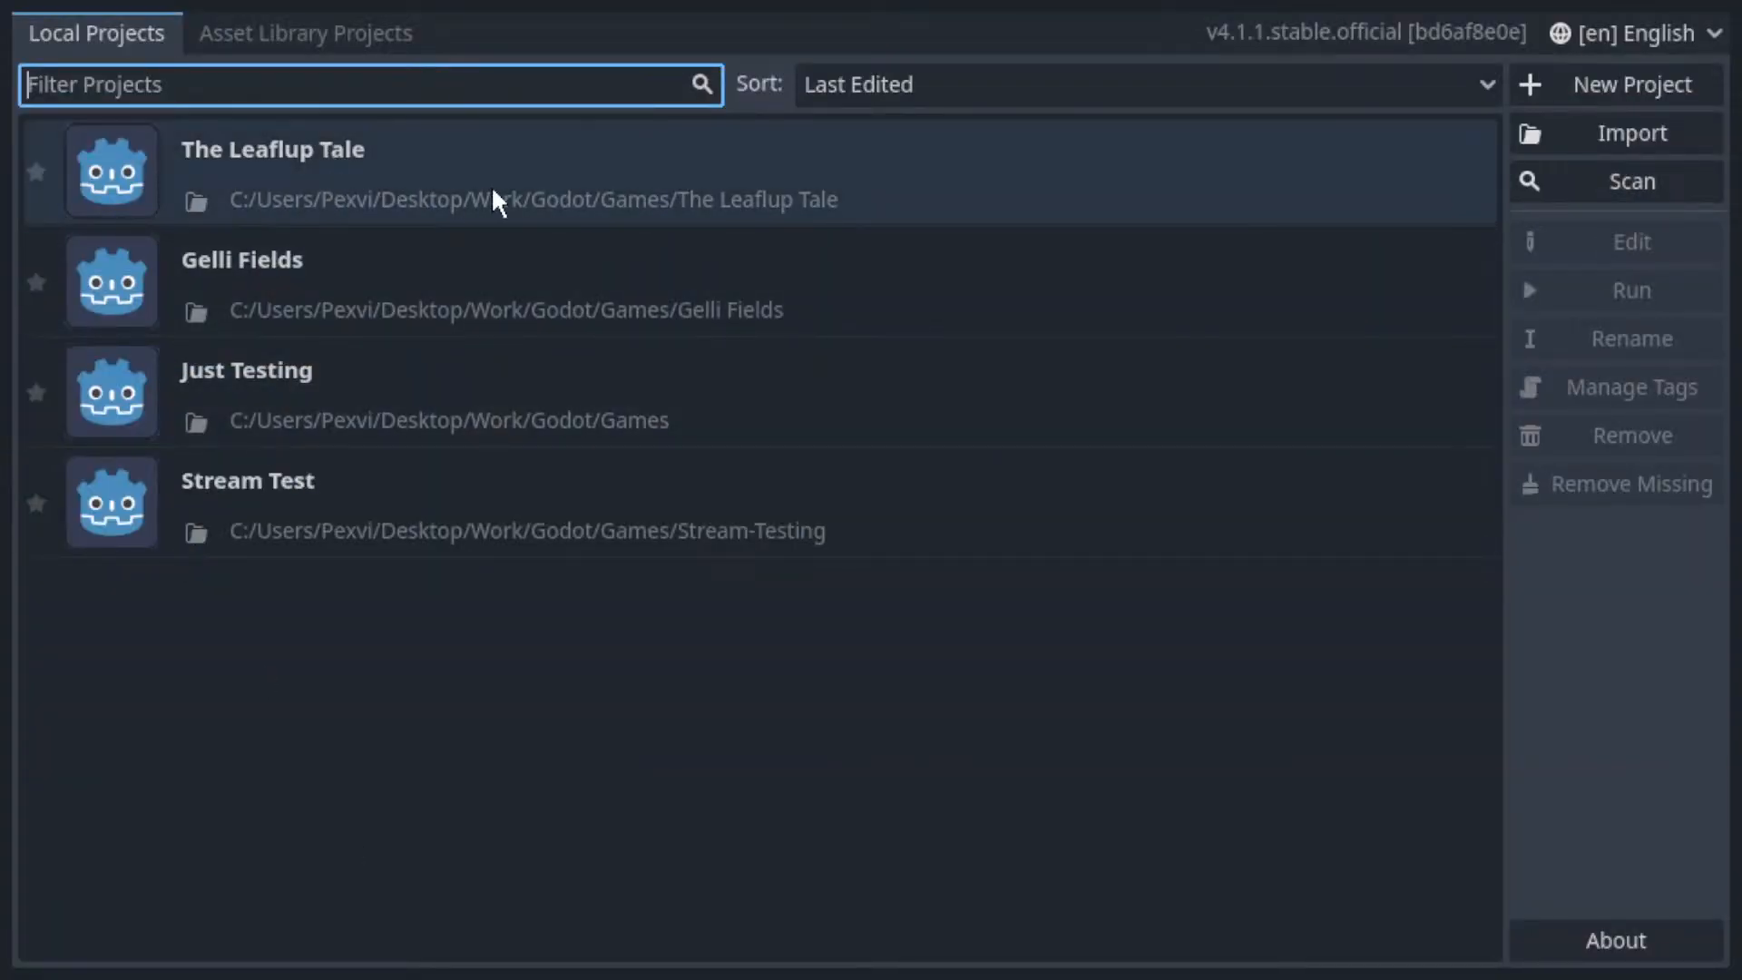
Open The Leaflup Tale project for editing and clear its output log.
click(281, 172)
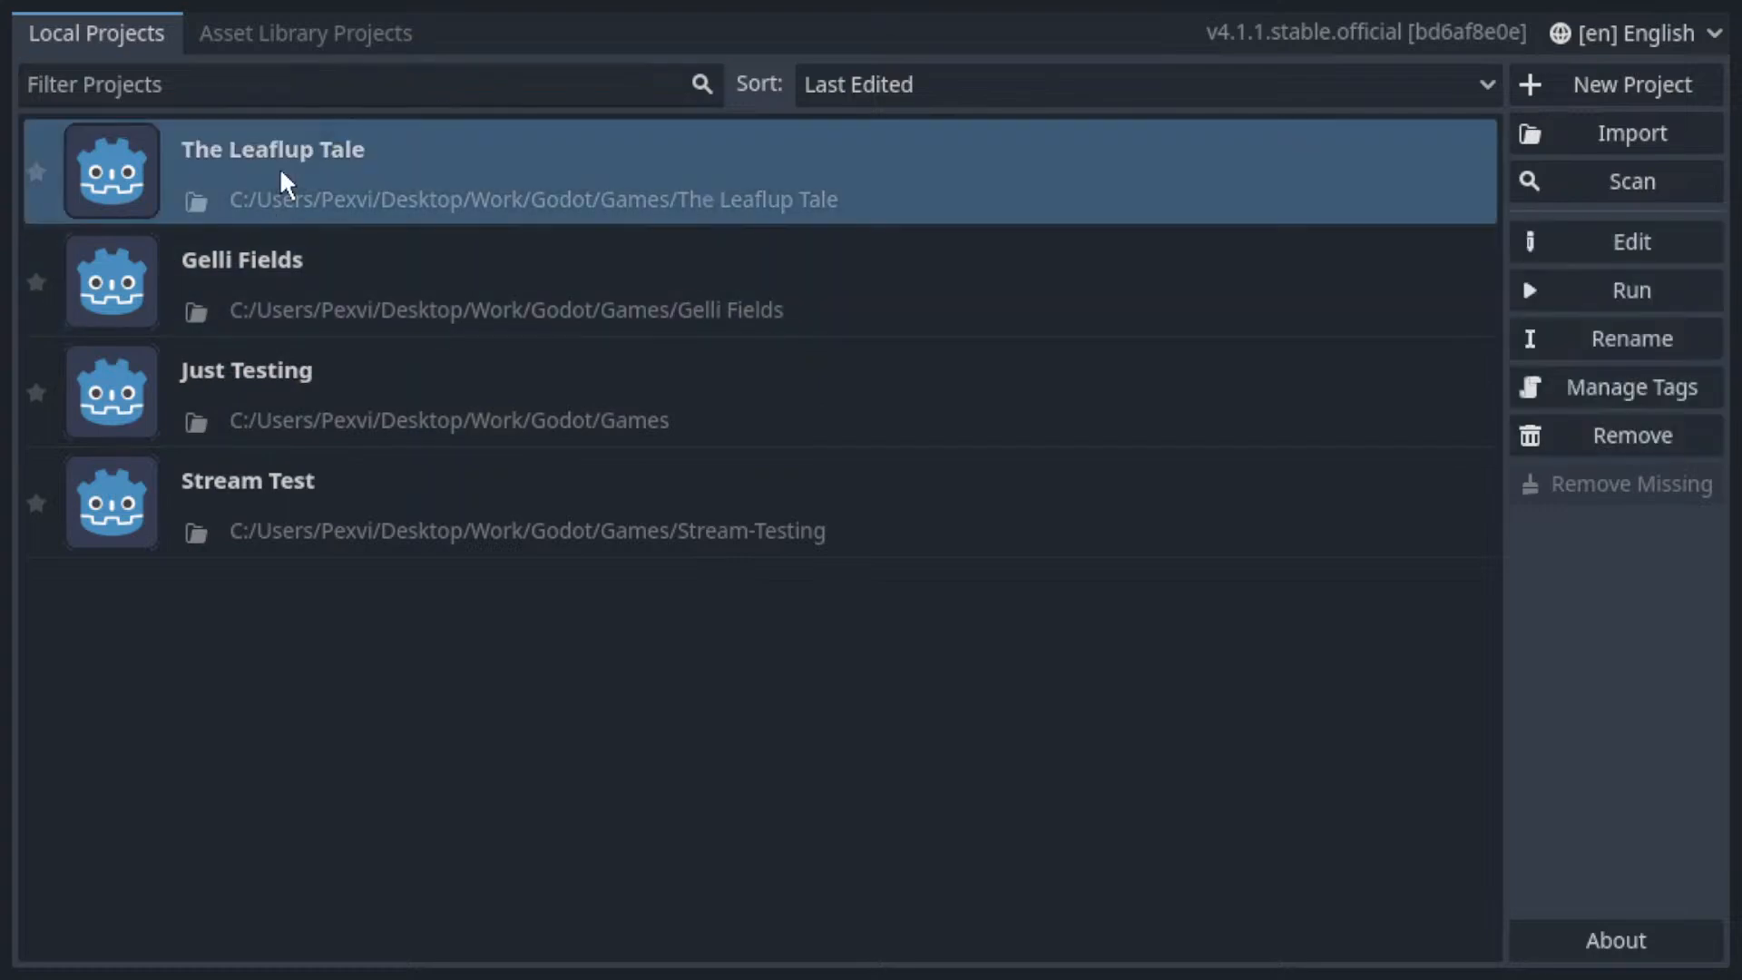
double_click(276, 165)
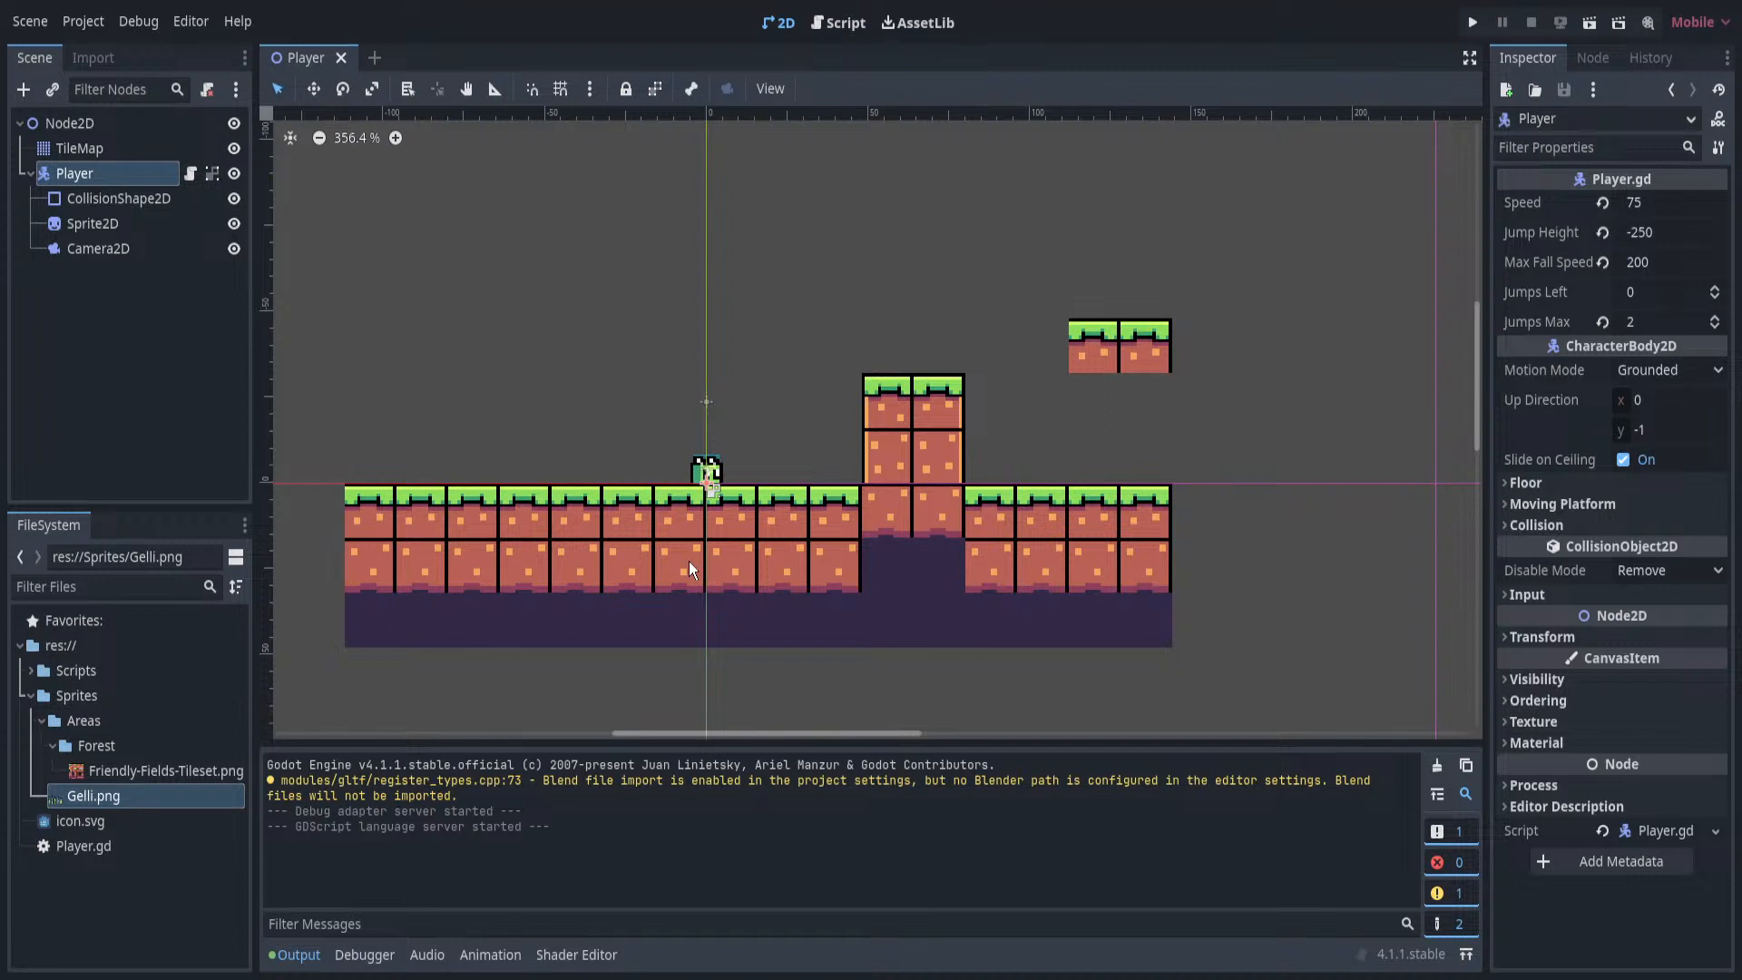
click(1437, 765)
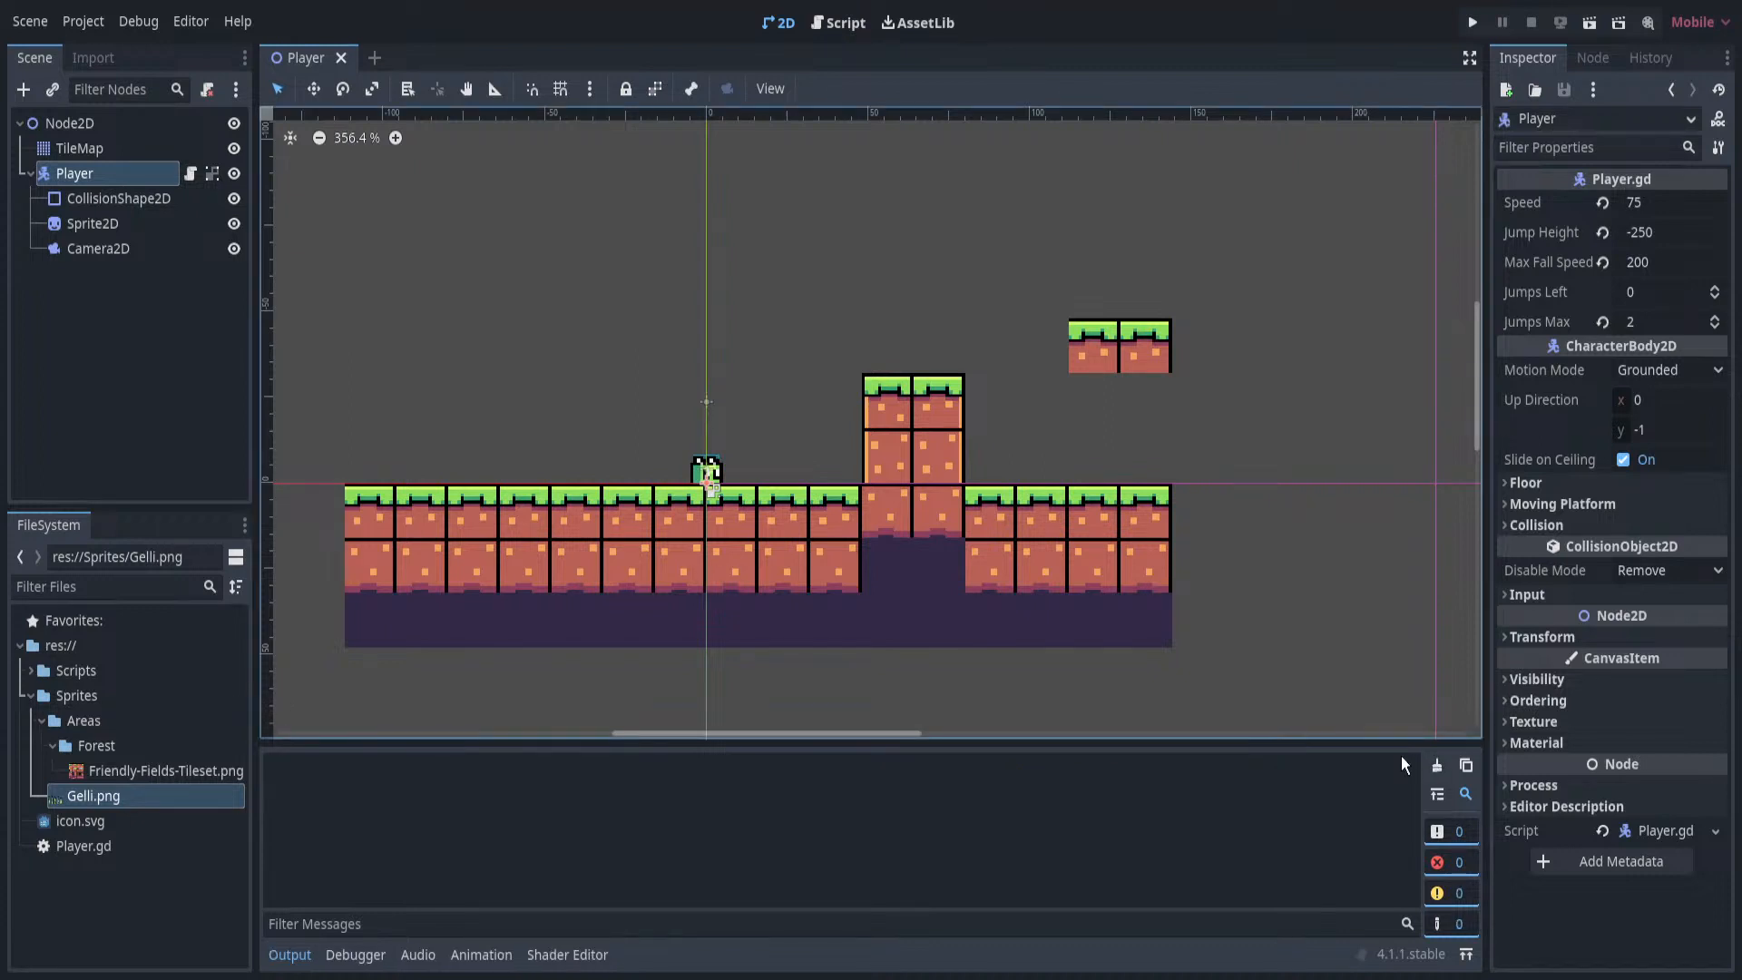
Examine the tile level's layout and the player character's placement in the 2D scene.
scroll(986, 445, down, 6)
scroll(879, 476, up, 4)
middle_drag(992, 448, 1302, 417)
scroll(1071, 375, up, 4)
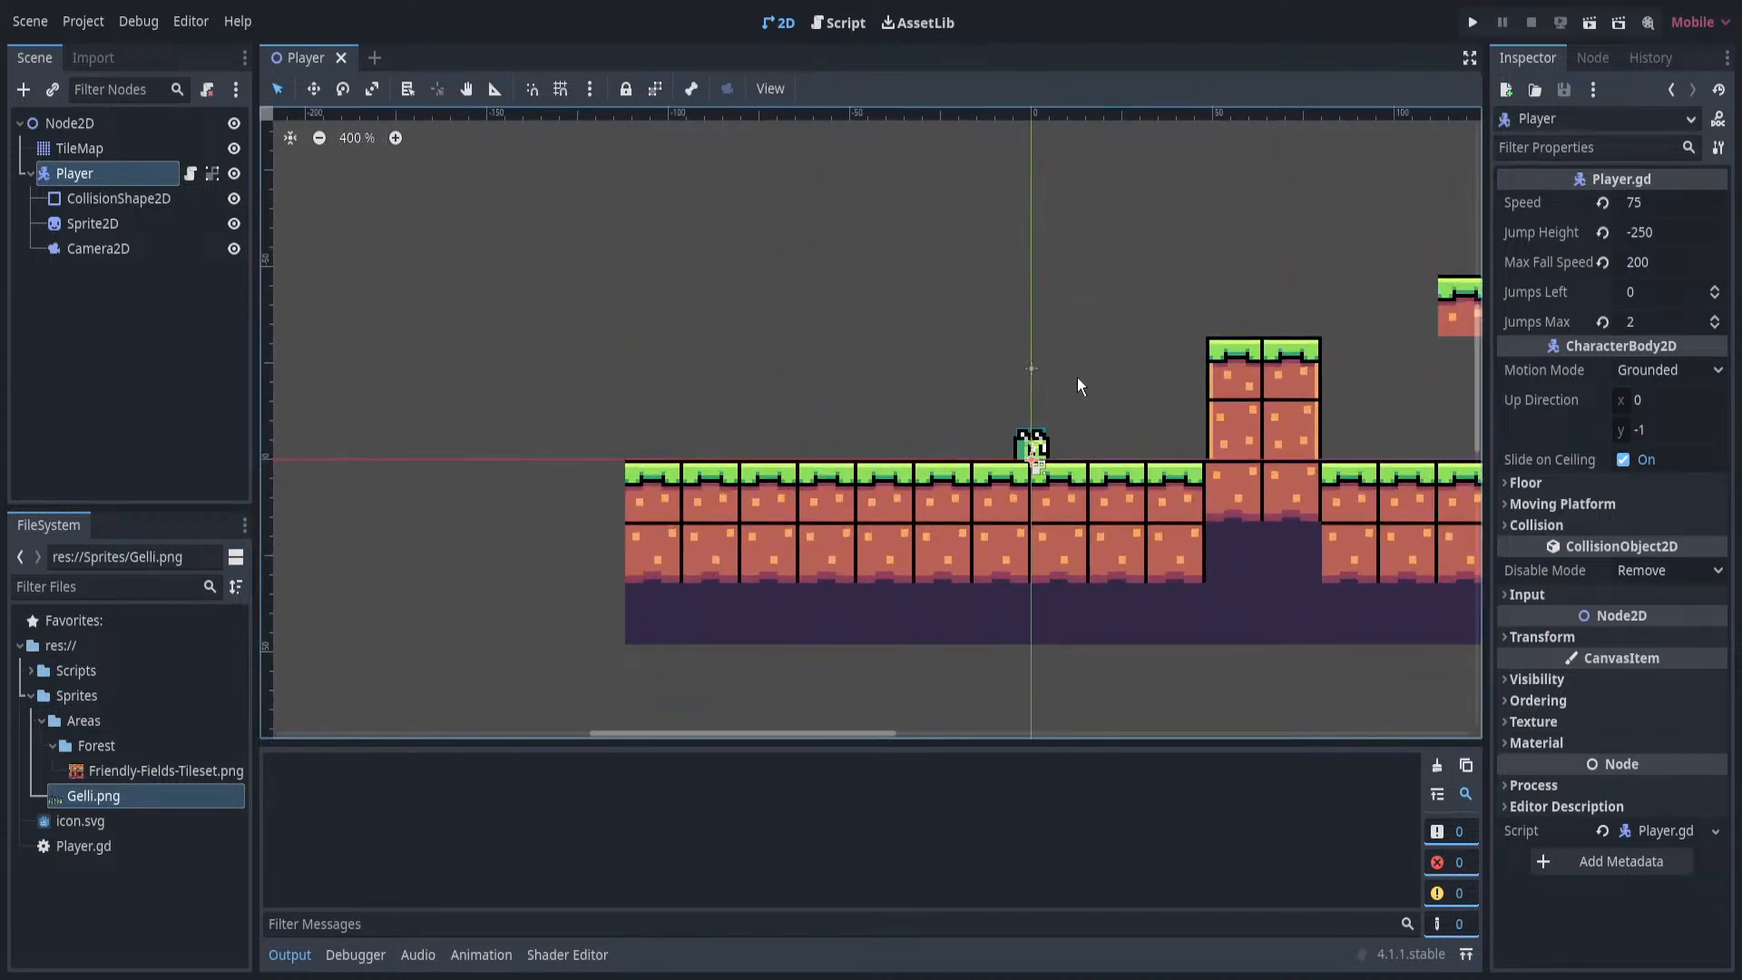
scroll(1104, 368, down, 1)
middle_drag(1104, 368, 883, 416)
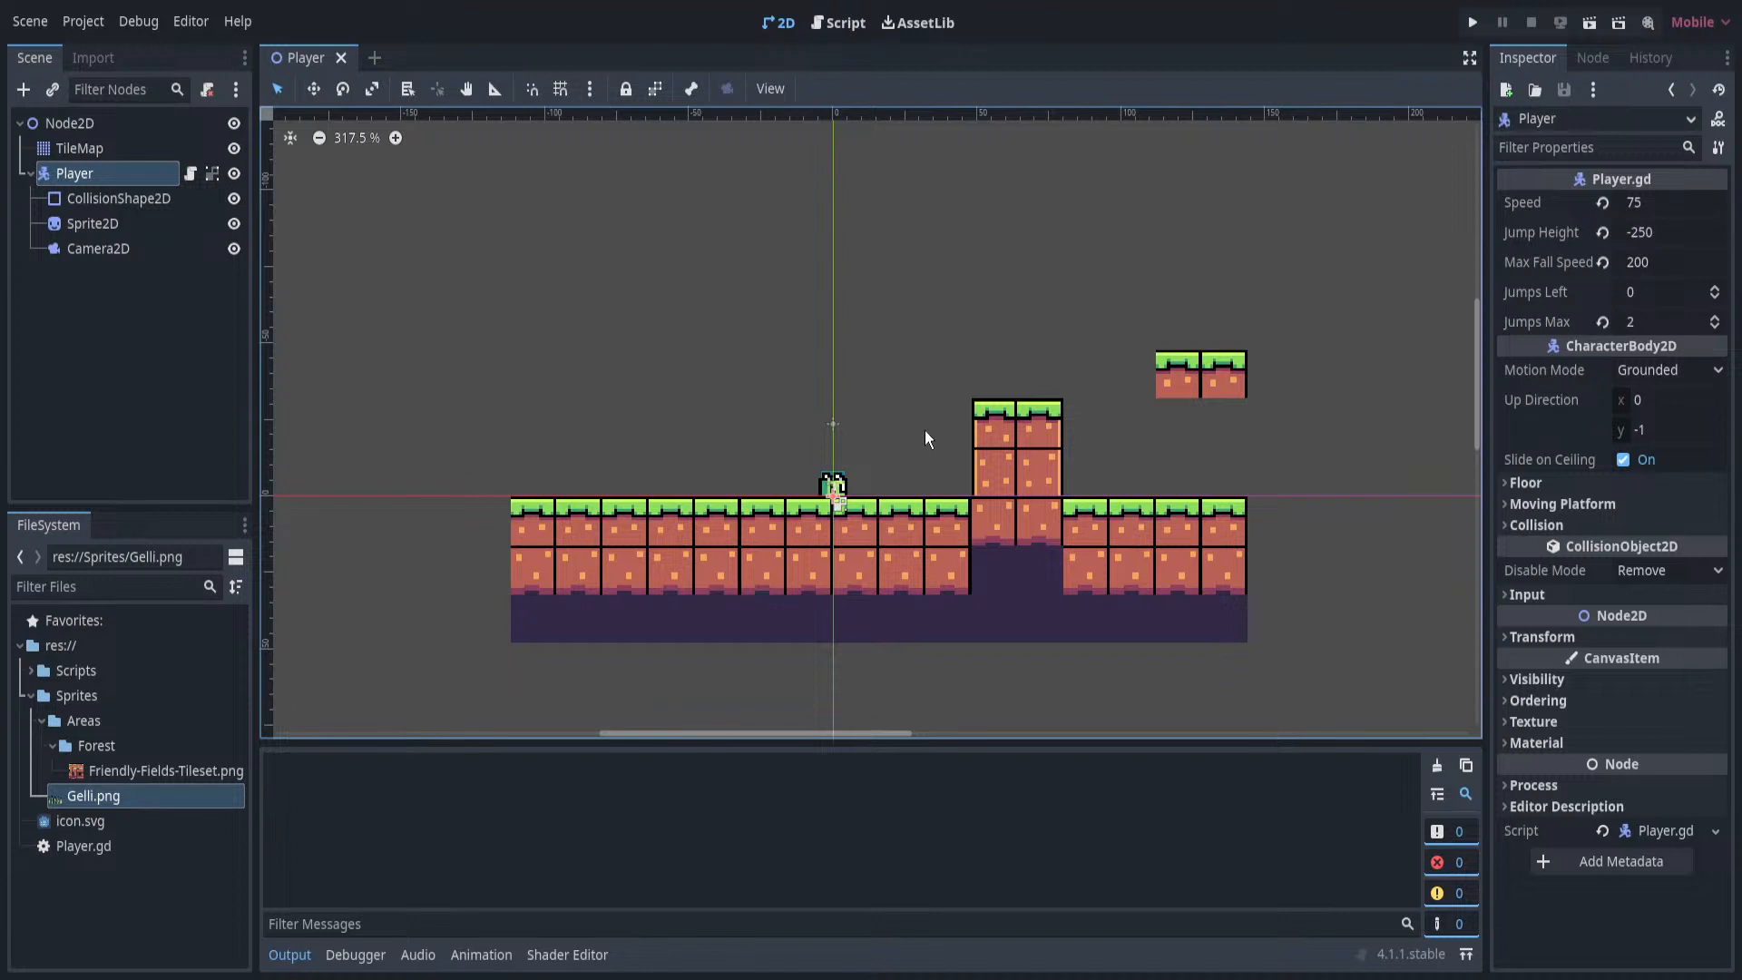
scroll(894, 426, up, 10)
scroll(1041, 430, down, 3)
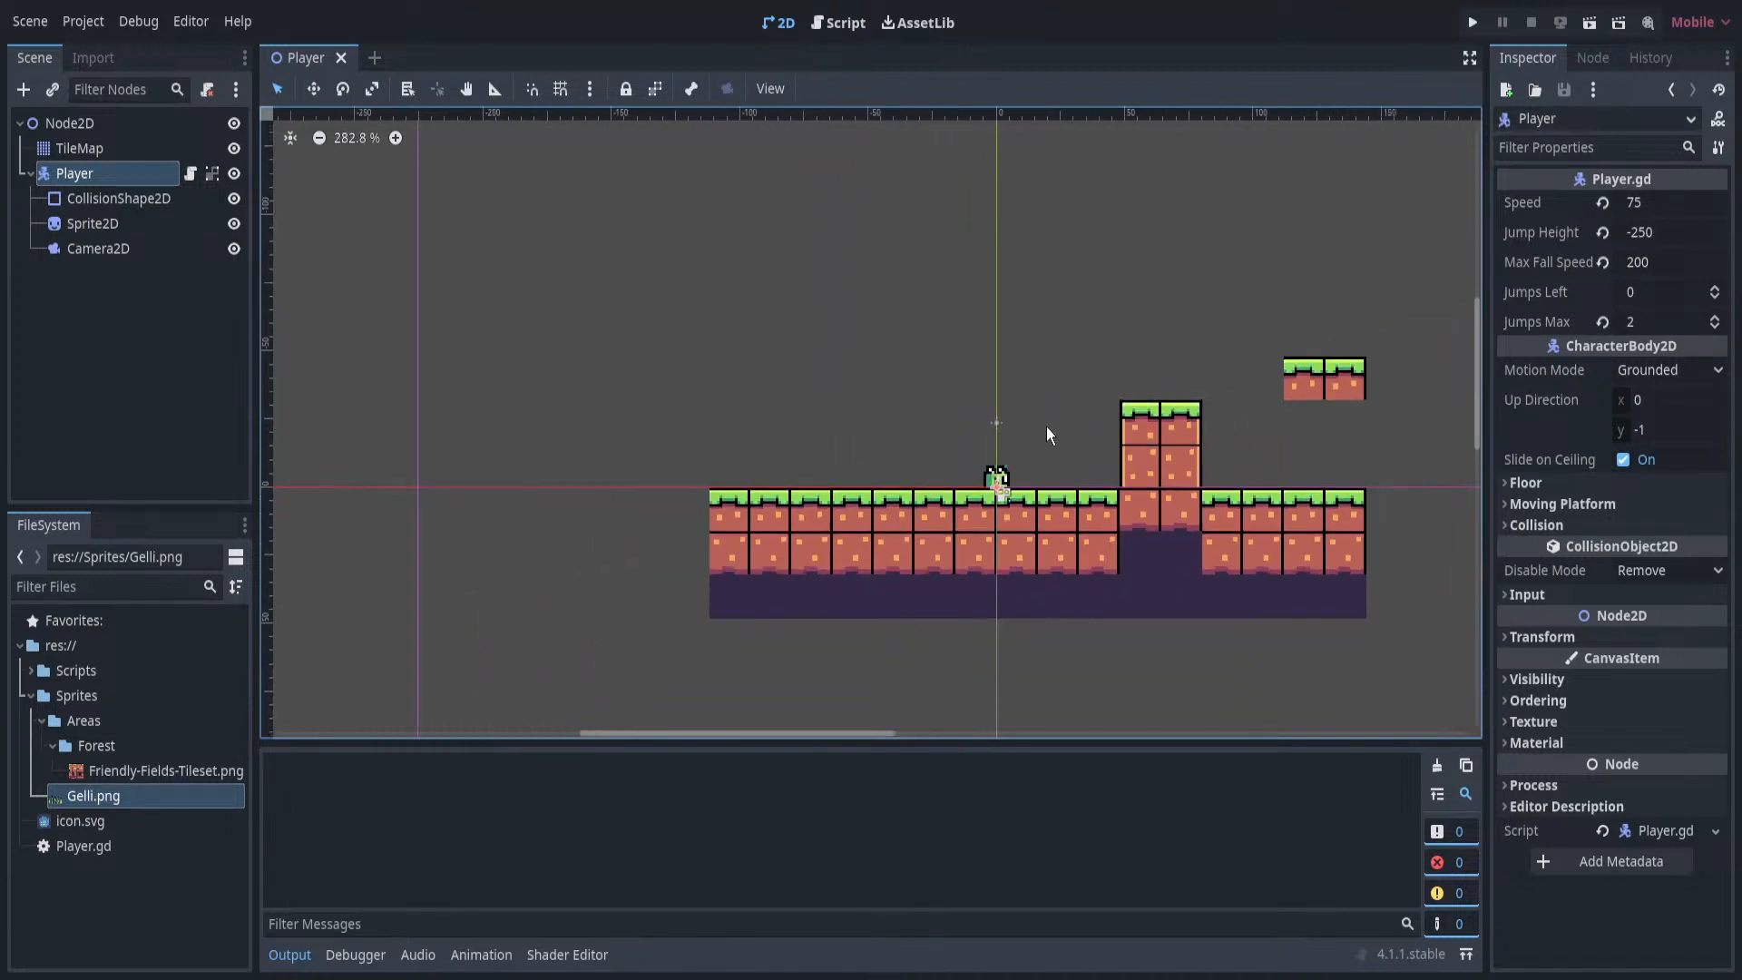
scroll(1048, 426, up, 2)
mouse_move(990, 444)
middle_down()
mouse_move(1067, 460)
mouse_move(999, 465)
middle_up()
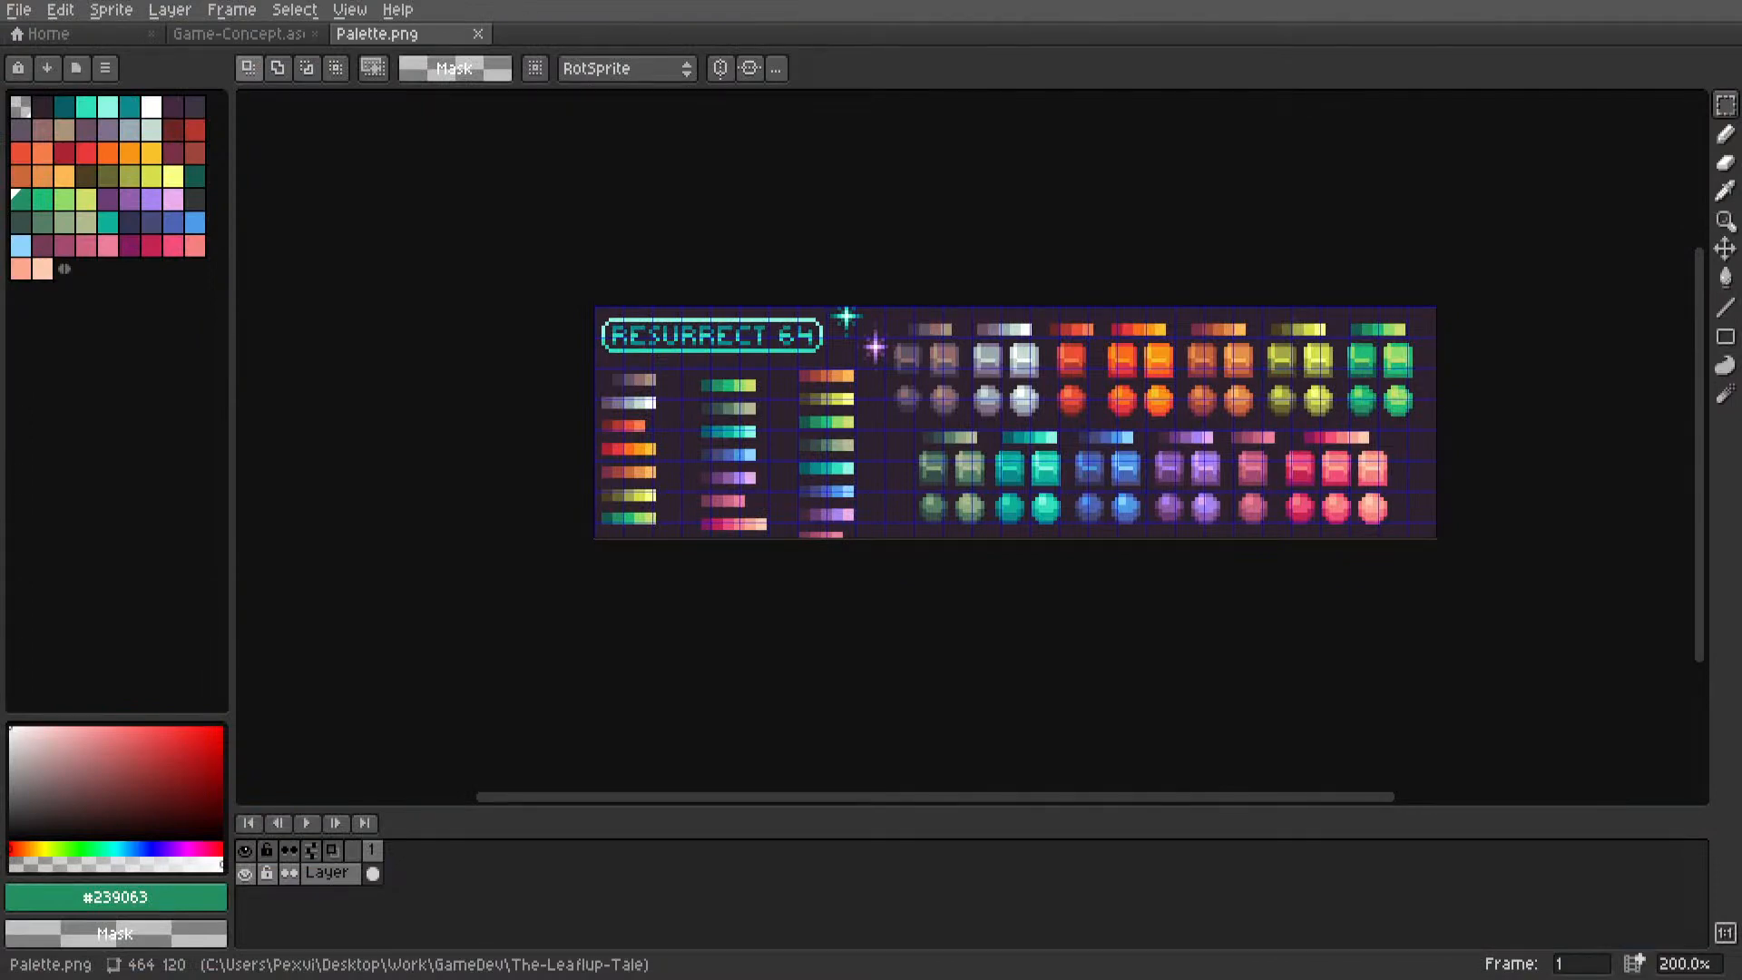
Switch to Aseprite and examine the Resurrect 64 title, colour ramps and shaded samples in Palette.png.
middle_drag(900, 353, 778, 397)
scroll(778, 398, up, 2)
scroll(883, 389, down, 3)
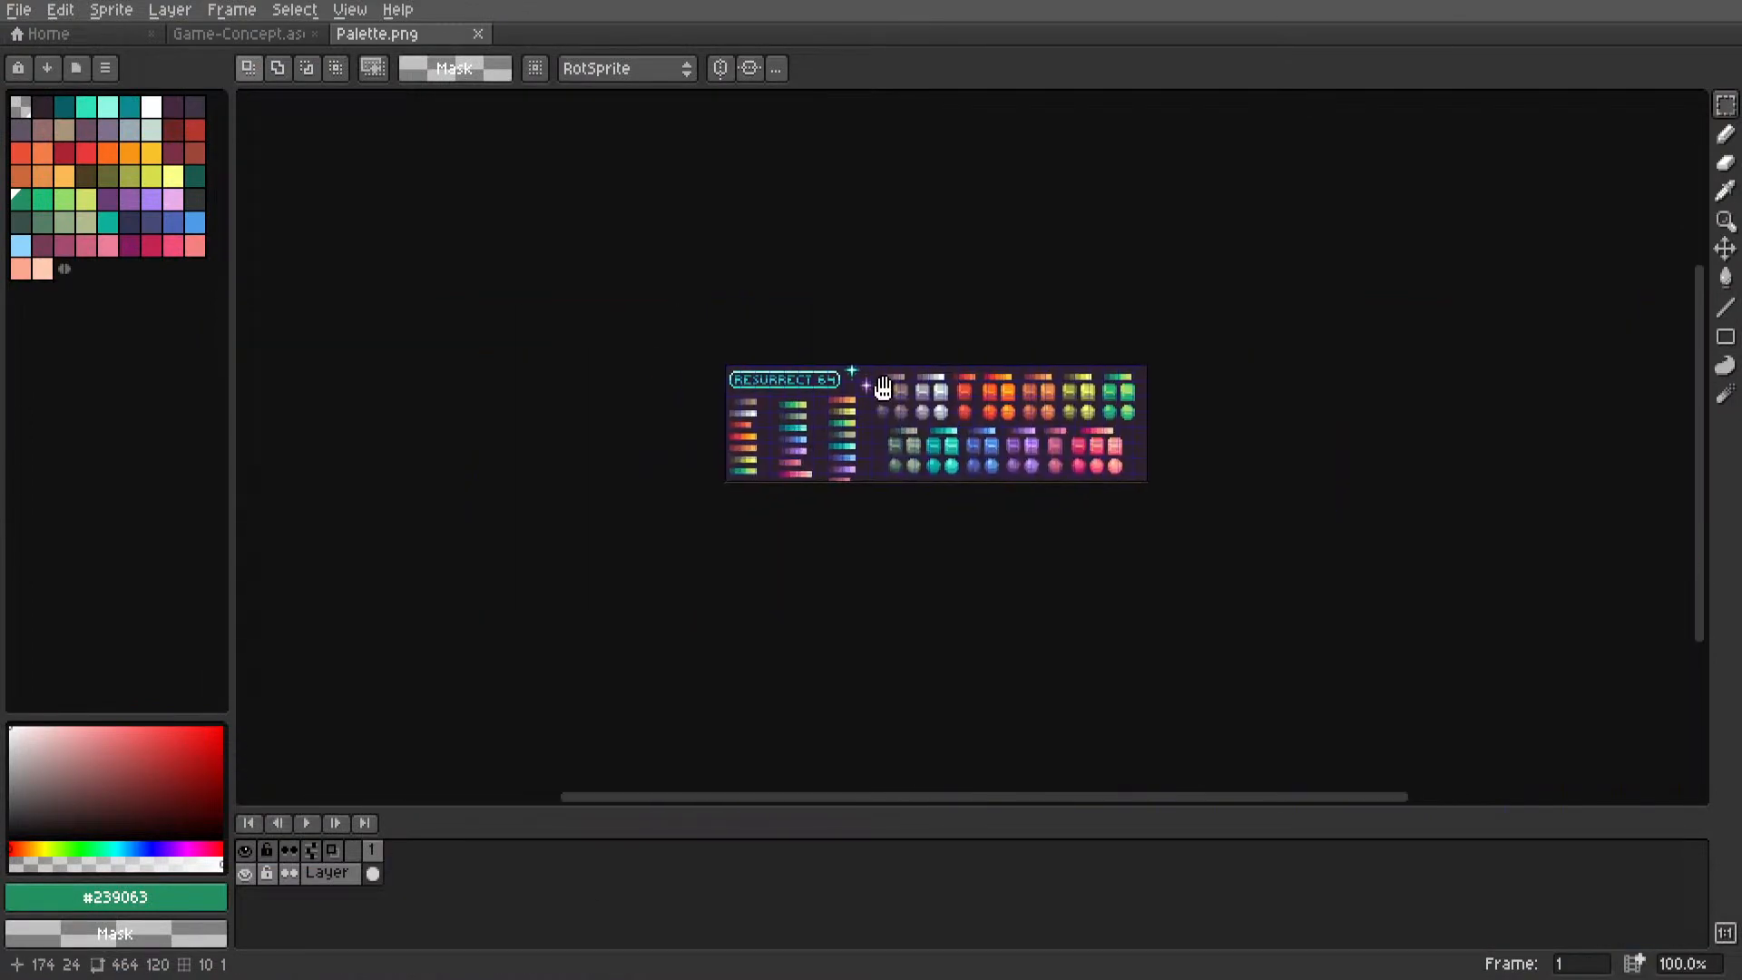
scroll(883, 388, up, 2)
scroll(964, 397, down, 1)
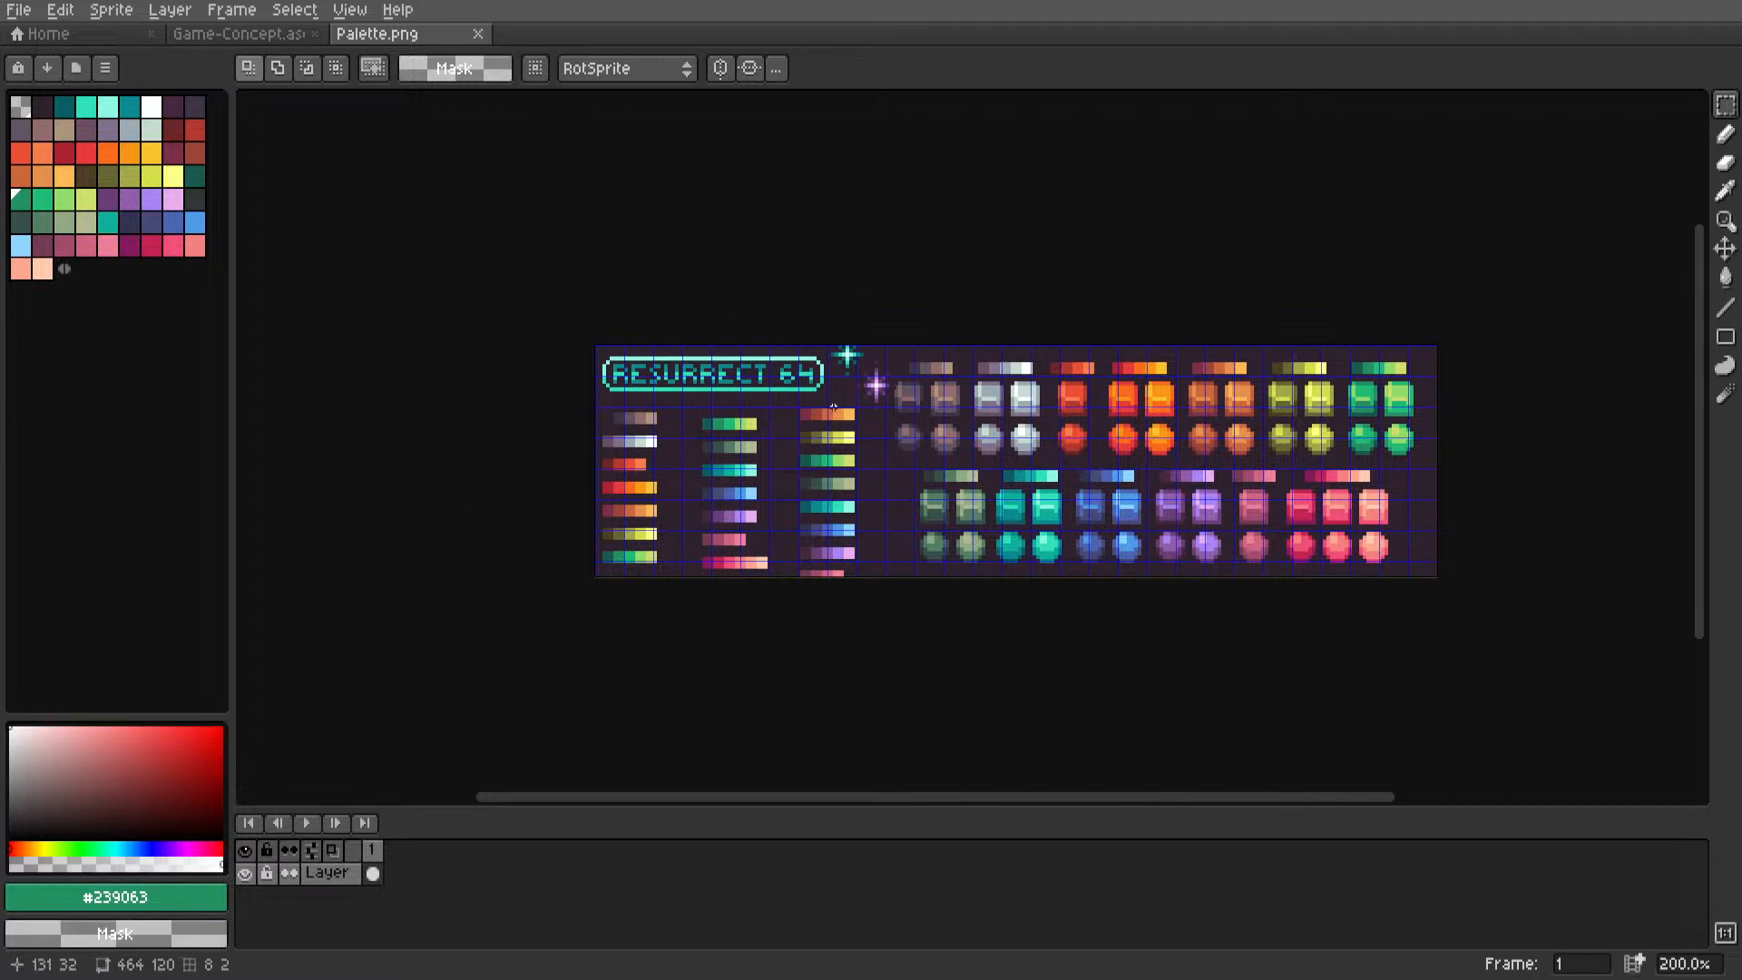
scroll(903, 316, up, 3)
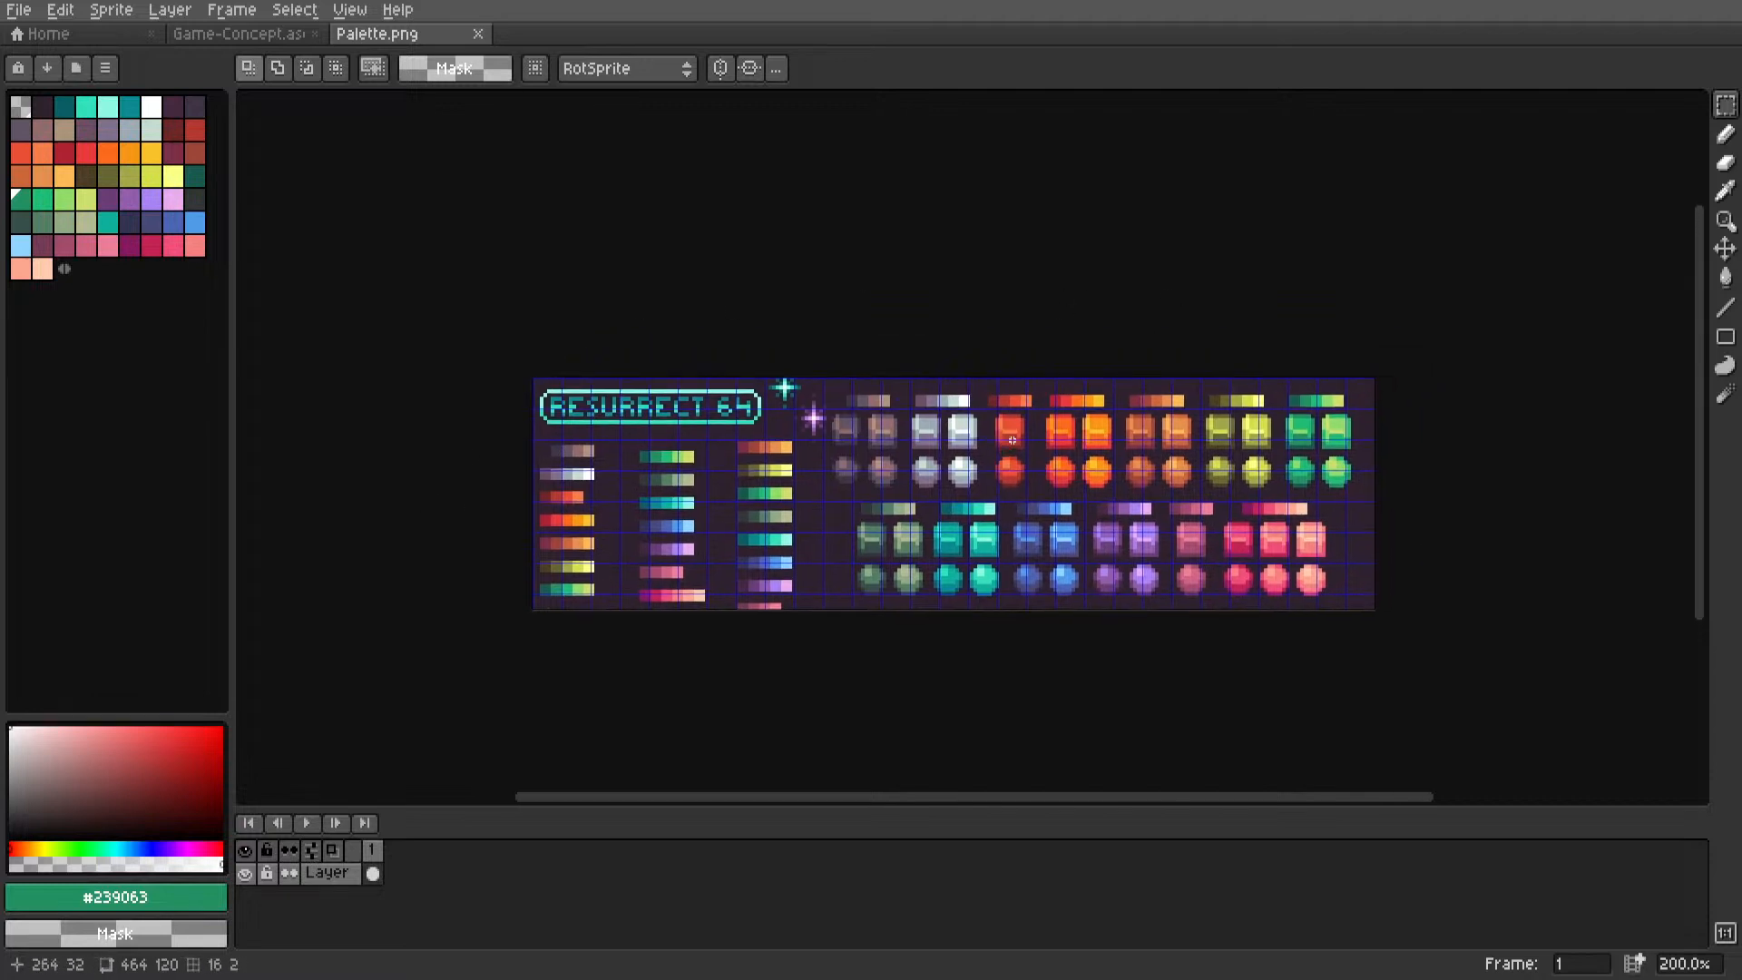
scroll(880, 325, up, 3)
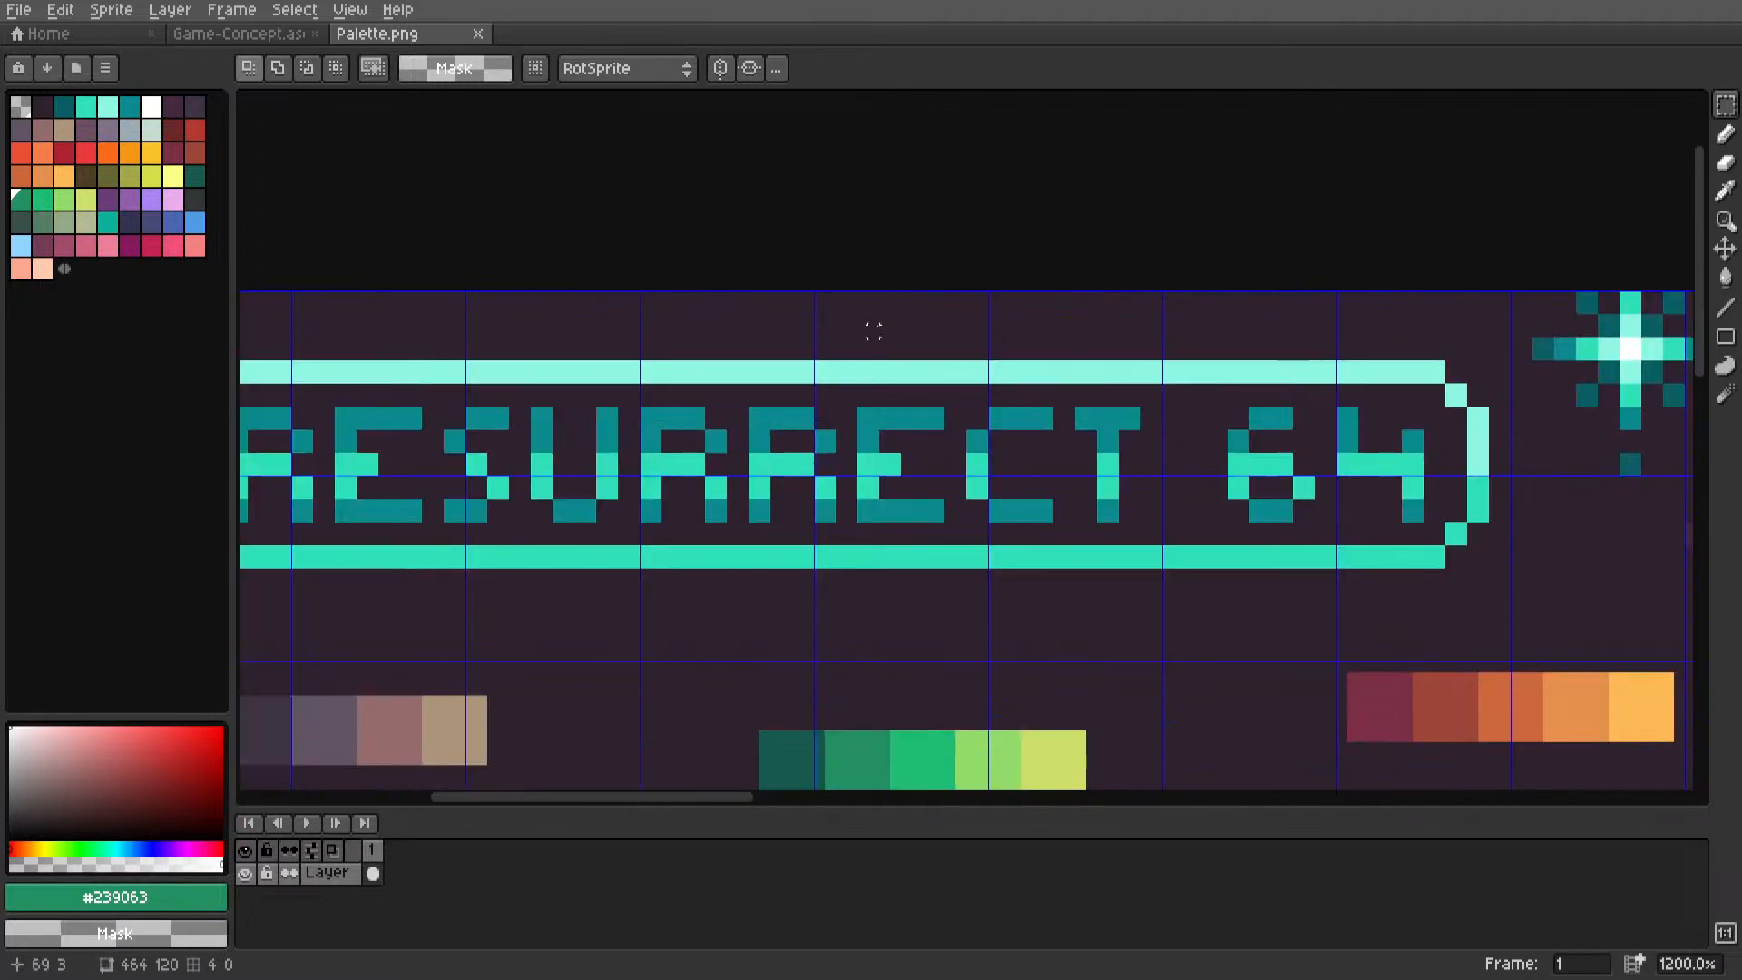
scroll(898, 345, down, 2)
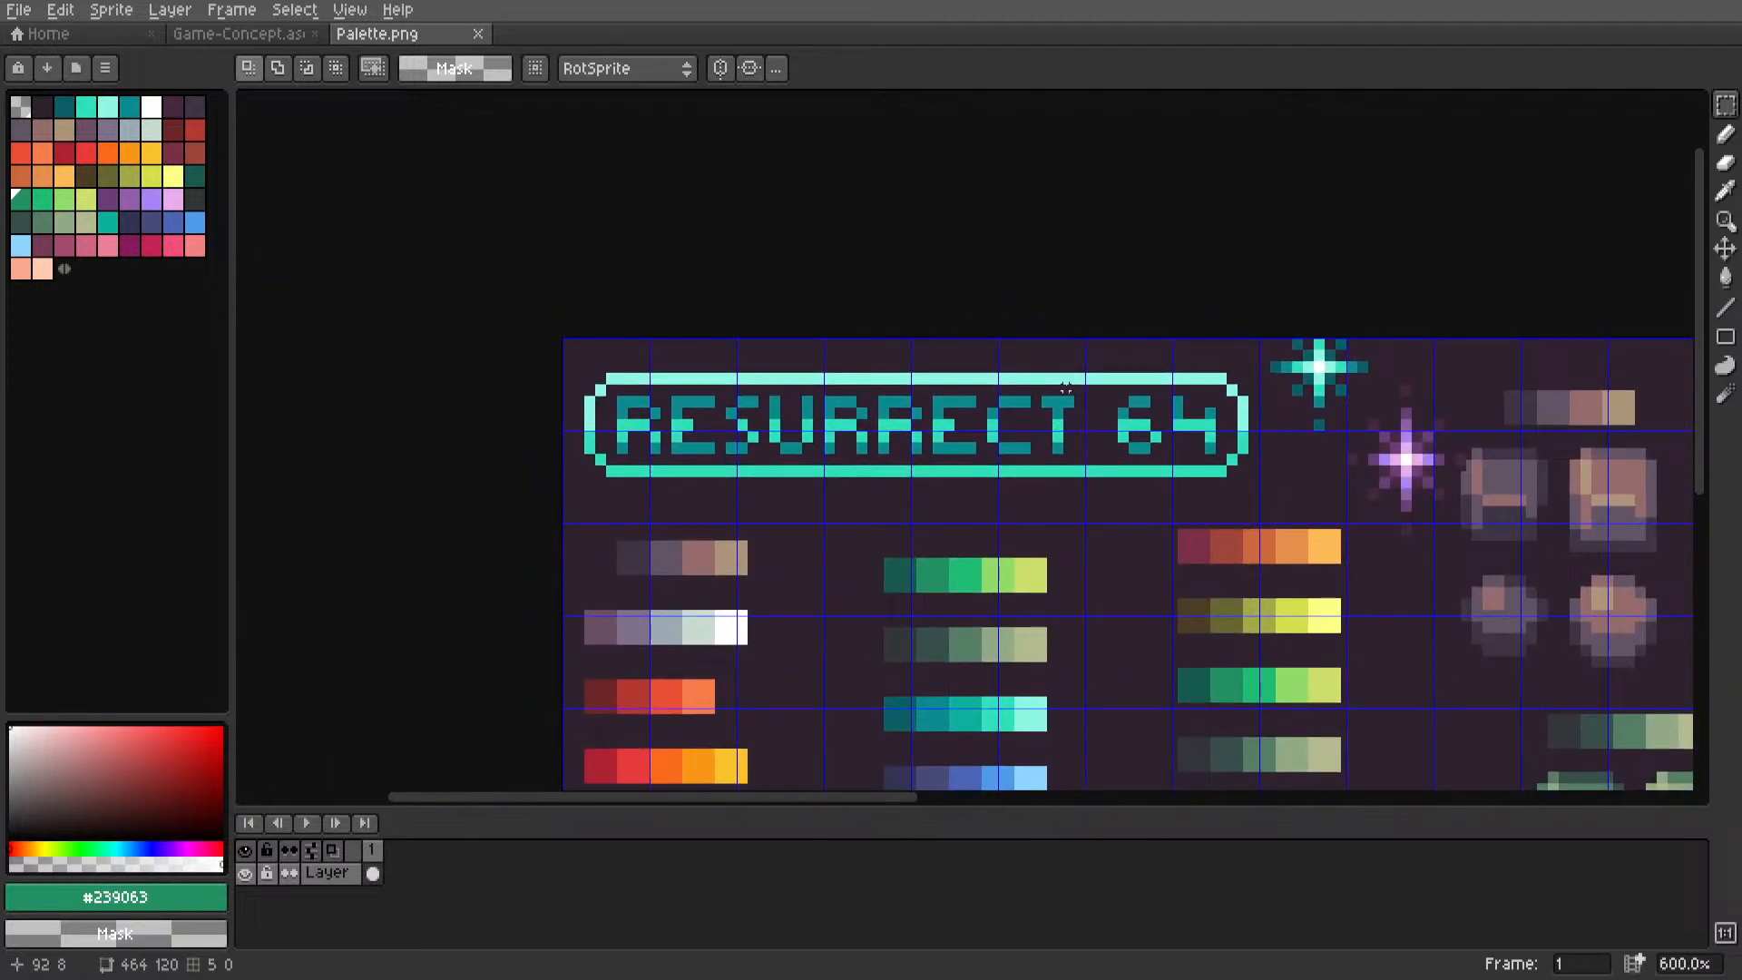
scroll(1067, 388, down, 4)
middle_drag(1171, 423, 770, 430)
scroll(770, 432, up, 1)
middle_drag(660, 404, 967, 407)
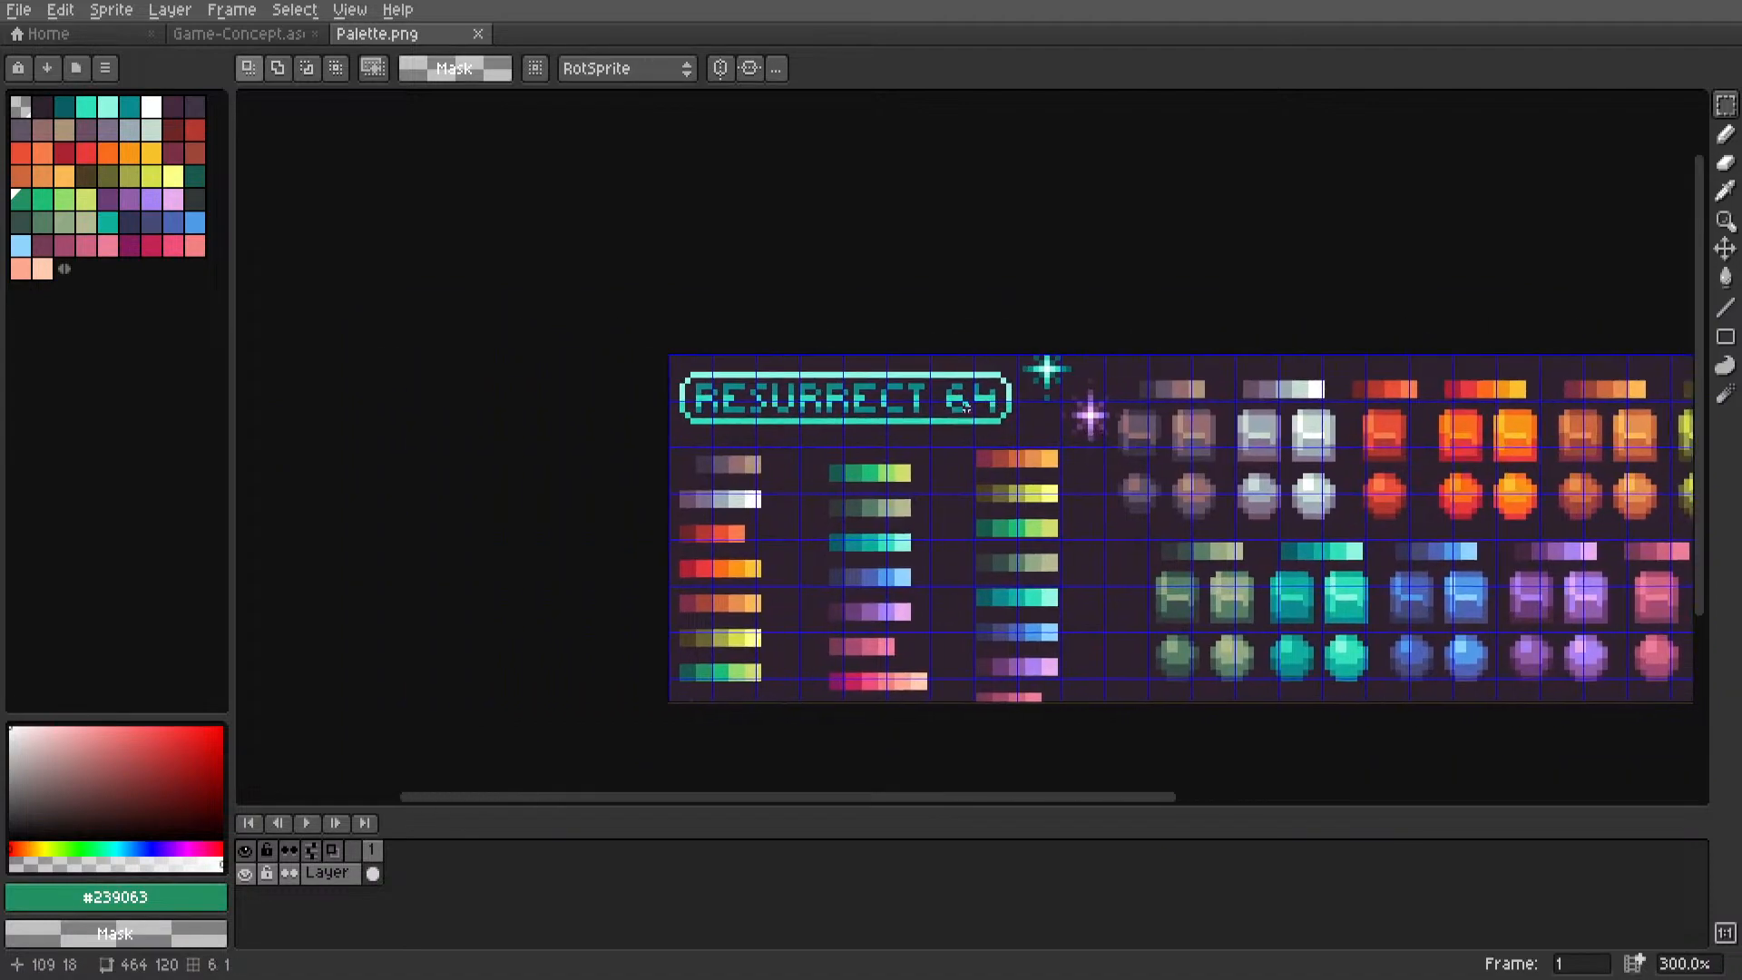
scroll(756, 372, up, 4)
scroll(770, 373, down, 4)
middle_drag(1192, 544, 802, 544)
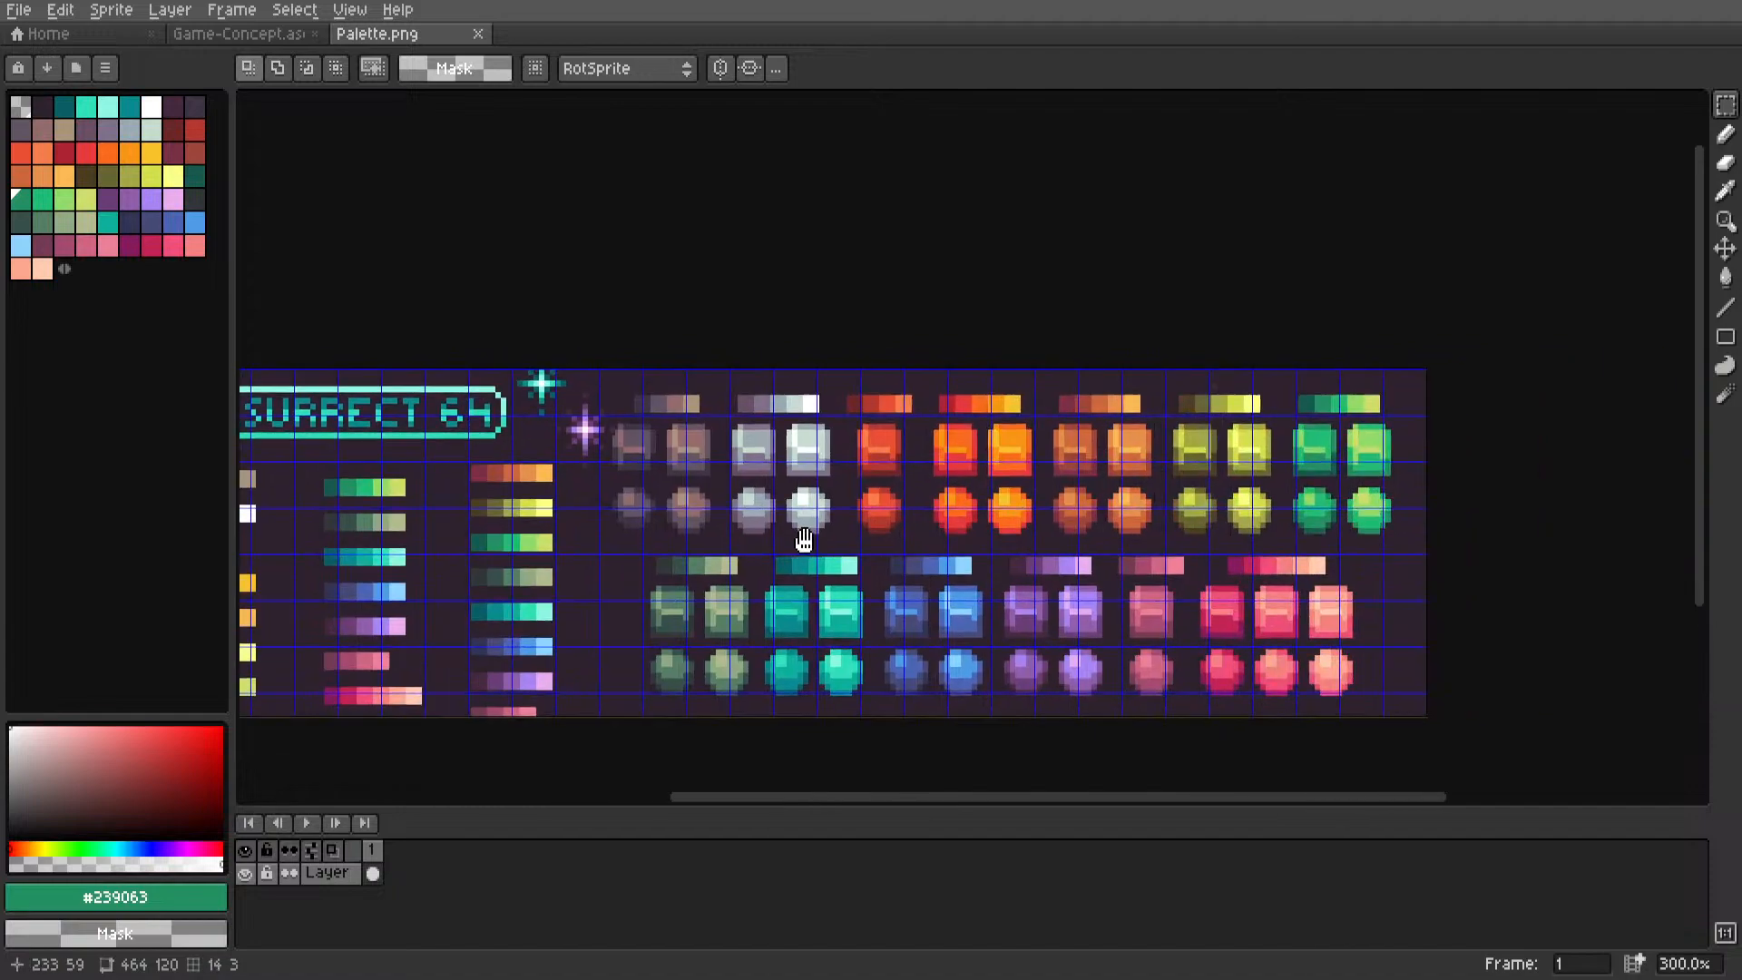
scroll(1421, 496, up, 3)
scroll(1426, 461, up, 1)
scroll(1204, 461, down, 4)
middle_drag(953, 440, 1319, 423)
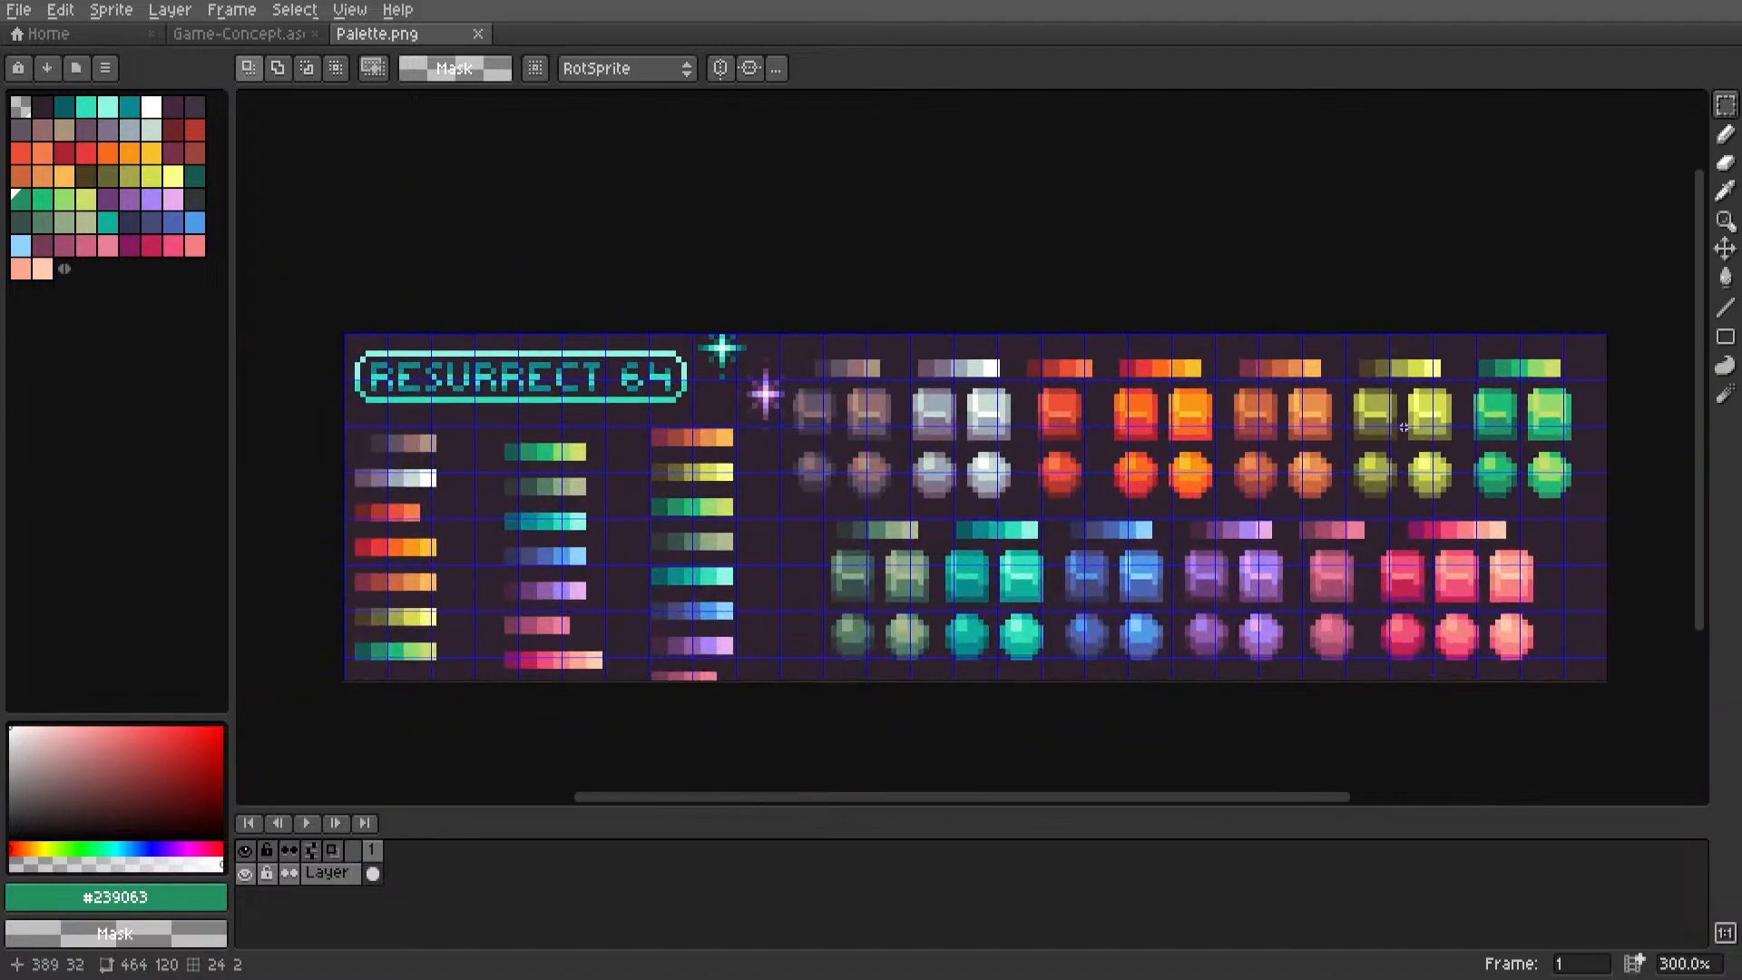
Bring up the Game-Concept sprite and examine the green character standing on the grass tile.
key(ctrl+Tab)
scroll(925, 350, down, 4)
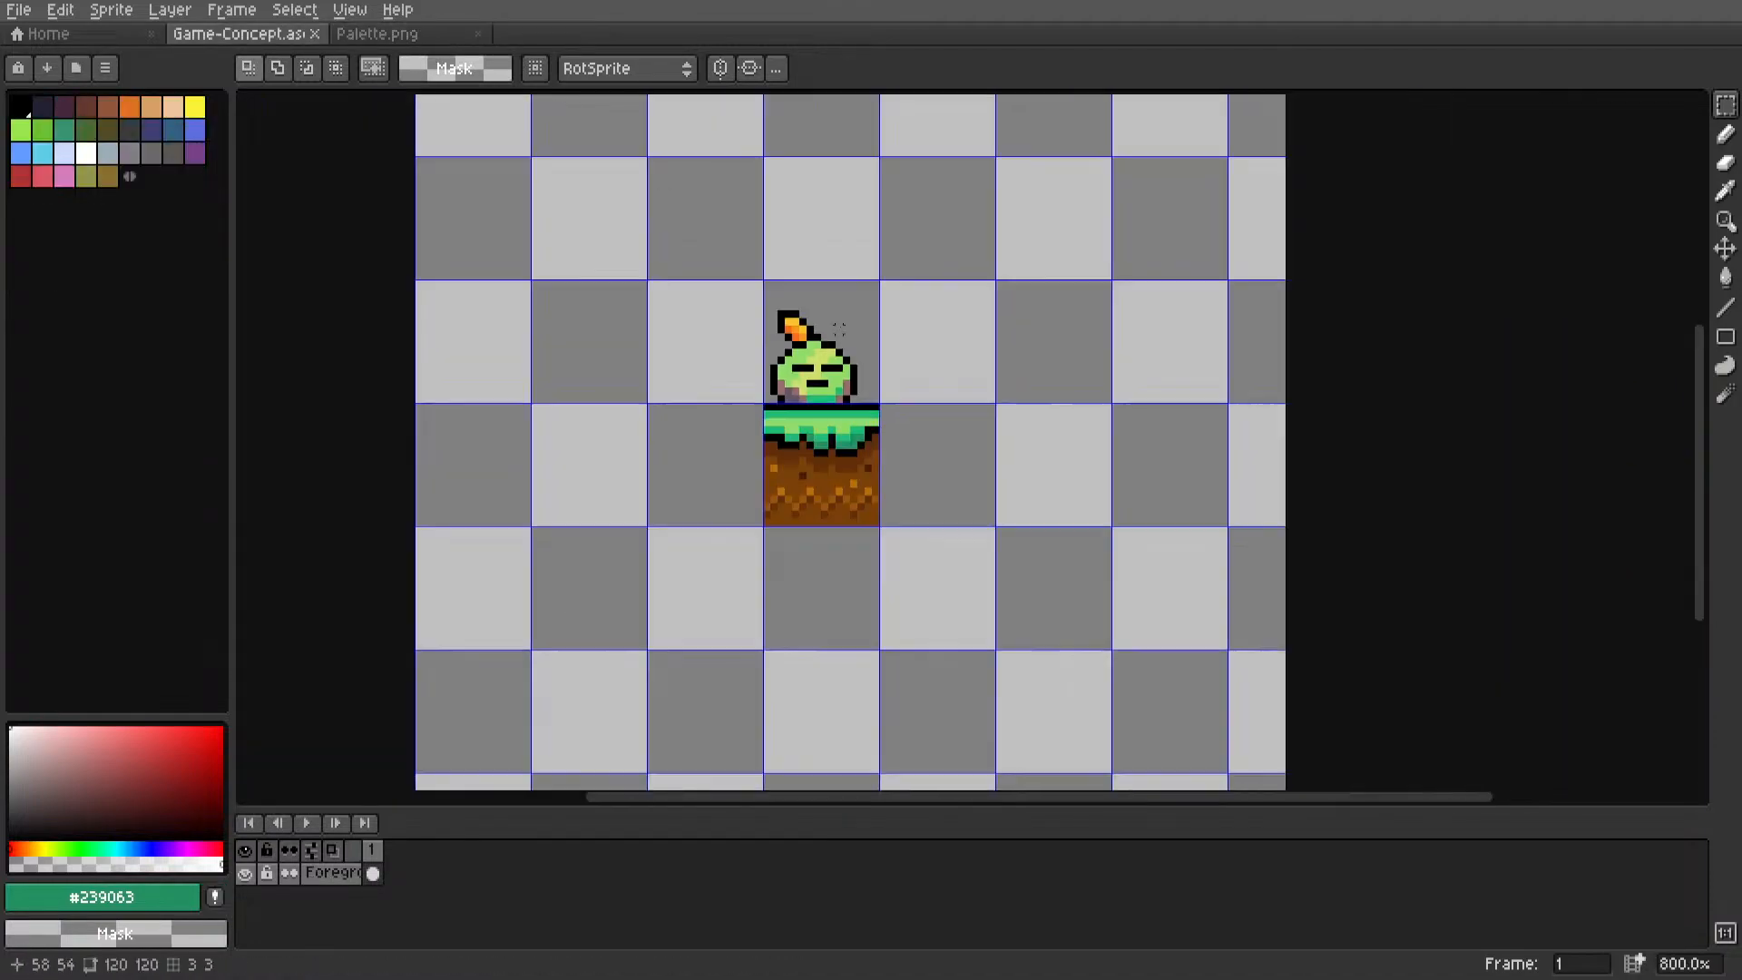
scroll(923, 348, up, 3)
middle_drag(922, 347, 1148, 313)
scroll(1098, 358, up, 5)
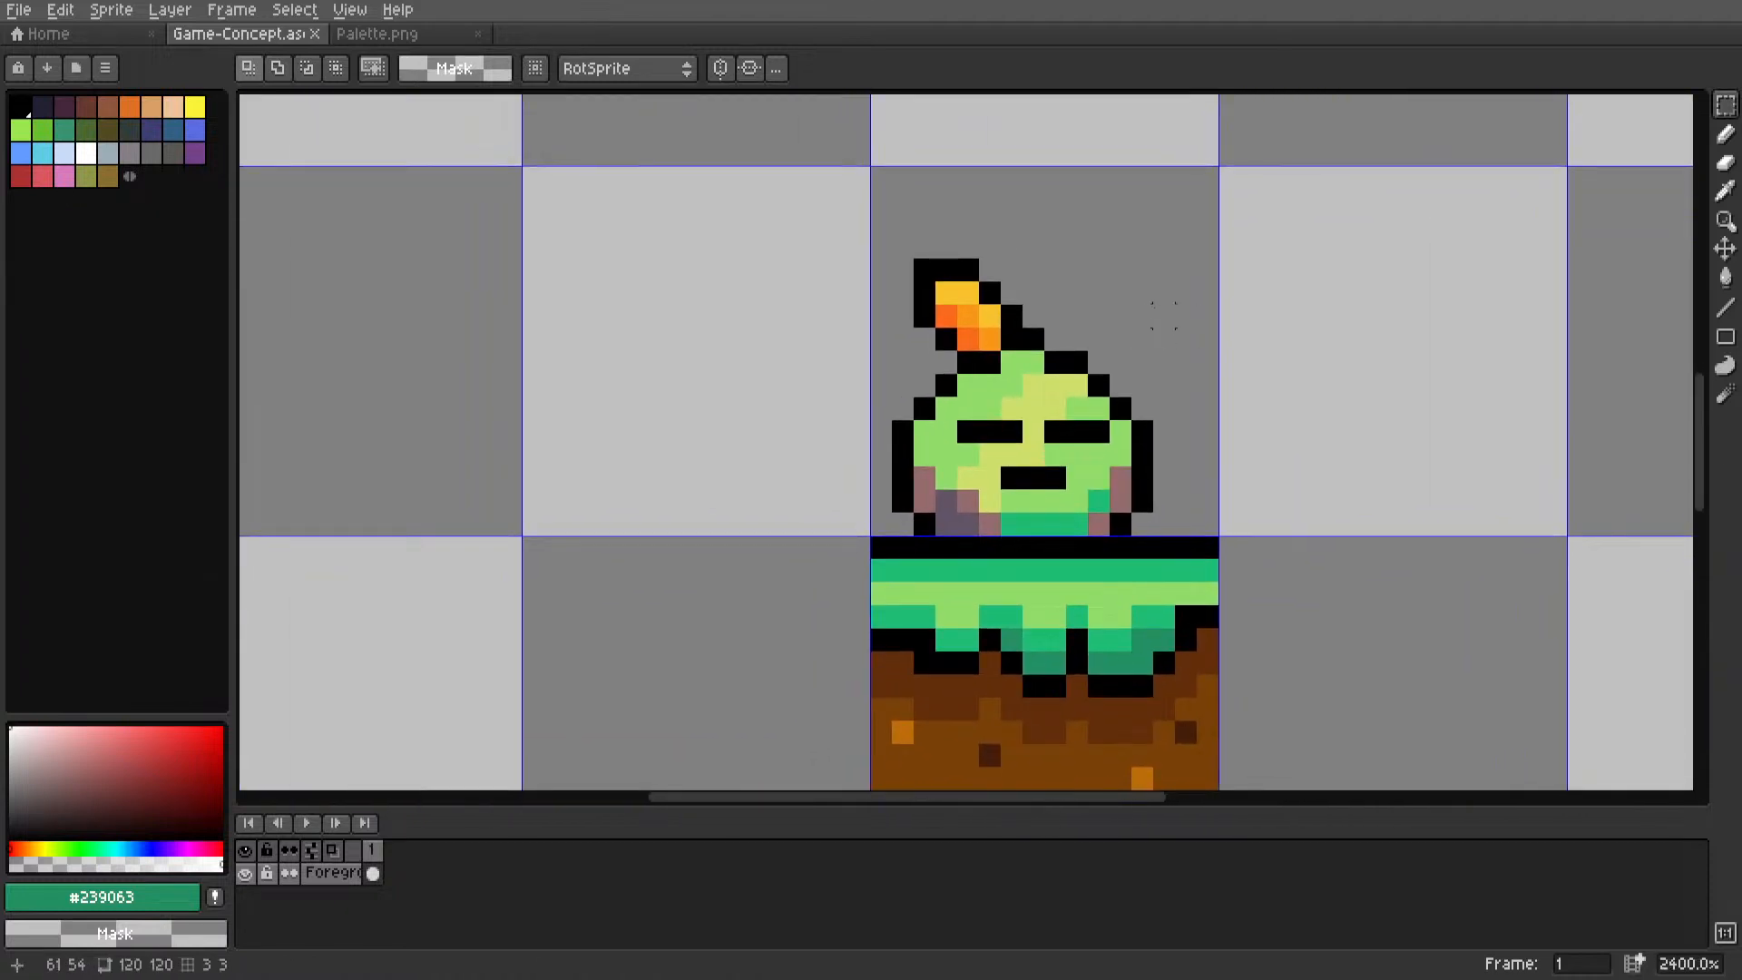
scroll(1171, 336, down, 3)
scroll(1253, 381, up, 1)
scroll(1254, 385, up, 1)
middle_drag(1253, 385, 1109, 400)
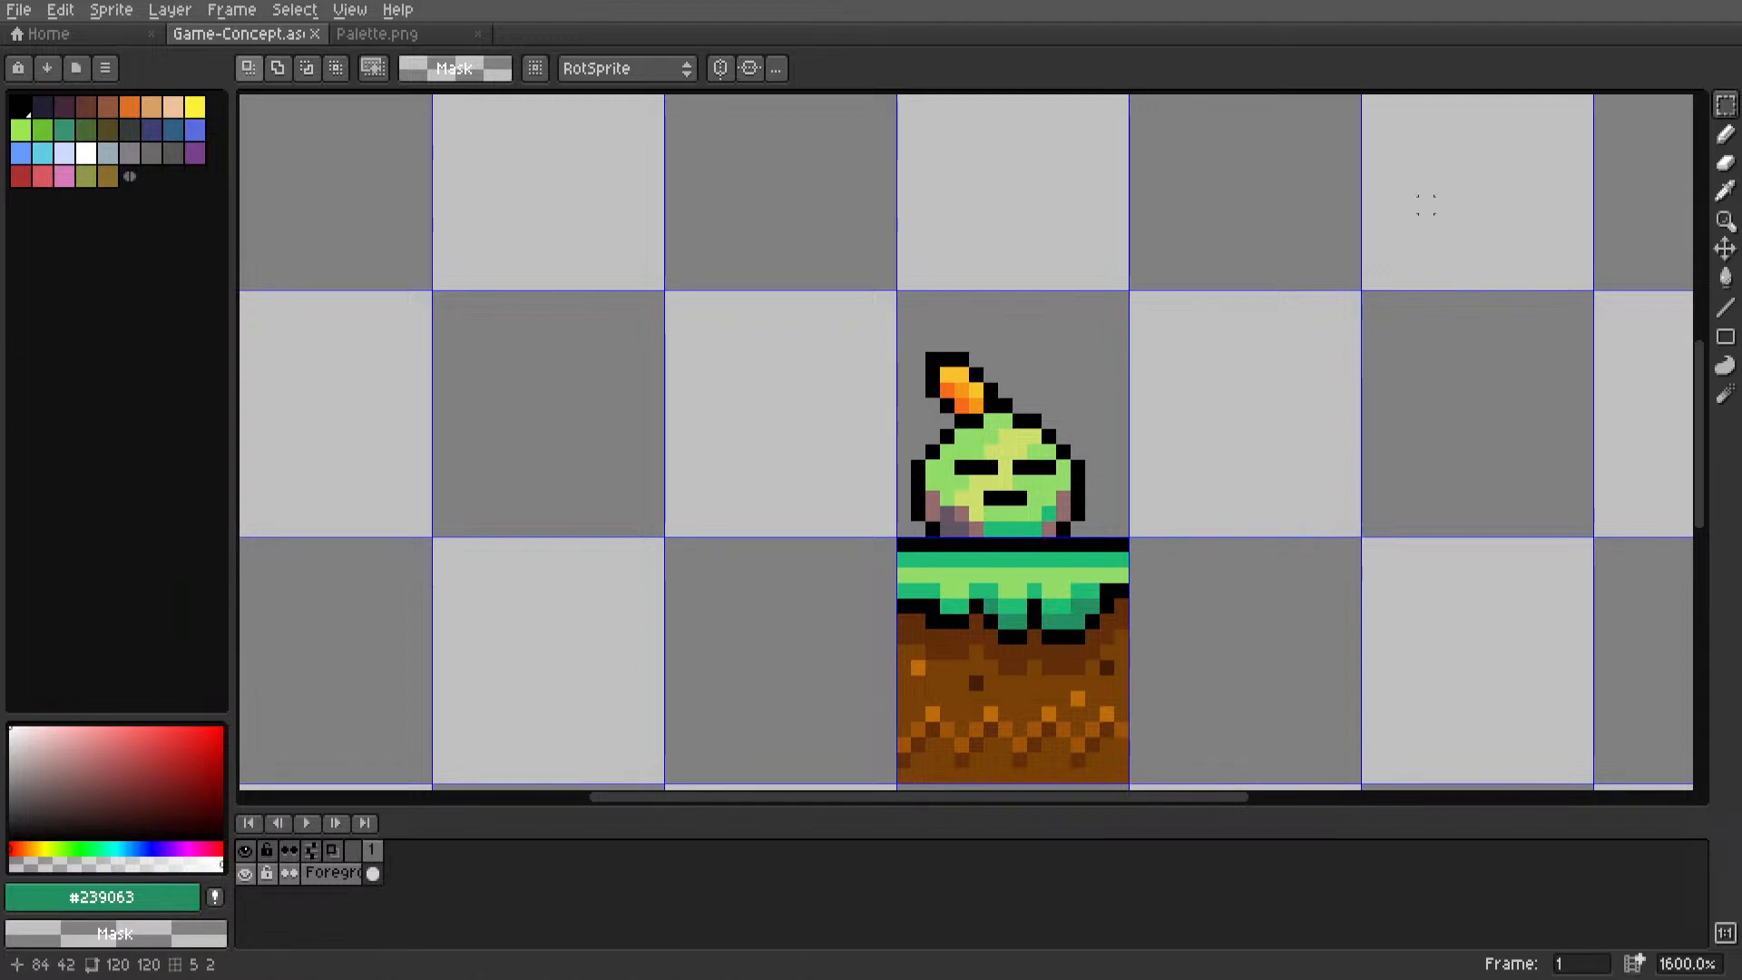
scroll(1117, 497, down, 3)
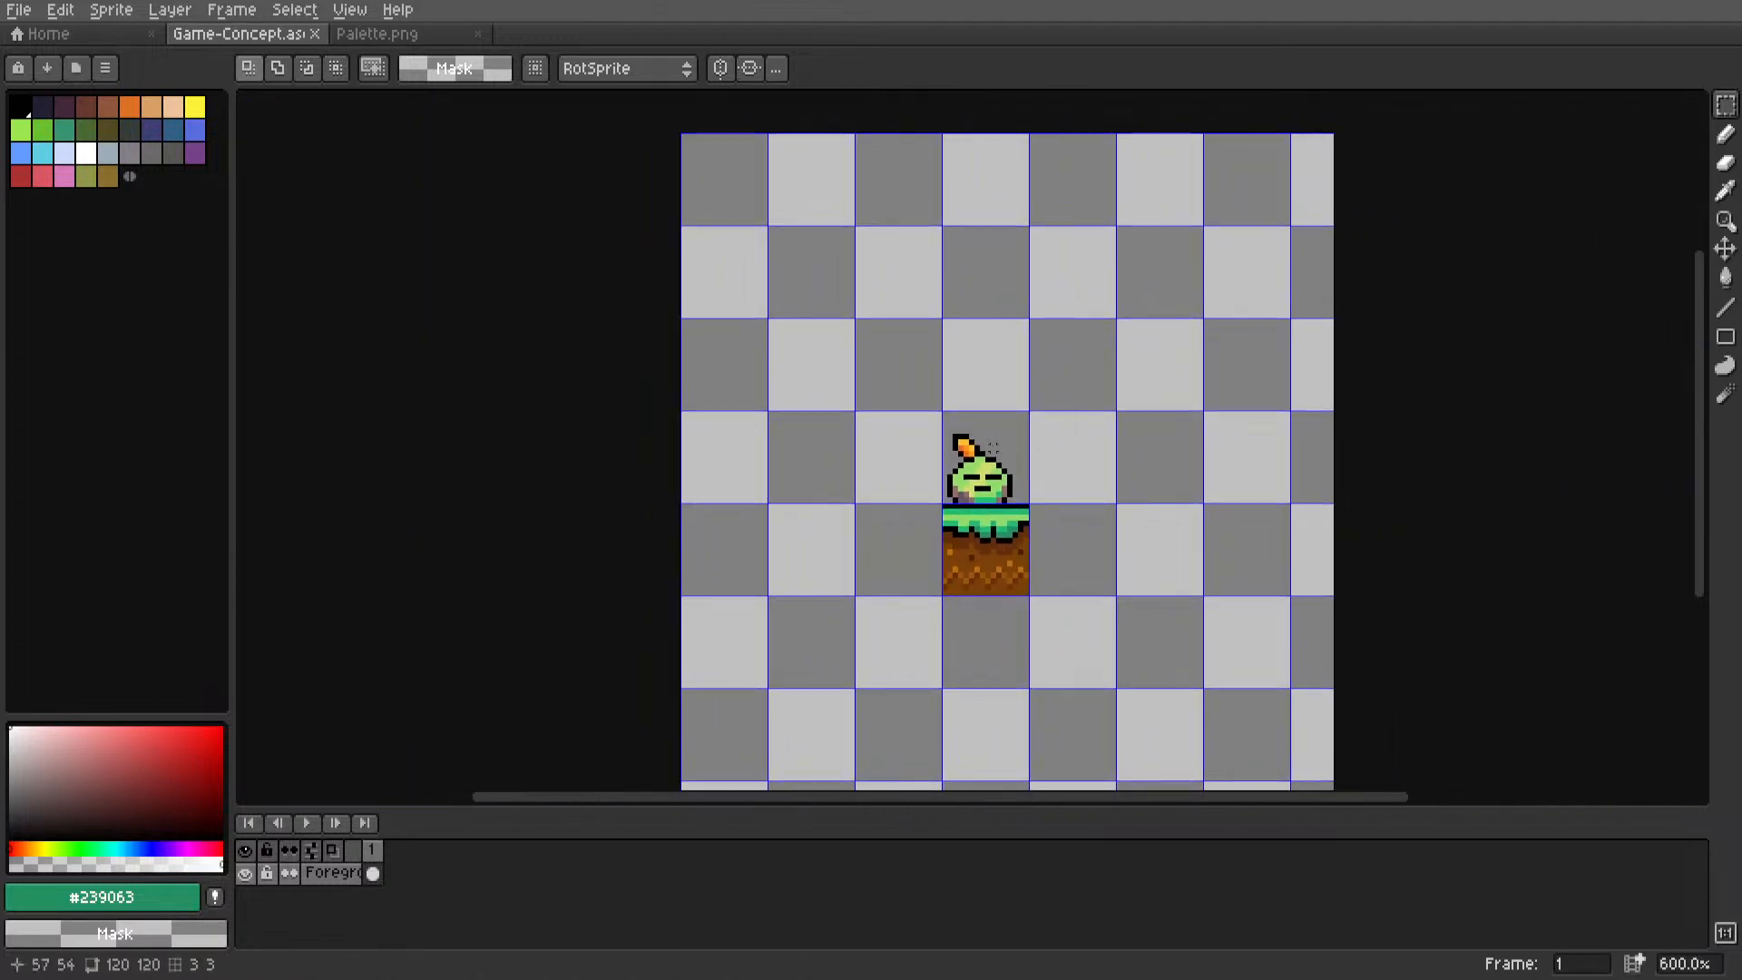
scroll(993, 445, up, 4)
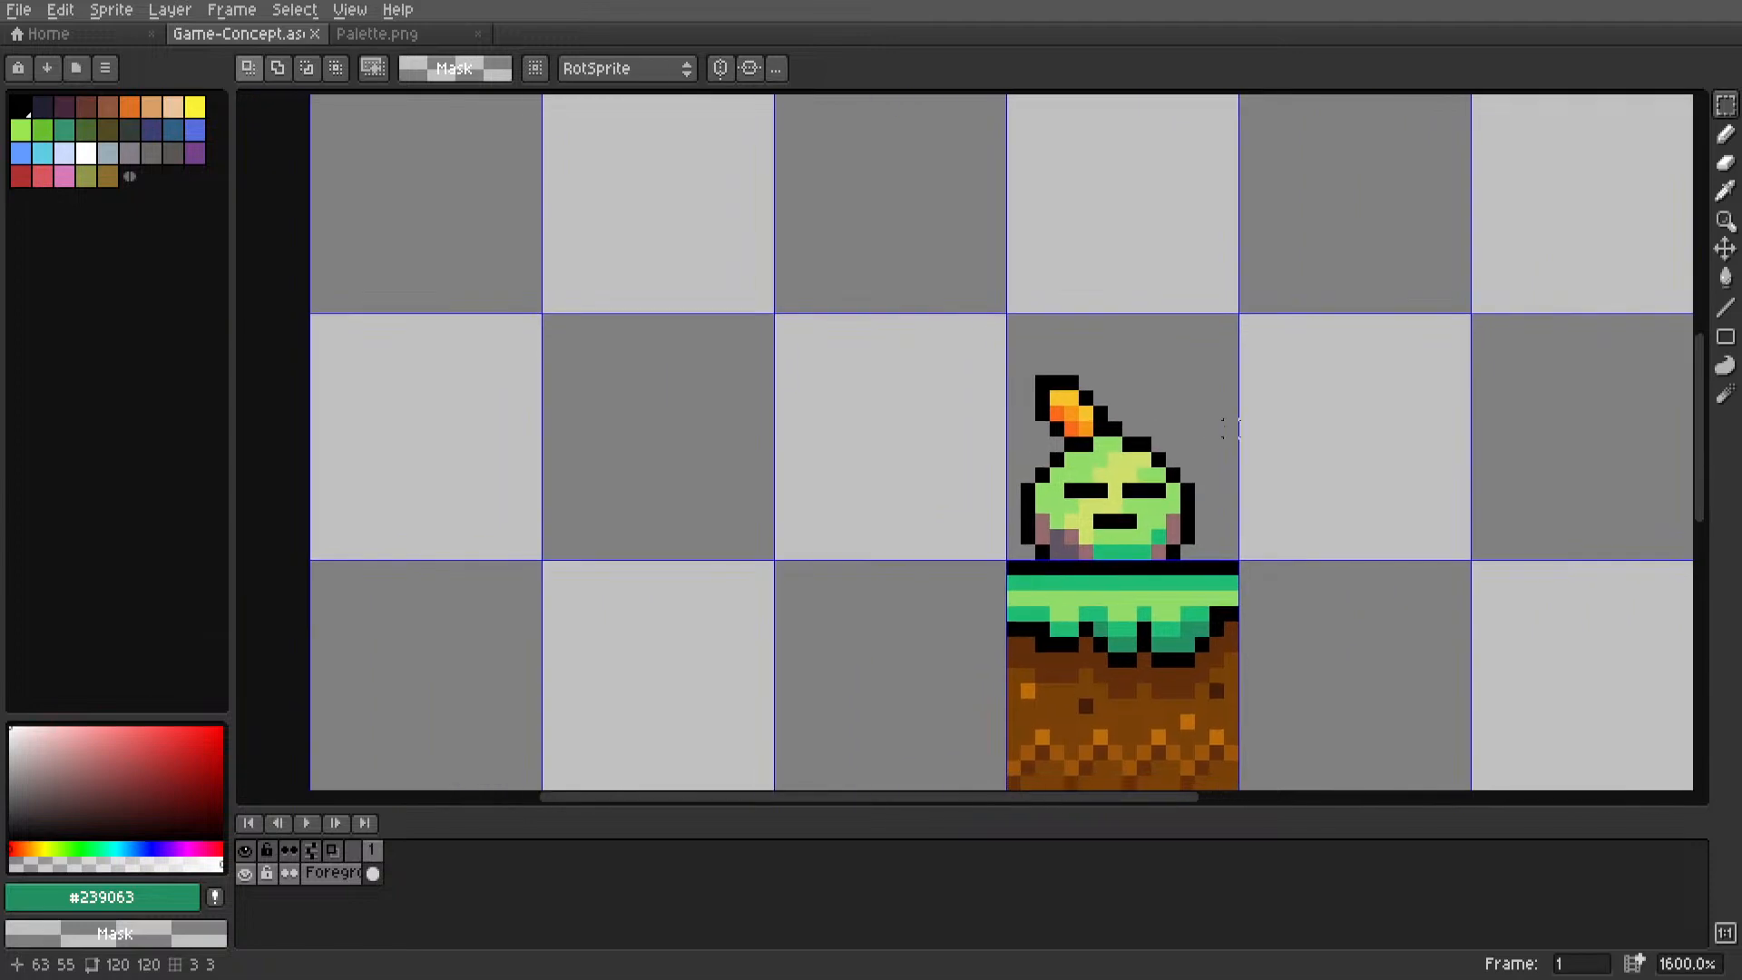
scroll(1118, 413, up, 2)
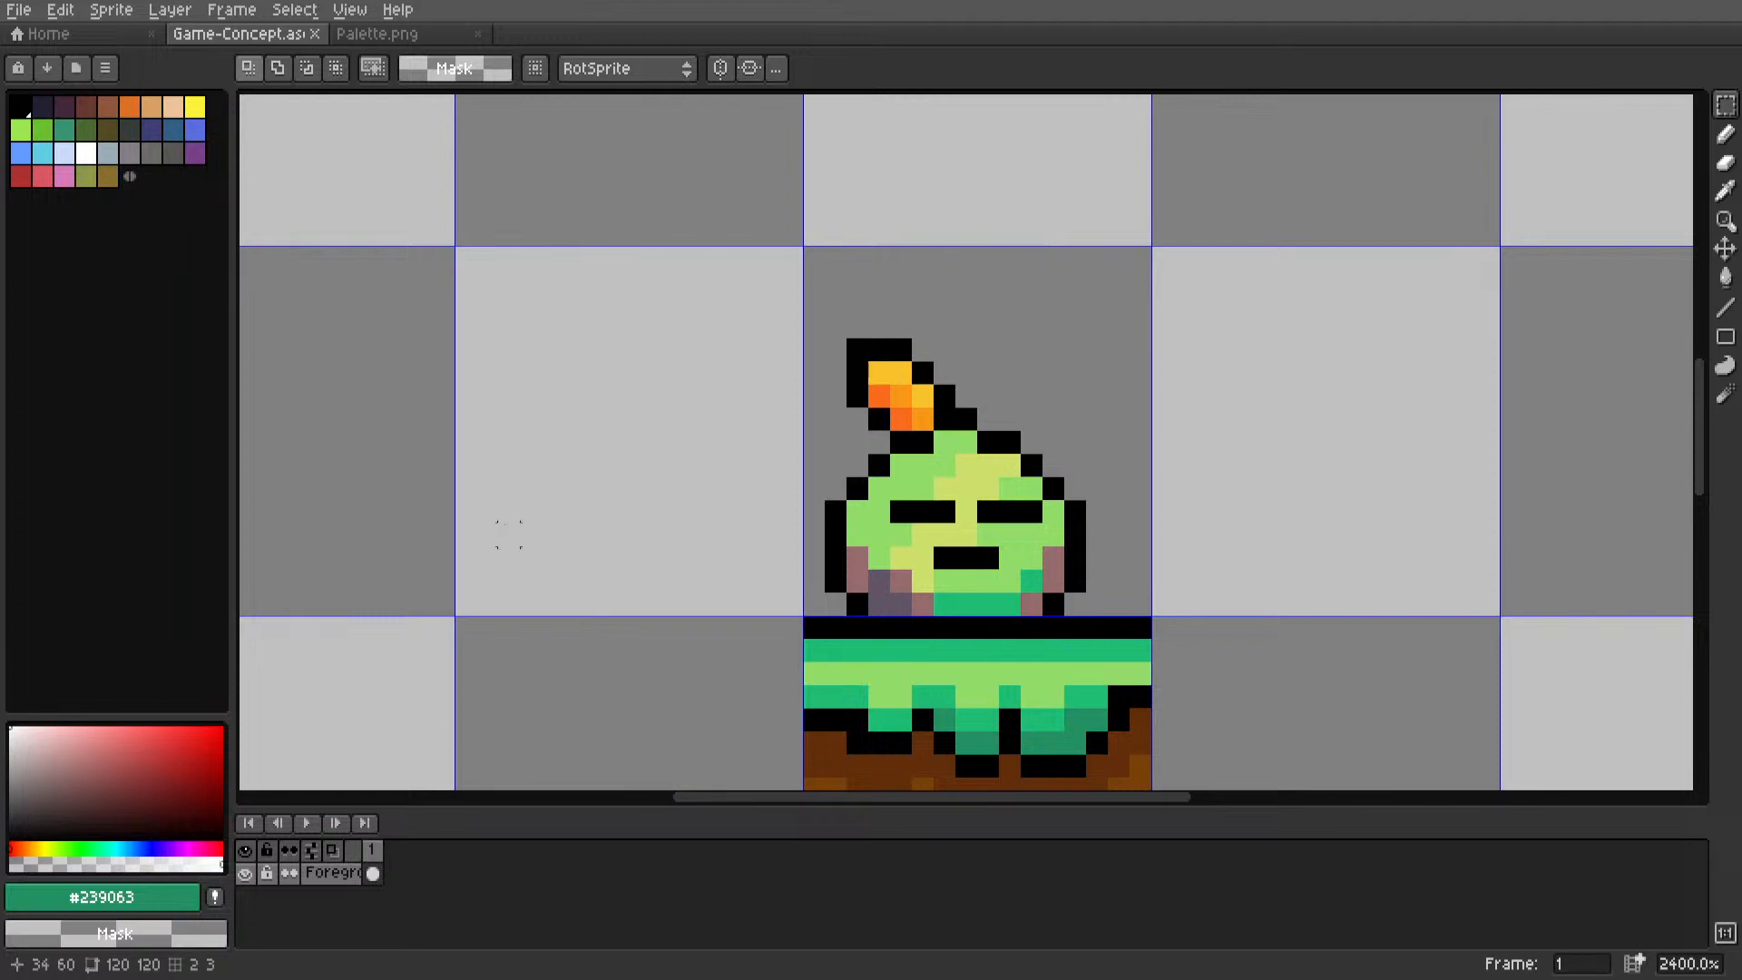
Inspect the grass edge and dirt texture of the ground tile beneath the character.
scroll(739, 436, down, 6)
middle_drag(738, 436, 1008, 430)
scroll(791, 406, up, 6)
scroll(859, 402, up, 2)
scroll(873, 422, down, 2)
scroll(970, 425, up, 1)
scroll(1008, 430, up, 2)
scroll(982, 445, down, 2)
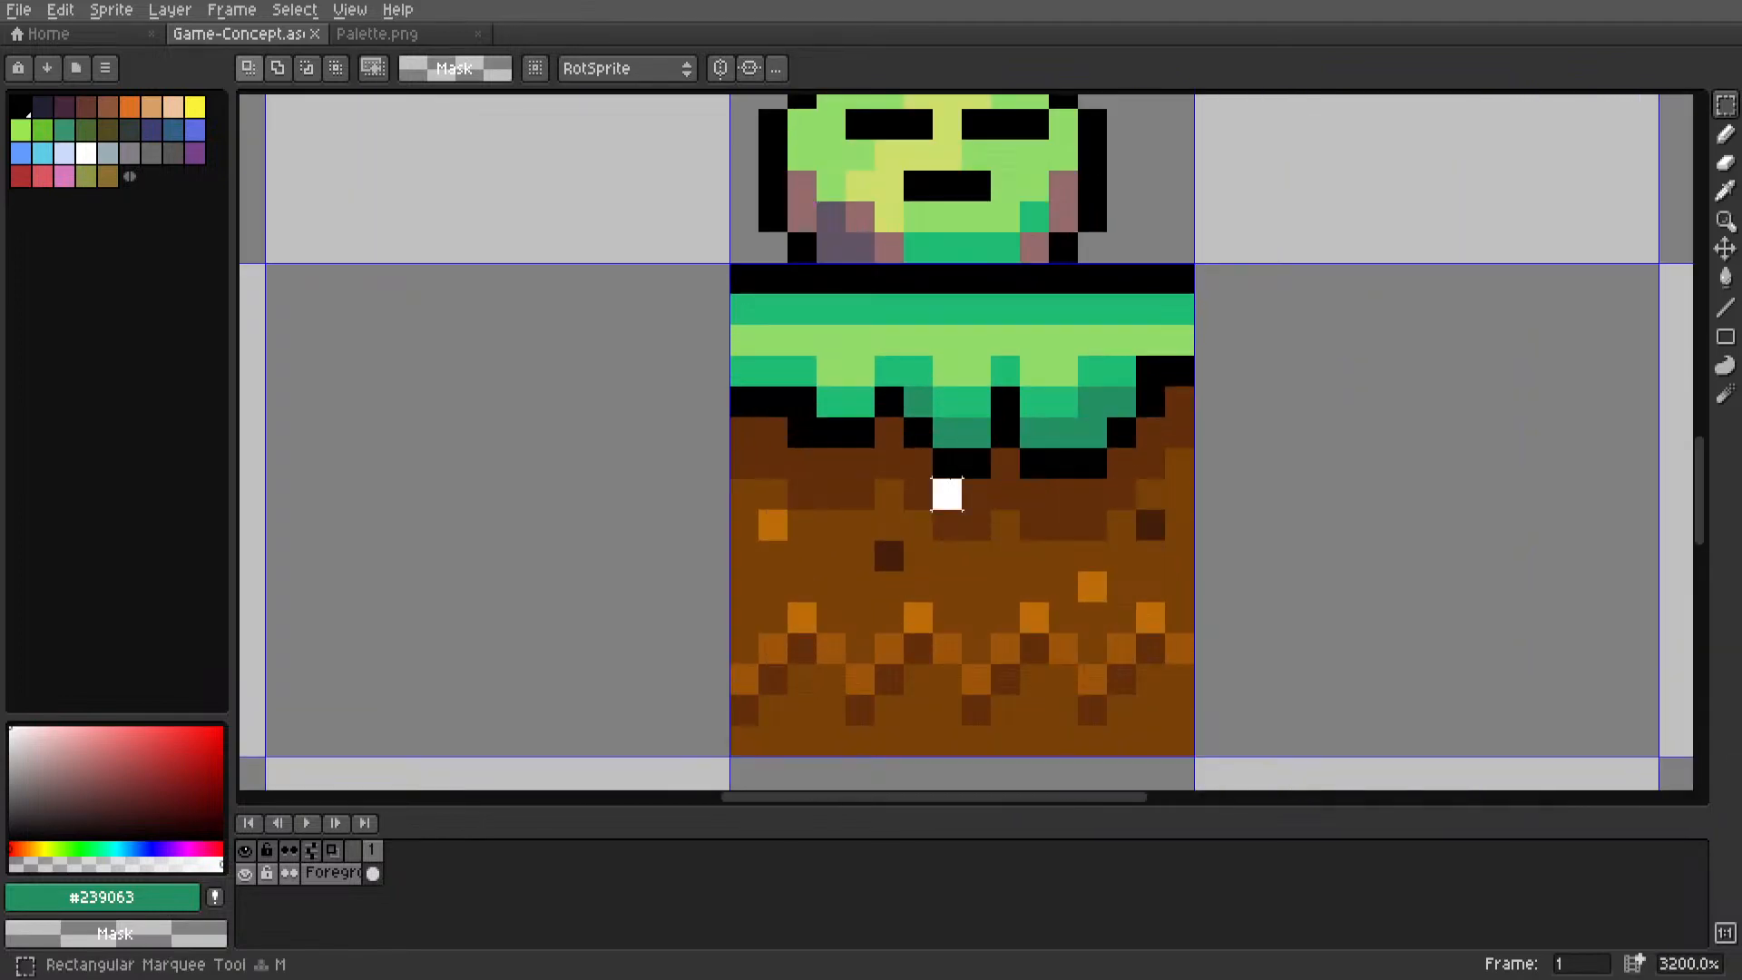
scroll(1200, 424, down, 5)
scroll(1200, 424, up, 5)
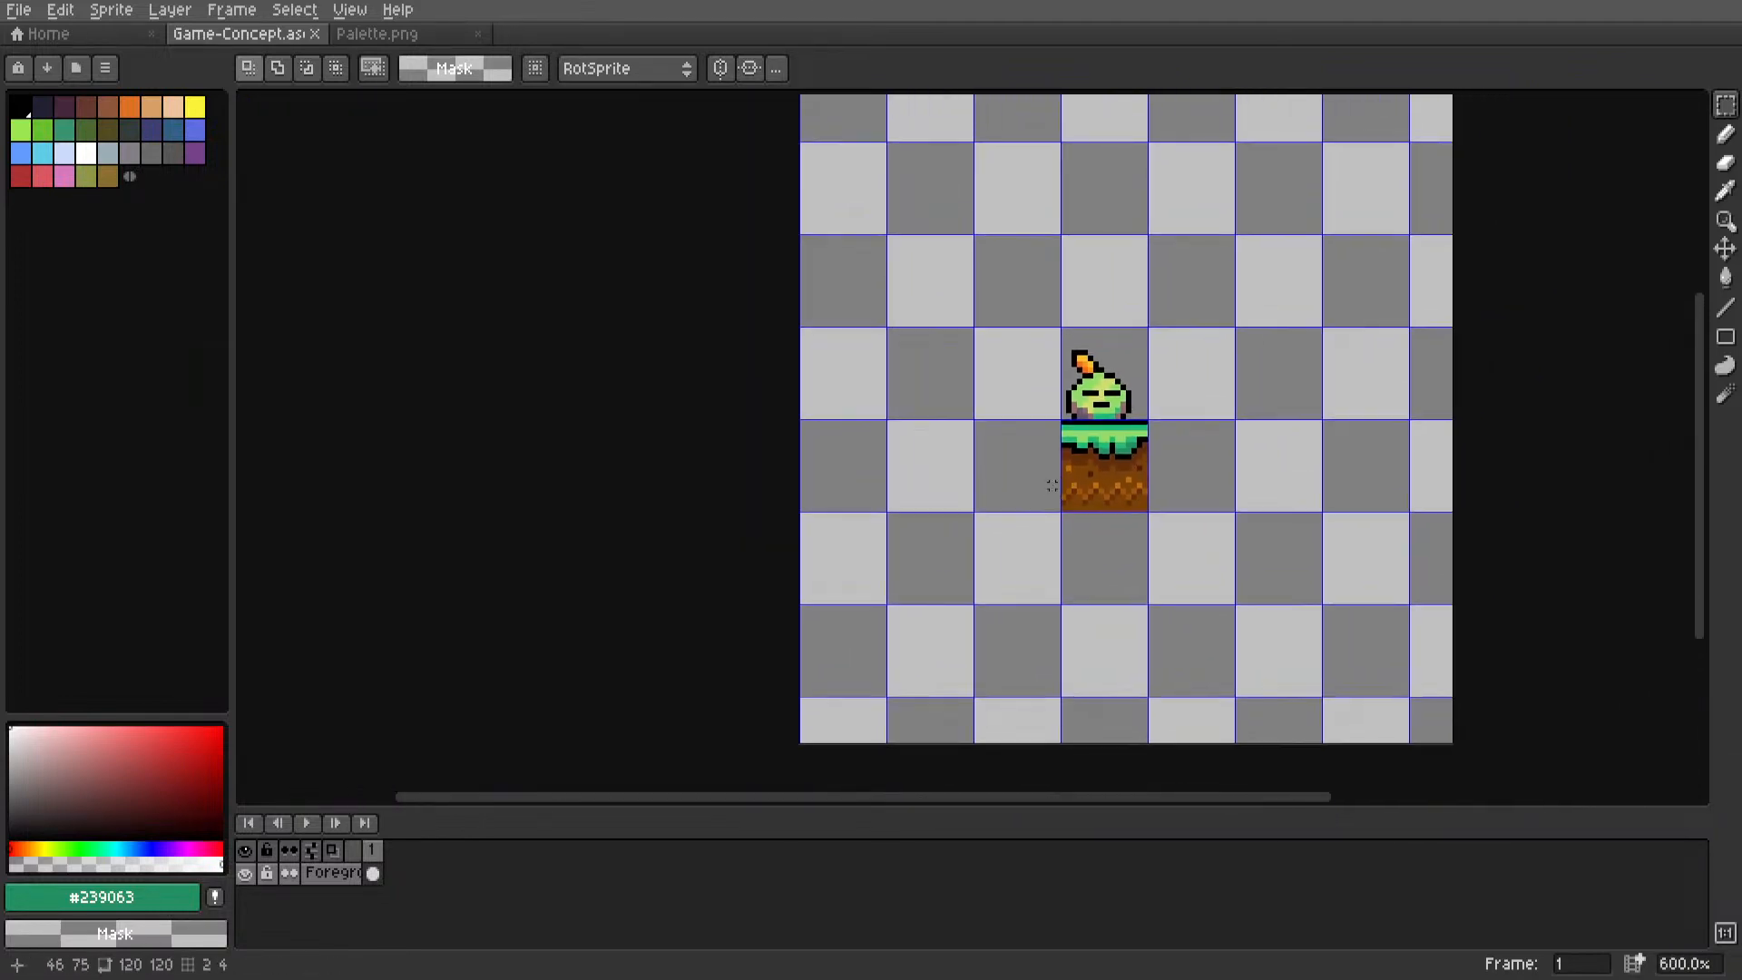
Inspect the character's outline, face, body shading and orange tip at pixel level.
scroll(1174, 362, down, 4)
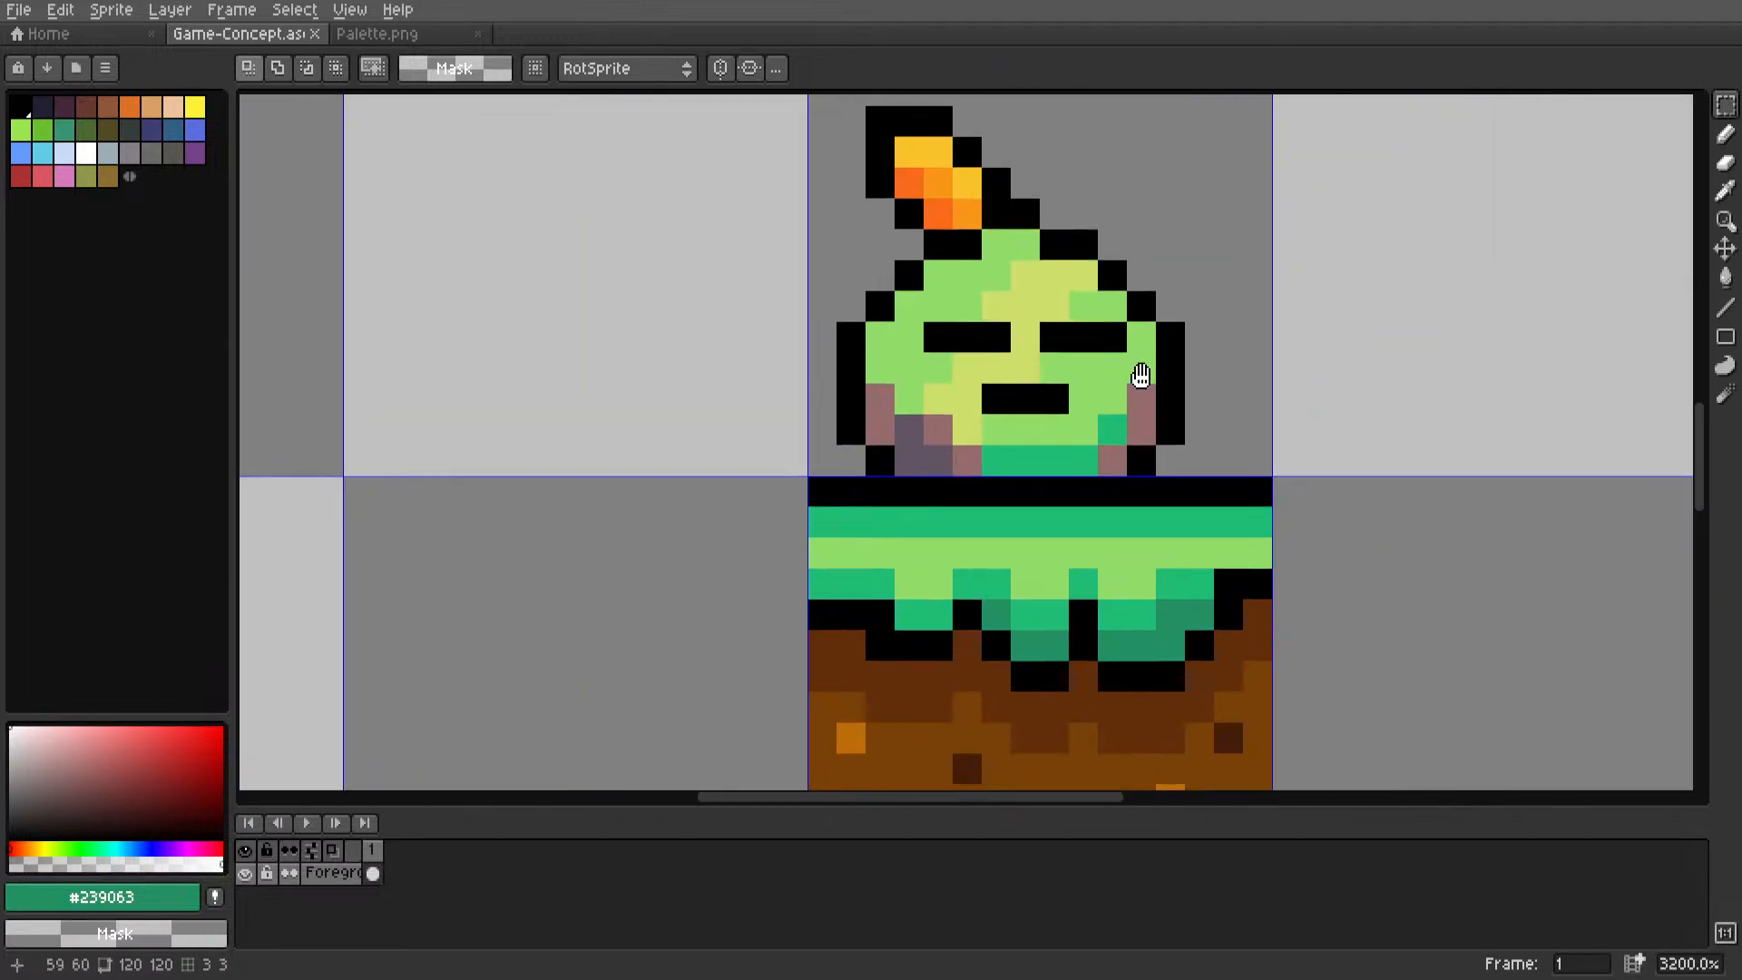
scroll(1071, 442, up, 6)
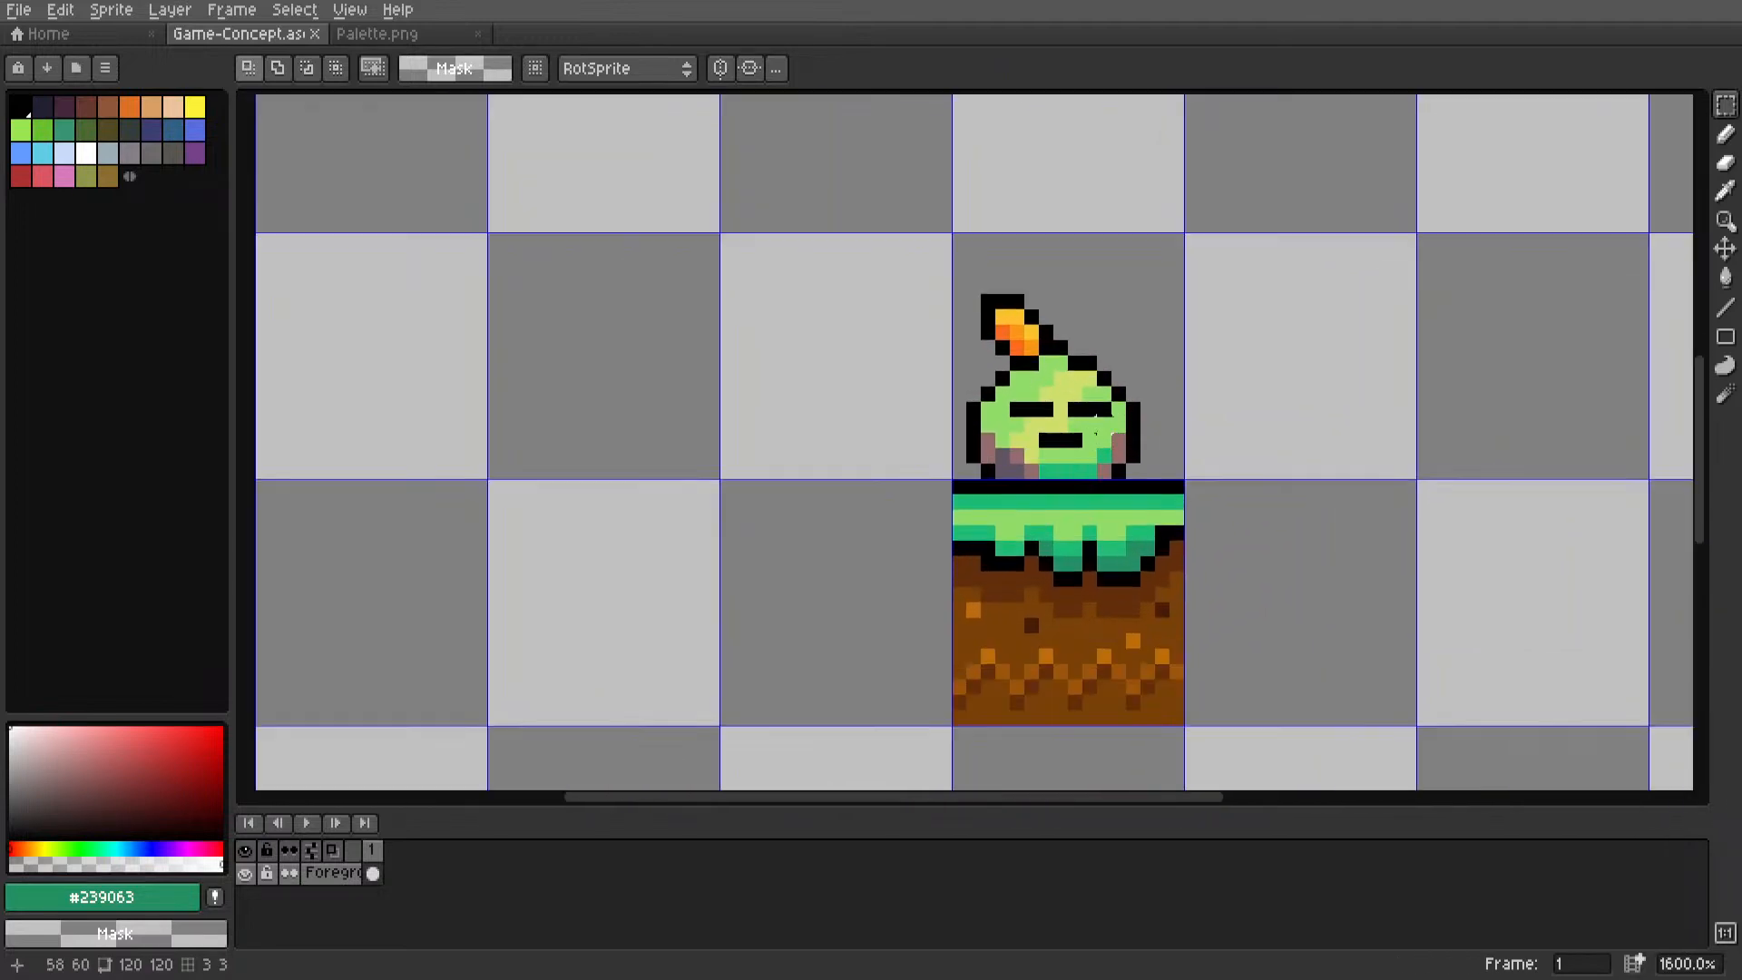
scroll(1135, 302, down, 3)
middle_drag(1134, 302, 1158, 428)
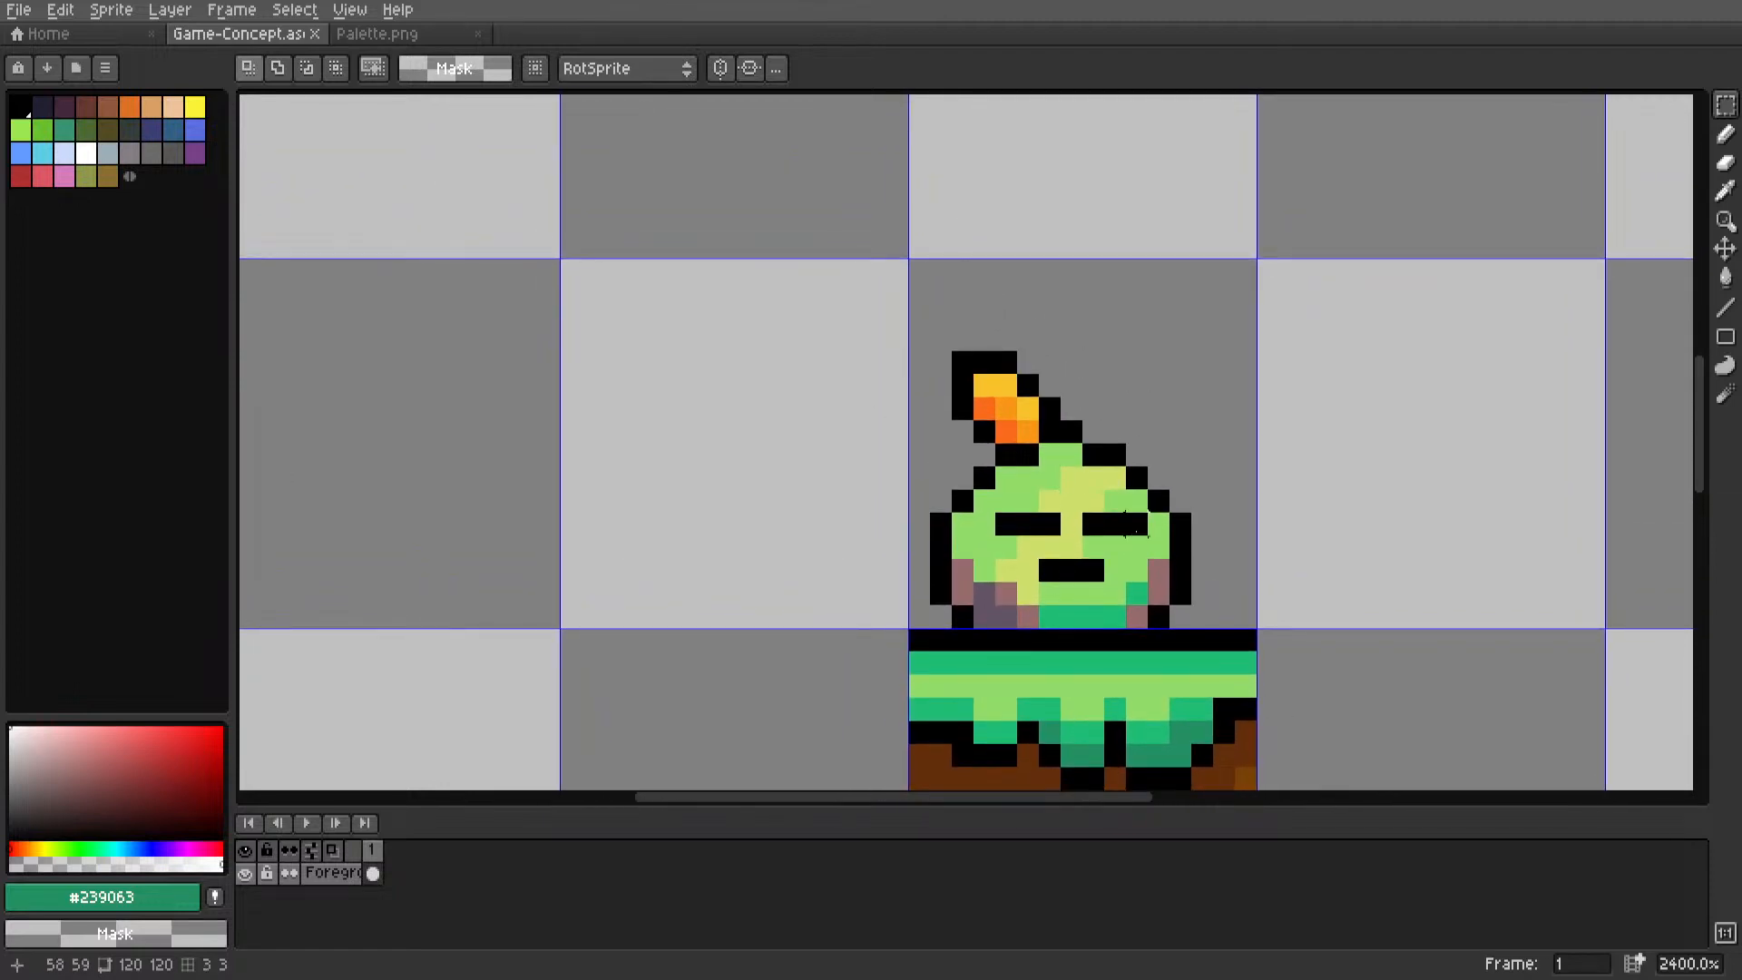
middle_drag(1134, 529, 1175, 518)
scroll(1050, 526, up, 1)
scroll(1174, 517, up, 1)
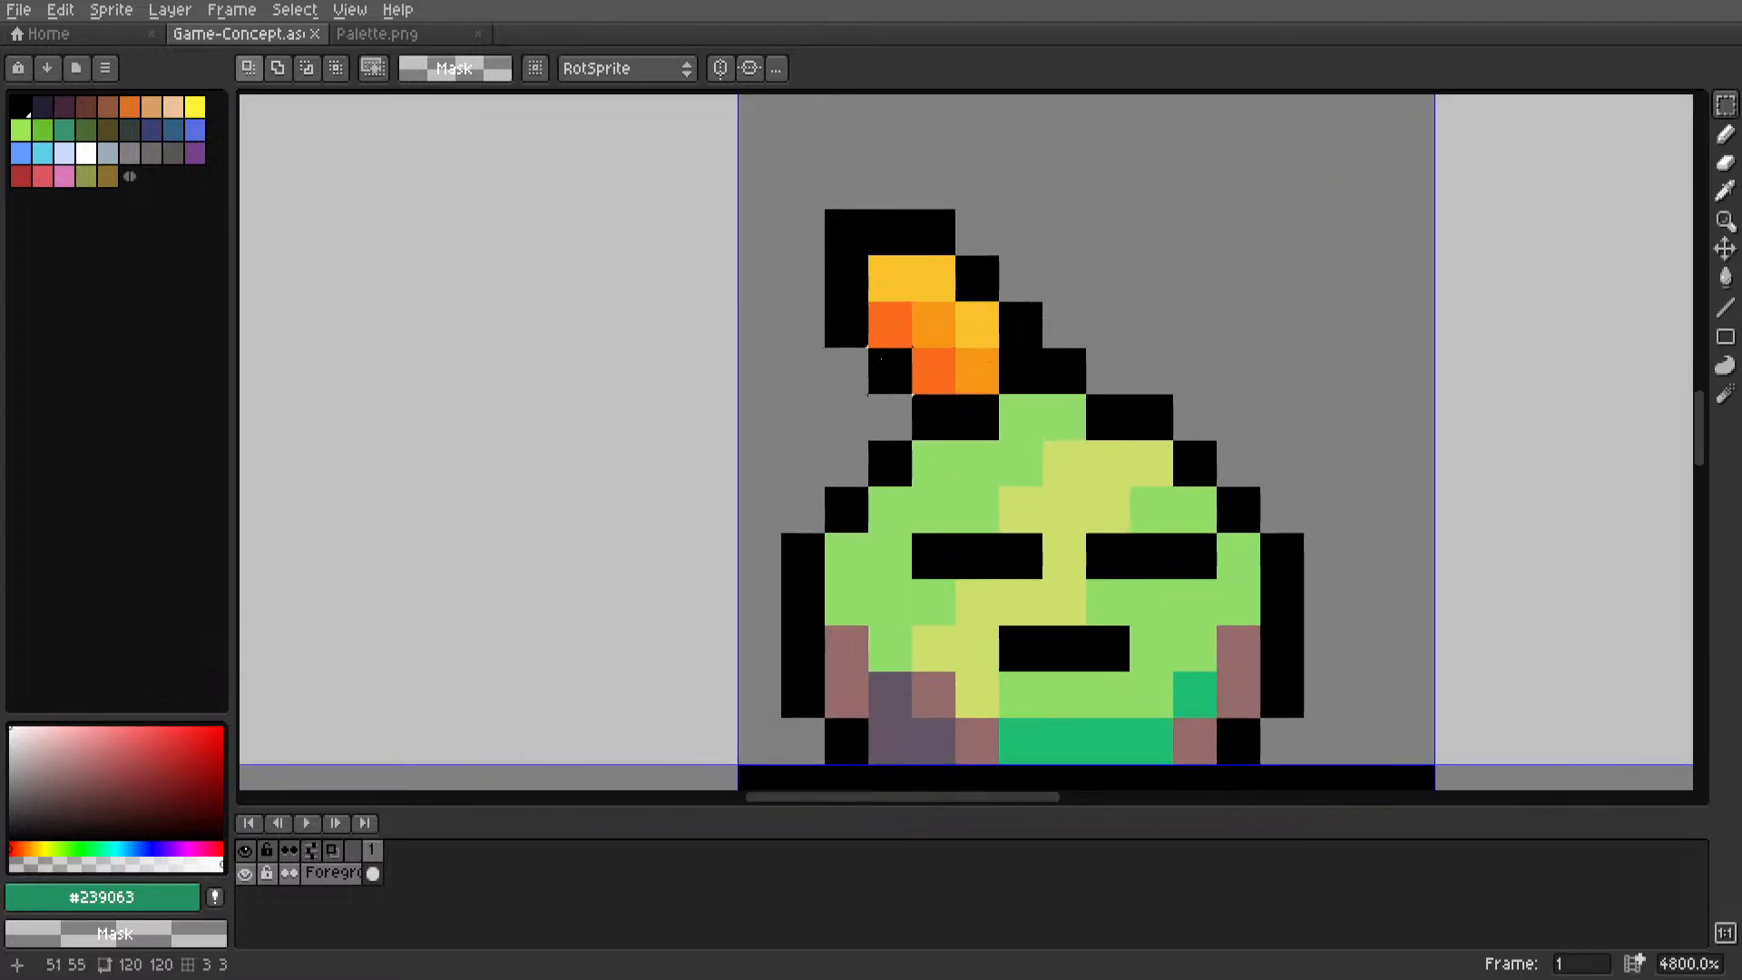
scroll(1089, 549, down, 3)
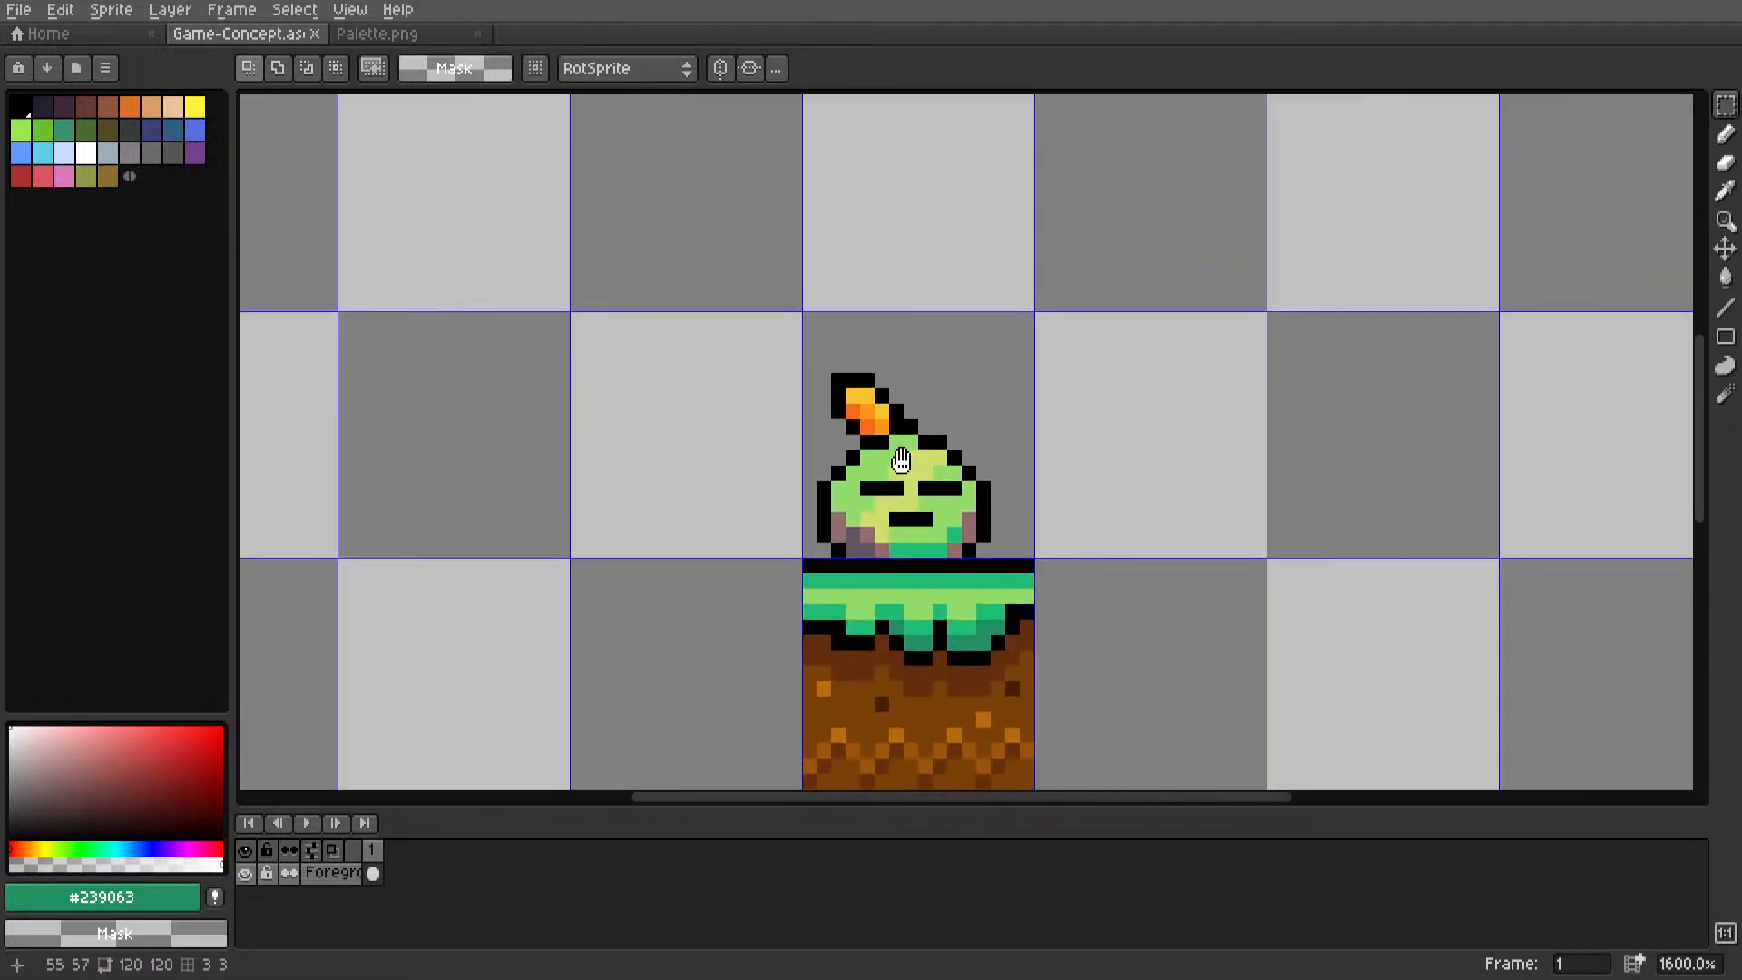
scroll(1089, 549, up, 4)
scroll(1089, 549, down, 1)
scroll(1089, 549, up, 1)
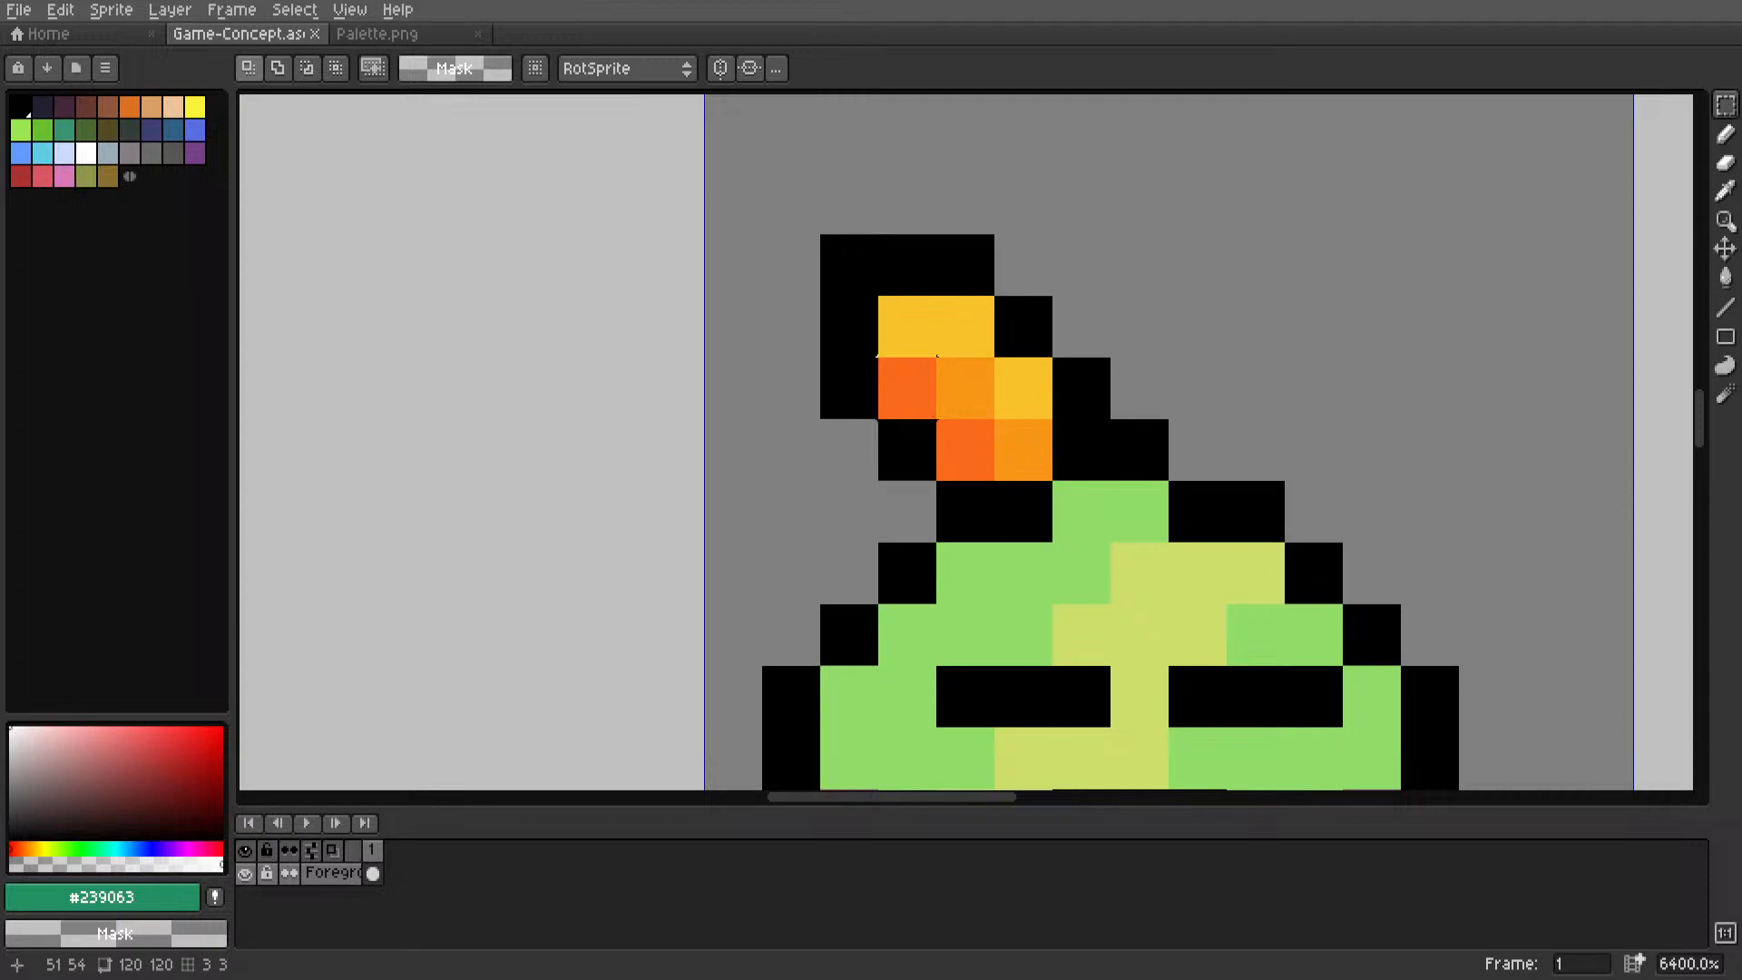
scroll(908, 358, down, 6)
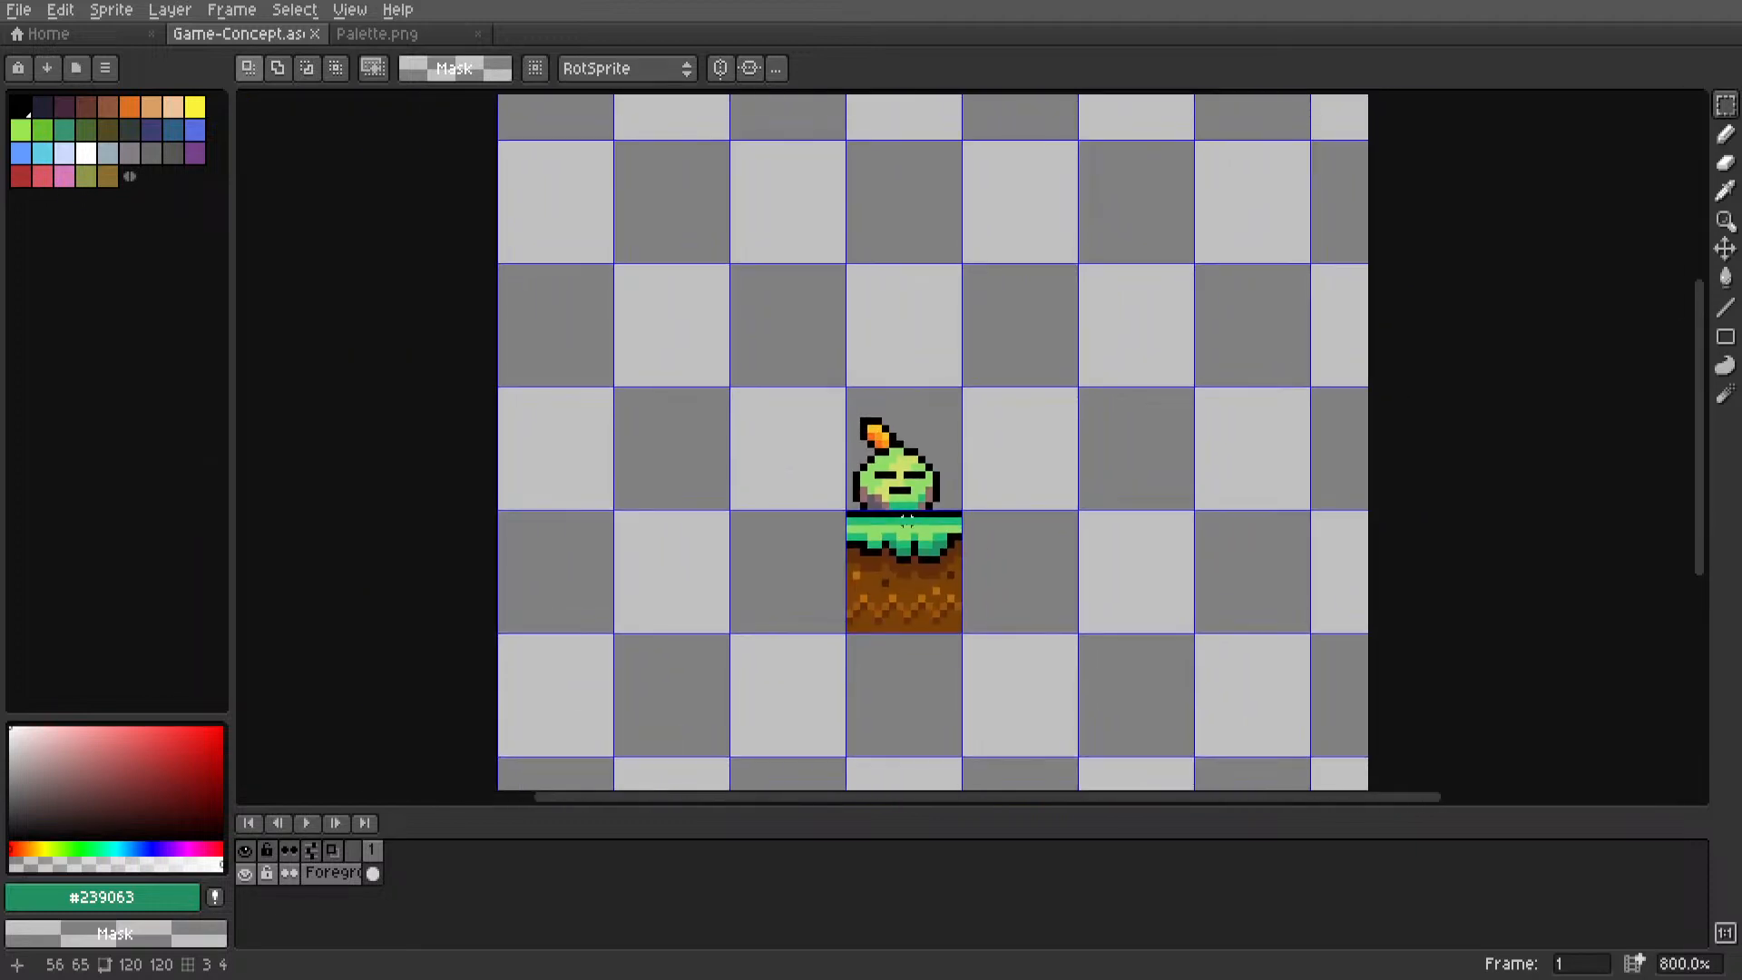
scroll(907, 522, up, 3)
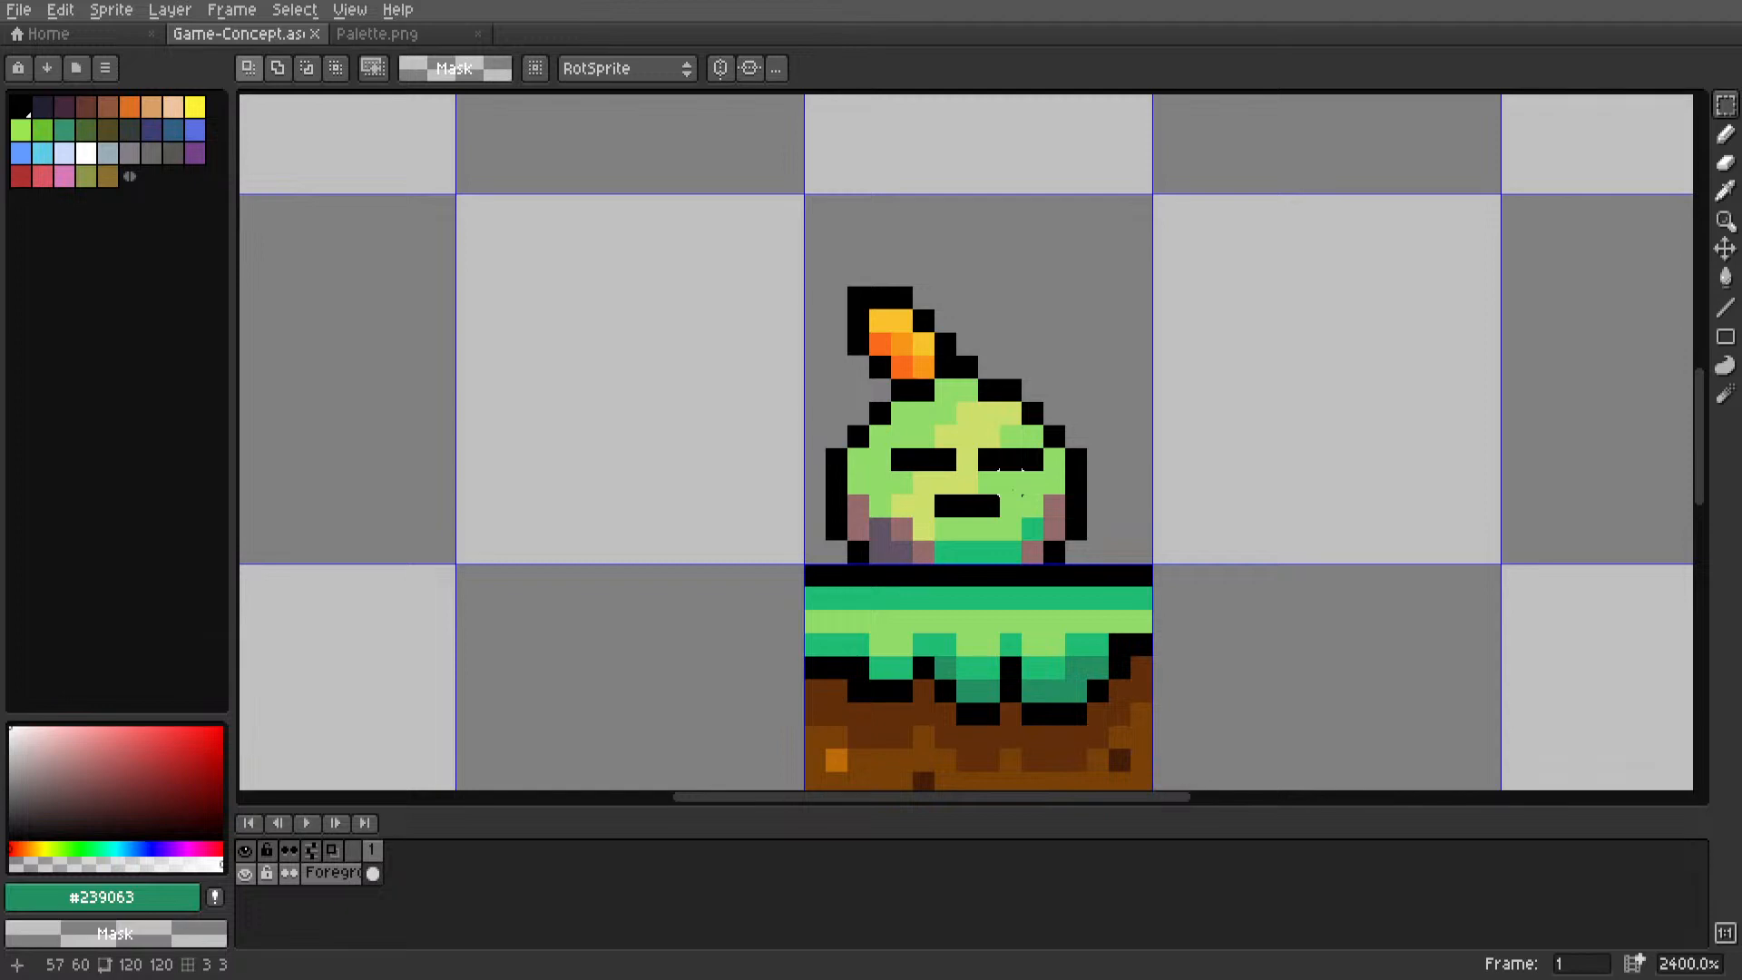
Save the Game-Concept sprite and review the character together with its ground tile.
key(ctrl+s)
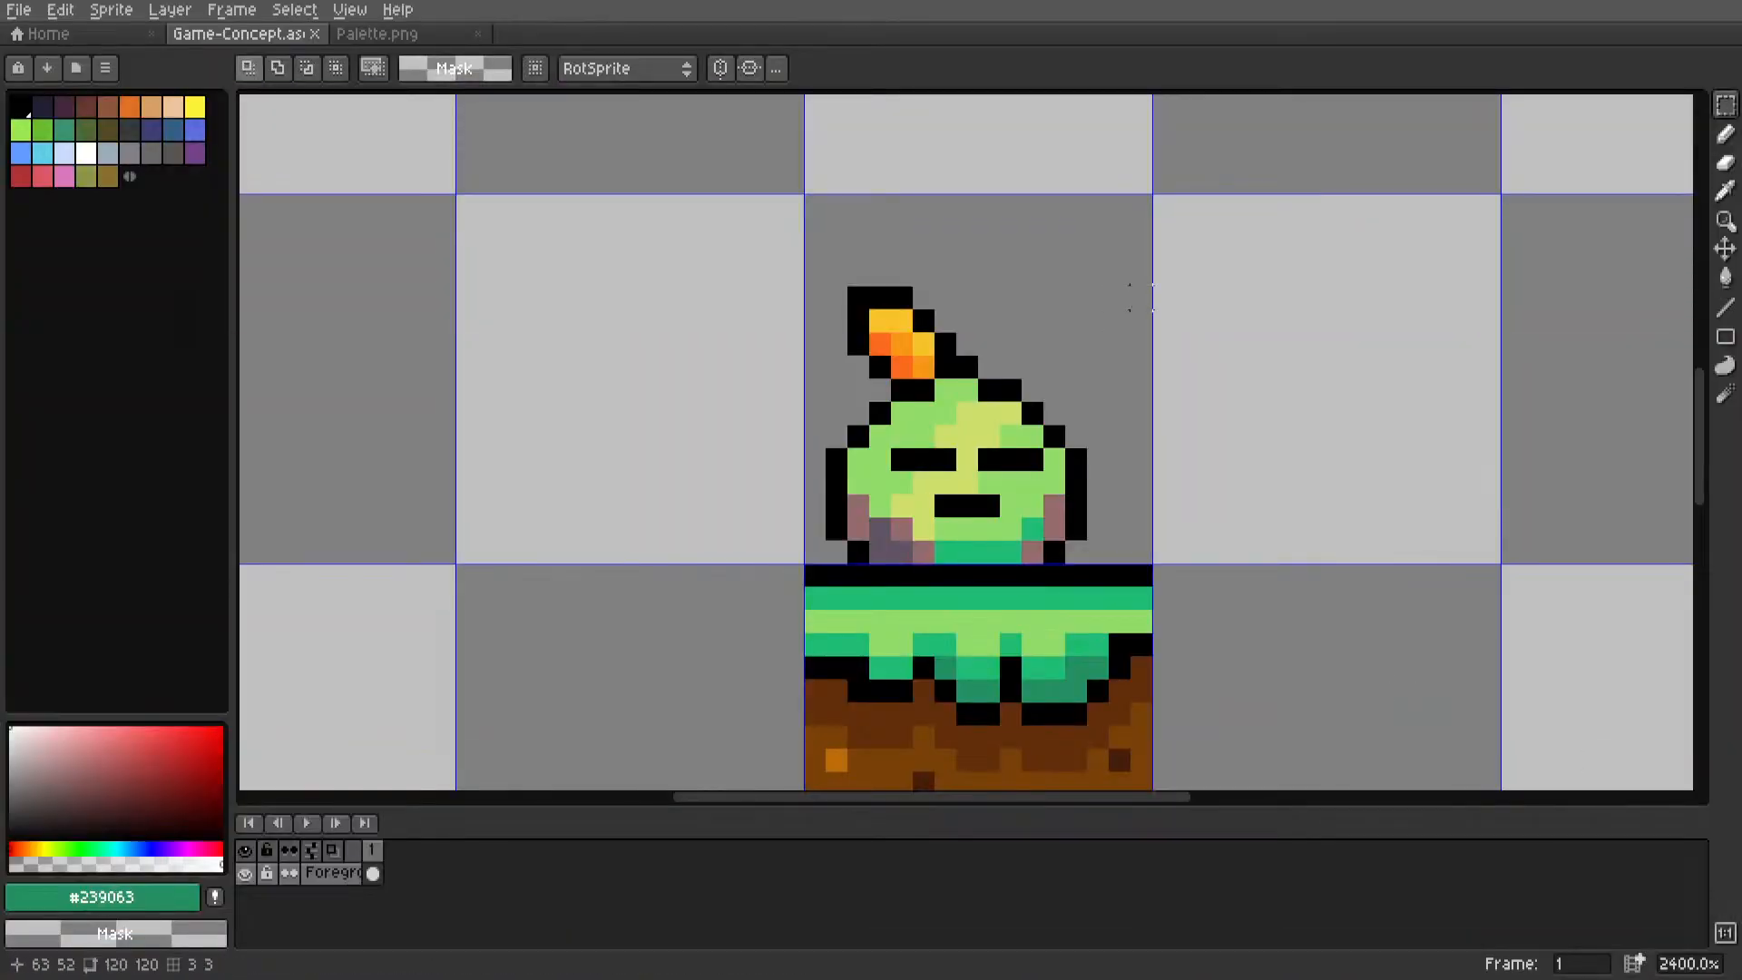
scroll(932, 358, down, 3)
scroll(932, 359, up, 2)
middle_drag(984, 361, 1024, 421)
scroll(1026, 411, up, 2)
scroll(1027, 412, down, 5)
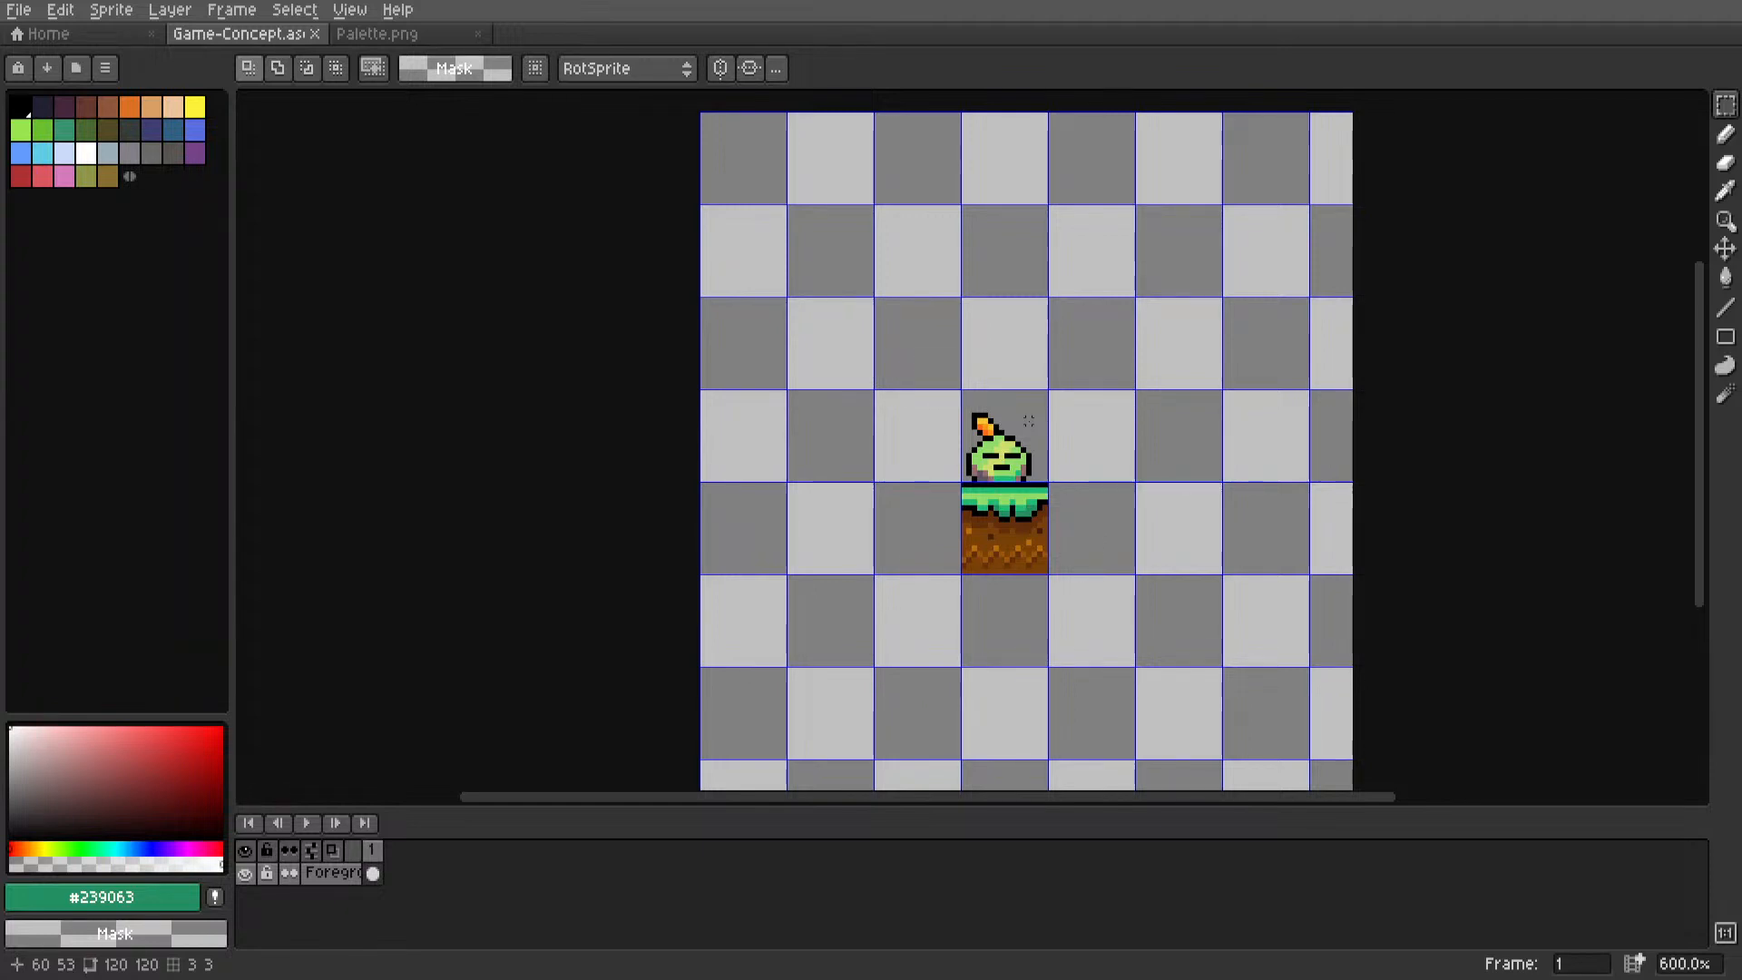
scroll(1028, 421, up, 4)
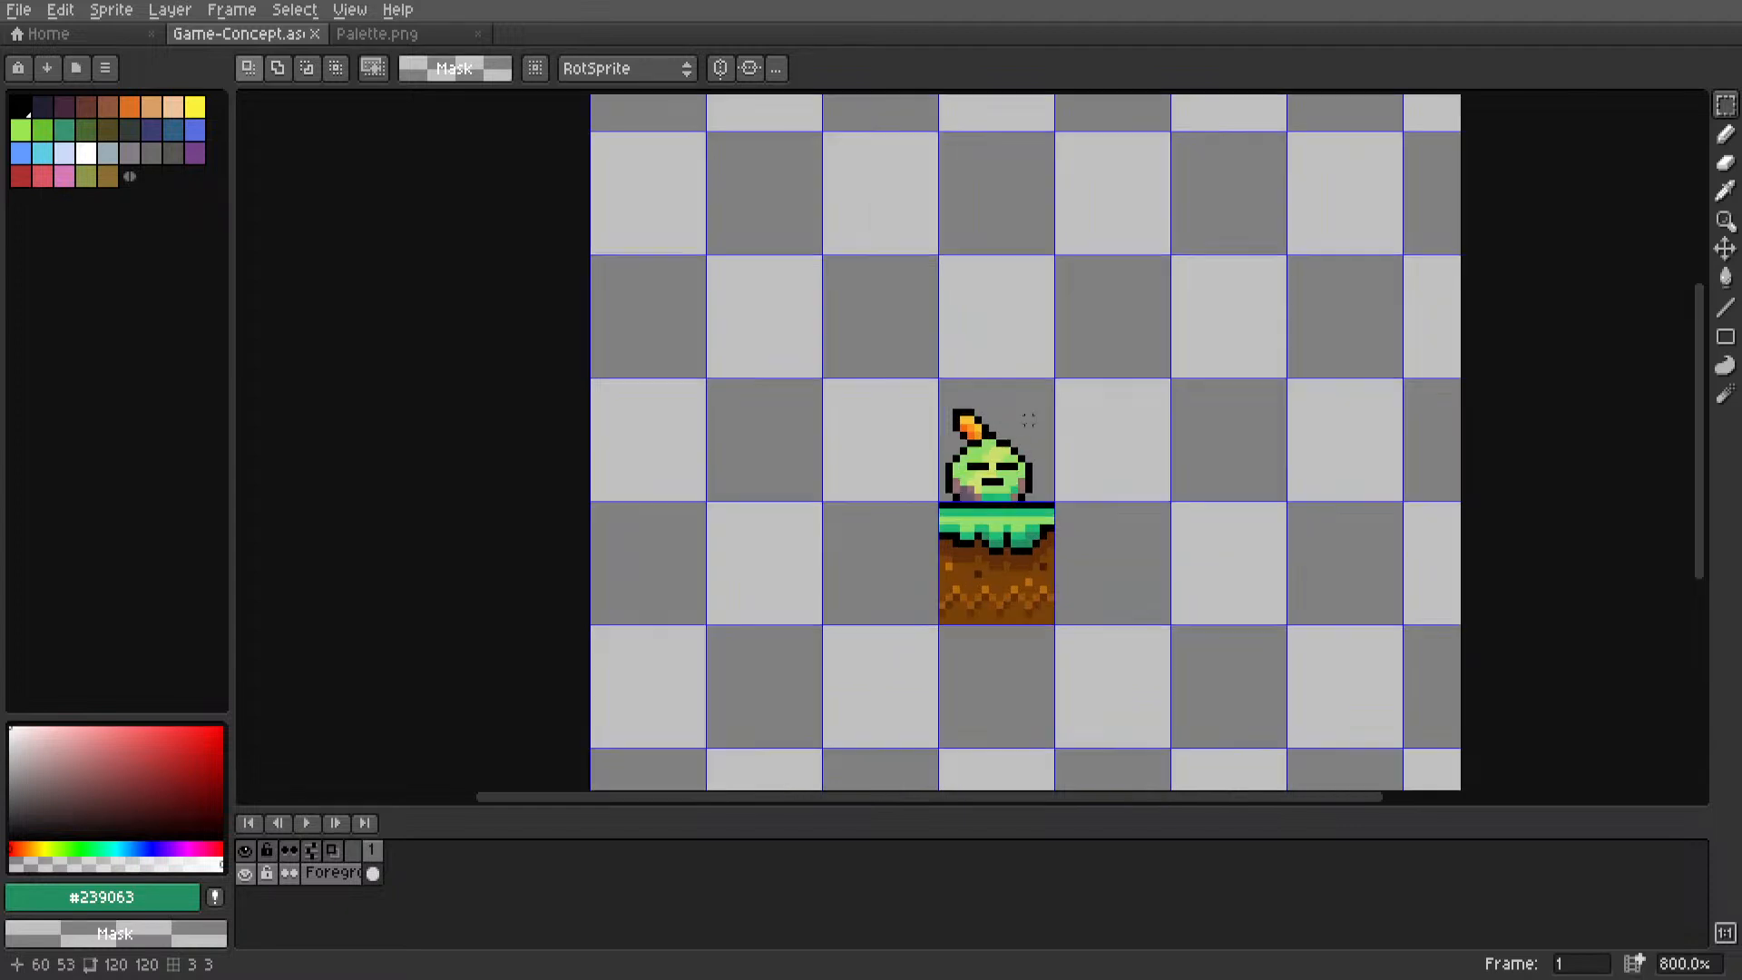
scroll(958, 534, up, 2)
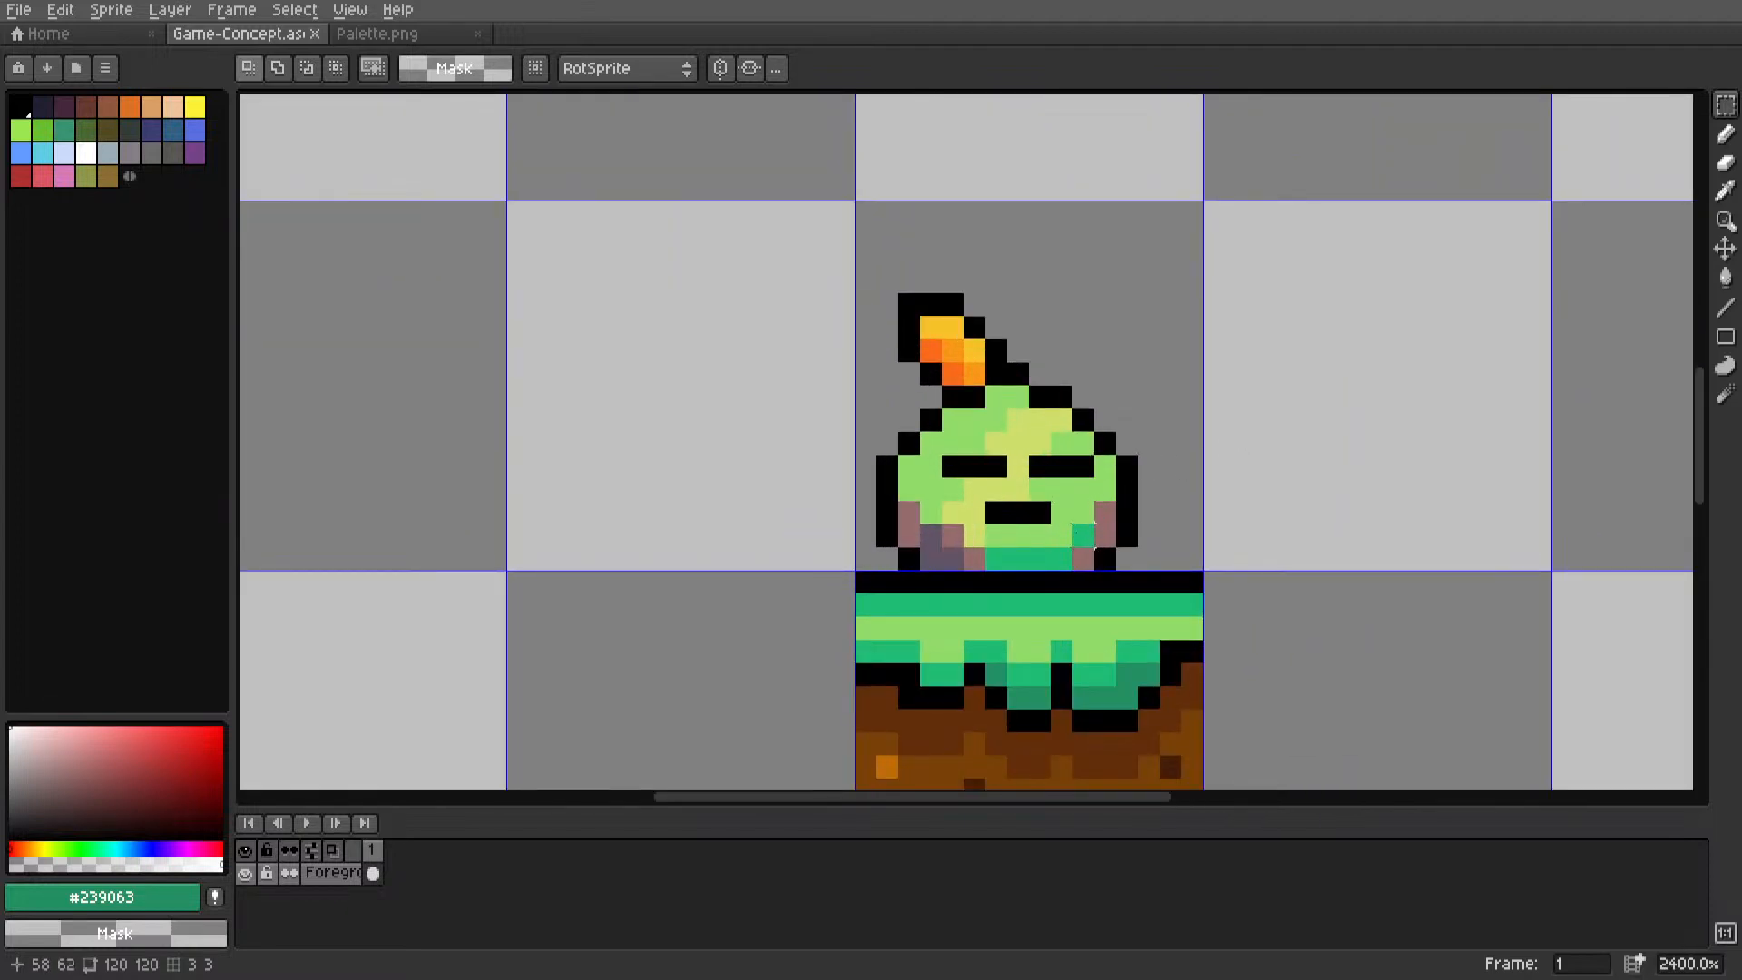
Examine the character on its grass tile up close and at a distance, briefly marking out its orange leaf tip and body.
scroll(1072, 498, down, 6)
scroll(1093, 517, up, 6)
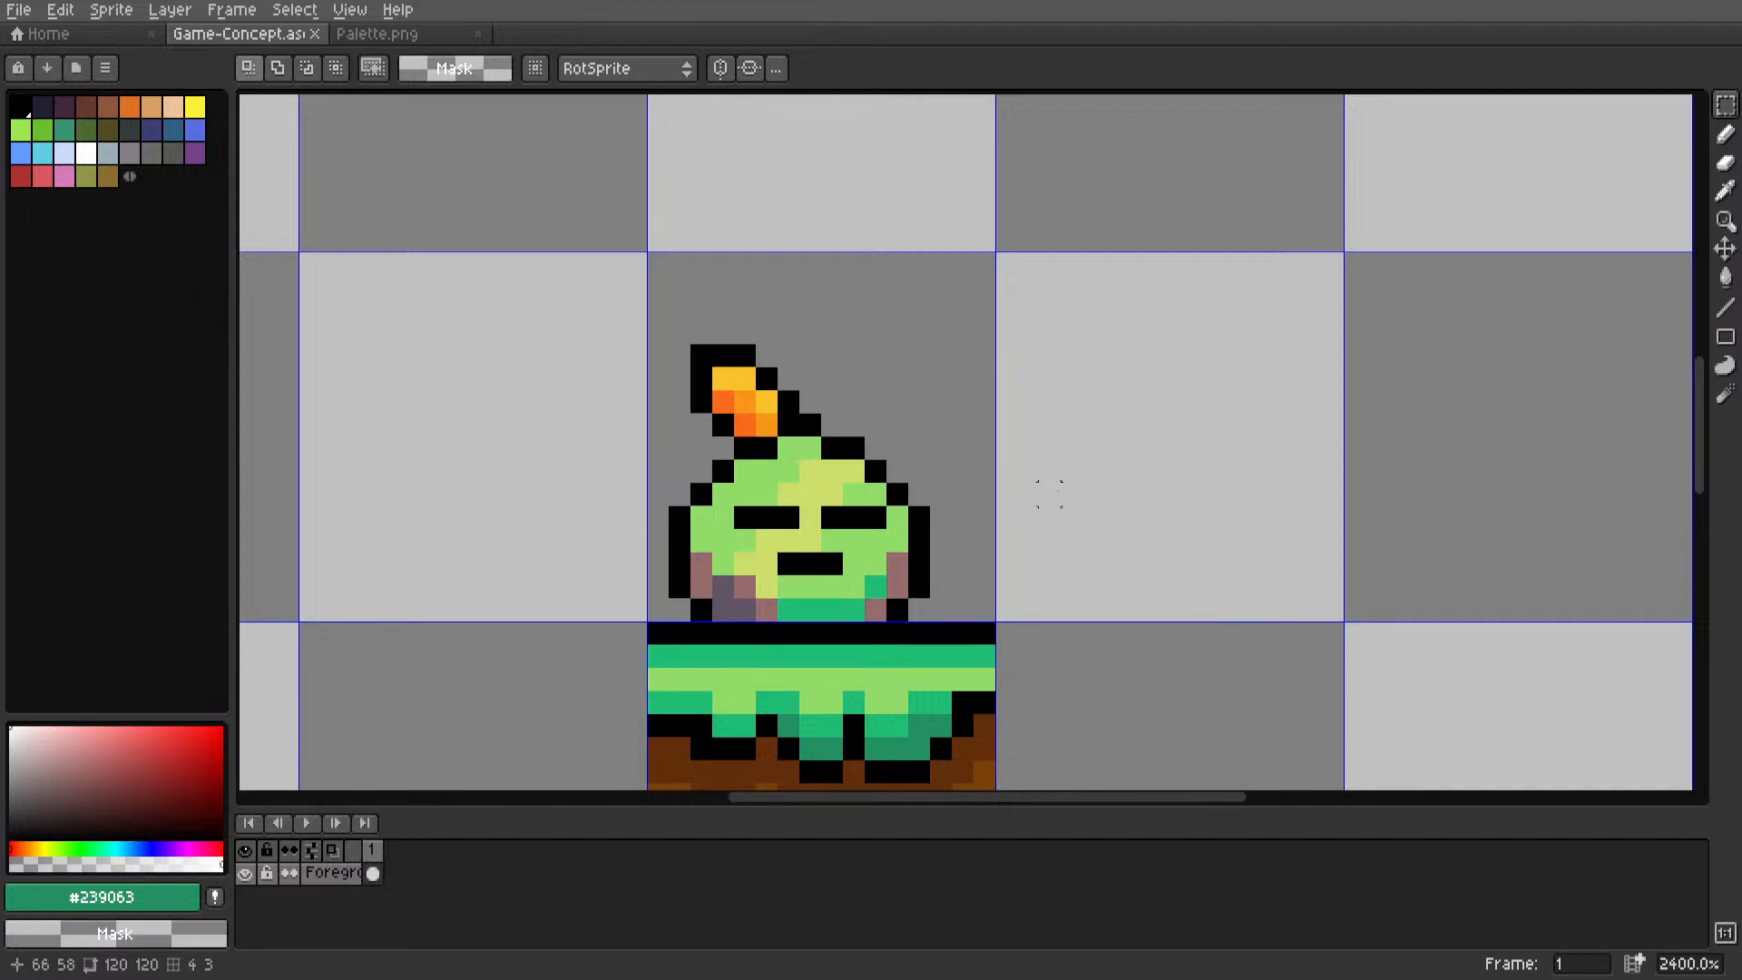
scroll(1050, 493, down, 4)
scroll(1050, 508, up, 2)
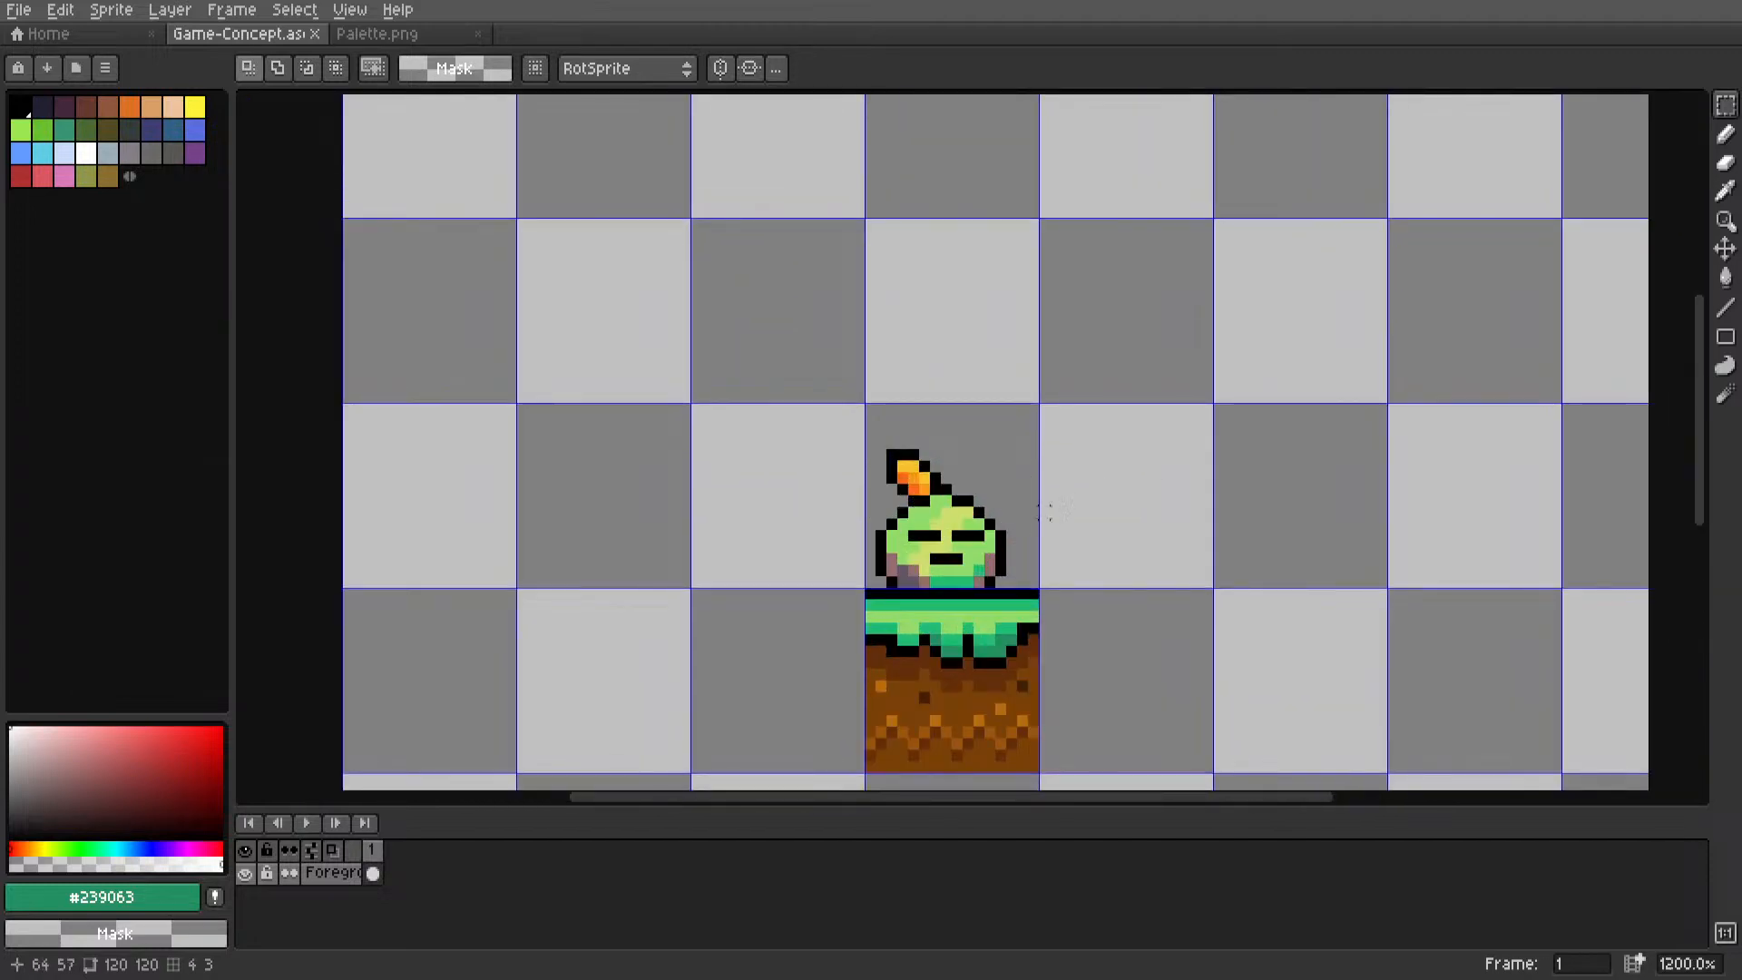
scroll(962, 448, up, 1)
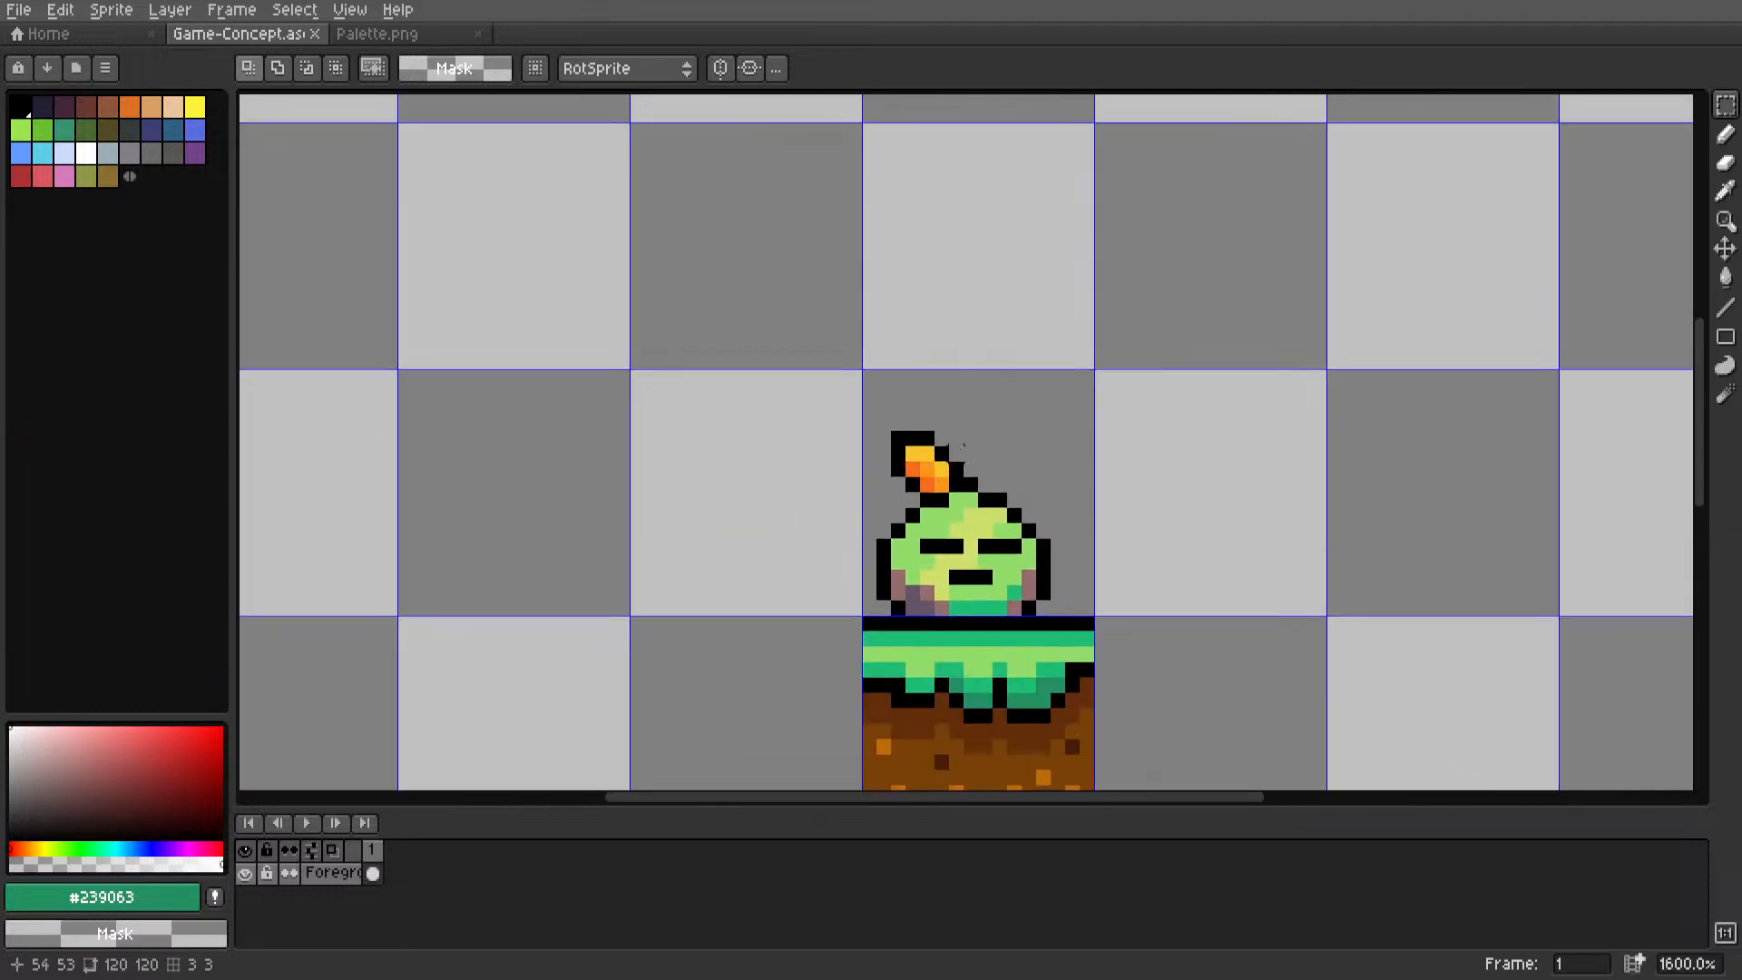
scroll(963, 449, up, 1)
drag(824, 409, 962, 508)
click(1065, 454)
scroll(1066, 452, down, 3)
drag(950, 421, 1017, 467)
click(1127, 443)
mouse_move(1067, 458)
middle_down()
mouse_move(968, 486)
mouse_move(942, 444)
mouse_move(1085, 472)
middle_up()
scroll(967, 486, up, 2)
scroll(953, 444, down, 3)
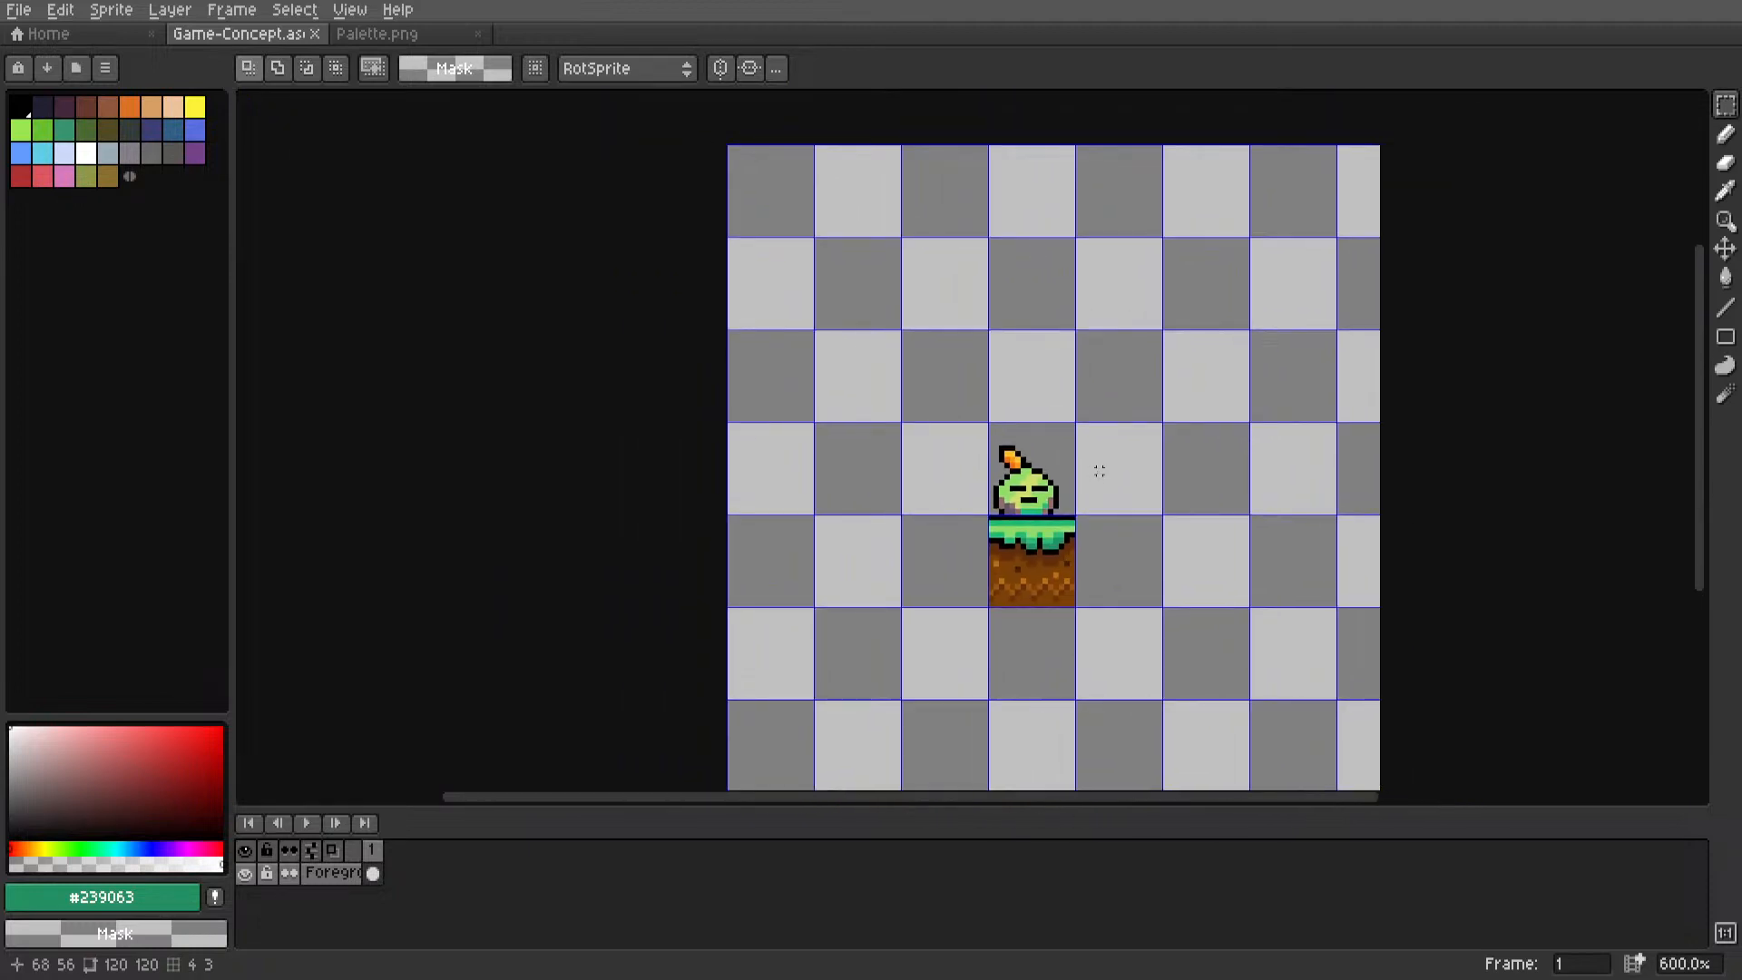
scroll(1099, 471, up, 3)
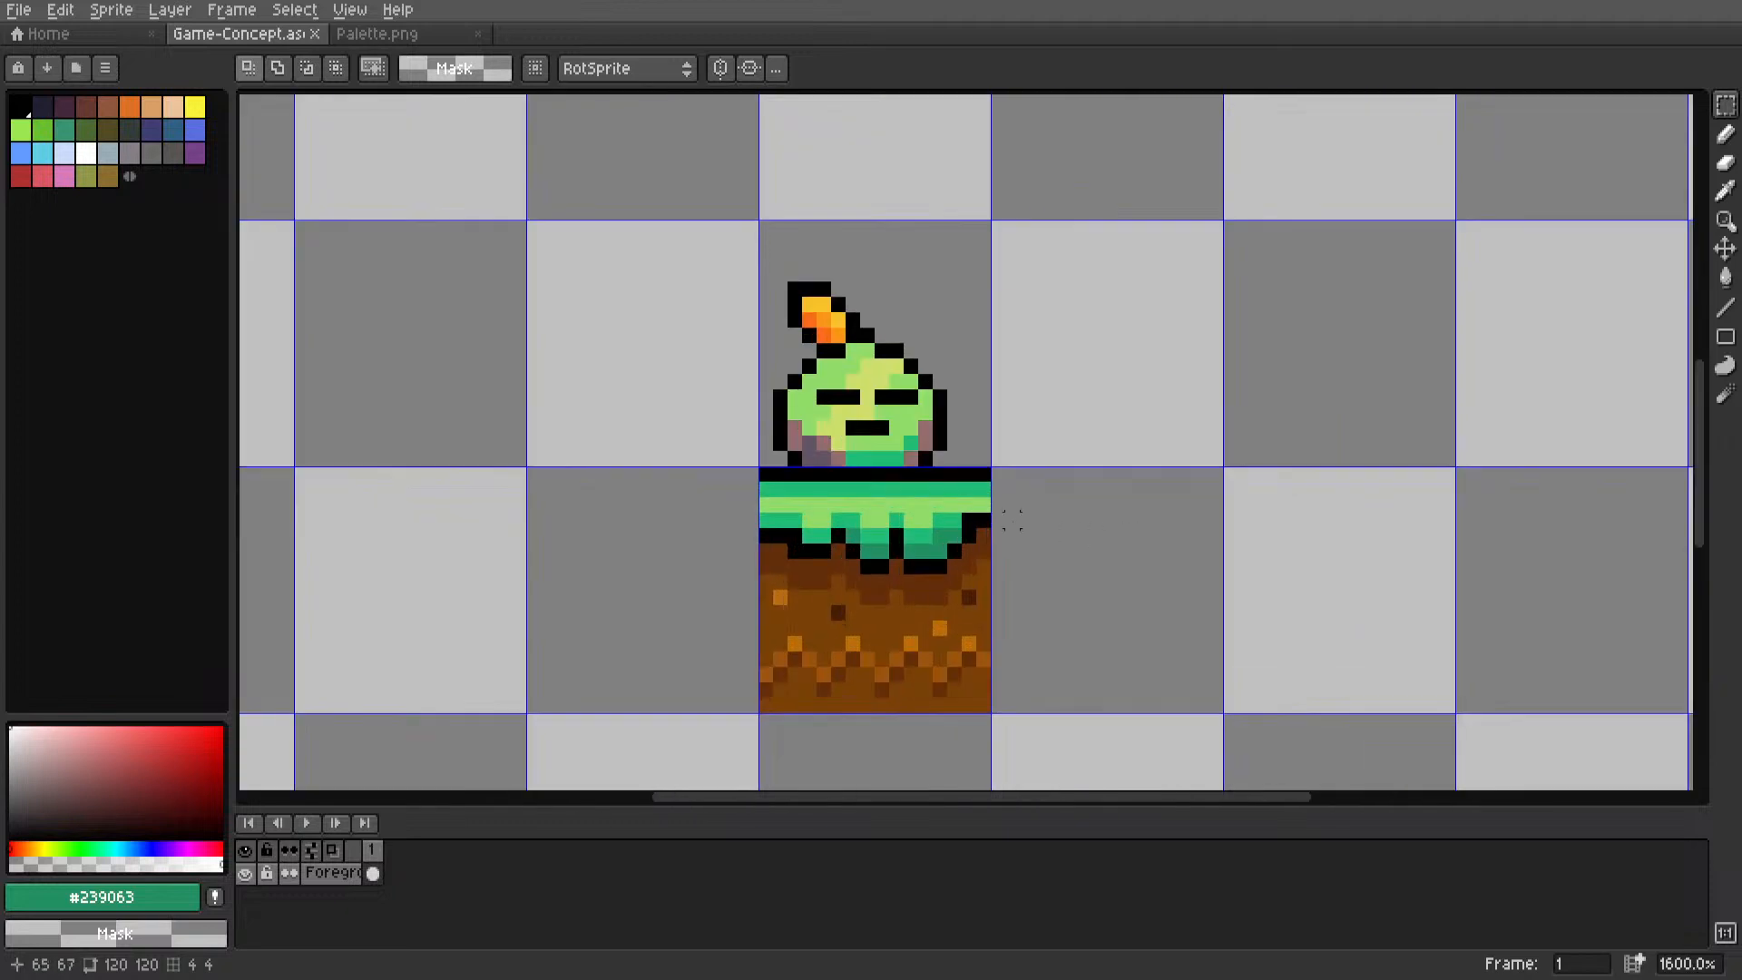
Examine the shading colours shared by the character's body, the grass edge and the dirt of the ground tile.
middle_drag(1017, 518, 1205, 533)
scroll(1189, 498, up, 1)
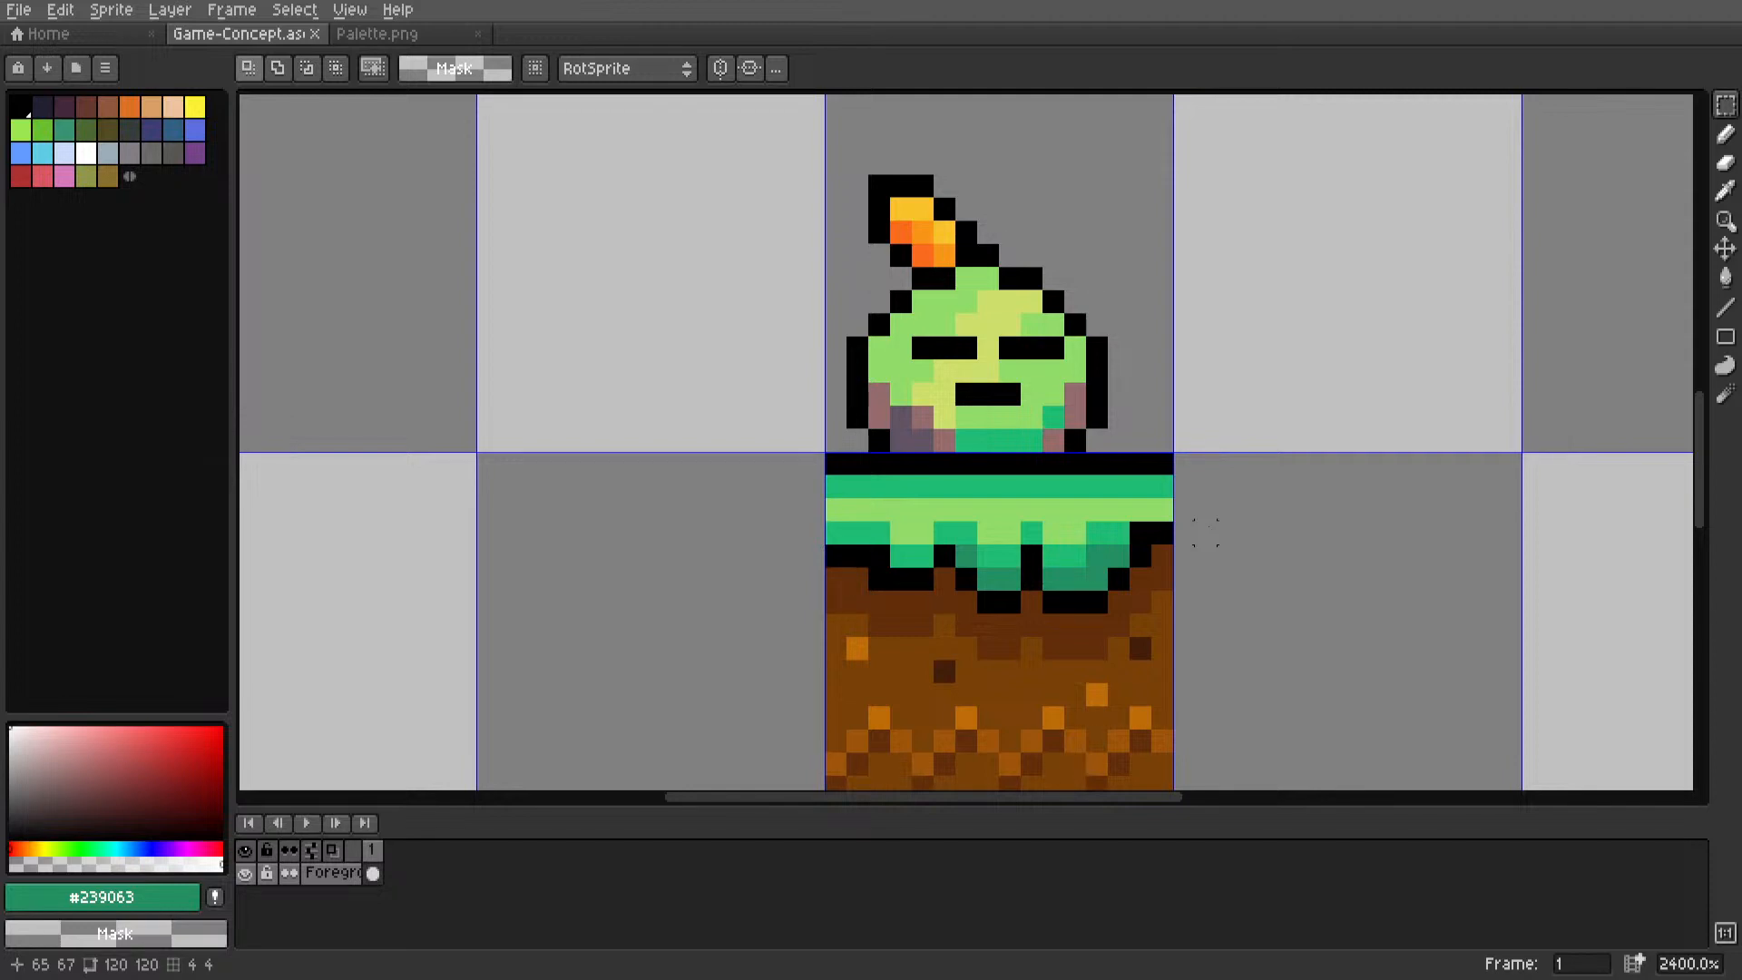
scroll(1206, 533, down, 5)
scroll(1069, 451, up, 3)
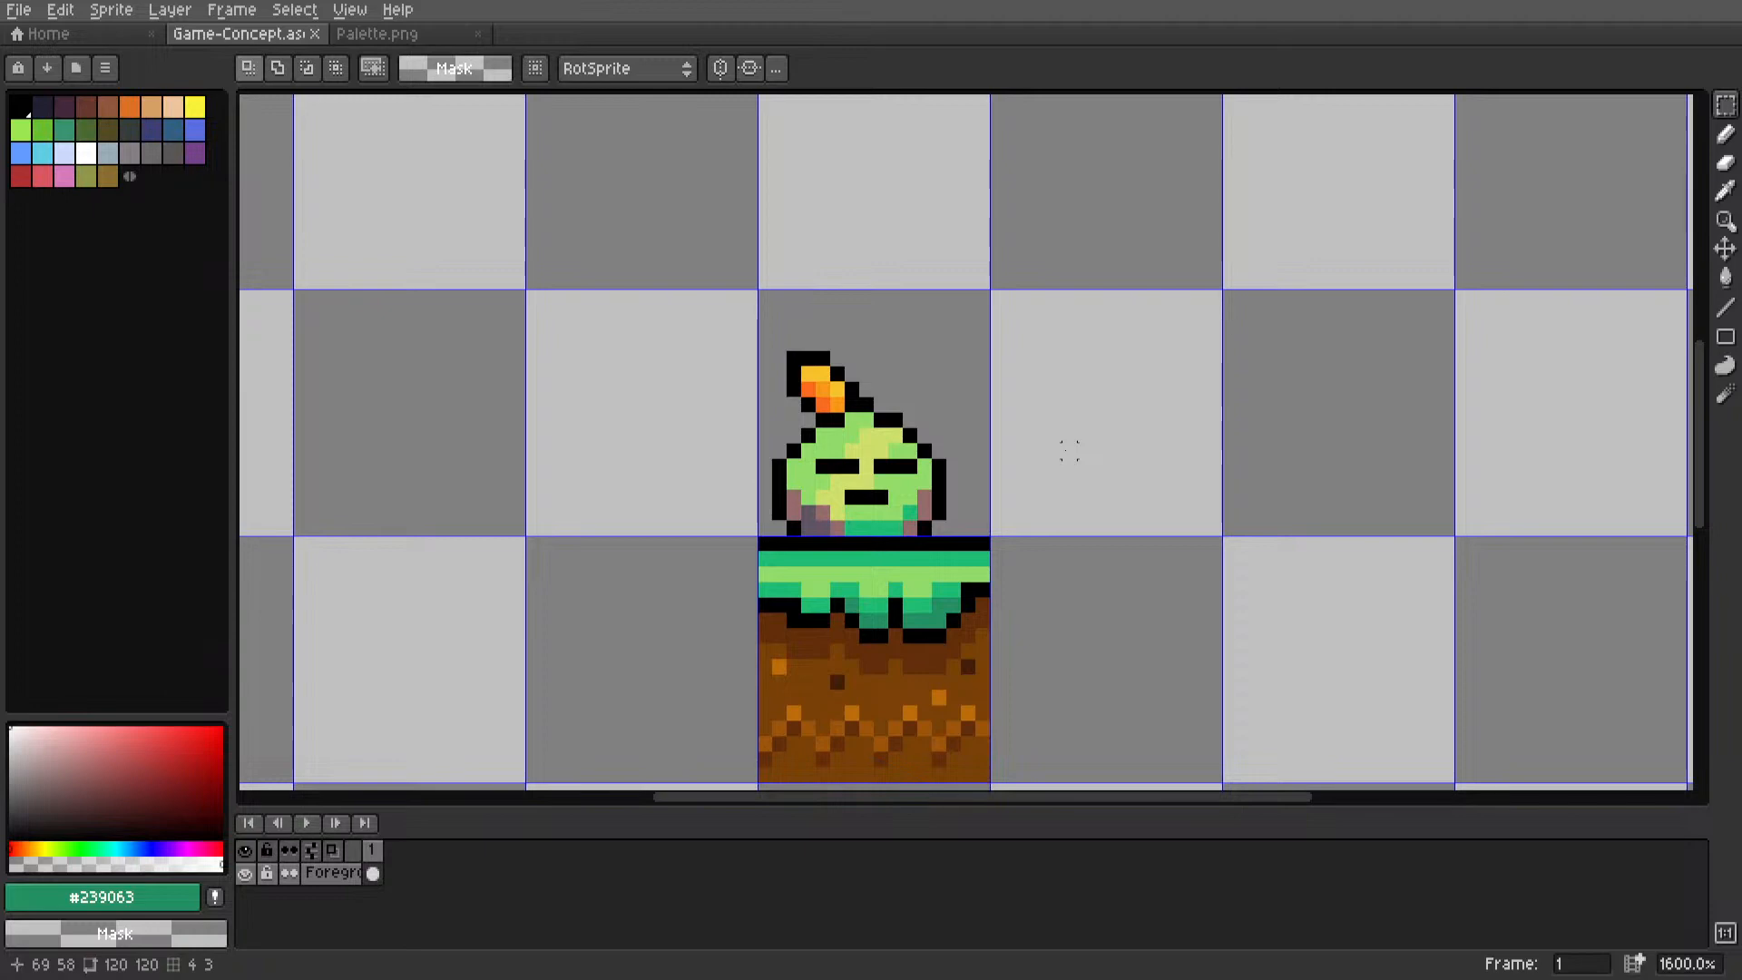
scroll(1041, 451, down, 1)
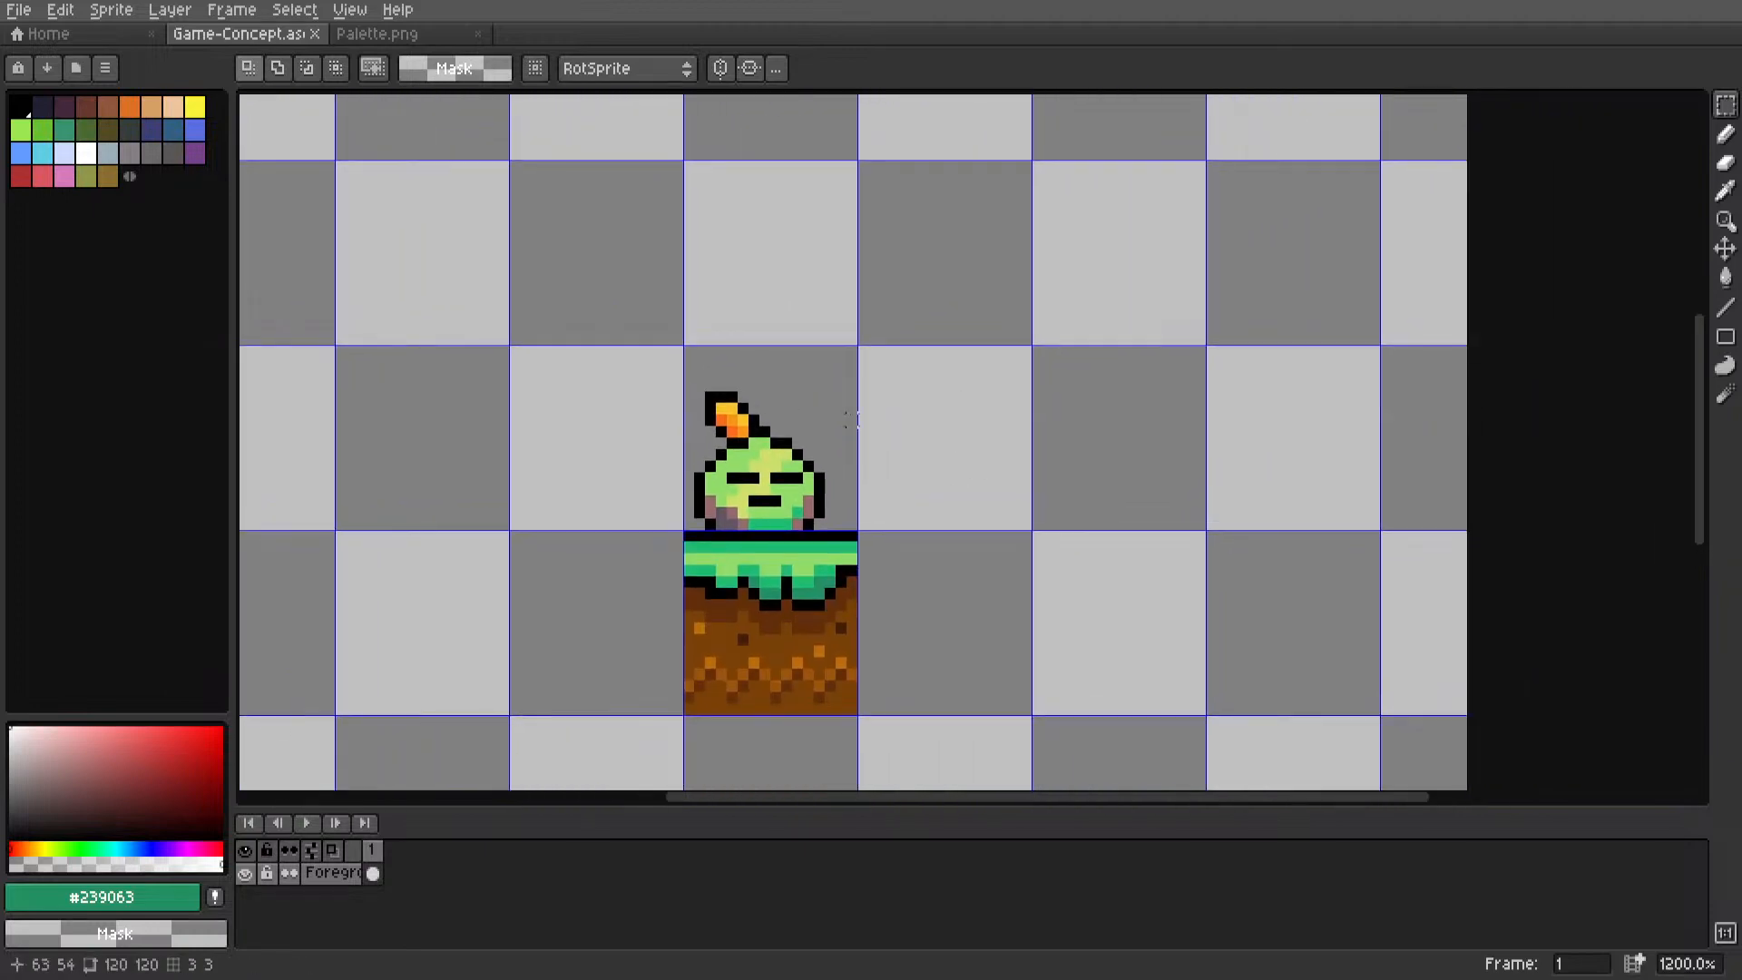
scroll(1030, 427, up, 2)
scroll(1034, 422, down, 3)
scroll(1089, 400, up, 4)
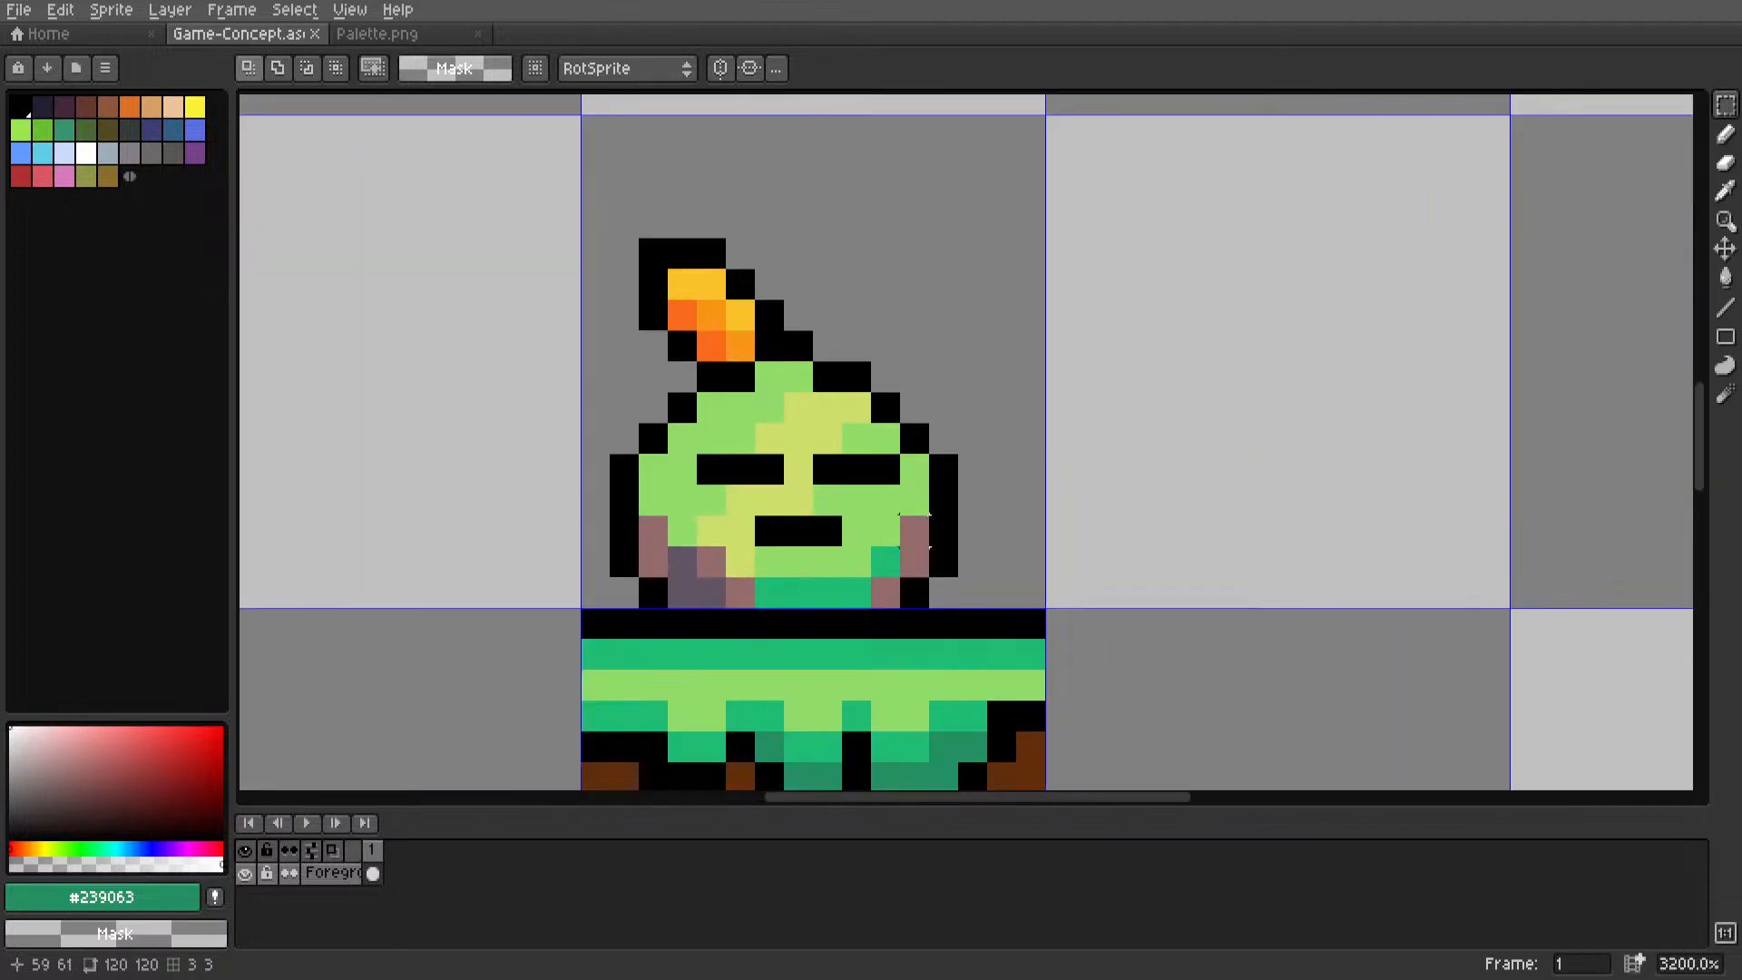
key(i)
middle_drag(1077, 389, 947, 355)
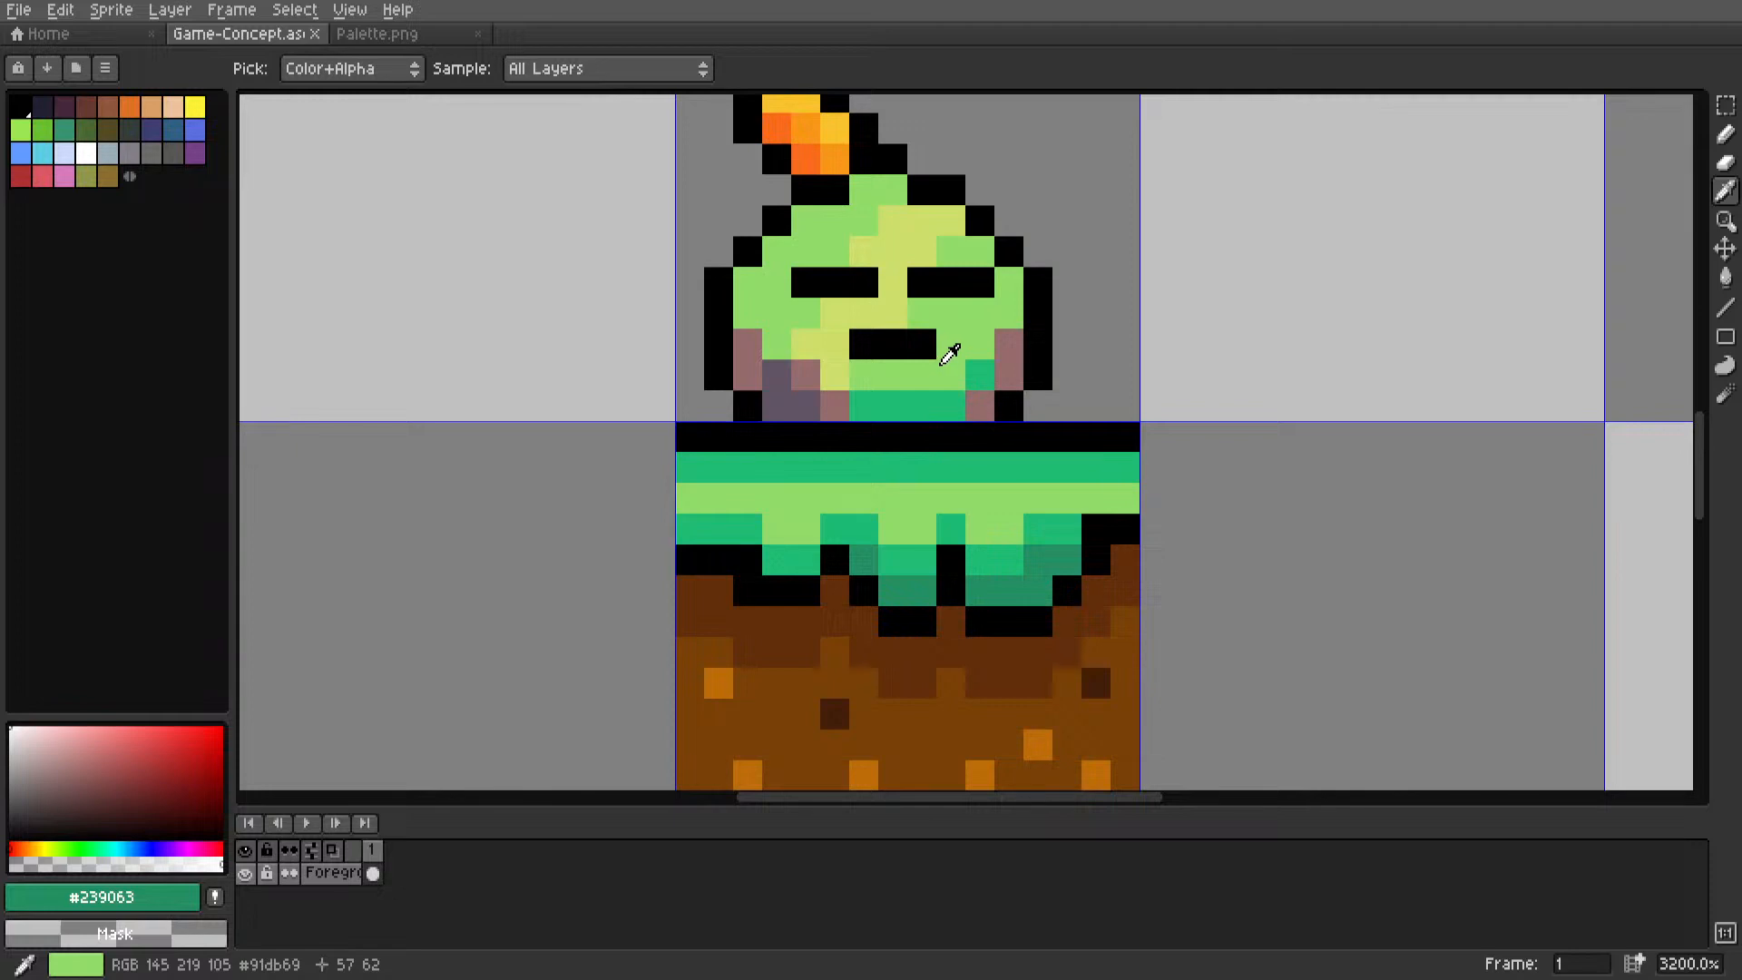
middle_drag(828, 443, 842, 408)
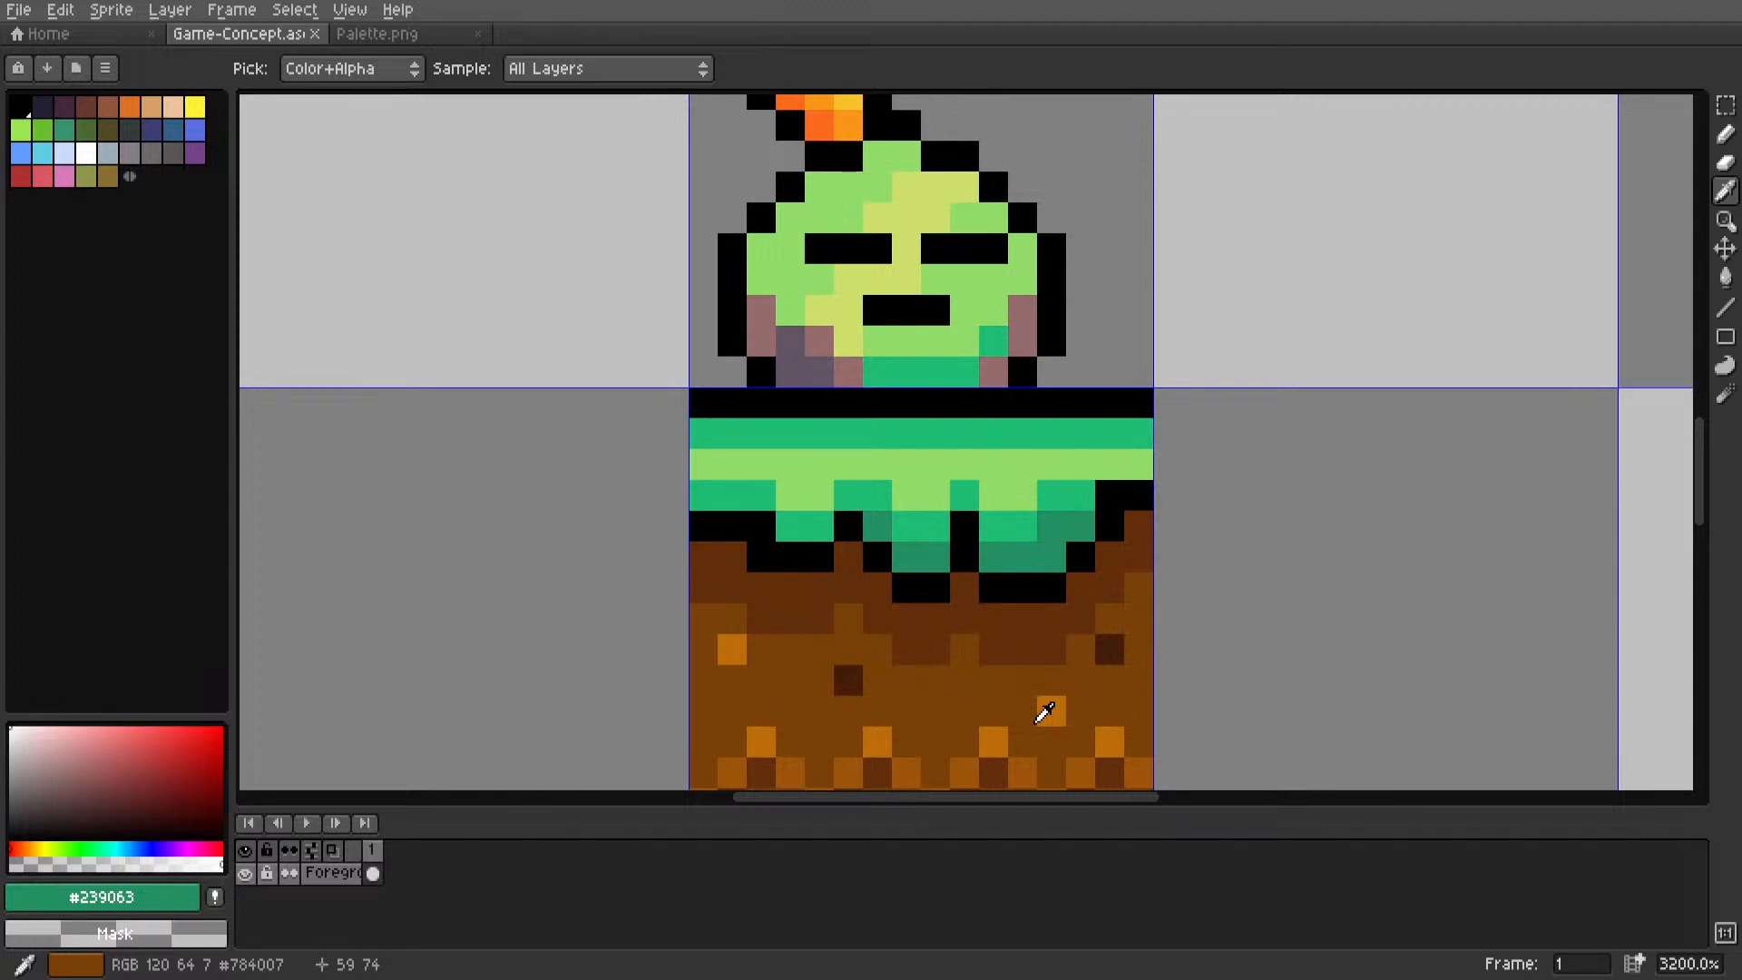
key(m)
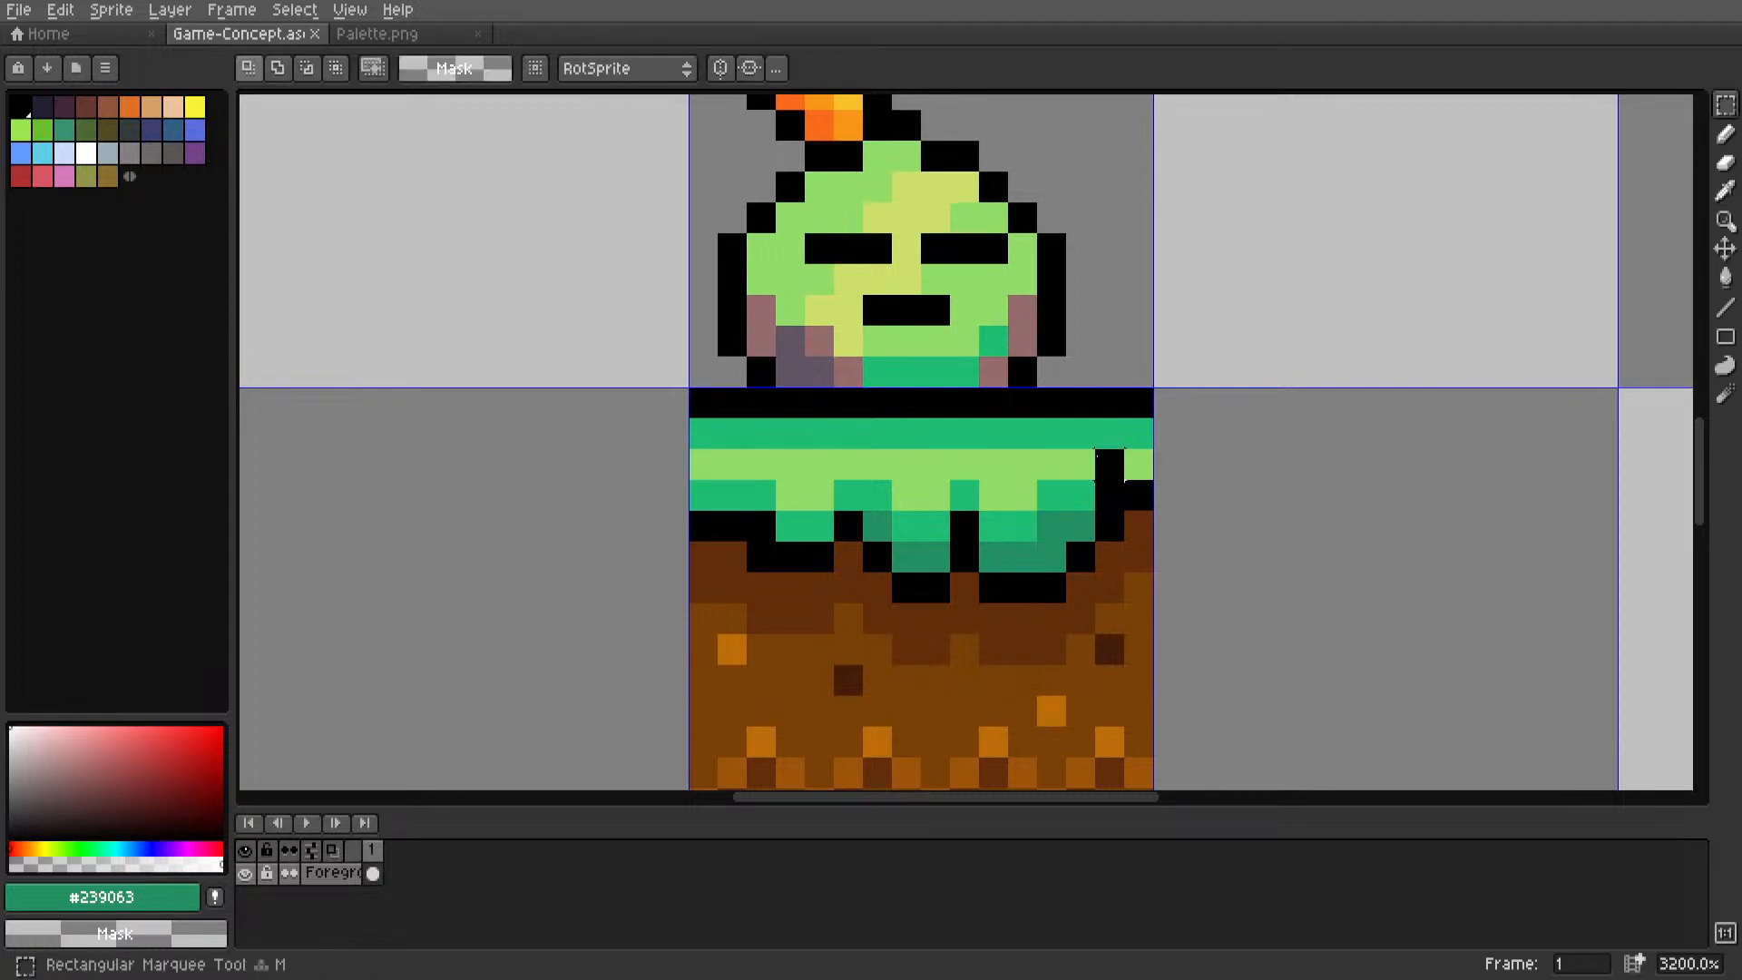
scroll(1012, 500, down, 5)
scroll(1013, 500, up, 6)
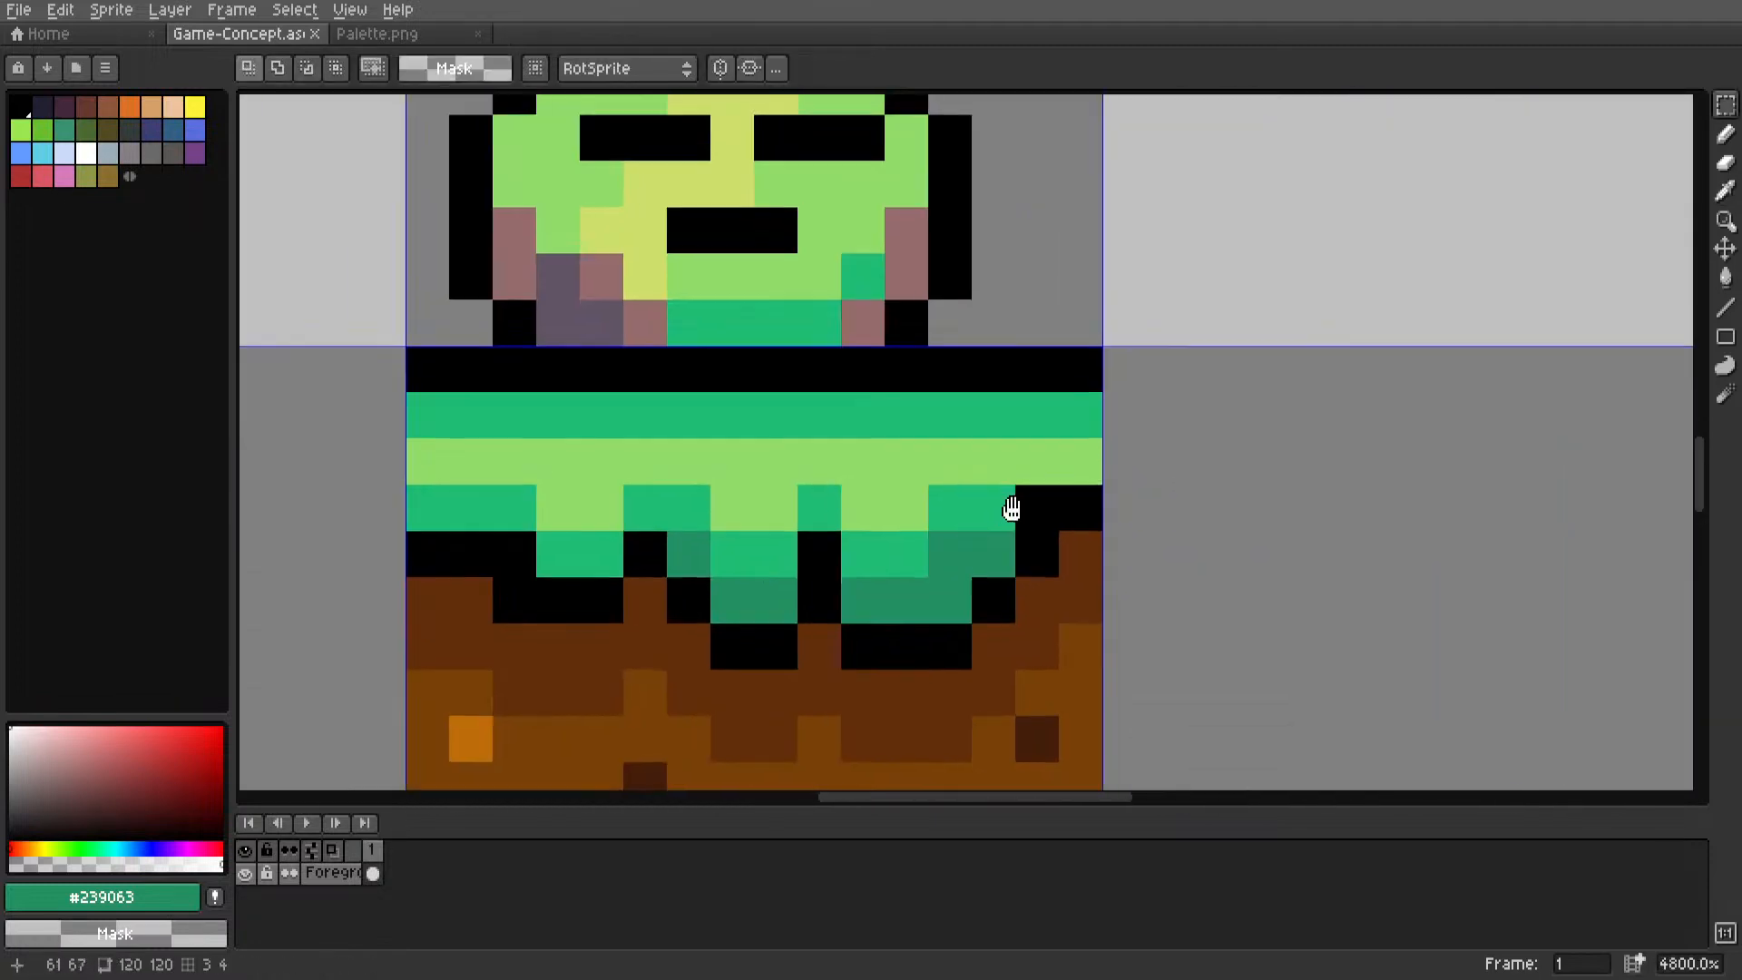
Sample the mid green #1ebc73 from the grass and paint one pixel with it near the right end of the grass edge.
key(i)
click(950, 510)
key(l)
click(978, 532)
scroll(976, 531, down, 5)
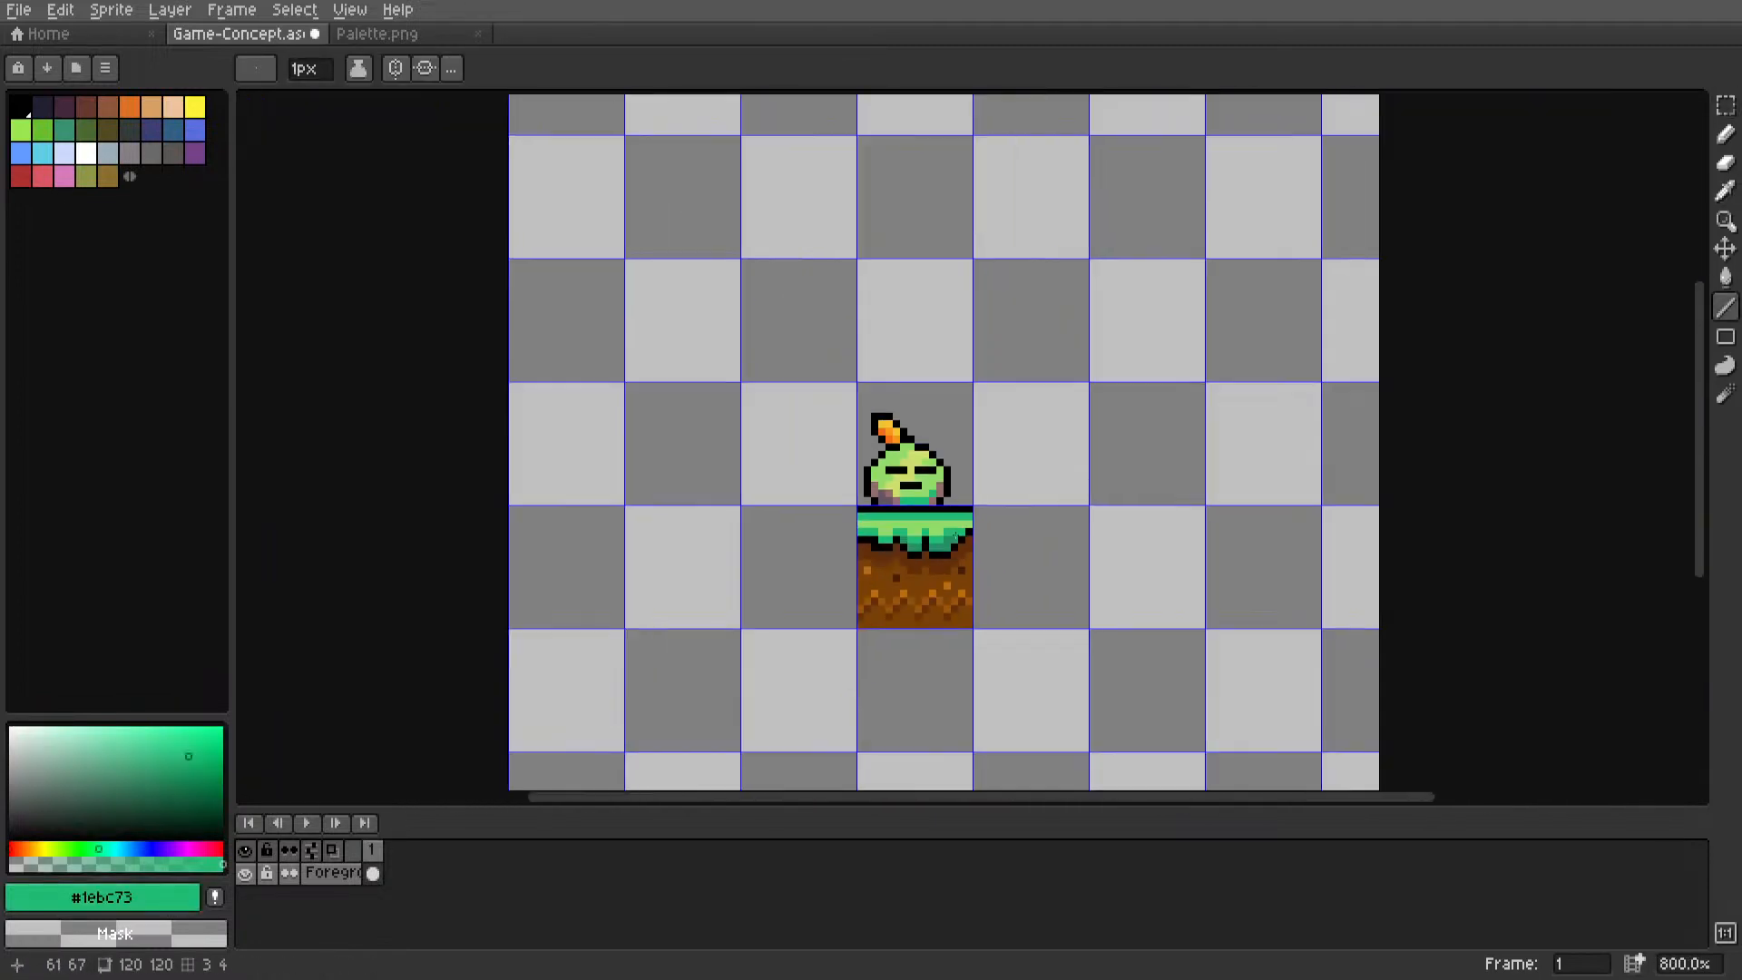
Sample the dirt brown #612e0a, try a single pixel of it in the grass blades, and undo that pixel.
middle_drag(957, 536, 1078, 502)
scroll(1077, 502, up, 1)
scroll(1011, 544, up, 5)
key(i)
click(817, 474)
key(l)
scroll(822, 466, down, 8)
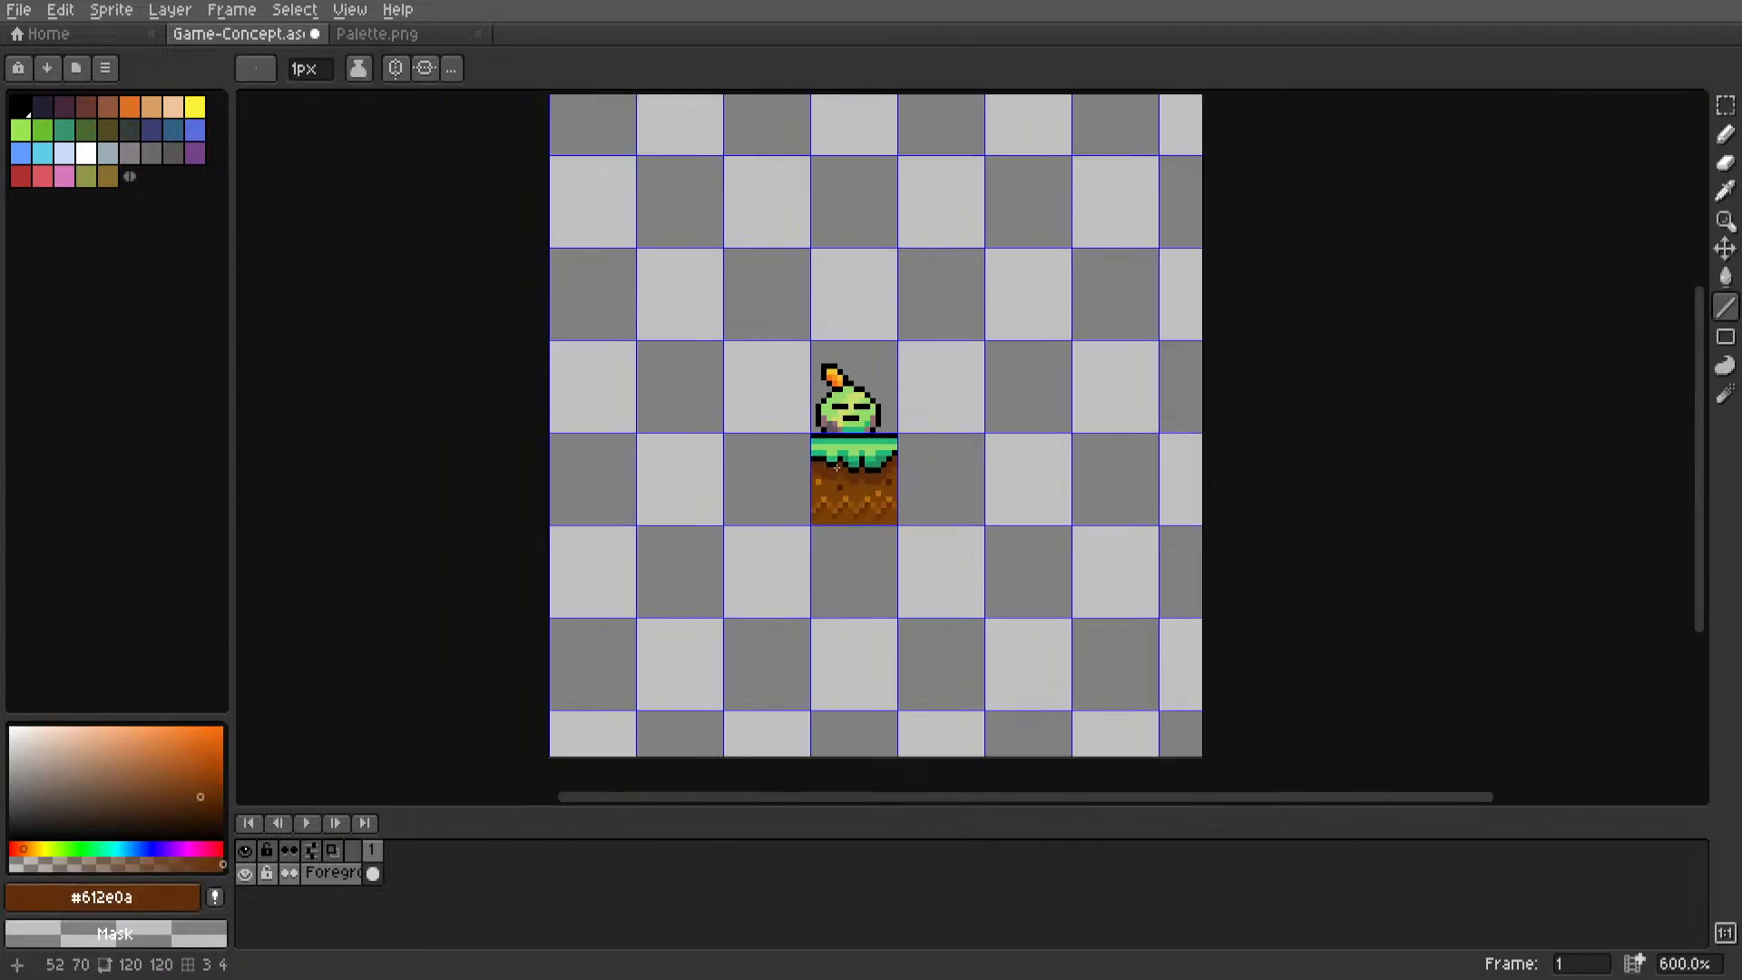
middle_drag(908, 494, 1016, 518)
scroll(927, 534, up, 3)
scroll(1023, 546, up, 1)
click(1018, 519)
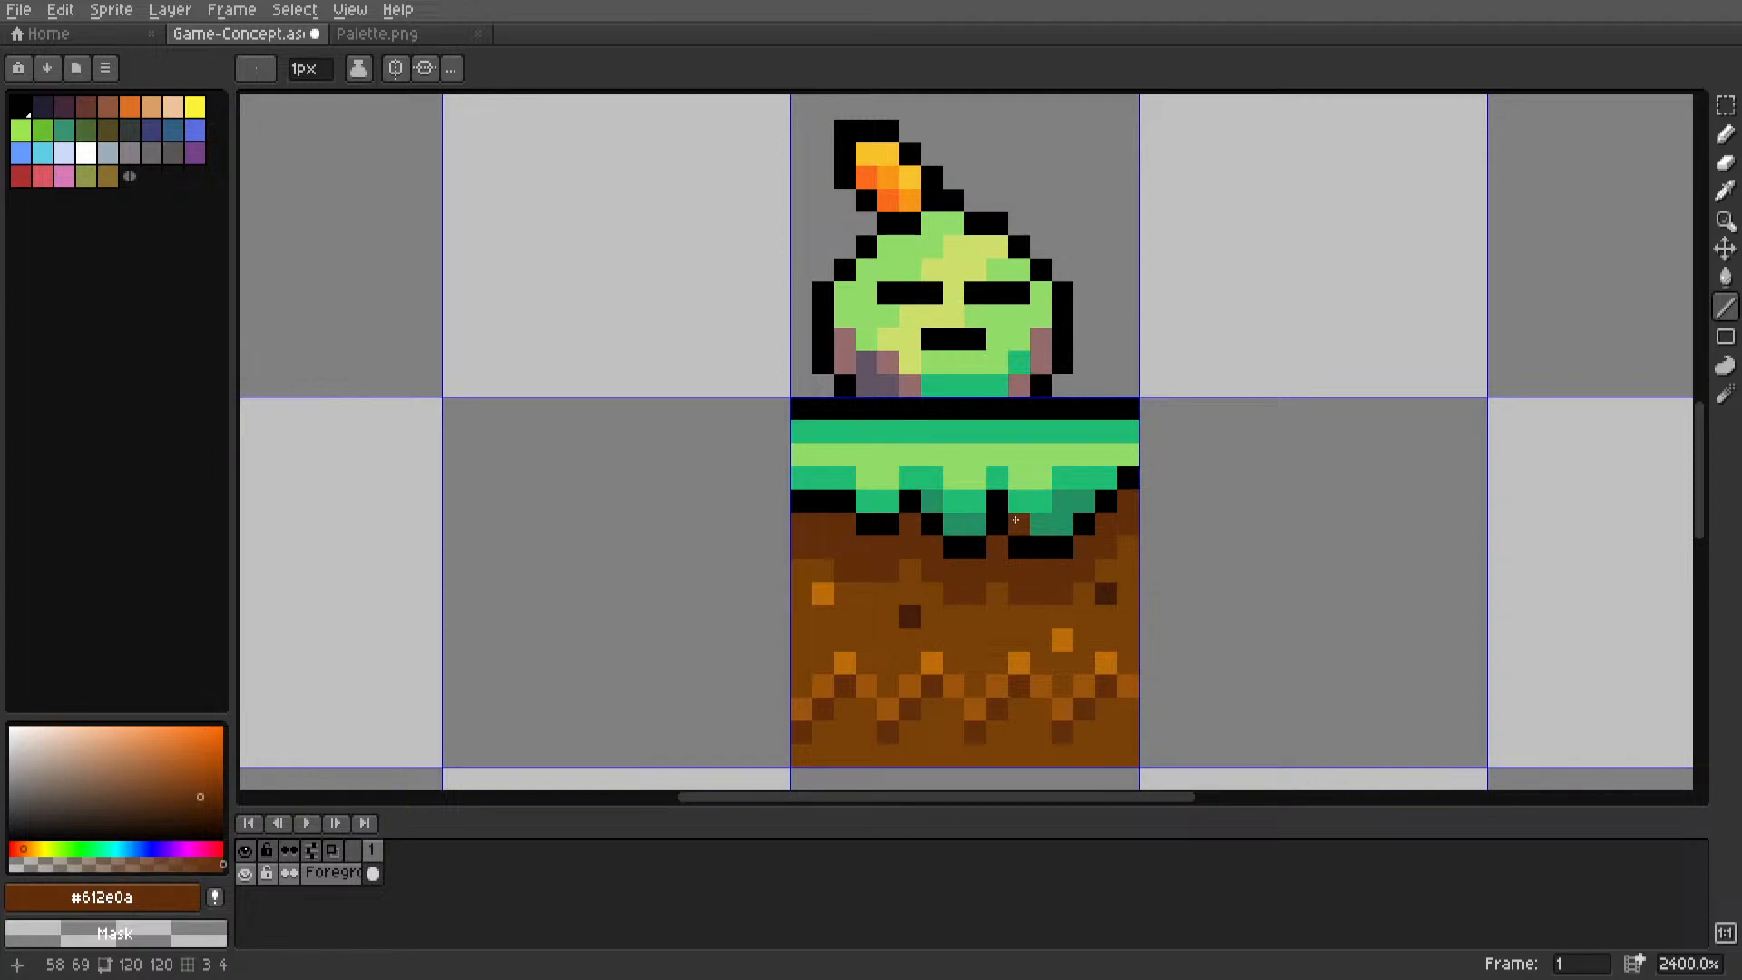
key(ctrl+z)
middle_drag(853, 559, 861, 556)
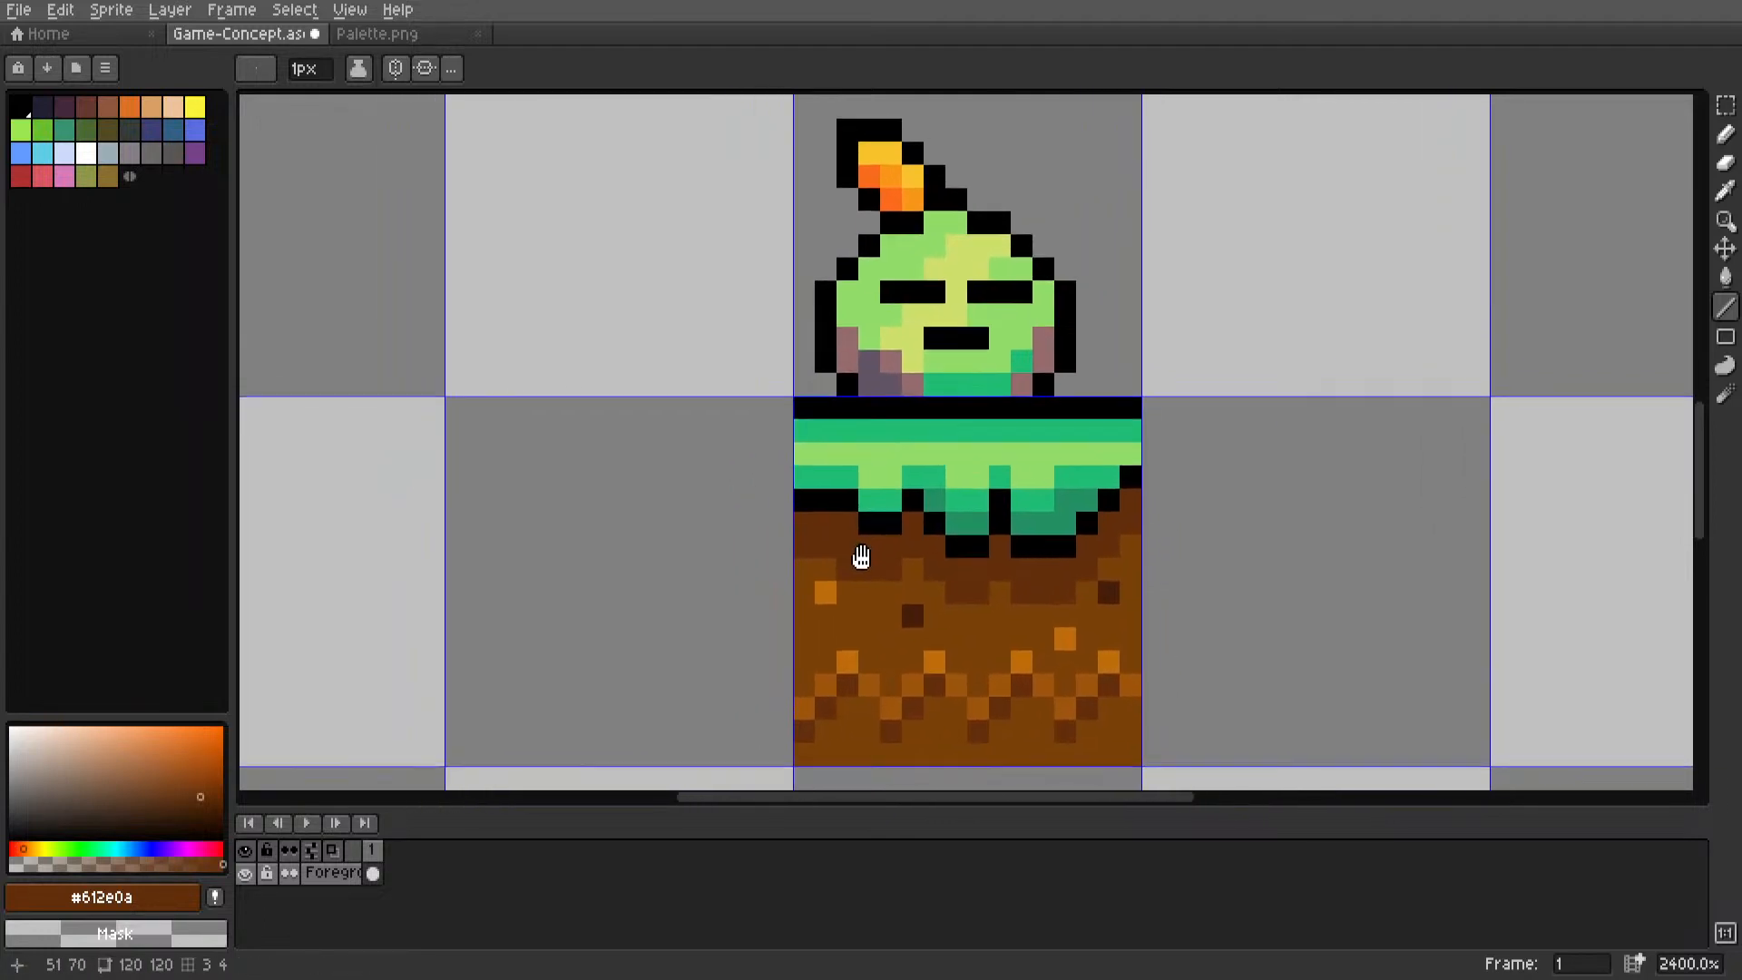
Sample the muted pink shading colour #966c6c from the lower body of the character.
scroll(876, 372, up, 1)
key(i)
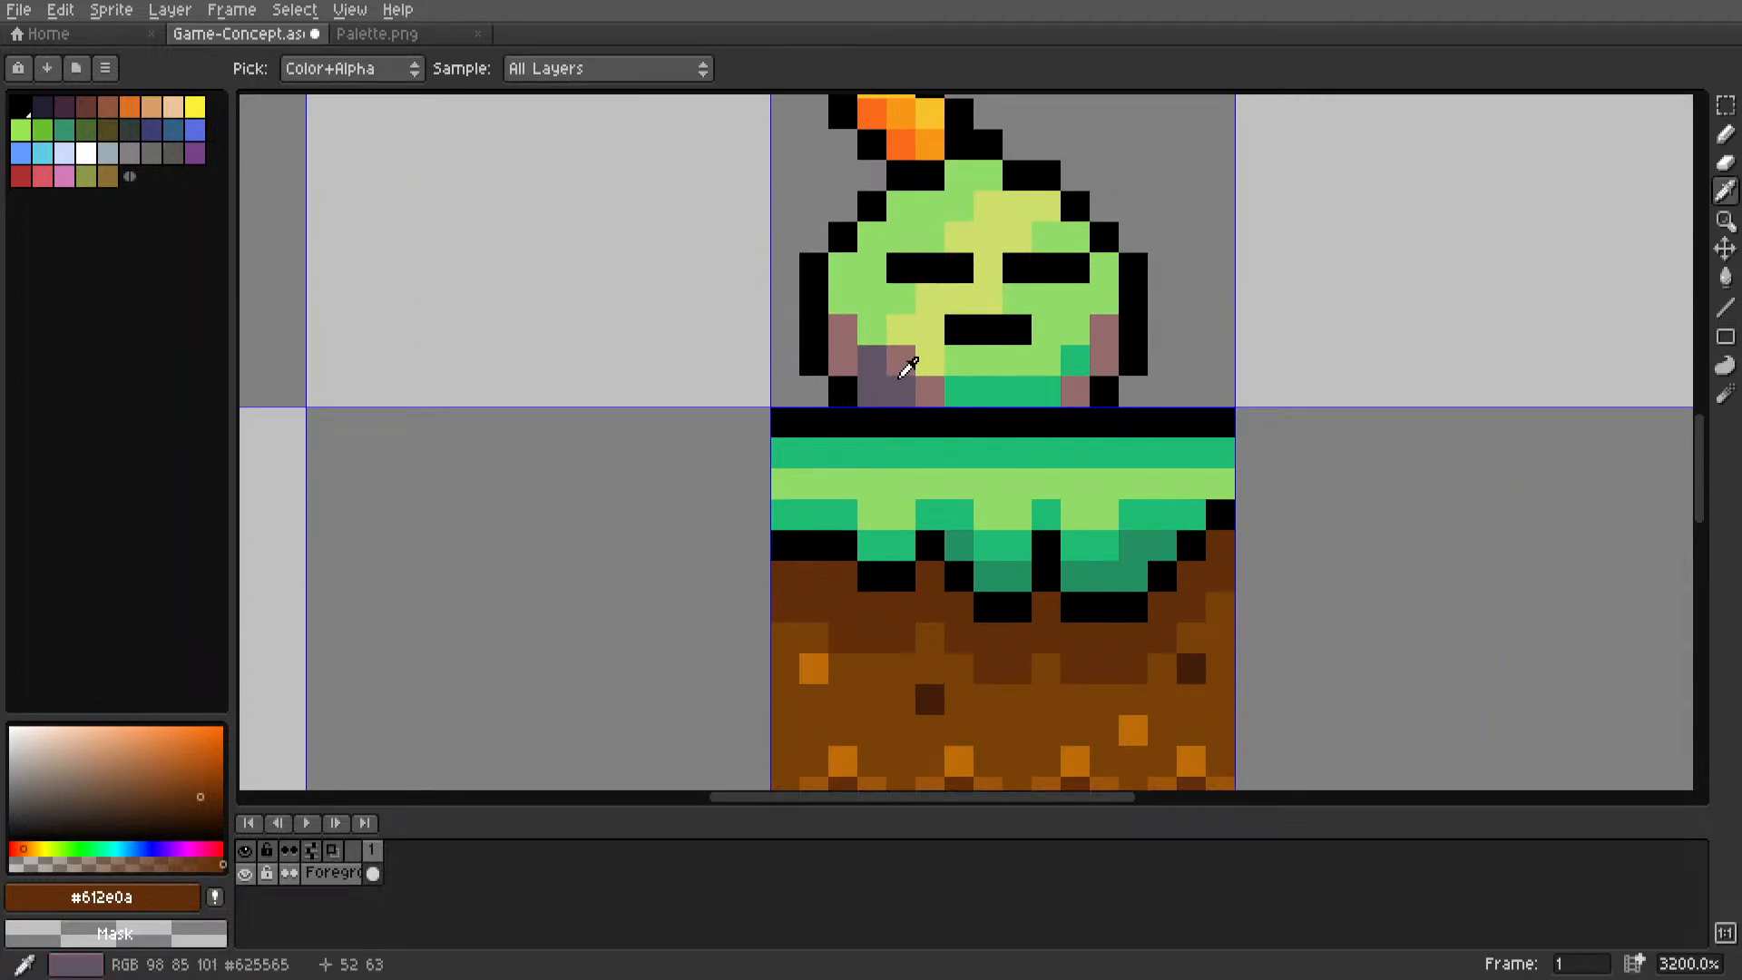
middle_drag(908, 368, 922, 311)
click(894, 288)
key(l)
scroll(810, 569, down, 4)
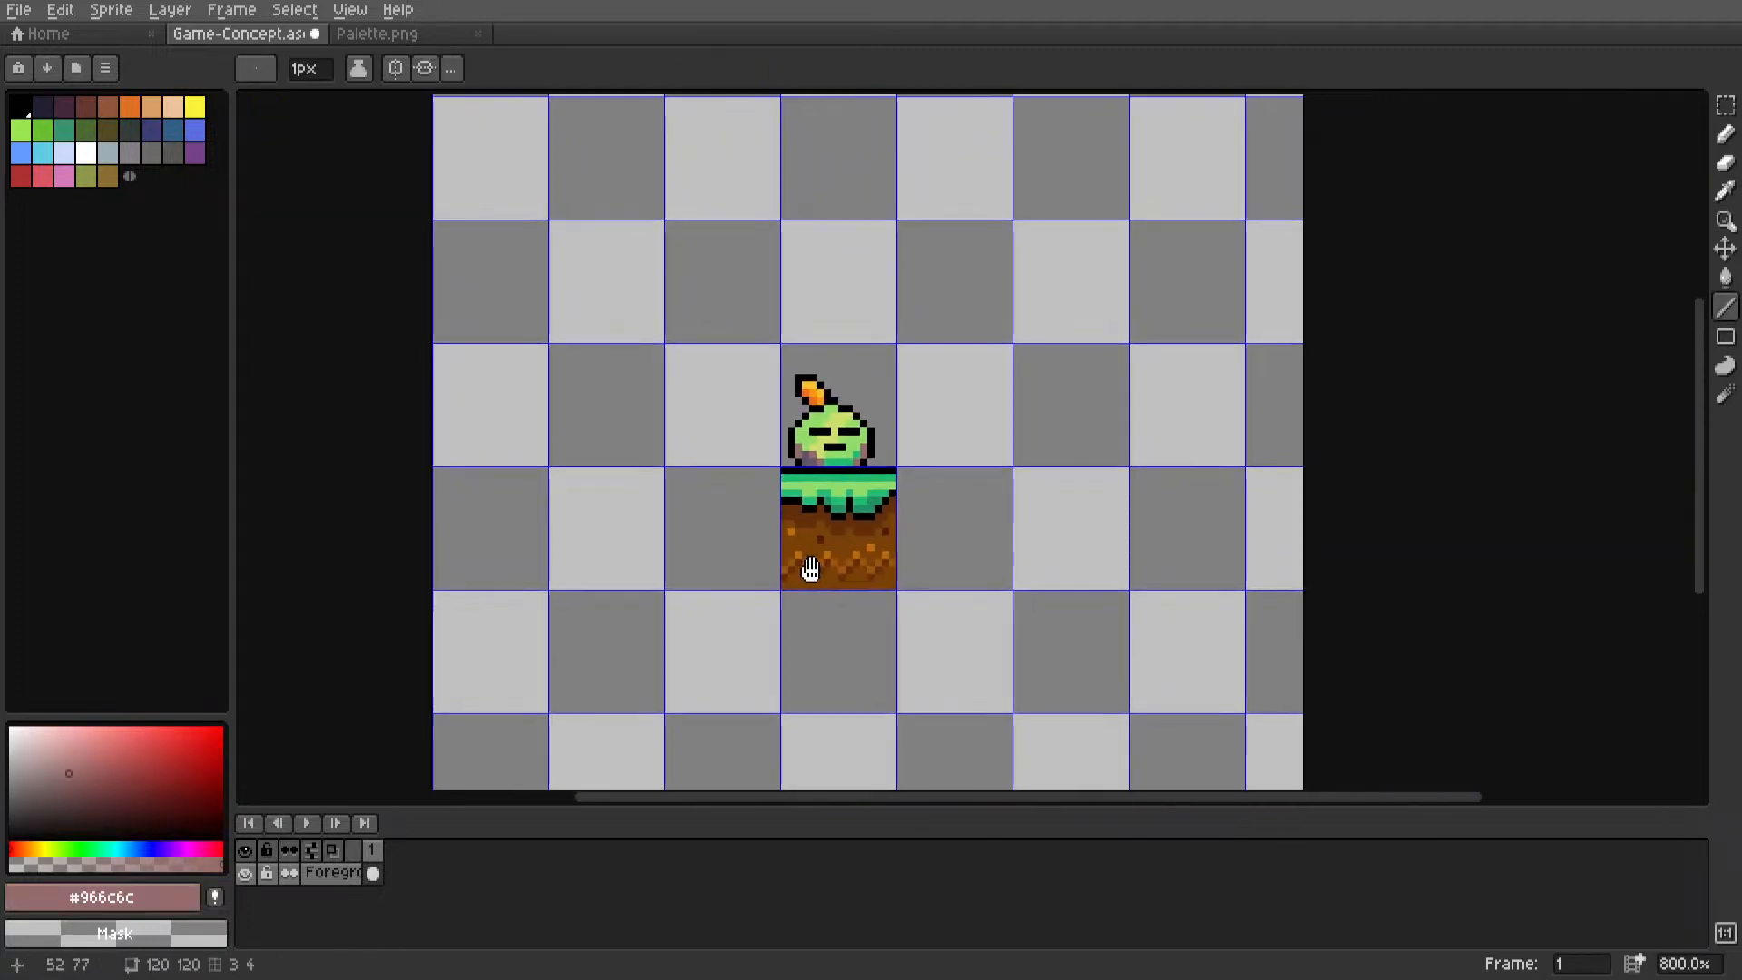
scroll(816, 565, up, 1)
middle_drag(848, 553, 898, 566)
Move the whole ground tile two grid cells to the left, away from the character.
key(m)
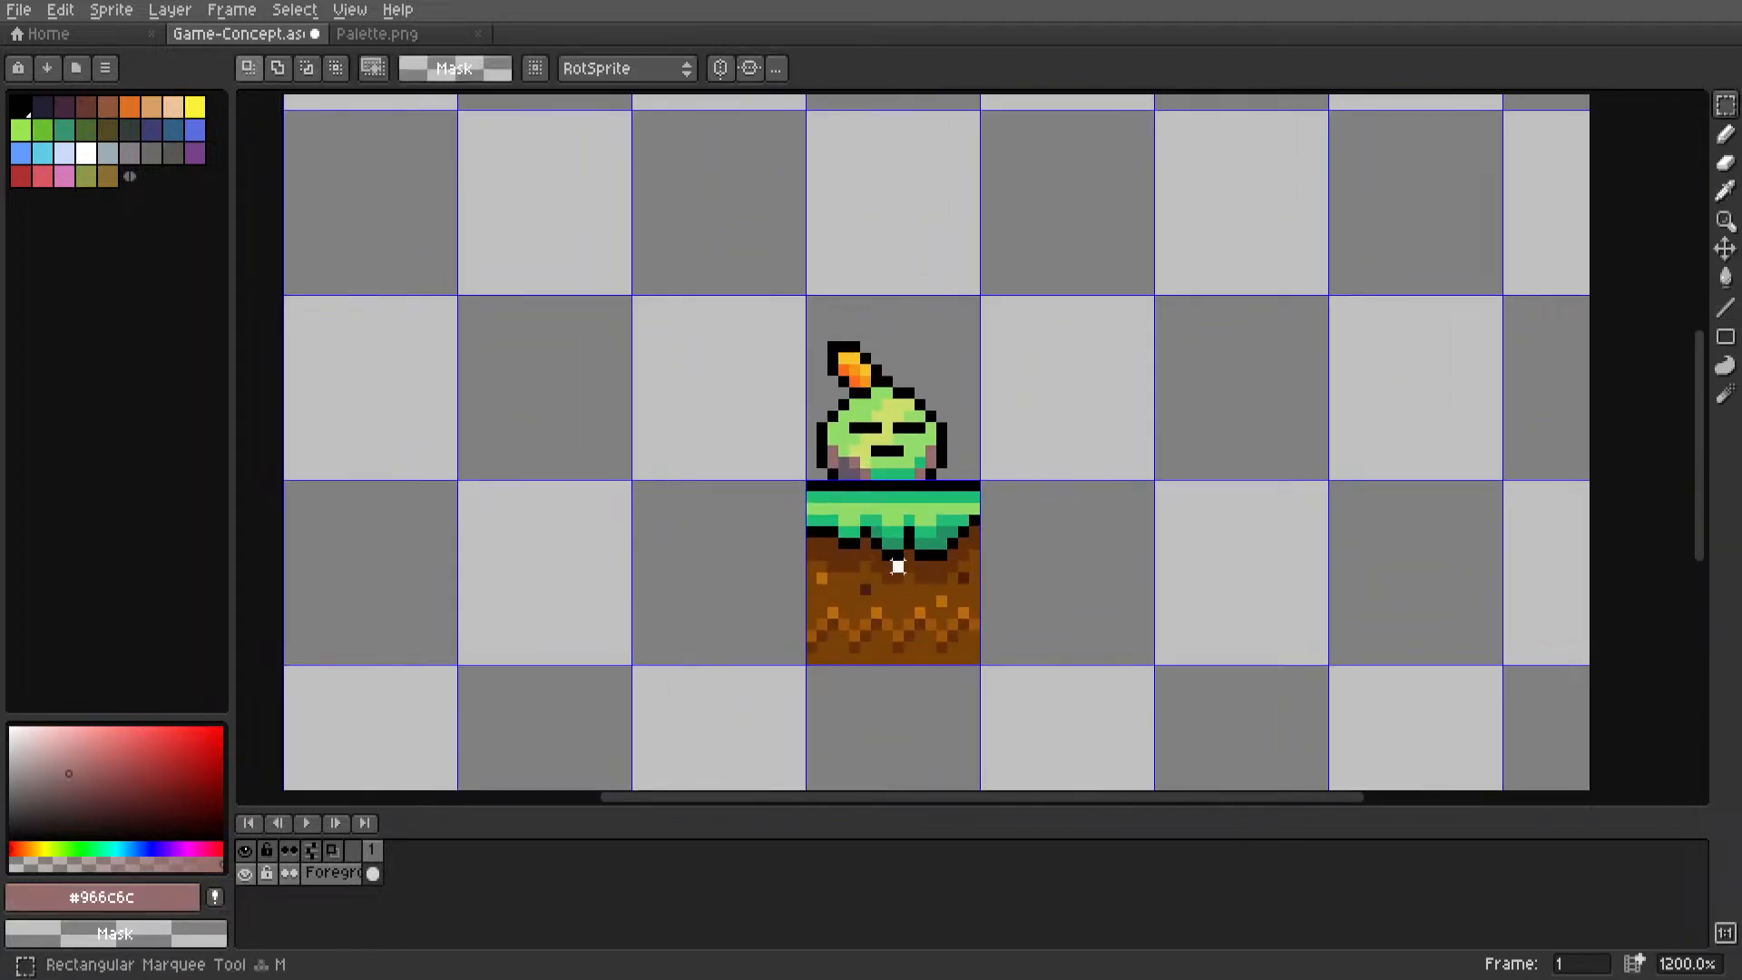
drag(898, 567, 572, 599)
click(735, 555)
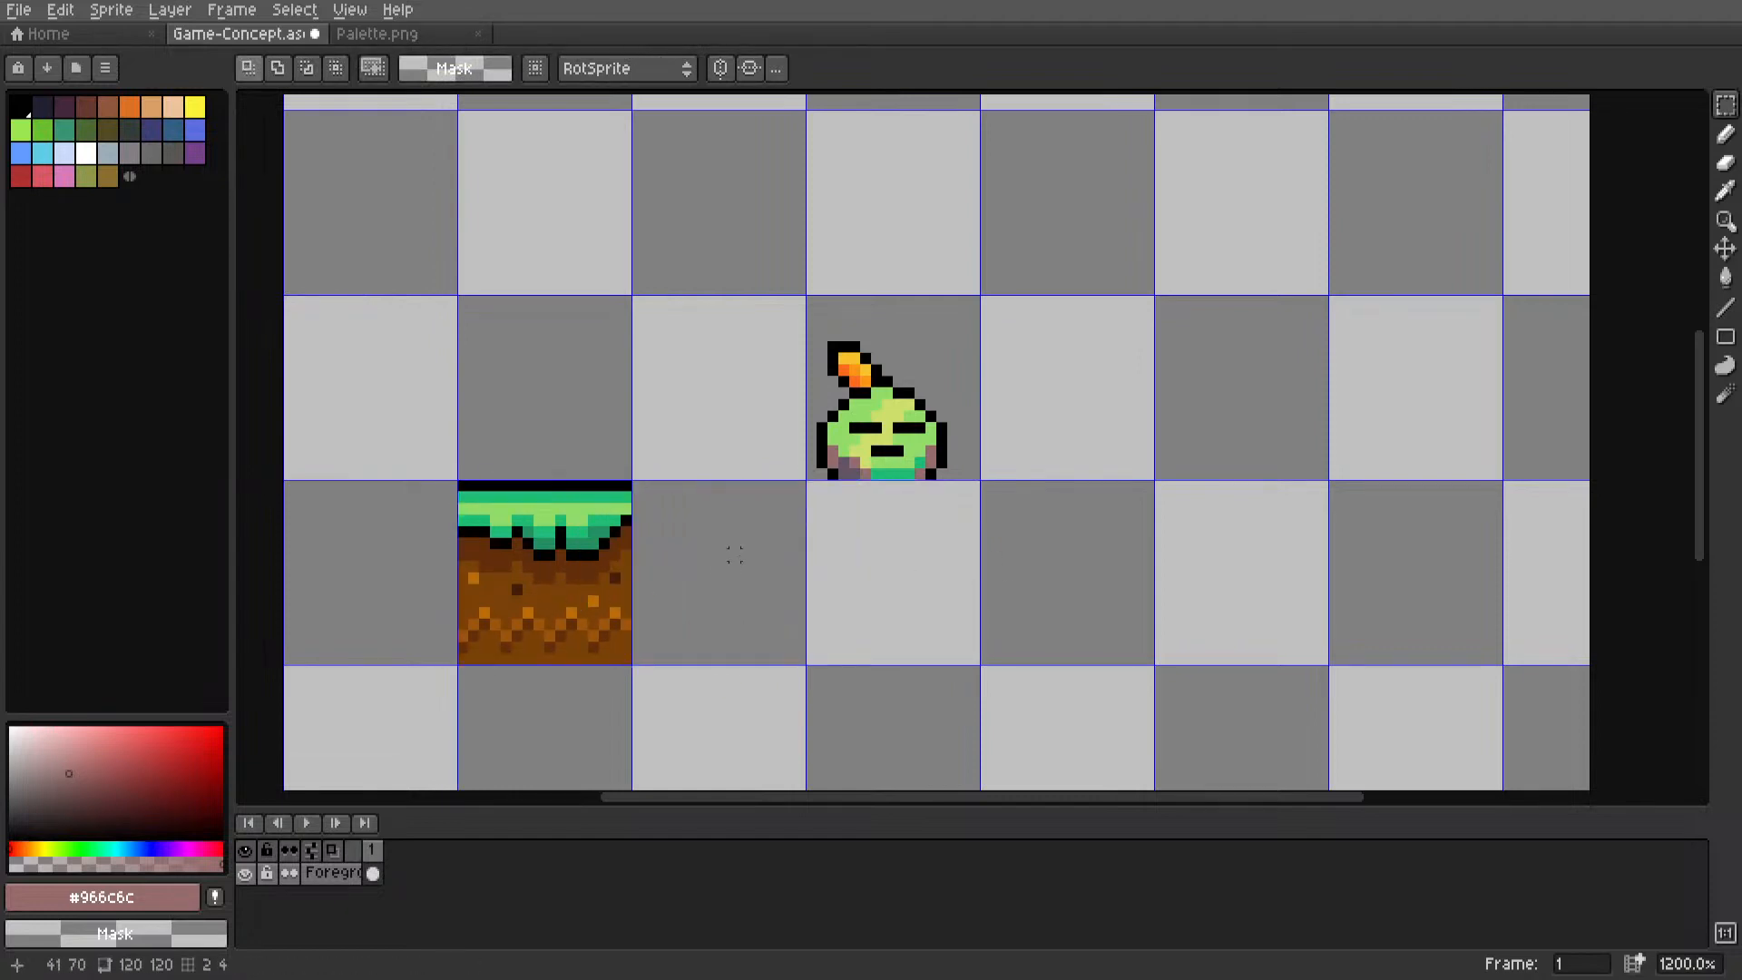
scroll(740, 547, up, 2)
middle_drag(890, 518, 766, 478)
Sample the black outline colour #000000 from the relocated ground tile.
scroll(712, 400, down, 1)
middle_drag(471, 367, 583, 415)
scroll(545, 413, up, 1)
key(i)
click(499, 410)
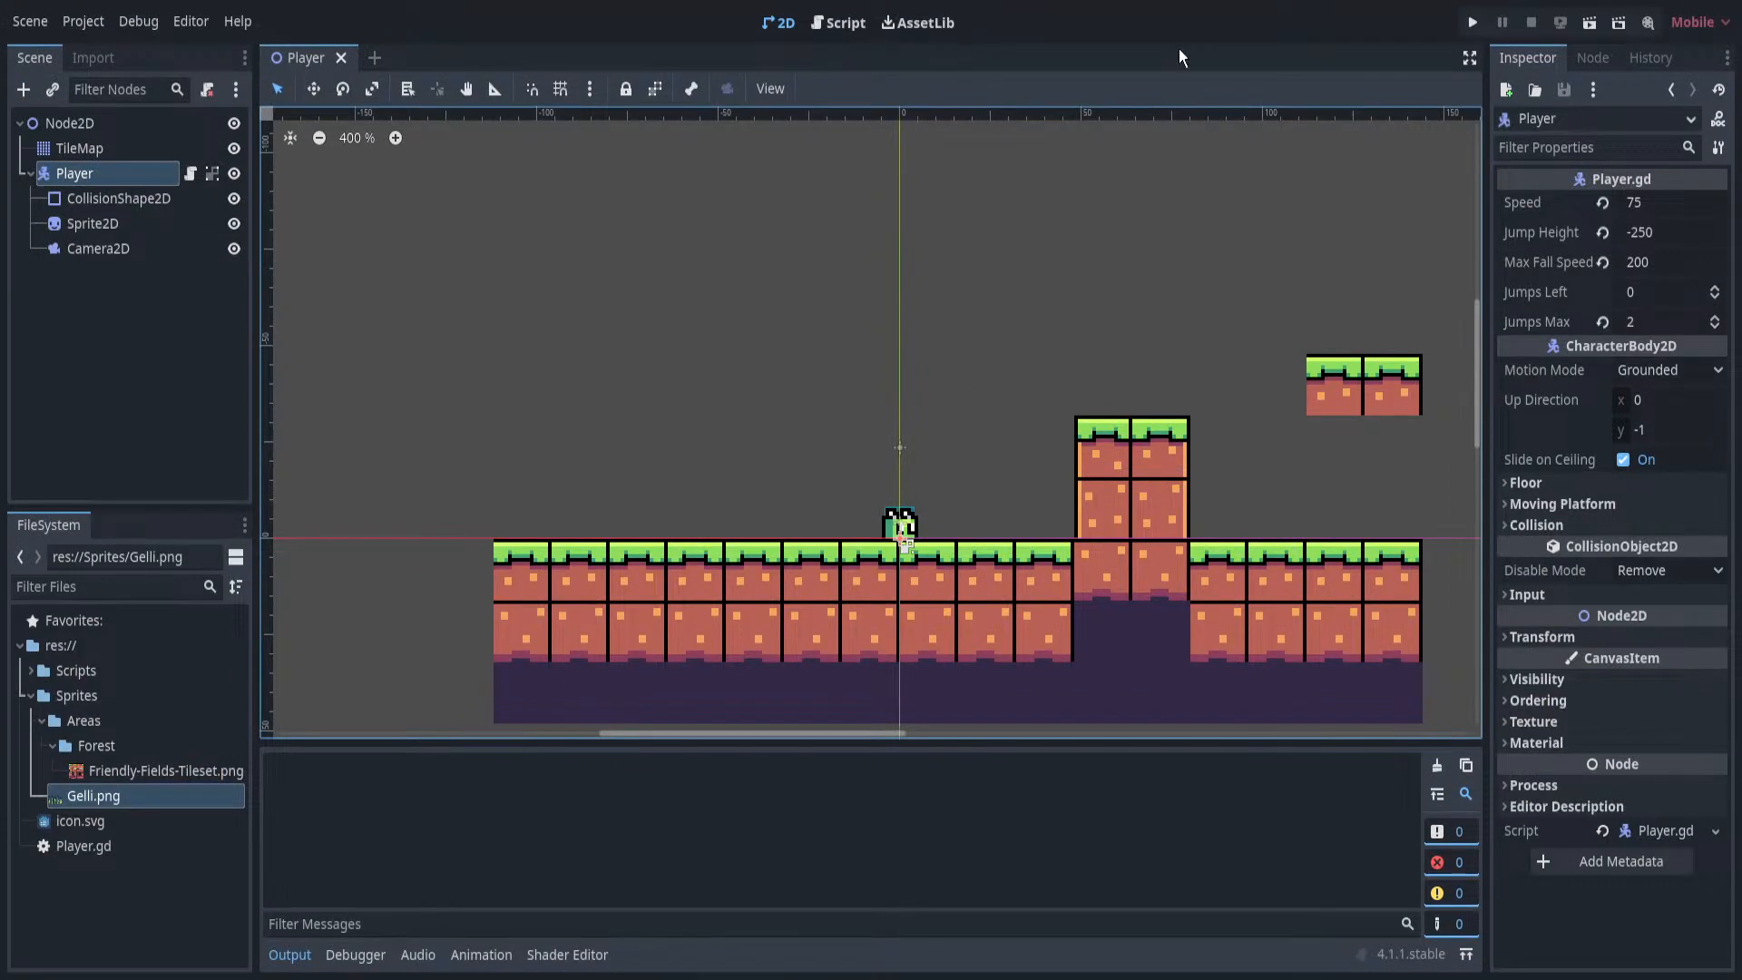
Switch to Godot, run The Leaflup Tale project and walk the character back and forth along the ground.
click(1474, 22)
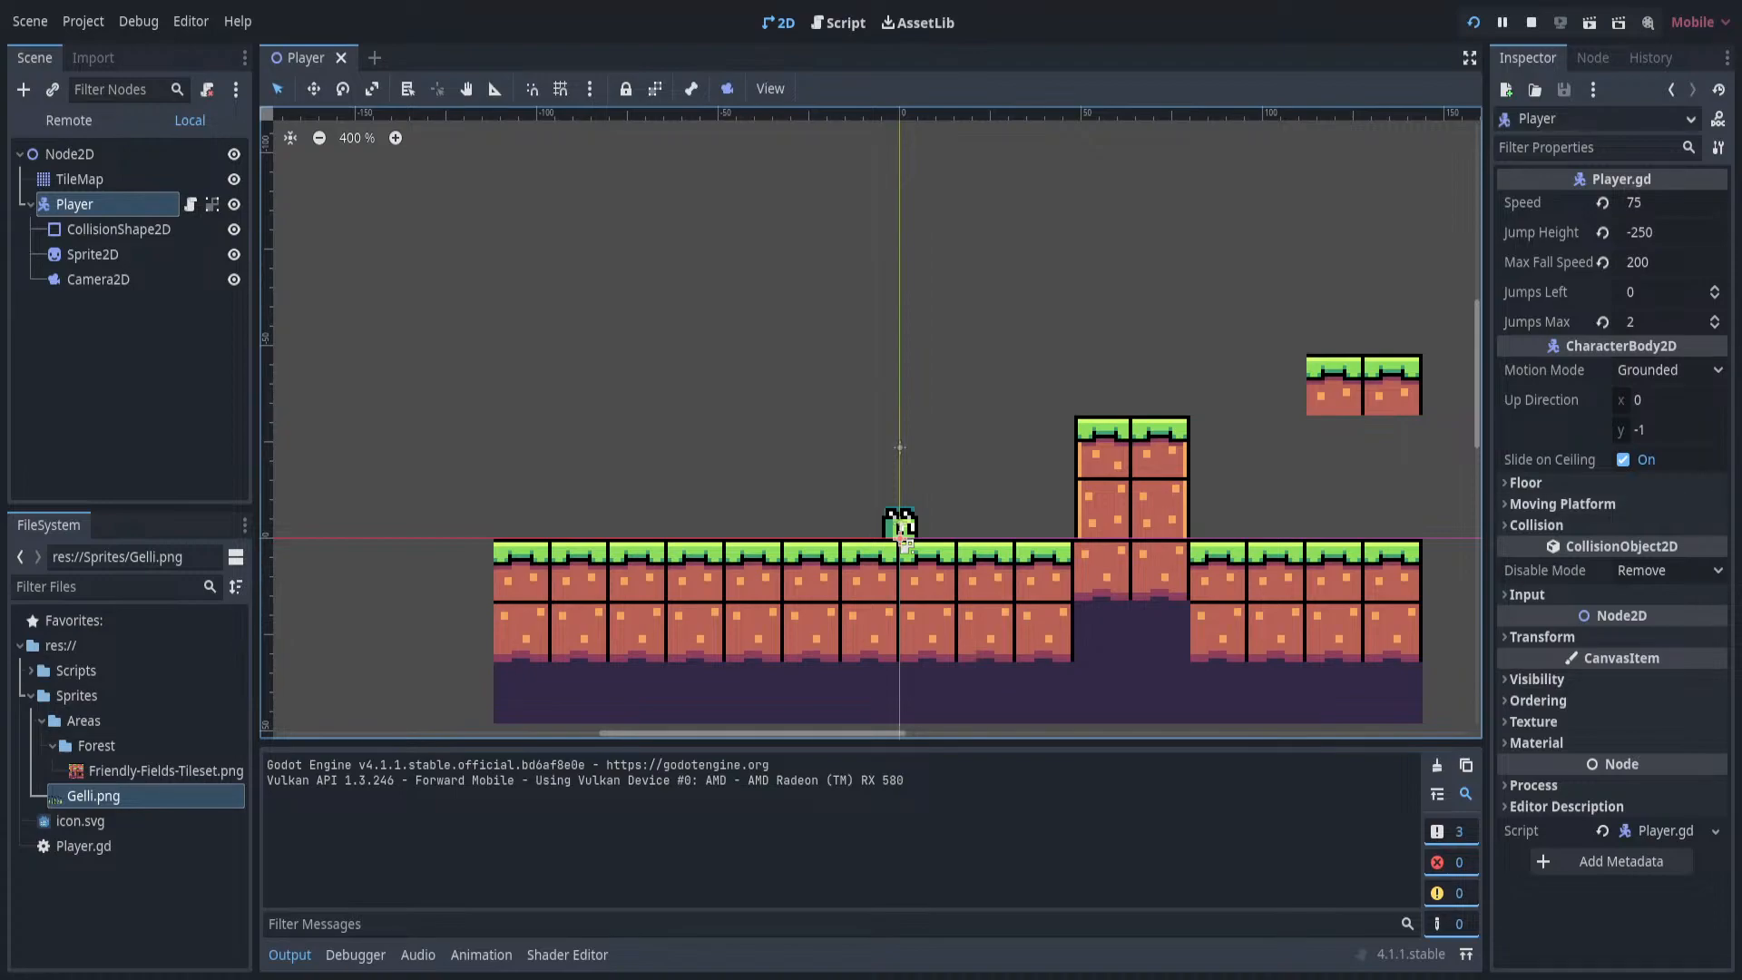
key(Left)
key(Right)
key(Left)
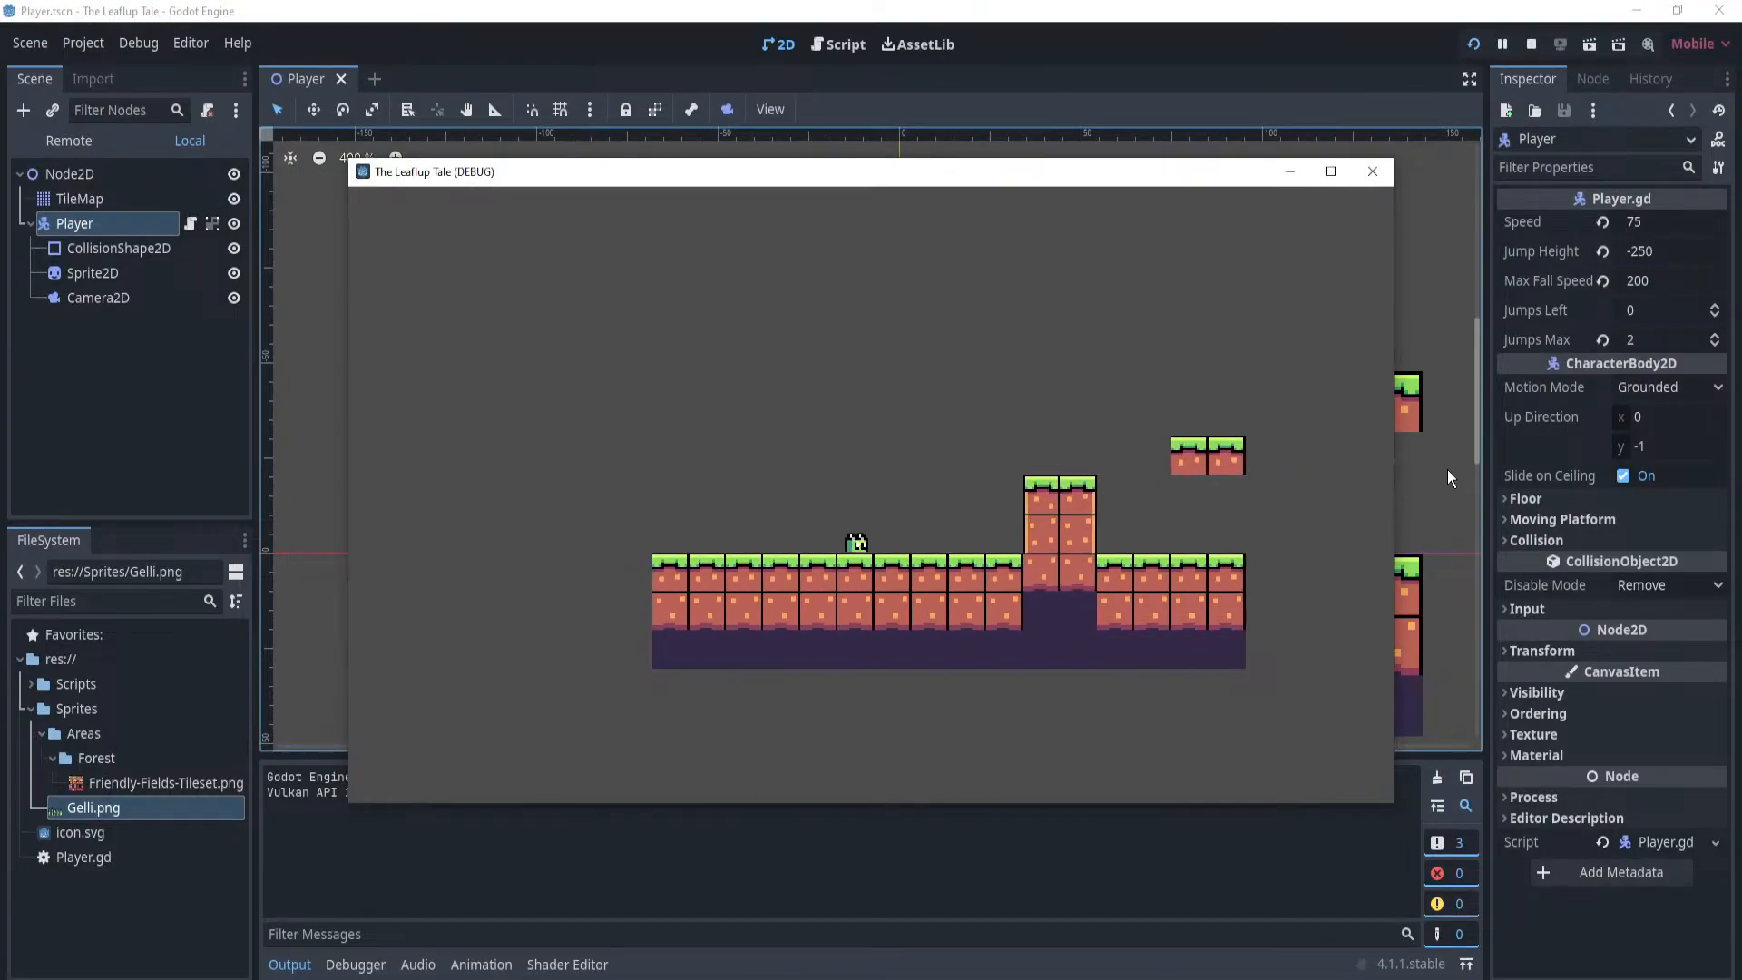
key(Right)
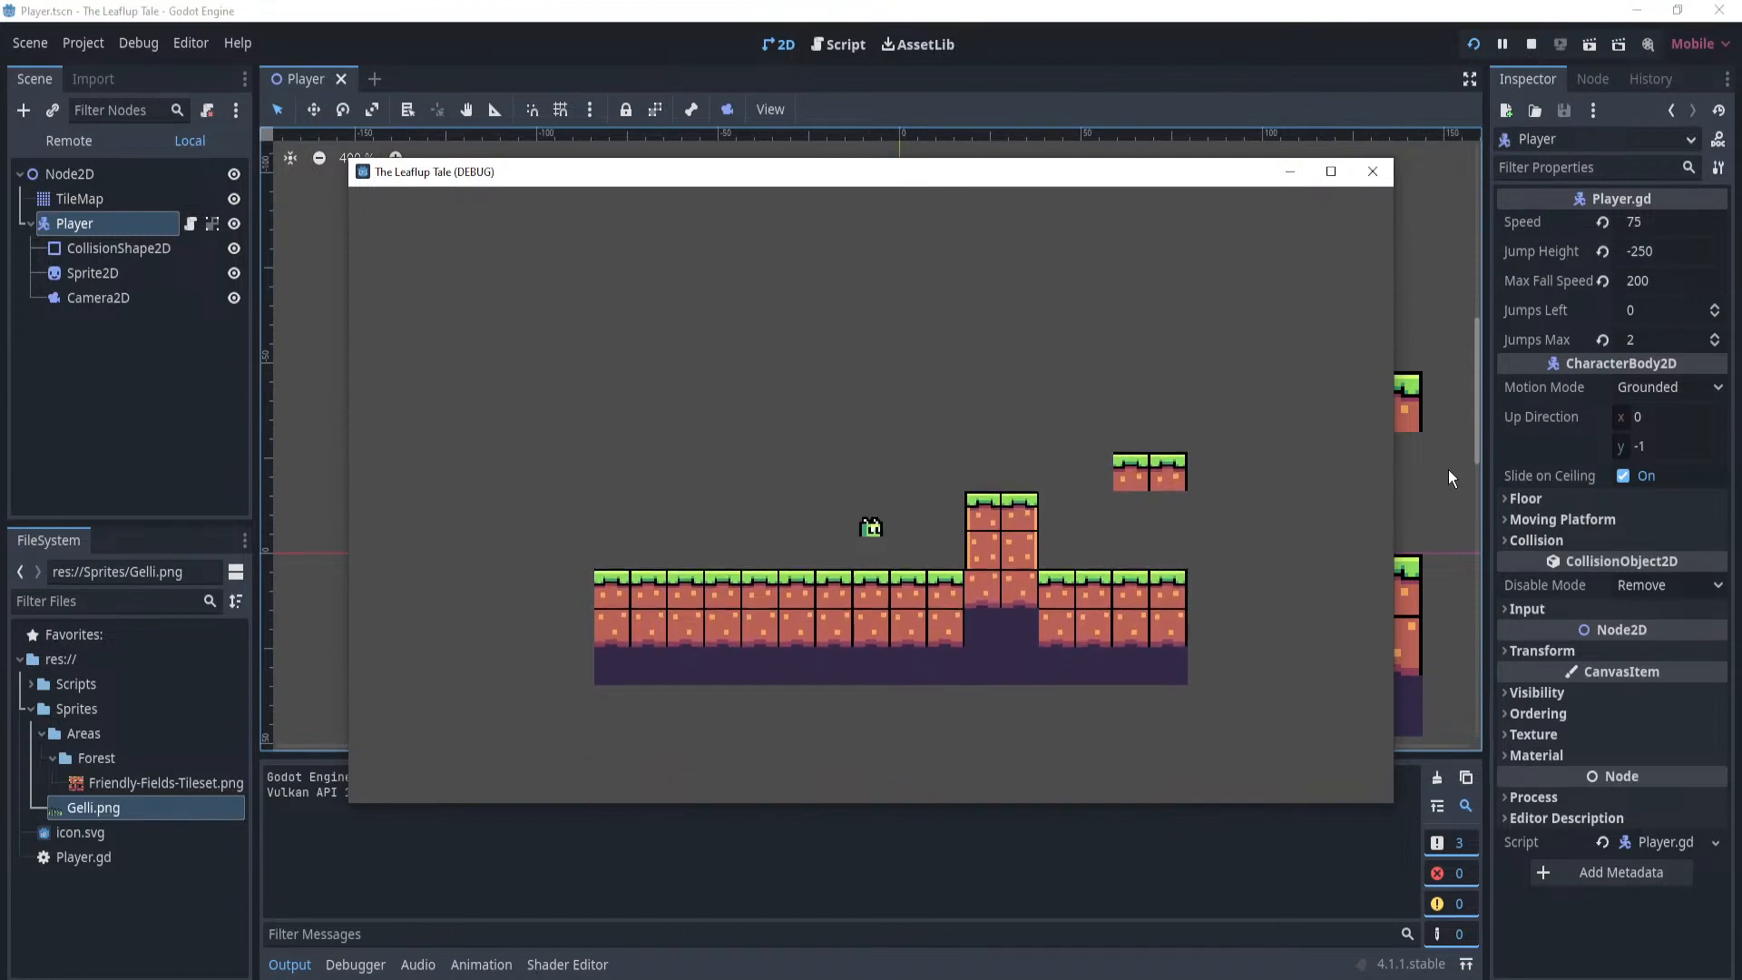
Playtest jumping by moving the character over the raised block column and towards the floating platform.
key(space)
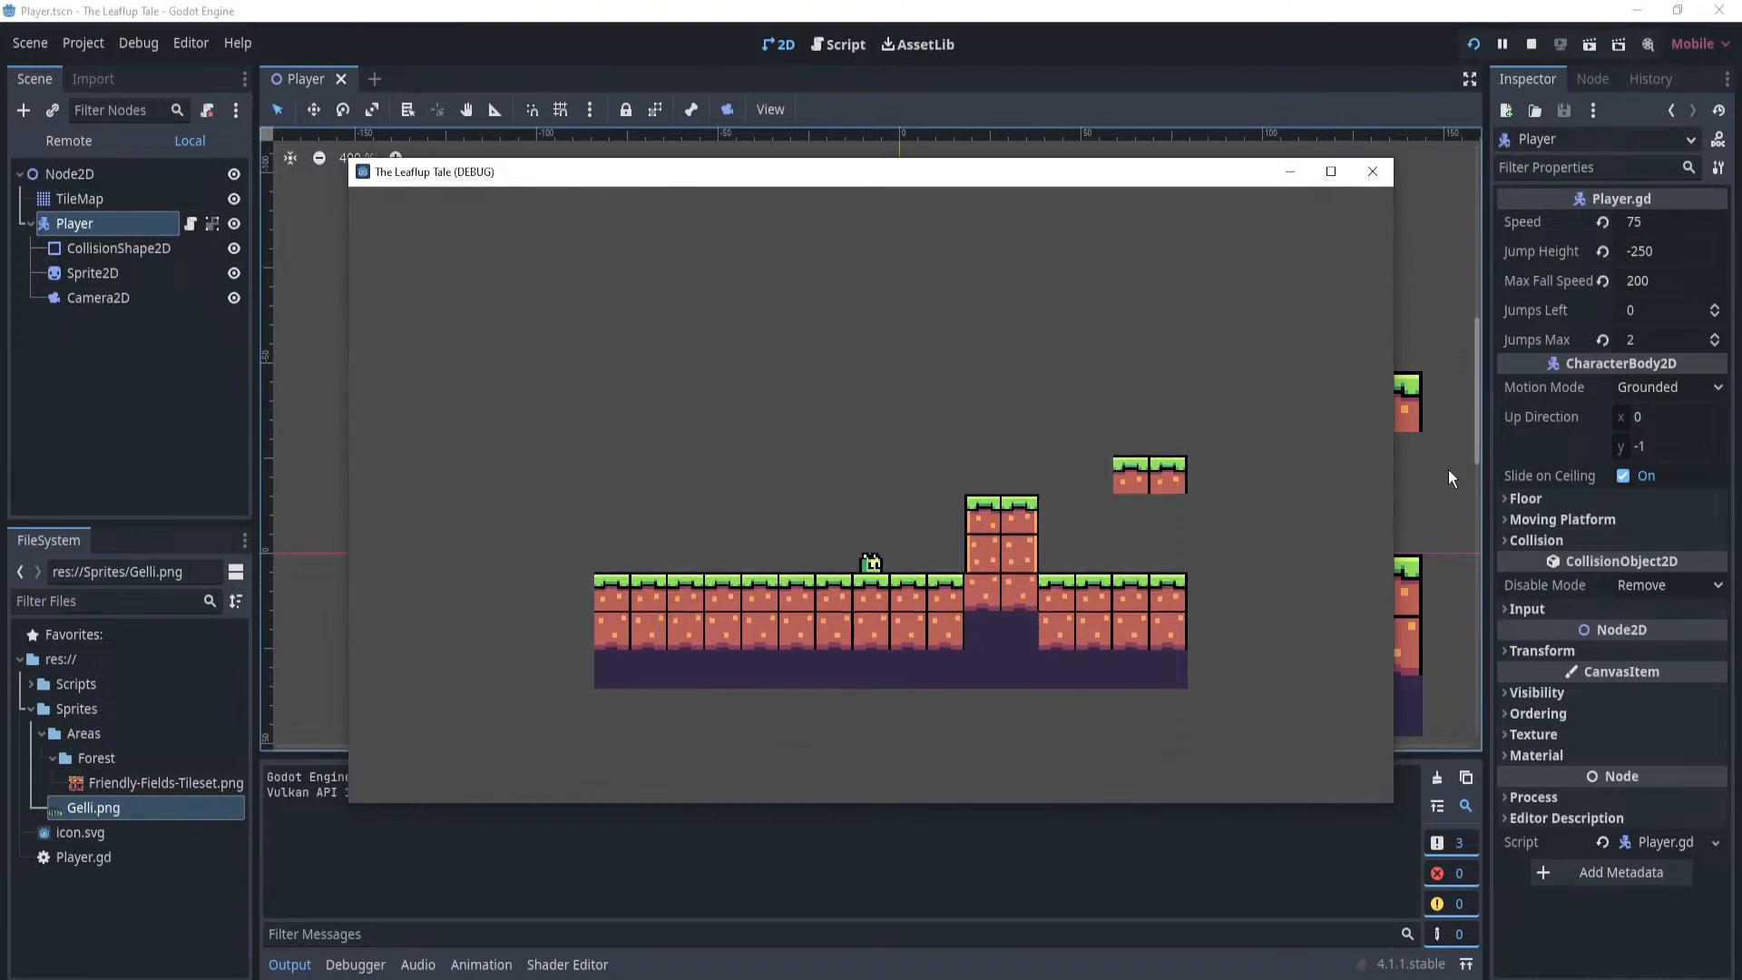
key(Right)
key(space)
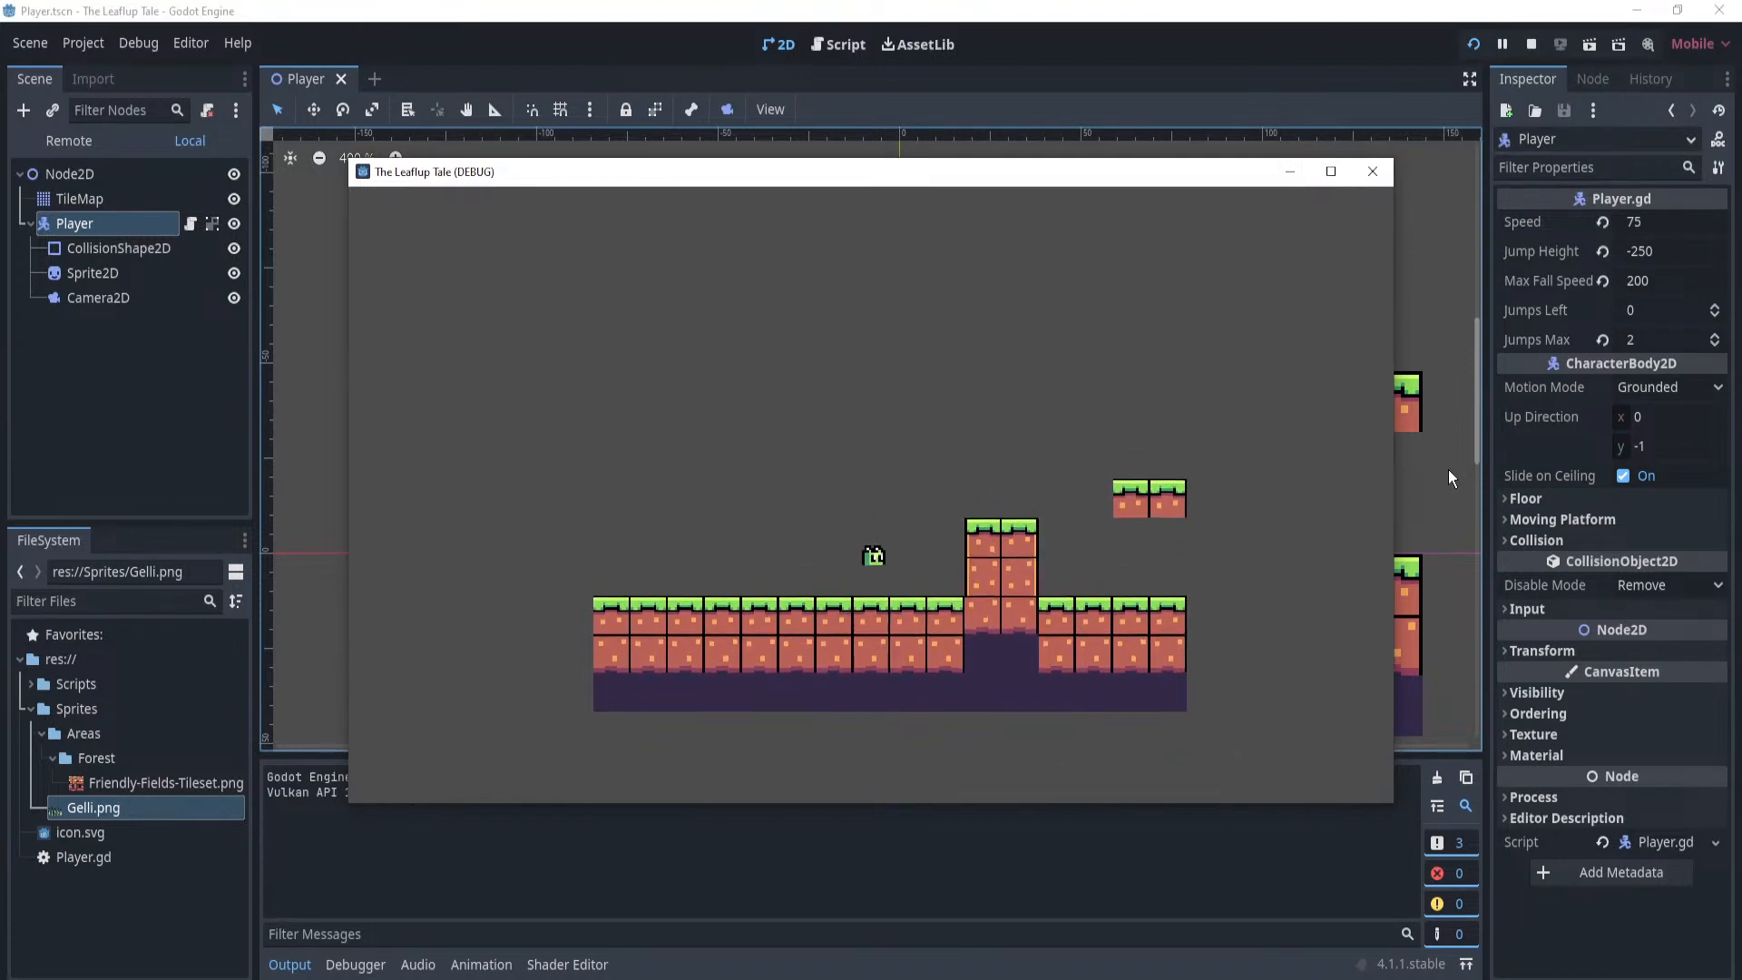
key(Left)
key(space)
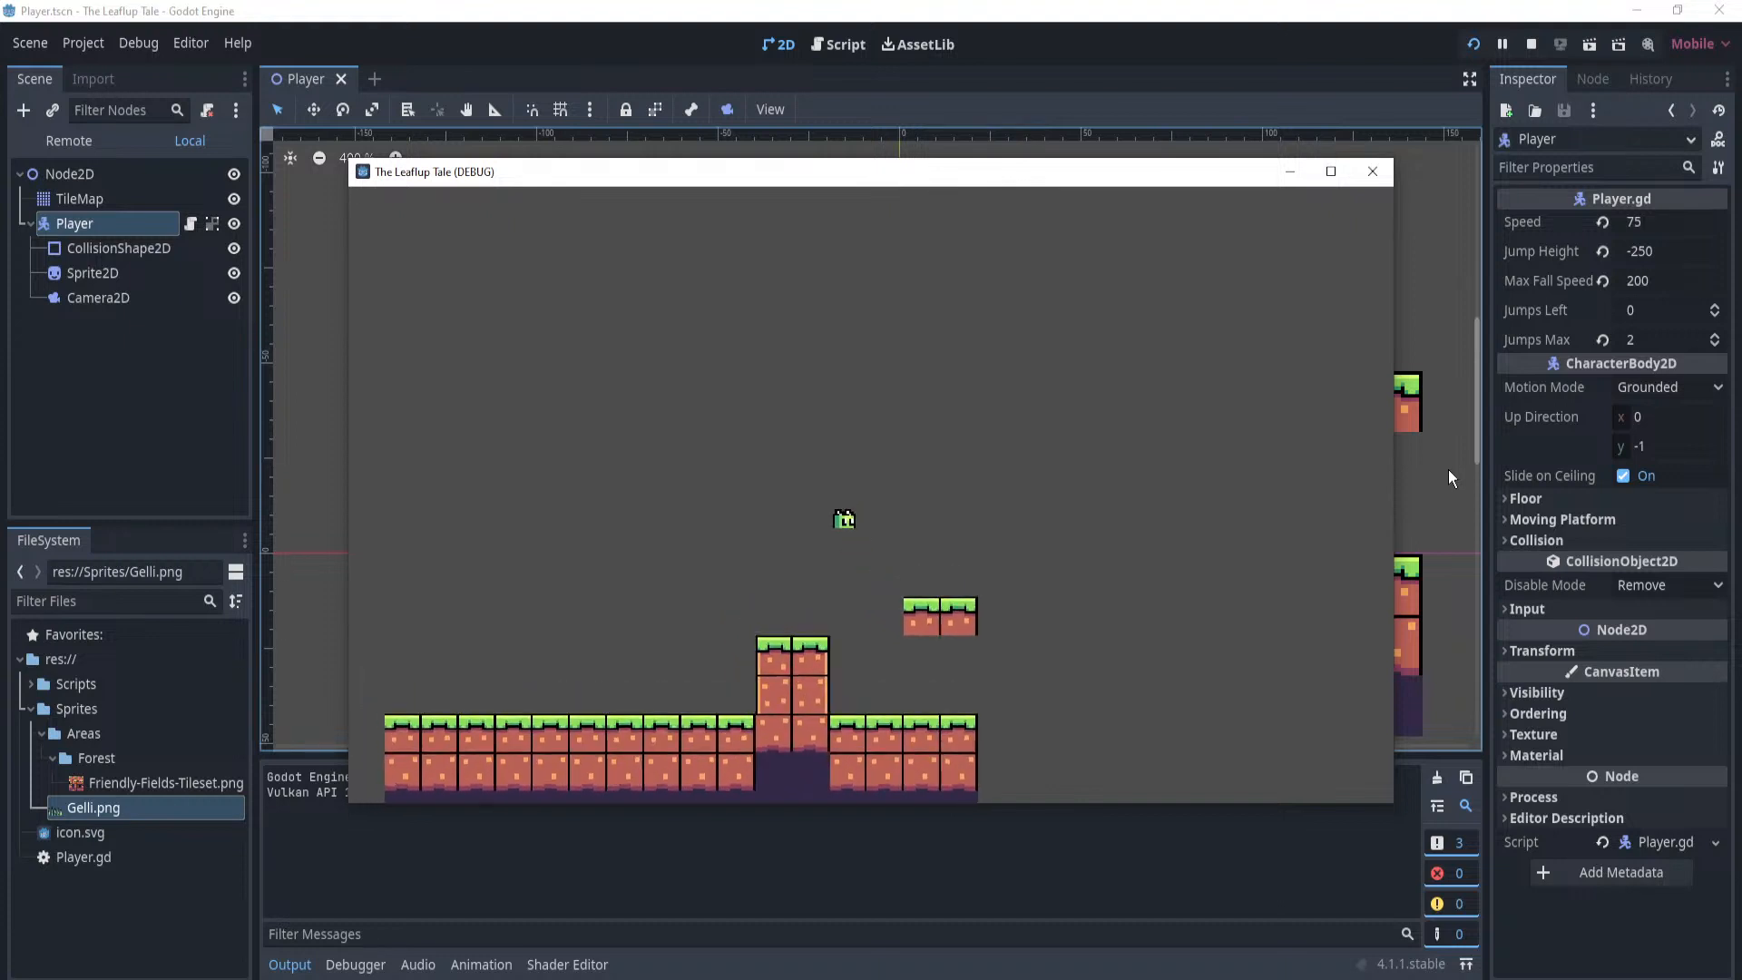
key(Right)
key(space)
key(Right)
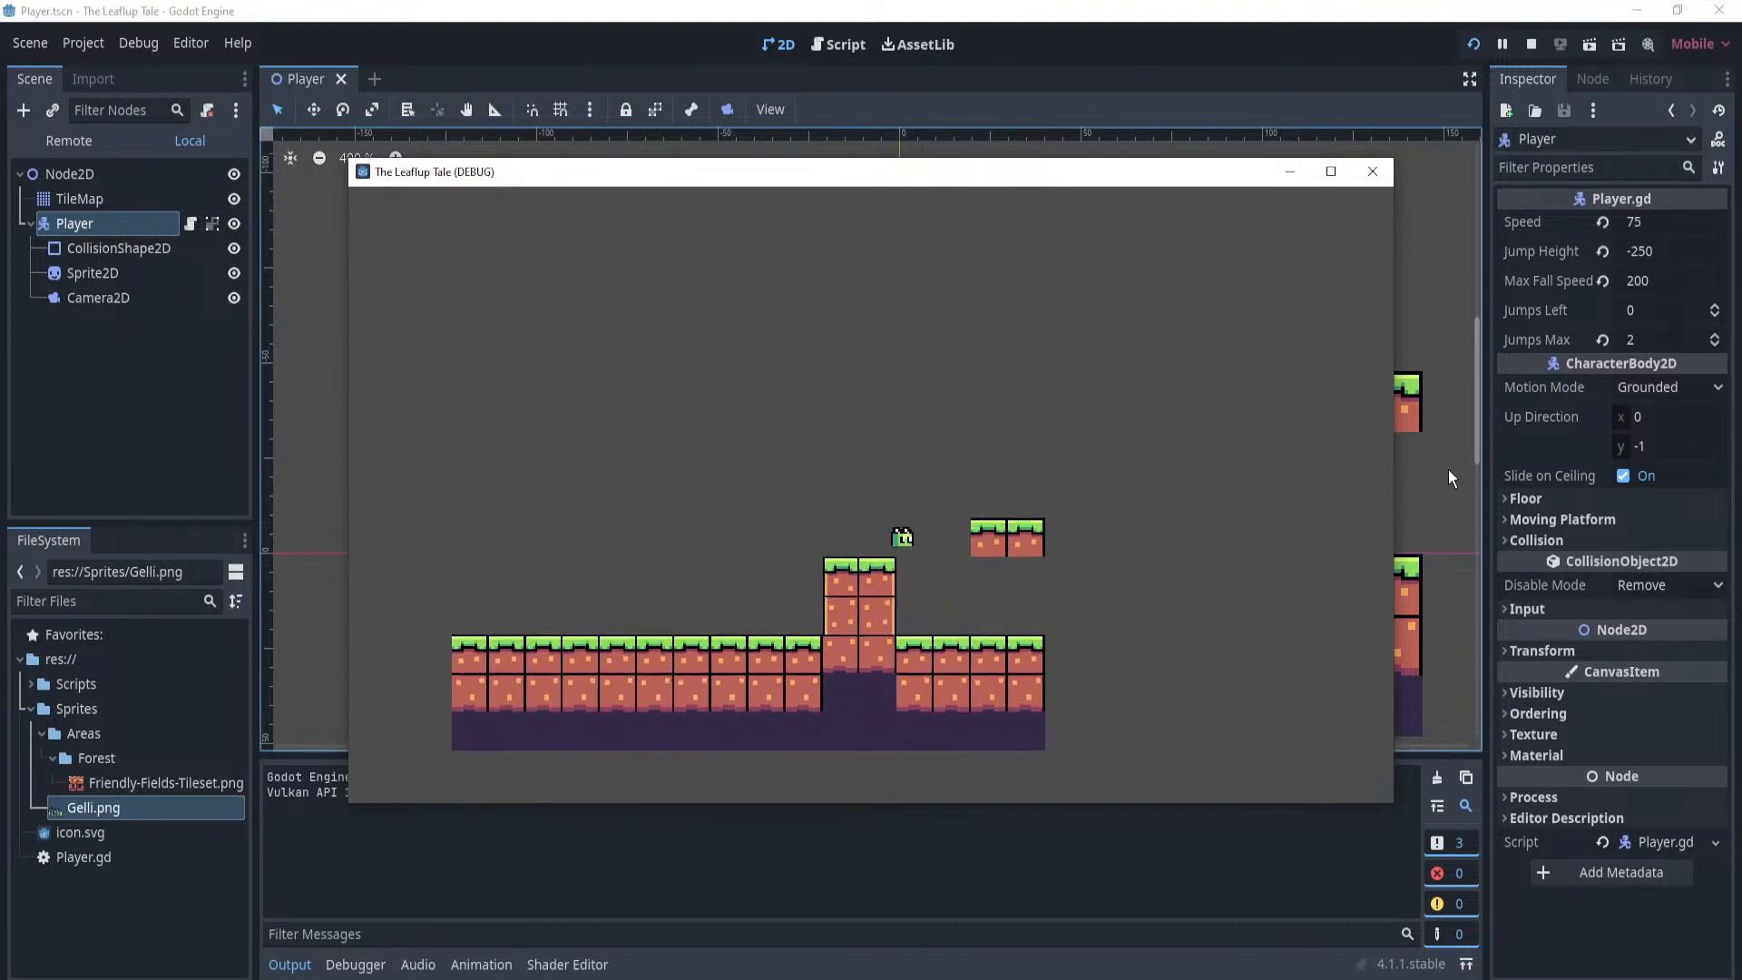
key(Left)
key(Right)
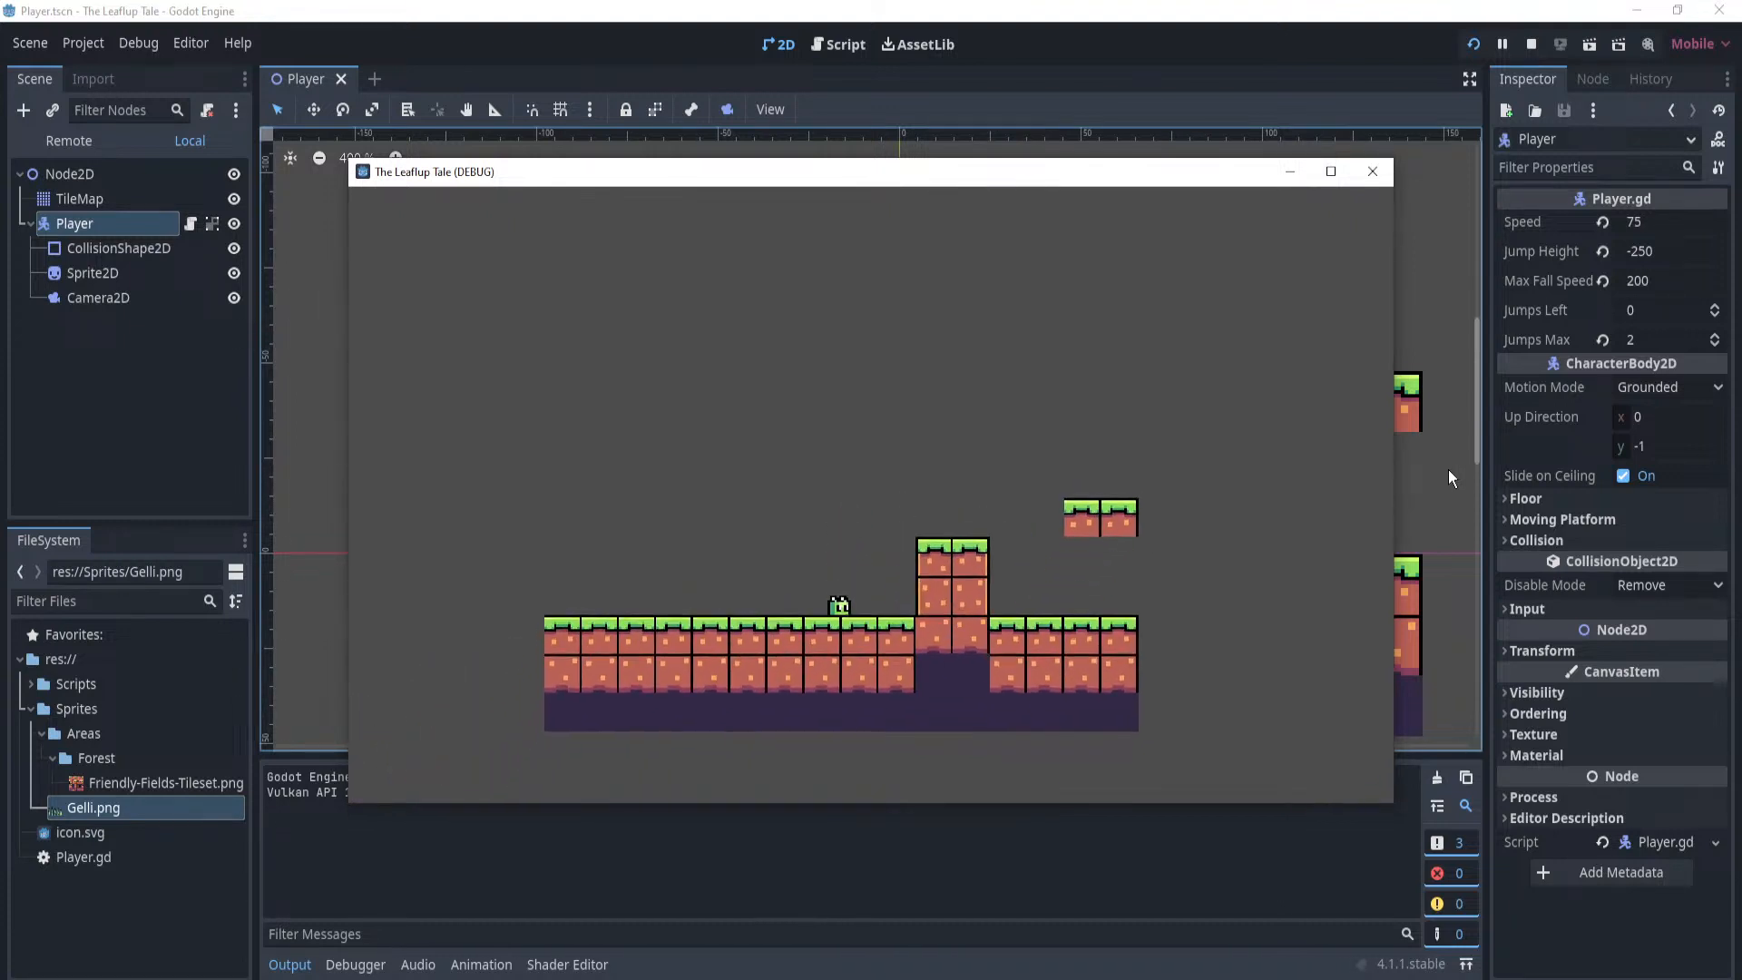
Playtest the double jump while moving both ways between the ground, the block column and the floating platform.
key(space)
key(Left)
key(space)
key(space)
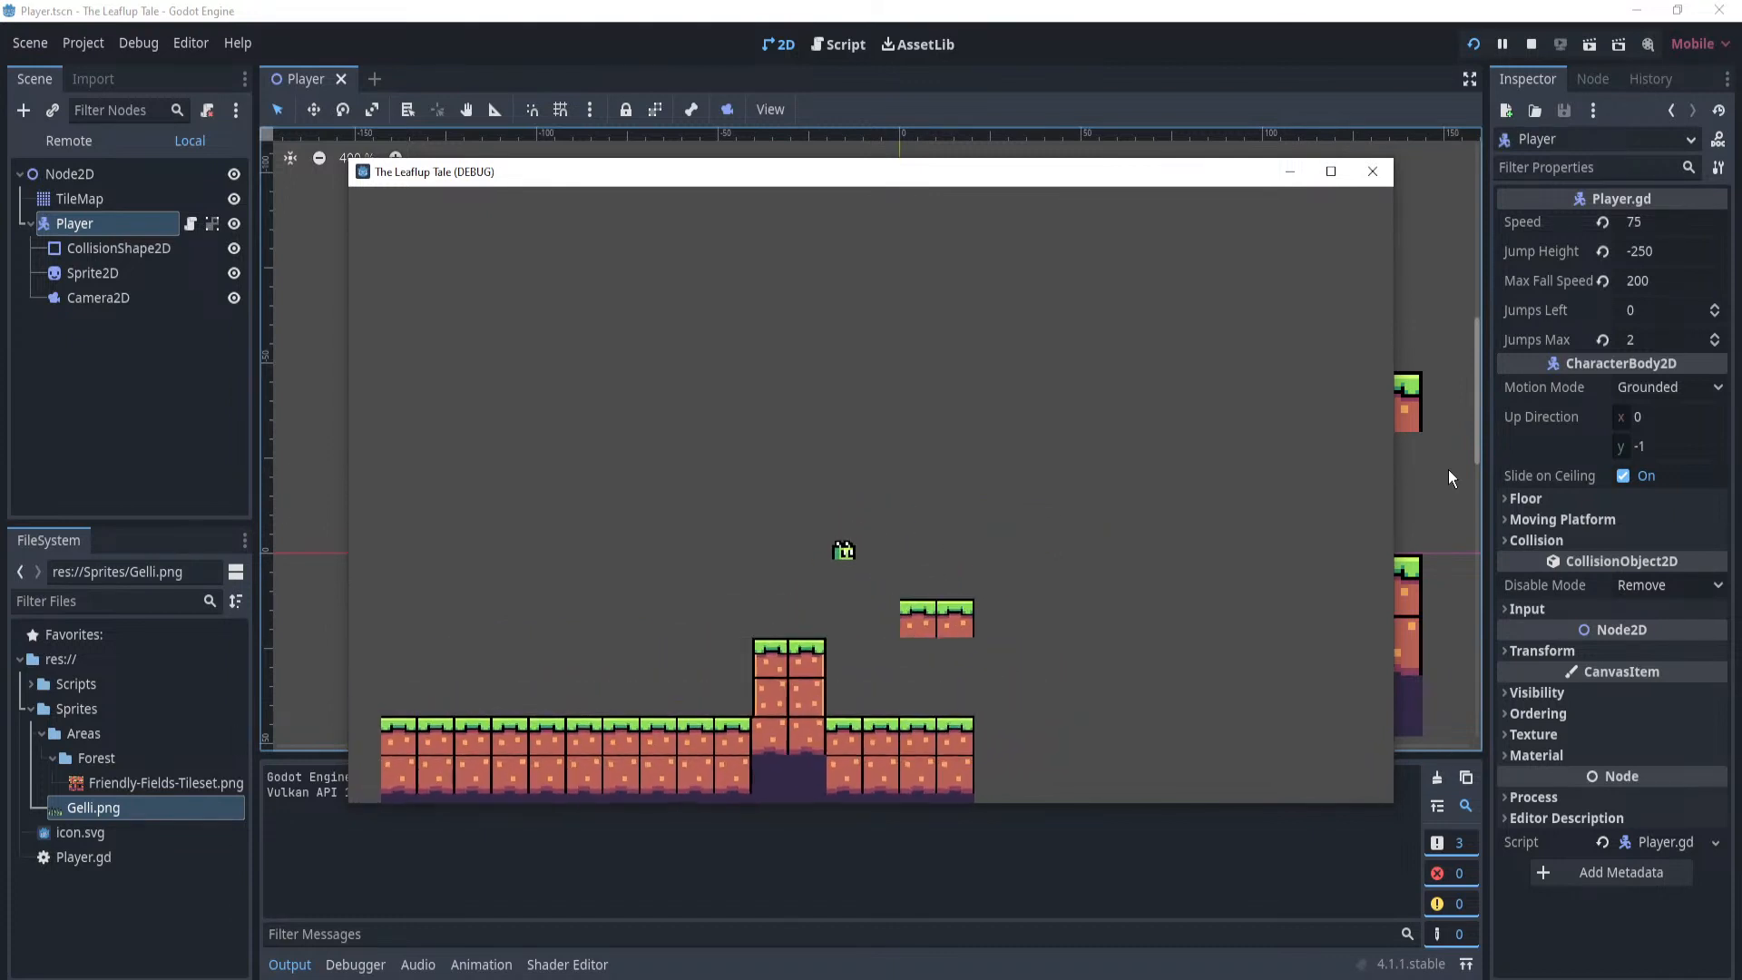
key(Right)
key(space)
key(space)
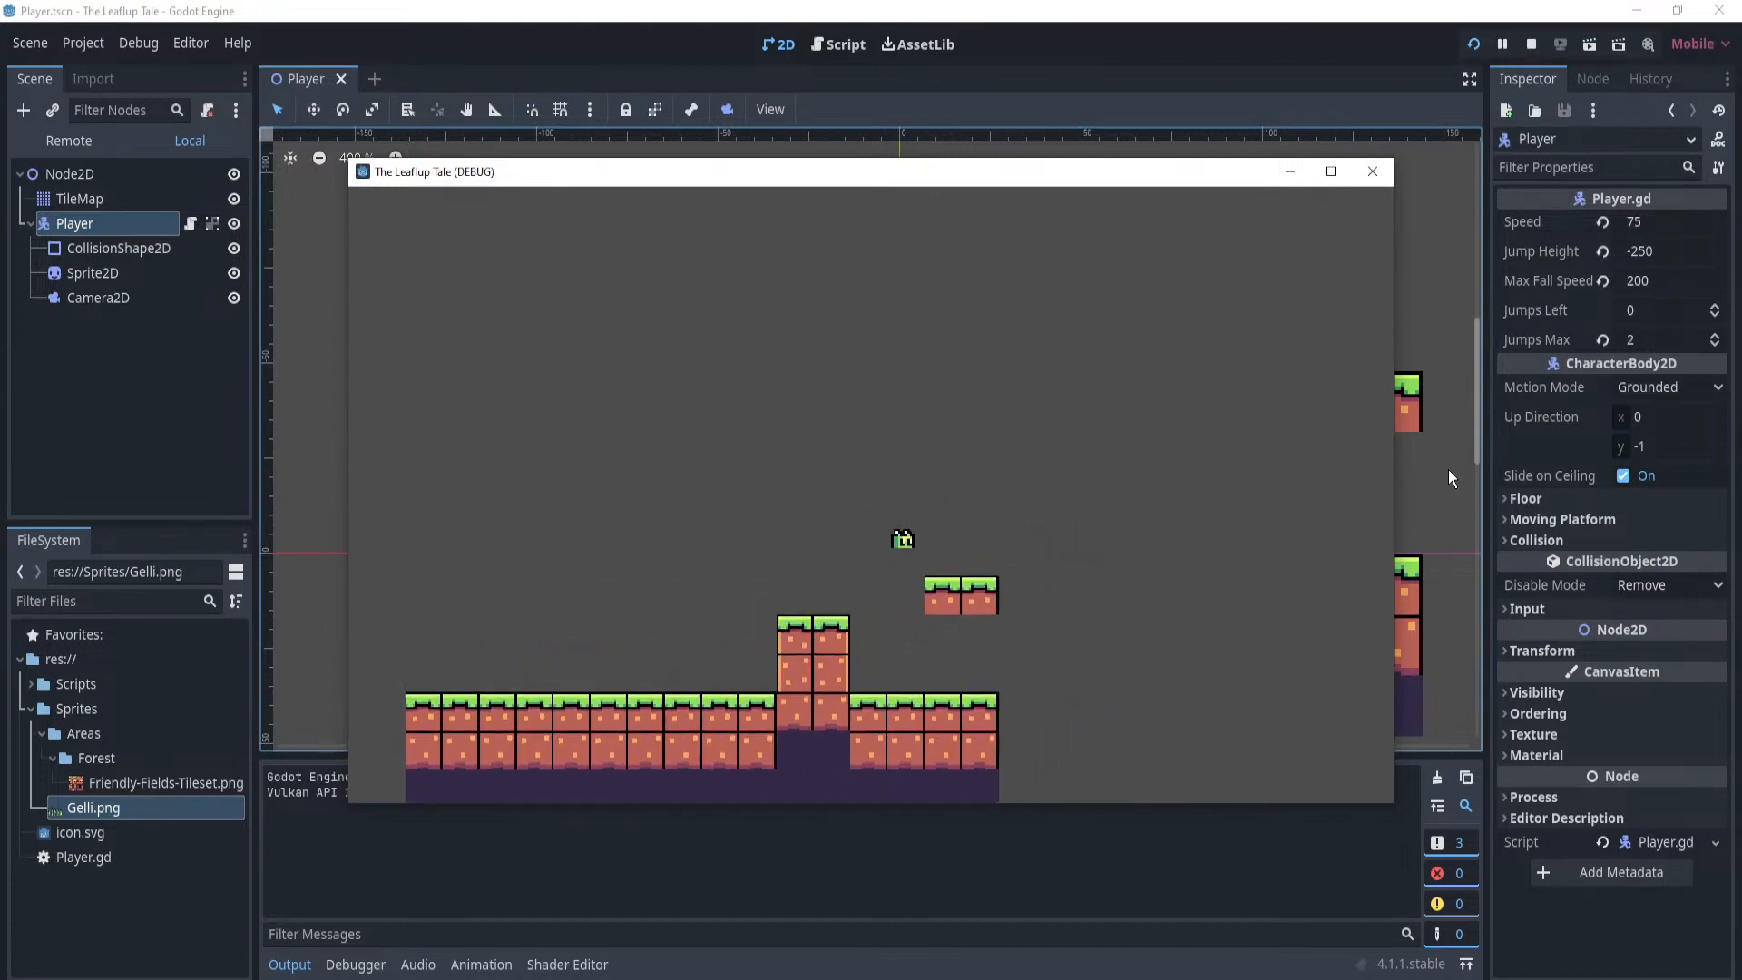
key(Left)
key(space)
key(space)
key(Right)
key(space)
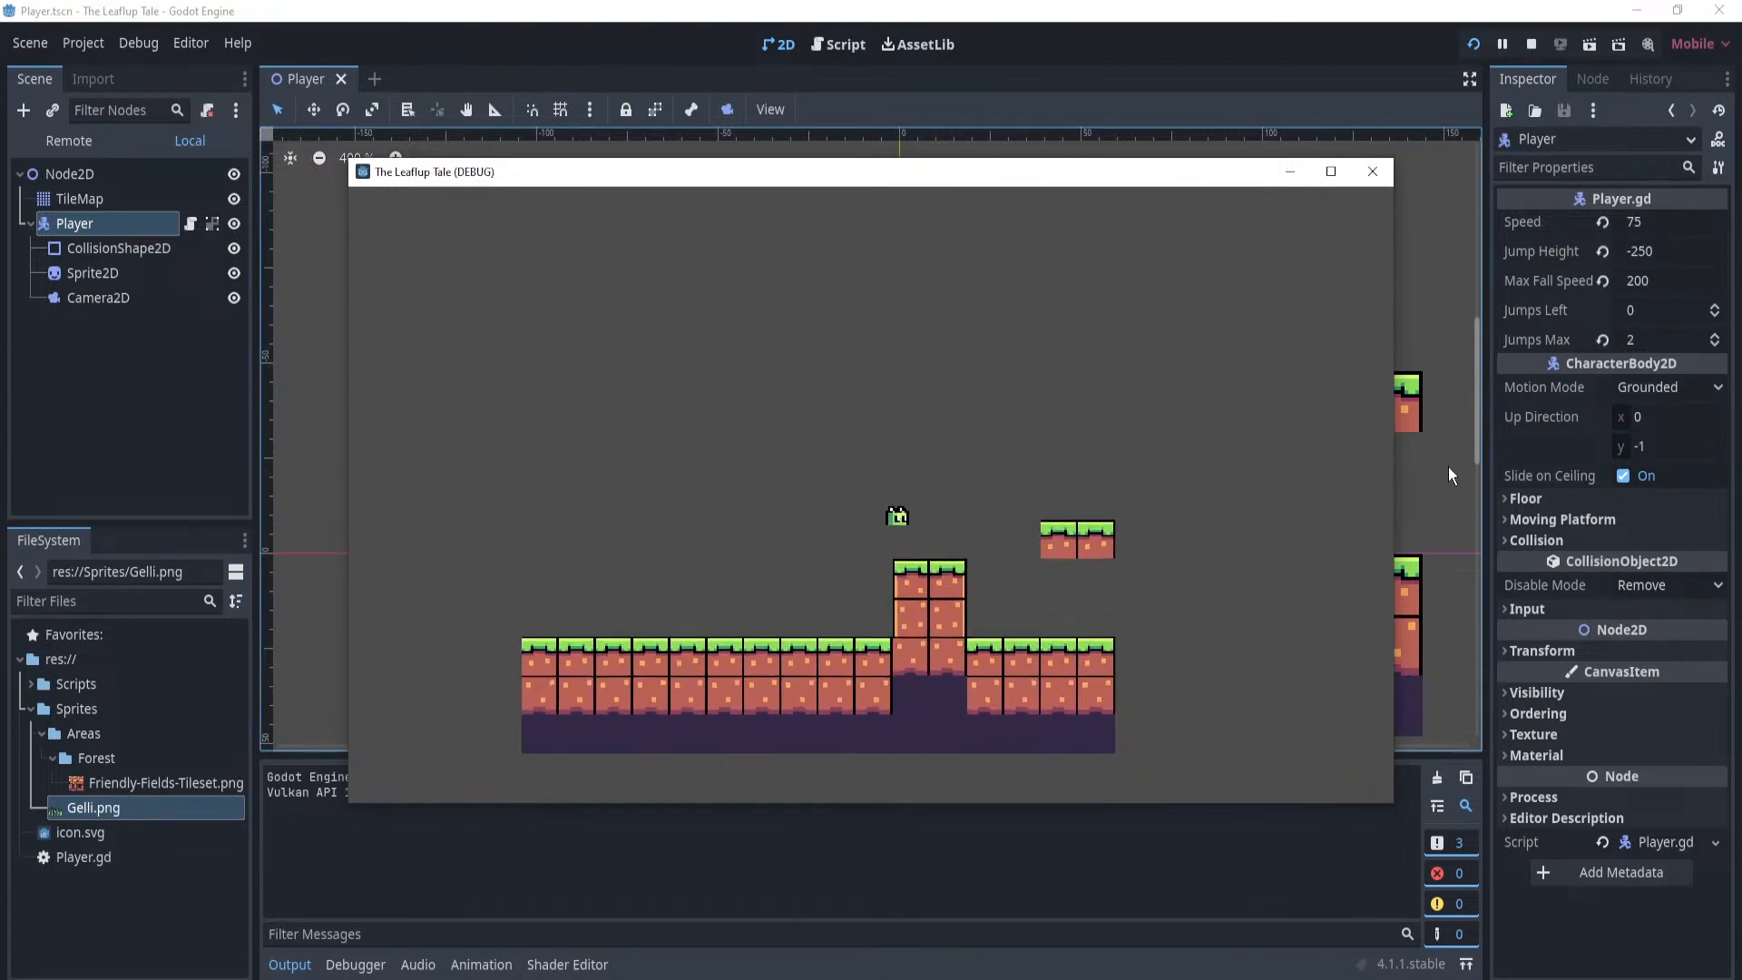
Close the running game window and switch back to the Game-Concept sprite in Aseprite.
click(1372, 173)
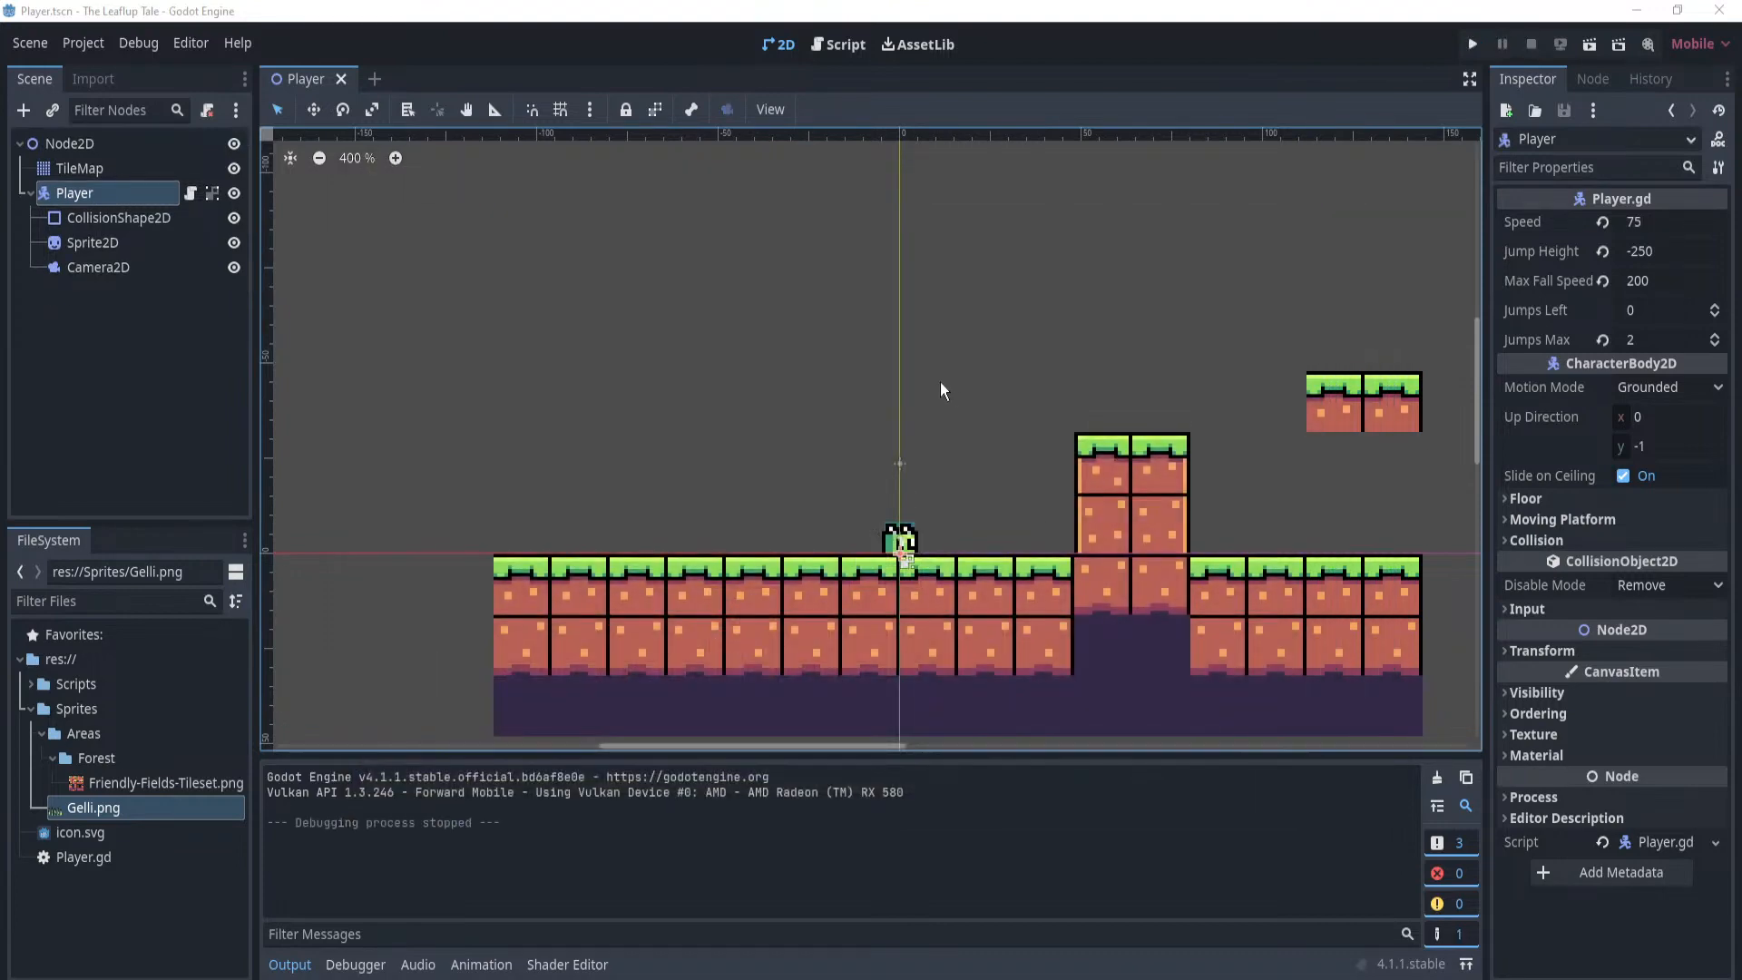
middle_drag(940, 383, 1038, 427)
scroll(1072, 423, down, 4)
scroll(923, 387, up, 2)
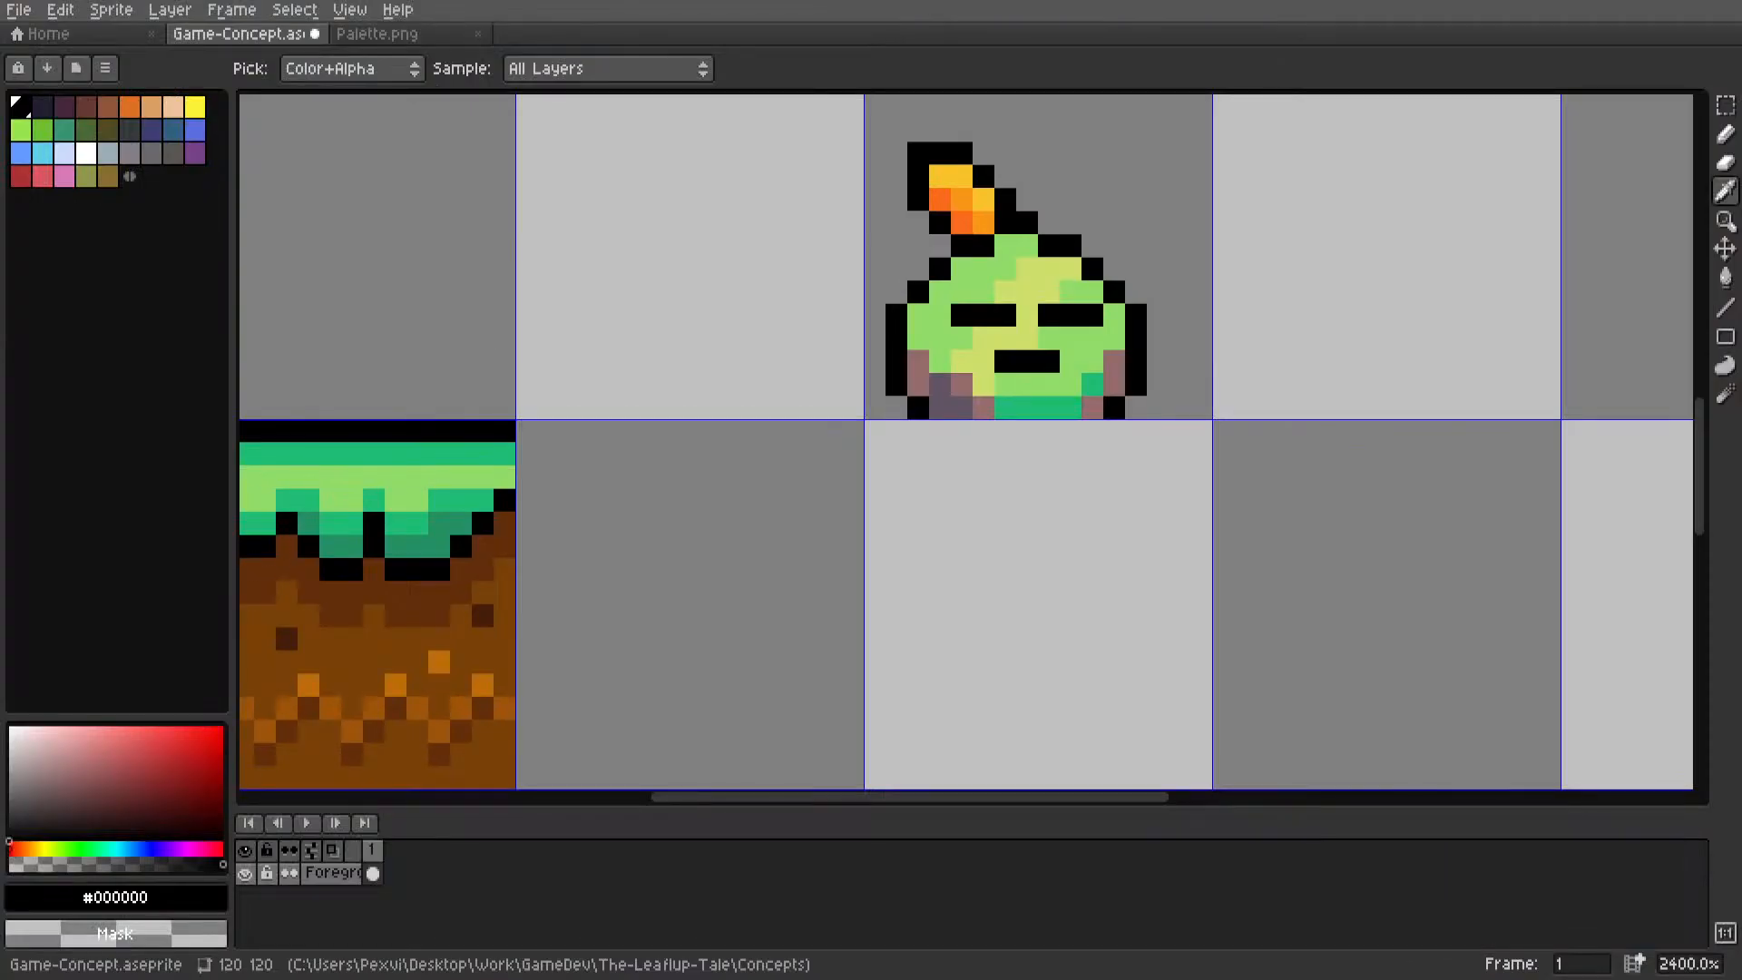
Examine the character's leaf, face and base next to the ground tile in the Game-Concept sprite.
key(m)
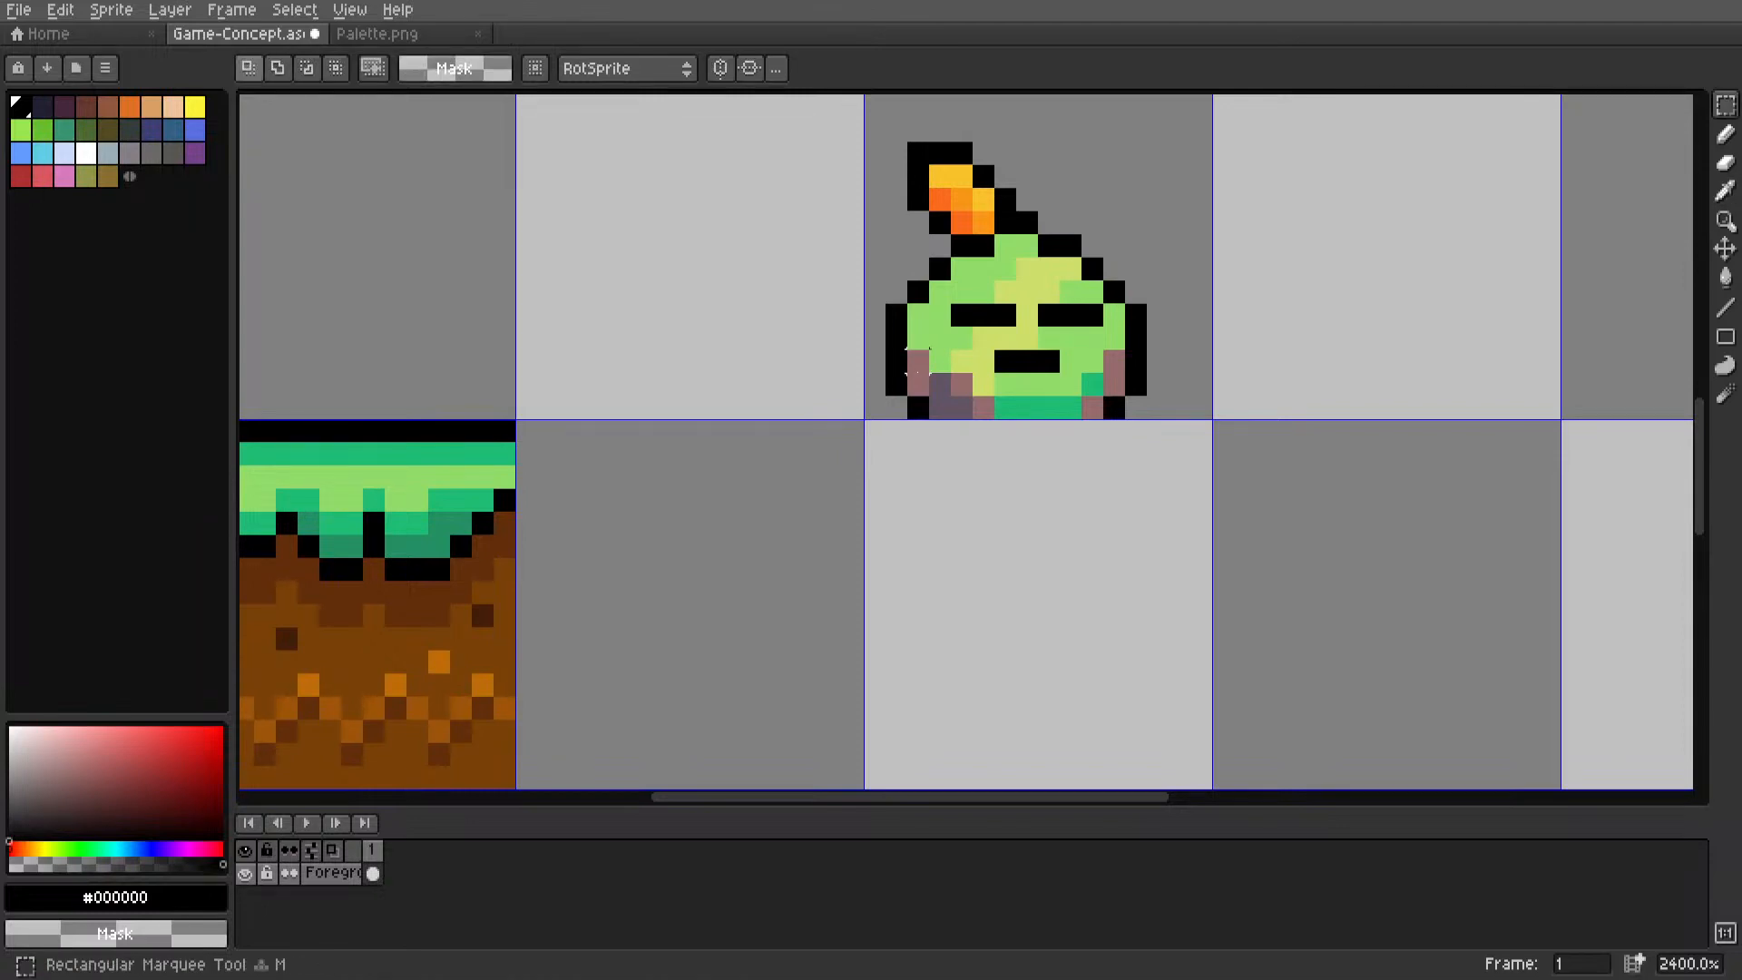
scroll(907, 363, down, 5)
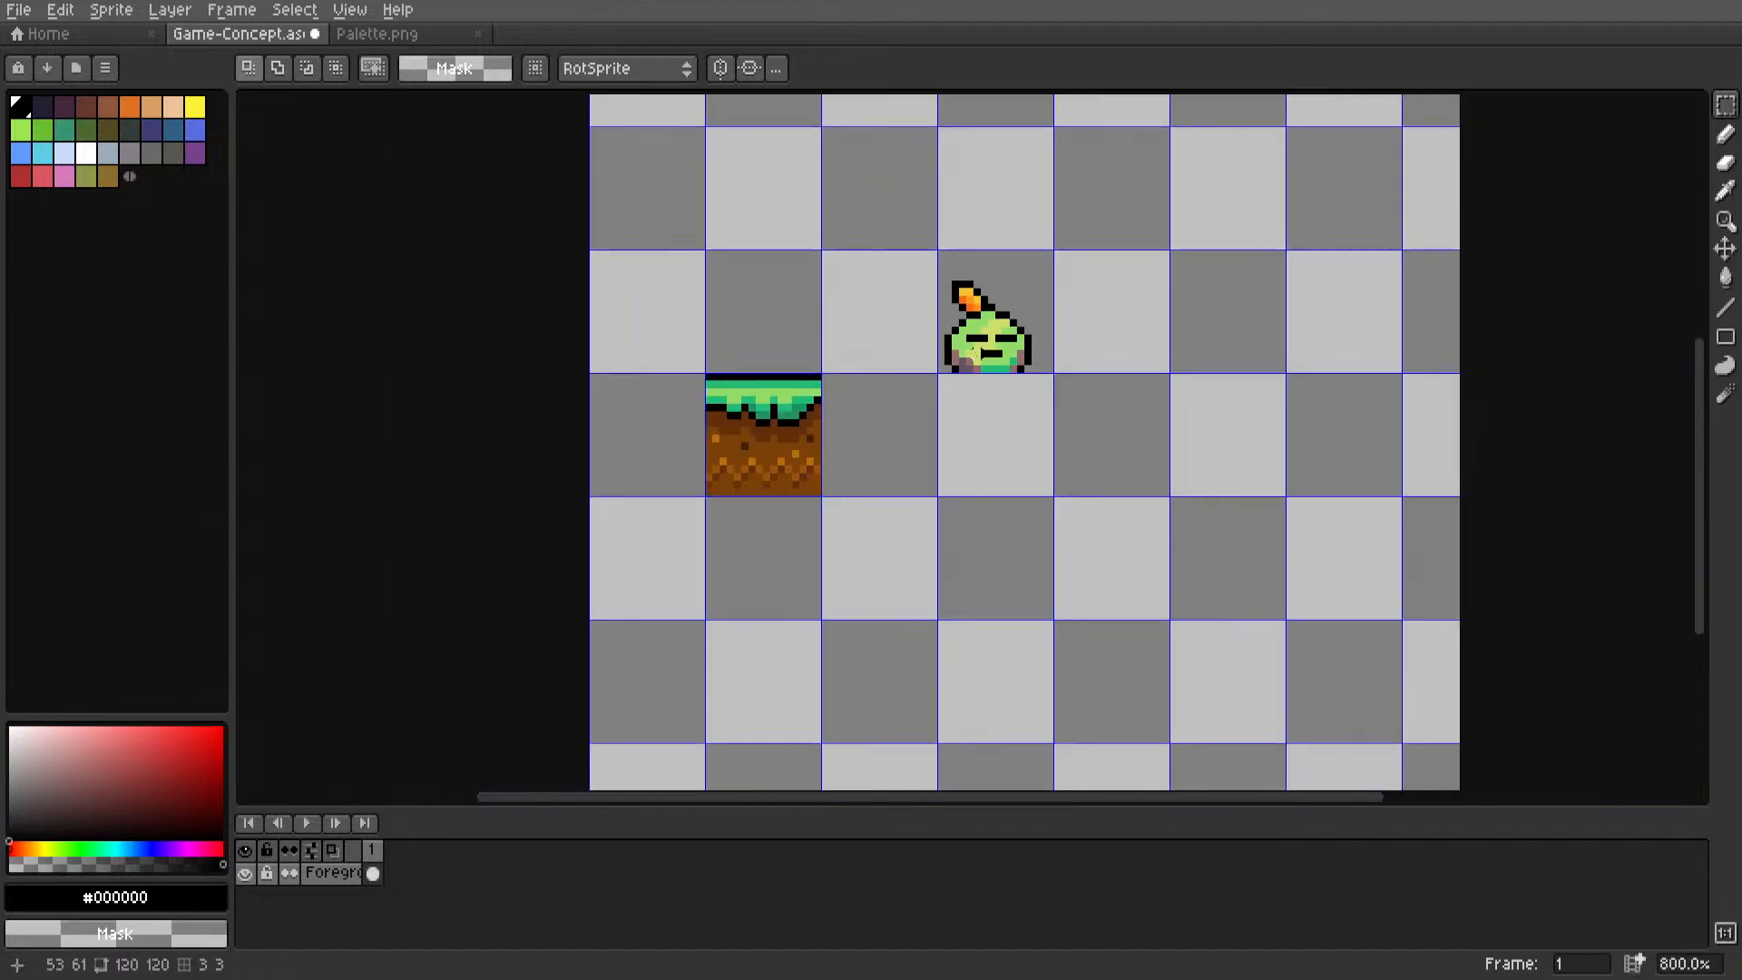
scroll(901, 300, up, 5)
middle_drag(903, 299, 942, 493)
scroll(942, 493, up, 2)
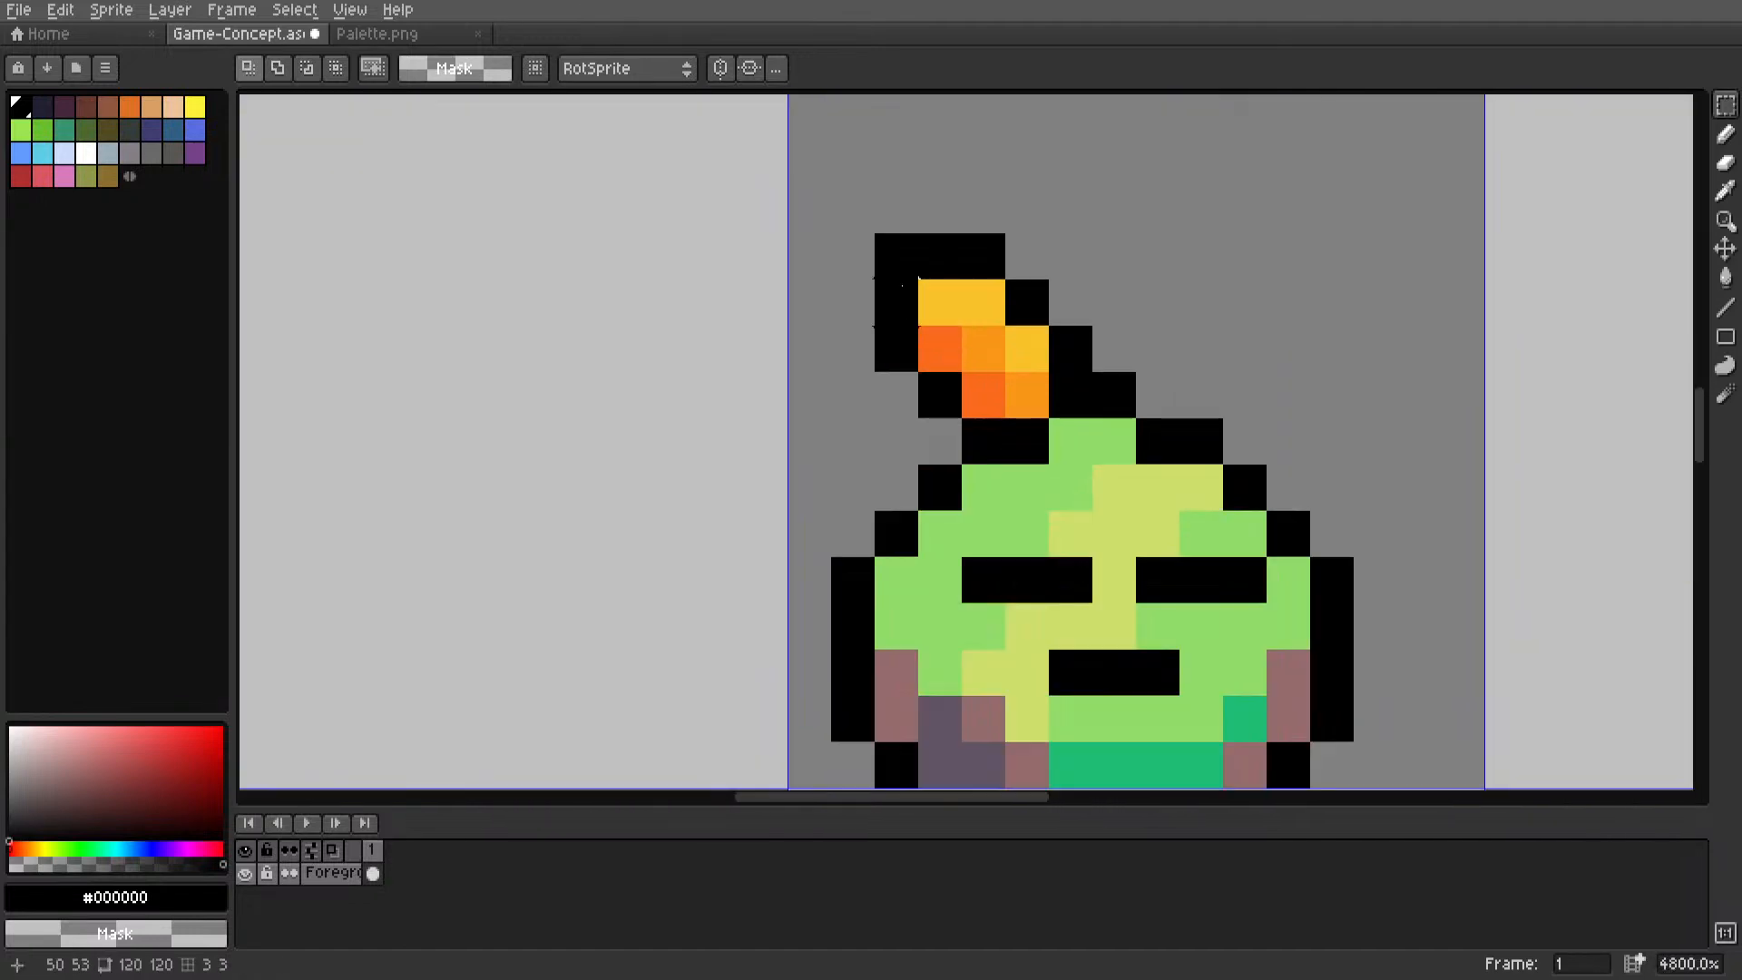
drag(896, 255, 1029, 397)
click(1289, 302)
scroll(1262, 301, down, 6)
middle_drag(1176, 343, 817, 491)
scroll(1019, 439, up, 2)
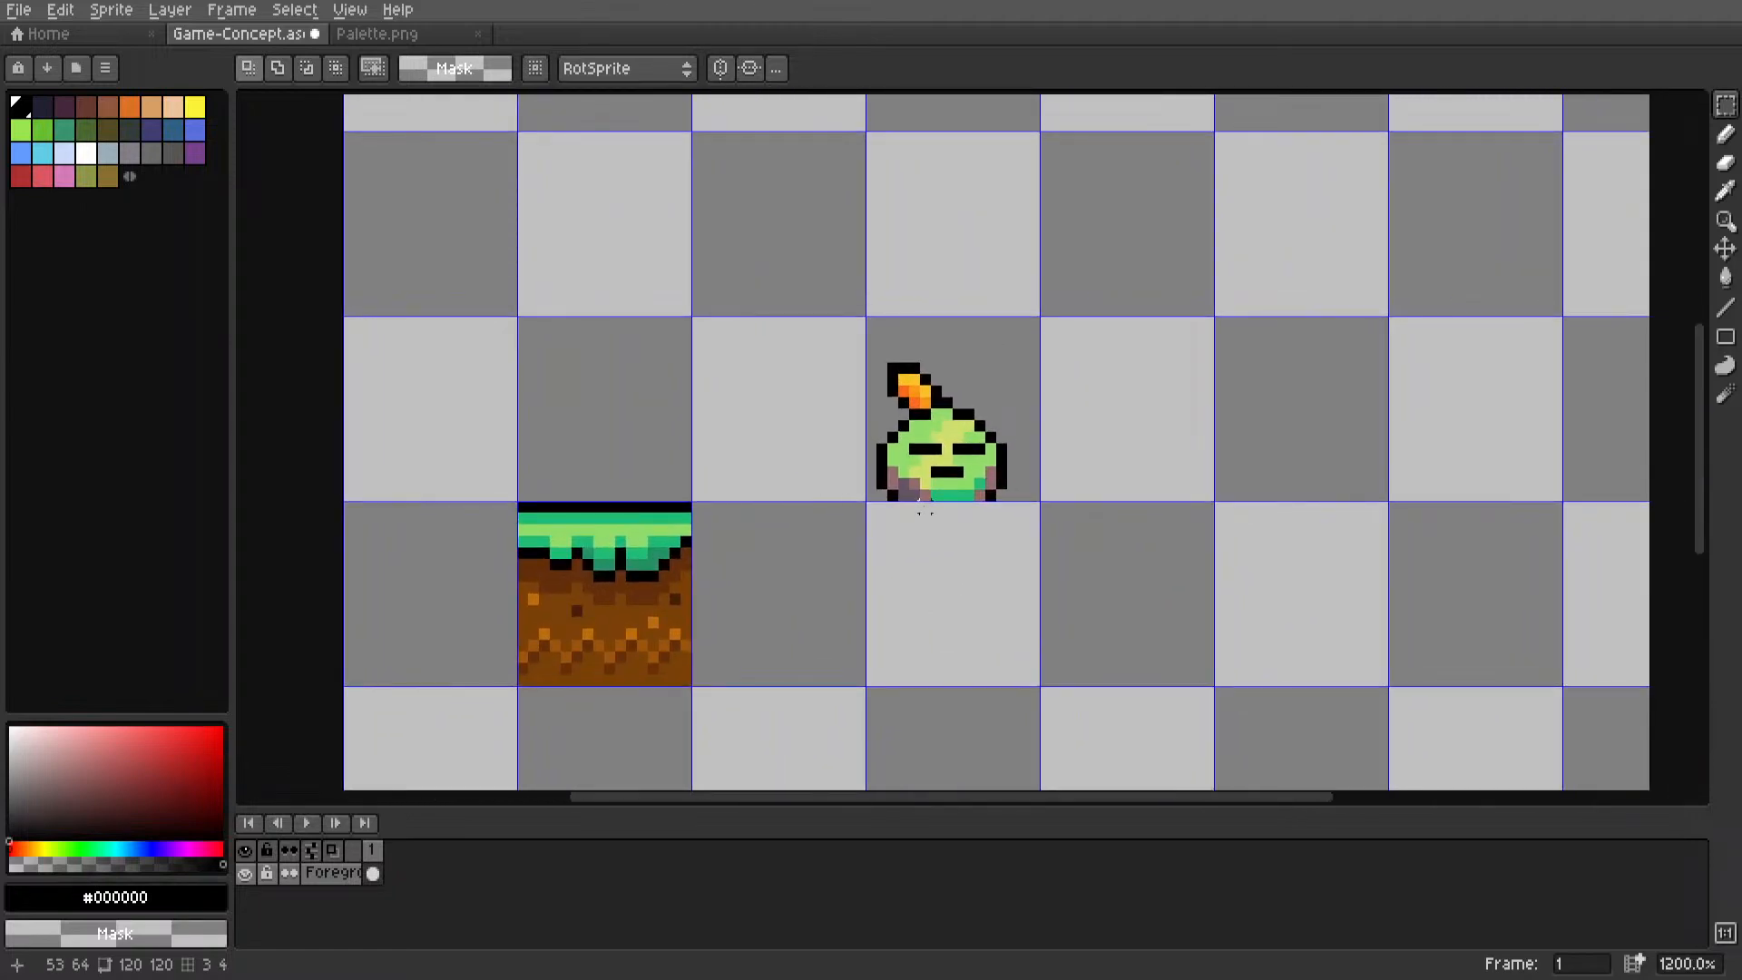
middle_drag(925, 511, 930, 557)
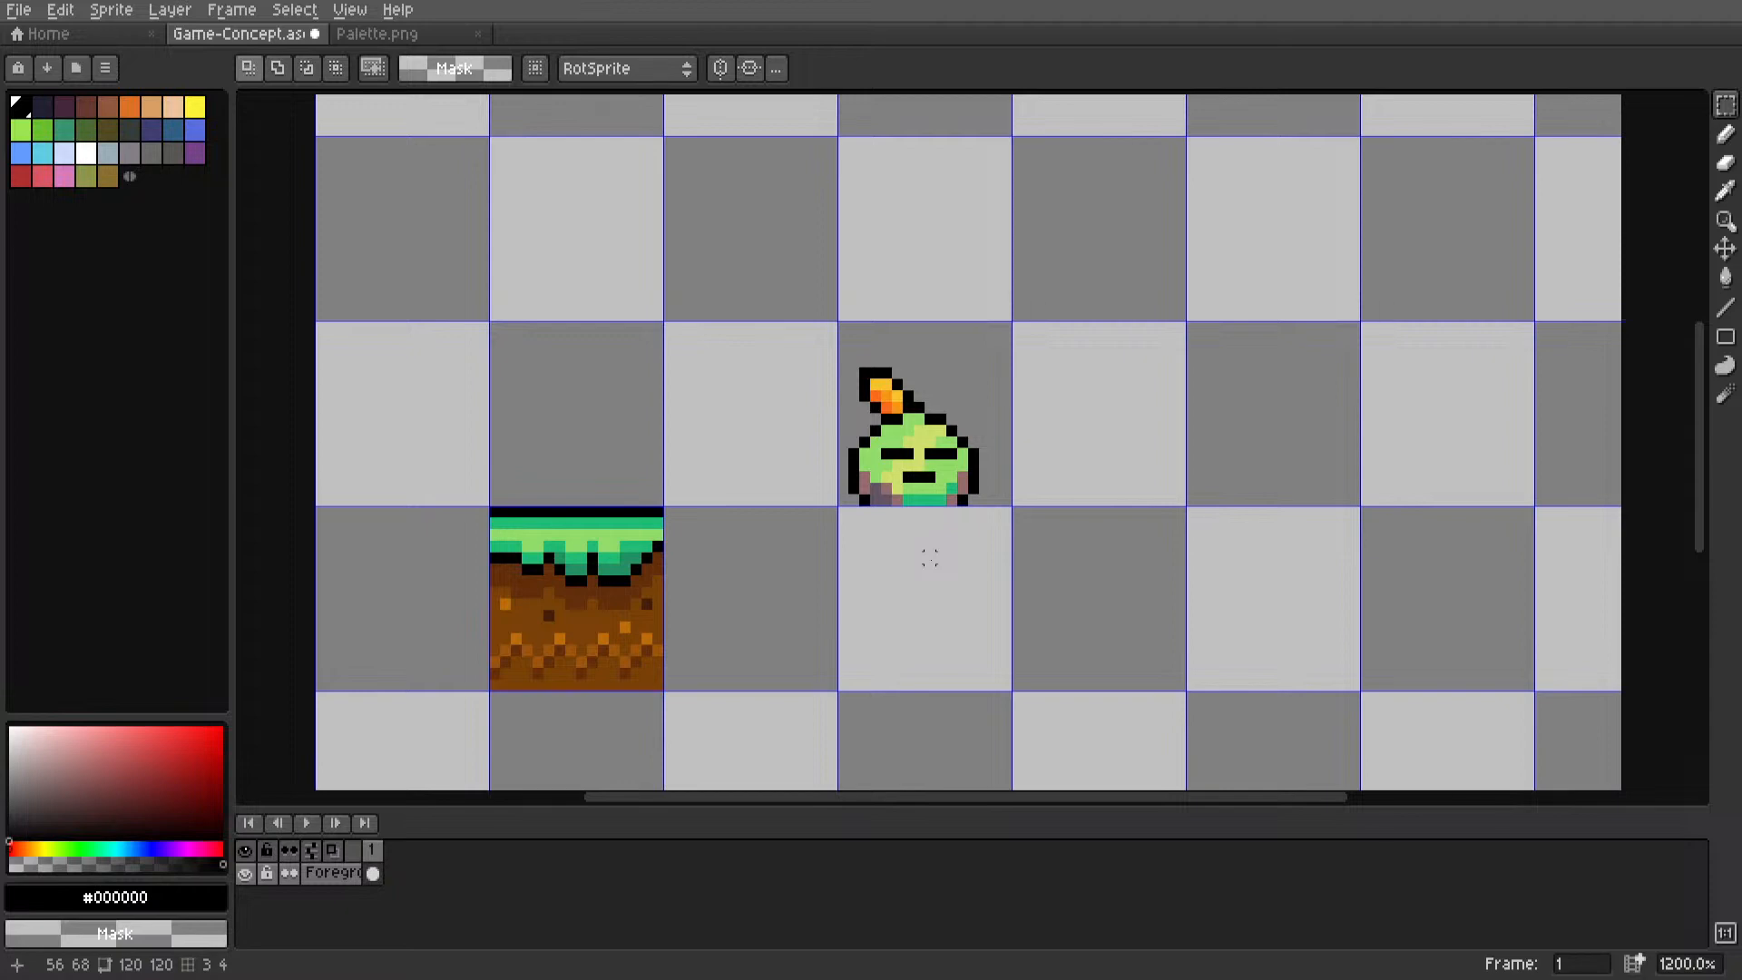
scroll(918, 535, up, 3)
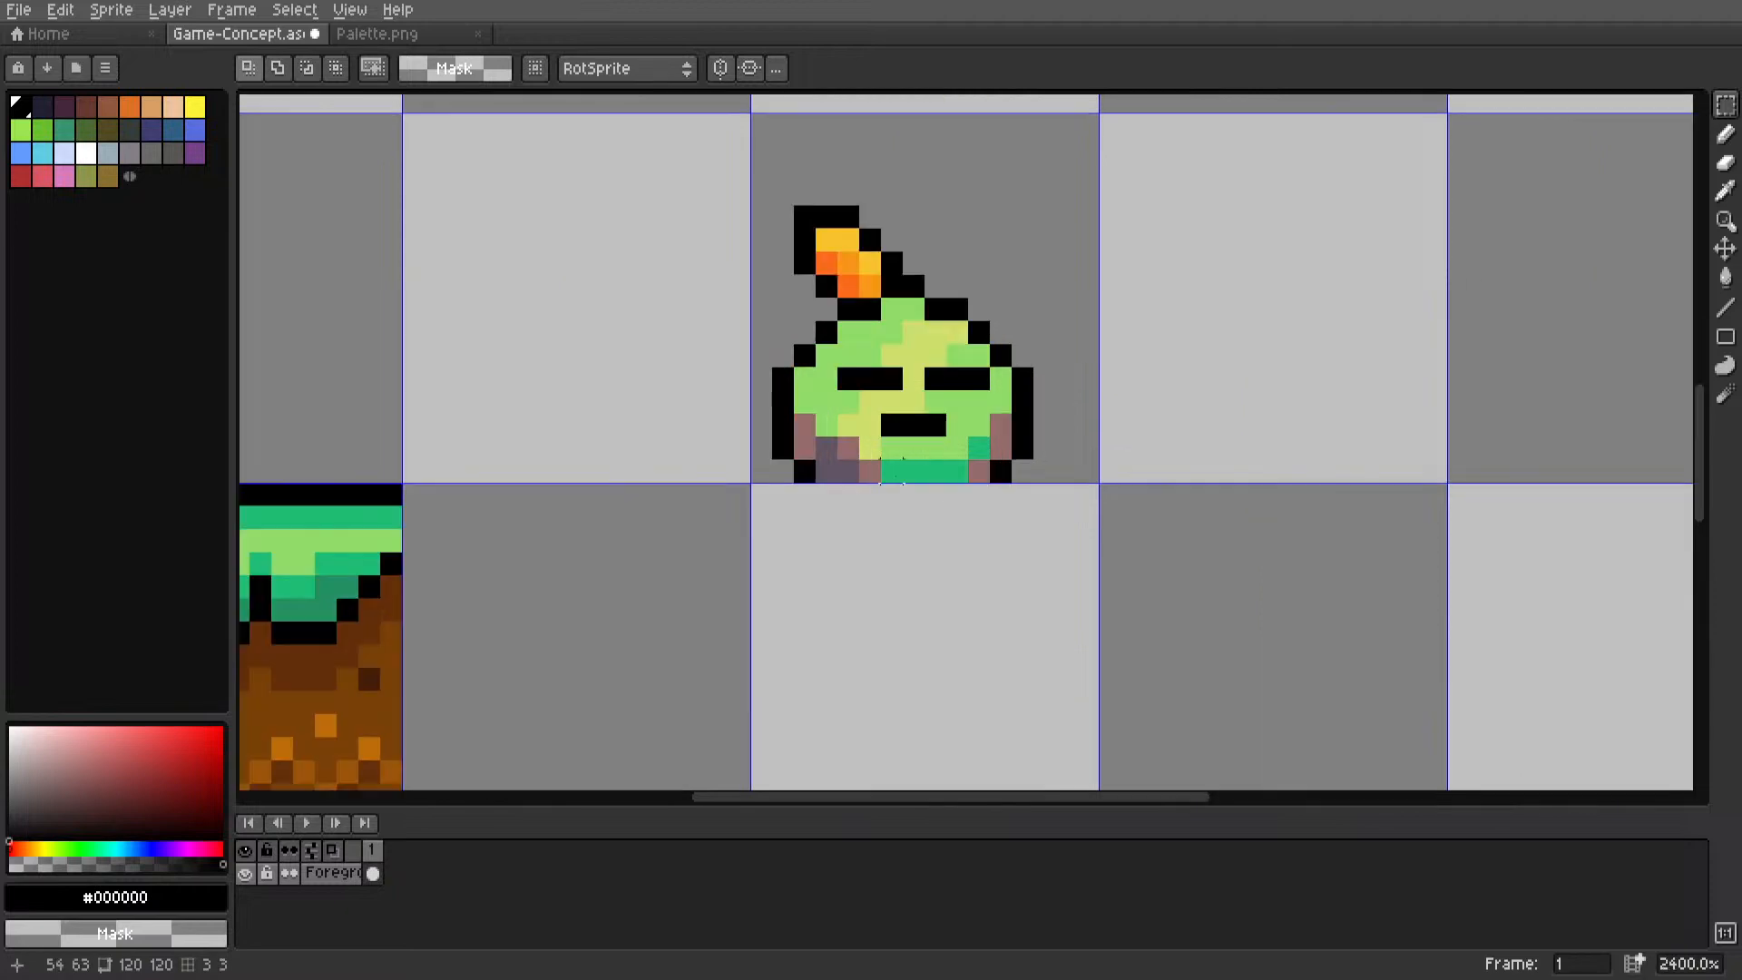
middle_drag(894, 478, 878, 513)
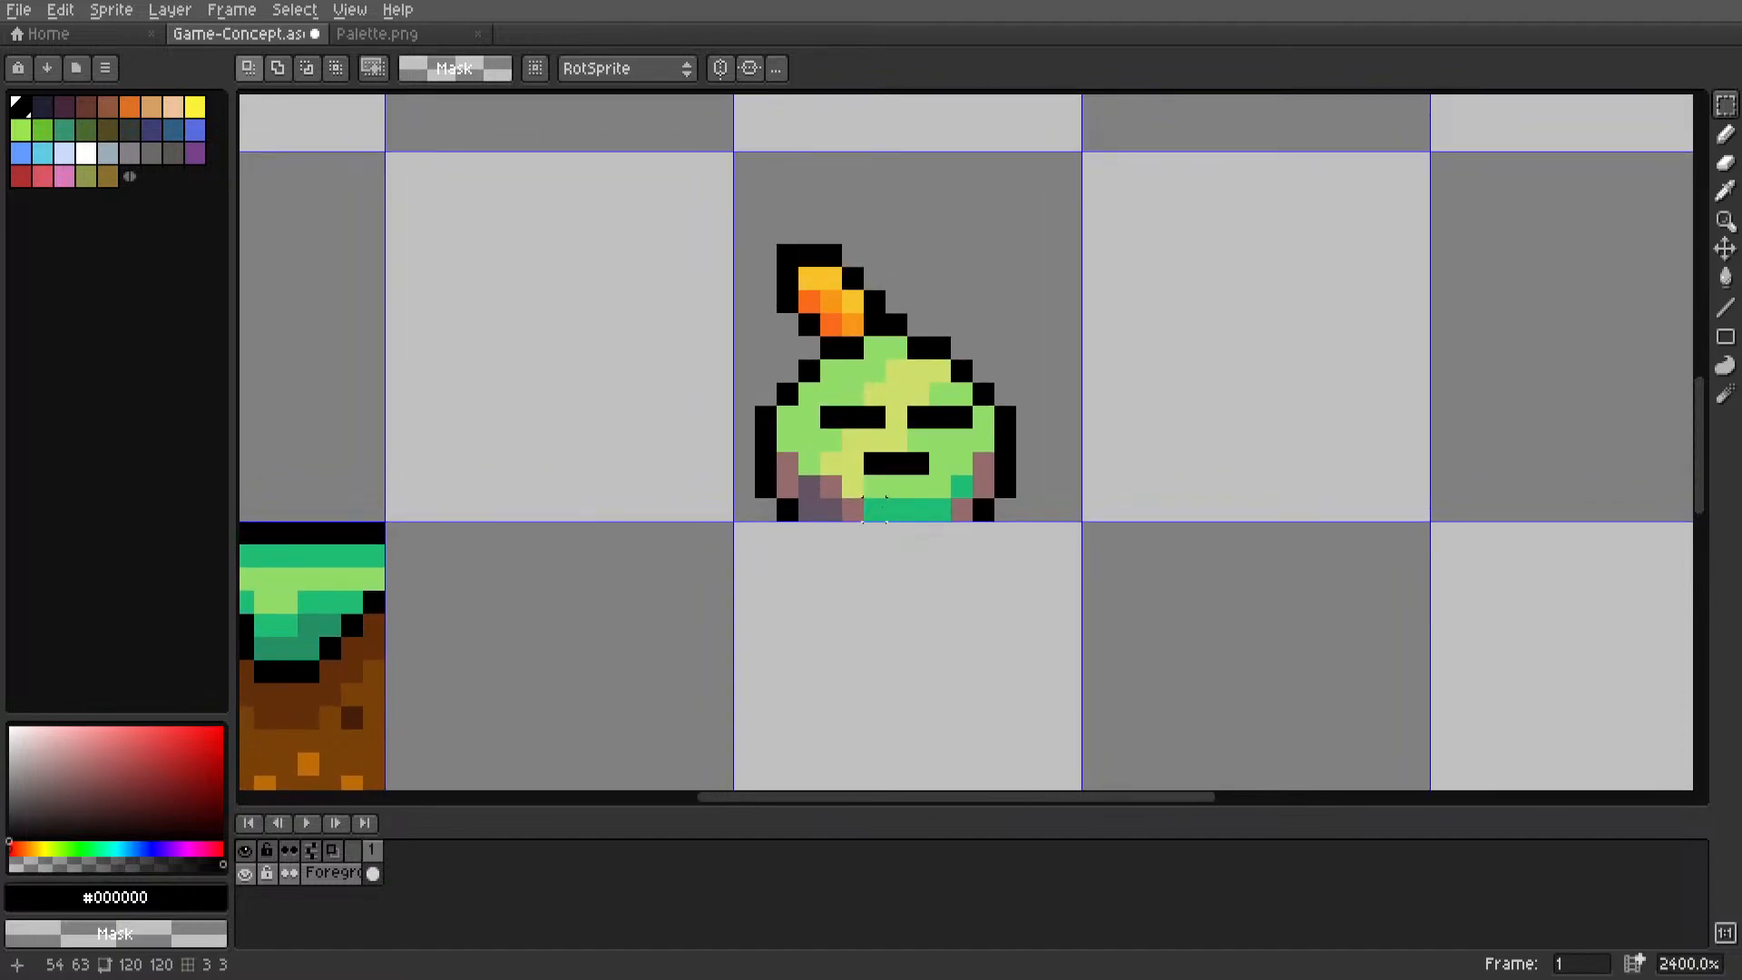
scroll(880, 508, down, 4)
scroll(808, 525, up, 2)
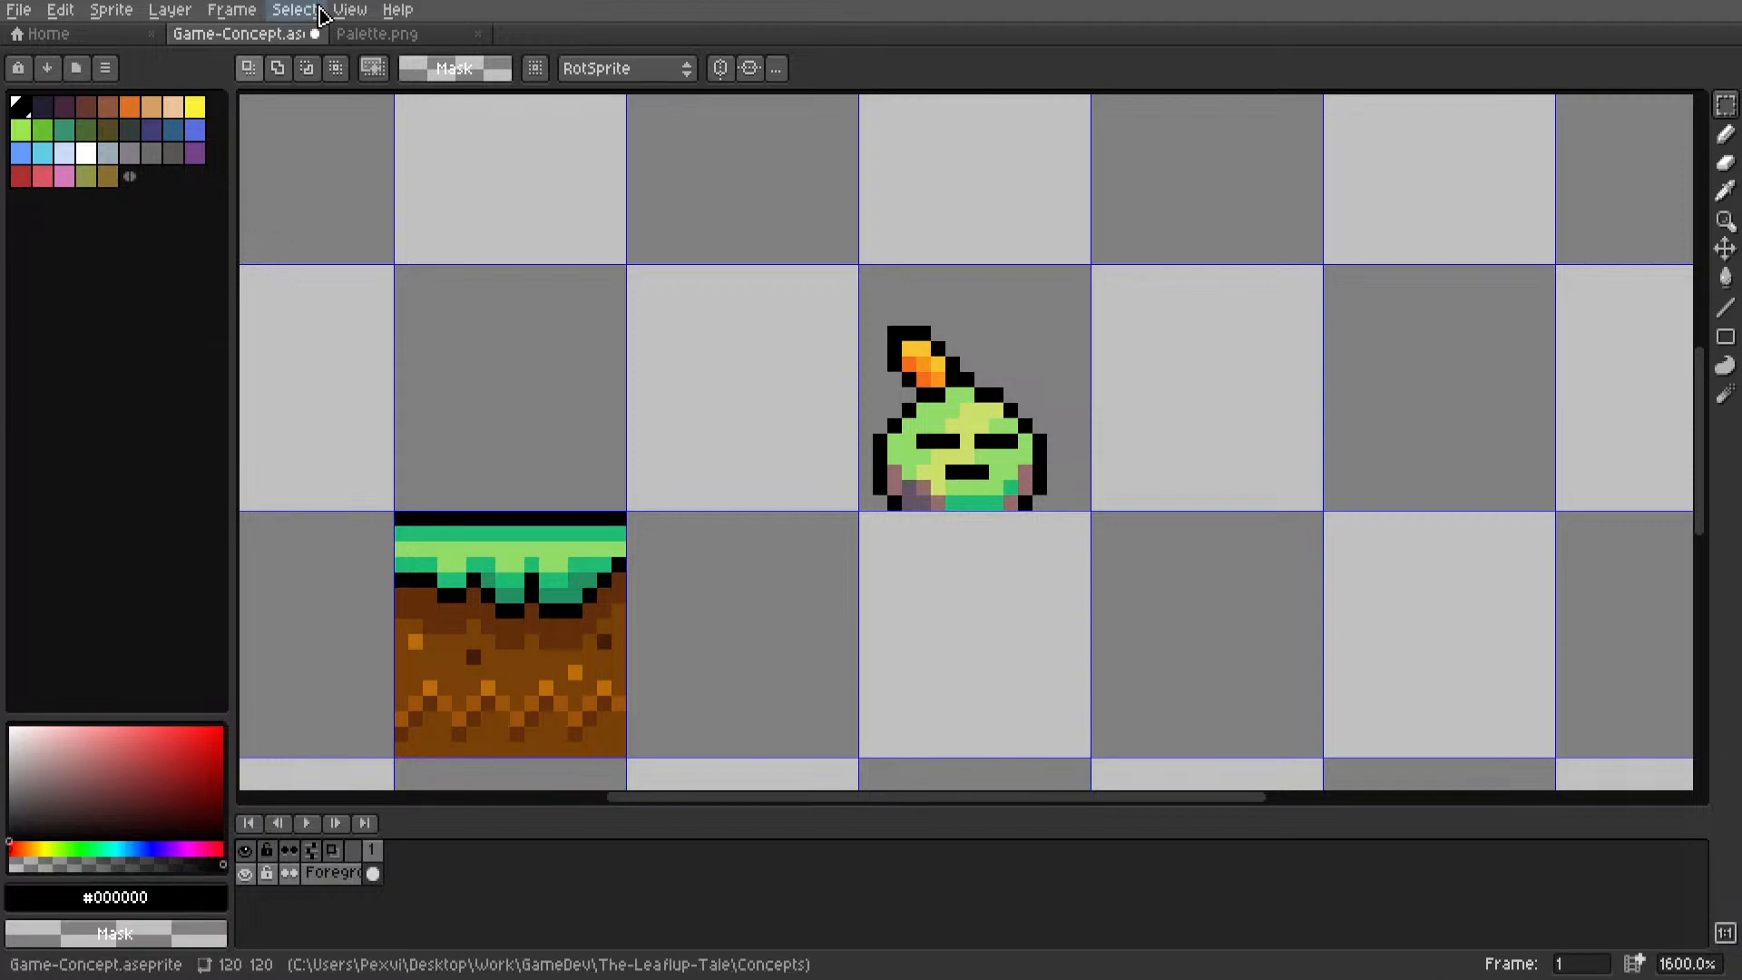
Examine the grey, mauve and tan colour ramps in Palette.png.
click(377, 34)
middle_drag(782, 450, 945, 466)
middle_drag(720, 514, 974, 501)
scroll(849, 498, up, 5)
middle_drag(770, 345, 1120, 529)
scroll(871, 391, up, 3)
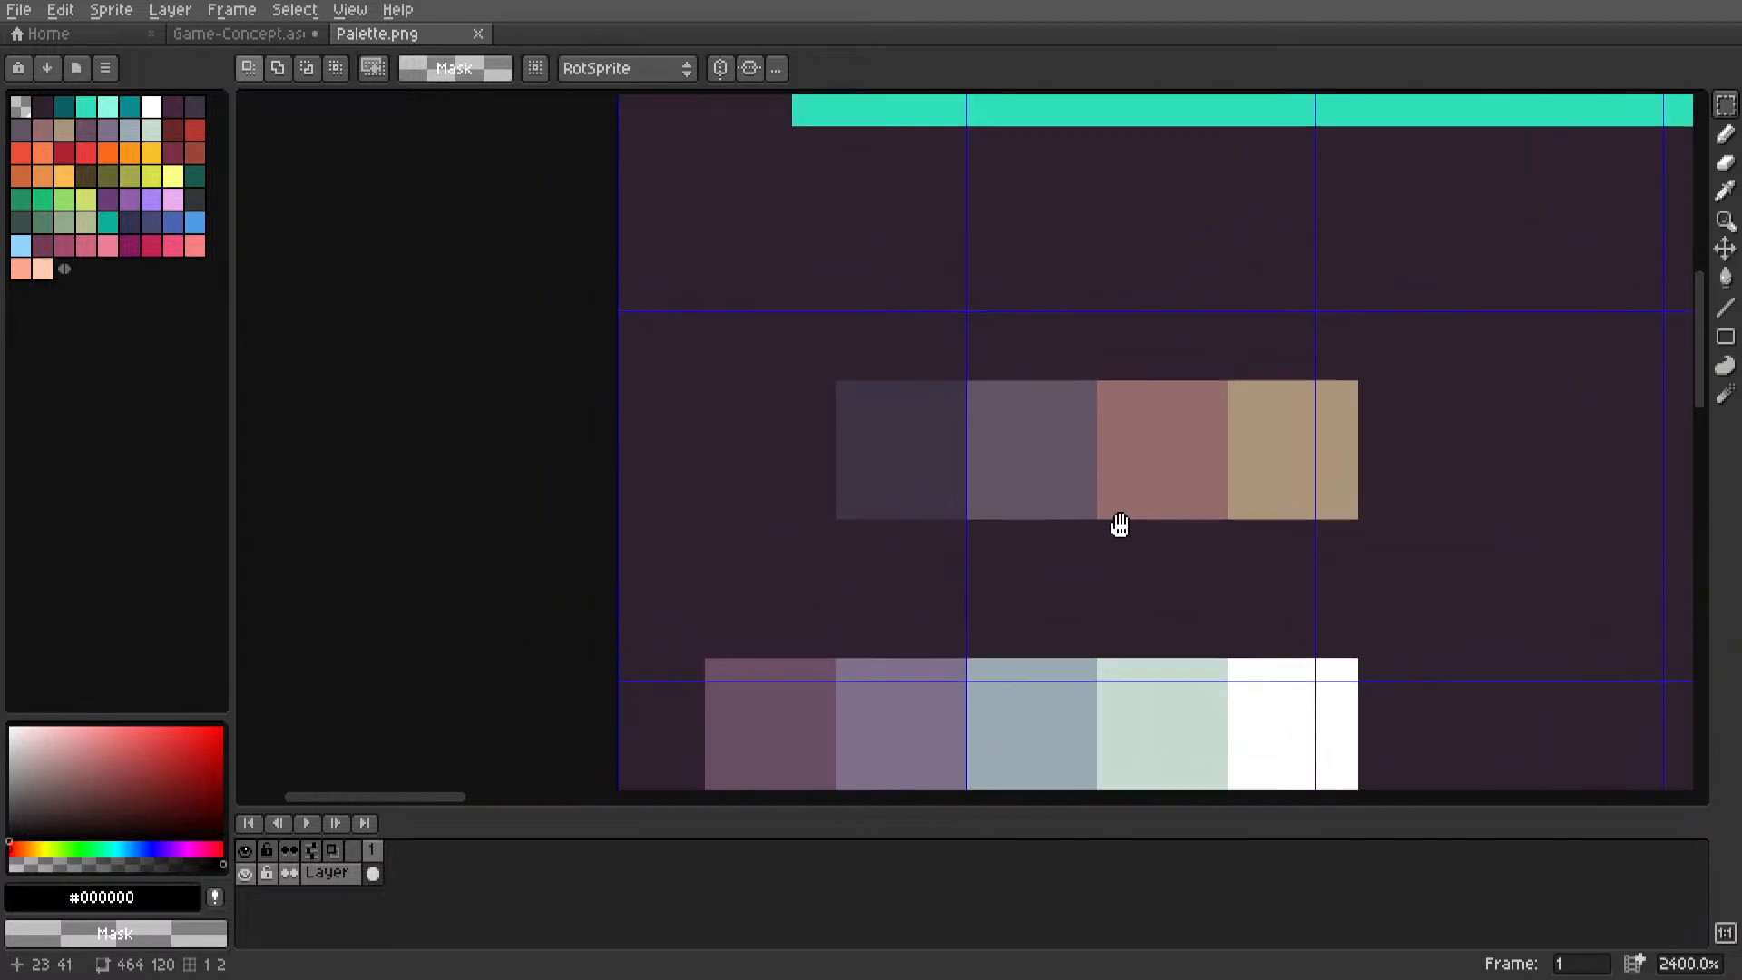
In Game-Concept, draw two black horizontal lines across the grid cell below the character, leaving two pixel rows between them.
click(279, 36)
scroll(708, 489, down, 1)
middle_drag(708, 489, 661, 408)
scroll(876, 412, up, 2)
key(i)
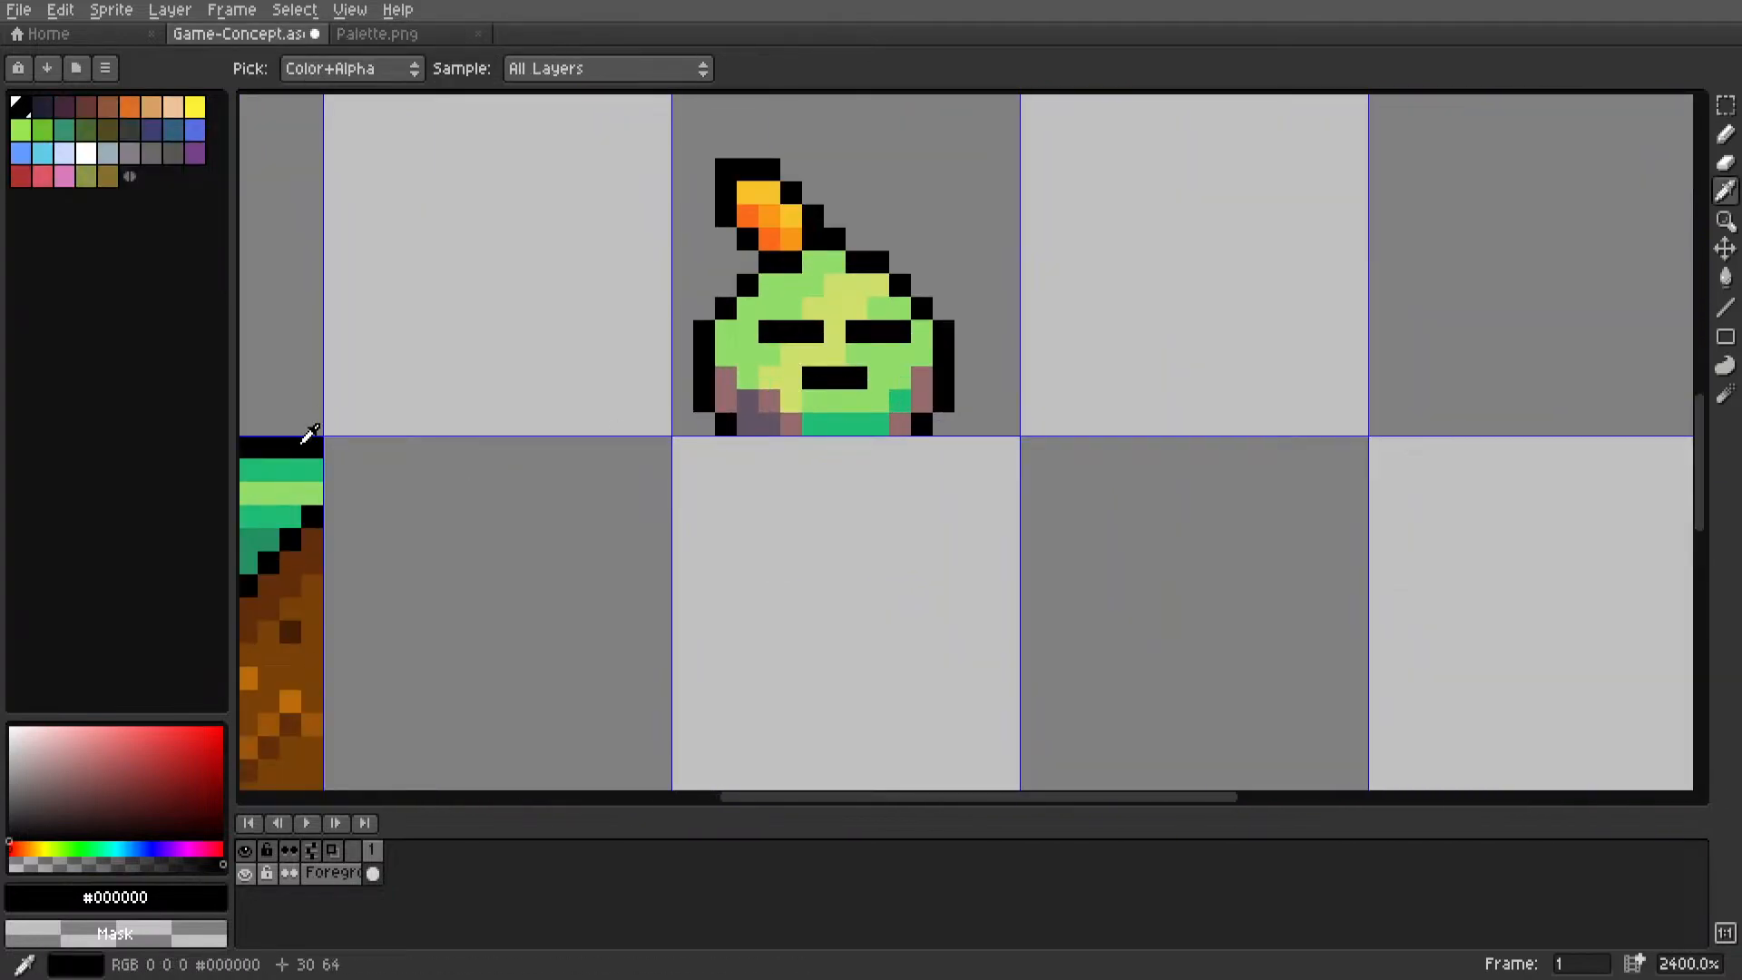
key(l)
drag(682, 446, 1015, 445)
mouse_move(934, 425)
middle_down()
mouse_move(1019, 499)
mouse_move(1001, 421)
middle_up()
scroll(1016, 495, up, 1)
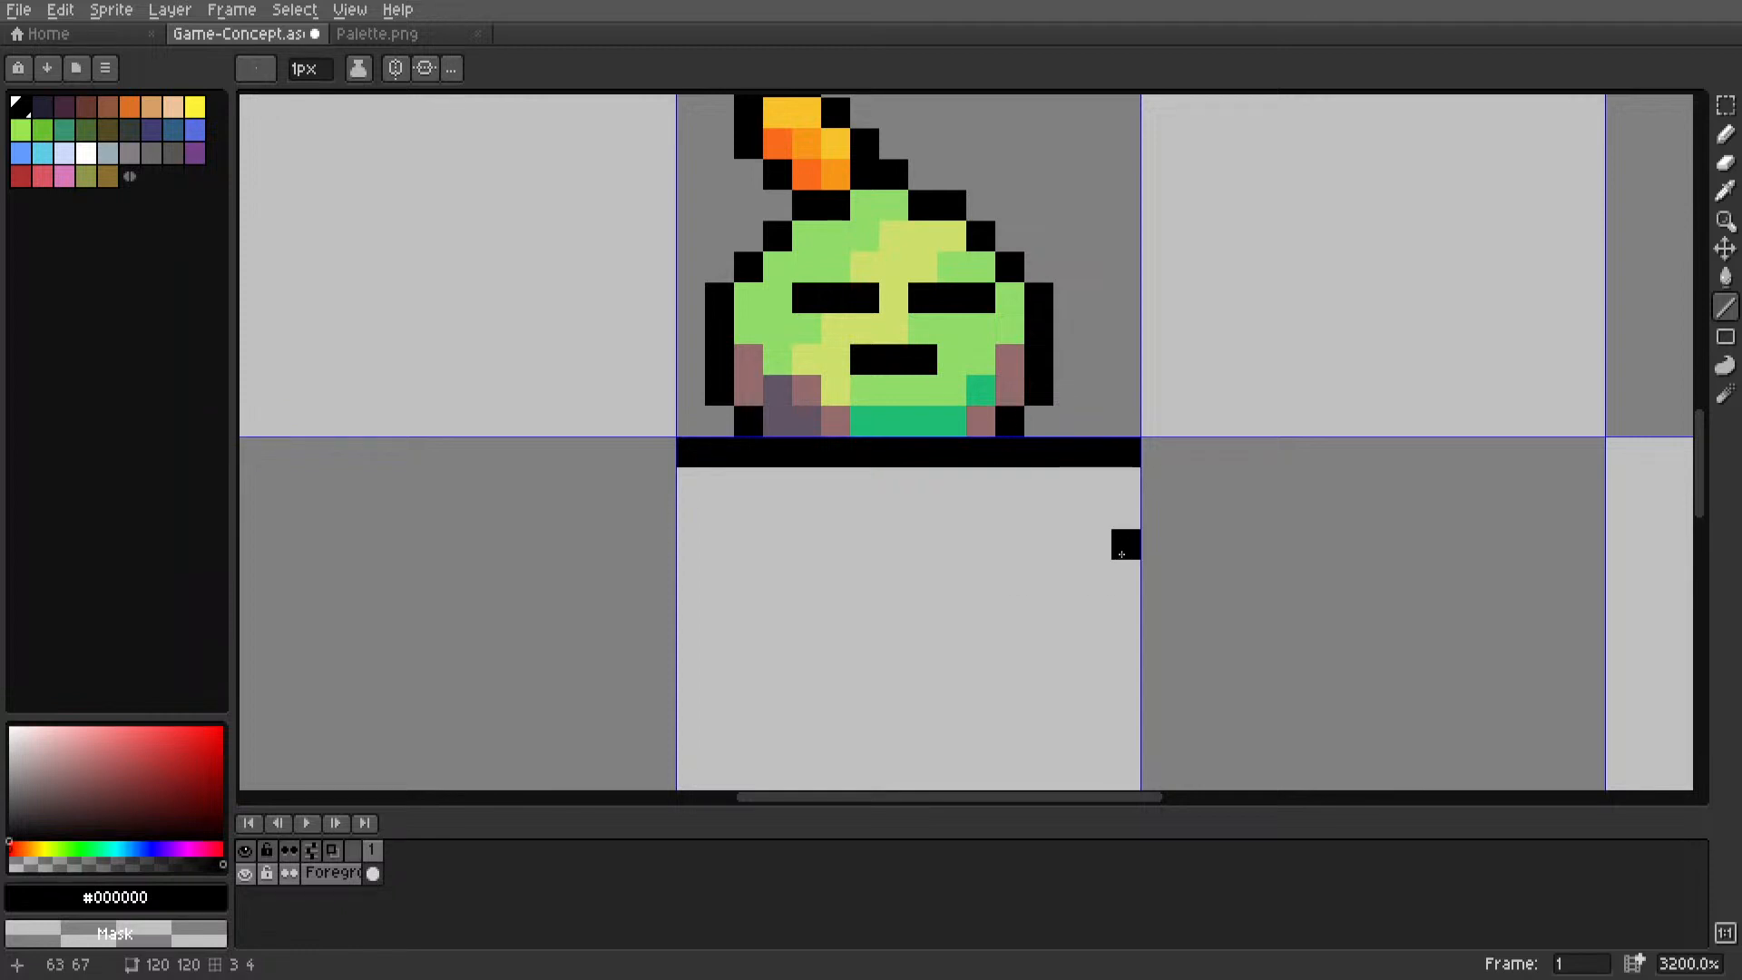
mouse_move(1122, 554)
mouse_down()
mouse_move(649, 545)
mouse_move(697, 543)
mouse_up()
Colour the two rows between the black lines with the character's yellow-green above and its light green #91db69 below.
alt+click(953, 363)
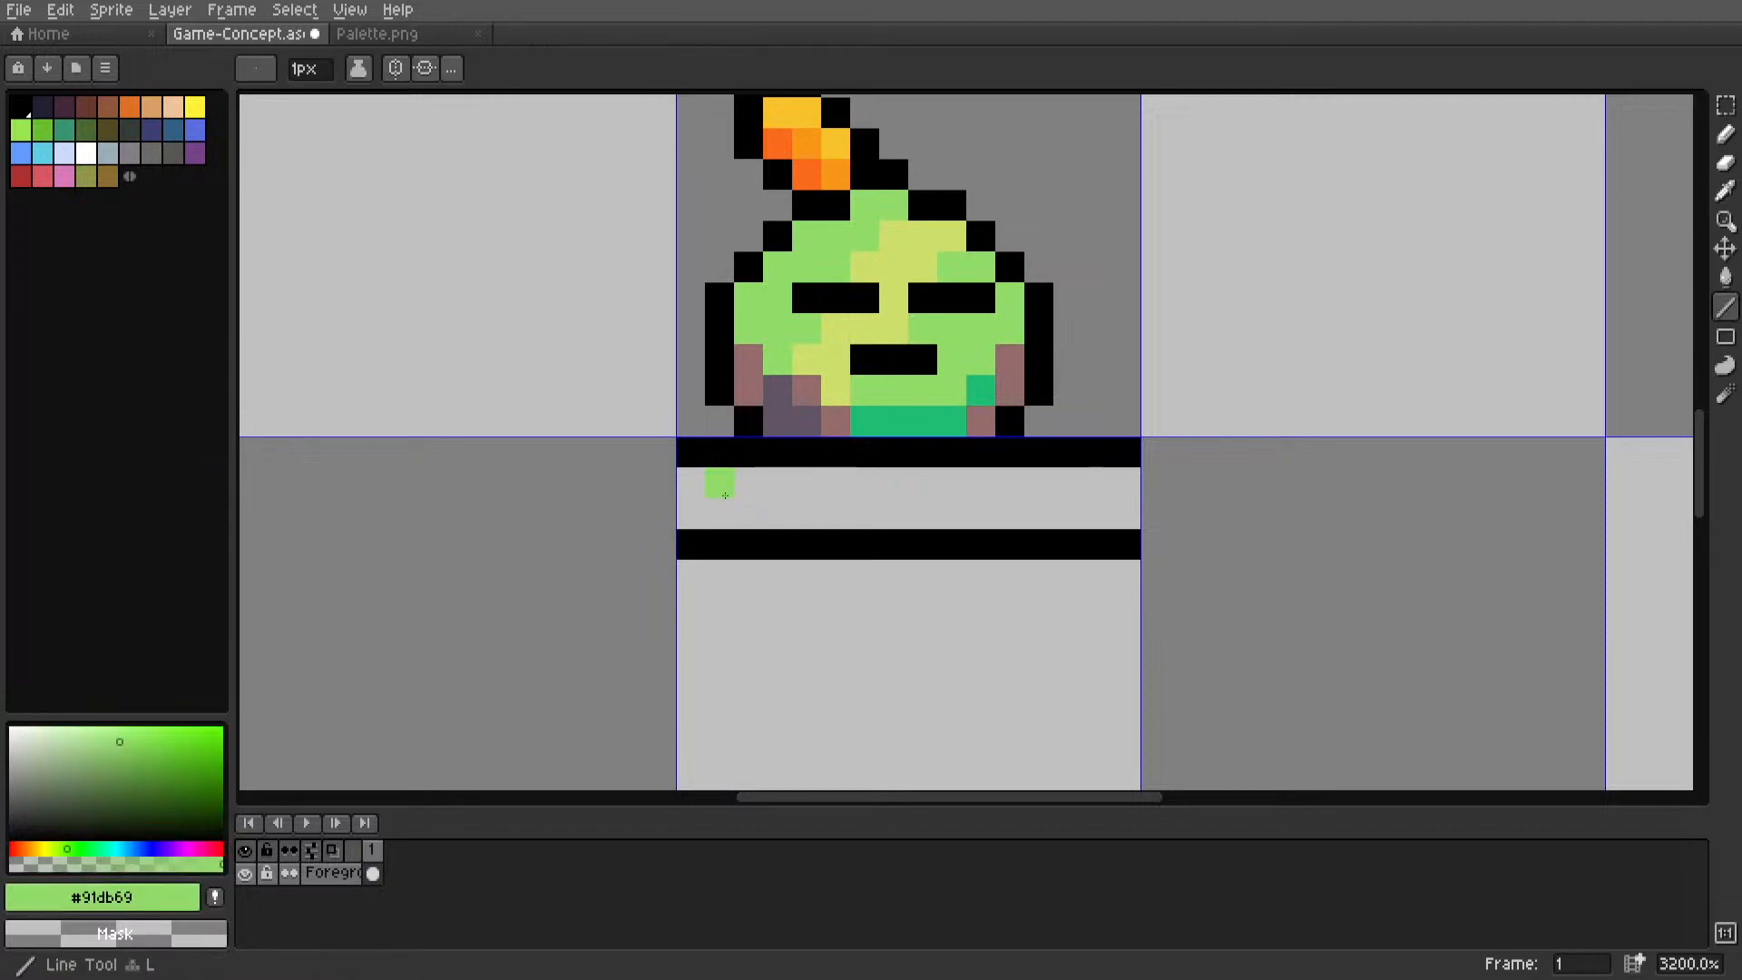
key(alt)
alt+click(920, 274)
mouse_move(692, 483)
mouse_down()
mouse_move(1133, 483)
mouse_move(690, 514)
mouse_up()
alt+click(953, 327)
key(alt)
Replace the lower black line with a #1ebc73 green row and add a black line directly beneath it.
scroll(922, 377, down, 5)
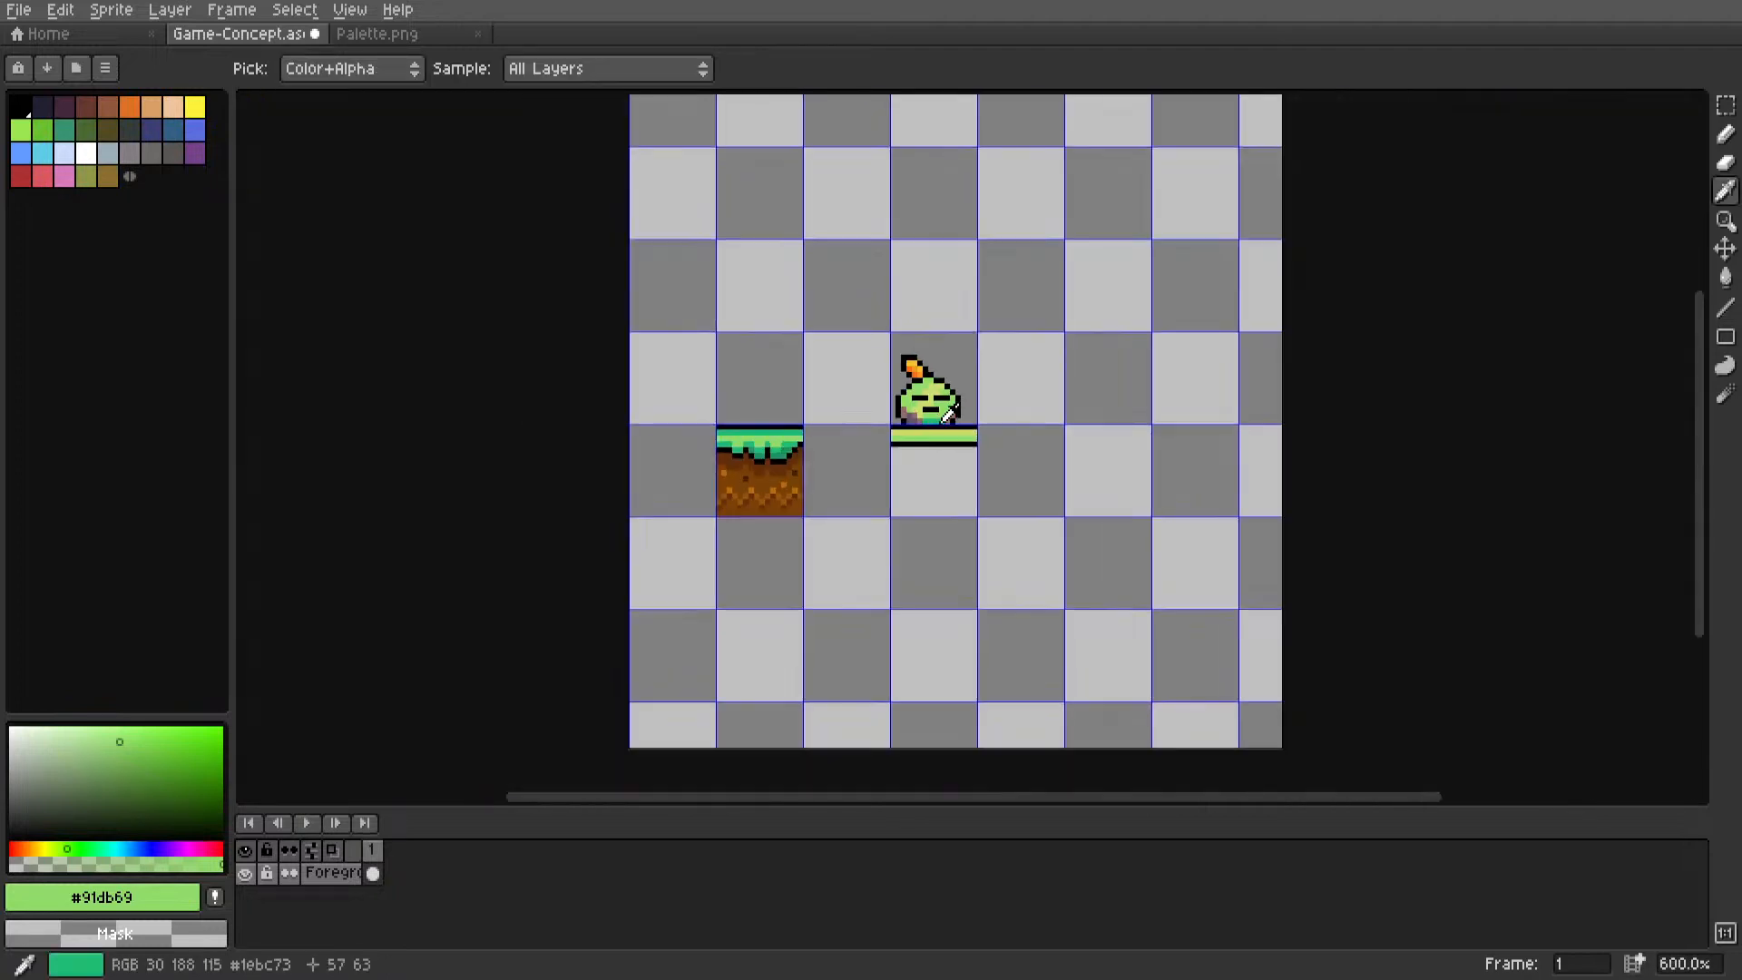
scroll(922, 377, up, 4)
alt+click(944, 410)
mouse_move(770, 514)
mouse_down()
mouse_move(1151, 502)
mouse_move(797, 501)
mouse_move(823, 506)
mouse_up()
scroll(1084, 504, down, 4)
scroll(1121, 431, up, 4)
alt+click(1118, 417)
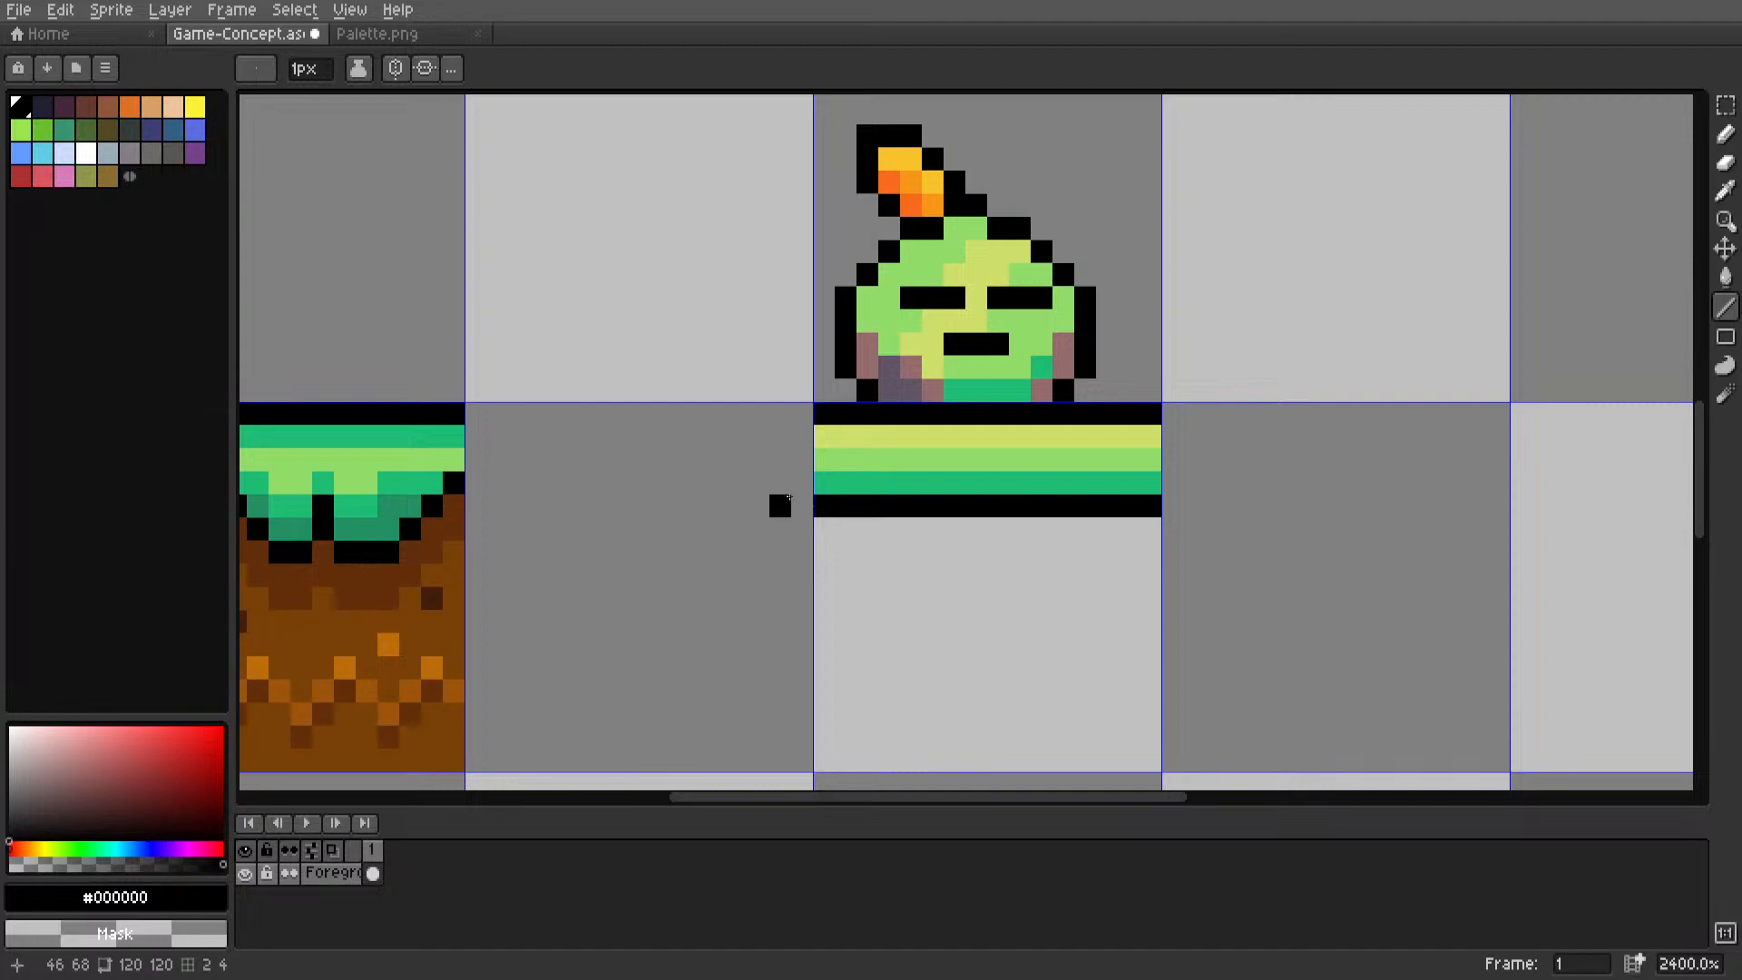
Try notching the grass strip's lower outline by blackening one green pixel and erasing the black pixel beneath it.
scroll(790, 497, down, 6)
middle_drag(847, 501, 1056, 480)
scroll(941, 482, up, 5)
key(m)
scroll(1056, 481, up, 2)
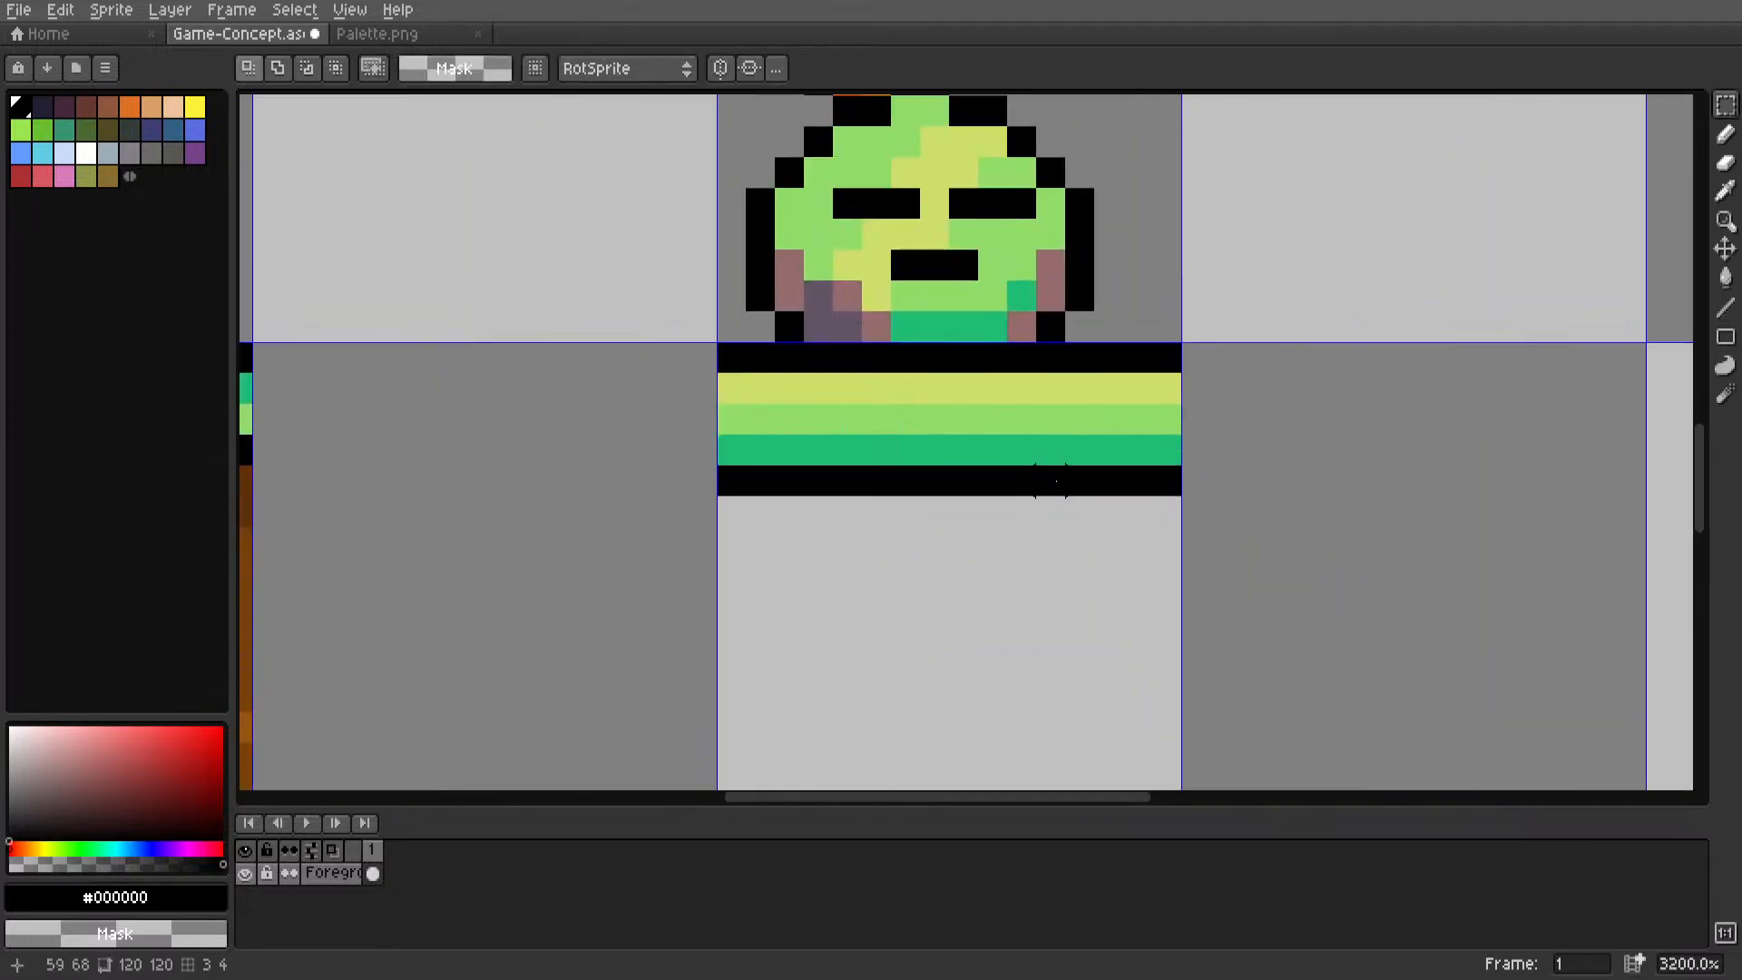
key(l)
click(1067, 455)
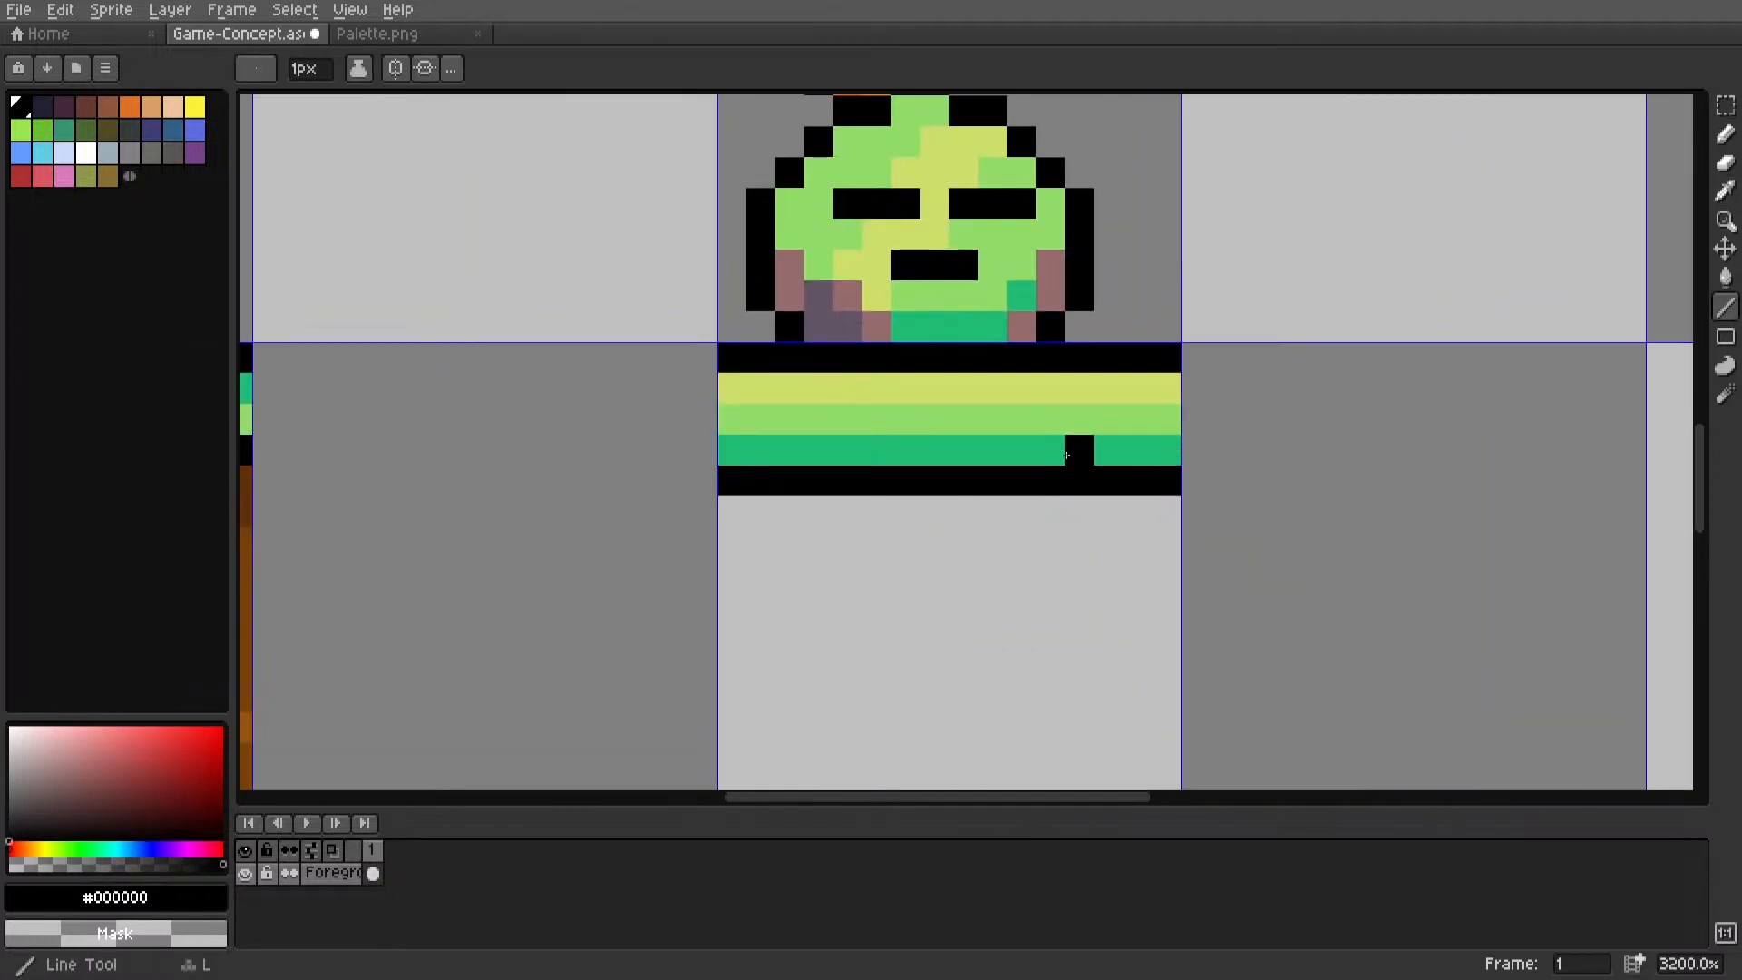
key(alt)
right_click(1080, 481)
key(alt)
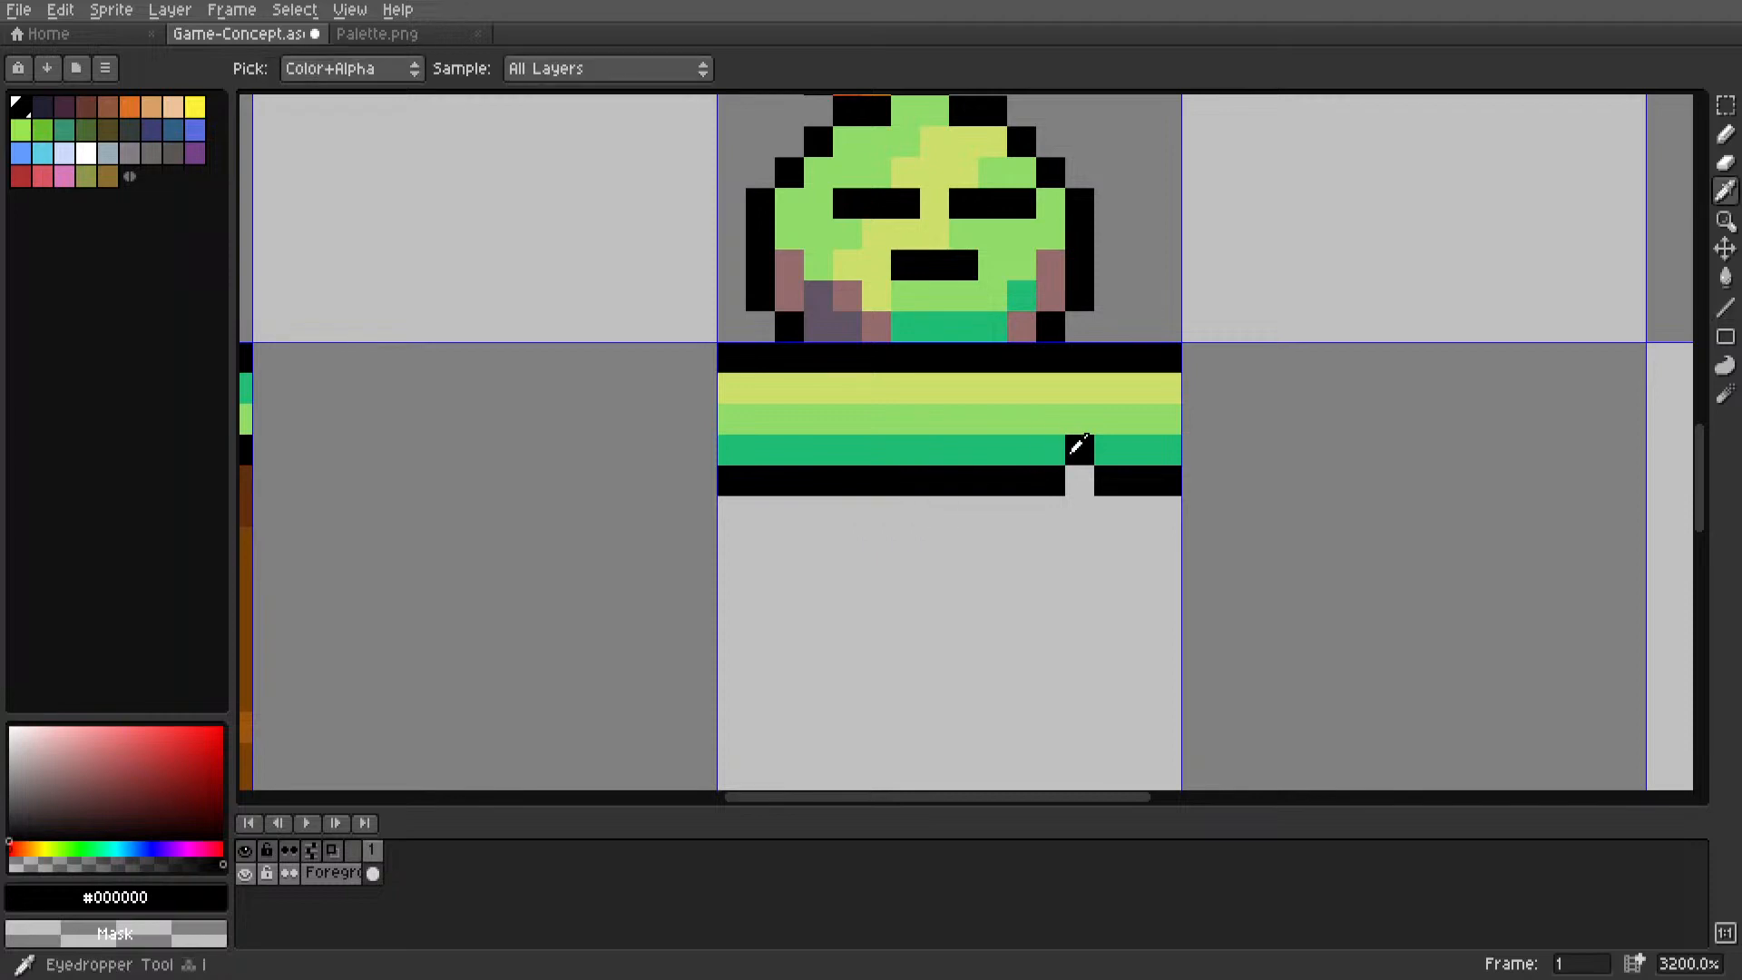
Repaint the notched pixels so the #1ebc73 row and the black line beneath it are continuous.
alt+click(1100, 447)
alt+click(1050, 481)
click(1079, 481)
key(alt)
alt+click(1048, 444)
click(1080, 449)
Fill the rest of the new ground tile below the black line with the character's brown #966c6c.
scroll(1080, 449, down, 8)
scroll(944, 427, up, 3)
middle_drag(917, 435, 942, 418)
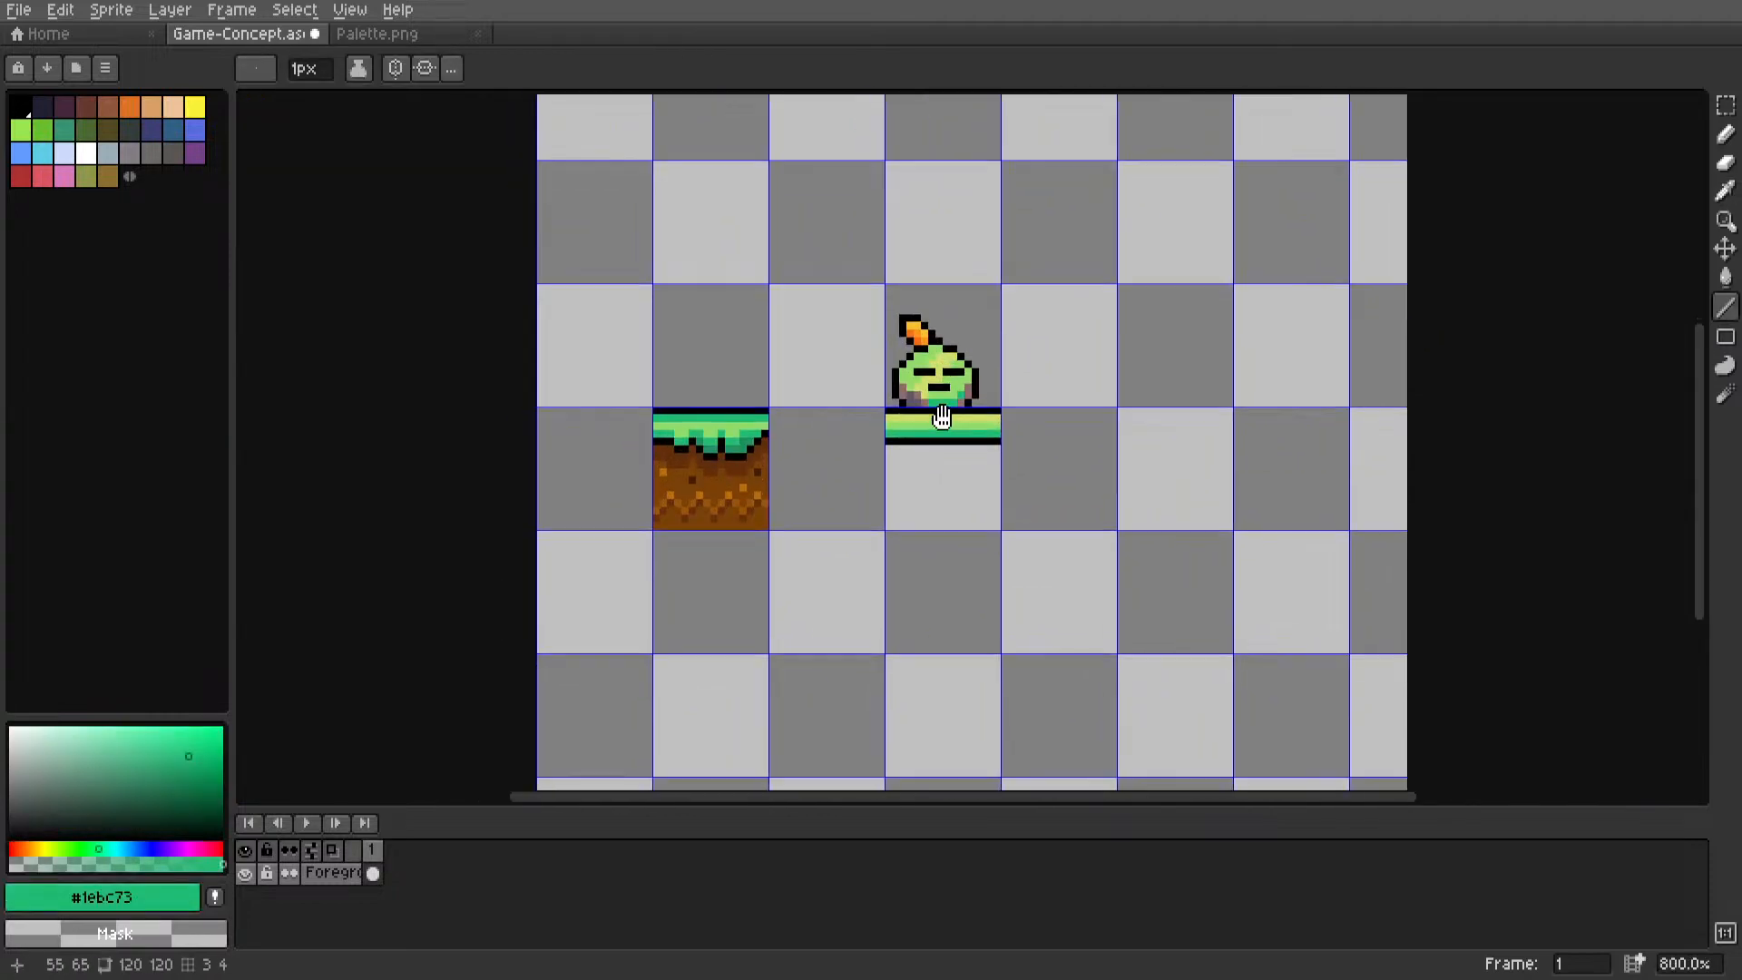
scroll(942, 417, up, 3)
alt+click(979, 363)
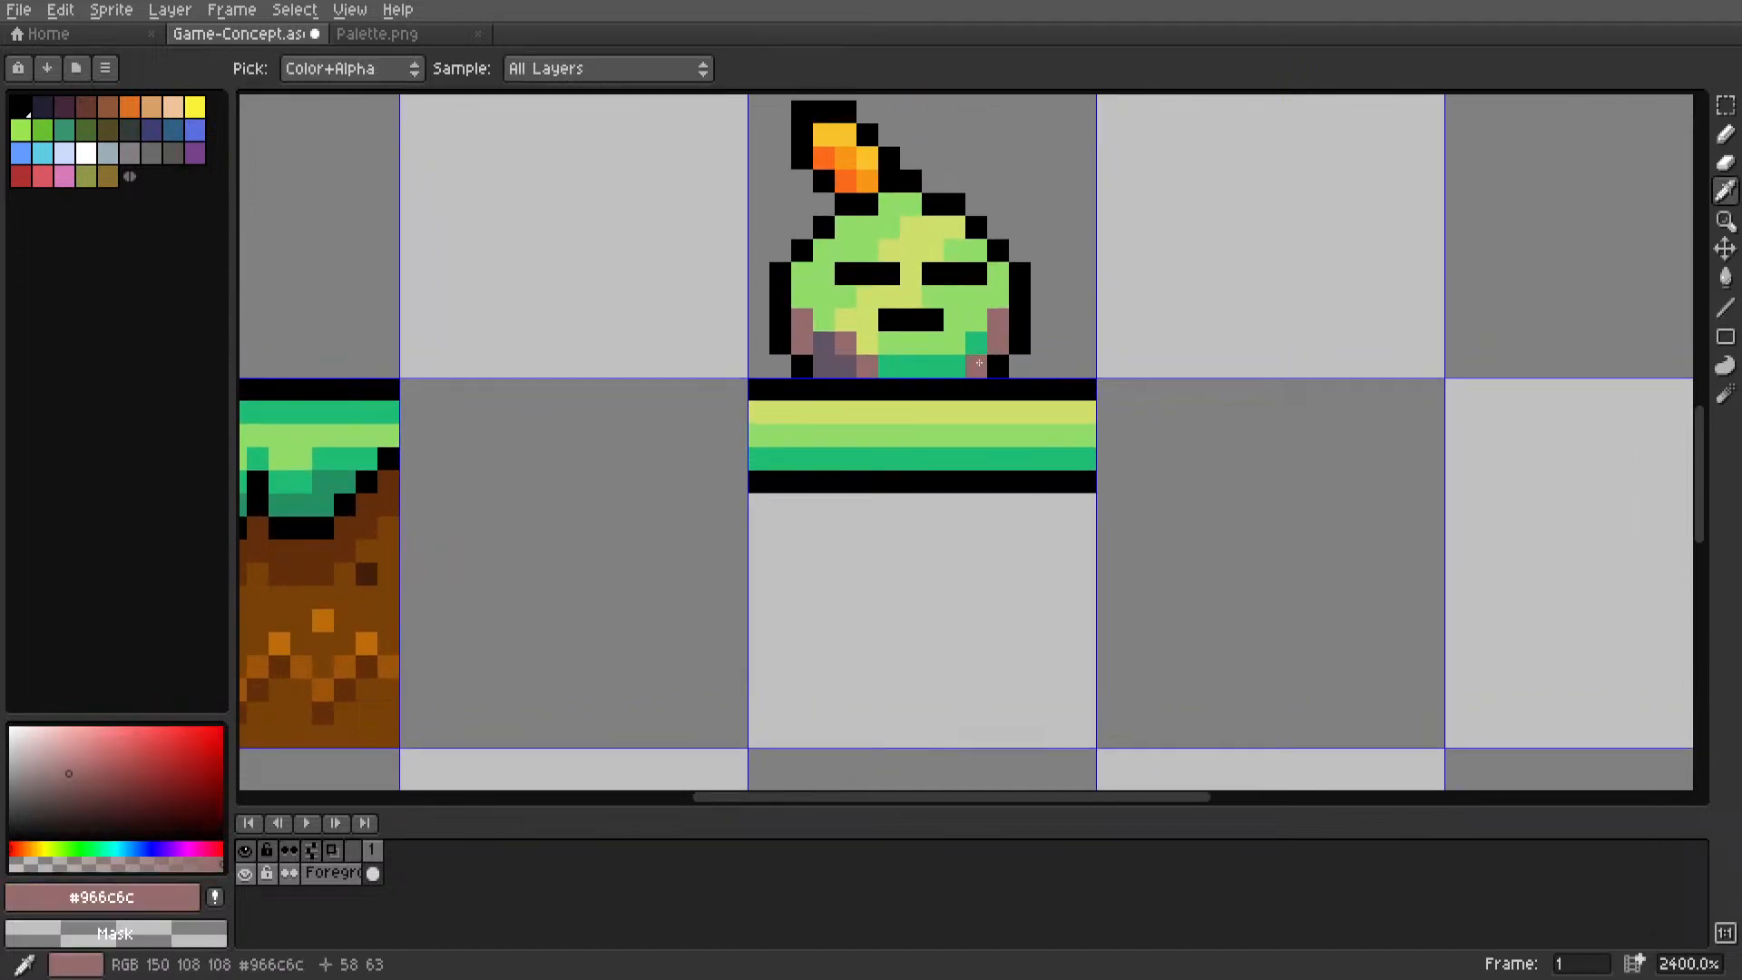
key(l)
mouse_move(760, 503)
mouse_down()
mouse_move(738, 735)
mouse_move(1085, 735)
mouse_move(1086, 503)
mouse_move(907, 521)
mouse_move(759, 504)
mouse_up()
key(i)
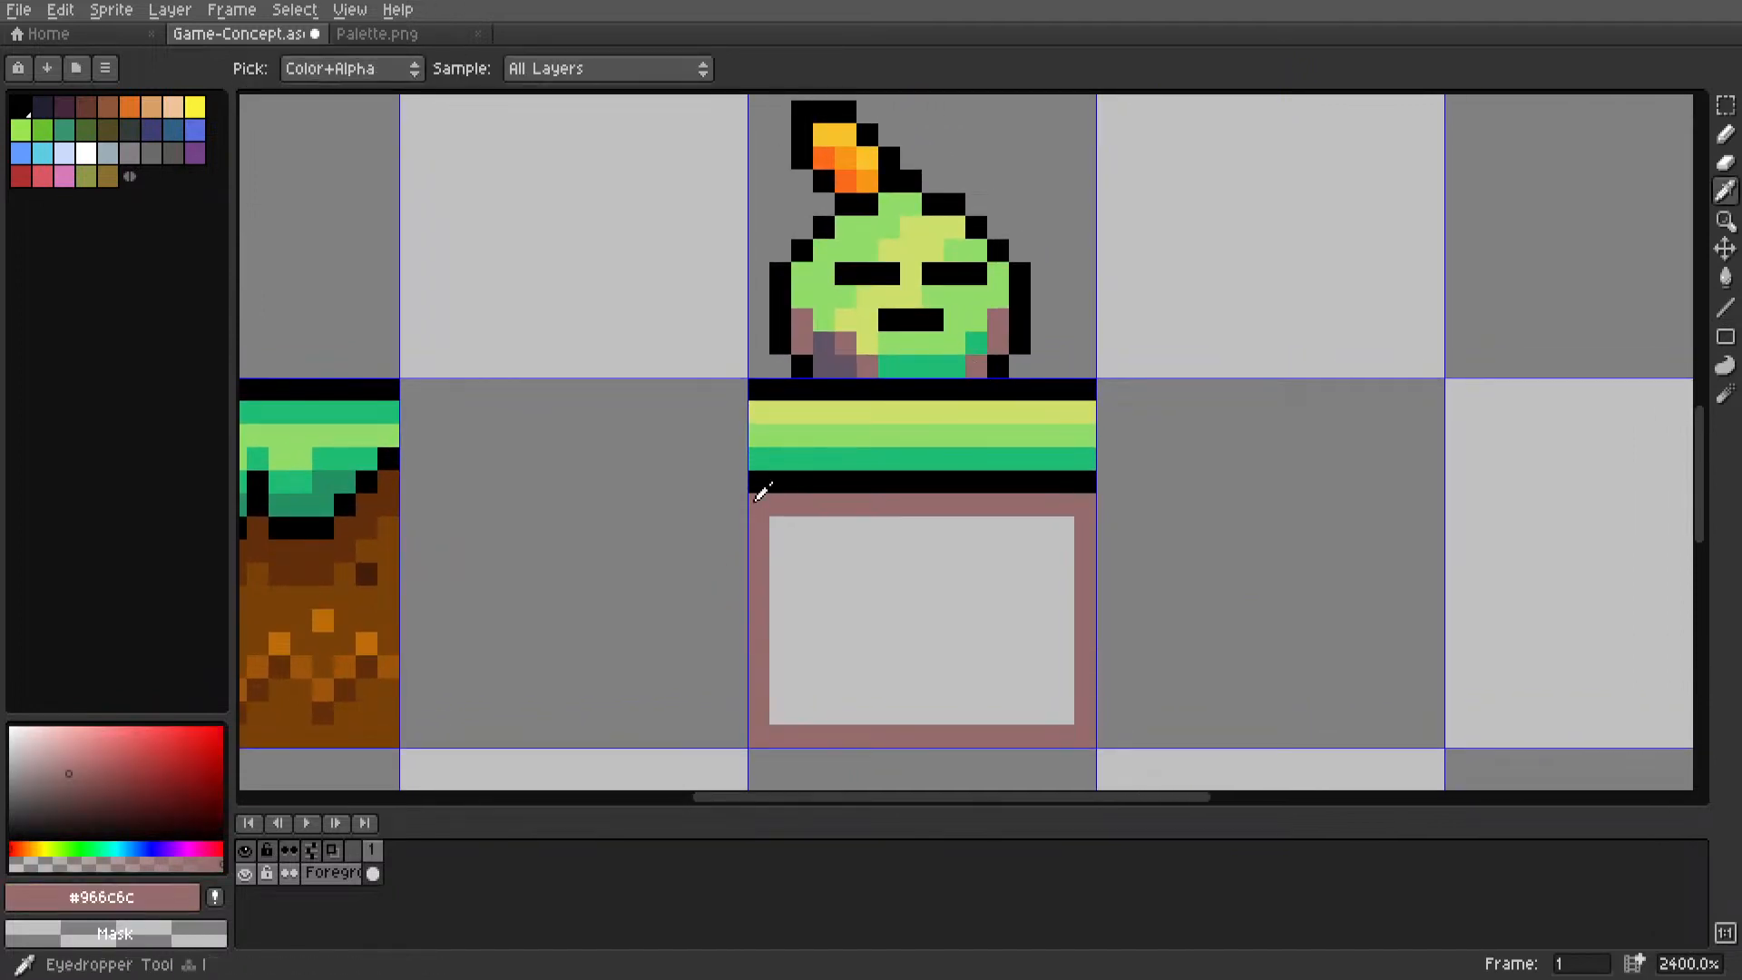
key(g)
click(899, 551)
Draw a #625565 shadow line across the top row of the brown soil, sampling the colour from the character.
key(m)
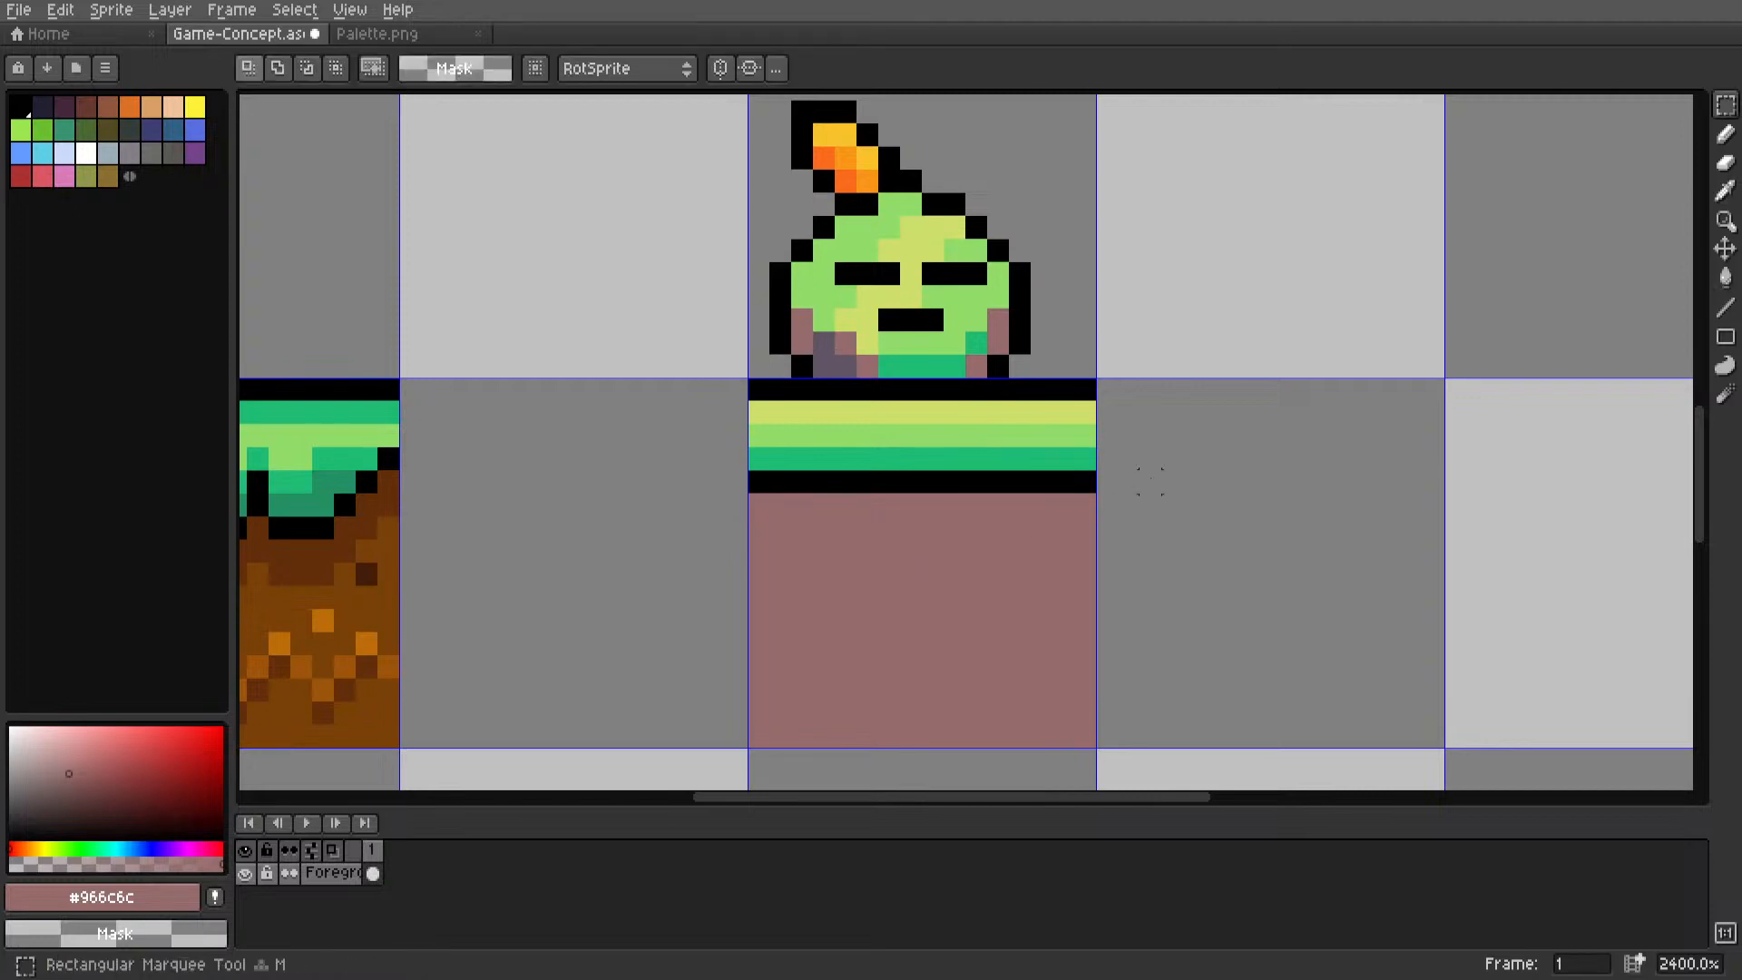
scroll(1091, 485, down, 6)
scroll(1090, 486, up, 4)
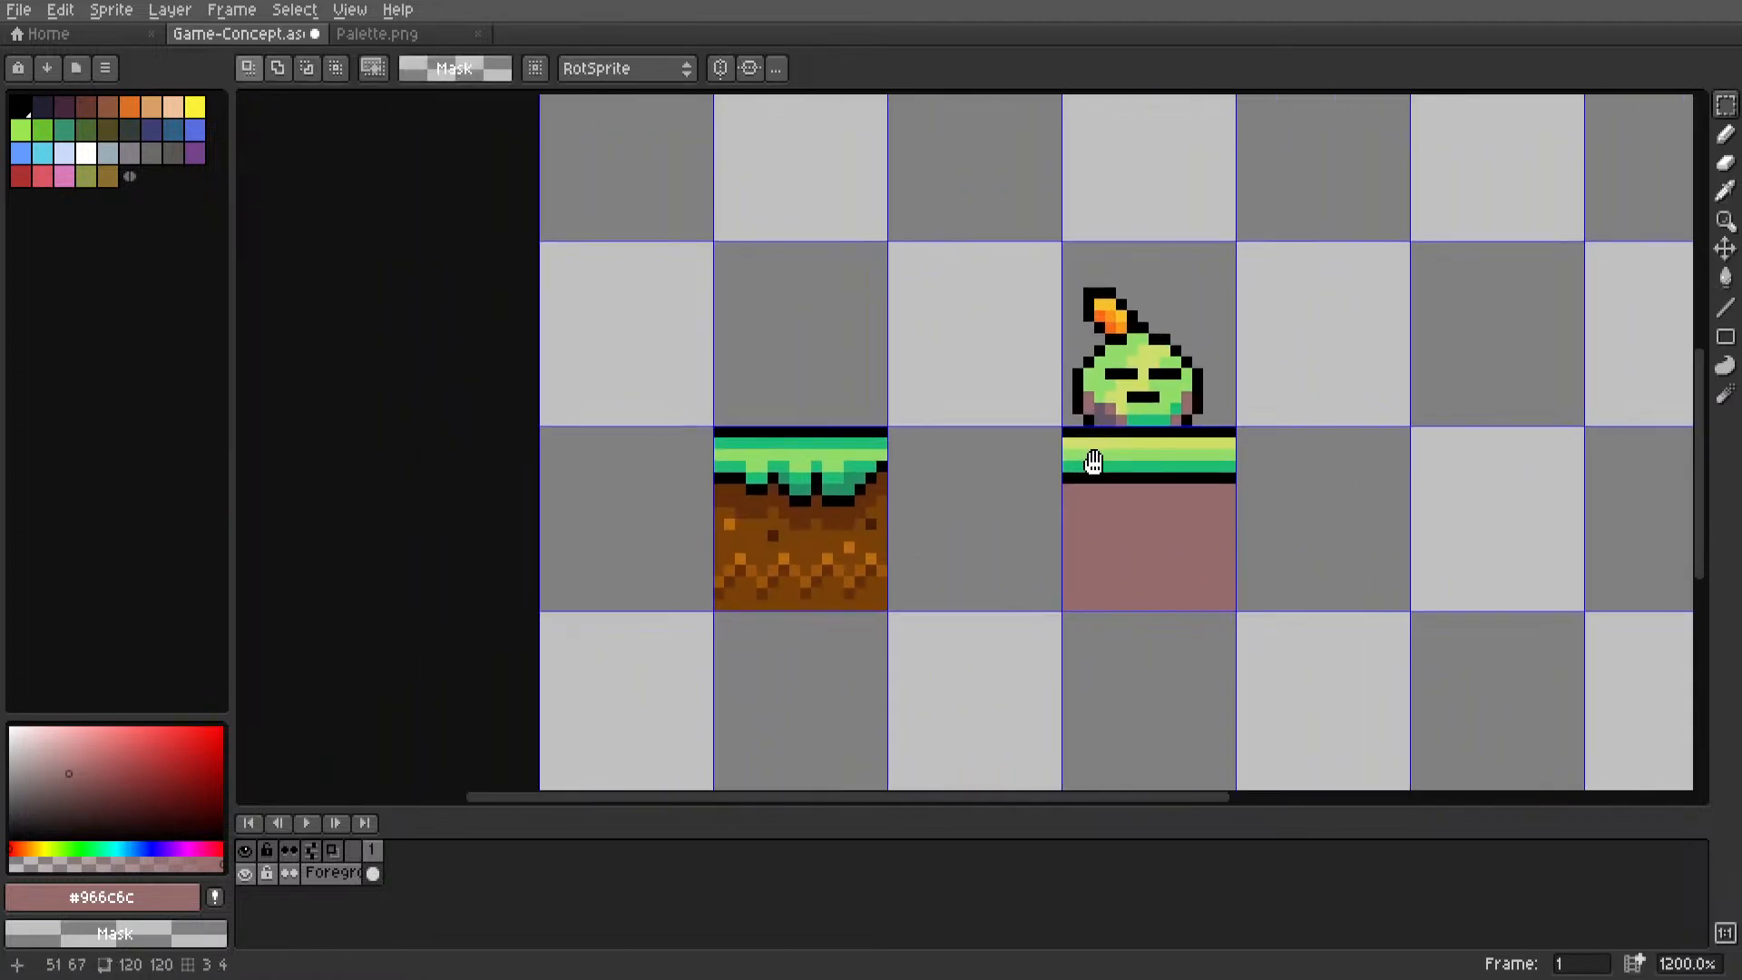
scroll(1025, 476, up, 3)
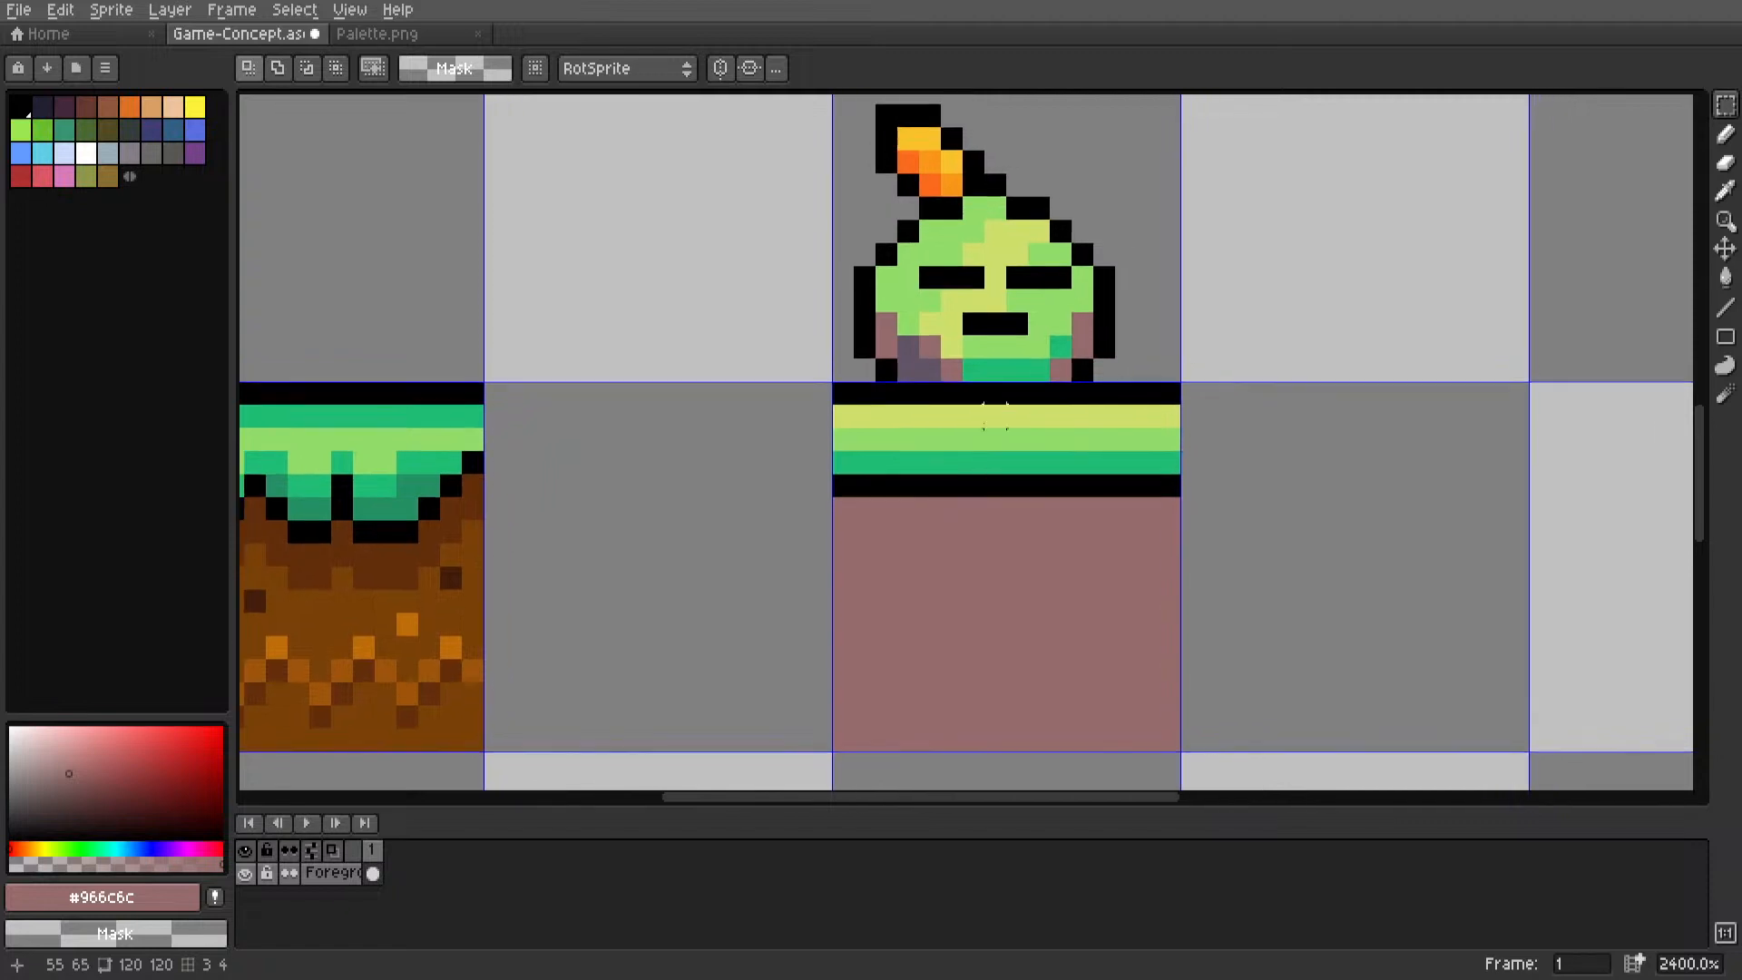
key(i)
click(926, 345)
key(l)
drag(844, 509, 1170, 509)
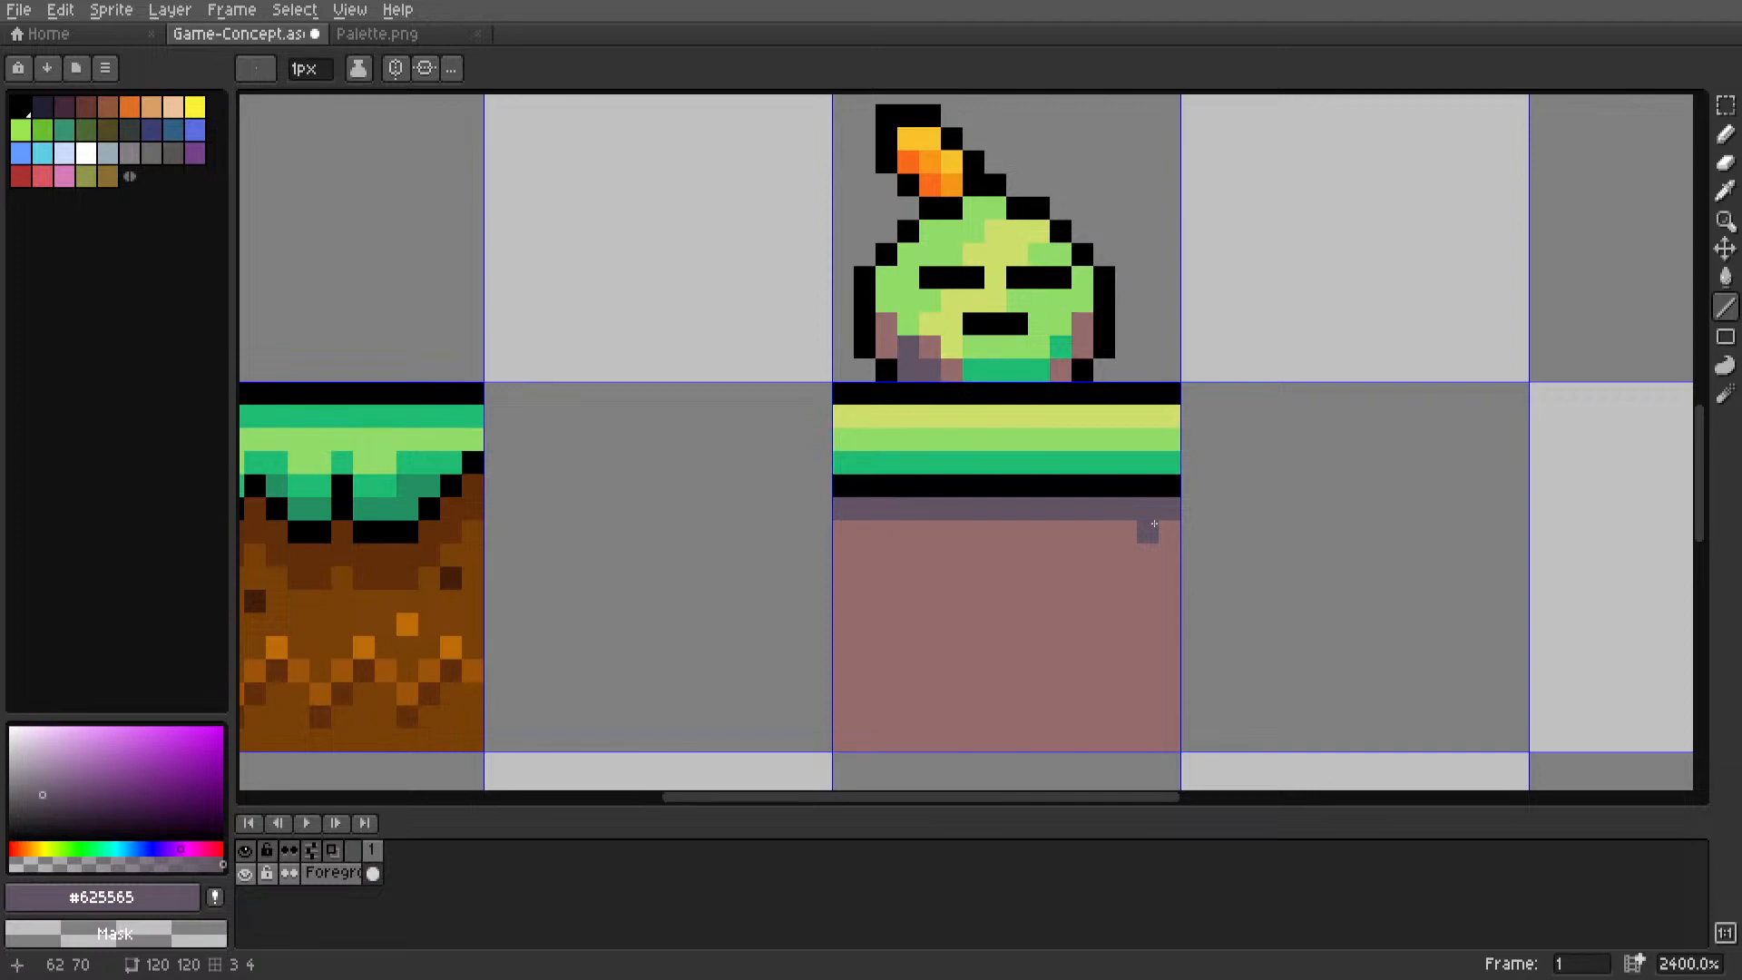
scroll(1154, 524, down, 9)
scroll(1043, 478, up, 6)
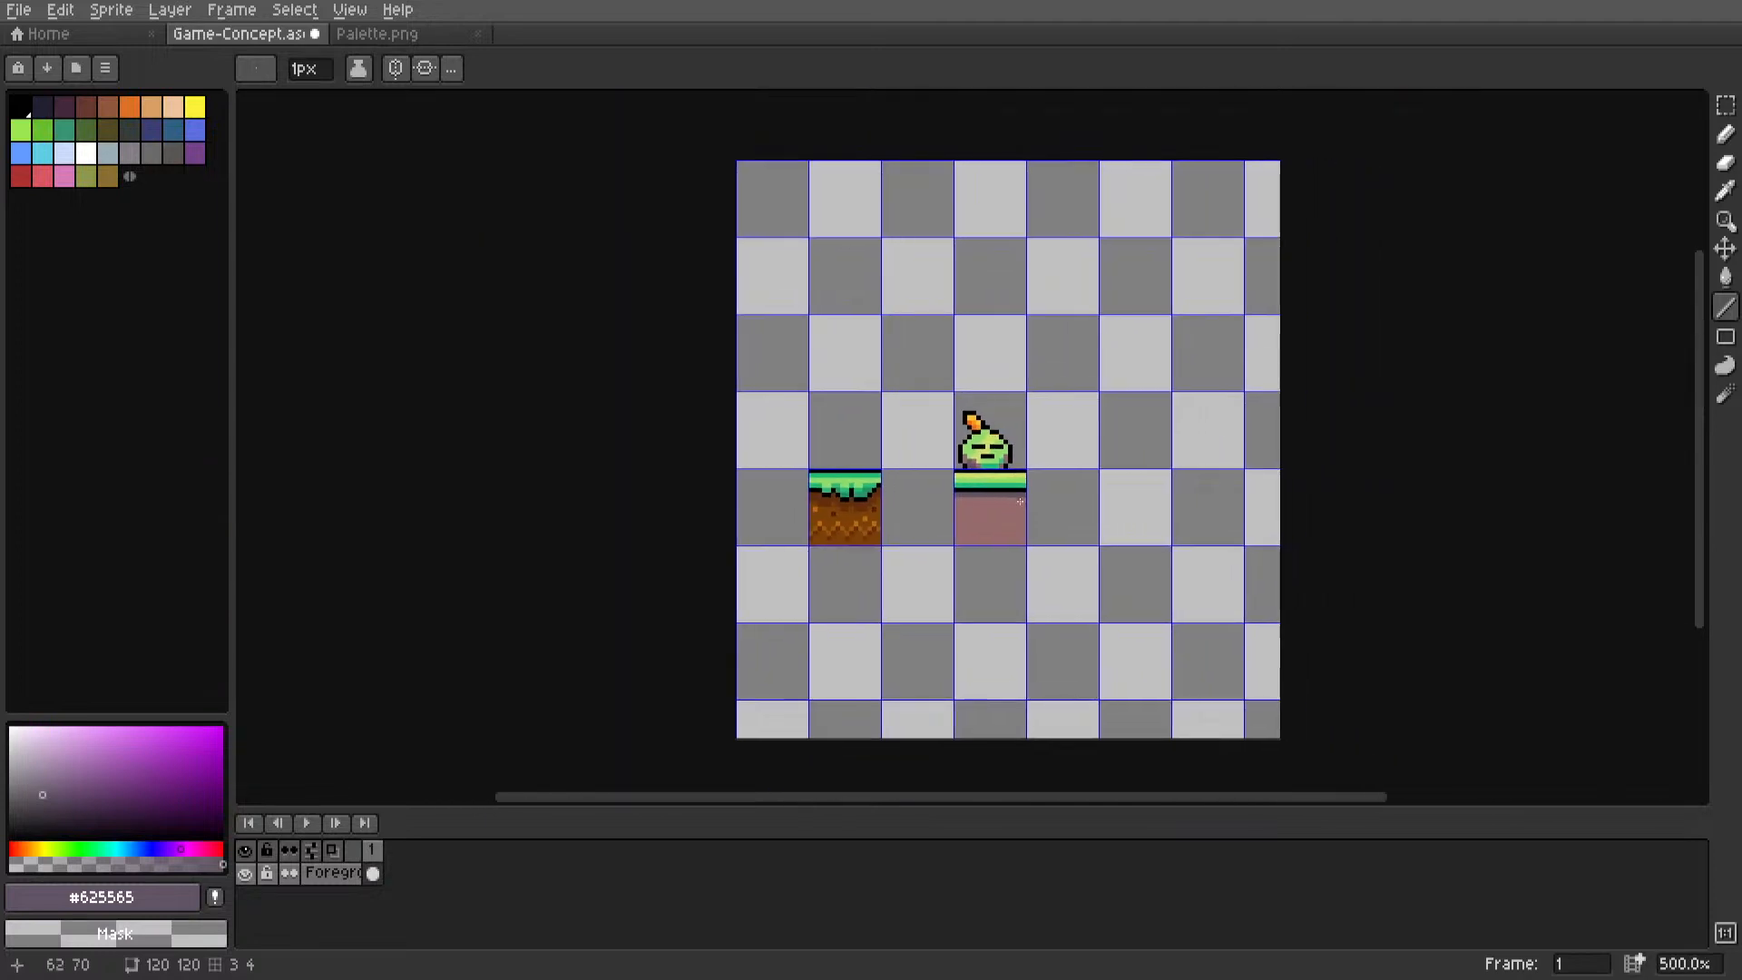
key(m)
scroll(1080, 470, up, 3)
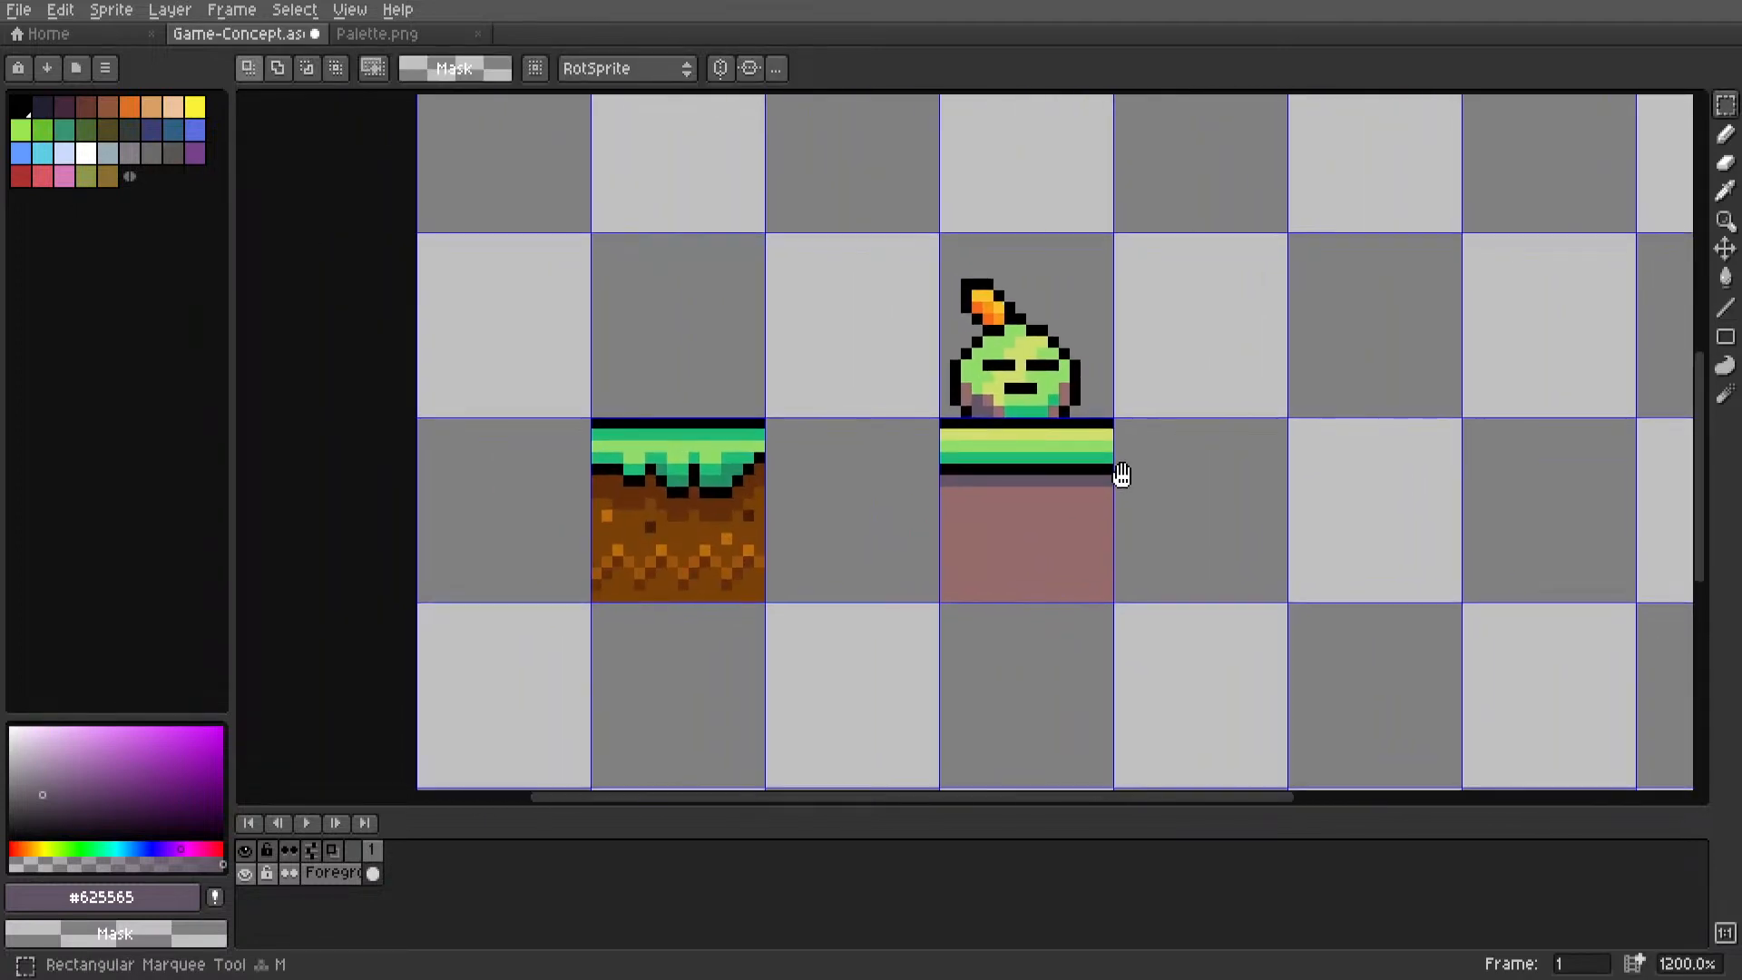
scroll(1172, 495, up, 1)
key(i)
key(l)
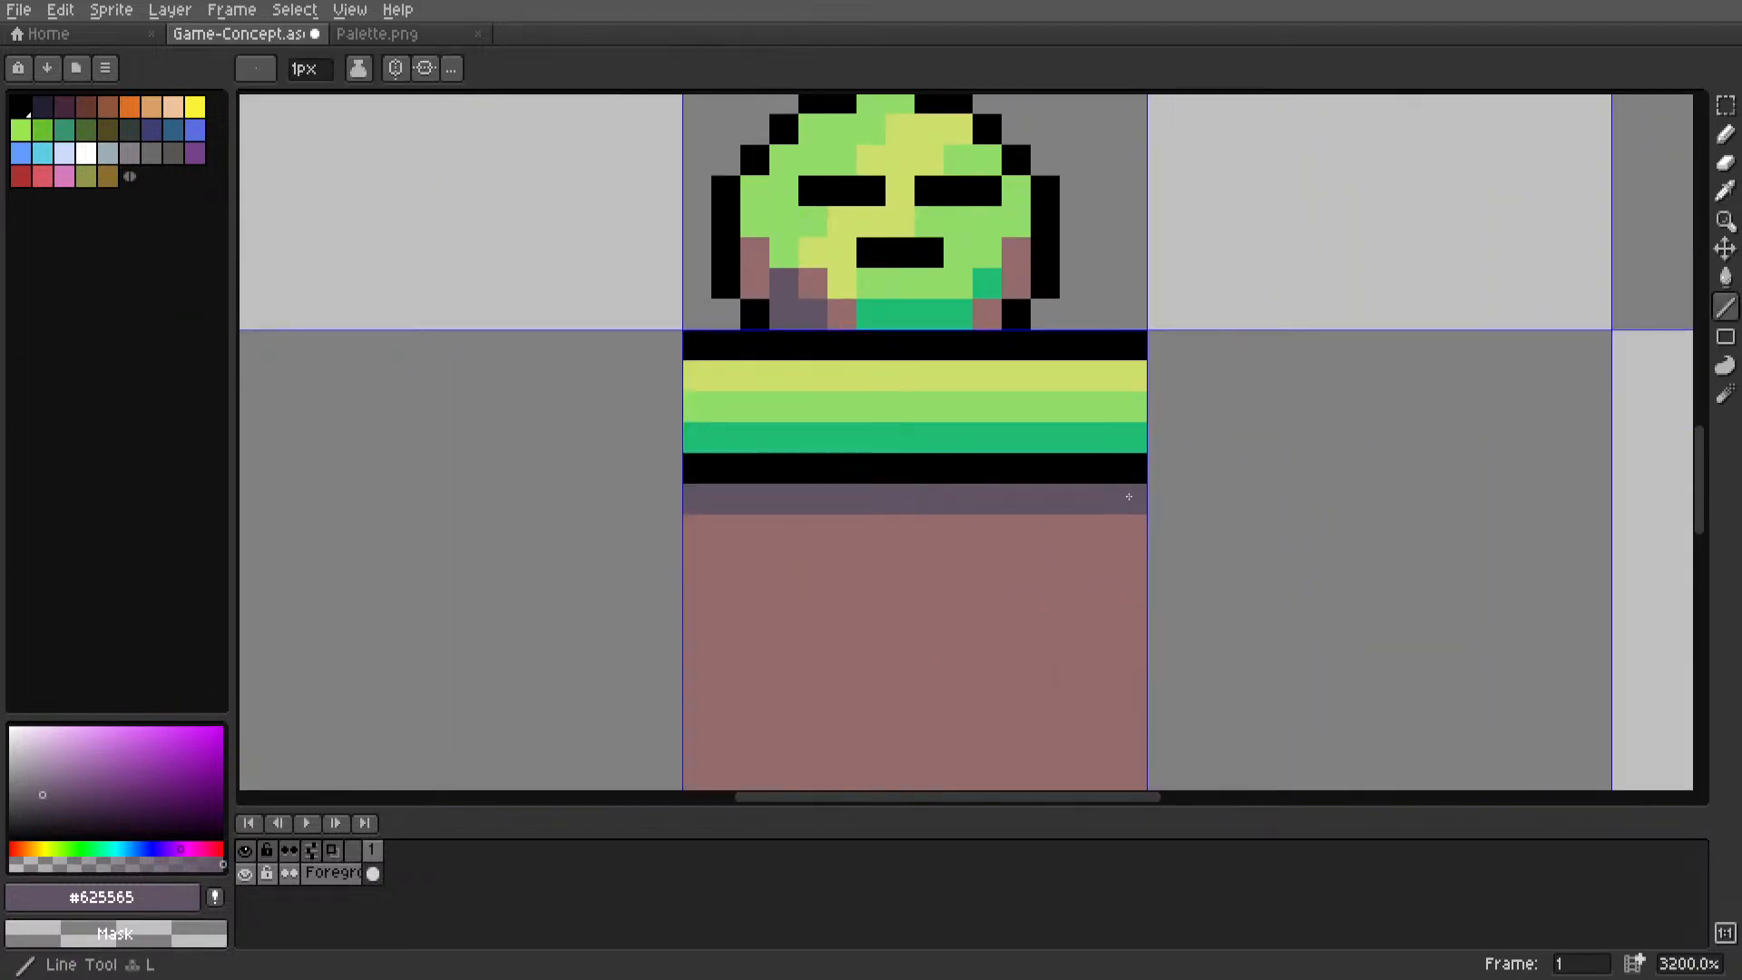
click(1071, 445)
key(ctrl+z)
Recolour the black line under the grass strip with the dark green #165a4c sampled from Palette.png.
key(i)
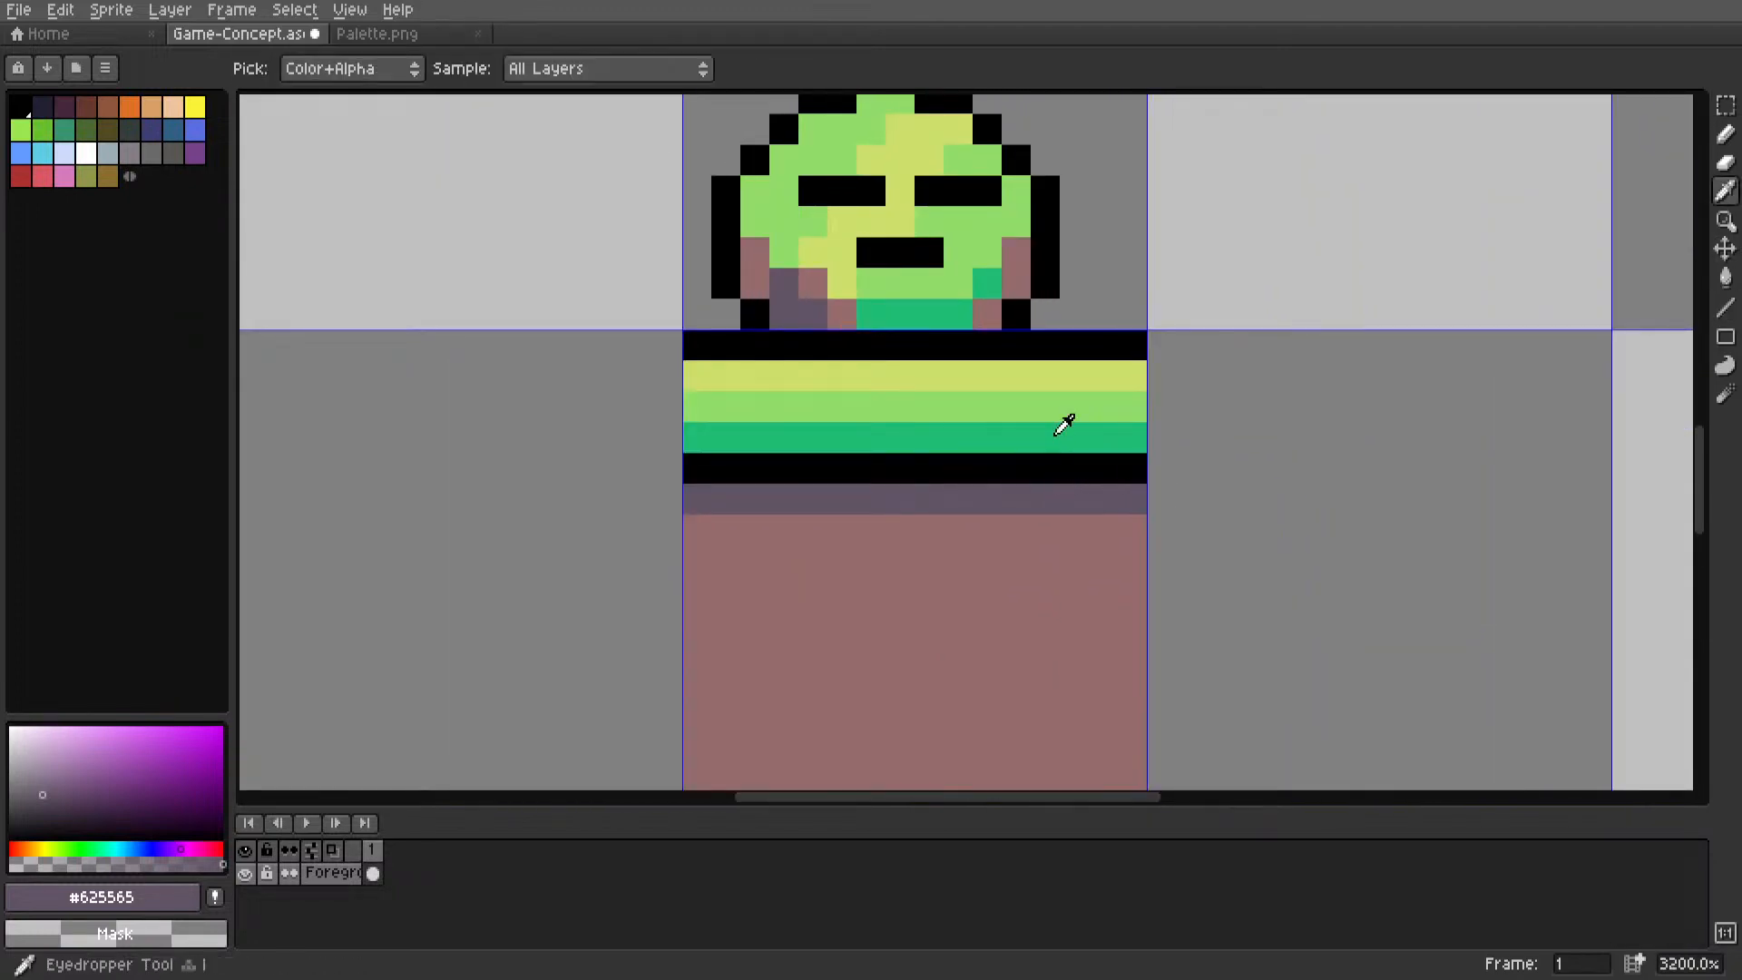
click(1061, 426)
click(399, 35)
scroll(1053, 461, down, 7)
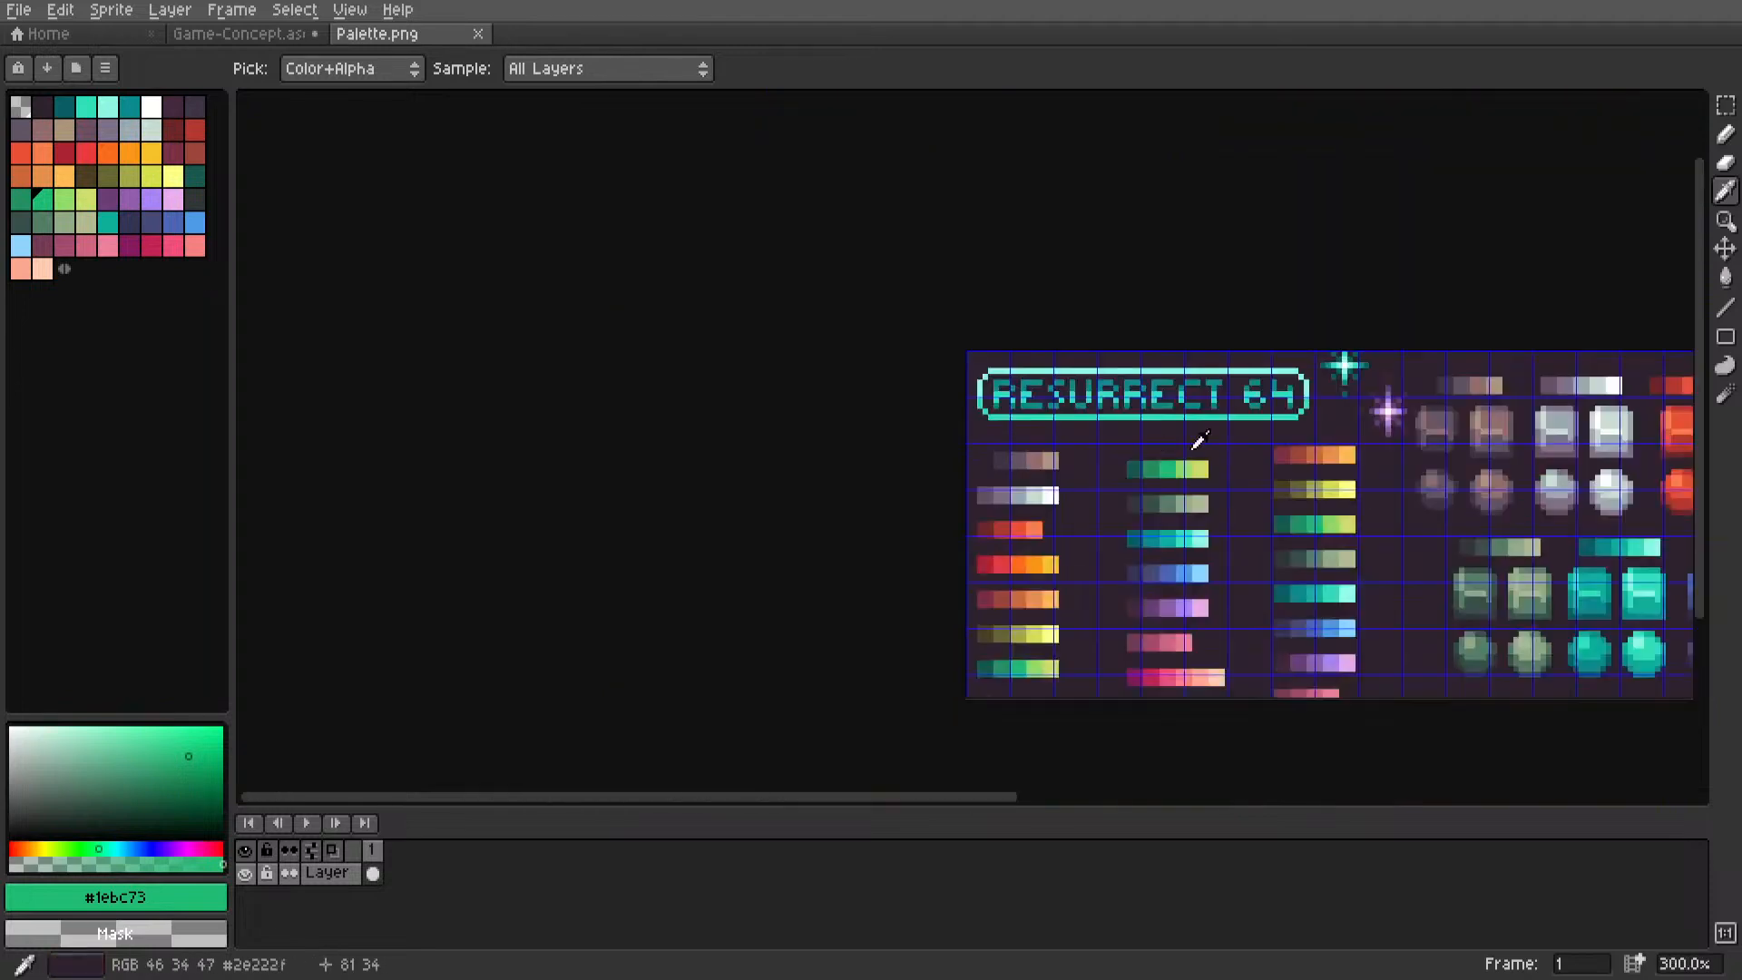
middle_drag(1194, 444, 1126, 434)
scroll(817, 458, up, 7)
click(903, 485)
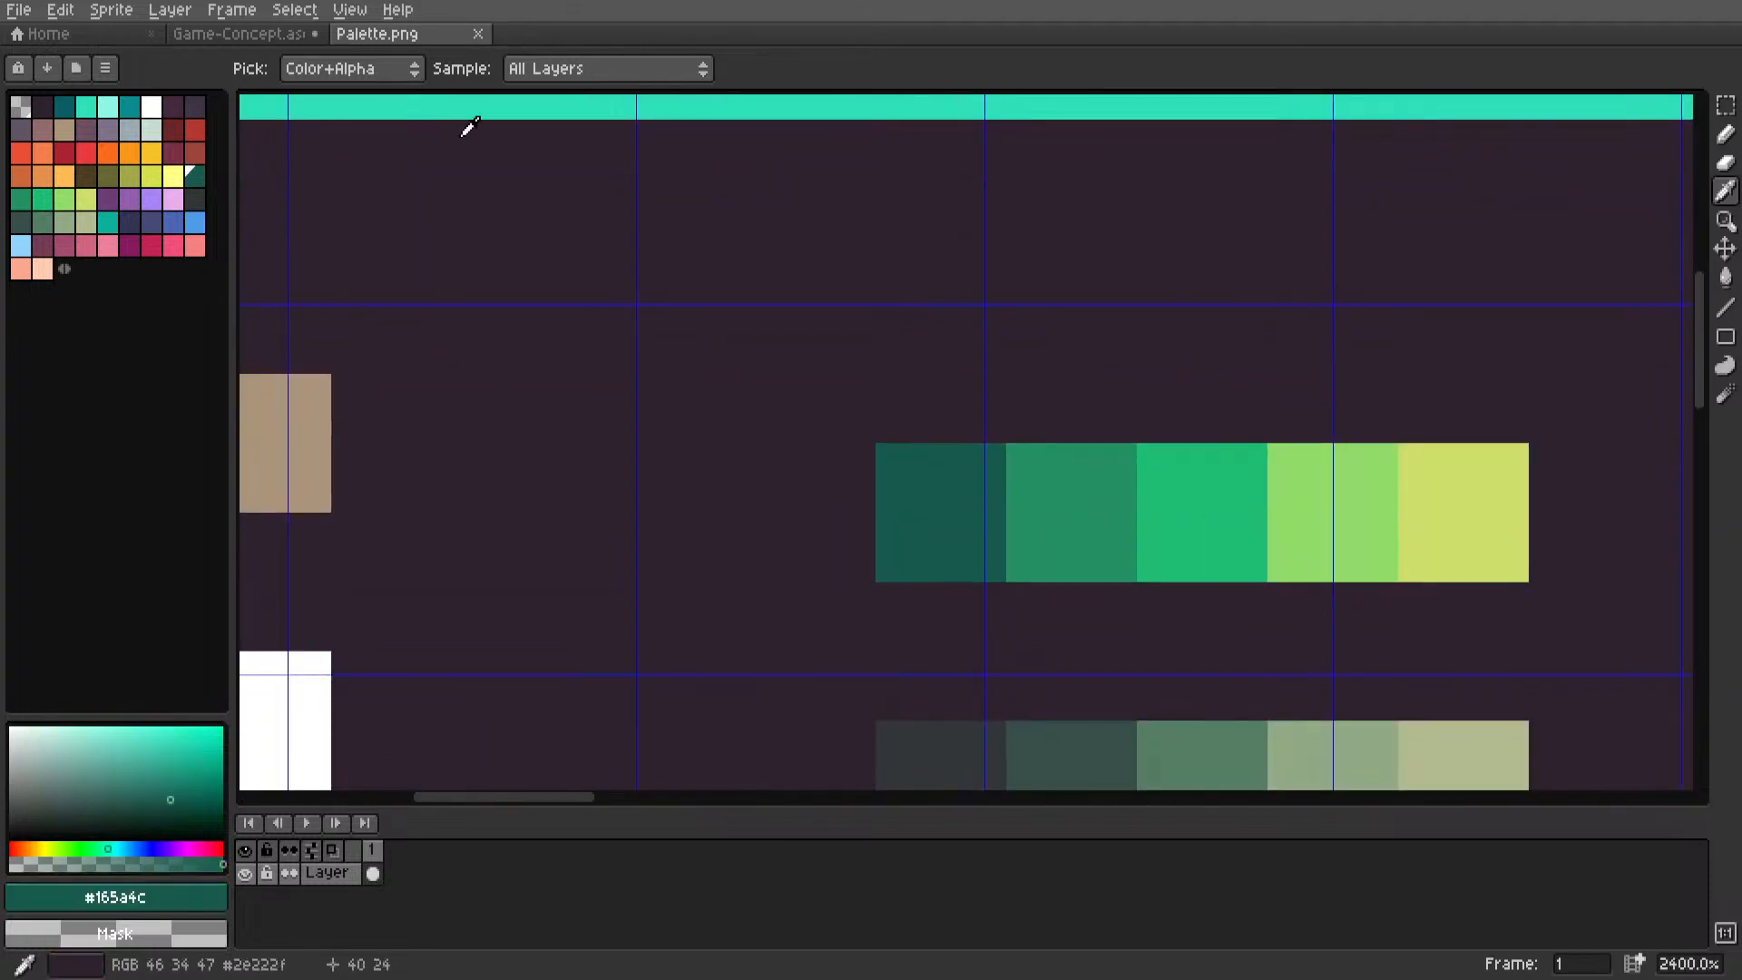
click(273, 35)
key(l)
drag(697, 467, 1128, 459)
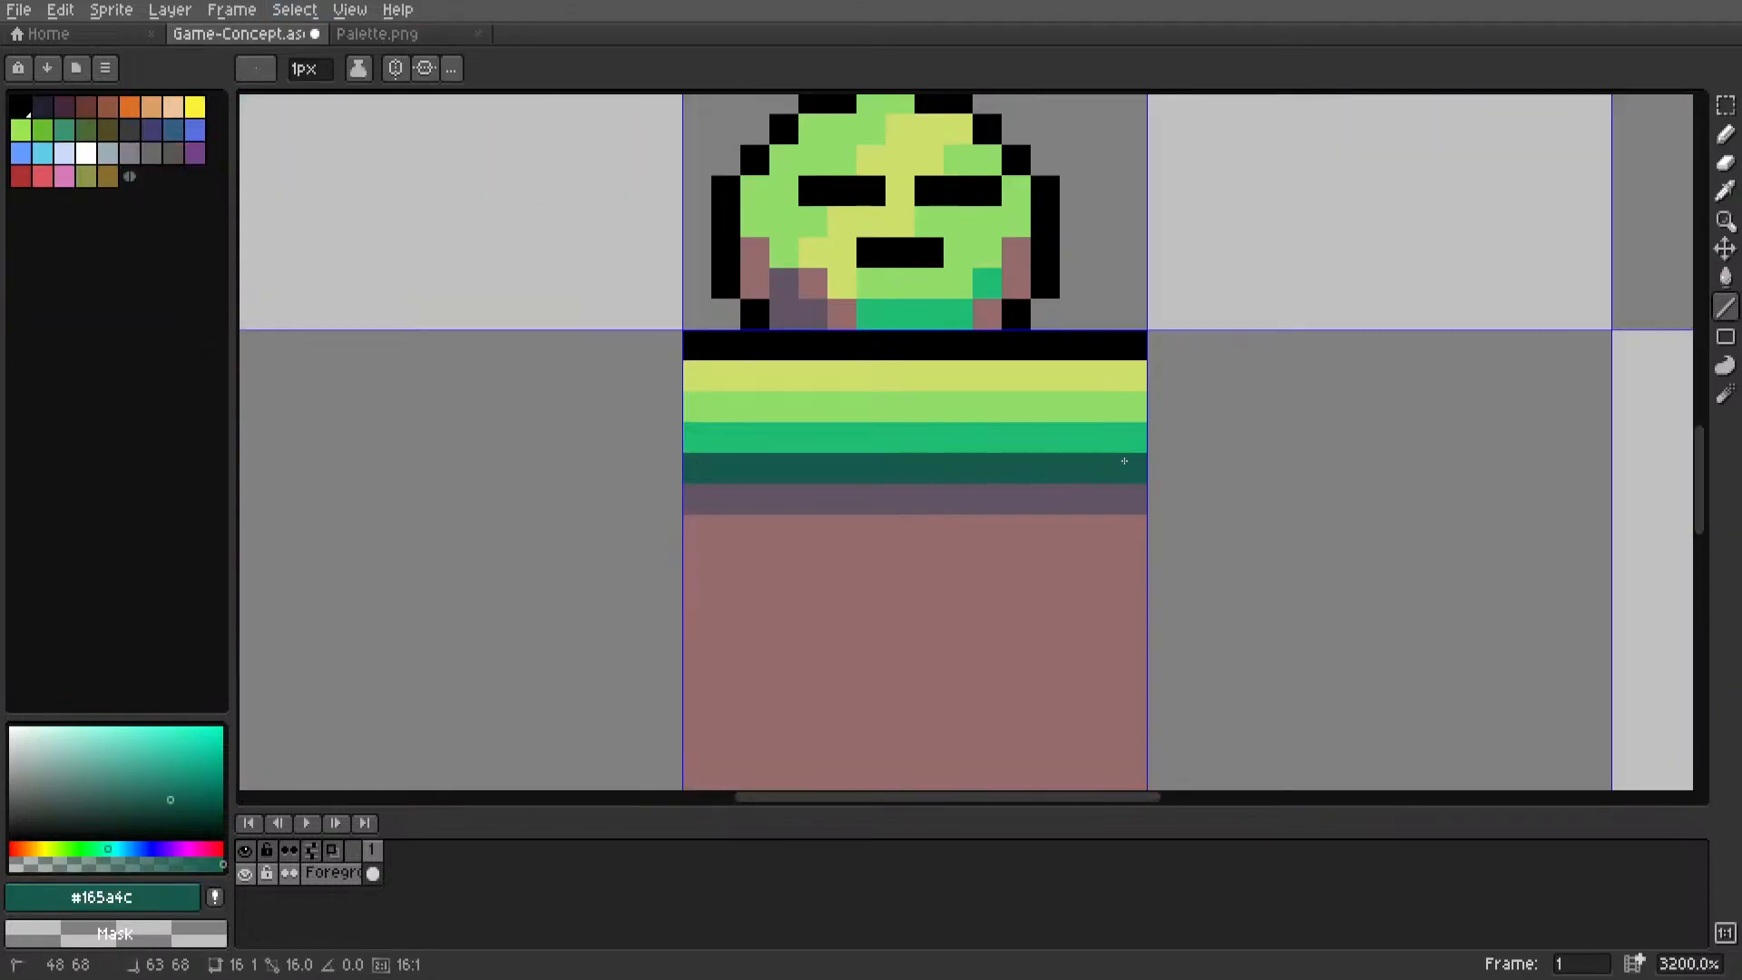
Sample the dark grey #313638 from Palette.png and return to the Game-Concept sprite.
scroll(1043, 586, down, 8)
key(m)
middle_drag(1092, 559, 1004, 545)
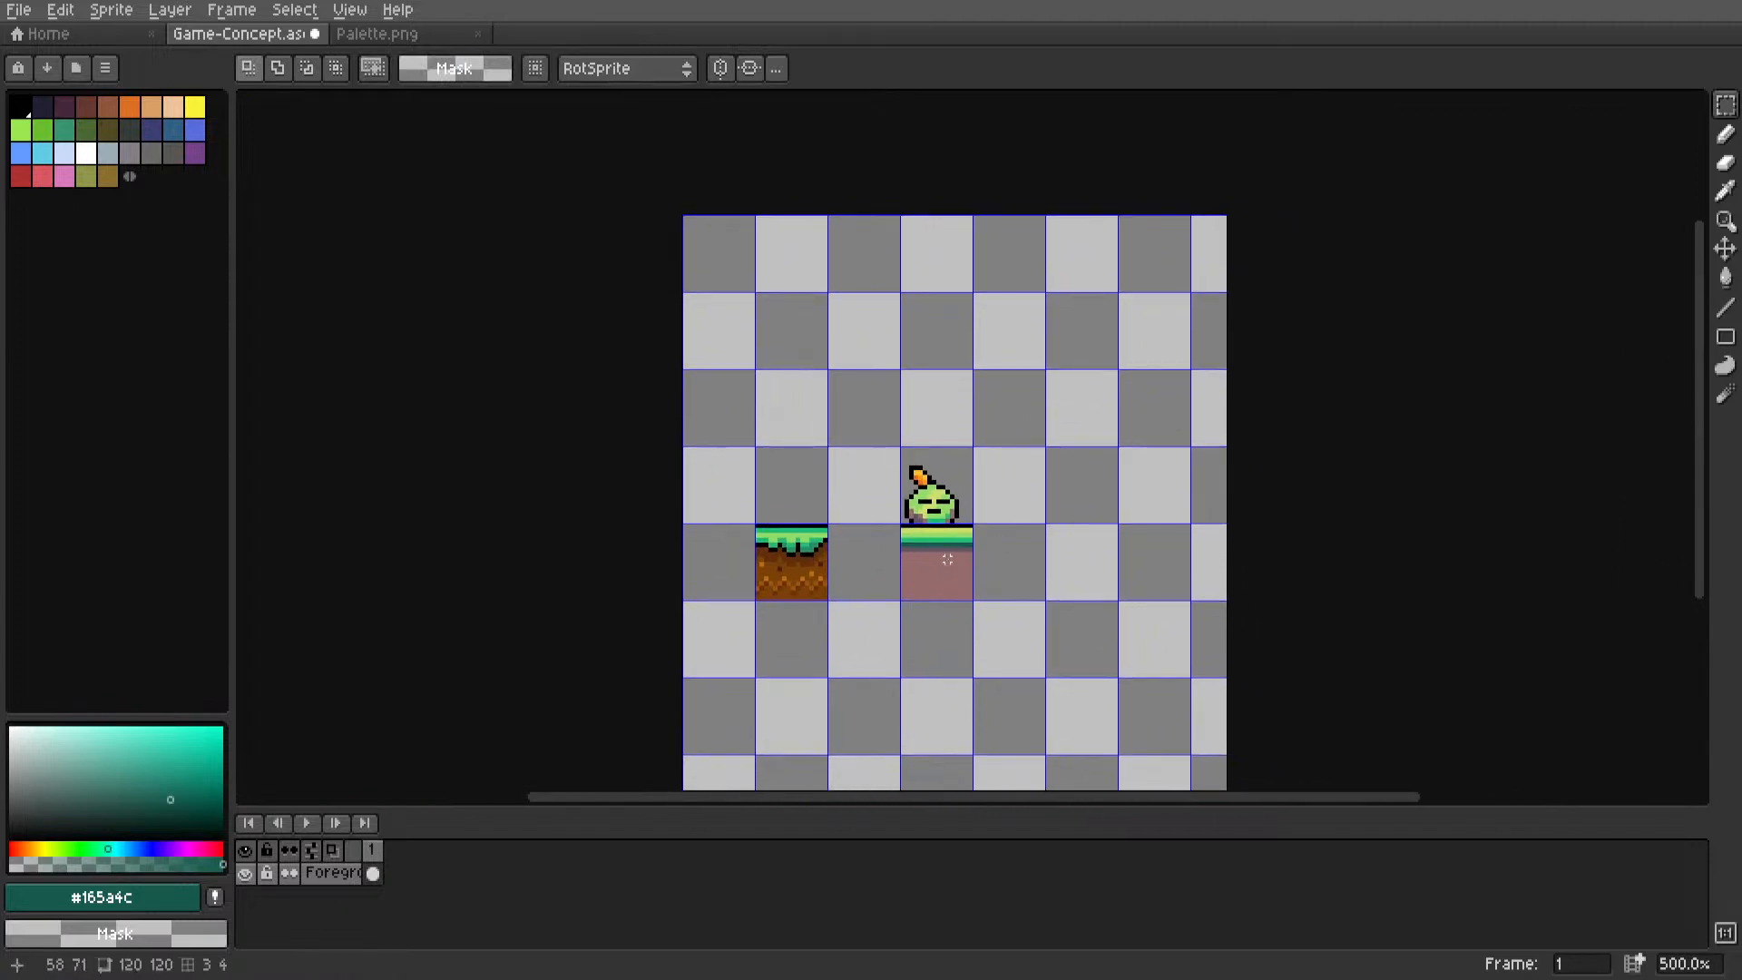
scroll(943, 572, up, 8)
key(i)
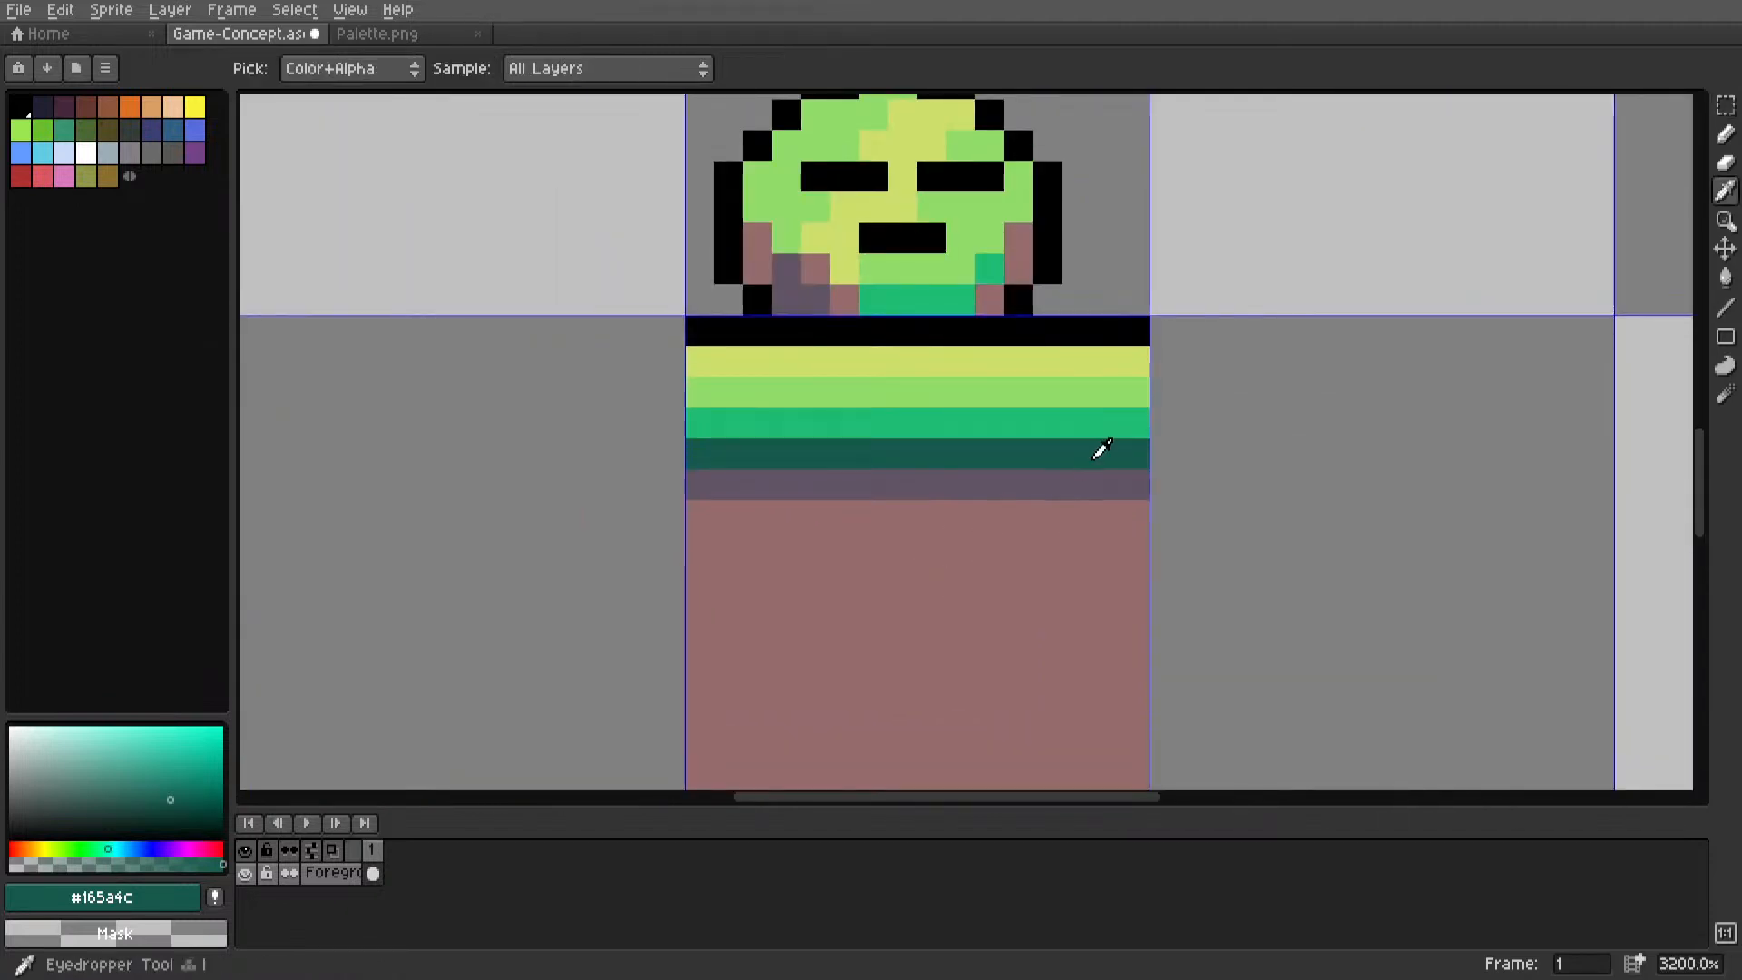
click(408, 36)
scroll(778, 393, down, 5)
middle_drag(778, 393, 762, 385)
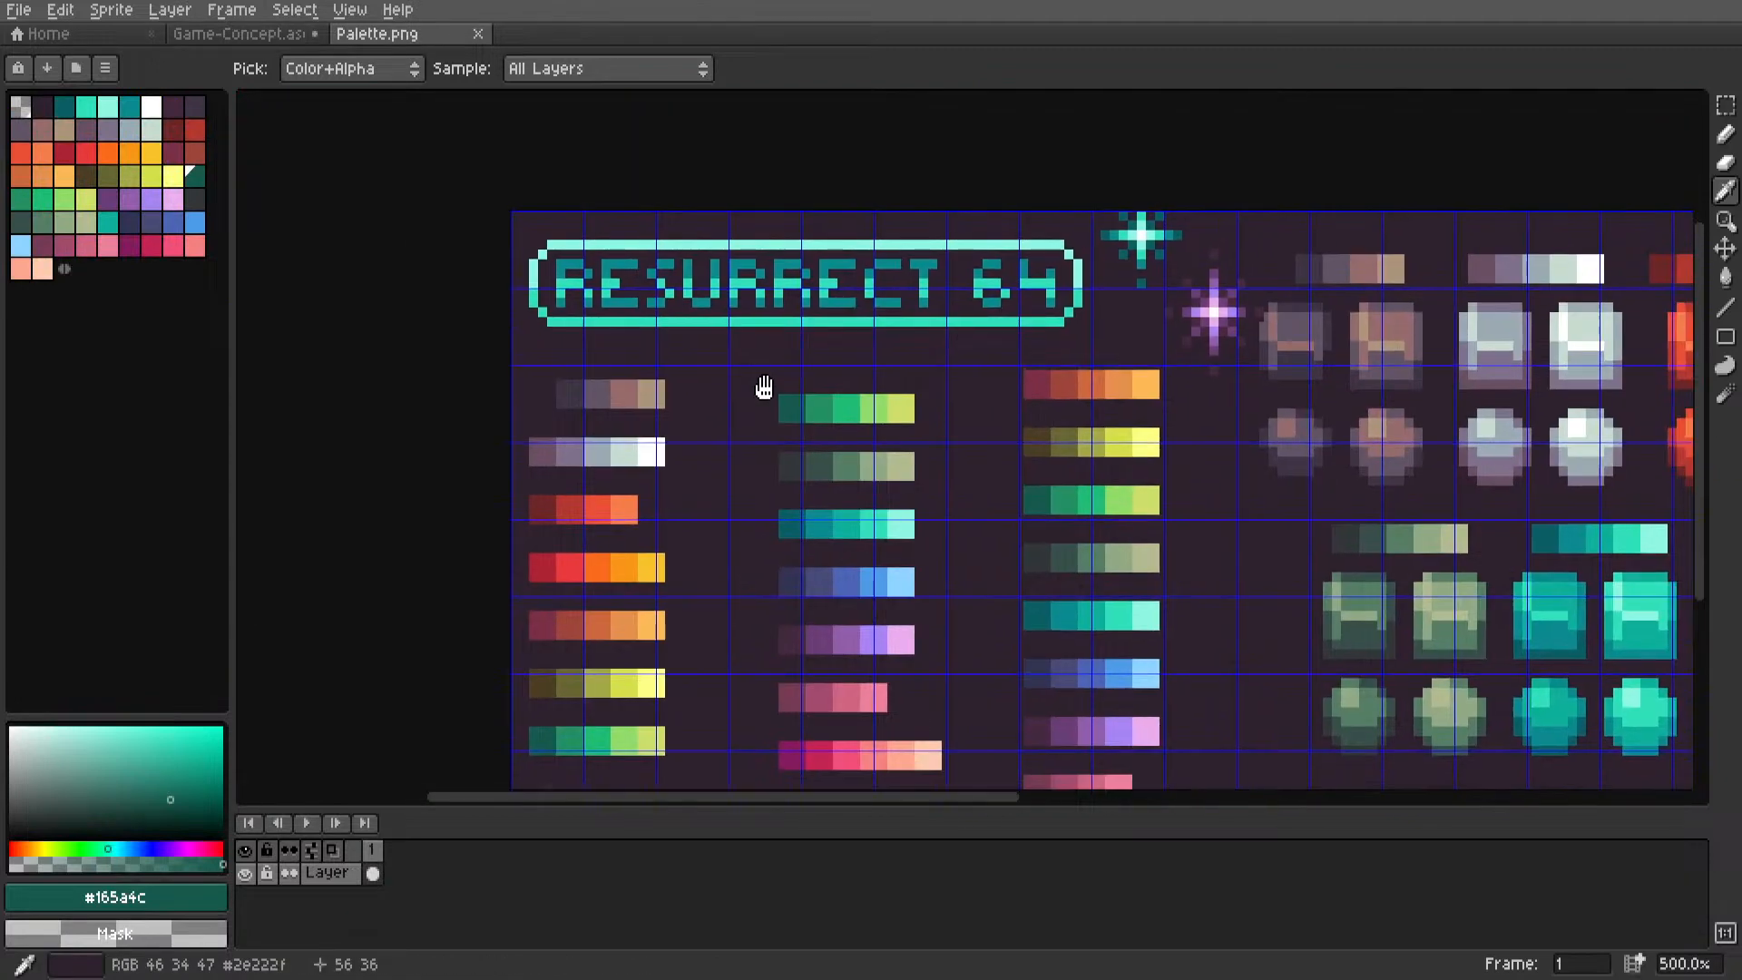
scroll(825, 443, up, 5)
click(810, 459)
click(239, 34)
Try recolouring the dark green line under the grass strip with #313638, then undo it.
key(l)
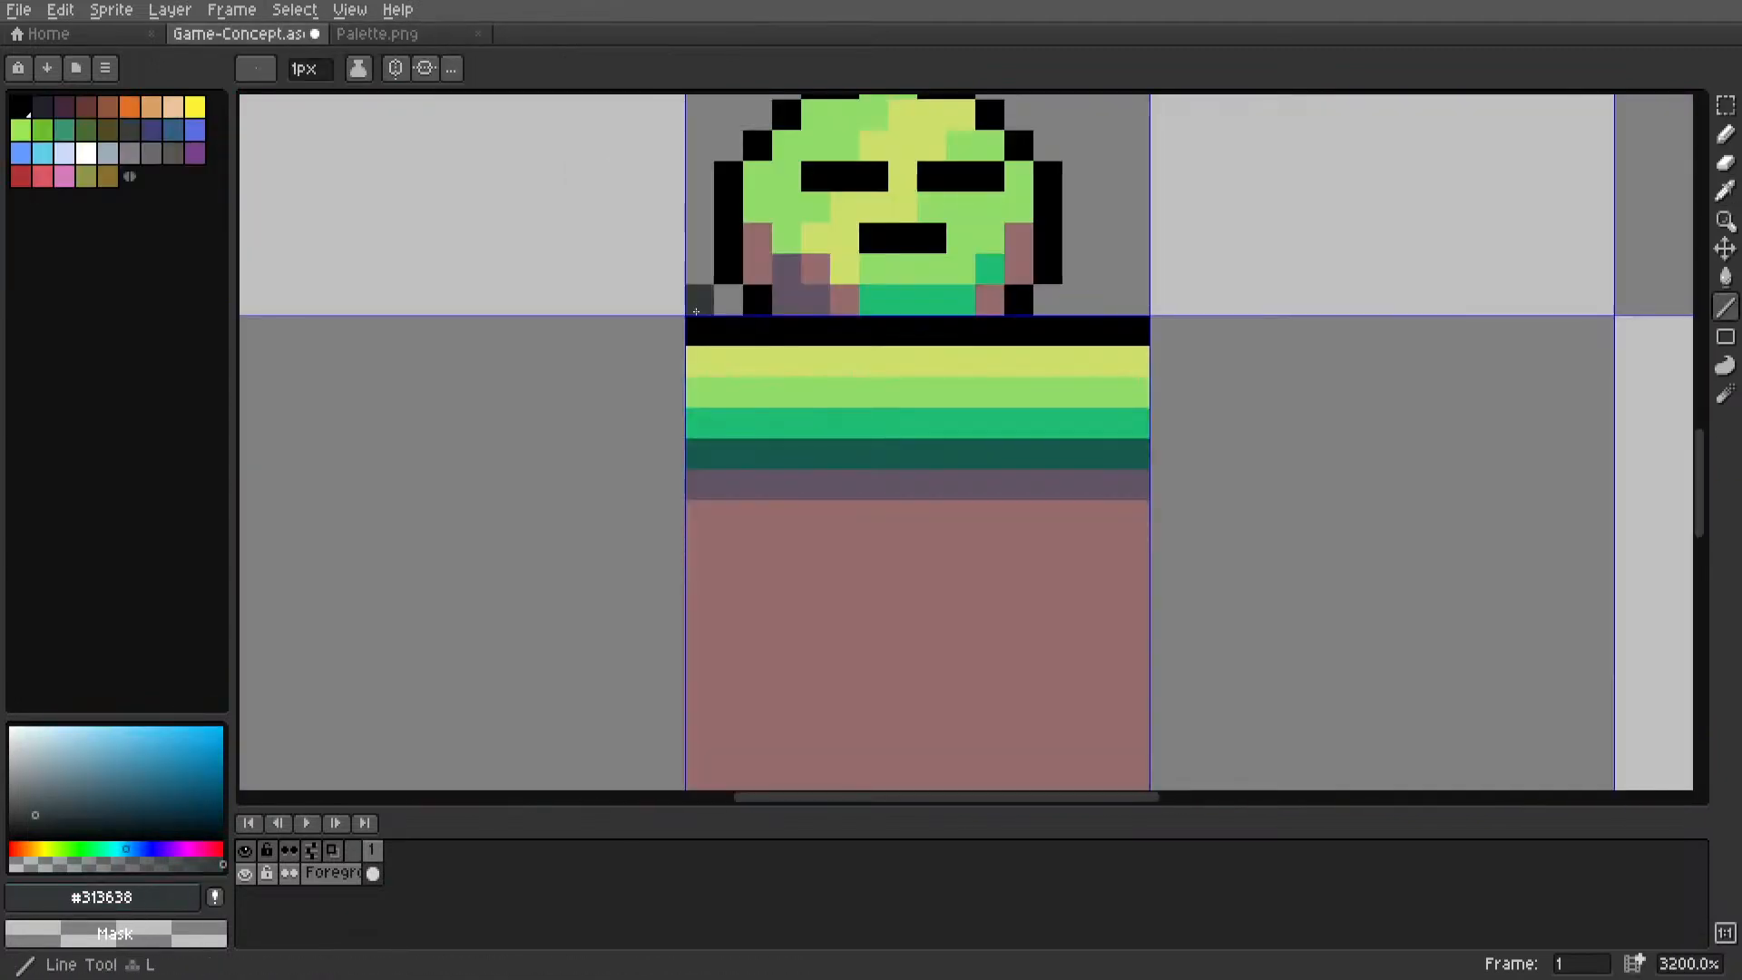
drag(701, 454, 1135, 463)
scroll(1128, 467, down, 5)
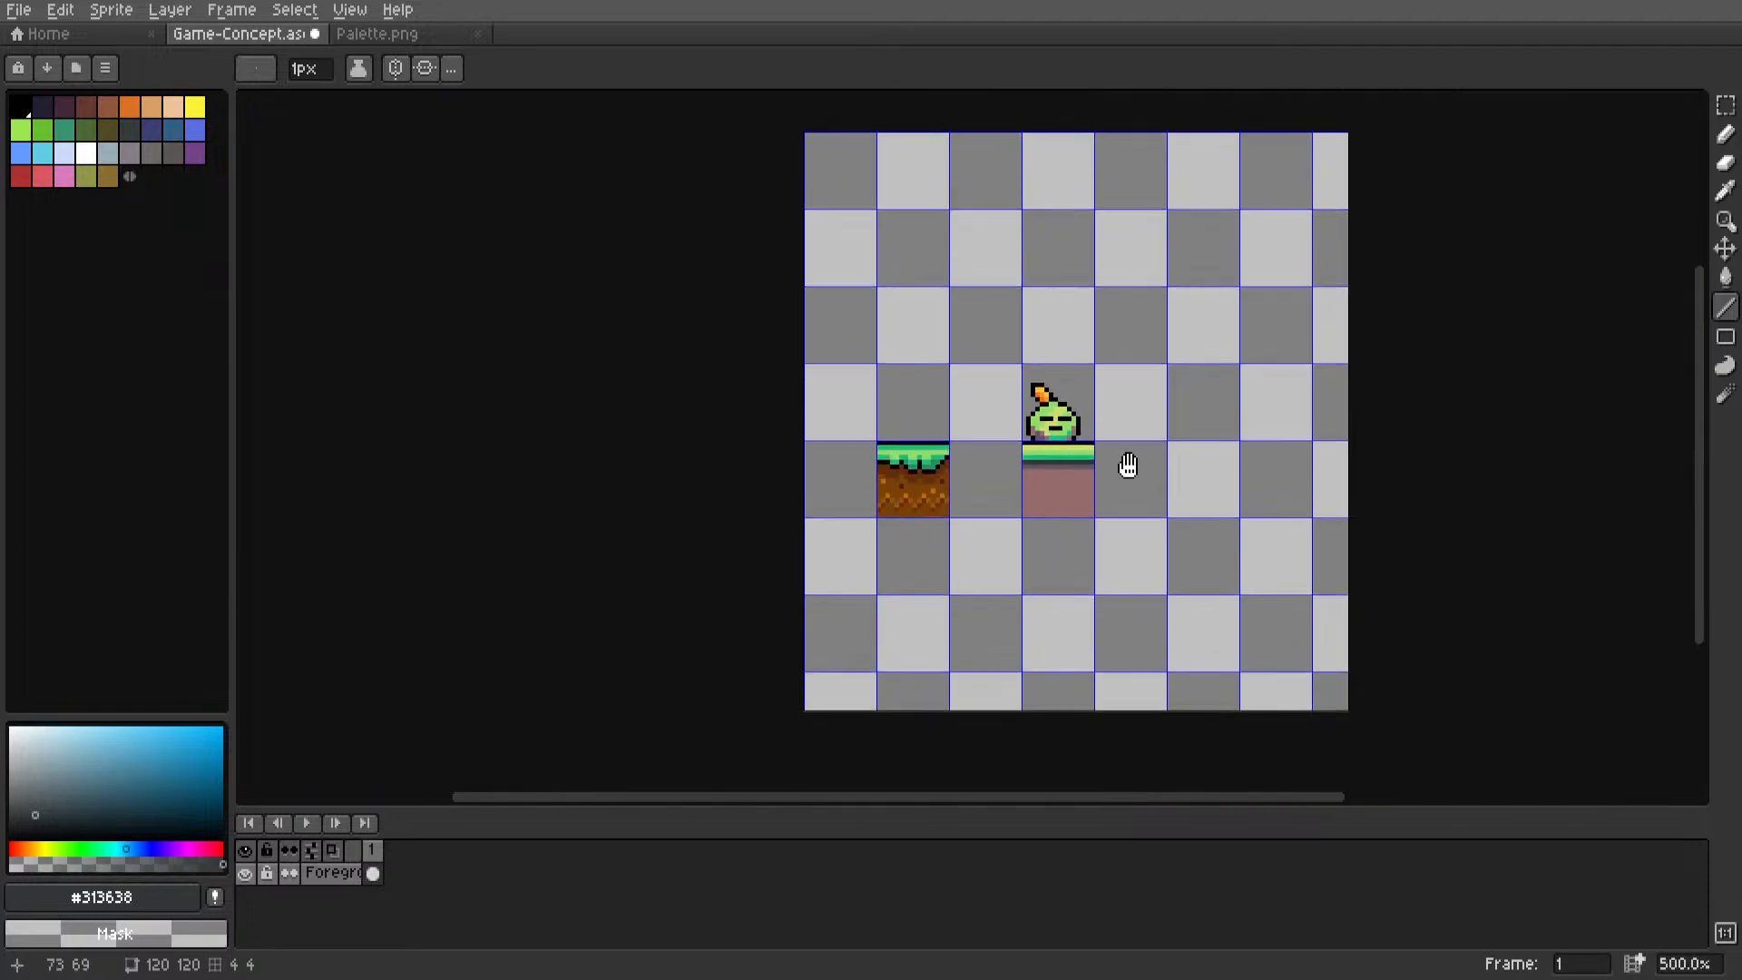
scroll(929, 502, up, 5)
key(ctrl+z)
key(m)
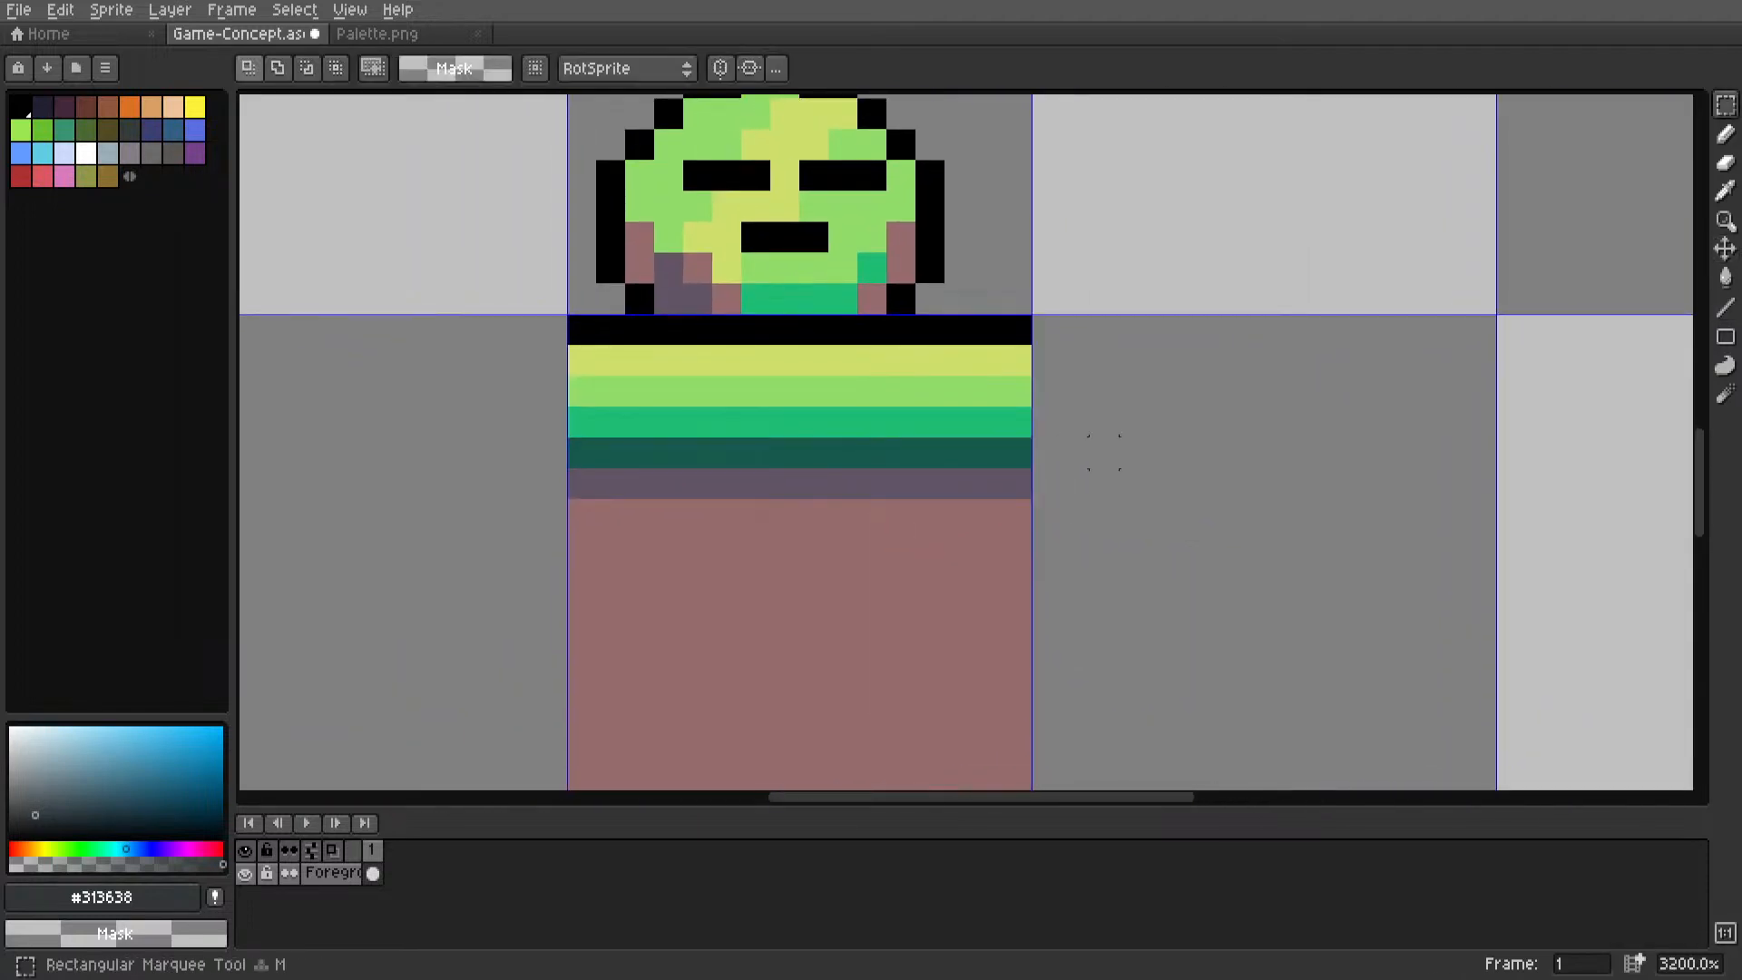
Redraw the dark green line under the grass strip in black #000000, sampled from the existing outline.
scroll(981, 472, up, 1)
key(i)
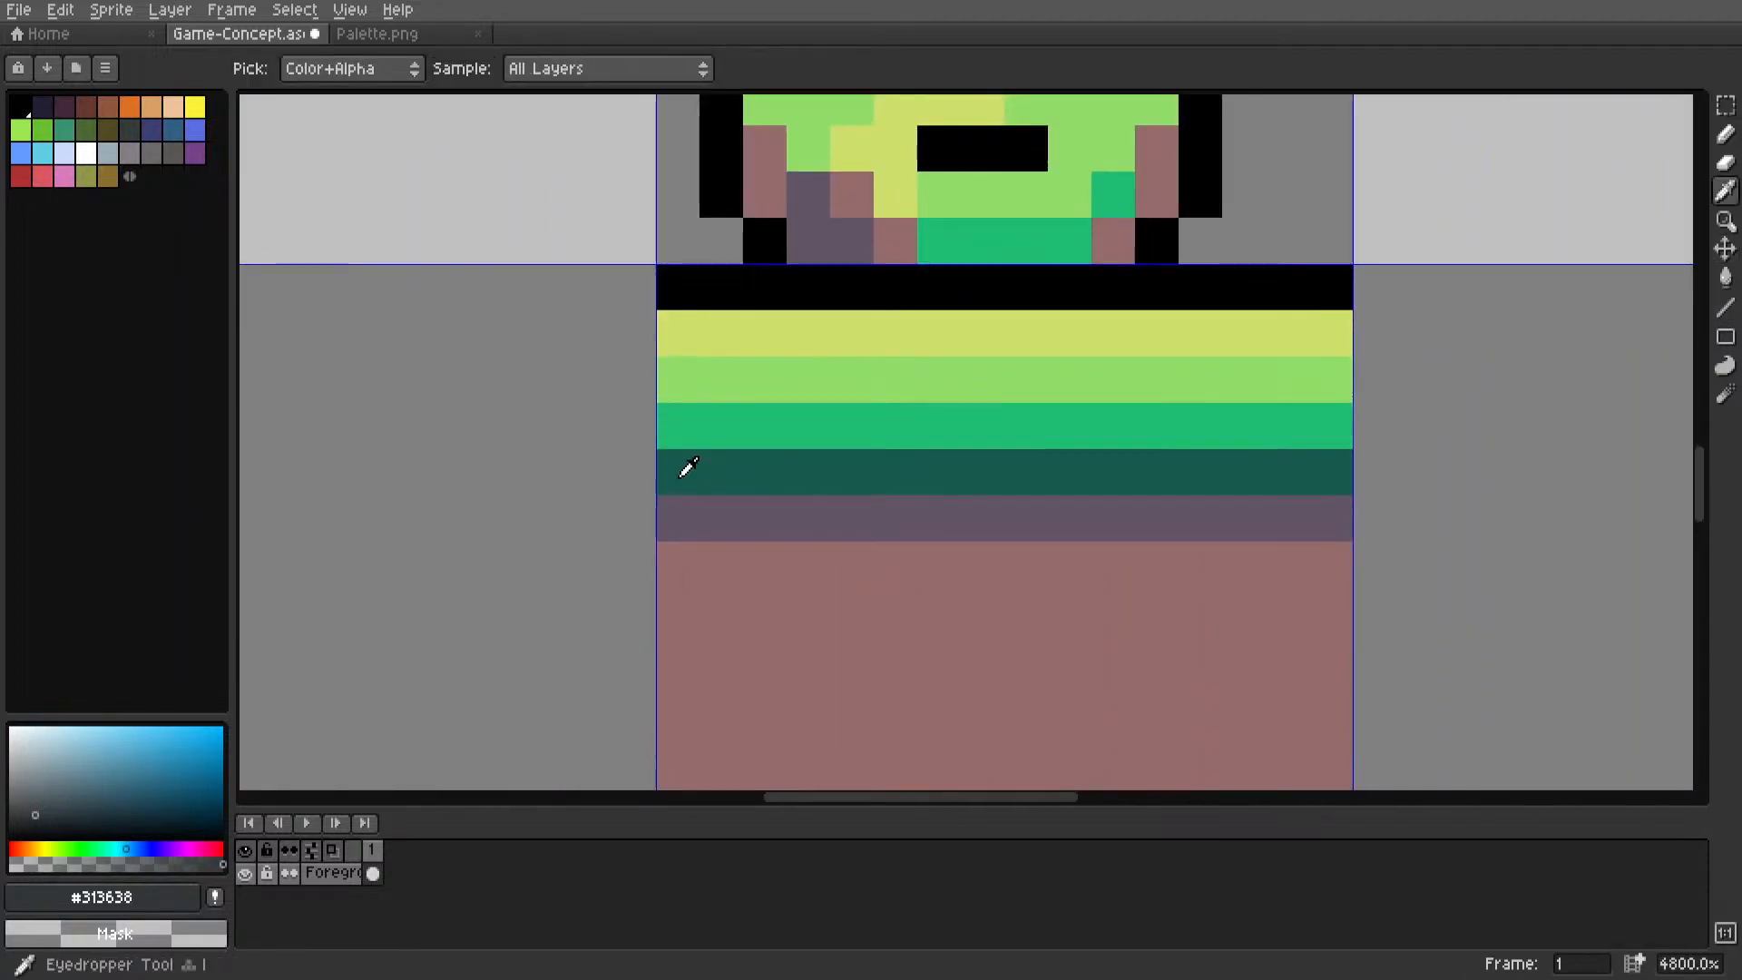
click(684, 471)
scroll(727, 454, down, 2)
scroll(802, 471, down, 3)
scroll(767, 386, up, 3)
click(767, 386)
key(l)
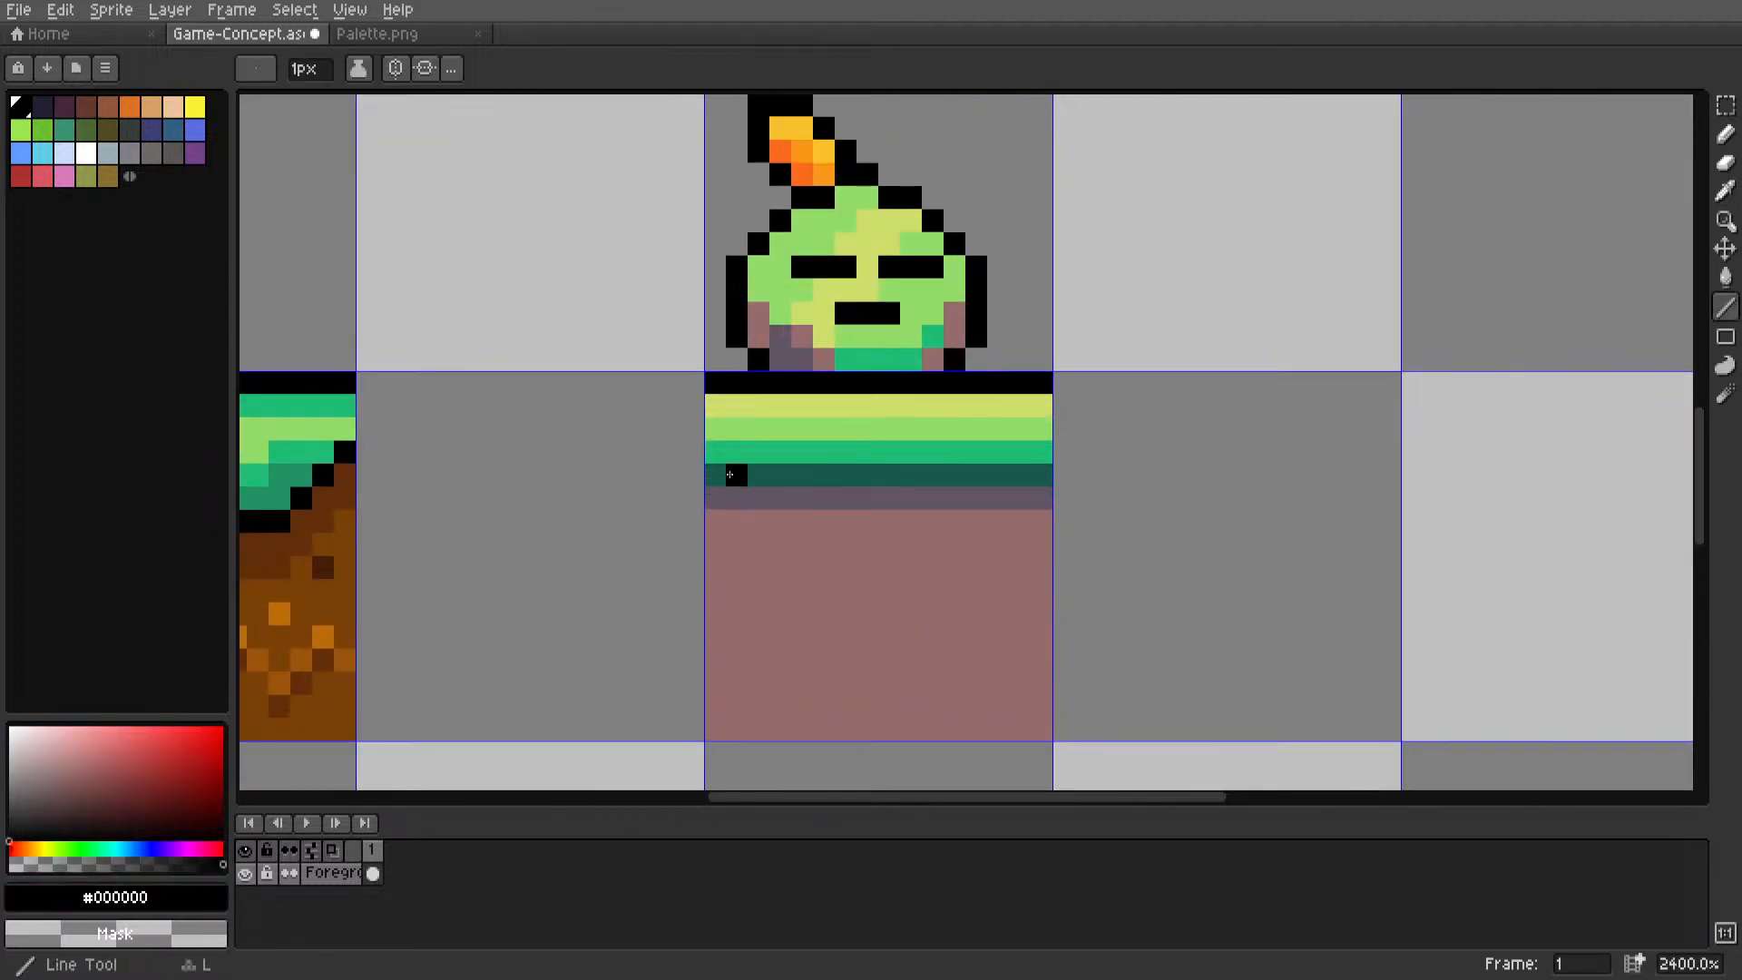
drag(717, 473, 1049, 474)
middle_drag(975, 478, 852, 513)
key(m)
scroll(852, 513, up, 6)
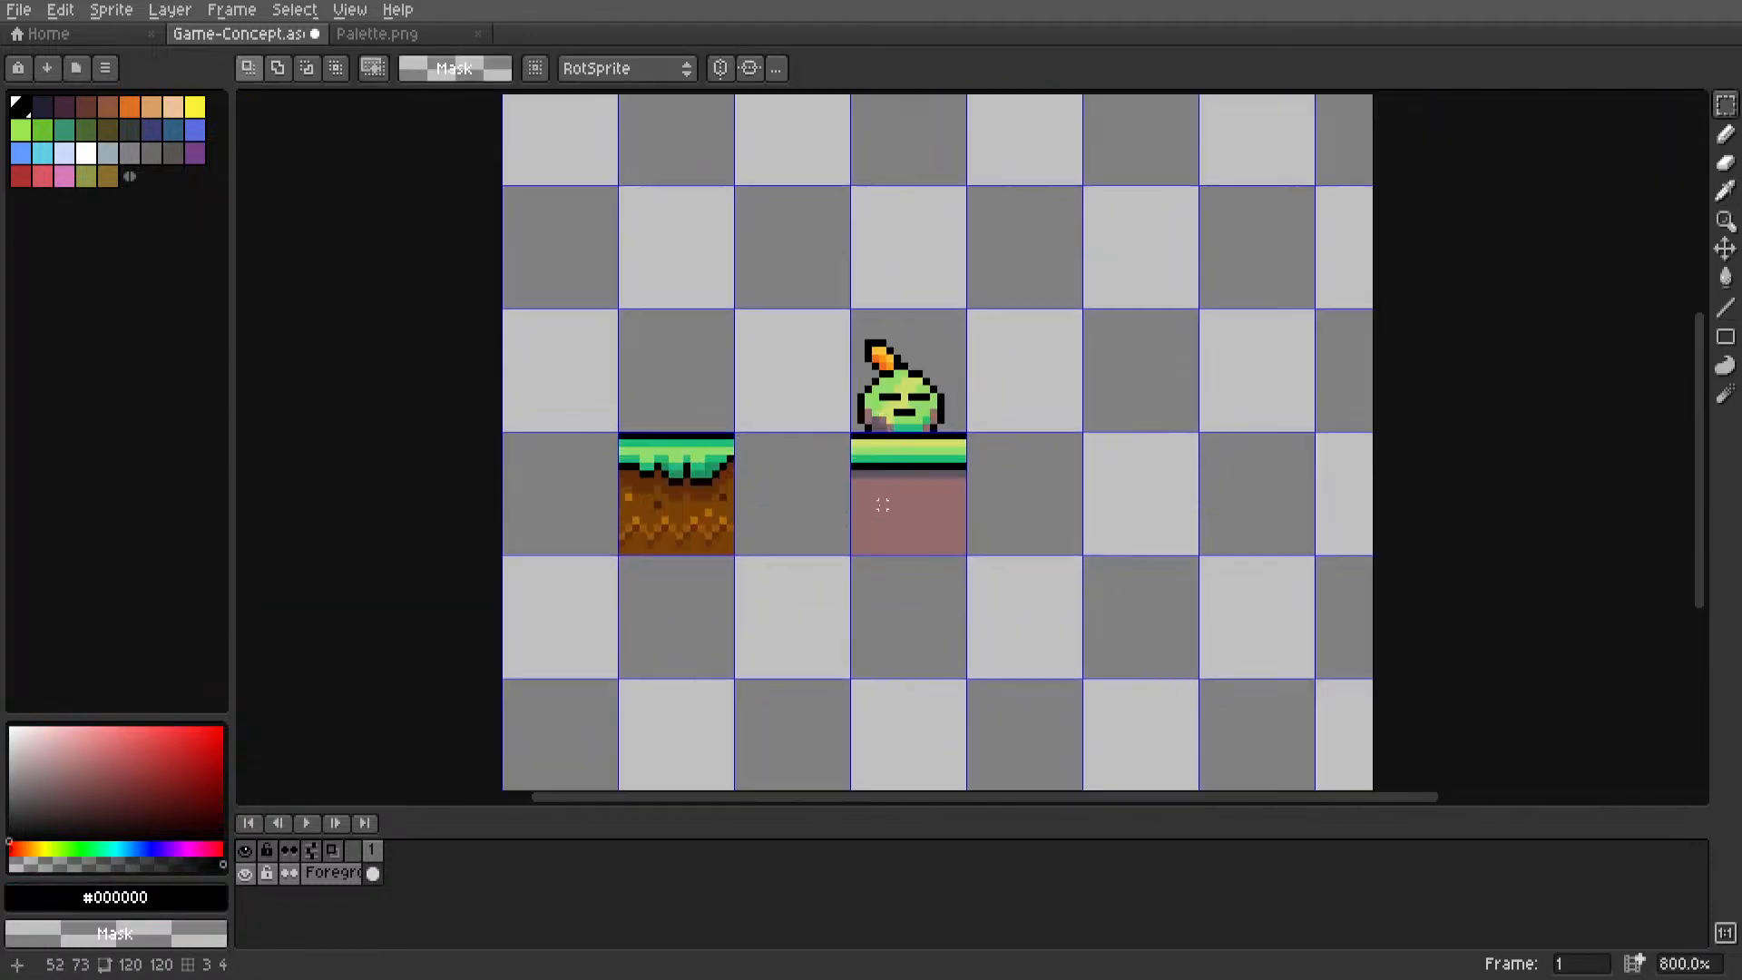
Sample the muted purple #625565 from the Resurrect 64 palette in Palette.png and return to the Game-Concept sprite.
click(377, 34)
scroll(939, 451, up, 1)
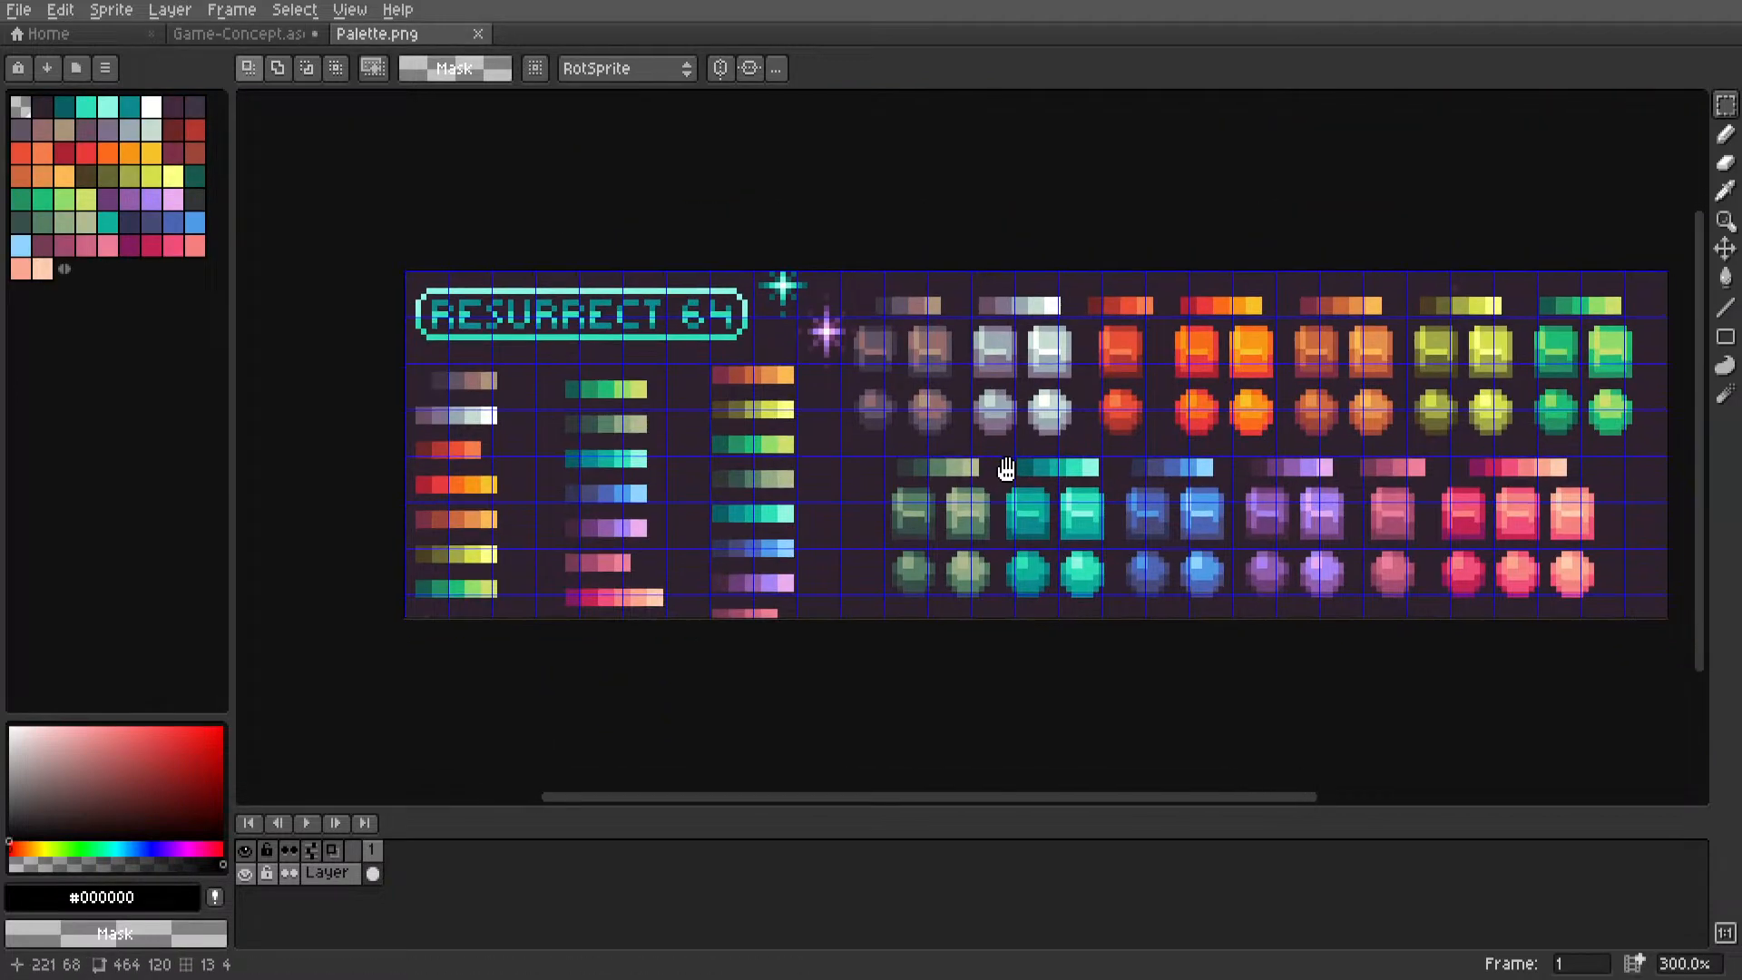
scroll(1003, 472, down, 1)
scroll(988, 460, up, 5)
middle_drag(1103, 474, 973, 470)
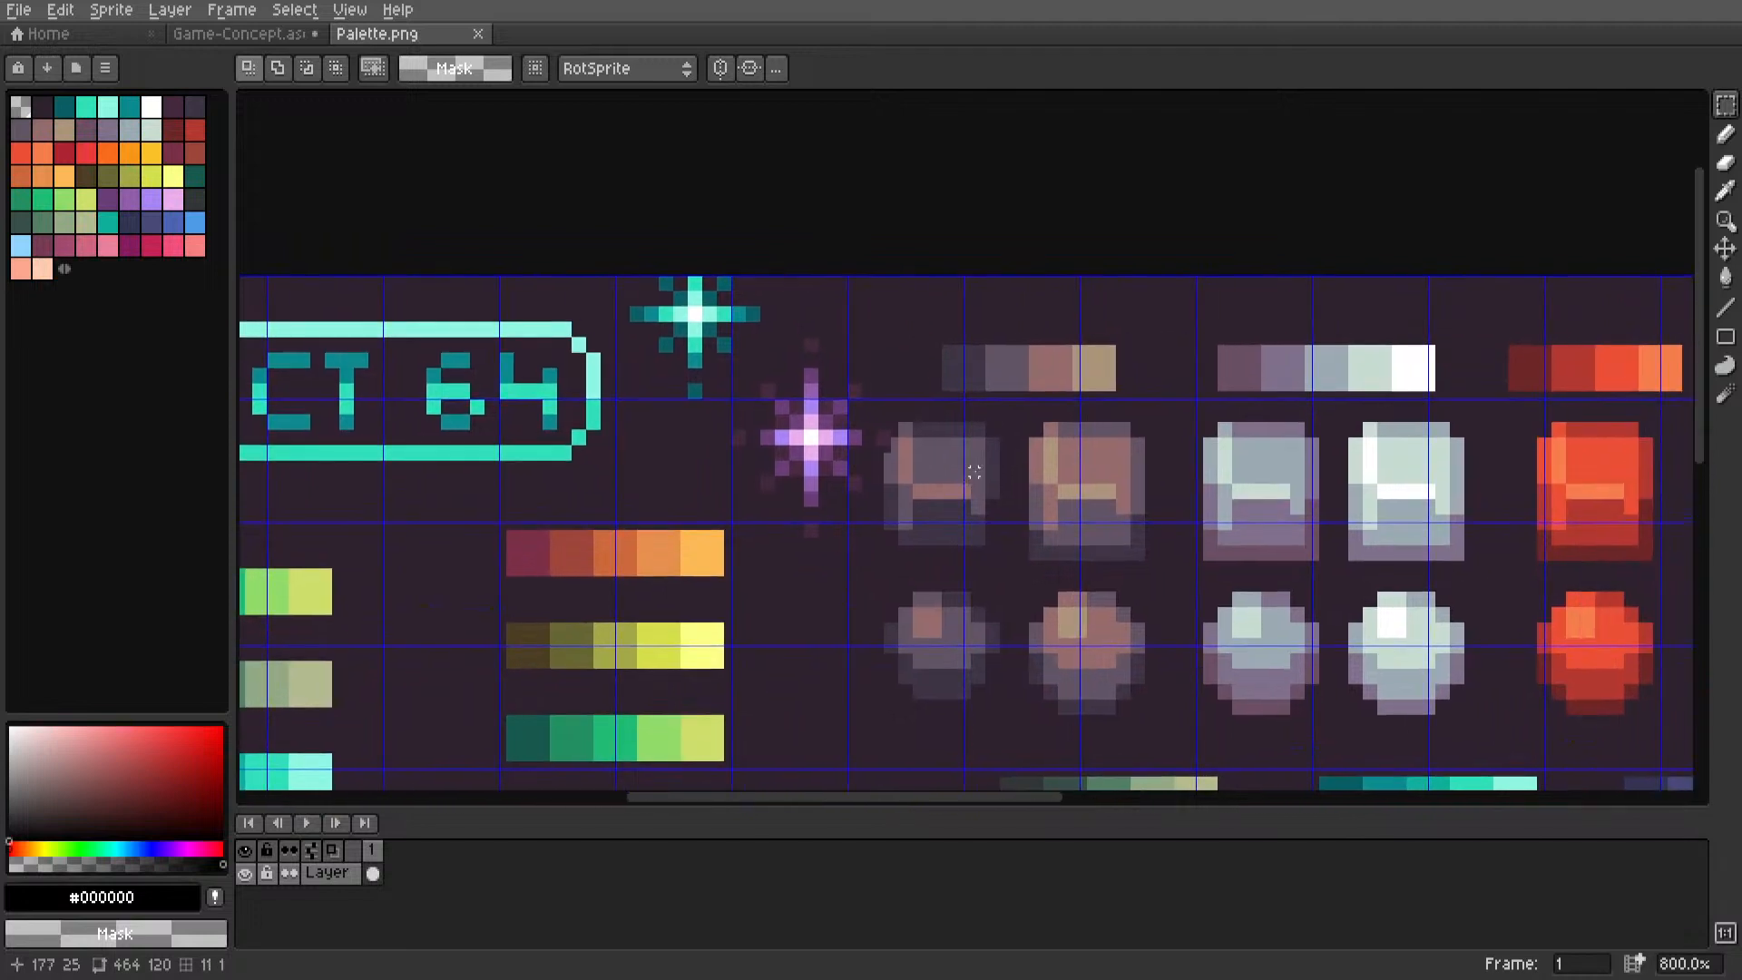
scroll(973, 470, up, 4)
key(i)
click(928, 434)
click(290, 33)
Try filling the brown soil of the new ground tile with #625565, then undo the fill.
key(l)
click(797, 422)
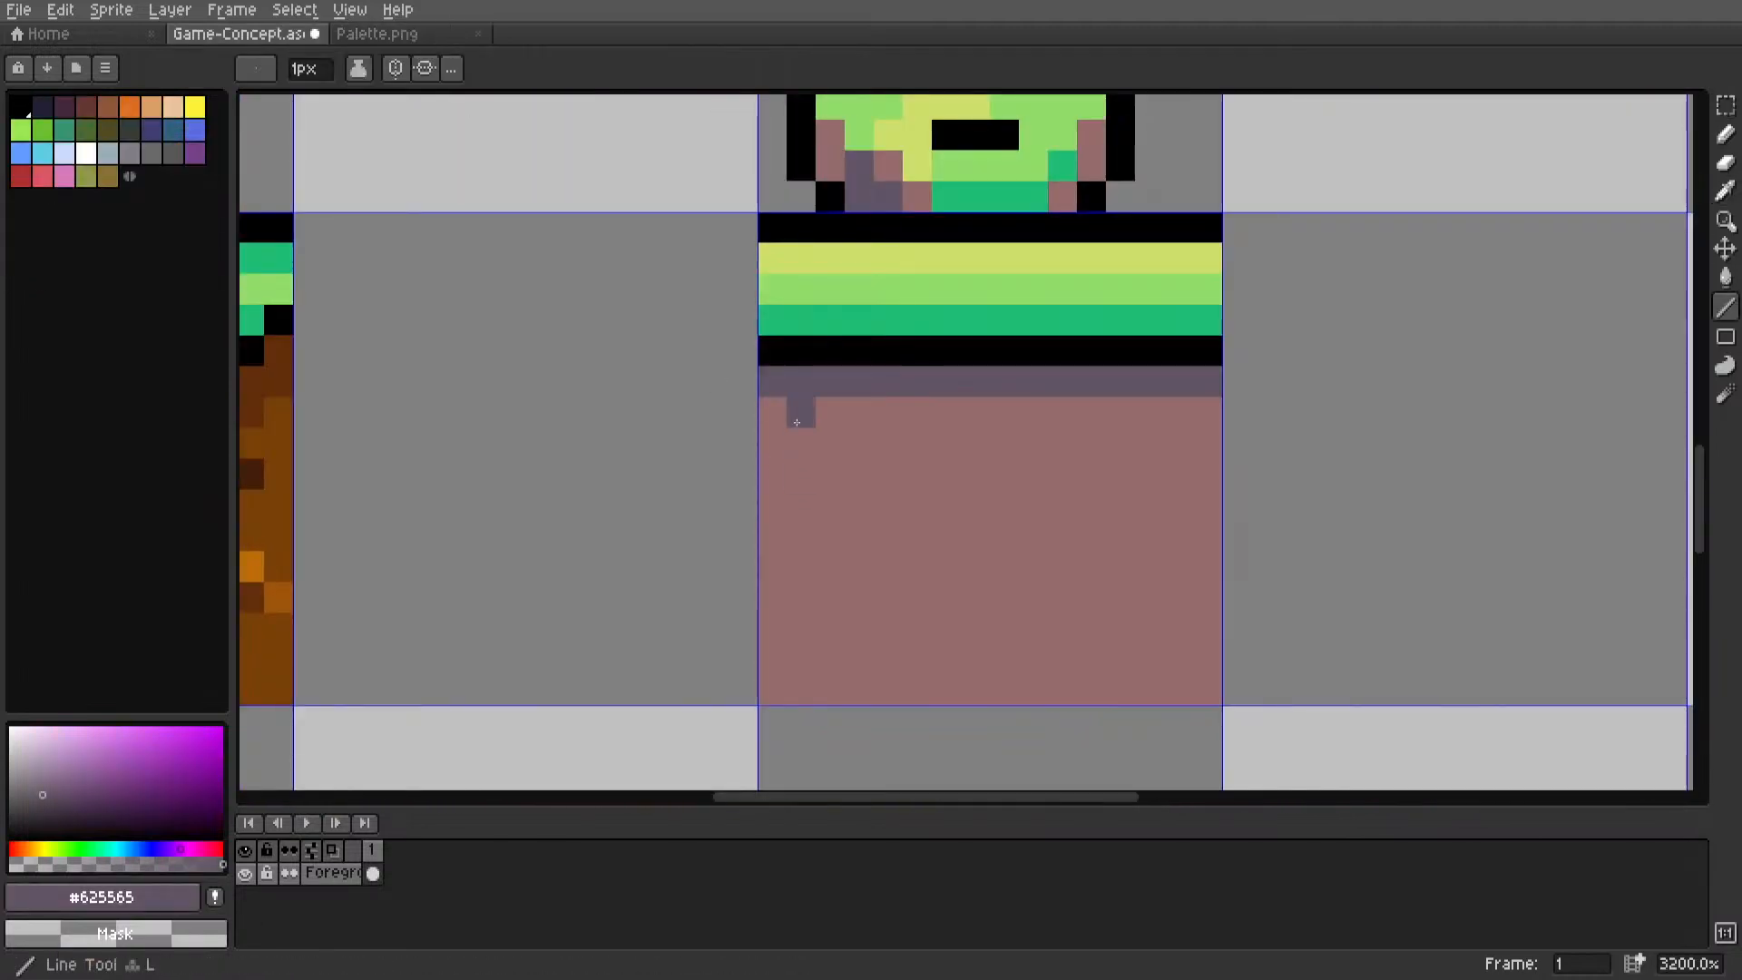
key(i)
key(g)
click(896, 479)
scroll(896, 479, down, 8)
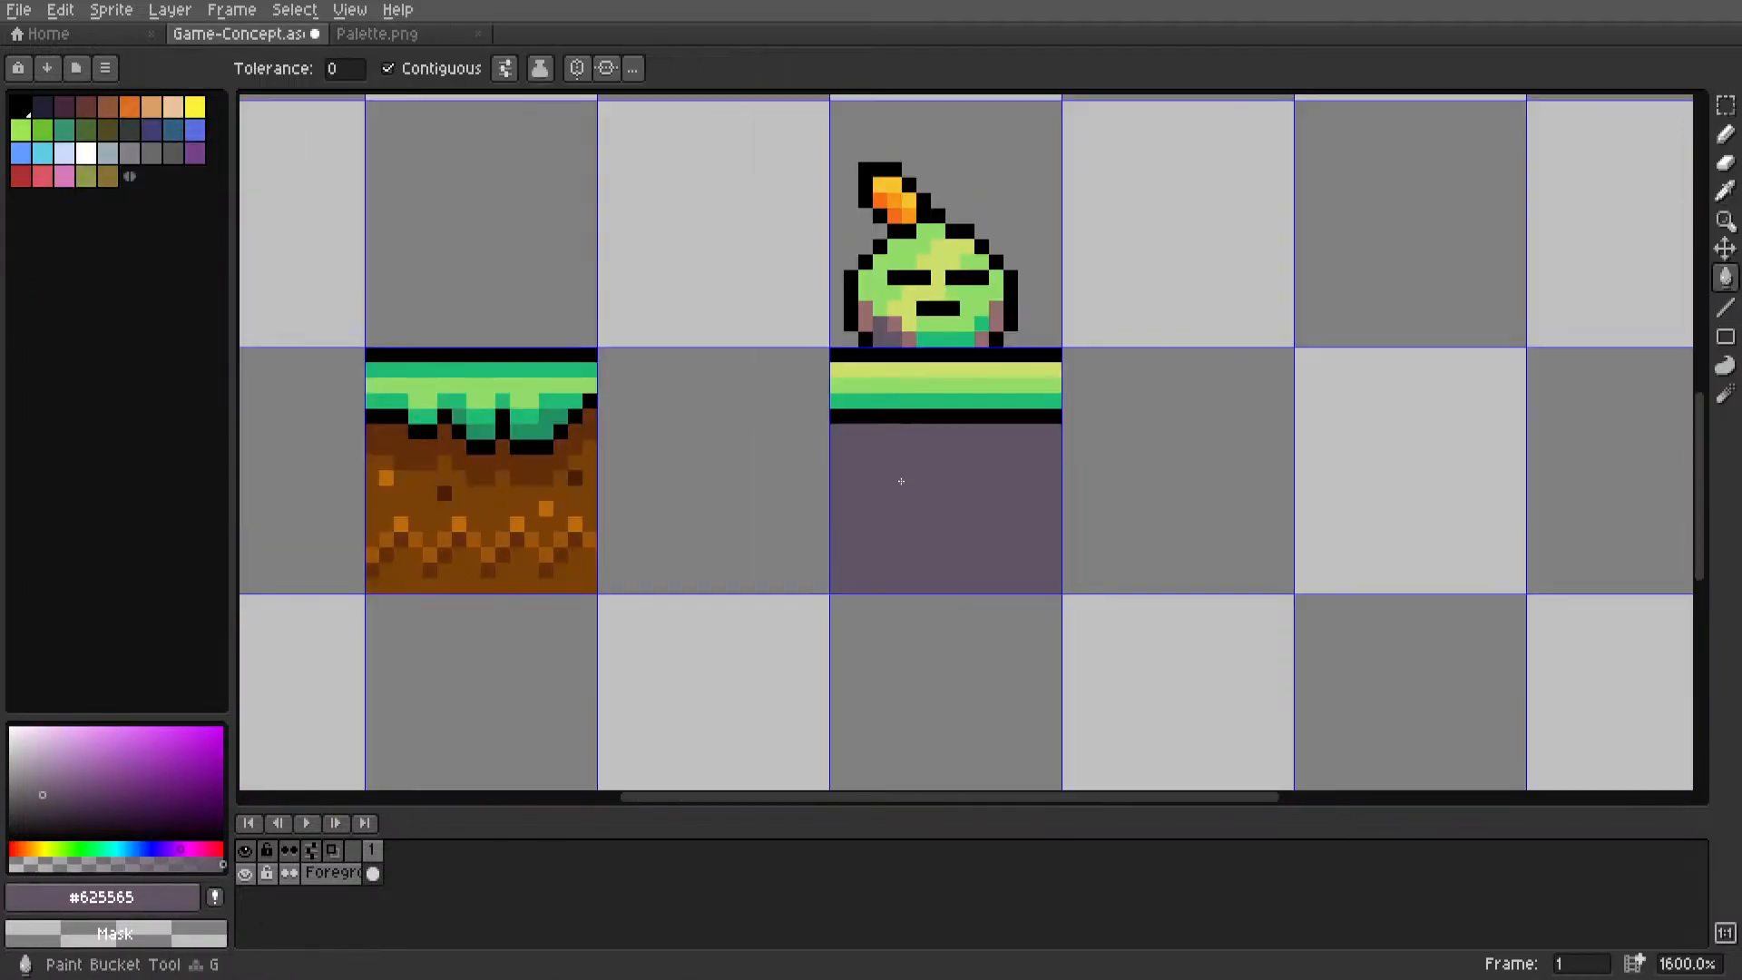
scroll(893, 479, up, 4)
key(ctrl+z)
key(m)
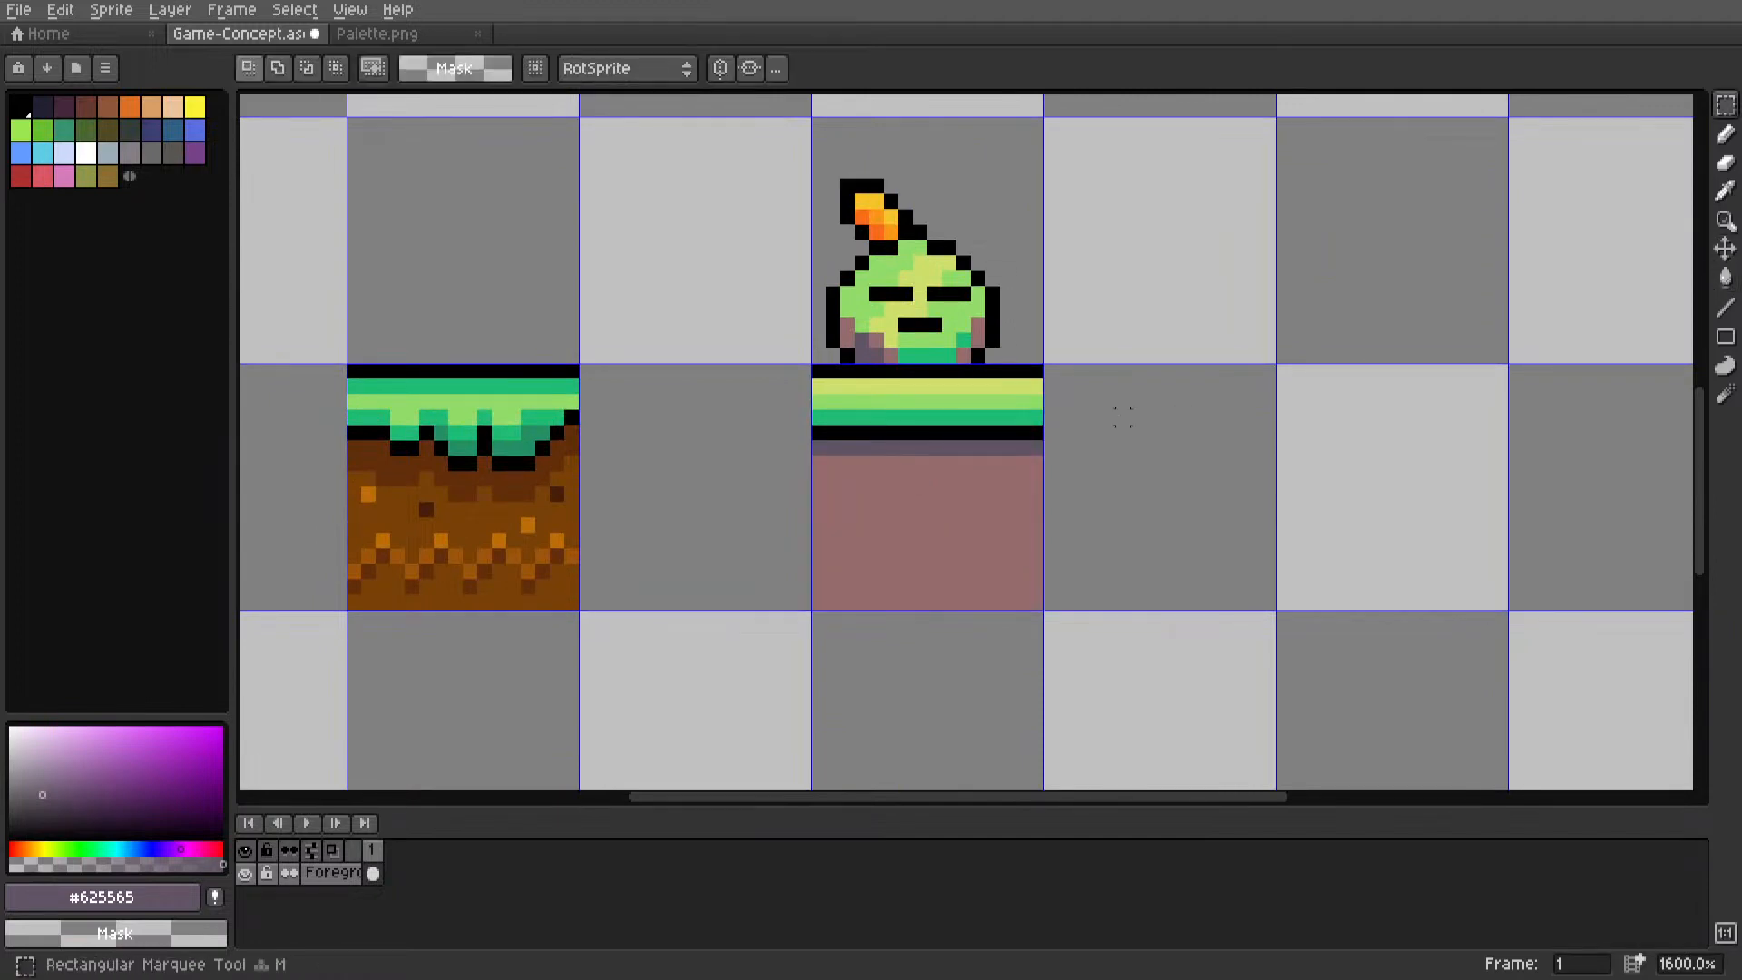
Sample the tan #ab947a from Palette.png and return to the Game-Concept sprite.
scroll(859, 467, up, 3)
scroll(889, 468, up, 1)
key(i)
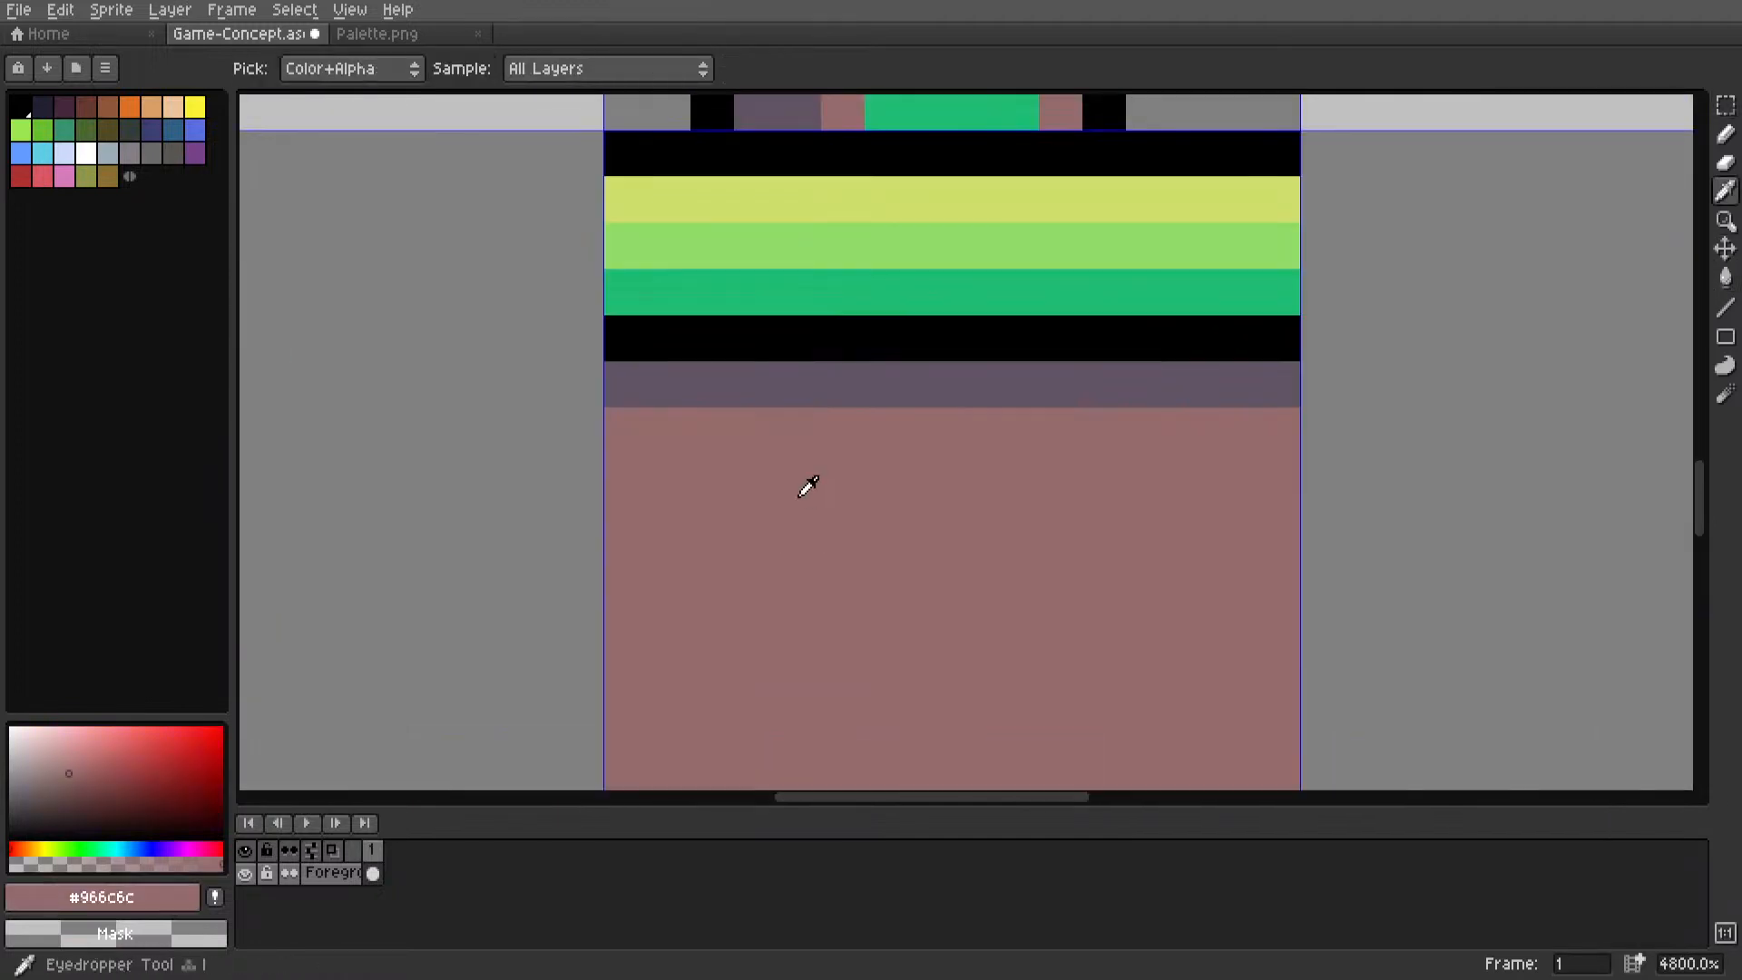
click(413, 36)
scroll(671, 389, down, 4)
scroll(700, 389, up, 4)
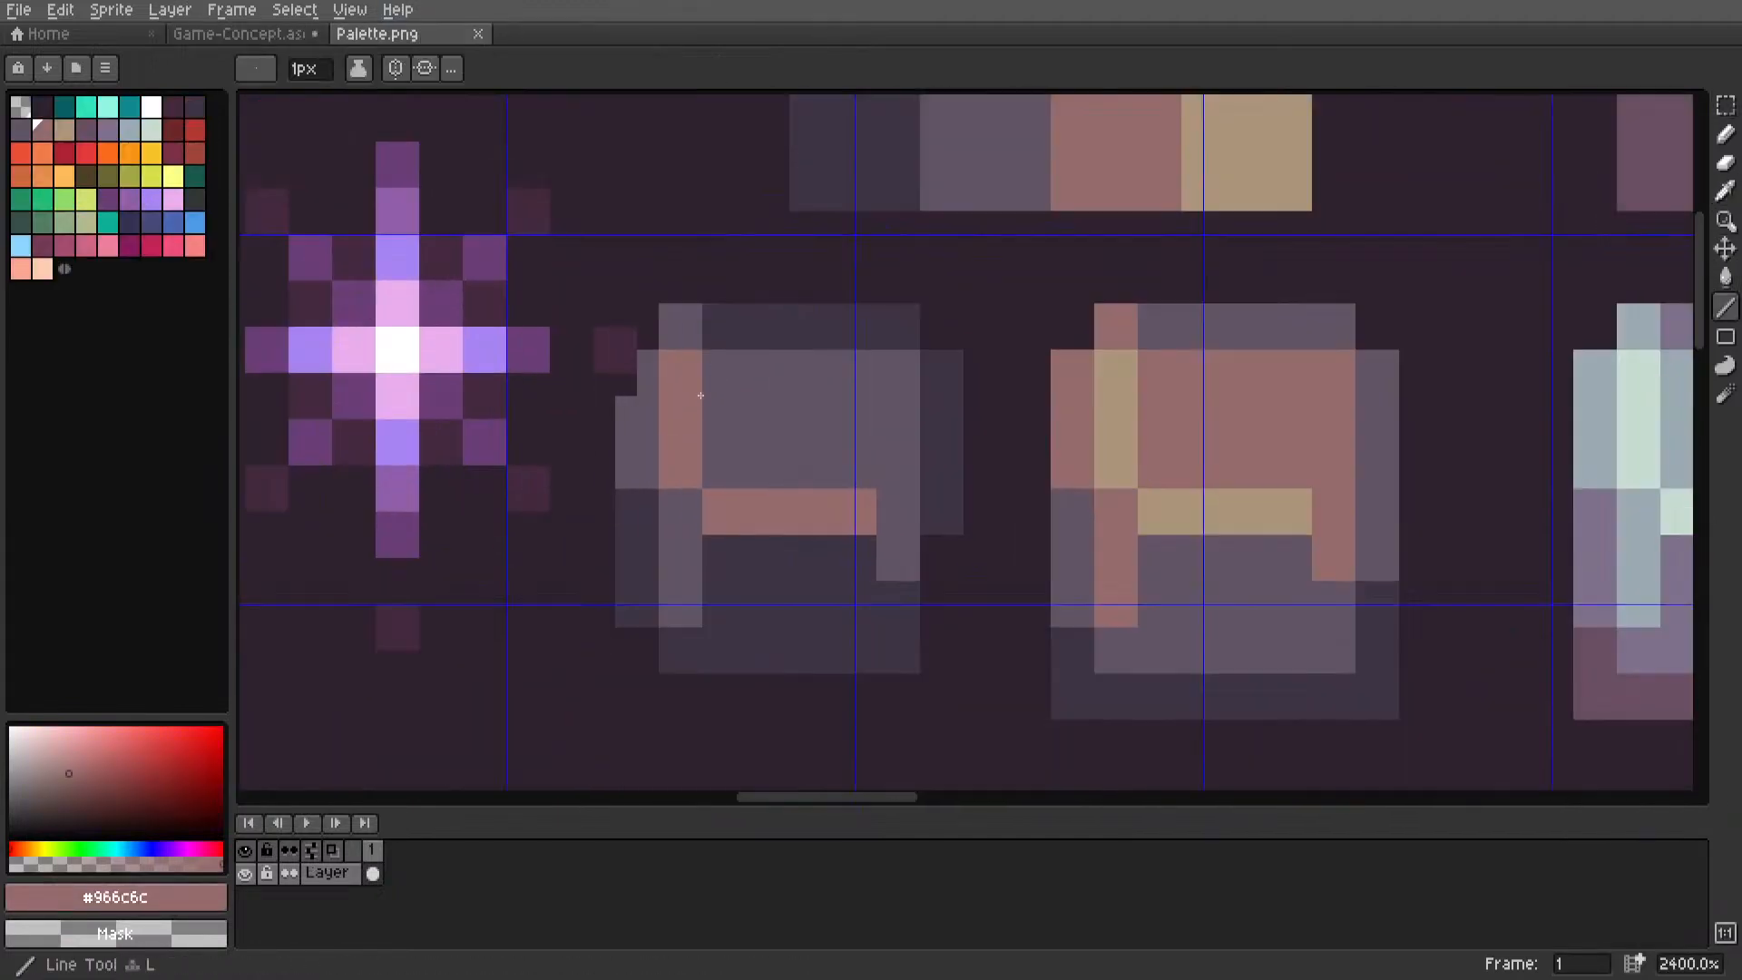
click(1281, 394)
click(239, 34)
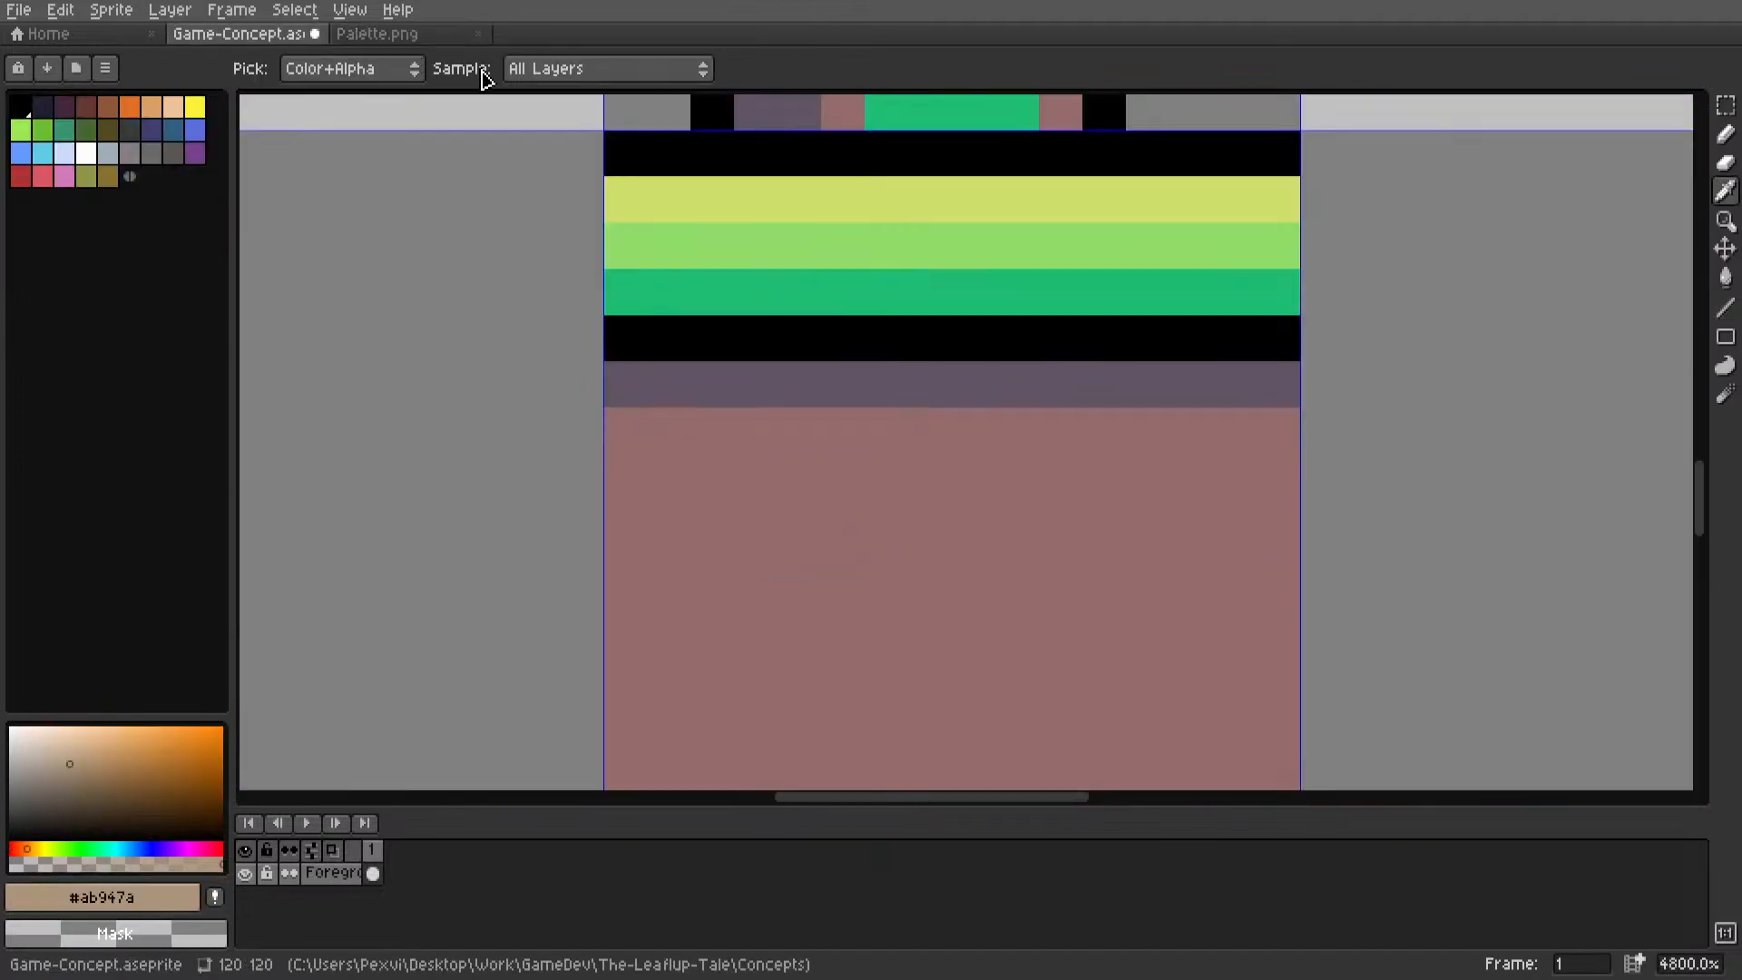
Examine the new ground tile beside the character and the old grass tile at different magnifications.
key(l)
scroll(914, 443, down, 3)
scroll(941, 427, up, 3)
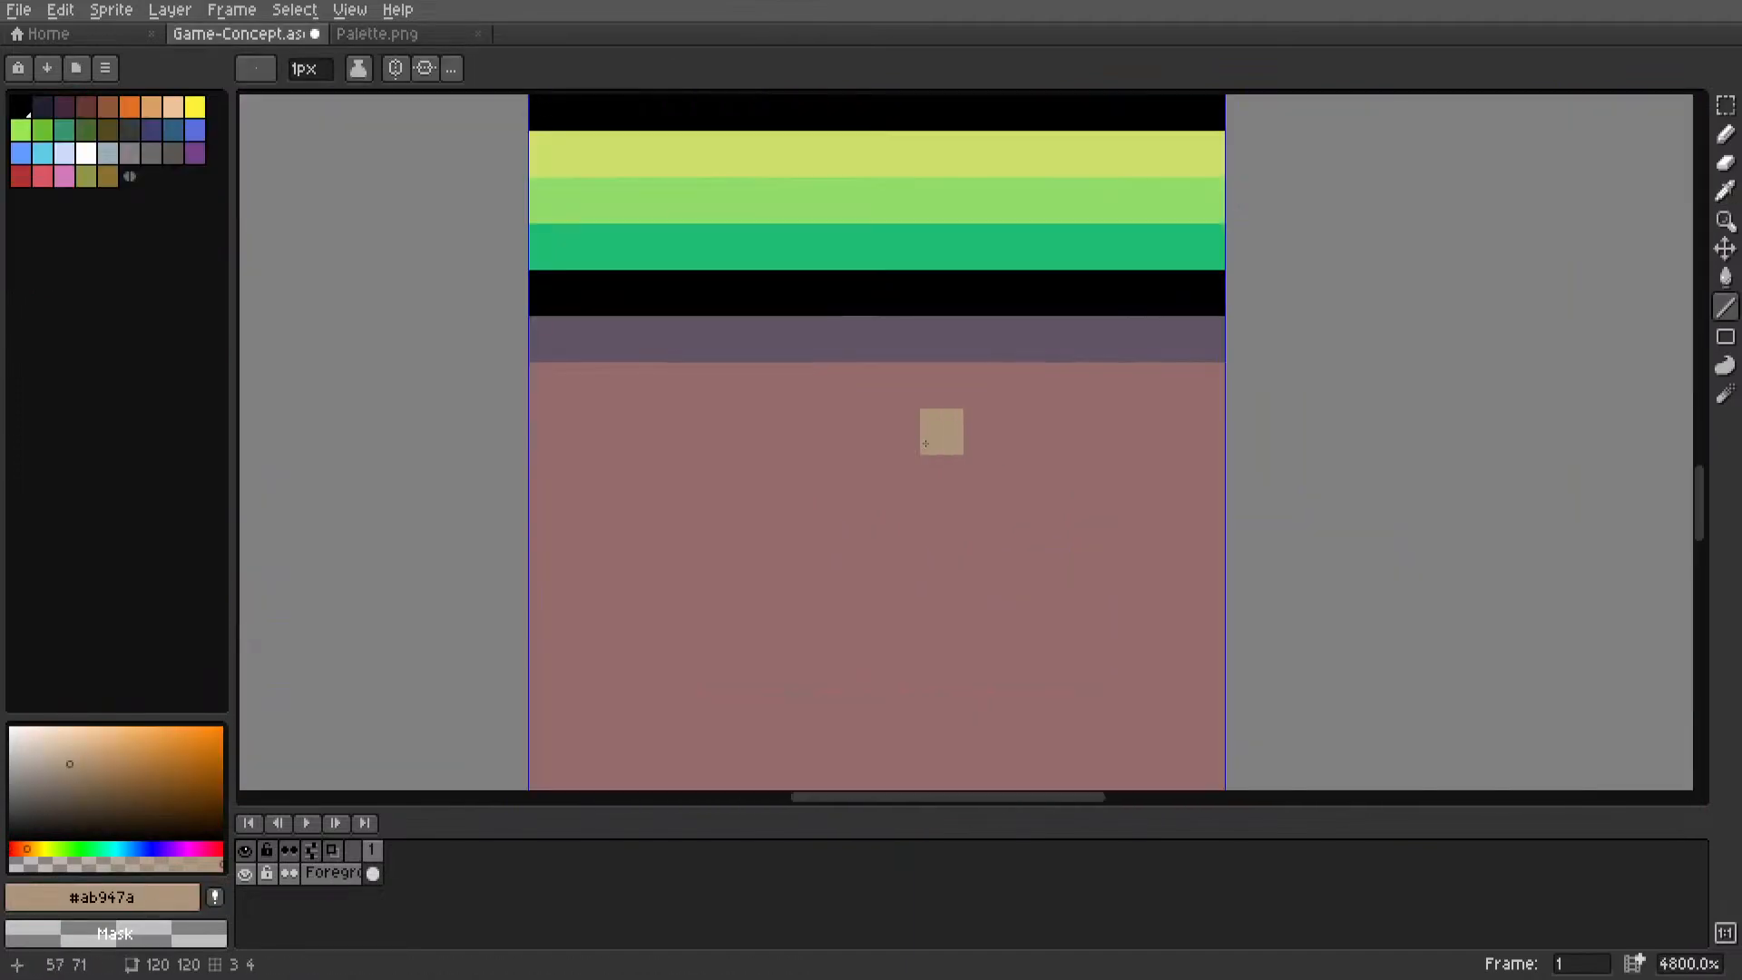
scroll(803, 411, down, 2)
scroll(803, 411, down, 3)
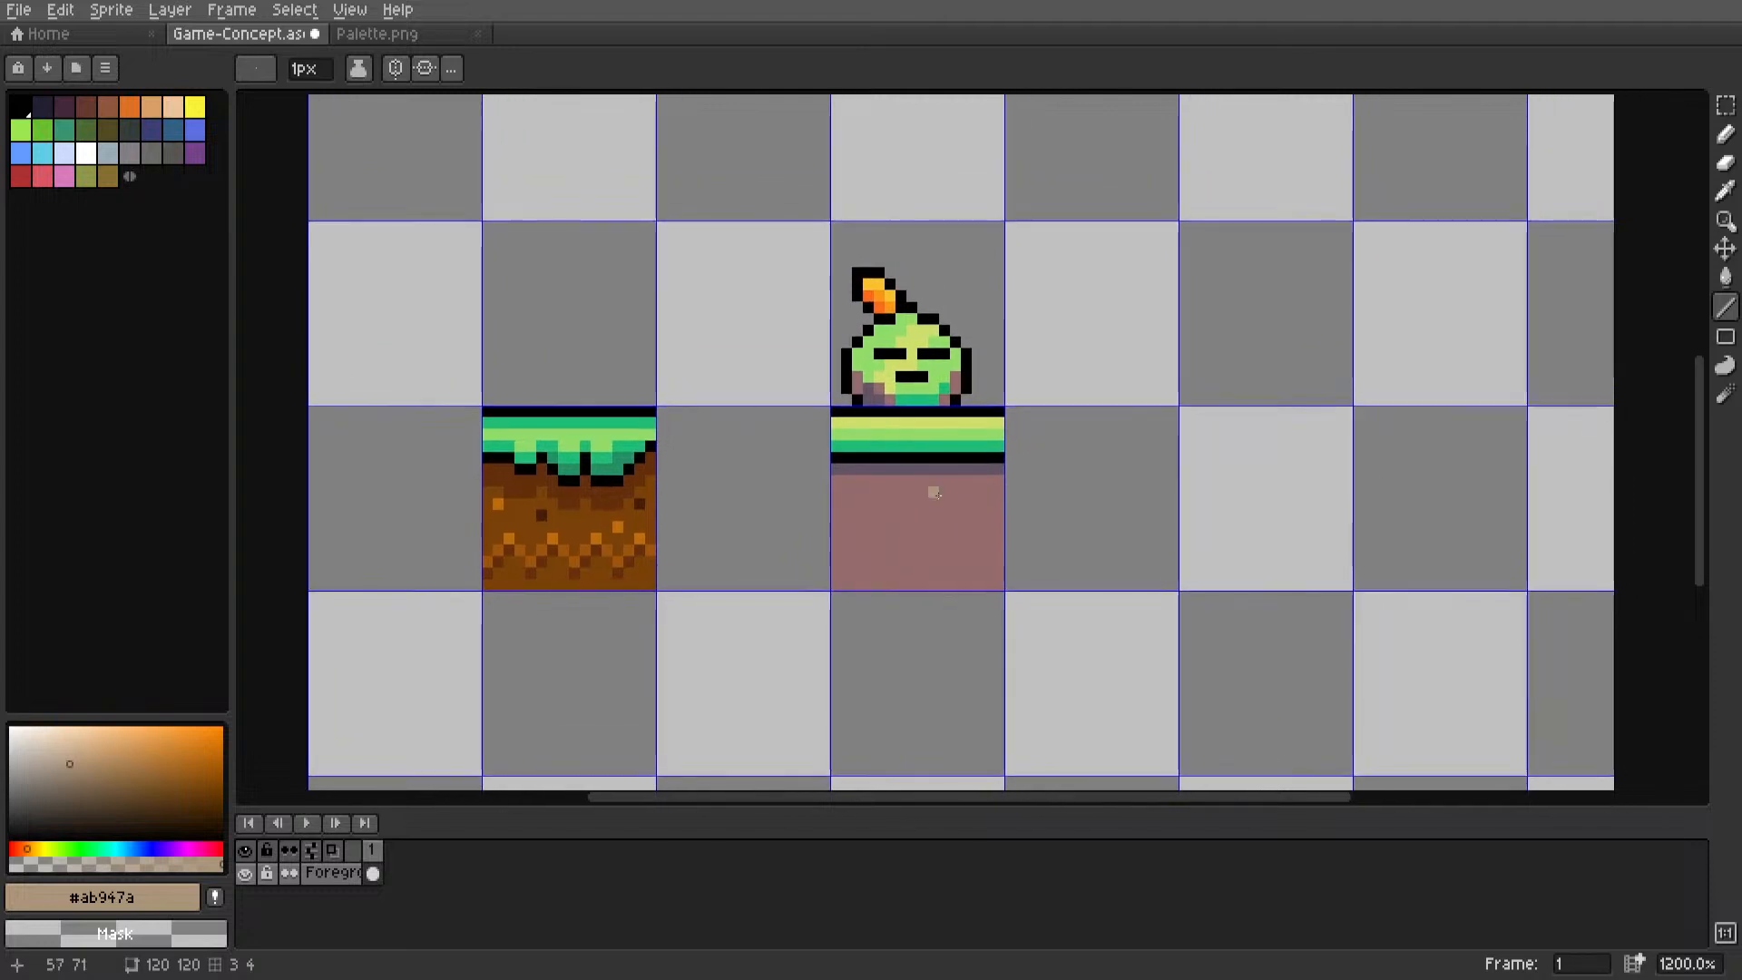
scroll(937, 513, up, 1)
middle_drag(961, 510, 1018, 517)
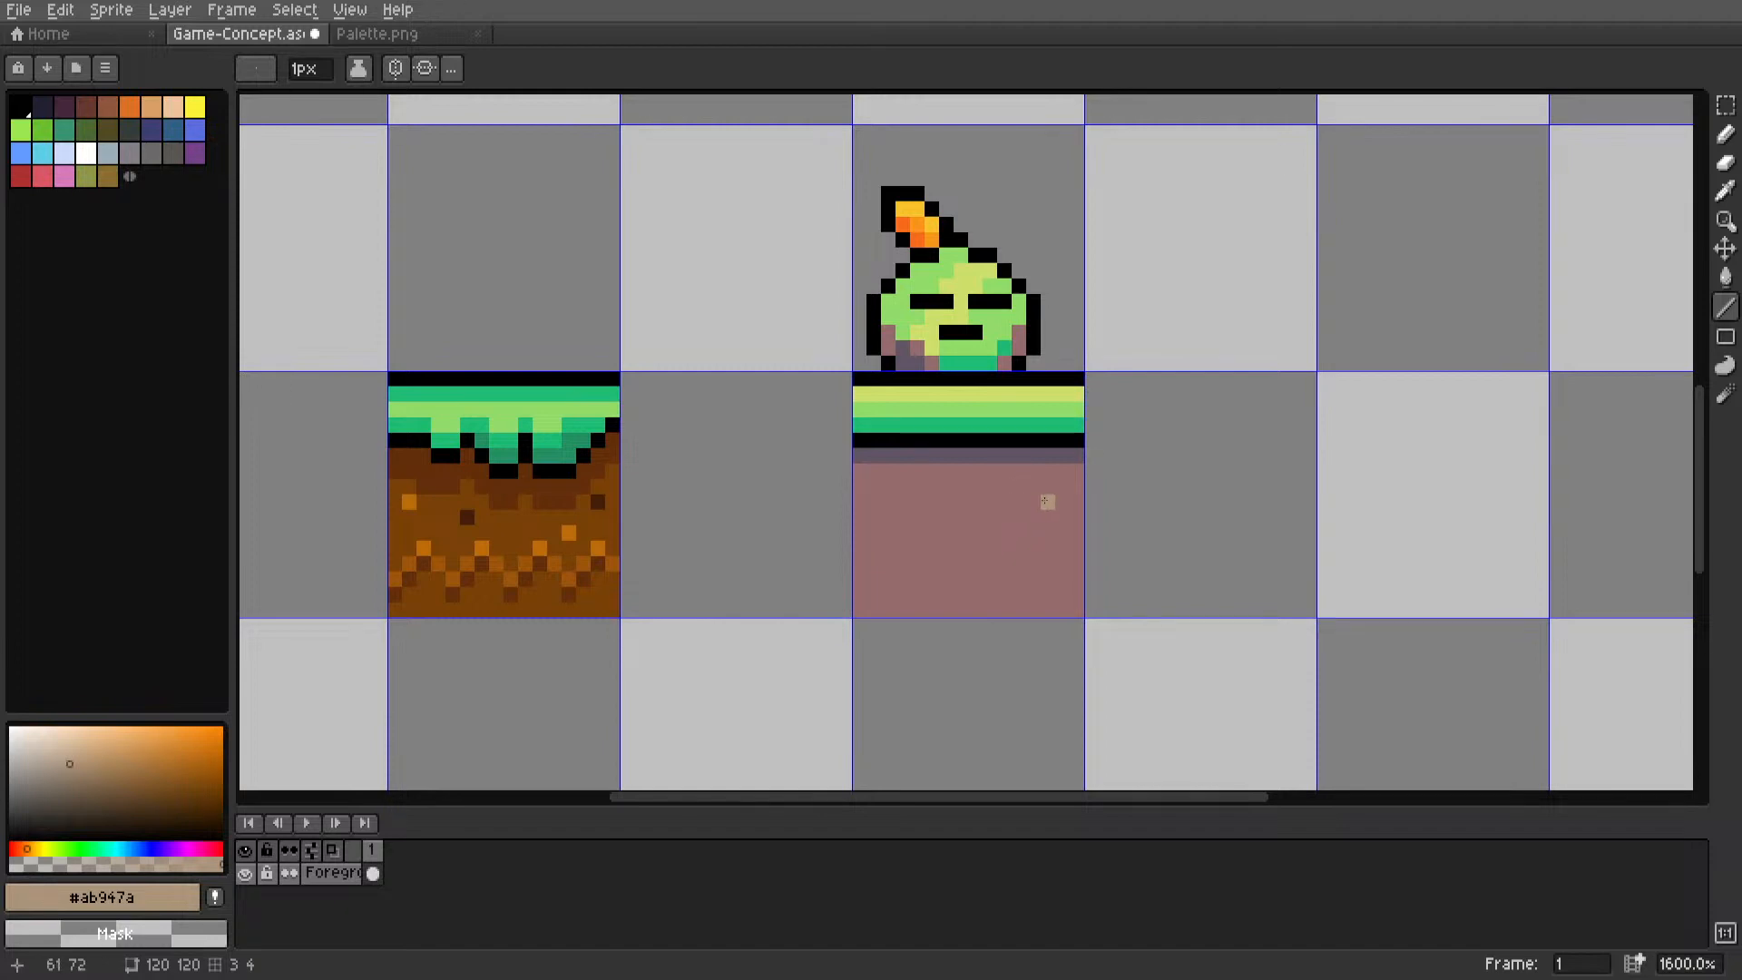
scroll(1048, 502, down, 4)
scroll(1047, 502, up, 6)
key(m)
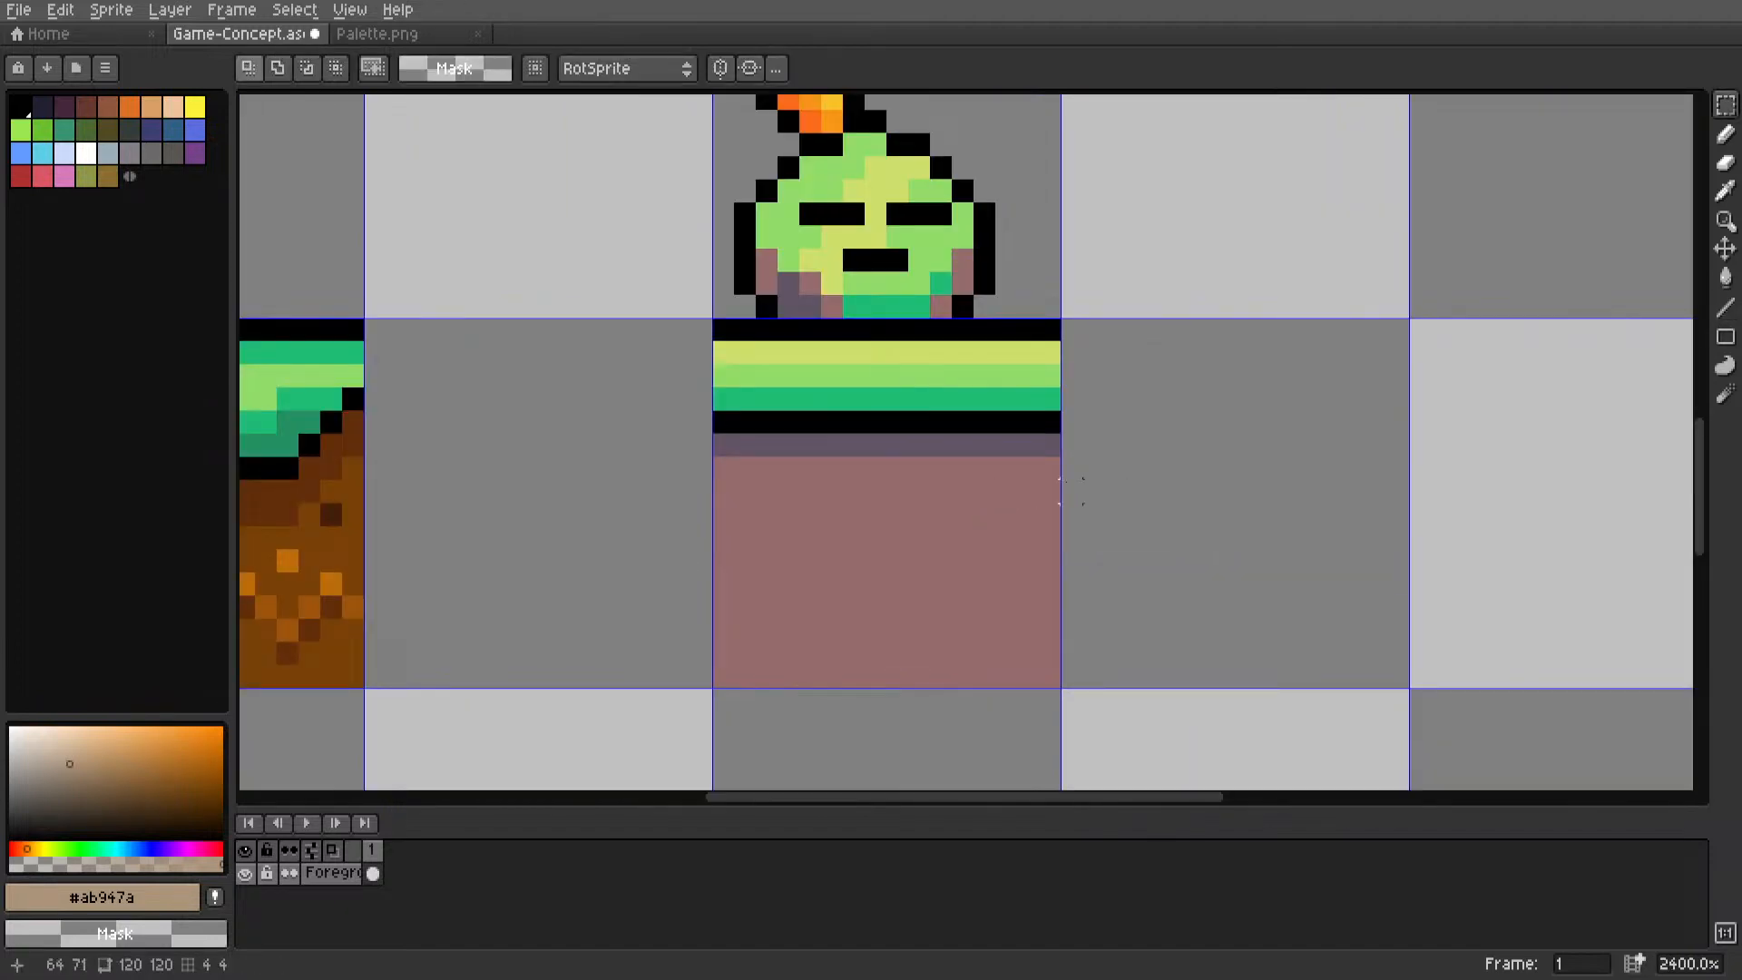
middle_drag(1071, 491, 1013, 500)
scroll(862, 500, down, 5)
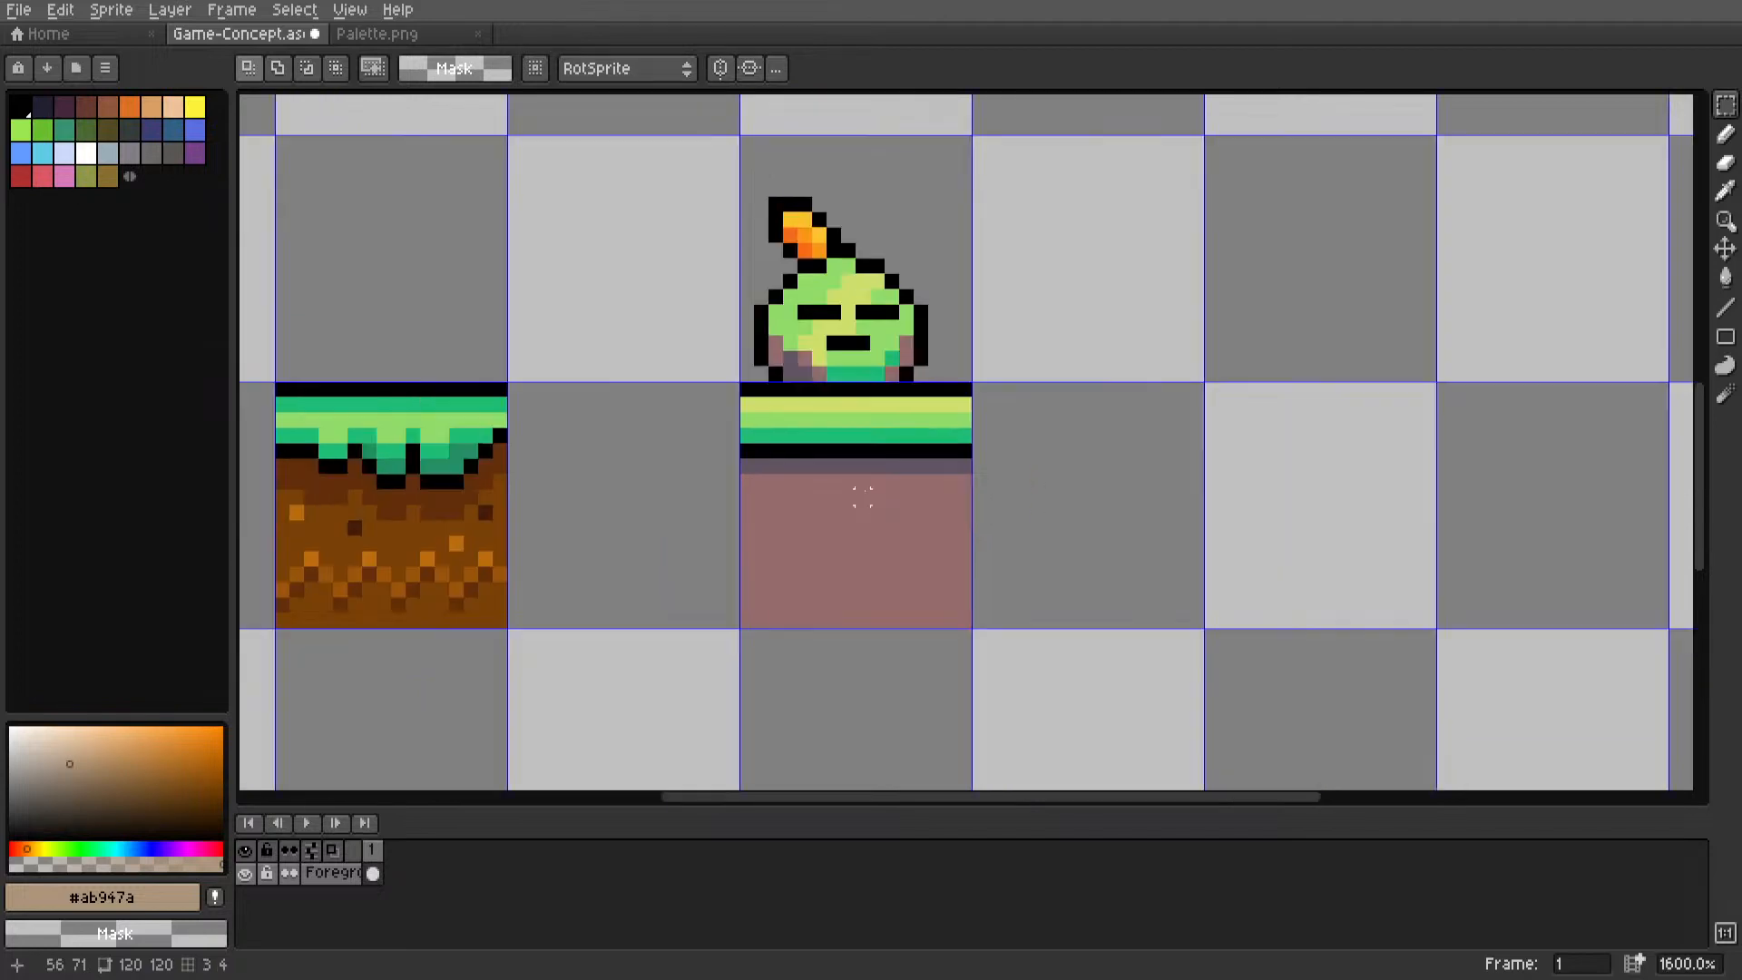
Delete the old grass-and-dirt tile beside the new ground tile and clear the selection.
middle_drag(983, 481, 892, 493)
key(m)
double_click(655, 513)
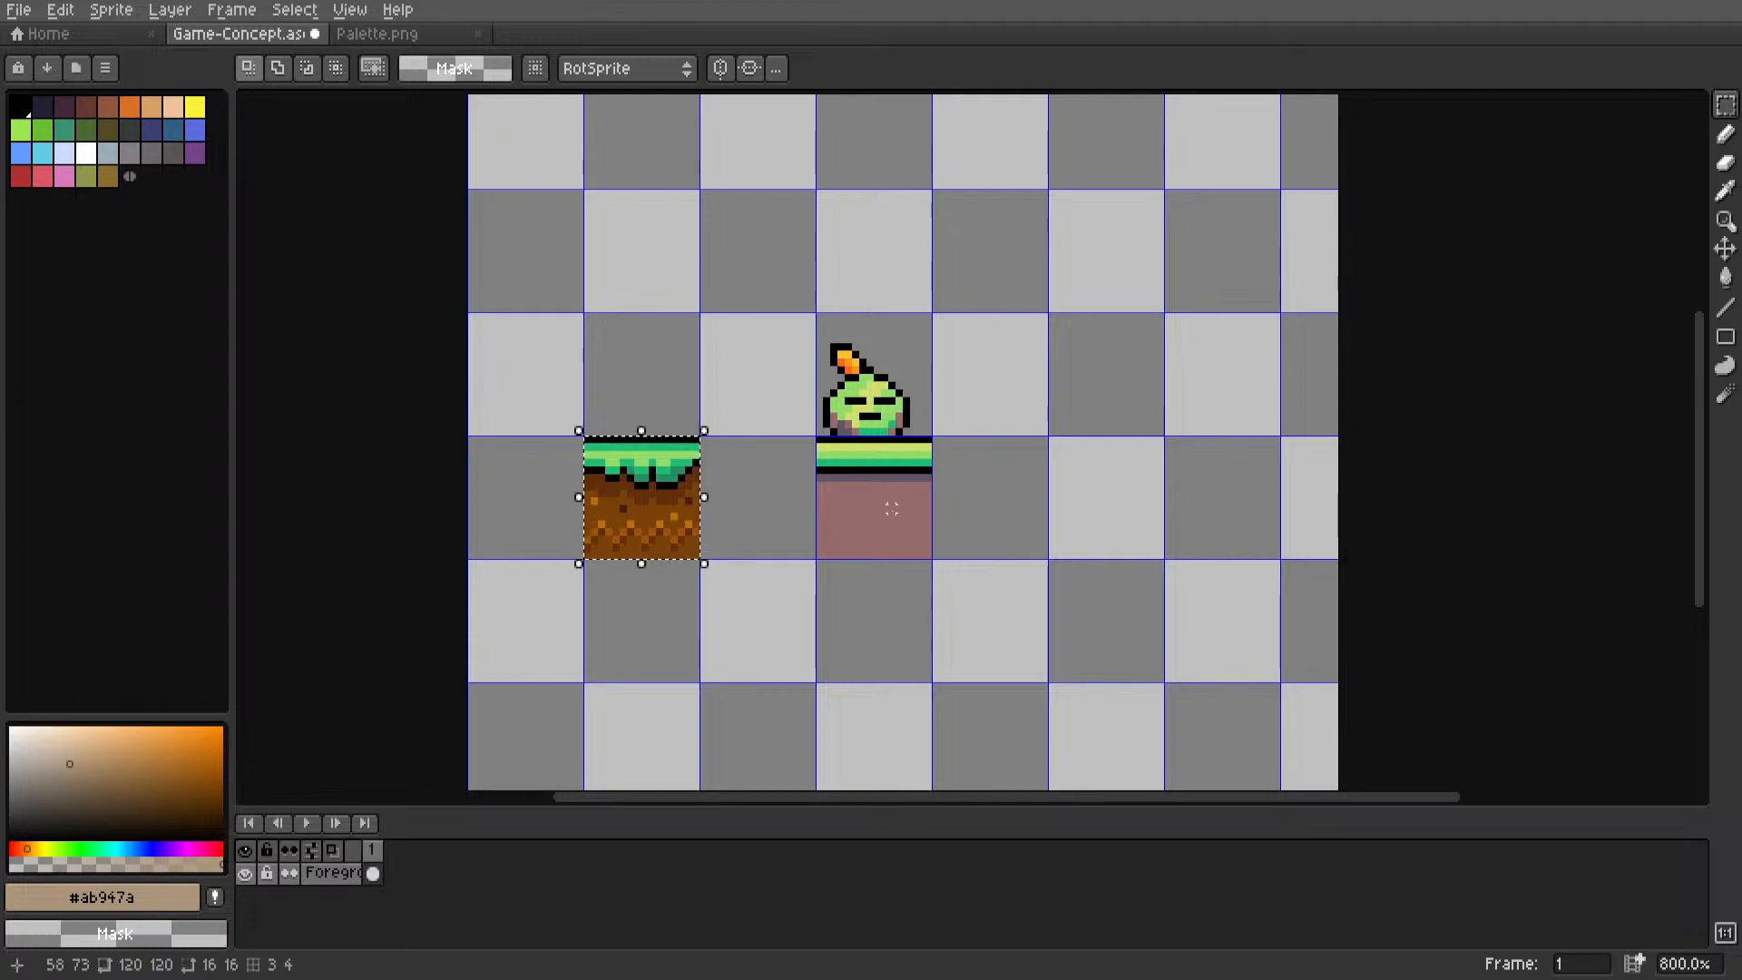
key(Delete)
double_click(870, 513)
key(ctrl+d)
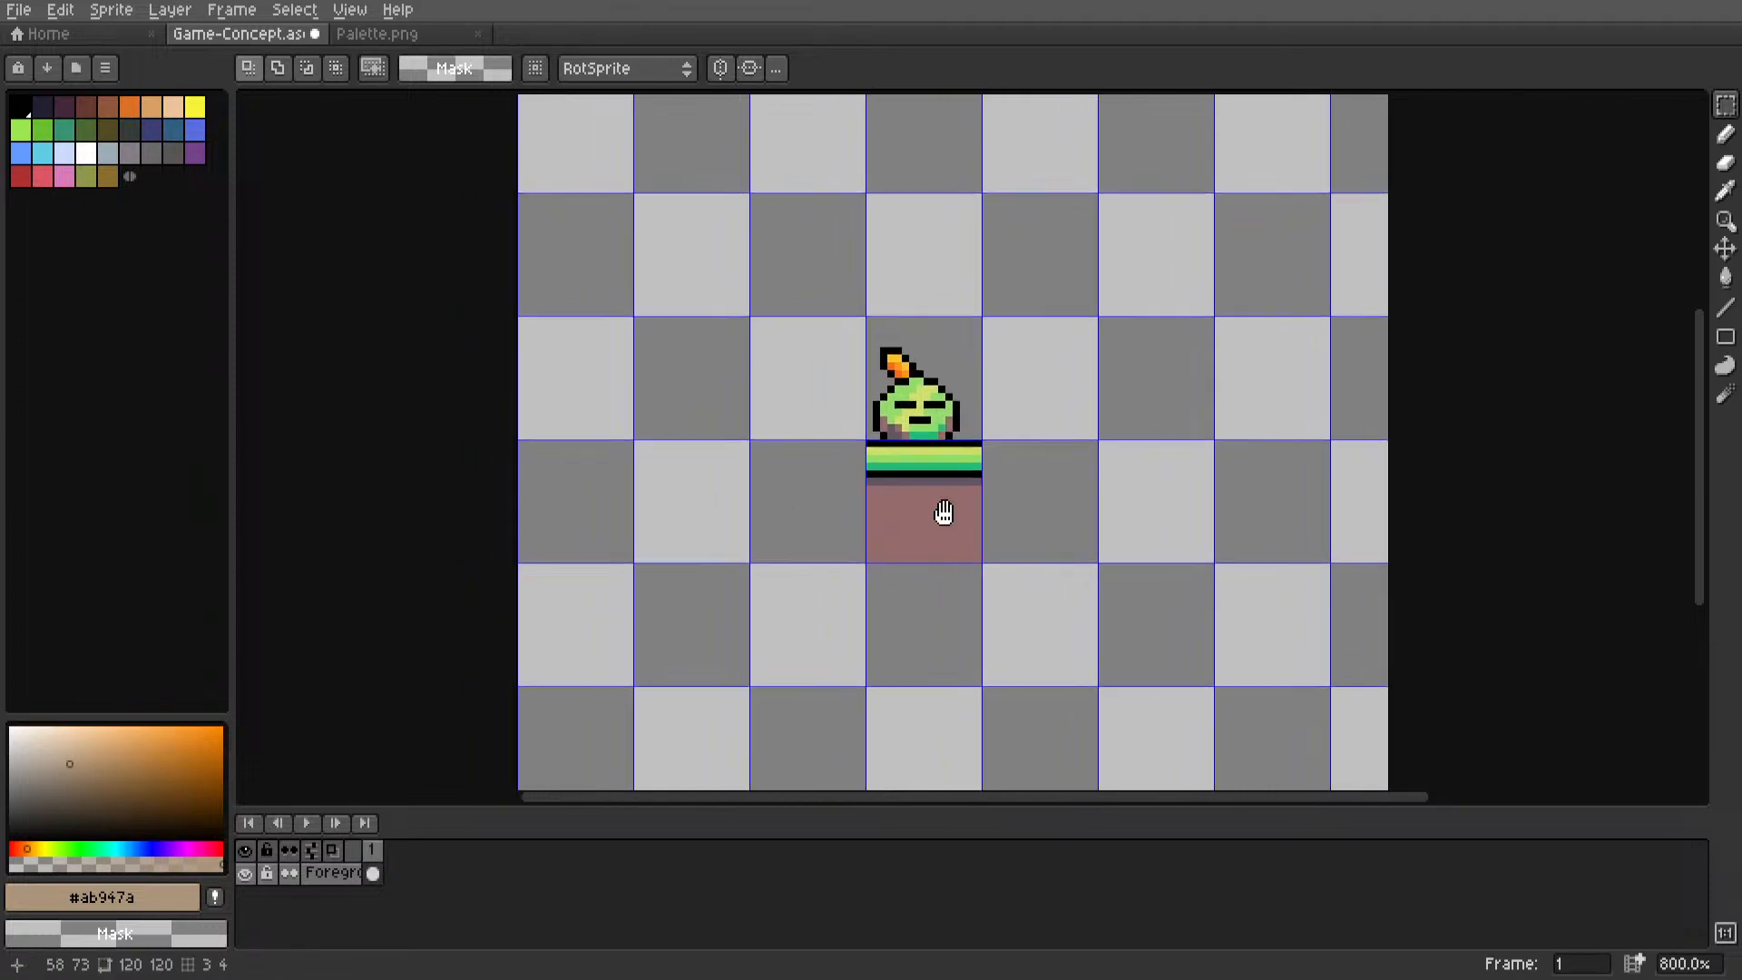
Repaint the yellow and dark green rows of the grass strip with its middle green #91db69.
scroll(943, 508, up, 5)
middle_drag(976, 497, 1017, 587)
scroll(965, 390, up, 1)
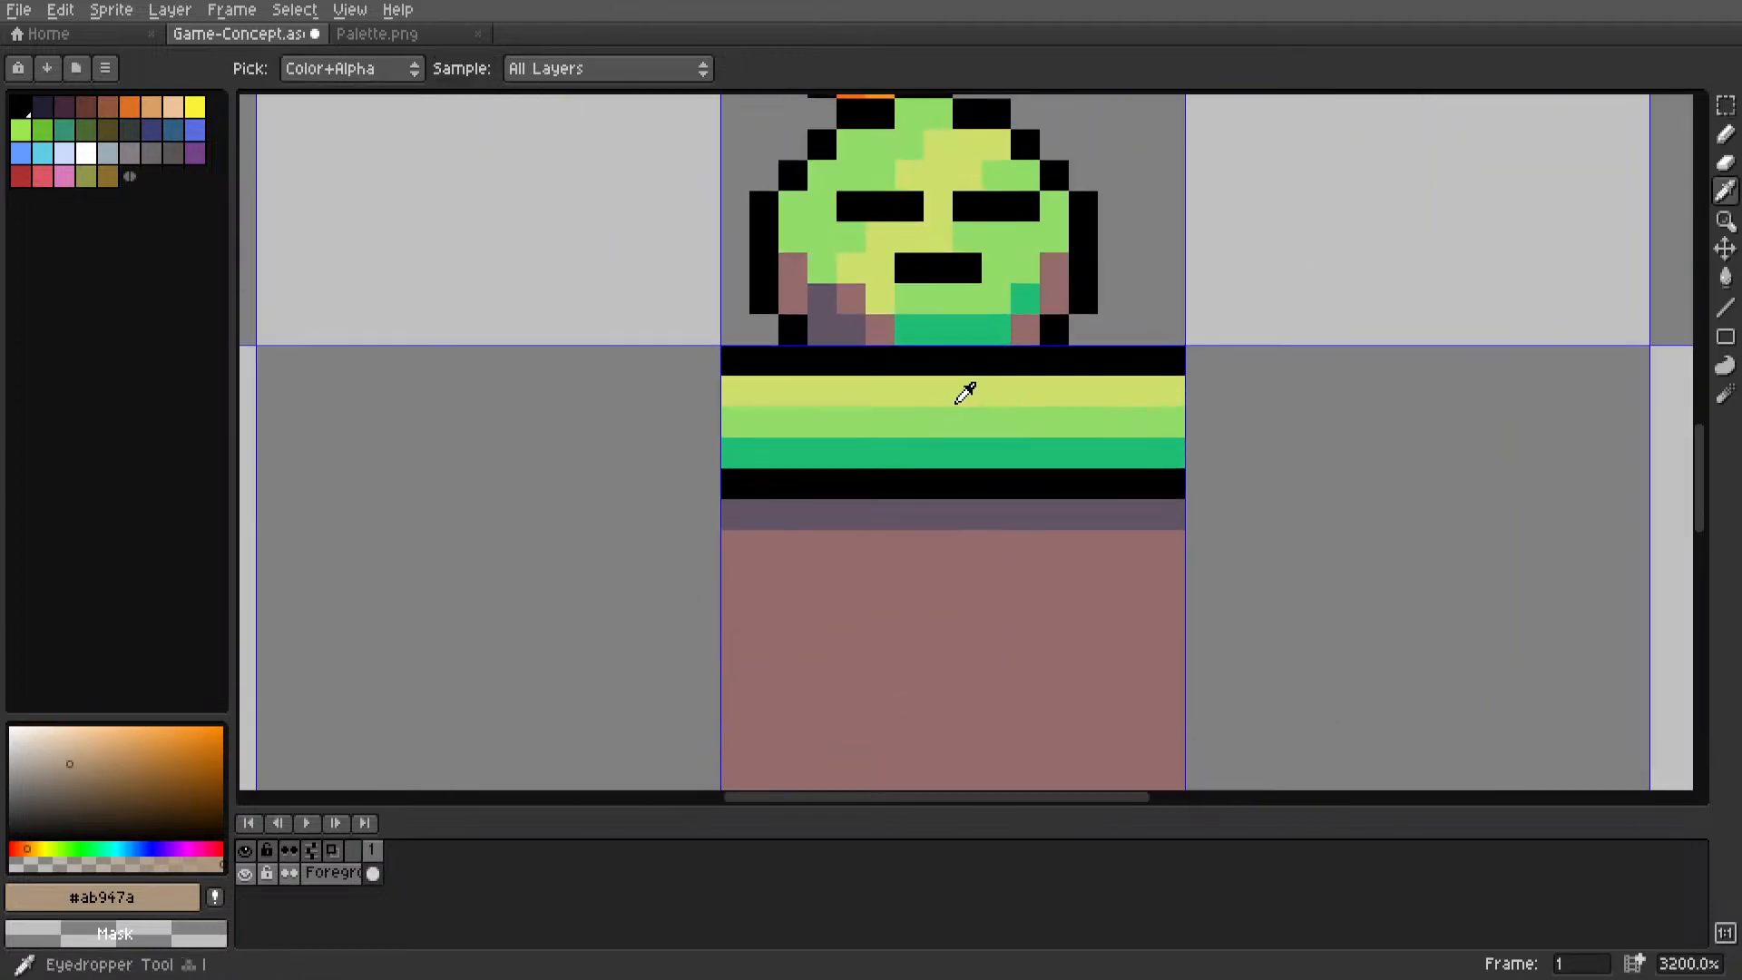
alt+click(965, 390)
key(l)
alt+click(1134, 422)
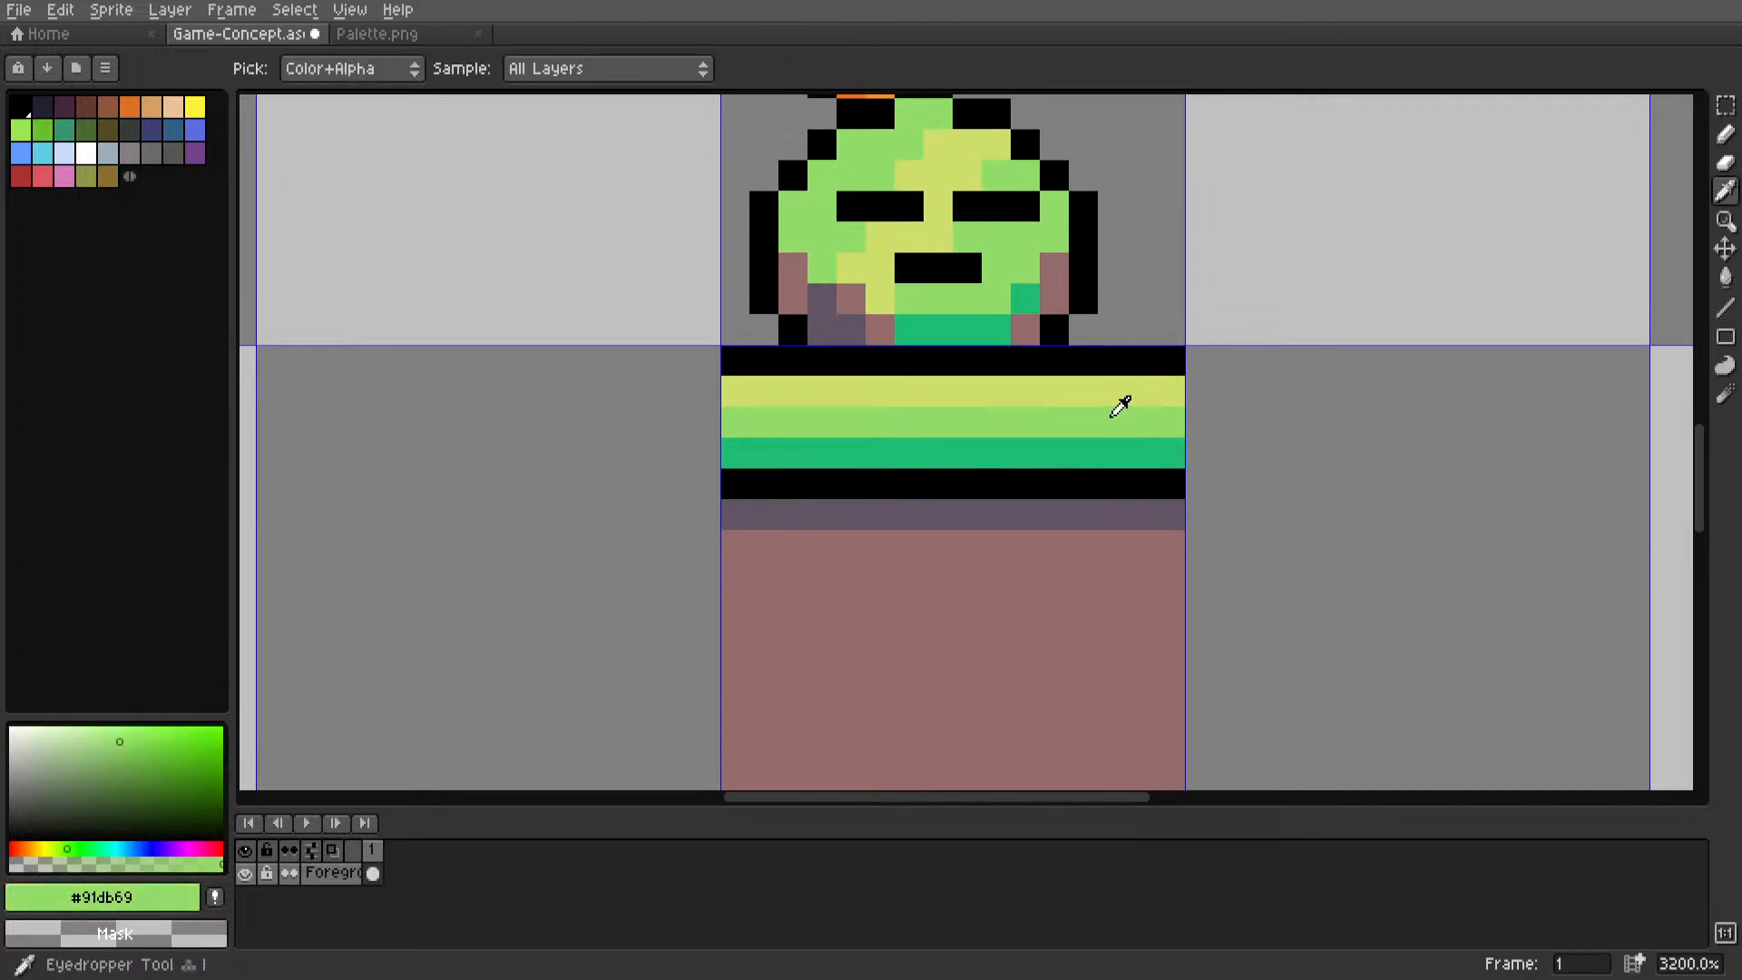
drag(1171, 392, 736, 391)
drag(736, 451, 1171, 452)
scroll(981, 478, down, 8)
scroll(1017, 476, up, 8)
key(m)
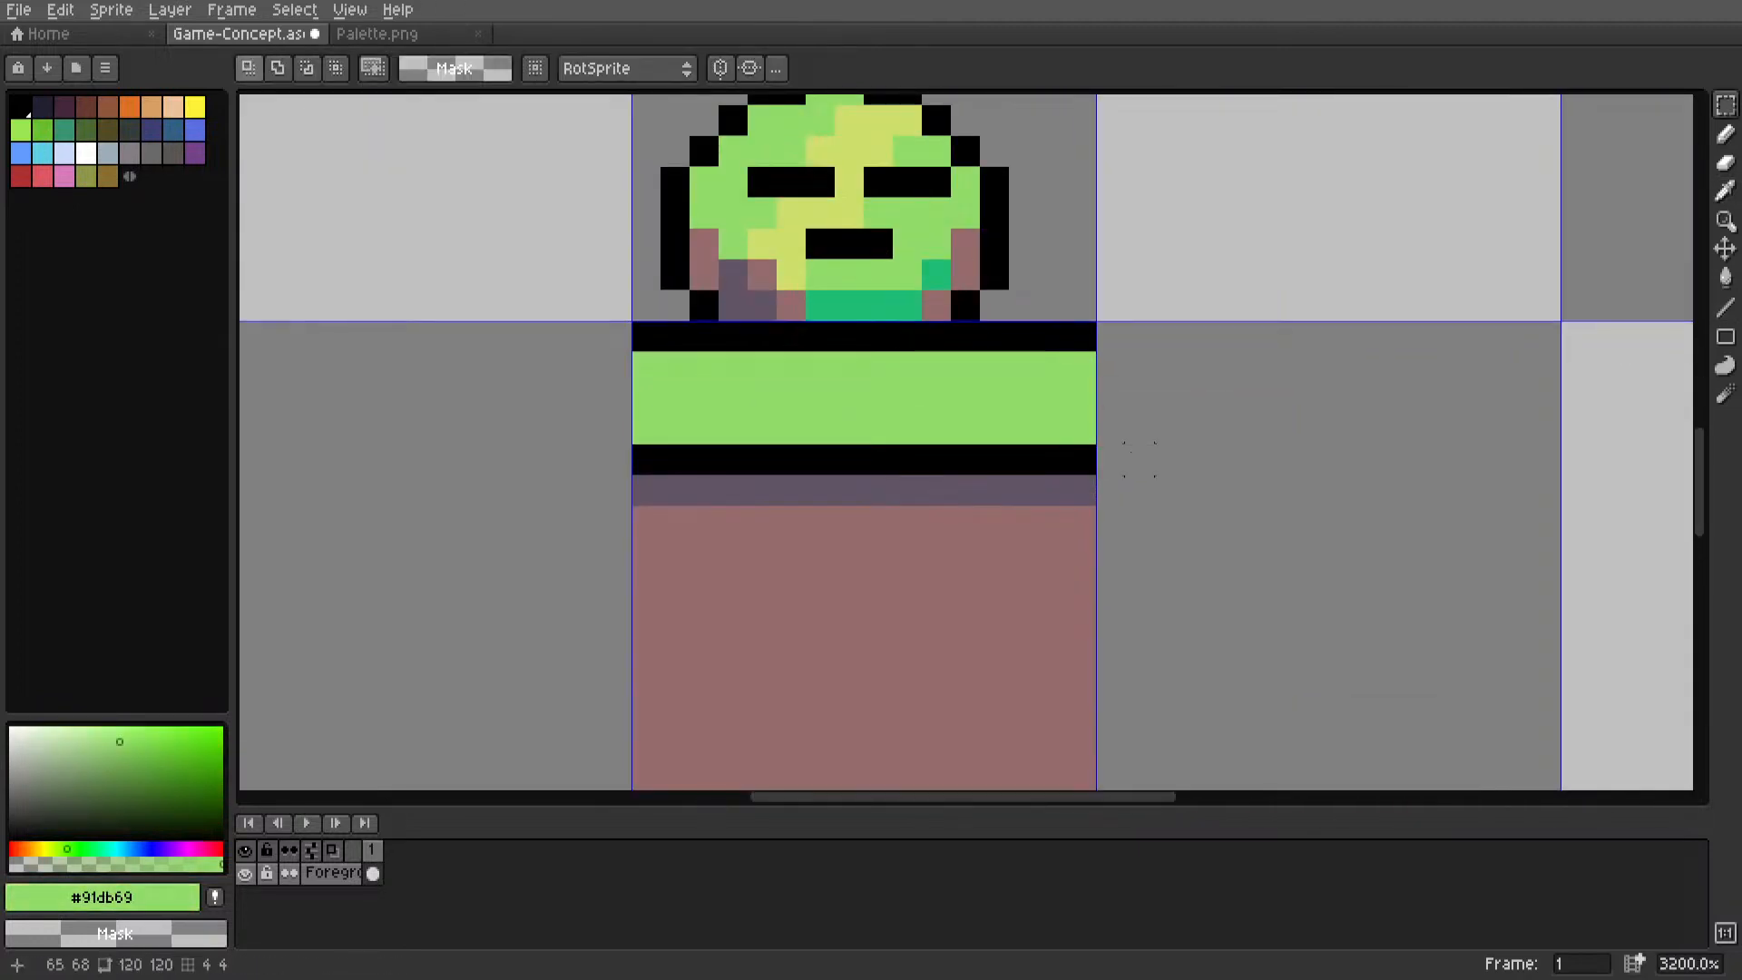
middle_drag(1139, 459, 1077, 495)
Draw a three-row diagonal highlight across the grass strip in #cddf6c, sampled from the character's highlight.
middle_drag(857, 373, 955, 615)
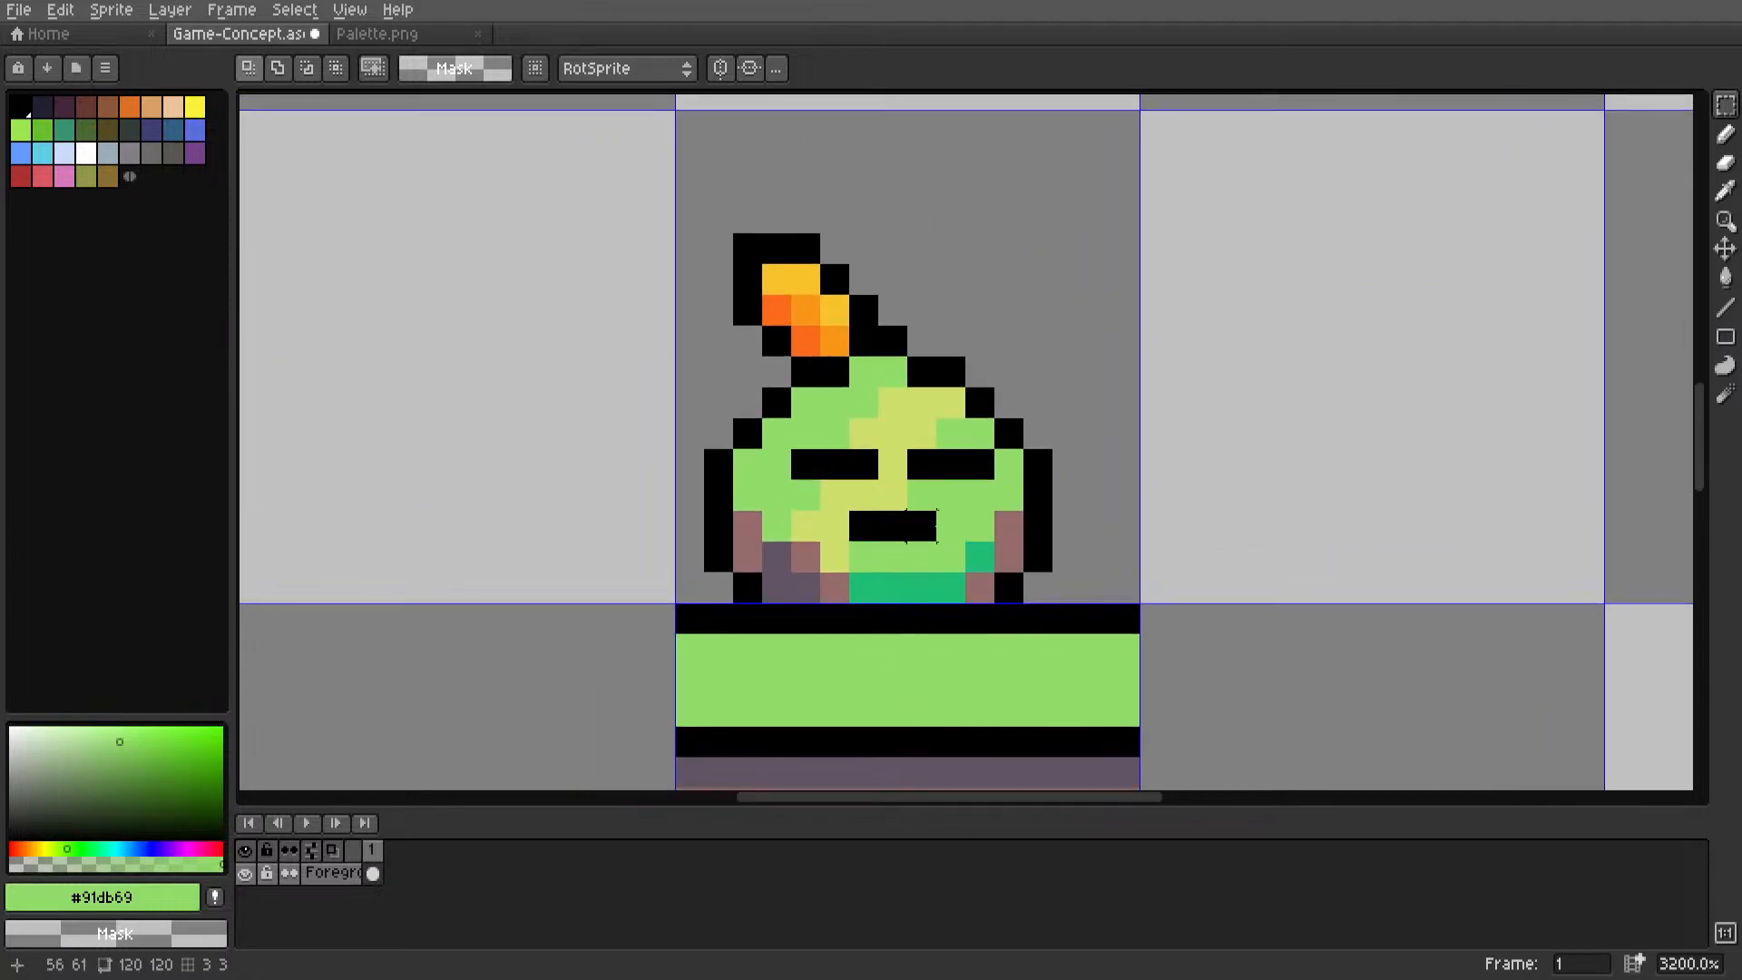
scroll(944, 518, up, 1)
key(i)
click(863, 342)
scroll(860, 354, down, 2)
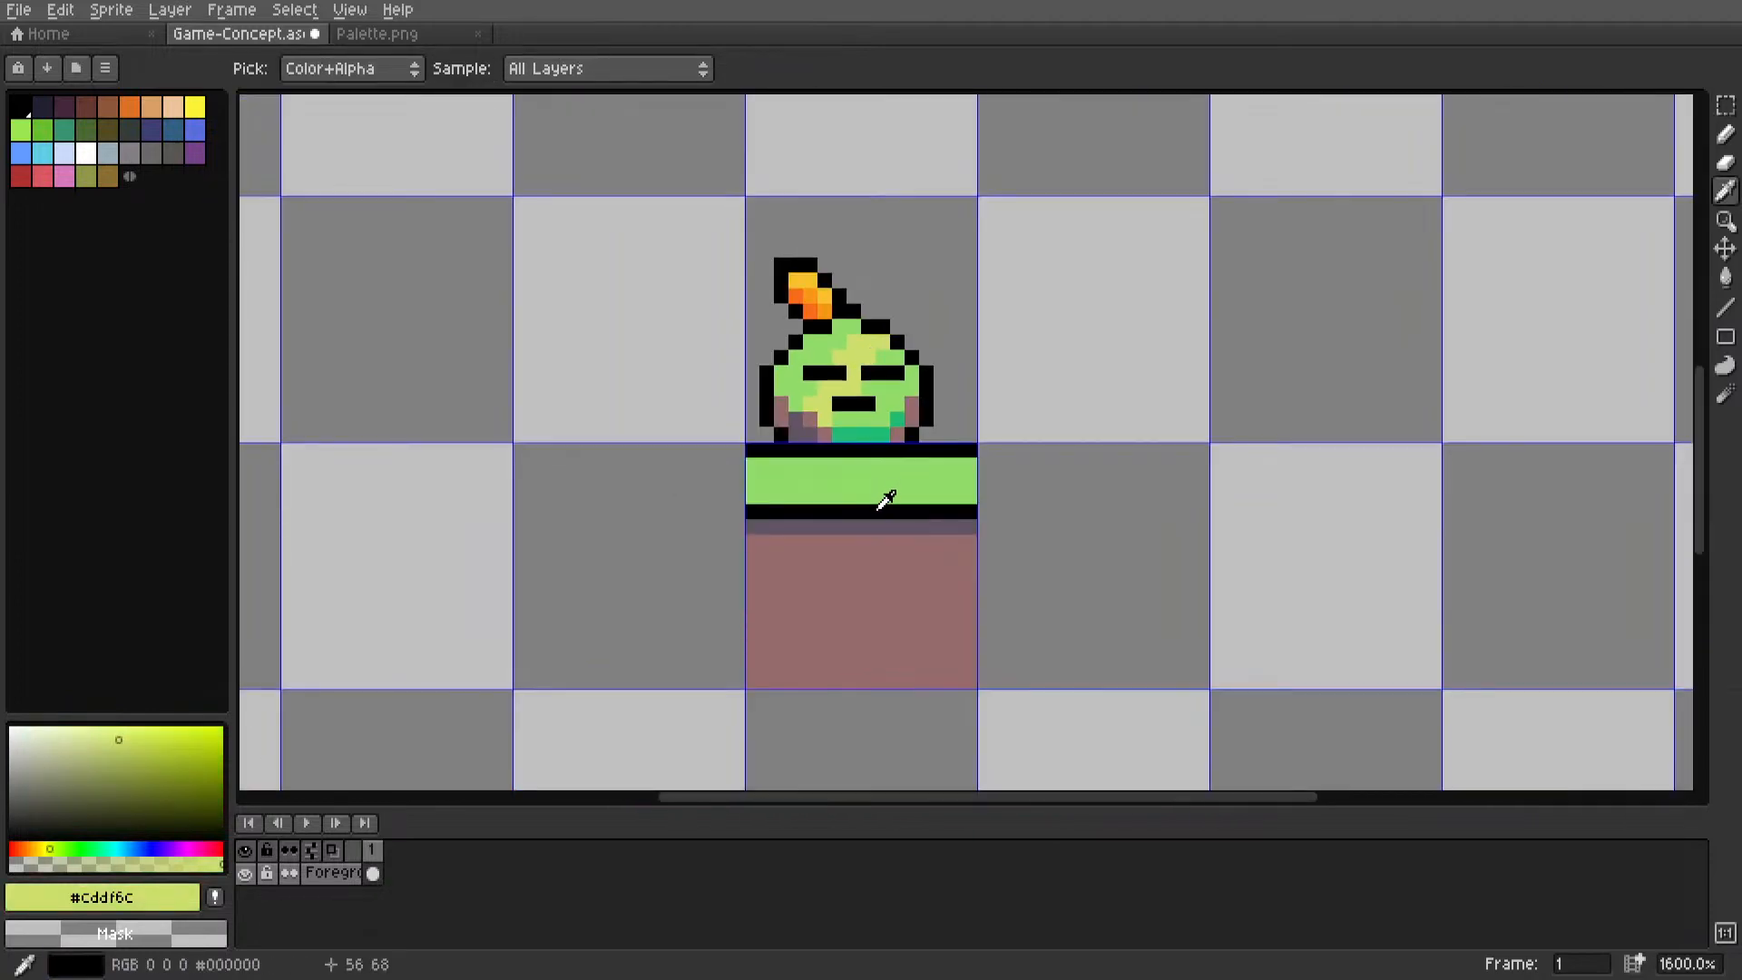
middle_drag(886, 500, 1031, 451)
scroll(1062, 427, up, 1)
key(l)
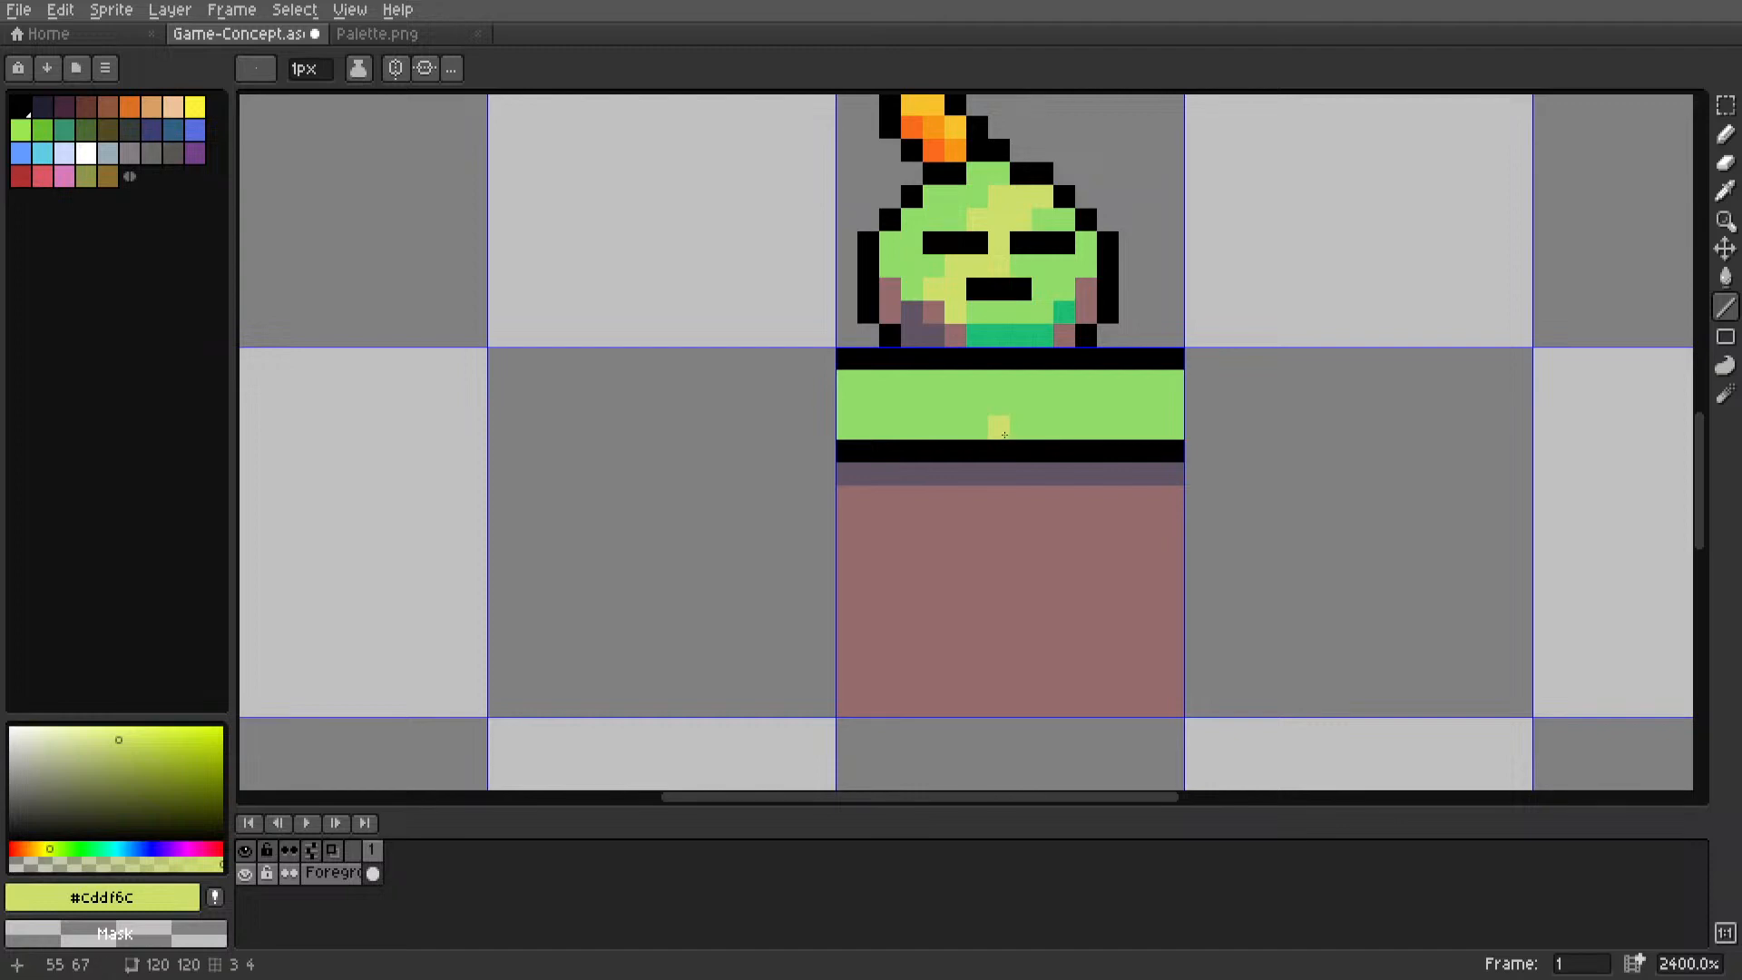
scroll(1005, 435, up, 2)
drag(907, 428, 1043, 329)
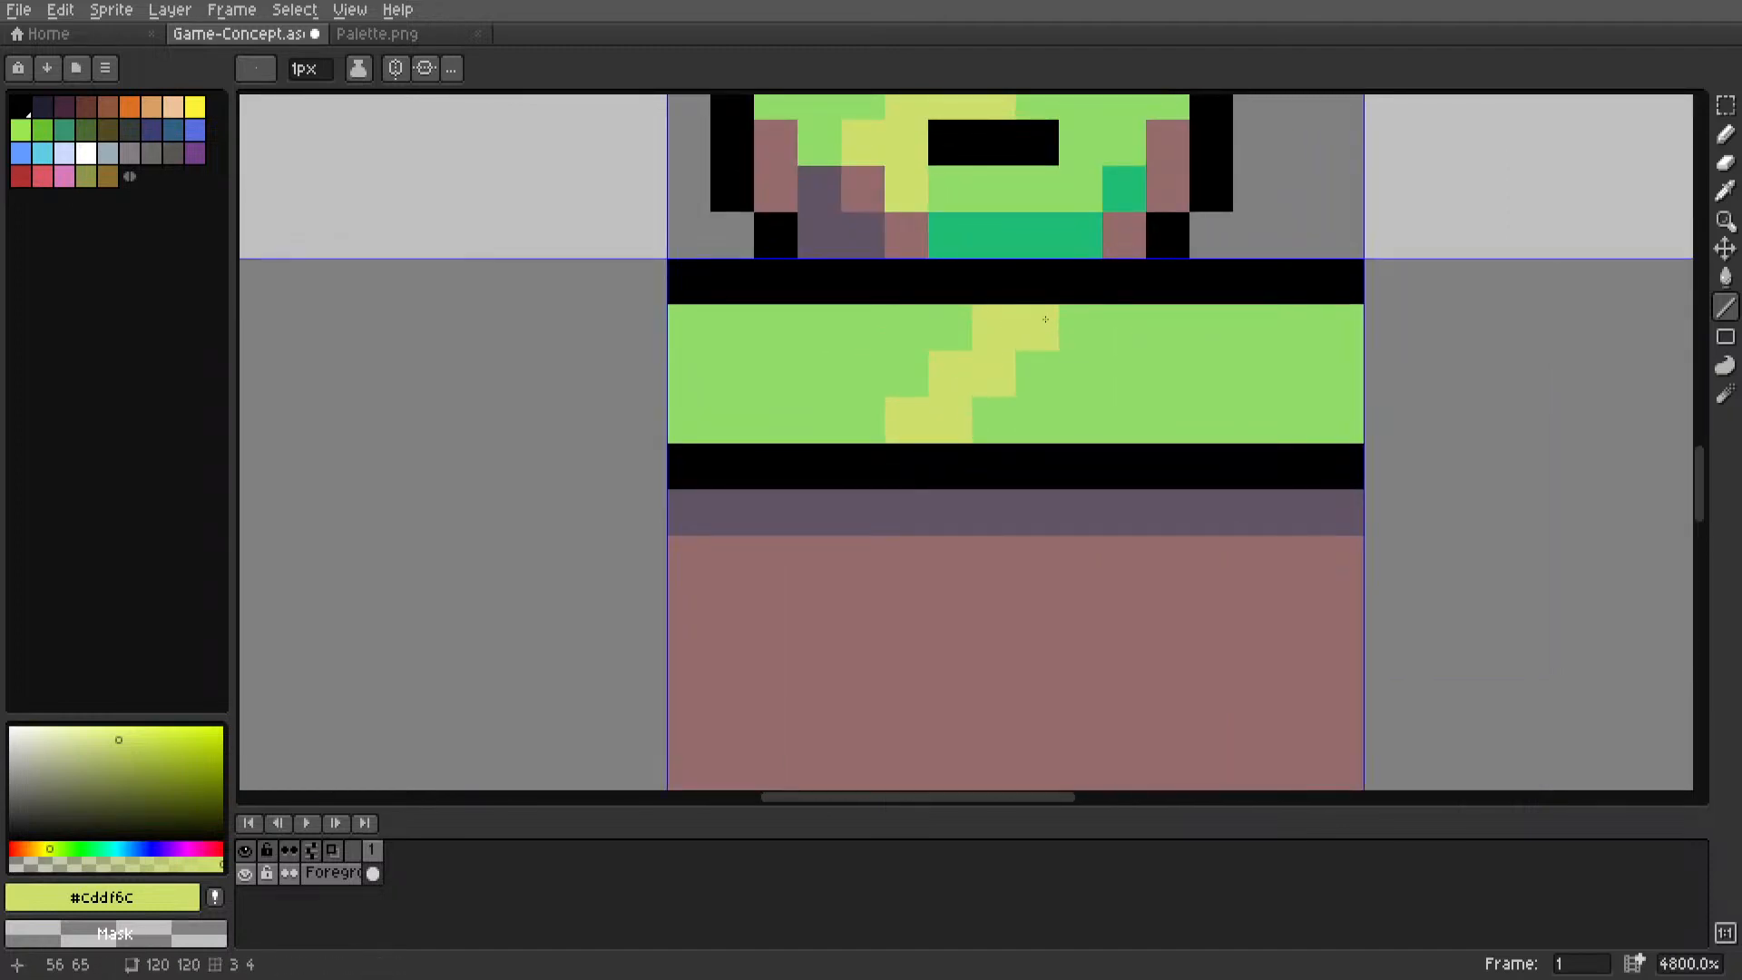
scroll(991, 391, down, 6)
Move the diagonal highlight three pixels towards the tile's left edge and fill the gap it leaves with #91db69.
scroll(991, 392, up, 7)
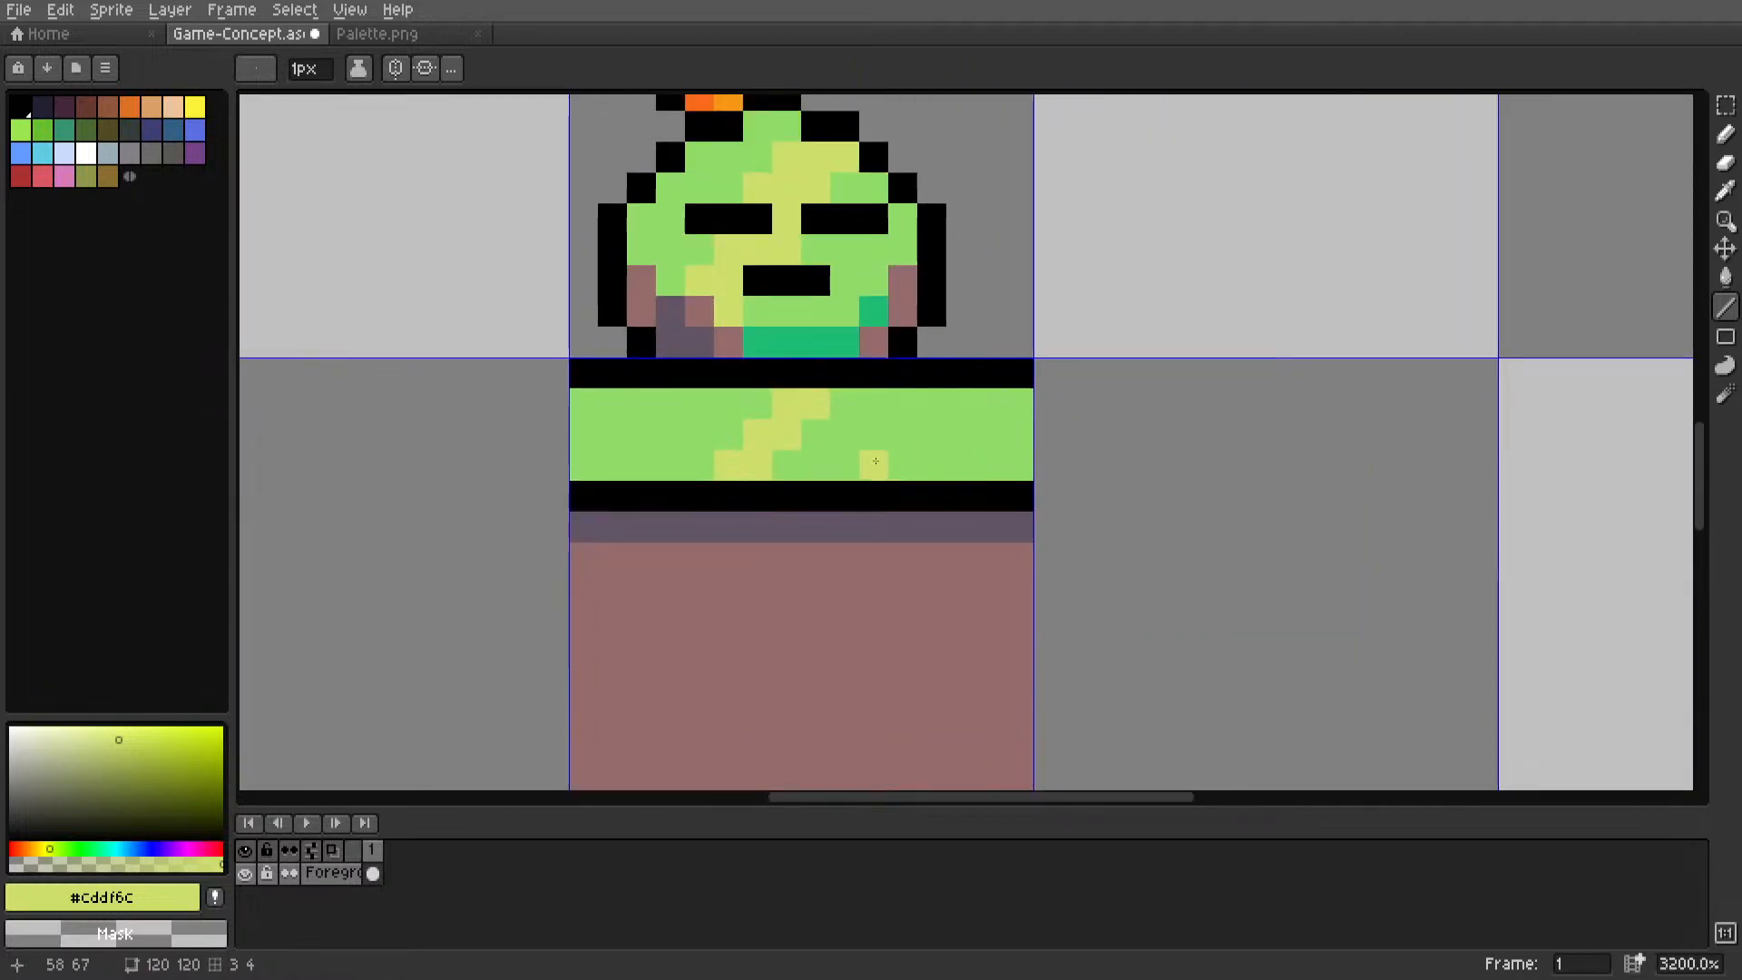
key(m)
drag(715, 481, 830, 386)
drag(761, 460, 673, 460)
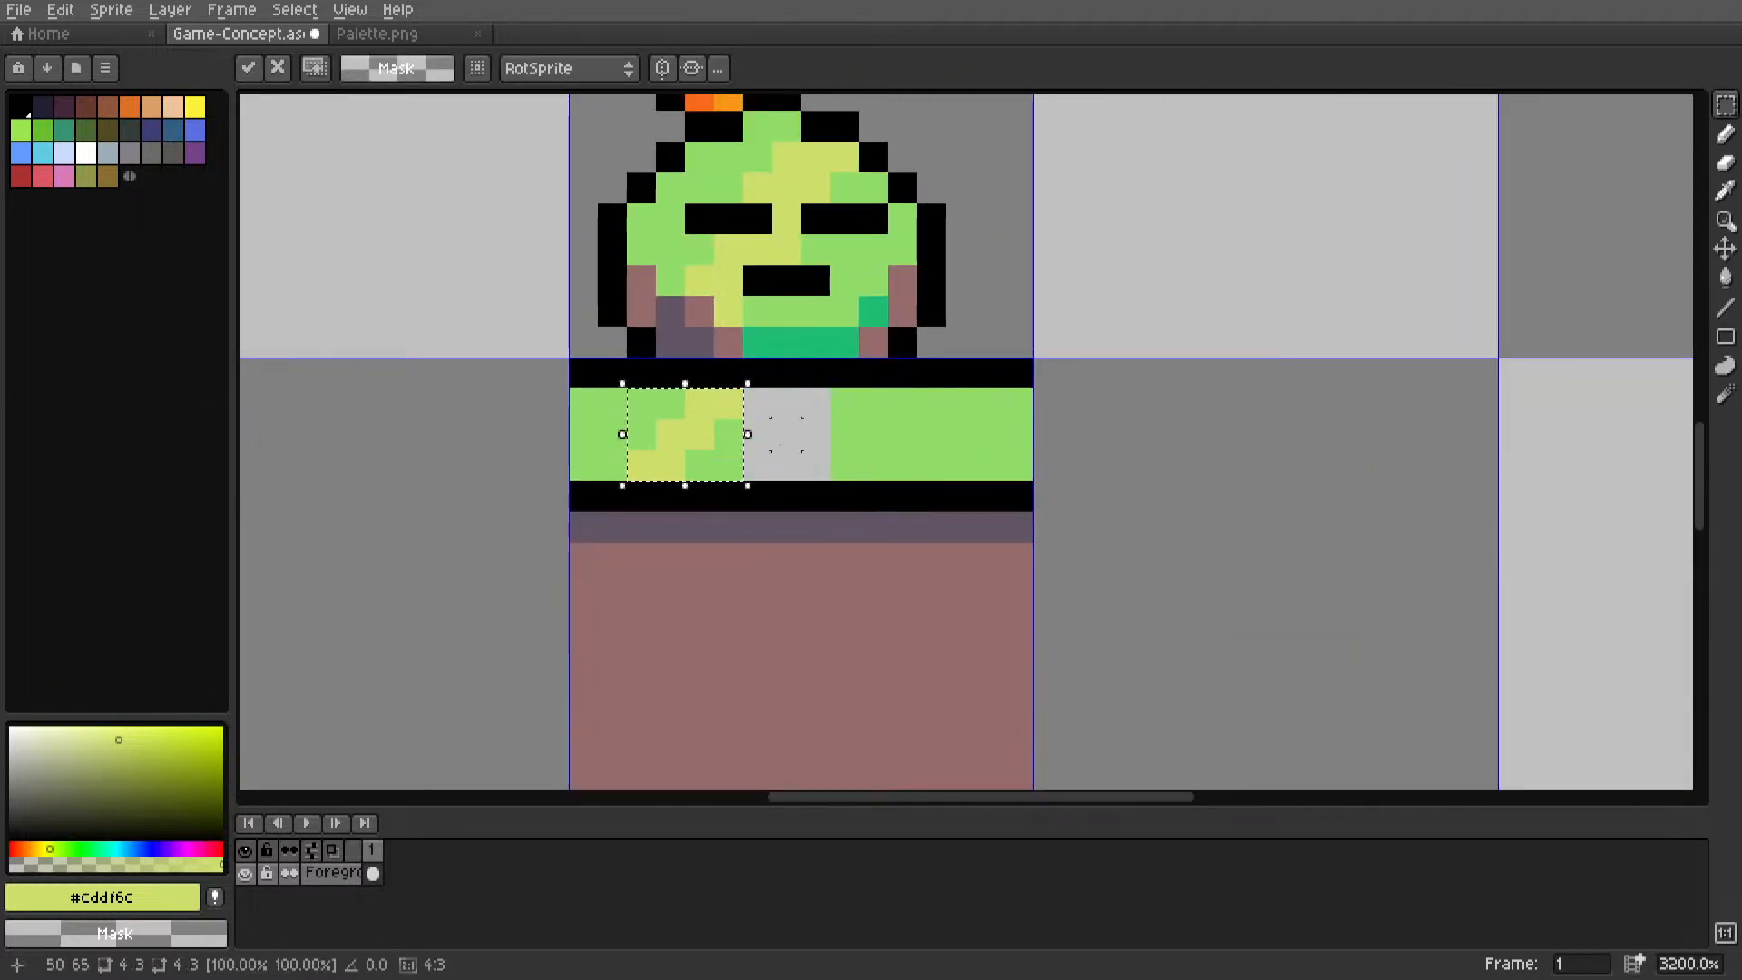
key(ctrl+d)
key(i)
click(875, 439)
key(g)
click(788, 434)
Draw a second three-row diagonal highlight in #cddf6c on the other half of the grass strip.
alt+click(684, 450)
key(l)
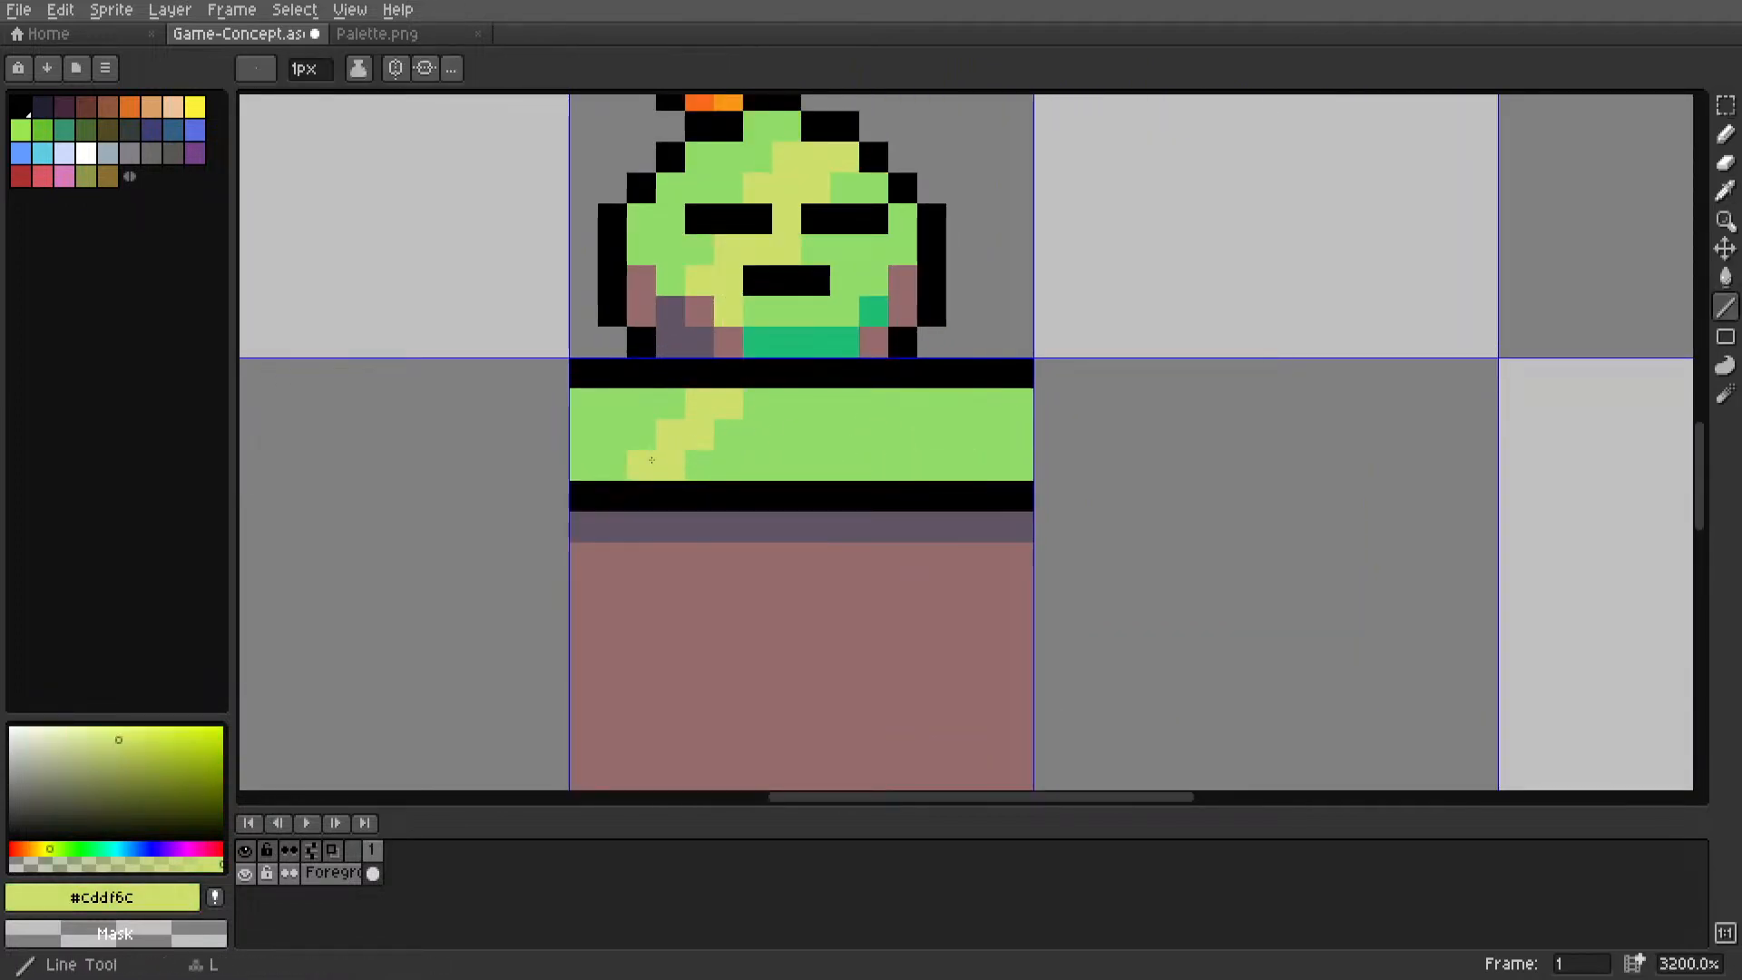
click(976, 468)
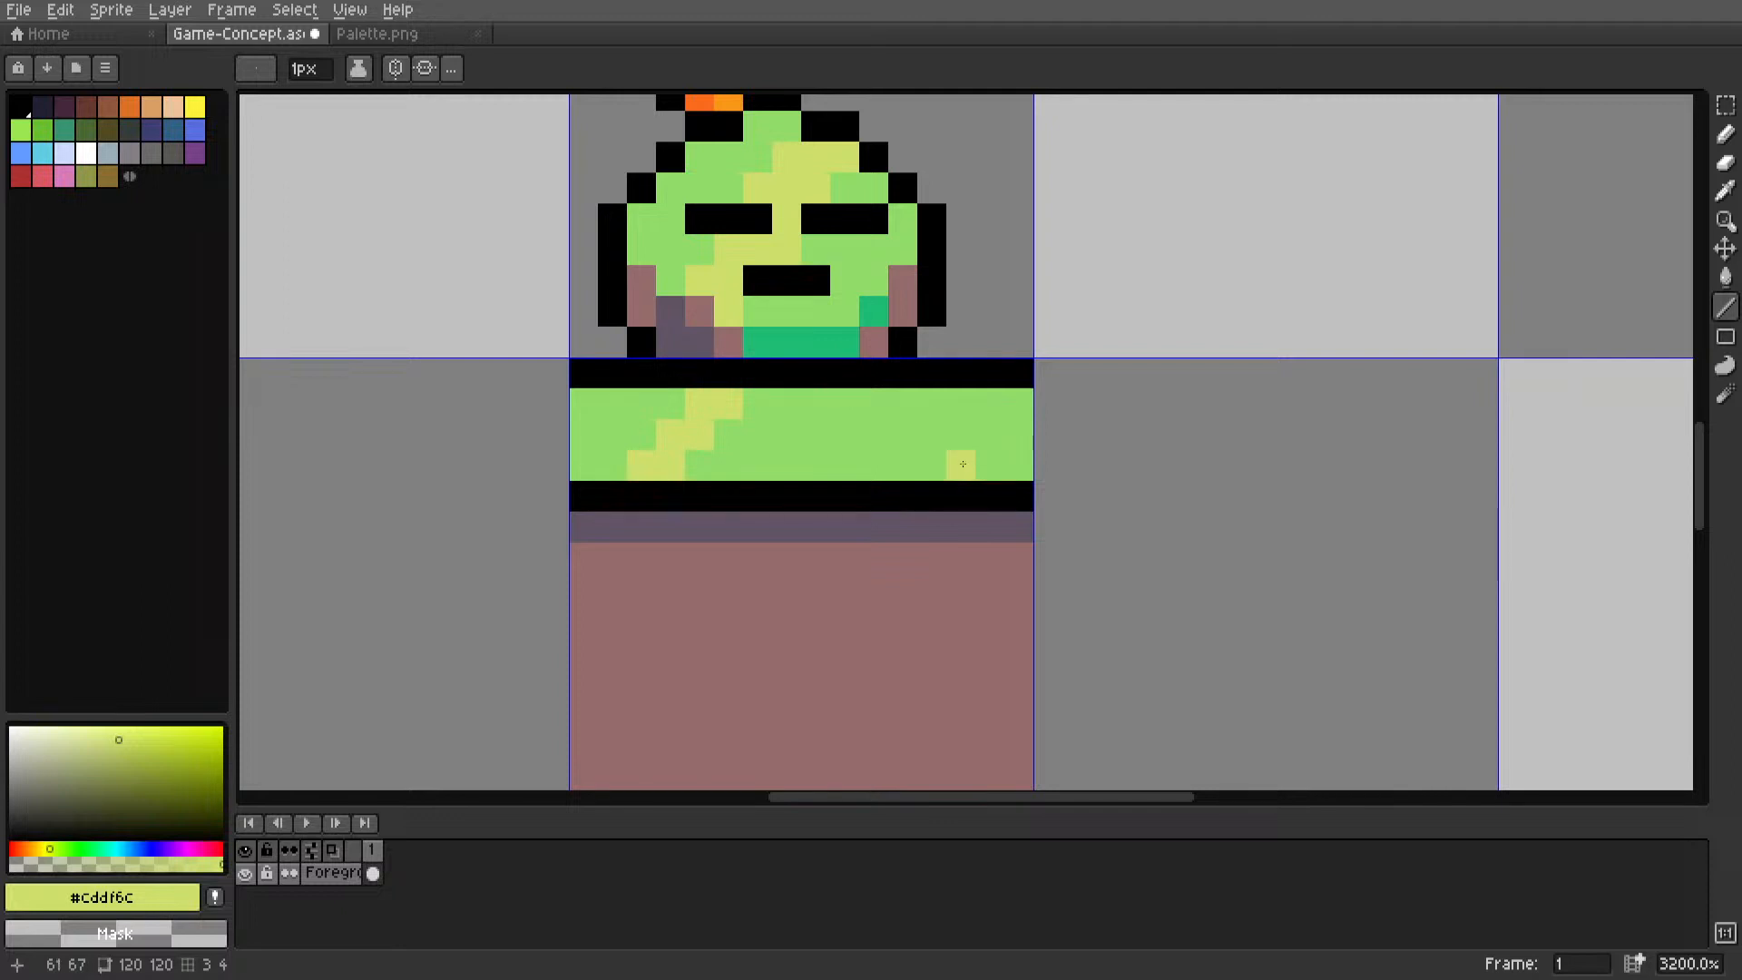
drag(963, 463, 874, 404)
scroll(870, 445, down, 5)
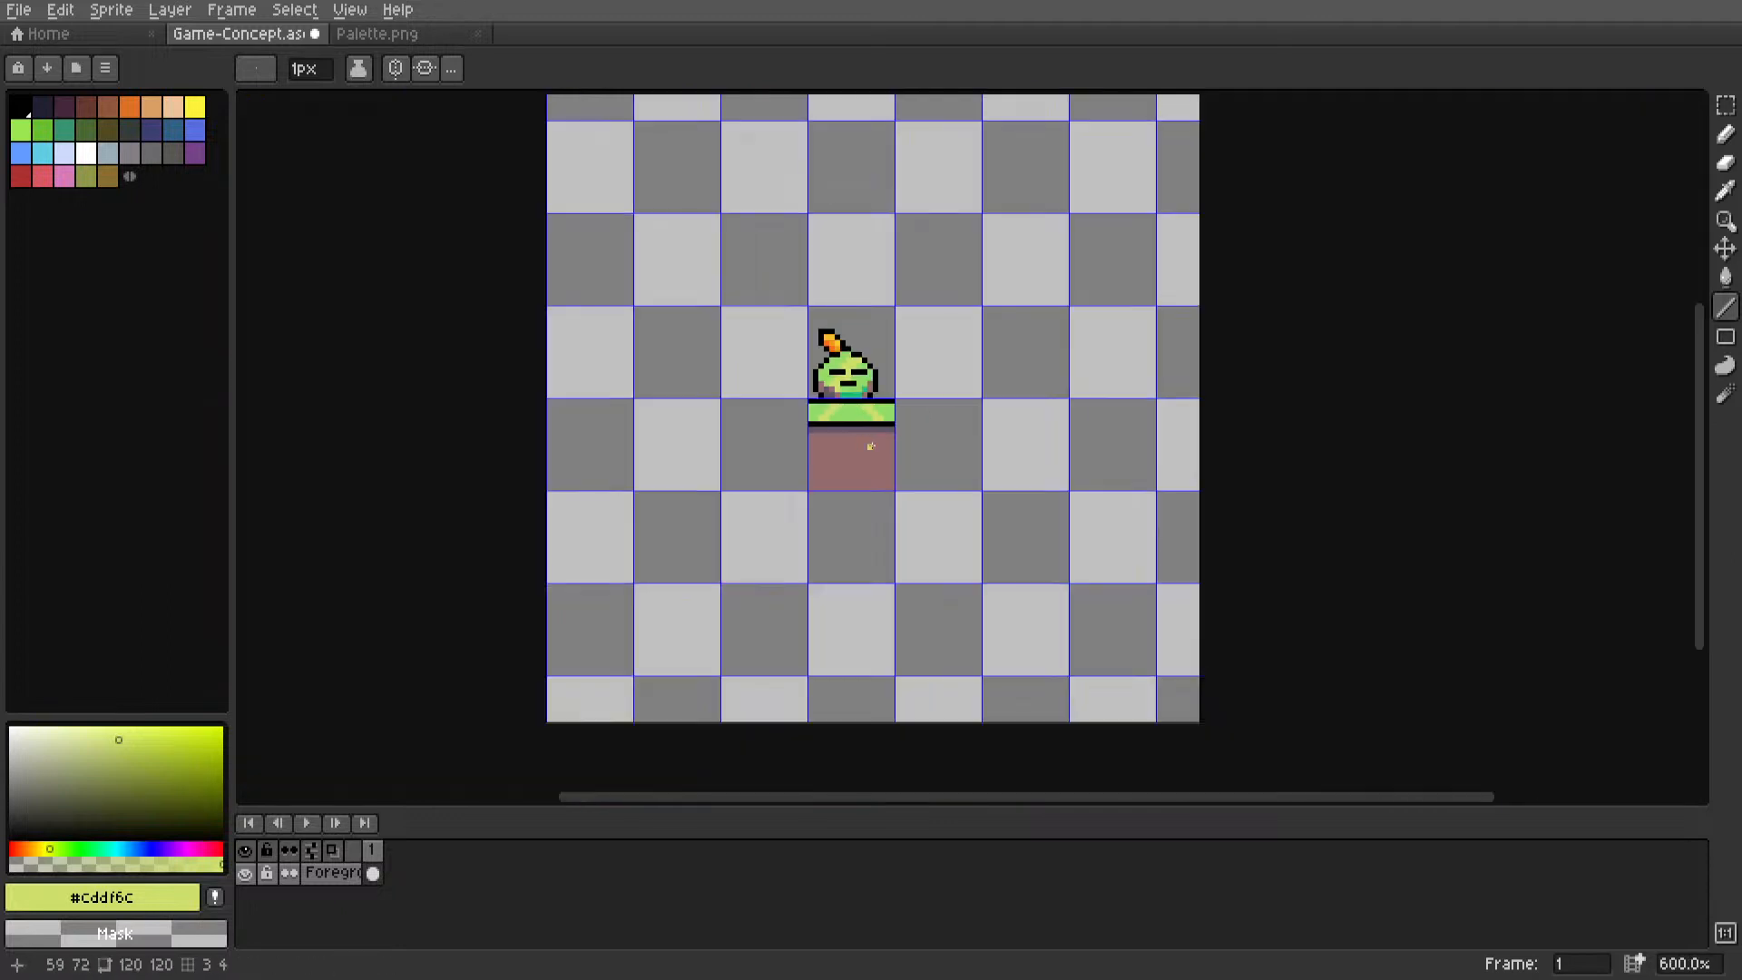
scroll(870, 446, down, 2)
scroll(894, 405, up, 3)
Flip the second highlight horizontally so it slants the same way as the first, and clear the selection.
key(m)
scroll(885, 470, up, 5)
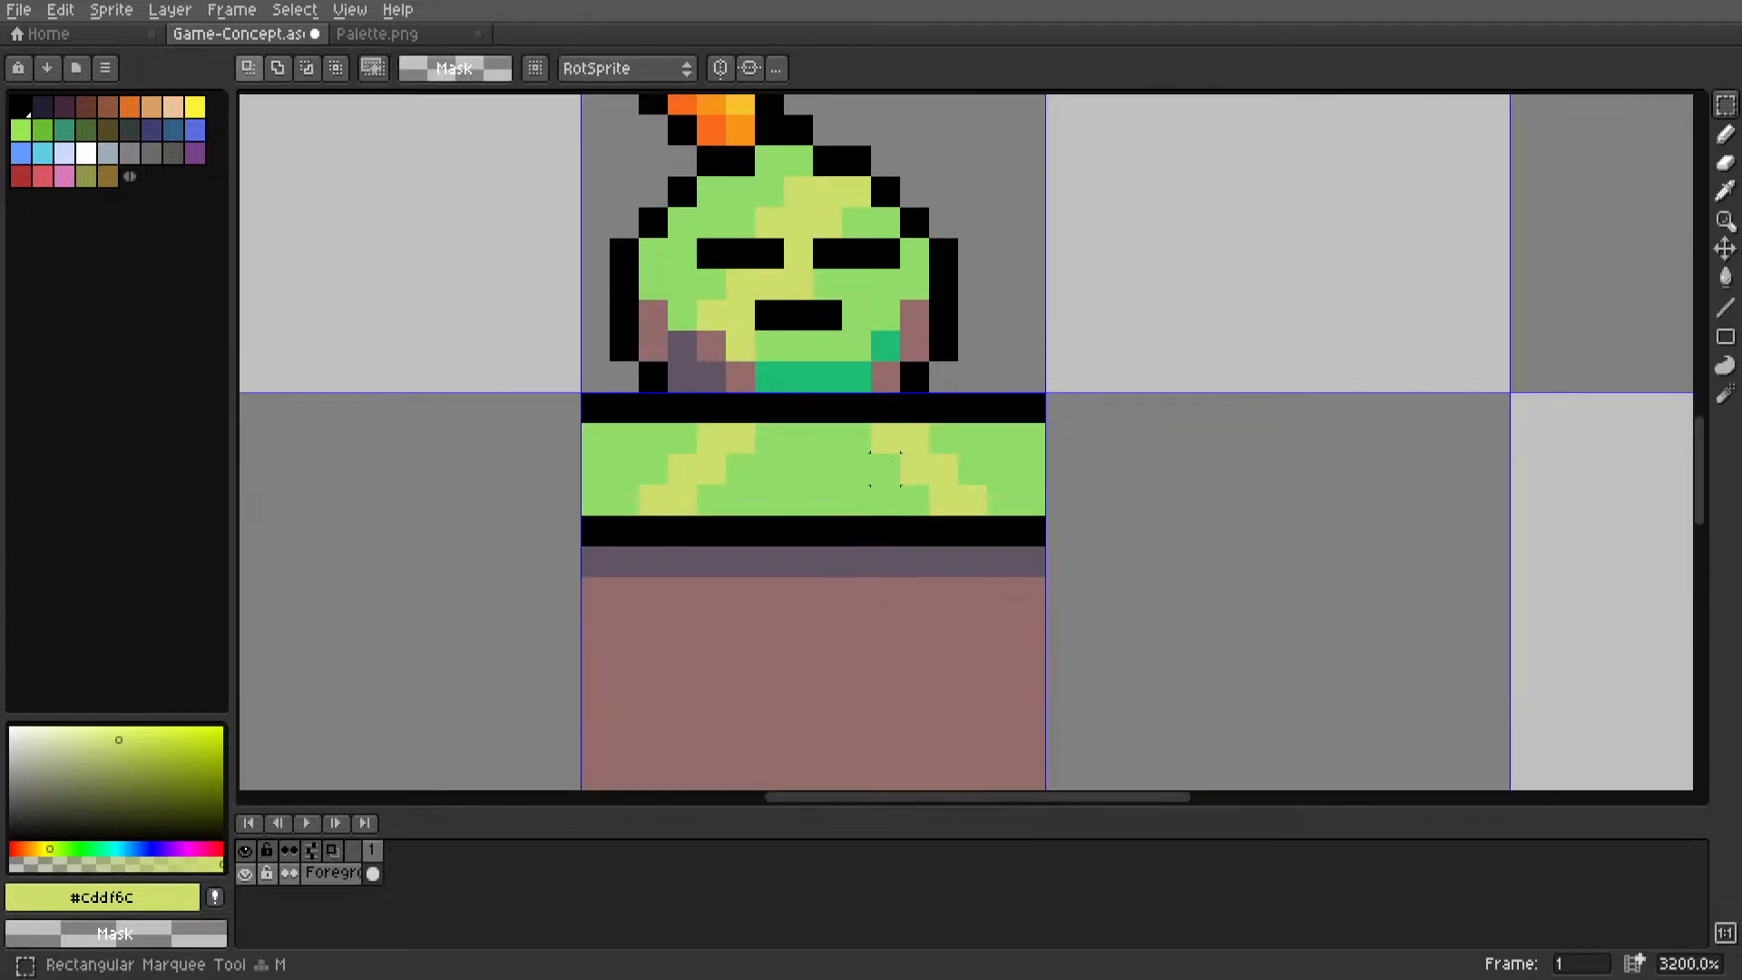
mouse_move(869, 423)
mouse_down()
mouse_move(961, 518)
mouse_move(989, 517)
mouse_up()
click(60, 9)
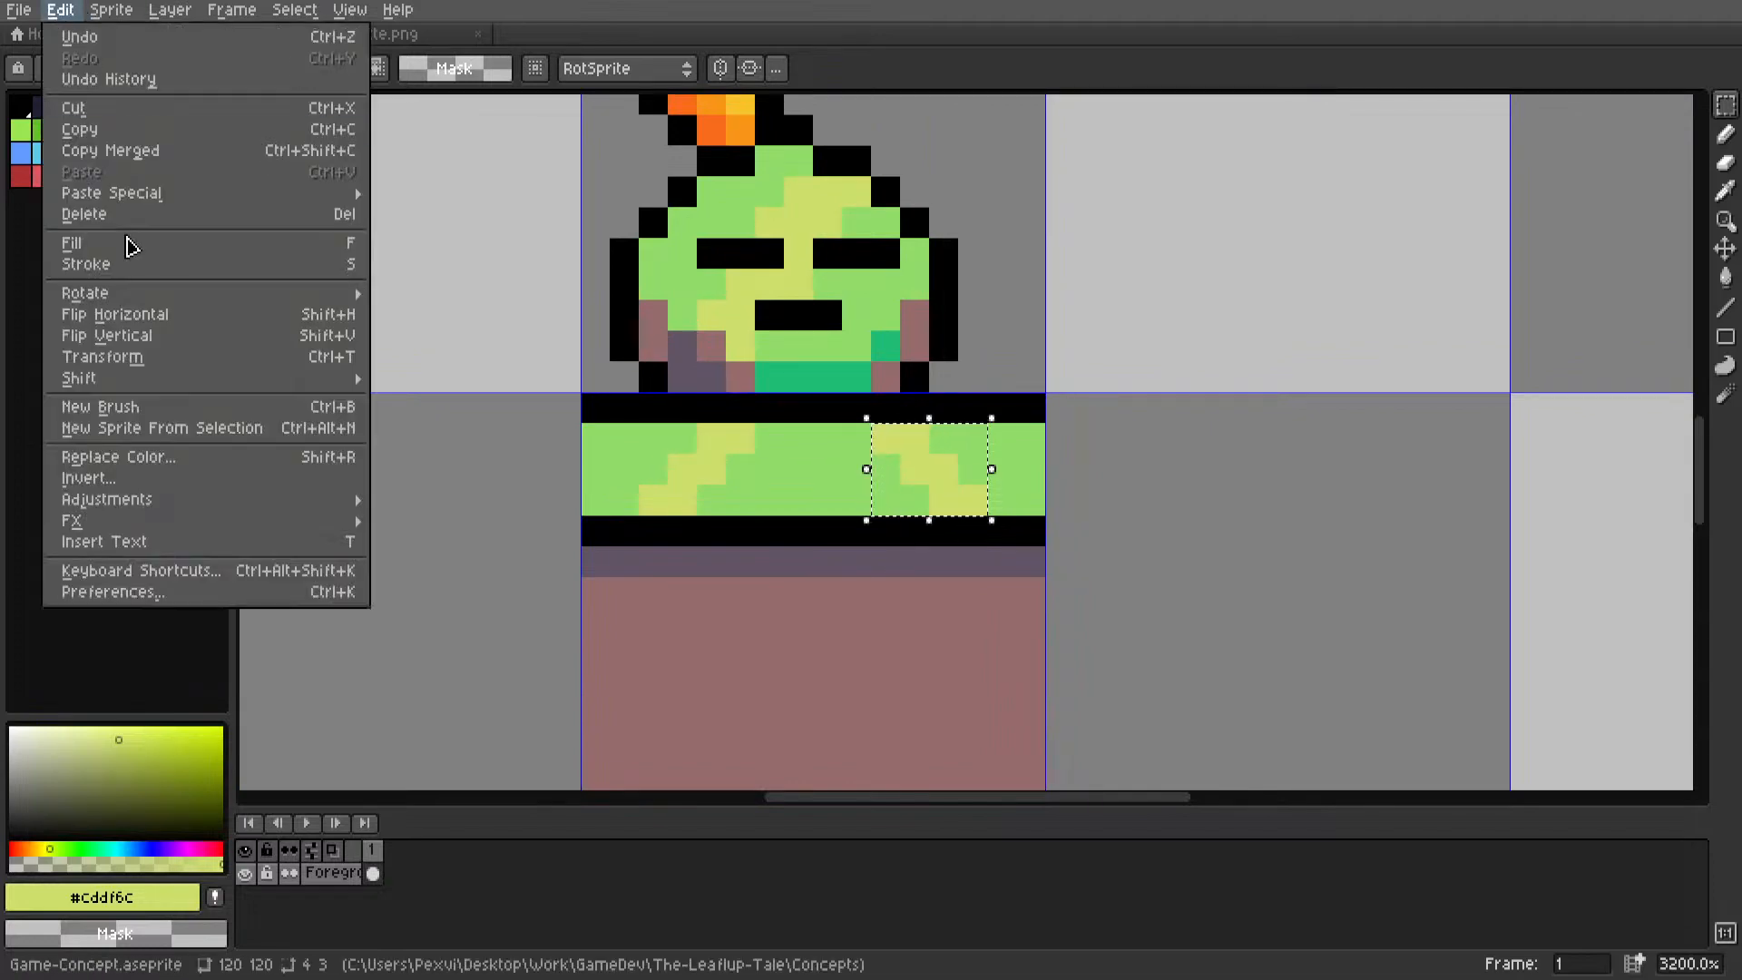
click(128, 314)
key(ctrl+d)
scroll(853, 479, down, 5)
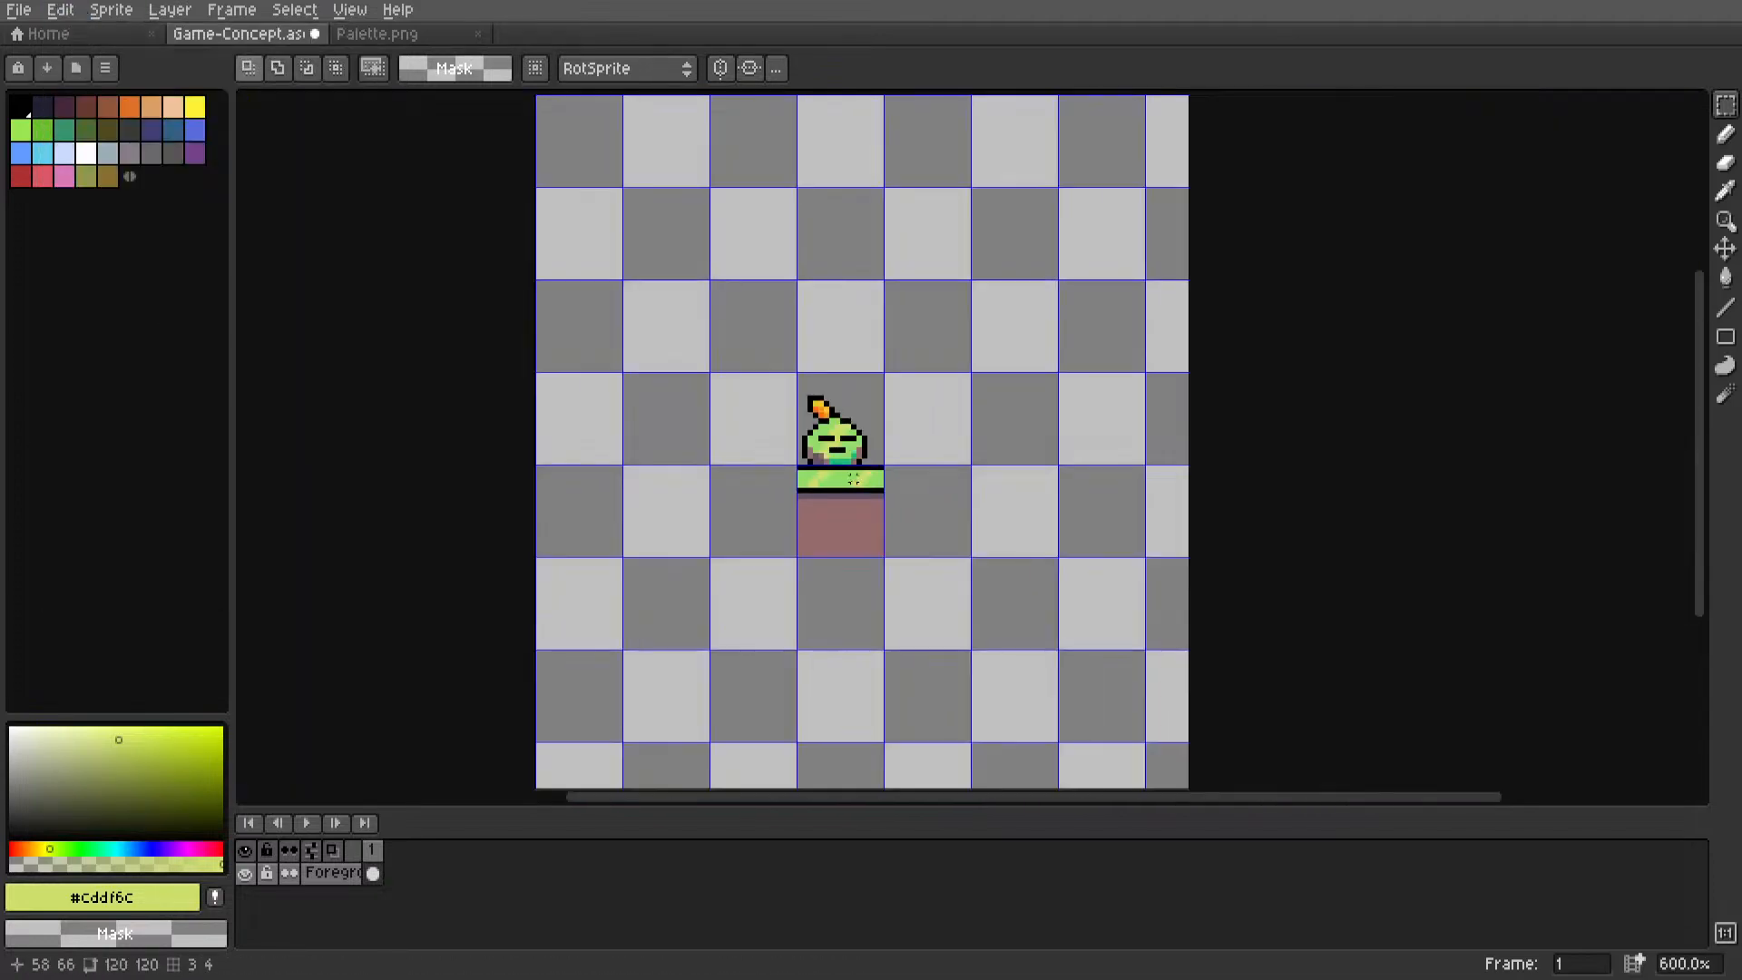
scroll(871, 481, up, 5)
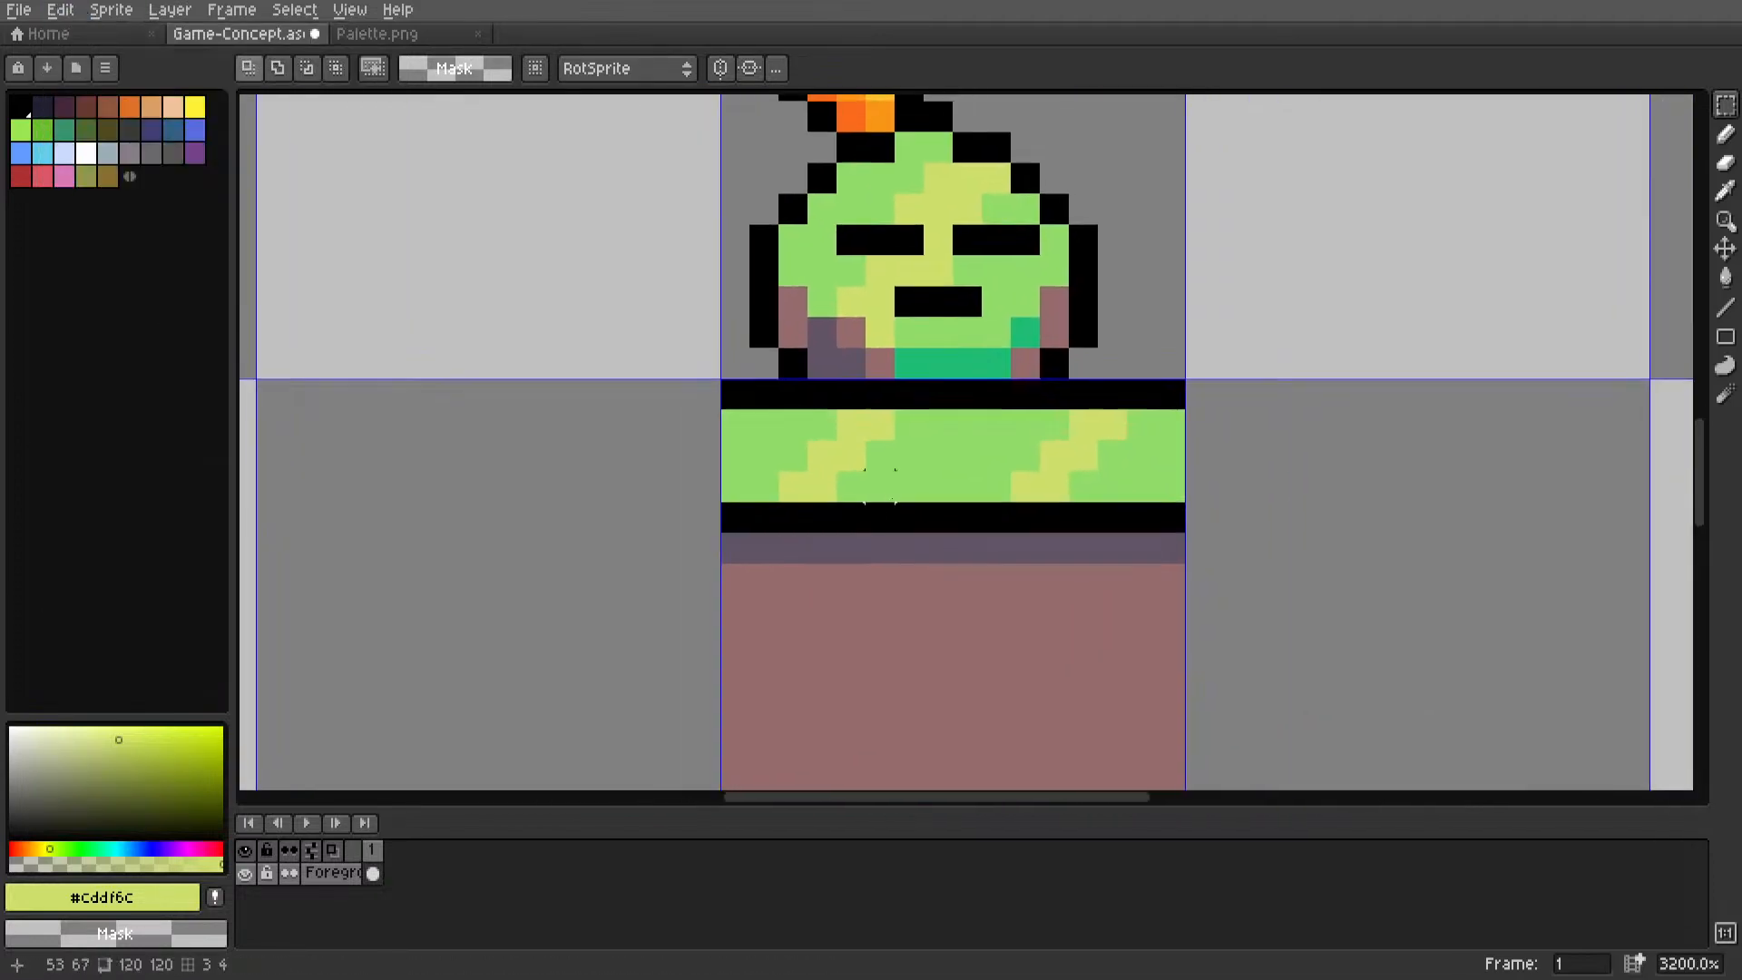
key(i)
click(928, 361)
key(l)
scroll(909, 491, down, 5)
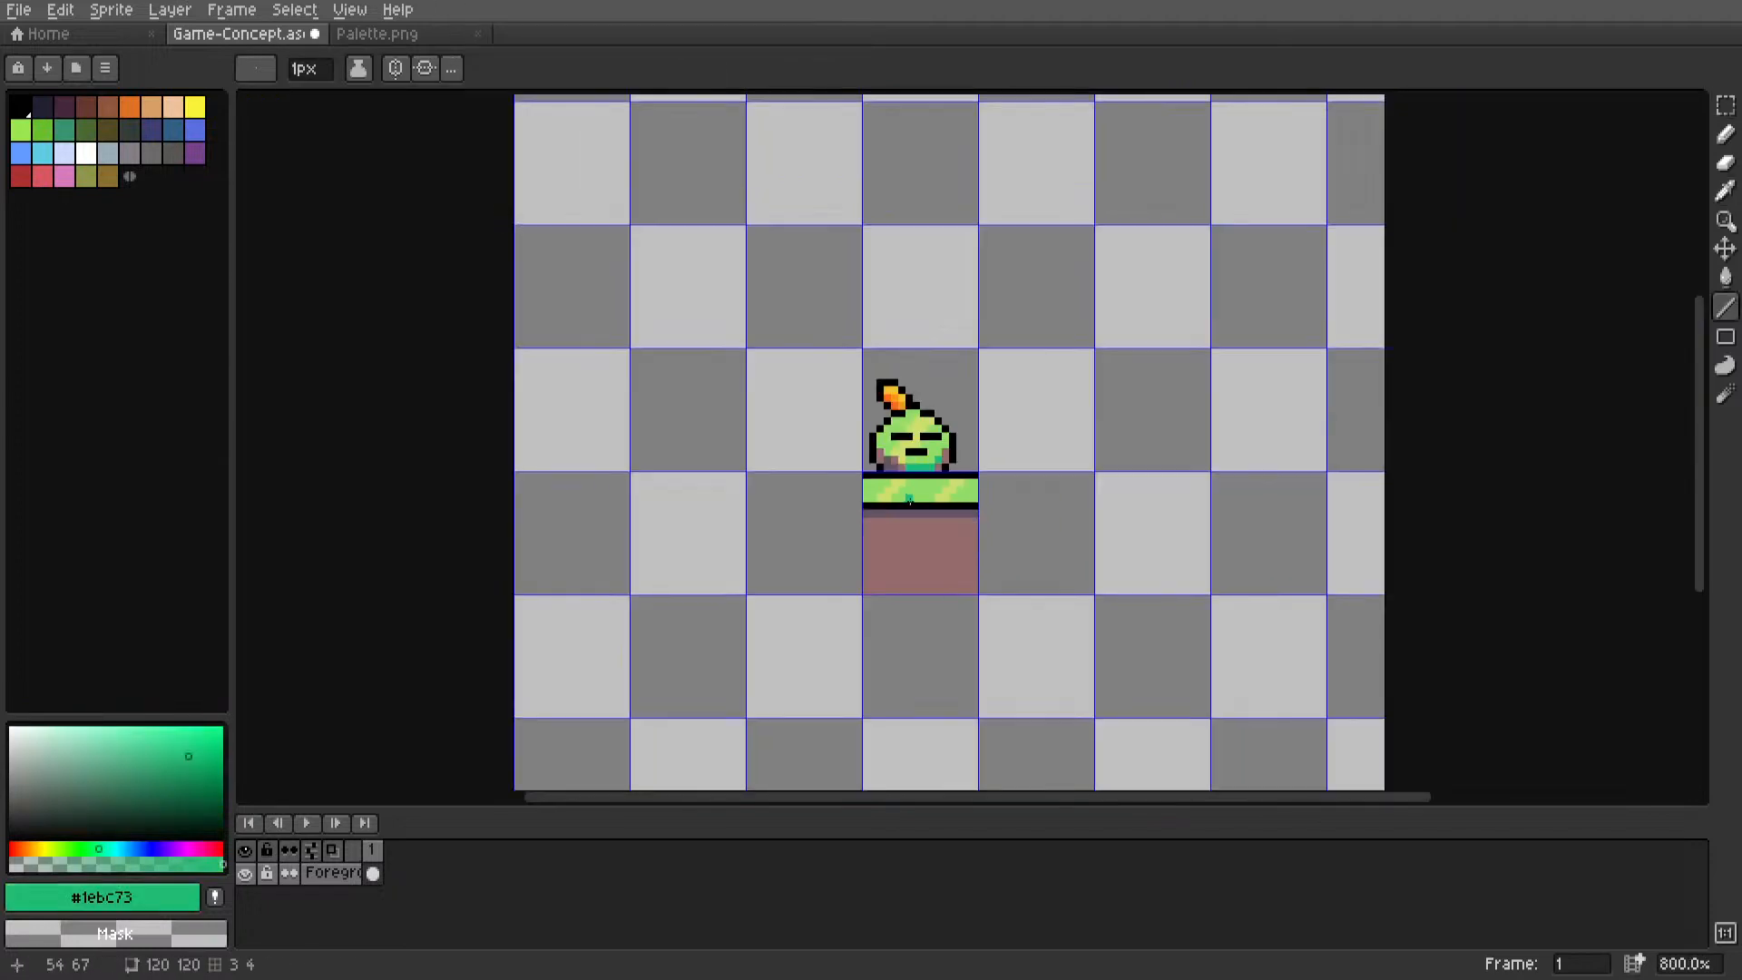
scroll(642, 474, up, 6)
Extend the grass down into its lower outline as two six-pixel-wide lobes in #91db69, leaving black at the middle and ends.
key(i)
click(641, 474)
key(l)
click(600, 513)
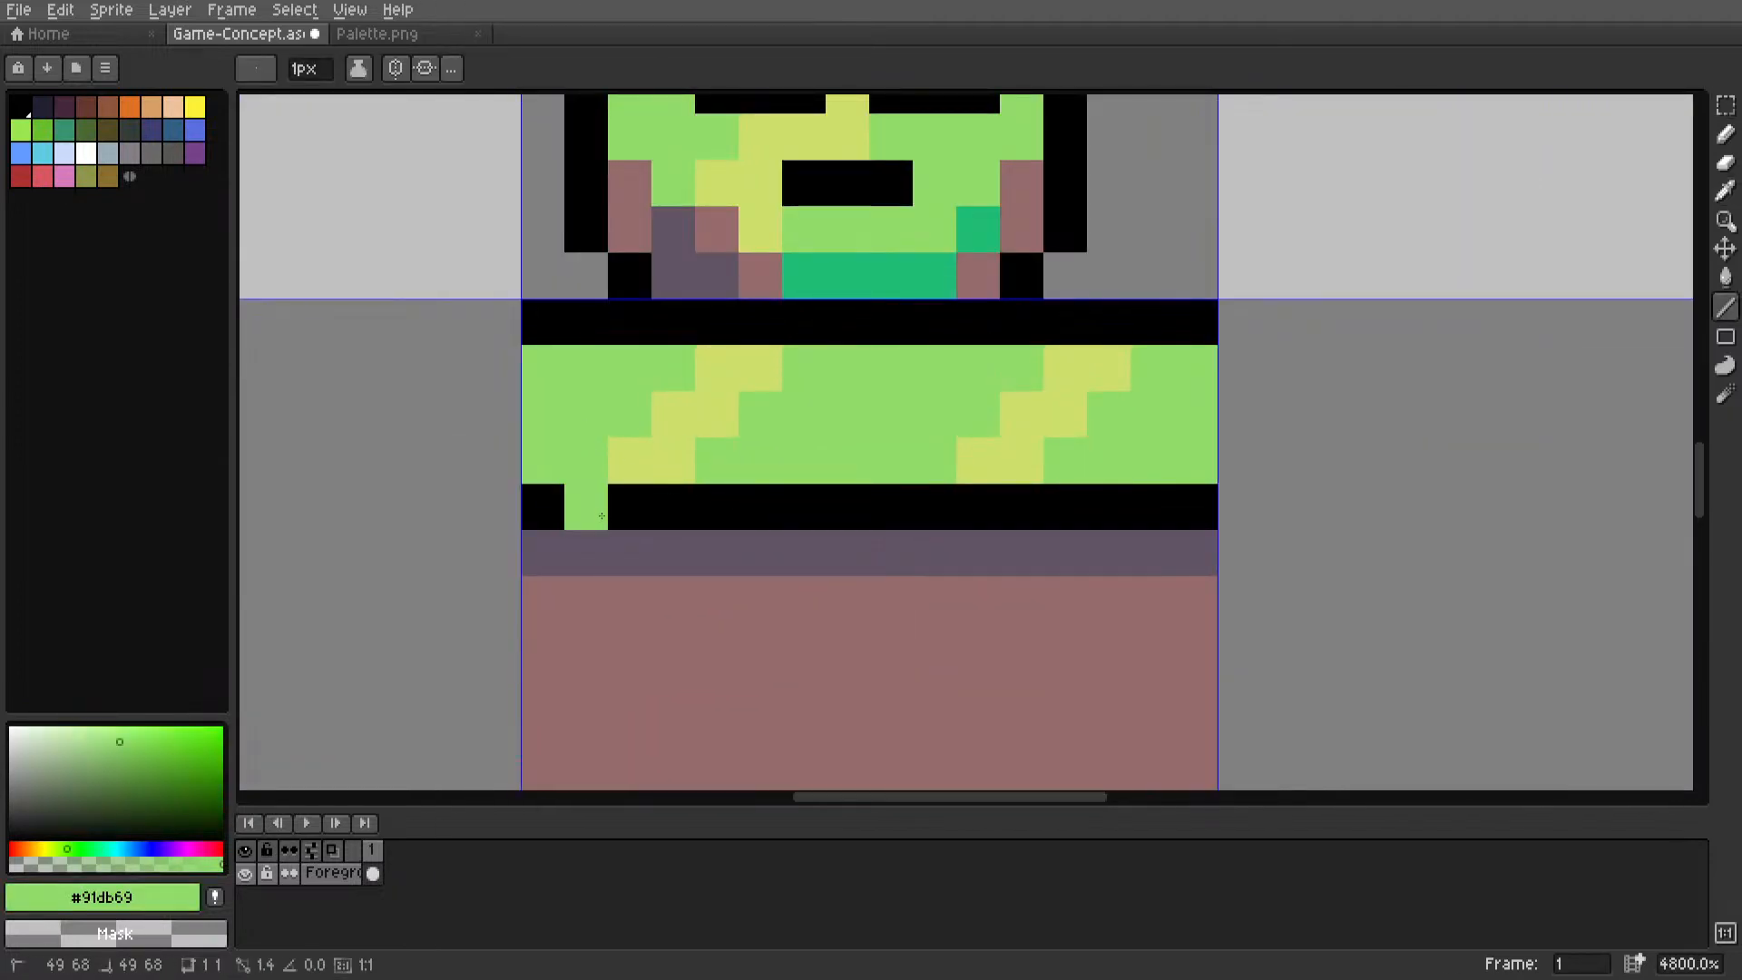
drag(601, 516, 731, 526)
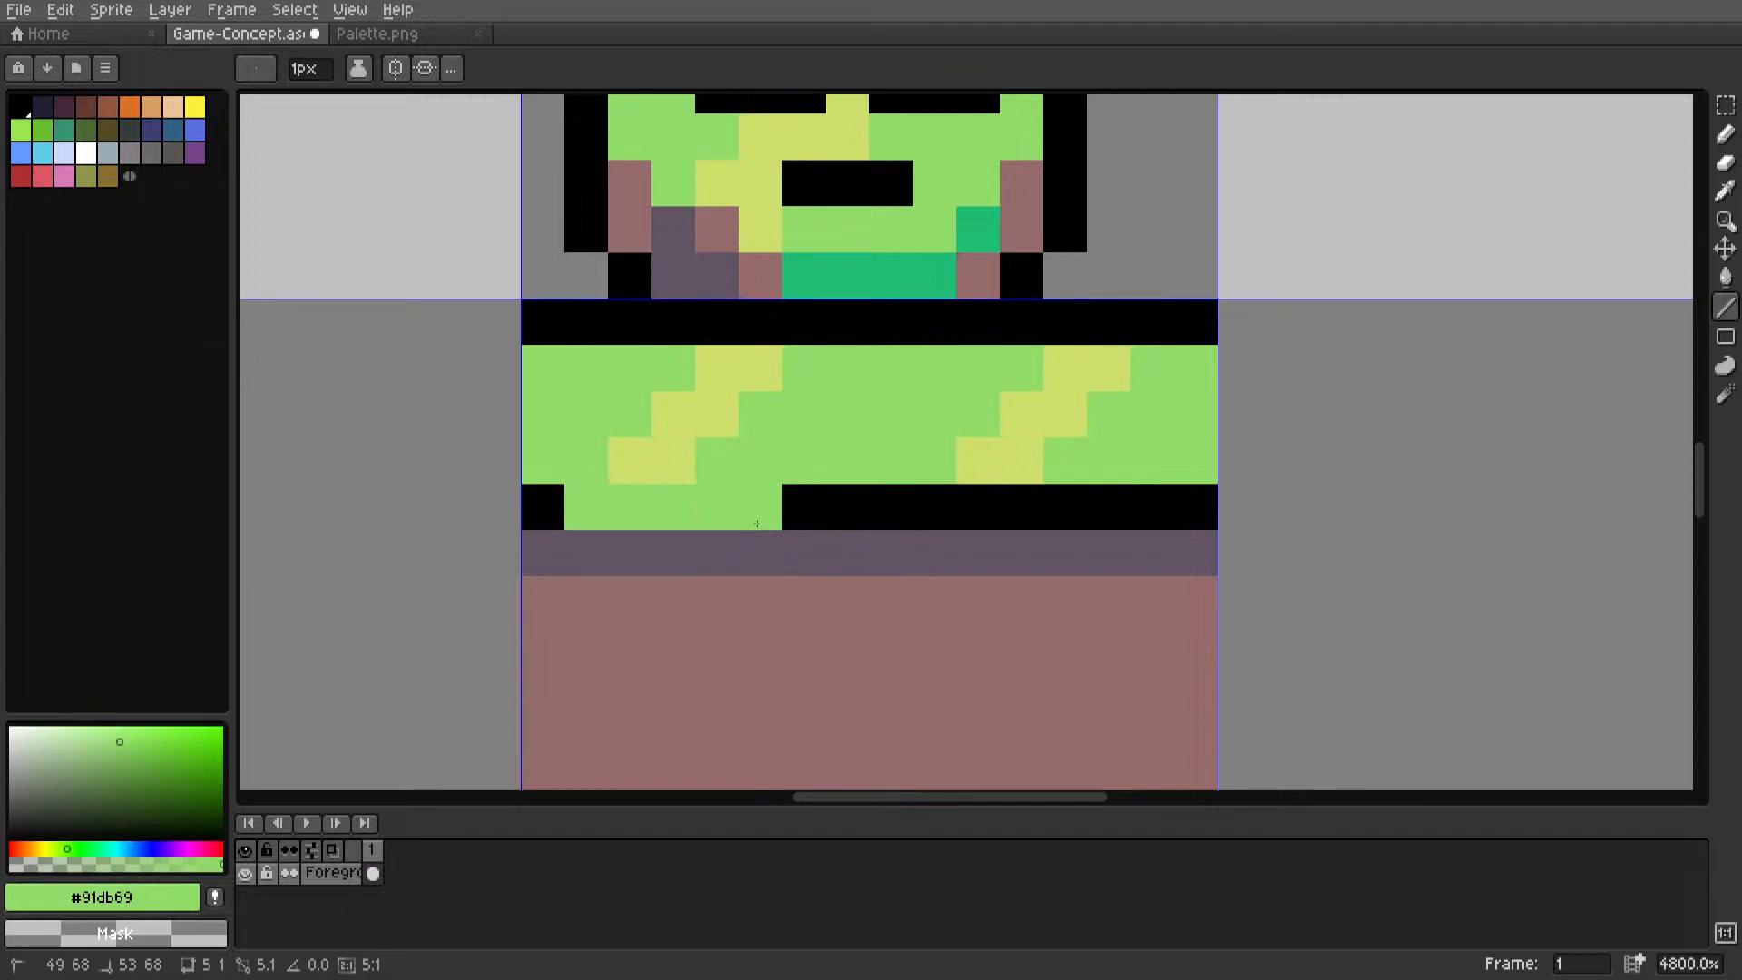
mouse_move(918, 524)
mouse_down()
mouse_move(1145, 507)
mouse_move(926, 538)
mouse_up()
Outline the undersides of both grass lobes in black, one row lower, over the purple shadow row.
key(i)
click(1207, 505)
key(l)
drag(772, 538, 589, 538)
scroll(589, 539, down, 6)
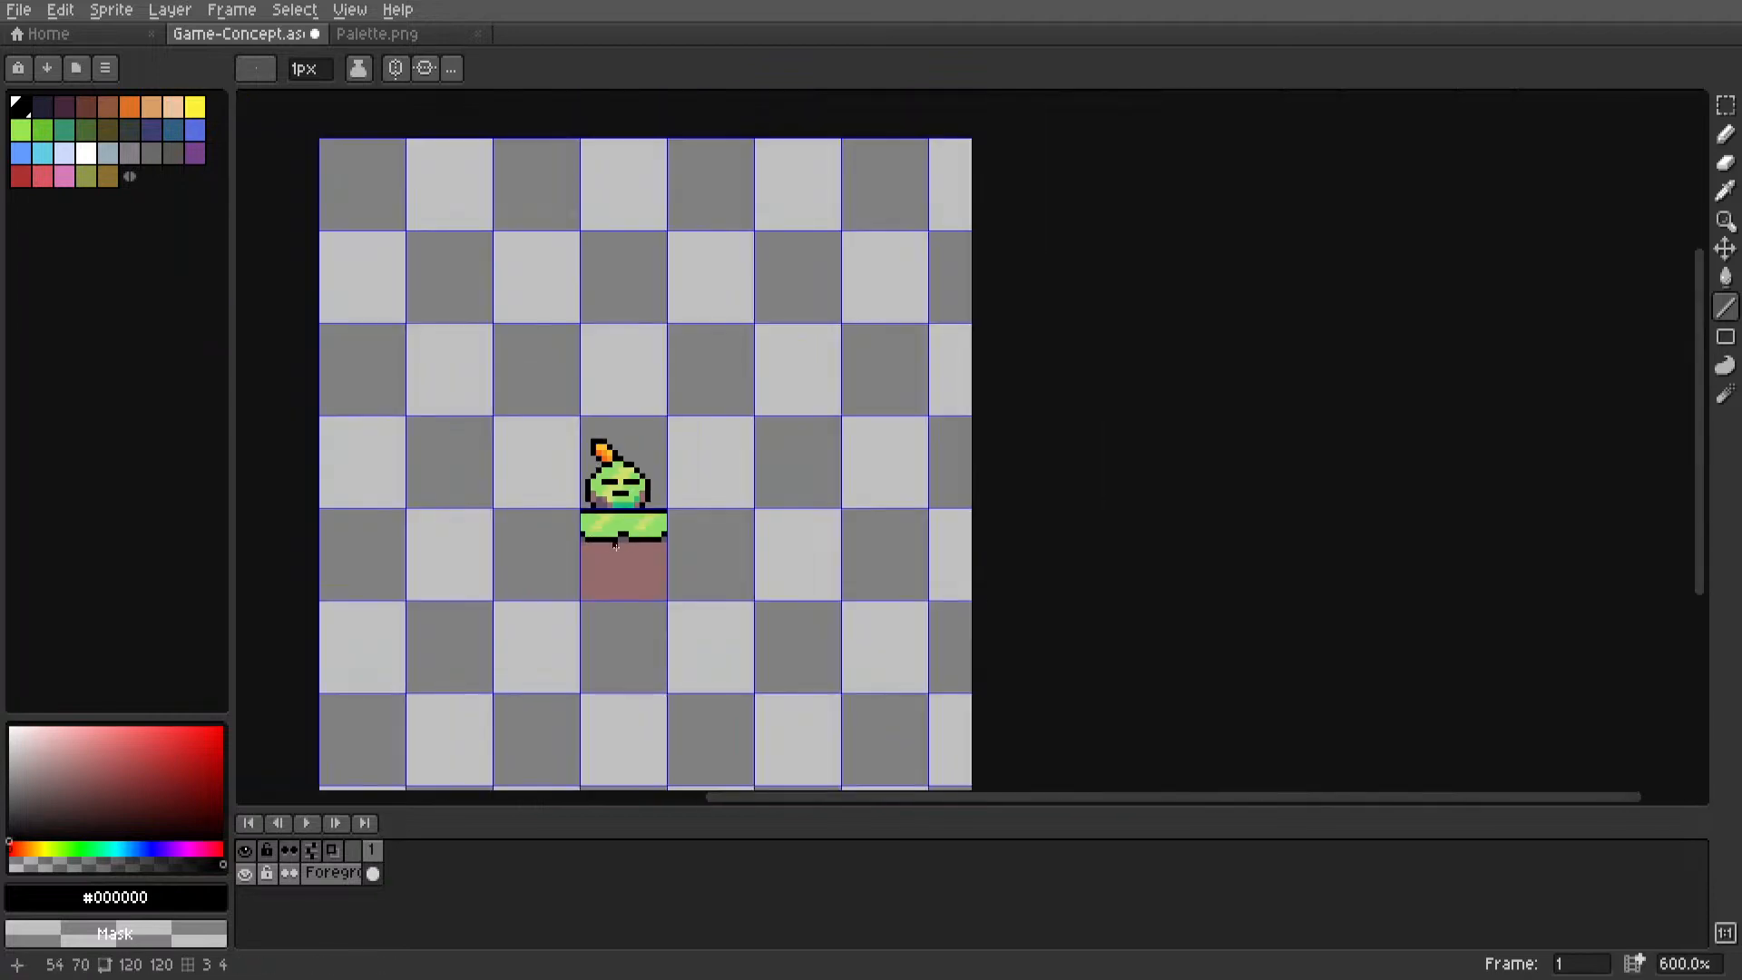
middle_drag(650, 548, 779, 553)
scroll(780, 553, up, 5)
key(m)
middle_drag(655, 481, 836, 525)
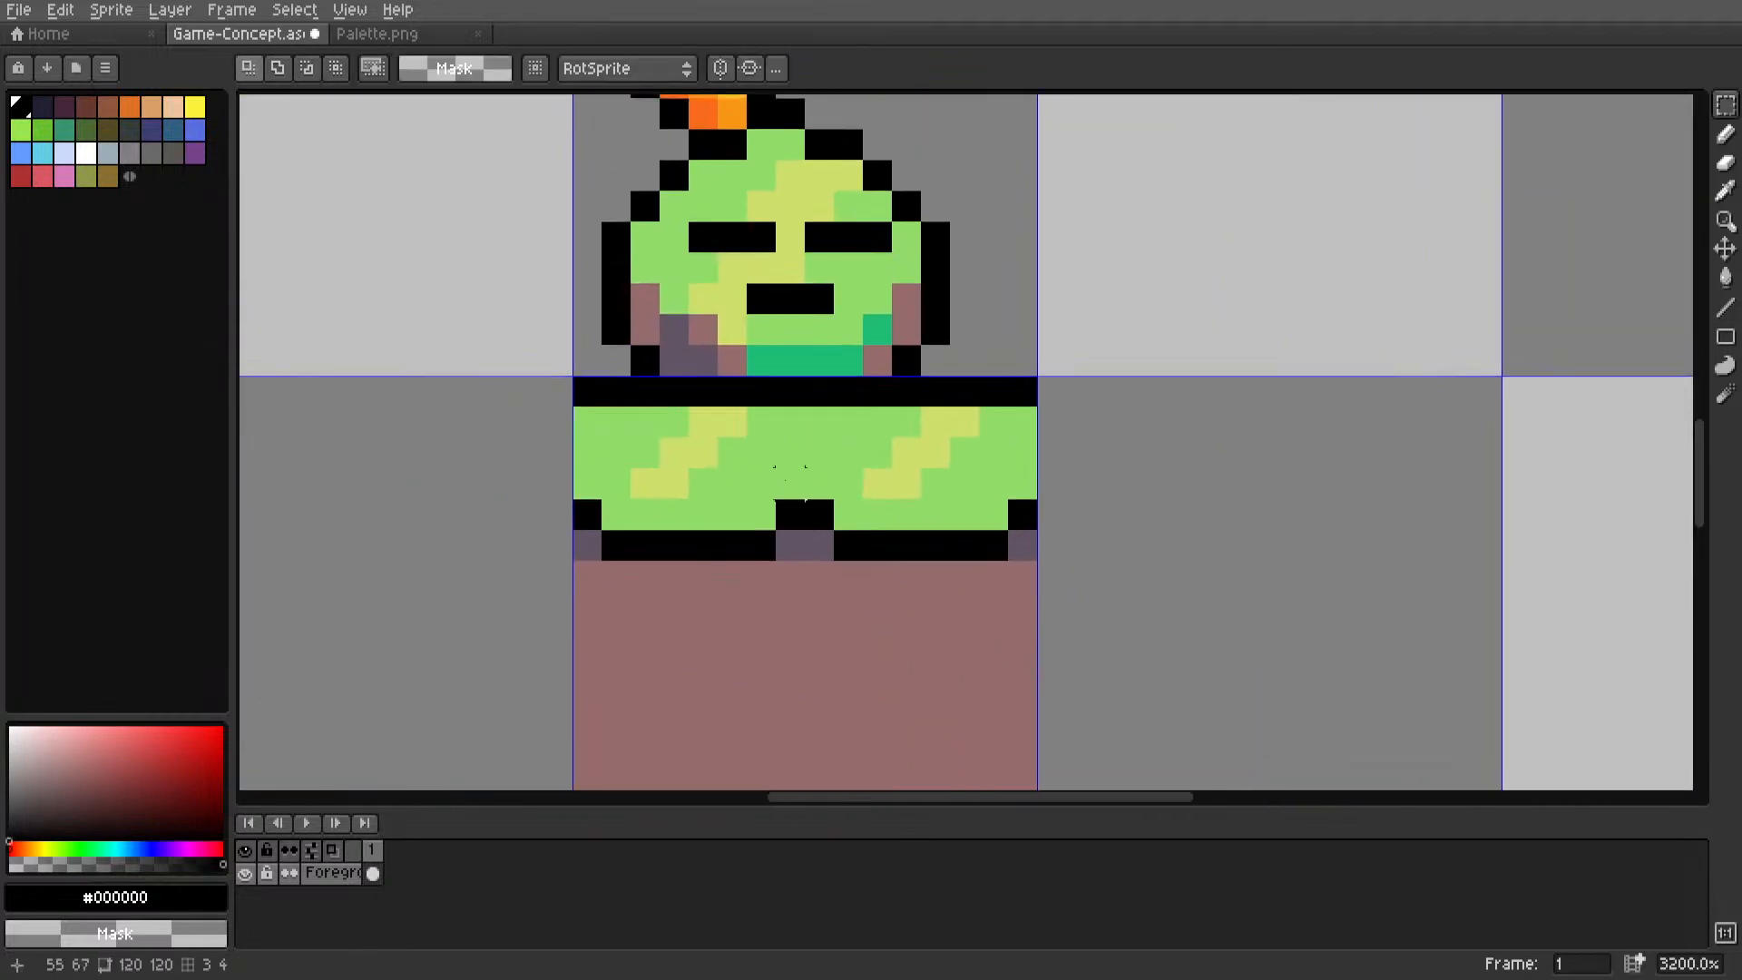
Shade the bottom row of both grass lobes and the strip's two end pixels above it in #1ebc73.
key(i)
click(869, 324)
key(l)
mouse_move(617, 514)
mouse_down()
mouse_move(789, 516)
mouse_move(762, 515)
mouse_up()
mouse_move(848, 516)
mouse_down()
mouse_move(993, 516)
mouse_move(1018, 491)
mouse_up()
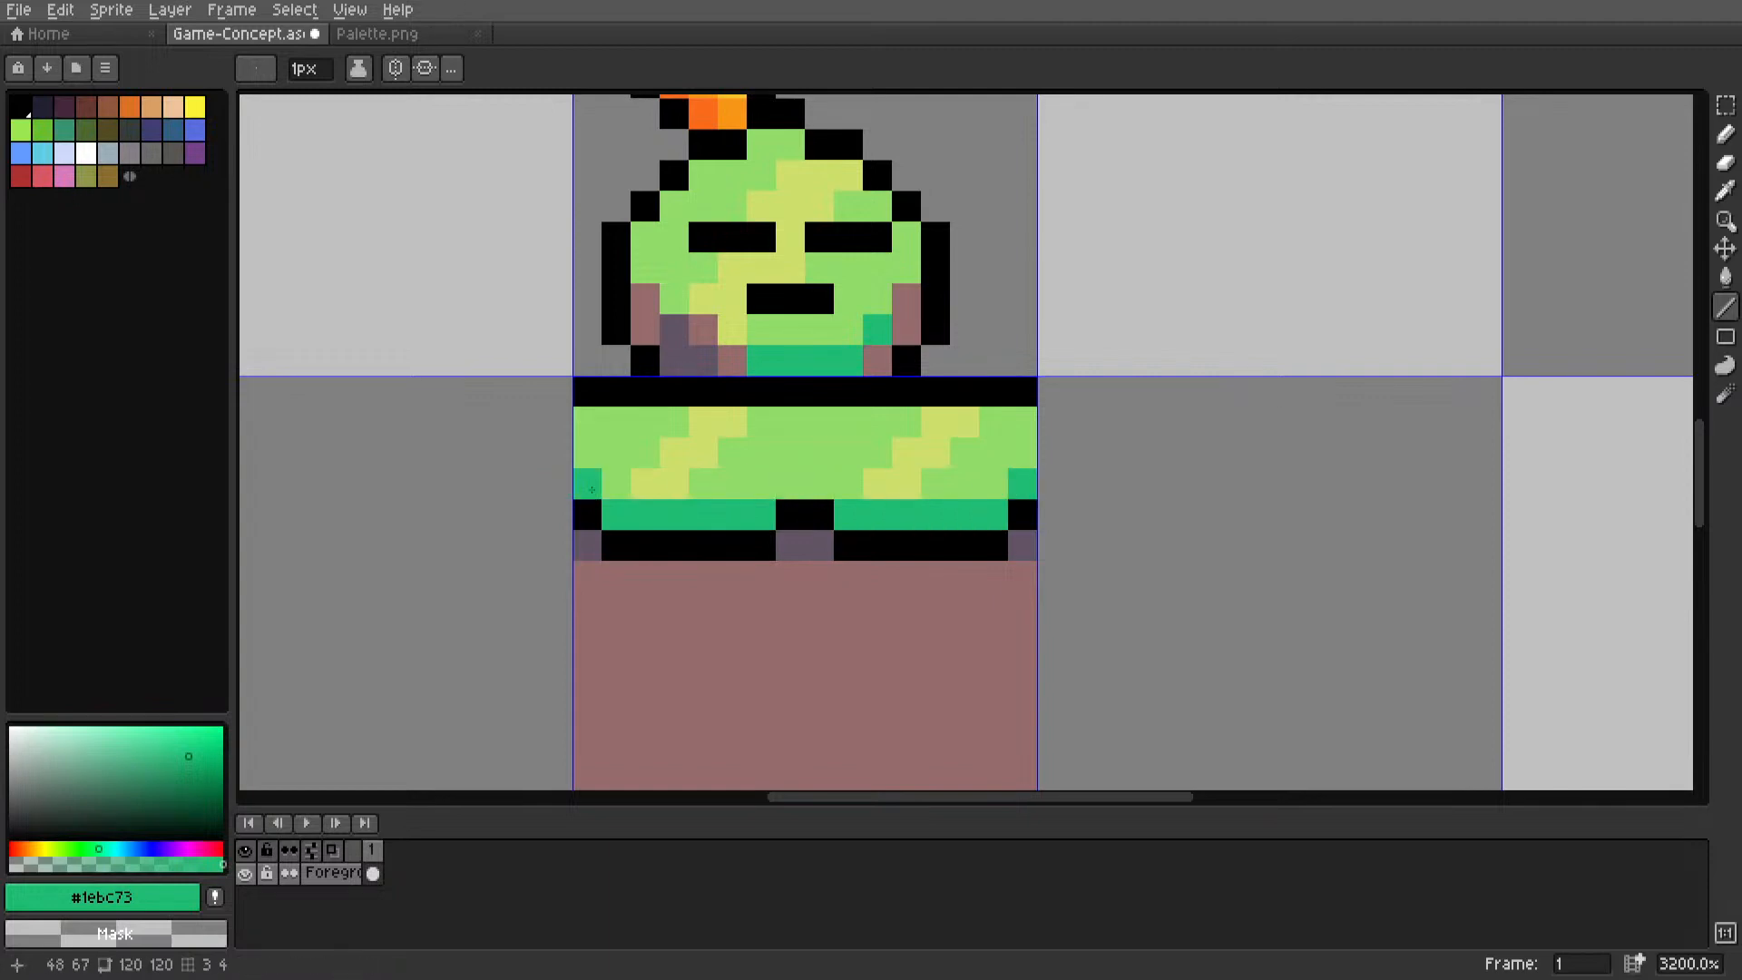
scroll(592, 490, down, 5)
middle_drag(592, 490, 779, 551)
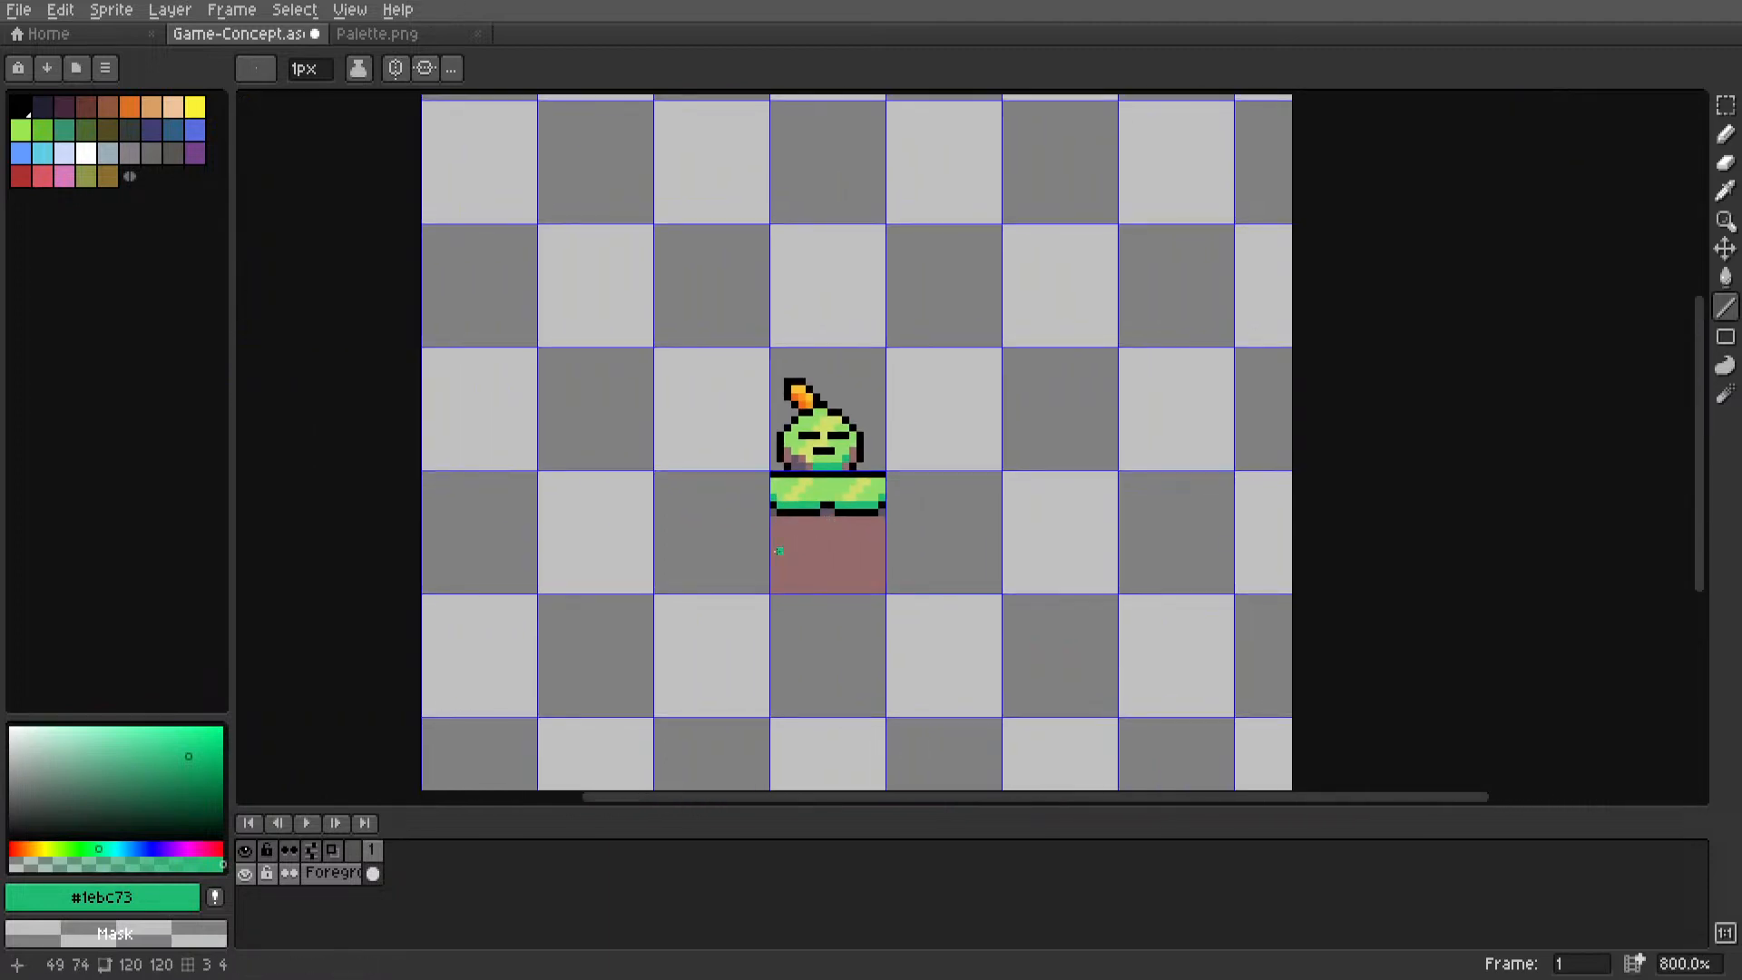
scroll(781, 551, down, 4)
Draw a full-width highlight row in #cddf6c along the top of the grass, directly below the black outline.
key(m)
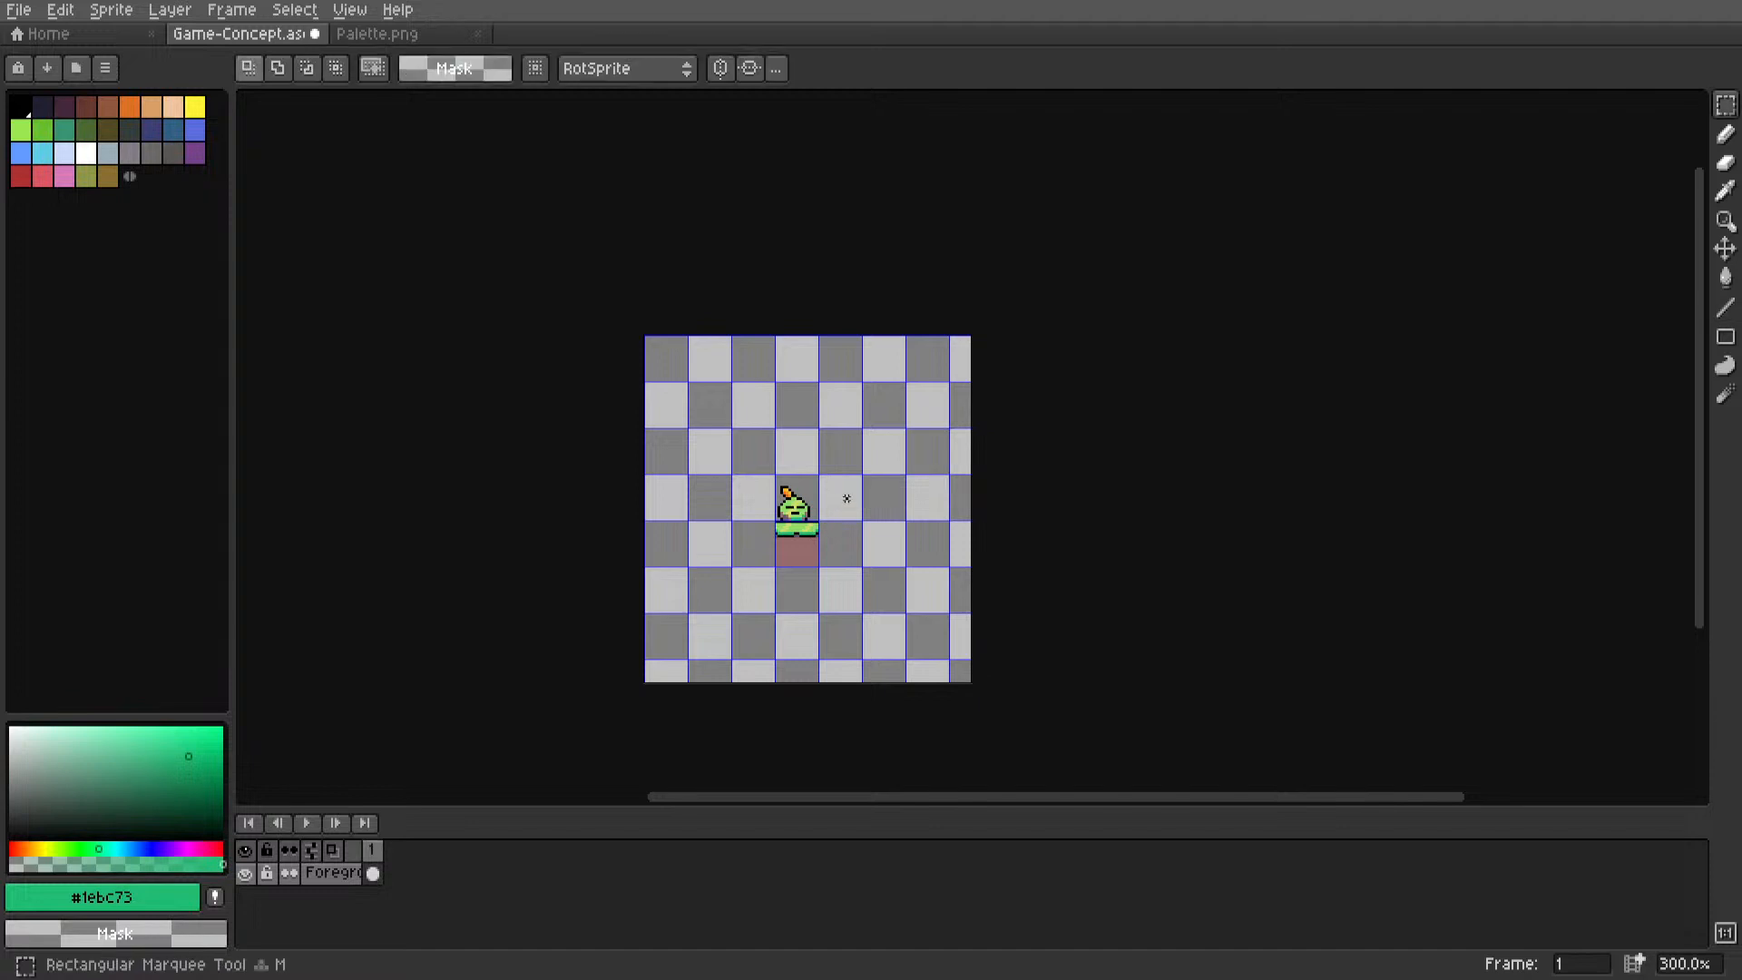
scroll(830, 528, up, 7)
middle_drag(749, 517, 796, 549)
scroll(796, 549, up, 1)
key(i)
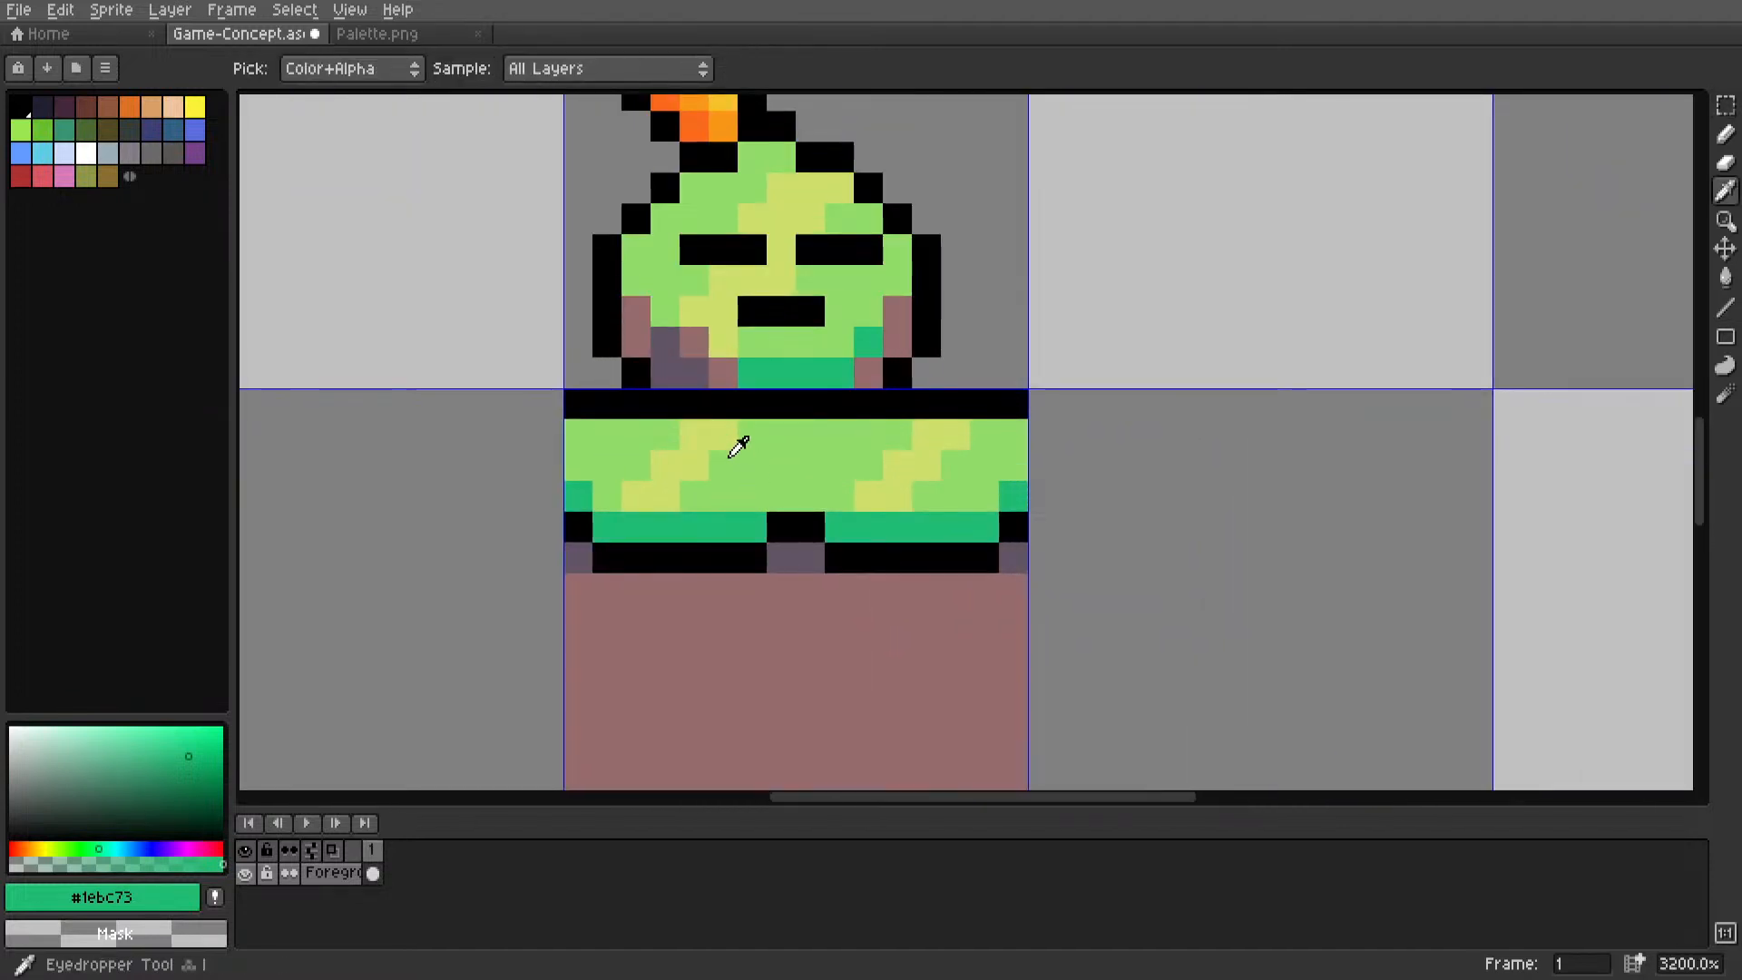
click(735, 437)
key(l)
drag(579, 434, 1014, 442)
scroll(1013, 442, down, 2)
key(m)
scroll(1076, 437, down, 2)
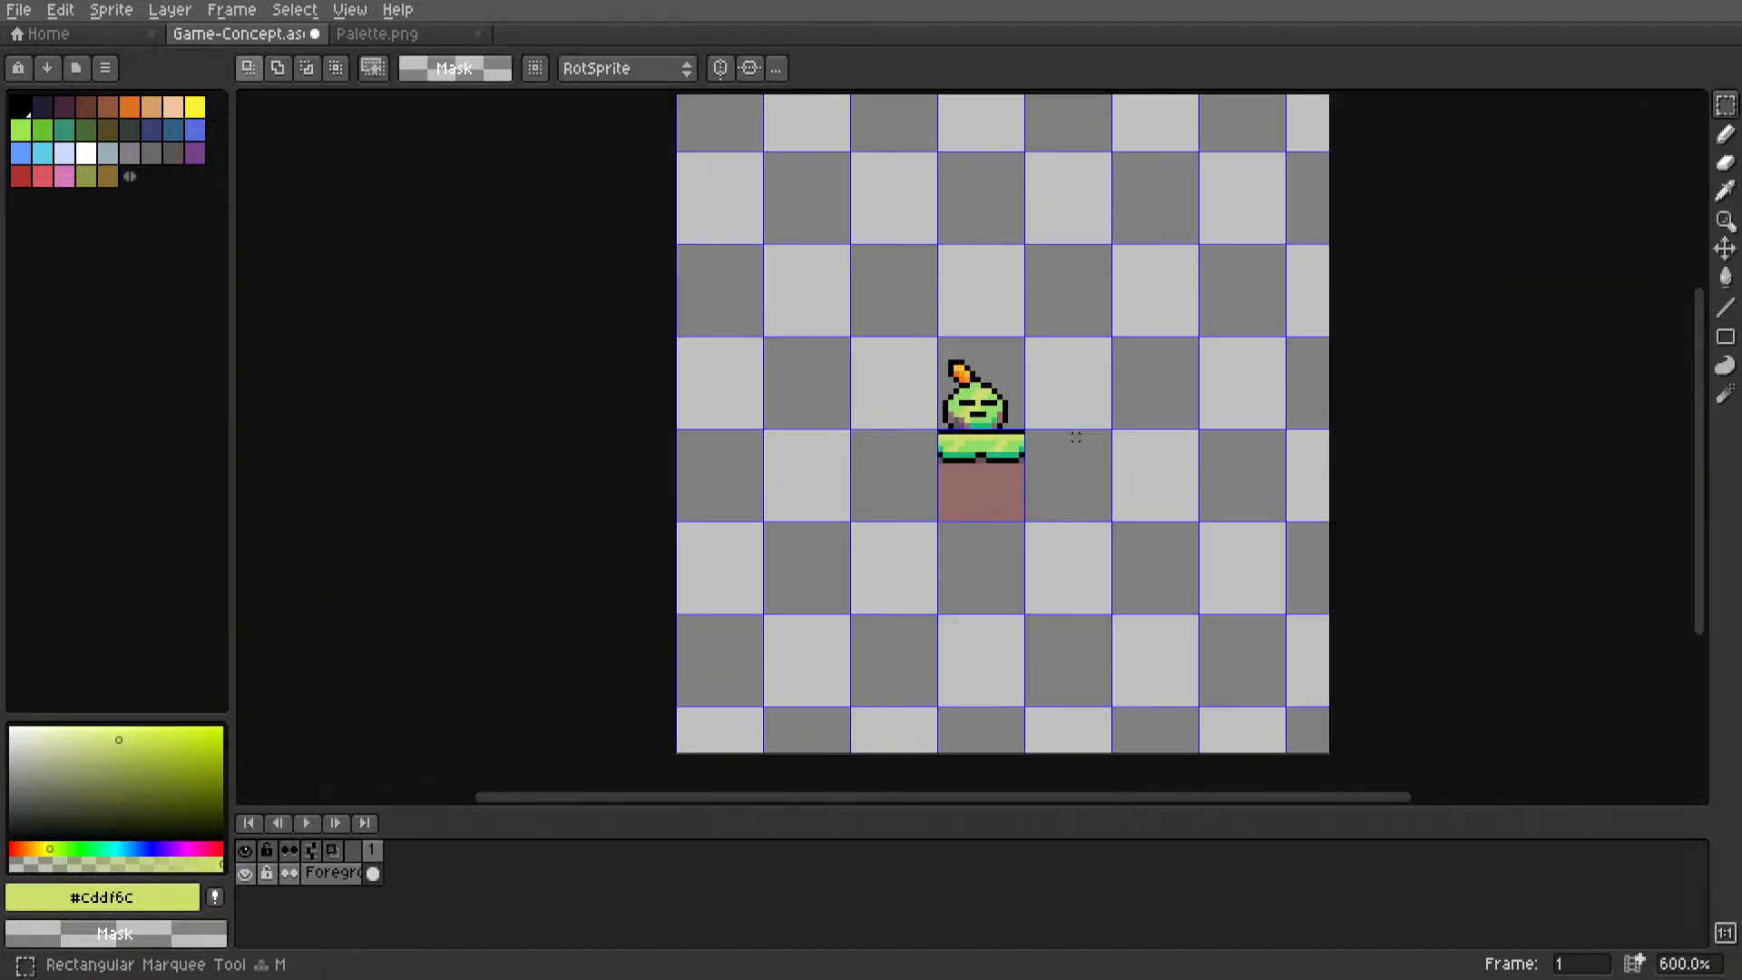
middle_drag(1077, 436, 1196, 445)
scroll(897, 487, up, 2)
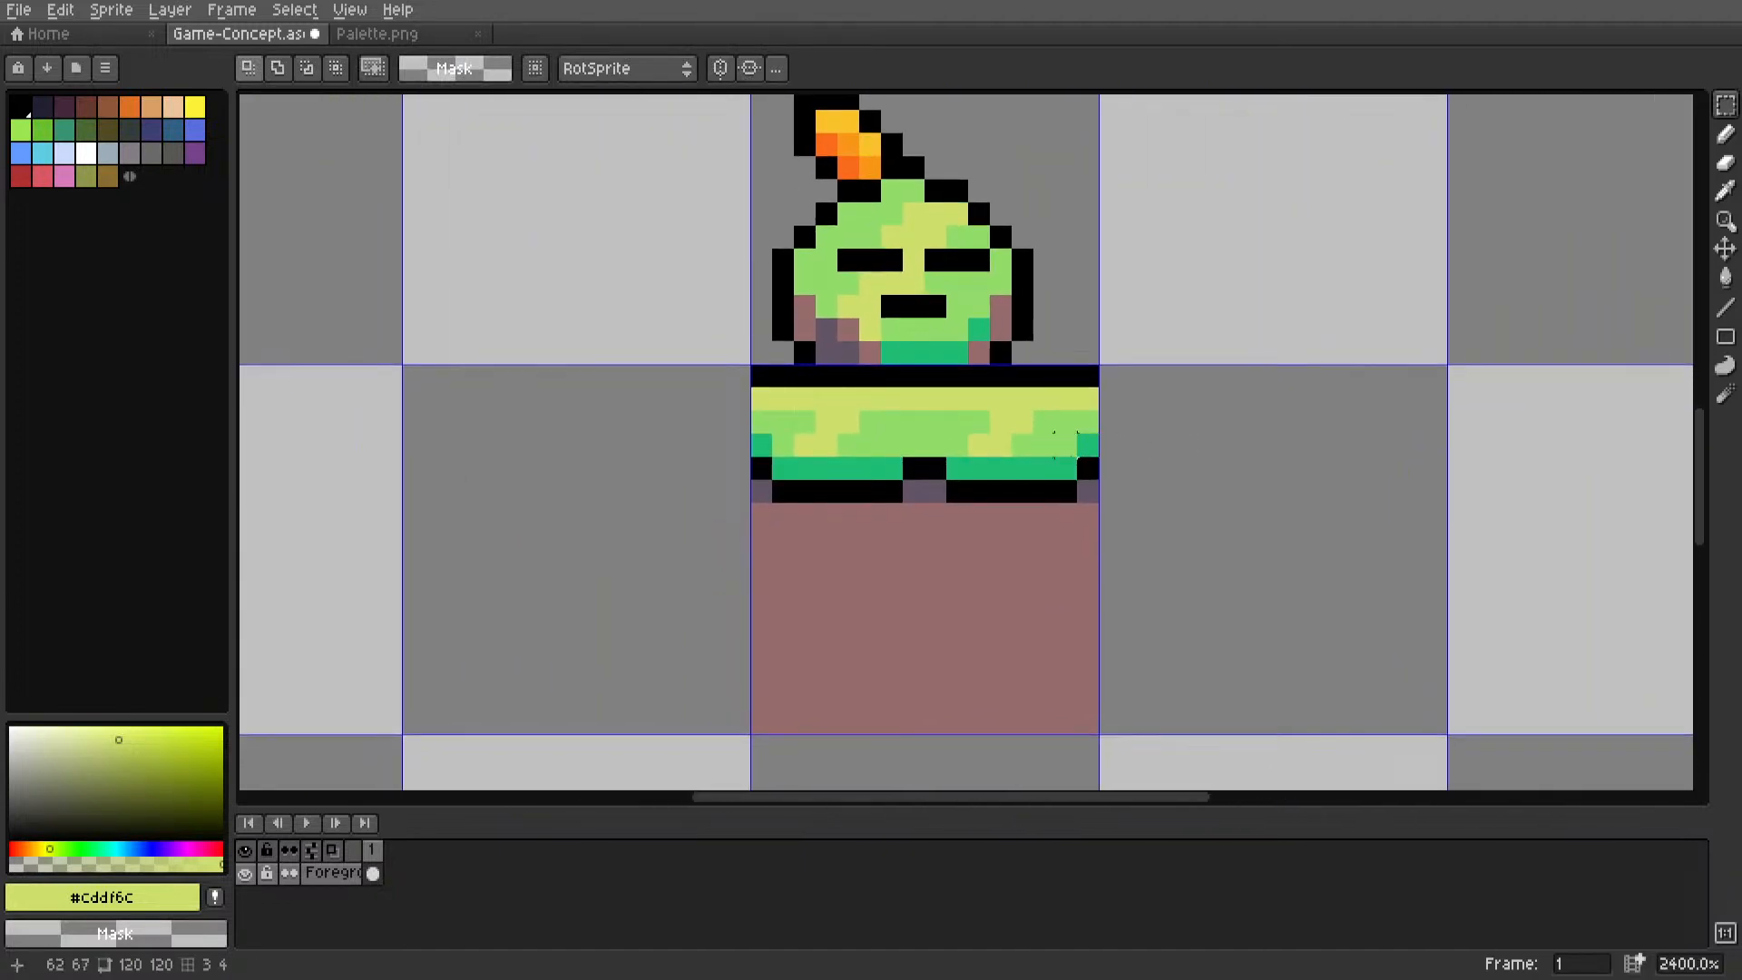
Widen the #1ebc73 shading at both ends of the grass strip to two pixels each.
middle_drag(1066, 451, 1146, 479)
scroll(1143, 484, up, 2)
key(i)
click(1162, 492)
key(l)
click(1152, 463)
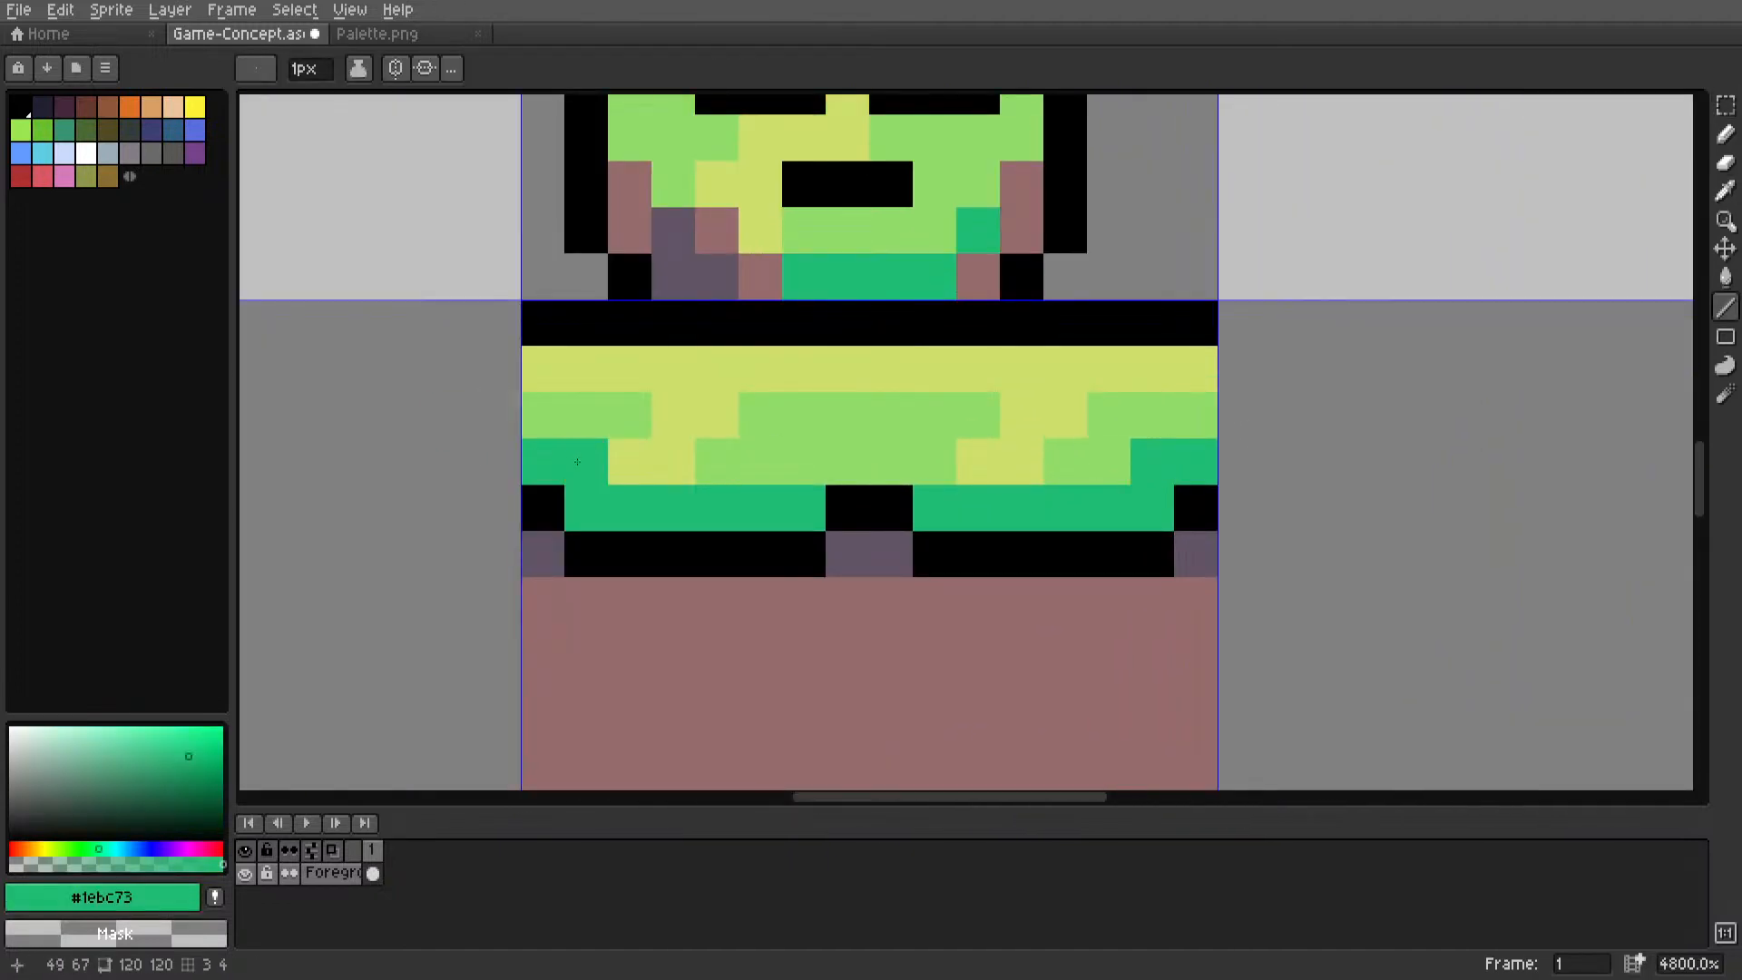
Add a four-pixel-wide band of #1ebc73 shading above the middle notch of the grass.
key(i)
click(809, 487)
key(l)
click(871, 463)
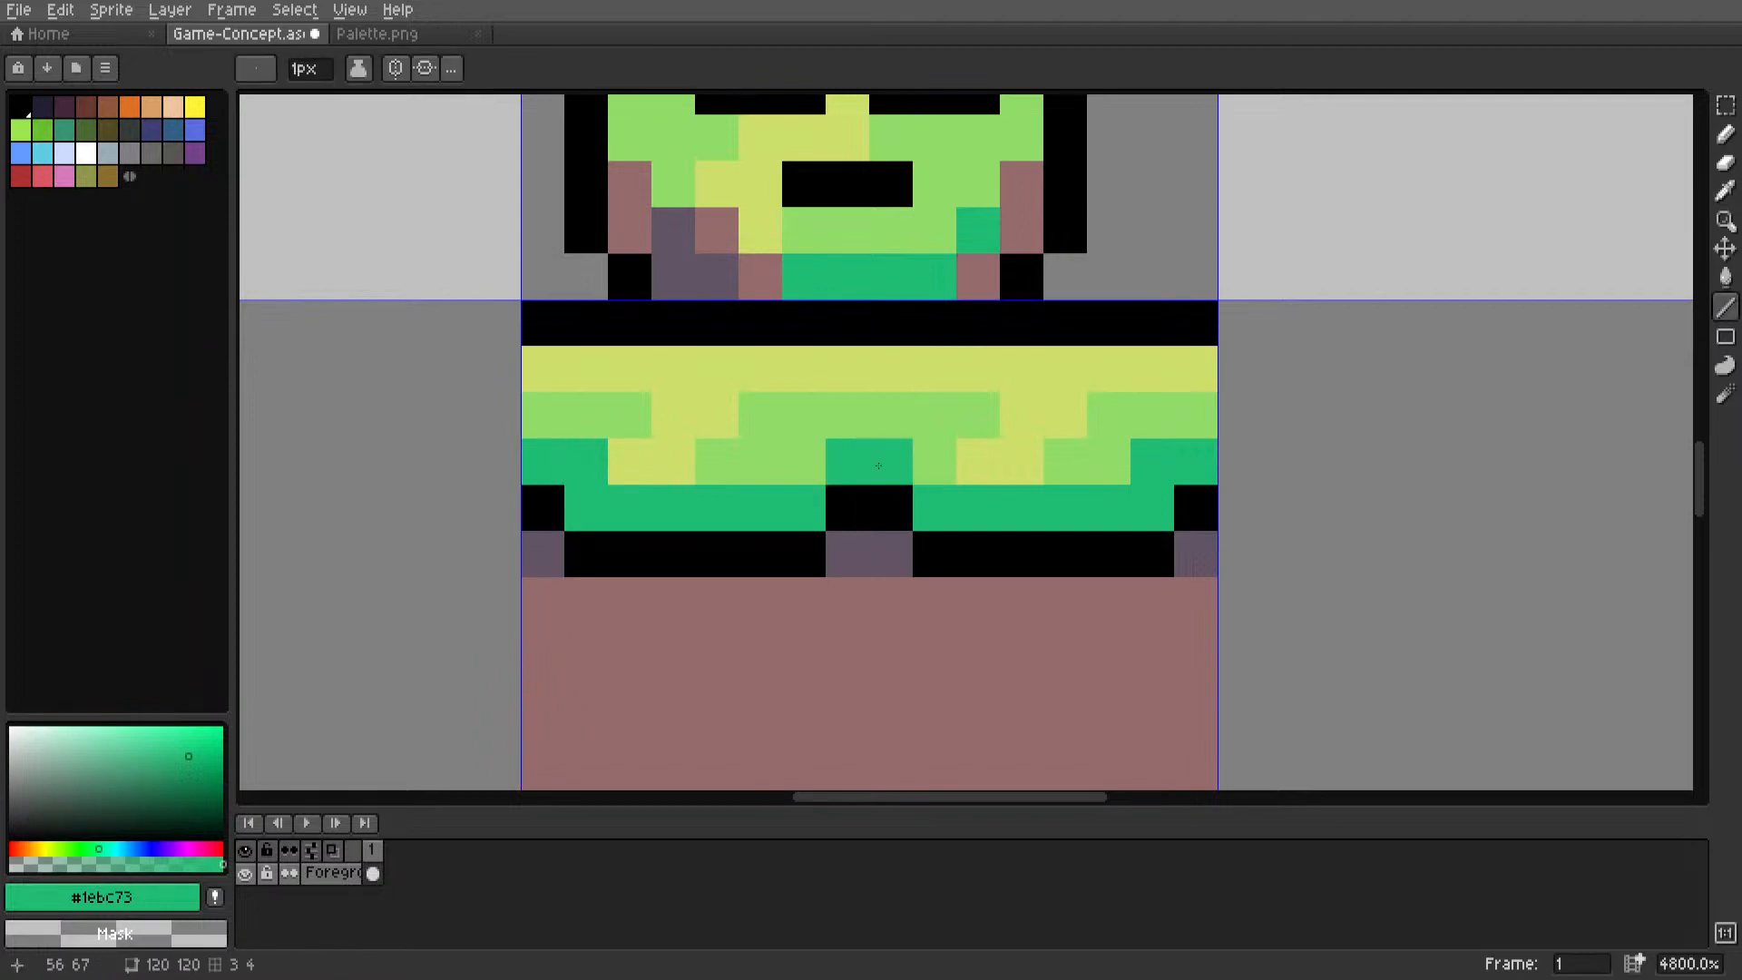
key(i)
key(l)
click(795, 465)
scroll(932, 460, down, 5)
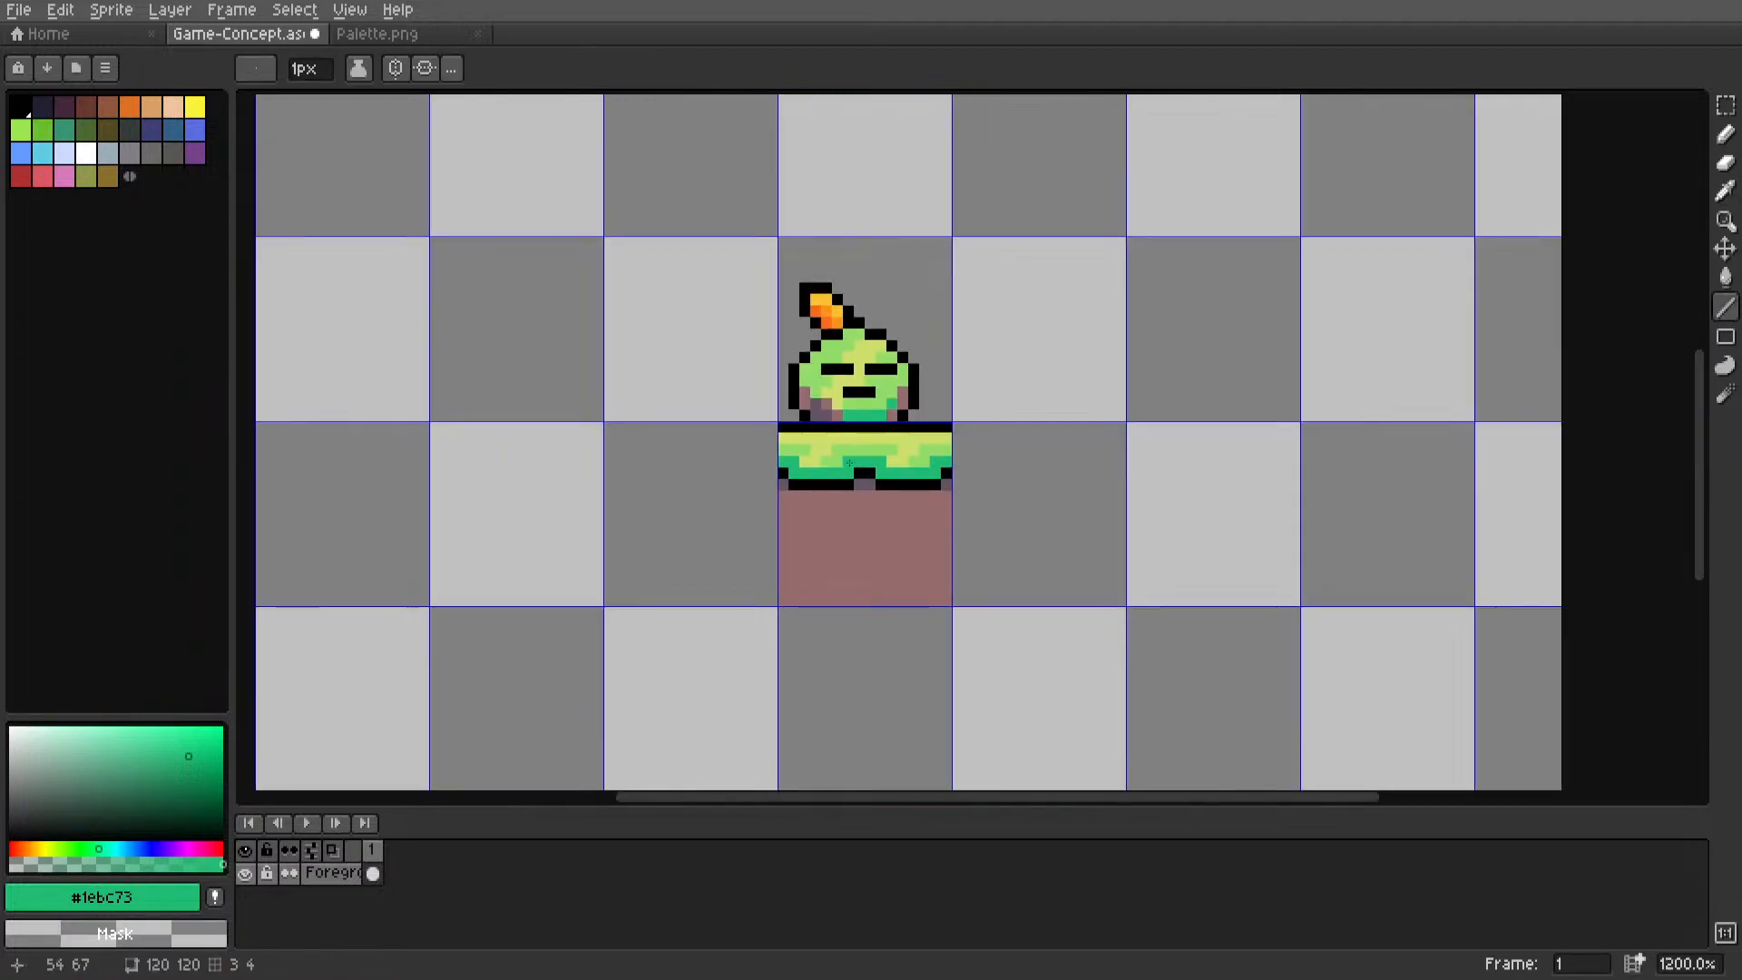
Sample the darker green #239063 from Palette.png and return to the Game-Concept file with the Line tool.
key(i)
click(400, 34)
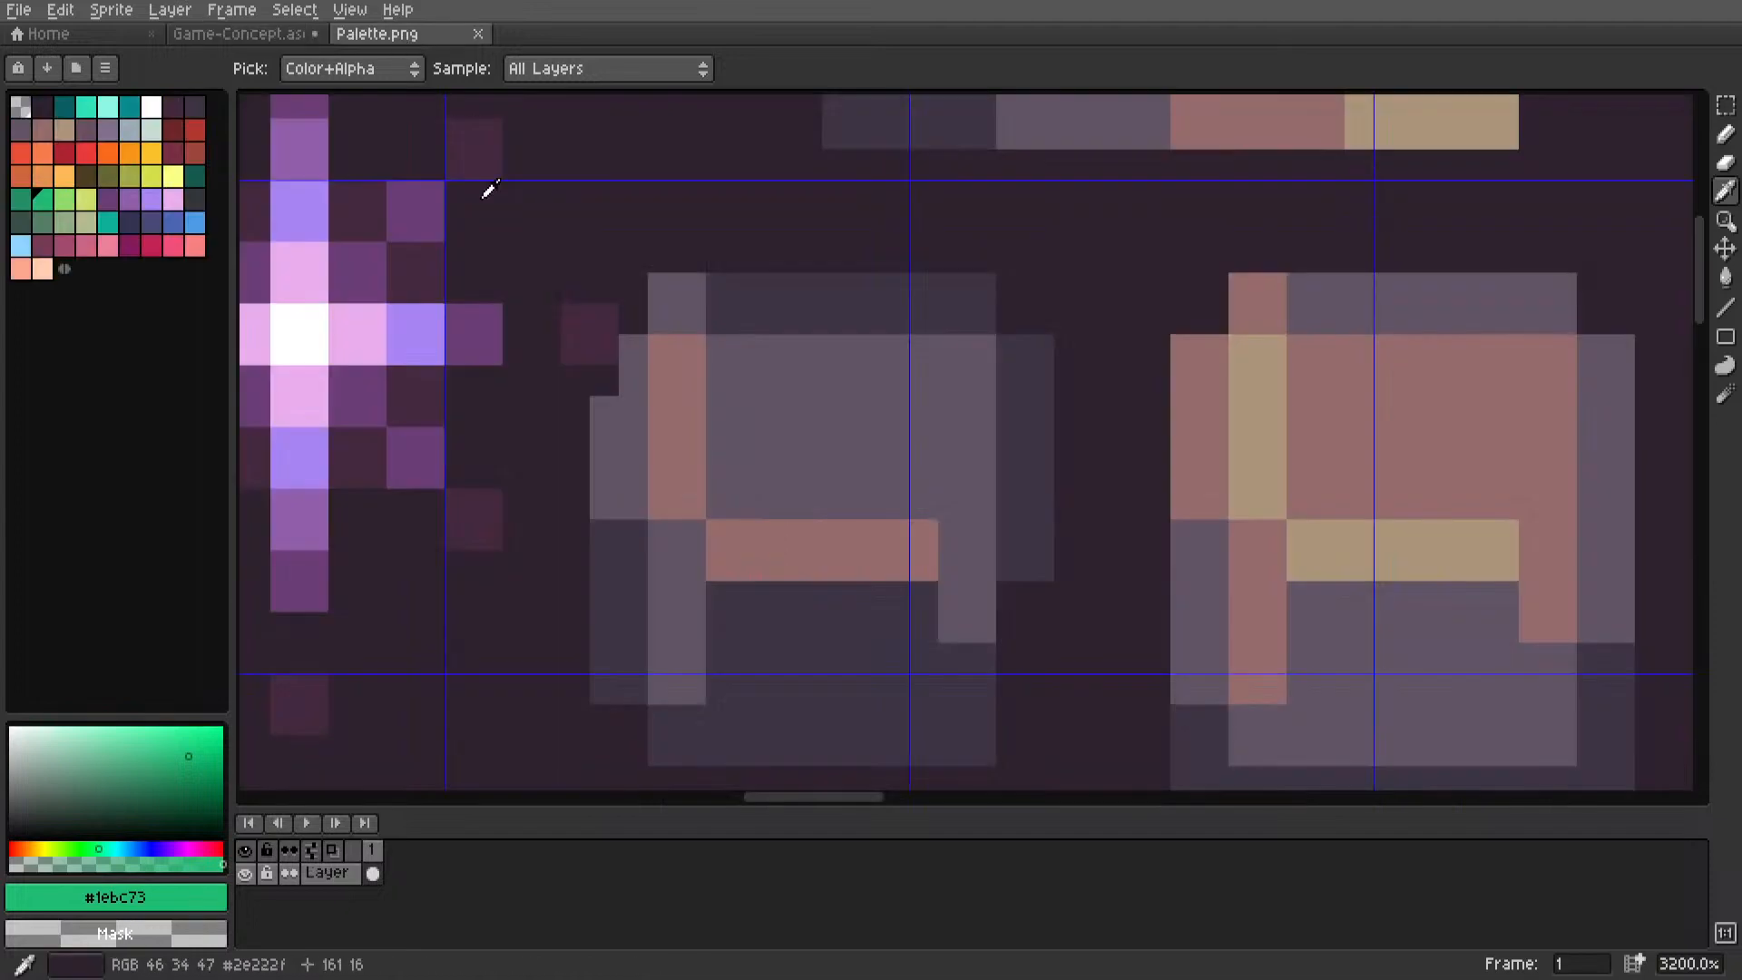
scroll(487, 187, down, 2)
scroll(606, 557, left, 2)
scroll(606, 557, up, 2)
key(l)
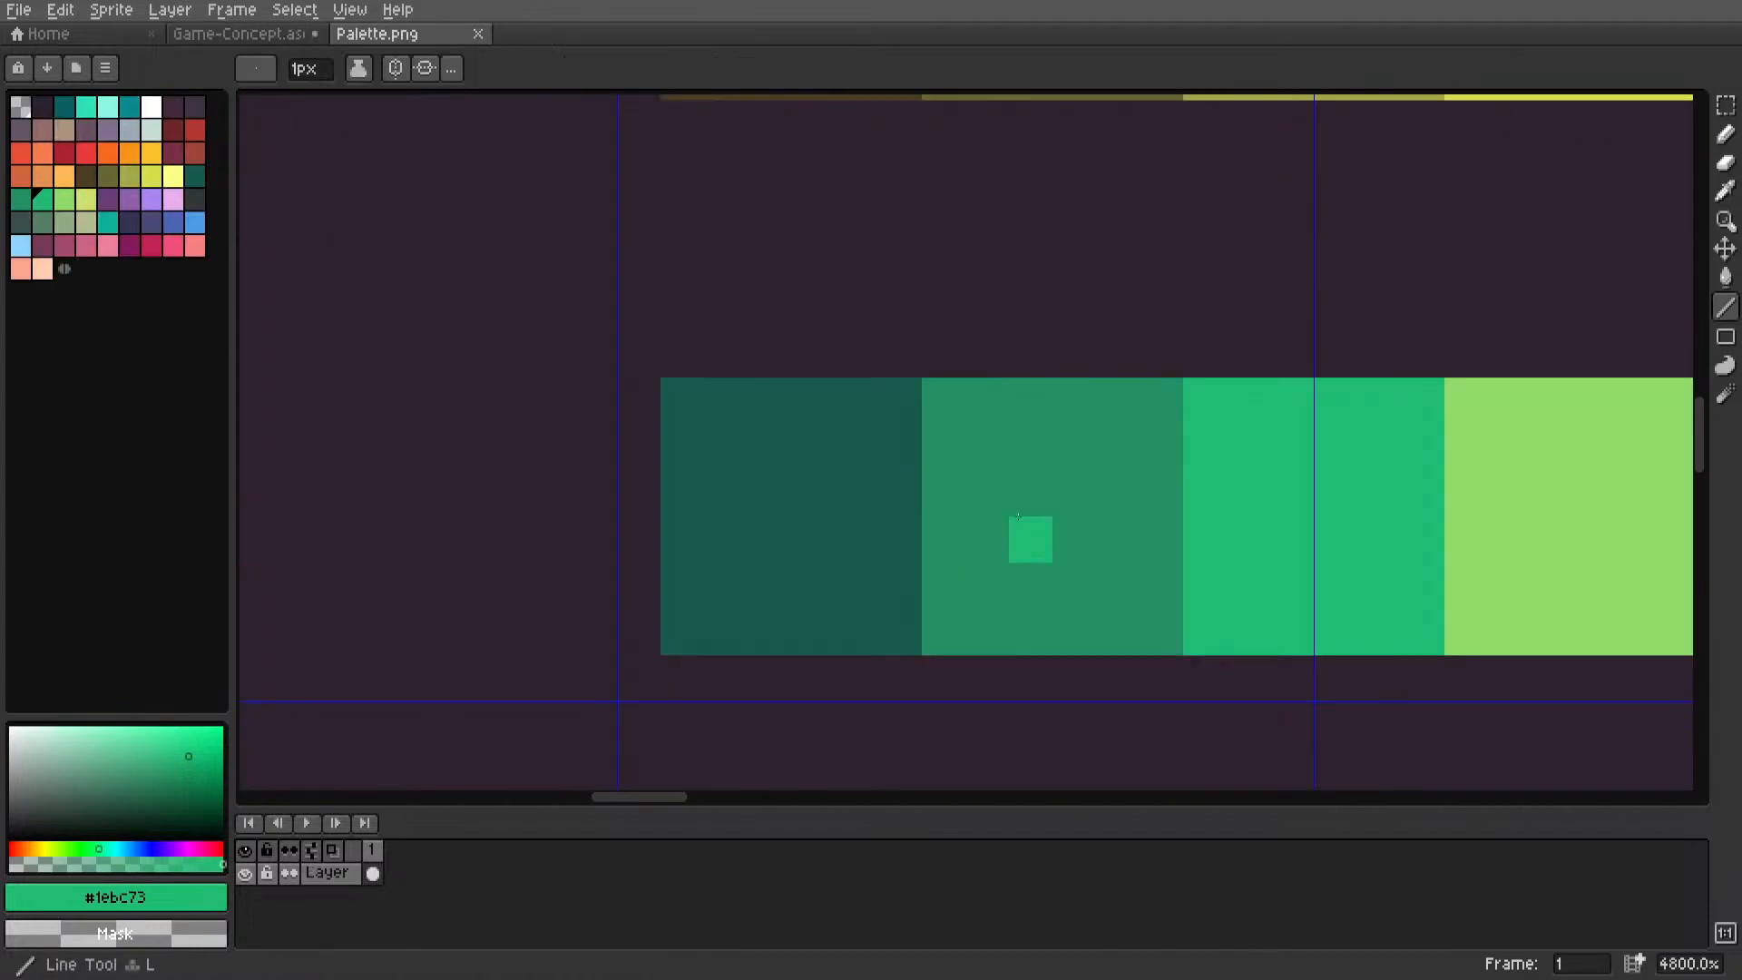
key(i)
click(1117, 493)
click(300, 33)
key(l)
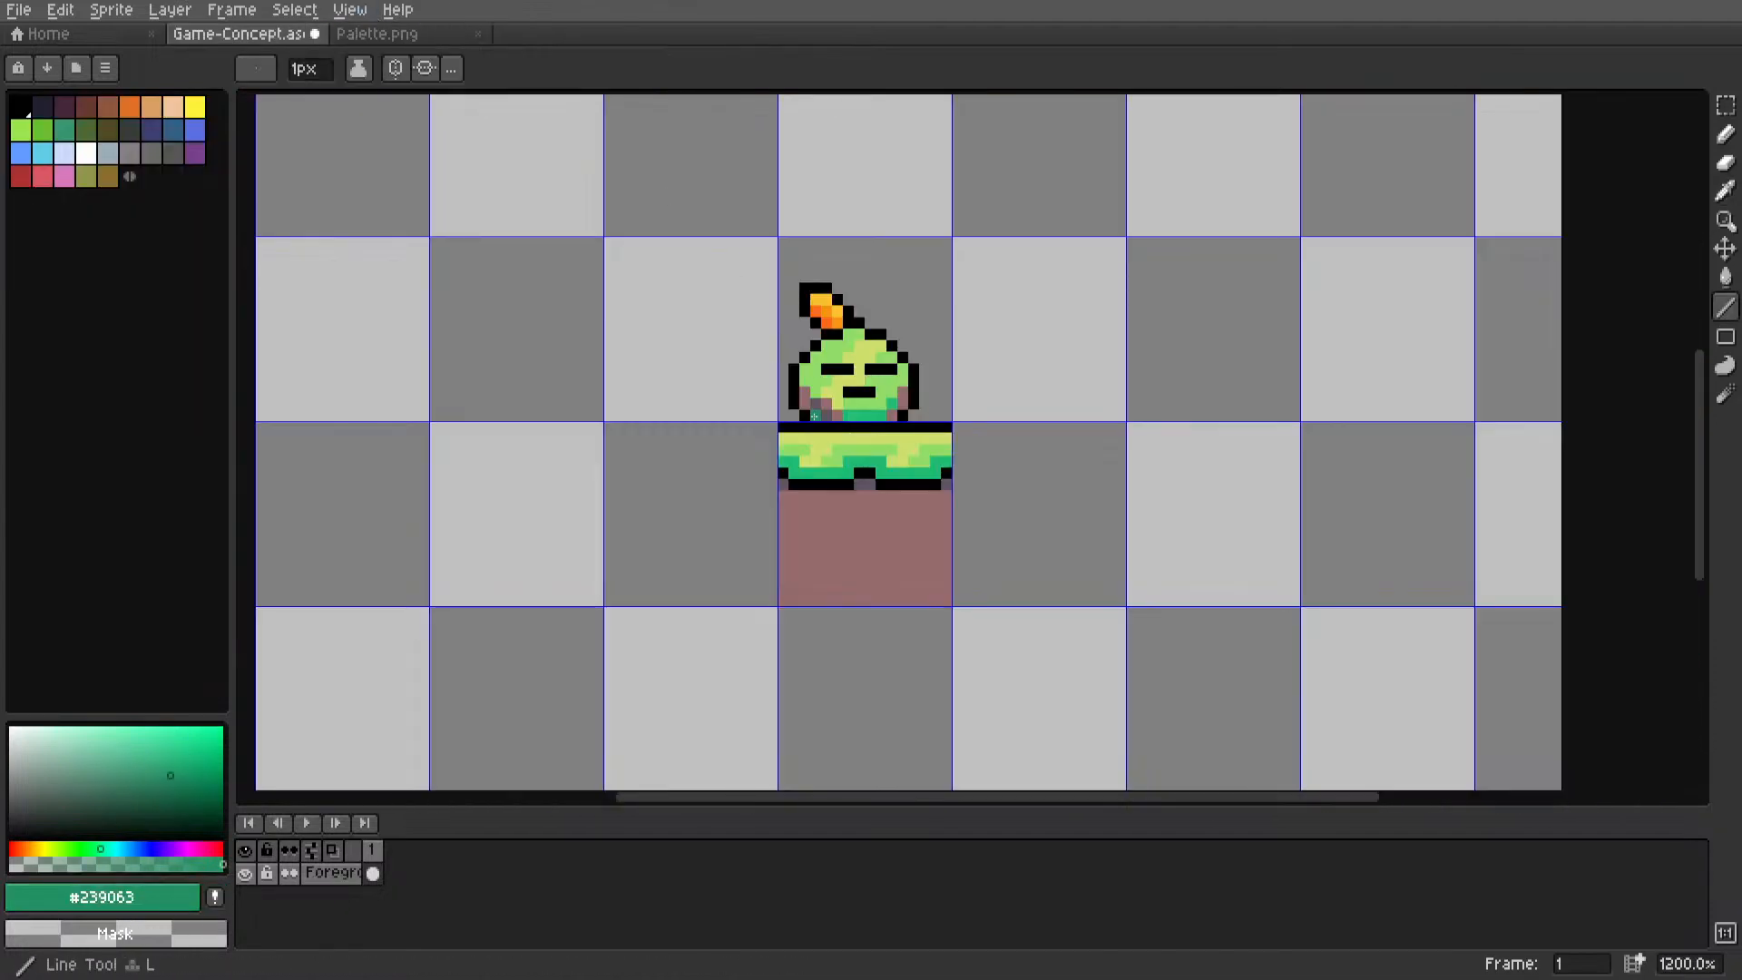
Darken the end pixels of both grass lobes beside the black notches with #239063.
scroll(835, 484, up, 5)
click(906, 433)
click(1080, 433)
click(1331, 458)
click(1370, 433)
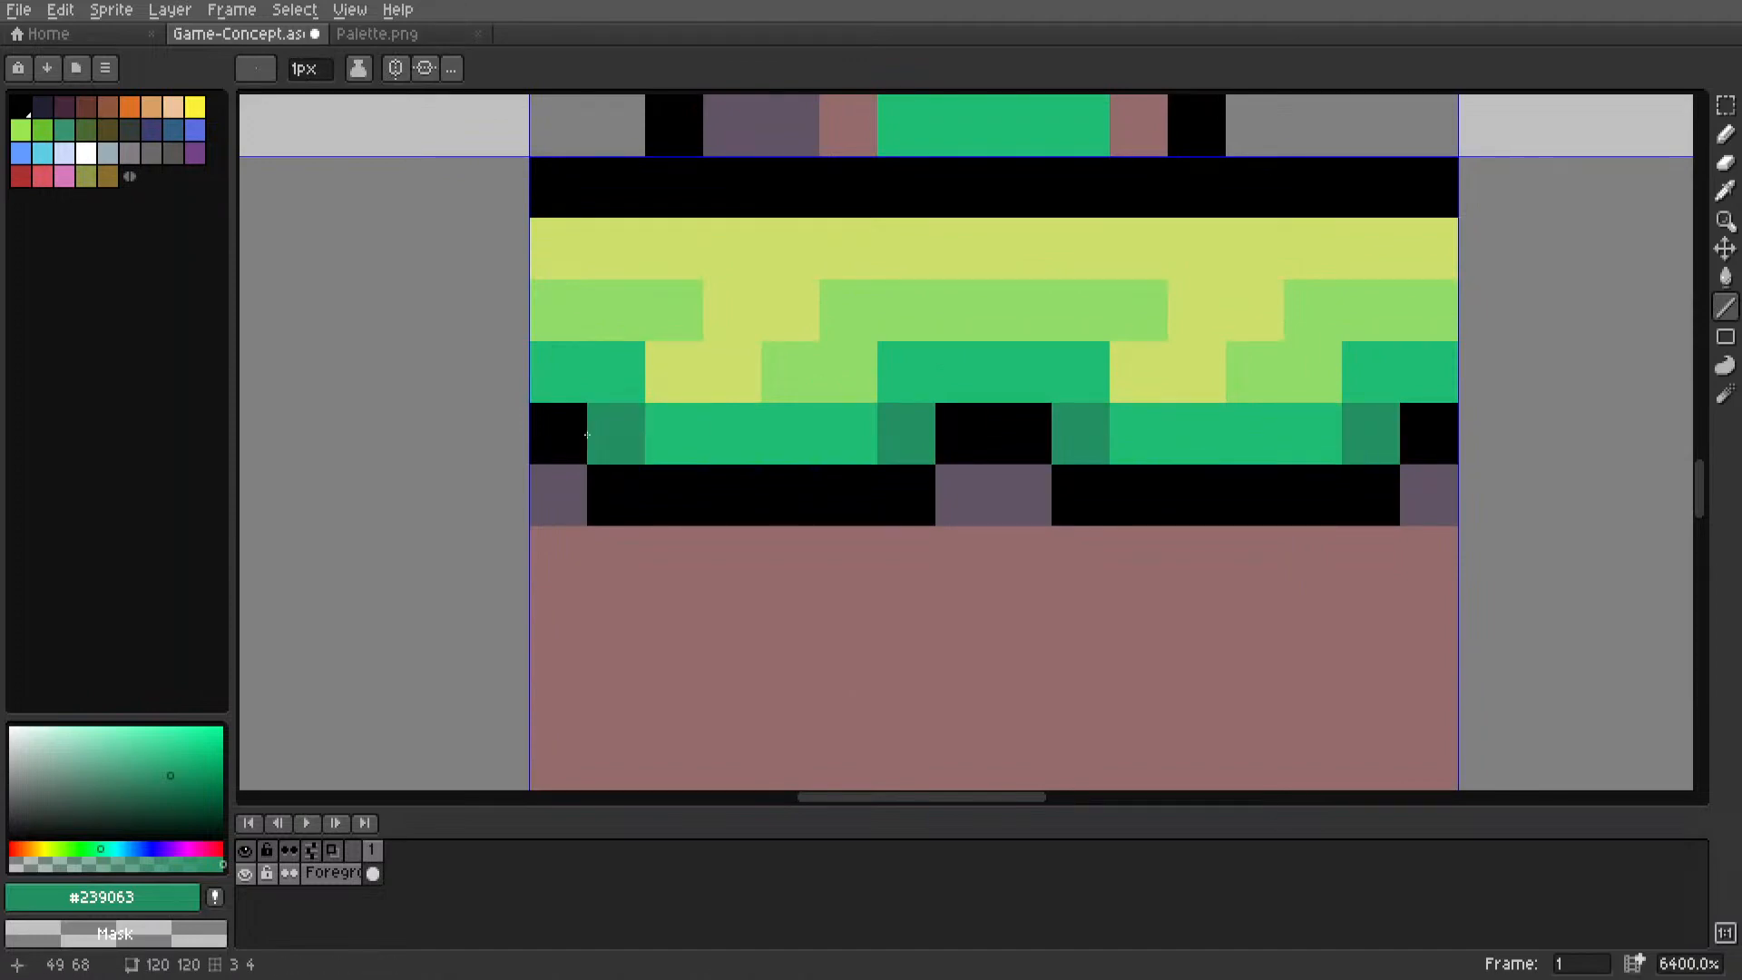
scroll(593, 437, down, 7)
Select the finished 16 × 16 ground tile and place a copy of it in the grid cell on each side.
key(m)
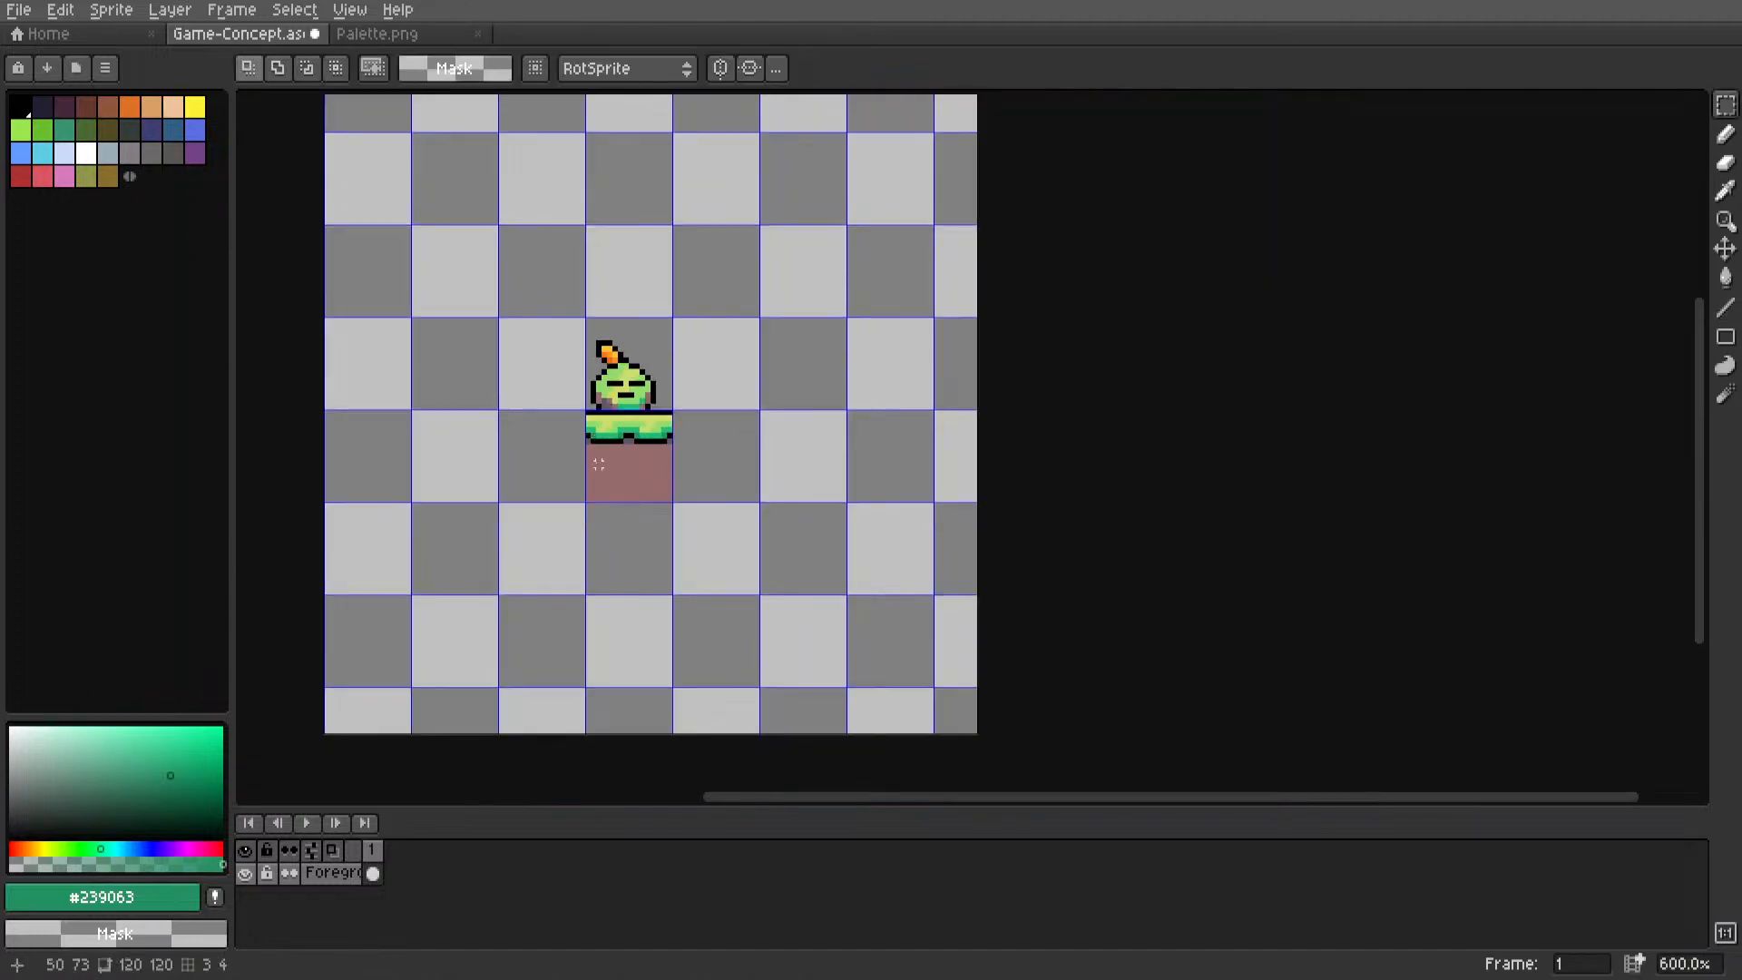
scroll(599, 464, up, 1)
drag(599, 464, 611, 451)
middle_drag(611, 451, 863, 505)
ctrl+drag(895, 514, 736, 522)
double_click(878, 507)
ctrl+drag(879, 506, 1052, 496)
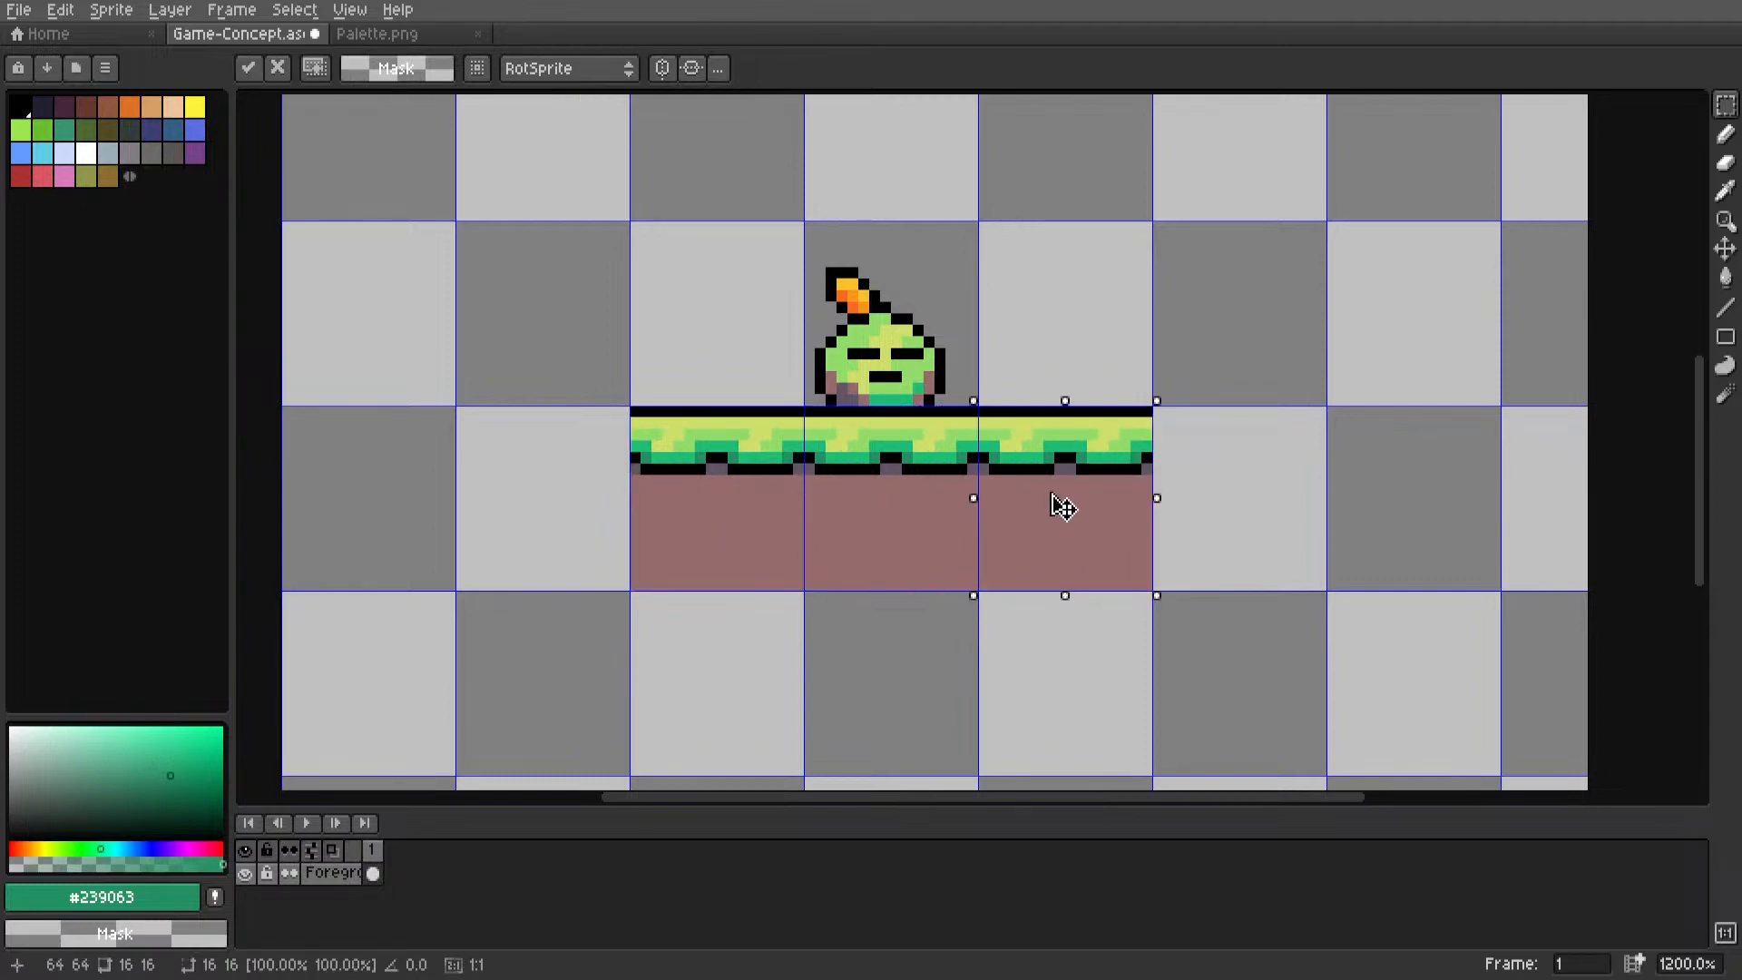
Extend the ground with two more tile copies to the right, making a five-tile platform, and clear the selection.
double_click(910, 502)
ctrl+drag(910, 501, 1225, 483)
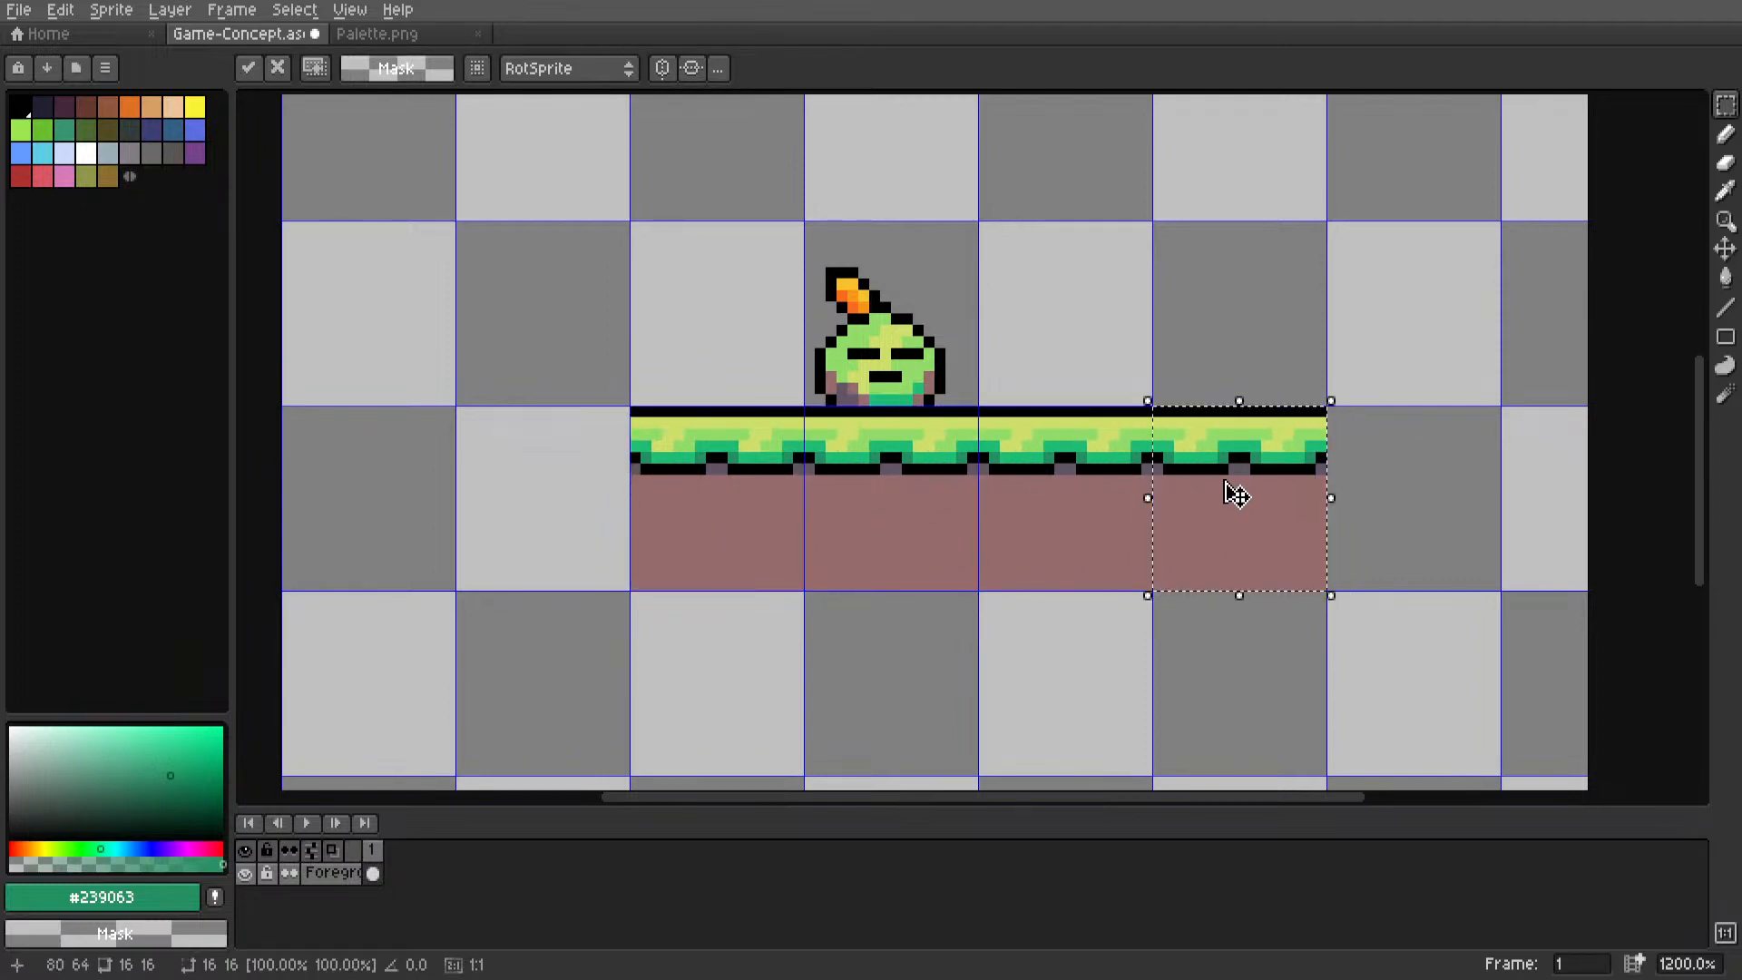
middle_drag(1157, 483, 881, 481)
key(ctrl+d)
ctrl+drag(637, 465, 1151, 454)
scroll(1152, 427, down, 6)
key(ctrl+d)
scroll(984, 508, up, 5)
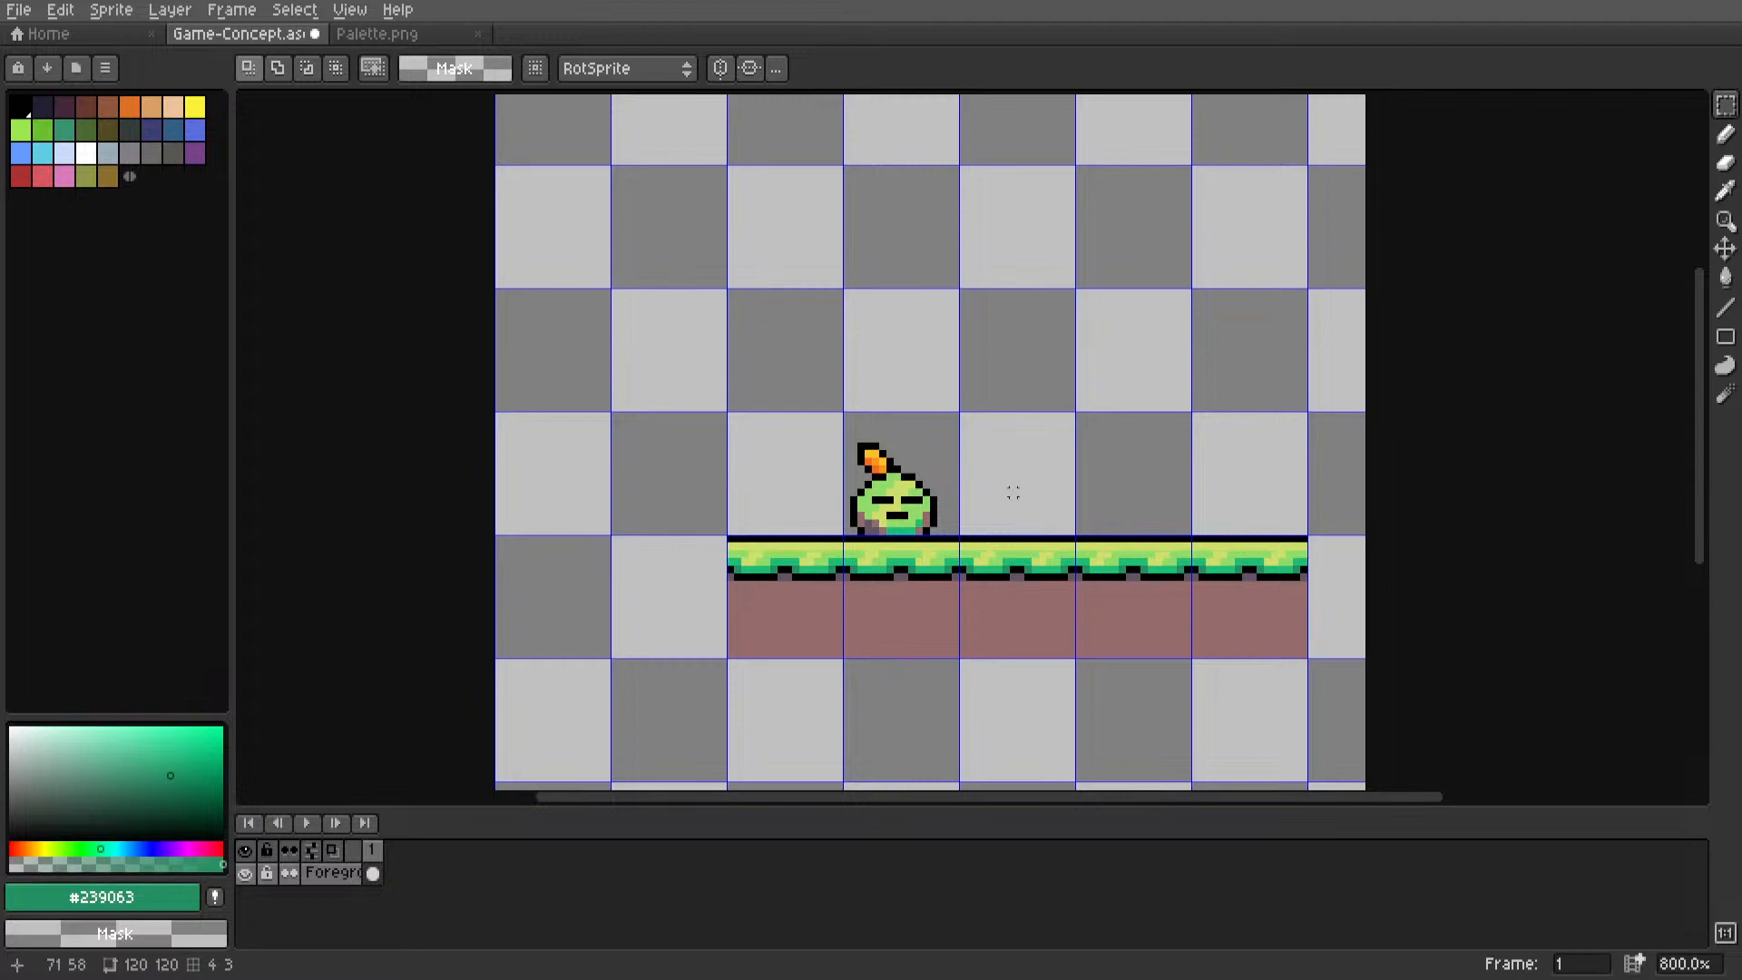
Sample the purple shadow #625565 and draw a shadow row beneath both grass lobes of the tile under the character.
middle_drag(915, 542, 1049, 434)
scroll(989, 483, up, 1)
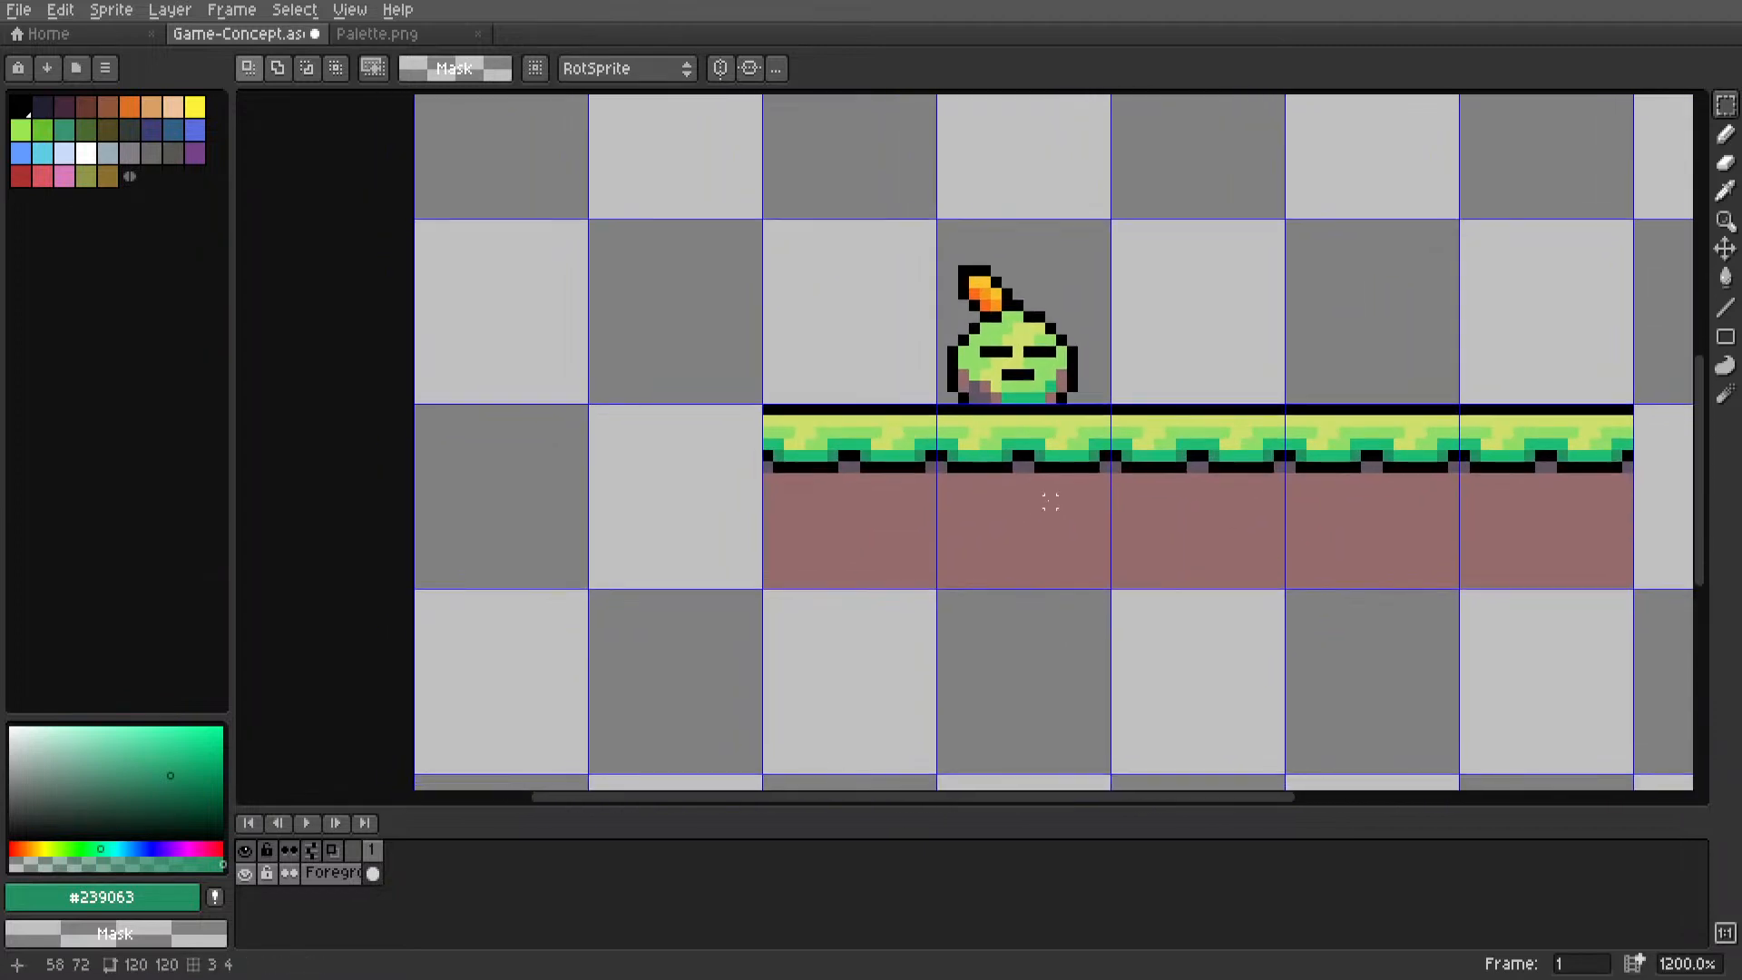
scroll(1050, 502, up, 1)
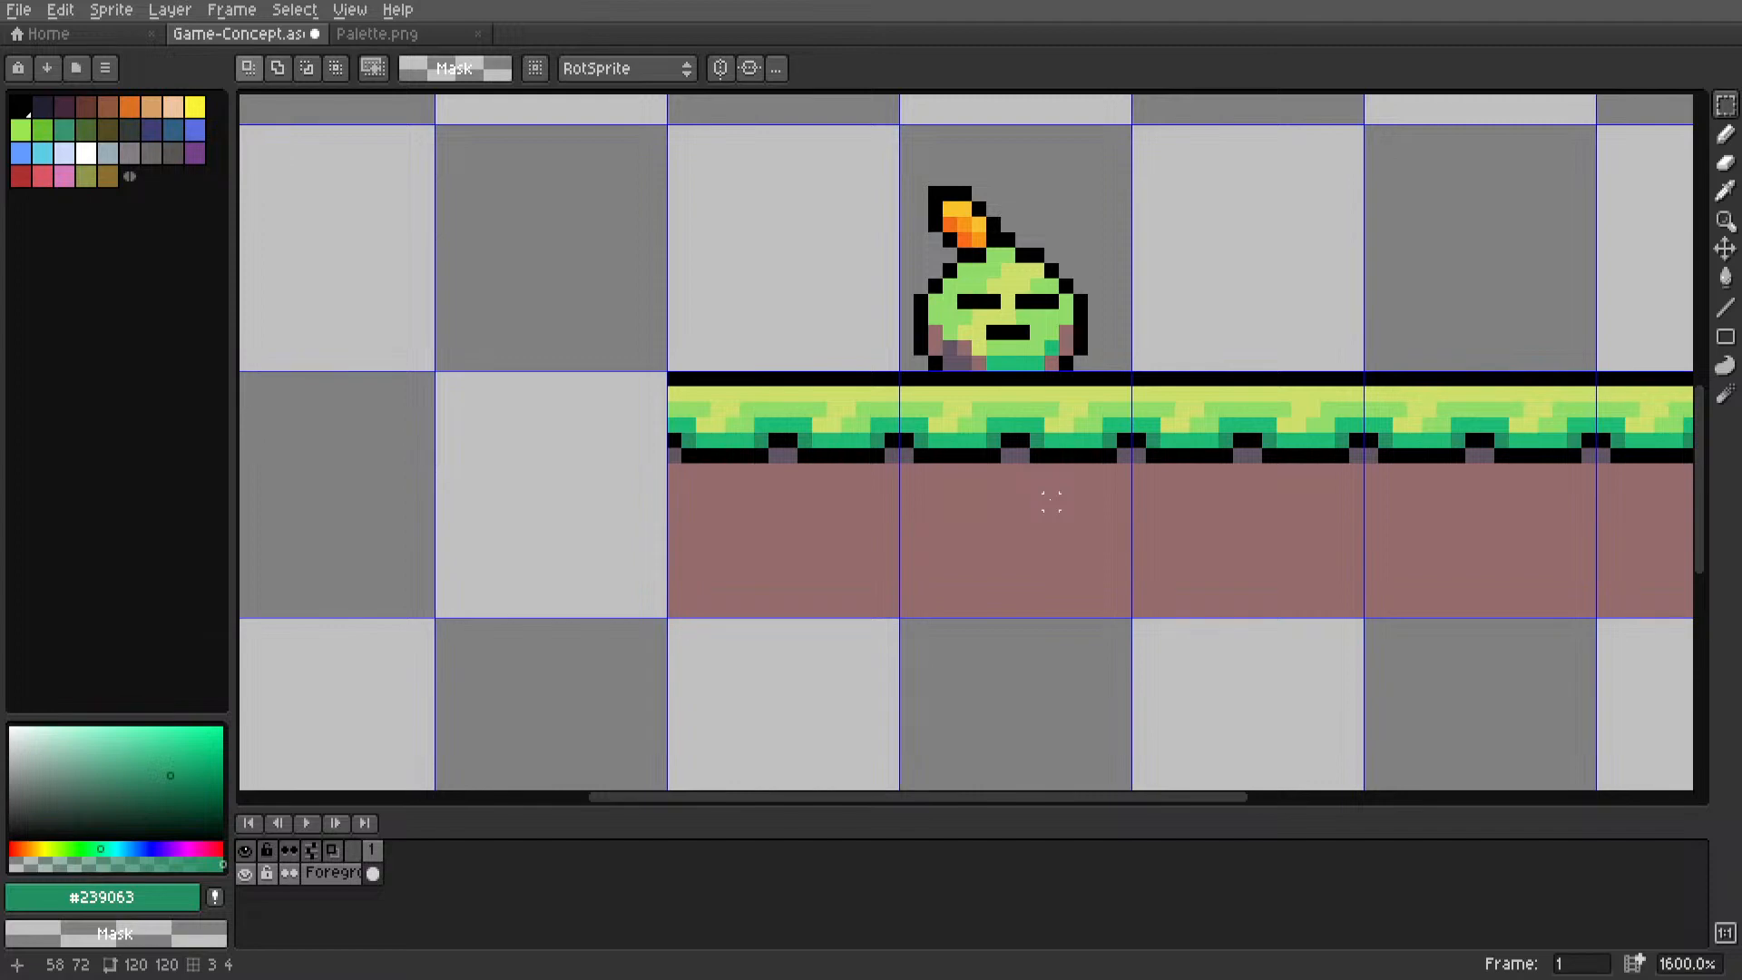
scroll(965, 493, down, 1)
scroll(879, 487, up, 3)
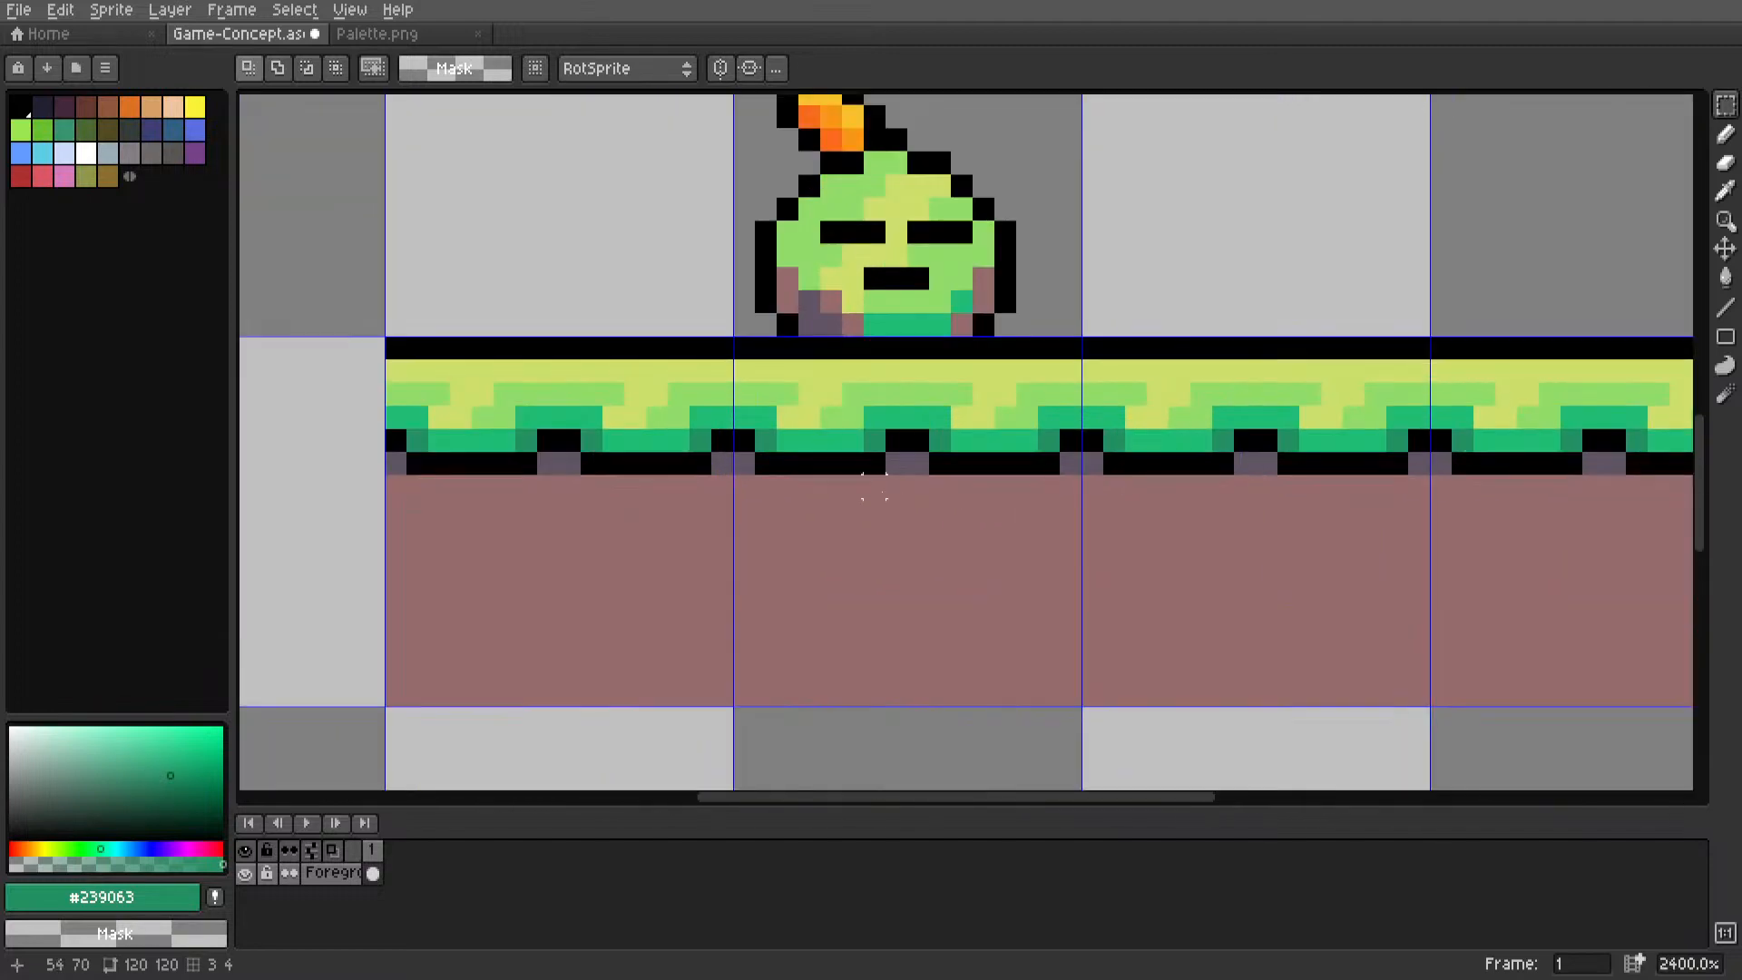
alt+click(988, 451)
key(l)
drag(807, 486, 1184, 486)
scroll(1034, 502, down, 5)
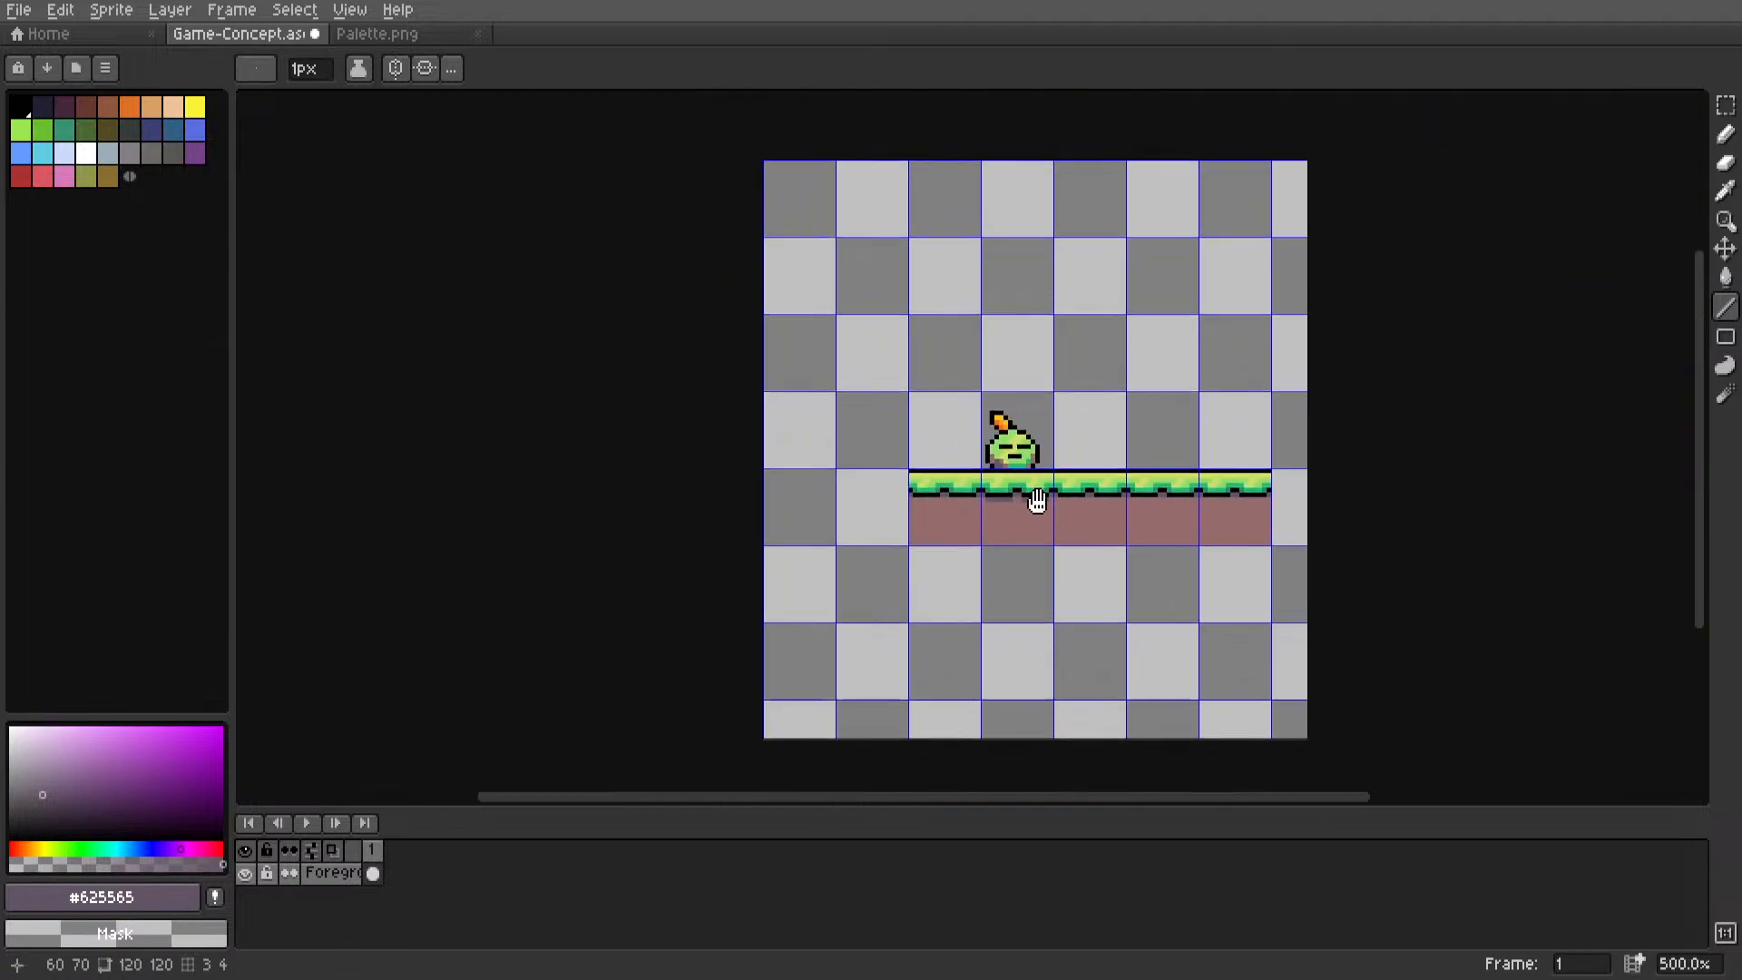
Examine the new shadow under the grass from a distance and up close, comparing it with the neighbouring tiles.
scroll(1059, 502, up, 4)
scroll(915, 504, up, 2)
middle_drag(1222, 482, 959, 483)
scroll(1146, 481, down, 2)
middle_drag(1145, 481, 1146, 481)
scroll(1145, 481, up, 2)
key(i)
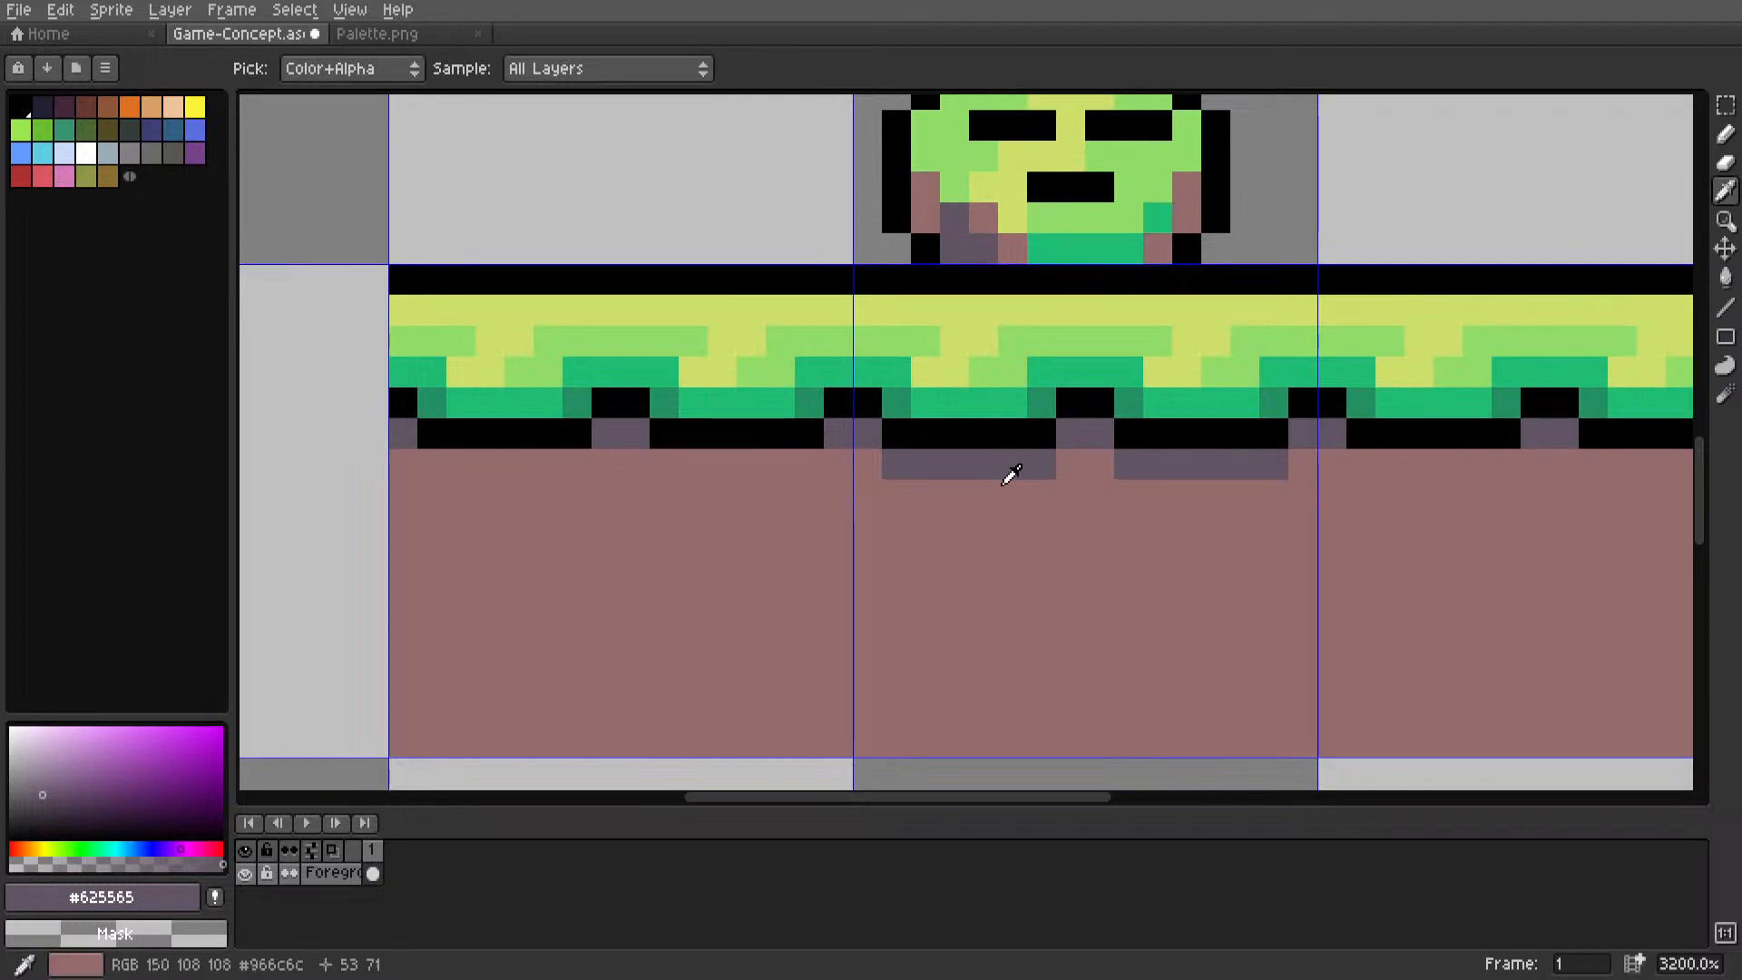
scroll(1062, 472, down, 4)
scroll(918, 486, up, 4)
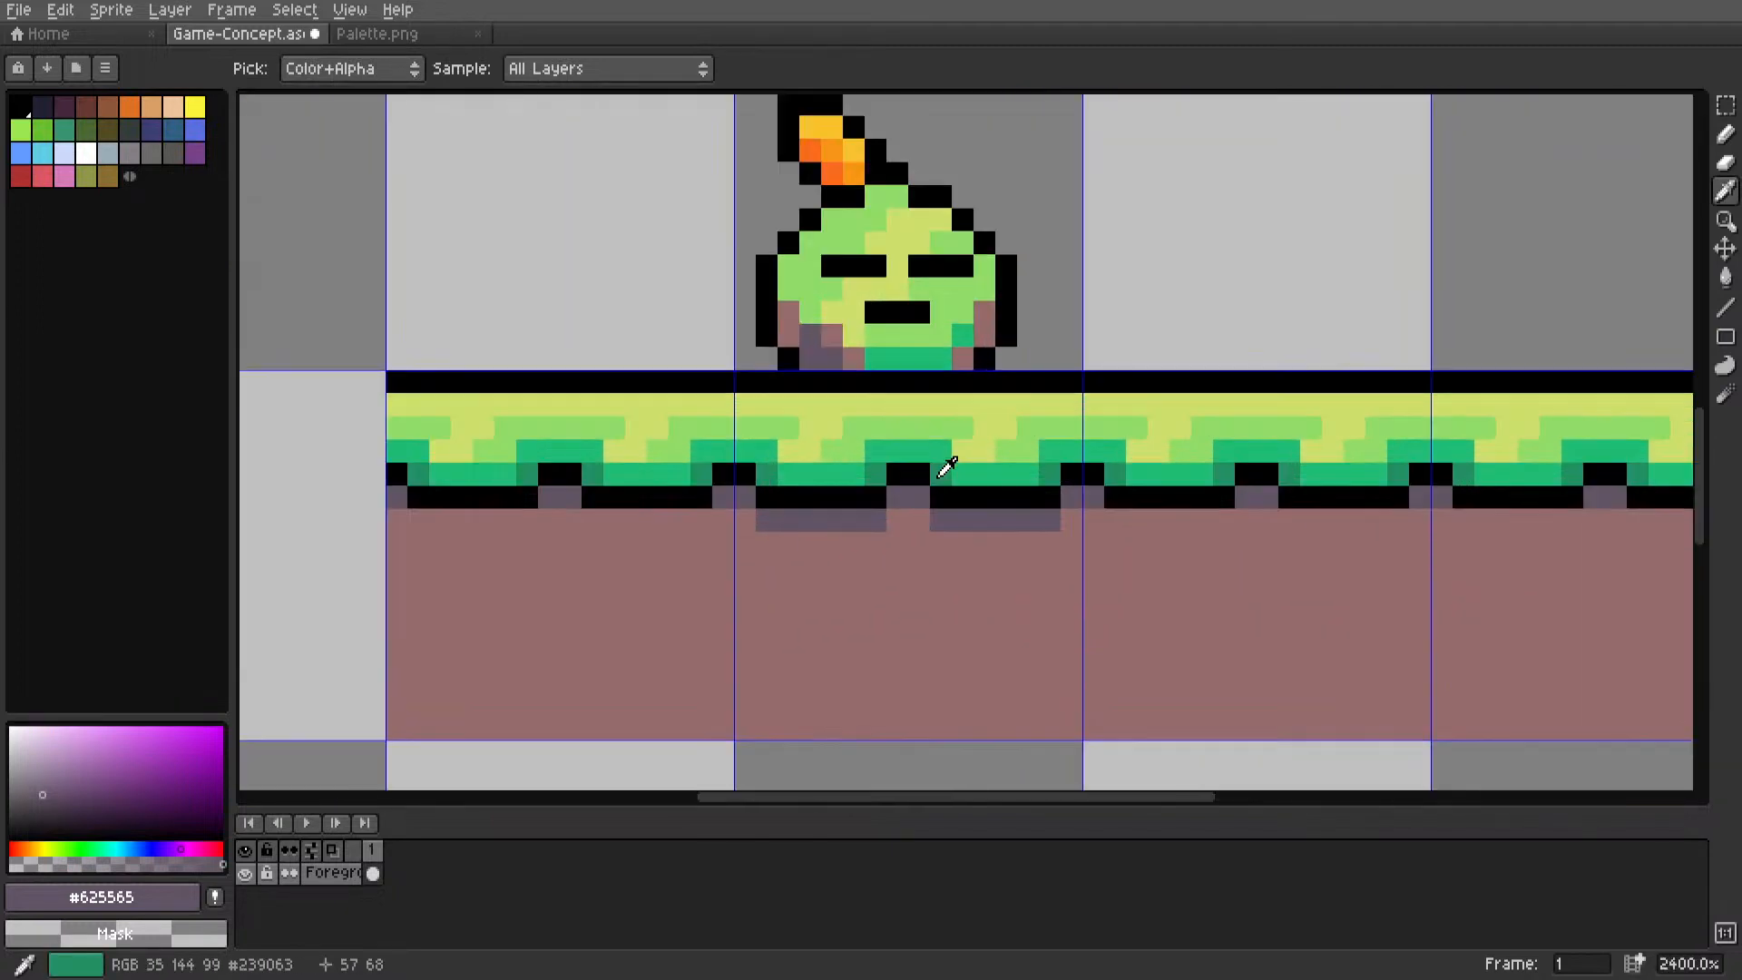
Sample the tan #ab947a from the Resurrect 64 palette image and return to the game concept sprite.
middle_drag(948, 467, 1116, 381)
click(1021, 531)
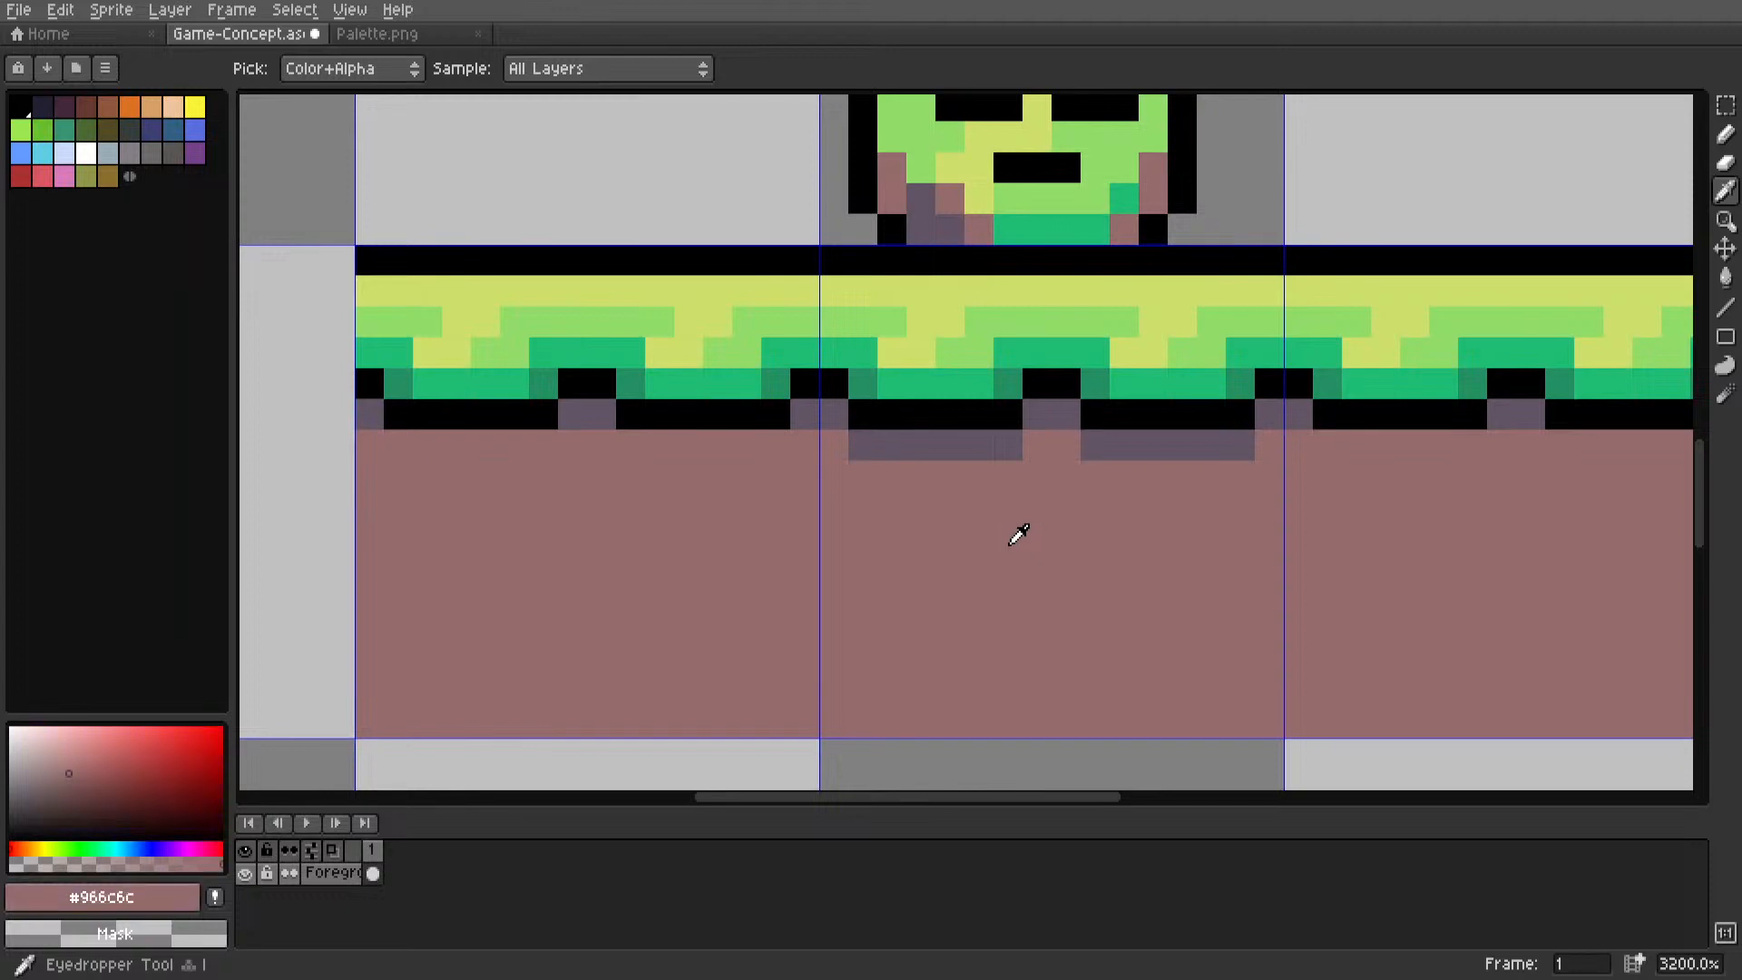
click(417, 33)
scroll(1210, 416, down, 4)
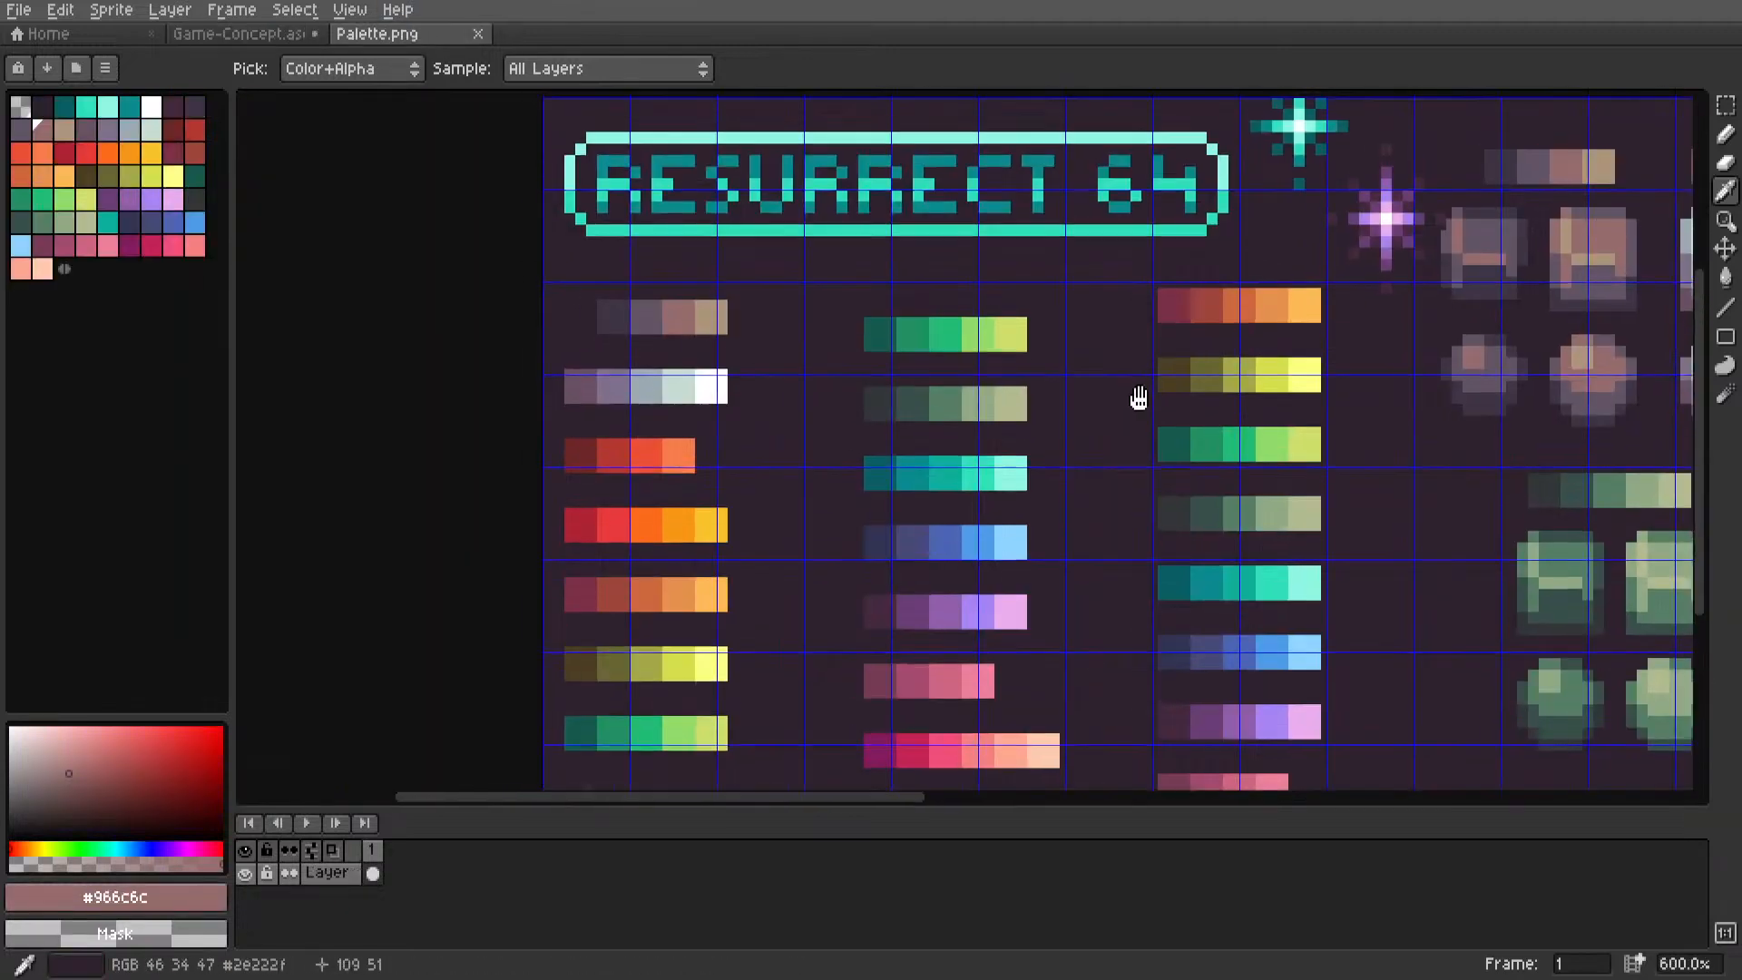
scroll(1140, 393, left, 3)
scroll(996, 350, up, 5)
click(878, 354)
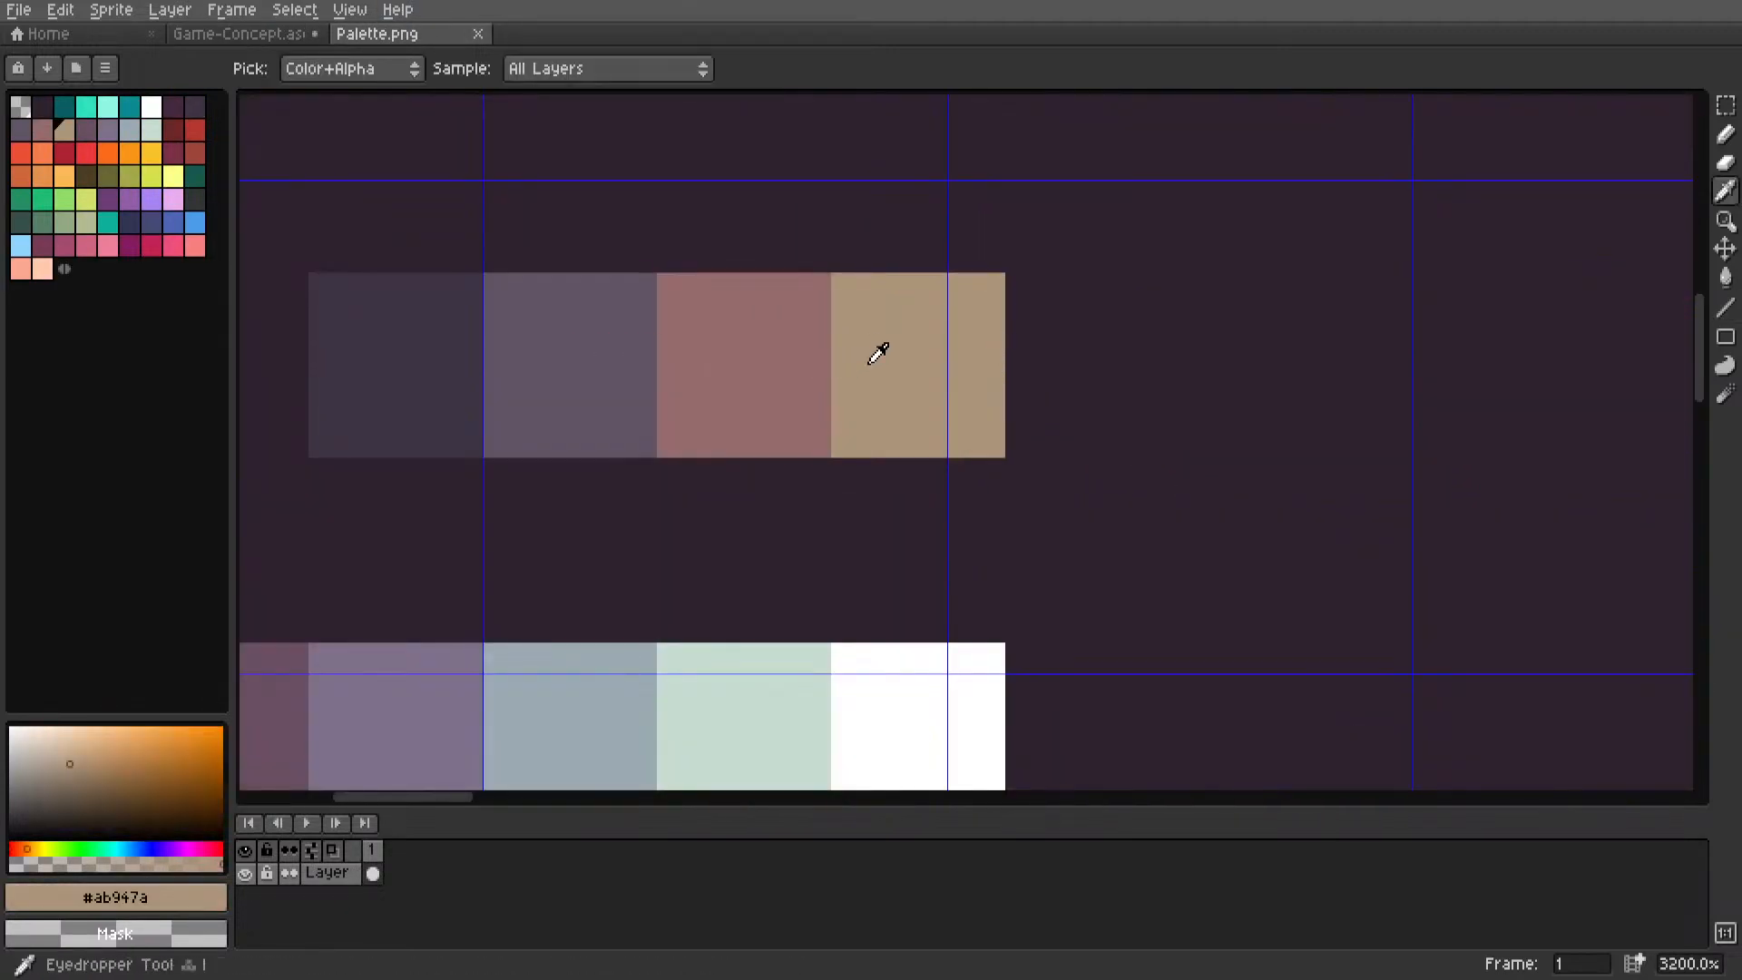
click(295, 34)
Draw a diagonal tan line with the Line tool, rising to the right through the dirt of the tile under the character.
key(l)
scroll(944, 631, down, 3)
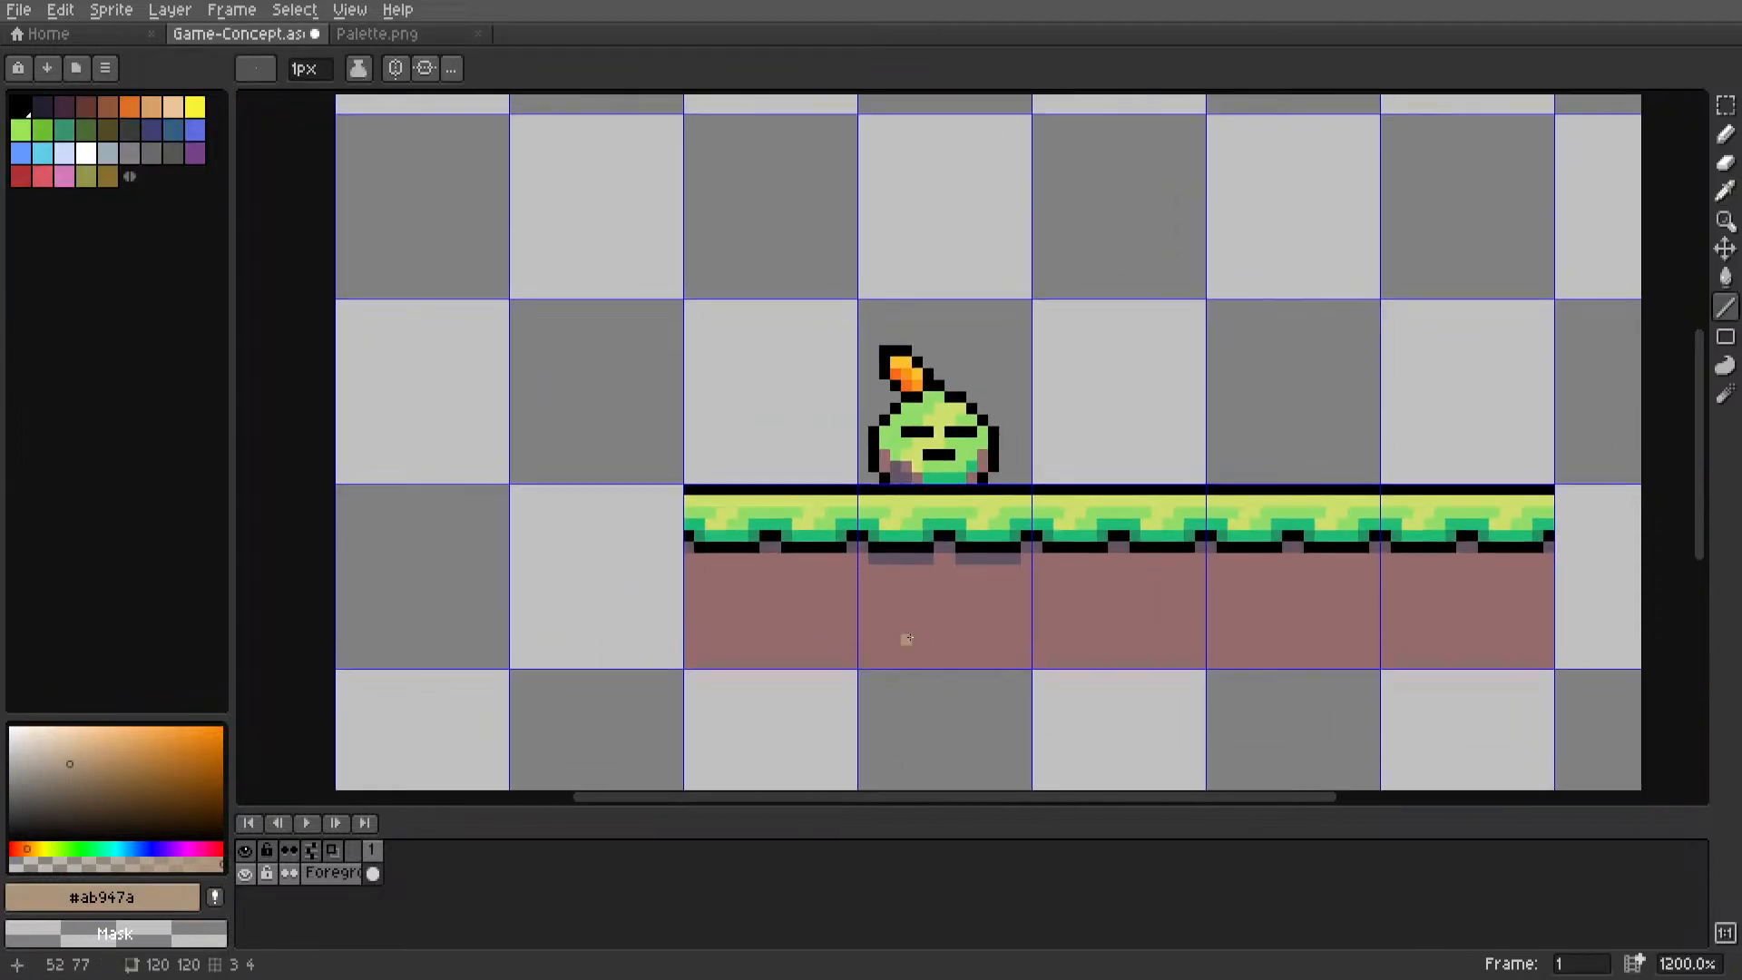
scroll(924, 644, up, 2)
scroll(855, 683, up, 1)
middle_drag(887, 669, 744, 578)
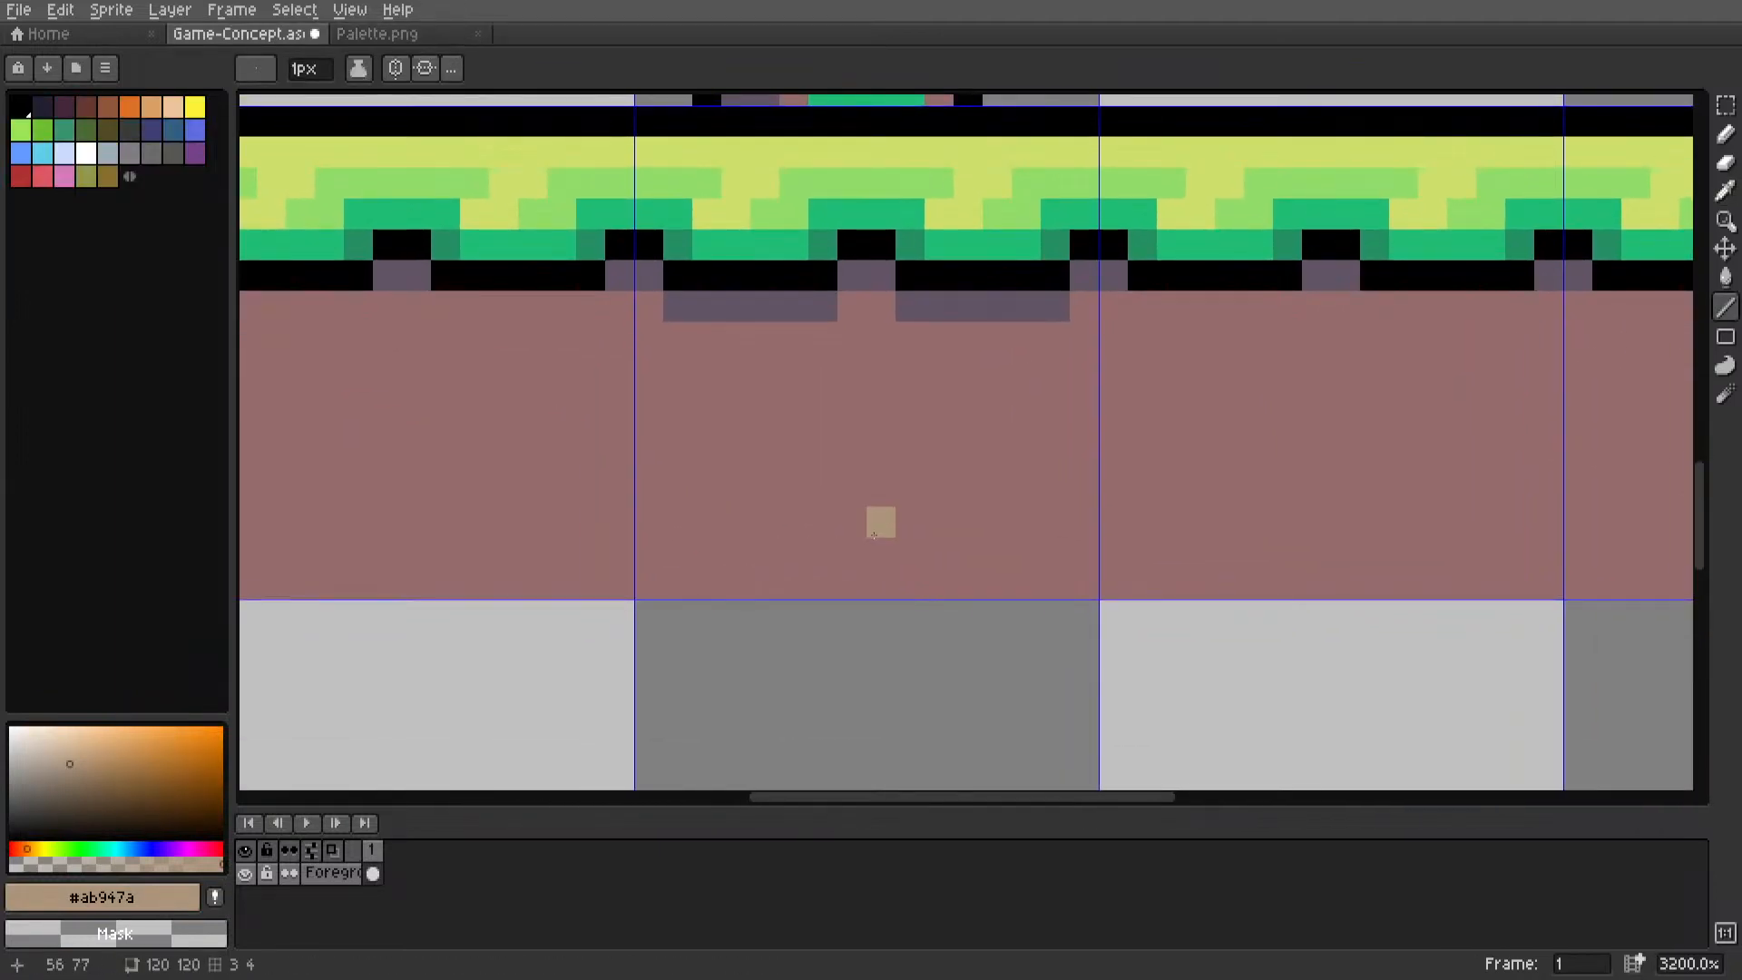
scroll(874, 535, up, 1)
drag(885, 470, 1053, 331)
scroll(906, 550, down, 5)
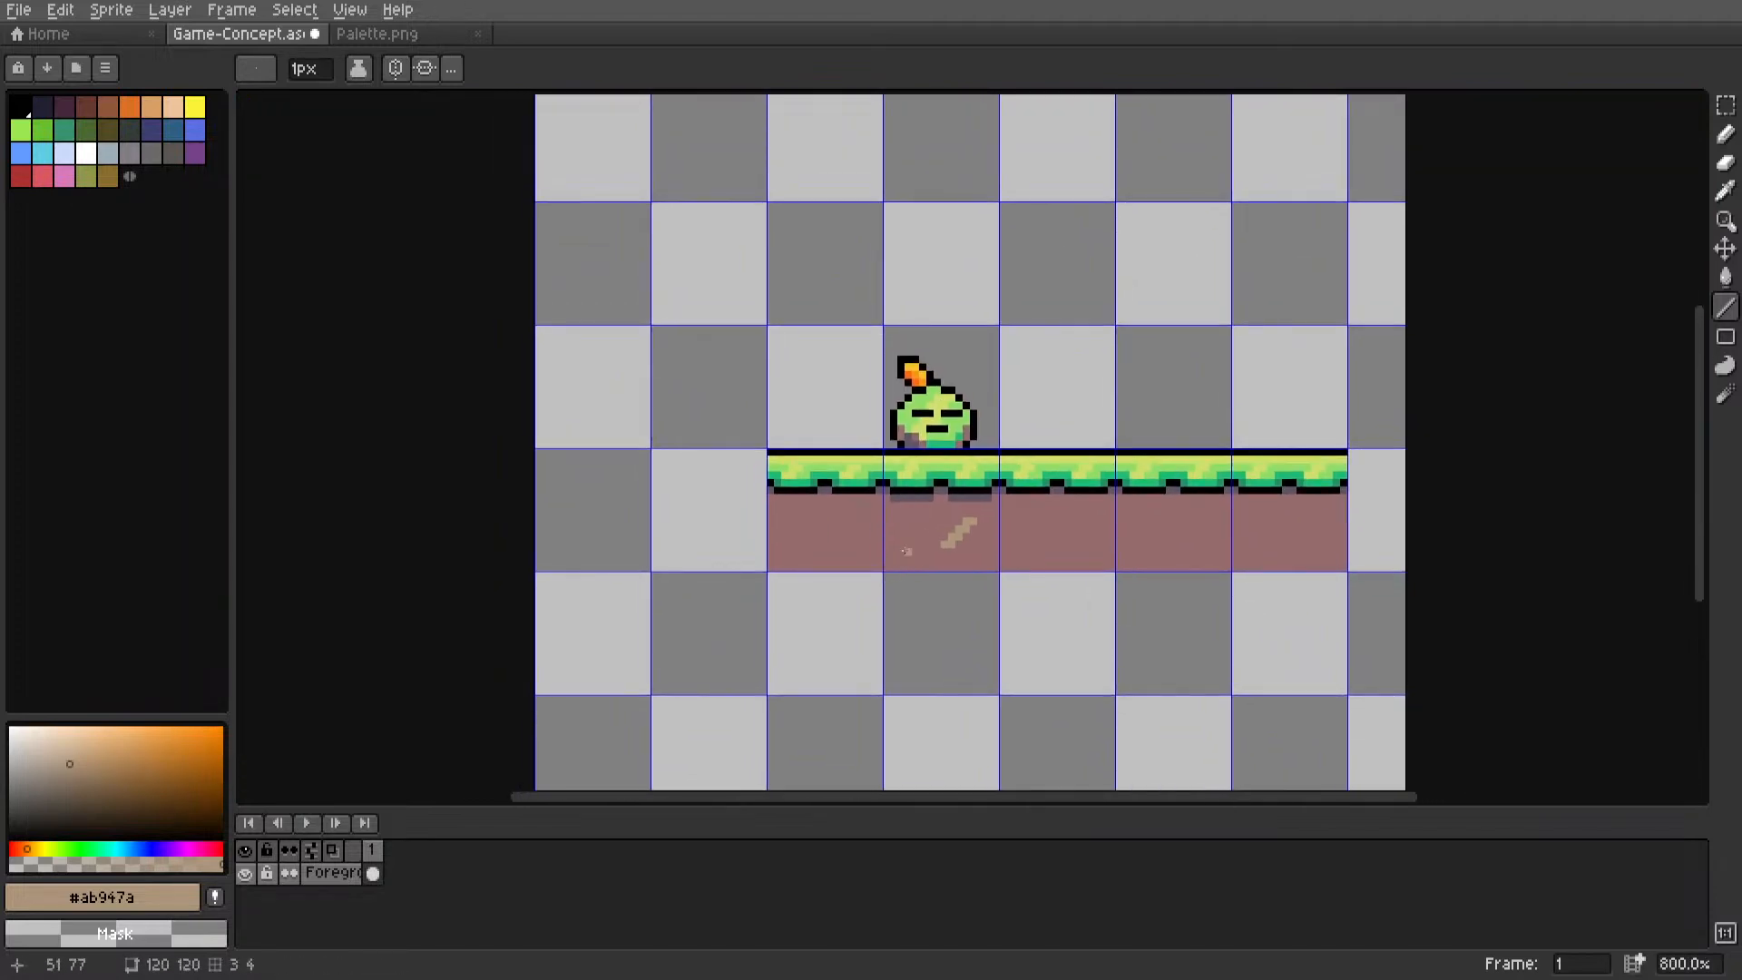
Extend the diagonal tan line down to the tile's bottom edge and up to the grass shadow at its right border.
scroll(907, 537, up, 6)
drag(826, 436, 821, 439)
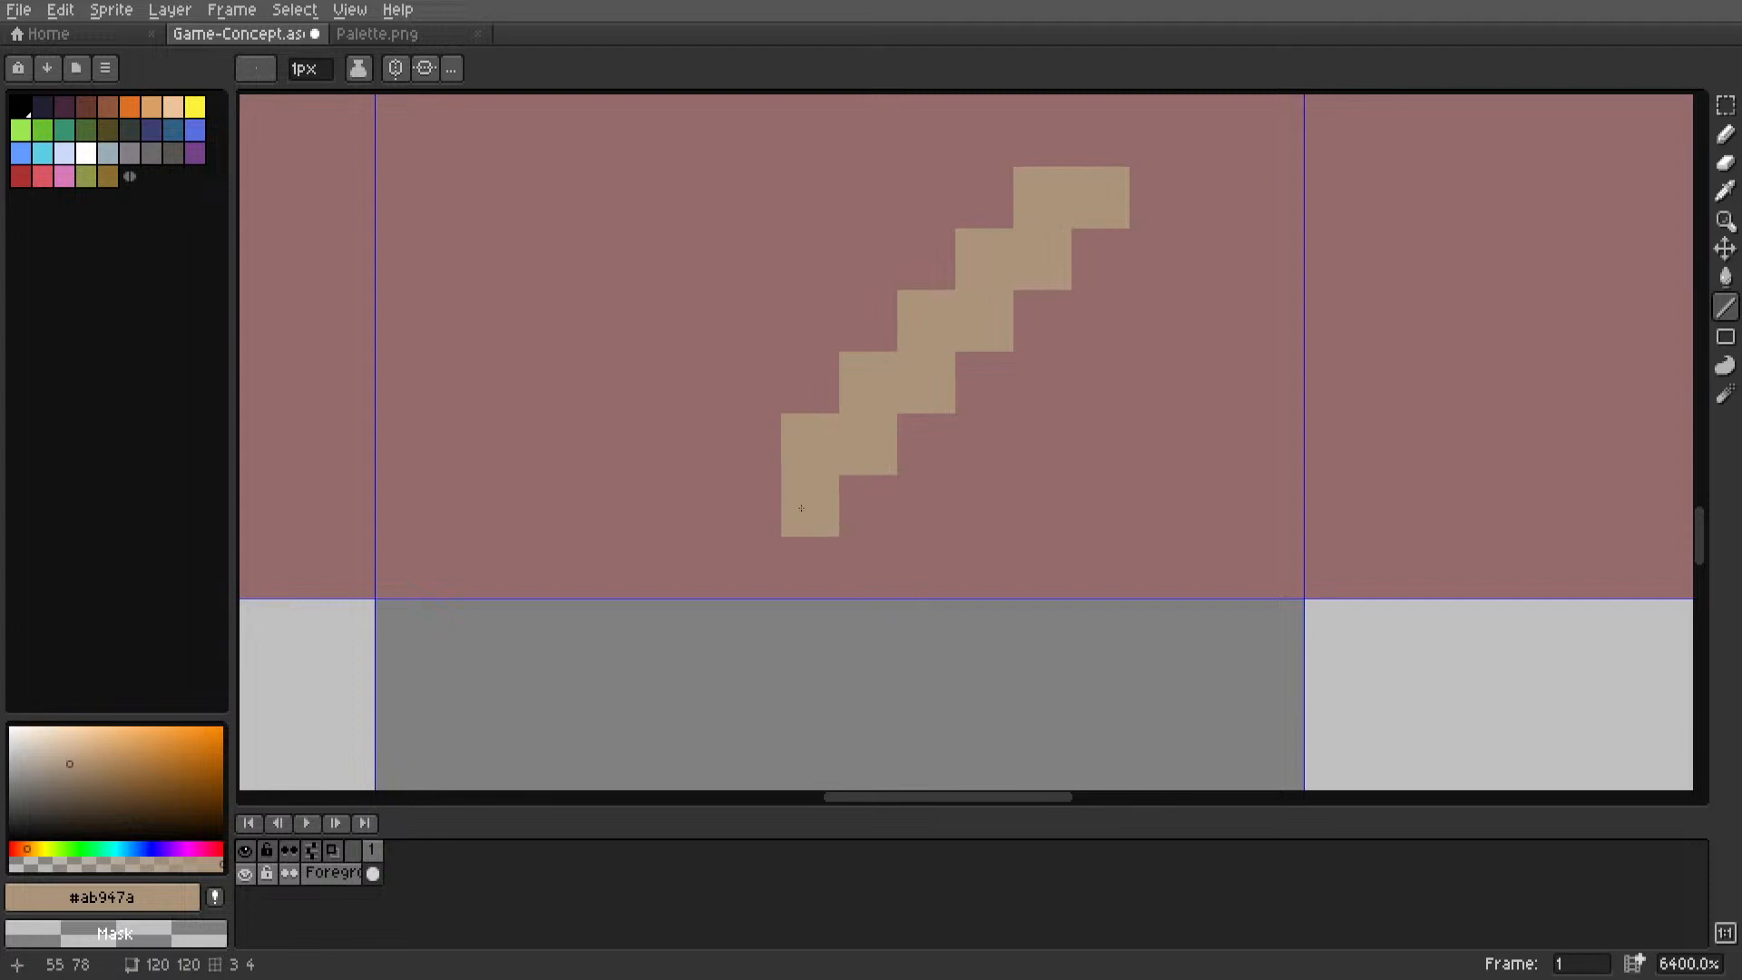
drag(802, 505, 753, 506)
drag(746, 564, 696, 565)
middle_drag(1109, 151, 900, 423)
mouse_move(900, 424)
mouse_down()
mouse_move(1008, 345)
mouse_move(1030, 289)
mouse_move(1079, 284)
mouse_up()
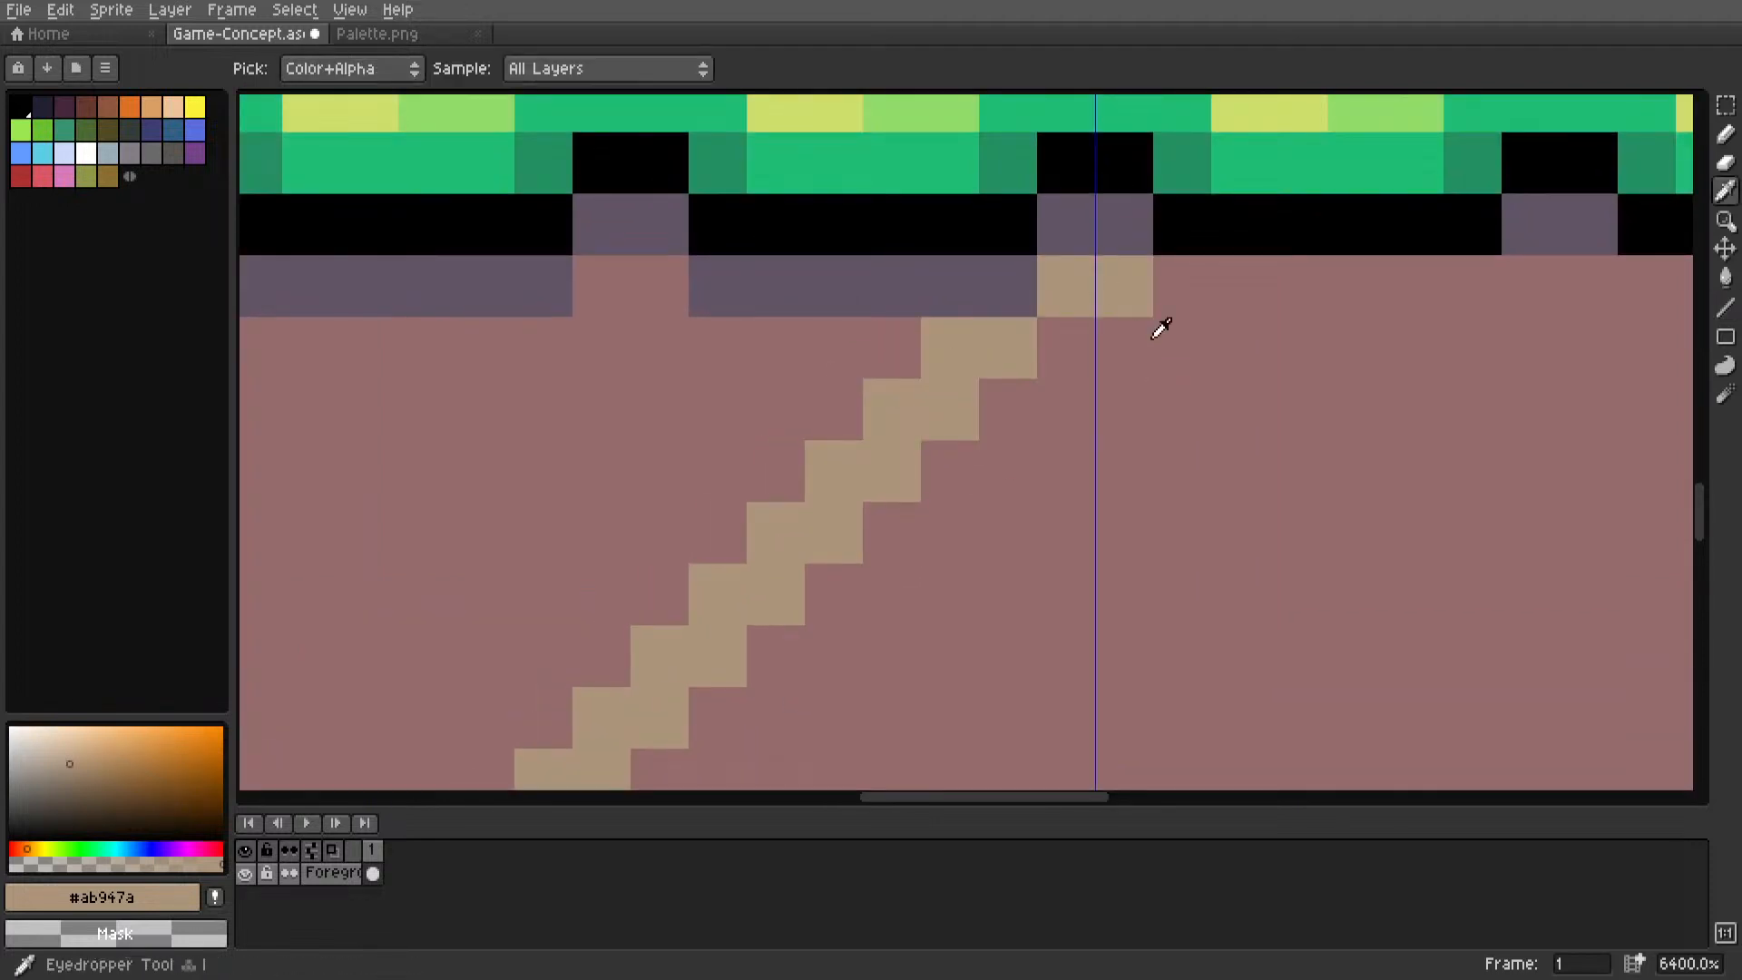
Sample the dirt colour #966c6c and paint over the tan pixel that crosses into the neighbouring tile.
alt+click(1157, 331)
click(1110, 296)
click(1023, 291)
scroll(1013, 290, down, 6)
middle_drag(985, 334, 898, 464)
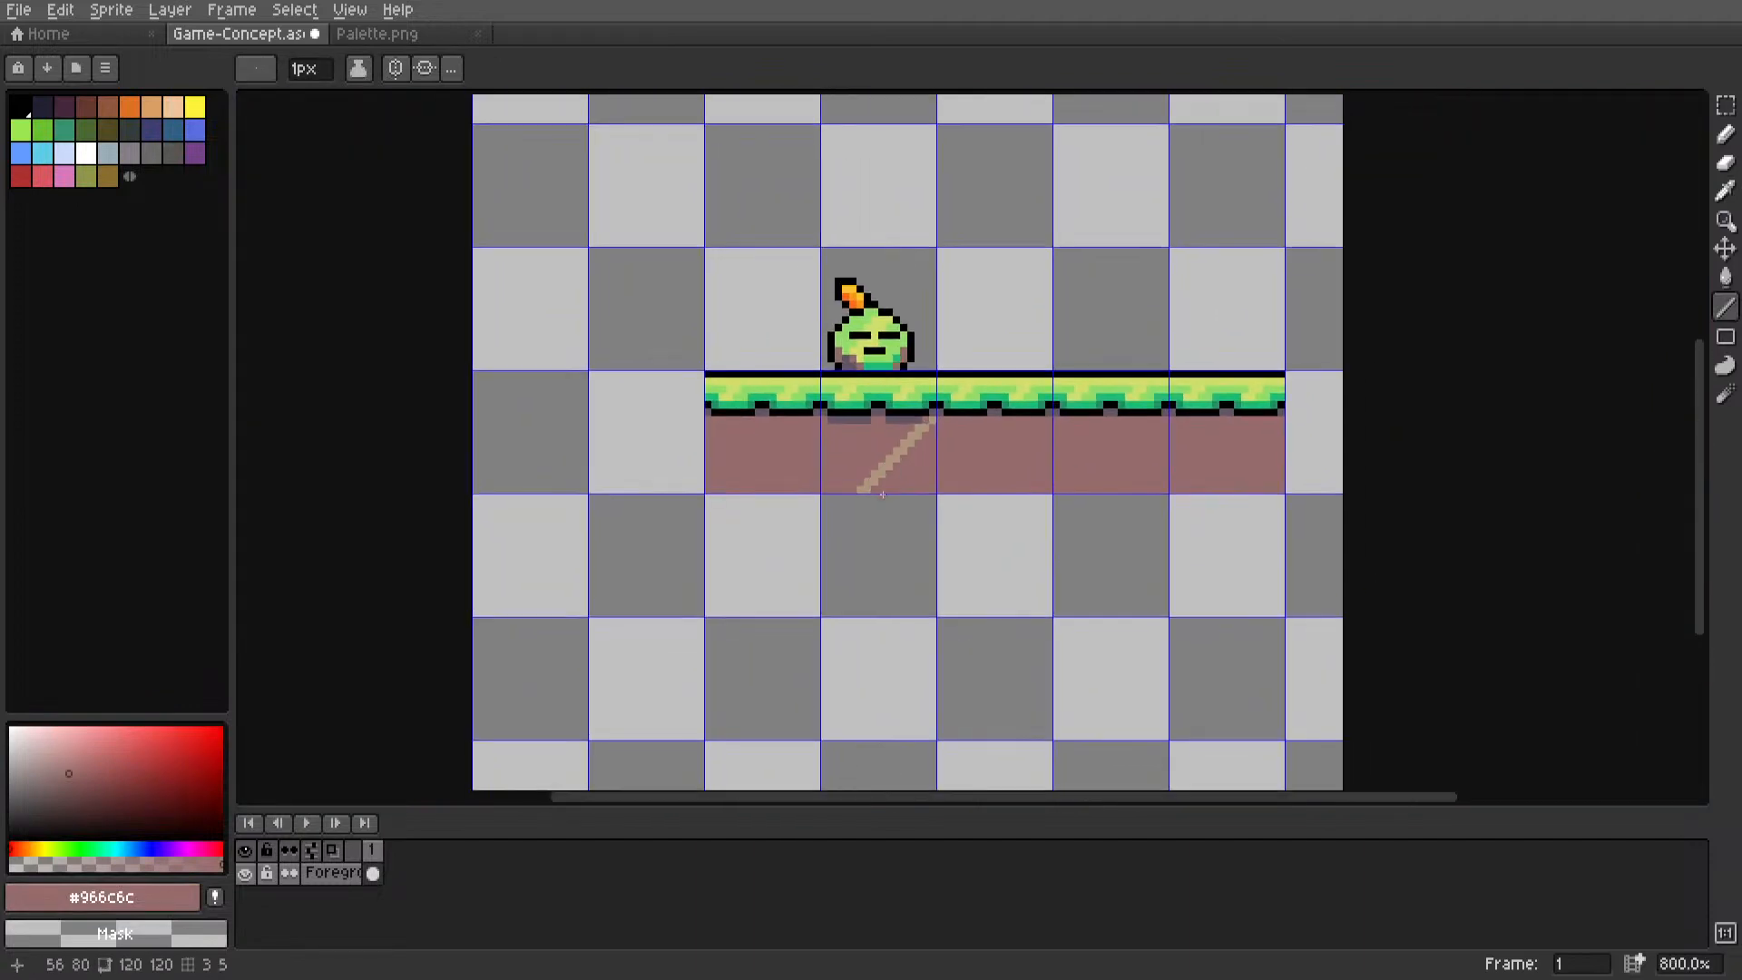
Examine the thin tan stripe in the dirt from a distance and up close.
scroll(912, 451, up, 5)
alt+click(1027, 271)
scroll(995, 277, down, 4)
scroll(840, 491, down, 3)
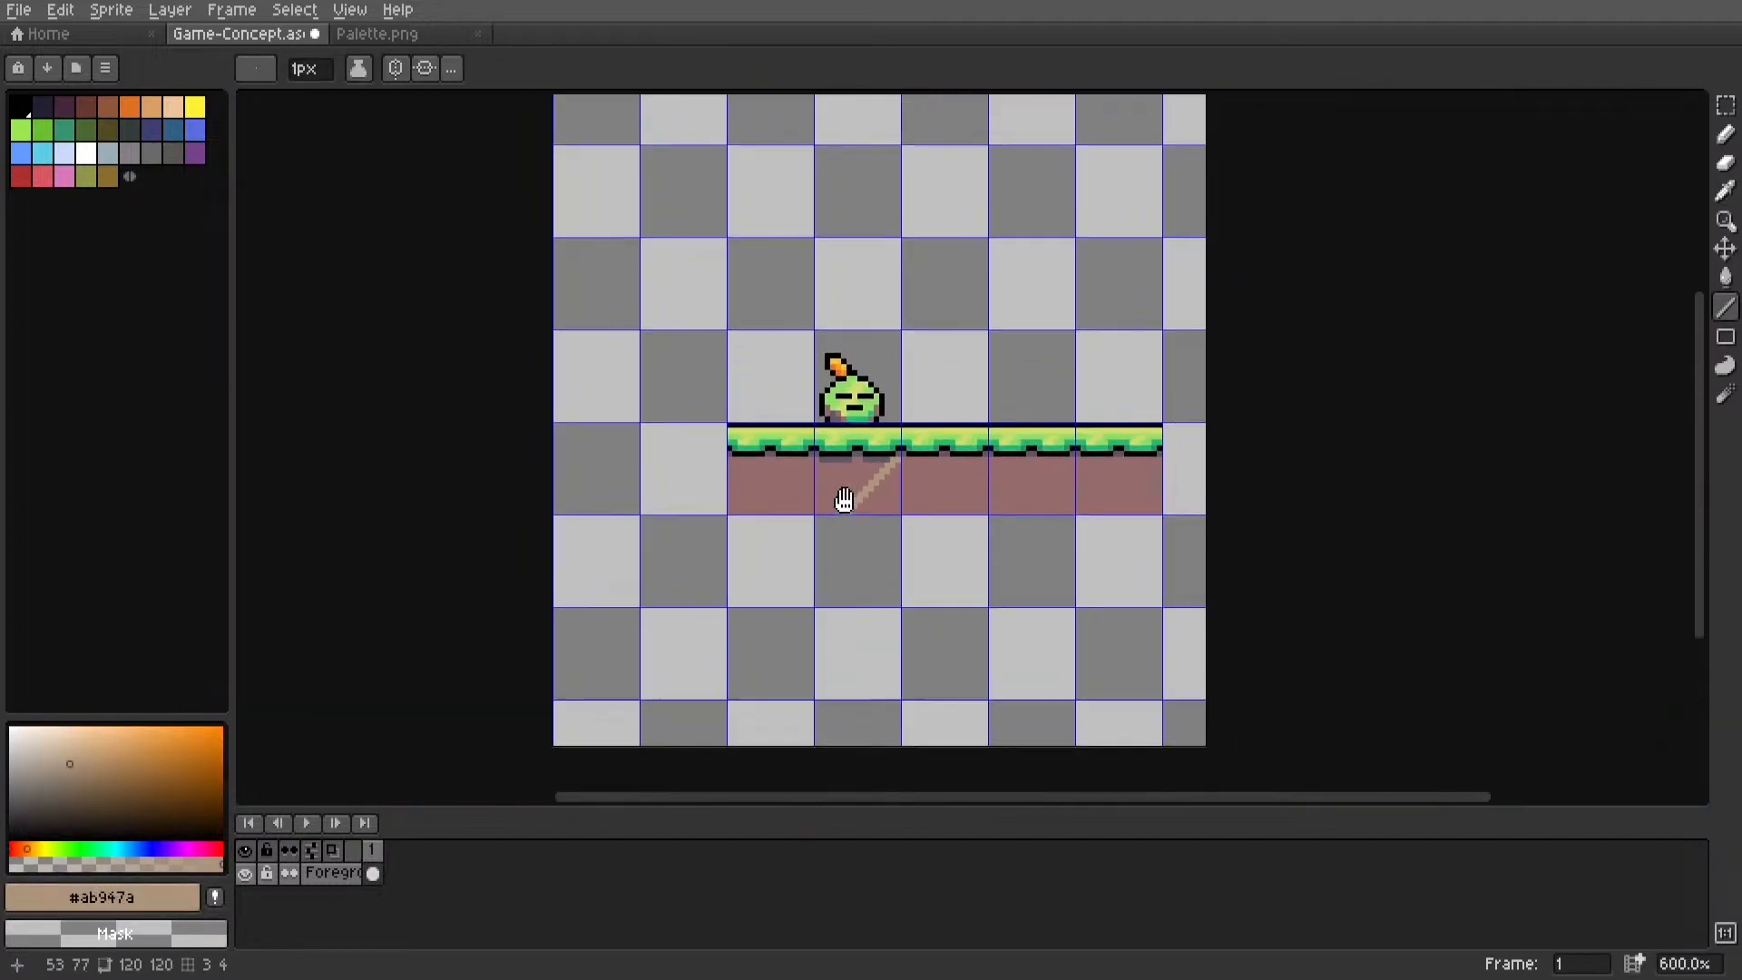
scroll(817, 417, up, 4)
alt+click(817, 417)
scroll(899, 406, down, 5)
key(m)
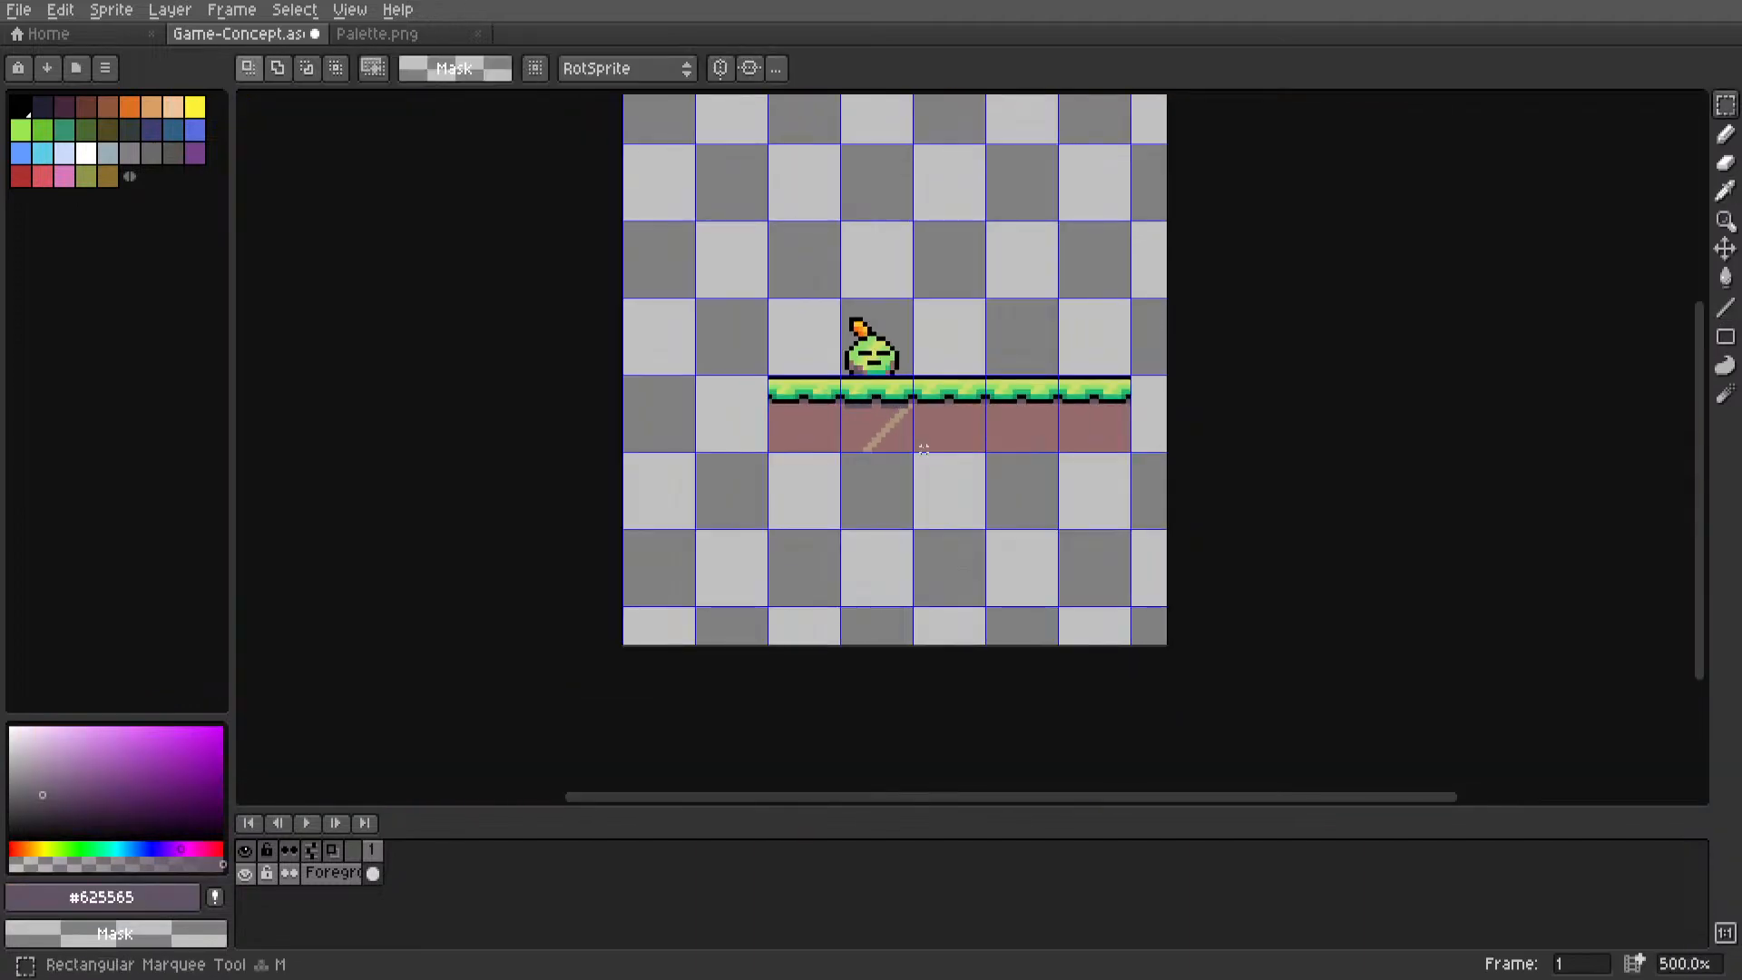
middle_drag(914, 440, 1009, 463)
scroll(1014, 469, up, 11)
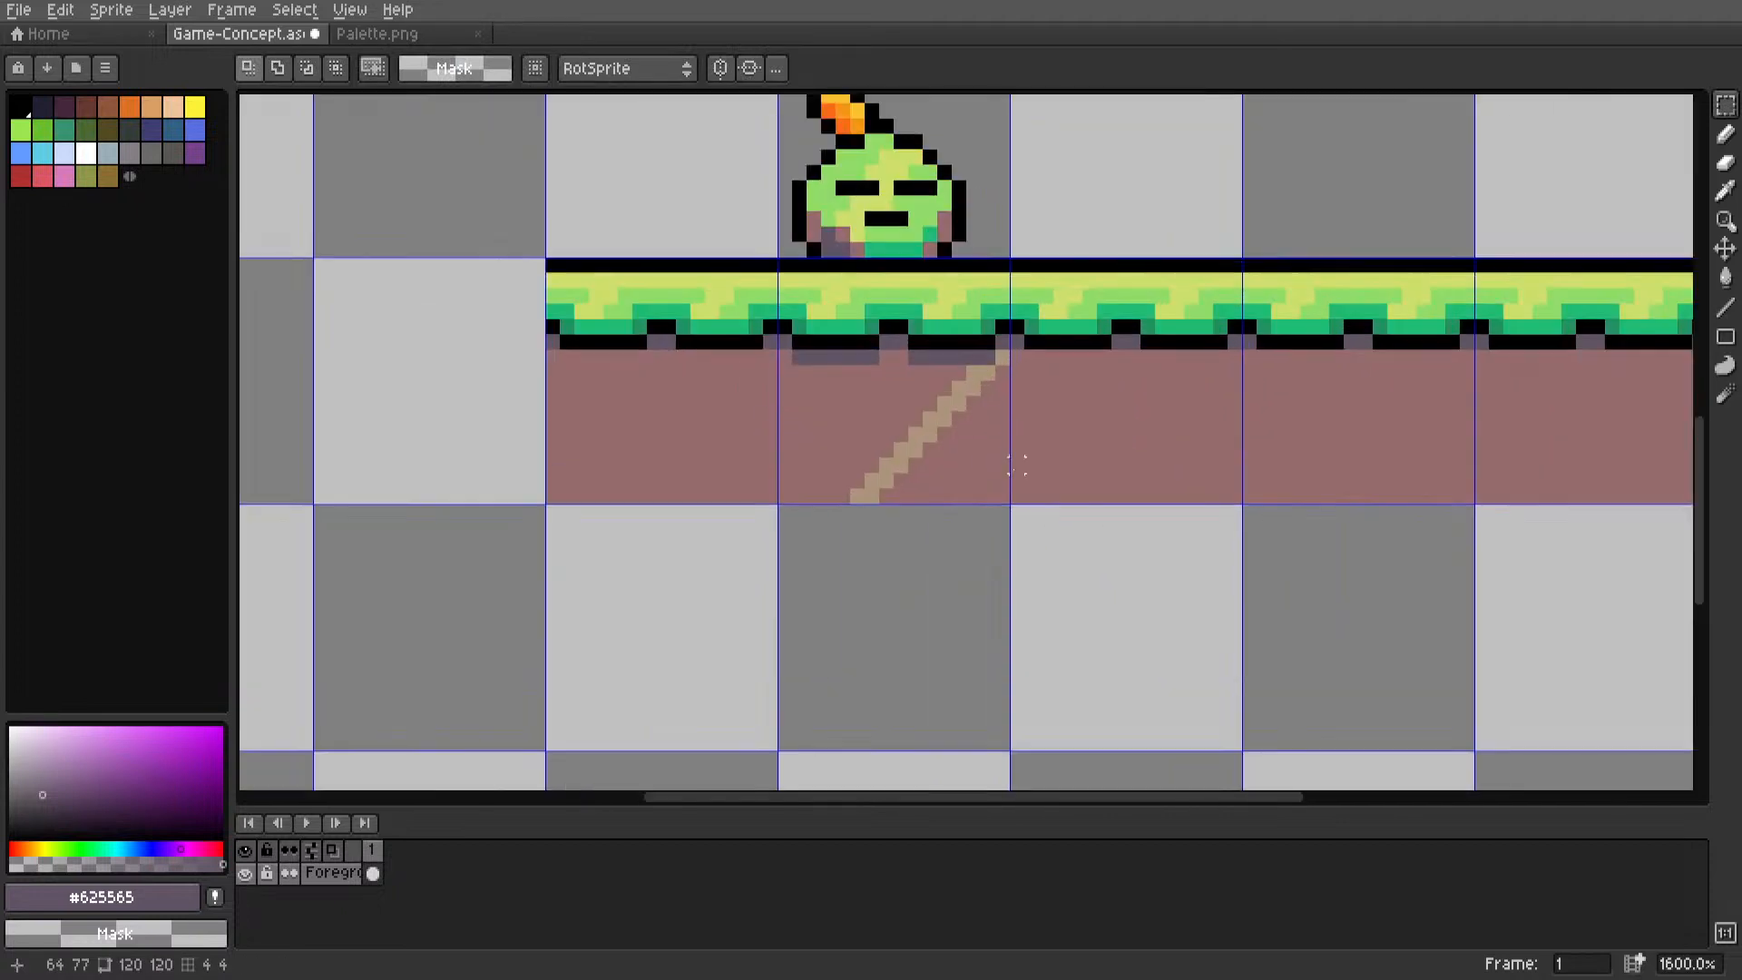
Resample the tan #ab947a and widen the diagonal stripe to four pixels with parallel lines along its upper-left side.
alt+click(917, 541)
key(l)
drag(811, 582, 1152, 248)
middle_drag(1209, 197, 1154, 289)
scroll(1155, 289, down, 7)
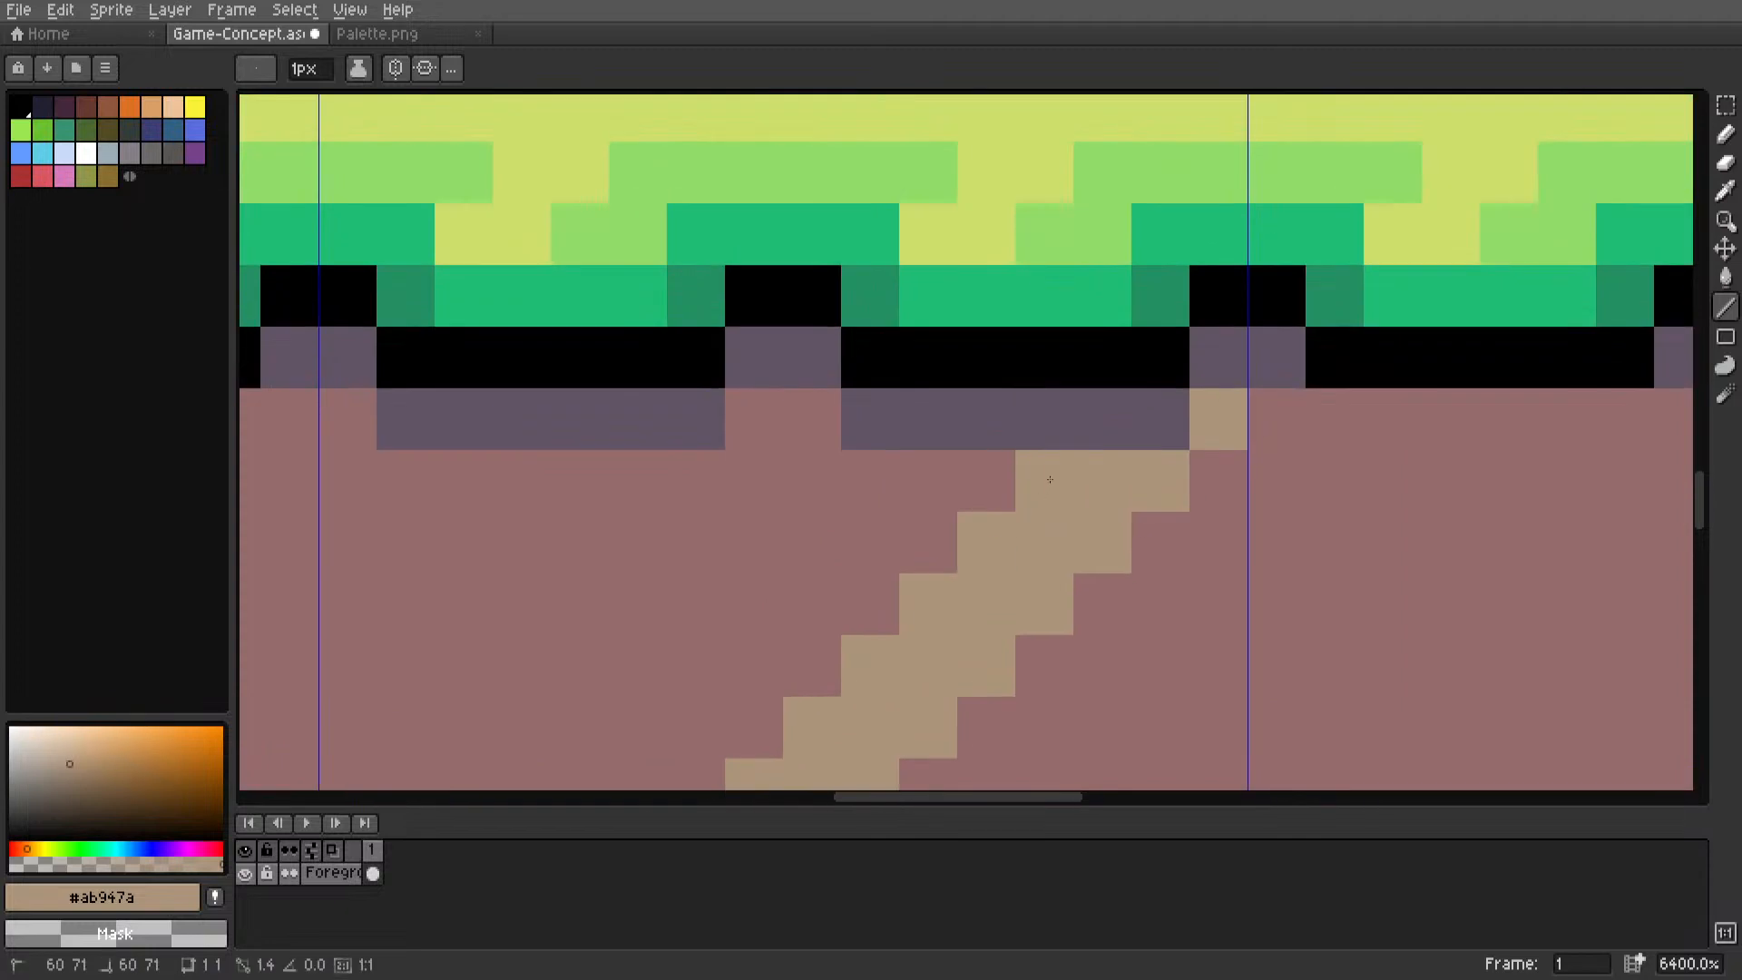
scroll(912, 636, up, 6)
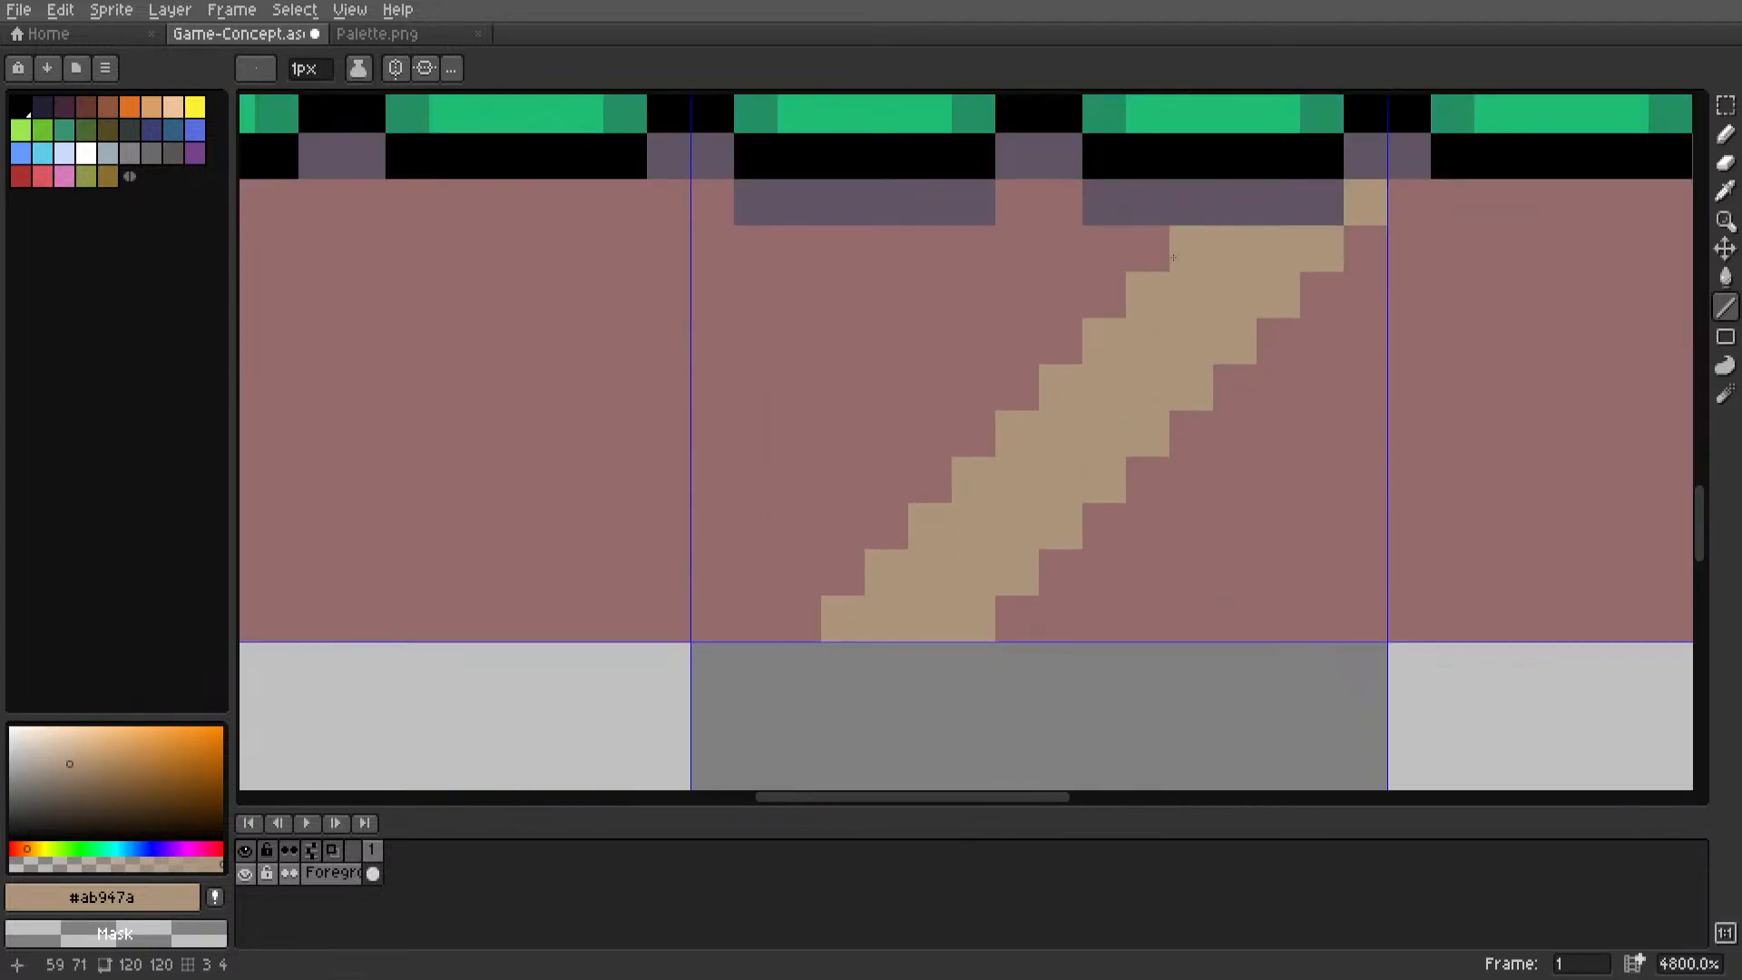
scroll(1173, 258, down, 11)
middle_drag(934, 498, 905, 588)
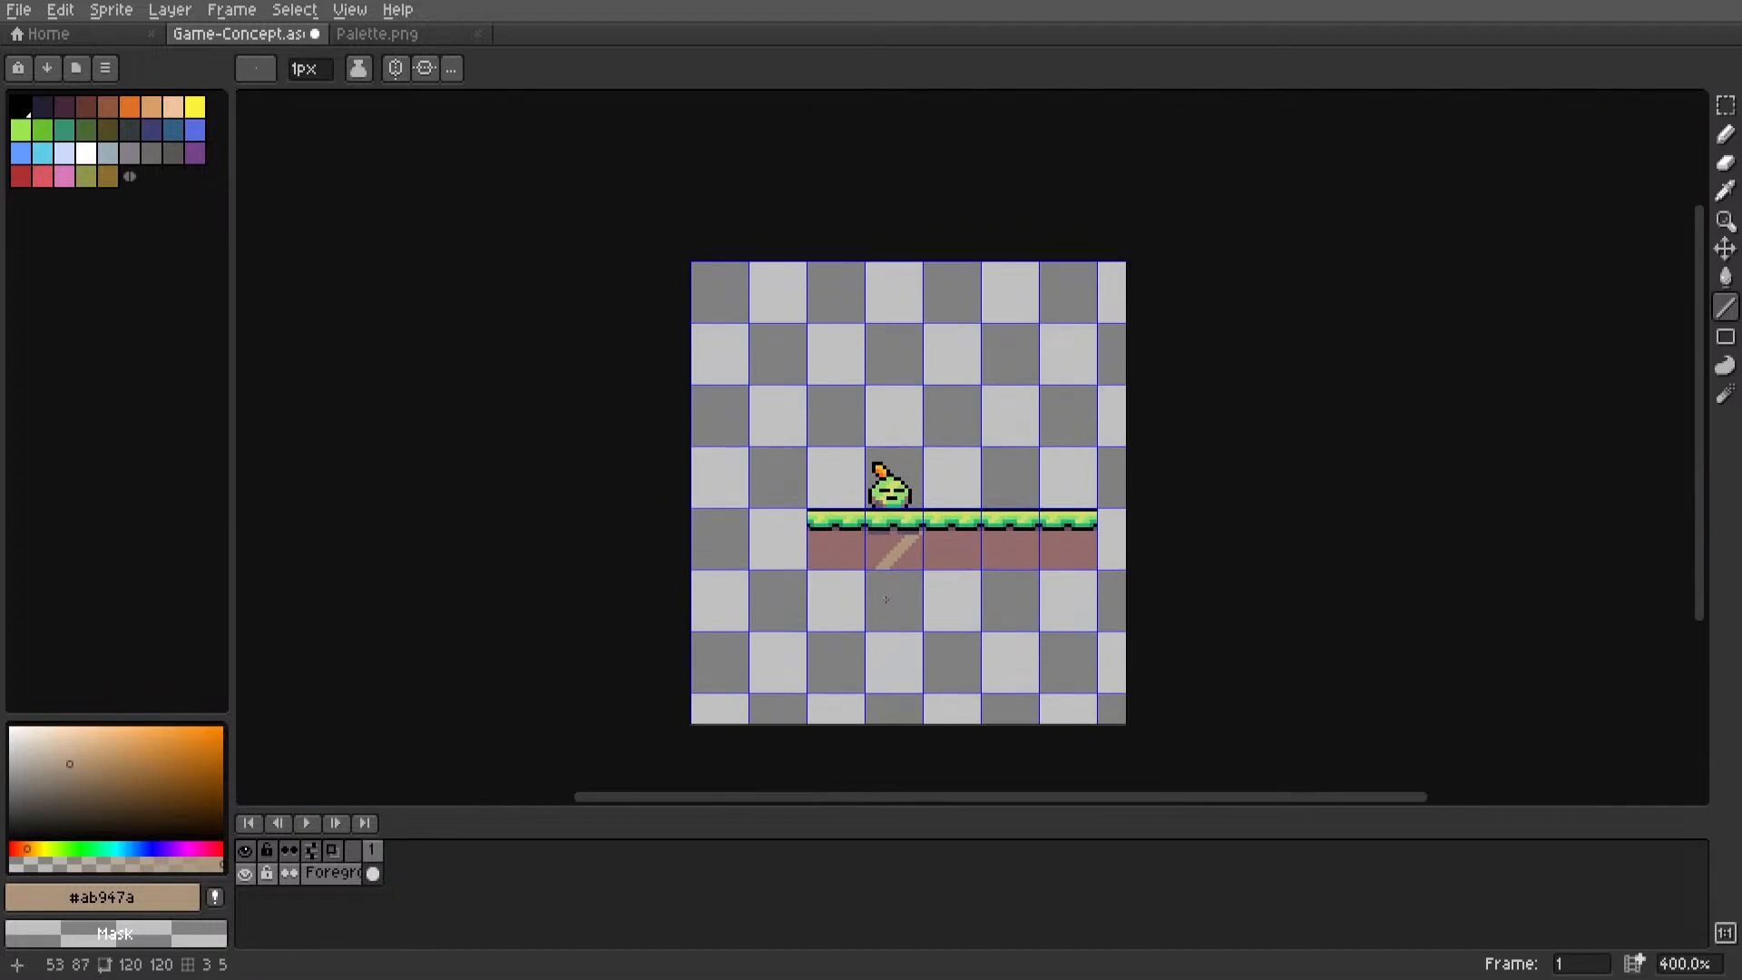
scroll(915, 566, up, 8)
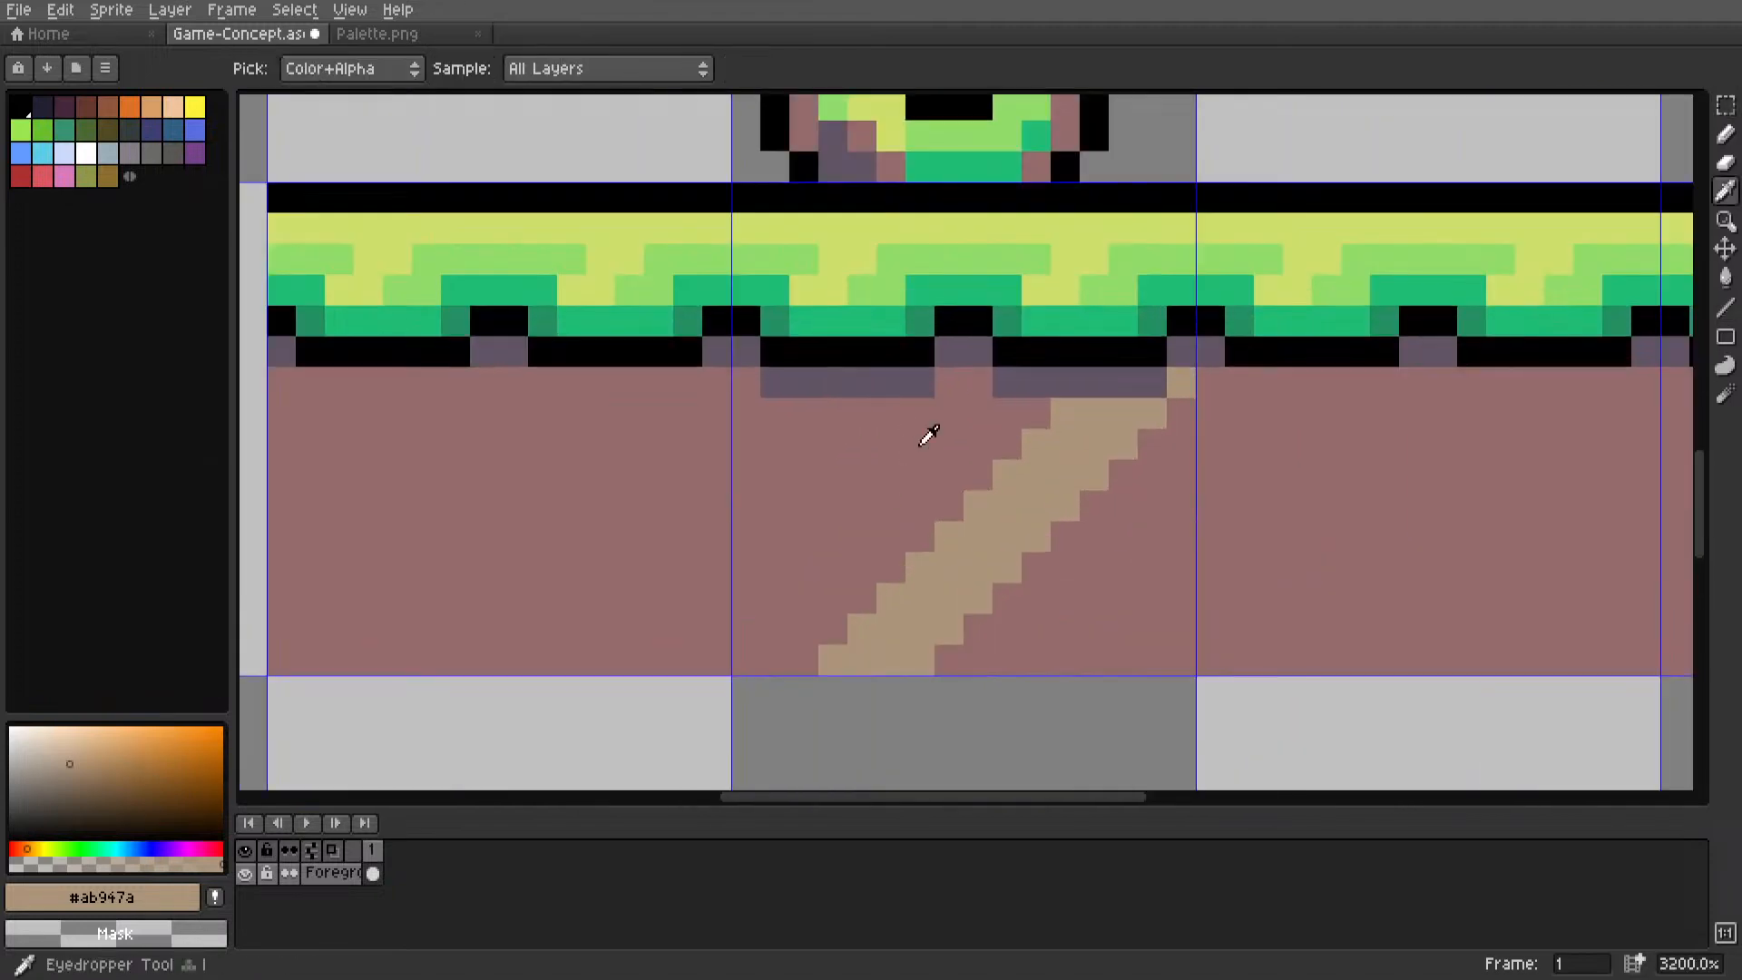
Sample the purple shadow #625565, then select and copy the whole 16 × 16 tile under the character.
alt+click(925, 435)
alt+click(891, 376)
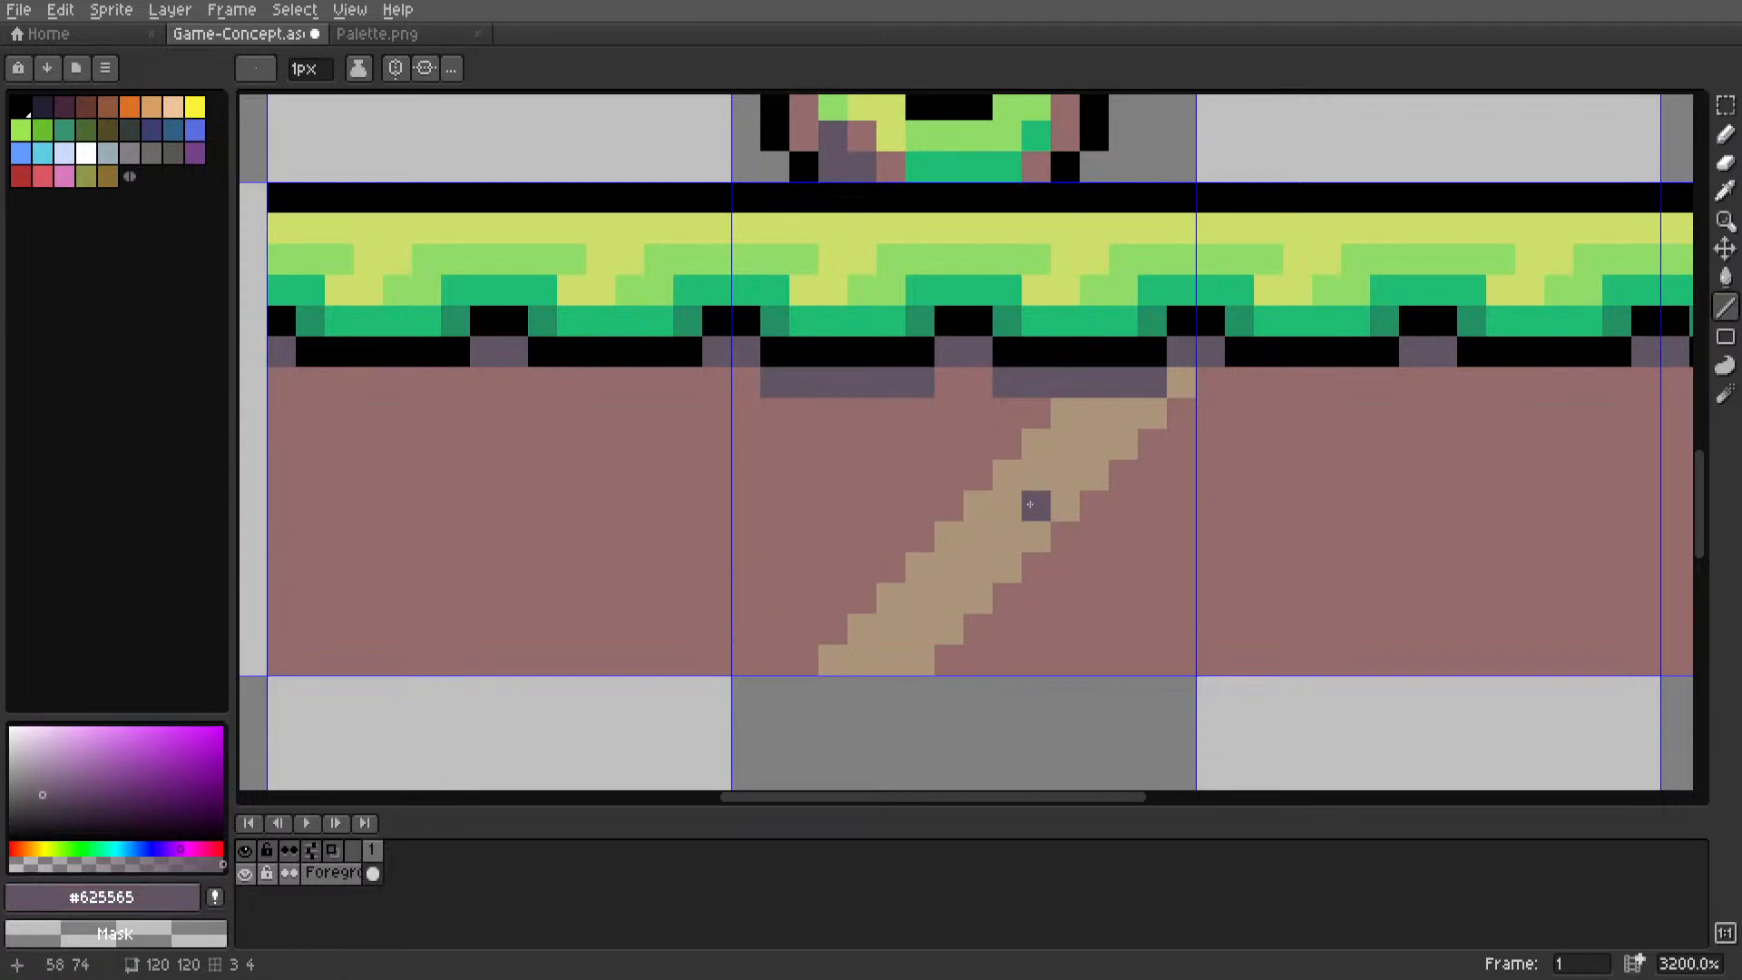
key(m)
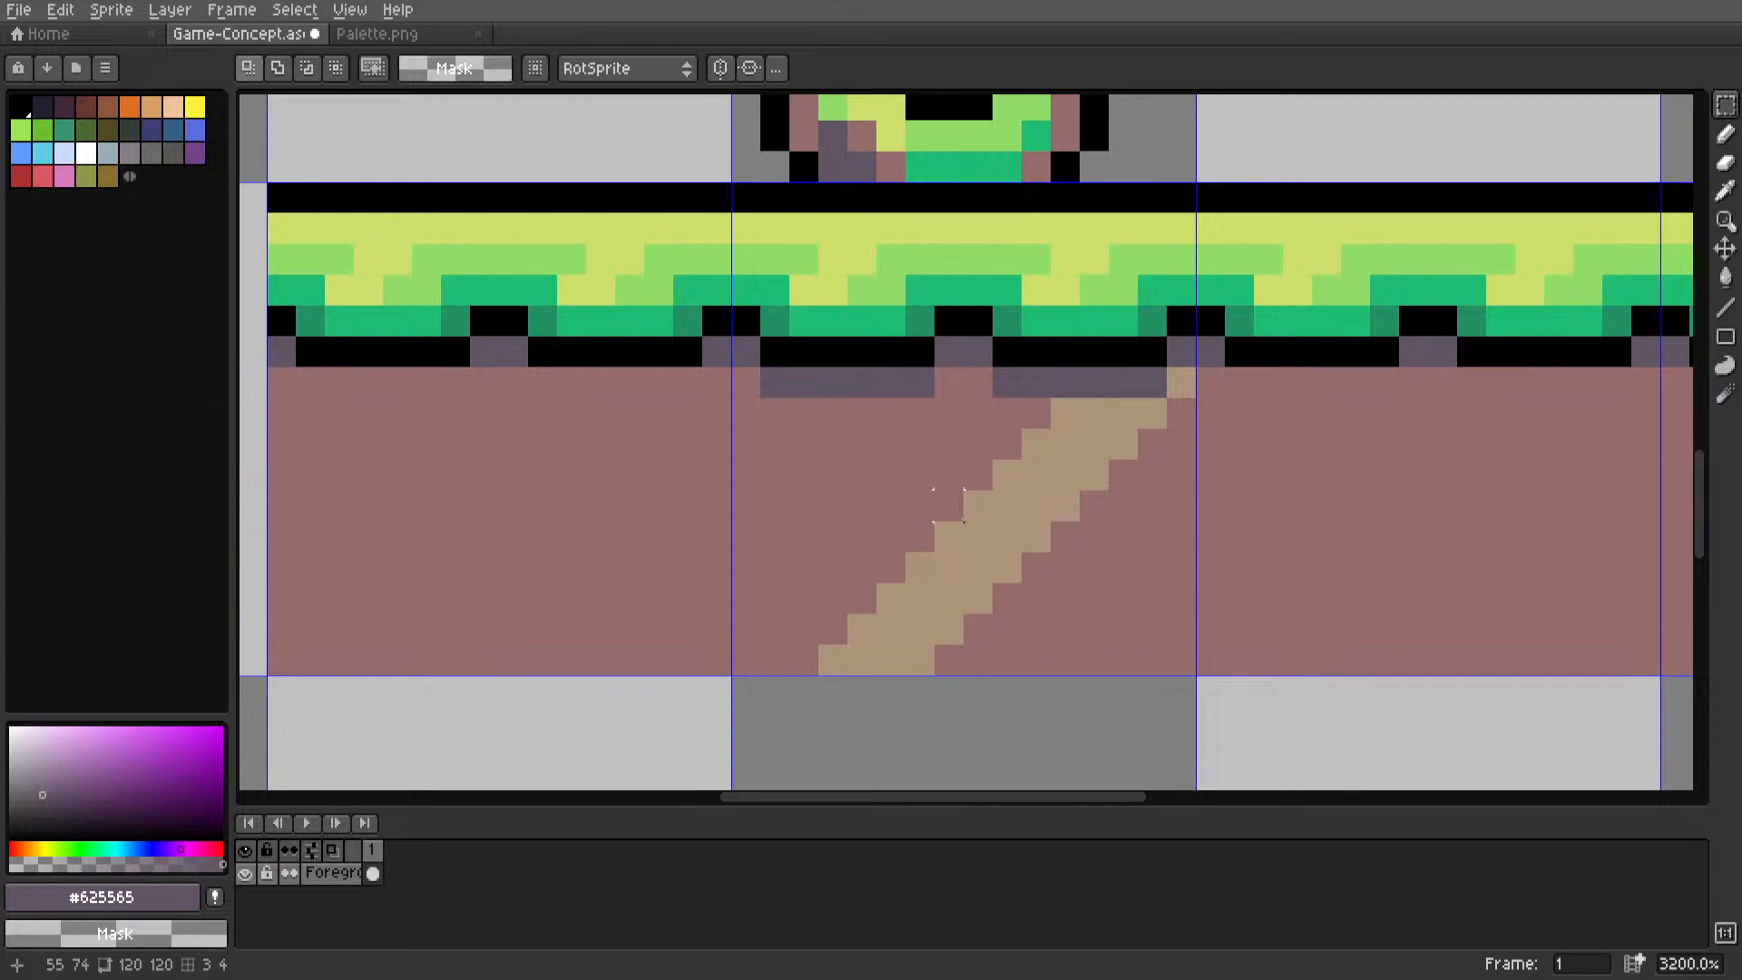
double_click(949, 506)
scroll(964, 516, down, 7)
scroll(960, 563, up, 4)
middle_drag(970, 524, 908, 651)
scroll(960, 563, down, 2)
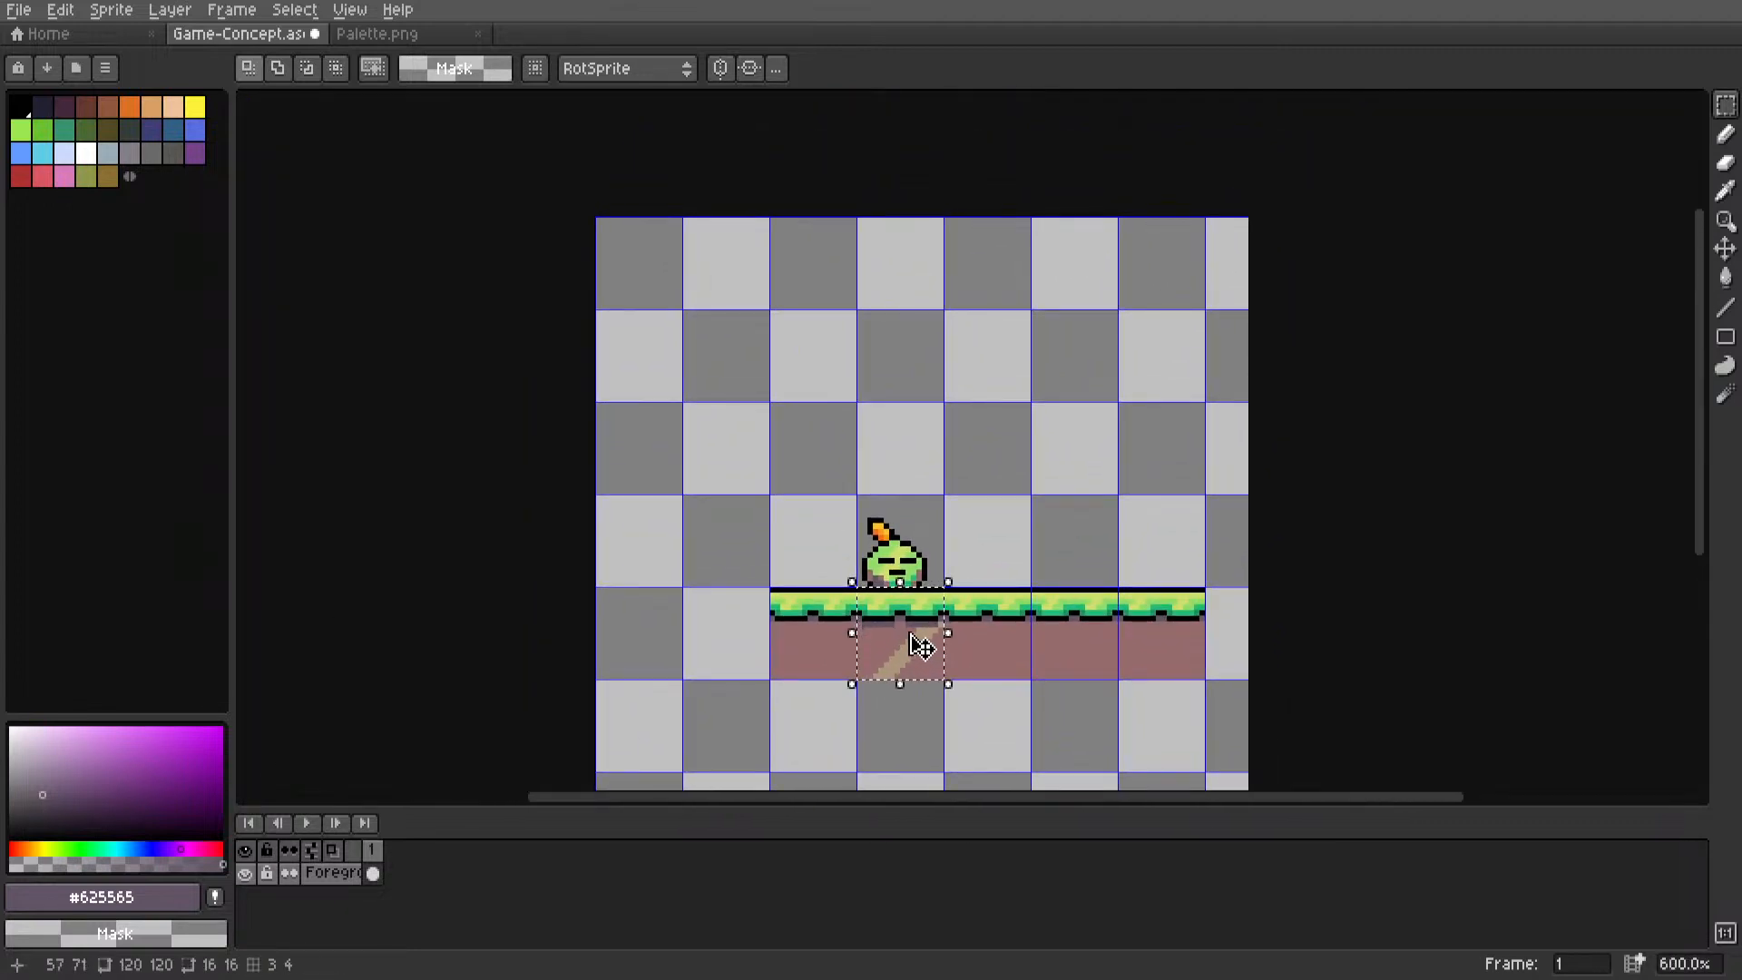
Create a new 16 × 16 sprite and paste the copied ground tile into it.
click(19, 11)
click(38, 32)
click(805, 666)
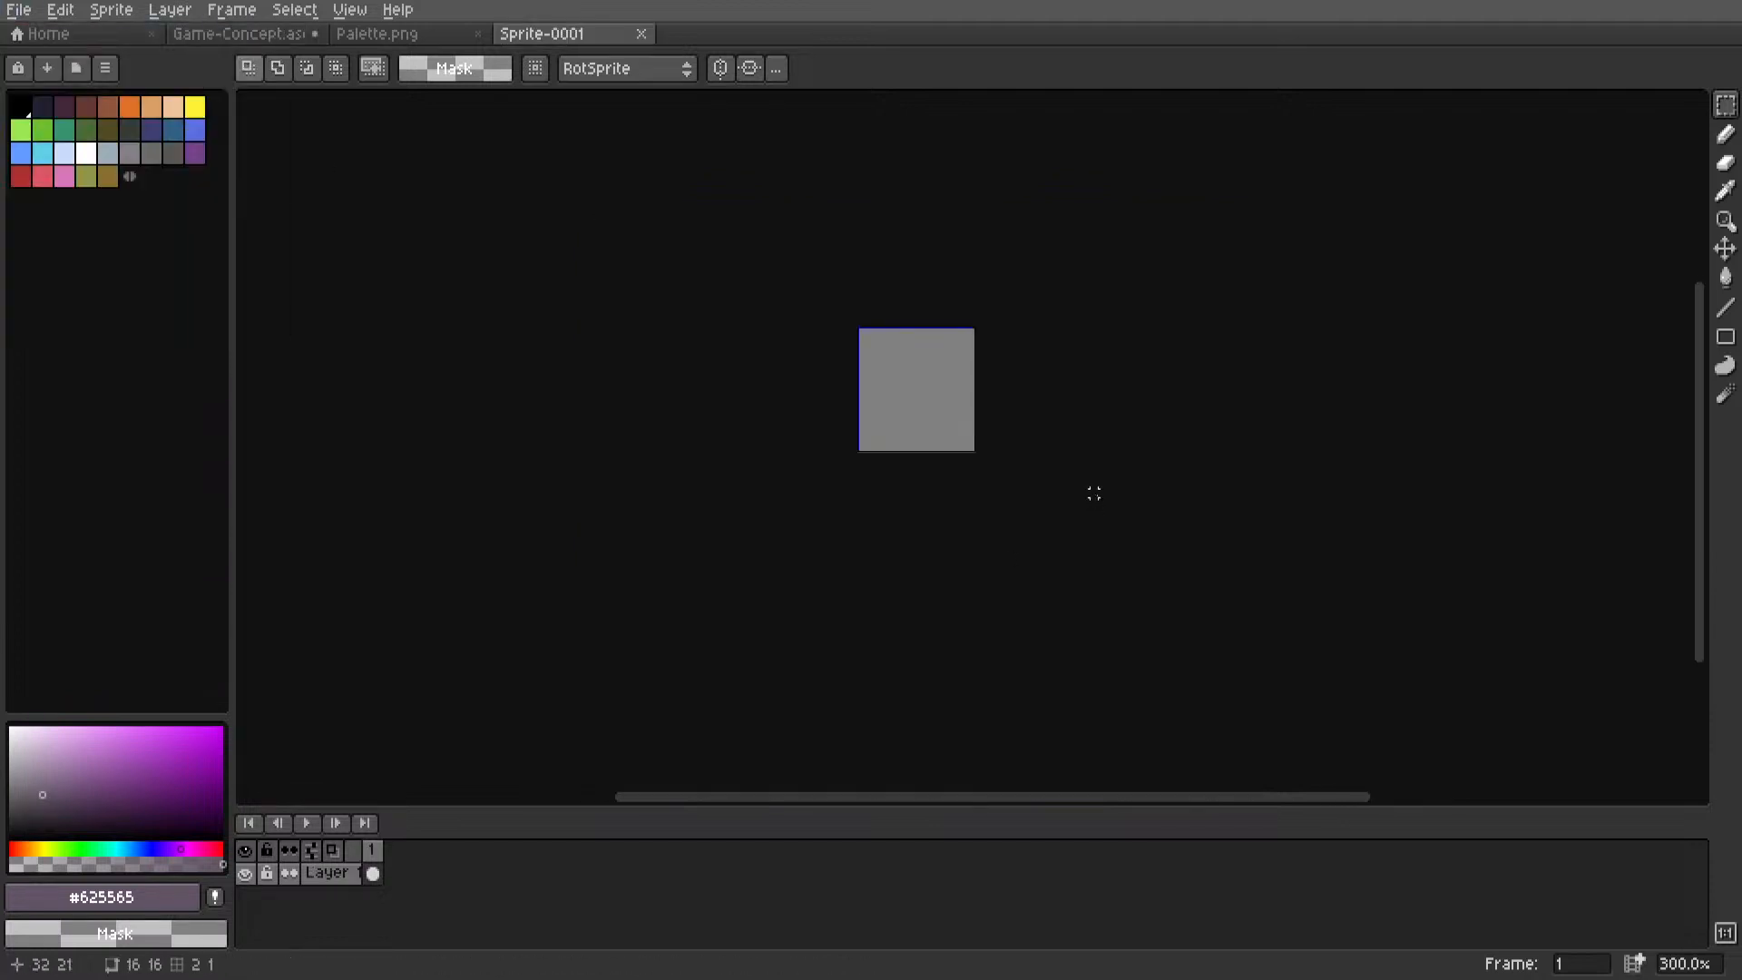
key(ctrl+v)
scroll(1087, 371, up, 1)
Turn on horizontal tiled mode for the new sprite so the ground tile repeats sideways.
click(282, 16)
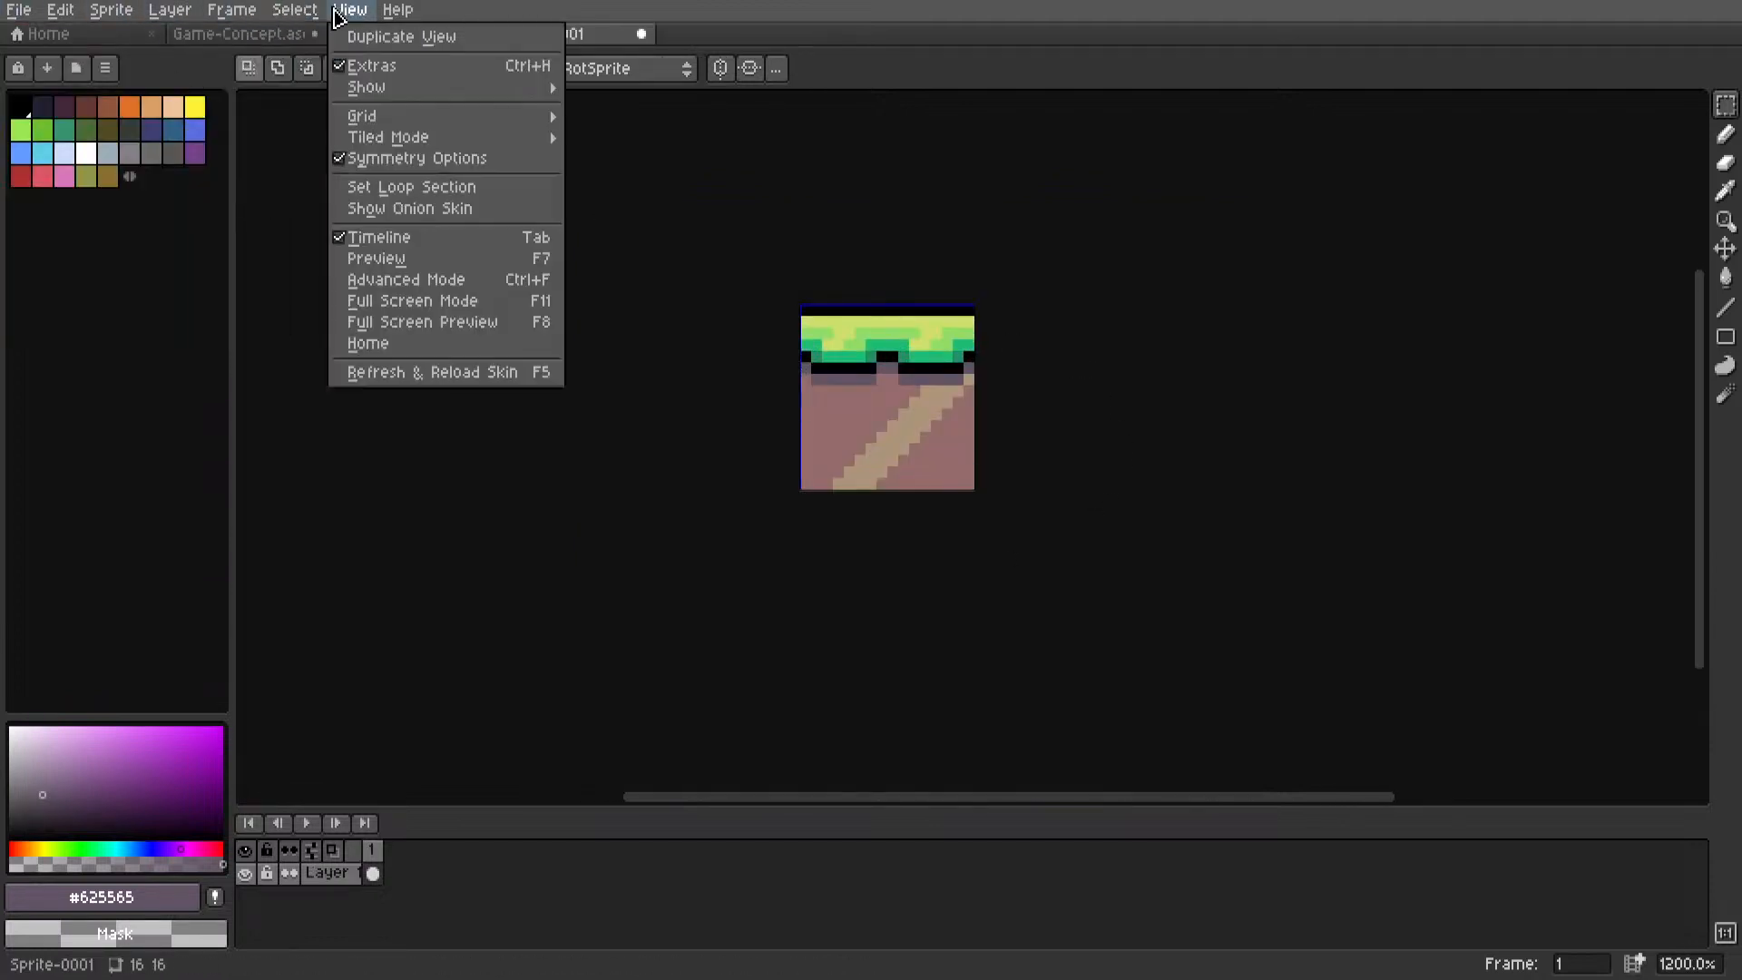
mouse_move(396, 25)
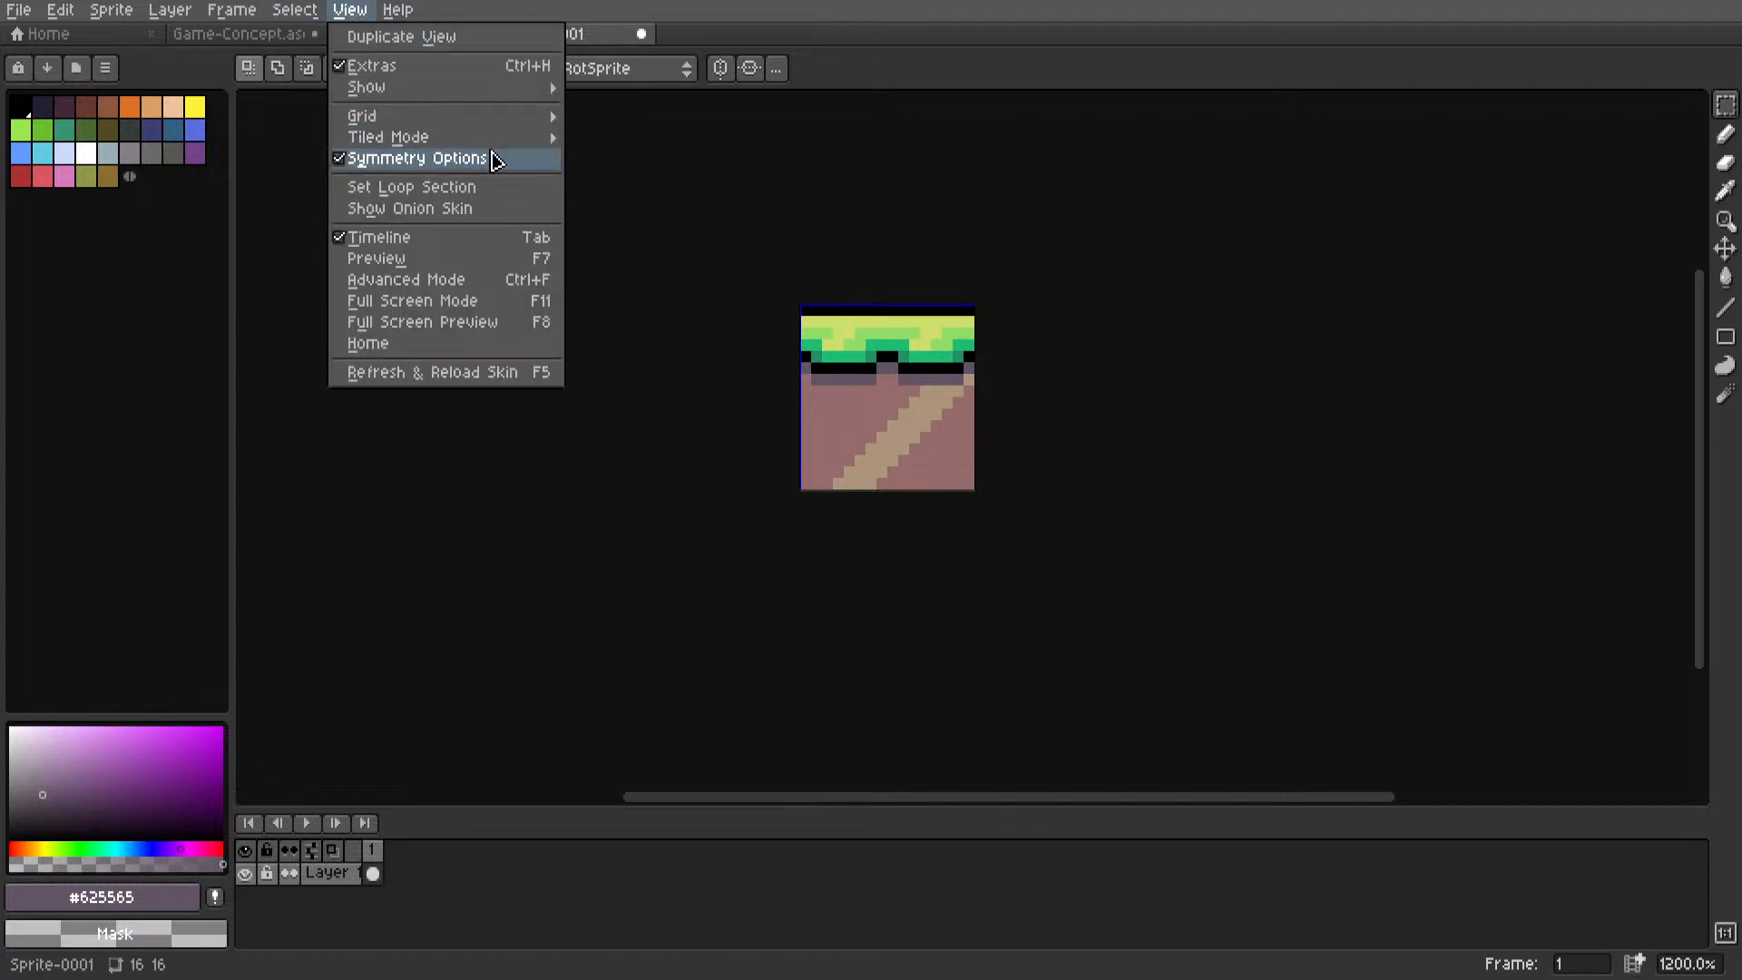
mouse_move(513, 139)
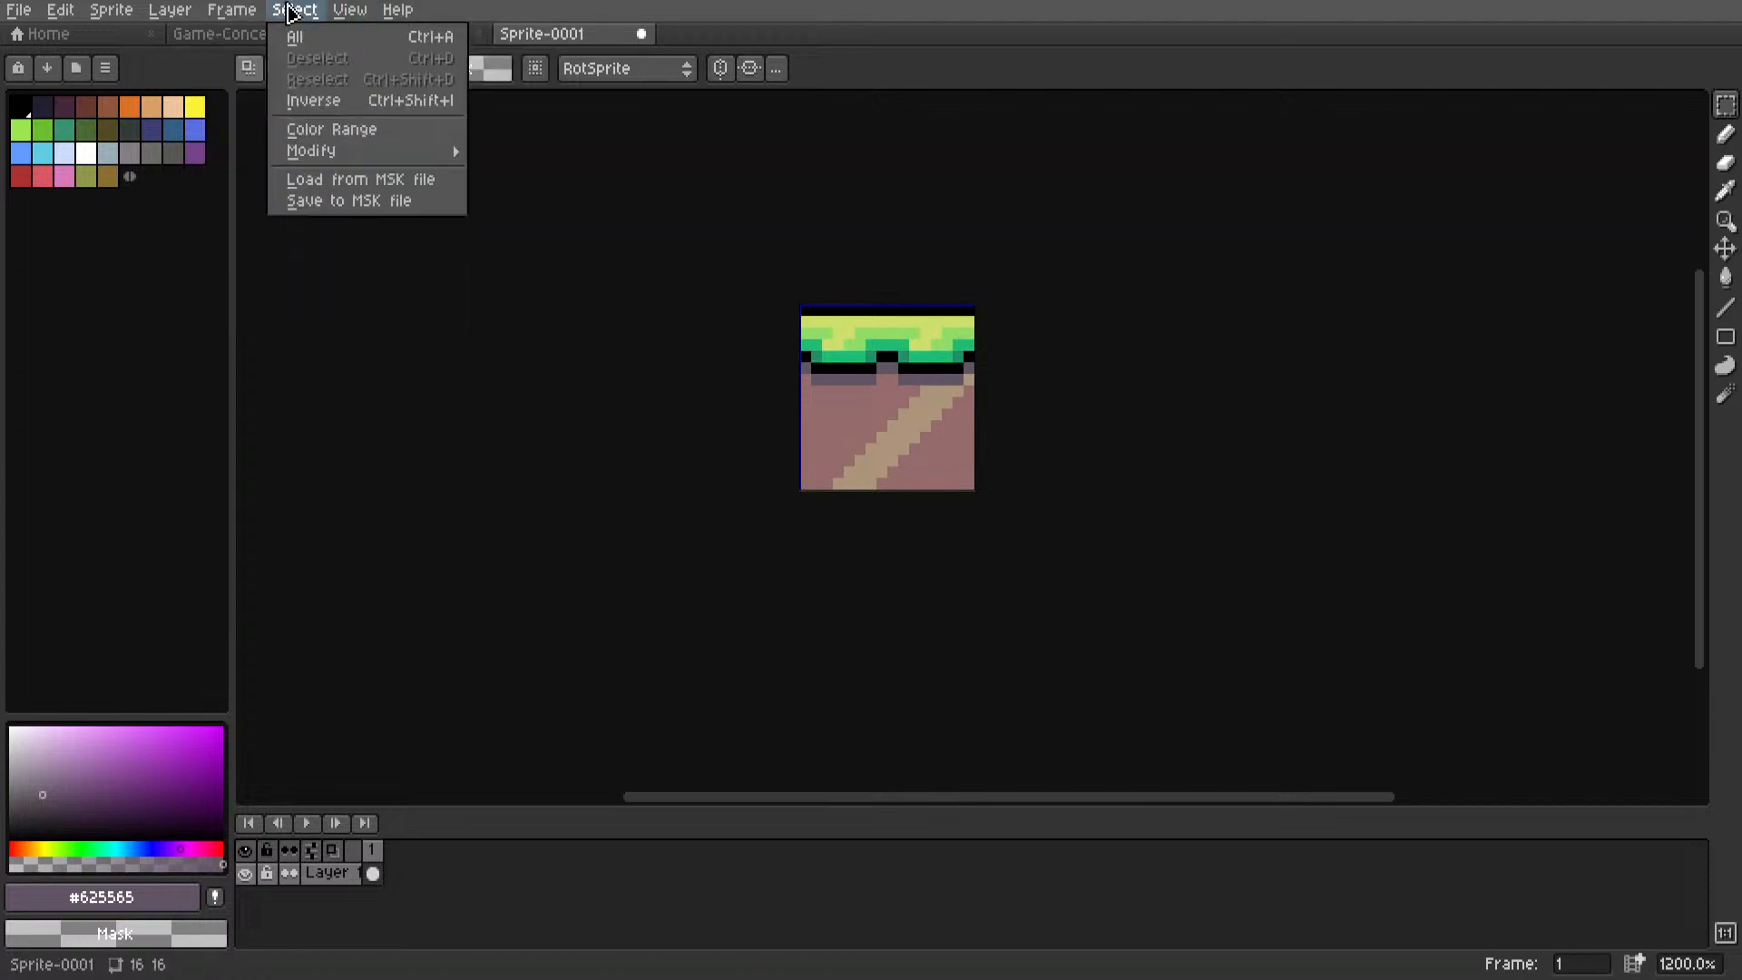
mouse_move(253, 20)
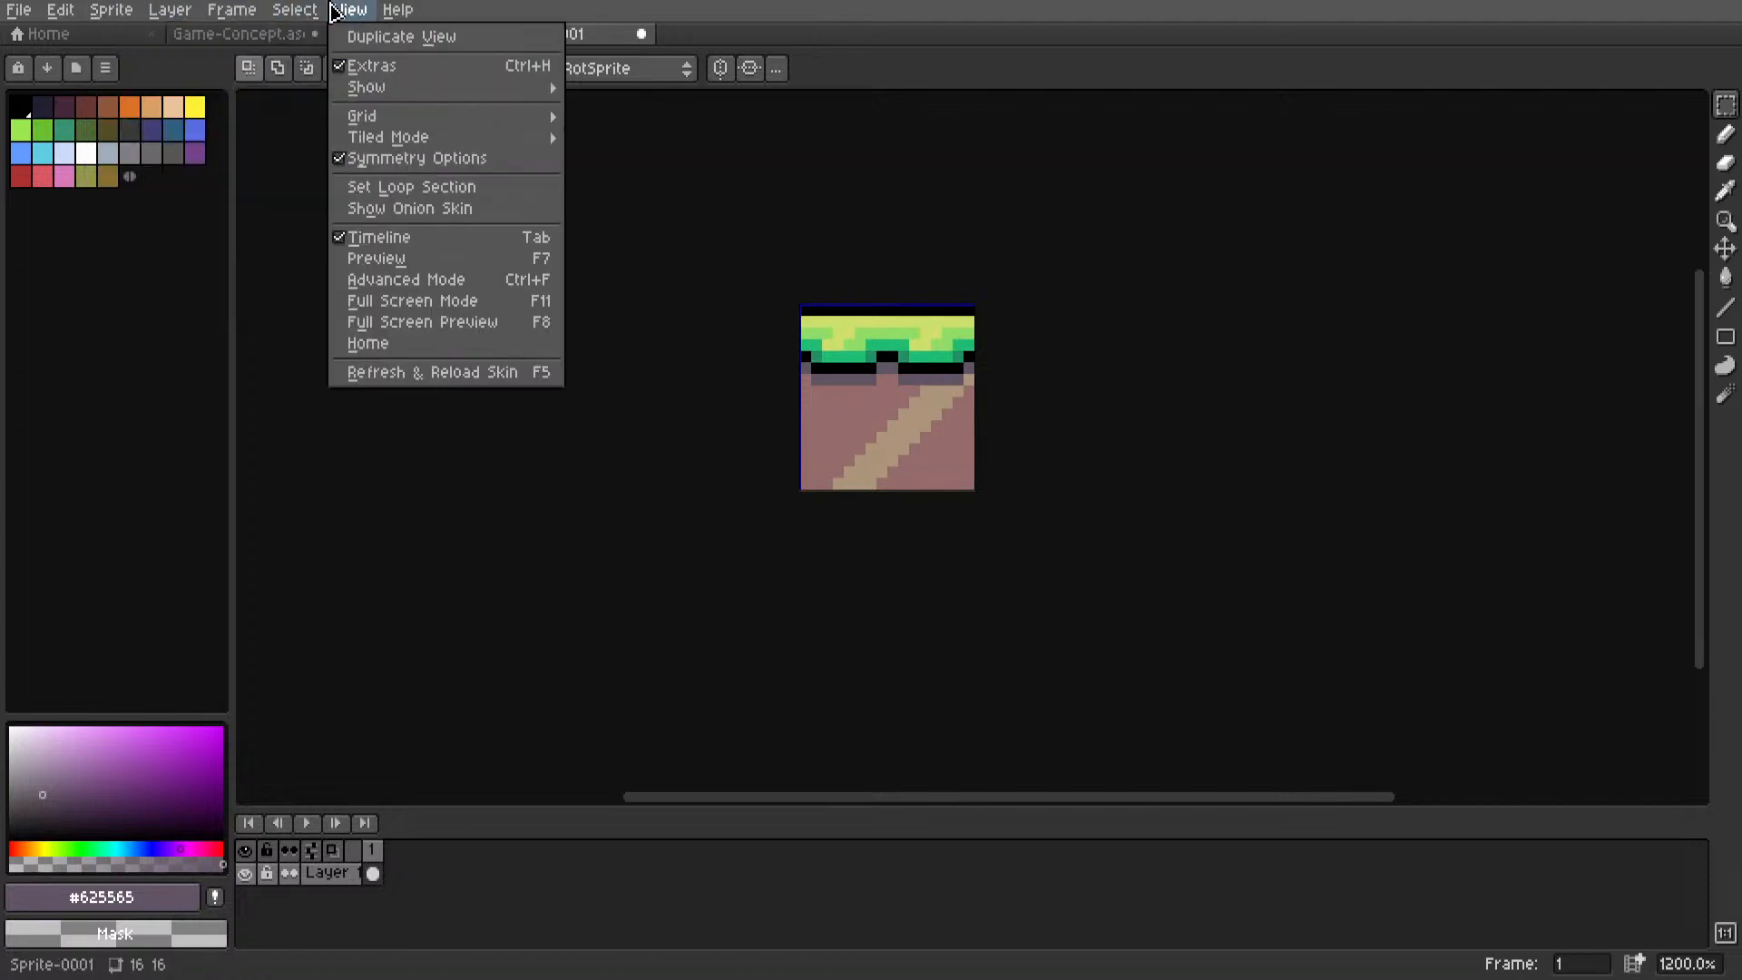
mouse_move(340, 16)
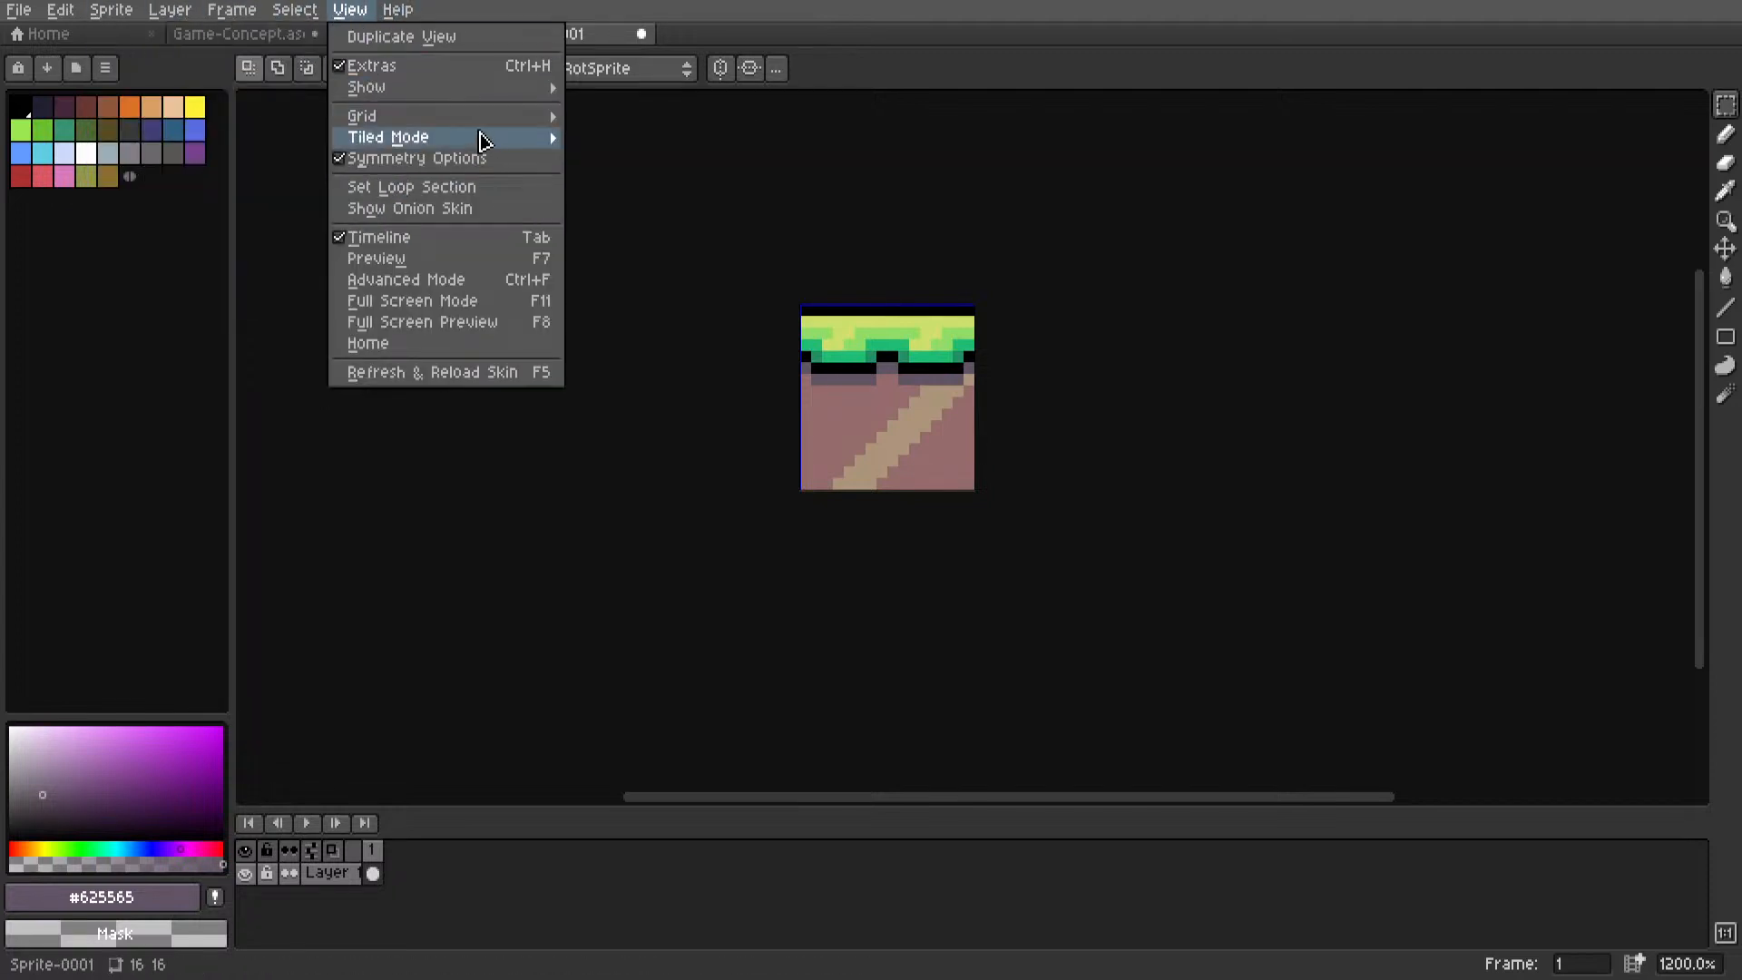
click(682, 186)
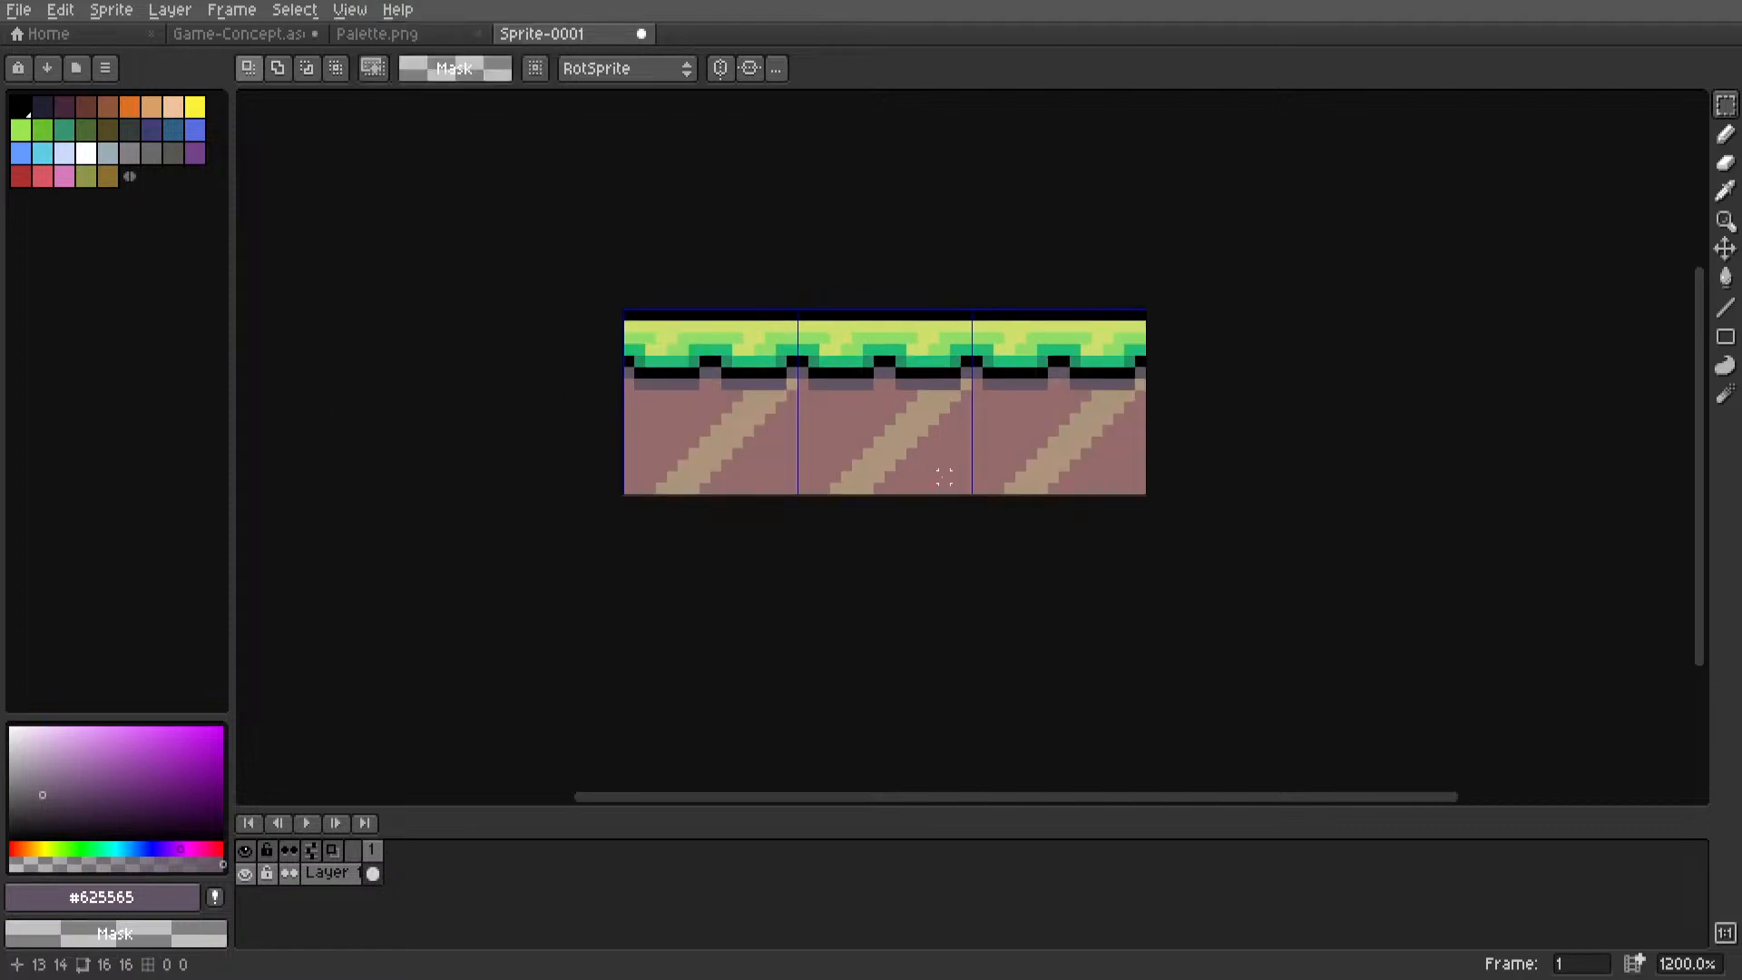
Draw a purple #625565 diagonal line through the dirt from the bottom edge up to the gap between the grass lobes.
scroll(921, 430, up, 4)
key(l)
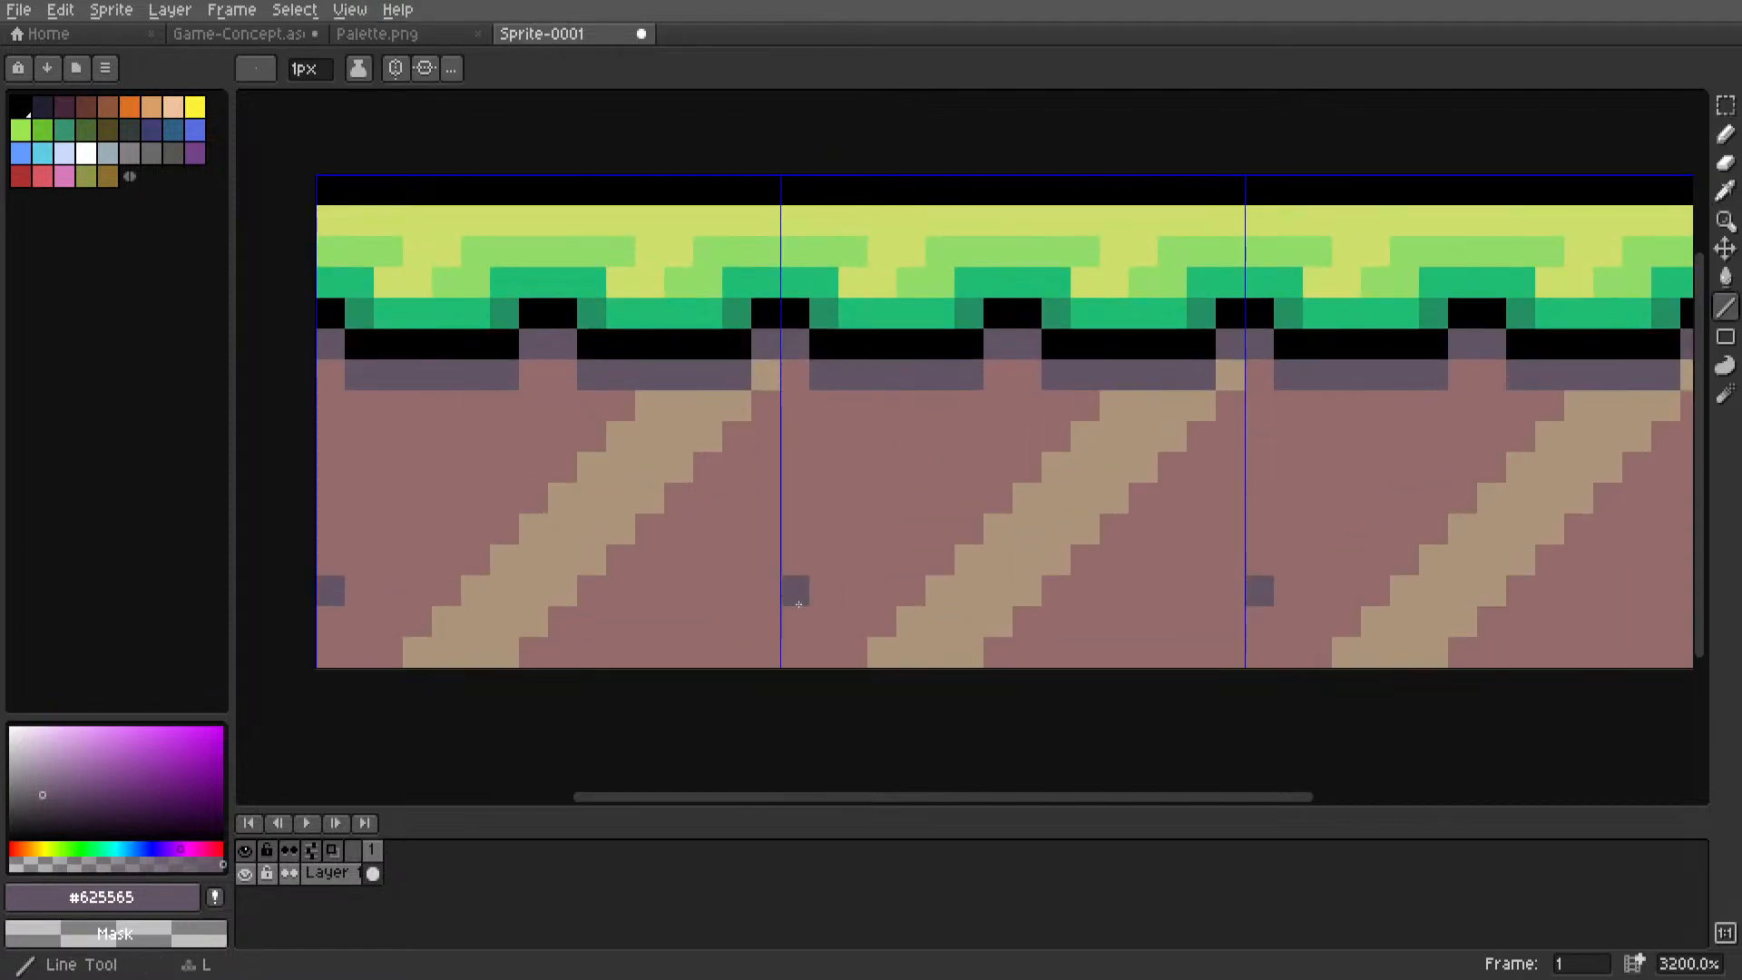
drag(726, 647, 996, 375)
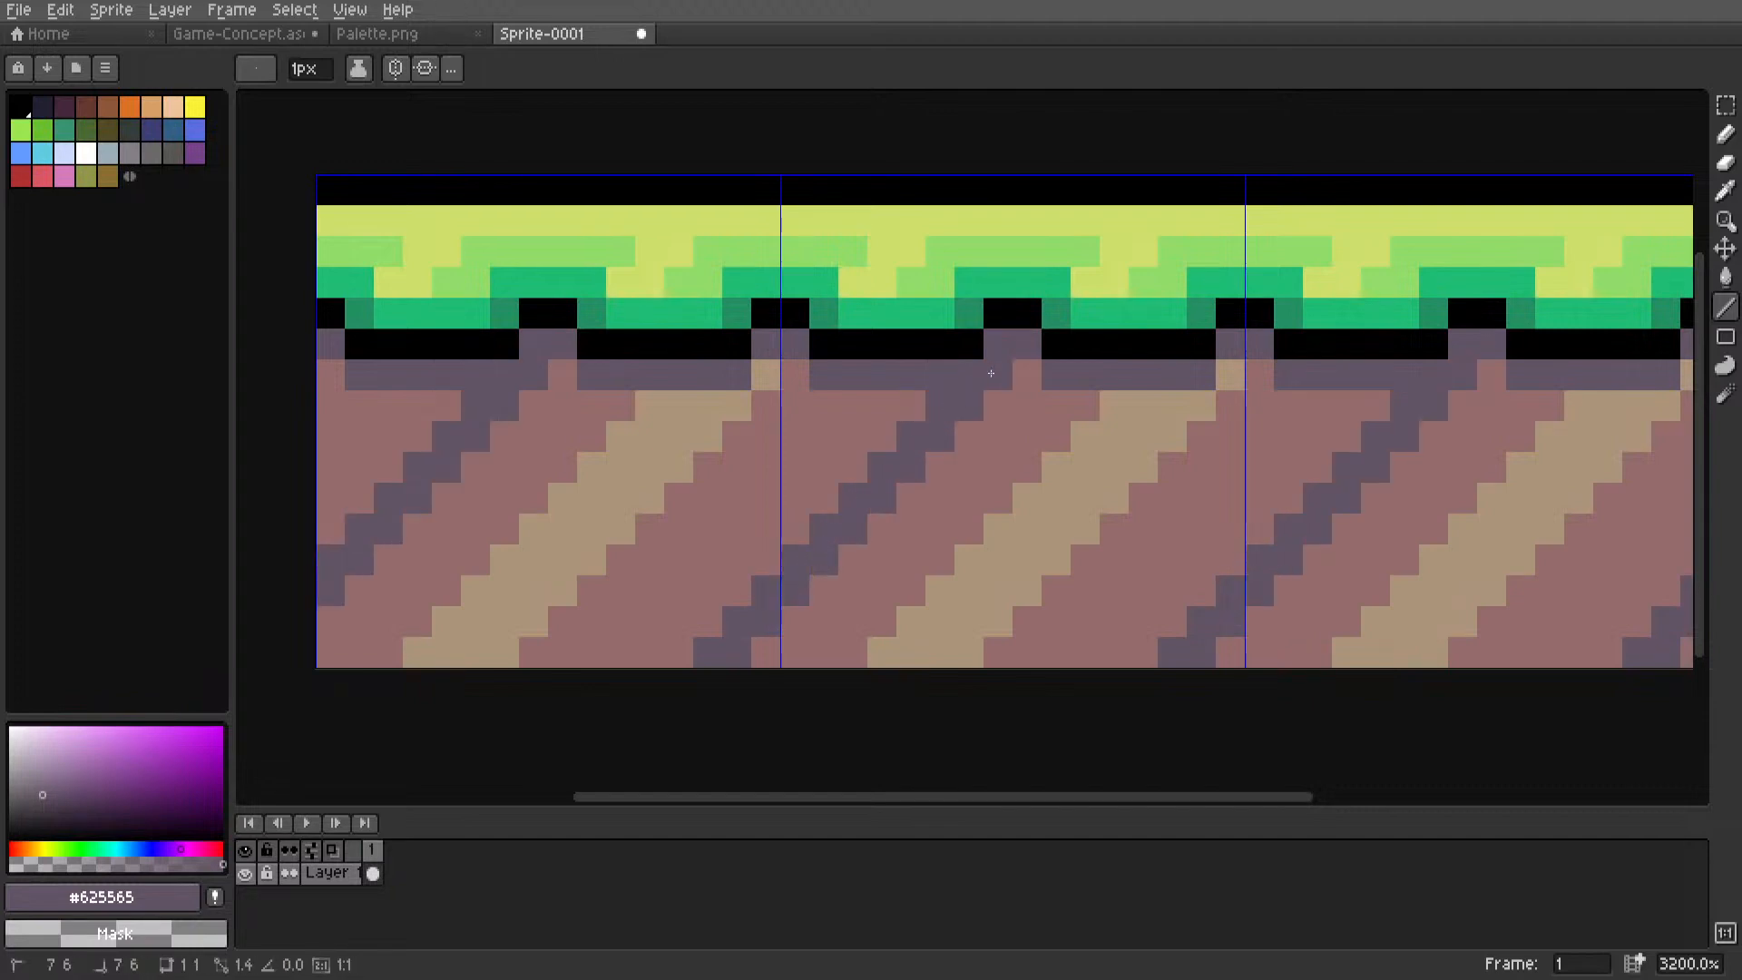
scroll(976, 402, down, 1)
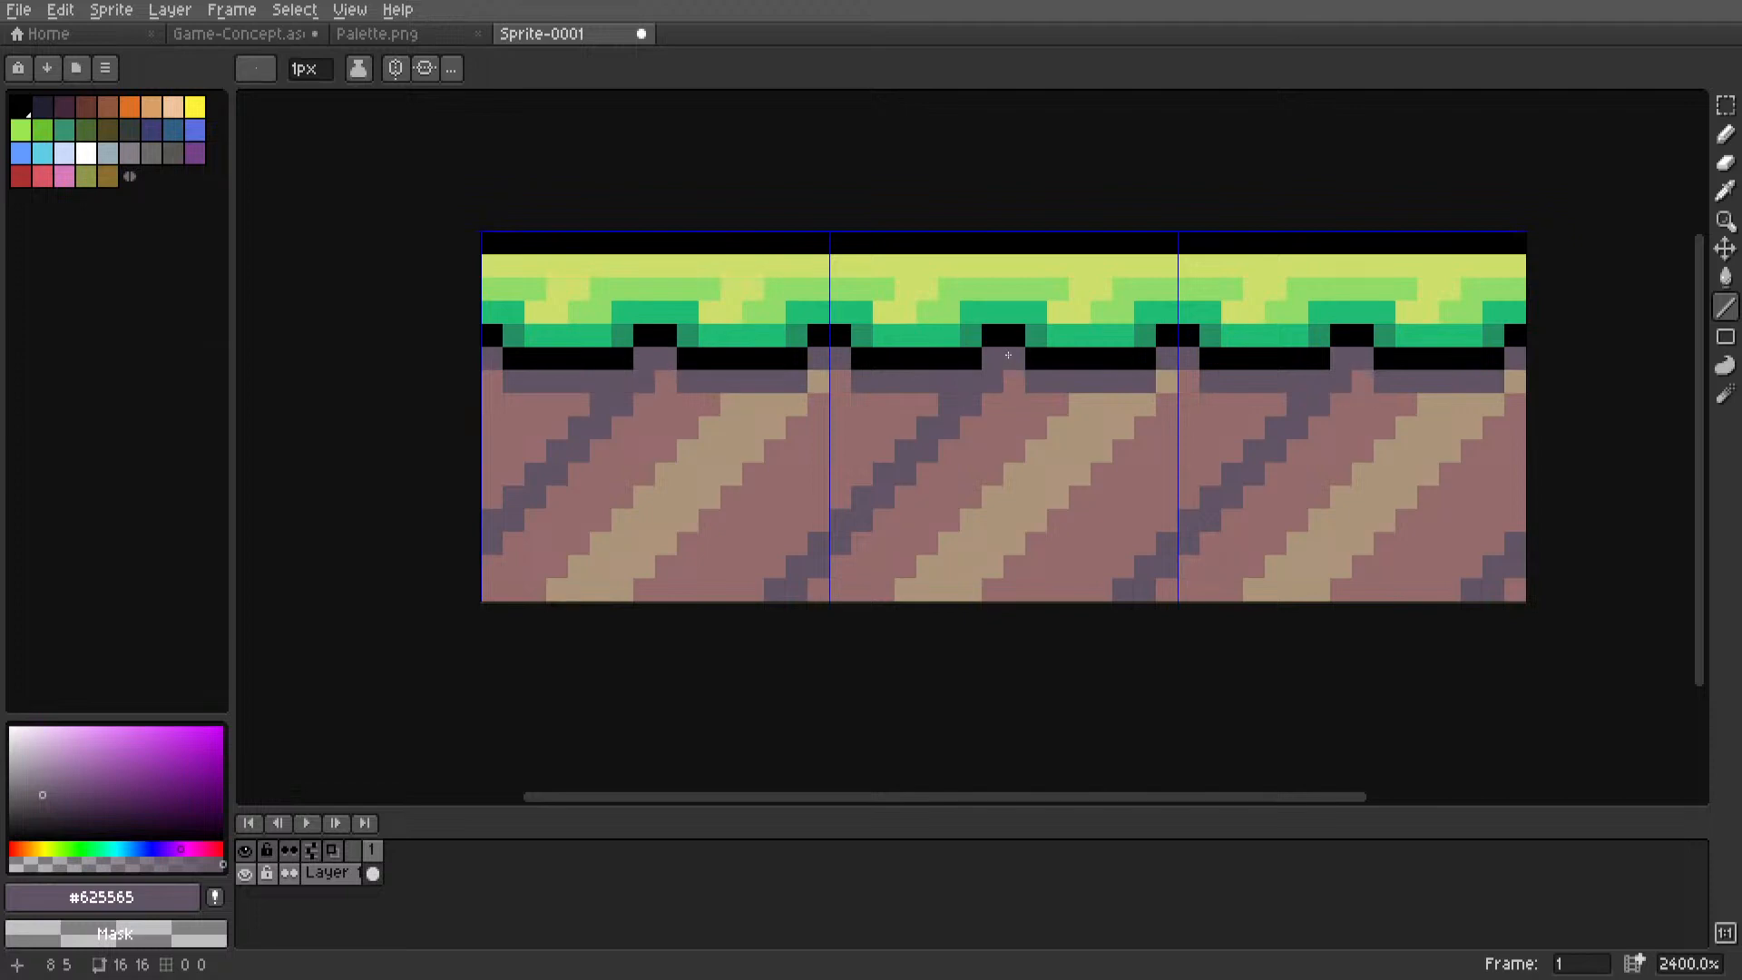
scroll(1008, 355, down, 6)
scroll(1178, 451, up, 1)
key(m)
scroll(871, 508, up, 5)
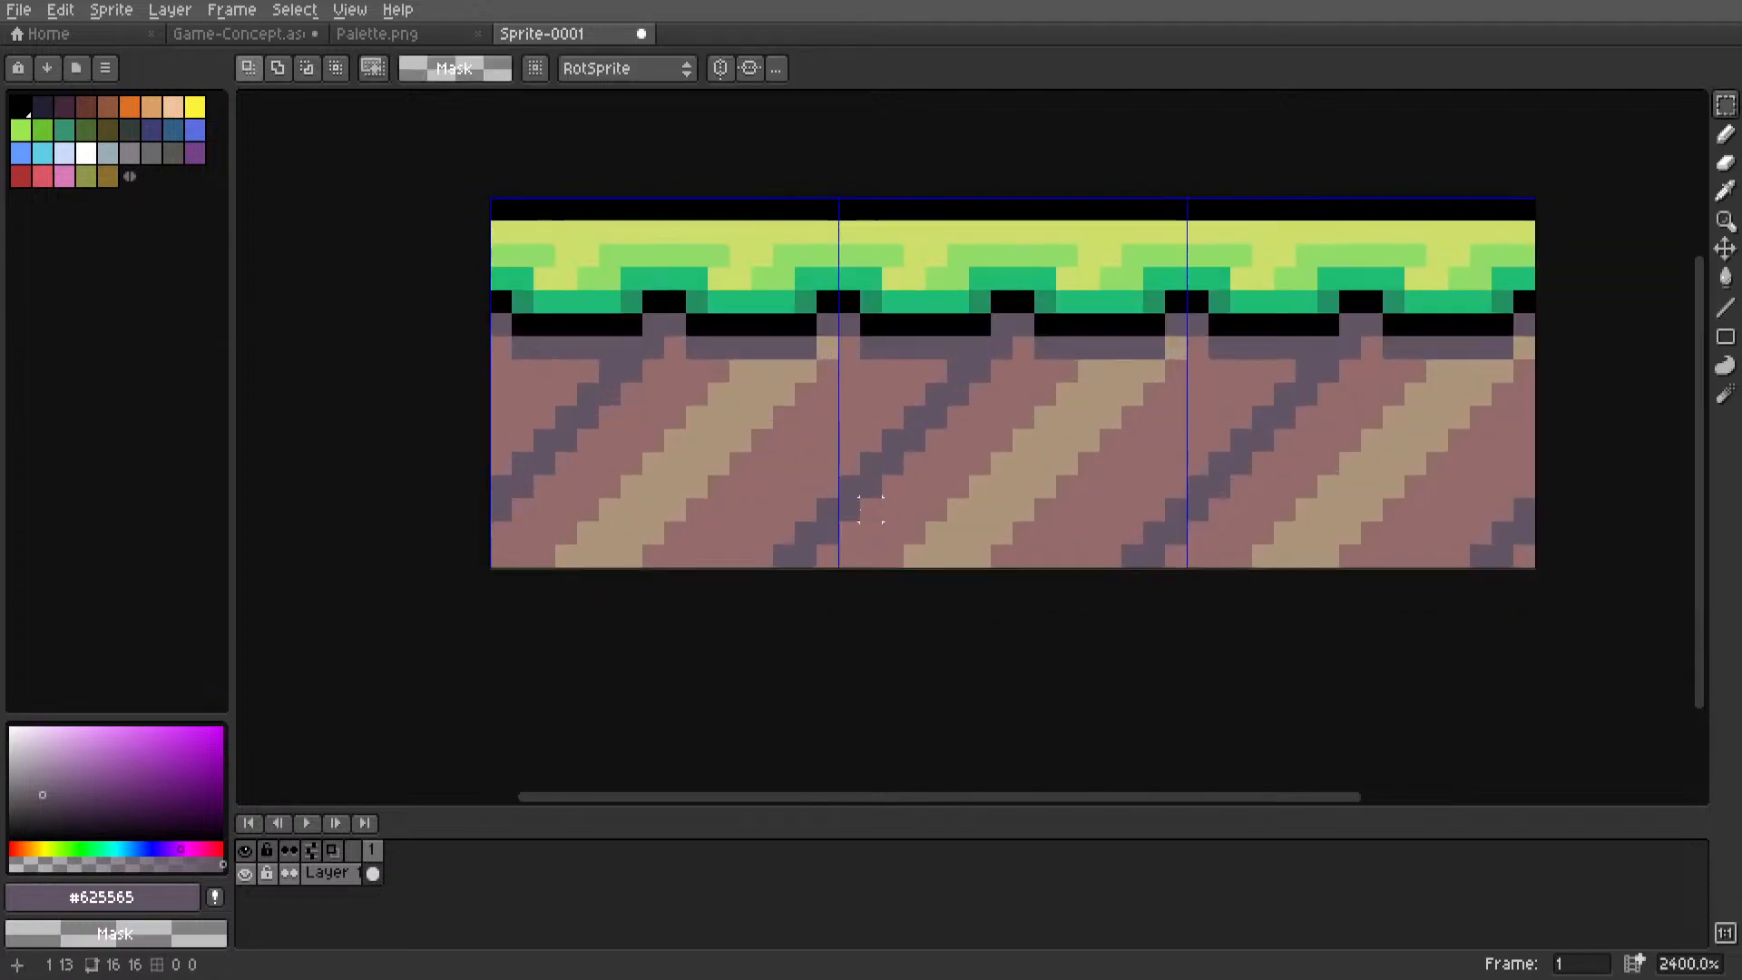
Thicken the purple diagonal stripe with a parallel line along its lower-right side.
key(i)
key(l)
drag(849, 514, 1005, 383)
scroll(1089, 386, down, 8)
key(m)
scroll(998, 463, up, 5)
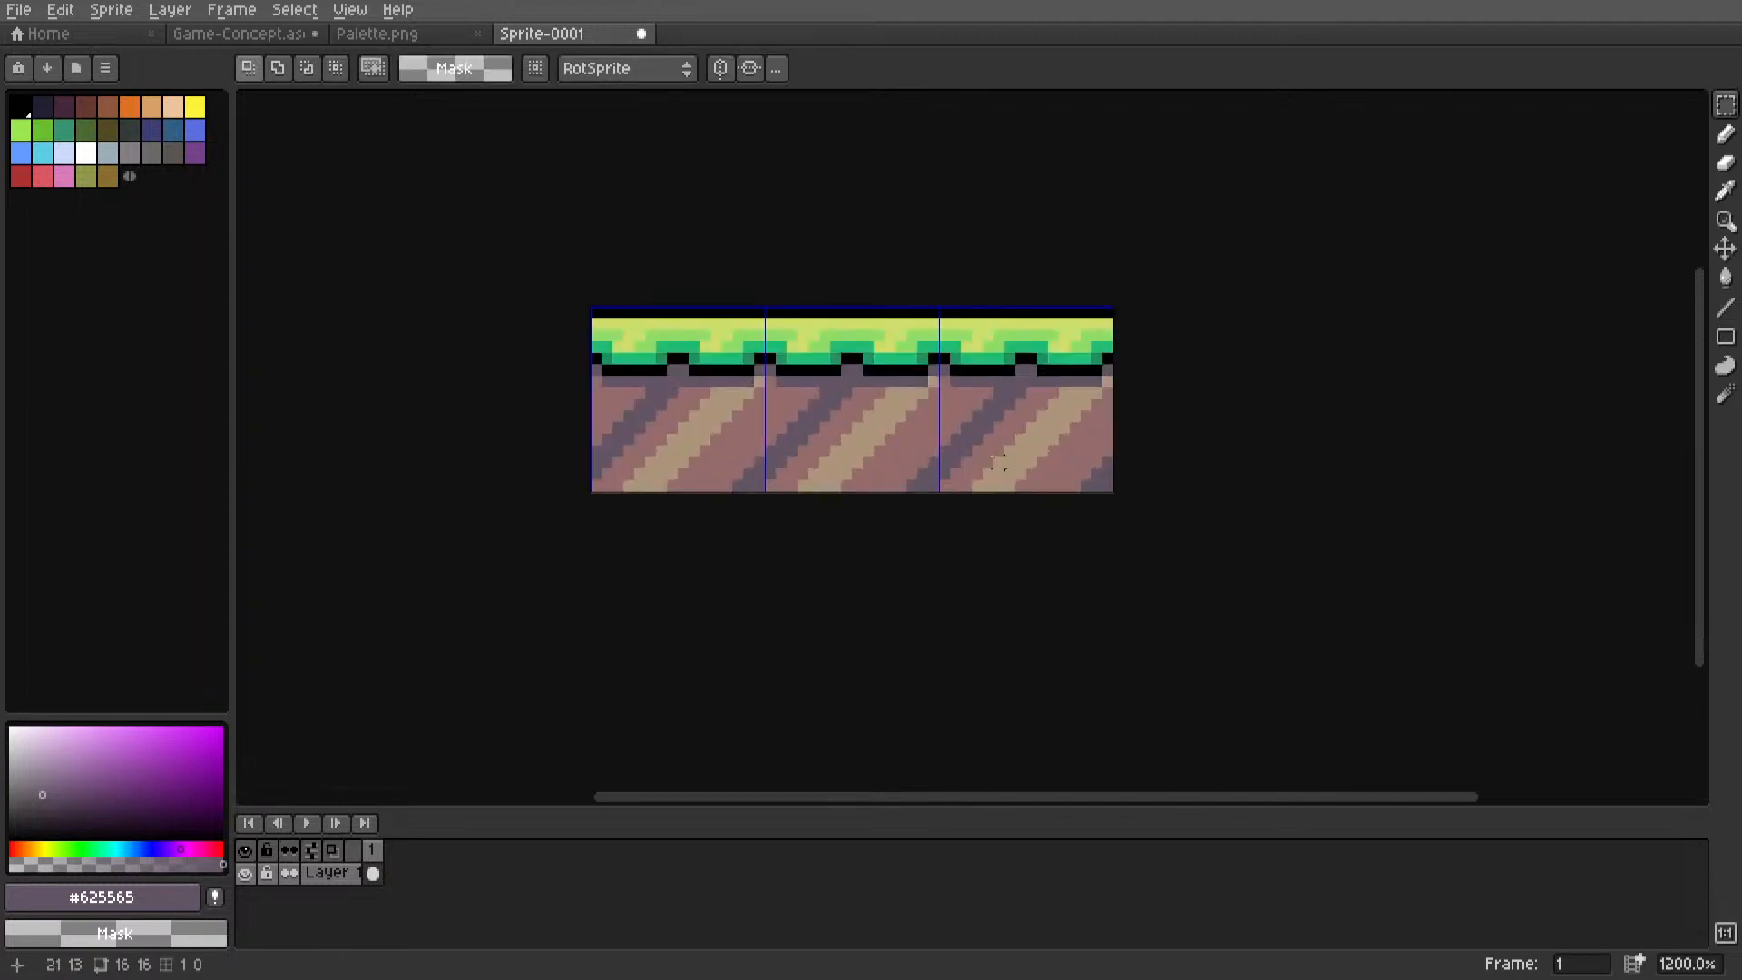
scroll(998, 494, up, 1)
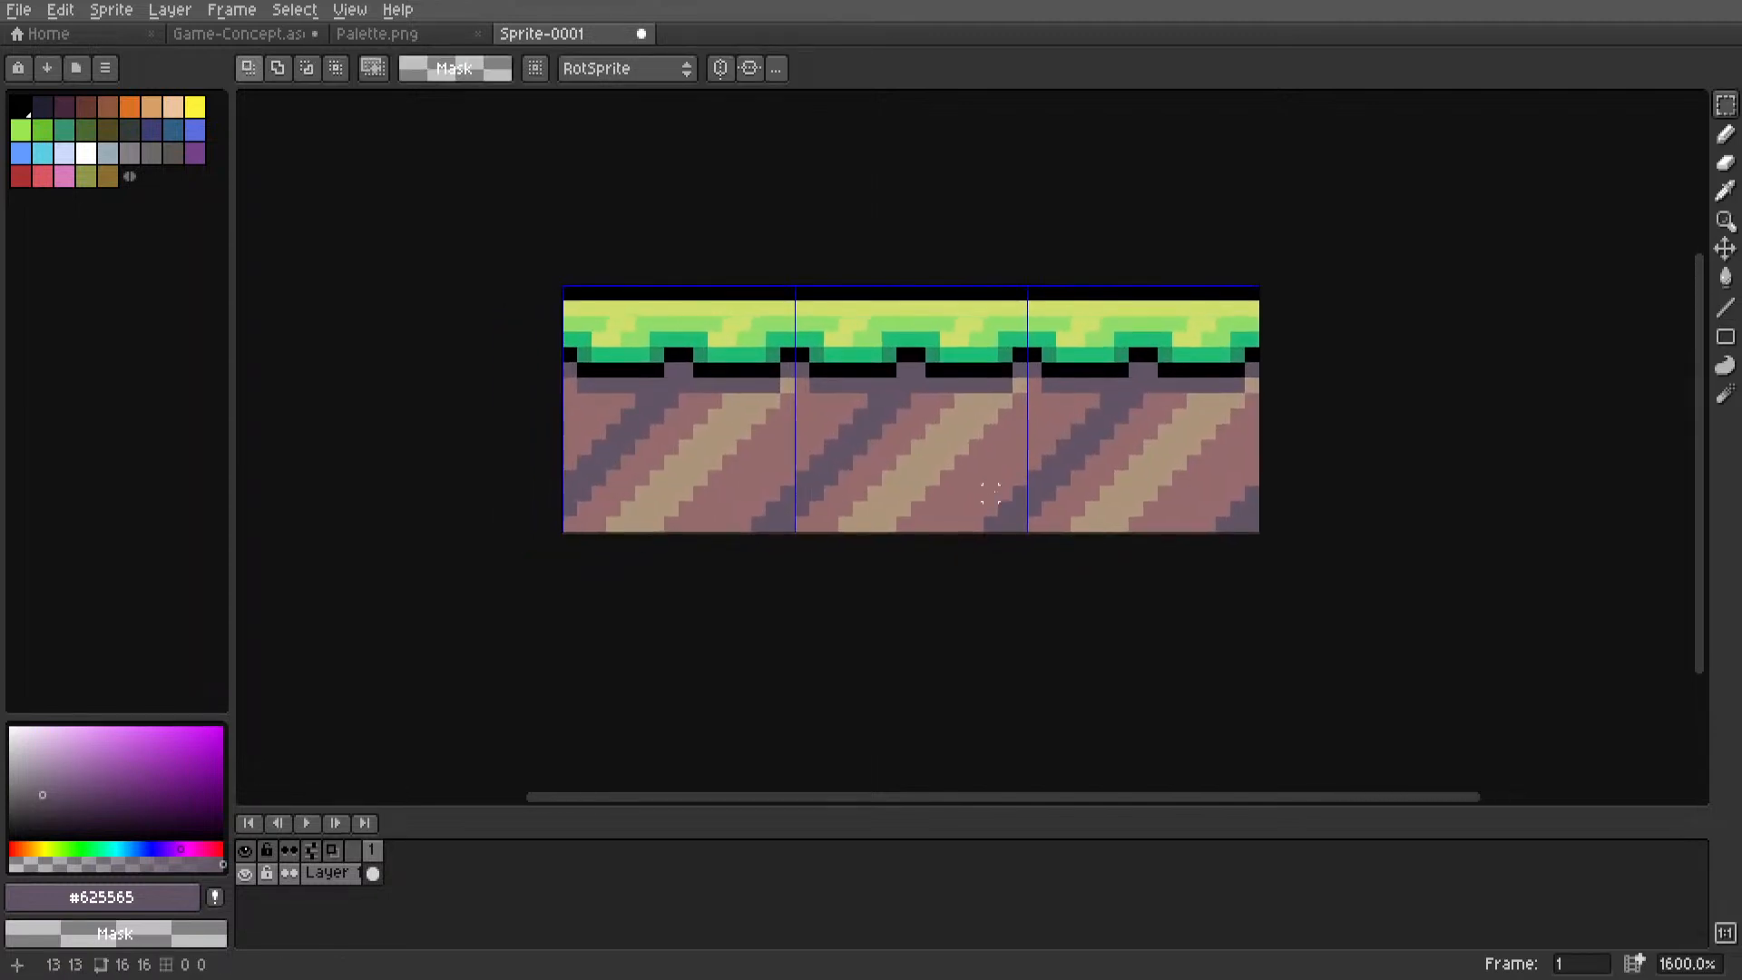
Copy the striped 16 × 16 tile into the game concept sprite and place it over the tile under the character.
key(m)
double_click(989, 490)
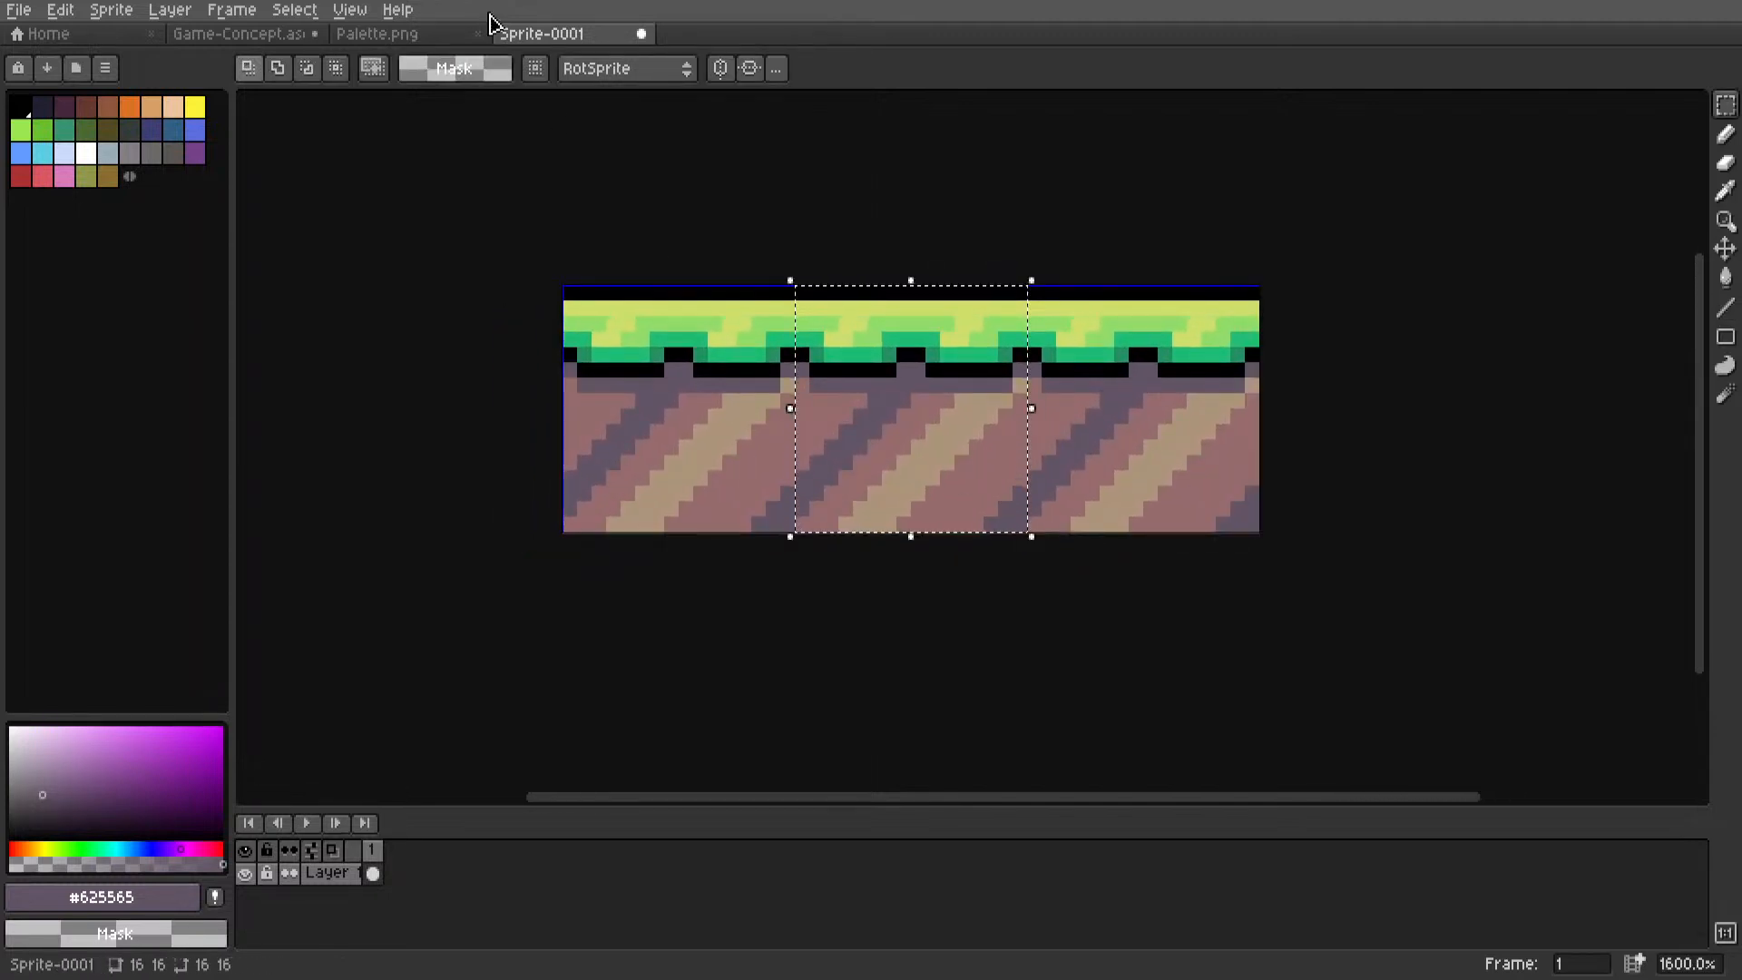
click(458, 34)
scroll(557, 42, up, 1)
key(ctrl+v)
middle_drag(650, 283, 649, 175)
drag(643, 169, 887, 377)
Turn the placed striped tile into a custom brush.
scroll(891, 536, up, 4)
scroll(836, 498, down, 3)
scroll(844, 552, up, 1)
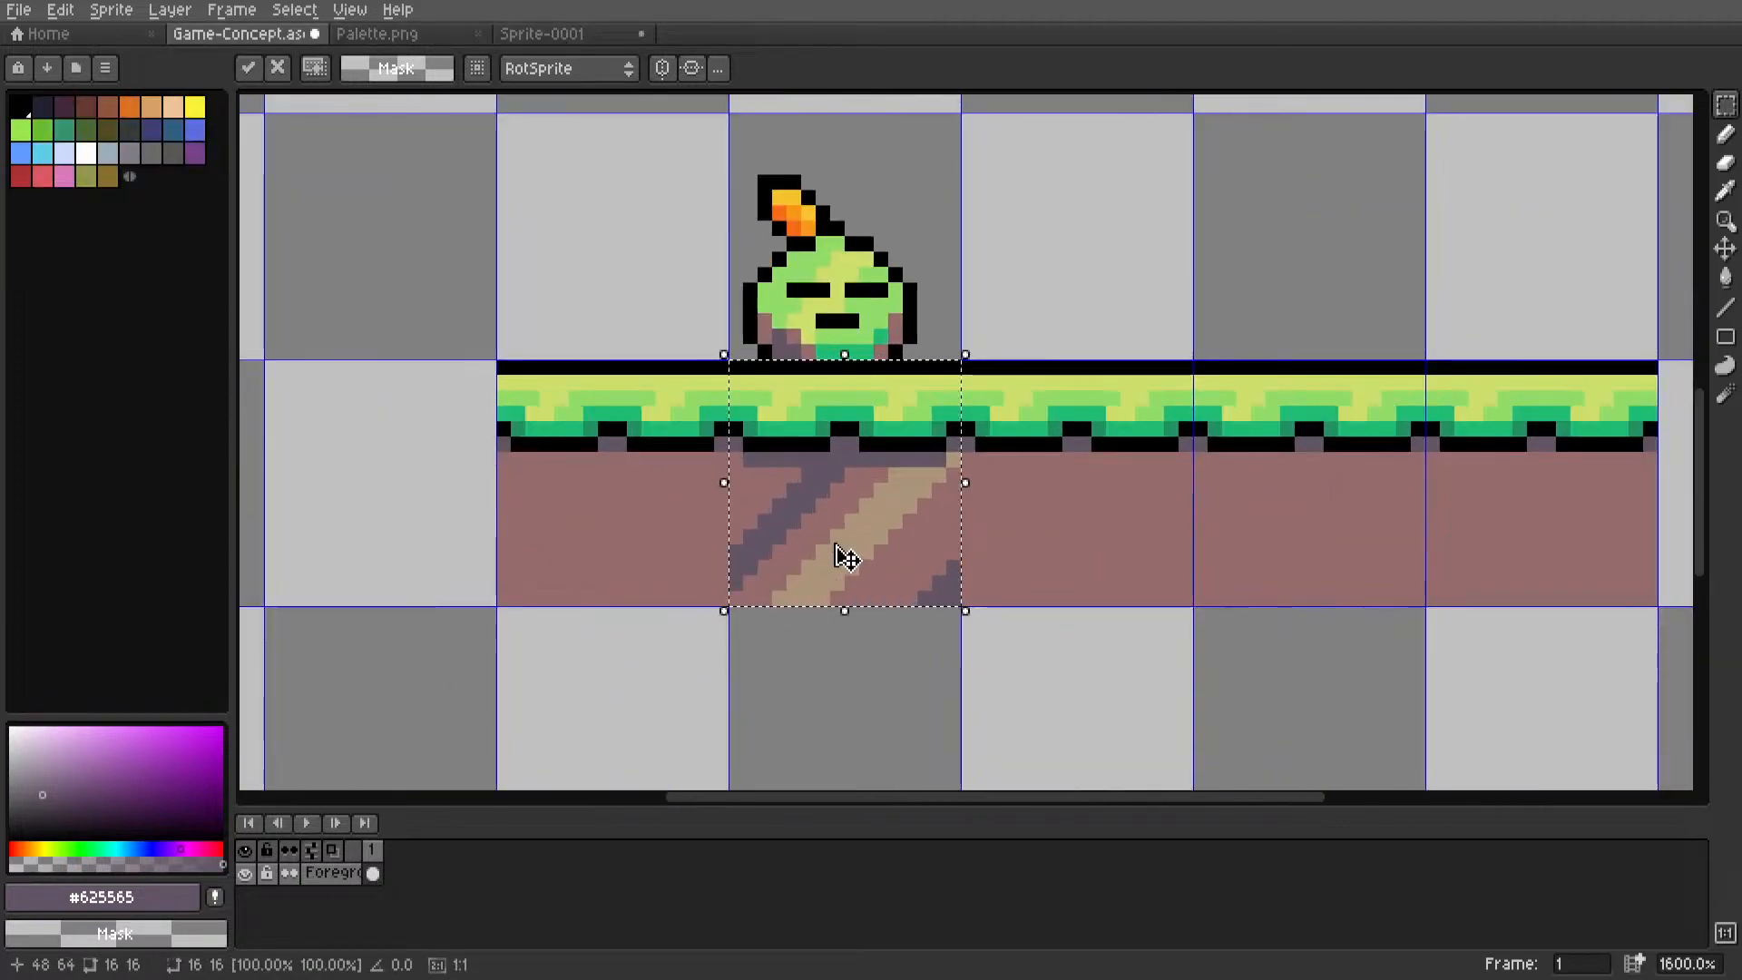
key(ctrl+b)
scroll(847, 544, down, 3)
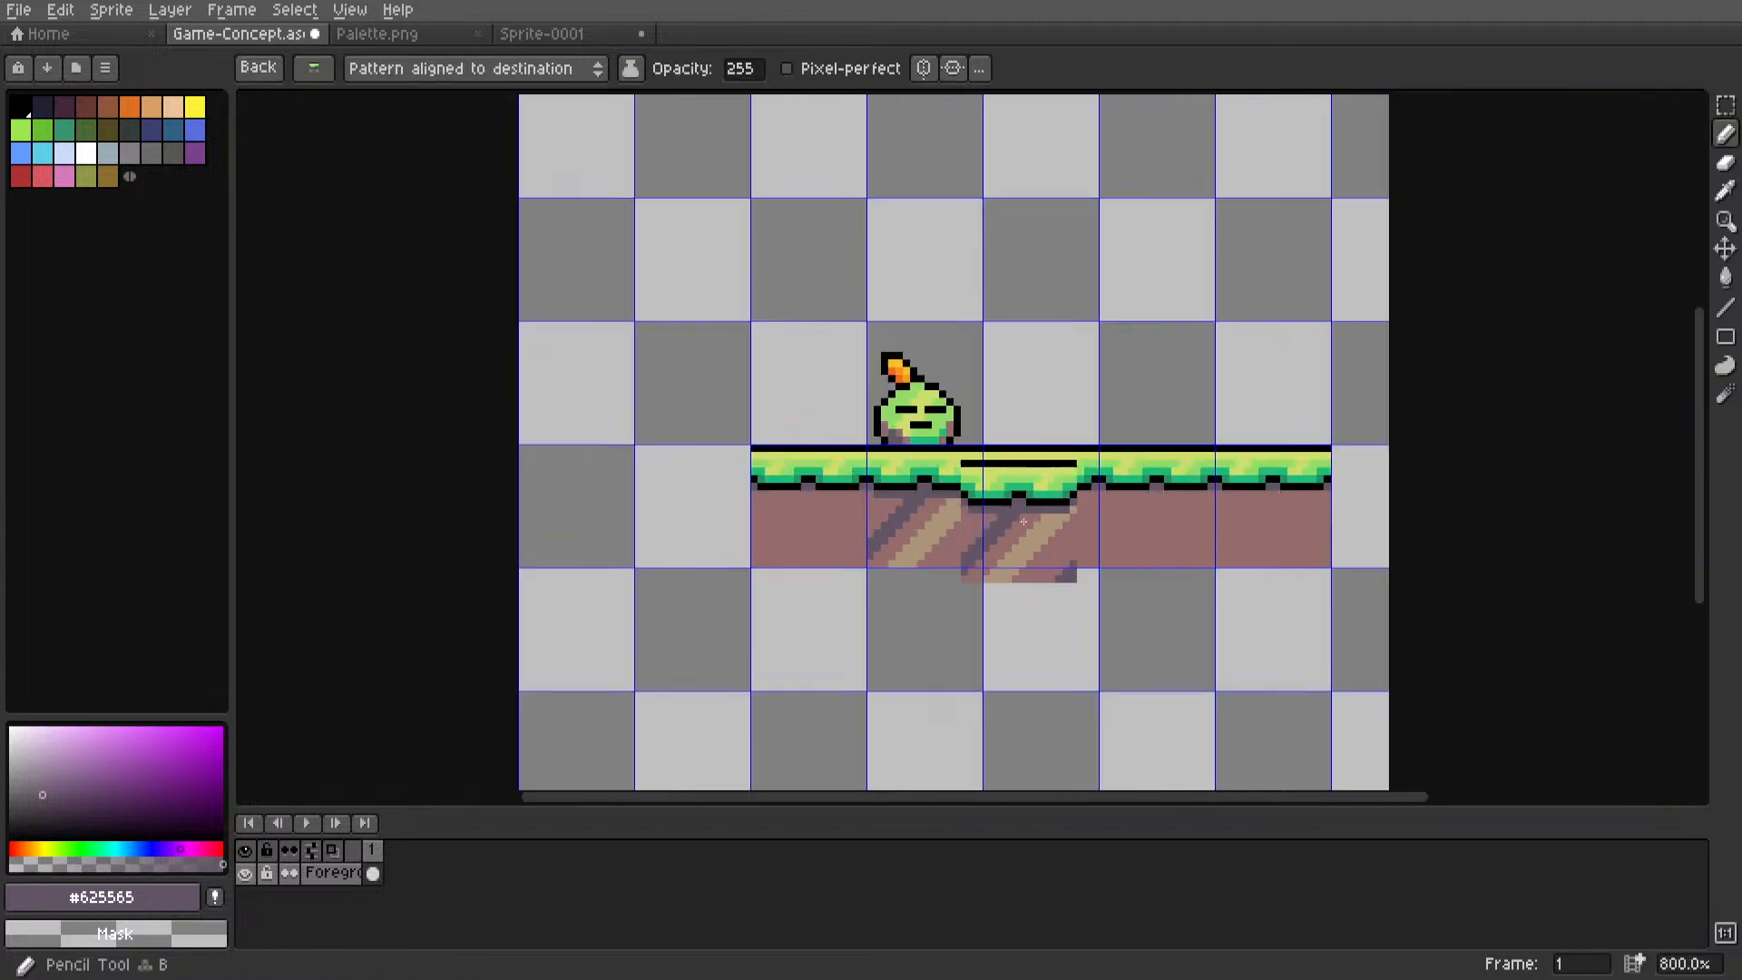
Replace the three plain ground tiles to the right of the character with the striped tile by clearing and pattern-filling the 48 × 16 area.
scroll(952, 517, up, 2)
key(m)
drag(910, 408, 1432, 592)
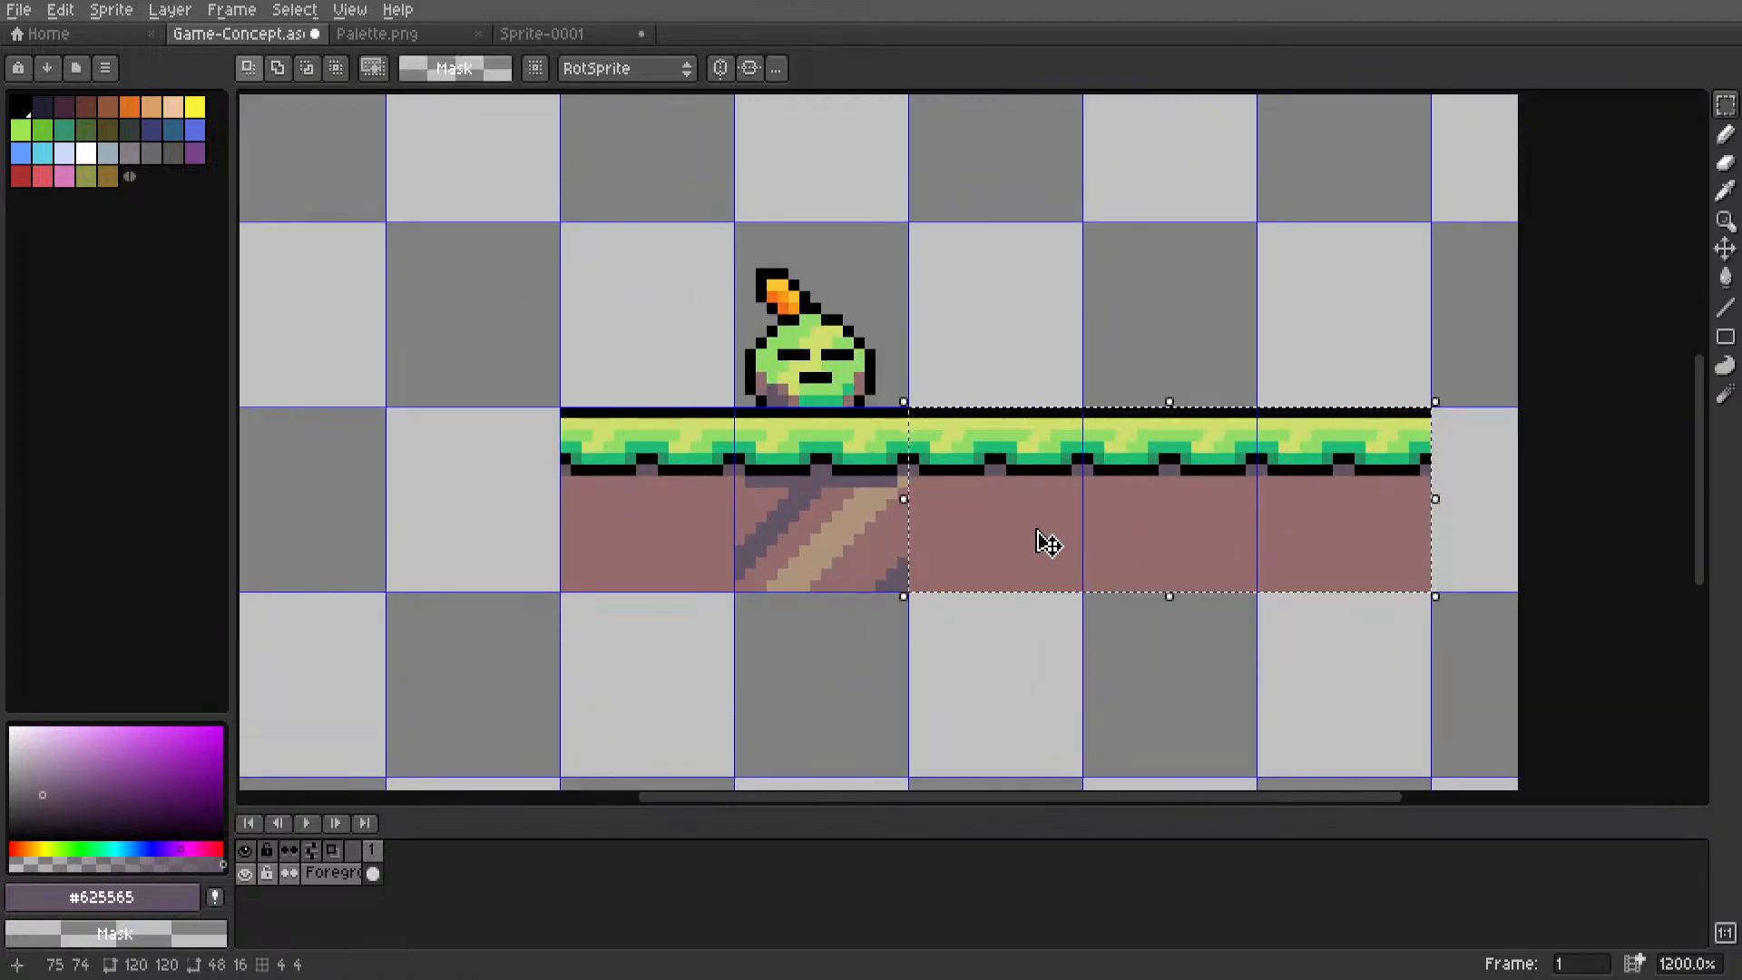
key(Delete)
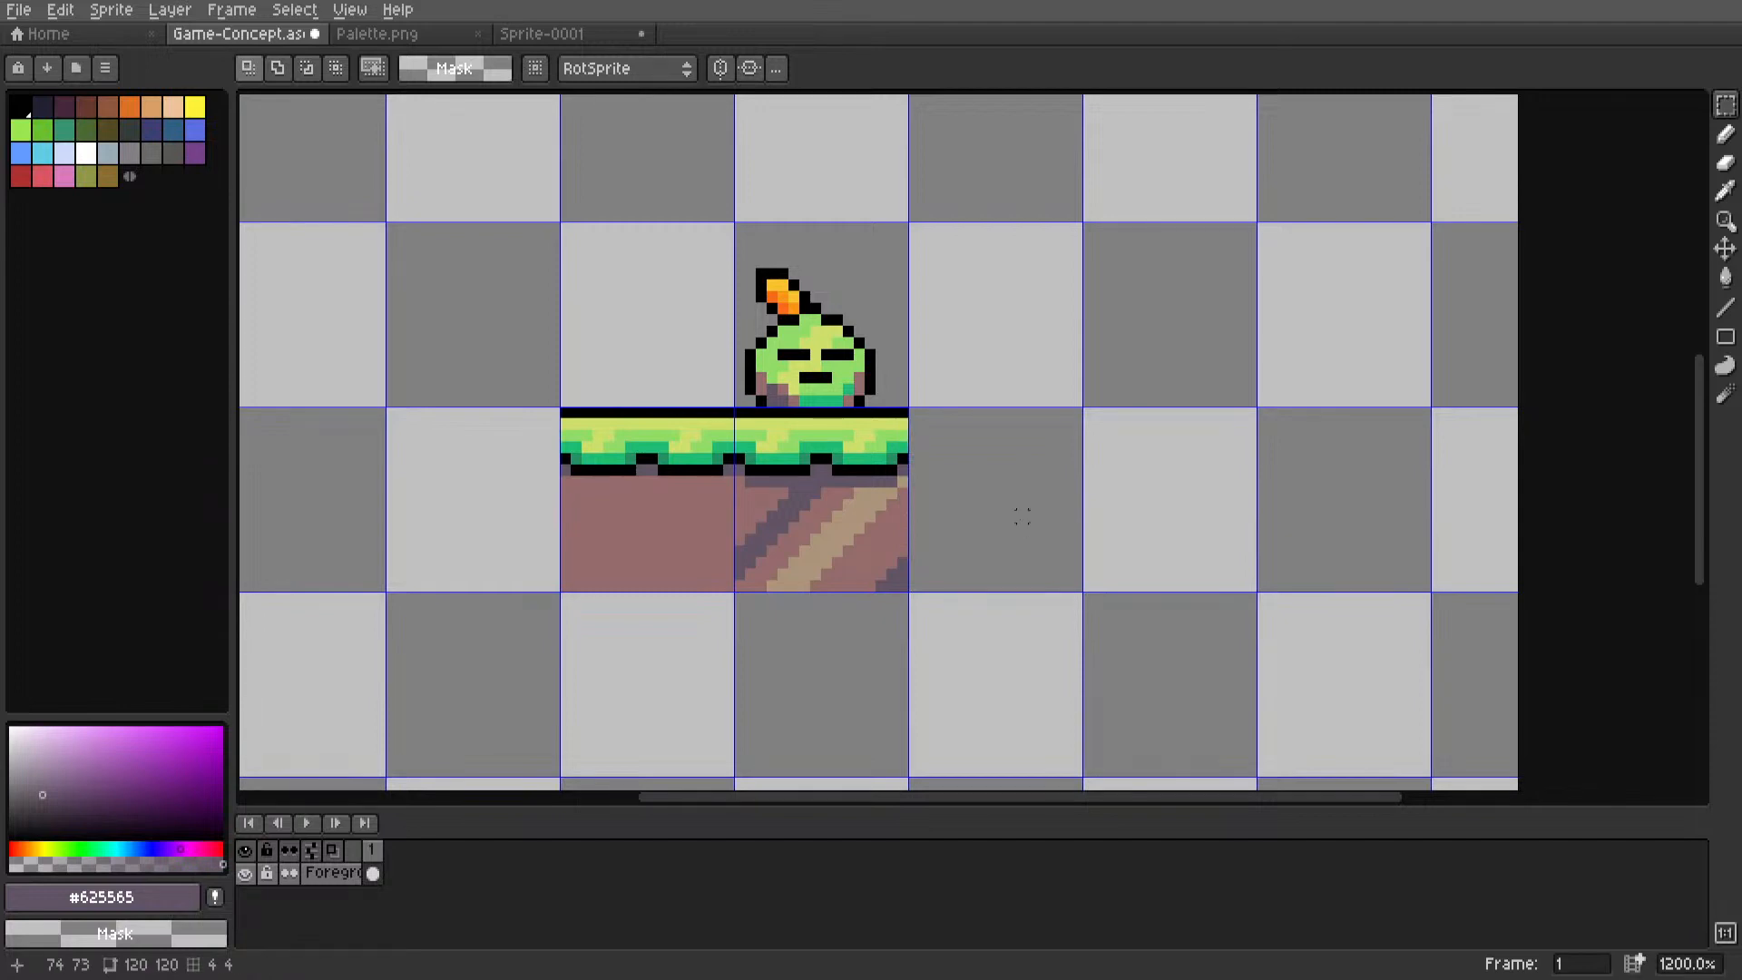
drag(1023, 517, 1361, 519)
key(g)
click(1362, 519)
key(m)
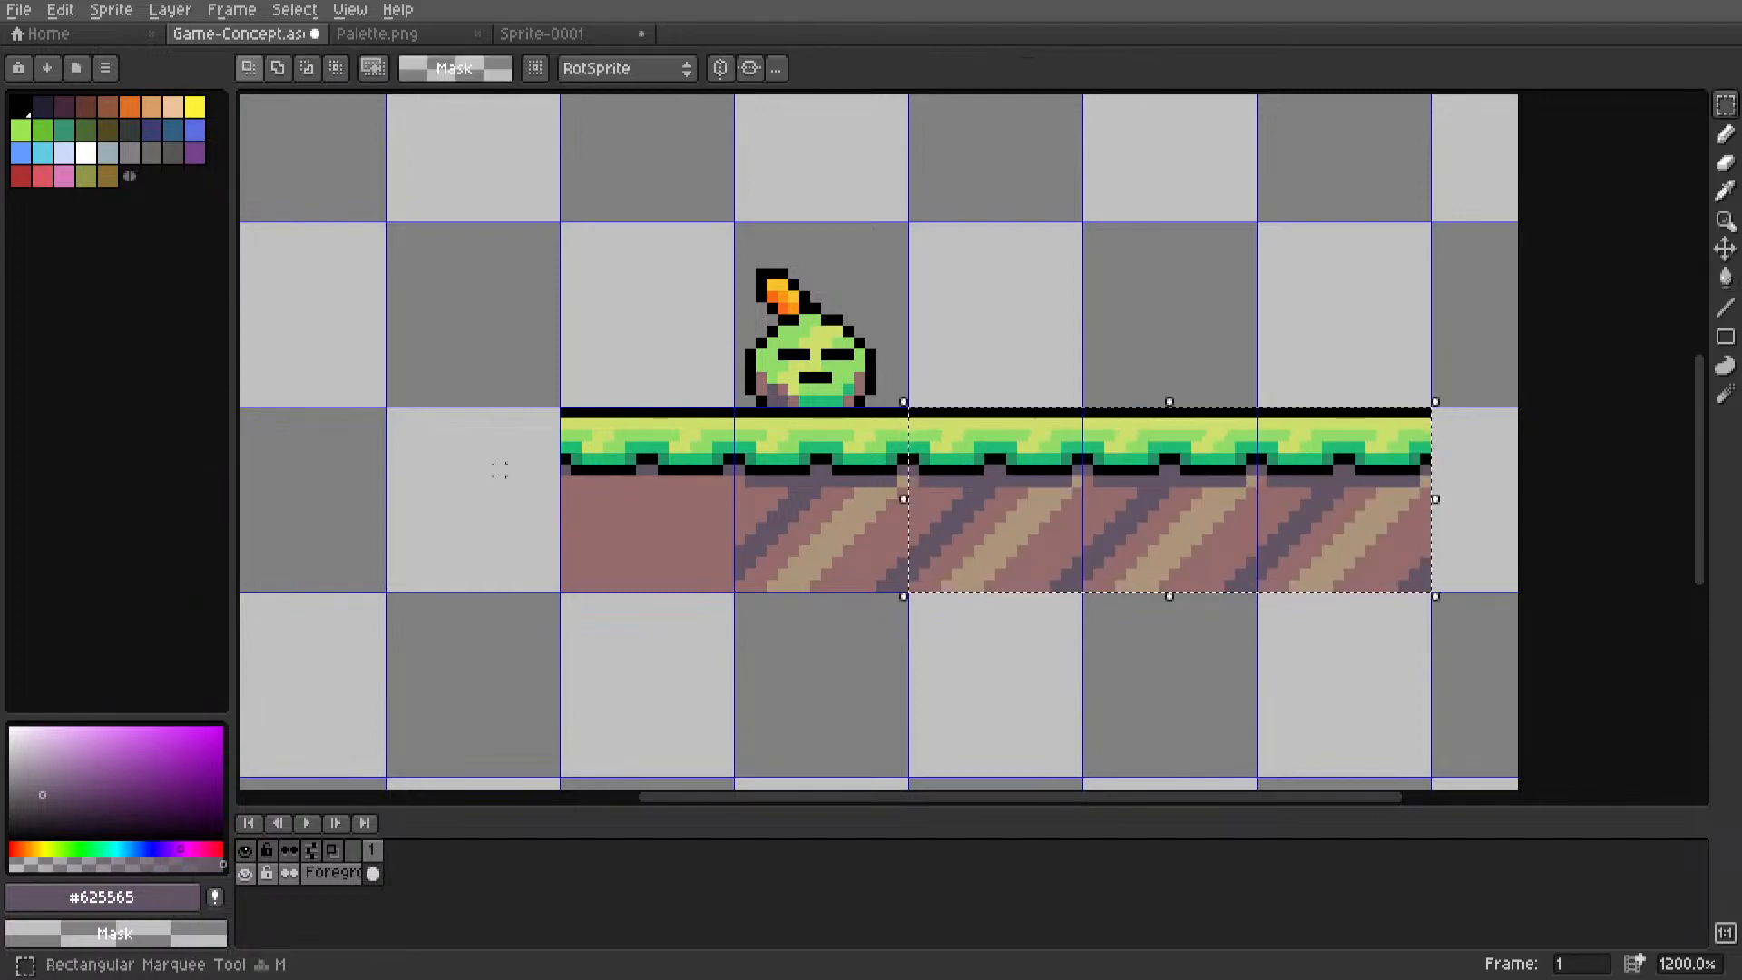
Clear the 48 × 16 area to the left of the character's tile, fill it with the striped tile pattern and deselect.
click(651, 517)
drag(652, 516, 319, 508)
key(Delete)
drag(674, 481, 341, 482)
middle_drag(474, 509, 723, 496)
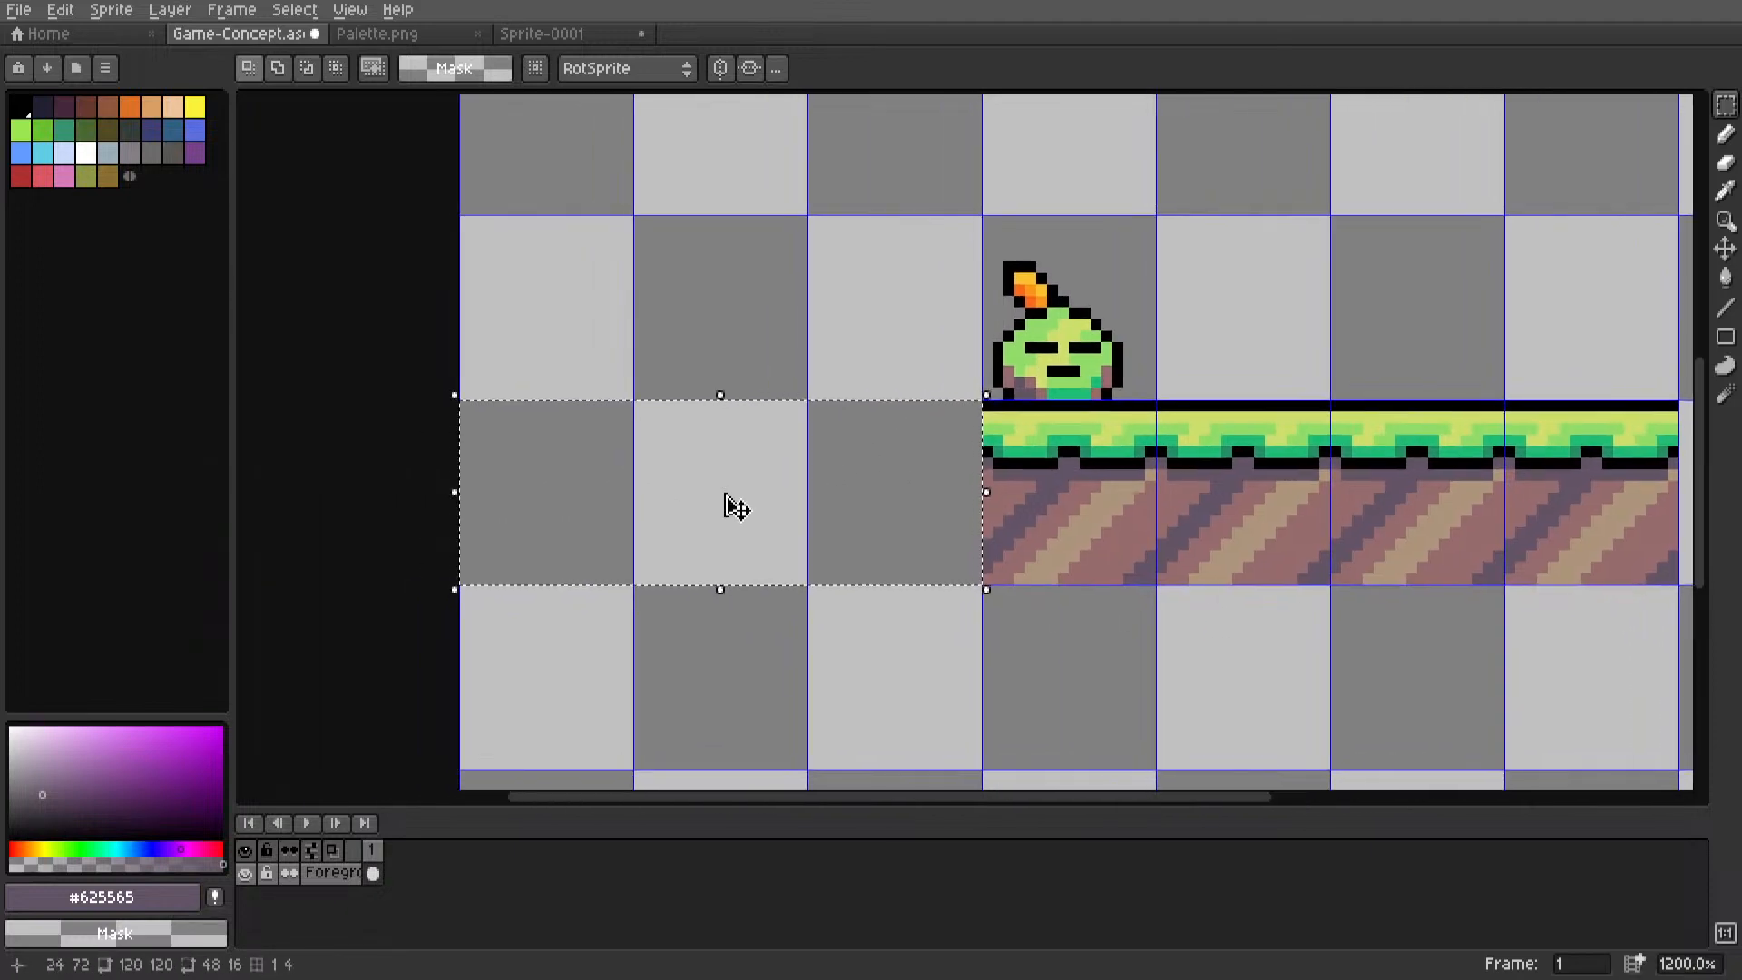
key(g)
click(842, 507)
scroll(842, 507, down, 6)
key(m)
key(ctrl+d)
scroll(887, 528, up, 4)
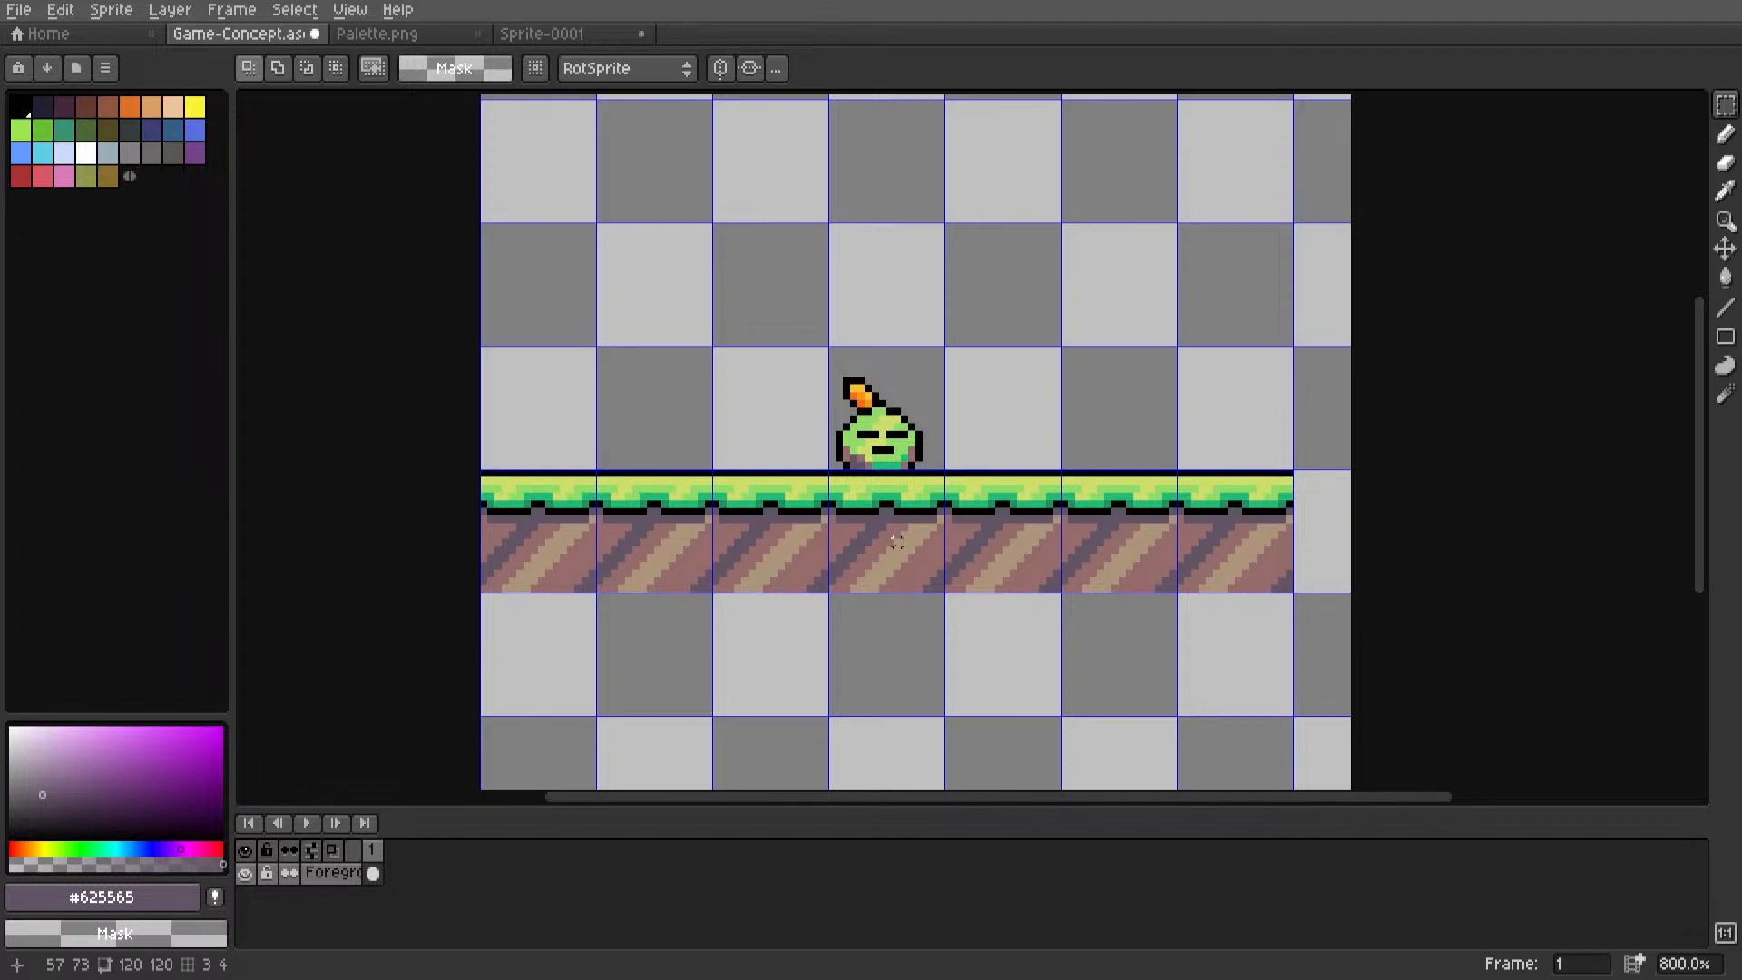
Copy the striped tile under the character into the cell directly below, and erase the copy's grass and purple shadow strip.
middle_drag(897, 534, 944, 440)
scroll(1156, 440, up, 2)
double_click(989, 444)
ctrl+drag(995, 452, 987, 702)
click(1180, 664)
middle_drag(1096, 633, 1086, 589)
scroll(1087, 589, up, 1)
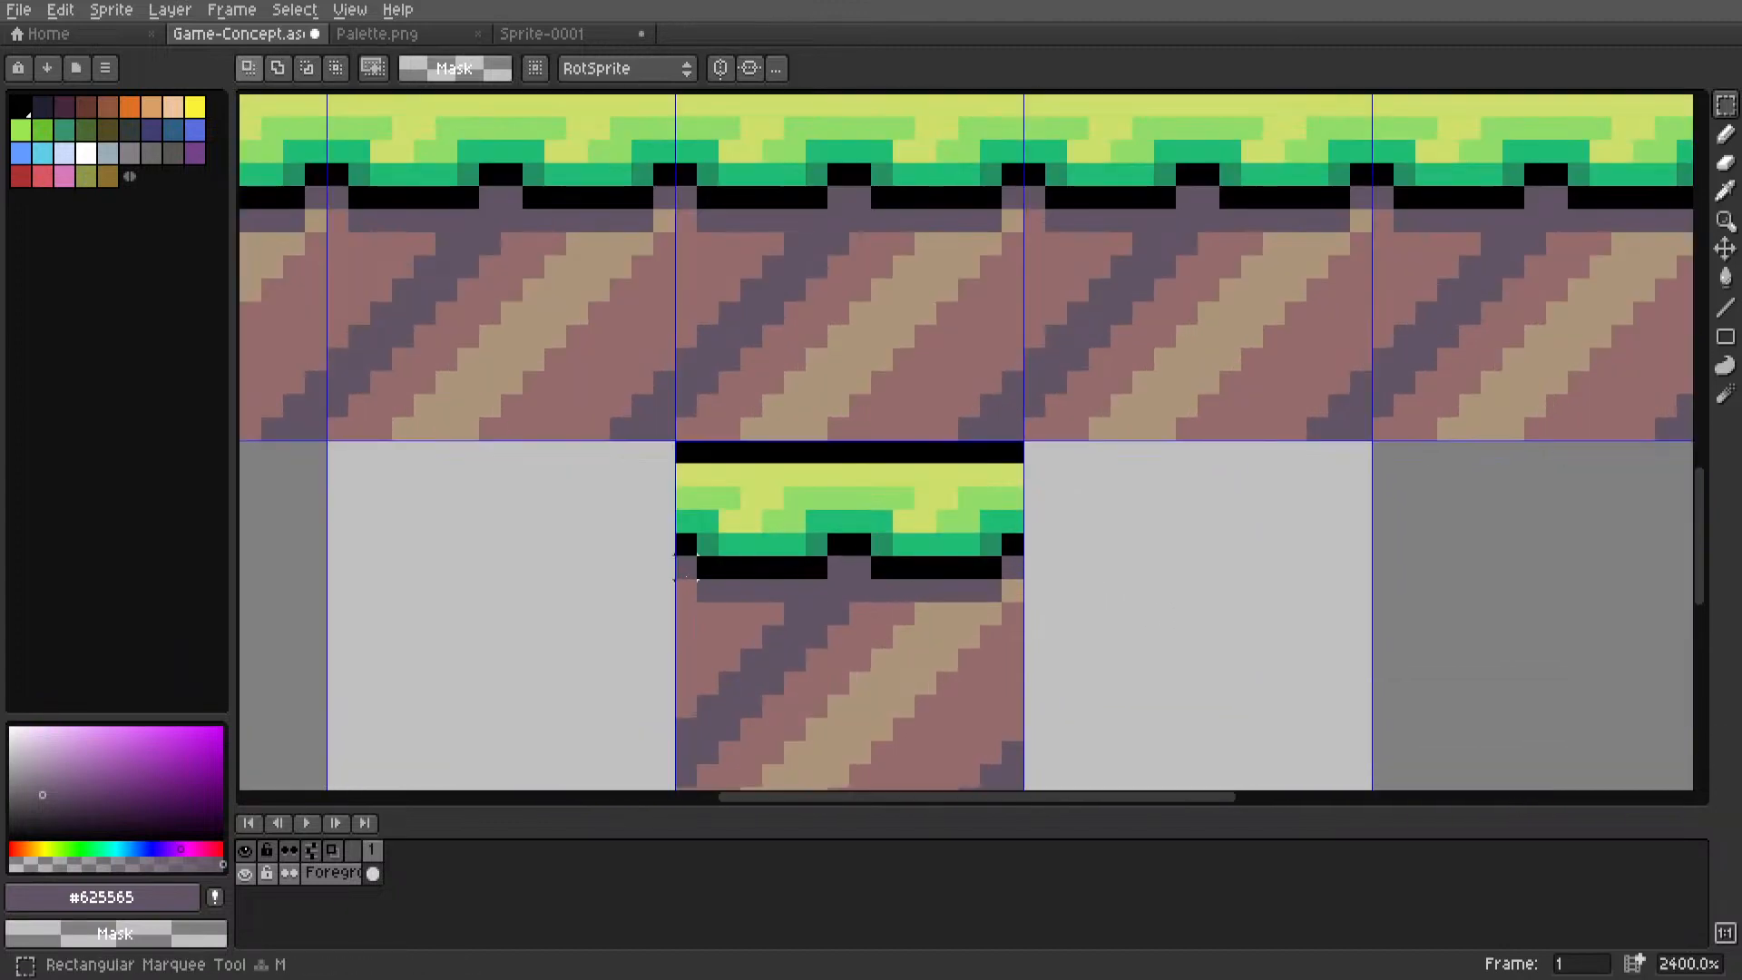
drag(686, 590, 1012, 452)
key(Delete)
Extend the copied tile's purple #625565 stripe diagonally up to the cell's top edge with 1 px lines, keeping the stripe's full width.
key(i)
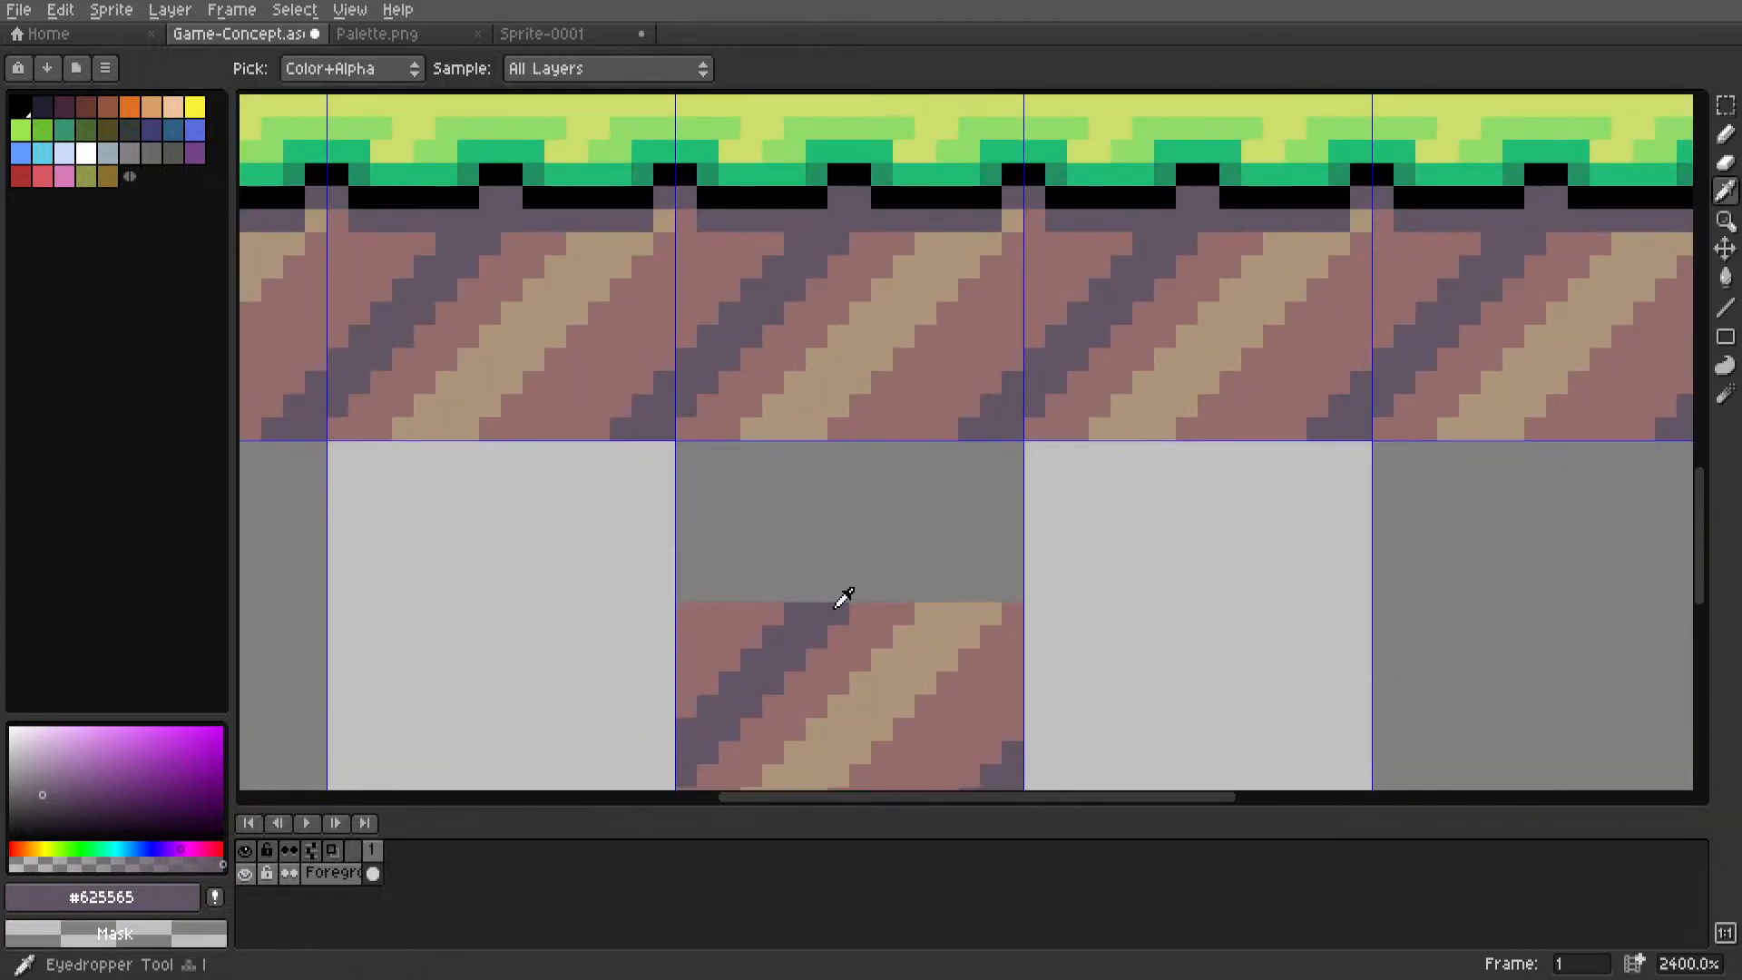
key(l)
key(m)
key(l)
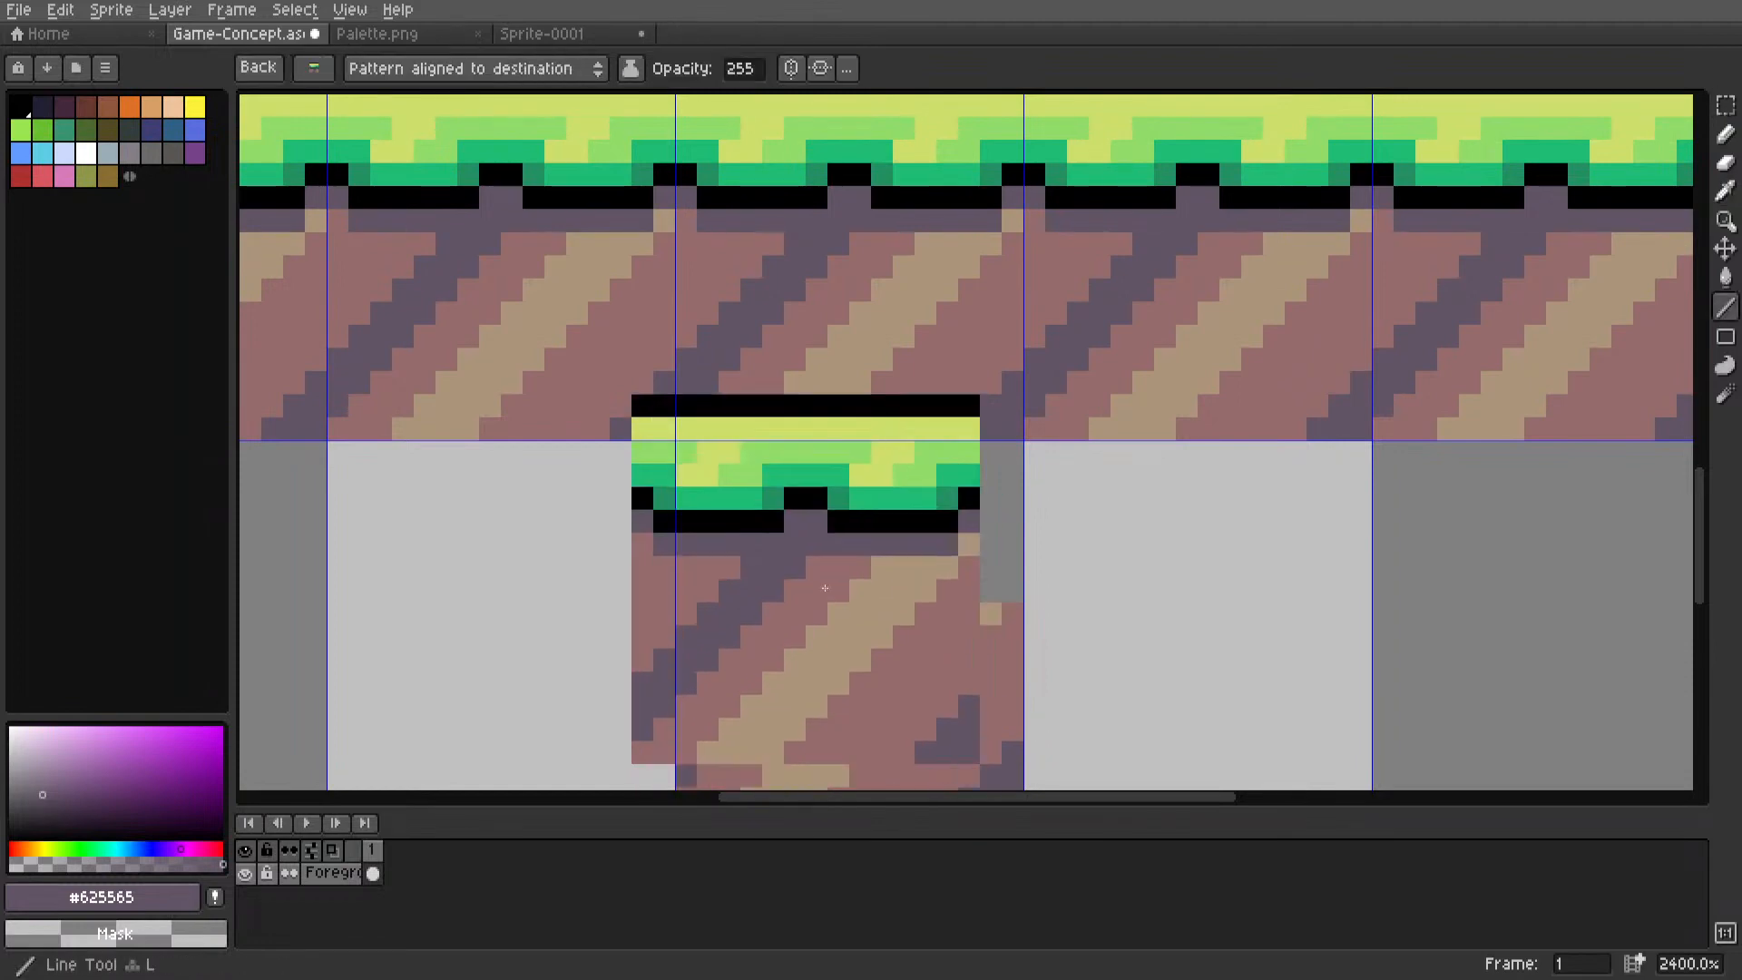
click(245, 69)
scroll(841, 650, up, 5)
click(847, 502)
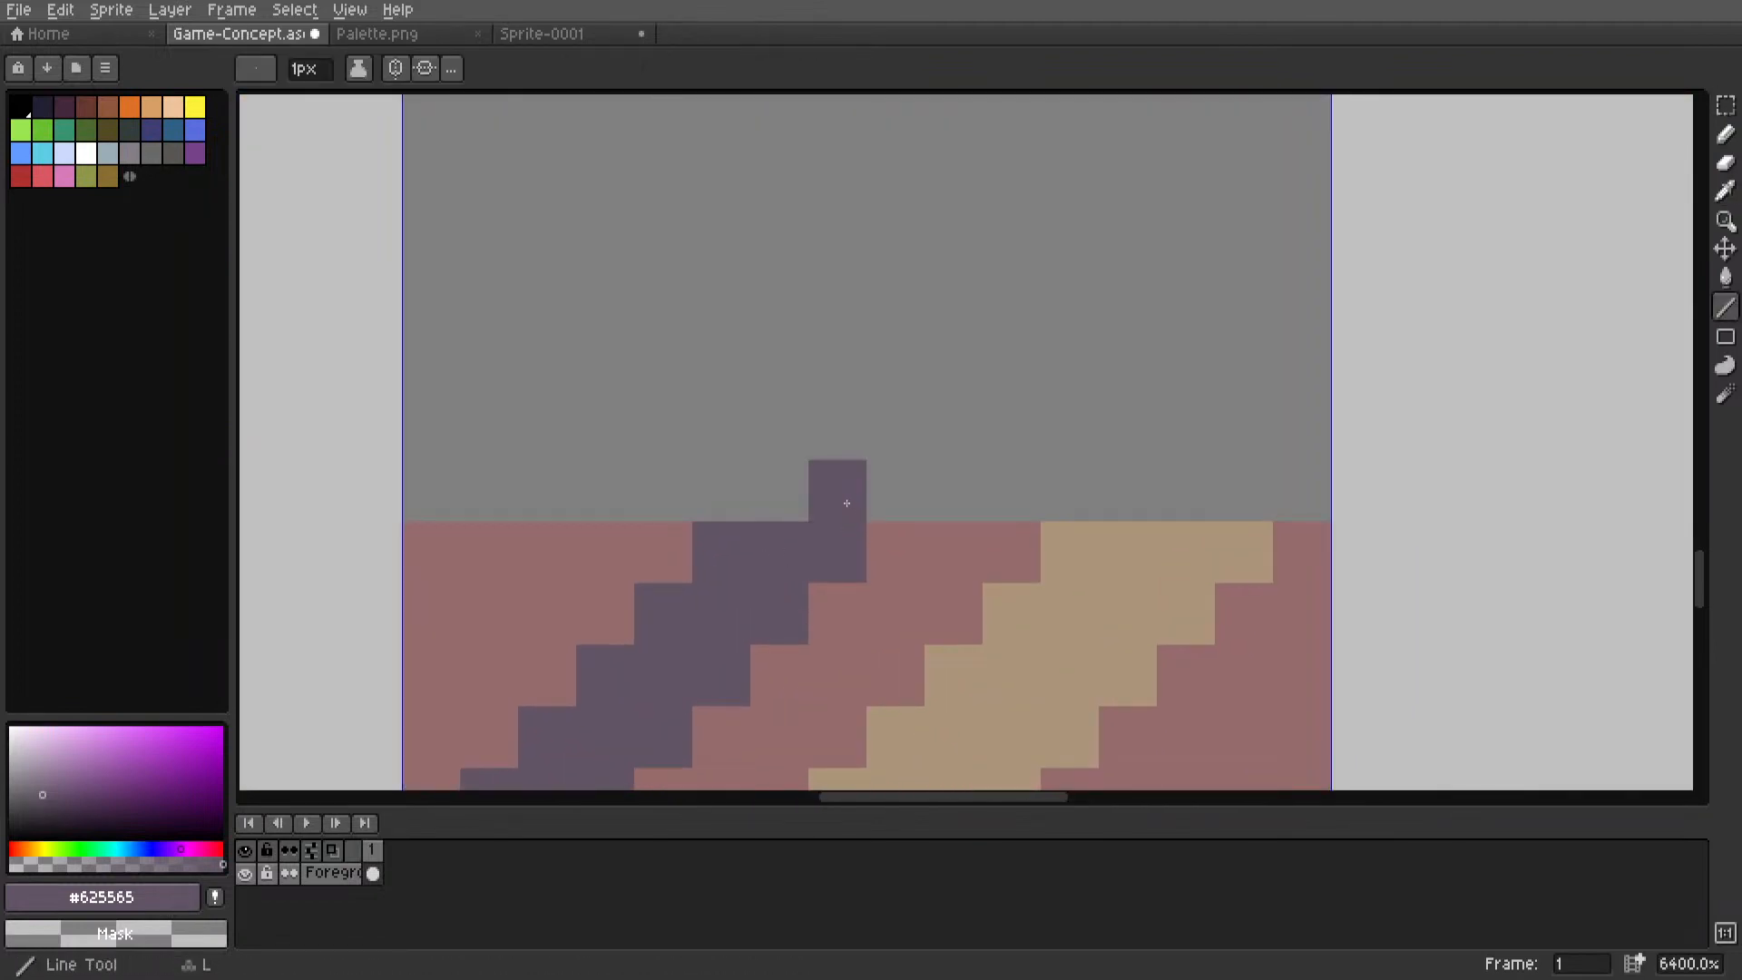
mouse_move(840, 491)
mouse_down()
mouse_move(898, 429)
mouse_move(999, 373)
mouse_move(1053, 303)
mouse_up()
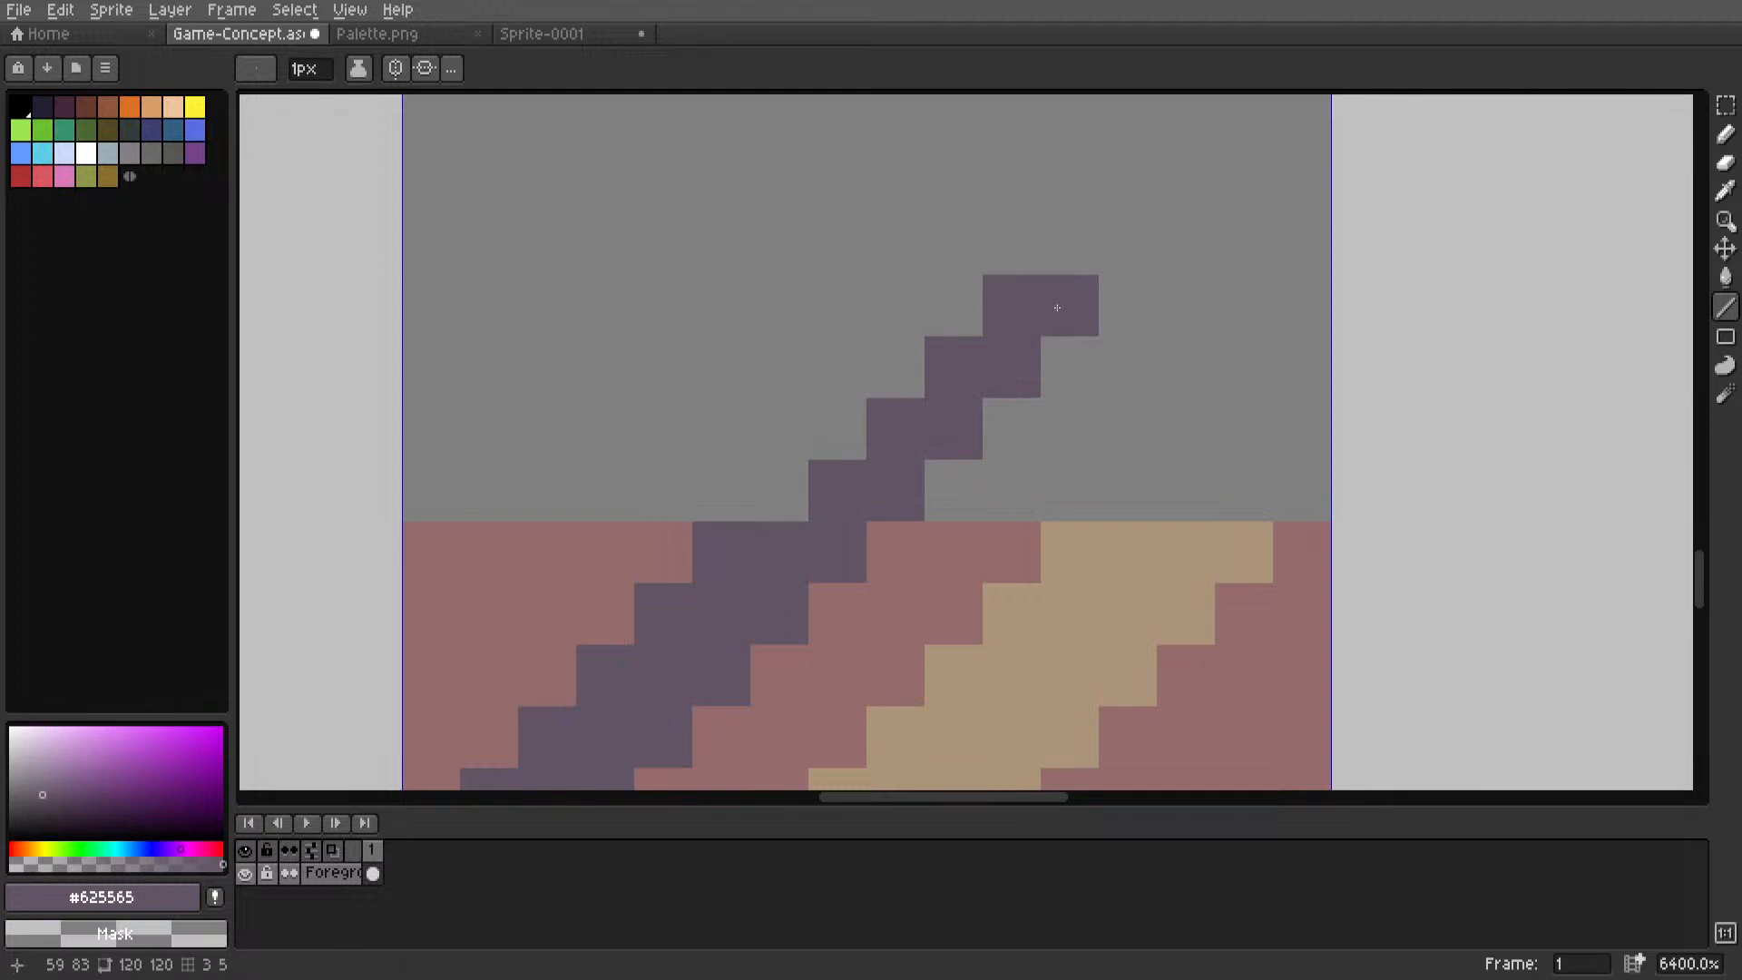
scroll(984, 530, down, 1)
drag(984, 530, 1133, 380)
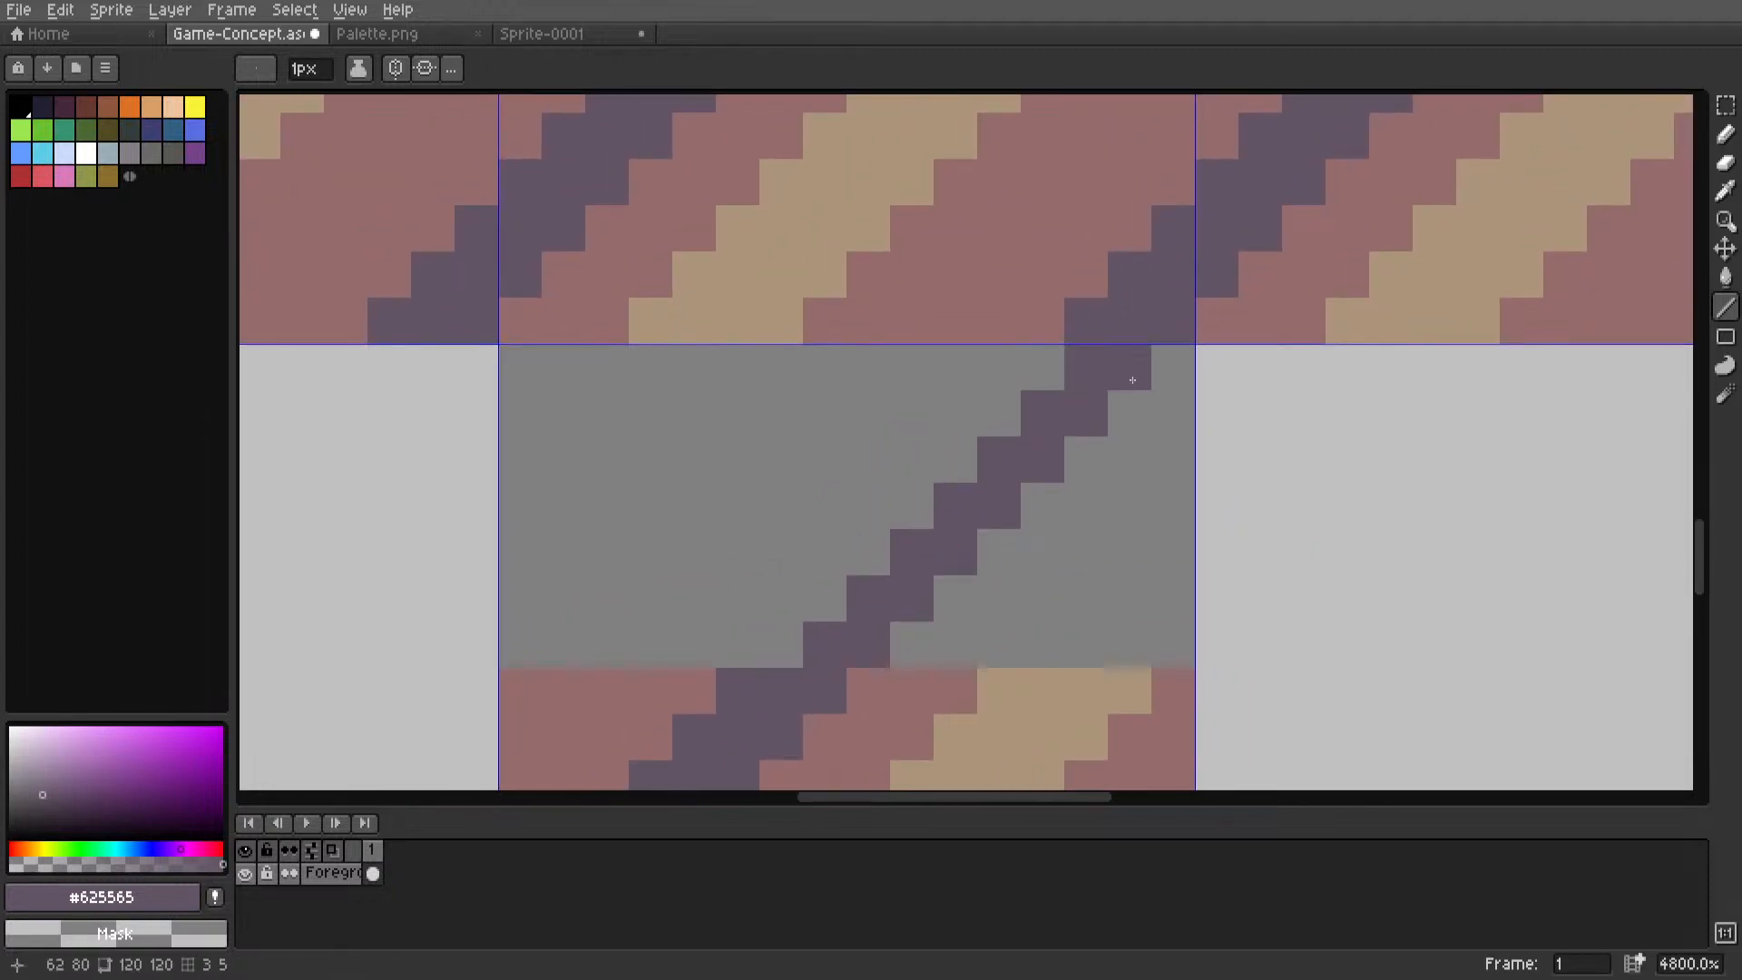
drag(1029, 367, 782, 645)
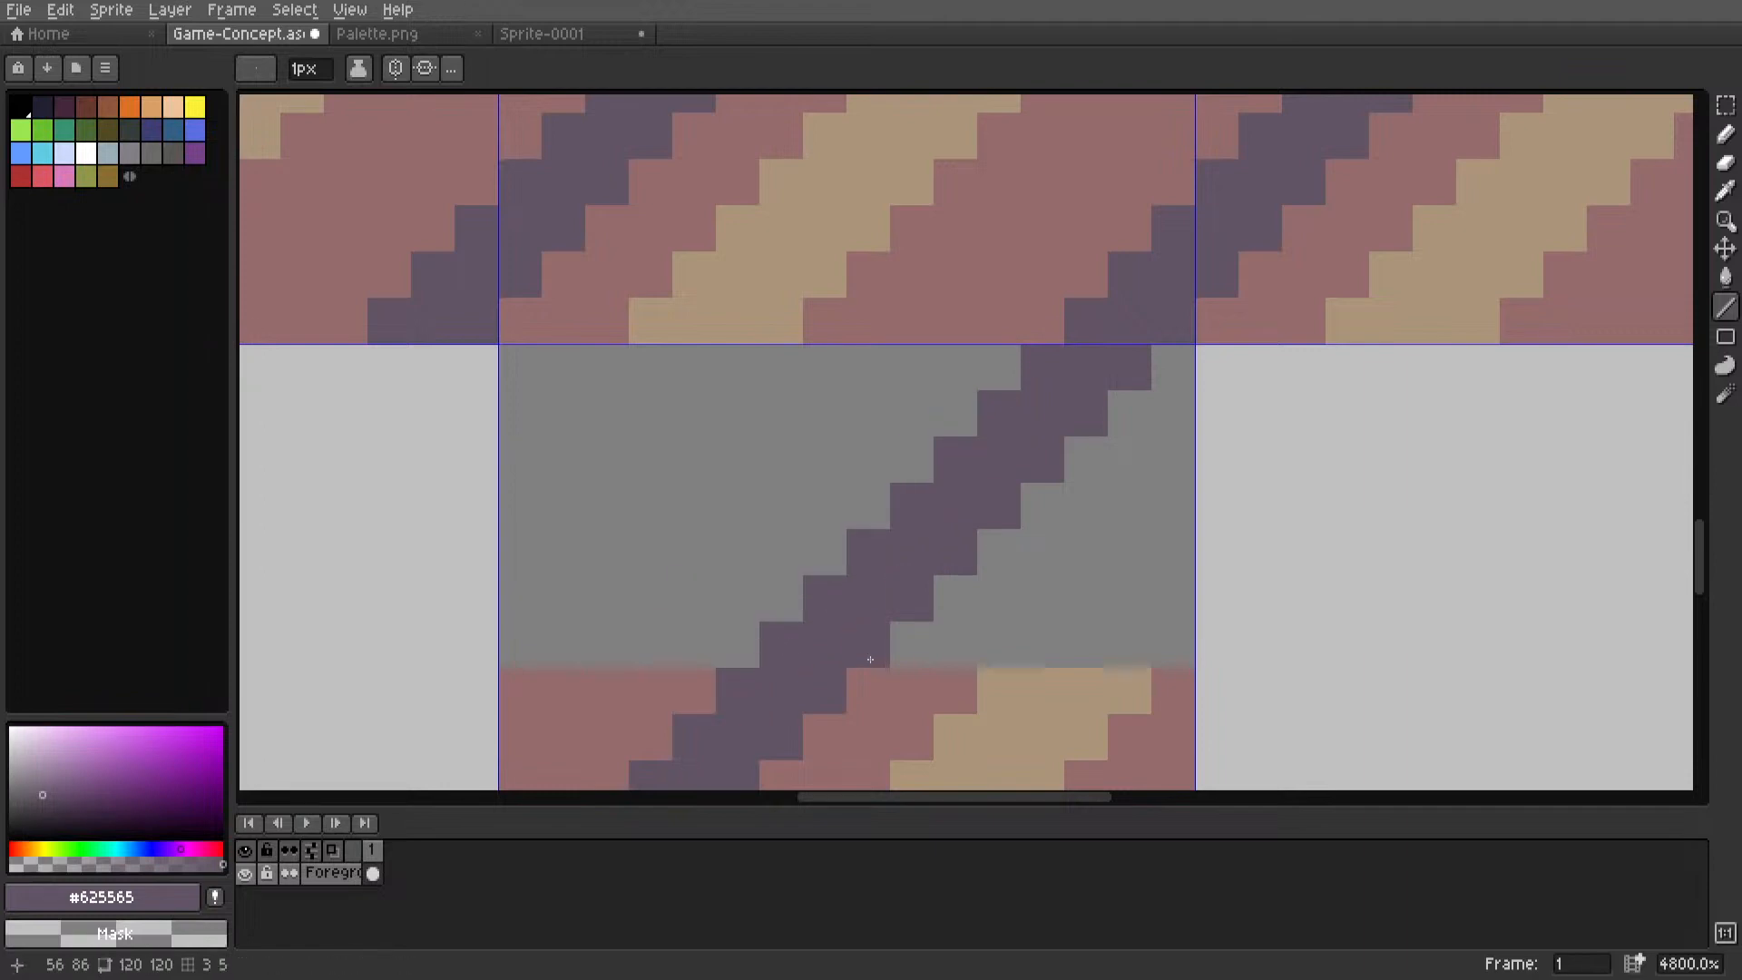
Extend the tan #ab947a stripe with a diagonal line running past the tile's right edge up to the row above.
middle_drag(1123, 706, 922, 625)
alt+click(922, 626)
drag(928, 563, 1259, 293)
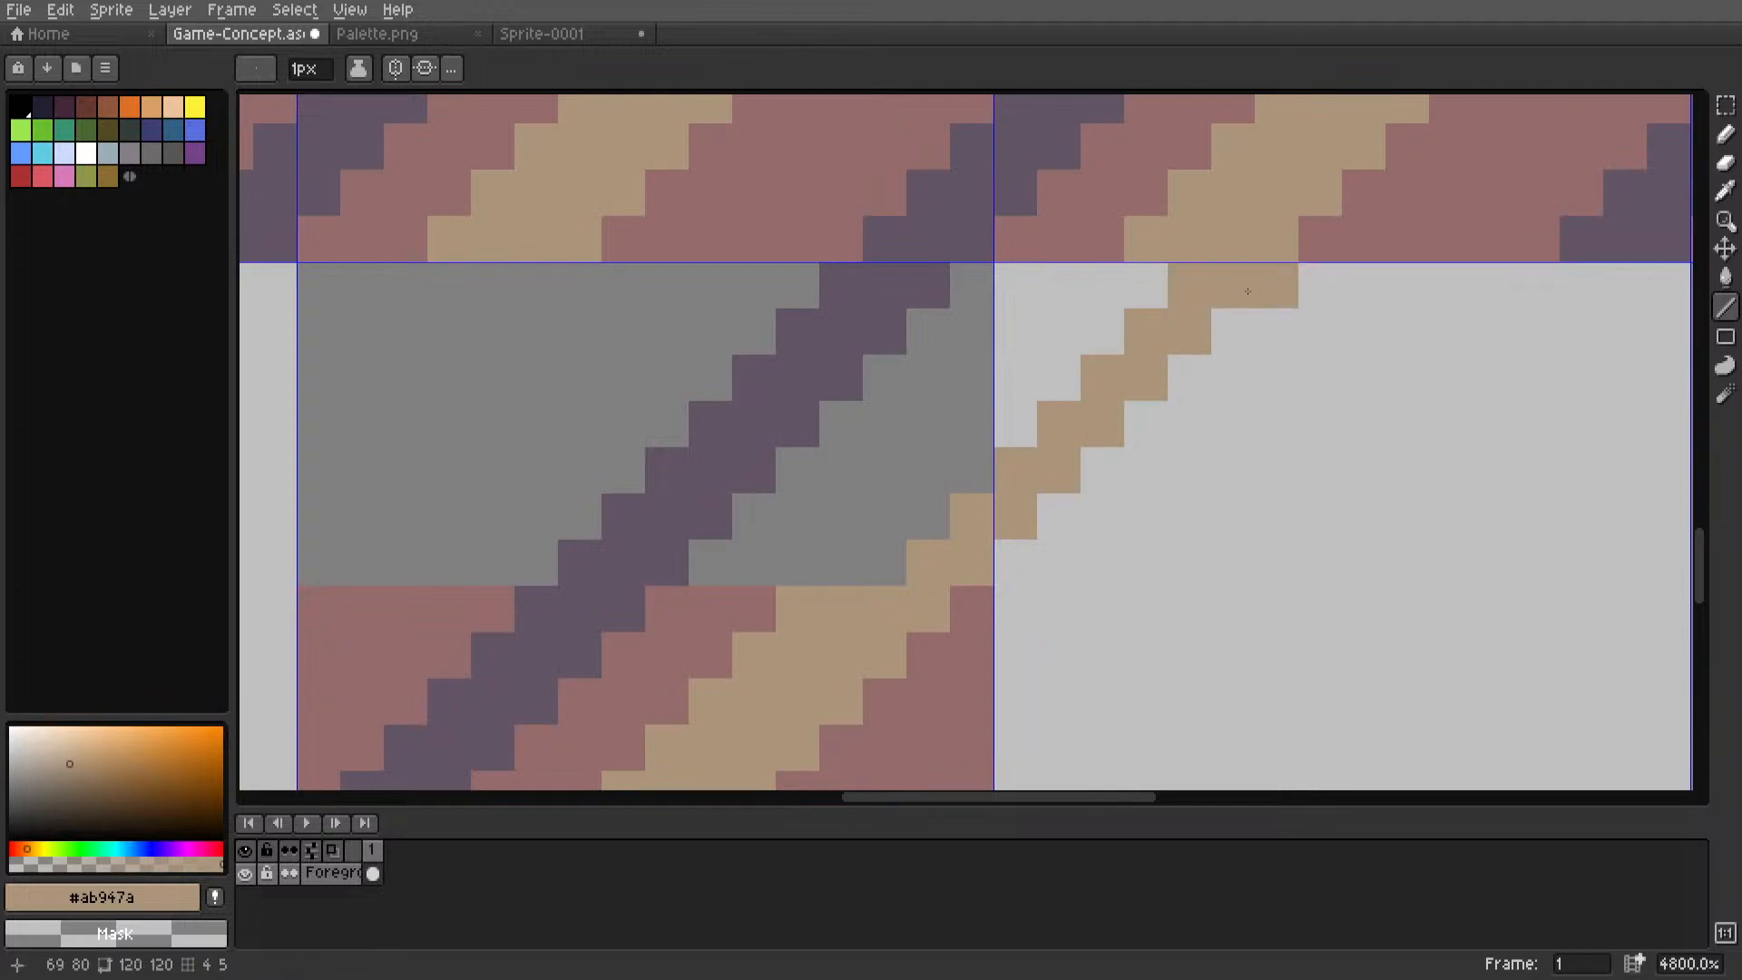
key(i)
scroll(1260, 292, down, 6)
middle_drag(1202, 334, 1077, 444)
scroll(1126, 439, up, 4)
Thicken the extended tan stripe with a parallel diagonal line along its upper-left side.
key(m)
double_click(1117, 432)
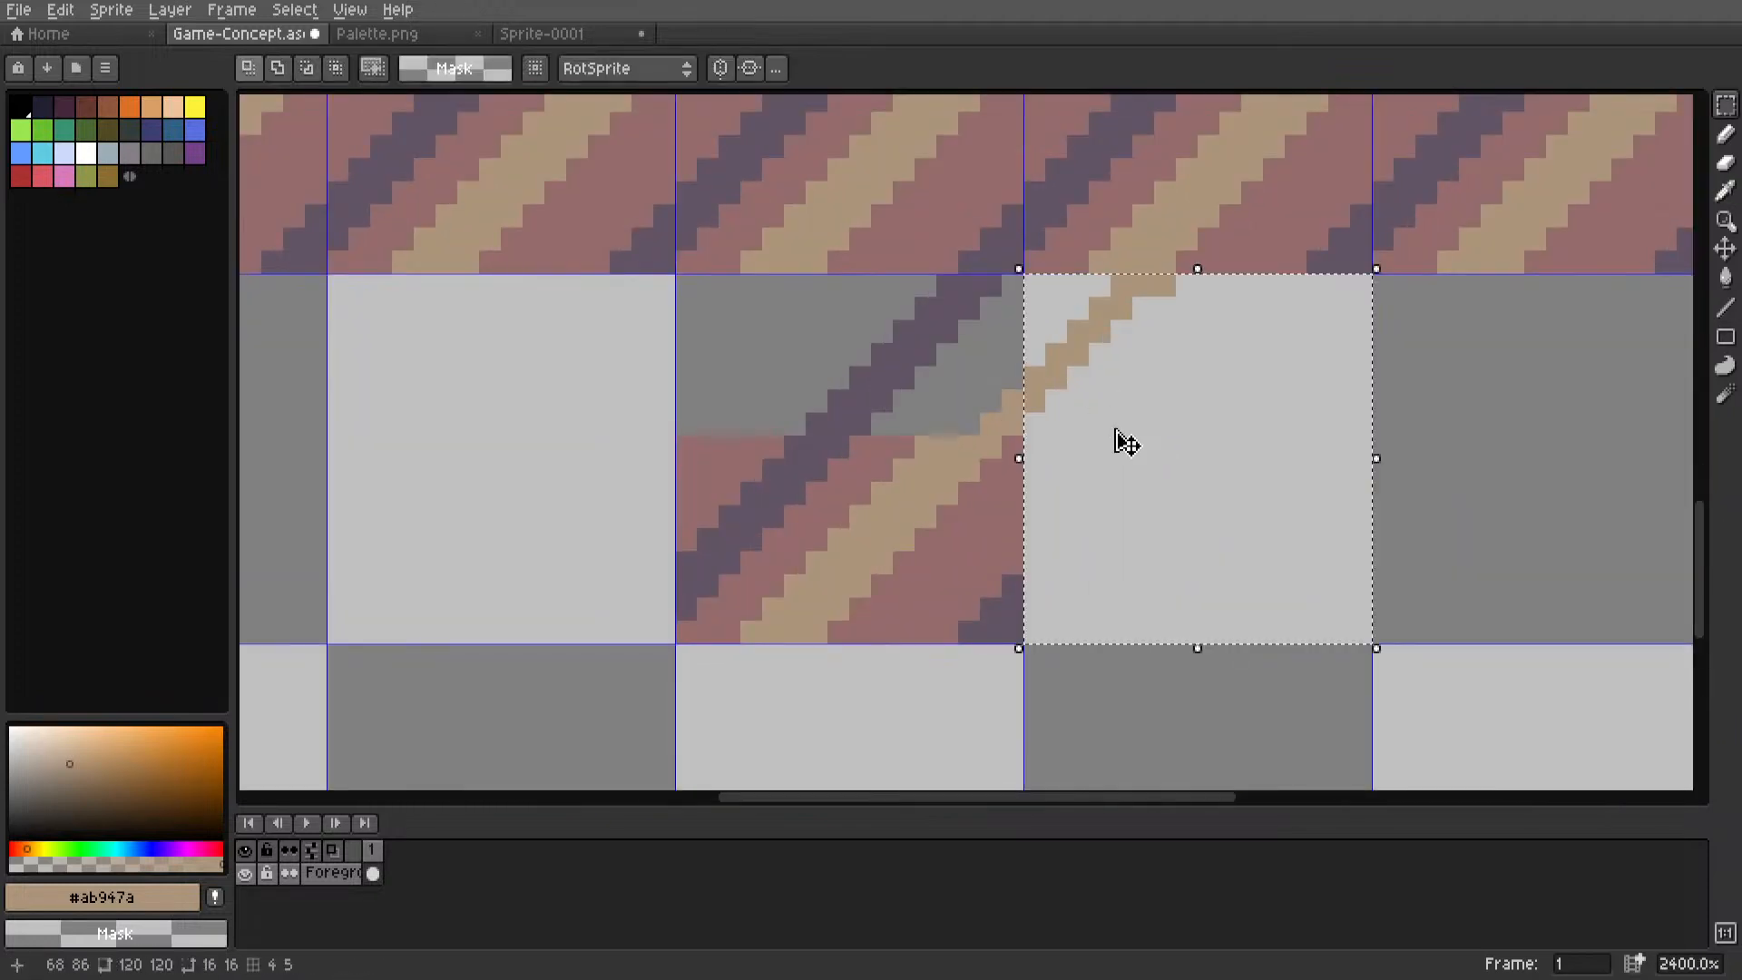
key(i)
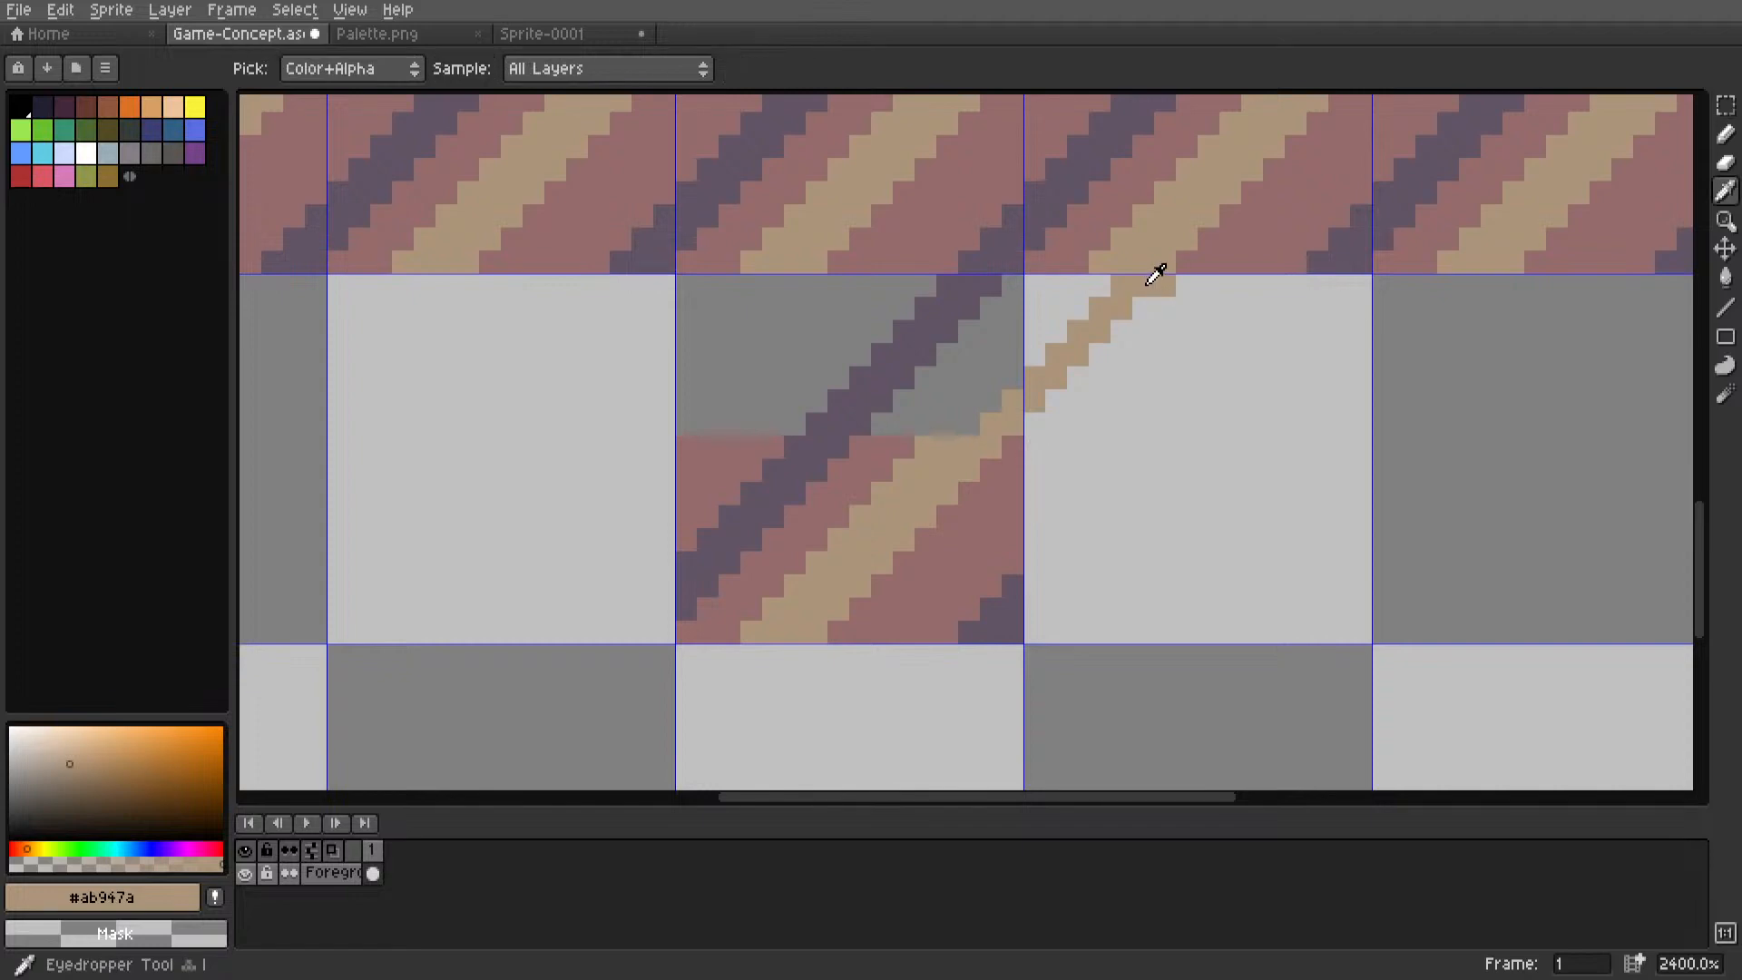
key(l)
drag(1094, 284, 959, 423)
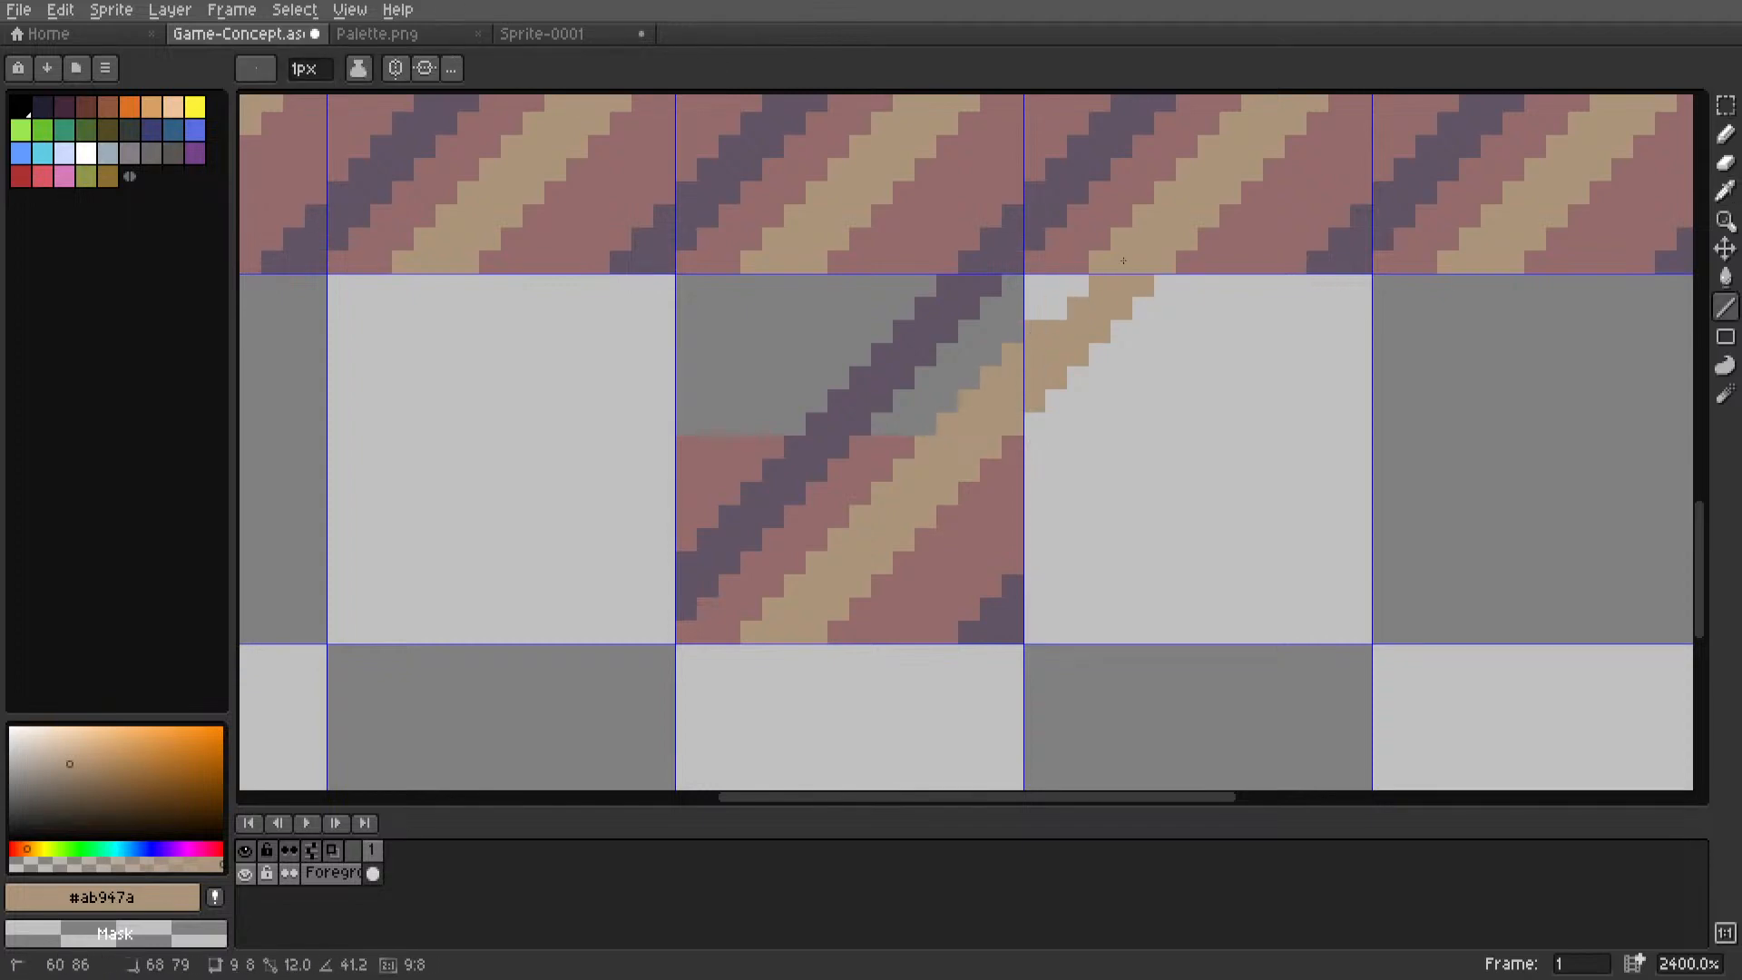
drag(1123, 261, 1086, 278)
Fill the empty gap between the purple and tan stripes with the dirt colour #966c6c.
scroll(1086, 278, down, 5)
scroll(972, 417, up, 4)
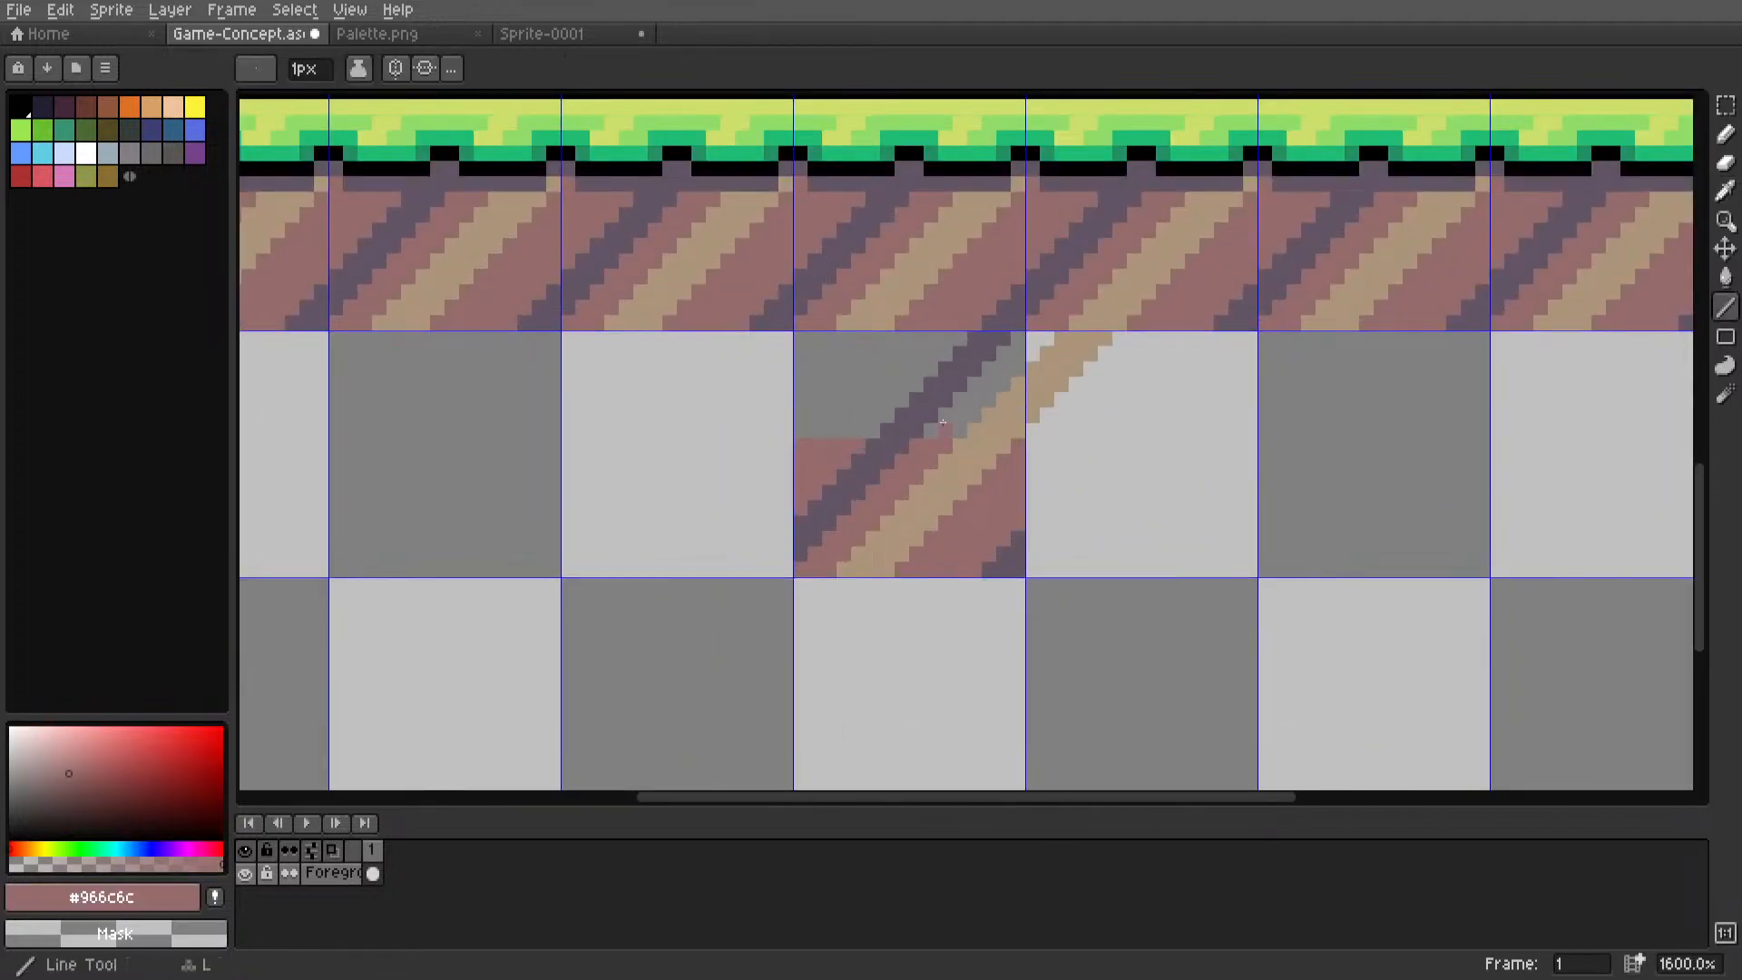
scroll(950, 412, up, 2)
middle_drag(968, 398, 960, 418)
key(g)
click(992, 400)
scroll(987, 412, down, 8)
scroll(1017, 428, up, 8)
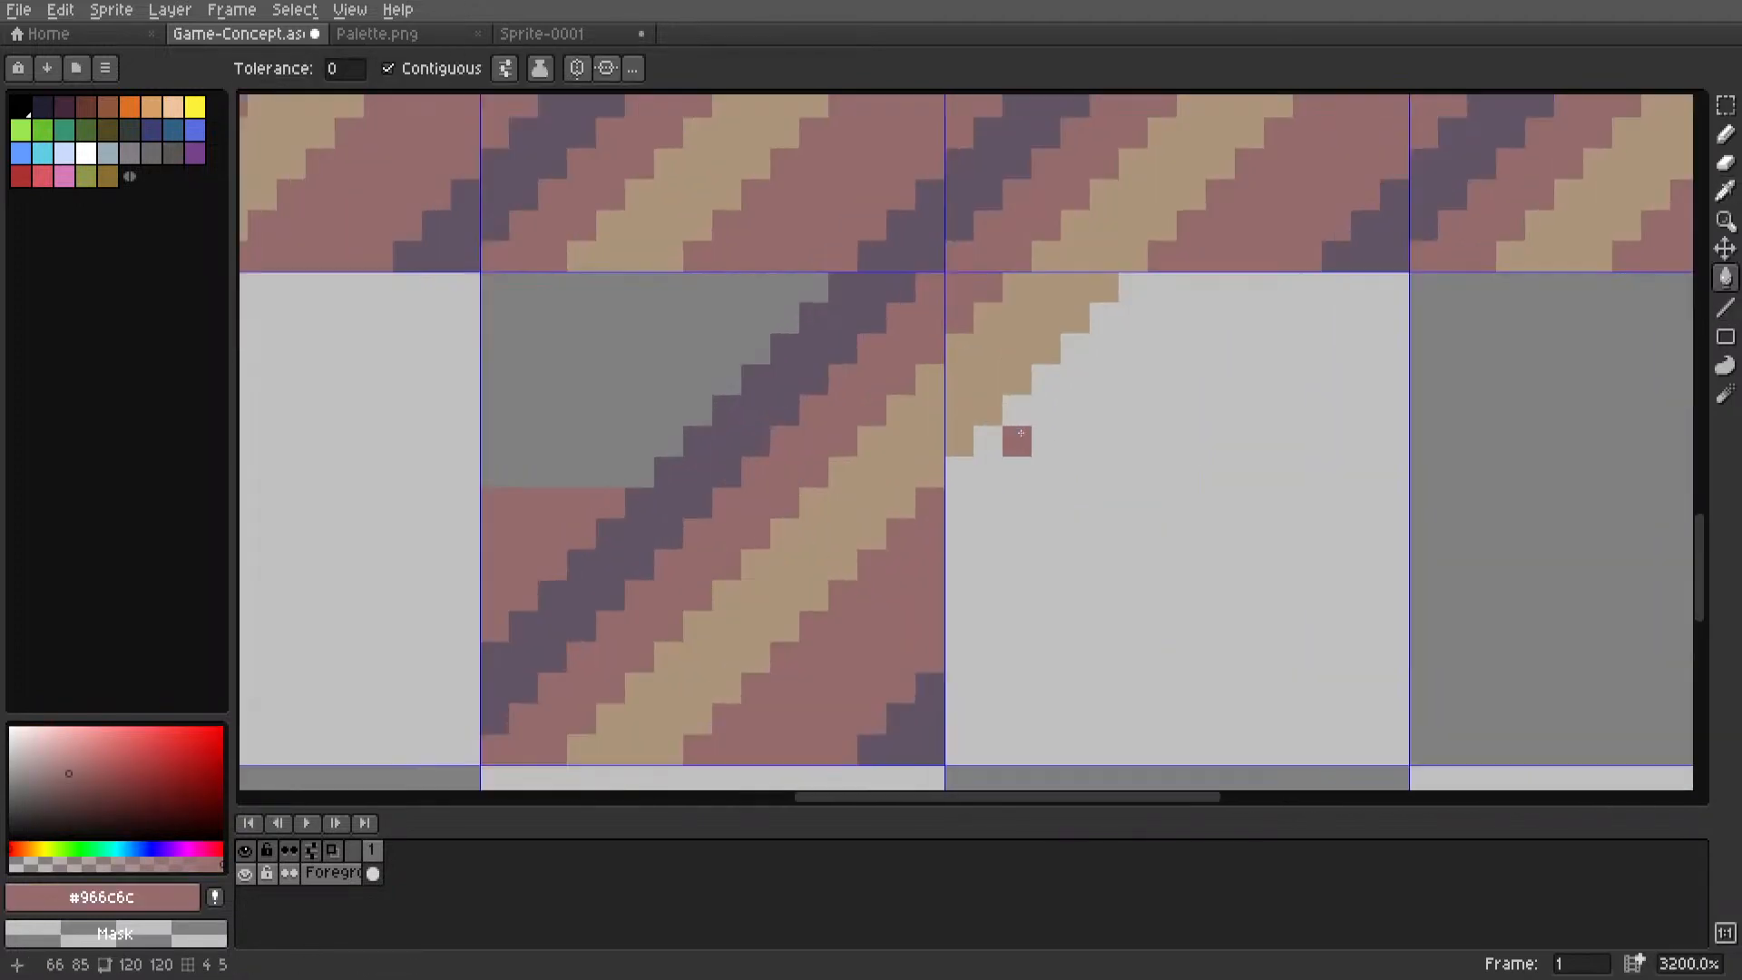
Copy the 6 × 6 piece of tan stripe overflowing the right edge into the dirt tile's upper-left corner.
scroll(1020, 433, up, 1)
key(m)
drag(908, 469, 1169, 188)
scroll(1159, 417, down, 1)
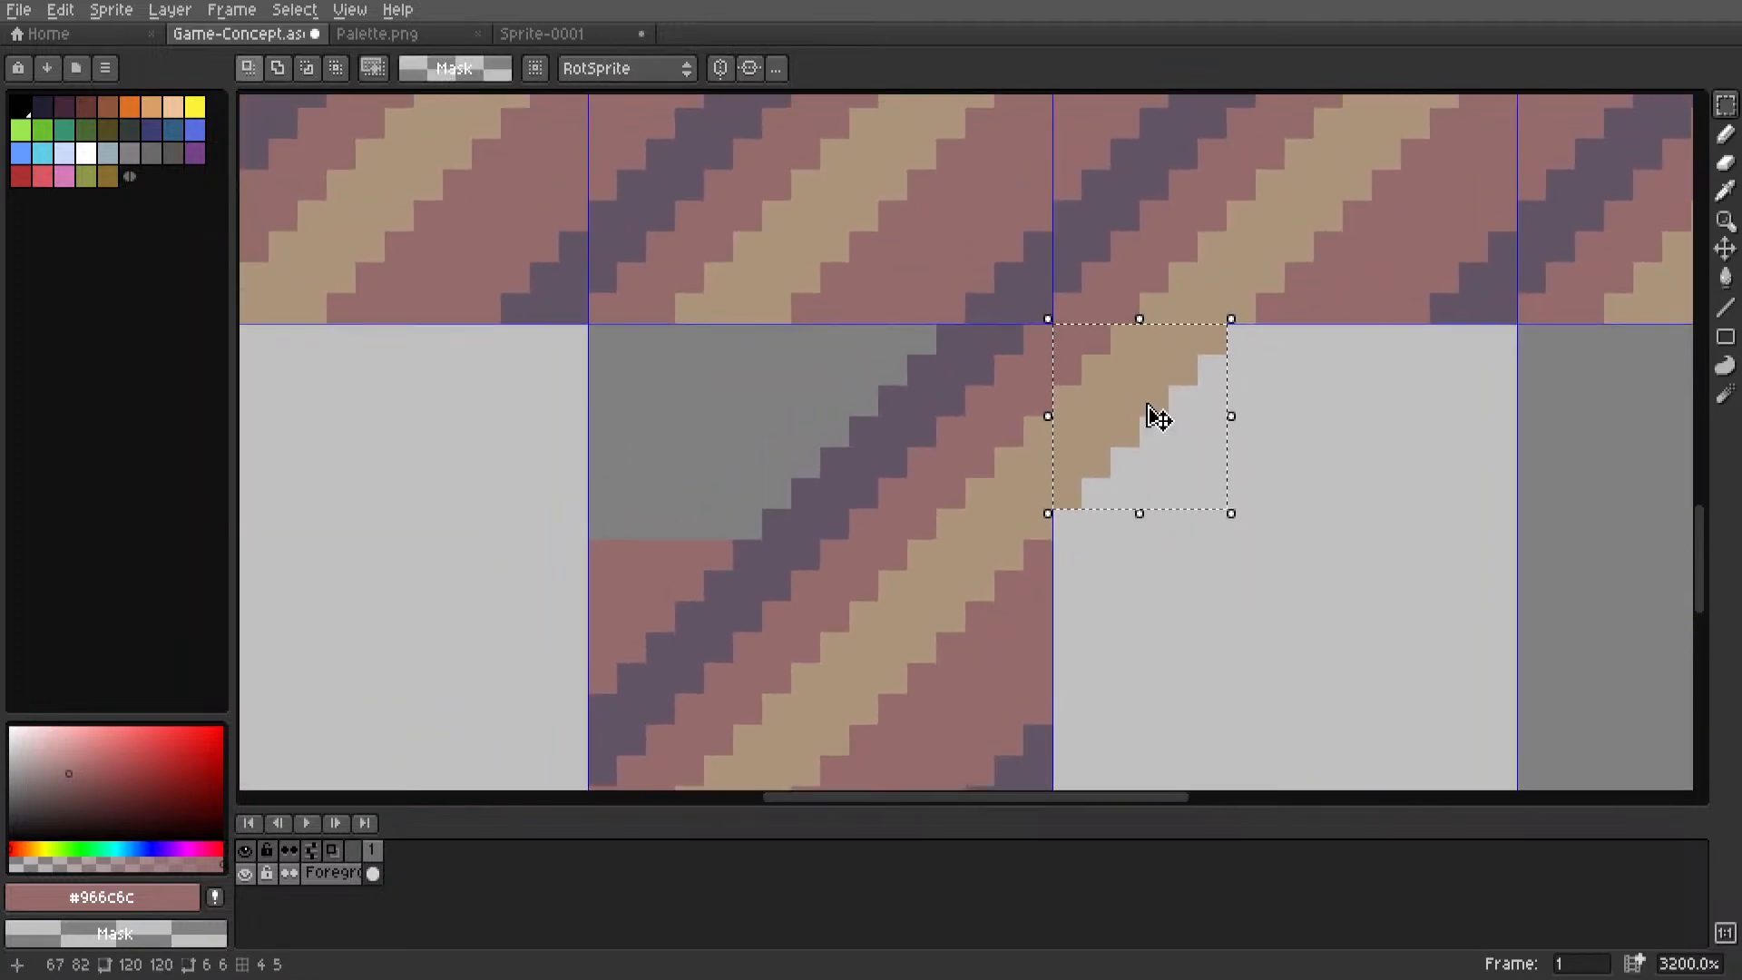
drag(1159, 419, 723, 420)
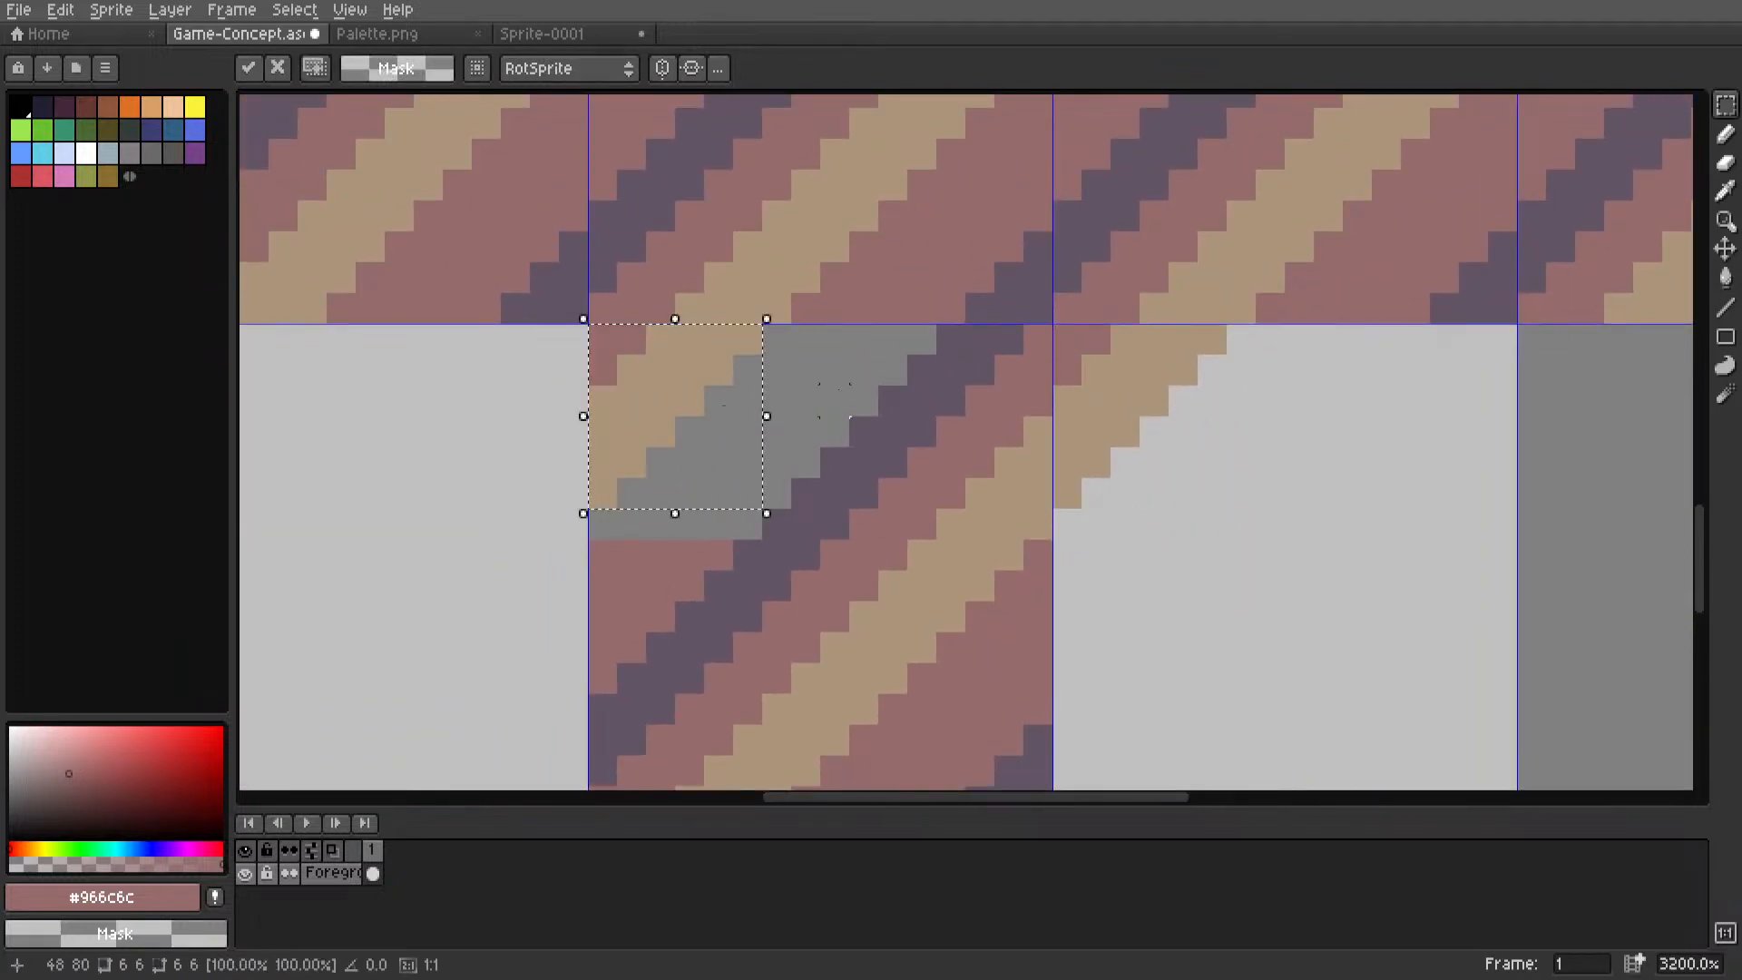
click(835, 401)
Close the gap under the corner stripe and fill the remaining empty area of the dirt tile with #966c6c.
key(i)
key(l)
click(604, 524)
key(i)
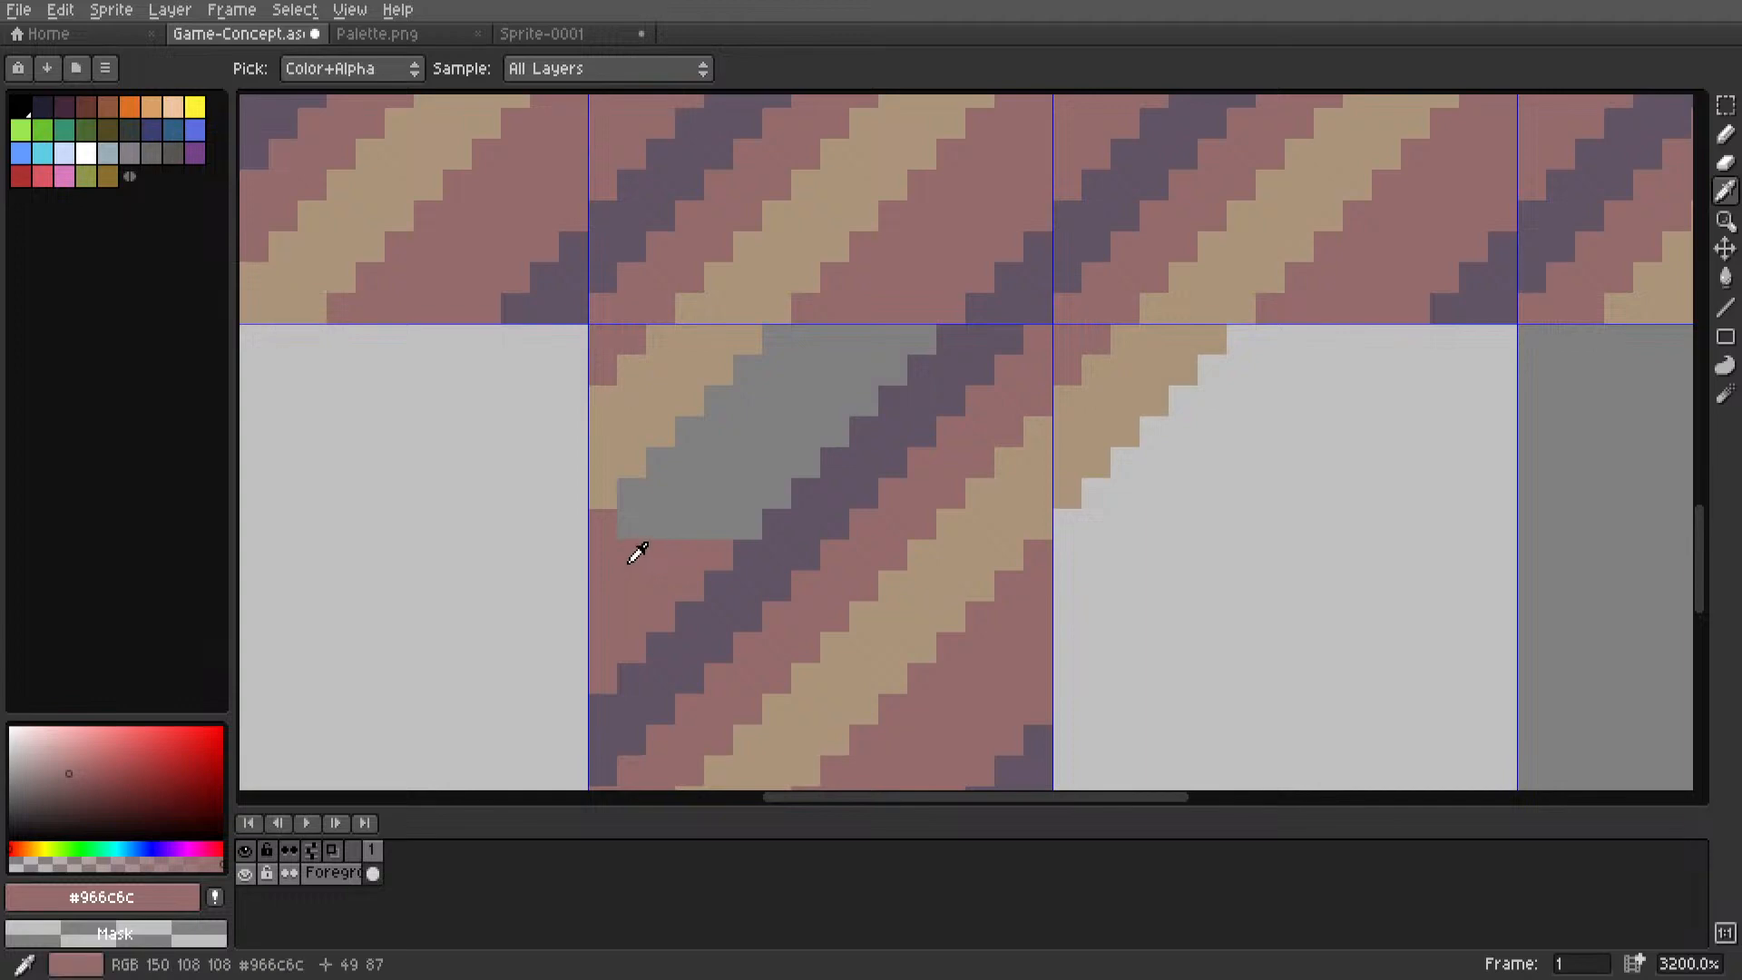
key(g)
click(690, 488)
Duplicate the finished dirt tile into the three cells to its right and the one cell to its left.
scroll(689, 488, down, 5)
key(m)
scroll(720, 514, up, 2)
drag(715, 505, 1067, 476)
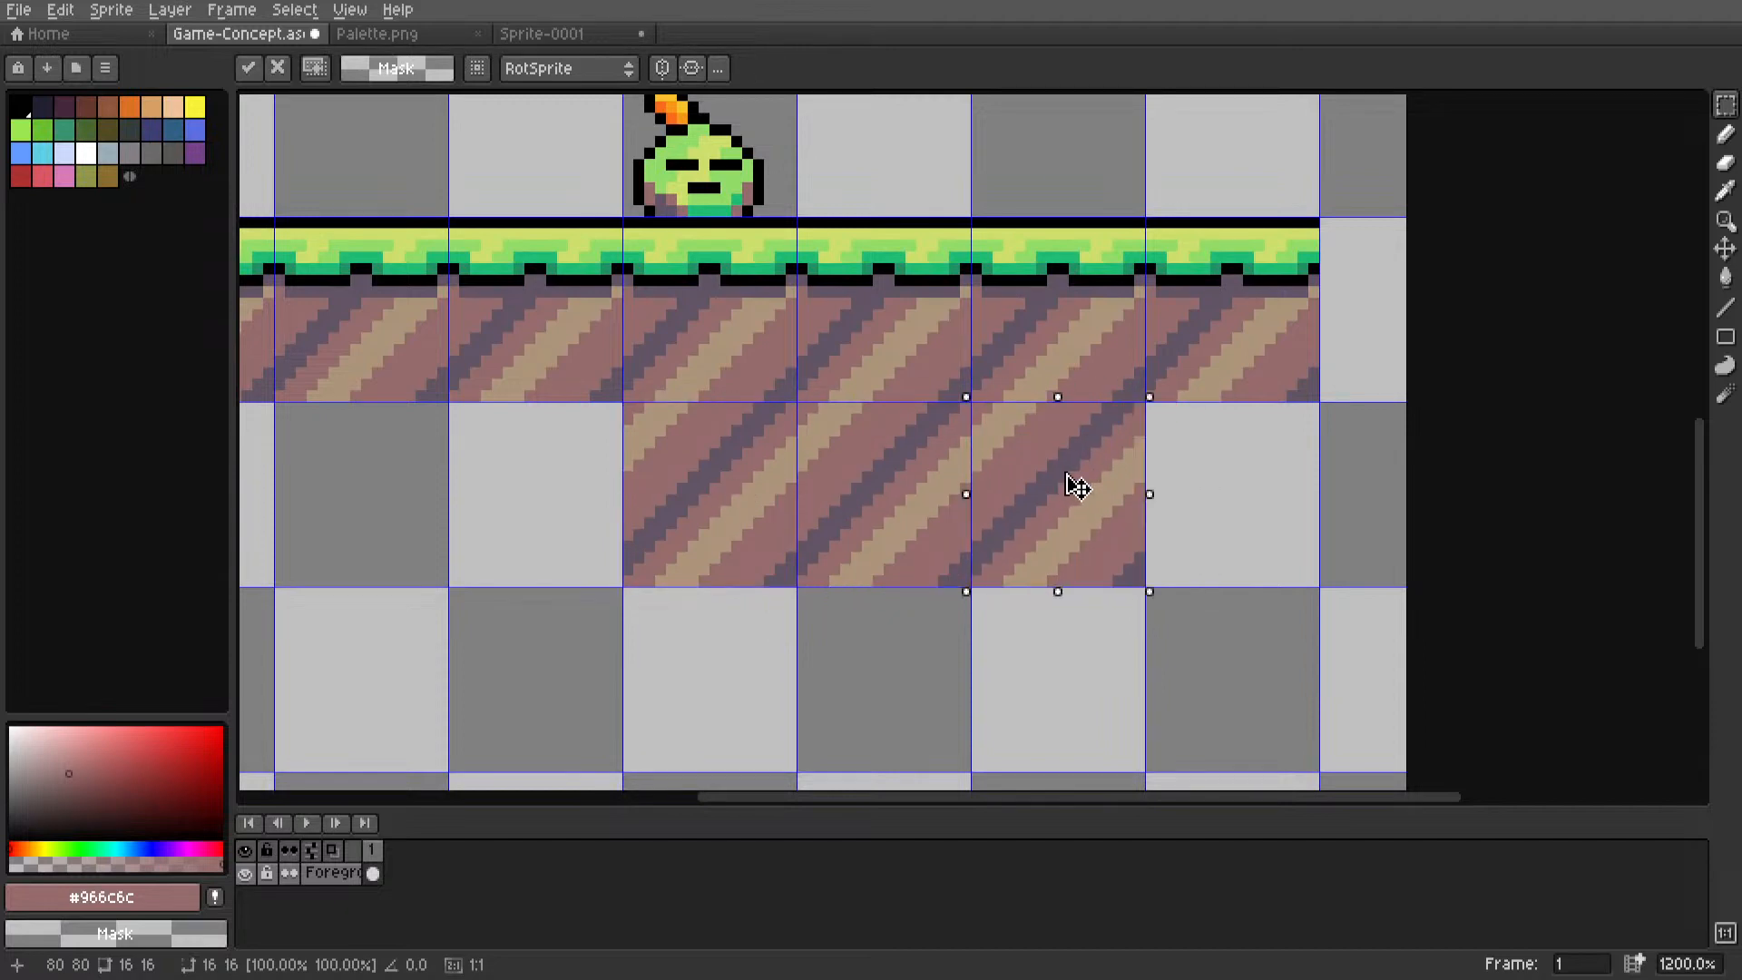
double_click(777, 481)
ctrl+drag(778, 473, 1228, 463)
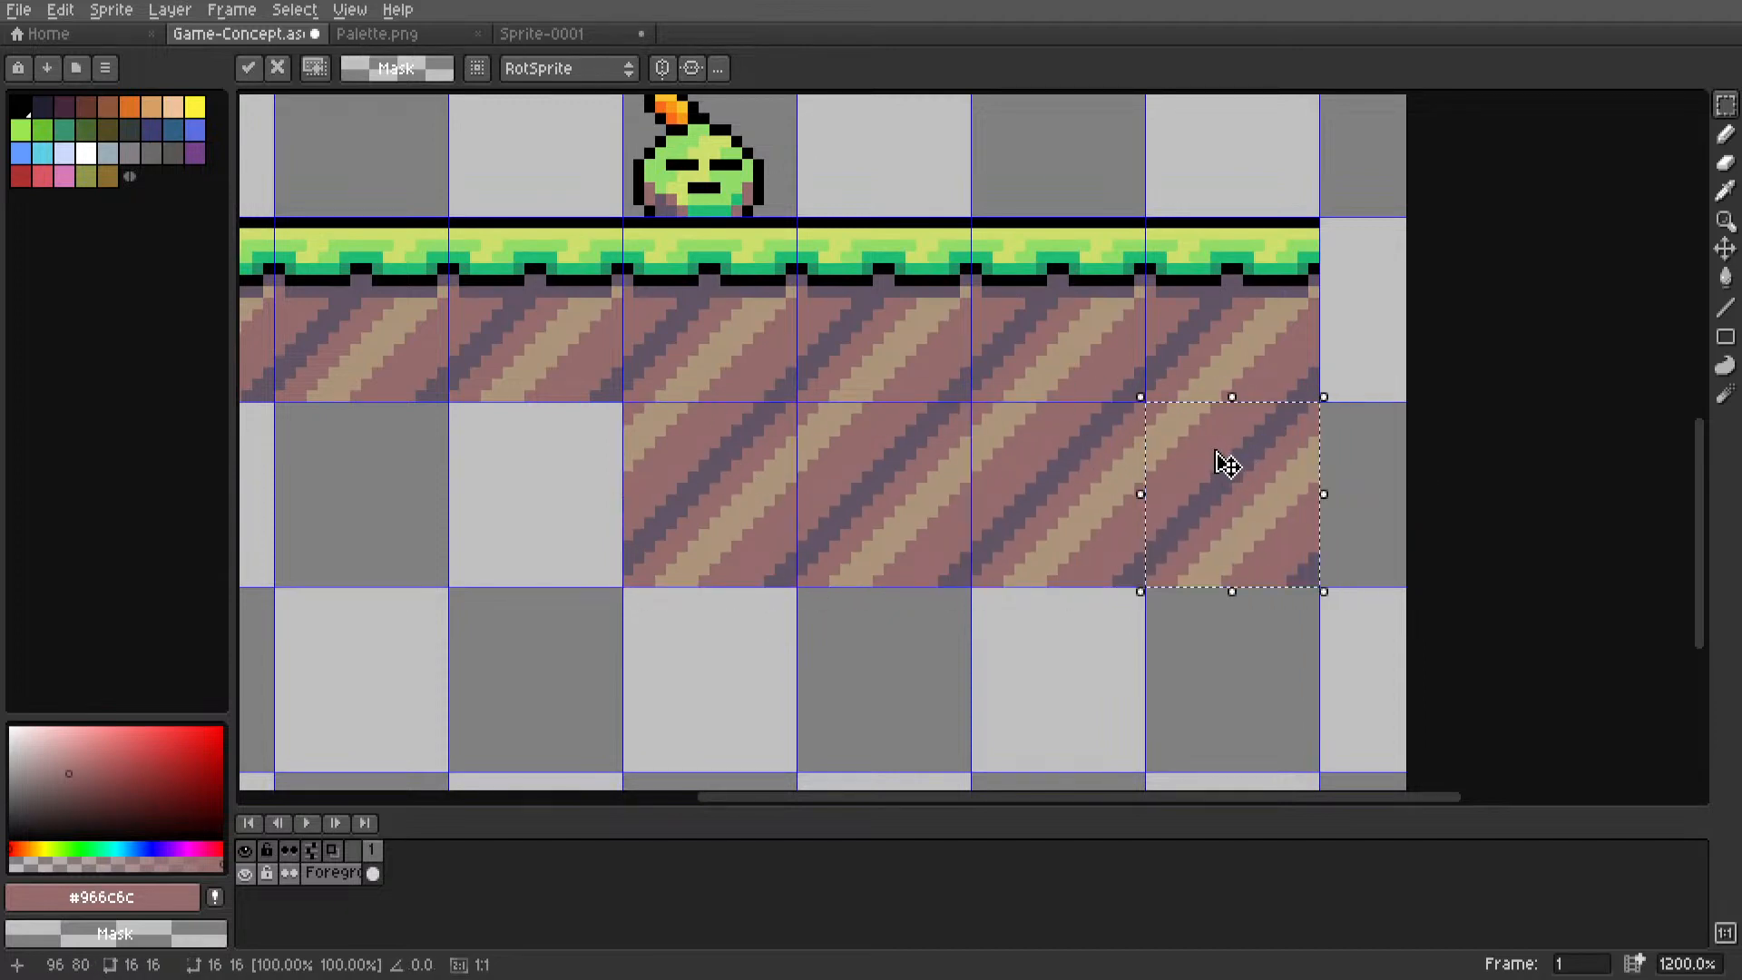
scroll(1229, 463, down, 3)
scroll(1141, 452, up, 1)
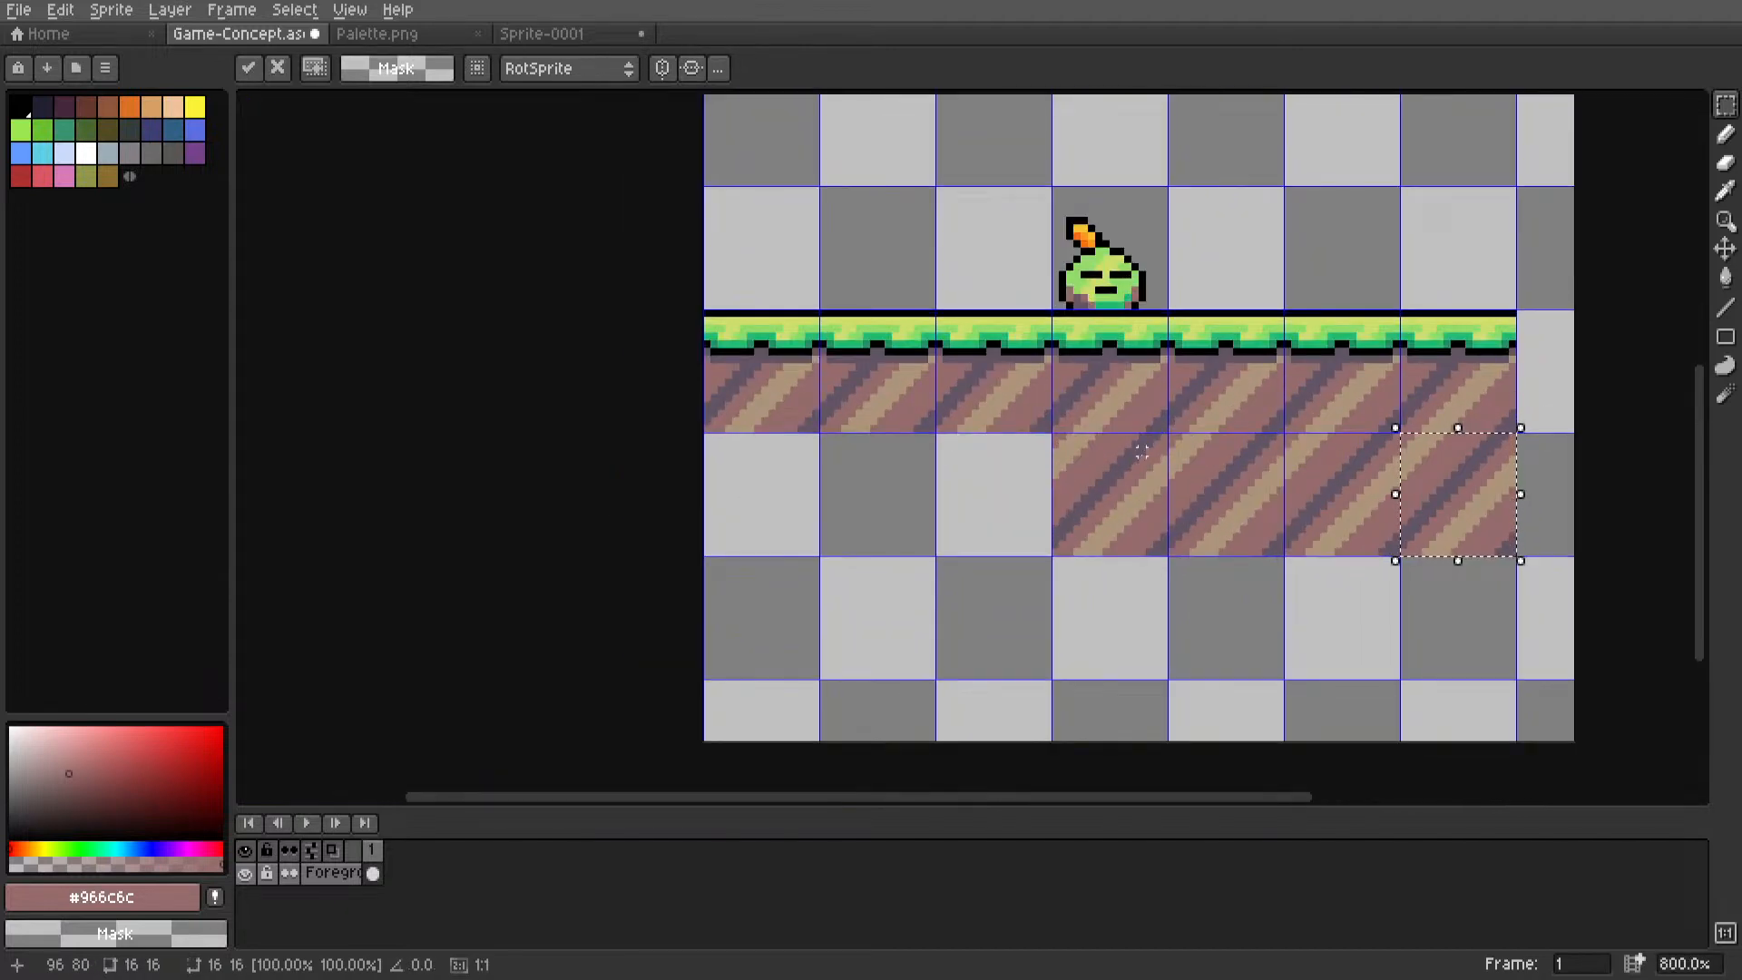
ctrl+drag(1105, 494, 992, 494)
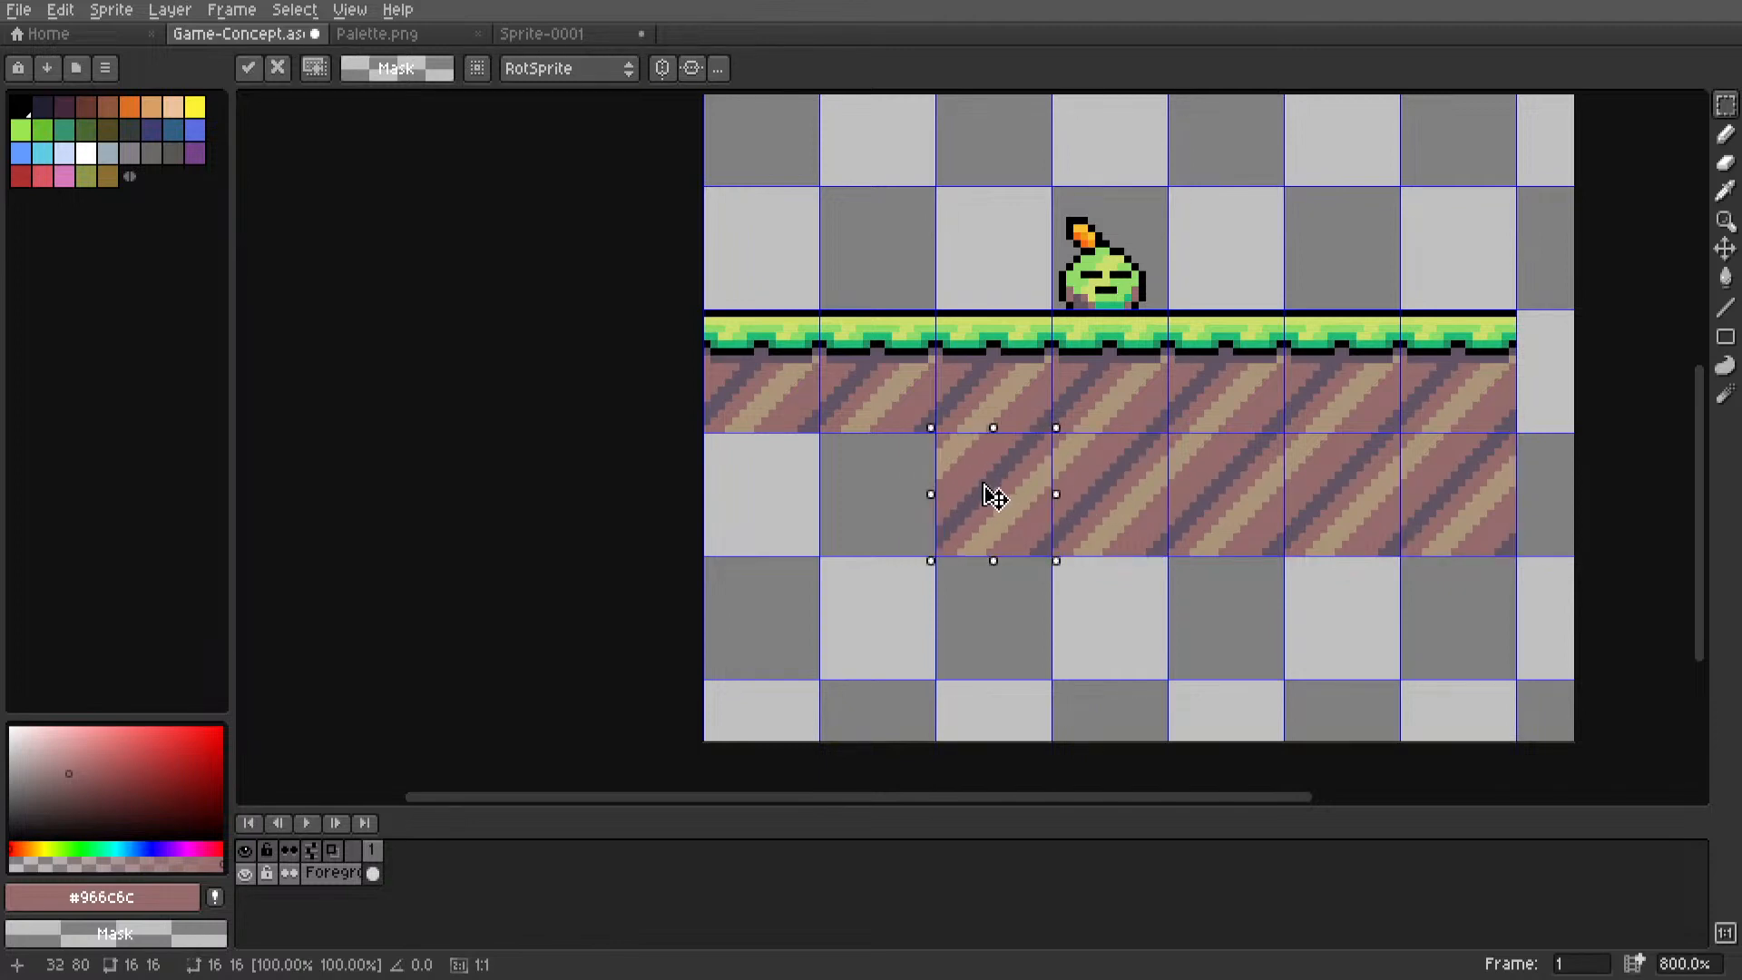
Turn the dirt tile into a custom brush and pattern-fill the empty two leftmost columns below the grass row down to the canvas bottom.
double_click(1142, 498)
key(ctrl+d)
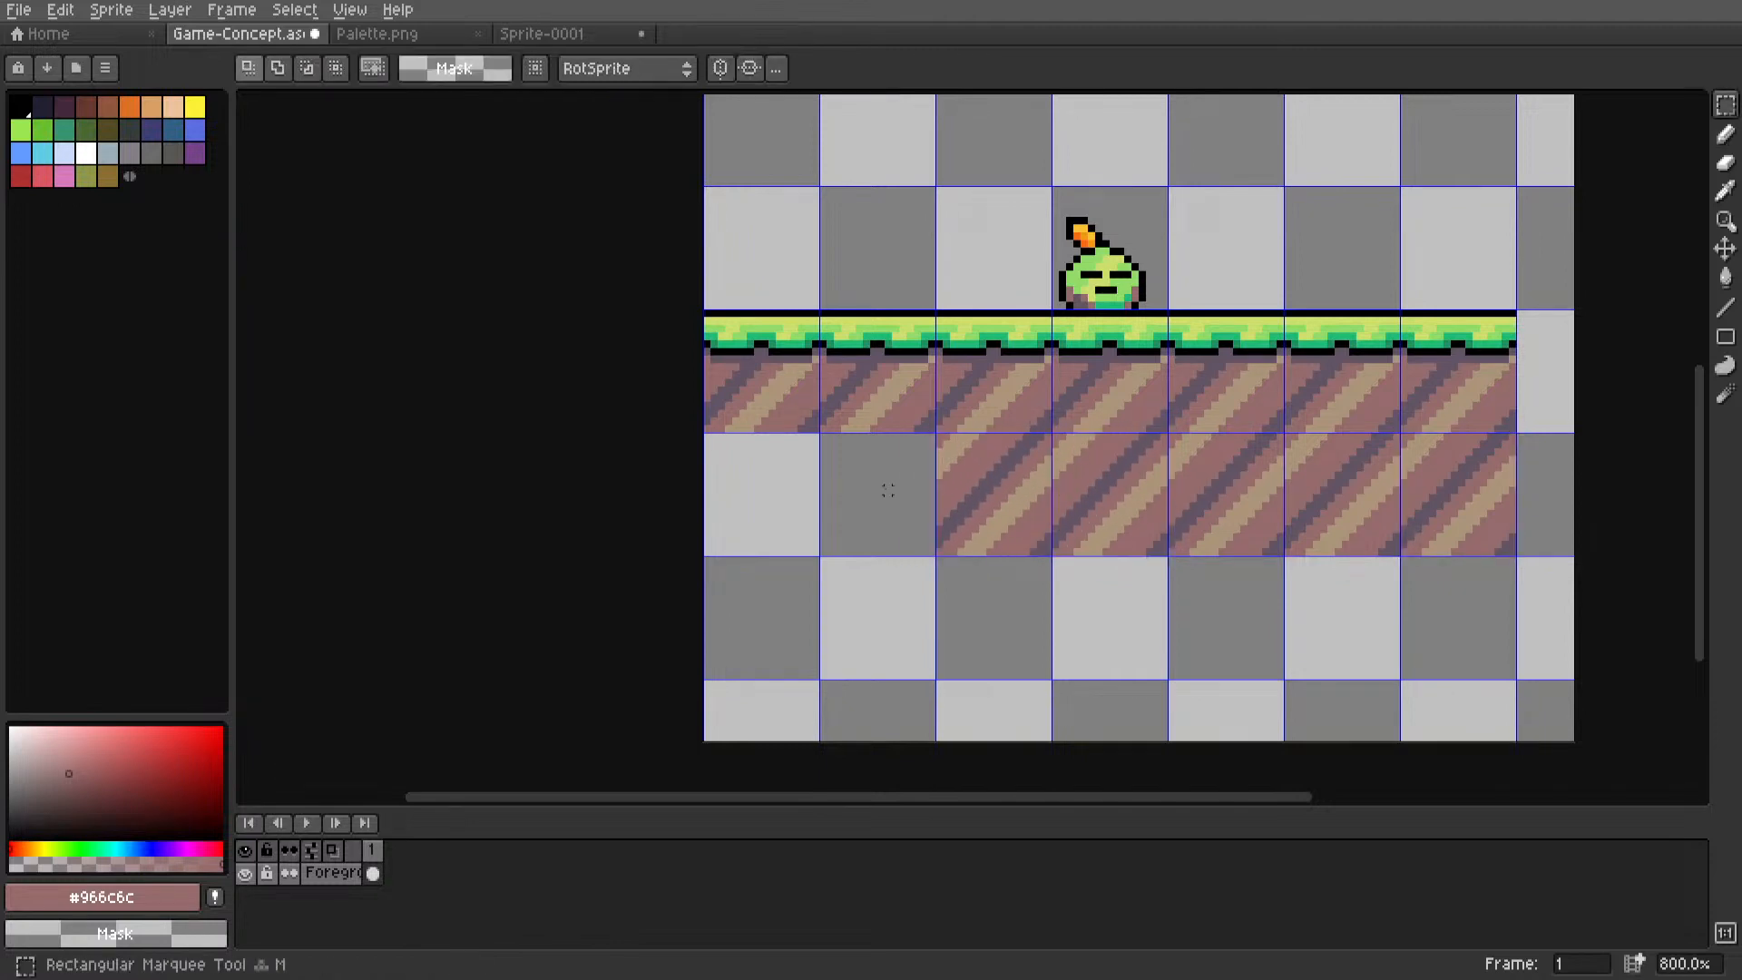
mouse_move(794, 490)
mouse_down()
mouse_move(899, 654)
mouse_move(890, 727)
mouse_up()
key(g)
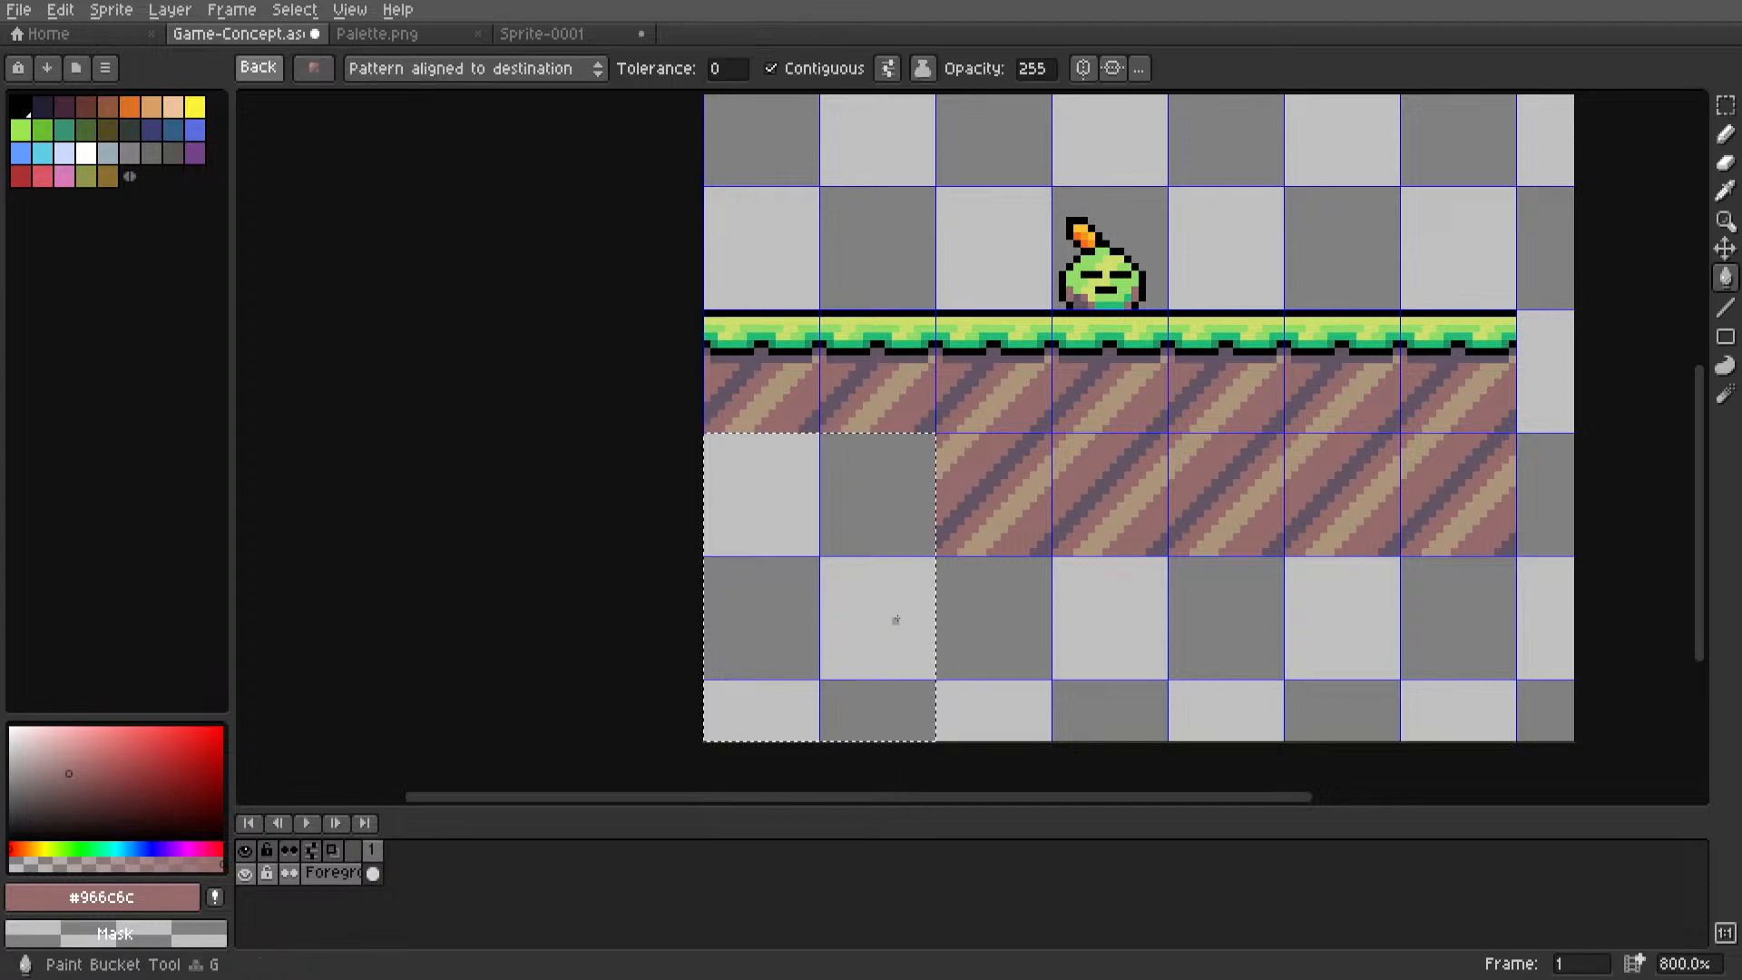
click(890, 614)
Fill the remaining empty cells beneath the dirt row, five columns wide down to the canvas bottom, with the dirt tile pattern.
key(m)
drag(1004, 615, 1462, 739)
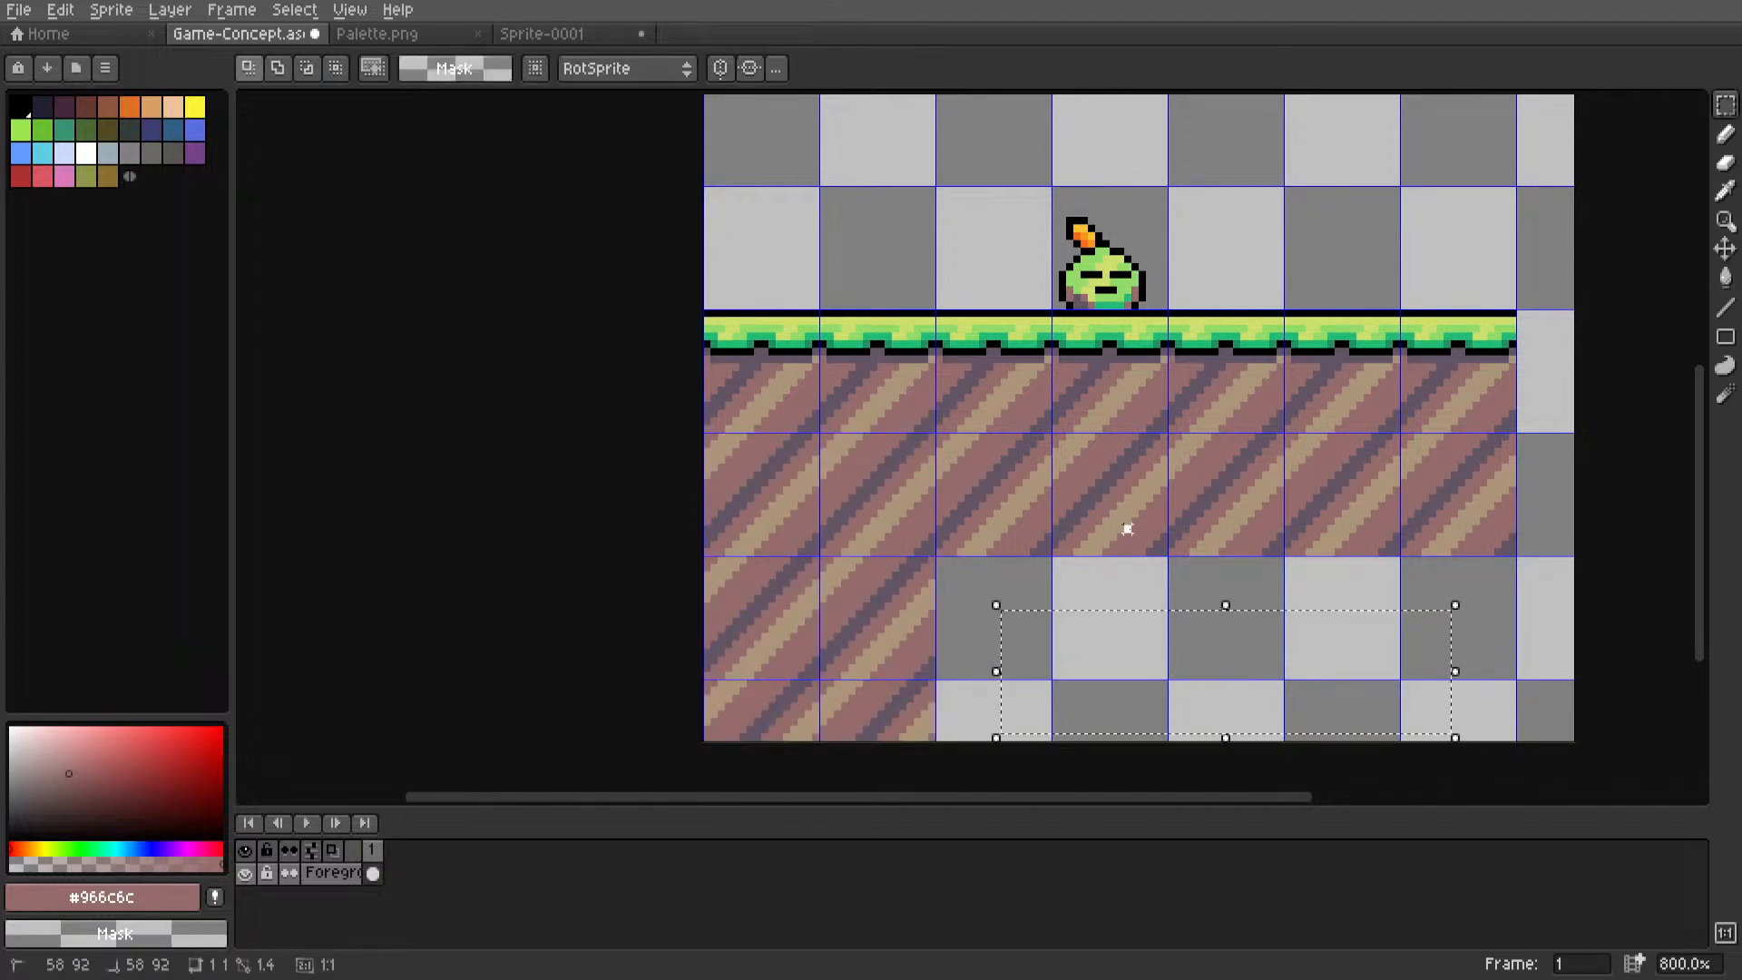
mouse_move(939, 558)
mouse_down()
mouse_move(1050, 669)
mouse_move(1410, 758)
mouse_up()
key(g)
click(1506, 567)
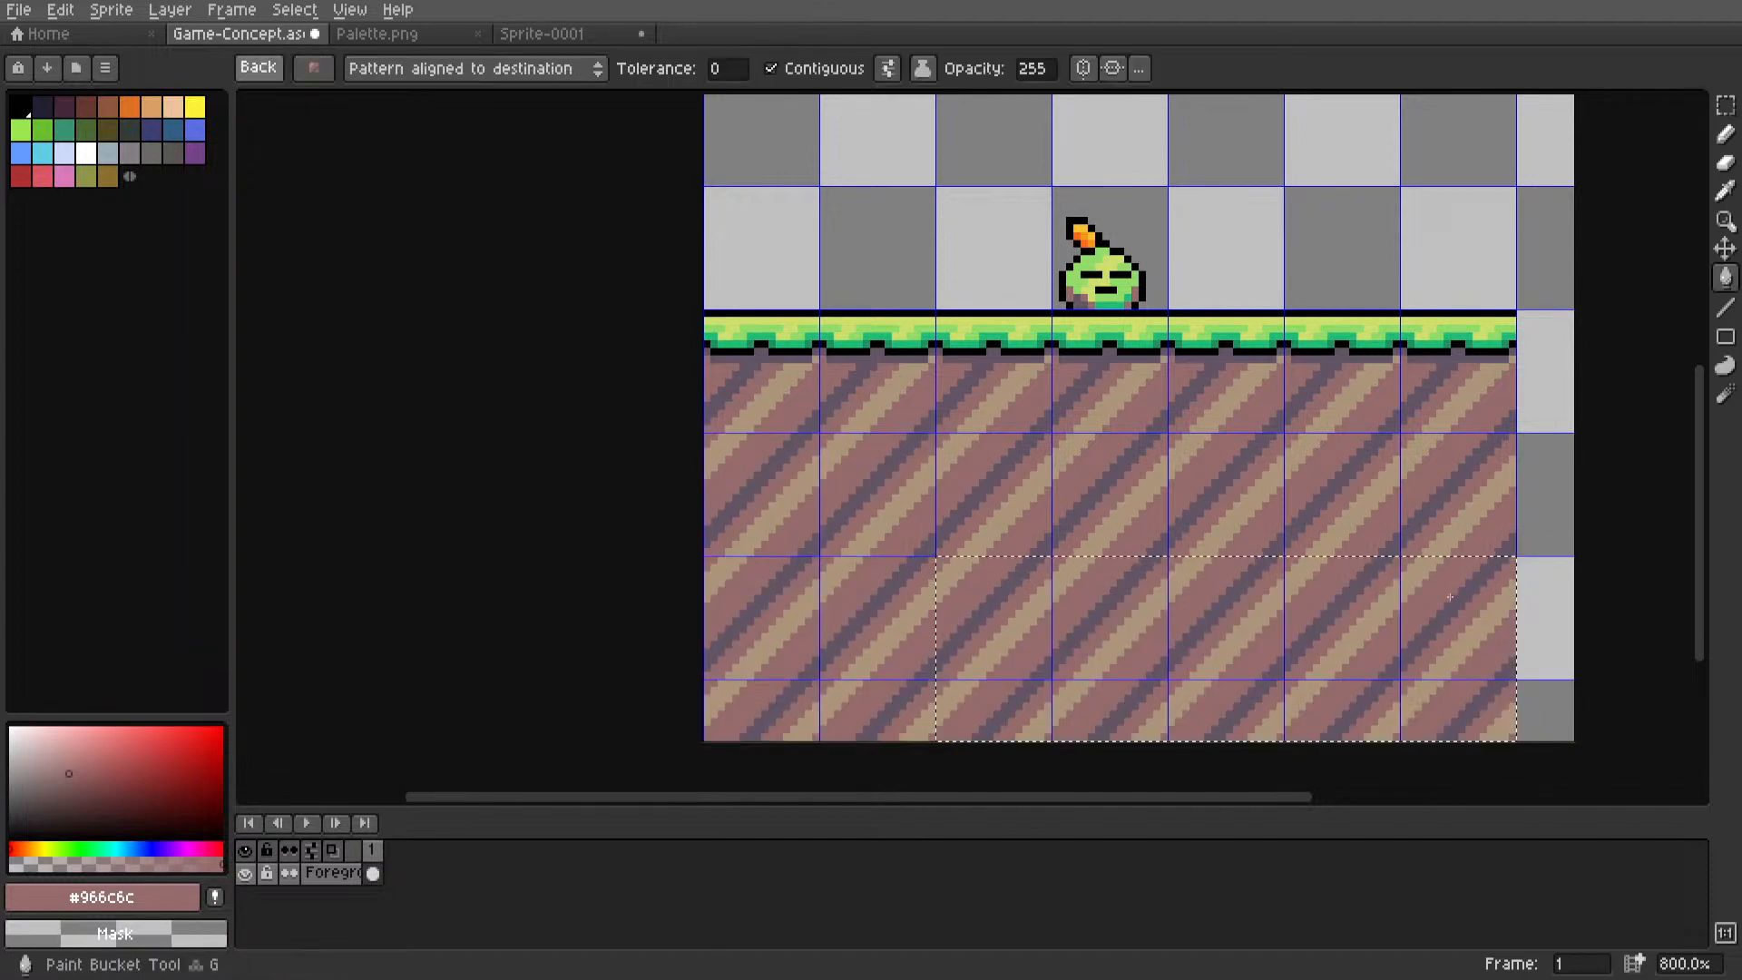
key(m)
Examine how the striped ground looks as a whole and up close with the character standing on it.
scroll(1428, 466, down, 3)
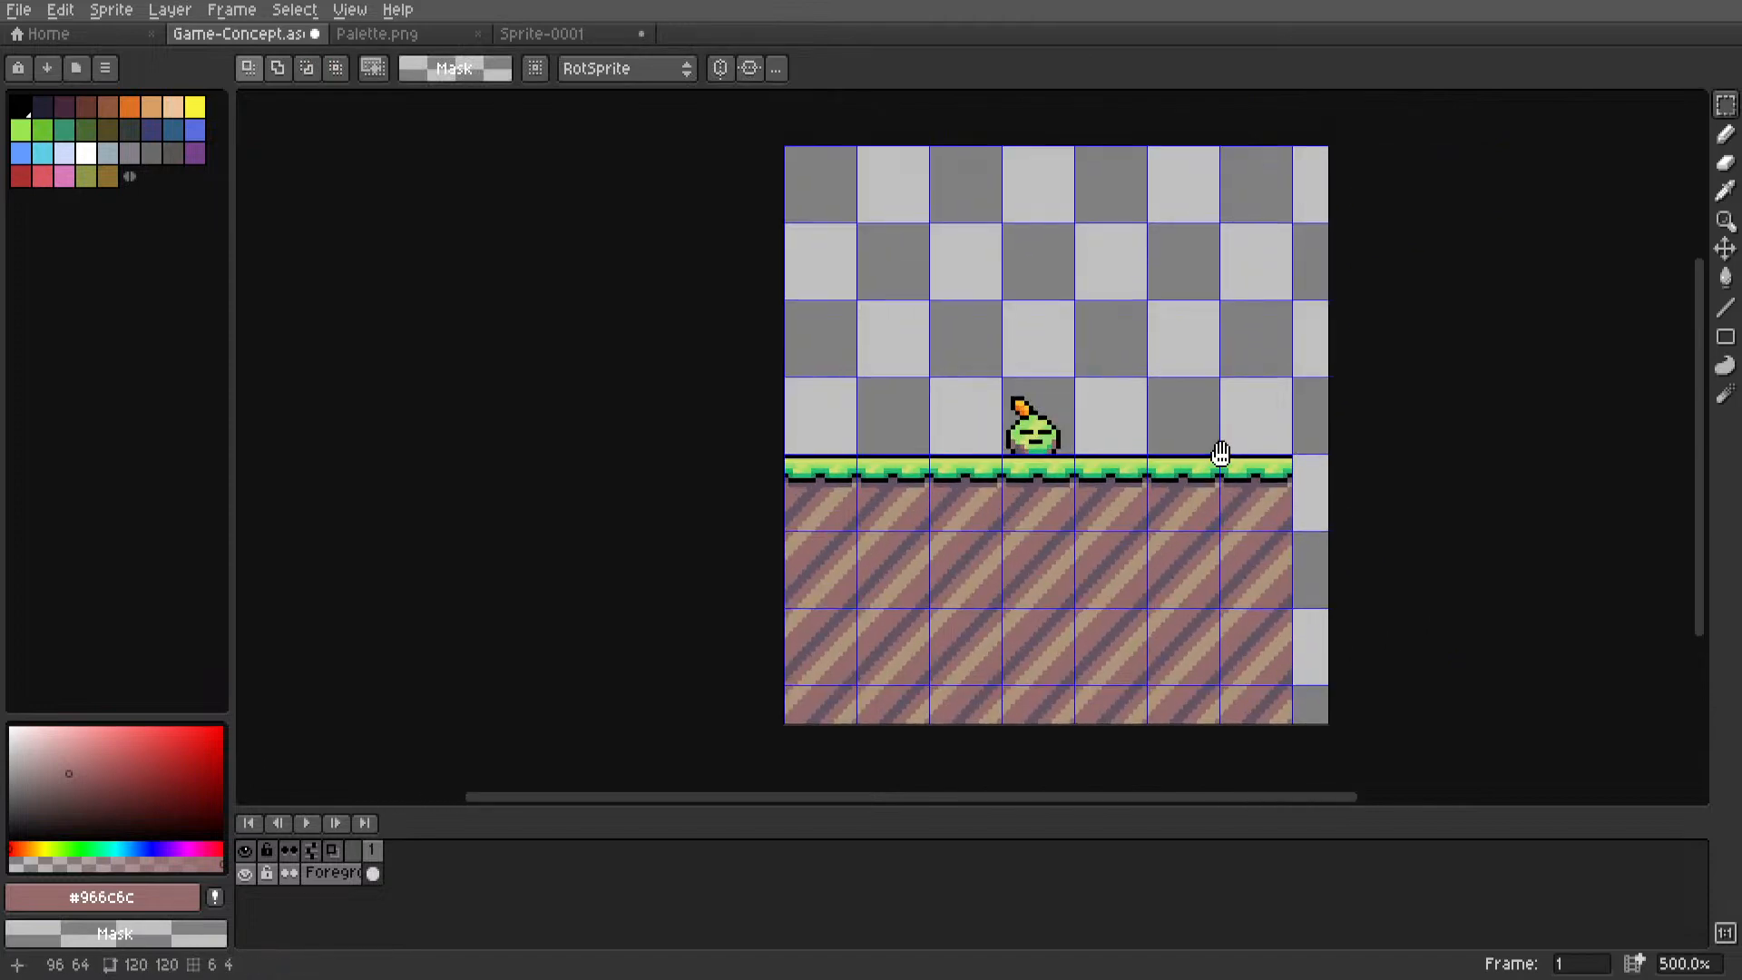
scroll(1211, 477, up, 2)
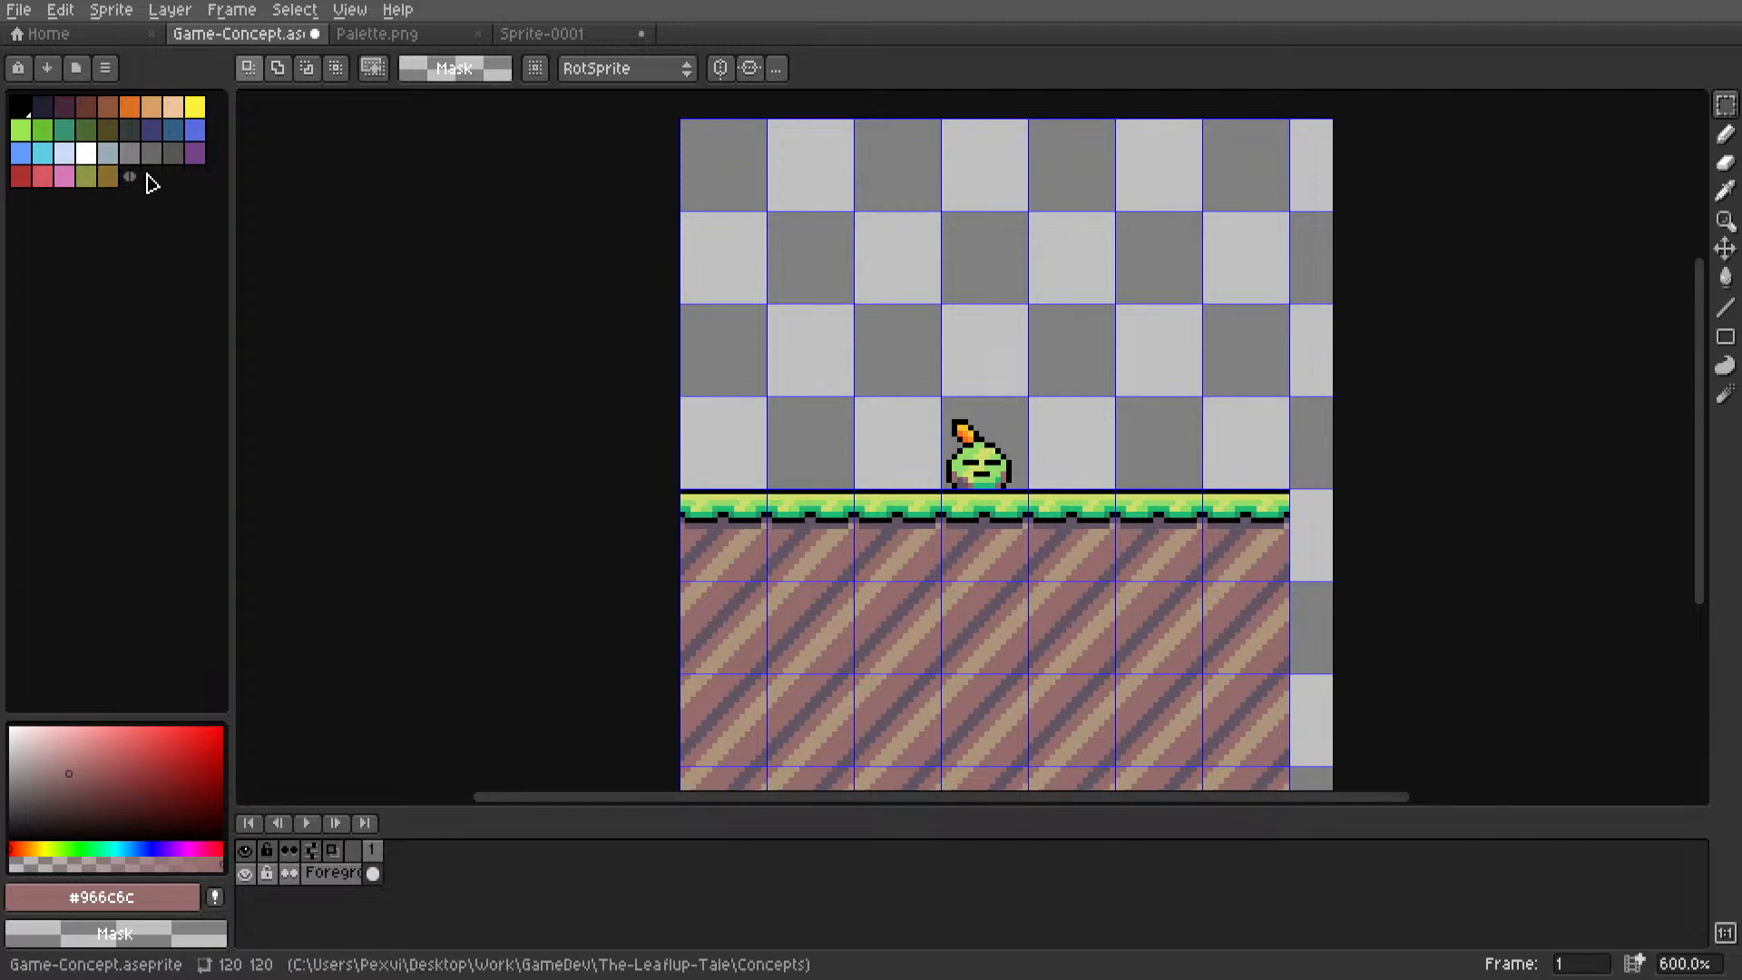
scroll(1255, 561, down, 1)
middle_drag(1224, 547, 1045, 485)
scroll(1045, 486, up, 1)
scroll(1045, 486, up, 1)
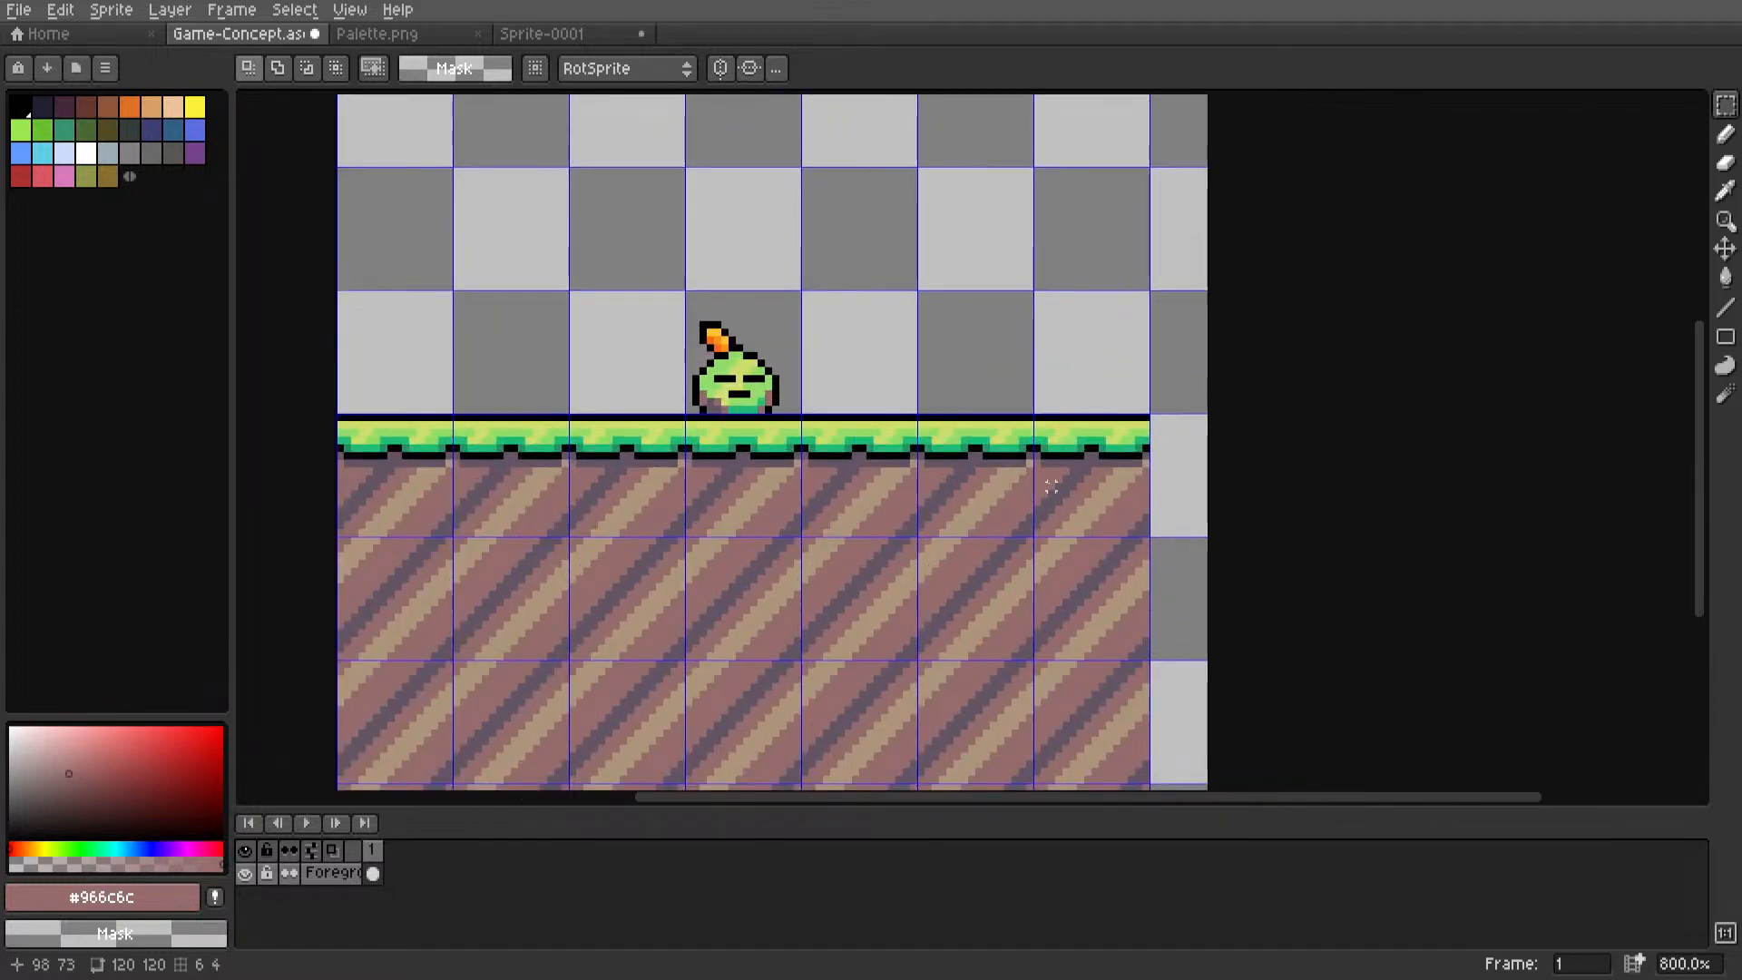
middle_drag(1051, 488, 1161, 470)
scroll(1123, 494, down, 1)
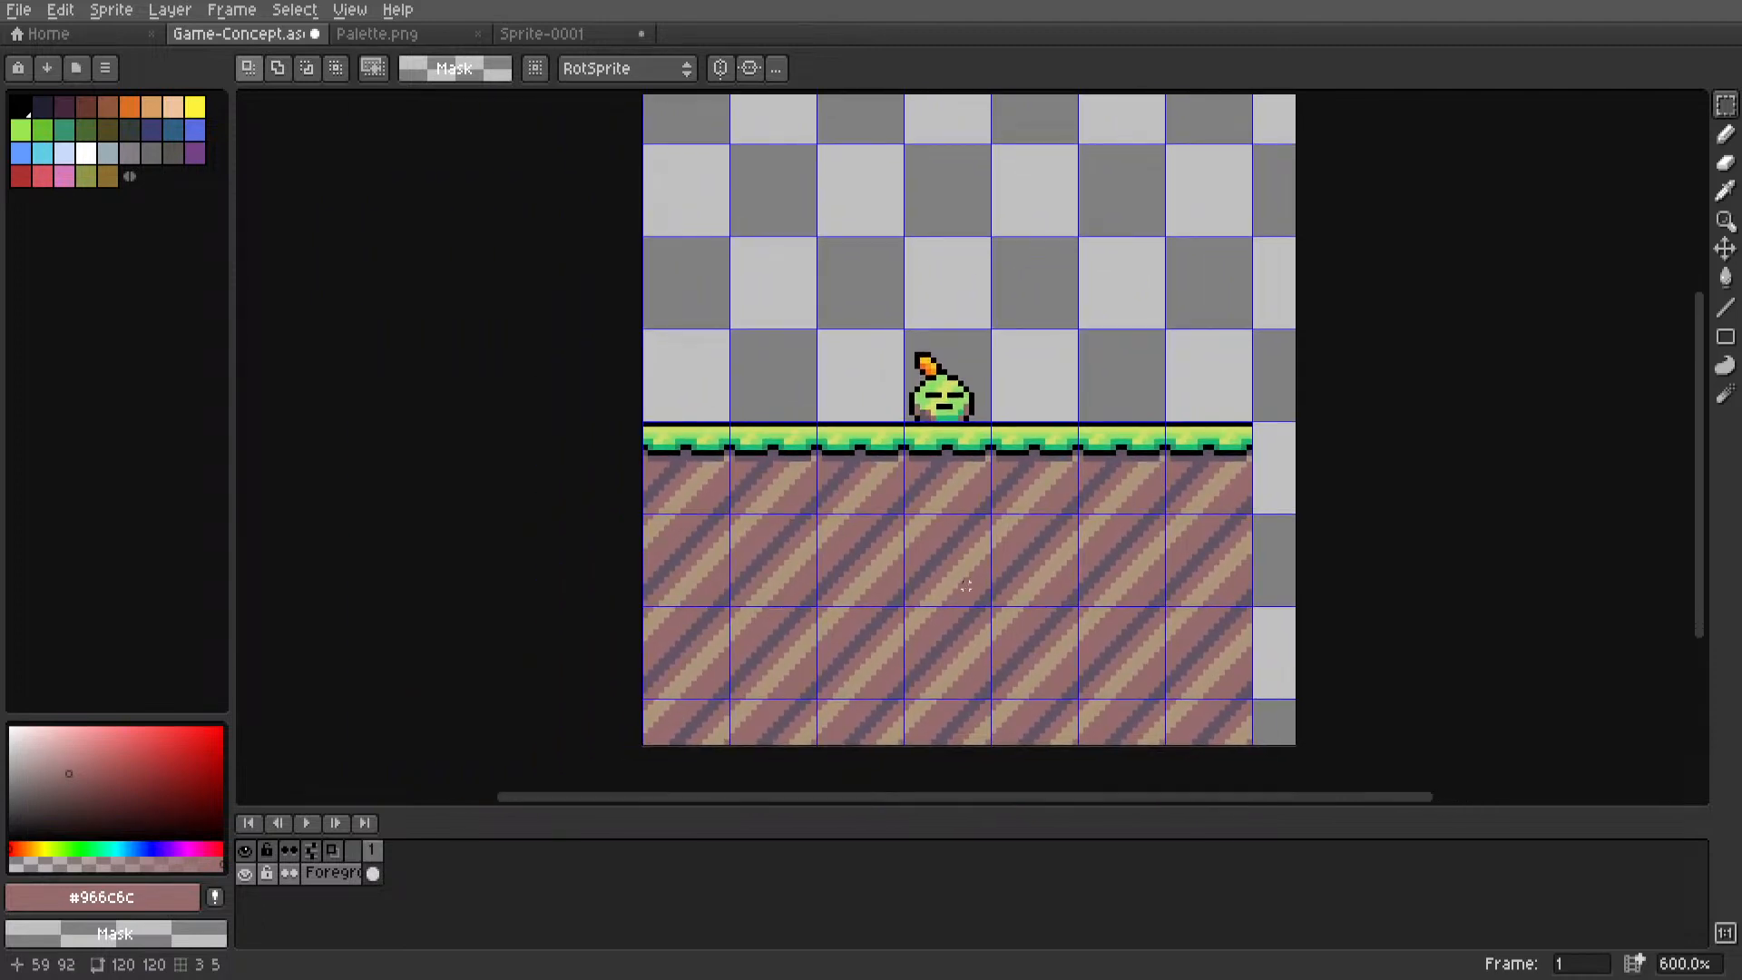
scroll(976, 573, down, 4)
scroll(1019, 481, up, 7)
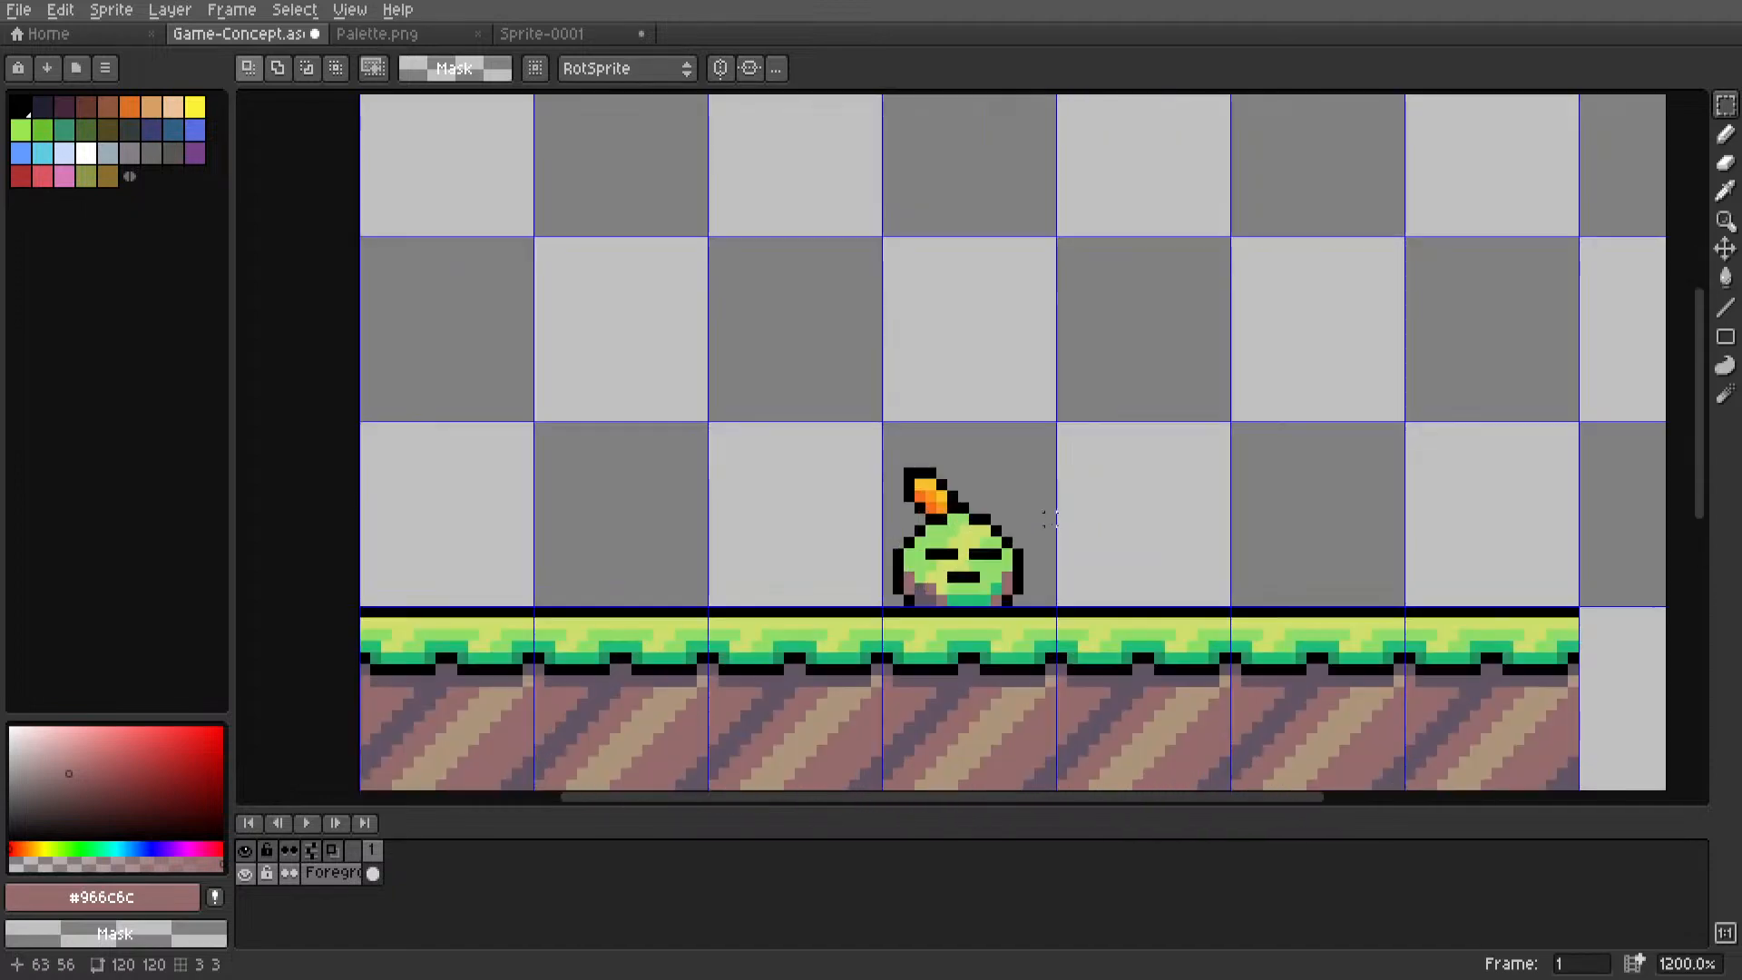
middle_drag(1050, 519, 1172, 444)
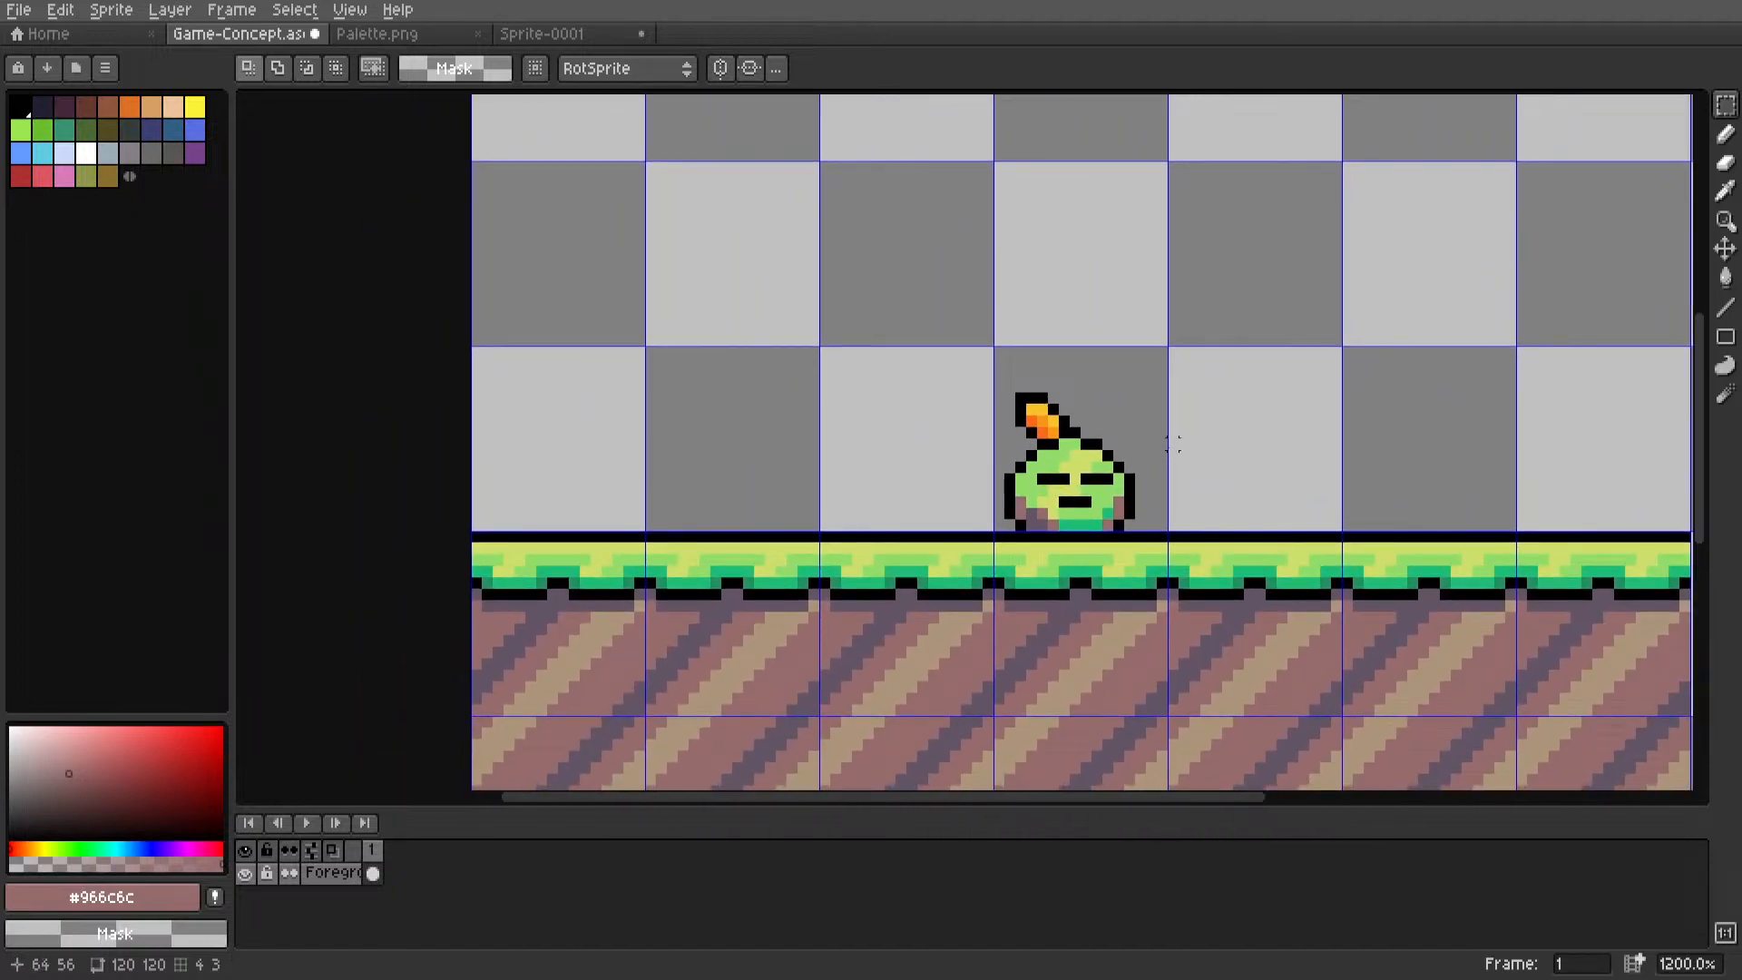
Compare the character against the grass edge and striped dirt at several magnifications.
scroll(1168, 468, down, 4)
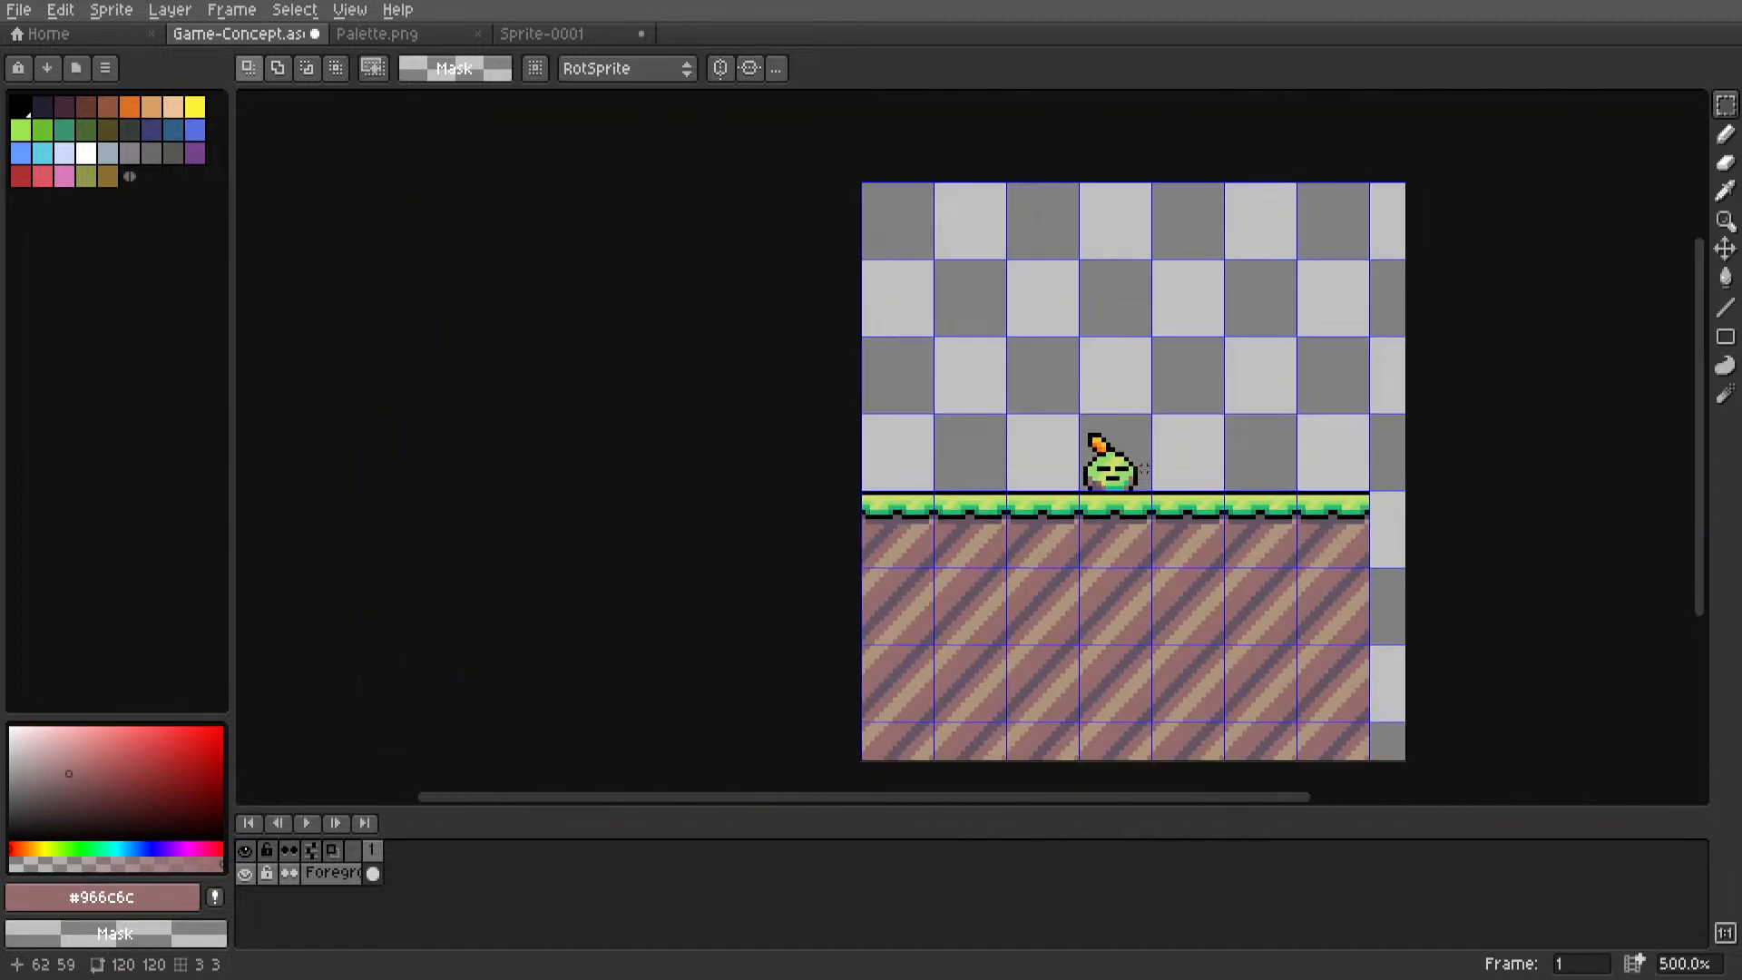
scroll(1134, 480, up, 2)
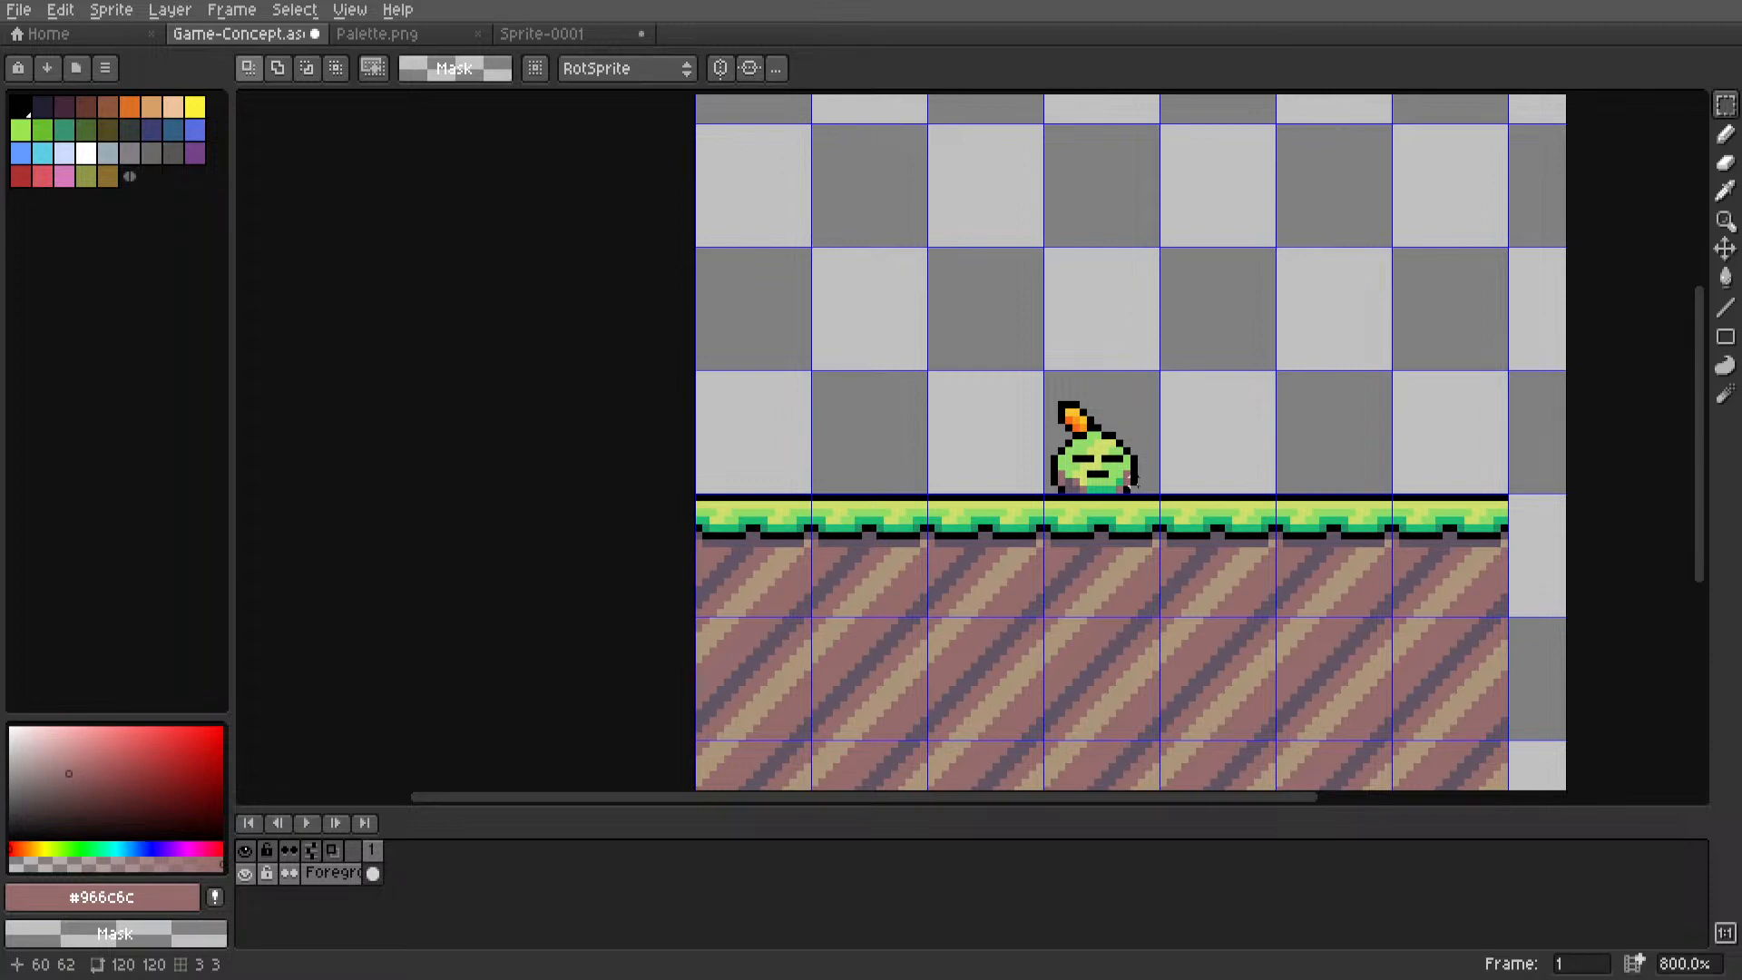
scroll(1199, 428, up, 2)
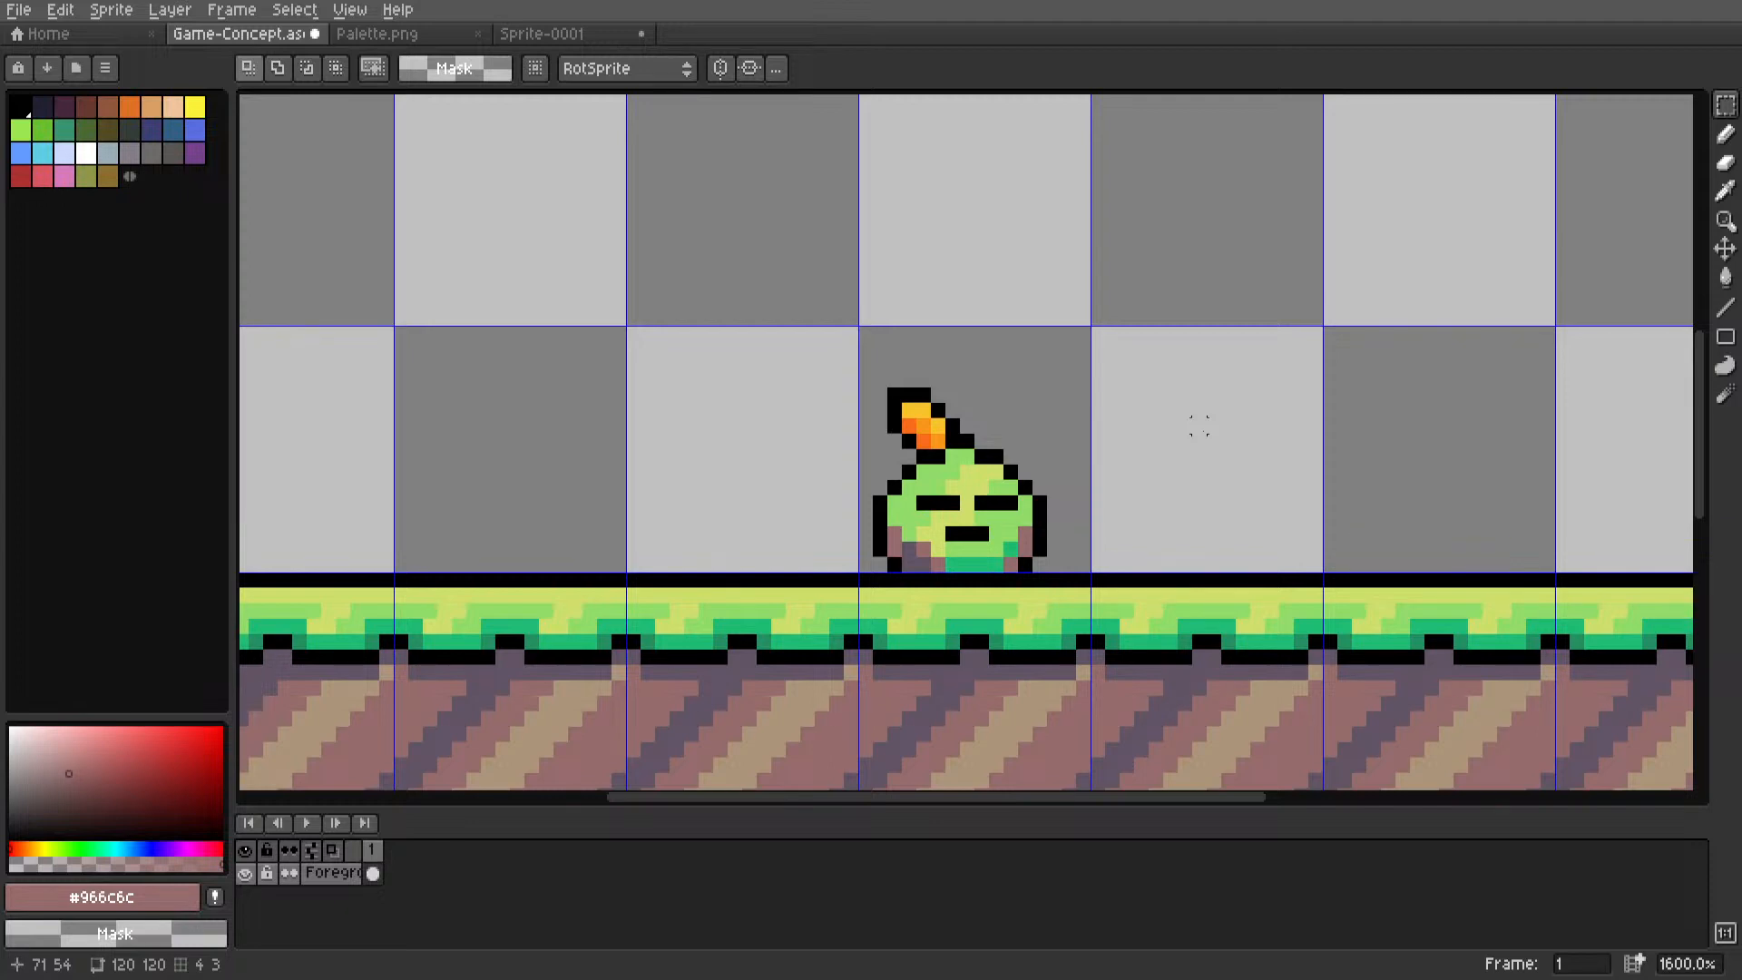
scroll(1199, 427, down, 5)
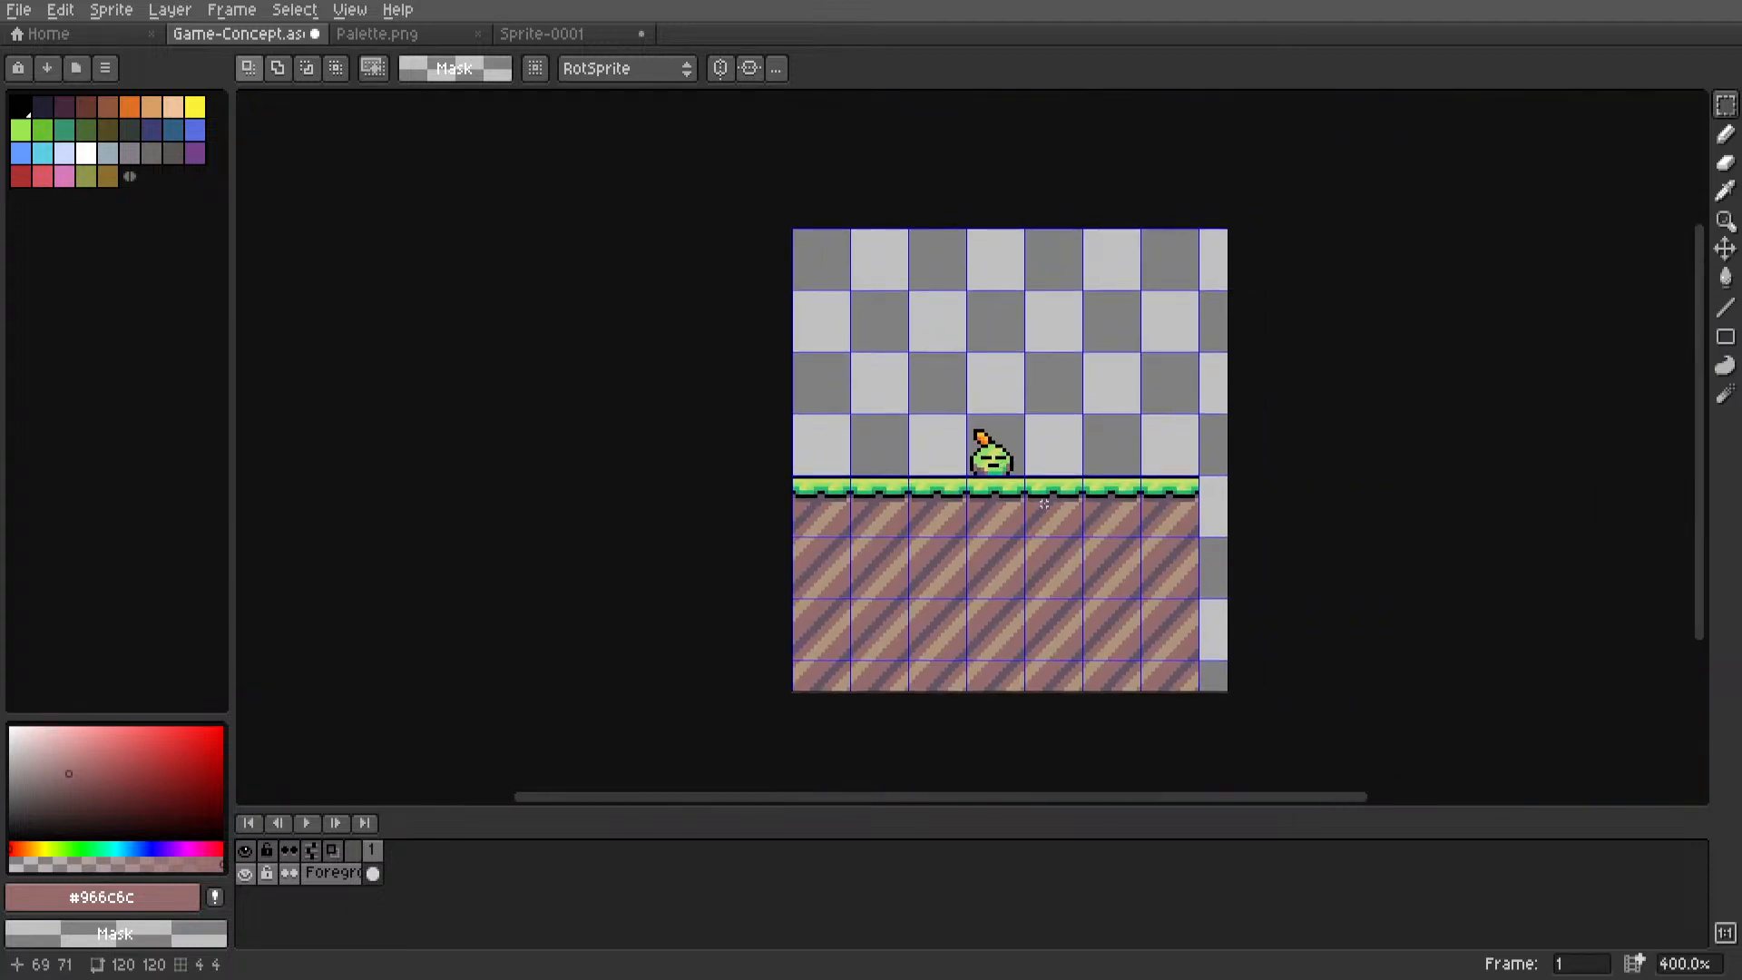
scroll(1044, 504, up, 3)
click(1043, 503)
scroll(1044, 504, up, 2)
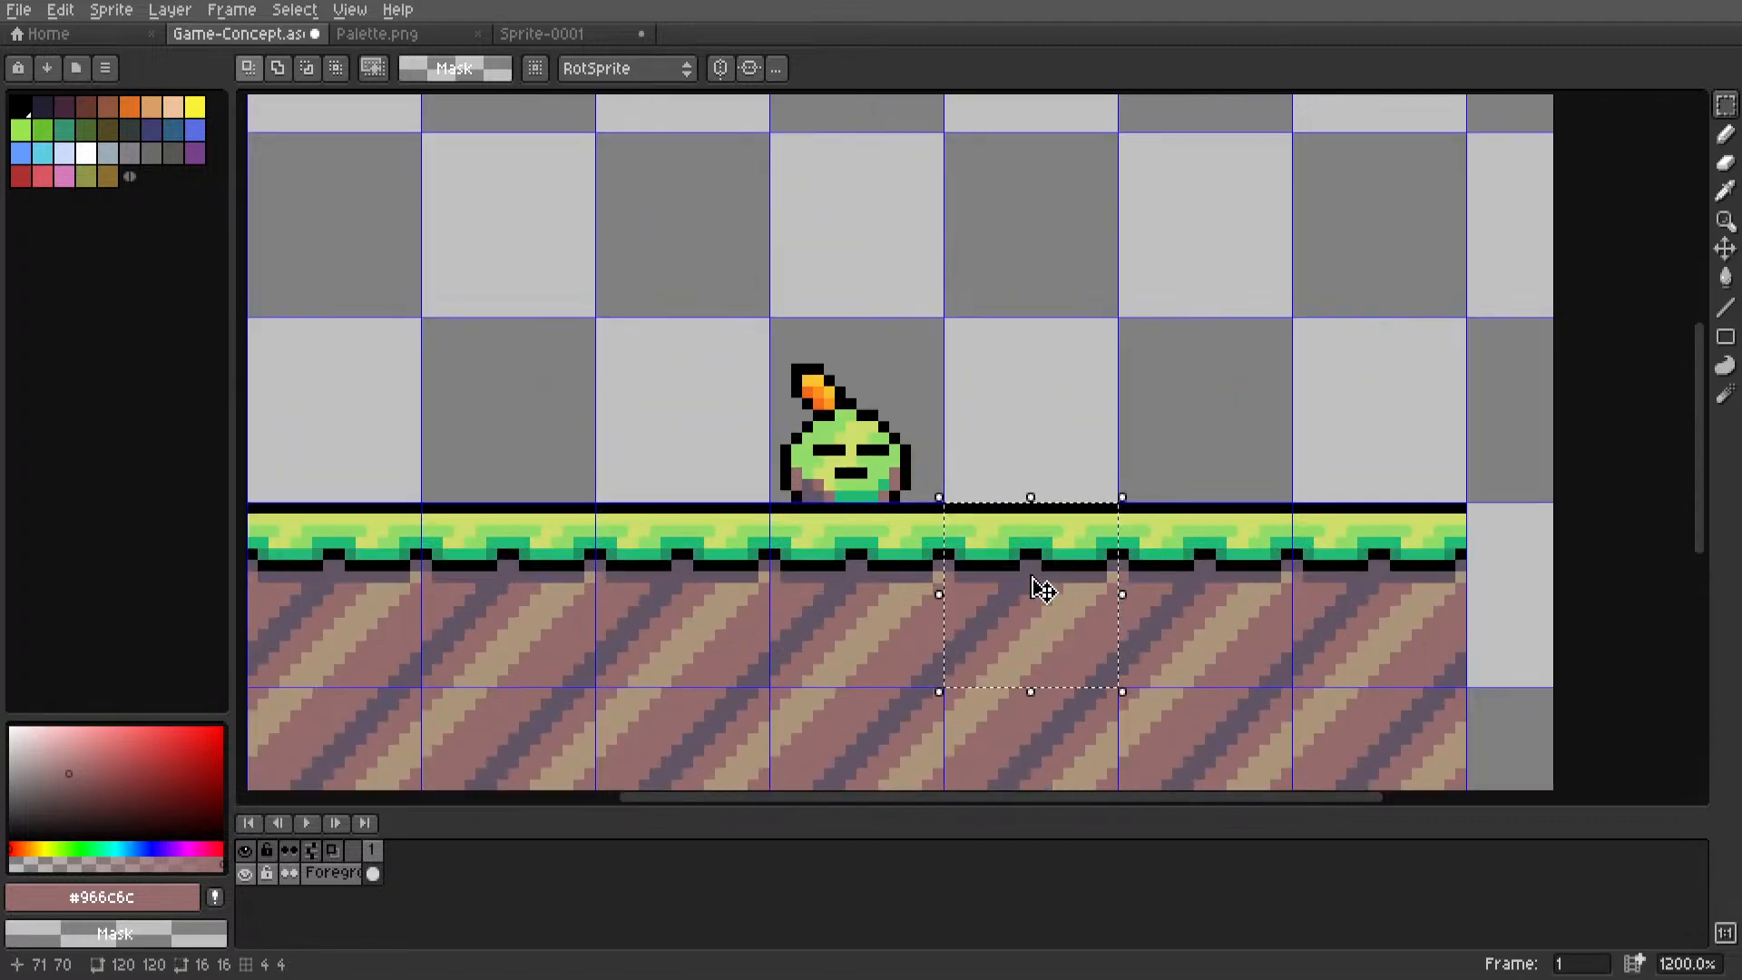
key(ctrl+d)
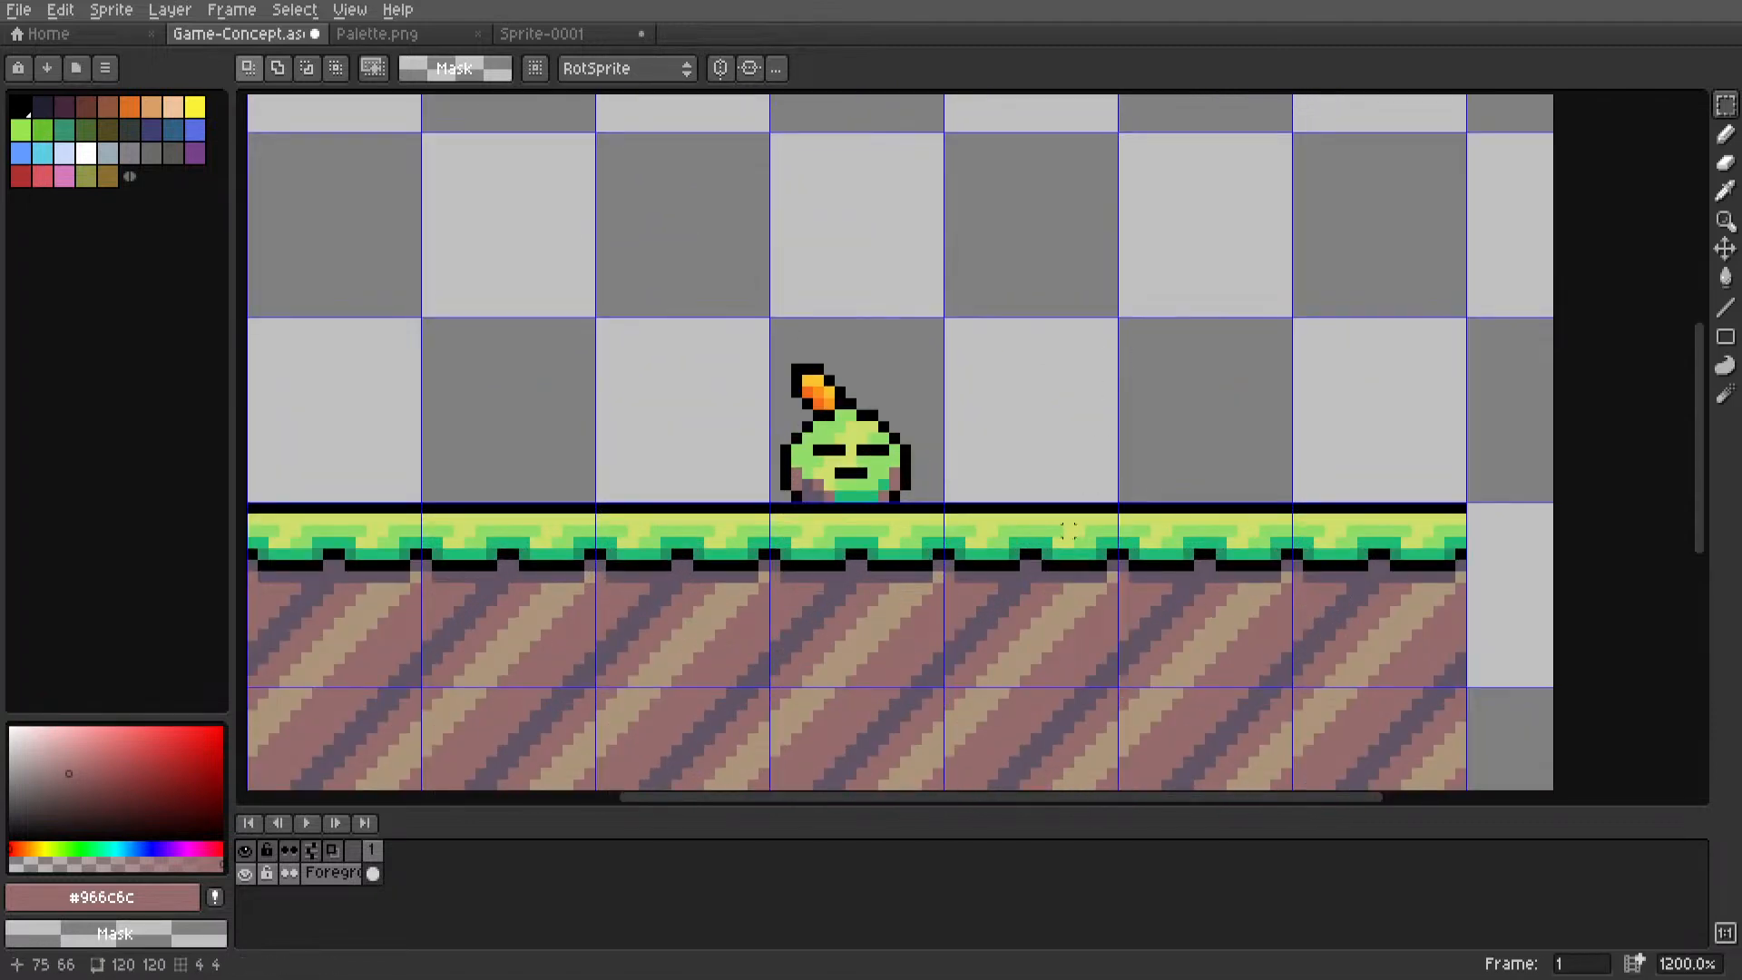
Copy the grass-topped ground tile from the fifth column three cells up, into the second grid row above the character.
click(1062, 581)
drag(1058, 591, 1055, 254)
scroll(1056, 265, down, 4)
middle_drag(1056, 266, 1036, 416)
scroll(1036, 416, up, 4)
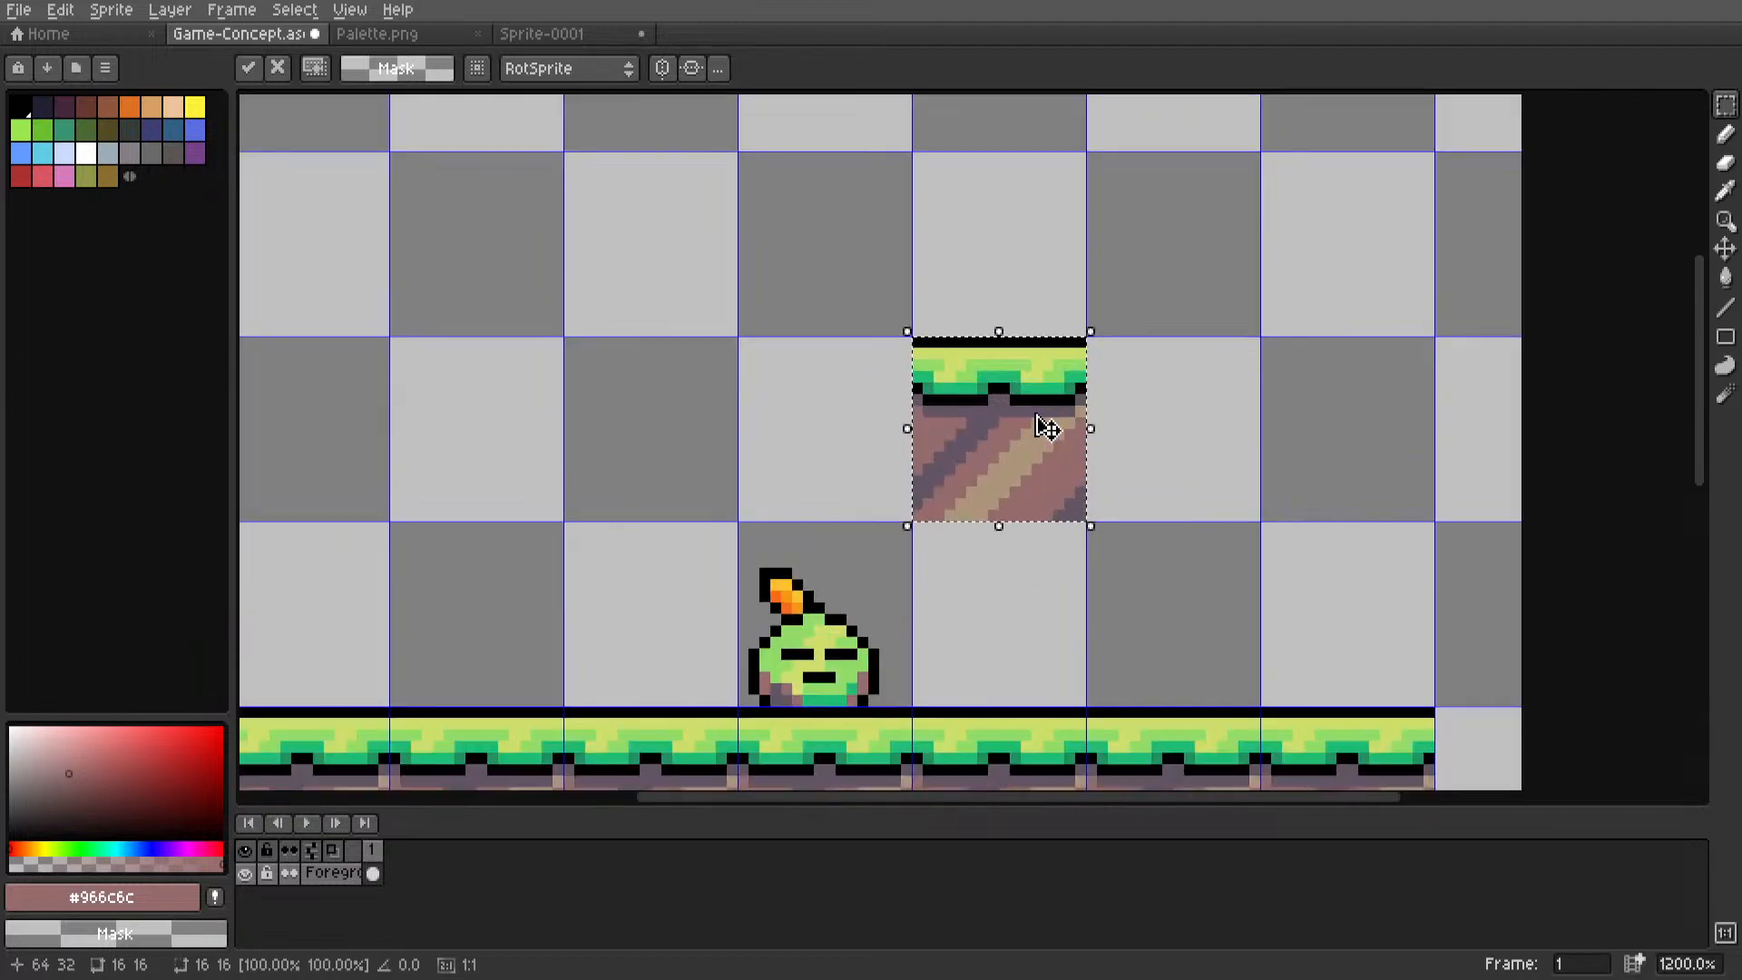
drag(1046, 427, 1031, 257)
key(ctrl+d)
scroll(1017, 233, down, 3)
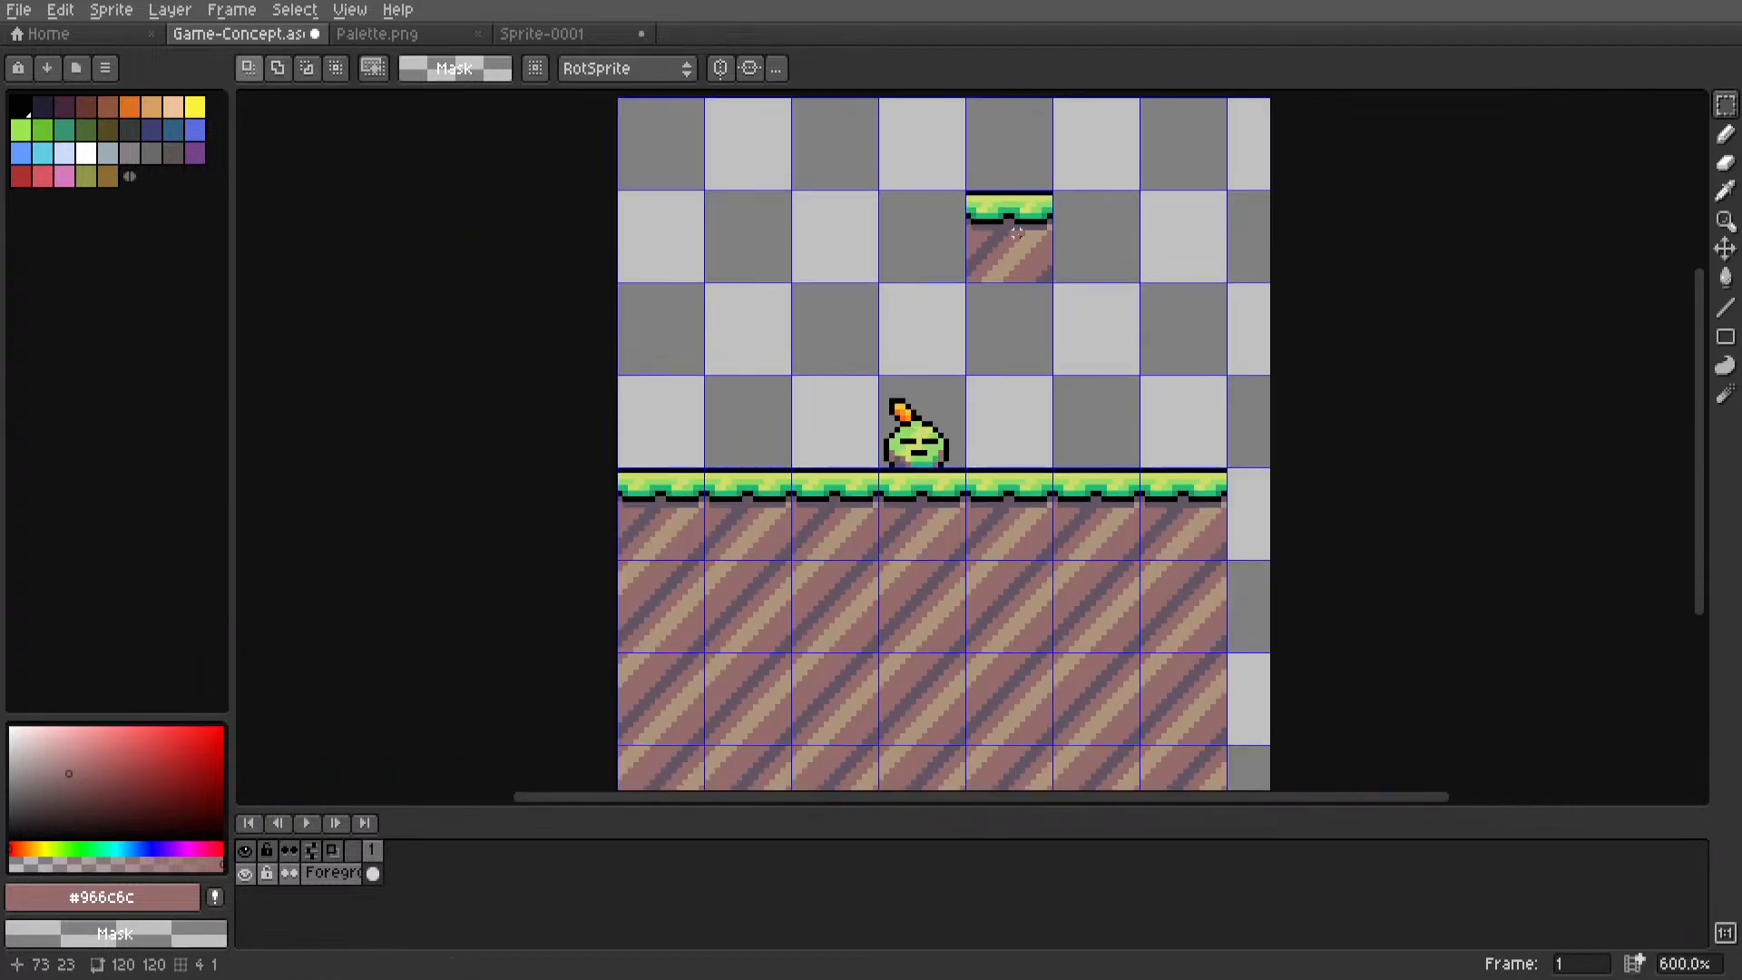
Draw one-pixel black lines down both sides of the floating tile's grass, from its top outline to its lower outline.
mouse_move(1016, 233)
middle_down()
mouse_move(1034, 314)
mouse_move(1107, 408)
mouse_move(1065, 331)
middle_up()
scroll(1034, 315, up, 3)
scroll(1037, 319, up, 1)
scroll(1107, 410, up, 3)
alt+click(860, 224)
key(l)
mouse_move(860, 223)
mouse_down()
mouse_move(826, 291)
mouse_move(999, 449)
mouse_up()
key(ctrl+z)
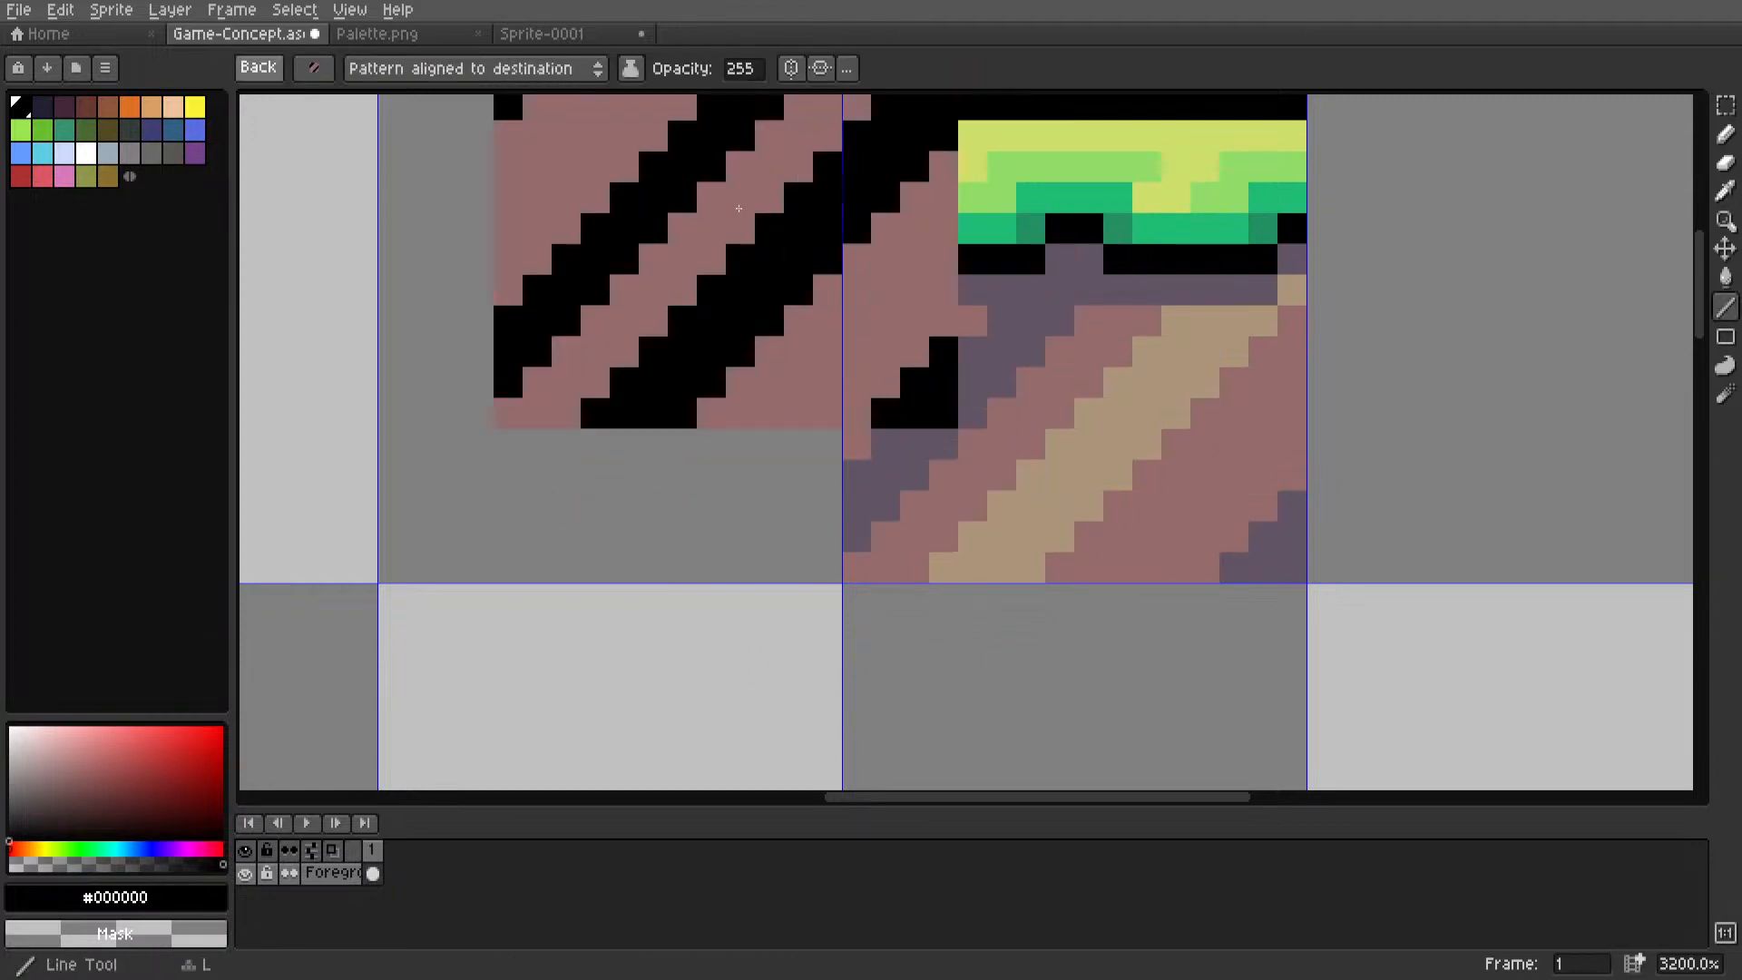
alt+click(848, 234)
scroll(849, 237, down, 3)
middle_drag(848, 237, 823, 271)
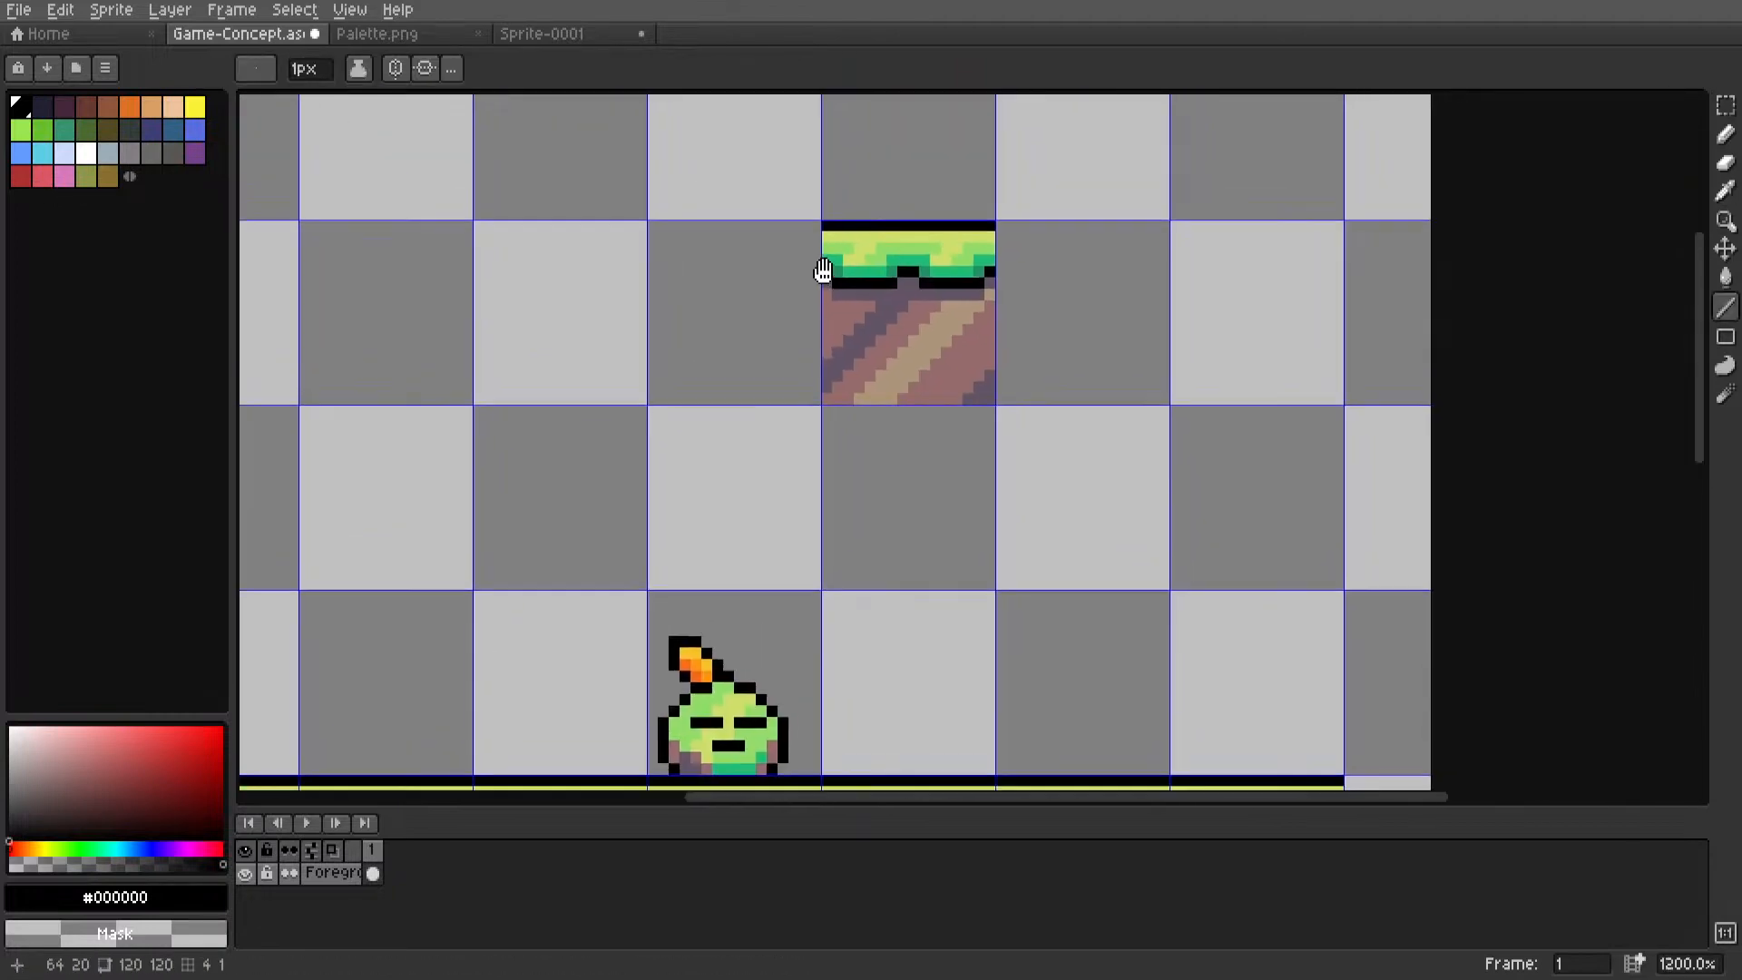
scroll(823, 270, up, 2)
drag(825, 237, 825, 273)
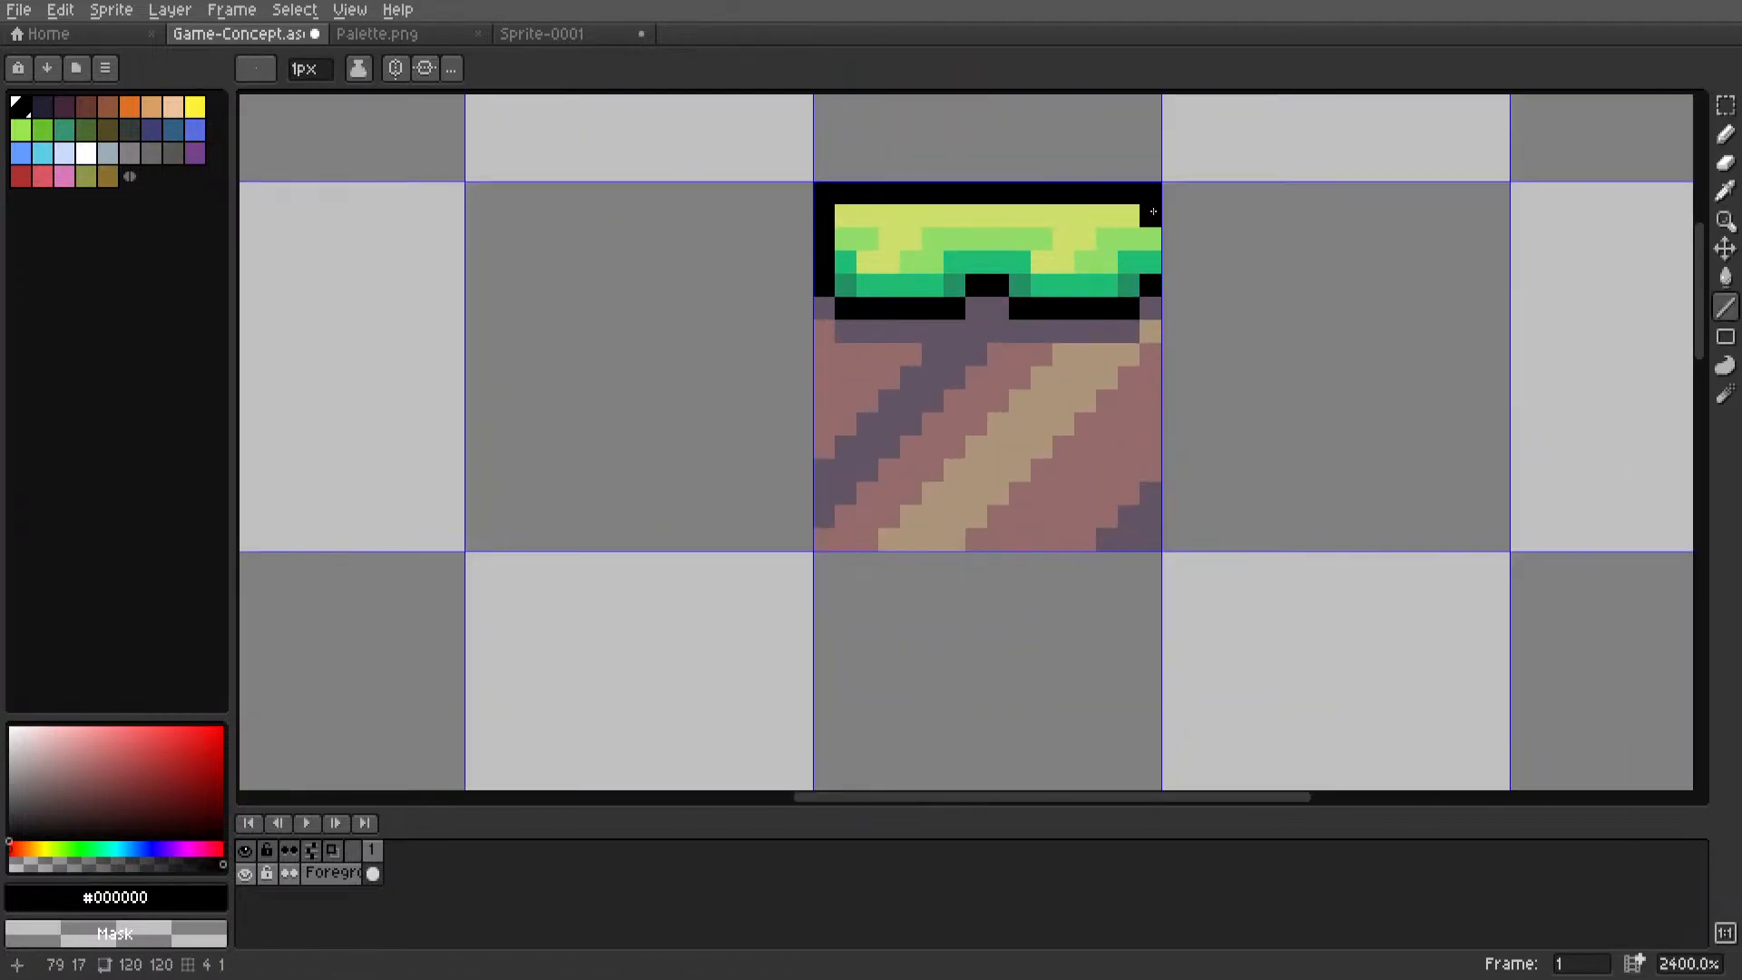
drag(1152, 212, 1153, 274)
scroll(975, 358, down, 3)
scroll(714, 354, up, 3)
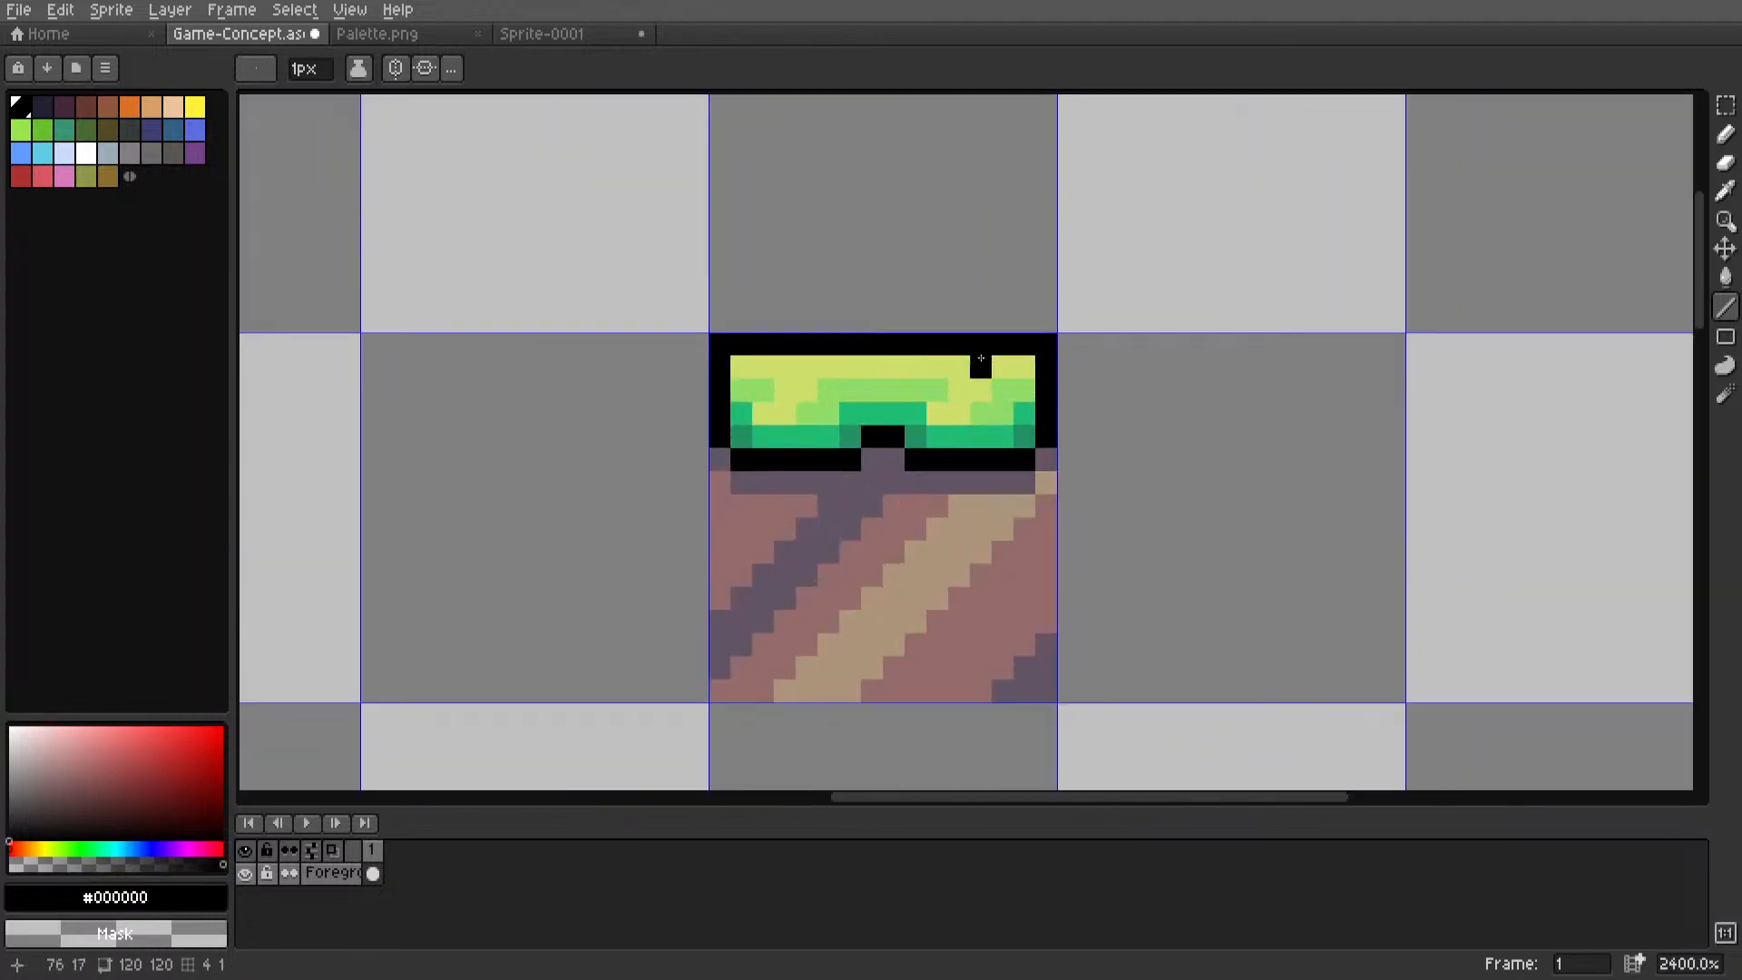
Erase the two top corner pixels of the floating tile's outline.
right_click(1046, 344)
scroll(722, 342, down, 3)
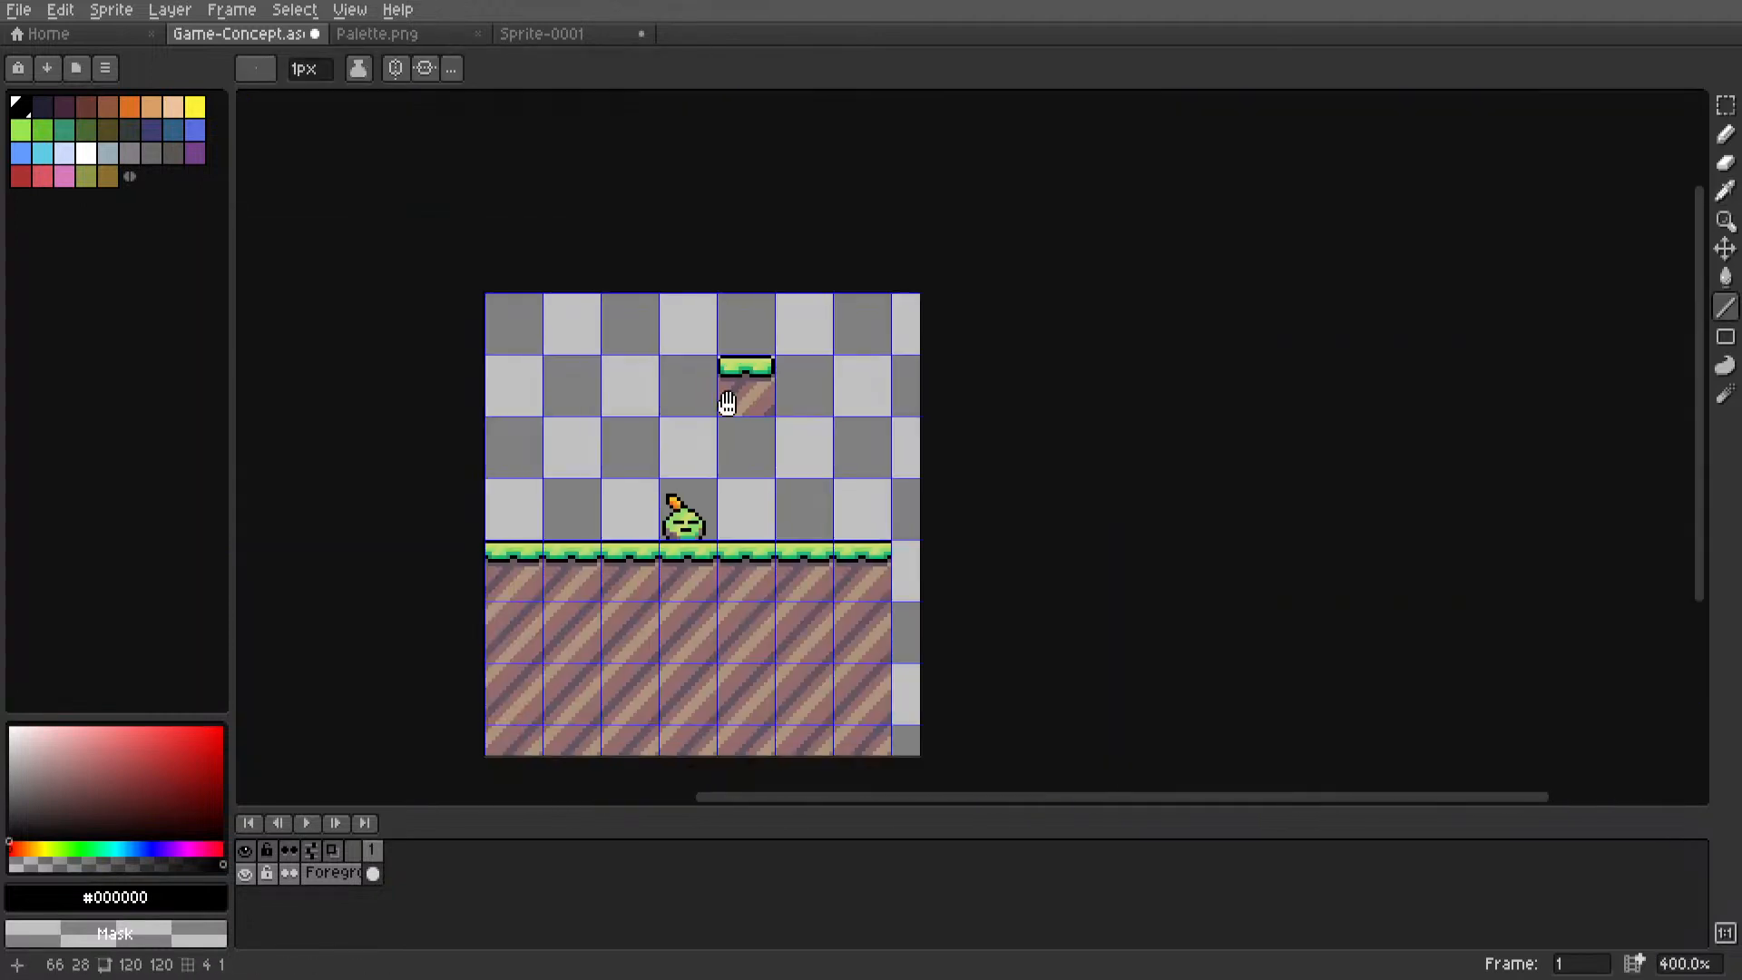
scroll(793, 323, up, 3)
key(m)
middle_drag(804, 297, 880, 322)
scroll(881, 321, up, 3)
Extend the floating tile's black outline down both dirt sides and across its bottom edge, leaving the bottom corner pixels empty.
key(i)
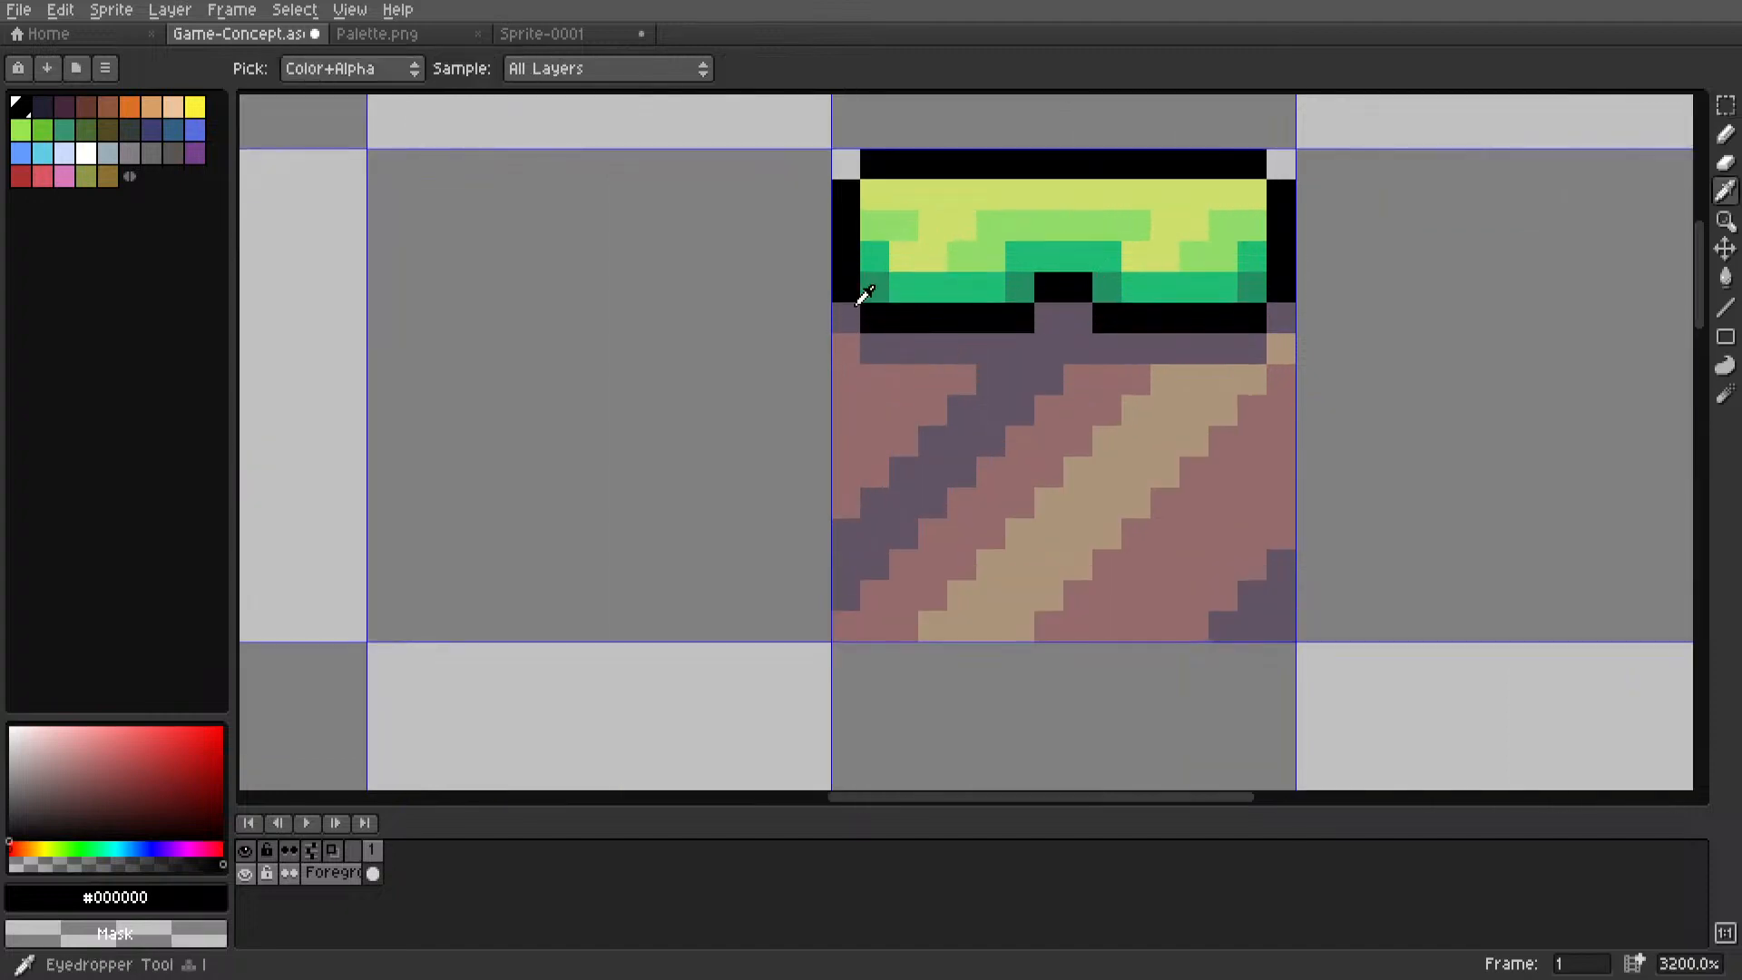
key(l)
mouse_move(845, 316)
mouse_down()
mouse_move(843, 622)
mouse_move(1283, 612)
mouse_move(1281, 317)
mouse_up()
key(i)
key(l)
right_click(1281, 626)
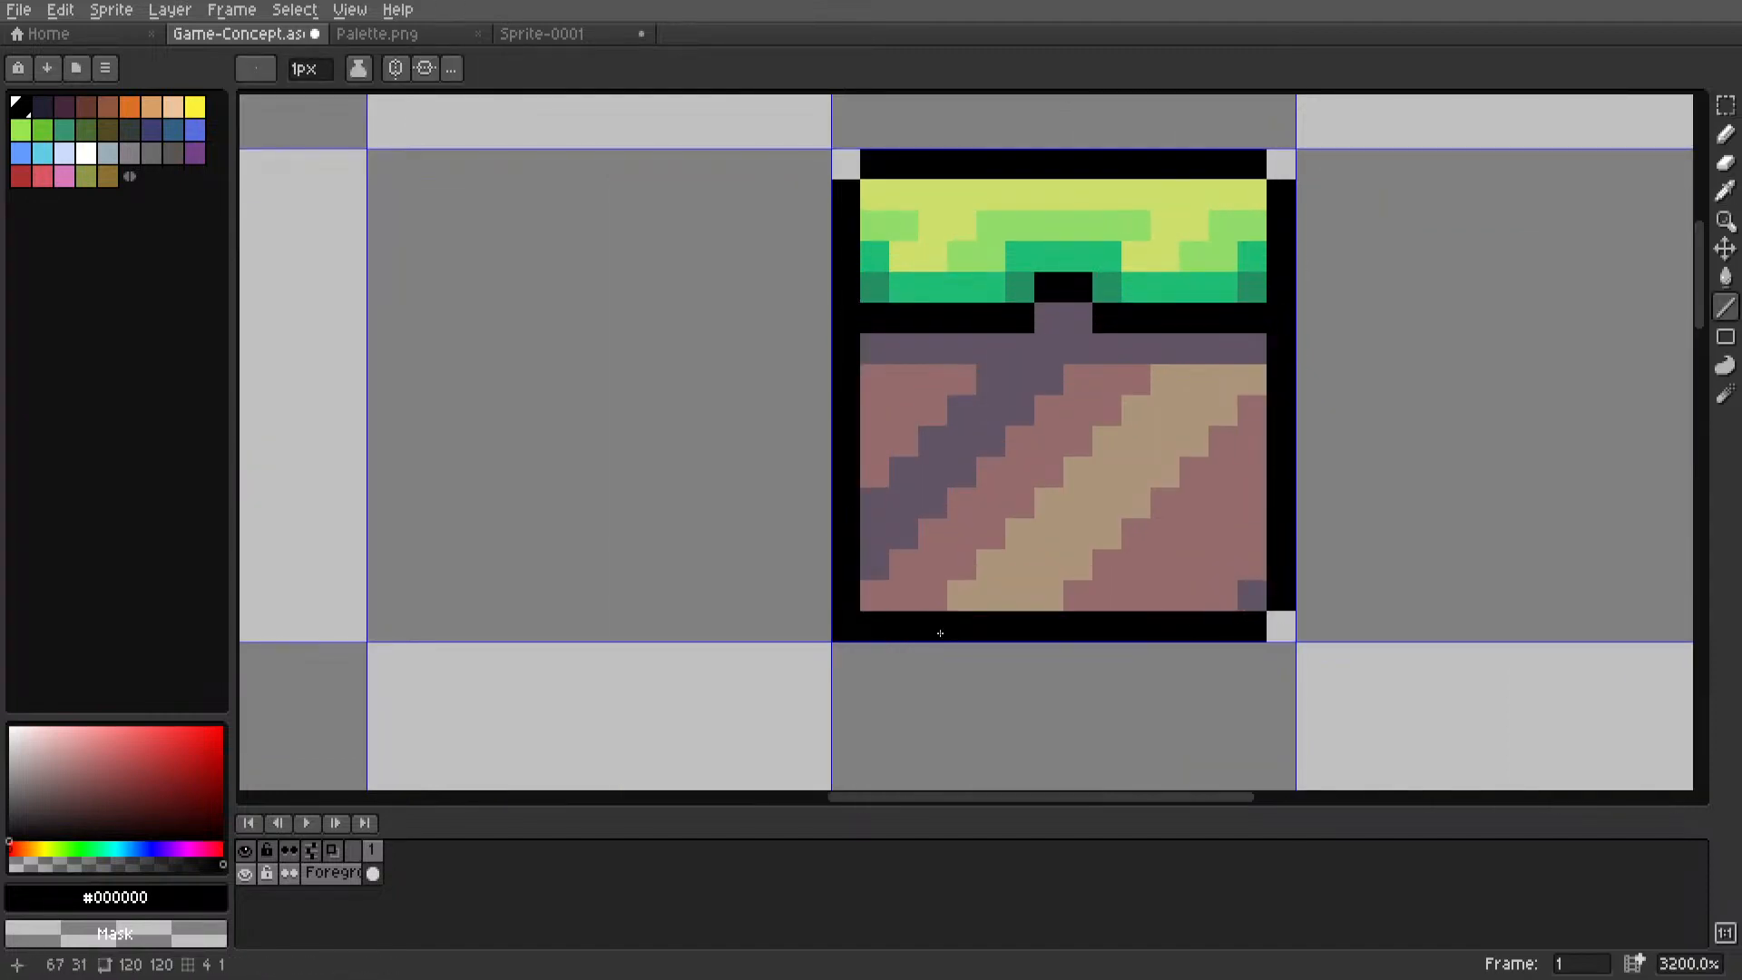
scroll(853, 631, down, 4)
scroll(836, 591, up, 4)
Round both bottom corners of the floating tile by adding a black inner pixel and erasing the outer outline pixels beside it.
click(815, 562)
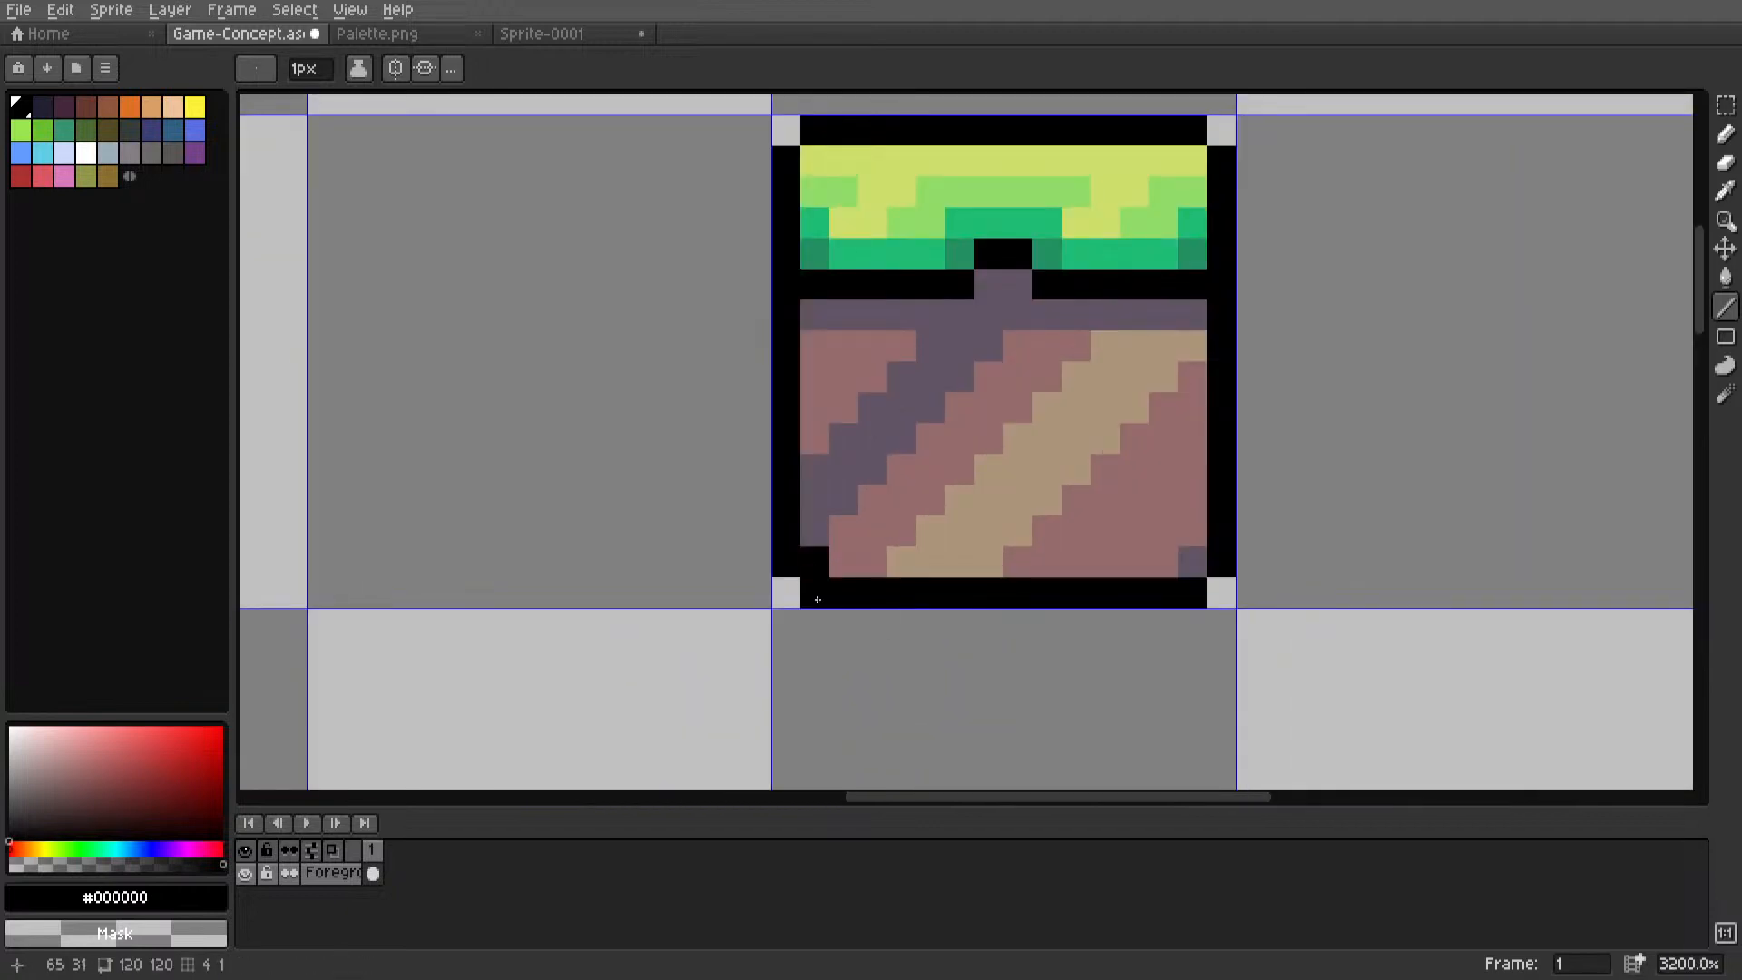
right_drag(815, 591, 786, 563)
click(1193, 563)
right_drag(1192, 592, 1221, 563)
key(m)
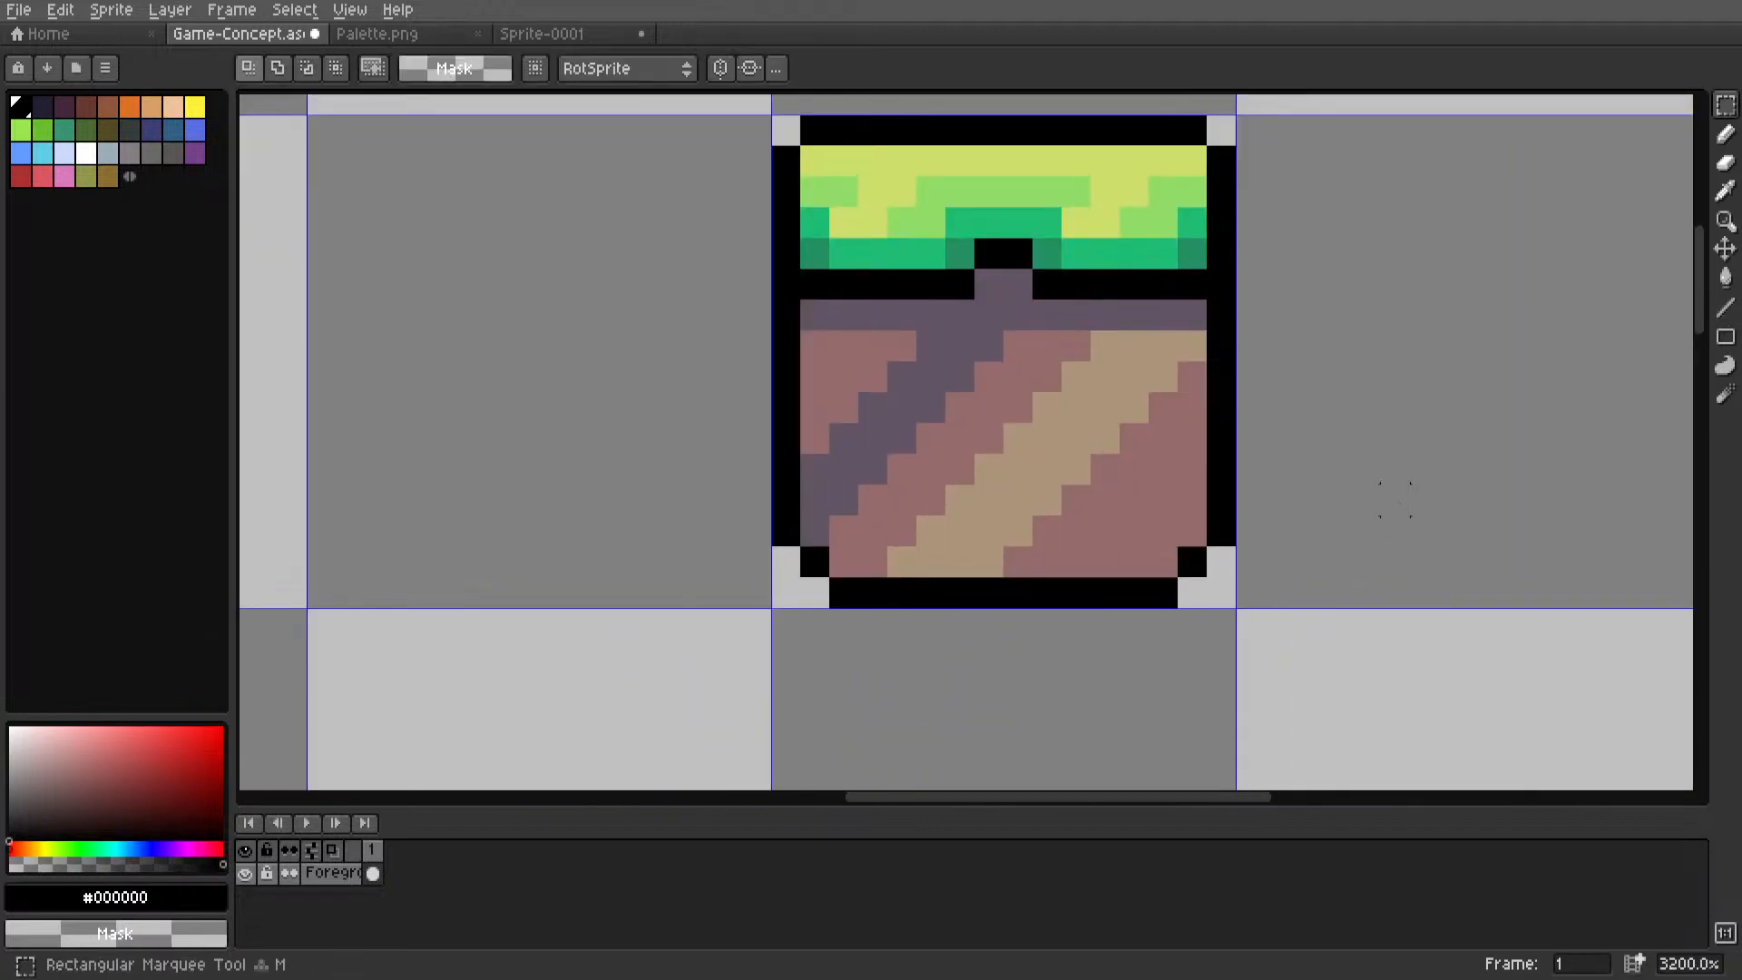
Examine the outlined floating tile up close and in relation to the character and the ground.
scroll(1375, 505, down, 8)
scroll(1334, 517, up, 4)
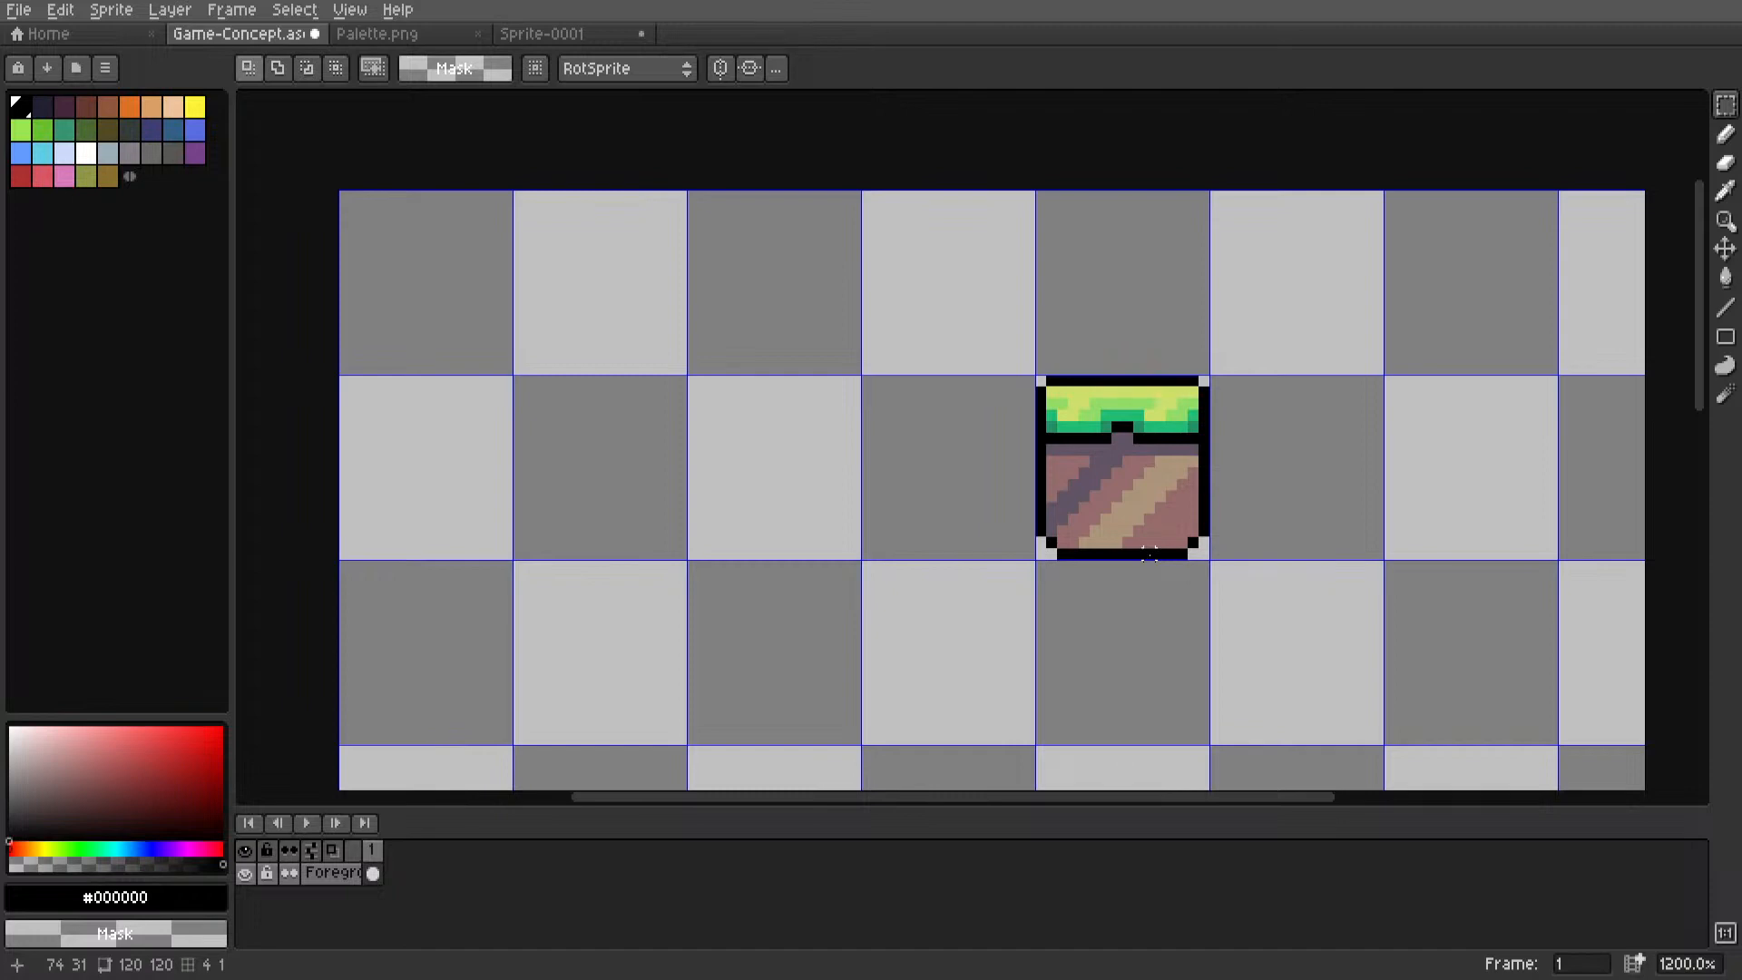
scroll(1149, 554, down, 4)
scroll(1116, 421, up, 2)
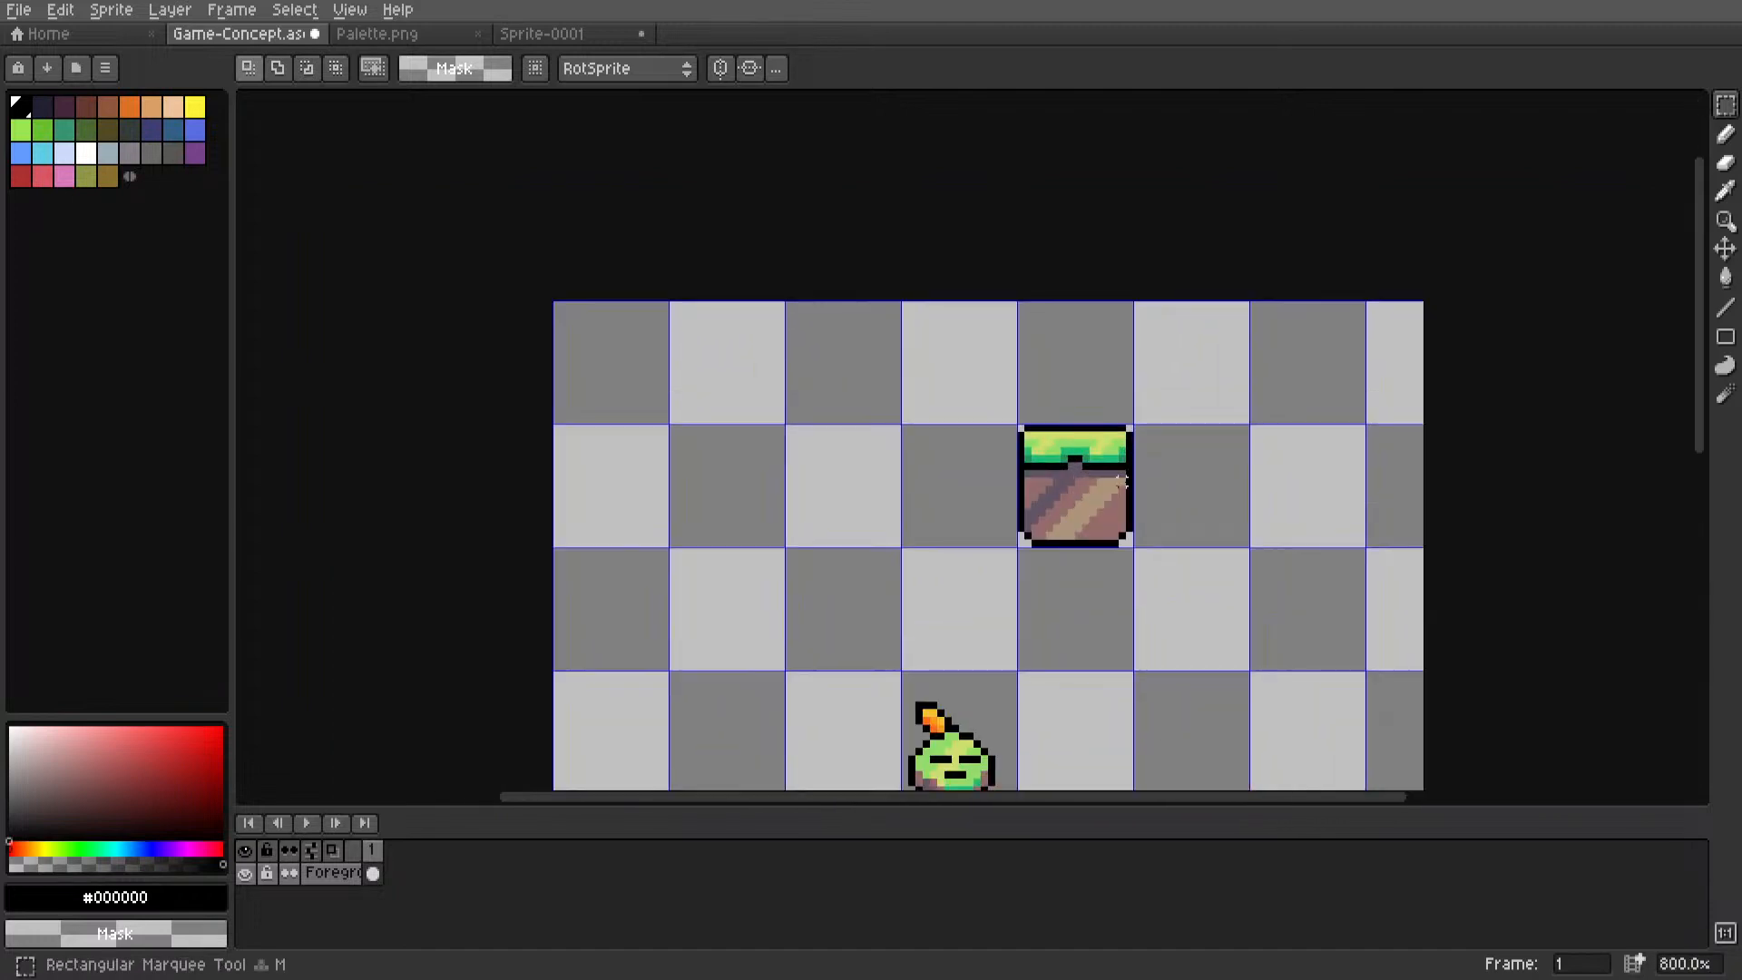
scroll(1115, 421, up, 1)
scroll(1115, 421, up, 3)
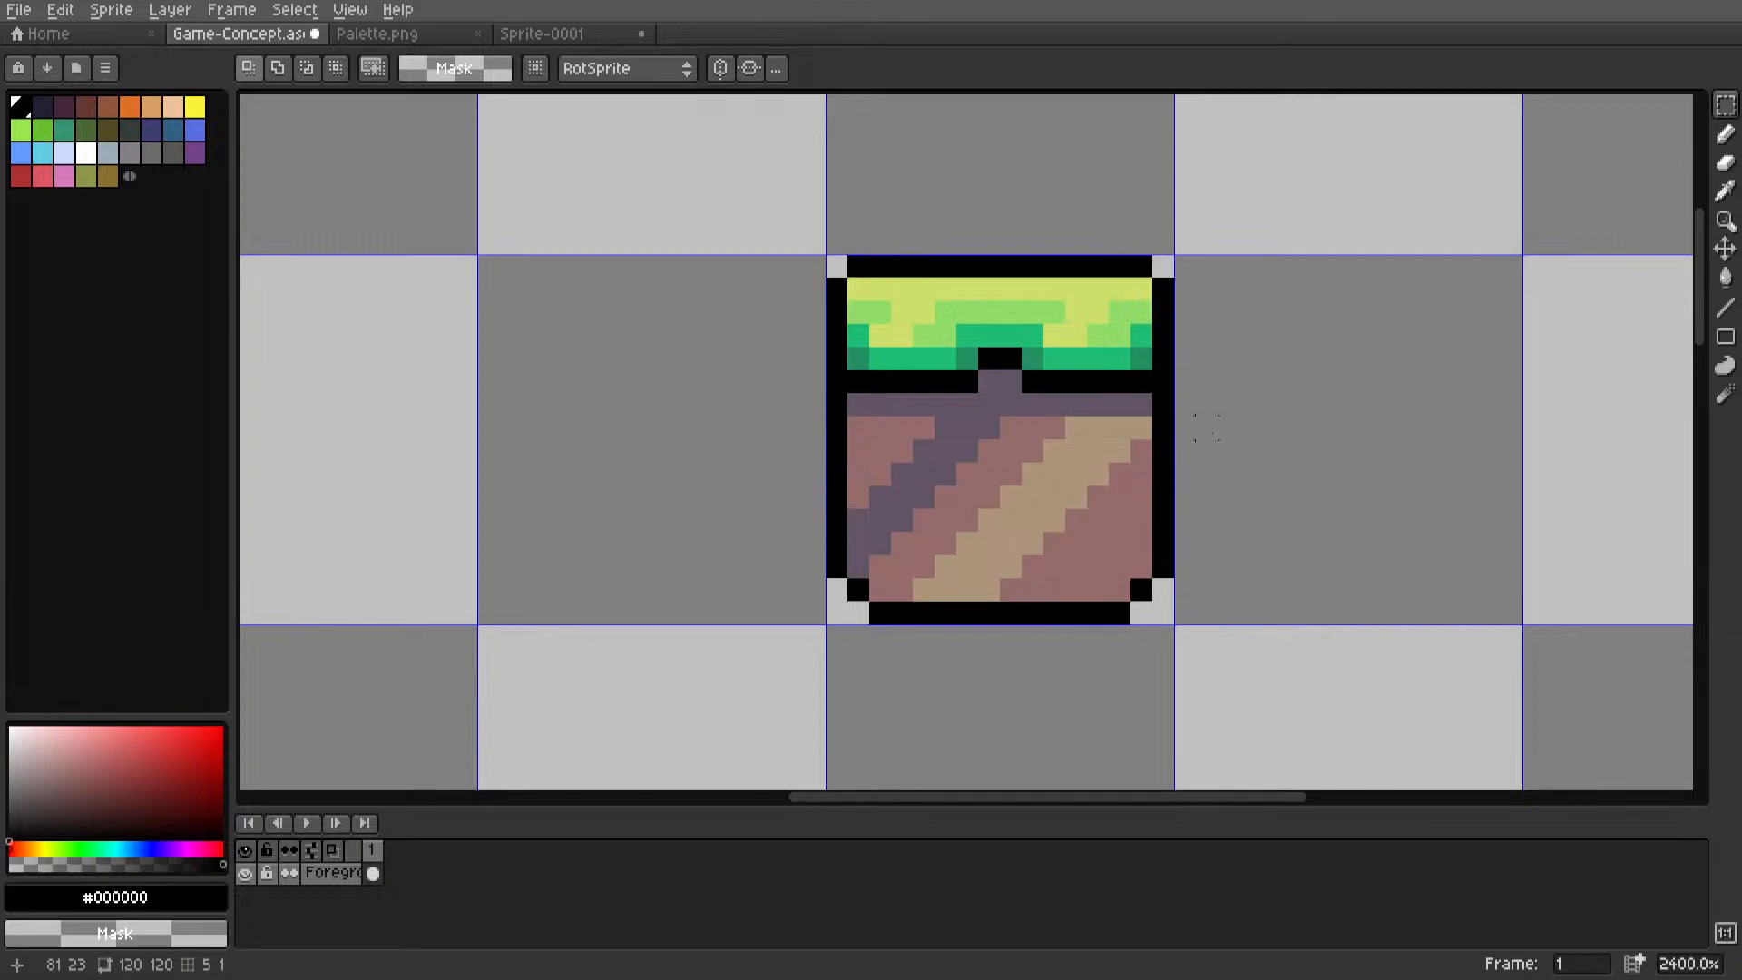
scroll(1180, 384, down, 5)
scroll(1193, 381, up, 4)
middle_drag(1106, 383, 1142, 390)
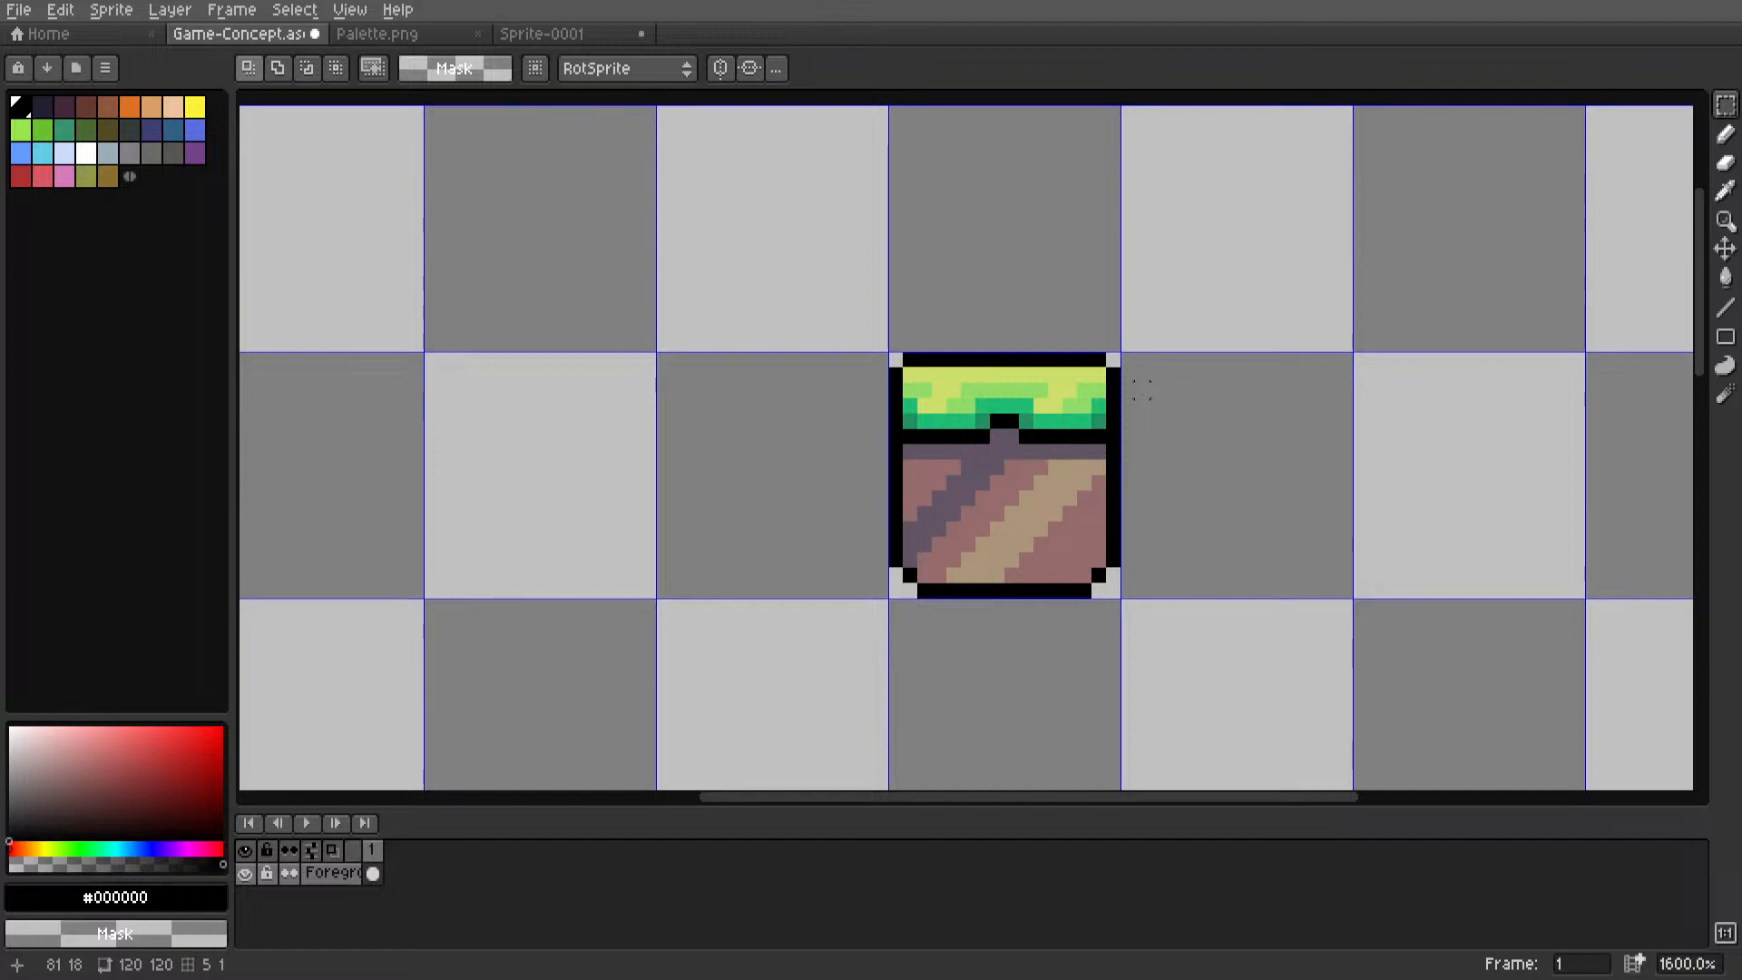
mouse_move(1171, 405)
middle_down()
mouse_move(1085, 423)
mouse_move(1269, 410)
mouse_move(1163, 401)
middle_up()
scroll(1268, 413, down, 1)
scroll(1163, 400, up, 4)
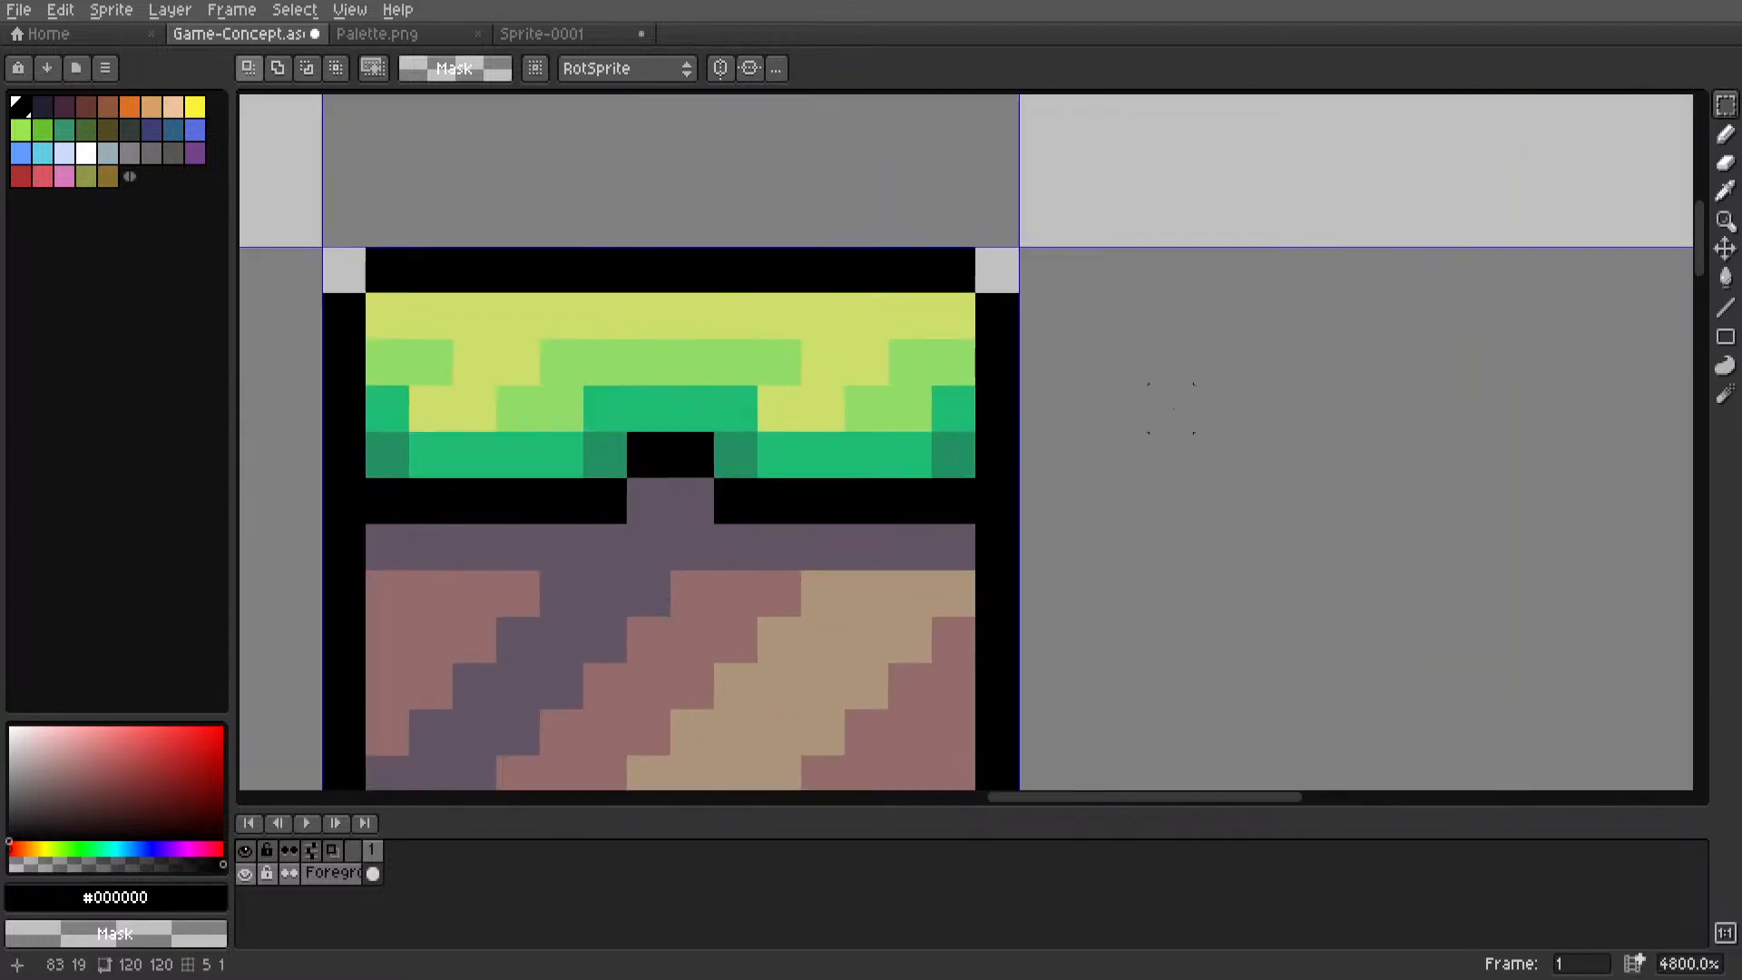
scroll(1419, 335, down, 3)
scroll(1419, 335, down, 1)
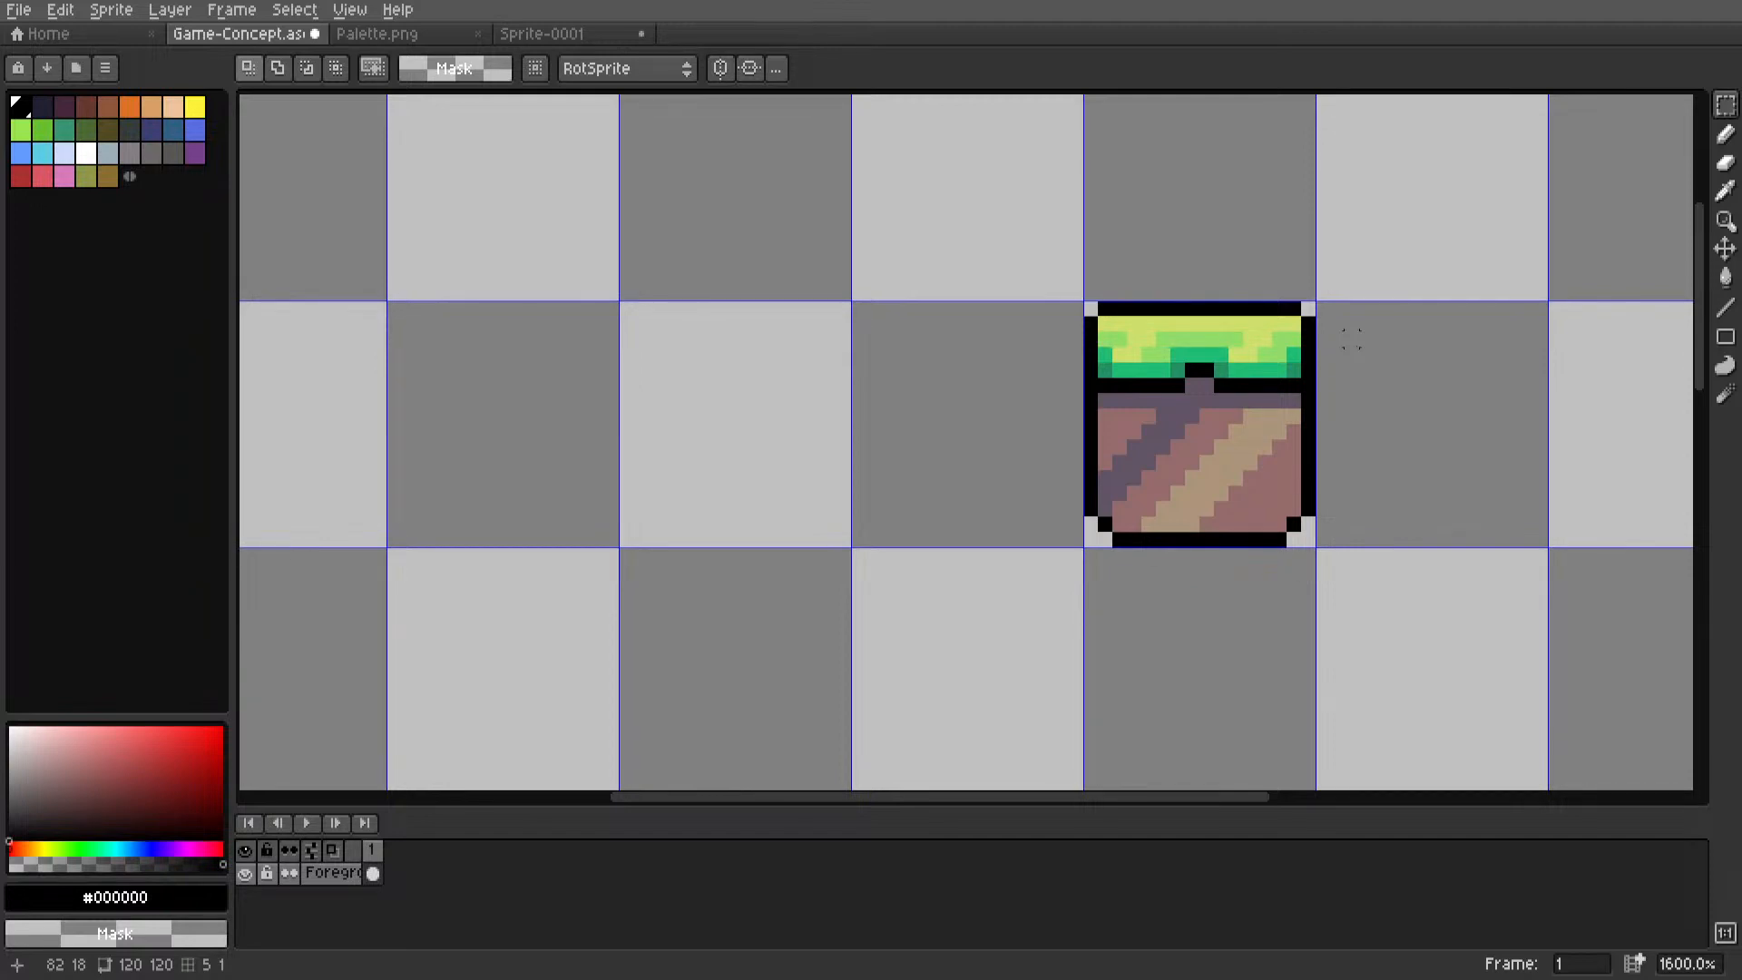
scroll(1262, 386, down, 4)
middle_drag(1261, 386, 1081, 450)
scroll(1071, 416, up, 3)
scroll(1127, 475, up, 5)
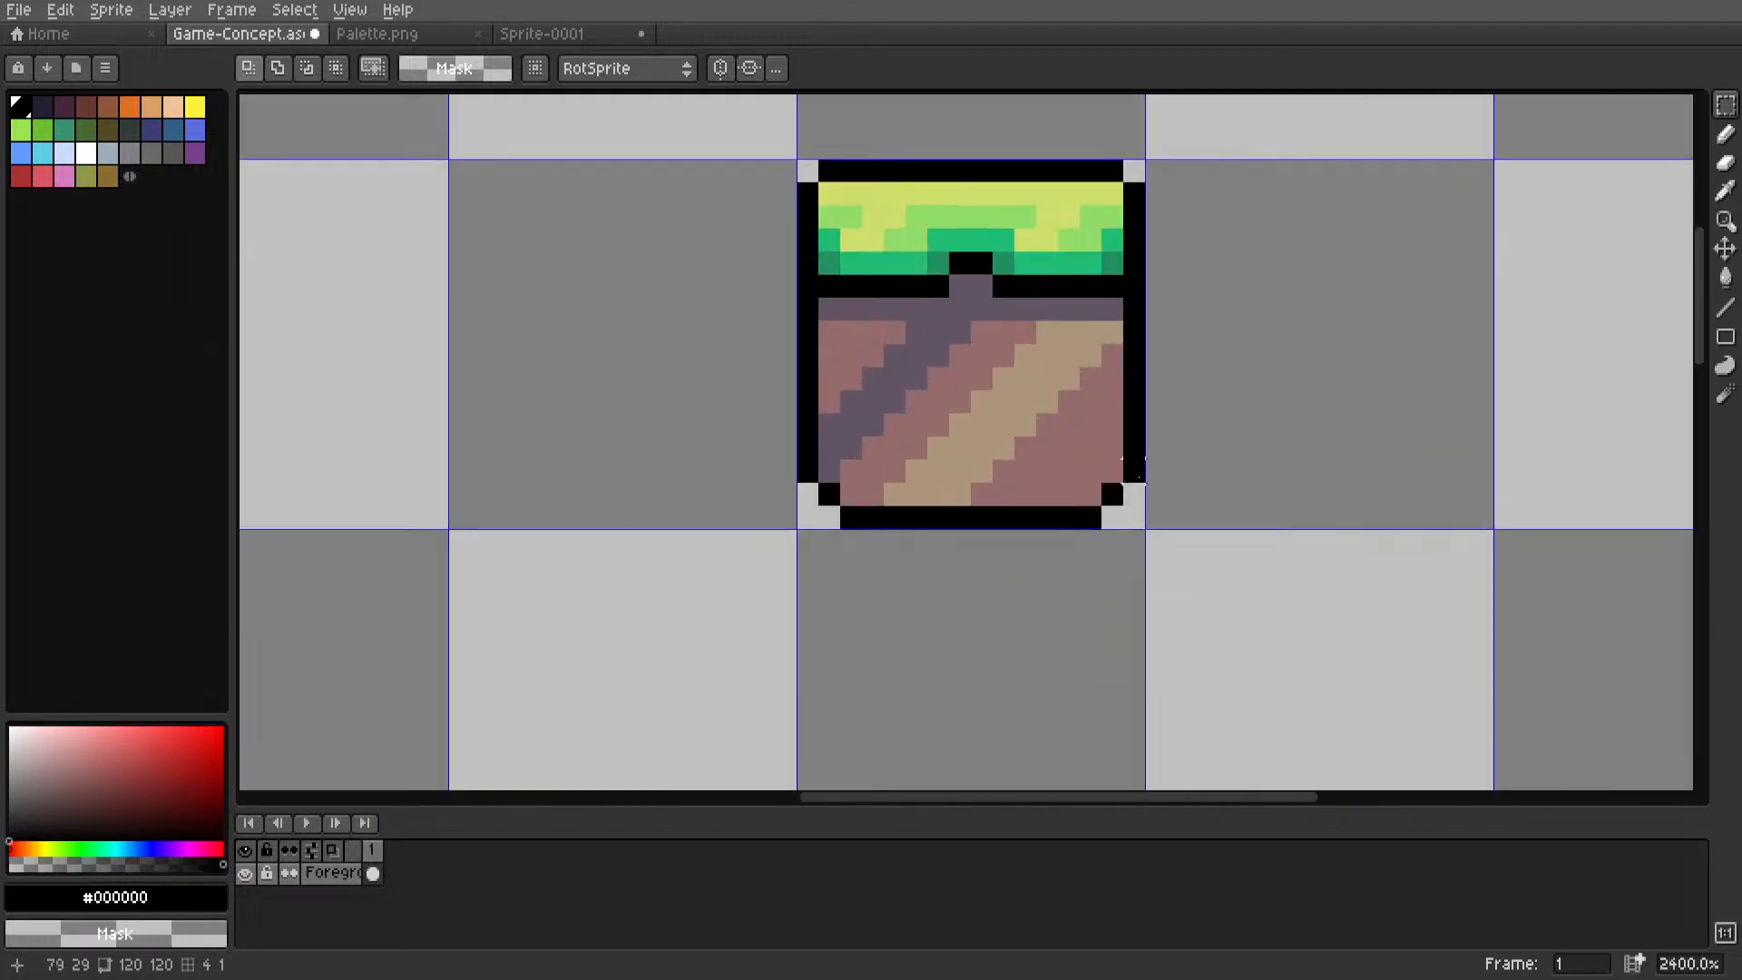
scroll(1128, 474, down, 3)
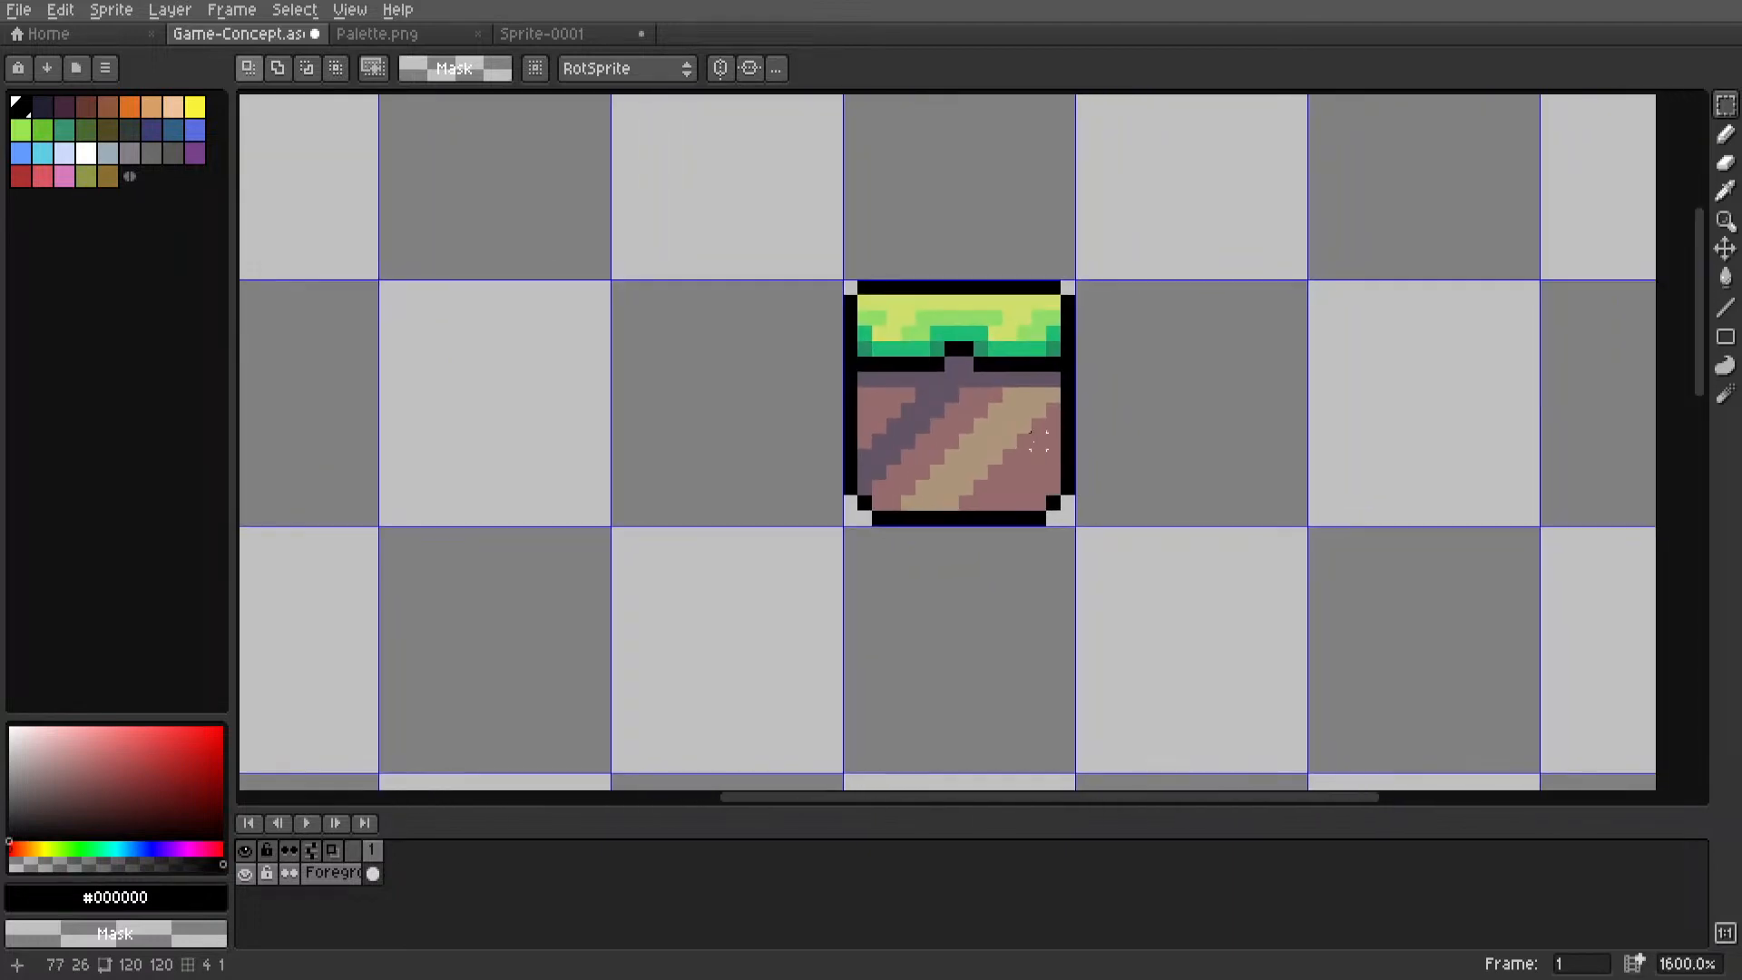
Browse the Areas and Concepts folders of the Gelli-World project for earlier artwork to use as reference.
click(18, 9)
click(36, 54)
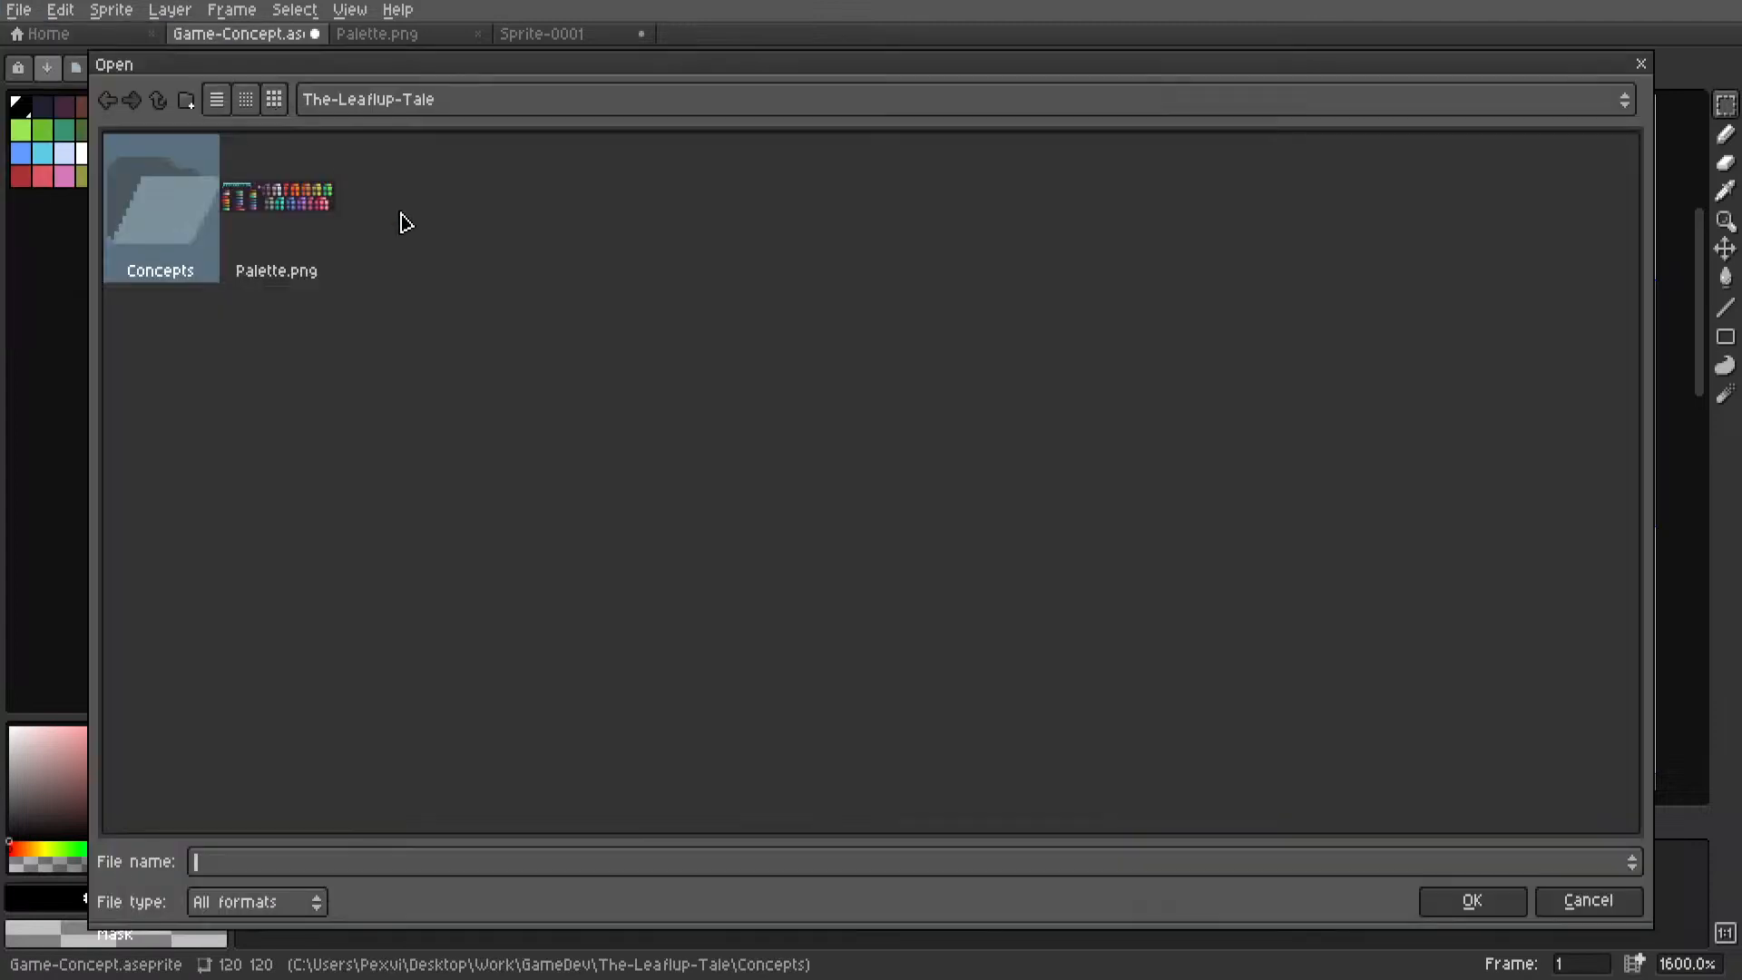
click(160, 102)
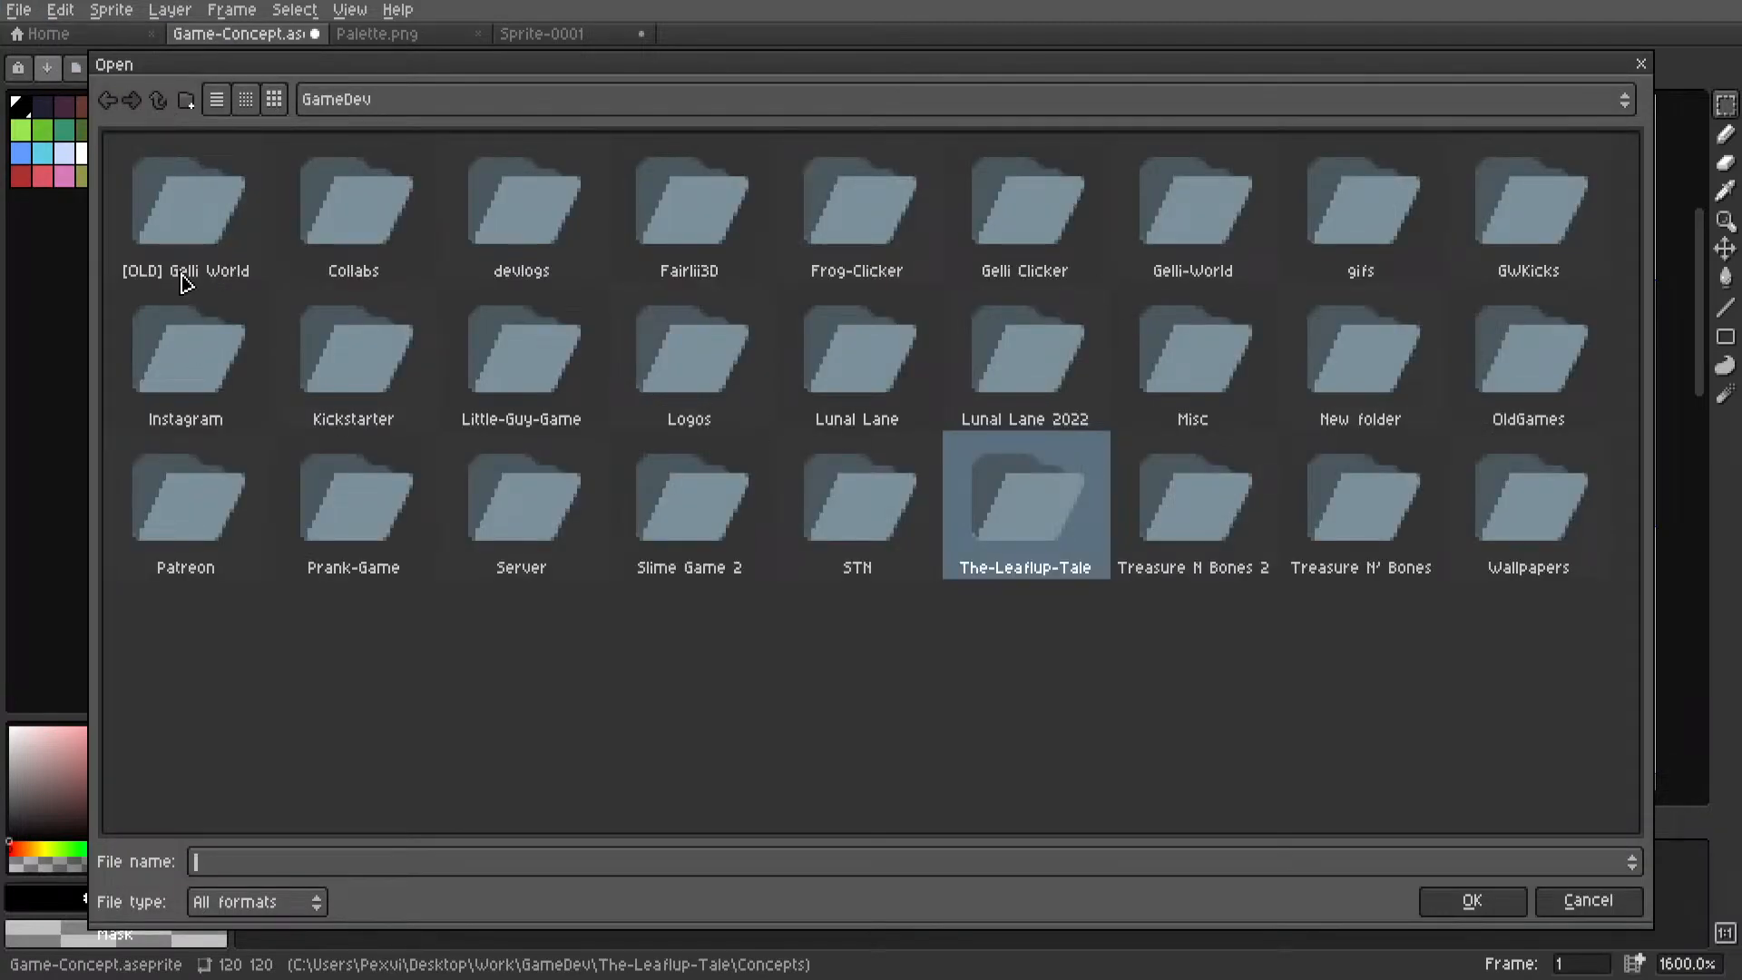
double_click(1194, 228)
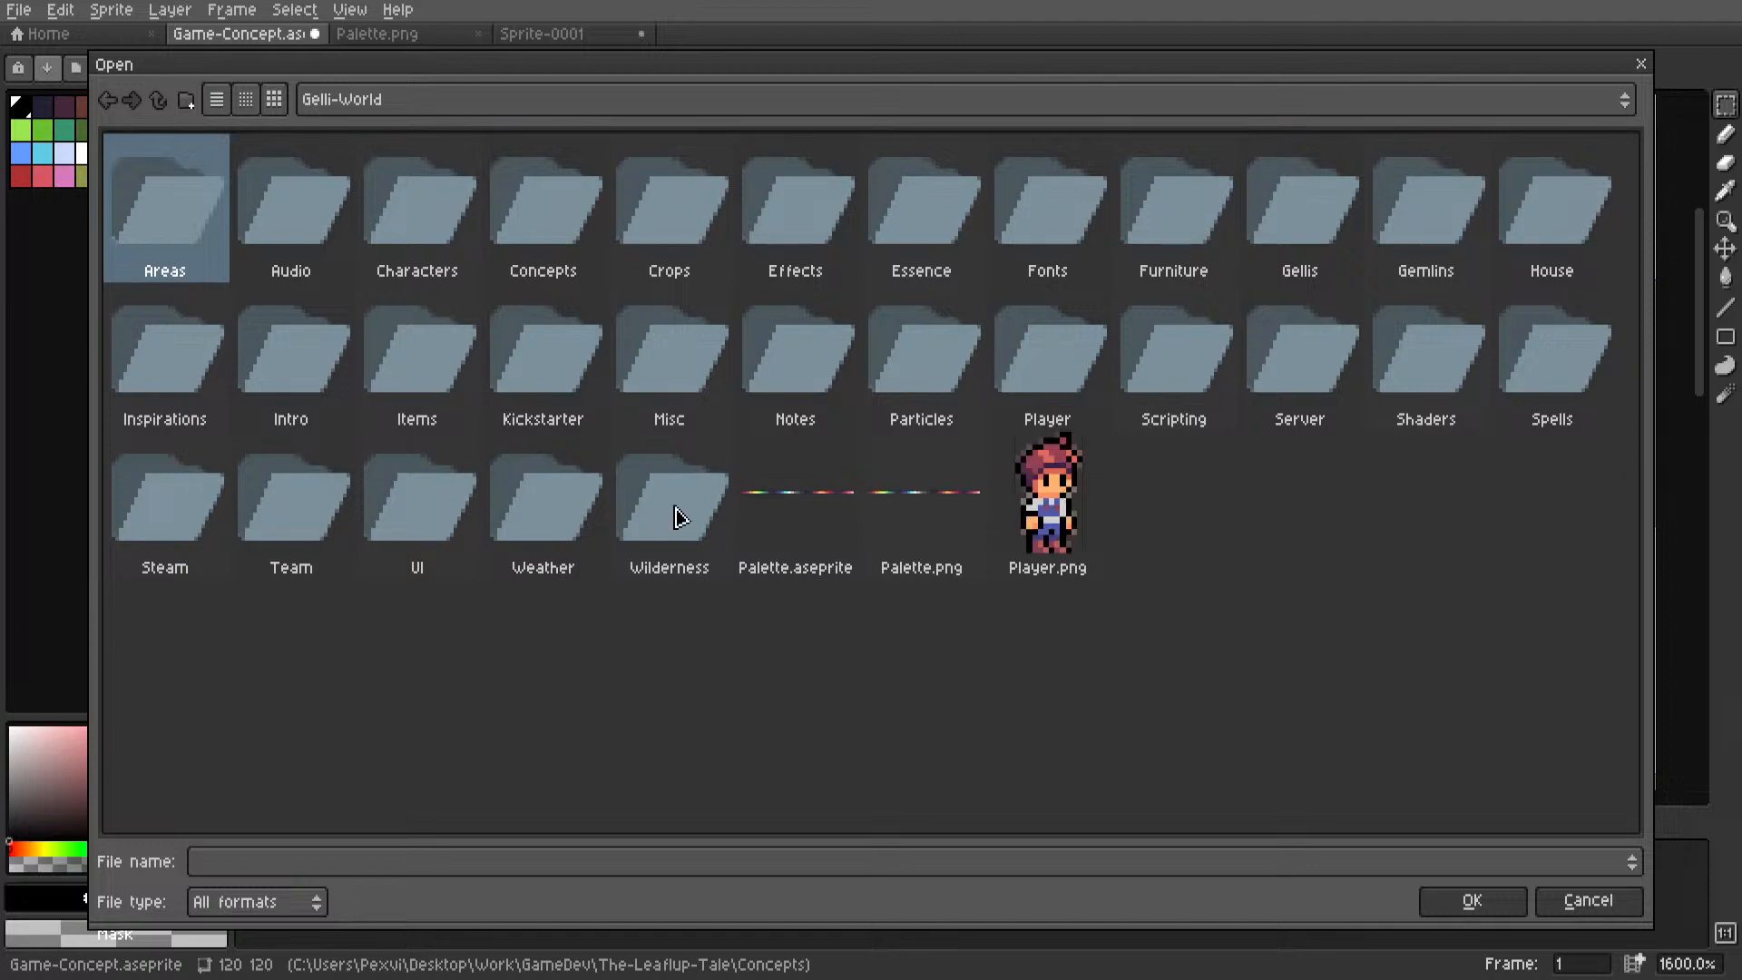
double_click(173, 262)
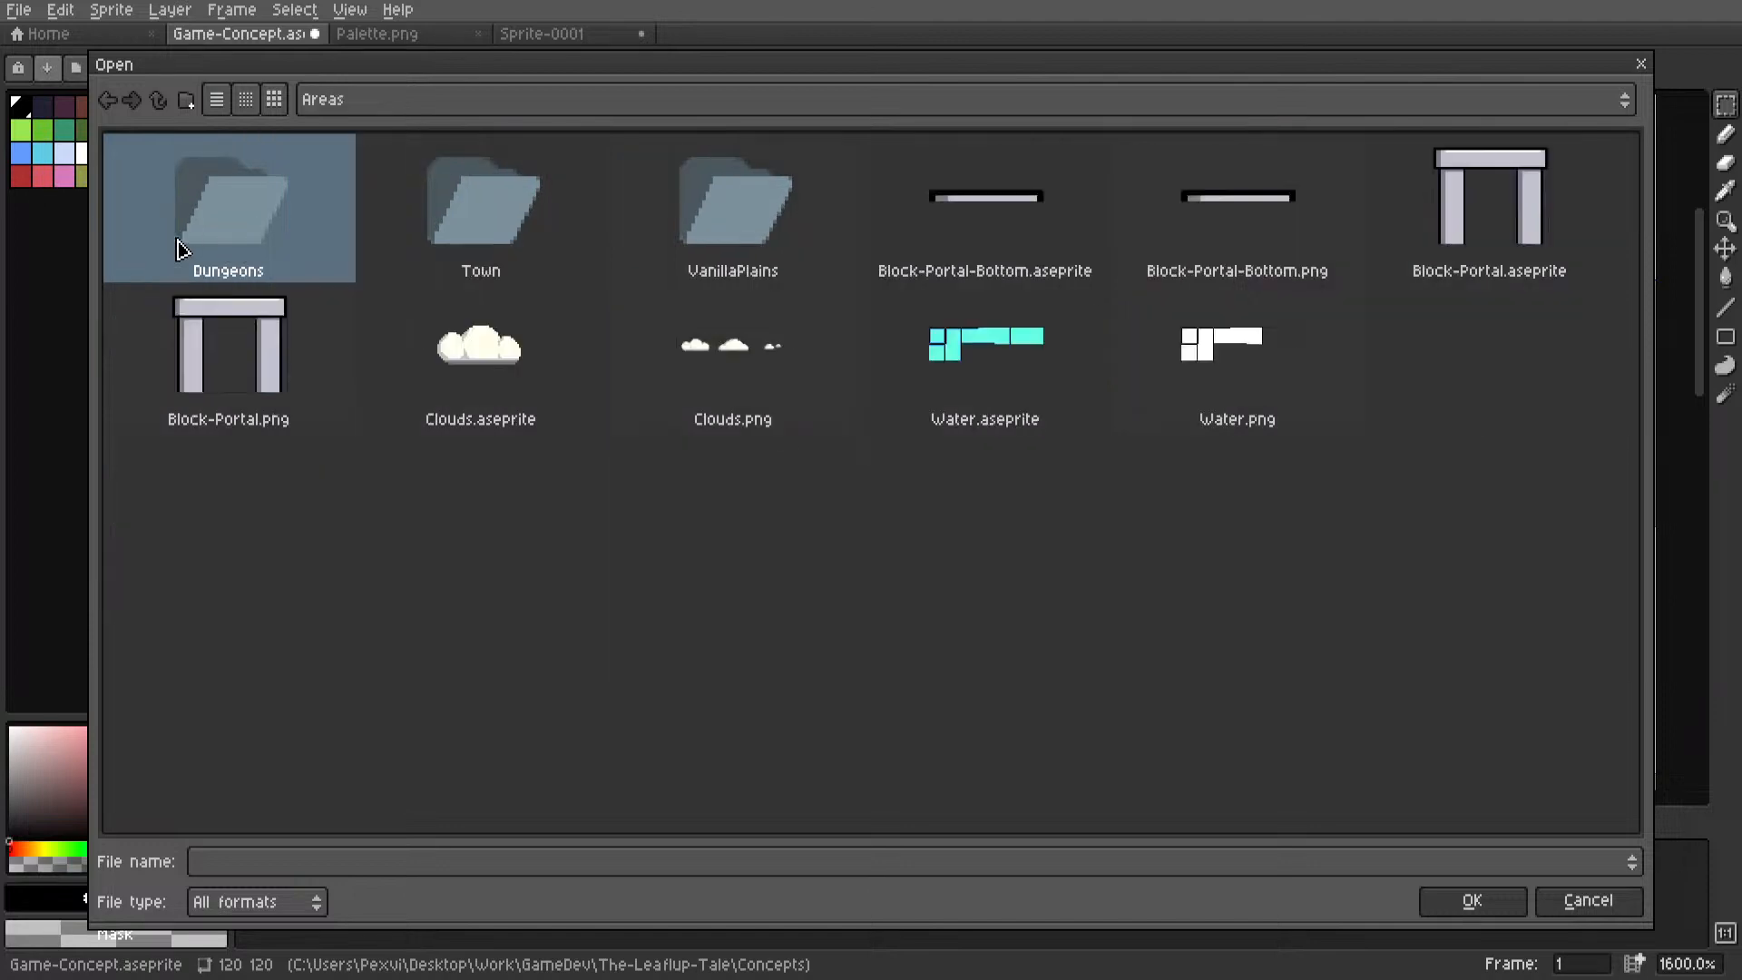
click(155, 101)
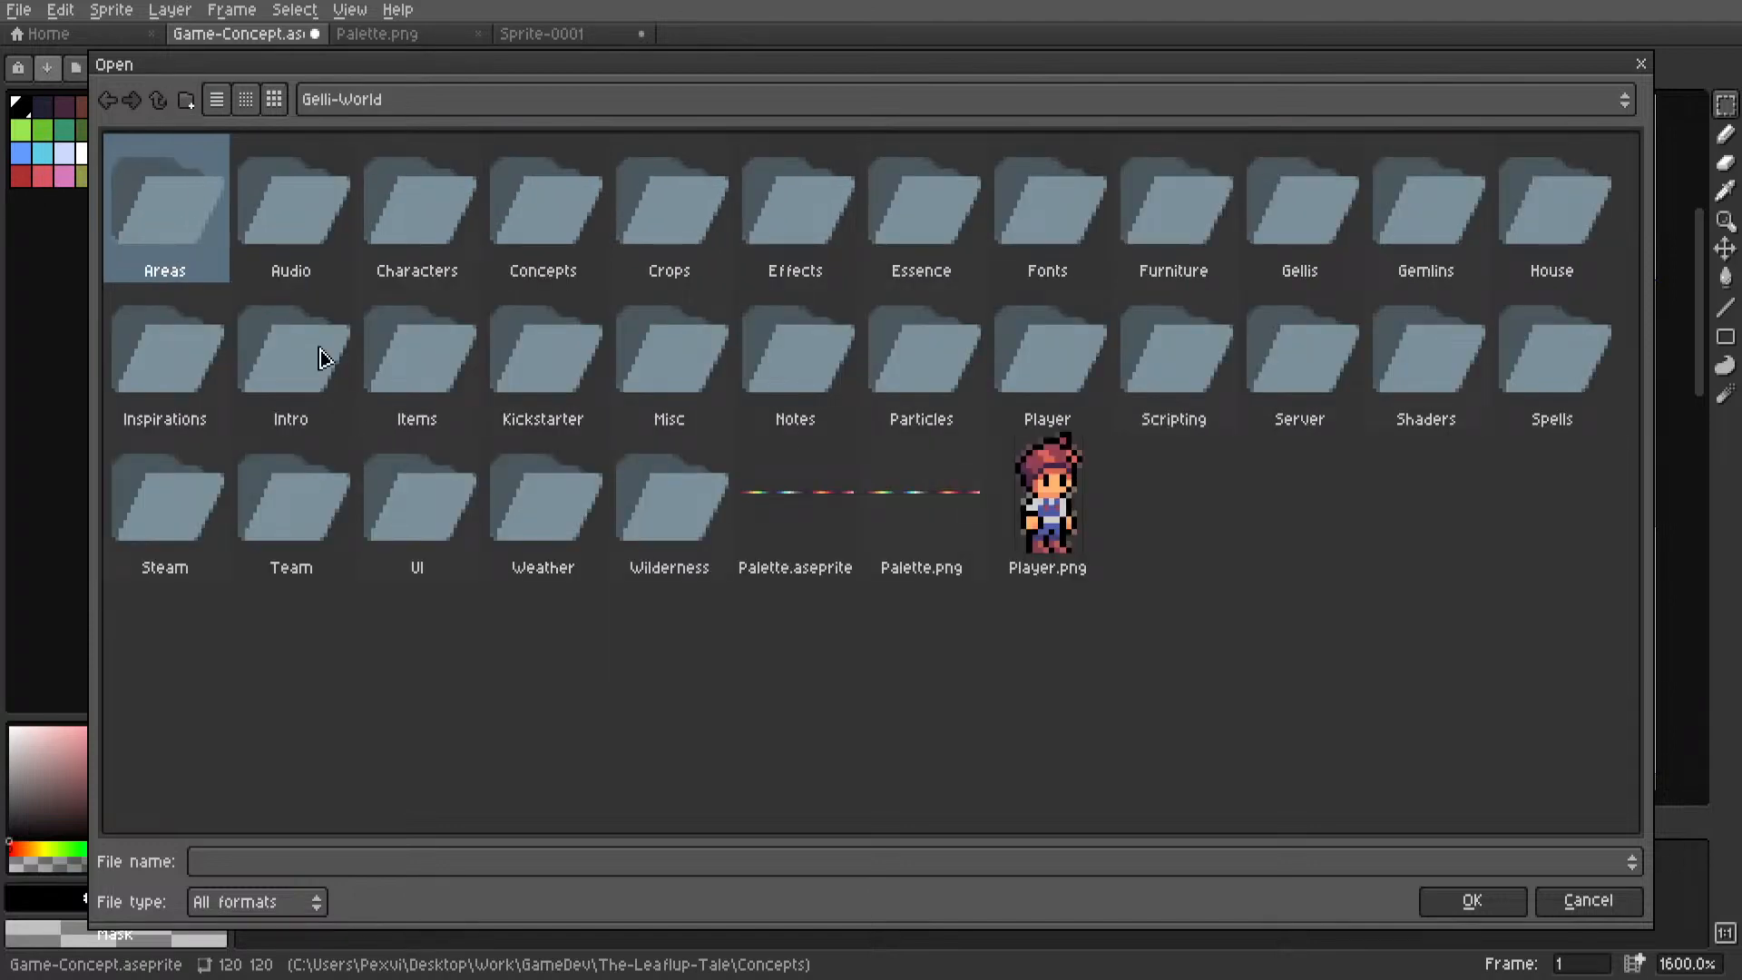
double_click(541, 194)
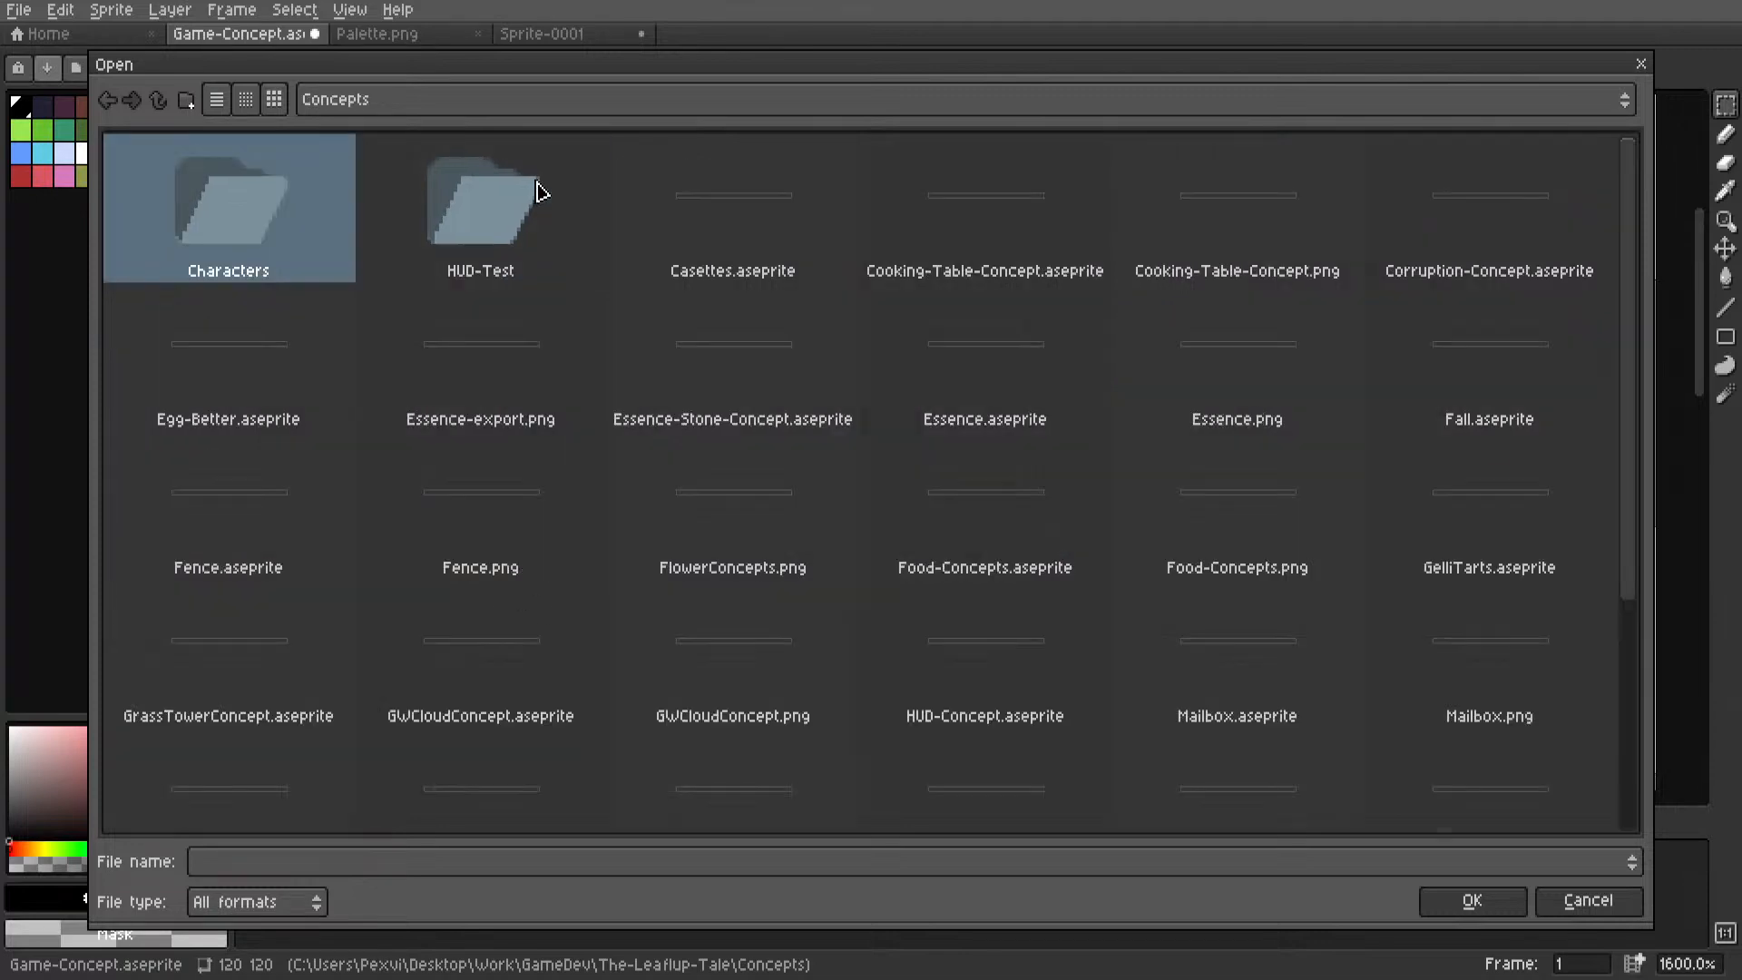
scroll(508, 610, down, 3)
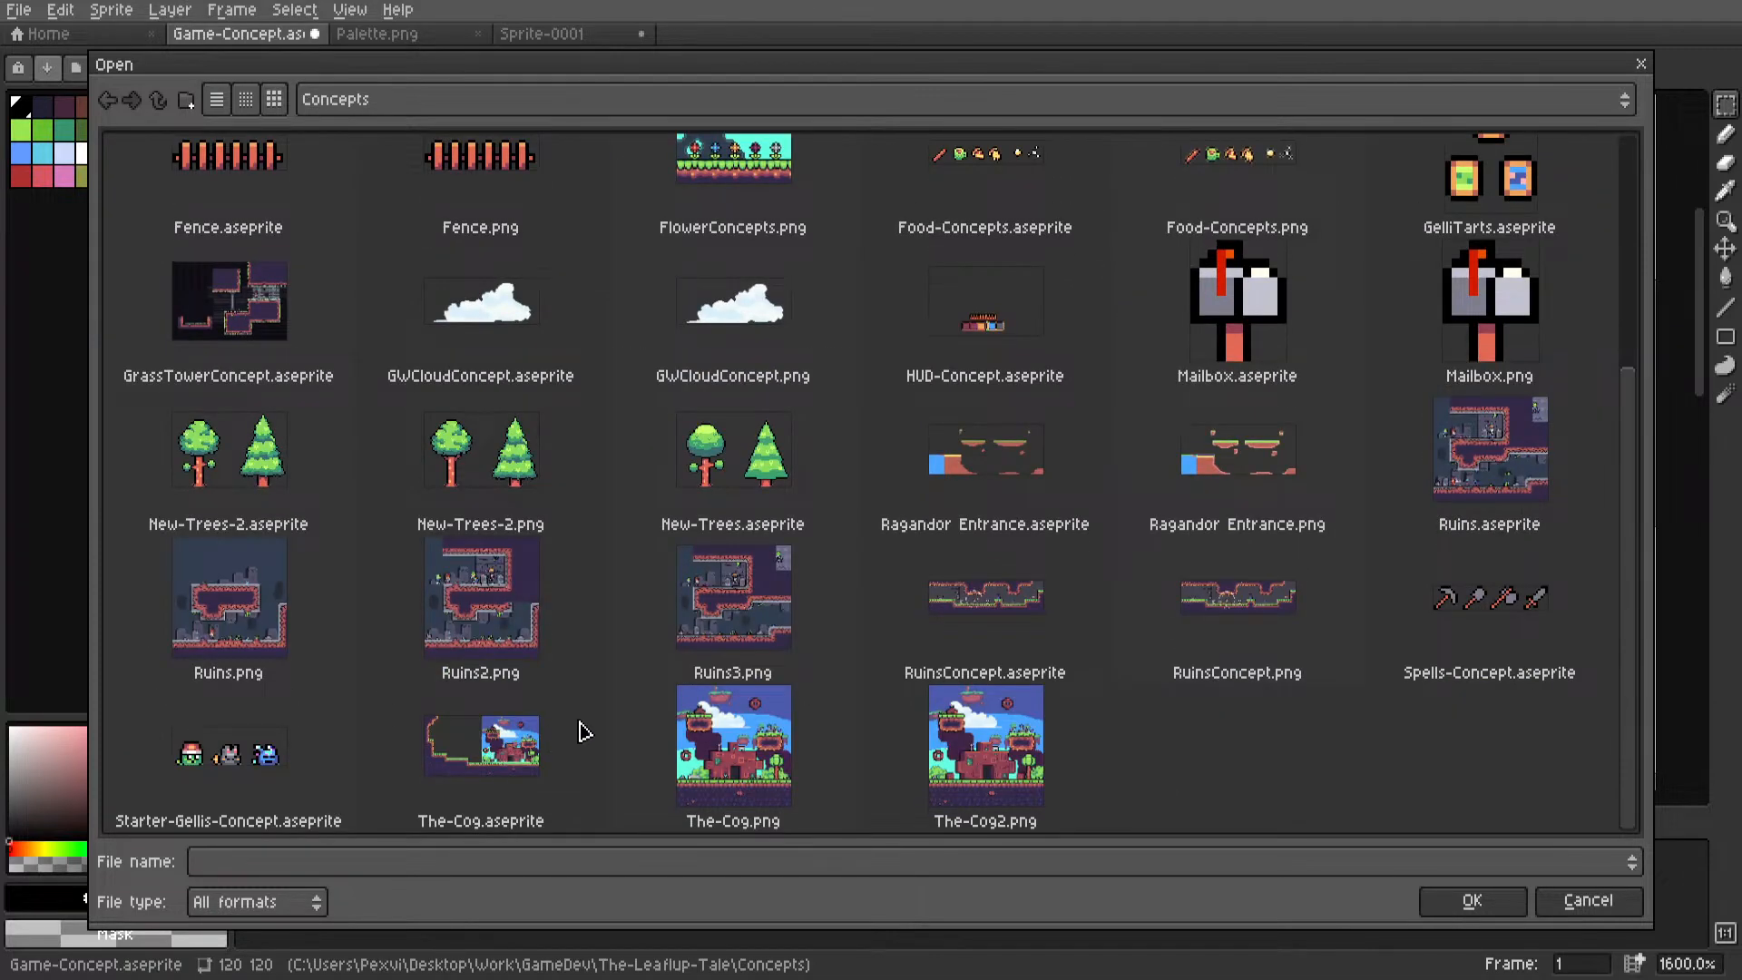
scroll(581, 726, up, 3)
Open GelliWorldNewConcept.aseprite from the [OLD] Gelli World folder and bring its island's outlined underside into view.
click(157, 100)
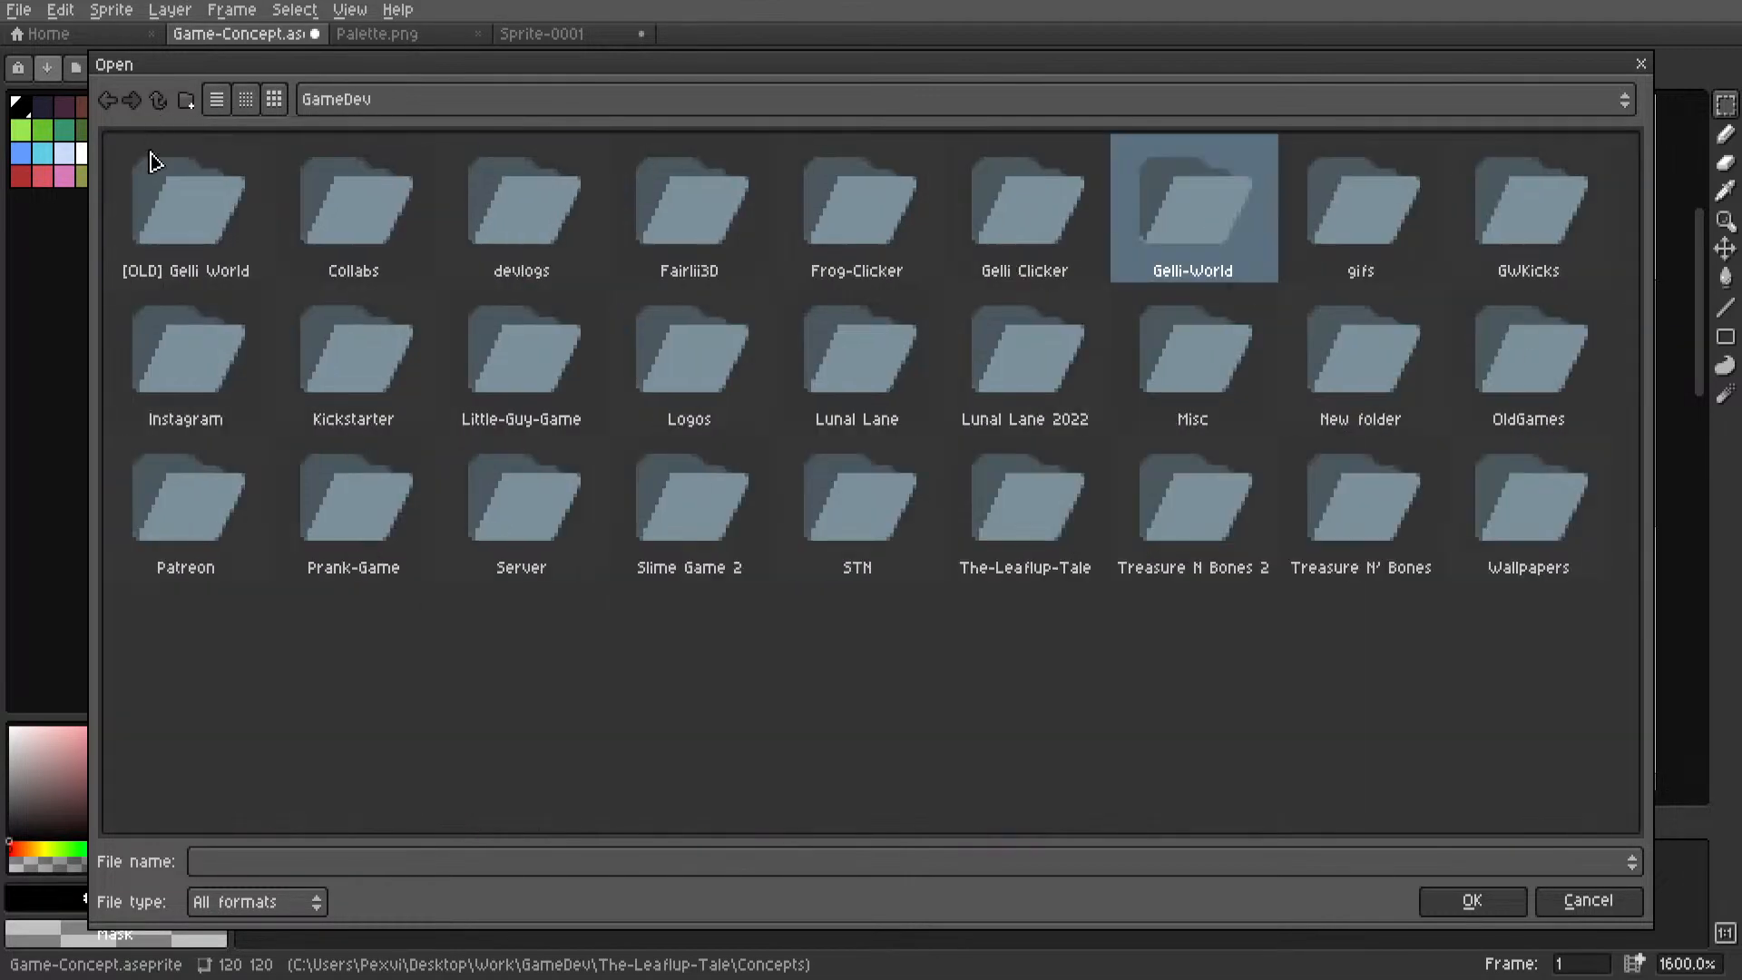
double_click(185, 237)
scroll(303, 421, down, 3)
scroll(309, 421, down, 5)
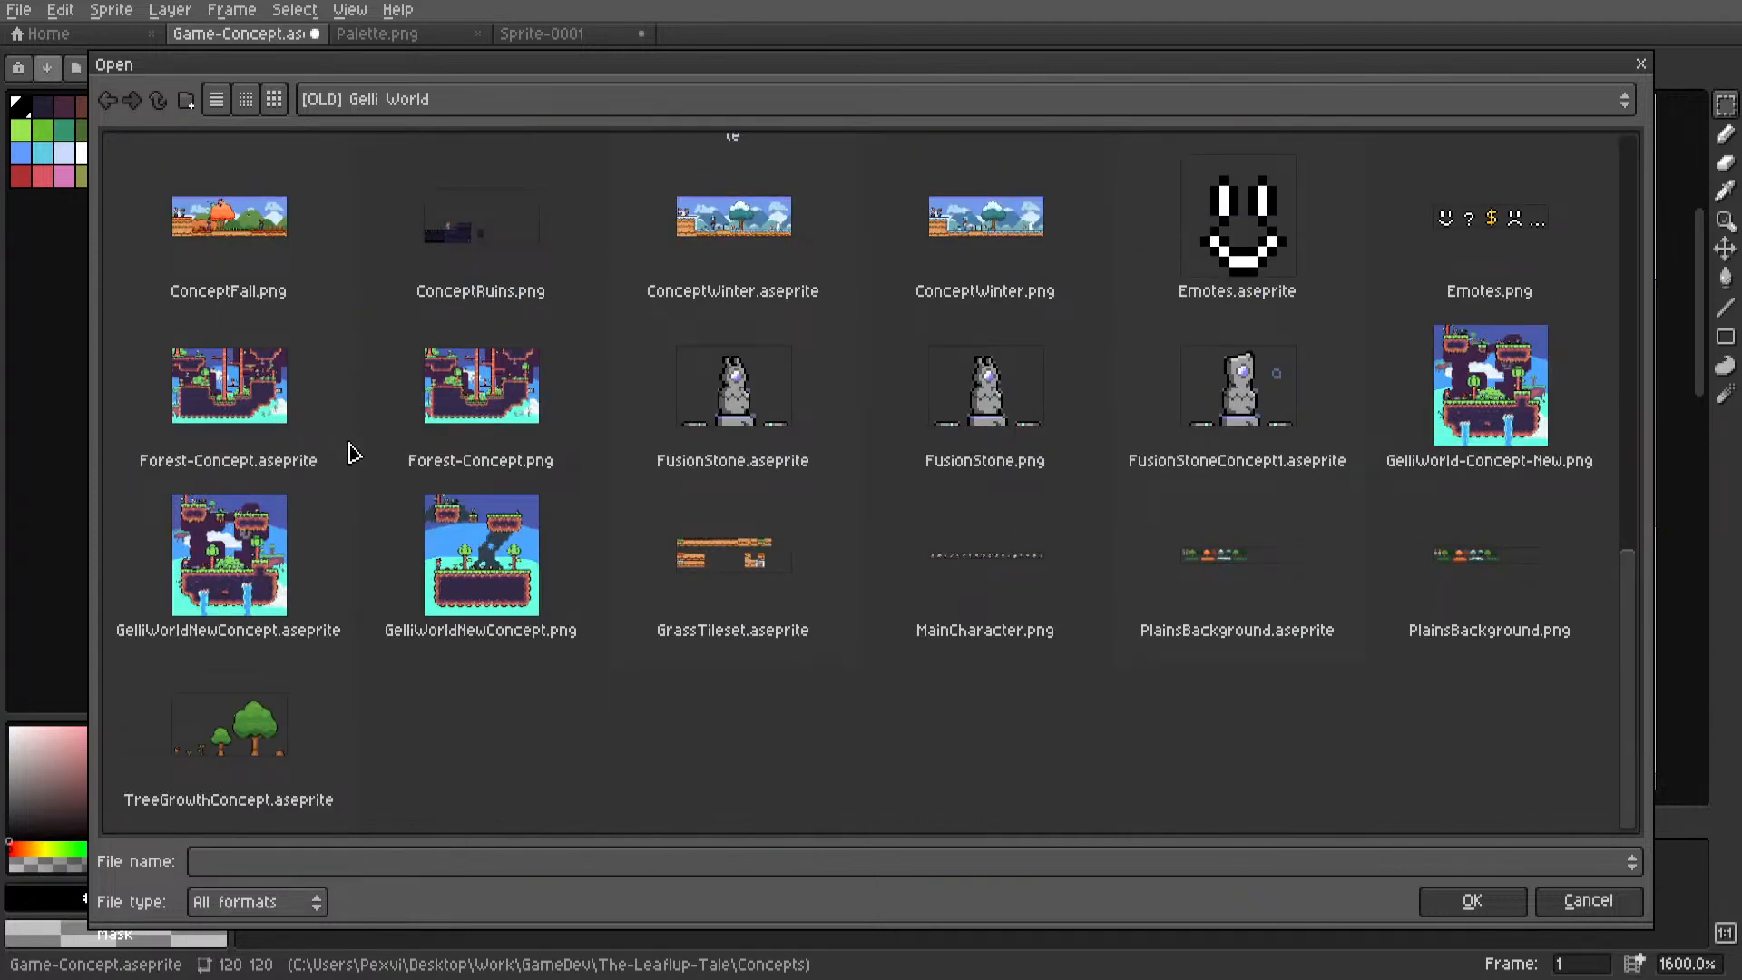
double_click(253, 563)
scroll(974, 509, up, 6)
scroll(986, 463, down, 3)
middle_drag(1059, 467, 864, 512)
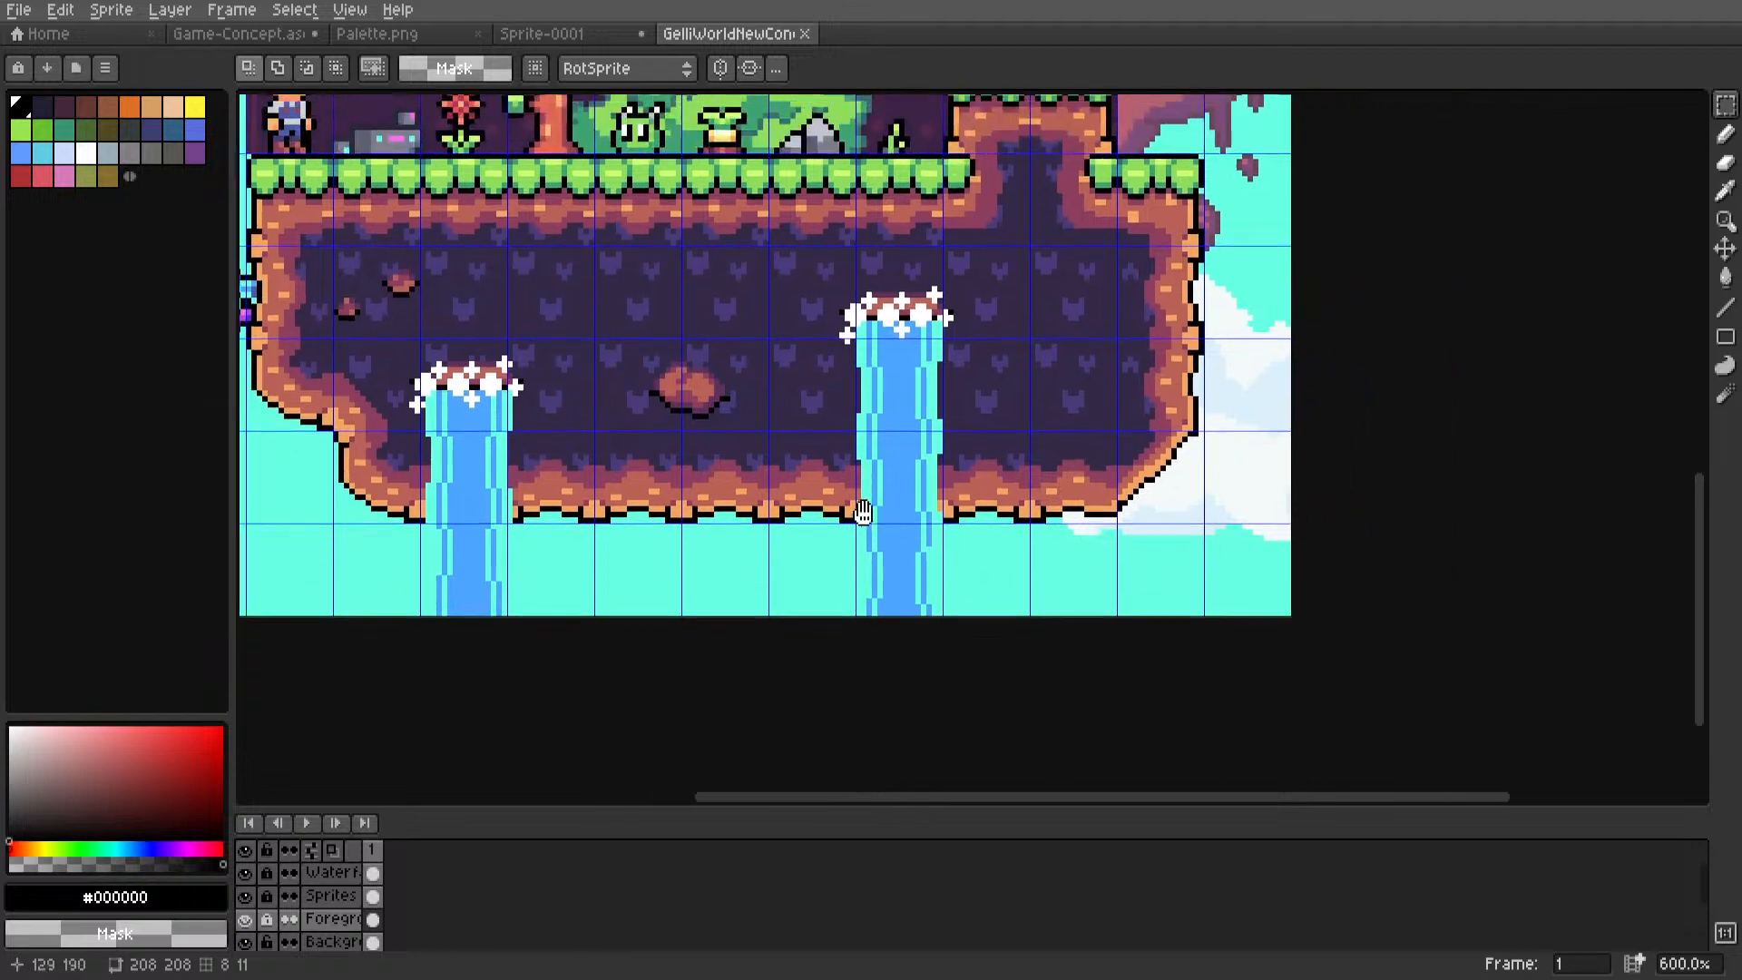
Examine the outlined underside of the reference island up close and return to the Game-Concept file.
scroll(863, 513, up, 2)
scroll(853, 513, down, 2)
scroll(998, 522, up, 4)
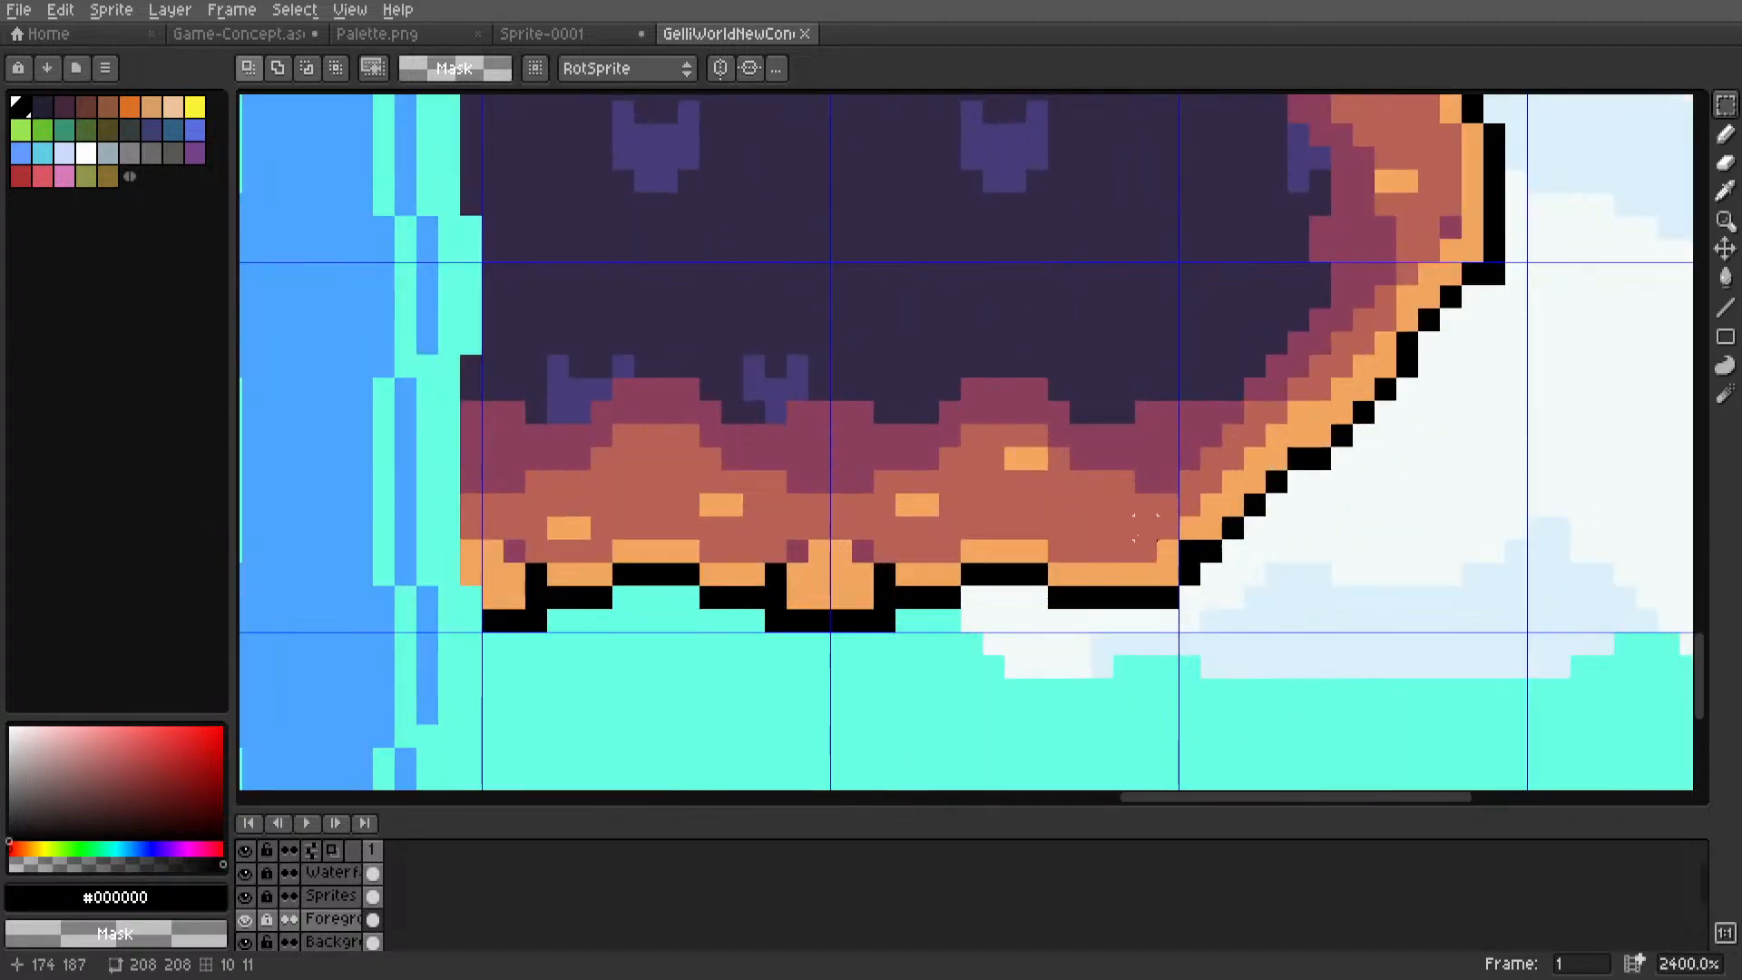
key(ctrl+shift+Tab)
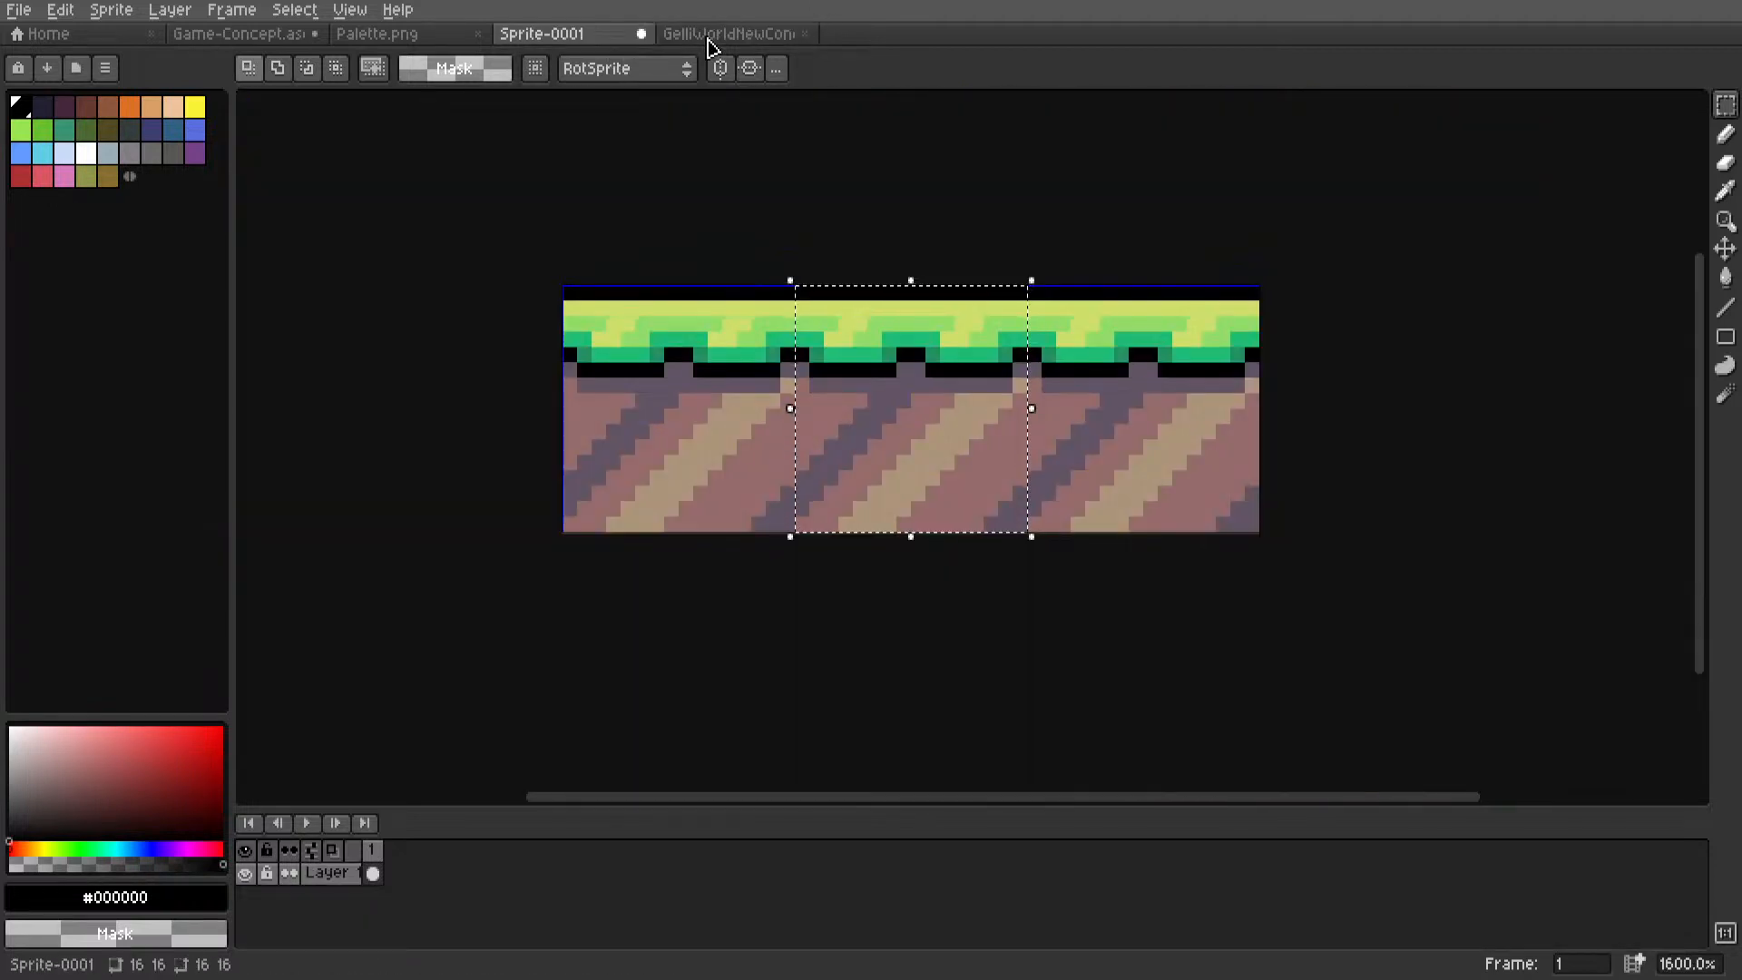
key(ctrl+shift+Tab)
key(ctrl+shift+Tab)
Raise the floating tile's bottom outline by one pixel, drawing a black line across the row above and erasing the old bottom row.
scroll(1003, 531, up, 4)
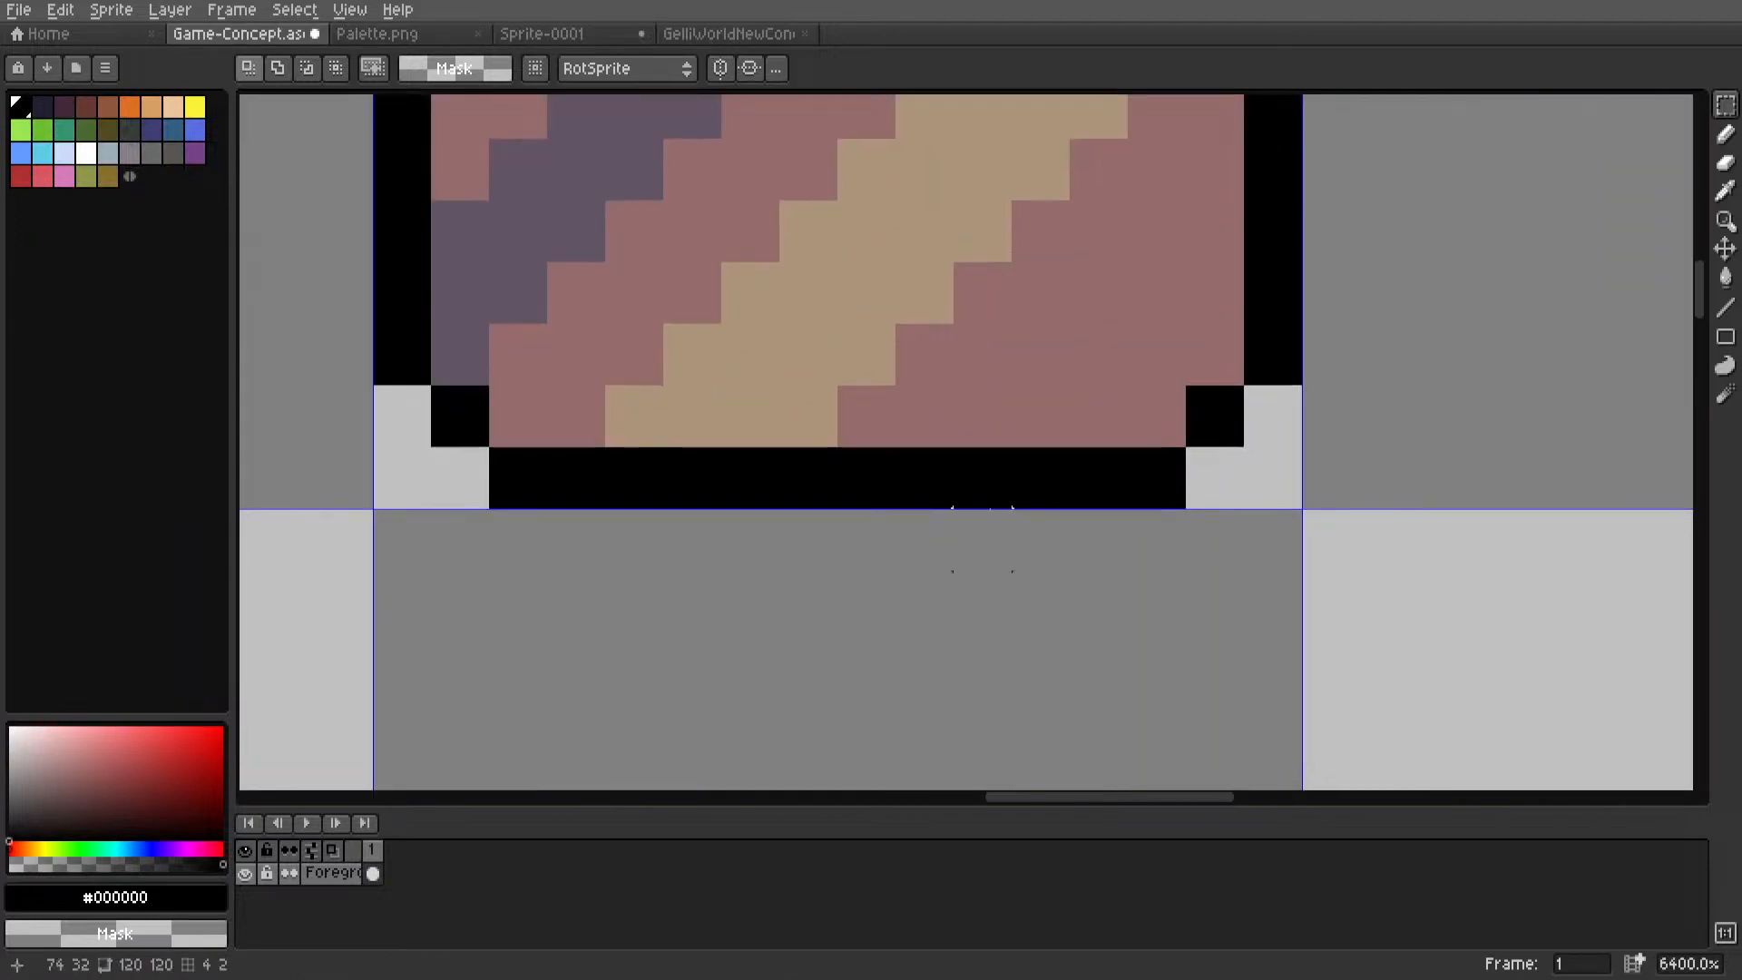
key(l)
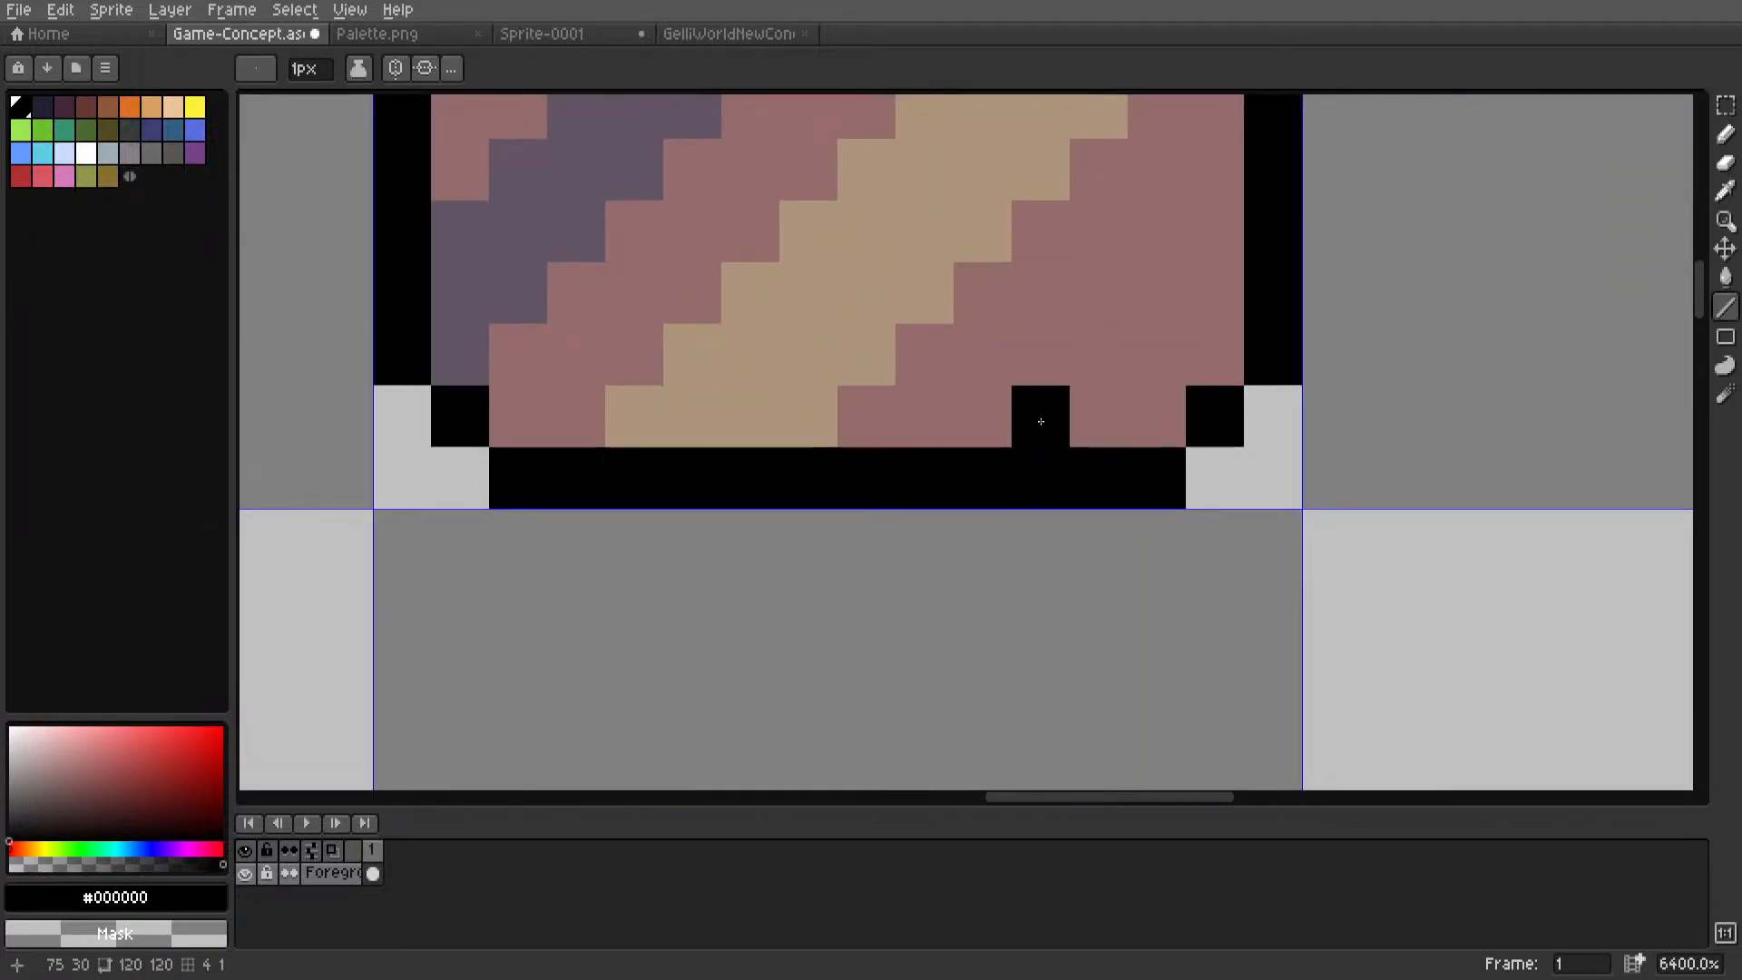
drag(1135, 413, 460, 417)
mouse_move(474, 486)
right_down()
mouse_move(1034, 521)
mouse_move(1245, 478)
right_up()
scroll(1173, 472, down, 5)
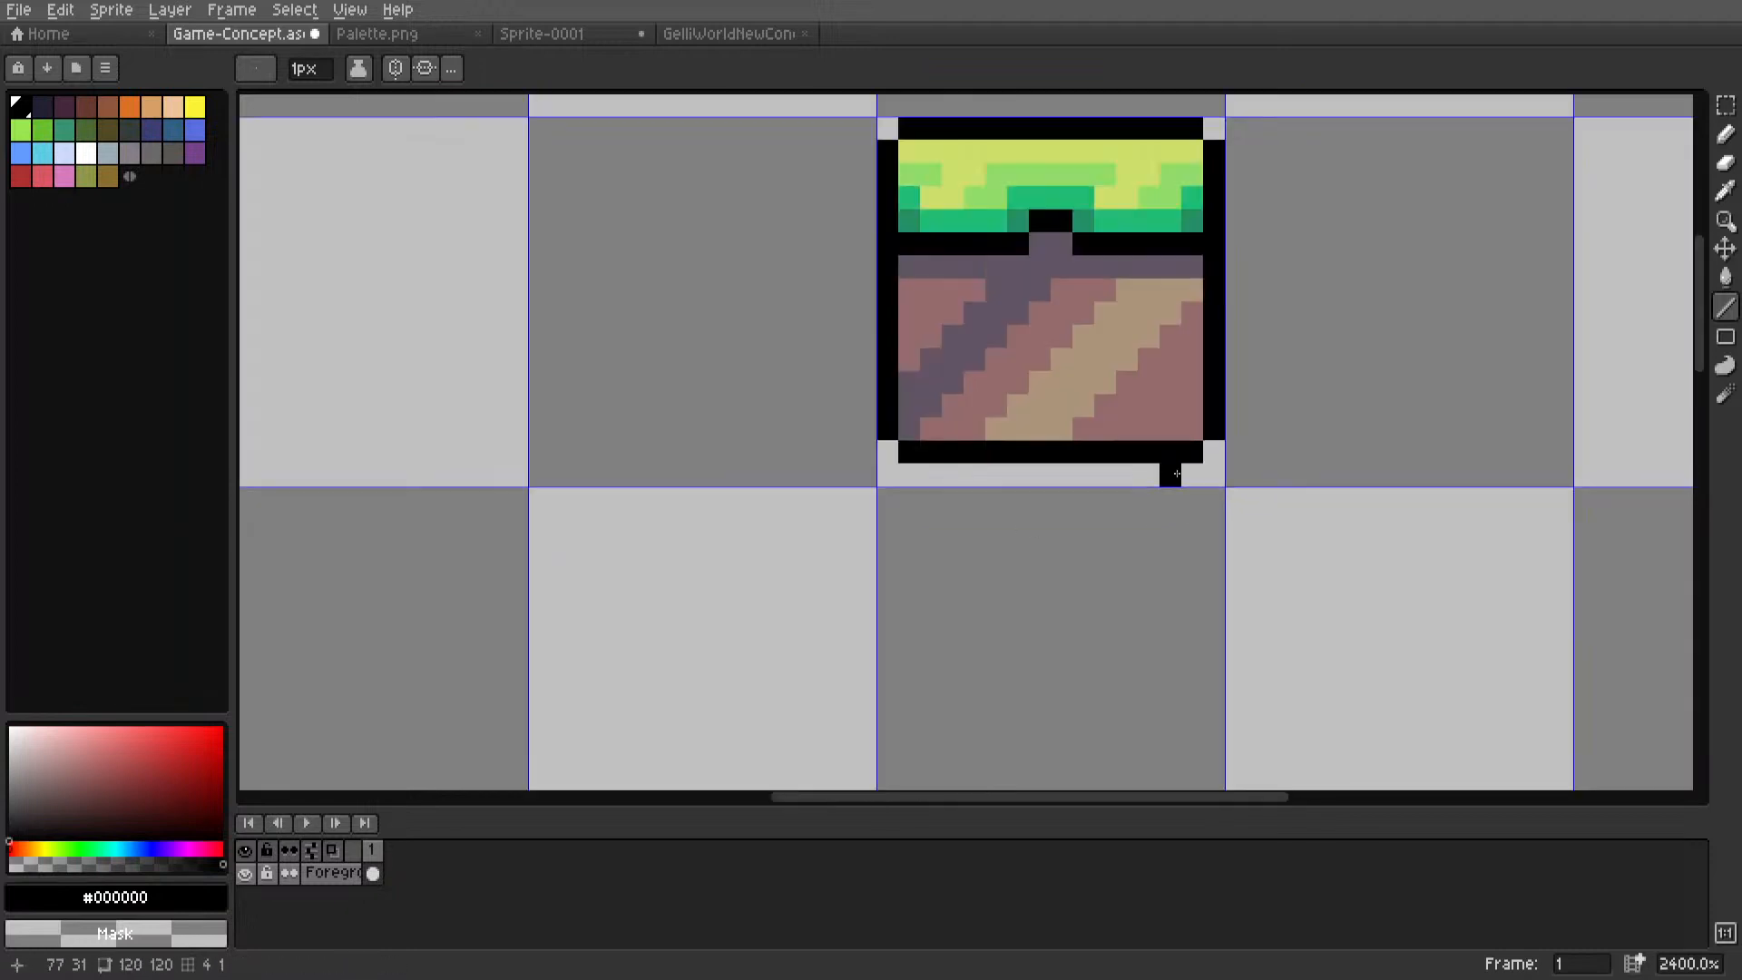
middle_drag(1120, 471, 1046, 471)
Shape two bumps around a three-pixel notch on the tile's underside, filling them with #966c6c and outlining them in black one row lower.
scroll(1046, 471, up, 5)
alt+click(1104, 390)
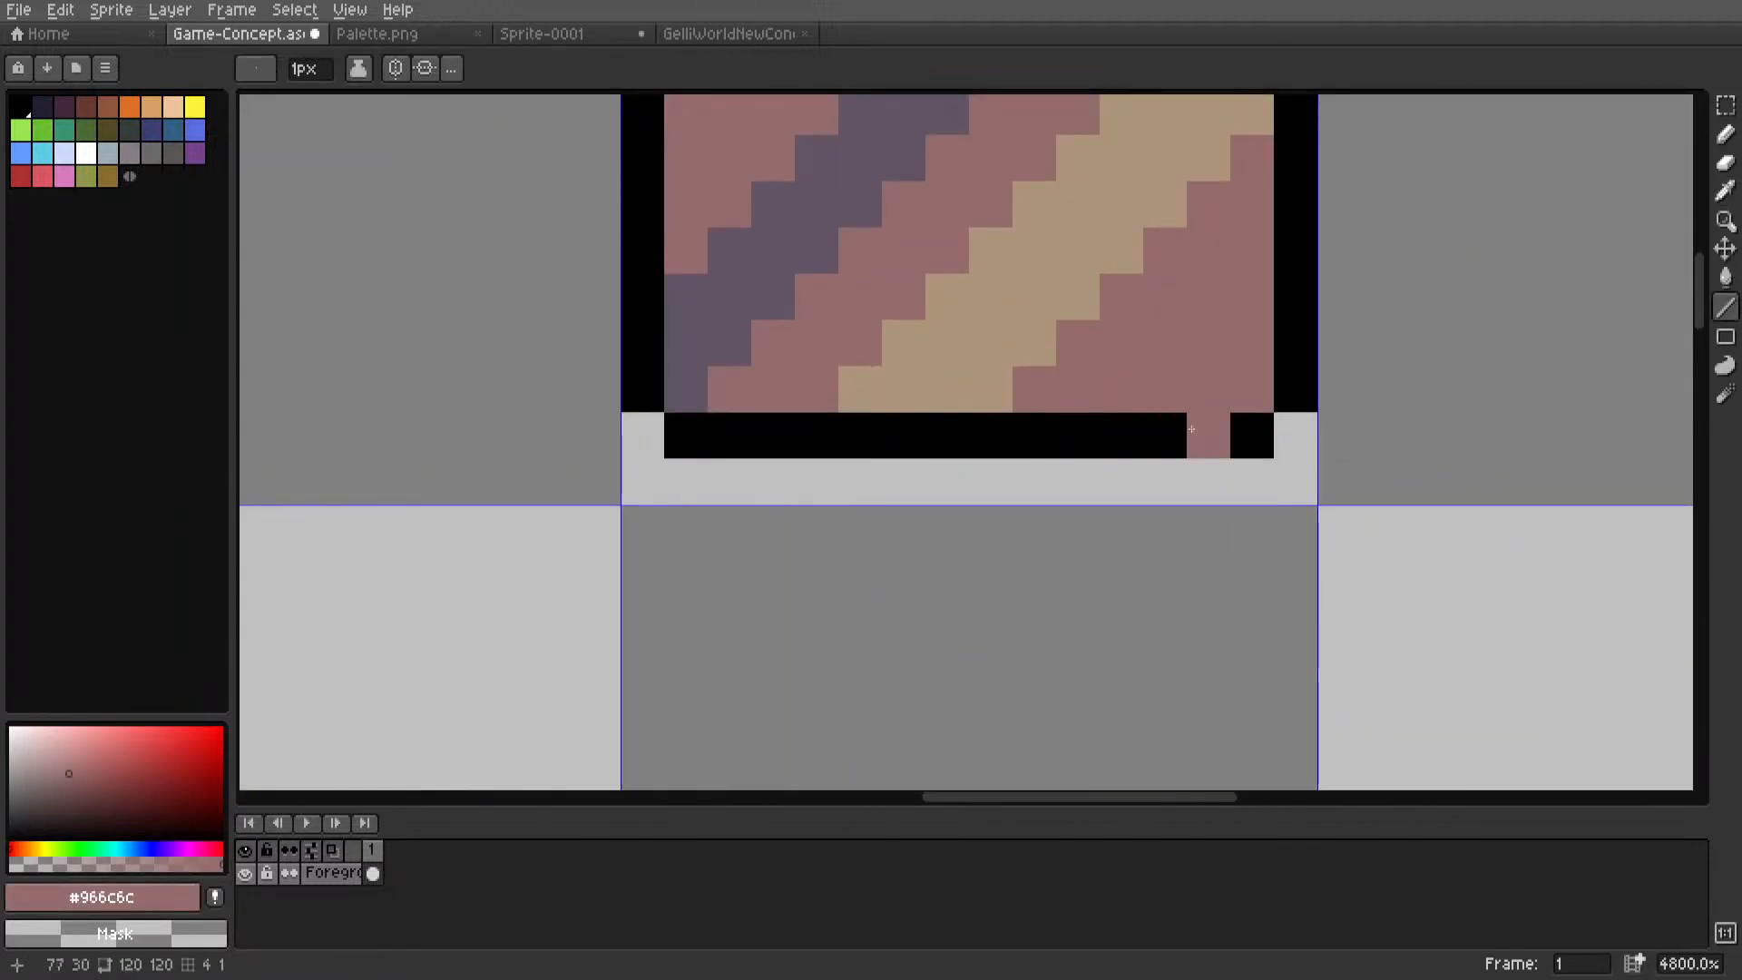
drag(1190, 430, 1062, 435)
mouse_move(730, 435)
mouse_down()
mouse_move(895, 439)
mouse_move(828, 478)
mouse_move(731, 481)
mouse_up()
alt+click(972, 440)
drag(1078, 481, 1252, 481)
scroll(1252, 481, down, 11)
middle_drag(1144, 481, 973, 494)
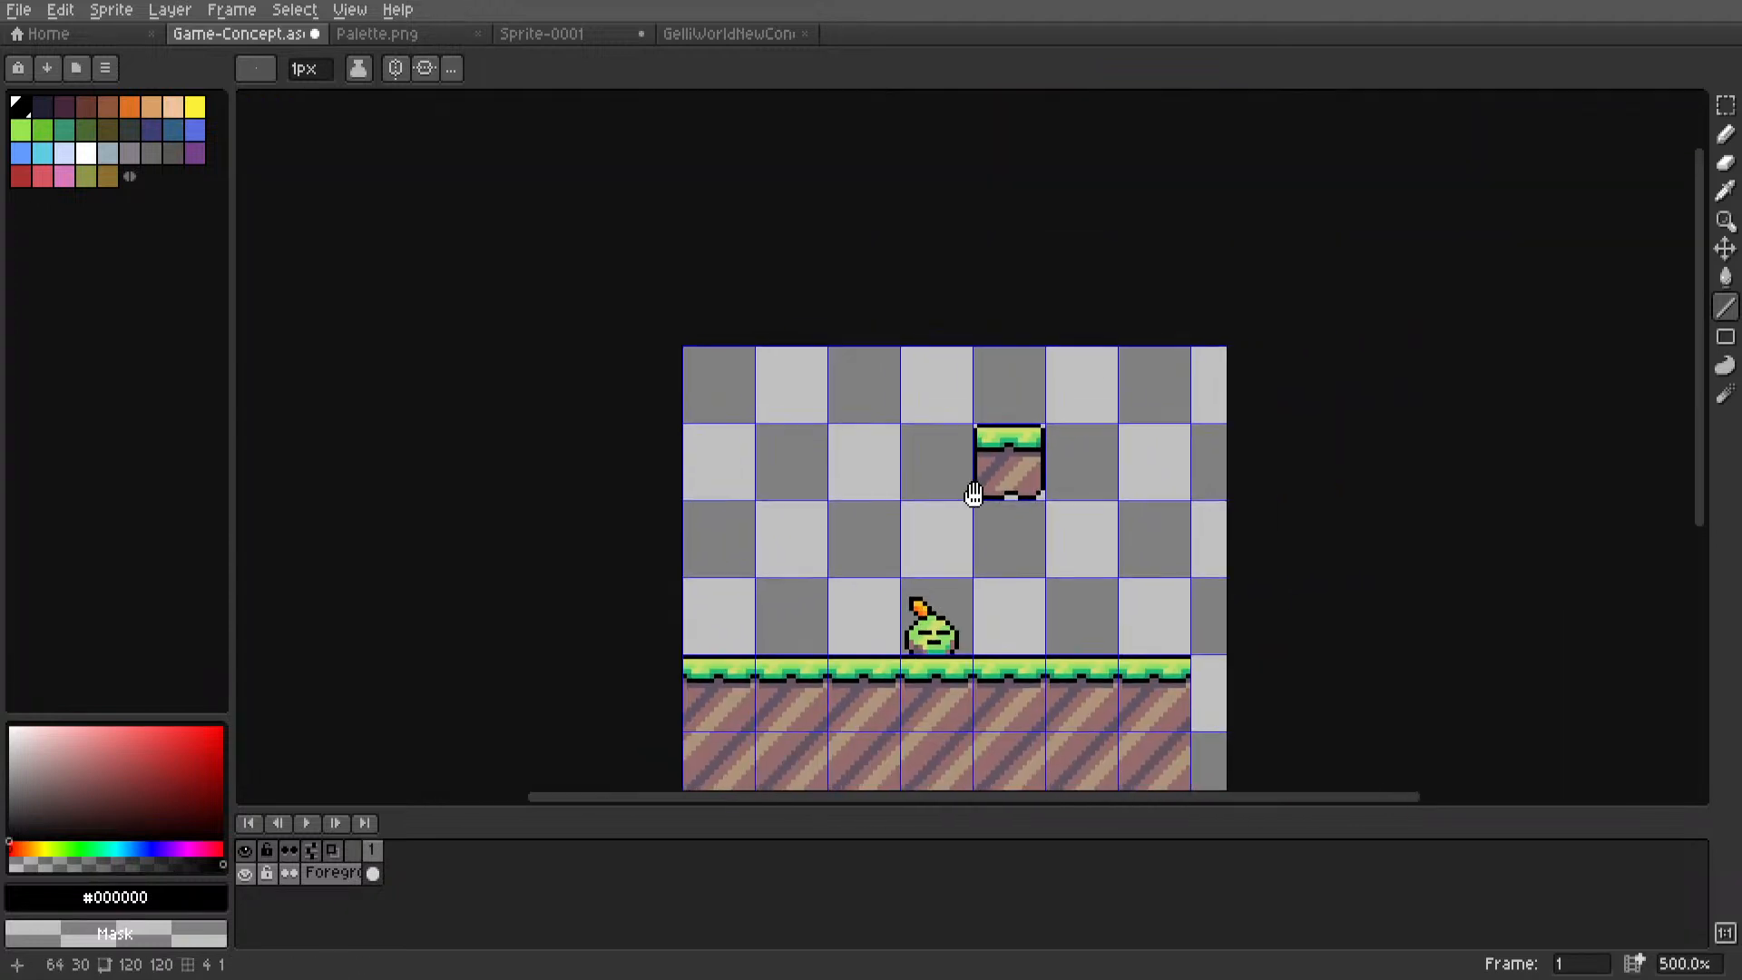
Move the black side outlines beside the tile's dirt inward by one pixel on both sides.
scroll(974, 495, up, 6)
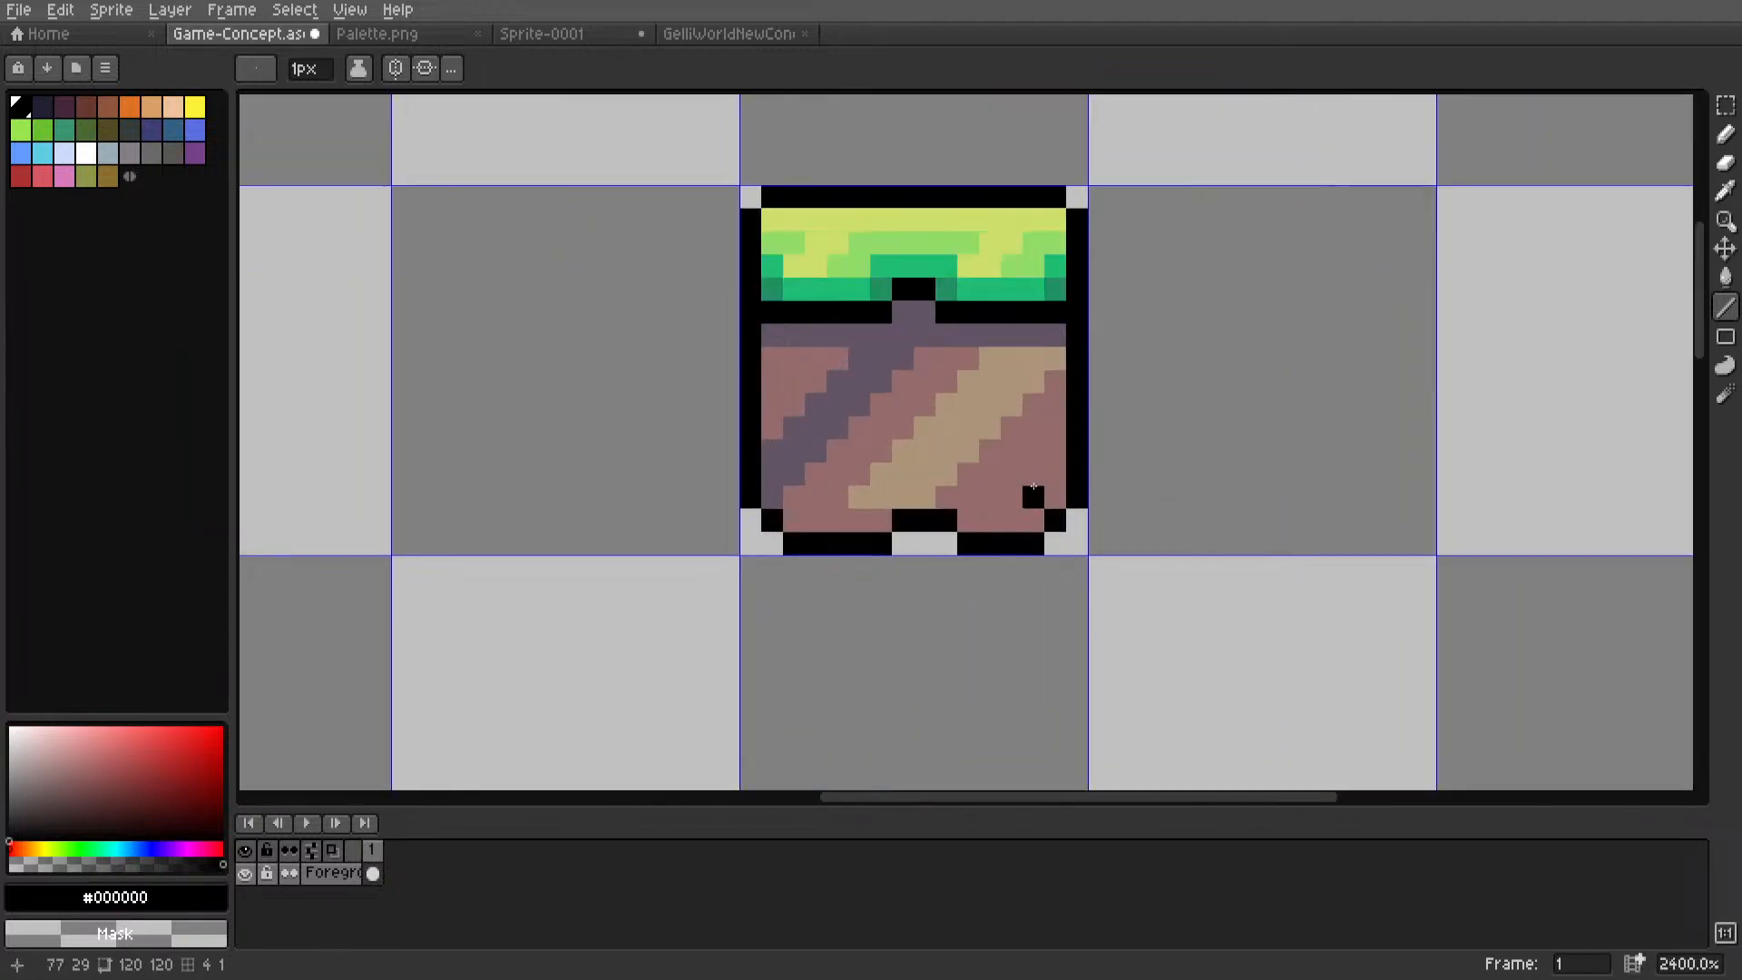
scroll(1034, 491, up, 4)
key(m)
drag(1125, 222, 1122, 467)
drag(1123, 182, 1116, 508)
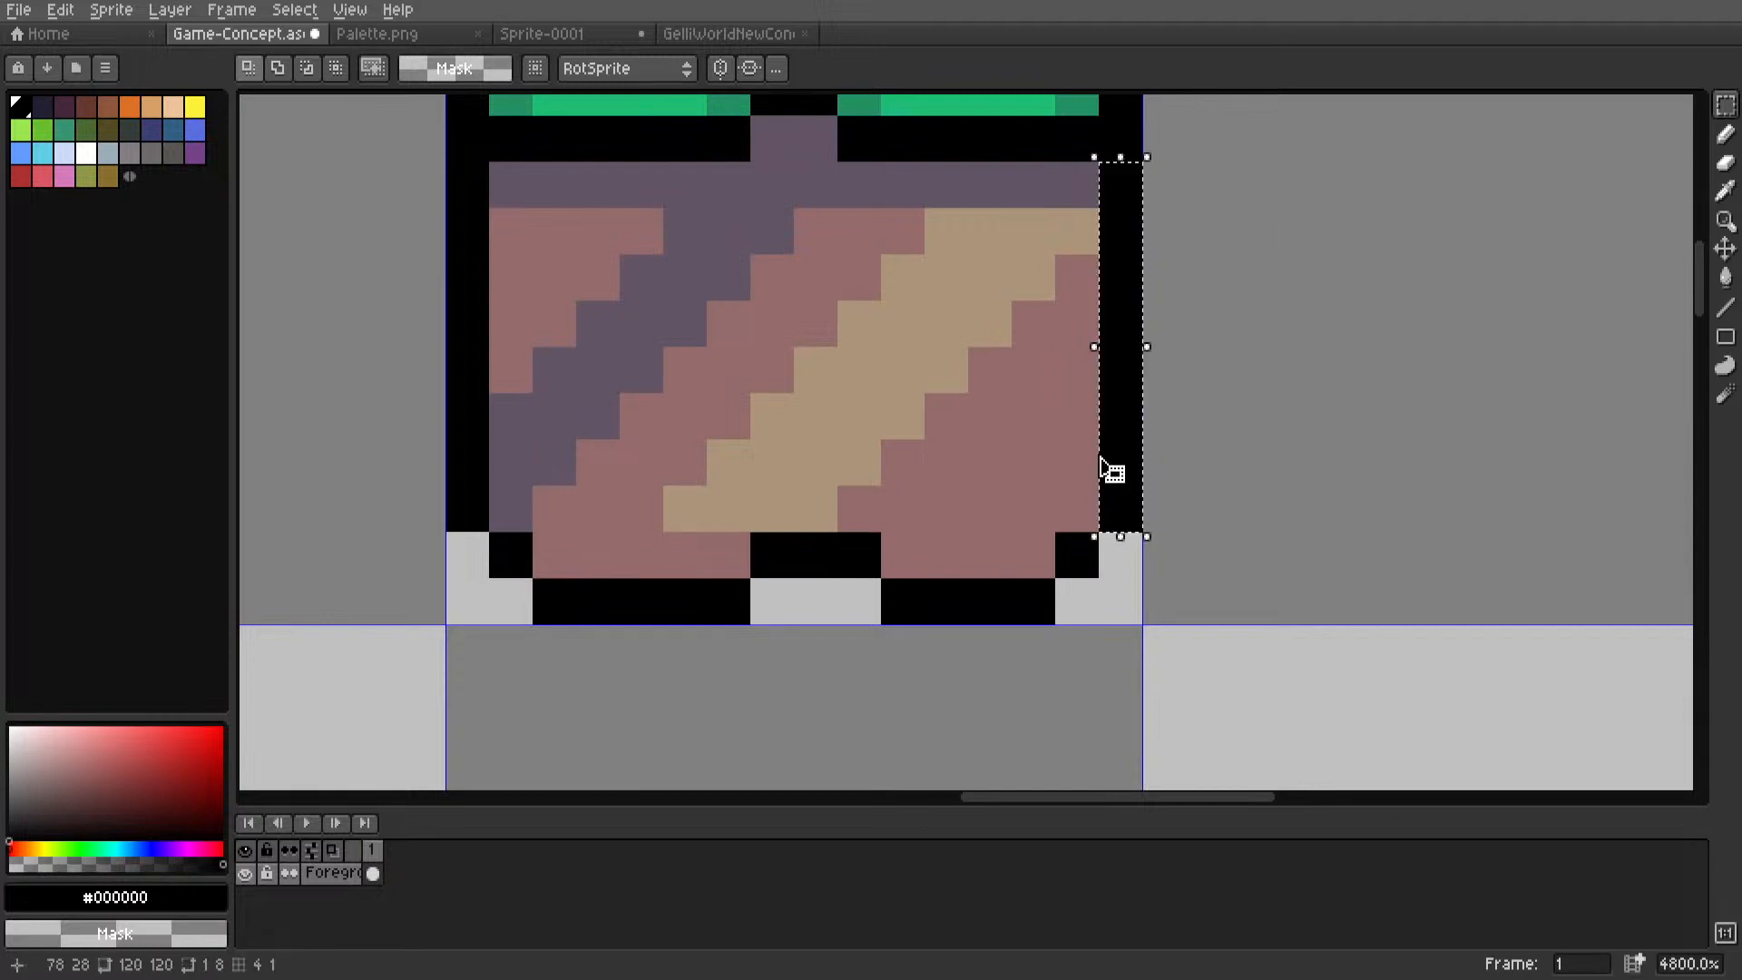
drag(1111, 425, 1083, 396)
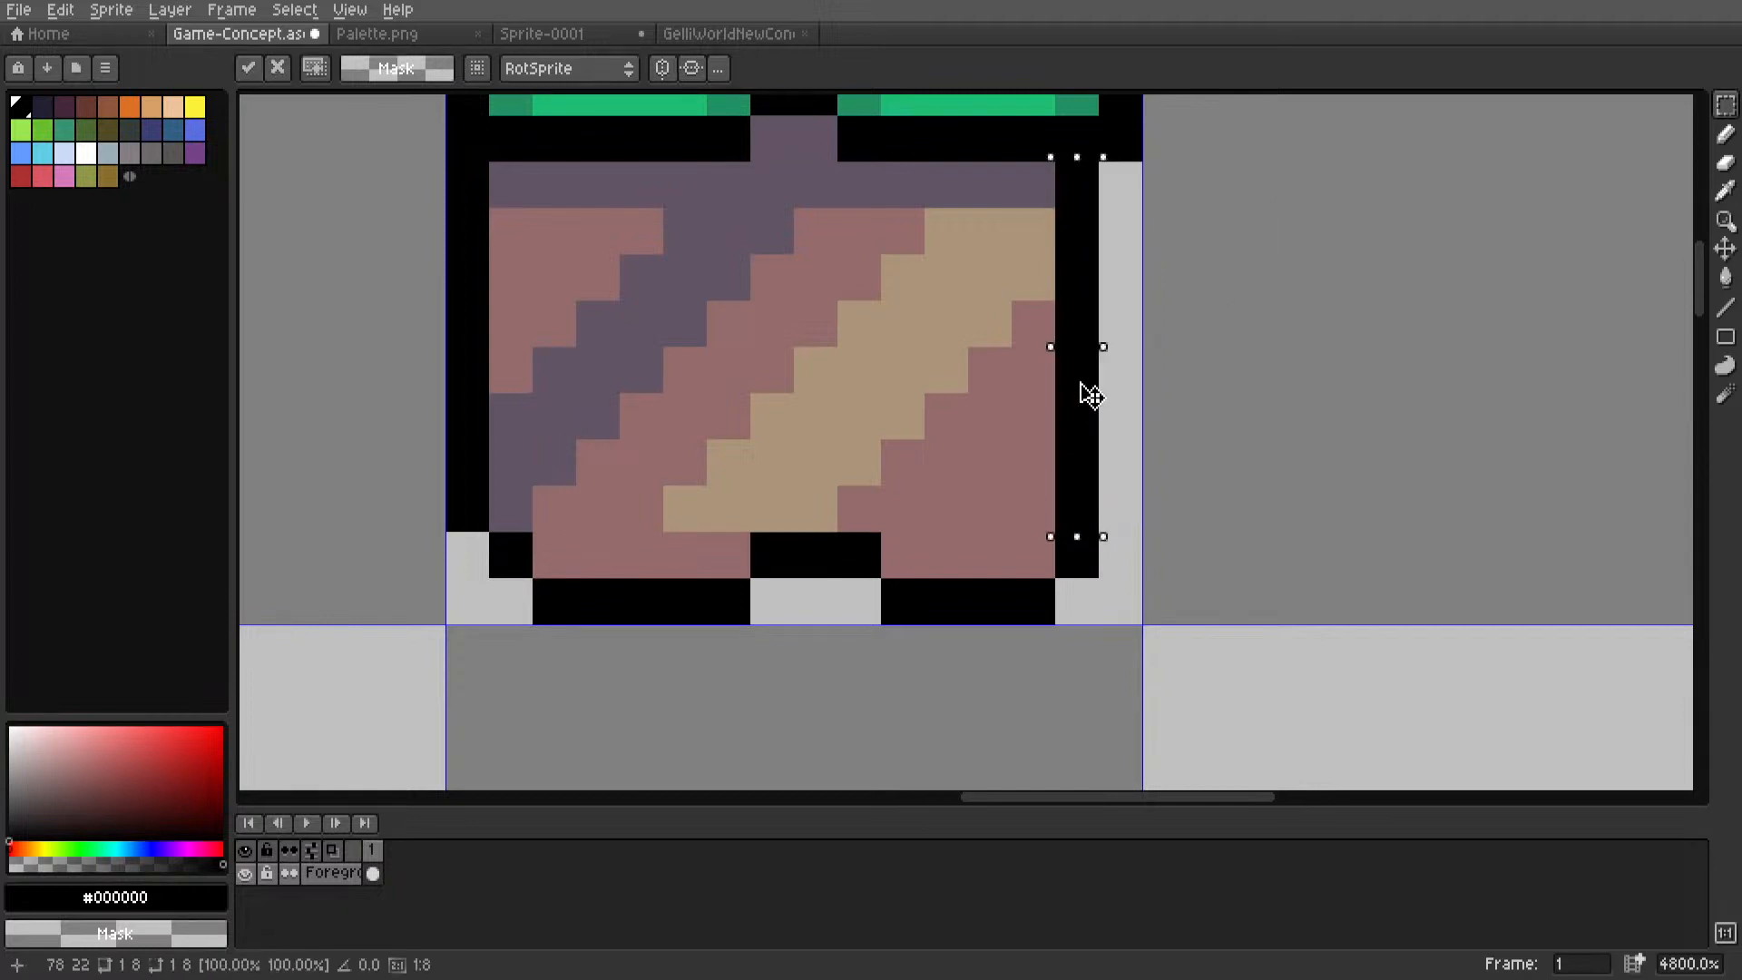
drag(467, 184, 461, 508)
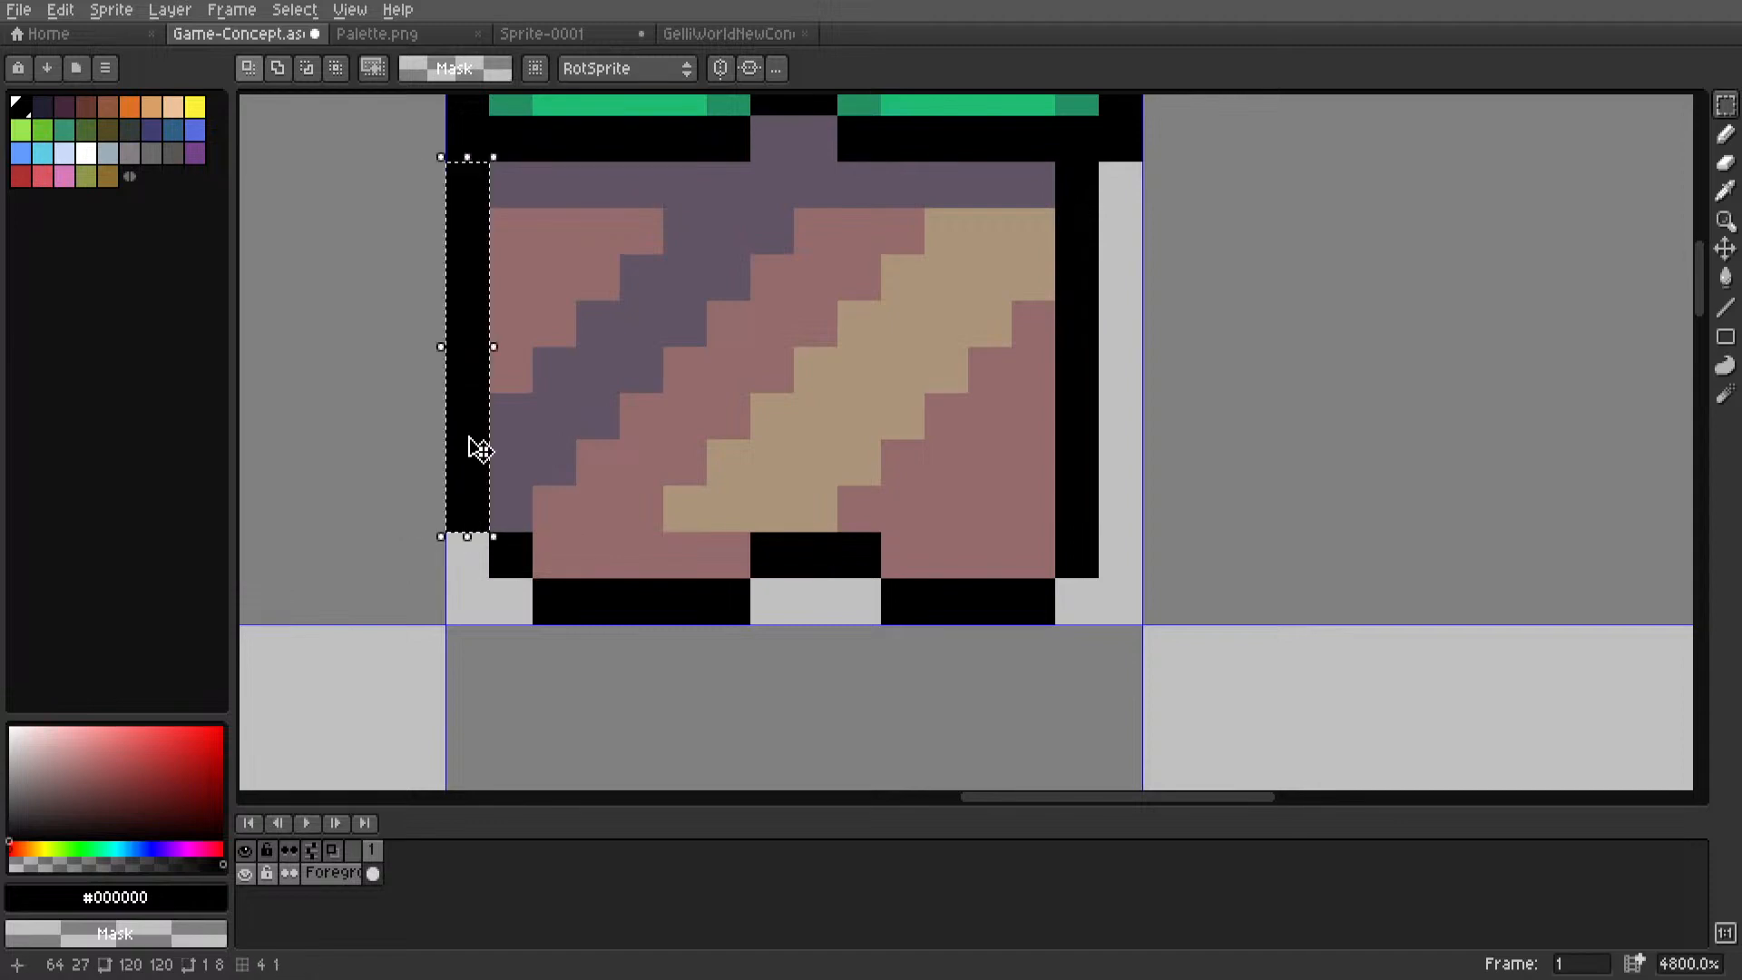
drag(469, 391, 511, 367)
click(423, 371)
Draw three black pixels on each outer edge below the grass and fill the pixels inside them with dirt colour #966c6c.
scroll(424, 370, down, 5)
middle_drag(424, 370, 523, 441)
scroll(681, 423, up, 5)
alt+click(714, 386)
key(l)
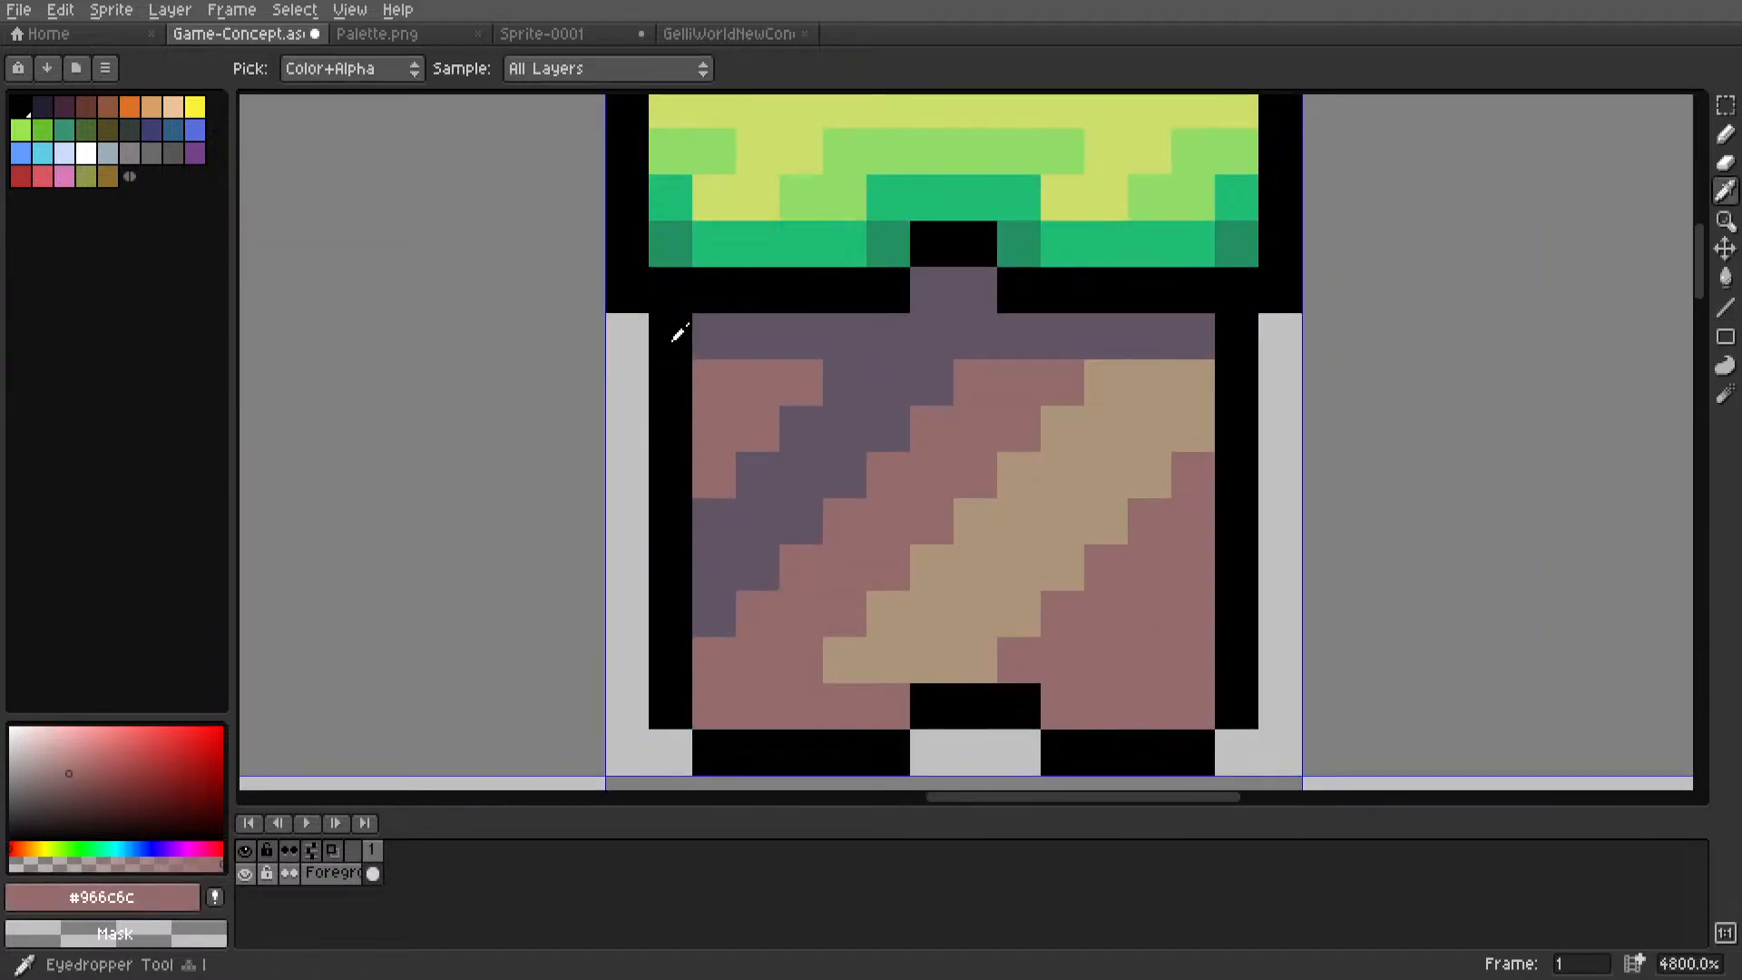
alt+click(676, 336)
drag(641, 350, 644, 417)
mouse_move(1280, 381)
mouse_down()
mouse_move(1276, 323)
mouse_move(1271, 427)
mouse_move(1238, 344)
mouse_up()
alt+click(1200, 459)
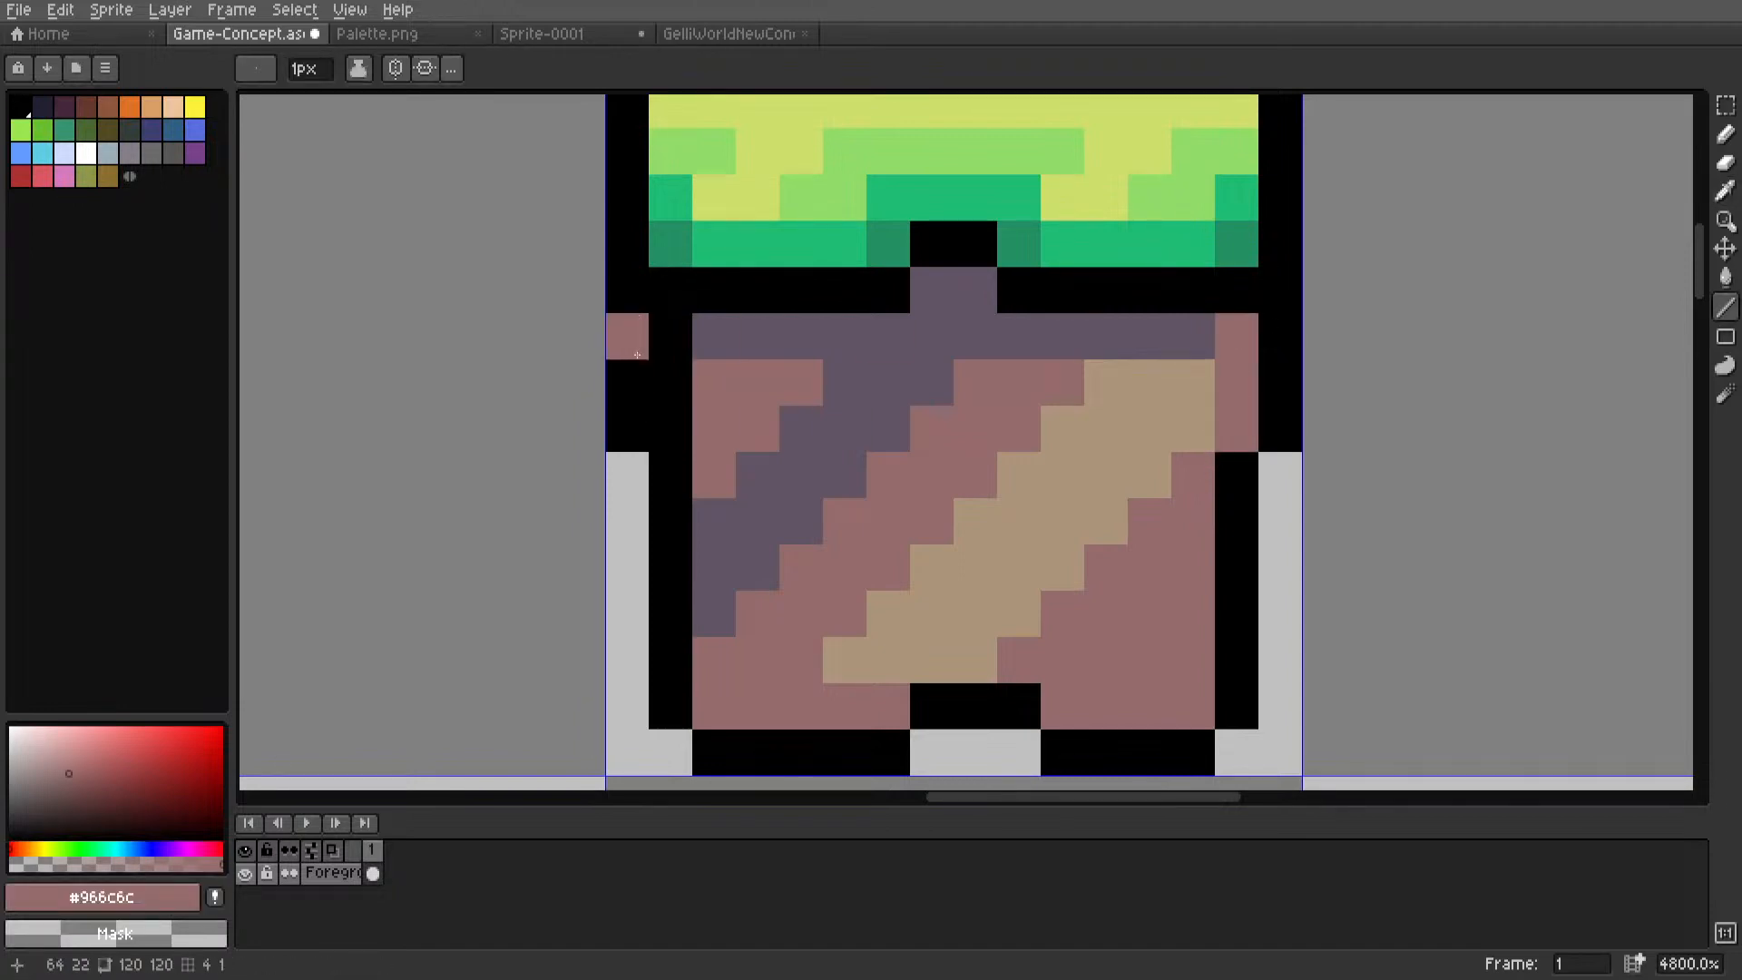
Move the lower part of the right outline back out one pixel in black, leaving a two-pixel notch and filling inside with #966c6c.
scroll(676, 408, down, 6)
scroll(835, 443, up, 2)
scroll(835, 444, up, 6)
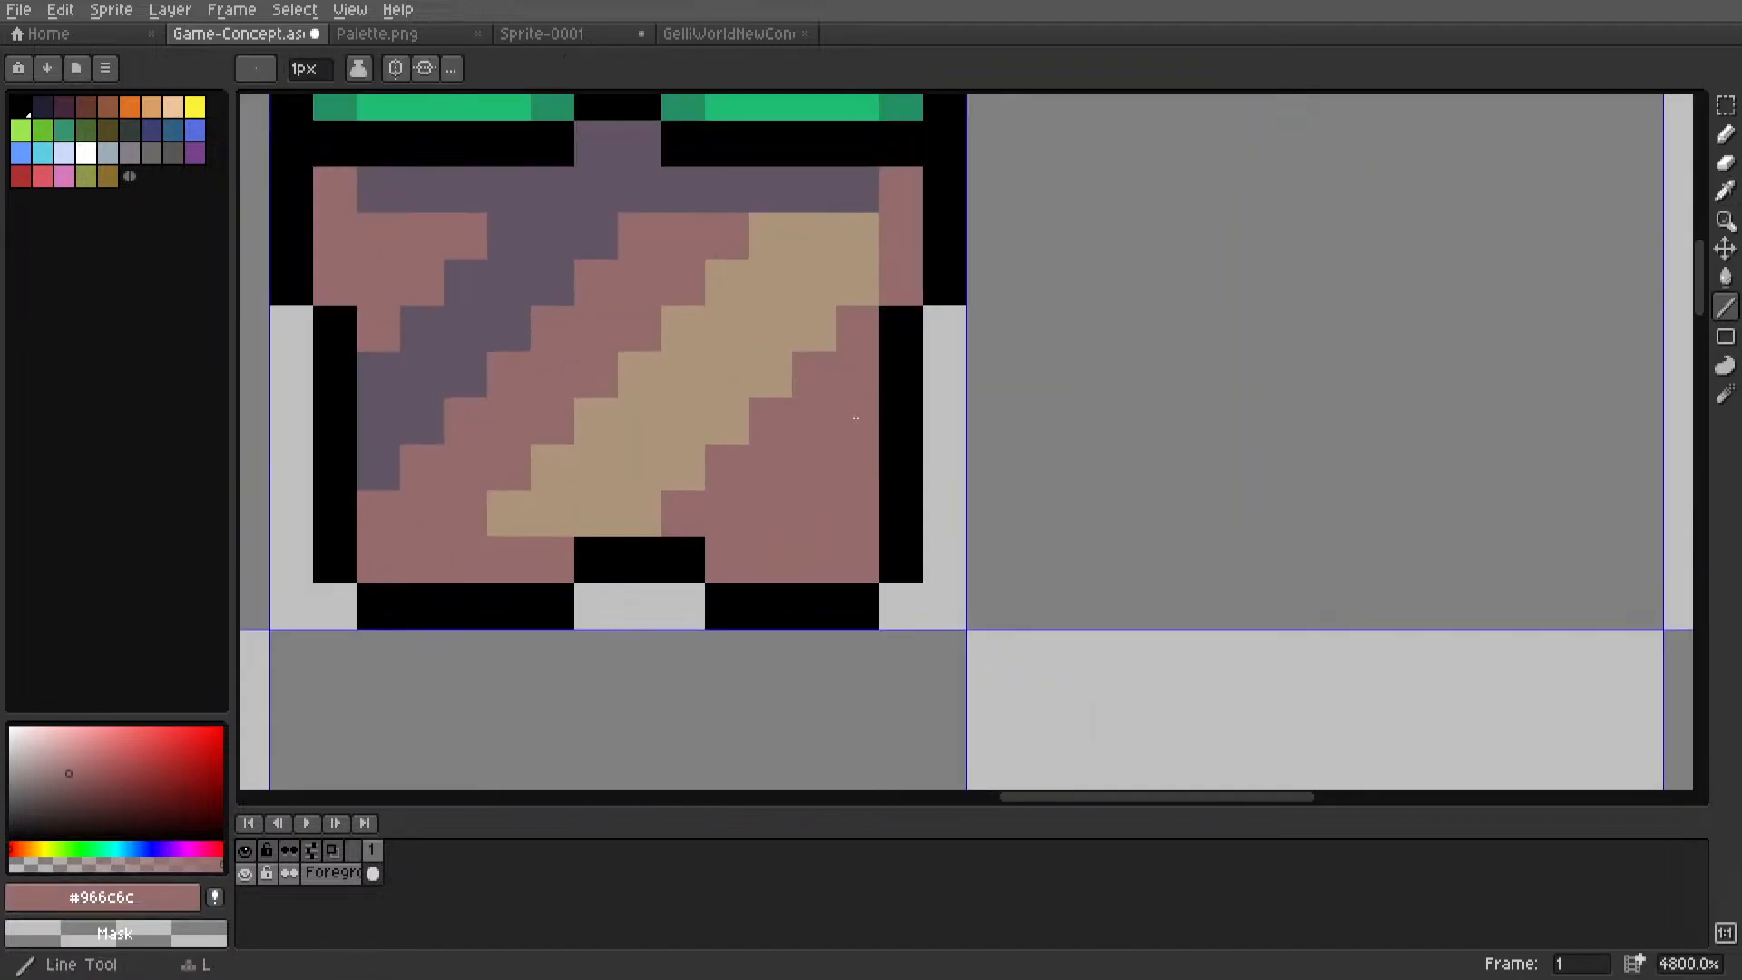
mouse_move(898, 373)
mouse_down()
mouse_move(890, 507)
mouse_move(943, 458)
mouse_move(944, 358)
mouse_up()
alt+click(895, 556)
scroll(873, 427, down, 6)
scroll(918, 425, up, 6)
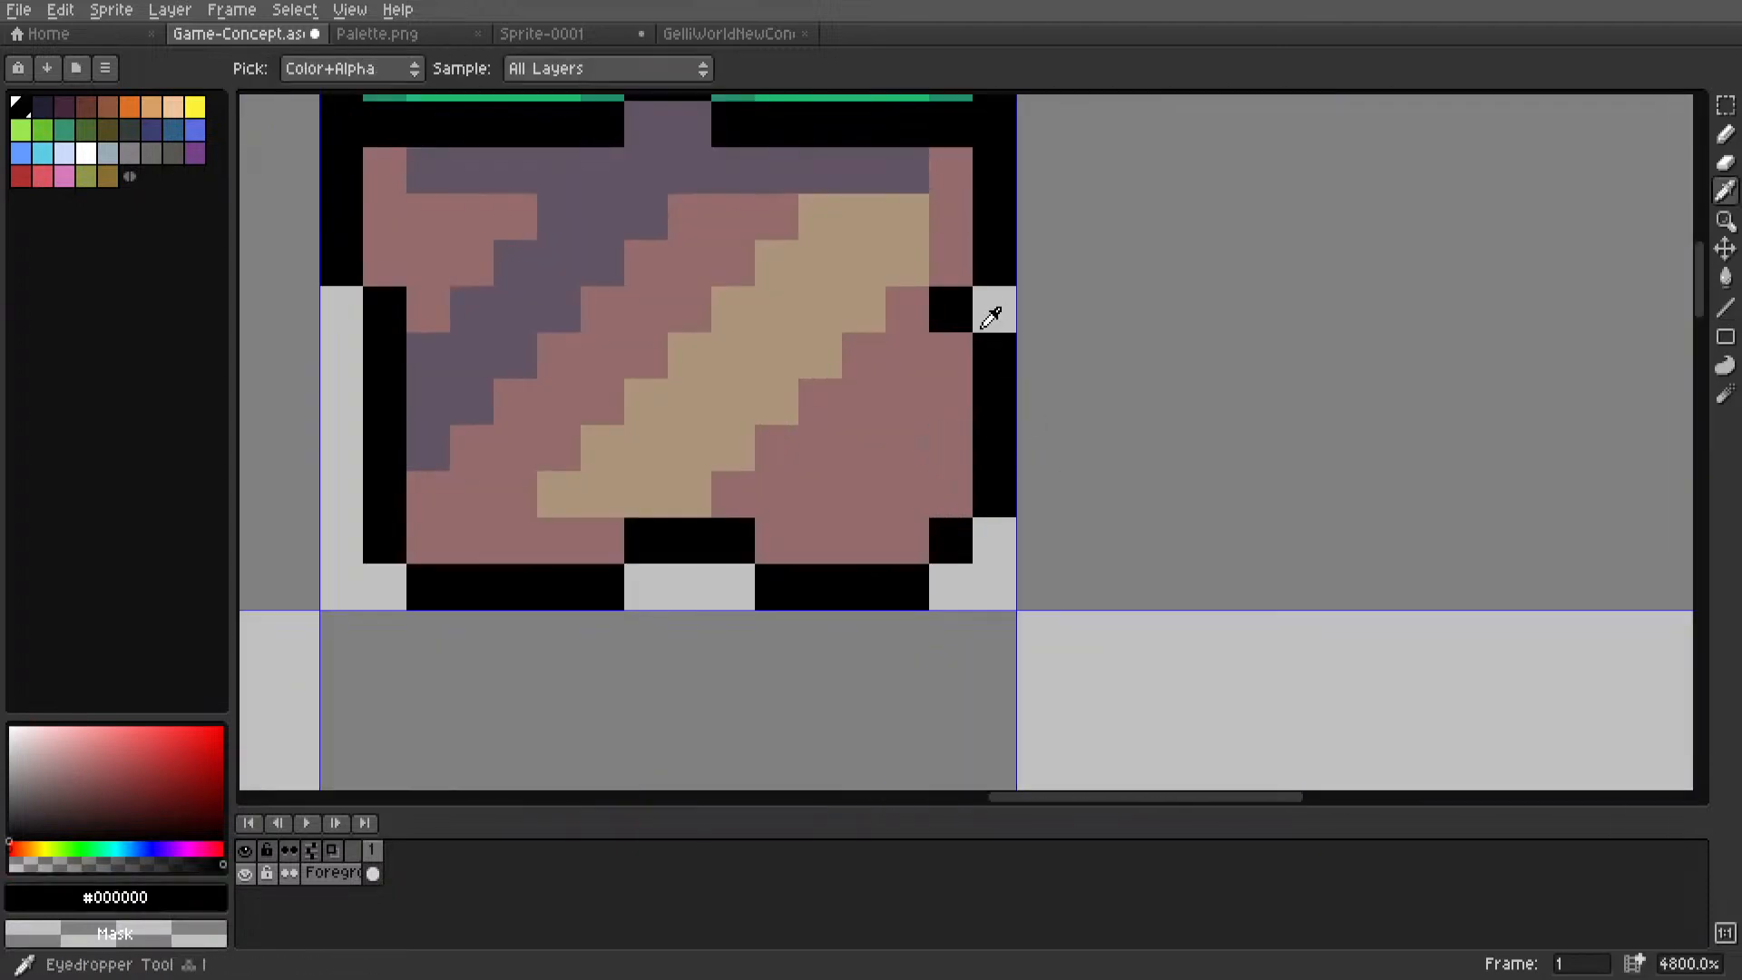
click(949, 357)
right_click(993, 358)
middle_drag(502, 370, 788, 386)
key(ctrl+z)
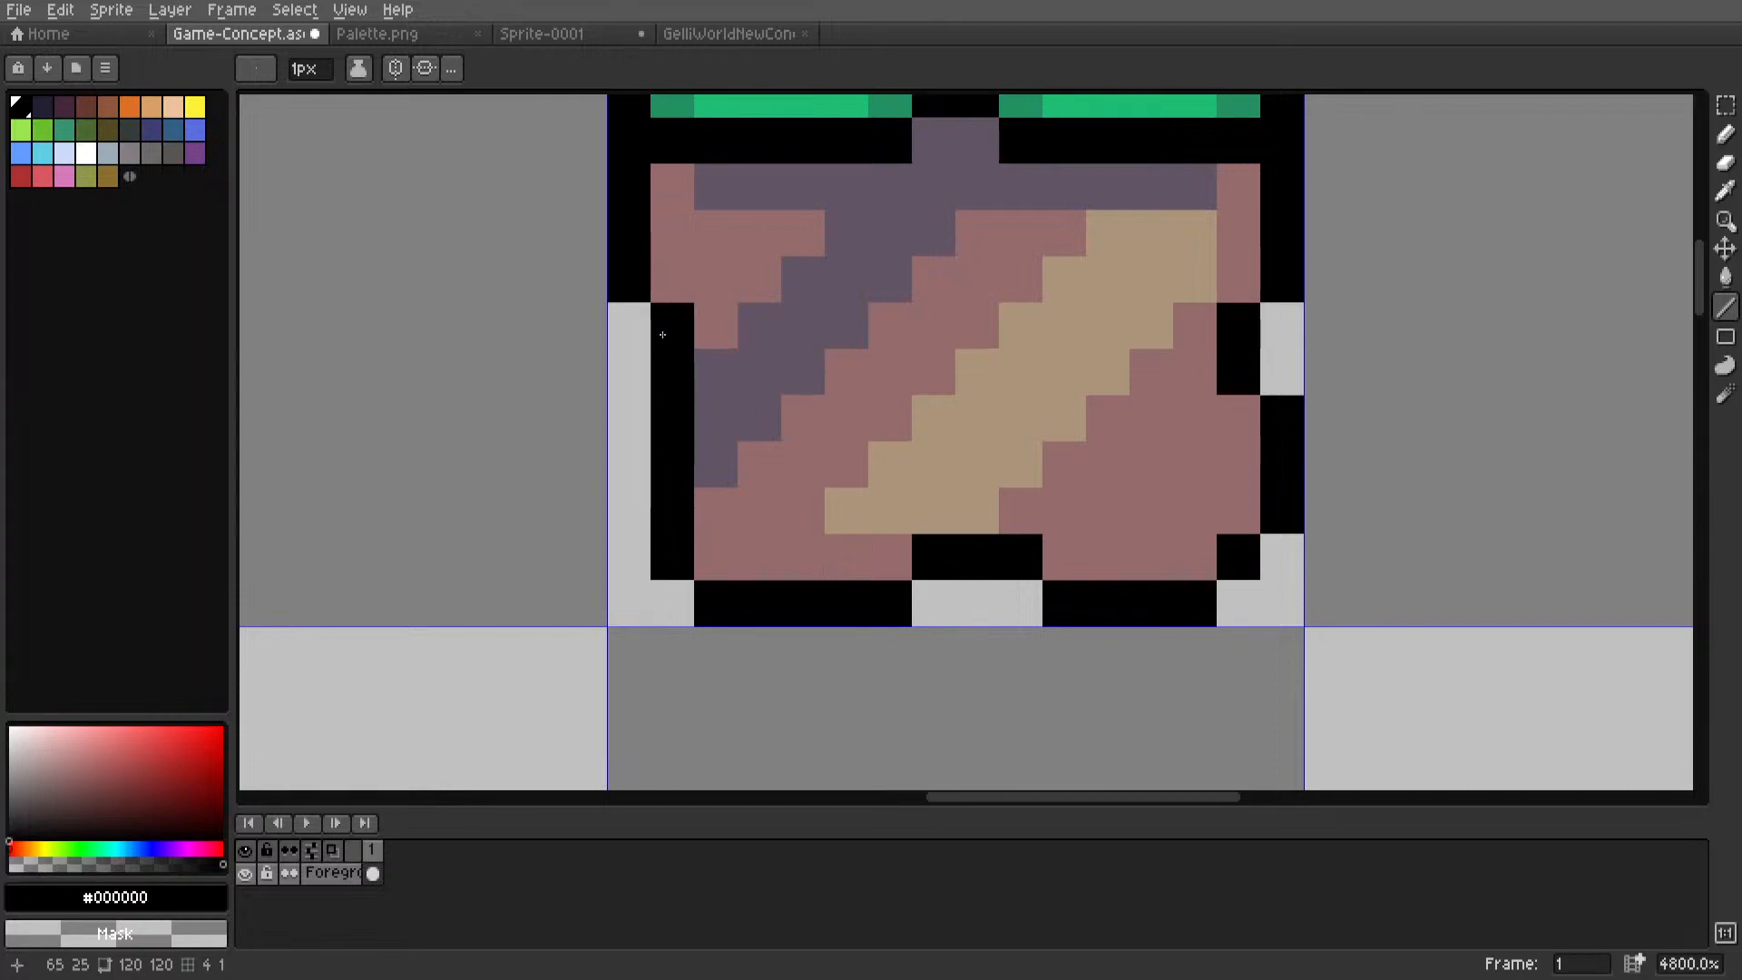
Repeat the bump on the lower left side, with a black outer outline, #966c6c fill and a two-pixel notch above it.
alt+click(681, 435)
drag(628, 510, 640, 400)
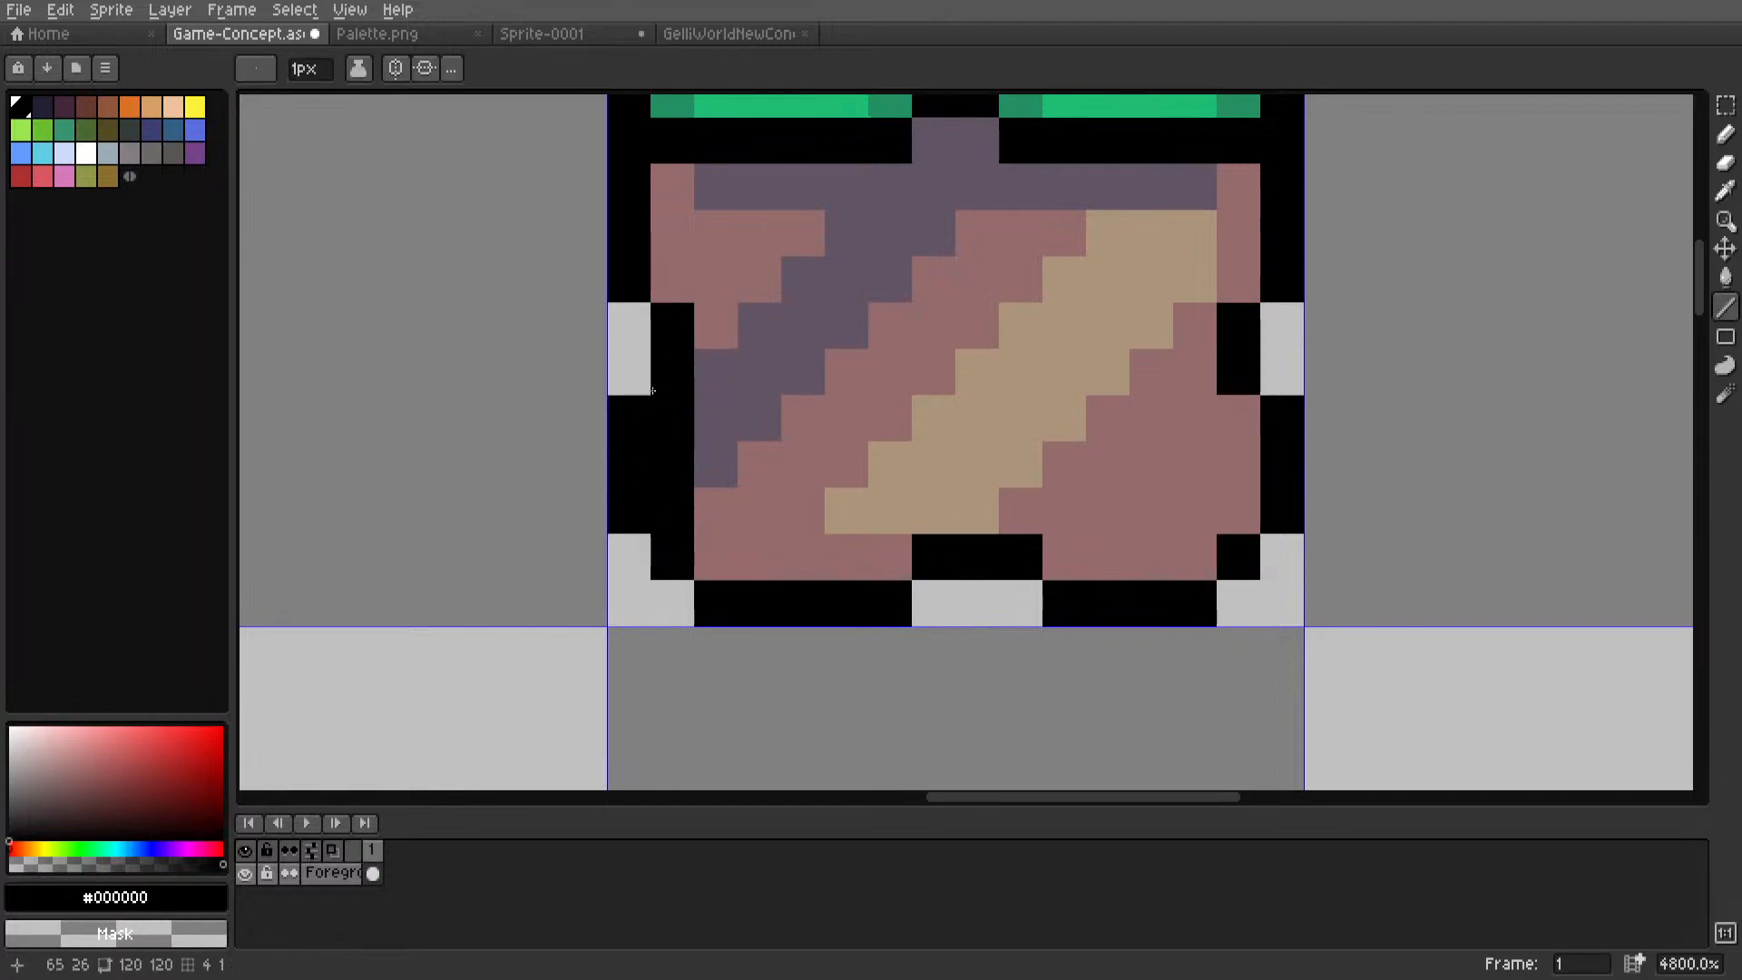
key(alt)
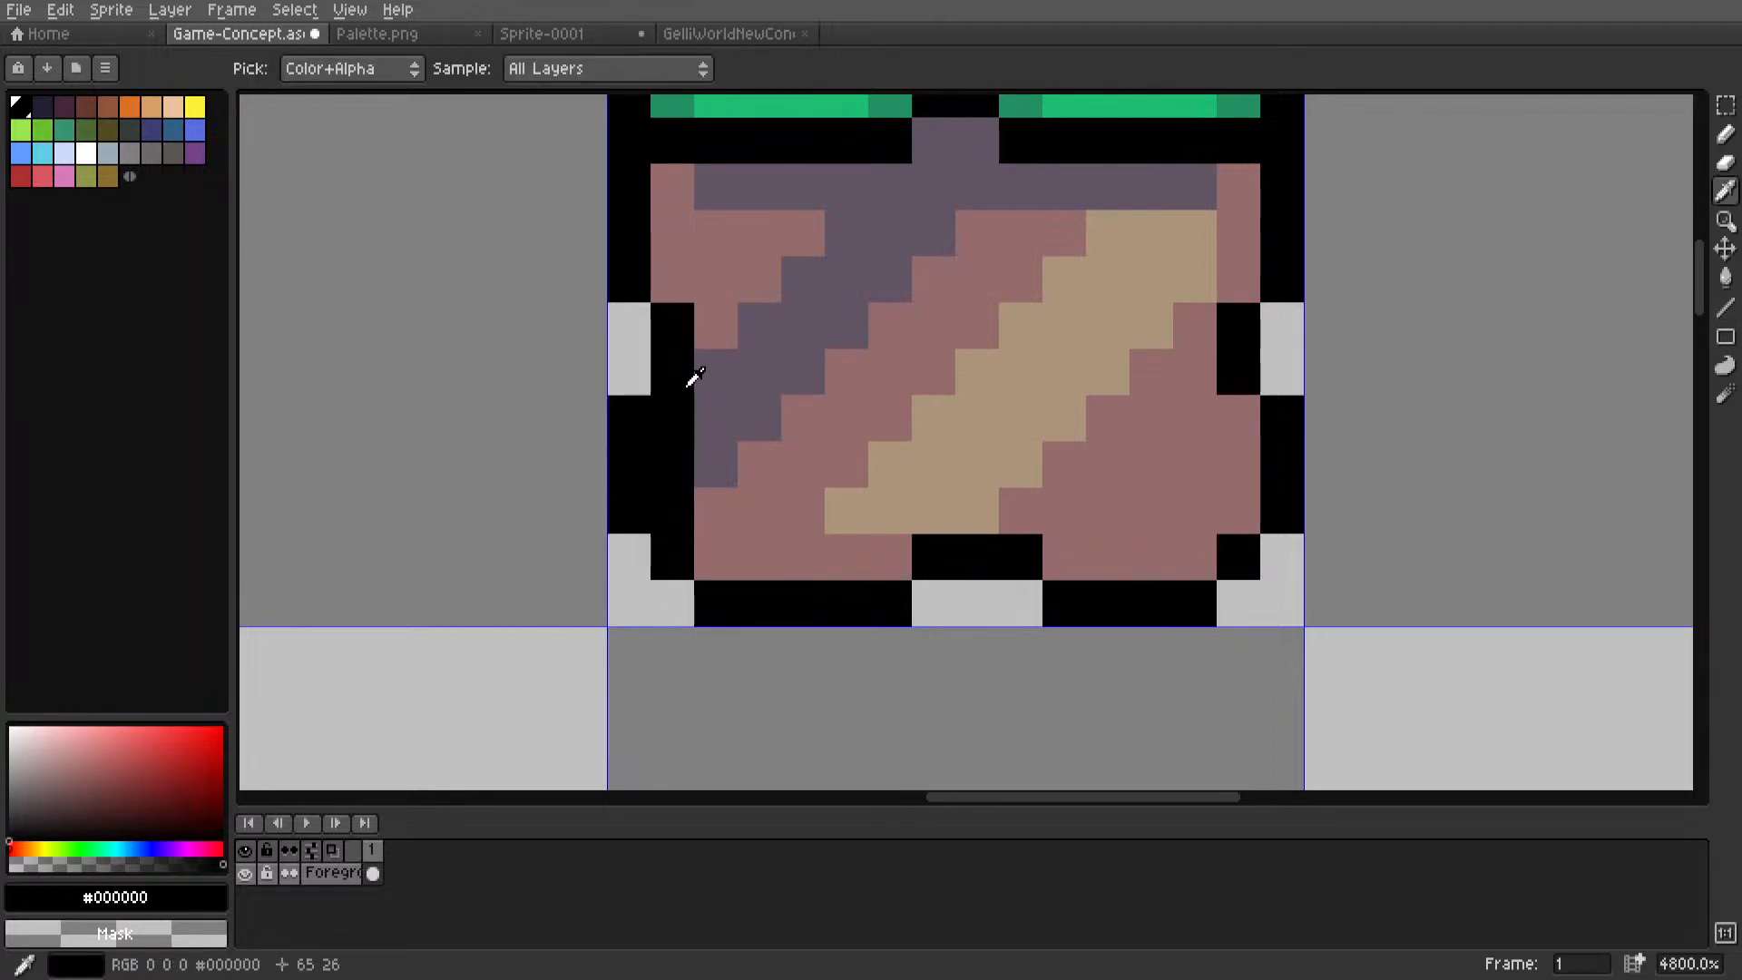
alt+click(740, 504)
drag(674, 511, 673, 400)
scroll(673, 400, down, 9)
Extend the beige stripe into the tile's bottom dirt row with #ab947a and the purple stripe to the left outline with #625565.
key(m)
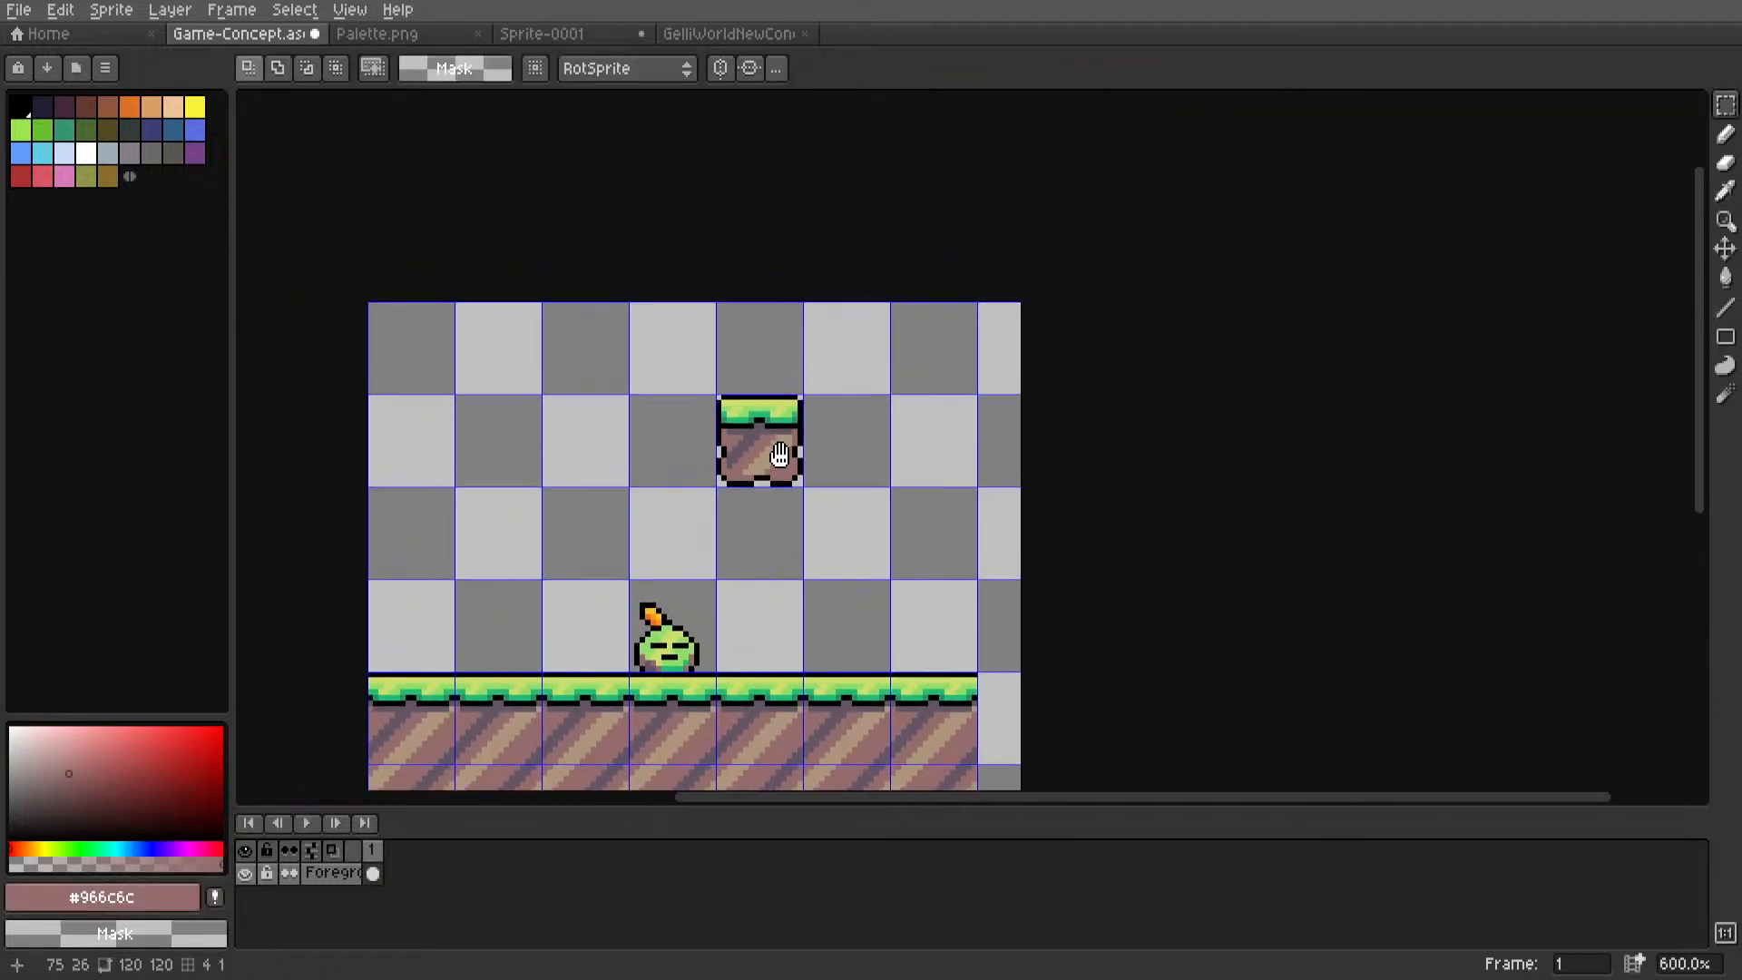
scroll(884, 481, up, 9)
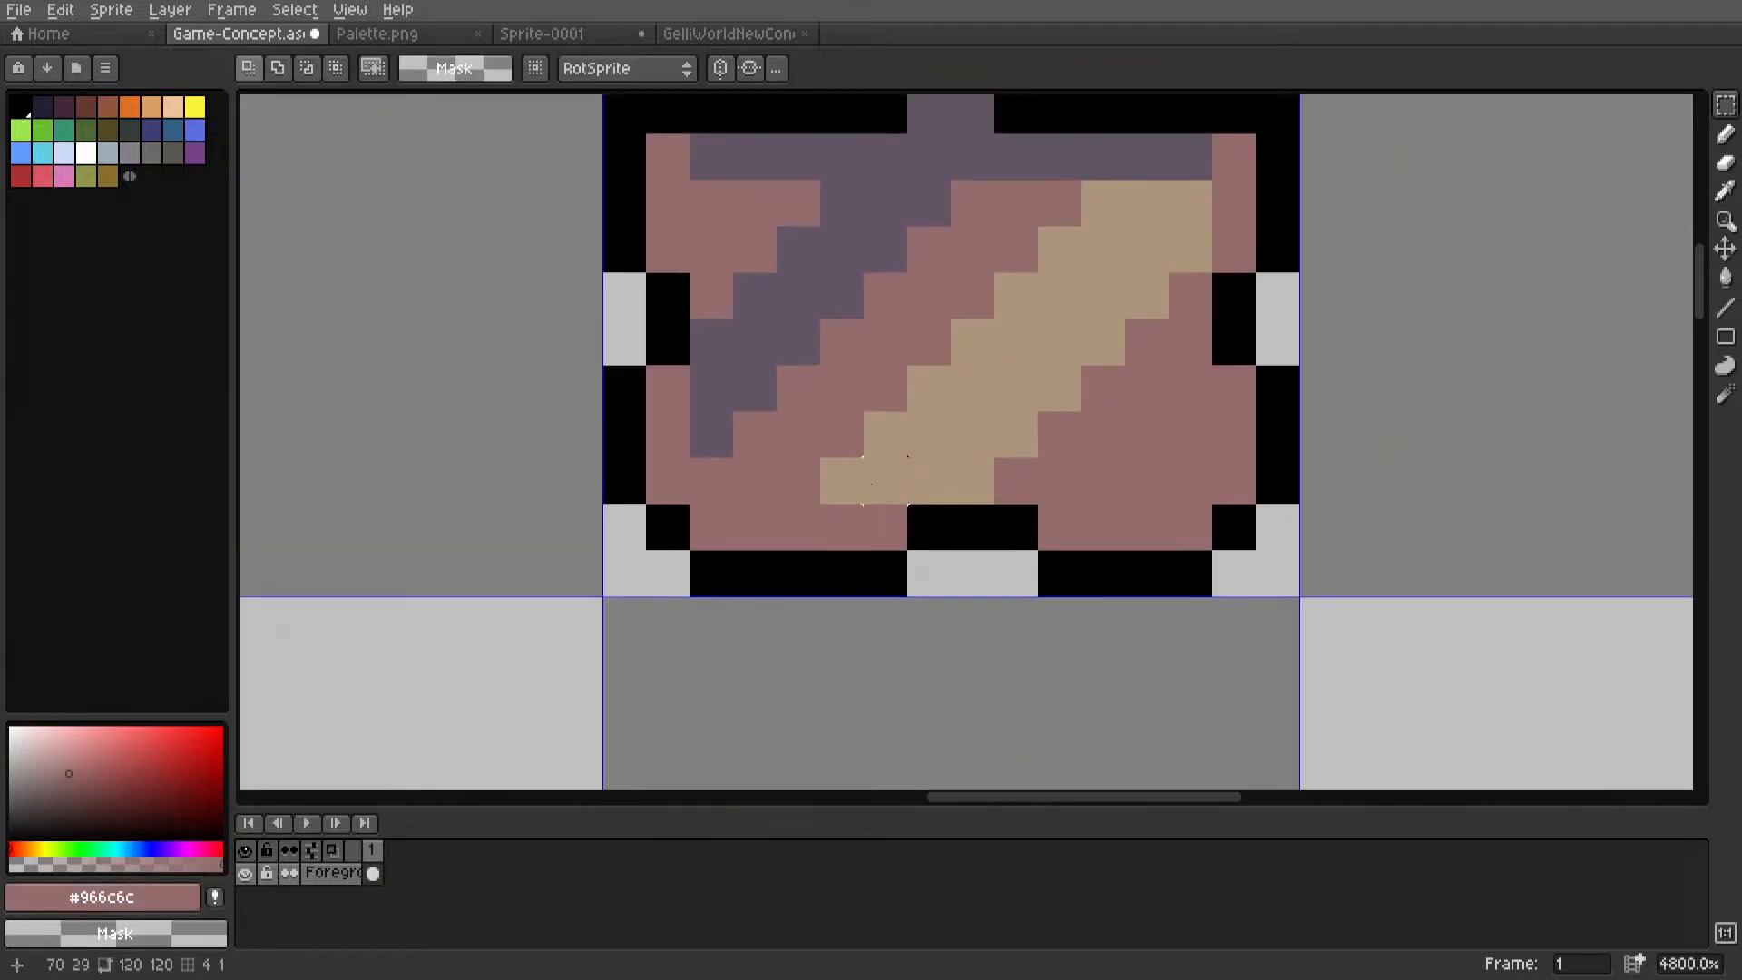
key(l)
alt+click(885, 480)
drag(885, 527, 797, 527)
alt+click(700, 405)
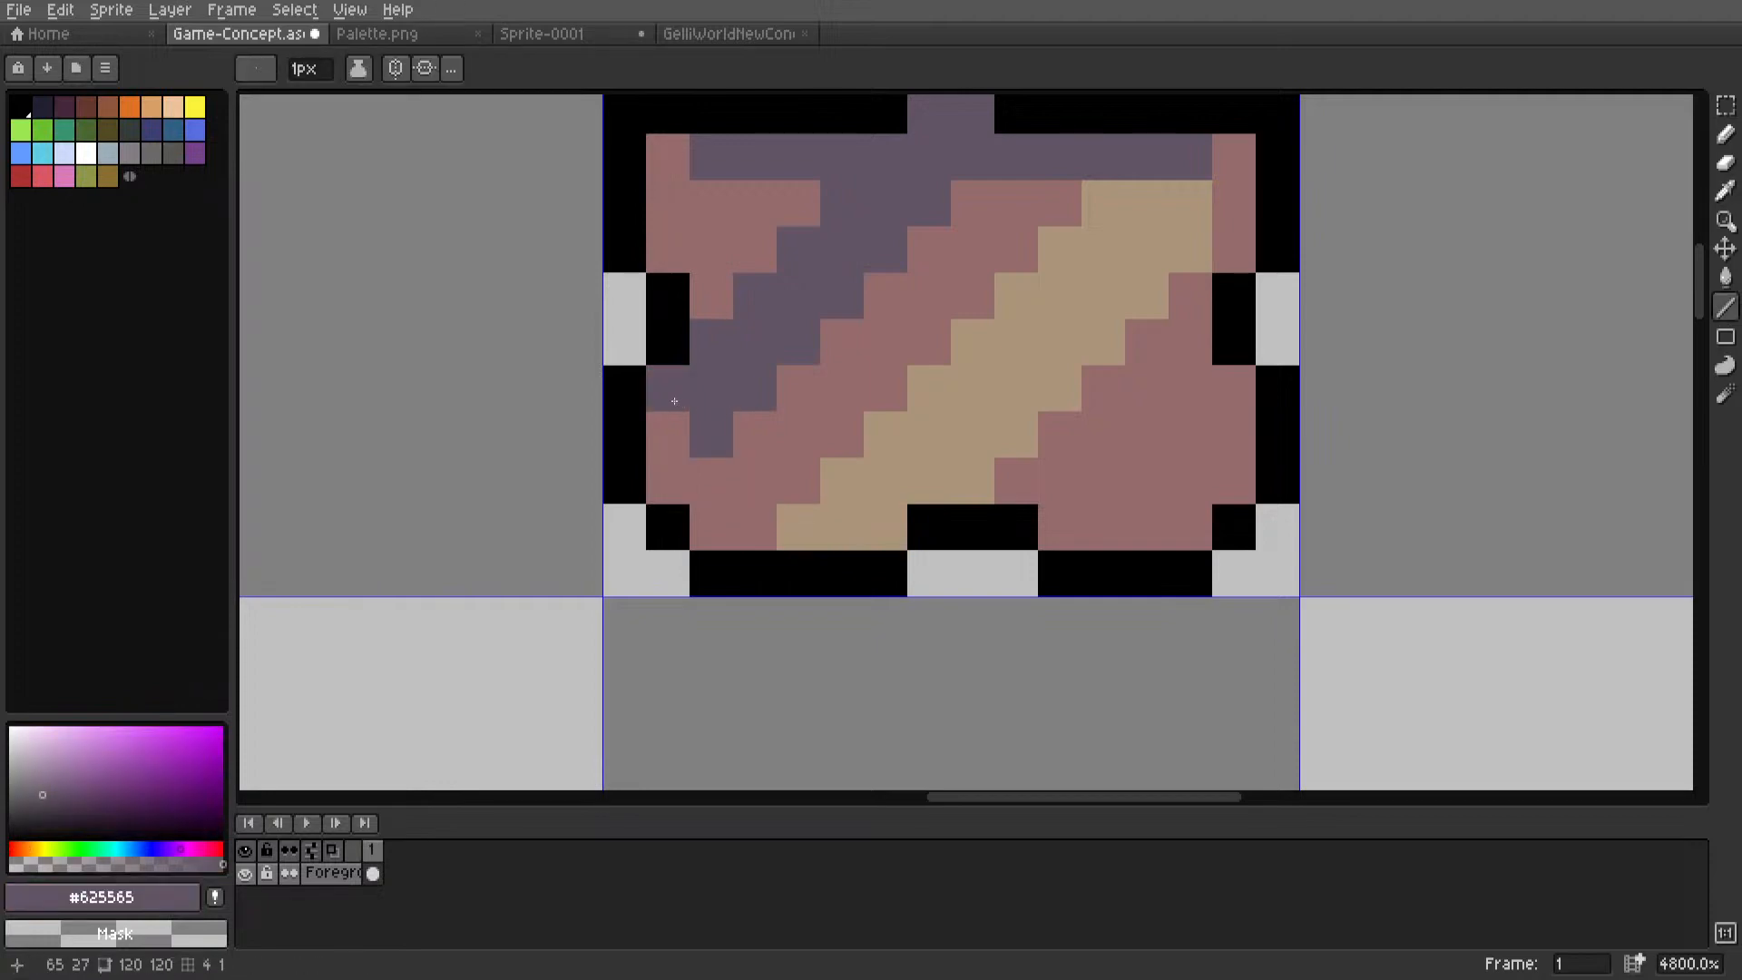
drag(665, 482, 667, 394)
scroll(667, 395, down, 3)
middle_drag(667, 395, 738, 458)
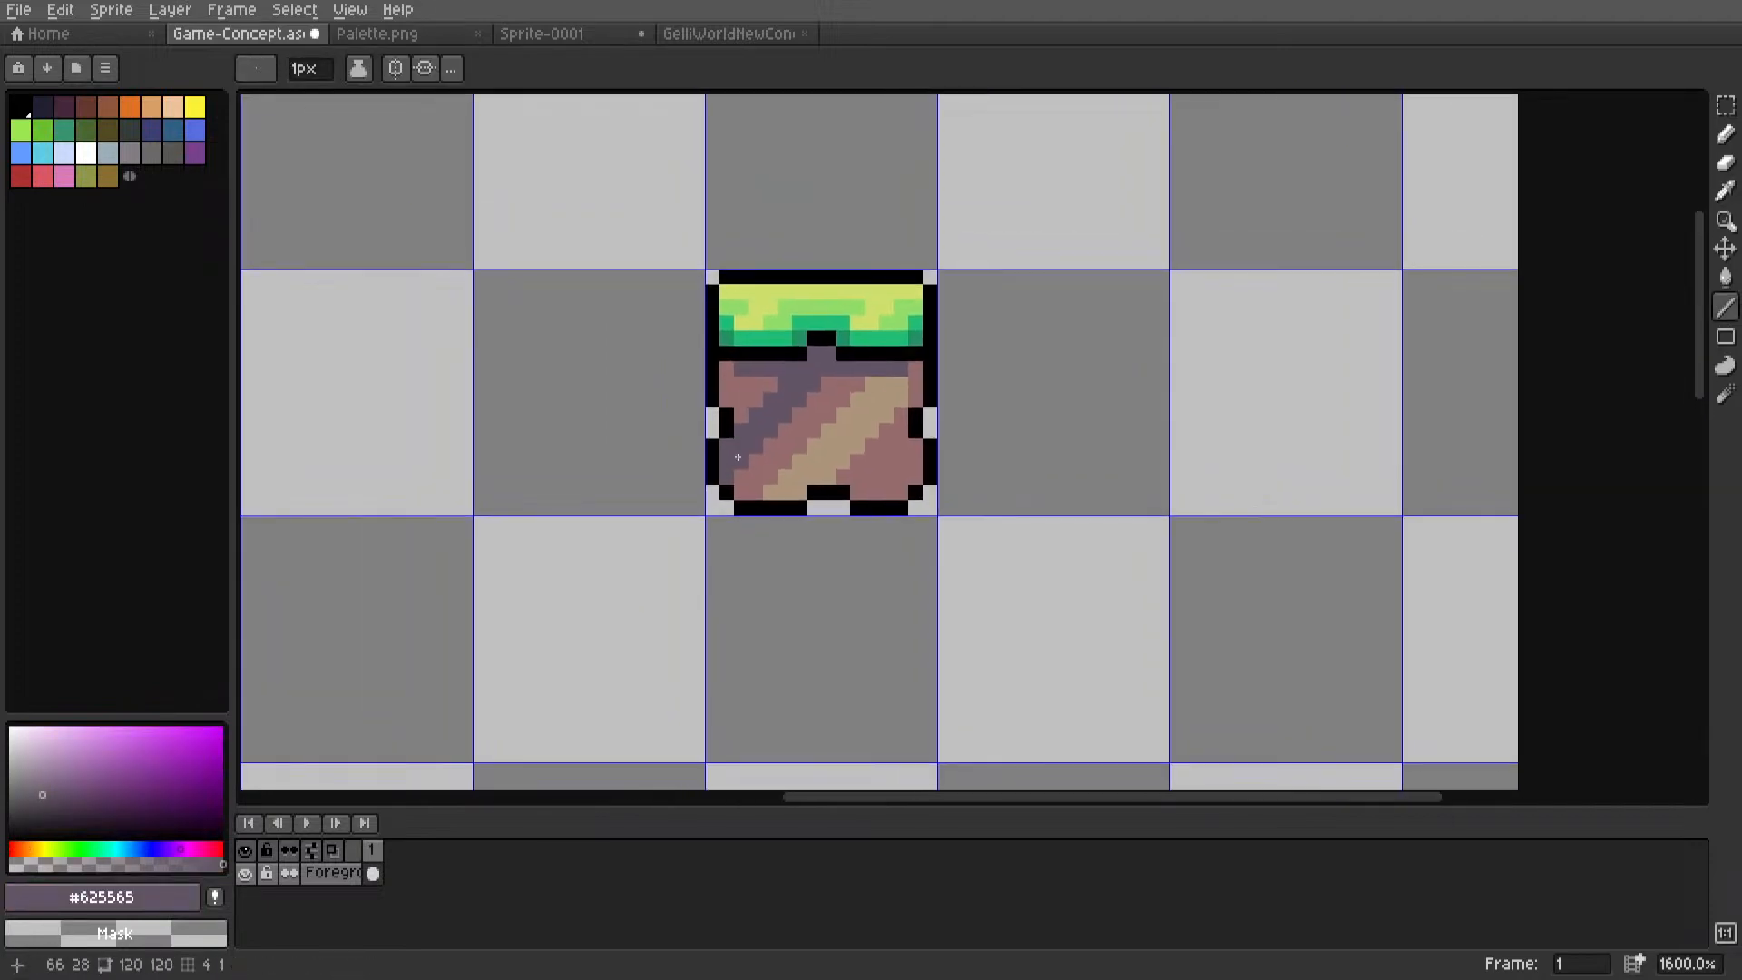
Extend the purple #625565 shadow row beneath the grass to both side outlines.
scroll(784, 430, up, 4)
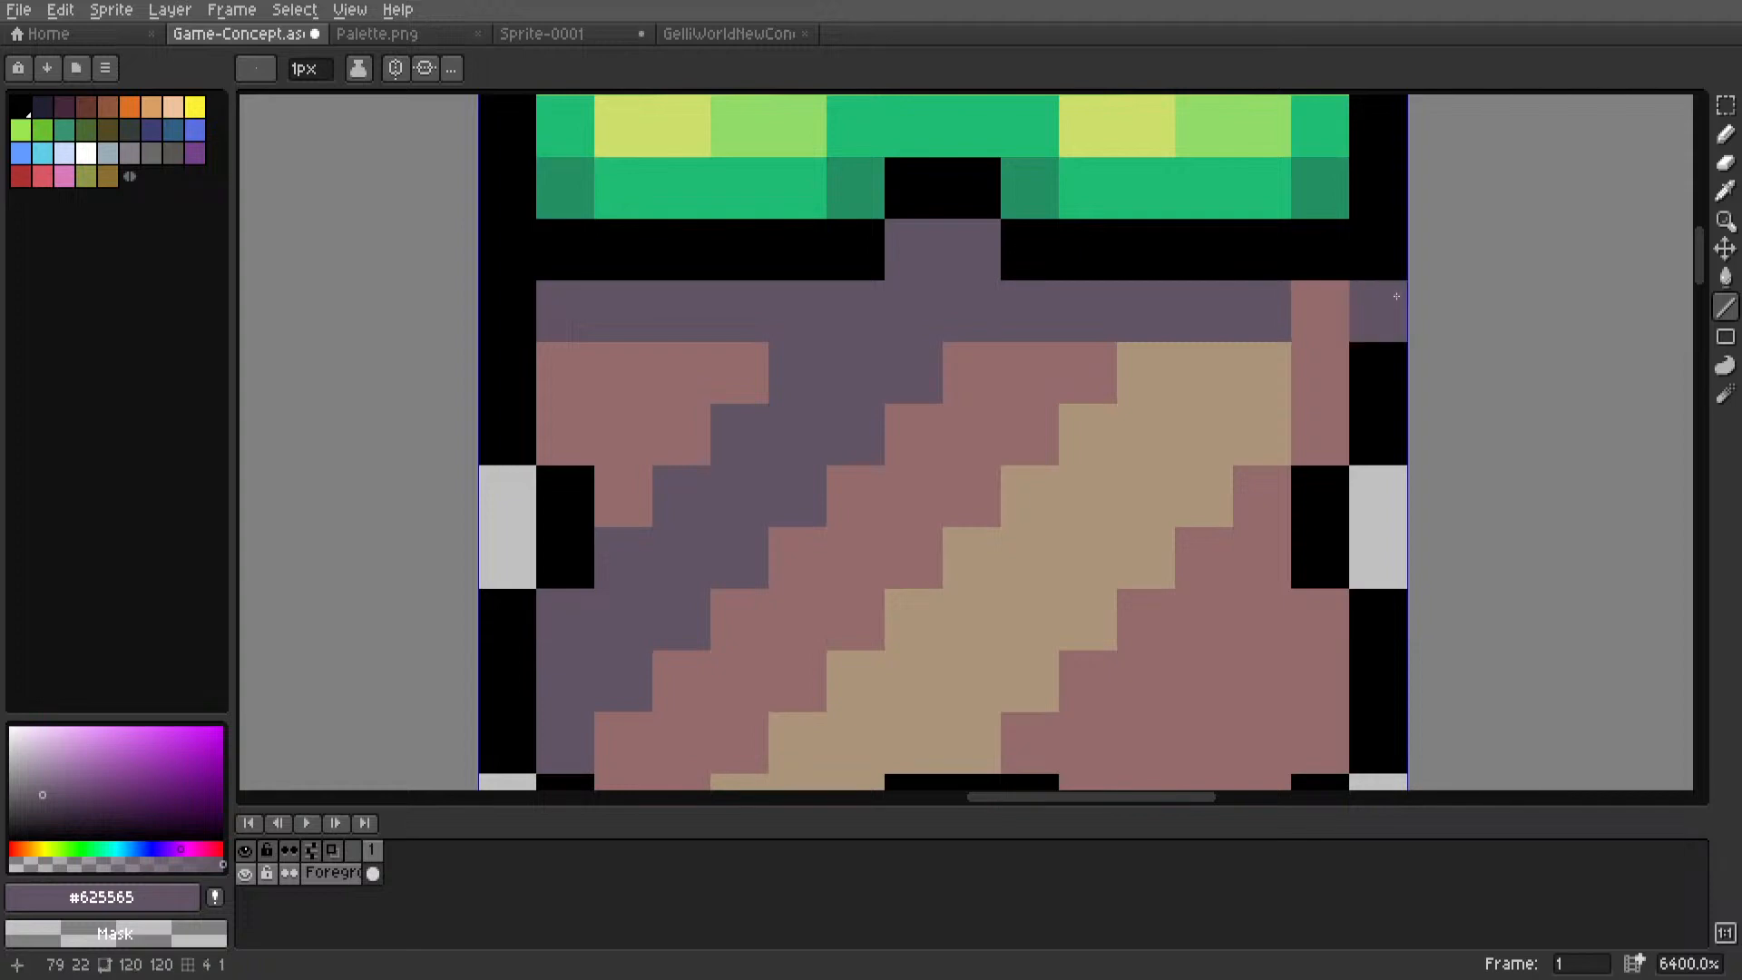
scroll(1287, 139, down, 3)
scroll(978, 413, down, 3)
key(m)
middle_drag(1044, 416, 971, 422)
scroll(971, 413, up, 1)
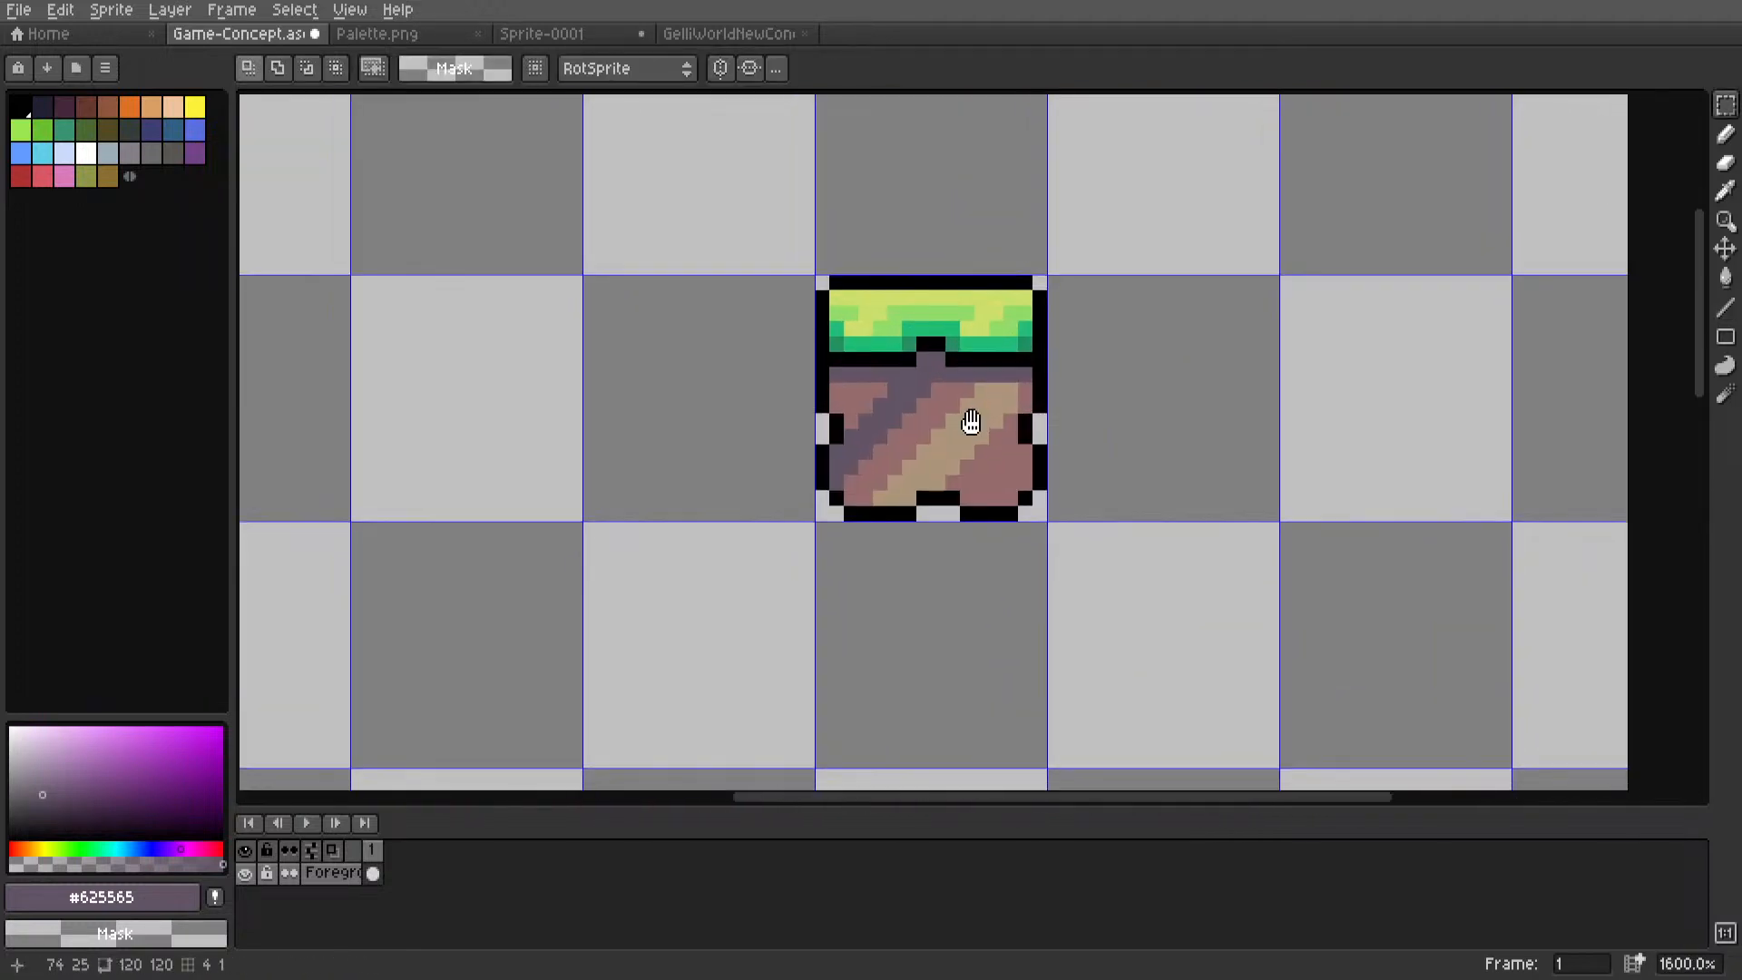
Paint the inner edge columns beside the tile's side outlines beige #ab947a, above and below the notches.
scroll(966, 419, up, 1)
key(i)
click(992, 400)
key(l)
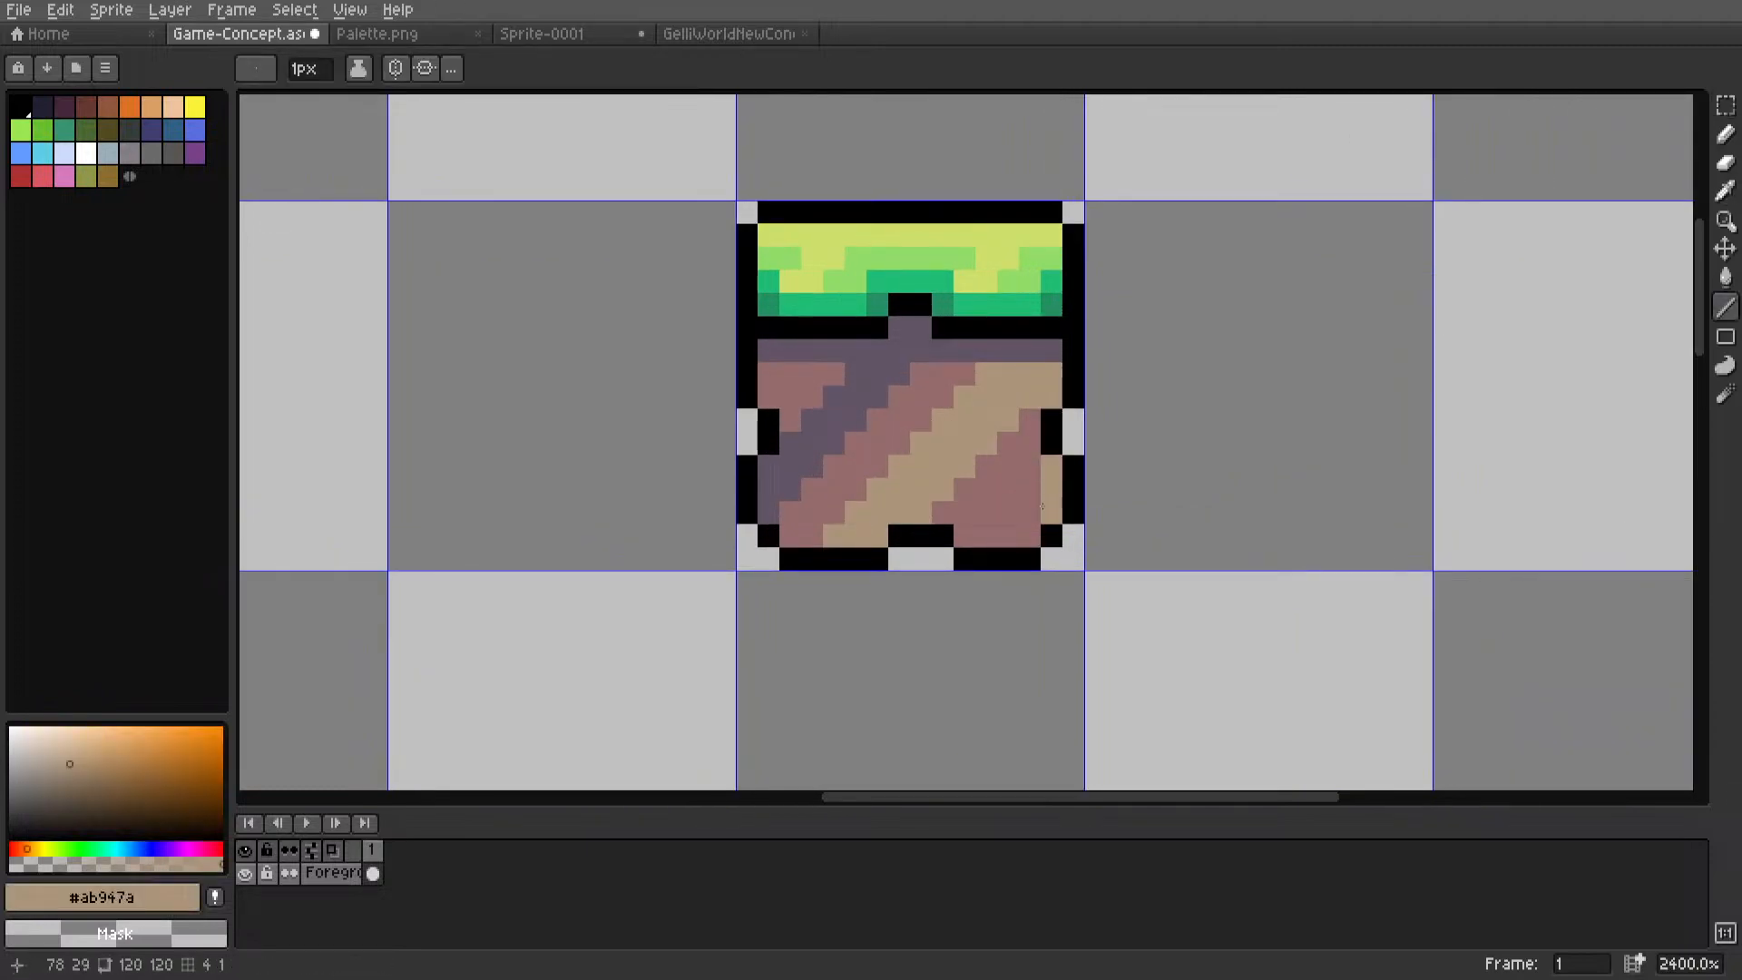
scroll(1052, 504, down, 4)
scroll(998, 492, up, 3)
drag(928, 417, 927, 445)
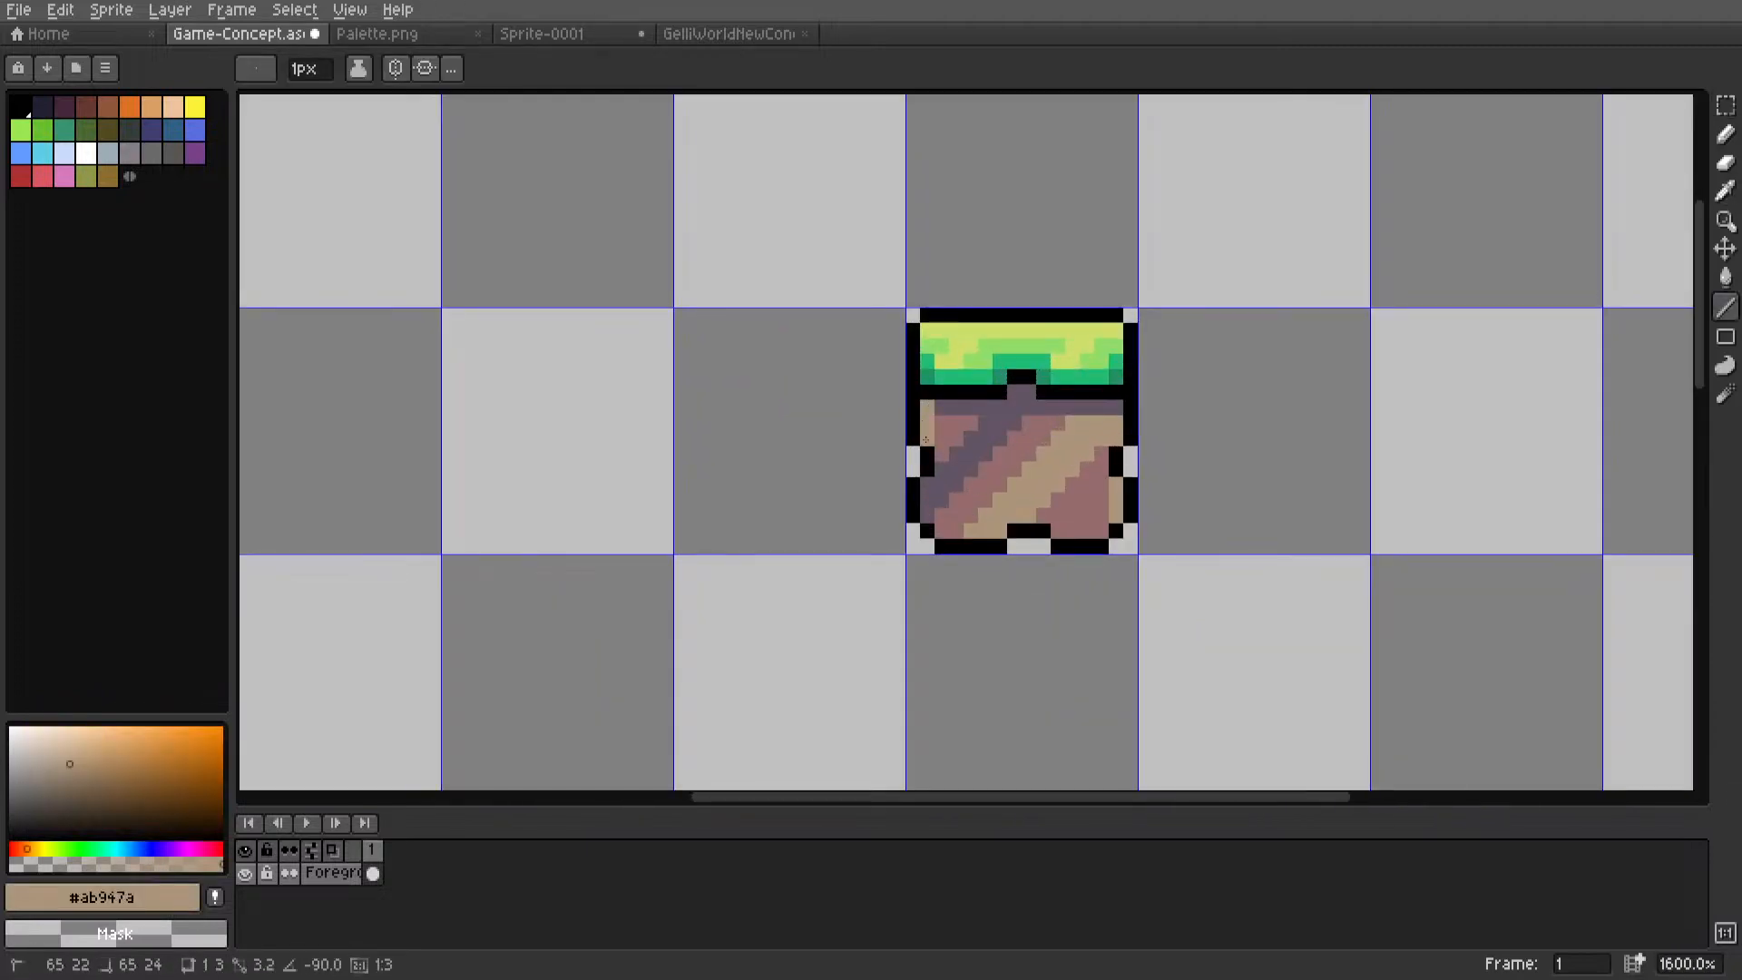
scroll(927, 489, down, 3)
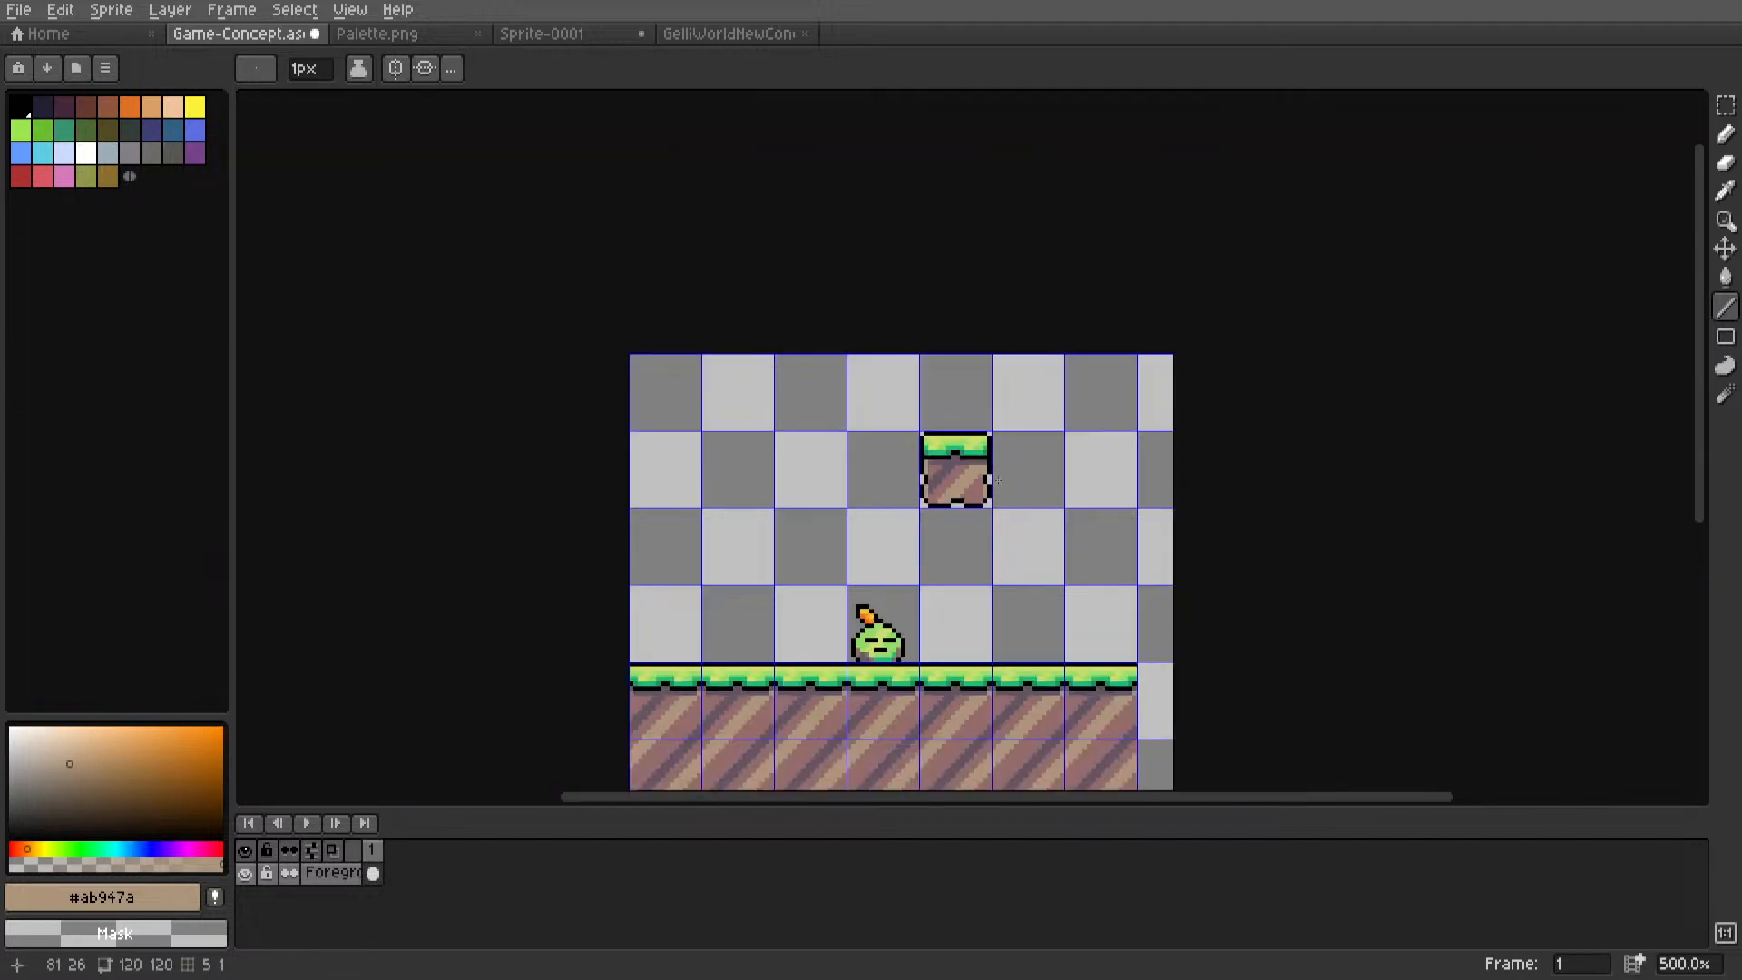
scroll(996, 478, up, 5)
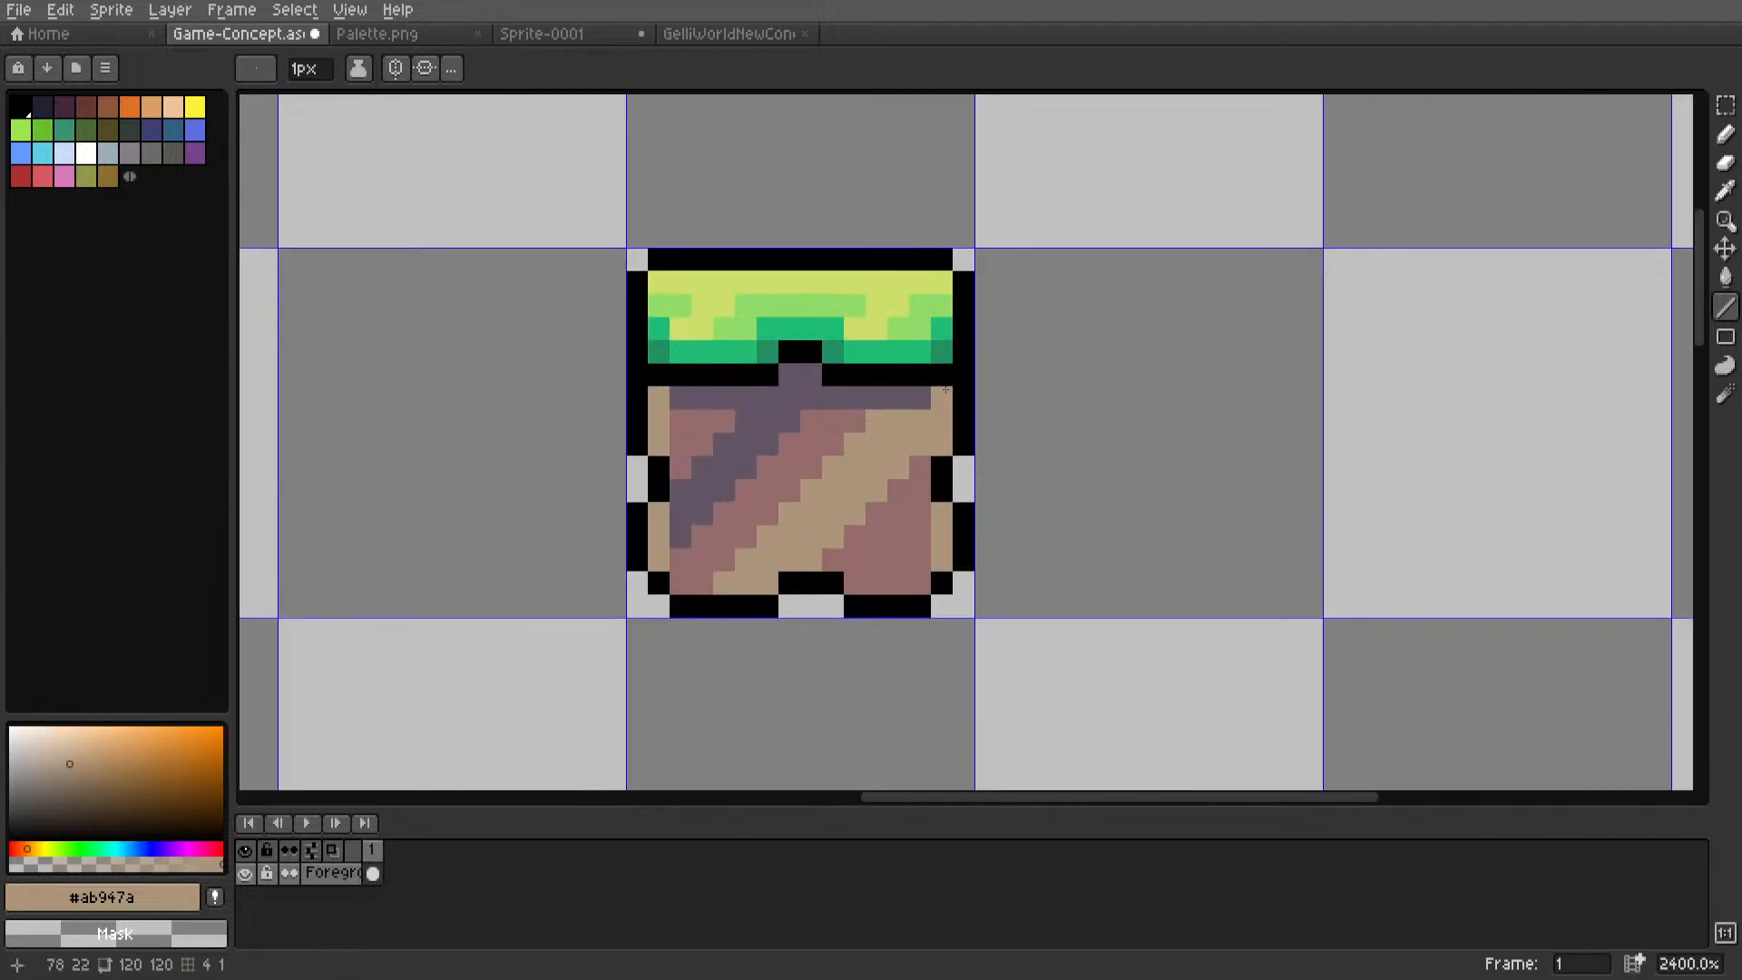
scroll(940, 446, down, 5)
key(m)
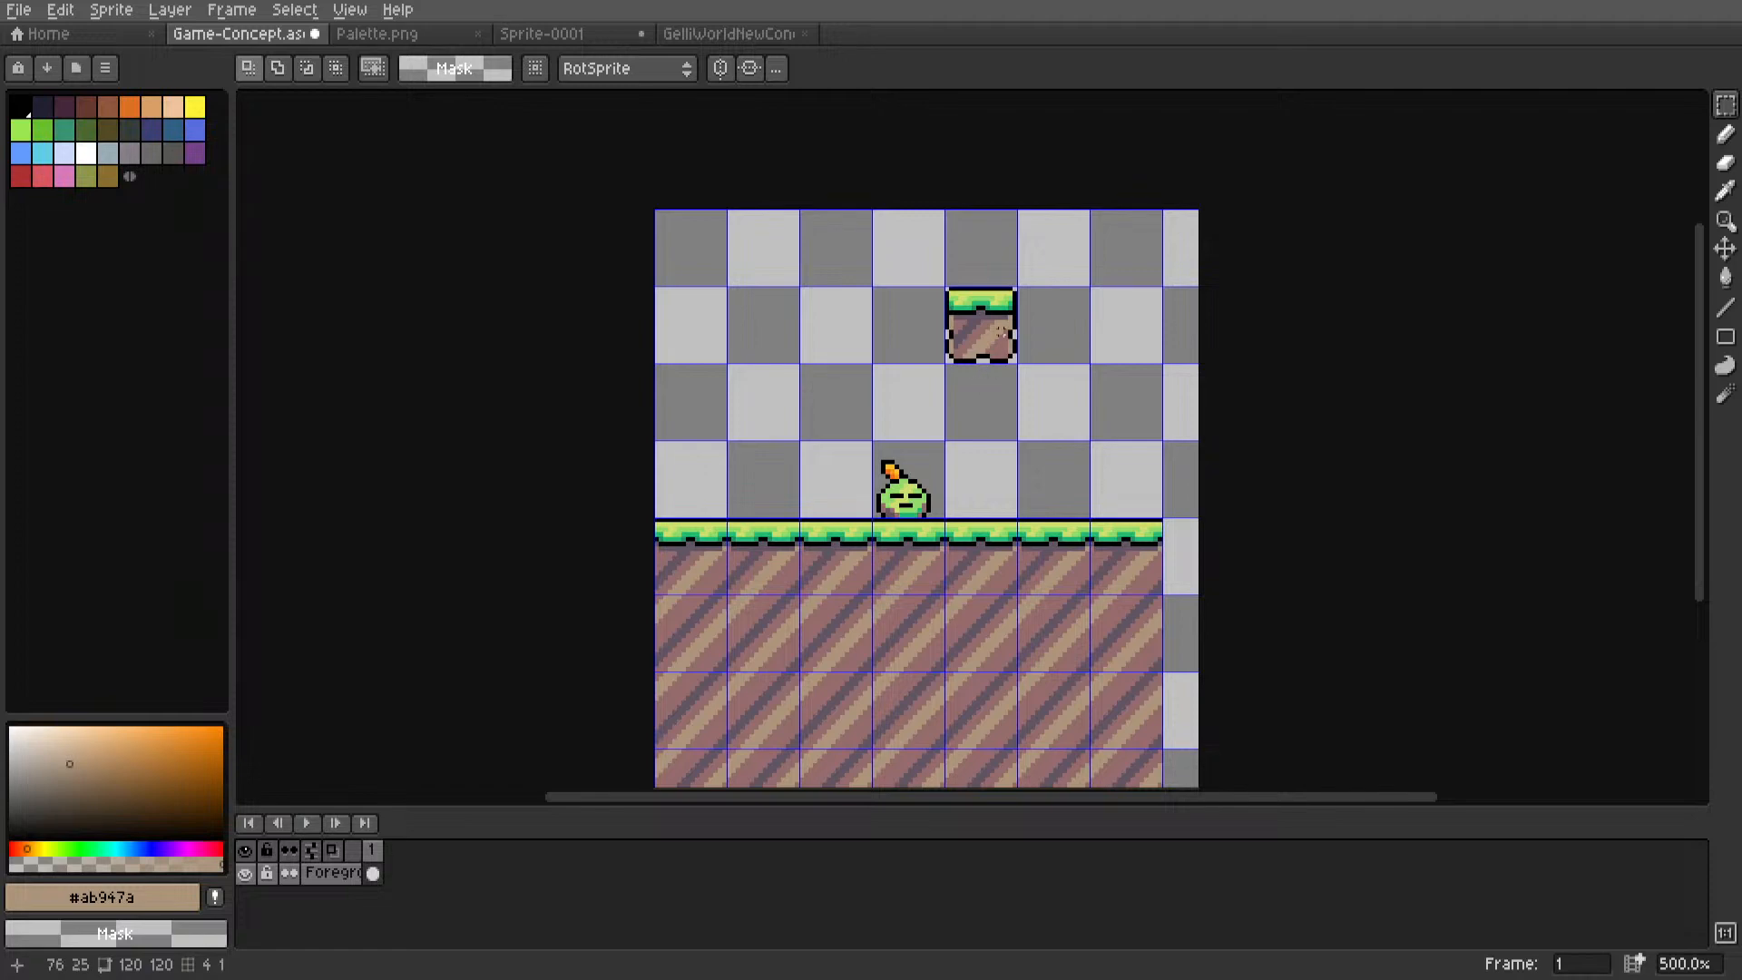
Repaint the lower left edge column of the dirt below the notch with #966c6c.
scroll(1001, 332, up, 5)
scroll(967, 386, up, 4)
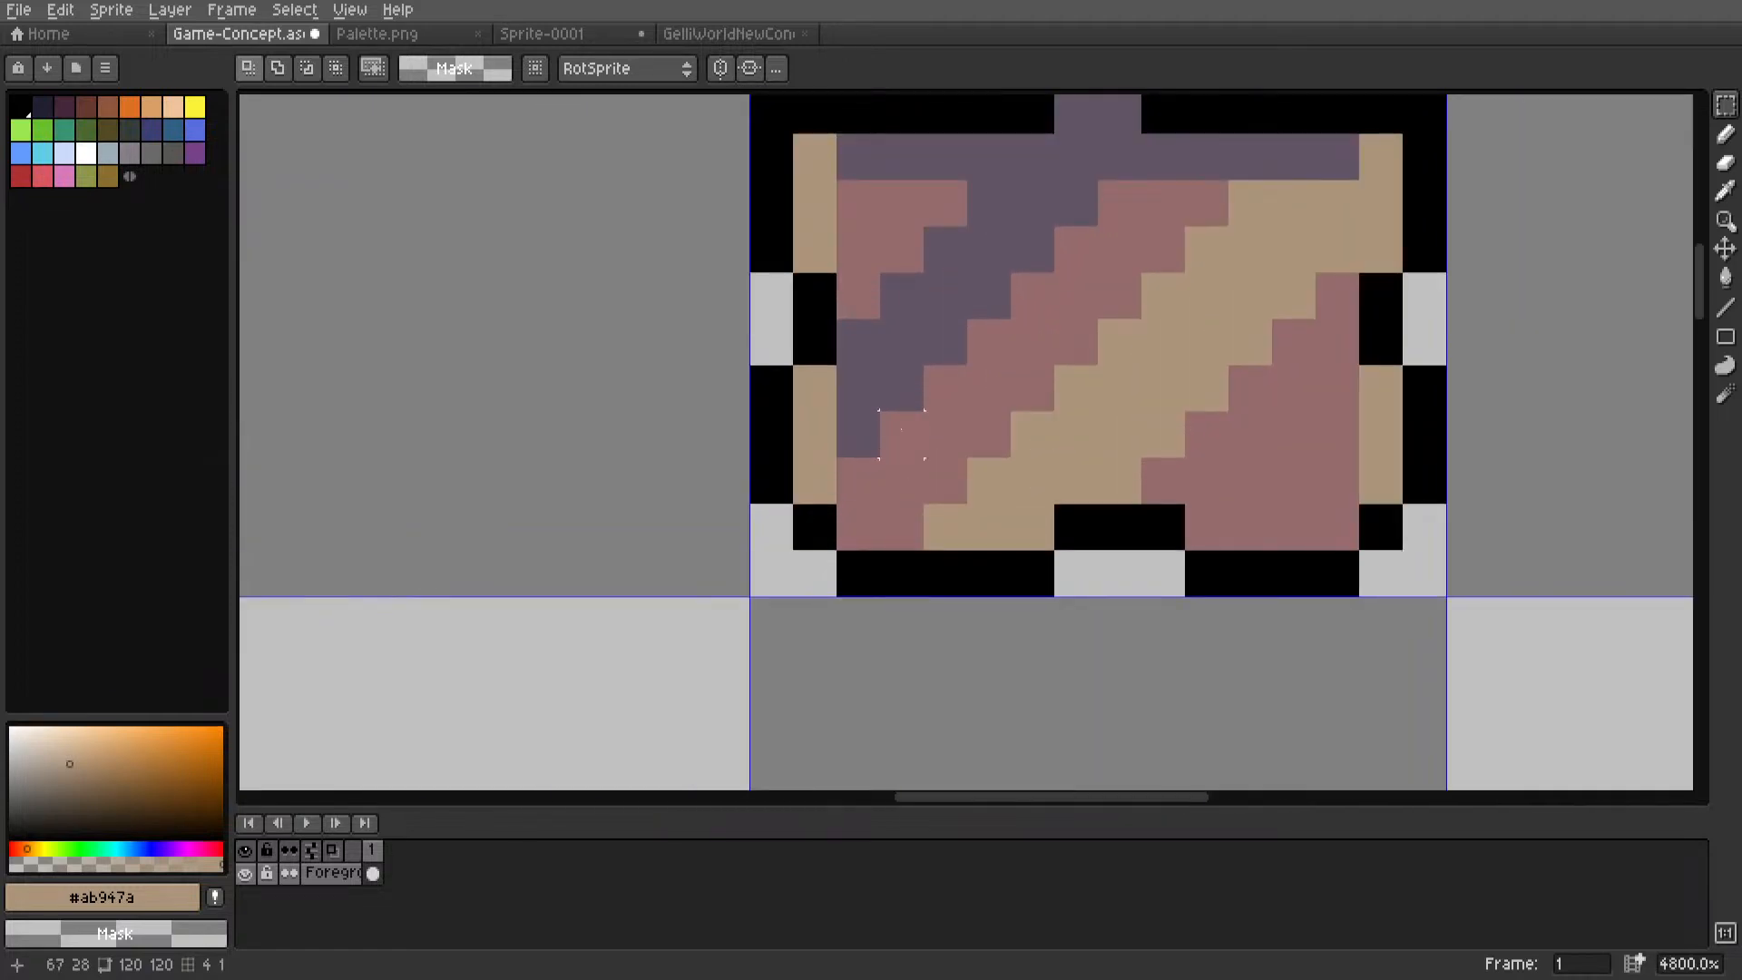
key(l)
alt+click(901, 434)
drag(815, 388, 822, 476)
scroll(865, 446, down, 10)
scroll(844, 460, down, 2)
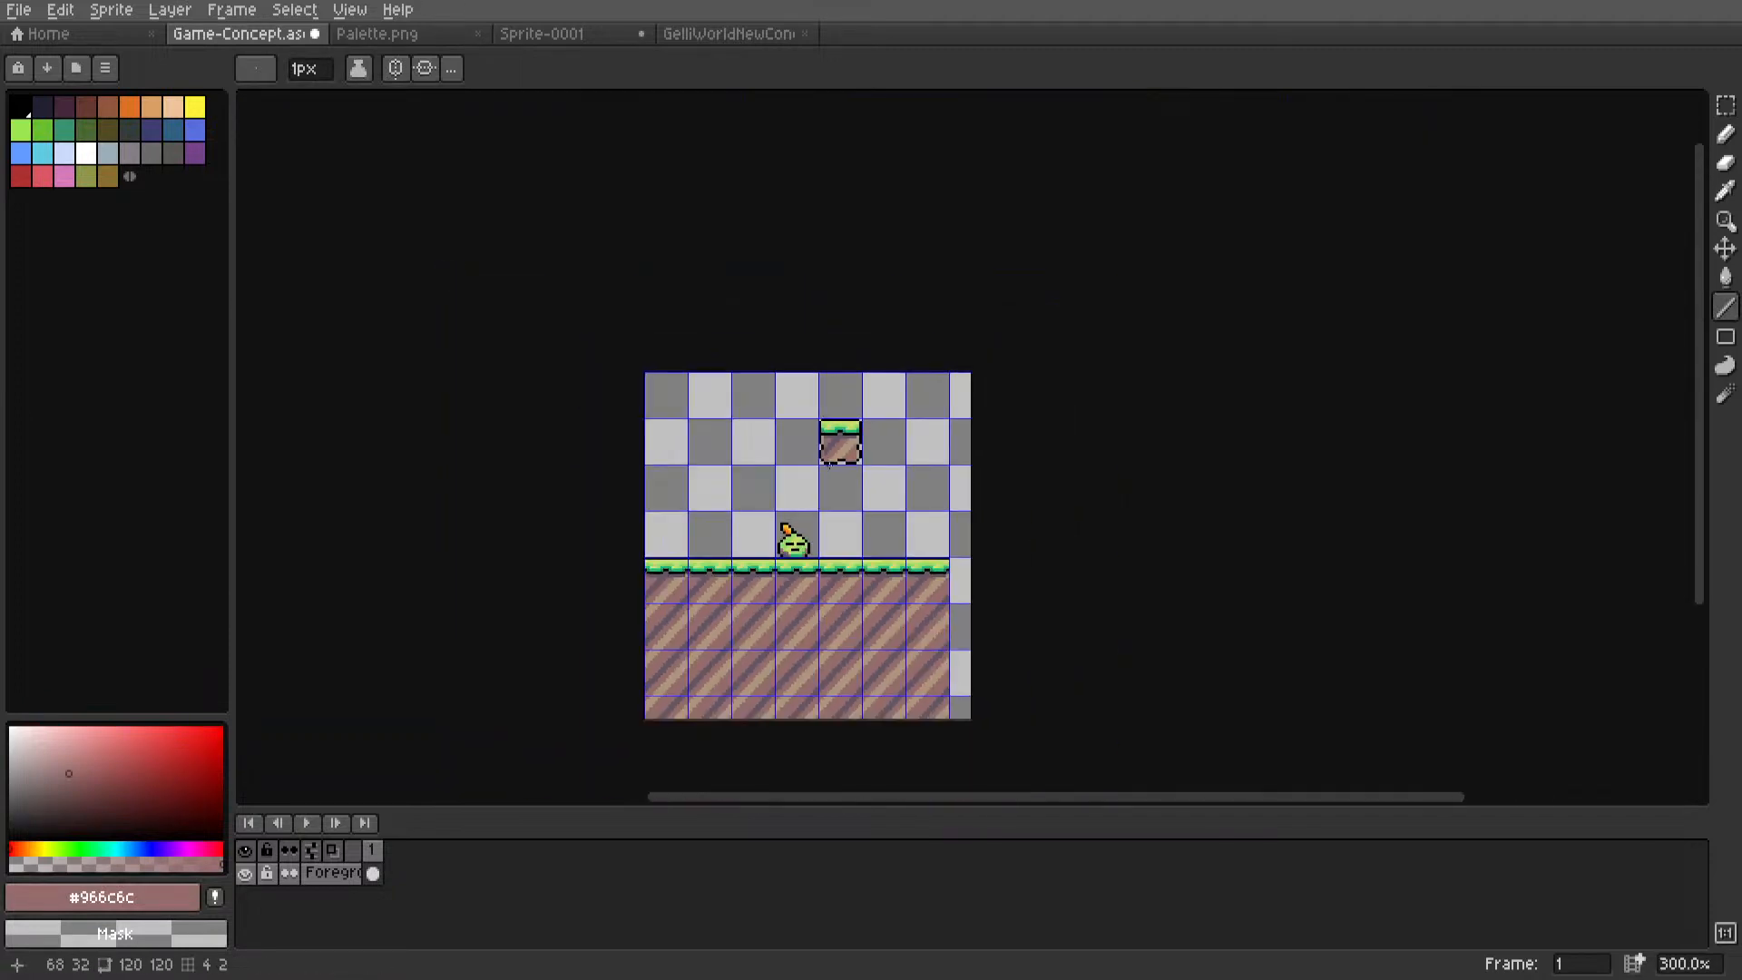
Examine the floating tile's left strip and reshaped outline up close and against the character and ground.
key(m)
scroll(827, 453, up, 9)
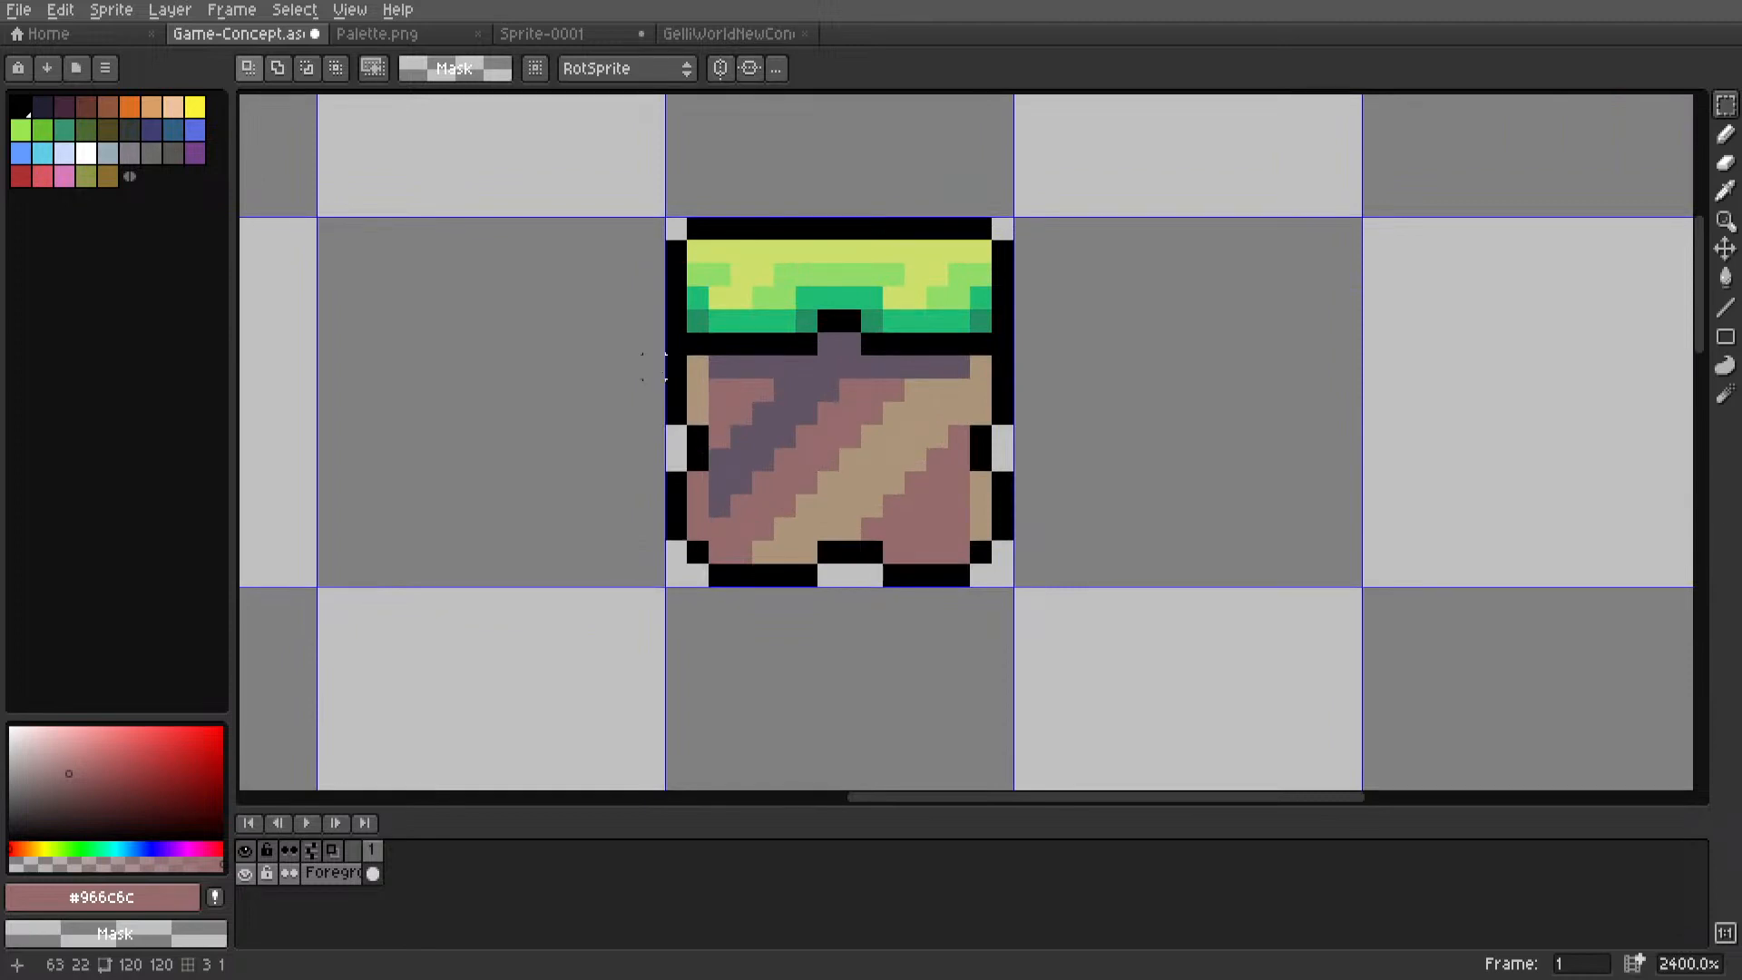
drag(669, 358, 741, 577)
click(1179, 389)
scroll(1009, 421, down, 6)
scroll(1017, 425, up, 3)
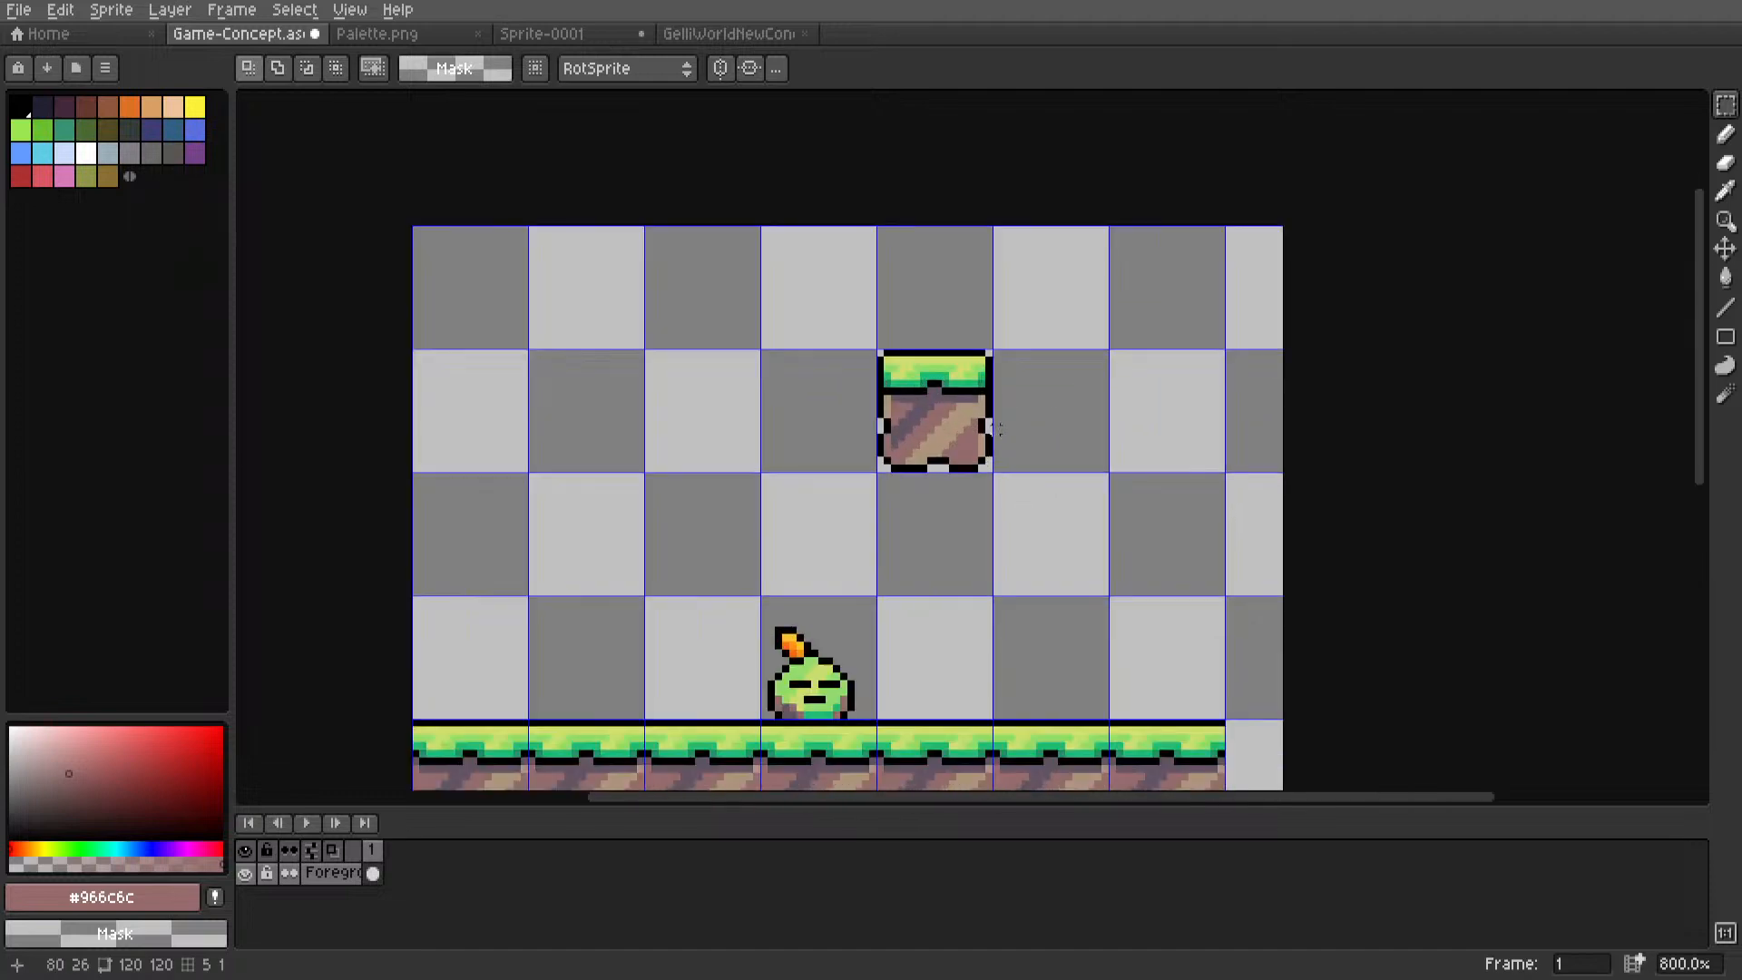
middle_drag(962, 434, 1026, 451)
scroll(1026, 451, up, 6)
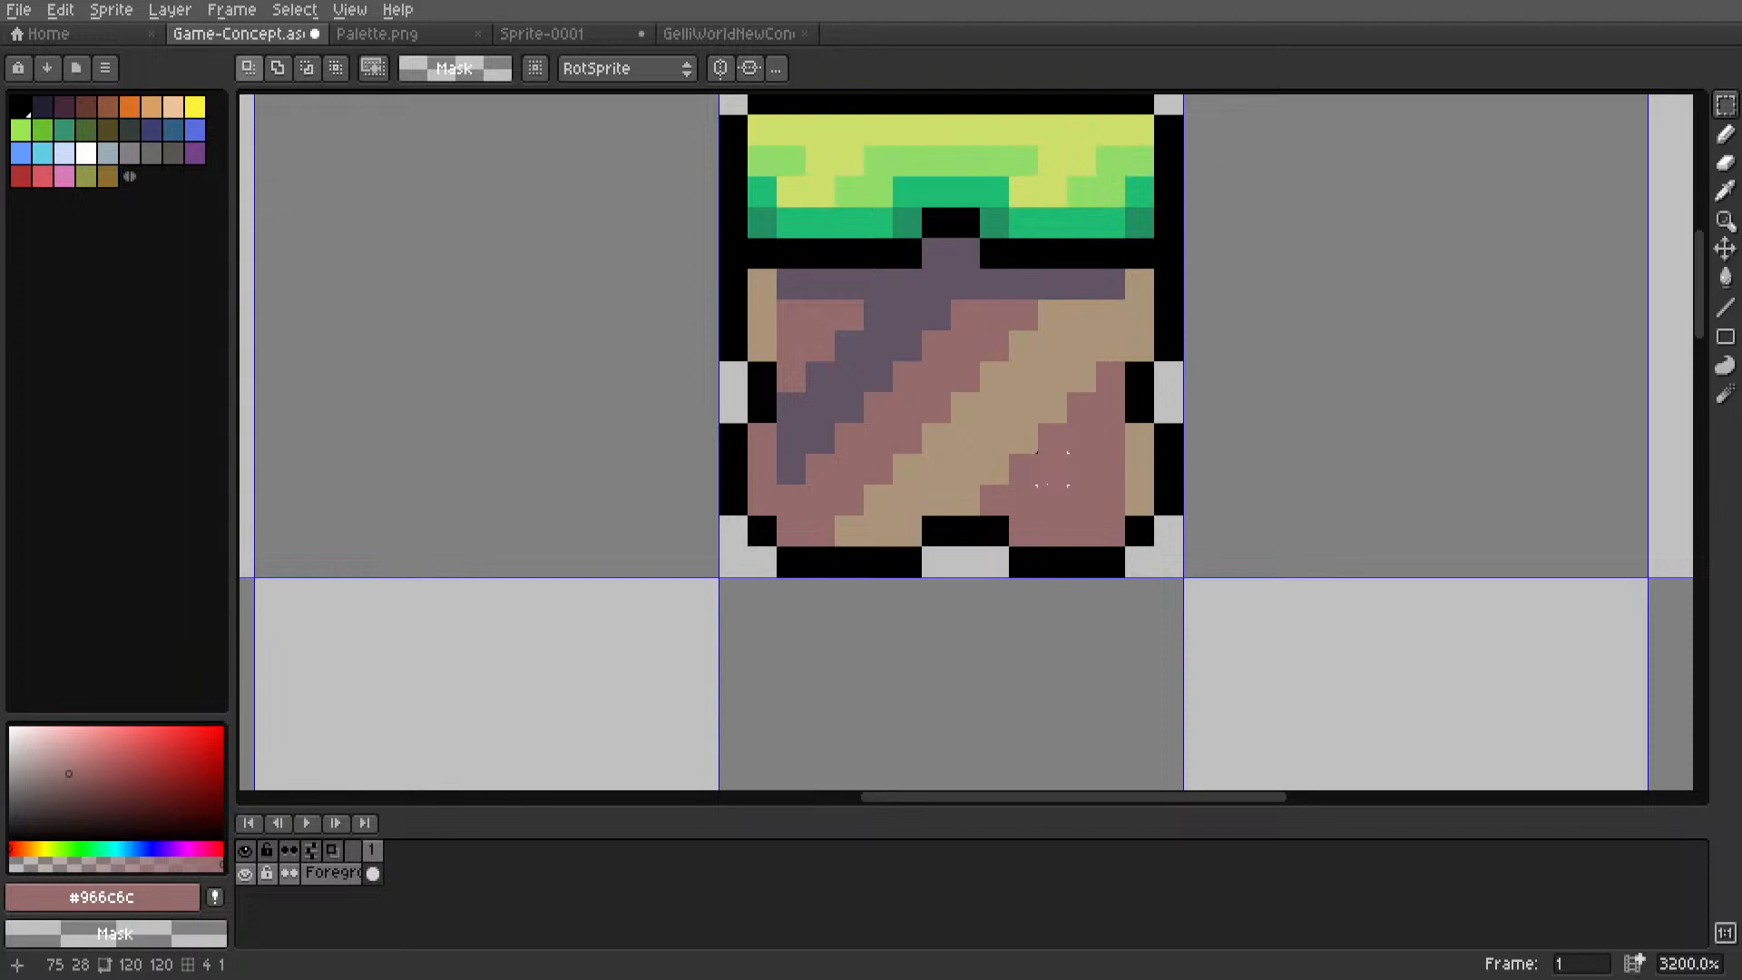
key(i)
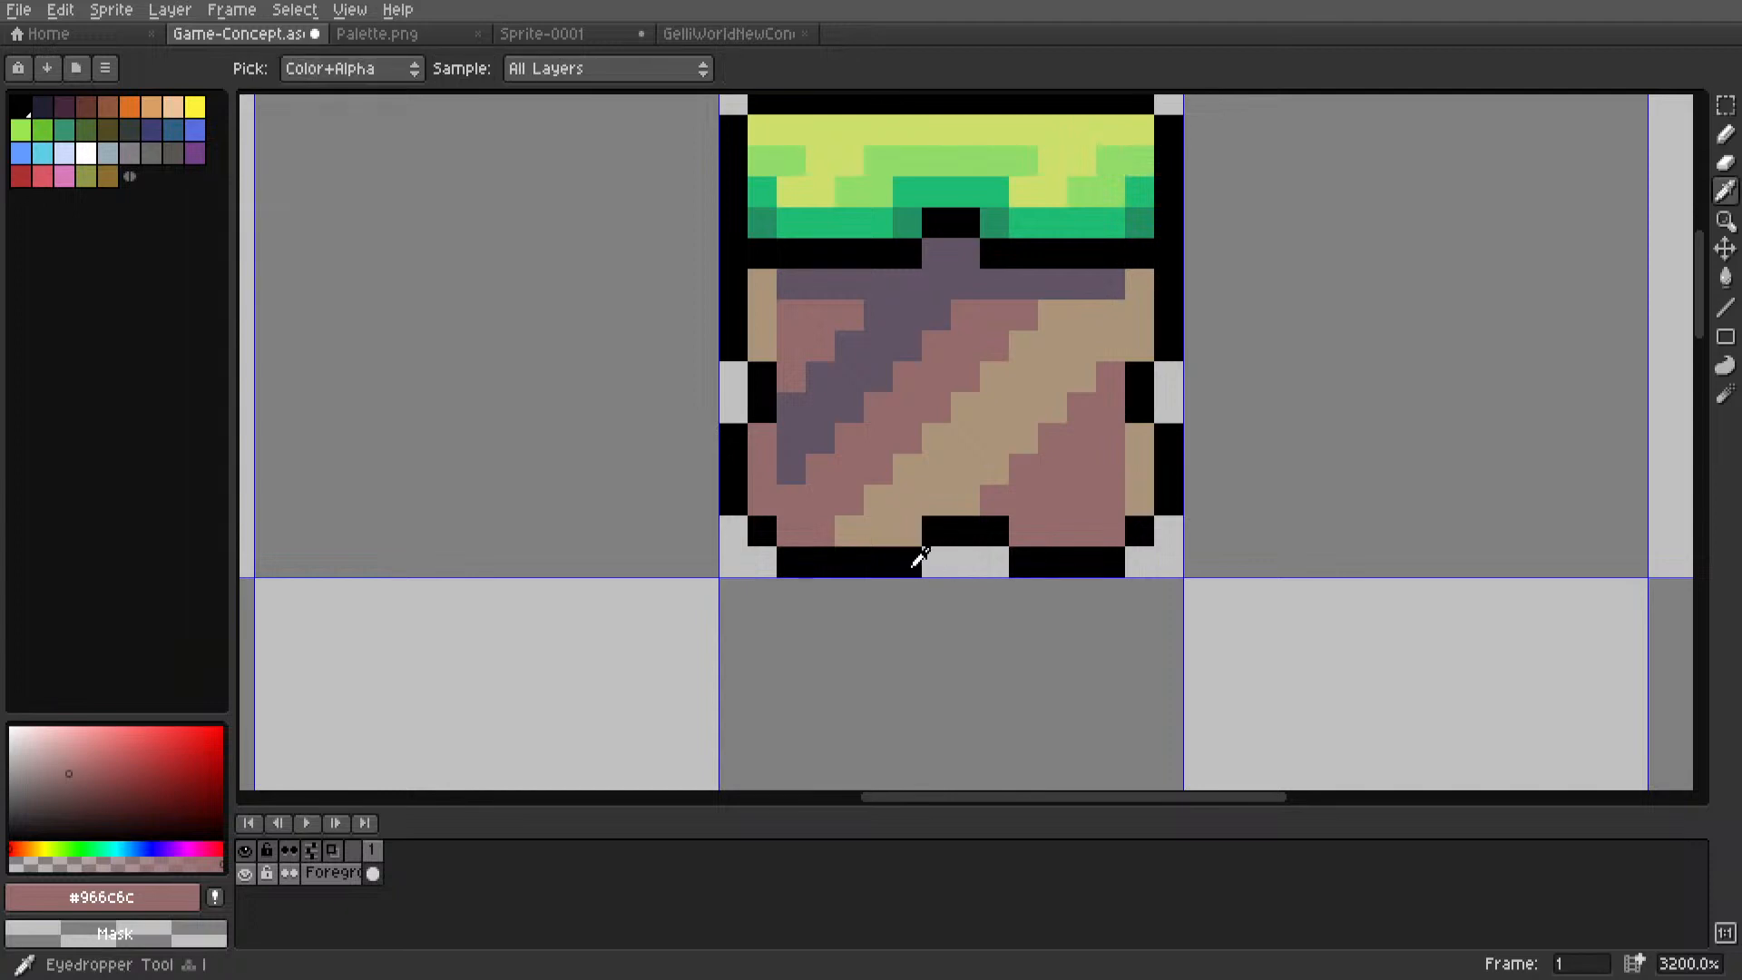
Widen the notch in the floating tile's bottom outline by one black pixel leftward, erasing the outline pixel beneath it.
click(917, 560)
key(l)
click(910, 536)
right_click(910, 560)
scroll(939, 620, down, 5)
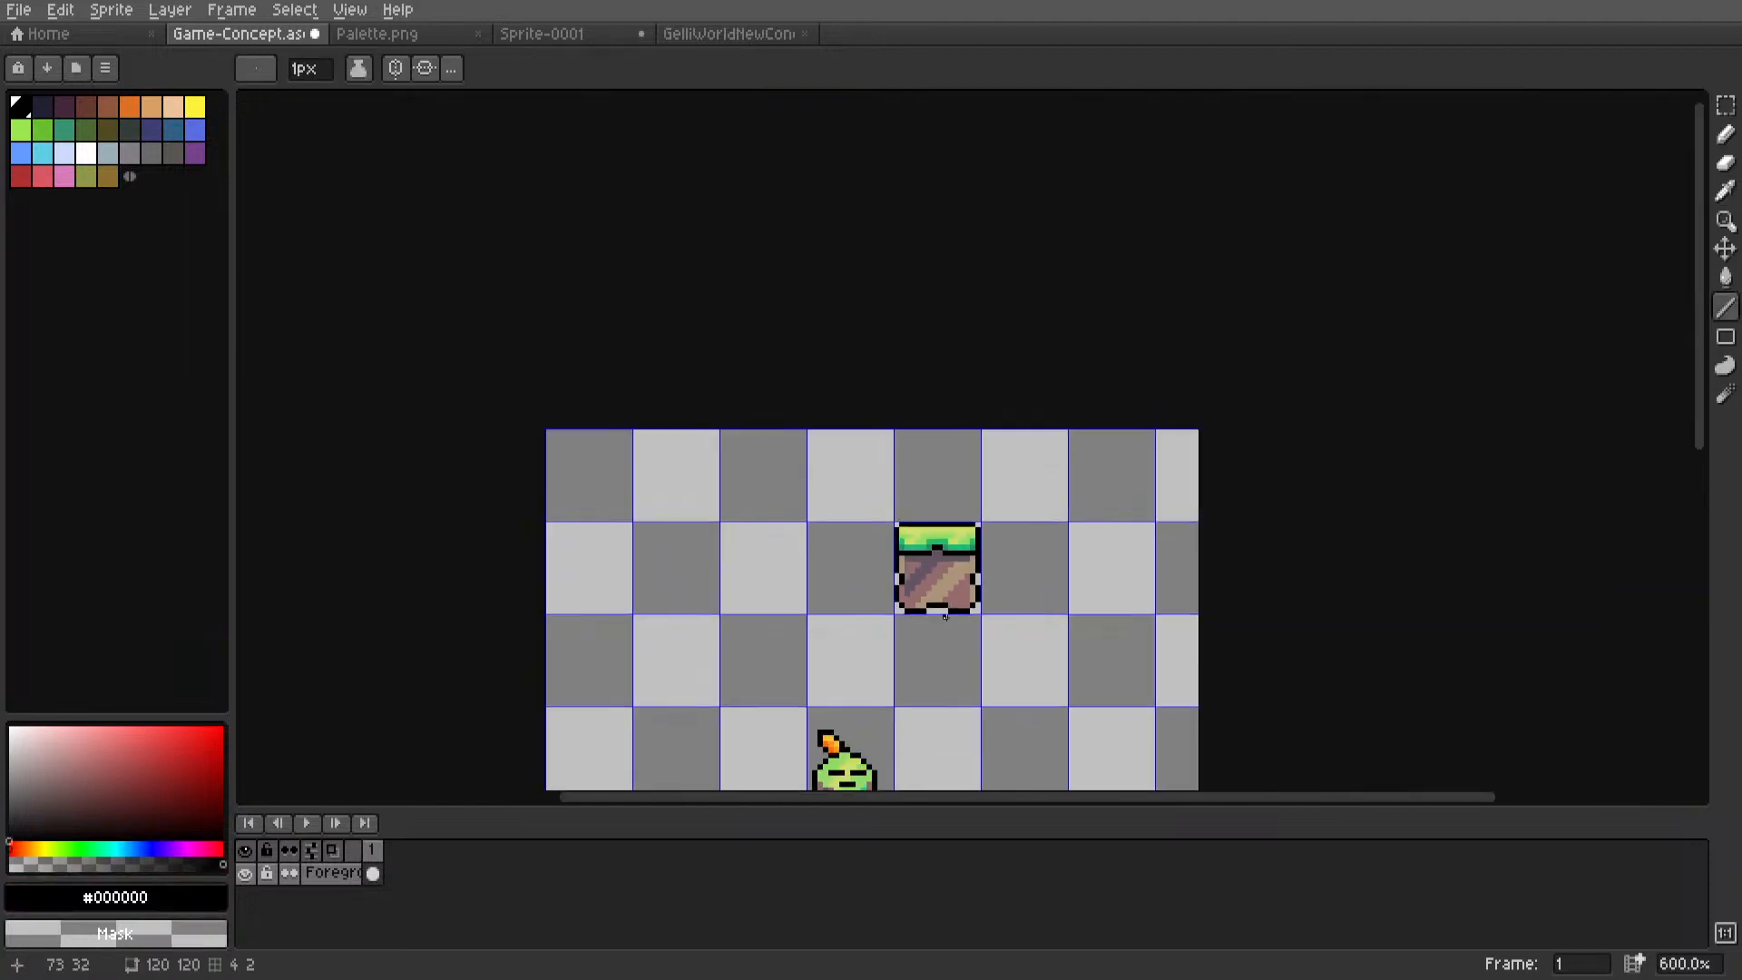
key(m)
scroll(955, 614, up, 4)
middle_drag(1001, 587, 1095, 572)
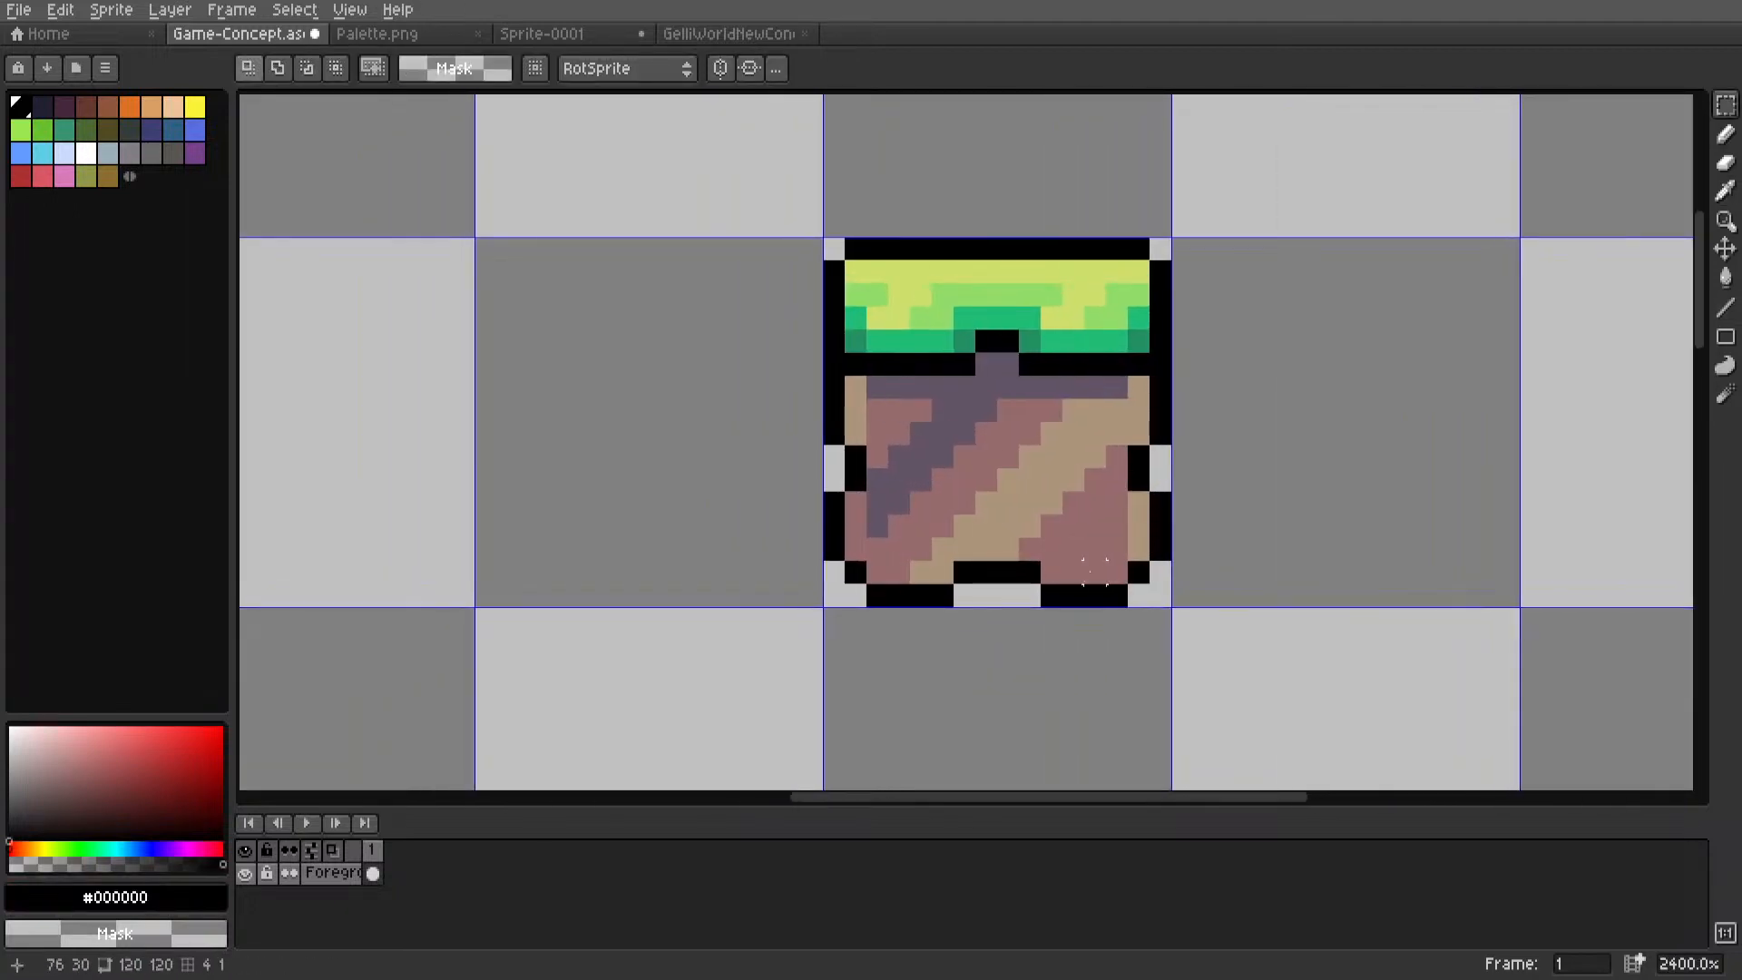
scroll(1073, 549, down, 5)
scroll(1057, 399, up, 5)
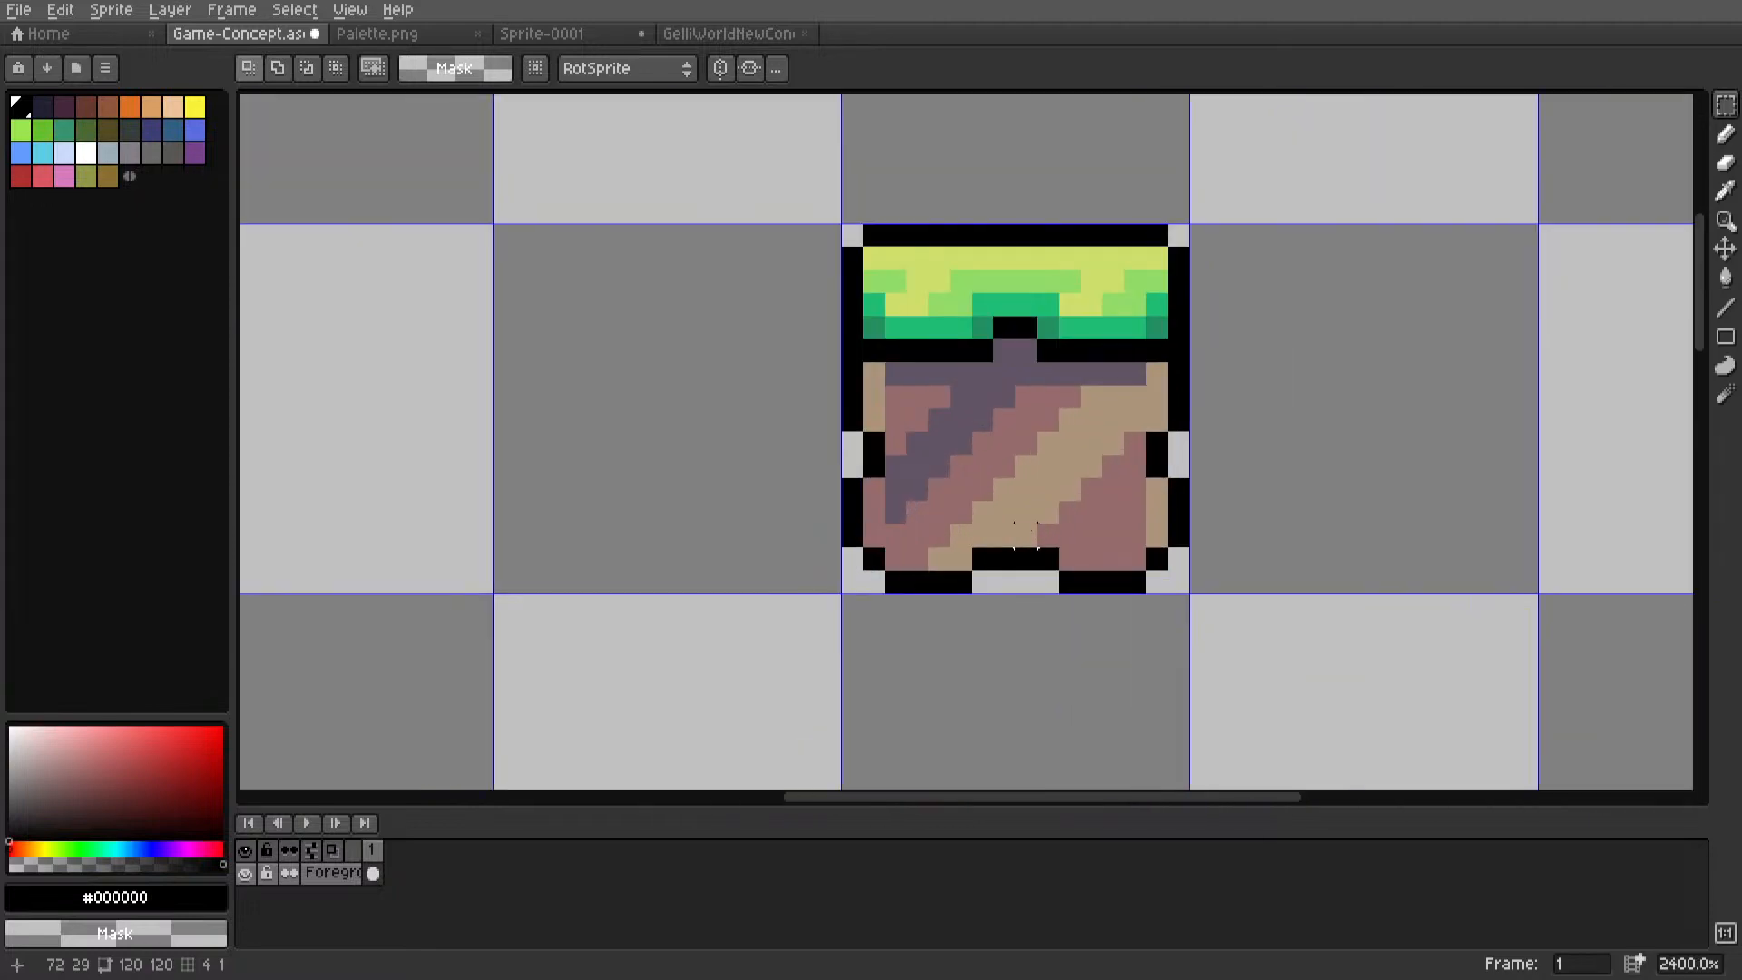
Paint purple #625565 shading along the bottom dirt row on both sides of the notch.
key(i)
click(1035, 357)
key(l)
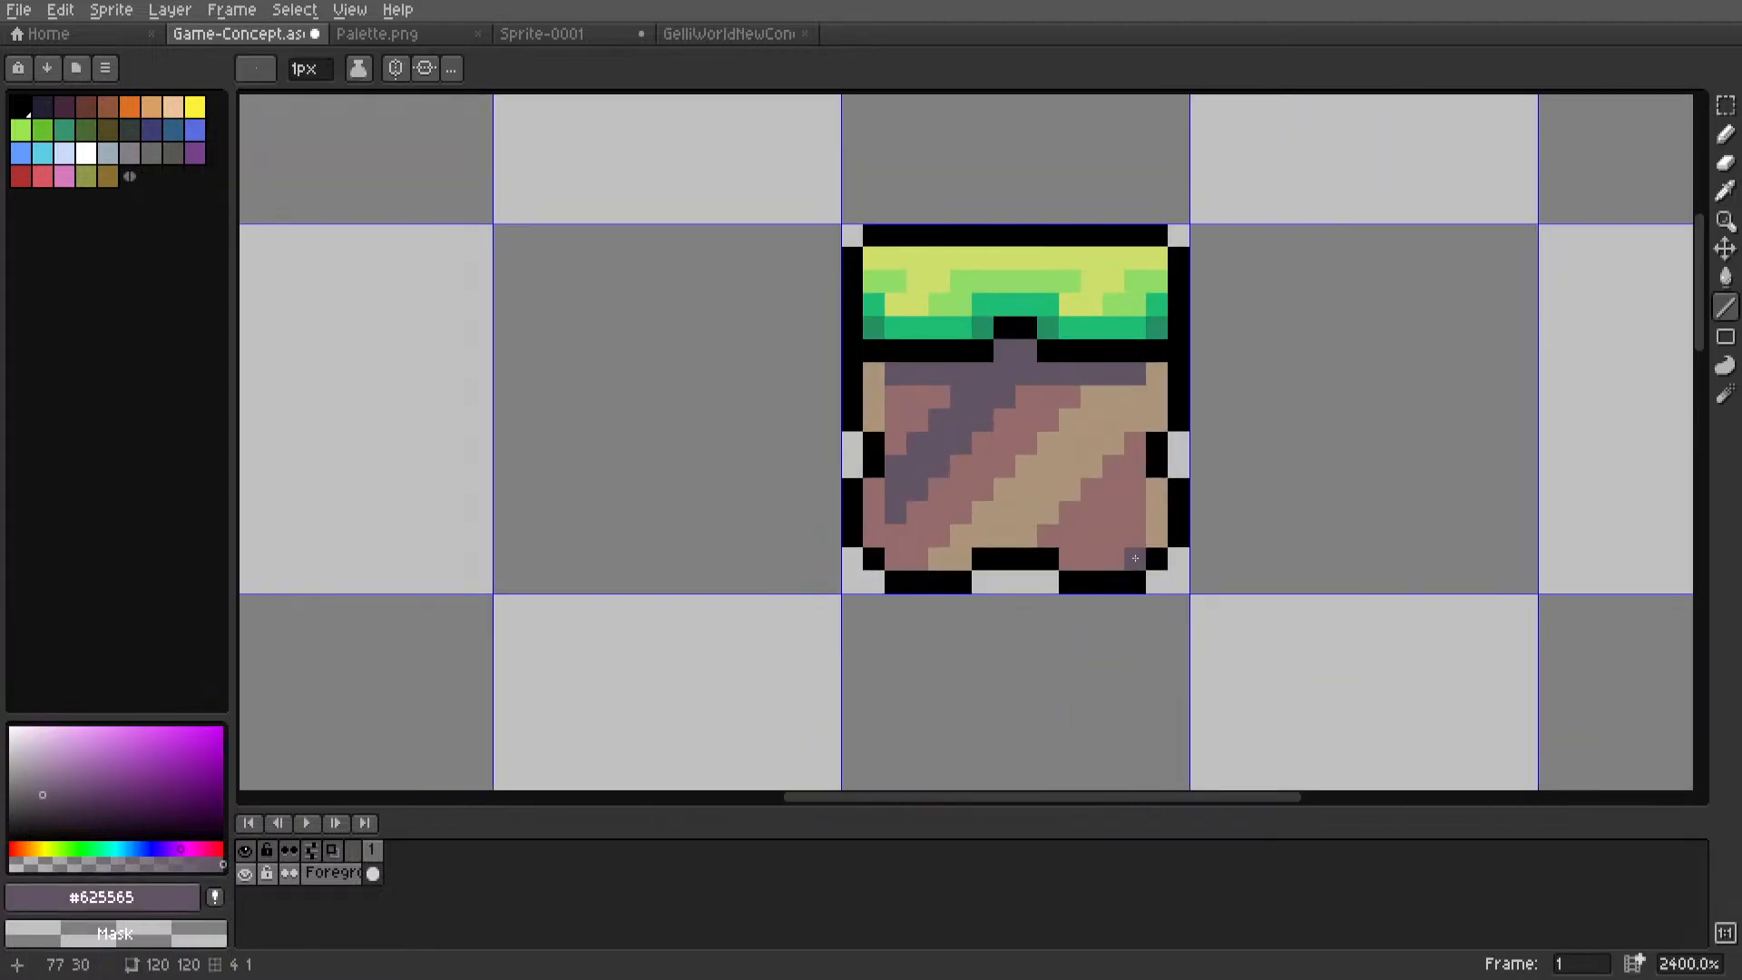
drag(1135, 558, 1070, 558)
click(917, 558)
click(896, 558)
scroll(895, 558, down, 5)
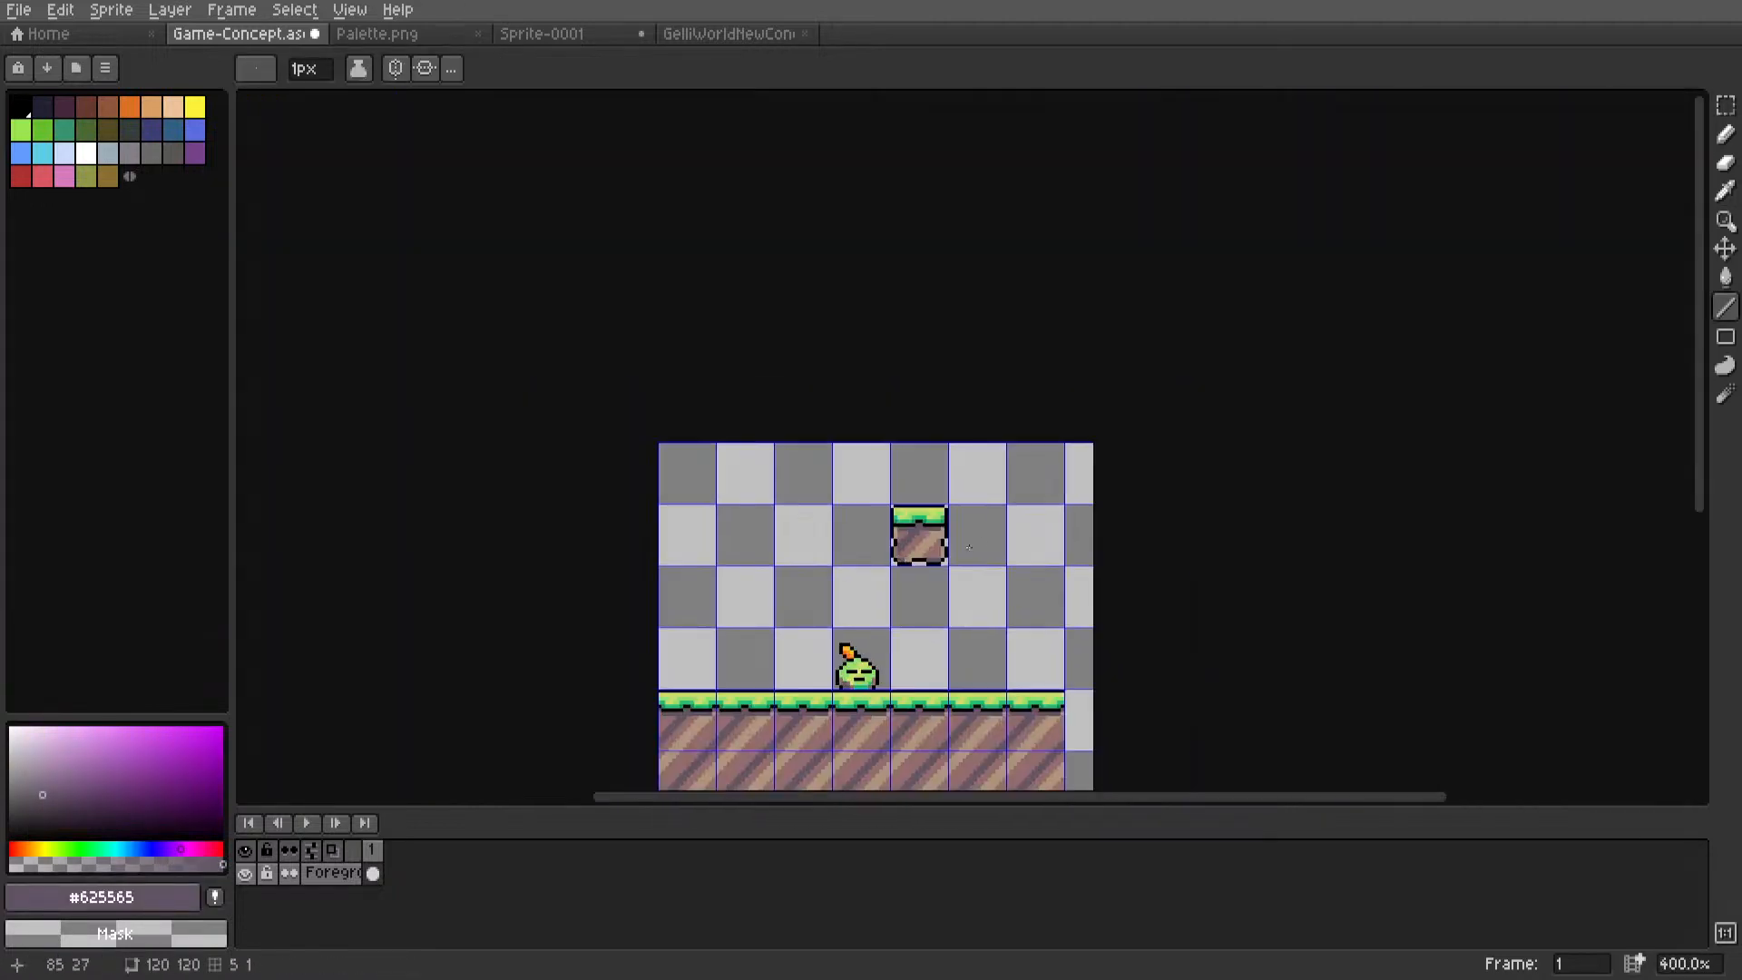
key(m)
Recolour the beige bottom-row pixel beside the notch with #966c6c.
scroll(889, 551, up, 4)
key(i)
scroll(918, 517, up, 3)
click(918, 517)
key(l)
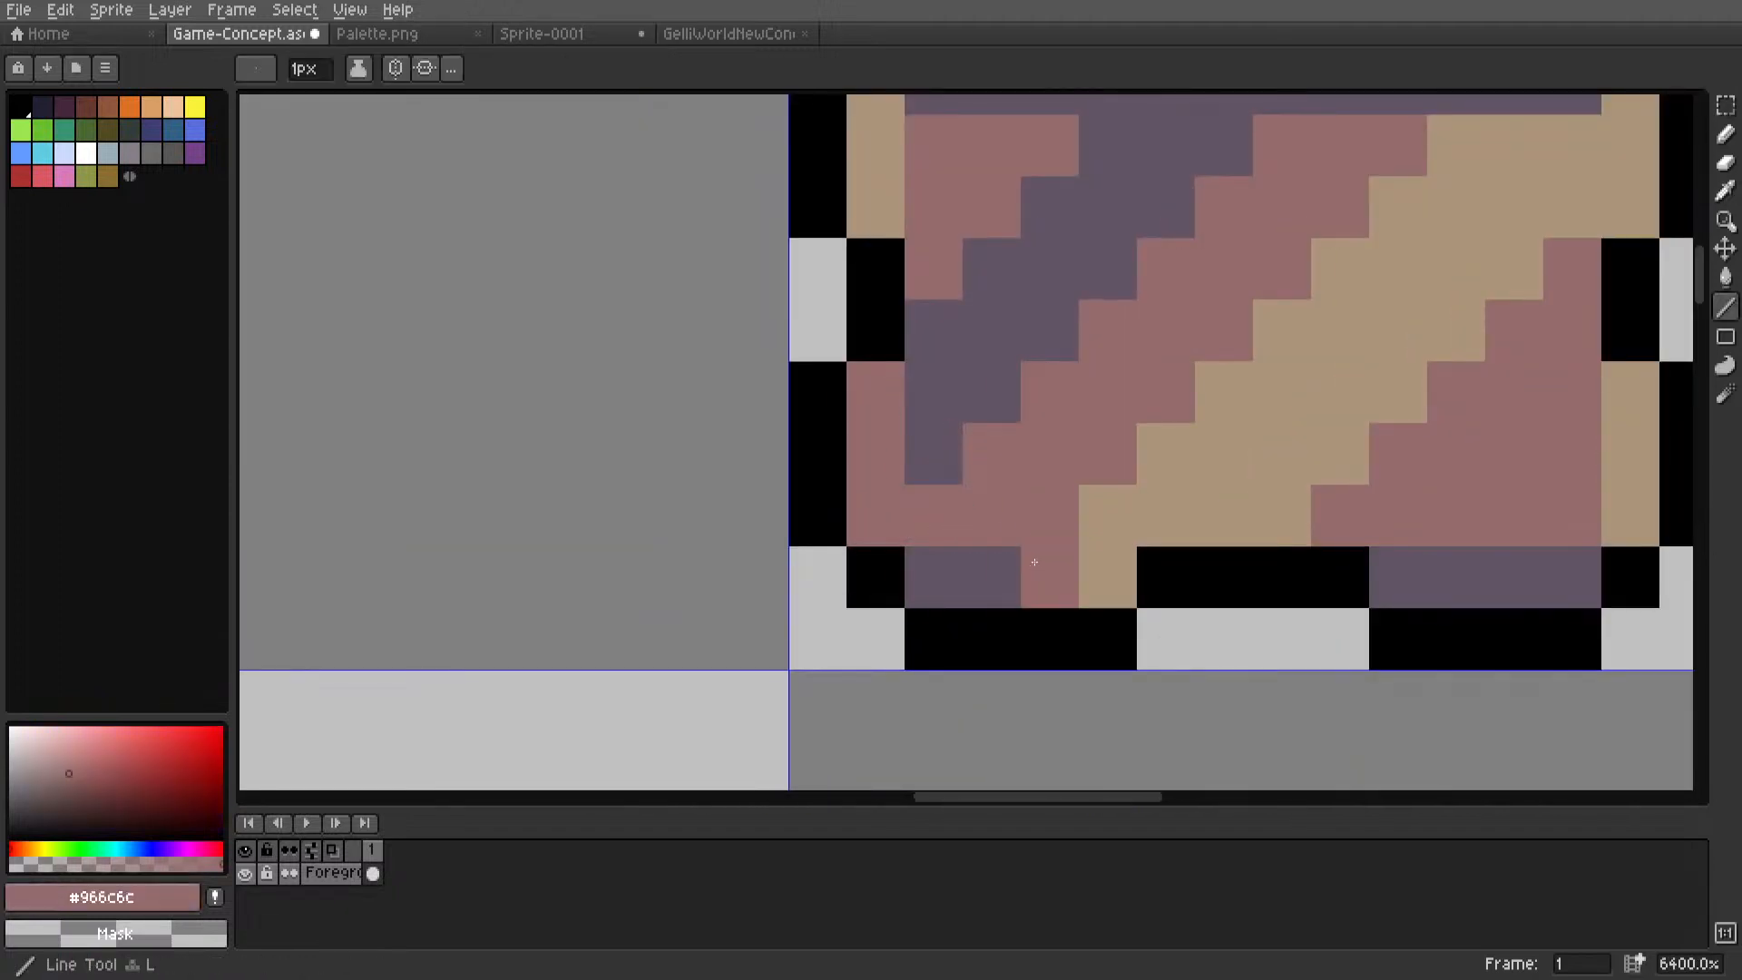
scroll(1077, 571, down, 5)
key(m)
scroll(1149, 540, up, 4)
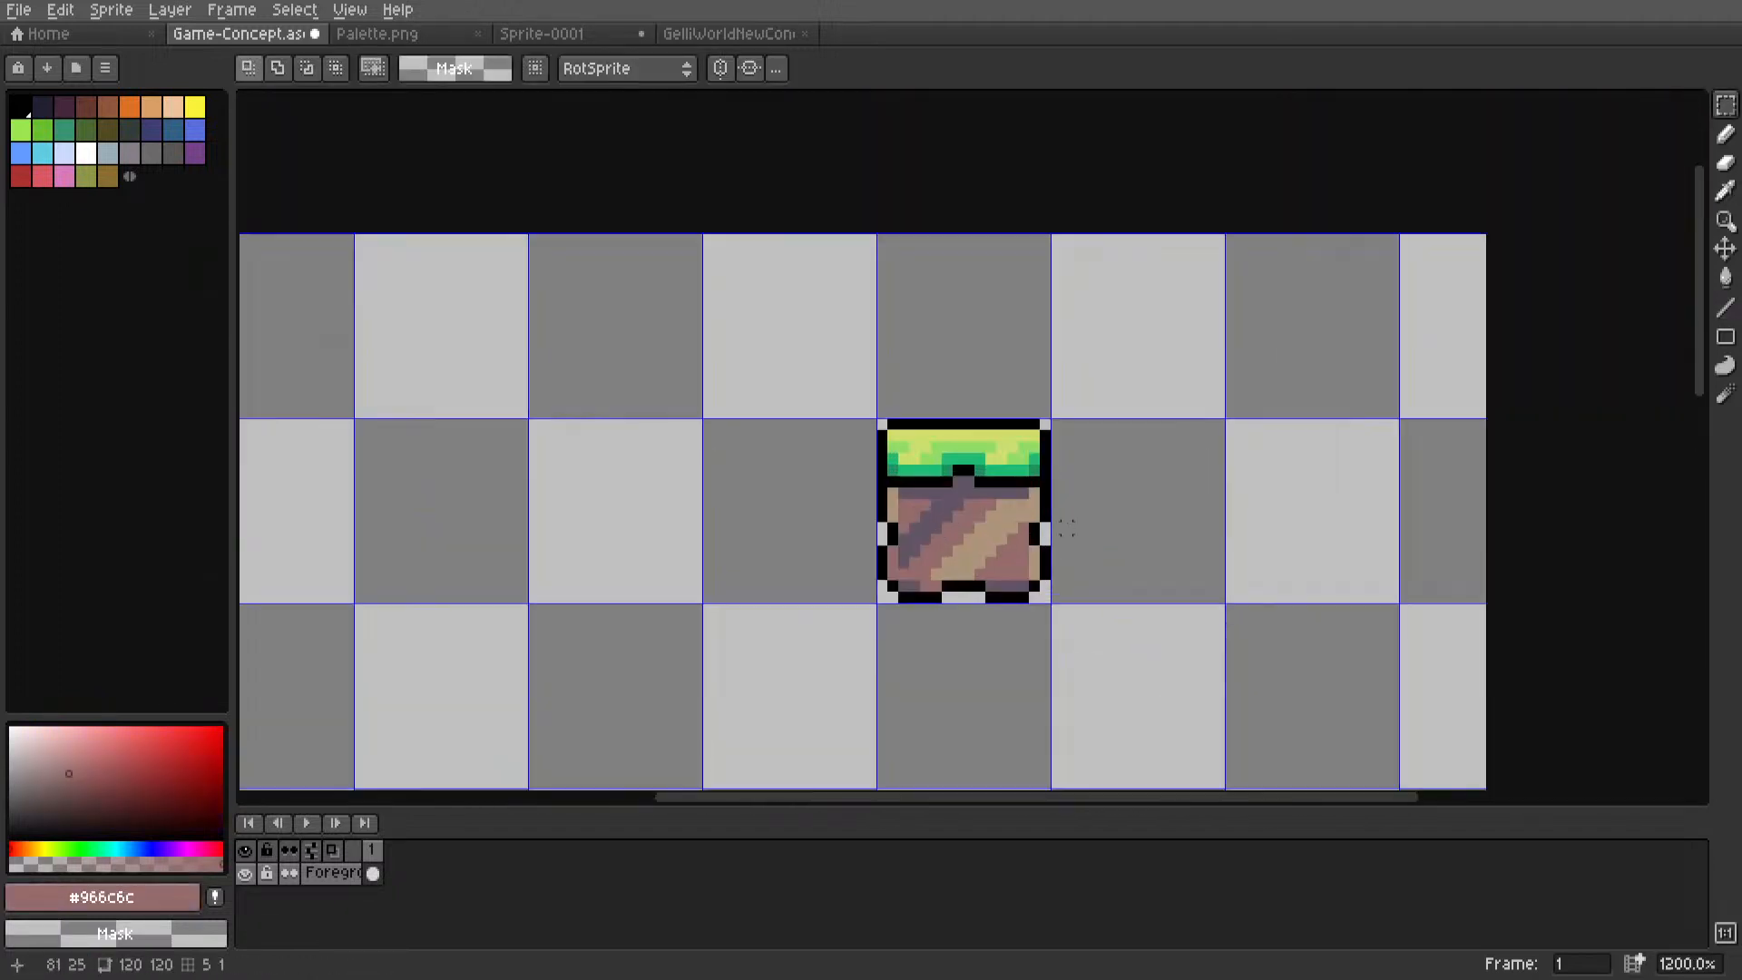
Examine the floating tile's bottom shading and outline against the character and ground.
scroll(1059, 540, down, 7)
scroll(1059, 540, up, 2)
scroll(1059, 540, up, 1)
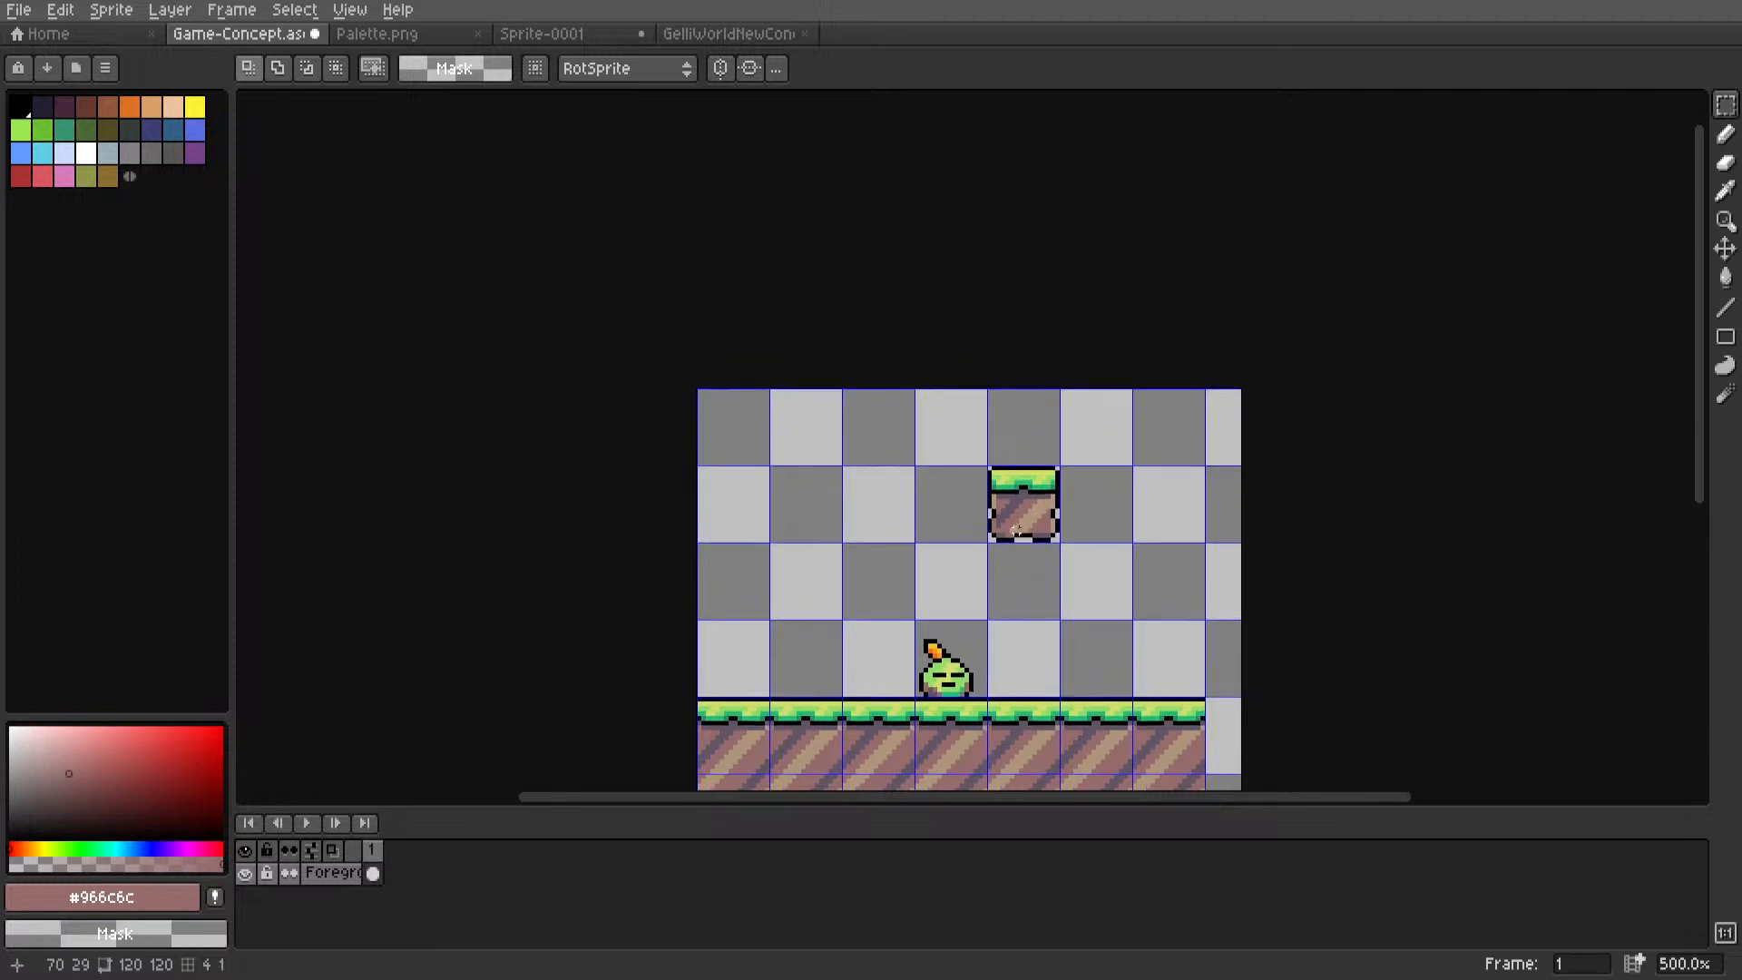
scroll(1030, 531, up, 2)
middle_drag(1001, 474, 1041, 443)
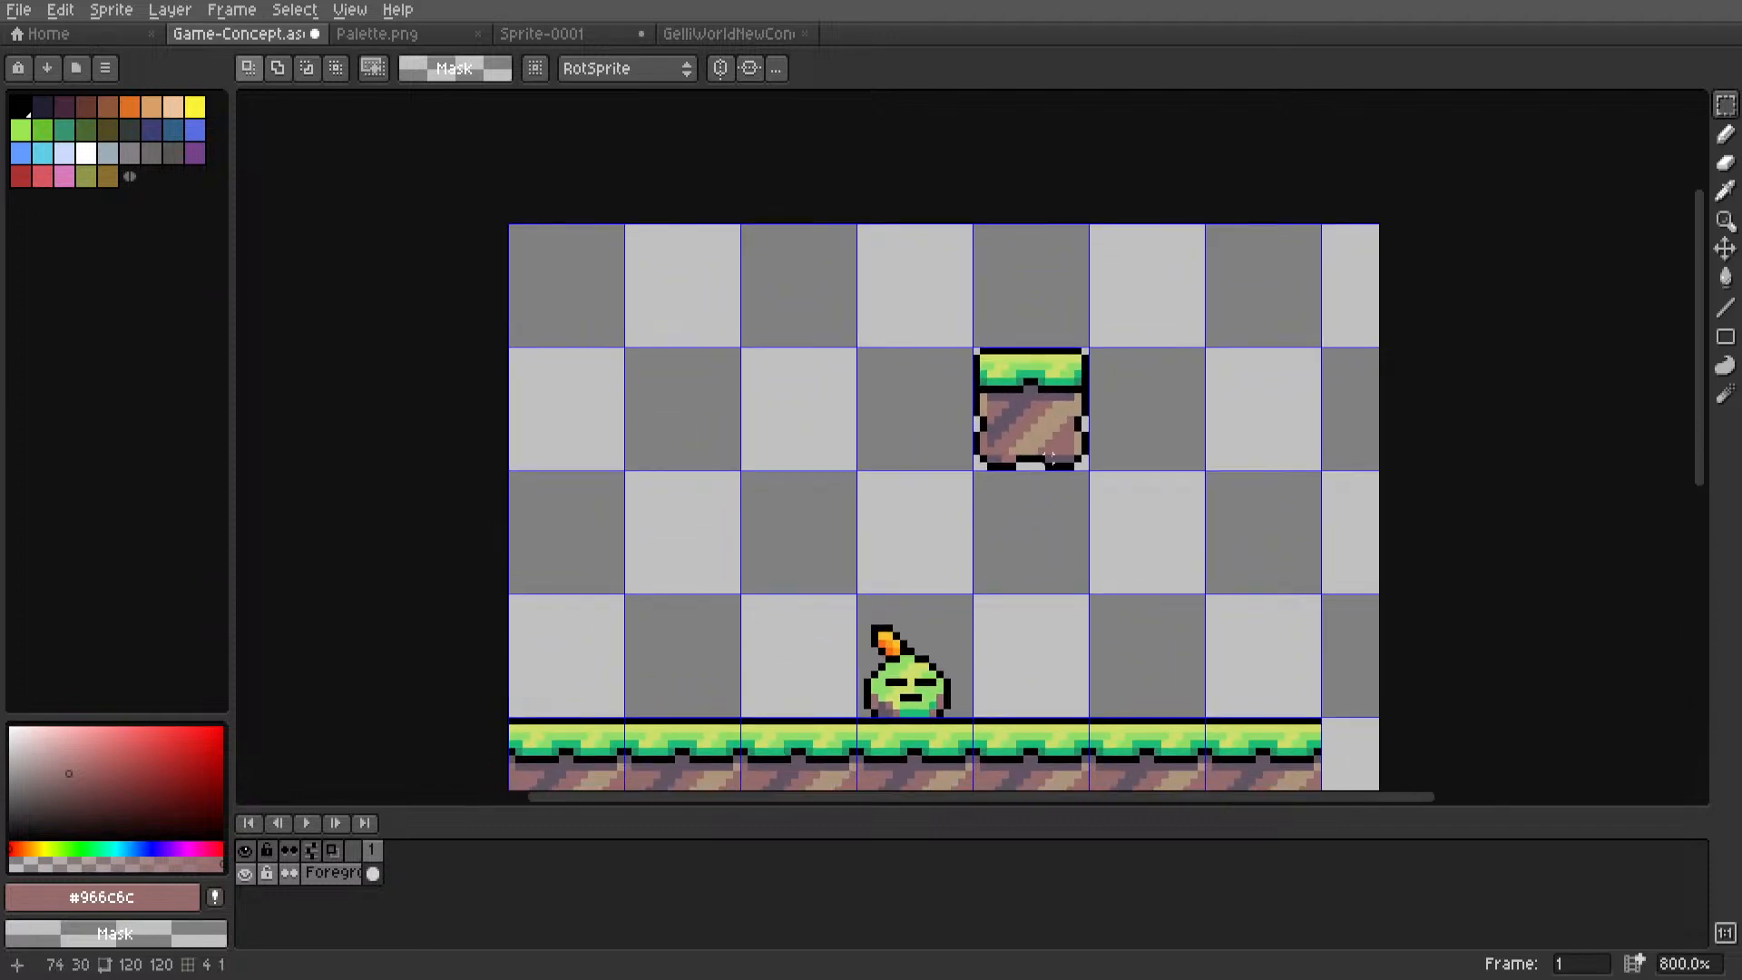
middle_drag(990, 513, 986, 437)
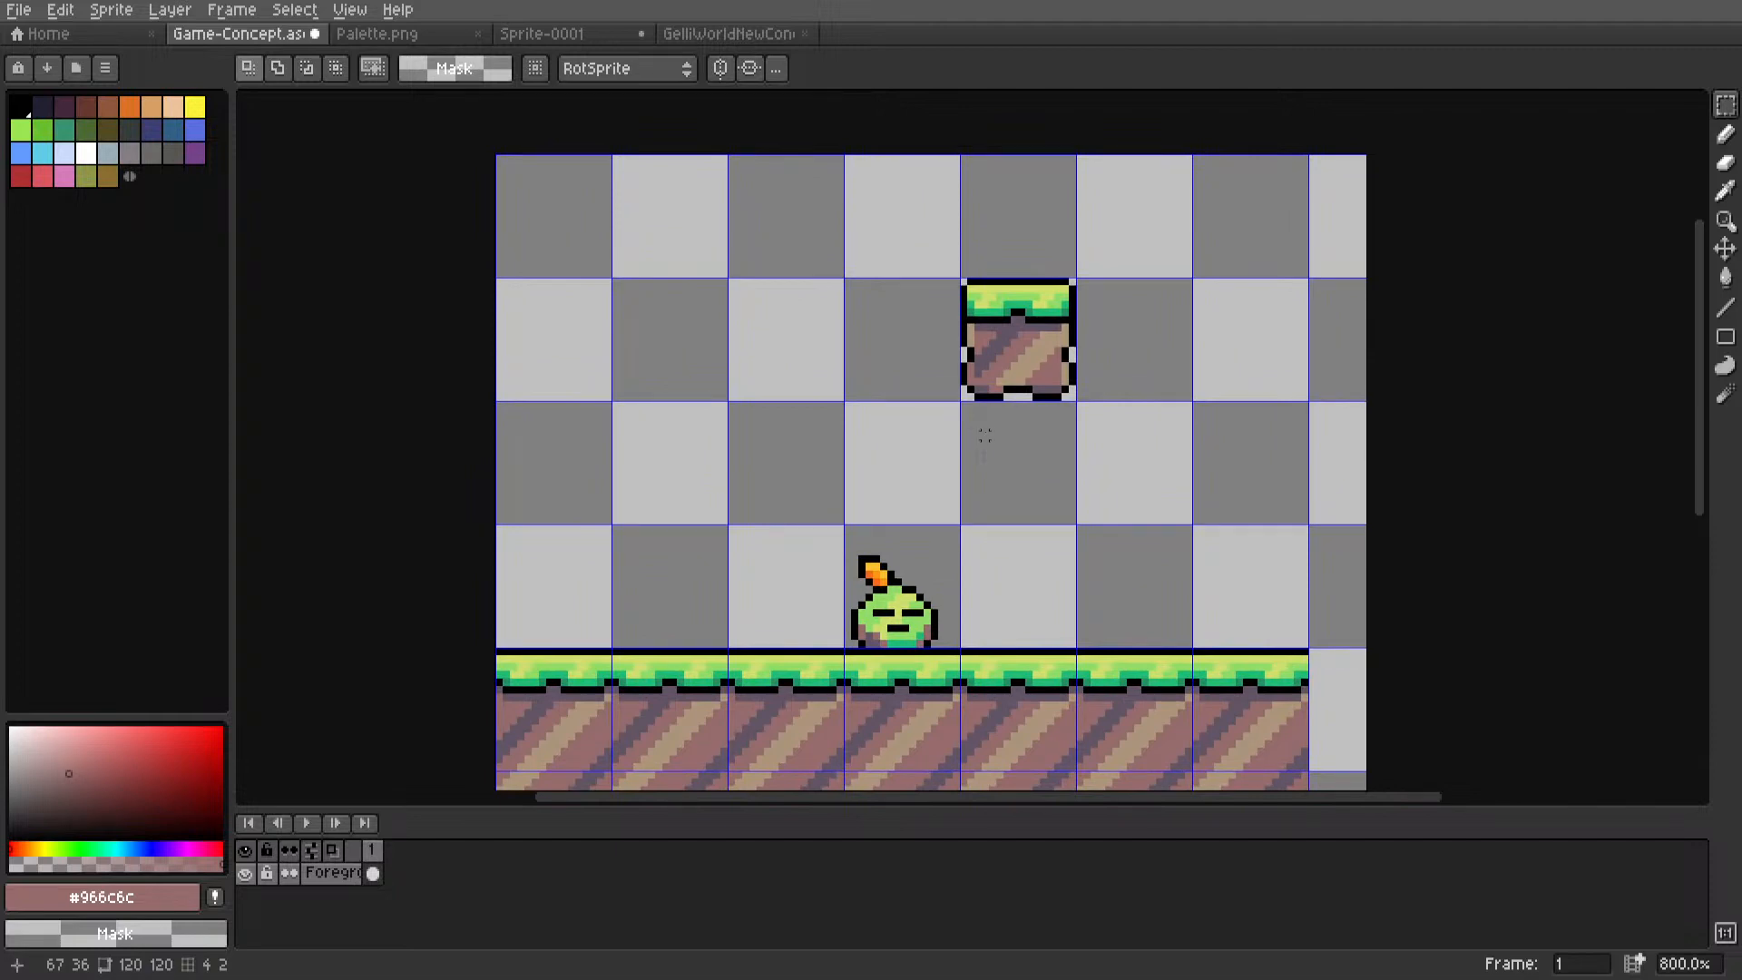
middle_drag(985, 436, 943, 493)
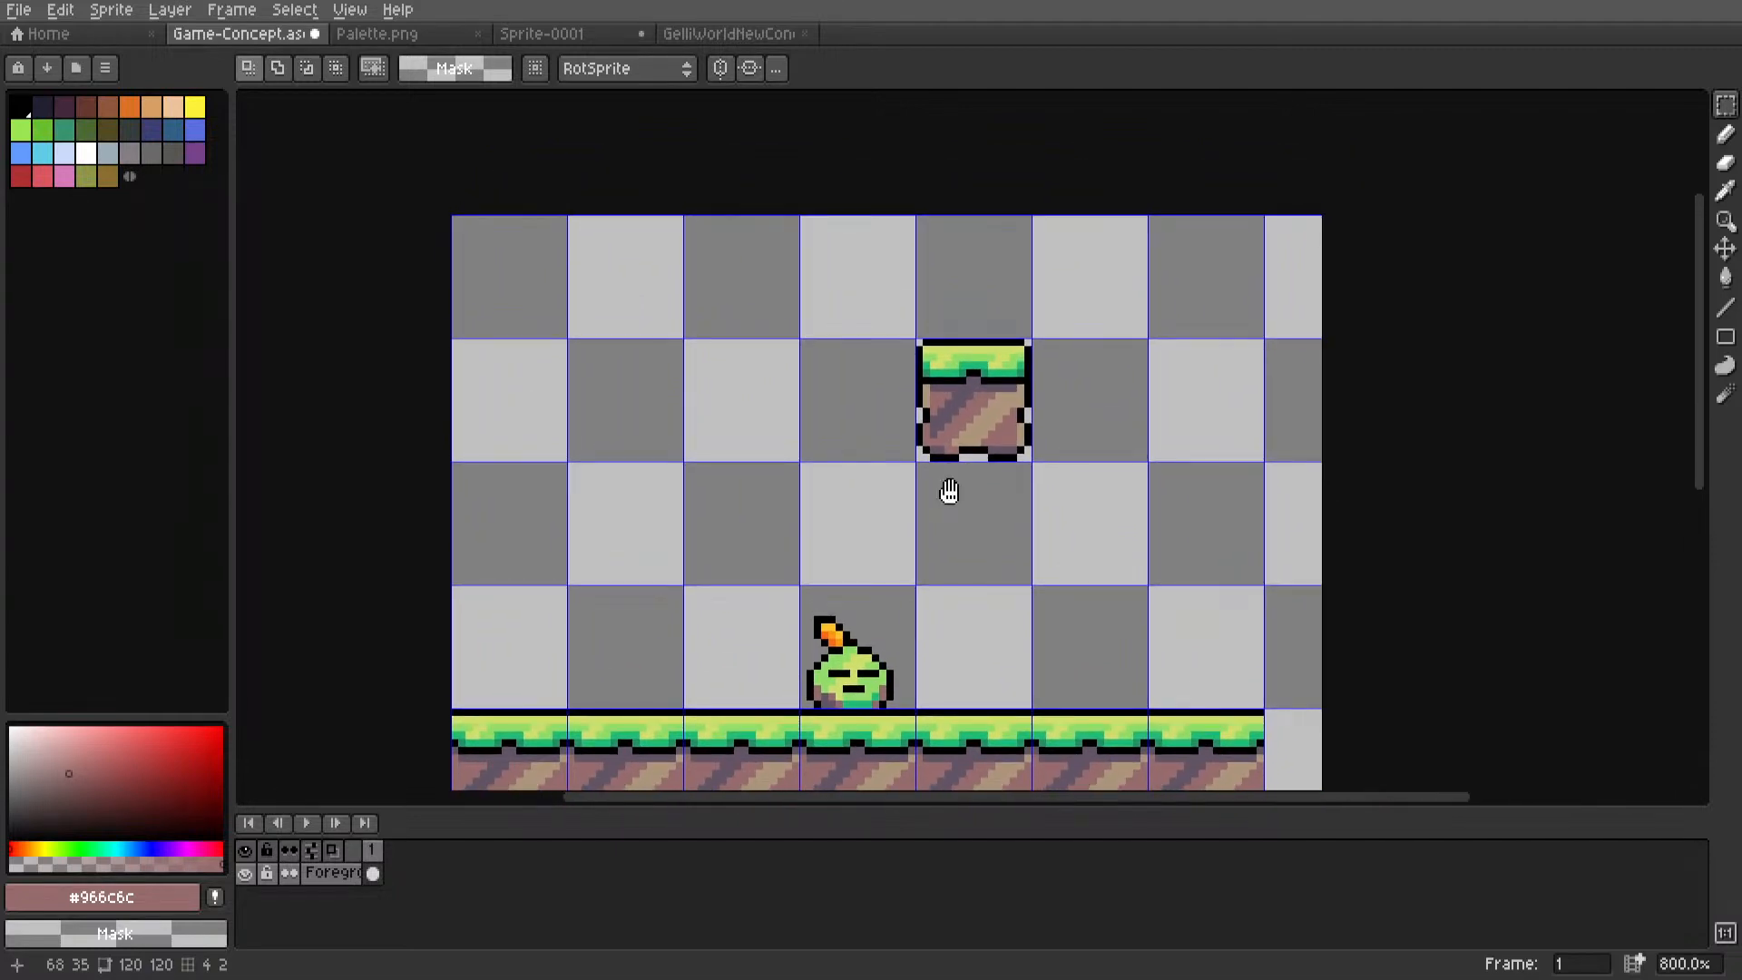
scroll(949, 491, up, 5)
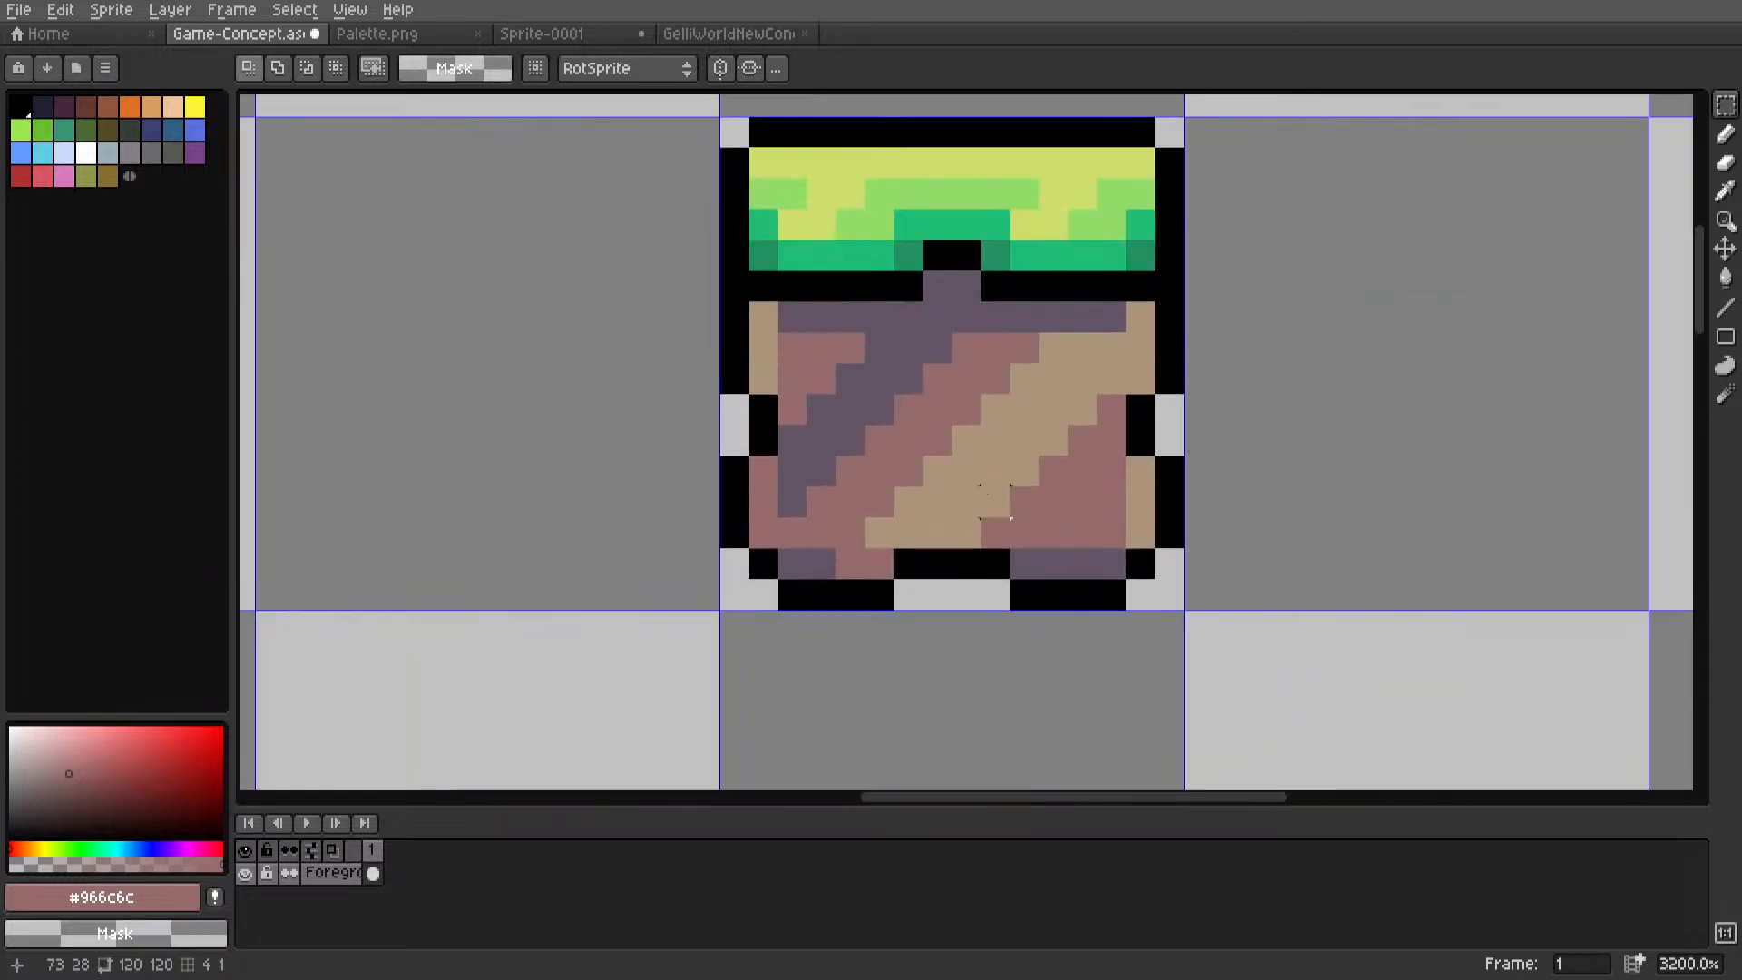
Repaint the dirt's bottom row and the right edge column around the notch with #966c6c.
scroll(995, 501, up, 1)
alt+click(727, 595)
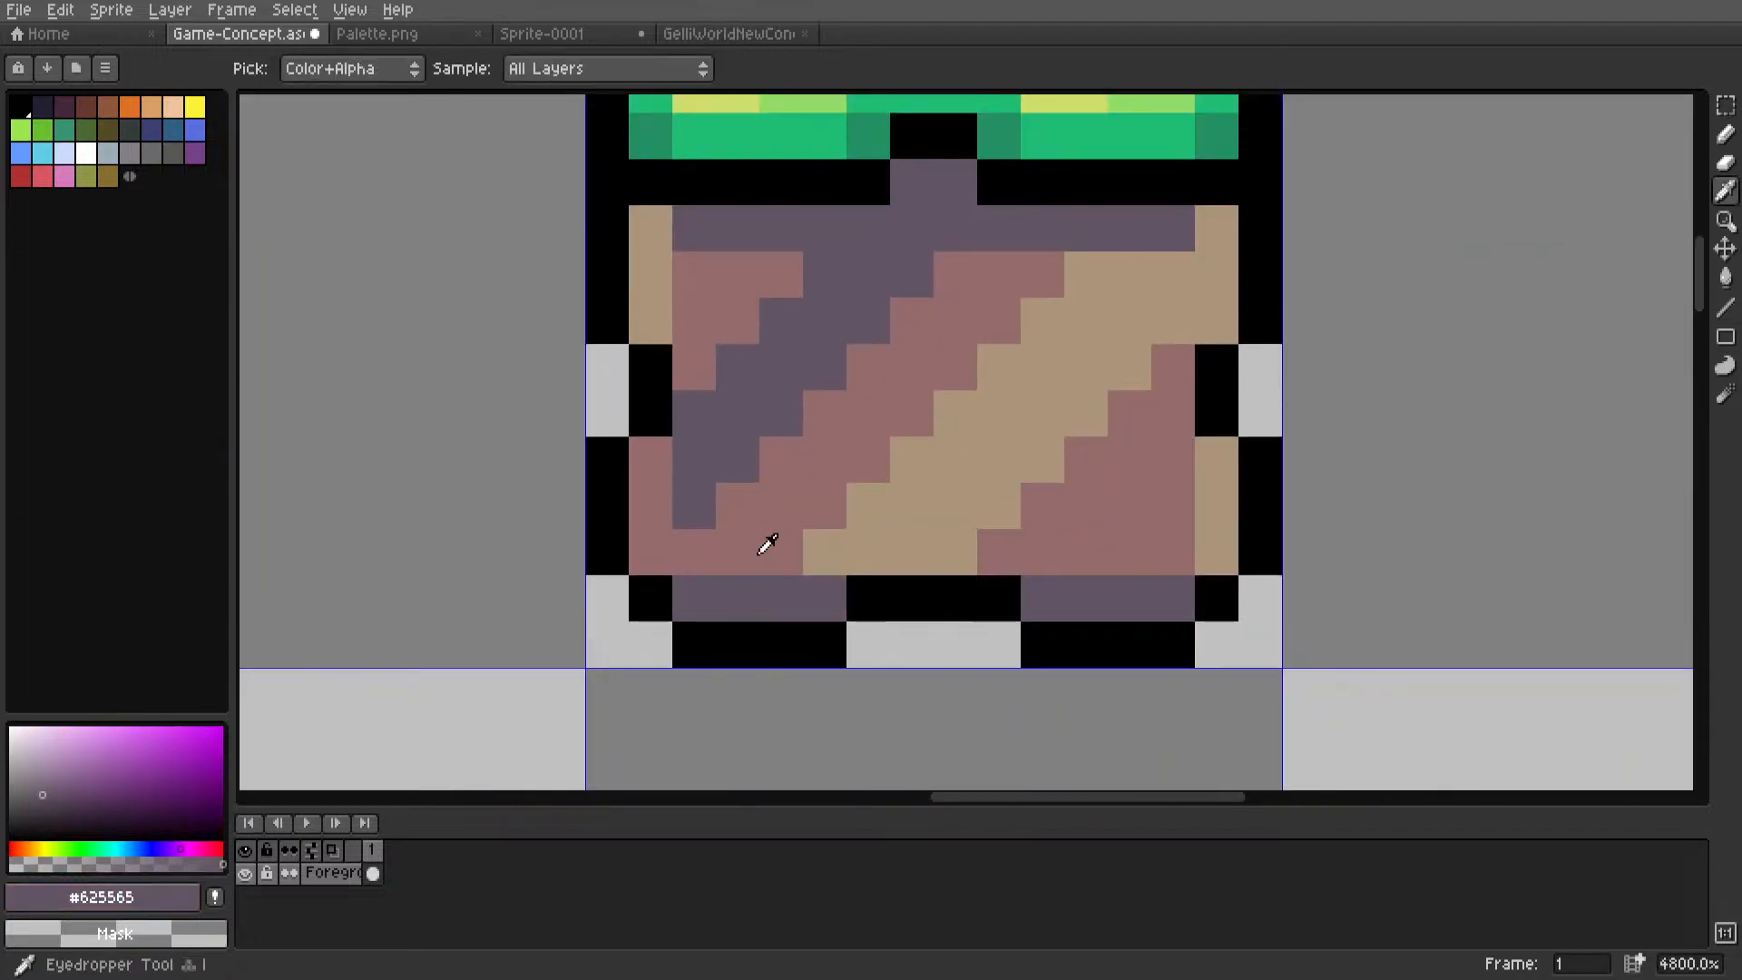
alt+click(767, 544)
drag(694, 599, 822, 599)
mouse_move(1044, 598)
mouse_down()
mouse_move(1174, 608)
mouse_move(1224, 520)
mouse_move(1222, 461)
mouse_up()
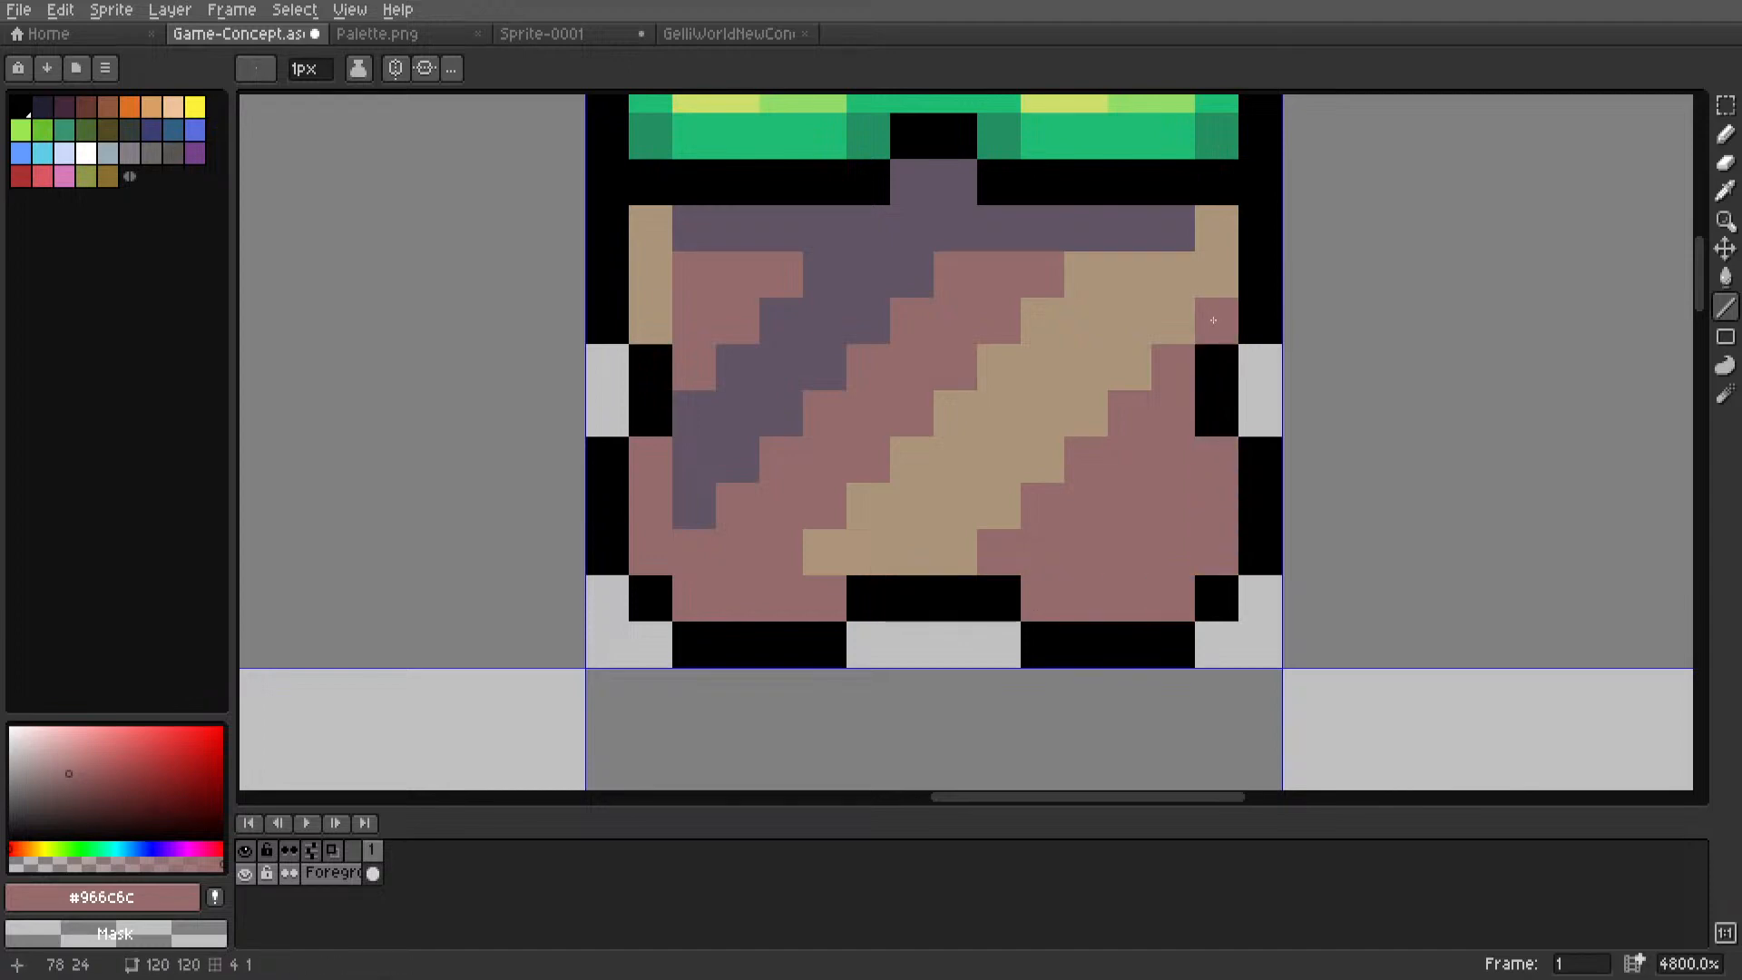
scroll(1053, 463, down, 3)
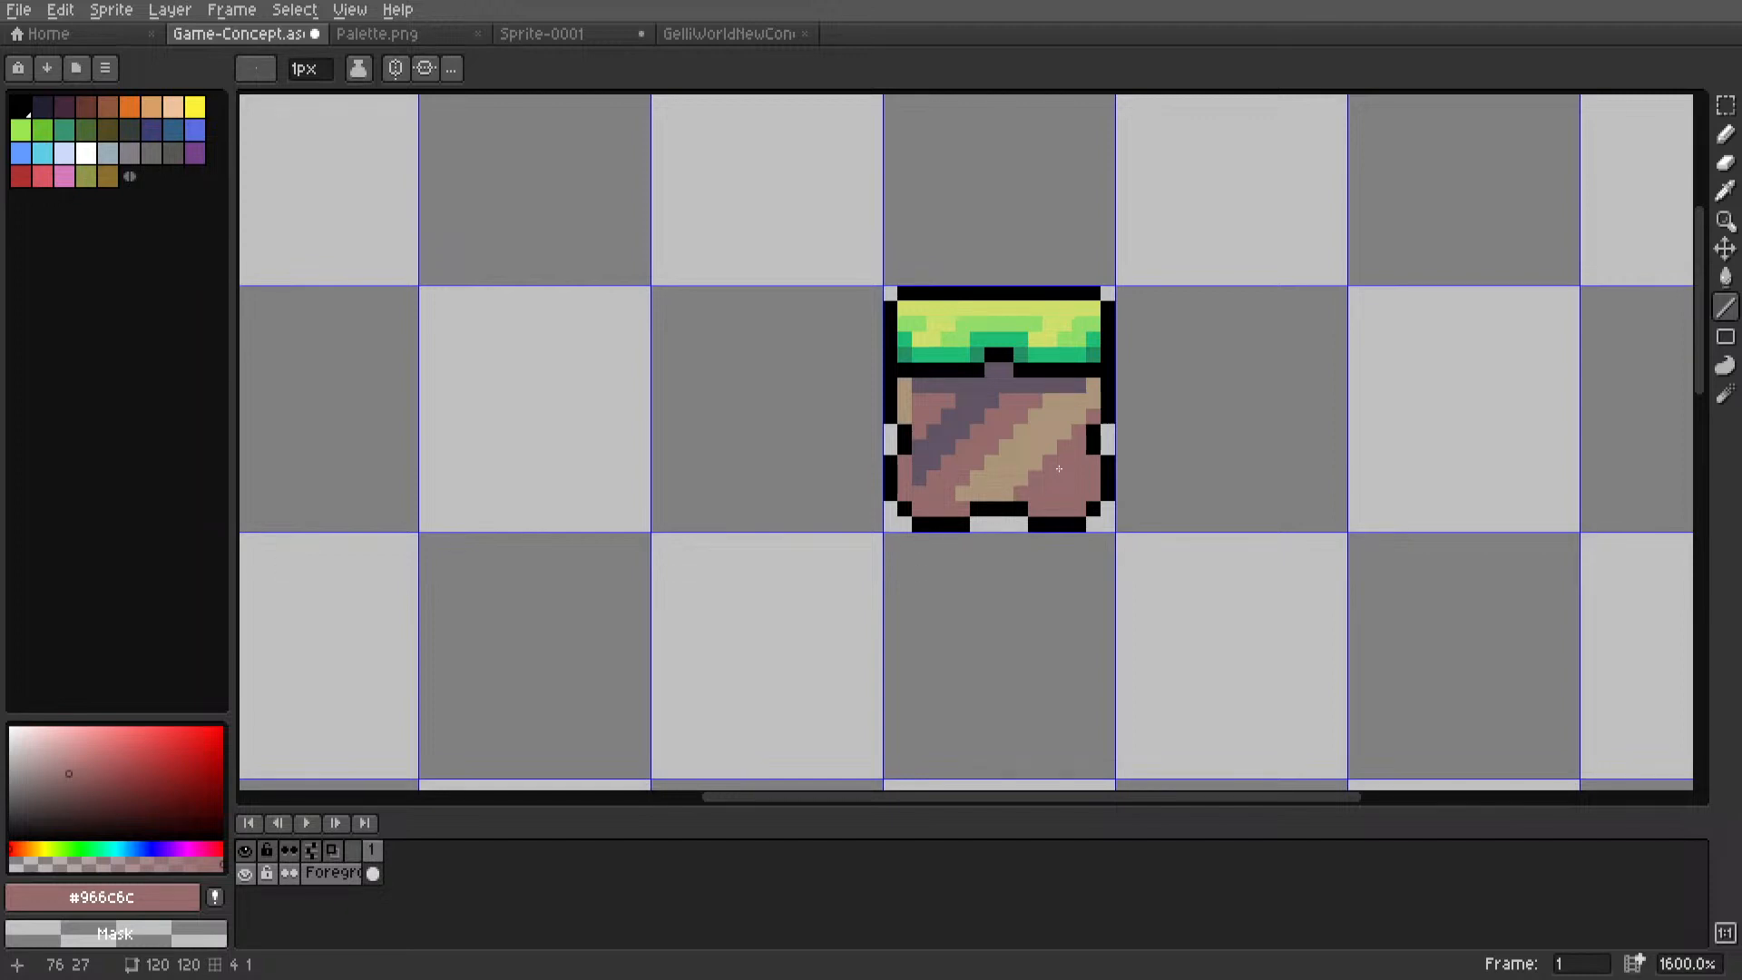
Repaint the upper left edge column with #966c6c and extend the purple #625565 shadow row to both side outlines.
scroll(1054, 454, up, 1)
scroll(771, 381, up, 1)
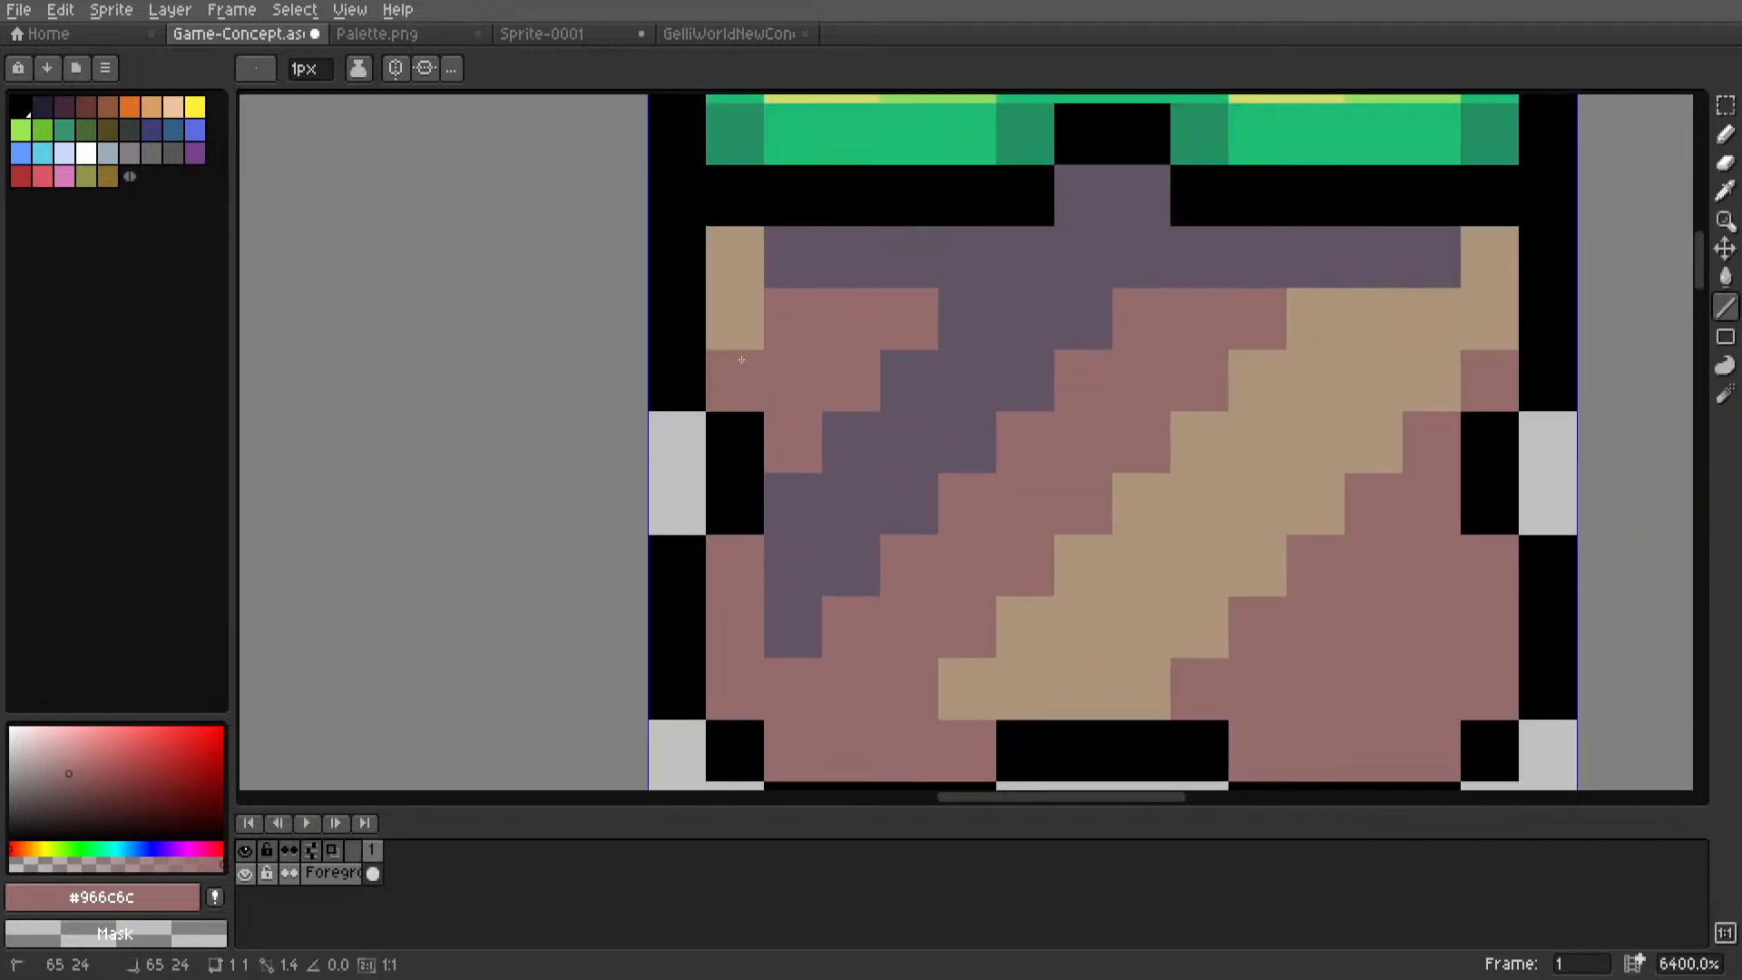
alt+click(740, 252)
drag(739, 251, 1465, 274)
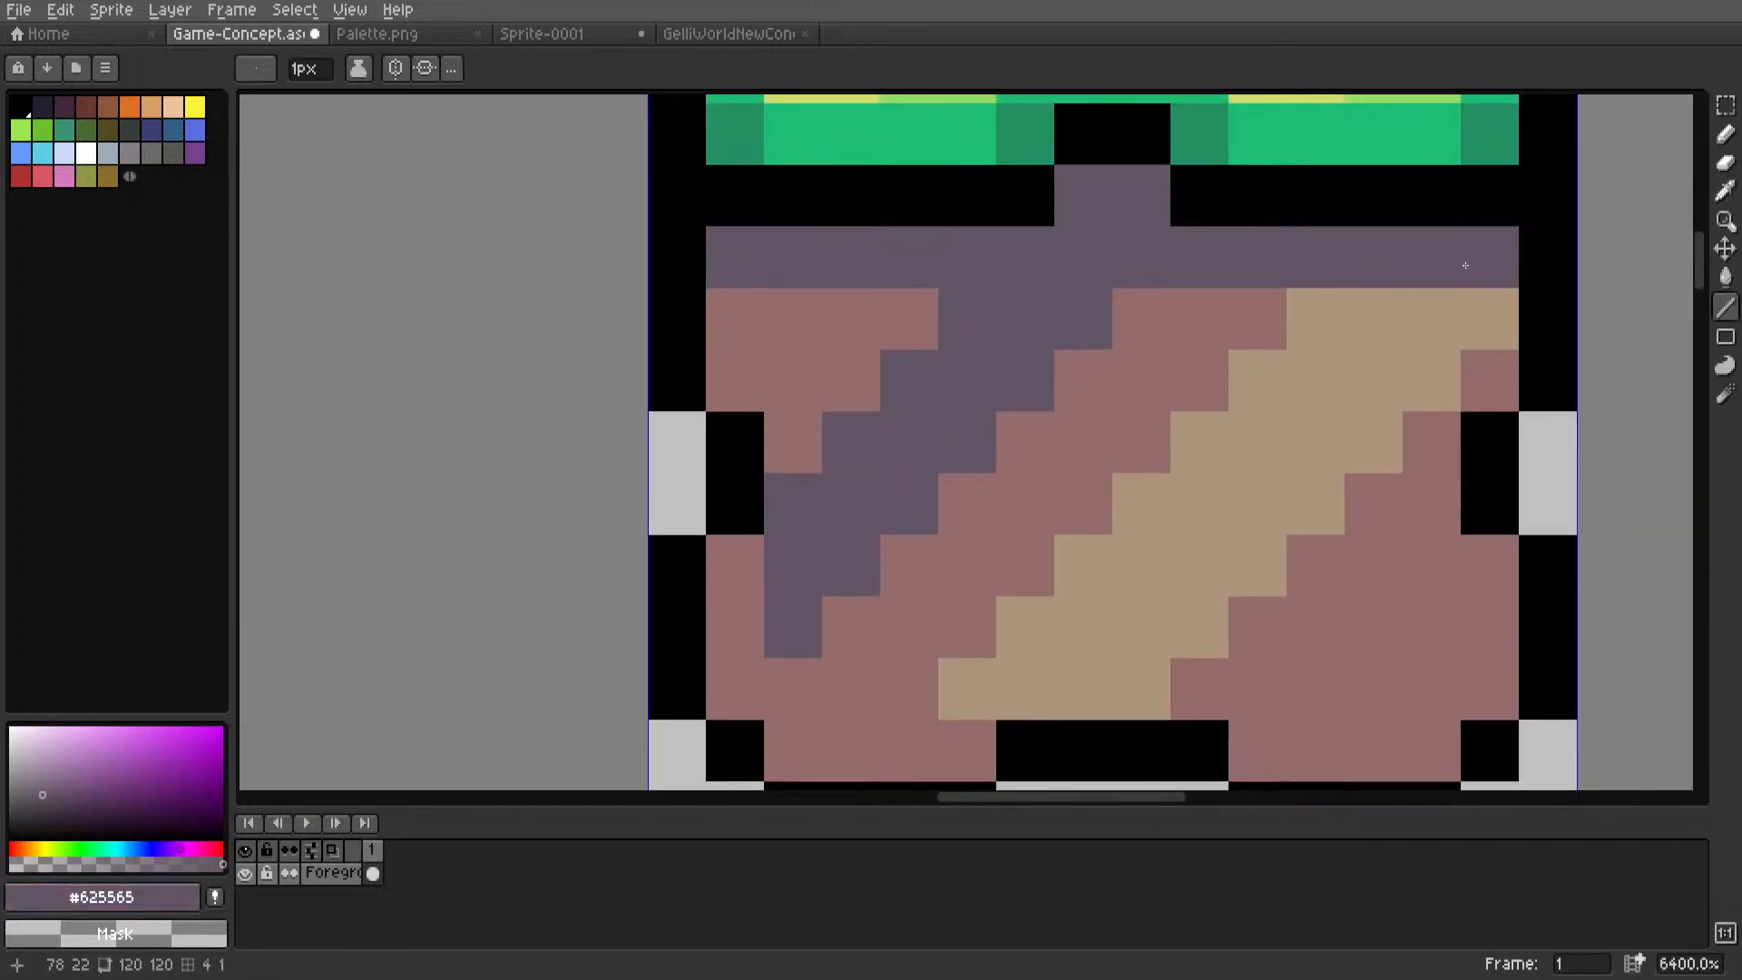
scroll(1466, 265, down, 6)
Extend the purple #625565 diagonal stripe to the left outline below the notch.
scroll(1086, 311, up, 5)
key(i)
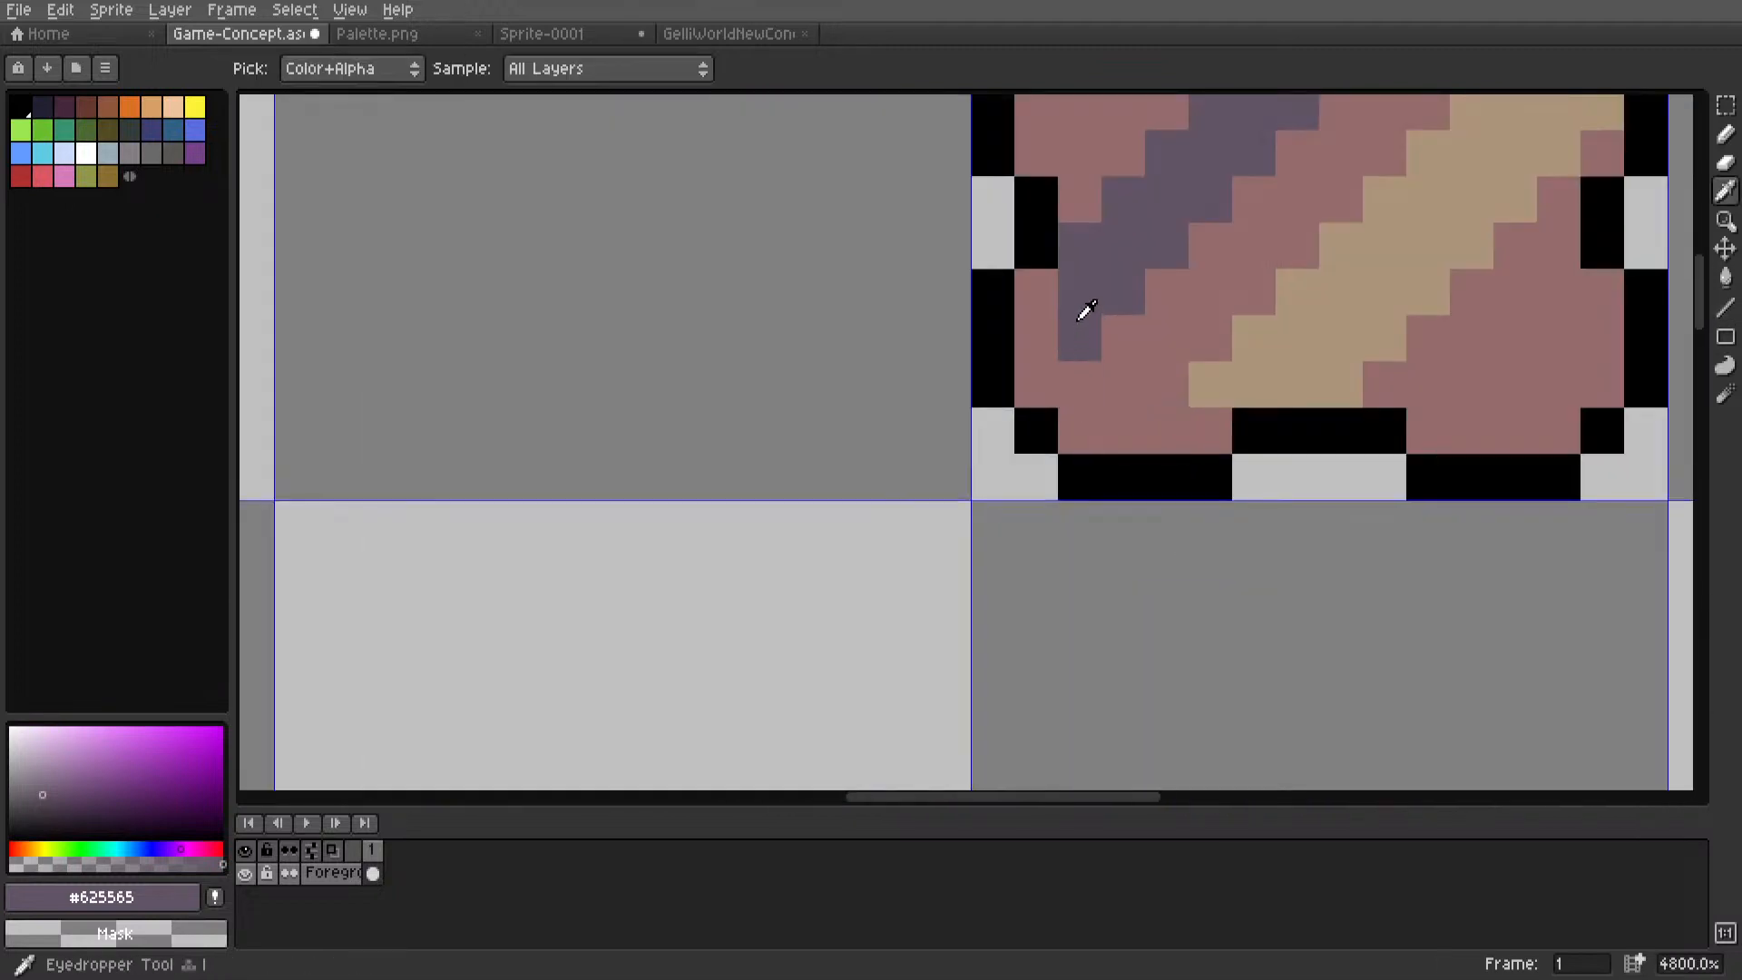
key(l)
click(1037, 337)
scroll(1045, 440, down, 6)
scroll(1046, 440, up, 3)
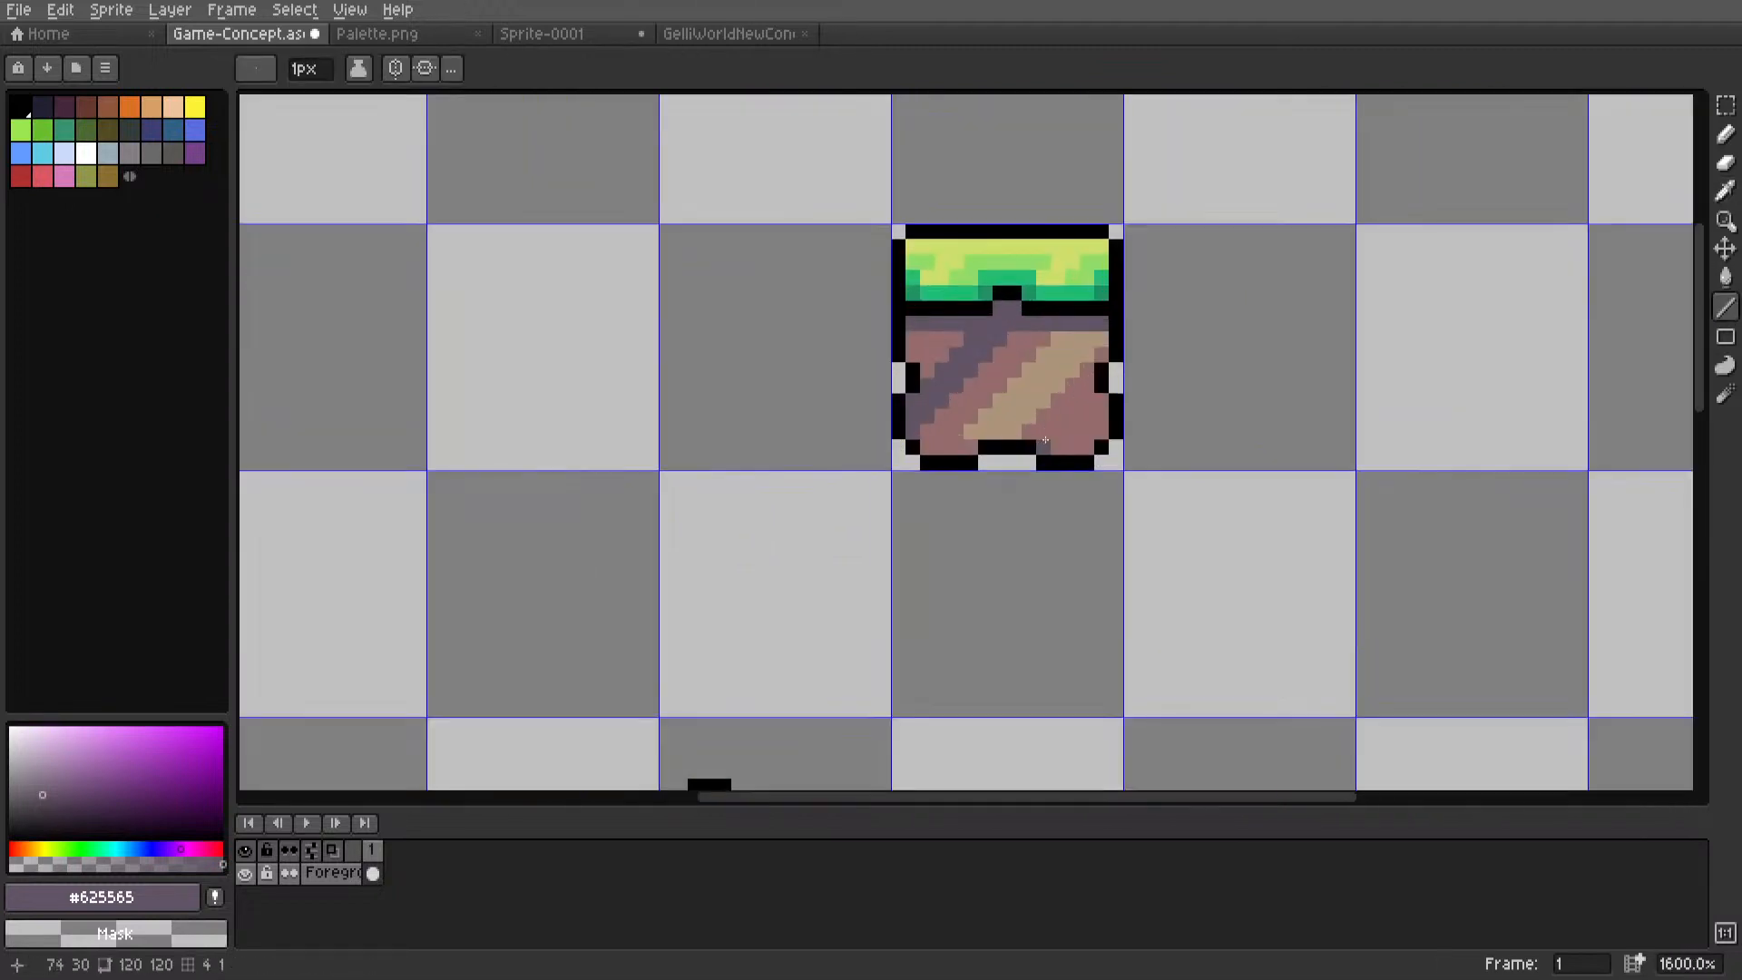
scroll(1045, 440, up, 1)
scroll(1046, 440, up, 2)
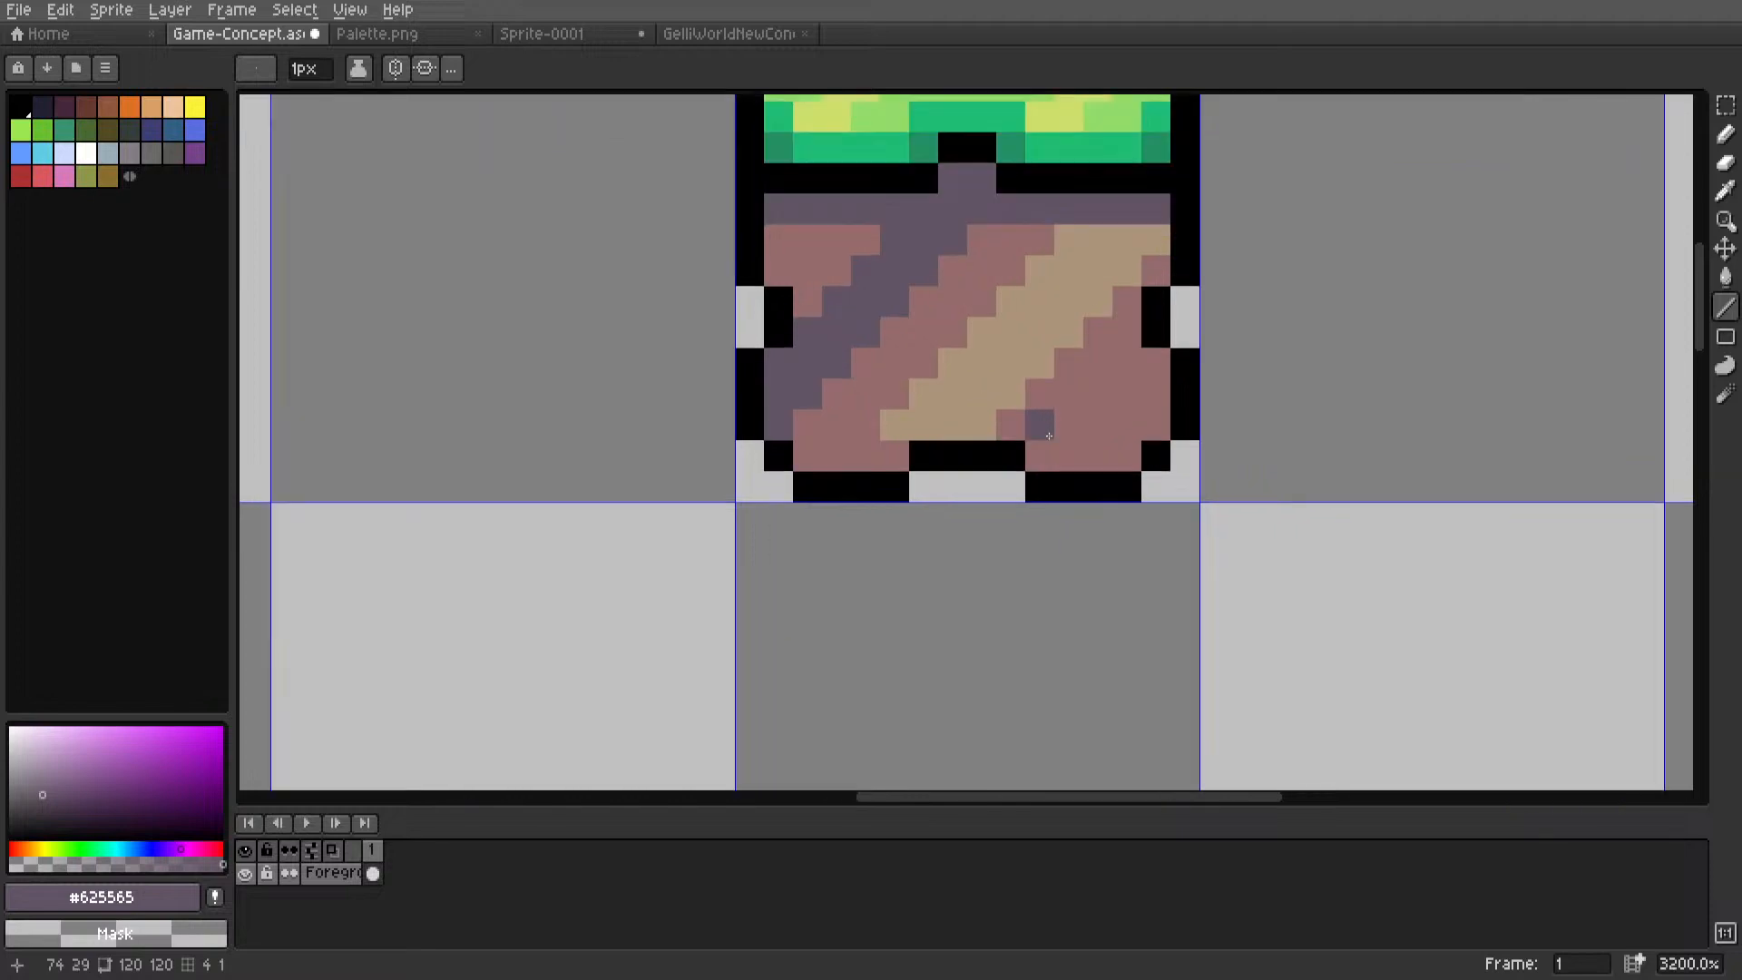
Extend the beige #ab947a diagonal stripe into the dirt's bottom row beside the notch.
alt+click(882, 423)
drag(814, 460, 778, 462)
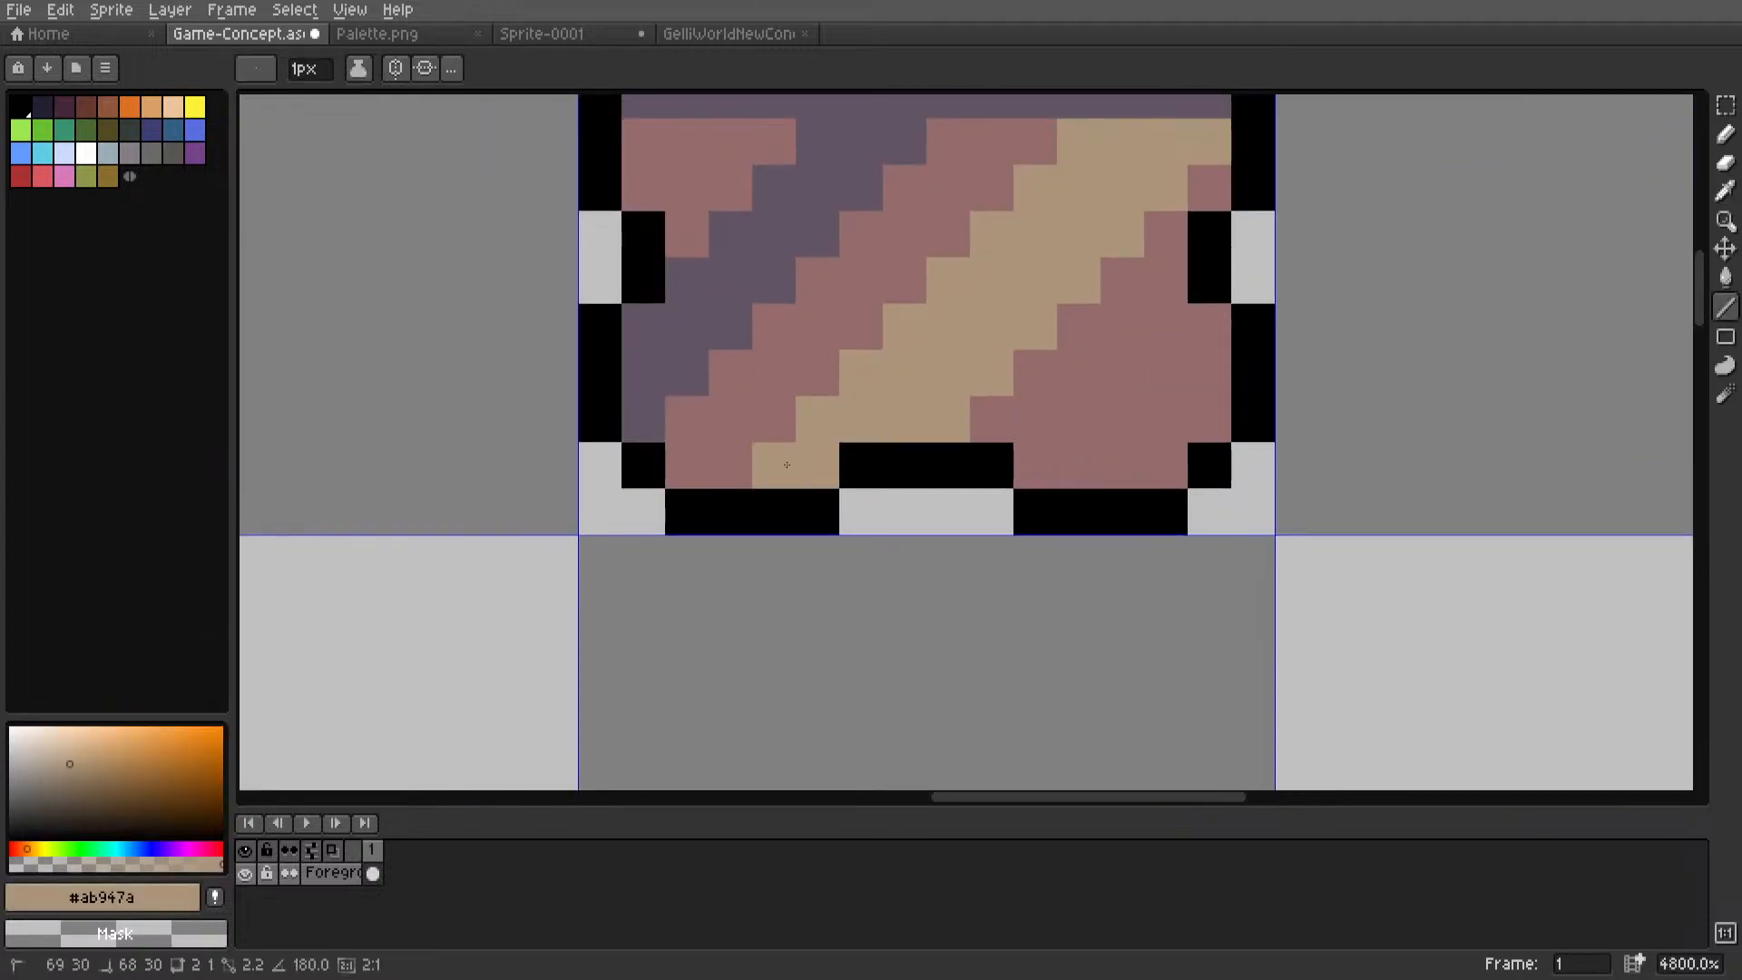
scroll(804, 461, down, 6)
key(m)
mouse_move(833, 454)
middle_down()
mouse_move(901, 490)
mouse_move(951, 461)
middle_up()
scroll(901, 490, down, 2)
scroll(954, 516, up, 7)
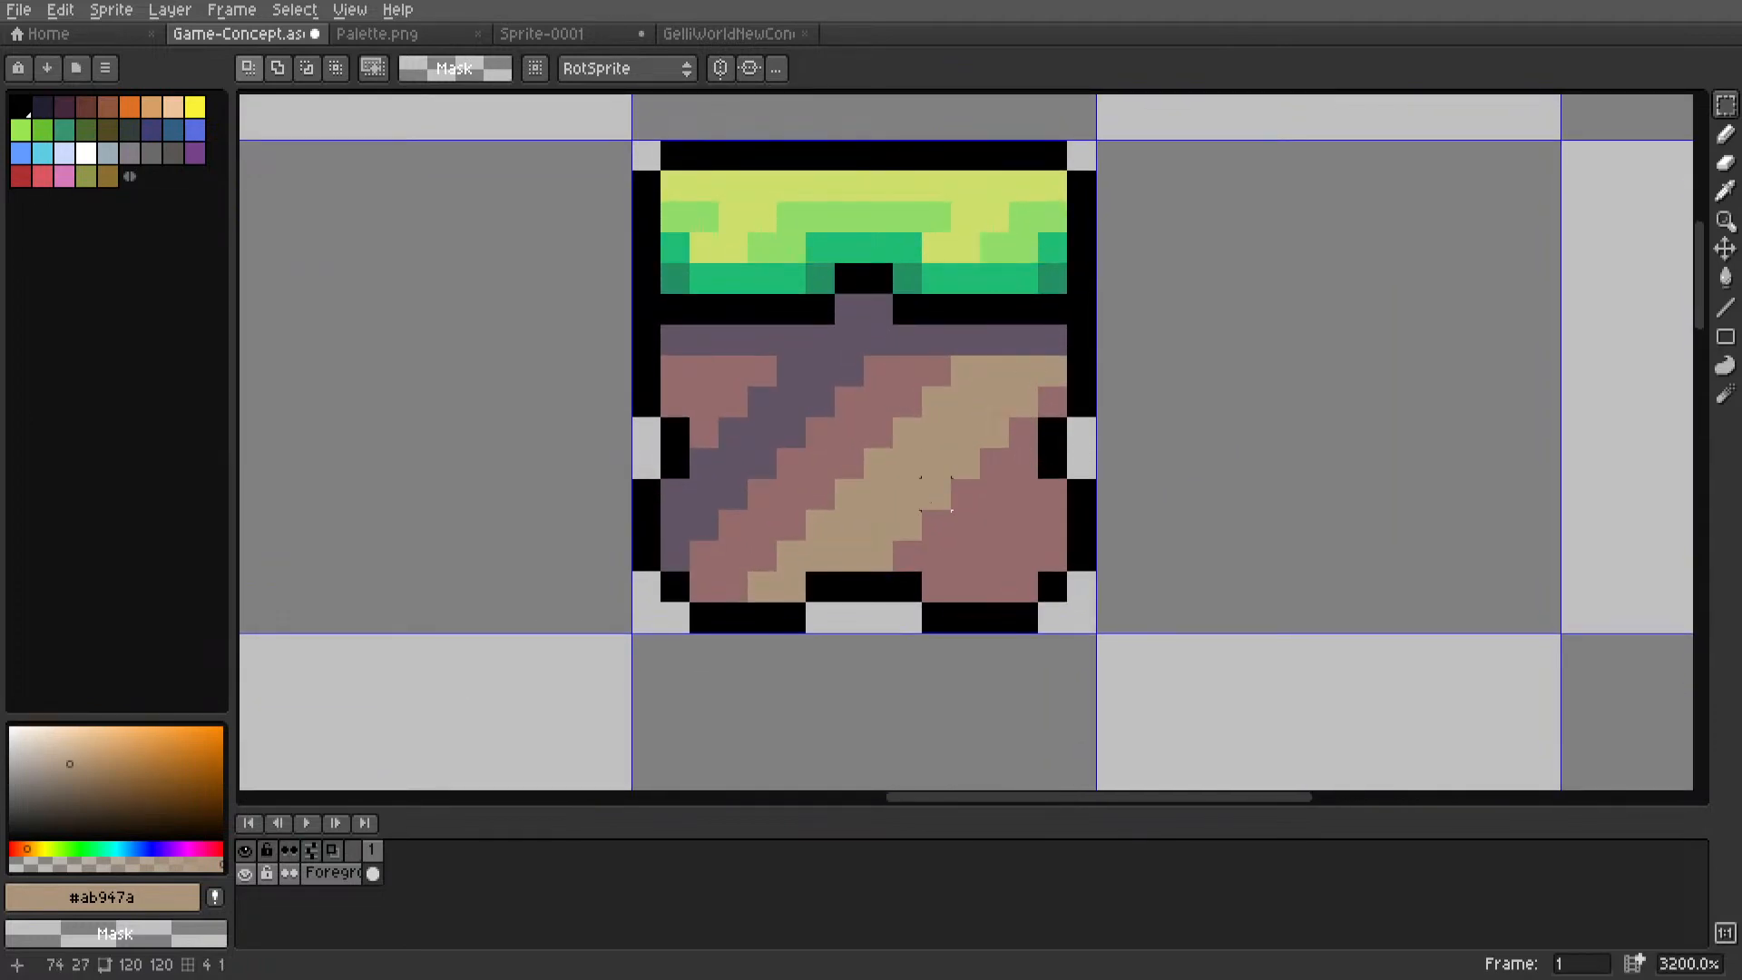
scroll(936, 493, down, 8)
middle_drag(992, 490, 1065, 453)
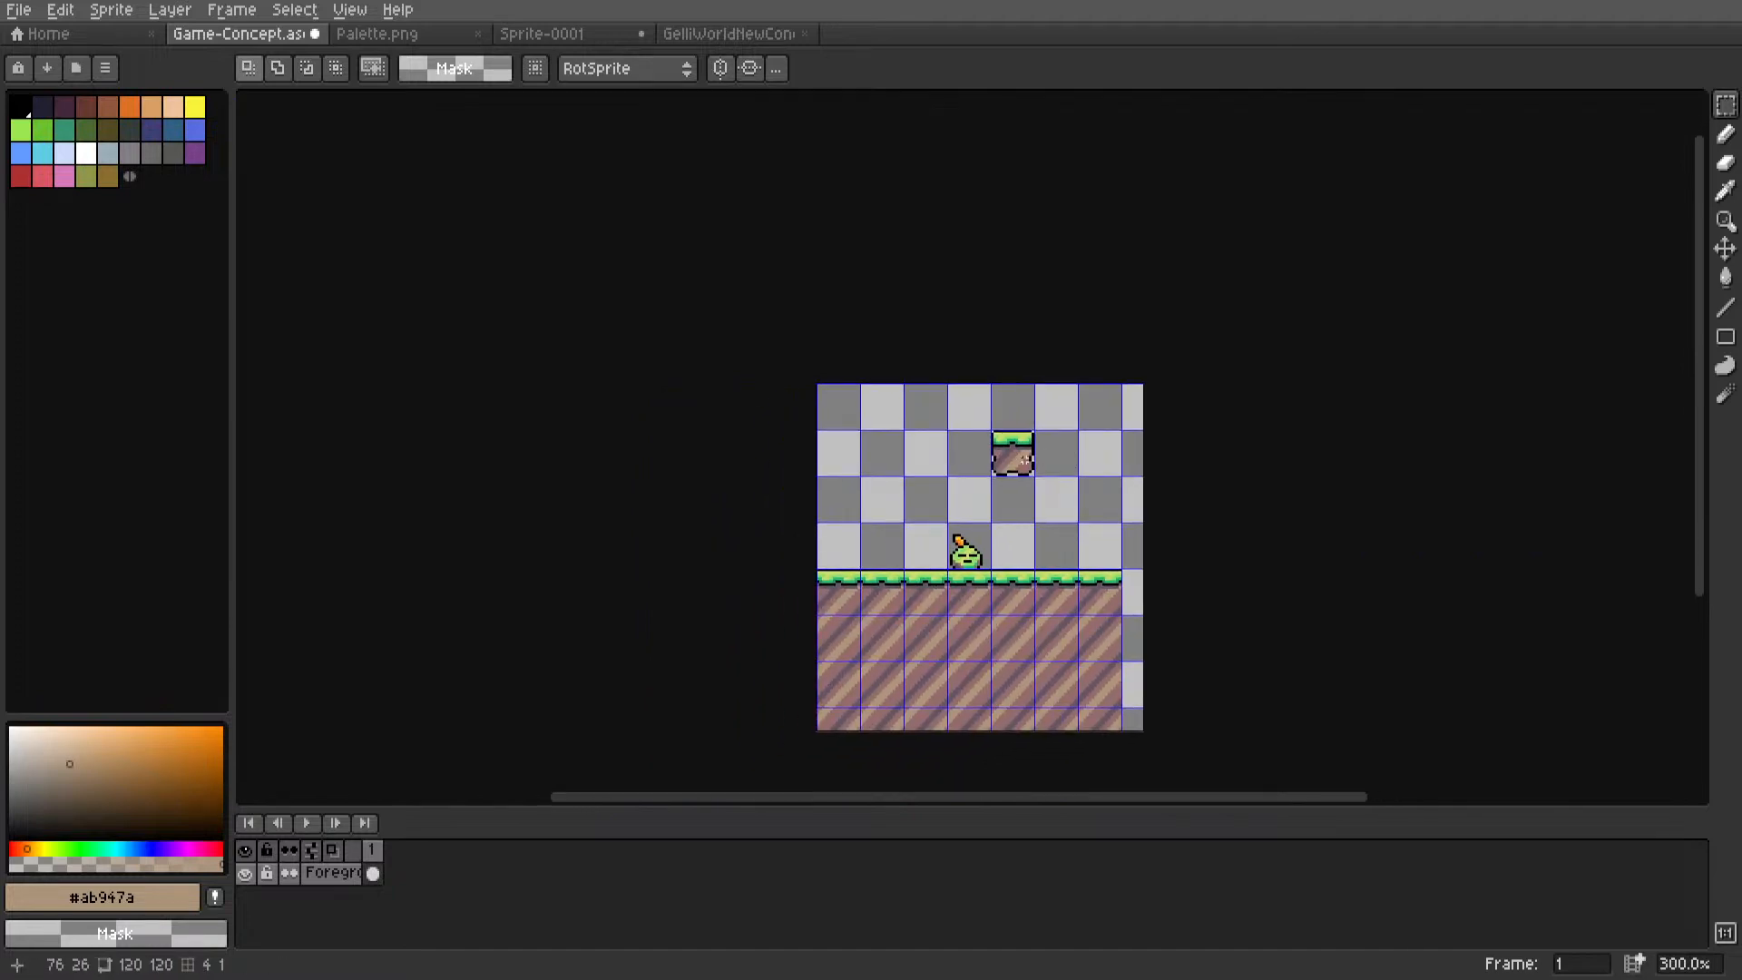
scroll(1024, 461, up, 2)
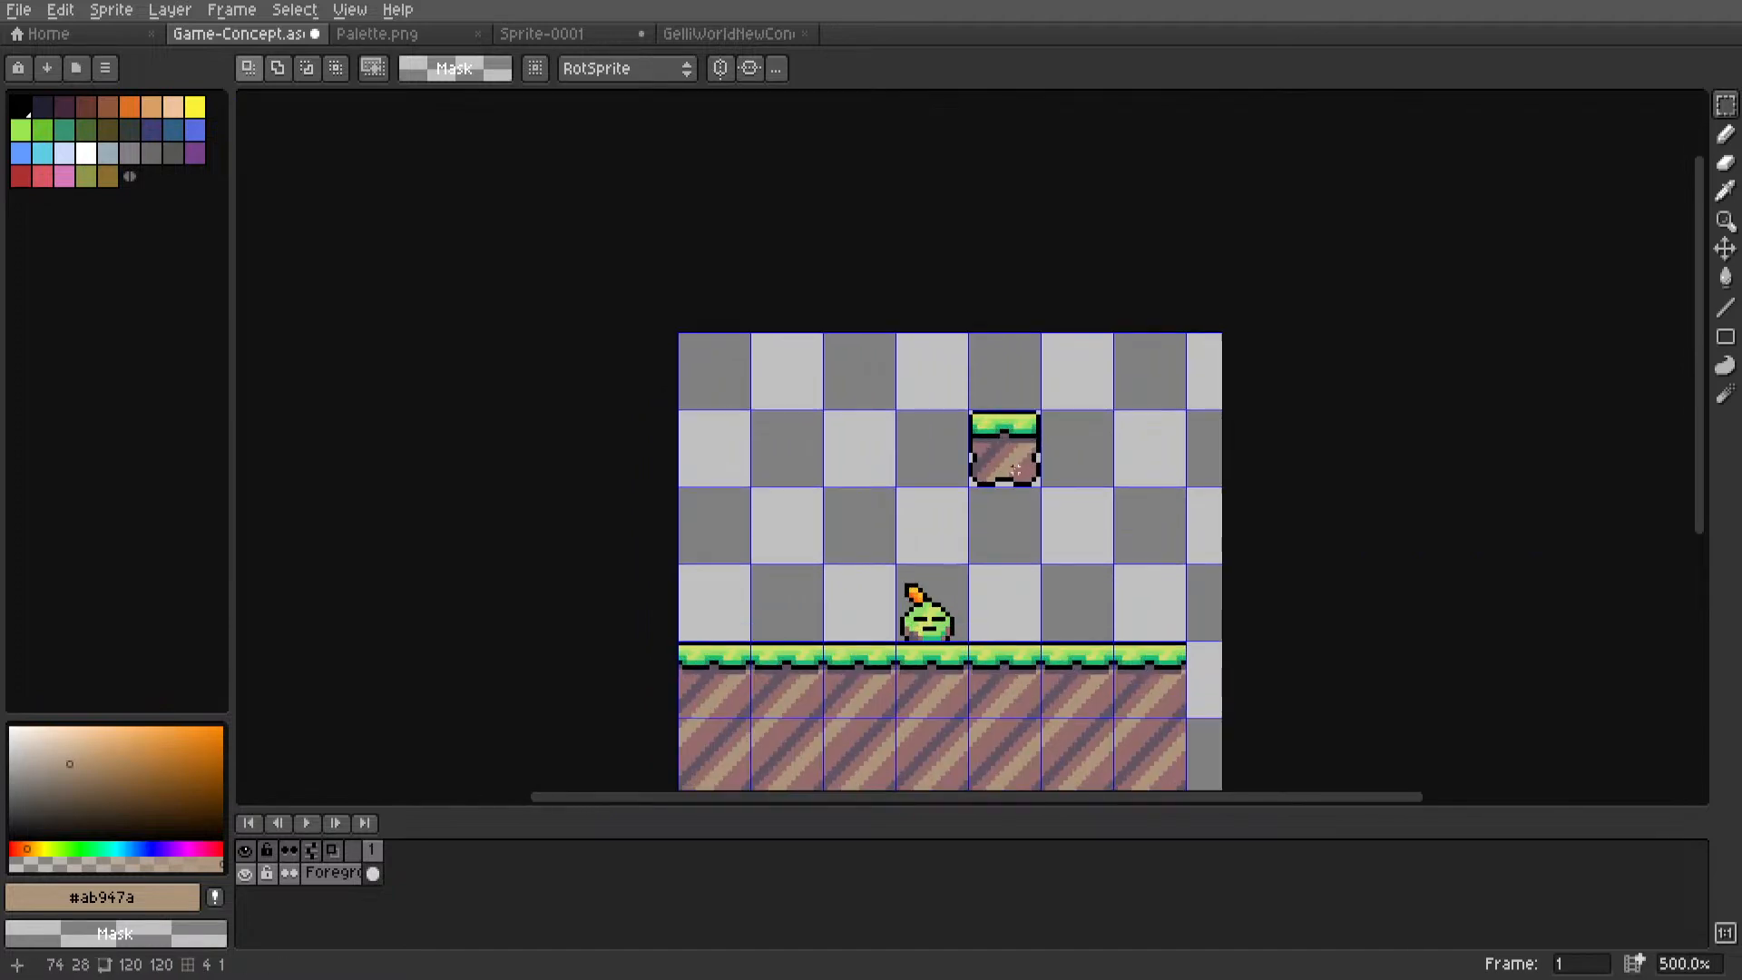
Draw a #966c6c row beneath the purple shadow and fill both diagonal stripes with the same colour.
scroll(1016, 470, up, 6)
key(i)
click(955, 399)
key(l)
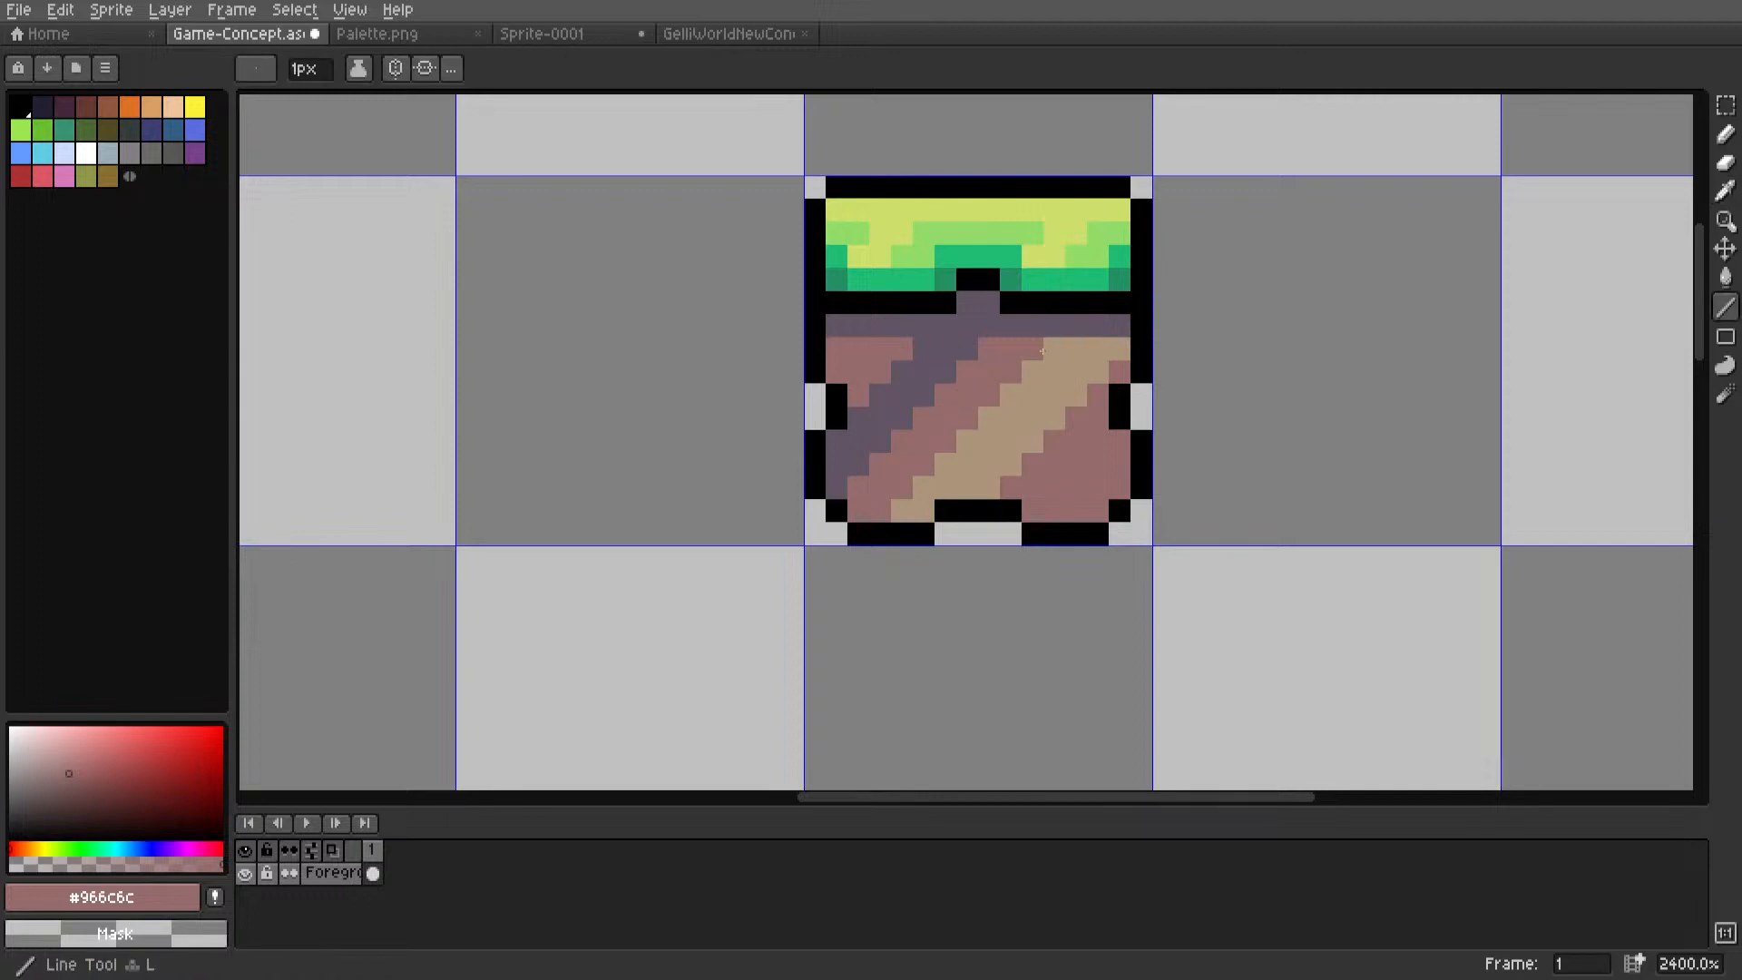
mouse_move(1043, 351)
mouse_down()
mouse_move(1142, 351)
mouse_move(921, 350)
mouse_up()
key(i)
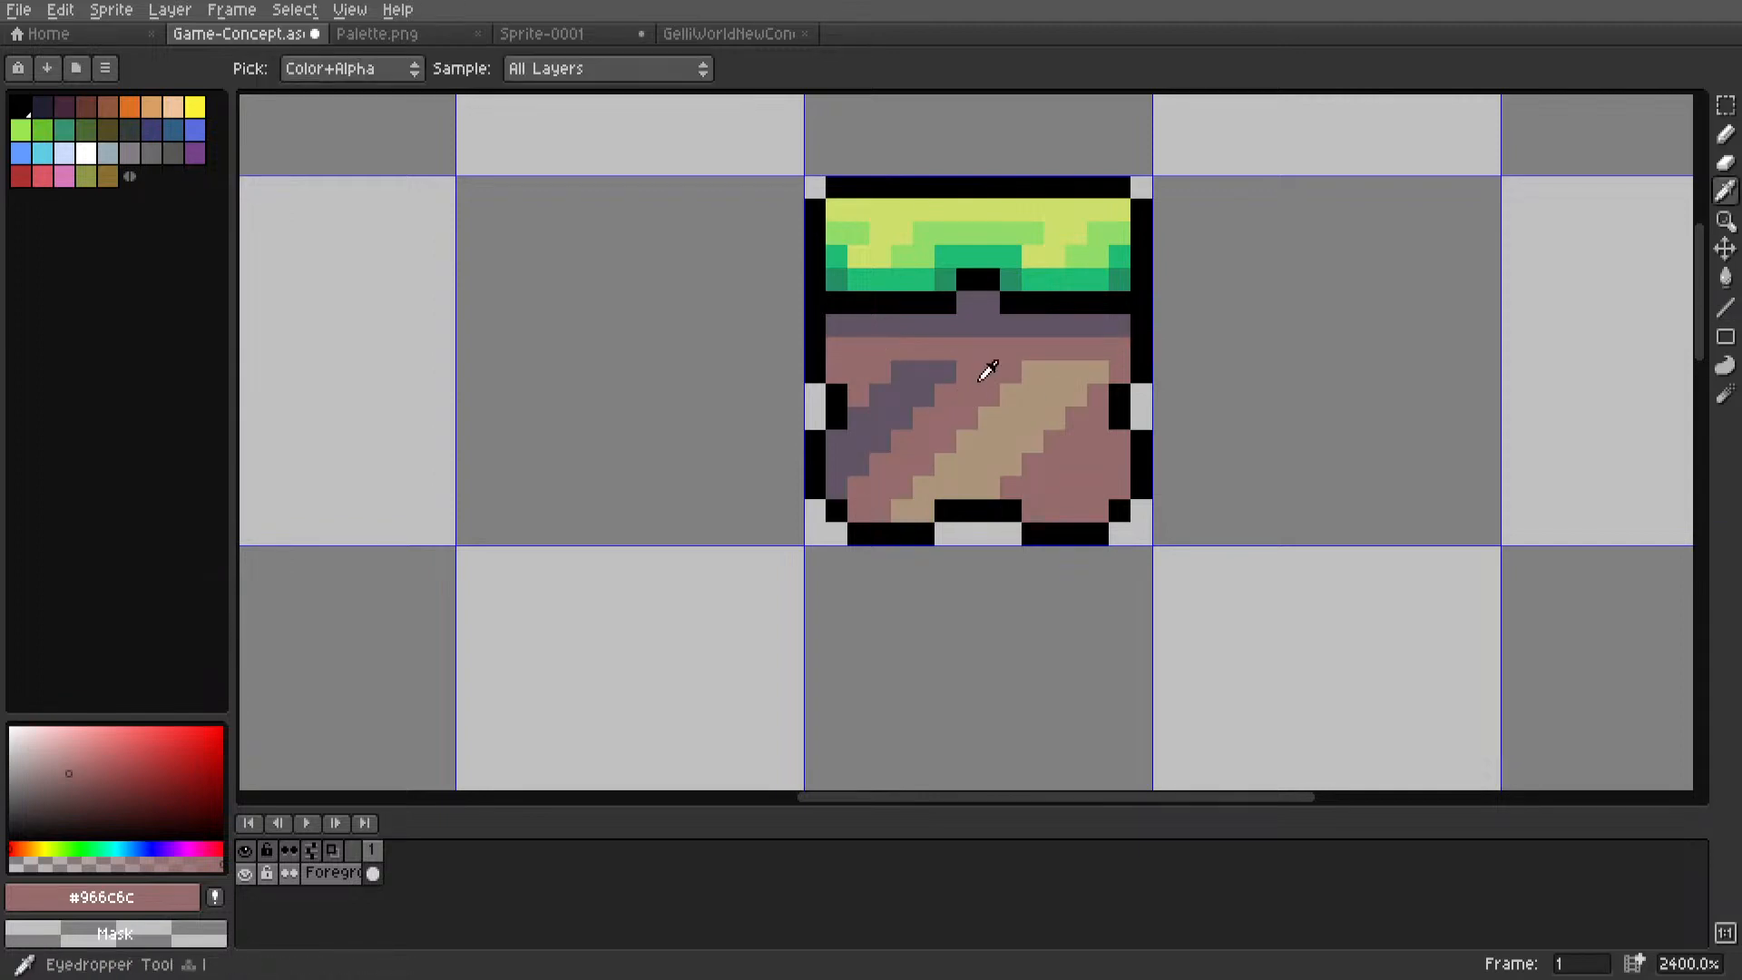
key(g)
click(987, 409)
click(925, 404)
scroll(931, 405, down, 9)
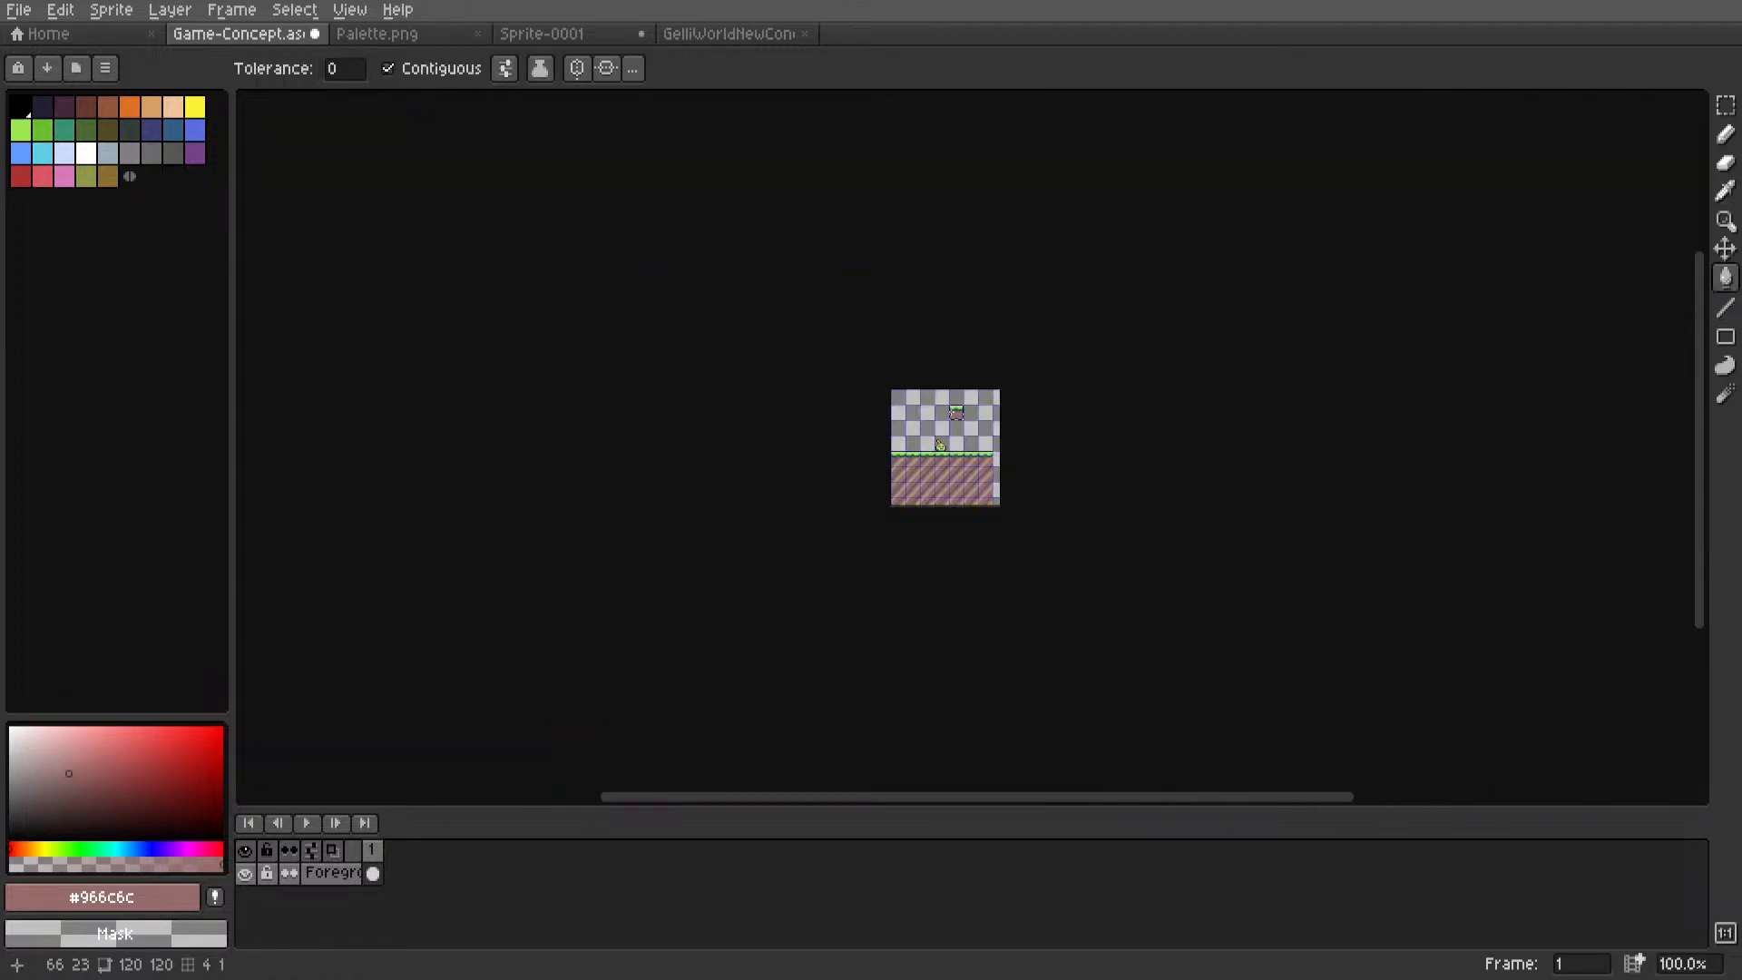
scroll(958, 409, up, 5)
scroll(965, 403, up, 5)
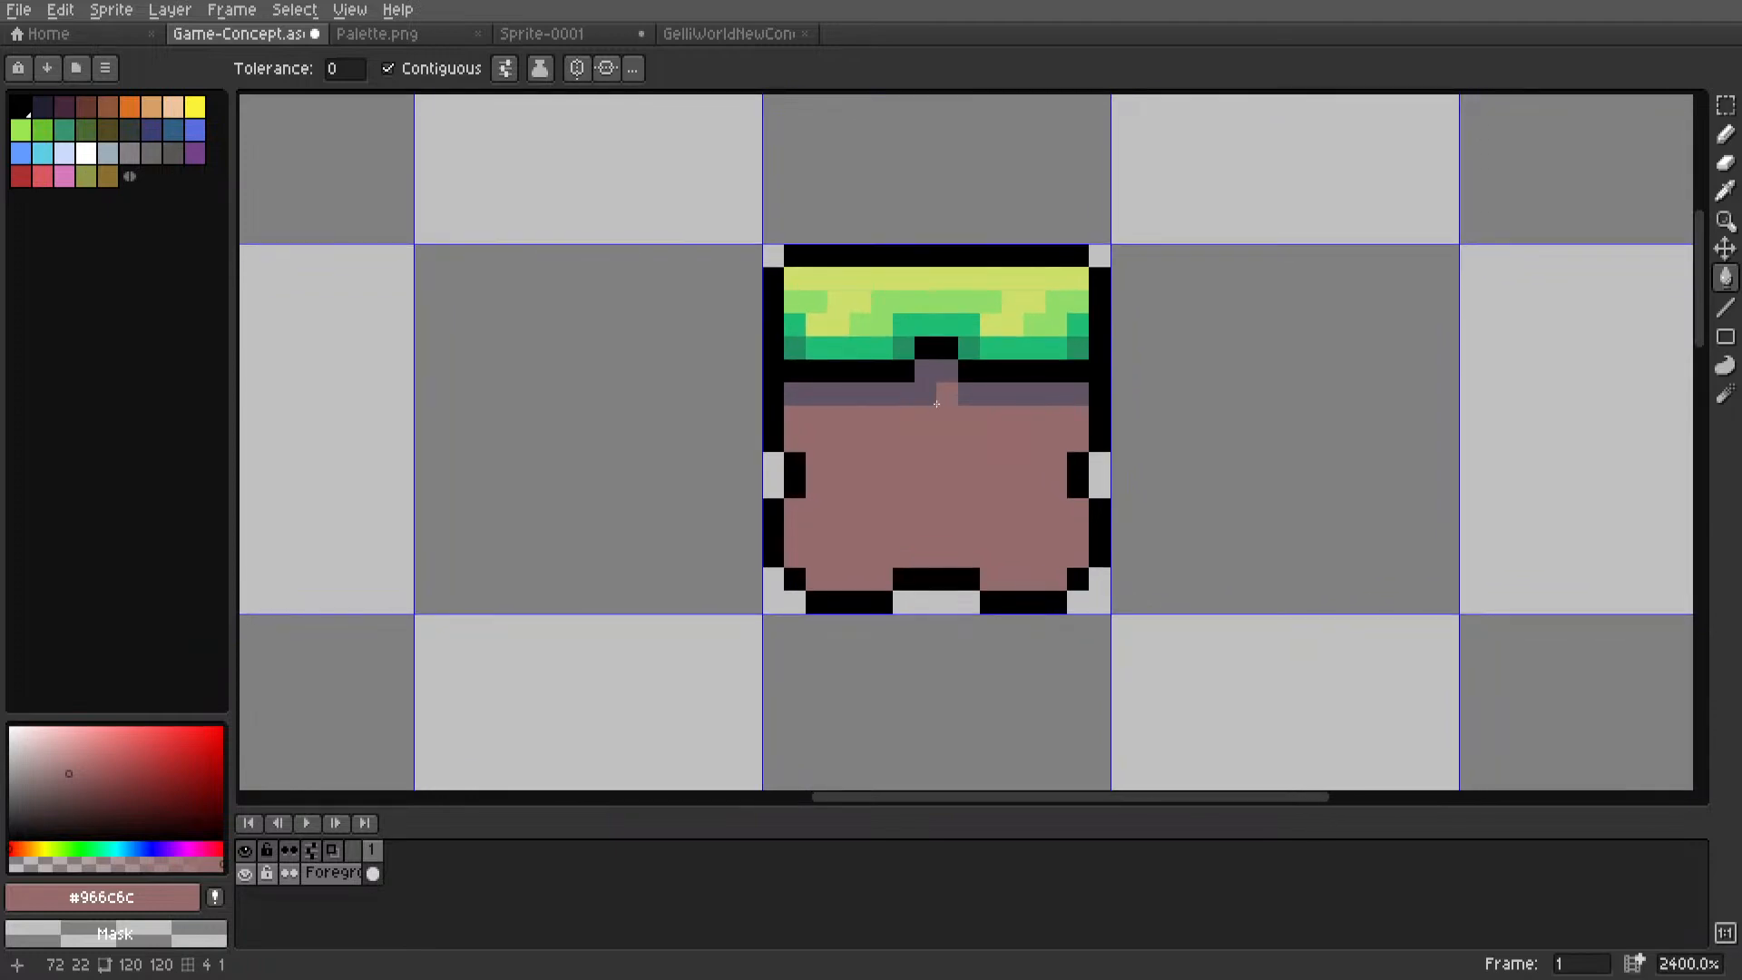
Examine the rock border shading at the island's lower right corner in the Gelli World concept, then return to Game-Concept.
click(727, 34)
scroll(805, 182, down, 3)
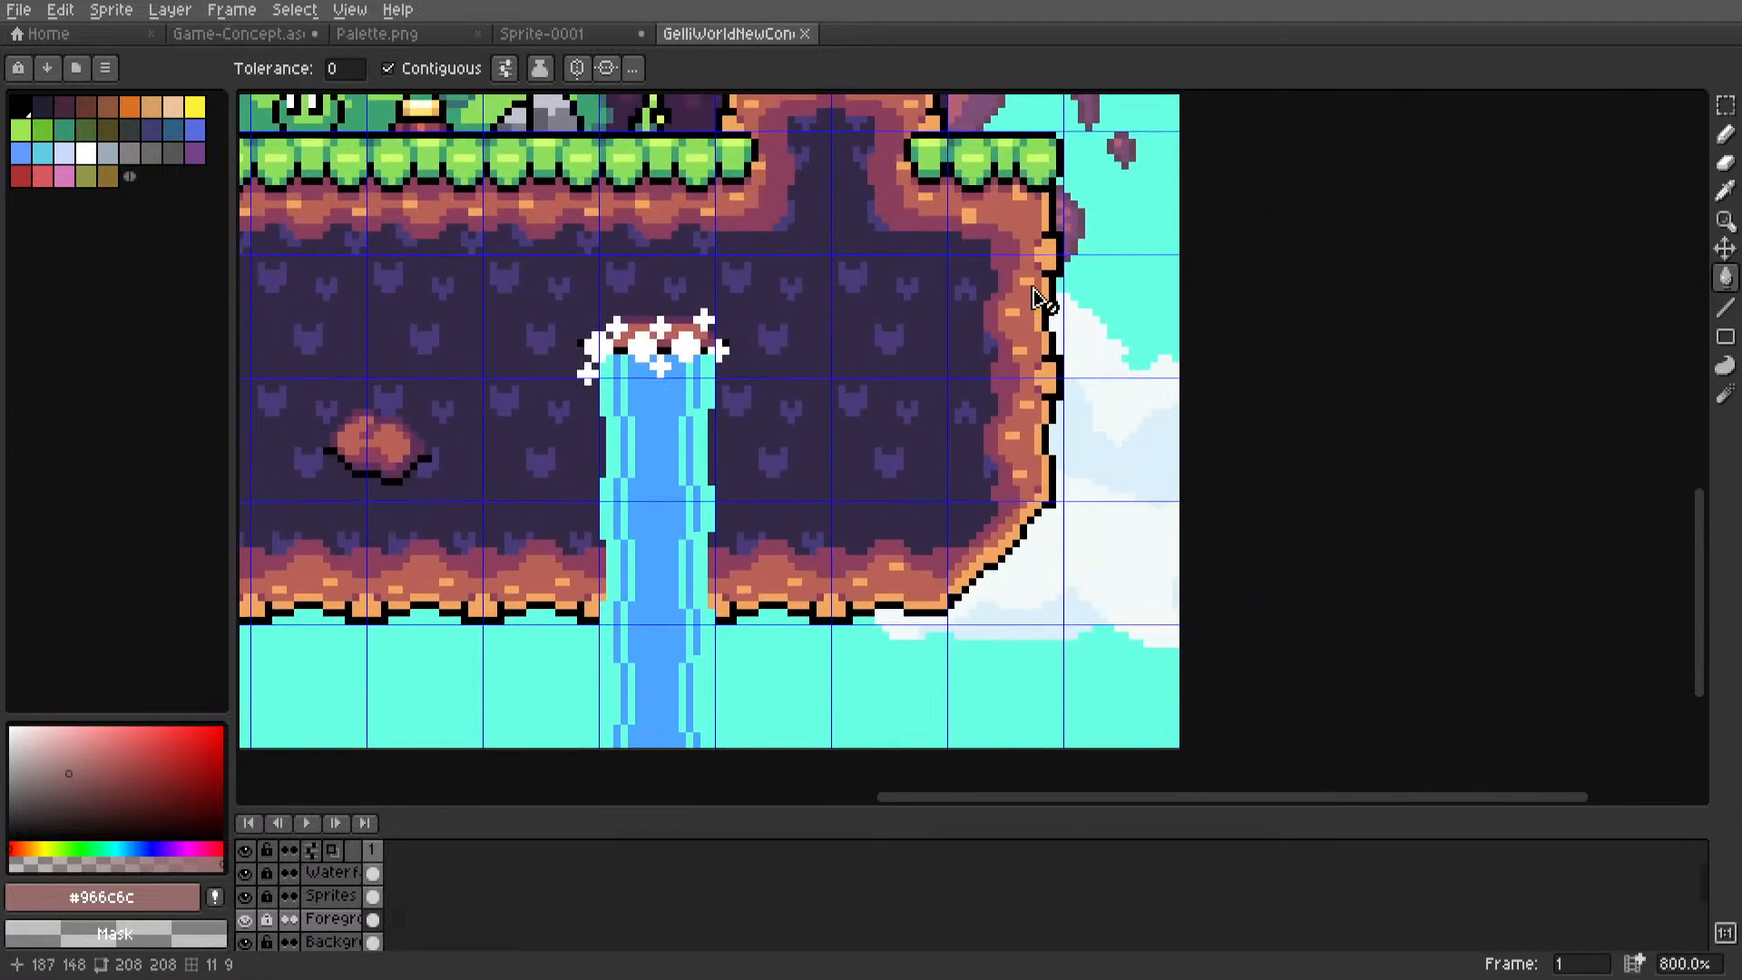
scroll(1033, 289, up, 2)
middle_drag(1032, 484, 1125, 298)
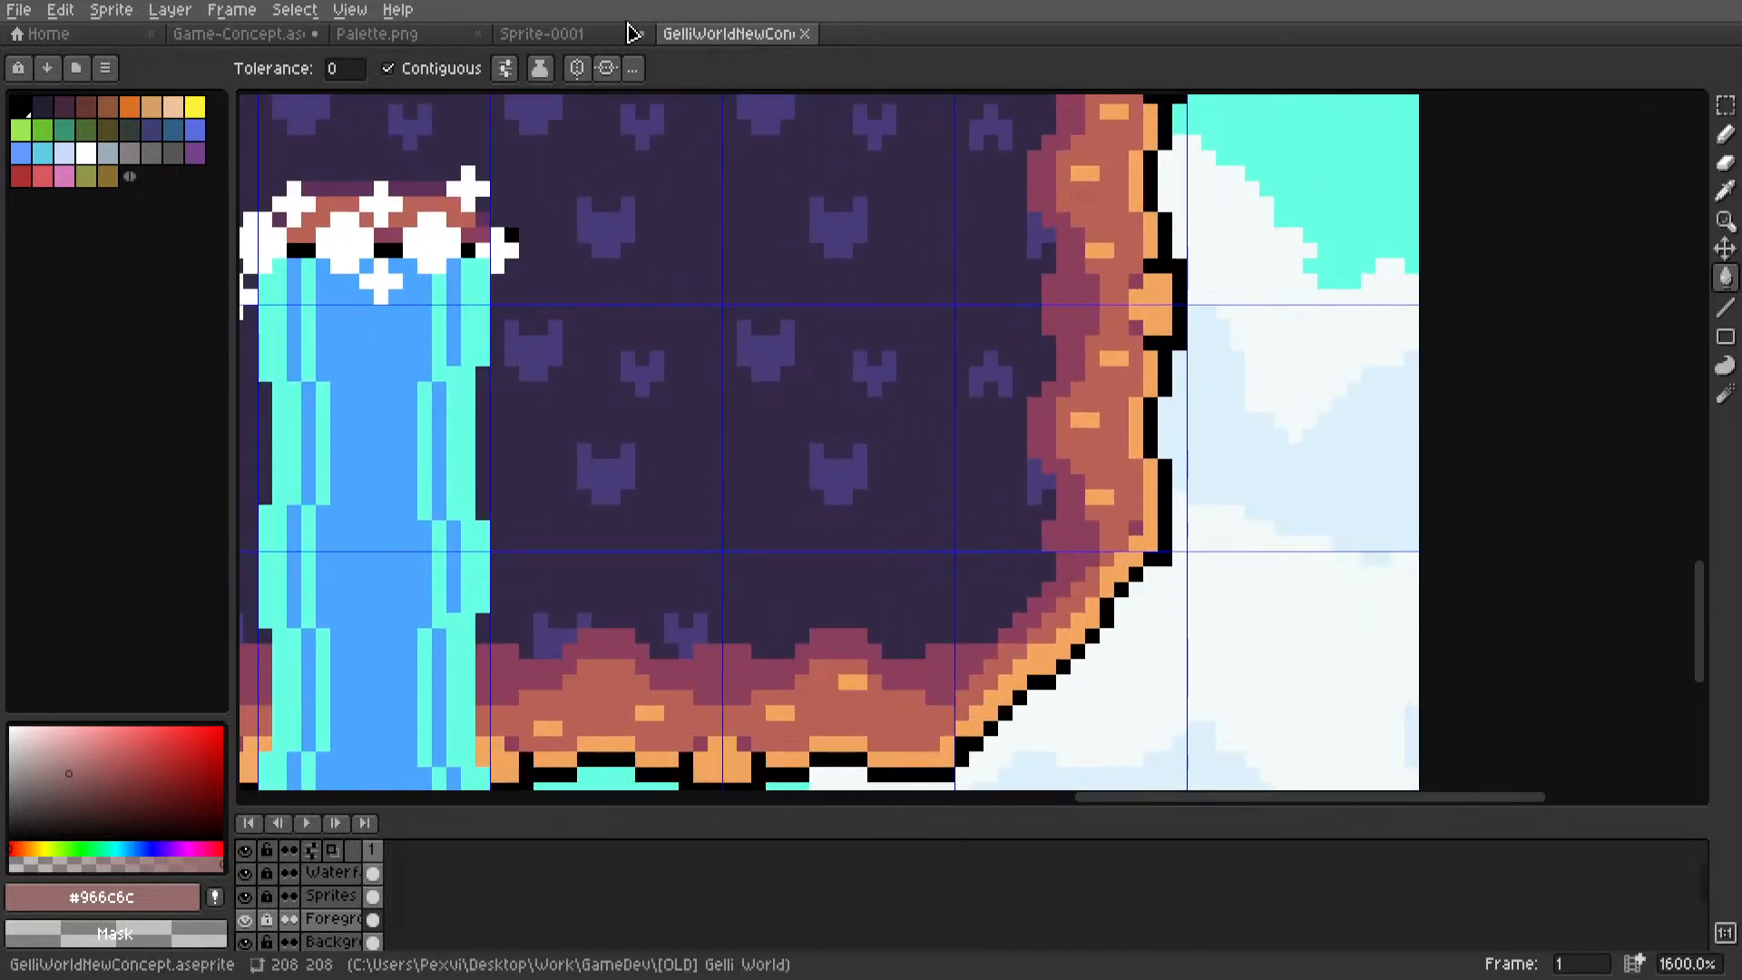
key(ctrl+shift+Tab)
key(ctrl+shift+Tab)
key(ctrl+shift+Tab)
key(m)
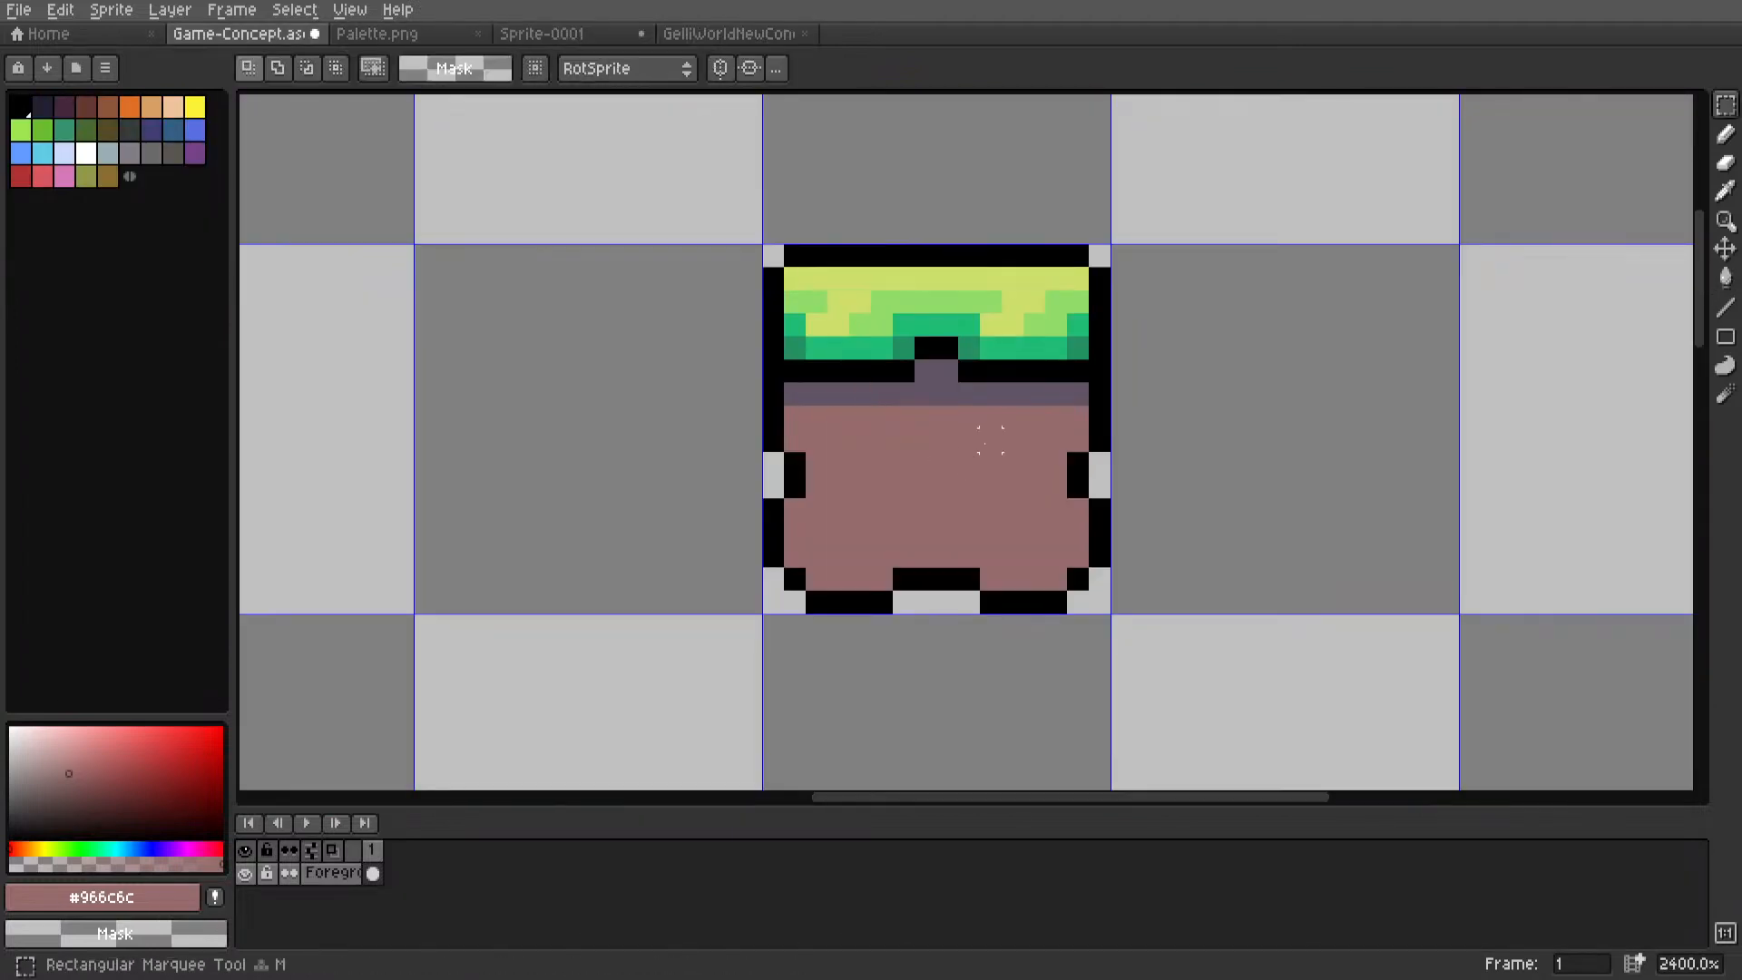
Sample beige #ab947a from the striped ground and line the inner edge of the floating tile's dirt outline with it.
key(i)
scroll(992, 400, down, 4)
scroll(1004, 505, up, 4)
click(1004, 505)
scroll(1016, 155, down, 4)
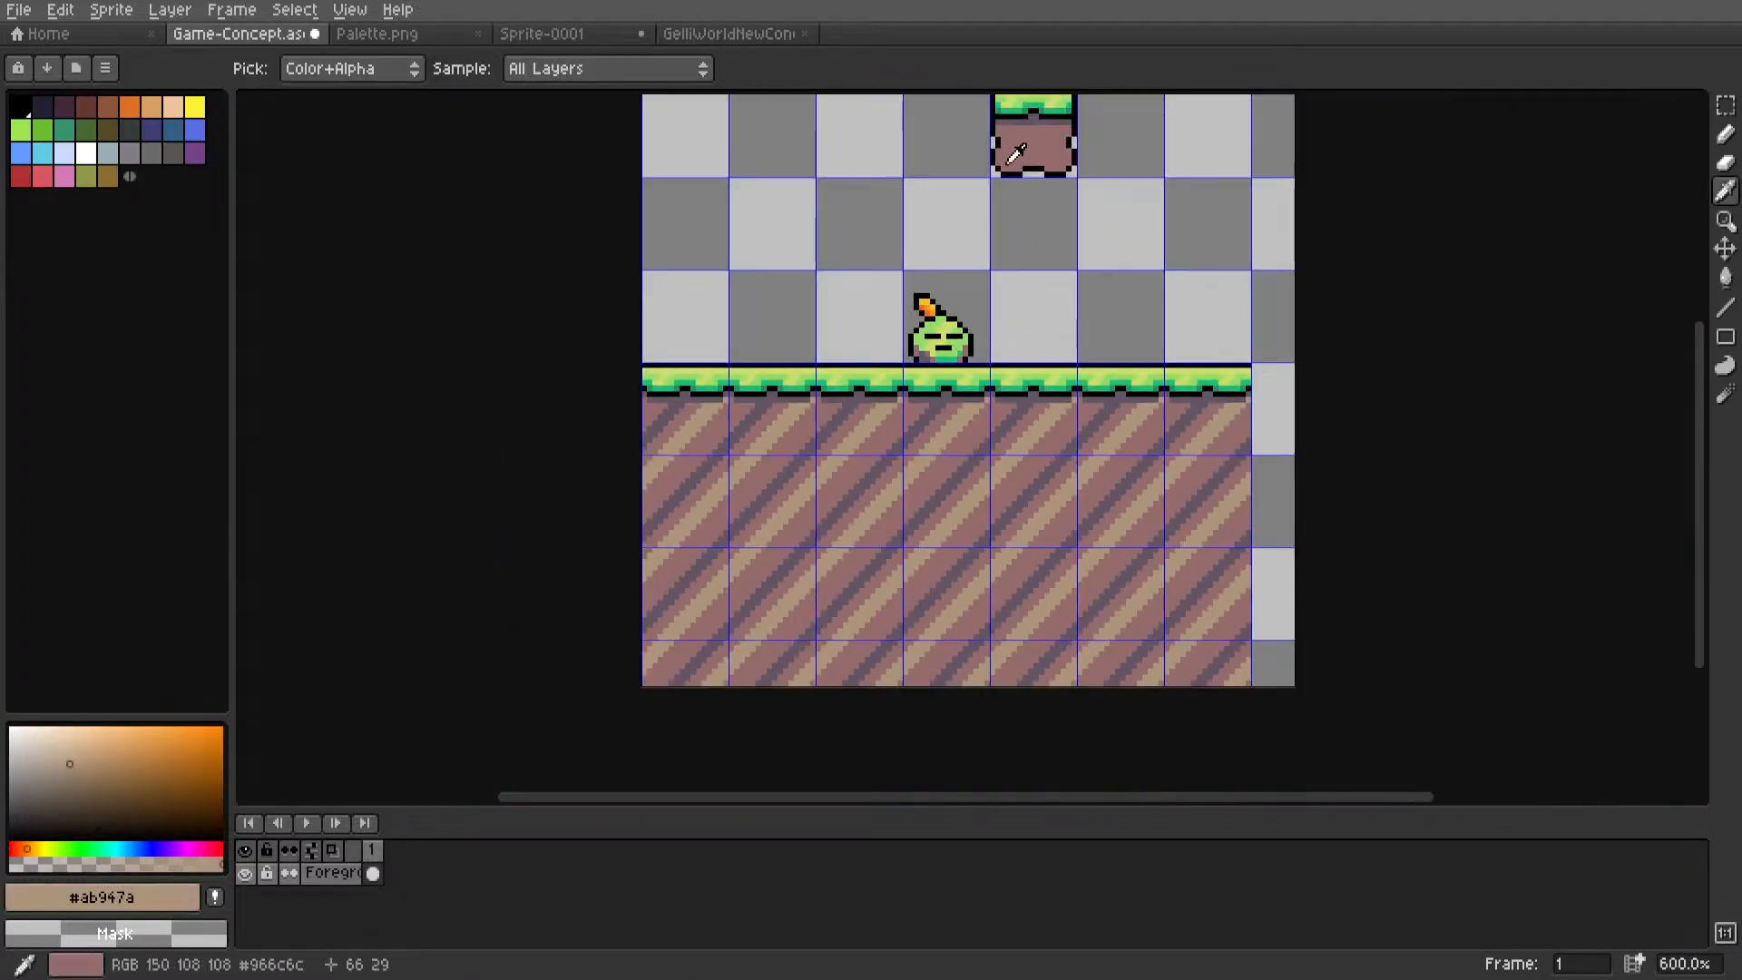
scroll(1016, 154, up, 6)
key(l)
mouse_move(1103, 191)
mouse_down()
mouse_move(1103, 286)
mouse_move(1059, 335)
mouse_move(1103, 425)
mouse_move(1059, 562)
mouse_move(753, 518)
mouse_move(712, 563)
mouse_move(580, 563)
mouse_move(538, 433)
mouse_move(576, 374)
mouse_move(539, 192)
mouse_up()
Compare the recoloured floating tile with the character and the striped ground.
scroll(538, 192, down, 10)
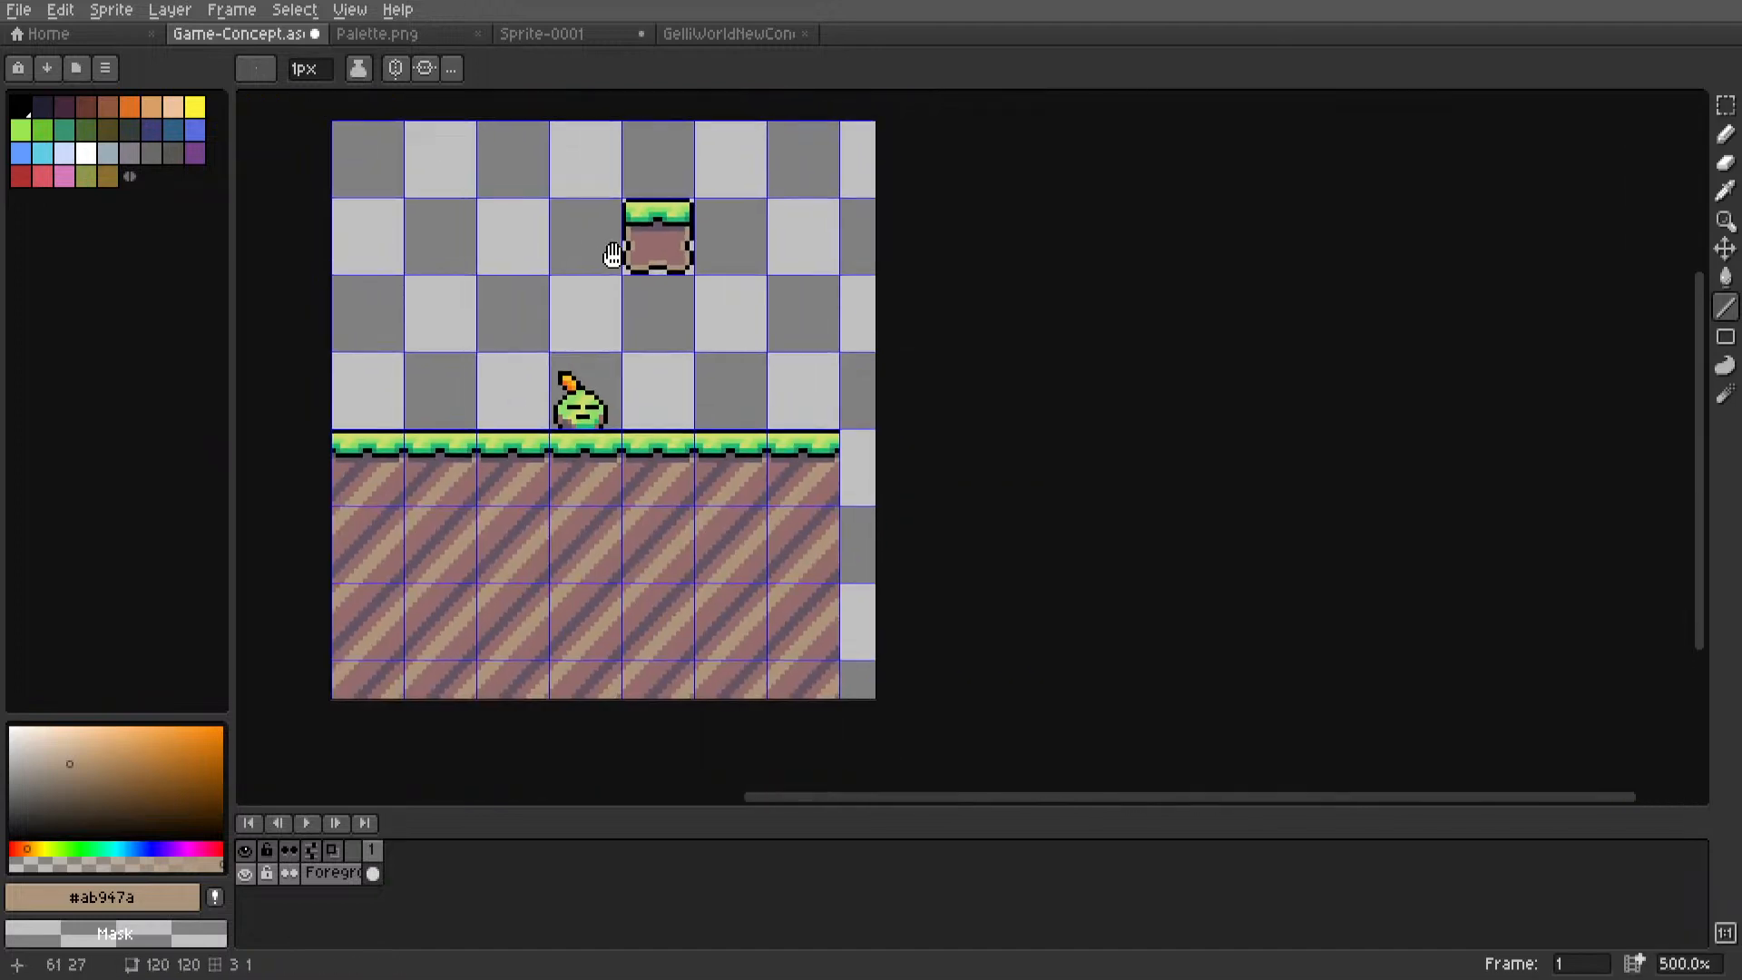
scroll(613, 256, down, 1)
key(m)
scroll(767, 422, up, 6)
scroll(767, 422, down, 6)
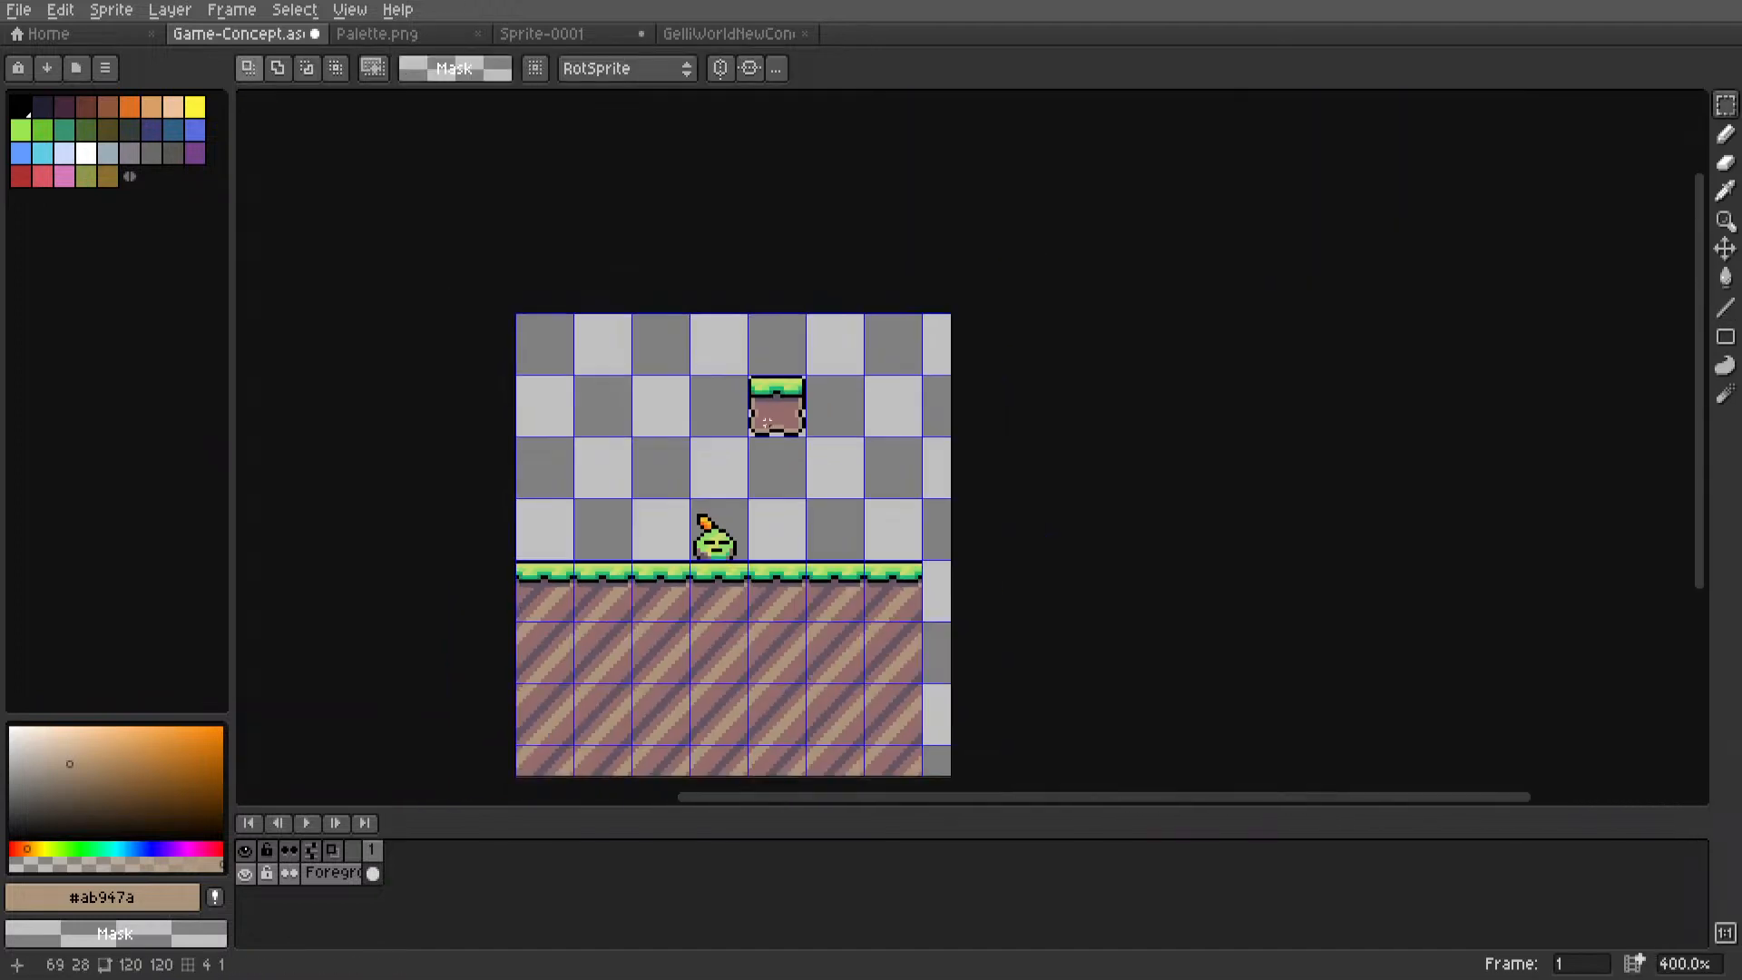
scroll(766, 422, down, 1)
scroll(767, 422, left, 1)
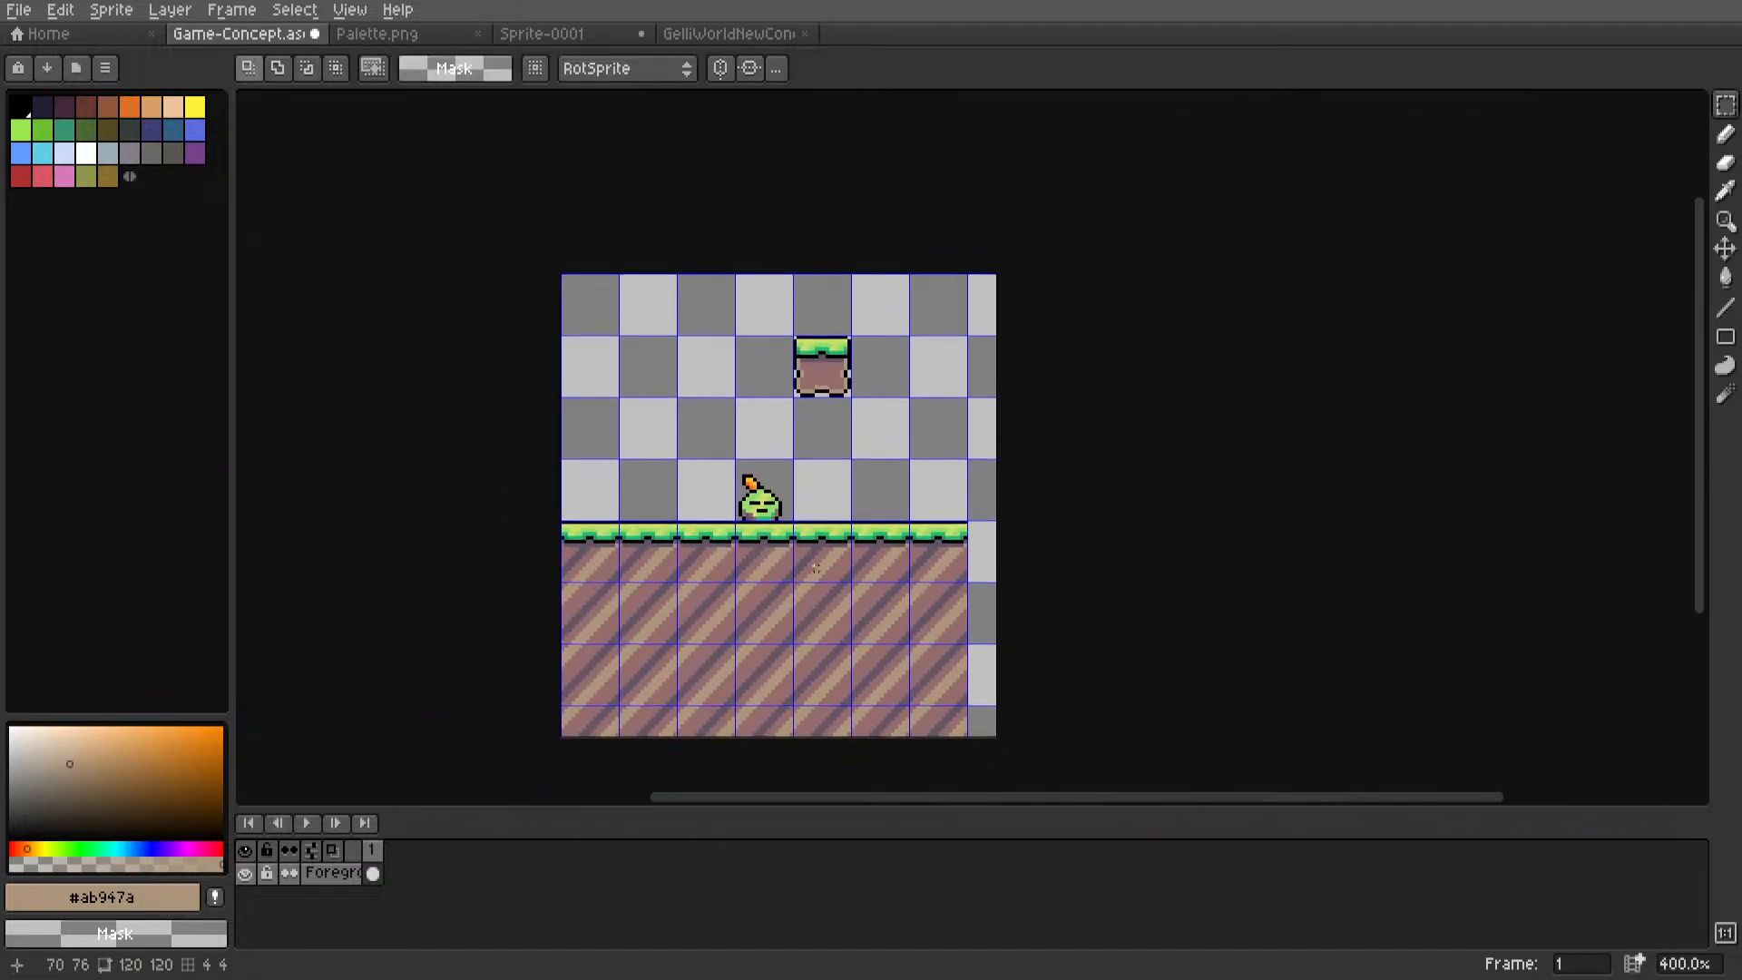
Sample purple #625565 from the floating tile and try a thick diagonal stripe across its plain dirt.
scroll(817, 555, up, 6)
key(i)
click(810, 518)
scroll(819, 490, down, 5)
scroll(821, 226, up, 5)
key(l)
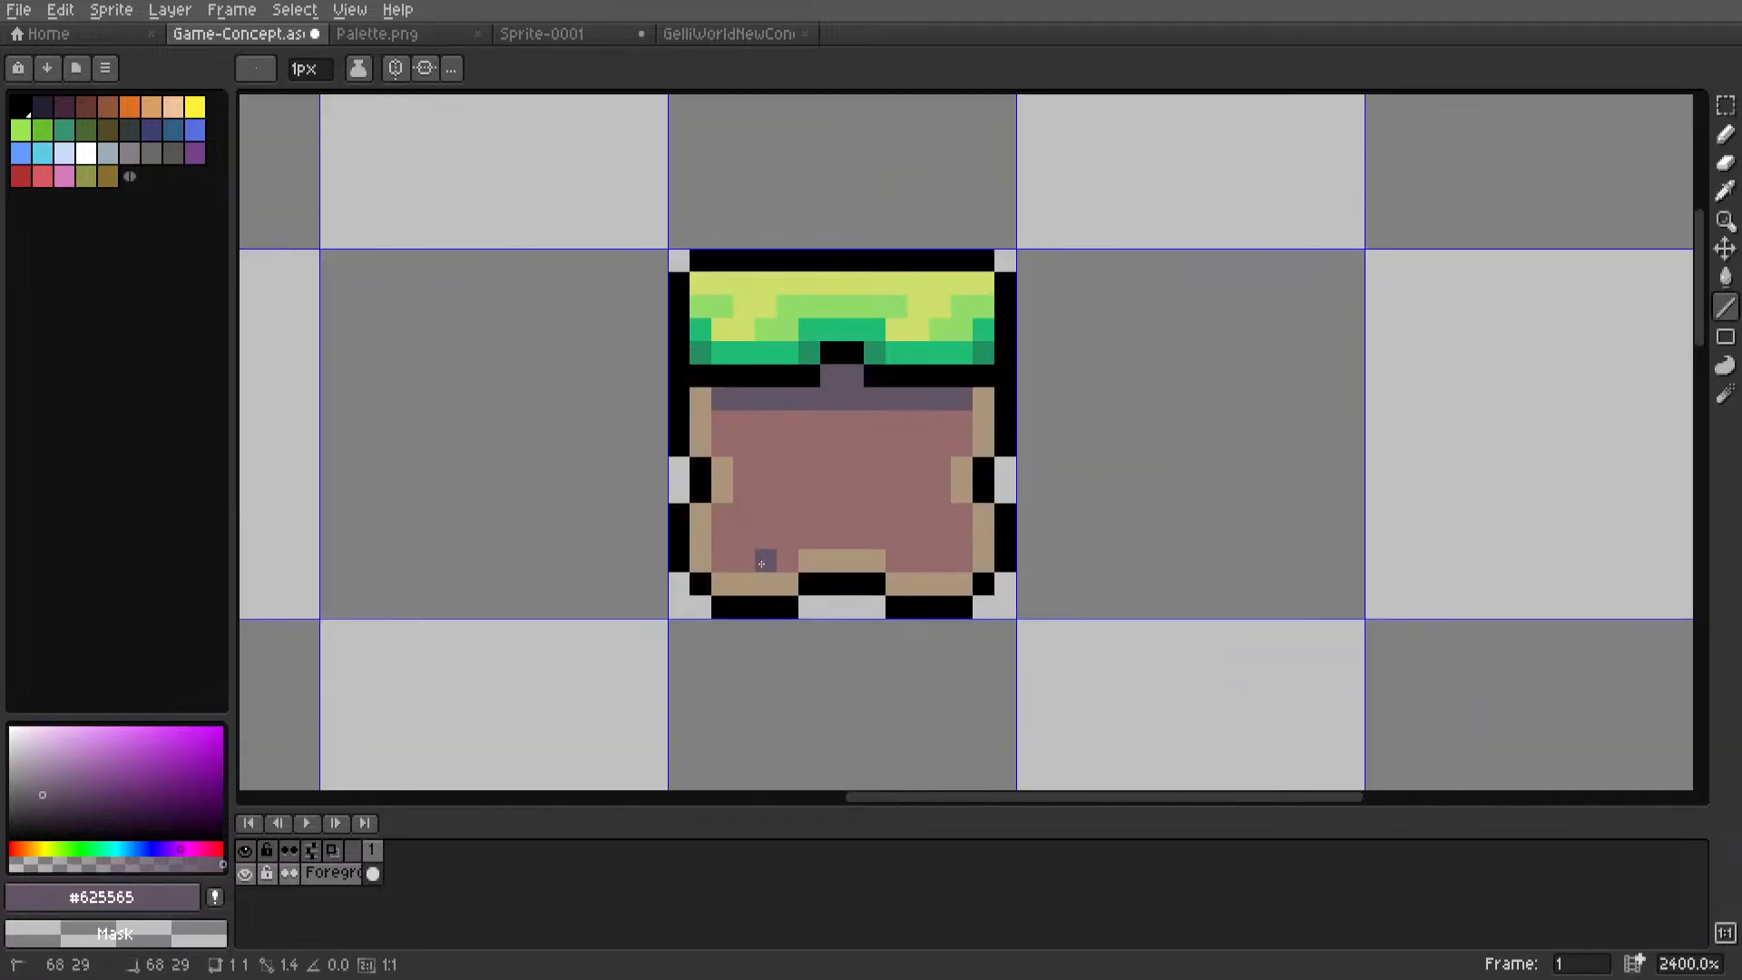
drag(836, 497, 918, 420)
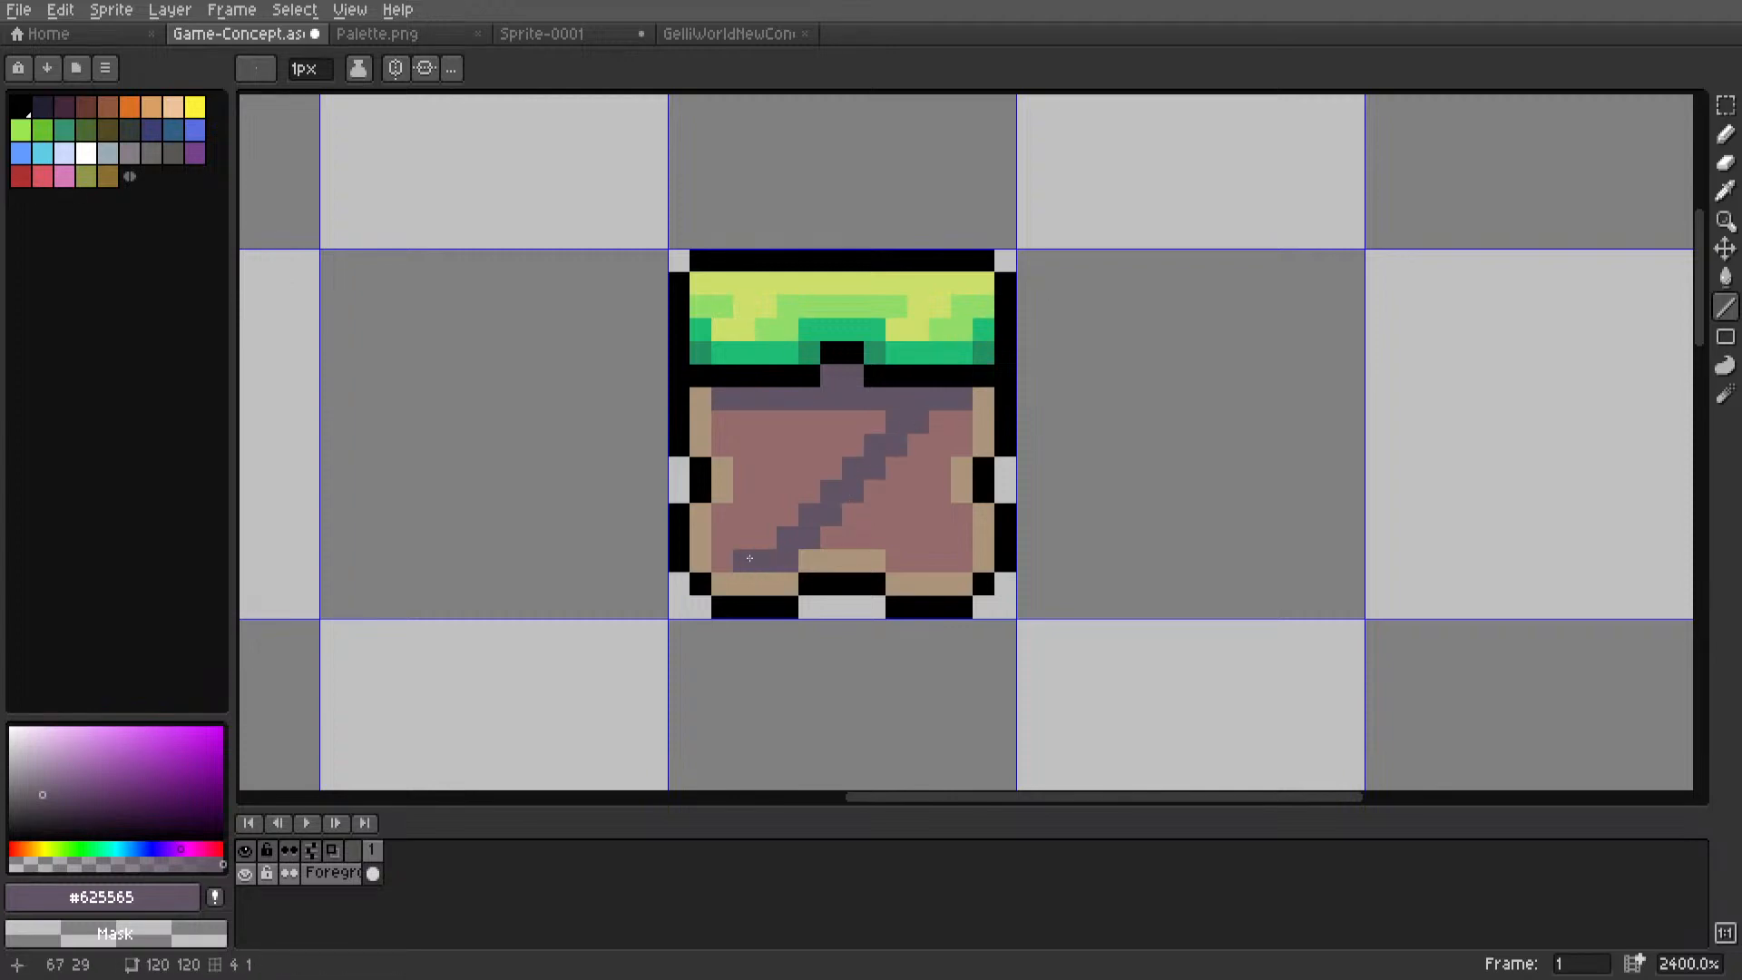
scroll(873, 449, down, 9)
key(m)
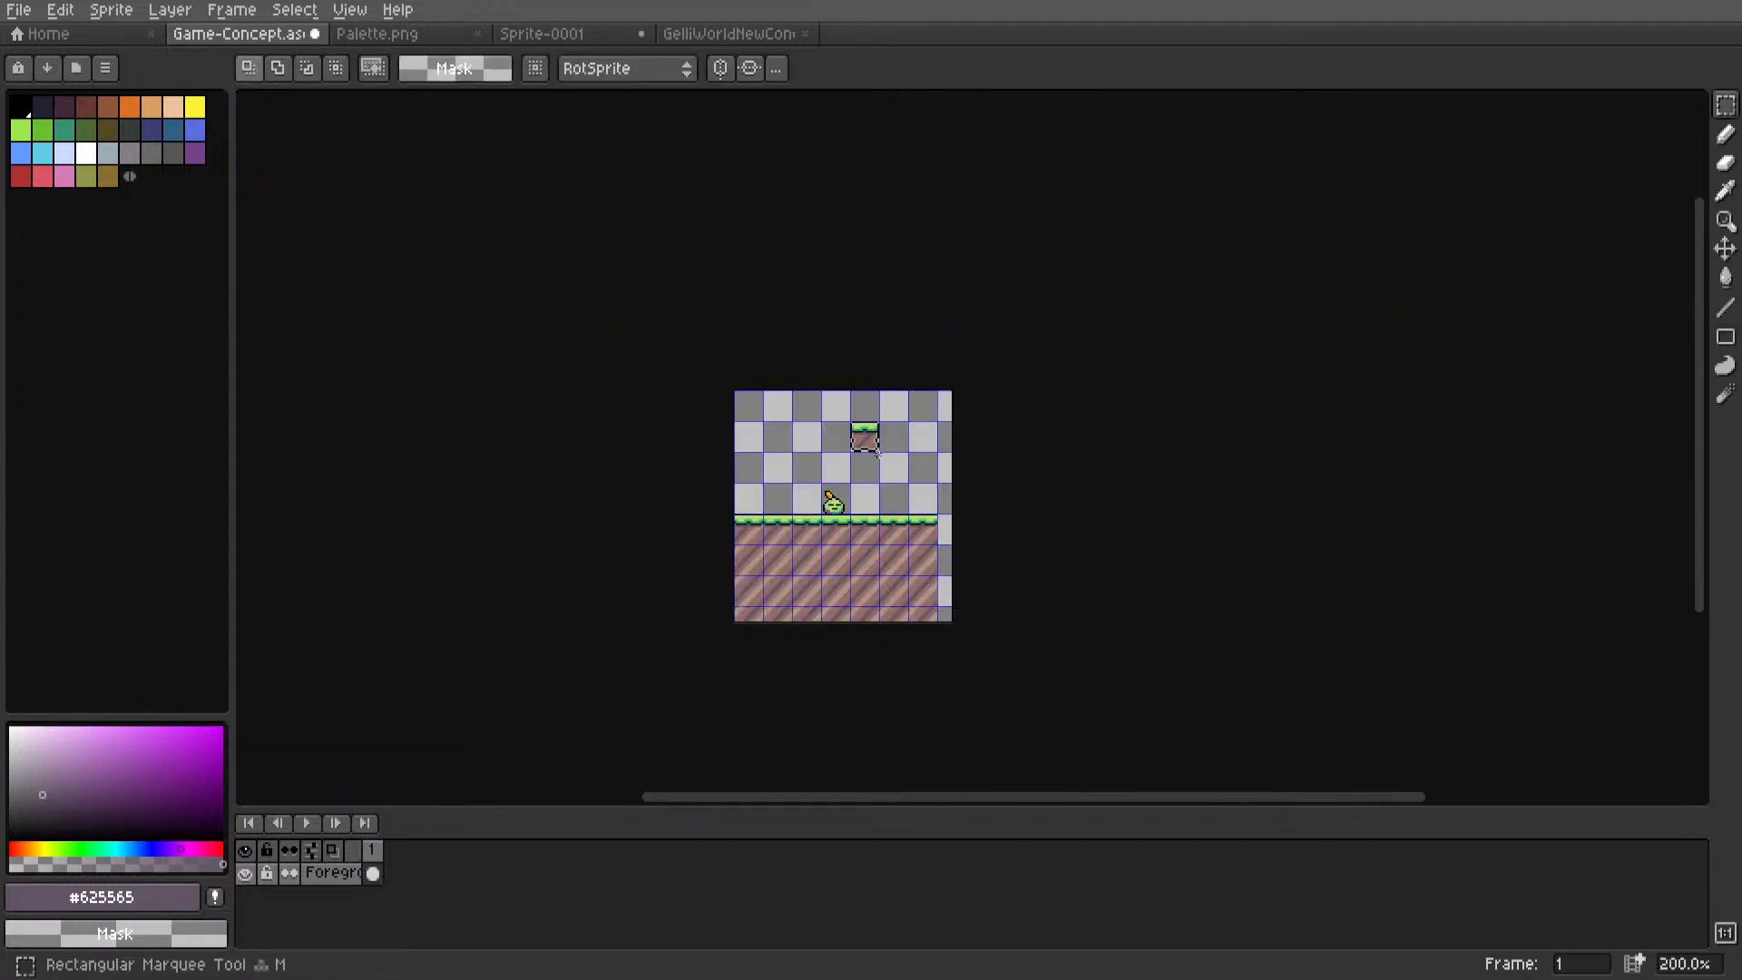
Sample #966c6c from the tile's dirt and try to retouch the purple diagonal stripe with it.
scroll(876, 451, up, 11)
key(i)
click(699, 525)
key(l)
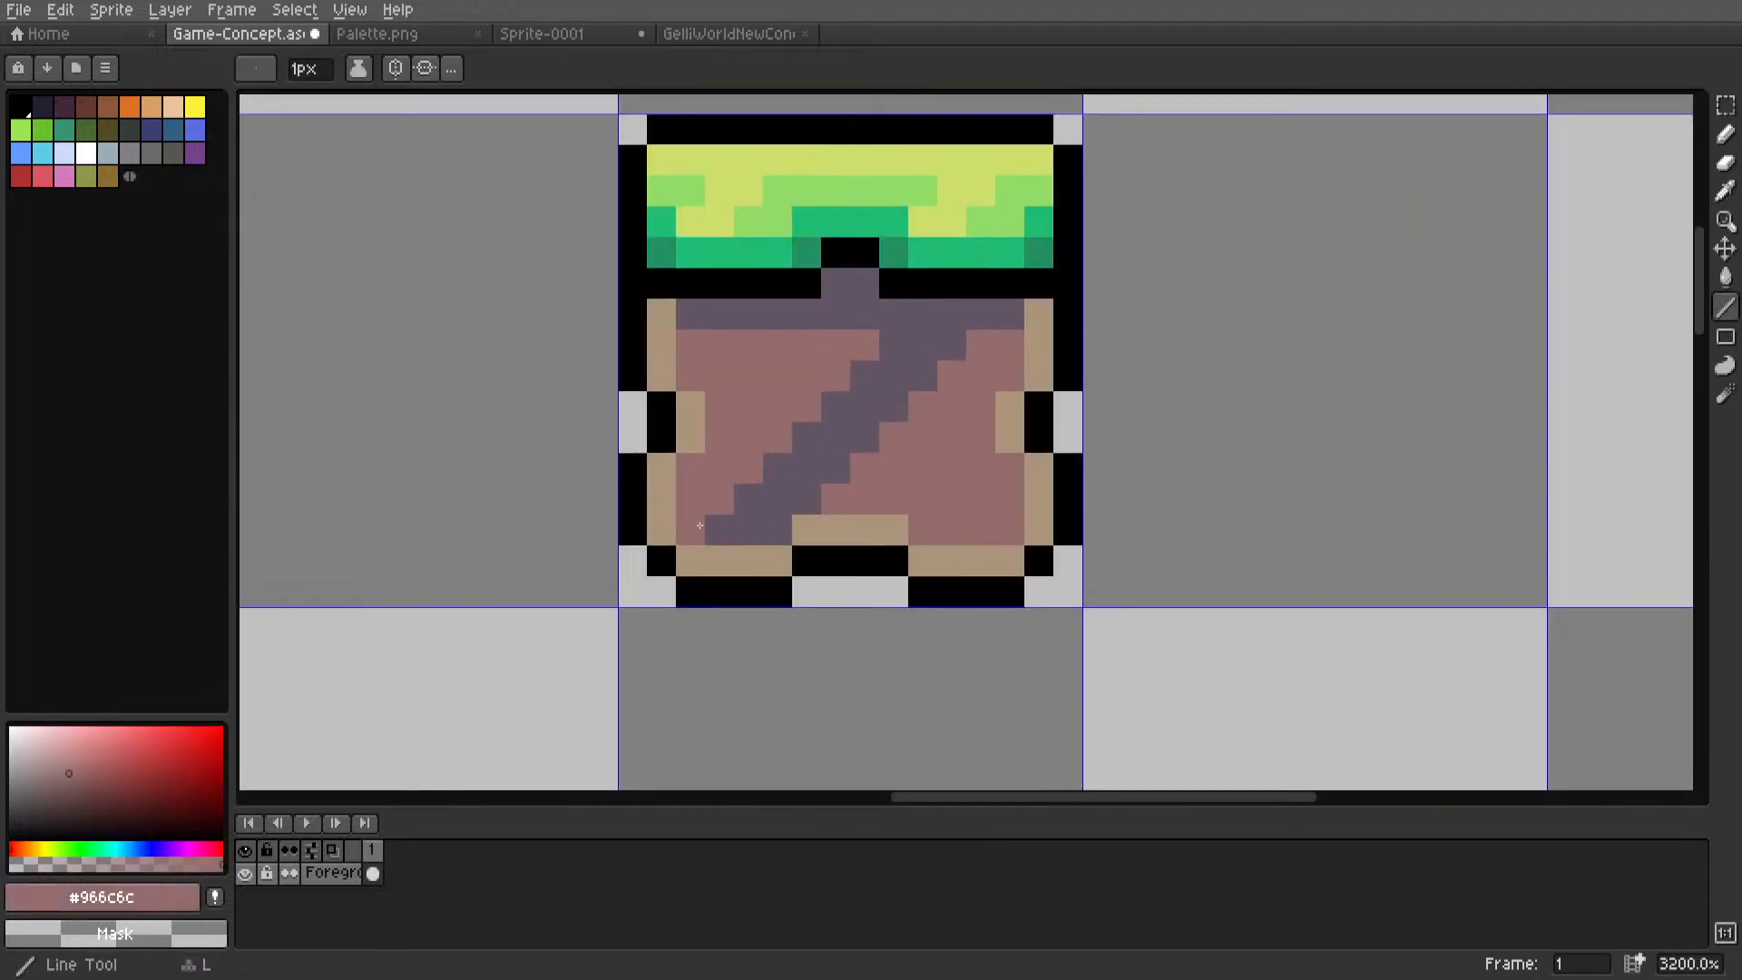
mouse_move(699, 526)
mouse_down()
mouse_move(776, 528)
mouse_move(875, 438)
mouse_move(836, 468)
mouse_up()
drag(837, 408, 893, 405)
Undo the floating tile's recent edits back to its purple and beige diagonally striped dirt.
key(v)
key(ctrl+z)
key(ctrl+z)
key(ctrl+z)
key(ctrl+z)
key(ctrl+z)
key(ctrl+z)
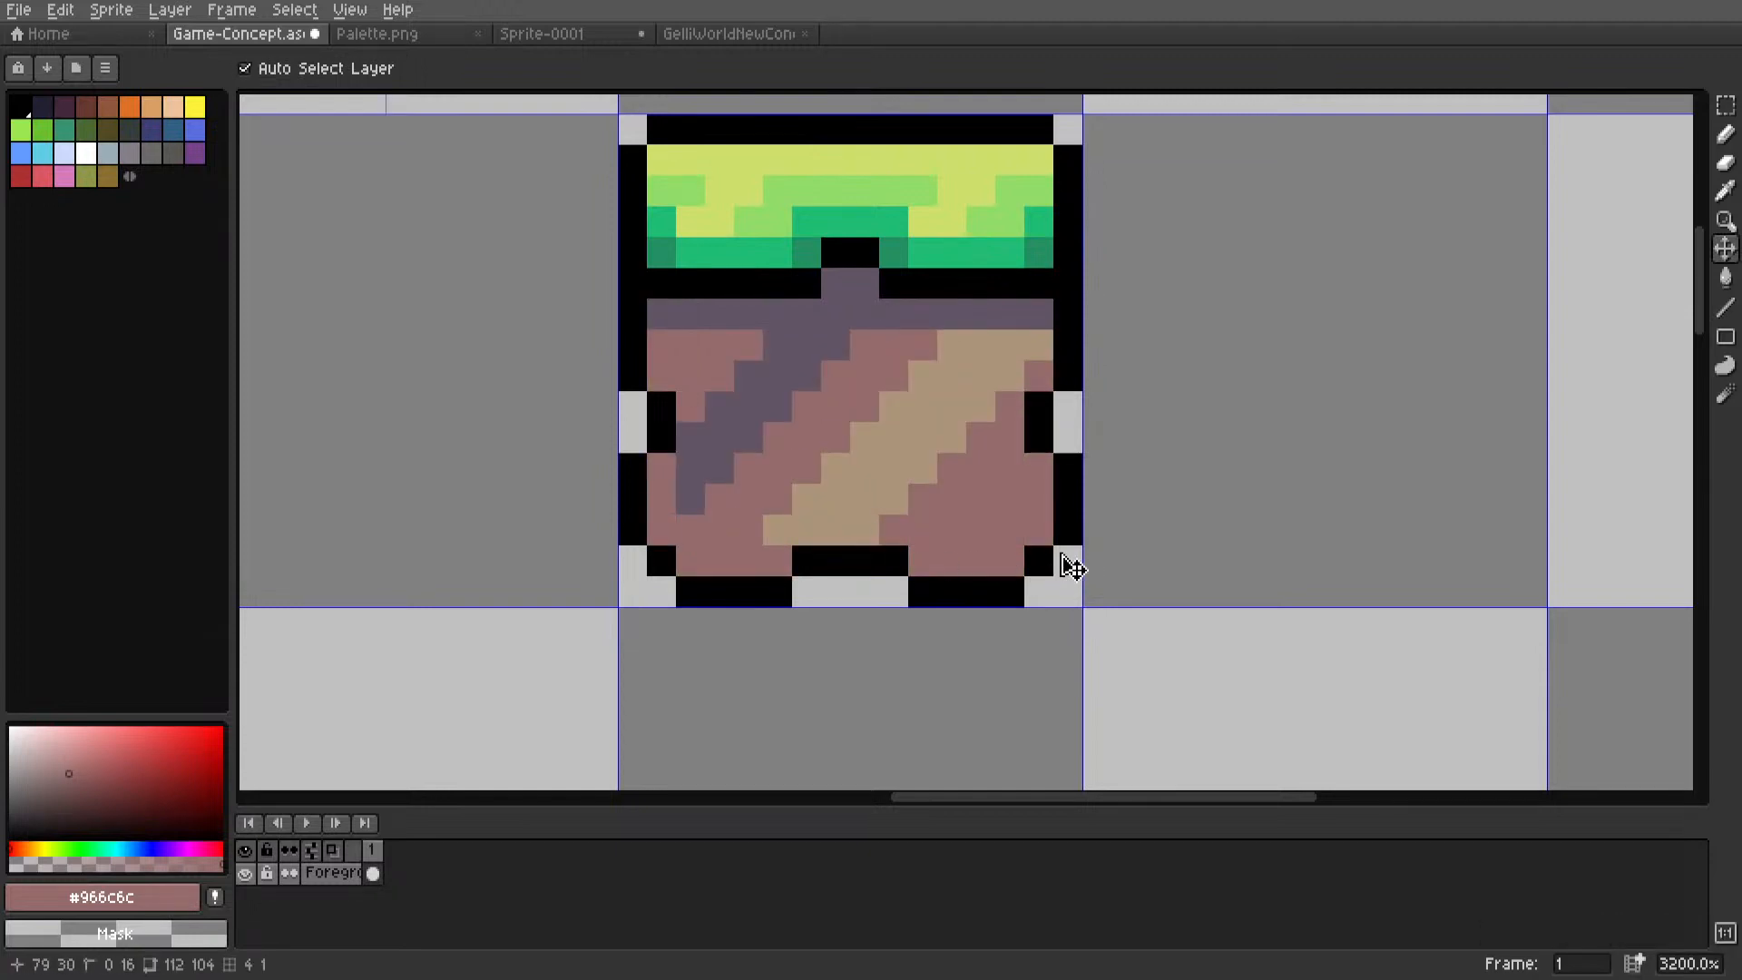
key(ctrl+z)
key(ctrl+z)
key(ctrl+z)
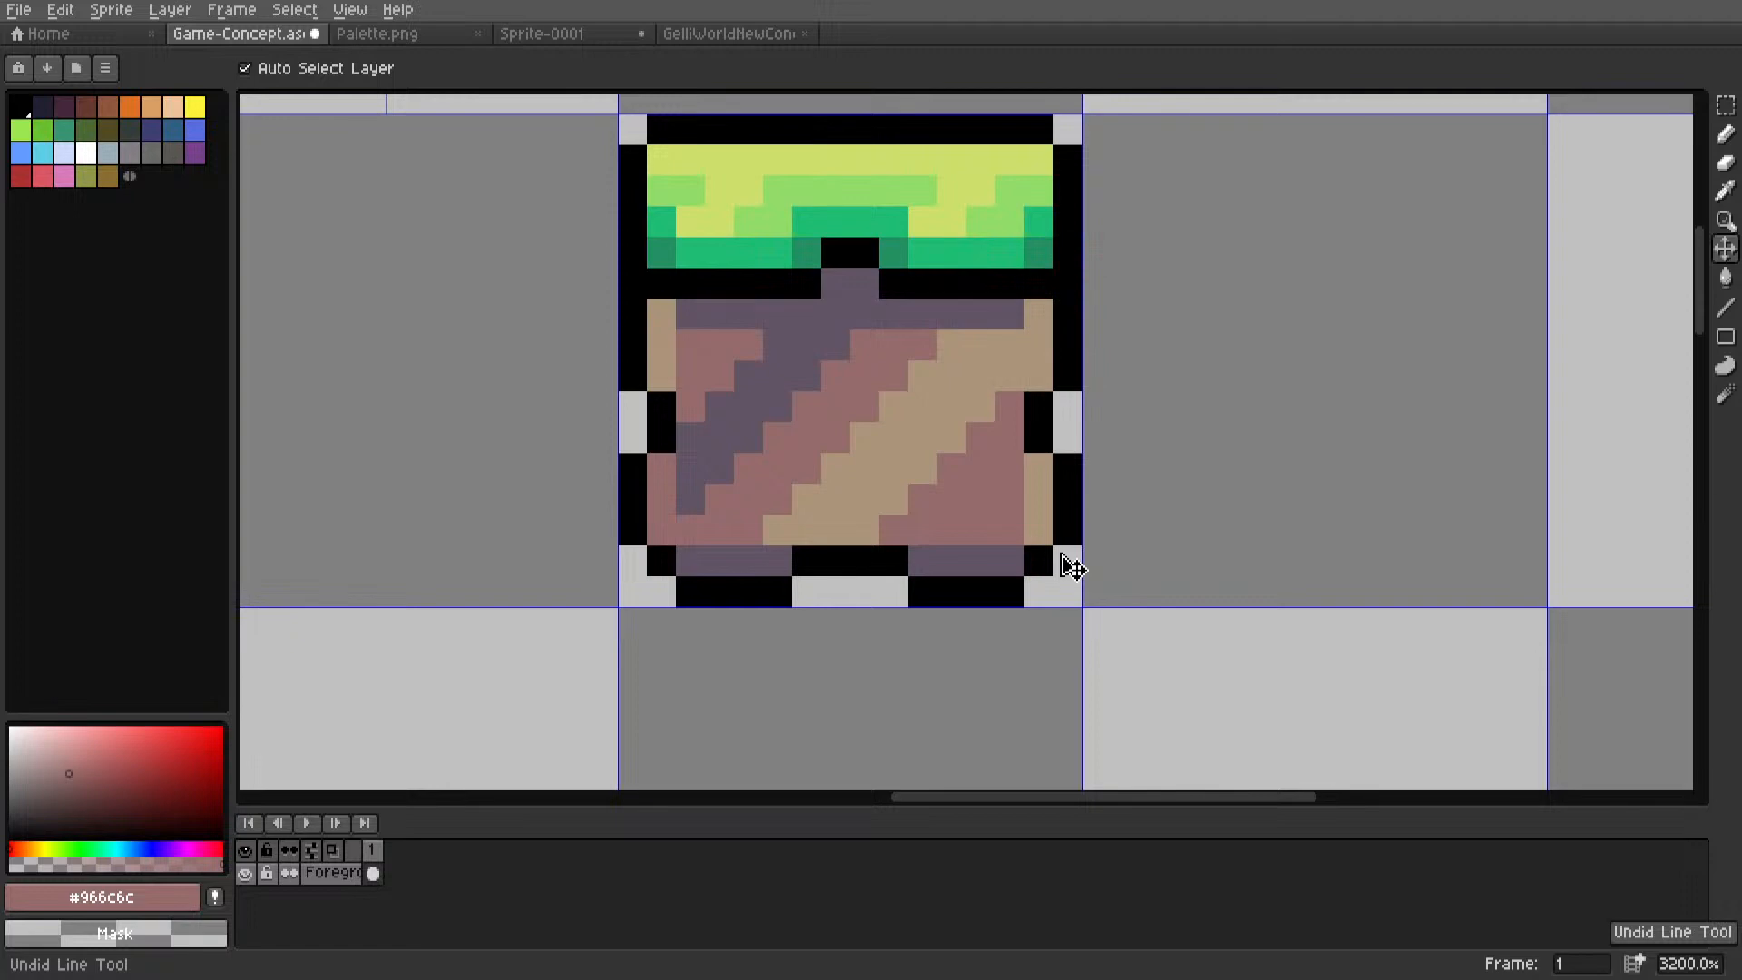
key(ctrl+z)
Sample beige #ab947a and line the lower and side inner edges of the striped floating tile's outline with it.
key(i)
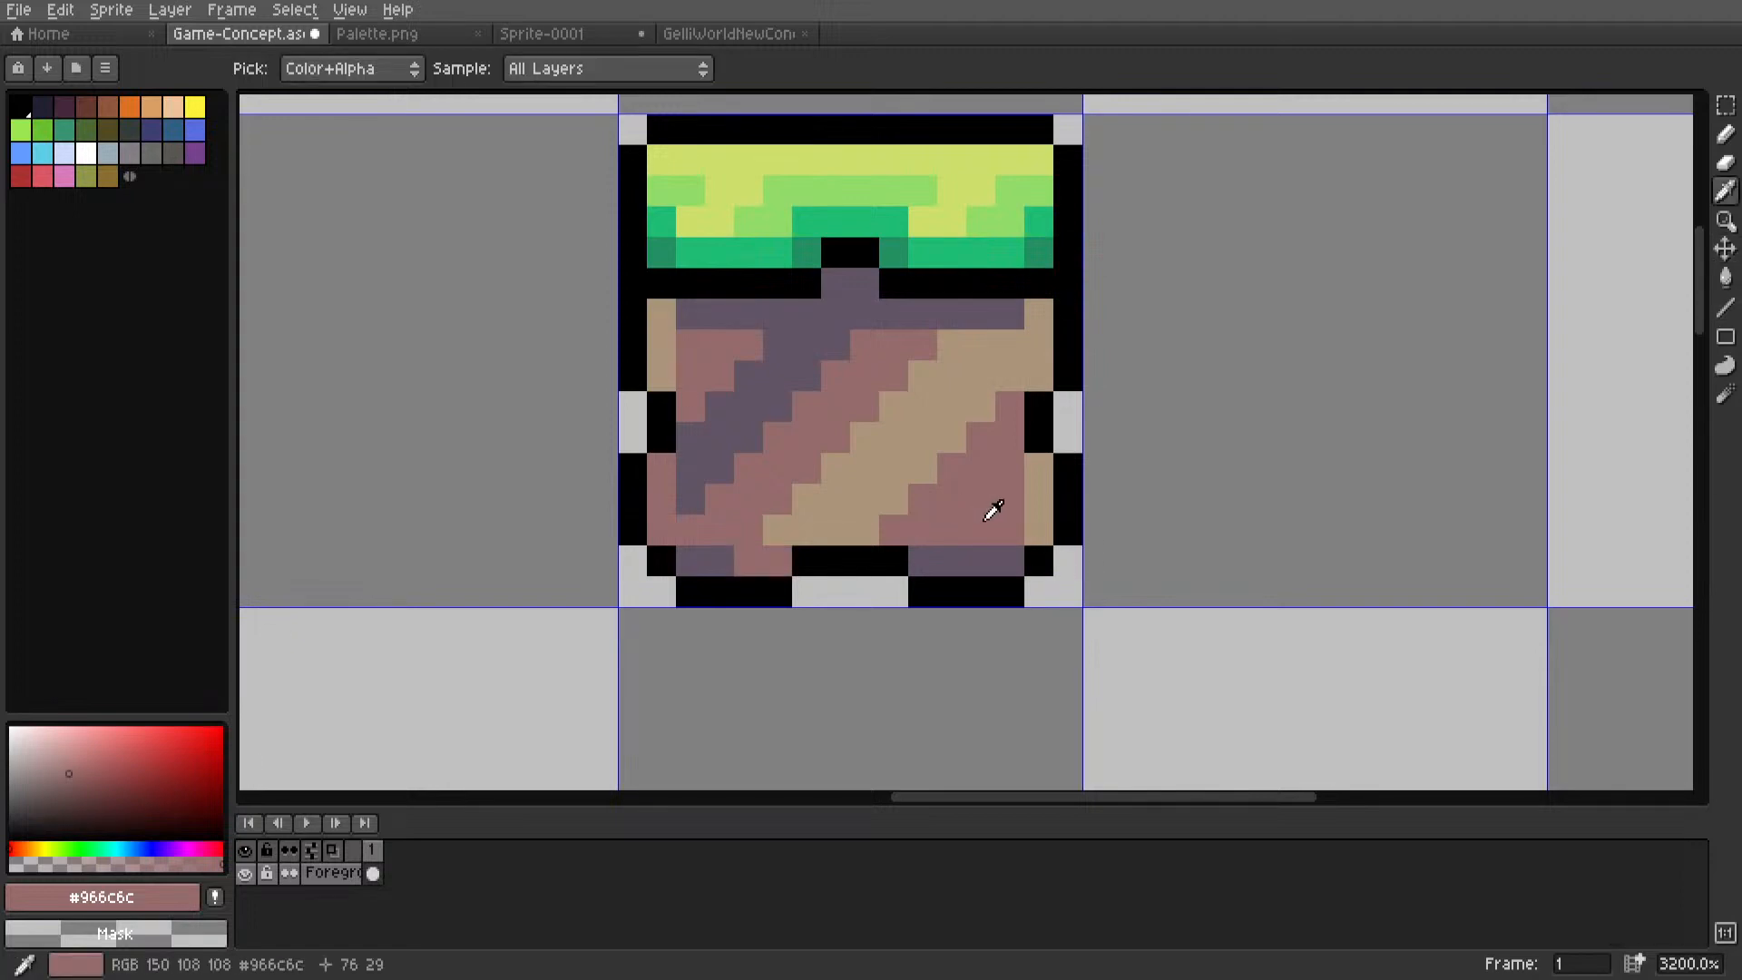
alt+click(1036, 530)
drag(1010, 560, 923, 560)
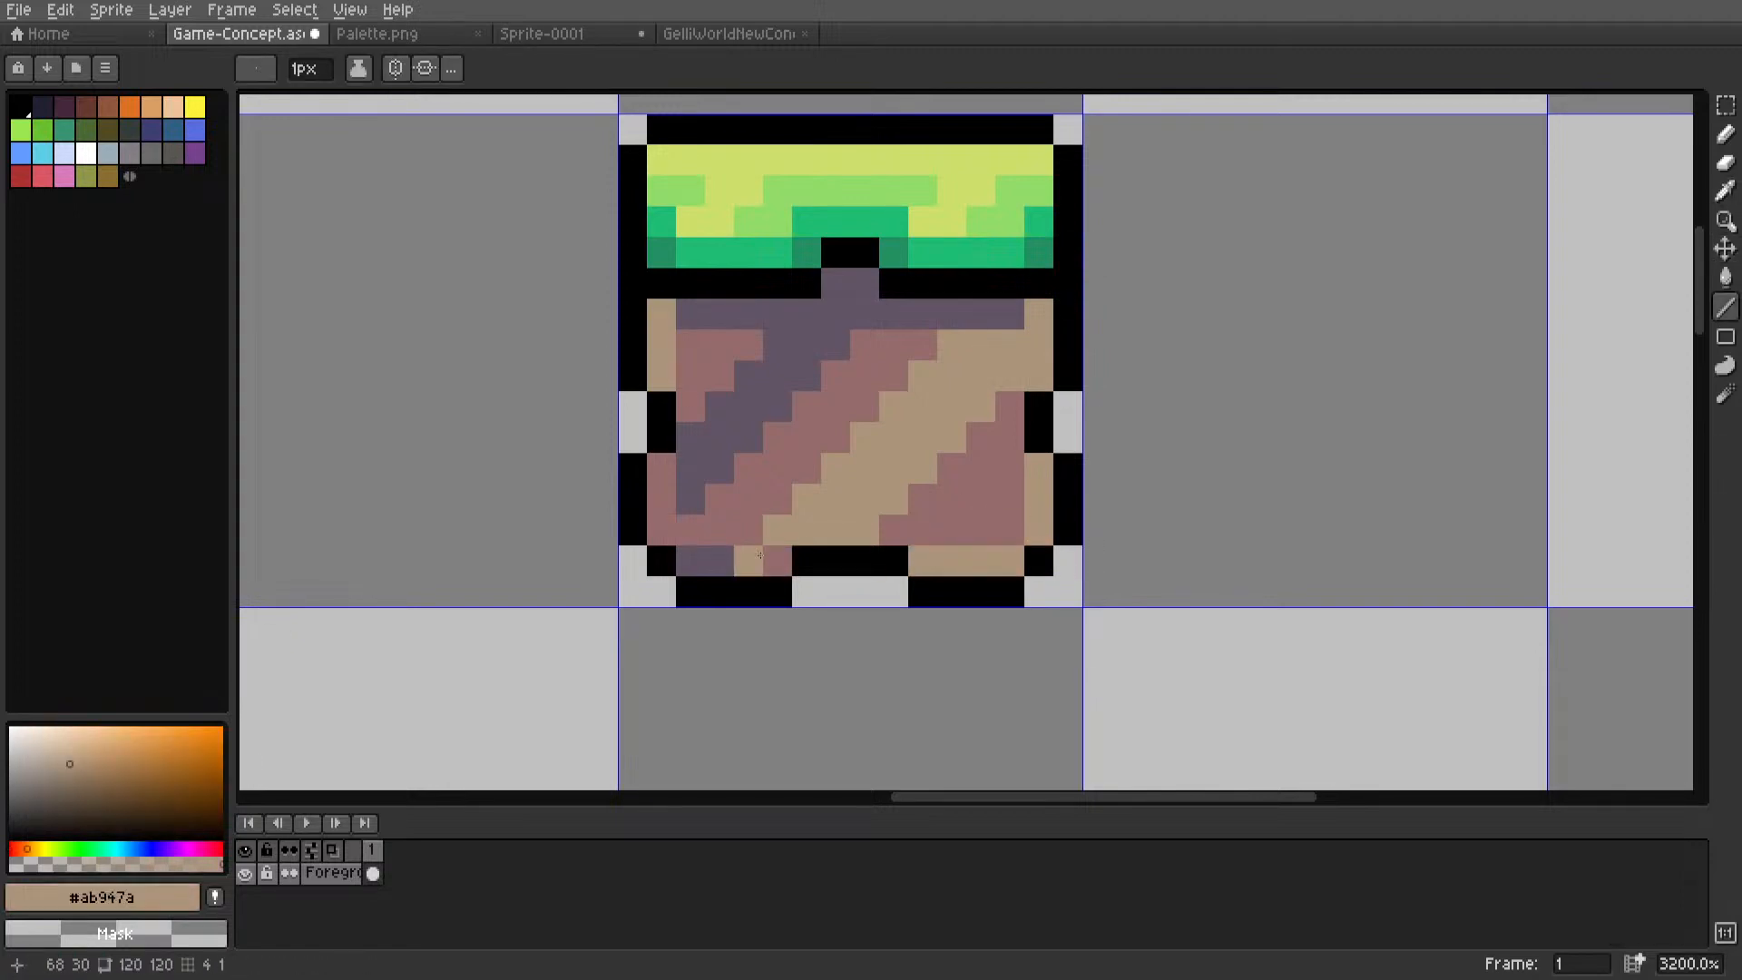
mouse_move(759, 555)
mouse_down()
mouse_move(716, 560)
mouse_move(661, 531)
mouse_move(671, 444)
mouse_up()
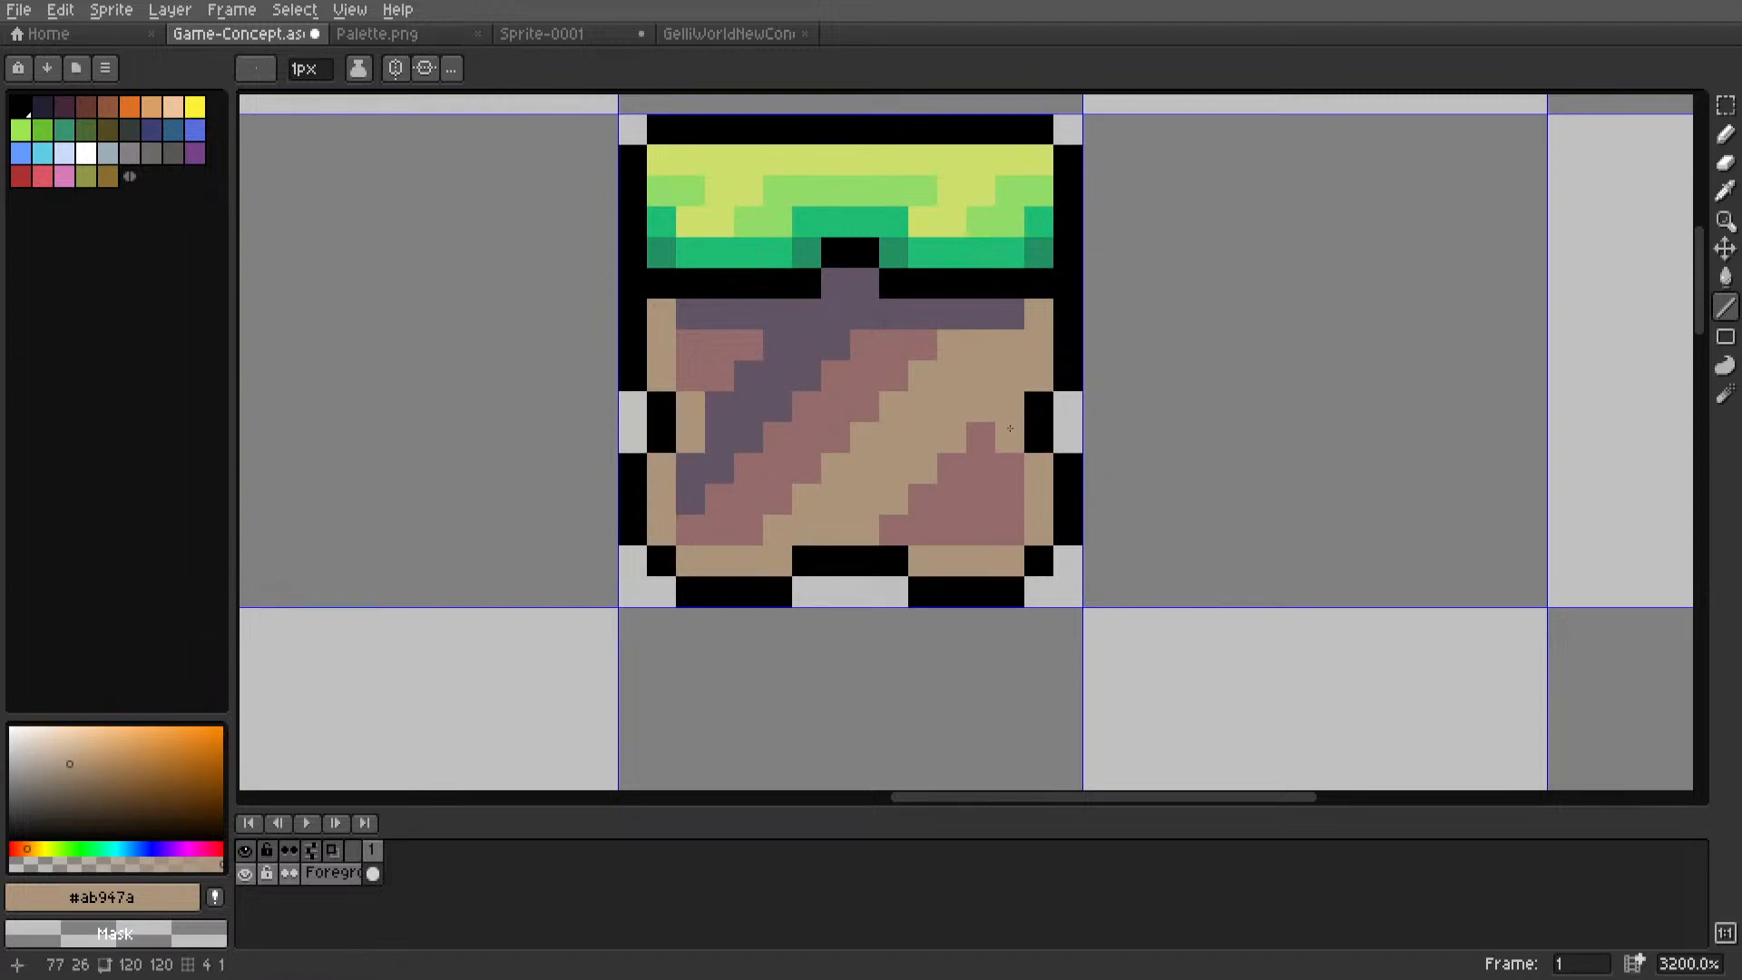
Compare the beige-rimmed striped floating tile with the character and the ground at several zoom levels.
scroll(1073, 415, down, 6)
key(m)
scroll(1074, 415, down, 3)
scroll(1071, 426, up, 5)
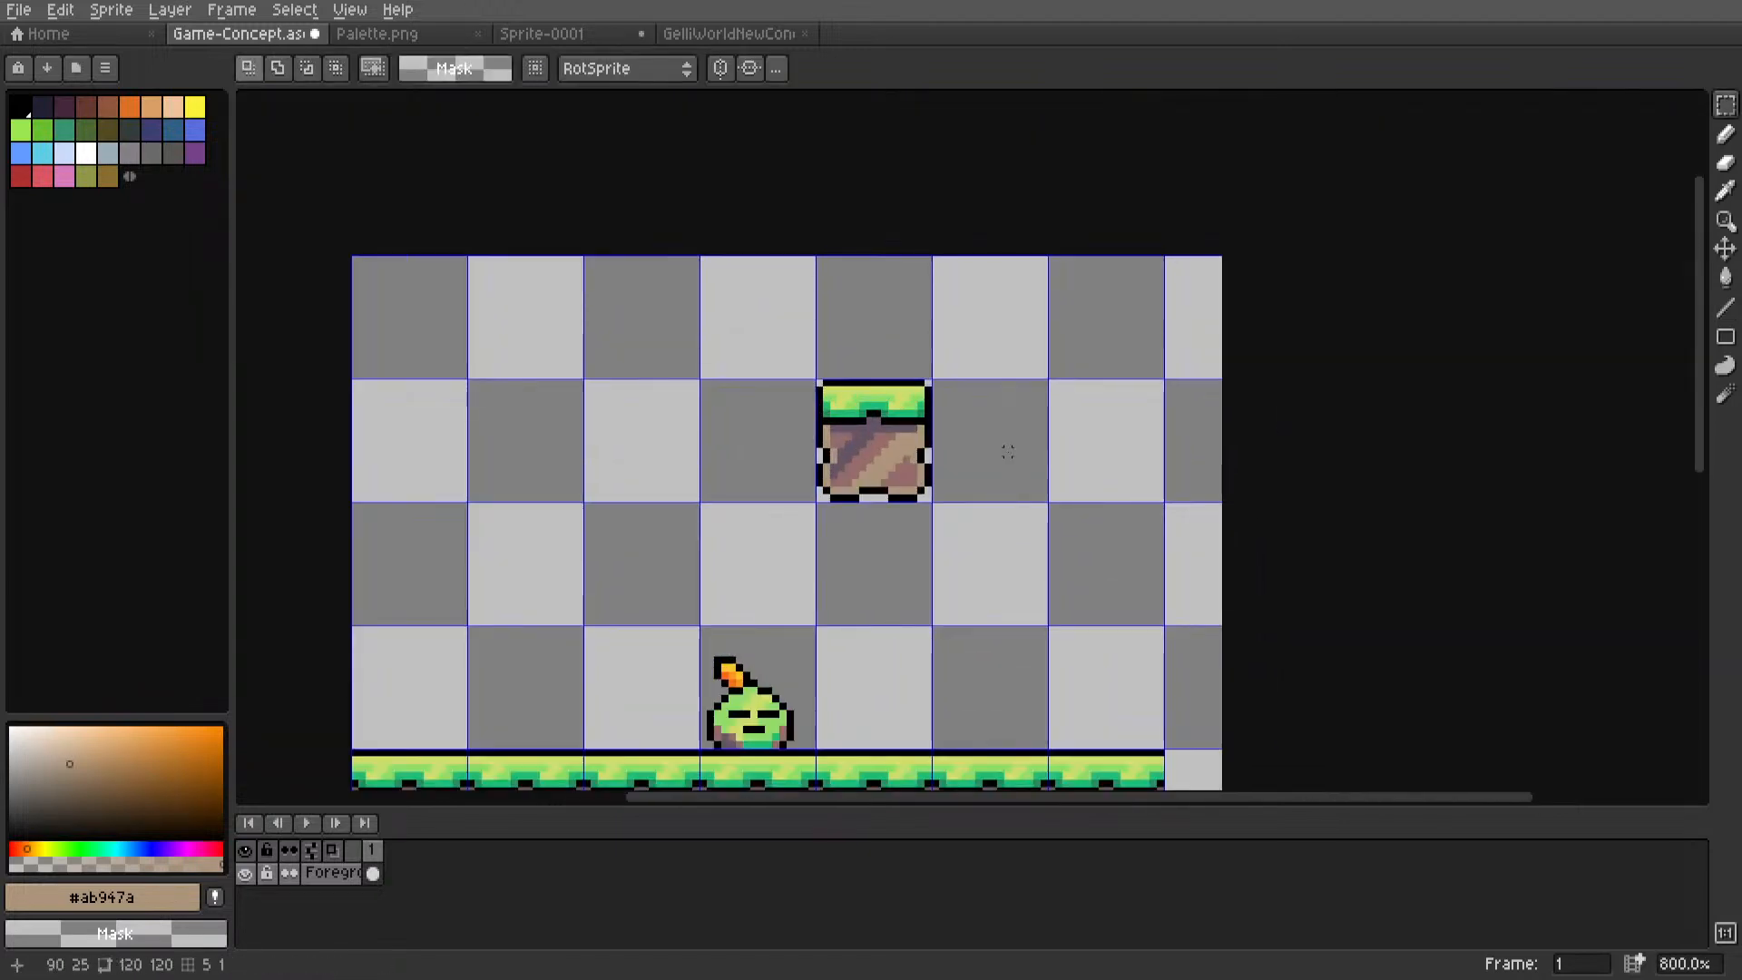
scroll(1061, 458, up, 2)
scroll(1171, 470, down, 5)
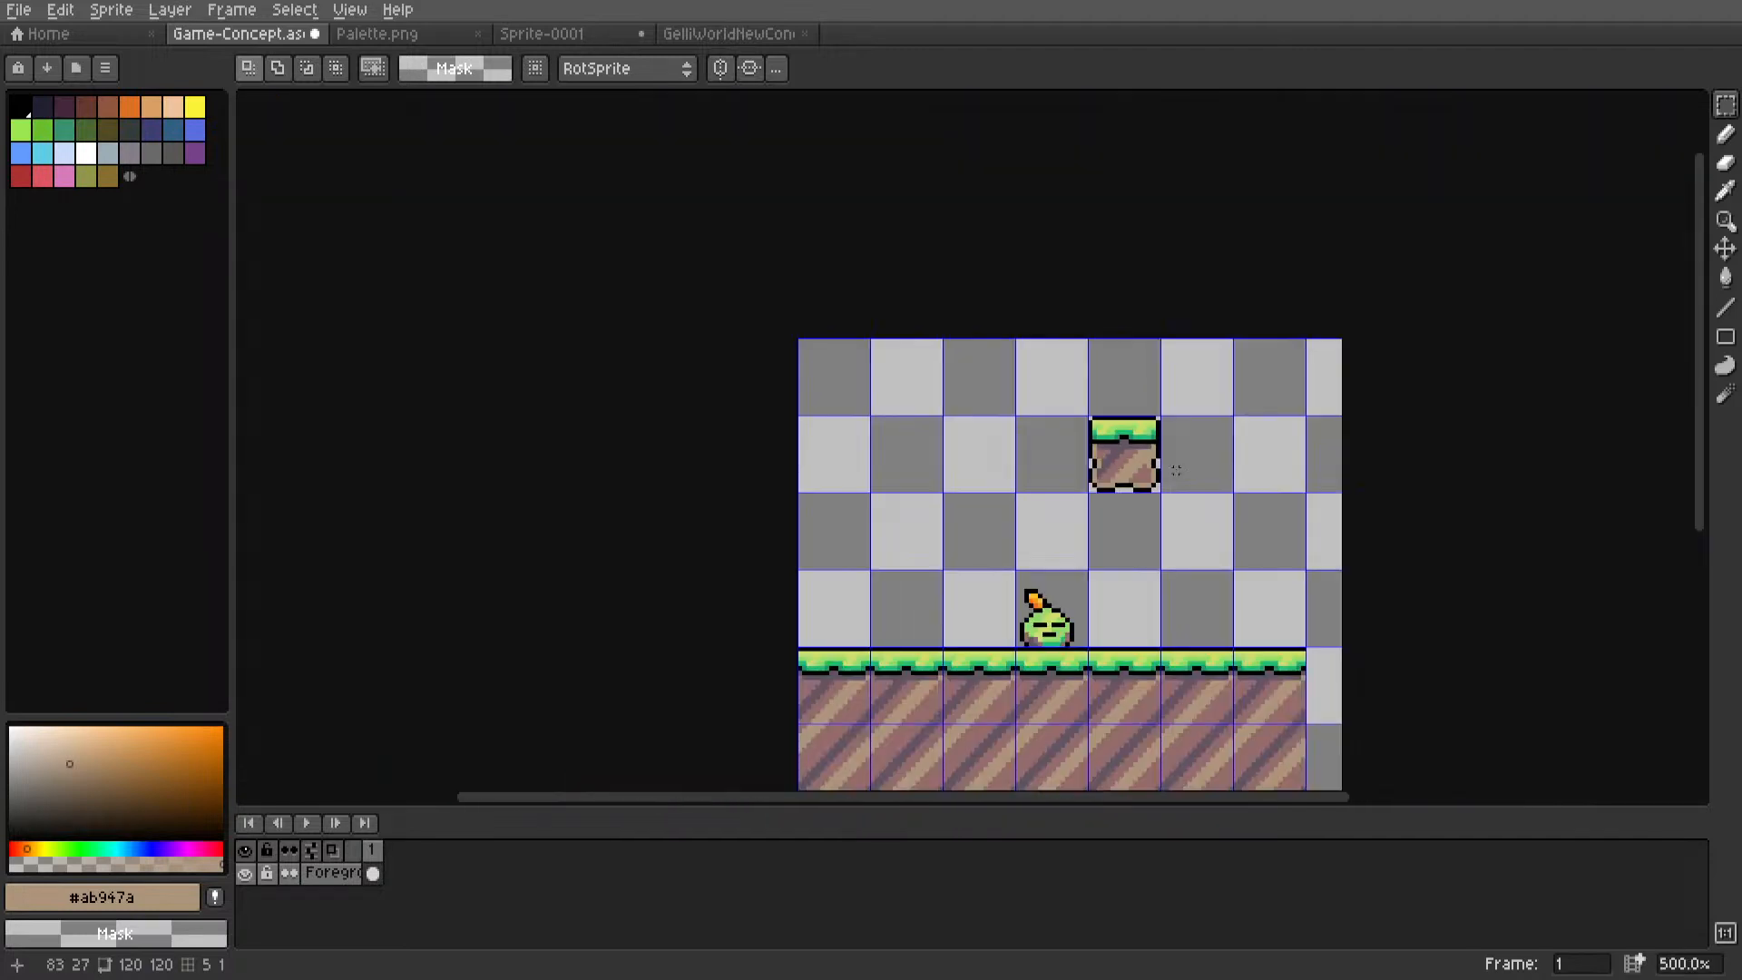
scroll(1167, 470, up, 4)
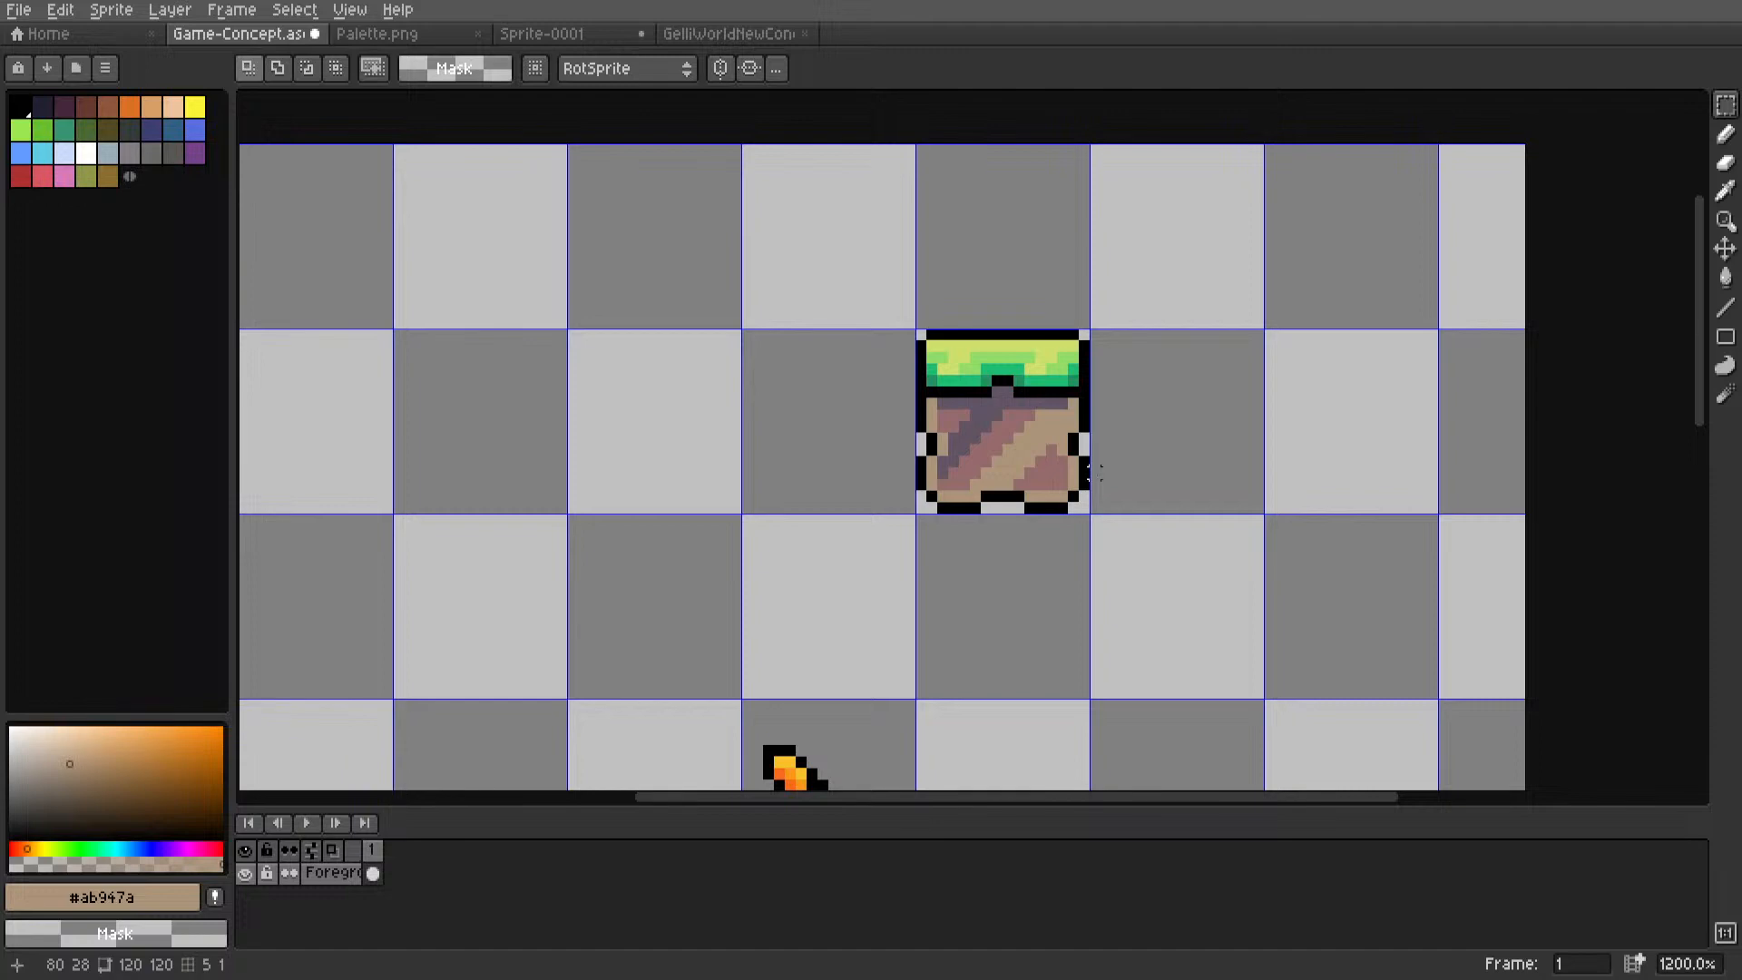
scroll(1095, 472, down, 4)
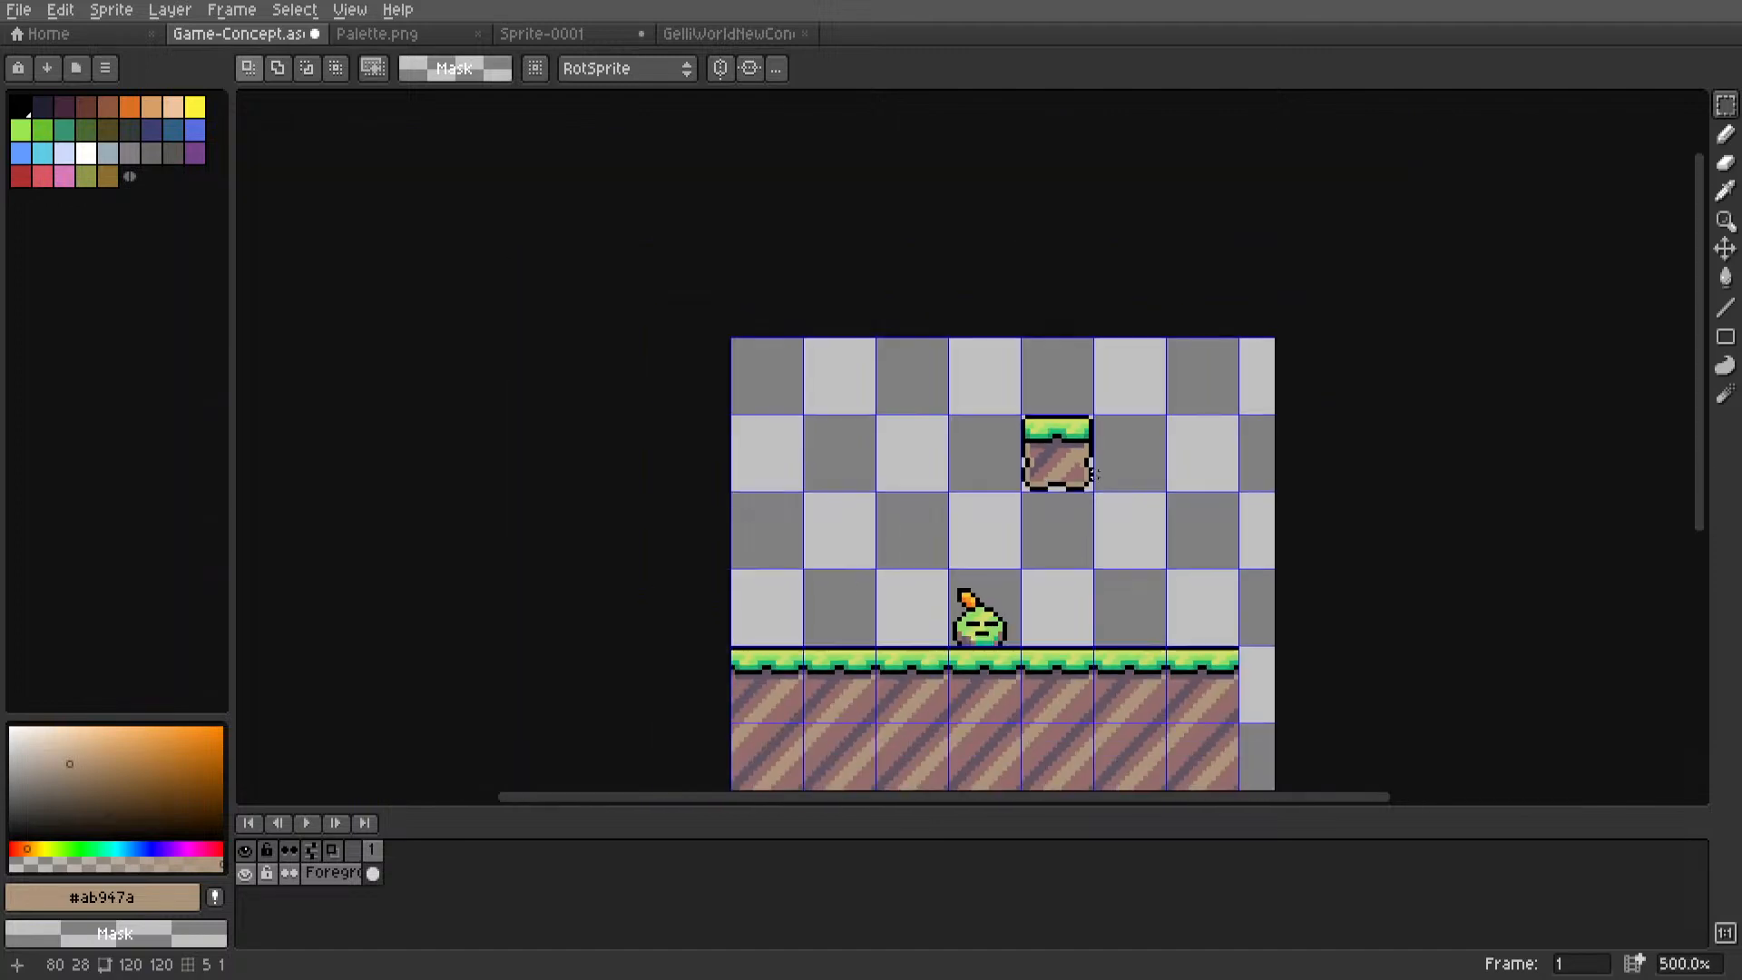
middle_drag(1095, 473, 1060, 427)
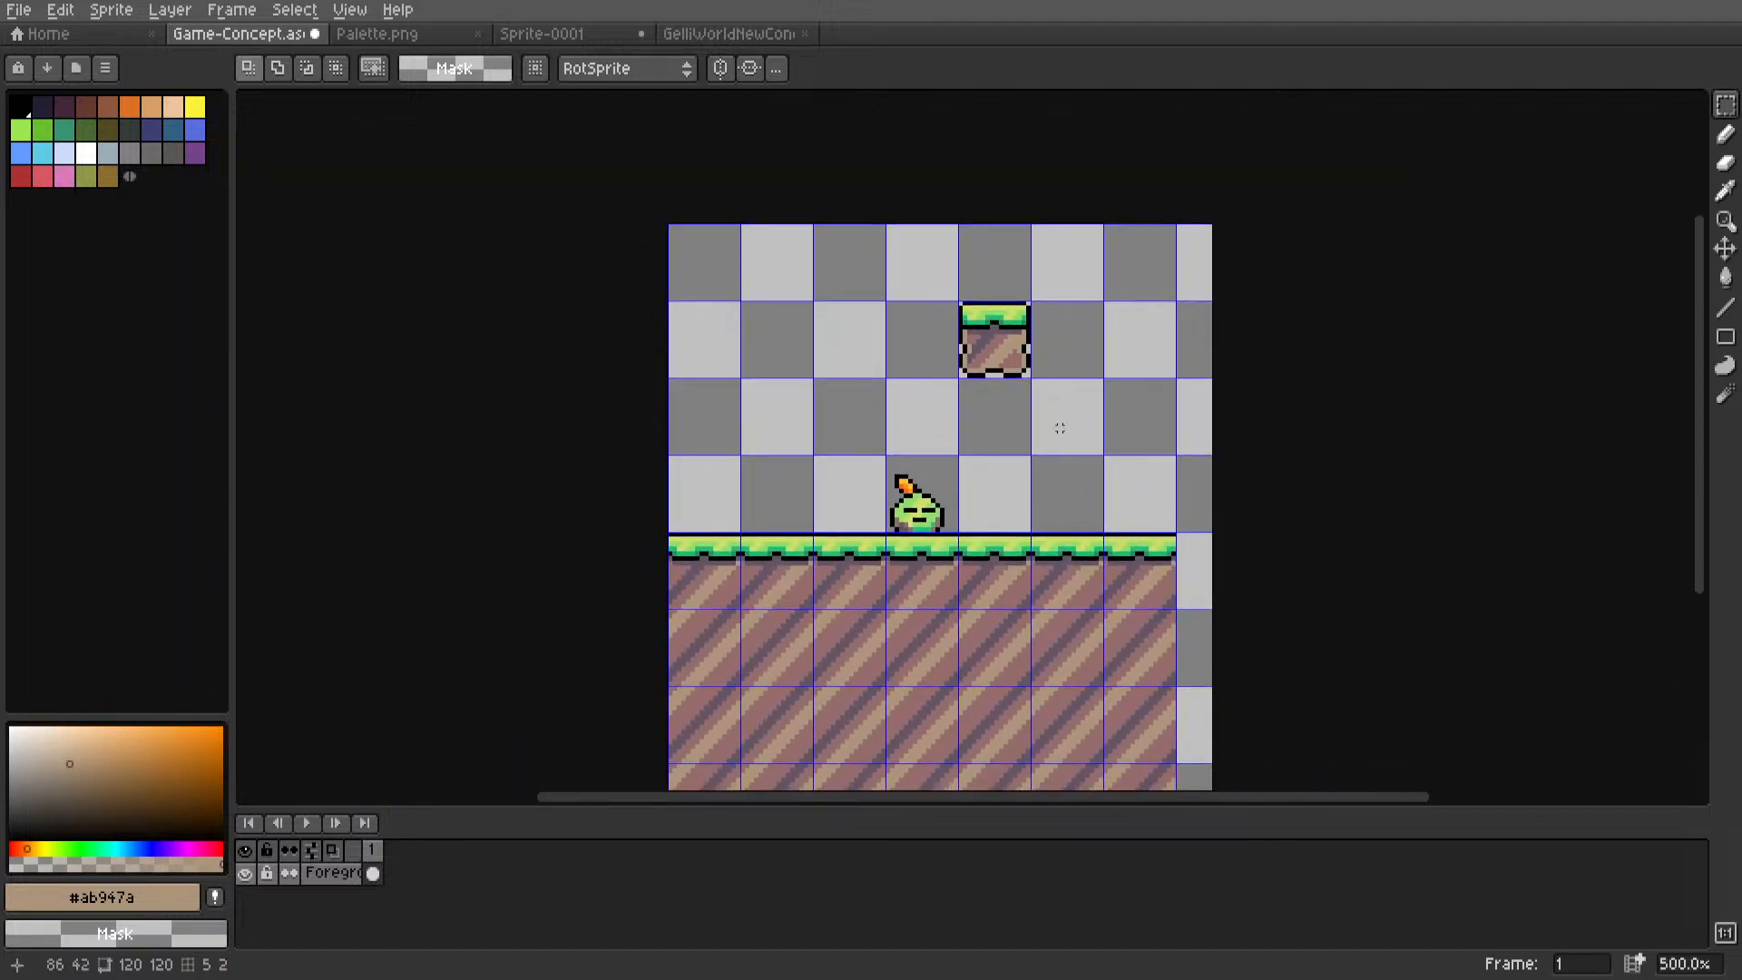
scroll(1089, 409, up, 7)
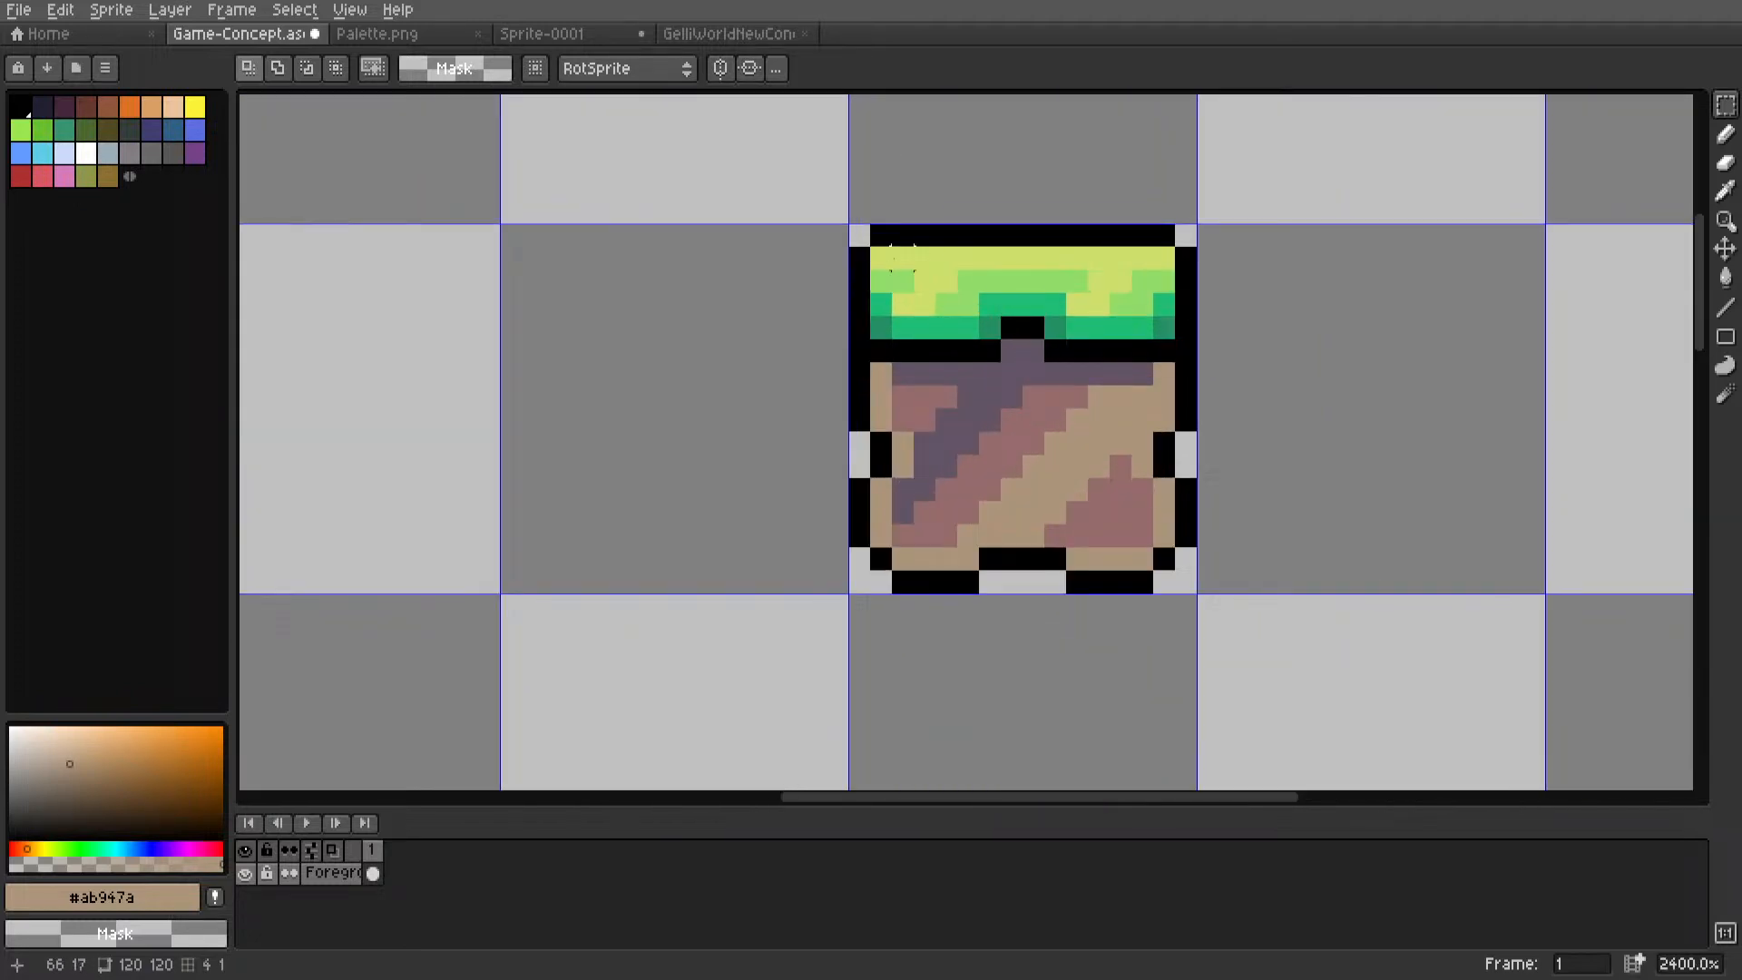
Try to move a 4 by 4 pixel piece of the floating tile's grass corner onto the character.
drag(859, 258, 794, 582)
scroll(930, 327, down, 2)
scroll(792, 580, up, 4)
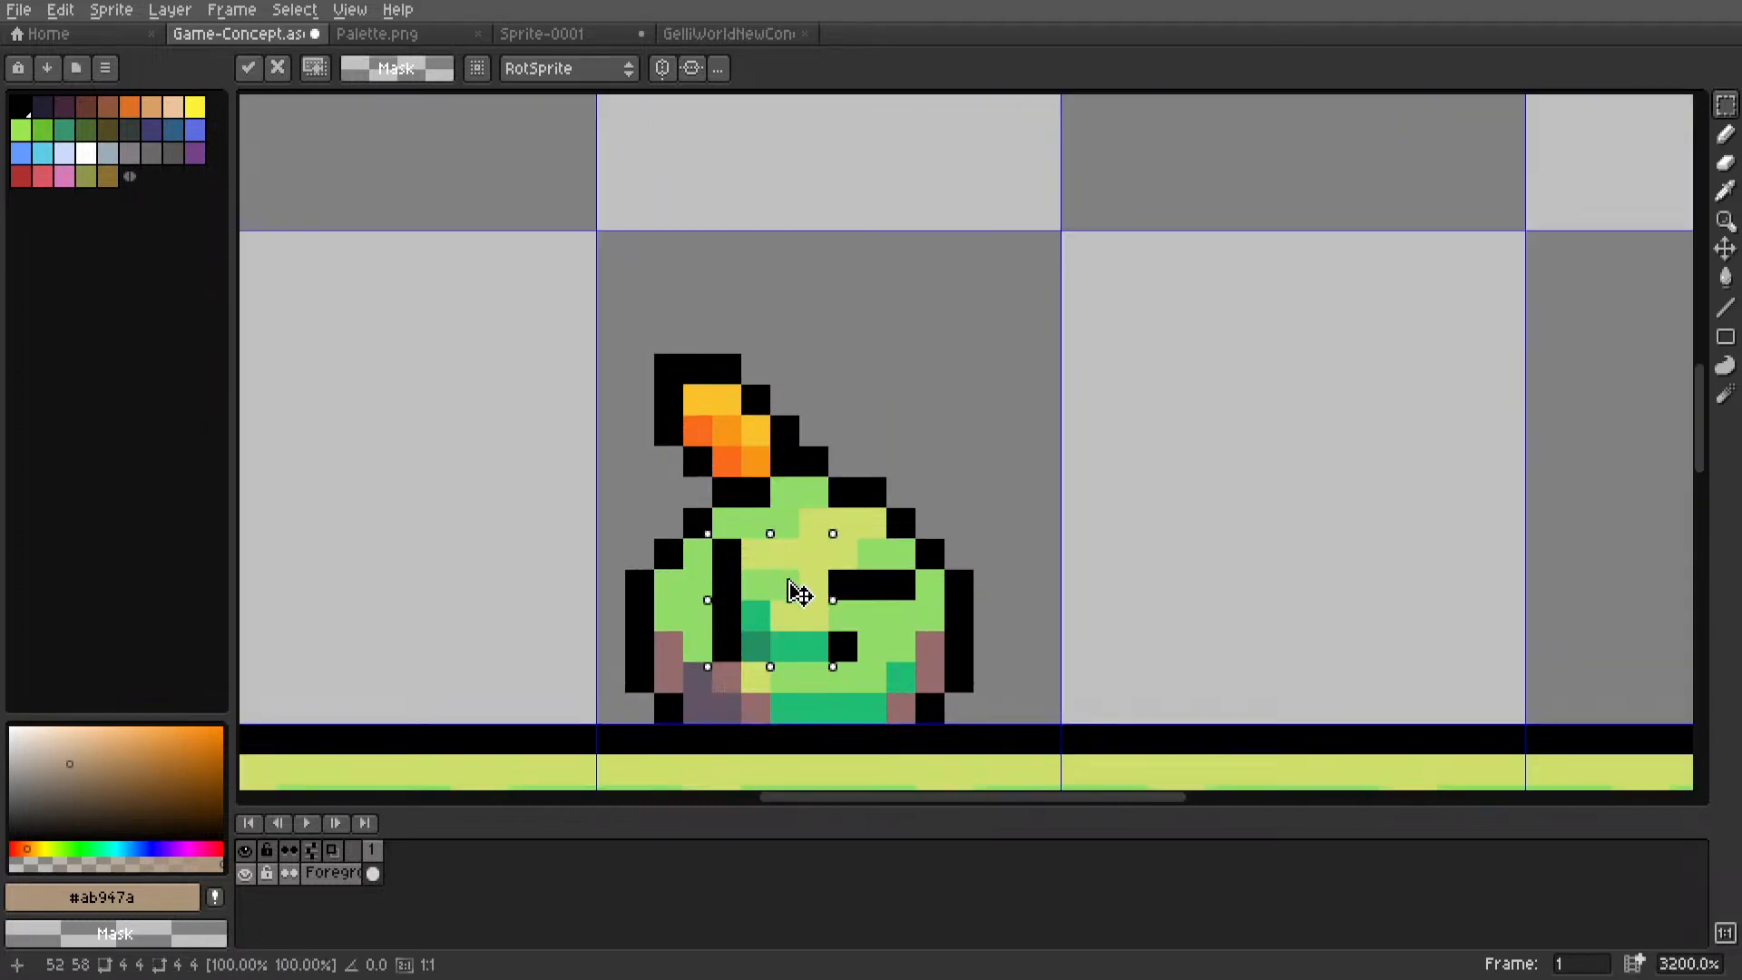
scroll(786, 596, down, 8)
key(ctrl+z)
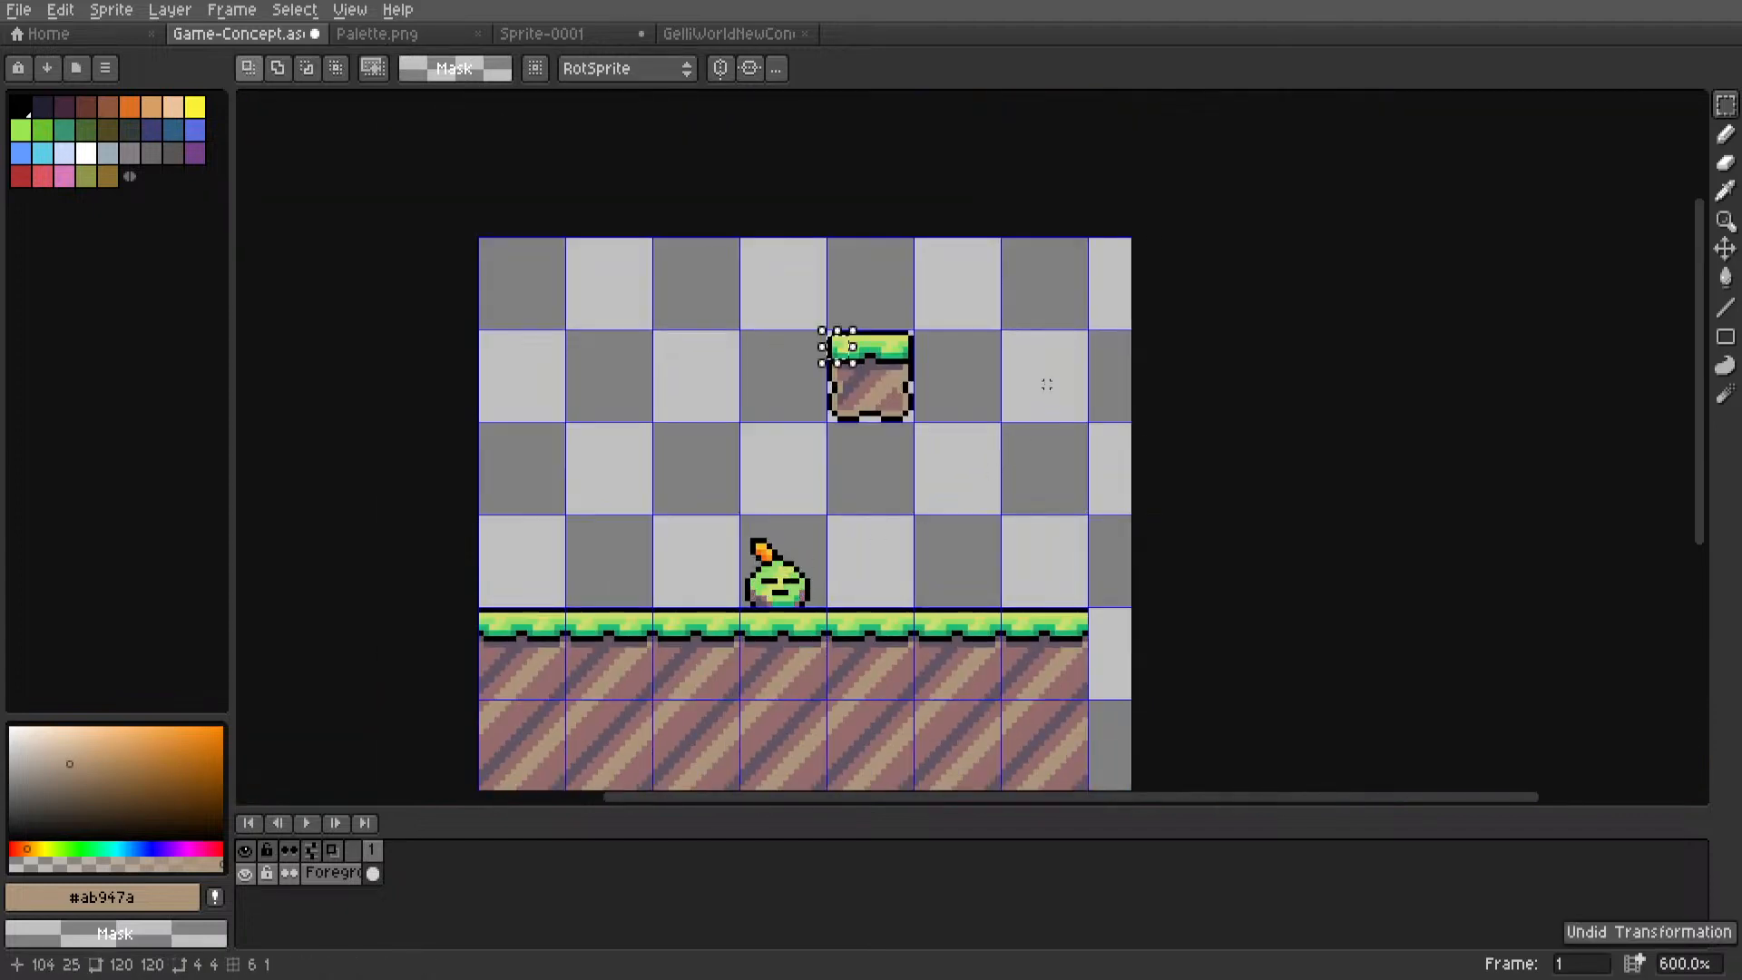
click(1046, 385)
scroll(938, 467, down, 2)
middle_drag(937, 467, 959, 390)
scroll(946, 386, up, 1)
Study the shaded cubes in Palette.png, sample orange-brown #cd683d from them and return to Game-Concept with the Line tool.
click(438, 38)
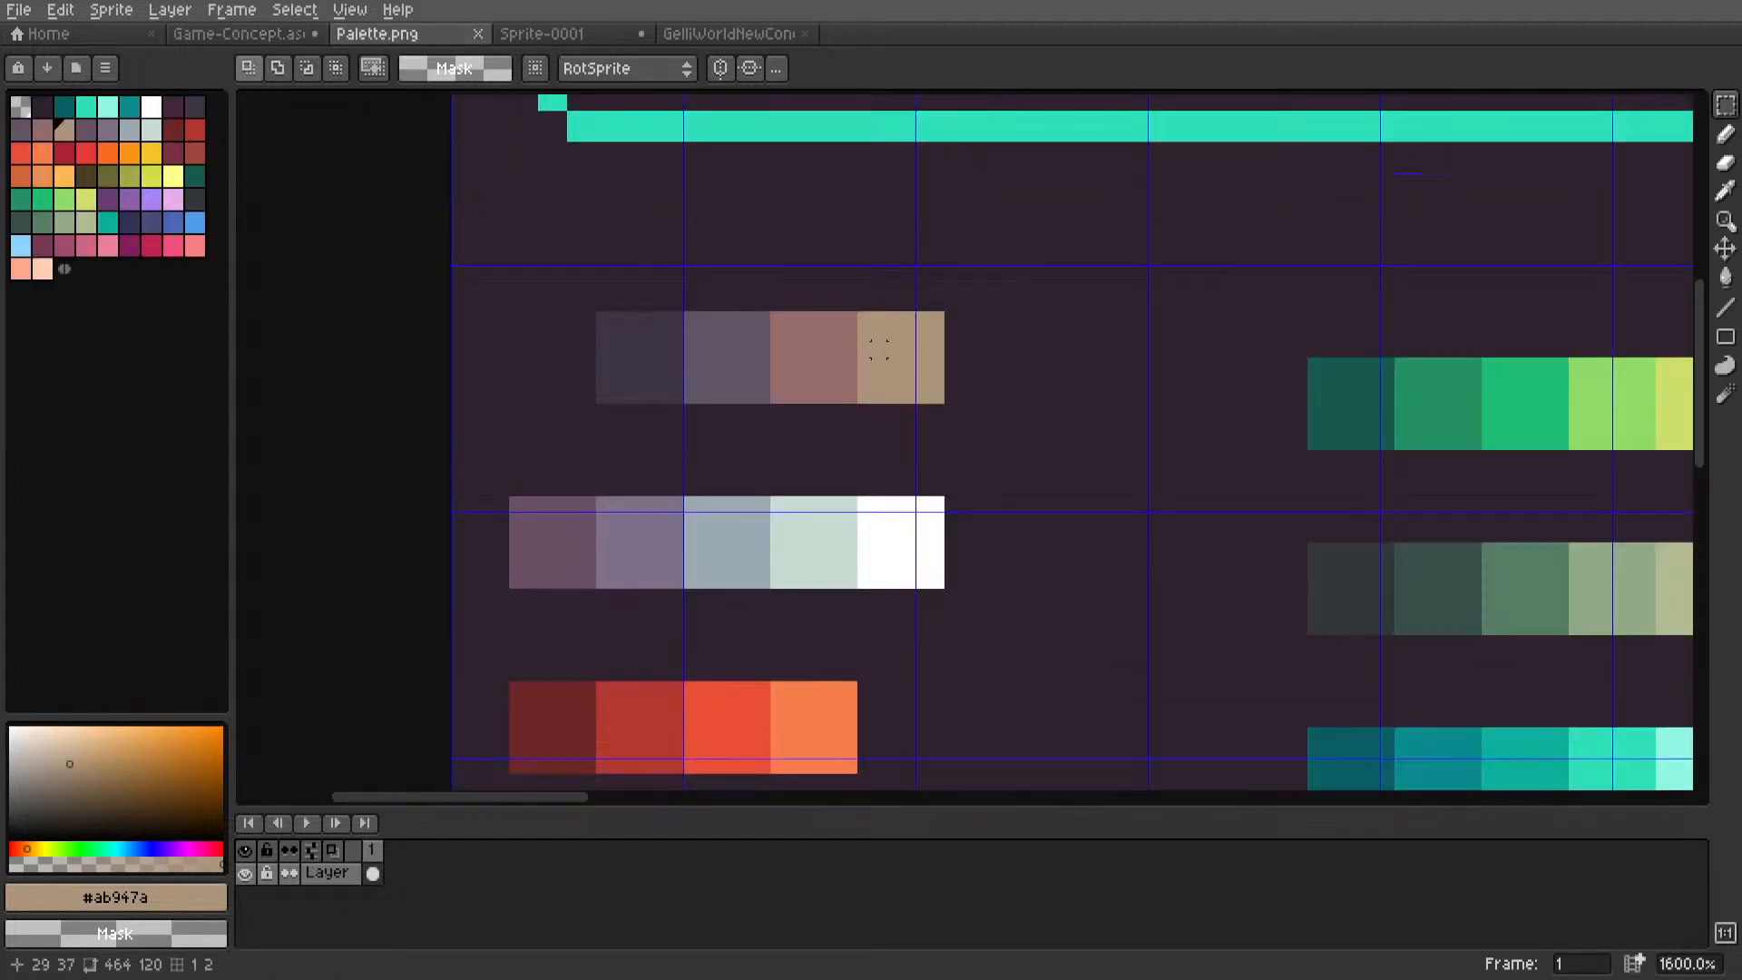
scroll(848, 413, down, 4)
scroll(849, 413, up, 8)
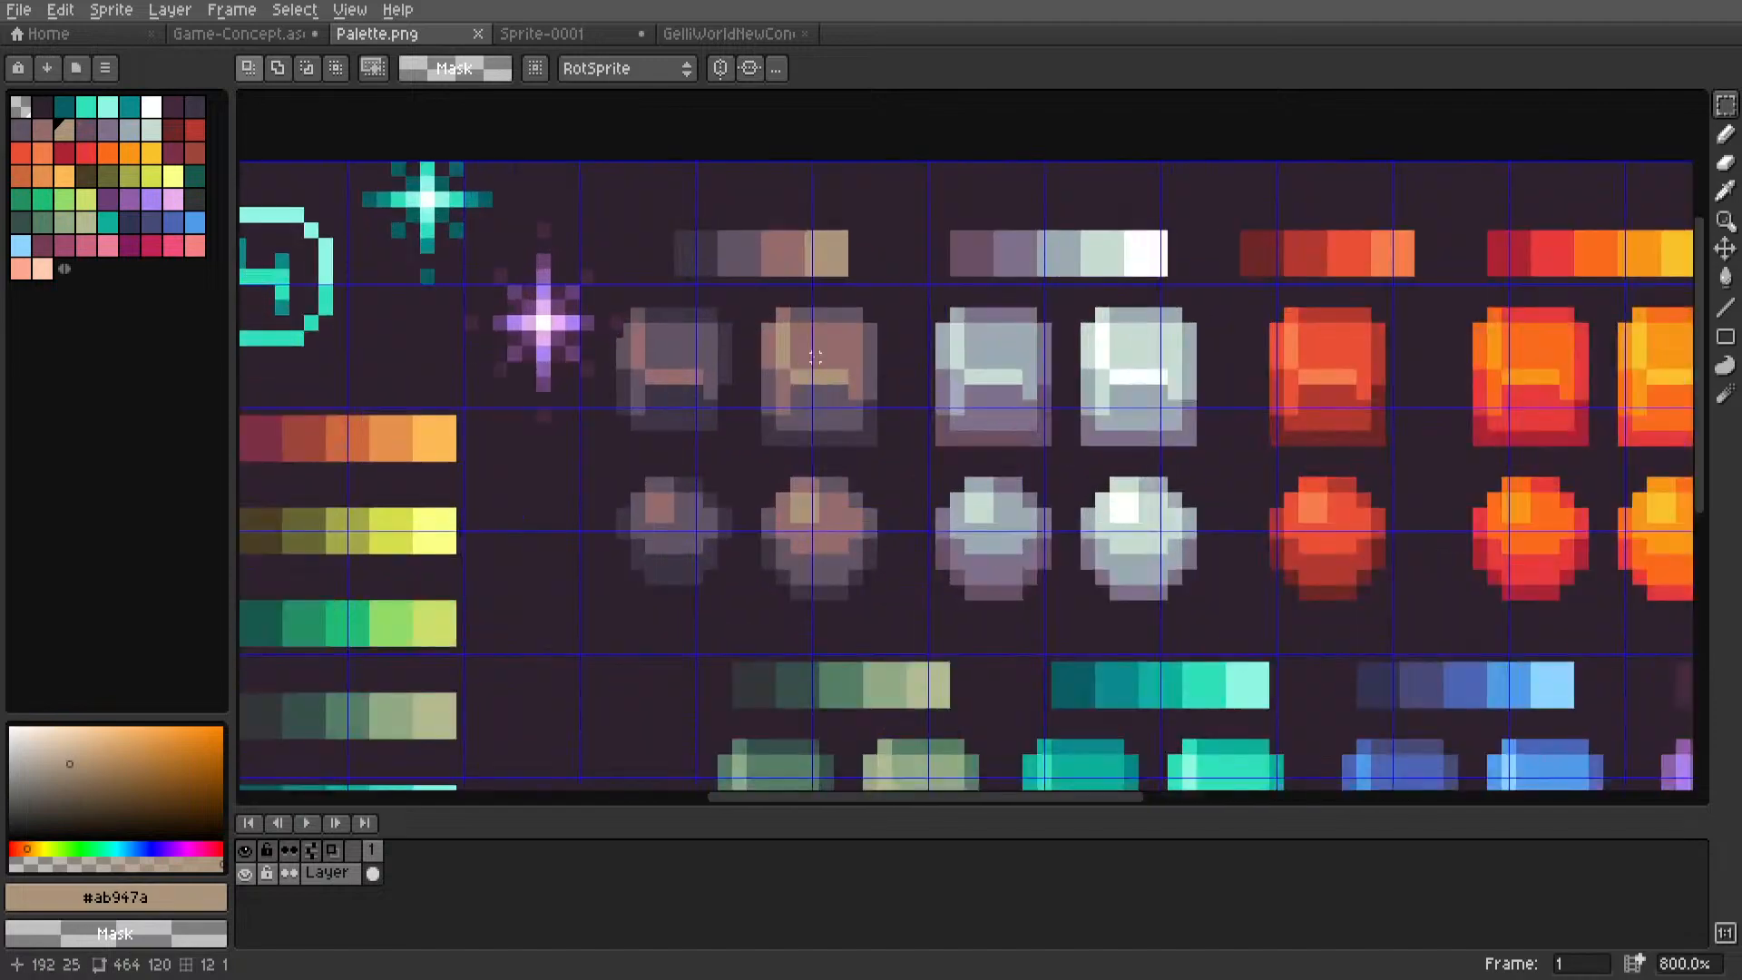
scroll(828, 347, down, 4)
scroll(827, 347, down, 2)
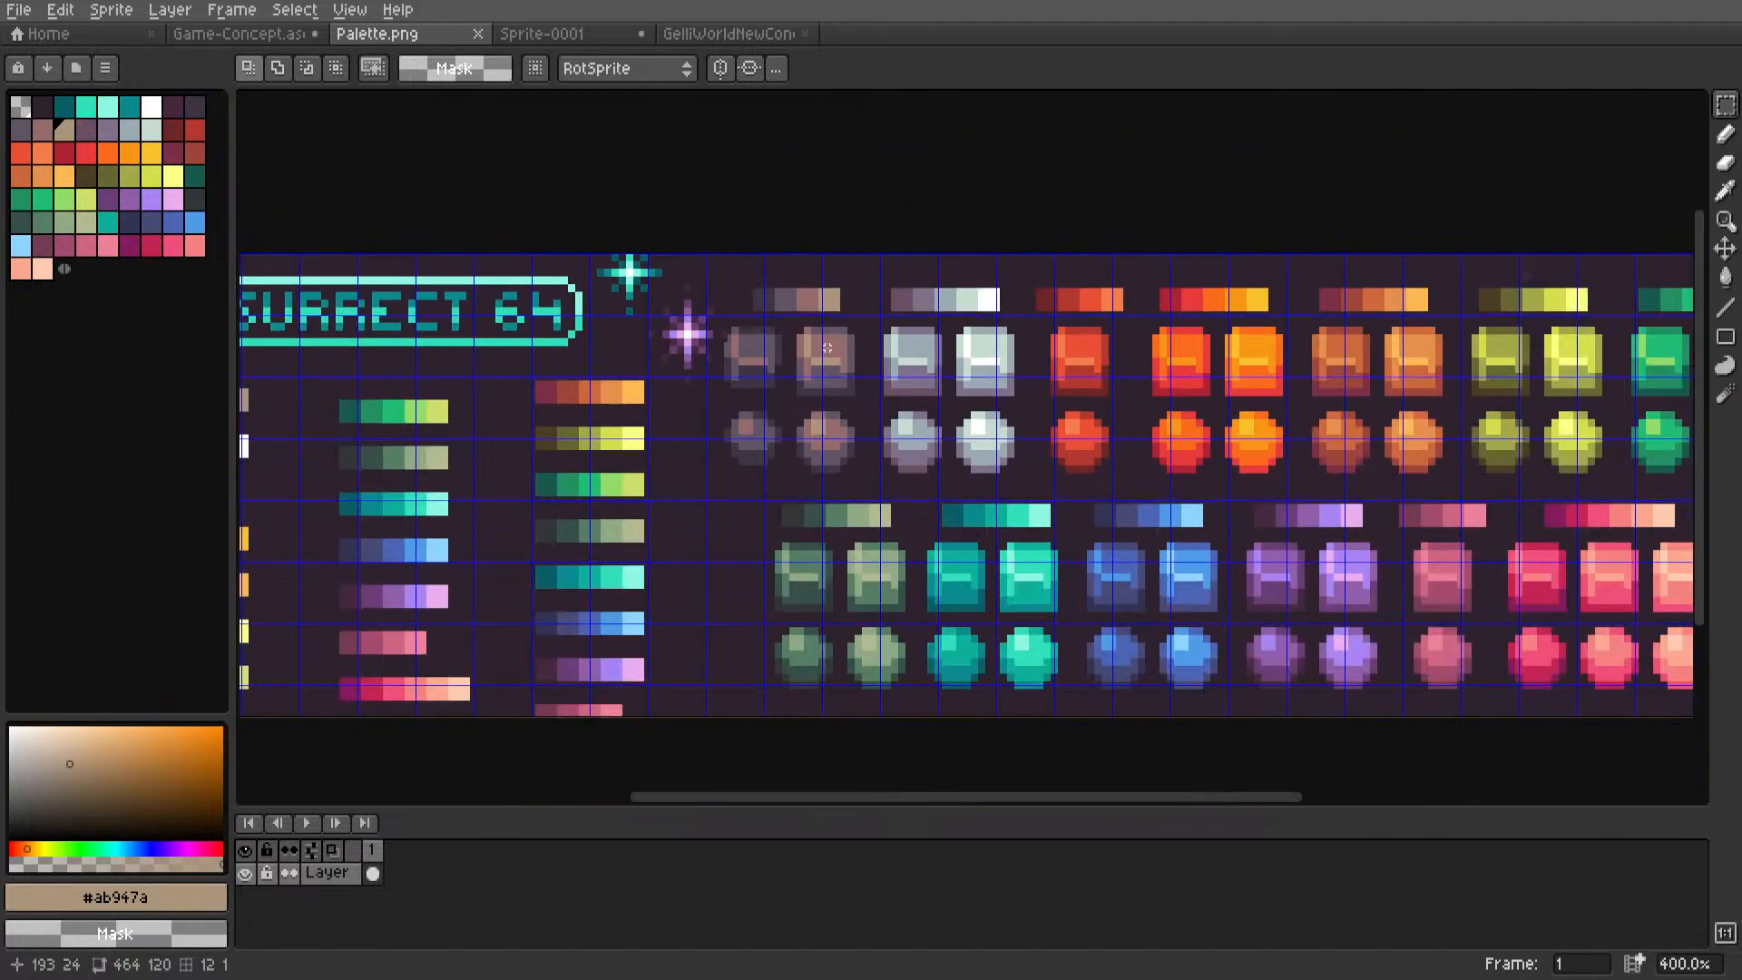
middle_drag(813, 358, 369, 355)
scroll(894, 354, up, 8)
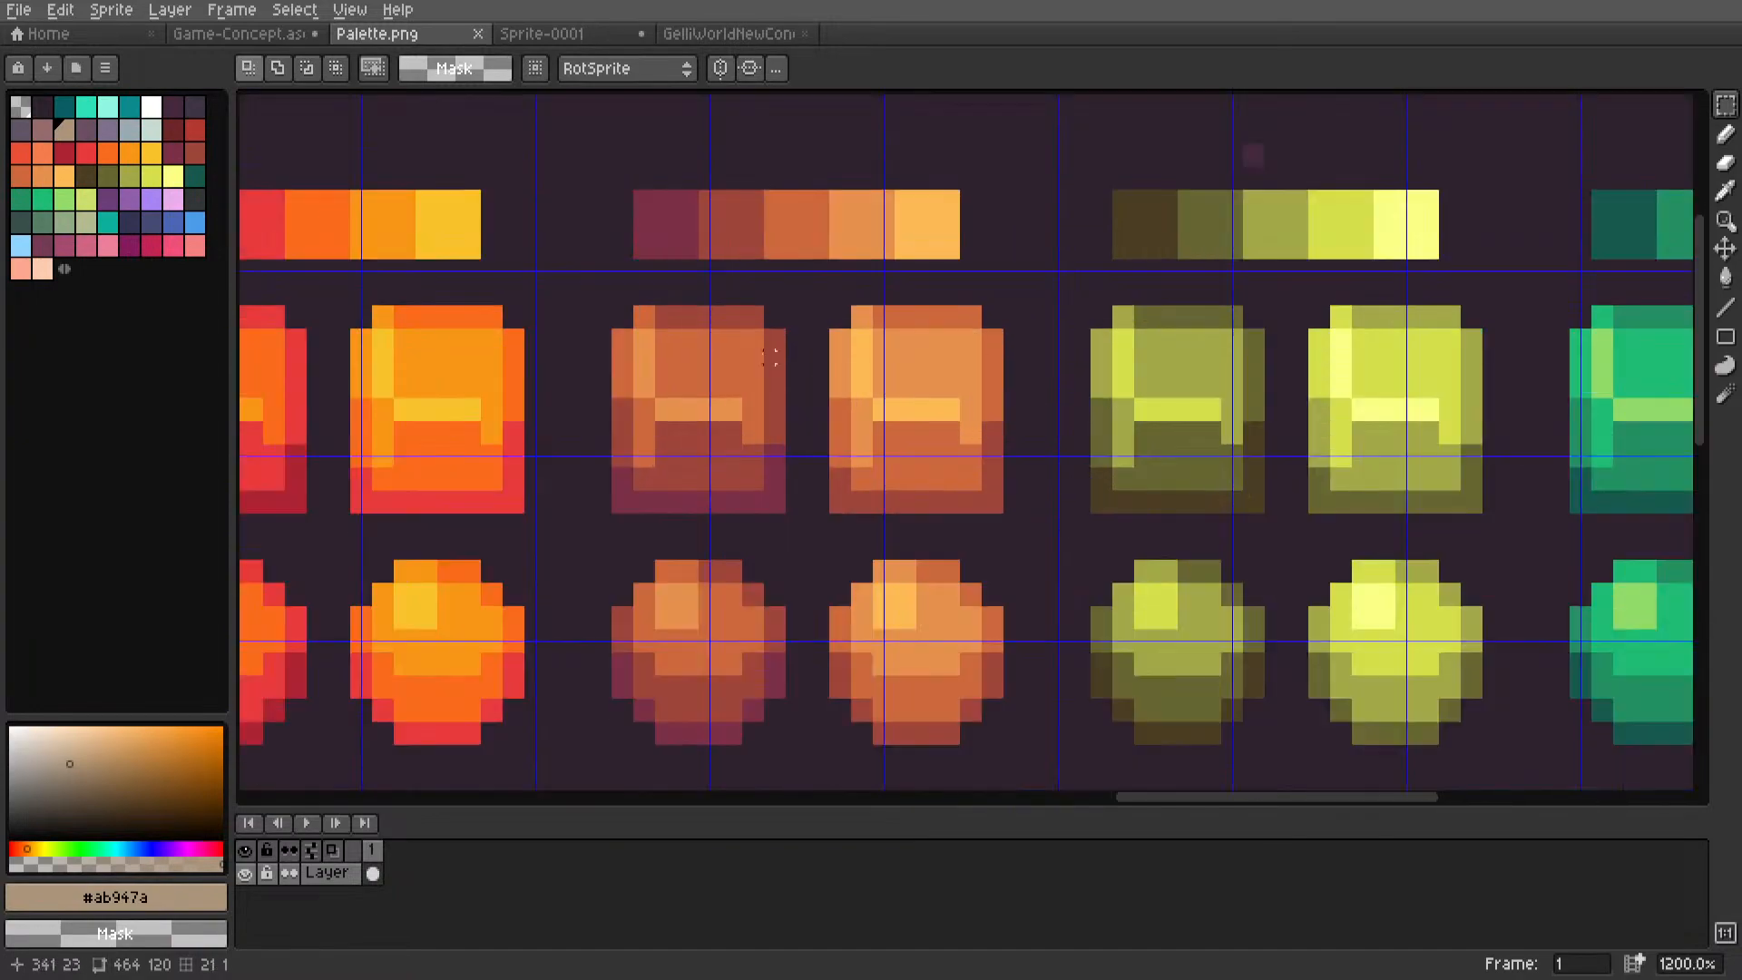
alt+click(879, 363)
click(272, 34)
key(l)
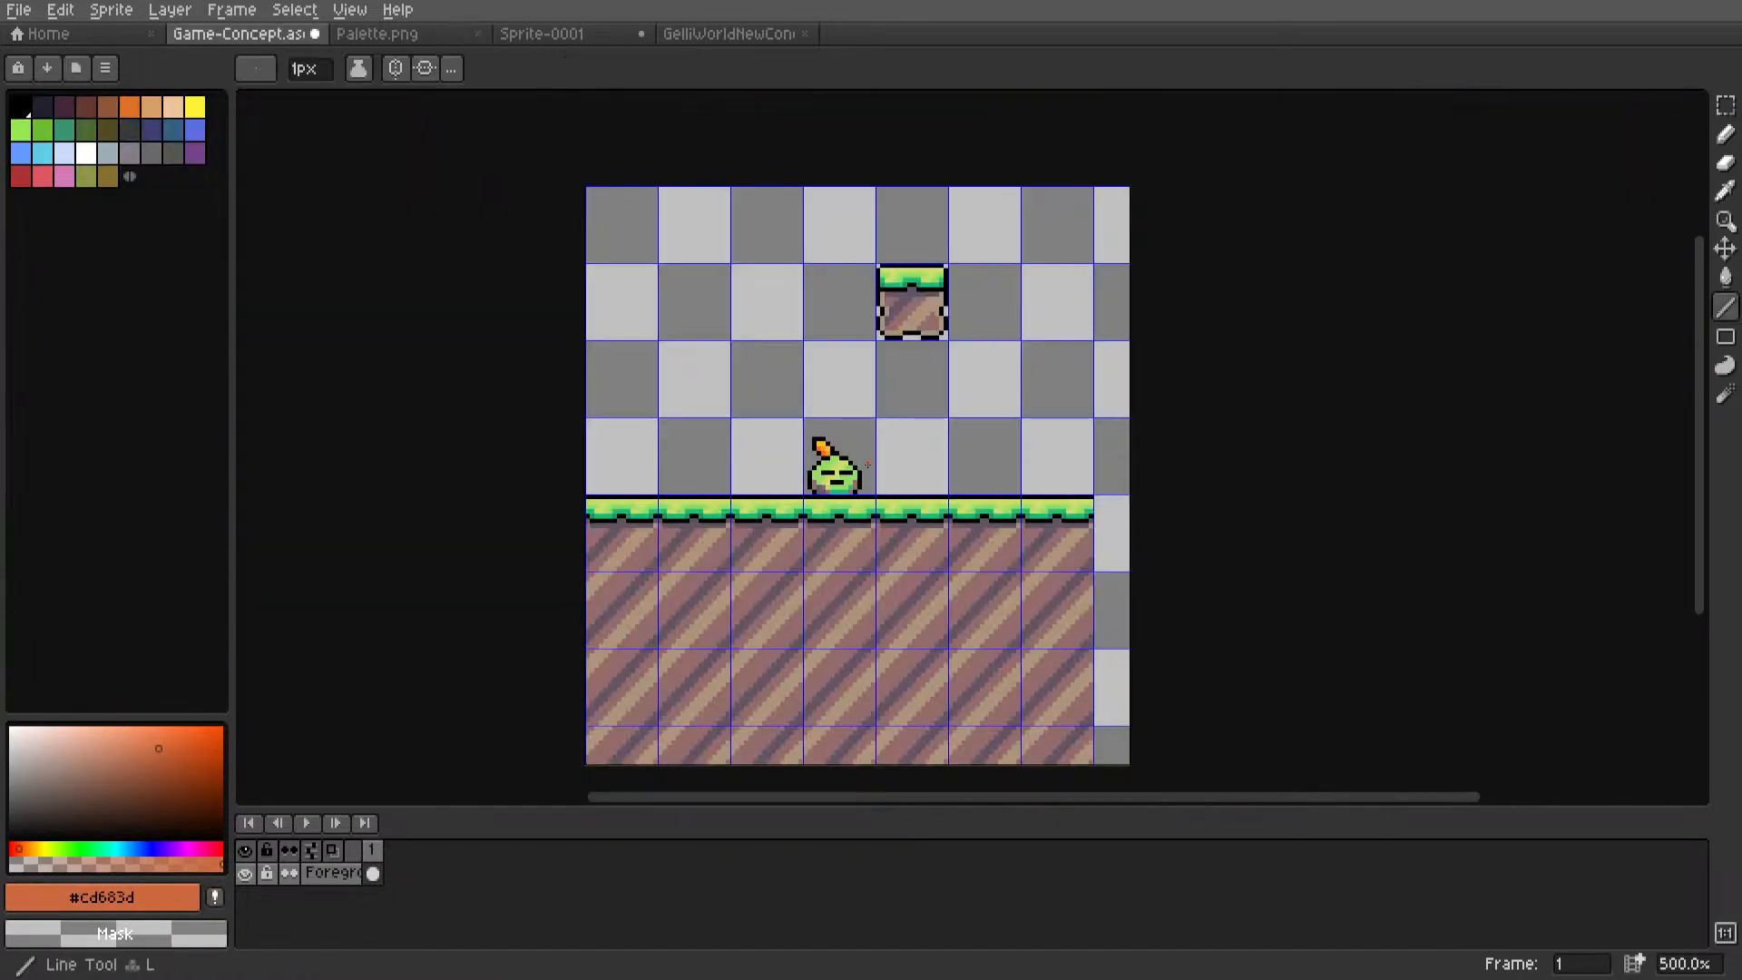
Examine how the floating tile's colours read beside the character and the grass-topped ground.
scroll(844, 467, up, 6)
scroll(706, 336, up, 2)
scroll(849, 307, down, 10)
key(m)
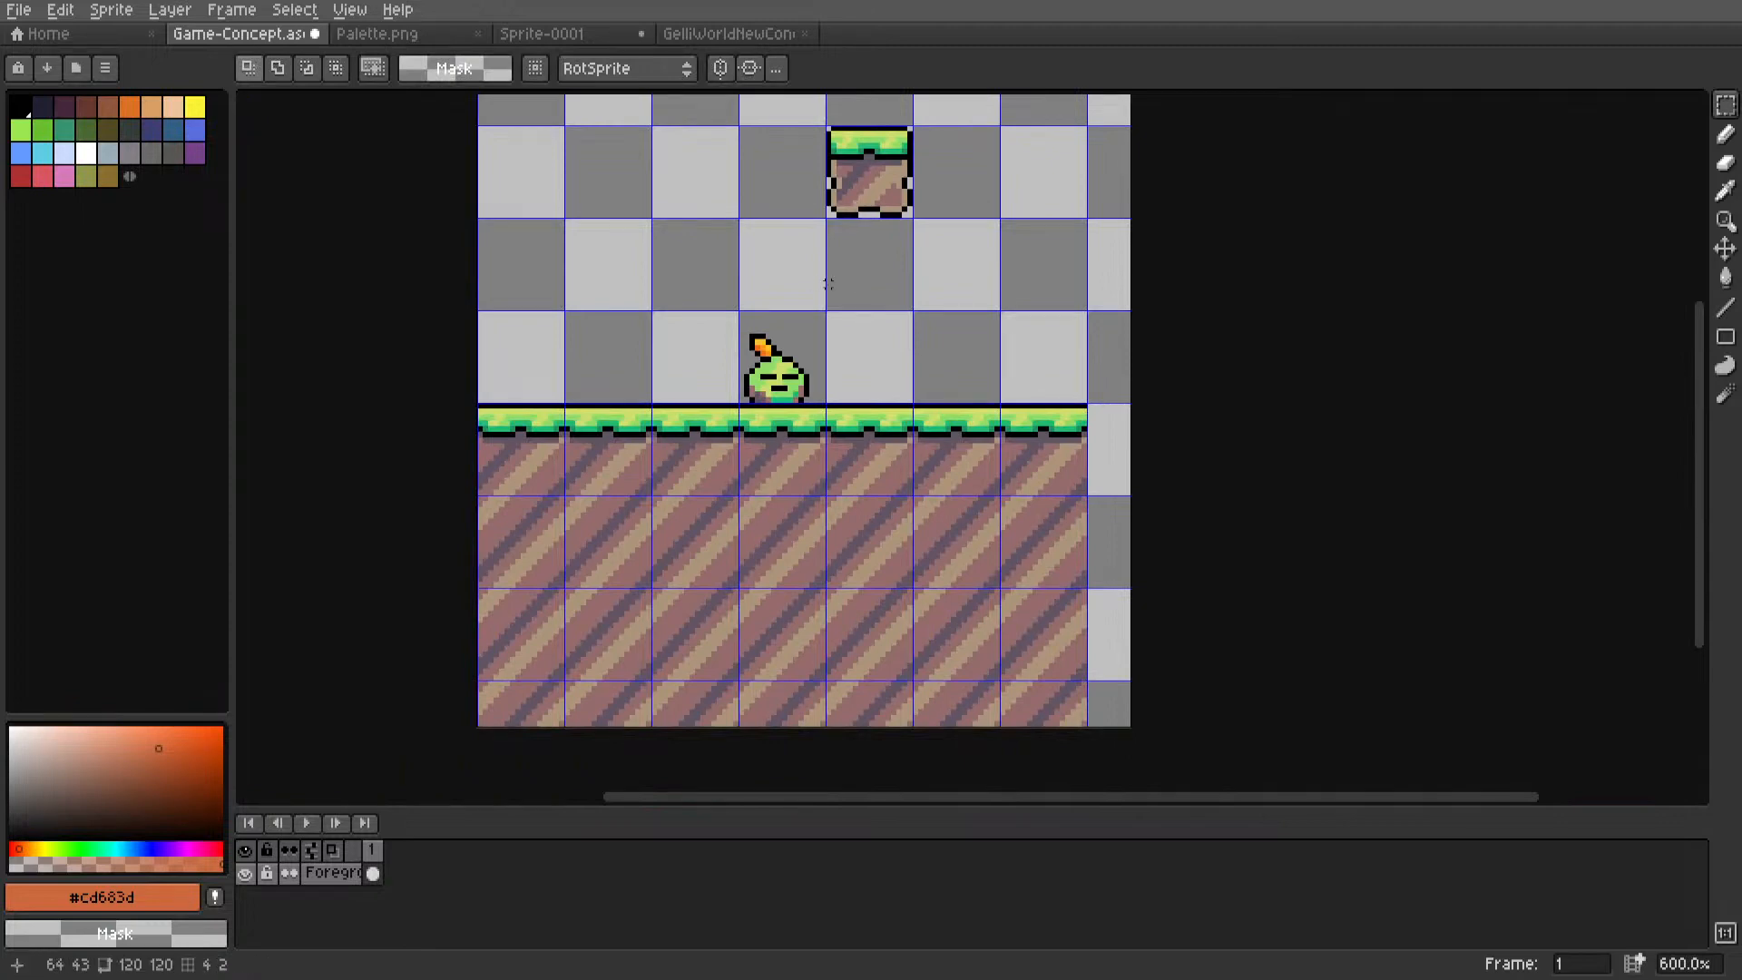
middle_drag(828, 284, 910, 490)
scroll(923, 469, up, 2)
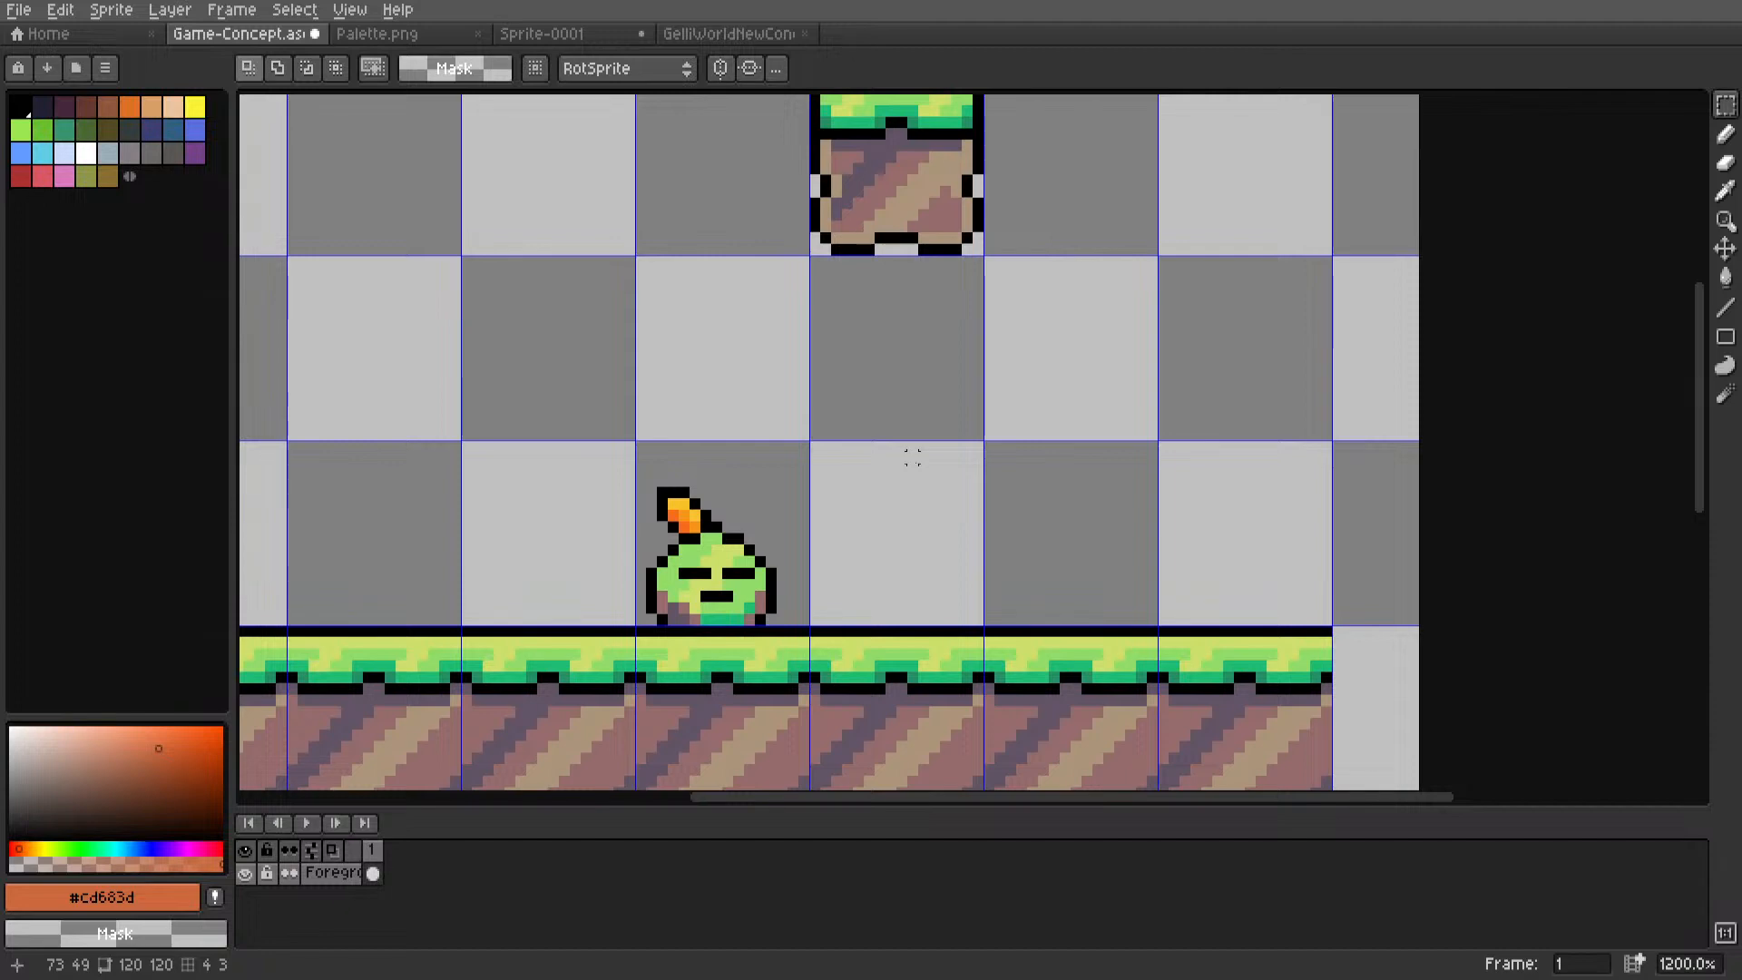
scroll(912, 457, down, 3)
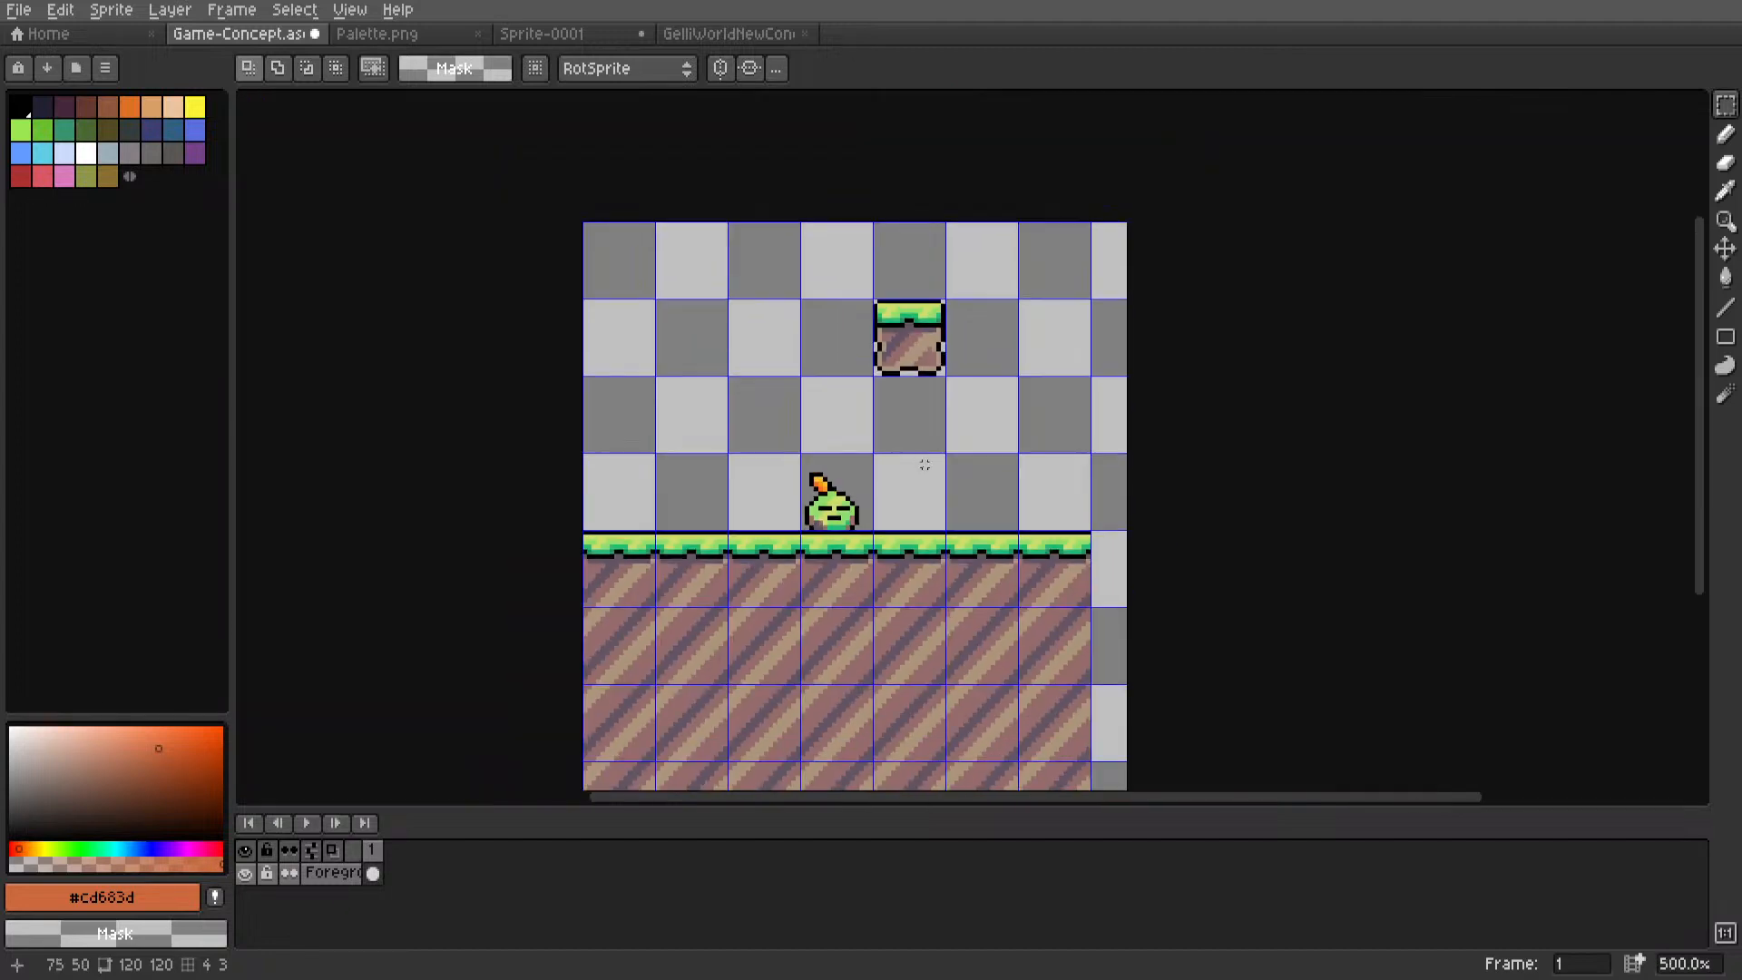
Return to Palette.png and examine the shading of the orange-brown cubes.
click(536, 34)
scroll(536, 38, up, 1)
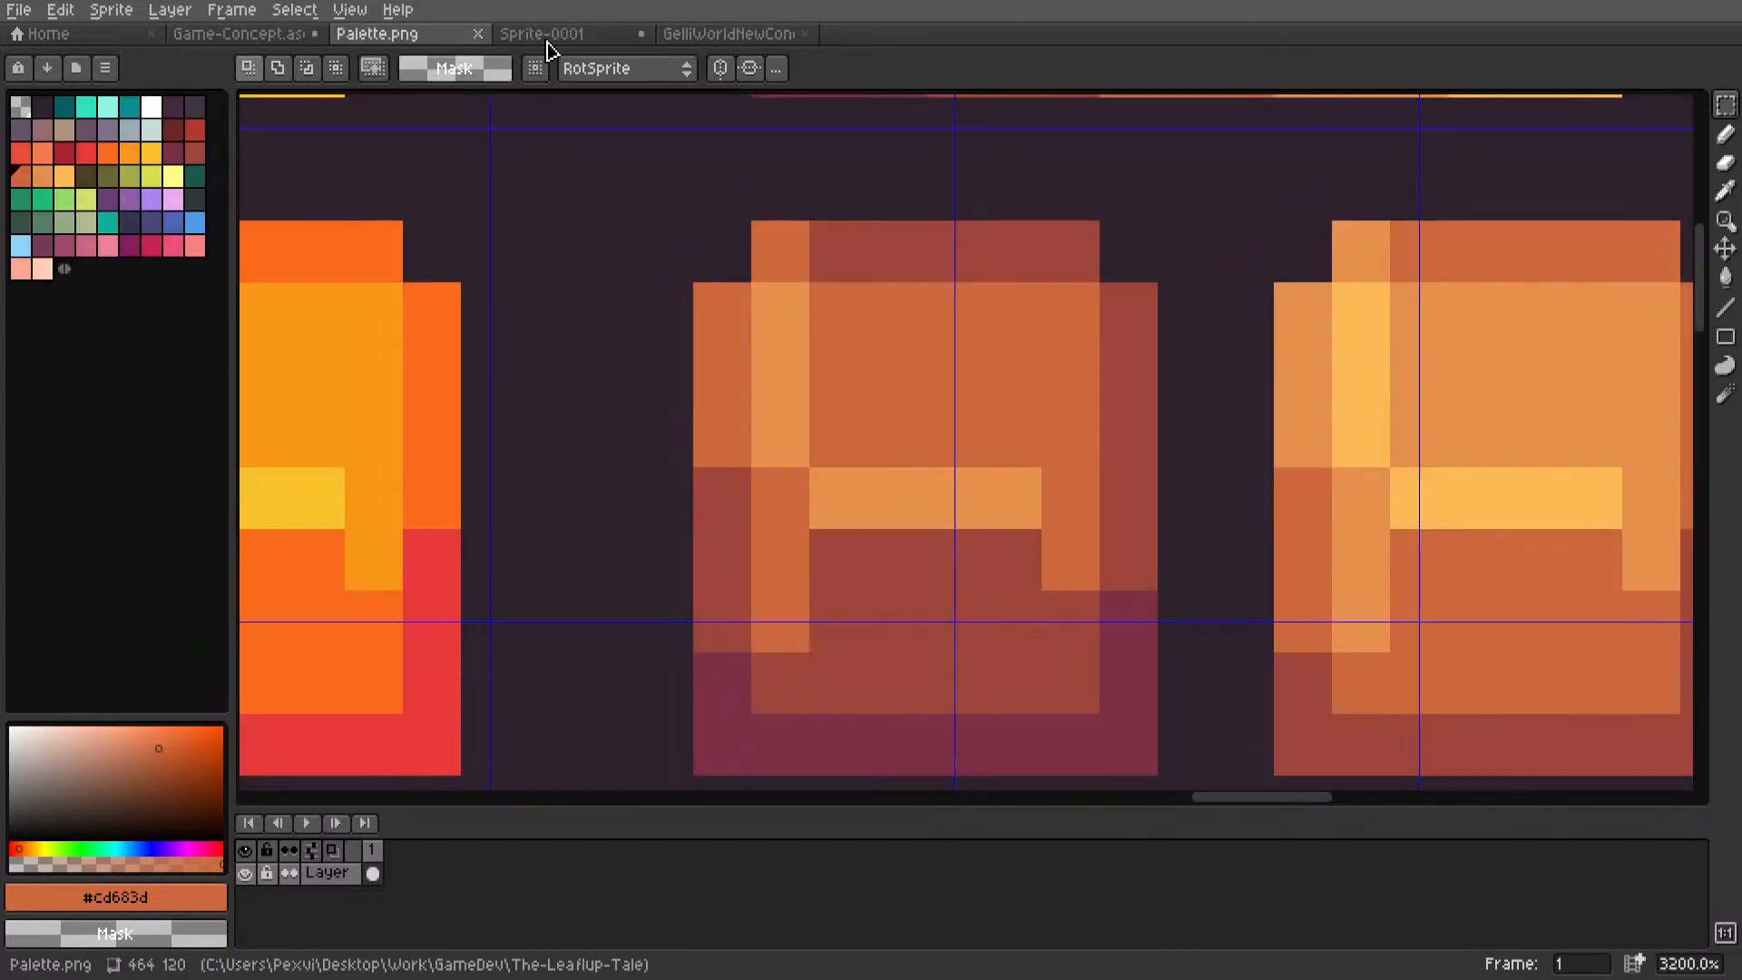
Sample the dark maroon #7a3045 from the brown colour ramp in Palette.png.
scroll(901, 421, down, 8)
middle_drag(906, 420, 1097, 385)
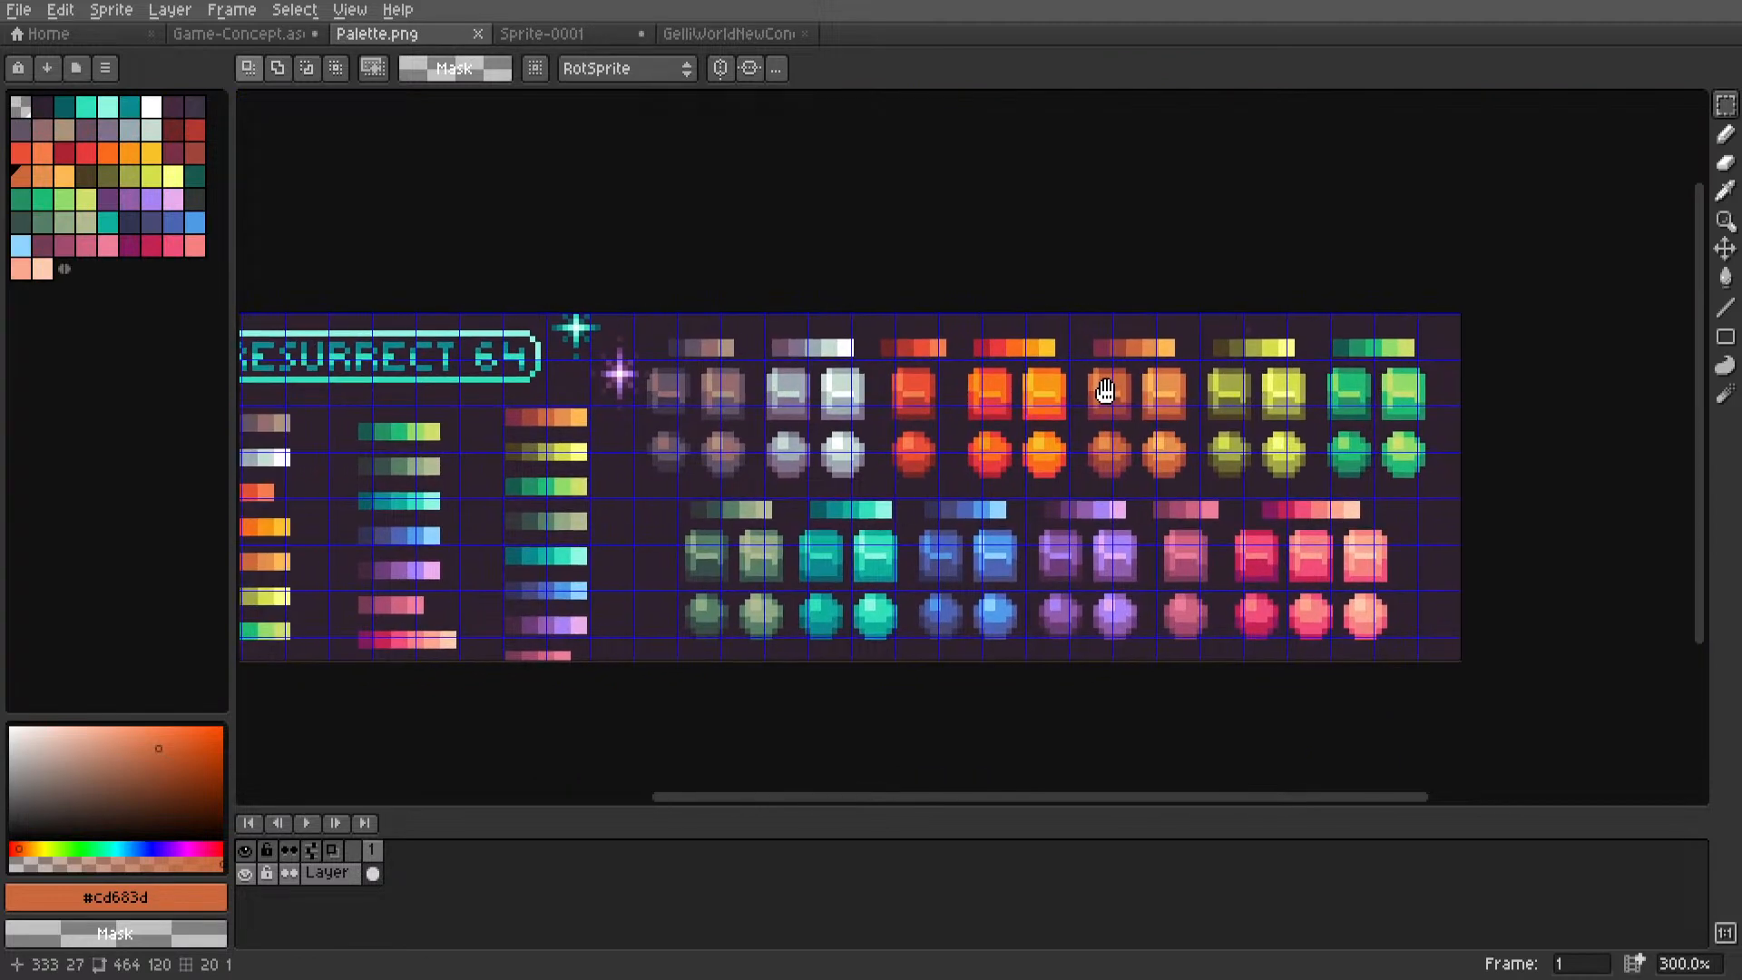
scroll(1229, 296, up, 6)
scroll(1229, 296, up, 3)
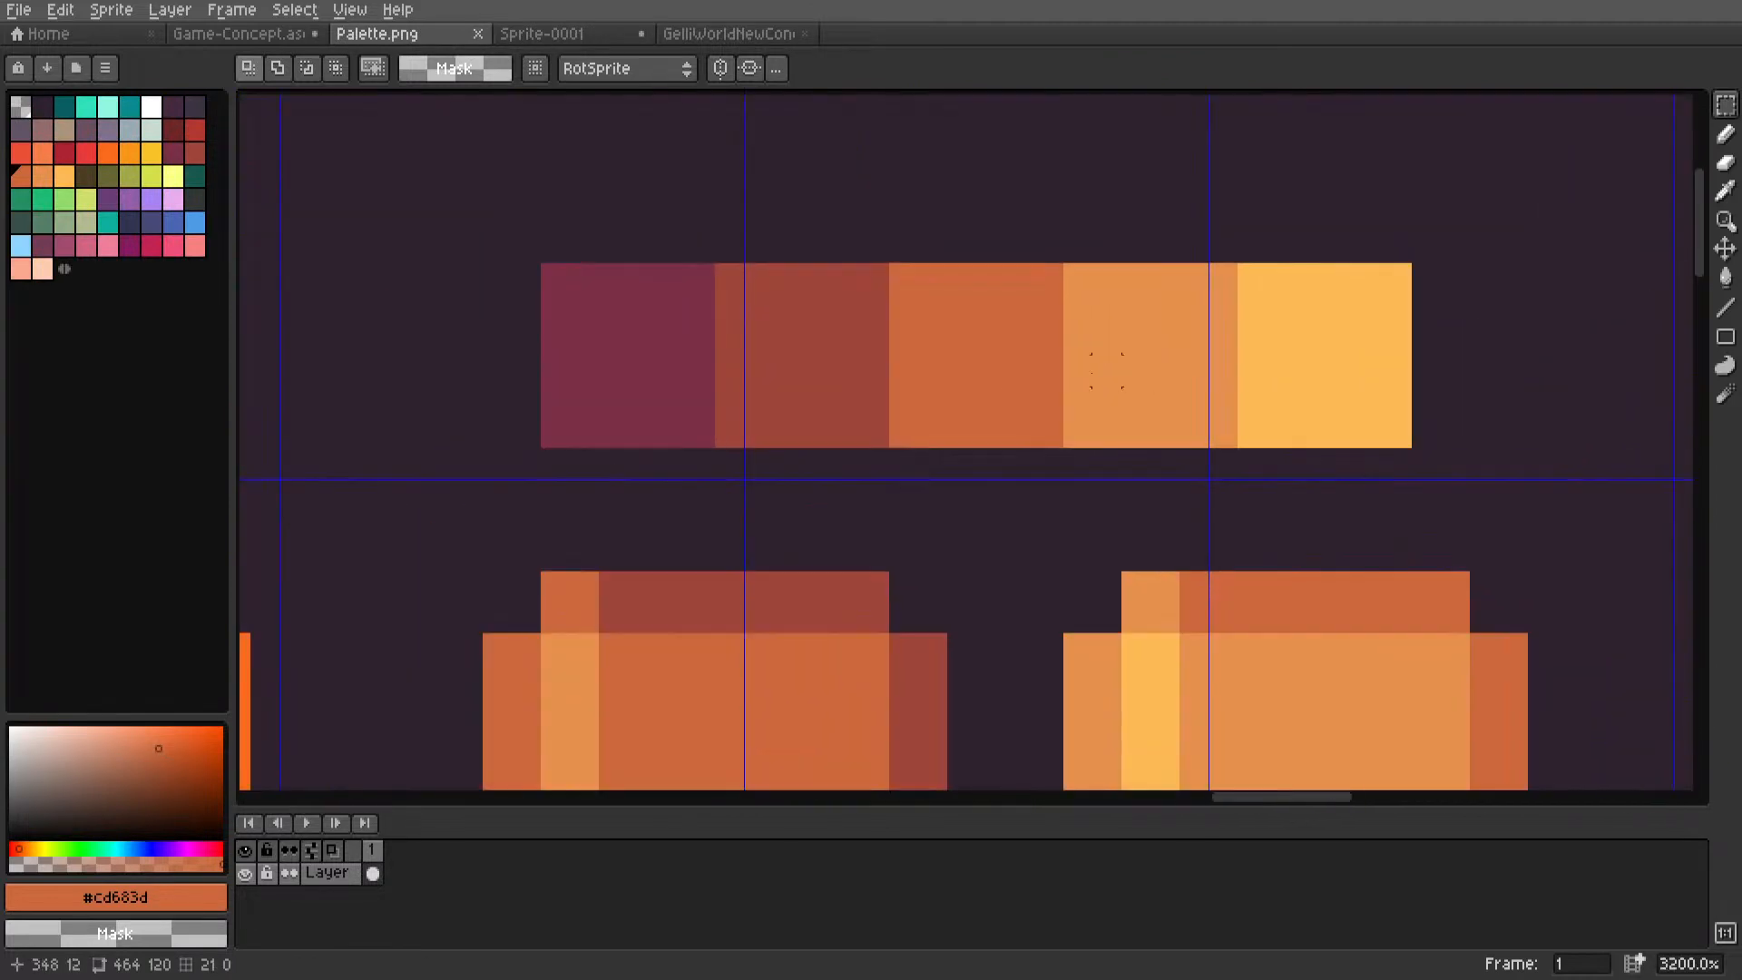
key(i)
click(653, 331)
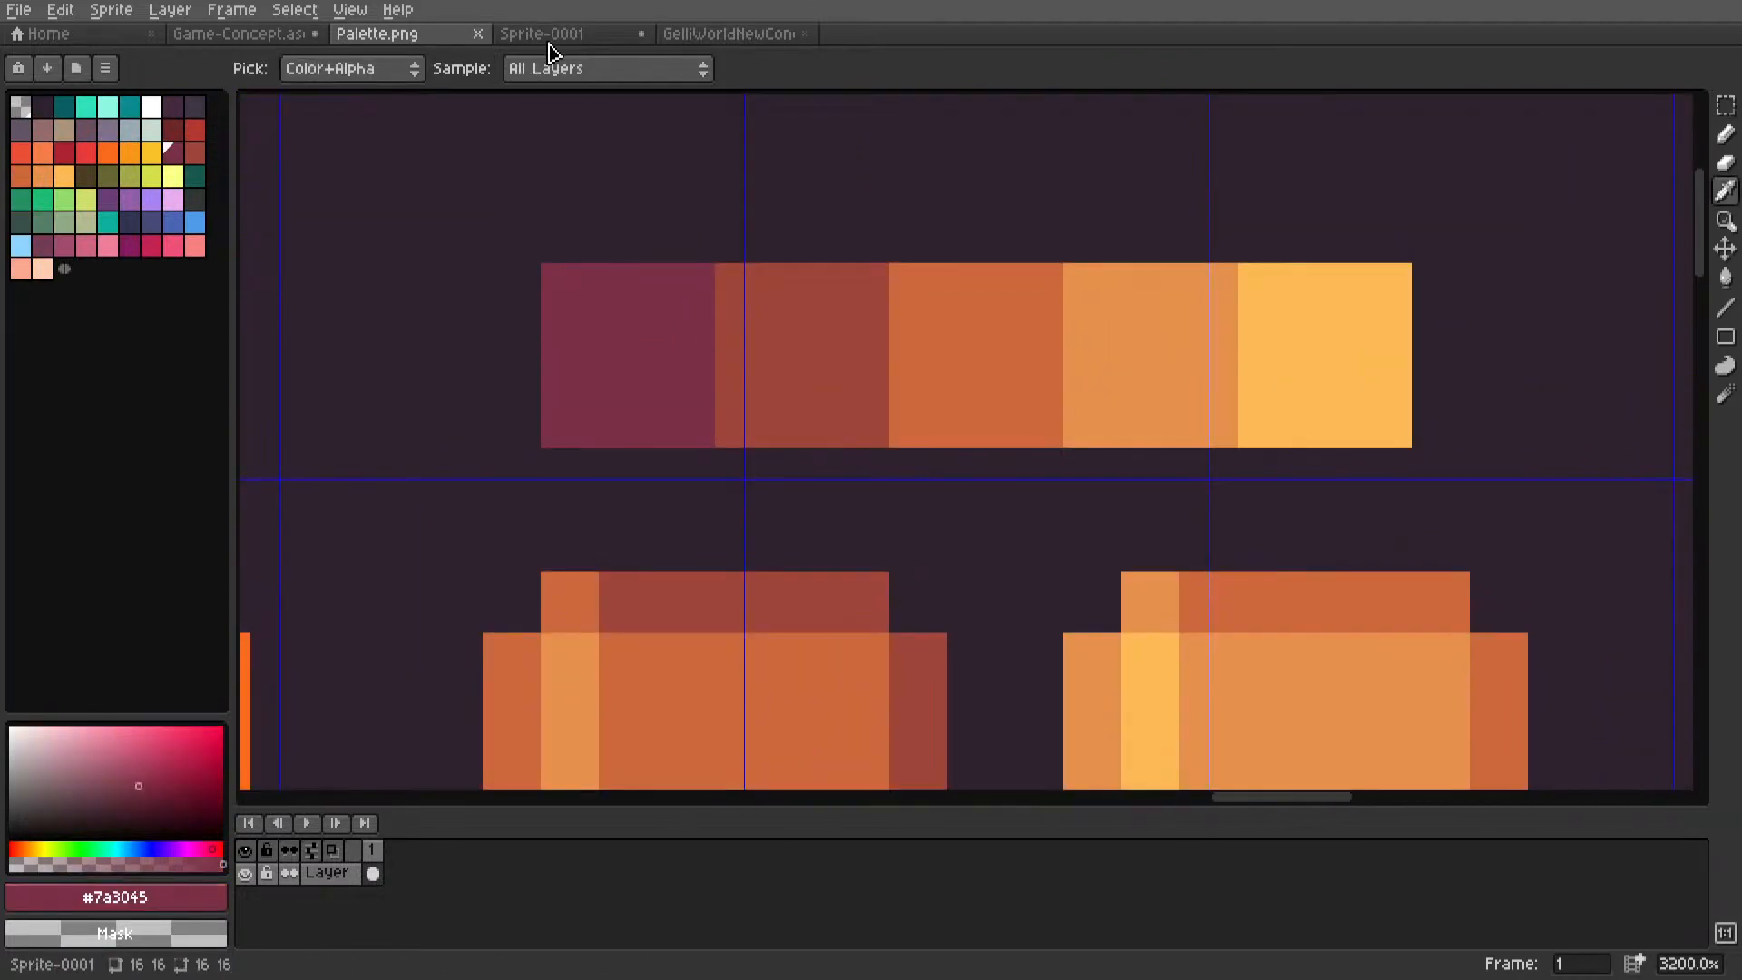
Examine the floating grass block and the ground tiles in the Game-Concept sprite.
scroll(556, 39, up, 1)
scroll(871, 308, up, 6)
key(l)
middle_drag(637, 324, 1155, 385)
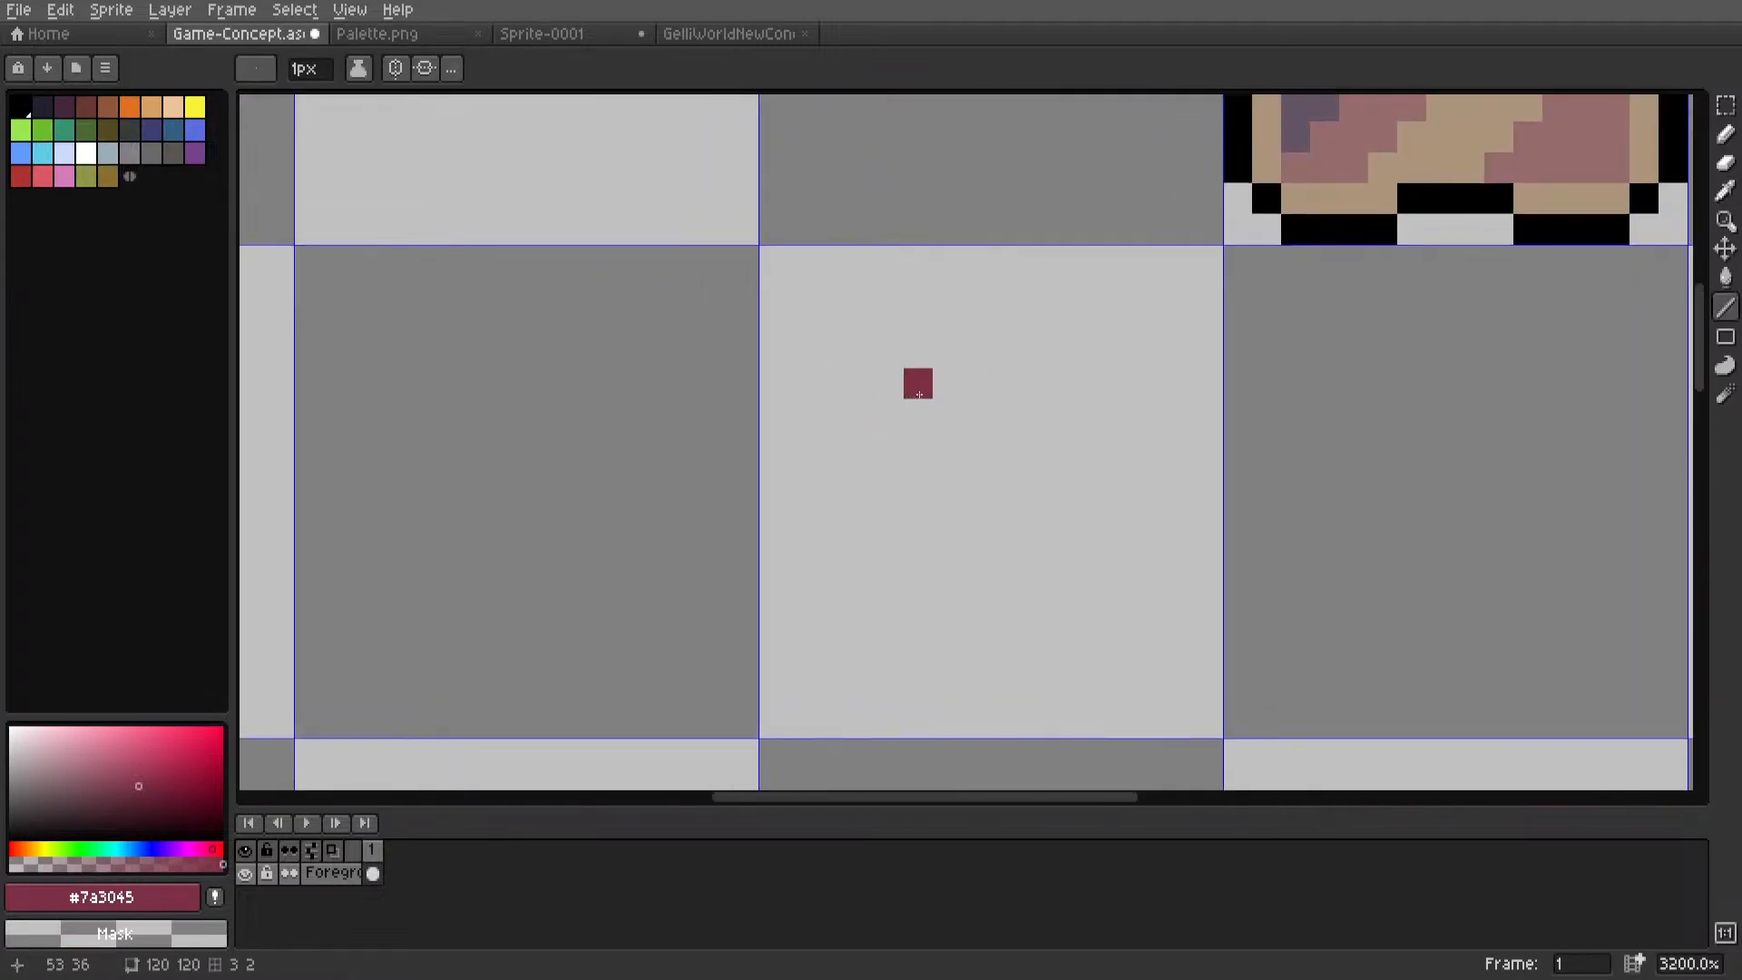
scroll(880, 422, down, 5)
scroll(959, 409, up, 5)
scroll(913, 313, down, 8)
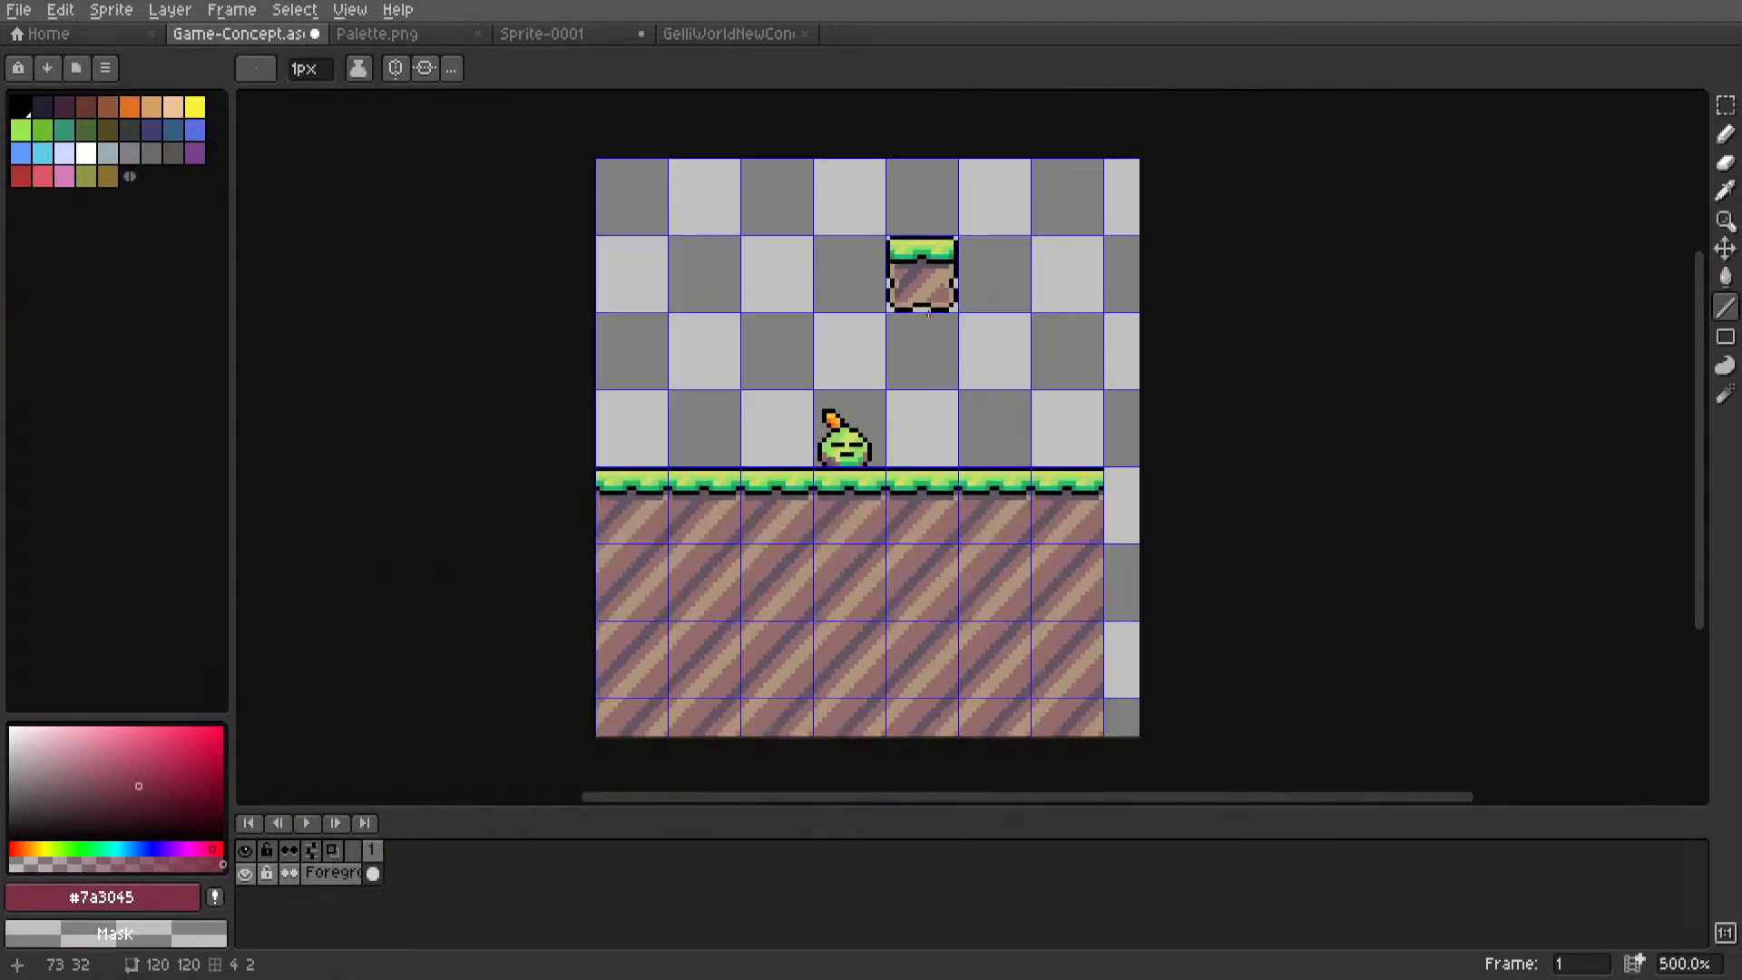
key(m)
scroll(918, 397, up, 3)
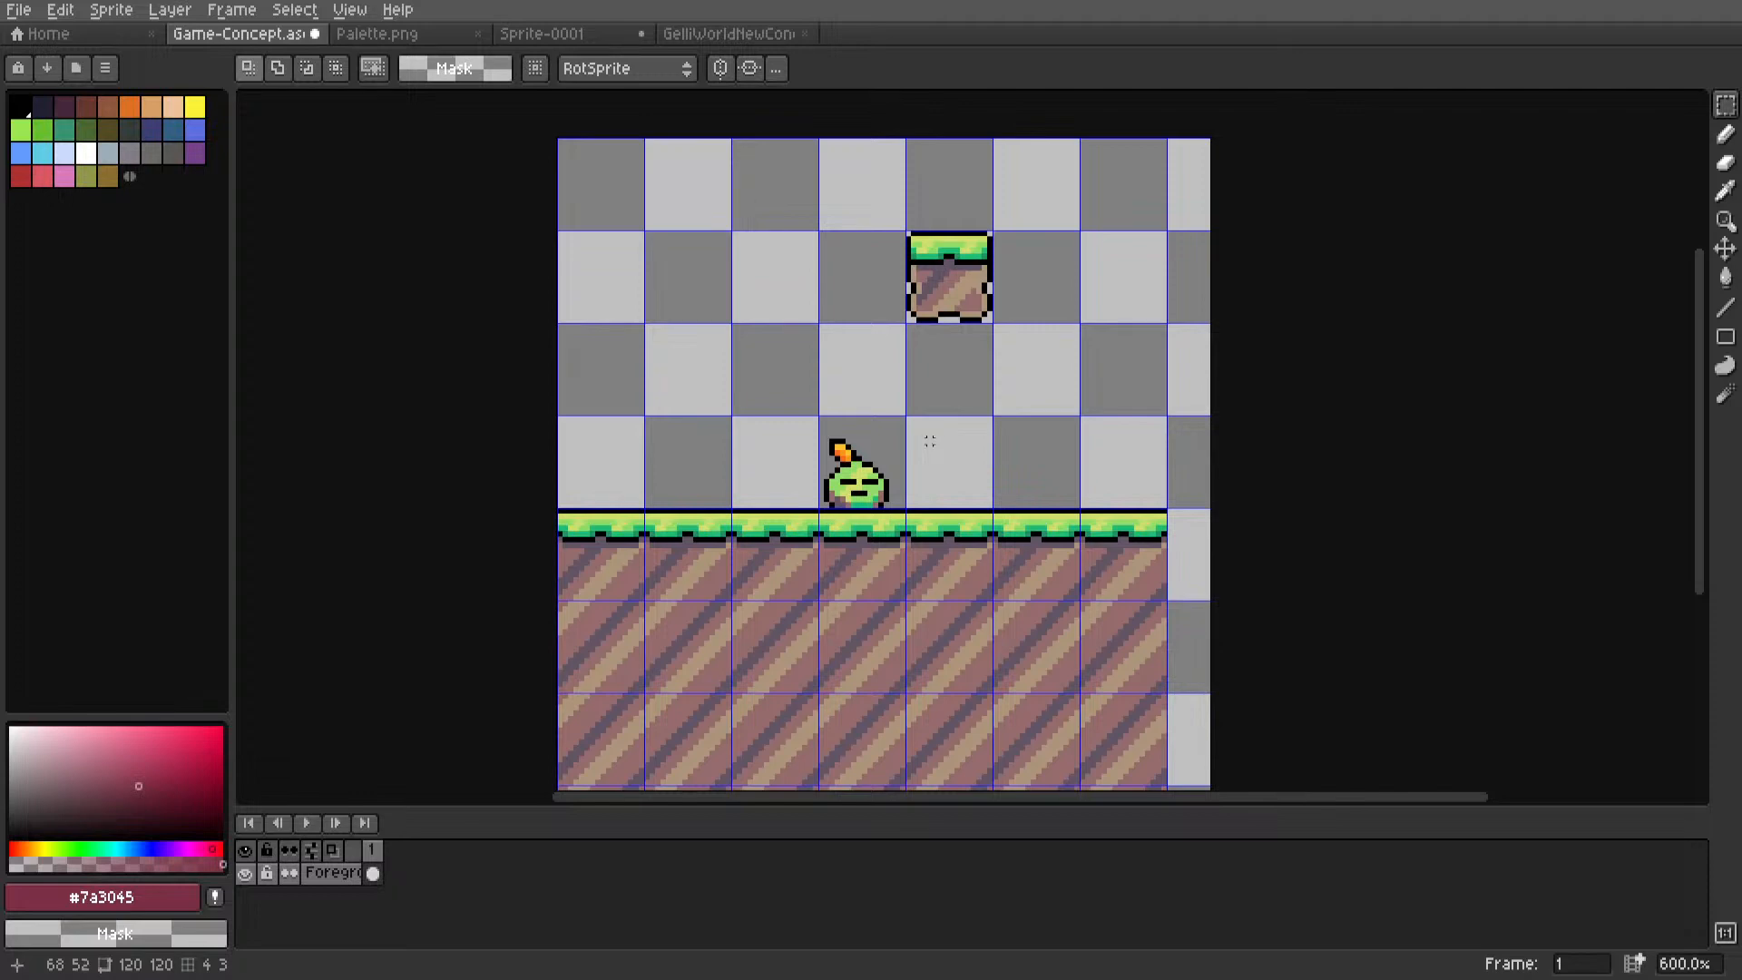
scroll(953, 416, up, 1)
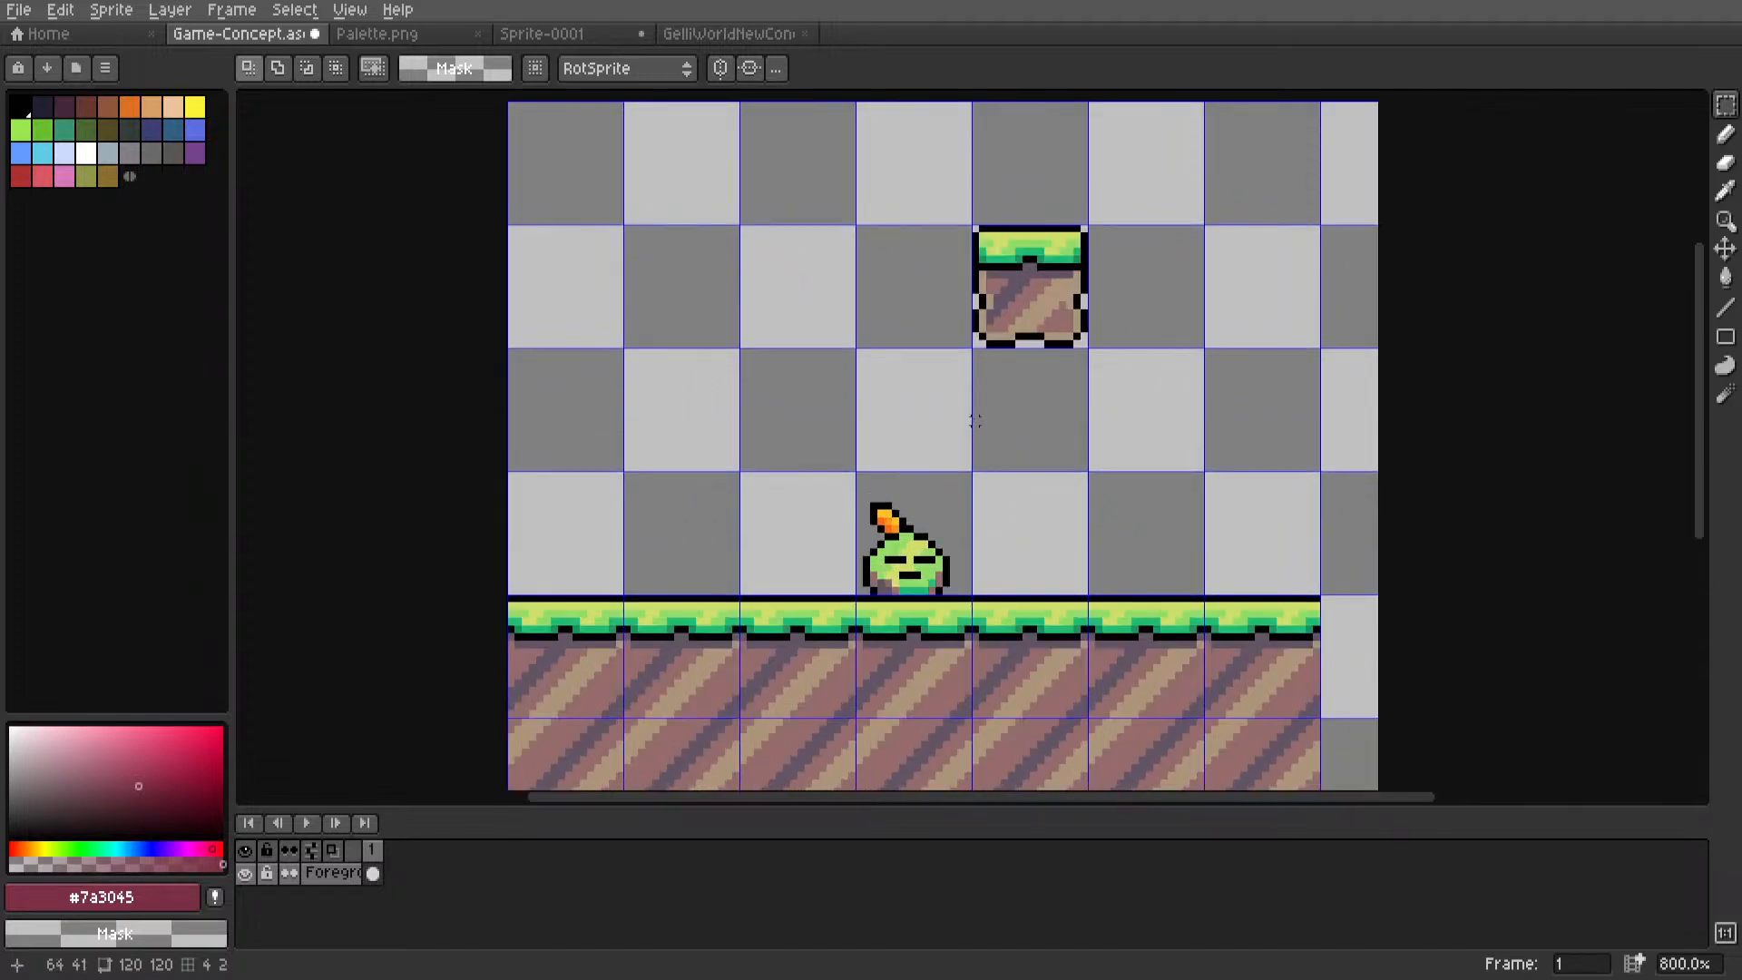
key(g)
scroll(973, 419, down, 3)
middle_drag(1010, 352, 989, 372)
scroll(989, 372, up, 5)
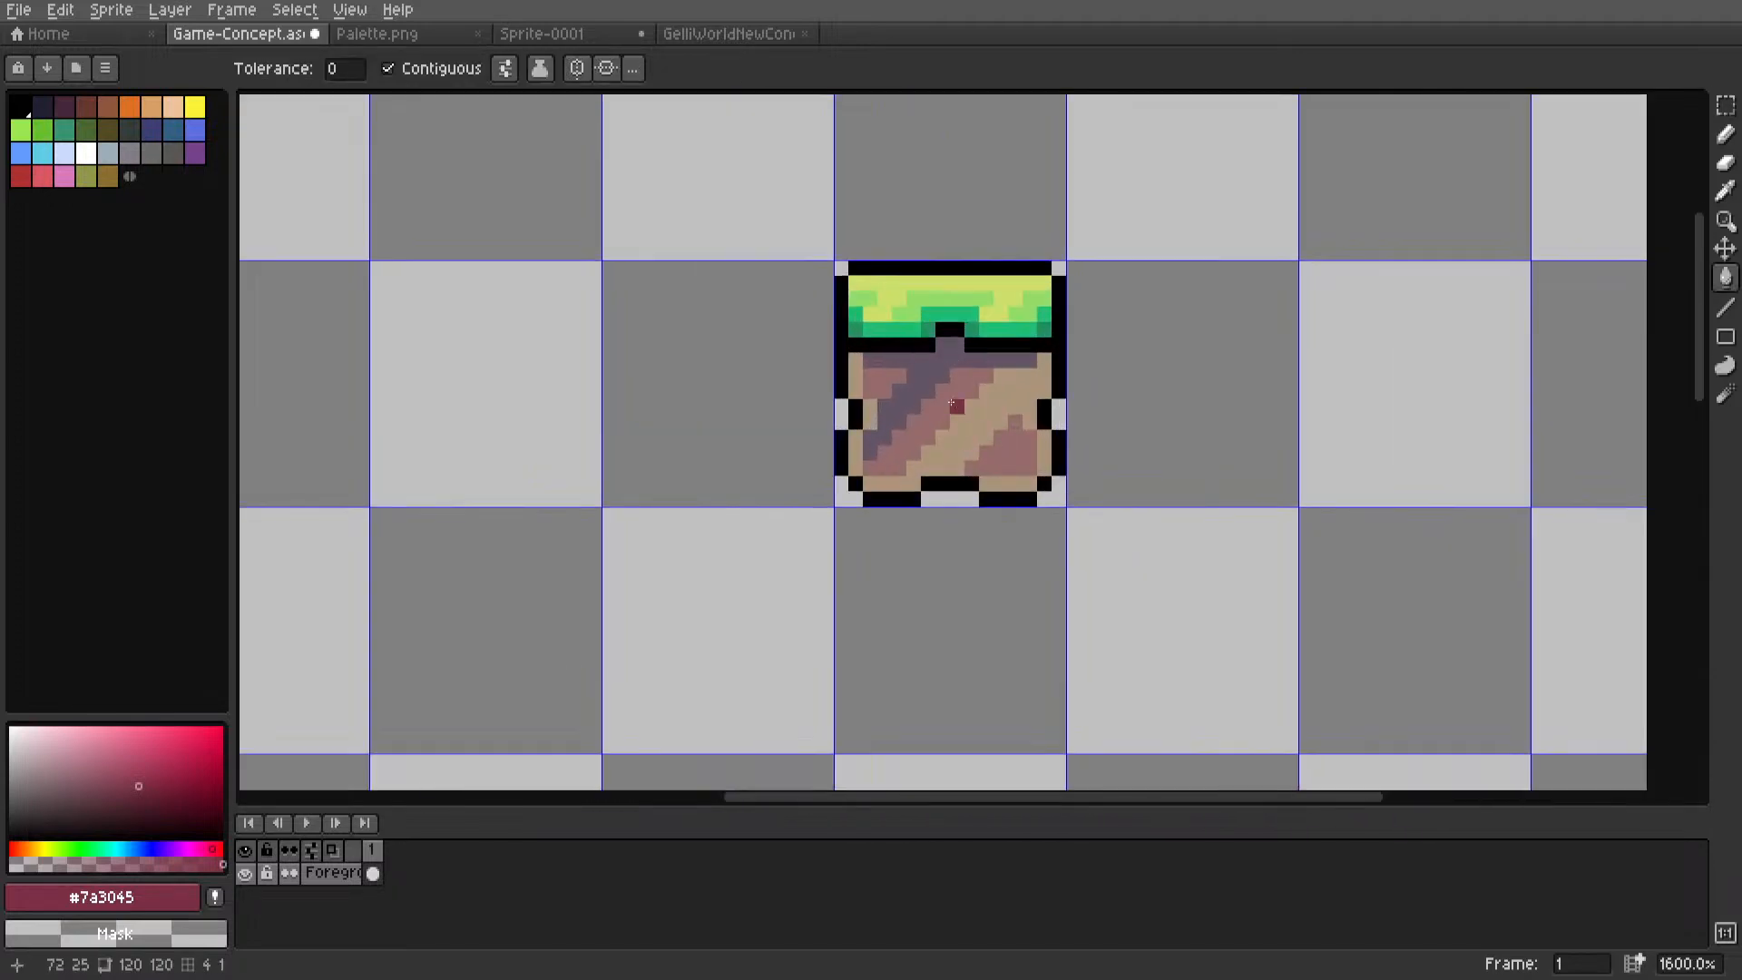
key(m)
scroll(942, 405, up, 2)
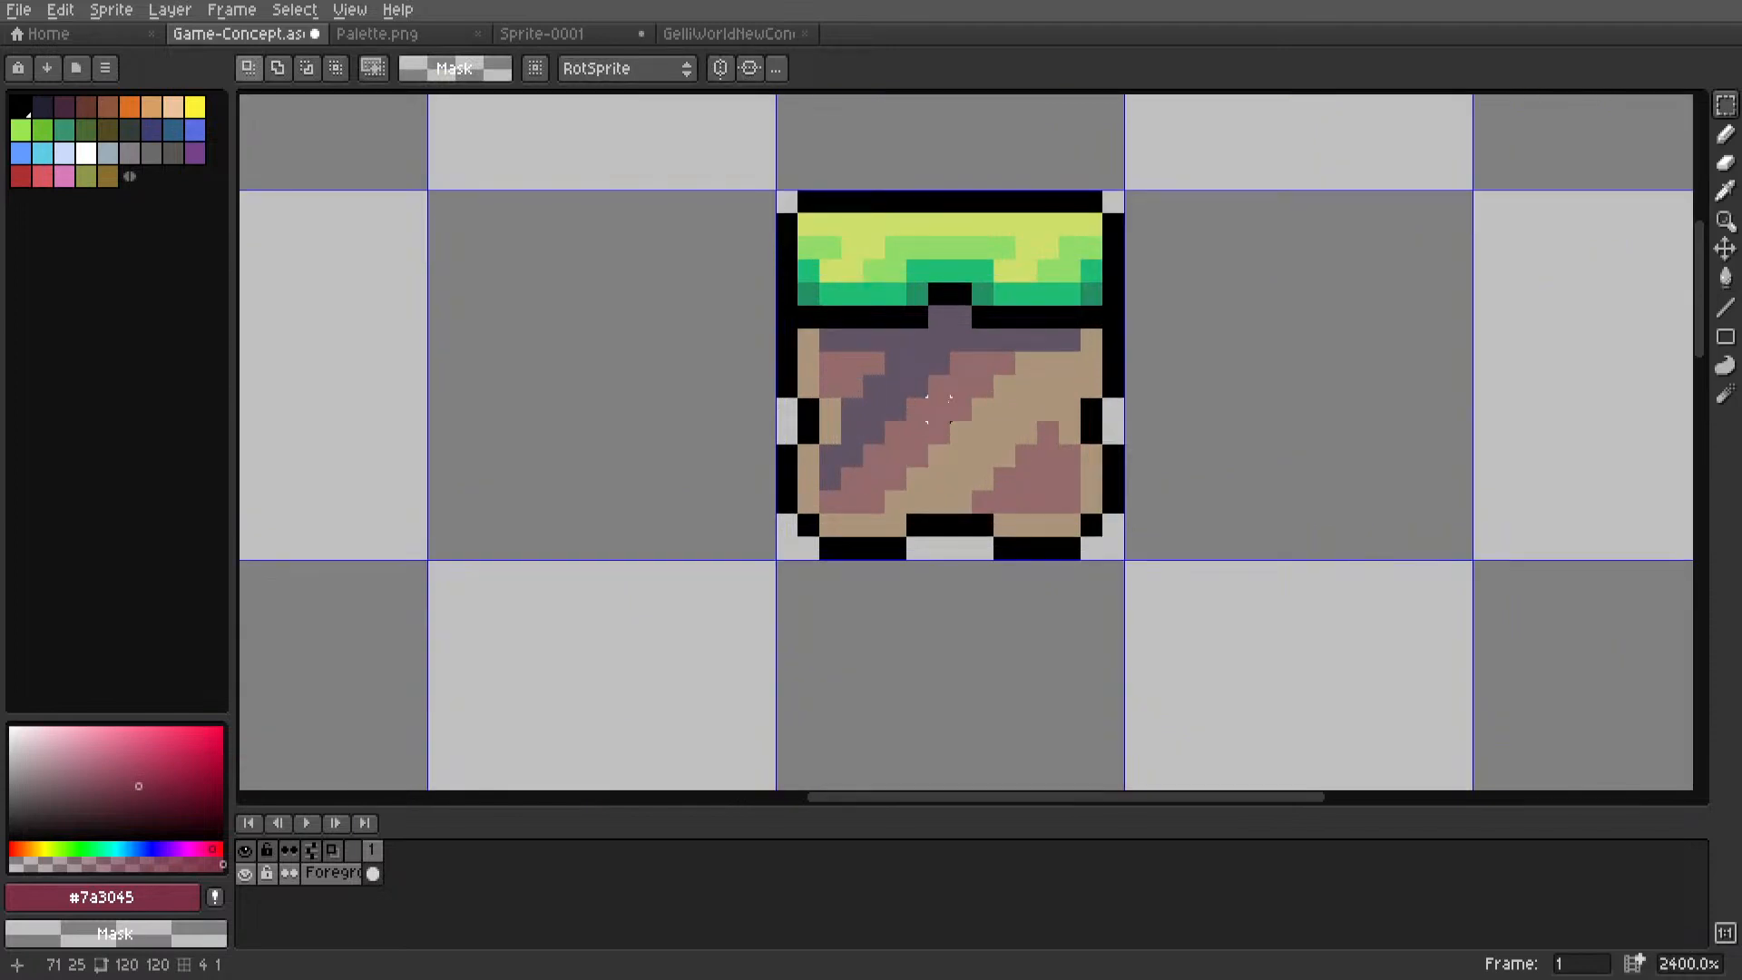
scroll(939, 408, up, 5)
Sample the mauve #966c6c from the floating block's dirt stripes.
key(i)
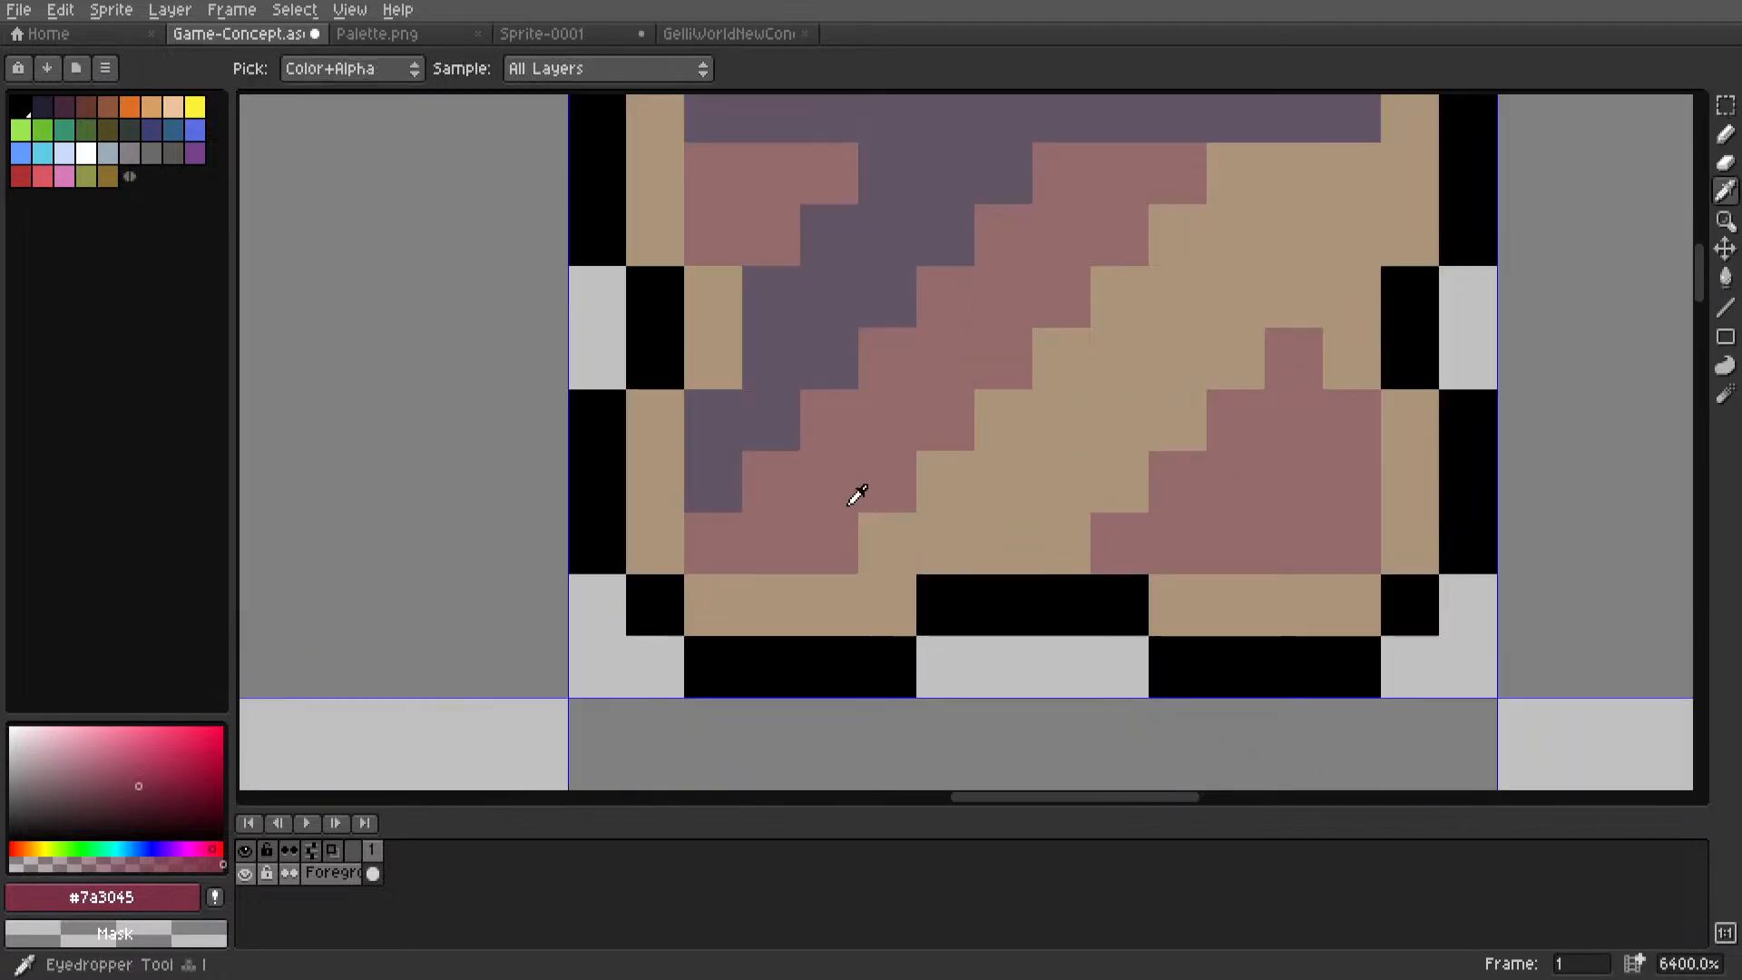
click(849, 509)
key(l)
scroll(842, 524, down, 7)
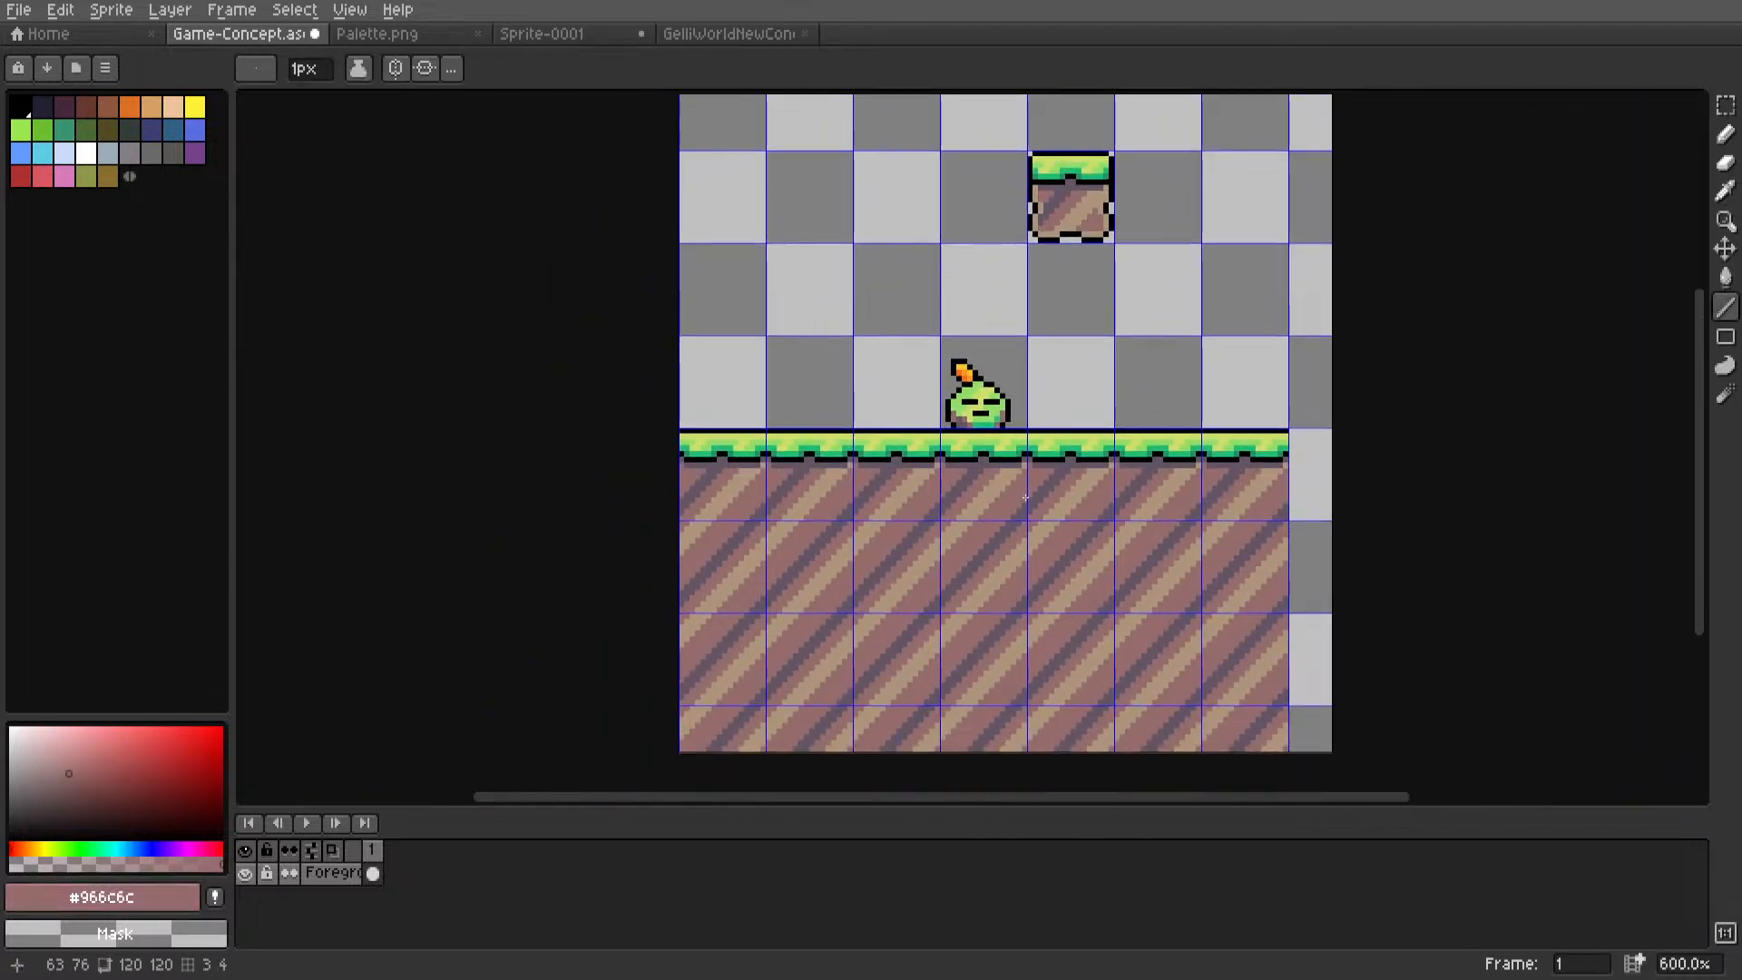
scroll(980, 468, up, 2)
View the GelliWorldNewConcept artwork and resample the dark maroon #7a3045 from the brown ramp in Palette.png.
click(730, 33)
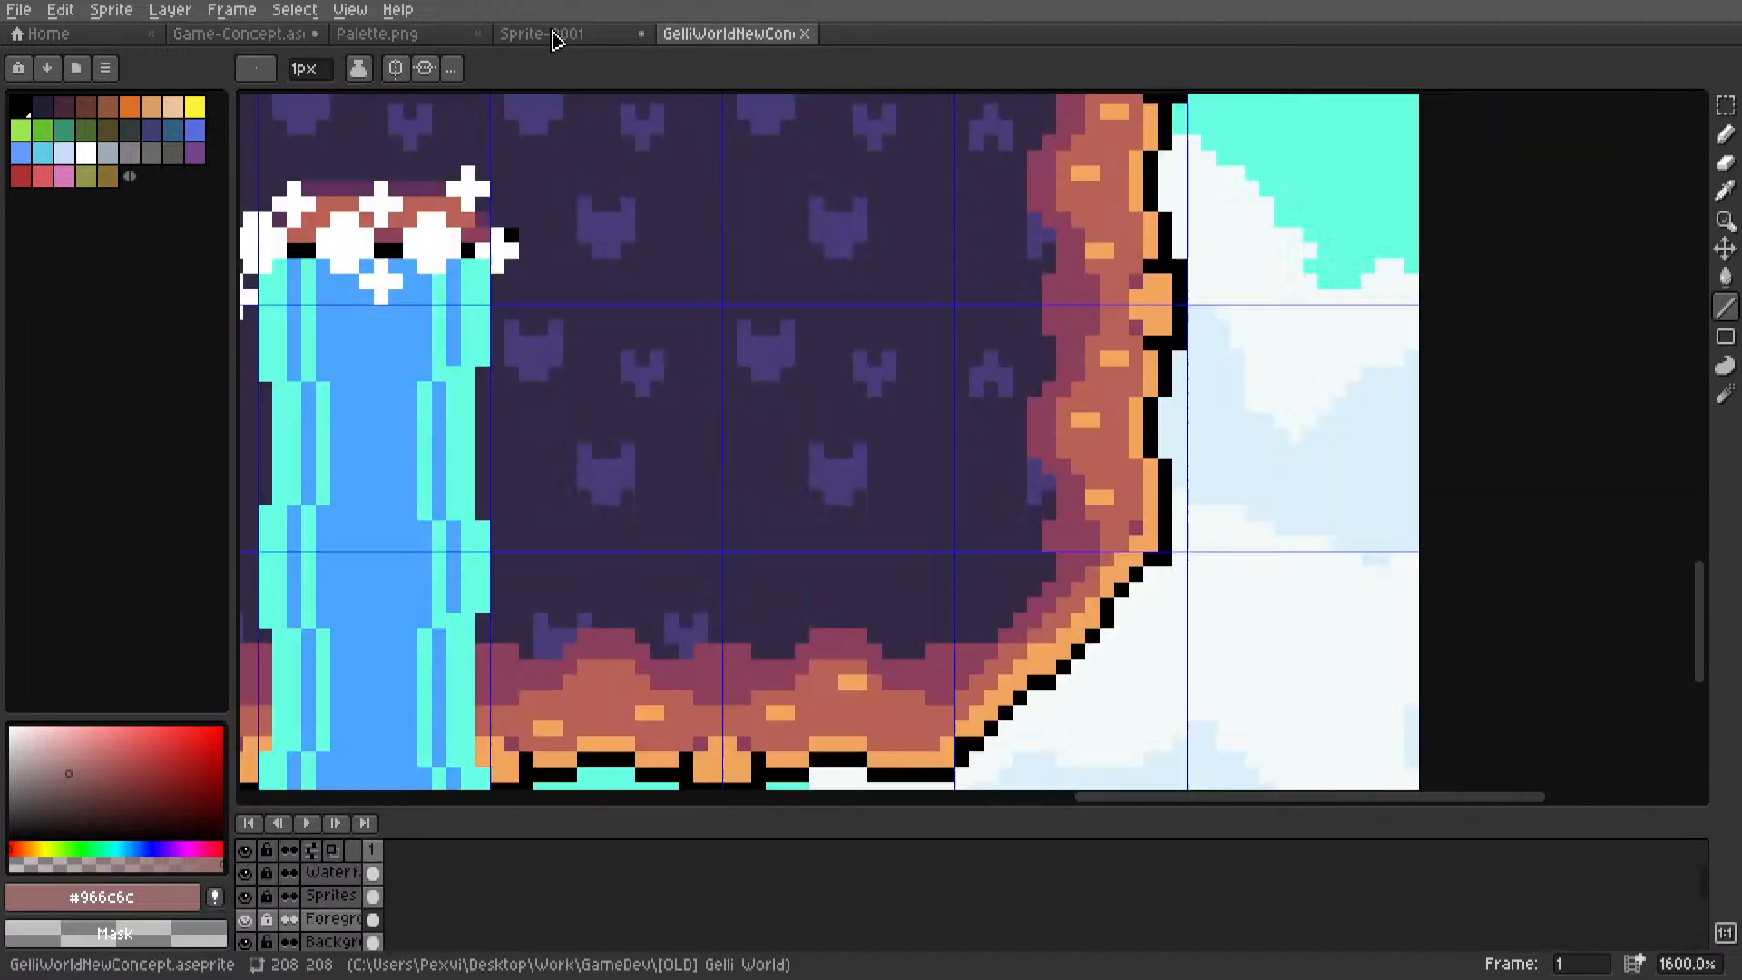
scroll(553, 41, up, 2)
scroll(716, 265, down, 6)
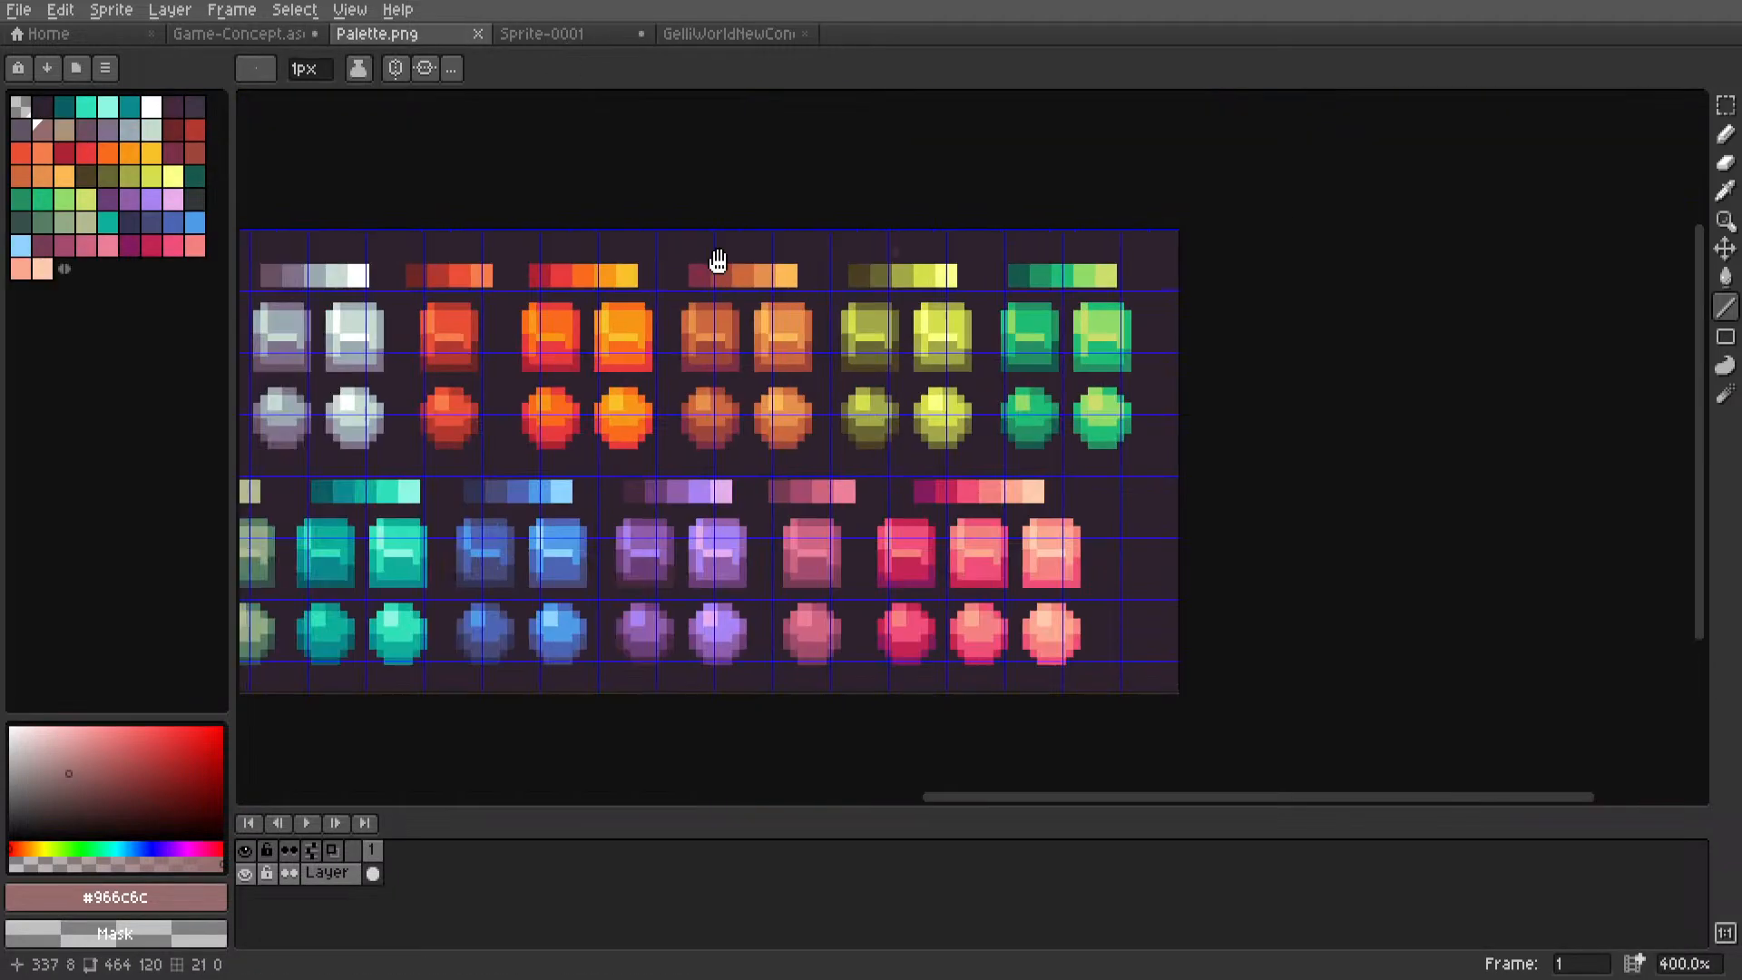
key(m)
middle_drag(922, 271, 1179, 330)
scroll(1226, 331, up, 2)
scroll(1227, 331, up, 3)
key(i)
click(1244, 373)
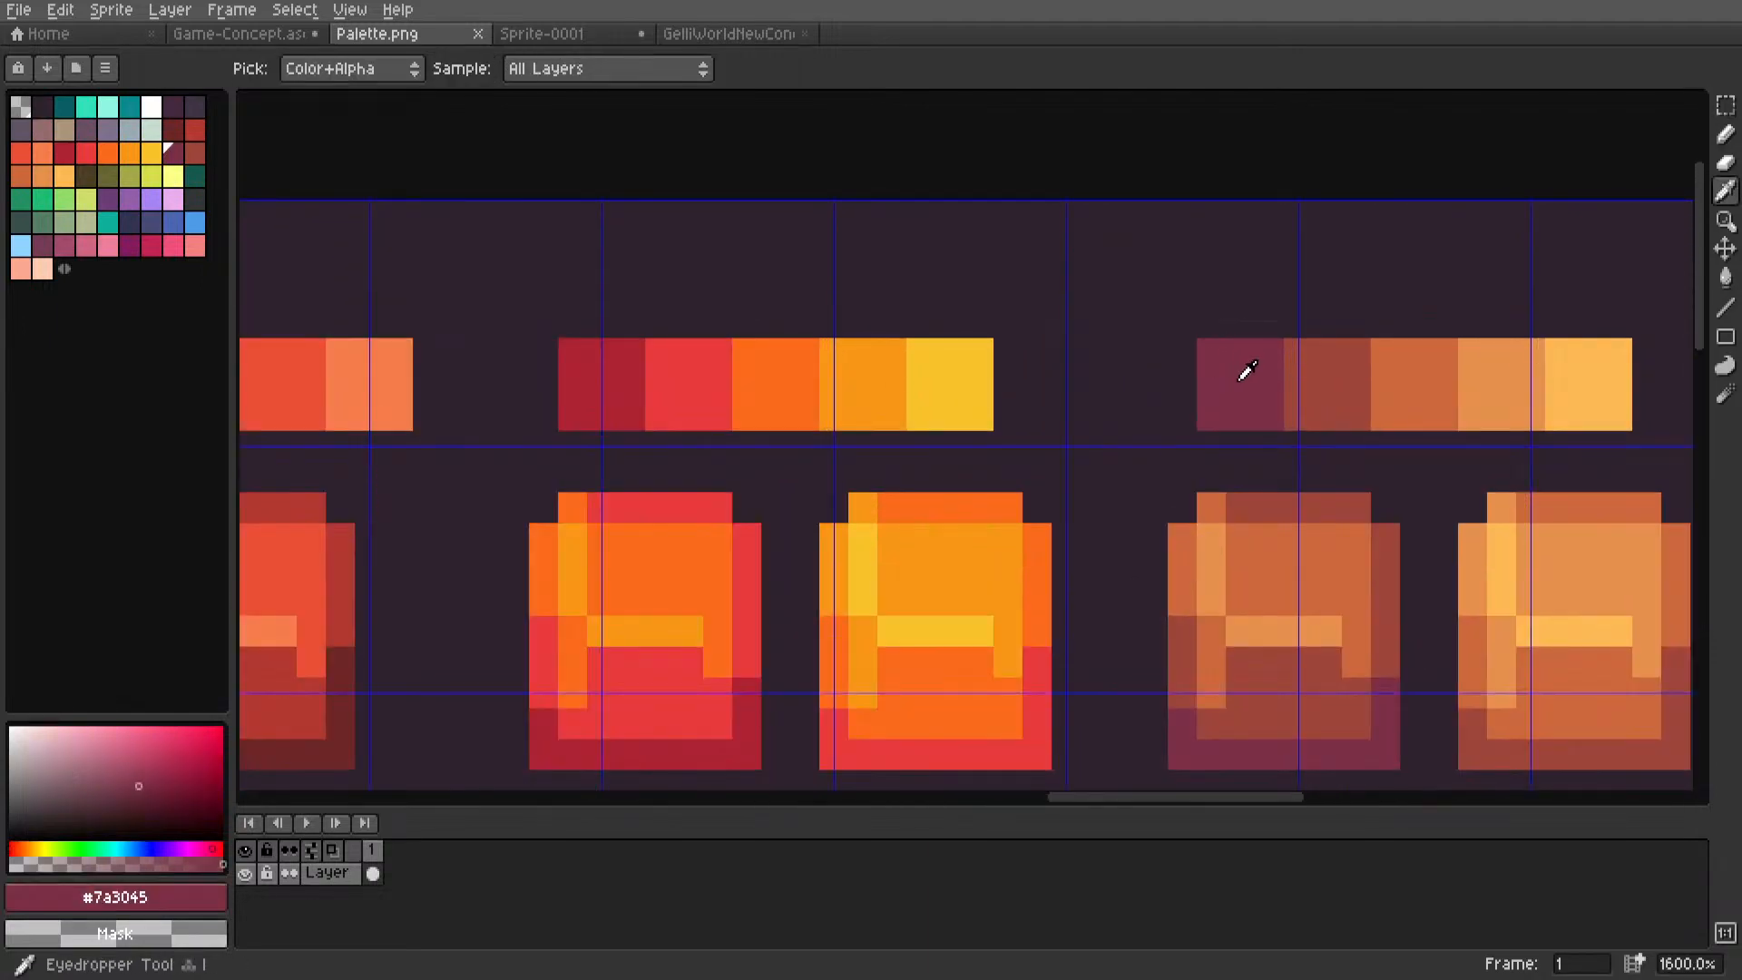
Try filling the dark purple diagonal stripe of the floating block in Game-Concept with #7a3045.
scroll(611, 35, up, 1)
scroll(880, 334, down, 5)
middle_drag(922, 214, 922, 324)
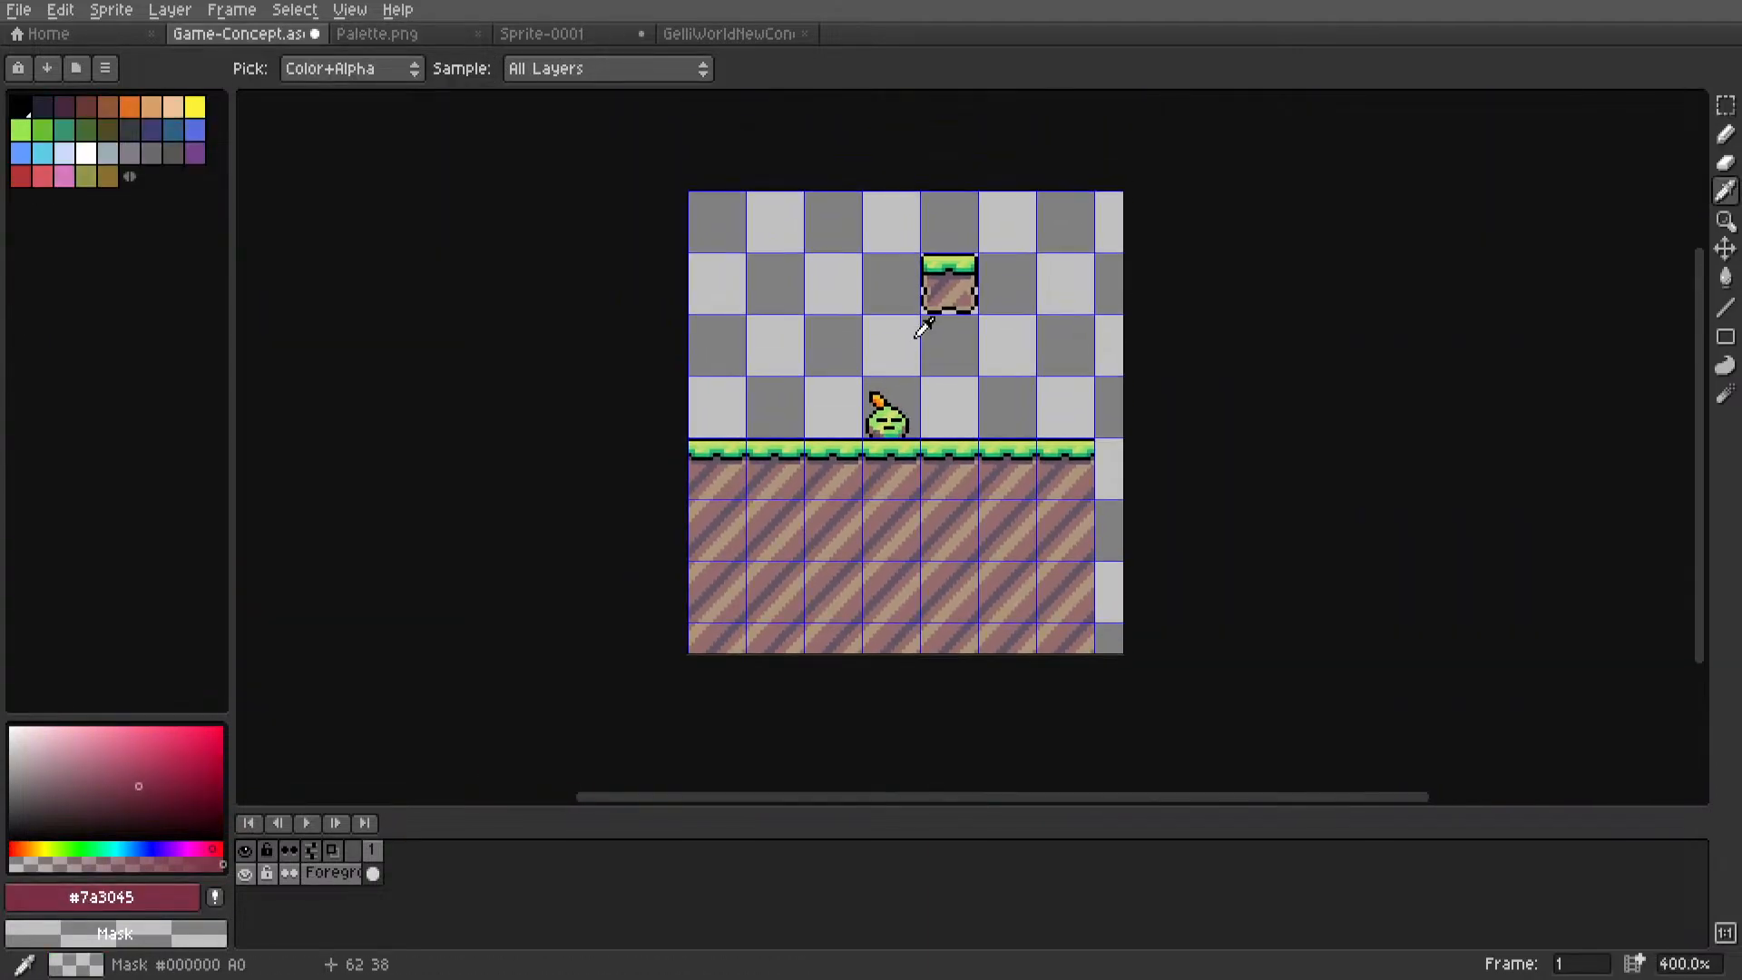
scroll(922, 323, up, 8)
key(l)
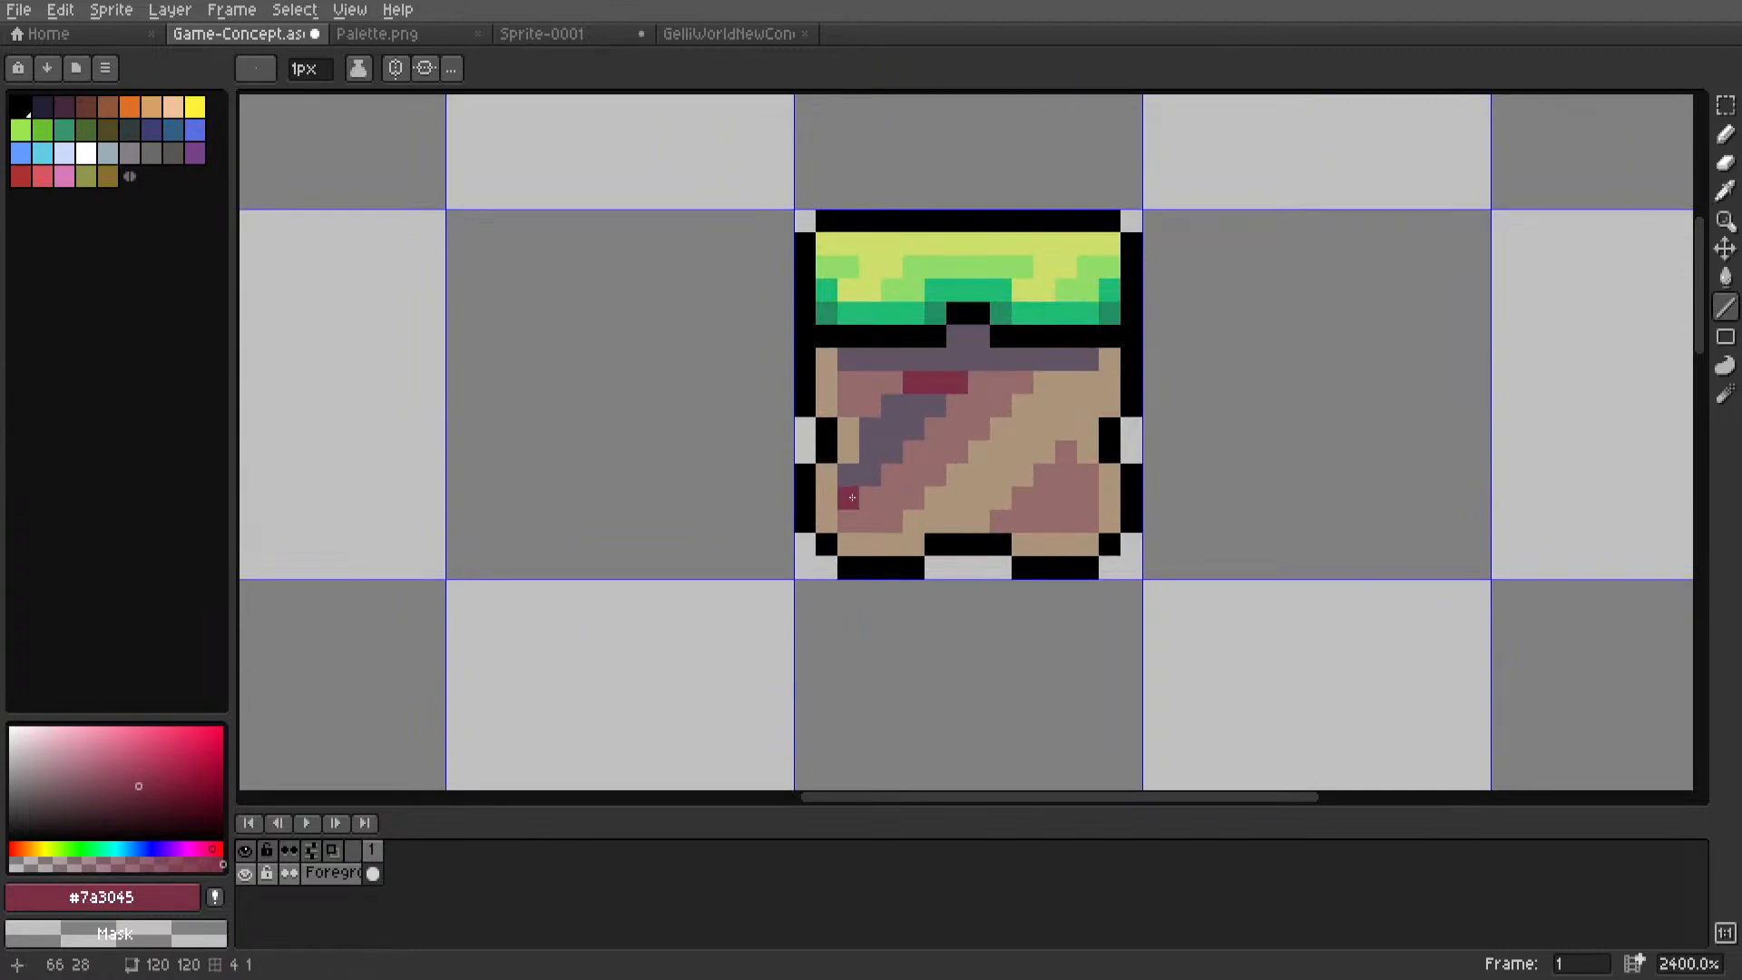
key(g)
click(894, 458)
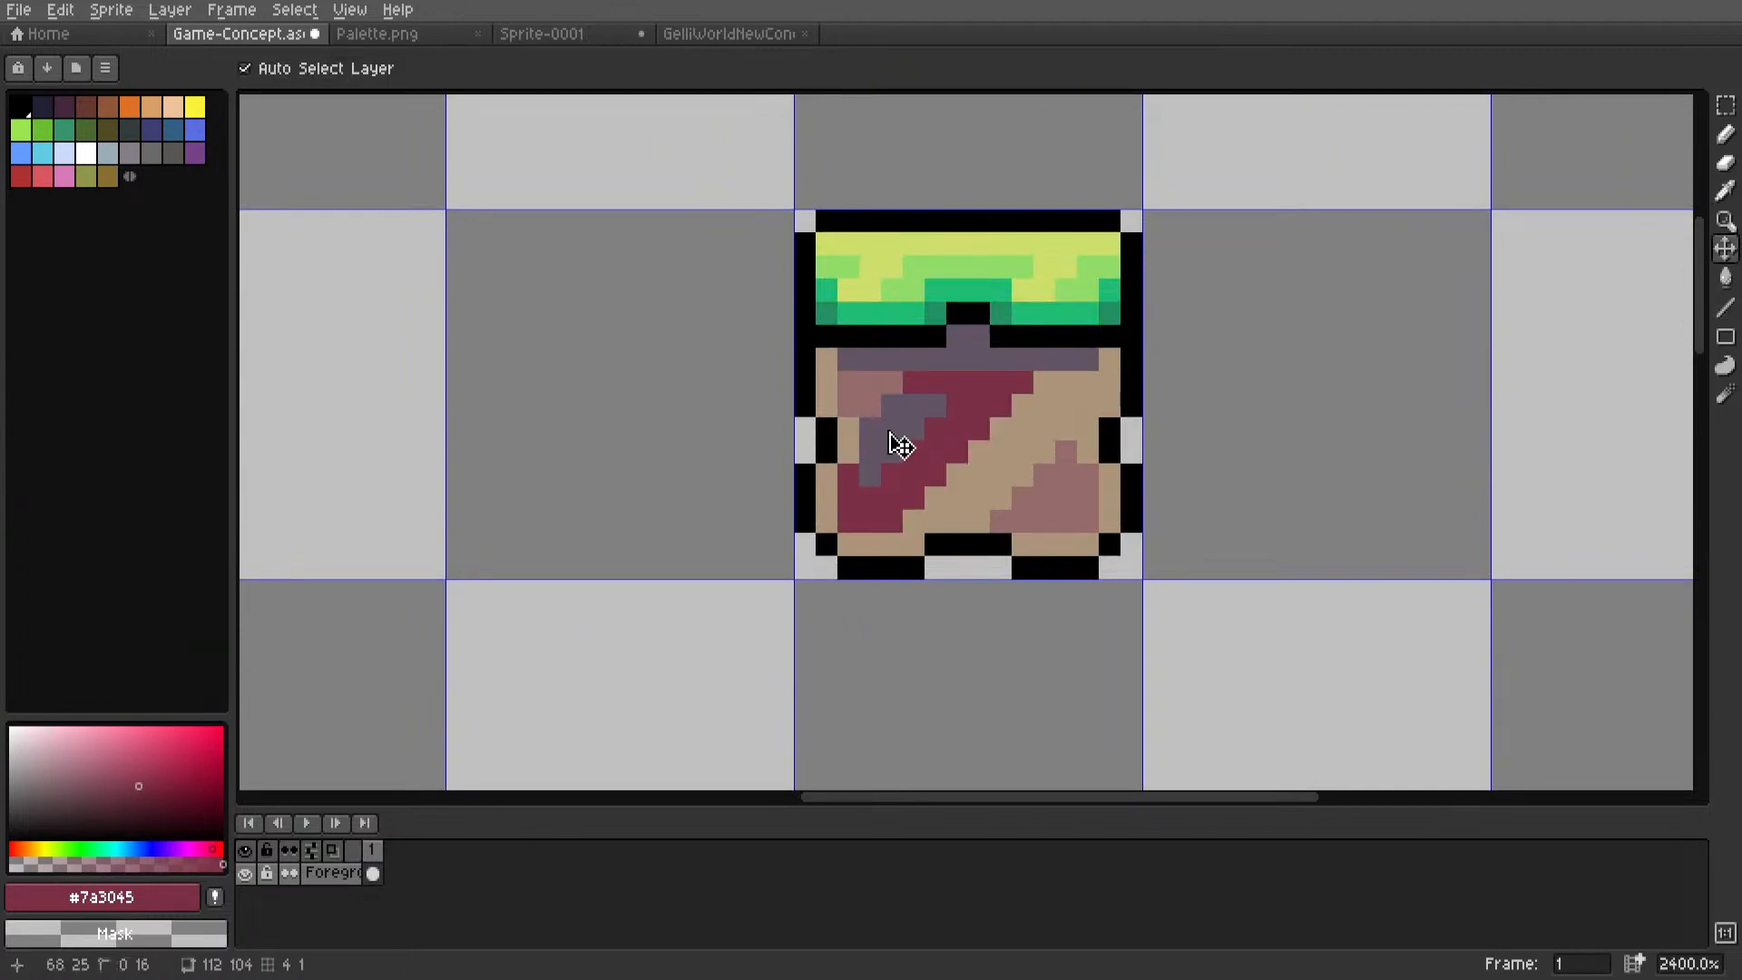
key(ctrl+z)
scroll(888, 430, down, 6)
key(m)
scroll(908, 404, up, 10)
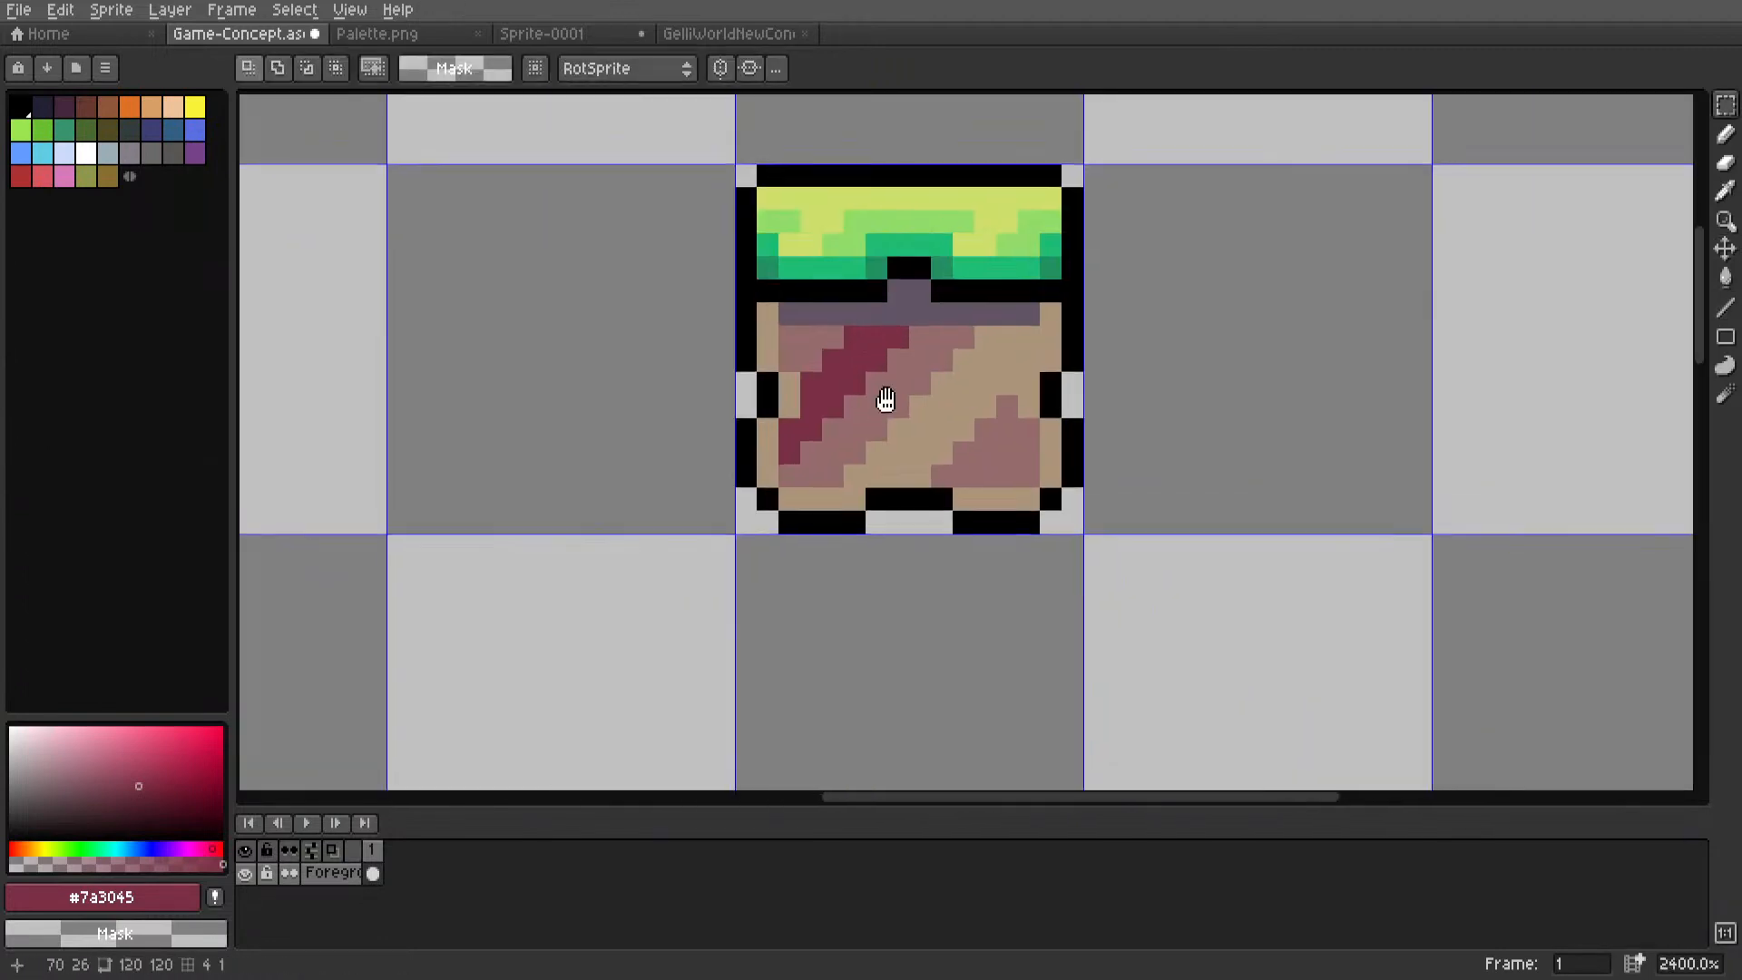
Sample the reddish brown #9e4539 from the brown colour ramp in Palette.png.
key(i)
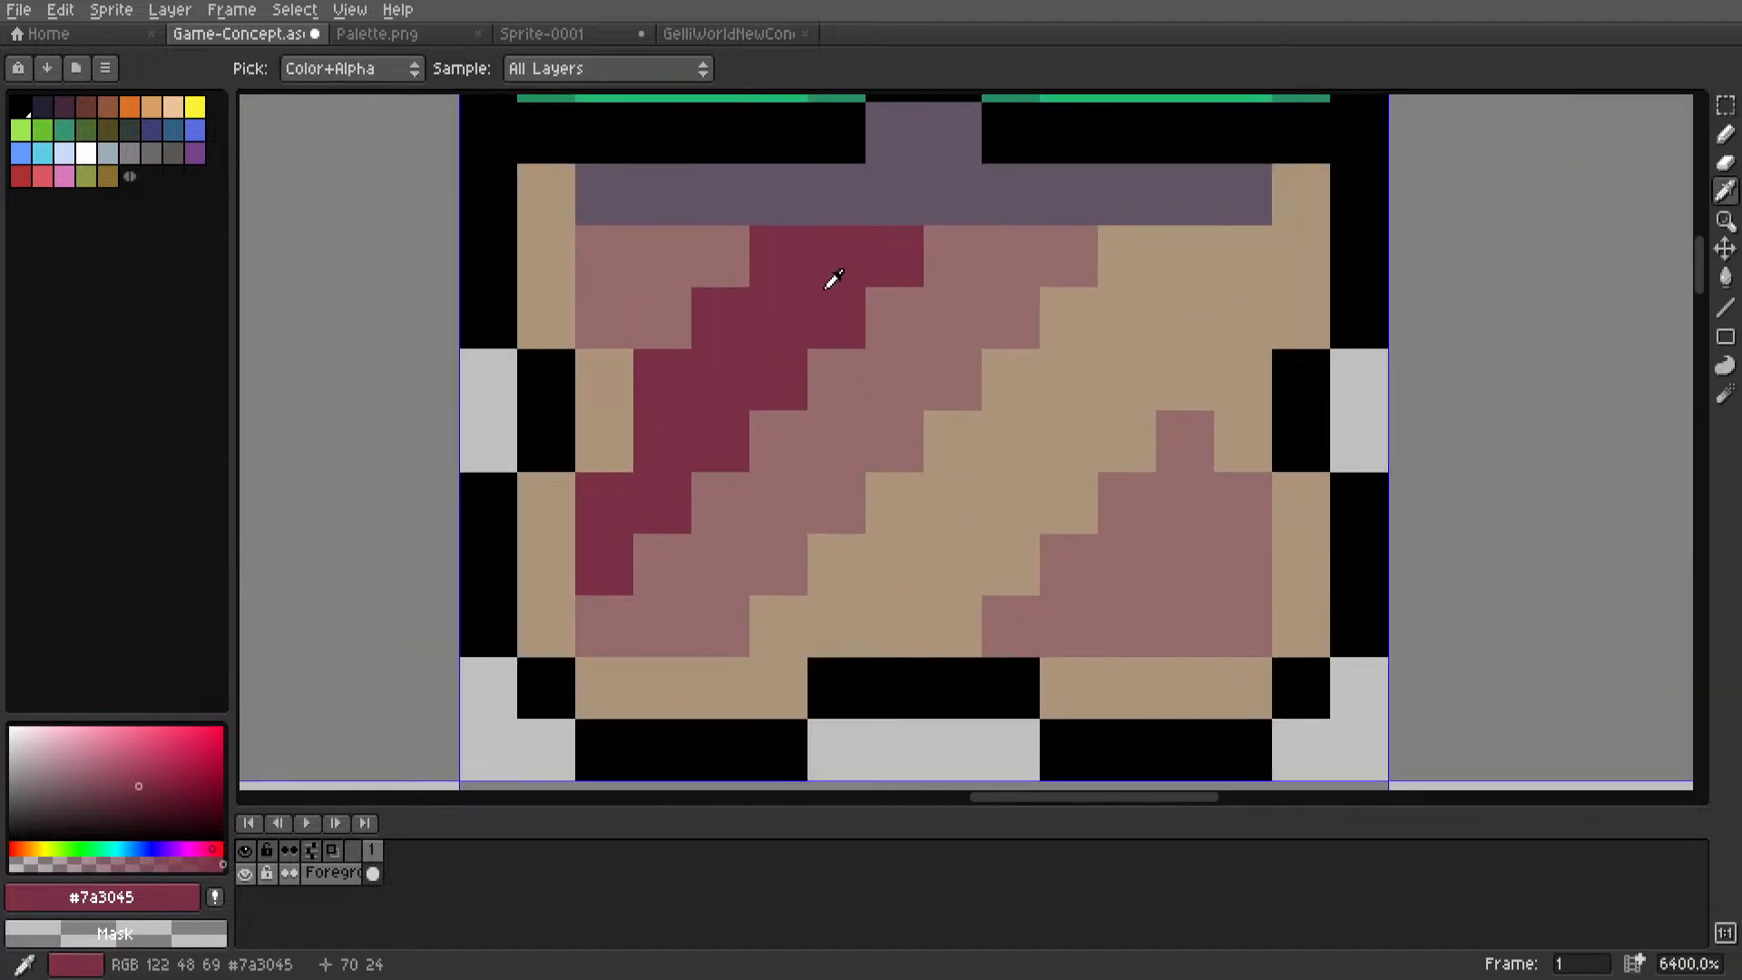
scroll(729, 40, down, 3)
scroll(728, 43, up, 2)
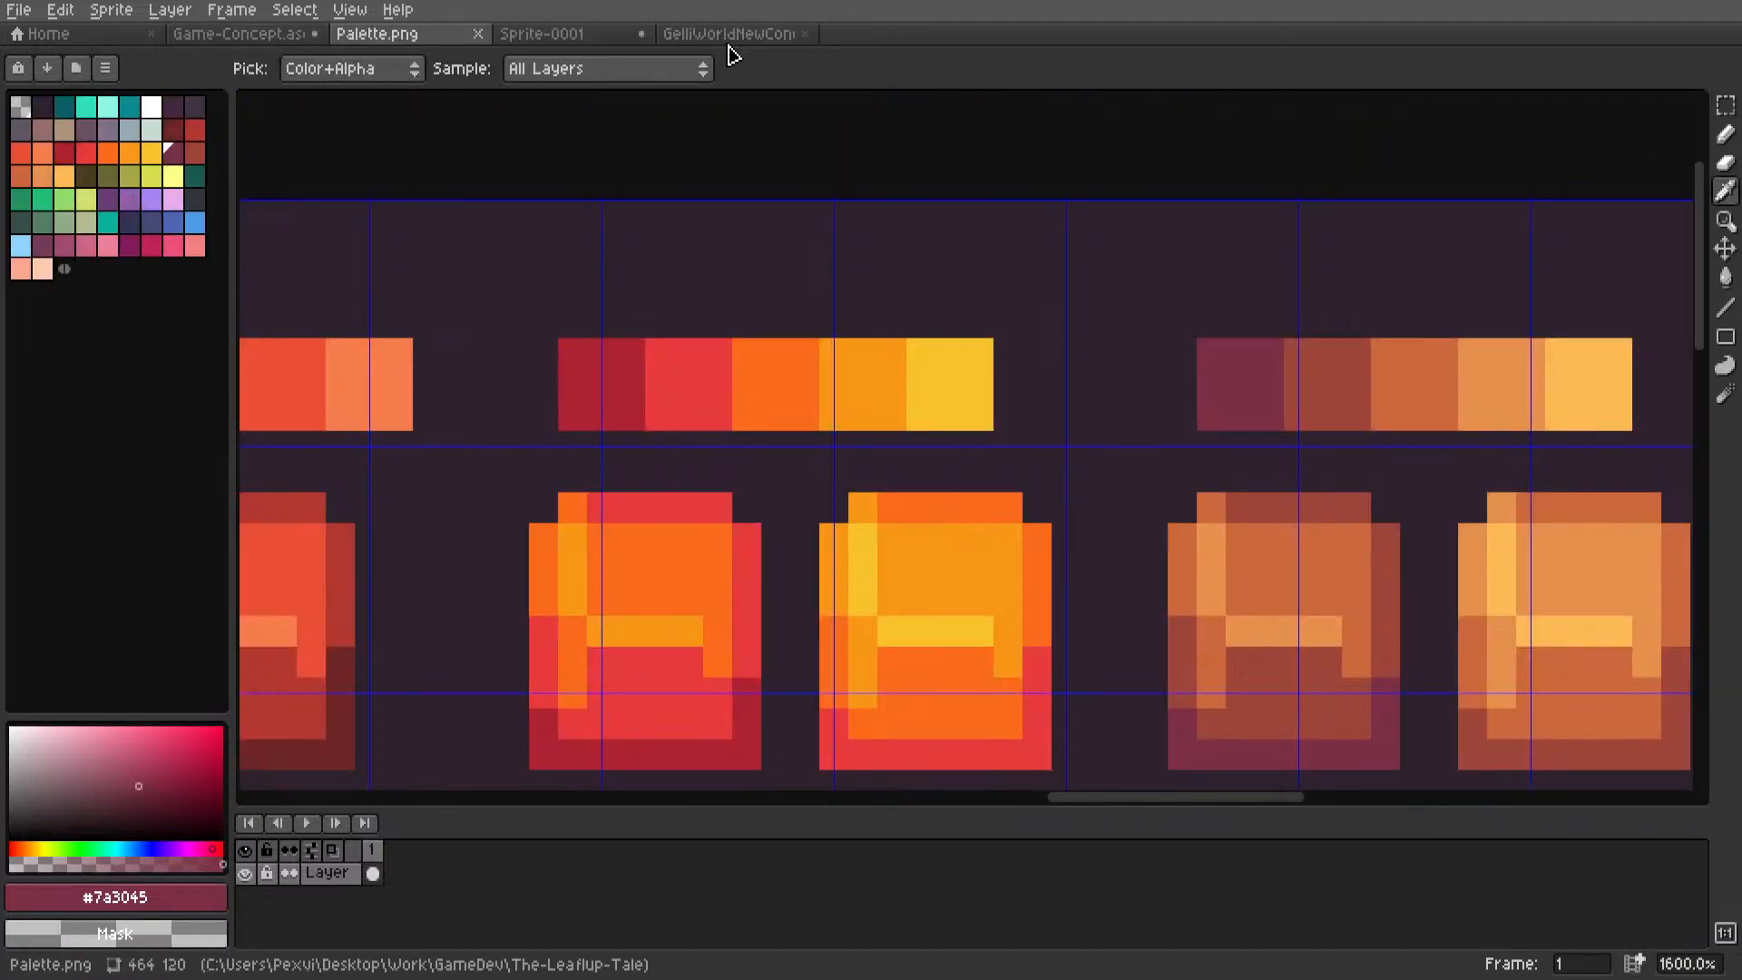
key(l)
key(i)
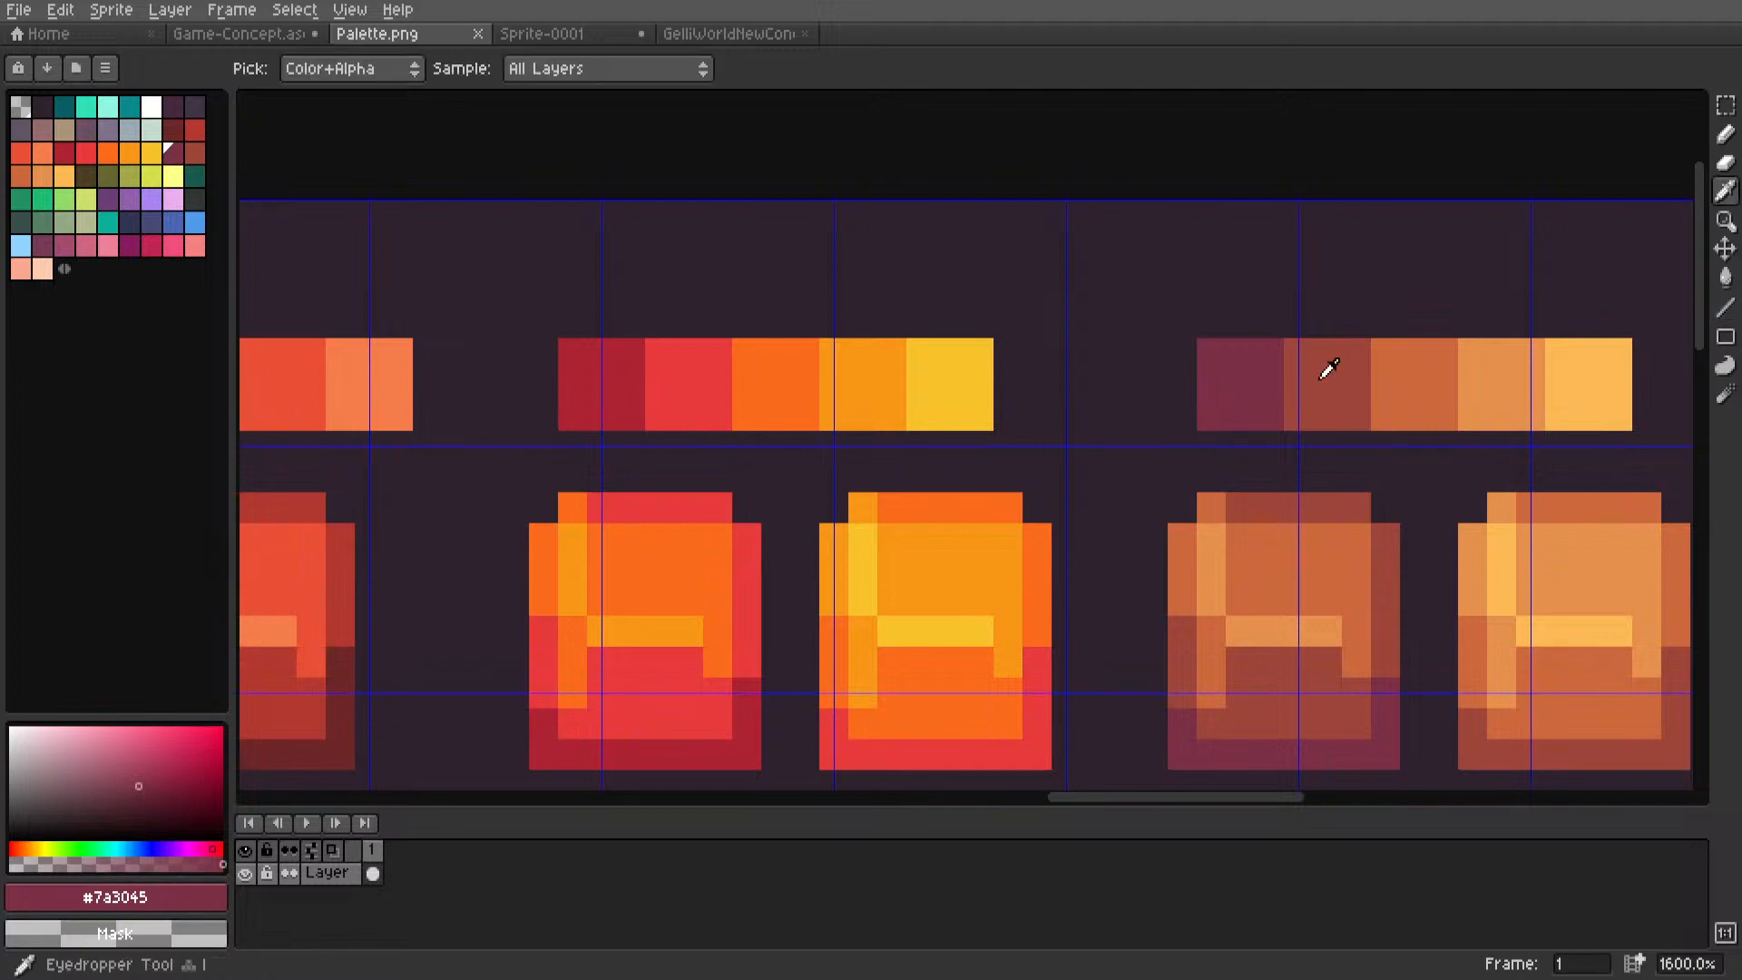
click(1322, 372)
scroll(546, 47, up, 1)
Try outlining and filling the block's wide tan diagonal stripe and its upper-right dirt edge with #9e4539.
key(l)
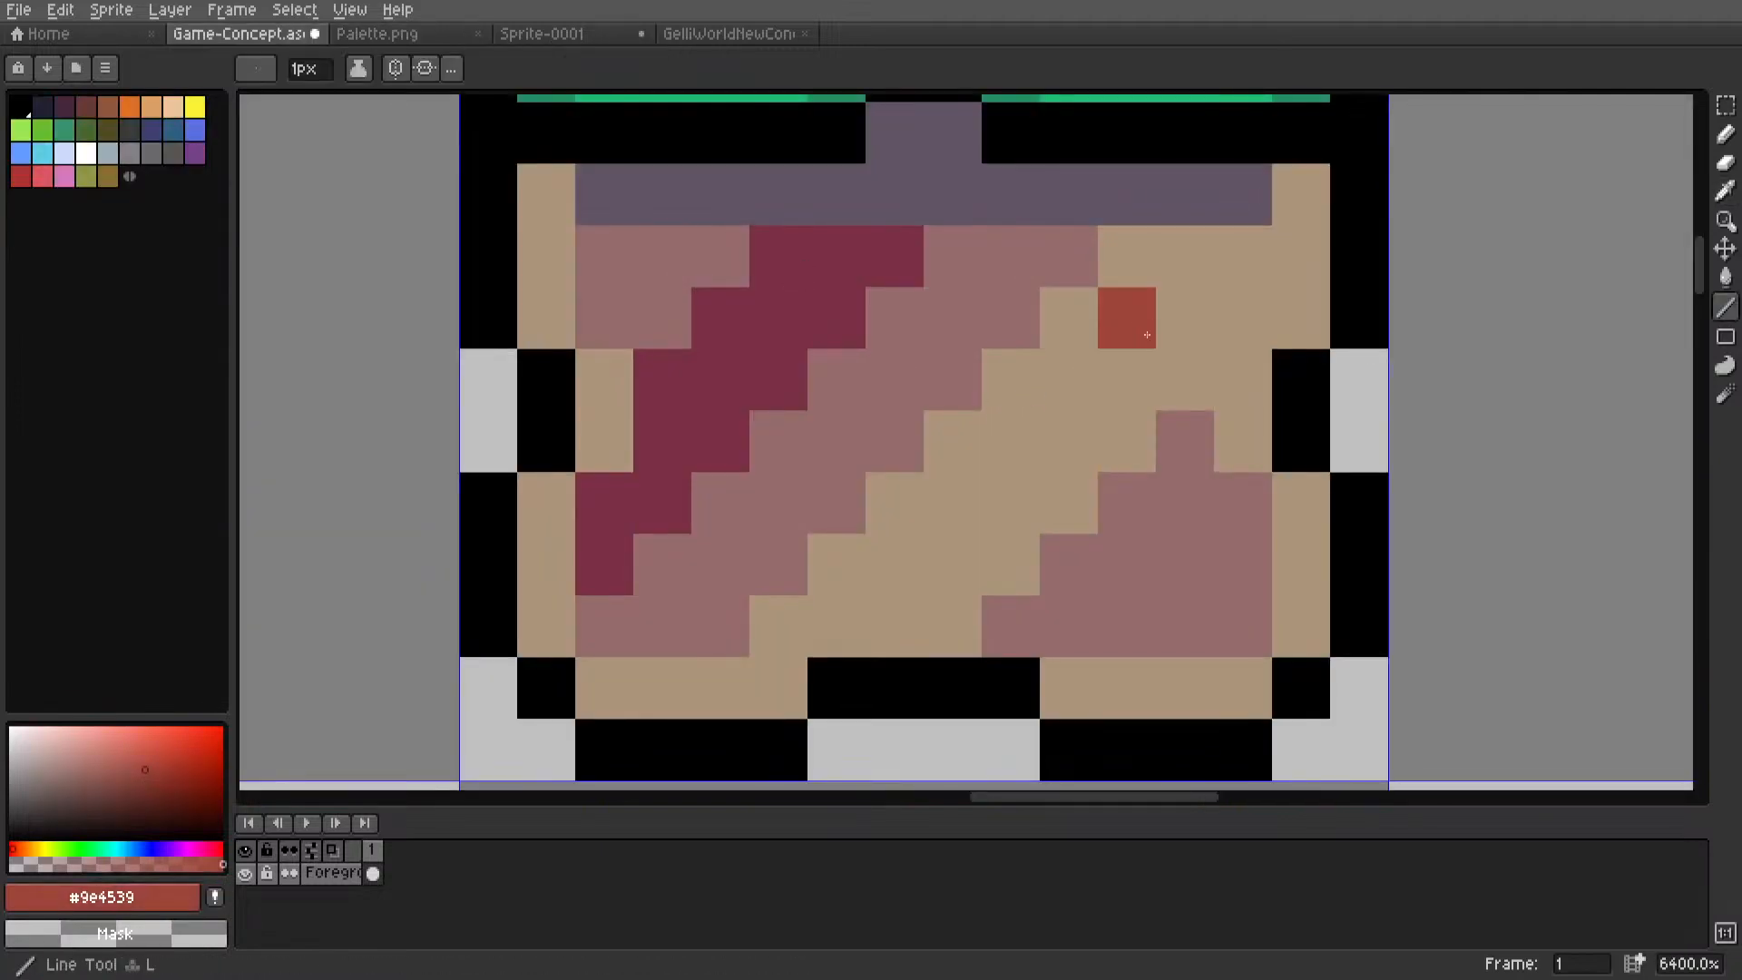
drag(778, 626, 953, 626)
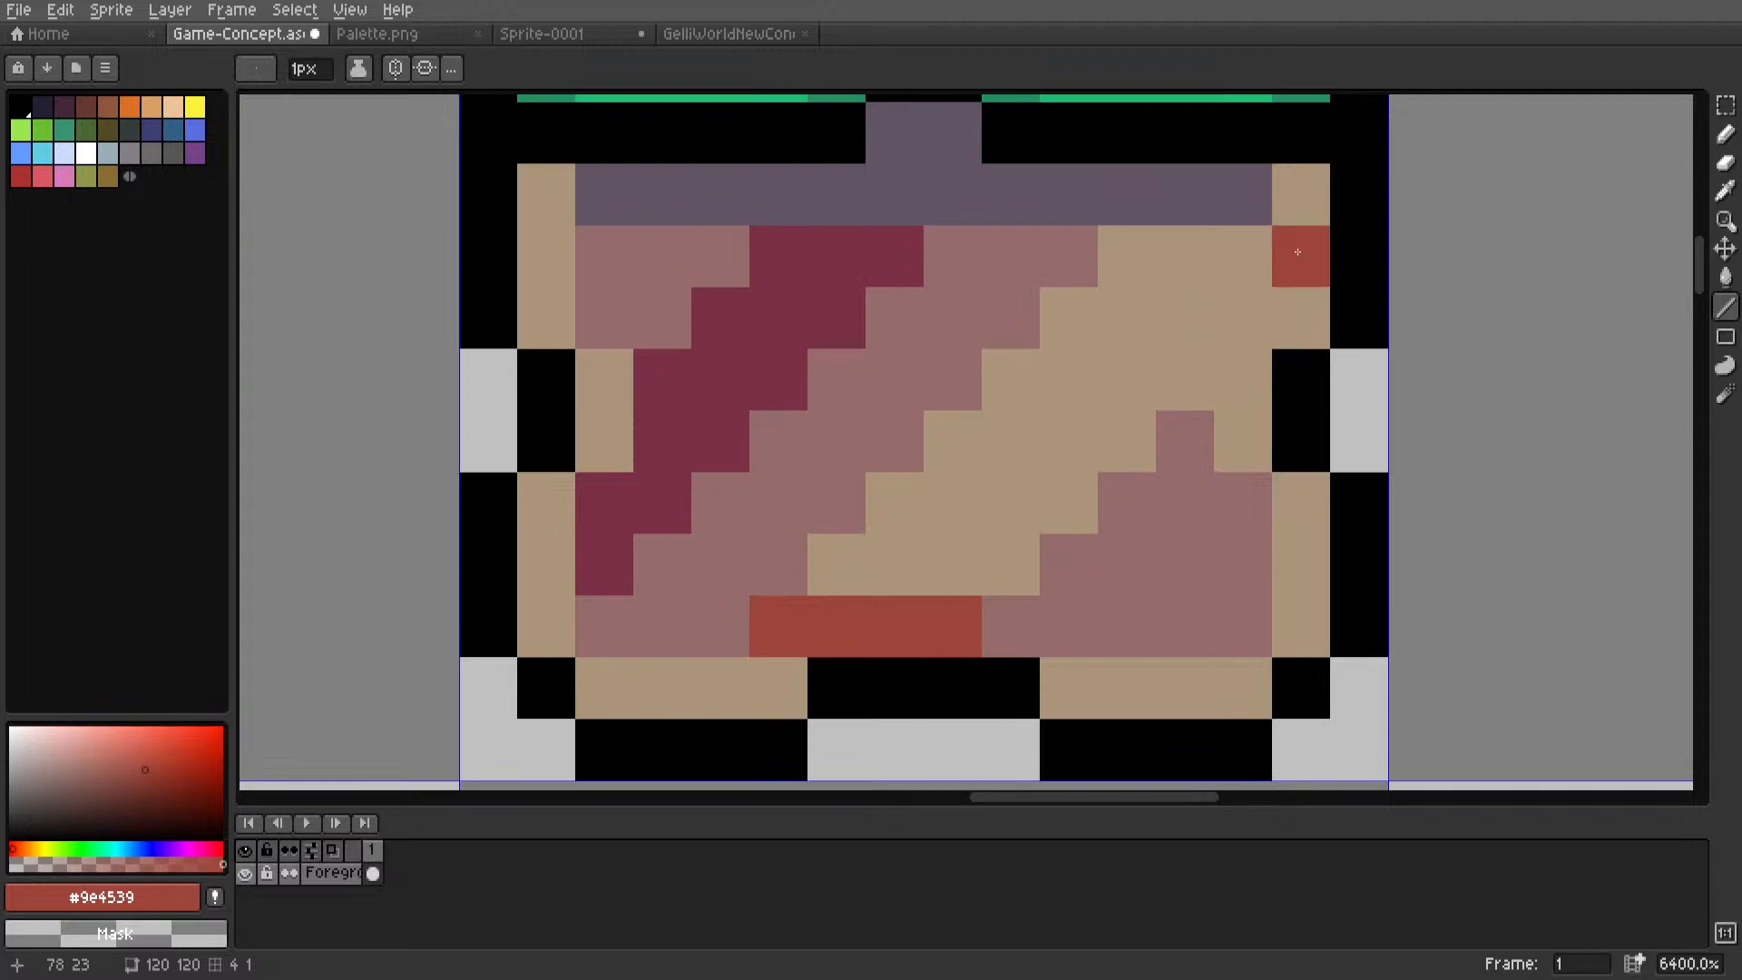
mouse_move(1297, 252)
mouse_down()
mouse_move(1243, 264)
mouse_move(1186, 381)
mouse_up()
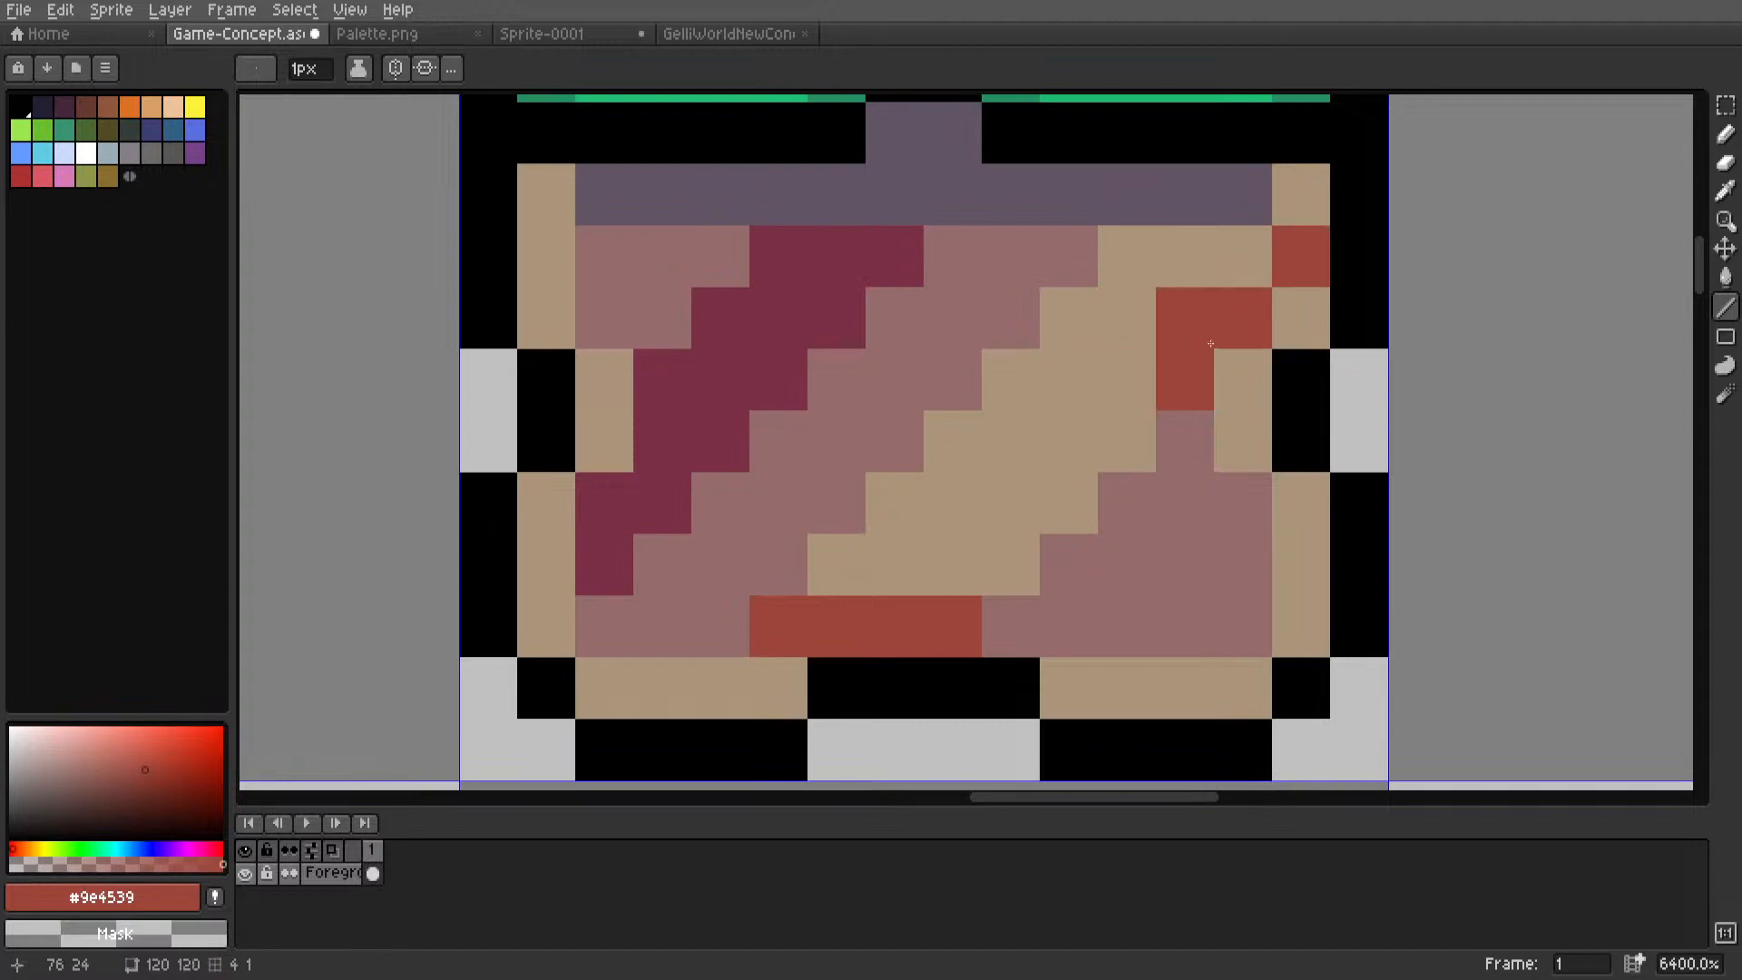
key(g)
click(1301, 194)
click(1243, 256)
scroll(1118, 331, down, 12)
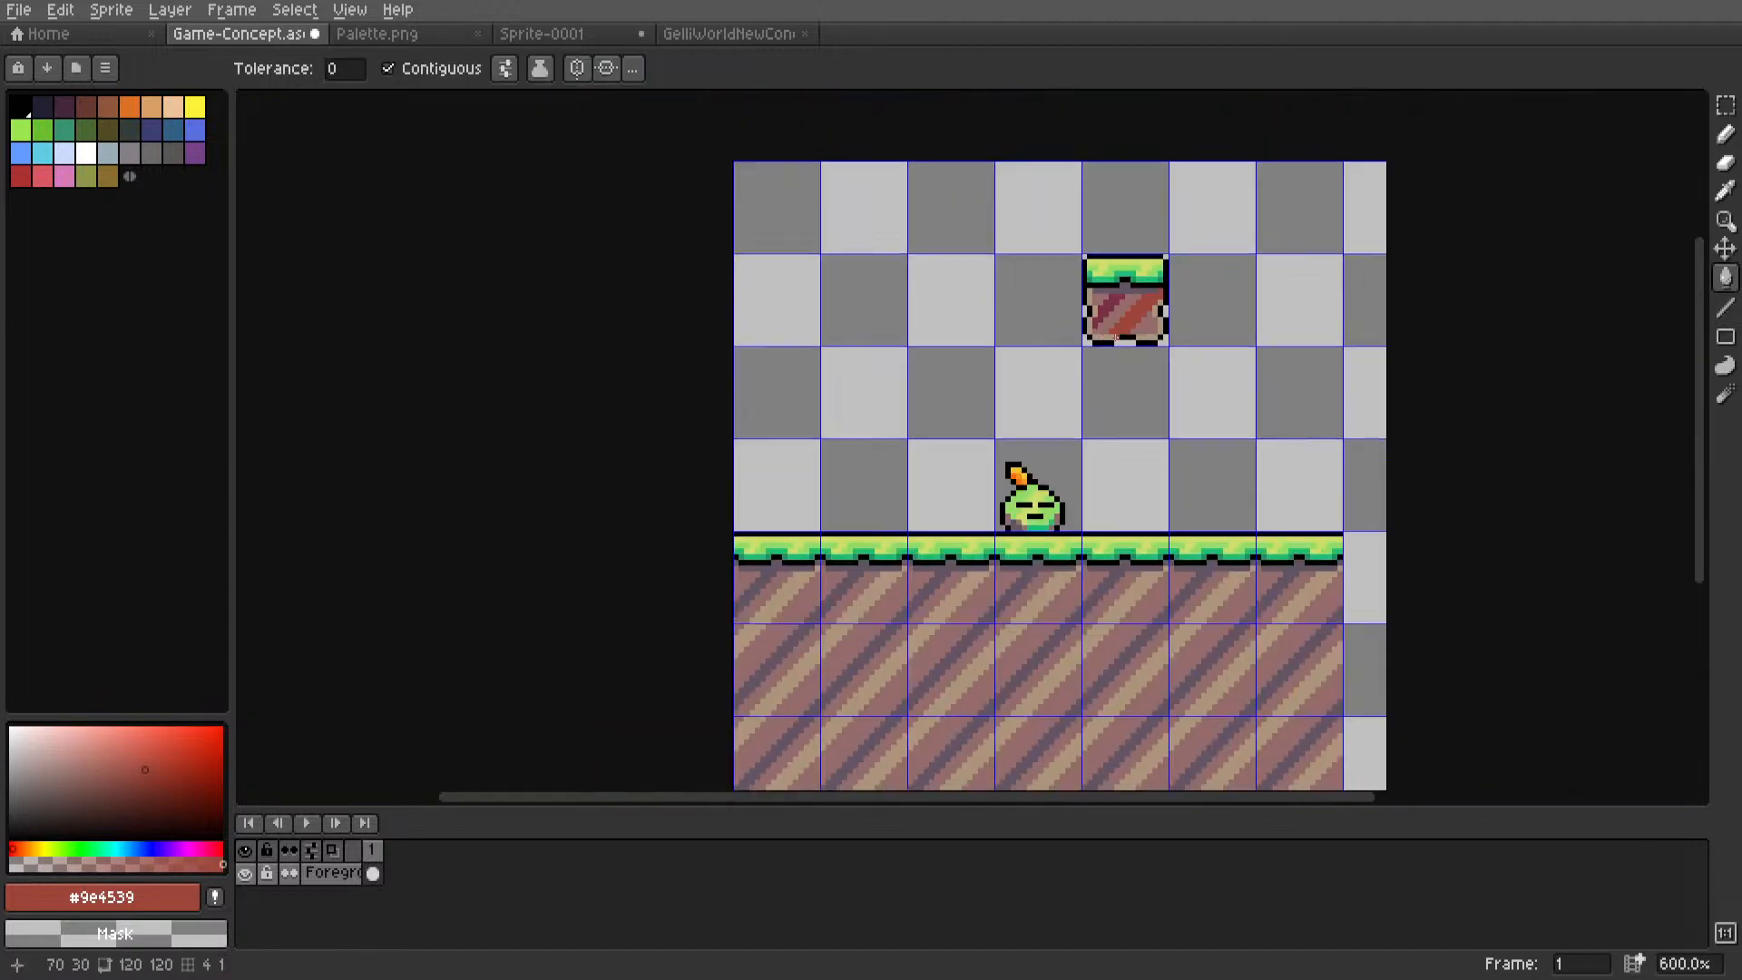
Undo the reddish brown and maroon recolouring of the floating block's dirt stripes.
middle_drag(1226, 303, 901, 451)
scroll(830, 464, up, 4)
key(v)
key(ctrl+z)
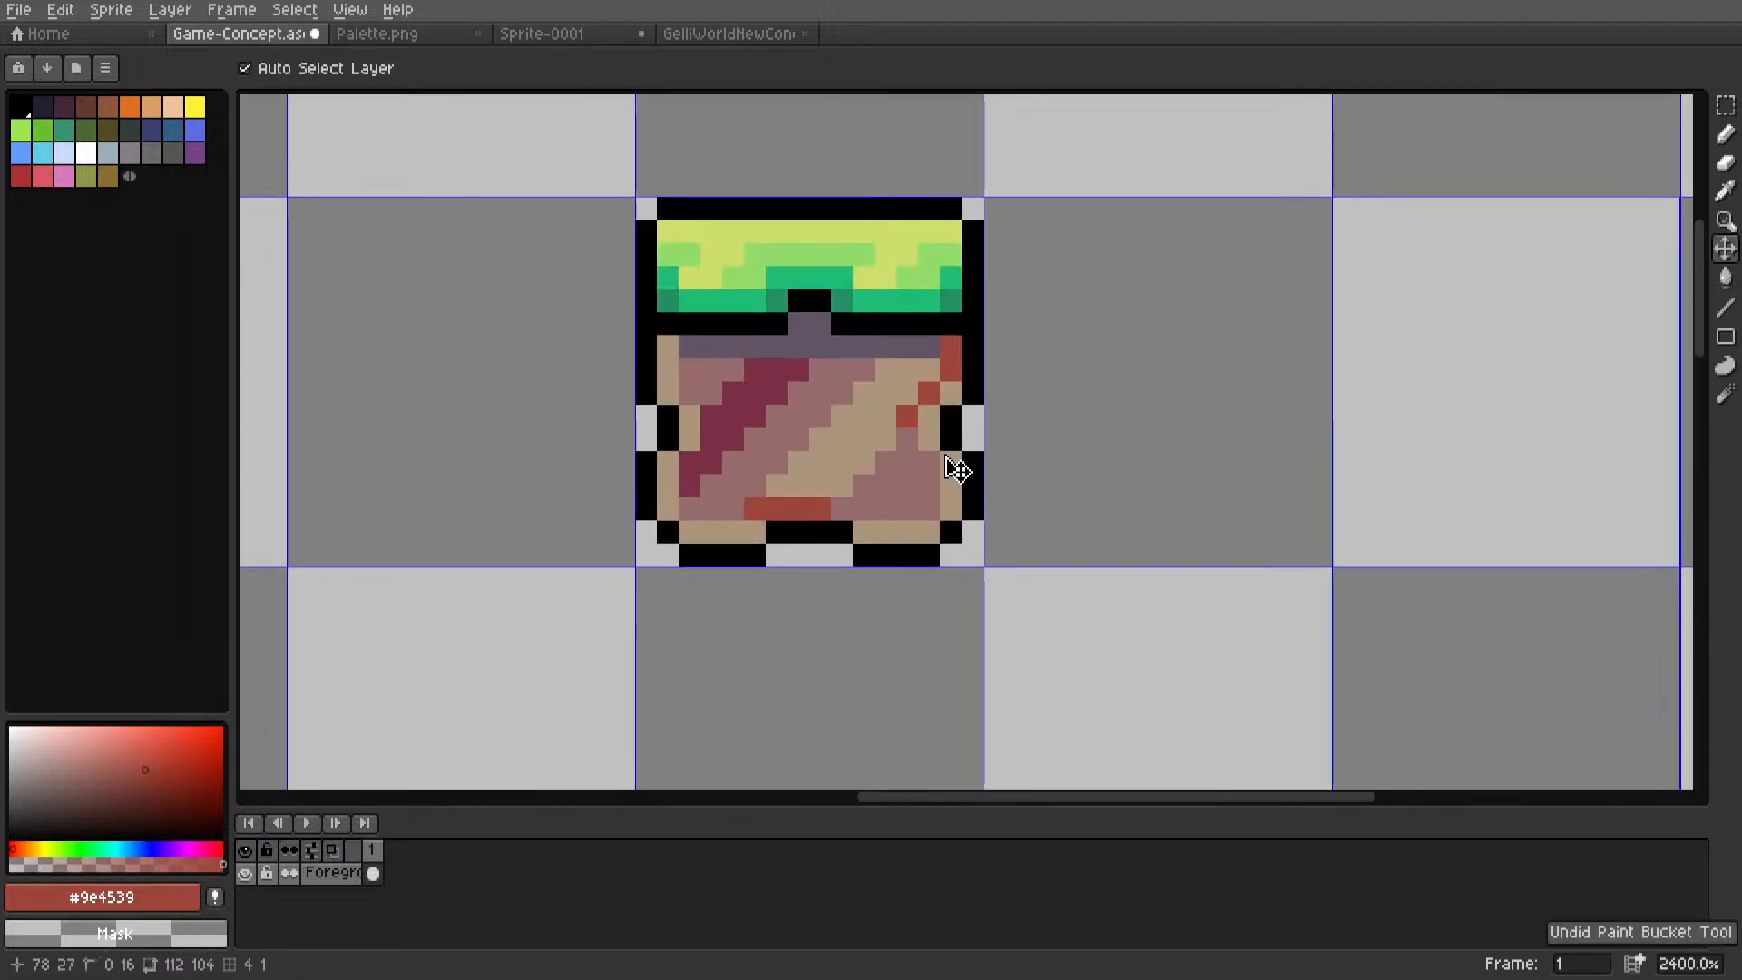
key(ctrl+z)
key(ctrl+z)
key(ctrl+z)
key(m)
Examine the floating block's dirt colours up close and alongside the character and ground tiles.
scroll(1124, 366, down, 4)
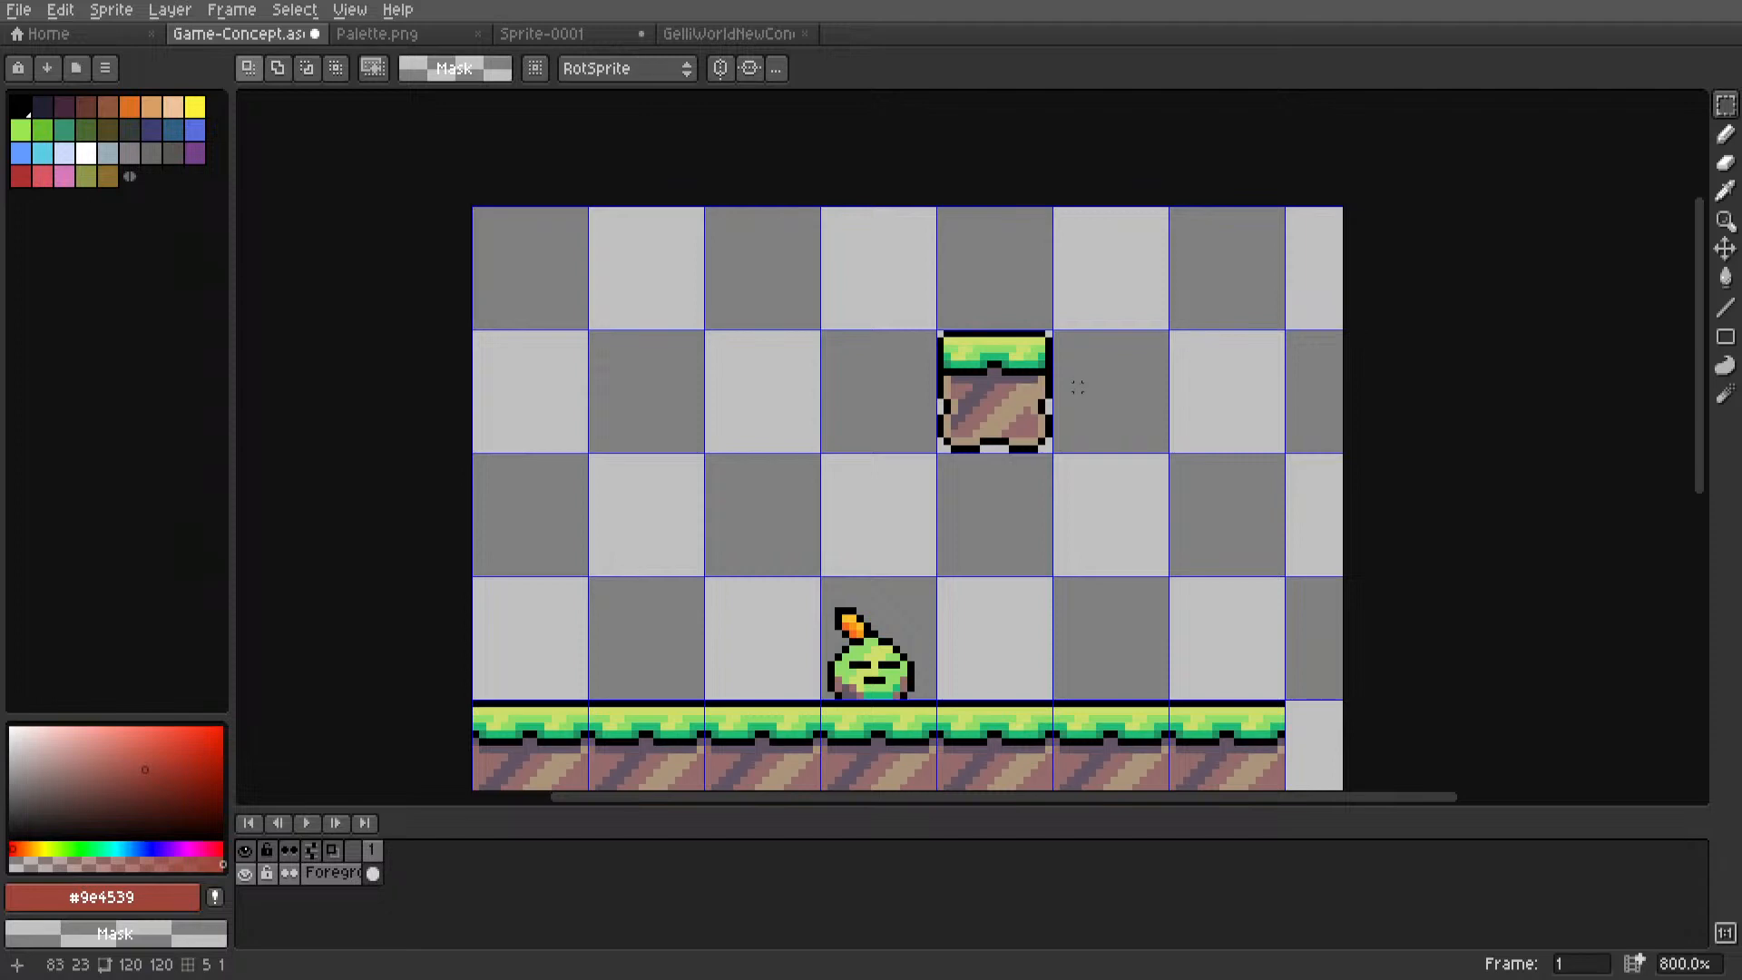
scroll(1078, 388, down, 3)
scroll(1020, 372, up, 2)
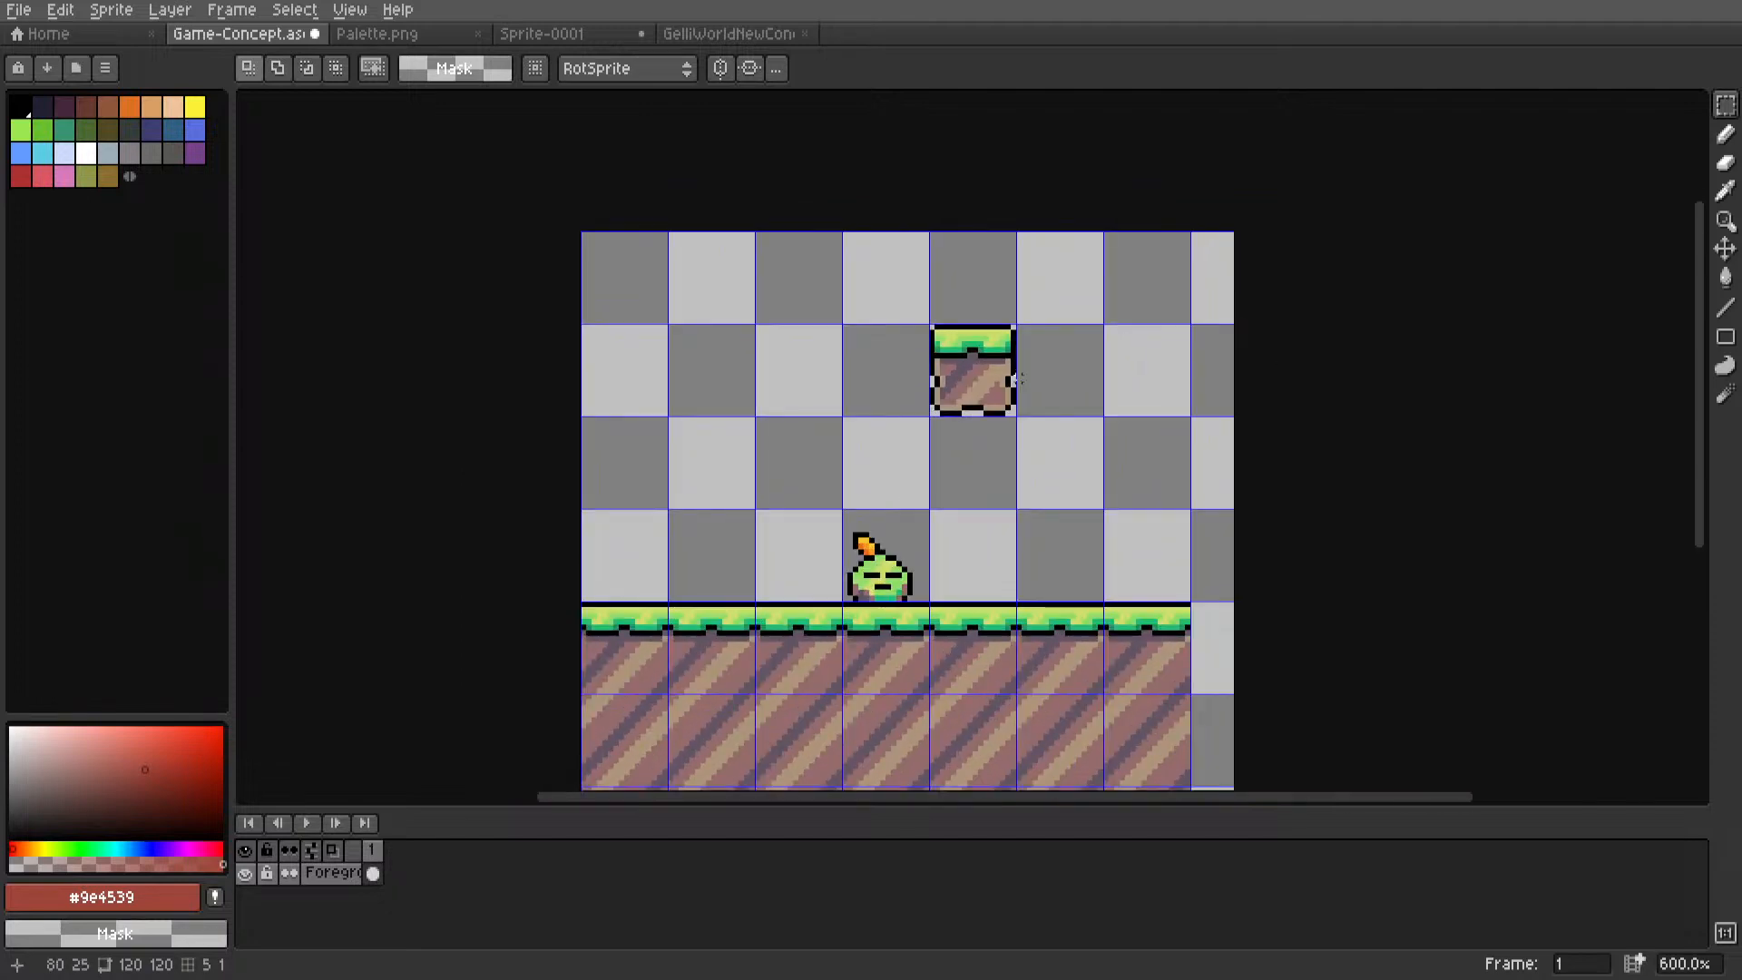
mouse_move(974, 401)
middle_down()
mouse_move(929, 375)
mouse_move(968, 392)
middle_up()
scroll(963, 393, up, 4)
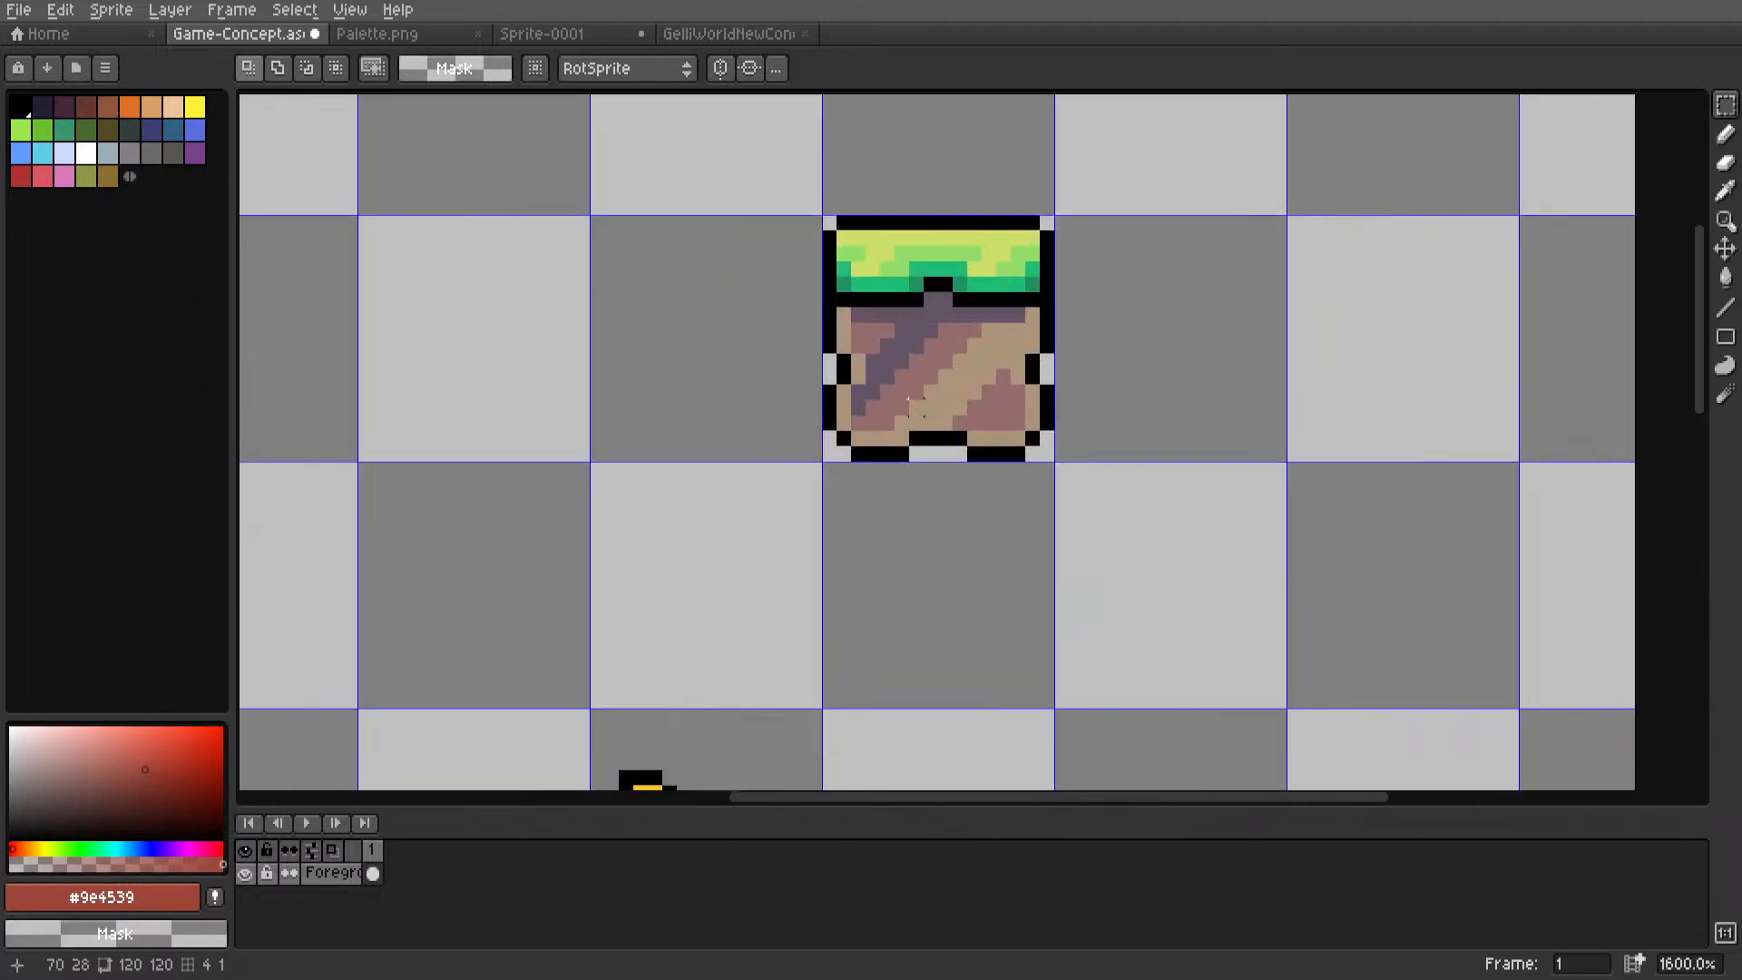
scroll(908, 399, down, 6)
scroll(969, 327, up, 5)
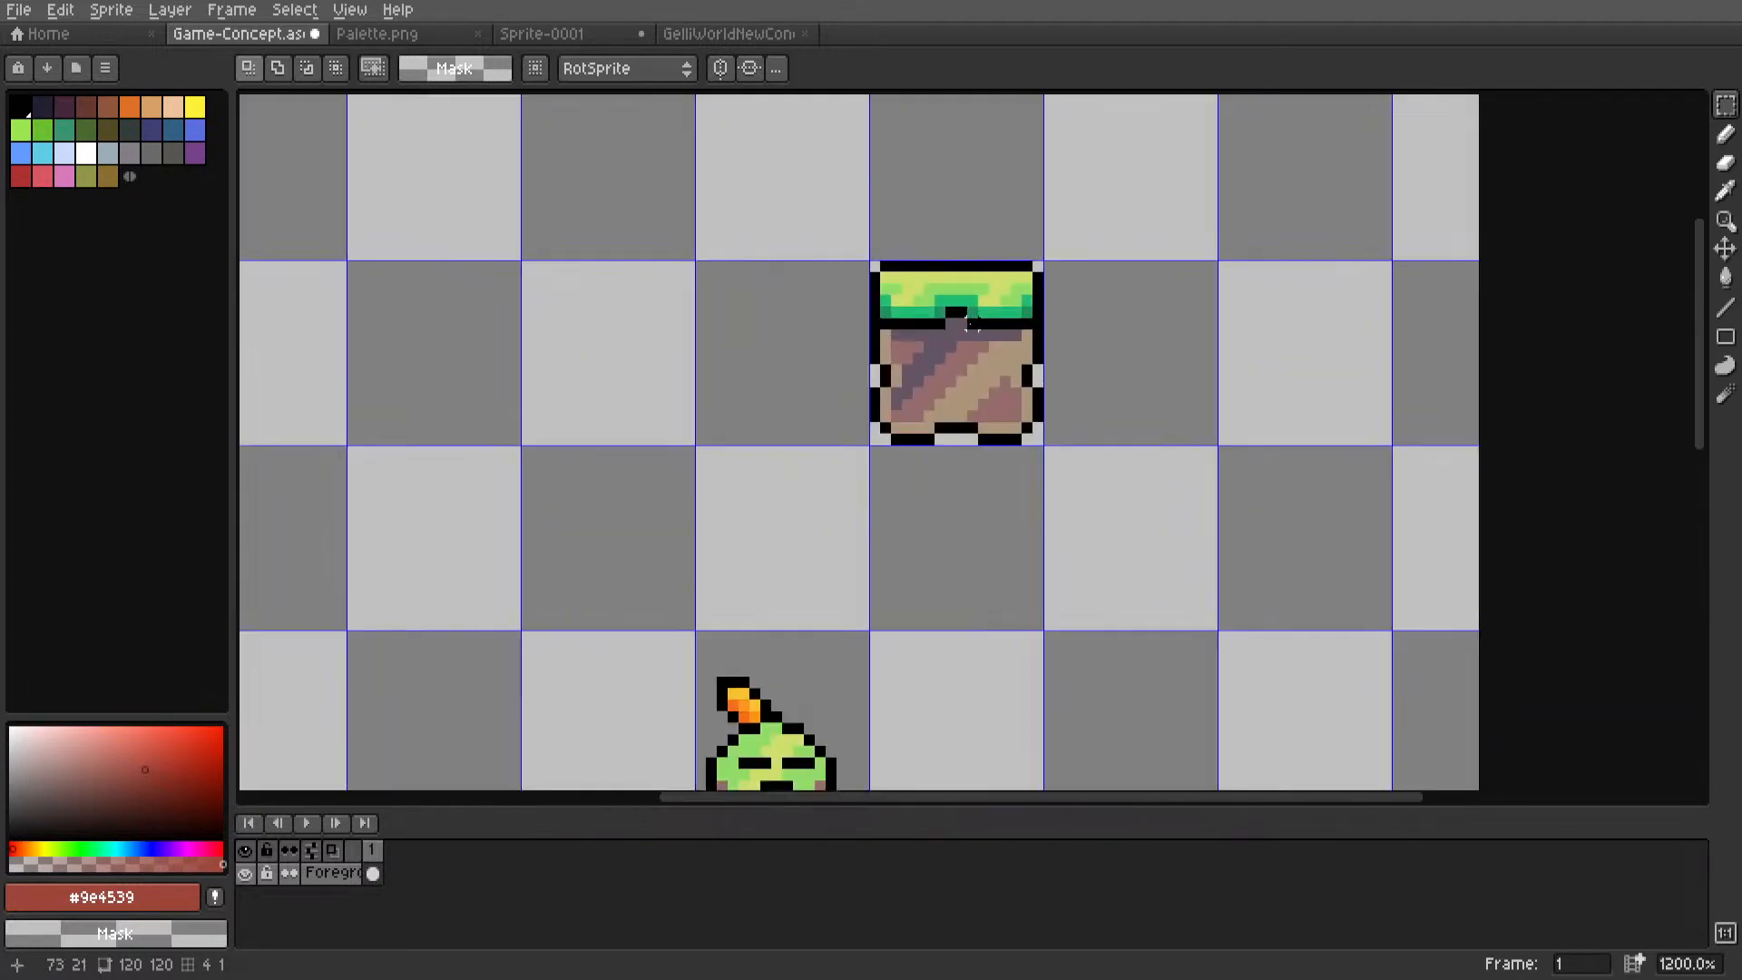
scroll(971, 325, up, 1)
scroll(887, 386, up, 4)
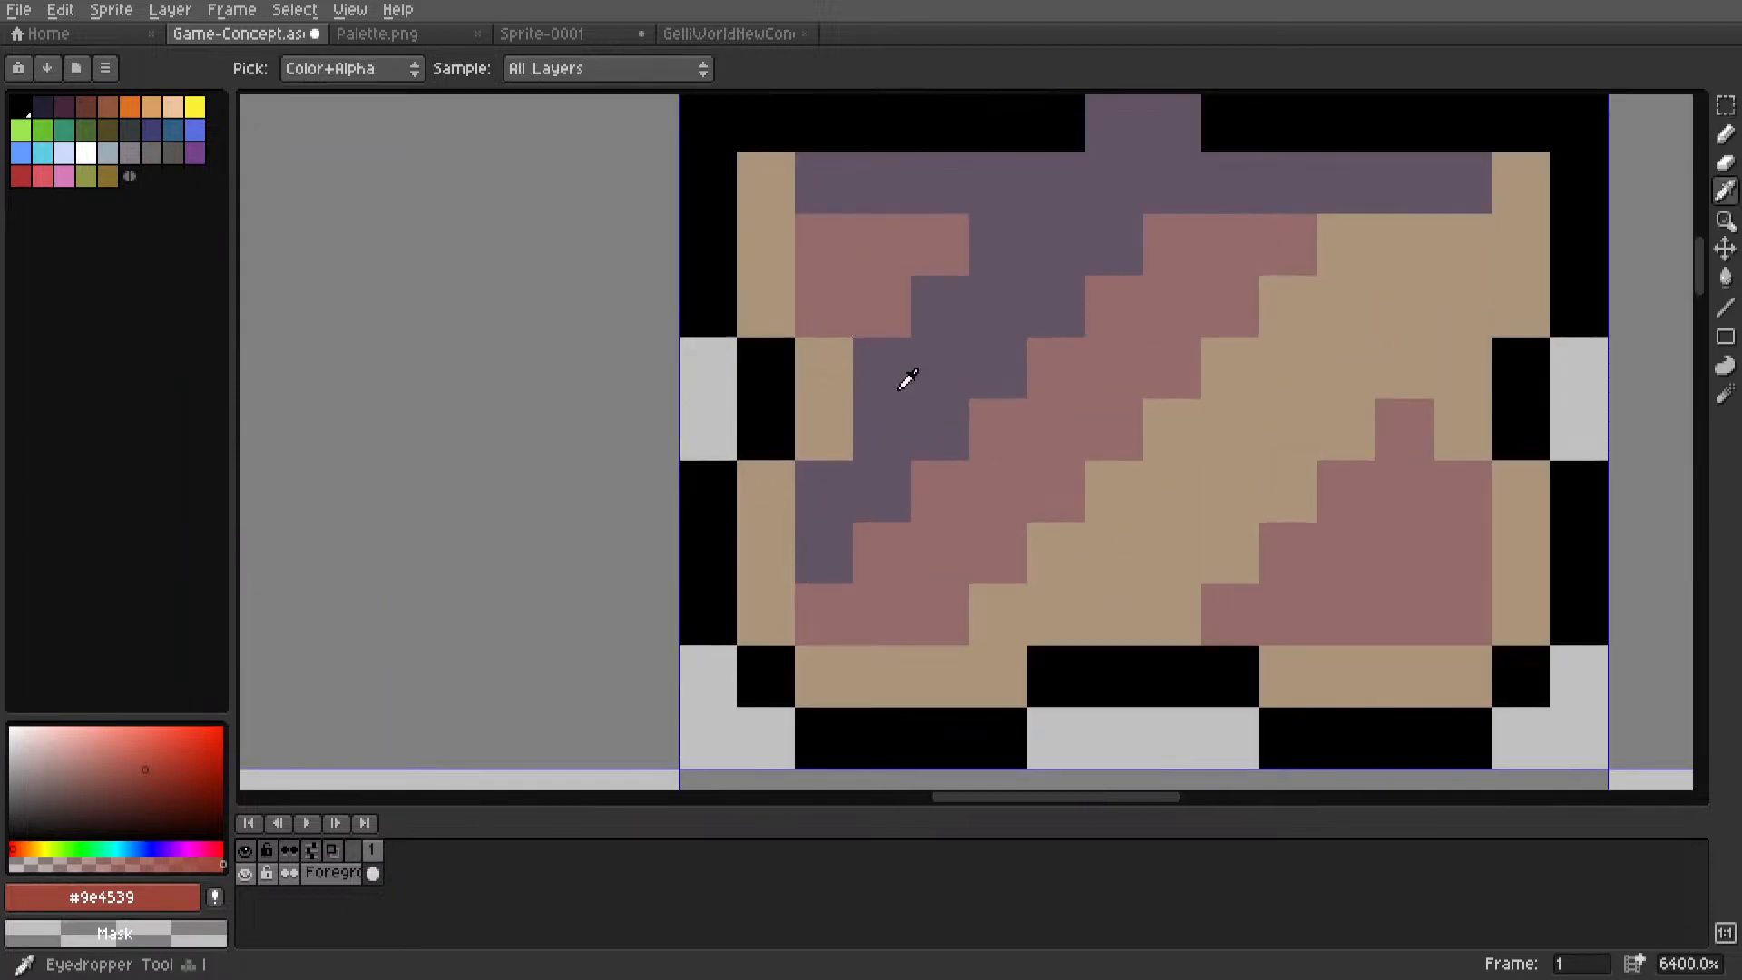
Sample the mauve #966c6c and paint it over tan pixels along the lower left edge of the block's dirt.
alt+click(910, 386)
alt+click(1073, 413)
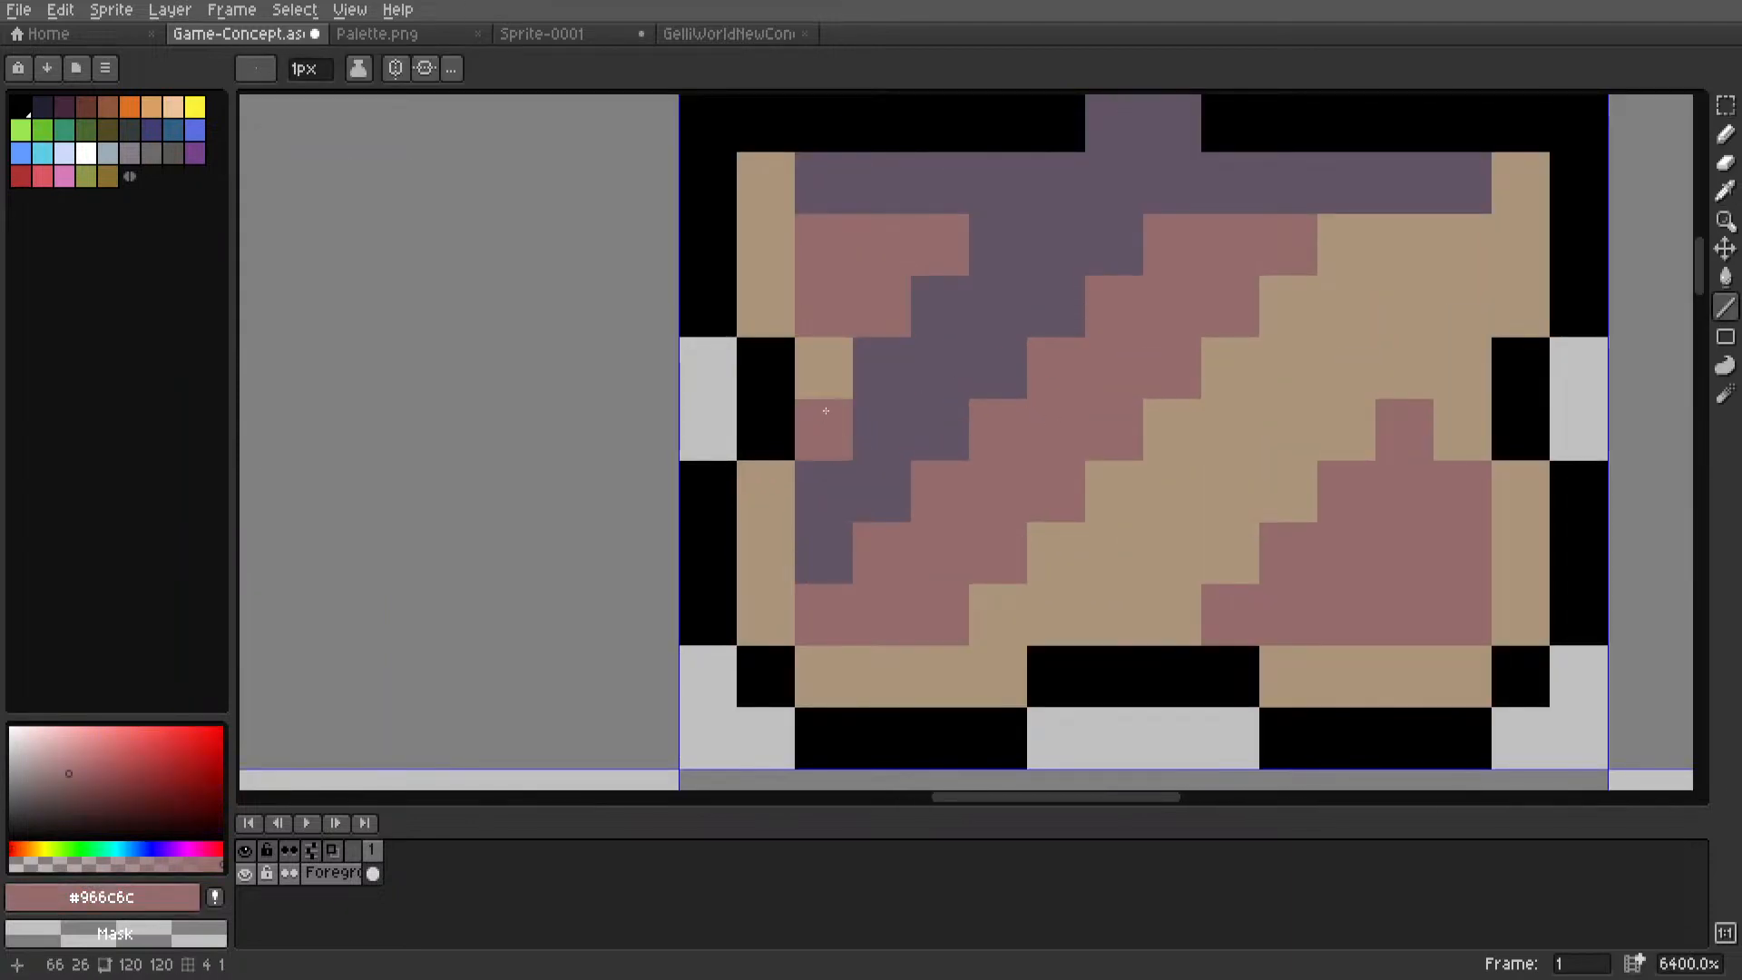
click(770, 589)
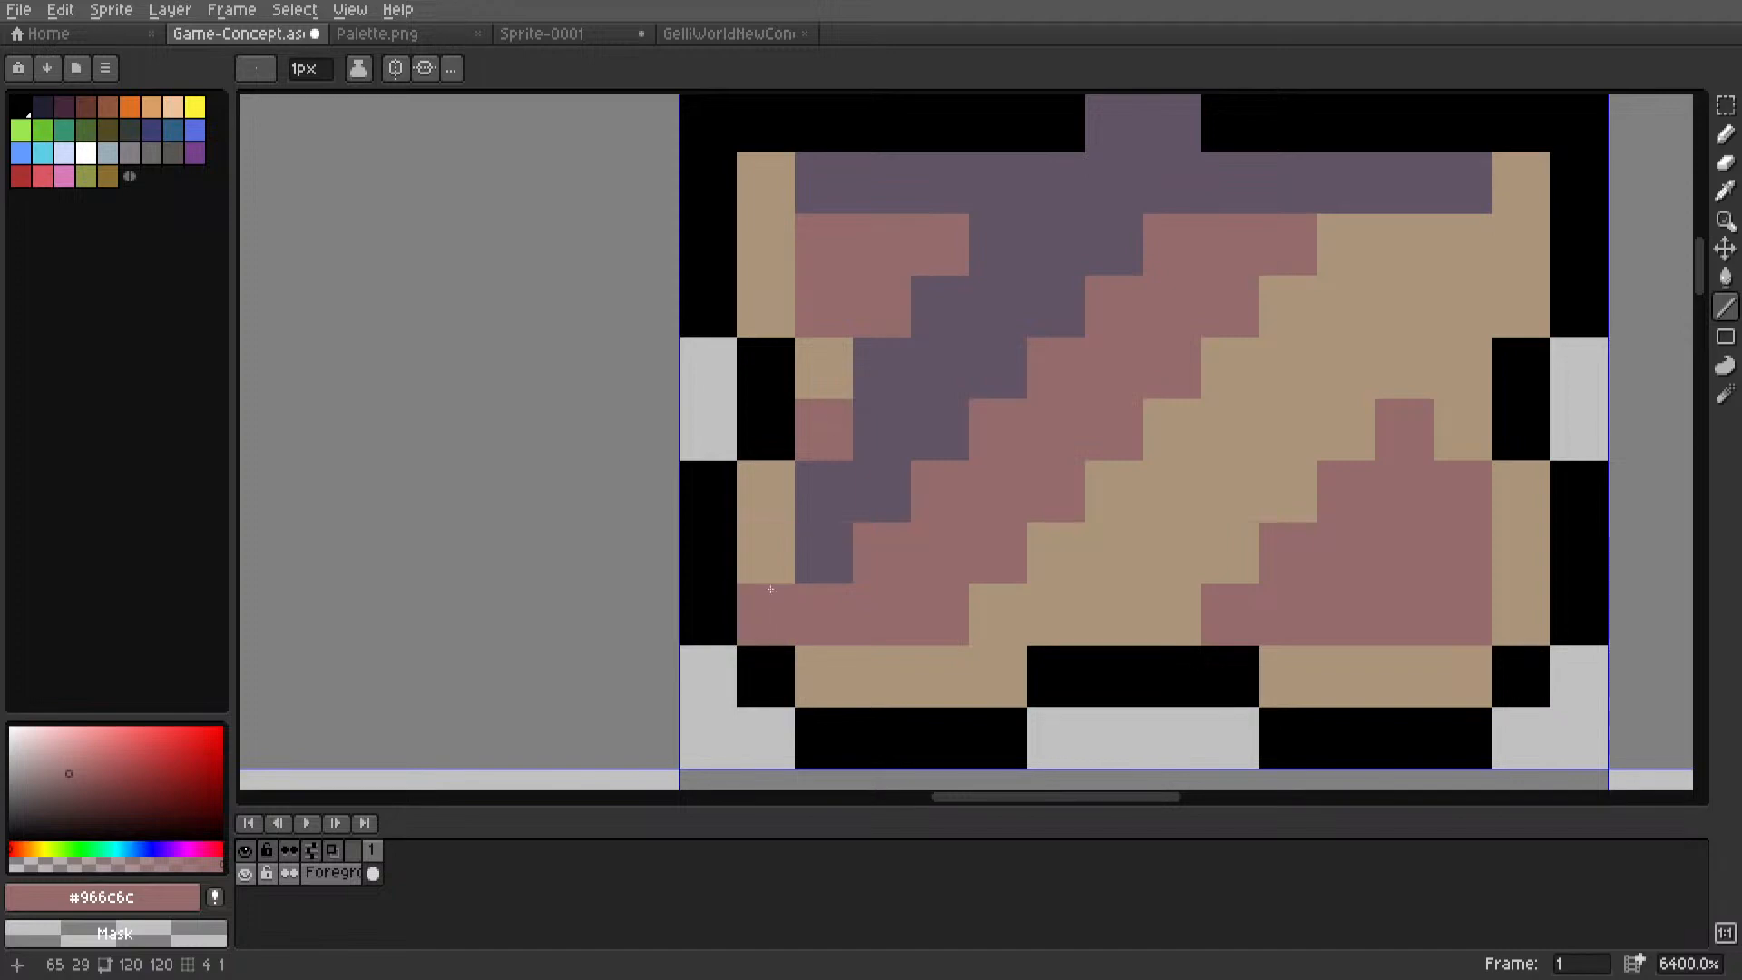
drag(755, 620, 755, 483)
scroll(755, 489, down, 7)
middle_drag(814, 486, 905, 453)
scroll(875, 459, up, 6)
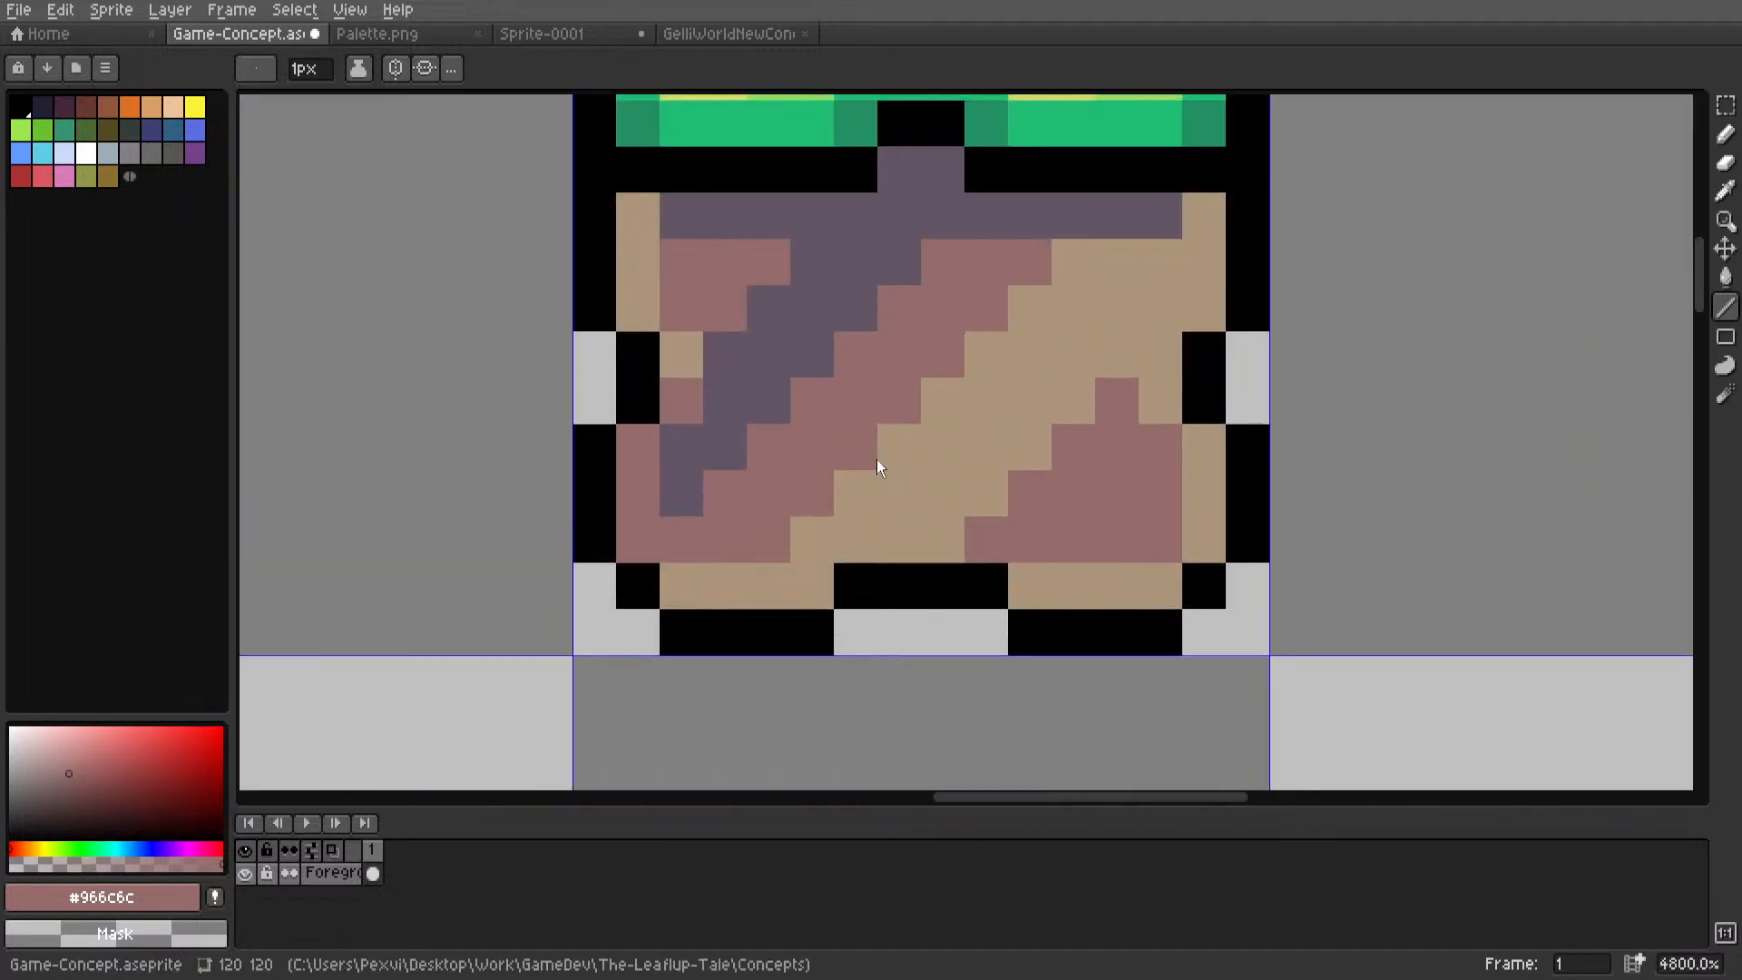
Undo the mauve pixels painted along the block's left dirt edge.
key(v)
key(ctrl+z)
key(ctrl+z)
Sample the dark purple #625565 from the block's diagonal dirt stripe.
key(i)
click(764, 362)
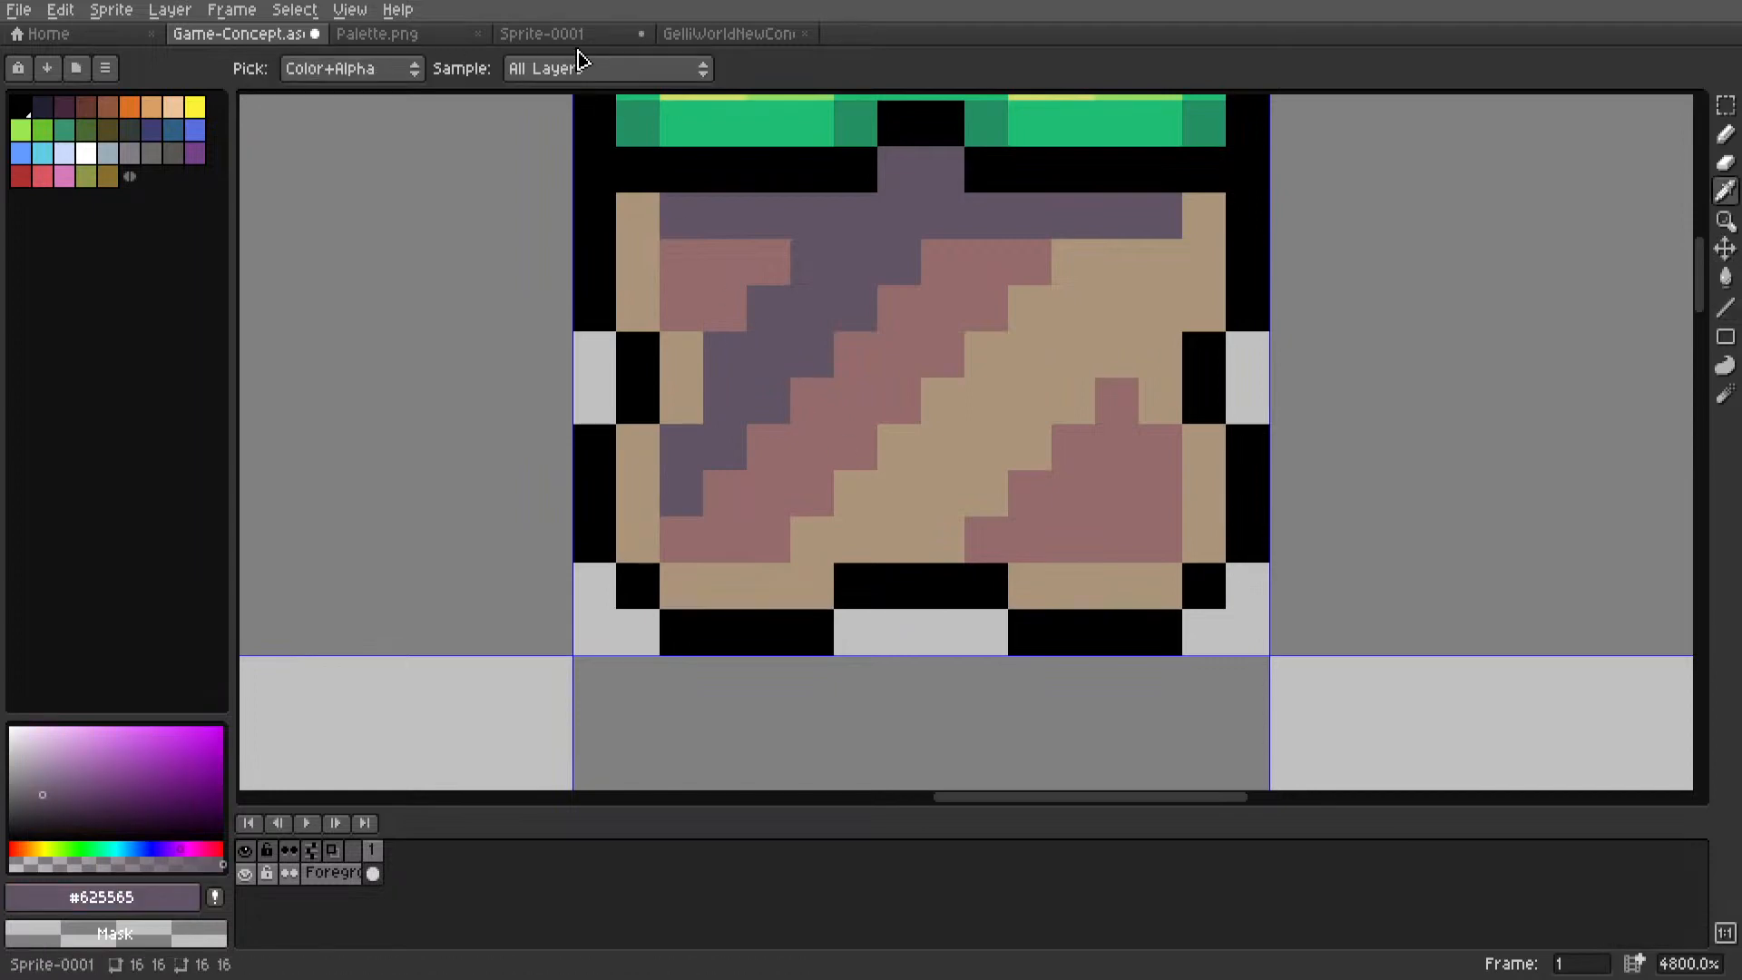
Sample the dark purple #3e3546 from the colour swatches in Palette.png and return to the Game-Concept artwork.
click(419, 35)
scroll(669, 181, down, 6)
middle_drag(640, 217, 1304, 310)
scroll(1075, 281, up, 6)
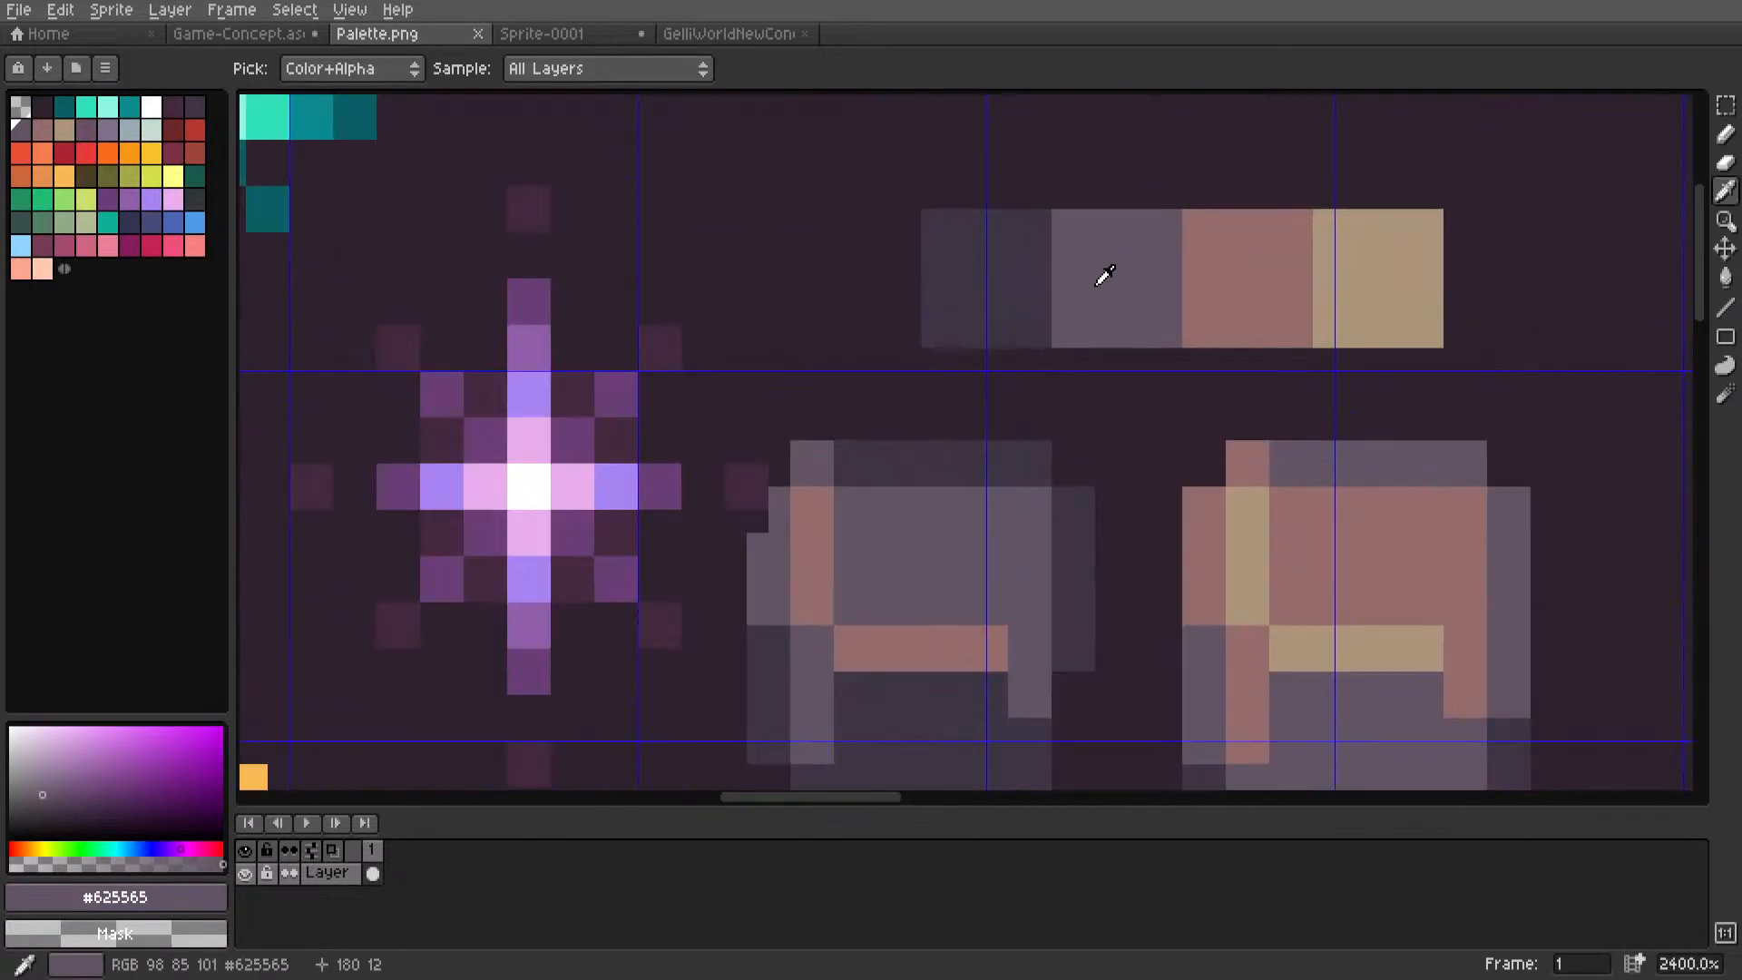
key(l)
key(i)
click(1018, 276)
click(238, 34)
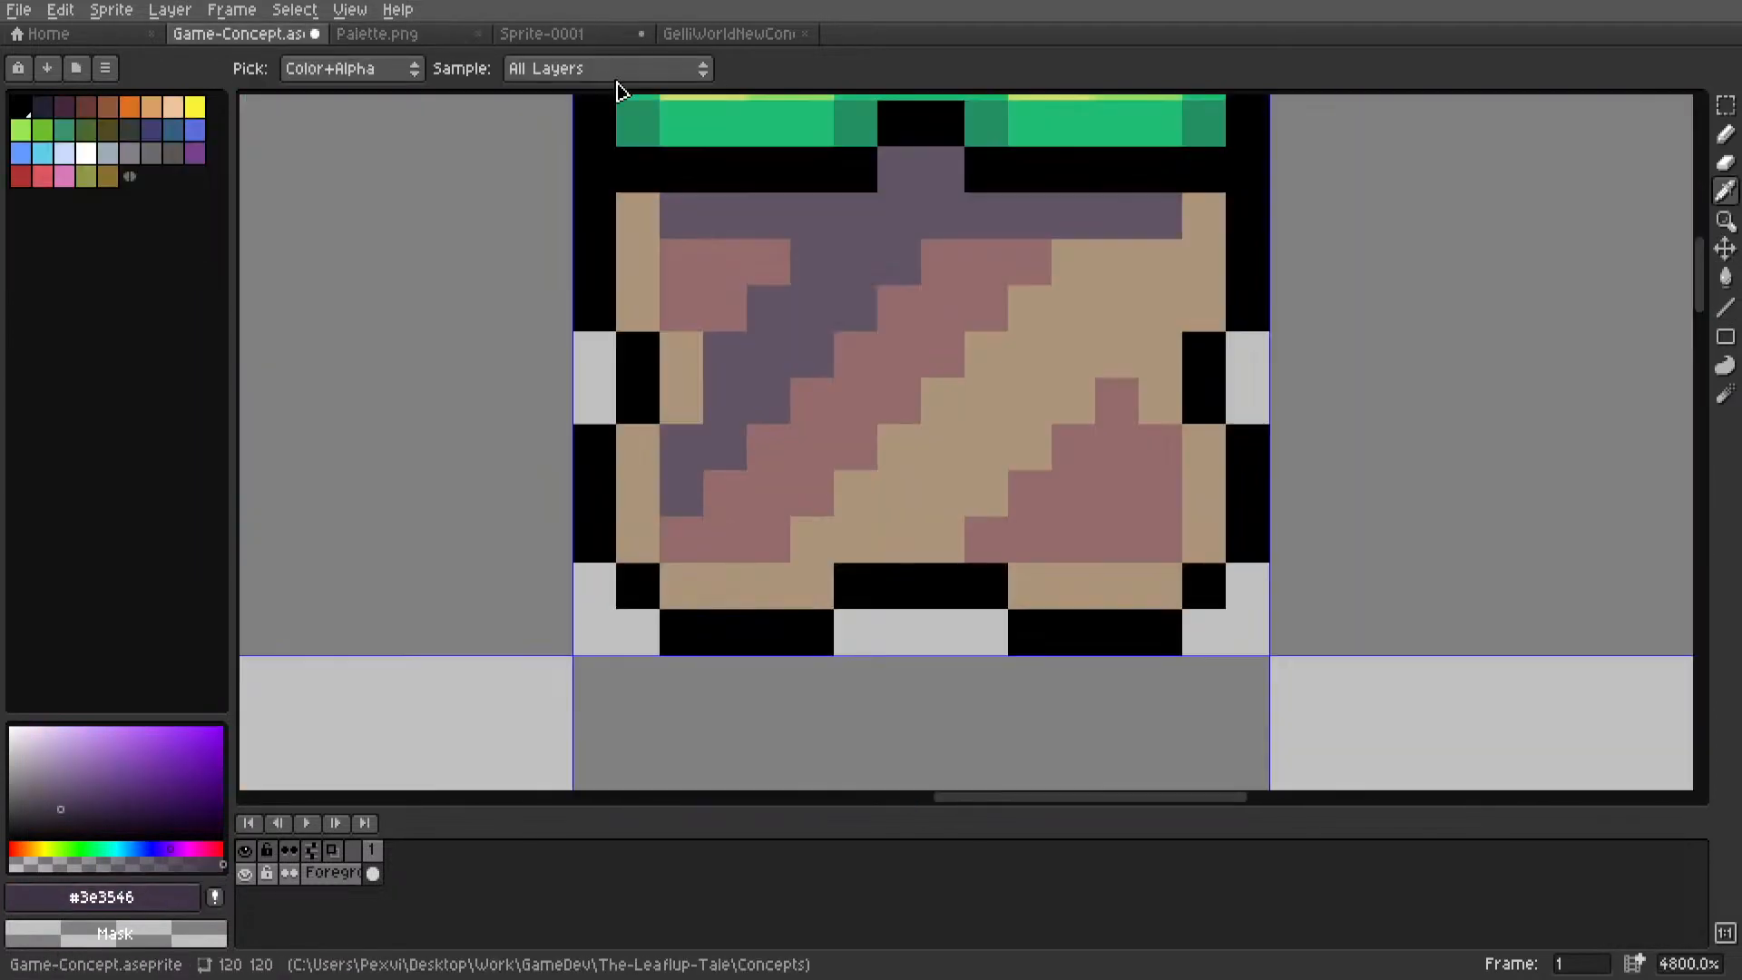
Try painting dark purple #3e3546 over the tan pixels on the lower left edge of the floating block's dirt and undo it.
key(l)
drag(640, 473, 678, 413)
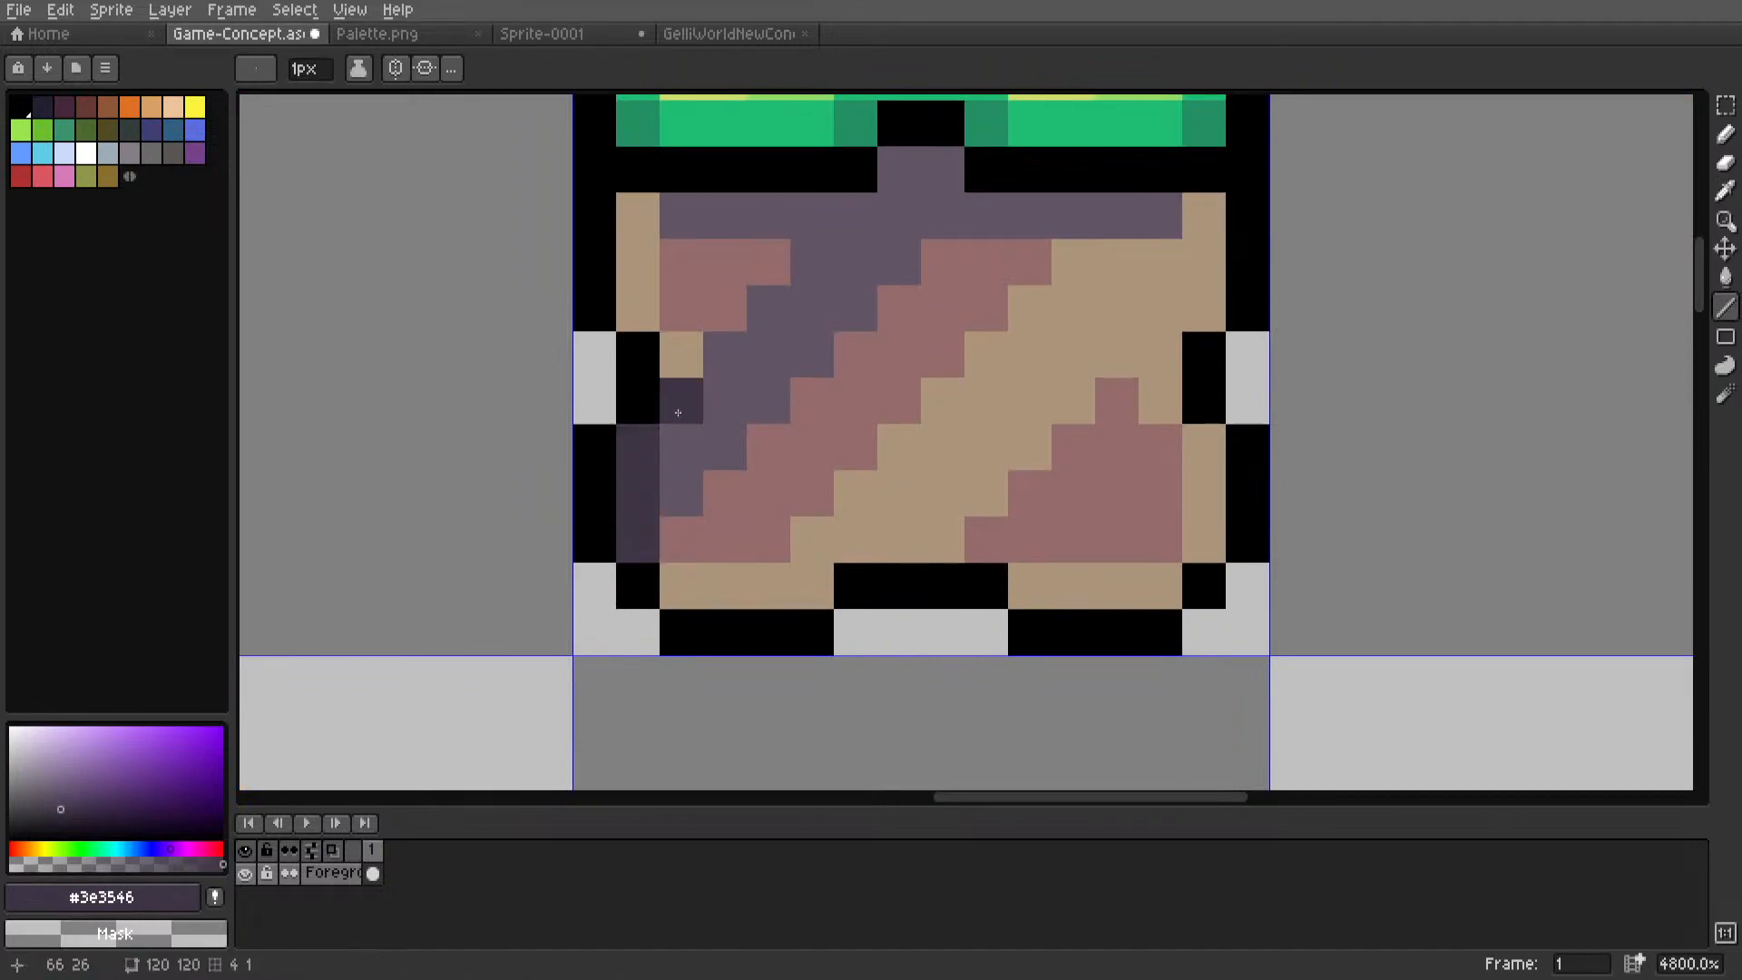
scroll(677, 409, down, 8)
key(m)
scroll(747, 415, up, 5)
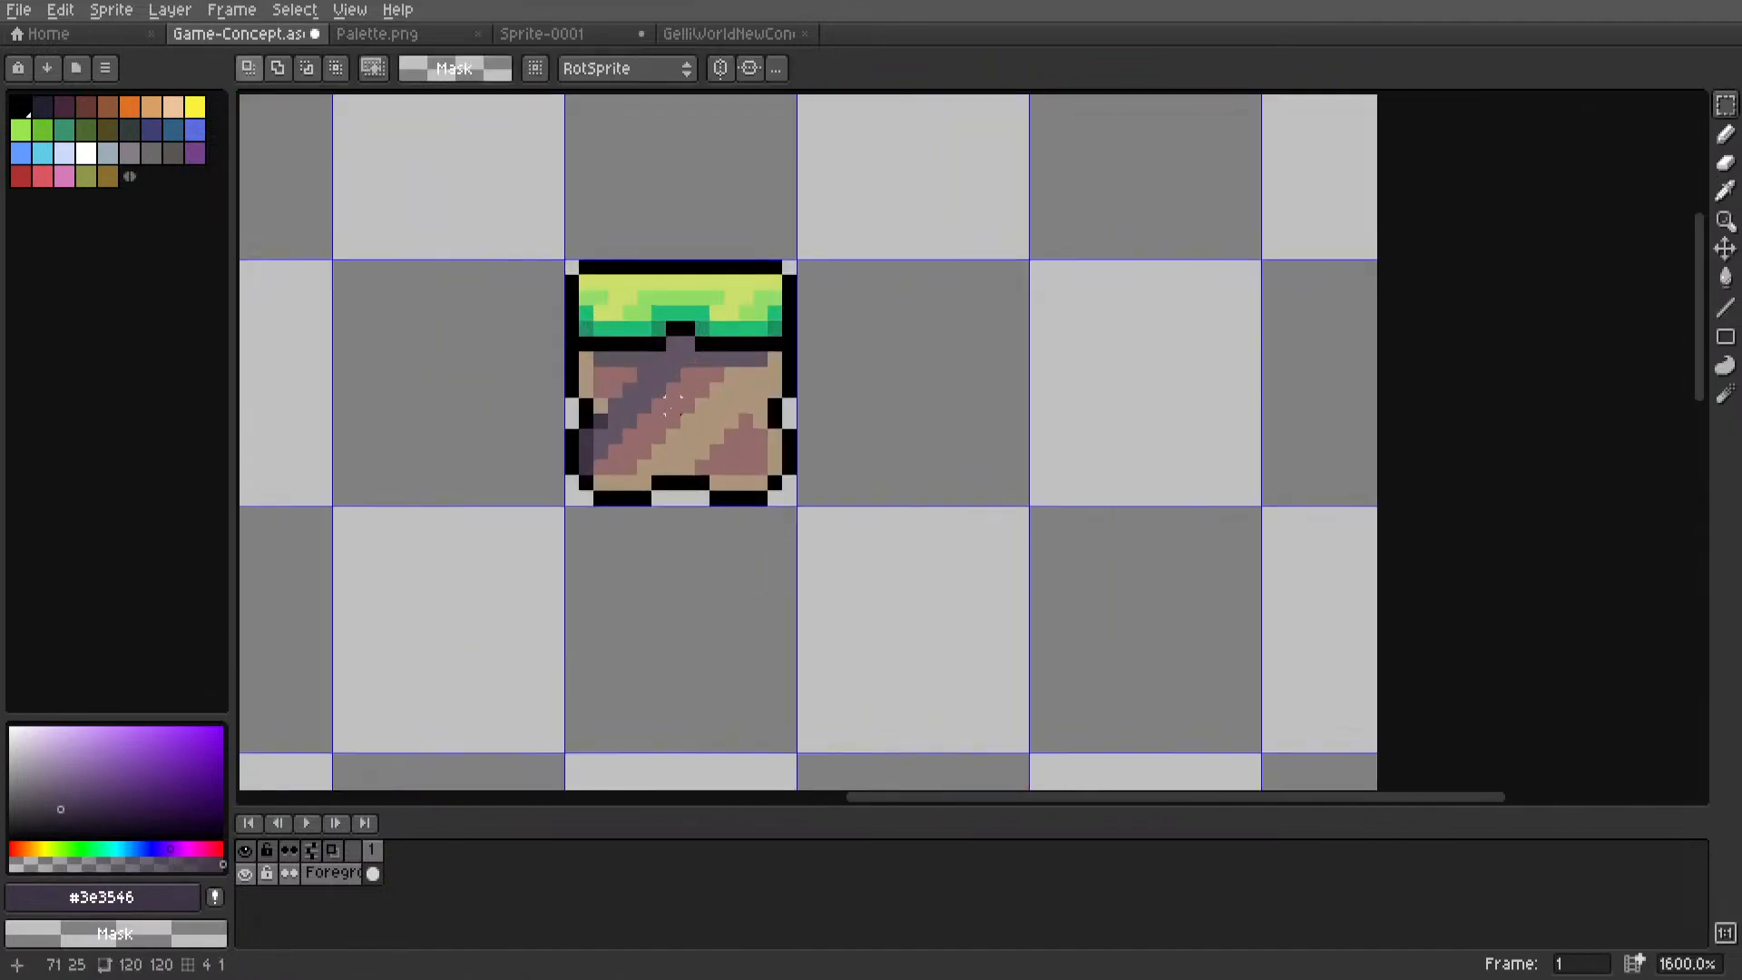
scroll(747, 416, up, 2)
key(ctrl+z)
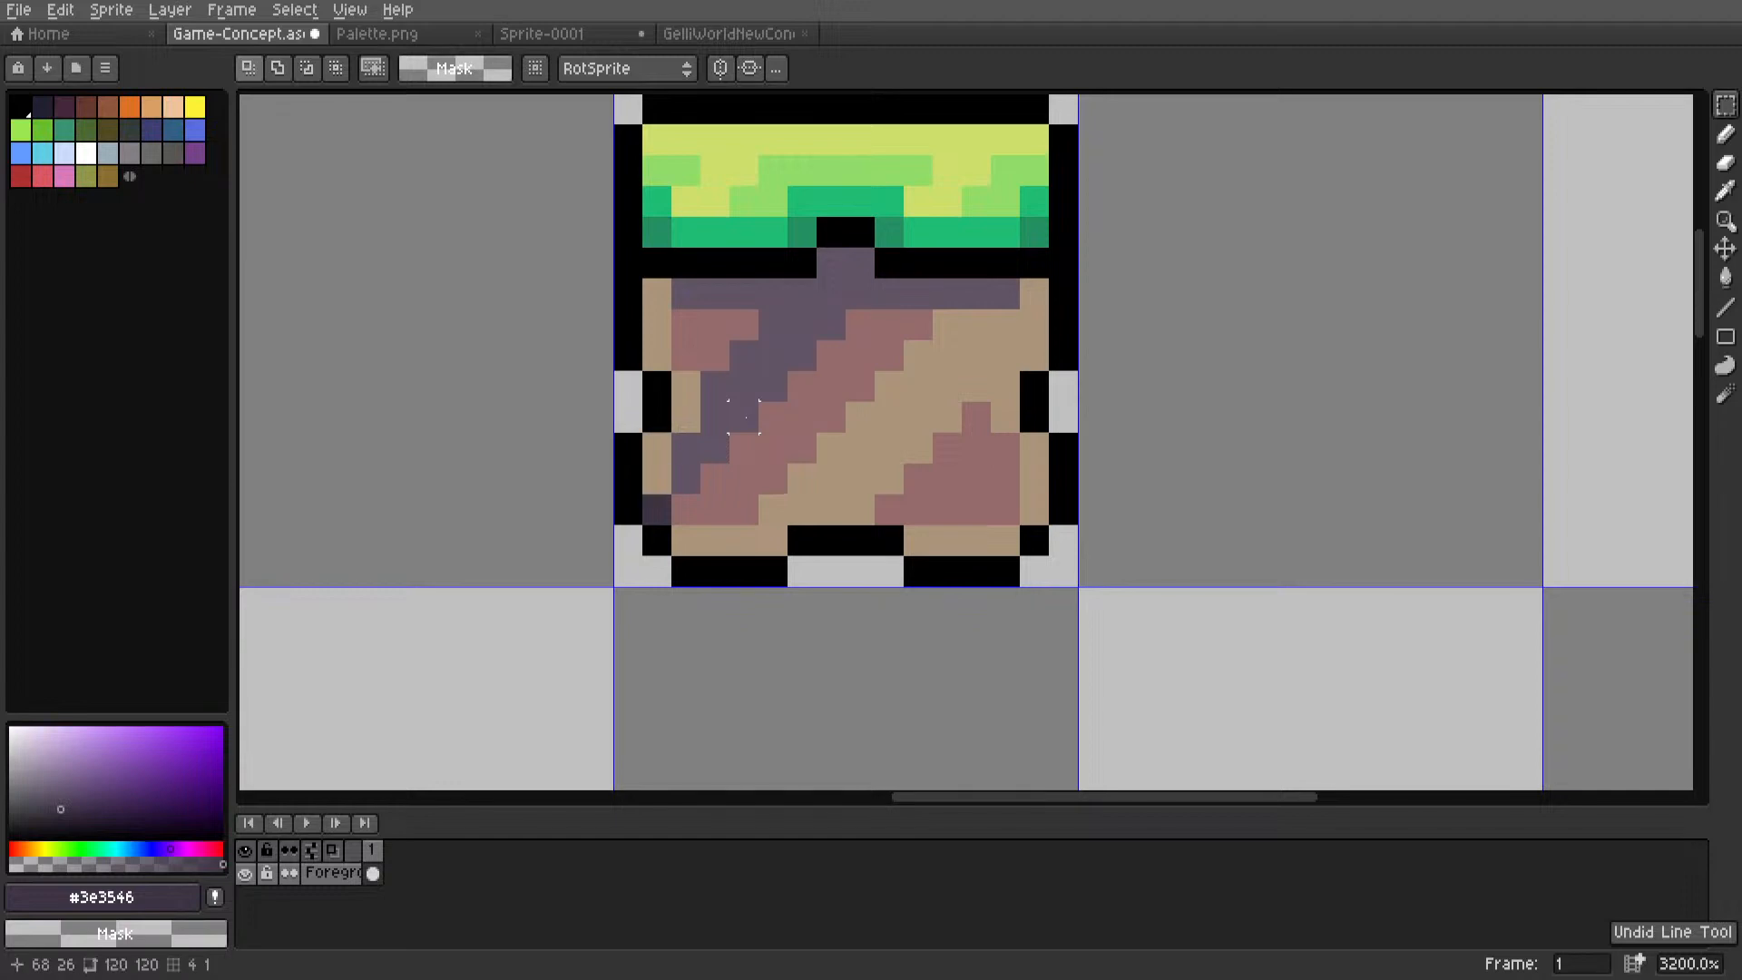
Try mauve #966c6c sampled from the dirt along the block's lower left edge, compare it at different scales and undo it.
key(l)
alt+click(707, 507)
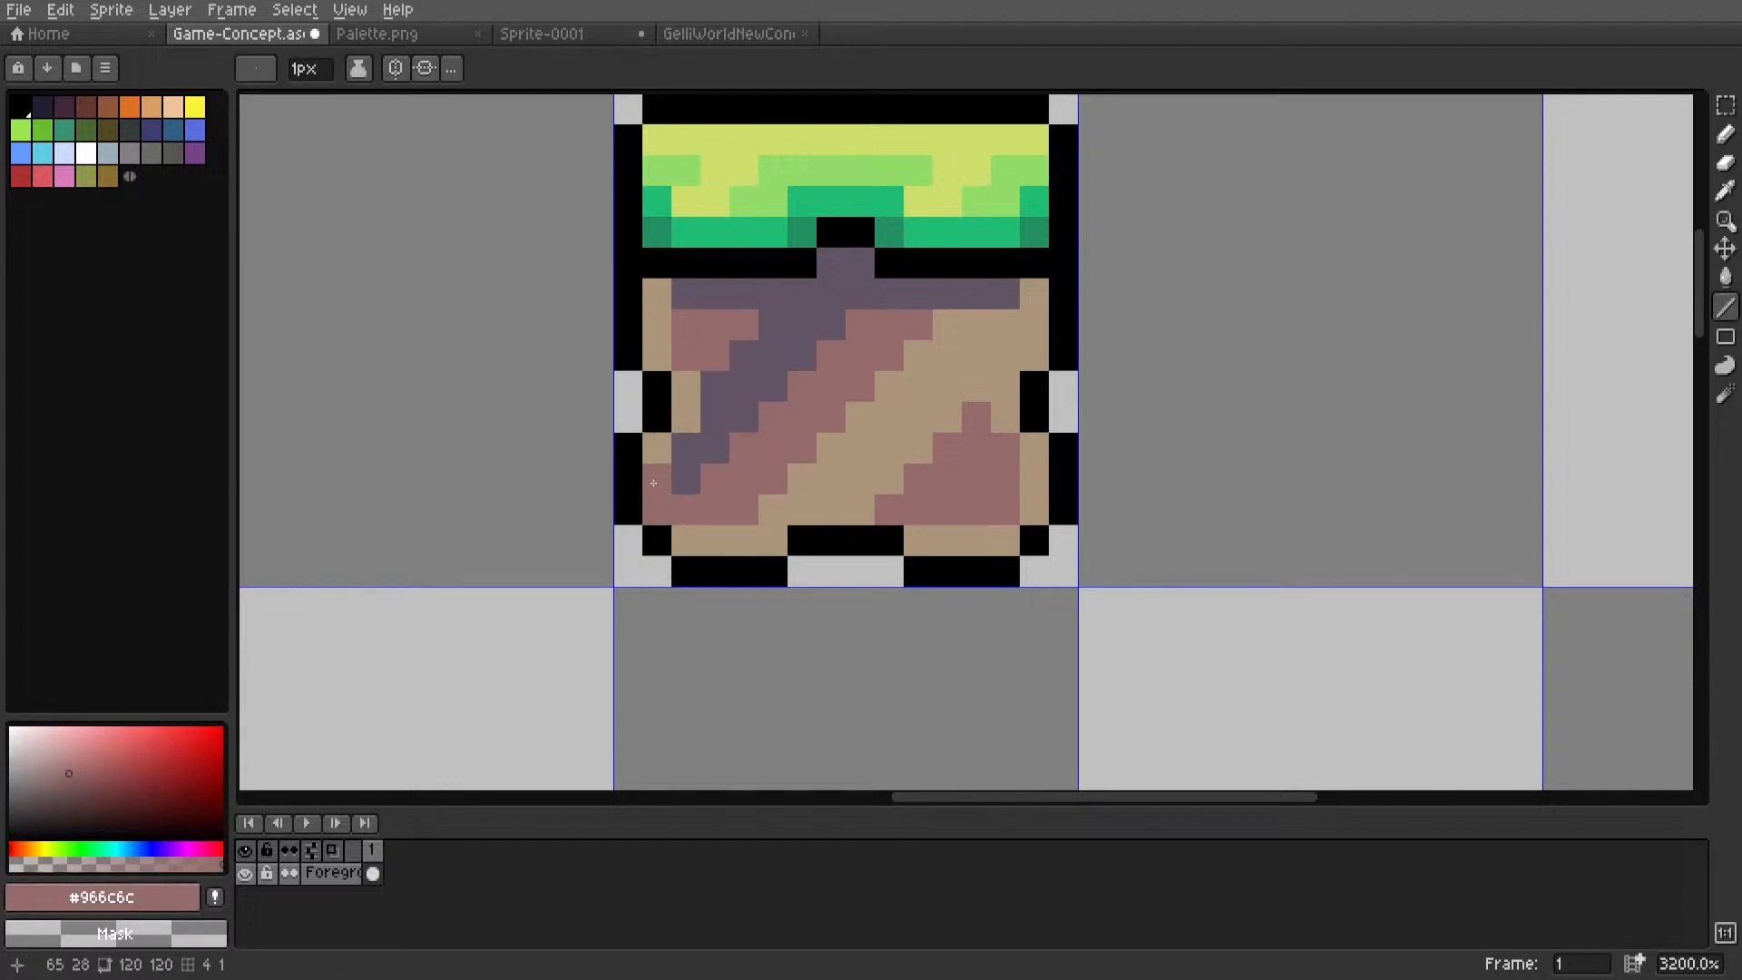
scroll(689, 419, down, 6)
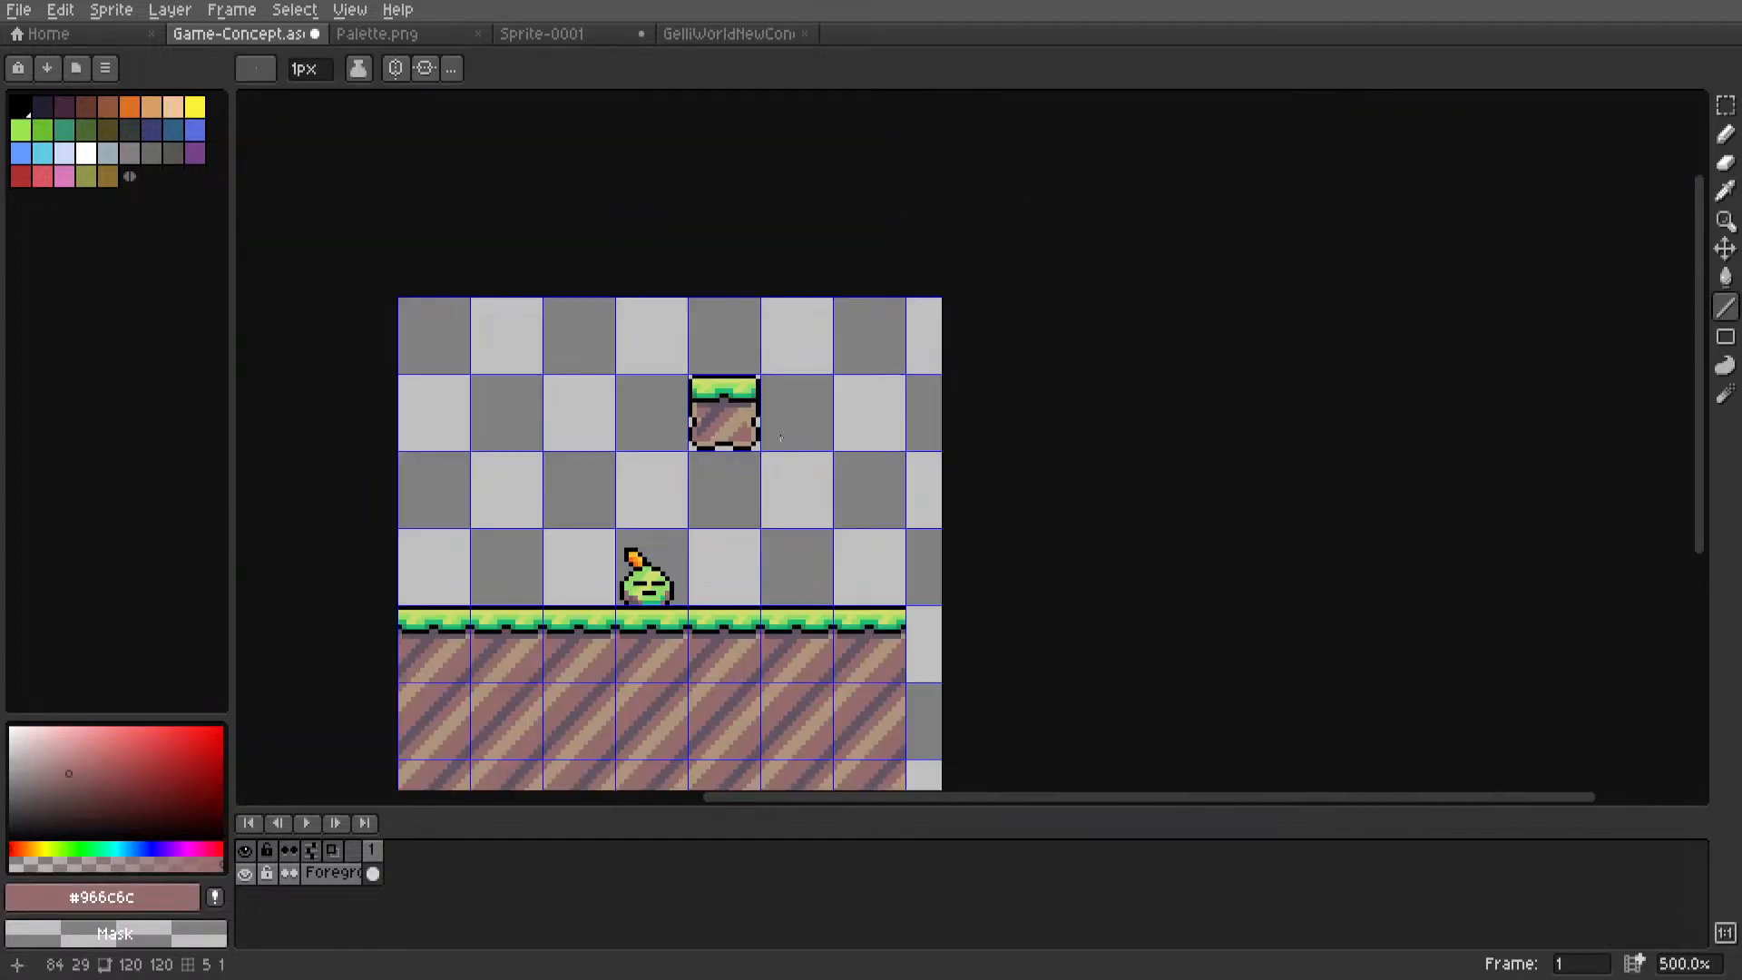
key(m)
scroll(733, 449, down, 2)
scroll(712, 438, up, 5)
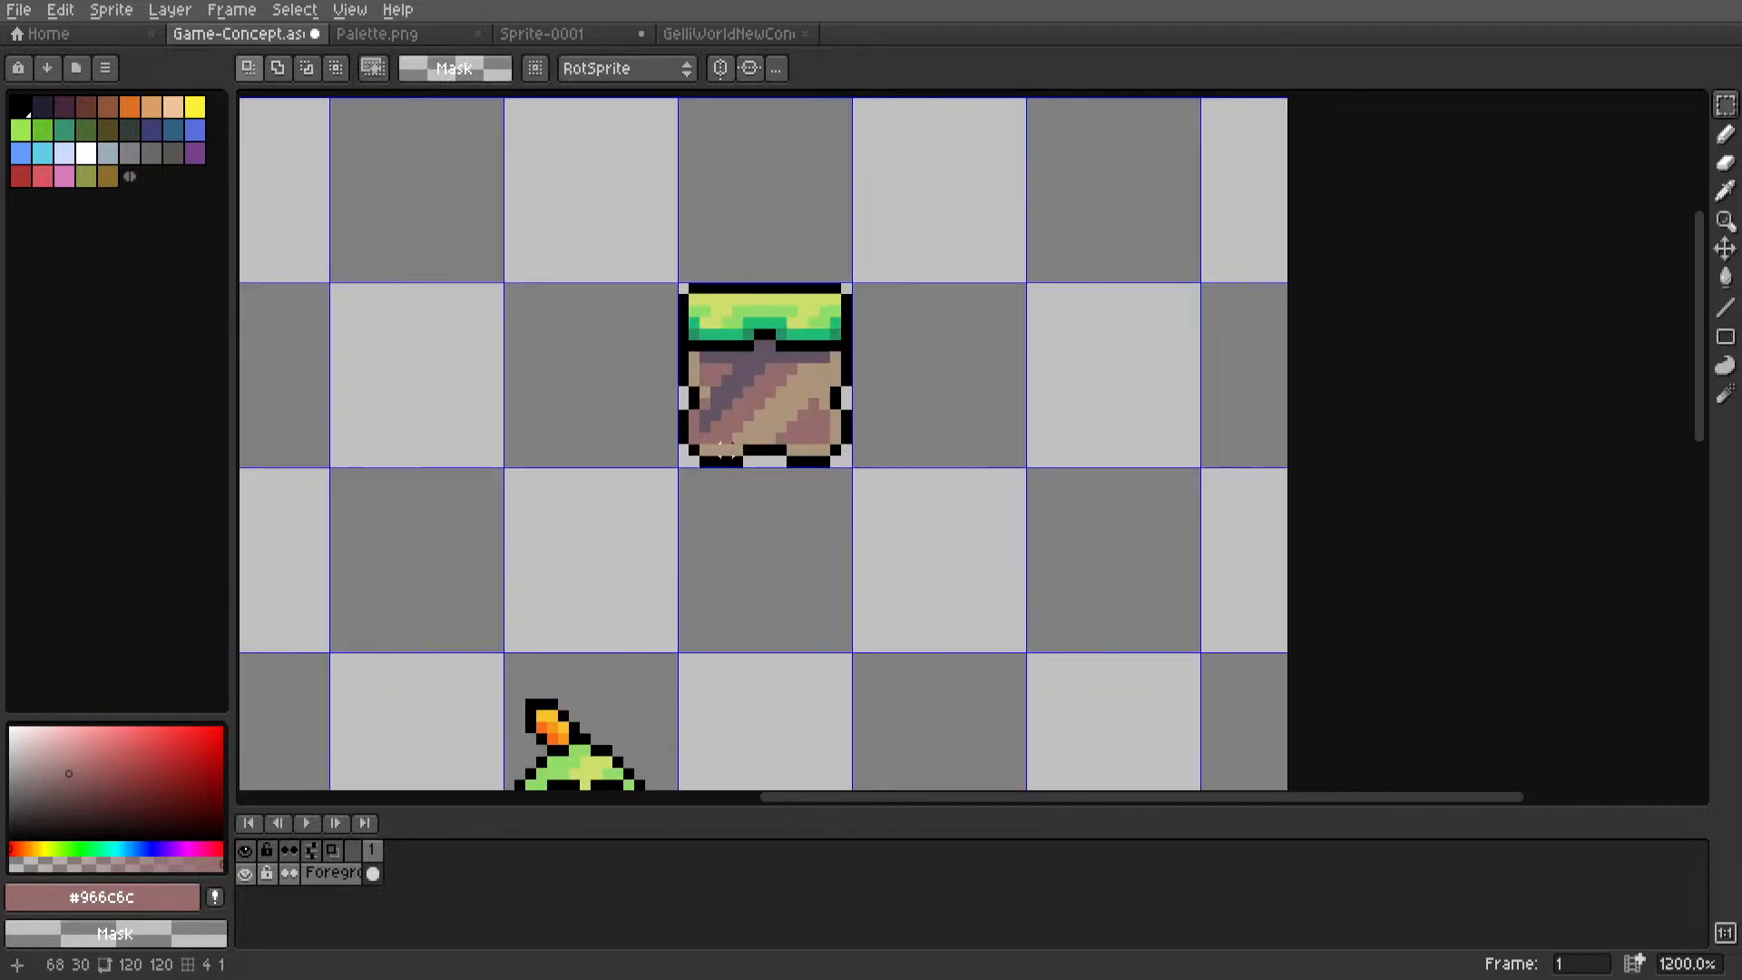
scroll(726, 458, up, 4)
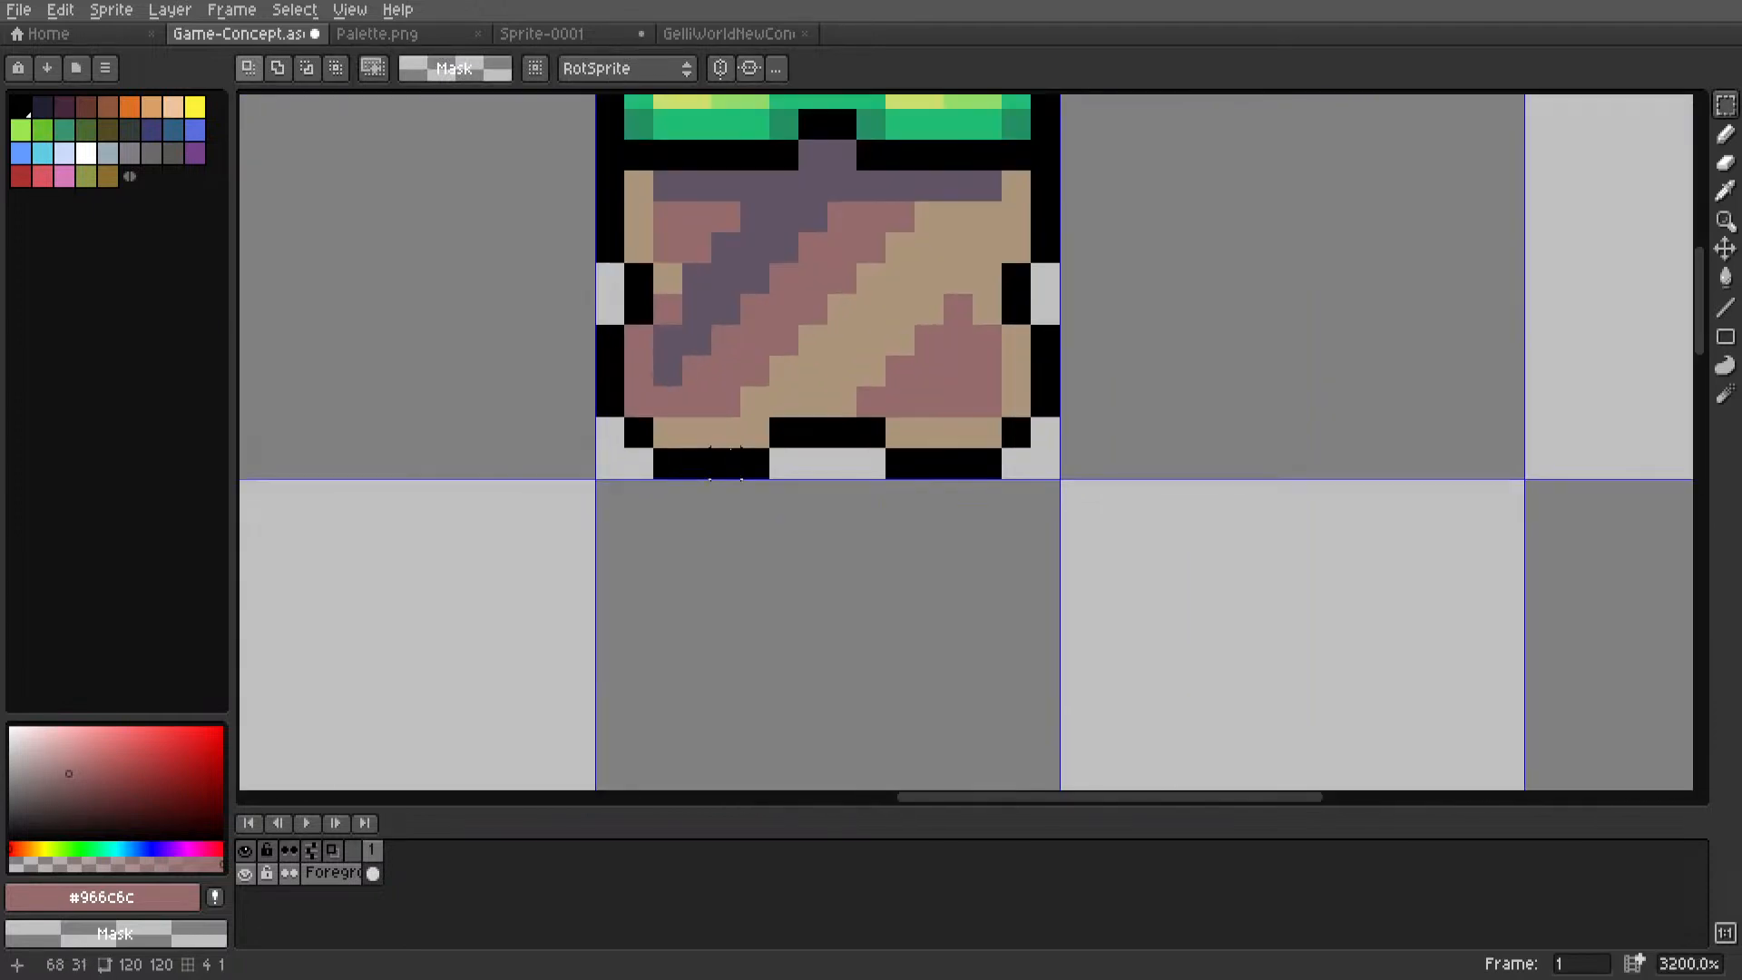
key(ctrl+z)
Cover the diagonal stripes inside the floating block's dirt with solid mauve #966c6c, keeping the tan edge pixels.
scroll(788, 454, down, 9)
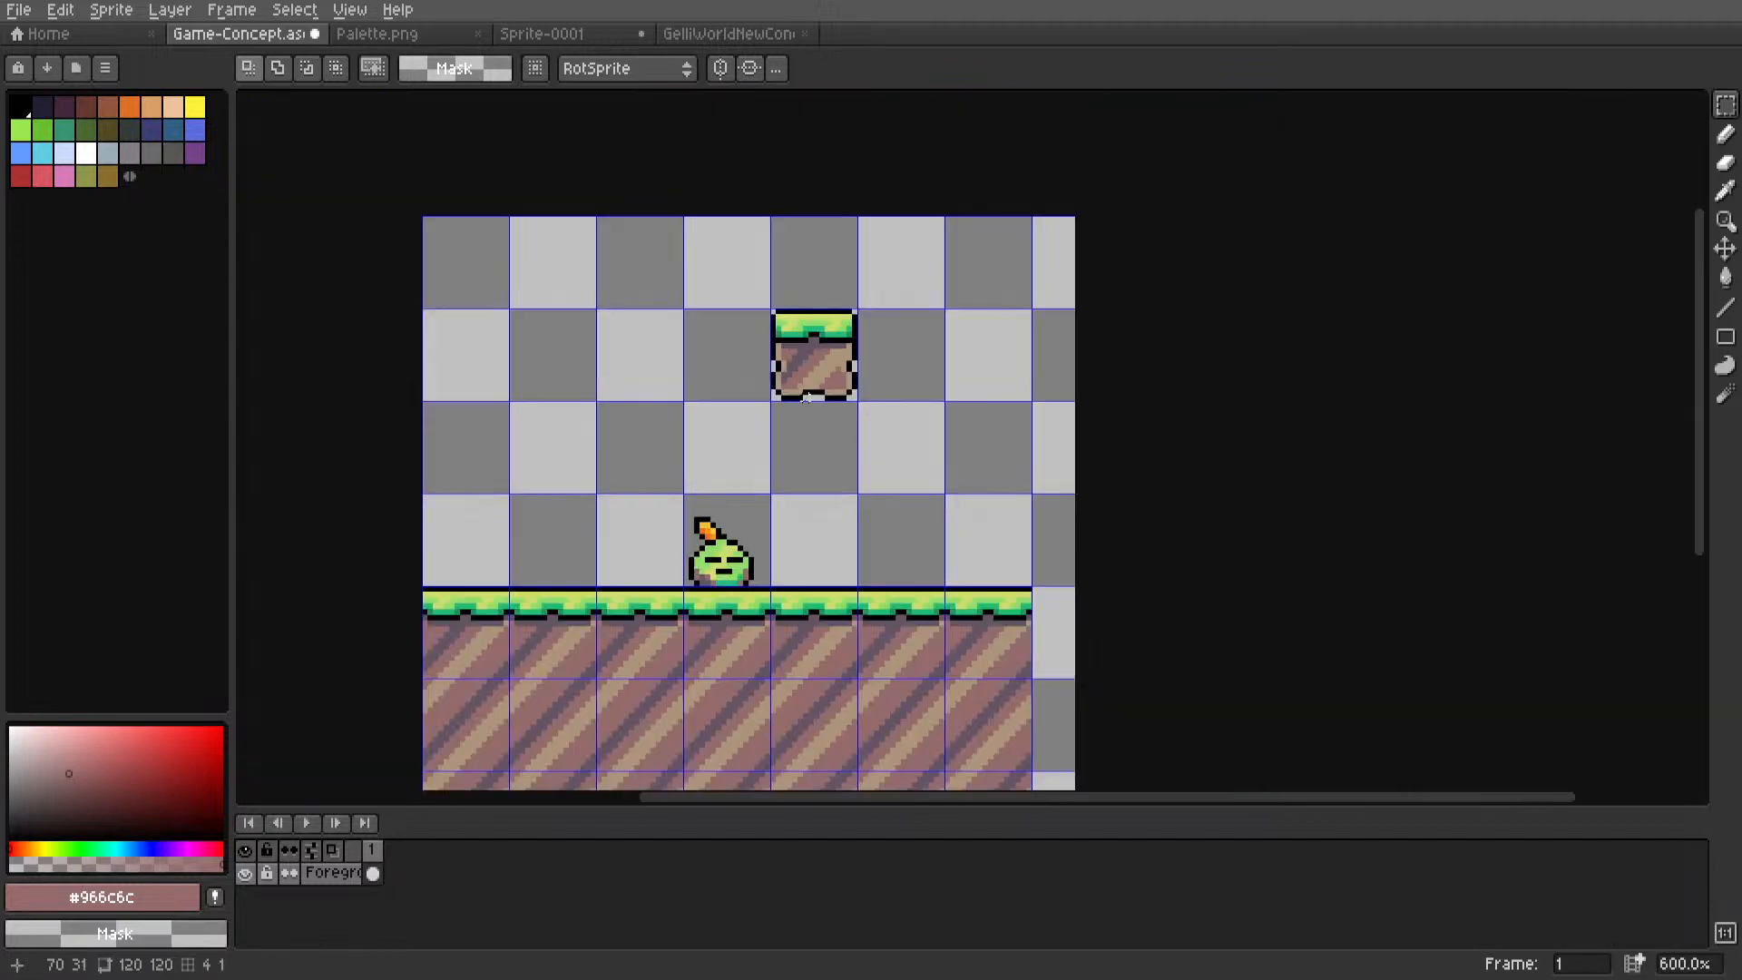
scroll(790, 444, up, 2)
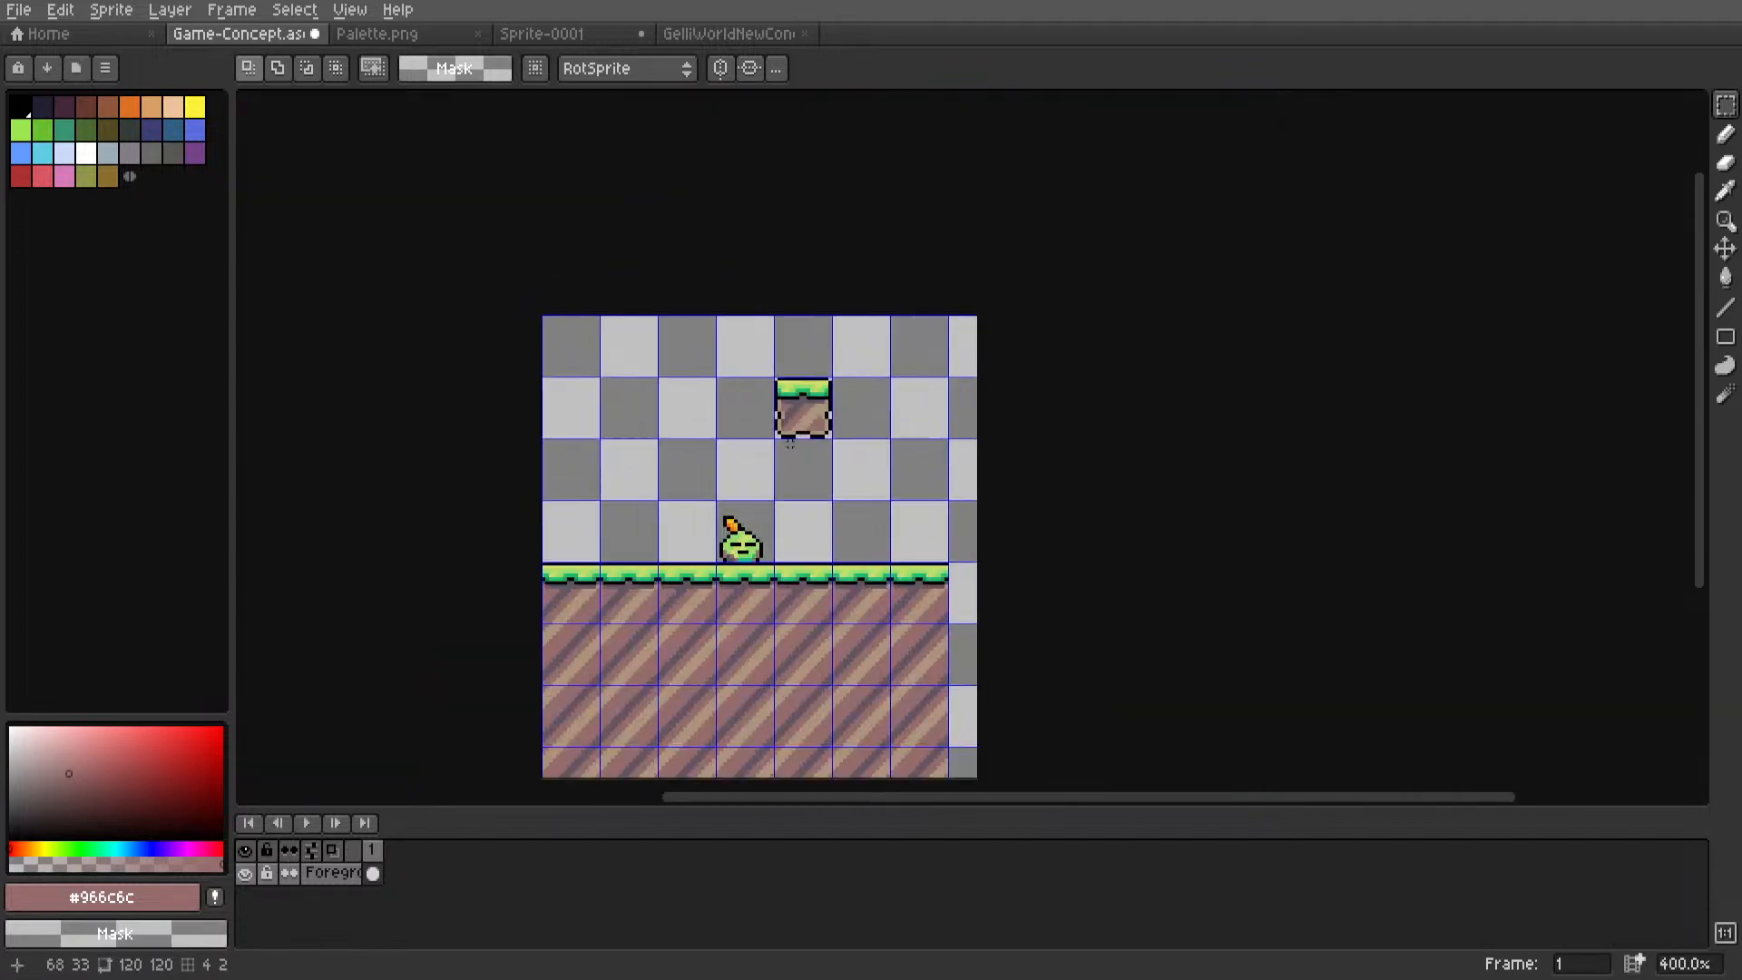
scroll(789, 442, up, 7)
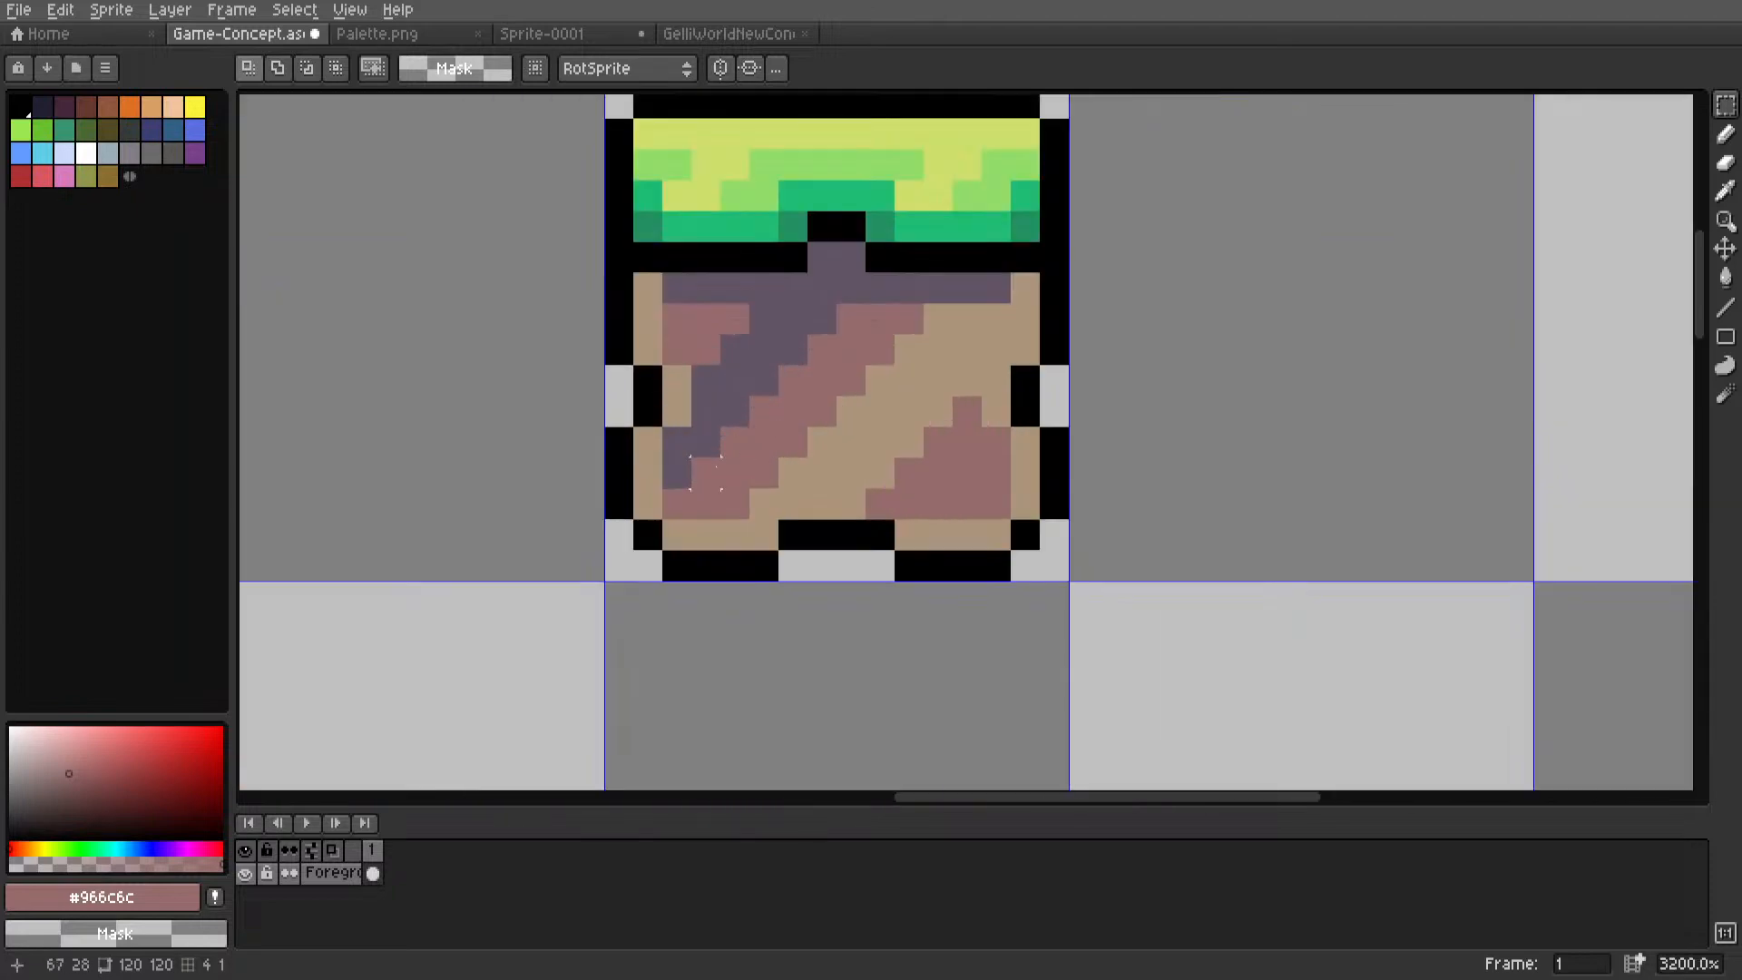
key(l)
drag(706, 444, 706, 379)
mouse_move(764, 317)
mouse_down()
mouse_move(968, 317)
mouse_move(958, 419)
mouse_up()
drag(938, 349, 939, 417)
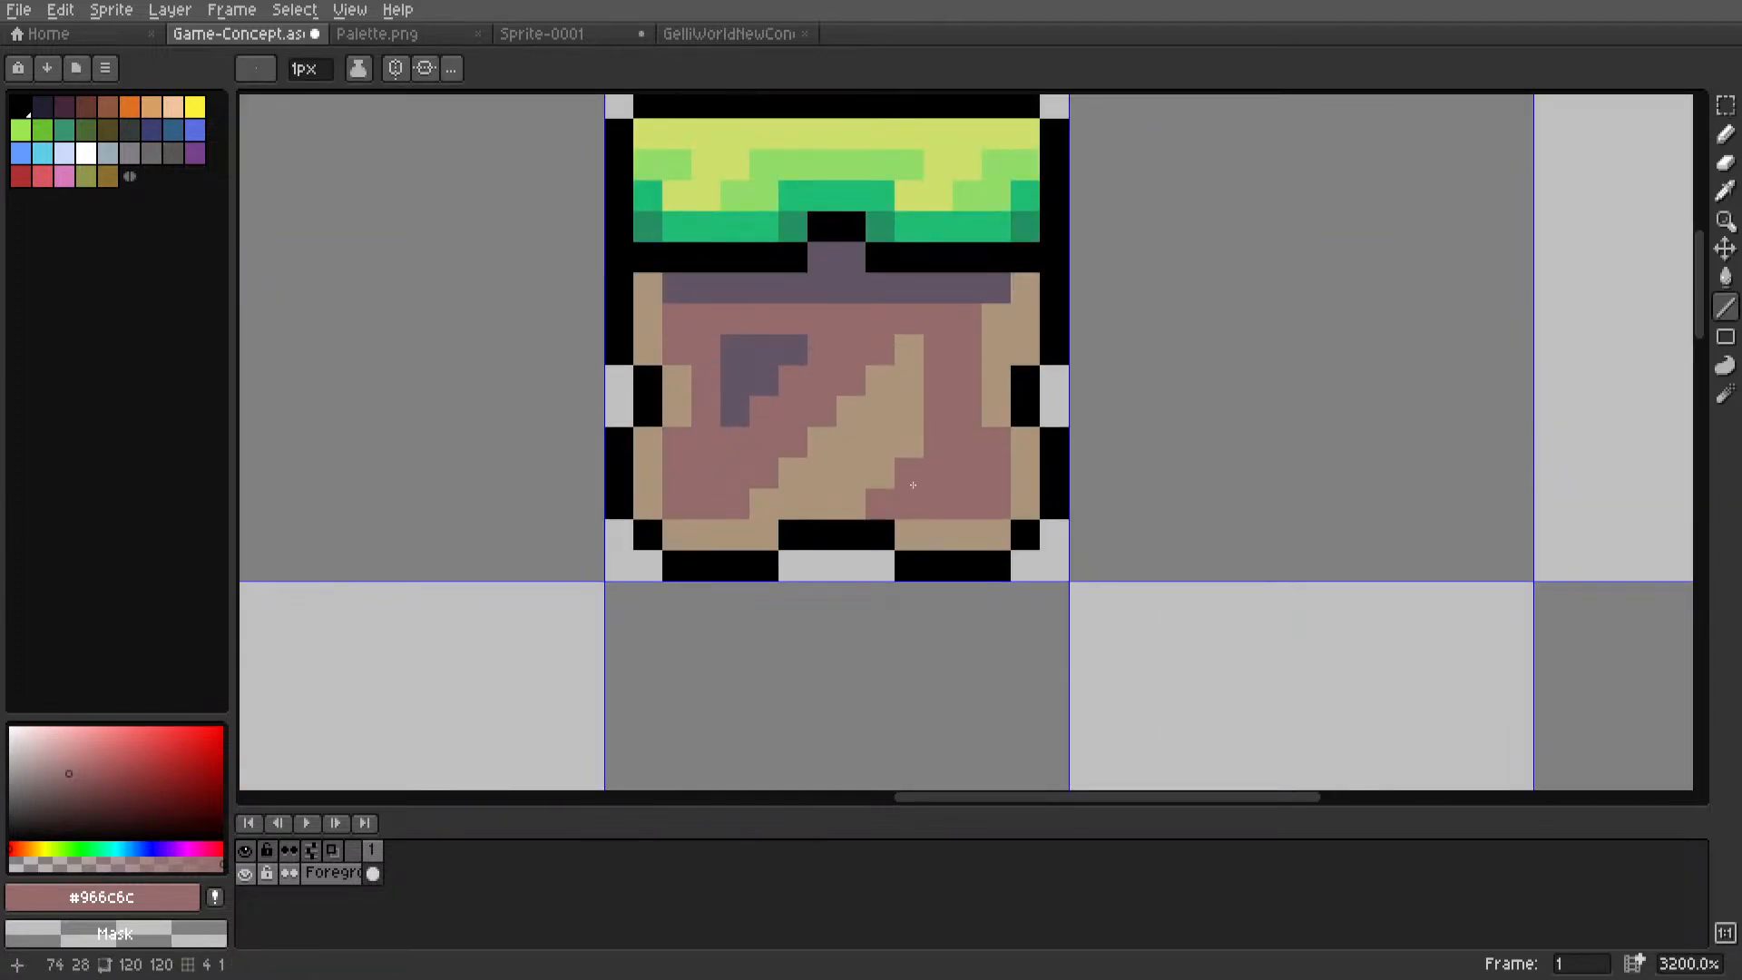
drag(764, 503, 851, 503)
key(i)
key(g)
click(844, 454)
click(738, 378)
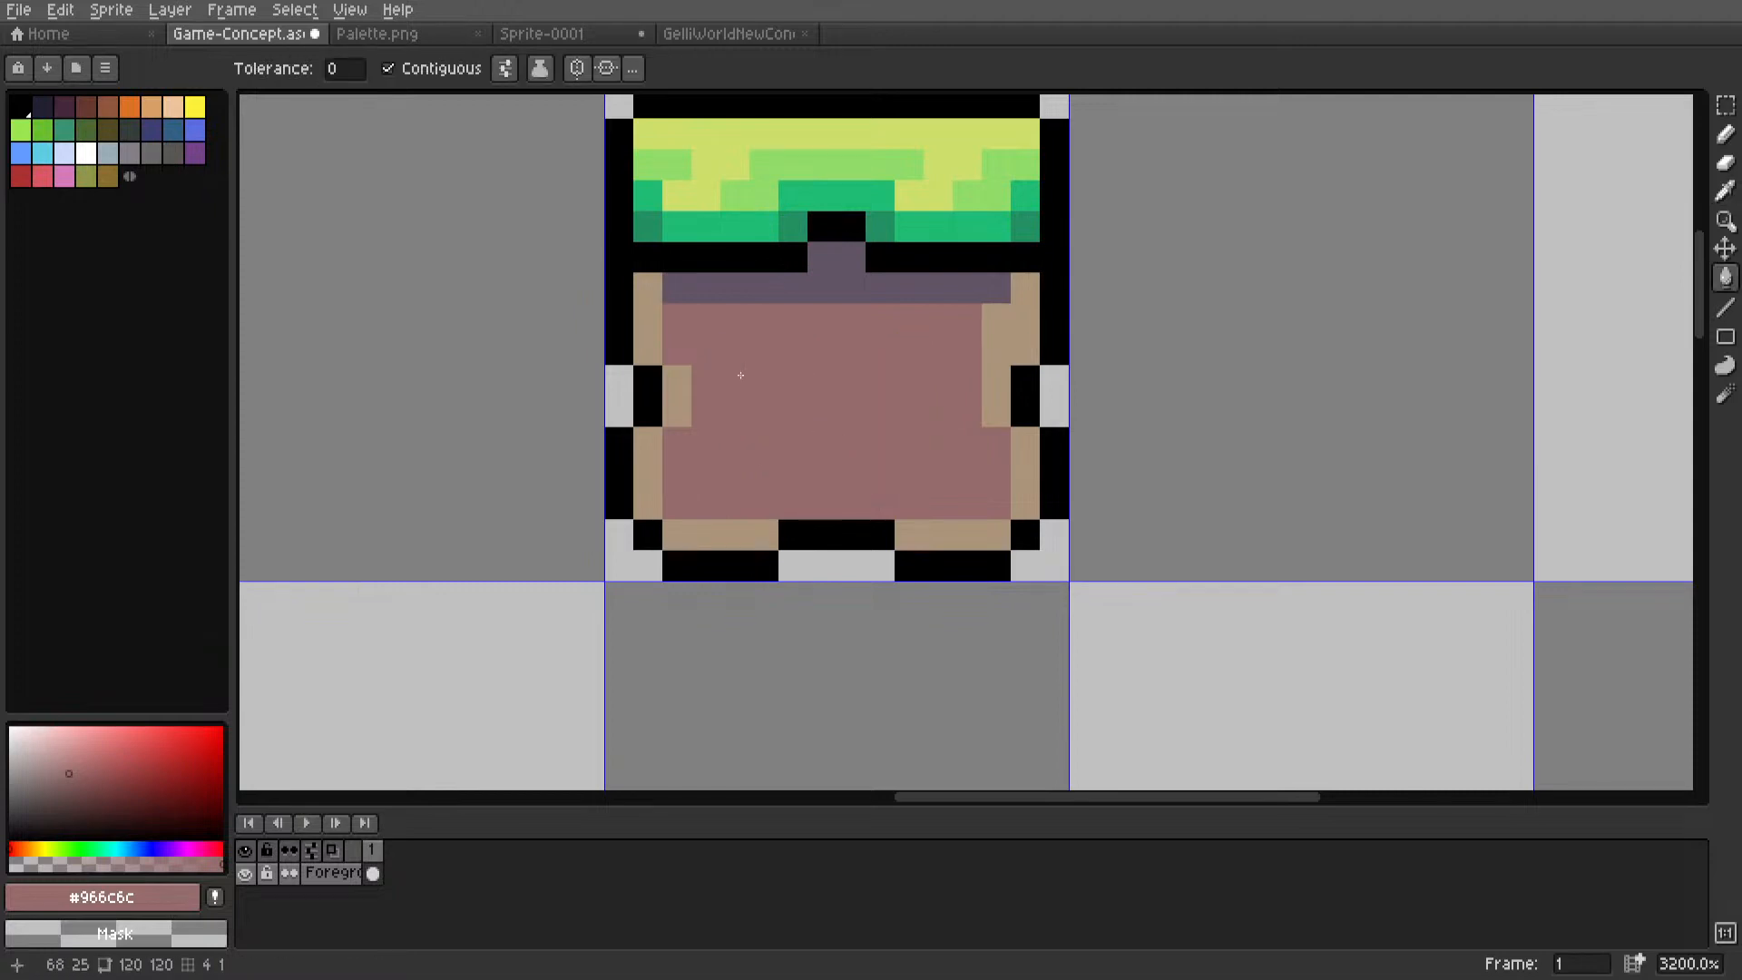
Paint a mauve #966c6c row across the top of the striped dirt in the ground tile under the character.
scroll(738, 377, down, 6)
key(m)
scroll(803, 390, down, 3)
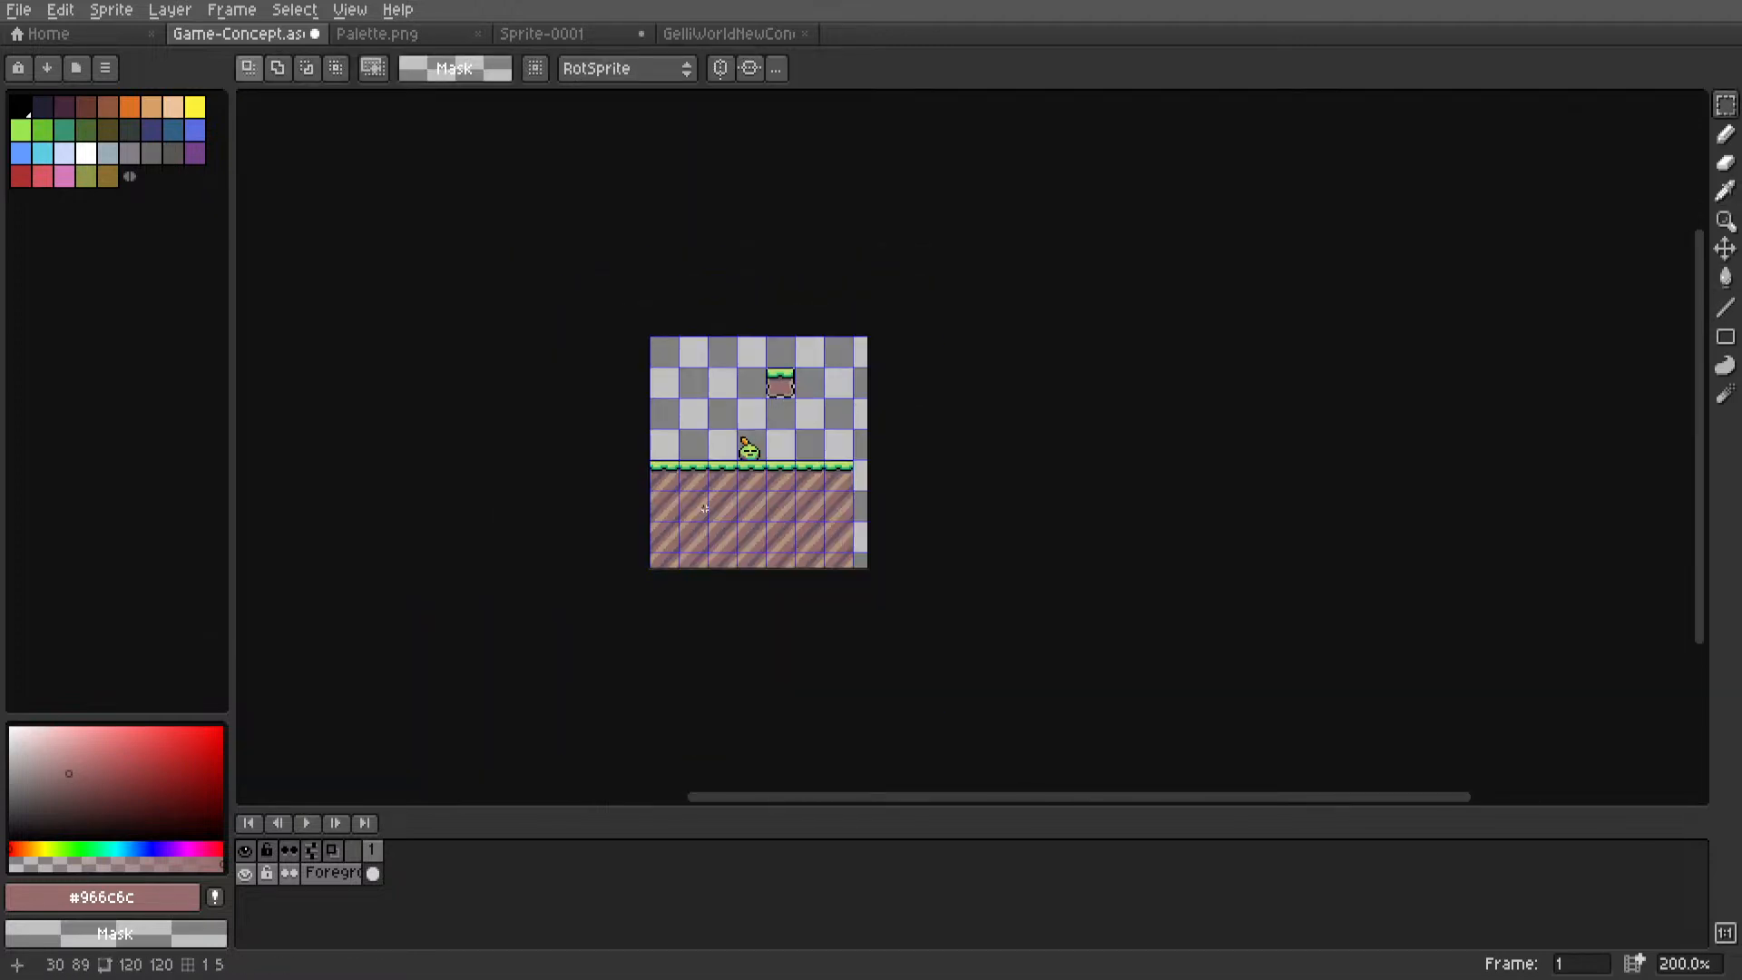
scroll(705, 508, up, 8)
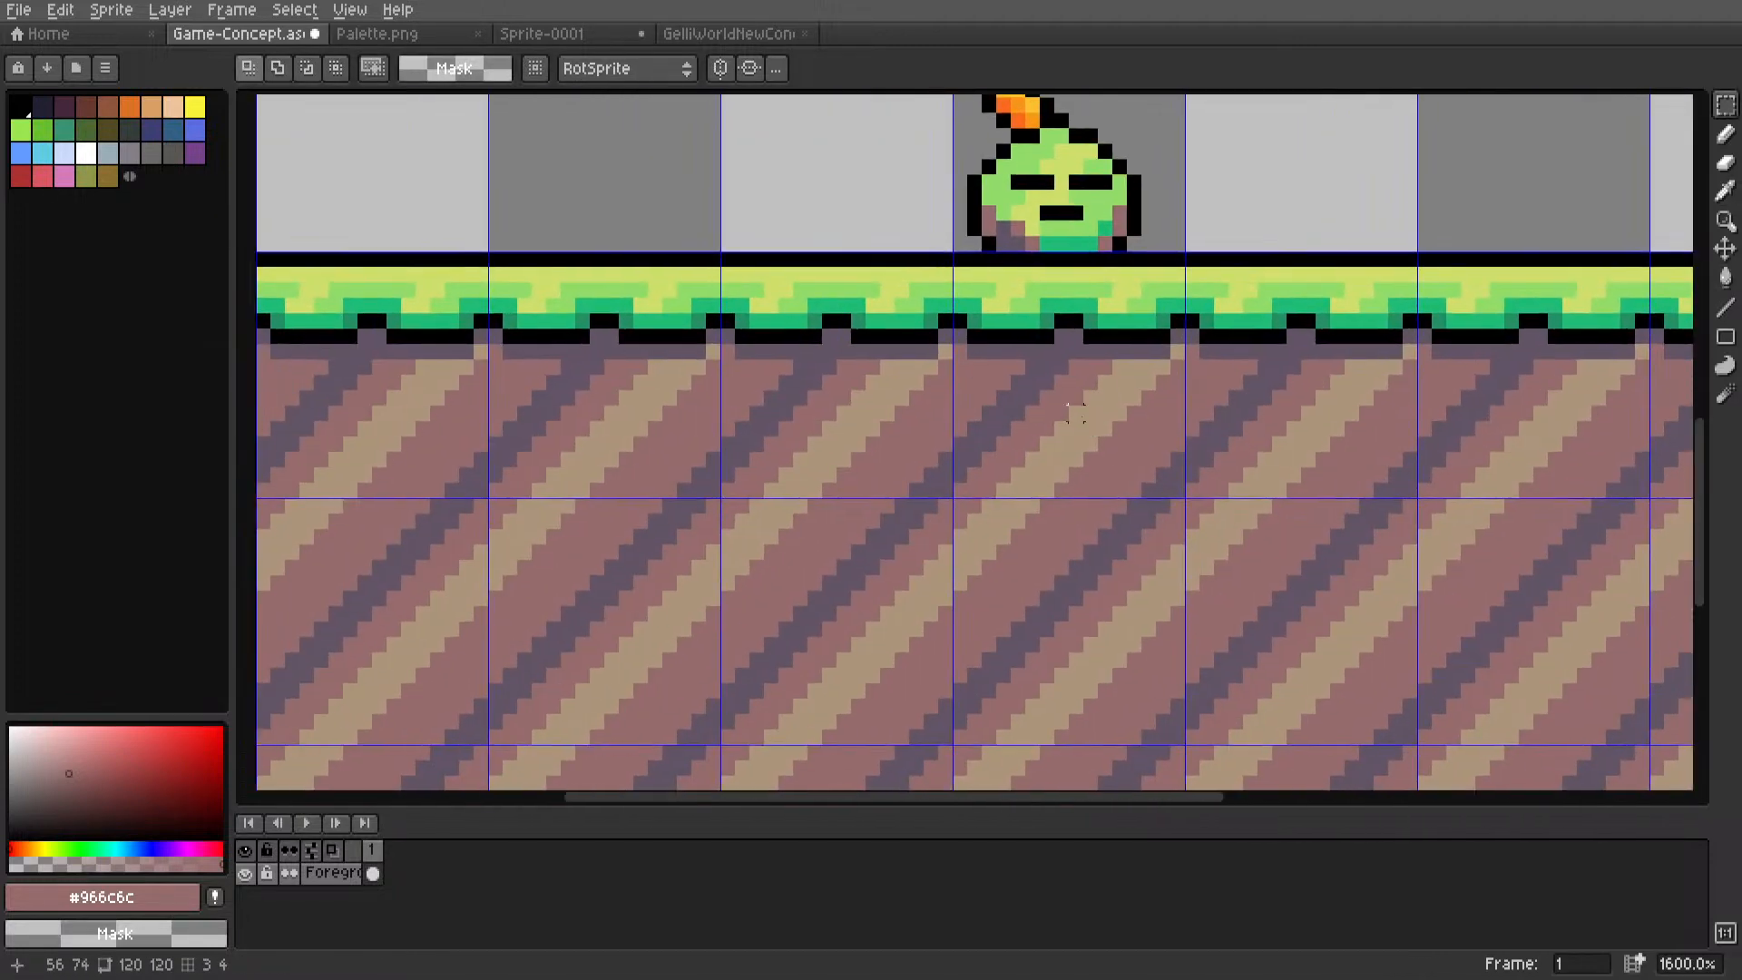
scroll(1075, 412, down, 6)
scroll(1017, 413, up, 6)
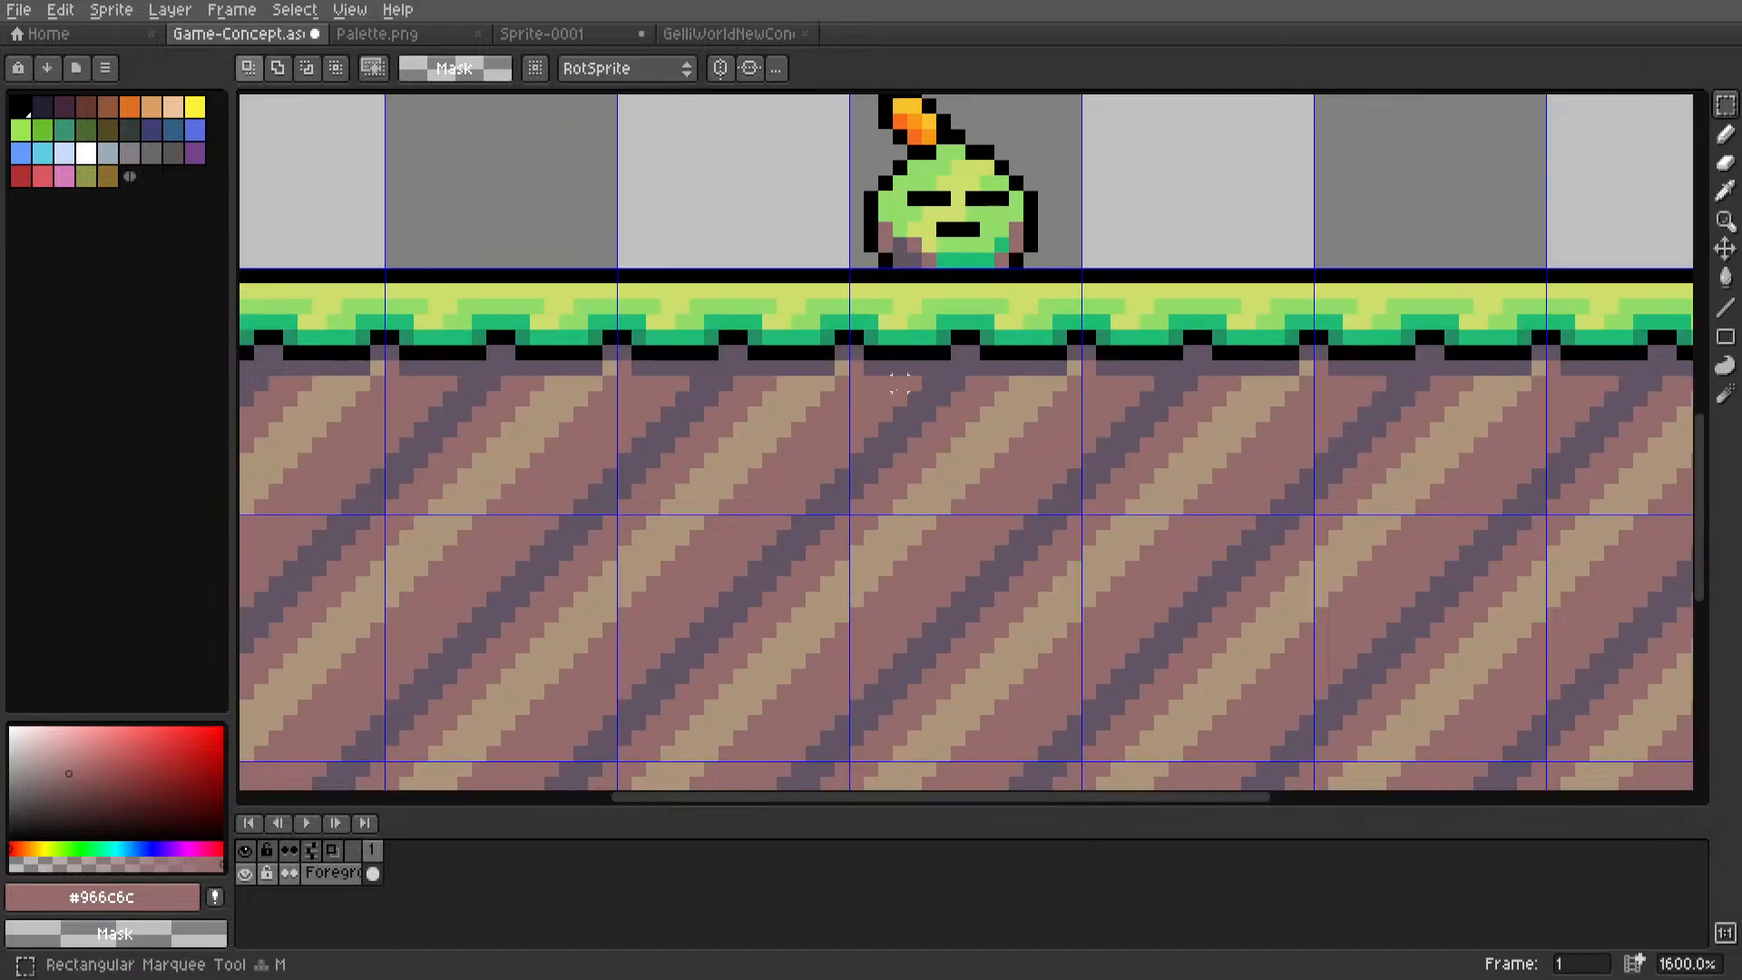
scroll(885, 385, up, 1)
key(l)
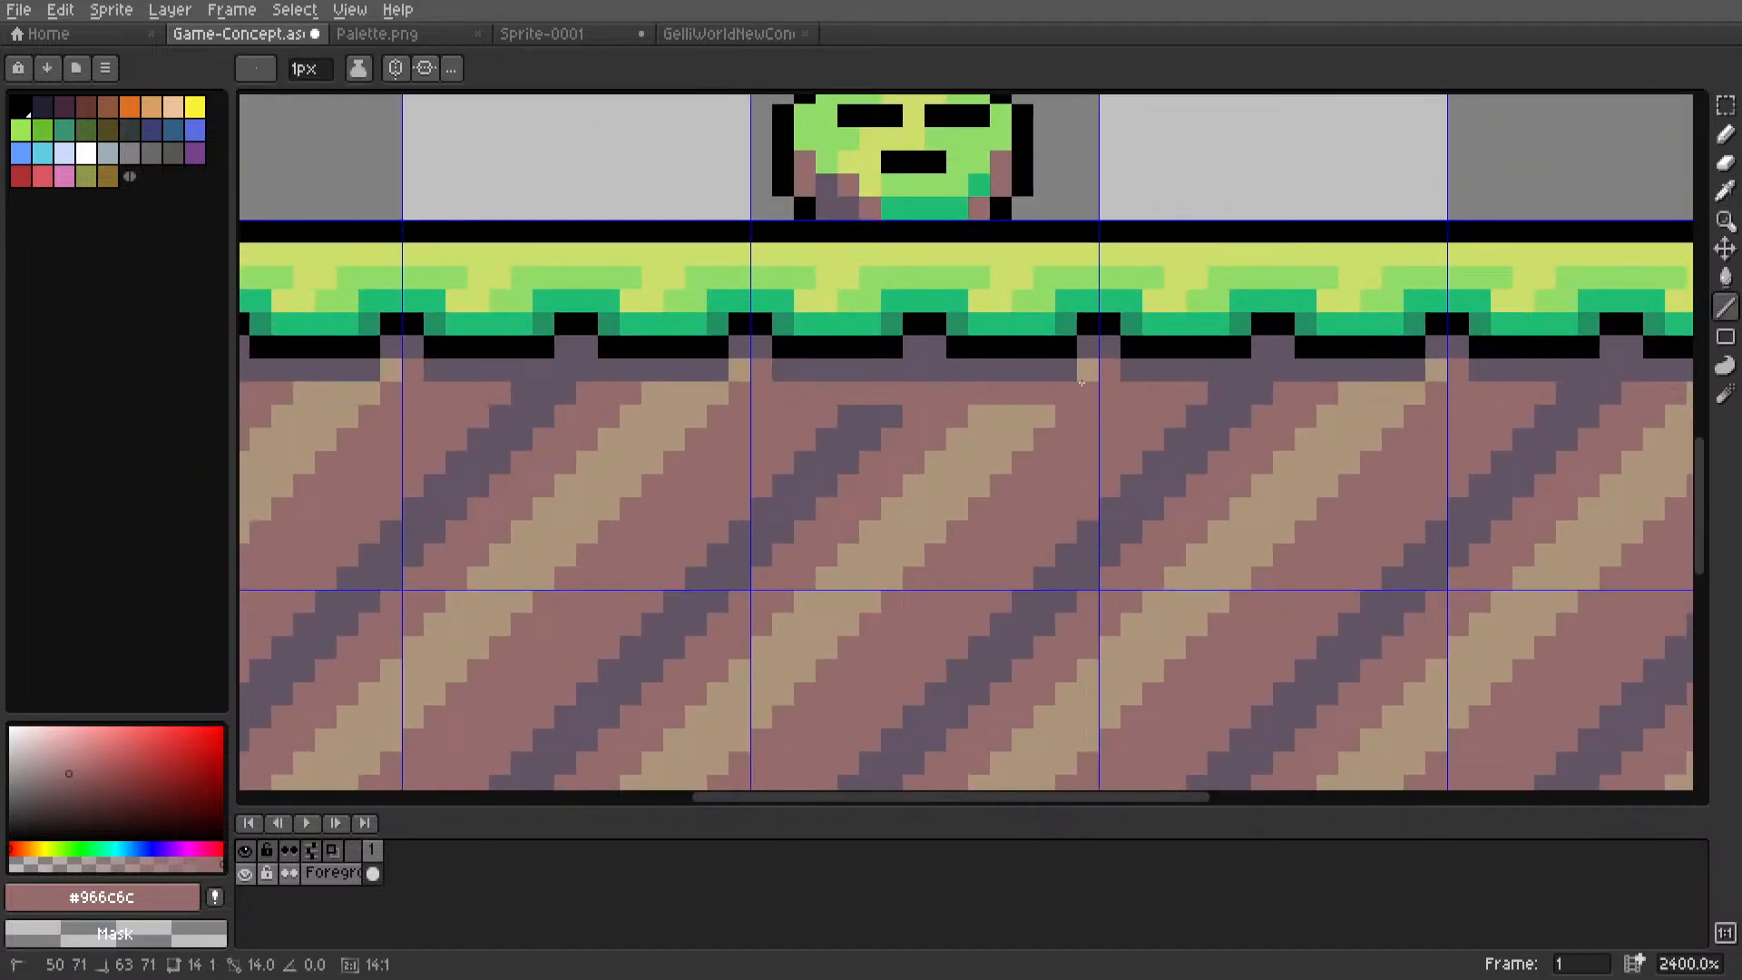
key(alt)
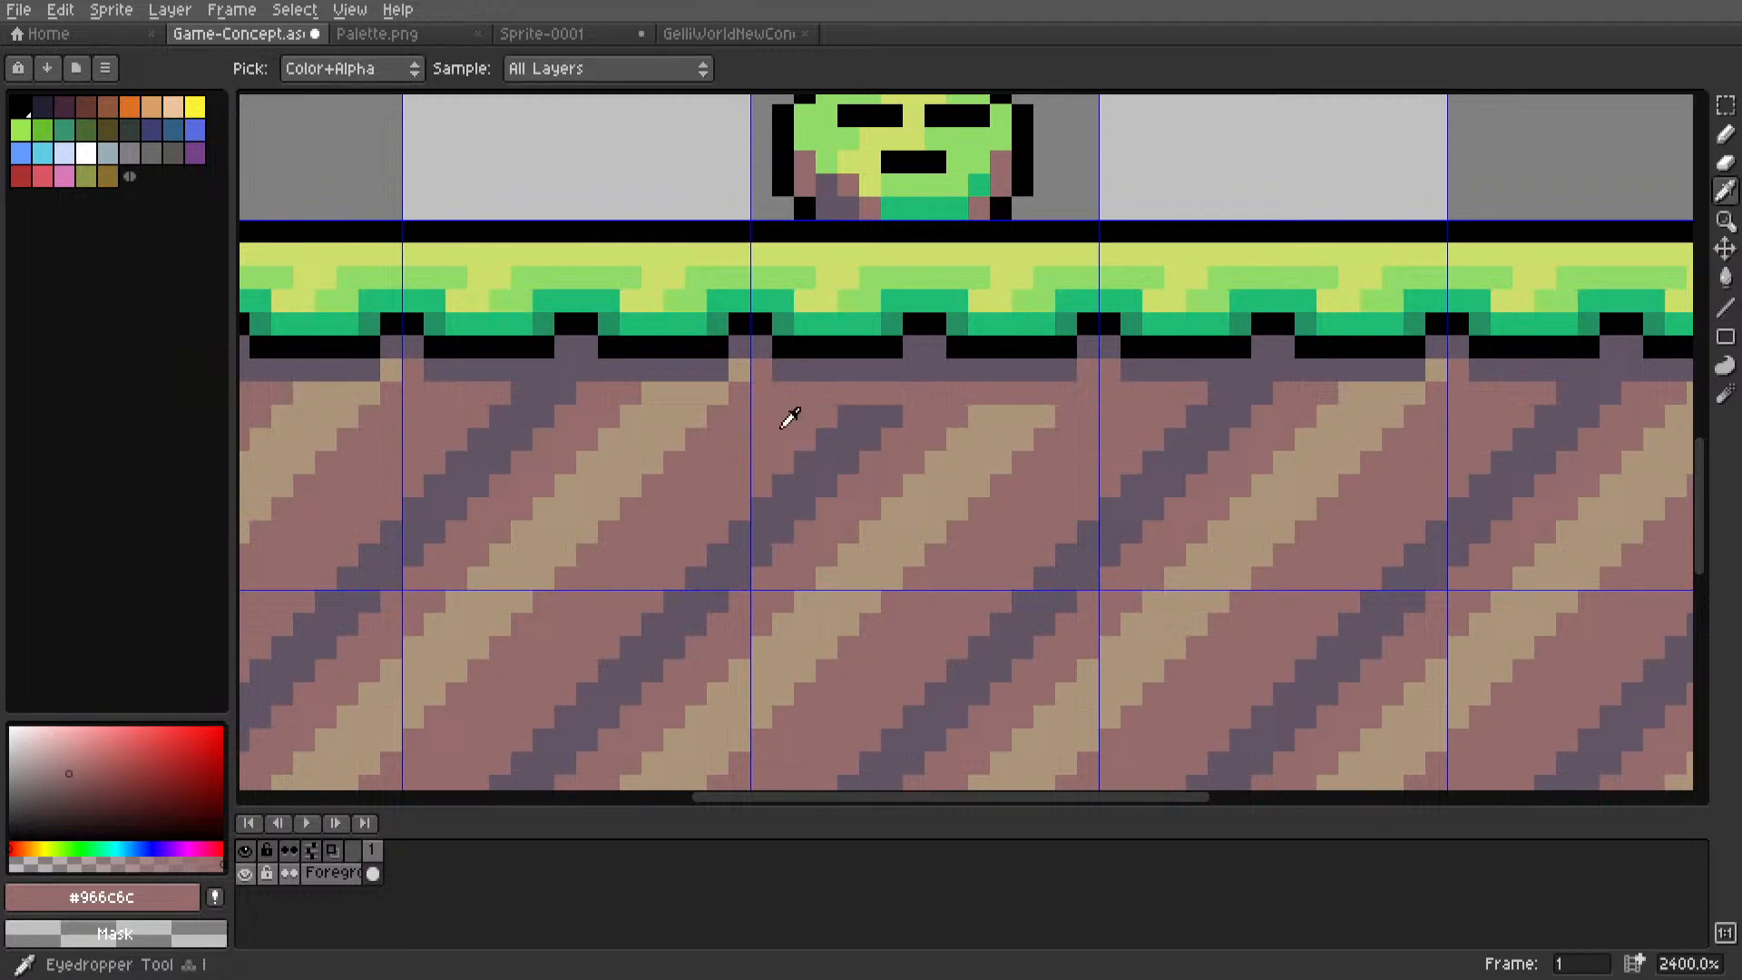
Clear the remaining 16 by 8 pixel striped area of that ground tile and fill it with mauve #966c6c.
key(m)
drag(762, 579, 1099, 405)
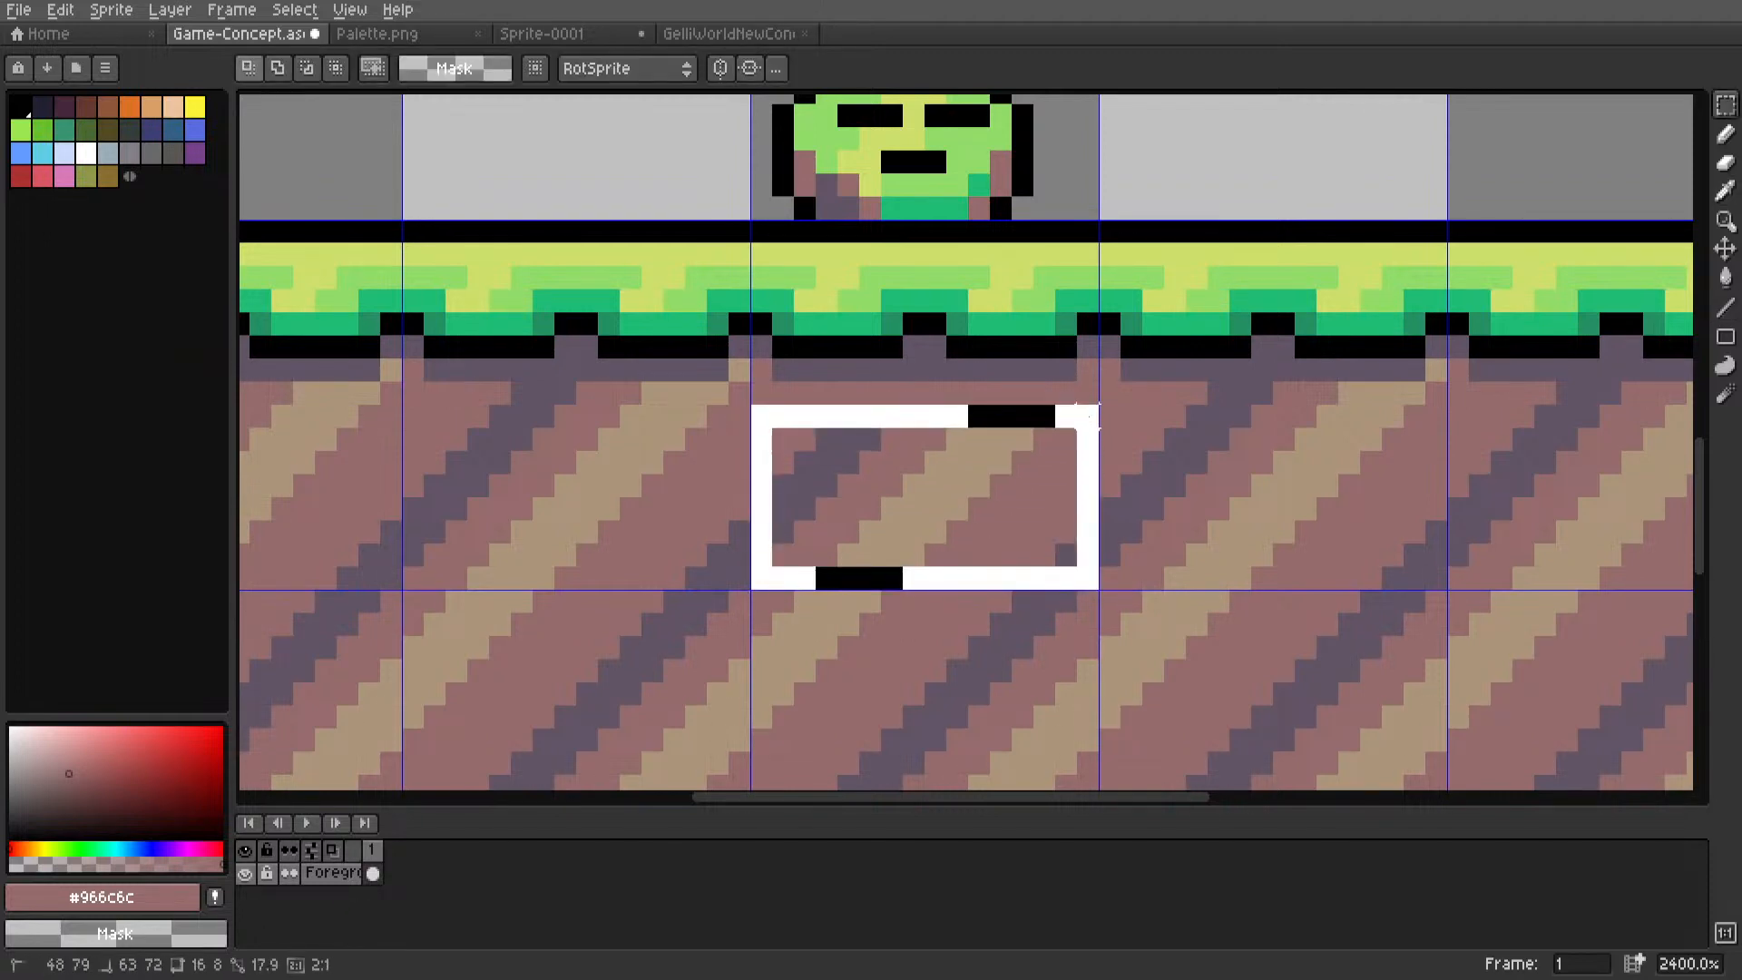
key(Delete)
key(i)
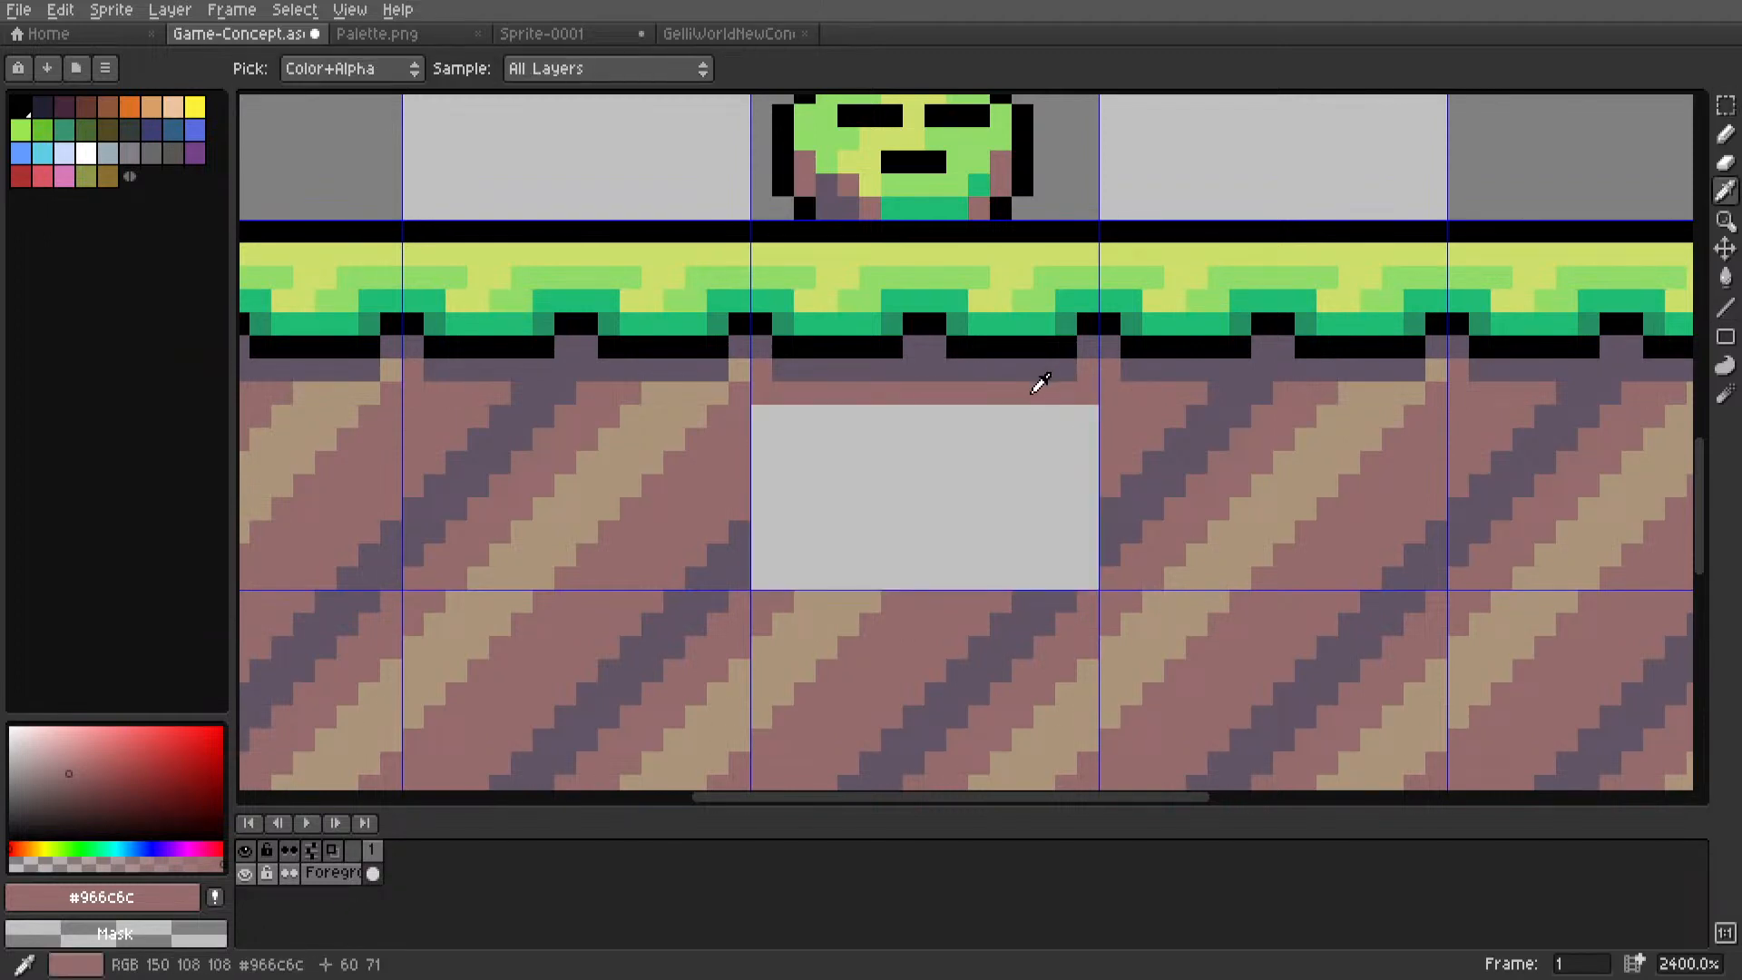
key(g)
click(971, 453)
Examine the plain mauve ground tile up close and alongside the striped tiles, the character and the floating block.
scroll(962, 454, down, 6)
scroll(971, 449, up, 2)
key(m)
scroll(976, 444, up, 4)
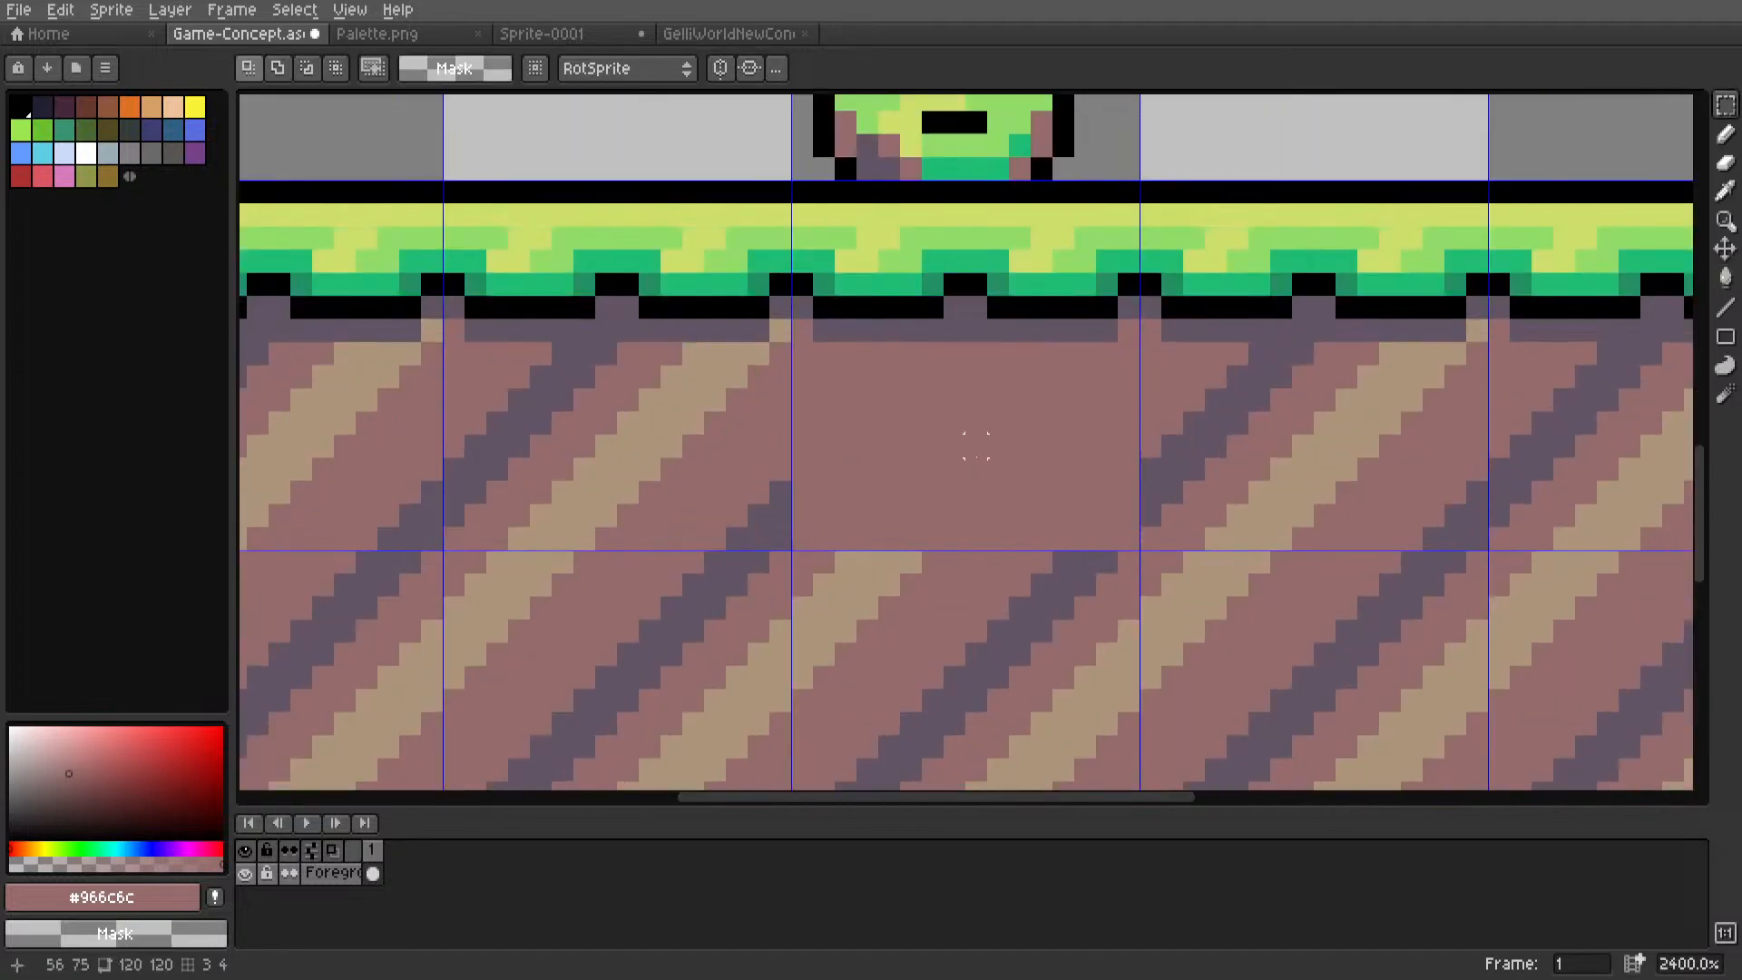
middle_drag(976, 444, 932, 451)
scroll(932, 451, down, 4)
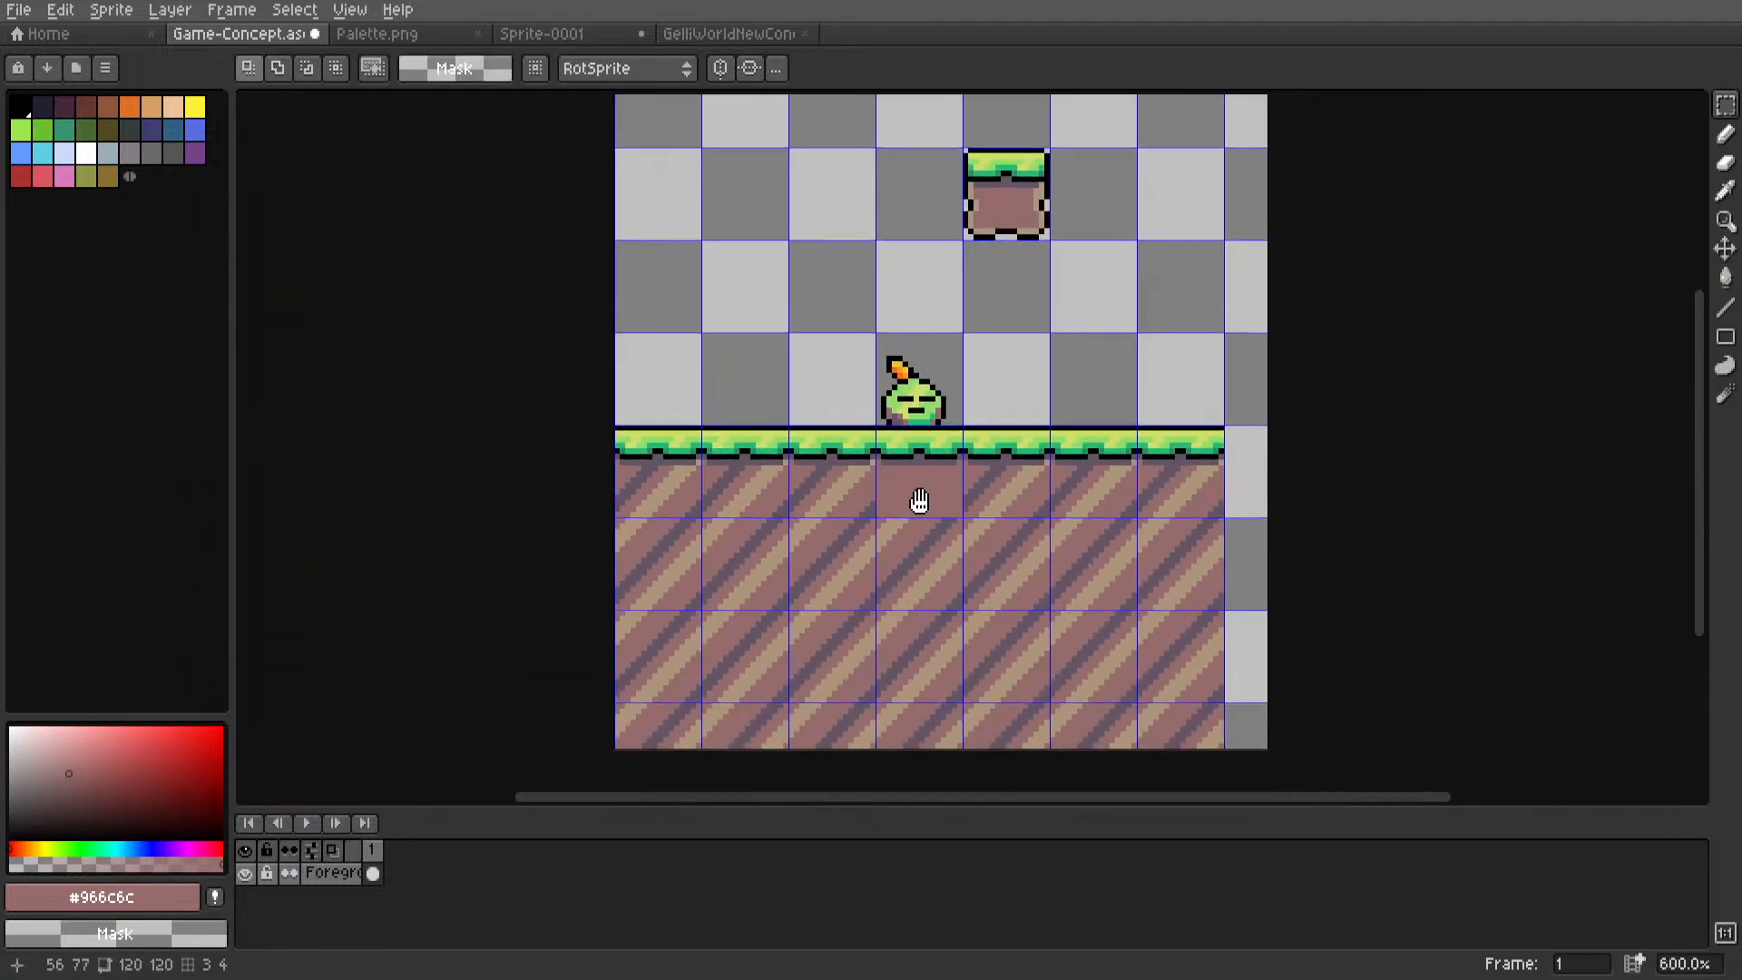
scroll(922, 493, up, 3)
scroll(922, 493, up, 1)
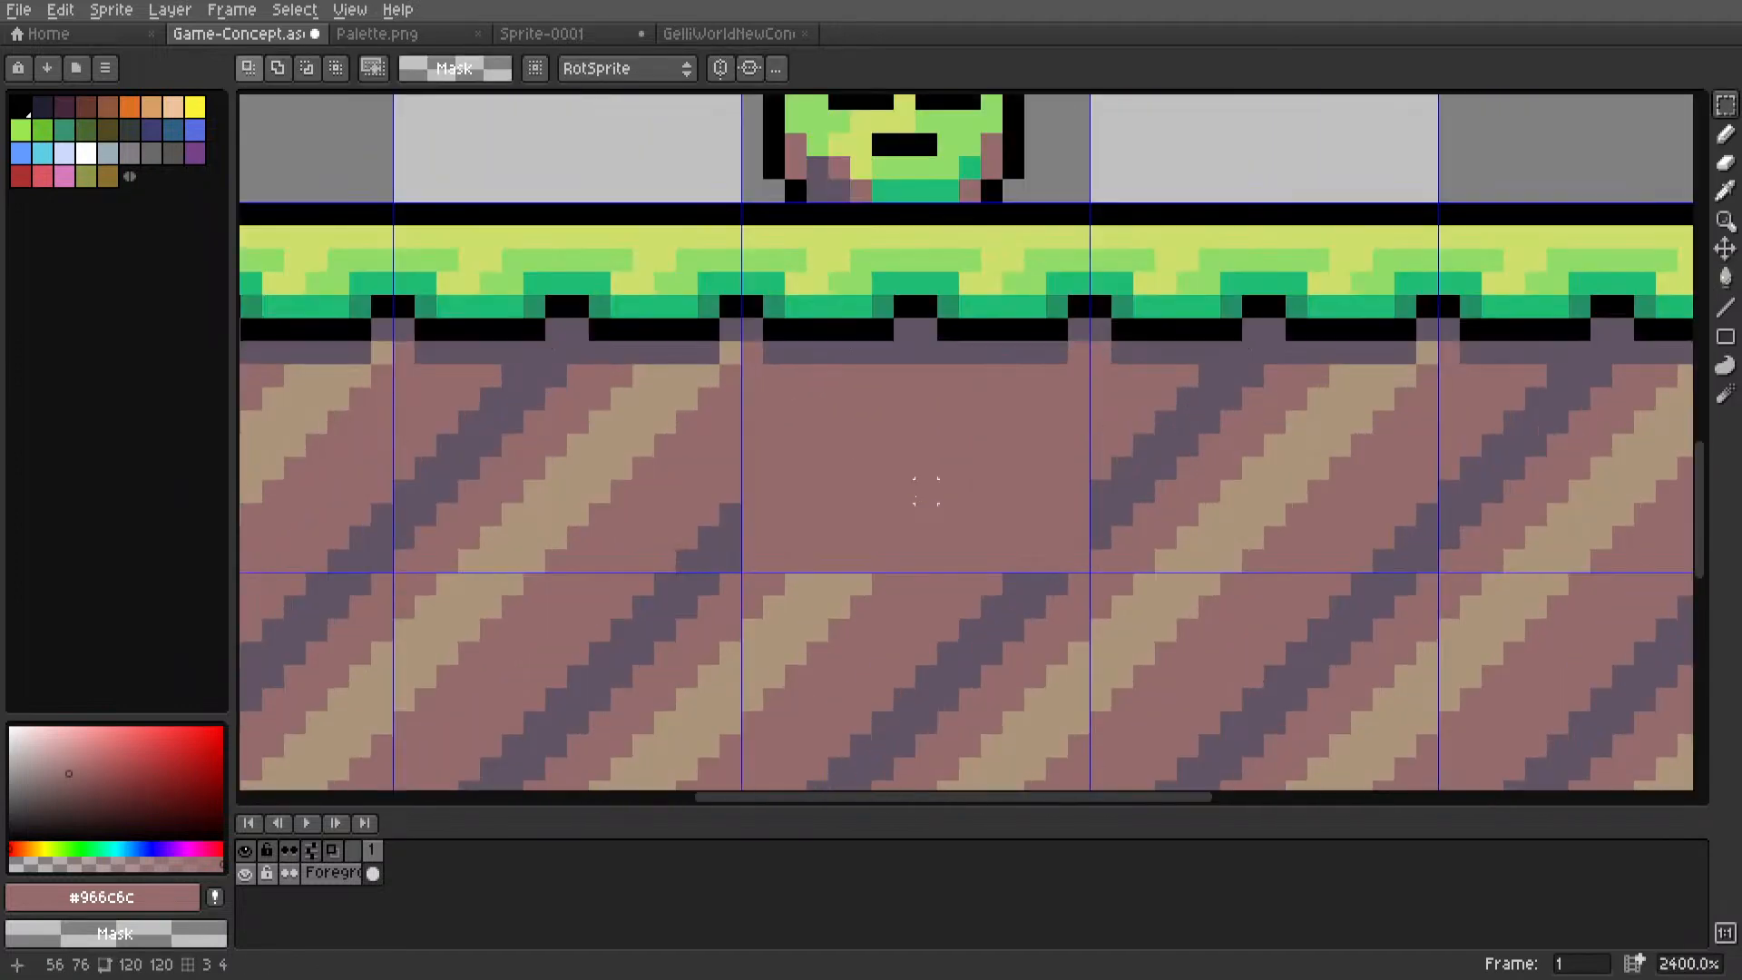
middle_drag(925, 490, 906, 529)
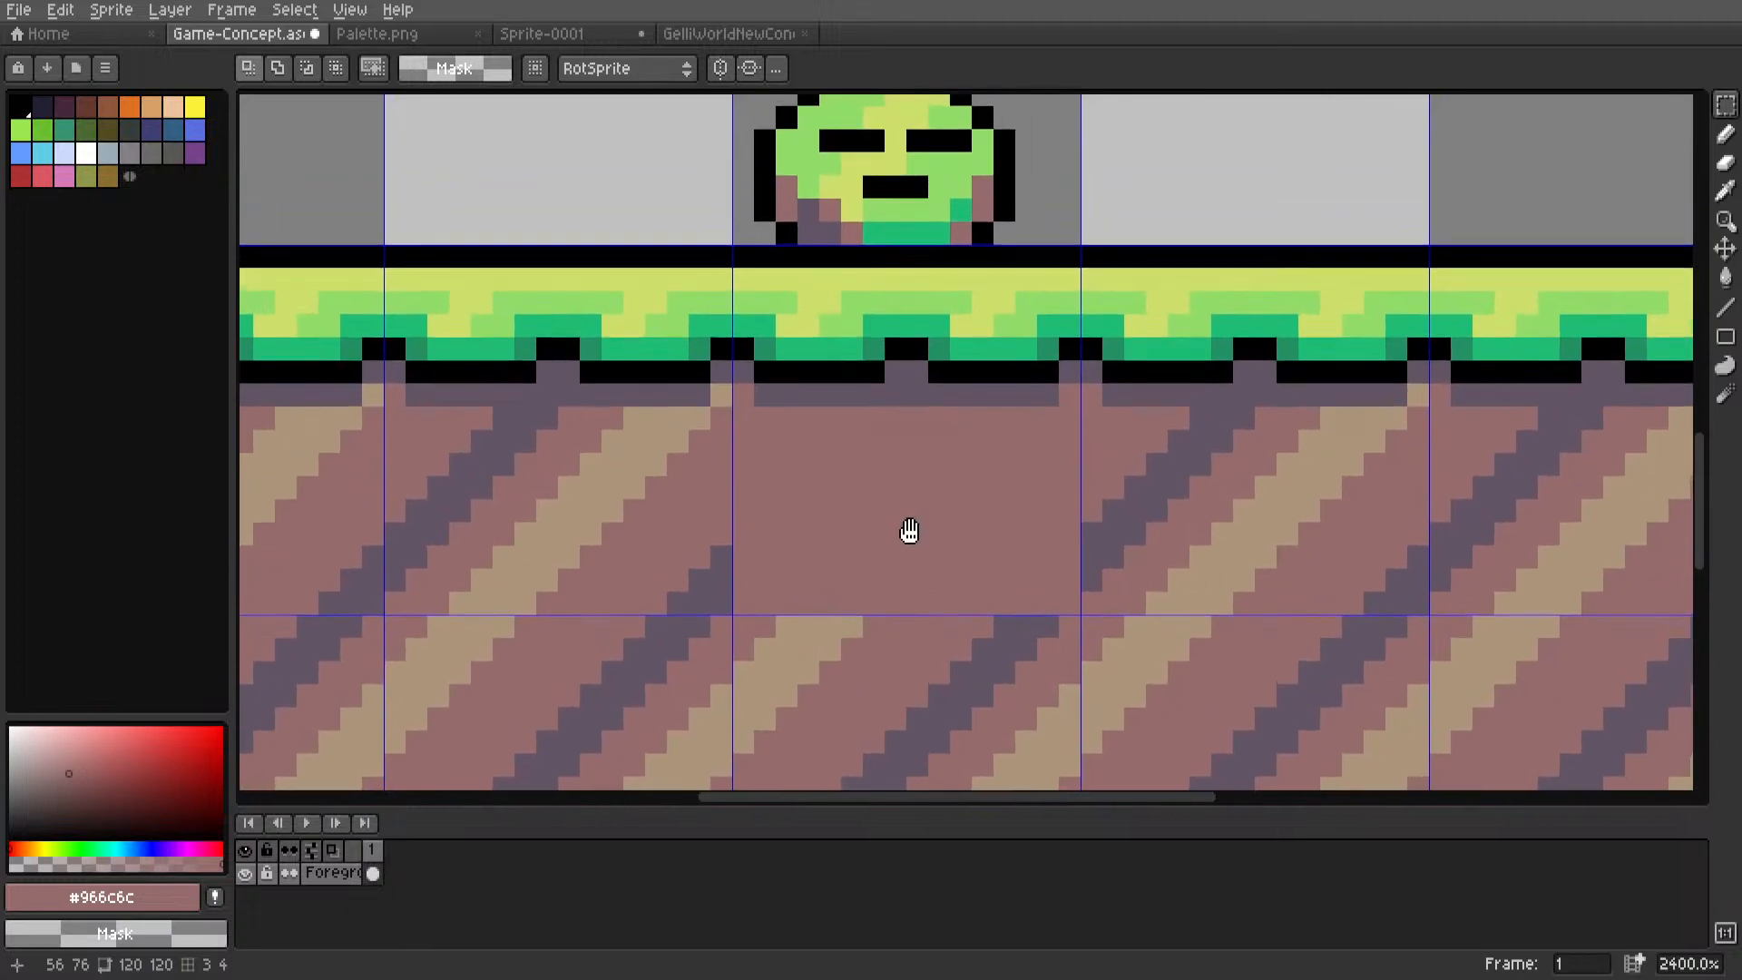
scroll(902, 523, down, 4)
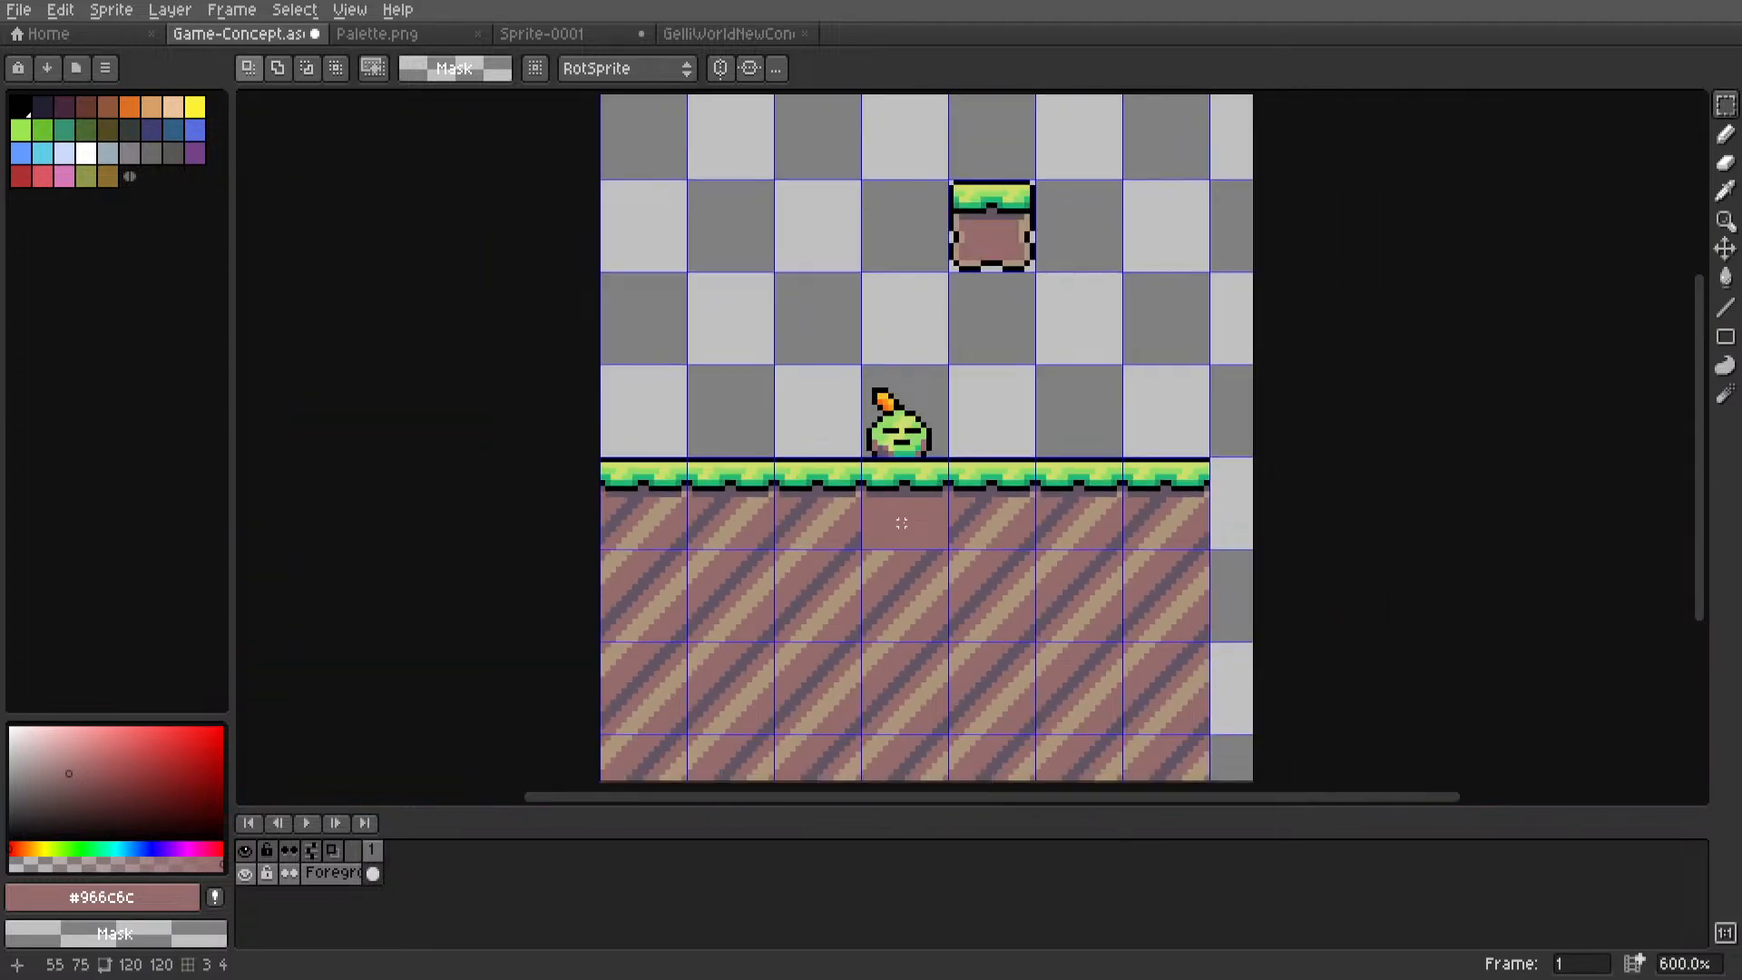
middle_drag(902, 522, 918, 520)
scroll(934, 521, up, 4)
Sample the tan #ab947a from the stripe below and paint a small stepped patch at the plain tile's lower left.
key(i)
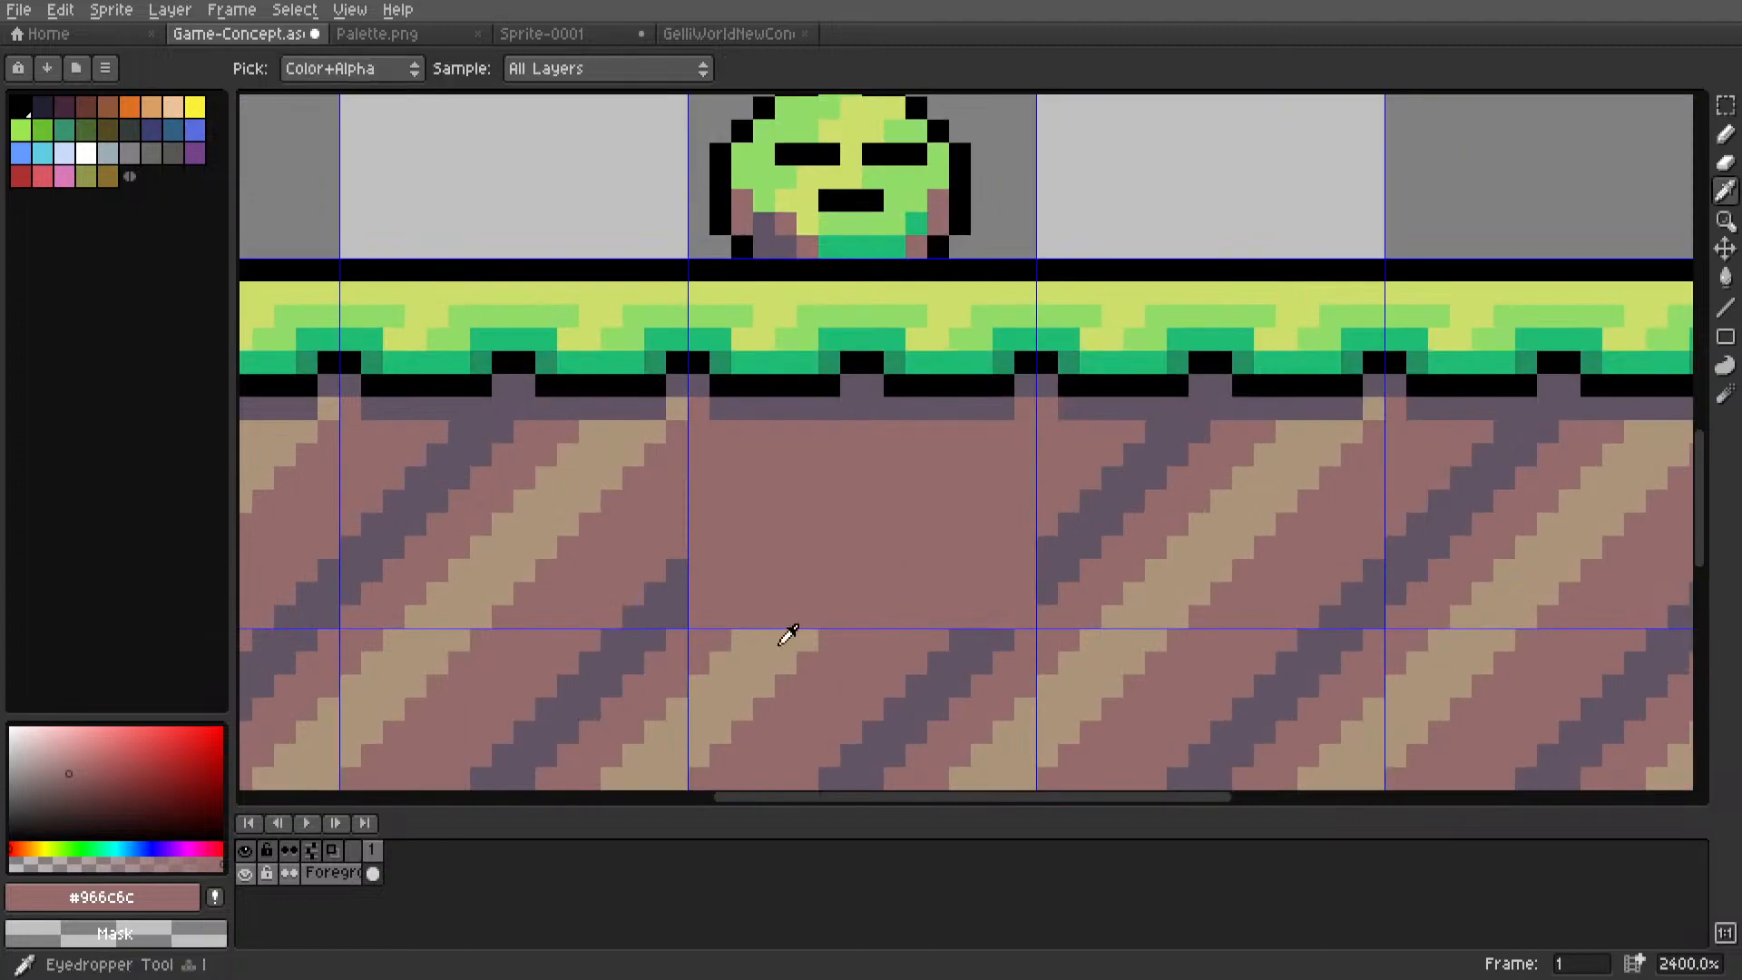
click(784, 636)
key(l)
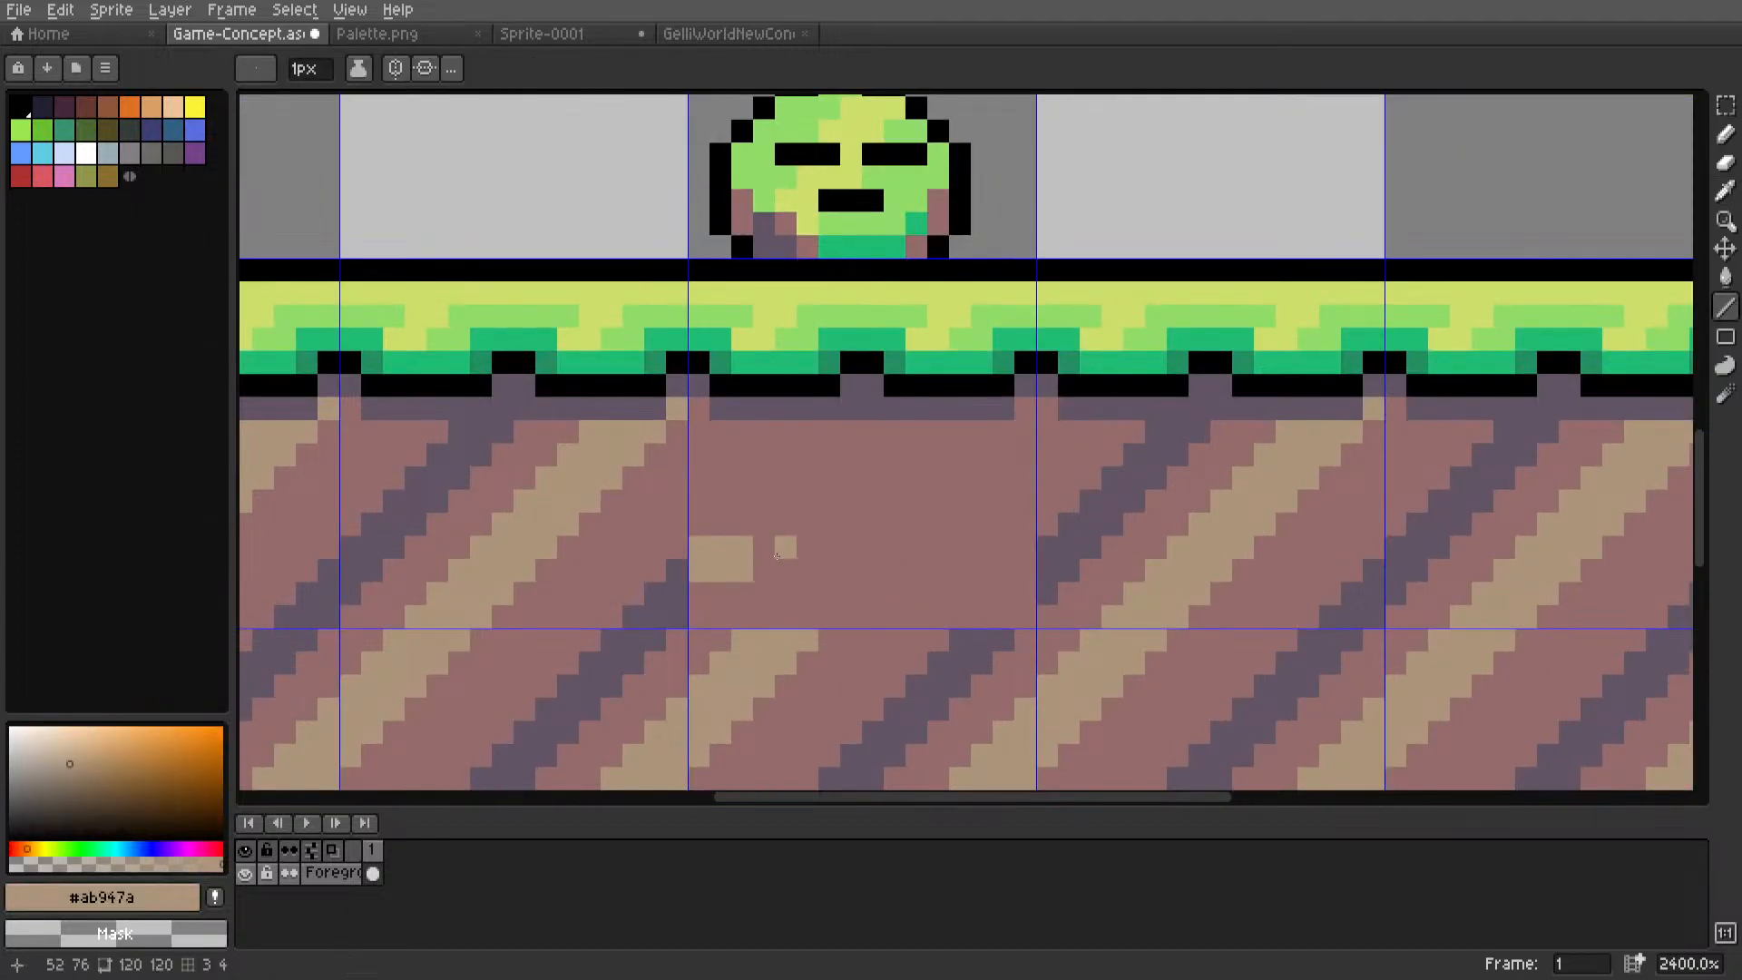
drag(765, 540, 765, 531)
drag(806, 542, 795, 536)
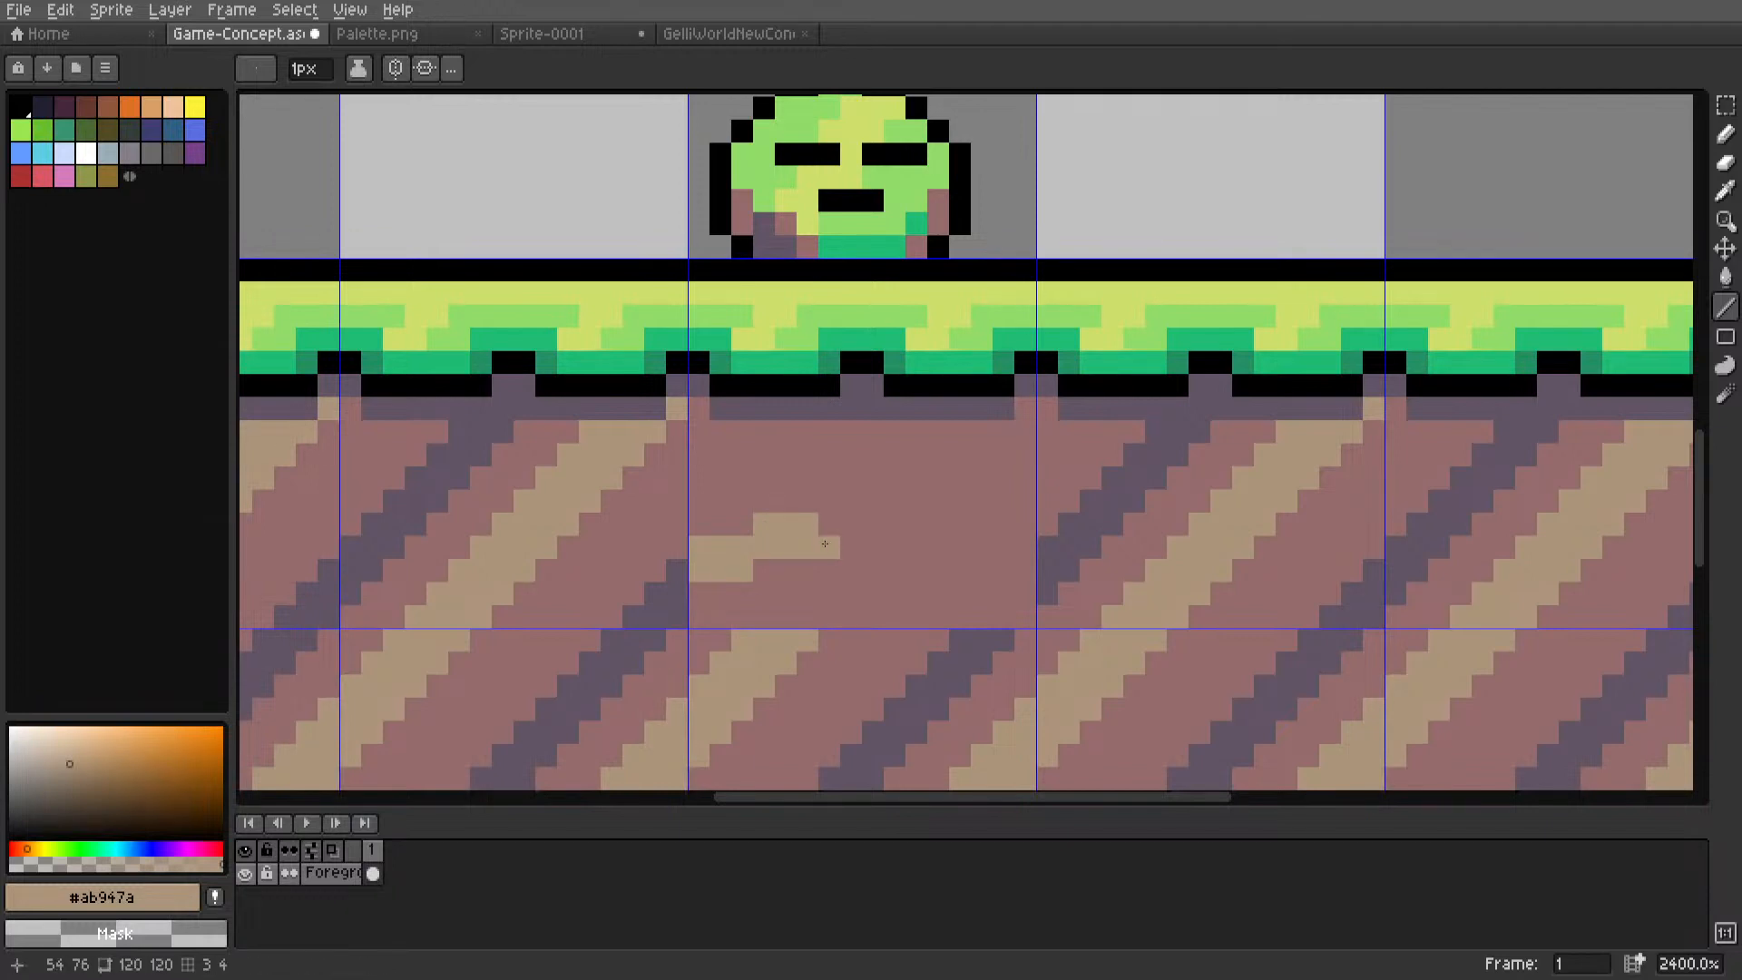
Copy the plain ground tile under the character and replace the old striped tile in Sprite-0001 with it.
key(m)
double_click(870, 519)
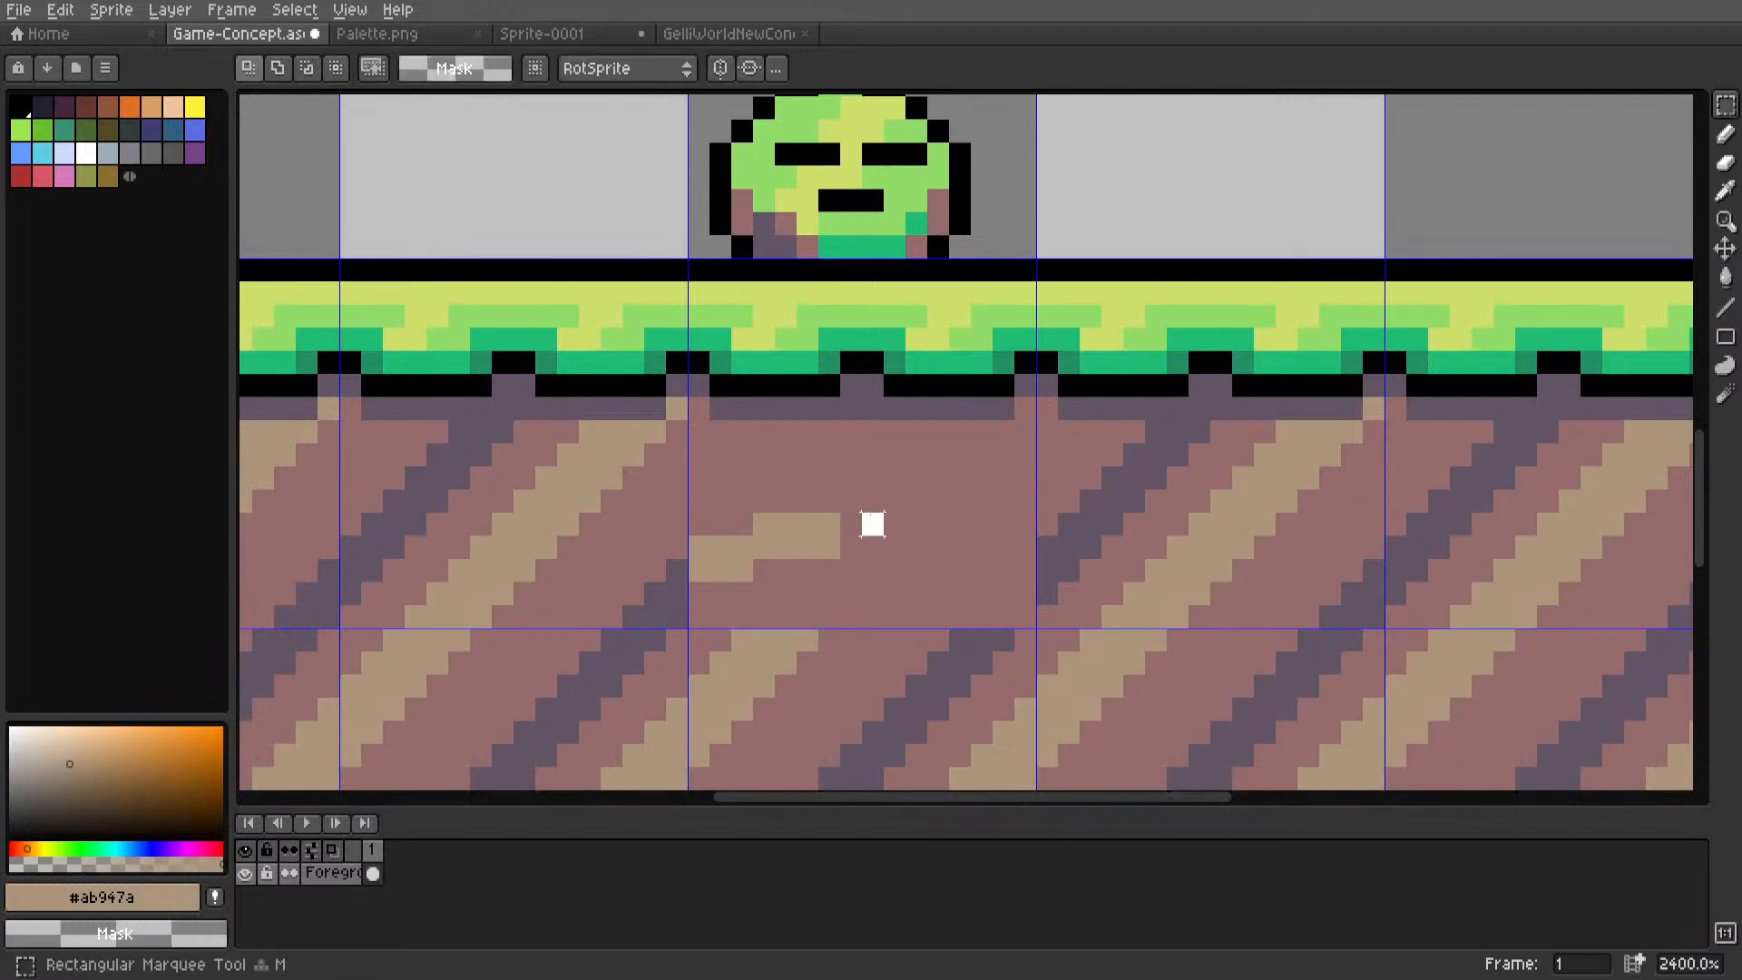
scroll(871, 518, down, 2)
click(636, 35)
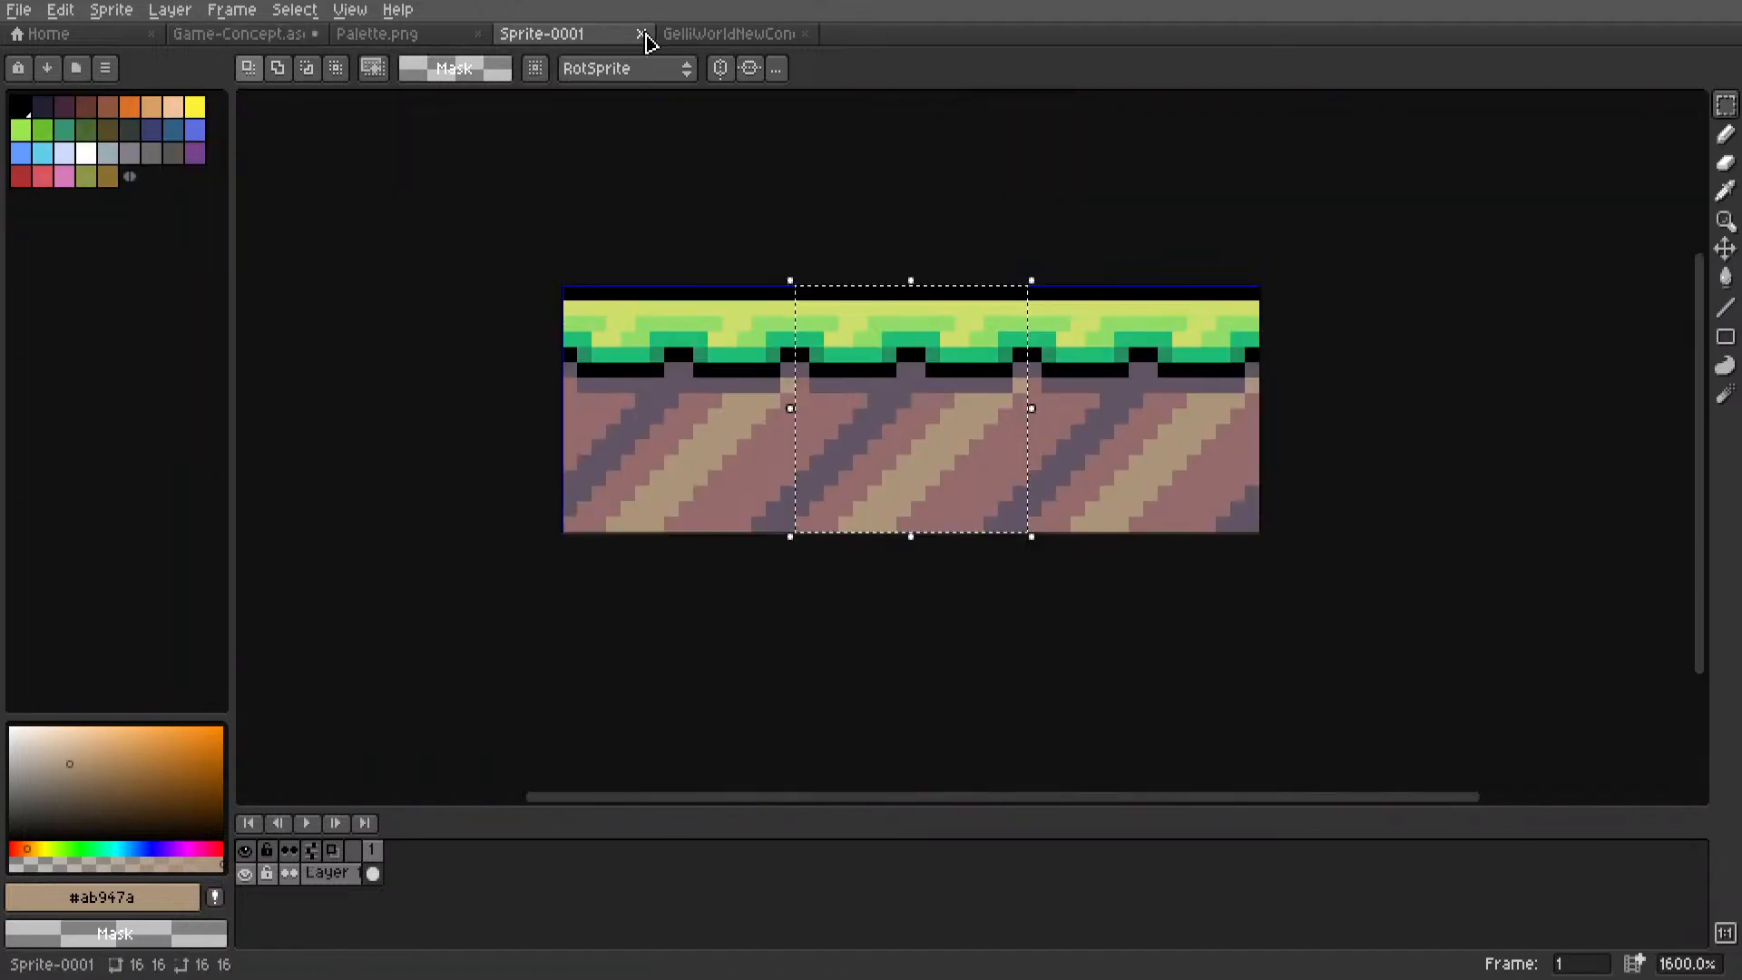
key(ctrl+d)
key(Delete)
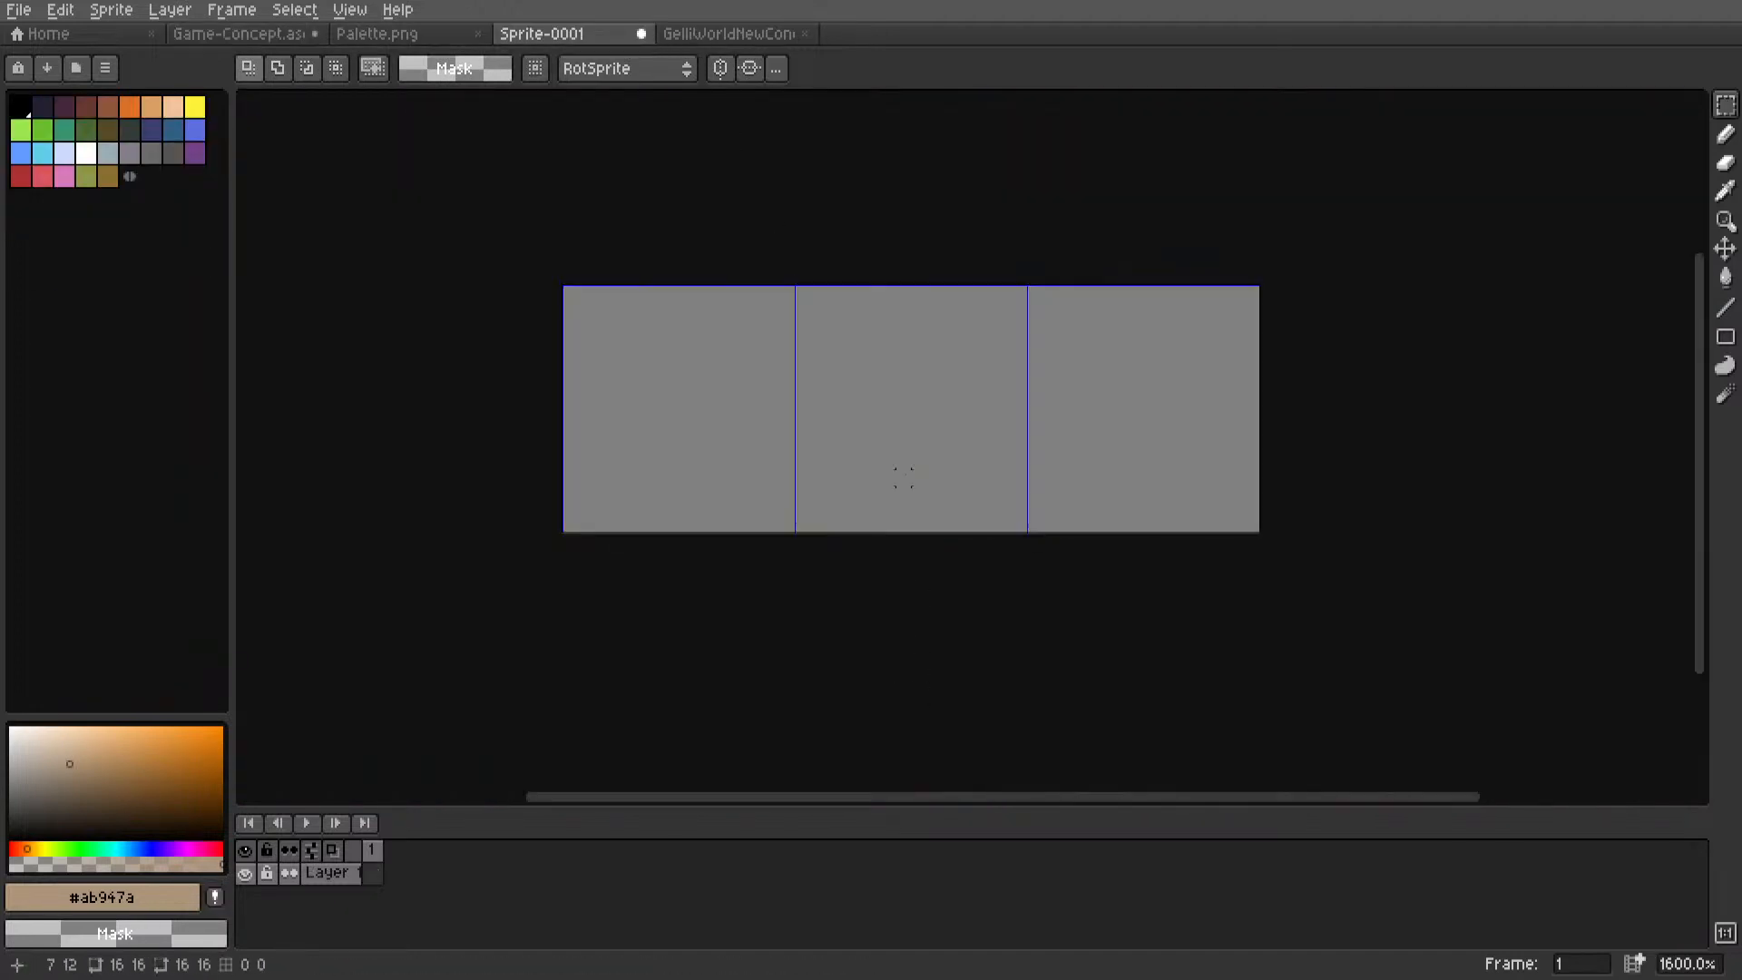
key(ctrl+v)
click(945, 614)
Clear the single pixel at the lower right corner of the tan patch in the tile.
scroll(891, 486, up, 4)
key(l)
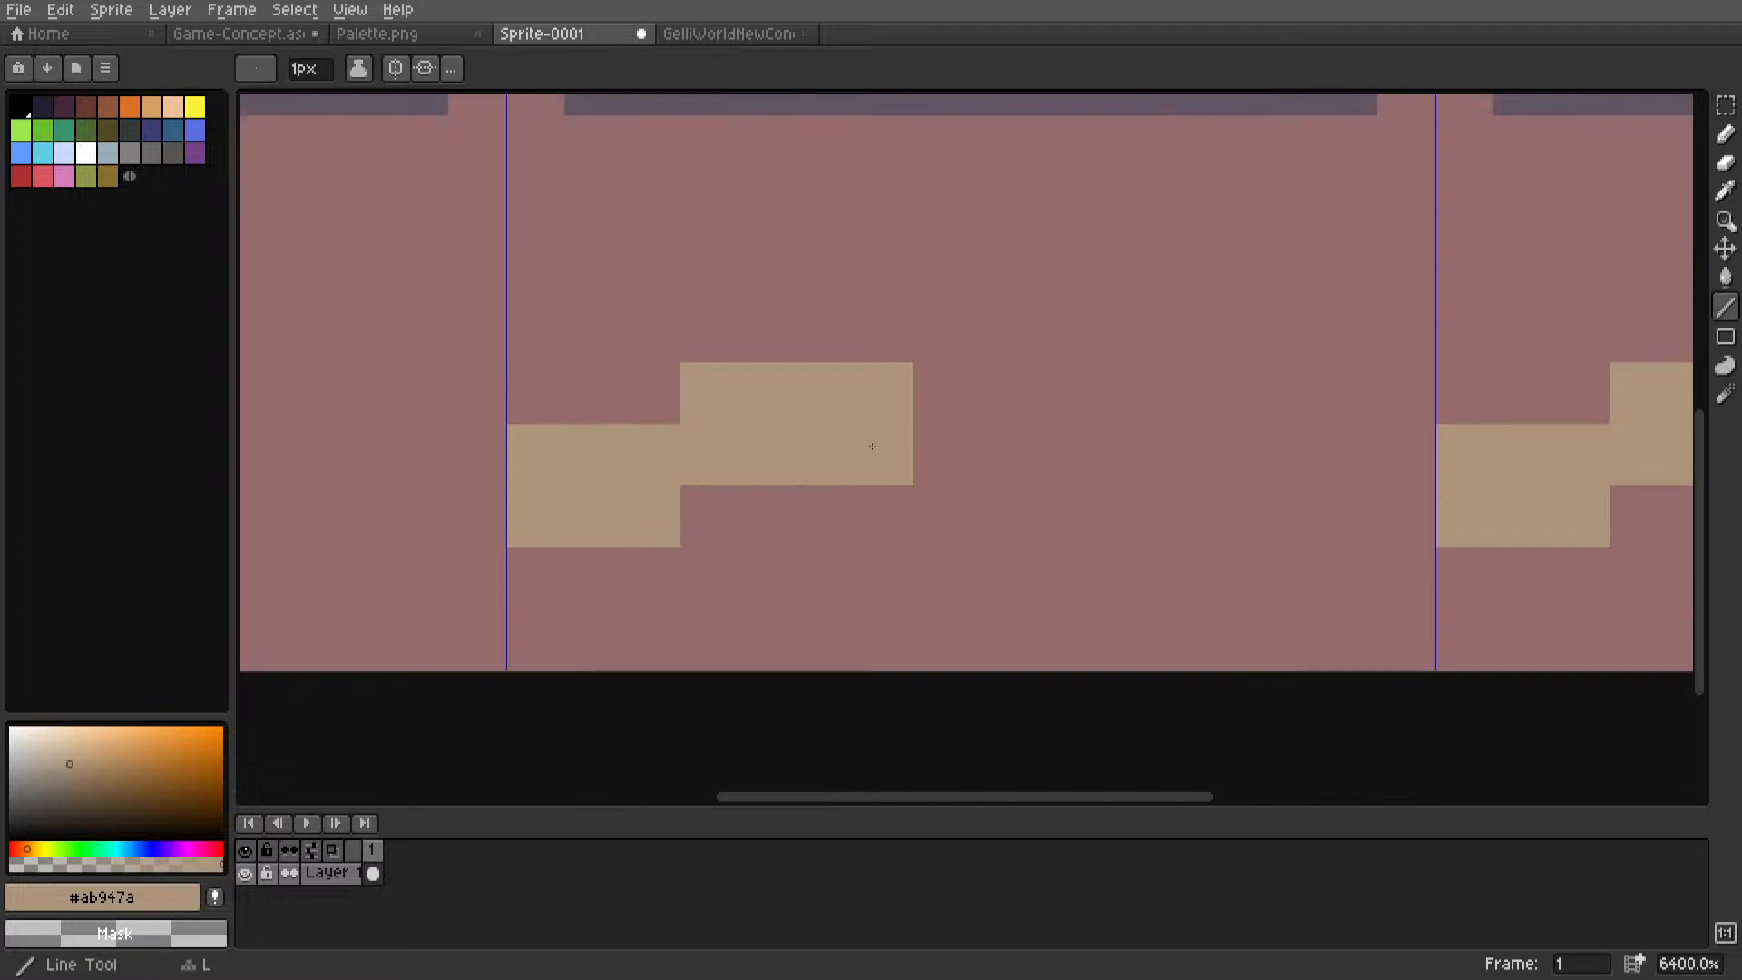
scroll(876, 450, down, 4)
middle_drag(878, 450, 902, 480)
scroll(903, 480, up, 1)
key(m)
mouse_move(920, 480)
mouse_down()
mouse_move(918, 450)
mouse_move(890, 450)
mouse_move(899, 467)
mouse_move(845, 466)
mouse_move(814, 507)
mouse_up()
key(ctrl+d)
key(ctrl+d)
key(i)
Paint the tan arch's peak and its stepped descending right half, mirroring the left half.
key(l)
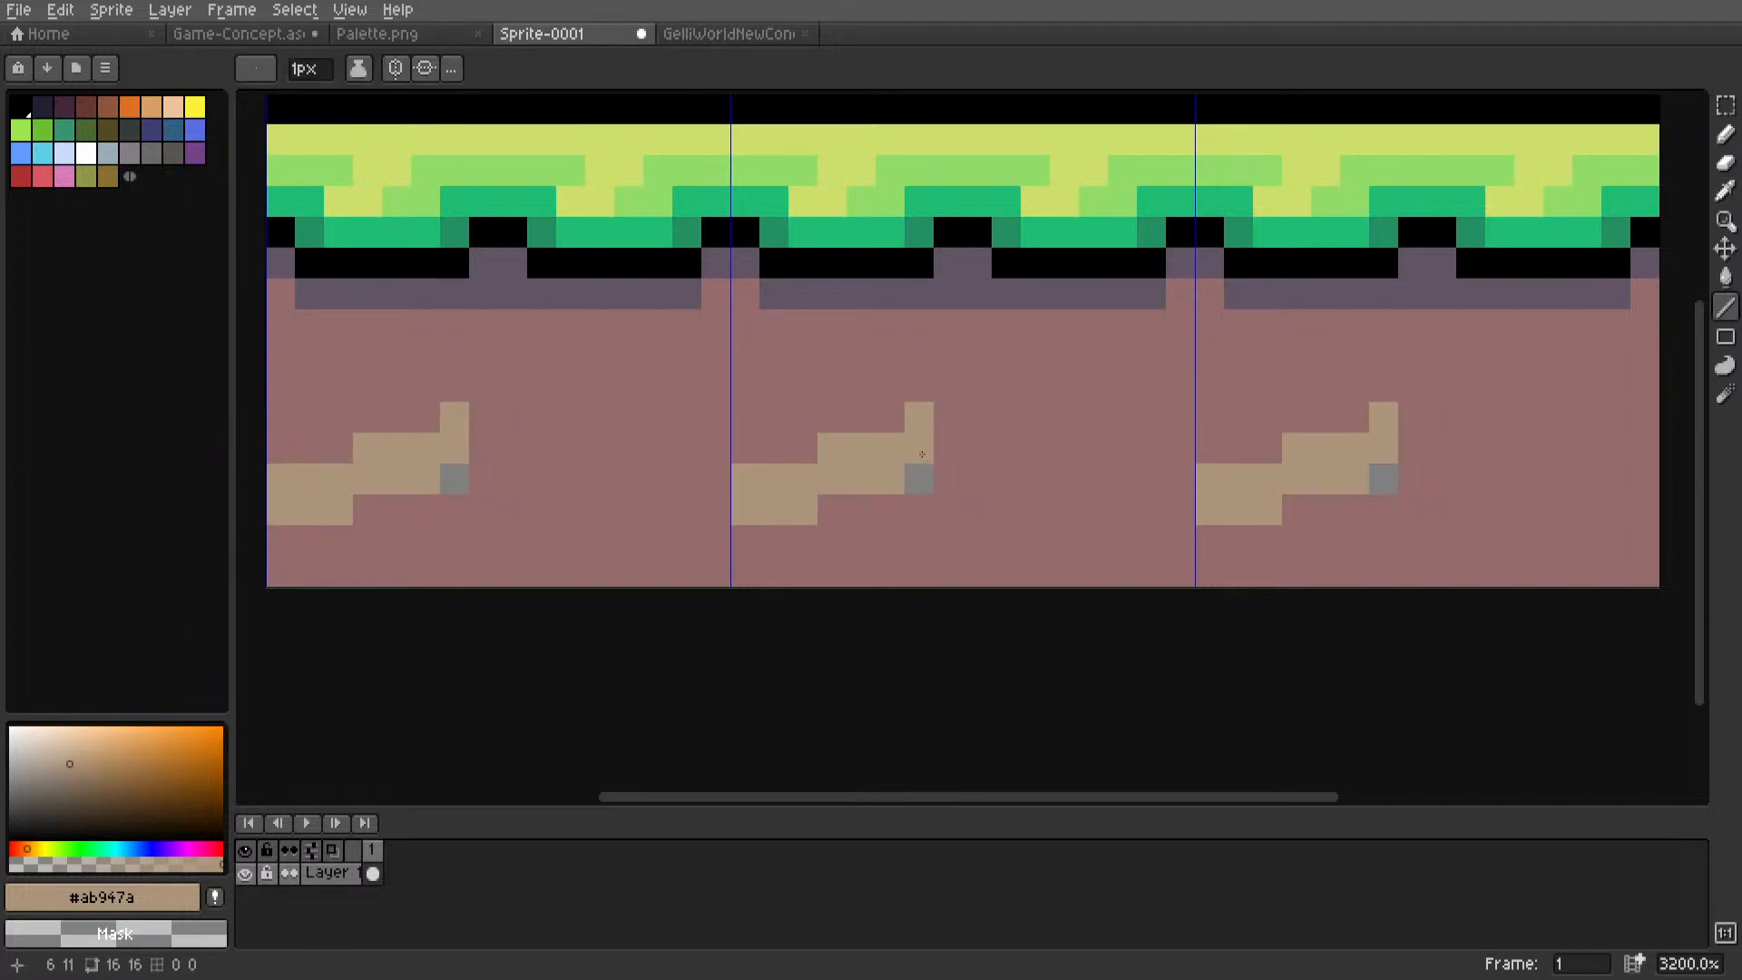
mouse_move(922, 454)
mouse_down()
mouse_move(1035, 450)
mouse_move(1007, 440)
mouse_move(1013, 418)
mouse_move(1012, 474)
mouse_move(1080, 479)
mouse_move(1094, 509)
mouse_move(1124, 506)
mouse_up()
click(1124, 481)
click(1150, 511)
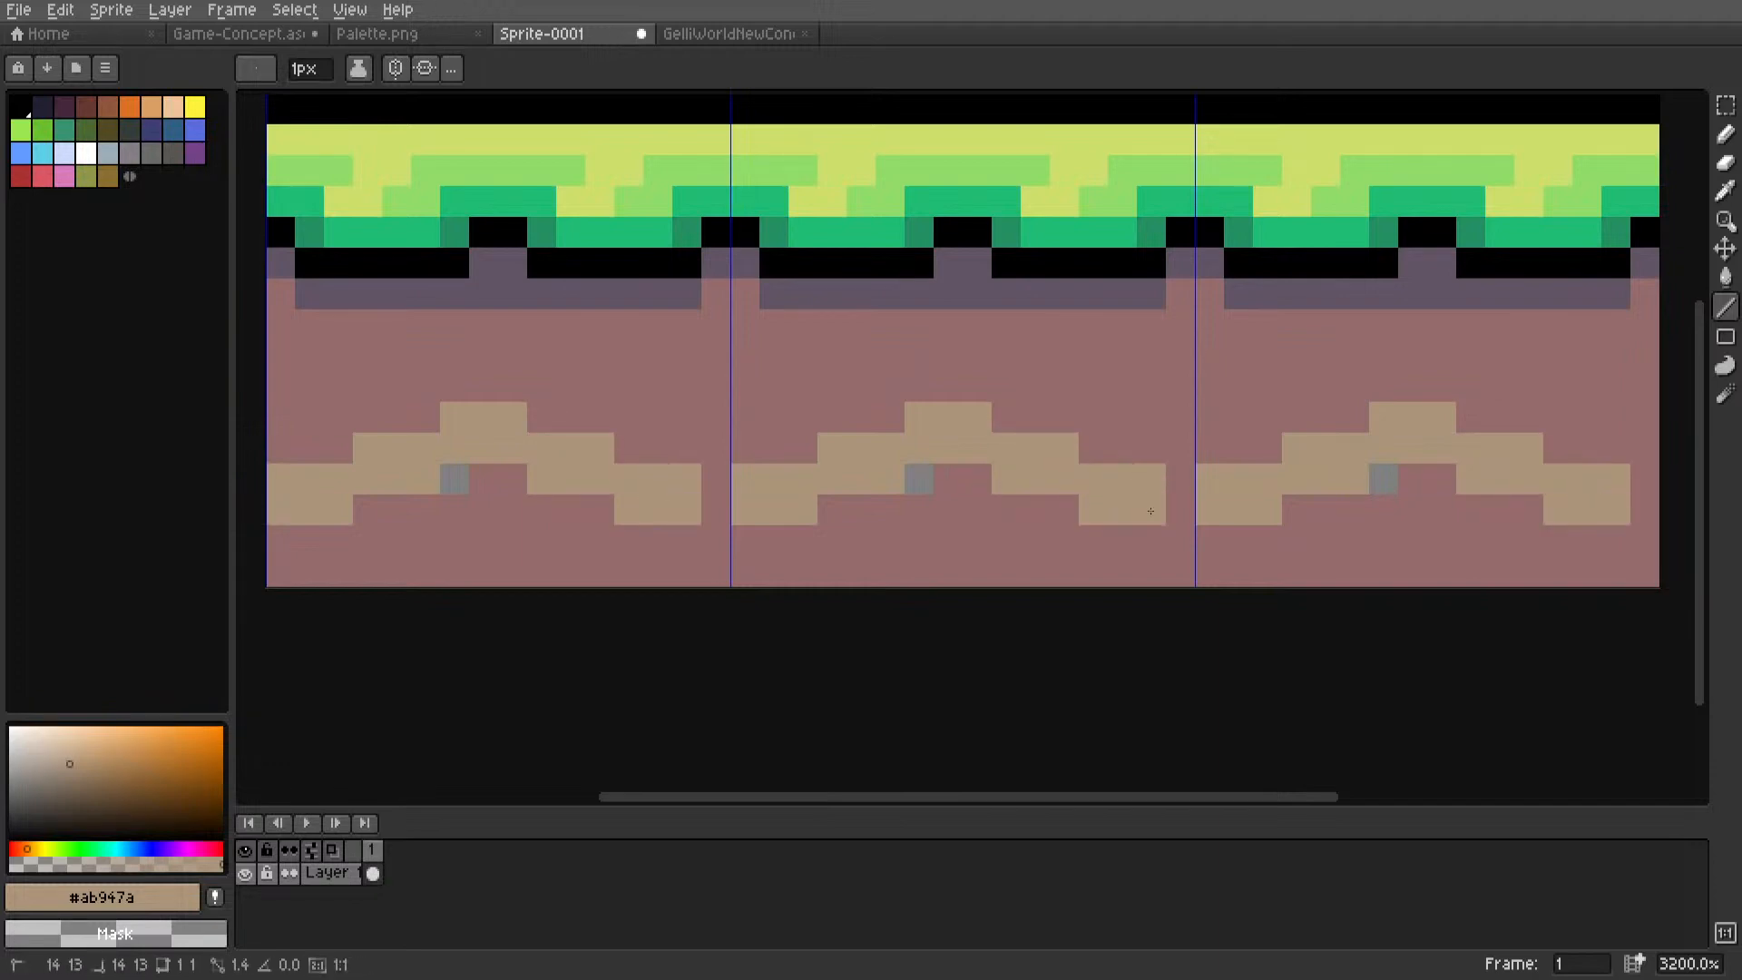
scroll(1151, 511, down, 5)
scroll(1119, 511, up, 6)
Move the arch's right half one pixel right to meet the tile edge and widen the peak to four pixels.
key(m)
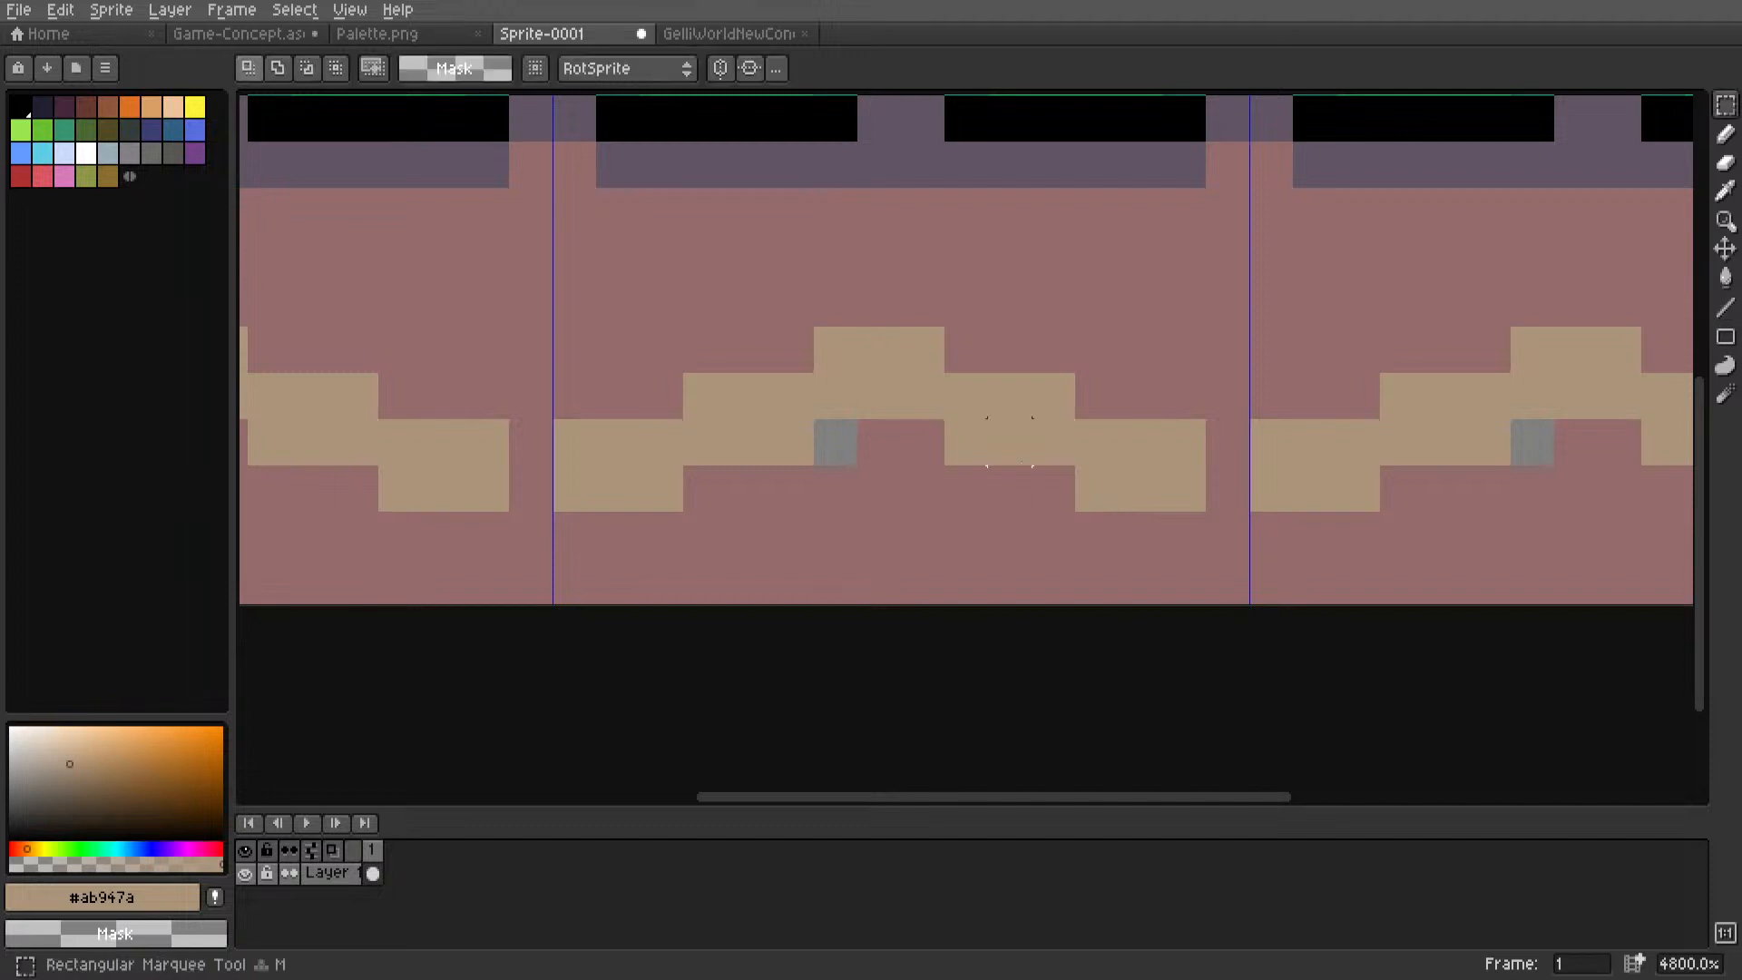
mouse_move(879, 350)
mouse_down()
mouse_move(1165, 496)
mouse_move(1135, 457)
mouse_move(835, 350)
mouse_move(879, 395)
mouse_move(848, 393)
mouse_move(842, 374)
mouse_move(911, 373)
mouse_up()
click(792, 304)
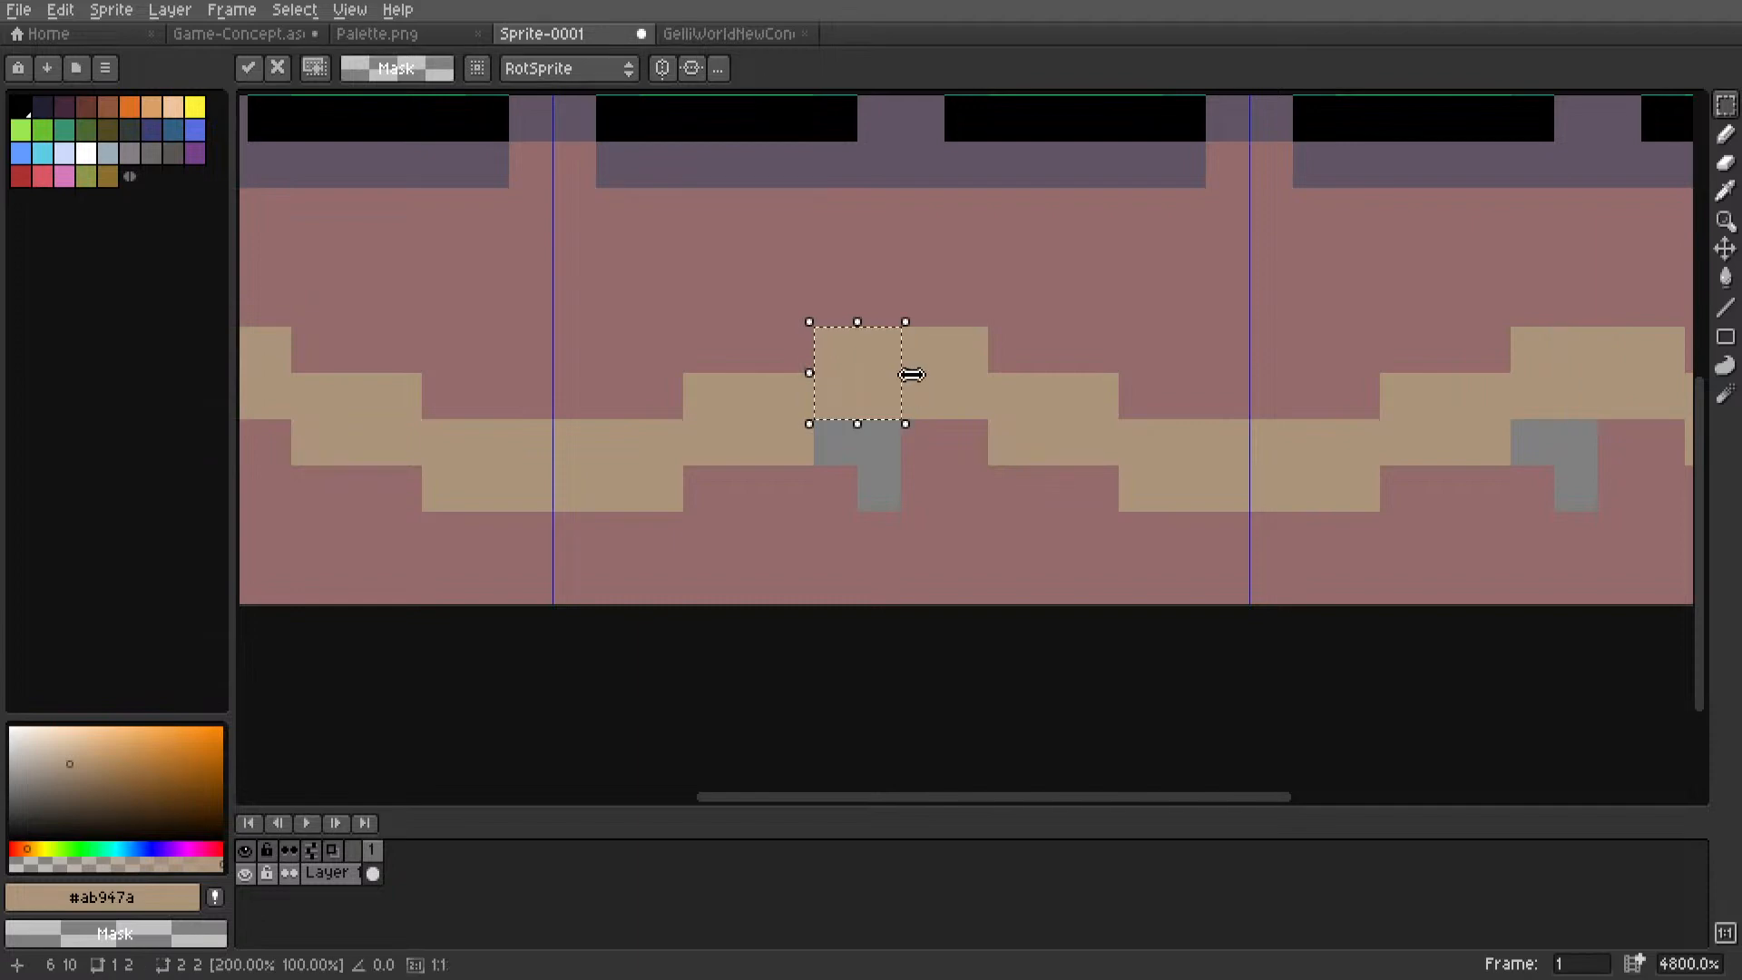
Sample the mauve #966c6c and fill the transparent pixels under the arch's peak.
key(i)
click(952, 473)
key(g)
click(897, 455)
scroll(897, 455, down, 8)
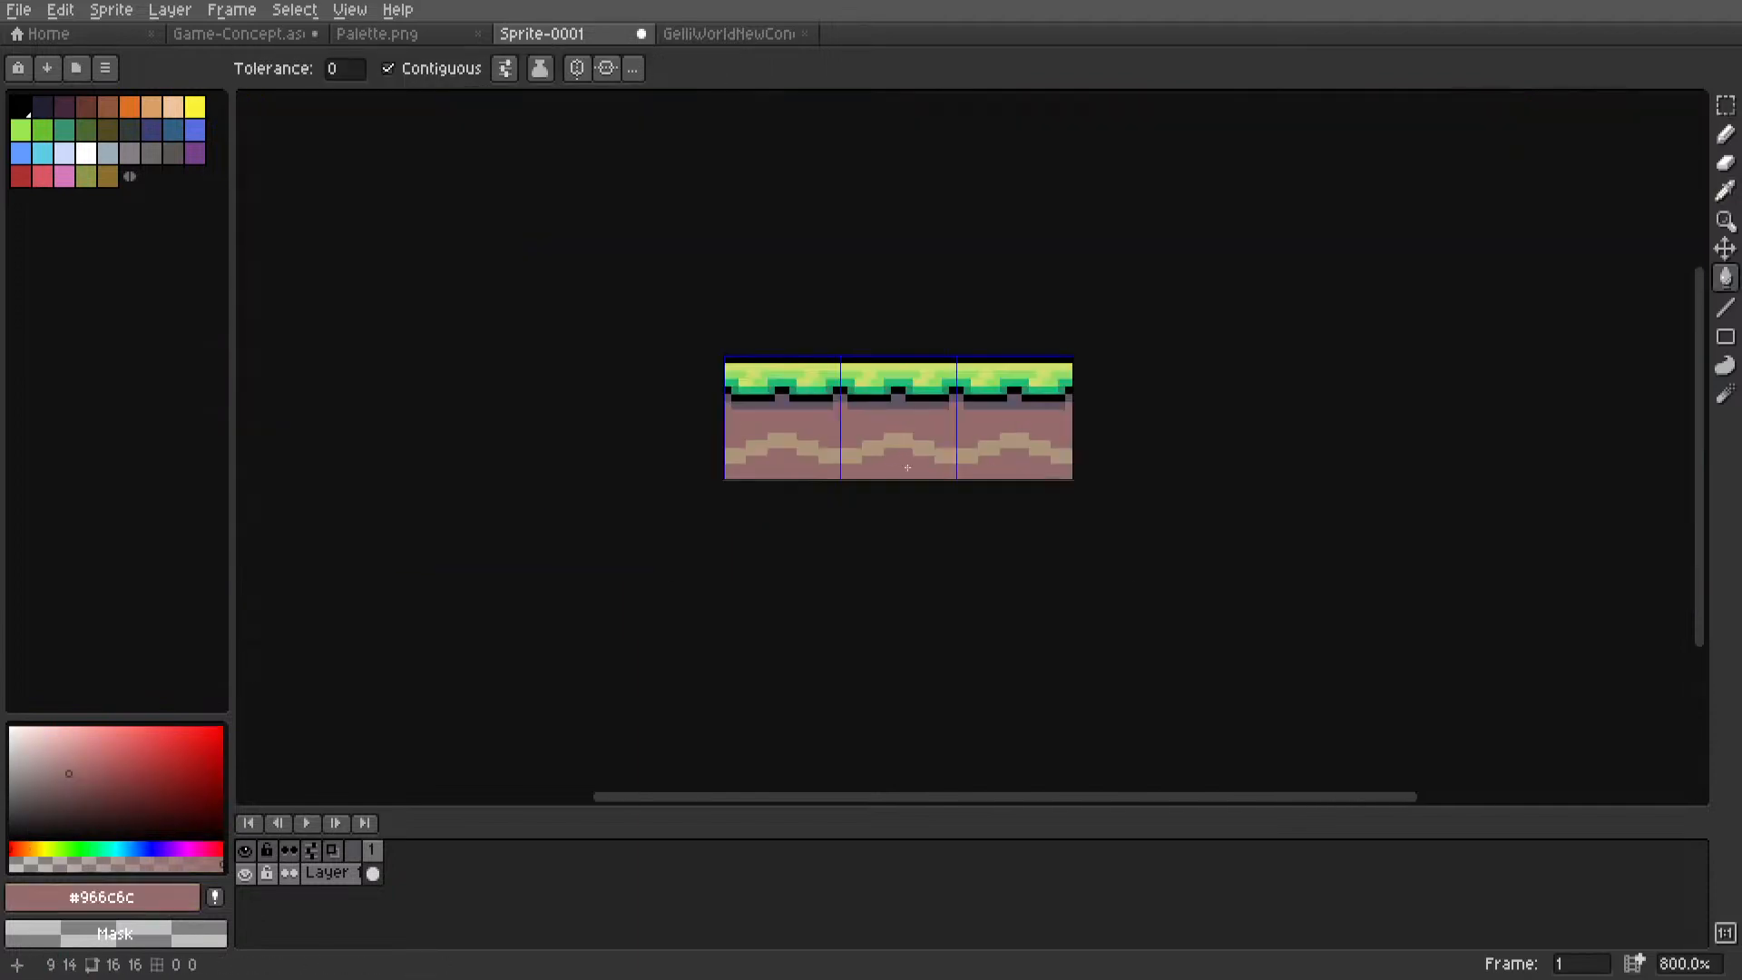
Examine the repeating arch pattern across the tiled preview, both up close and from afar.
key(m)
scroll(907, 453, up, 5)
scroll(891, 455, up, 3)
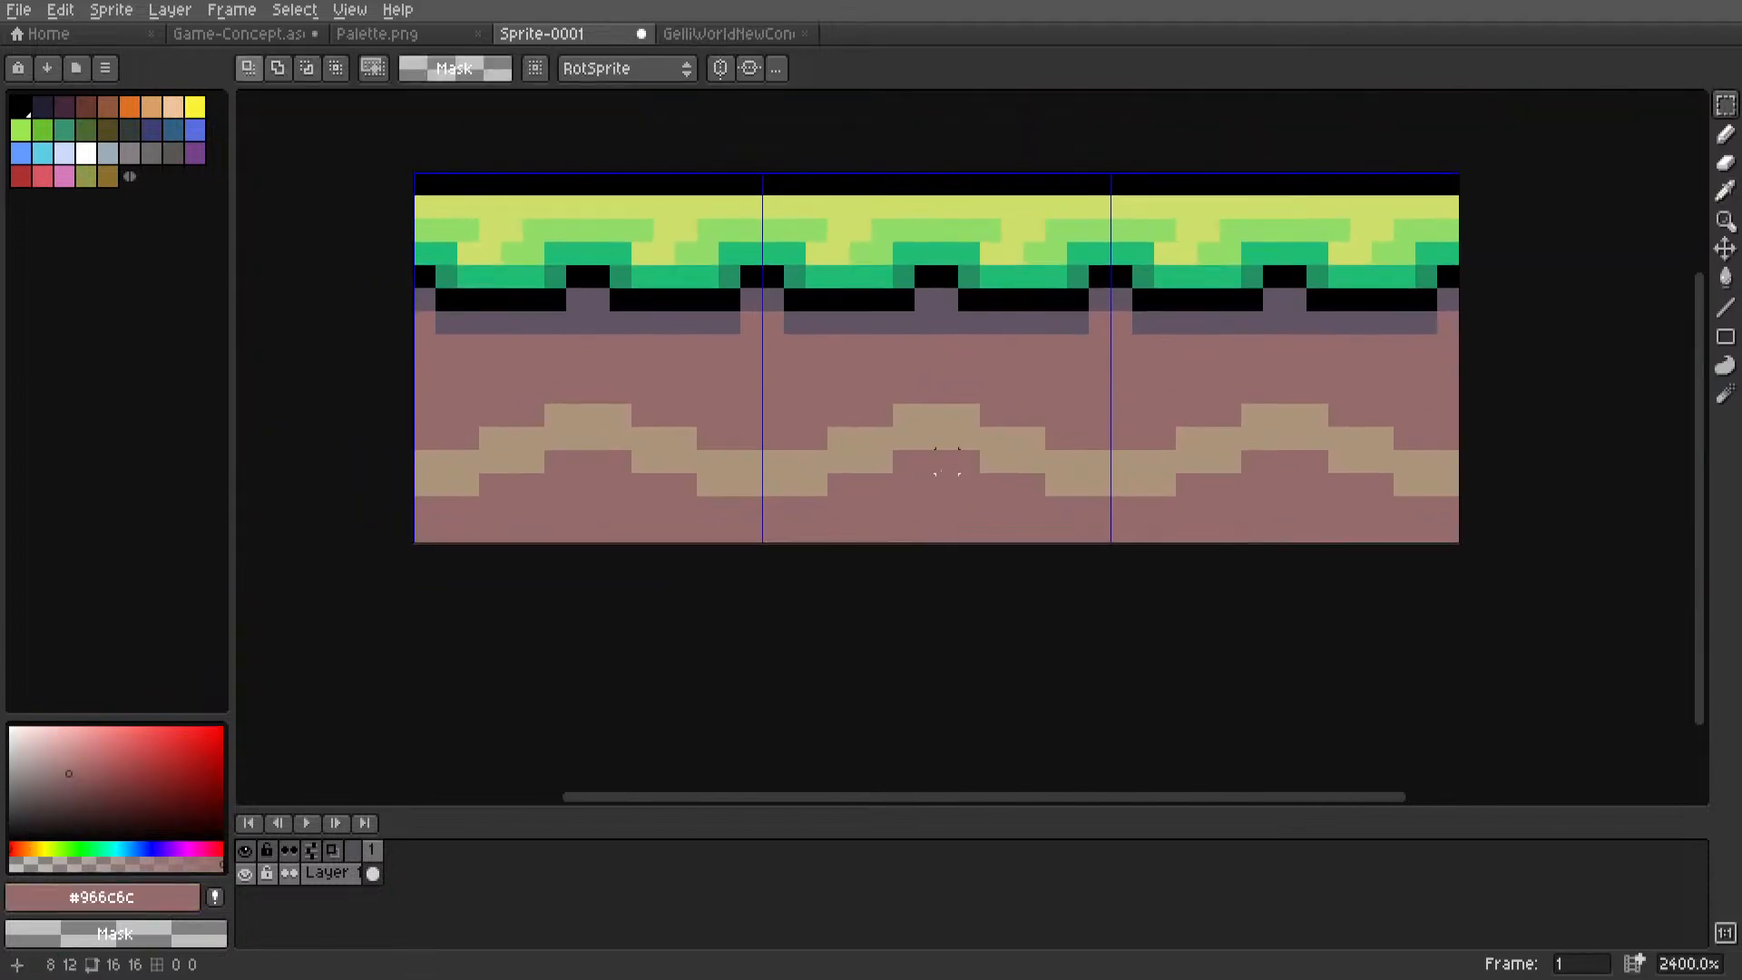
middle_drag(953, 456, 948, 530)
scroll(731, 485, down, 4)
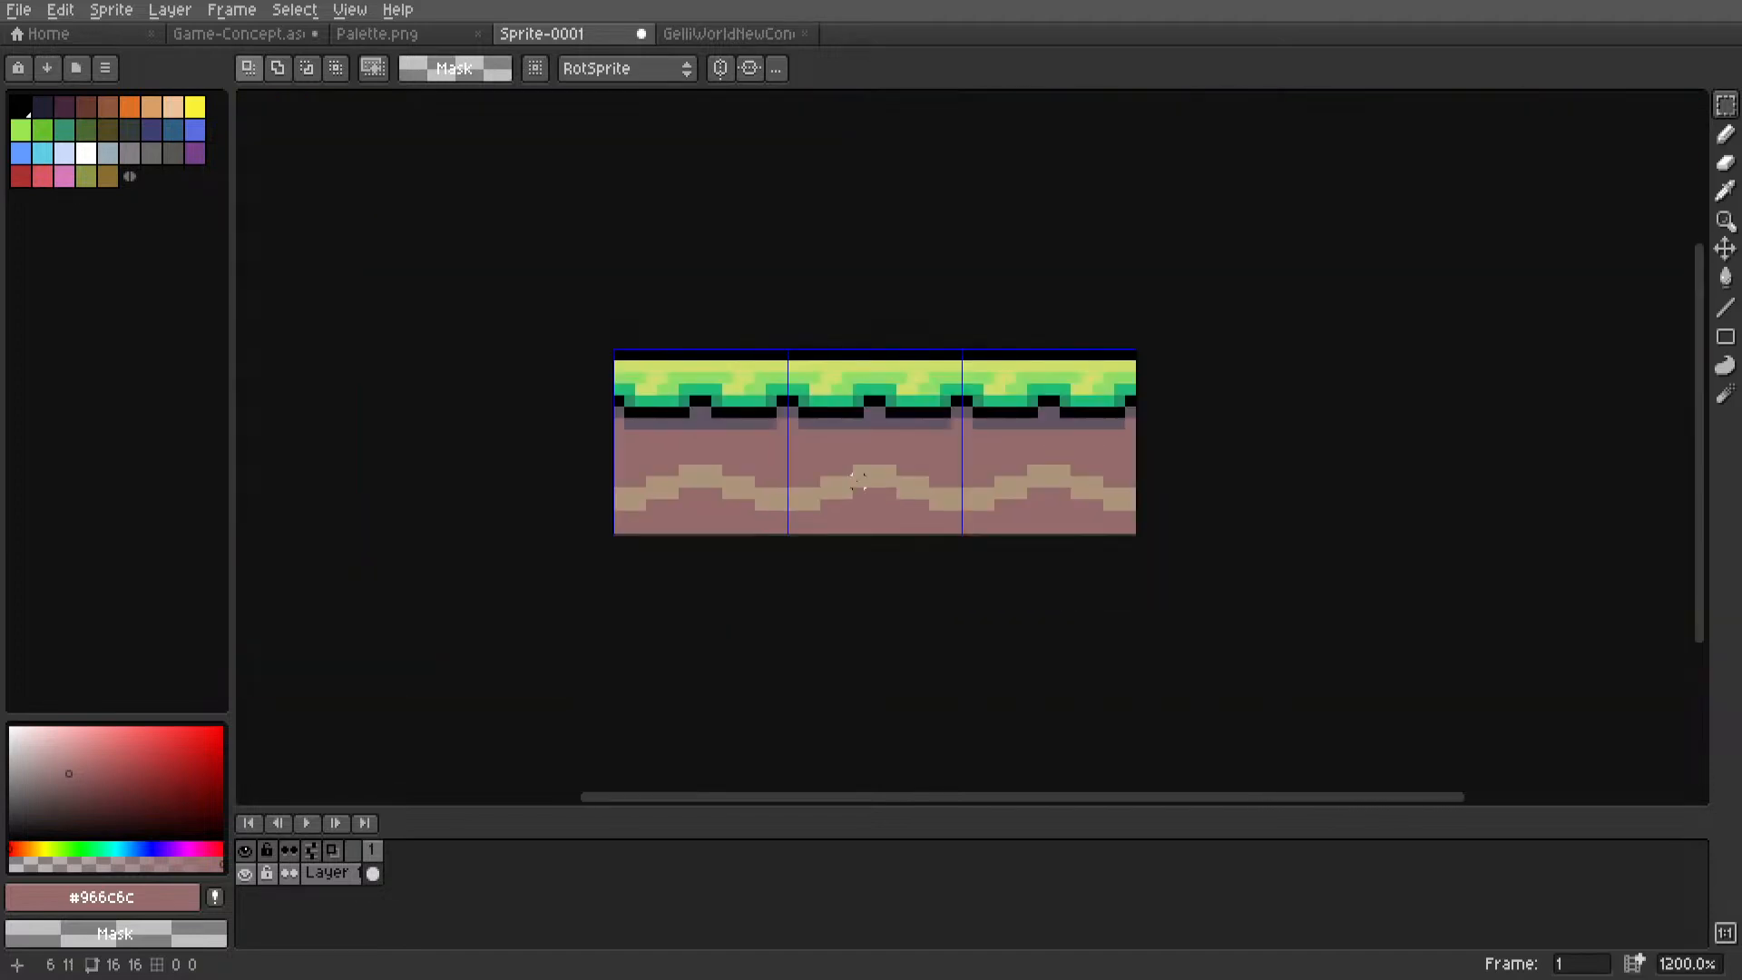
middle_drag(853, 492, 976, 468)
scroll(988, 472, up, 1)
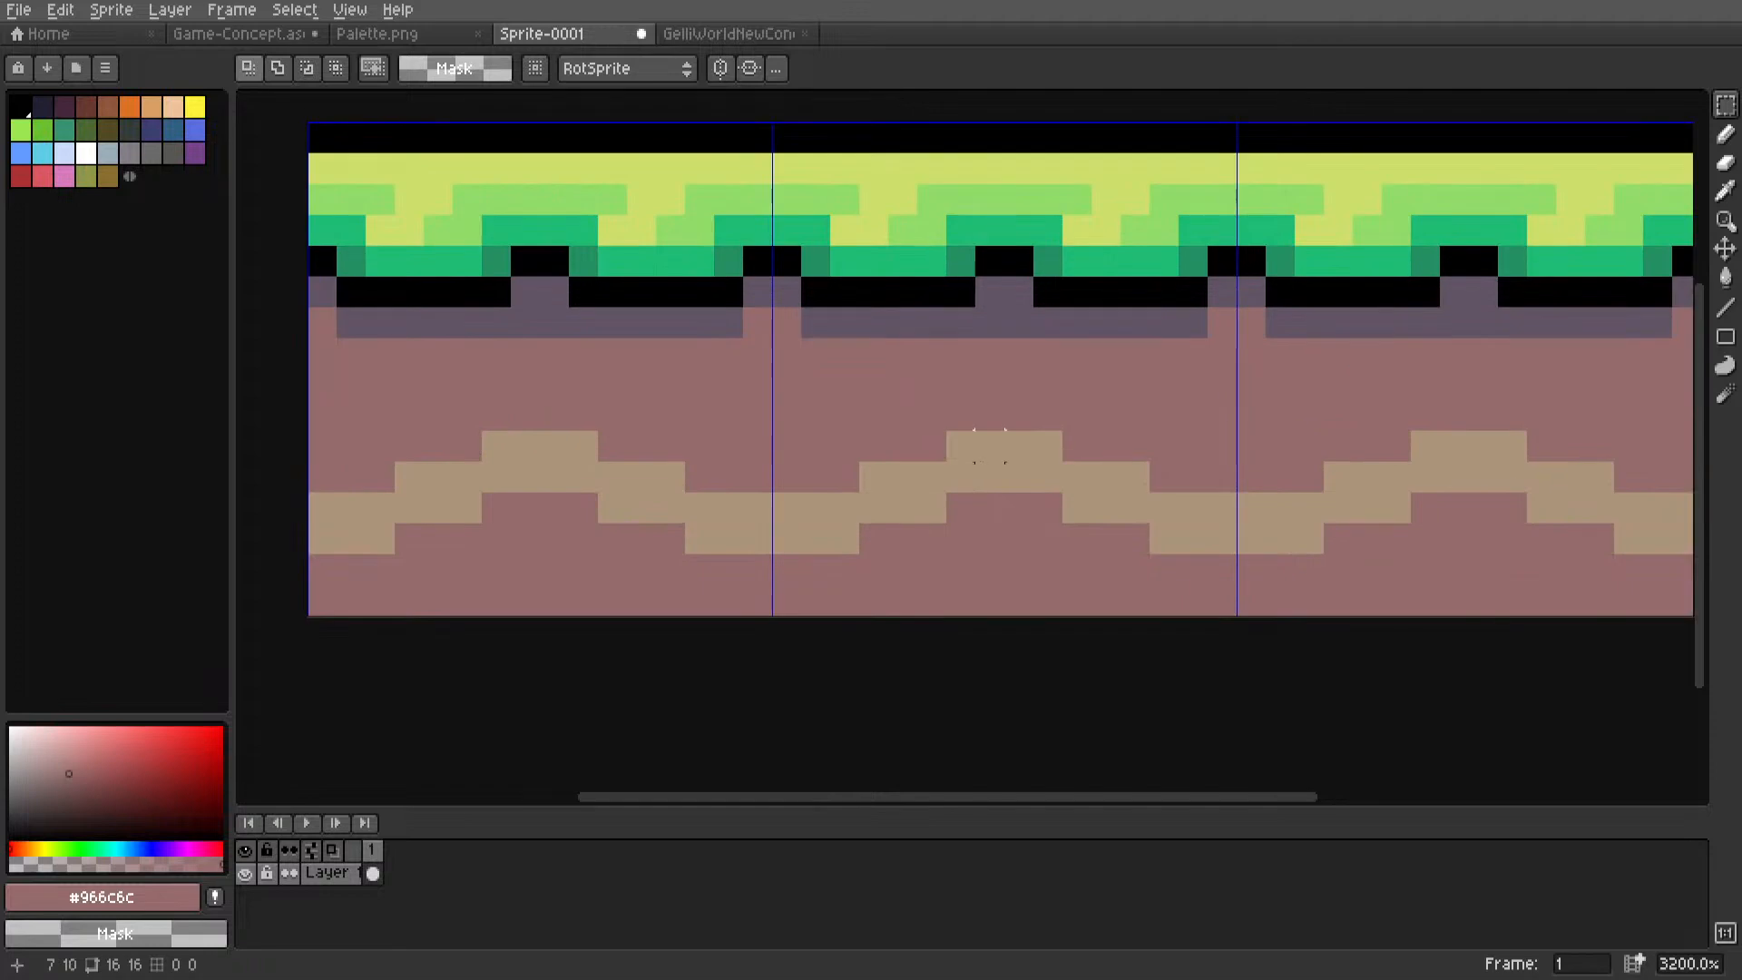
Look through the Resurrect 64 colour ramps in Palette.png for alternative dirt colours.
key(i)
scroll(548, 35, down, 1)
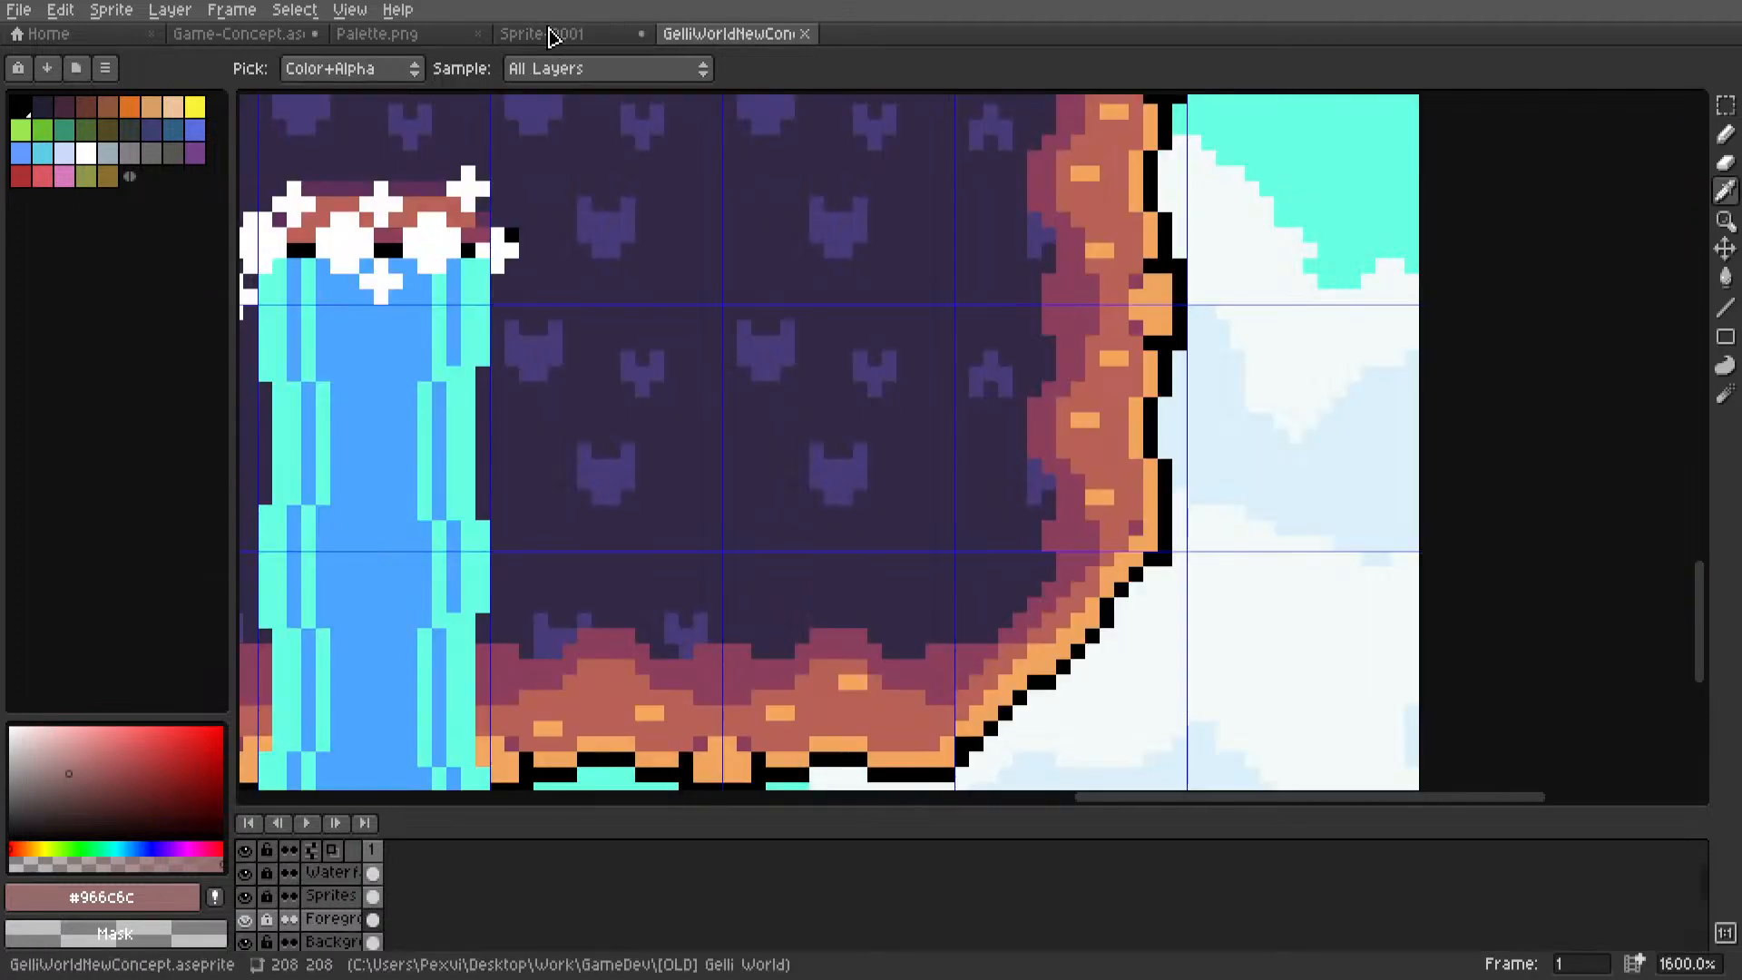
scroll(551, 32, up, 1)
scroll(554, 34, up, 1)
scroll(864, 427, down, 4)
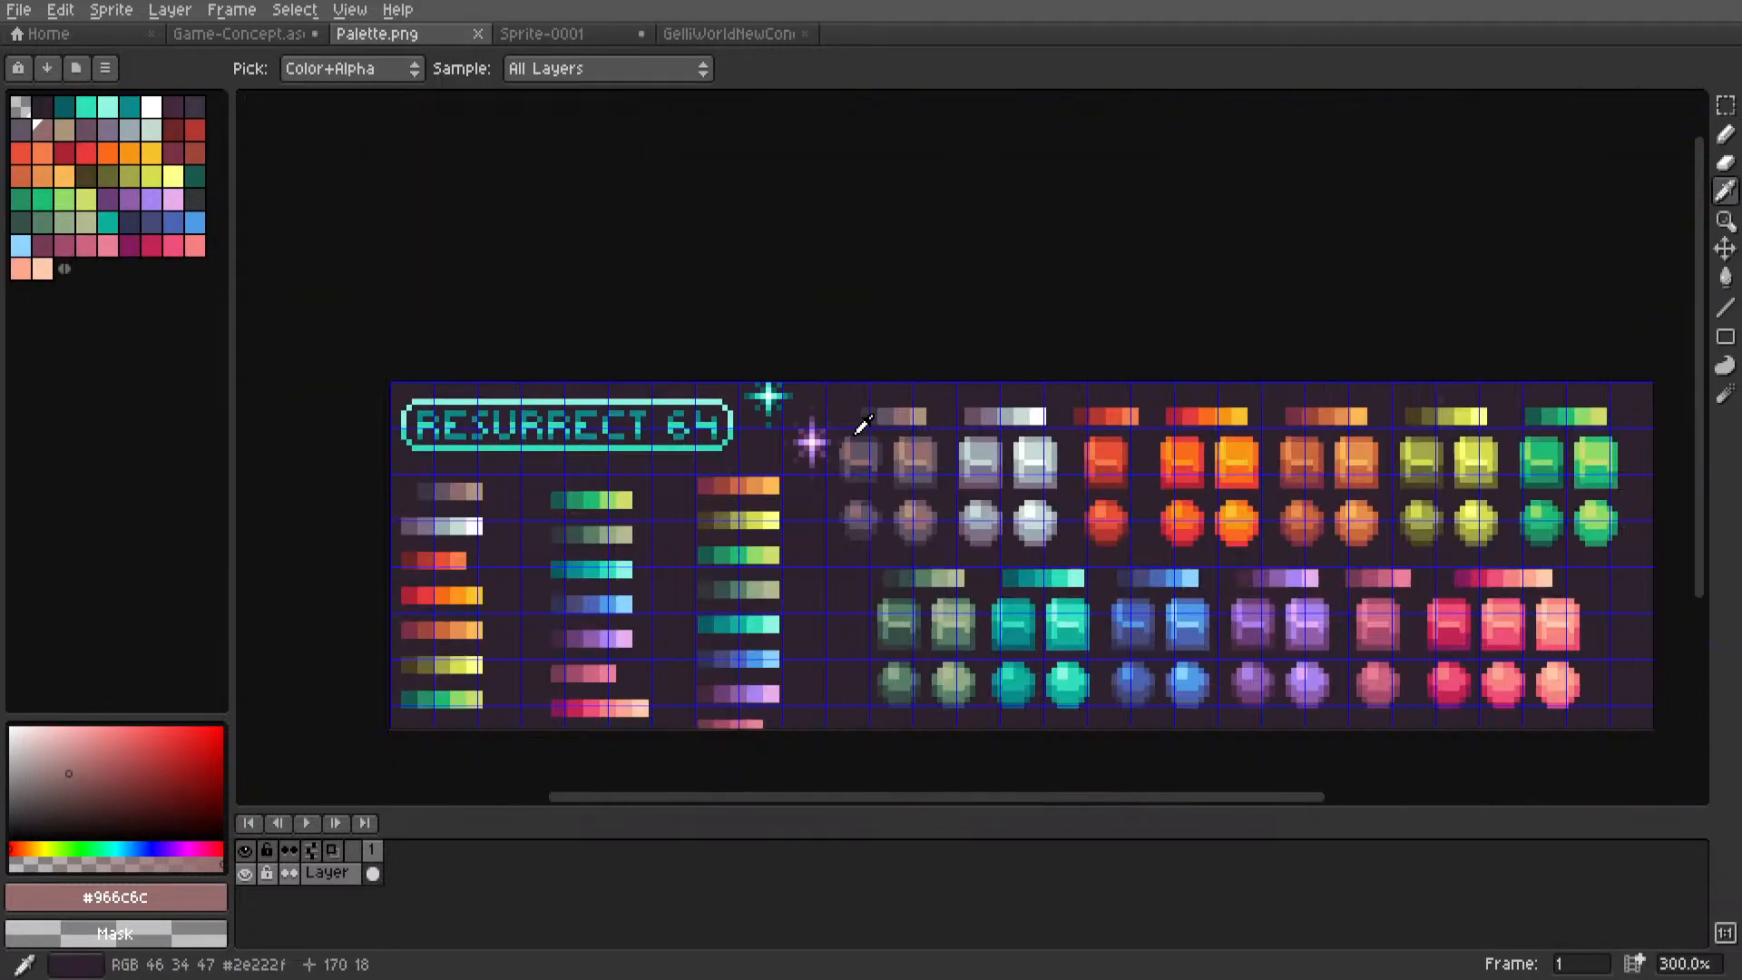
key(m)
middle_drag(930, 435, 1115, 322)
scroll(572, 401, up, 3)
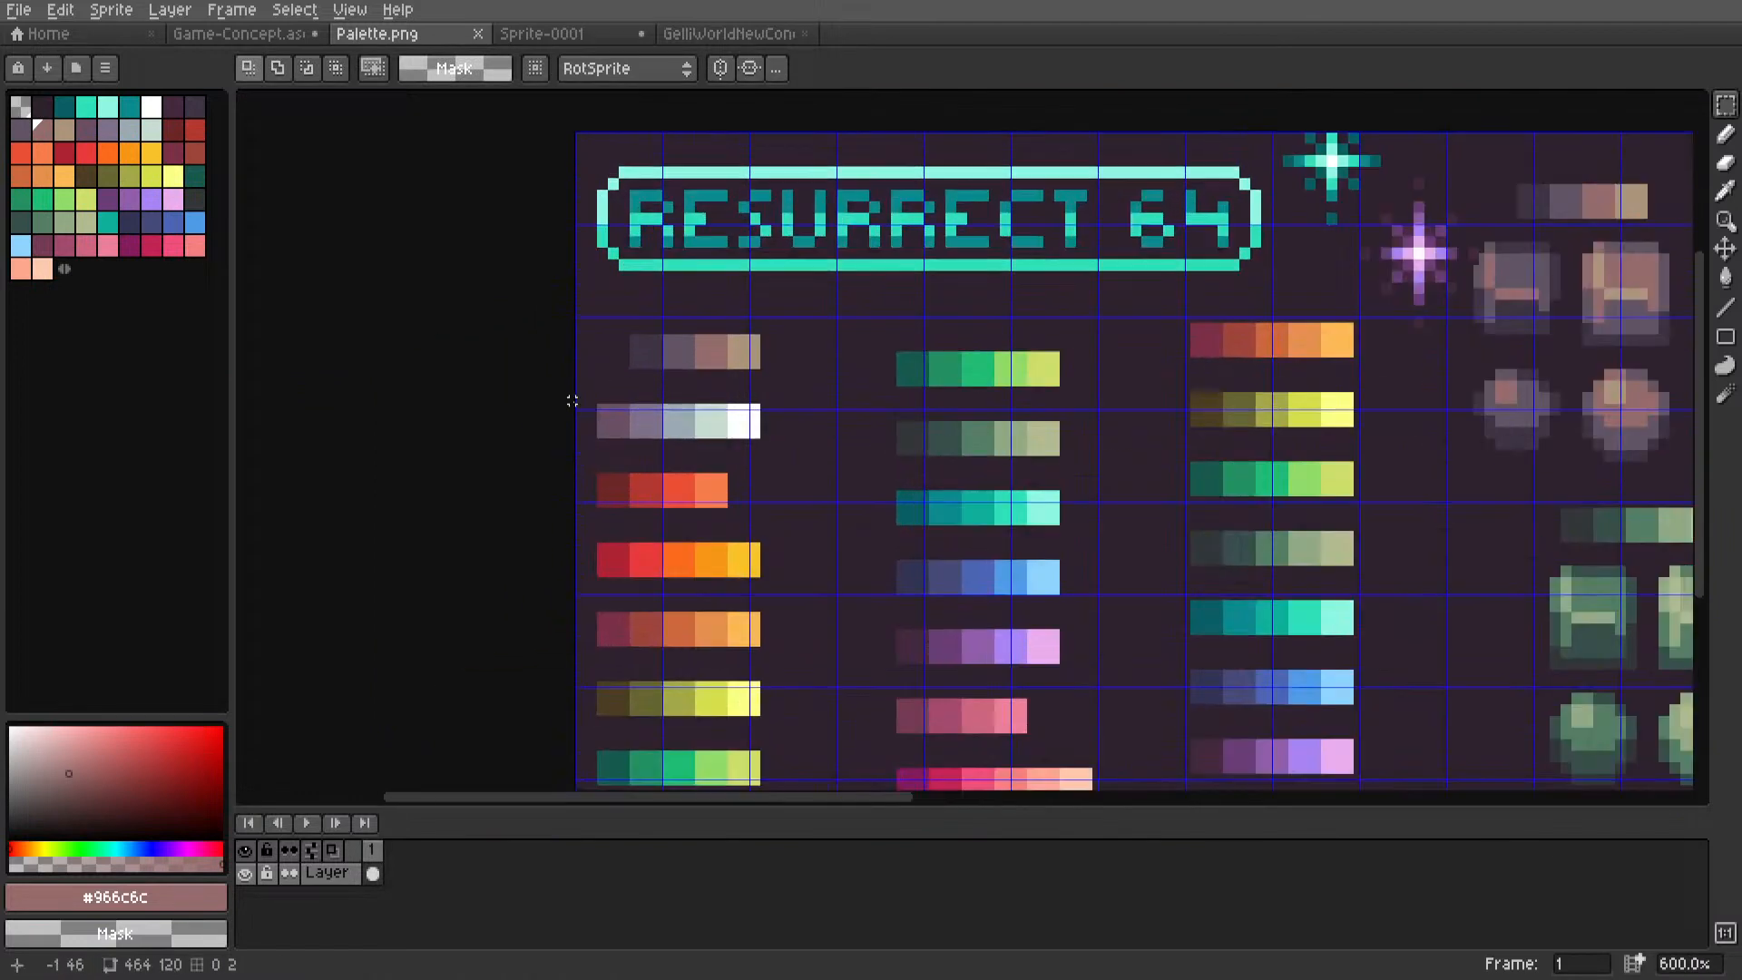
middle_drag(817, 407, 774, 372)
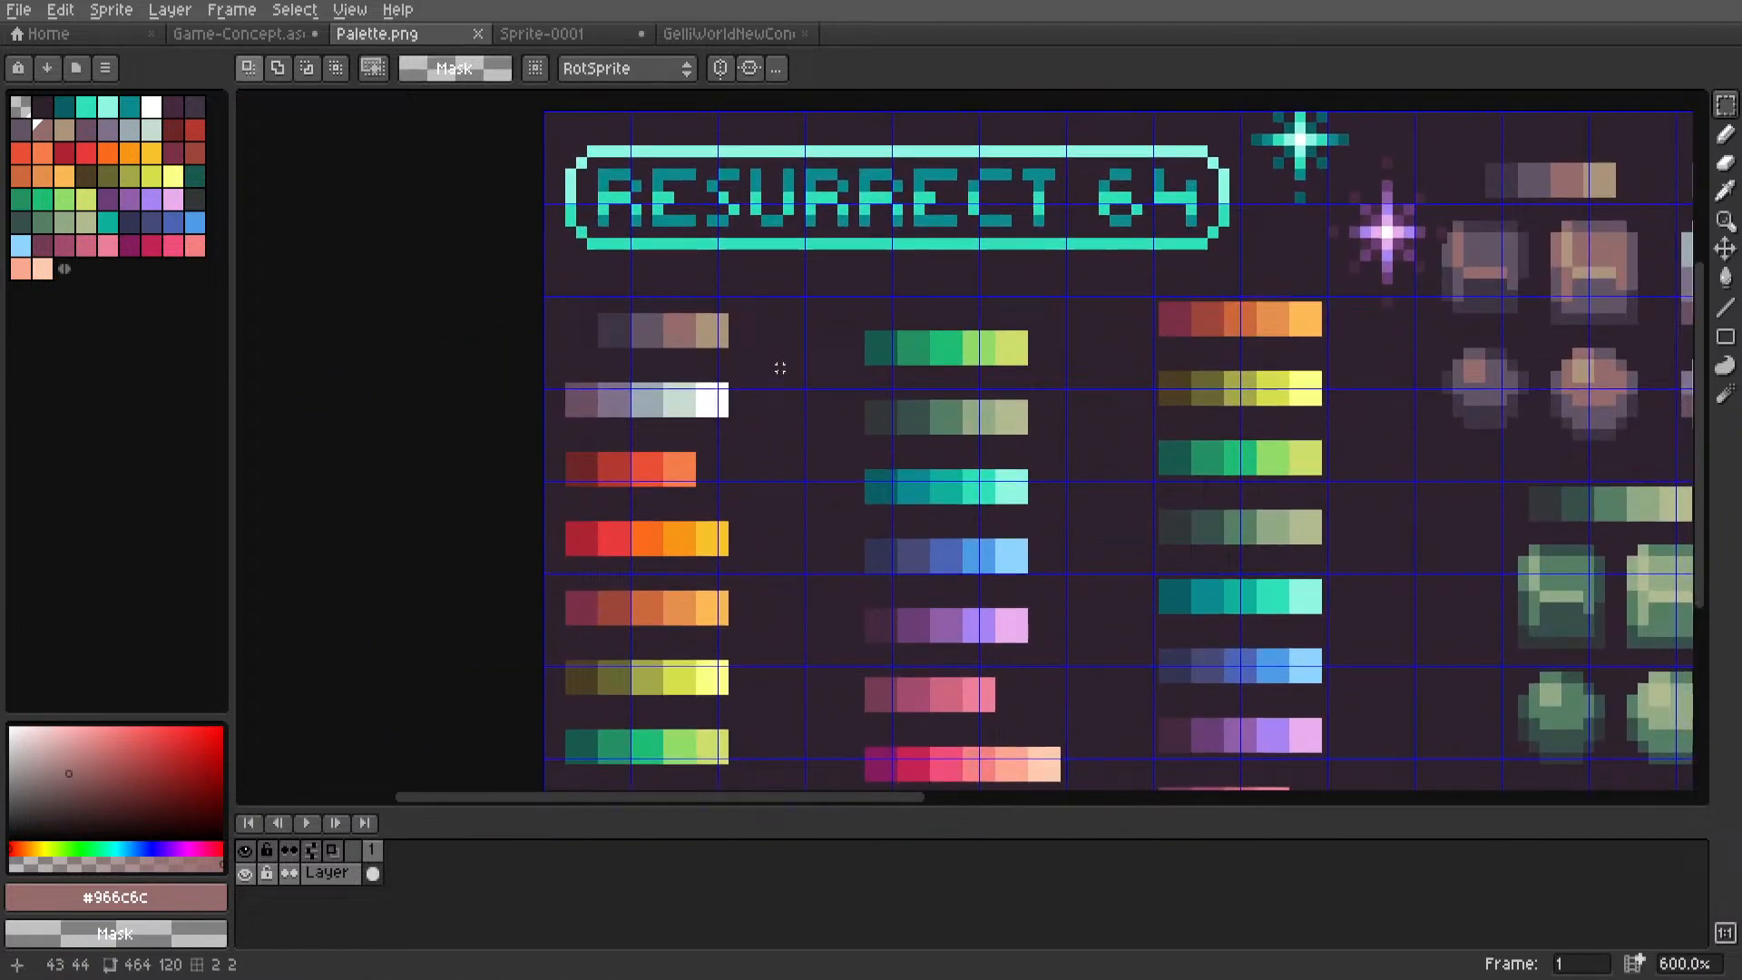
scroll(753, 361, up, 3)
scroll(737, 382, down, 3)
scroll(749, 414, down, 1)
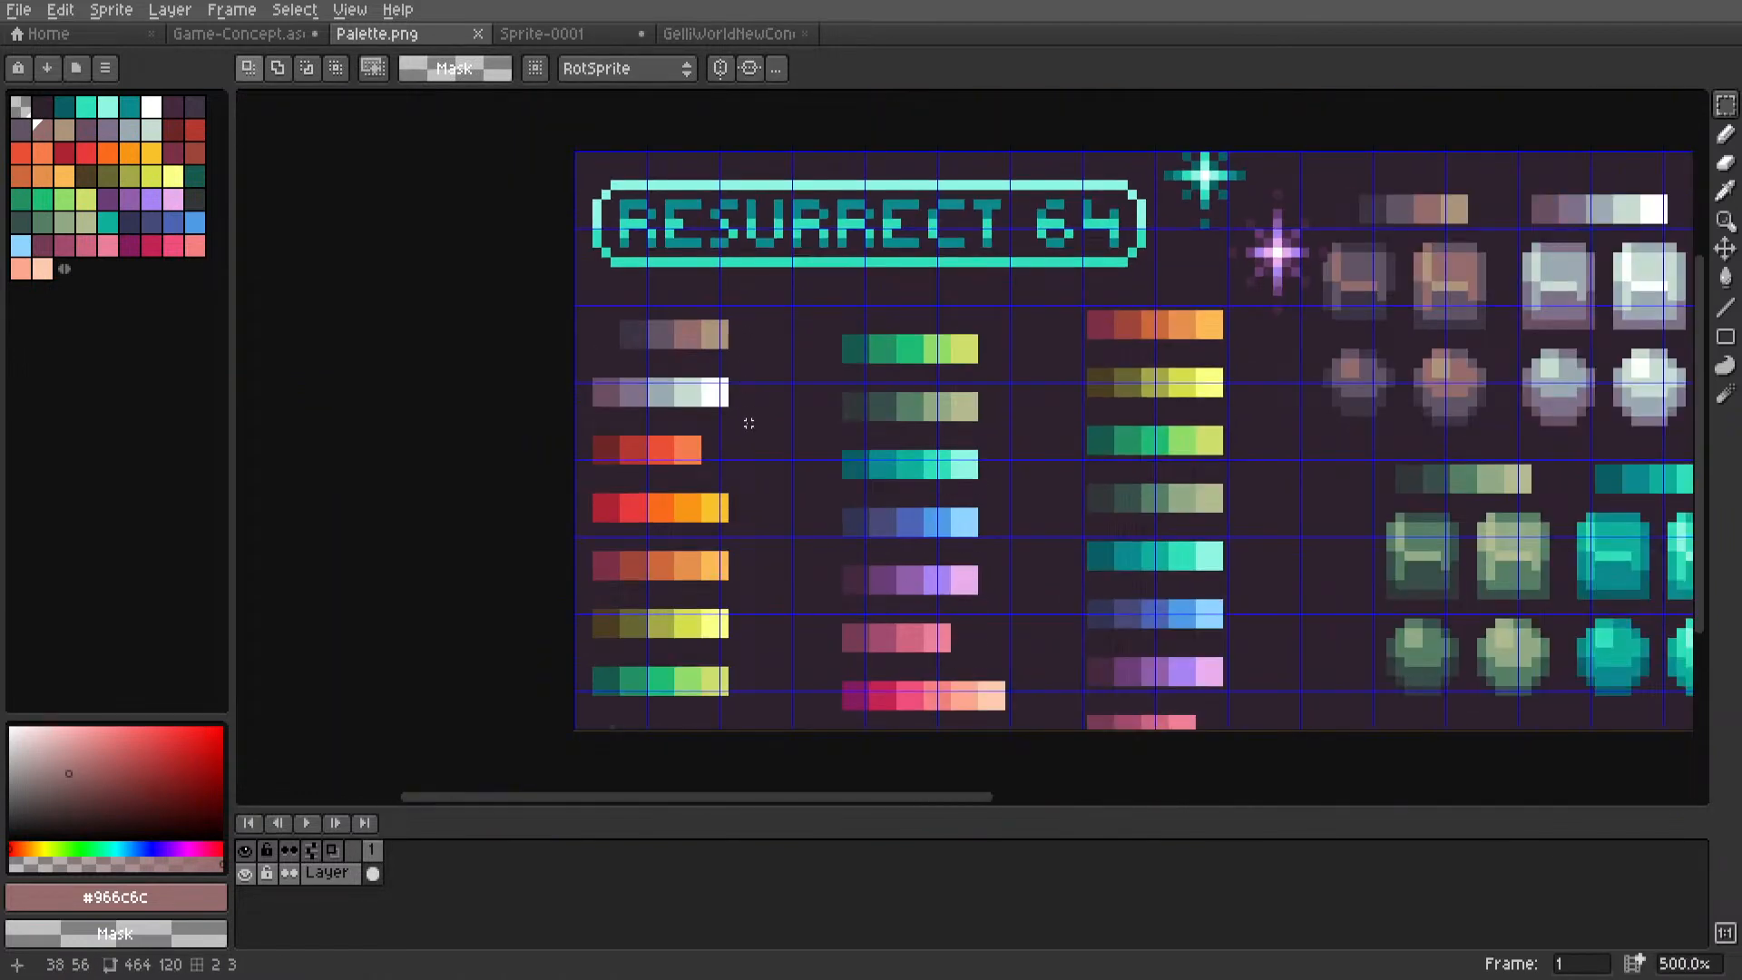
scroll(749, 422, down, 2)
scroll(717, 386, up, 8)
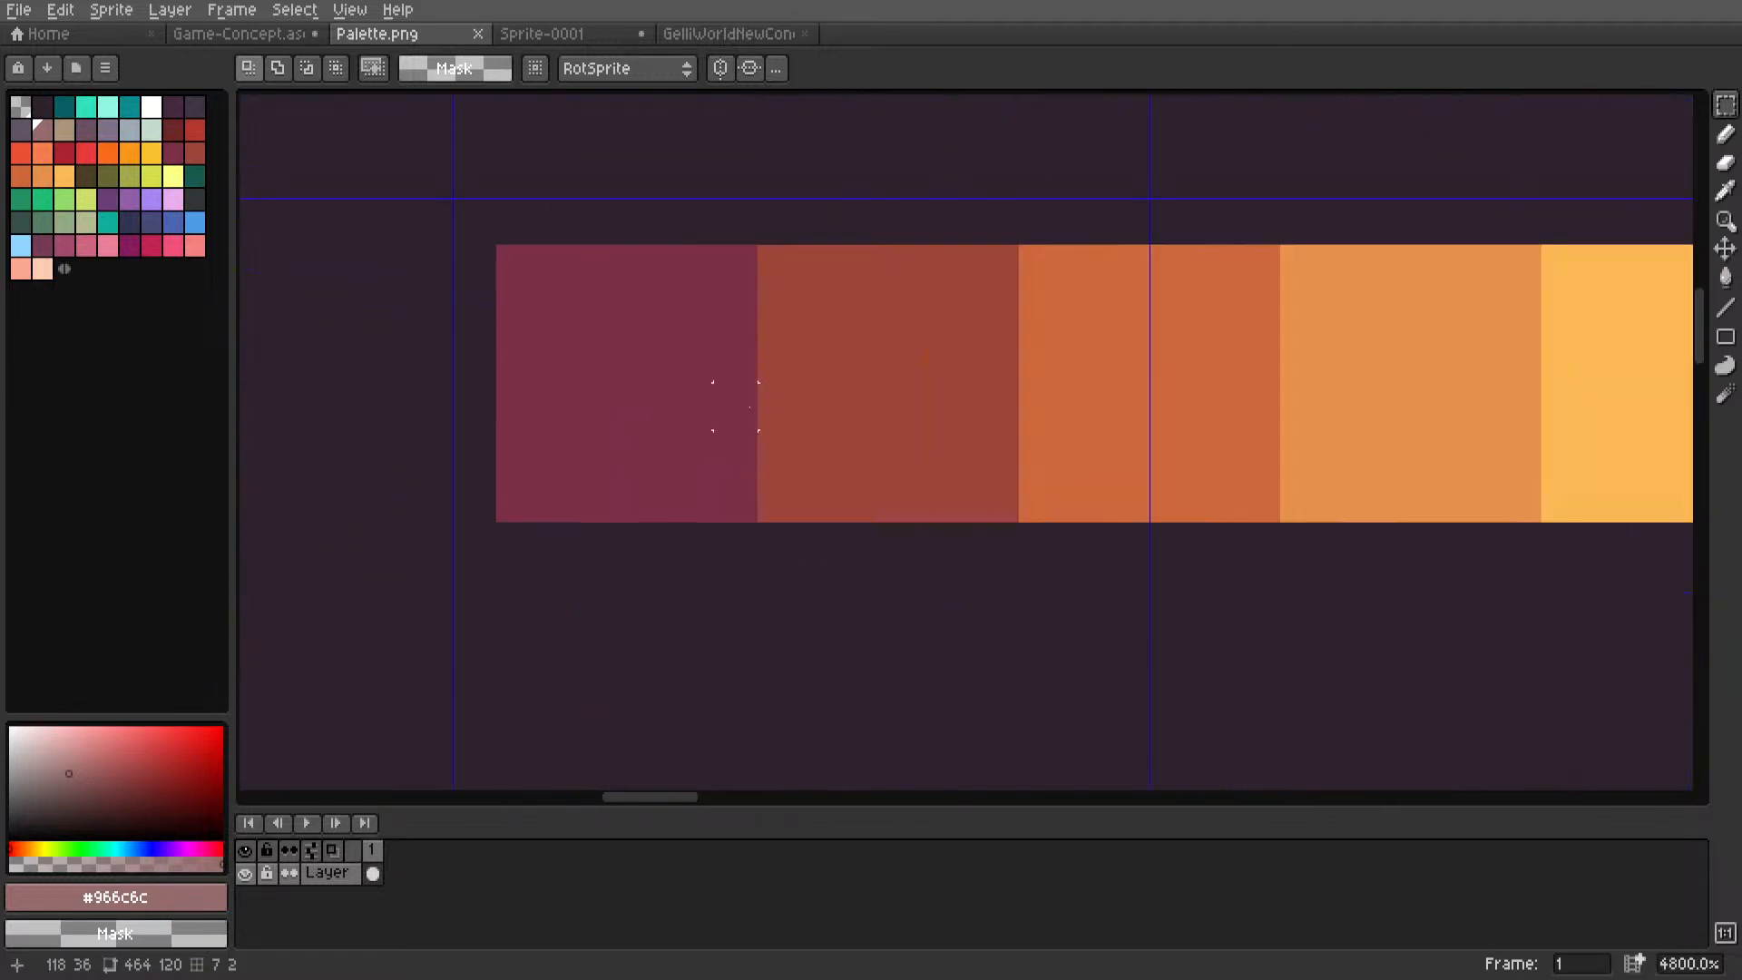
Sample the maroon #7a3045 from the orange ramp and fill the shadow band under the grass in Sprite-0001.
key(i)
click(710, 386)
click(596, 33)
key(g)
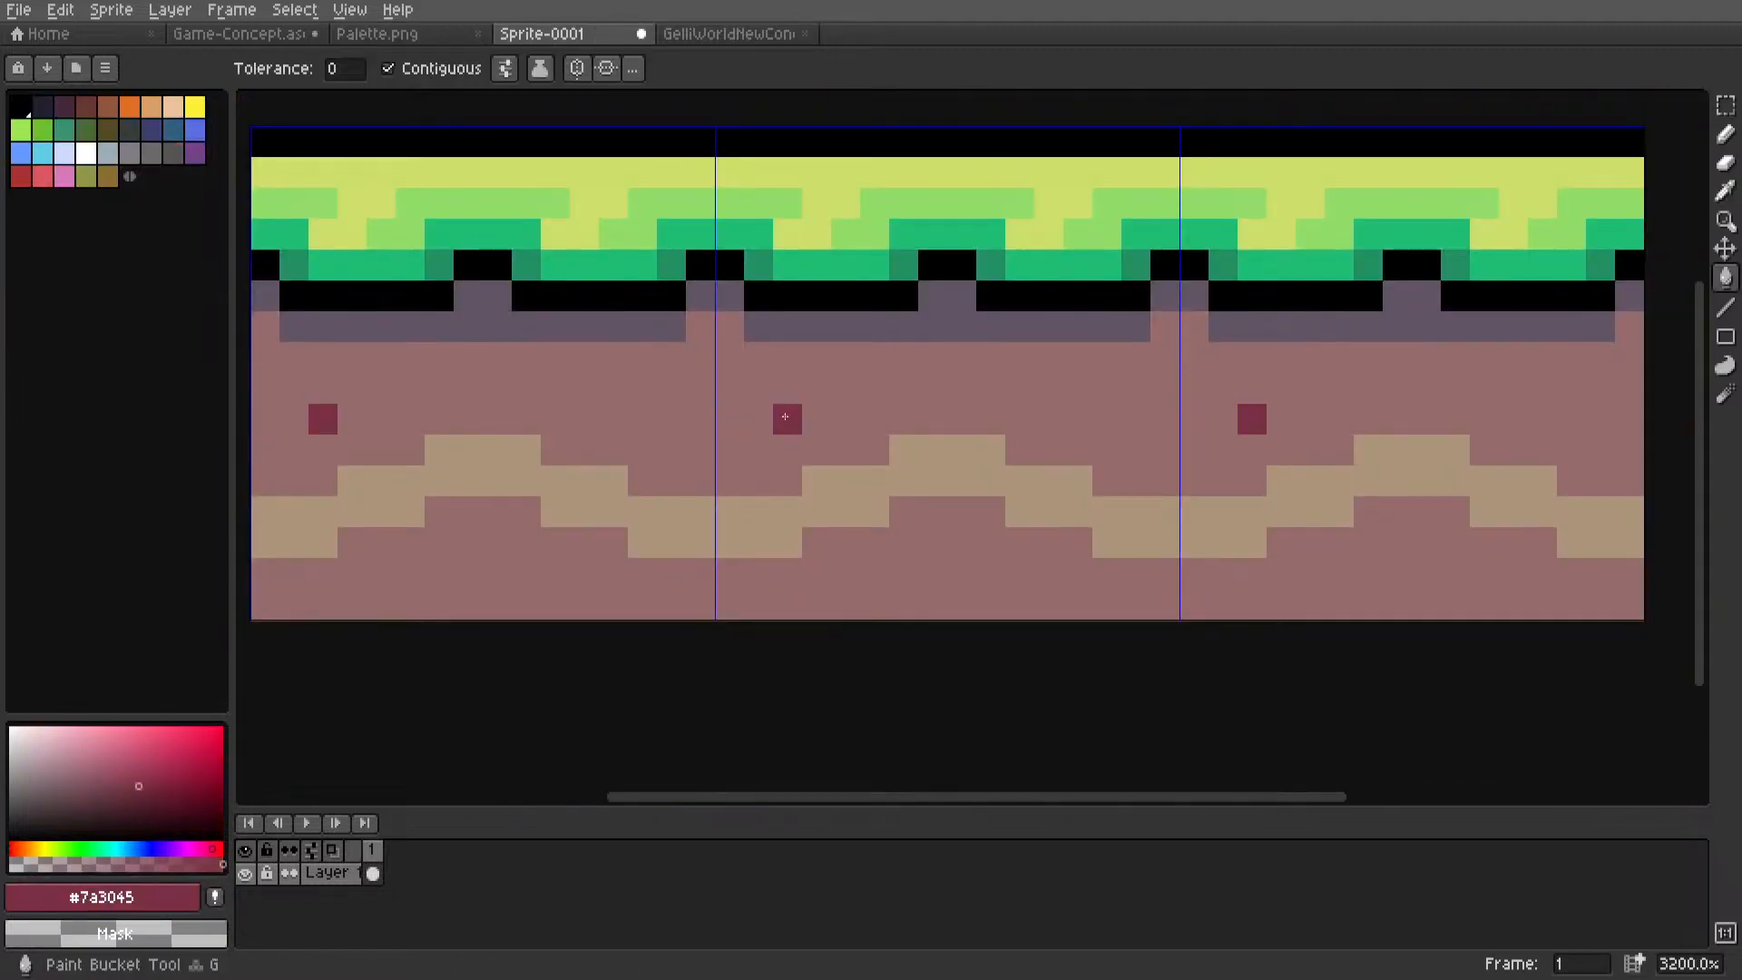
click(844, 326)
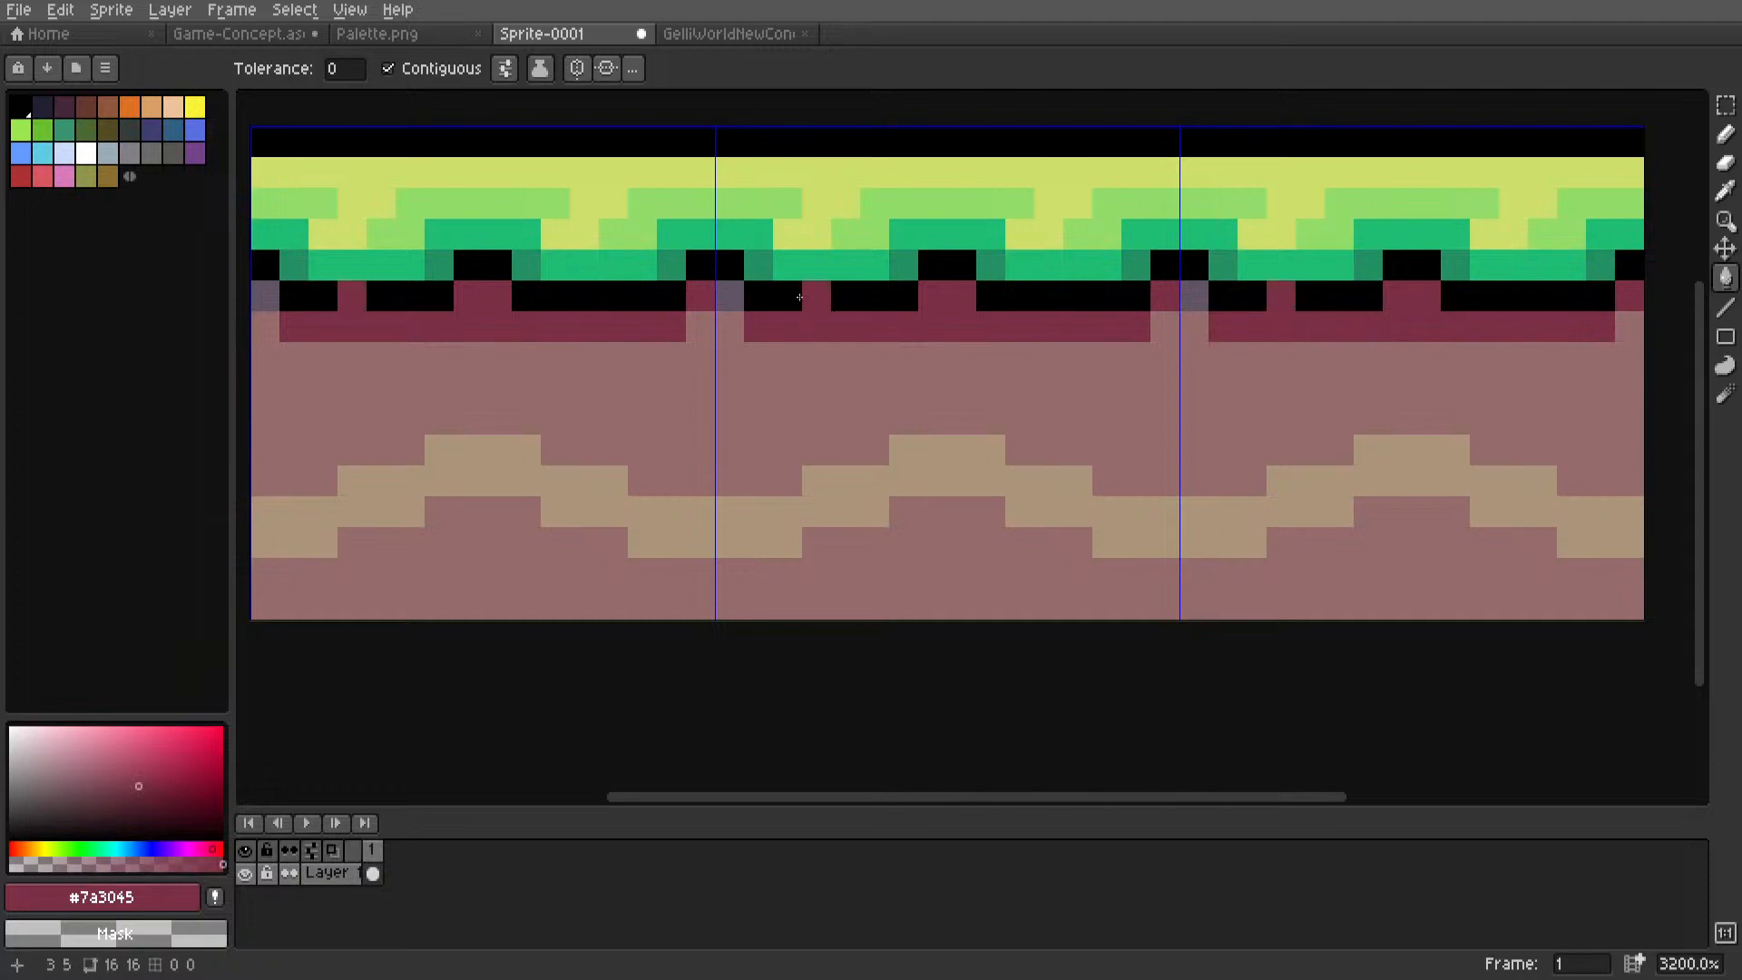
click(730, 295)
click(888, 309)
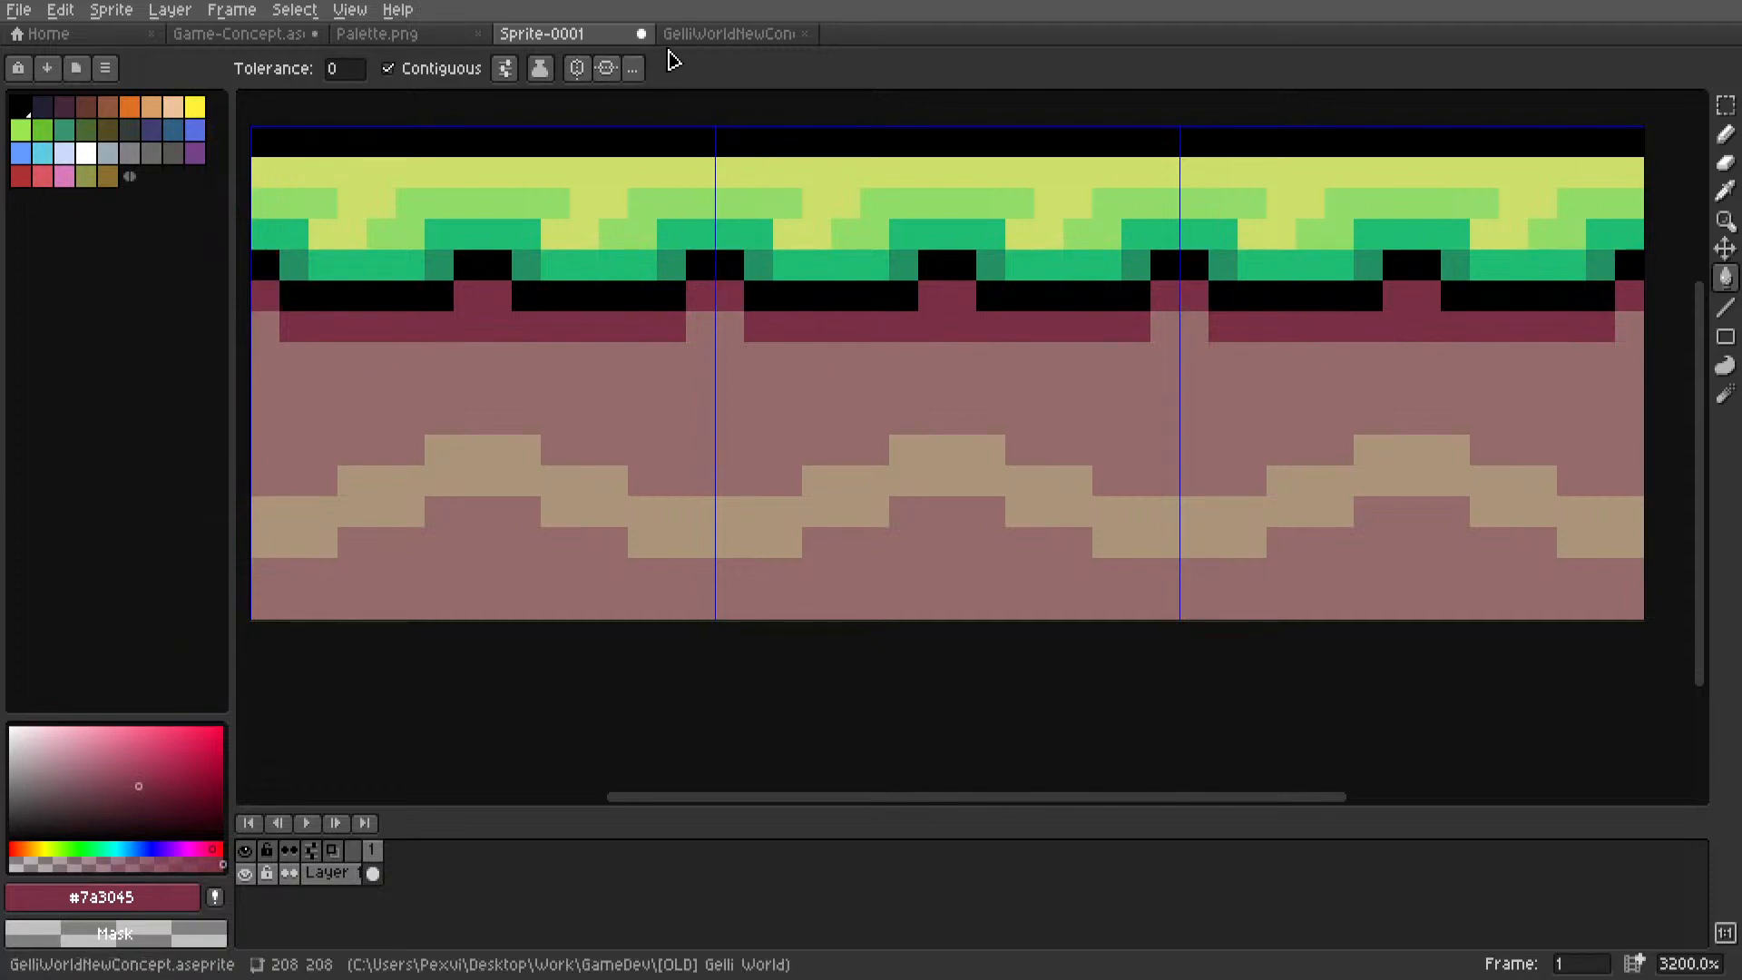
Sample the red-brown #9e4539 in Palette.png and fill the mauve dirt above and below the arch in Sprite-0001.
key(ctrl+shift+Tab)
key(ctrl+shift+Tab)
key(ctrl+Tab)
key(i)
click(926, 396)
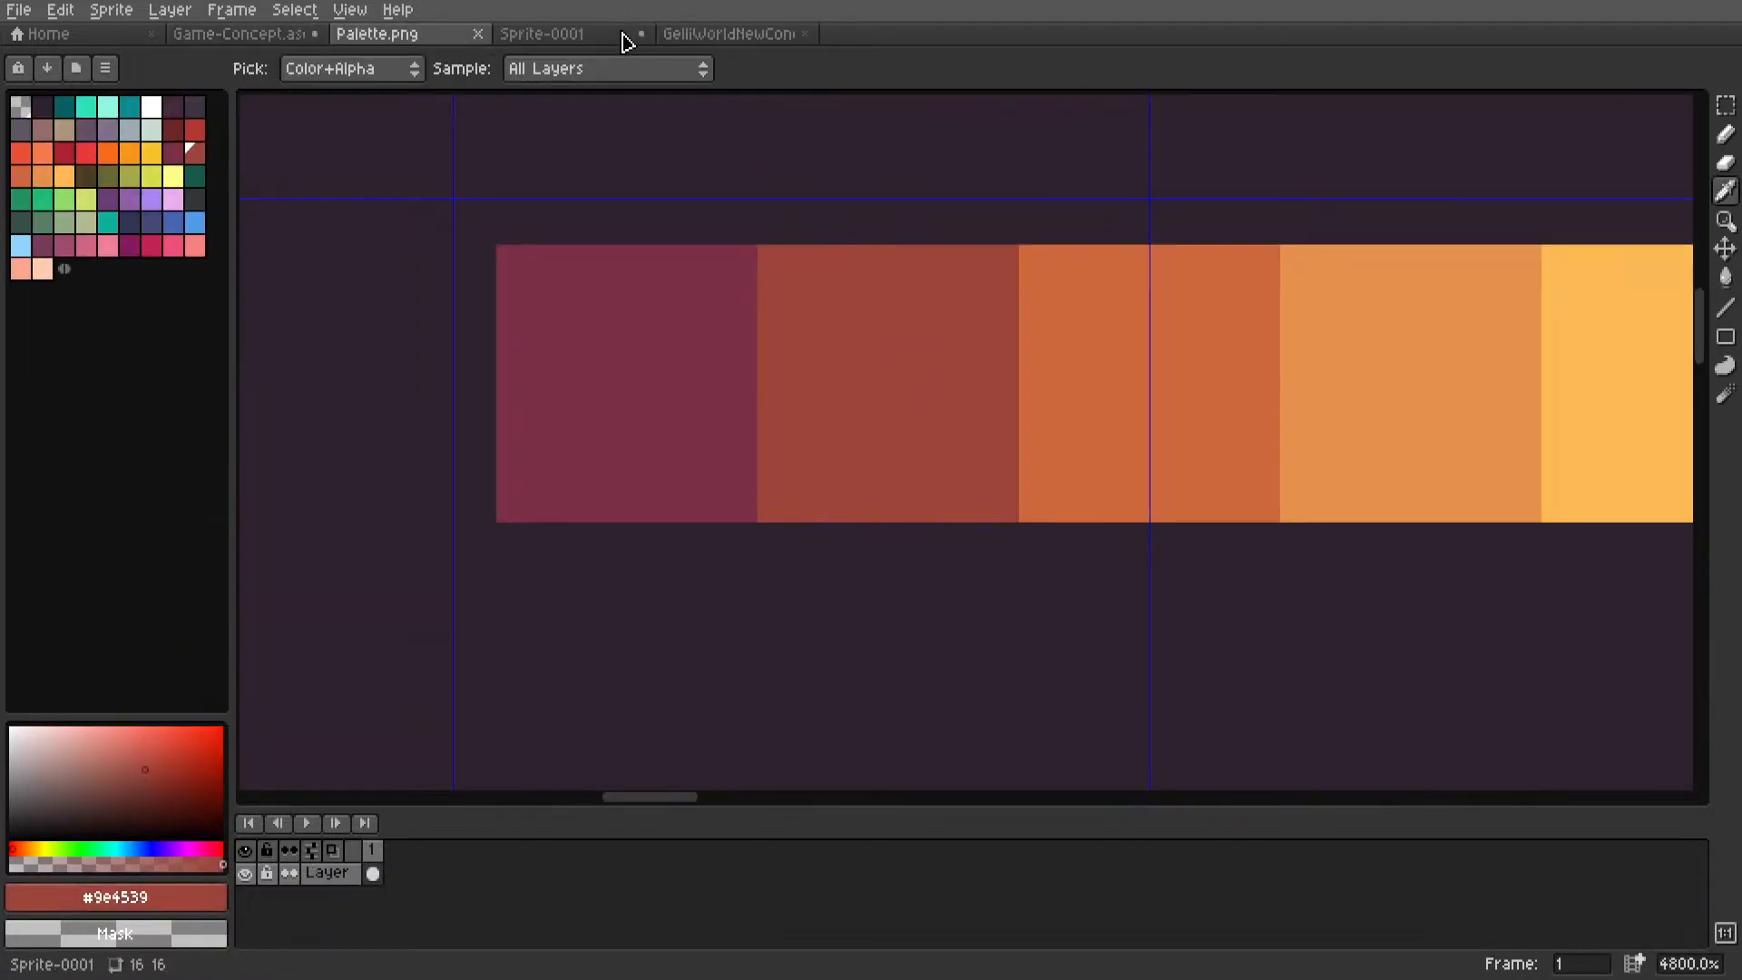
key(ctrl+Tab)
key(g)
click(821, 381)
key(i)
key(g)
click(884, 545)
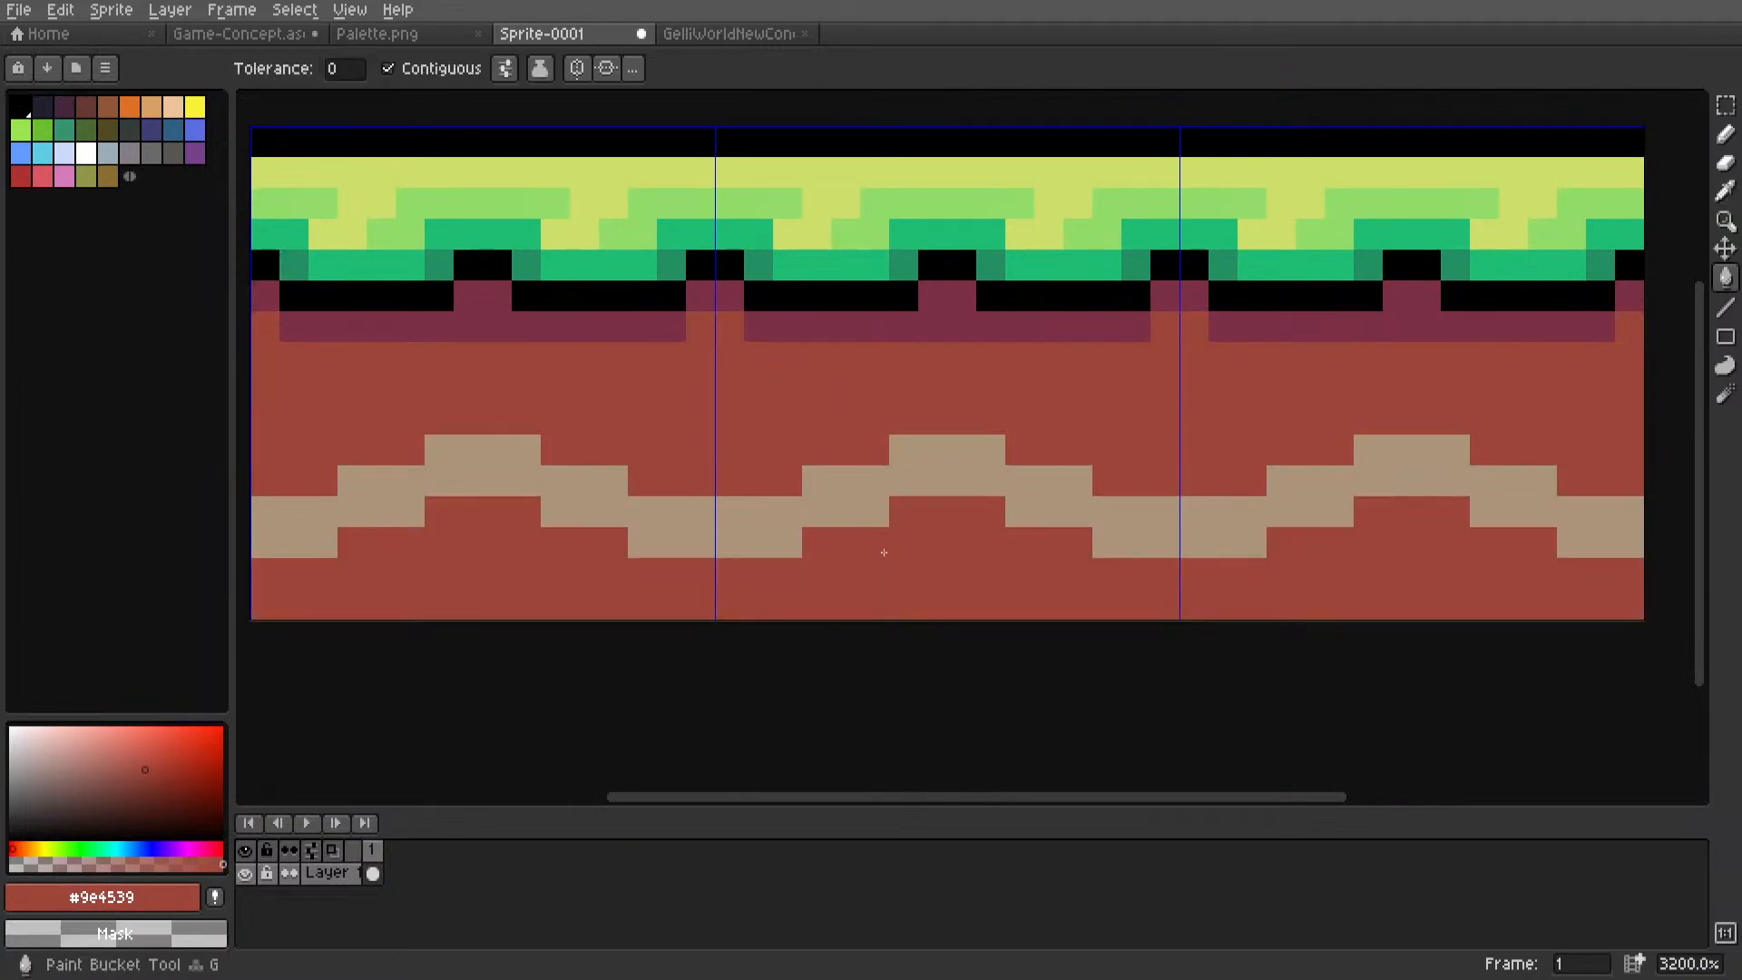
Sample the orange #cd683d in Palette.png and fill the tan arch in Sprite-0001.
key(i)
key(ctrl+shift+Tab)
click(1096, 351)
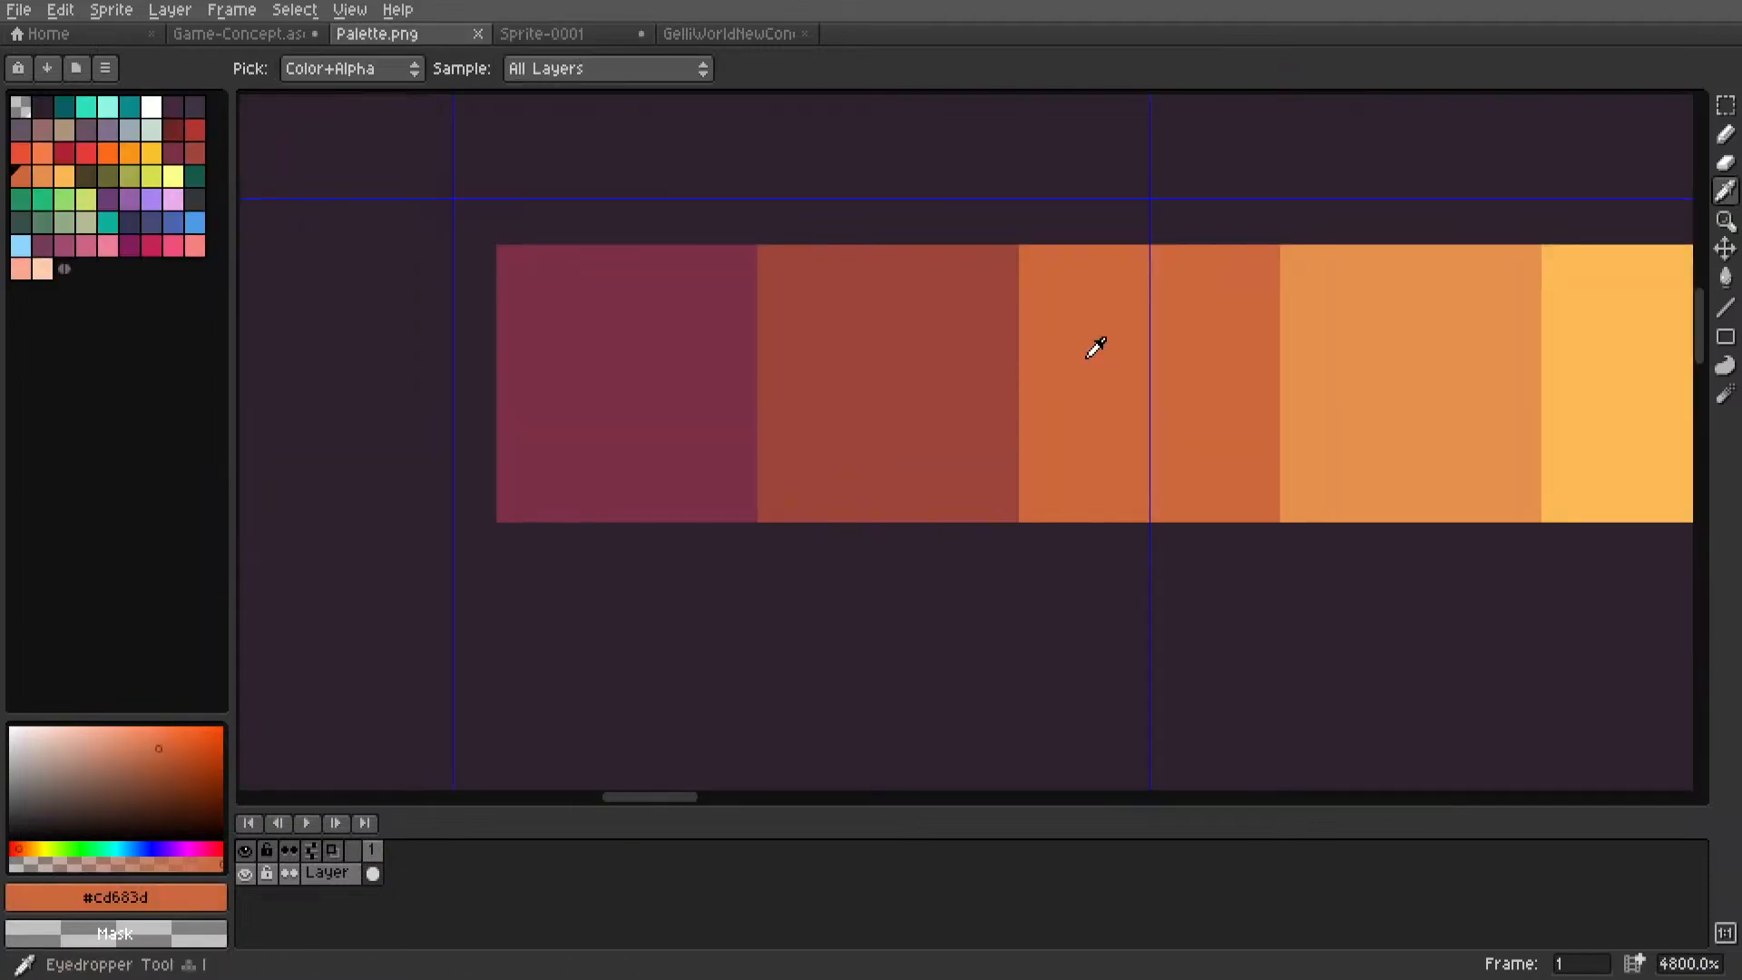
key(ctrl+Tab)
key(g)
click(841, 512)
click(826, 481)
scroll(827, 490, down, 5)
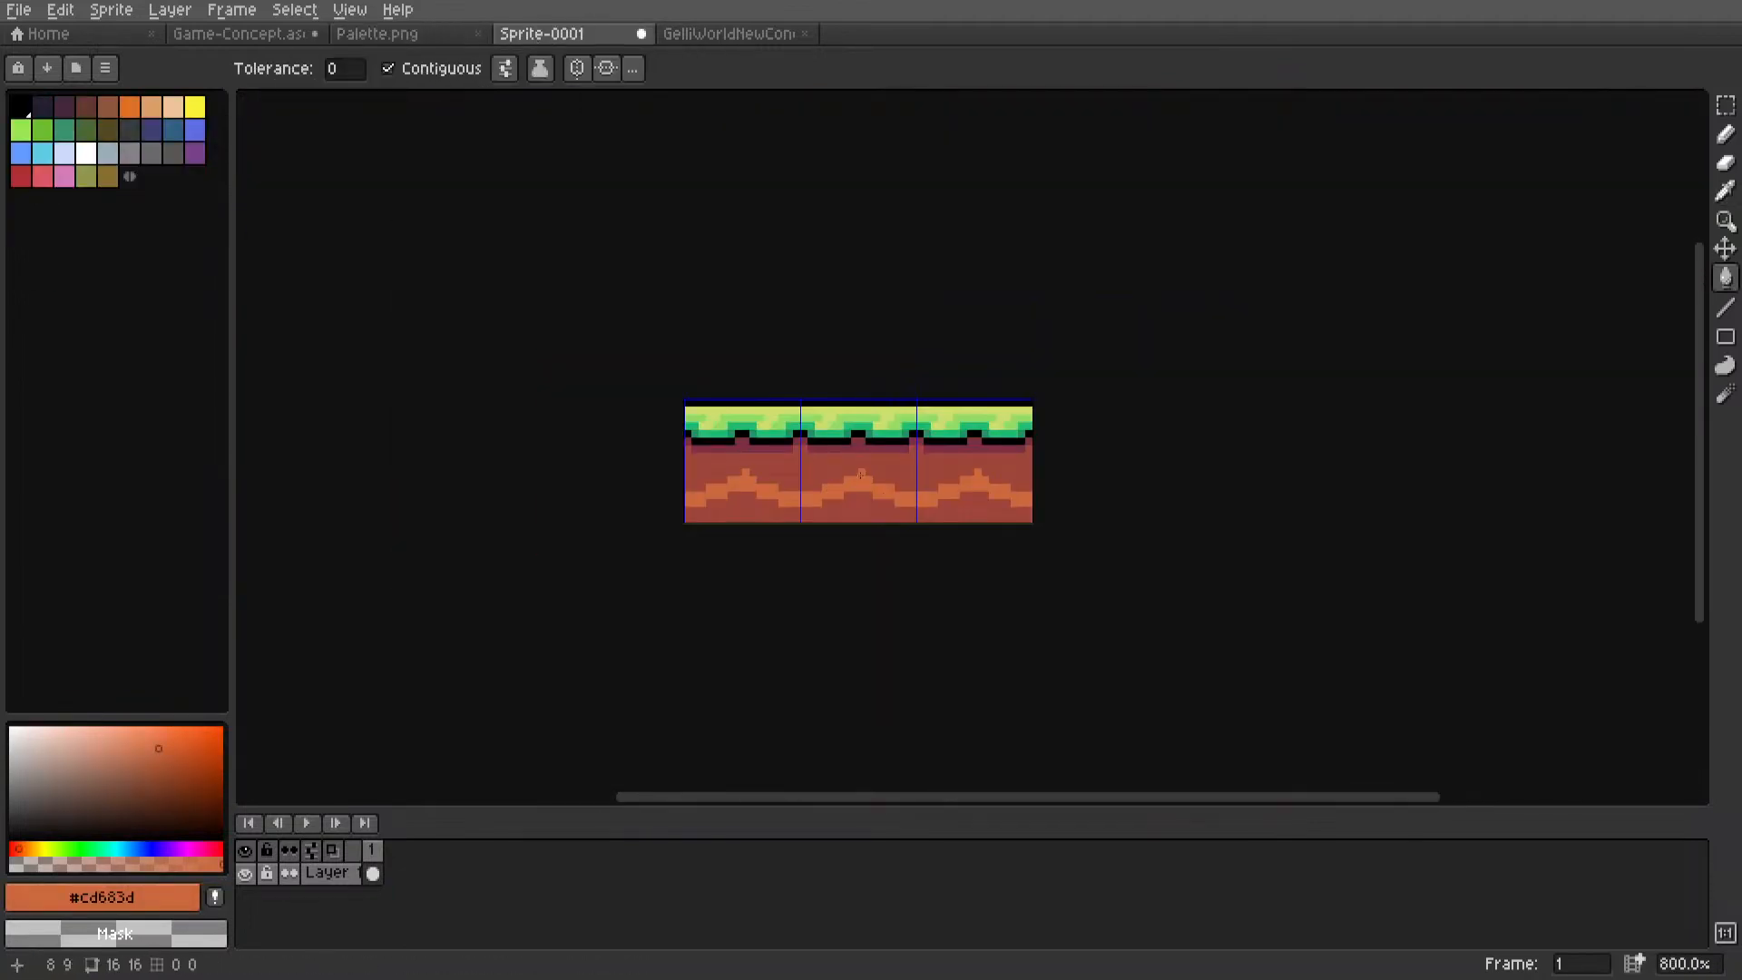
scroll(860, 473, up, 5)
scroll(810, 503, down, 8)
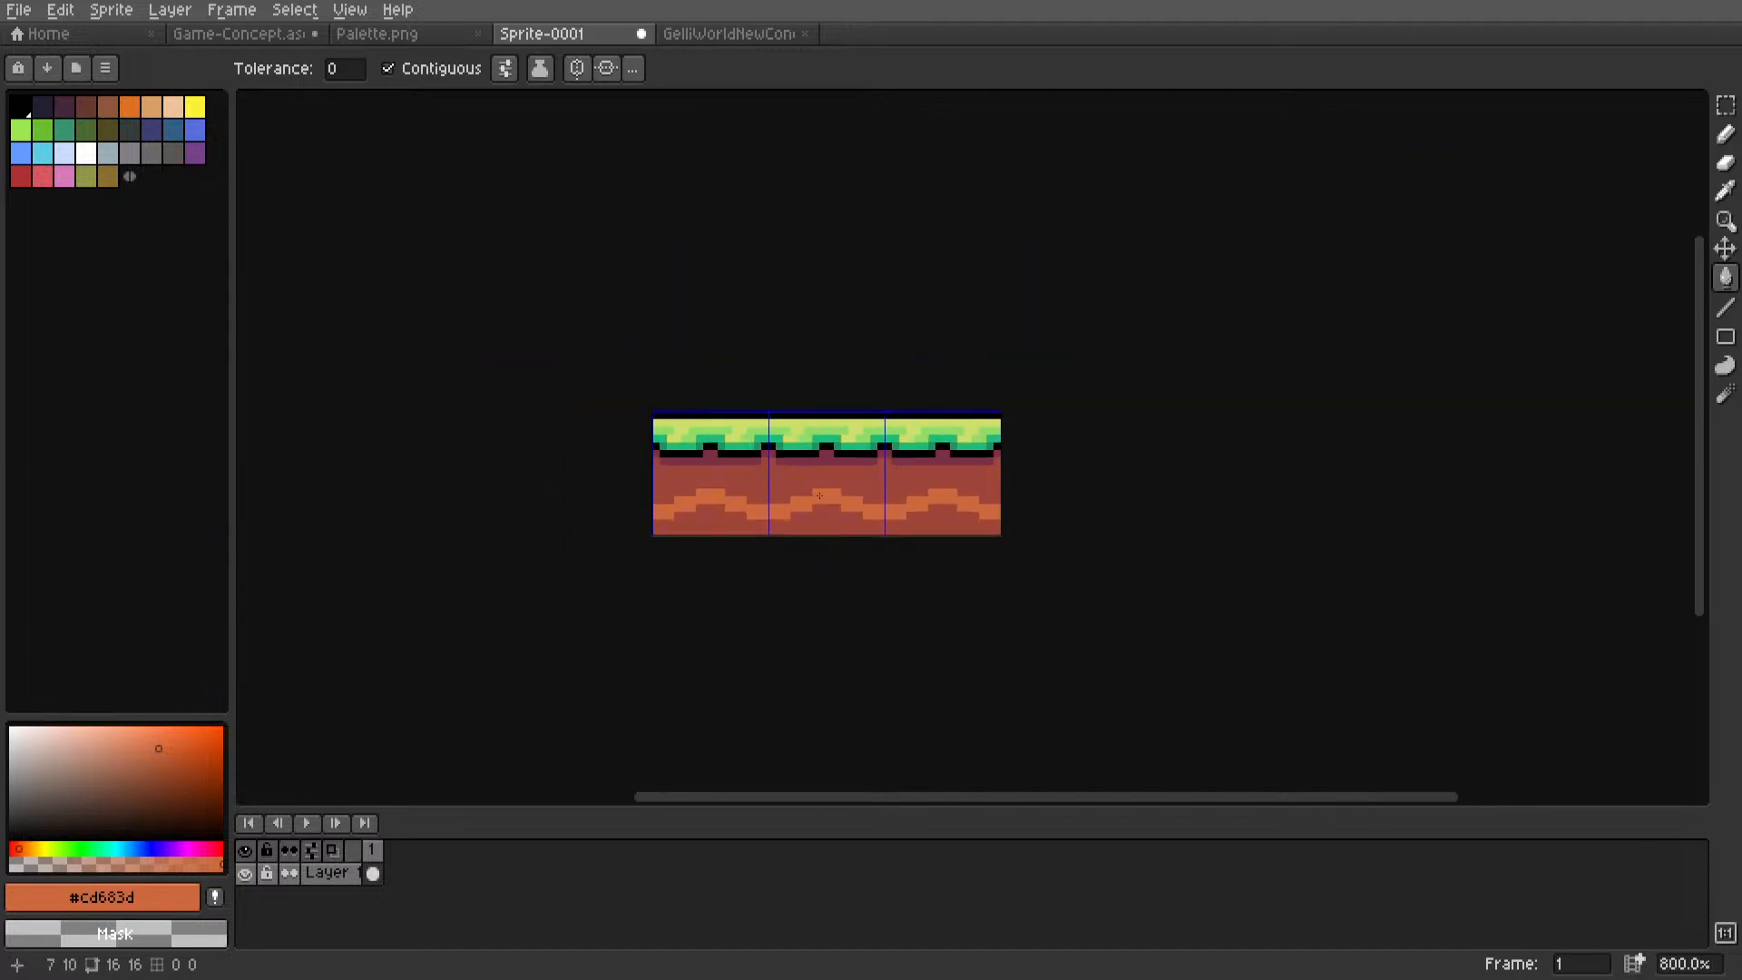
Undo the orange, red-brown and maroon fills of the arch, dirt and shadow band.
key(m)
scroll(788, 517, up, 6)
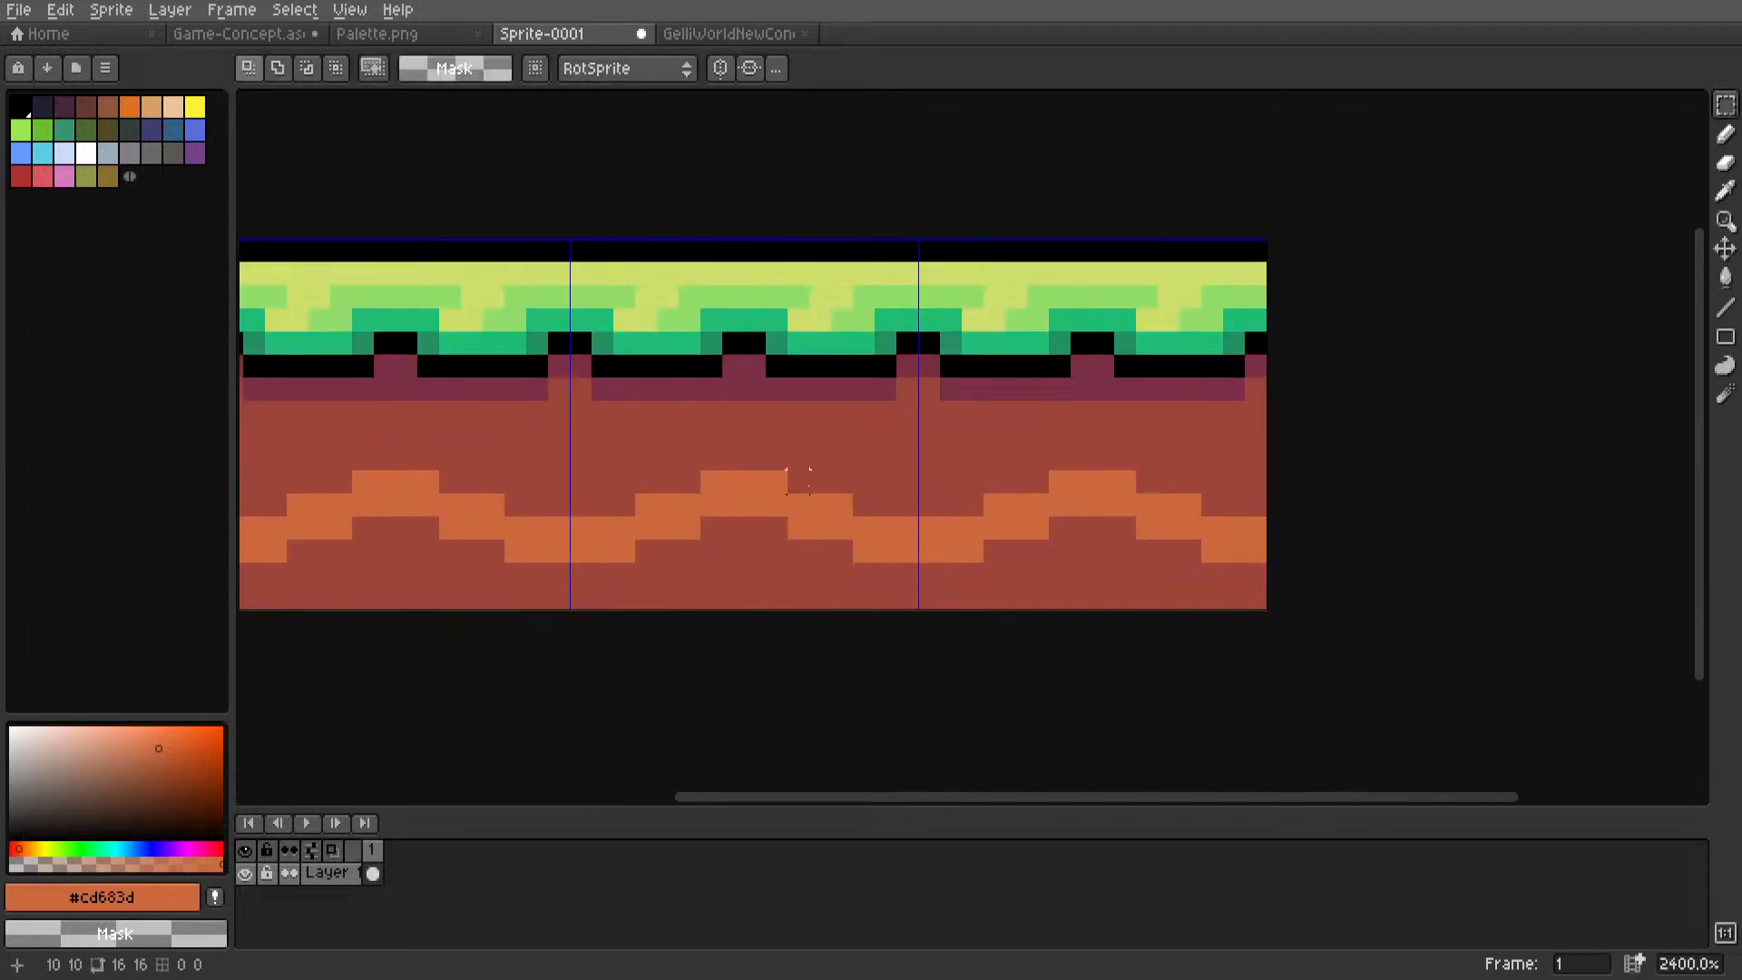
middle_drag(823, 474, 1056, 474)
key(ctrl+z)
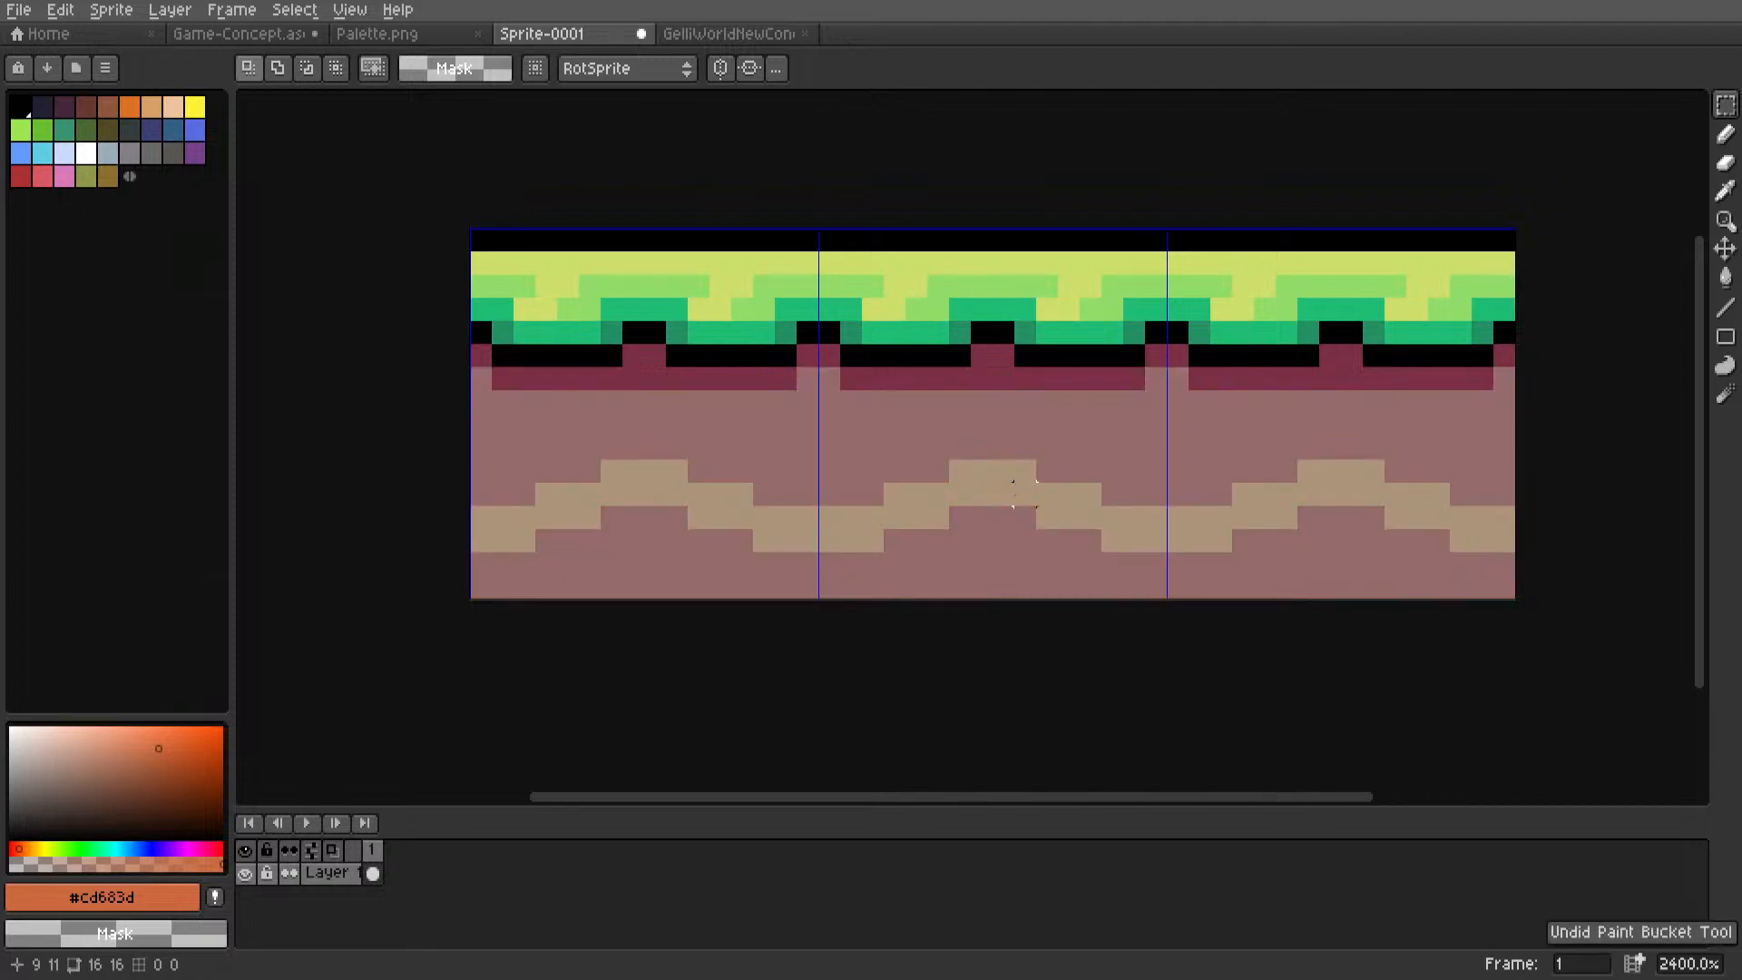
key(ctrl+z)
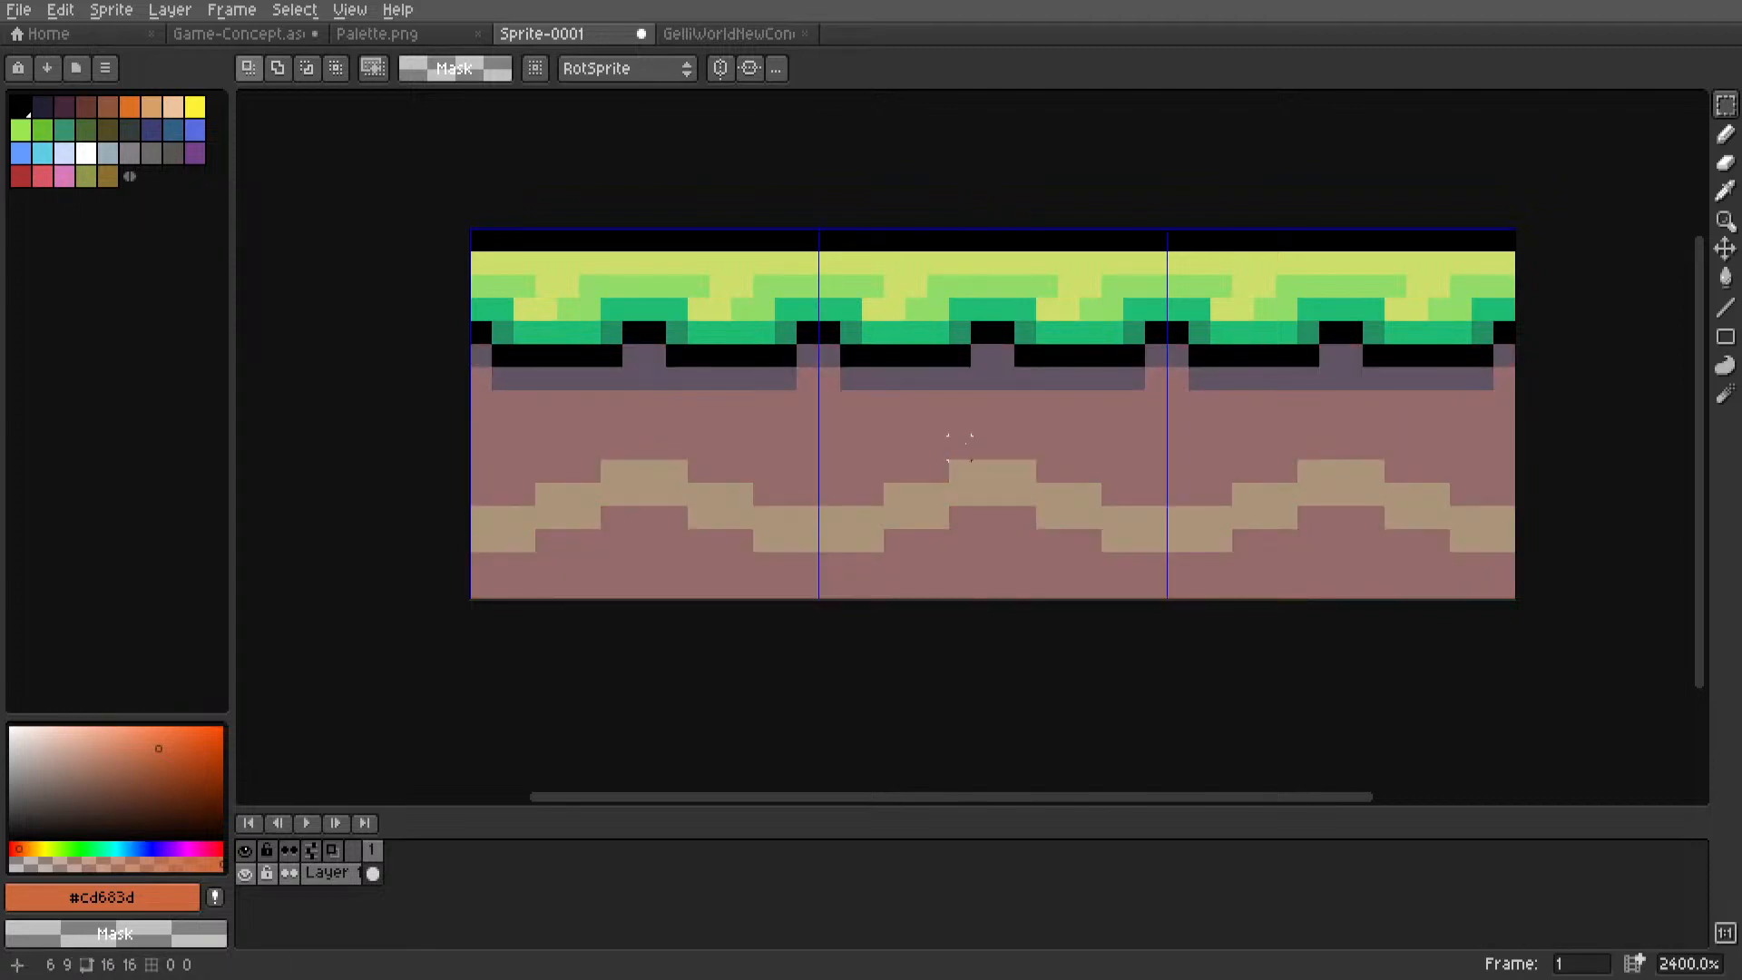
scroll(960, 447, down, 3)
scroll(910, 451, up, 4)
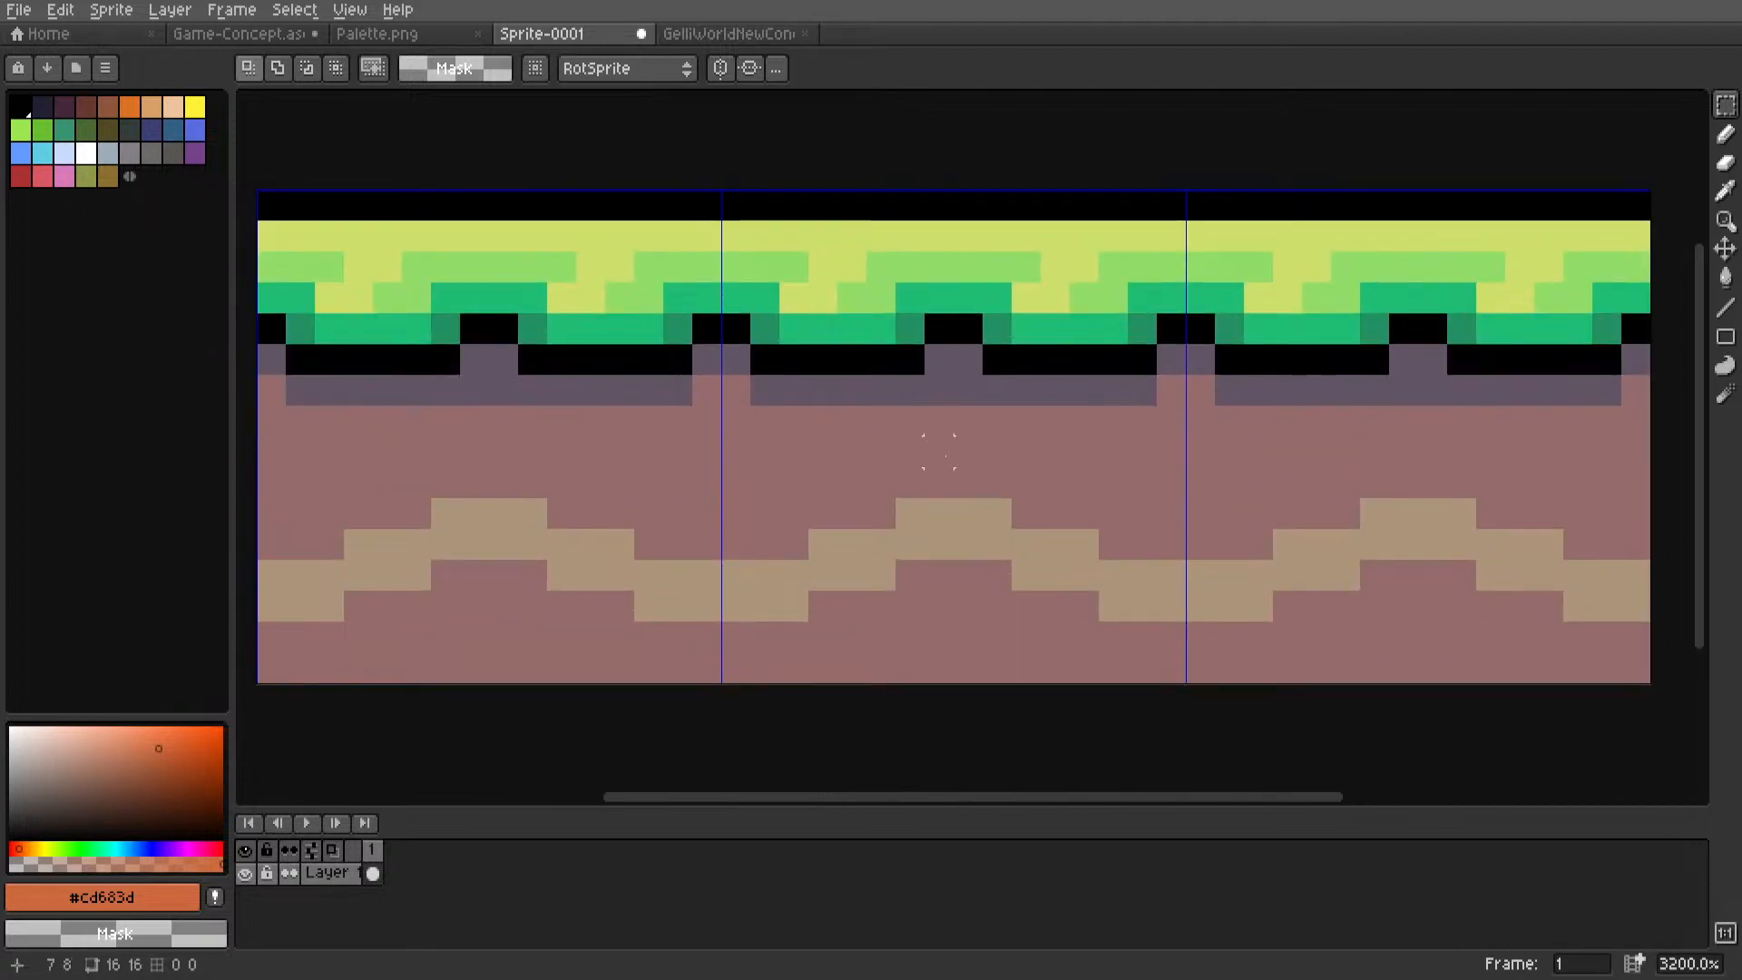
Sample the tan #ab947a and add a stepped row of pixels along the arch's upper edge.
key(i)
click(780, 588)
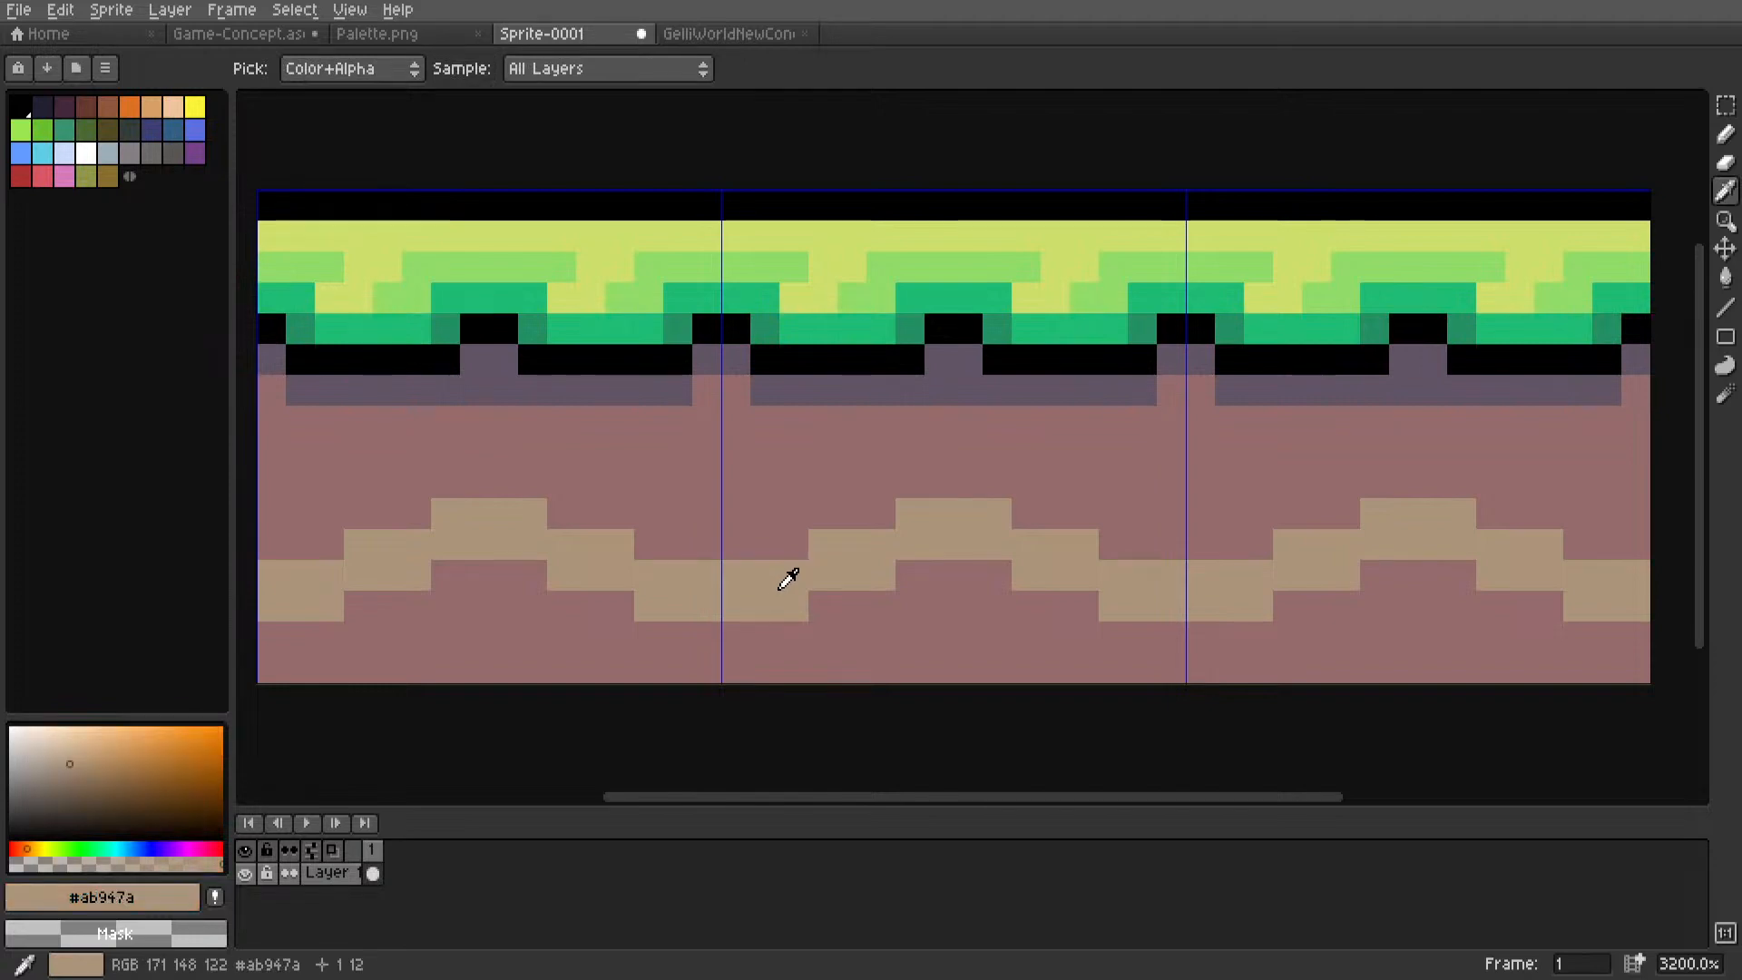
key(l)
mouse_move(737, 545)
mouse_down()
mouse_move(798, 544)
mouse_move(981, 481)
mouse_move(1025, 482)
mouse_move(1117, 544)
mouse_move(1173, 550)
mouse_up()
scroll(1174, 550, down, 8)
middle_drag(1070, 565, 901, 567)
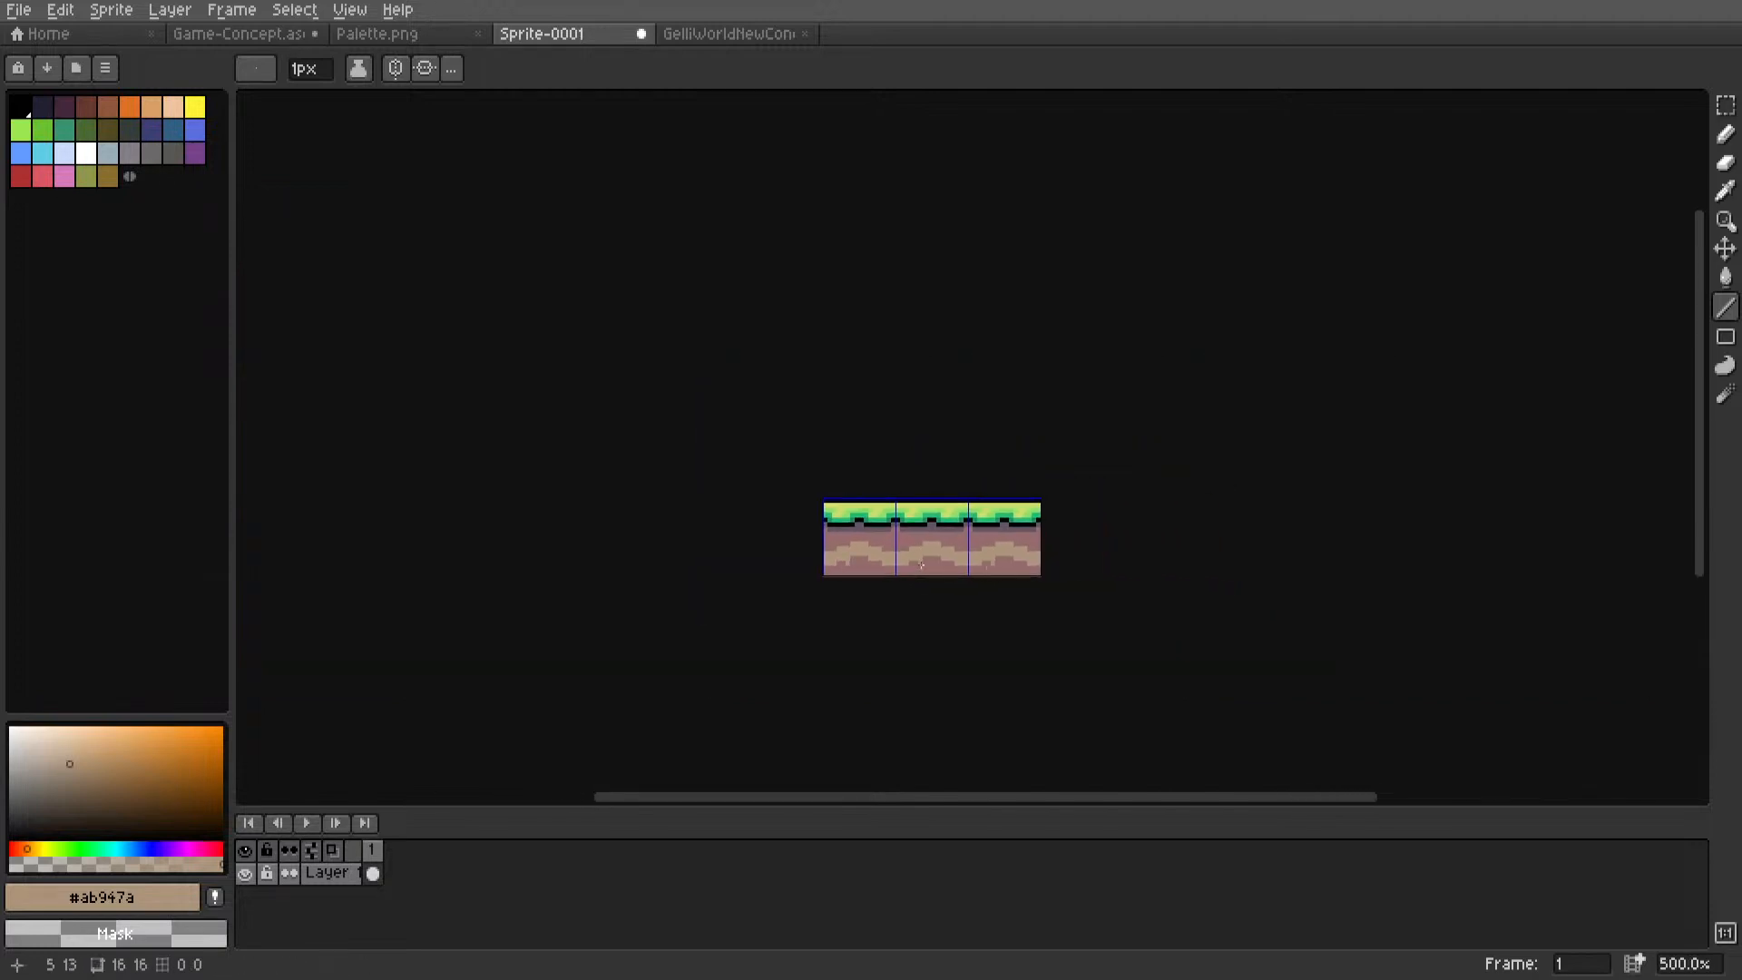
Add another stepped tan row on top, making the arch four pixels thick.
scroll(921, 564, up, 8)
mouse_move(762, 460)
mouse_down()
mouse_move(999, 397)
mouse_move(1171, 461)
mouse_up()
scroll(1164, 479, down, 9)
middle_drag(1164, 480, 984, 493)
scroll(984, 493, up, 6)
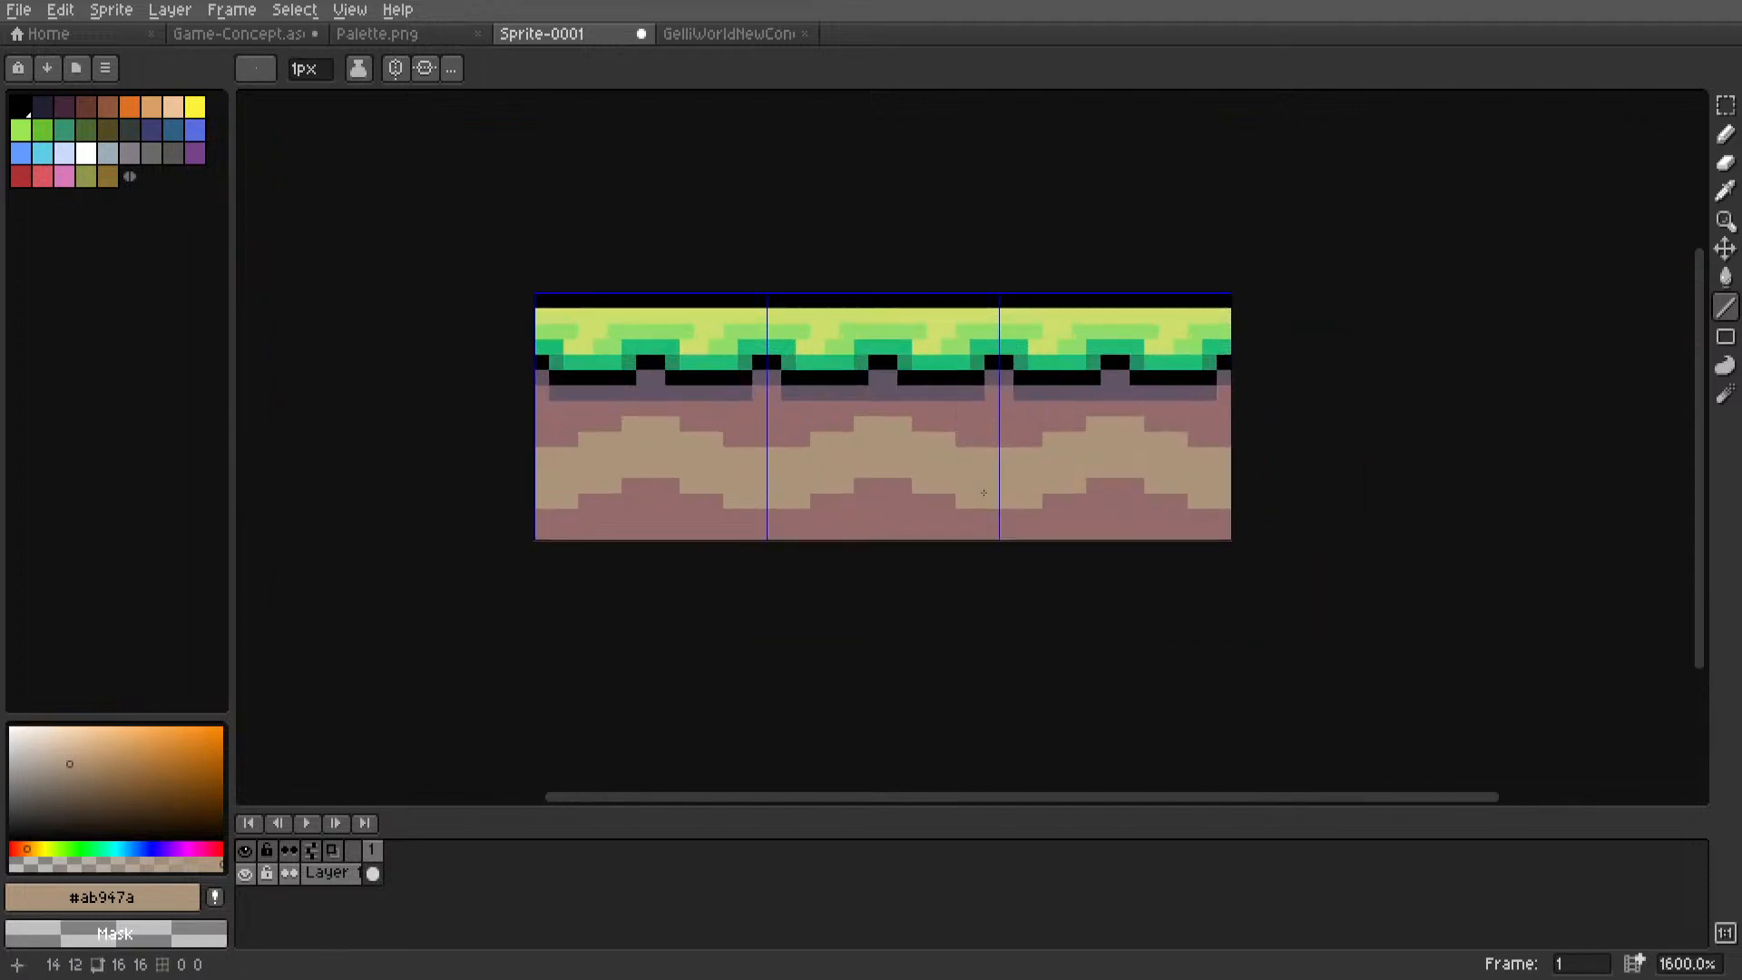
scroll(984, 493, up, 3)
Sample the muted purple #7f708a from the grey colour ramp in Palette.png.
key(i)
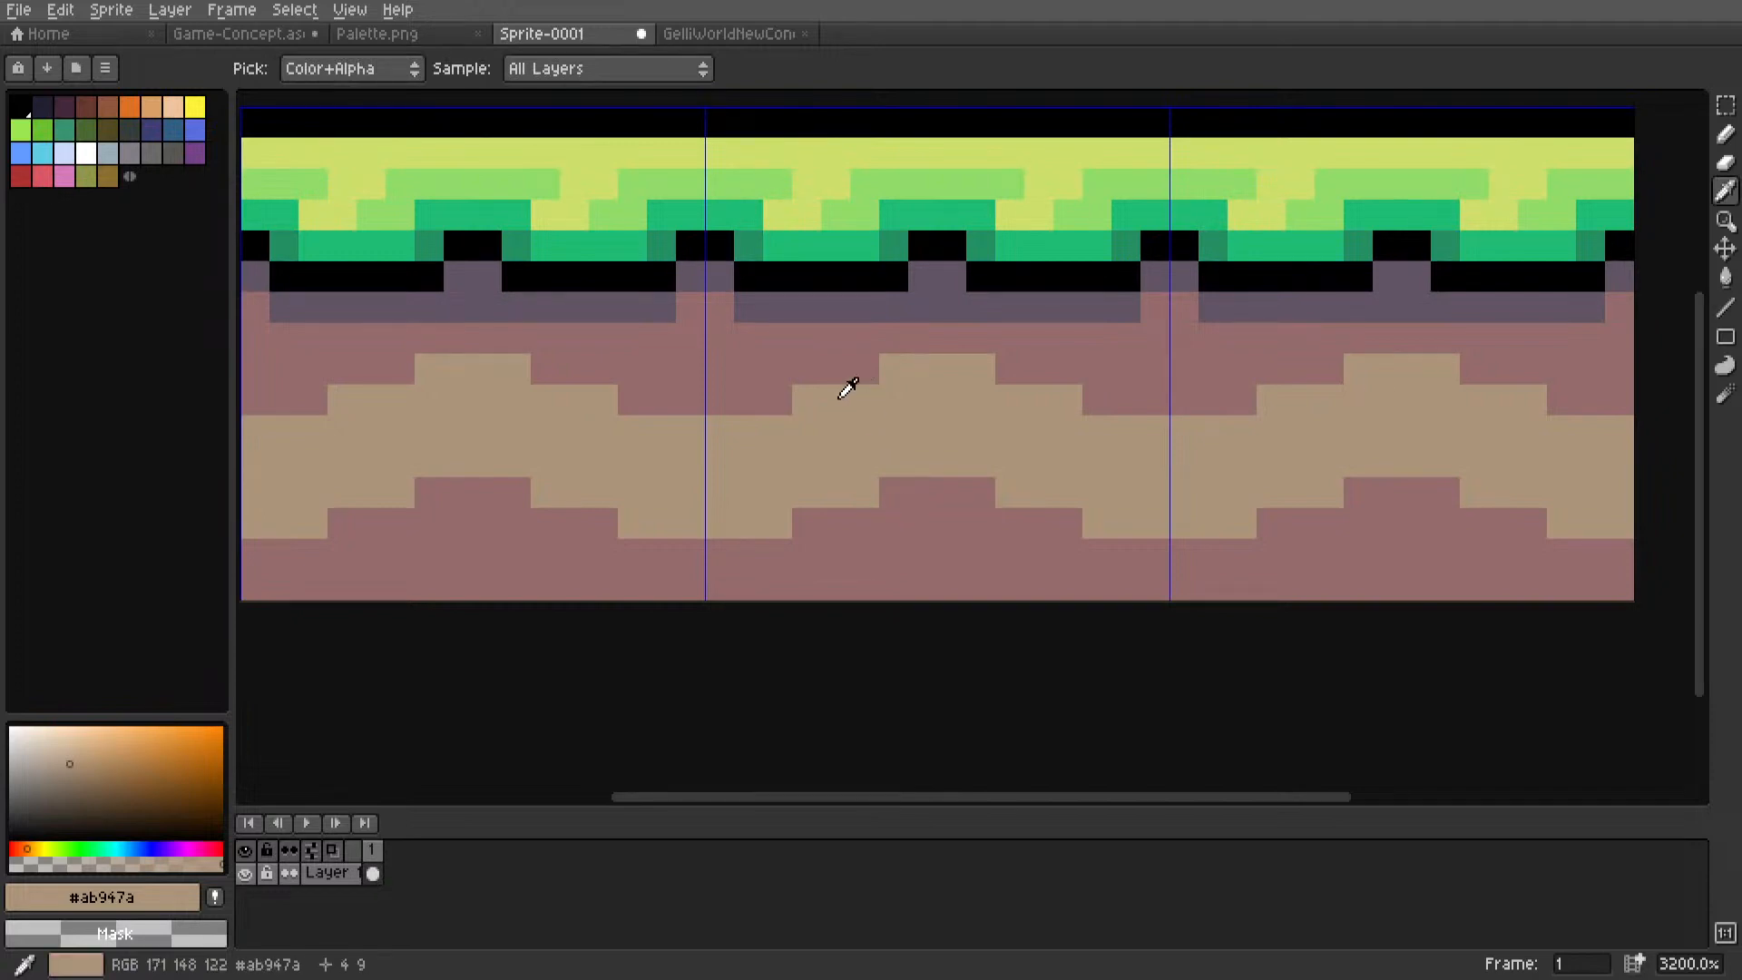
key(ctrl+shift+Tab)
key(ctrl+shift+Tab)
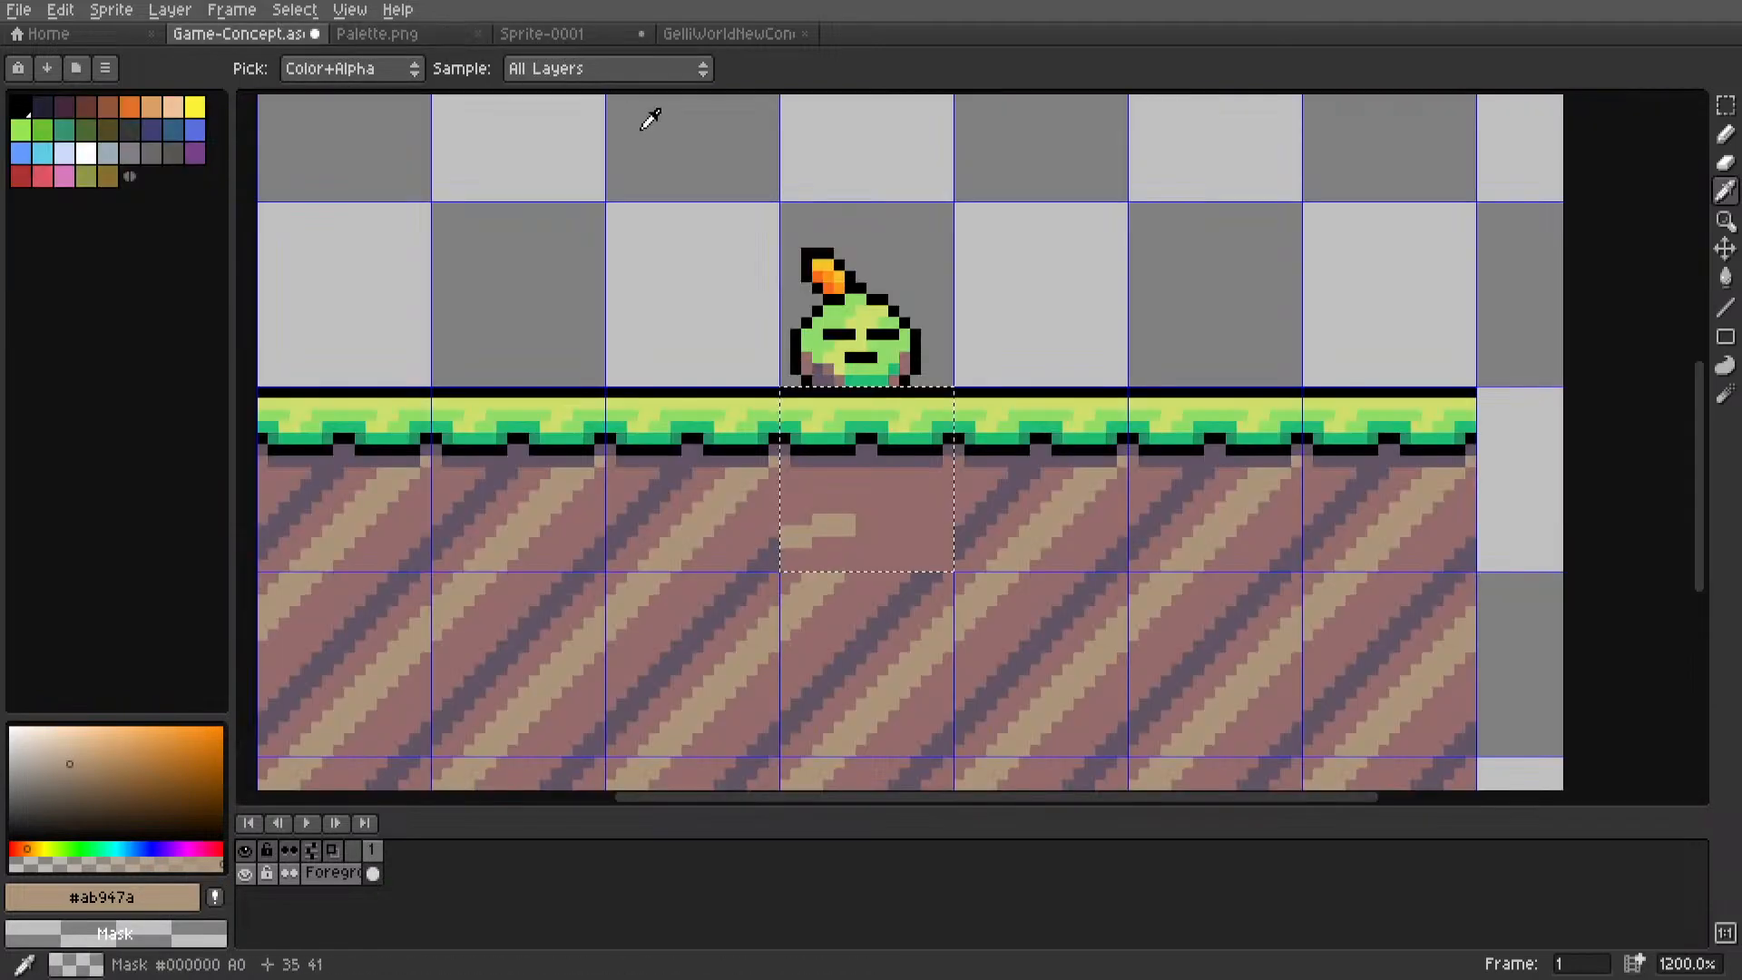
key(ctrl+shift+Tab)
key(ctrl+shift+Tab)
key(ctrl+shift+Tab)
scroll(989, 386, down, 5)
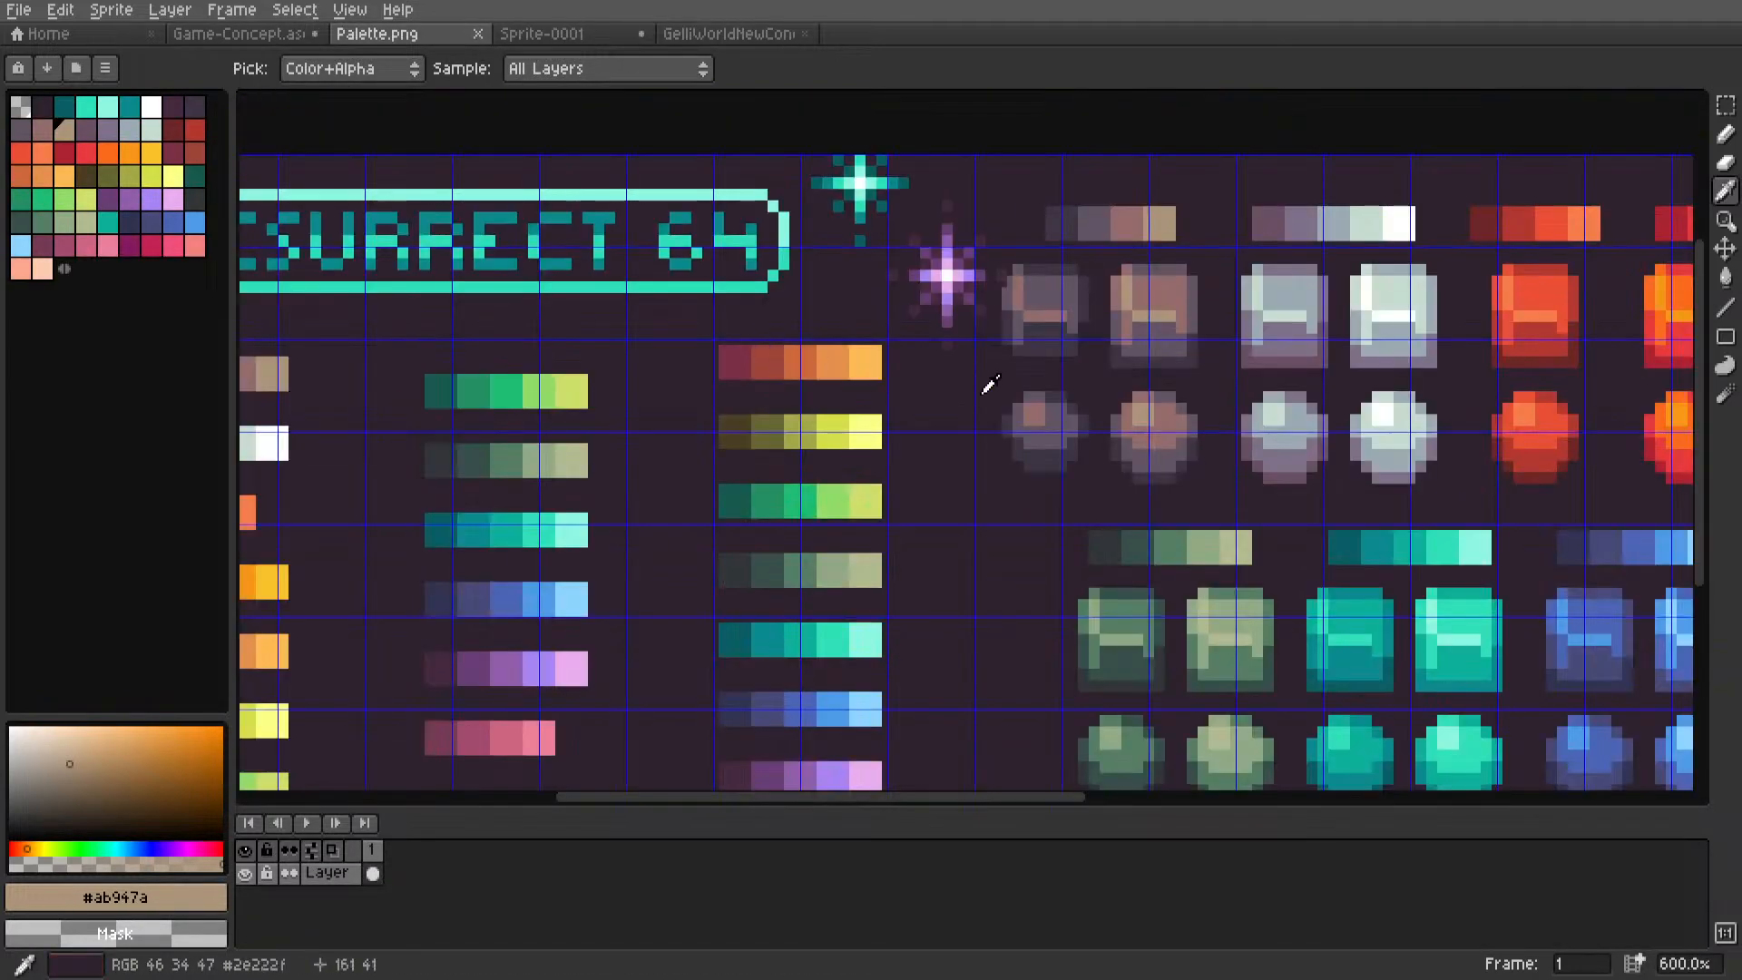
scroll(1157, 281, up, 6)
key(l)
scroll(761, 357, down, 6)
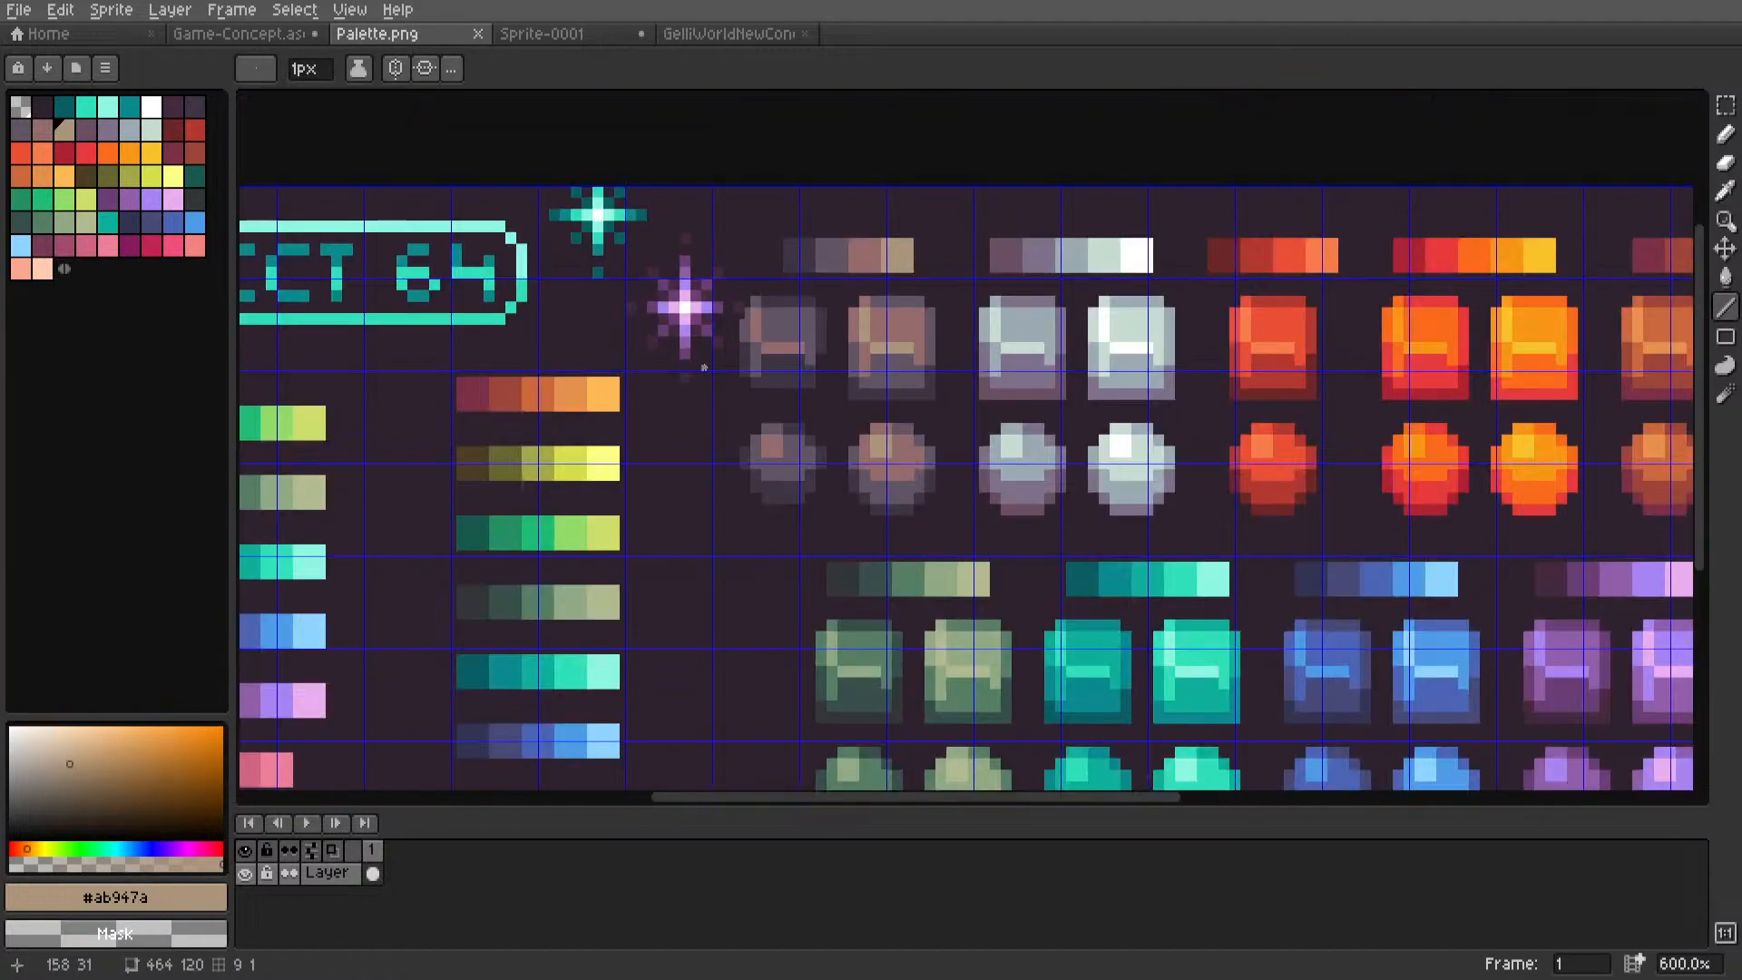
scroll(761, 358, down, 1)
scroll(760, 357, up, 5)
scroll(760, 358, down, 5)
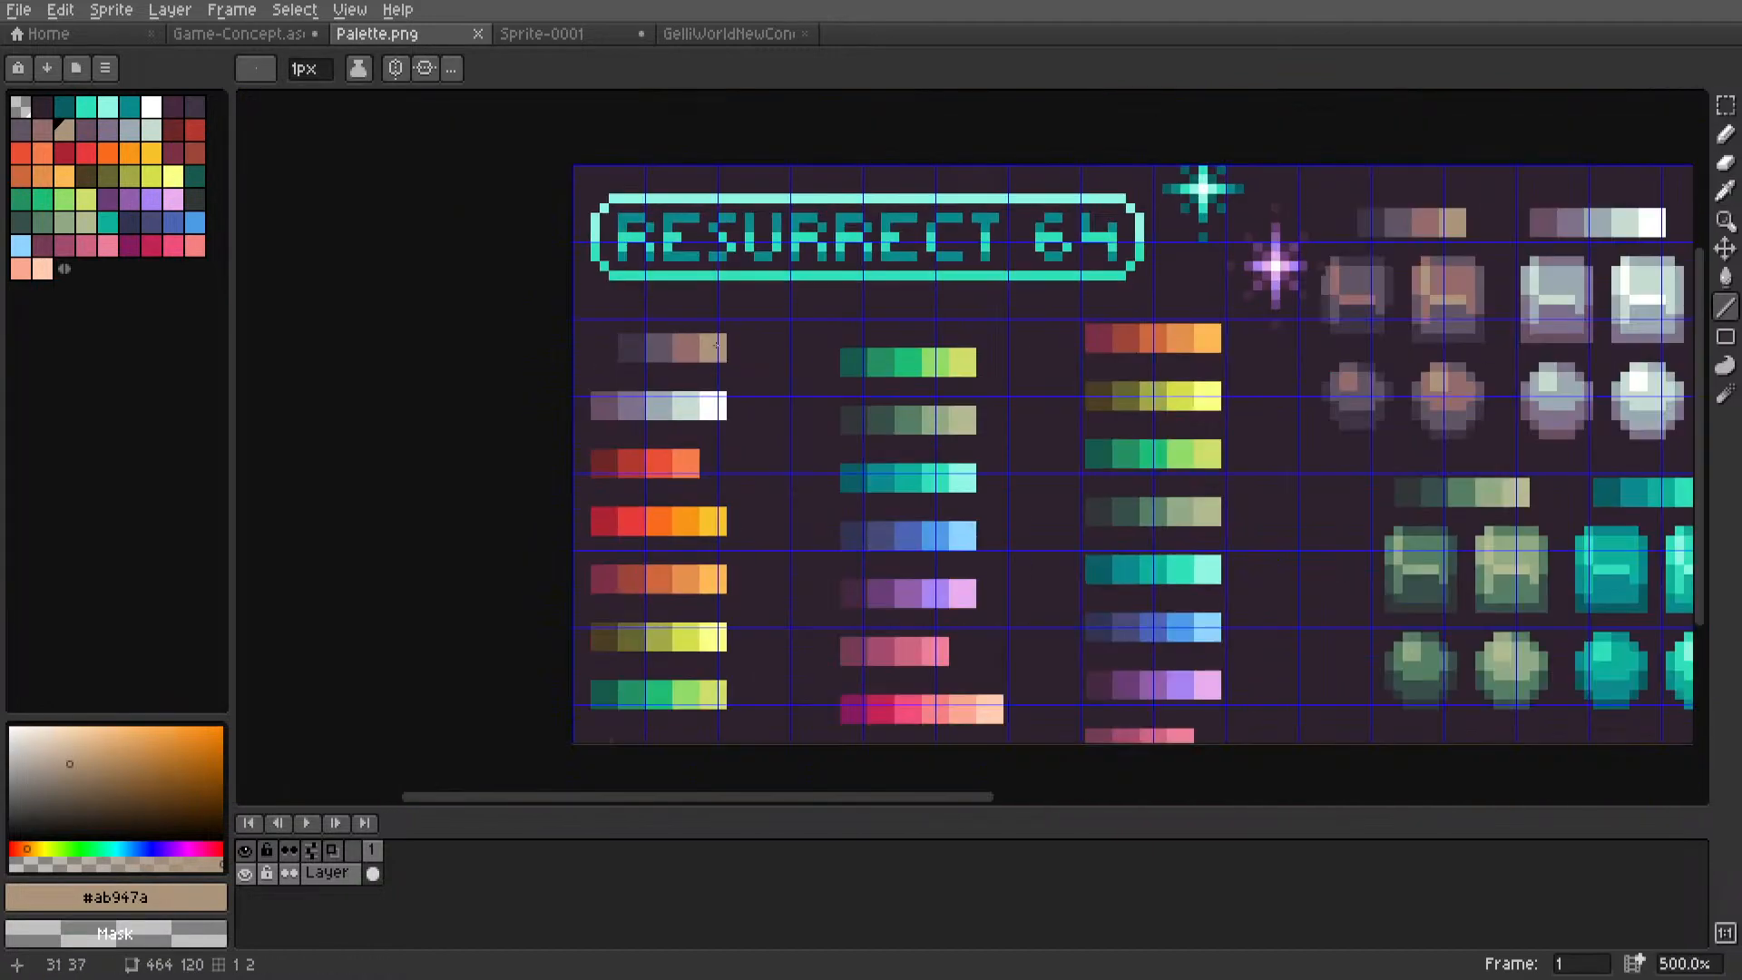
middle_drag(718, 337, 871, 338)
scroll(889, 338, up, 5)
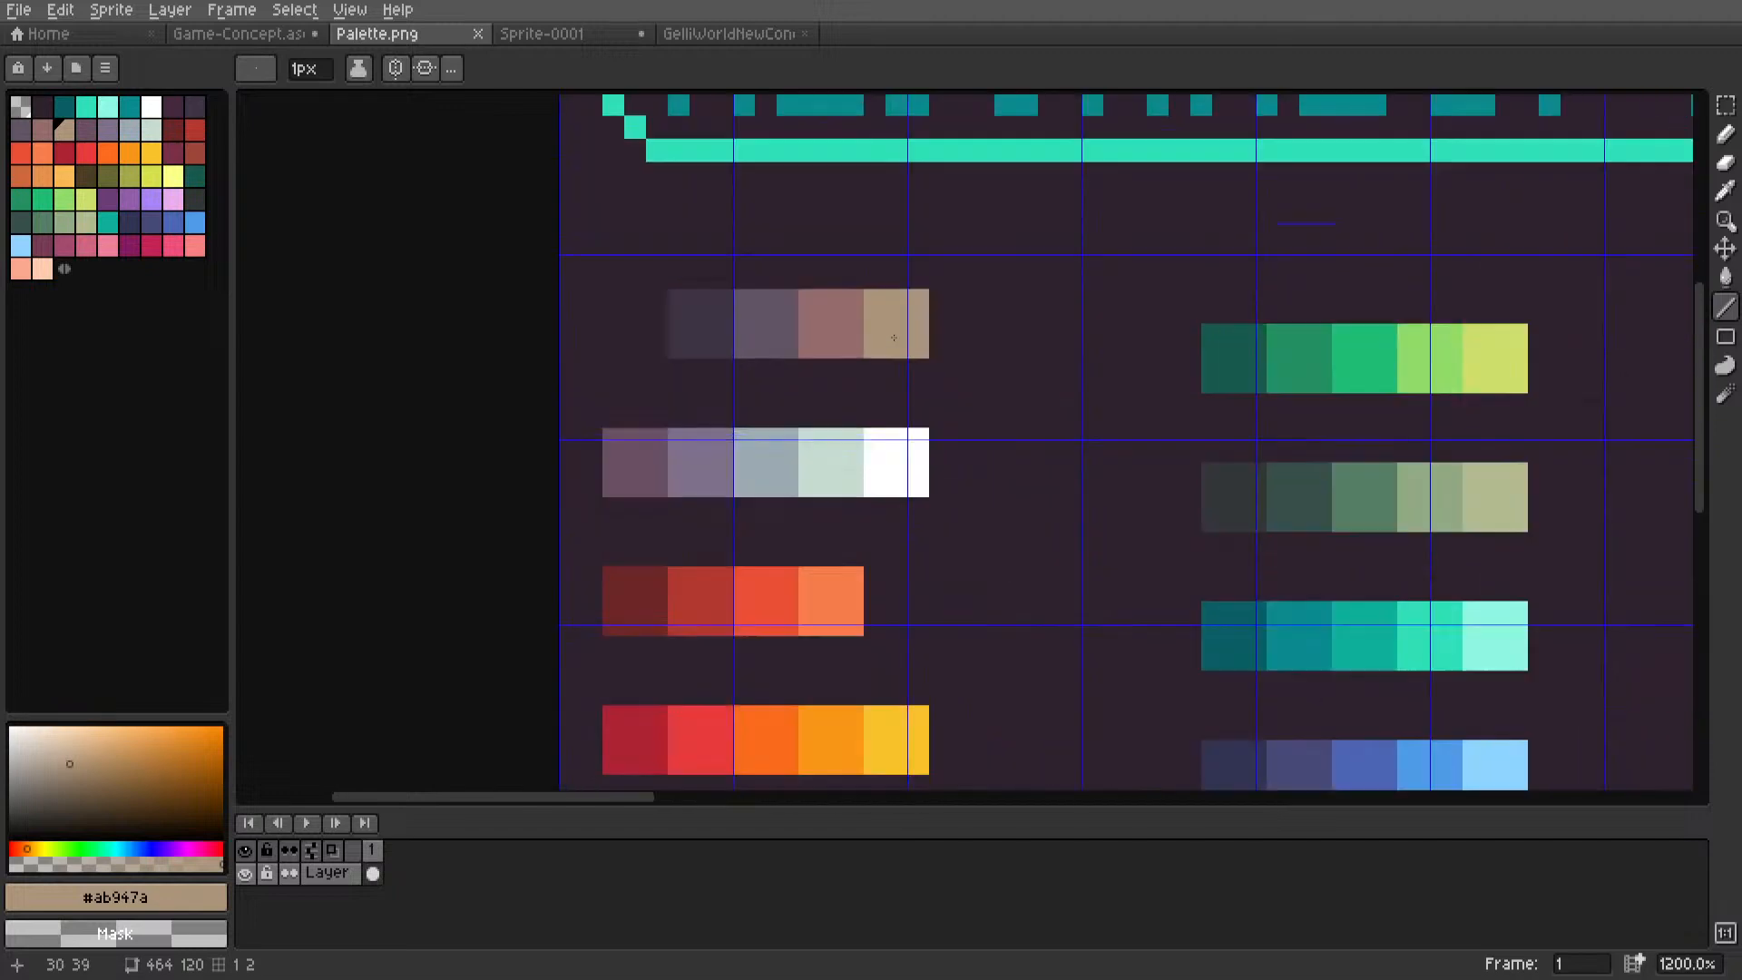
scroll(544, 506, up, 2)
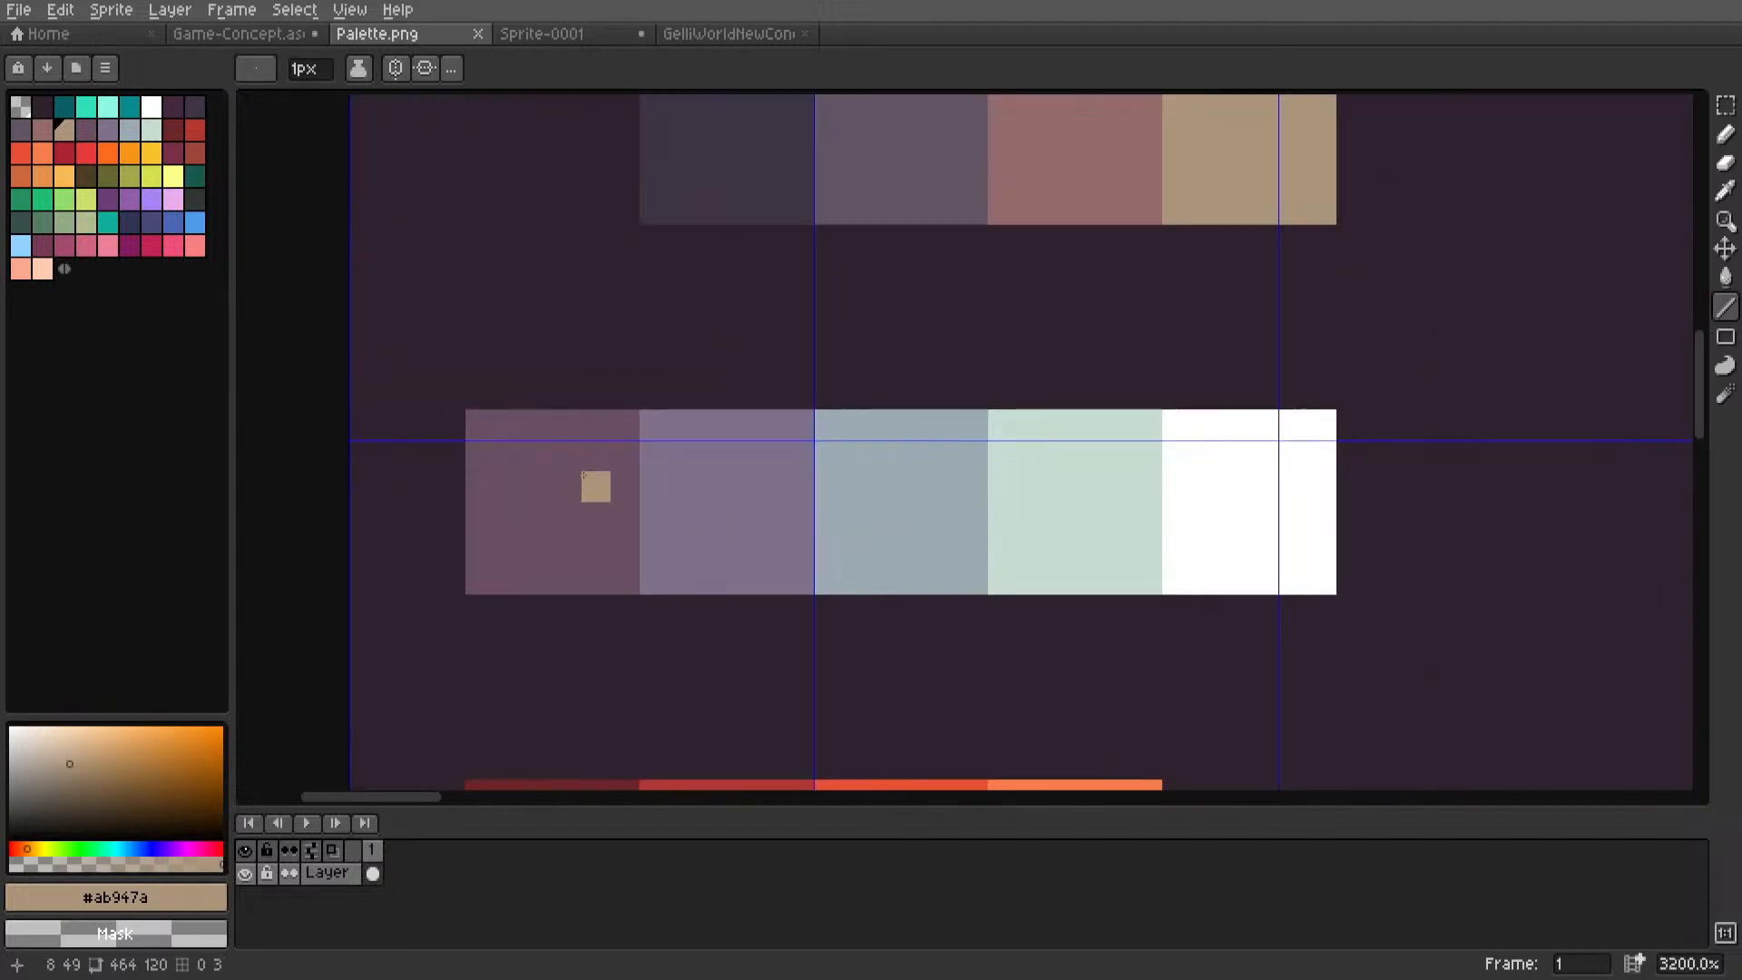
key(i)
click(699, 497)
Draw two stepped purple diagonal stripes across the tan arch in Sprite-0001, a long one and a shorter one.
key(ctrl+shift+Tab)
key(ctrl+shift+Tab)
key(ctrl+shift+Tab)
key(ctrl+shift+Tab)
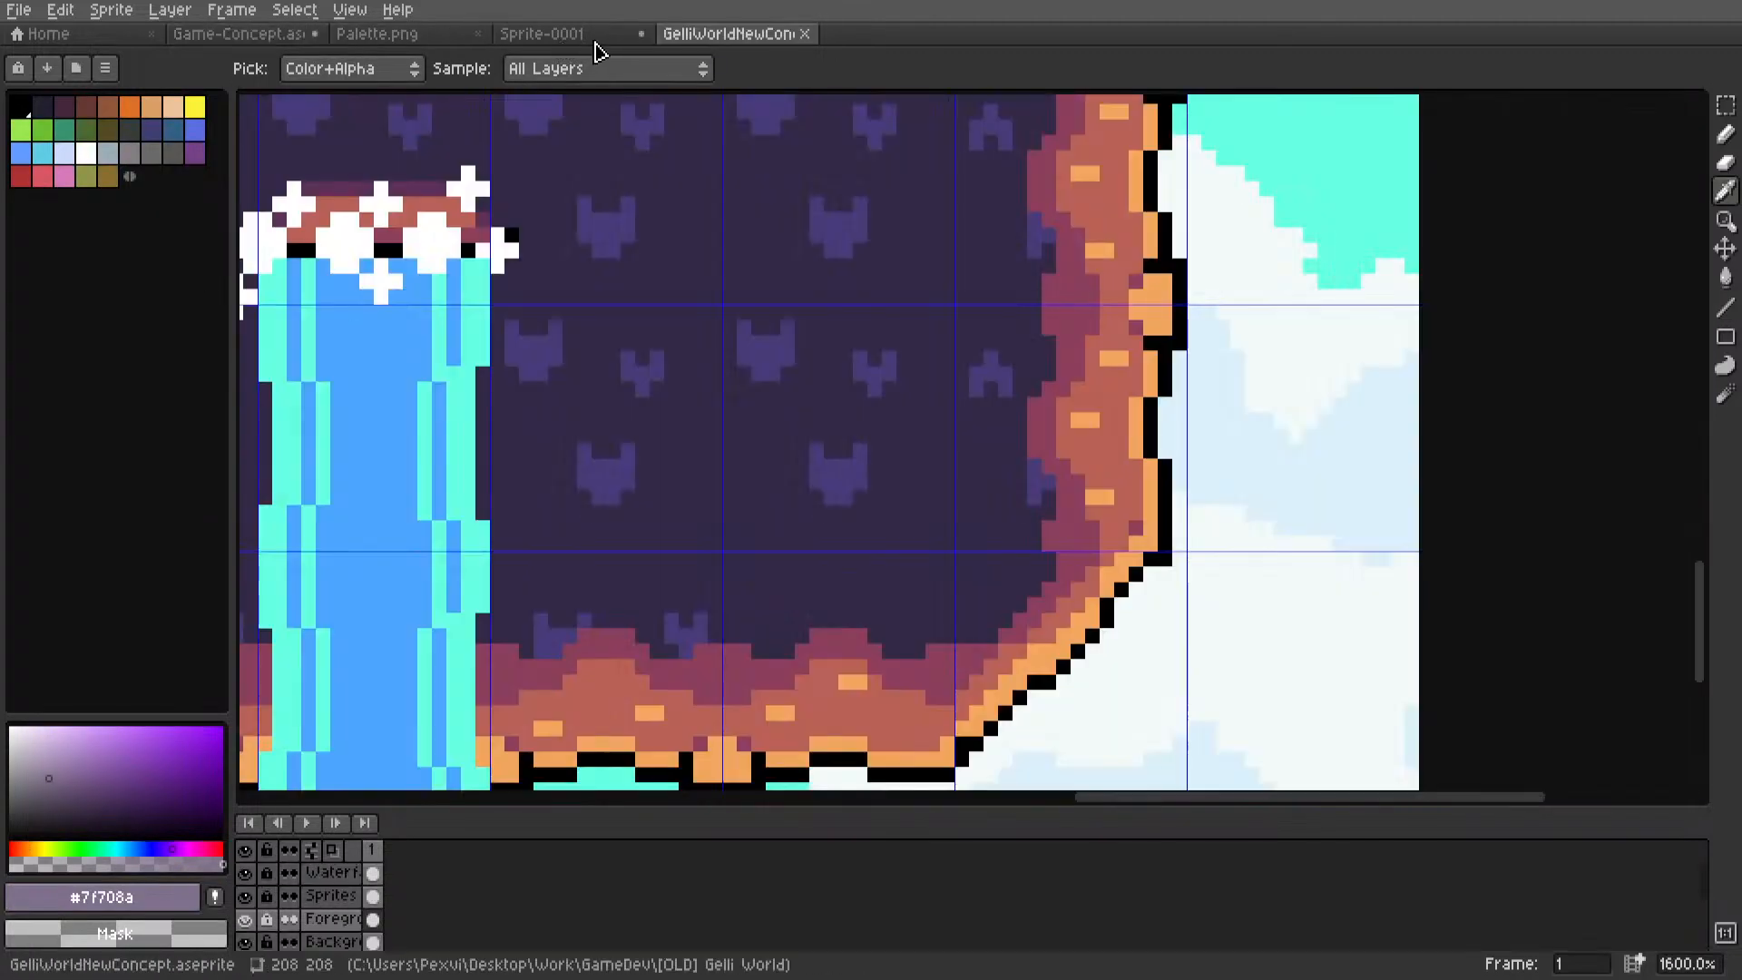
key(l)
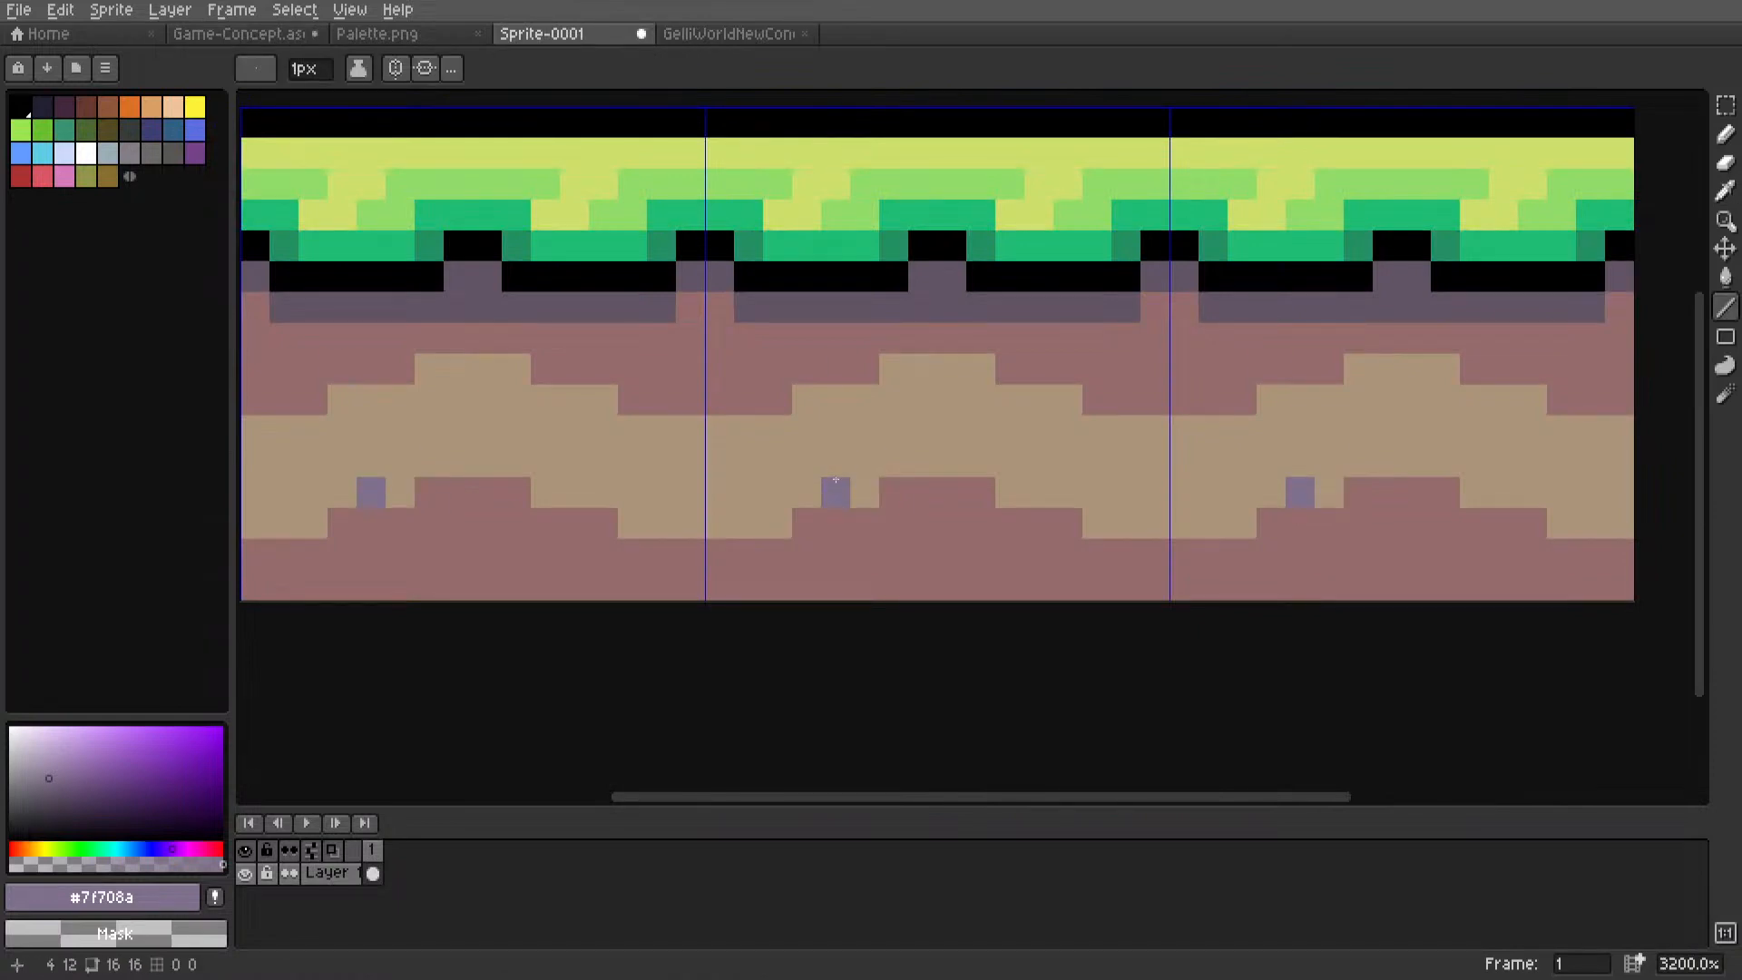
drag(750, 523, 919, 371)
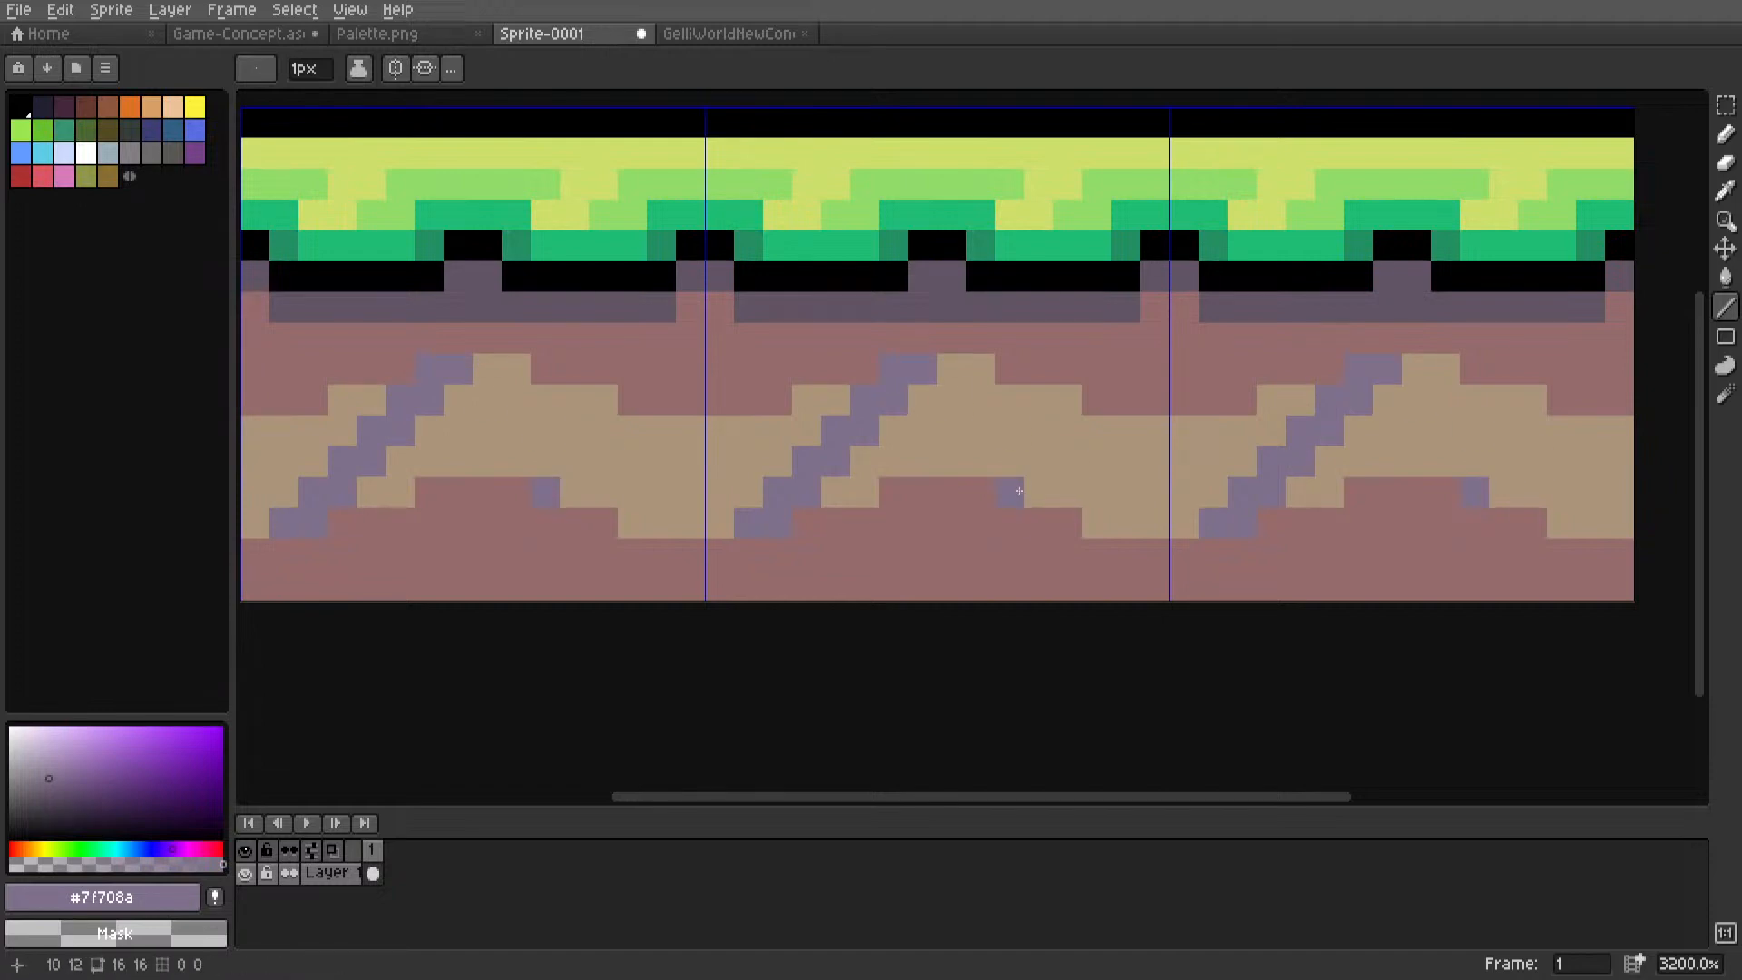
drag(1019, 491, 1071, 420)
scroll(1044, 435, down, 6)
scroll(907, 472, up, 2)
key(m)
scroll(903, 500, down, 2)
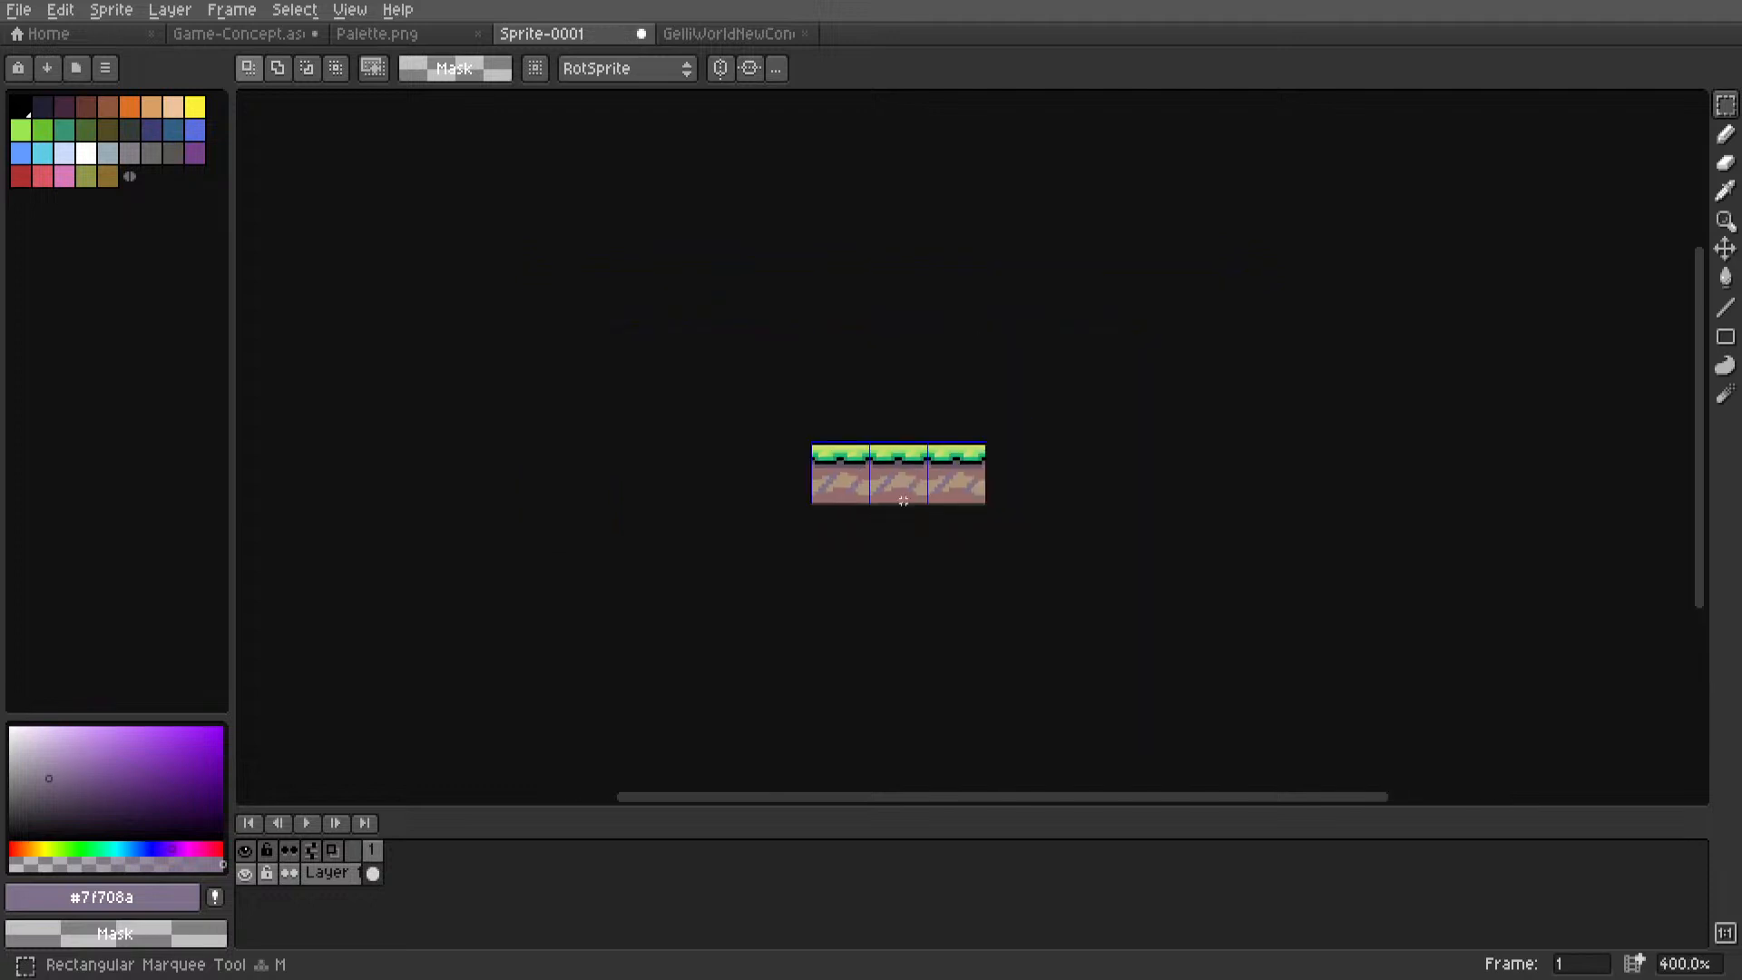
scroll(922, 531, up, 2)
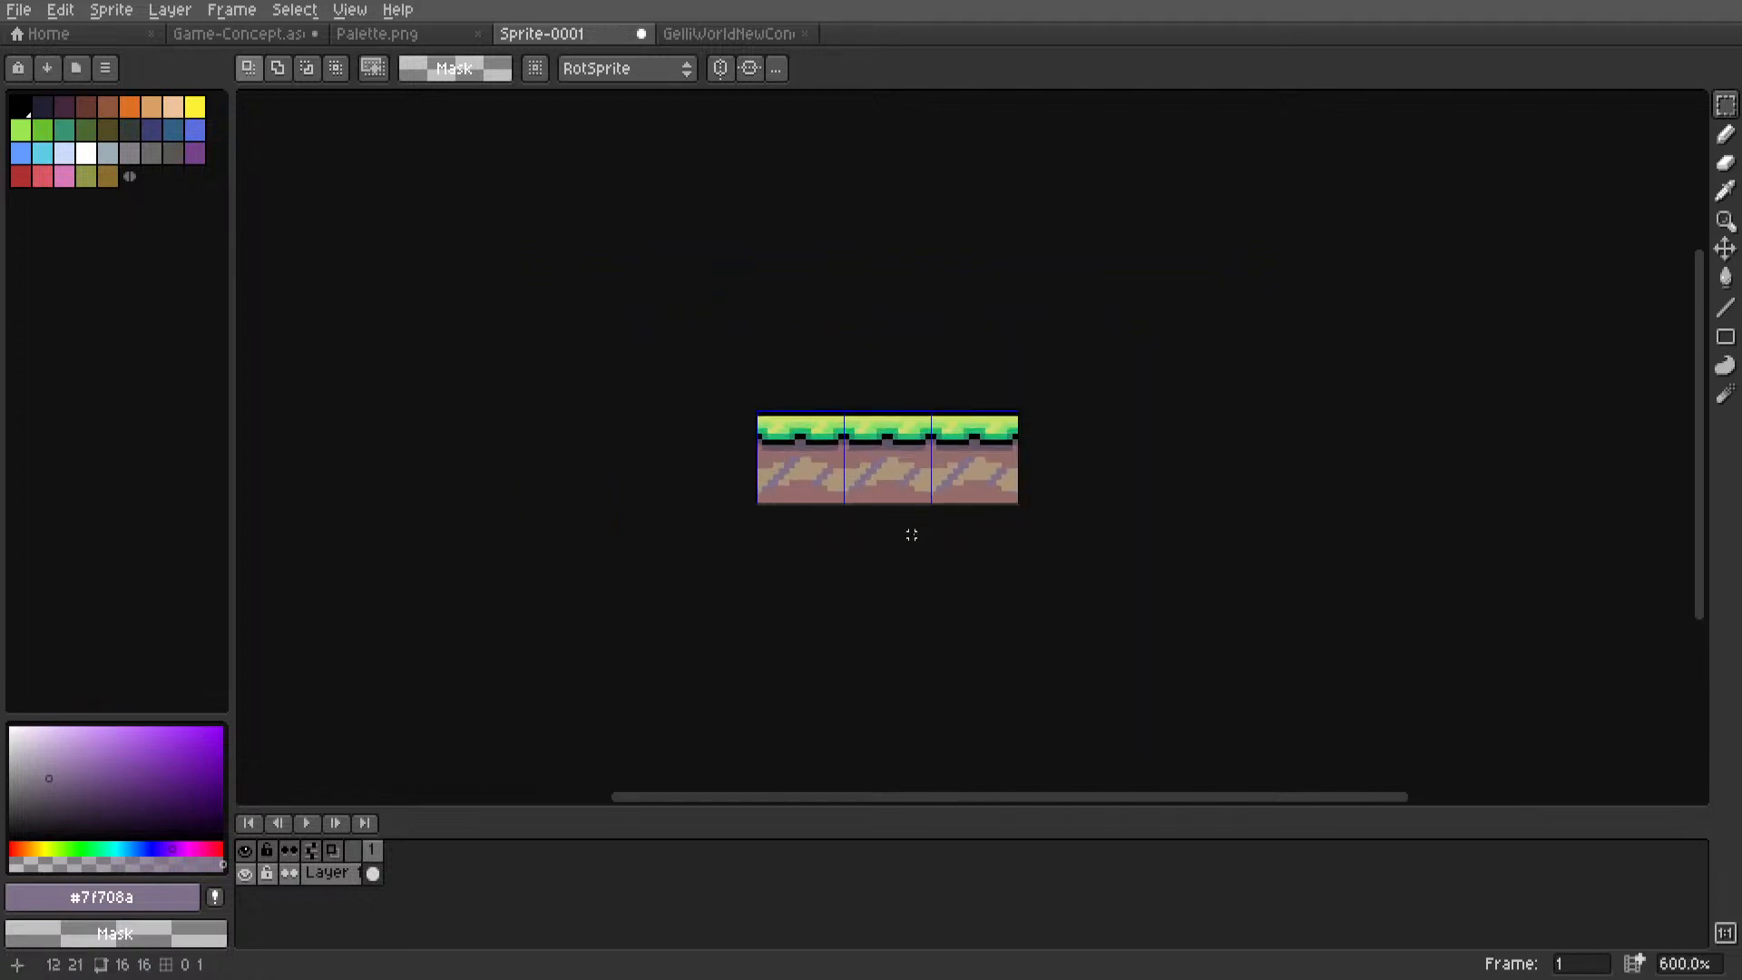
scroll(911, 534, up, 5)
Sample the blue-grey #9babb2 from the grey colour ramp in Palette.png.
key(i)
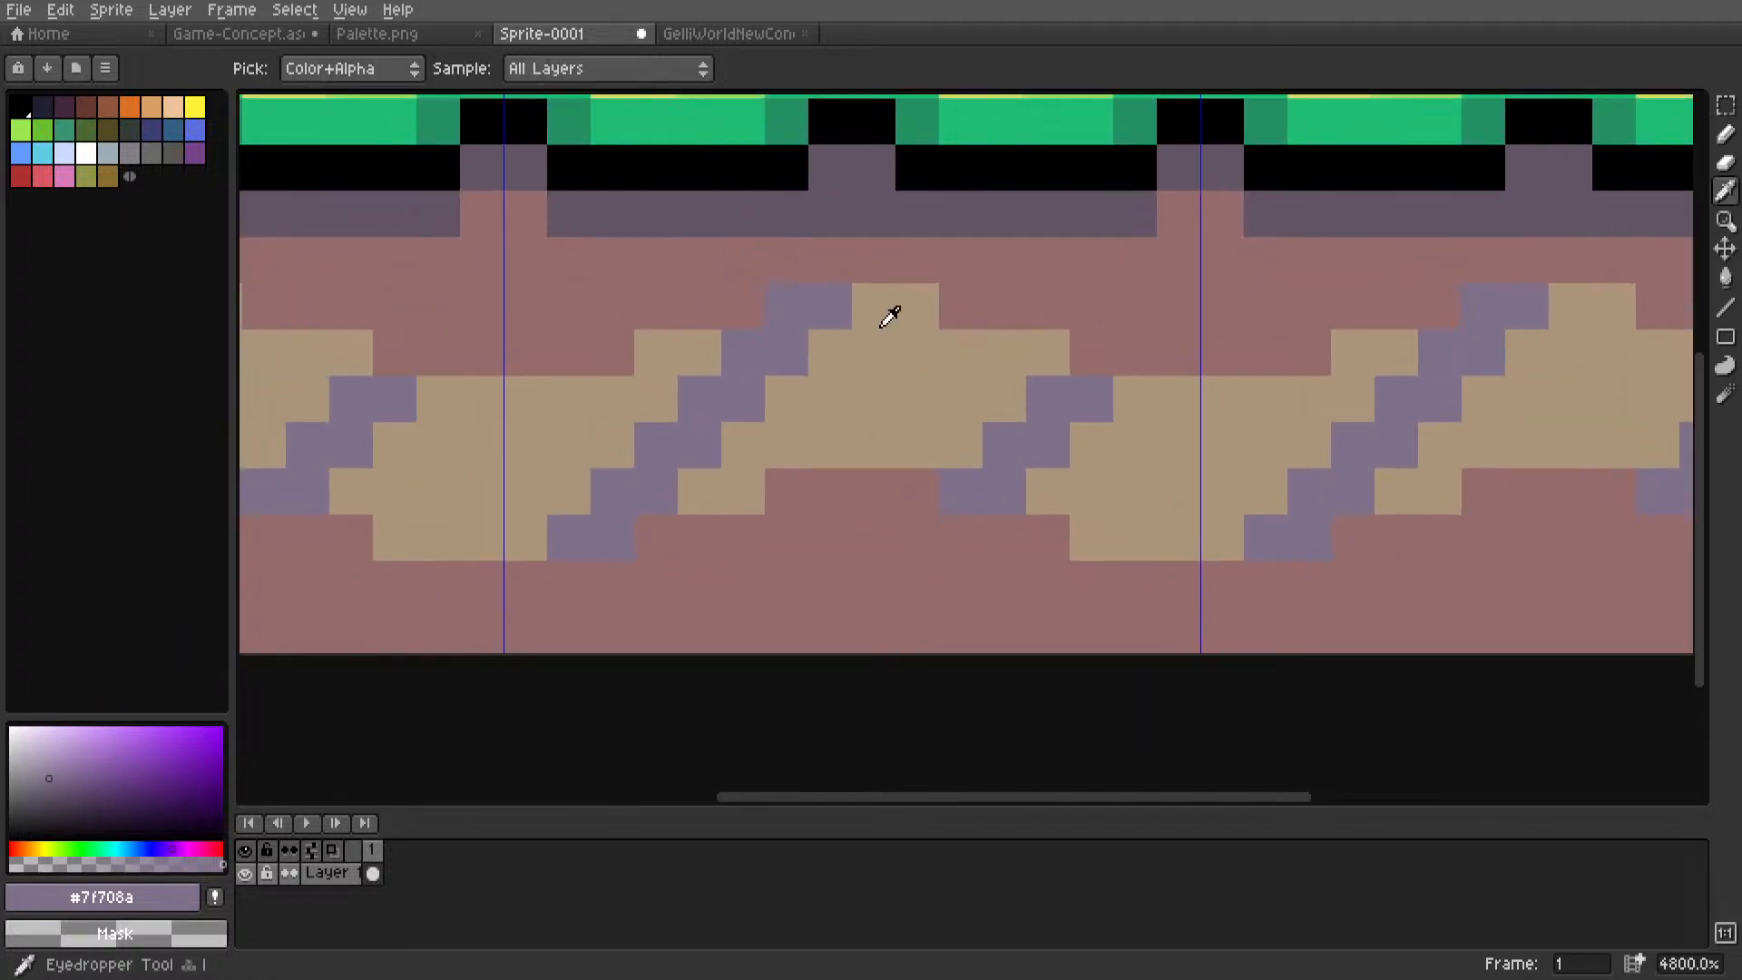
scroll(671, 42, down, 1)
scroll(671, 42, up, 2)
scroll(786, 408, down, 6)
middle_drag(793, 414, 628, 425)
middle_drag(961, 432, 1176, 417)
scroll(891, 433, up, 5)
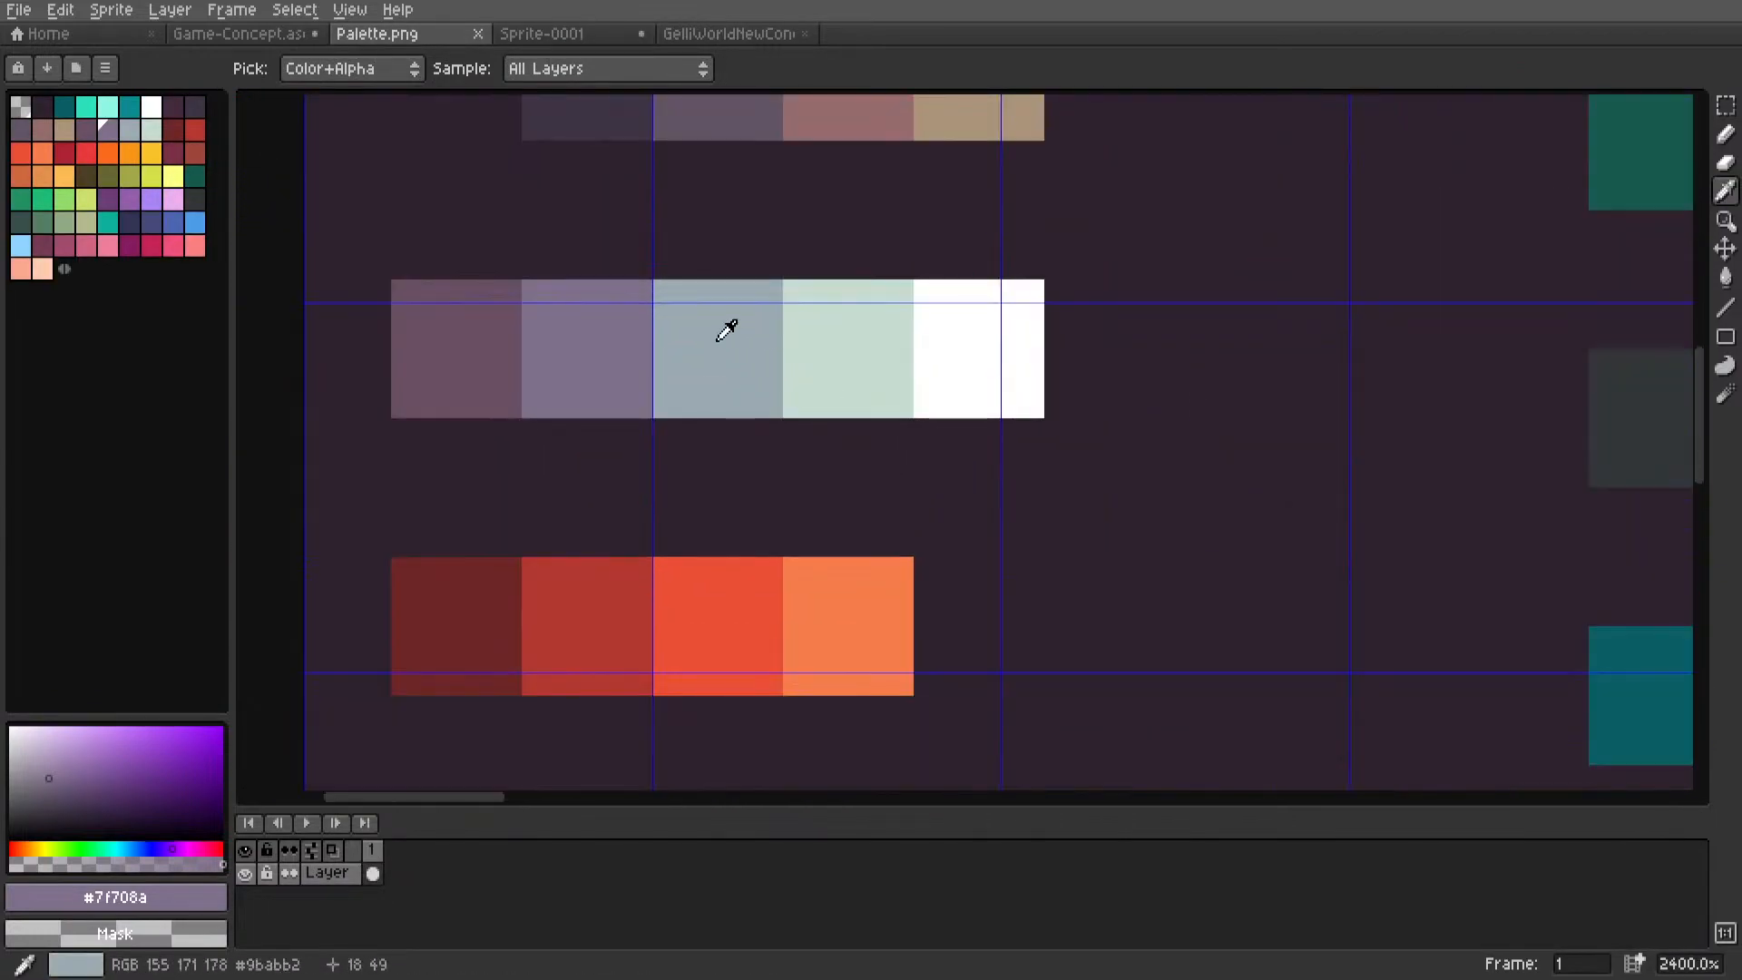
click(718, 341)
scroll(580, 48, down, 2)
scroll(580, 48, up, 1)
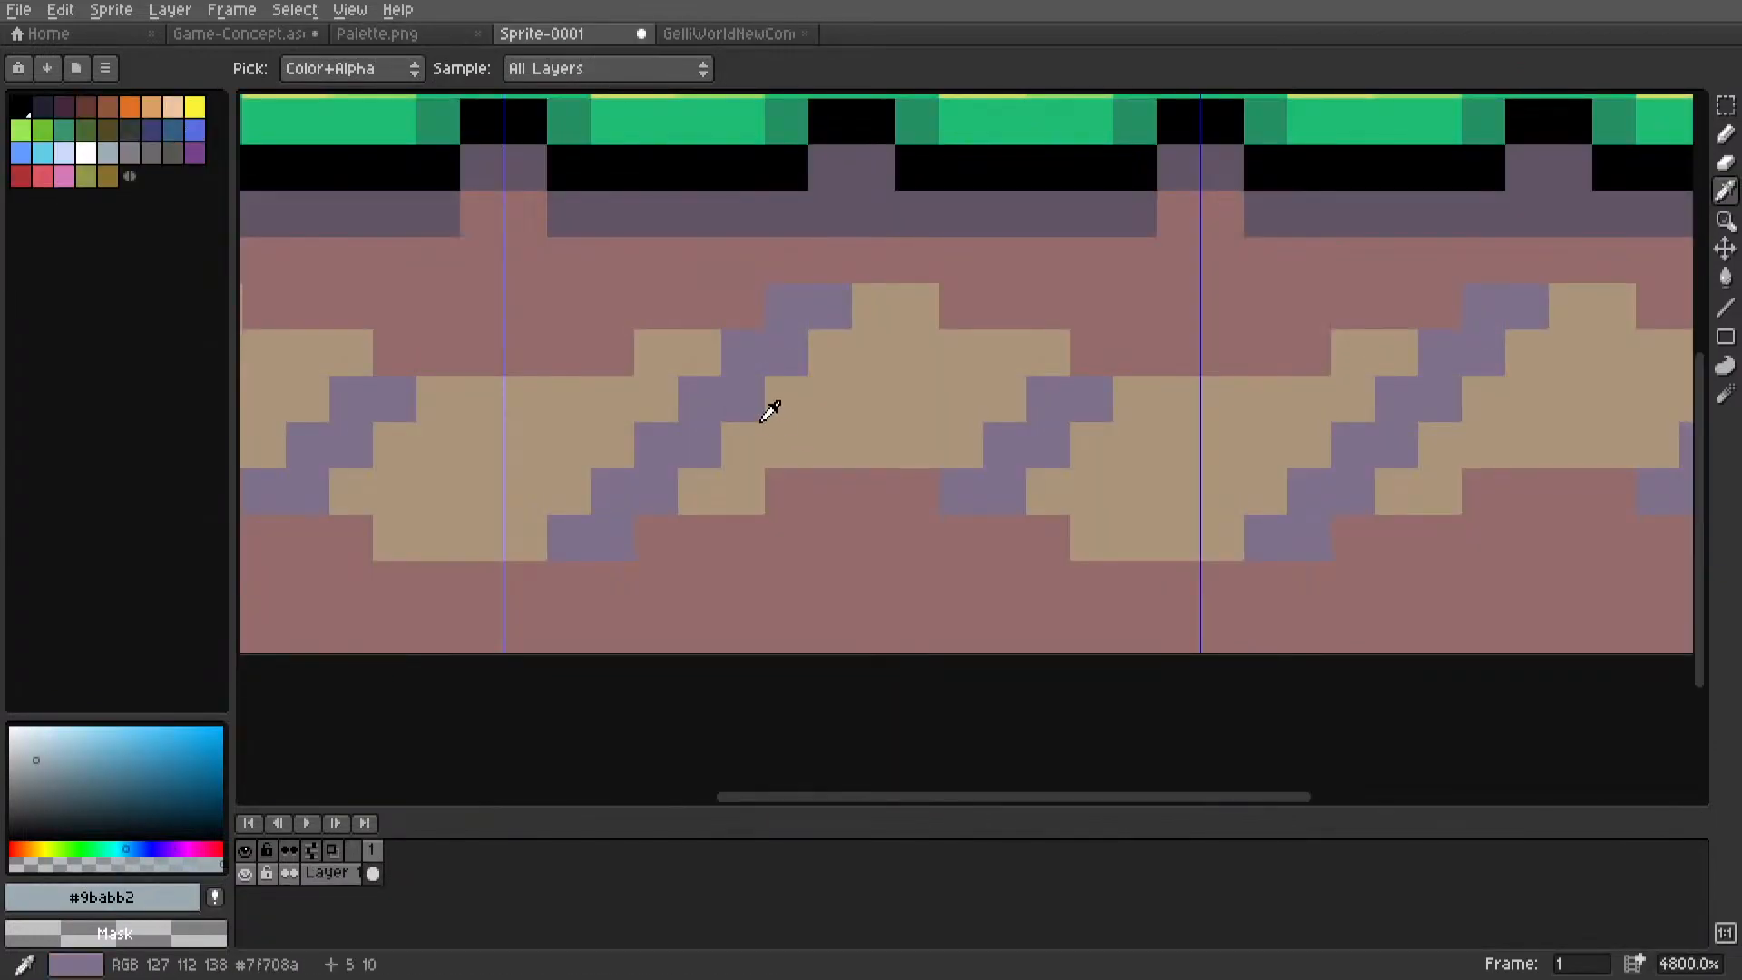
Fill both diagonal stripes on the arch in Sprite-0001 with the blue-grey #9babb2.
key(b)
click(830, 399)
key(g)
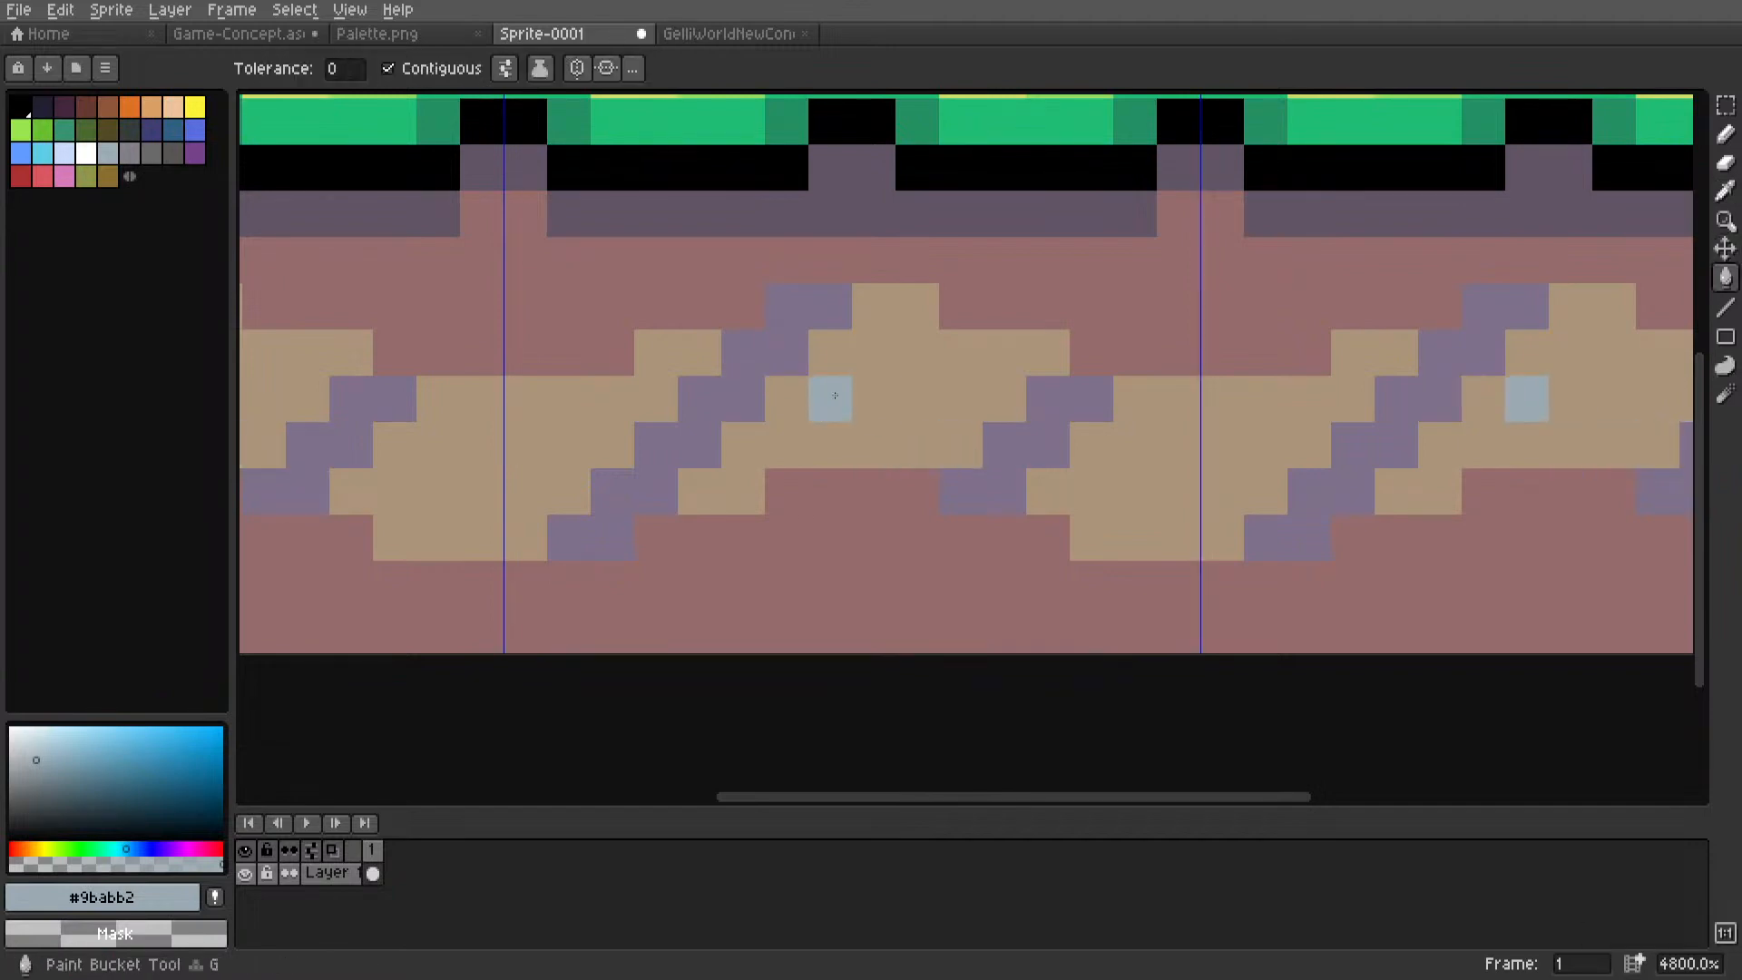
click(787, 307)
click(1012, 450)
scroll(1016, 463, down, 10)
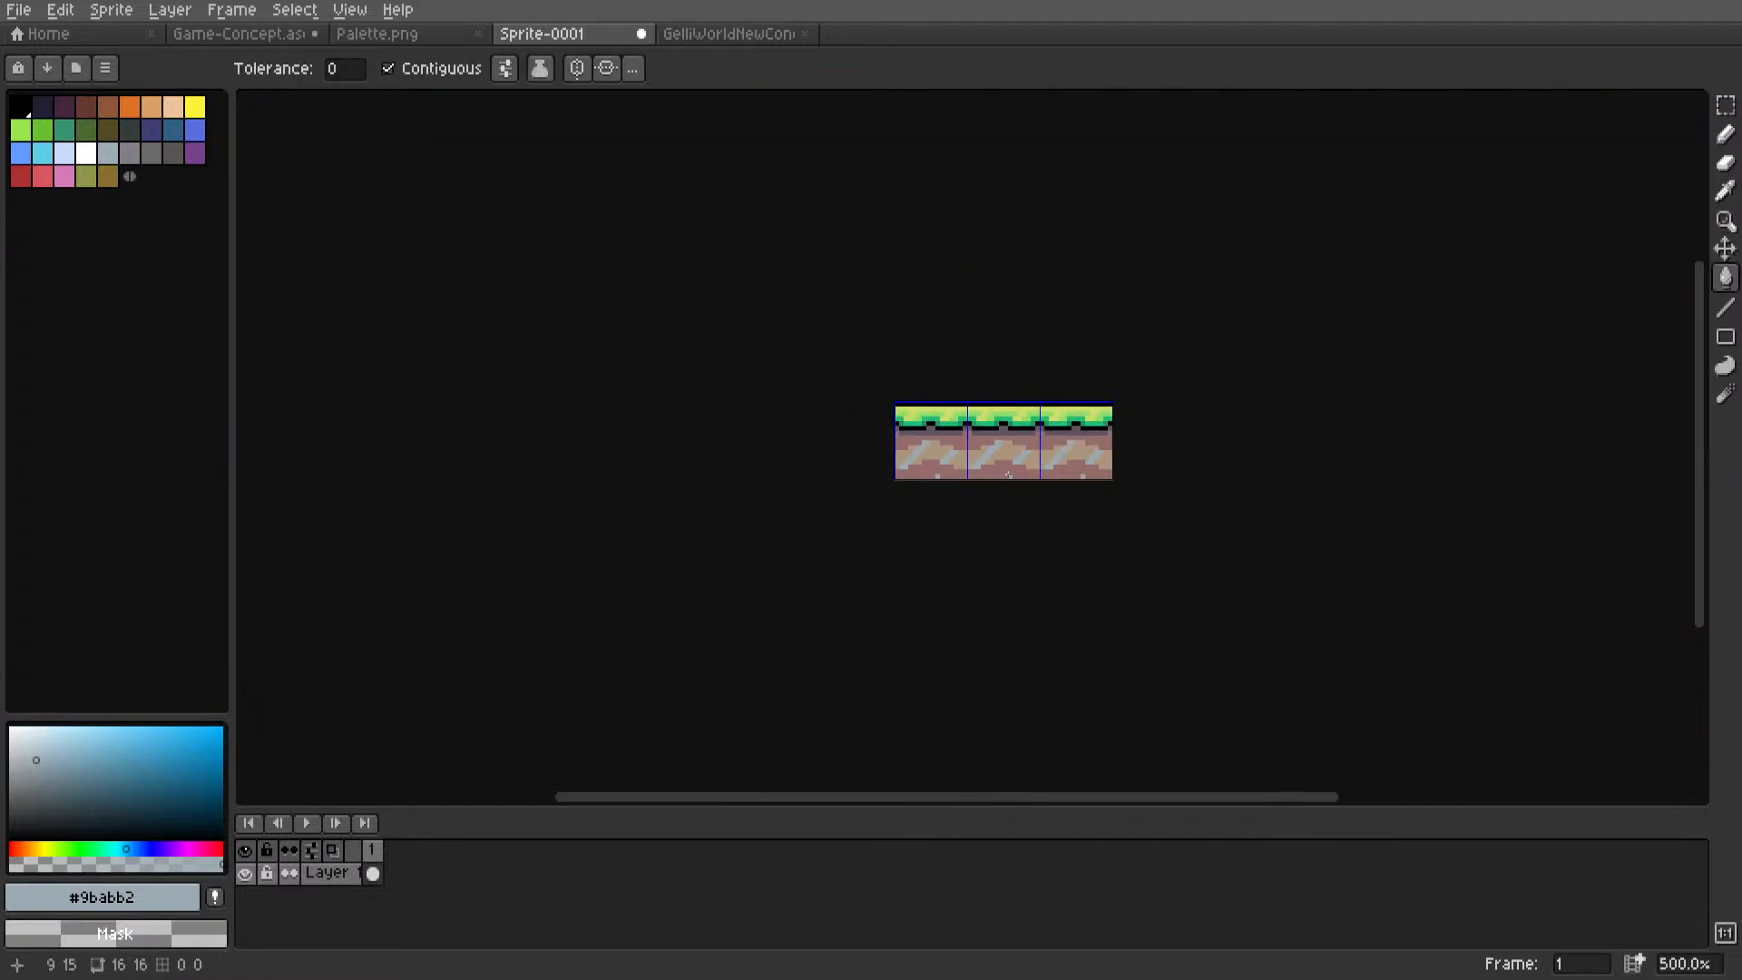
scroll(1008, 473, up, 8)
Undo the blue-grey fills and pixel so the stripes are muted purple again.
key(ctrl+z)
key(ctrl+z)
key(ctrl+z)
scroll(542, 47, up, 1)
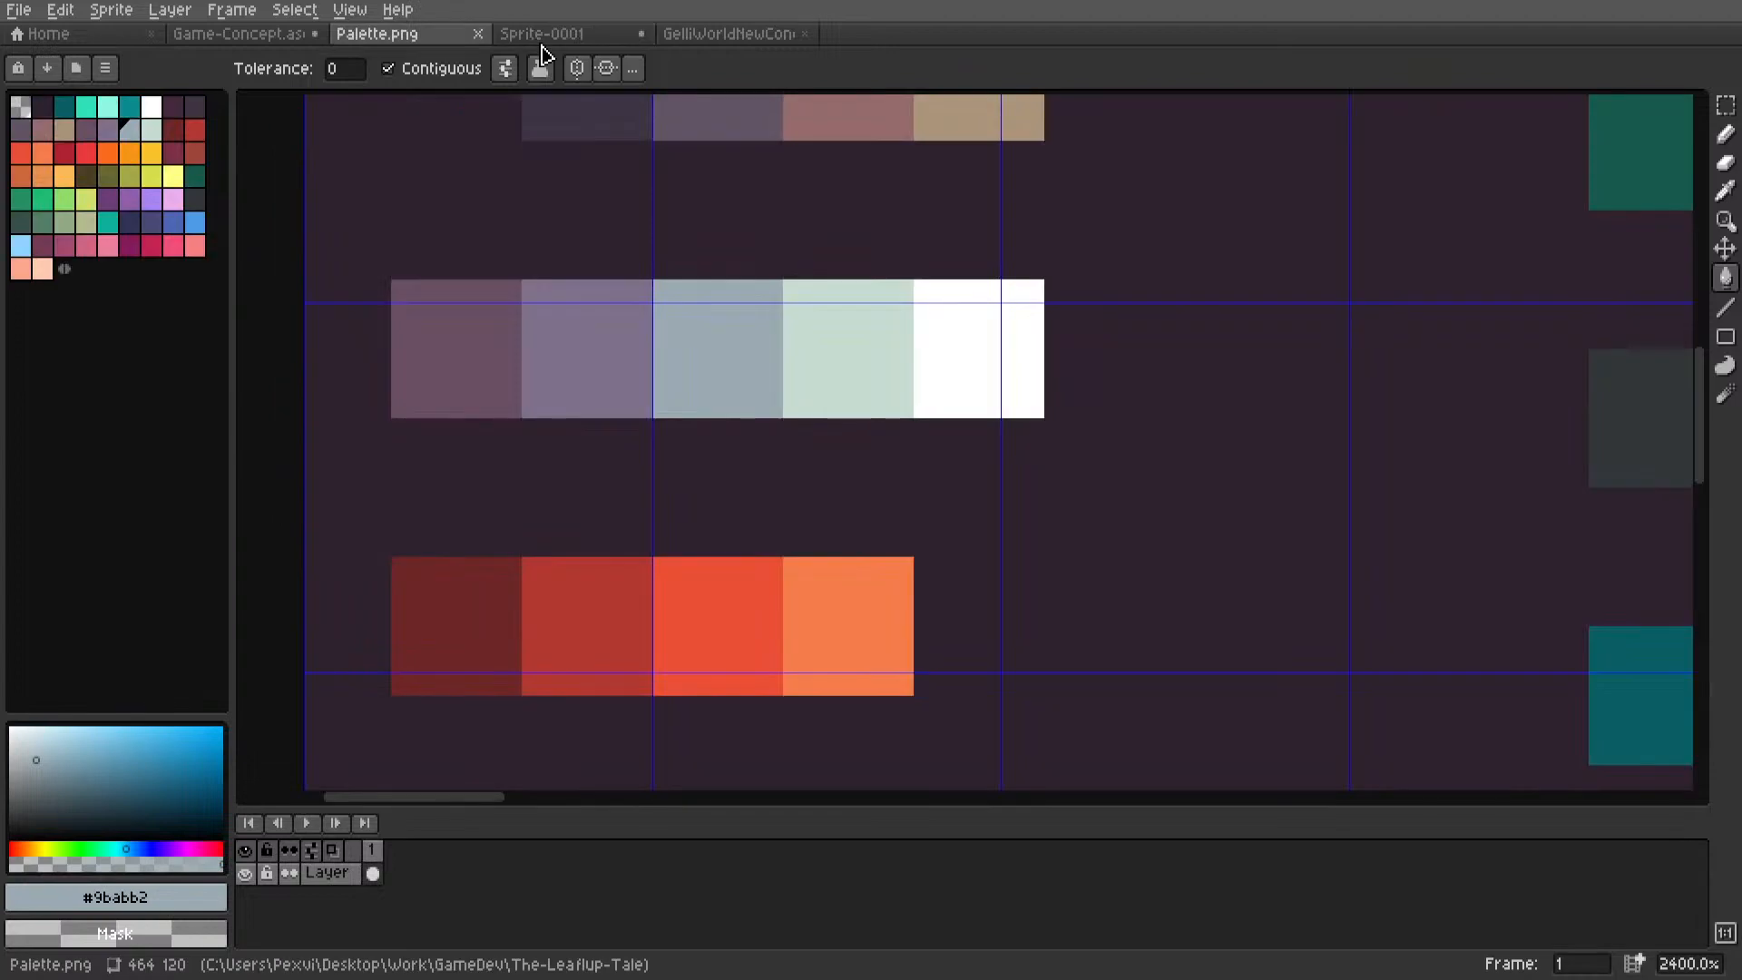
Sample the dark plum #694f62 in Palette.png and outline both sides of the arch's two diagonal stripes with it.
key(i)
click(508, 309)
click(541, 33)
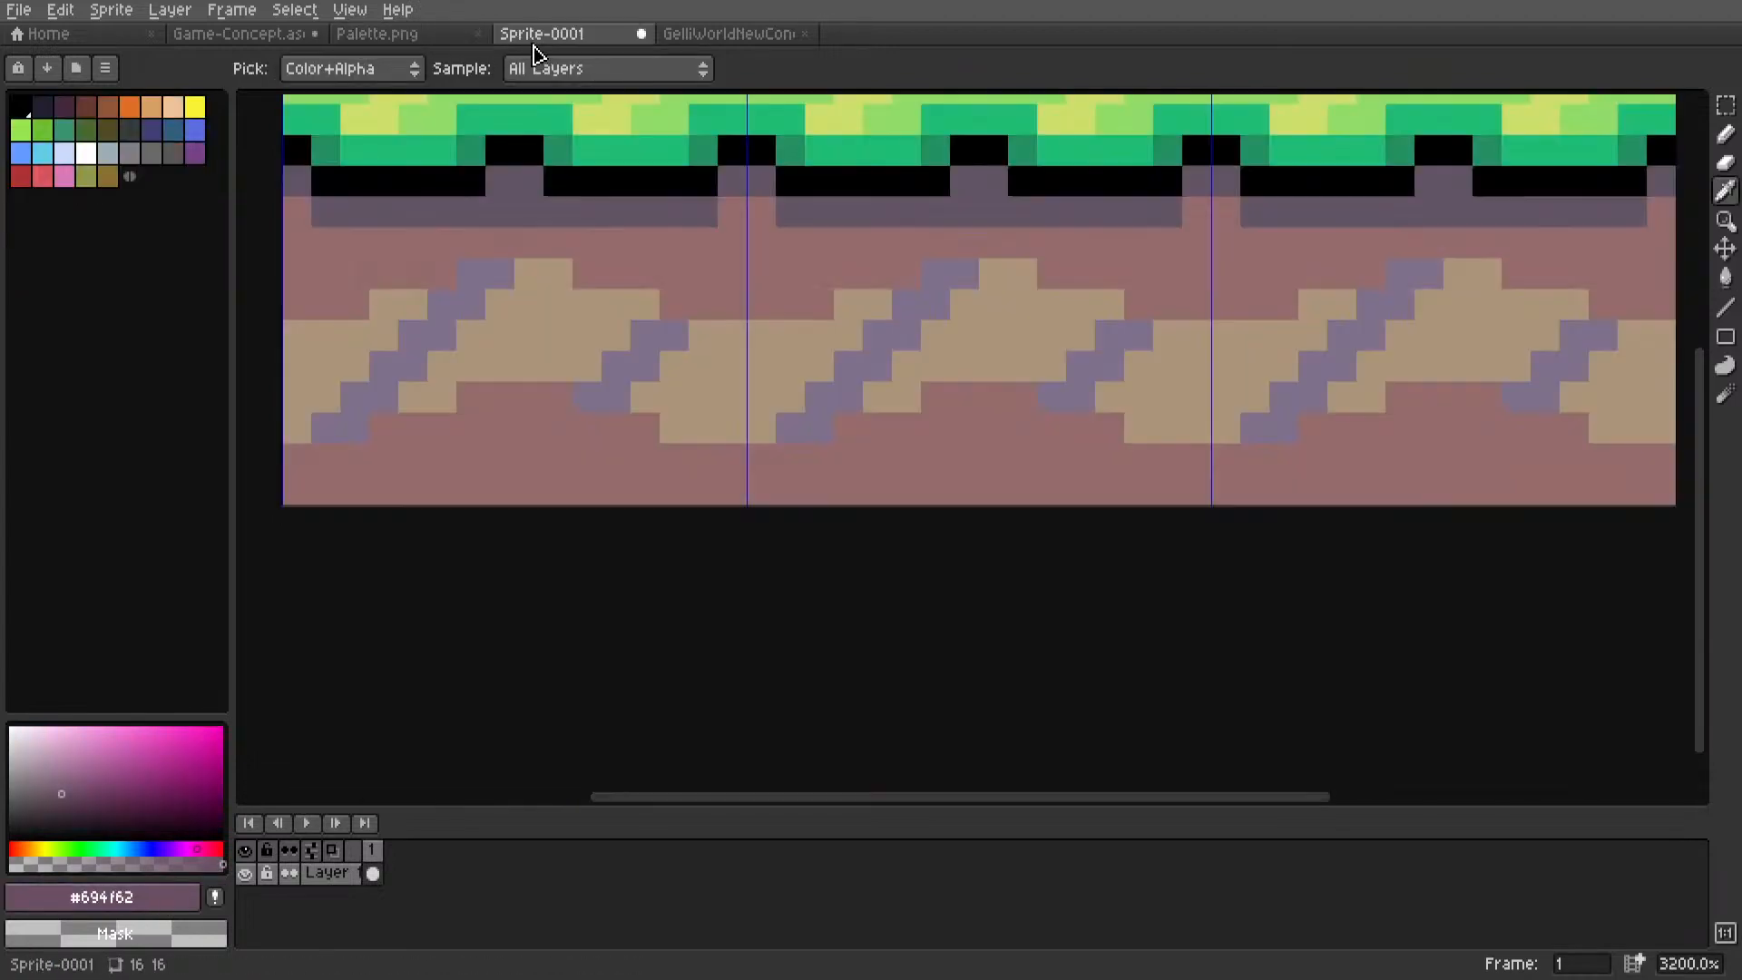
key(l)
drag(880, 390, 994, 272)
drag(876, 304, 760, 427)
click(1044, 358)
drag(1045, 358, 1110, 306)
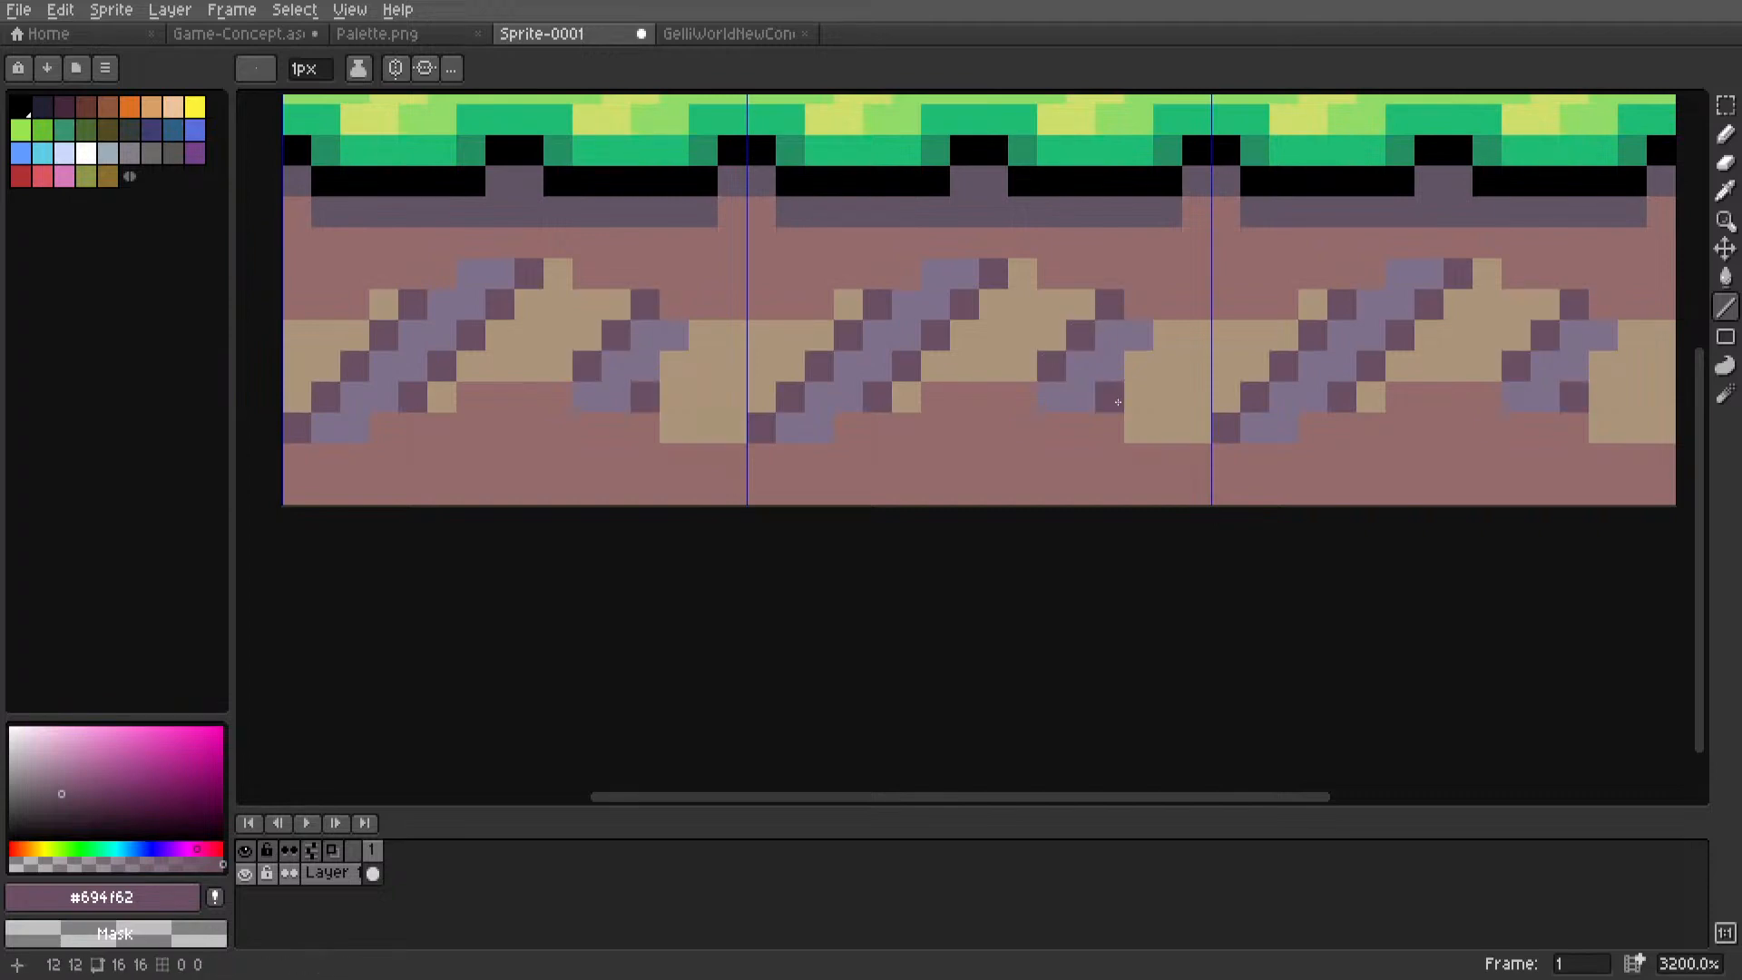
drag(1118, 400, 1168, 334)
scroll(1126, 359, down, 7)
scroll(1092, 375, down, 1)
scroll(996, 462, up, 7)
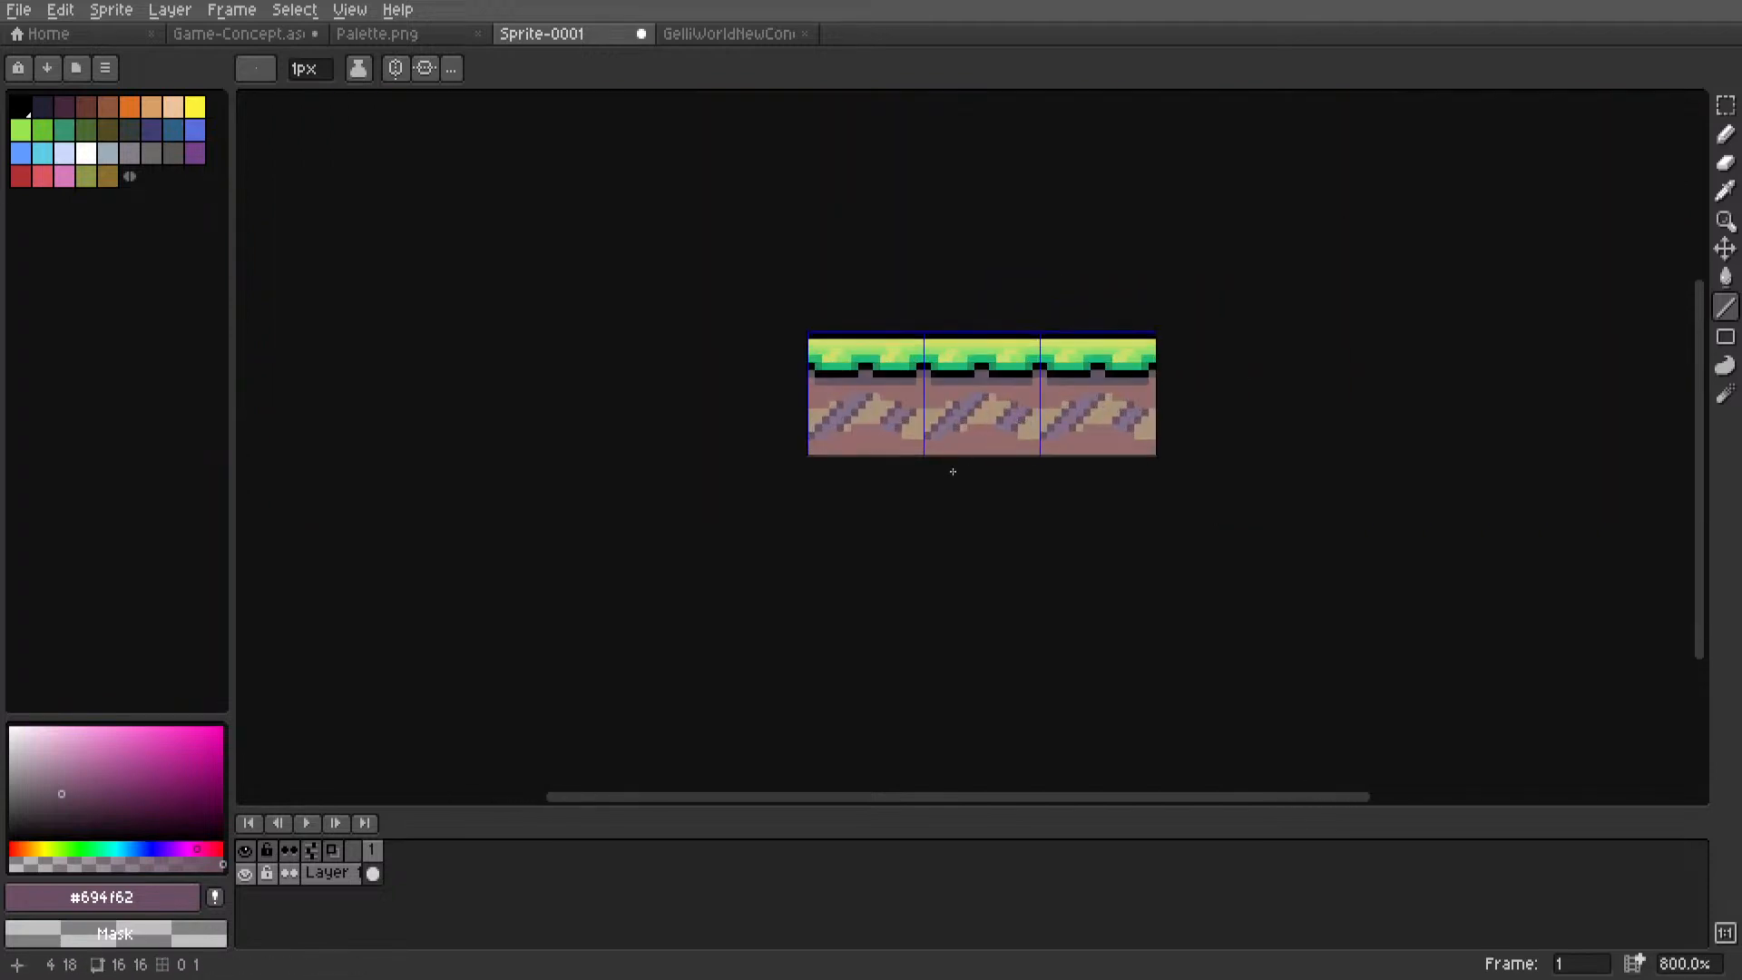
Undo the dark plum outlines along the diagonal stripes.
key(ctrl+z)
key(ctrl+z)
key(ctrl+z)
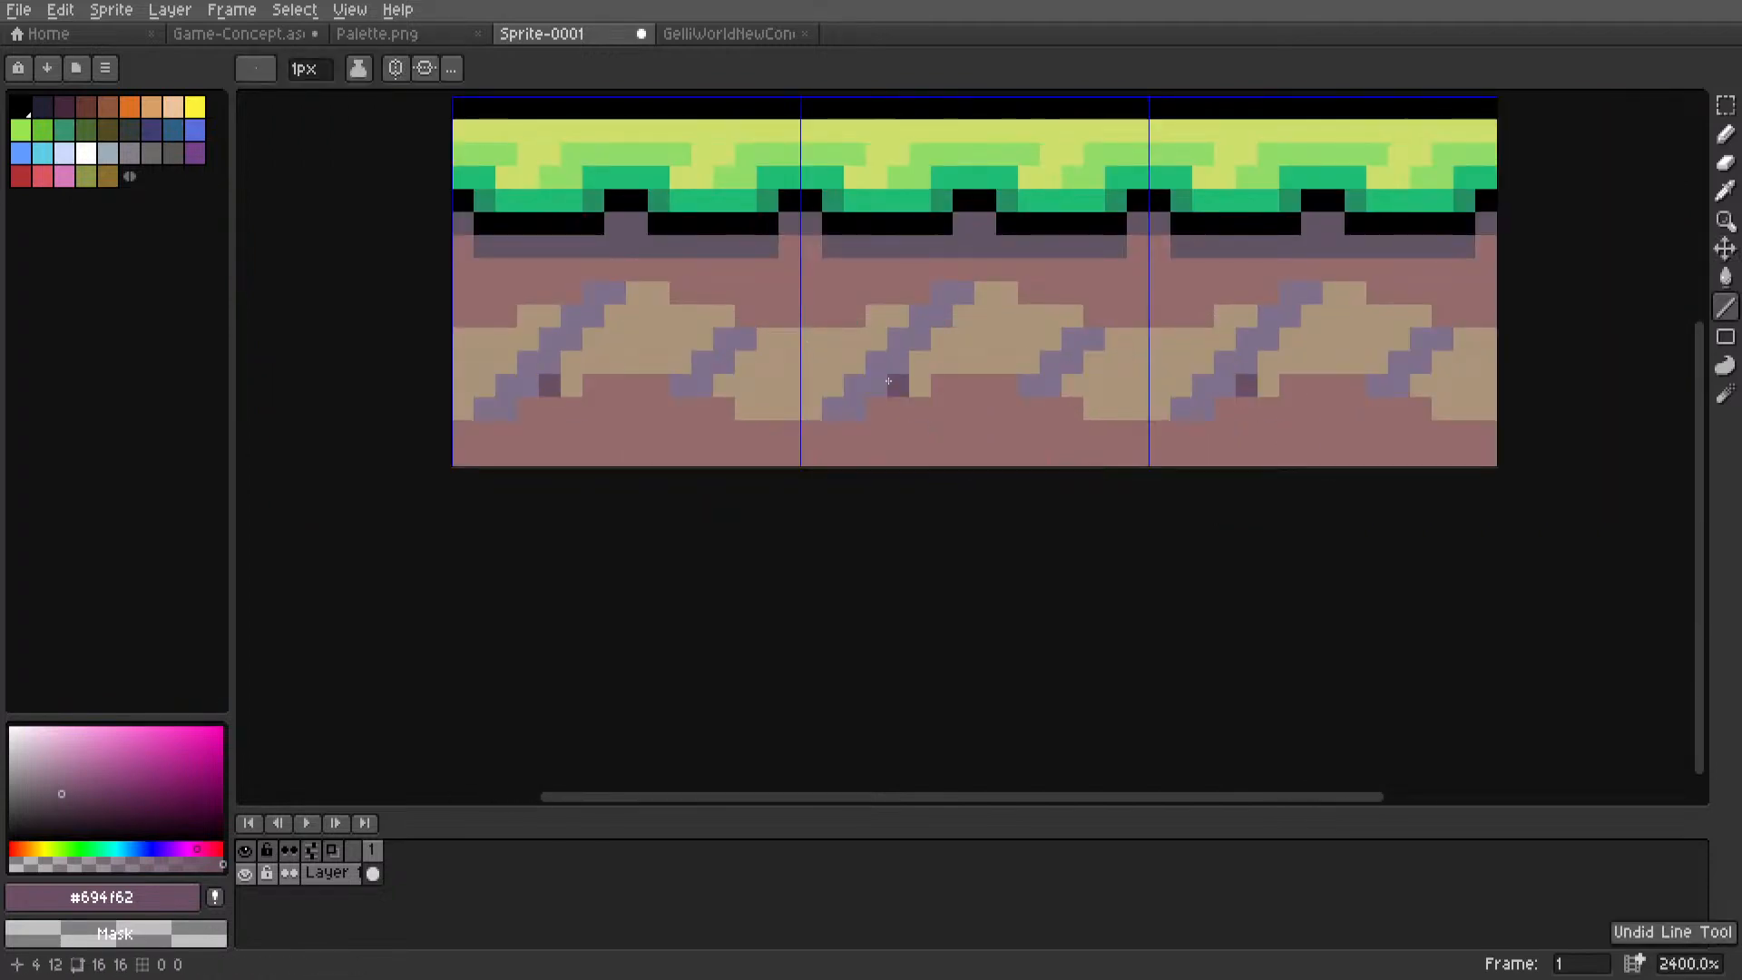
Recolour the two-pixel upper and lower ends of both diagonal stripes with the dark plum #694f62.
scroll(884, 391, up, 3)
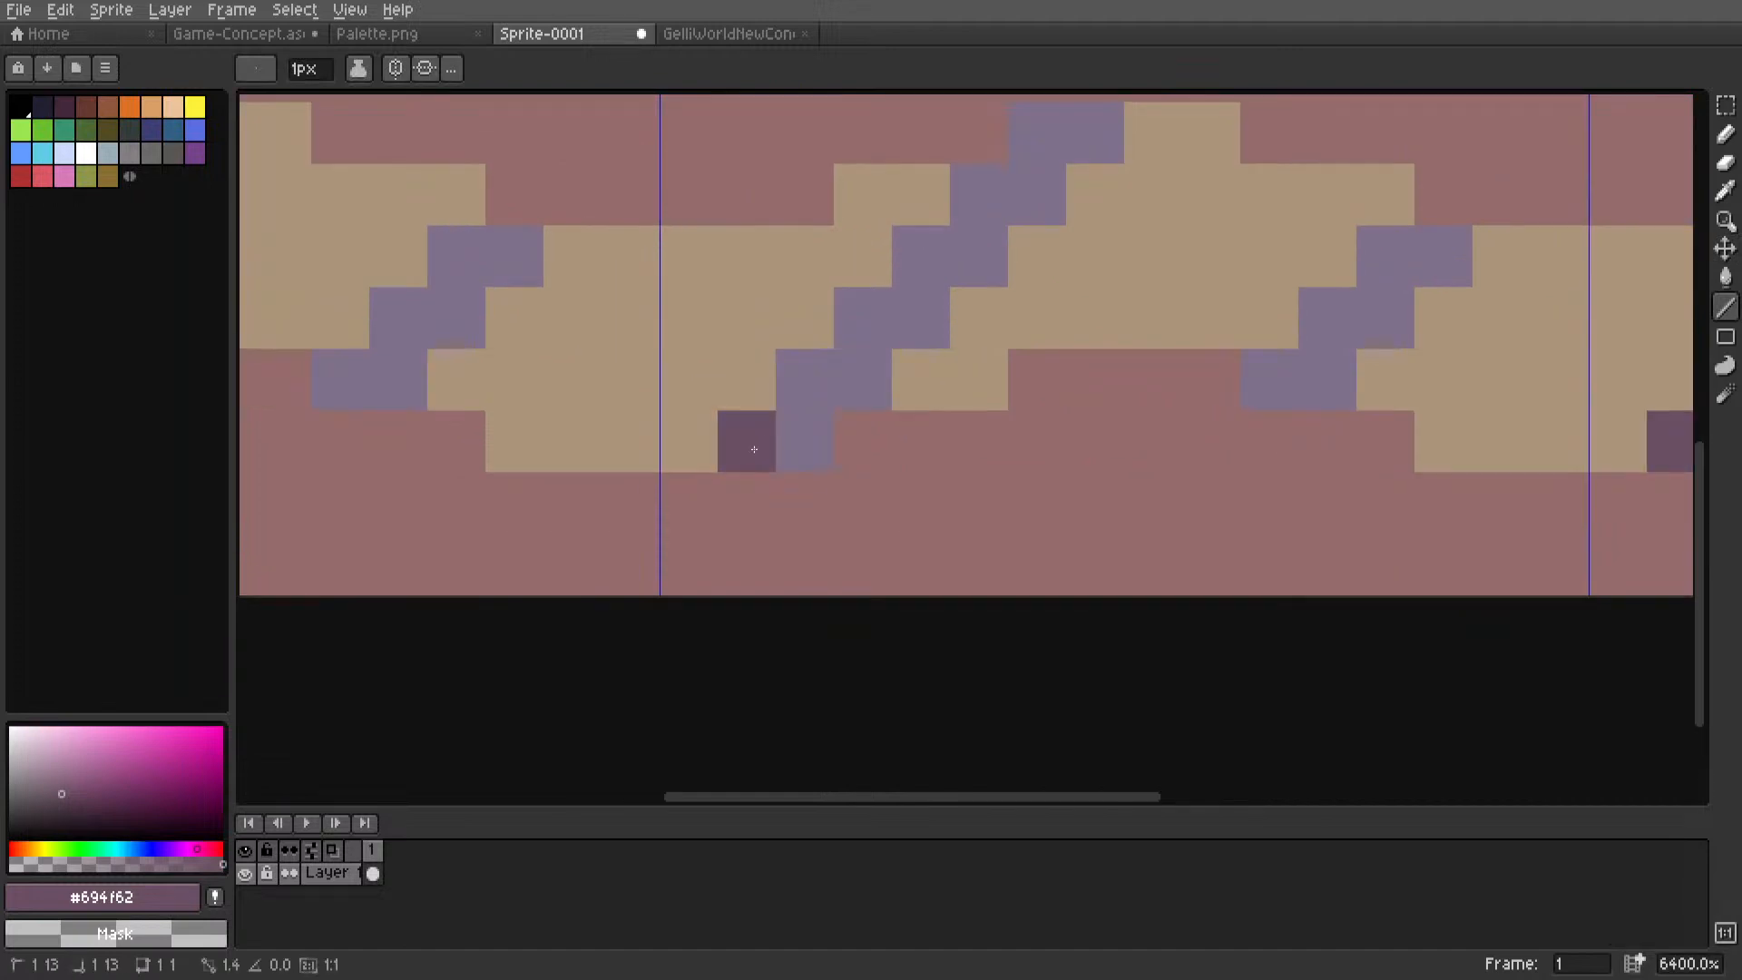
drag(754, 449, 806, 442)
drag(398, 379, 341, 379)
scroll(1306, 381, down, 4)
scroll(1031, 439, up, 3)
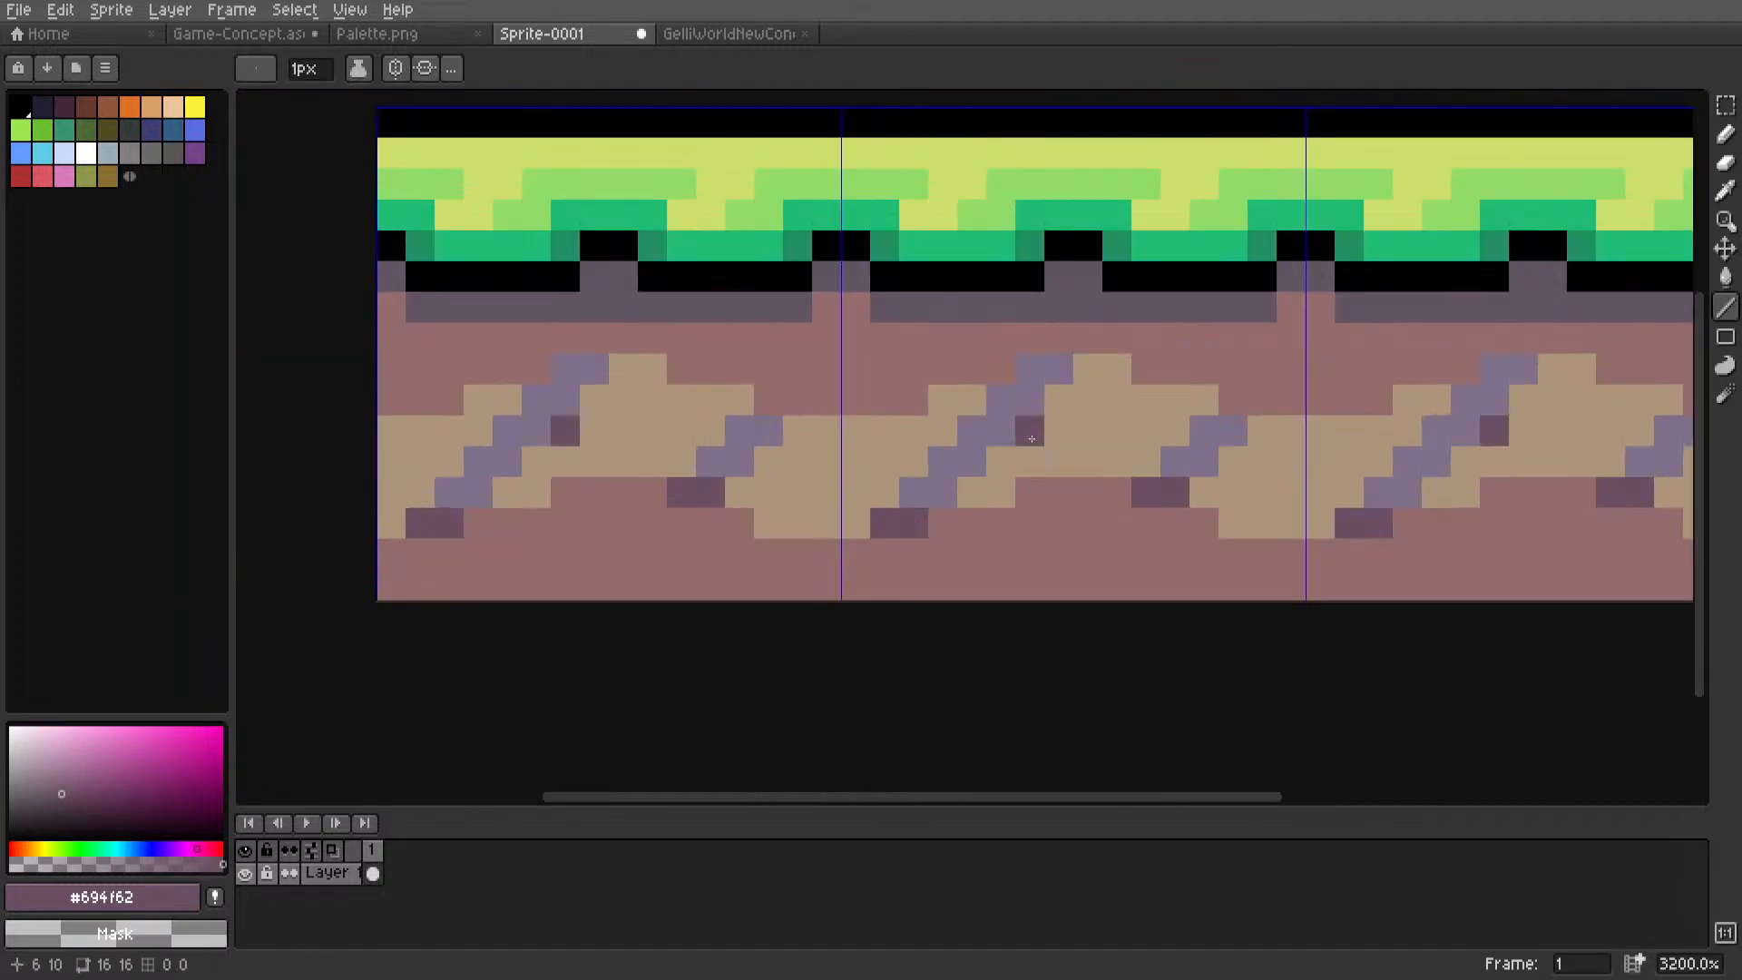
scroll(1227, 413, down, 5)
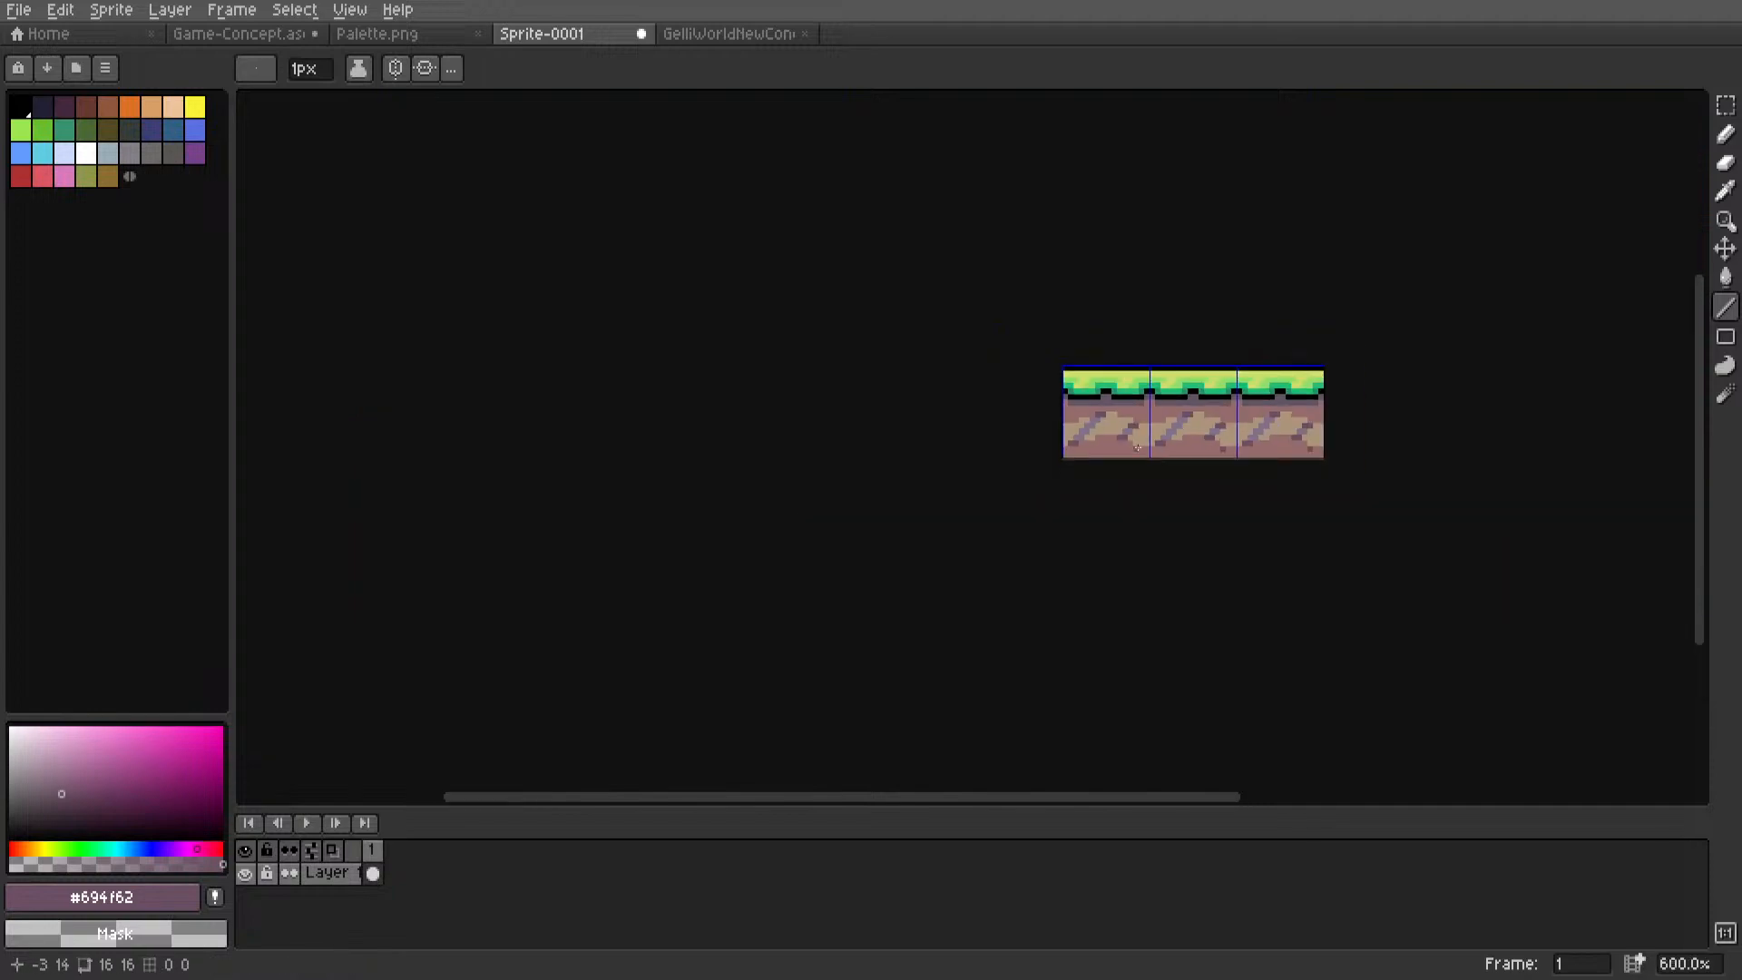
key(m)
scroll(1005, 475, up, 5)
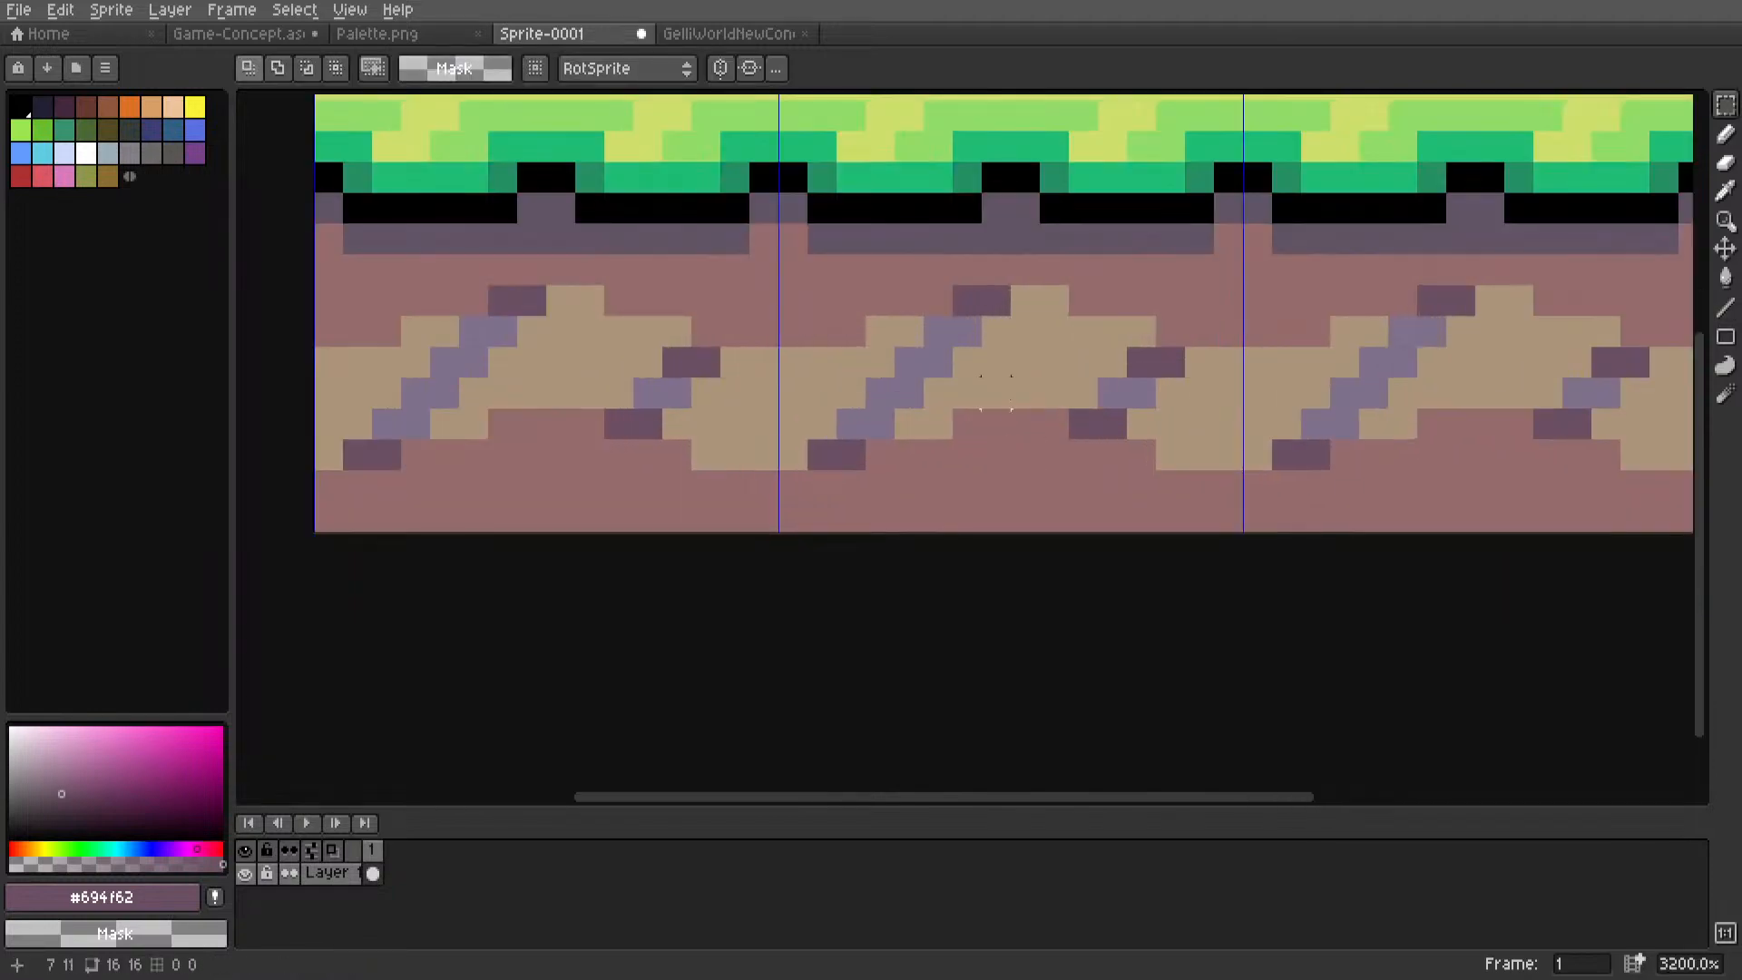
Undo the dark plum ends of the diagonal stripes.
key(ctrl+z)
key(ctrl+z)
key(ctrl+z)
key(ctrl+z)
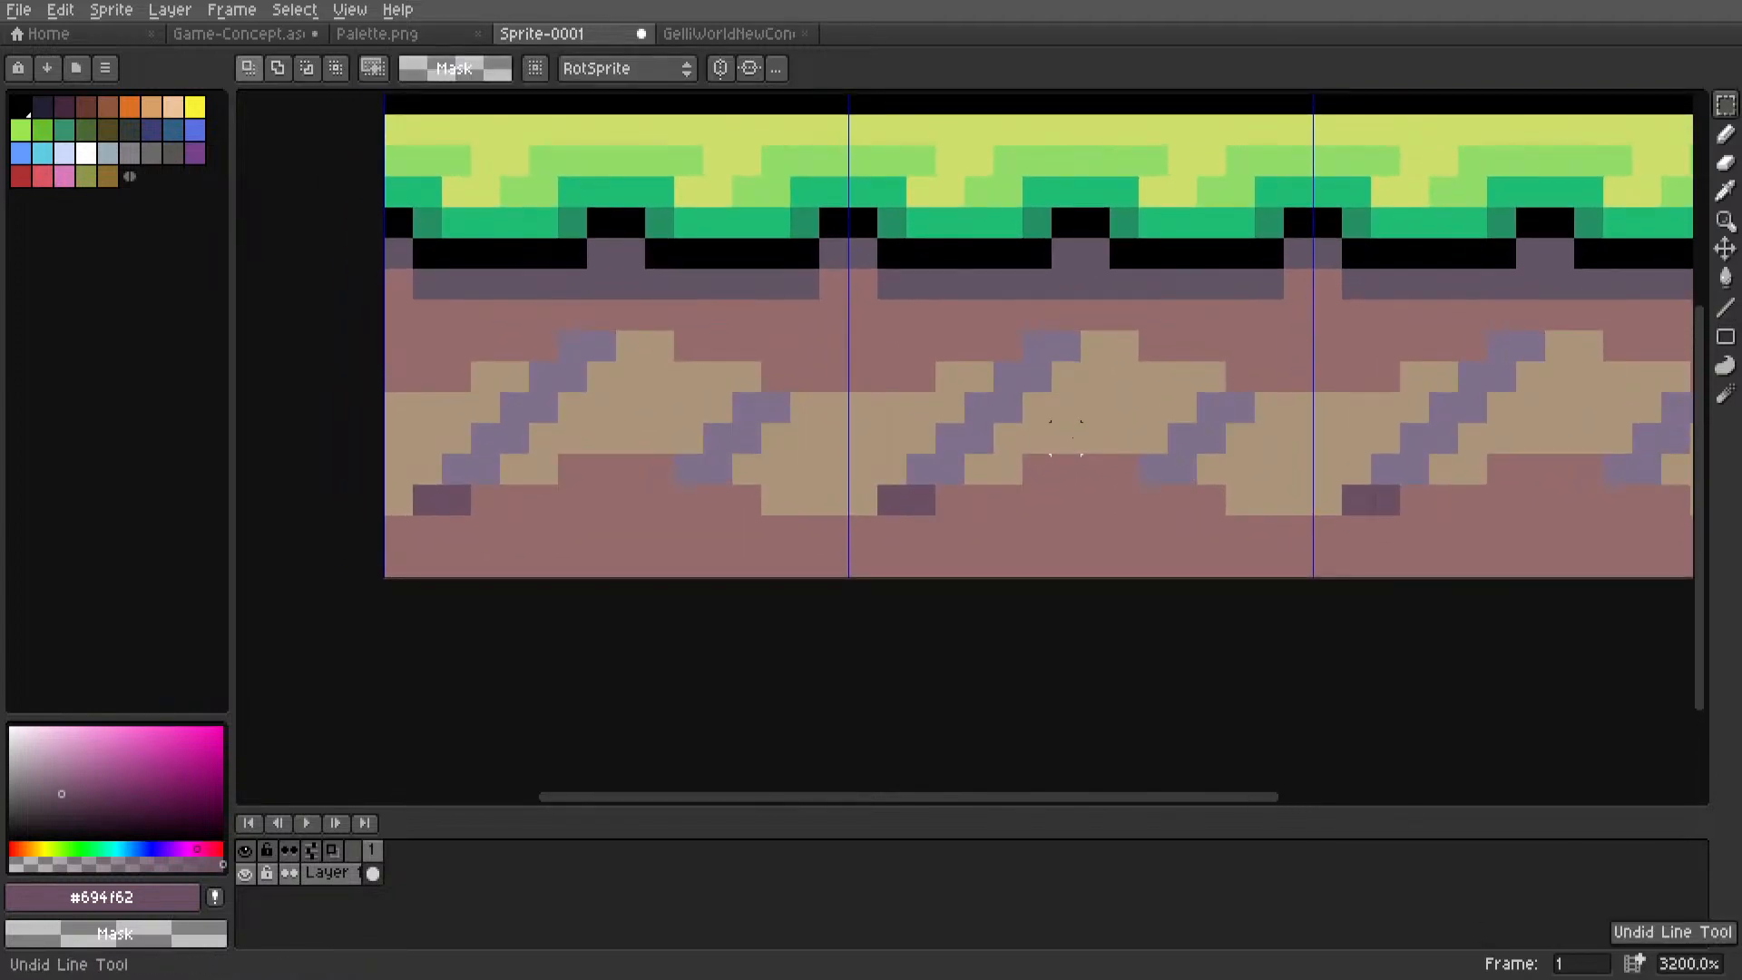
Sample the shadow colour #625565 below the grass and draw a stepped one-pixel shadow line beneath the arch's lower edge.
key(i)
click(956, 275)
key(l)
mouse_move(864, 530)
mouse_down()
mouse_move(921, 531)
mouse_move(953, 501)
mouse_move(1017, 503)
mouse_move(1068, 474)
mouse_move(1207, 497)
mouse_up()
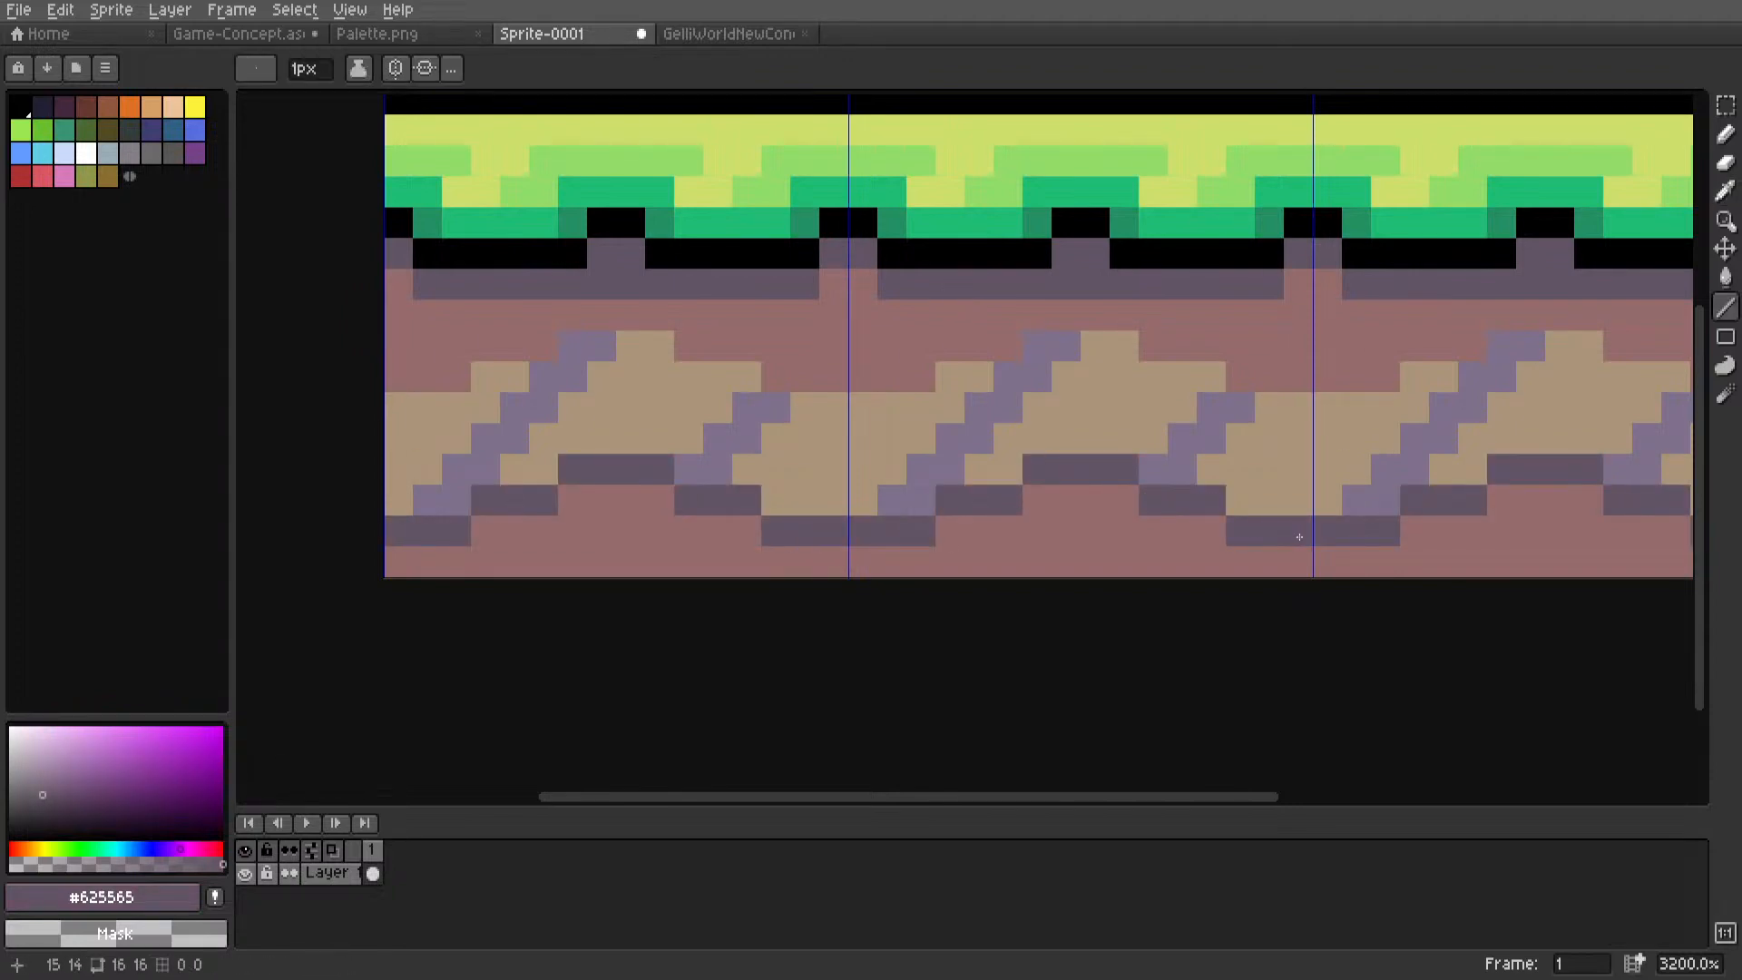
scroll(1299, 537, down, 6)
middle_drag(1216, 536, 936, 552)
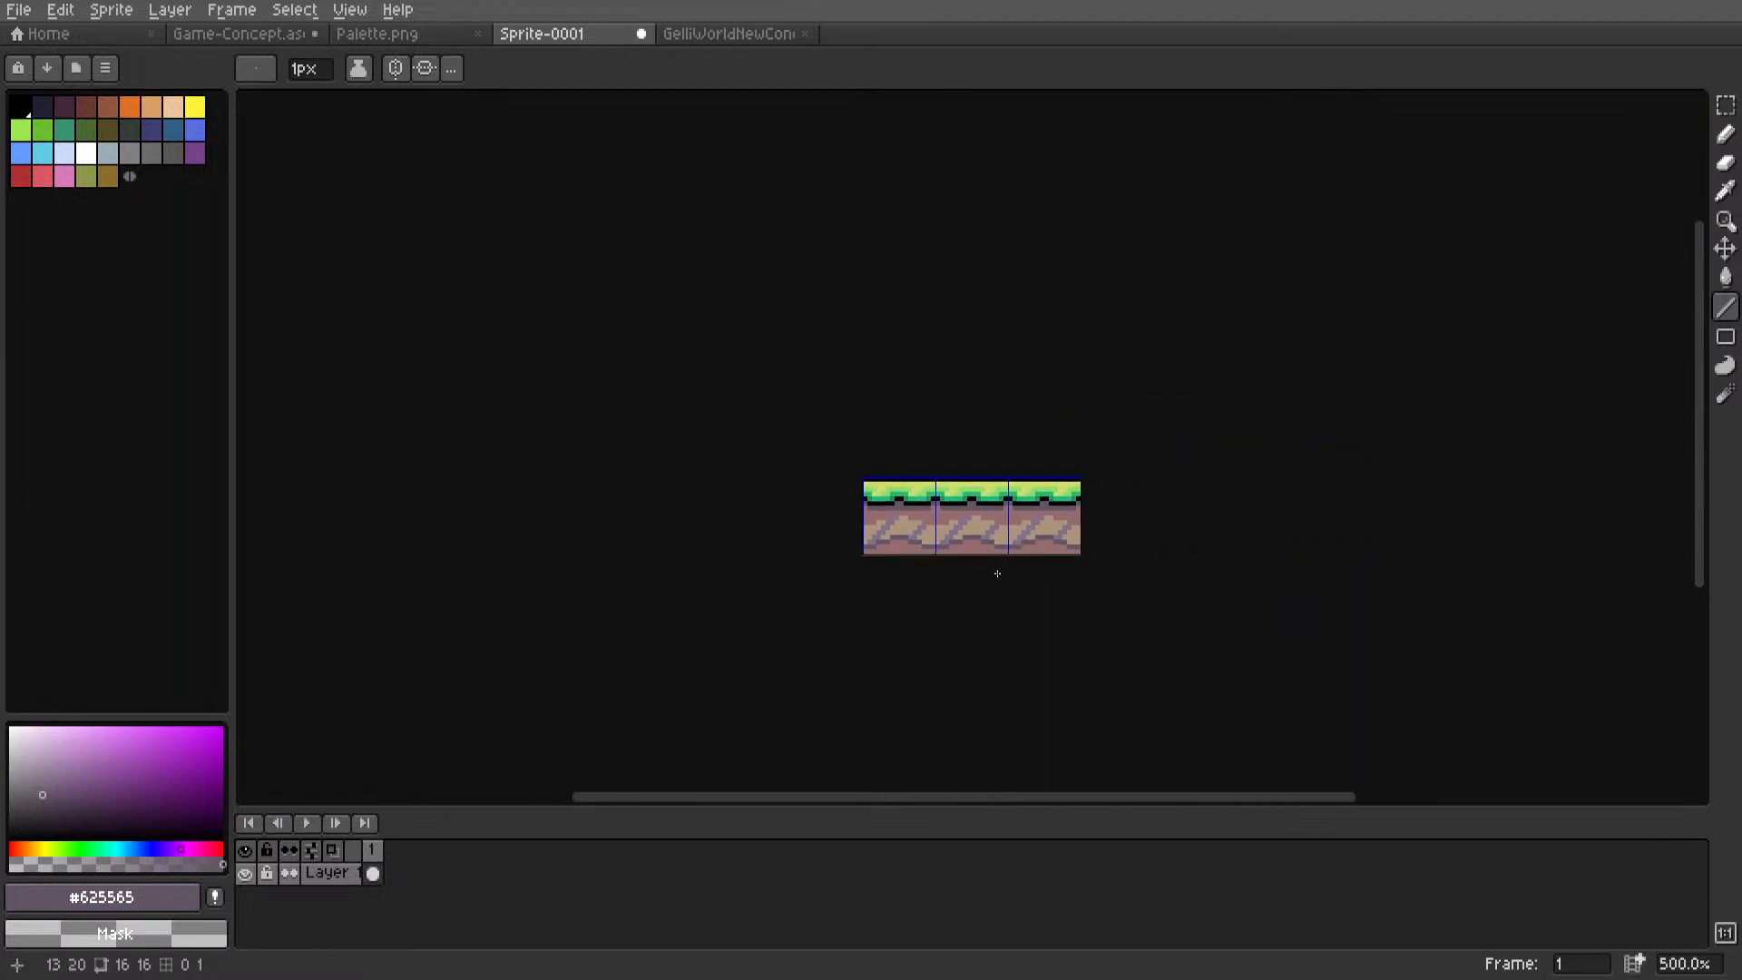
key(m)
scroll(980, 577, up, 6)
Undo the #625565 shadow line beneath the arch.
key(ctrl+z)
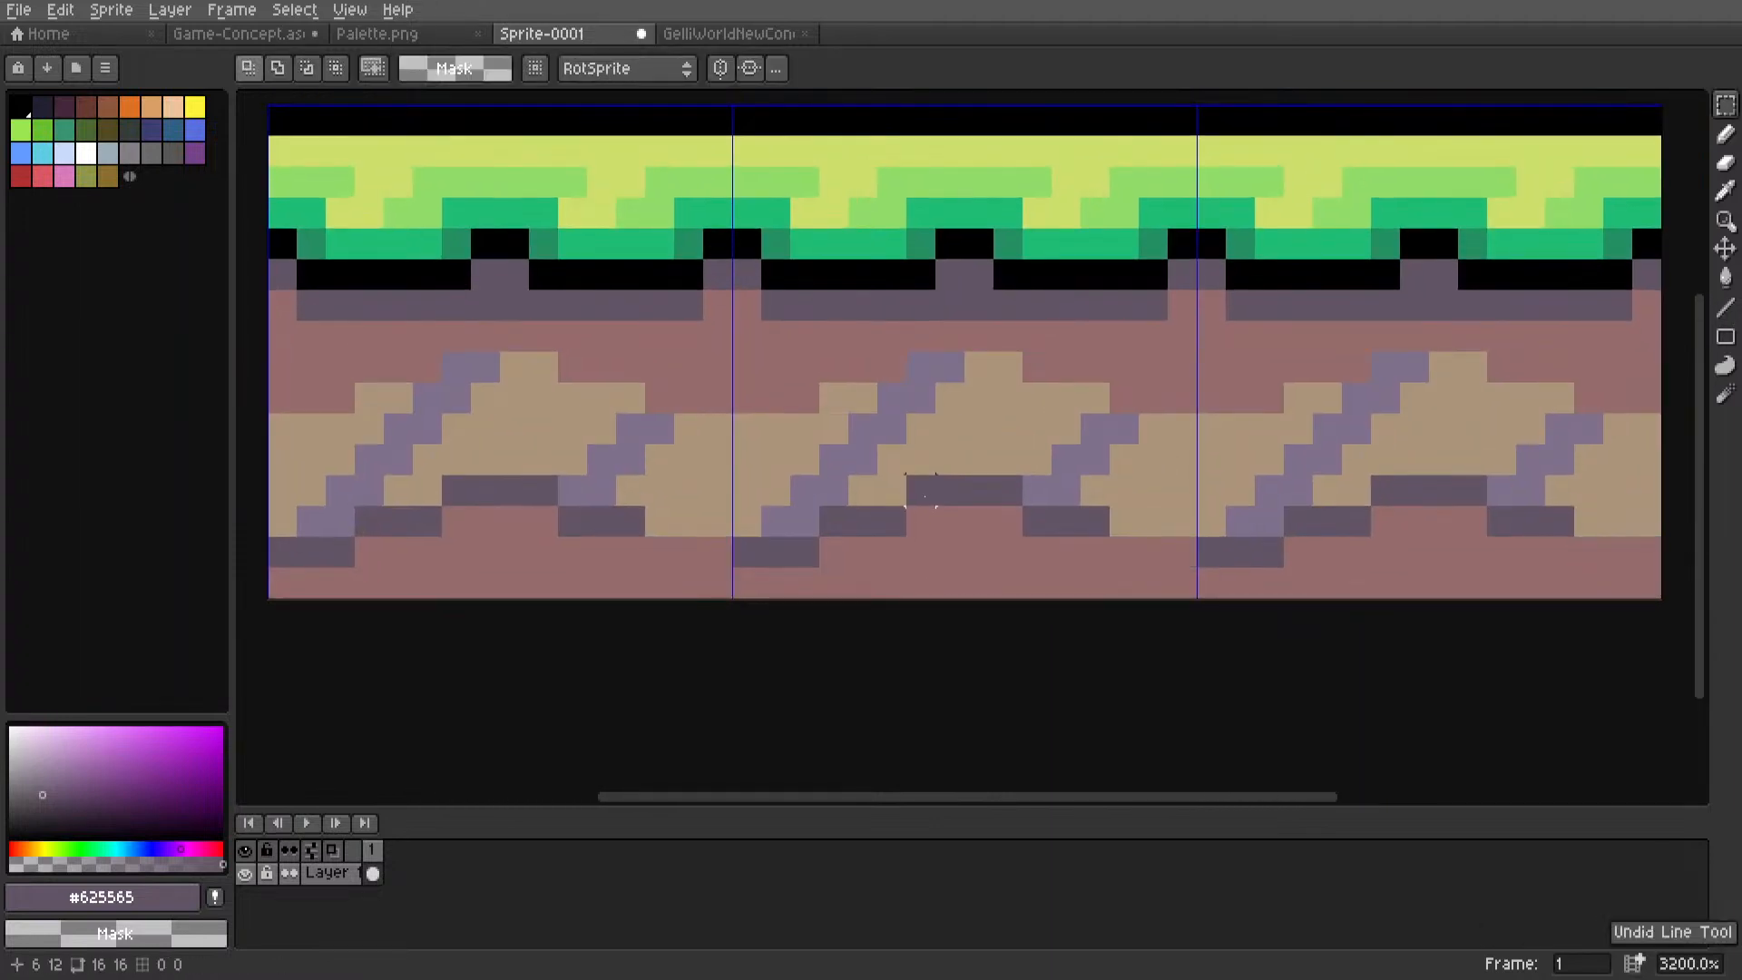
key(ctrl+z)
key(ctrl+z)
key(ctrl+z)
key(ctrl+z)
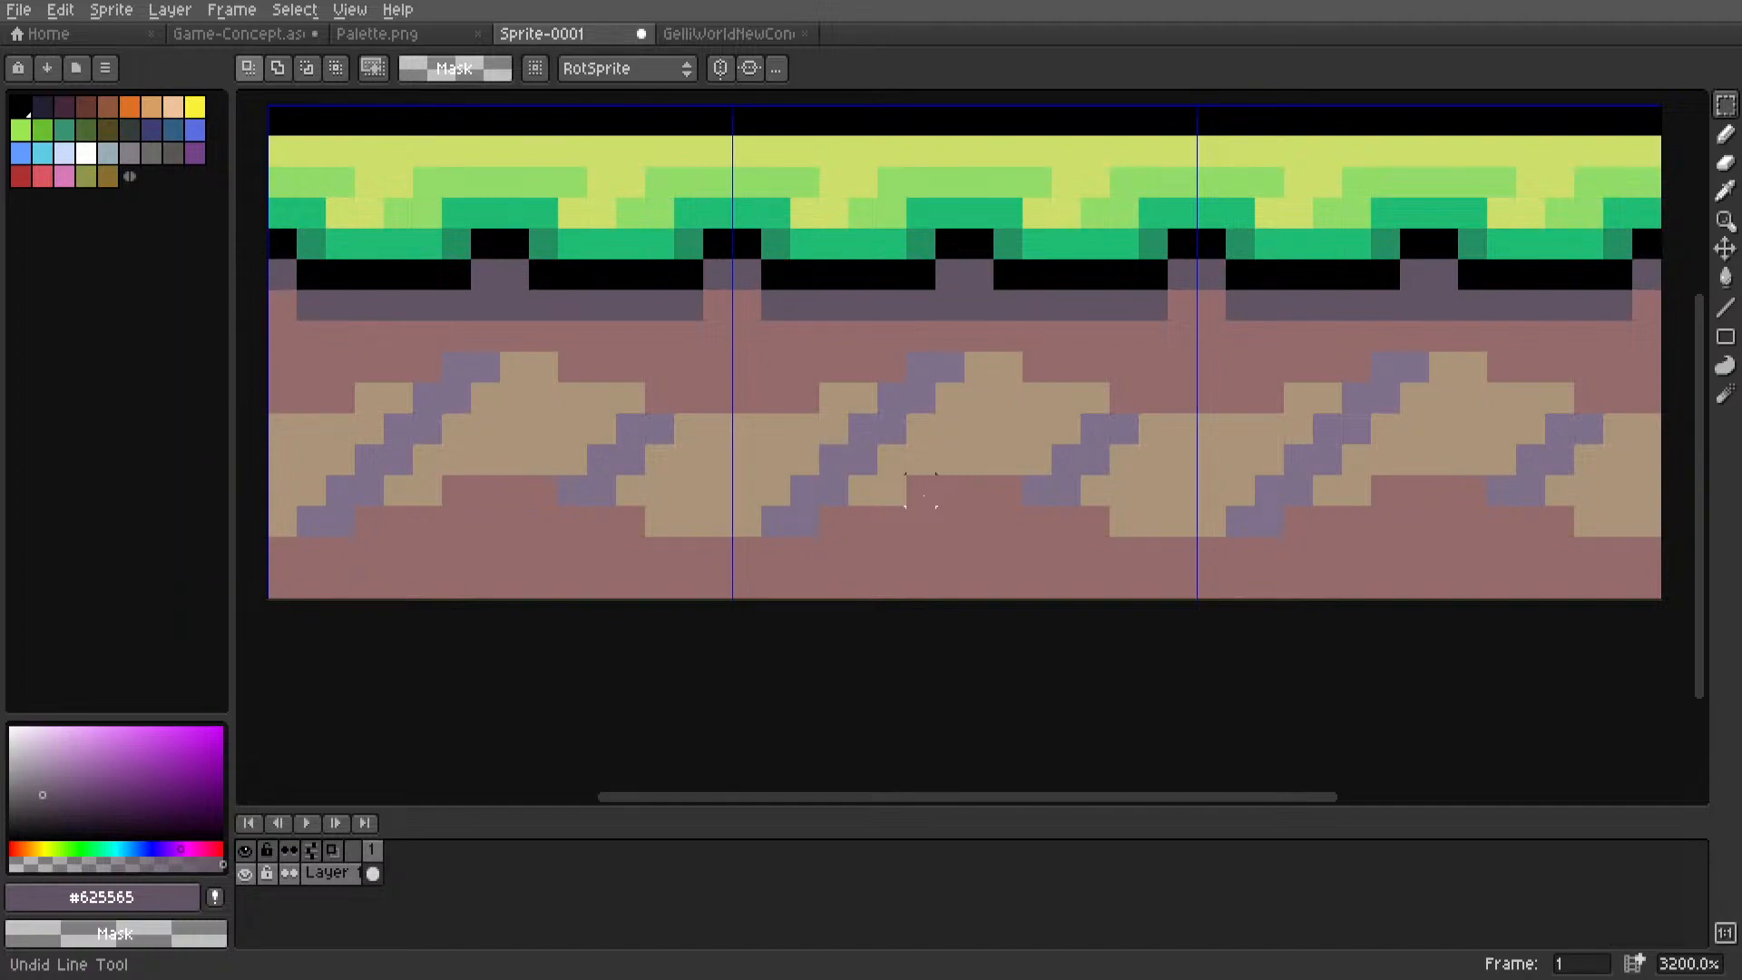
Examine the ground and dirt texture of the GelliWorldNewConcept scene as a reference, and return to Sprite-0001.
scroll(634, 38, down, 1)
scroll(786, 295, down, 6)
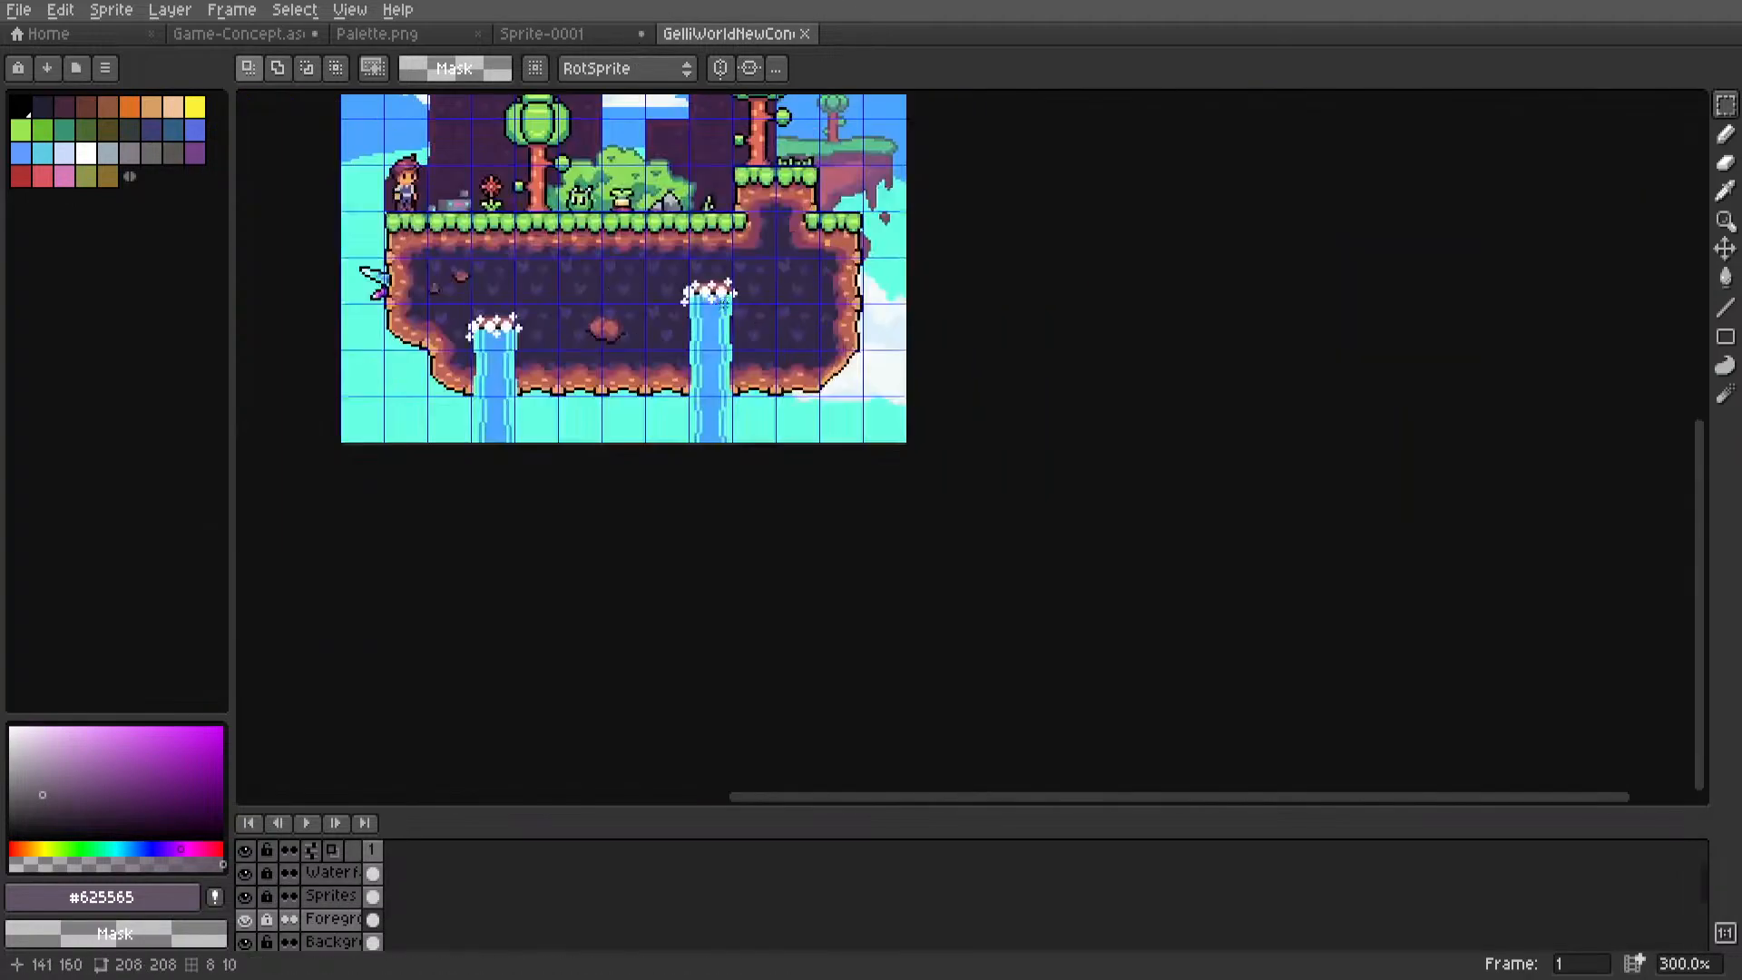
middle_drag(767, 289, 908, 449)
scroll(851, 360, up, 3)
middle_drag(765, 393, 1106, 381)
scroll(940, 334, up, 2)
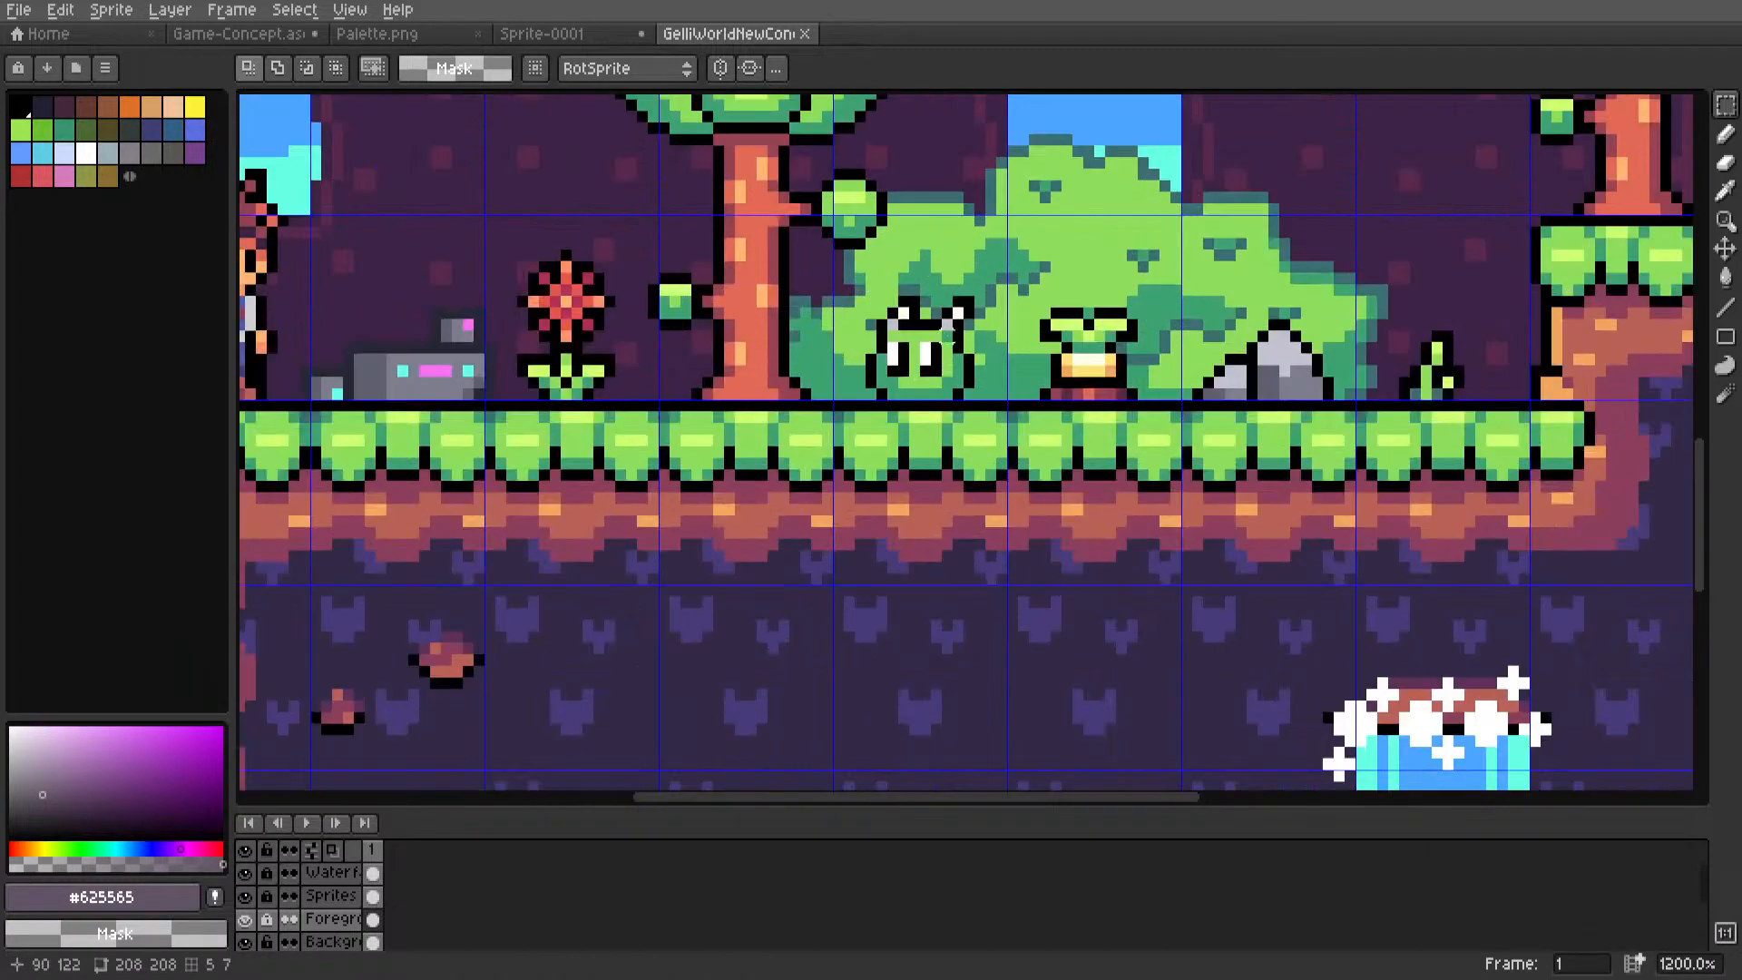
middle_drag(998, 376, 771, 351)
scroll(886, 490, down, 2)
middle_drag(880, 492, 788, 408)
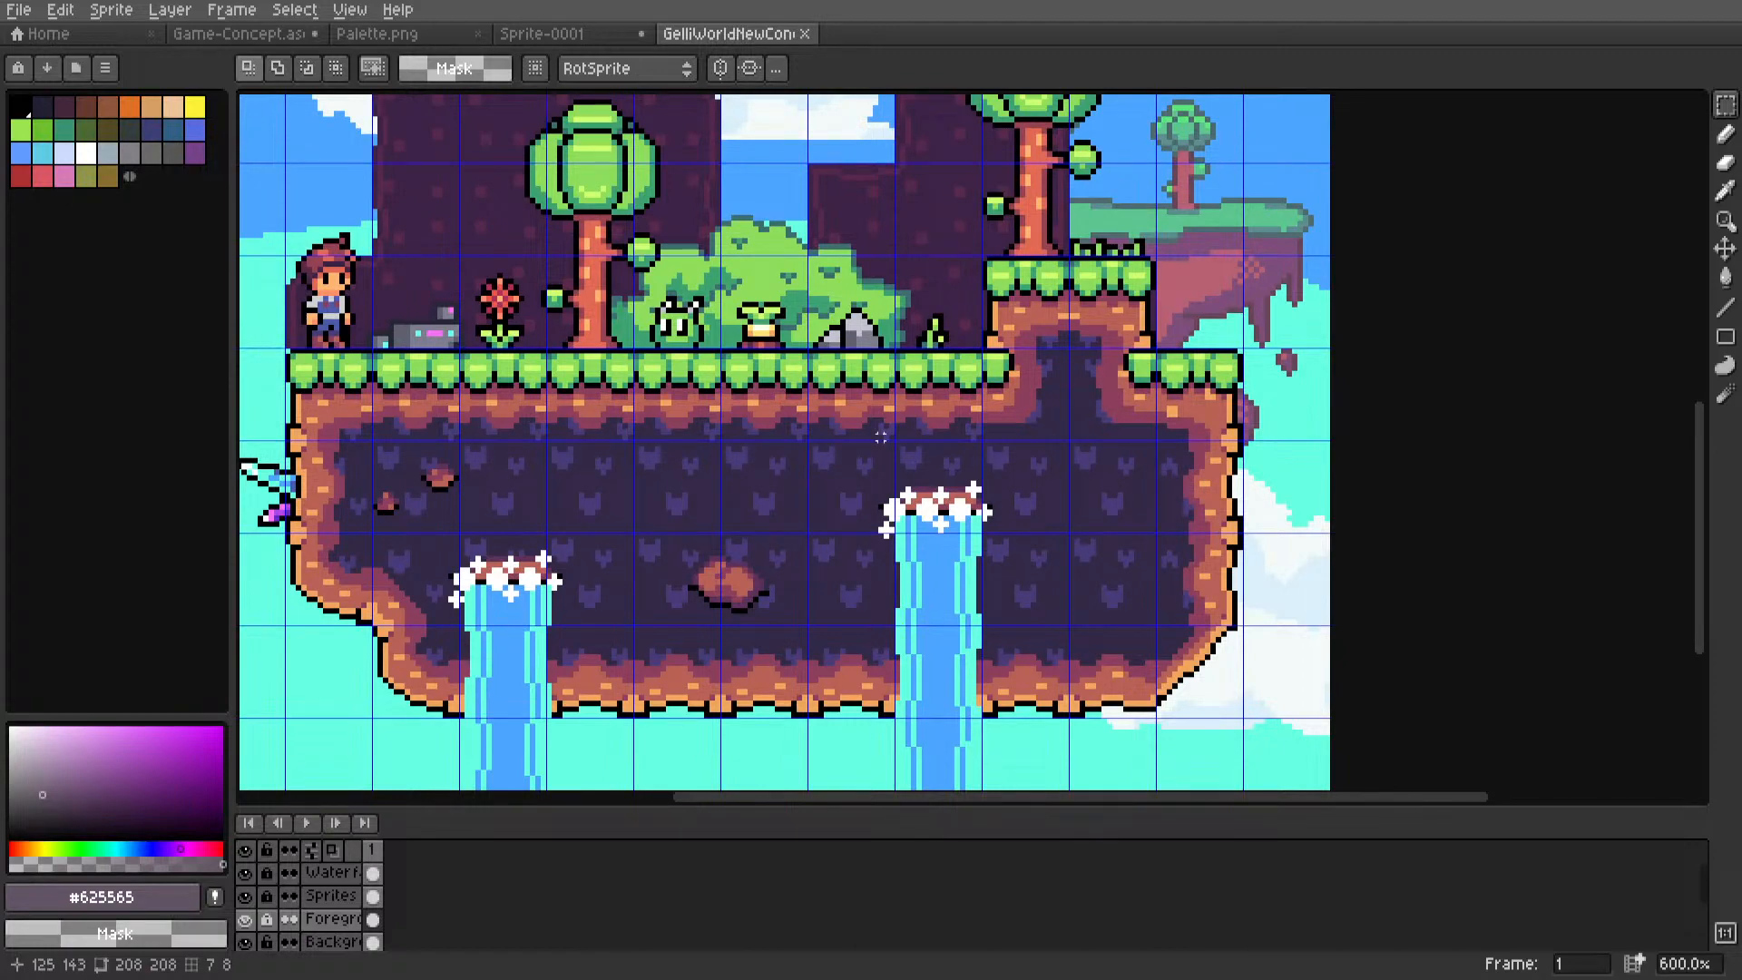
middle_drag(866, 341, 862, 517)
key(ctrl+shift+Tab)
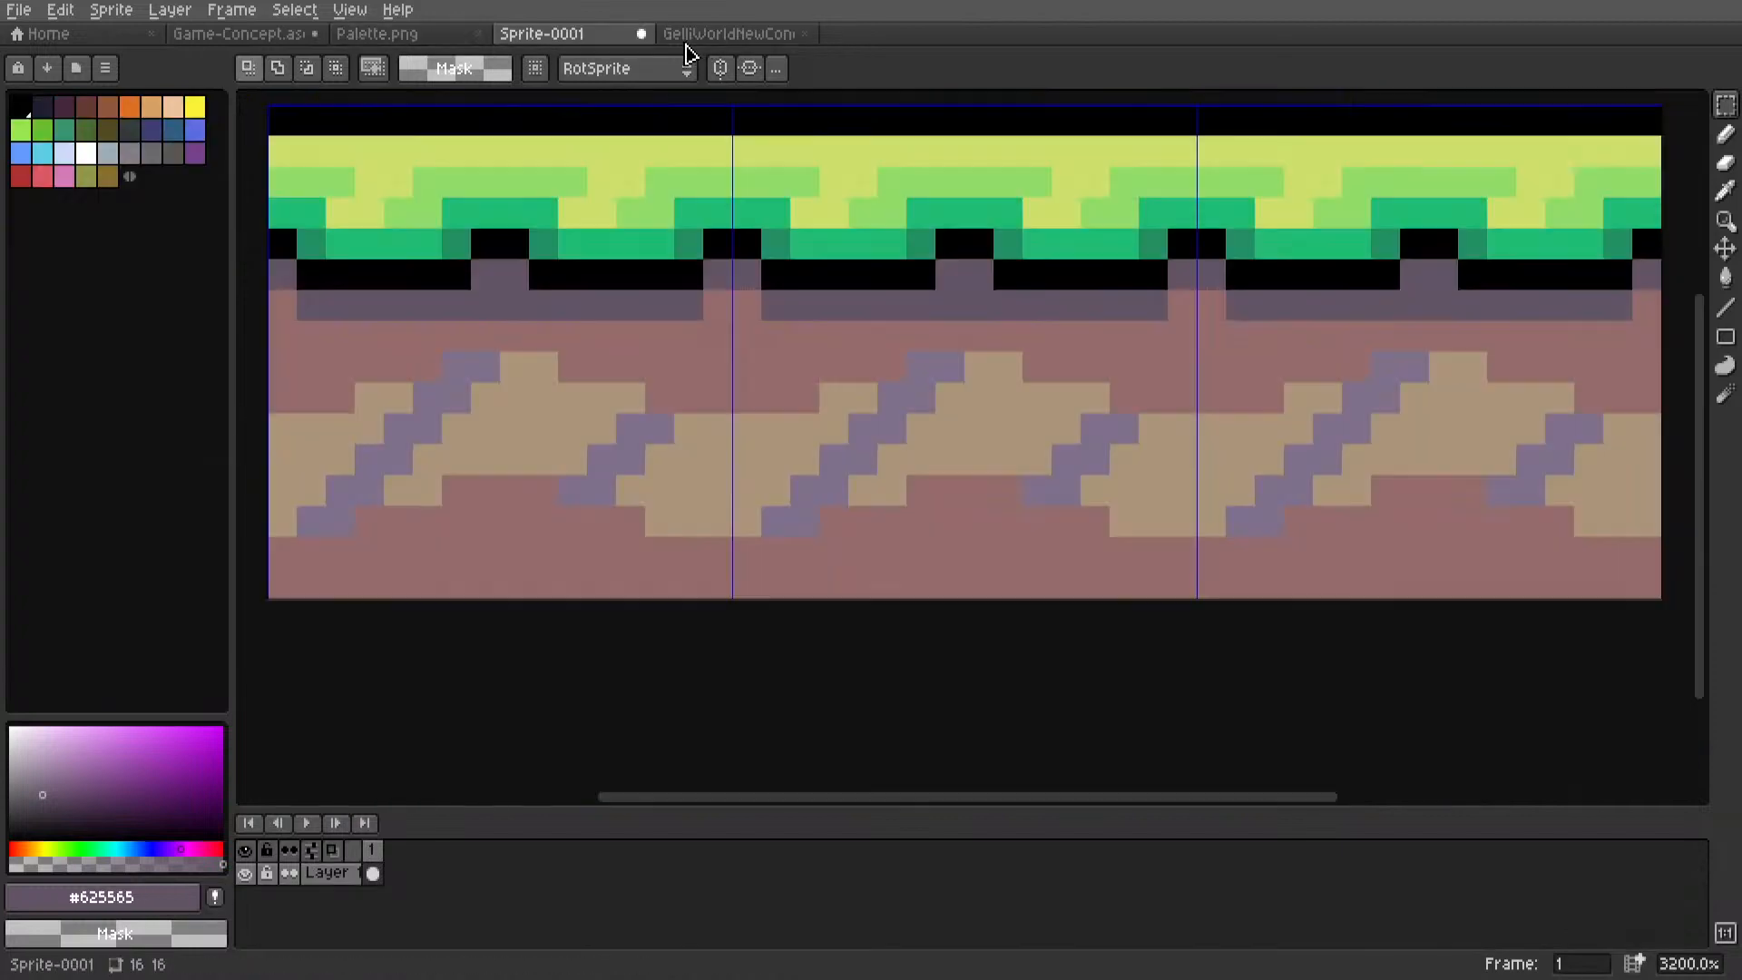
Sample the mauve #966c6c and paint over the two shadow pixels beneath the middle notch of the grass edge.
scroll(906, 422, up, 1)
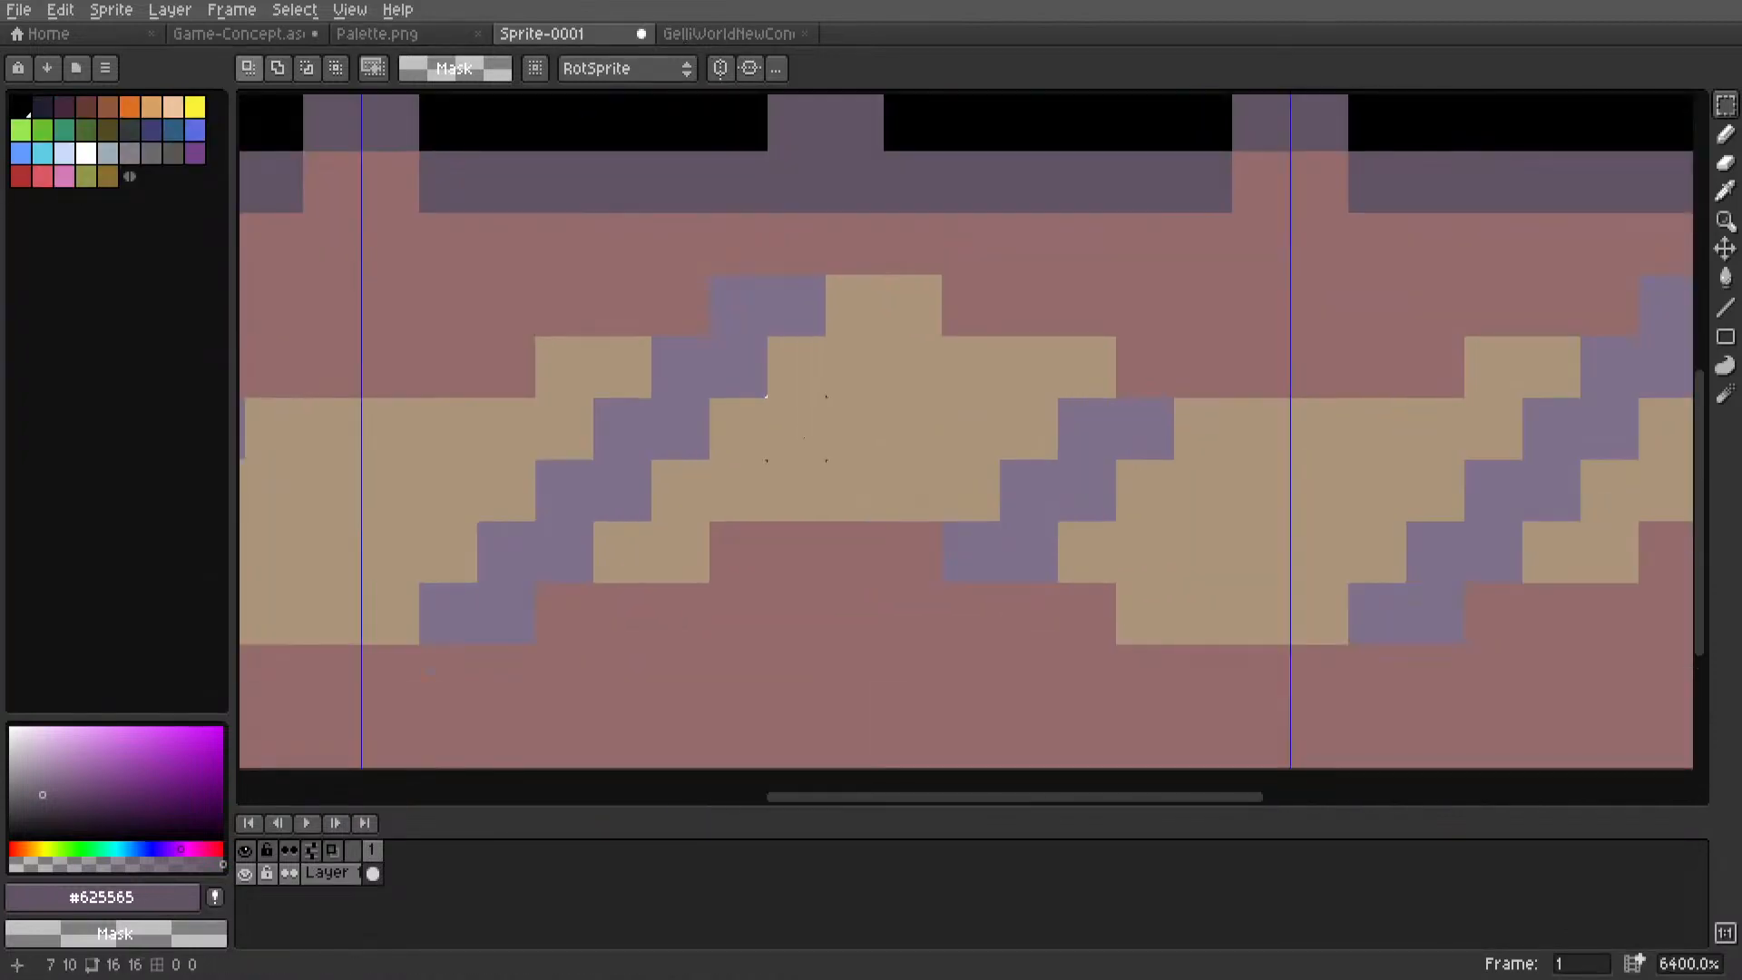
scroll(813, 437, down, 4)
scroll(812, 437, down, 3)
scroll(835, 467, up, 5)
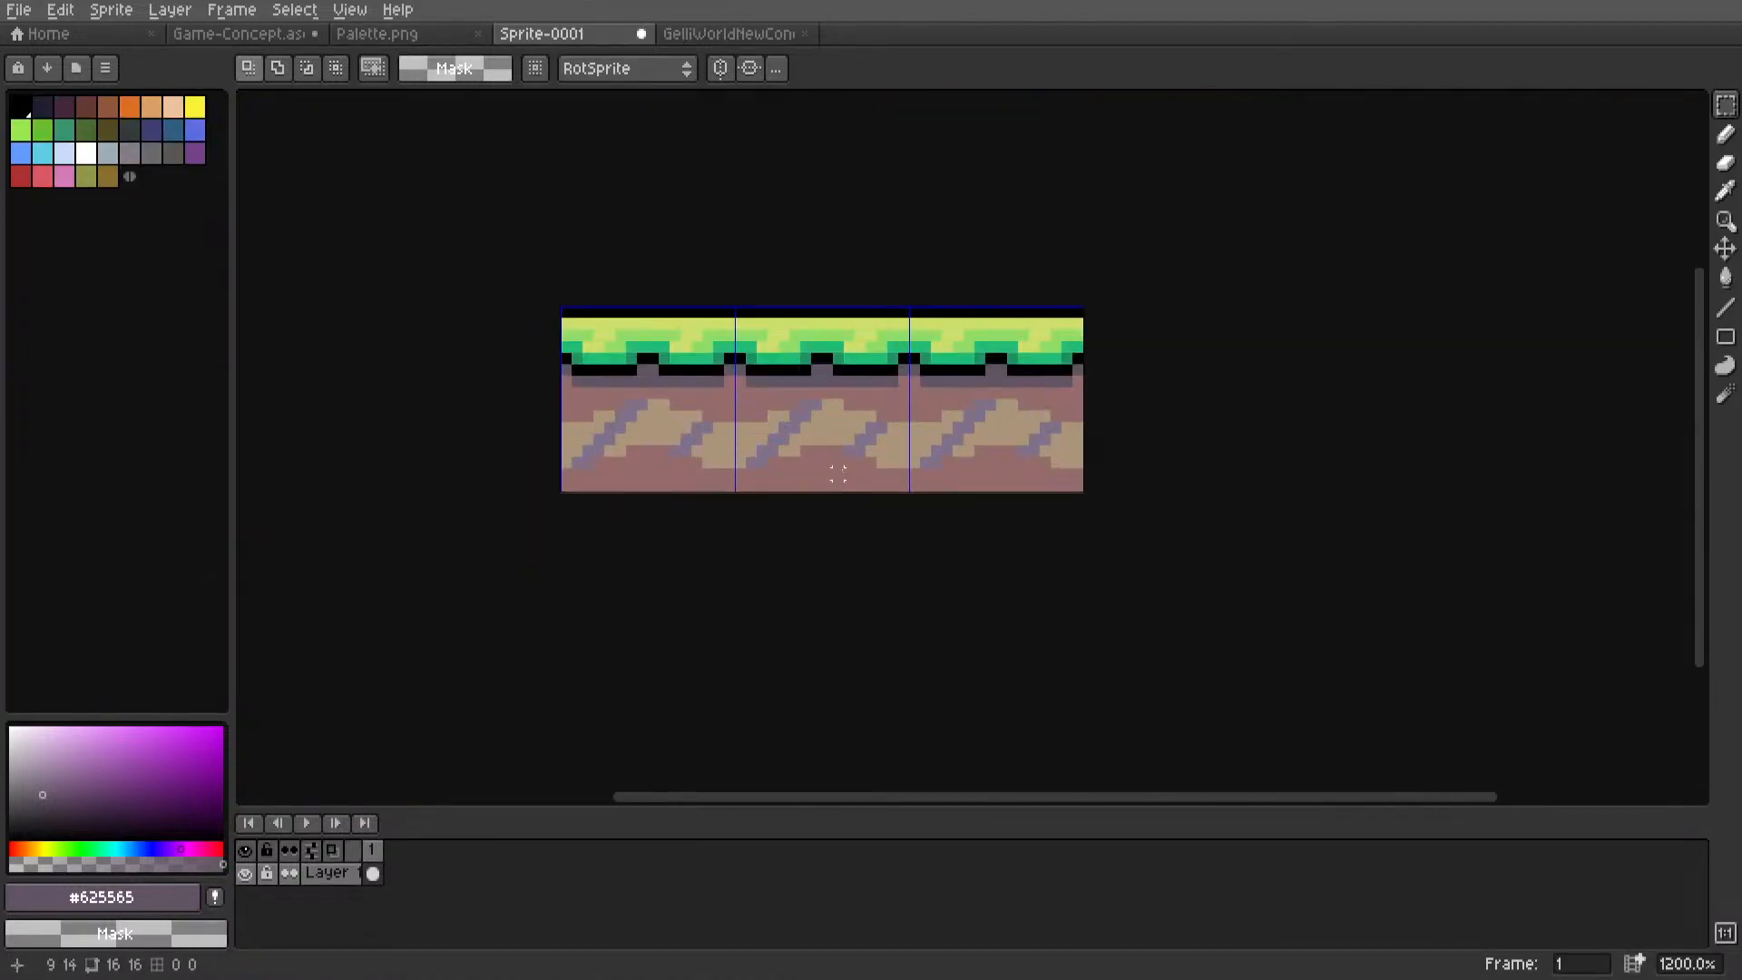
middle_drag(837, 465, 932, 513)
scroll(919, 511, up, 2)
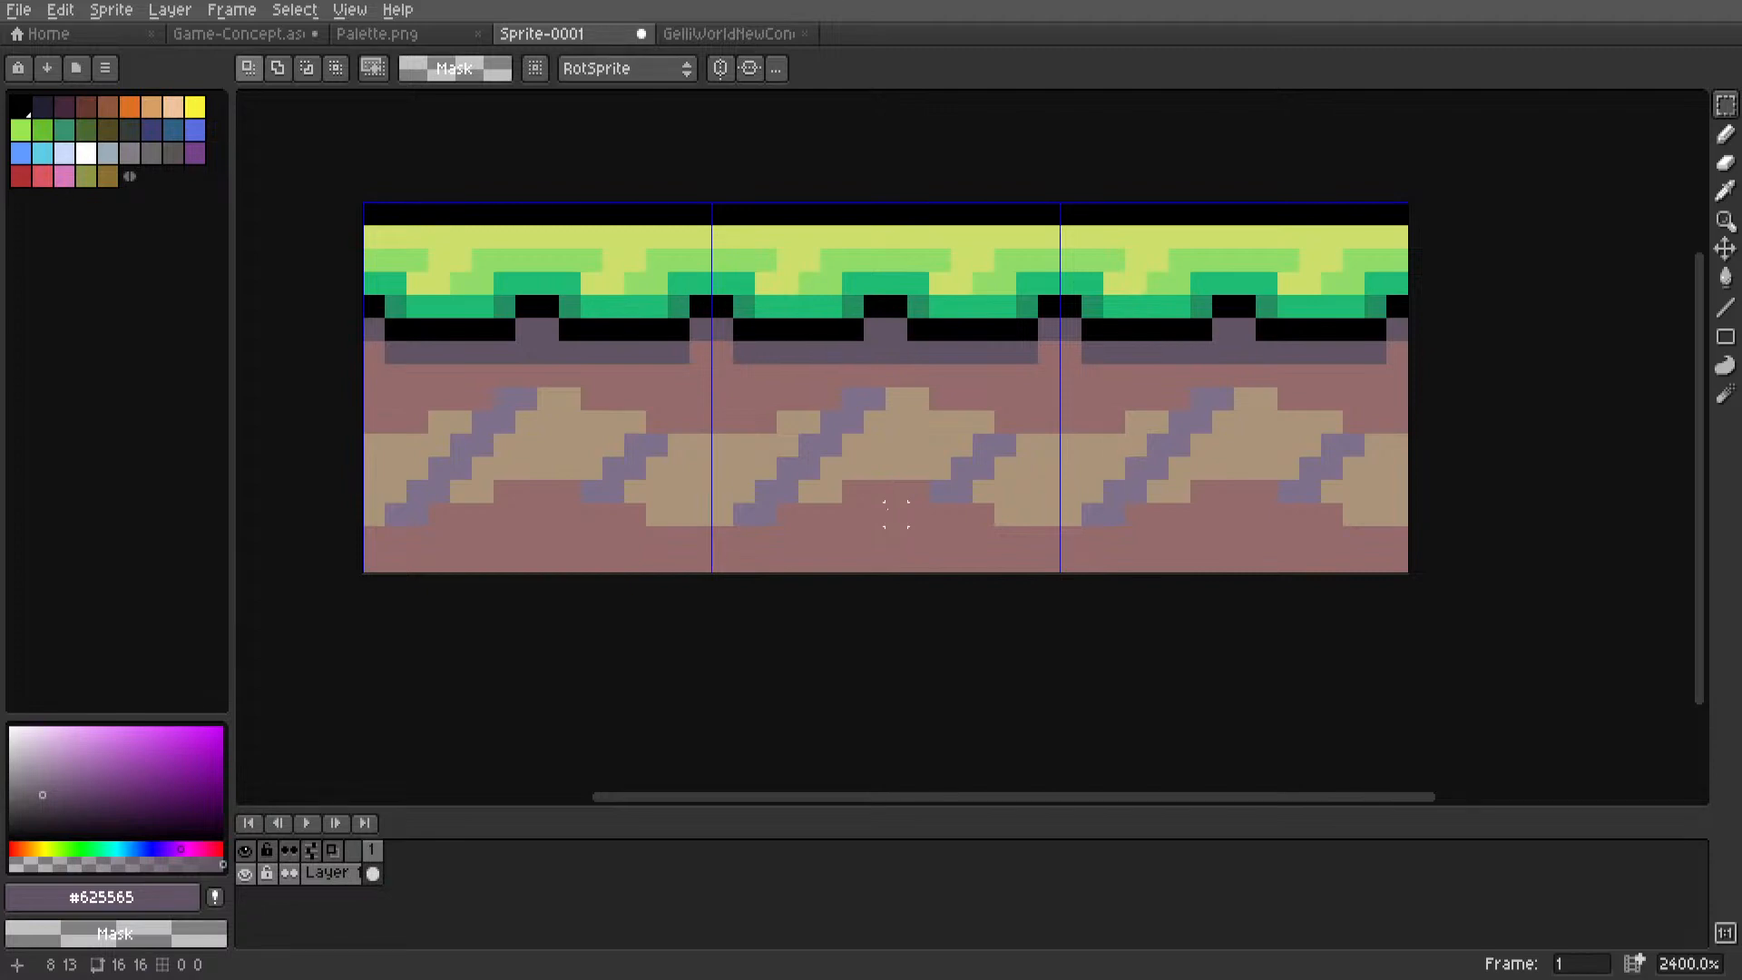
scroll(876, 410, up, 3)
key(i)
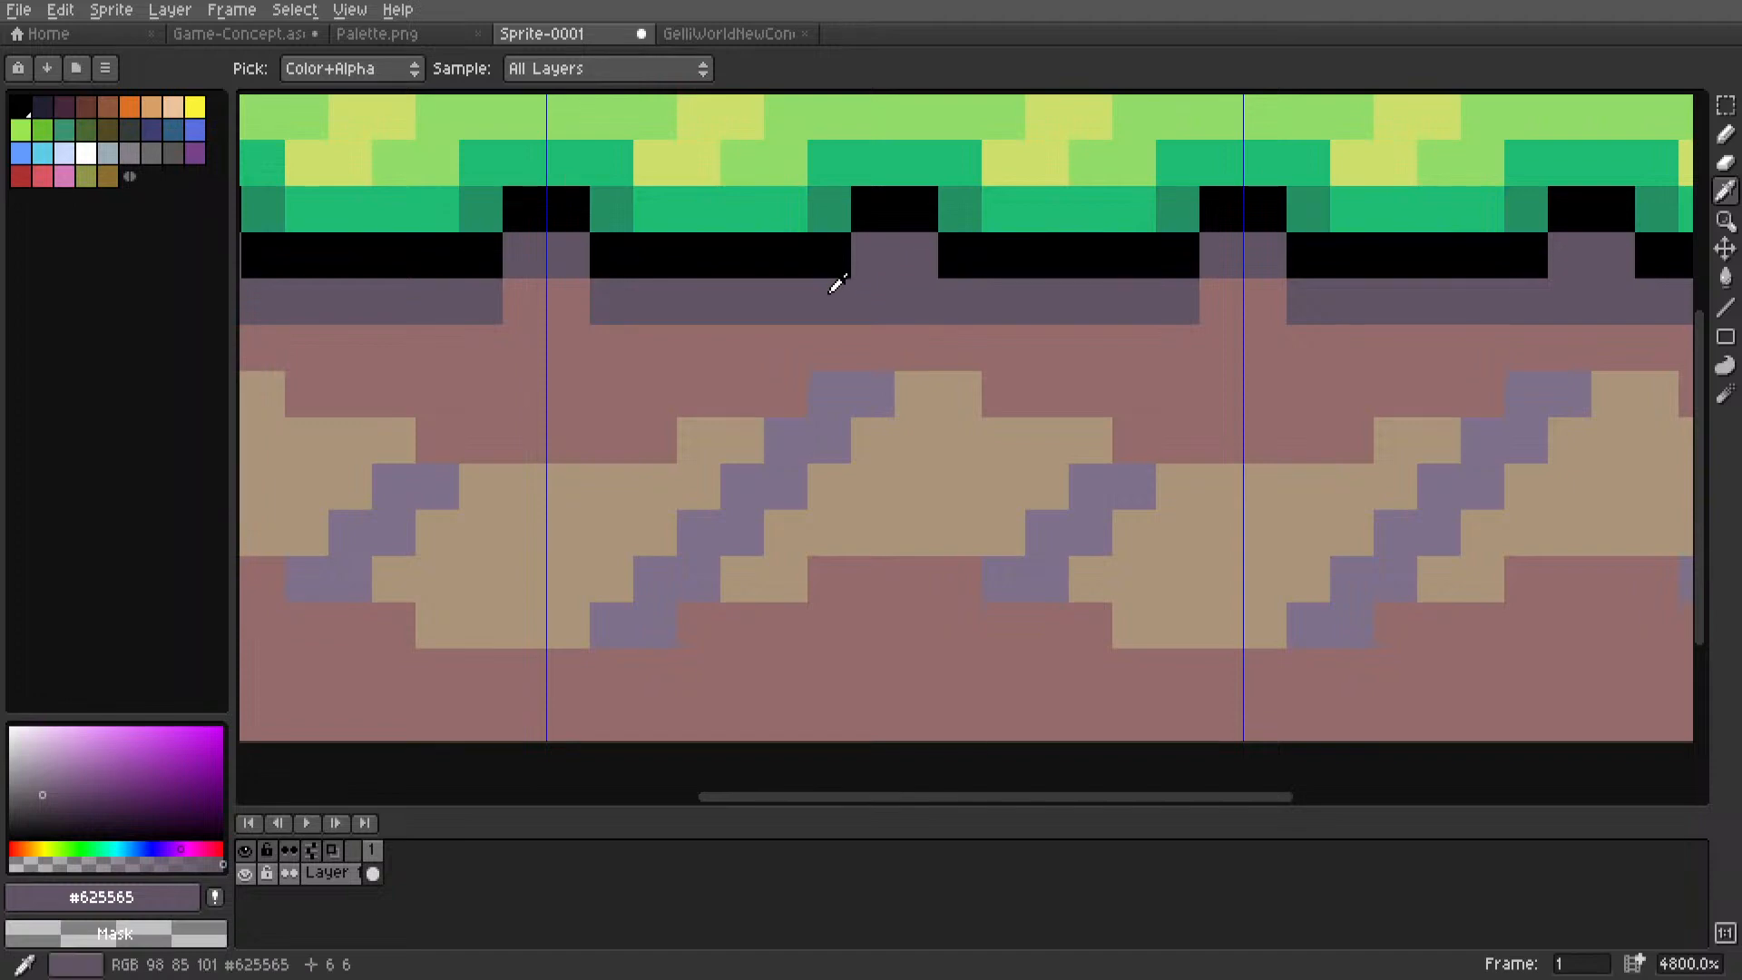
key(l)
key(i)
click(869, 337)
key(l)
drag(873, 311, 917, 308)
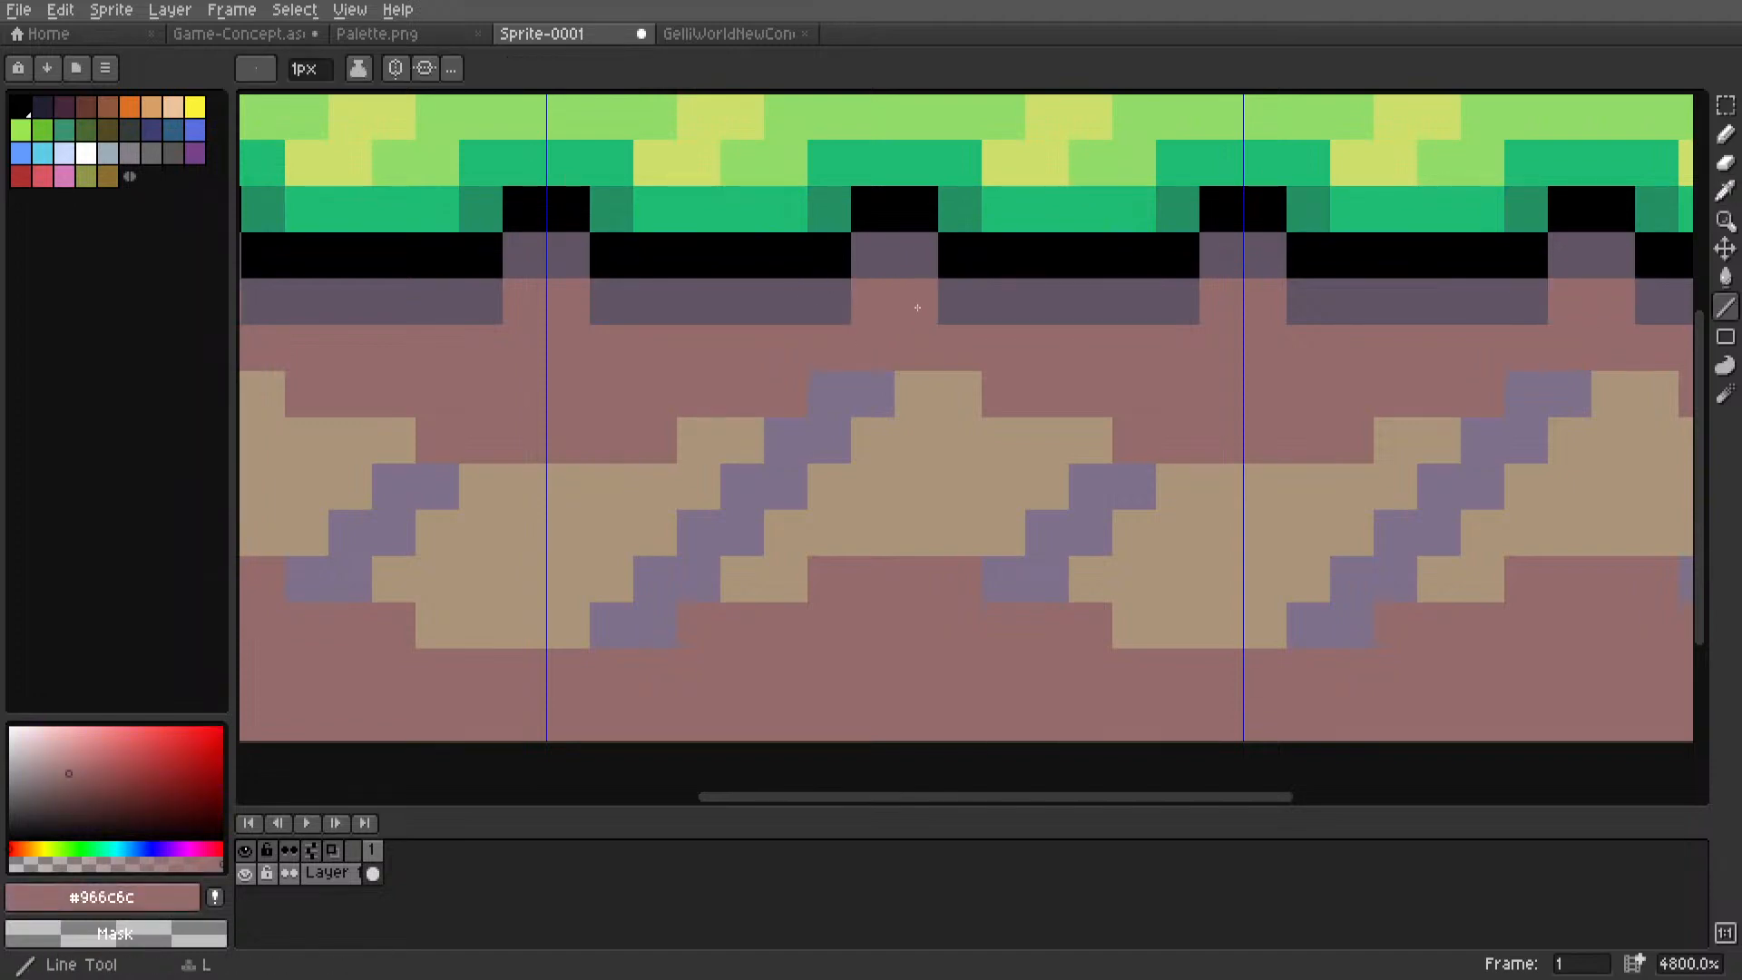
Sample #625565 and extend the grass shadow downward beneath both notches of the grass edge.
scroll(918, 307, down, 5)
scroll(887, 300, up, 2)
key(i)
click(886, 300)
scroll(887, 374, up, 2)
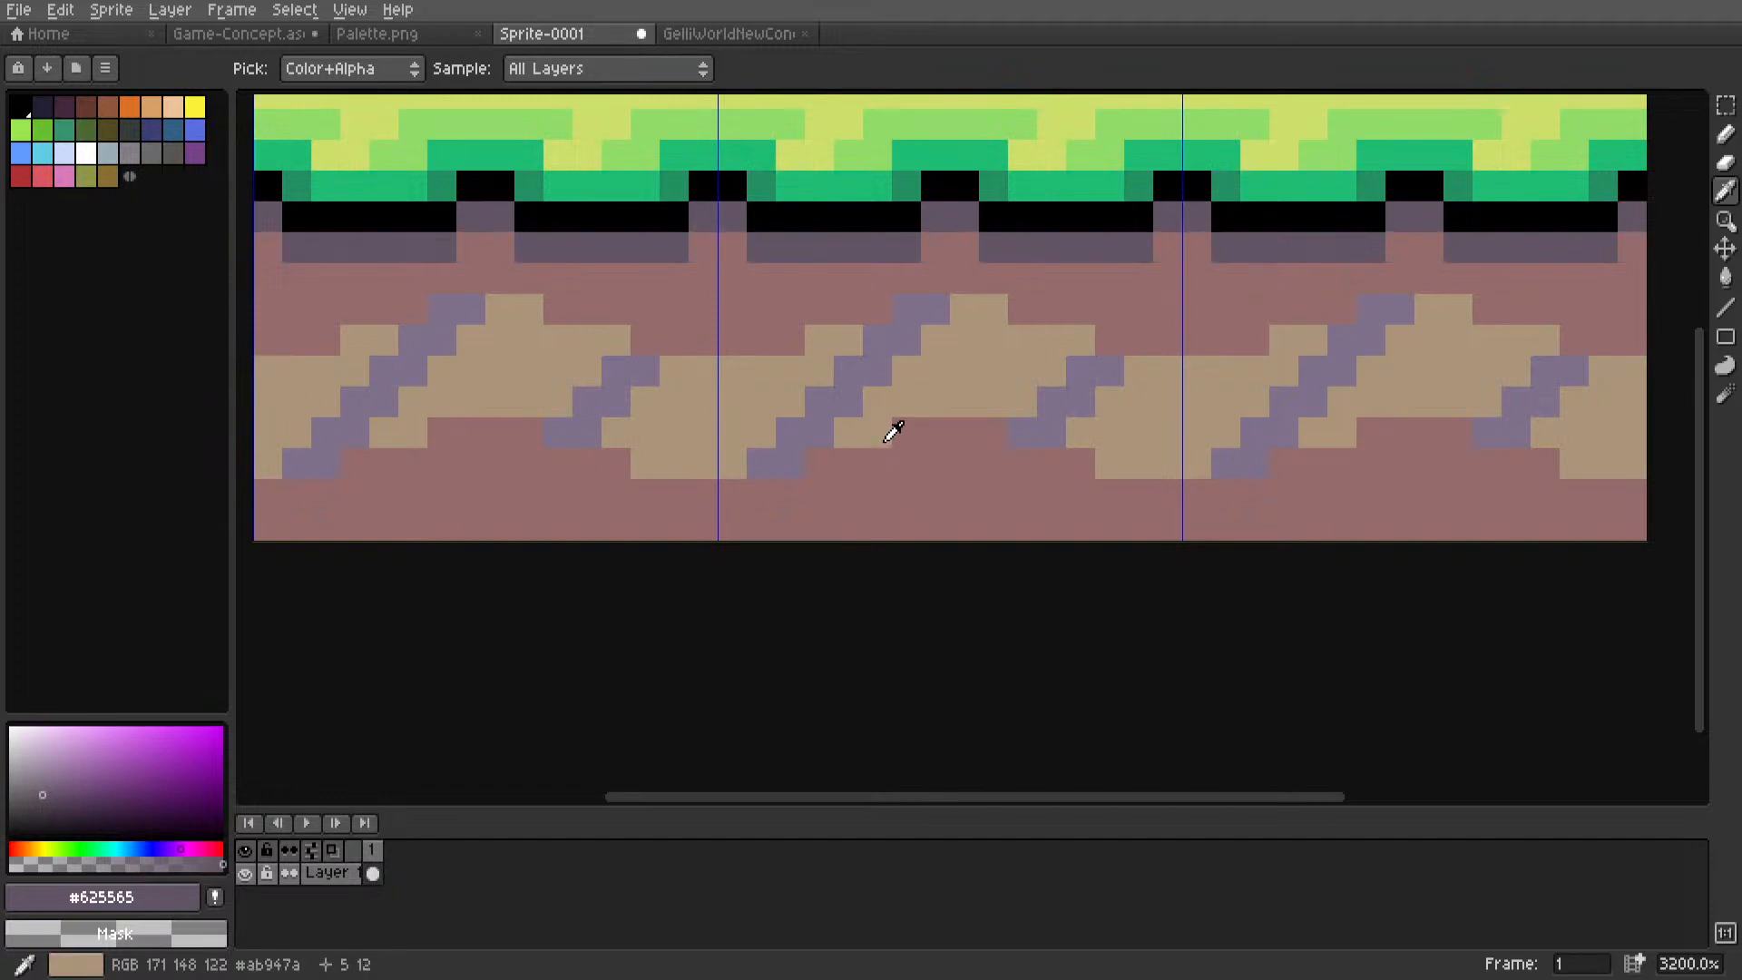
key(l)
drag(703, 248, 732, 248)
mouse_move(936, 247)
mouse_down()
mouse_move(965, 248)
mouse_move(944, 279)
mouse_move(969, 278)
mouse_up()
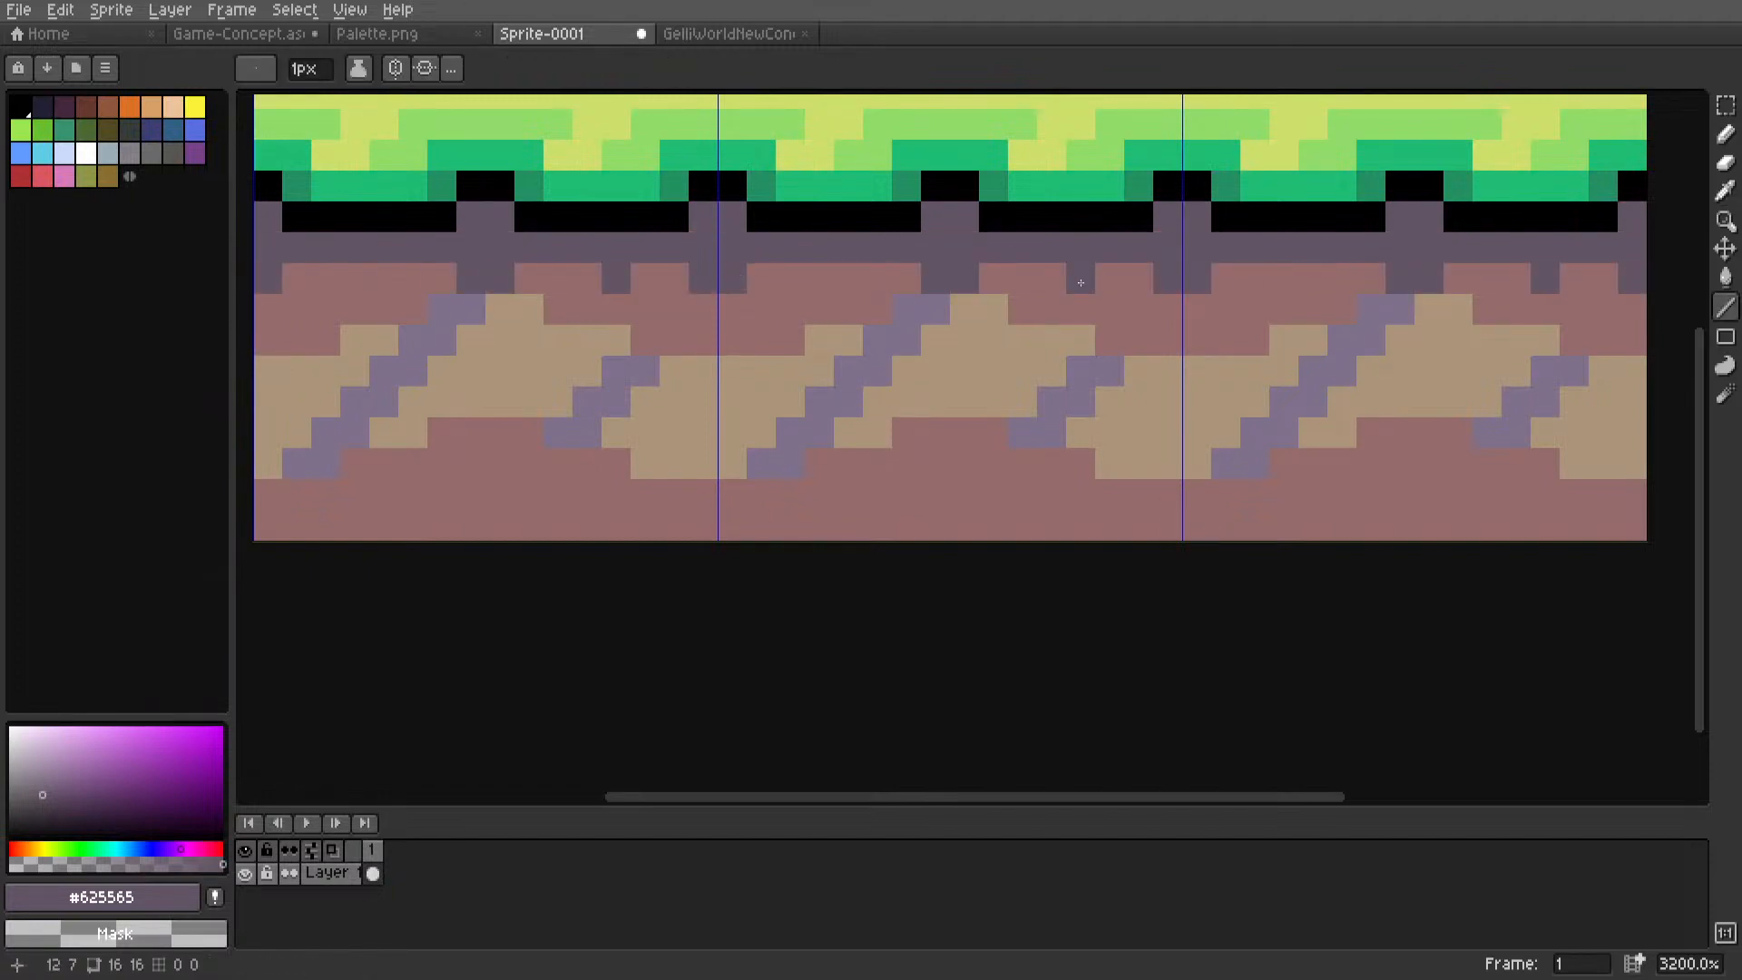
scroll(1086, 281, down, 5)
scroll(978, 364, up, 3)
scroll(978, 364, up, 2)
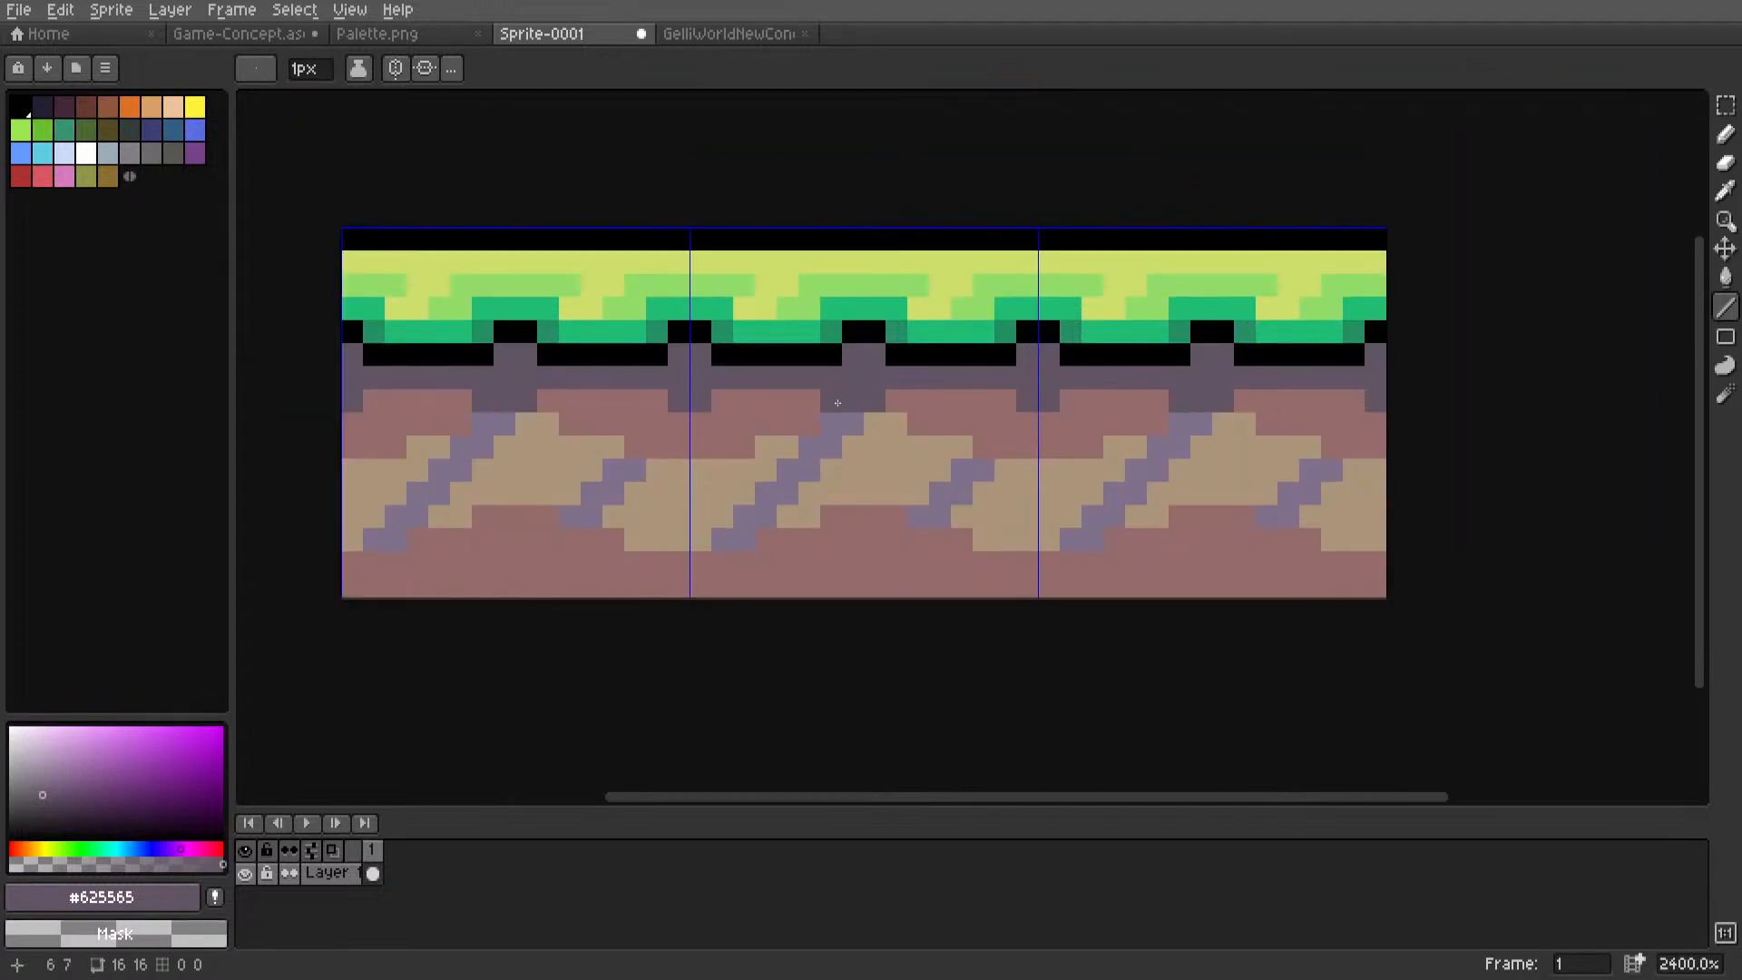
Sample the mauve #966c6c and paint out the added shadow beneath both grass notches.
key(i)
click(823, 398)
key(l)
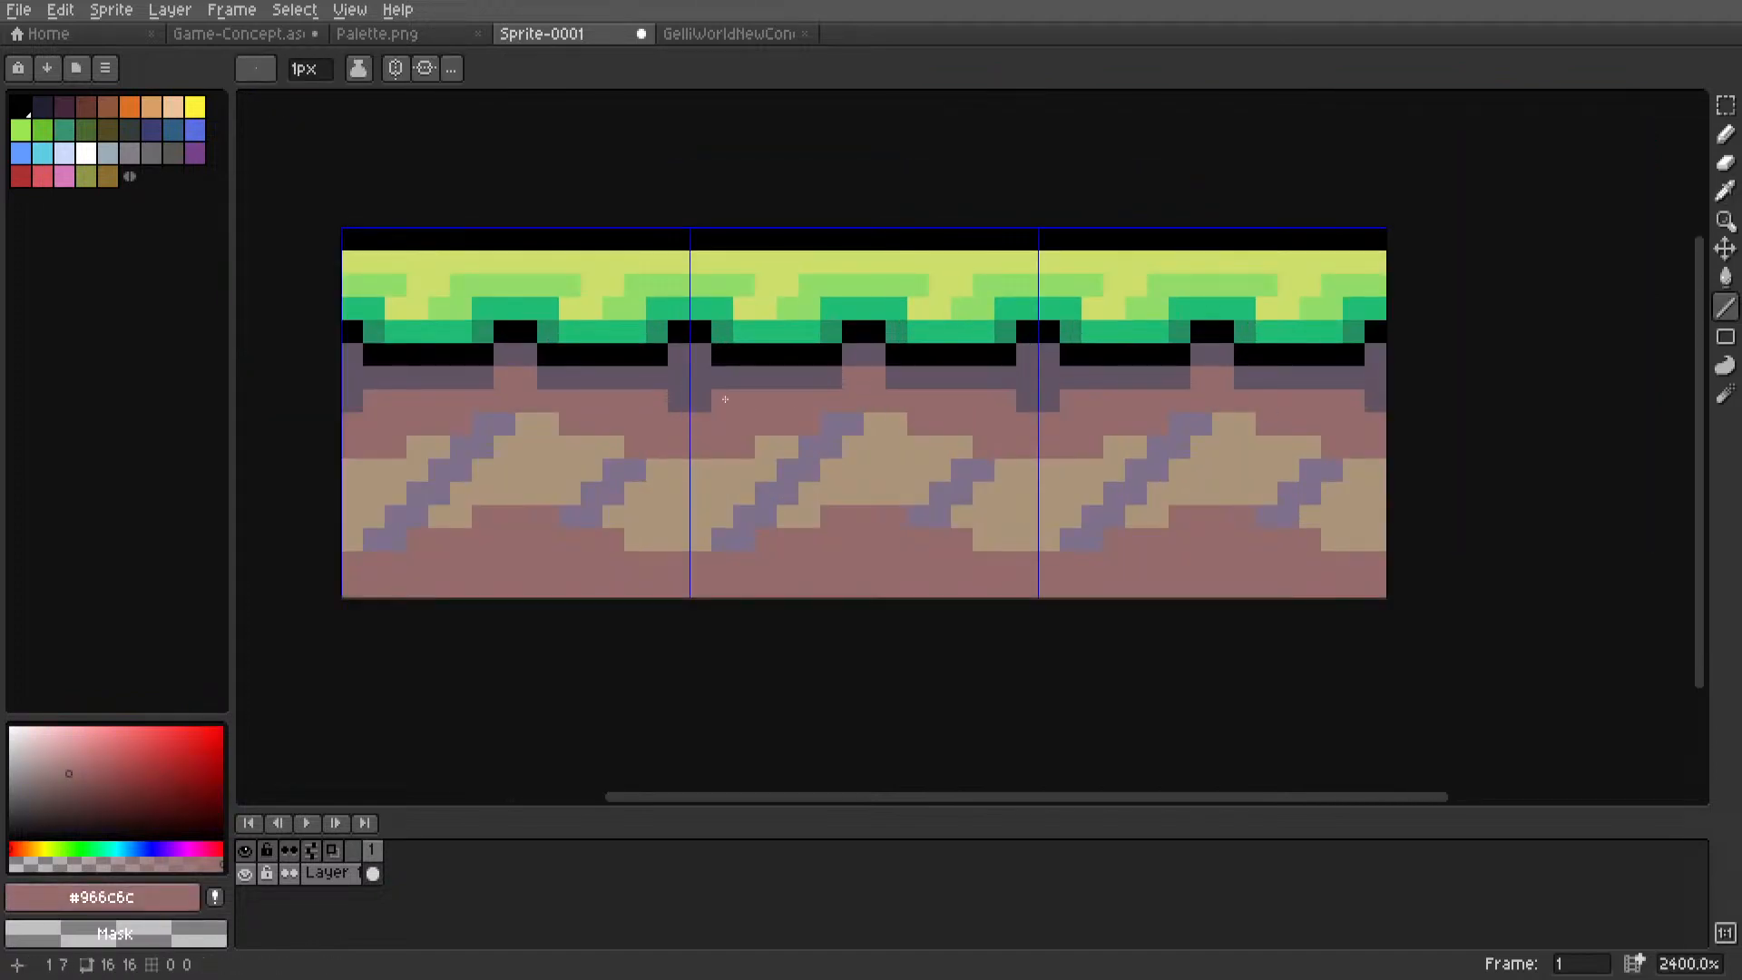
drag(725, 399, 670, 400)
click(682, 380)
scroll(781, 418, down, 4)
scroll(772, 409, up, 5)
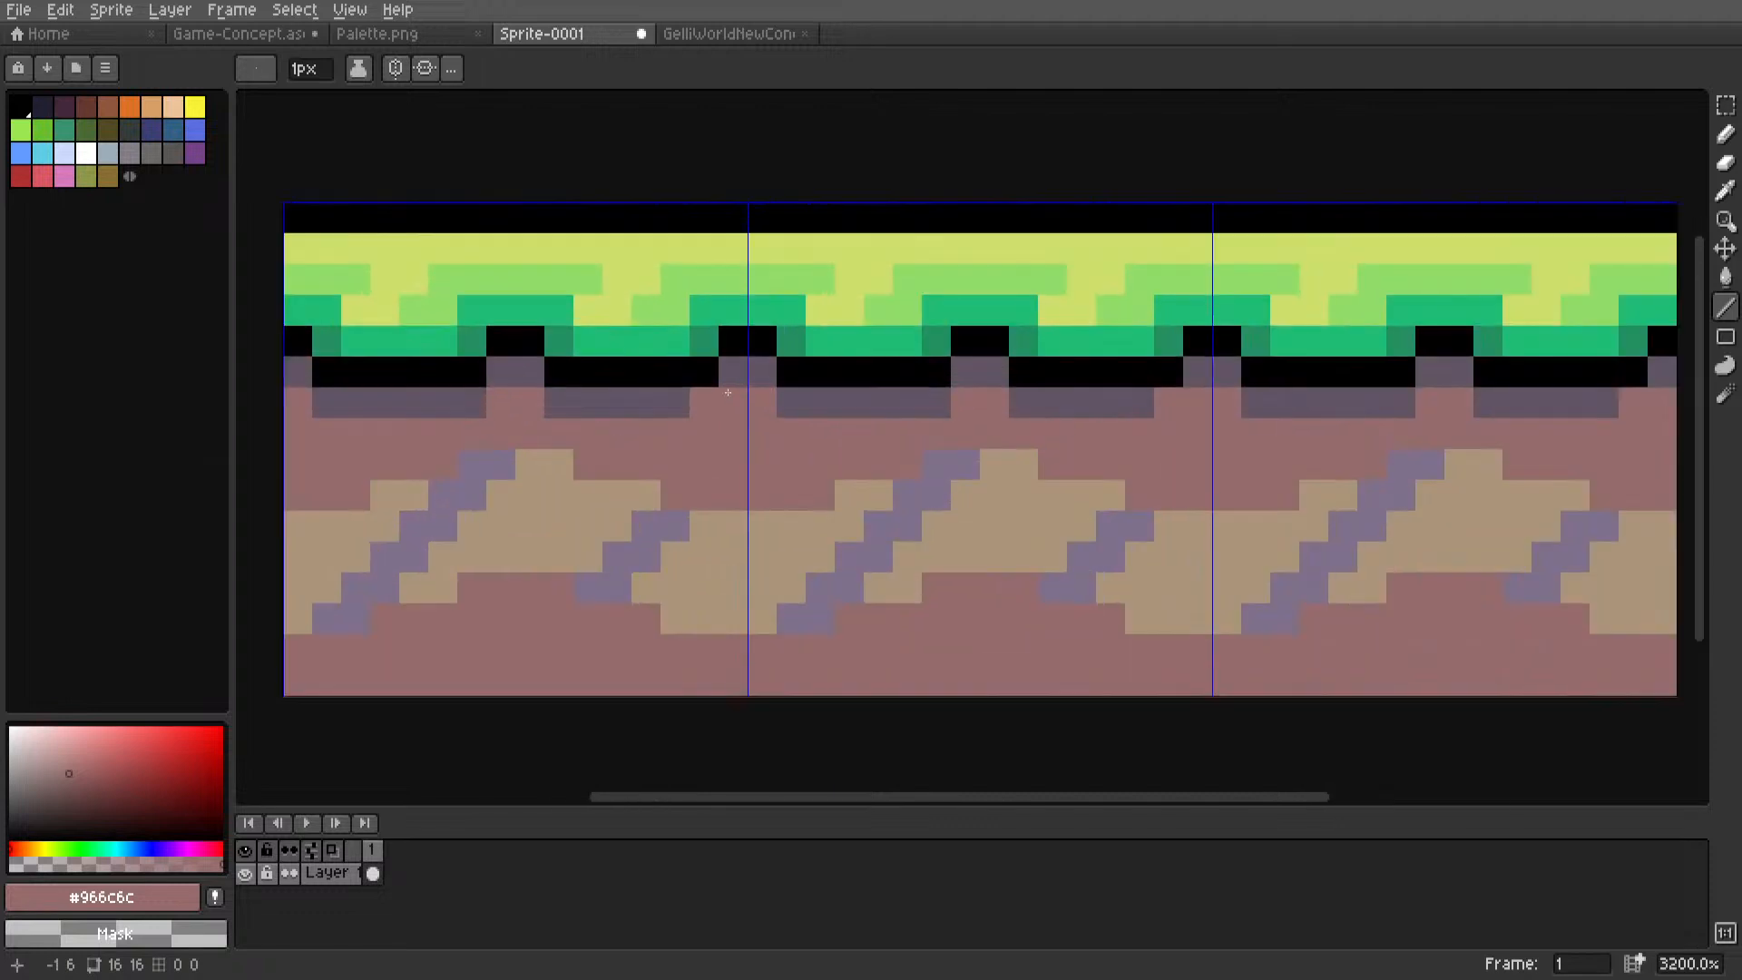
key(ctrl+z)
scroll(746, 400, down, 4)
scroll(746, 400, up, 1)
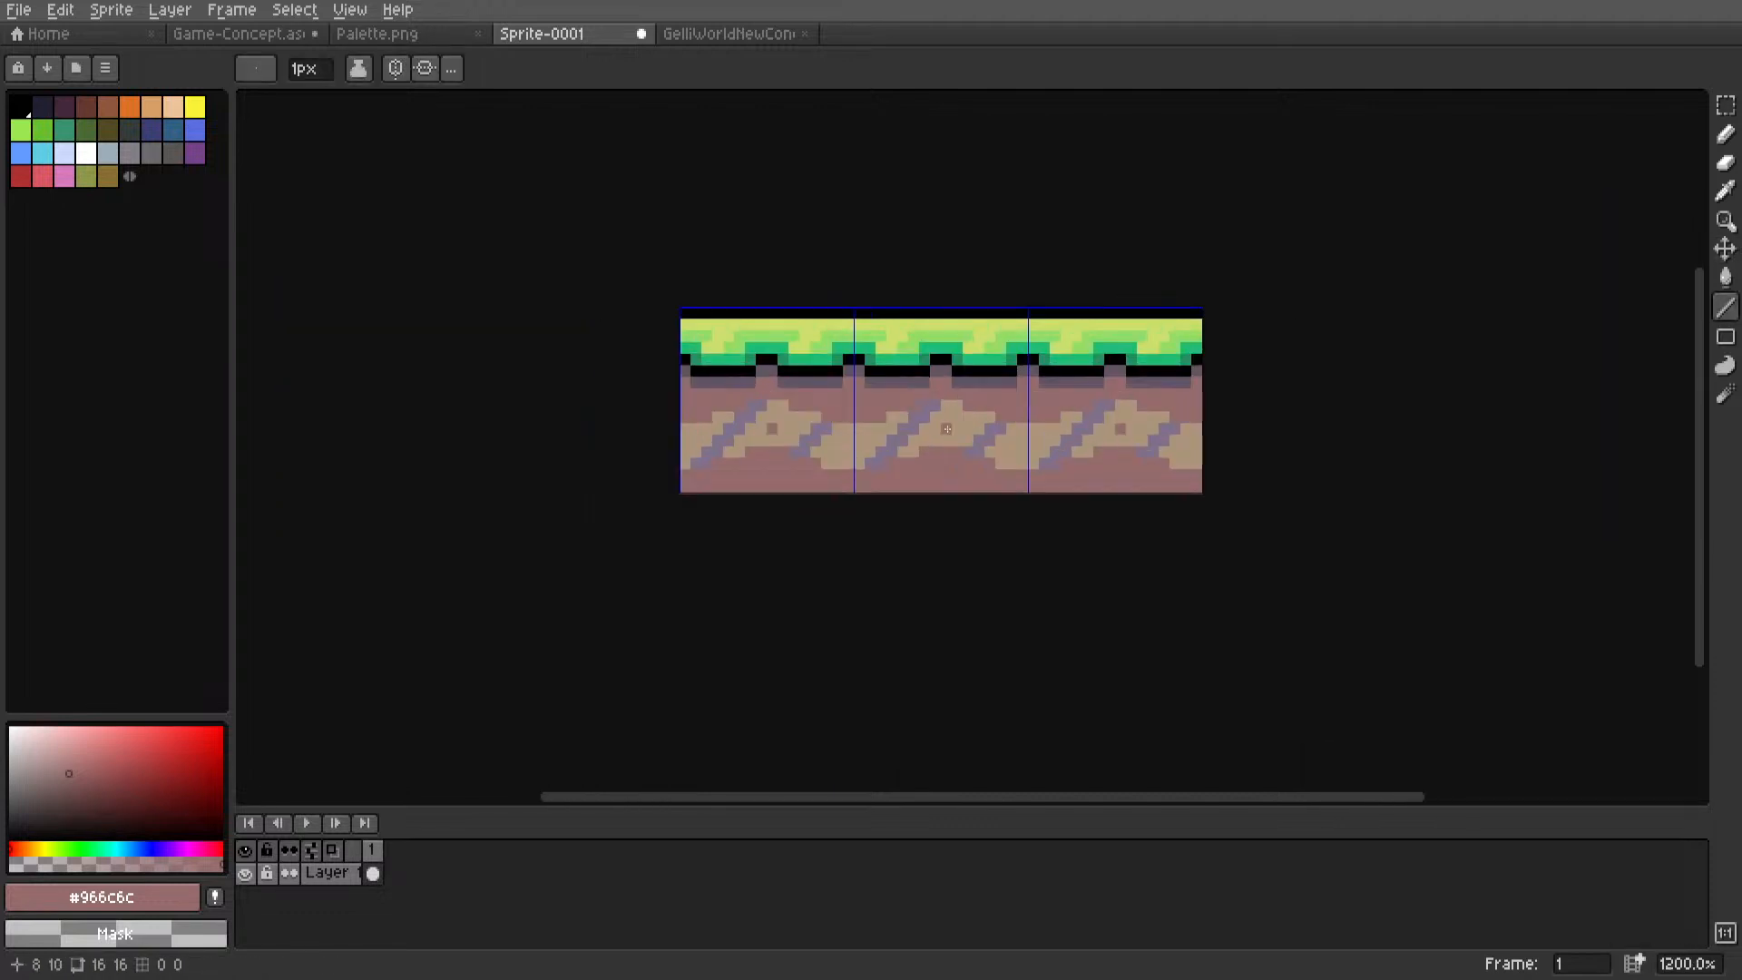
Sample #694f62 from Palette.png and draw a one-pixel diagonal over the right-hand pixels of both stripes in Sprite-0001.
key(m)
scroll(894, 323, up, 4)
key(l)
alt+click(886, 264)
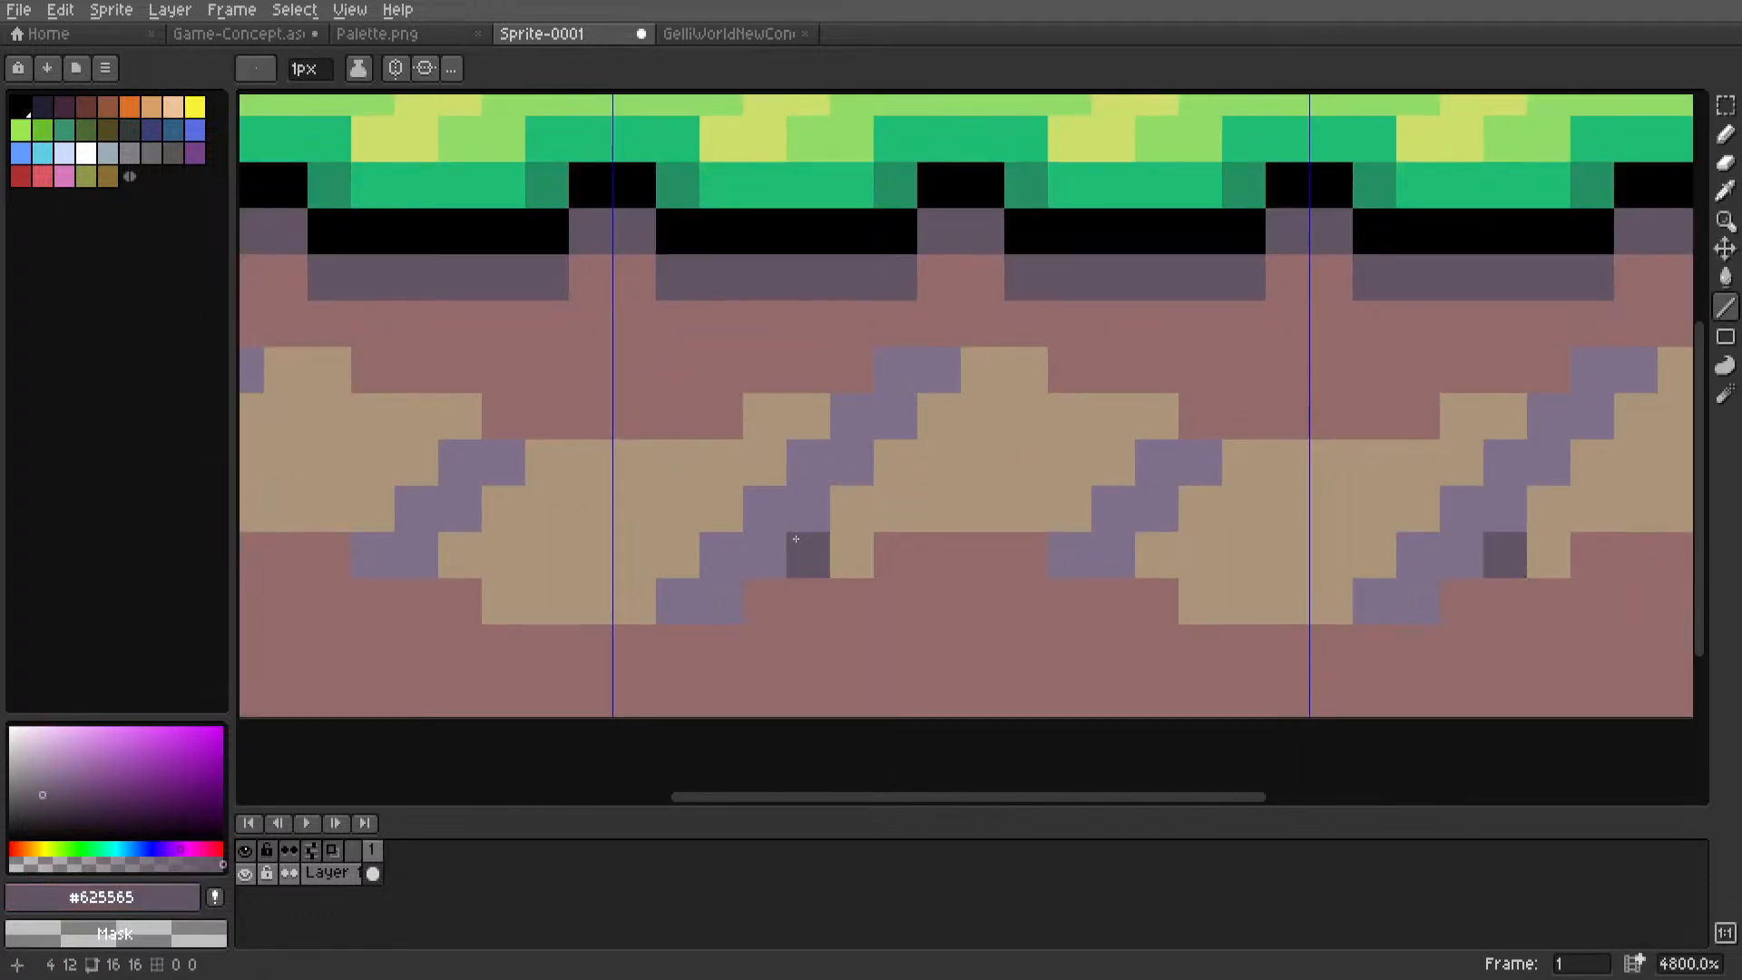
alt+click(790, 490)
key(ctrl+Tab)
key(ctrl+Tab)
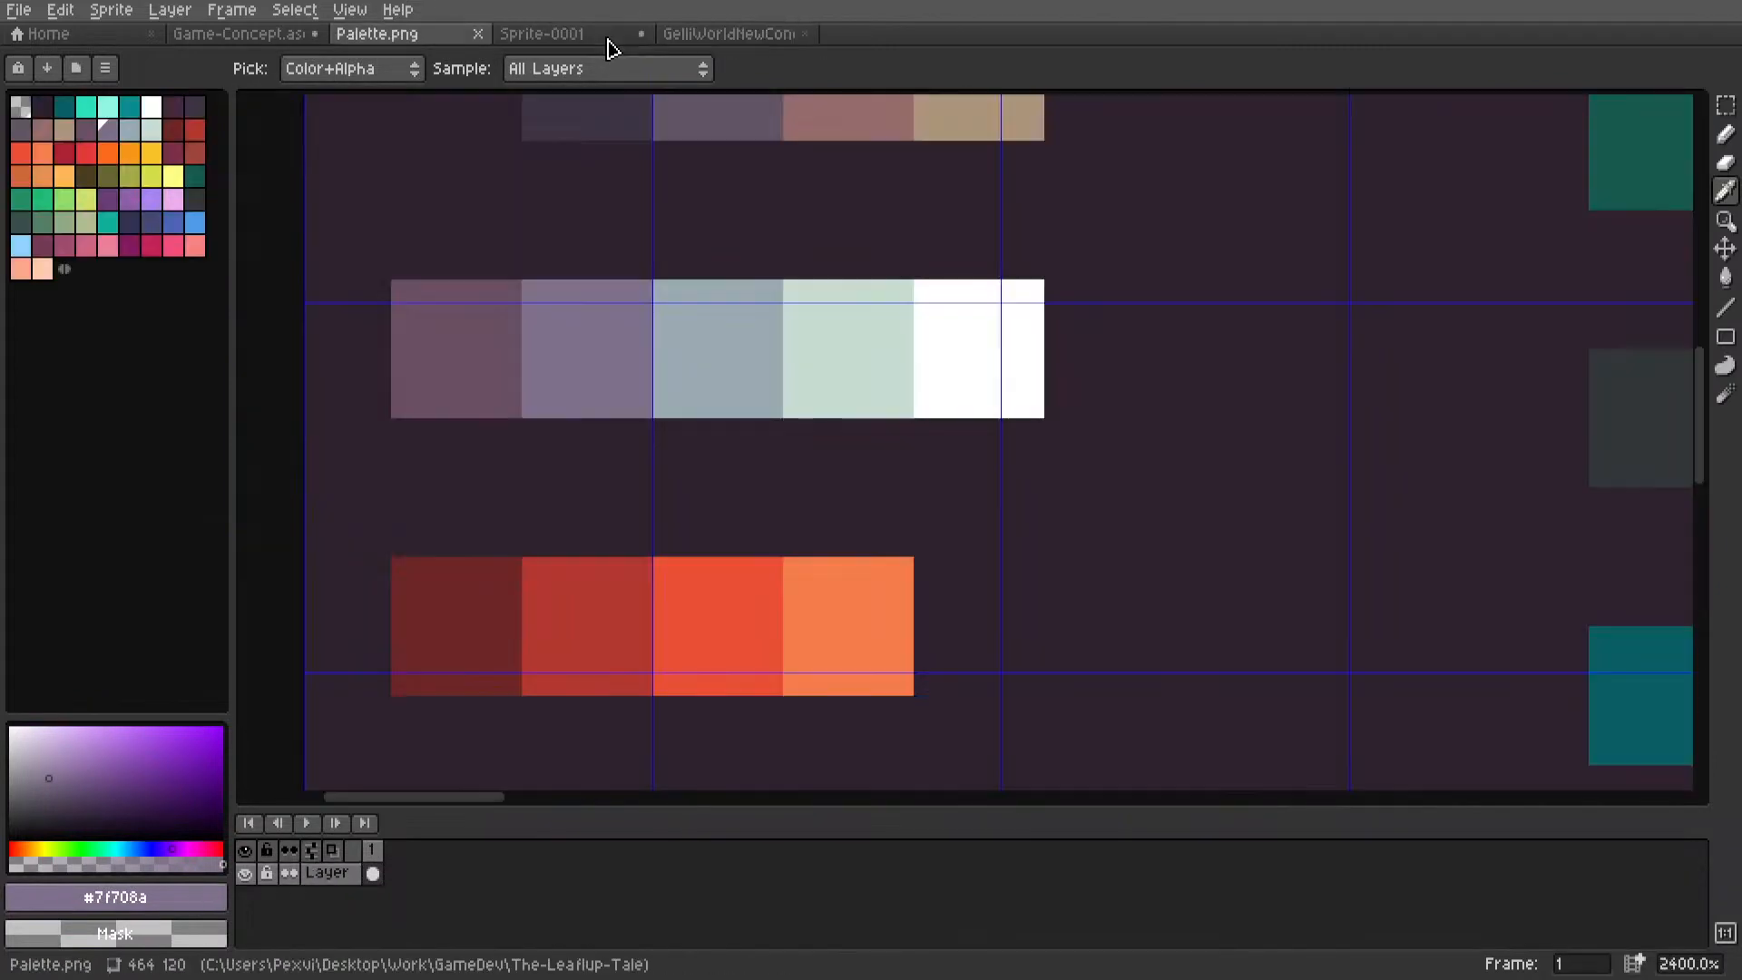
alt+click(490, 350)
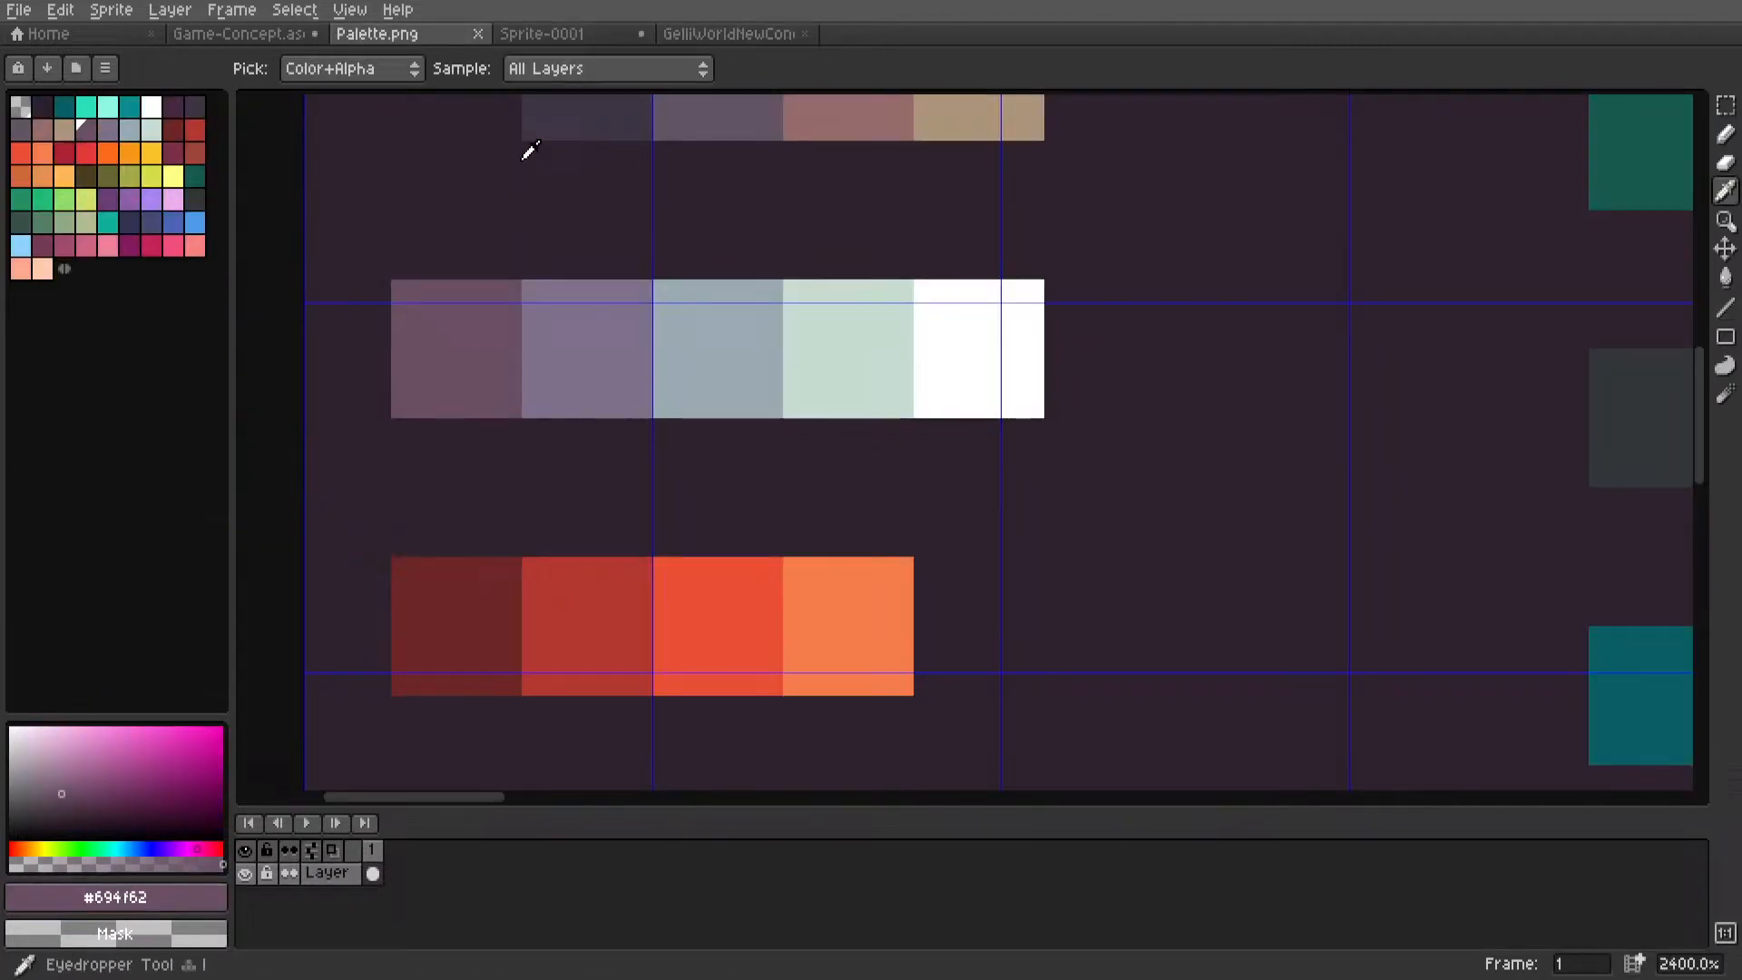
click(575, 44)
drag(721, 602, 940, 370)
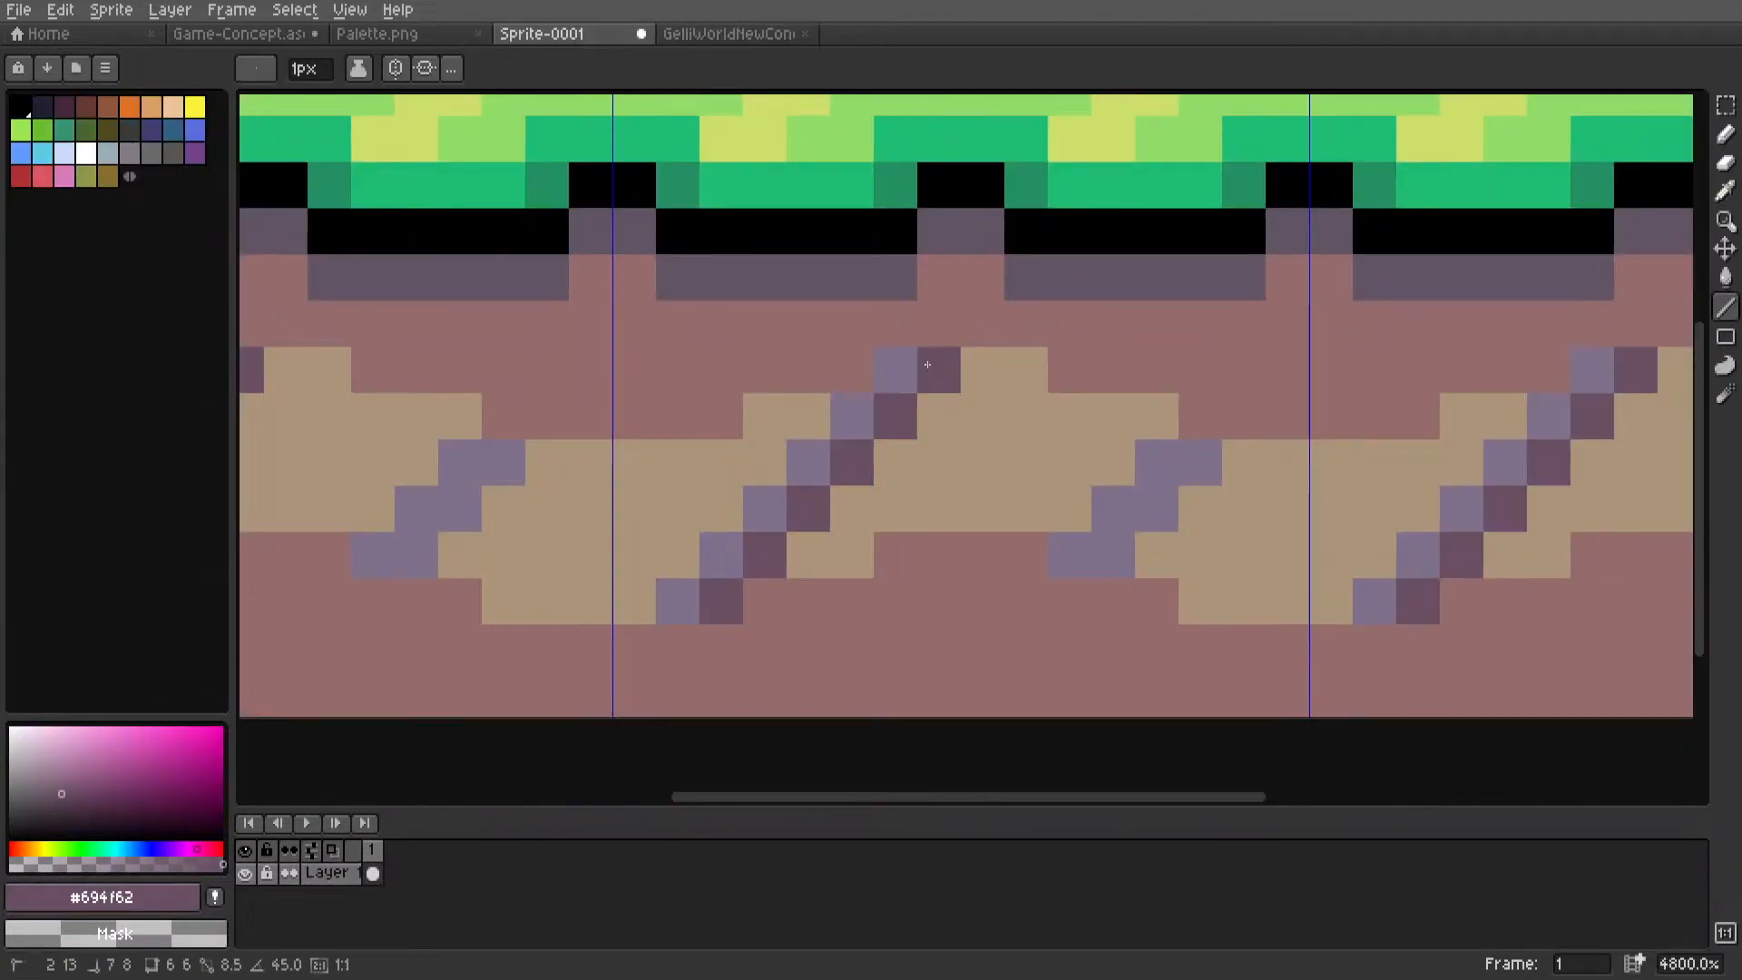
drag(1114, 555, 1217, 470)
scroll(1217, 470, down, 6)
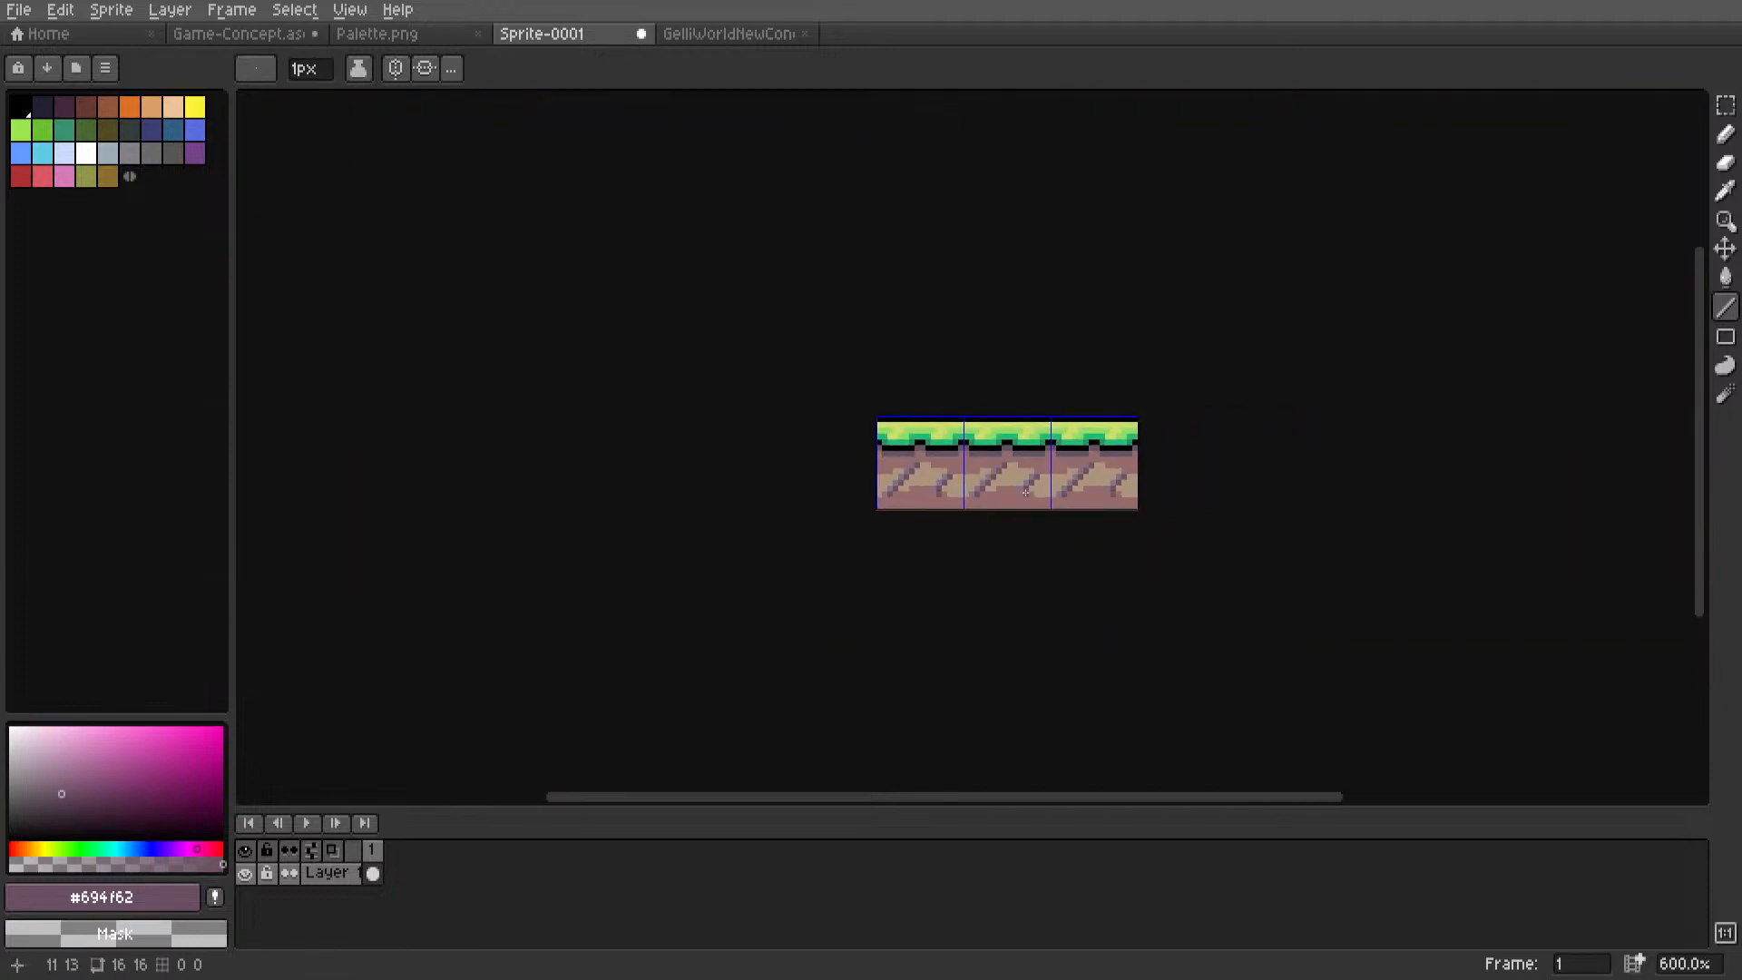
Sample the mauve #966c6c and draw a one-pixel diagonal along the left edge of both stripes.
key(m)
scroll(995, 484, up, 4)
scroll(996, 485, up, 1)
middle_drag(1020, 497, 970, 560)
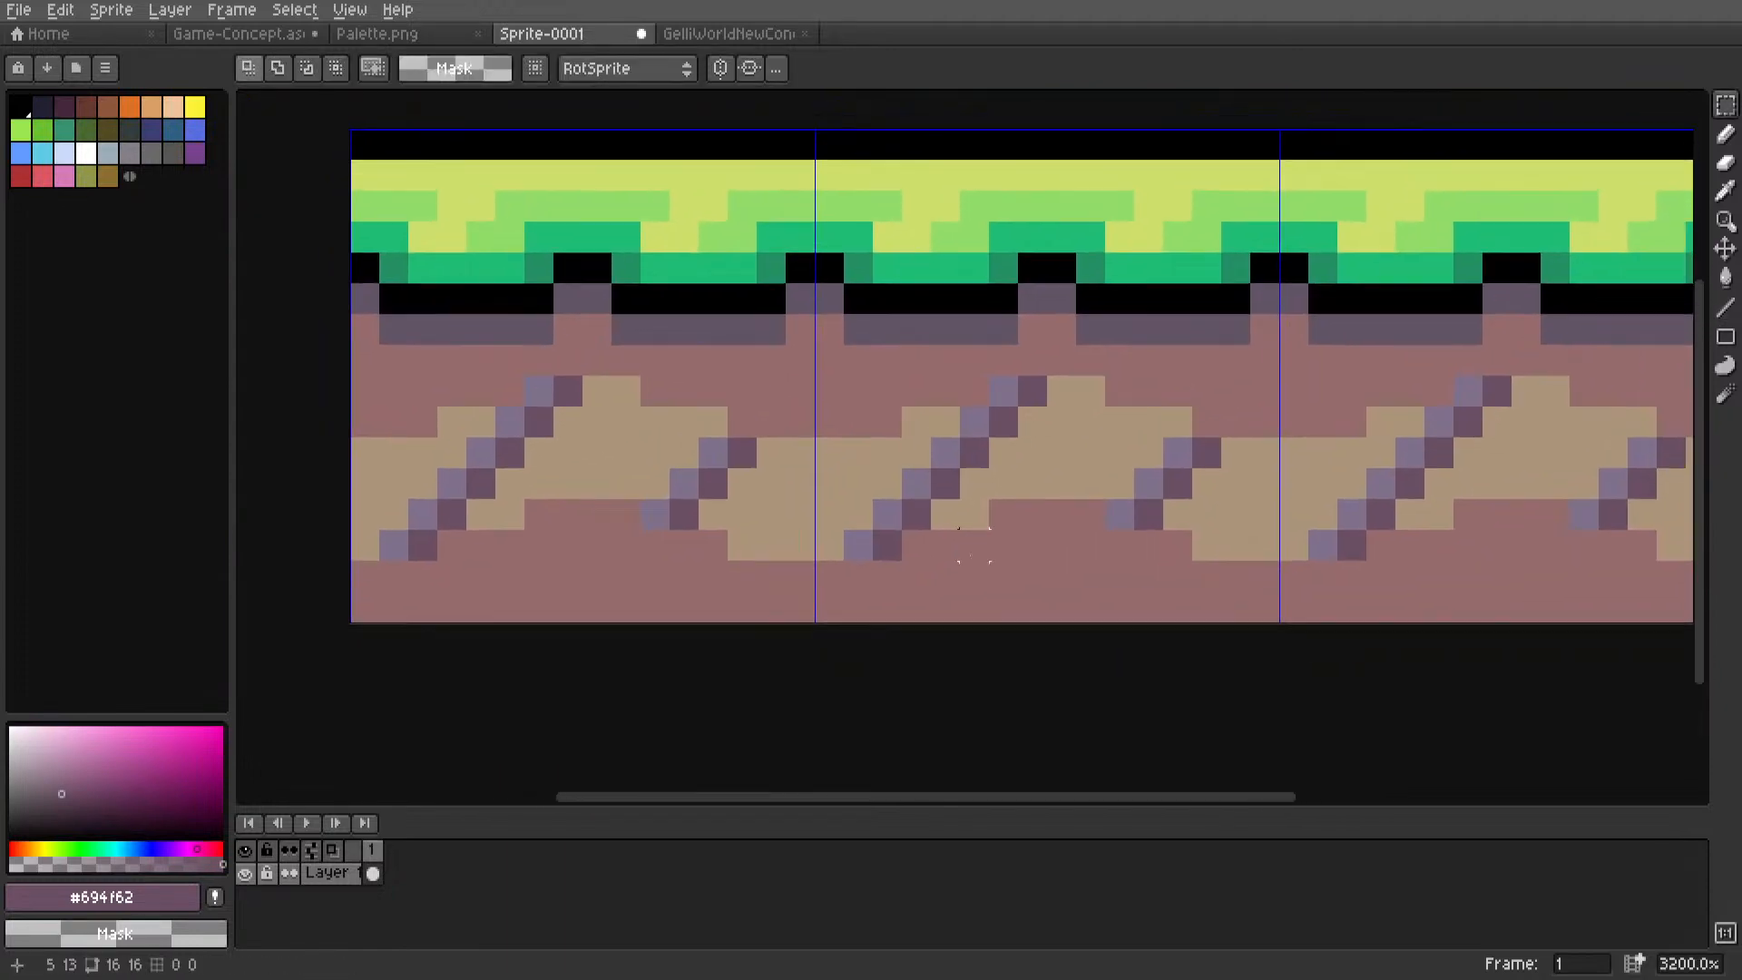
scroll(971, 559, up, 2)
key(i)
middle_drag(862, 236, 900, 377)
click(855, 478)
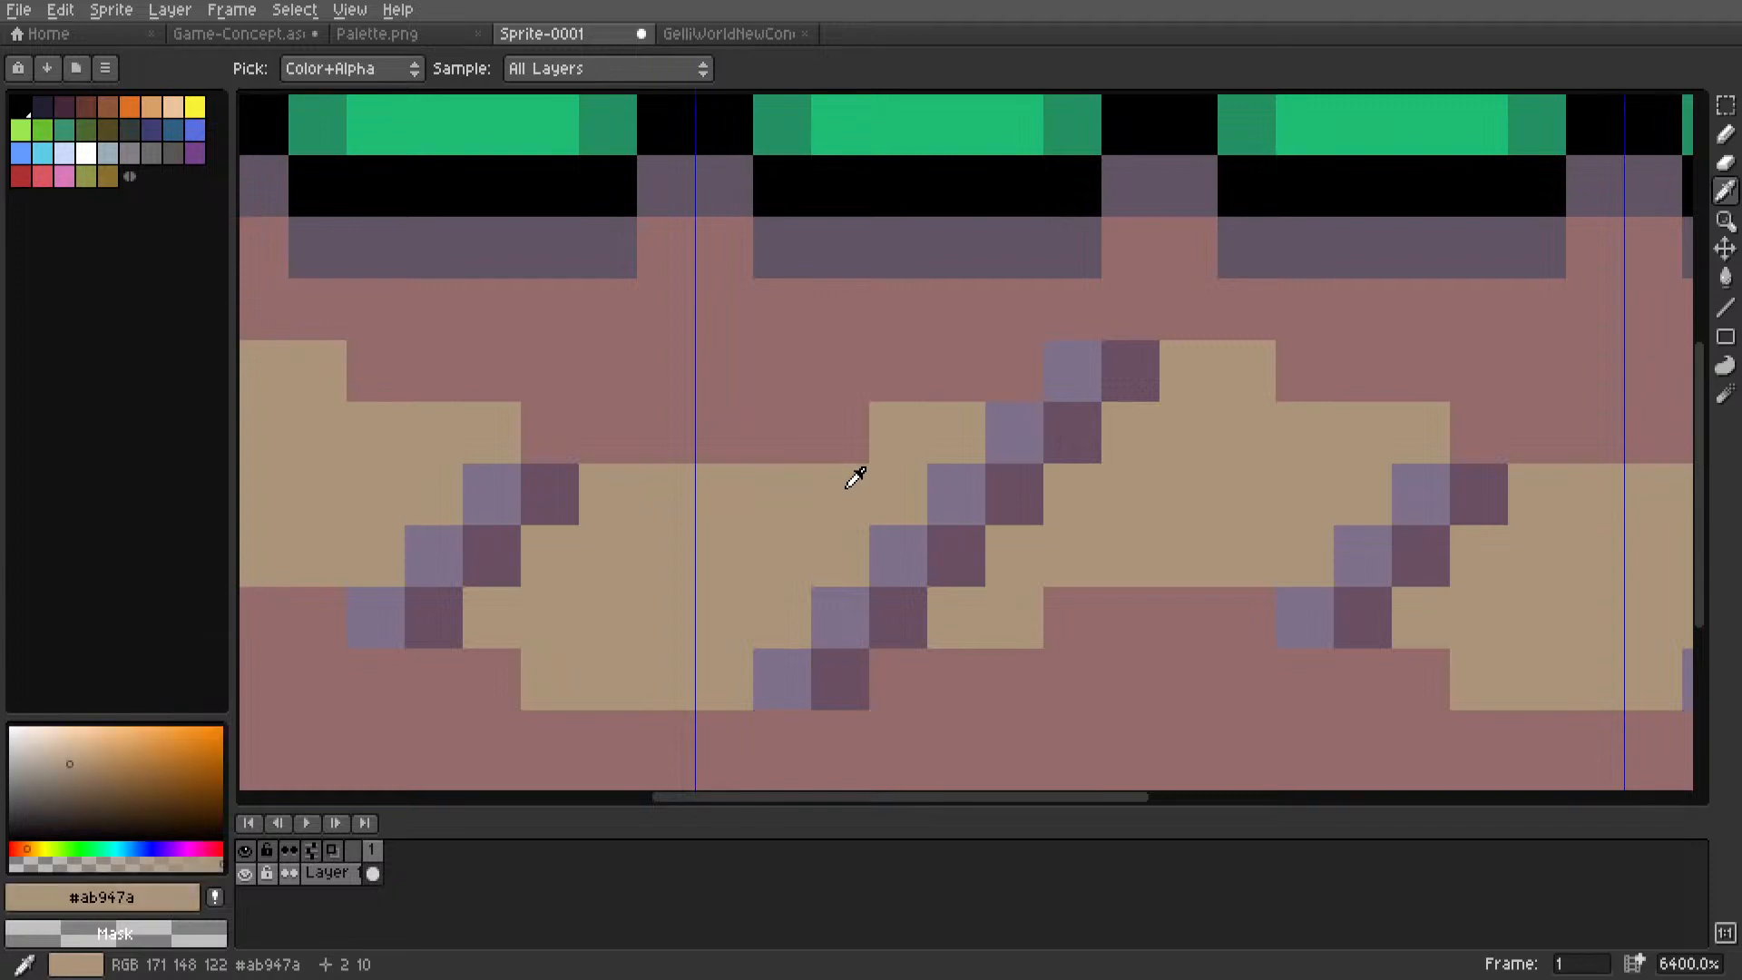
click(849, 348)
key(l)
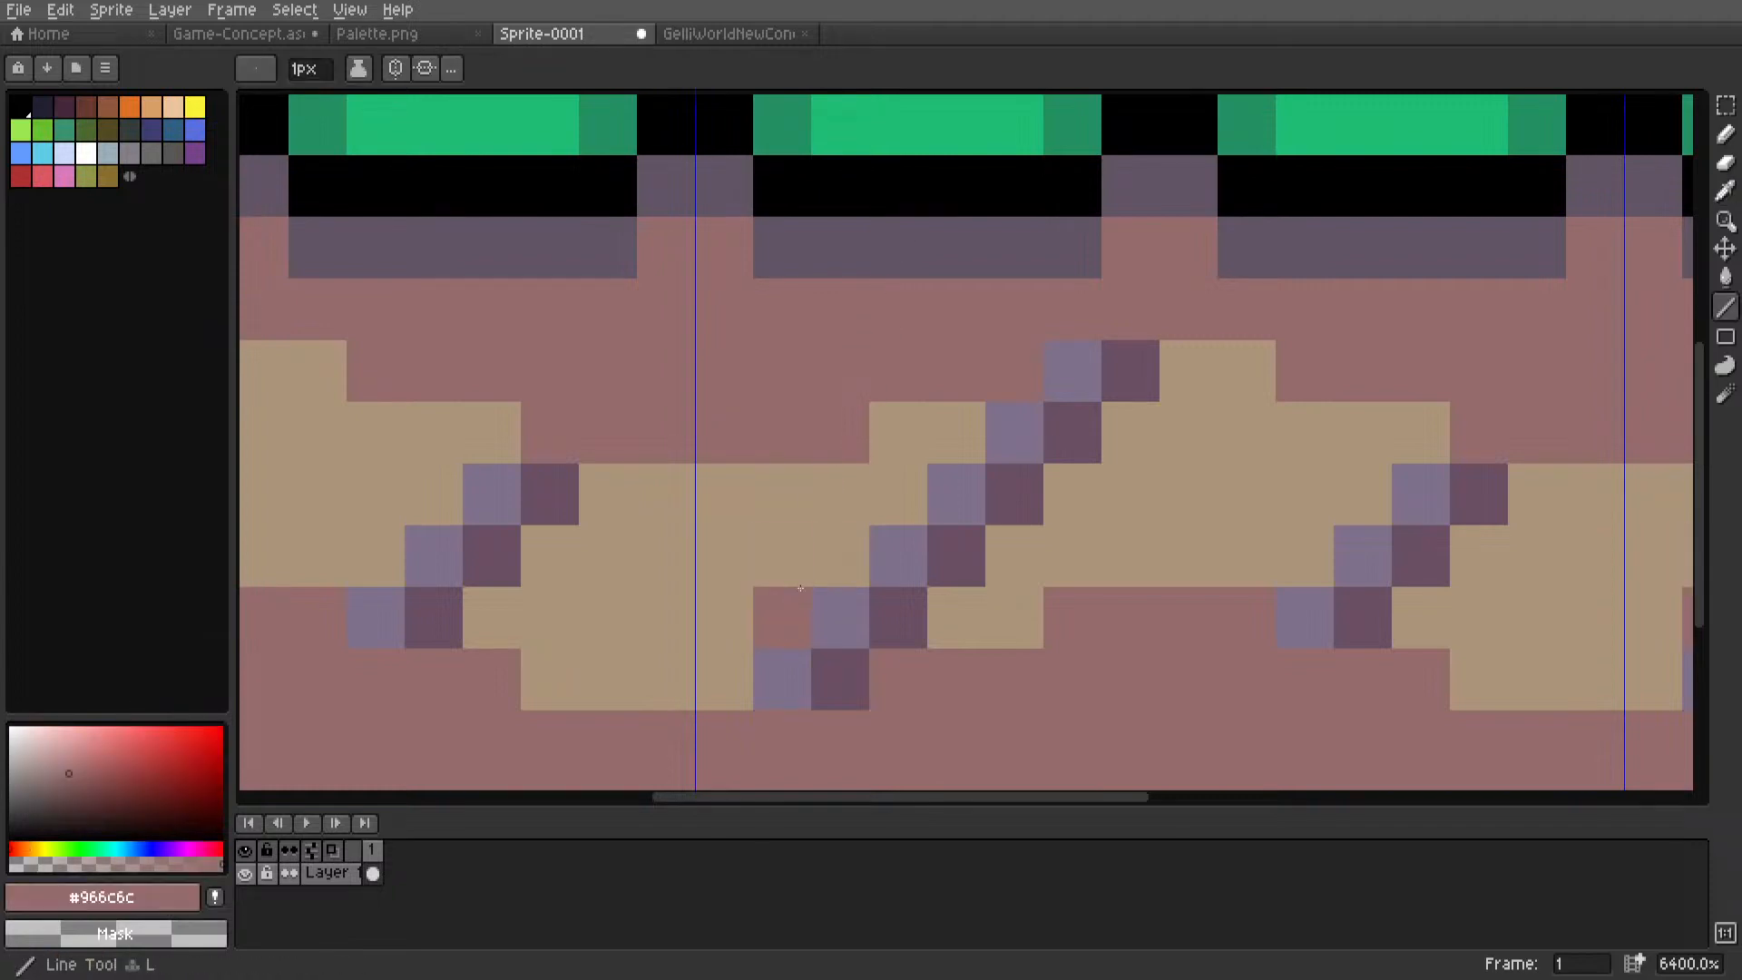
drag(737, 671, 945, 439)
drag(1282, 582, 1428, 451)
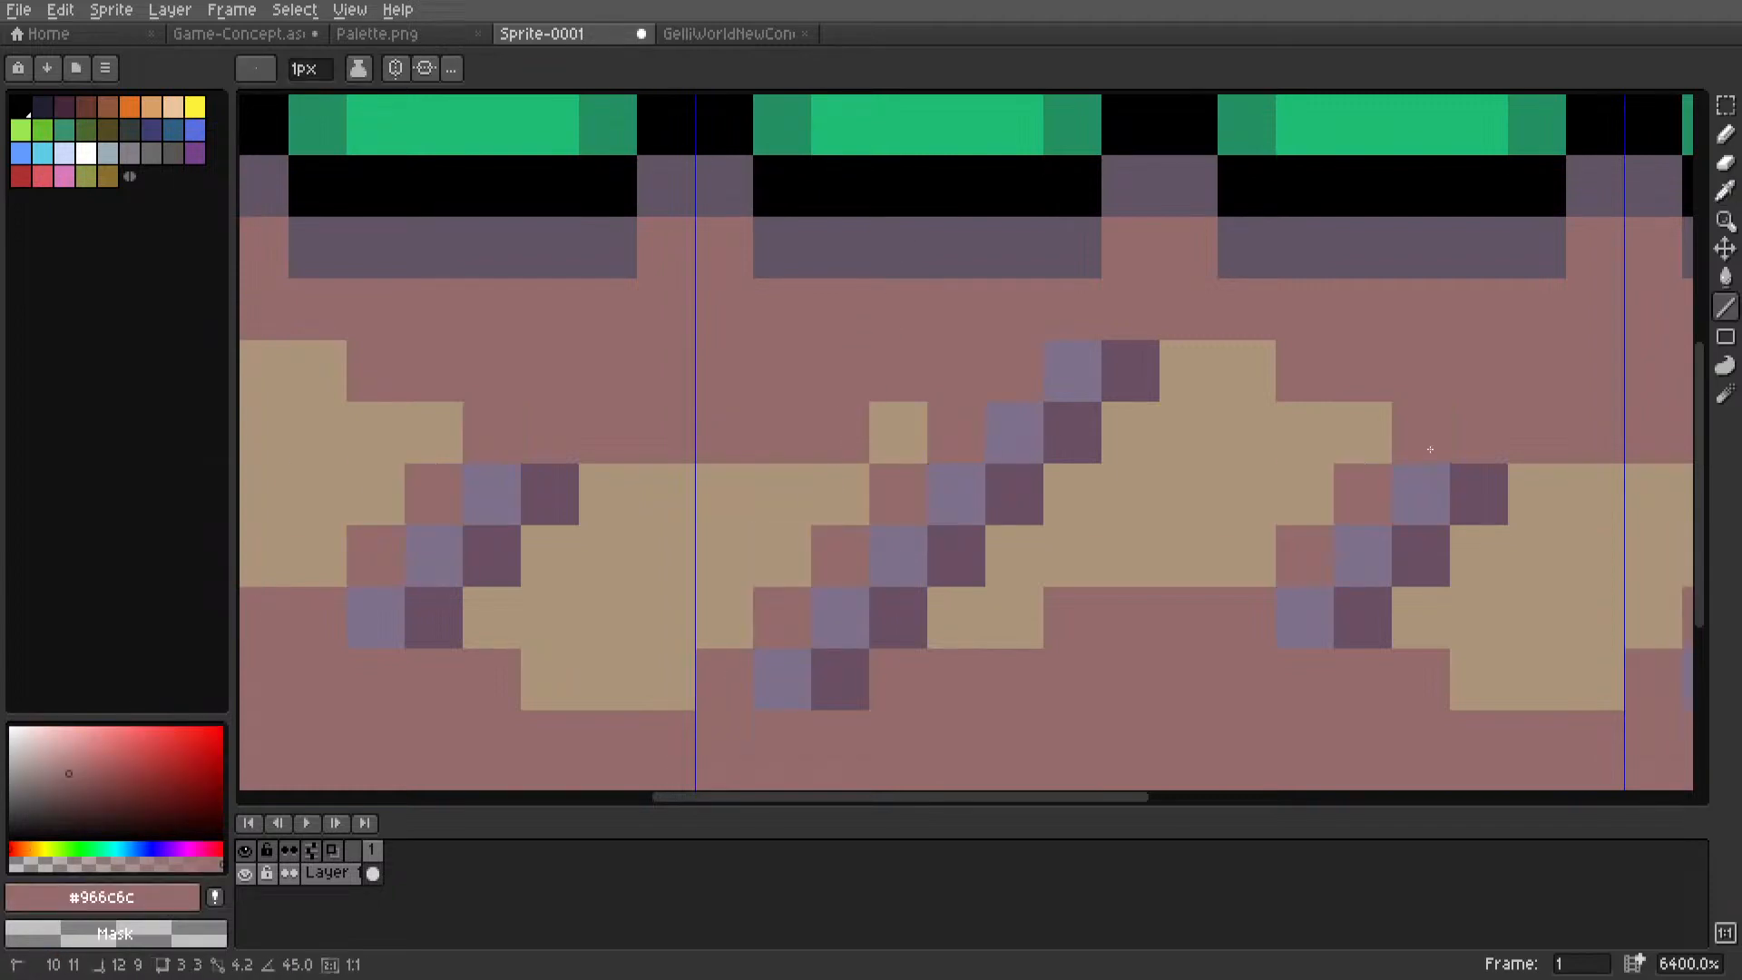
scroll(1424, 452, down, 8)
middle_drag(1349, 518, 959, 556)
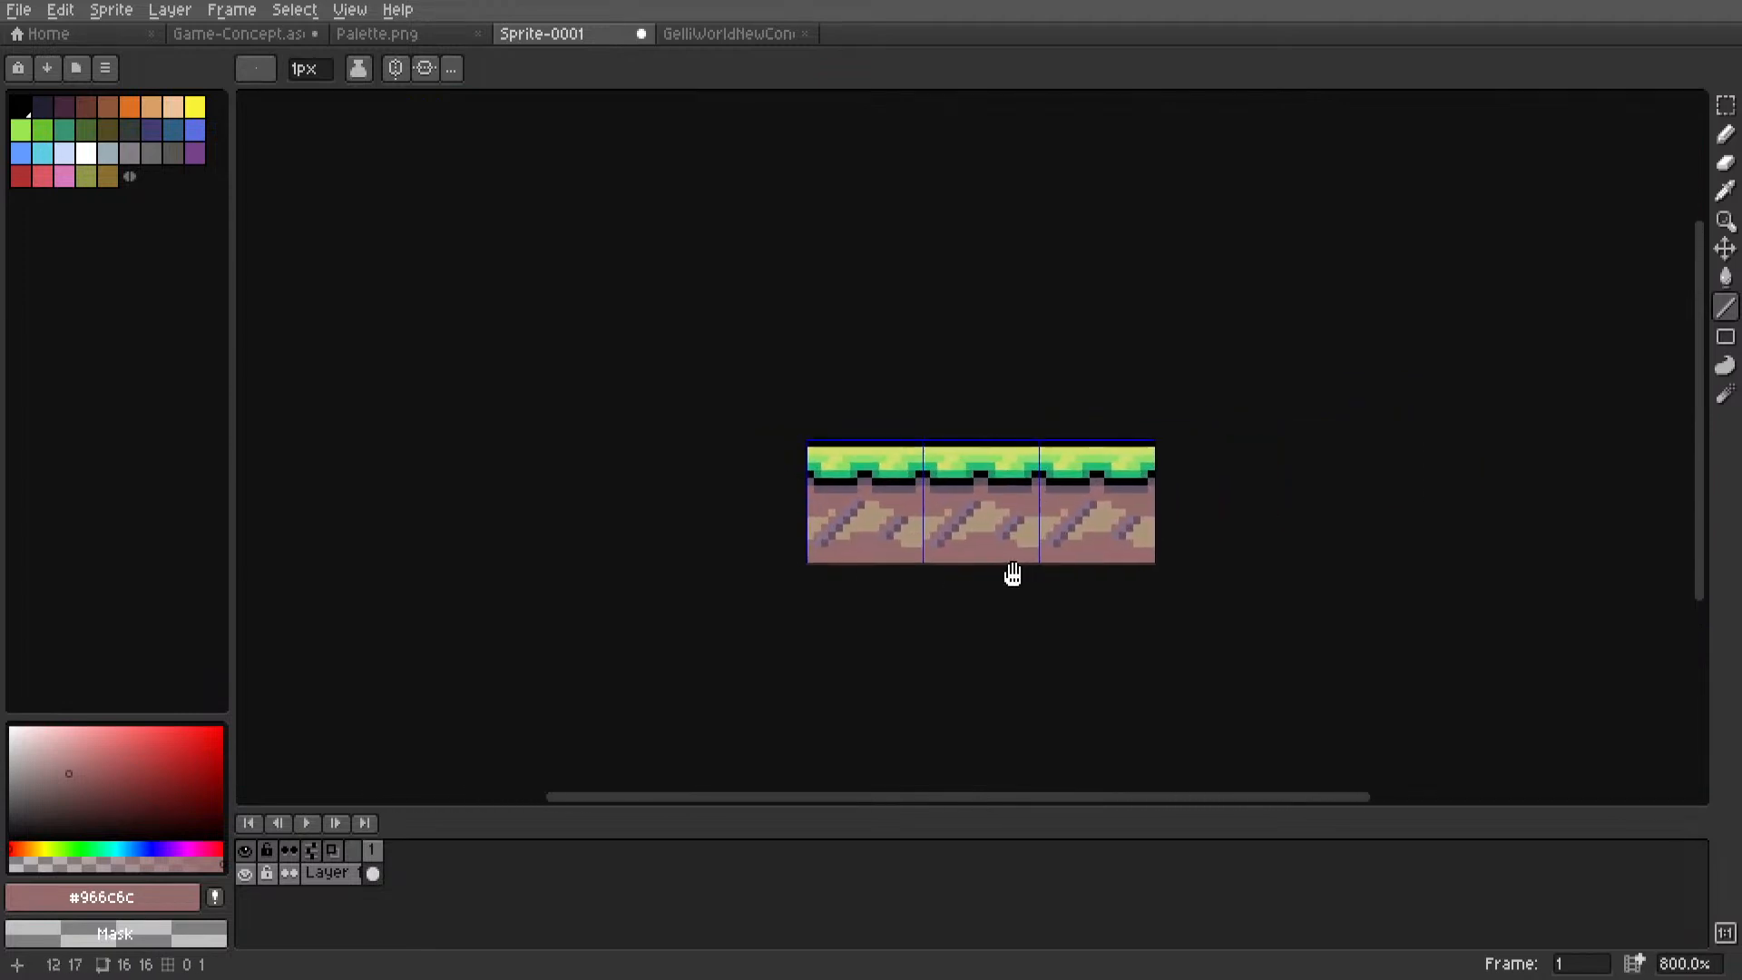
Sample the tan #ab947a and scatter single-pixel specks in the mauve dirt above and below the arch.
scroll(1001, 562, up, 1)
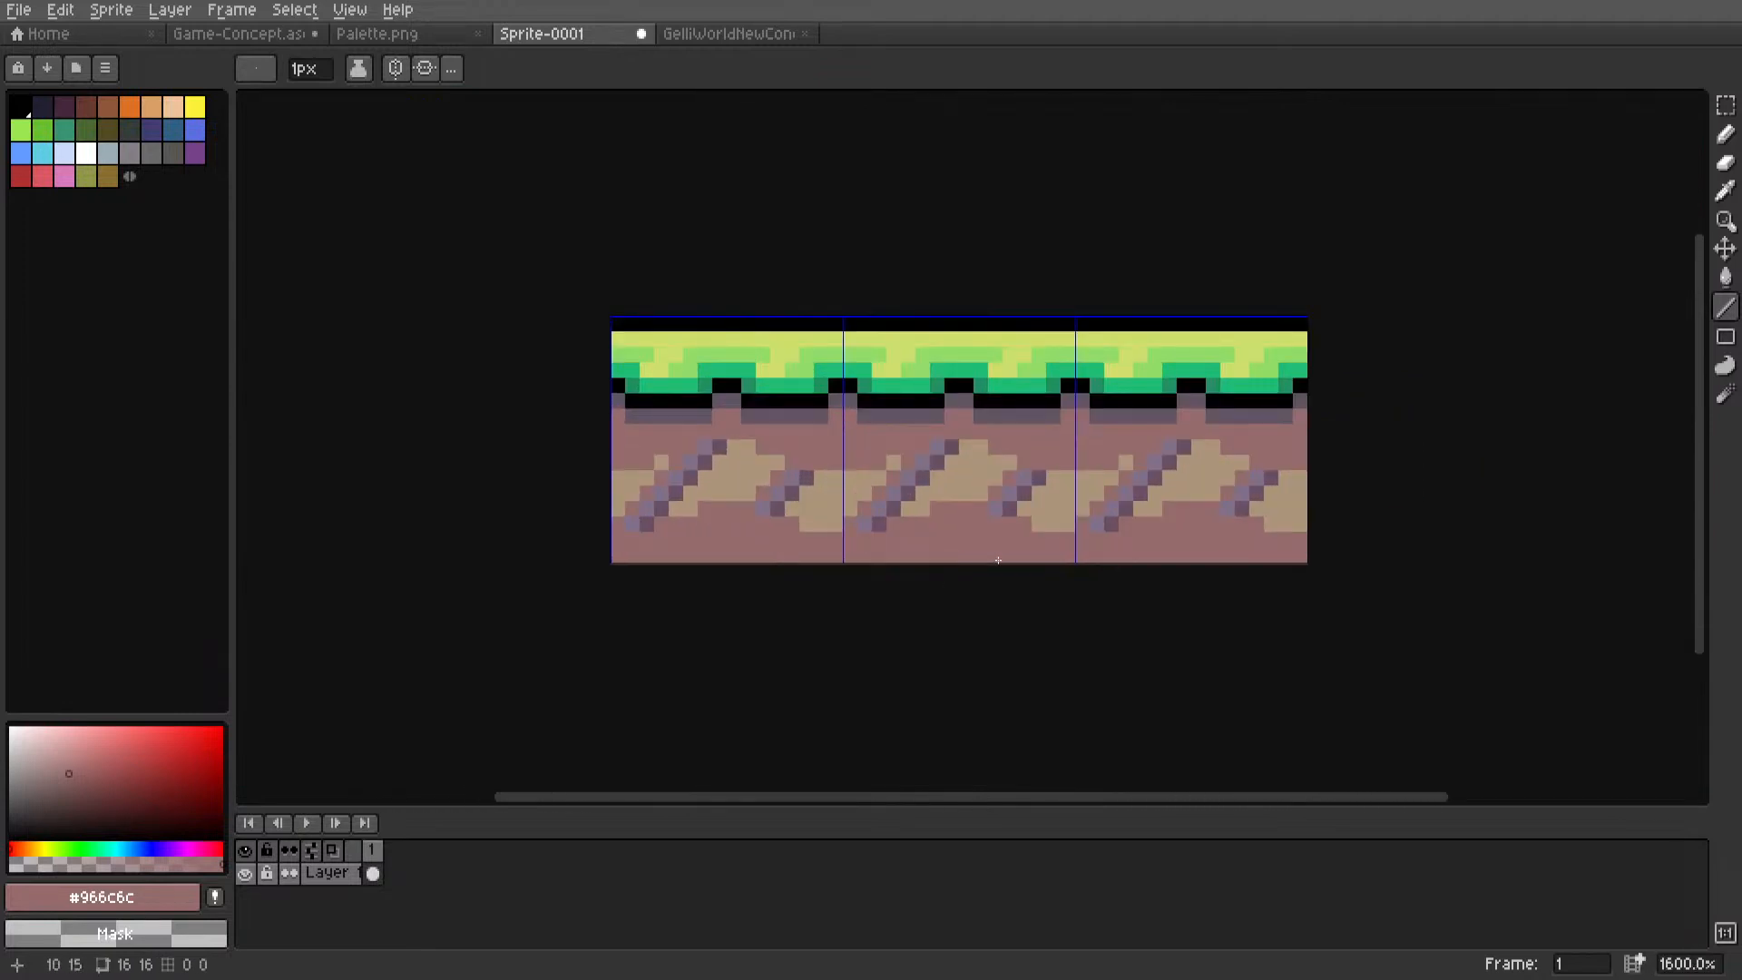
scroll(994, 558, down, 4)
scroll(988, 556, up, 2)
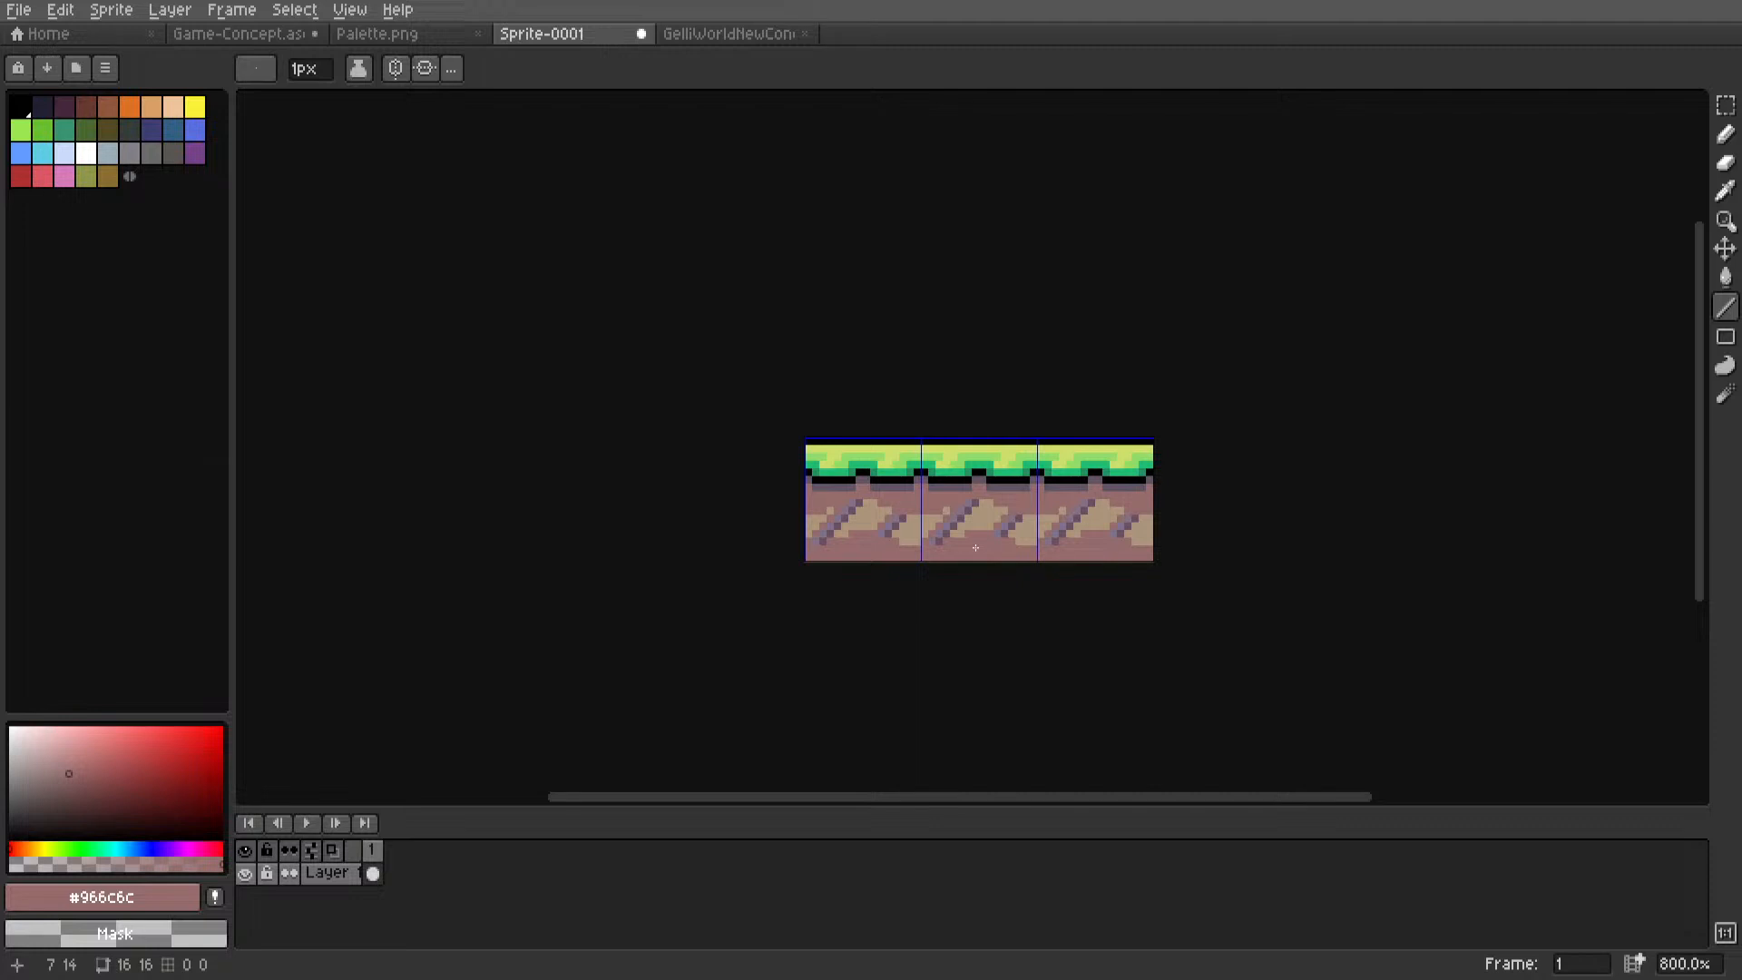
scroll(976, 547, up, 2)
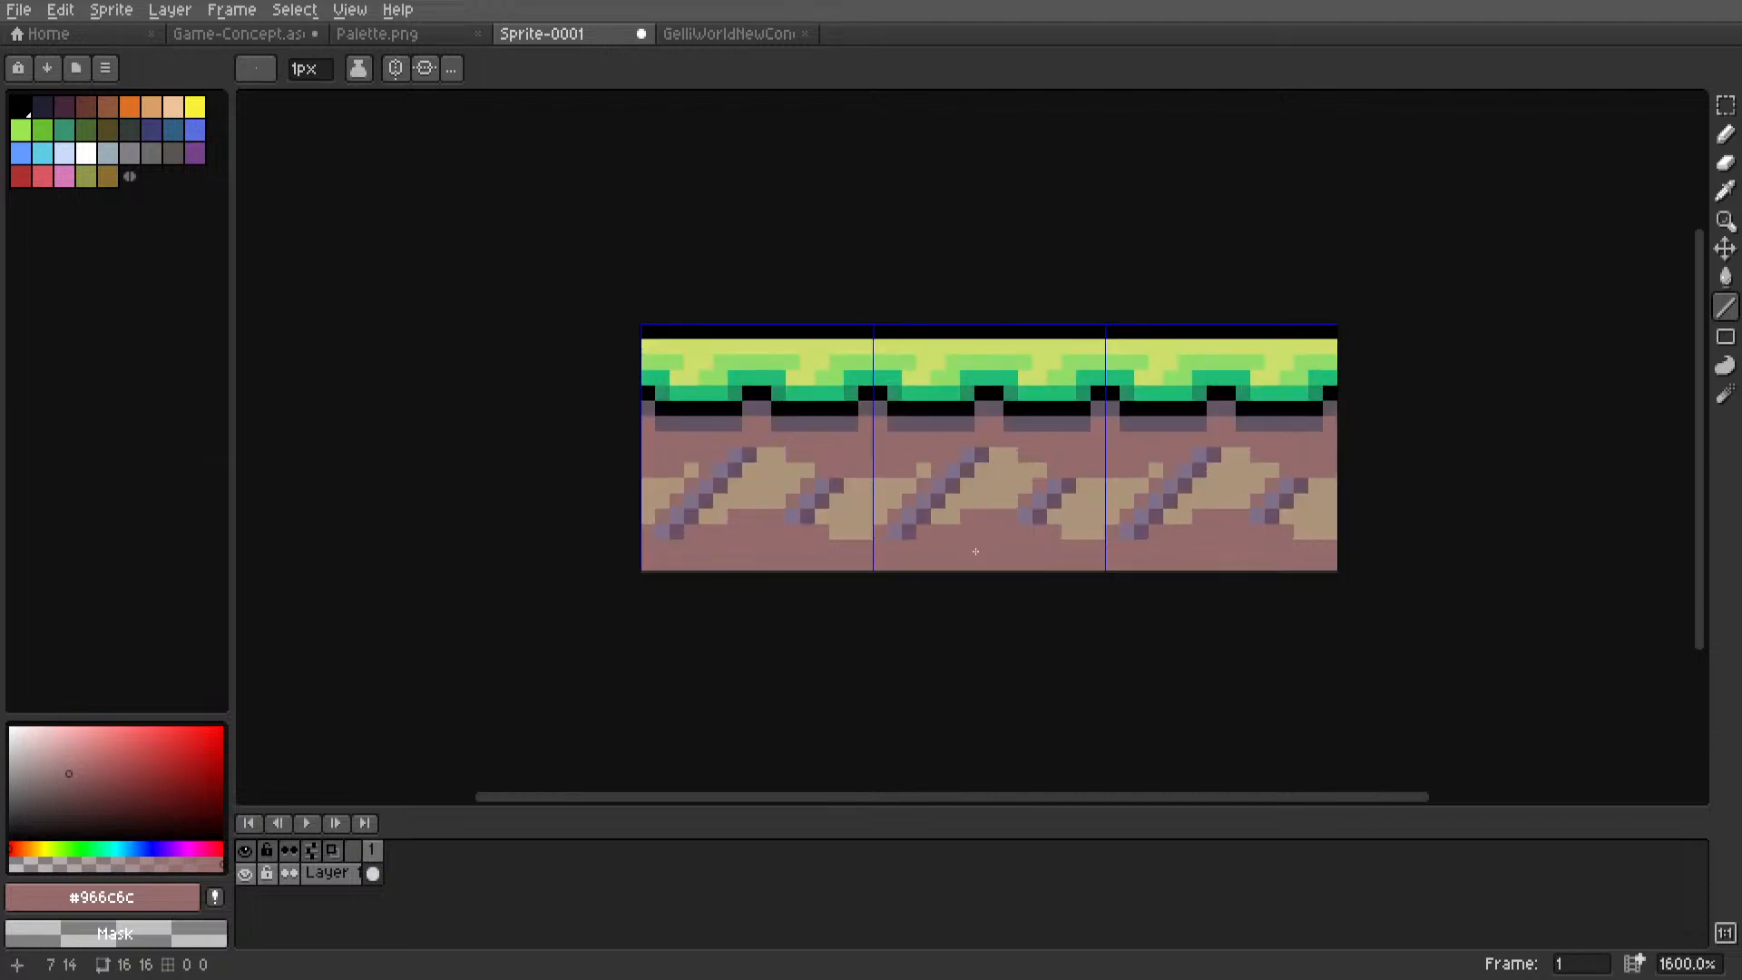
scroll(1010, 575, up, 5)
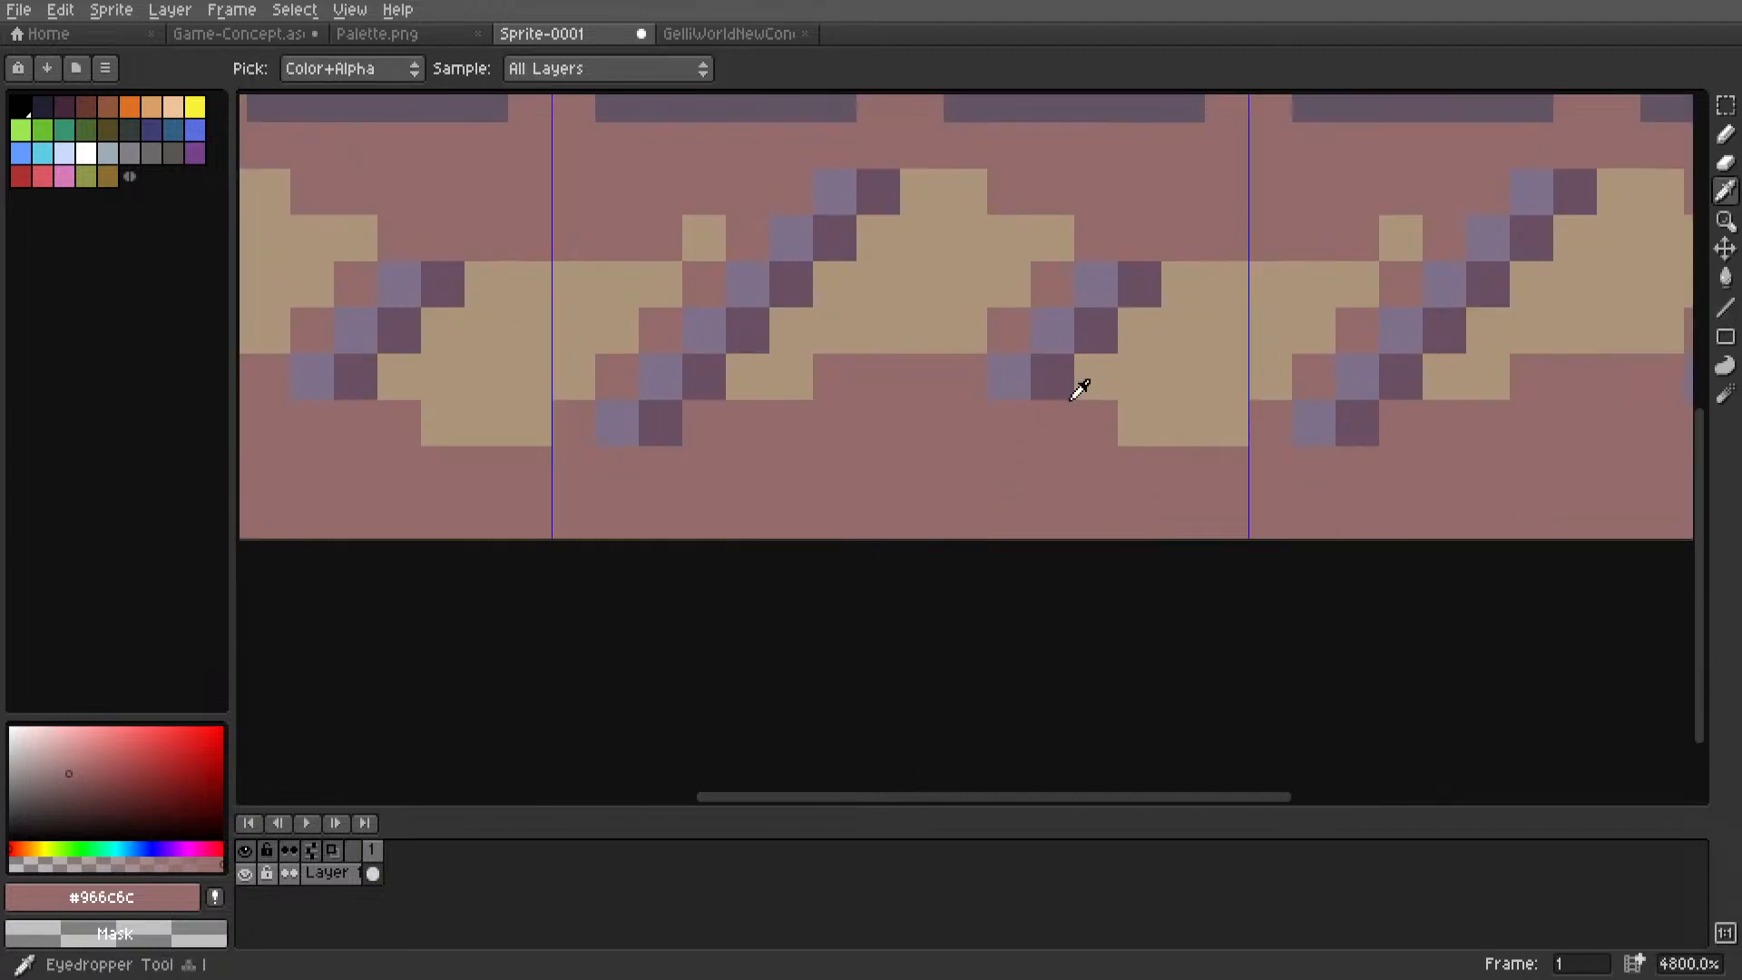
alt+click(1080, 388)
click(999, 457)
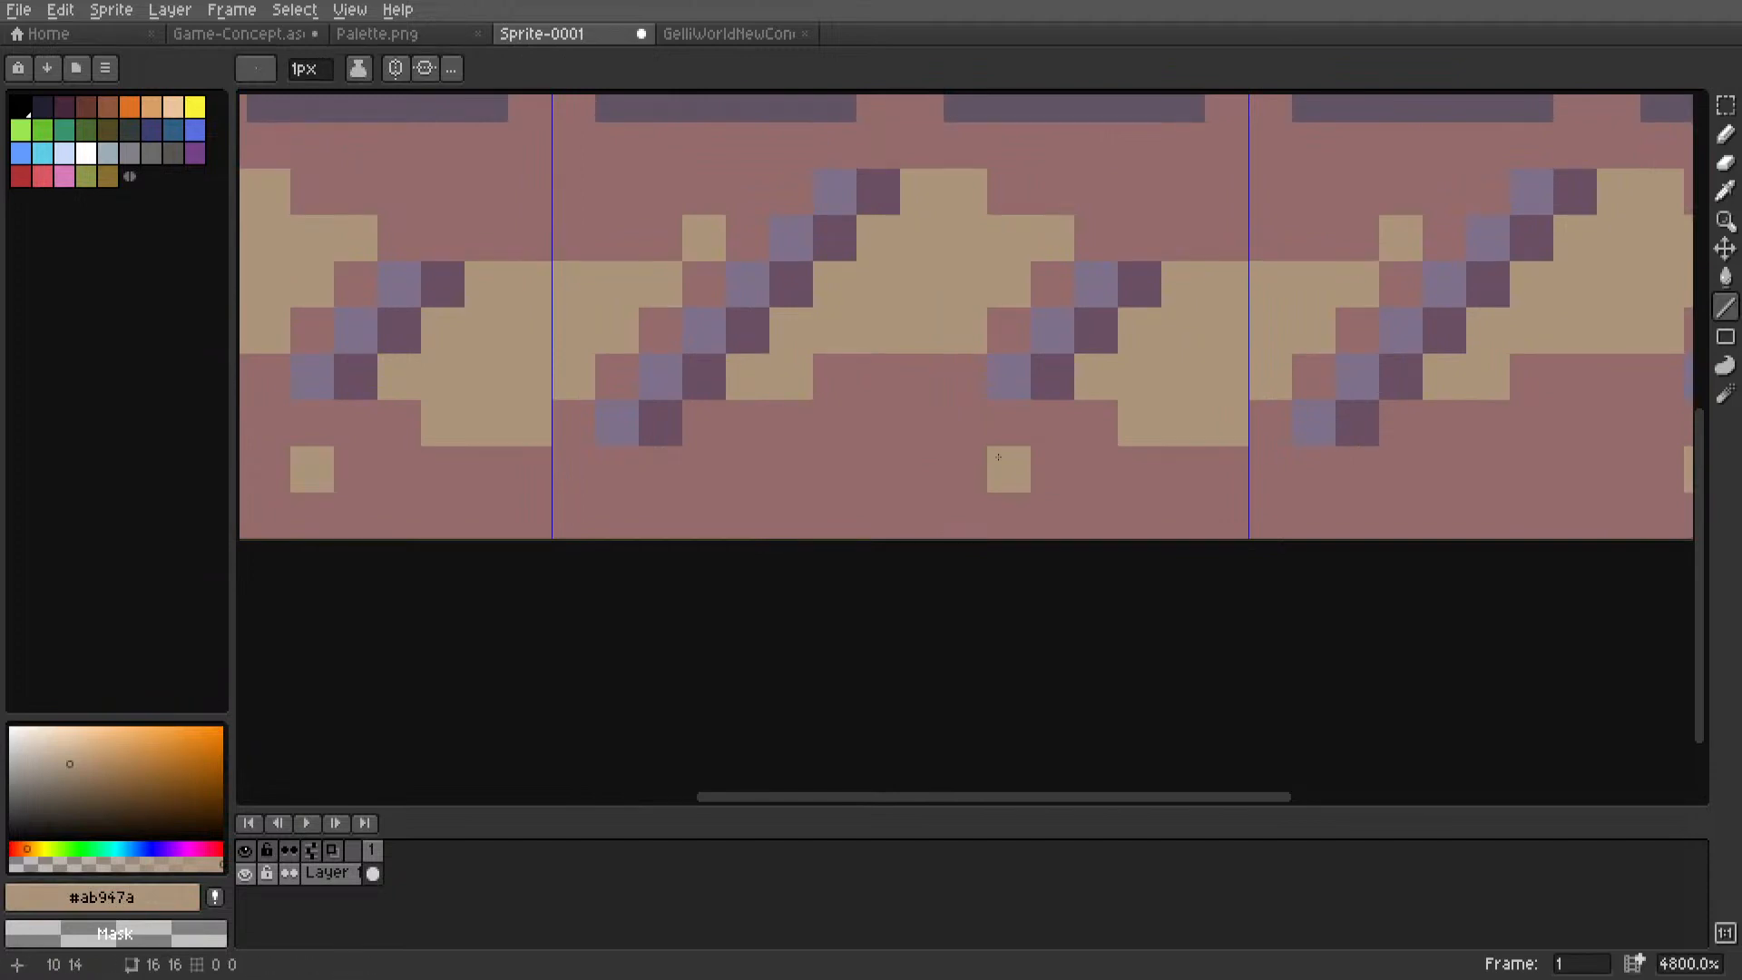
click(605, 173)
click(1182, 187)
scroll(1149, 207, down, 7)
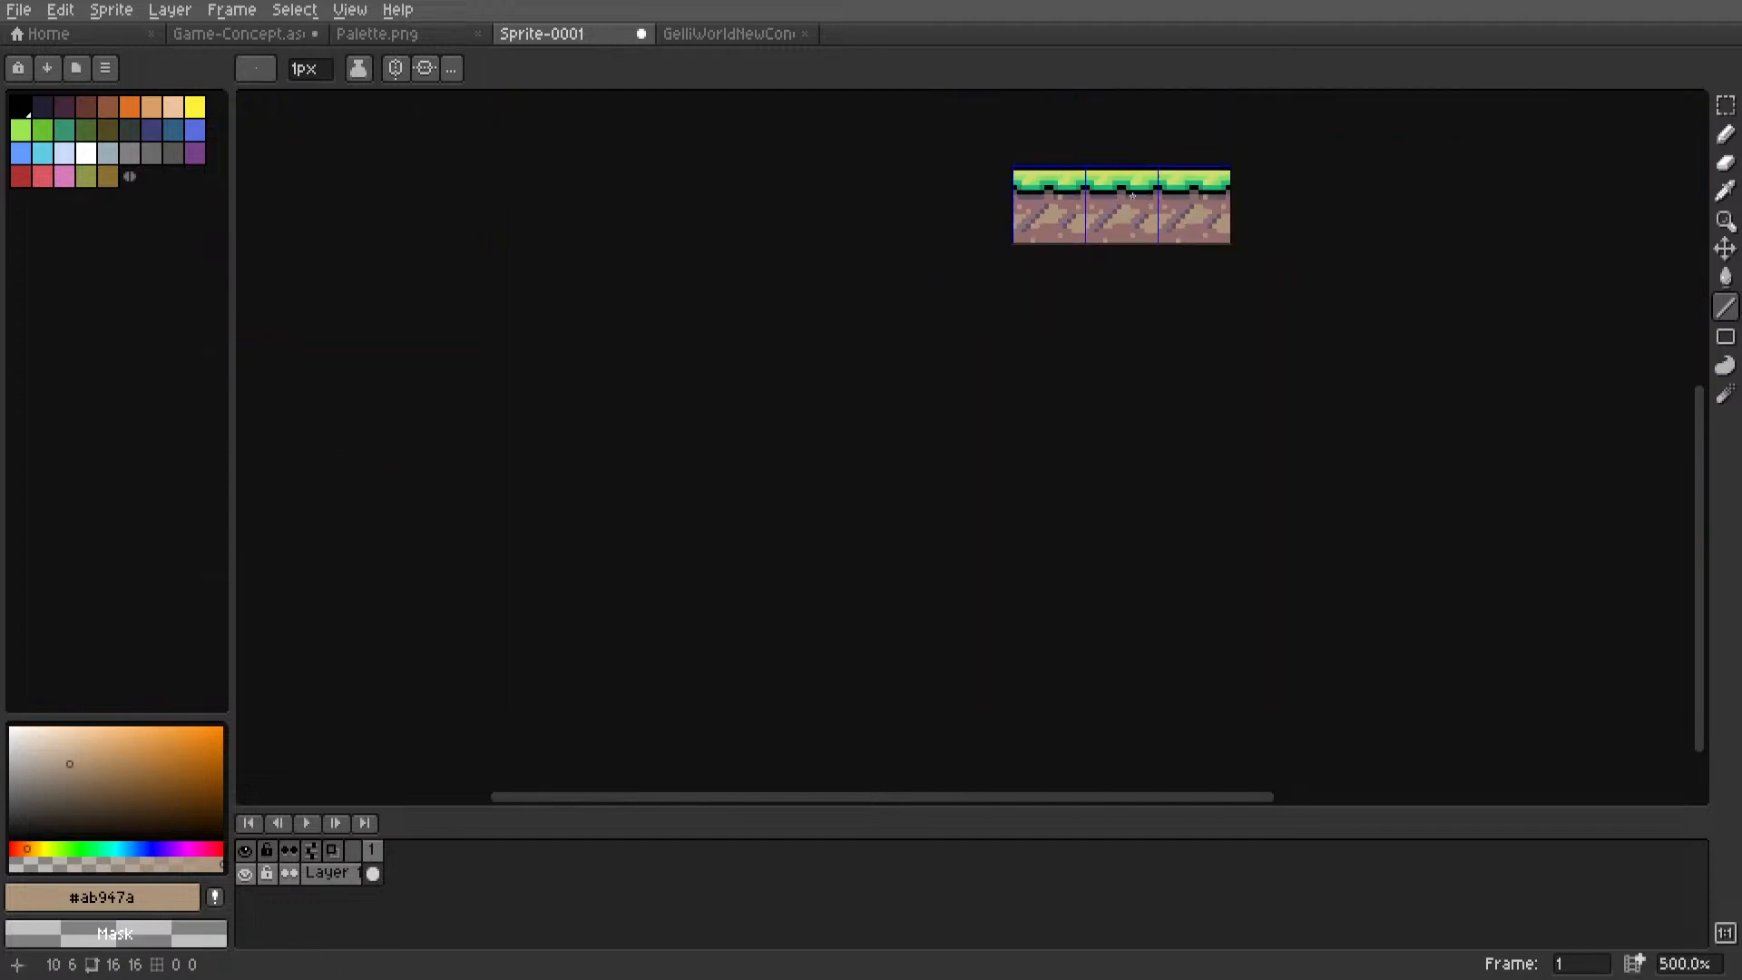
middle_drag(1130, 241, 922, 494)
scroll(953, 450, up, 2)
scroll(922, 494, up, 5)
key(m)
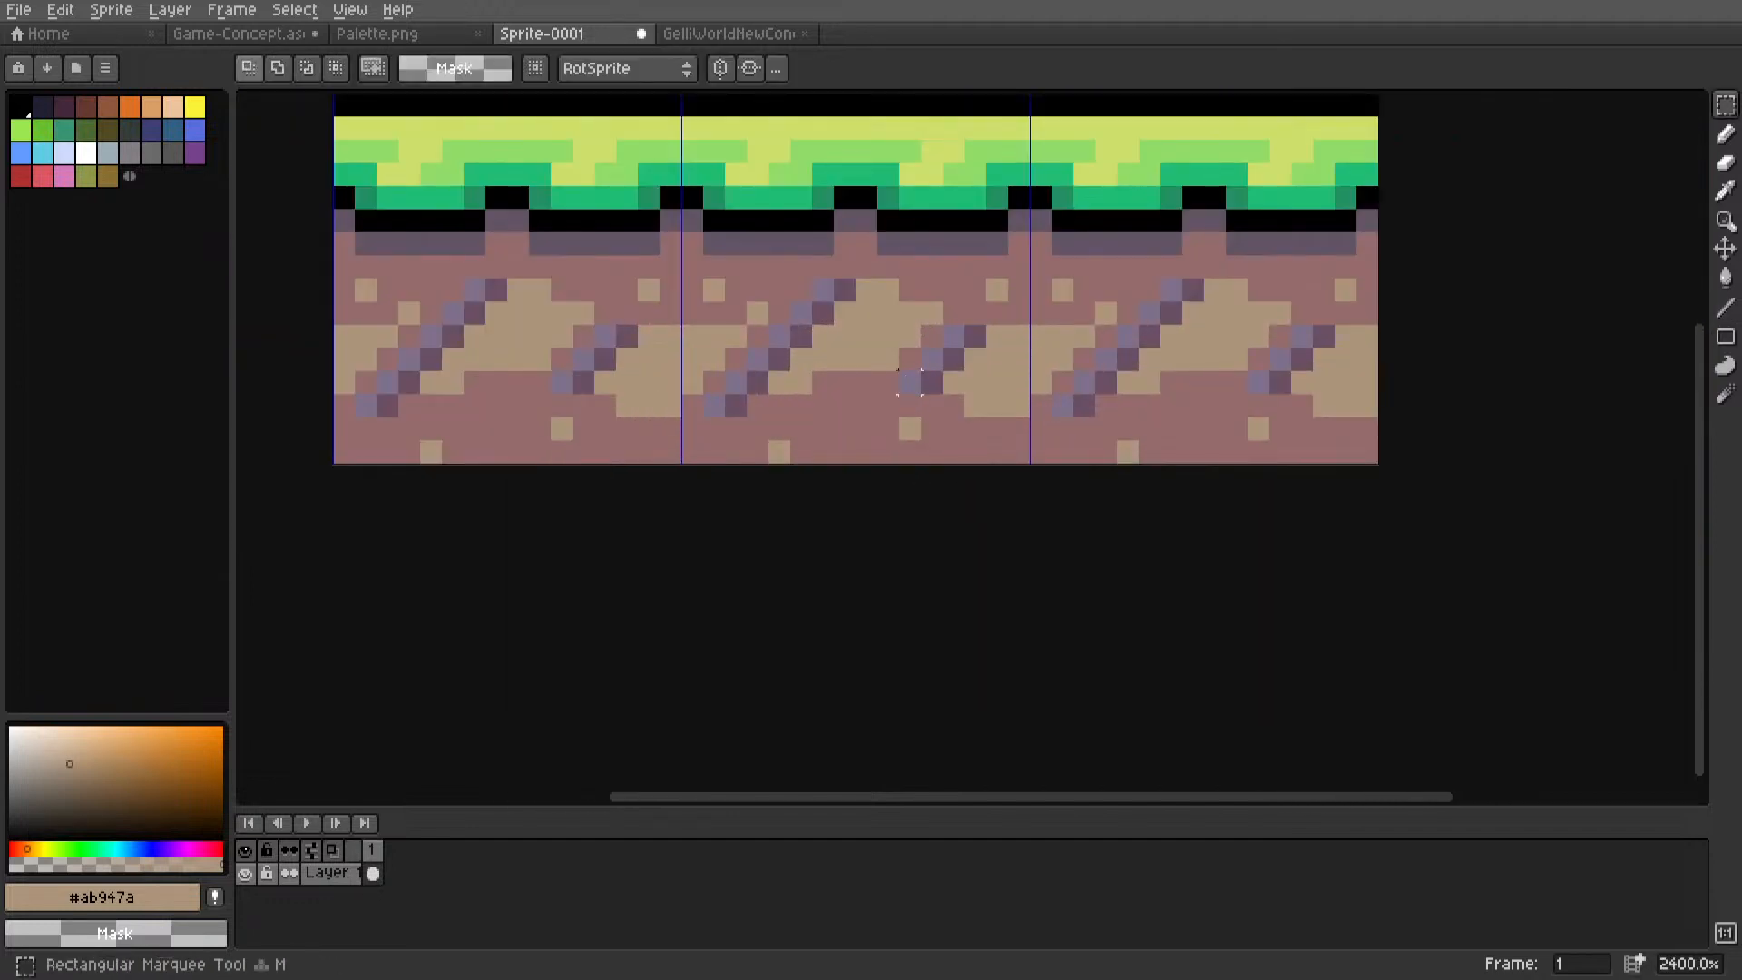
Switch to Game-Concept and delete the old row of grass tiles beneath the character.
scroll(912, 361, down, 2)
click(238, 34)
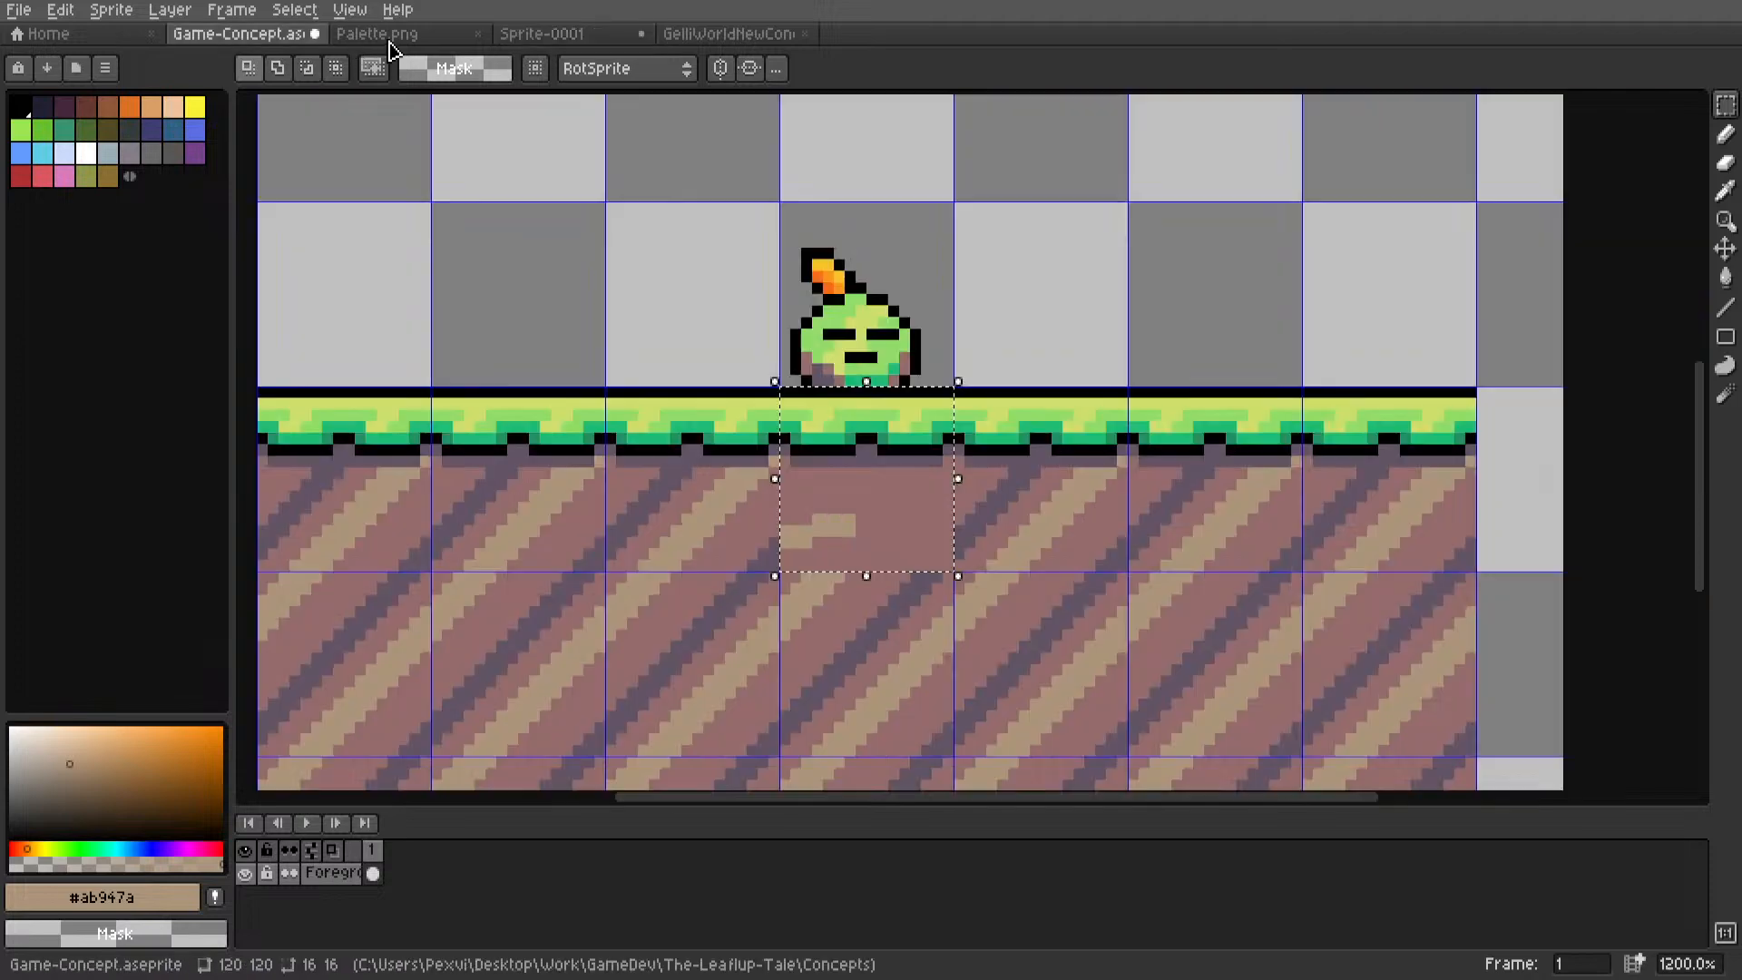
middle_drag(652, 348, 722, 299)
scroll(717, 299, down, 1)
scroll(722, 295, up, 2)
key(ctrl+d)
drag(495, 300, 1330, 358)
key(Delete)
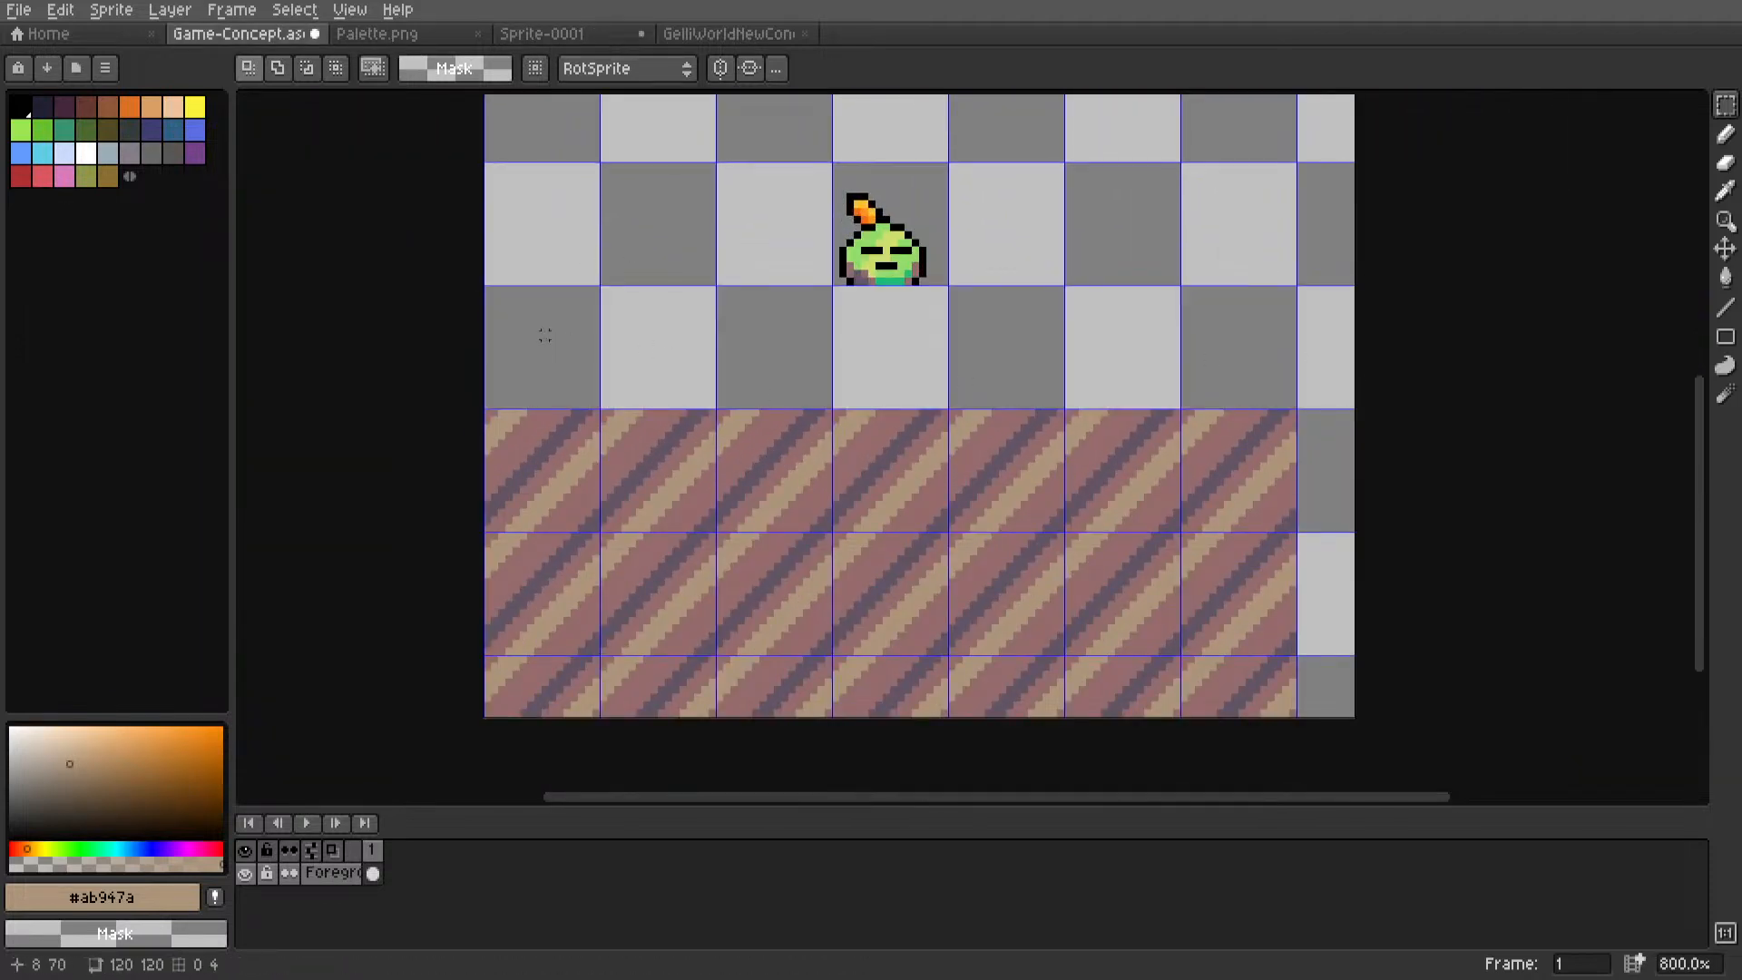
Paste the redesigned tile at the cleared row's start, fill the rest with it as a pattern aligned to destination, and deselect.
key(ctrl+v)
mouse_move(560, 431)
mouse_down()
mouse_move(560, 343)
mouse_move(635, 326)
mouse_move(1395, 374)
mouse_up()
key(ctrl+b)
key(m)
key(g)
click(1299, 368)
scroll(1298, 367, down, 3)
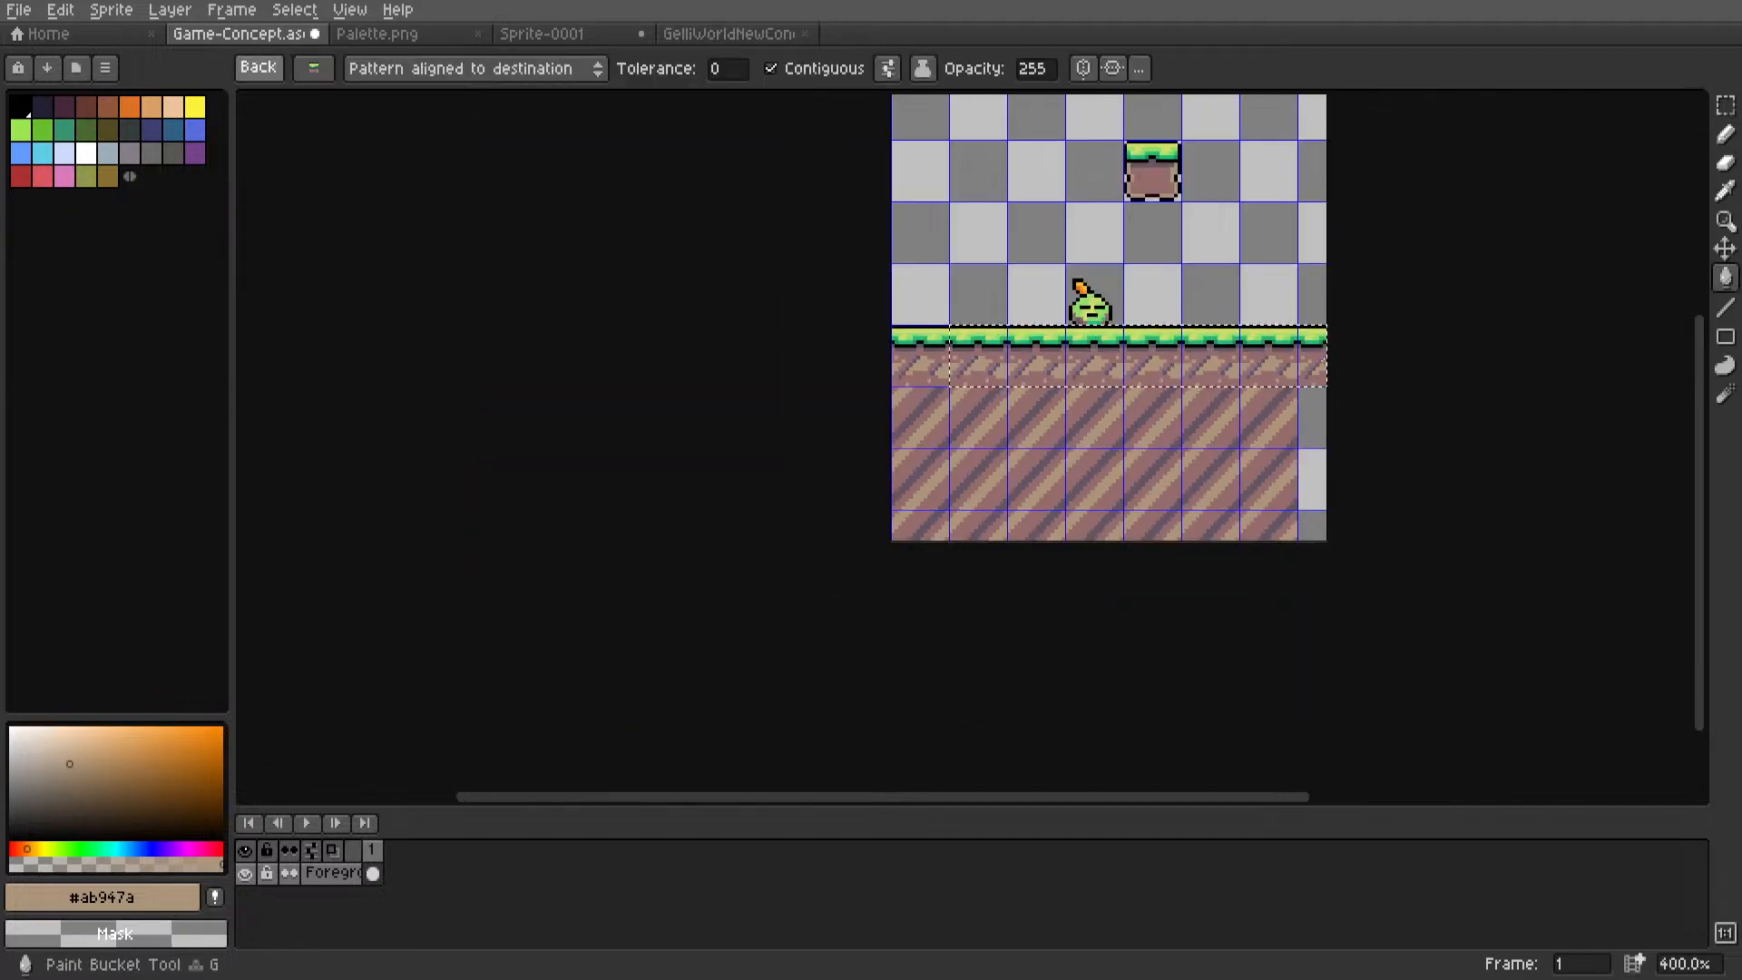
key(m)
key(ctrl+d)
Examine how the redesigned grass tiles repeat along the row beneath the character.
middle_drag(1142, 394, 921, 423)
scroll(920, 423, up, 2)
scroll(875, 459, down, 3)
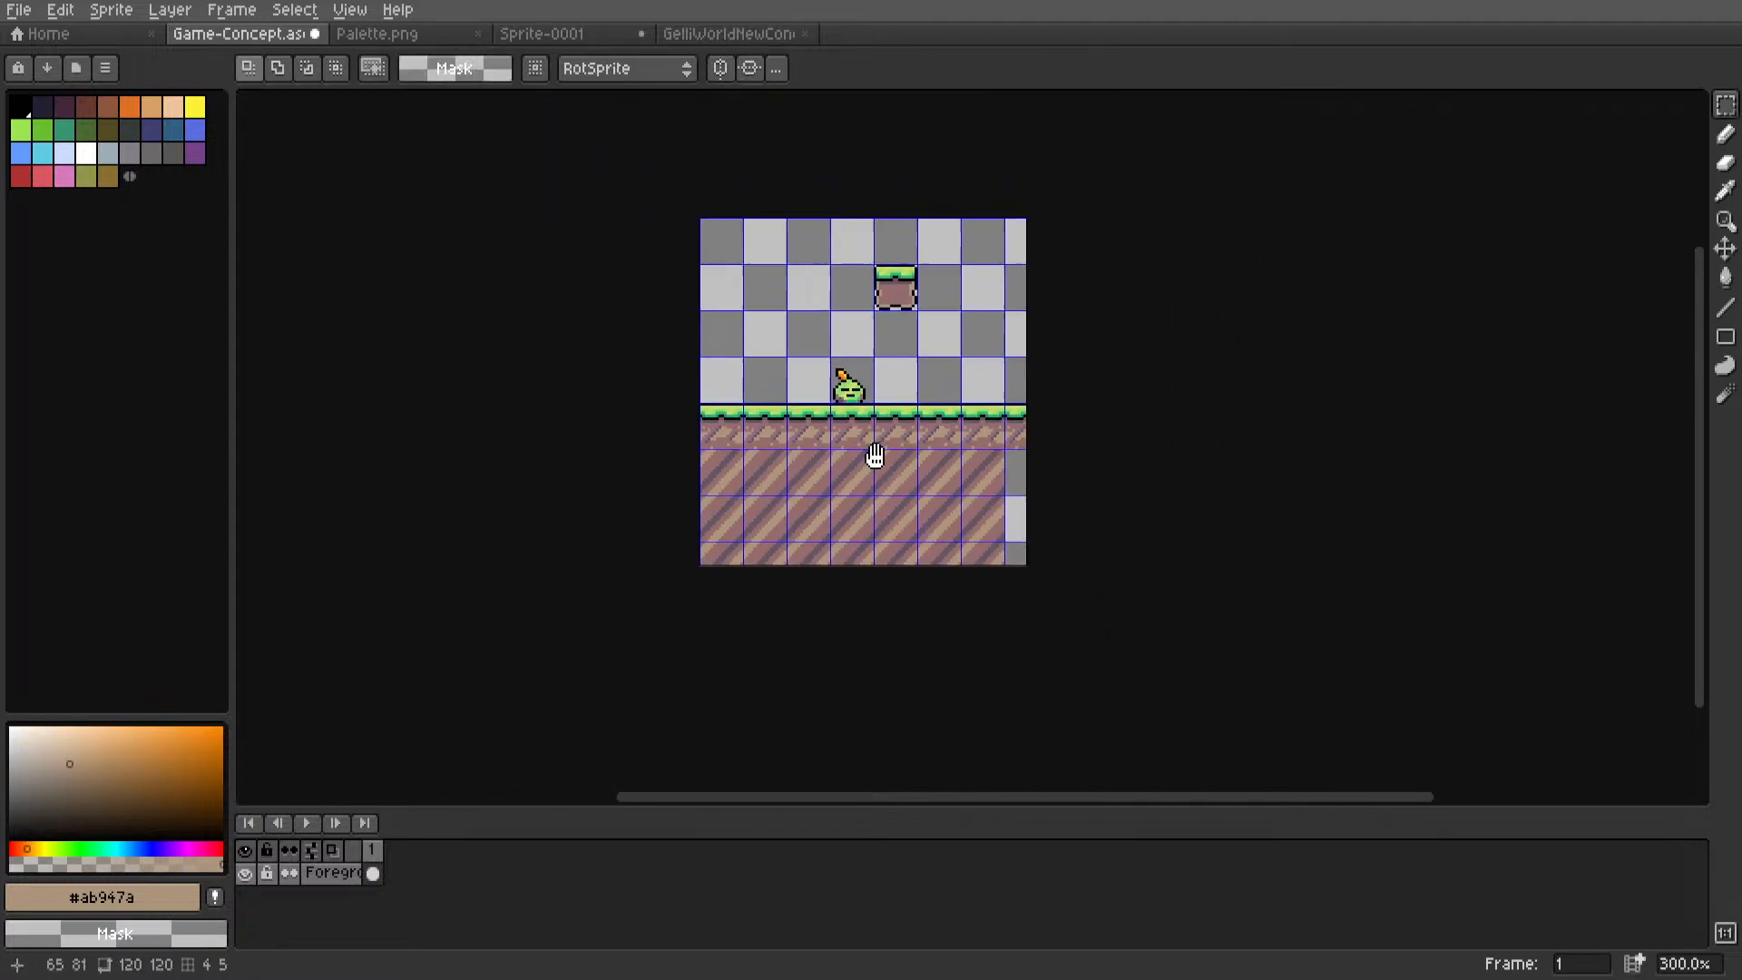
scroll(885, 450, up, 2)
scroll(944, 436, up, 1)
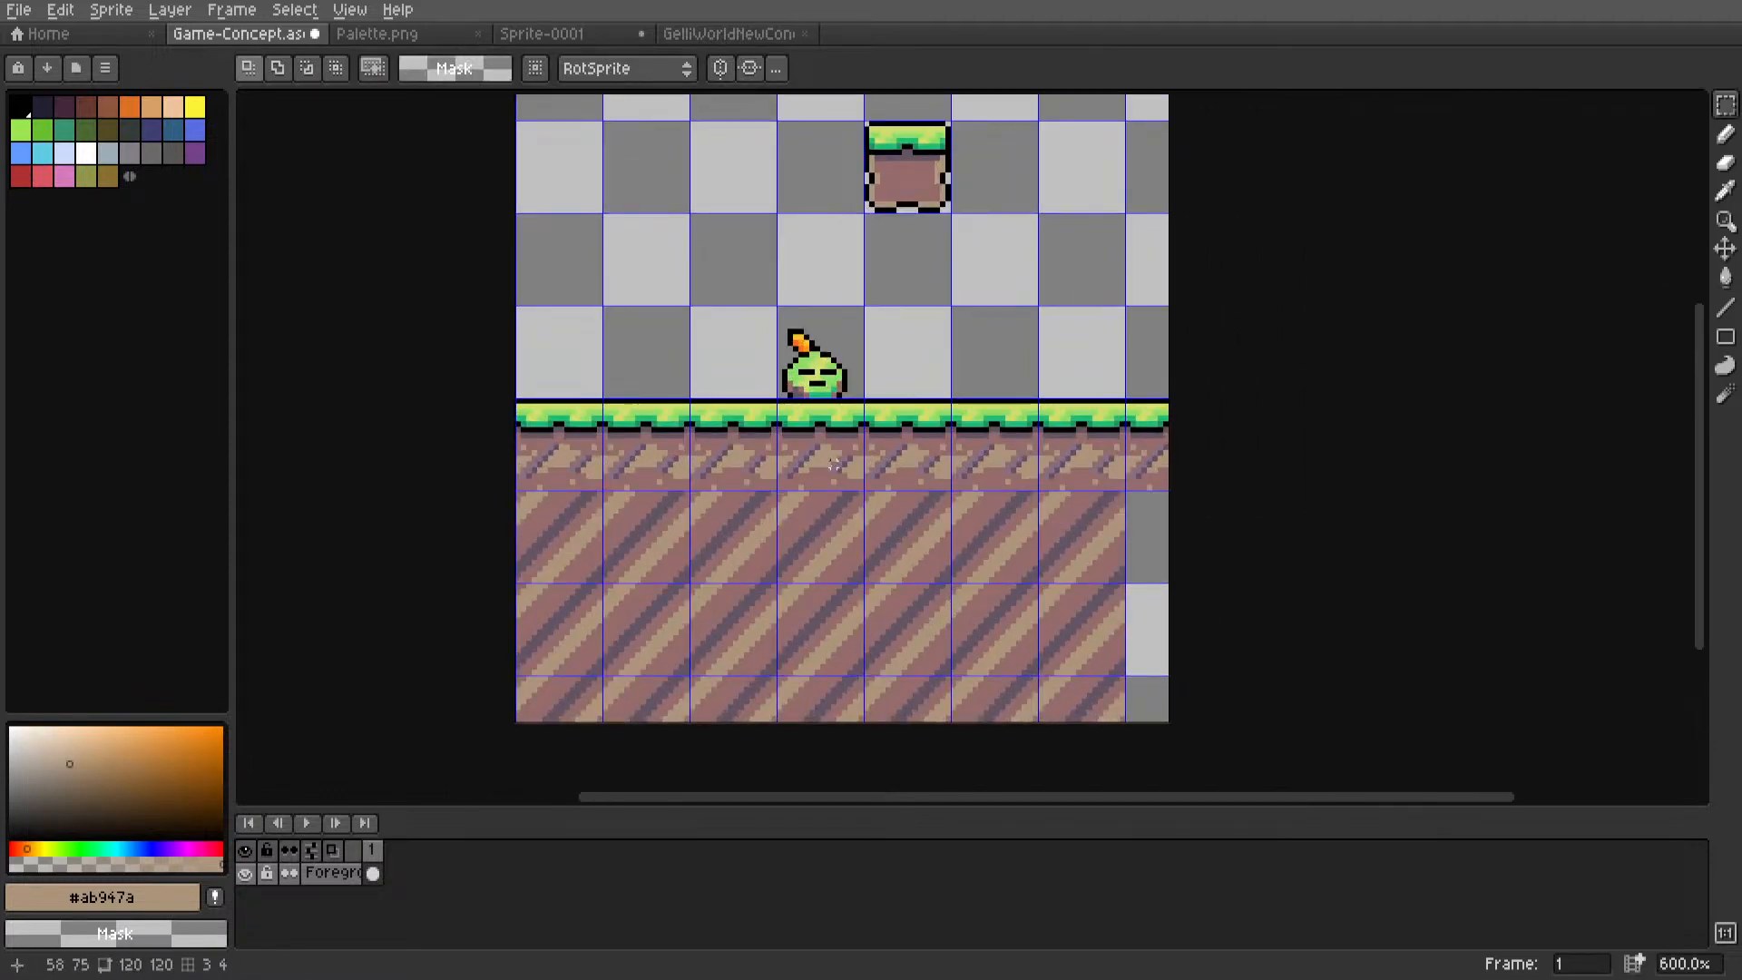
scroll(835, 463, up, 3)
middle_drag(911, 473, 1027, 468)
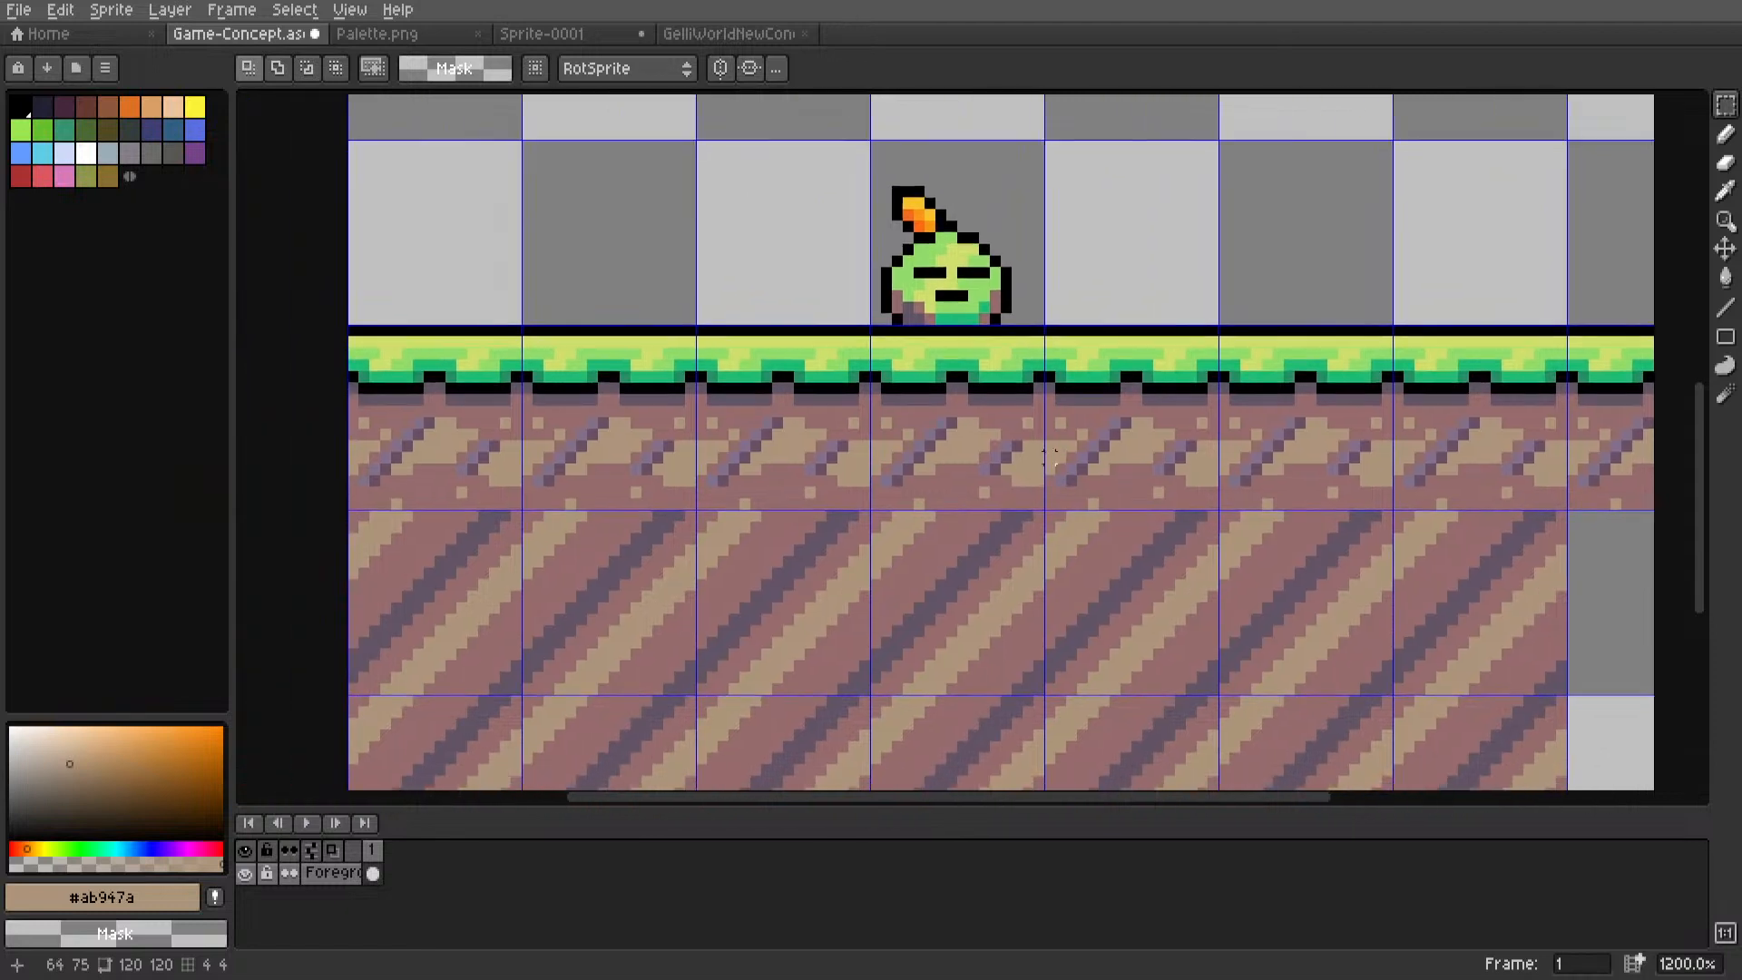
Sample the mauve #966c6c and, with a one-pixel line brush, paint over four tan specks in the tile under the character.
scroll(1007, 440, up, 3)
key(l)
alt+click(992, 394)
click(258, 68)
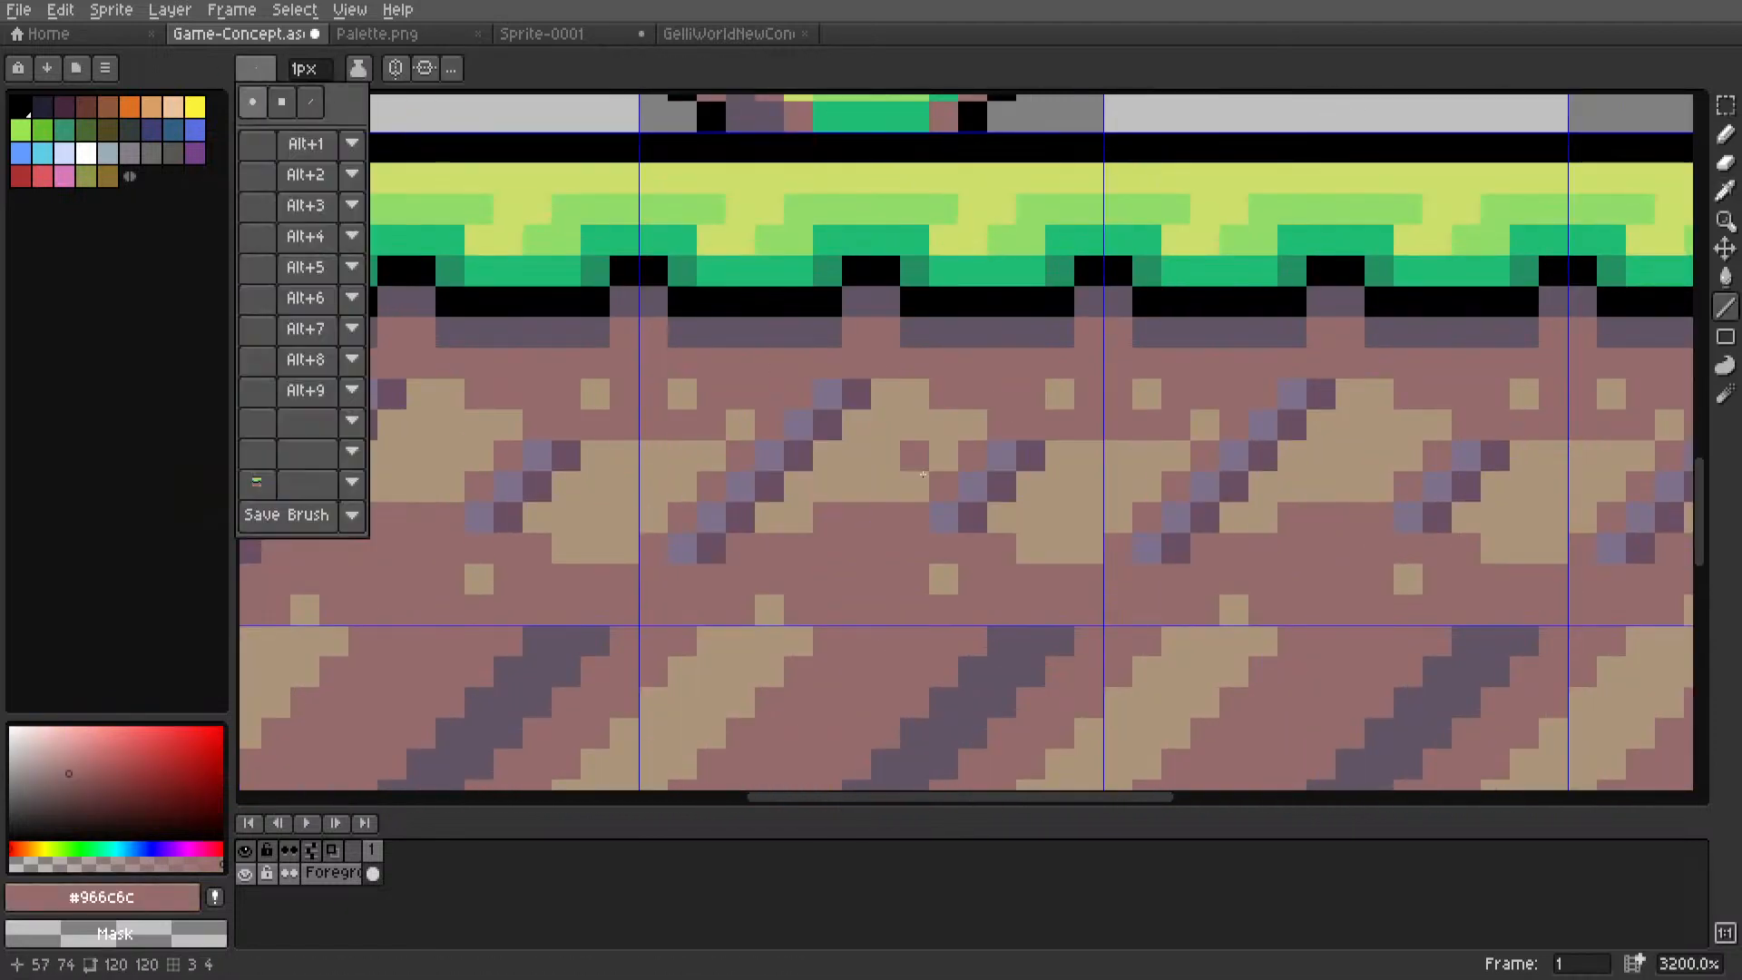
key(m)
key(i)
key(l)
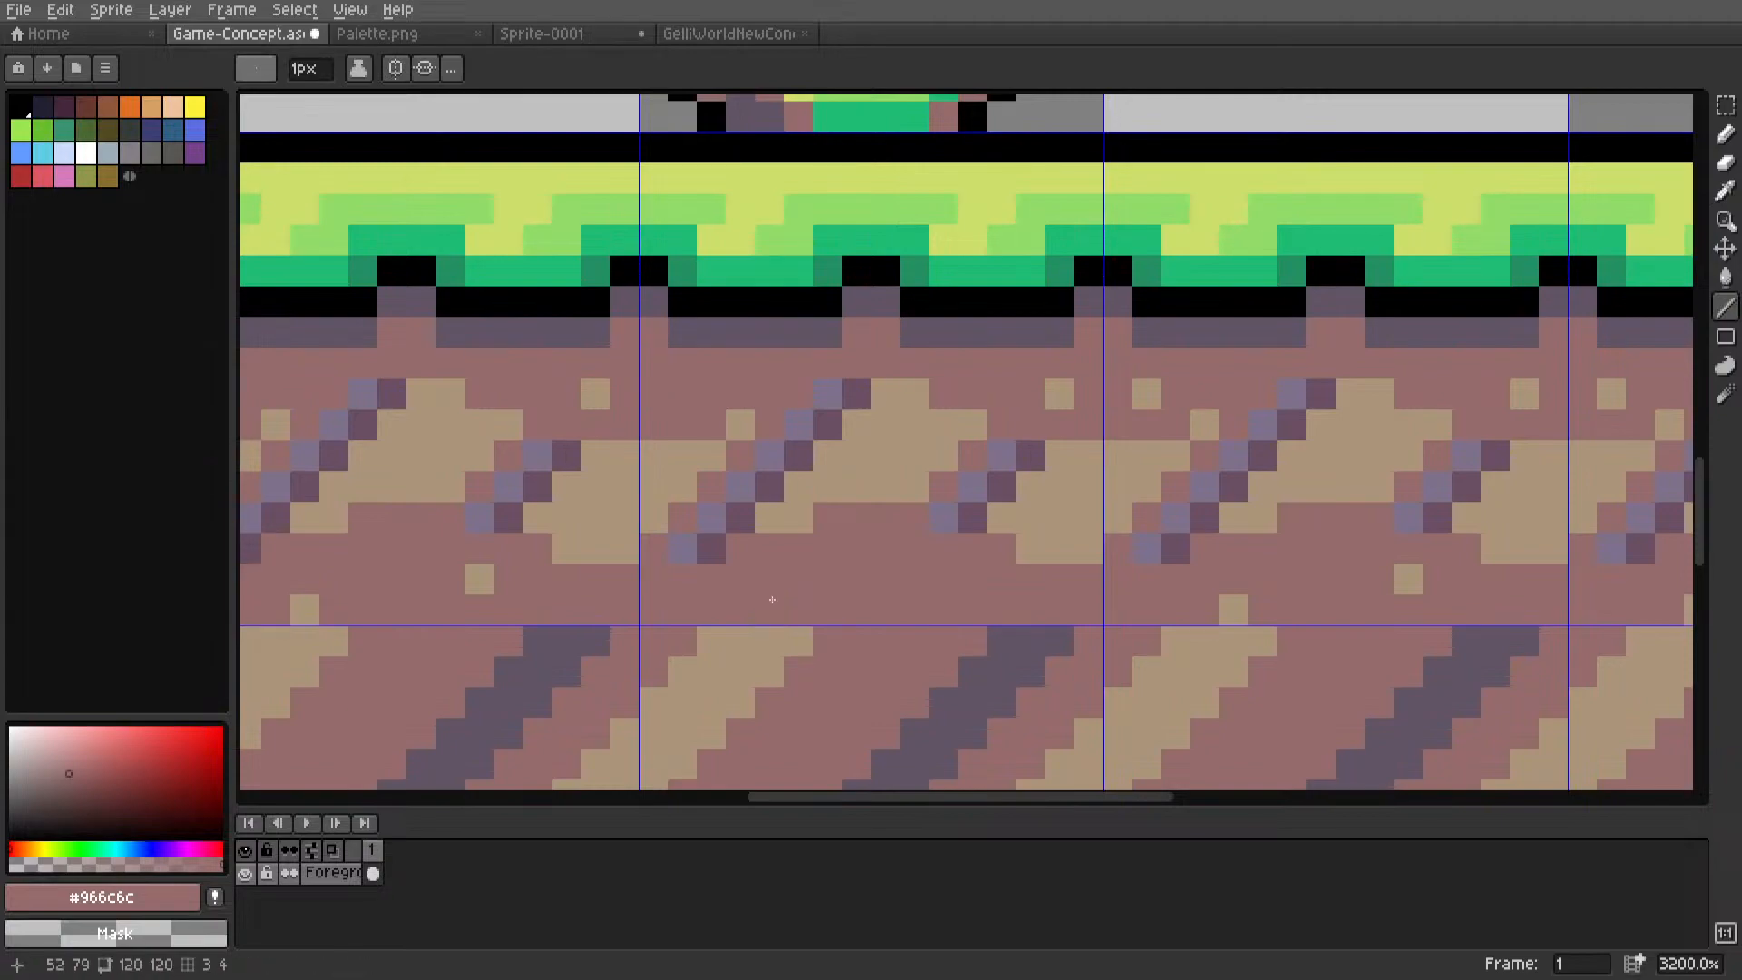
Place one tan #ab947a speck below the tile's arch and leave the area above its short stripe plain mauve #966c6c.
scroll(772, 600, down, 5)
scroll(1104, 284, up, 6)
alt+click(1105, 284)
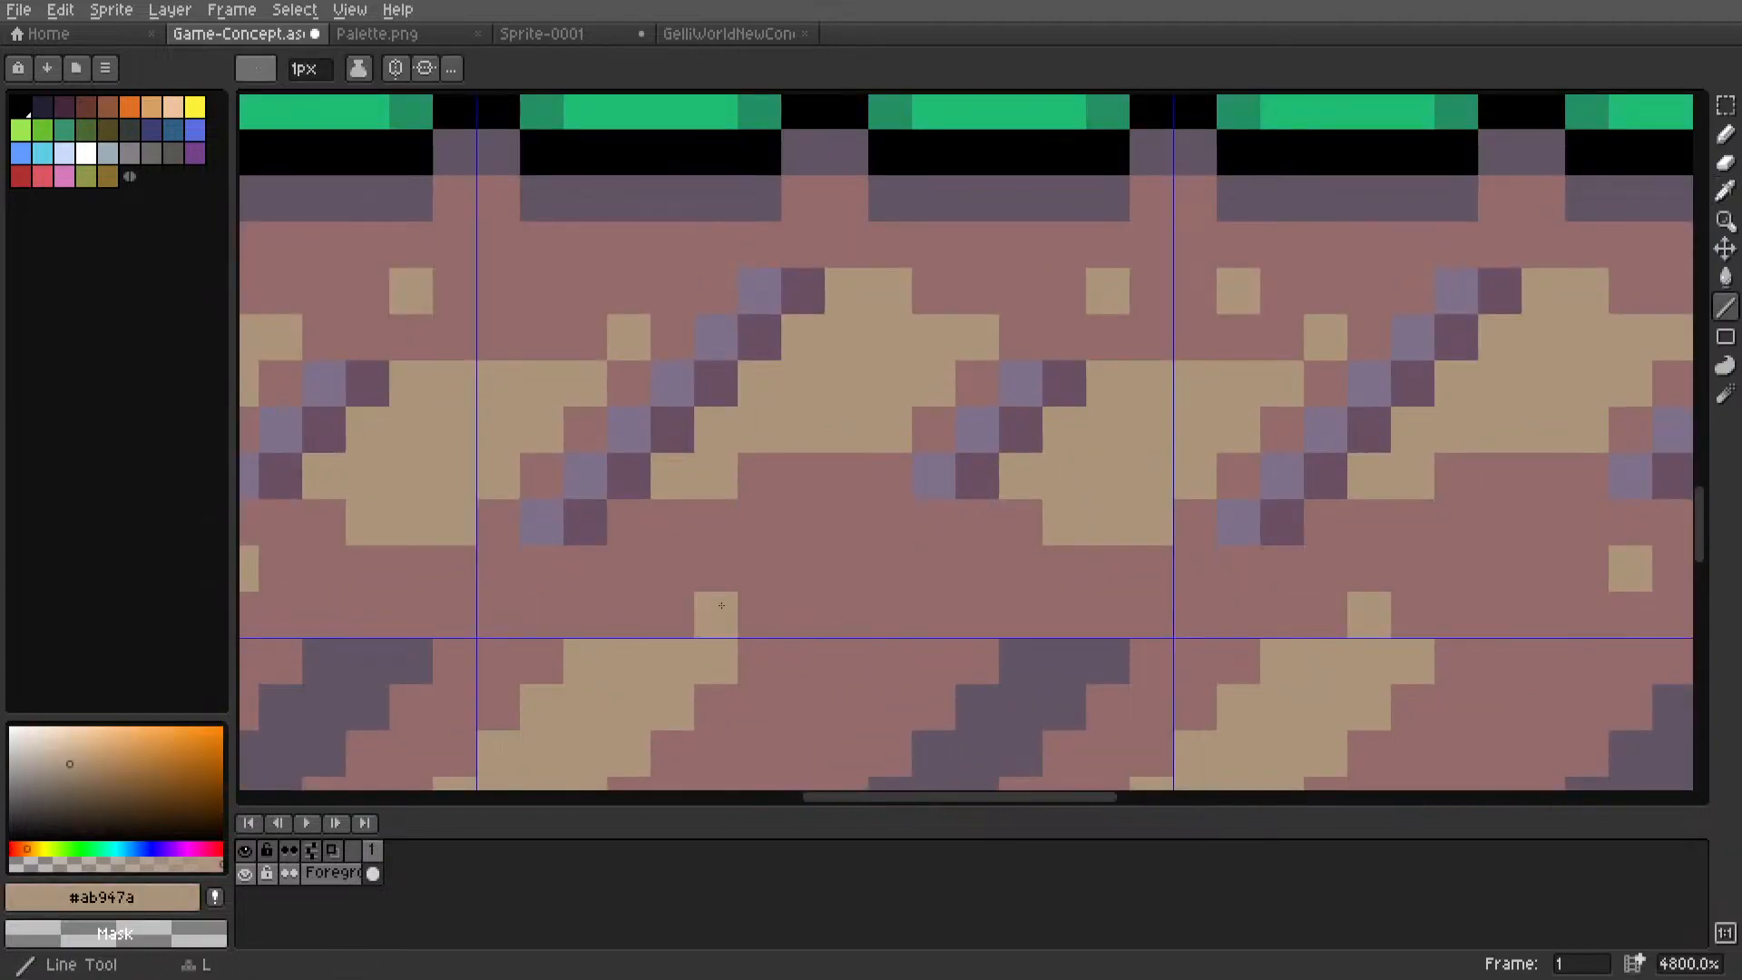
alt+click(1075, 289)
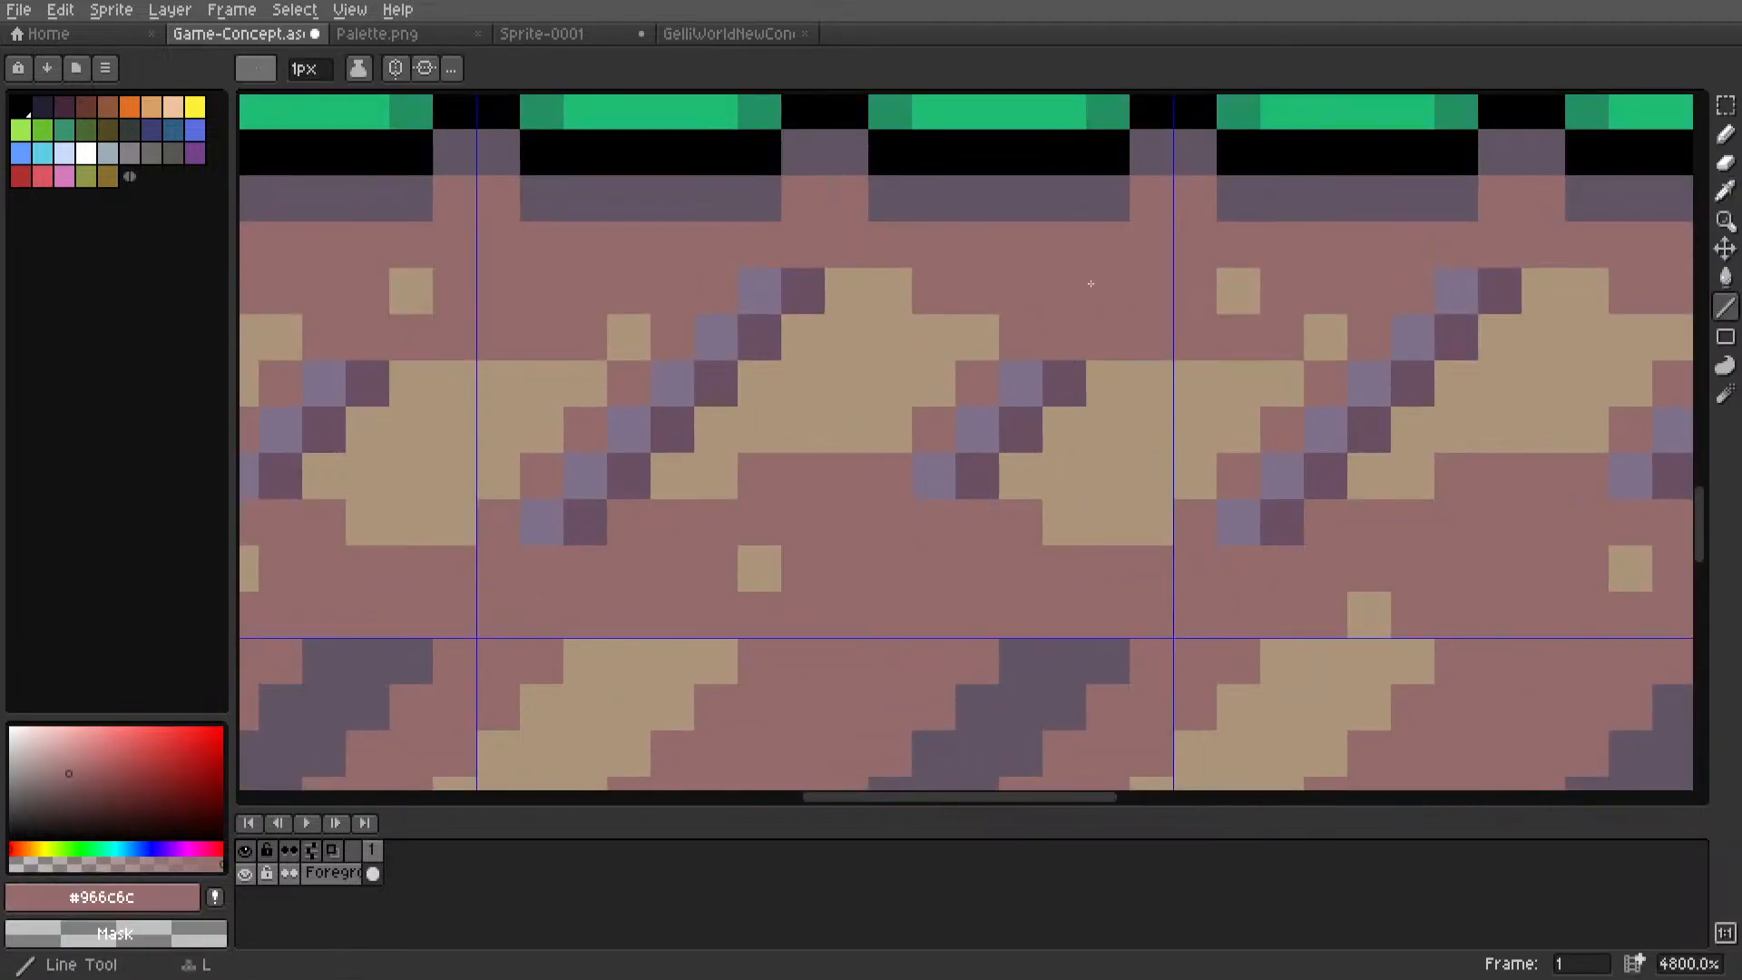
Delete every grass tile in the row except the edited one under the character.
scroll(998, 363, down, 8)
scroll(971, 411, up, 4)
key(m)
click(971, 410)
scroll(973, 406, down, 3)
drag(971, 410, 1230, 395)
key(Delete)
scroll(771, 377, up, 2)
drag(837, 378, 628, 378)
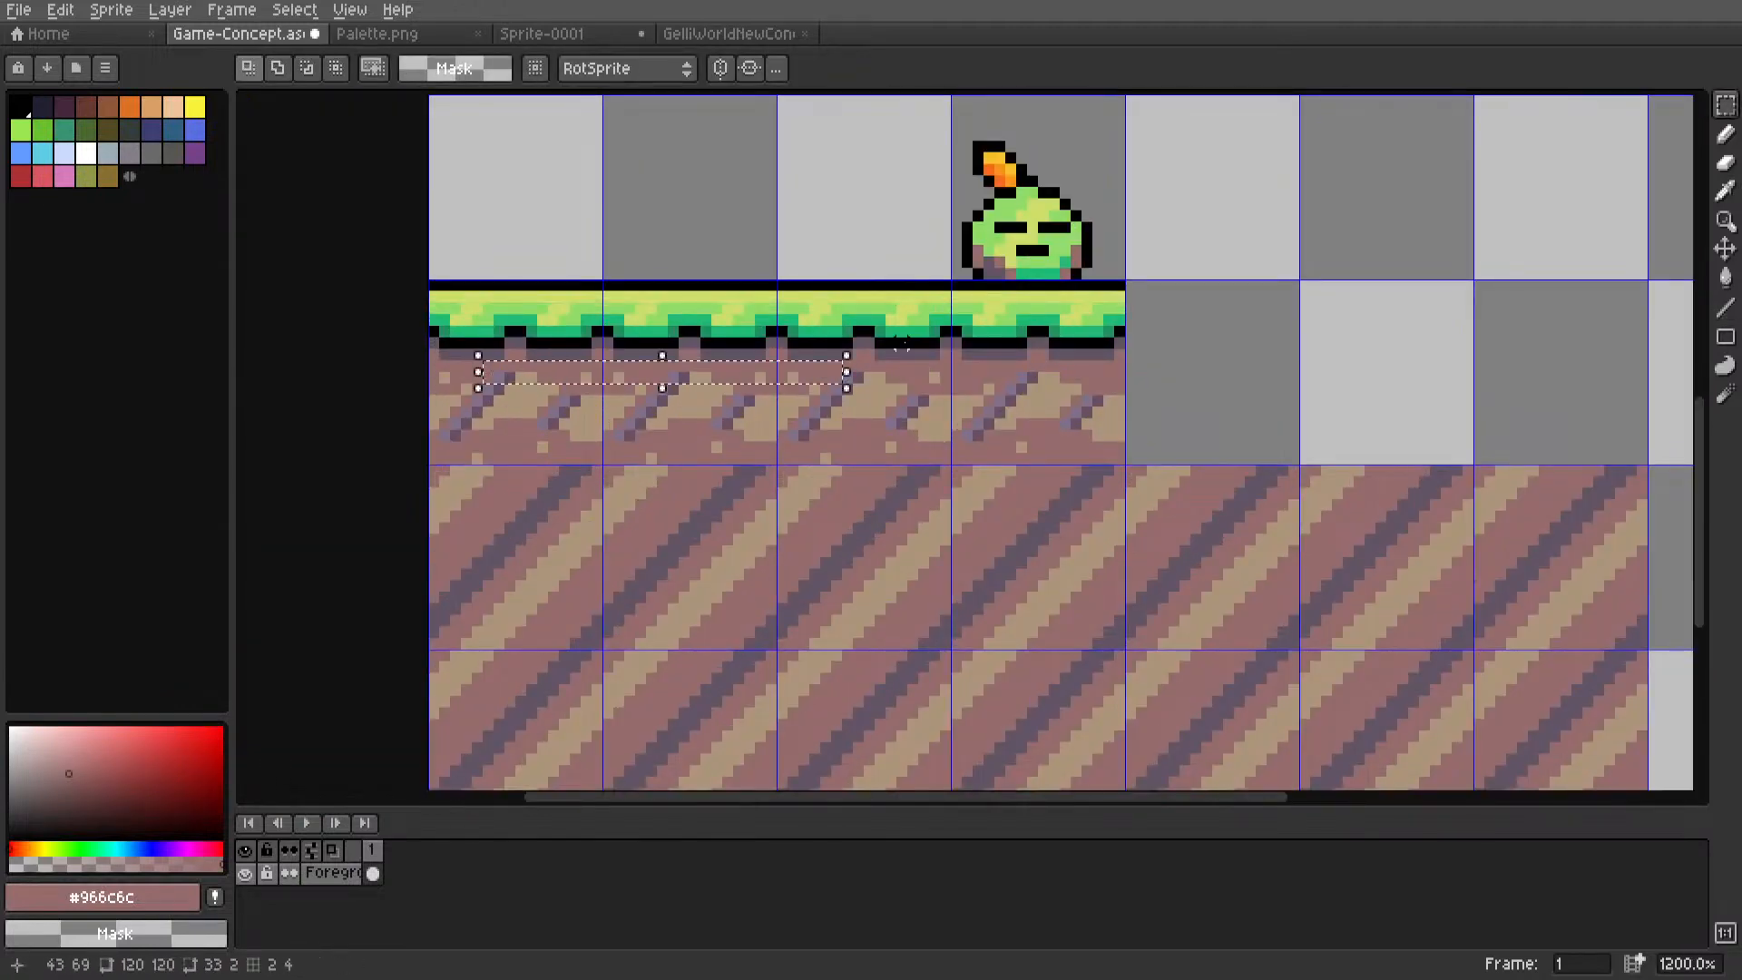
drag(863, 257, 434, 458)
key(Delete)
Copy the edited tile to the start of the row and make it a custom brush.
drag(1001, 390, 542, 411)
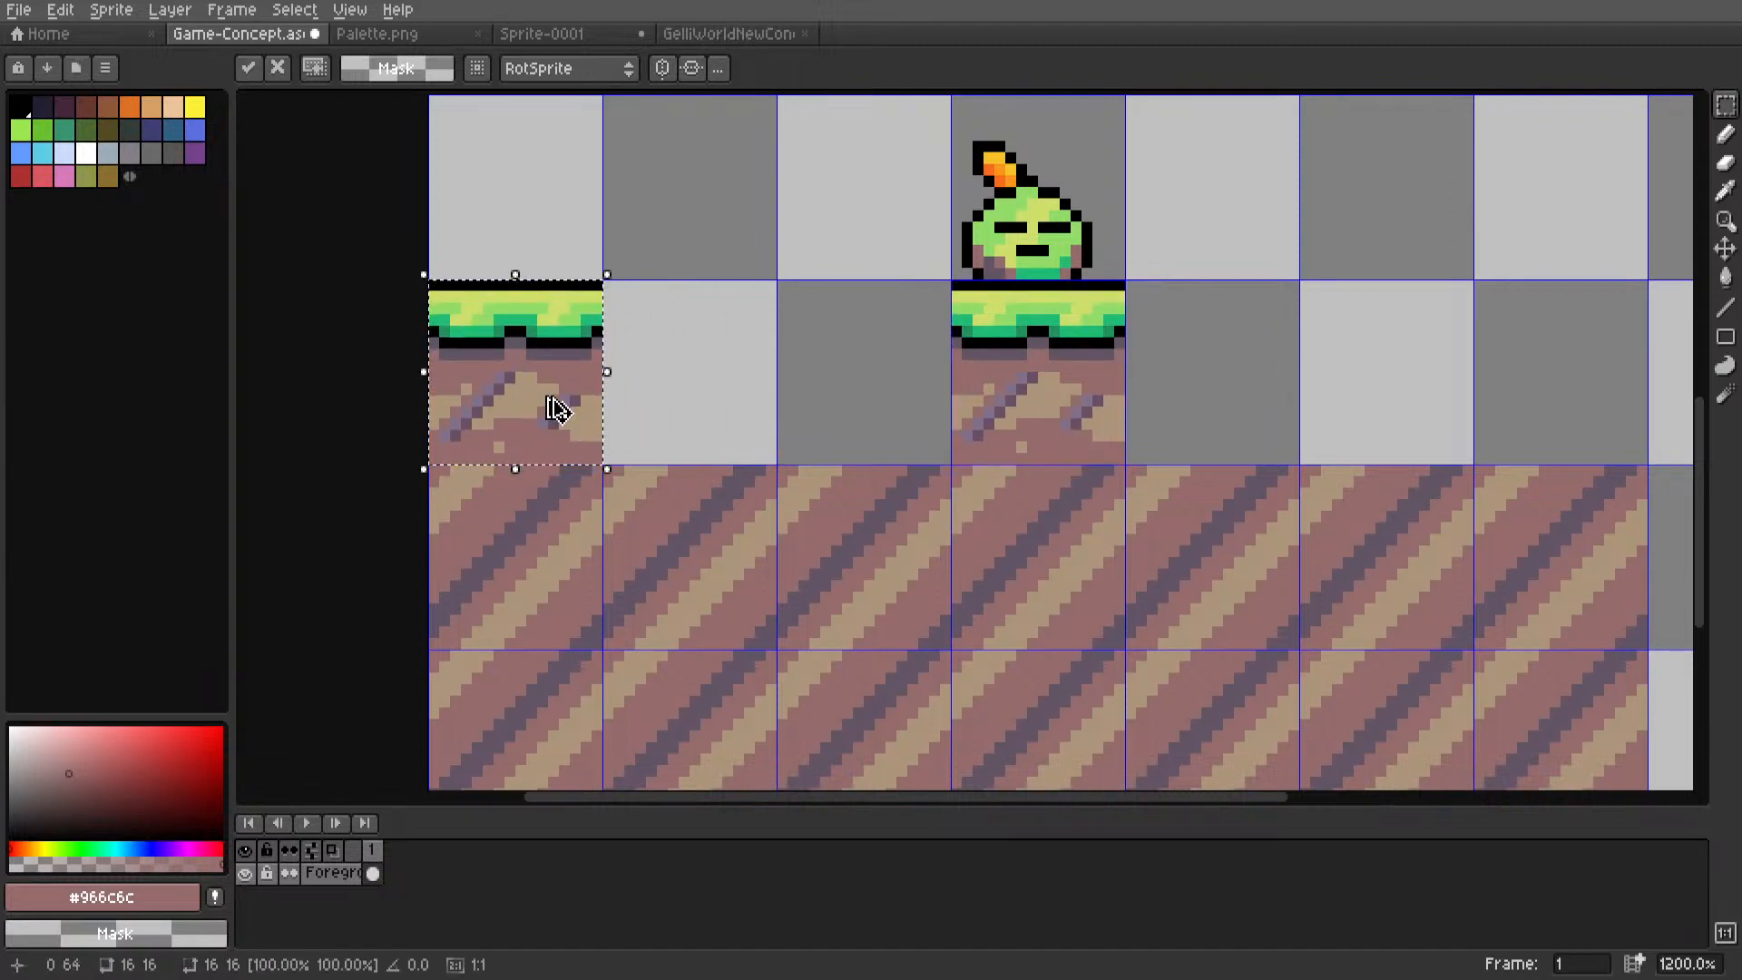
key(ctrl+b)
key(m)
Select the rest of the grass row, fill its empty stretches with the tile pattern, and deselect.
scroll(729, 368, down, 4)
drag(716, 366, 1044, 372)
scroll(980, 372, up, 2)
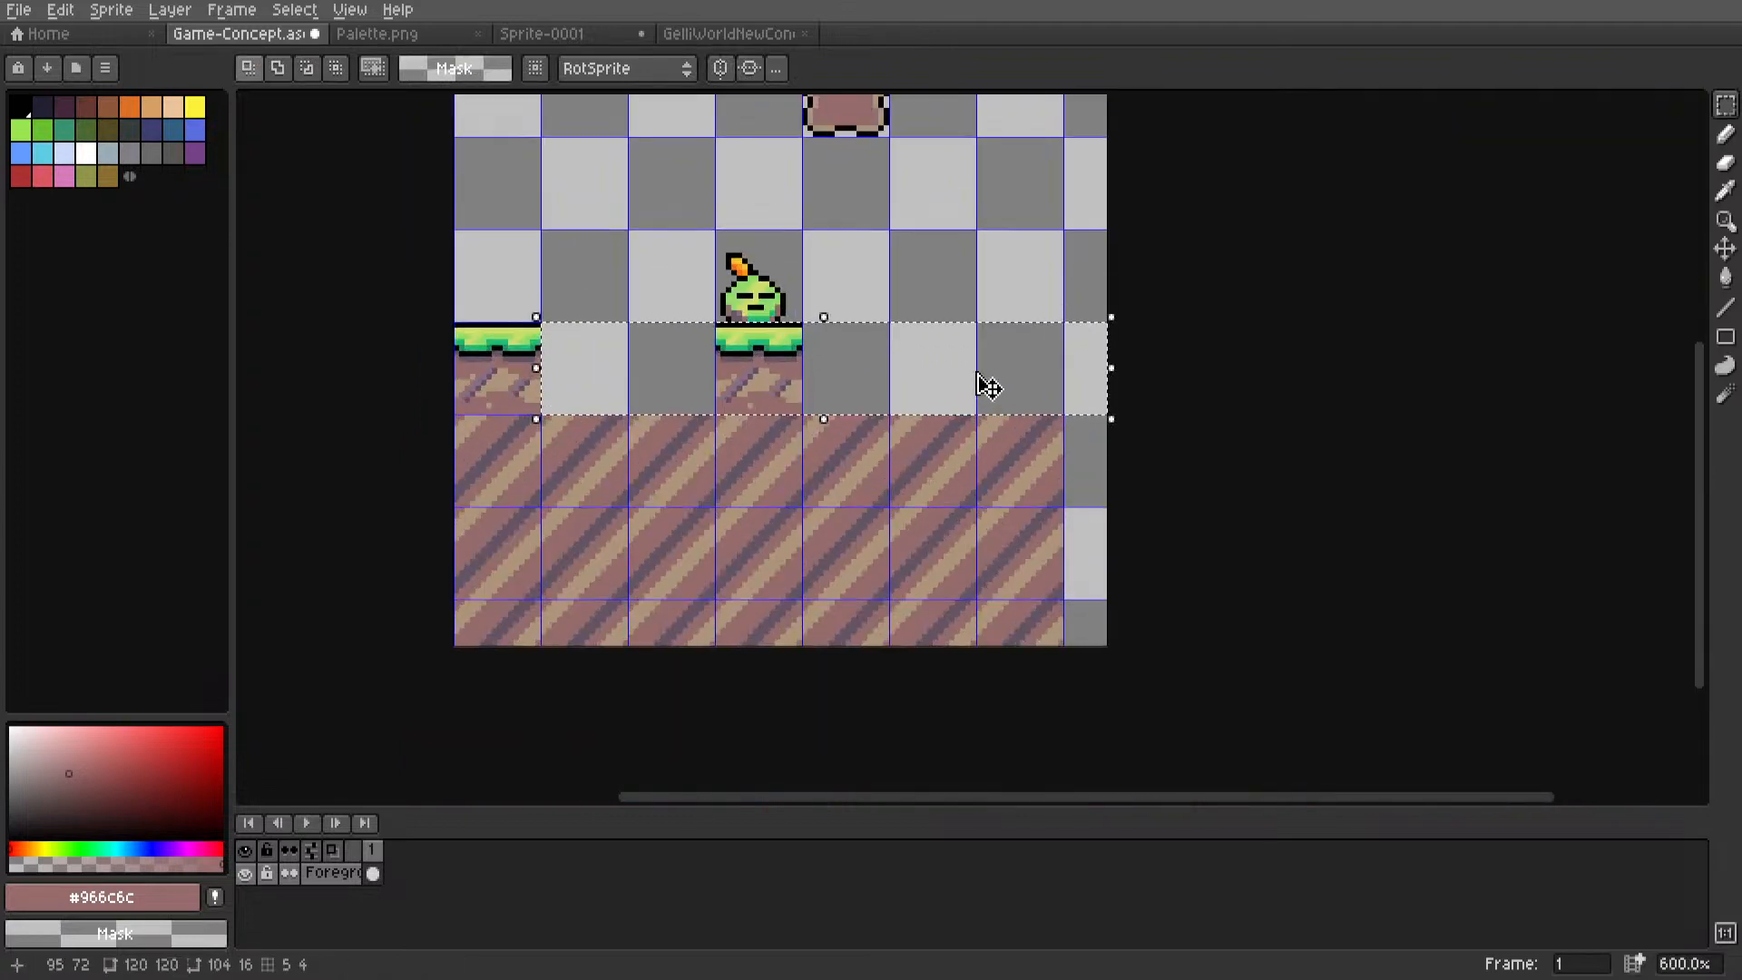
key(g)
click(984, 387)
key(m)
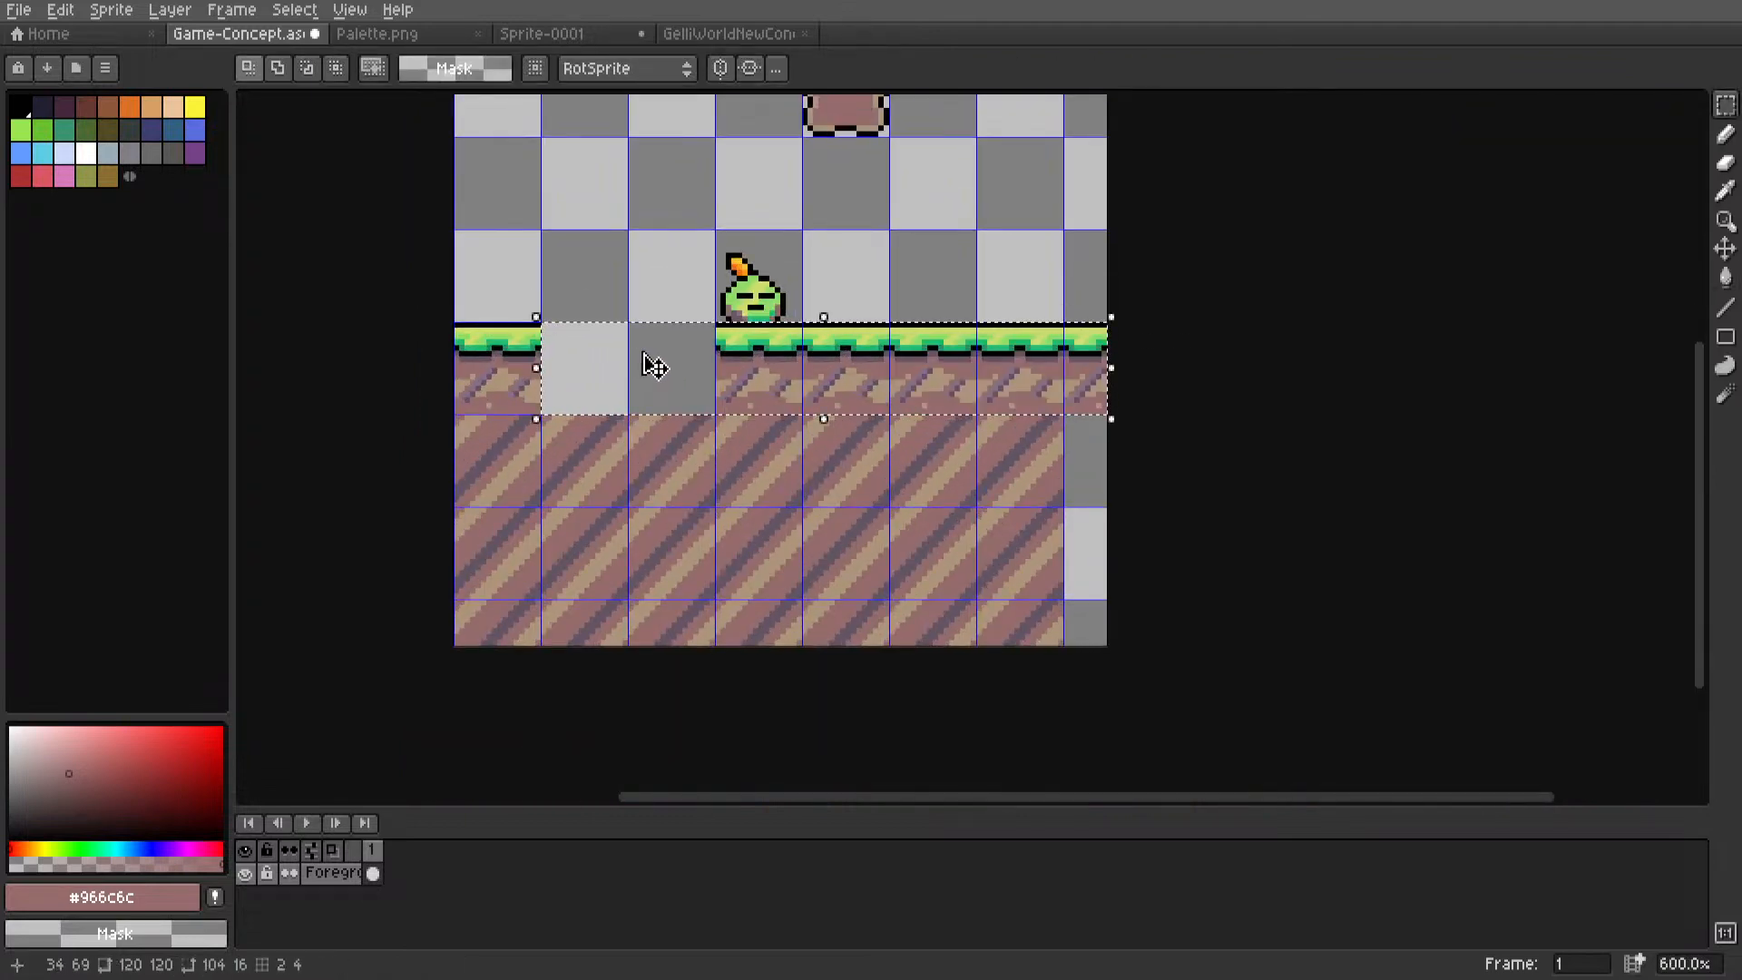
key(g)
click(654, 360)
key(m)
key(ctrl+d)
scroll(922, 362, down, 2)
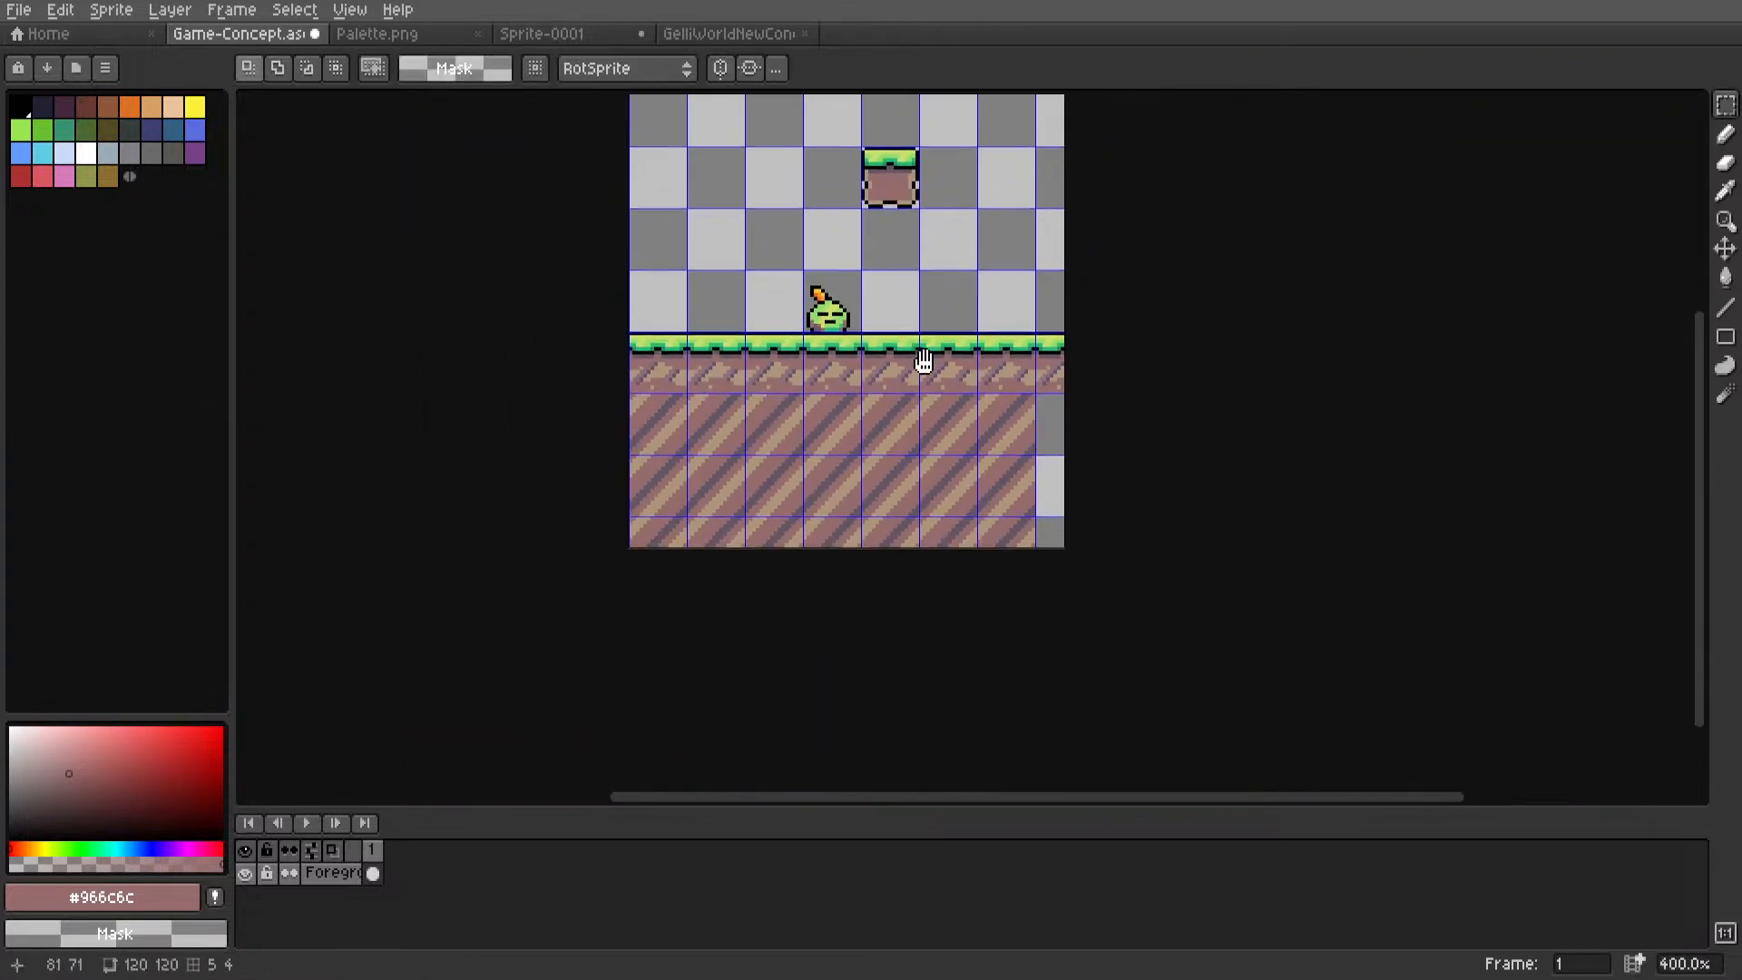
Delete all the diagonally striped dirt tiles below the grass row and deselect.
scroll(642, 431, up, 2)
drag(612, 425, 1231, 634)
key(ctrl+d)
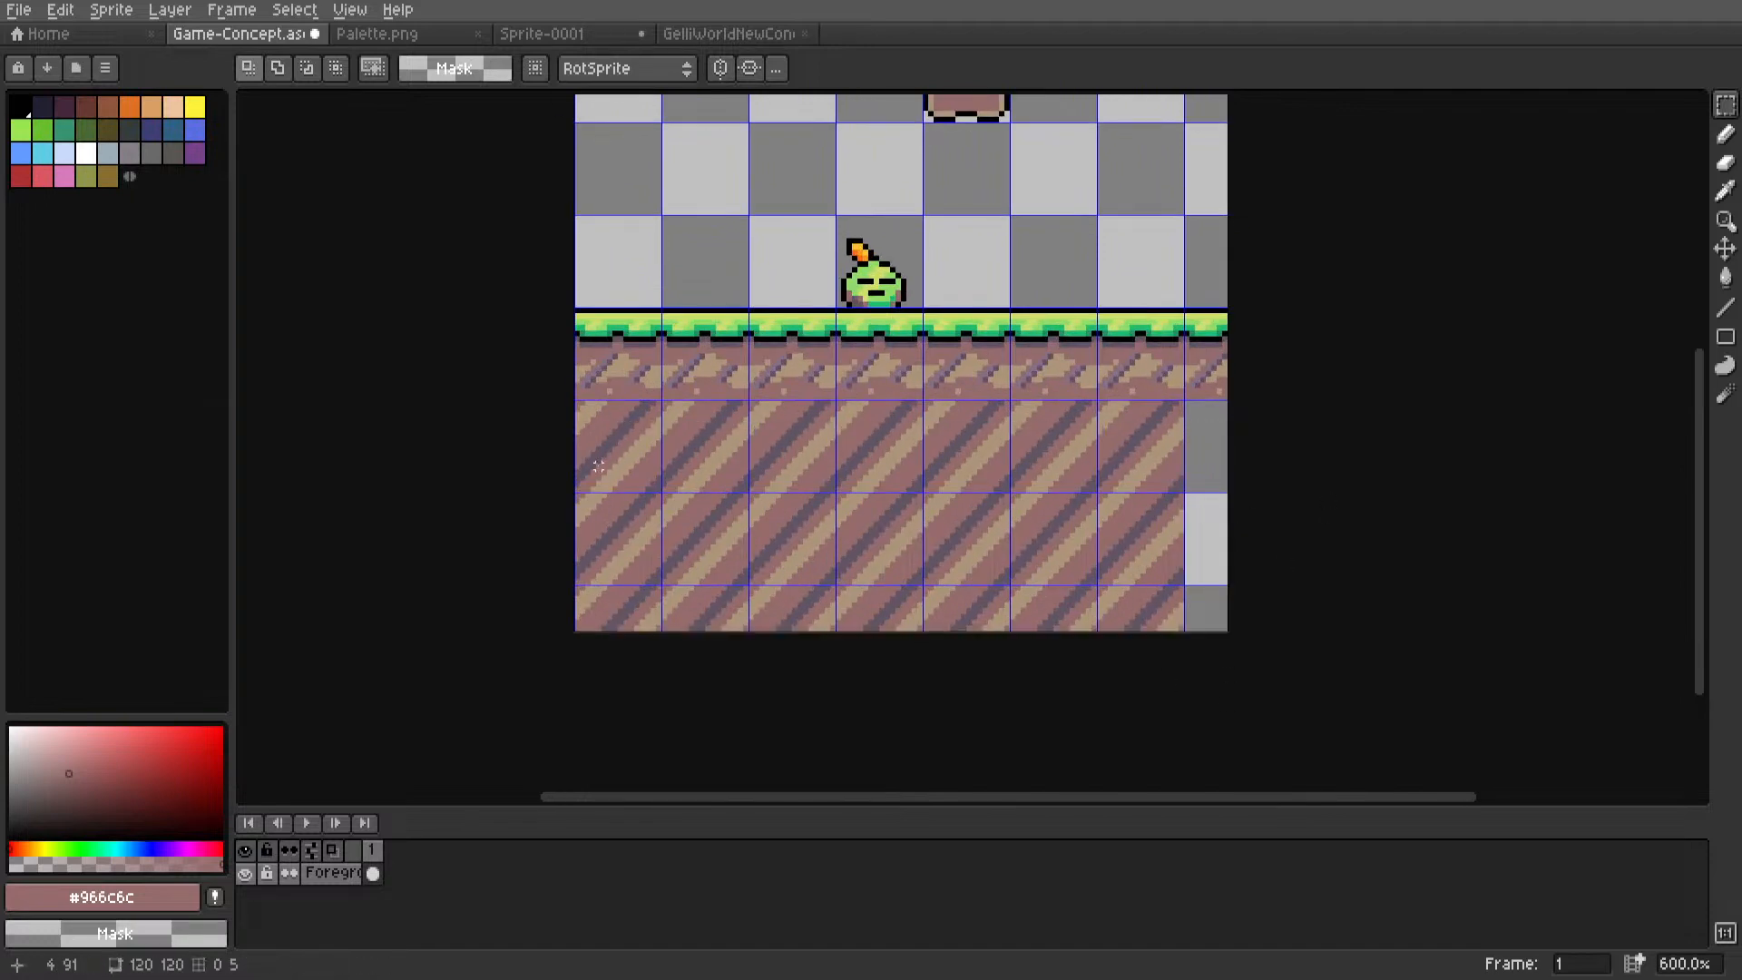
double_click(610, 454)
drag(609, 455, 1229, 727)
key(Delete)
key(ctrl+d)
scroll(970, 352, up, 1)
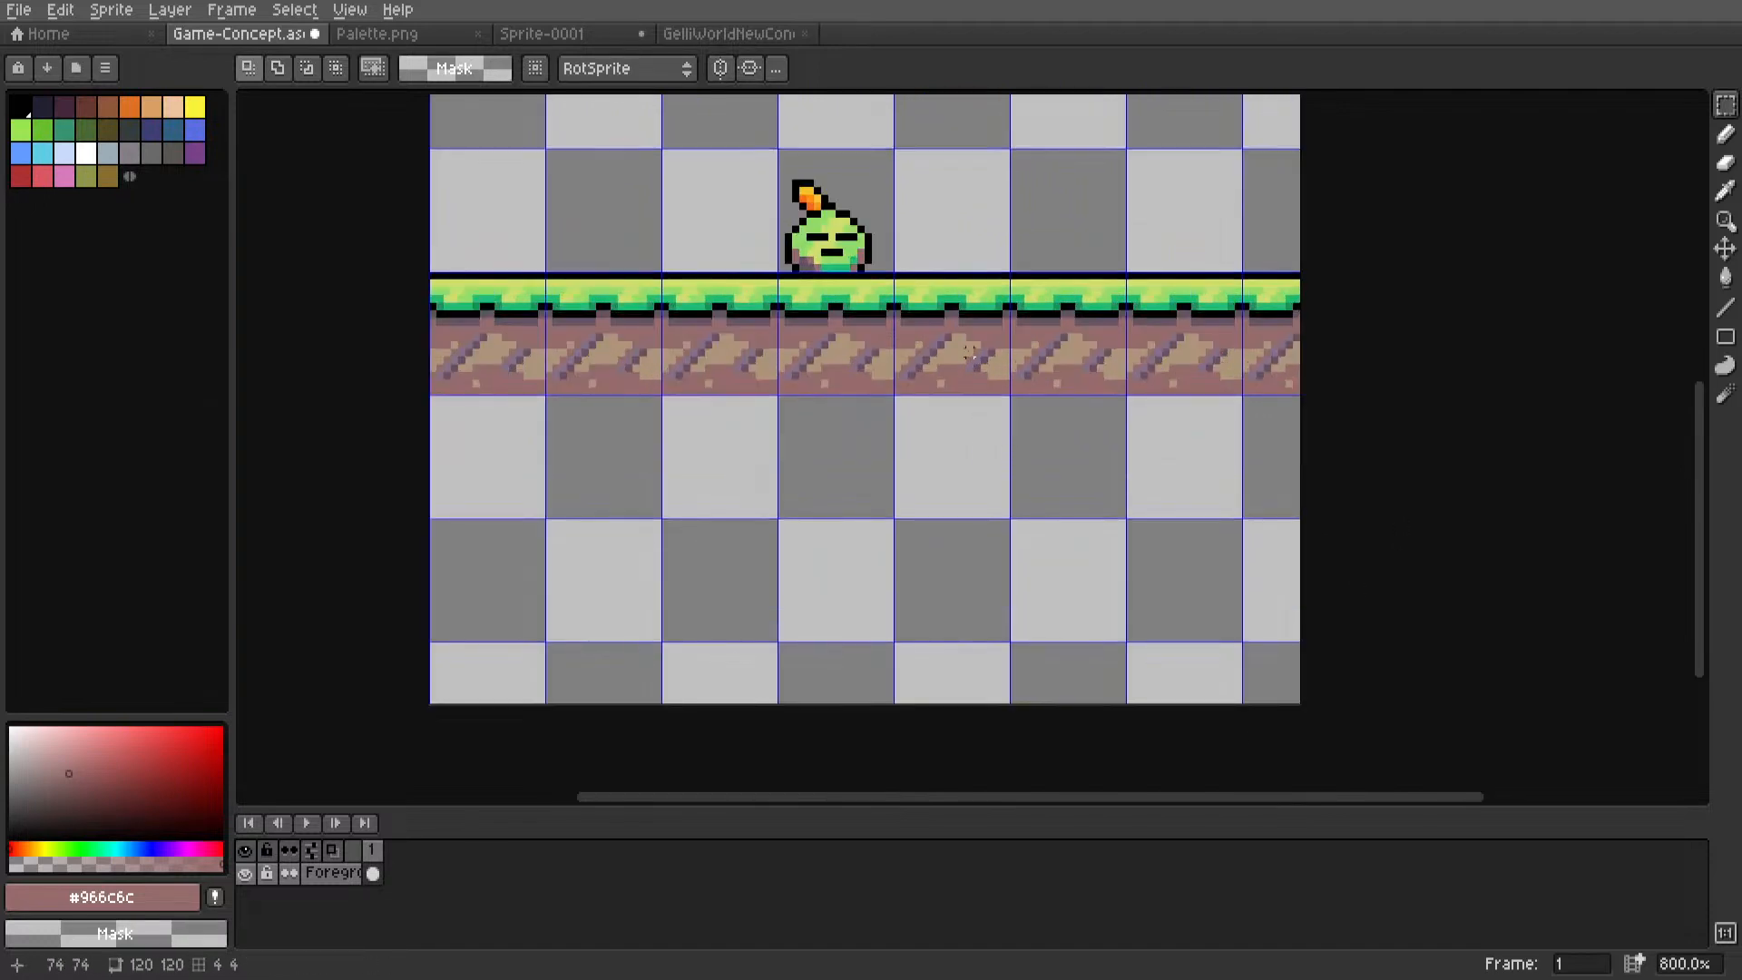
Compare the grass row in the scene with the tile strip in Sprite-0001, clearing the selection there.
middle_drag(926, 352, 1104, 426)
scroll(1104, 427, up, 2)
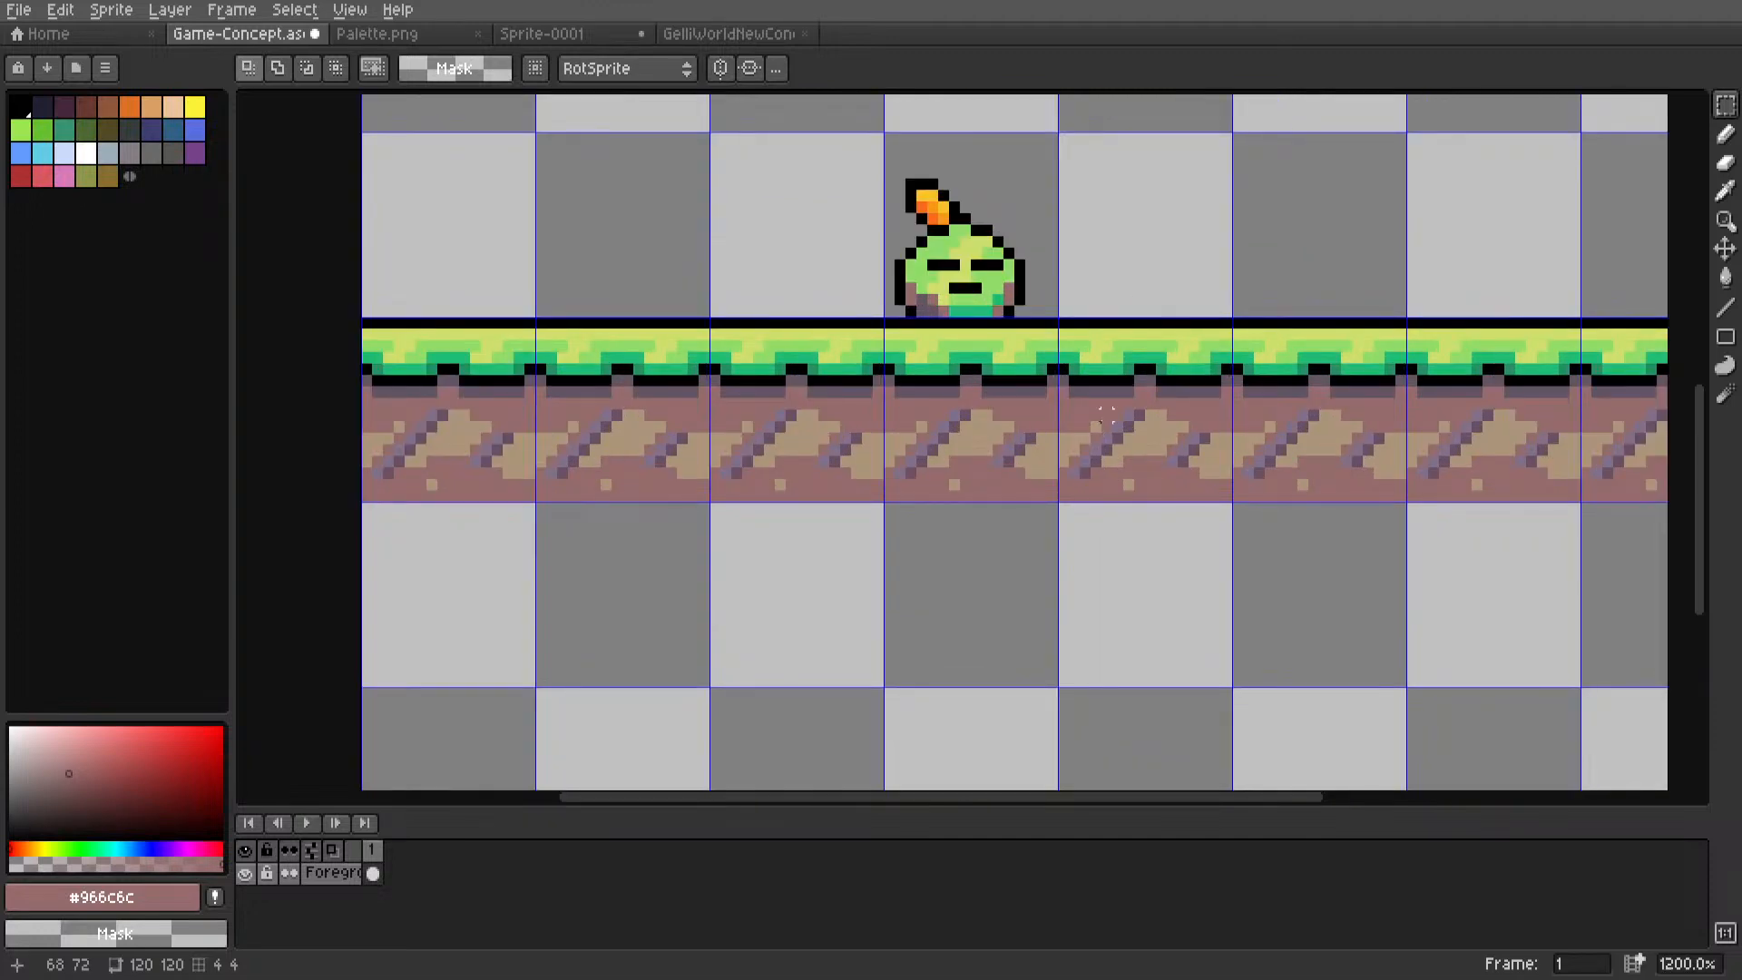
scroll(1030, 414, down, 5)
scroll(992, 436, up, 2)
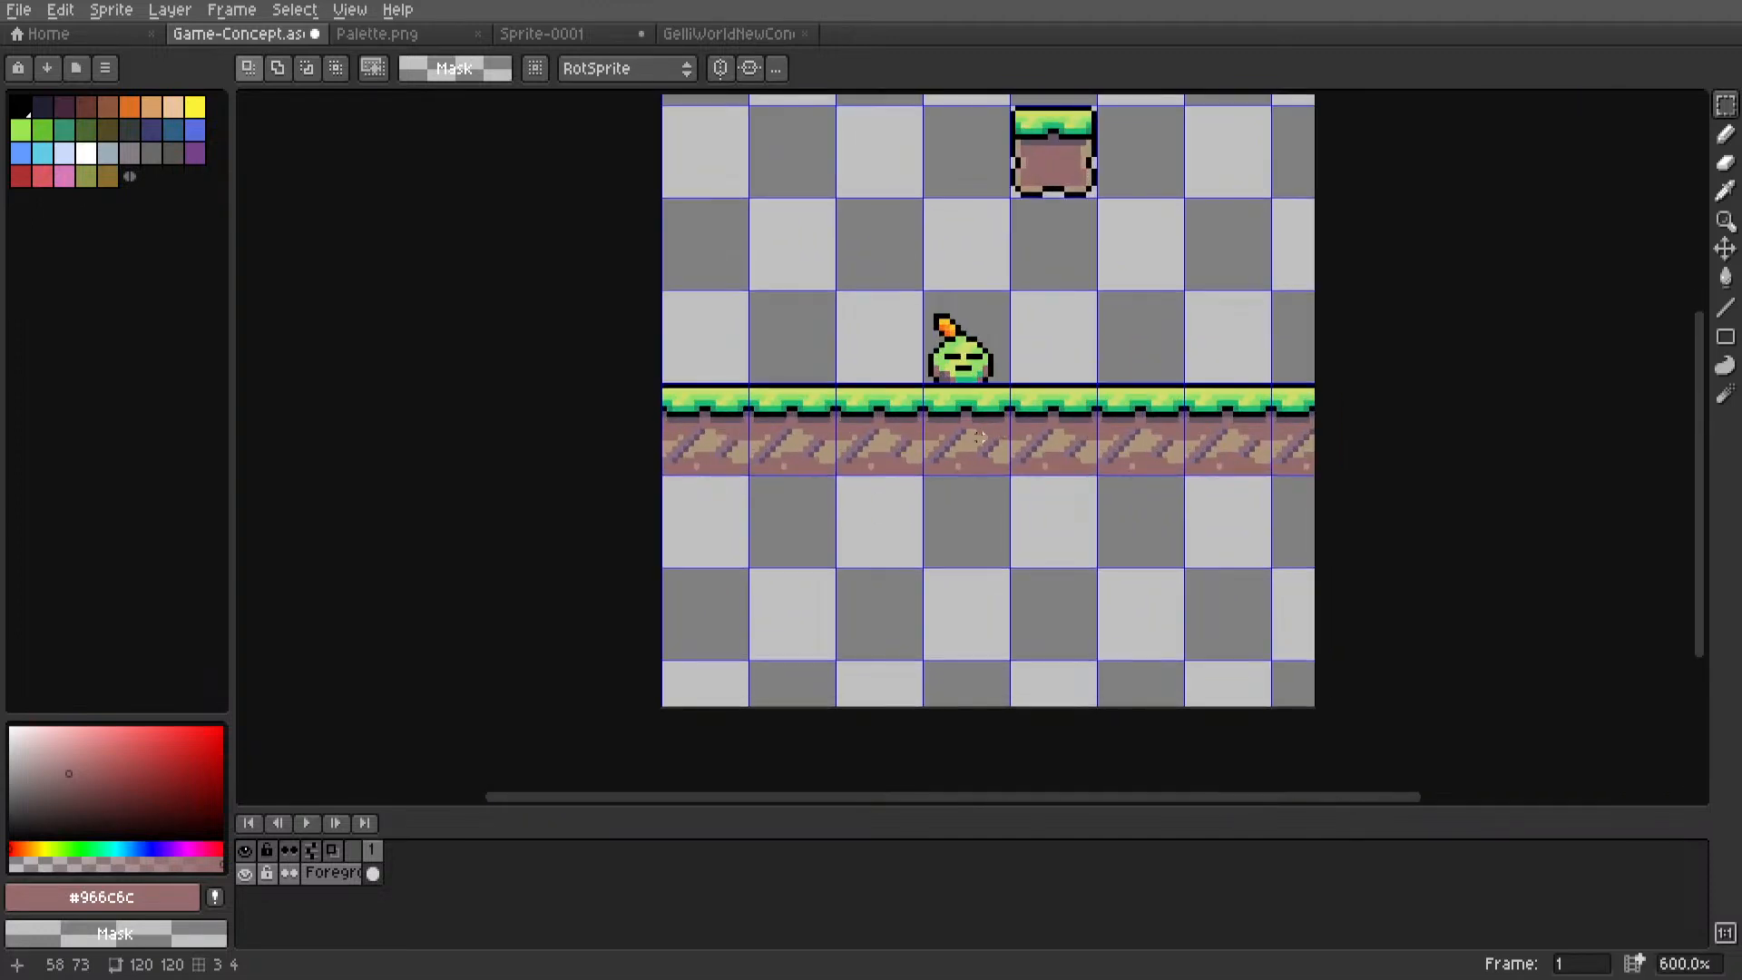
click(750, 38)
scroll(751, 38, up, 2)
scroll(752, 36, down, 1)
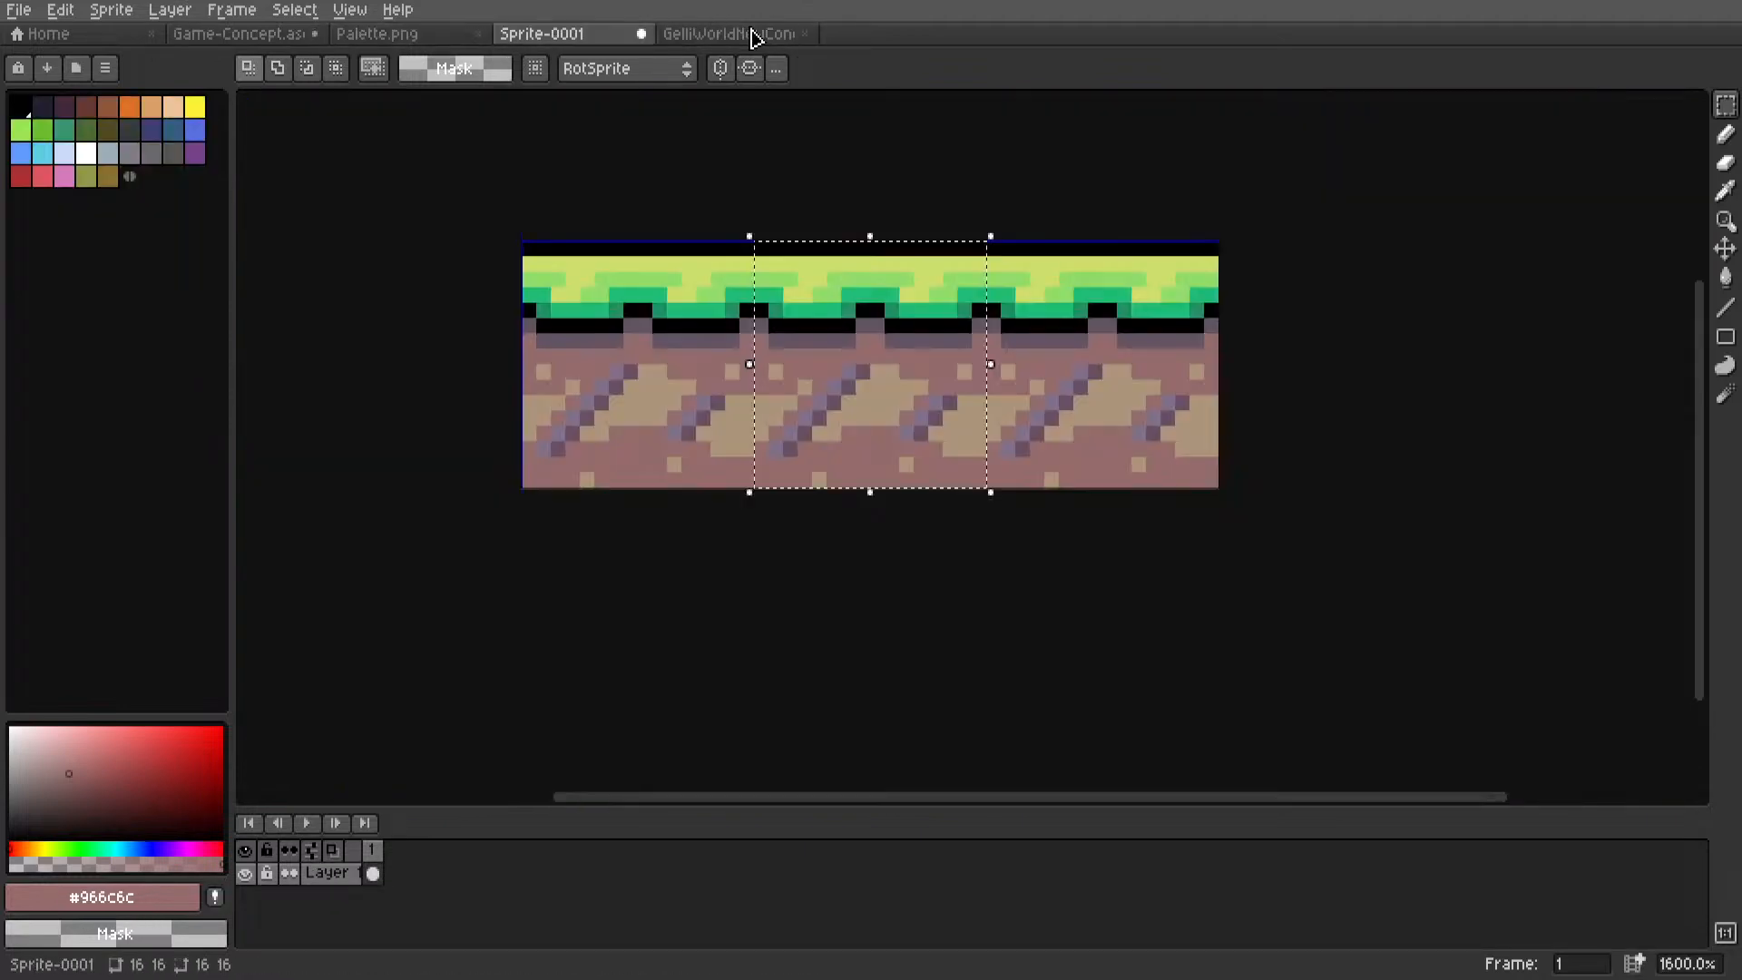
key(ctrl+d)
scroll(606, 41, up, 2)
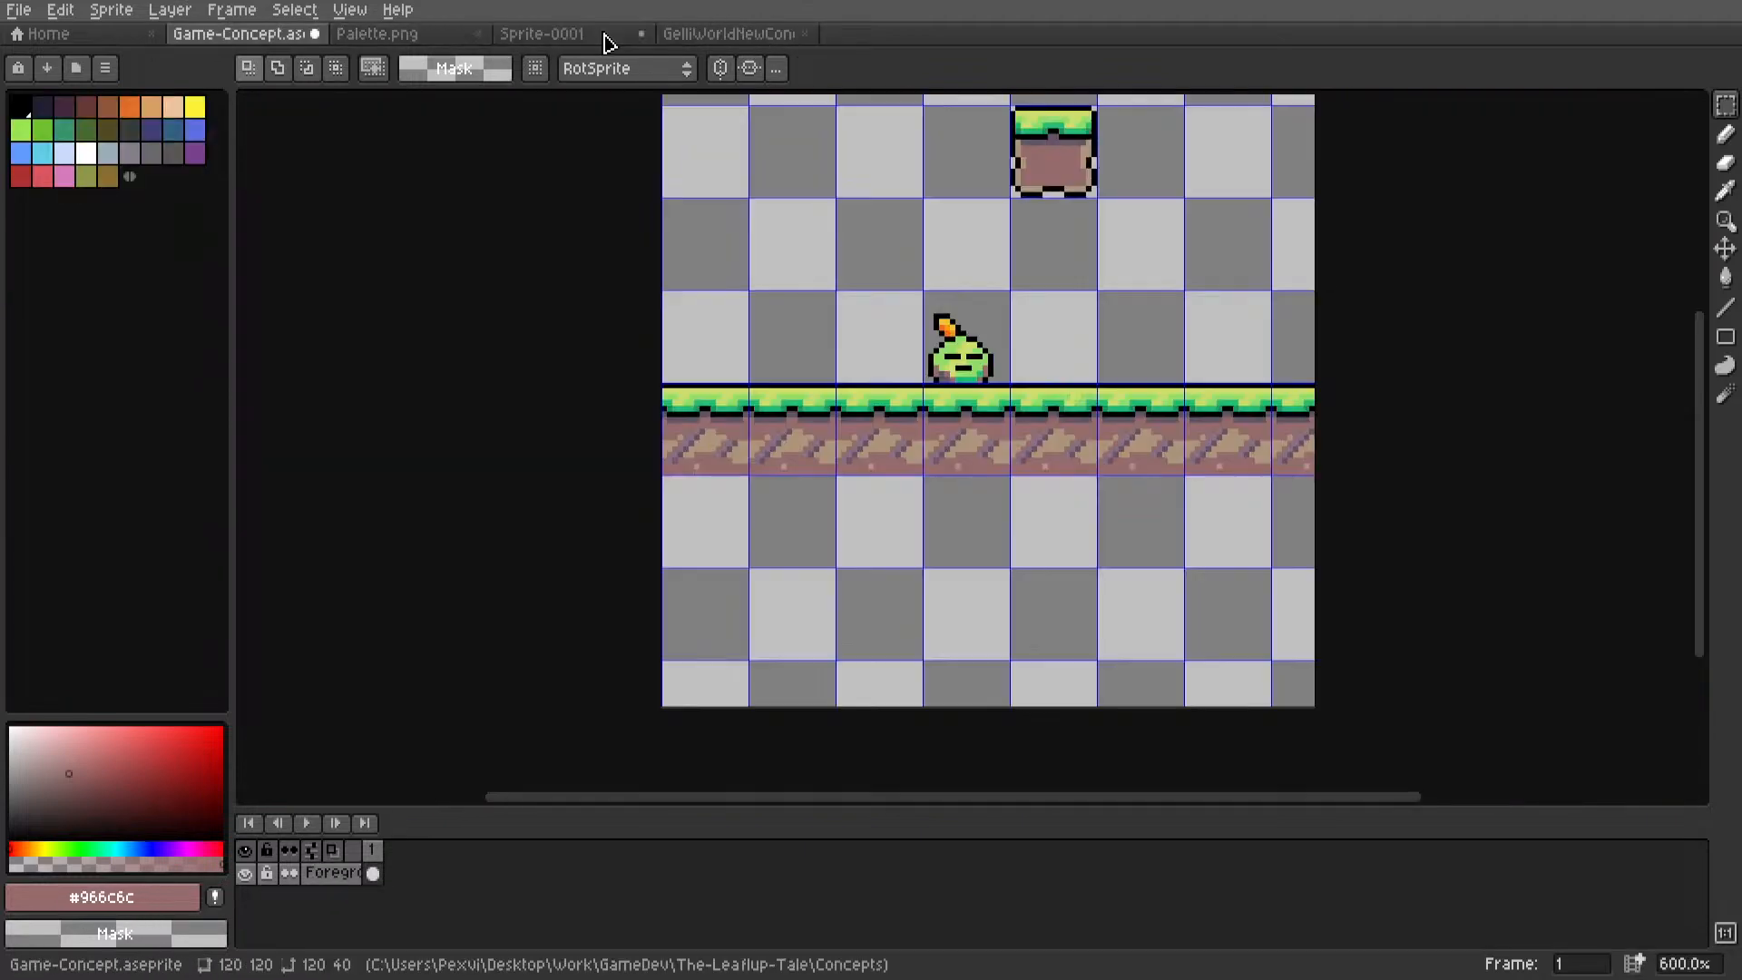
Sample the shadow purple #625565 and, with a one-pixel brush, thicken the shadow beneath the grass of the tile under the character.
scroll(1010, 425, up, 4)
key(i)
click(762, 399)
key(l)
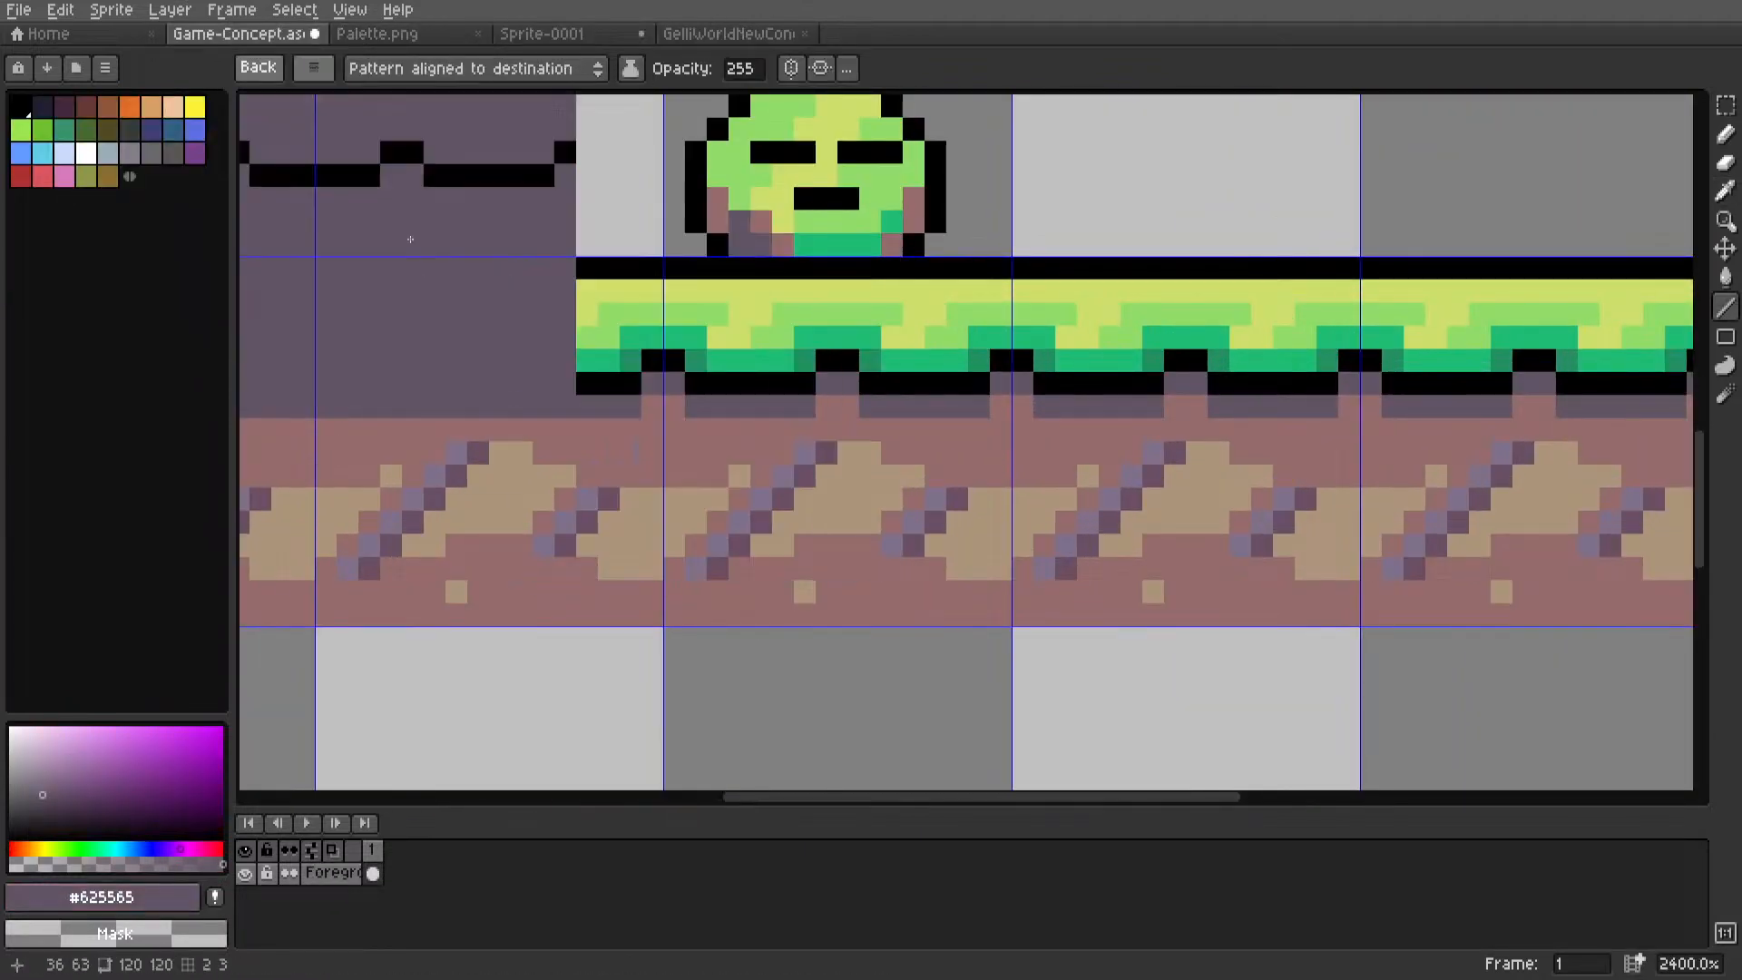
click(270, 74)
key(i)
click(706, 404)
key(l)
click(674, 406)
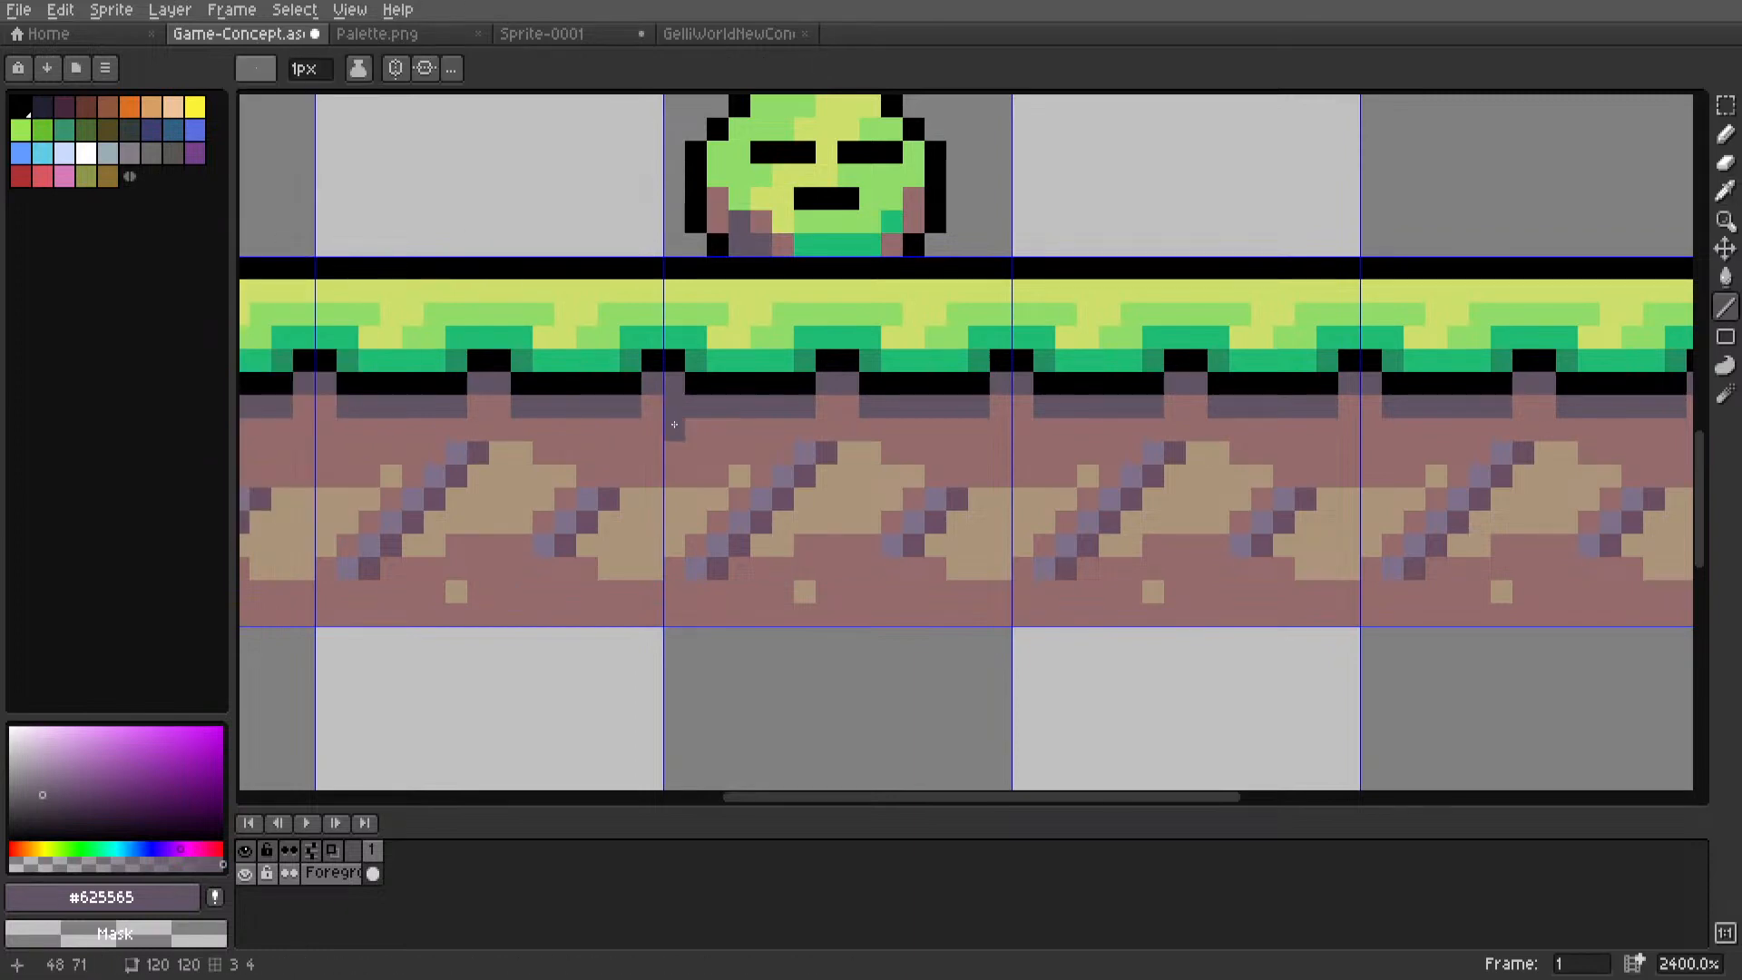
mouse_move(688, 426)
mouse_down()
mouse_move(802, 428)
mouse_move(848, 407)
mouse_move(975, 427)
mouse_move(1025, 399)
mouse_up()
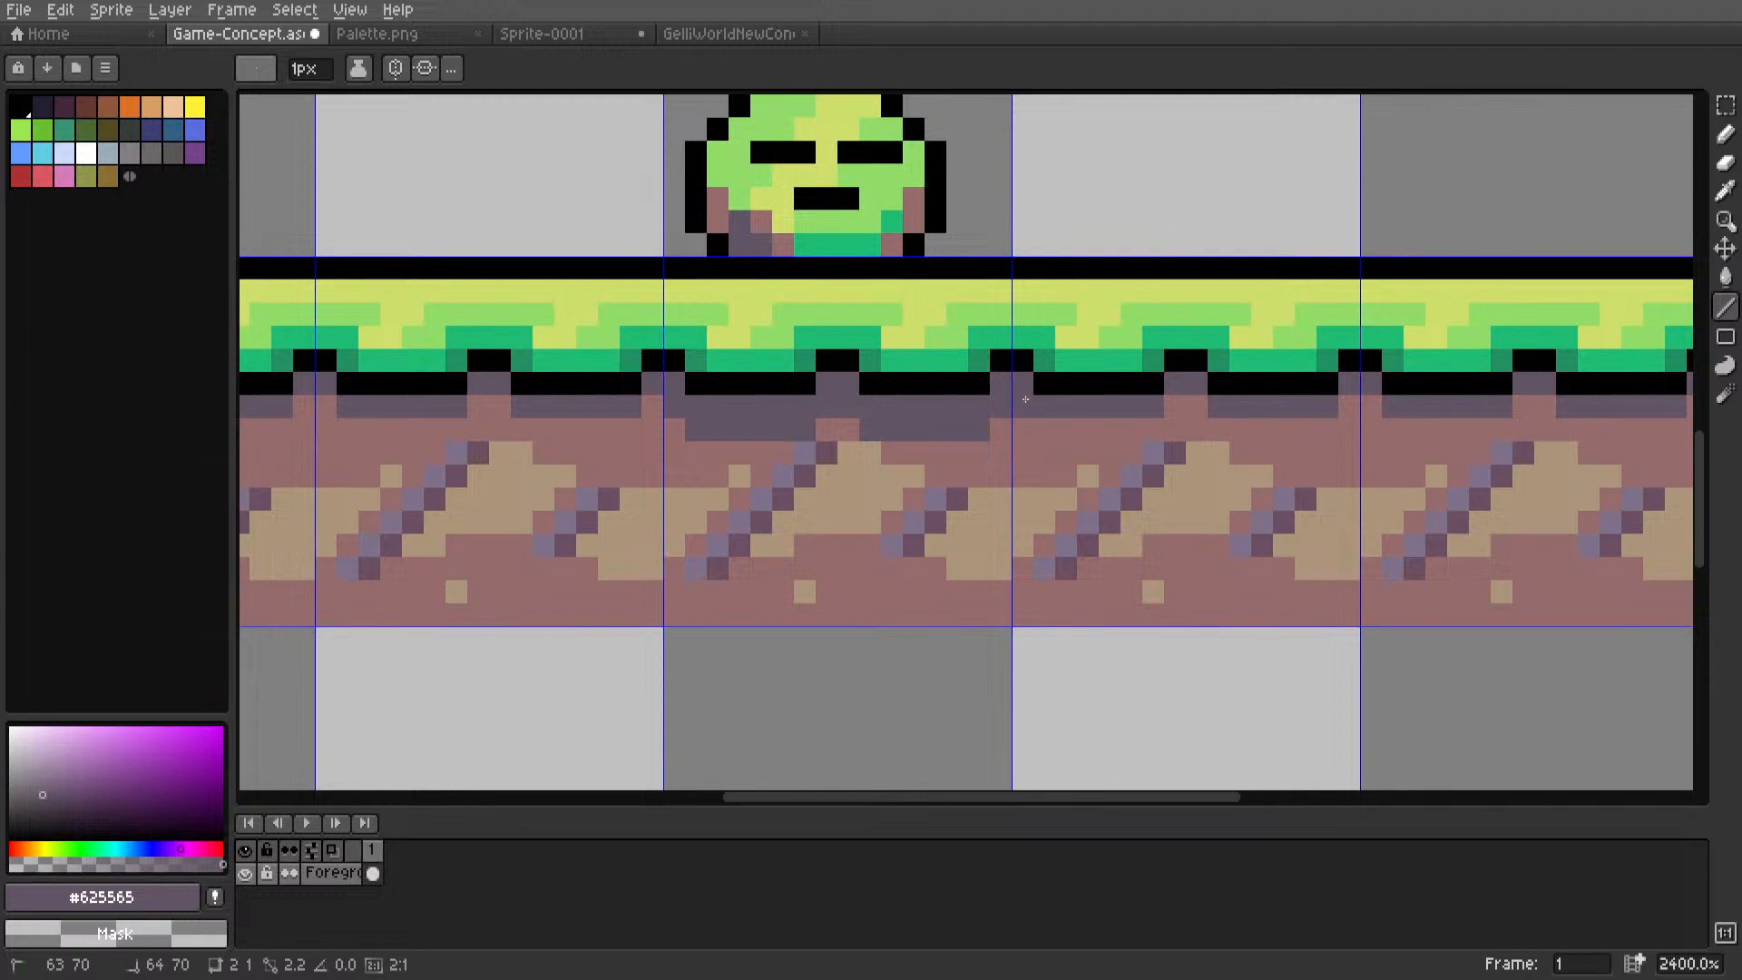
Move the arch and stripe band of the tile under the character down by one pixel.
scroll(1025, 402, down, 7)
middle_drag(990, 412, 866, 447)
scroll(866, 447, up, 4)
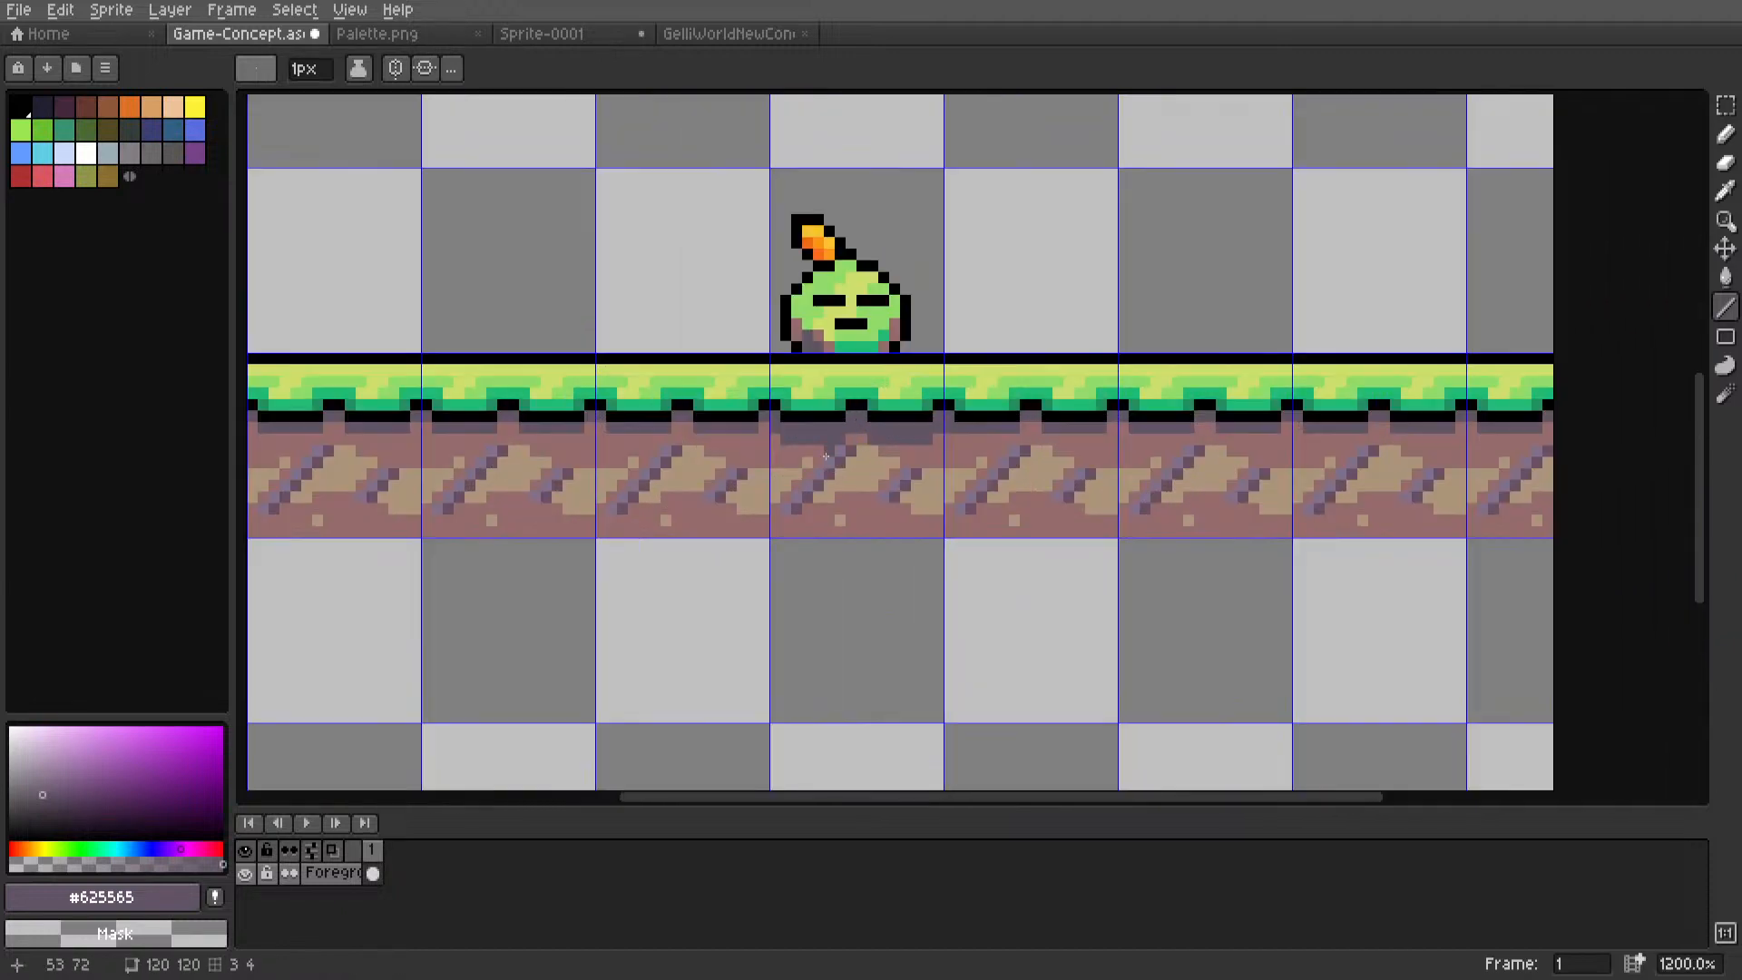
key(m)
scroll(775, 508, up, 1)
drag(774, 509, 1002, 419)
drag(965, 477, 967, 495)
click(918, 645)
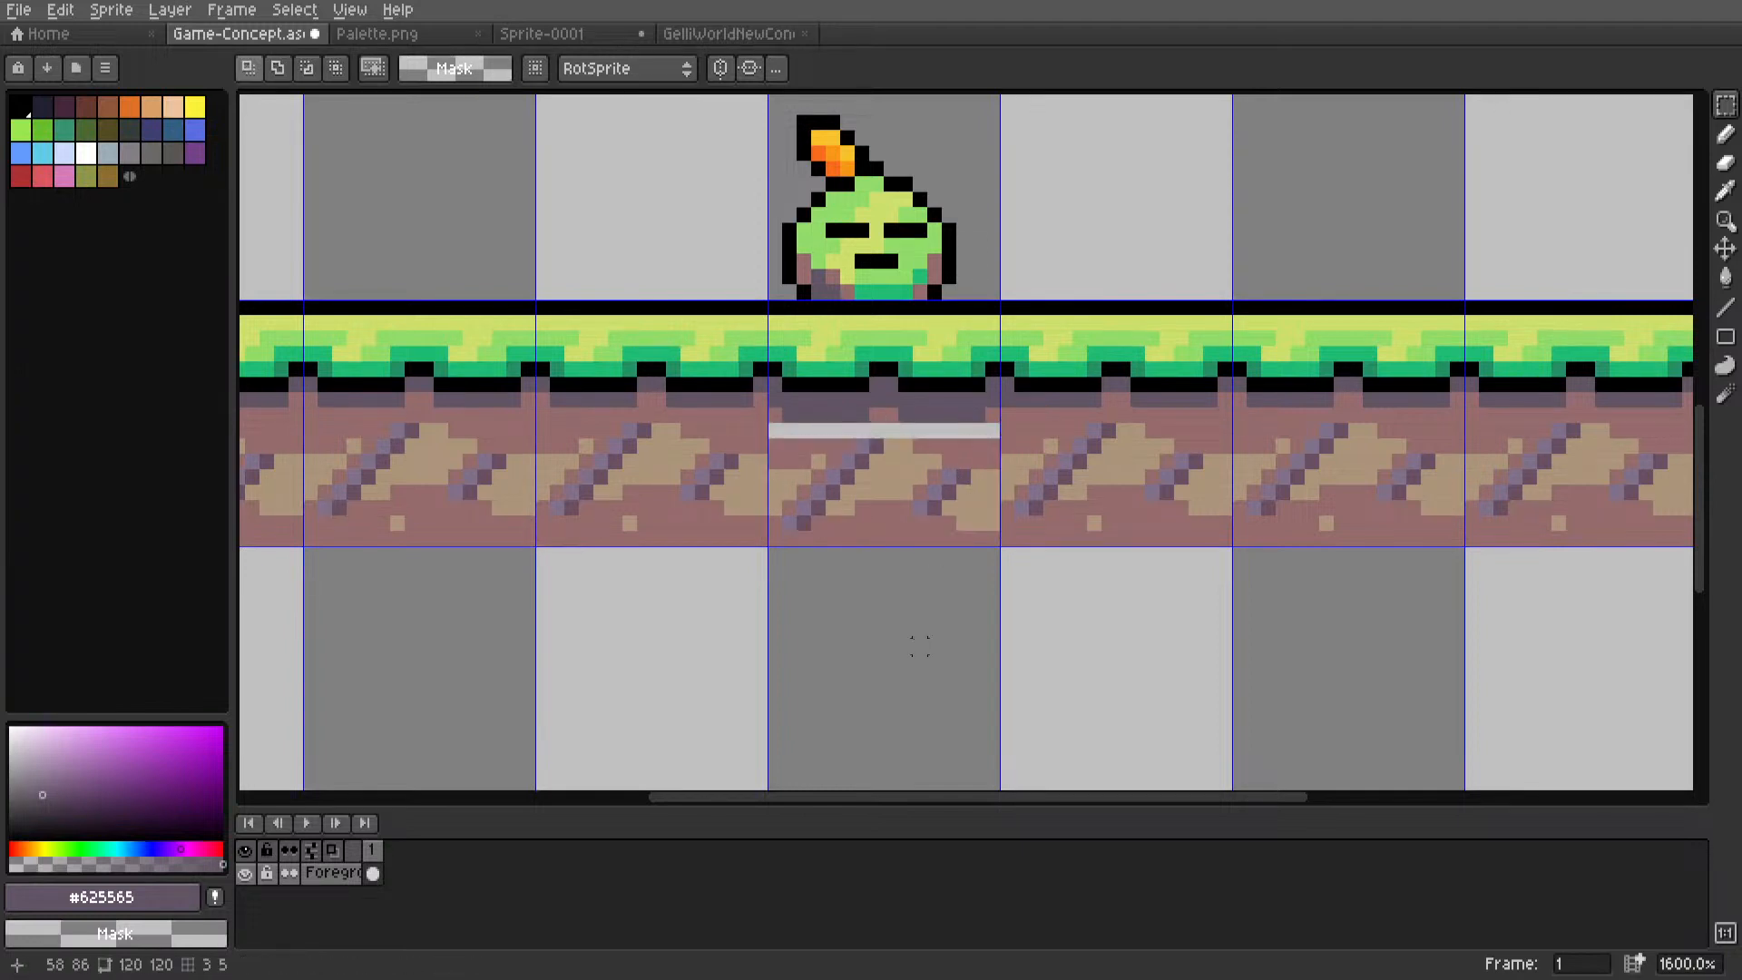
Sample the mauve #966c6c and fill the transparent gap across the tile with a one-pixel line.
key(i)
click(941, 441)
key(l)
drag(989, 430, 777, 430)
Sample the tan #ab947a and add single-pixel specks below the arch and above the short stripe.
key(i)
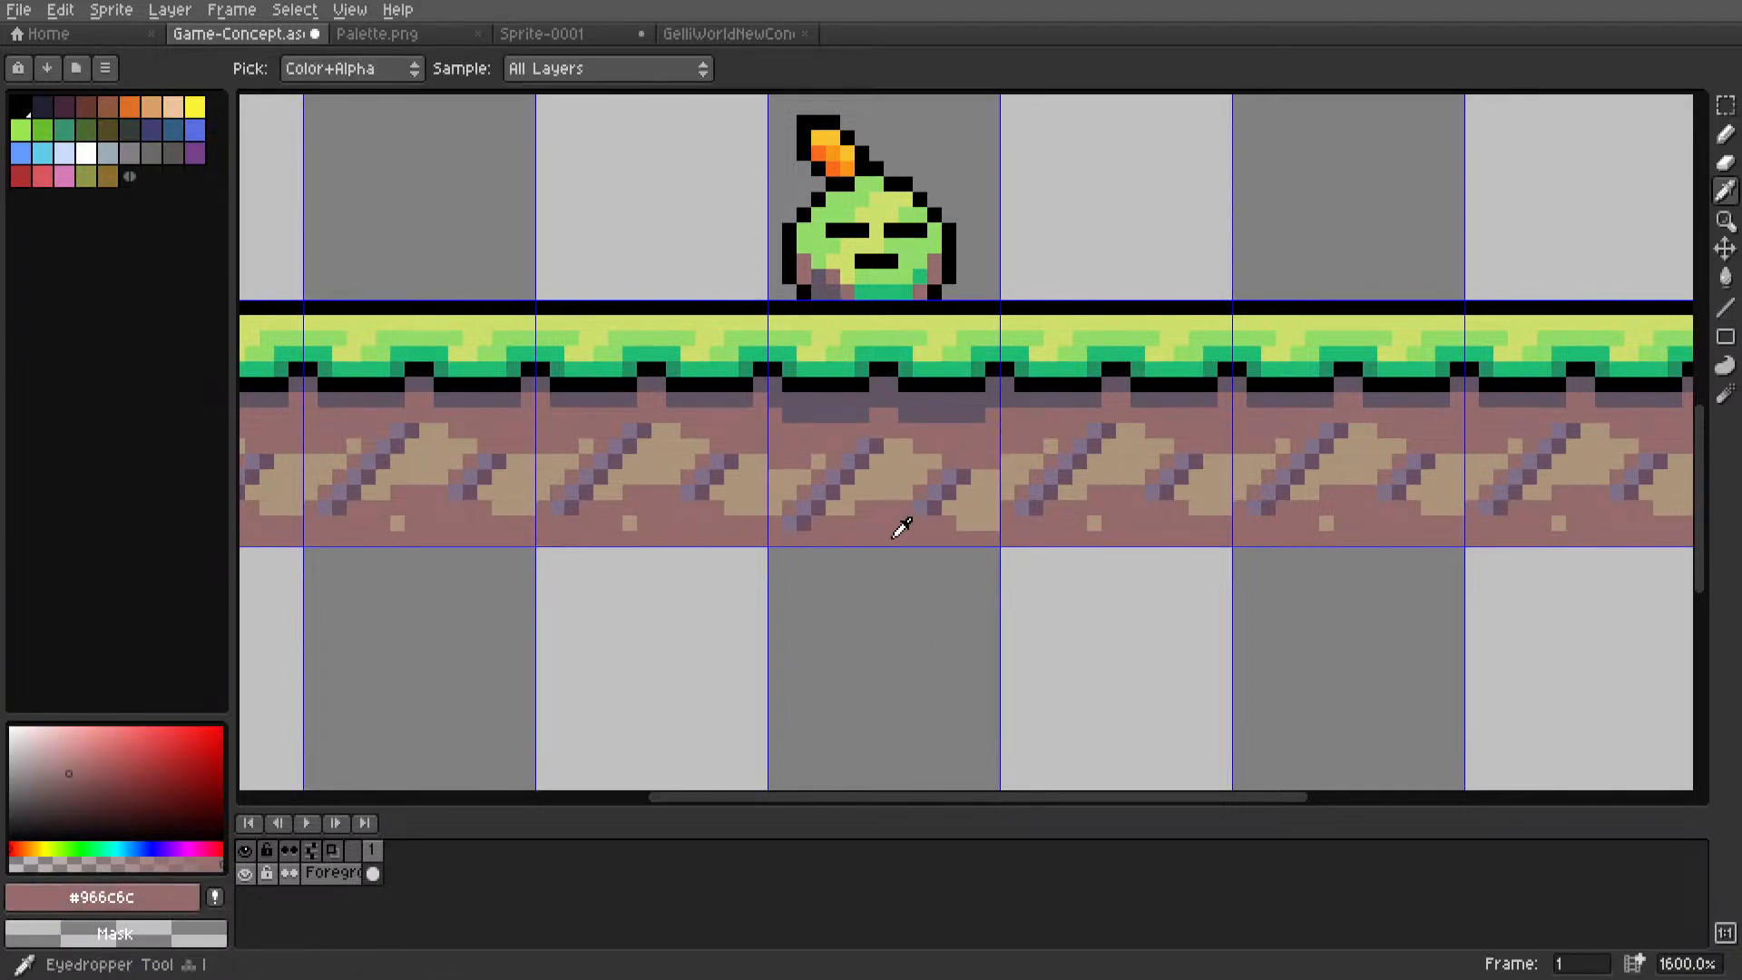
scroll(902, 517, up, 4)
click(711, 307)
key(l)
click(928, 532)
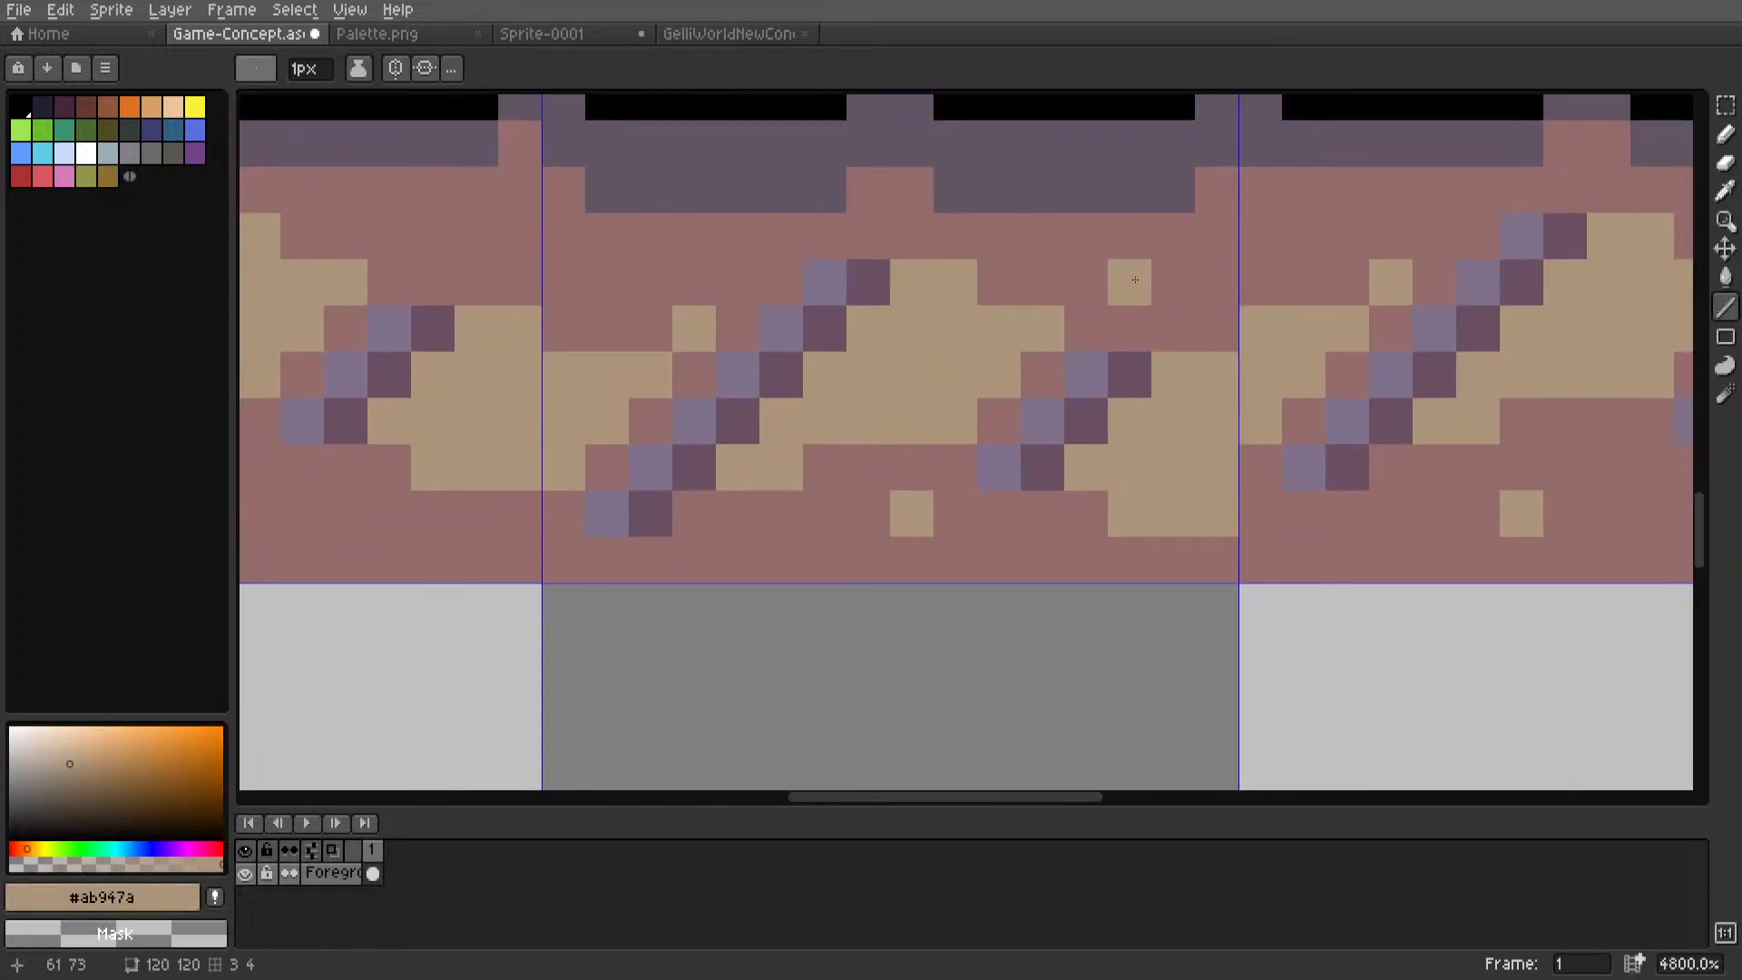
Clear the outdated tiles on both sides of the revised tile with the thicker shadow, including the partial tile at the canvas edge.
scroll(1136, 279, down, 6)
key(m)
scroll(1044, 376, up, 2)
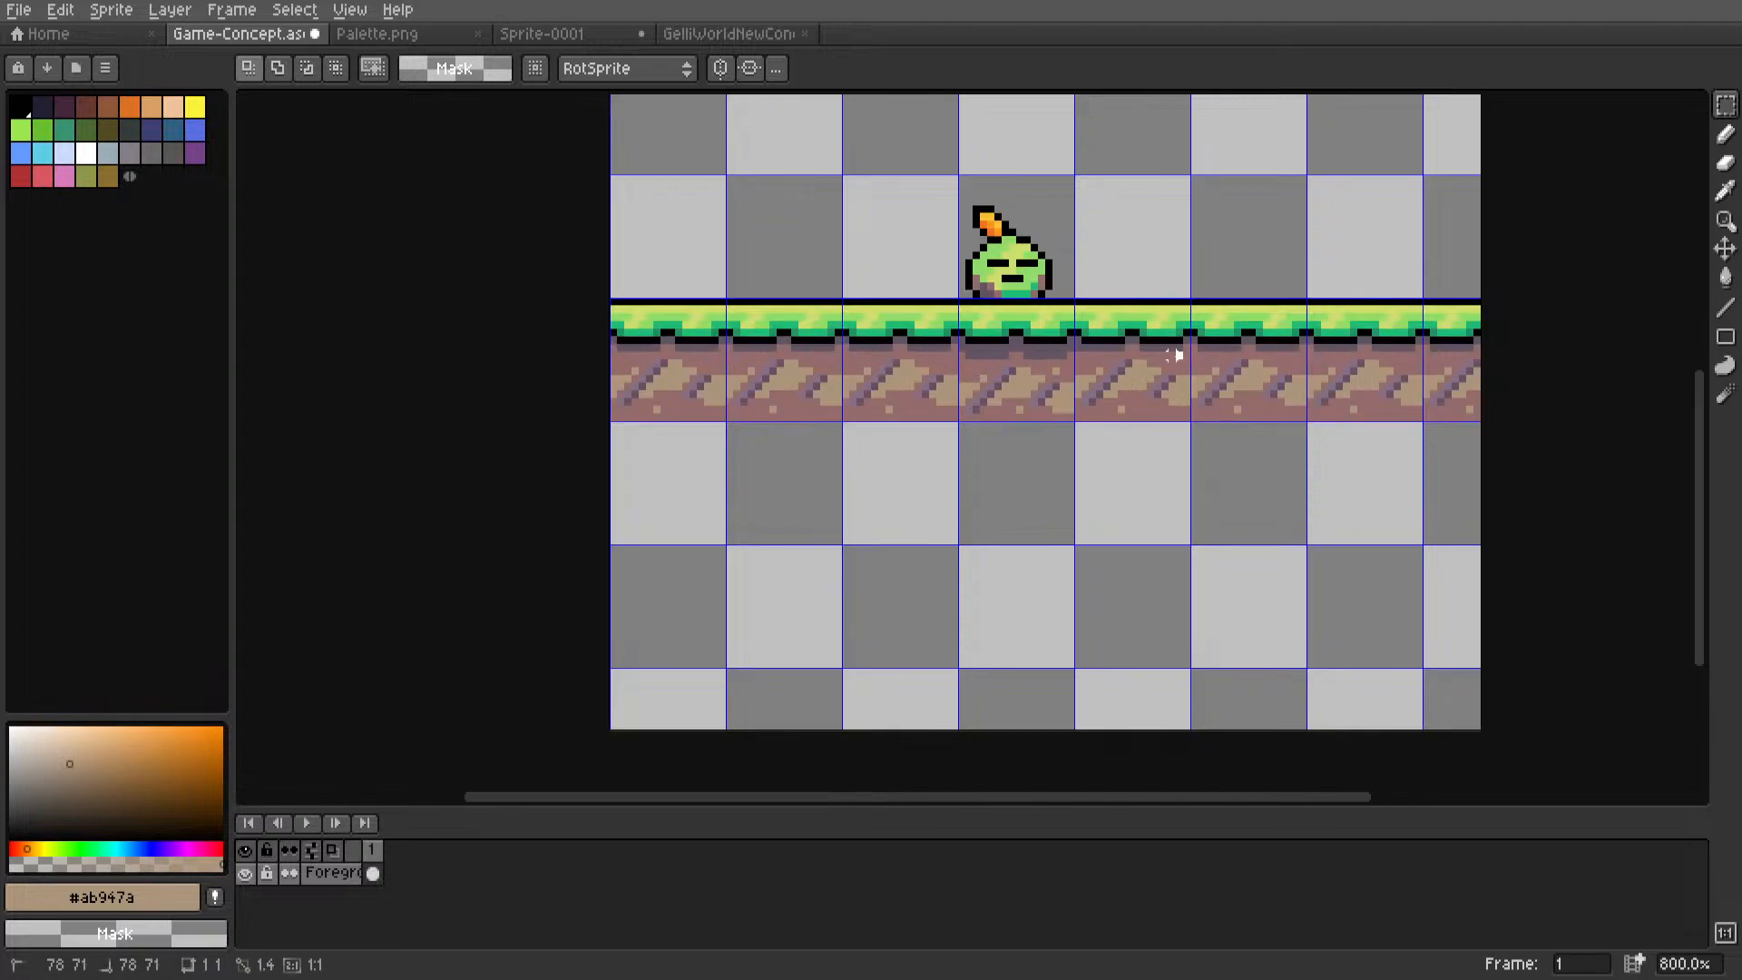
double_click(1175, 355)
click(1361, 377)
drag(1361, 377, 1116, 383)
key(Delete)
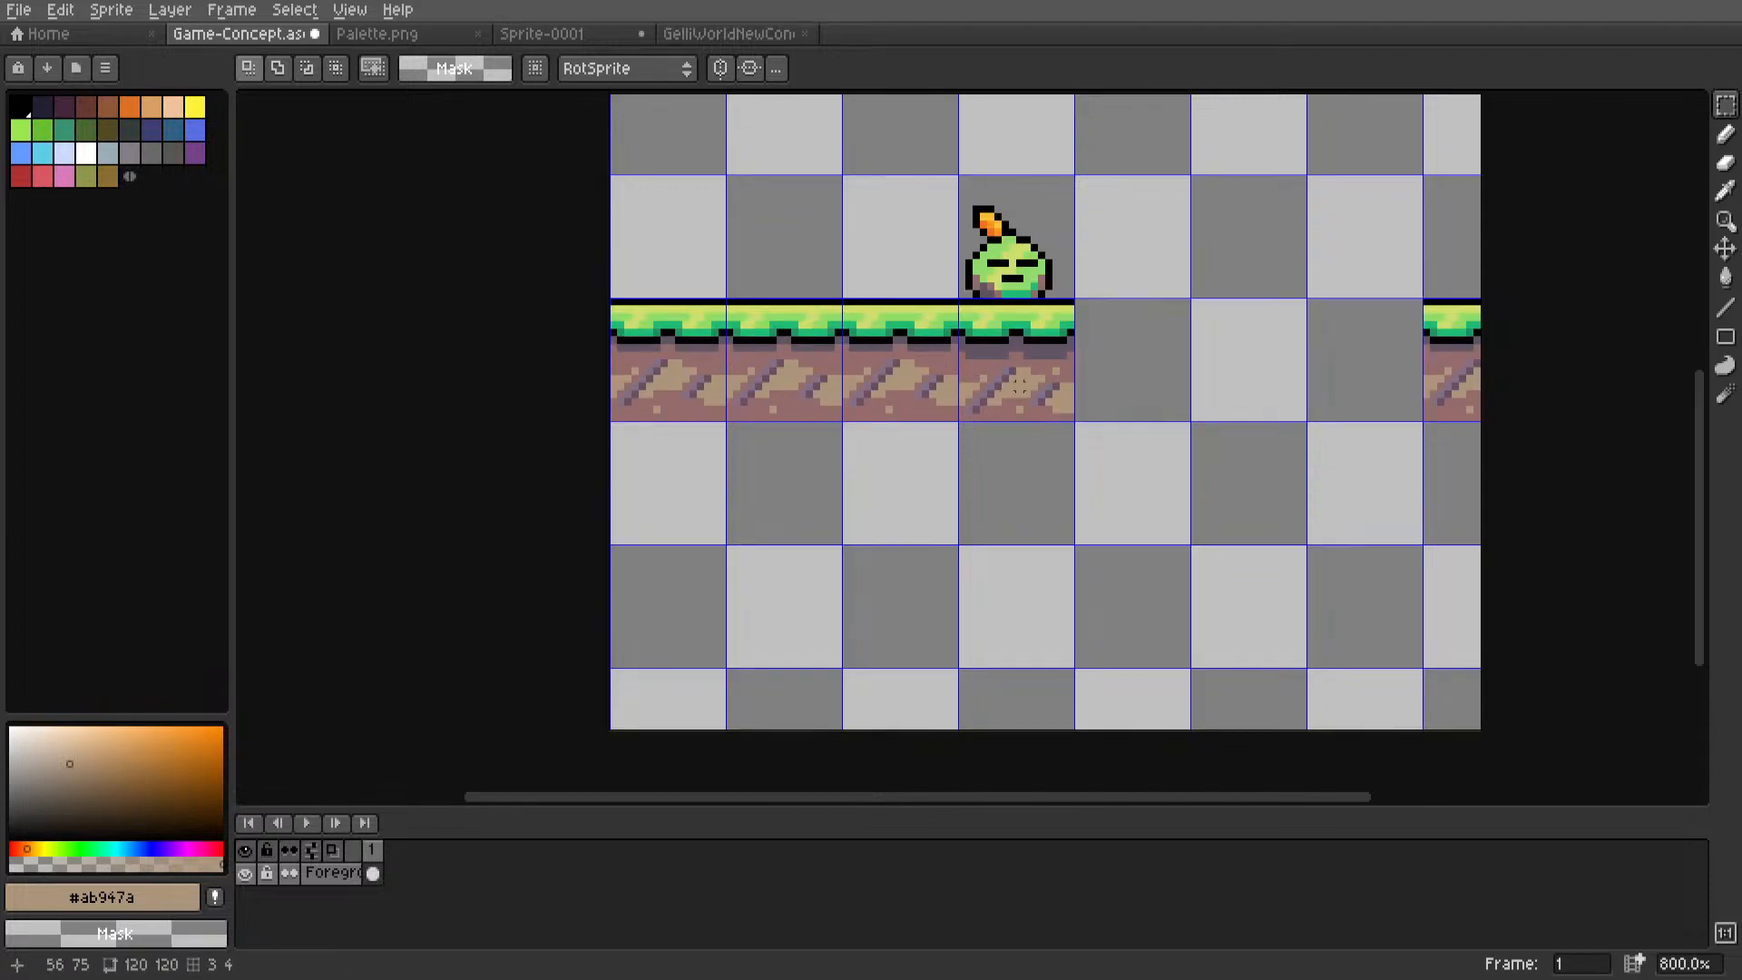
drag(888, 371, 653, 370)
key(Delete)
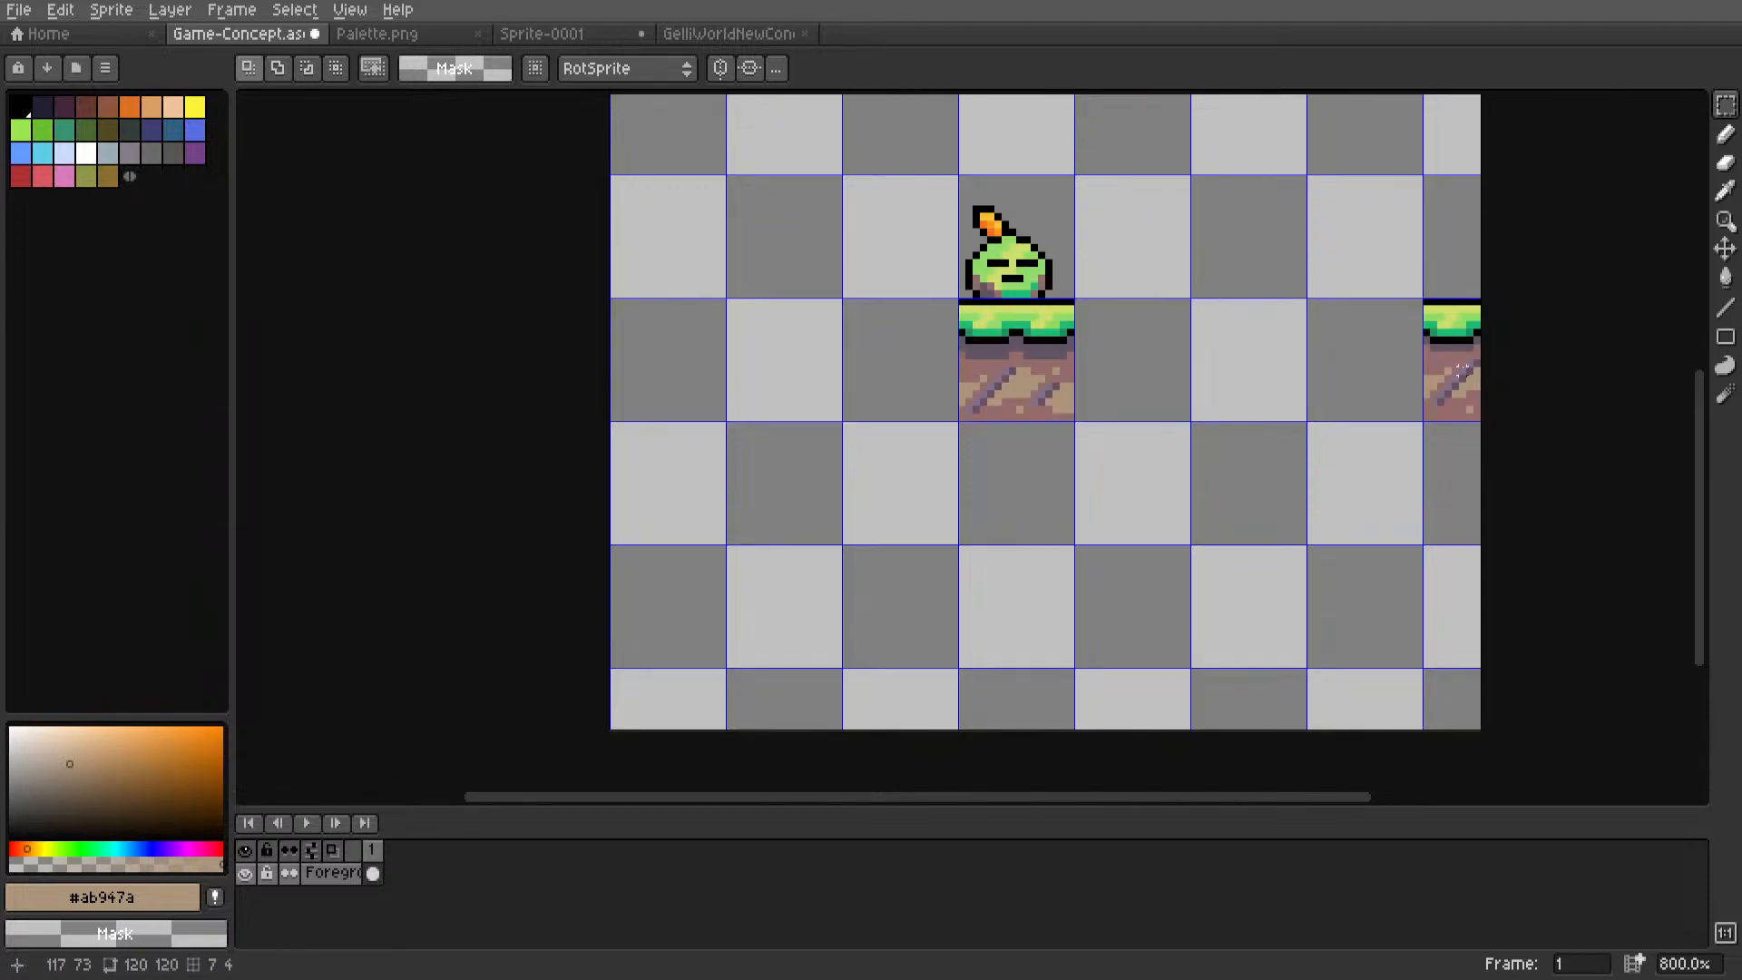
double_click(1462, 370)
key(Delete)
Use the revised tile under the character as the pattern, fill the whole grass row with it, and deselect.
click(1016, 372)
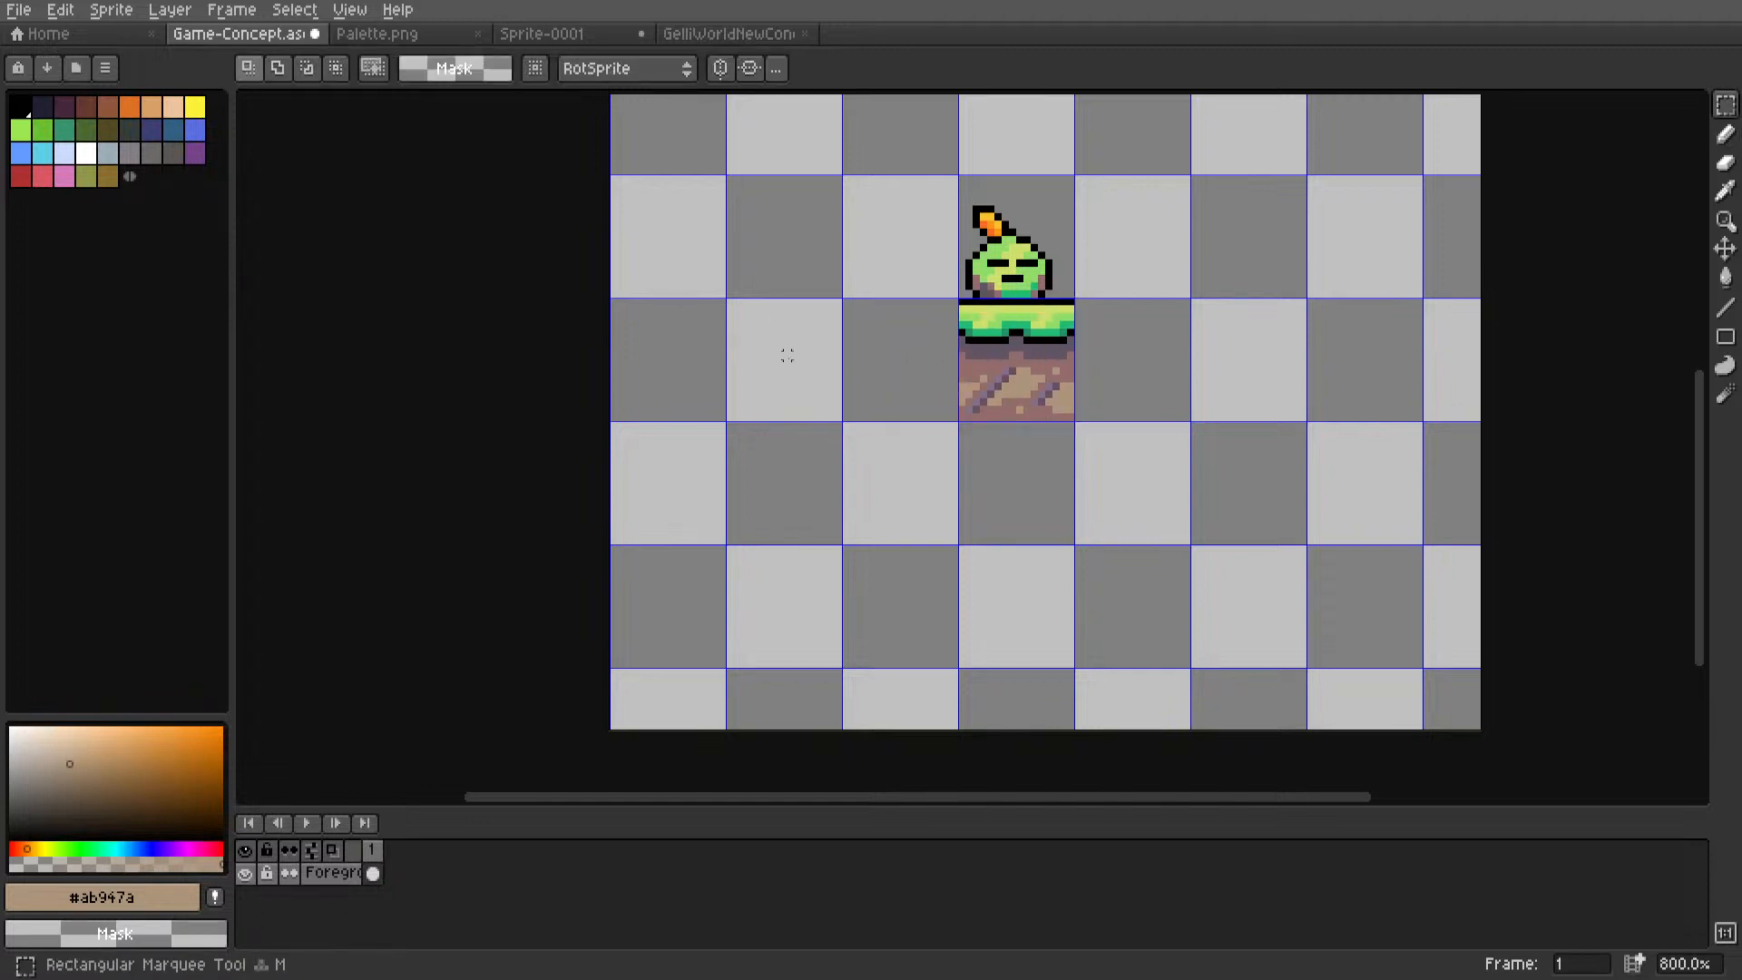
drag(685, 362, 1427, 379)
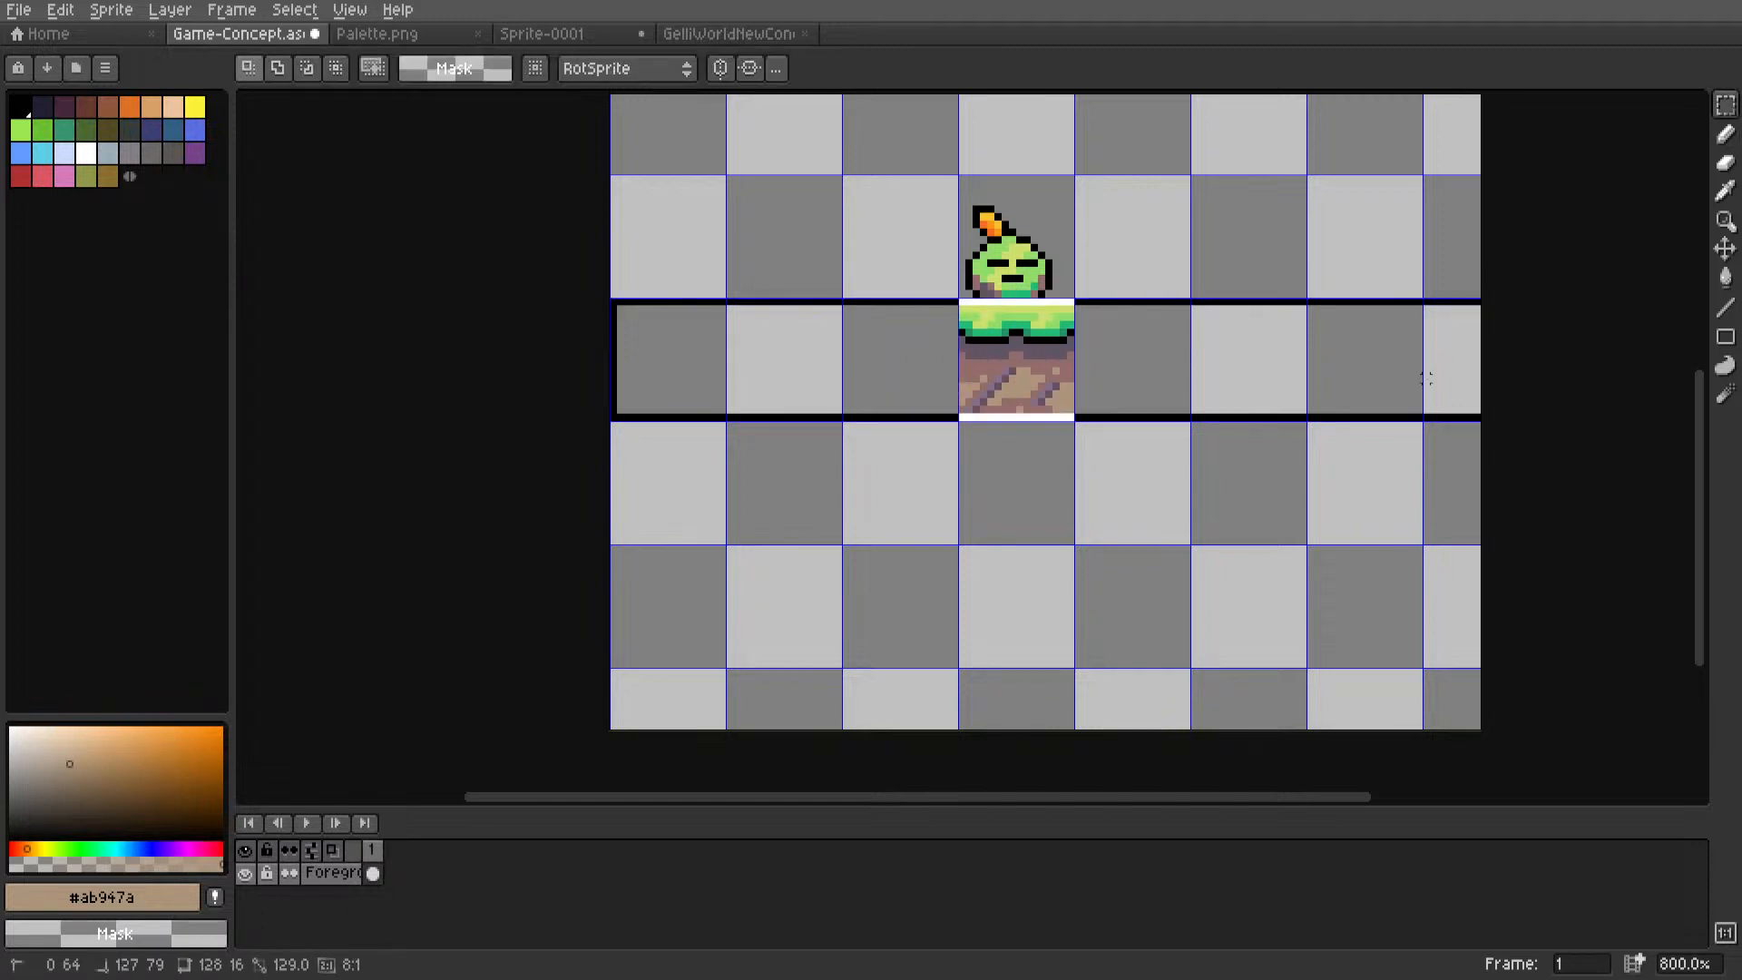
key(g)
click(1093, 381)
key(m)
key(ctrl+d)
scroll(1152, 503, down, 3)
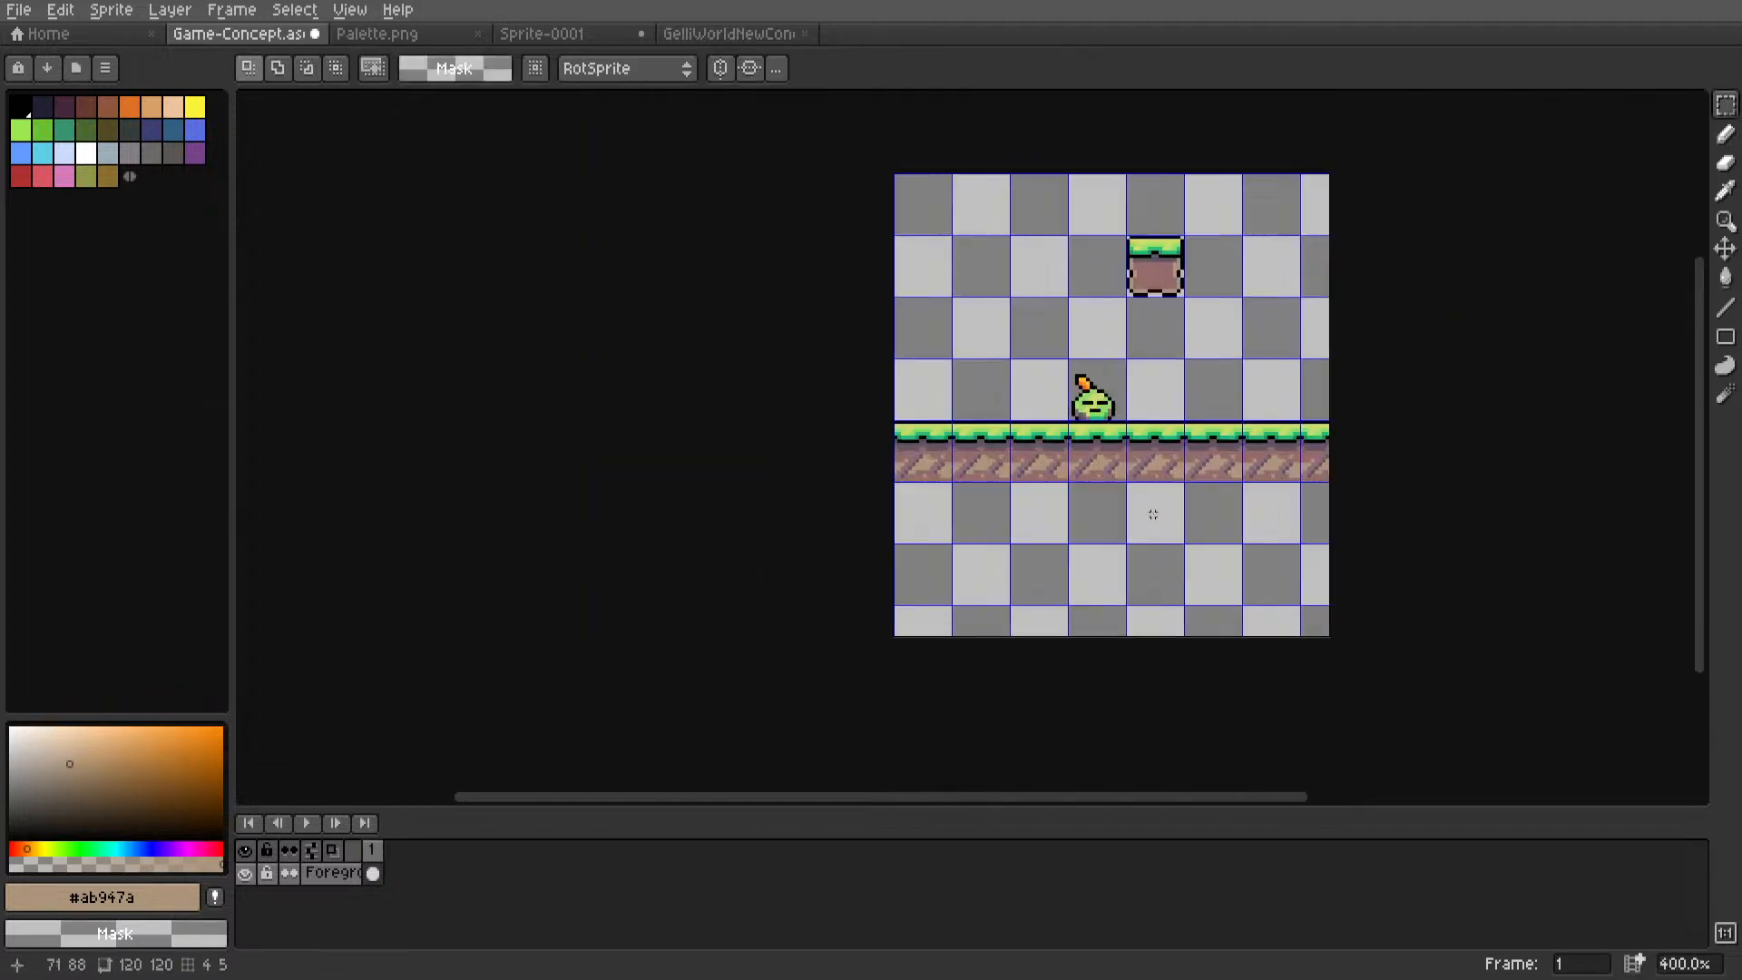
Examine the refilled grass row together with the character and the floating block at different magnifications.
scroll(1171, 471, up, 1)
scroll(1148, 353, up, 1)
middle_drag(1136, 356, 1079, 354)
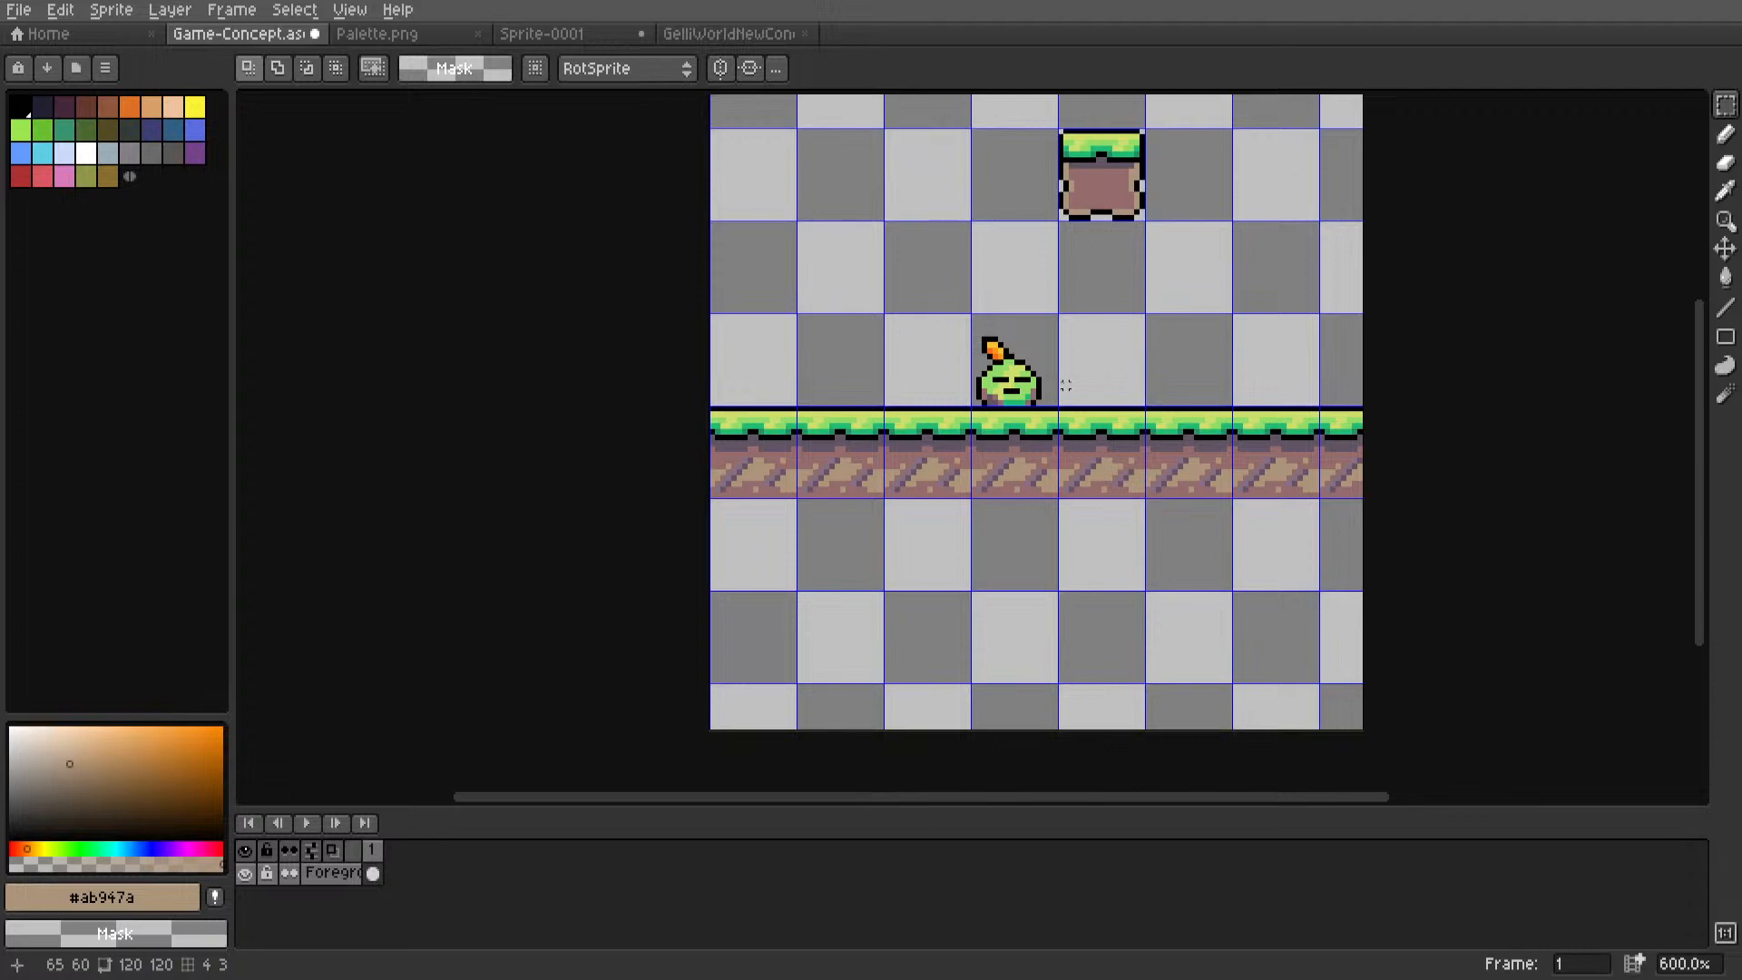
middle_drag(1077, 445, 936, 536)
scroll(968, 508, up, 2)
scroll(967, 507, down, 3)
scroll(936, 537, up, 1)
scroll(936, 537, up, 1)
middle_drag(1062, 196, 1059, 267)
scroll(1011, 303, up, 1)
scroll(1011, 303, down, 2)
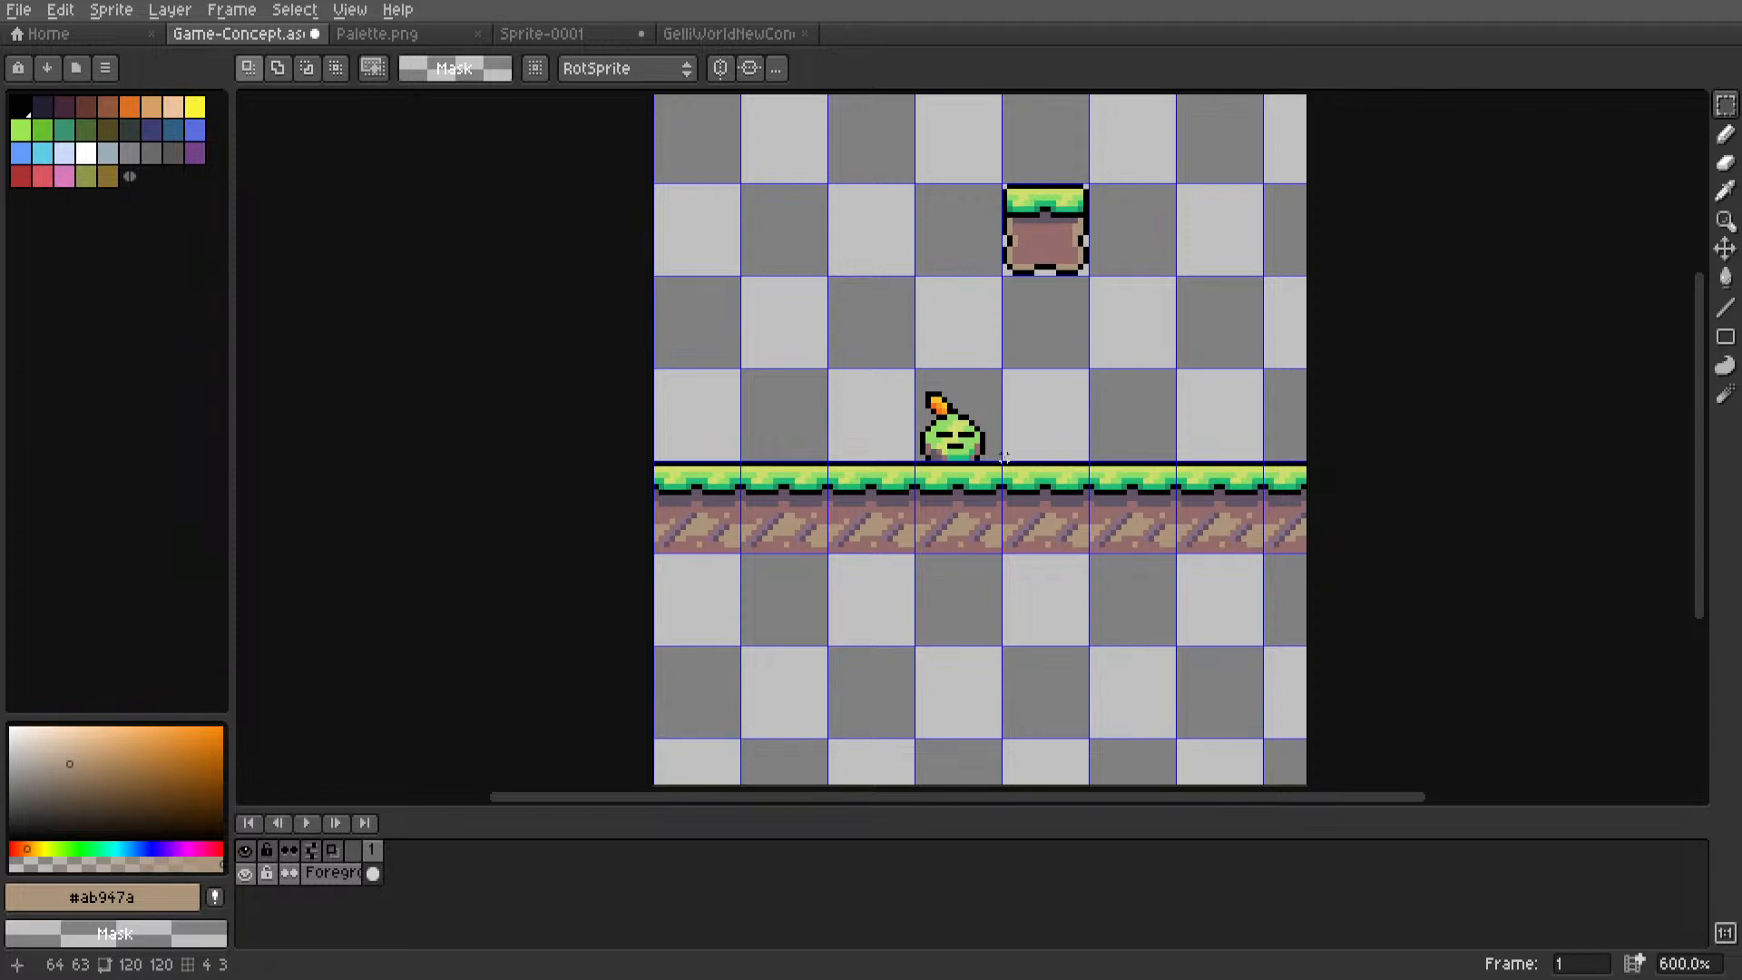
scroll(994, 523, up, 1)
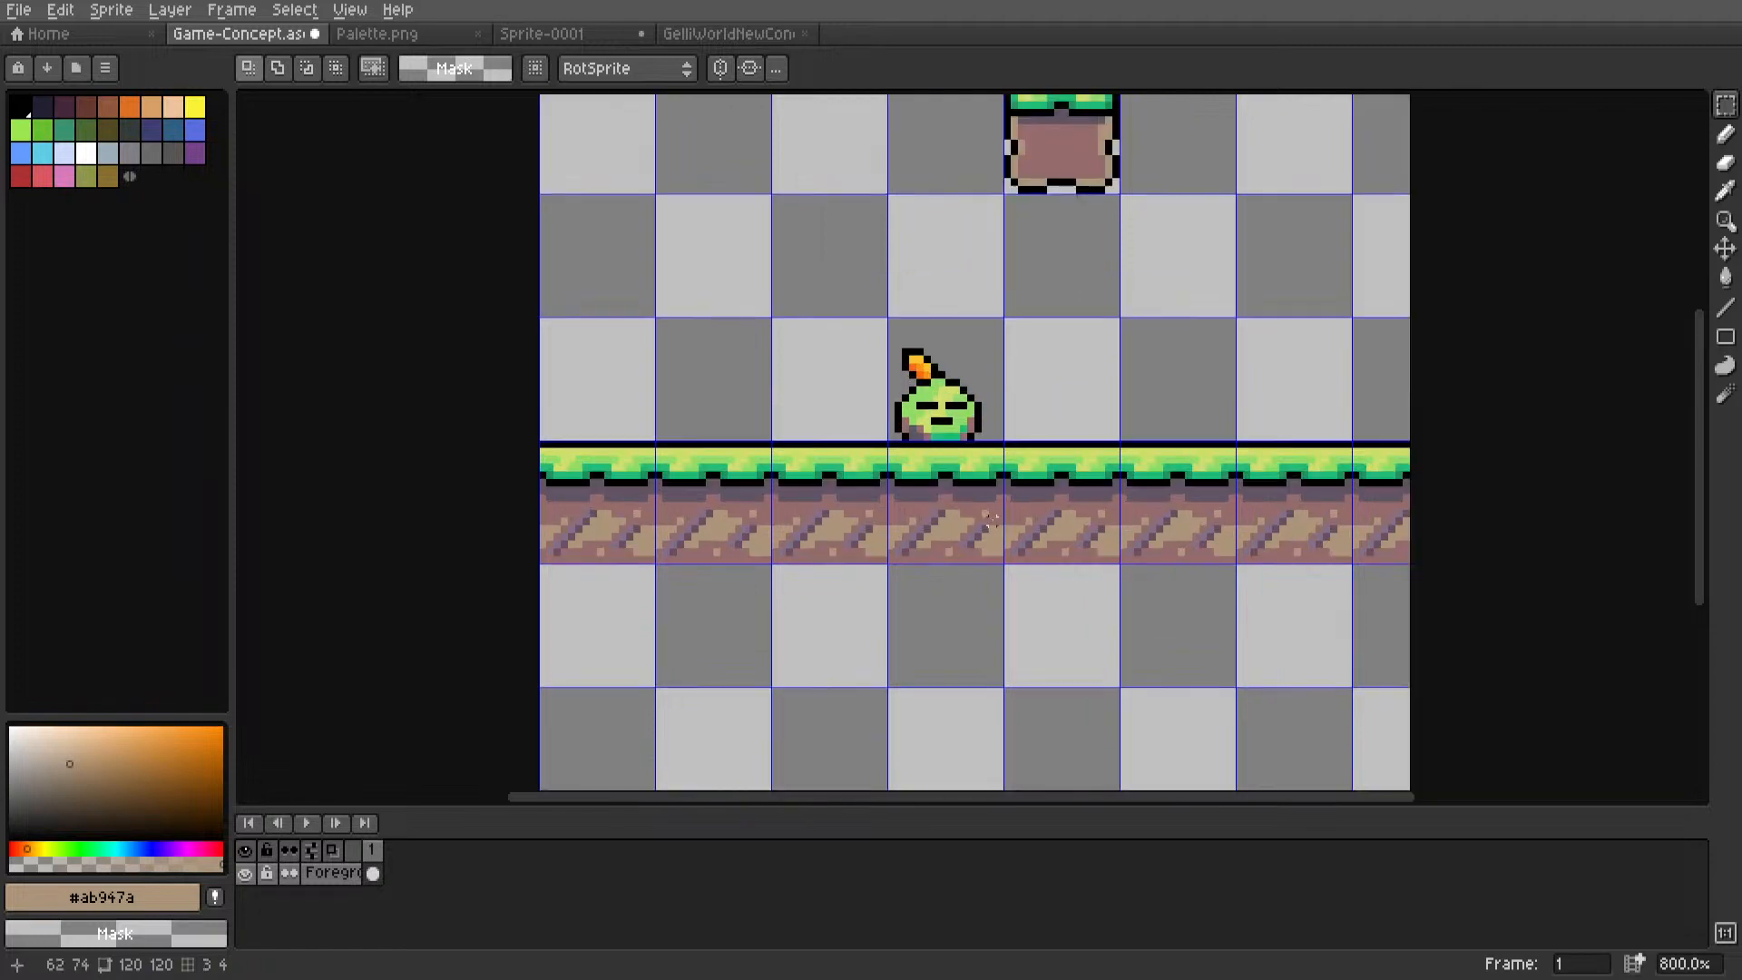
scroll(971, 498, down, 1)
scroll(991, 398, up, 2)
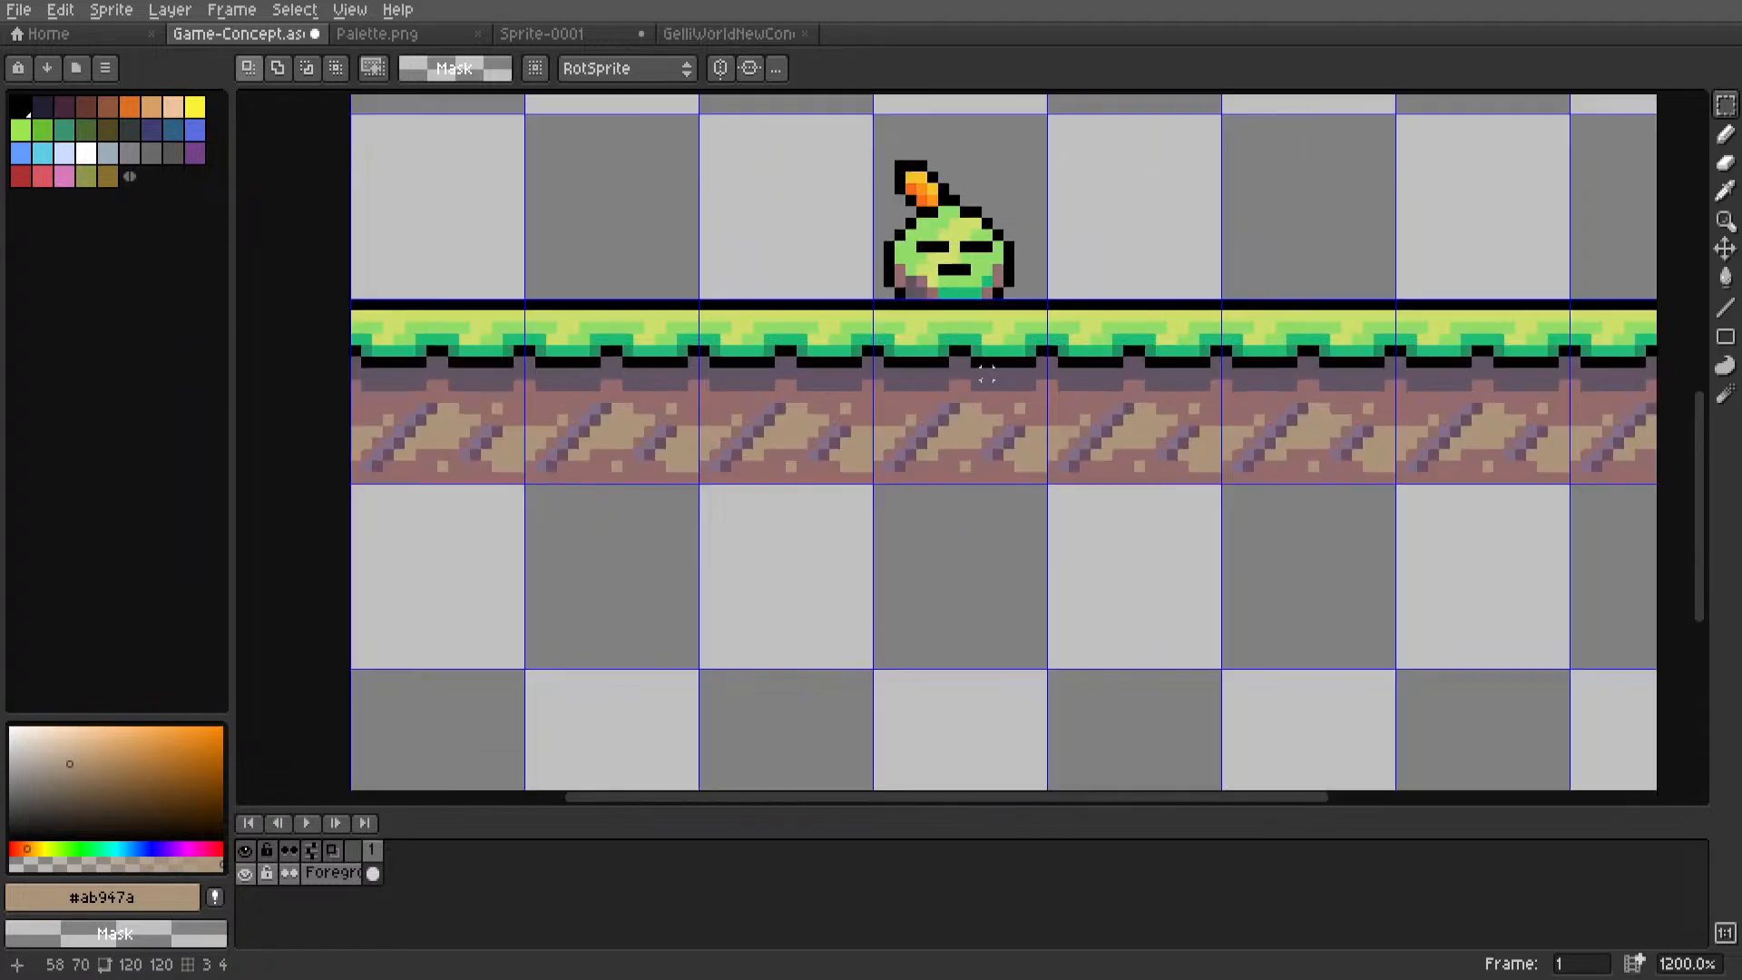
Copy the 16×8 px dirt texture from the grass tile under the character to the bottom of the empty cell below, and deselect.
middle_drag(982, 381, 934, 354)
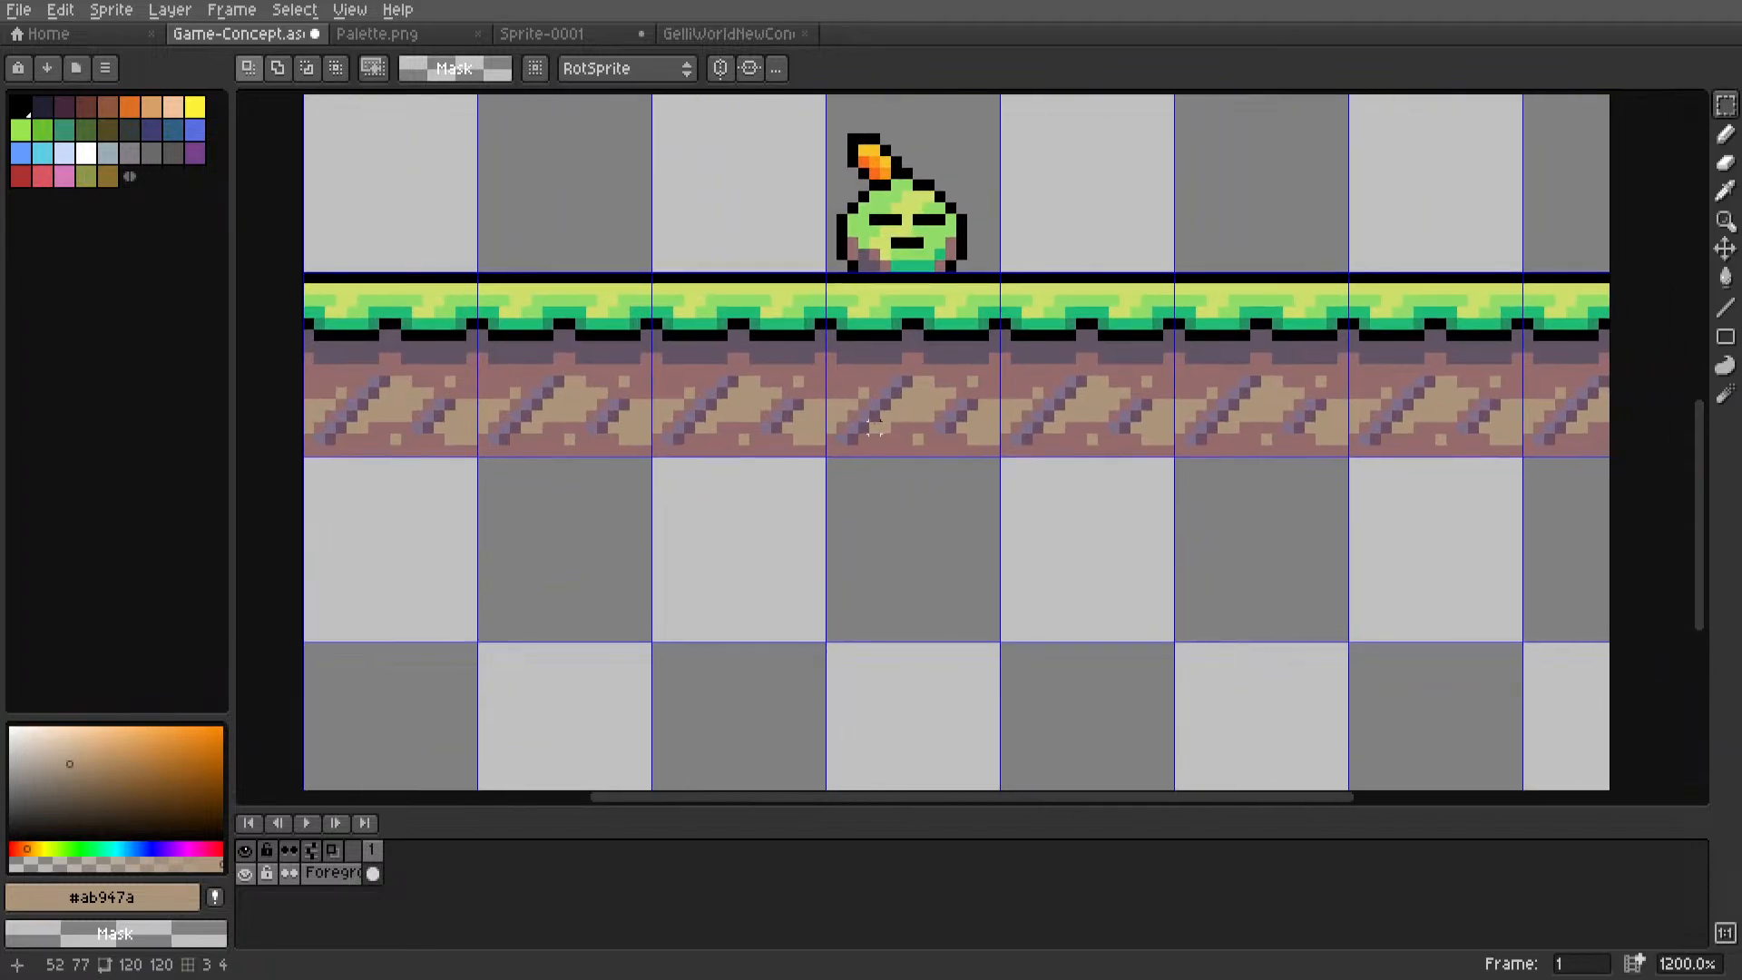
scroll(874, 424, up, 1)
drag(814, 444, 1042, 352)
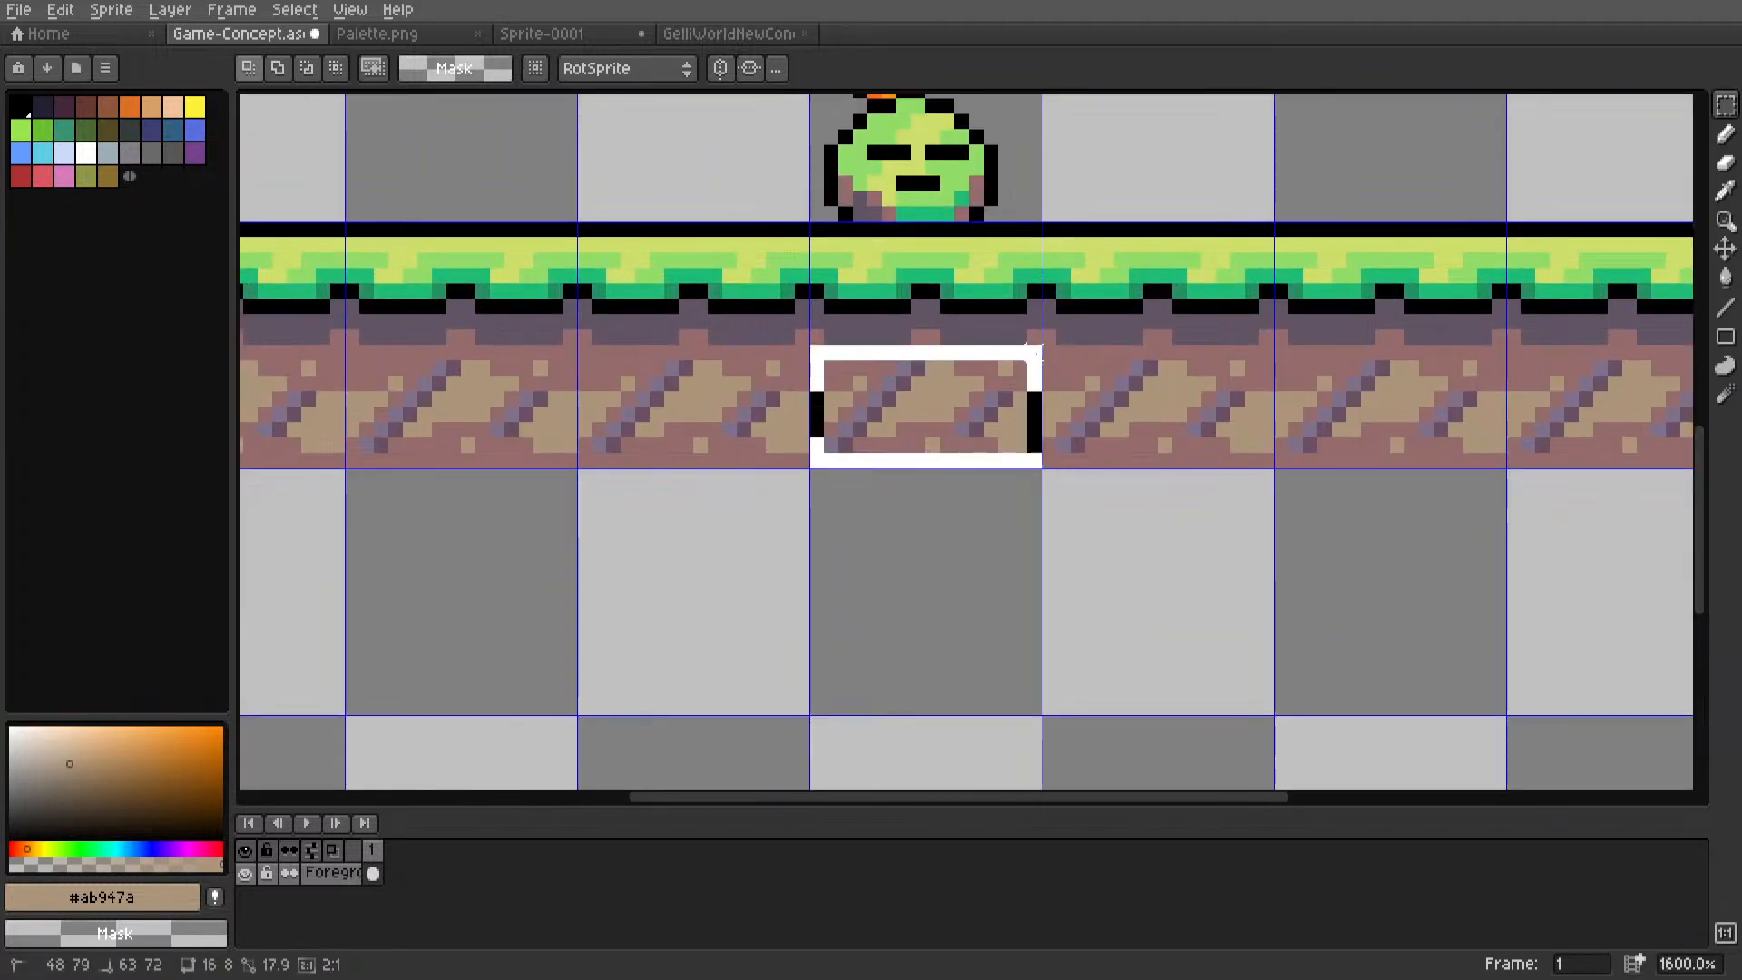
middle_drag(972, 418, 1007, 378)
ctrl+drag(1008, 378, 988, 641)
key(ctrl+d)
Sample the dirt colour #966c6c and outline the empty upper half of the new tile with a 1 px line.
key(i)
click(996, 541)
key(l)
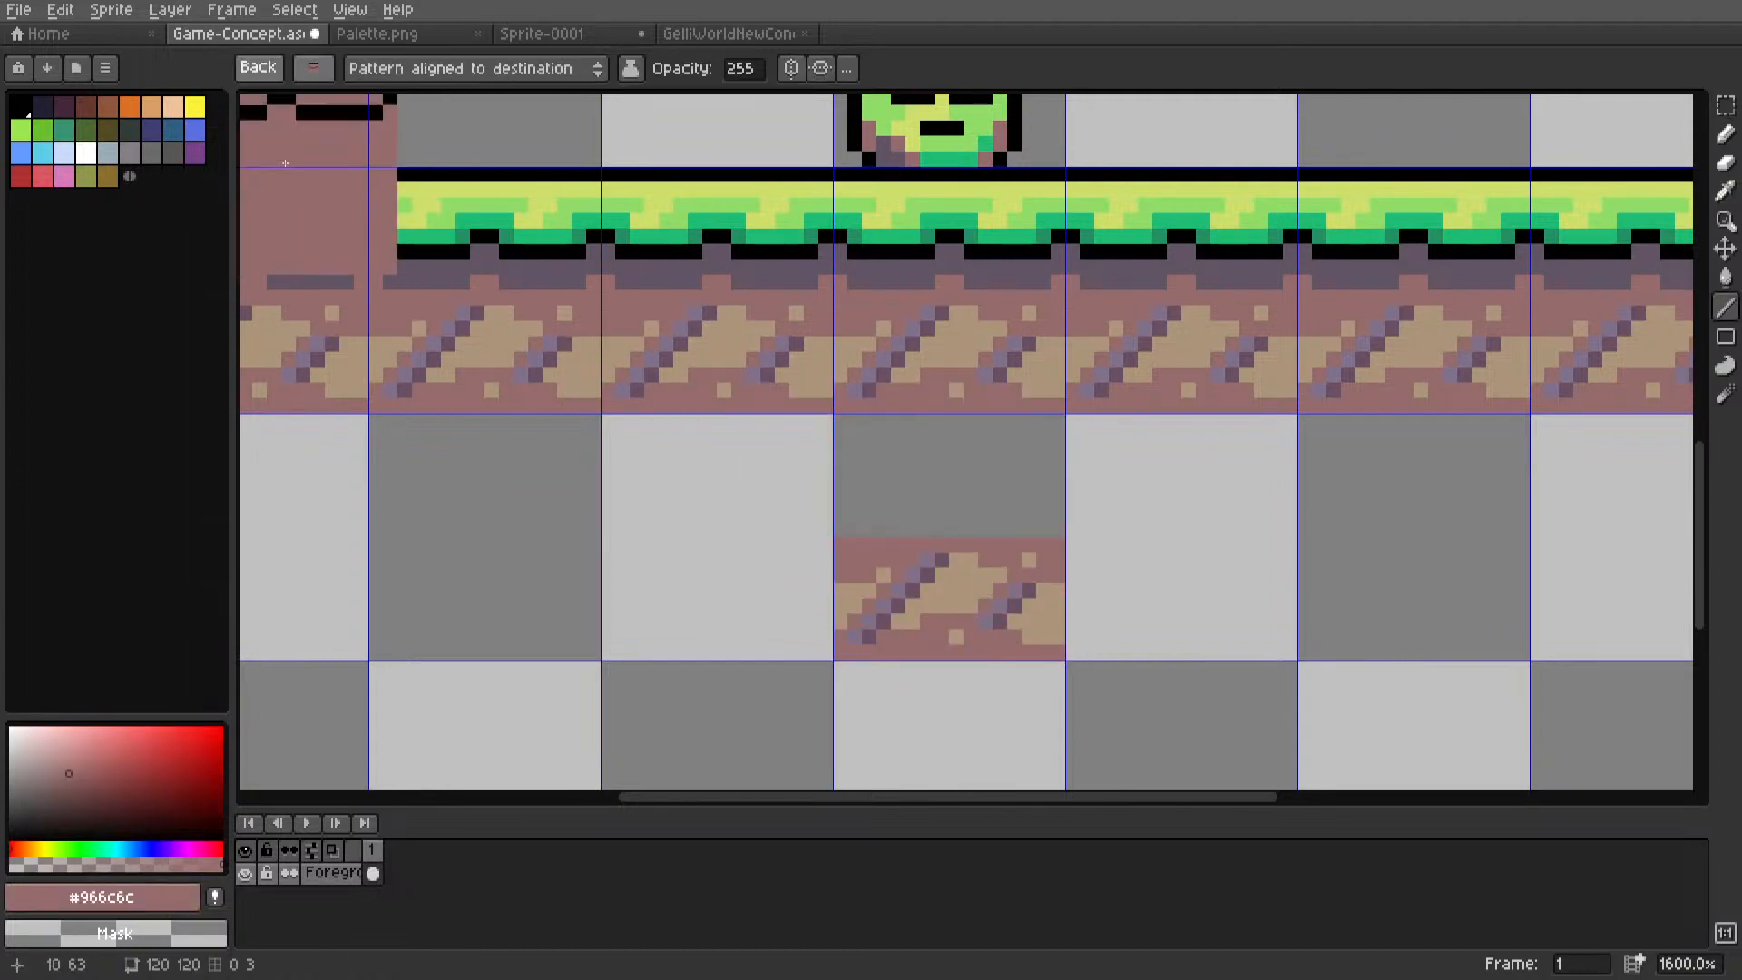
click(268, 74)
click(854, 544)
key(alt)
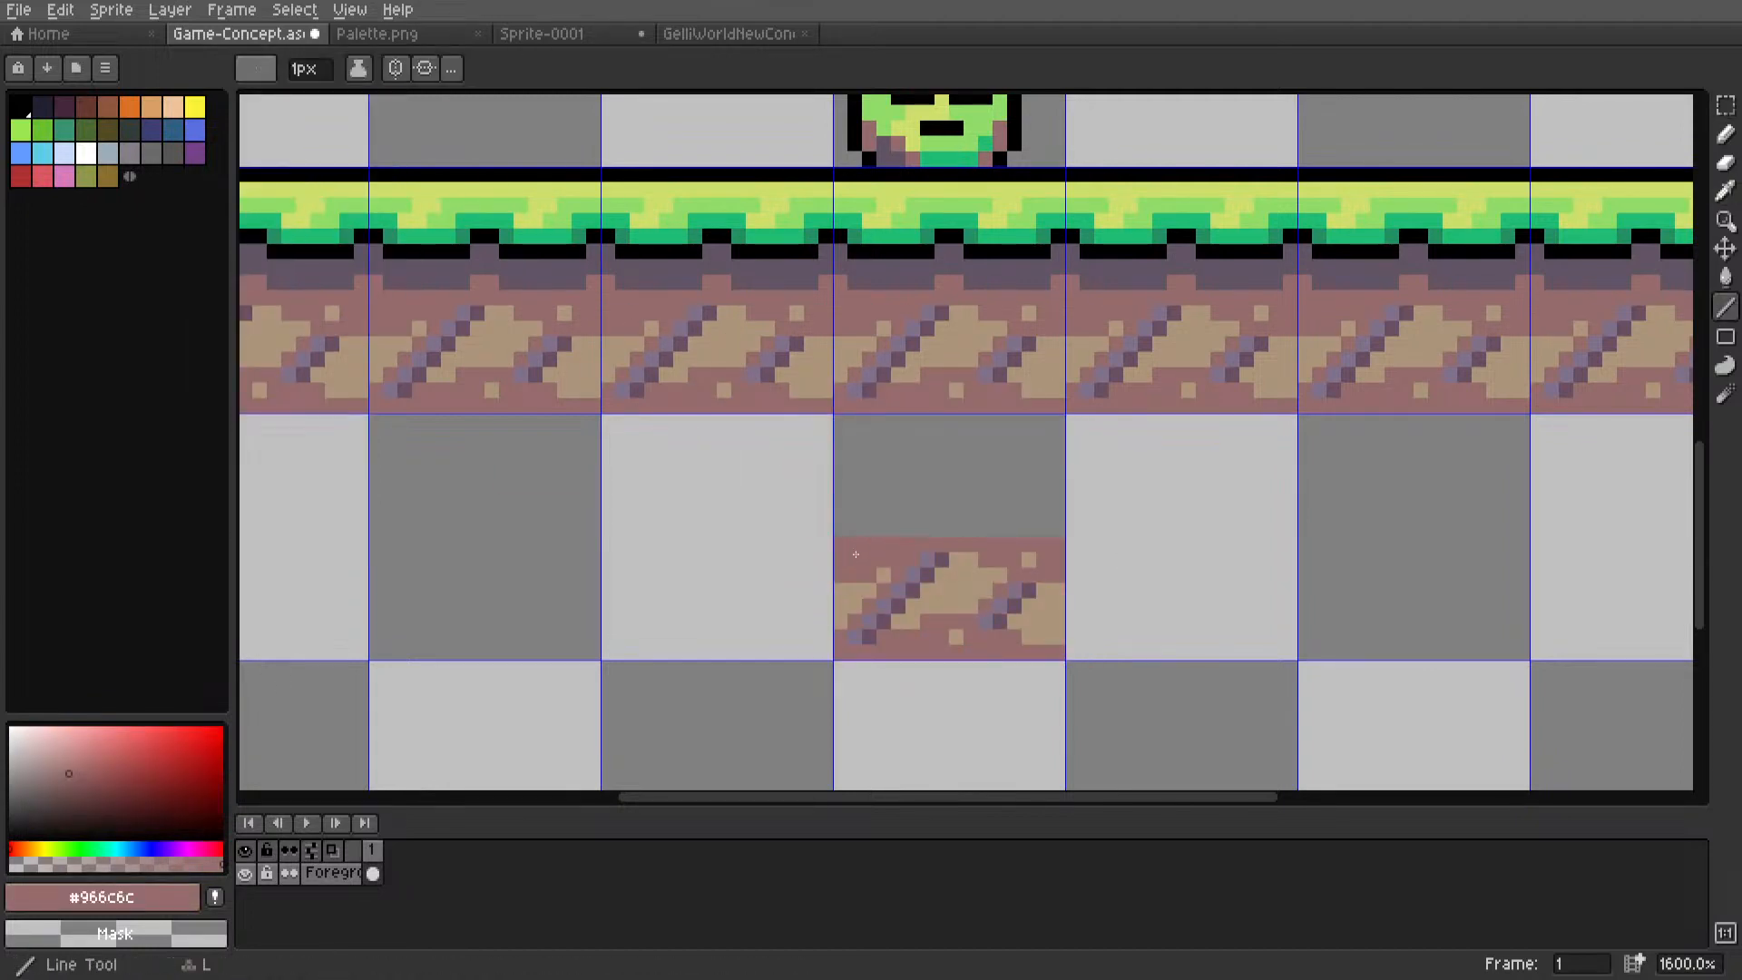
mouse_move(854, 530)
mouse_down()
mouse_move(834, 447)
mouse_move(840, 541)
mouse_move(840, 421)
mouse_up()
key(ctrl+z)
drag(840, 422, 1057, 421)
drag(1058, 430, 1060, 536)
Fill the outlined upper area of the new dirt tile with #966c6c.
key(i)
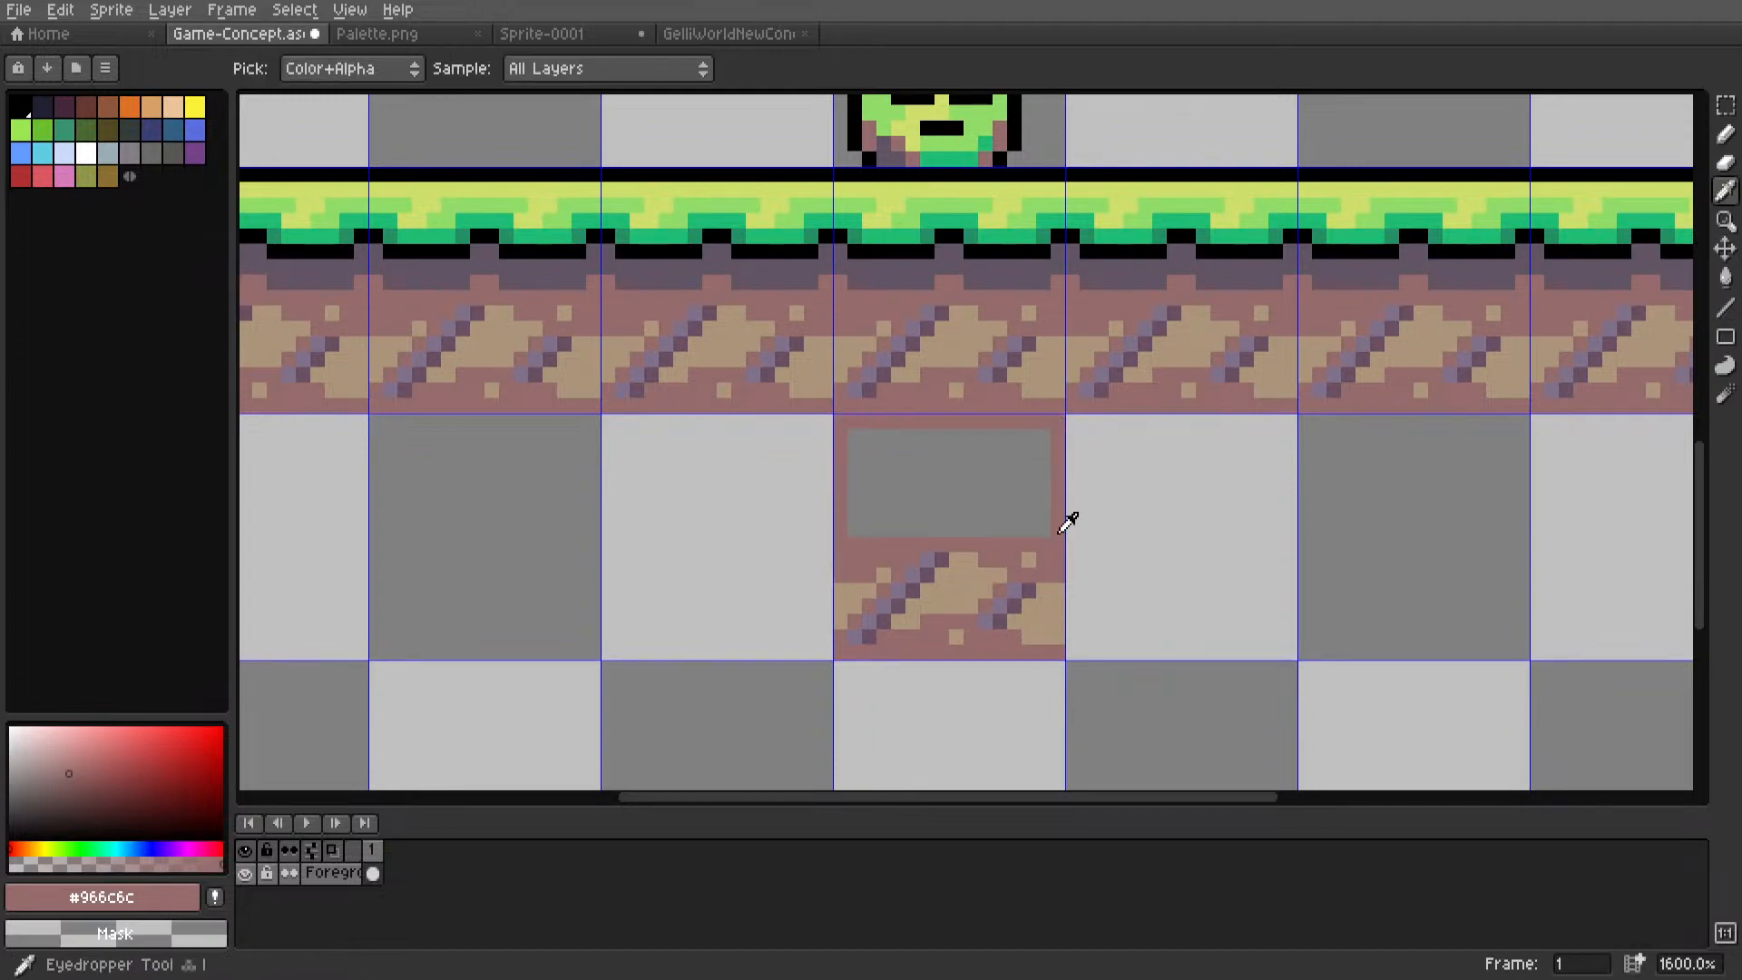
key(g)
click(981, 464)
scroll(981, 465, down, 3)
scroll(1011, 463, up, 2)
Move the tan and striped texture band of the new dirt tile 5 px up.
key(m)
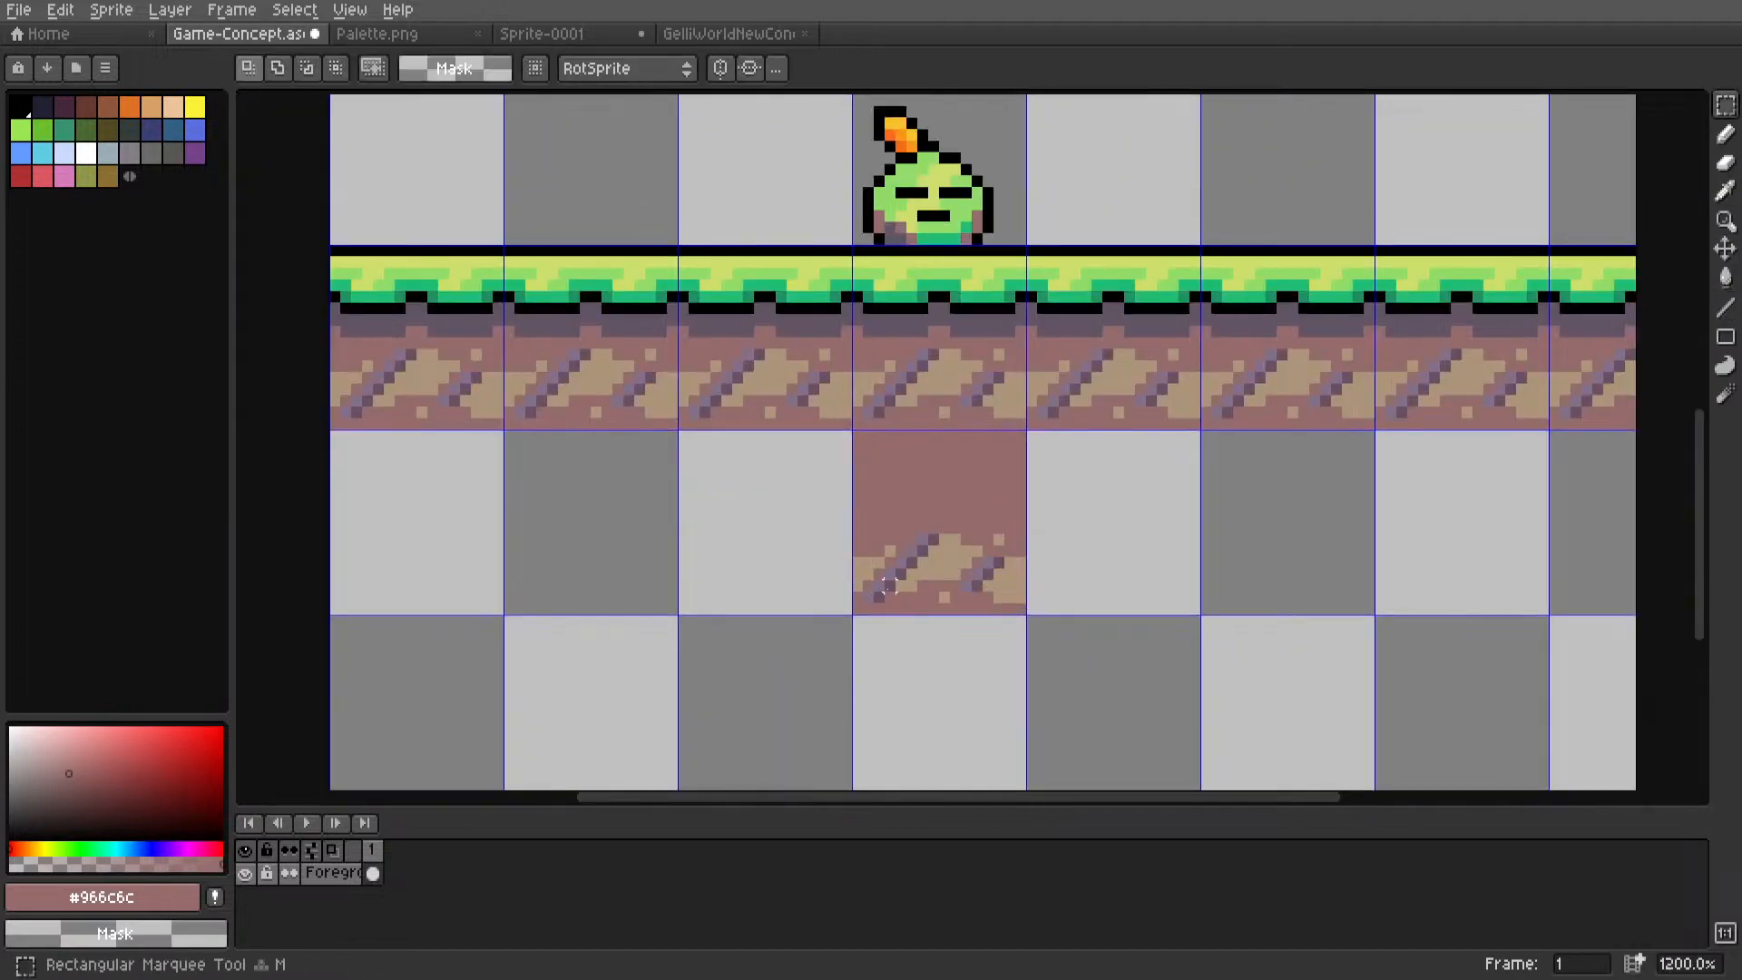
scroll(862, 617, up, 3)
drag(846, 625, 1167, 477)
drag(1126, 545, 1128, 439)
Outline and fill the empty strip at the bottom of the dirt tile with #966c6c.
key(i)
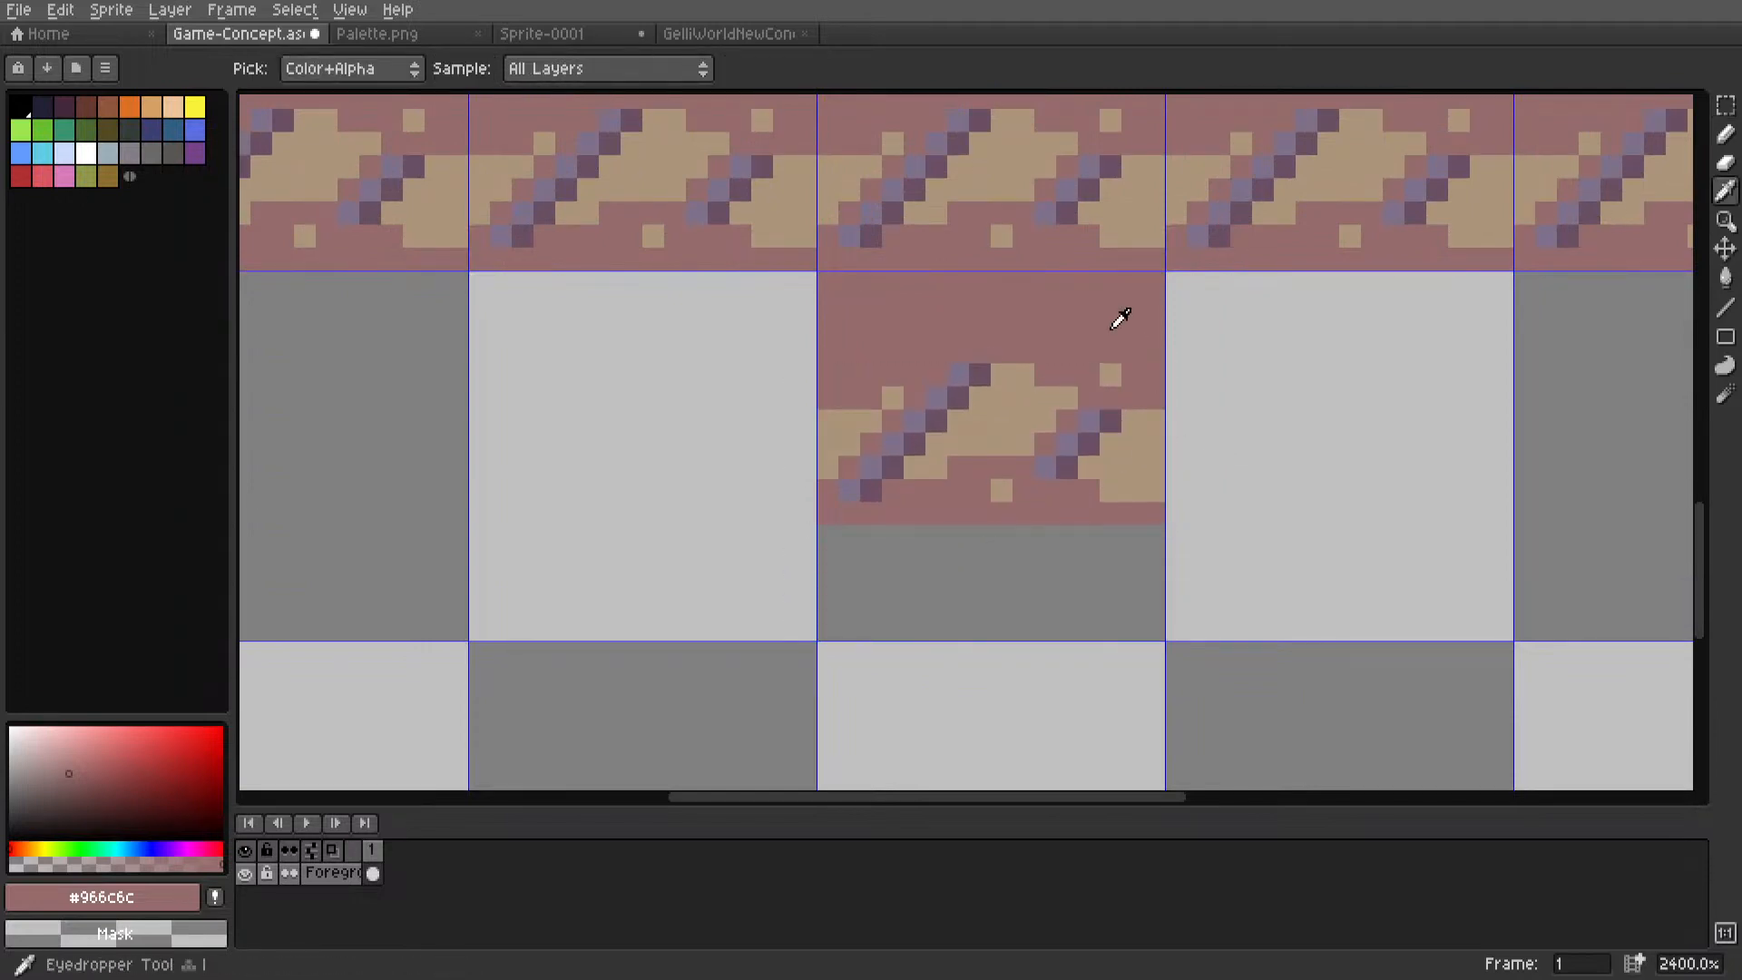
key(l)
mouse_move(830, 536)
mouse_down()
mouse_move(848, 605)
mouse_move(829, 628)
mouse_up()
mouse_move(829, 628)
mouse_down()
mouse_move(1152, 627)
mouse_move(1149, 531)
mouse_up()
key(i)
key(g)
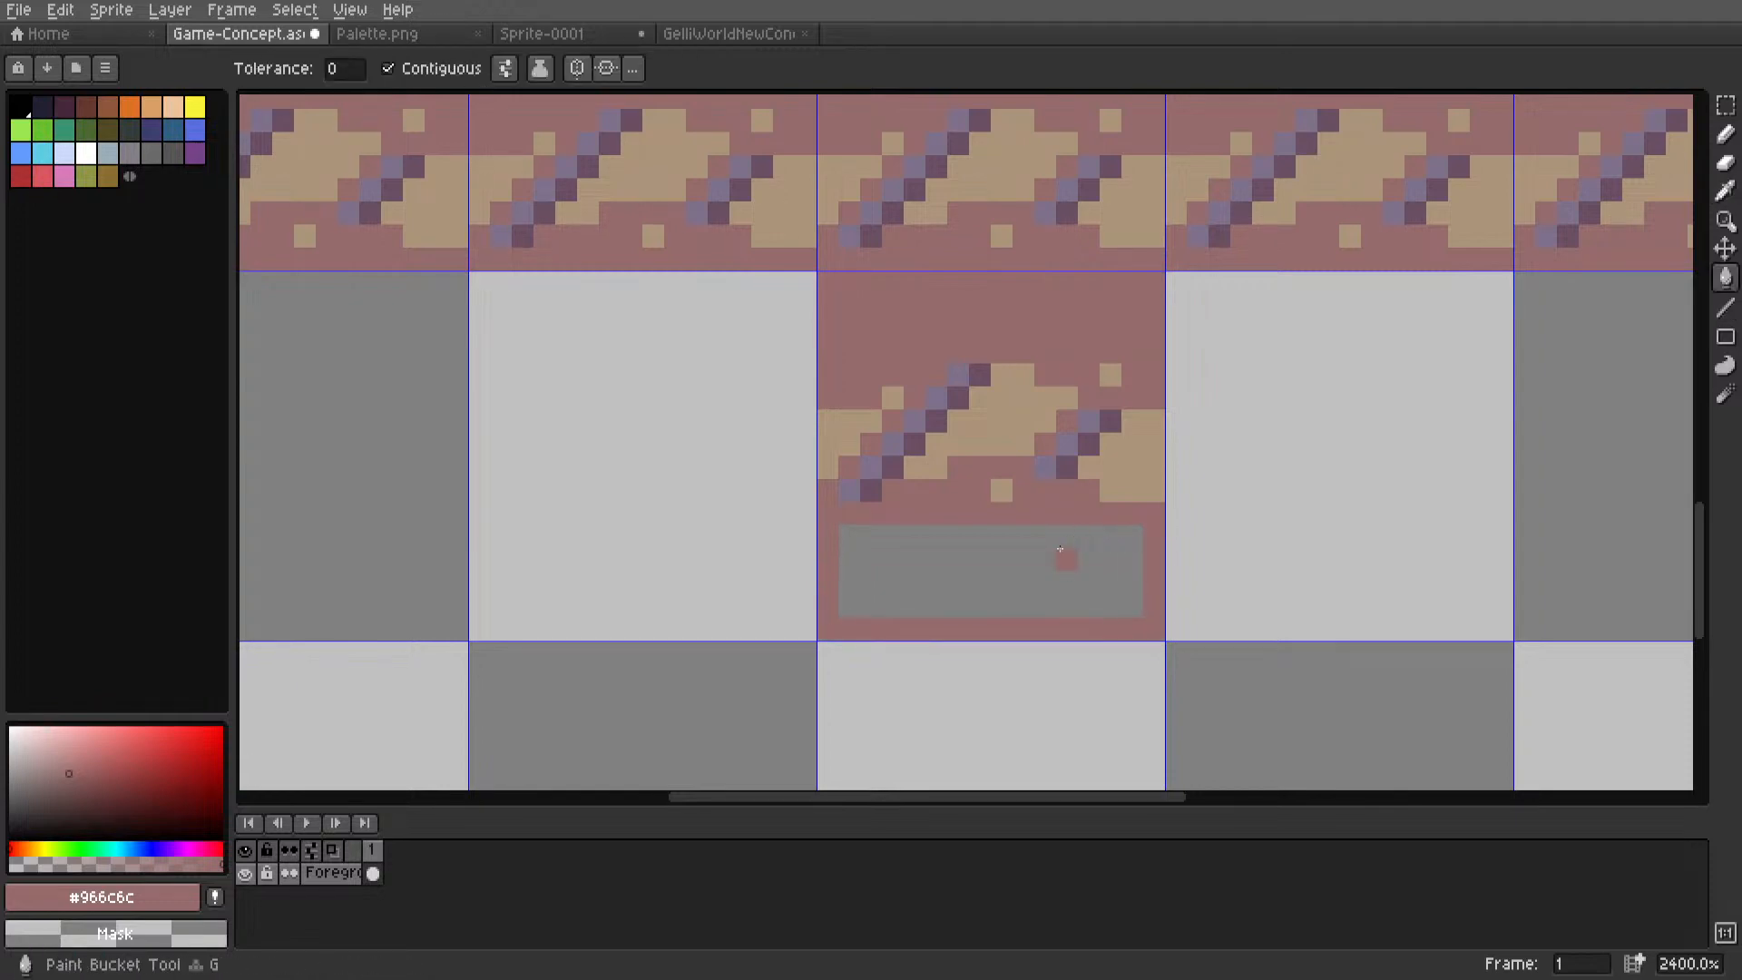
click(1062, 556)
Sample the tan #ab947a and add single-pixel specks in the tile's upper-left and lower-left areas, plus a 2×2 block at its lower right.
scroll(1062, 556, down, 8)
key(m)
scroll(1089, 545, up, 6)
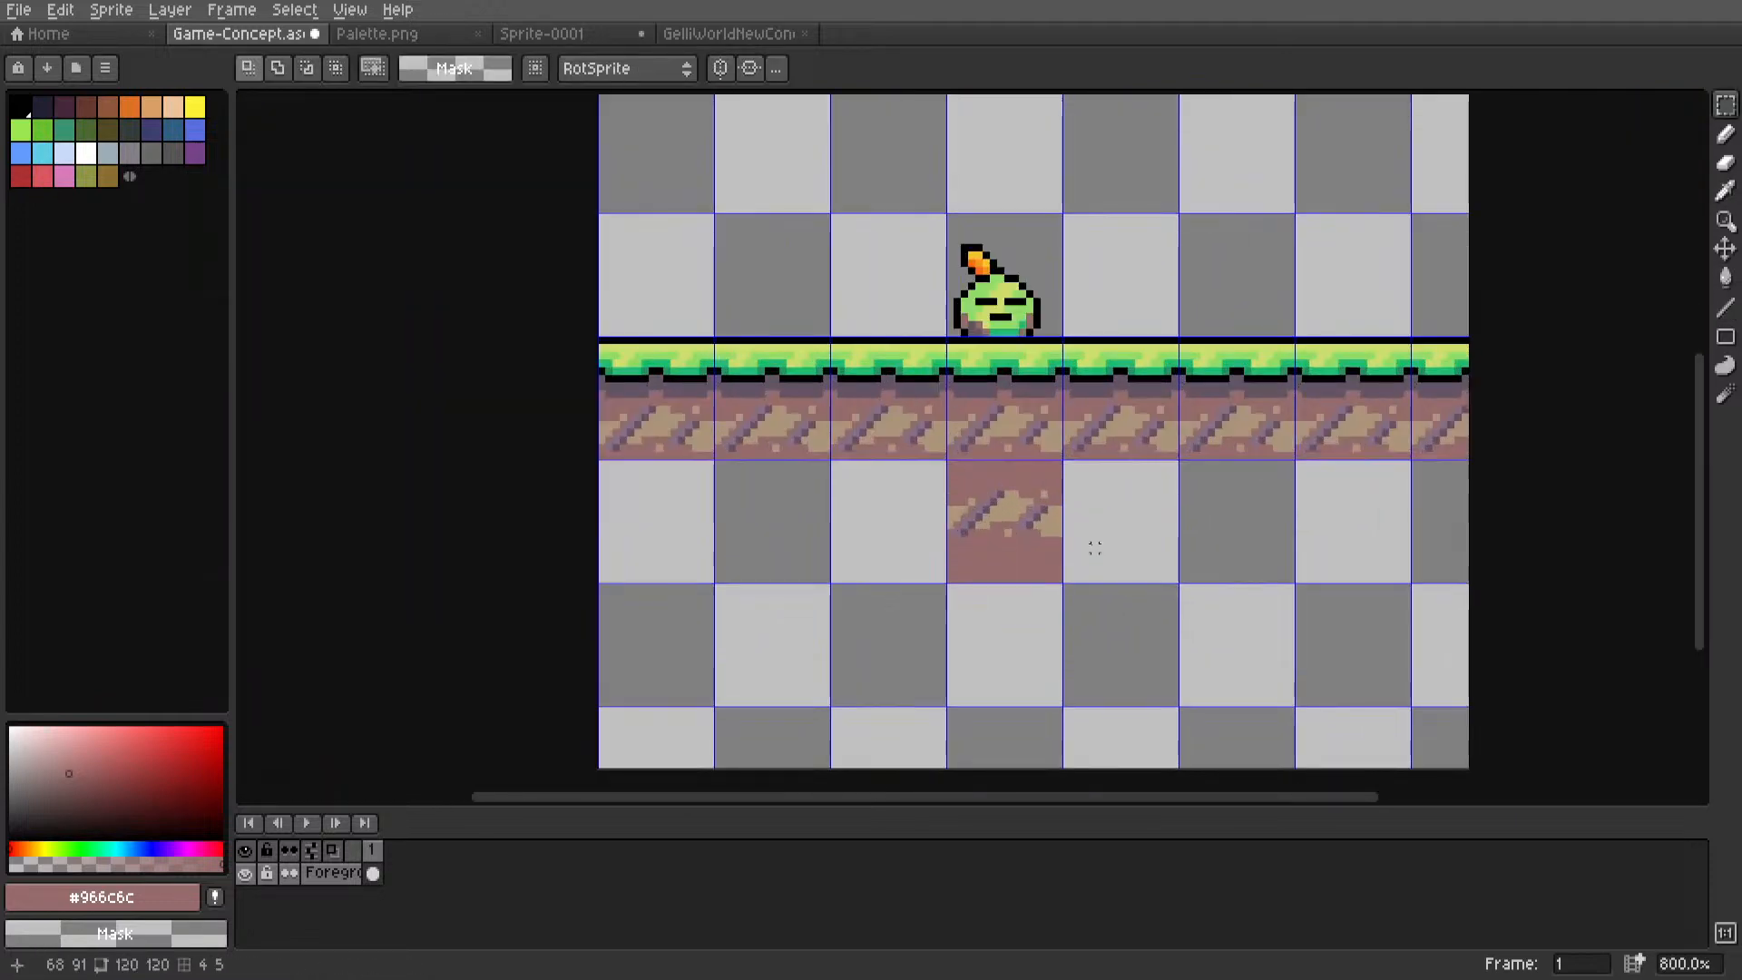
key(i)
scroll(857, 451, up, 2)
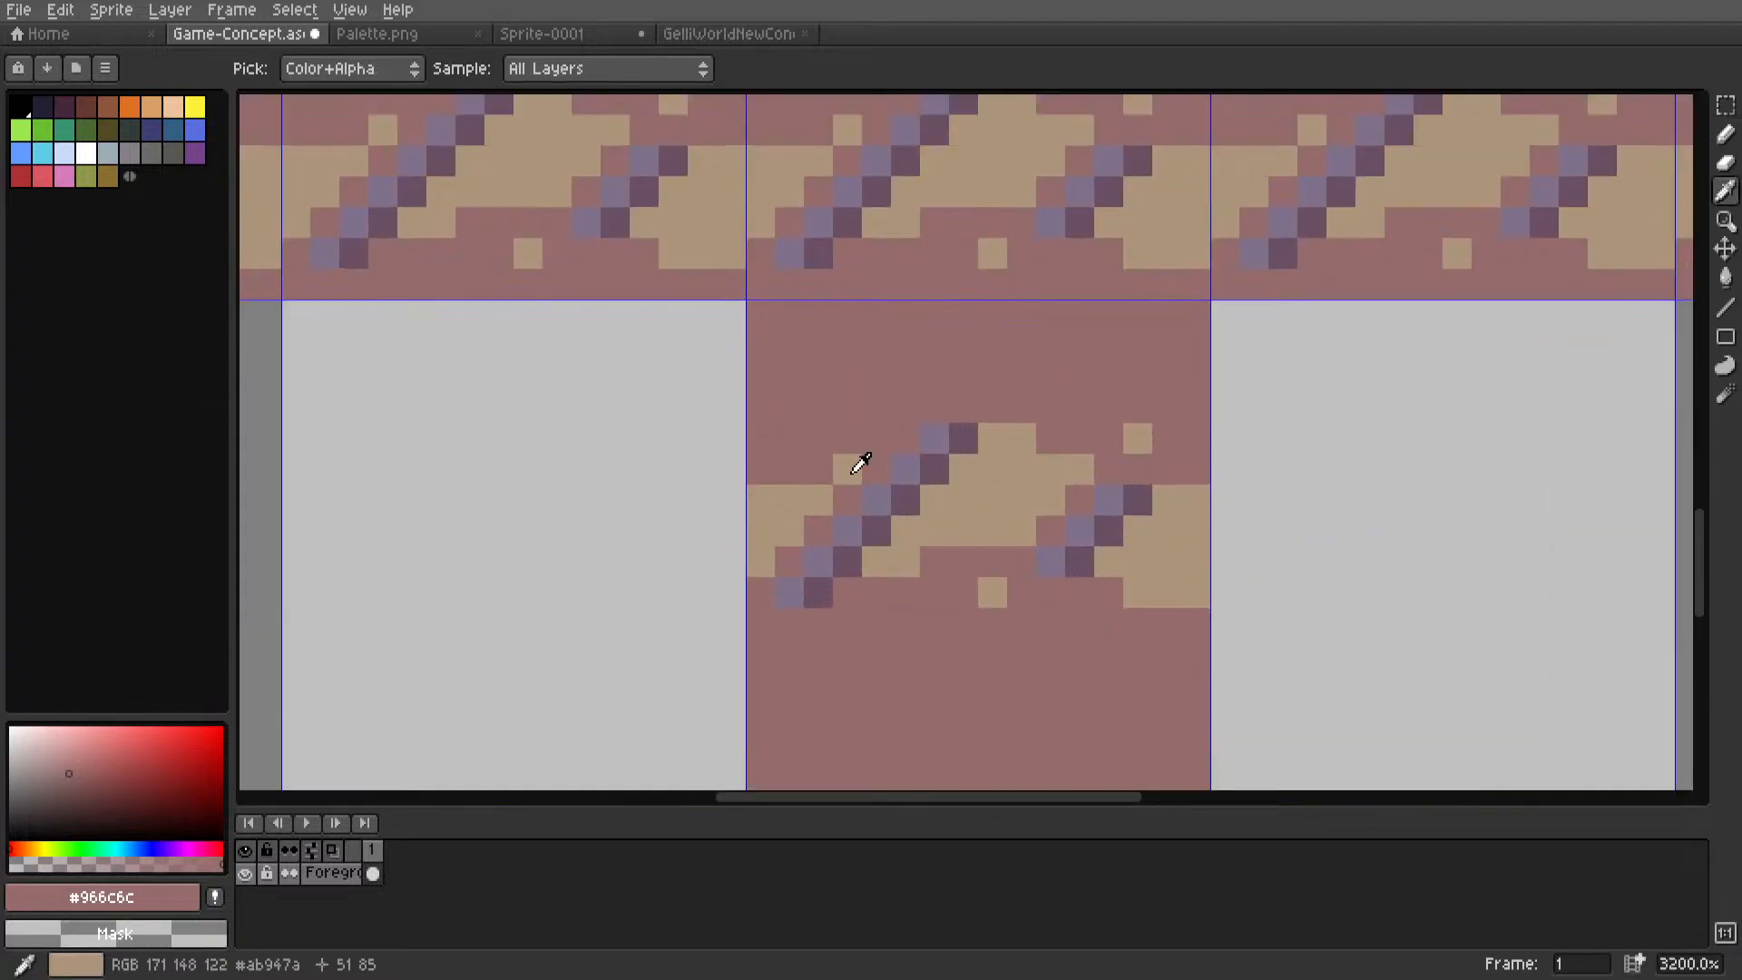
click(856, 467)
key(l)
click(790, 376)
scroll(890, 459, down, 1)
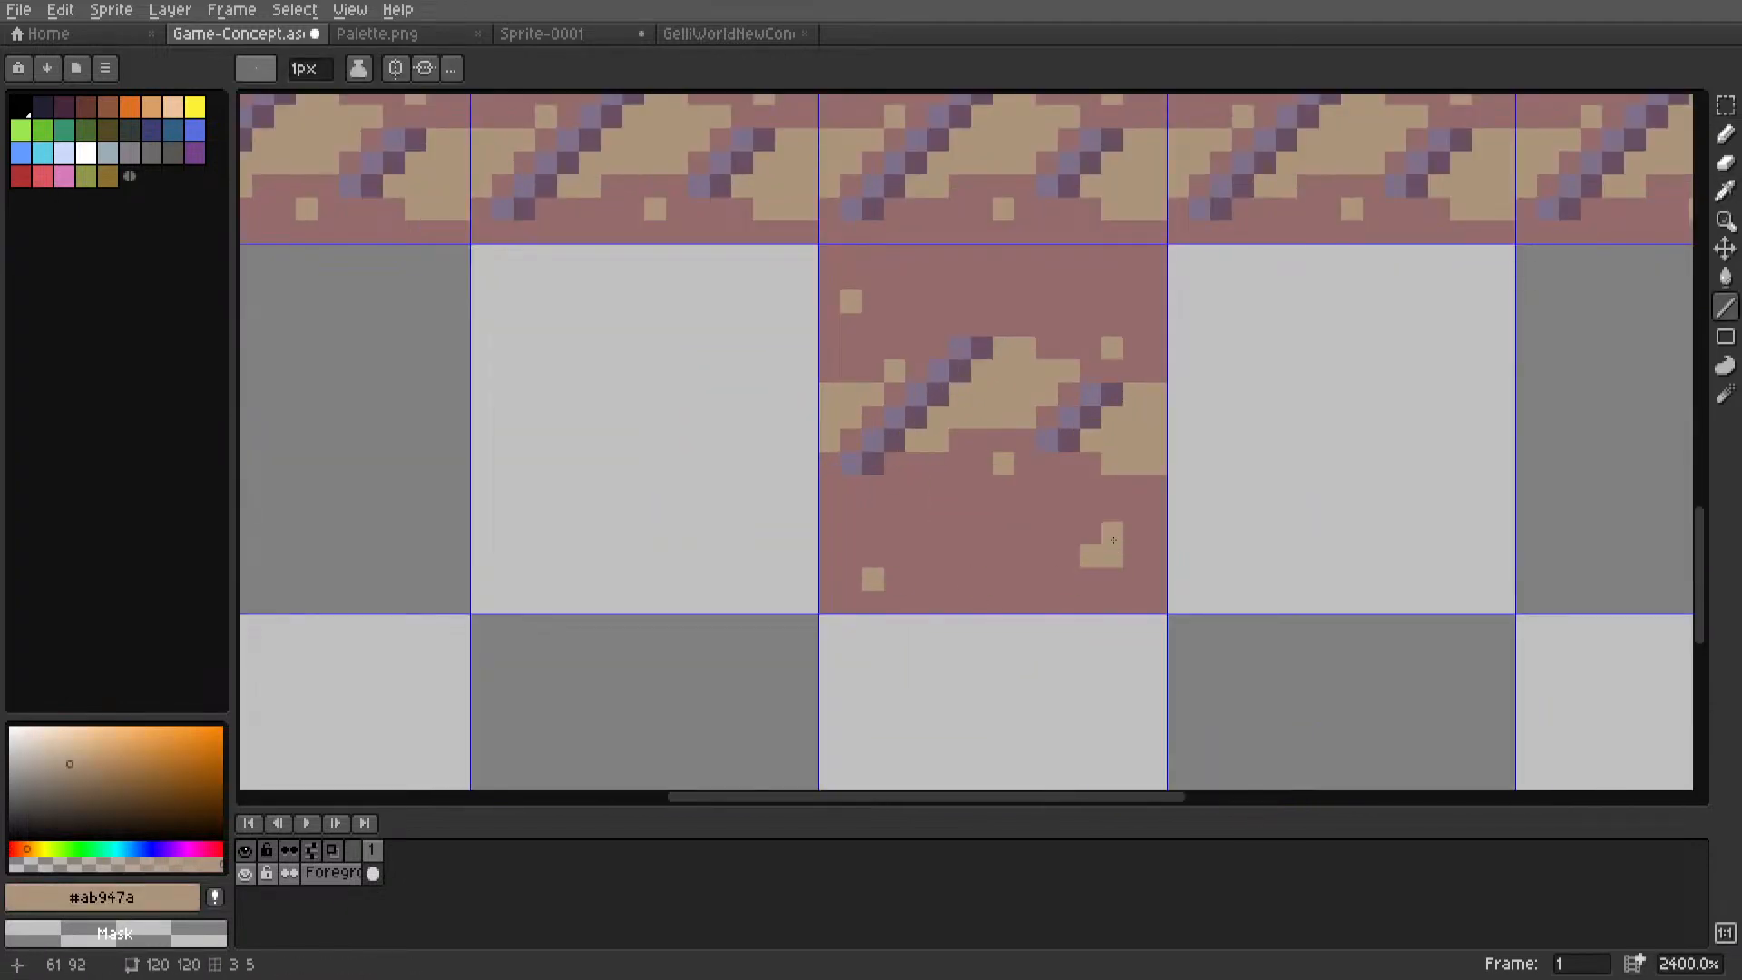
scroll(1094, 536, down, 8)
scroll(1146, 519, up, 9)
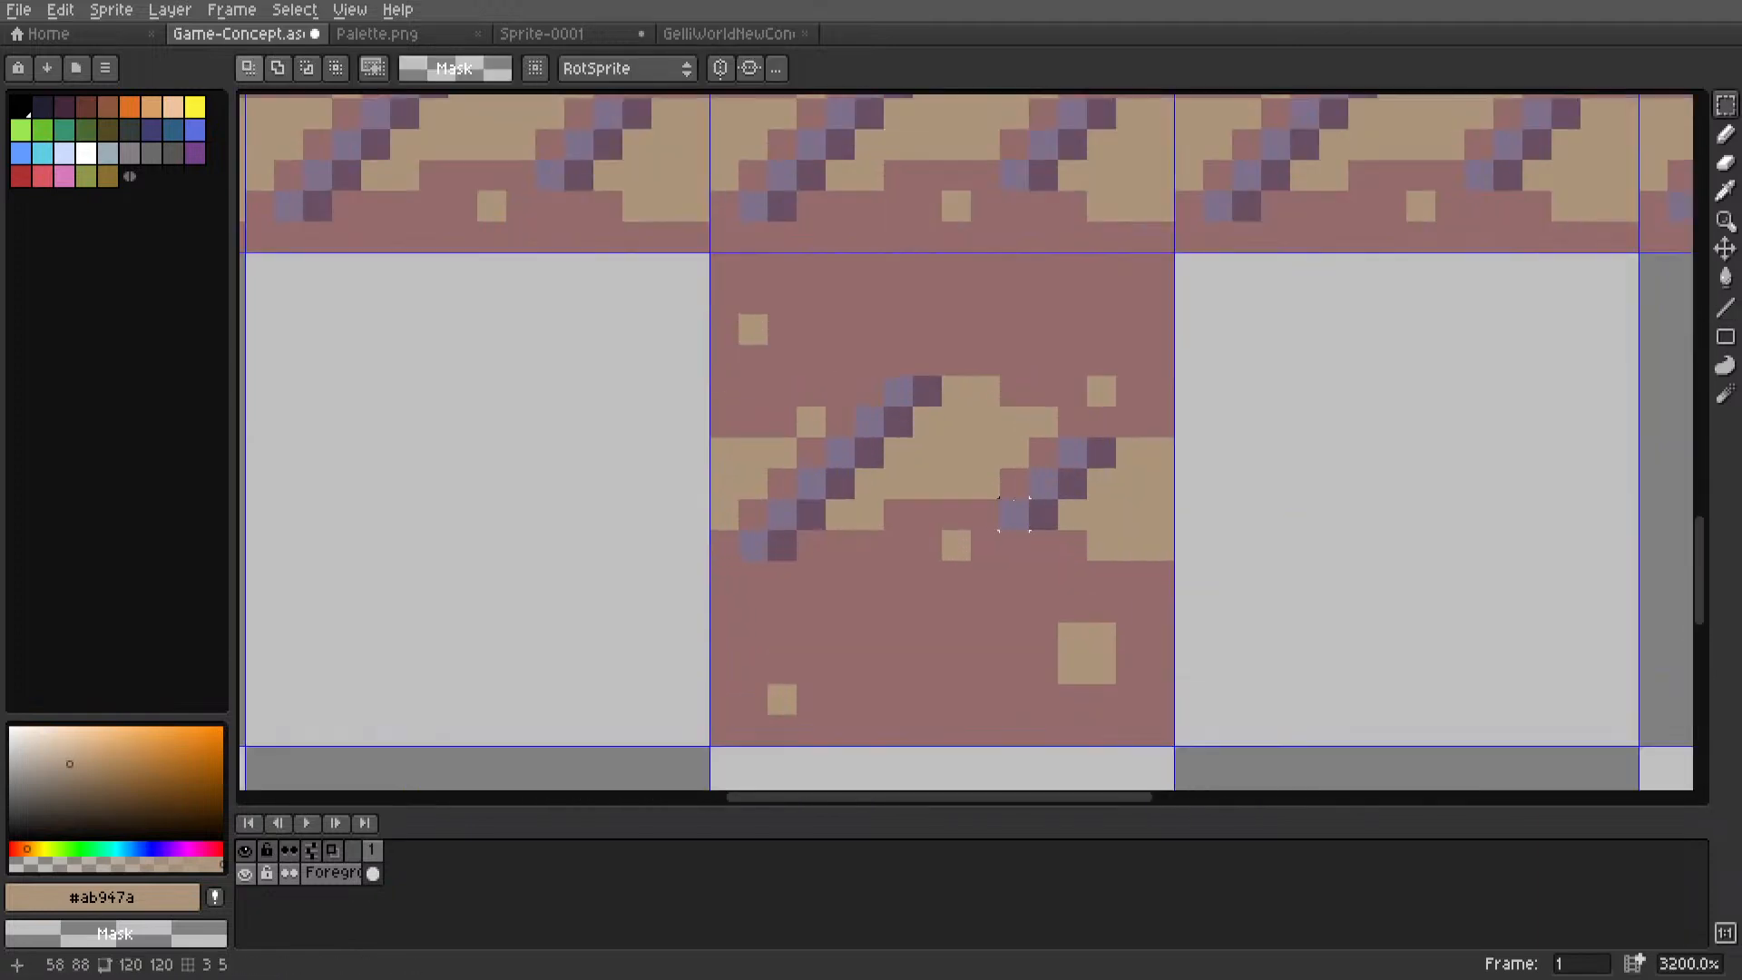
Turn the lower-left speck into a 2×2 square in #694f62 and add a single #7f708a speck above it.
alt+click(906, 370)
click(881, 616)
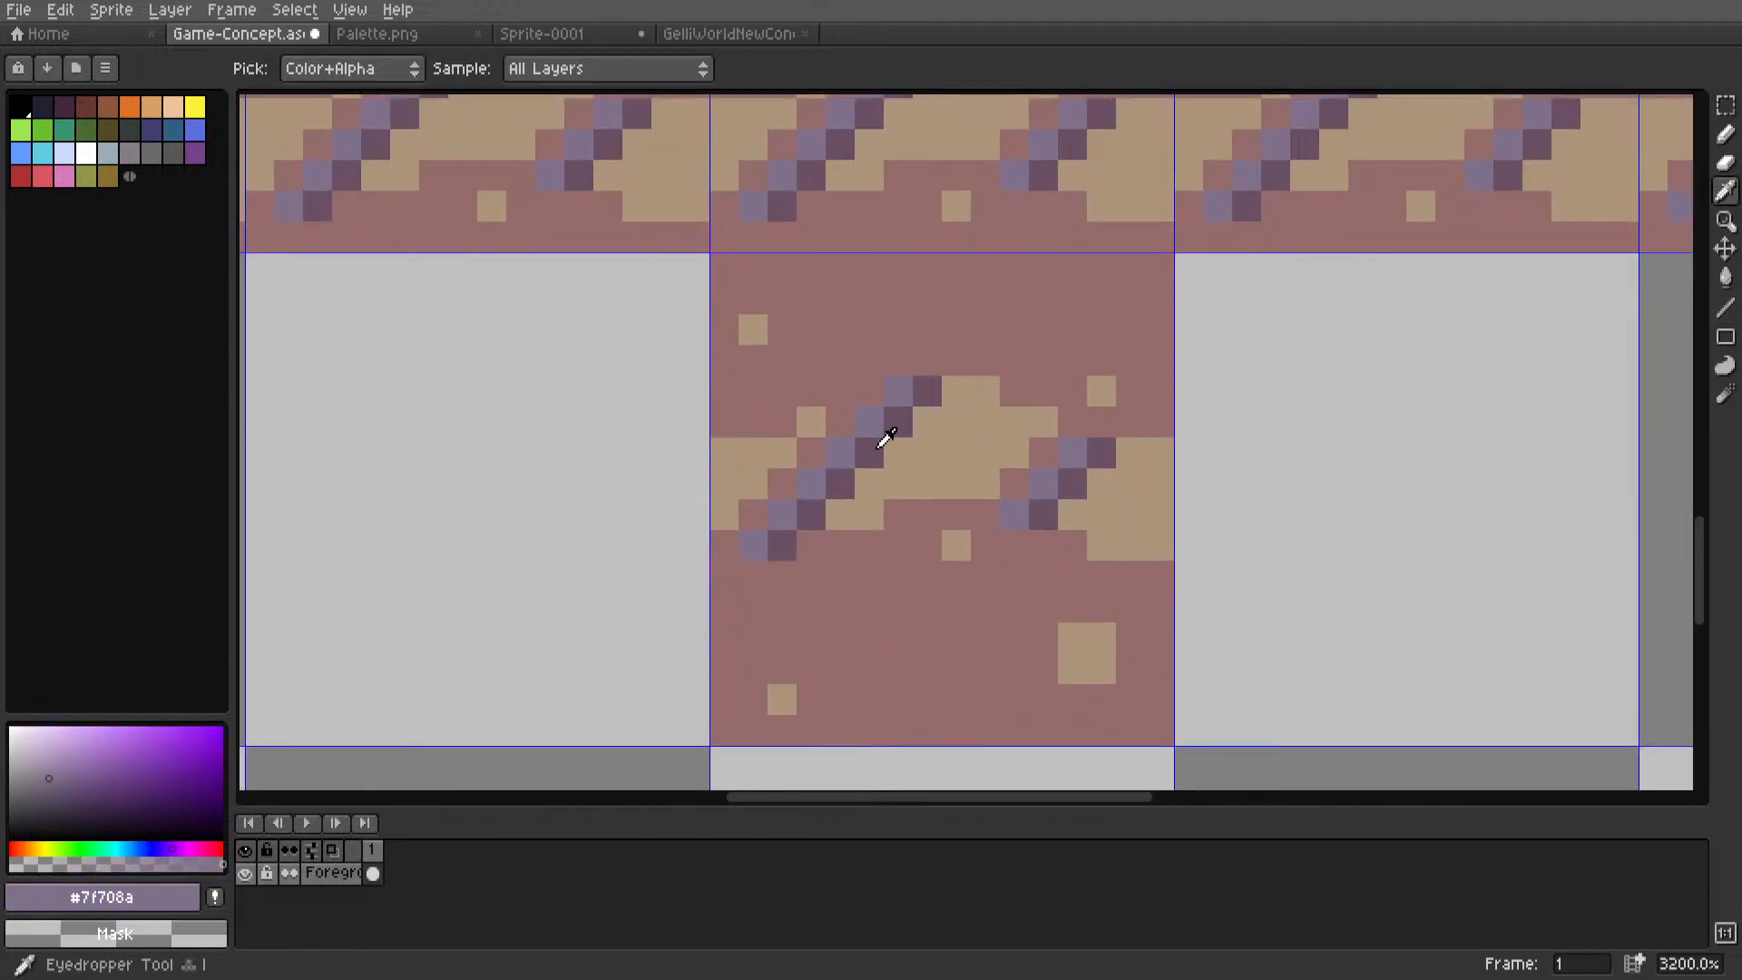
alt+click(887, 439)
mouse_move(782, 699)
mouse_down()
mouse_move(811, 700)
mouse_move(782, 659)
mouse_up()
scroll(799, 648, down, 7)
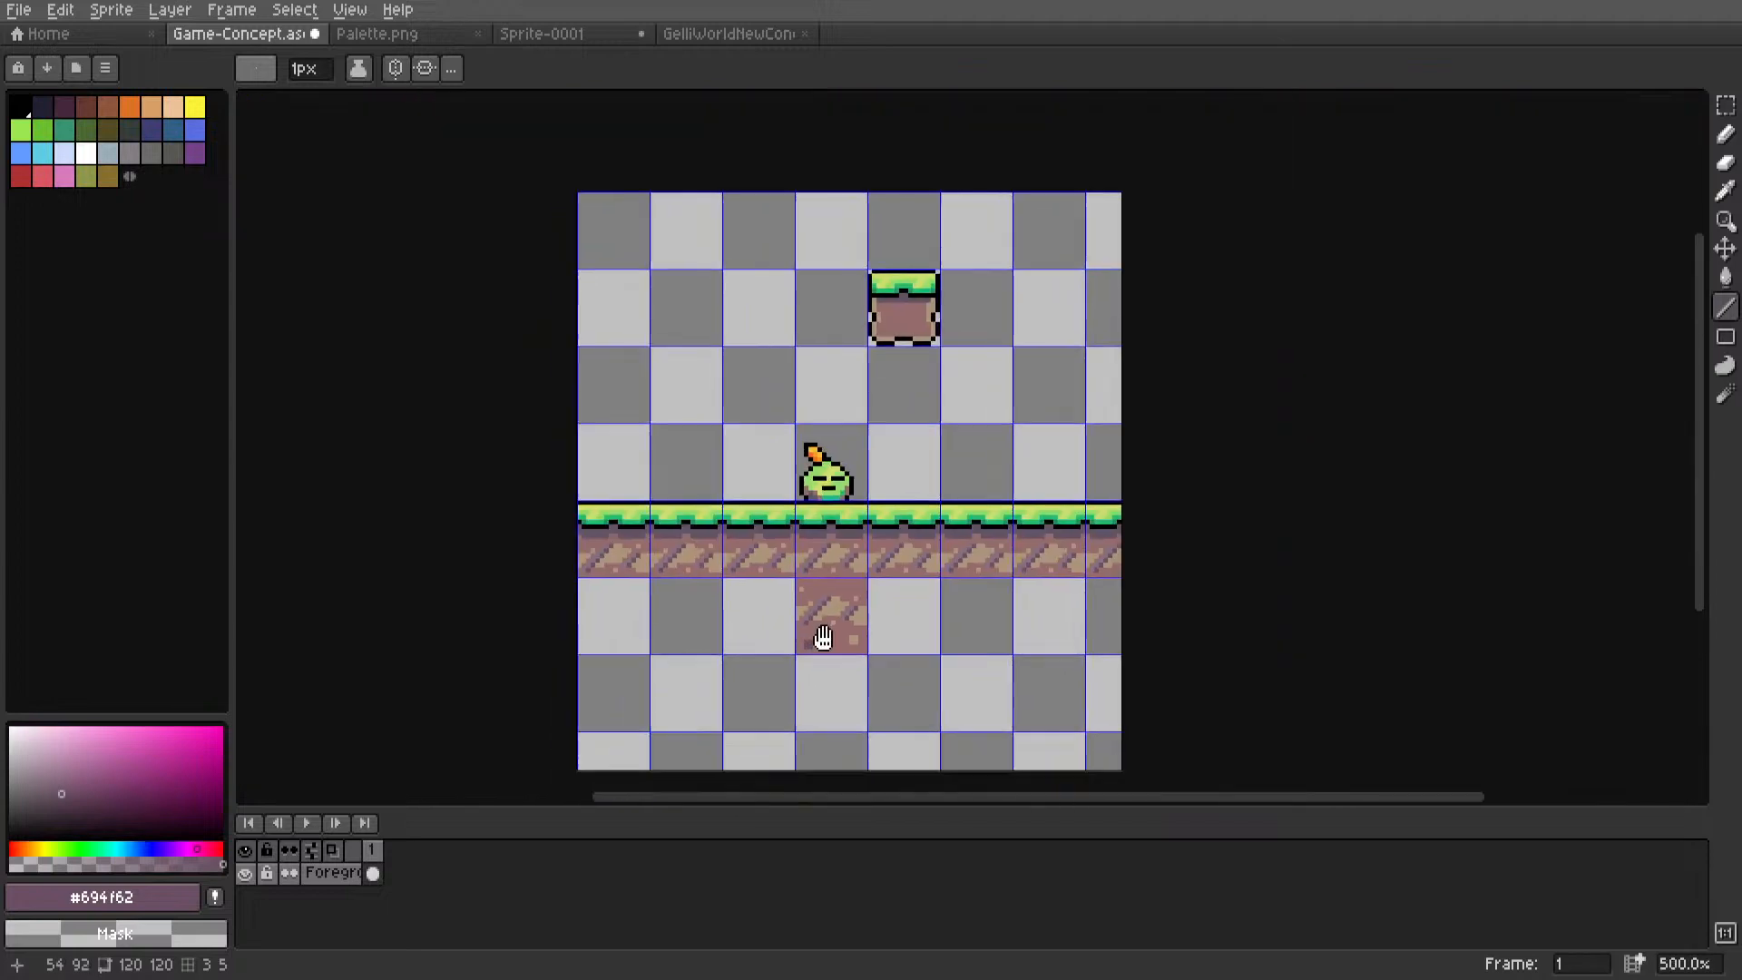
scroll(870, 496, up, 6)
alt+click(851, 447)
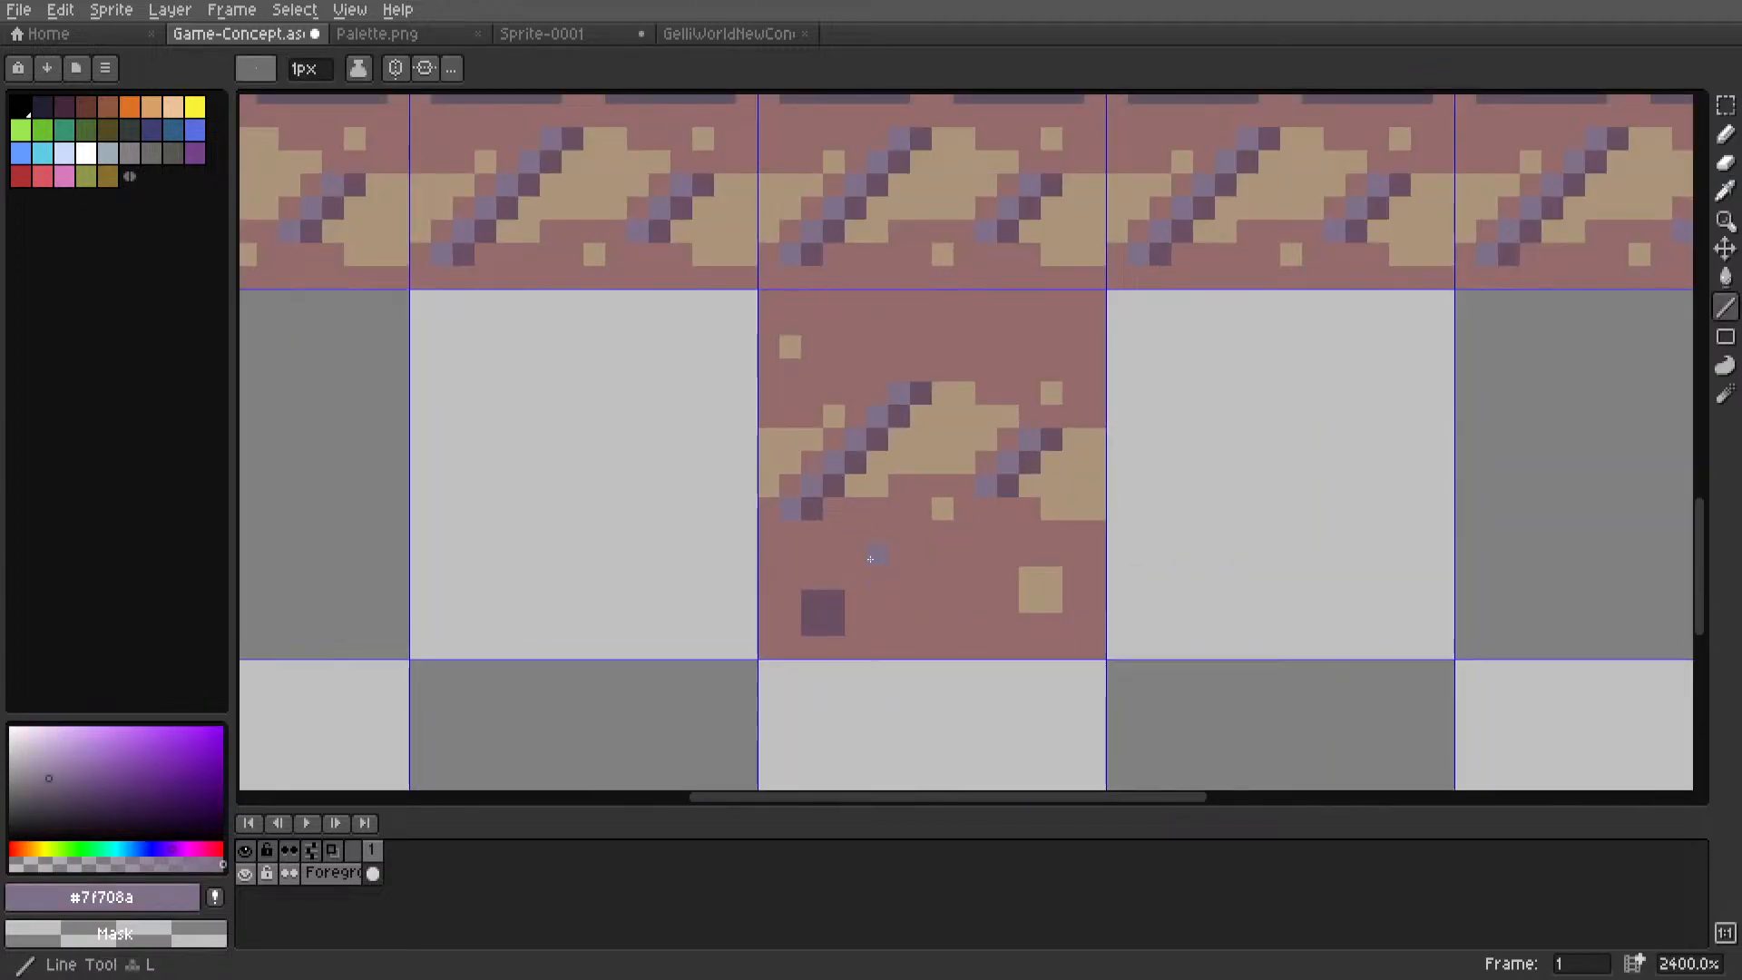
scroll(870, 558, down, 7)
Use the new dirt tile as the pattern and fill the whole empty area below the grass row with it.
key(m)
scroll(885, 554, up, 4)
click(865, 486)
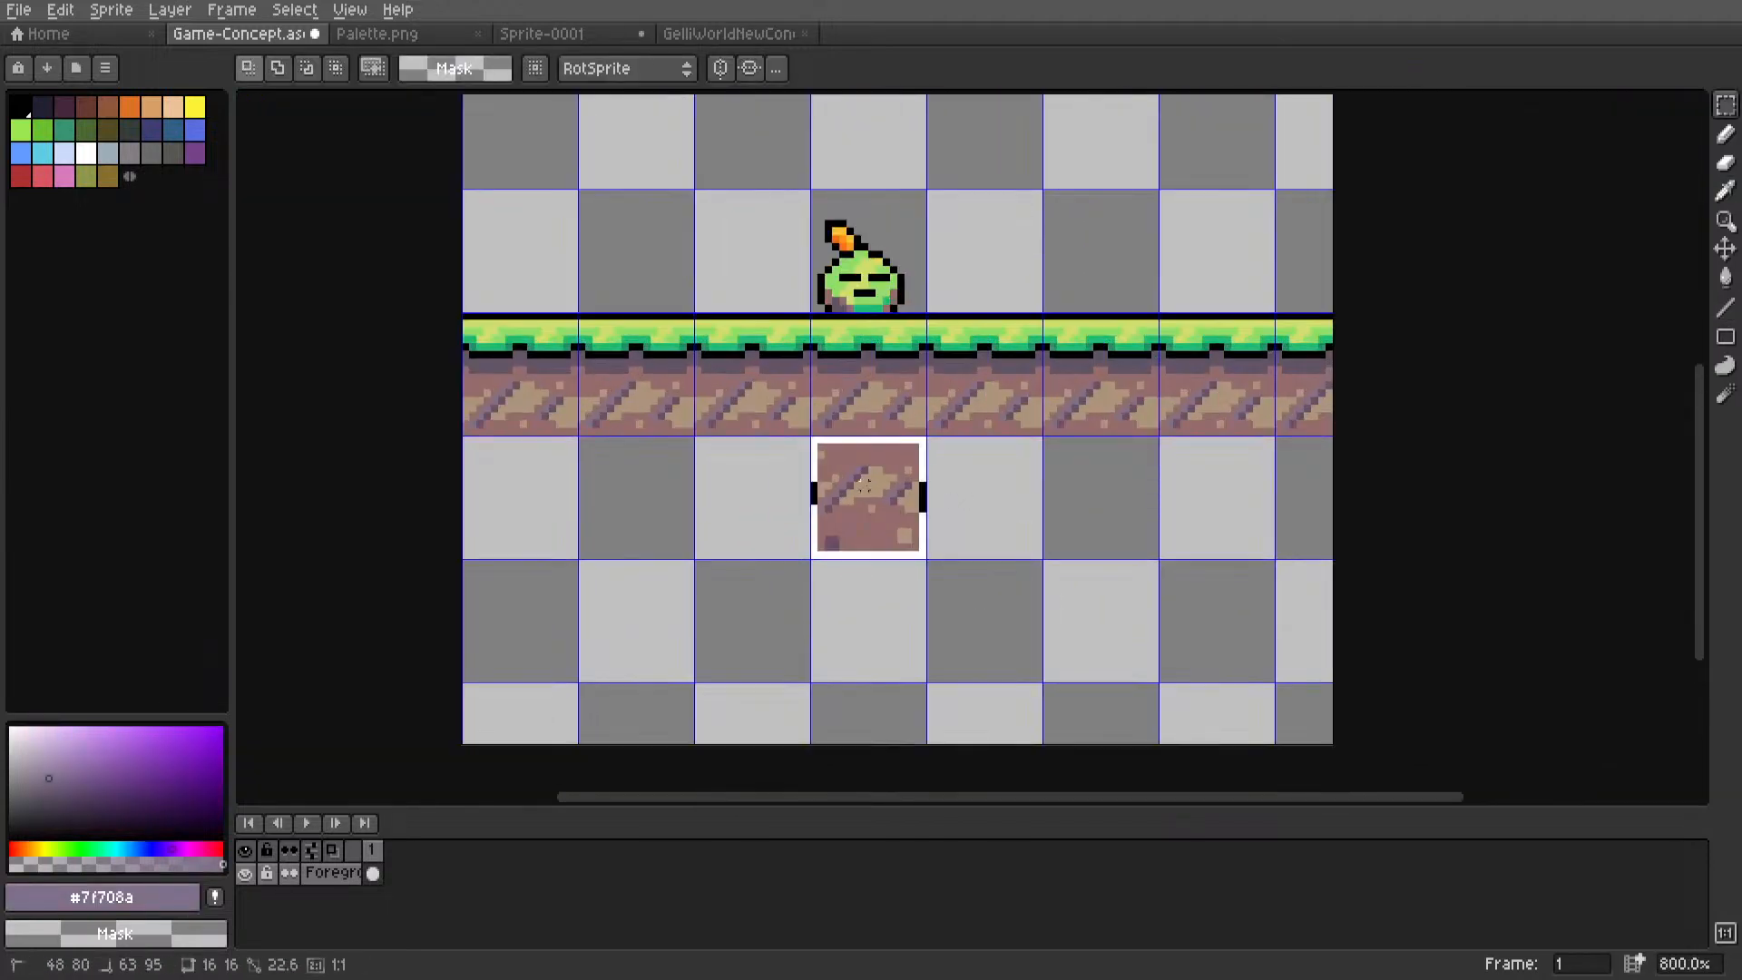
key(ctrl+b)
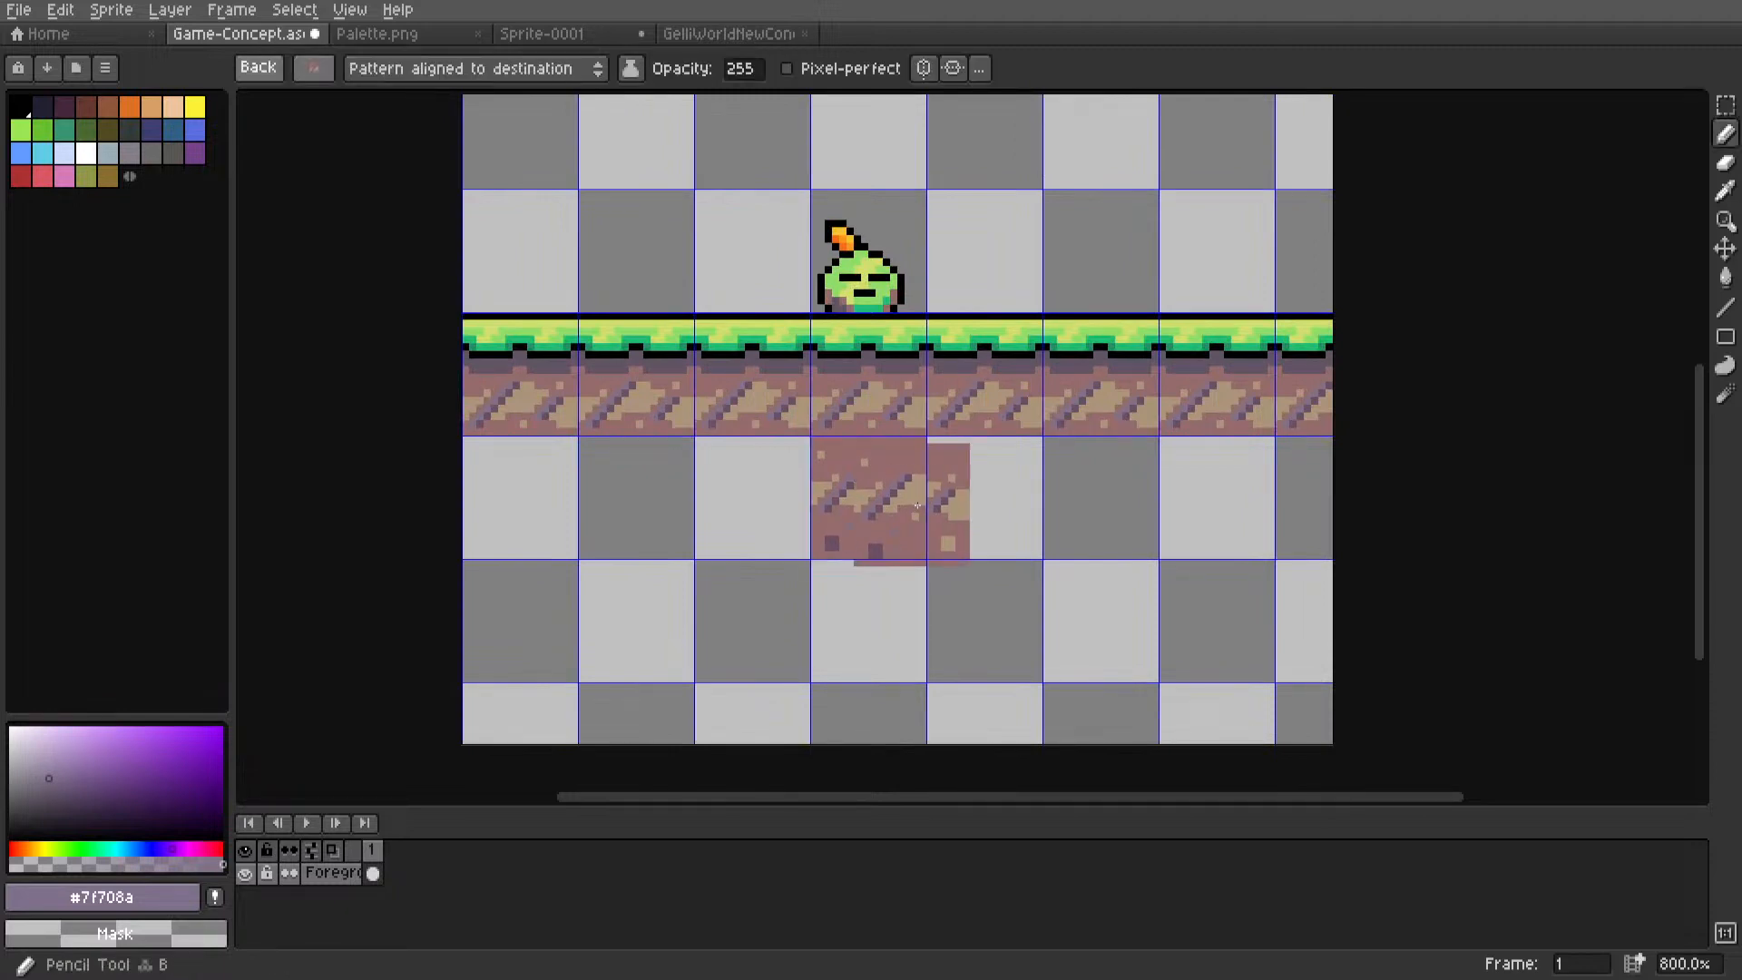
key(space)
key(g)
click(987, 506)
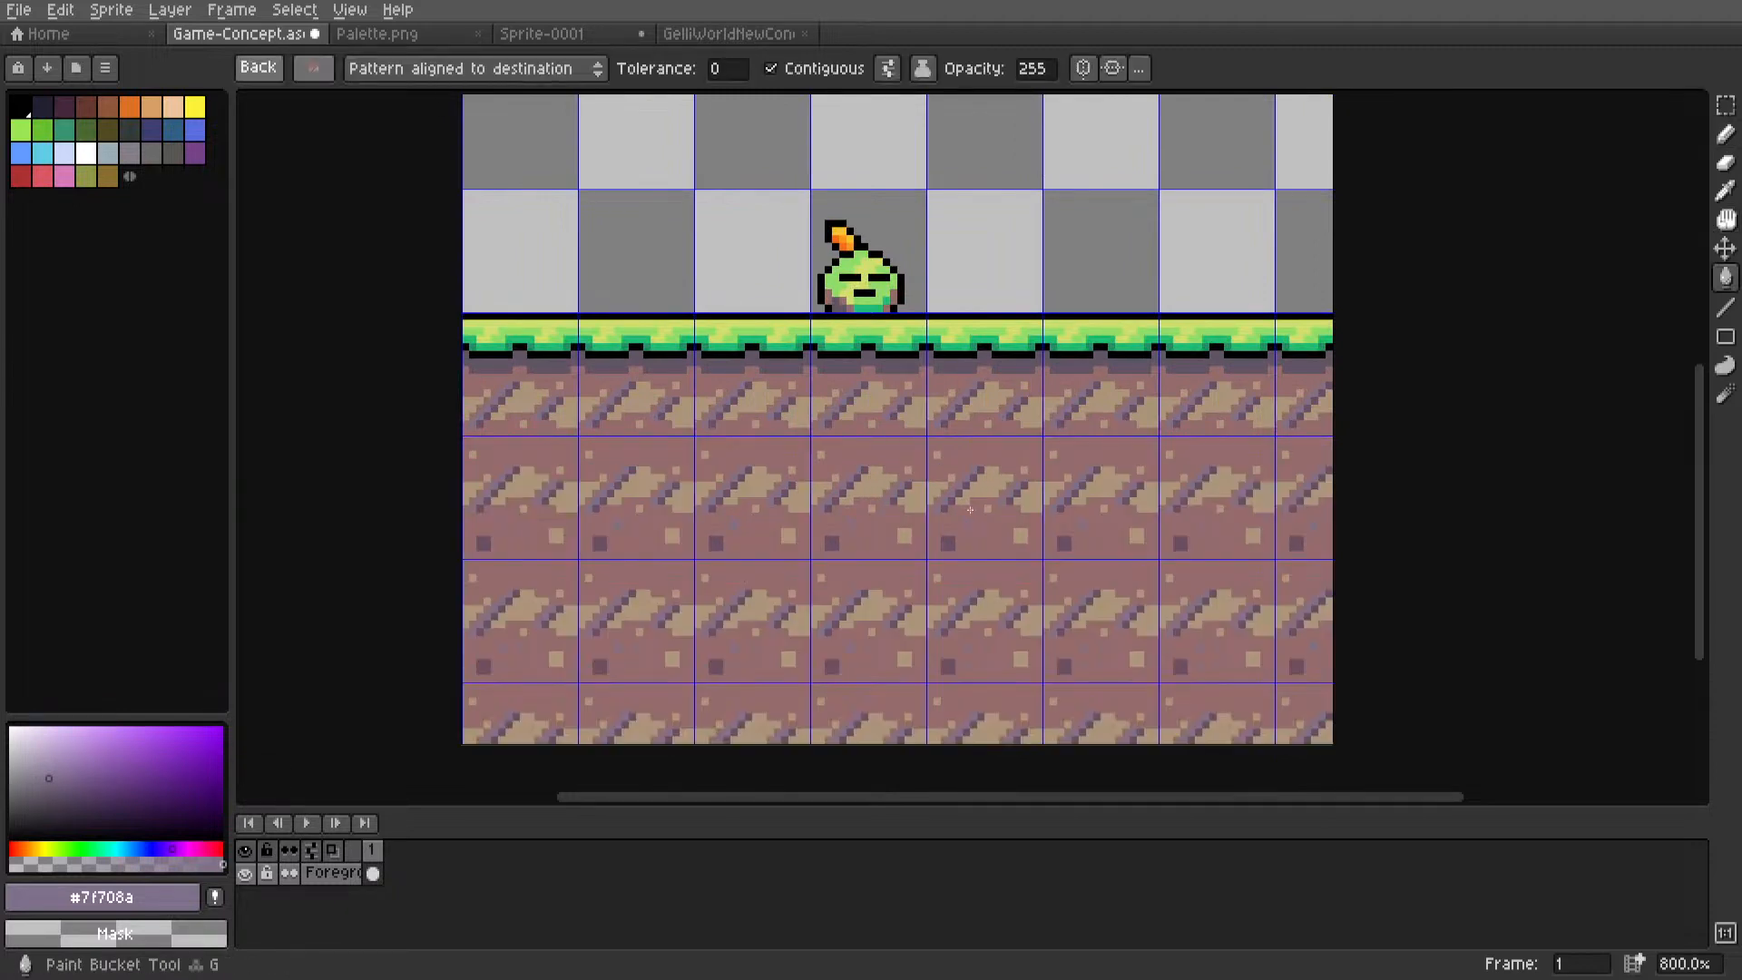
scroll(988, 505, down, 4)
key(m)
scroll(928, 397, up, 3)
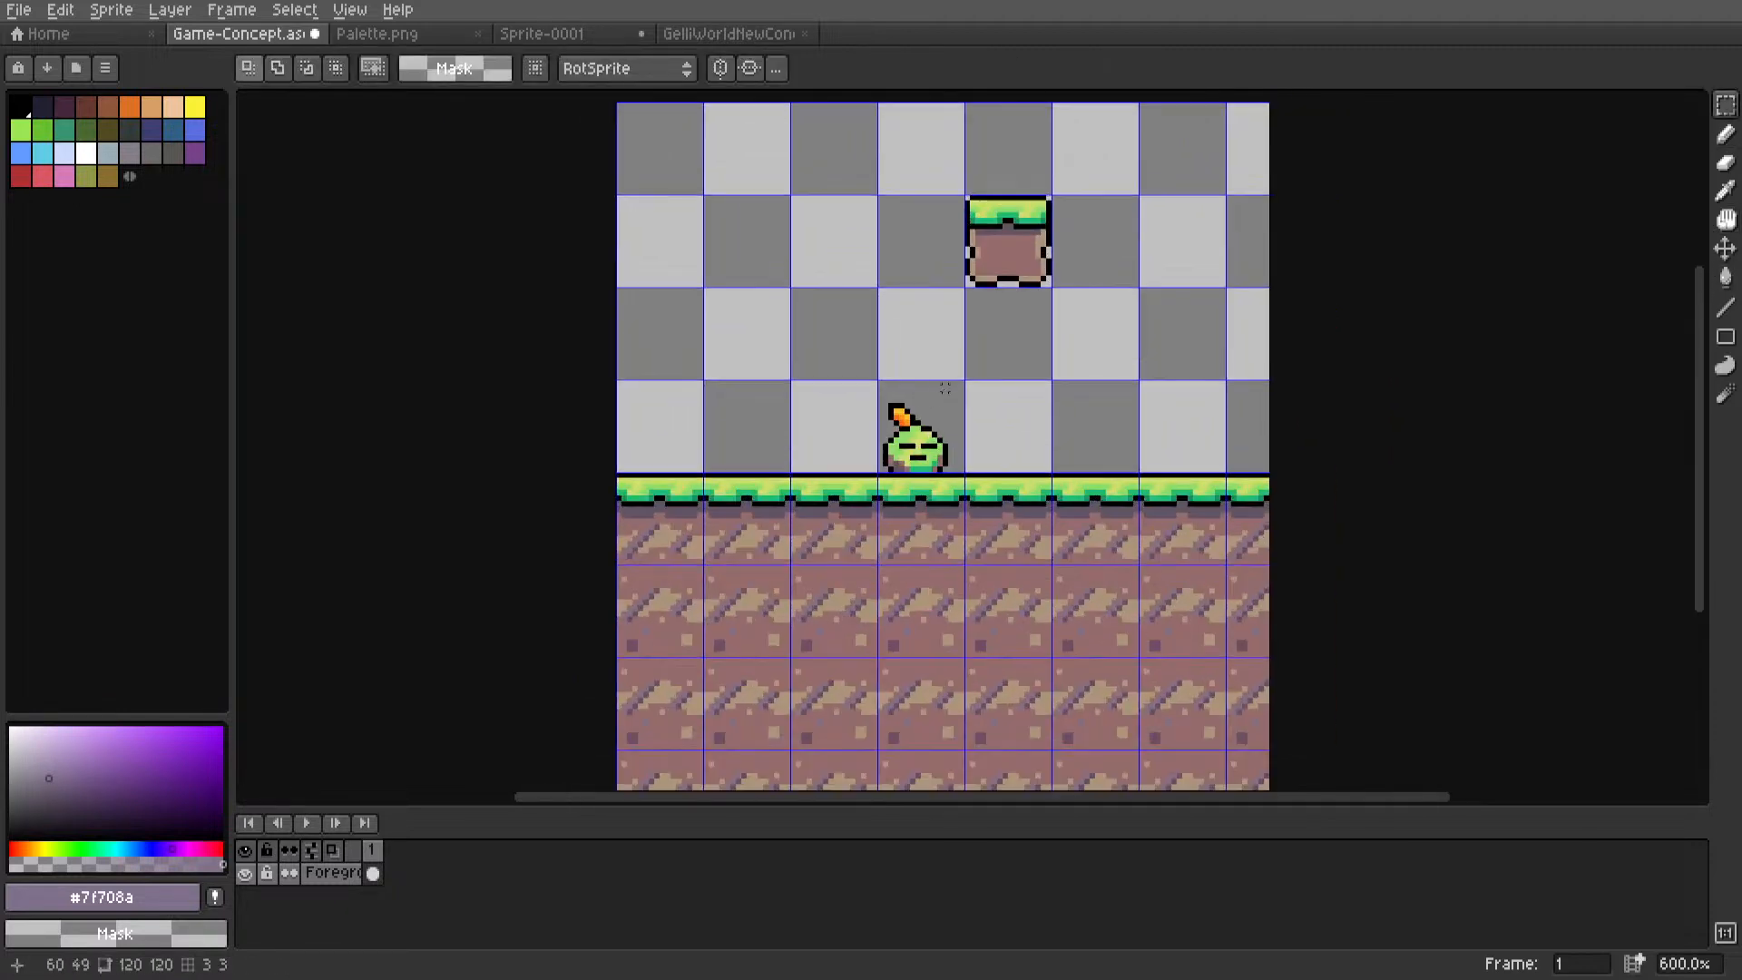
drag(980, 412, 1036, 330)
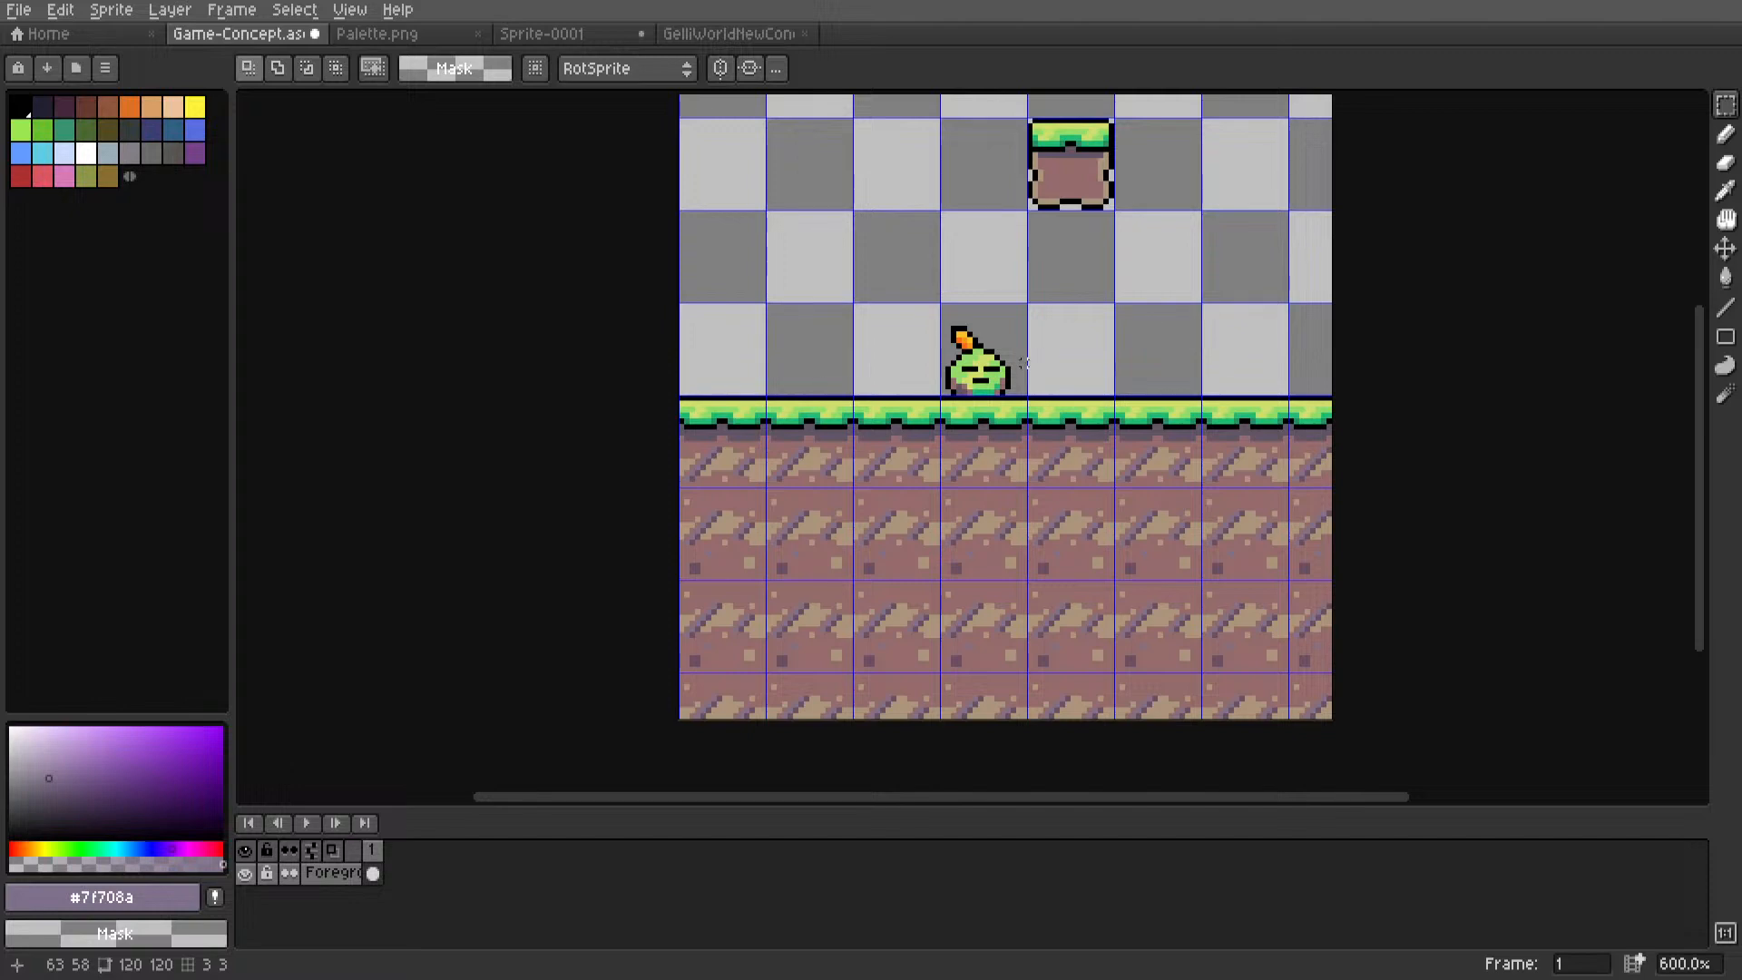
Paint over the dark square, the purple speck and the tan block in the dirt tile under the character with #966c6c.
scroll(1040, 505, up, 4)
middle_drag(922, 592, 1133, 310)
key(i)
click(885, 451)
key(l)
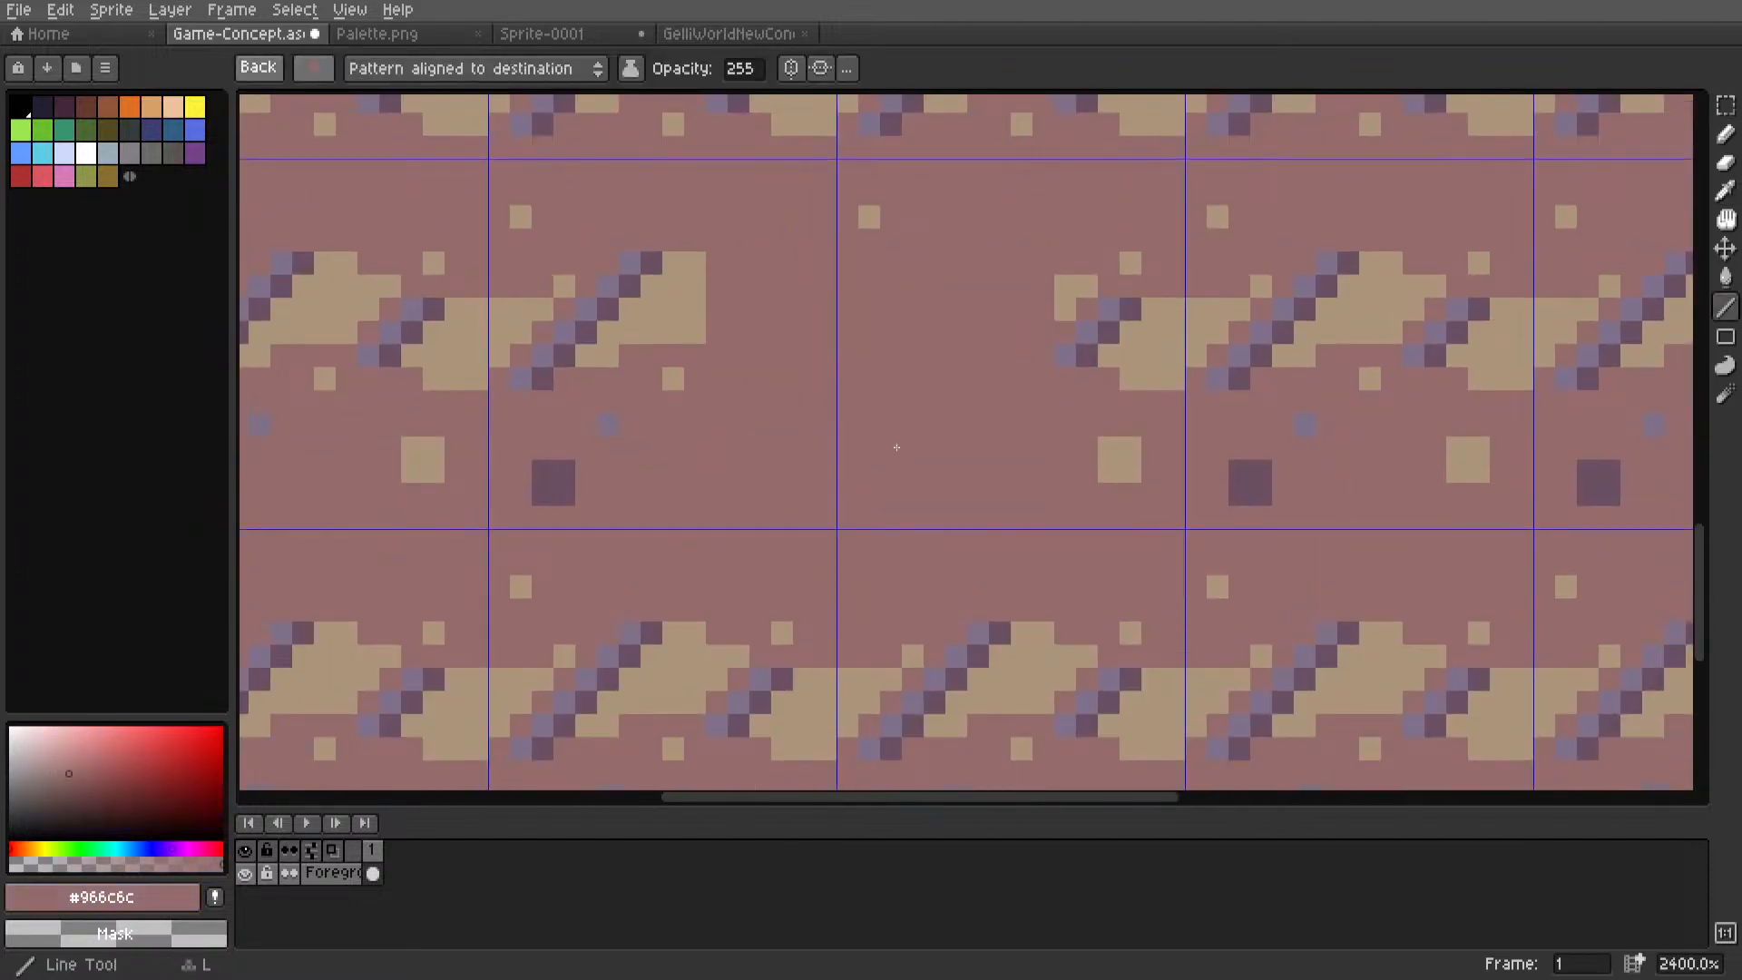
key(space)
click(266, 71)
key(m)
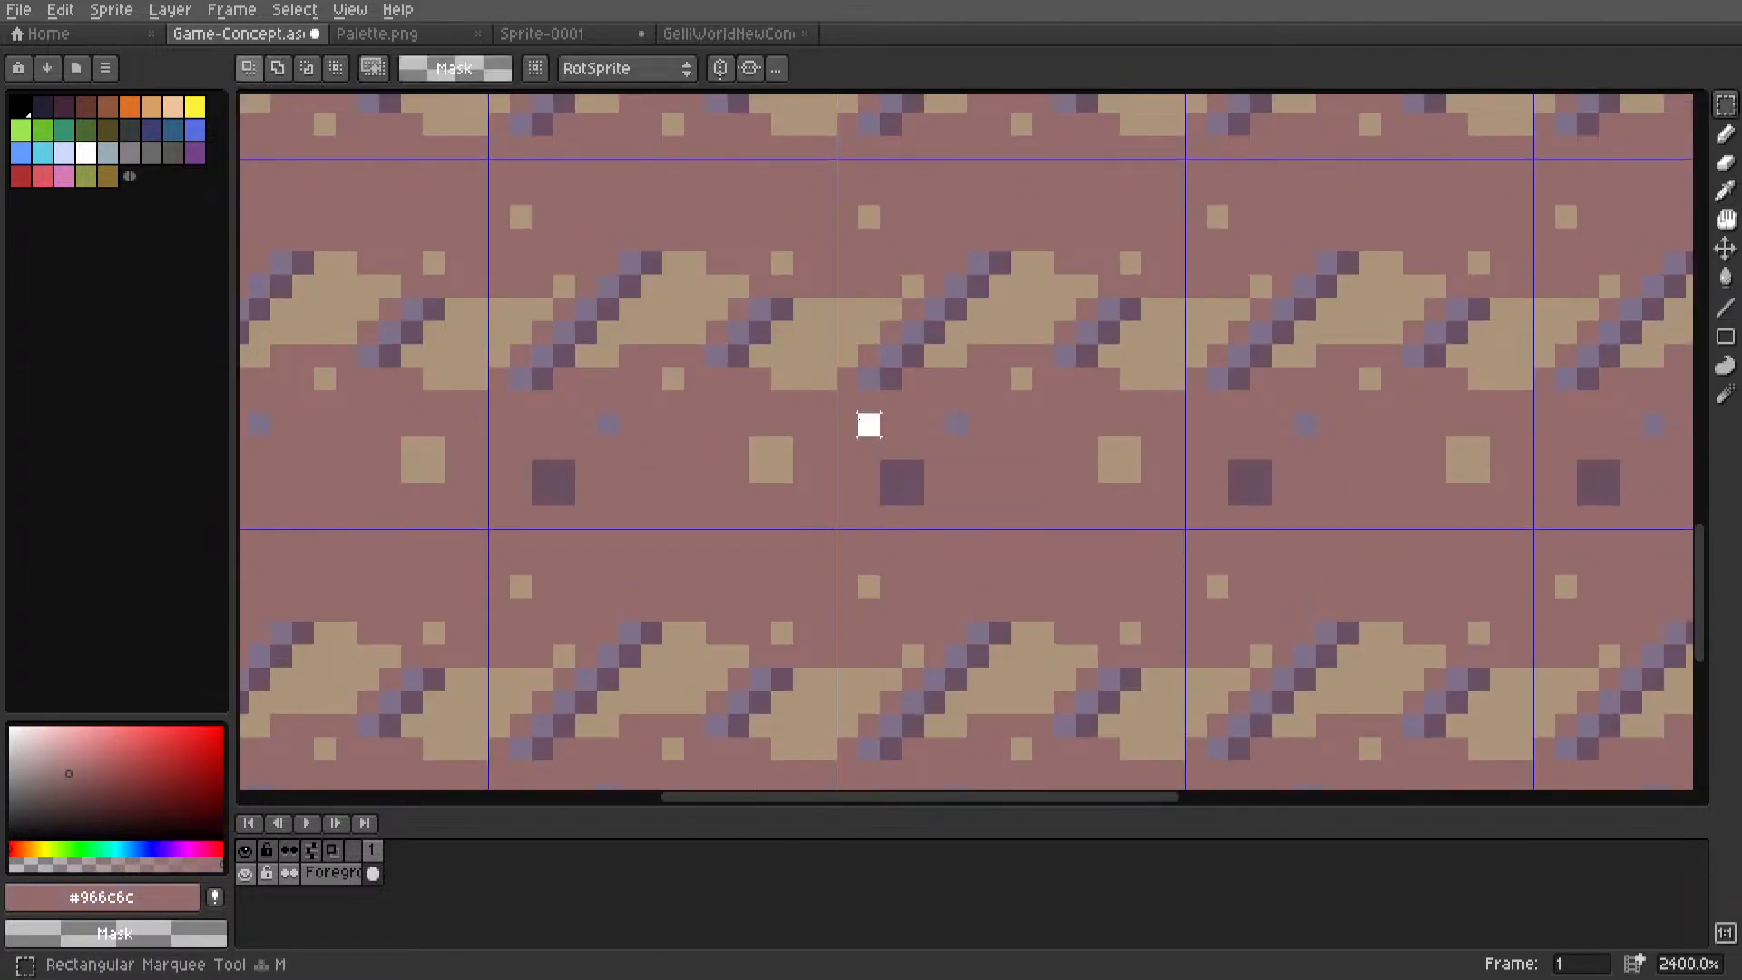
key(l)
scroll(966, 420, down, 9)
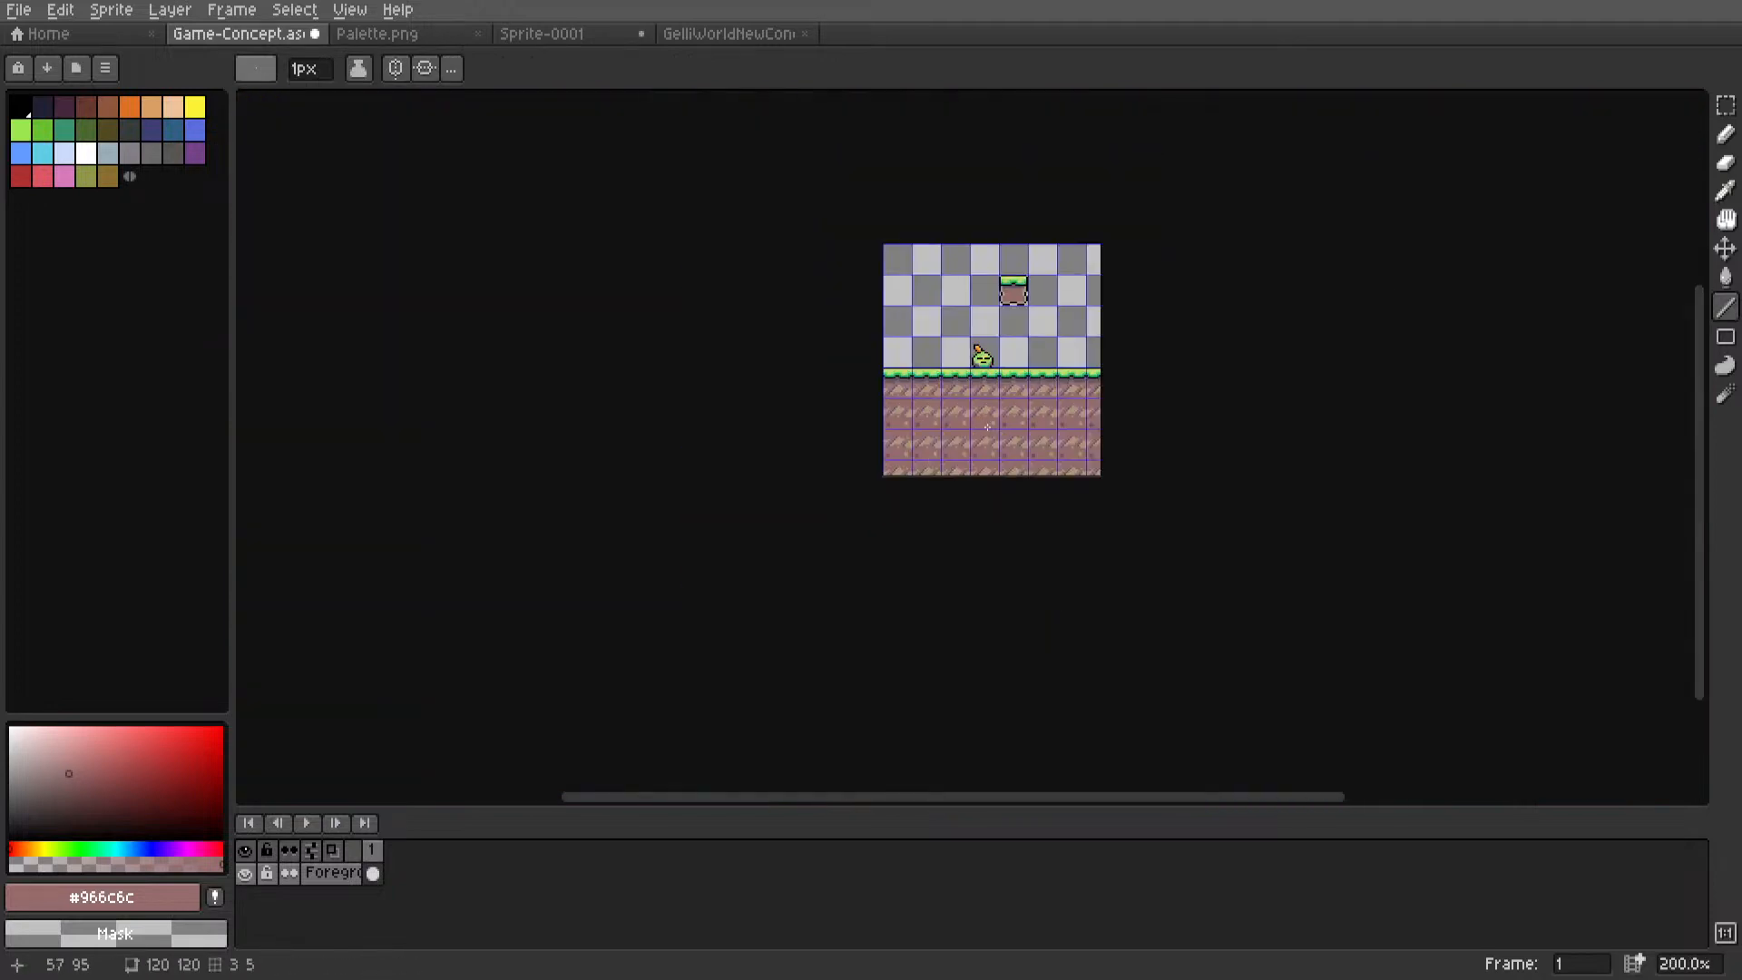
scroll(952, 453, up, 3)
scroll(944, 449, up, 7)
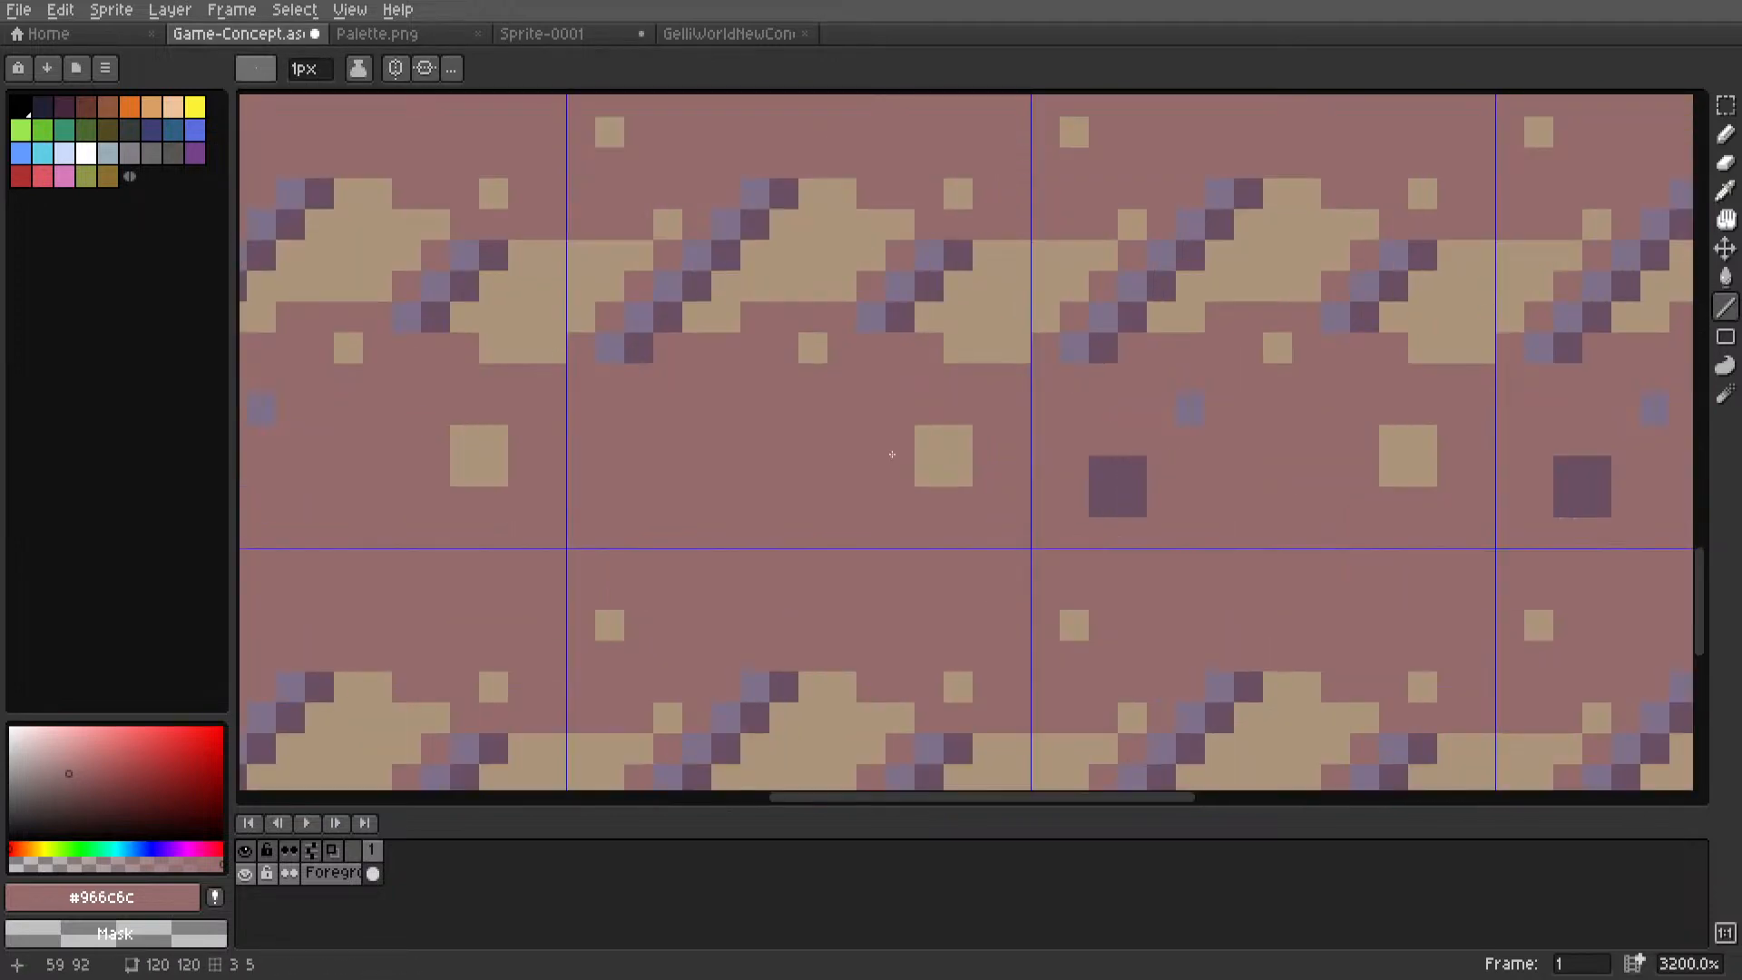
scroll(850, 461, down, 6)
Clear the outdated dirt tiles on both sides of the revised tile and beneath it.
key(m)
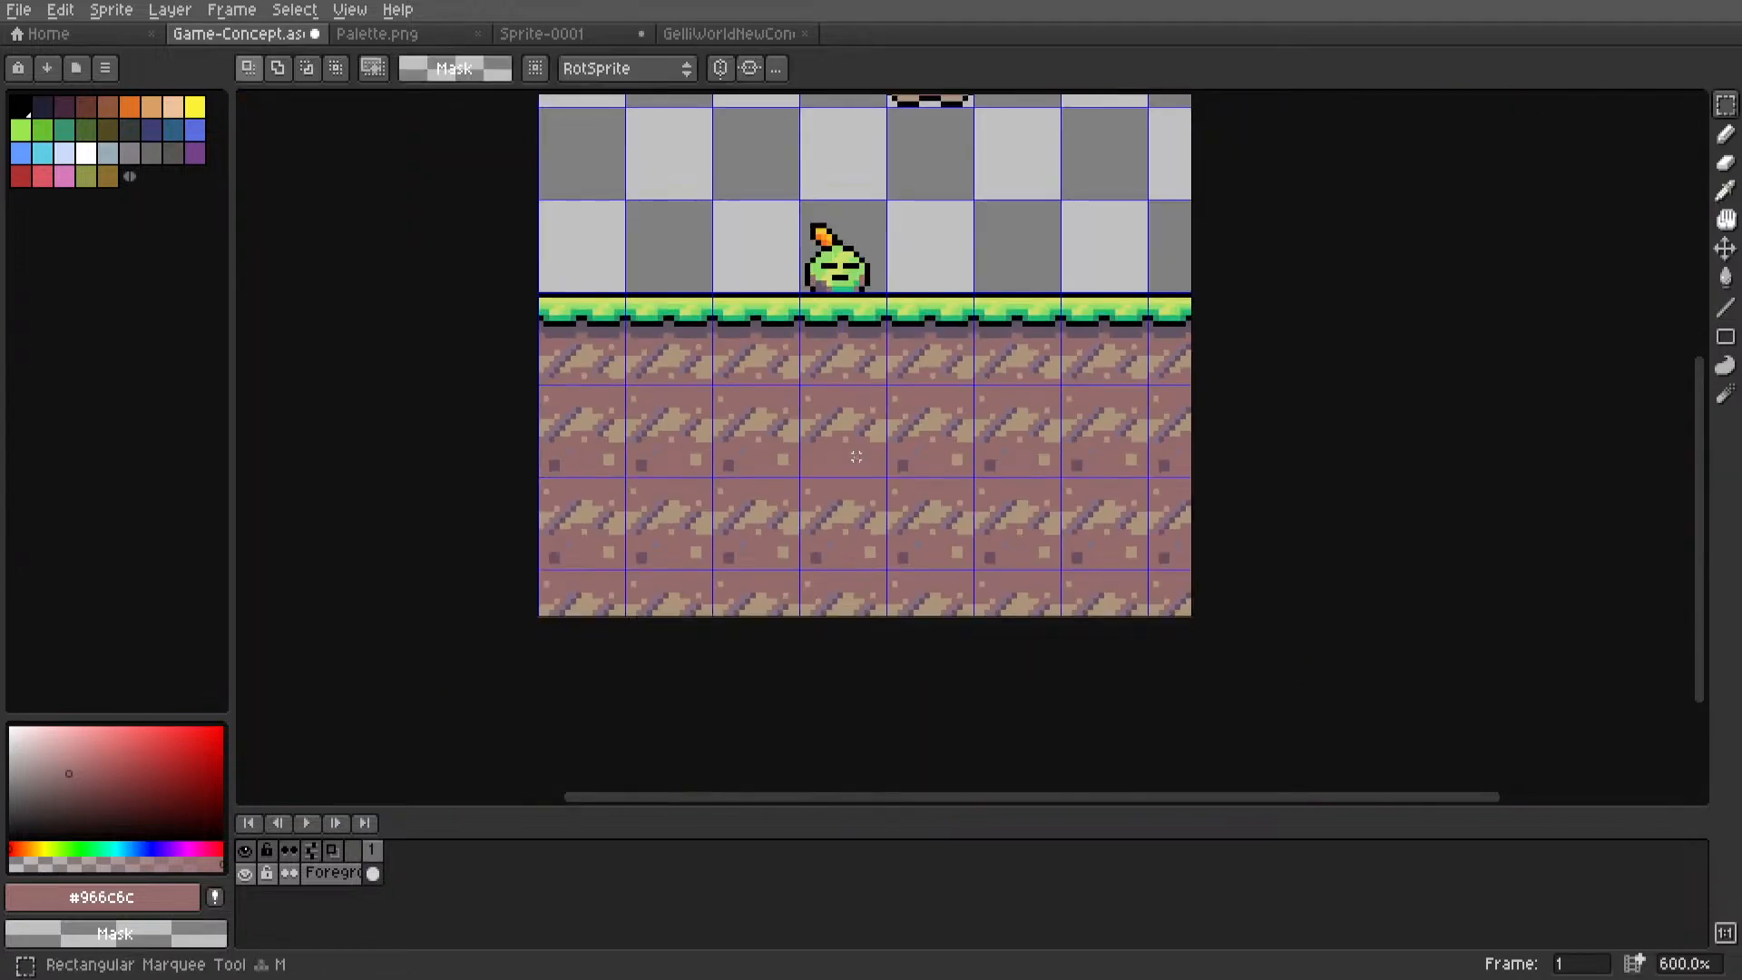
scroll(856, 456, up, 1)
drag(898, 361, 1342, 739)
key(Delete)
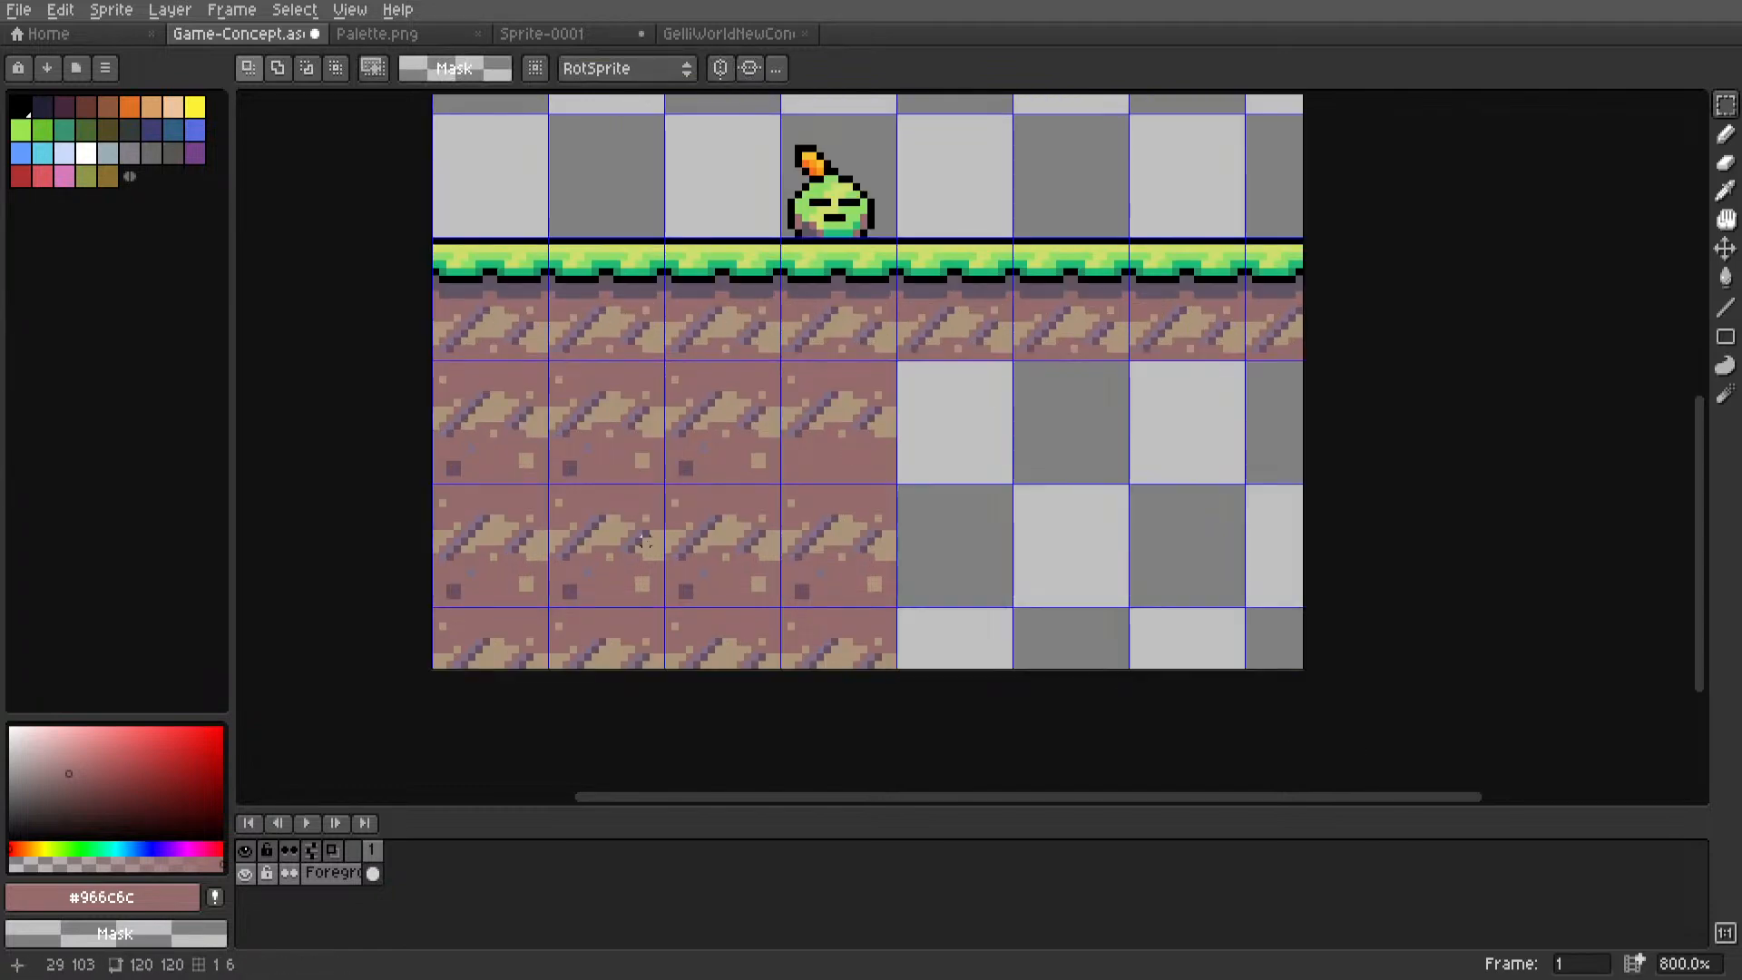
drag(780, 362, 455, 704)
key(Delete)
drag(834, 517, 865, 674)
drag(871, 526, 829, 661)
key(Delete)
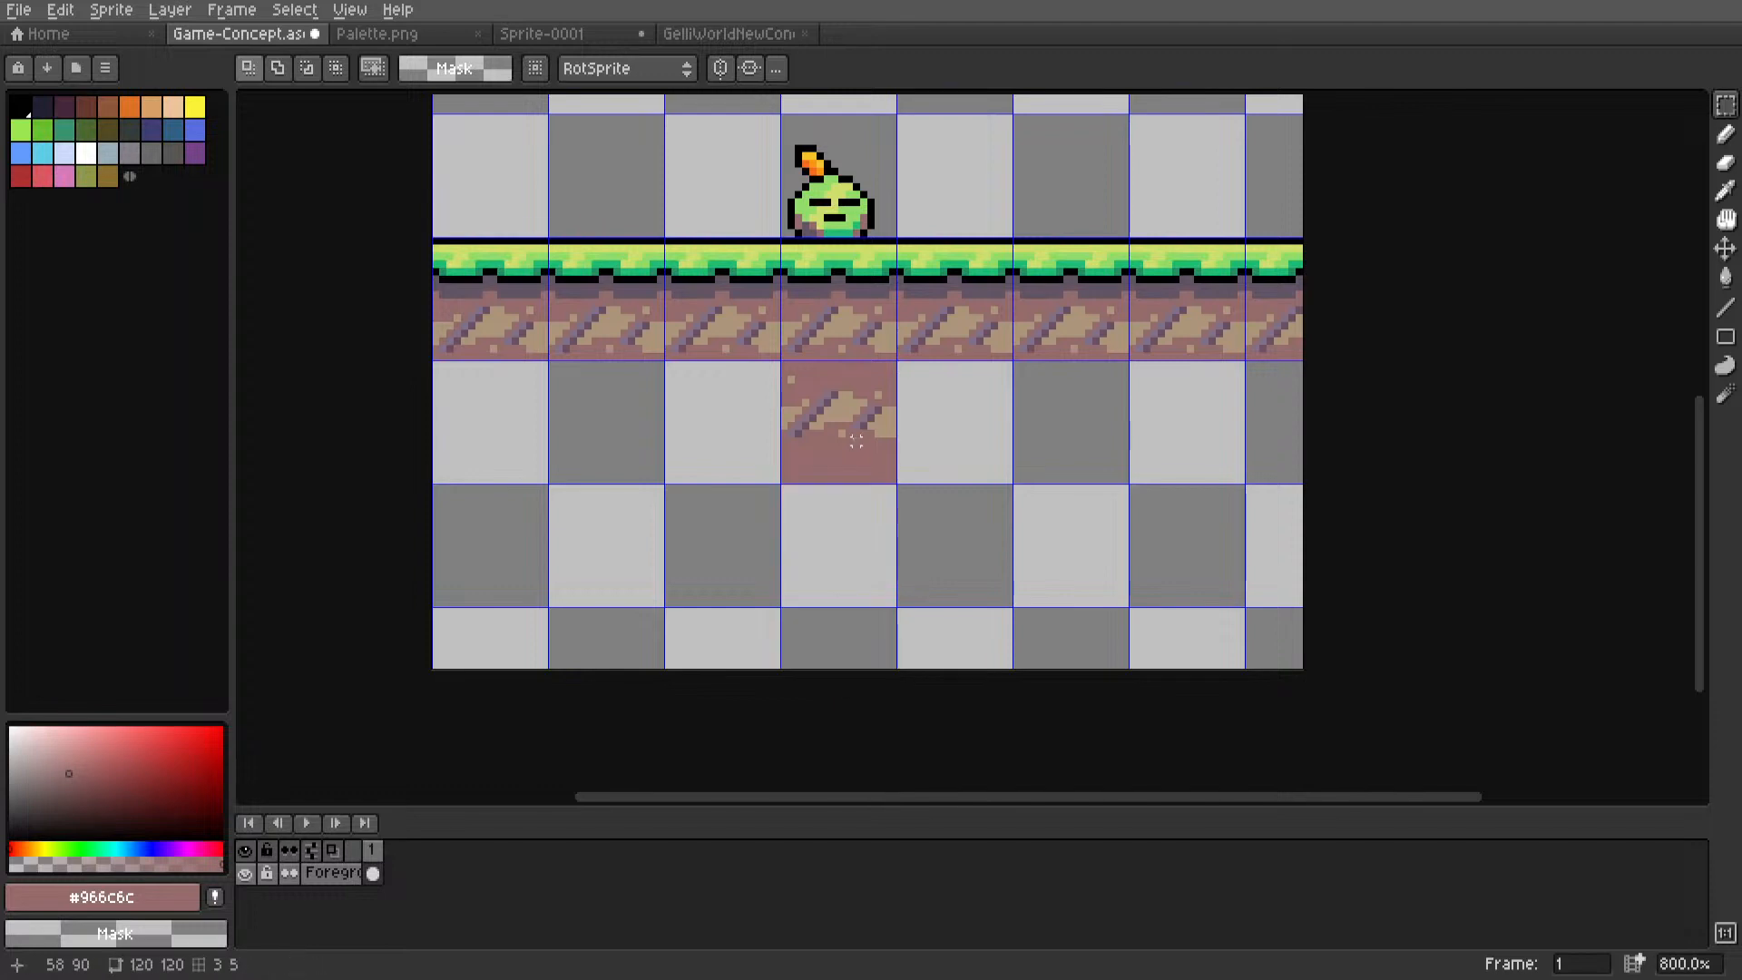
Use the simplified dirt tile as the pattern and refill the empty area below the grass row with it.
drag(792, 372, 867, 454)
key(ctrl+b)
key(g)
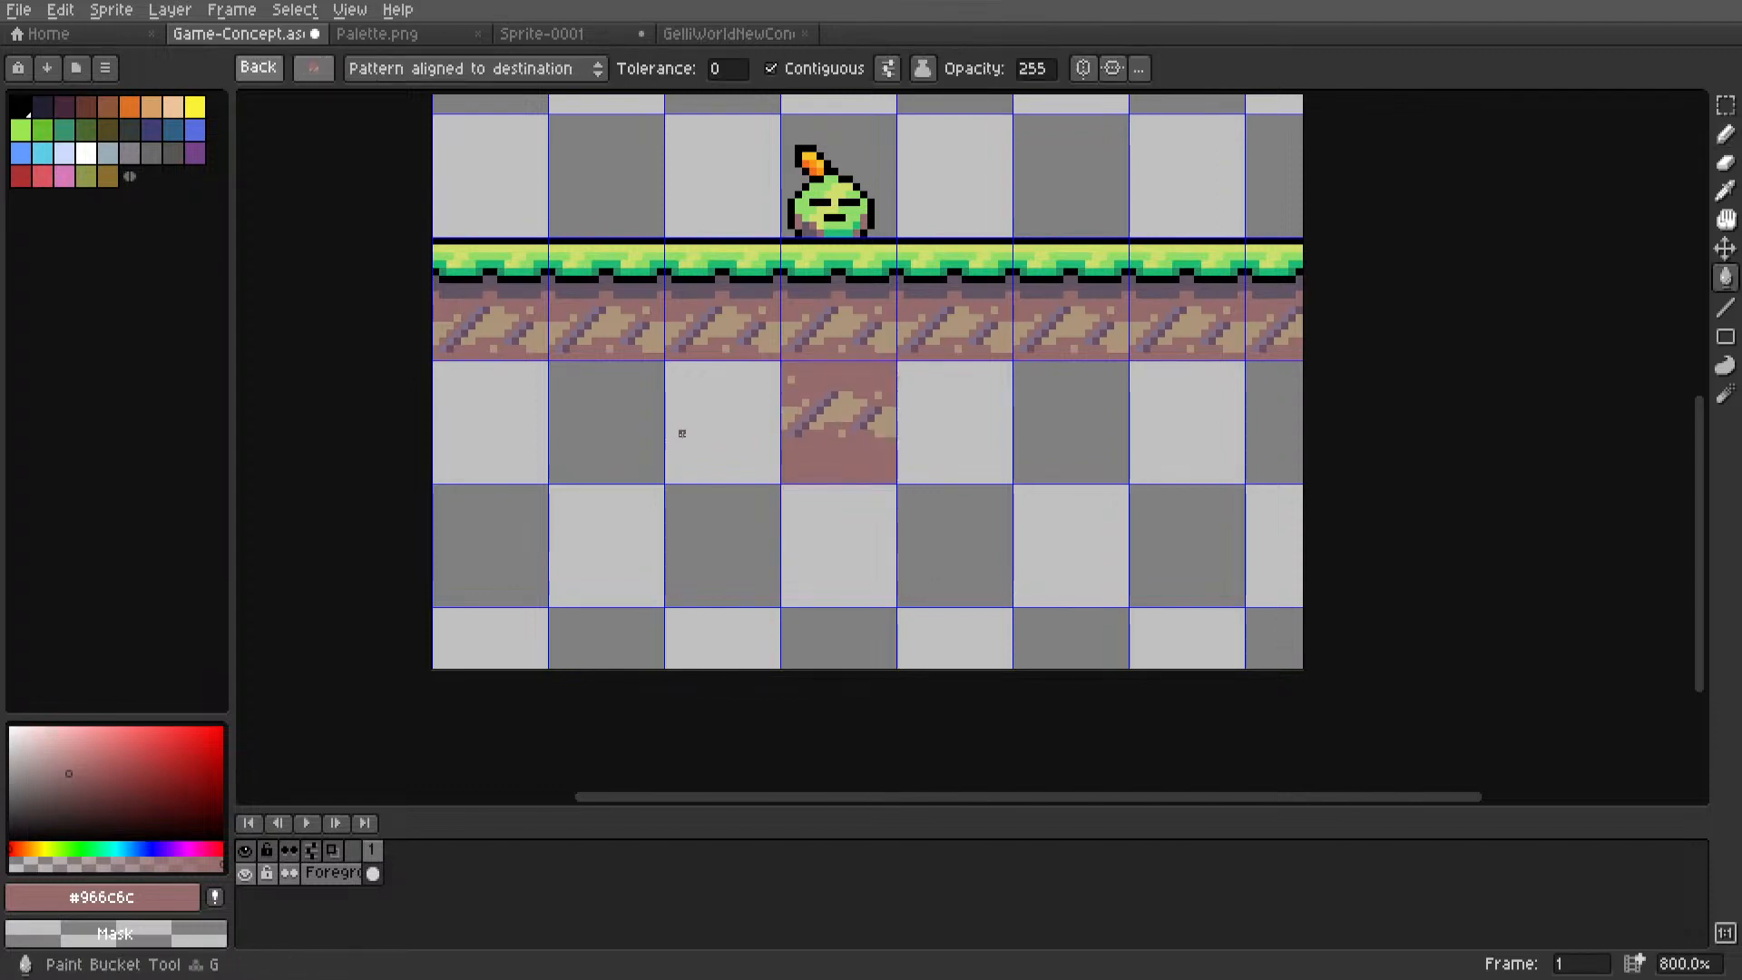
click(681, 432)
Move the texture band of the dirt tile under the character 1 px down and cover the gap above it with #966c6c.
key(m)
scroll(885, 425, up, 3)
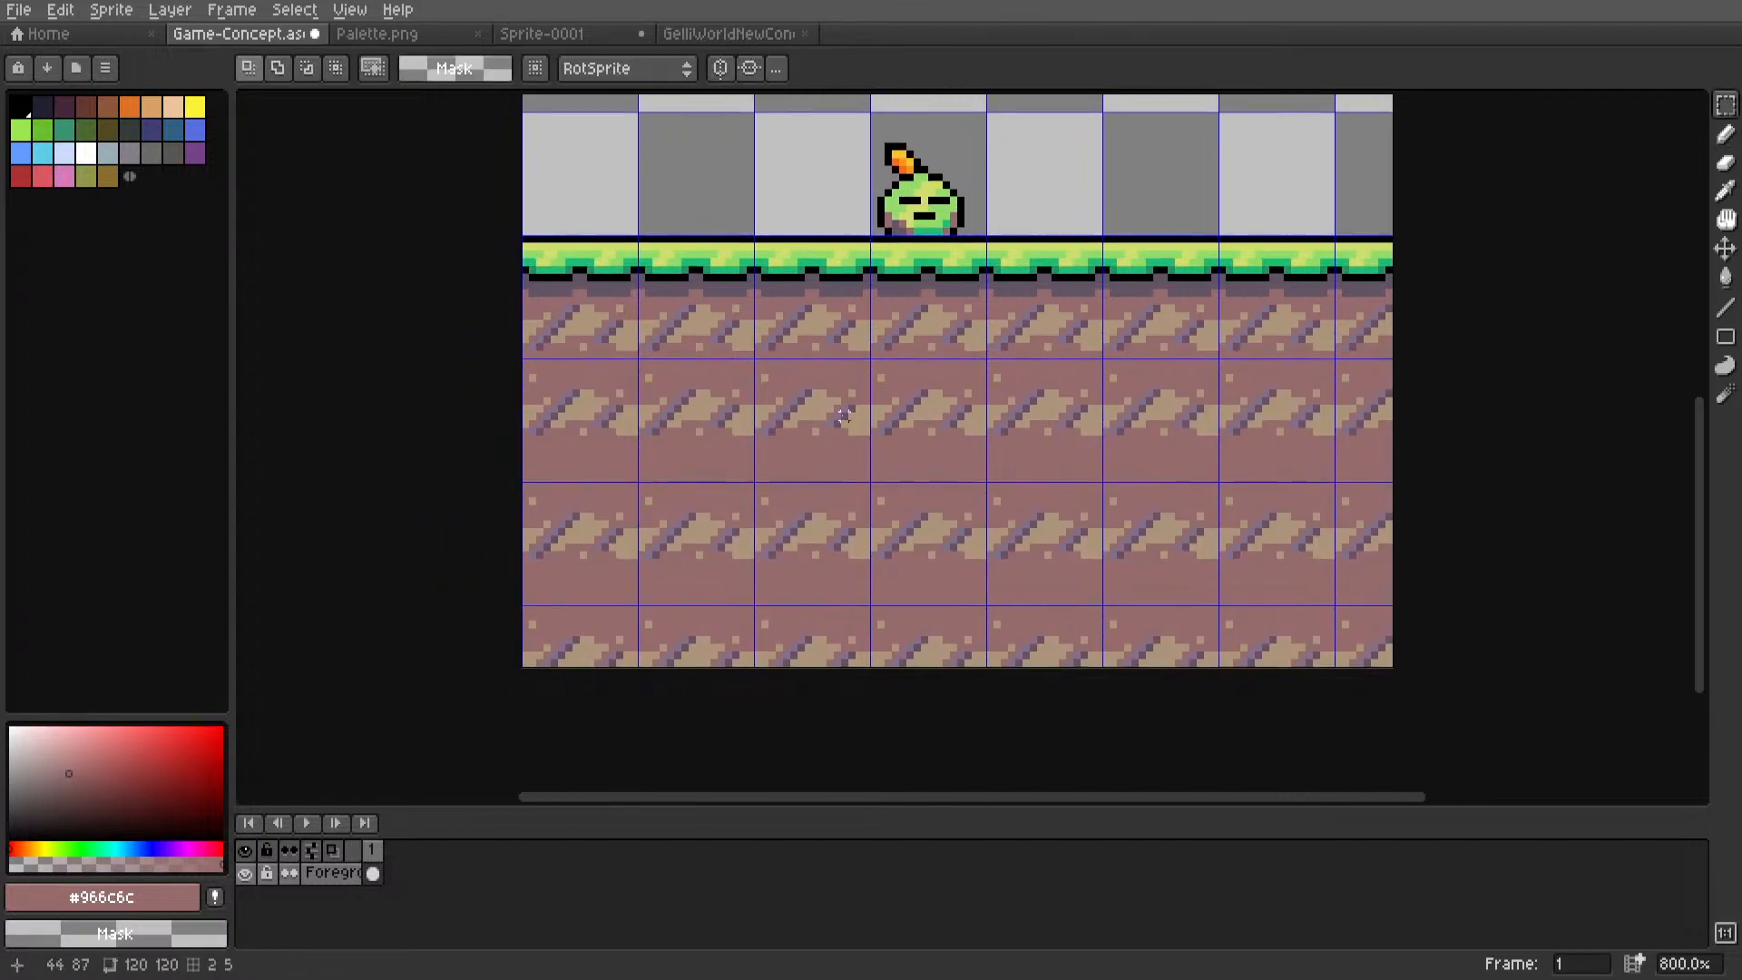
drag(826, 440, 1054, 319)
drag(1010, 392, 999, 425)
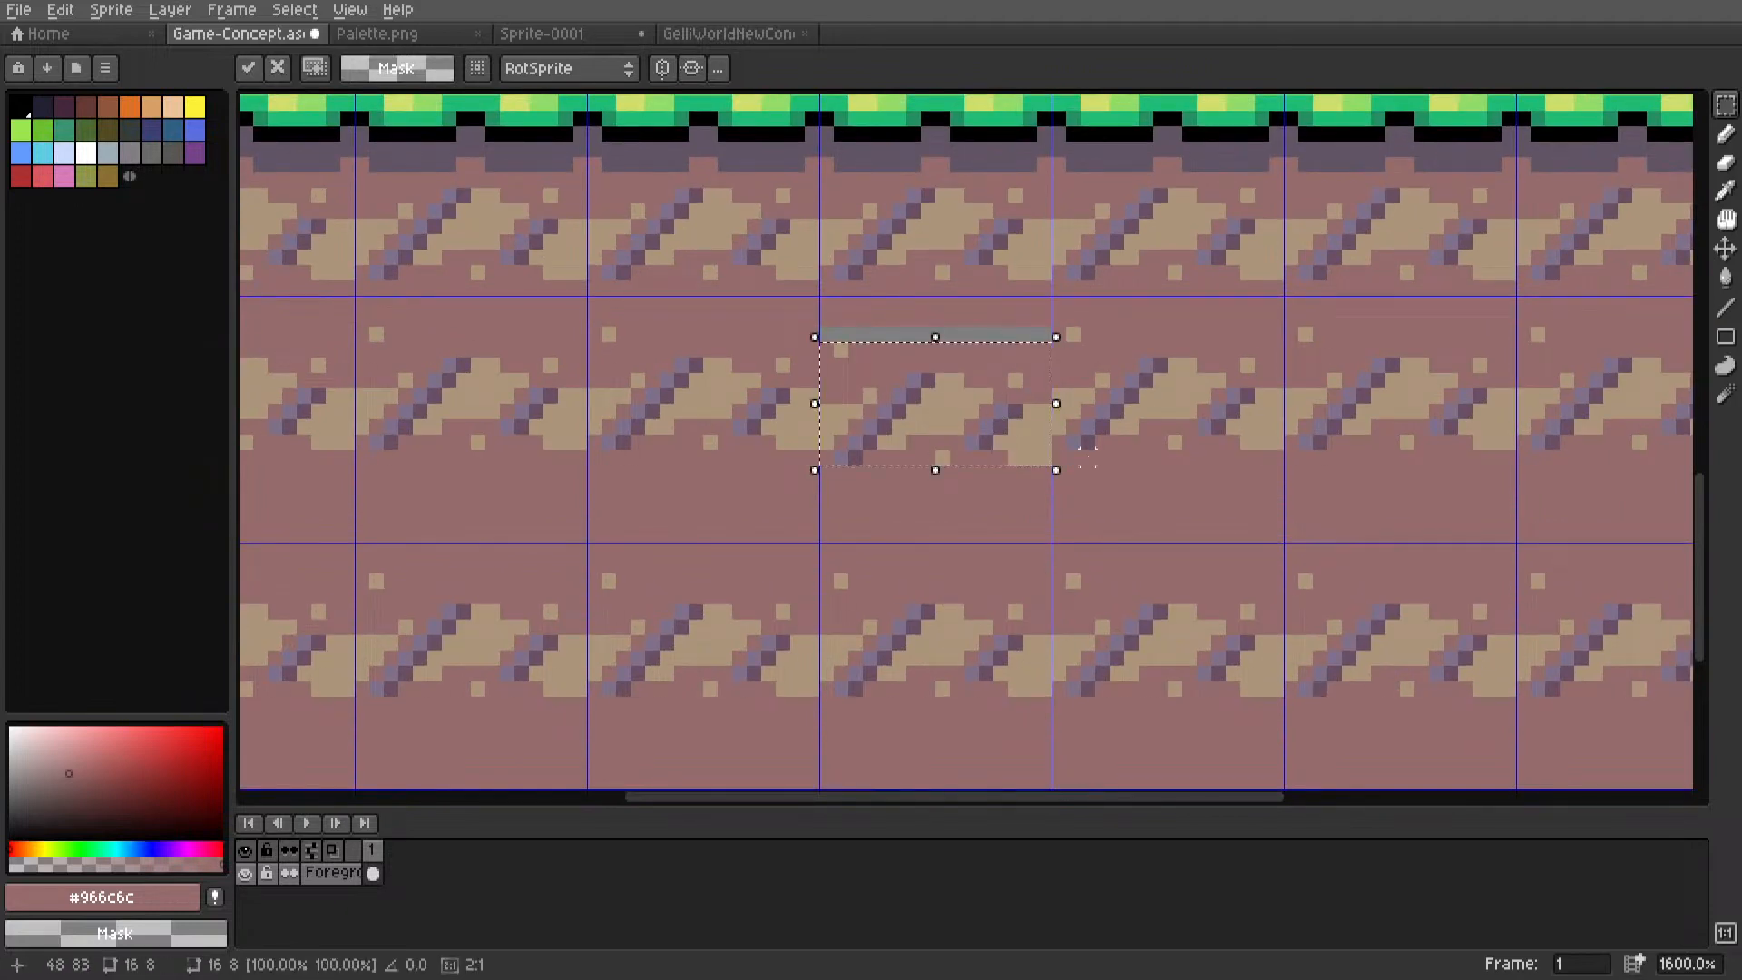
key(l)
click(270, 71)
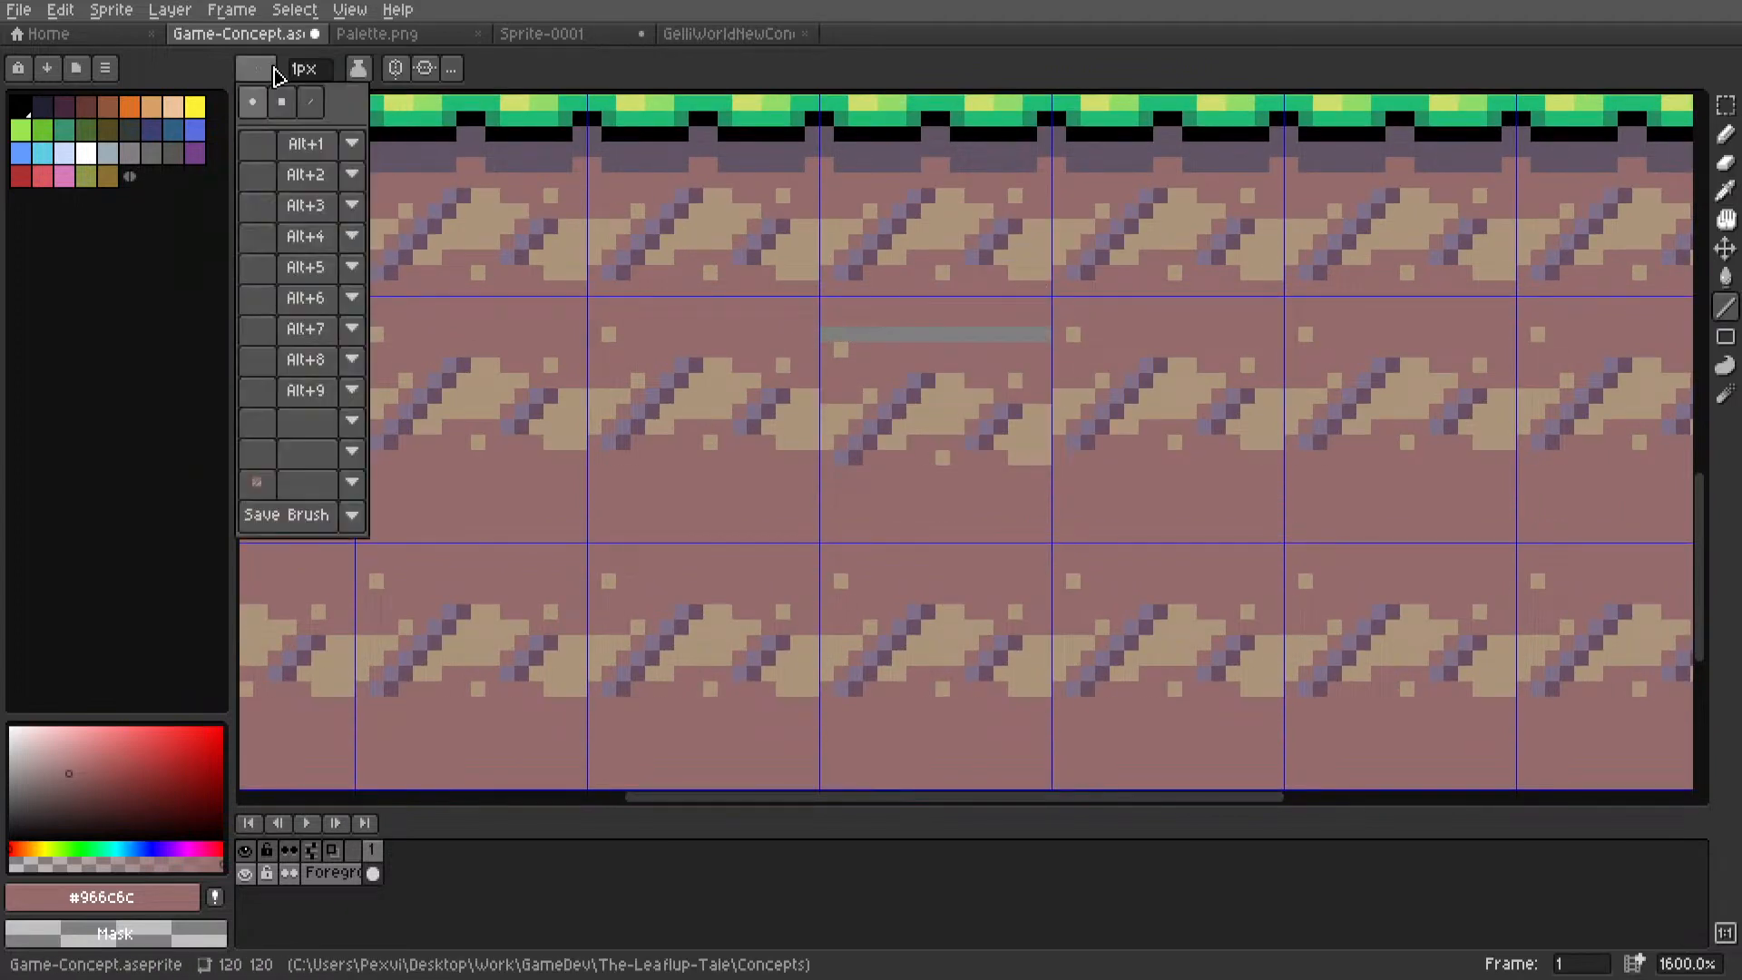
alt+click(1022, 296)
mouse_move(1044, 334)
mouse_down()
mouse_move(826, 331)
mouse_move(1174, 638)
mouse_up()
Clear the old dirt tiles on either side of the shifted tile under the character and the ones directly beneath it.
key(m)
scroll(826, 332, down, 3)
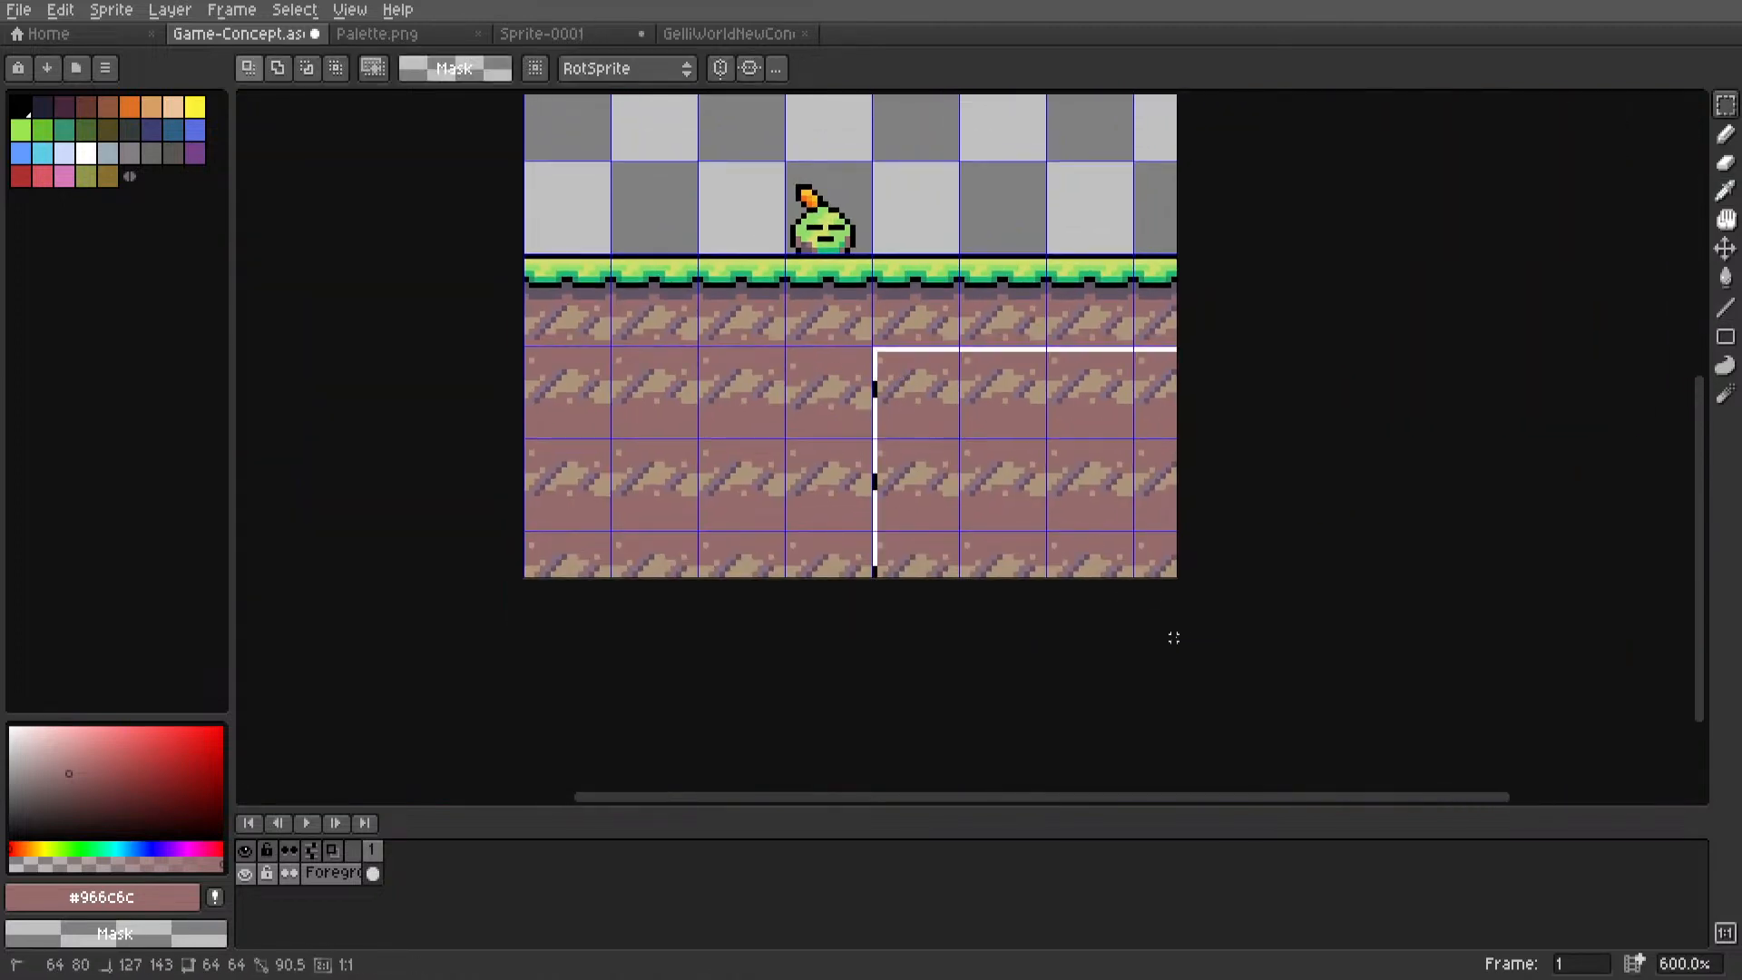
key(Delete)
scroll(765, 386, up, 4)
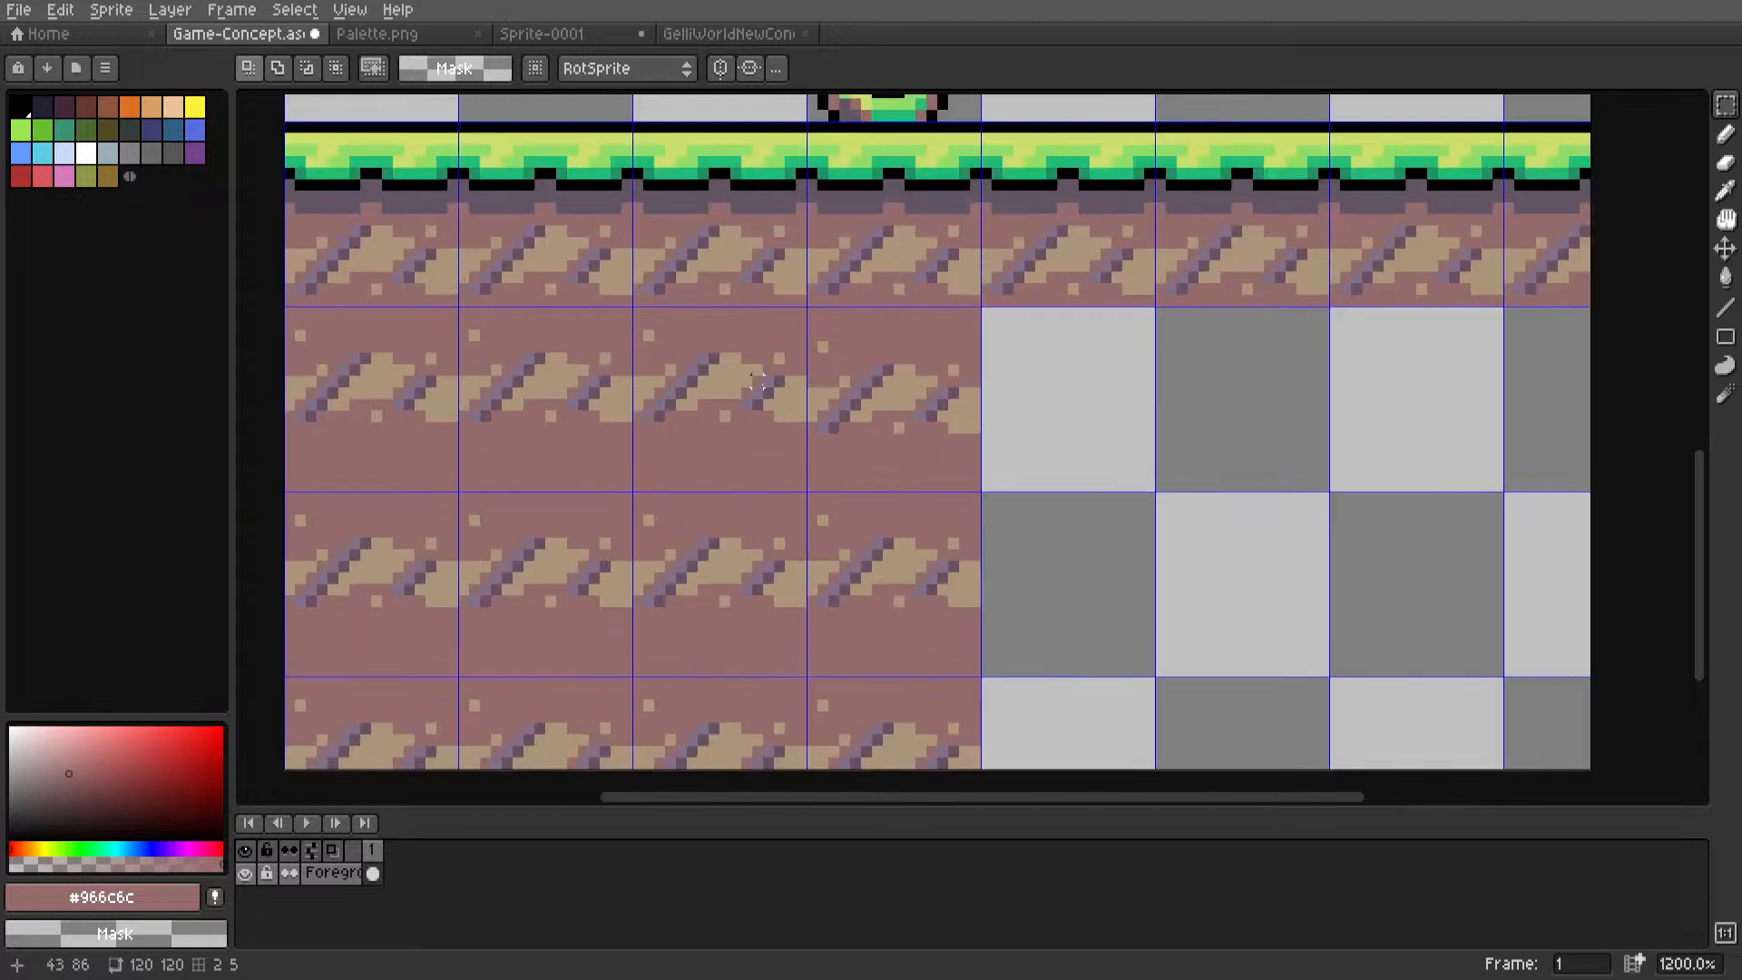
drag(820, 284, 250, 783)
key(Delete)
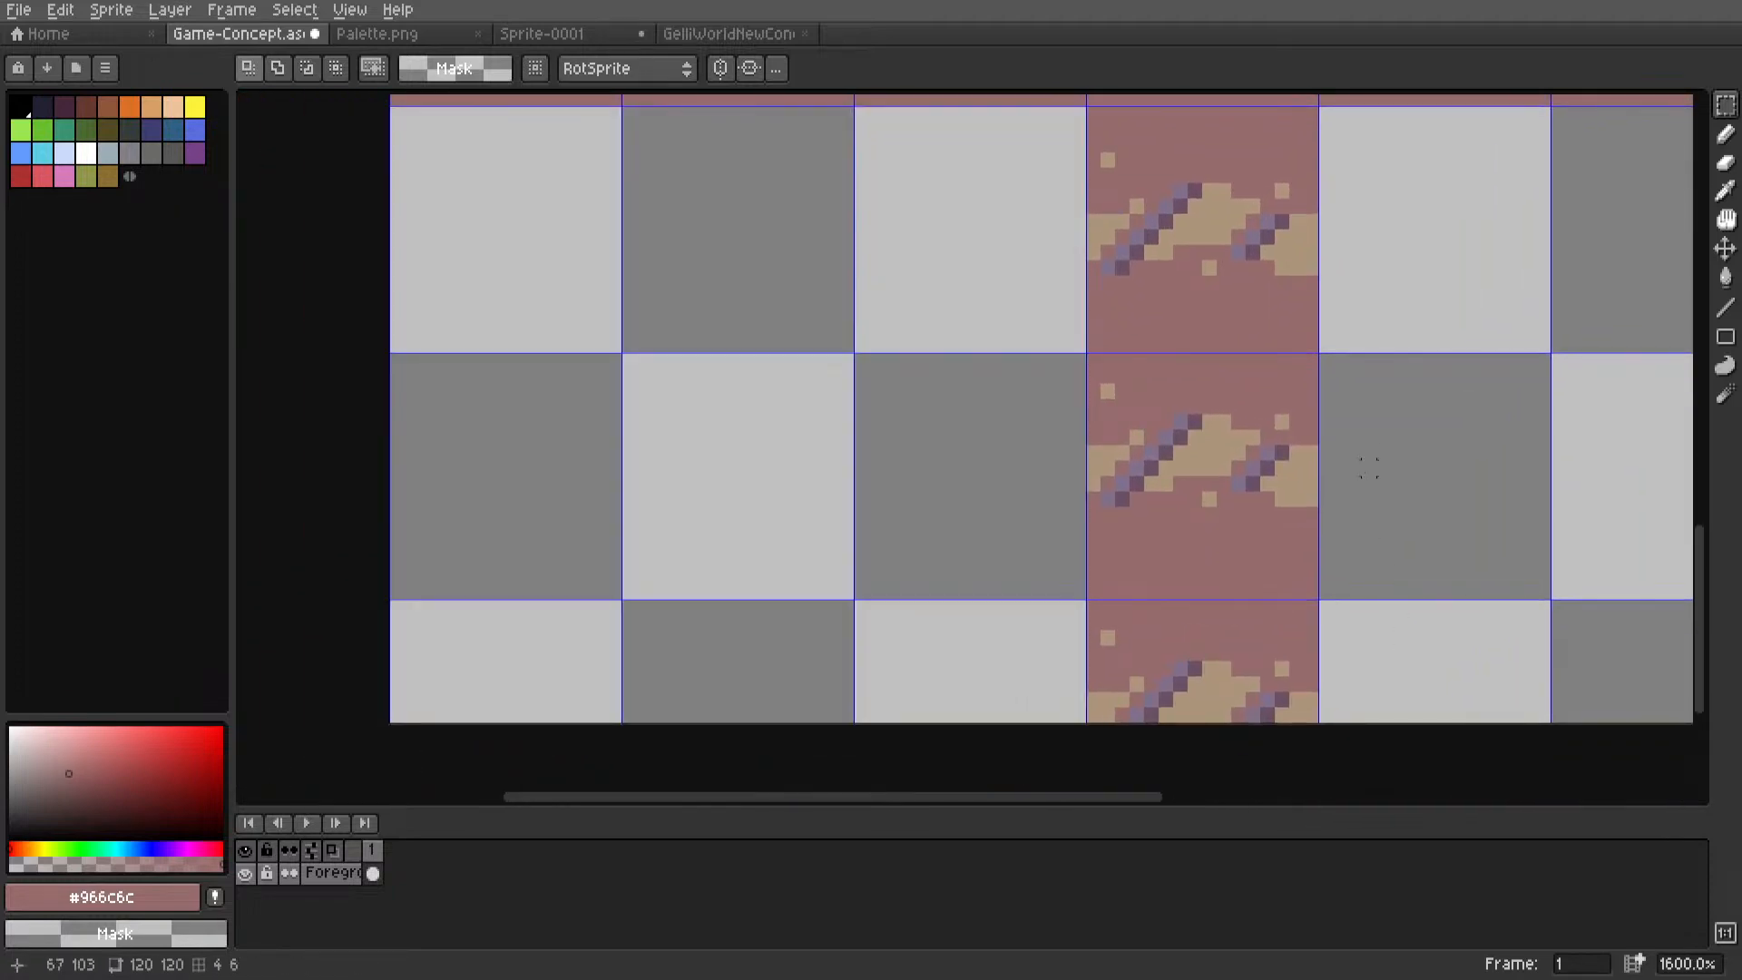
drag(1138, 483, 1254, 735)
scroll(1157, 676, down, 3)
scroll(1180, 626, up, 2)
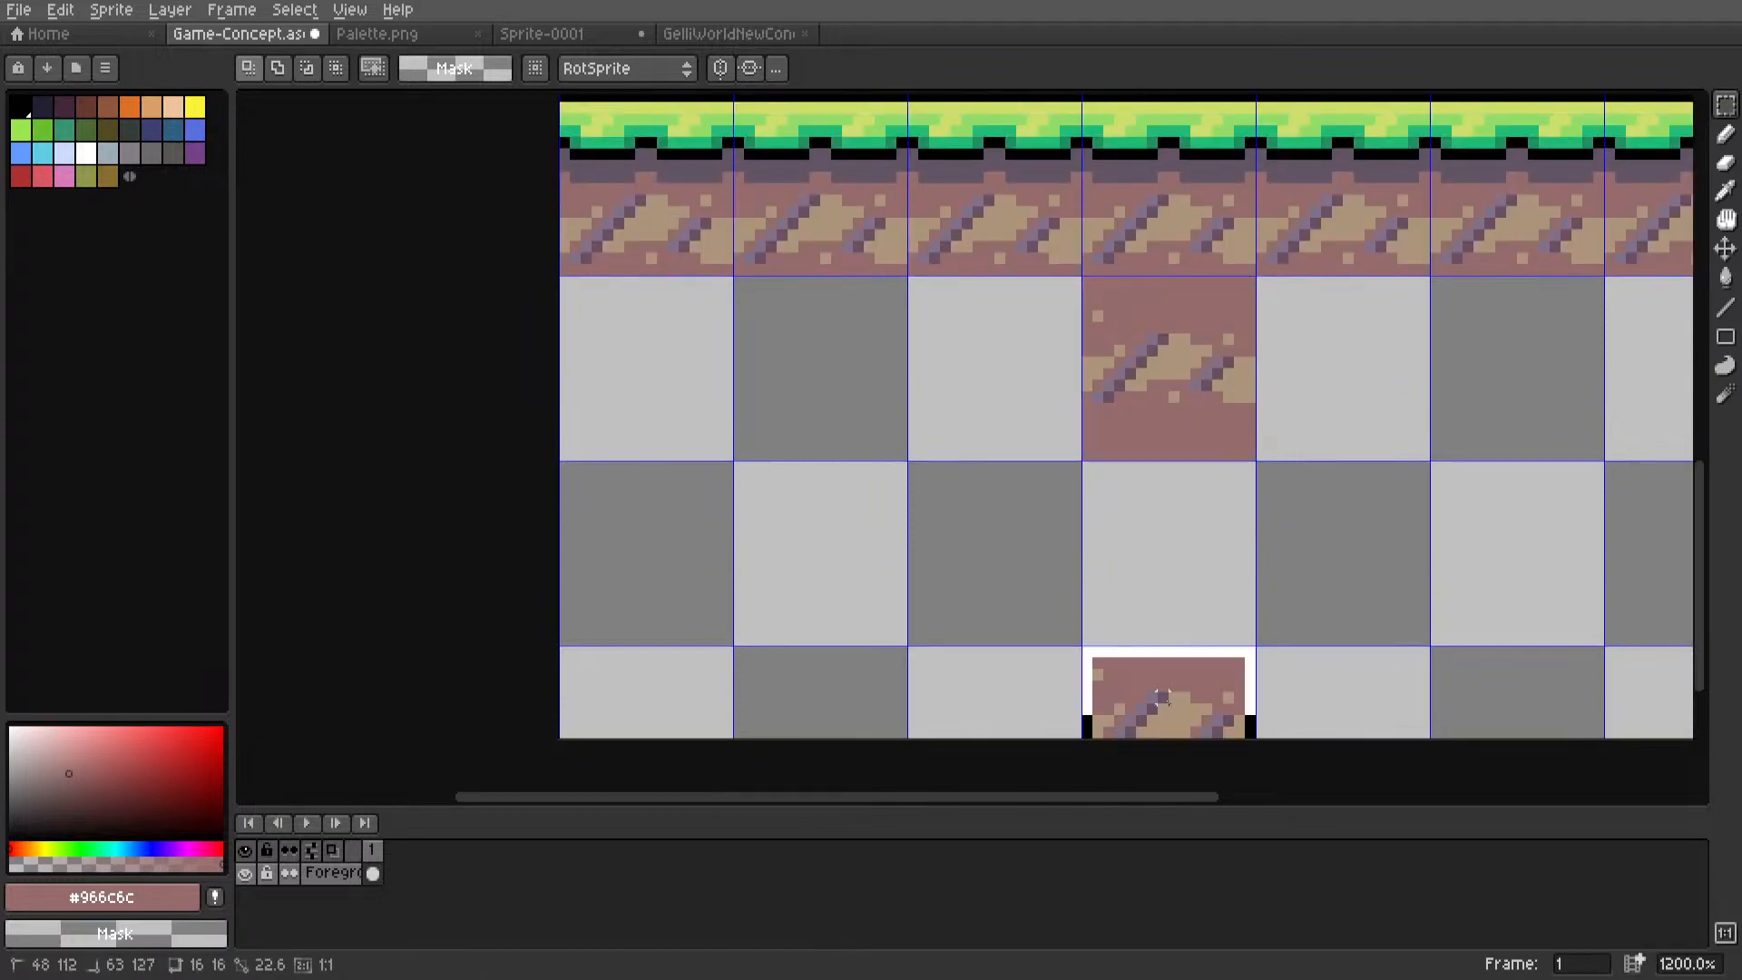
Capture the shifted dirt tile under the character as a pattern brush and fill the empty area below the grass row with it.
drag(1180, 676, 1175, 389)
middle_drag(1174, 389, 1081, 459)
click(1035, 461)
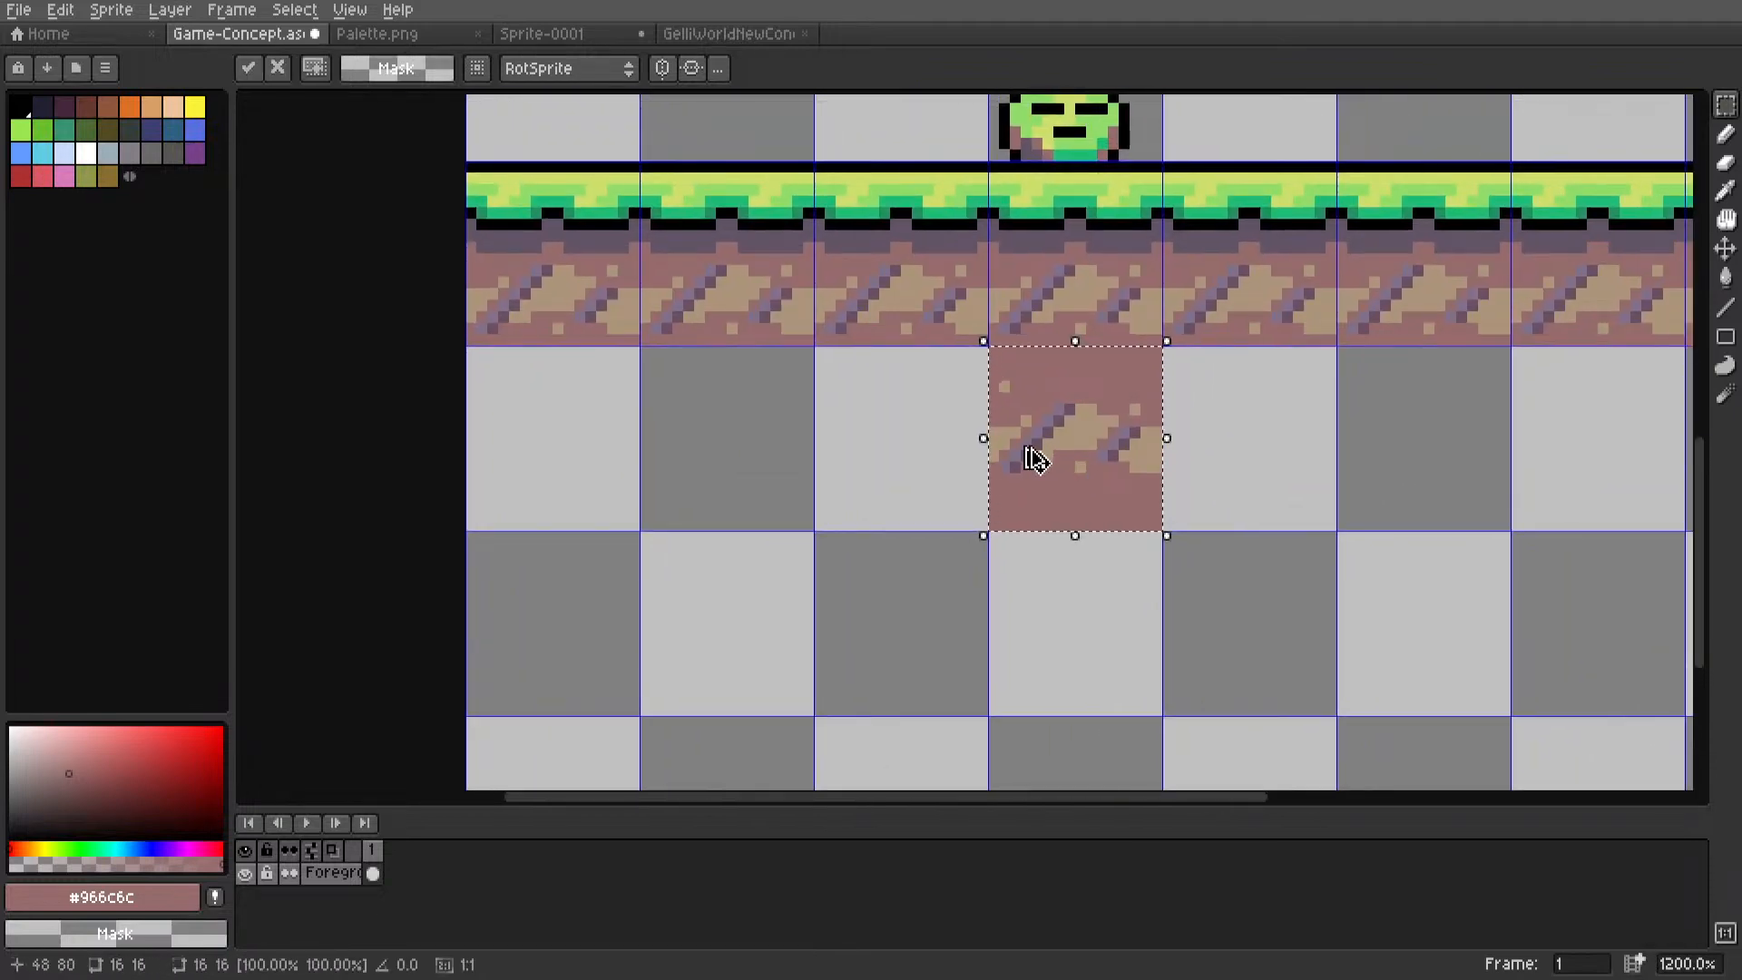
key(ctrl+b)
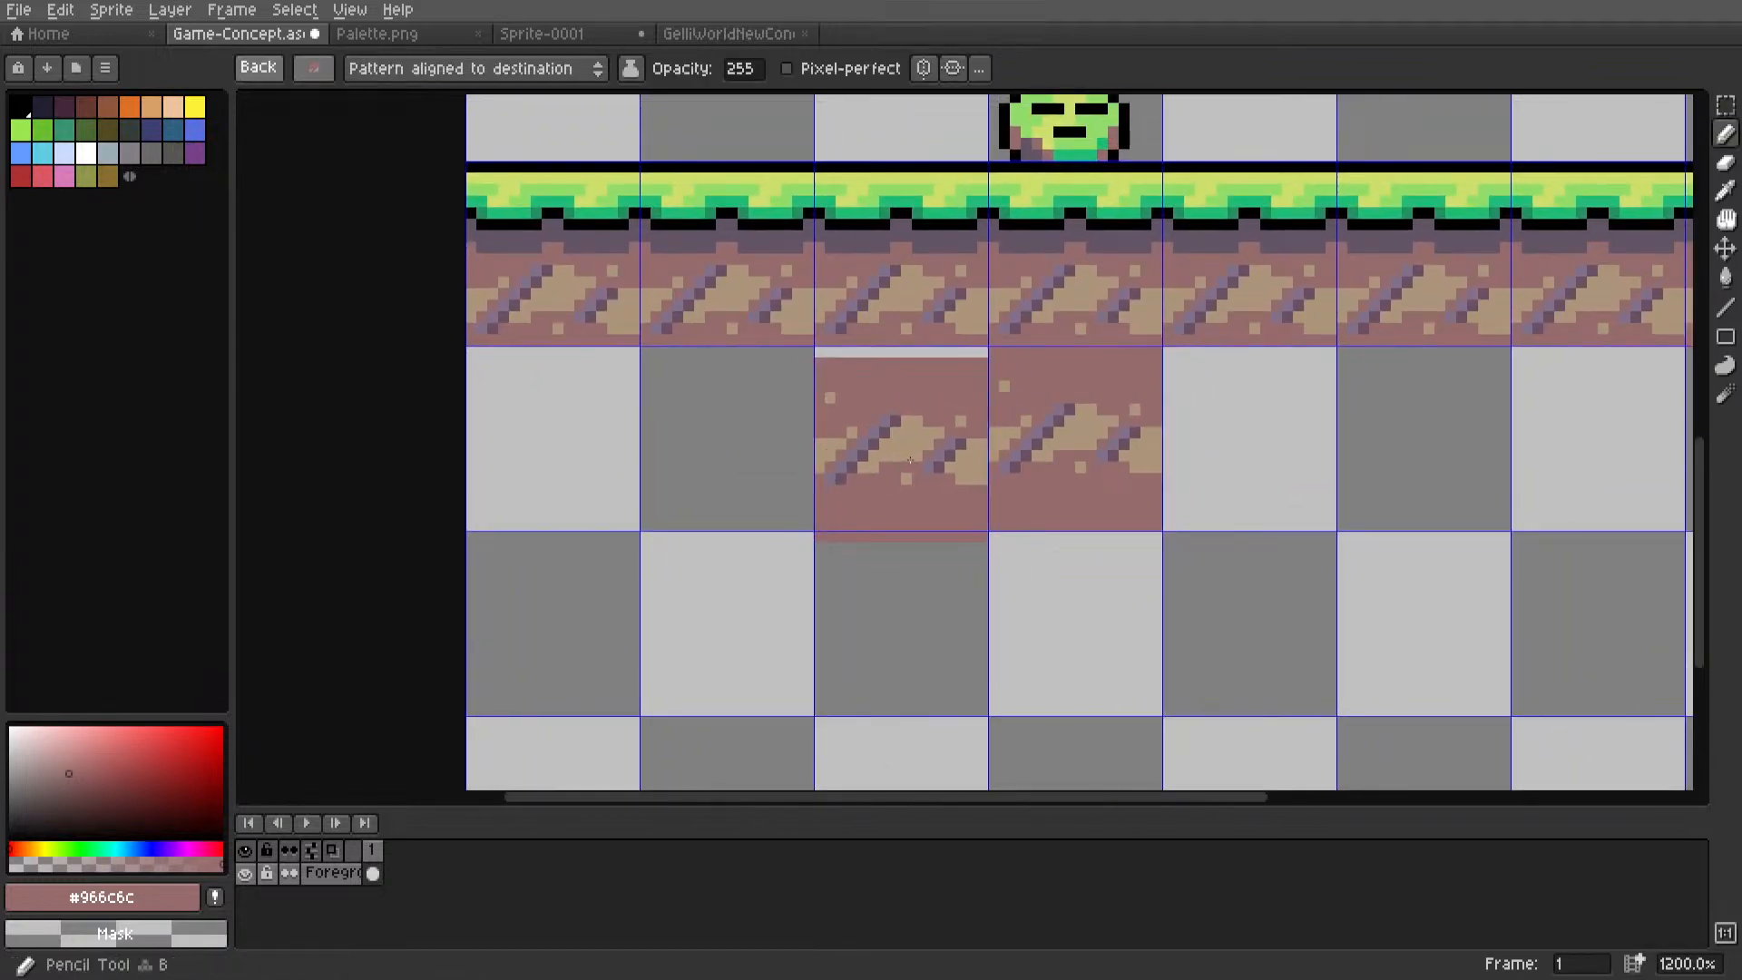
key(g)
click(912, 458)
scroll(923, 462, down, 5)
Move the texture band of the dirt tile under the character 4 px down within the tile.
key(m)
scroll(918, 443, up, 3)
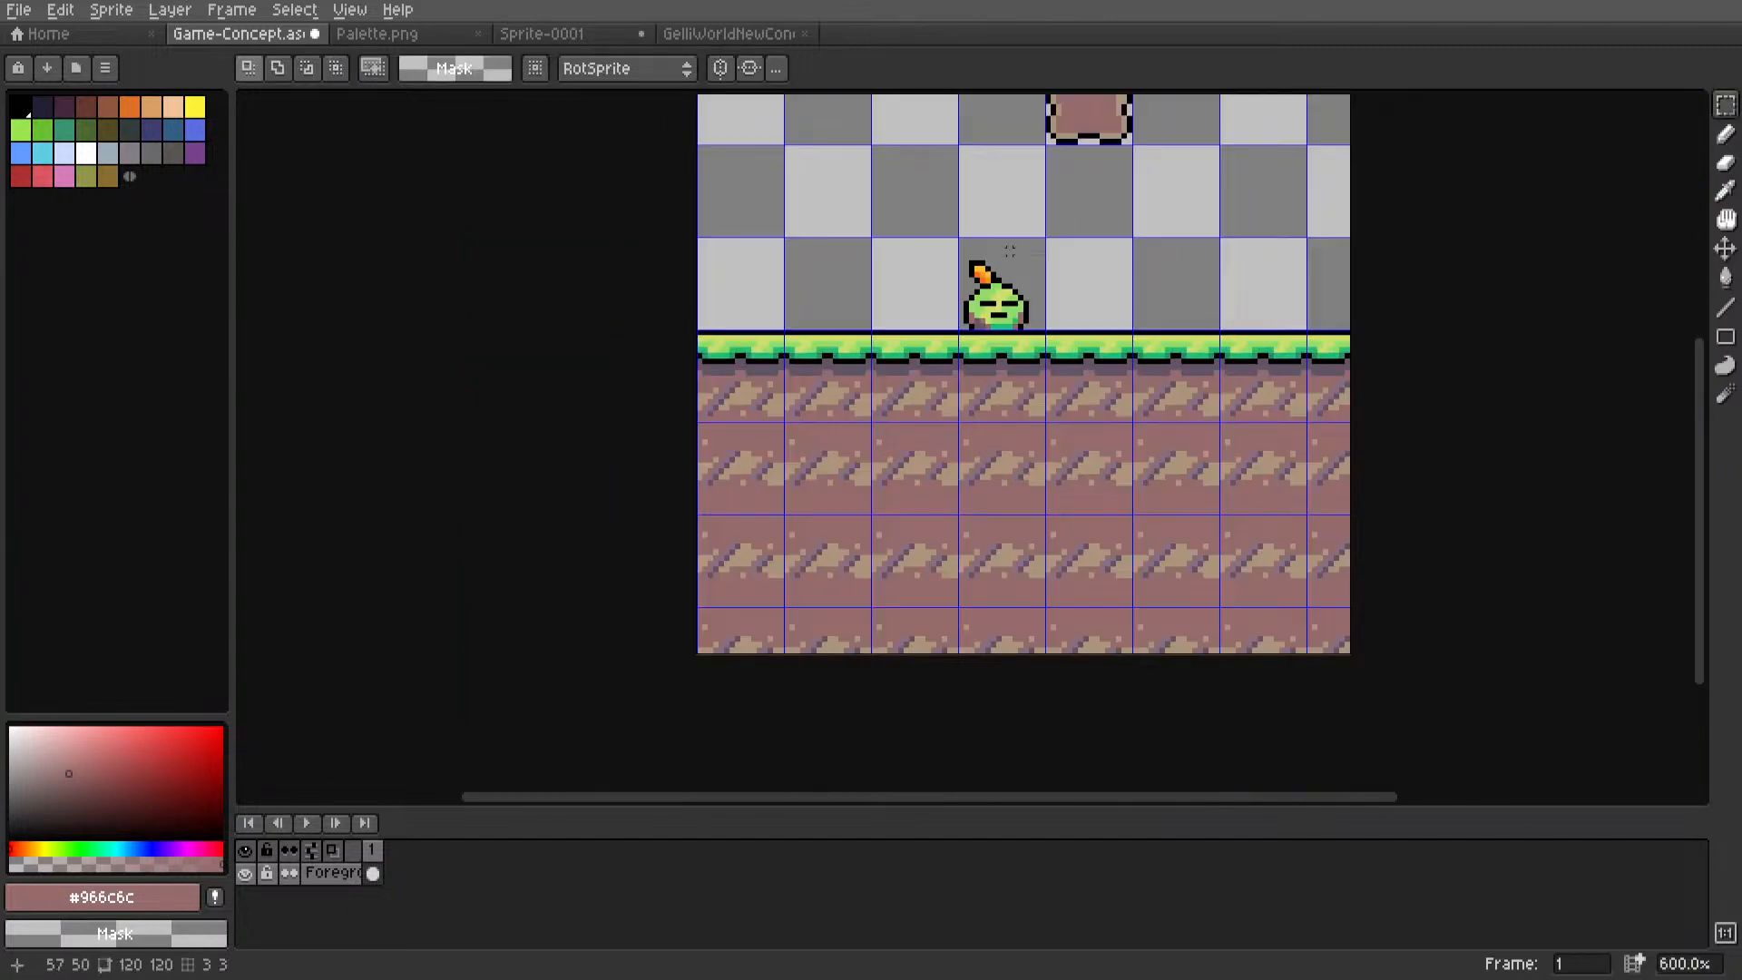
scroll(1010, 250, up, 3)
scroll(1008, 443, down, 4)
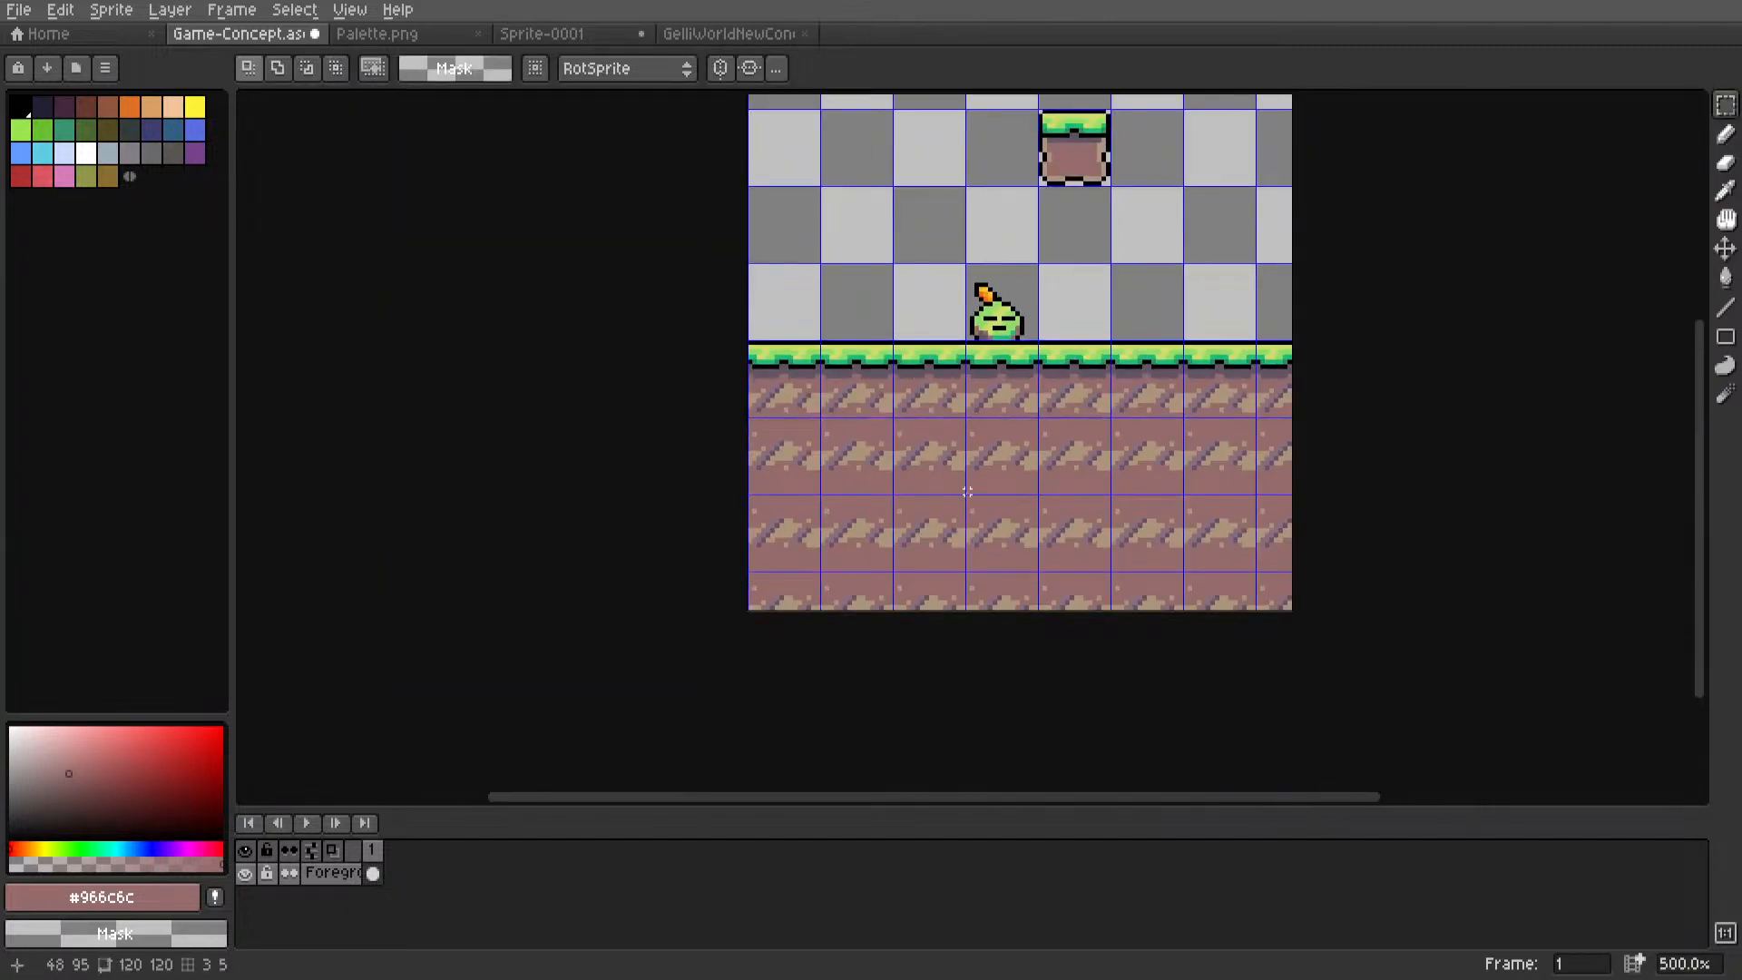
scroll(989, 483, up, 2)
scroll(993, 465, up, 3)
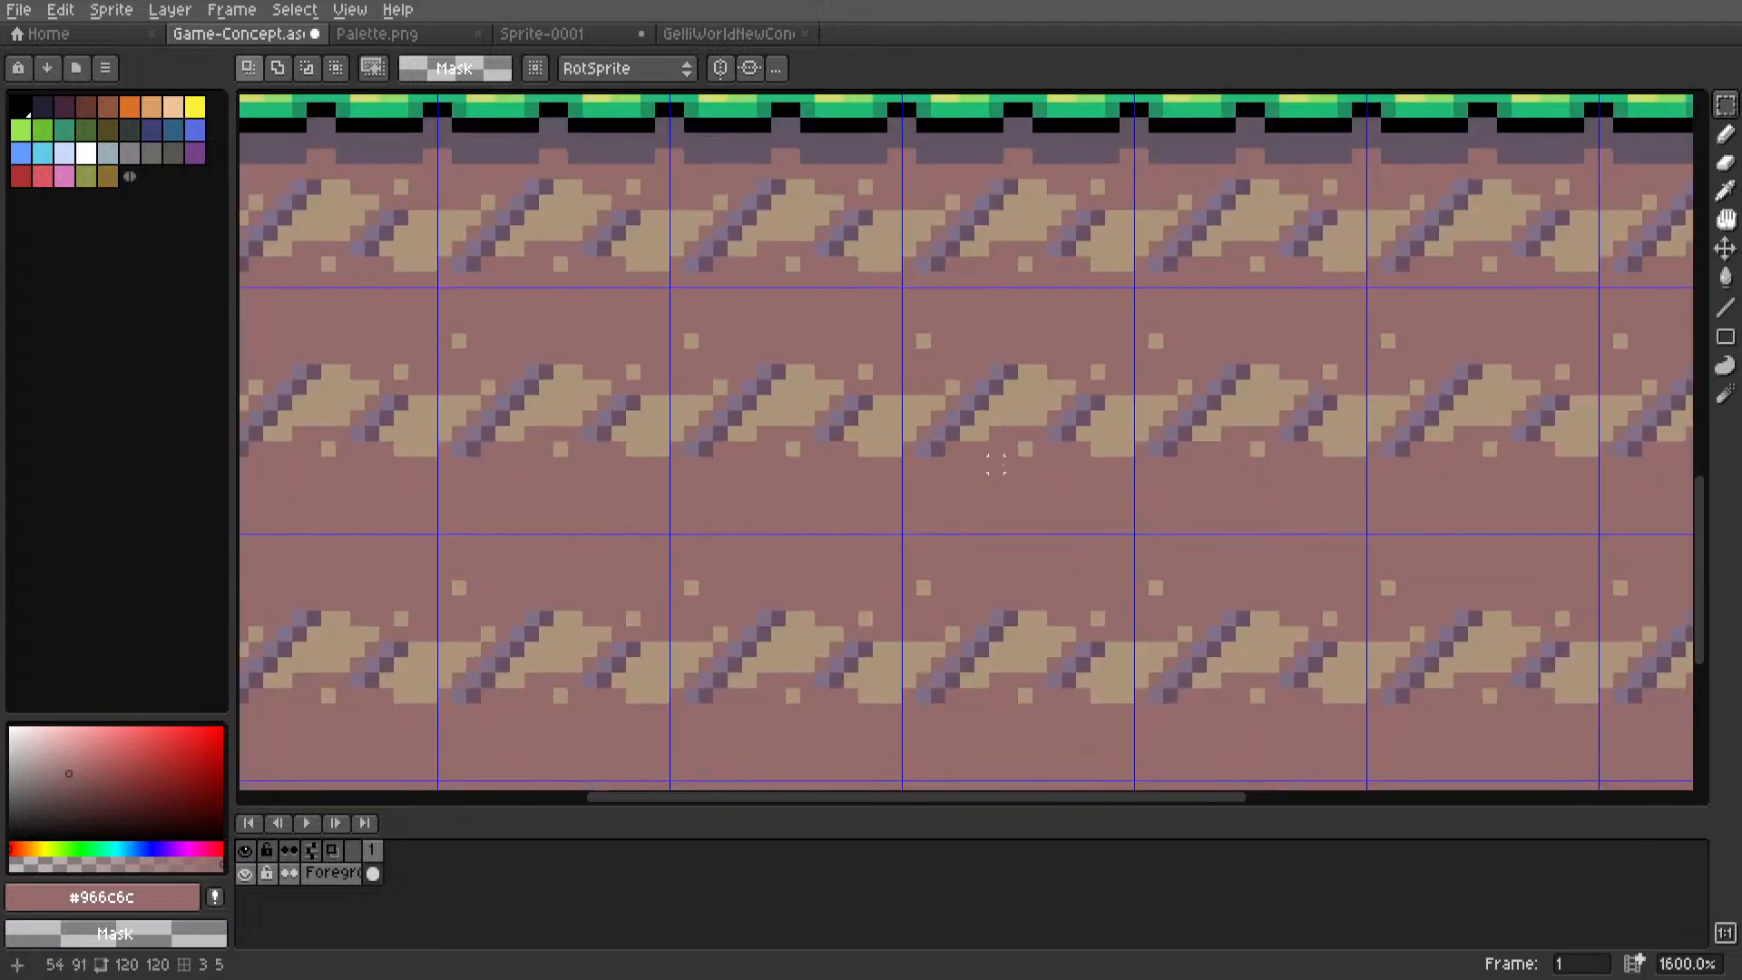
drag(1125, 448, 904, 328)
drag(961, 393, 978, 476)
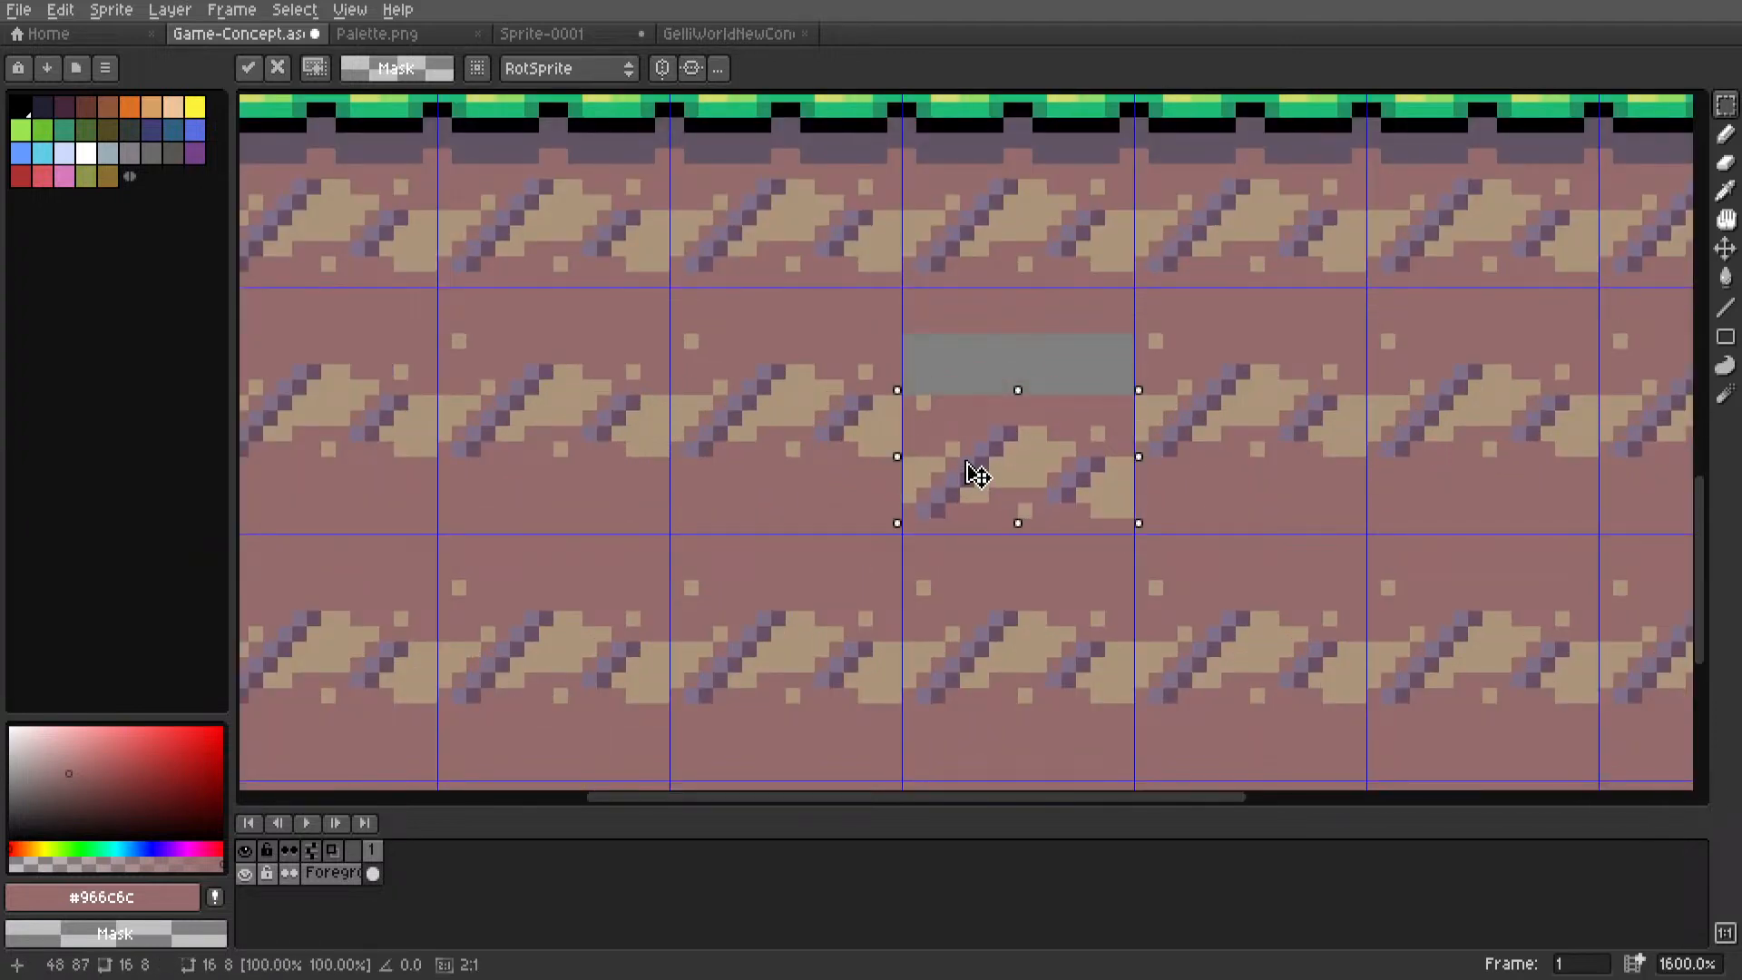
click(1201, 433)
Try to fill the gap above the moved texture band while the pattern brush is active.
key(i)
key(g)
click(1063, 380)
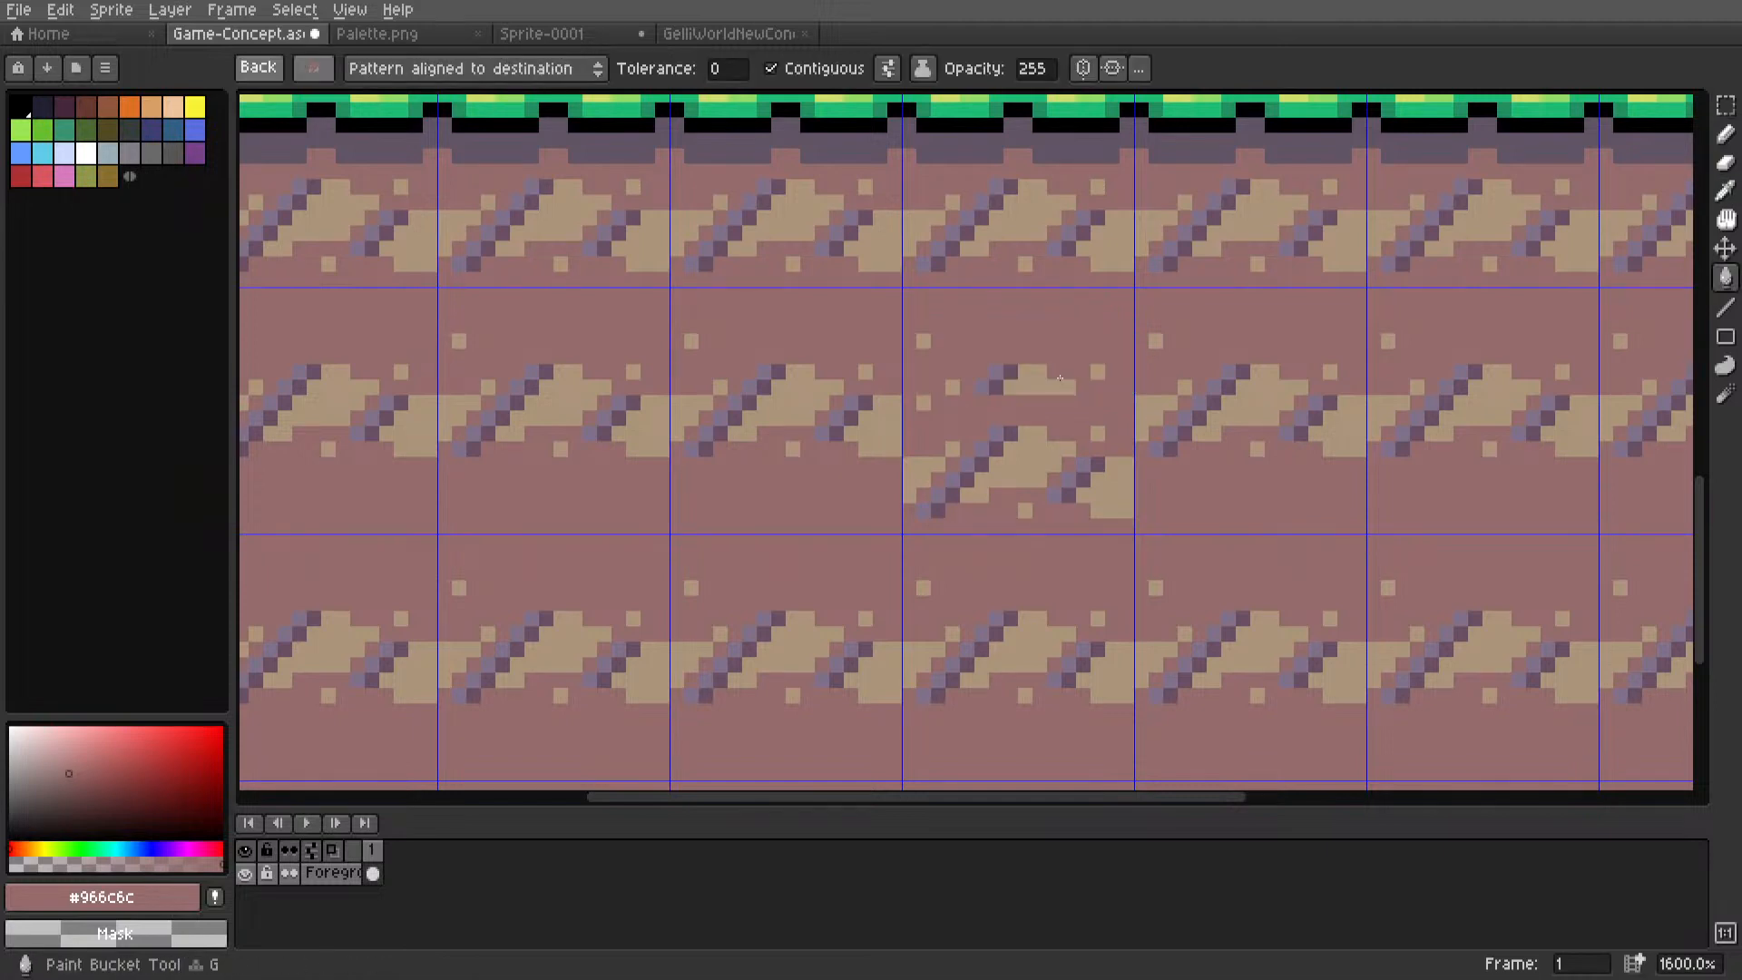
scroll(1063, 379, down, 5)
scroll(1063, 379, up, 5)
key(m)
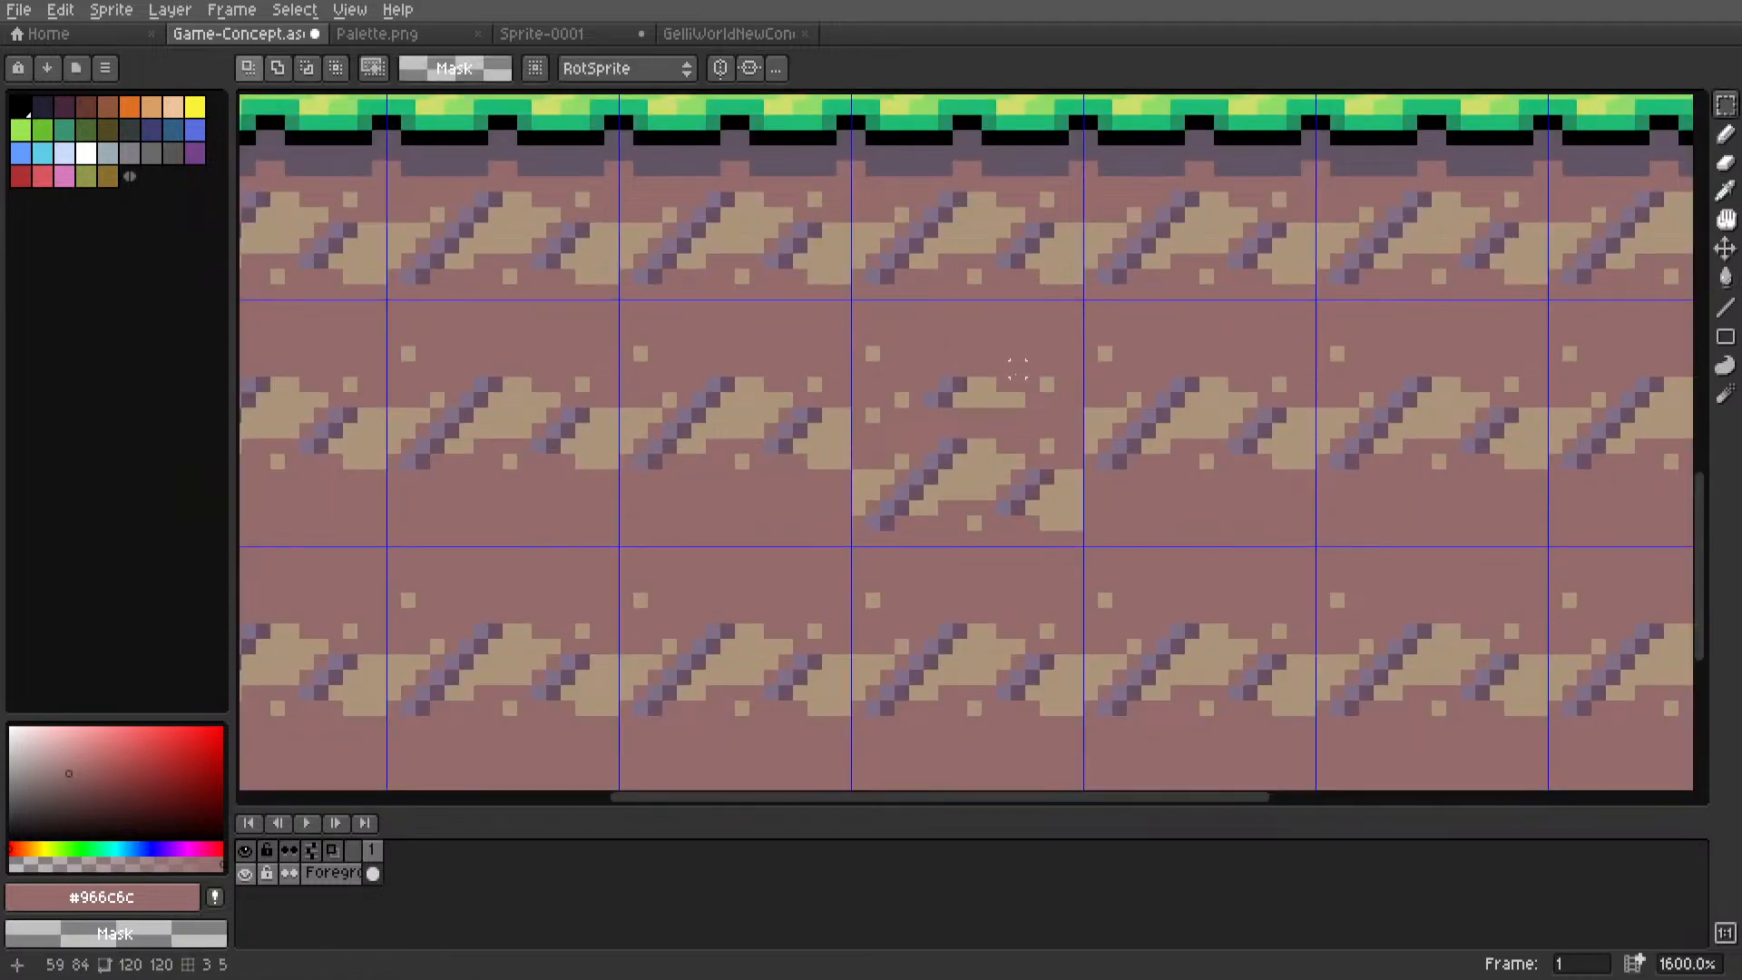
key(ctrl+z)
Switch back to the plain brush and fill the gap above the moved texture band with #966c6c.
key(h)
key(l)
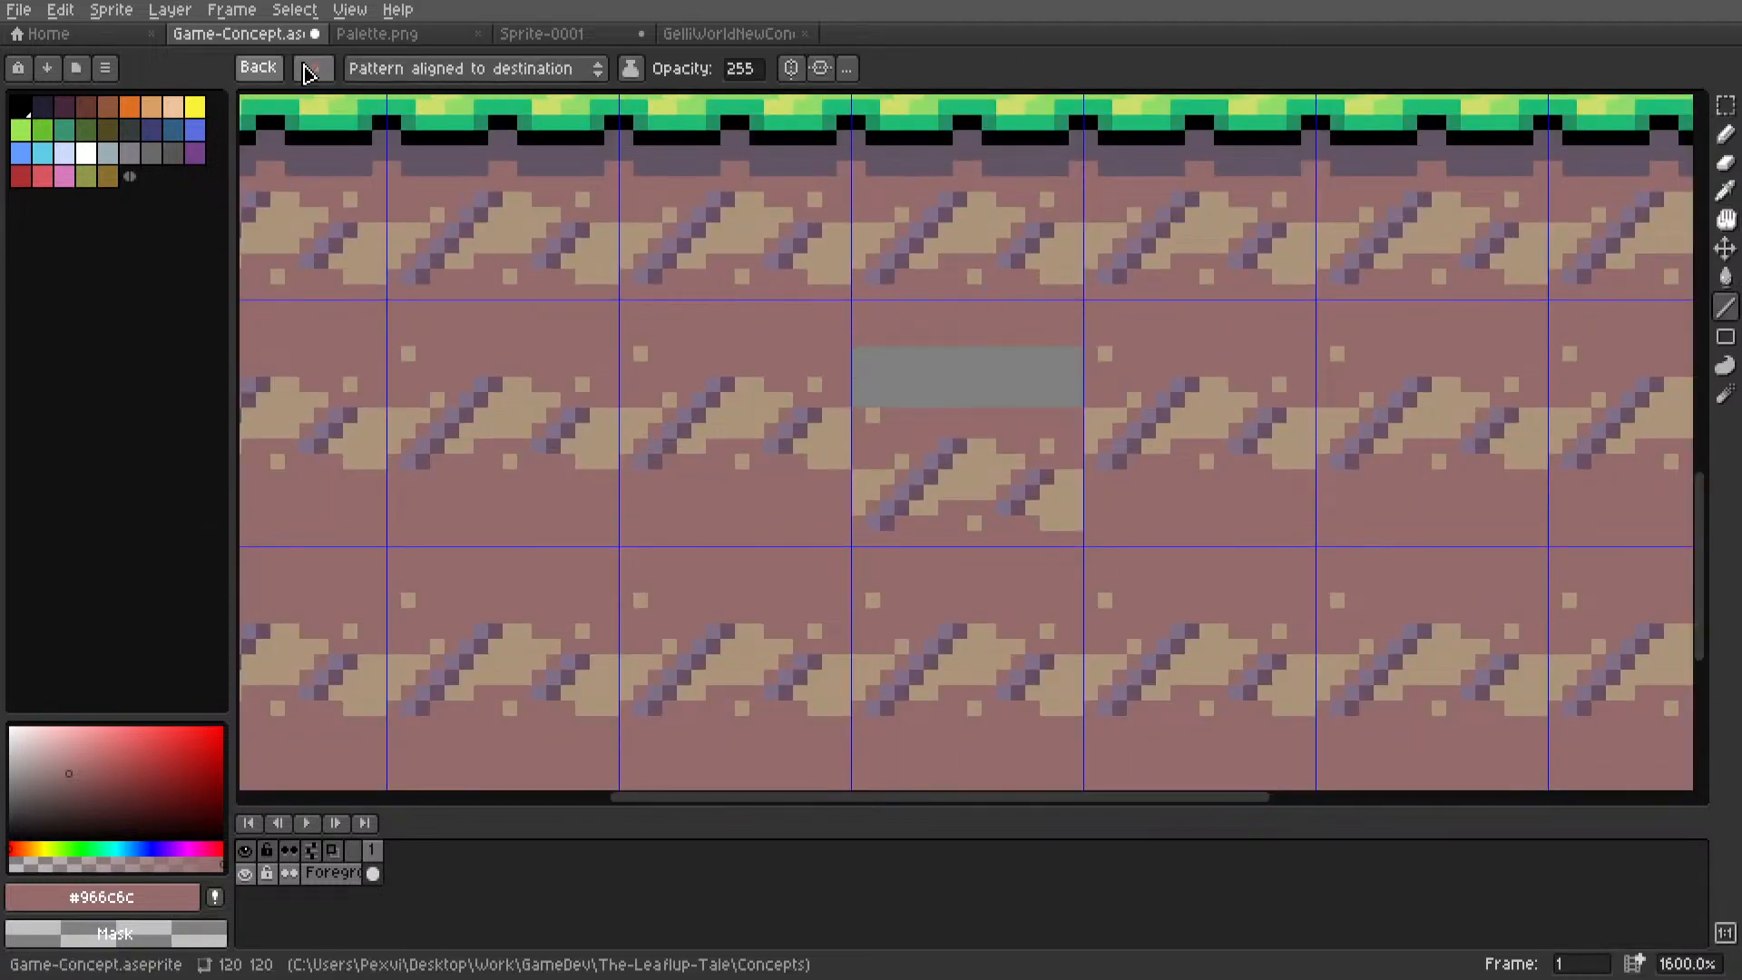
click(311, 69)
key(h)
key(g)
click(1056, 382)
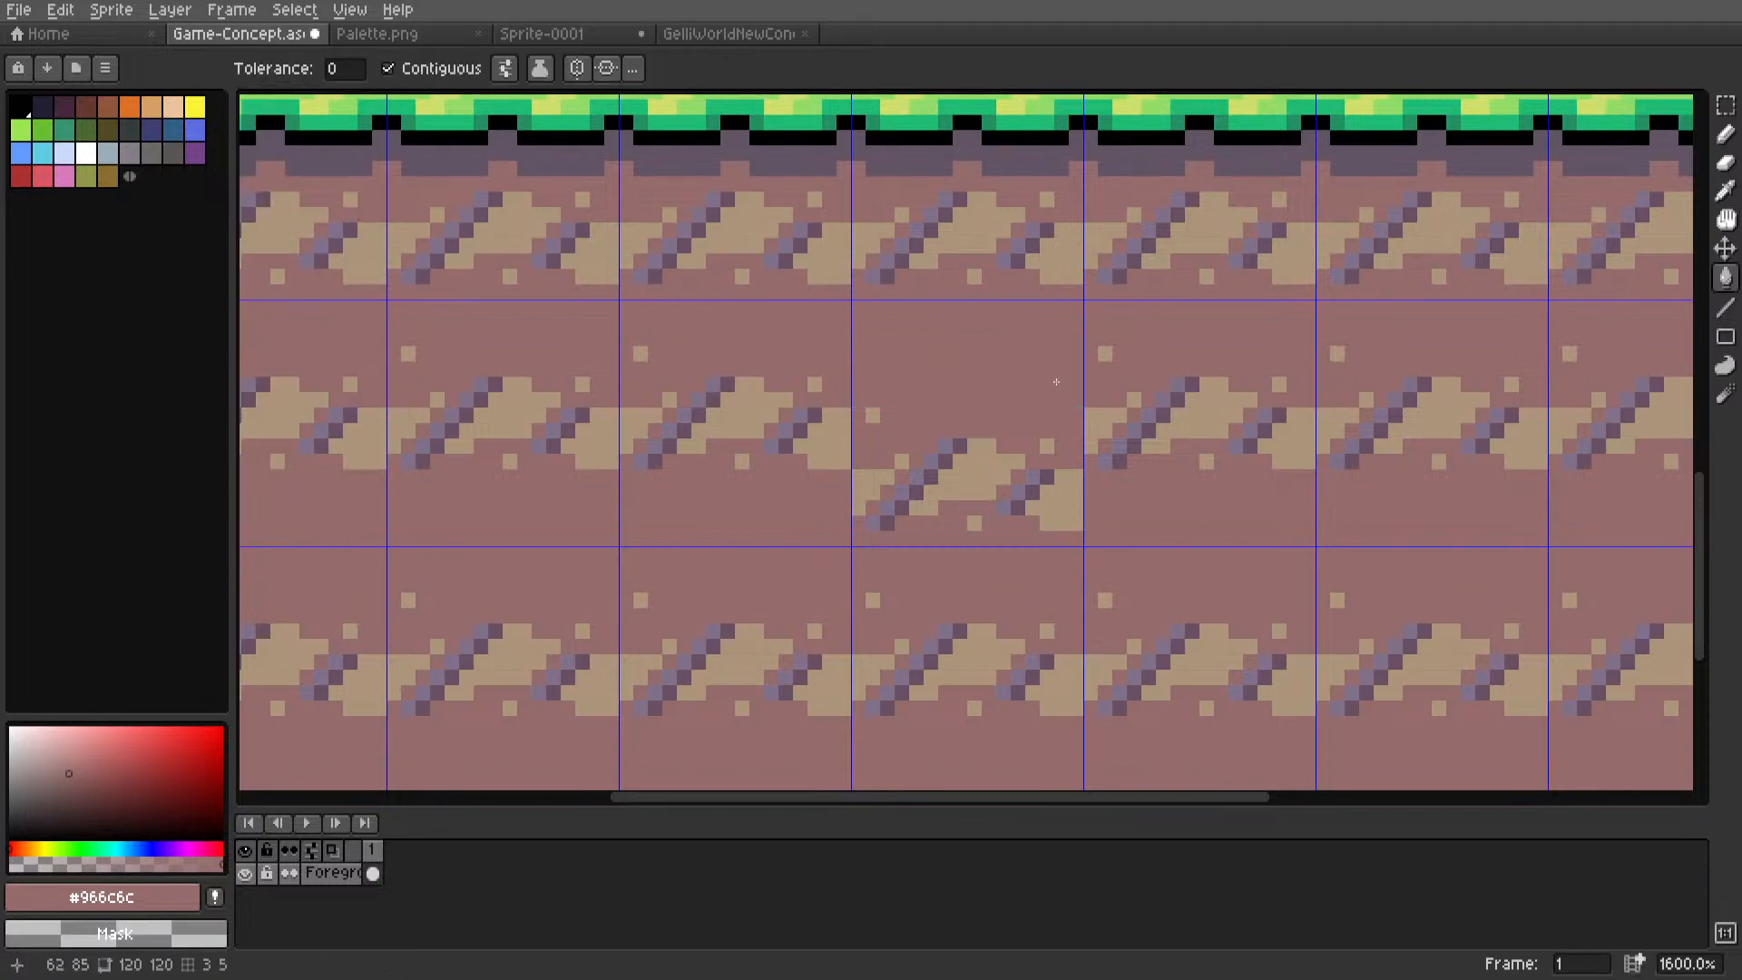
Clear all the other underground dirt tiles, keeping only the revised tile directly under the character's grass tile.
key(m)
scroll(1056, 382, down, 5)
scroll(1019, 332, up, 3)
drag(1018, 332, 1417, 663)
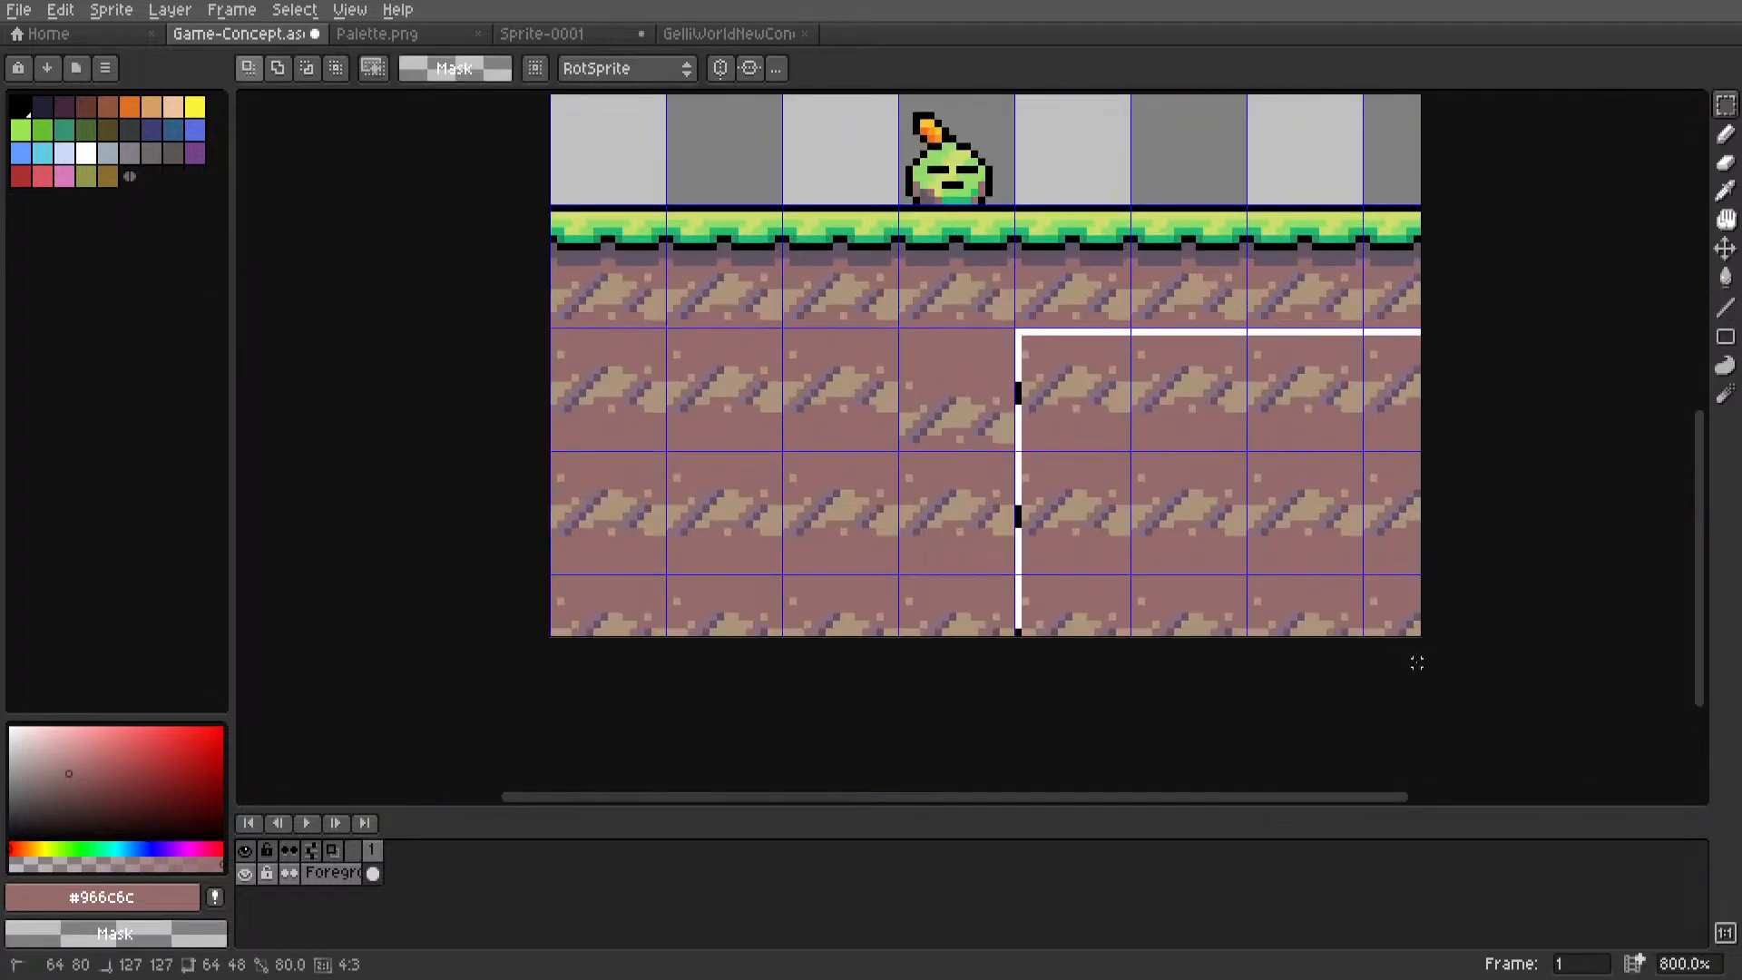
key(Delete)
drag(898, 331, 595, 654)
key(Delete)
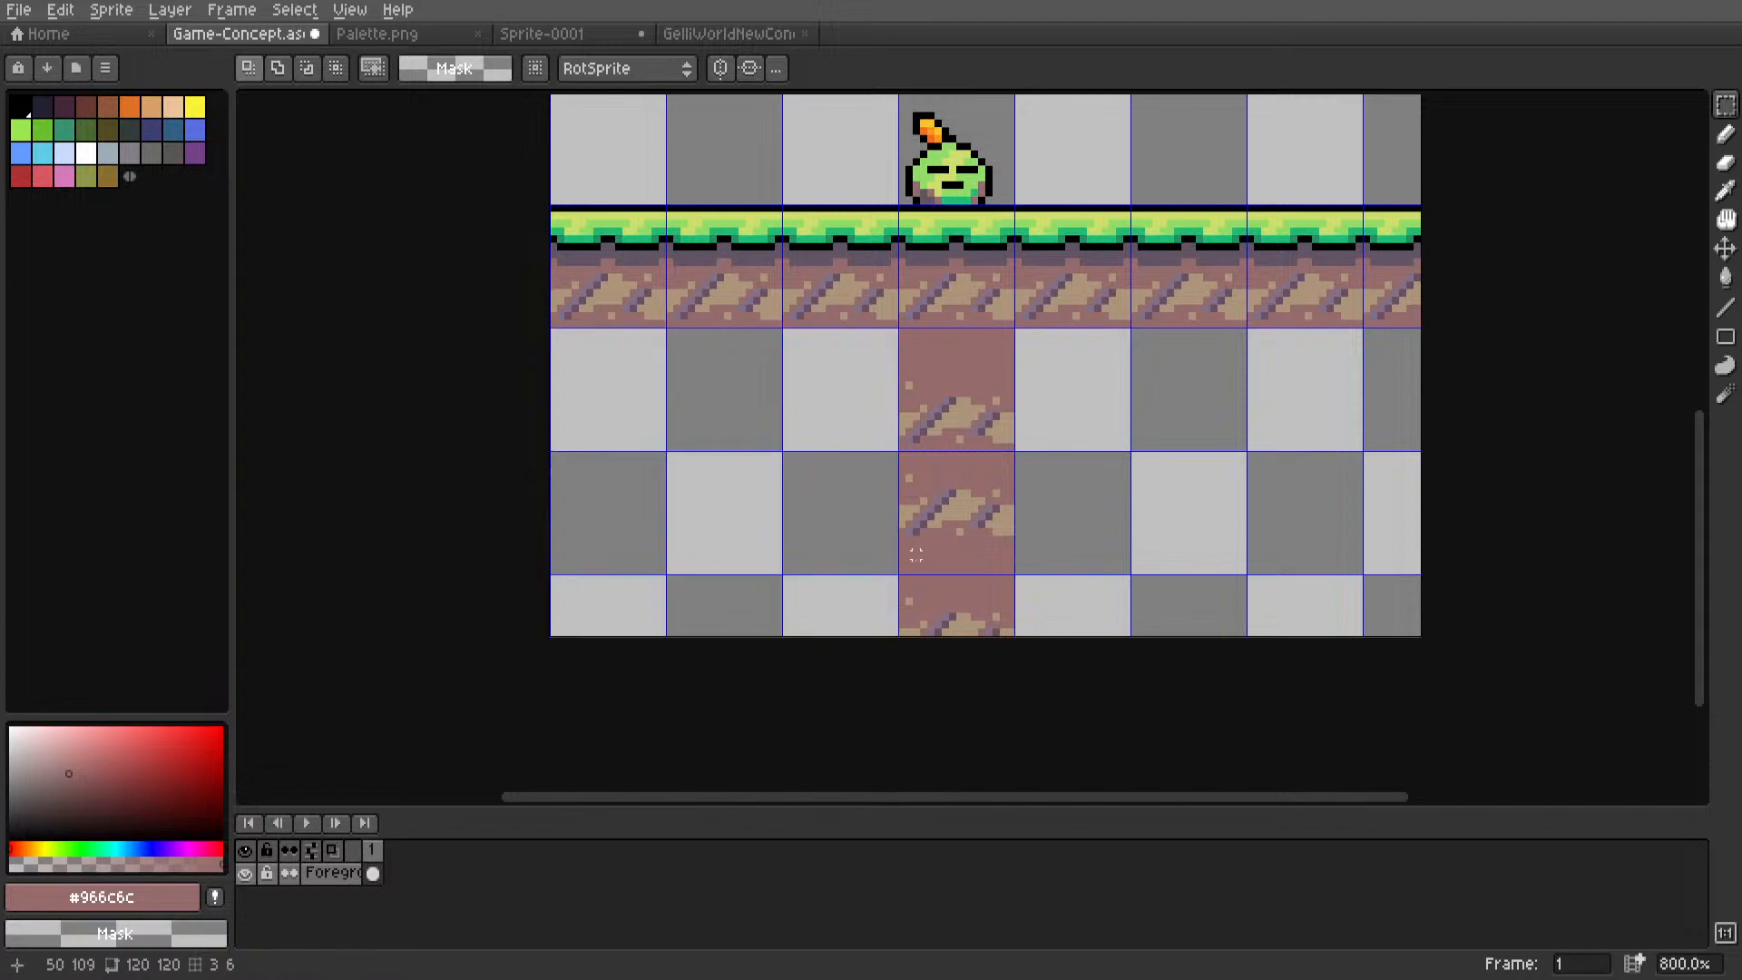
drag(916, 556, 1007, 636)
key(Delete)
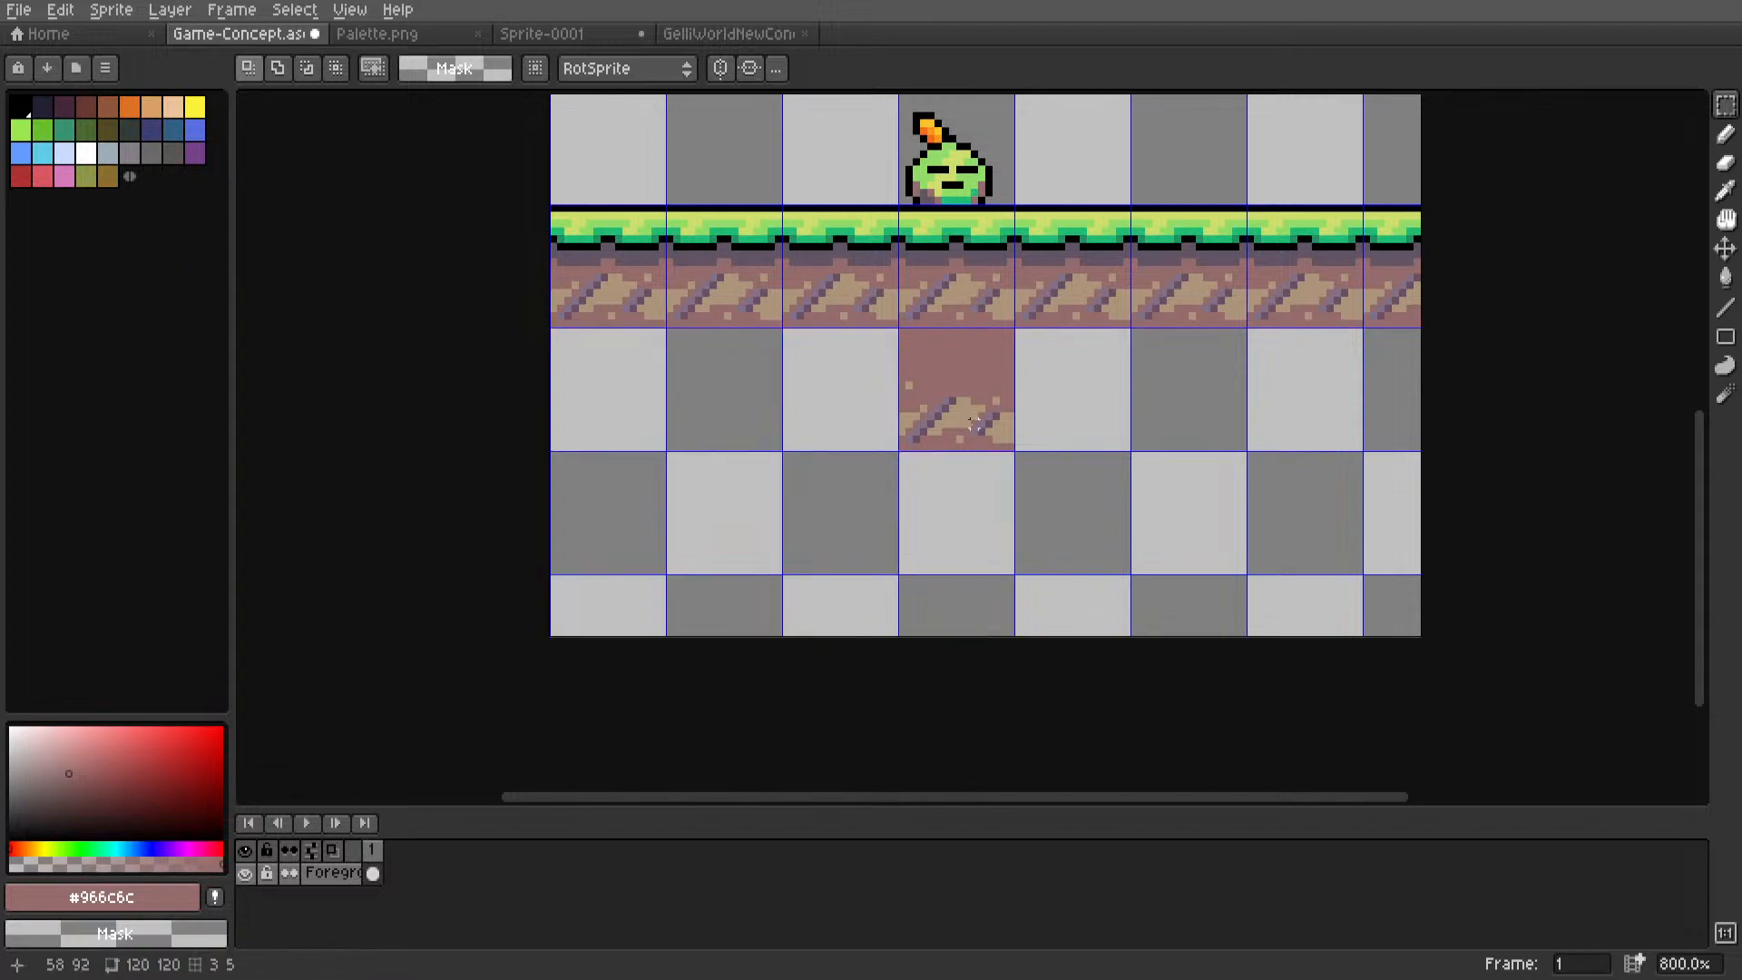
Make the tile with the lowered texture band the pattern and refill the empty underground area with it.
drag(977, 424, 985, 411)
key(ctrl+b)
key(g)
click(1089, 408)
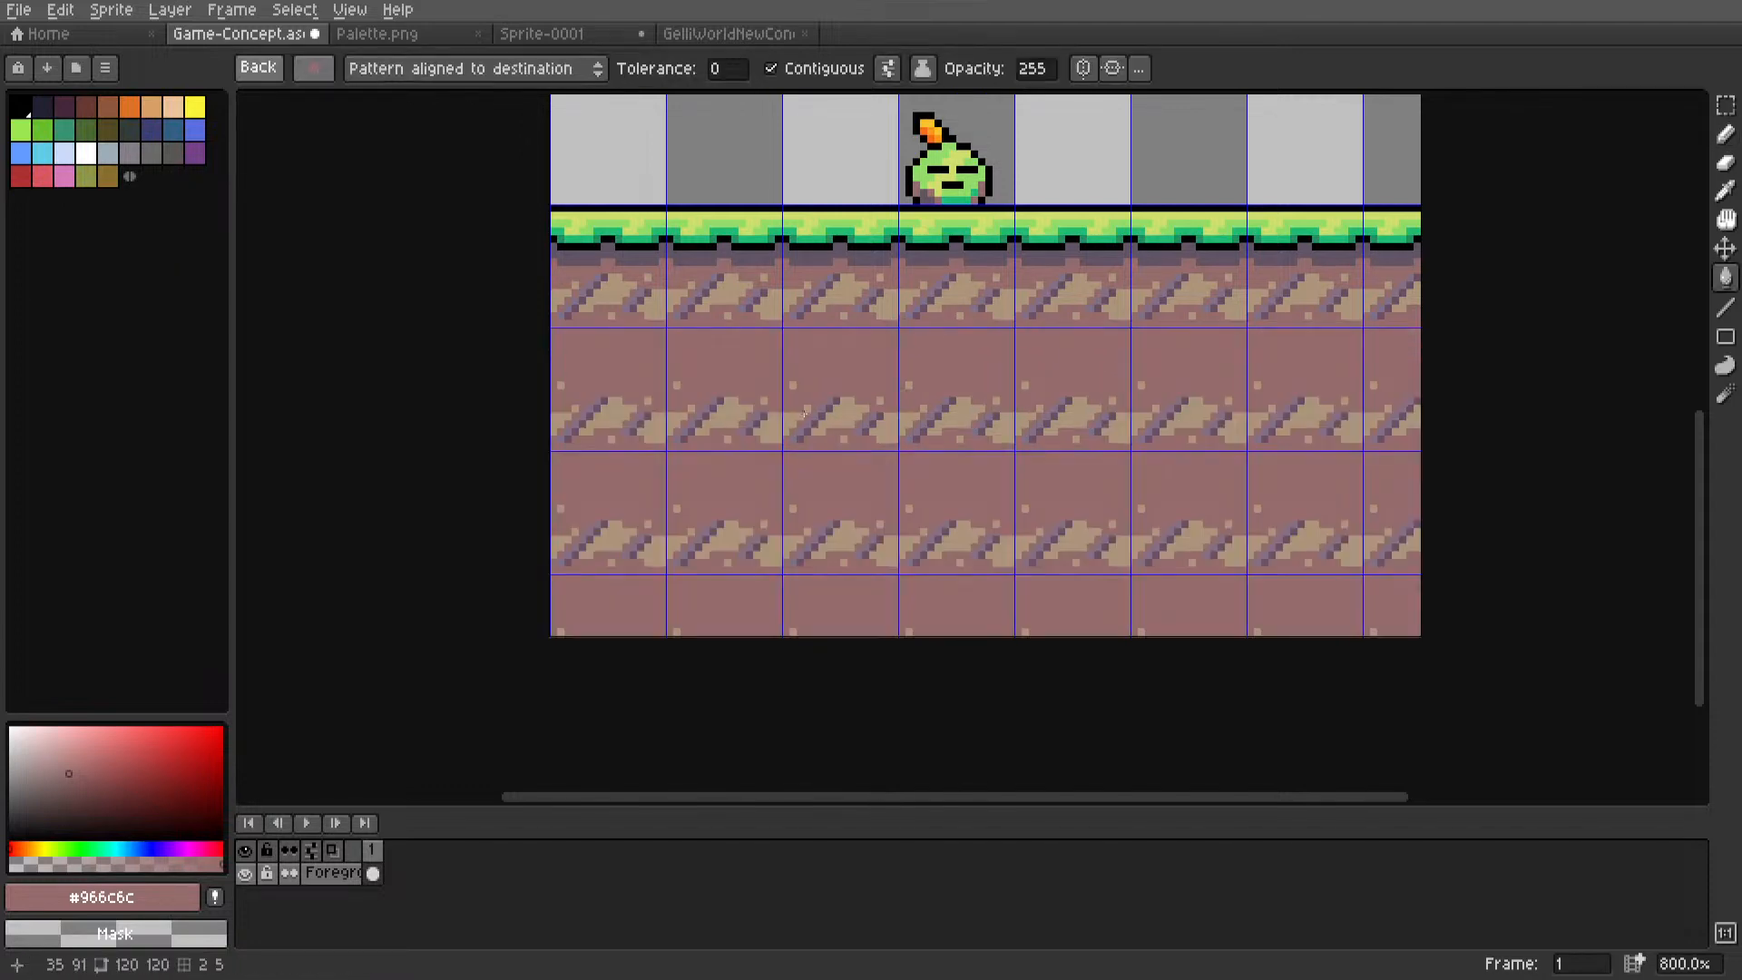
scroll(1225, 383, down, 3)
Copy the 16 × 6 px texture band of the dirt tile under the character into the empty upper part of that tile.
key(m)
scroll(1289, 426, down, 3)
scroll(1126, 441, up, 4)
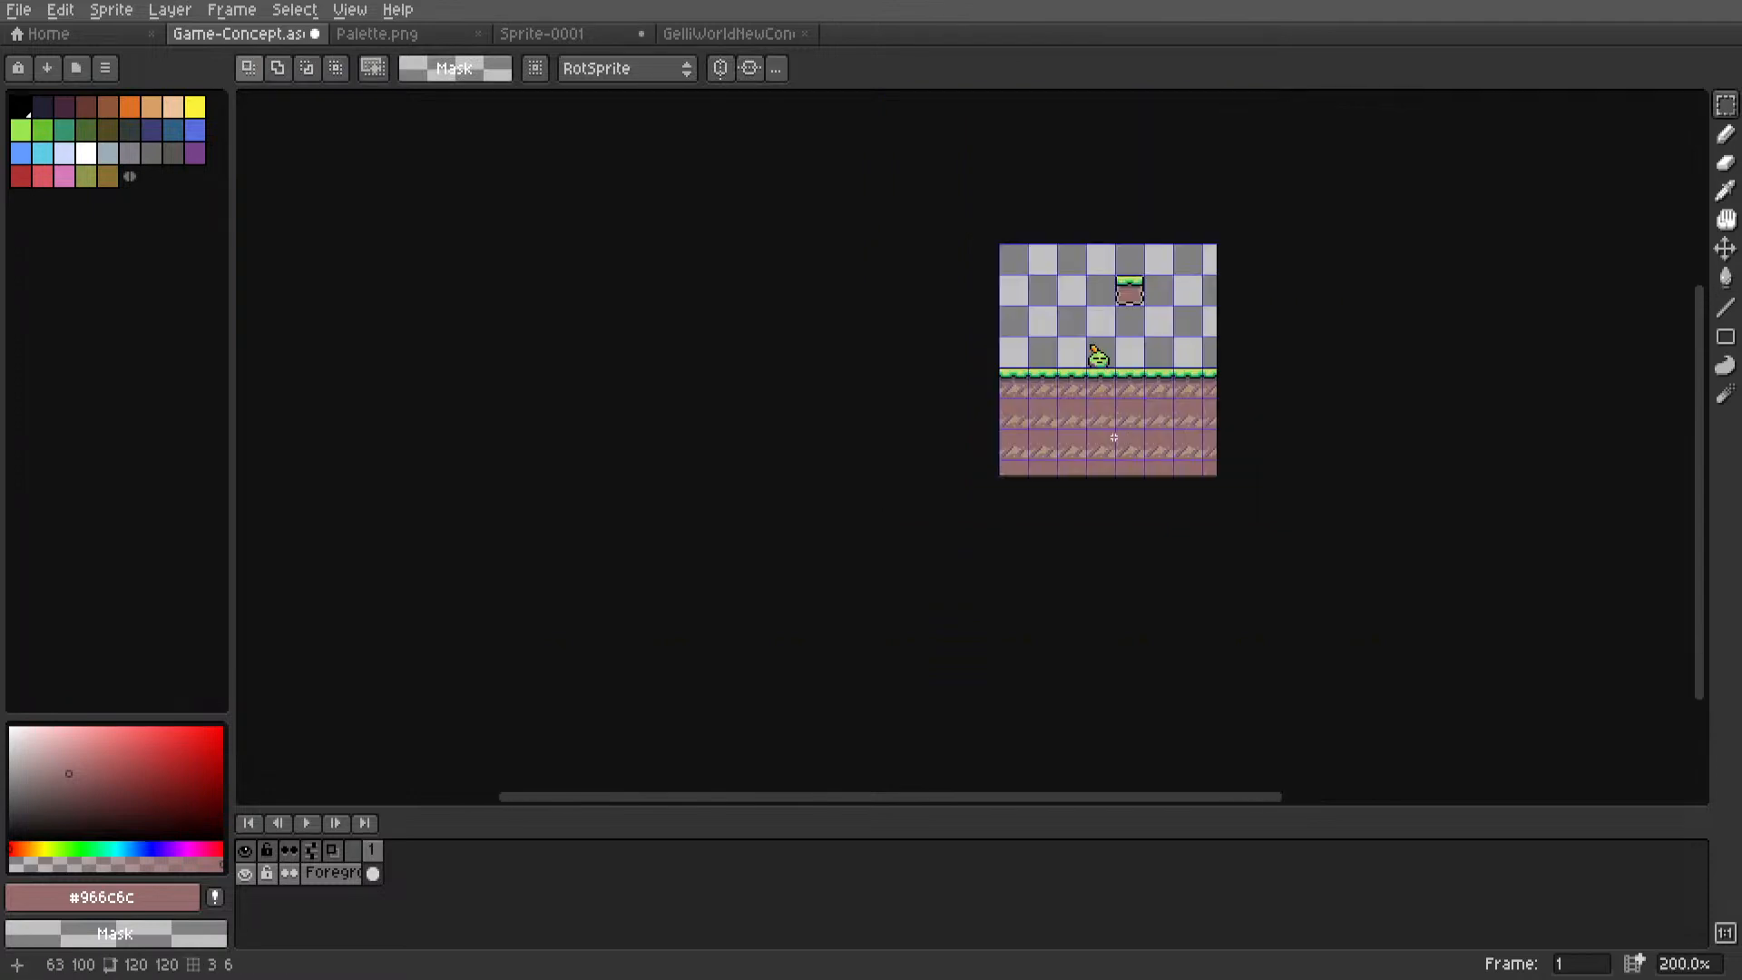
middle_drag(1132, 434, 1019, 487)
scroll(1019, 486, up, 6)
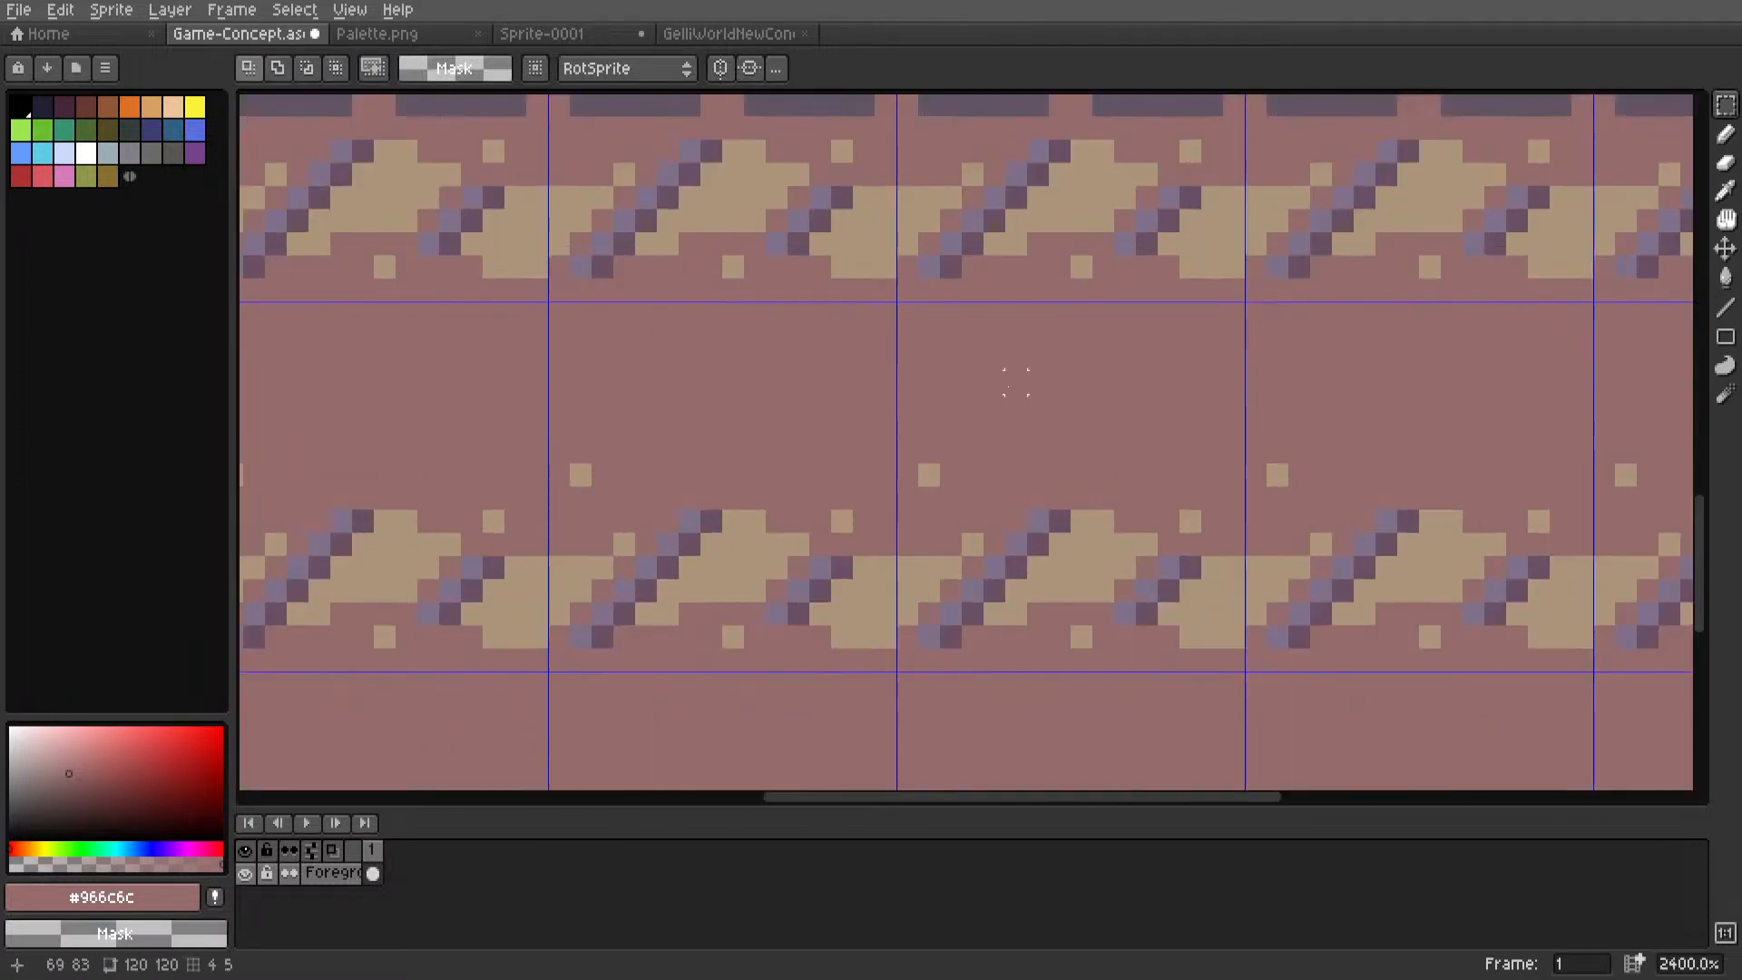
scroll(998, 426, down, 8)
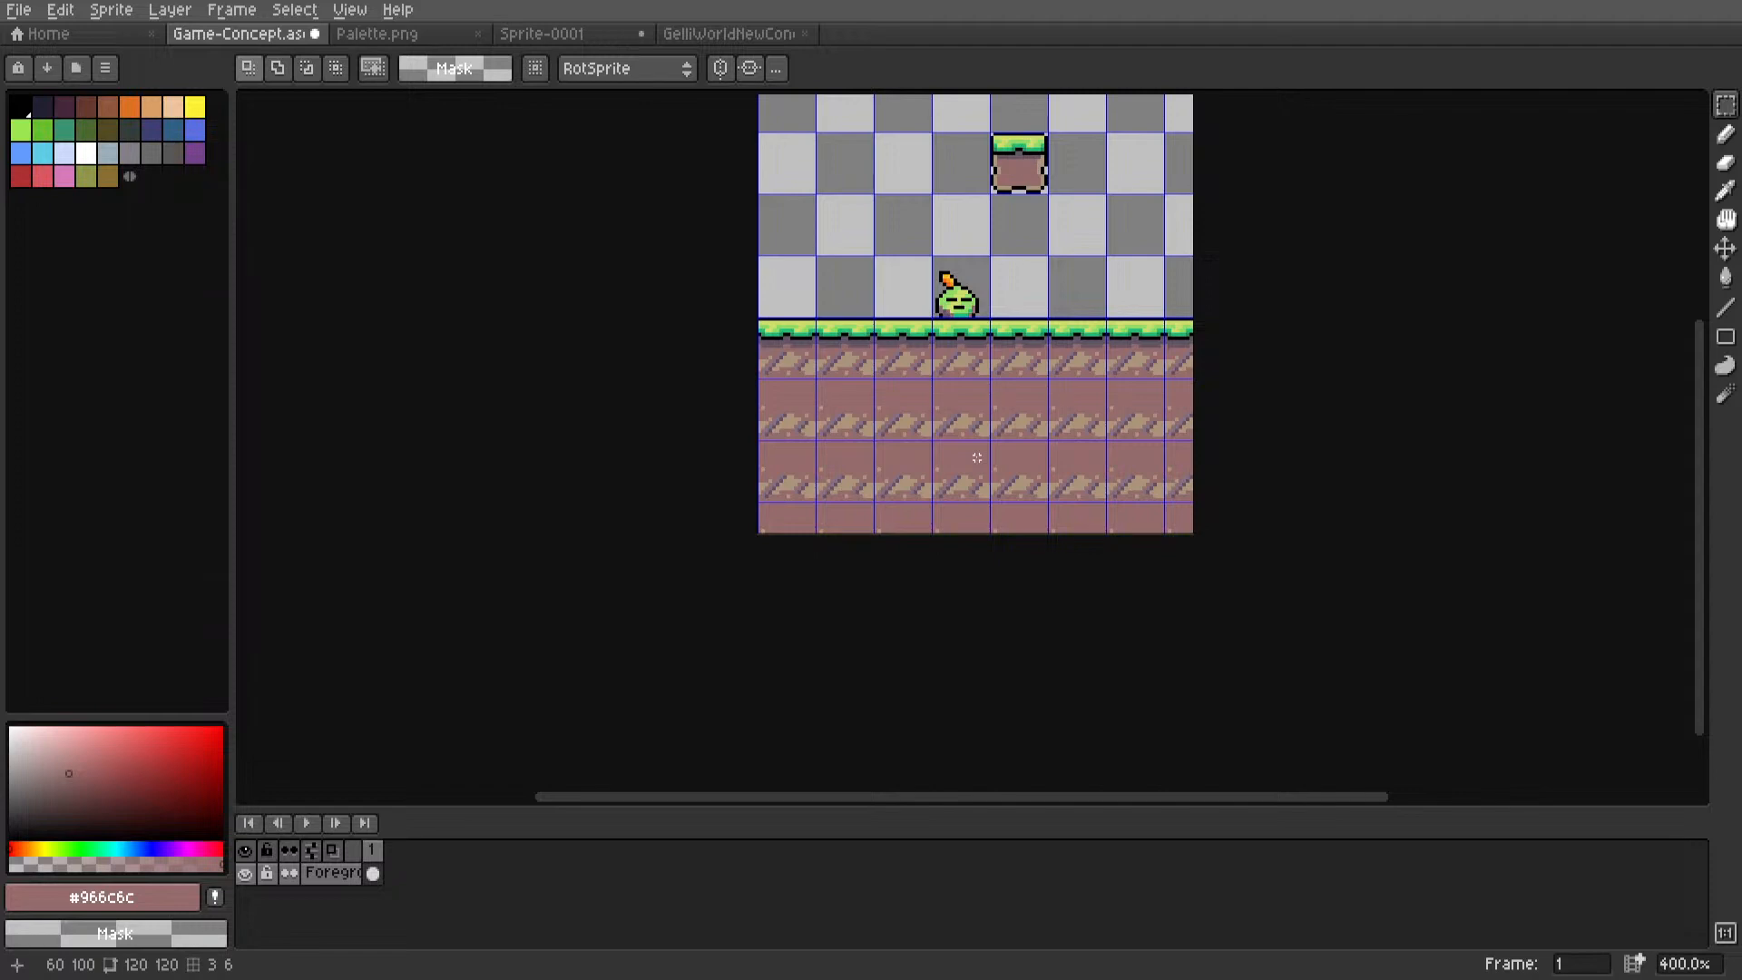
scroll(976, 457, up, 8)
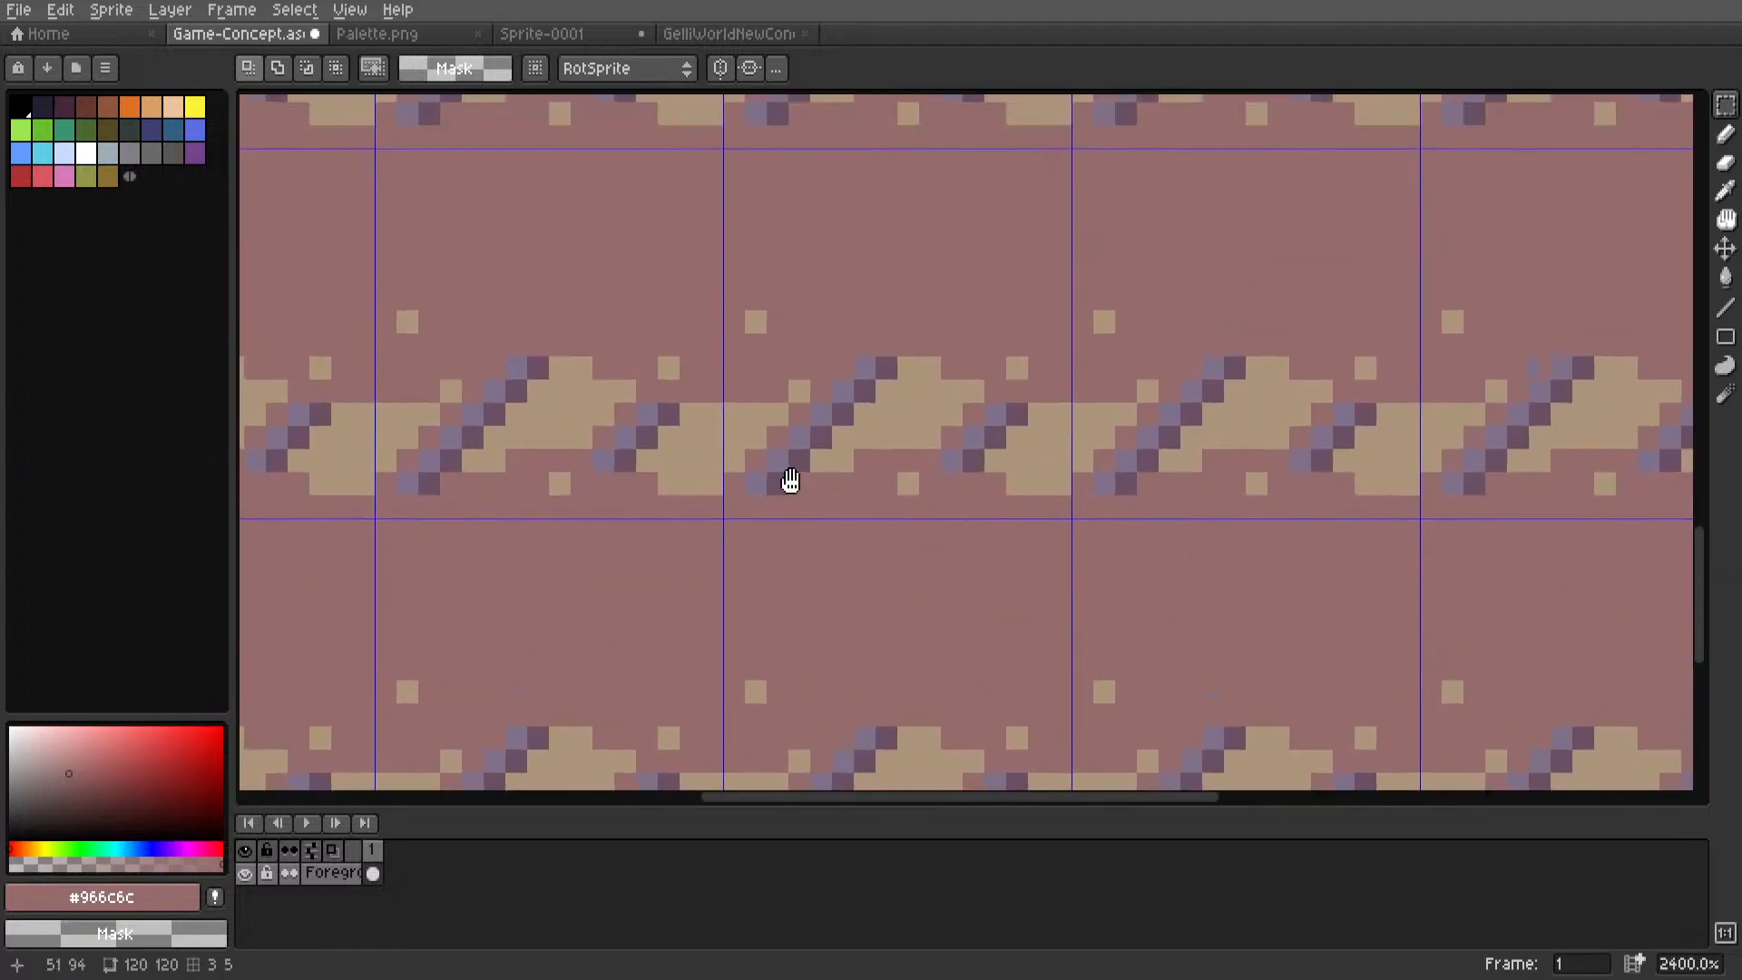
drag(726, 513, 1066, 385)
middle_drag(1006, 432, 1017, 562)
ctrl+drag(986, 587, 997, 418)
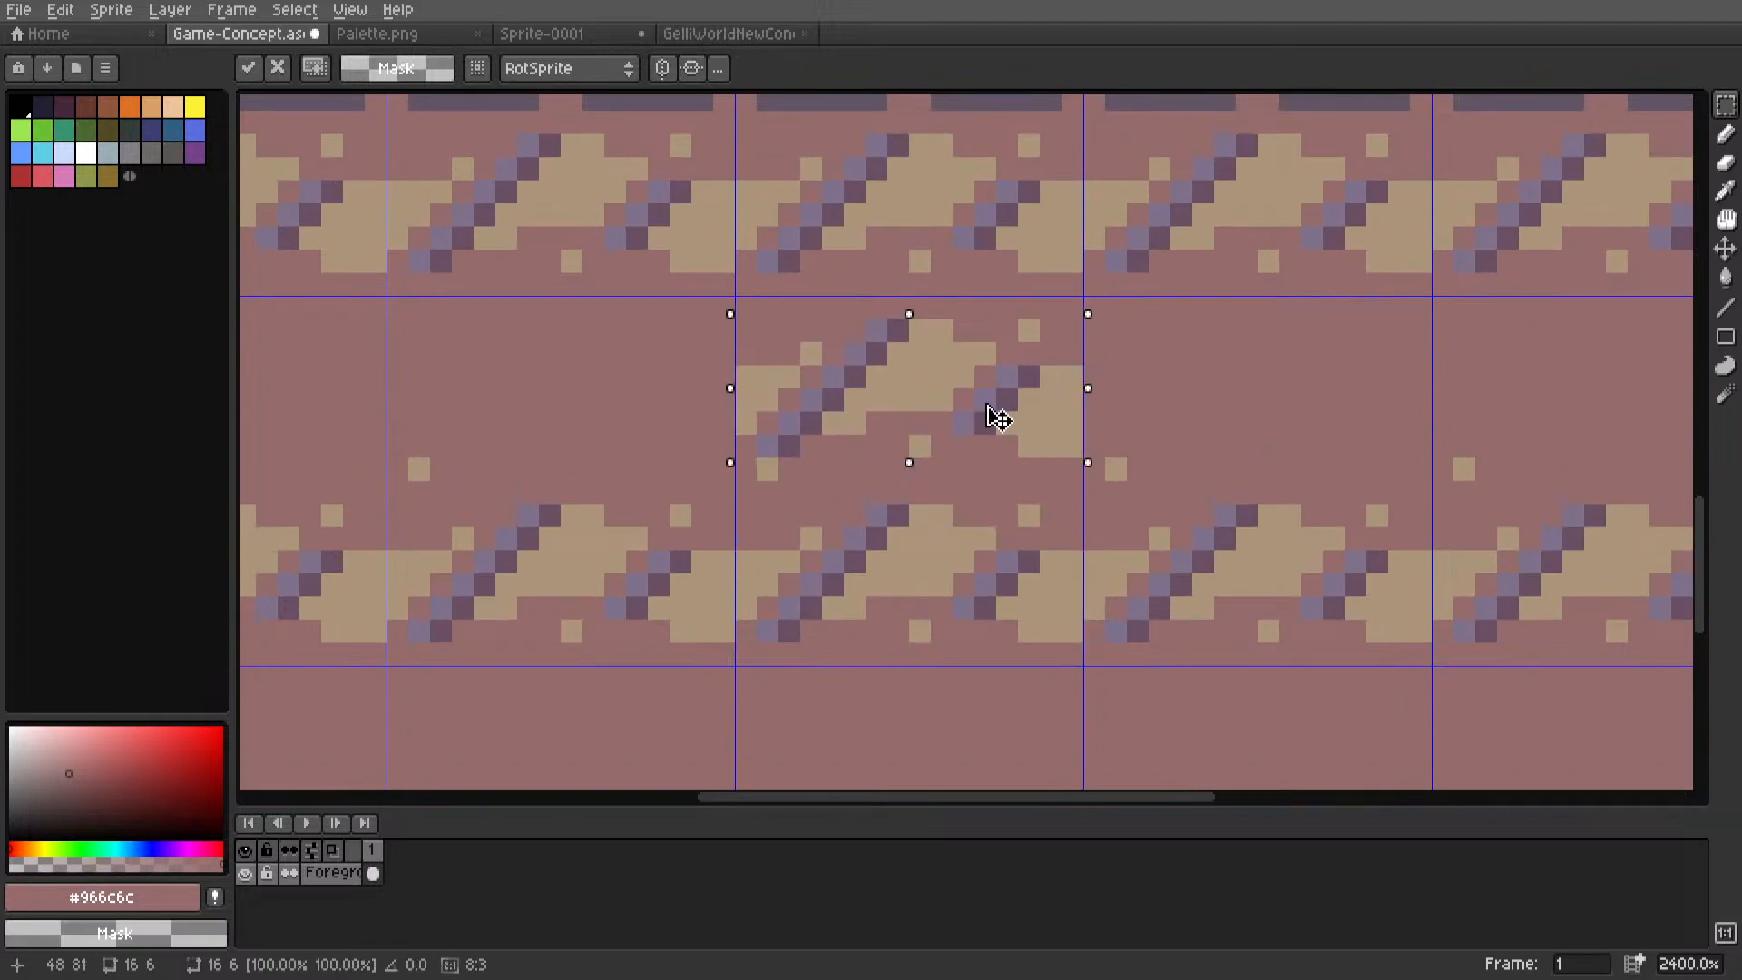
key(Return)
Try to paint out the tan speck above the copied texture band while the pattern brush is active.
scroll(1035, 466, down, 7)
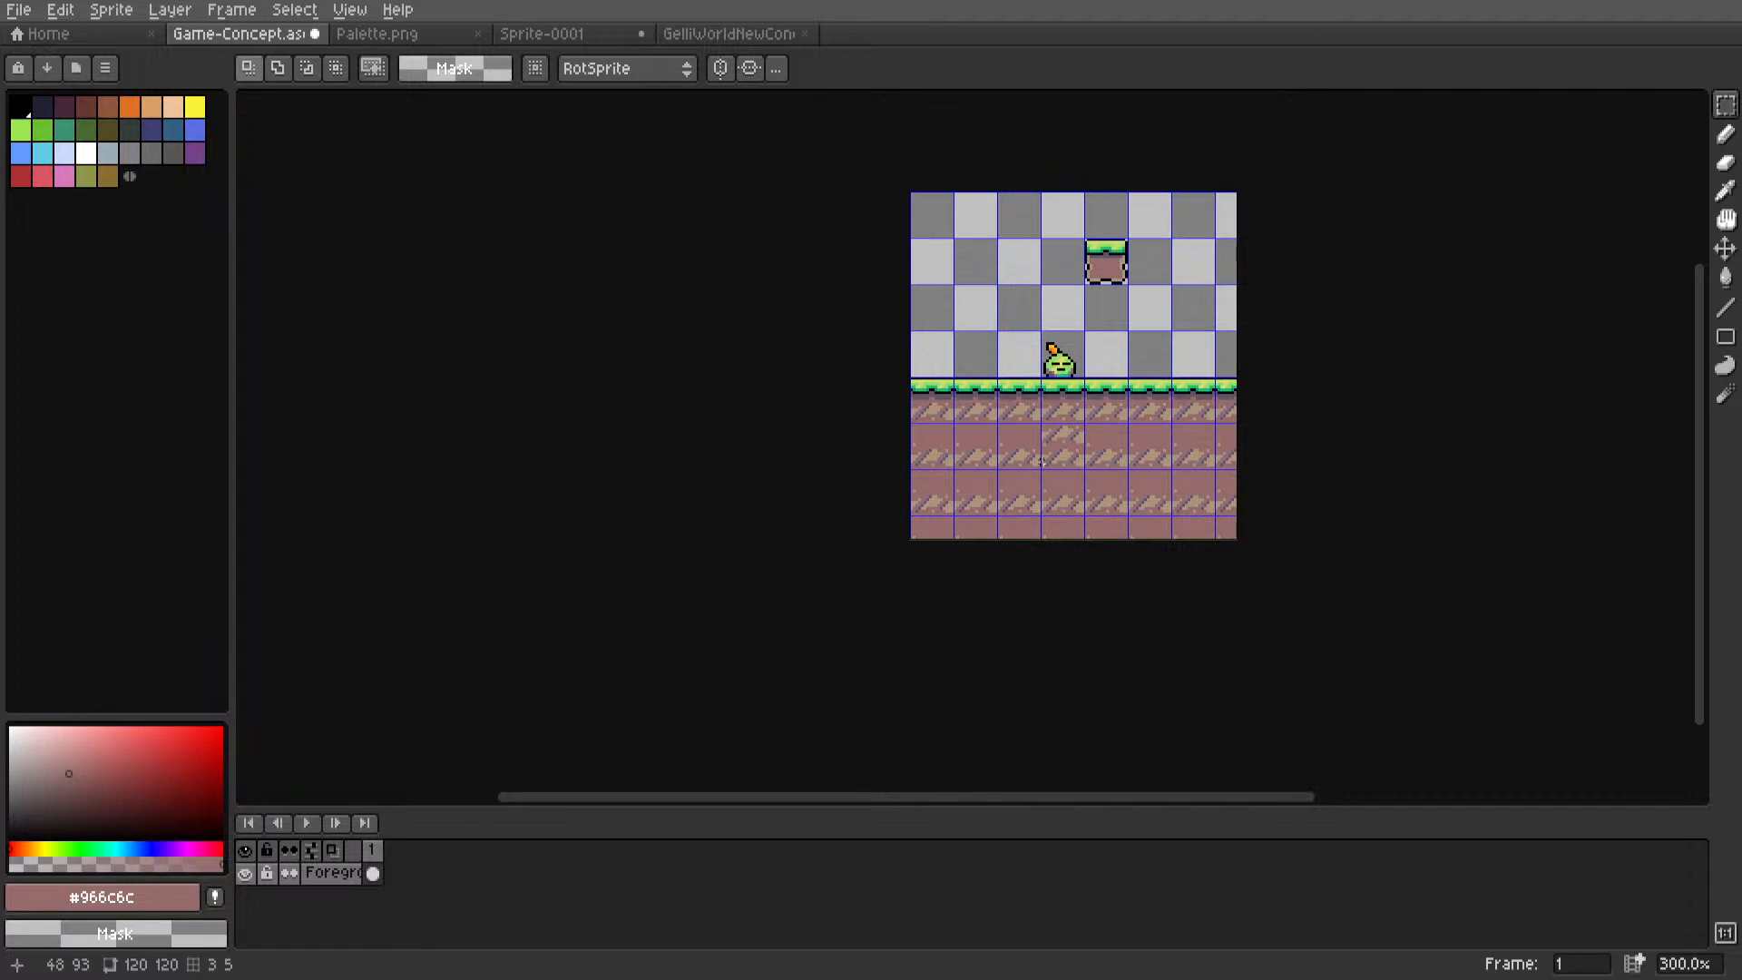
scroll(1042, 461, up, 7)
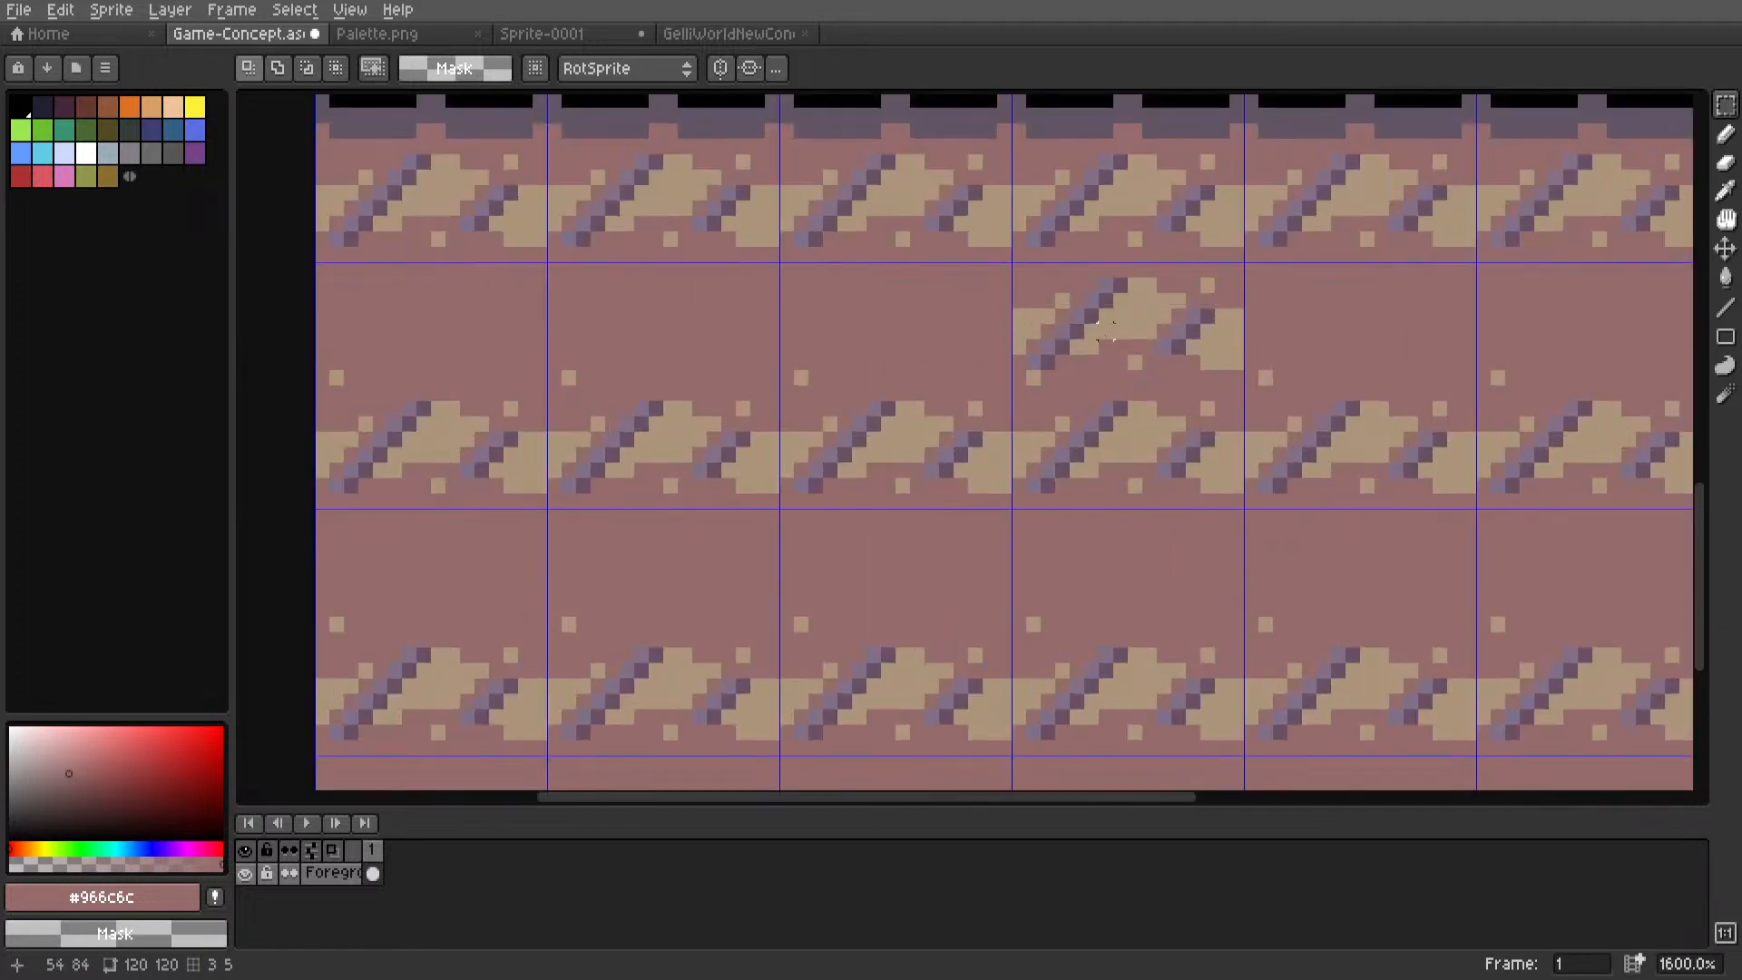
key(i)
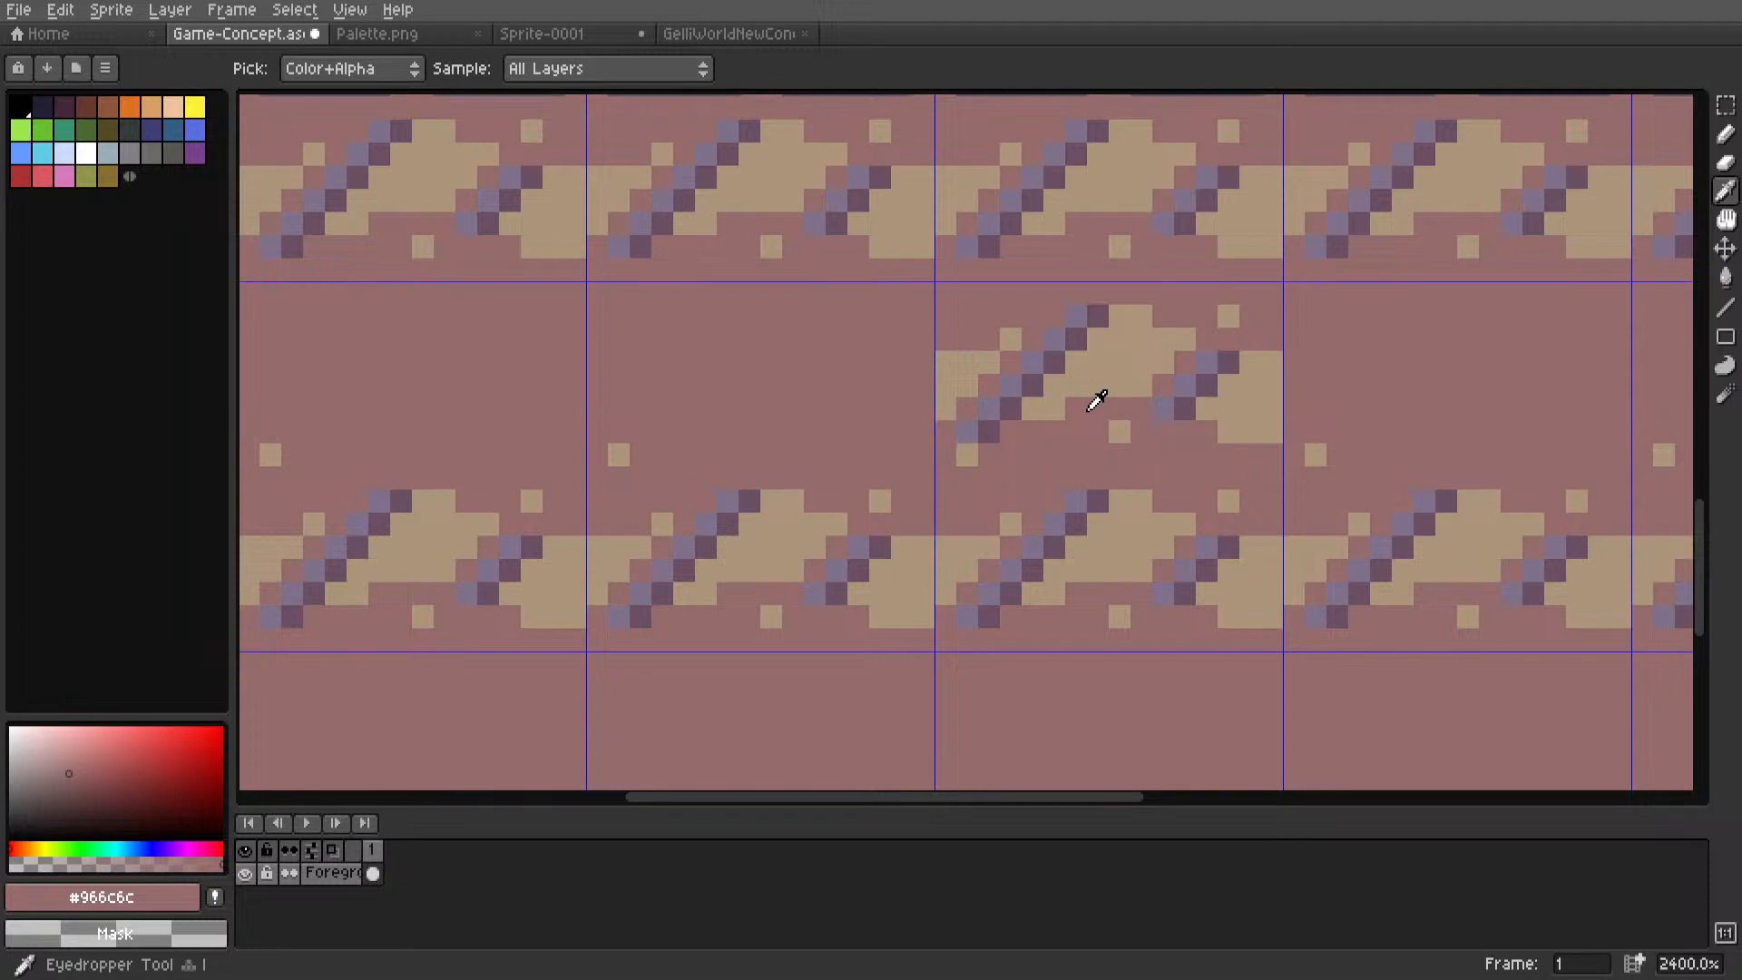
key(l)
click(1009, 303)
key(ctrl+z)
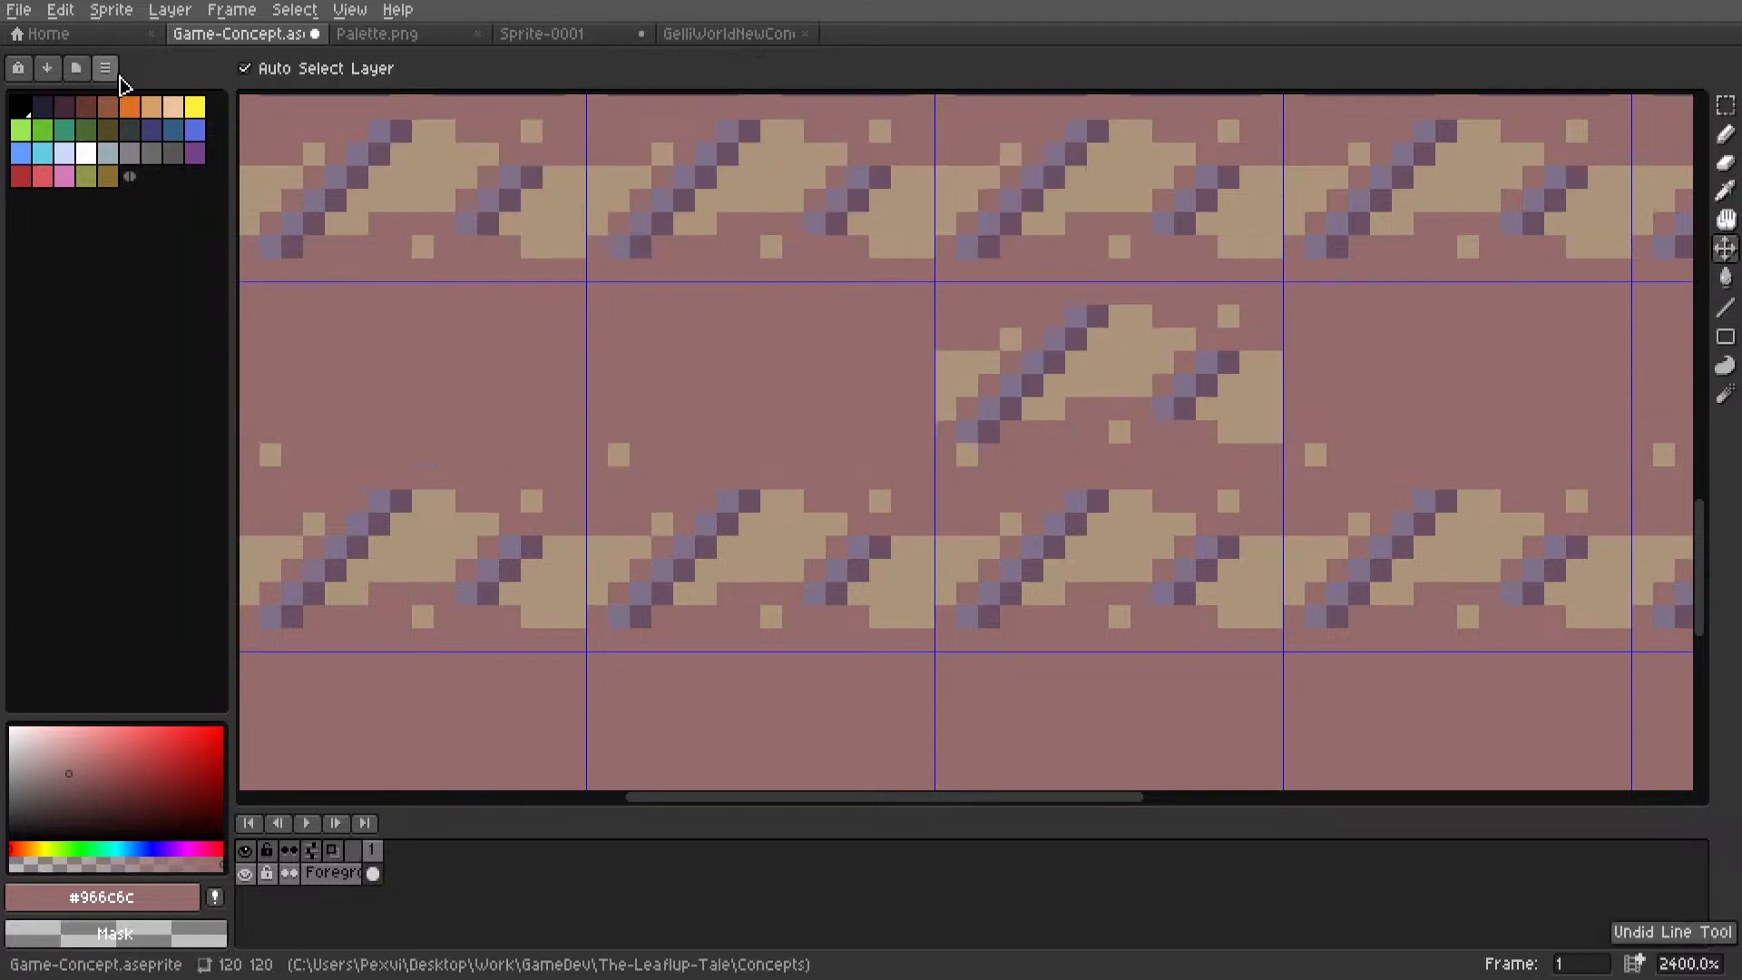
Restore the plain 1 px brush and paint over the loose tan specks around the copied band with #966c6c.
click(257, 68)
key(i)
key(l)
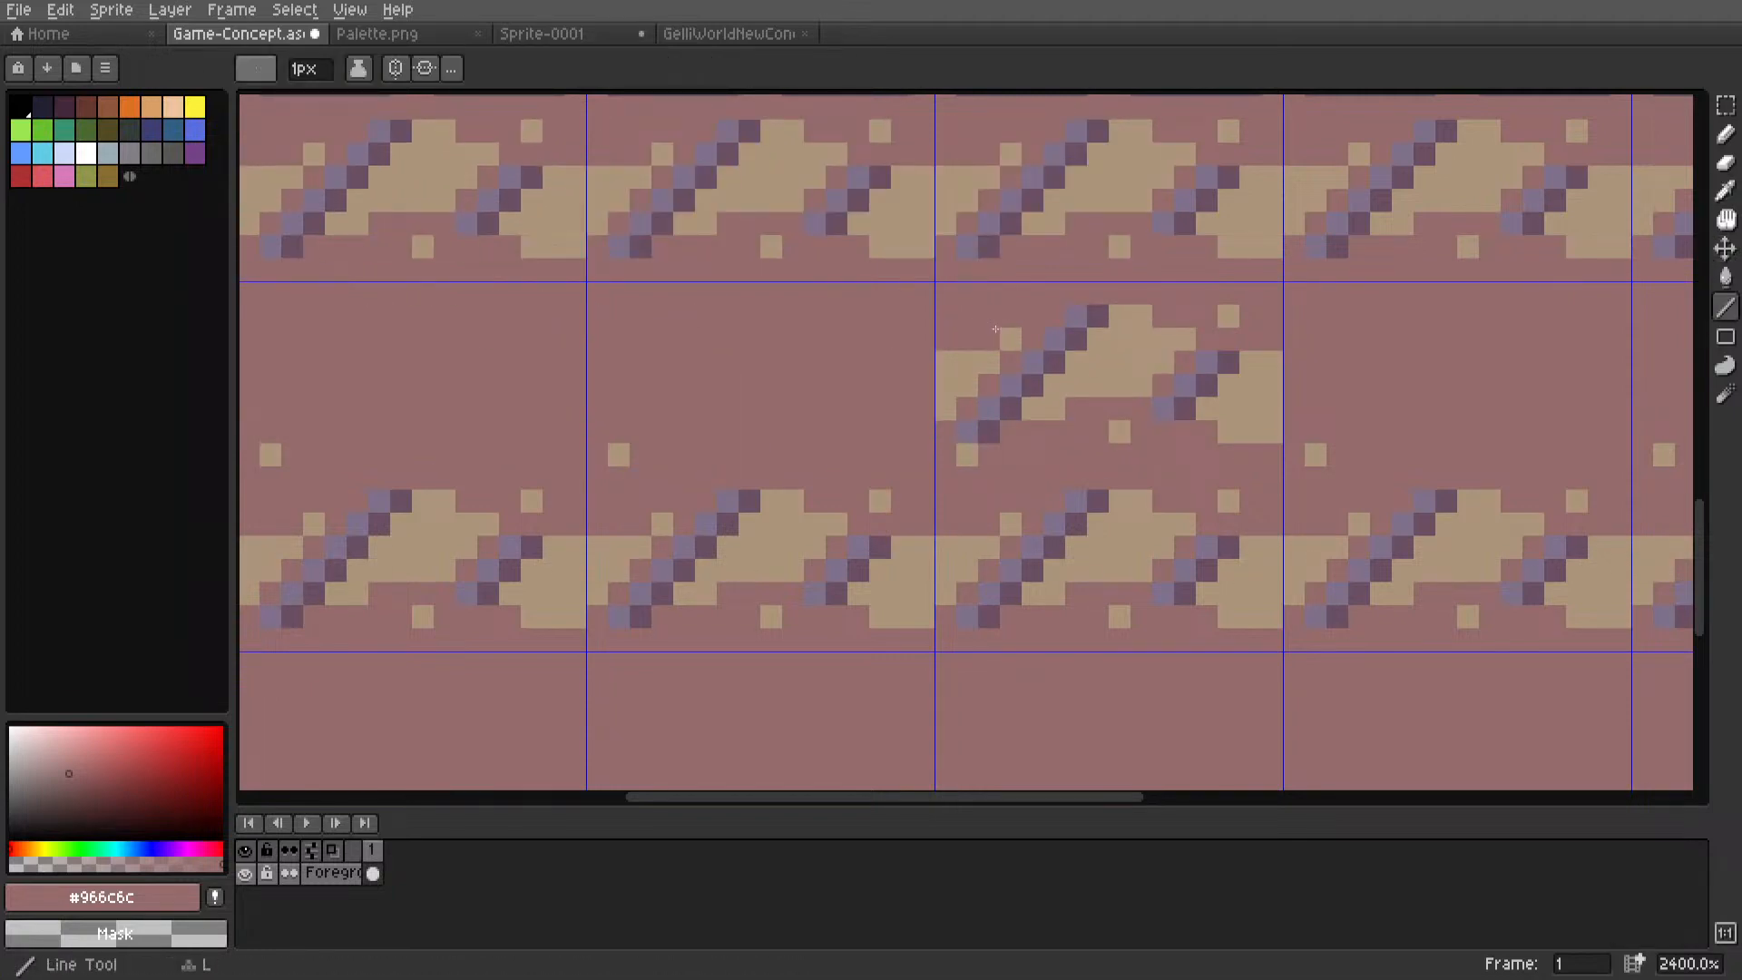
click(1229, 318)
click(1128, 432)
click(961, 458)
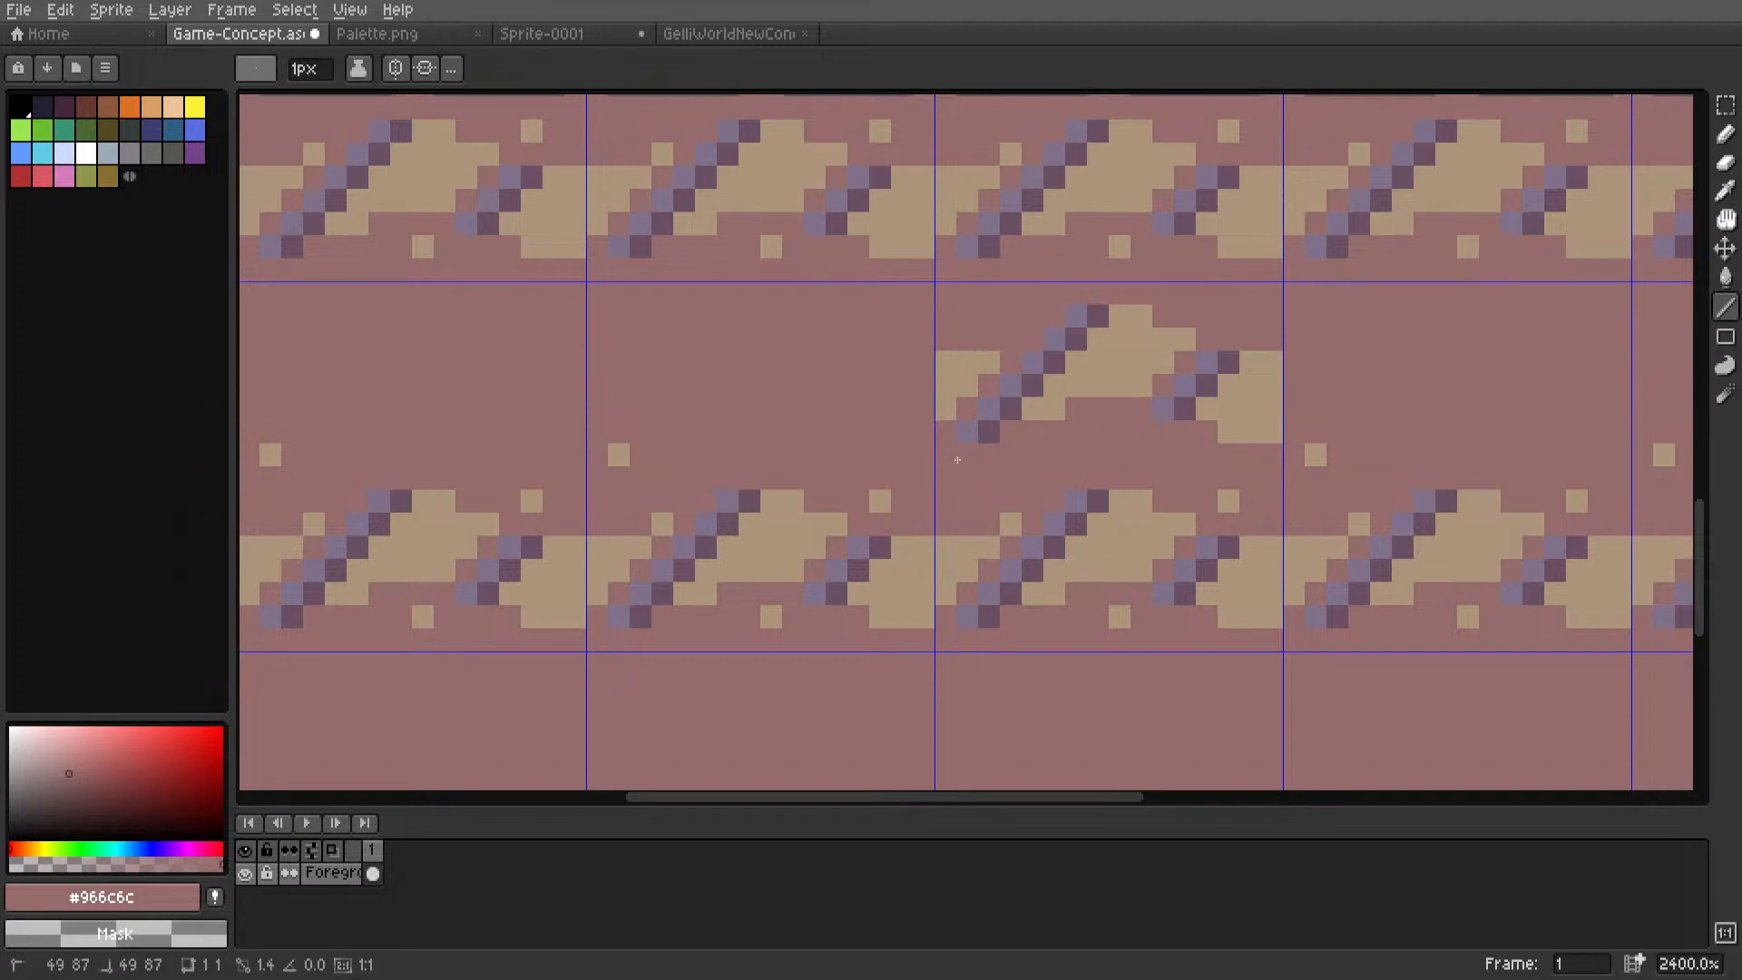
Sample the tan #ab947a and fill the notches beside the purple diagonals of the copied band with it.
middle_drag(972, 454, 857, 487)
scroll(875, 460, up, 2)
alt+click(798, 412)
click(825, 413)
drag(857, 383, 915, 337)
drag(1222, 385, 1251, 323)
Add #ab947a pixels at the lower-left end of the copied band and along the underside of its central patch.
scroll(1179, 345, down, 4)
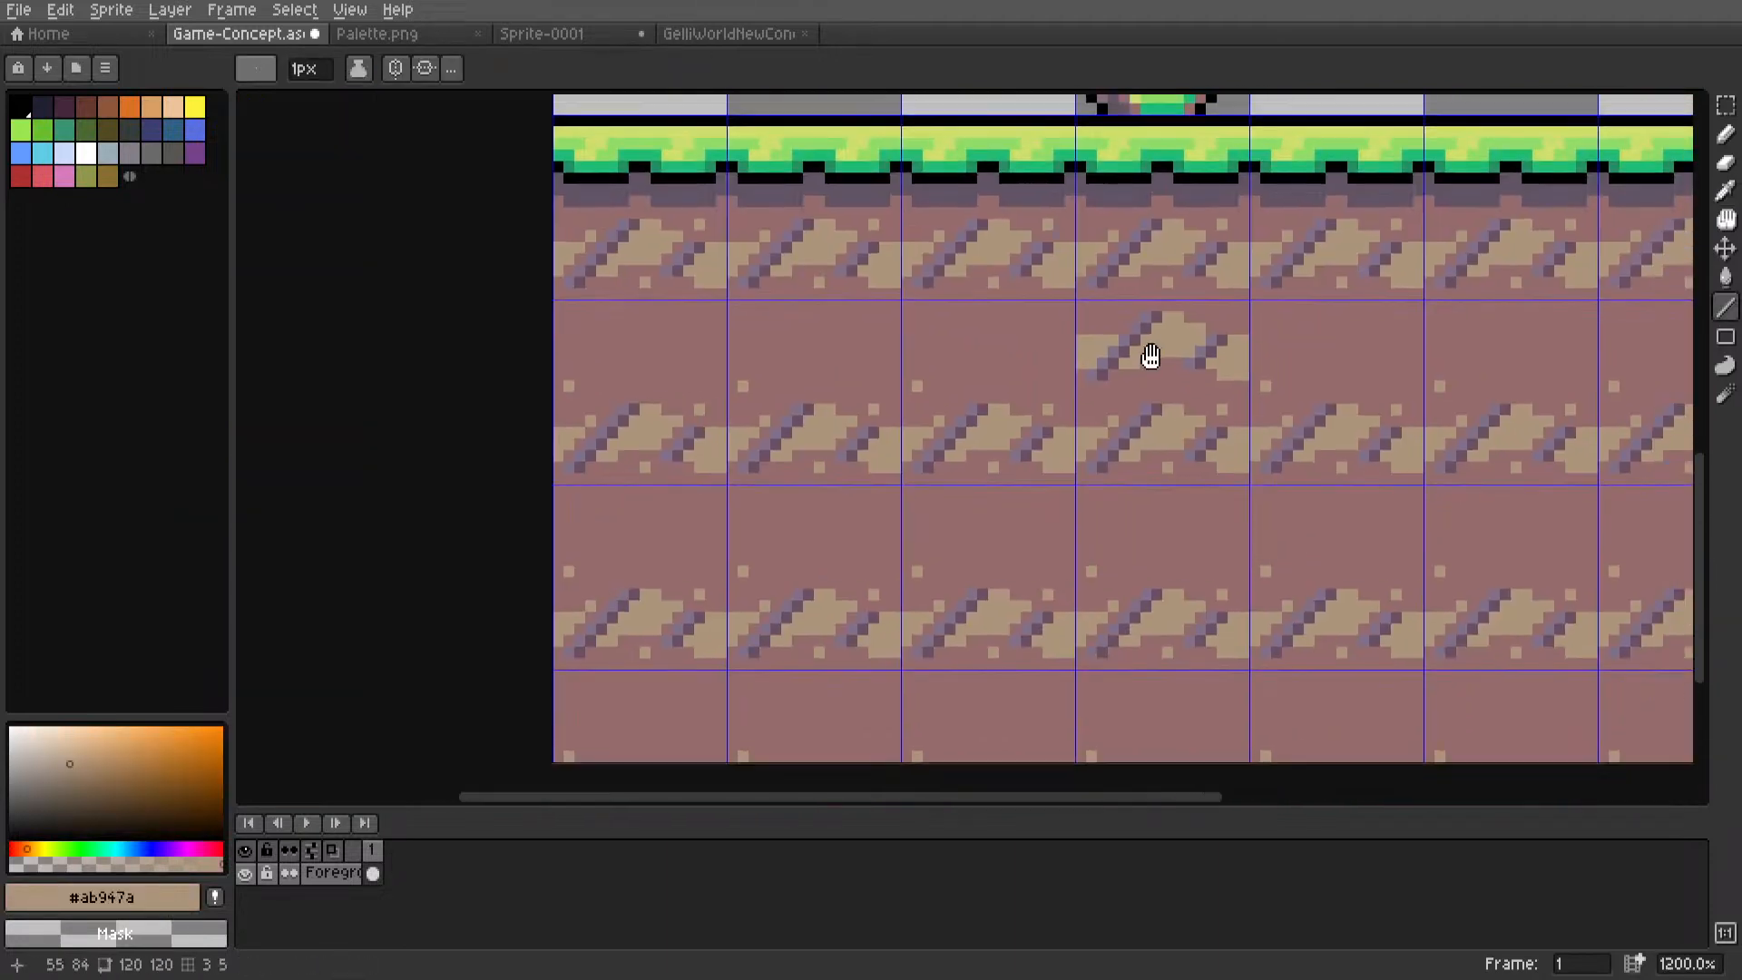
scroll(726, 454, up, 3)
key(m)
key(i)
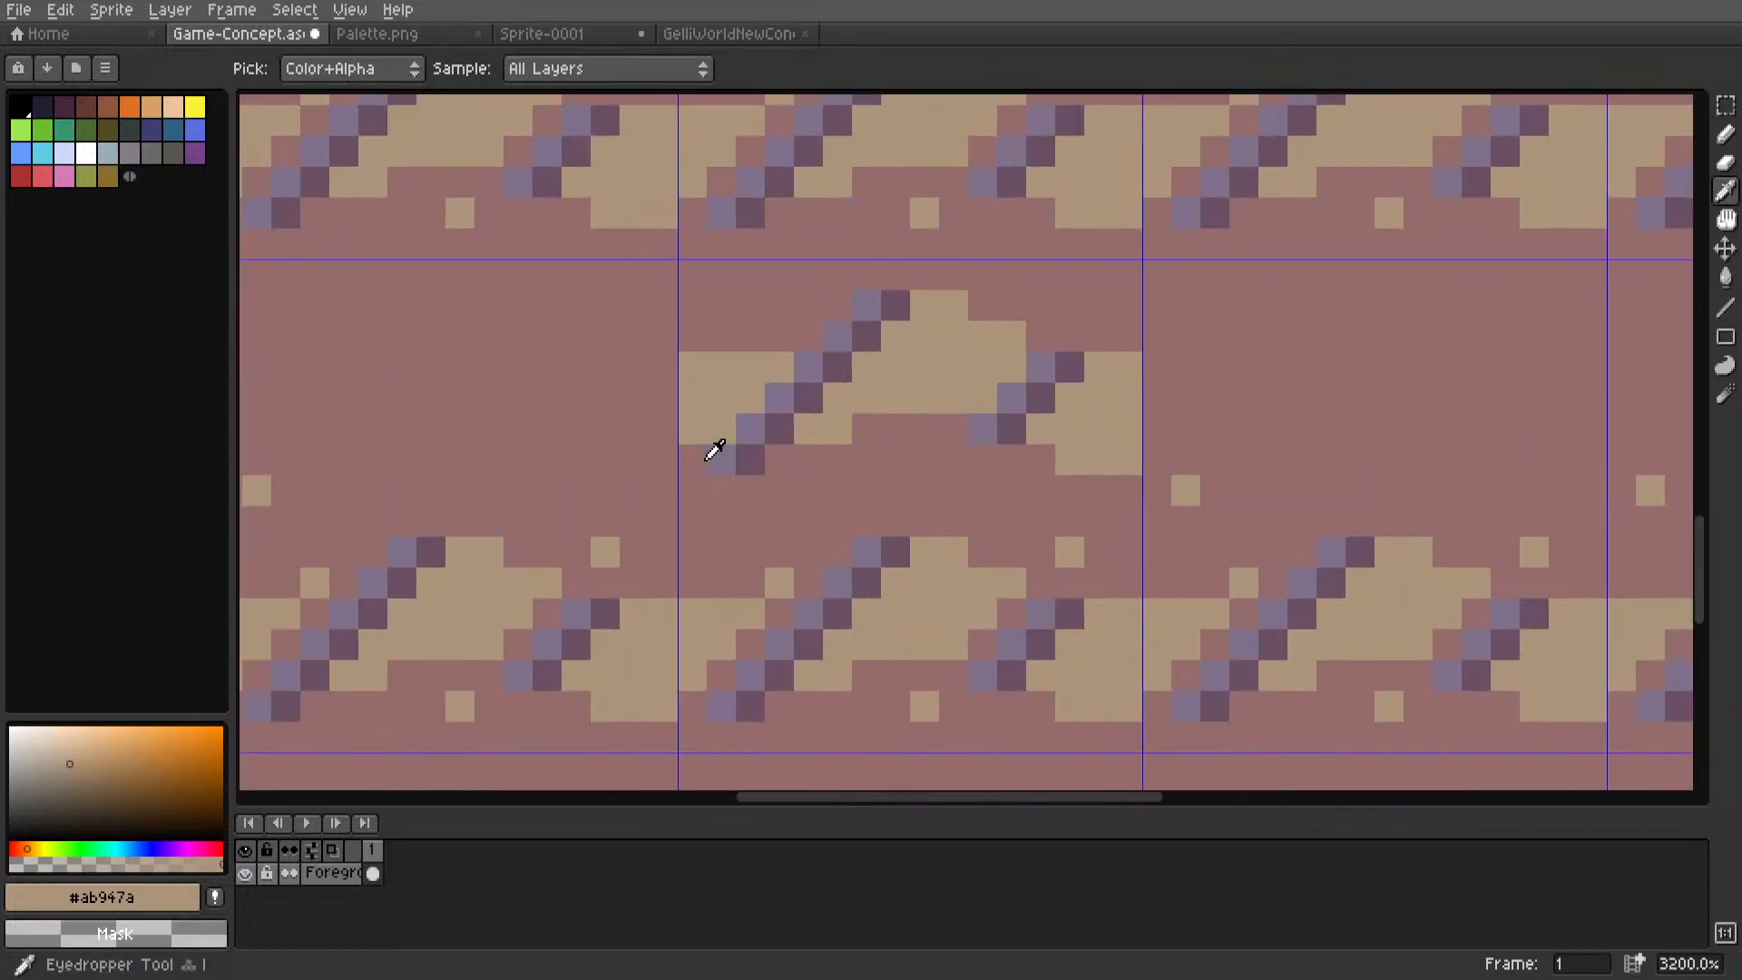
key(l)
click(700, 451)
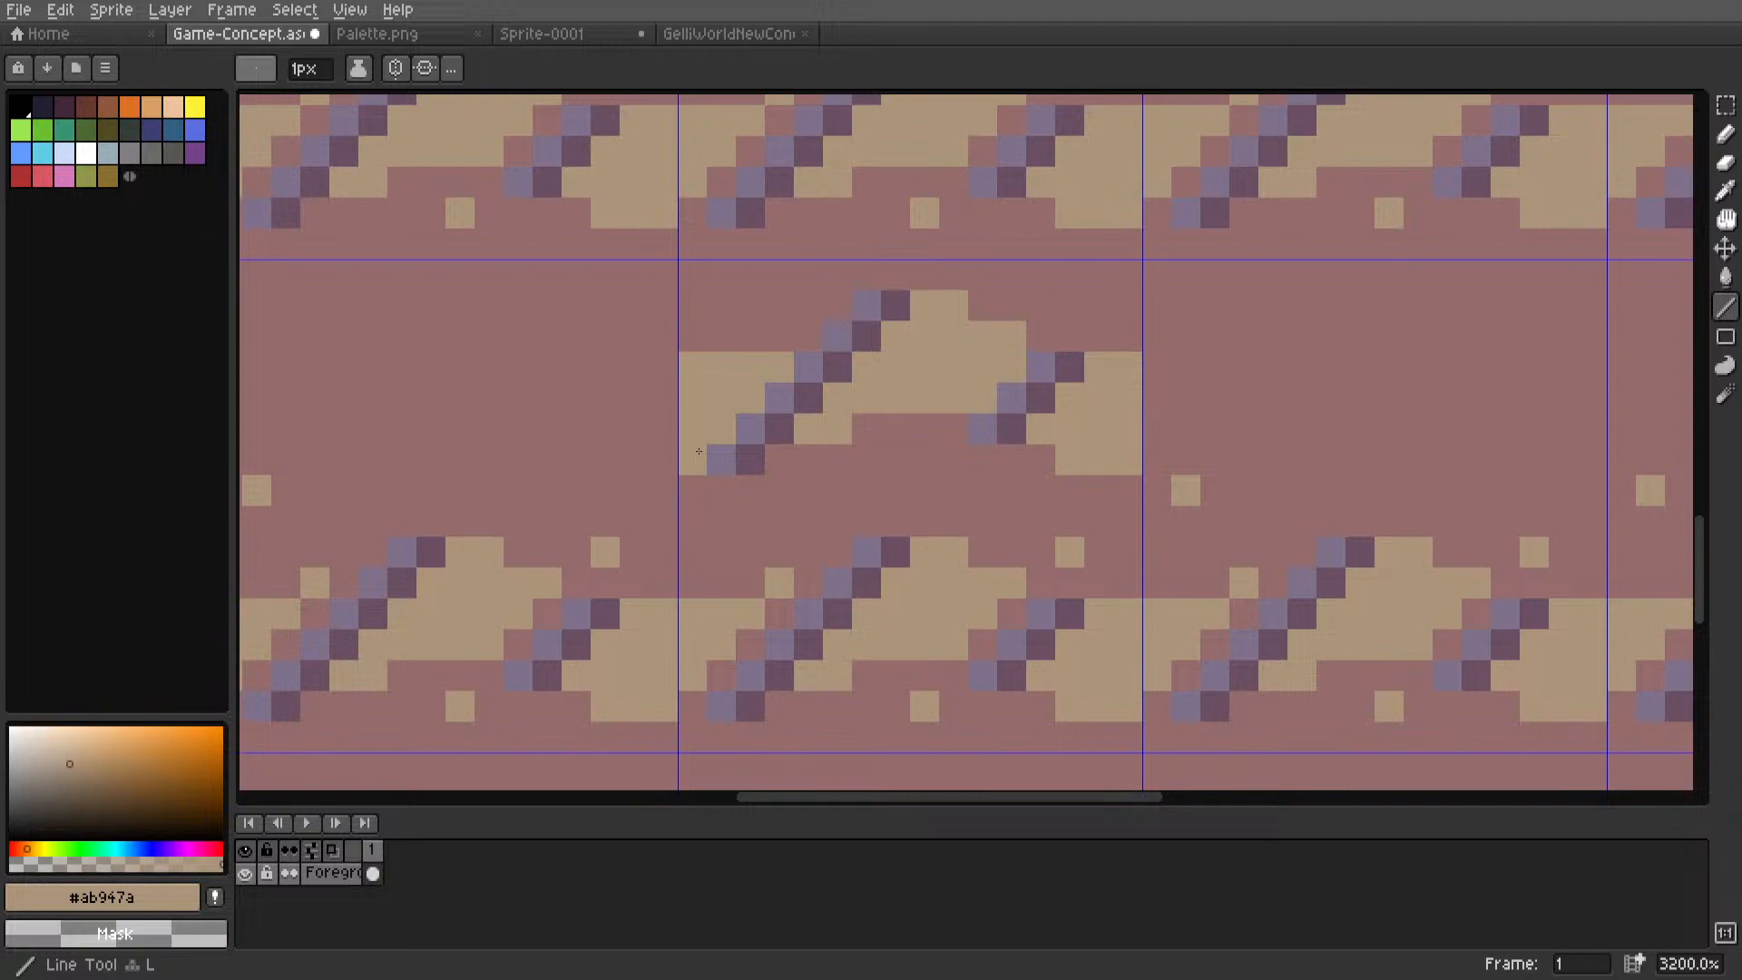
click(721, 458)
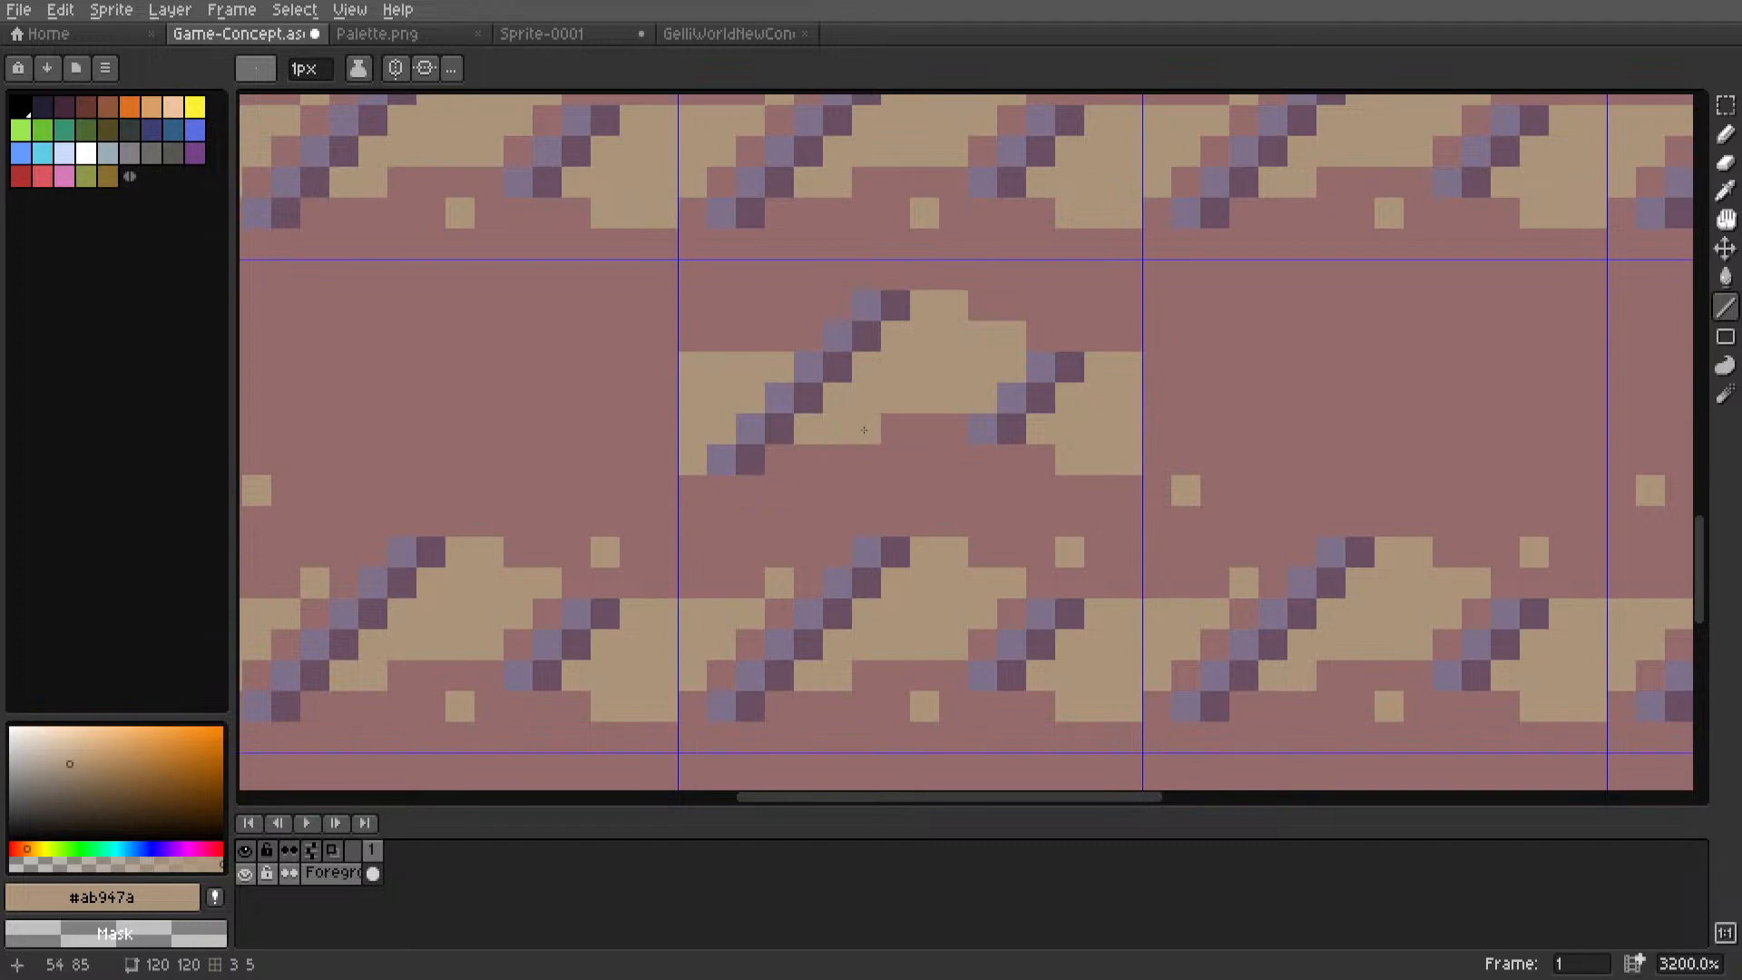
Flatten the copied band by moving its lower rows 1 px up, and paint the gap left beneath with #966c6c.
scroll(864, 429, down, 7)
scroll(864, 429, up, 6)
key(m)
drag(698, 460, 775, 466)
key(Return)
key(i)
click(972, 472)
key(l)
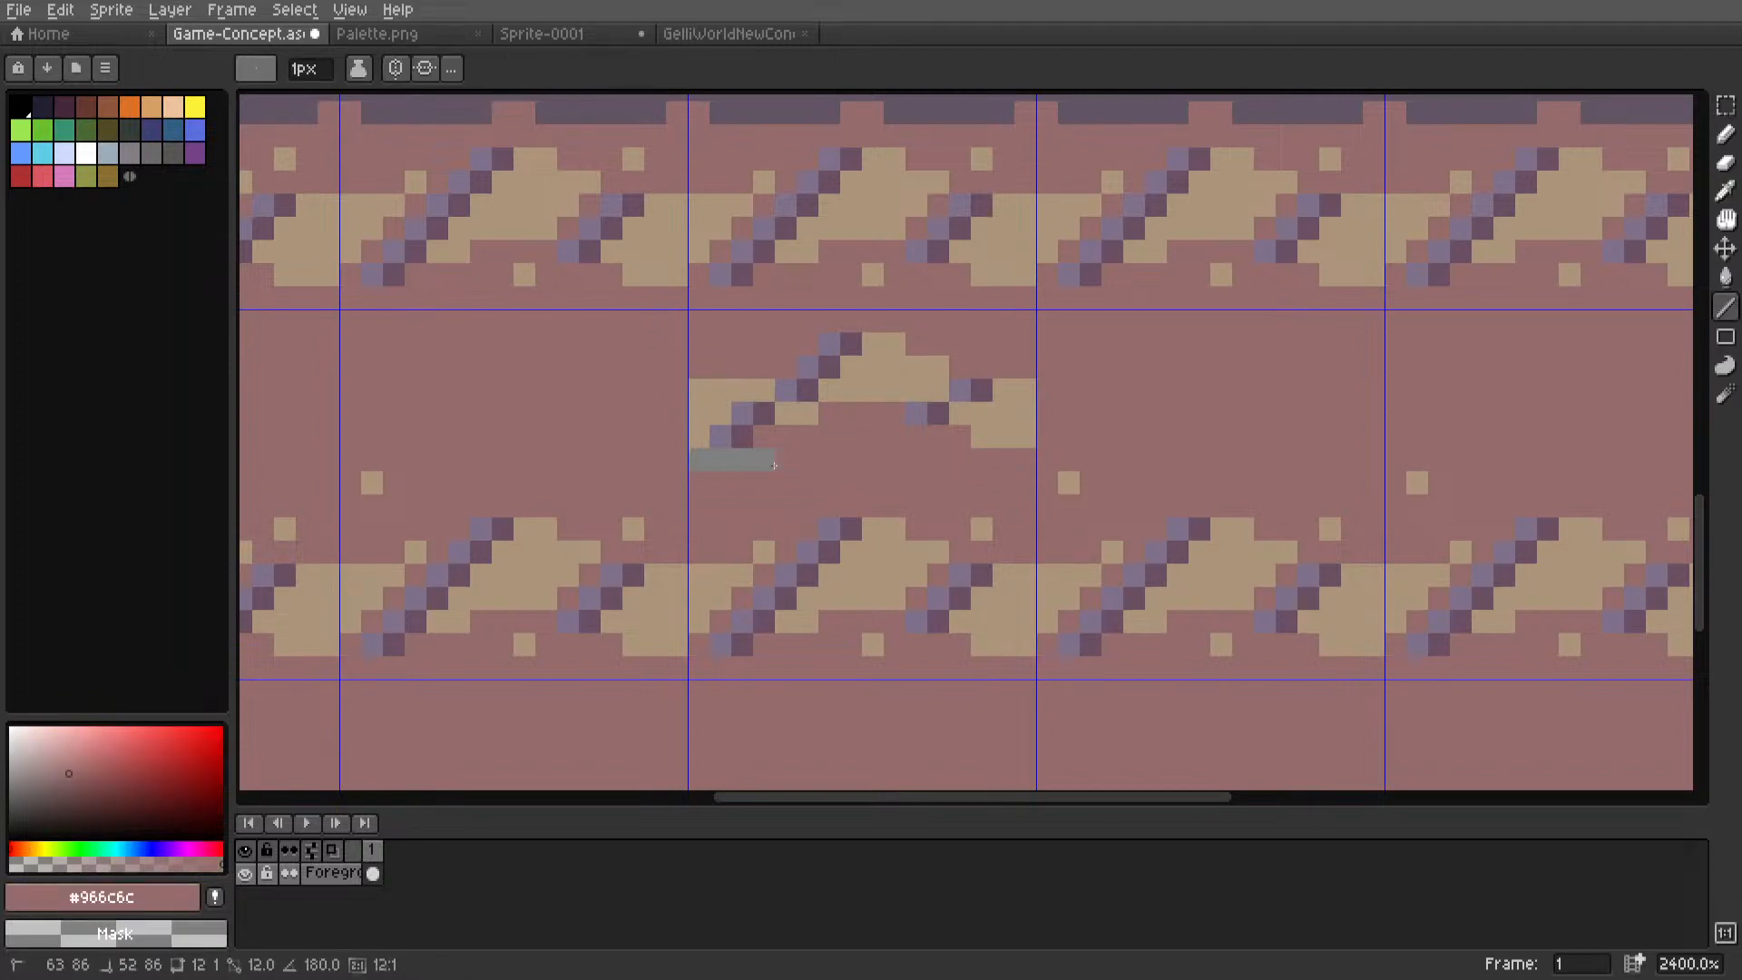
scroll(711, 460, down, 8)
scroll(741, 466, down, 1)
middle_drag(741, 466, 837, 453)
scroll(844, 455, up, 10)
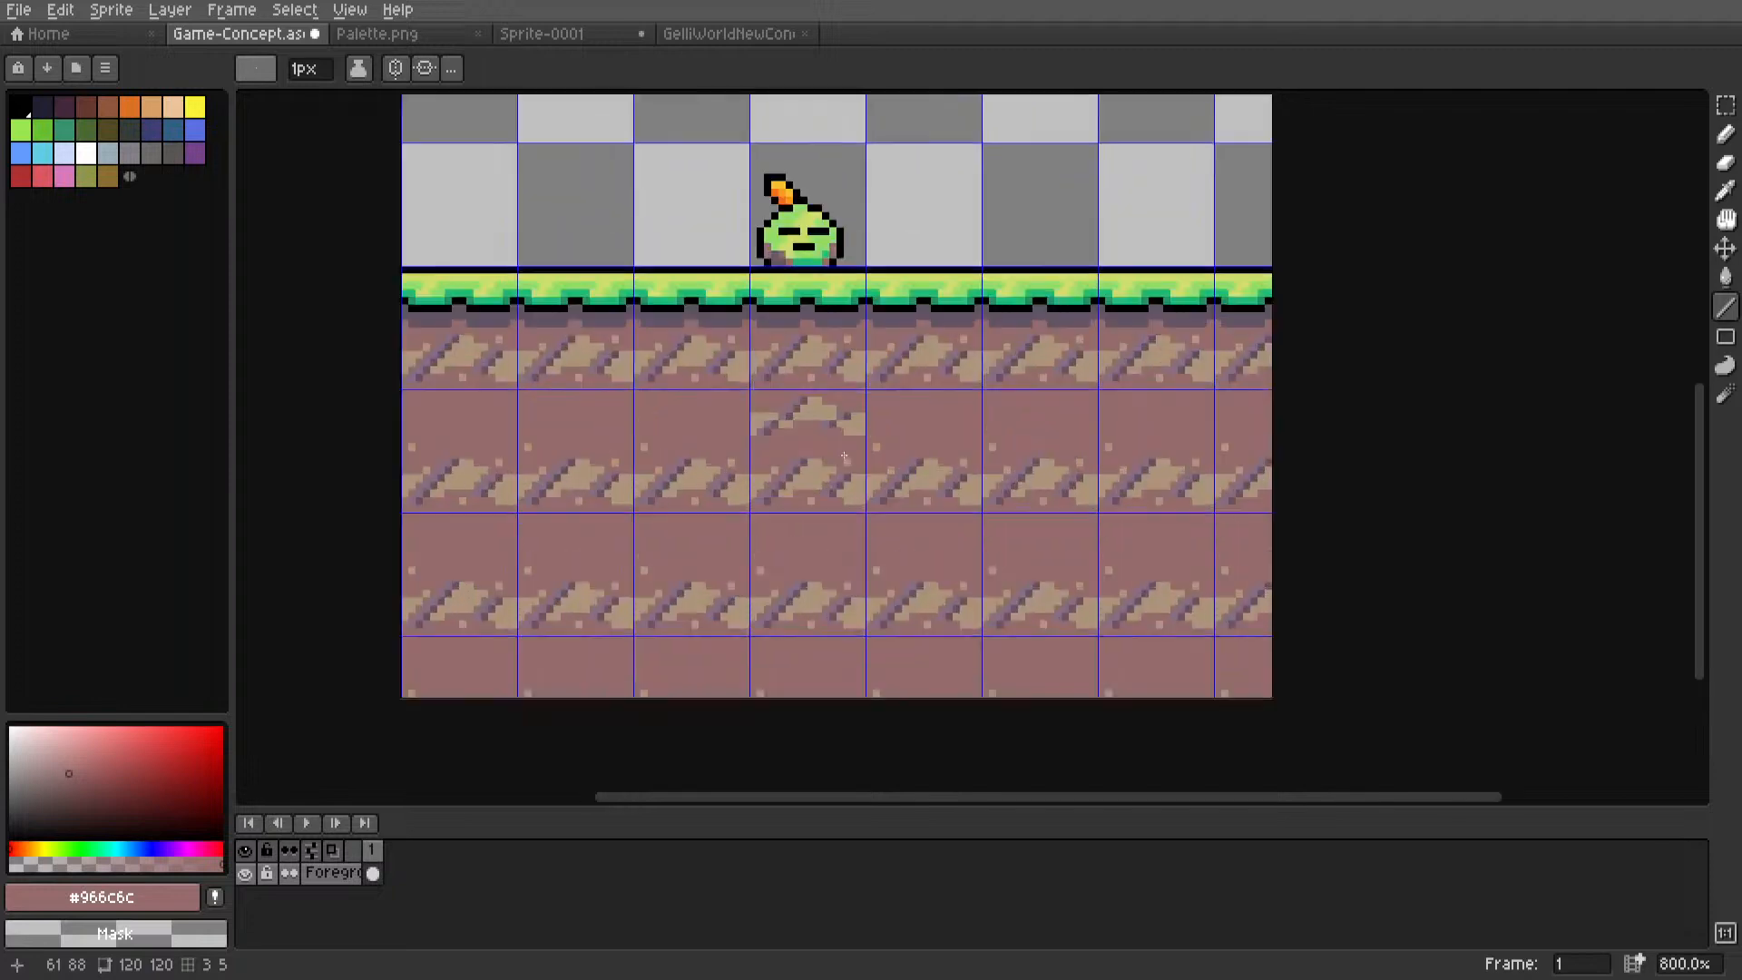
Delete the copied upper band from the tile beneath the slime's grass tile and fill the gap with #966c6c.
key(m)
drag(574, 401, 1022, 264)
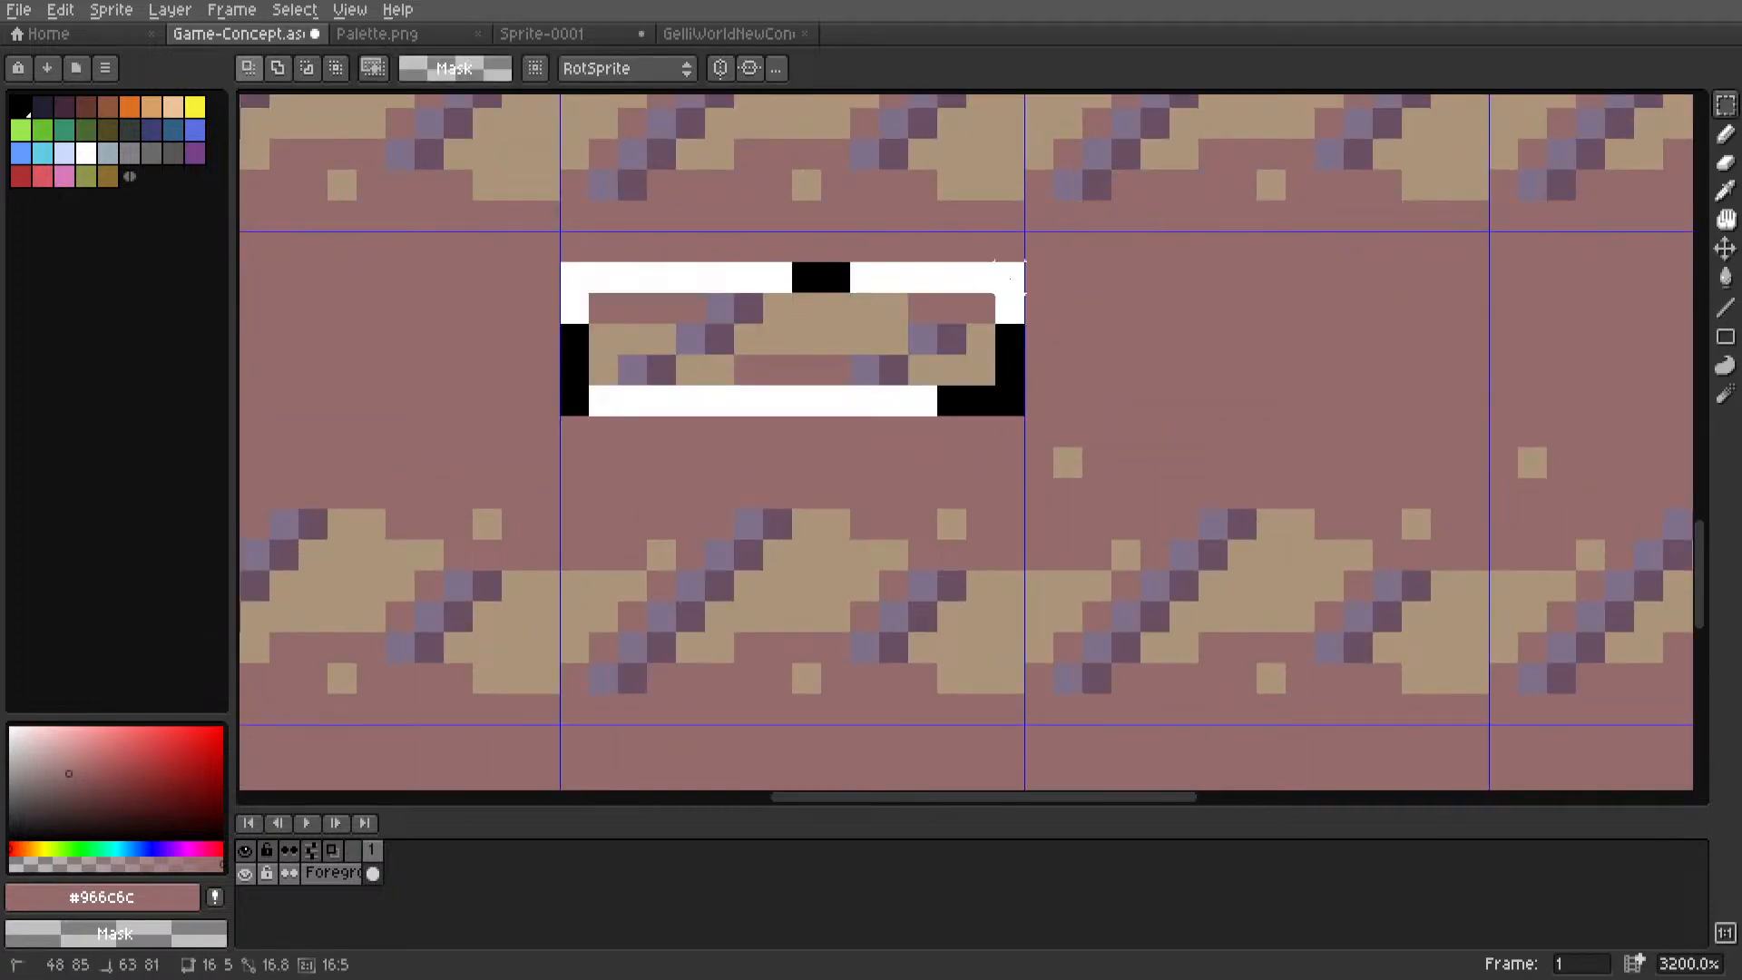
key(Delete)
key(i)
key(g)
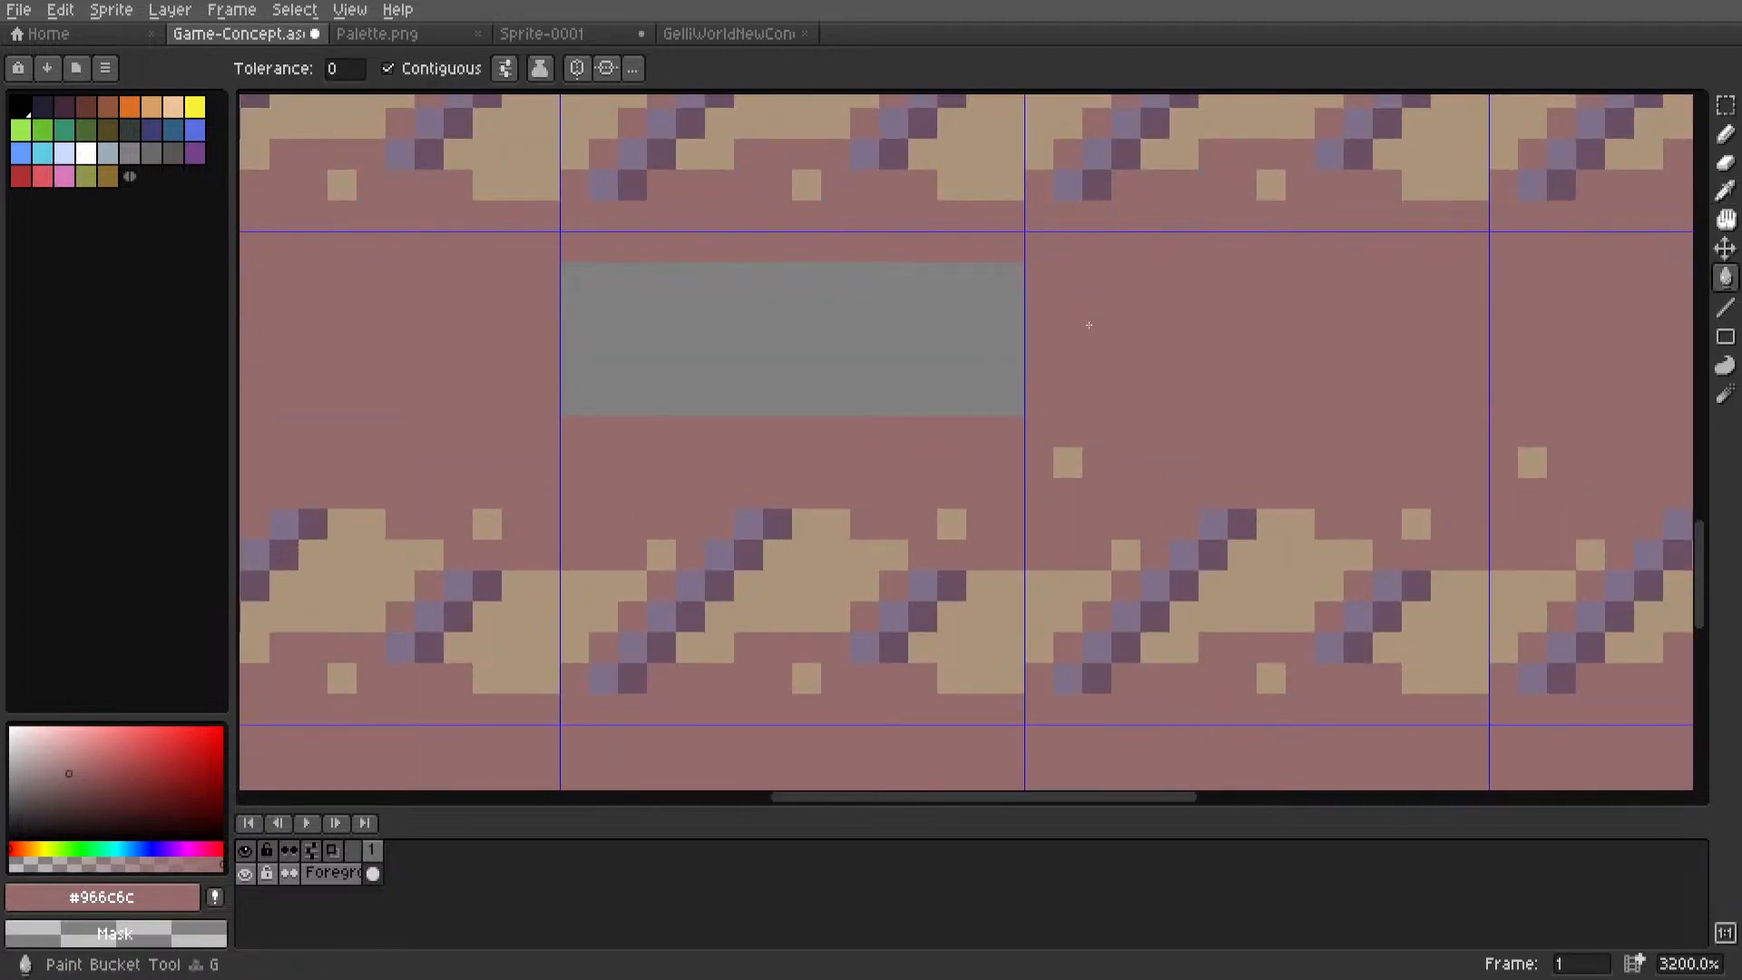
click(817, 327)
scroll(817, 327, down, 8)
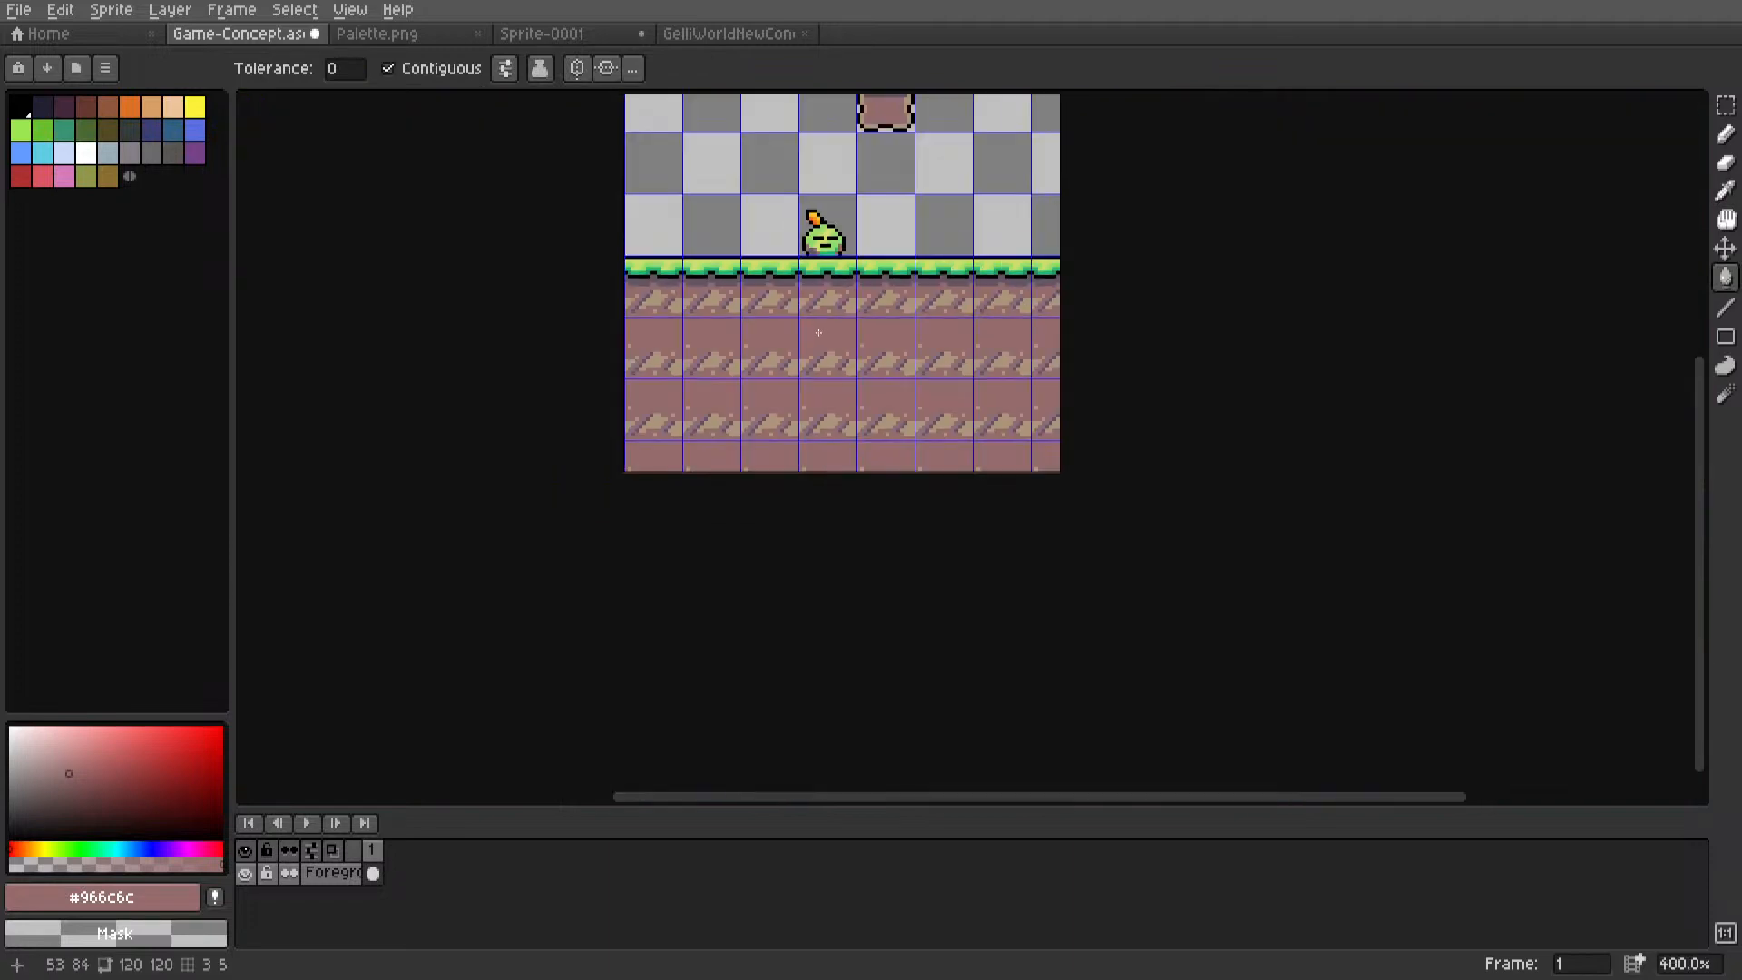
scroll(910, 395, up, 6)
scroll(904, 388, down, 6)
Move that tile's remaining texture band about 7 px up and fill the vacated area with #966c6c.
key(m)
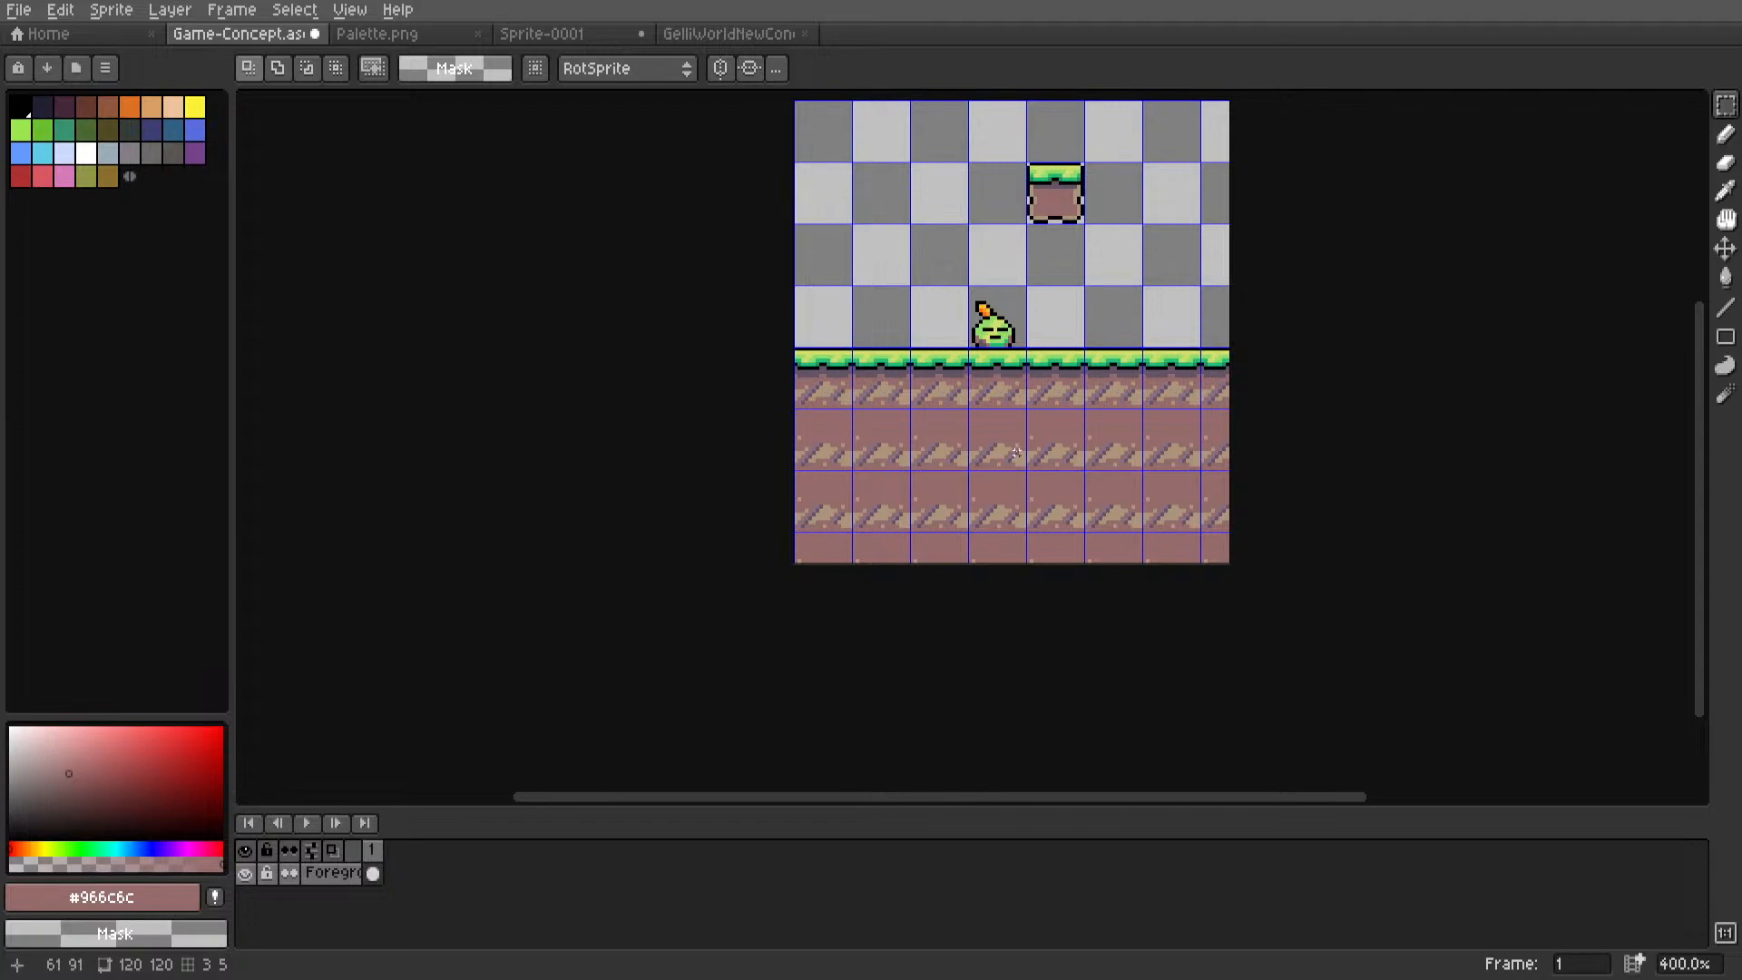
scroll(1016, 451, up, 5)
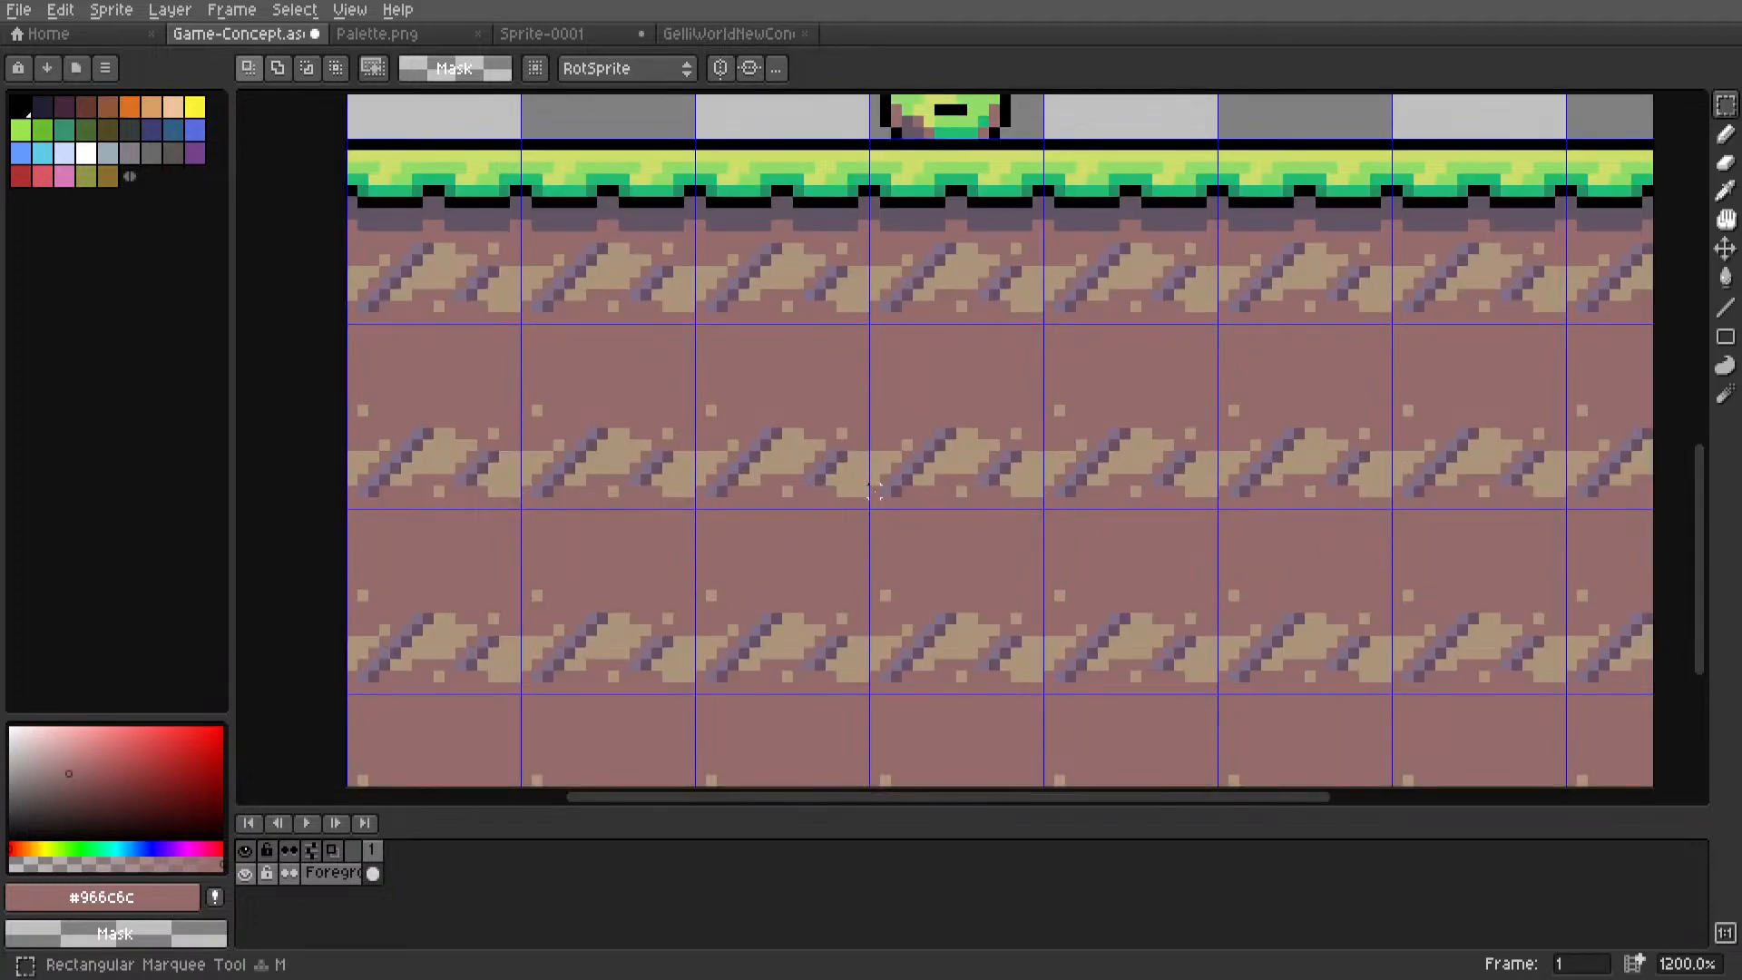
drag(874, 491, 1042, 429)
drag(993, 498, 996, 410)
key(ctrl+d)
key(i)
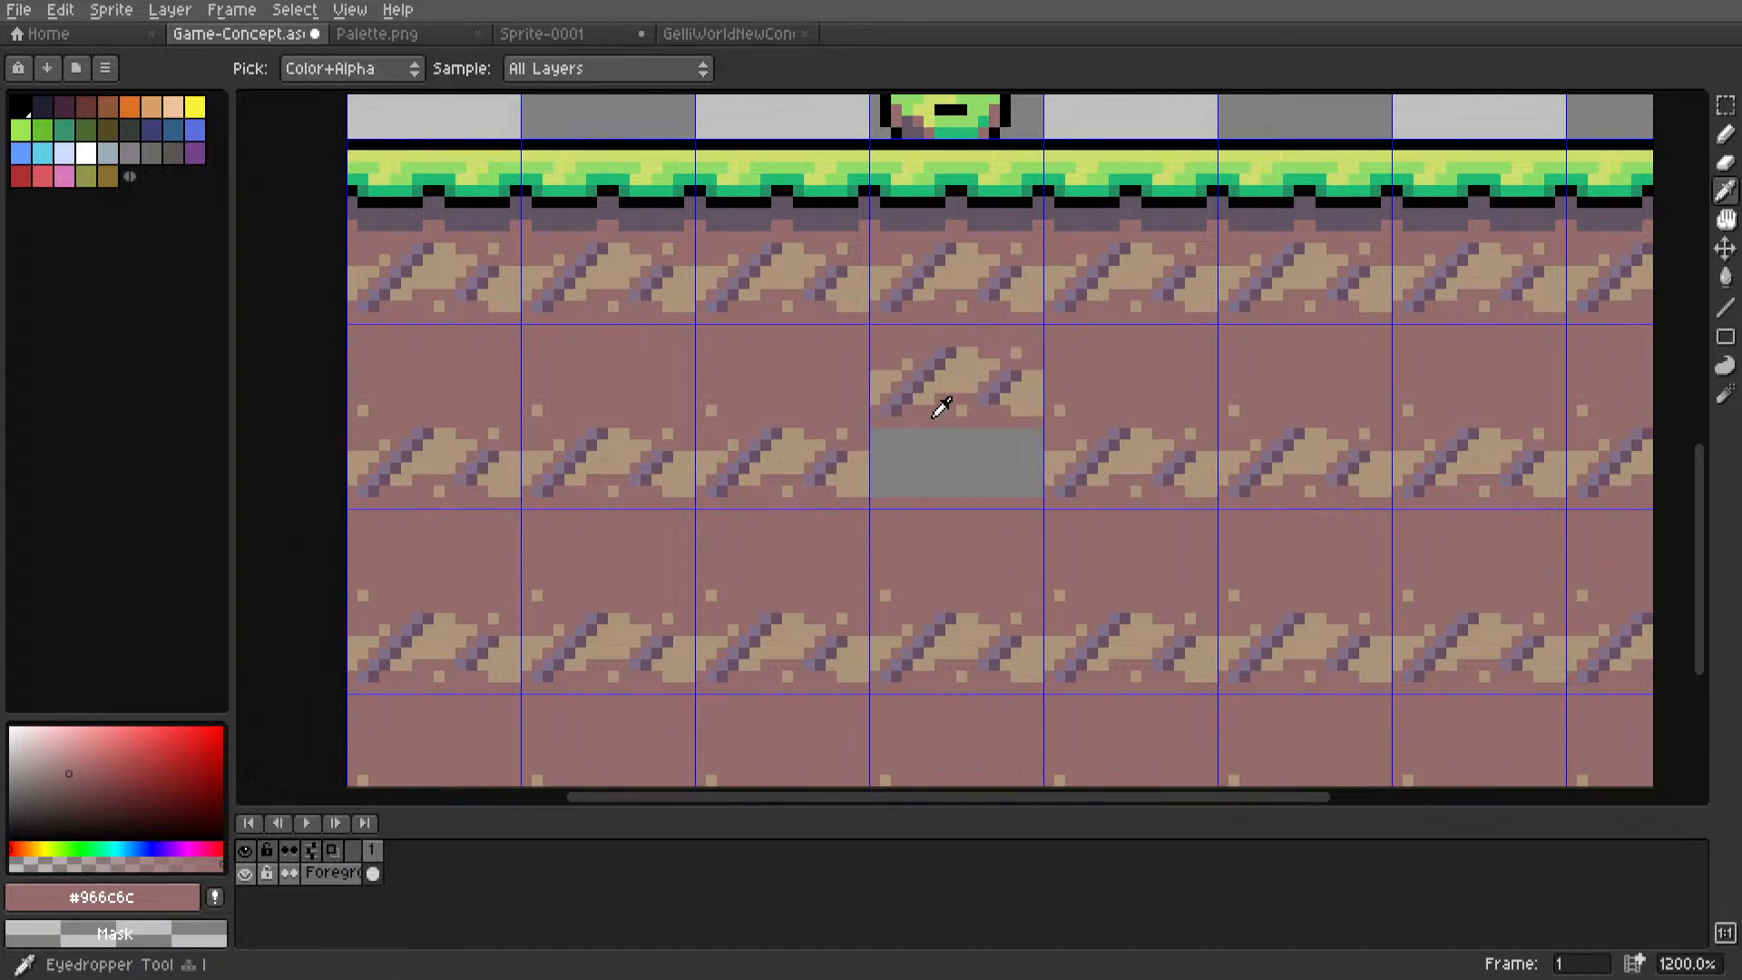
scroll(942, 408, up, 1)
key(g)
click(953, 476)
Paint over the tan speck below the moved band with #966c6c and trace the band's underside in #694f62.
scroll(939, 441, up, 3)
key(i)
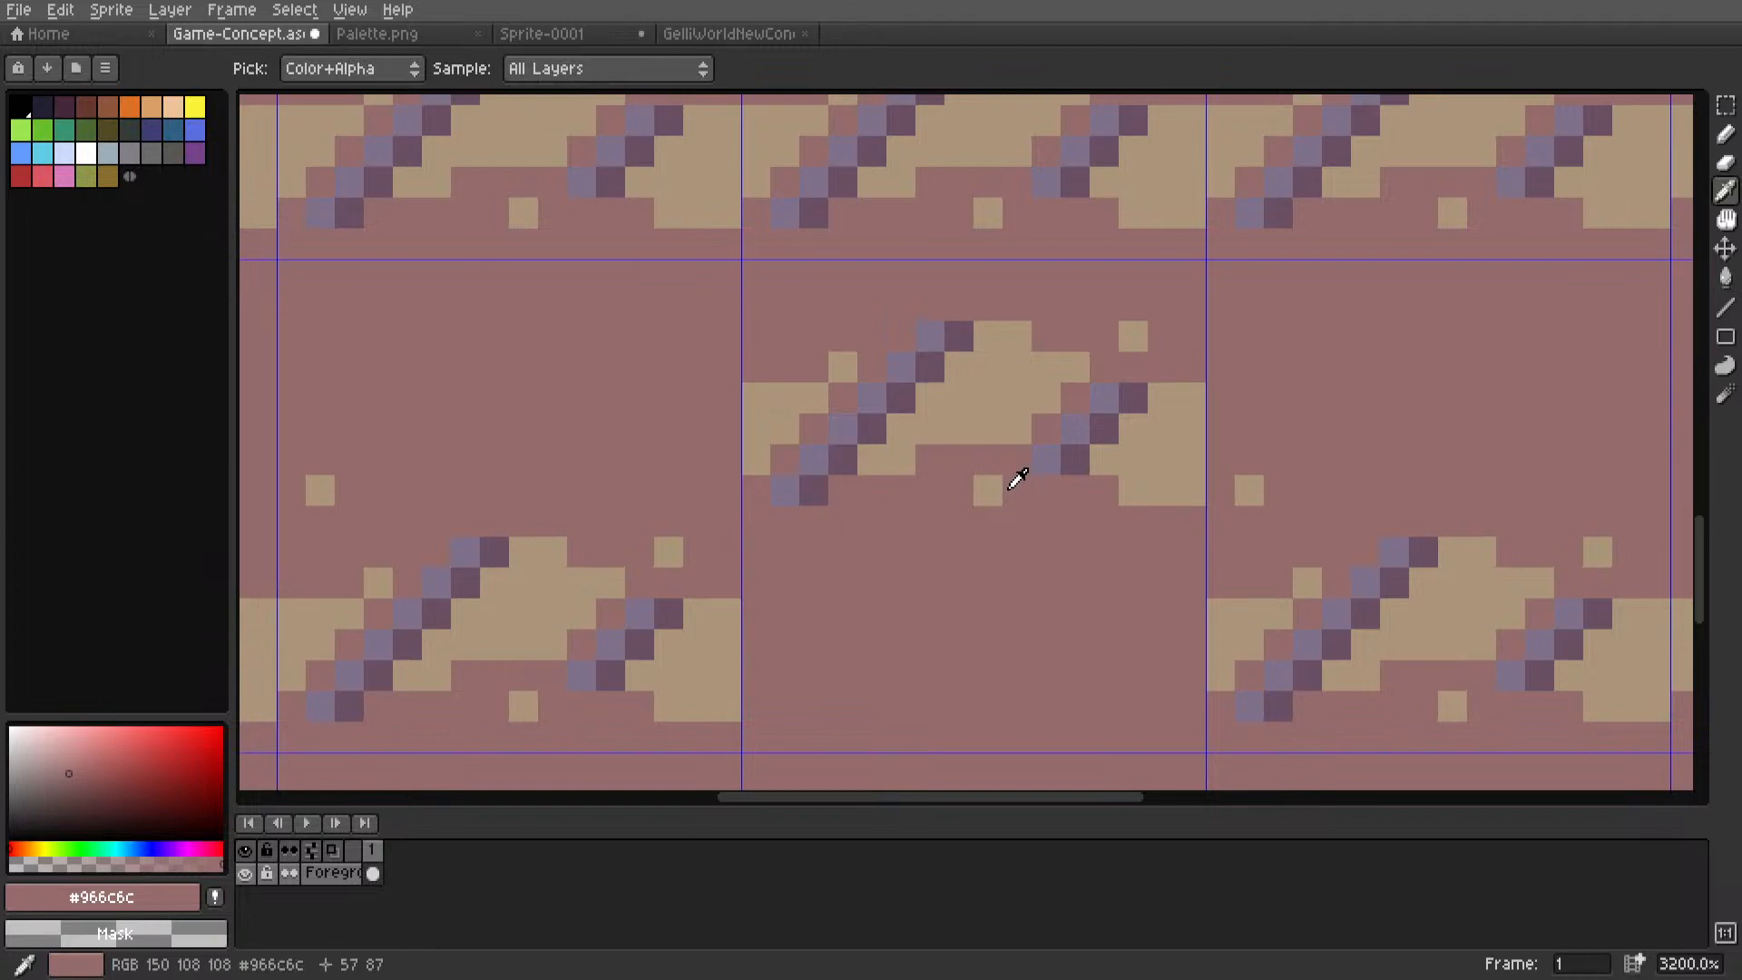
click(1086, 452)
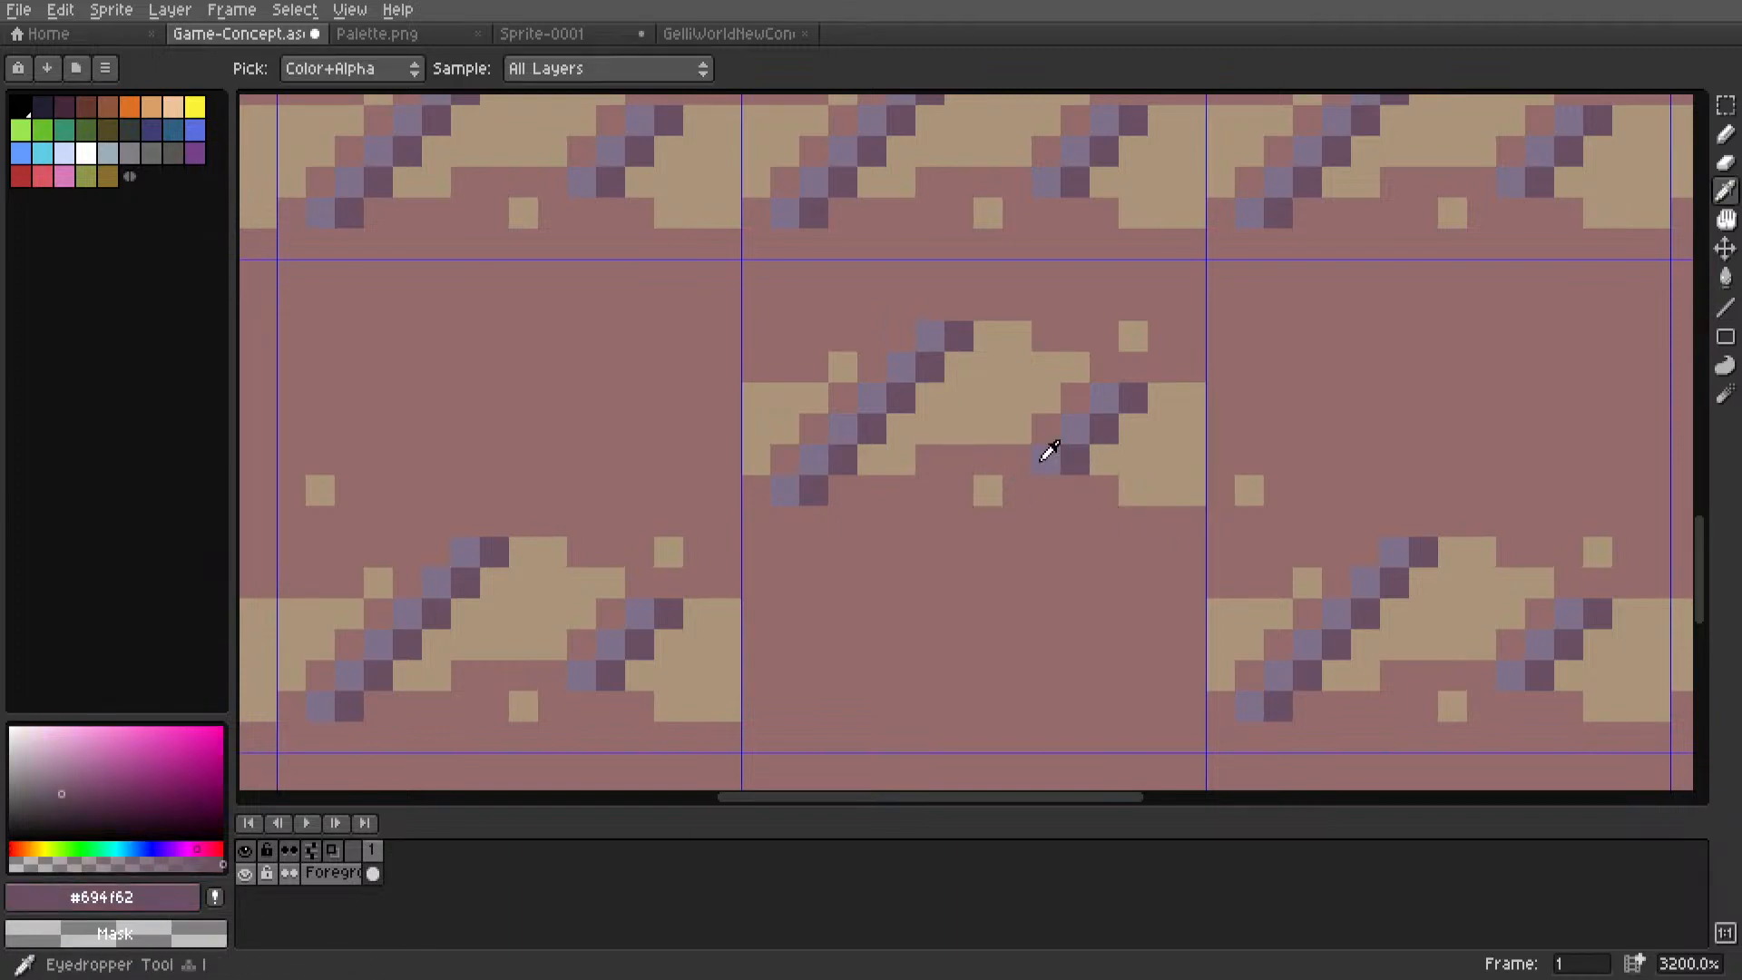
key(l)
alt+click(1034, 490)
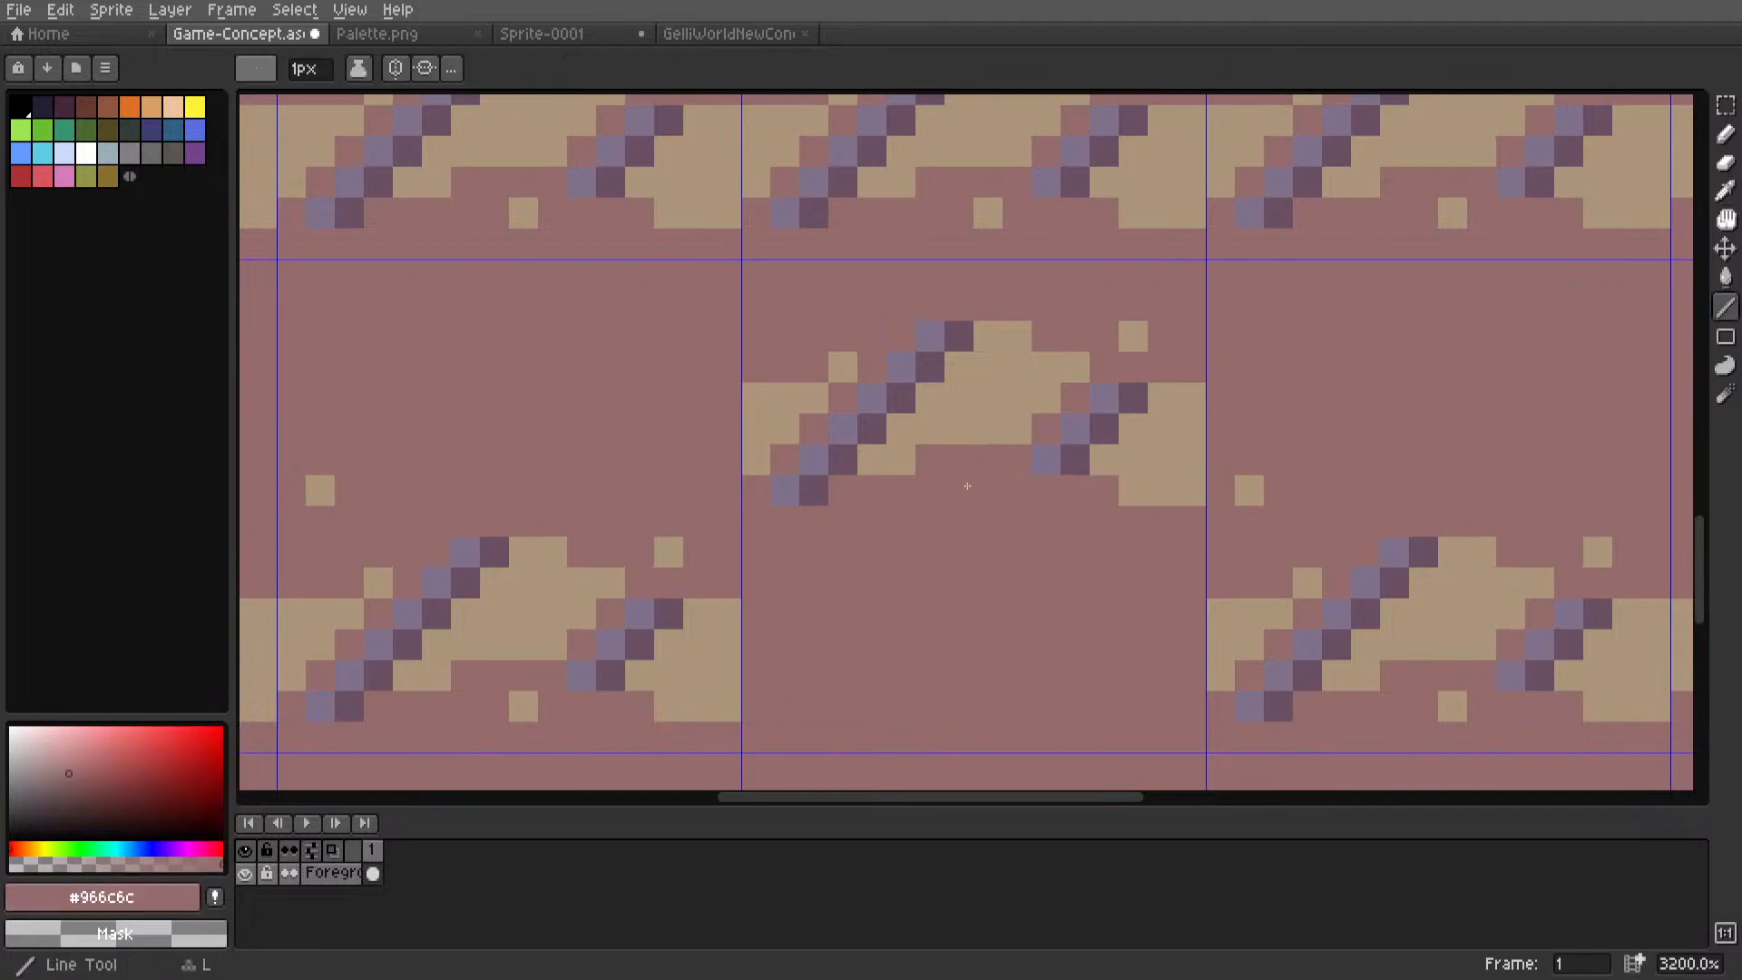
alt+click(1073, 451)
mouse_move(1184, 519)
mouse_down()
mouse_move(1016, 460)
mouse_move(934, 459)
mouse_move(872, 494)
mouse_move(766, 502)
mouse_up()
scroll(797, 498, down, 6)
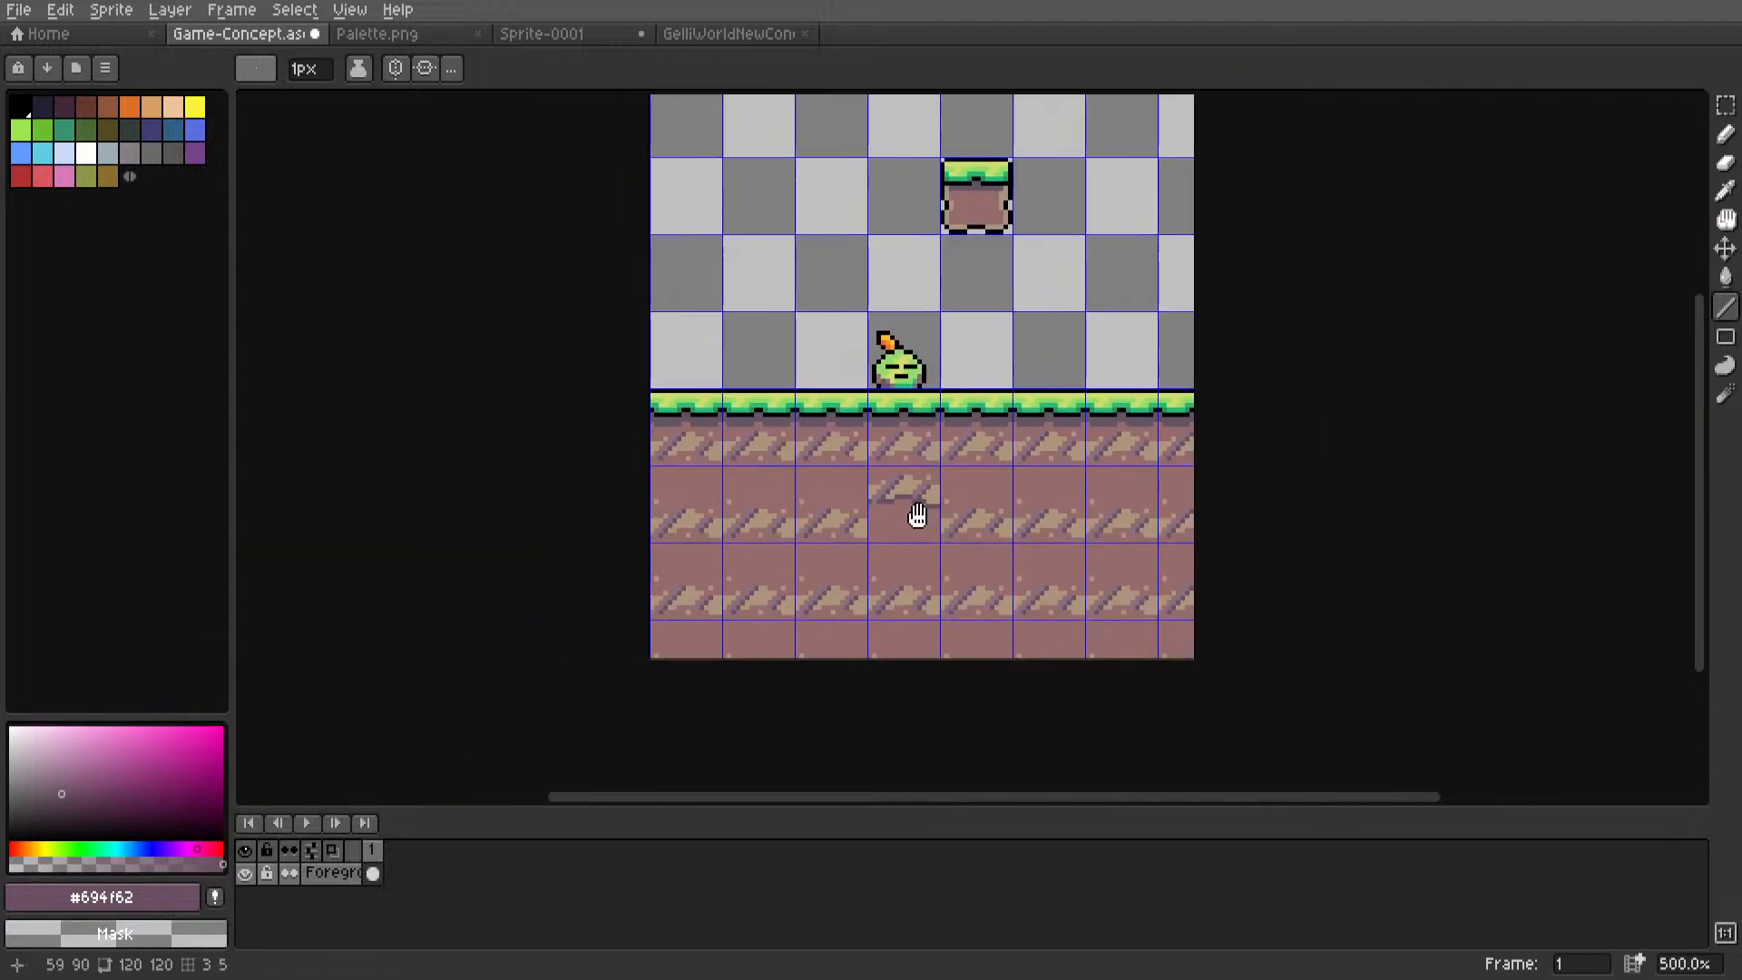
scroll(921, 490, up, 4)
scroll(914, 525, up, 1)
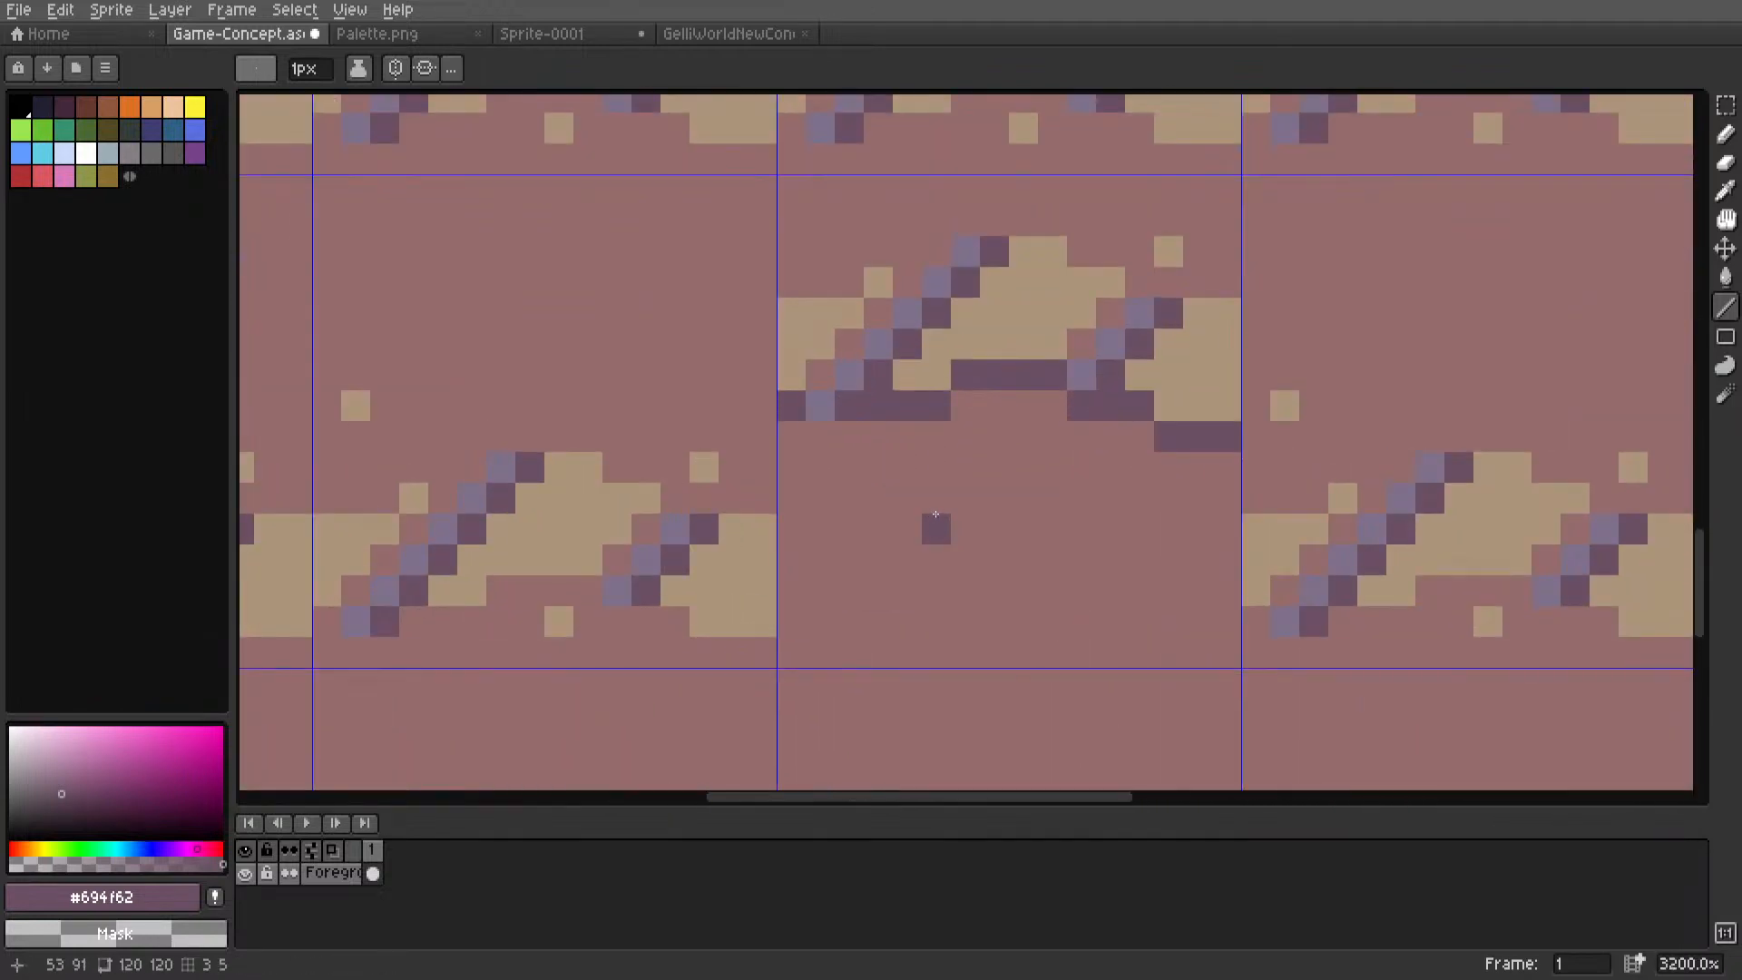
Undo the left part of the underside outline, redraw it, and thicken the whole outline to 2 px in #694f62.
key(v)
key(ctrl+z)
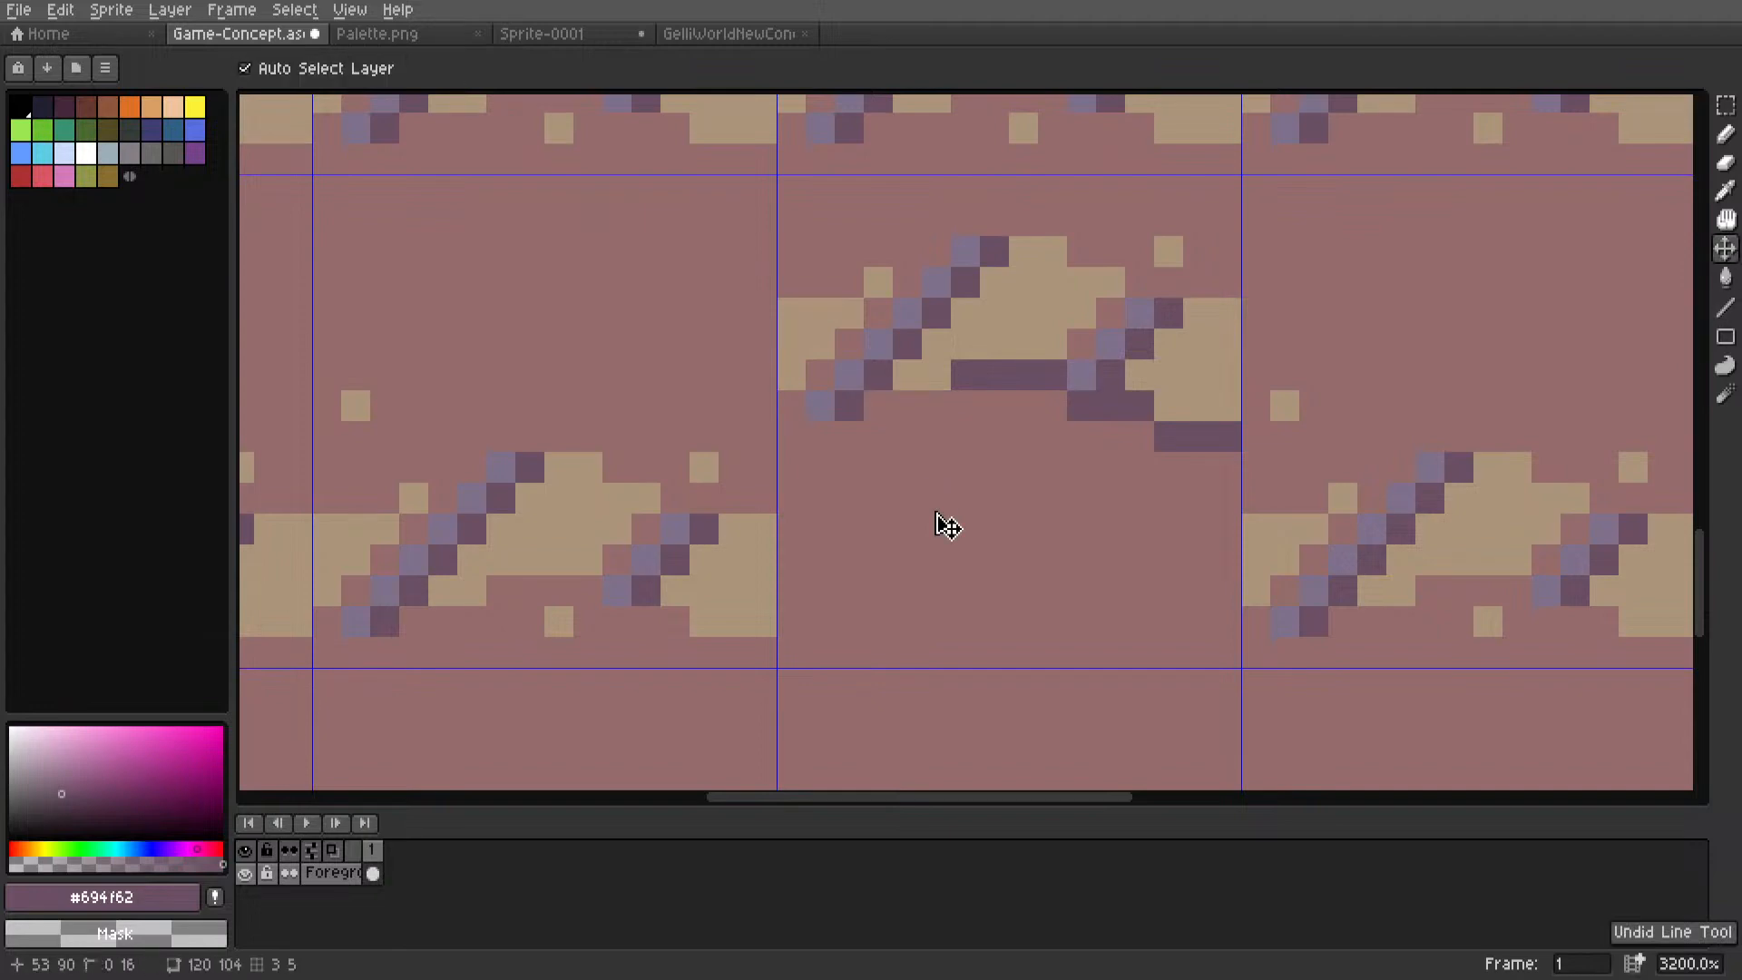
key(l)
drag(936, 408, 790, 436)
scroll(826, 457, down, 3)
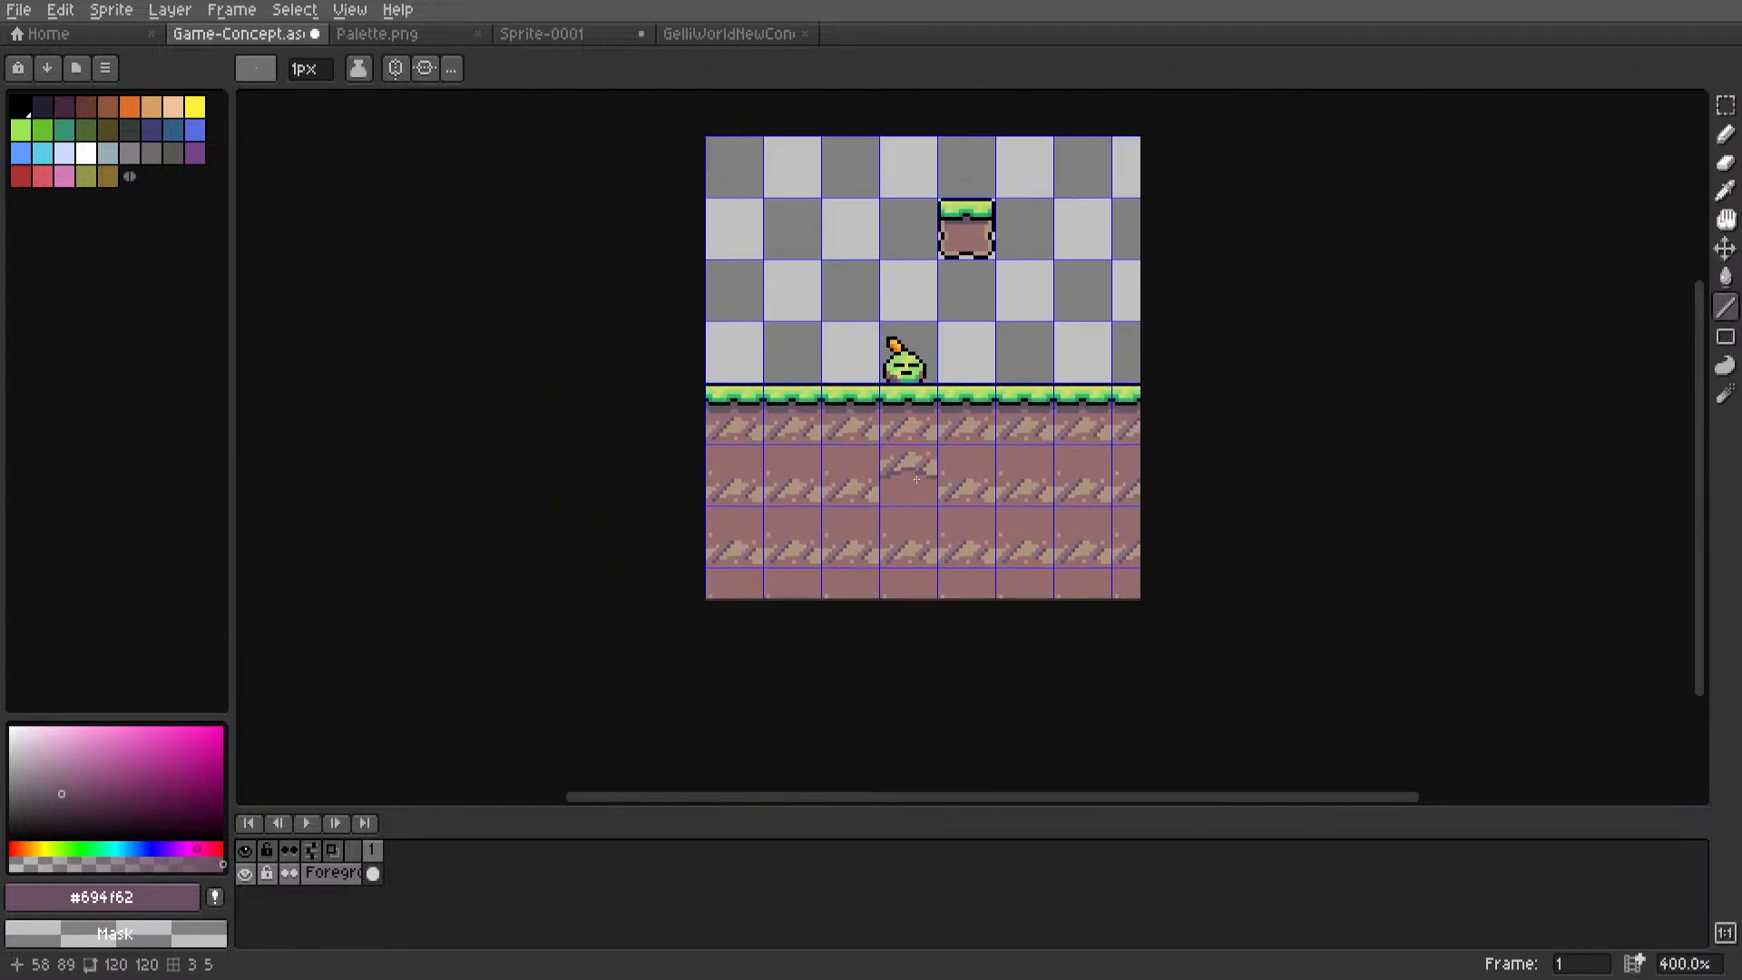
scroll(844, 449, up, 3)
mouse_move(1058, 488)
mouse_down()
mouse_move(826, 434)
mouse_move(631, 495)
mouse_up()
Sample #7f708a from the diagonals and fill the tile's area below the dark outline with it.
alt+click(656, 437)
middle_drag(738, 487, 942, 335)
mouse_move(826, 367)
mouse_down()
mouse_move(828, 521)
mouse_move(1248, 538)
mouse_up()
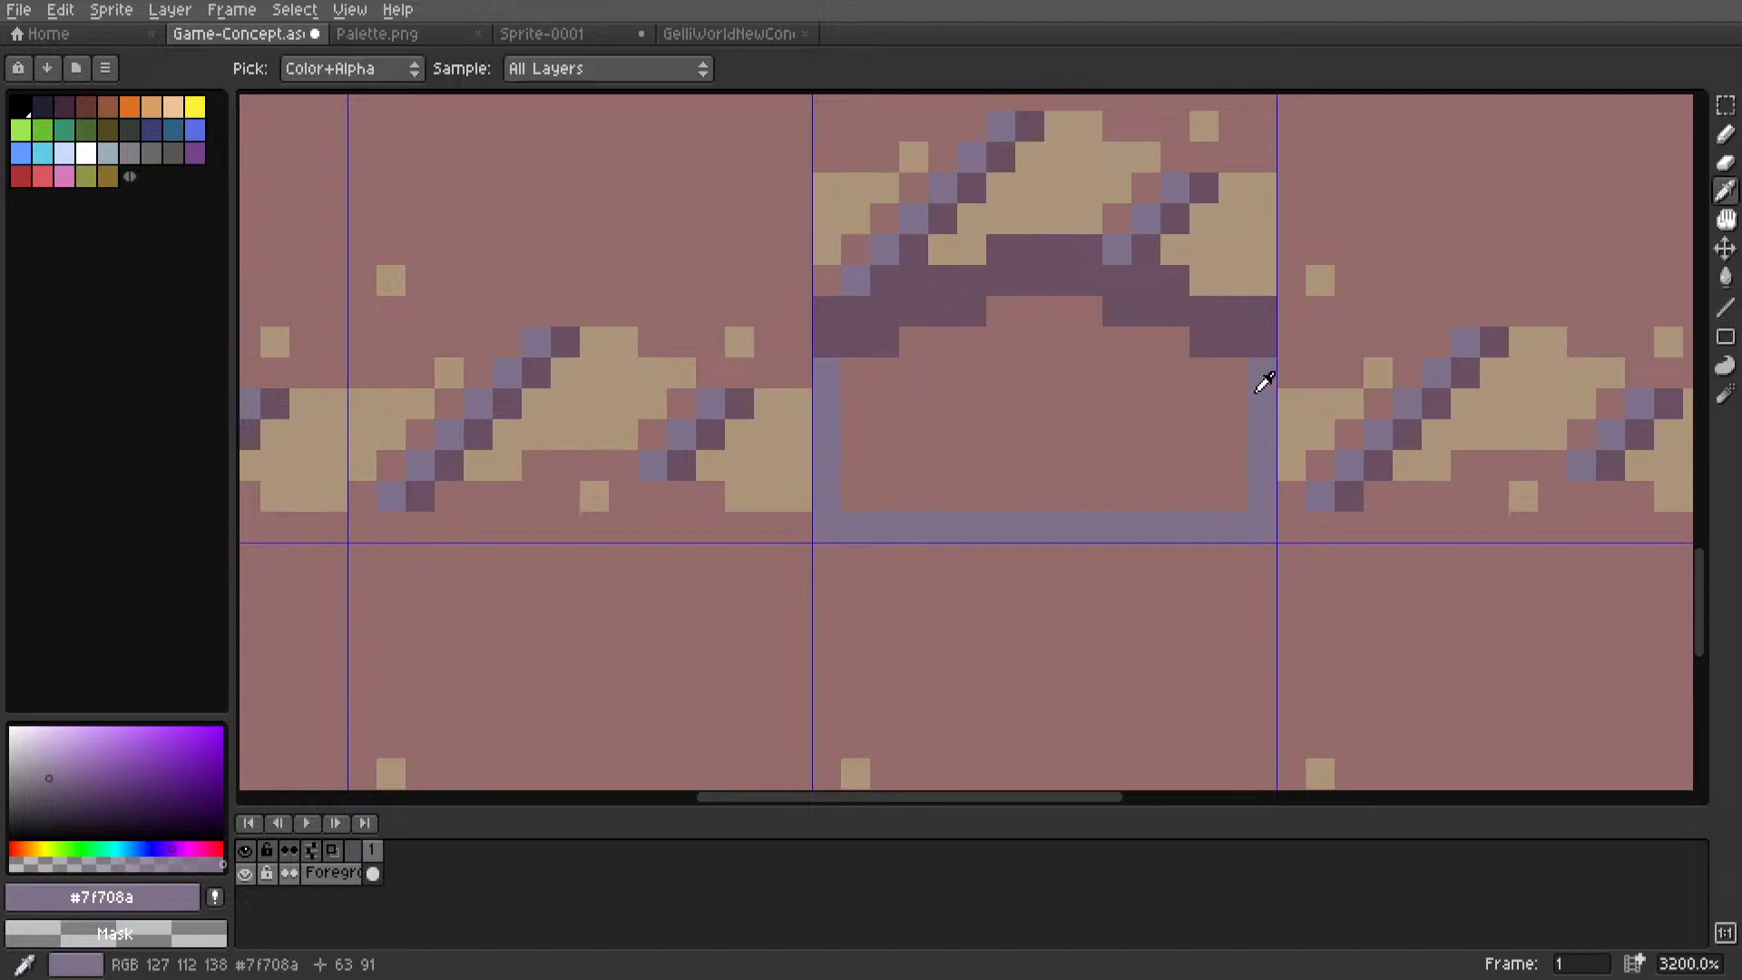
key(g)
scroll(1124, 389, down, 10)
middle_drag(1095, 425, 1023, 457)
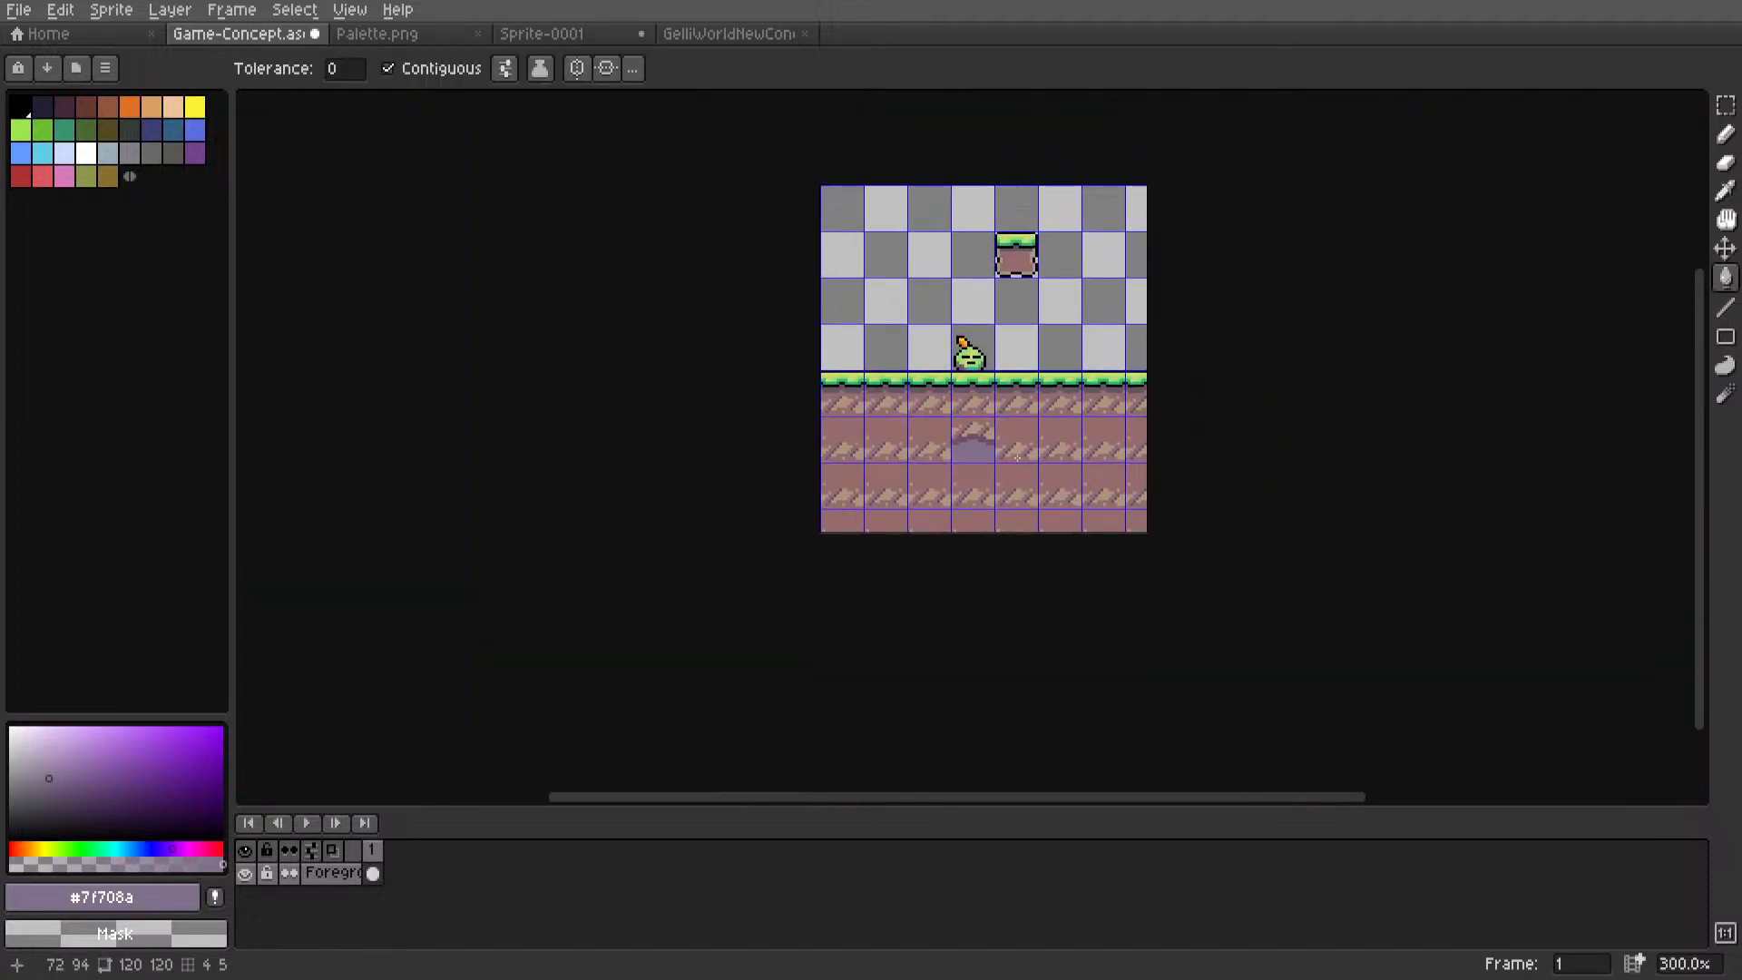
scroll(1018, 457, up, 2)
scroll(996, 451, up, 4)
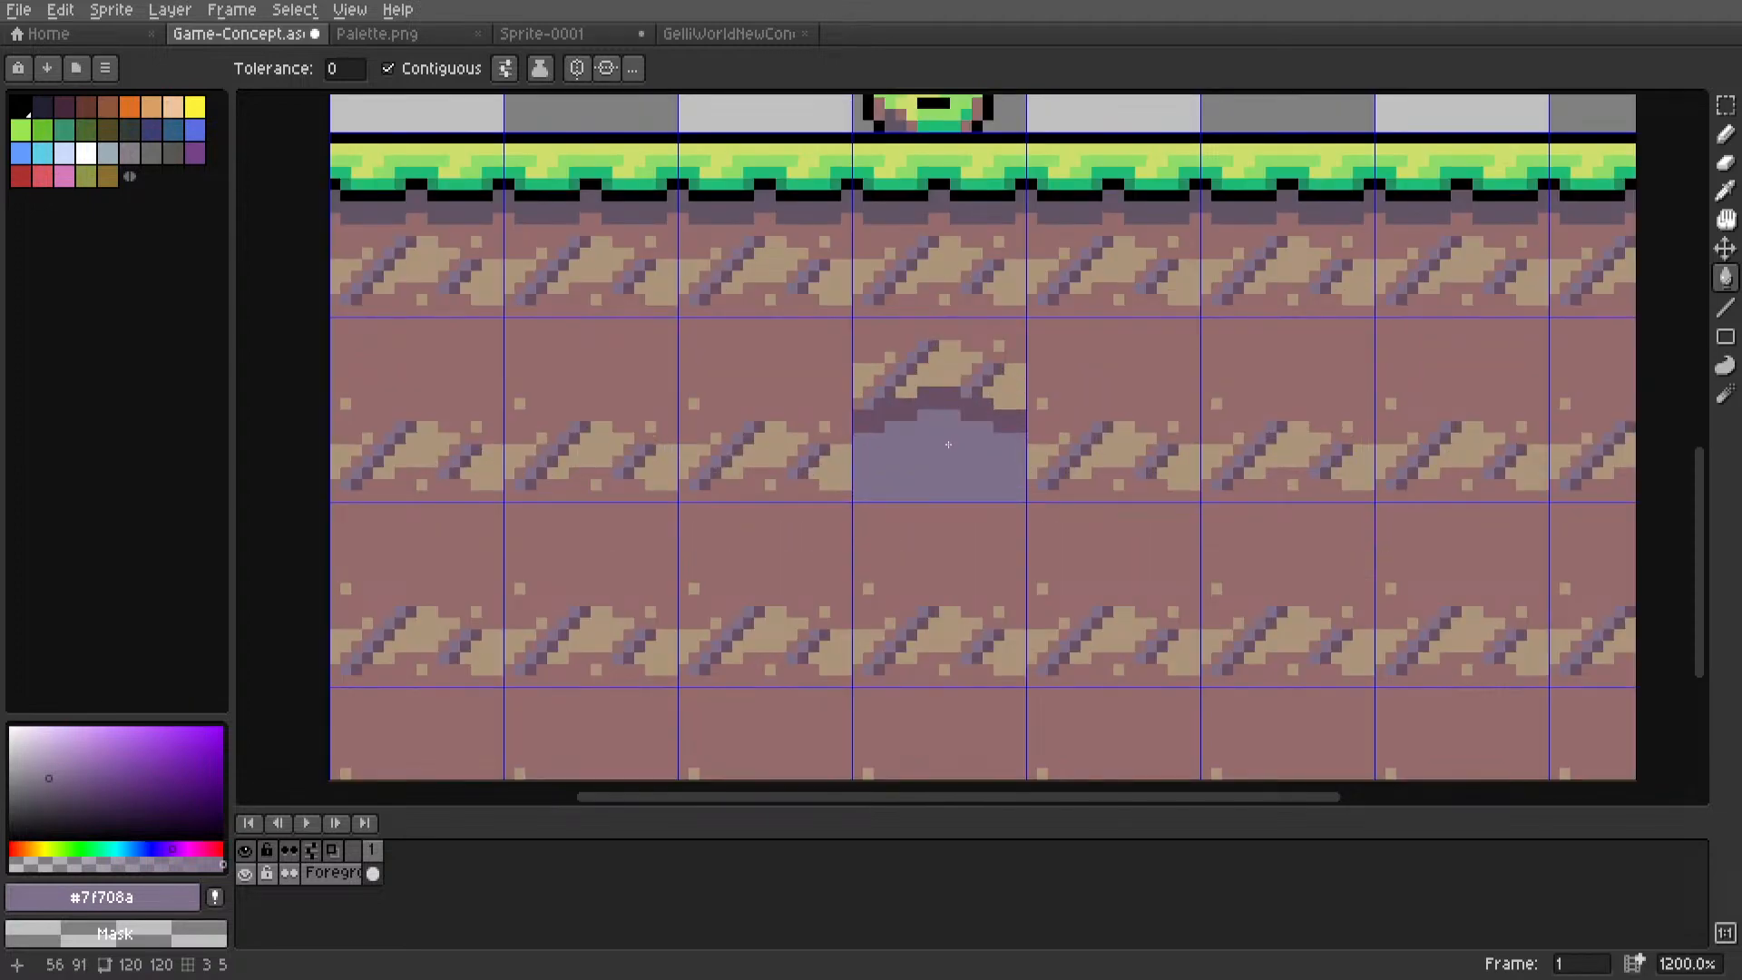
Delete the old dirt tiles on both sides of the reworked tile in the row below the grass.
key(m)
mouse_move(1034, 325)
mouse_down()
mouse_move(1198, 498)
mouse_move(1724, 497)
mouse_up()
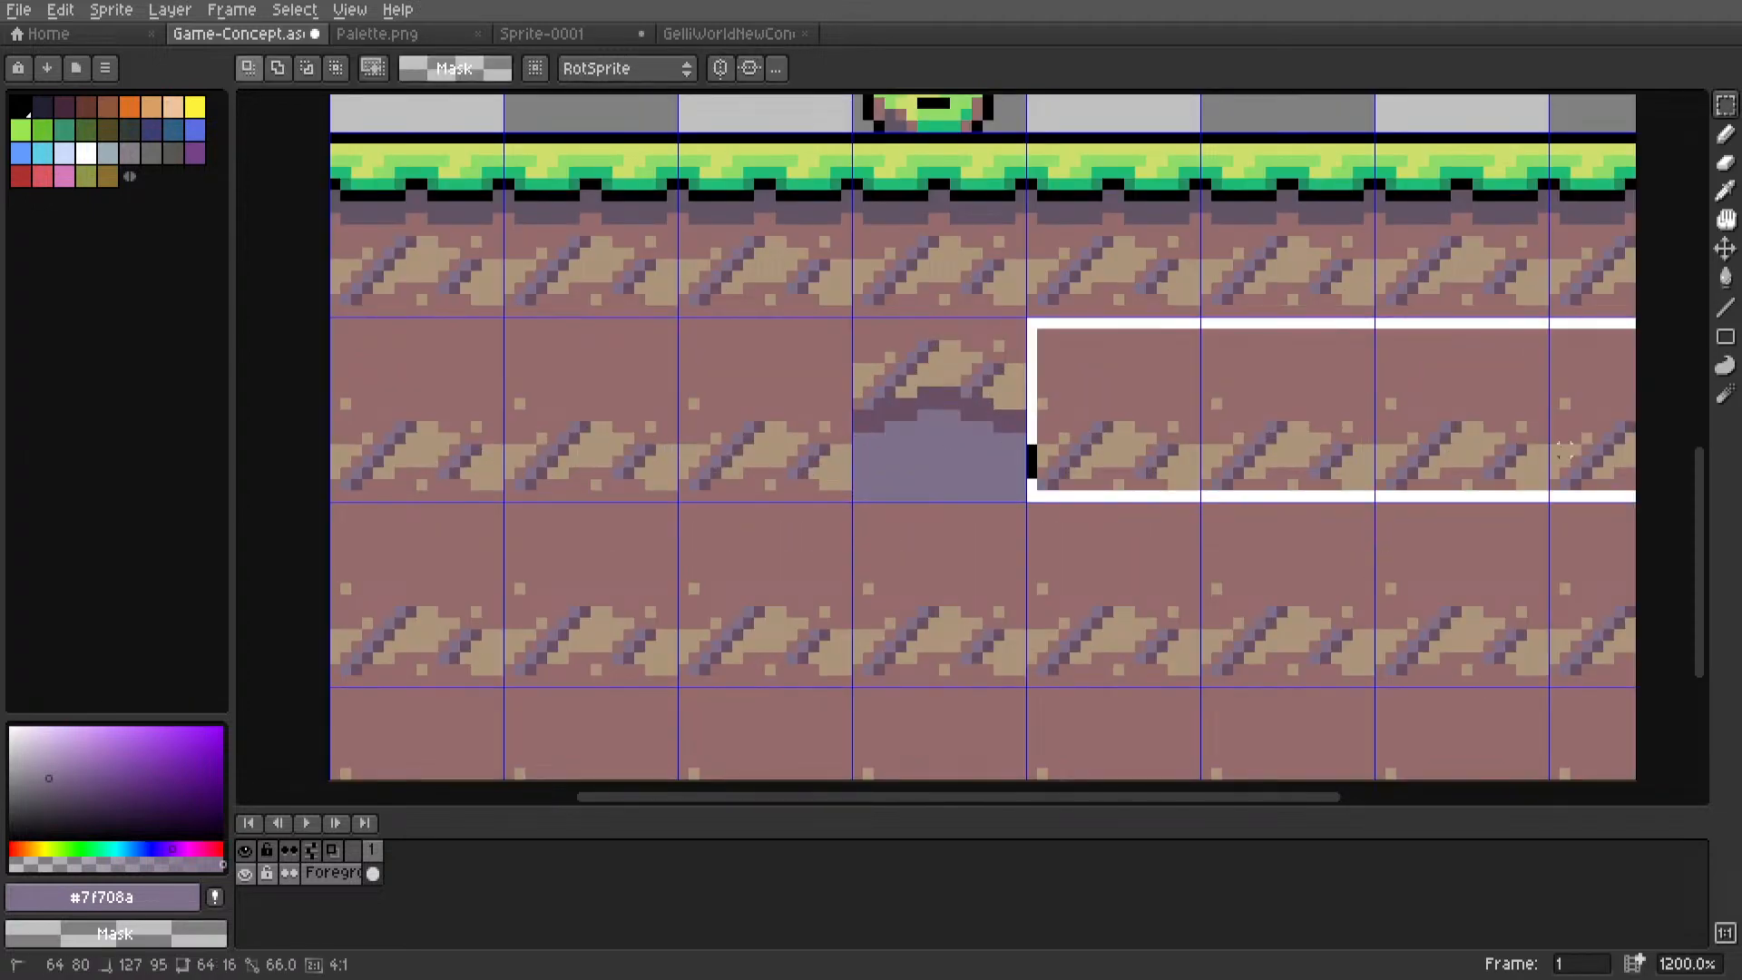
key(Delete)
click(954, 403)
click(793, 402)
drag(793, 403, 472, 419)
key(Delete)
Use the reworked tile as a pattern and fill the empty areas on both sides of it.
key(i)
key(m)
click(920, 440)
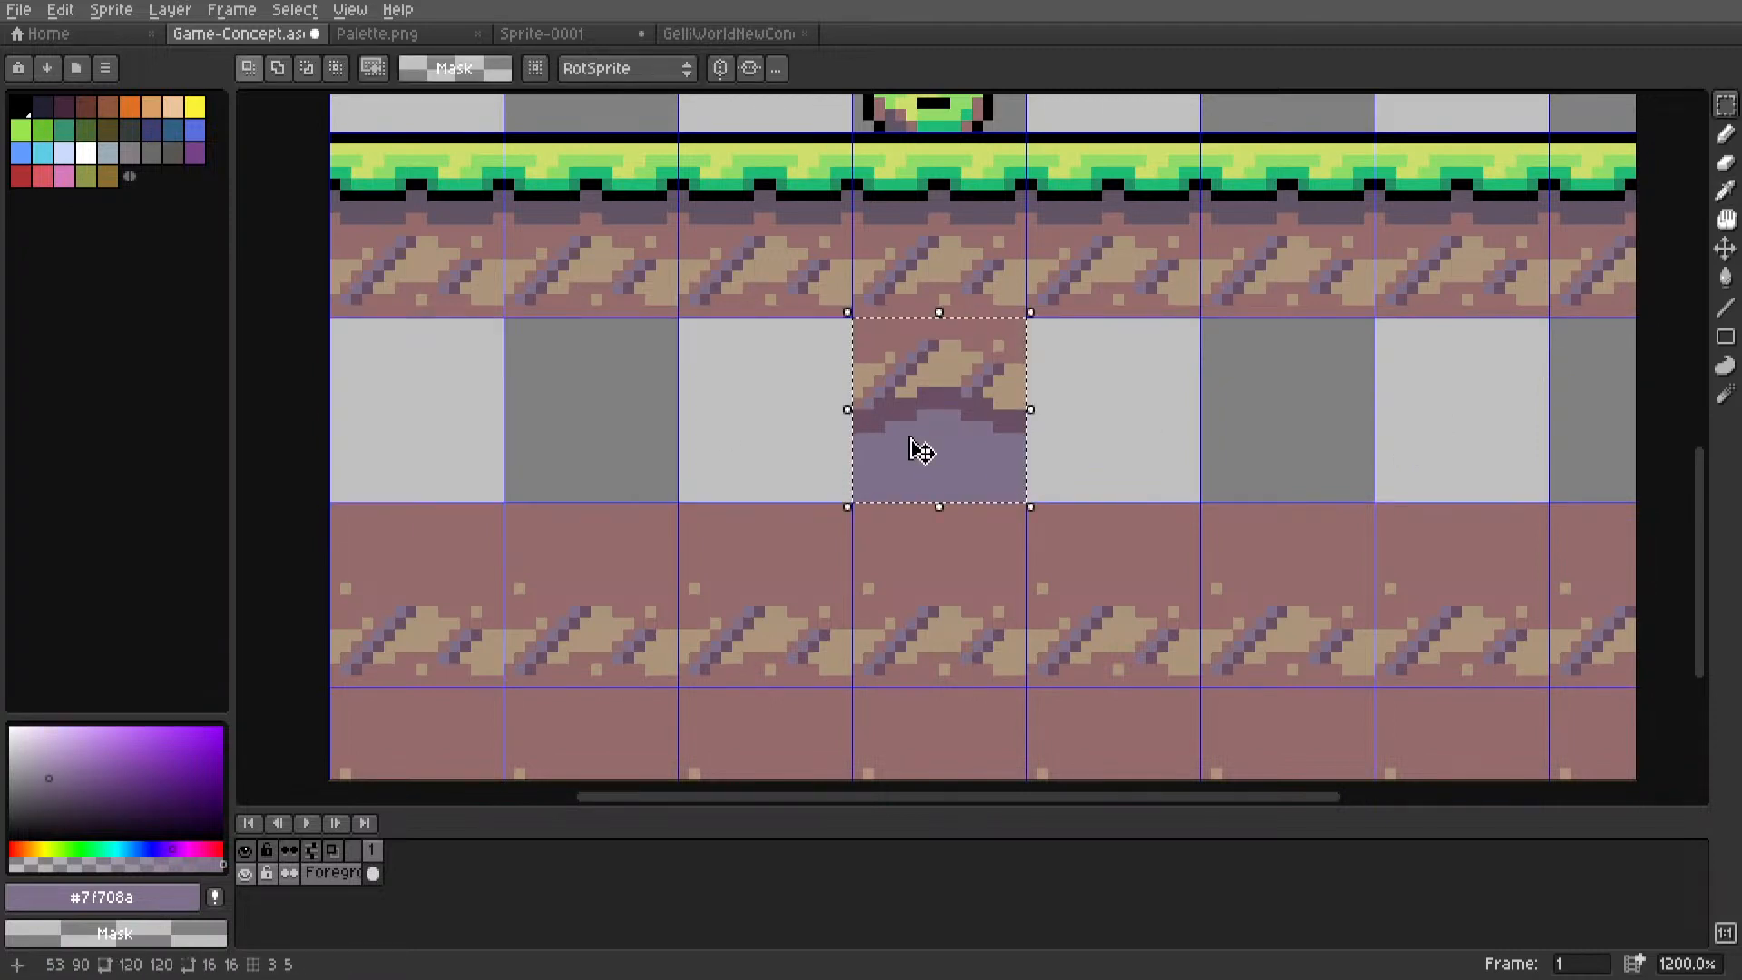
key(g)
click(1119, 440)
click(776, 438)
scroll(776, 437, down, 7)
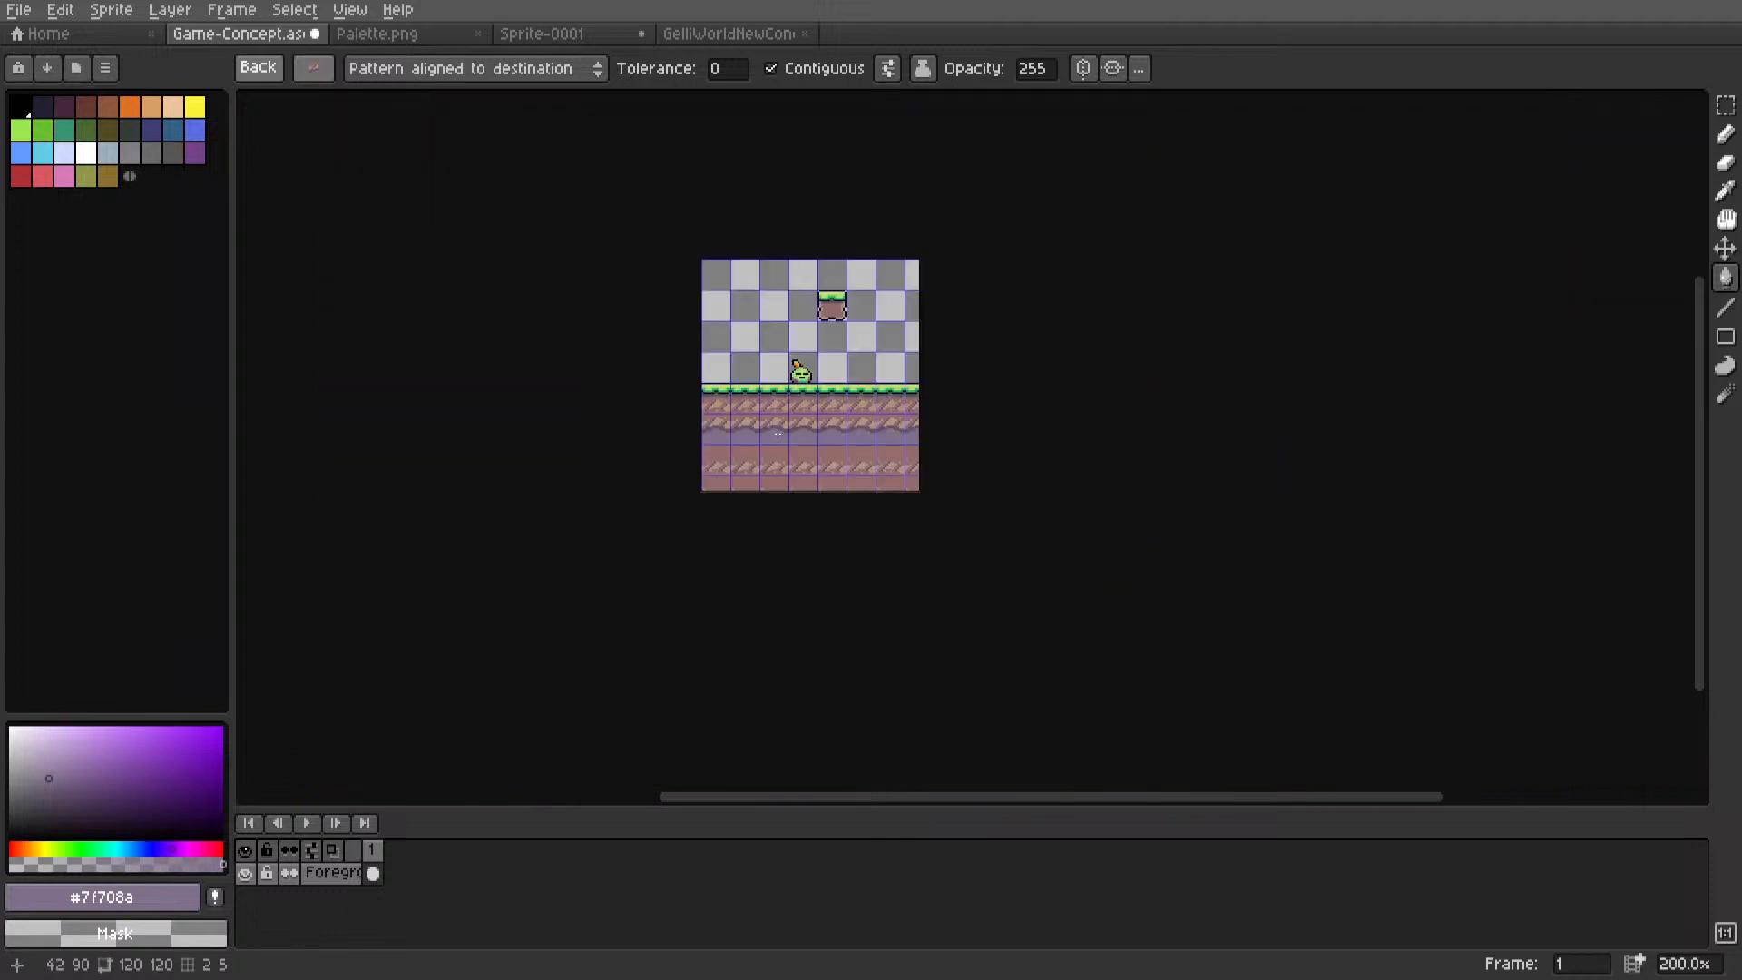
Delete the old dirt from the bottom 120 × 24 px of the canvas, below the reworked tile row.
key(m)
middle_drag(912, 443, 957, 446)
scroll(830, 463, up, 1)
drag(713, 454, 1047, 576)
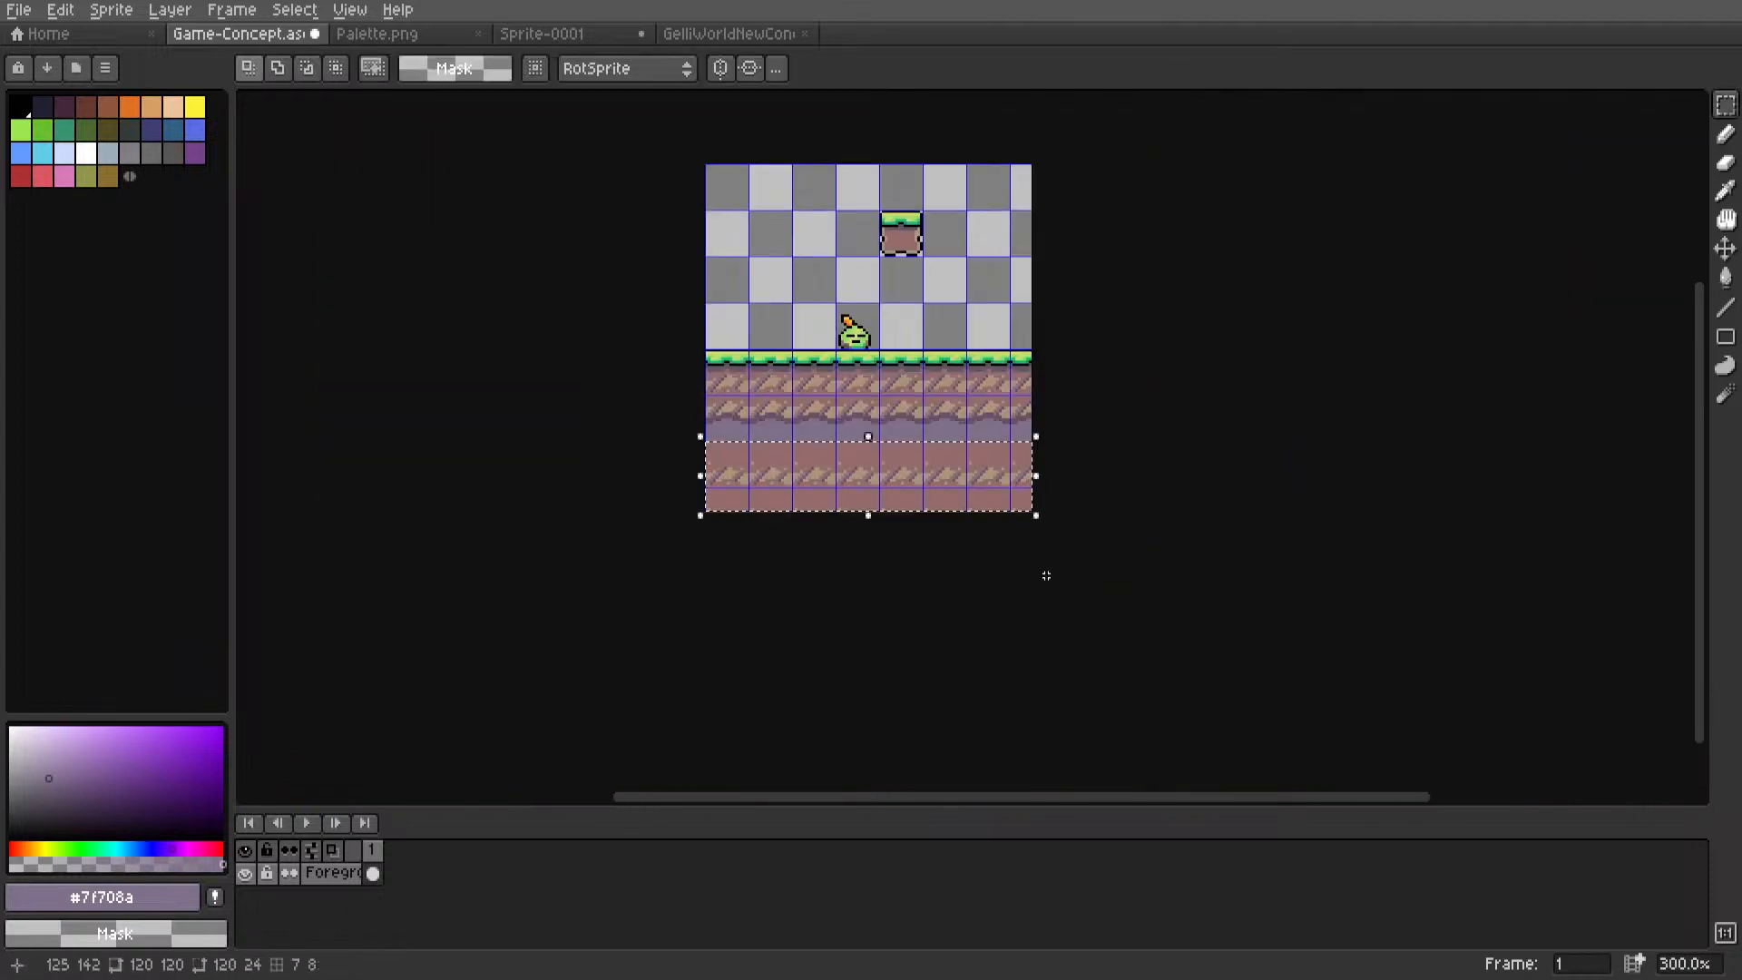
key(Delete)
Try filling the cleared bottom area with the reworked tile pattern and undo the fill.
scroll(958, 487, up, 4)
key(i)
key(g)
click(816, 422)
scroll(832, 424, down, 6)
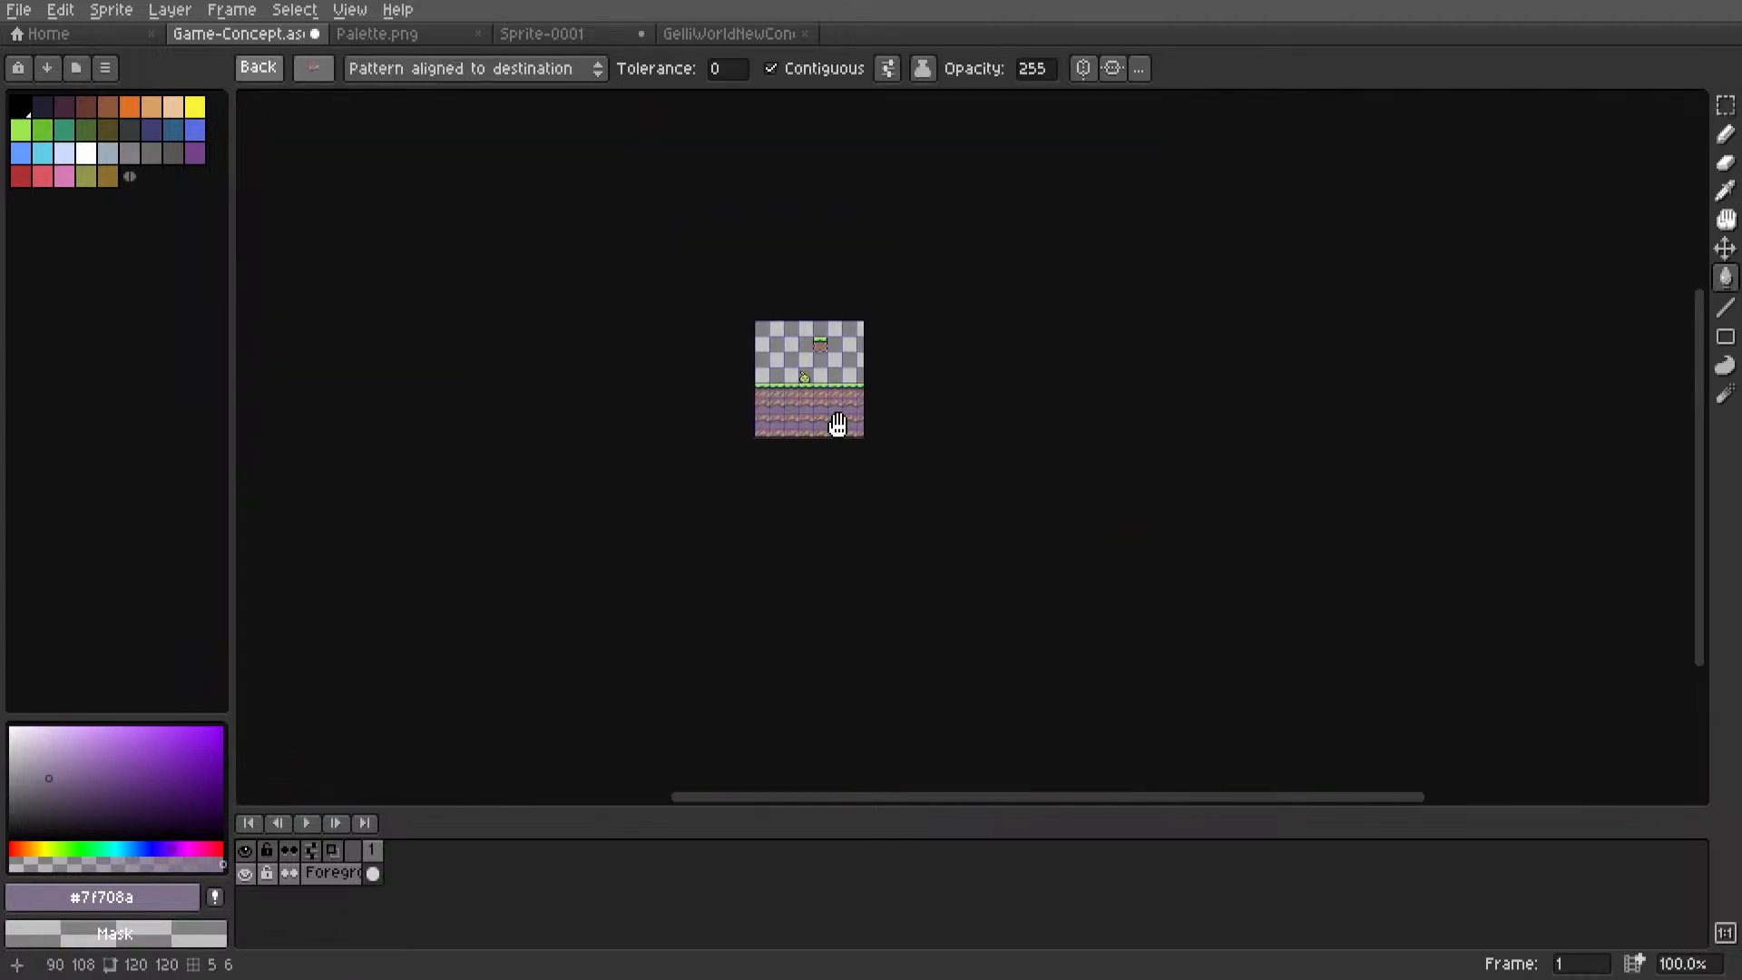
scroll(910, 437, up, 4)
key(ctrl+z)
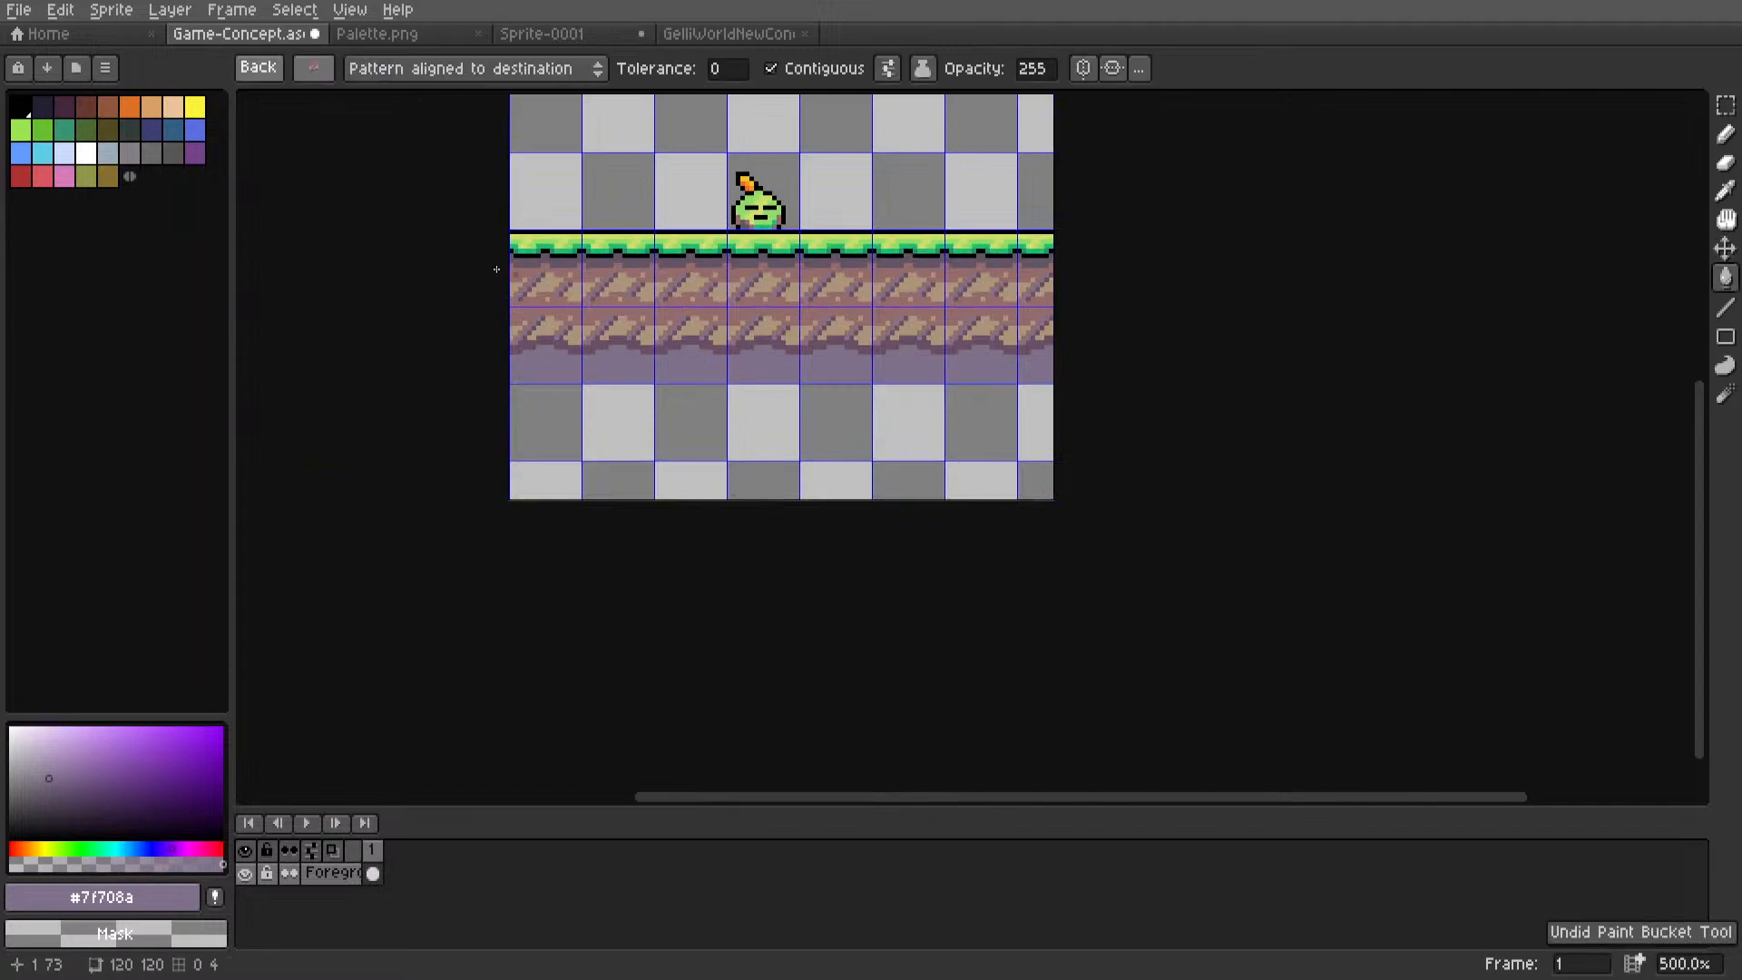
Restore the plain colour brush and fill the cleared bottom area with #7f708a.
click(261, 69)
scroll(723, 360, up, 2)
scroll(797, 477, down, 5)
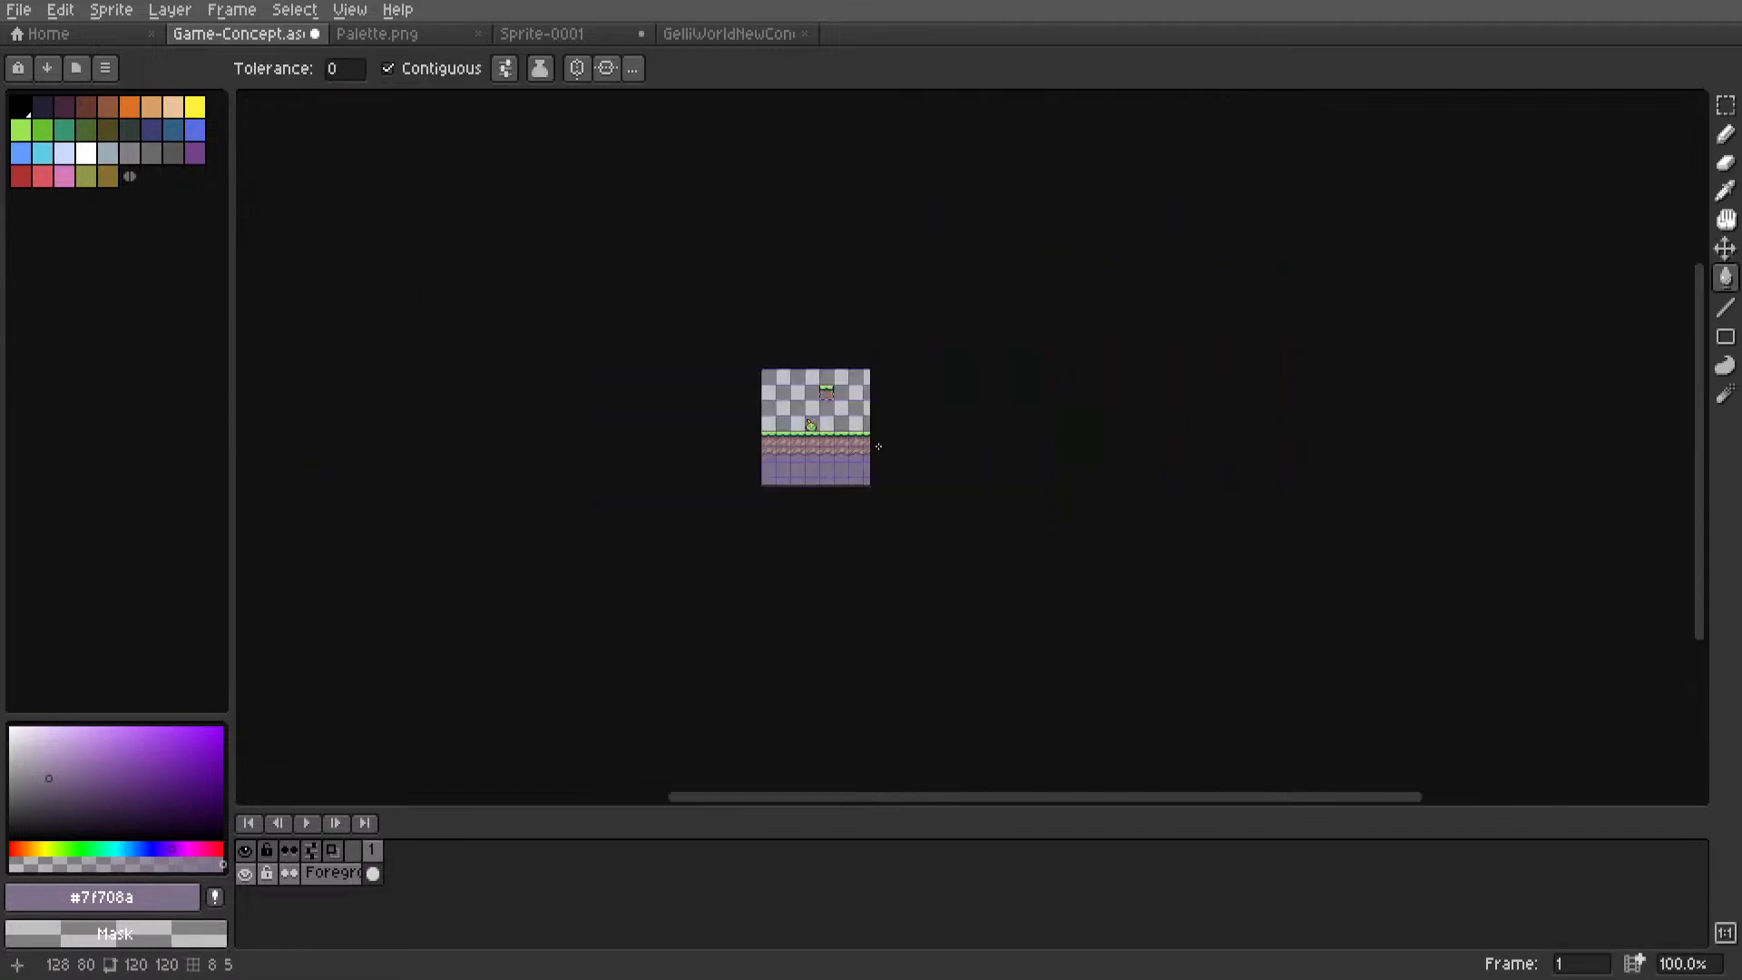
Examine the two dirt bands and the purple underground area at several magnifications.
key(m)
scroll(780, 472, up, 3)
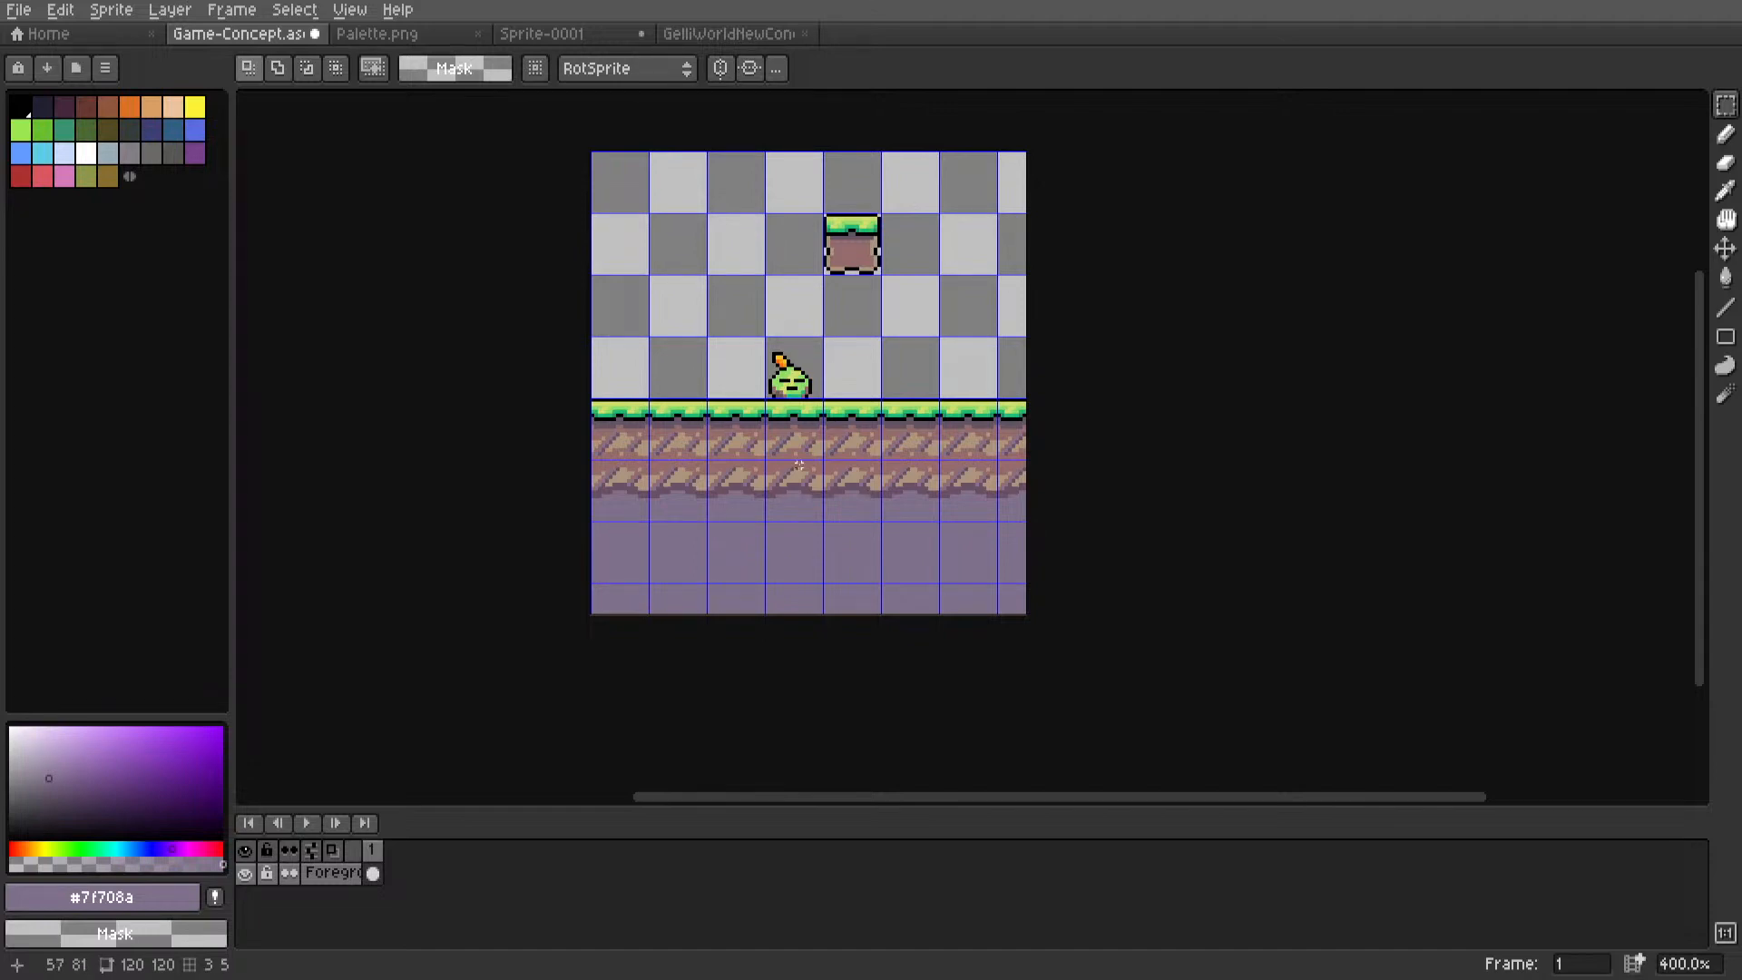
scroll(769, 464, up, 8)
key(i)
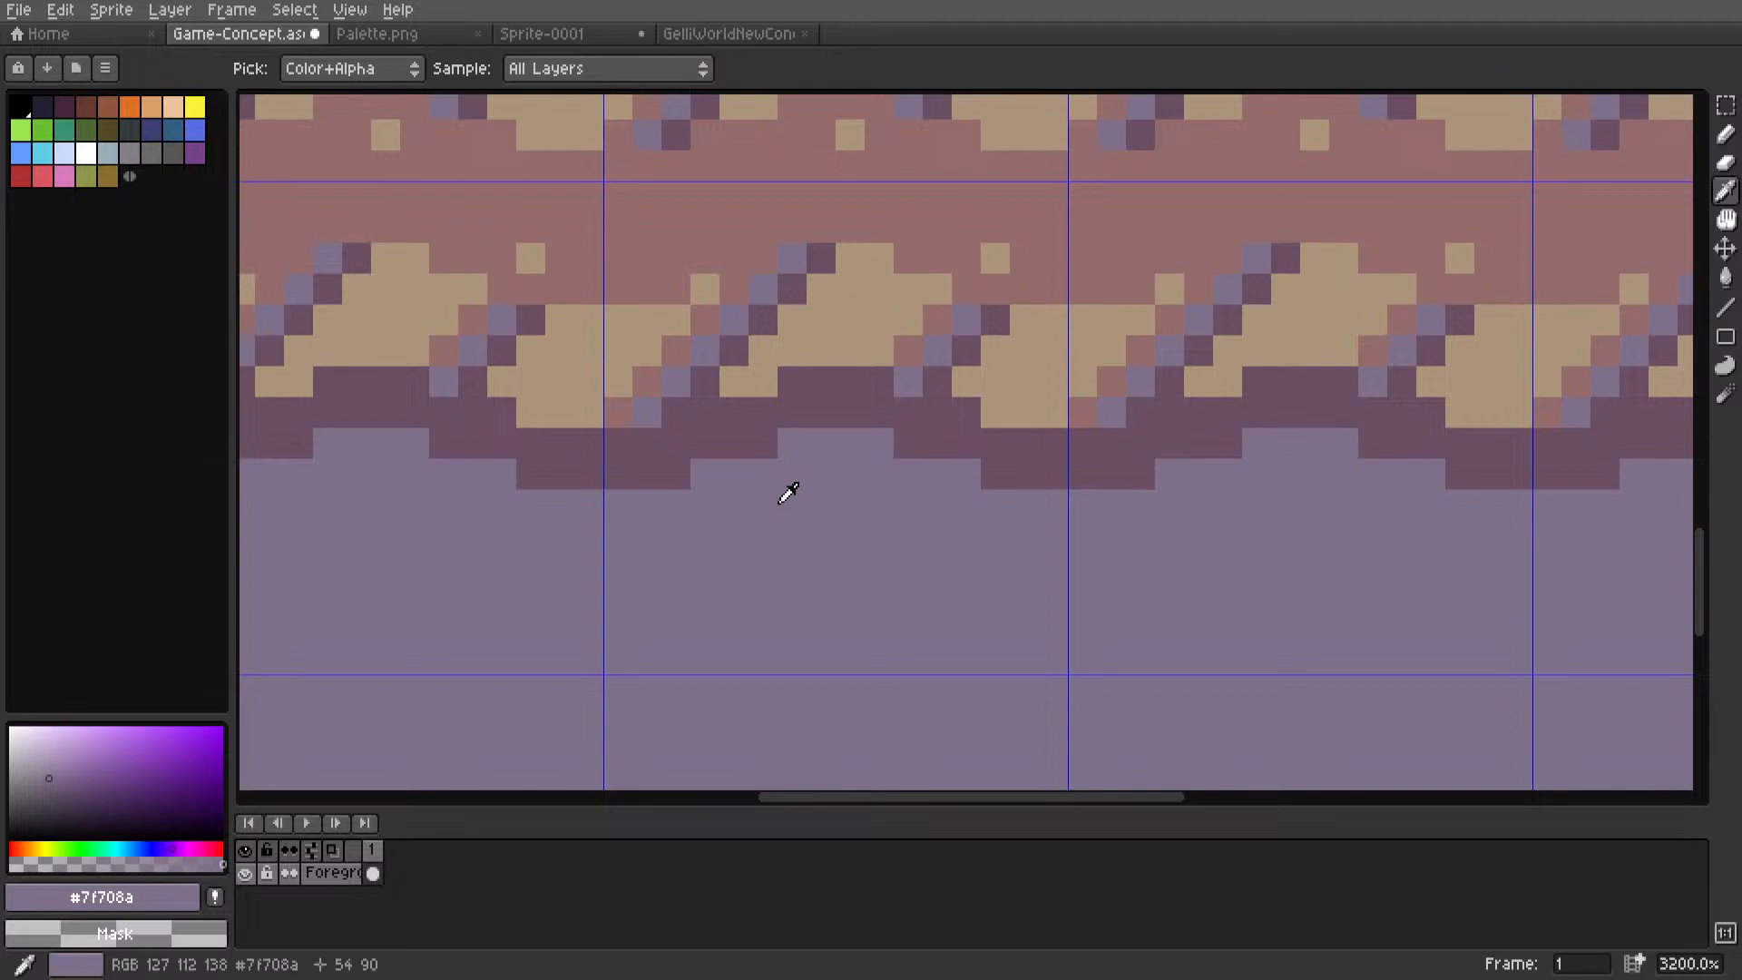
scroll(763, 488, down, 4)
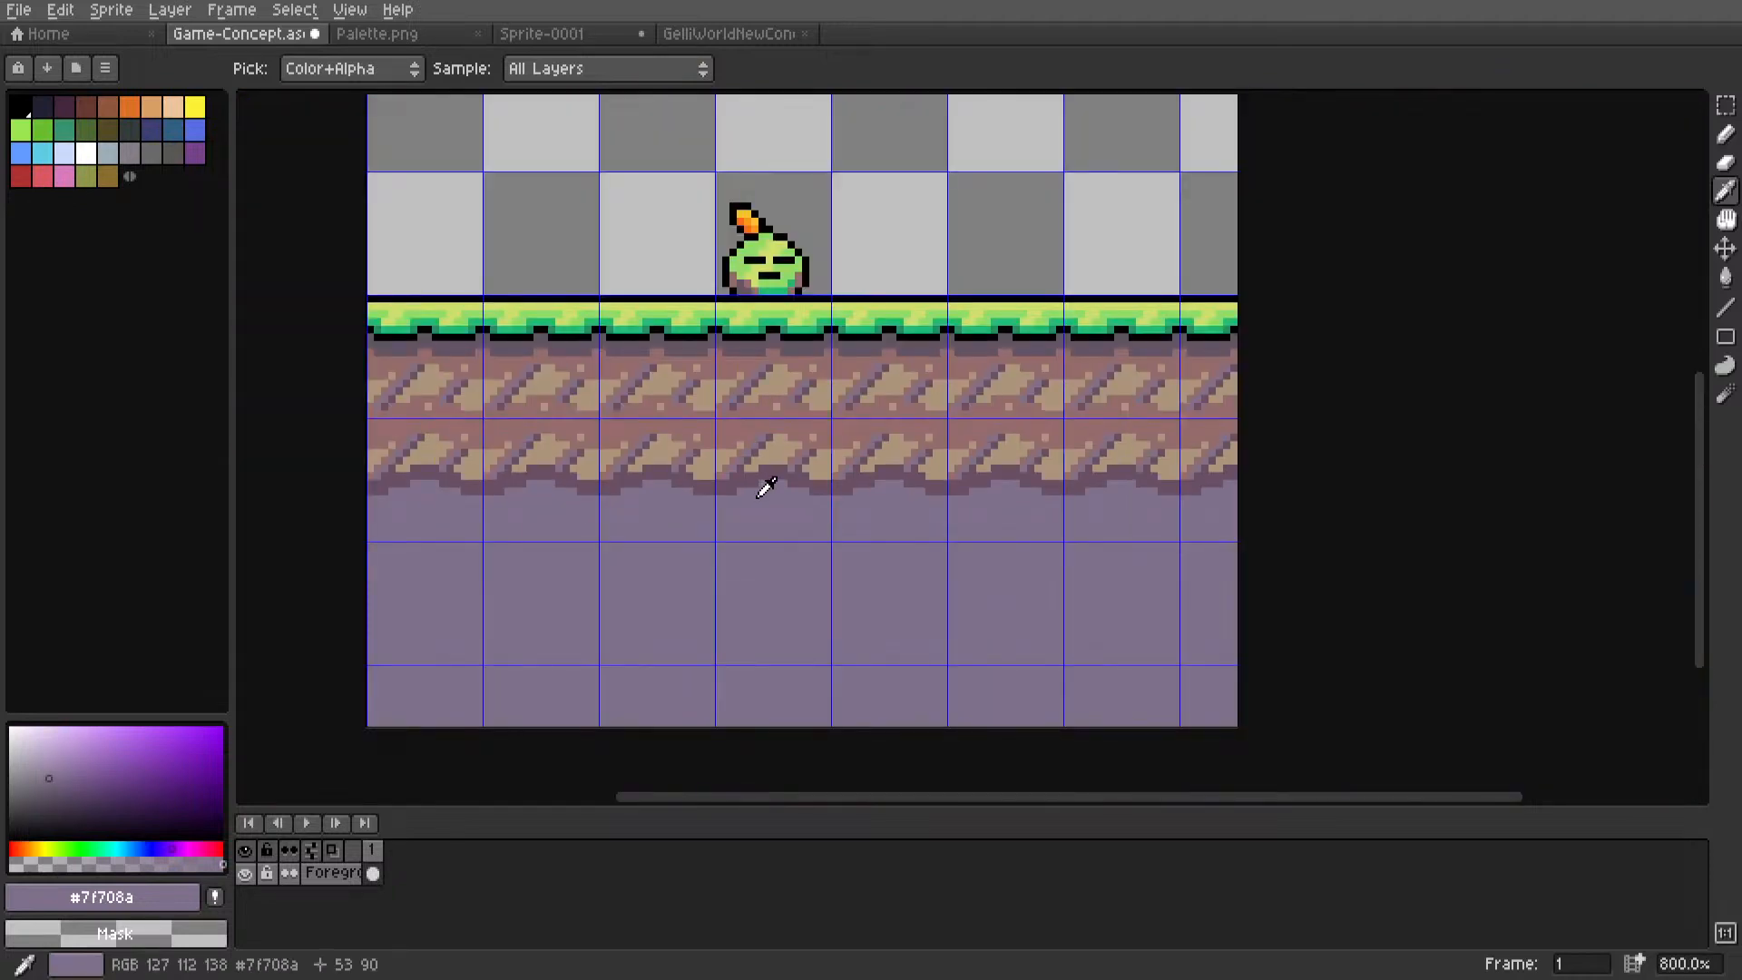
scroll(808, 487, down, 4)
key(m)
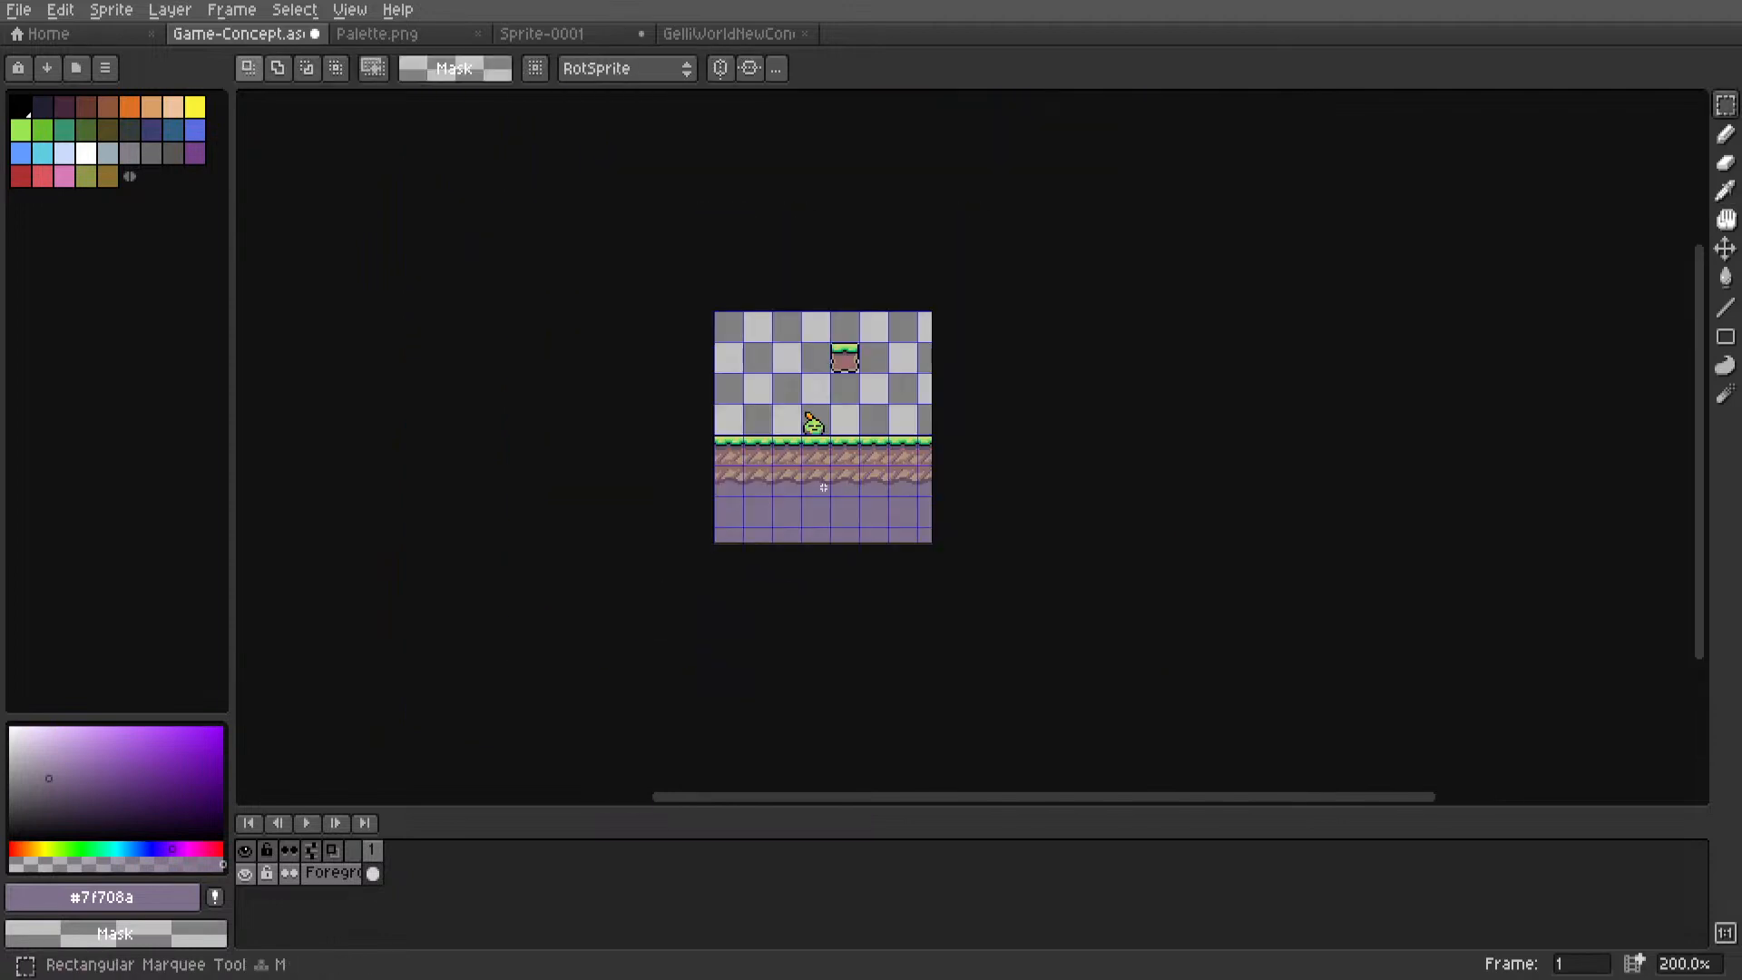
scroll(823, 488, up, 3)
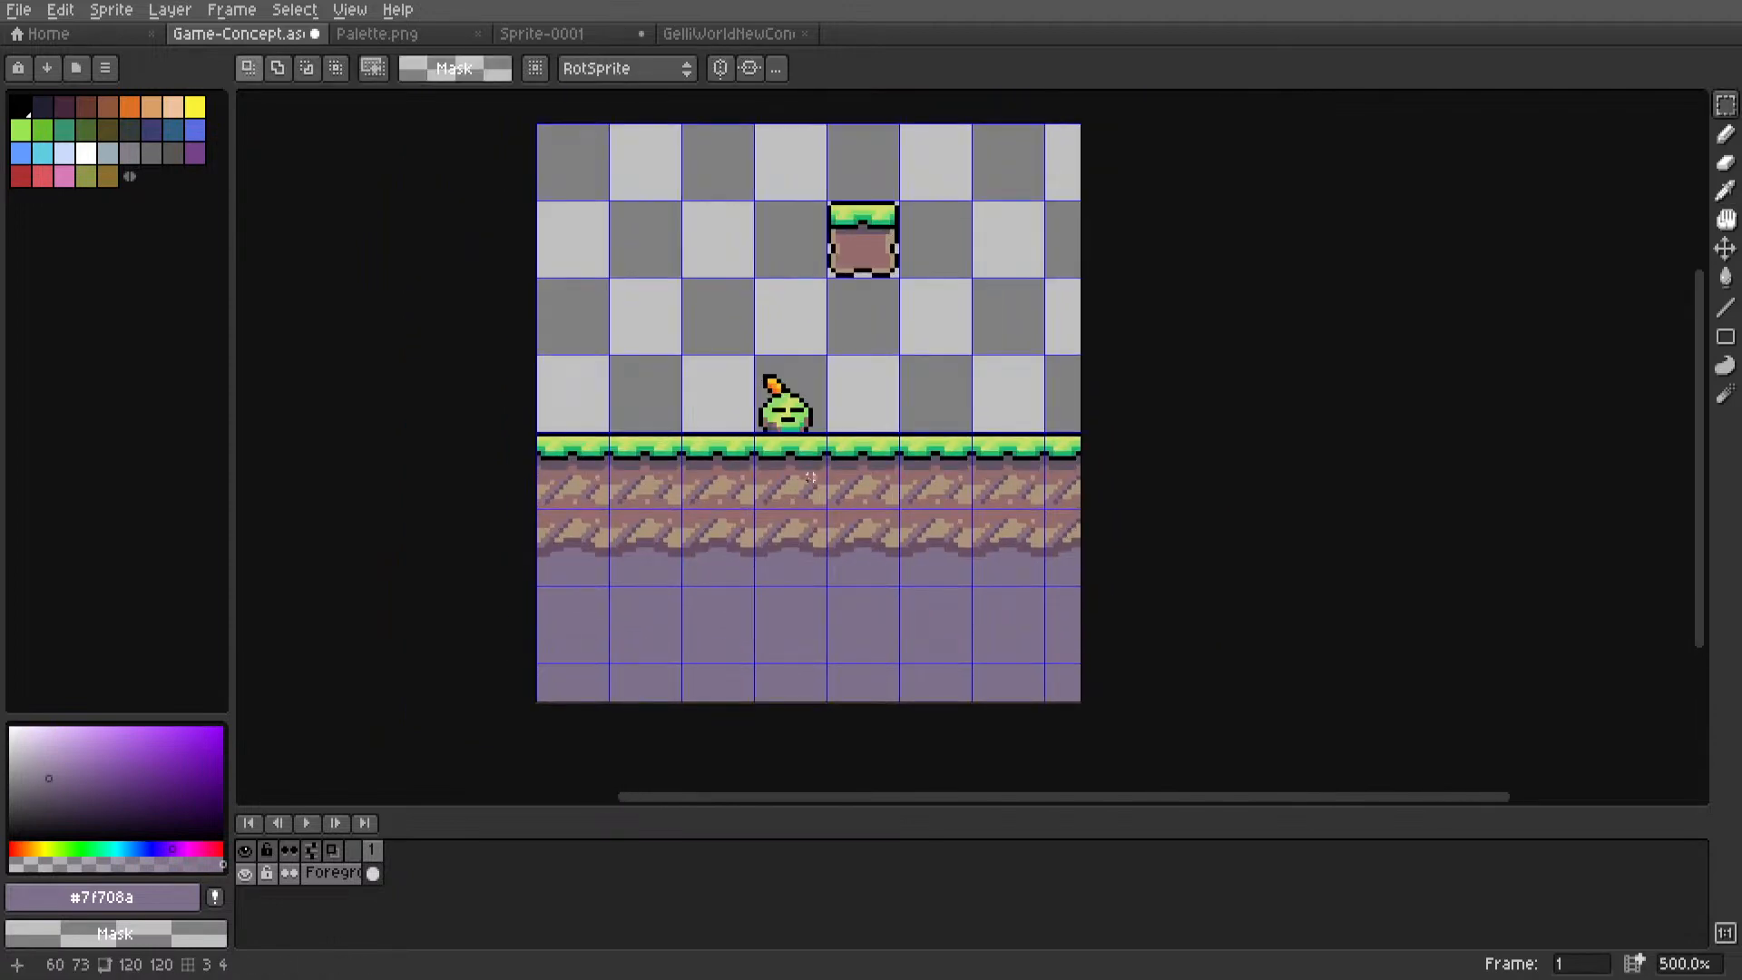
scroll(823, 472, down, 2)
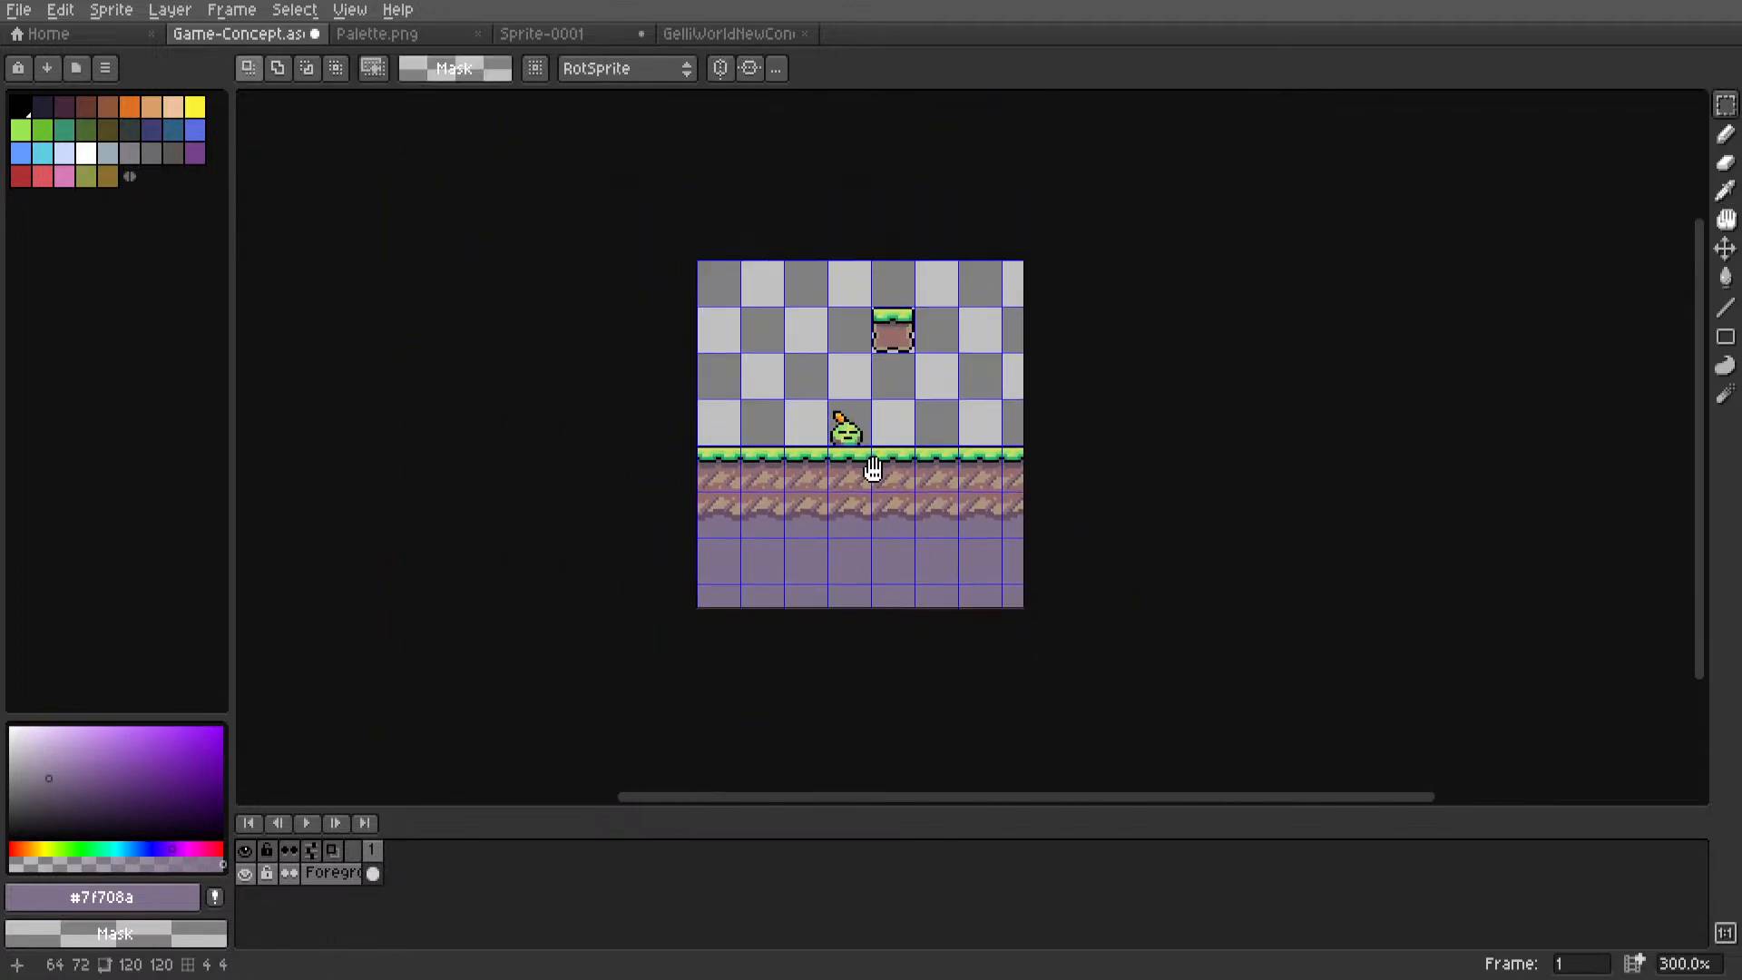
scroll(862, 470, up, 2)
scroll(900, 481, up, 4)
key(i)
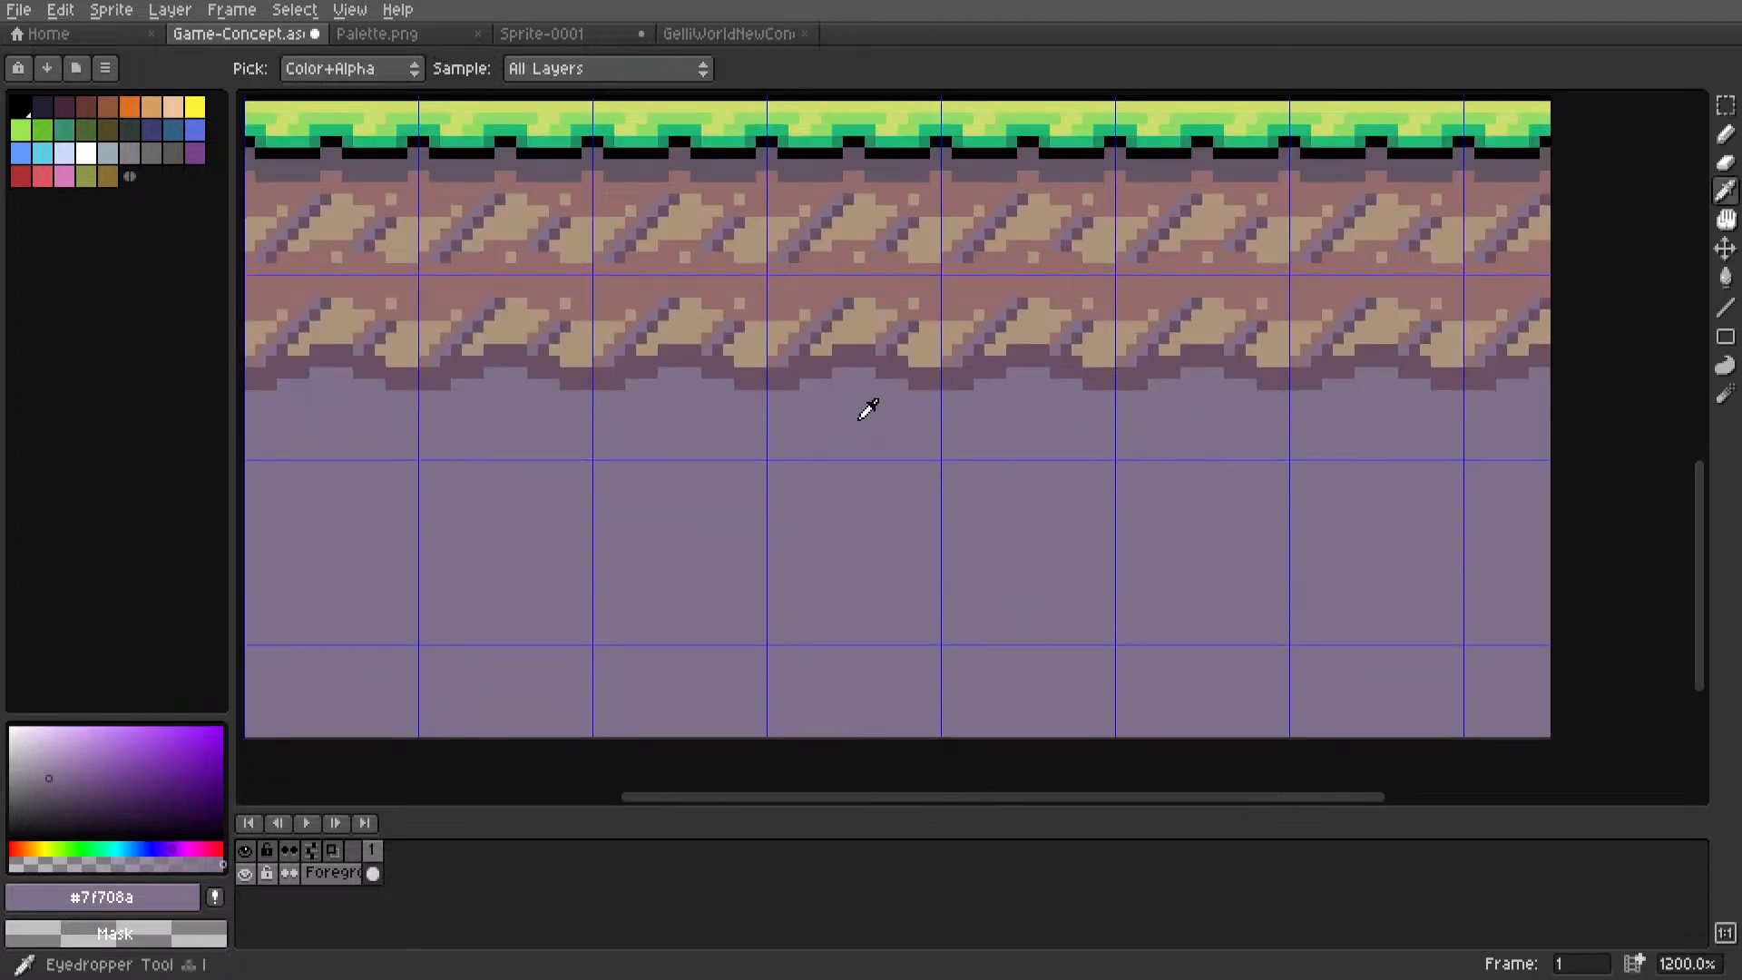
Sample the dark blue #323353 from the blue colour ramp in Palette.png.
scroll(405, 37, down, 3)
scroll(413, 41, up, 2)
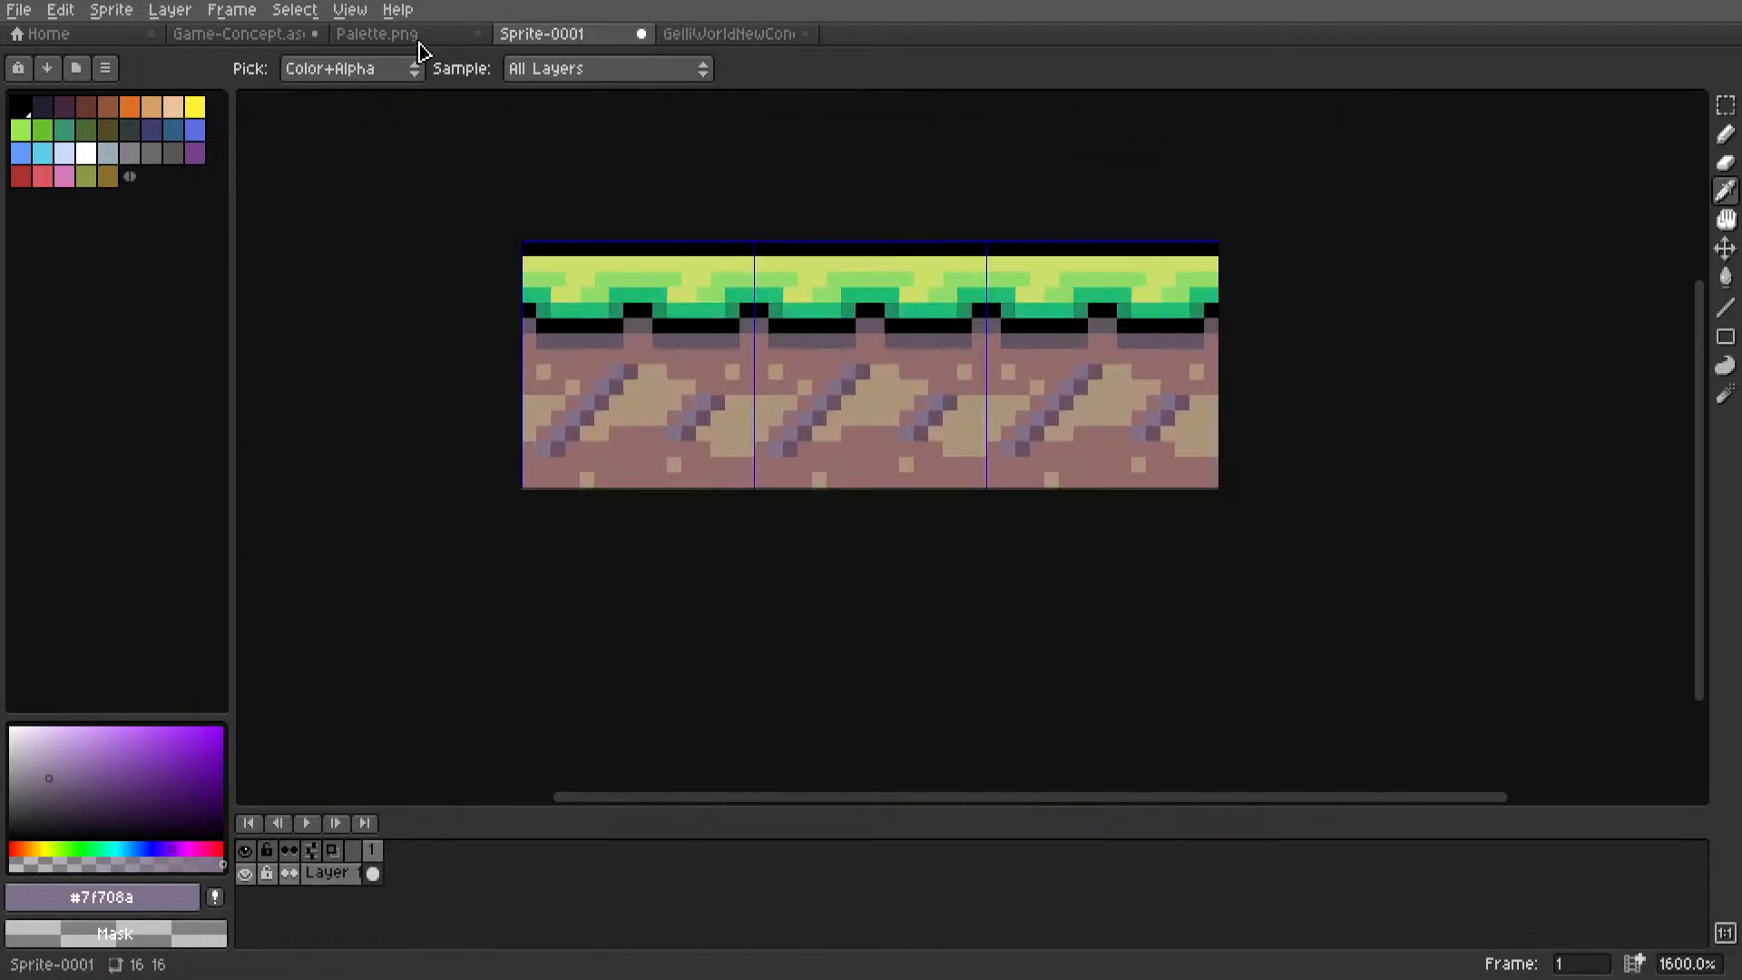
scroll(726, 426, down, 3)
scroll(797, 467, up, 6)
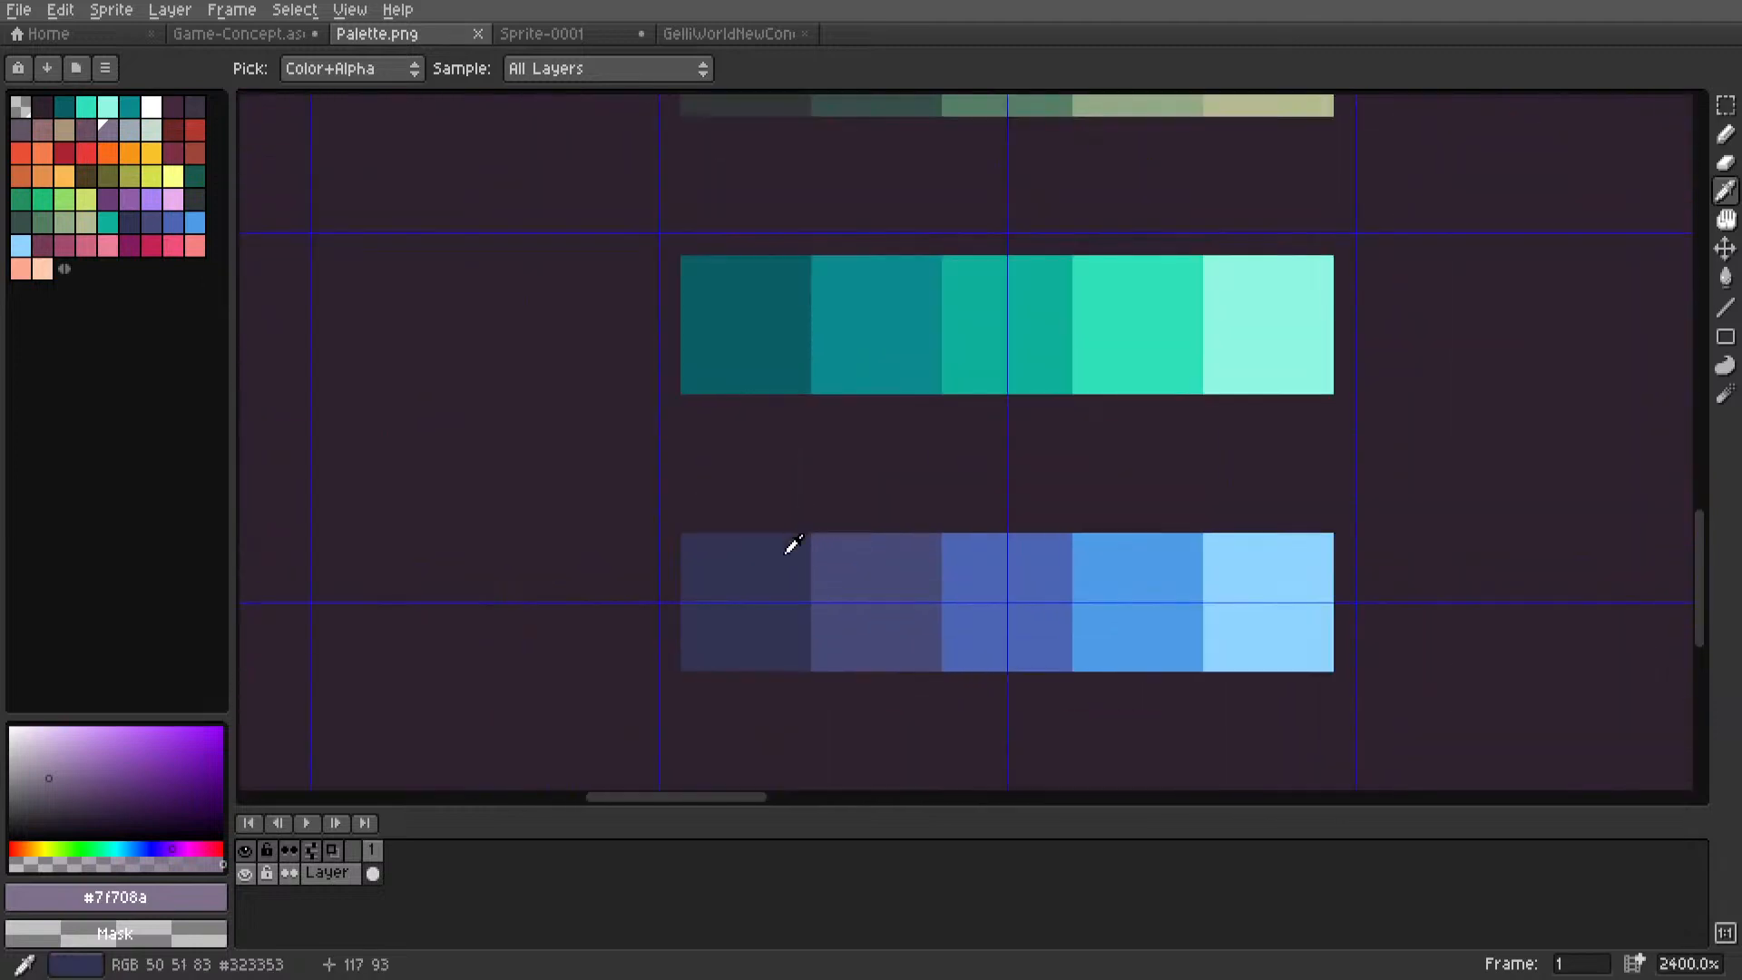
click(793, 541)
Return to Game-Concept and fill the purple underground area below the dirt bands with #323353.
click(239, 34)
key(g)
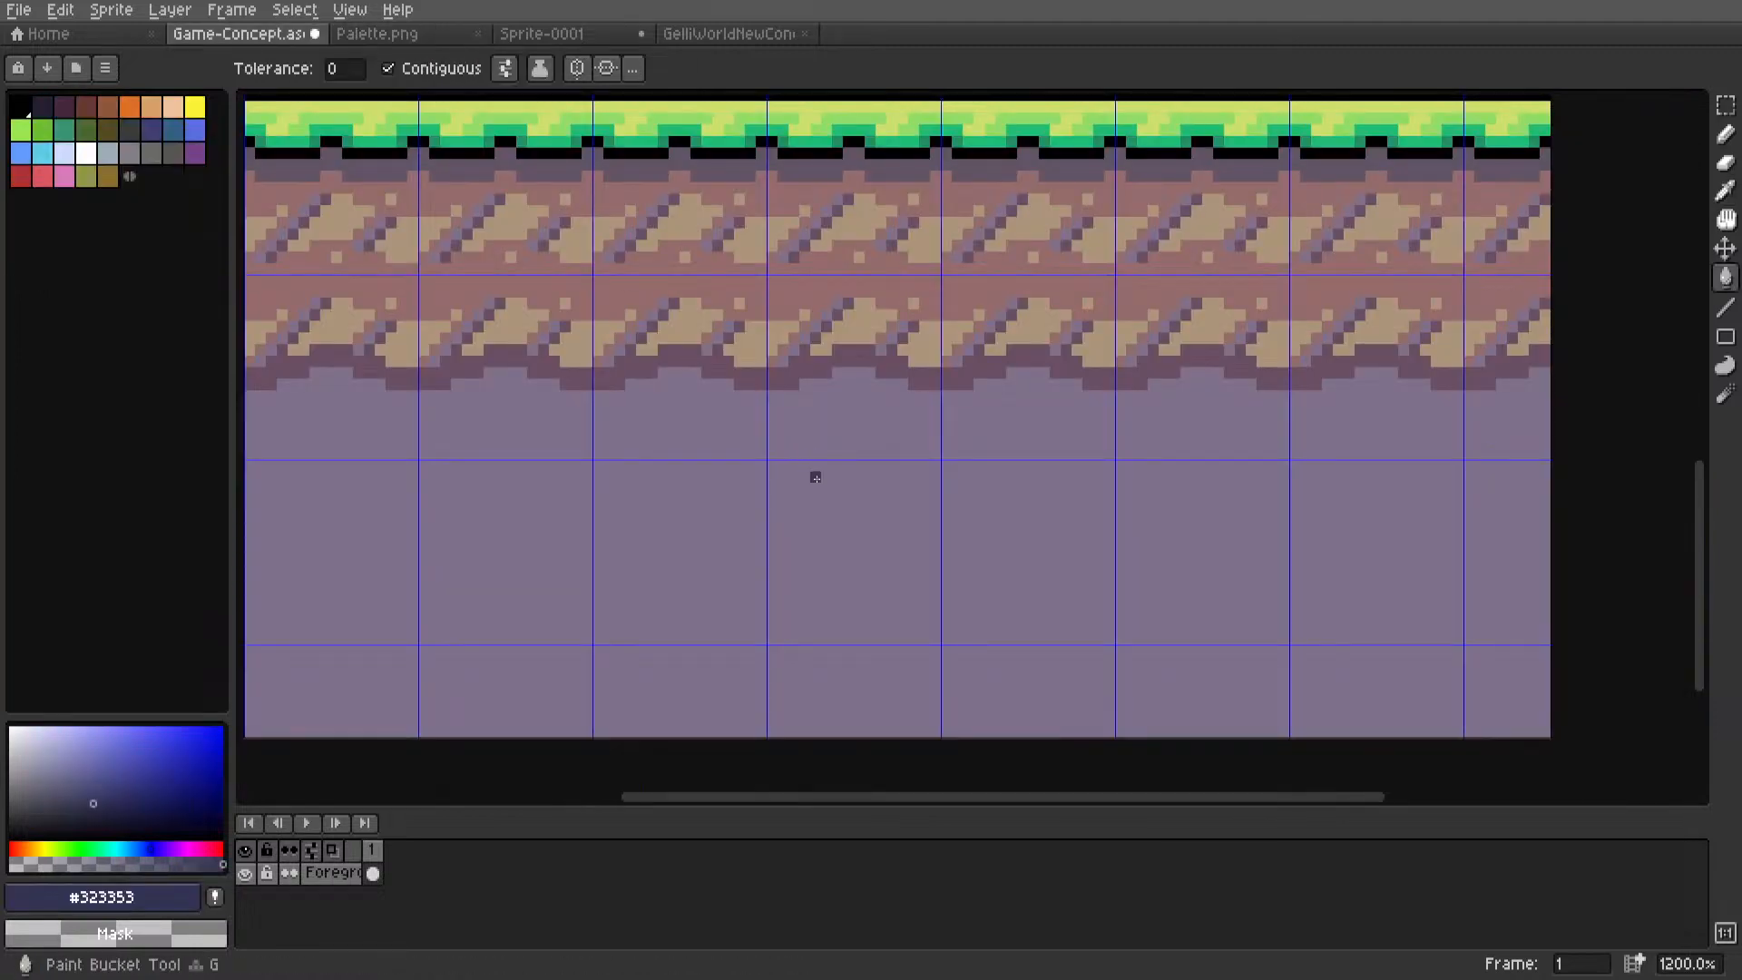
click(813, 475)
scroll(815, 476, down, 6)
key(m)
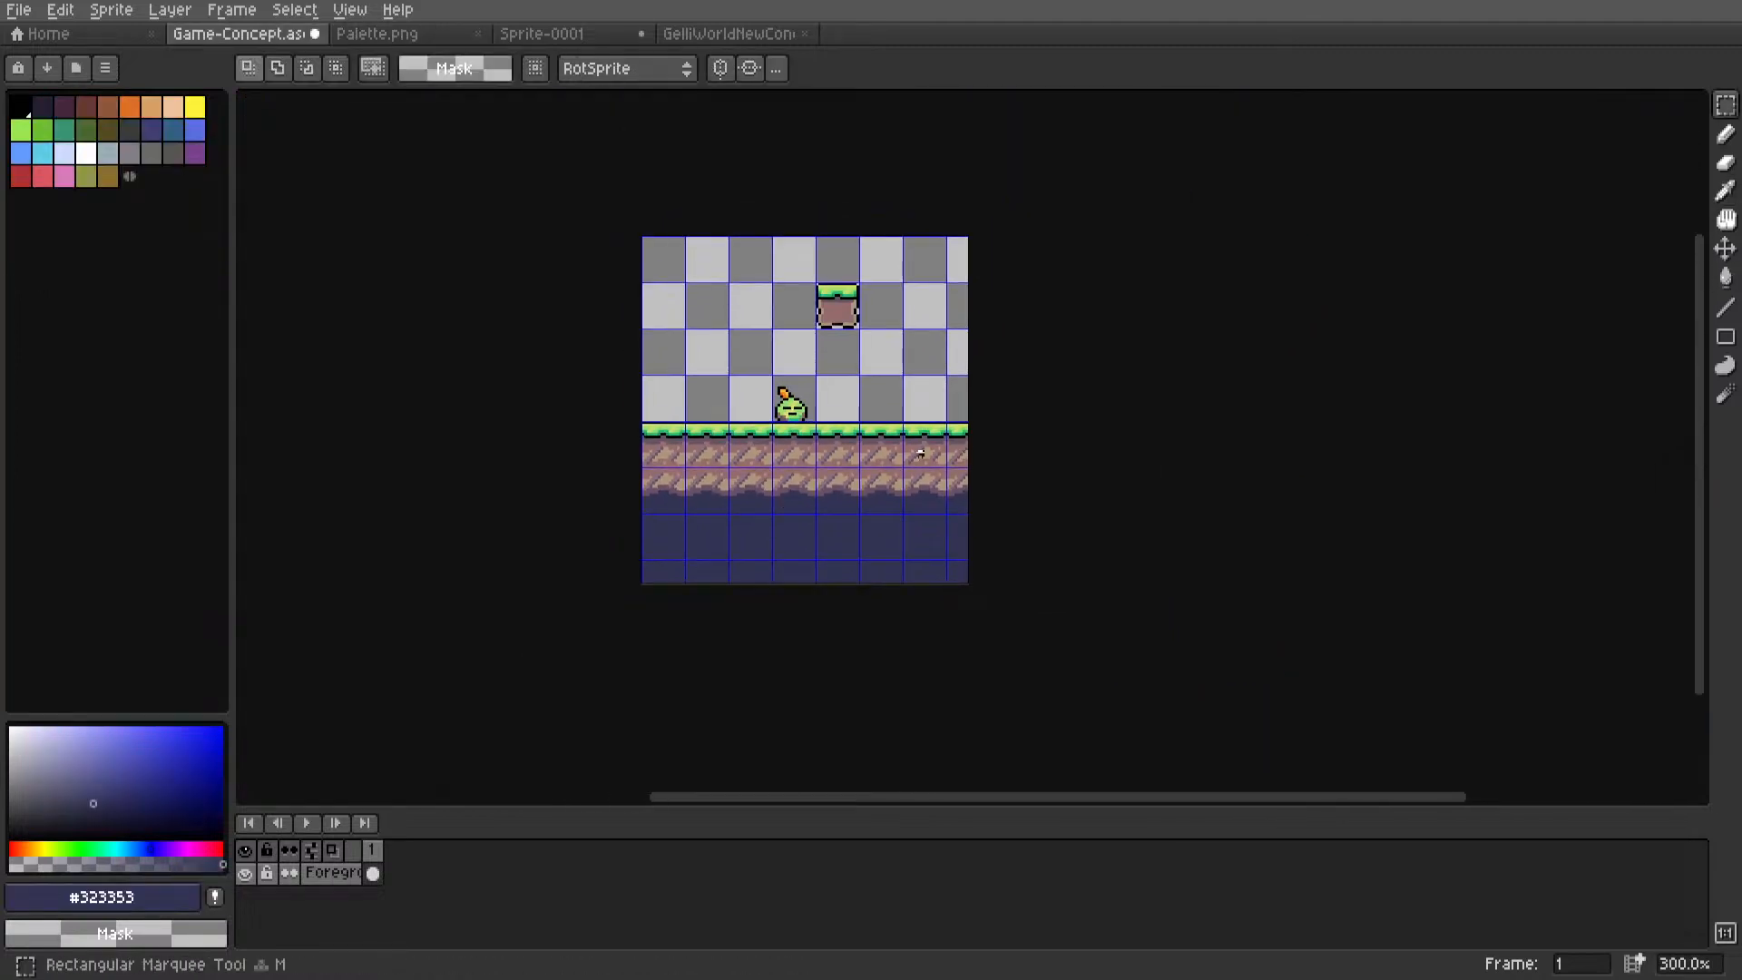
scroll(808, 417, up, 3)
scroll(1102, 417, up, 1)
scroll(855, 431, down, 2)
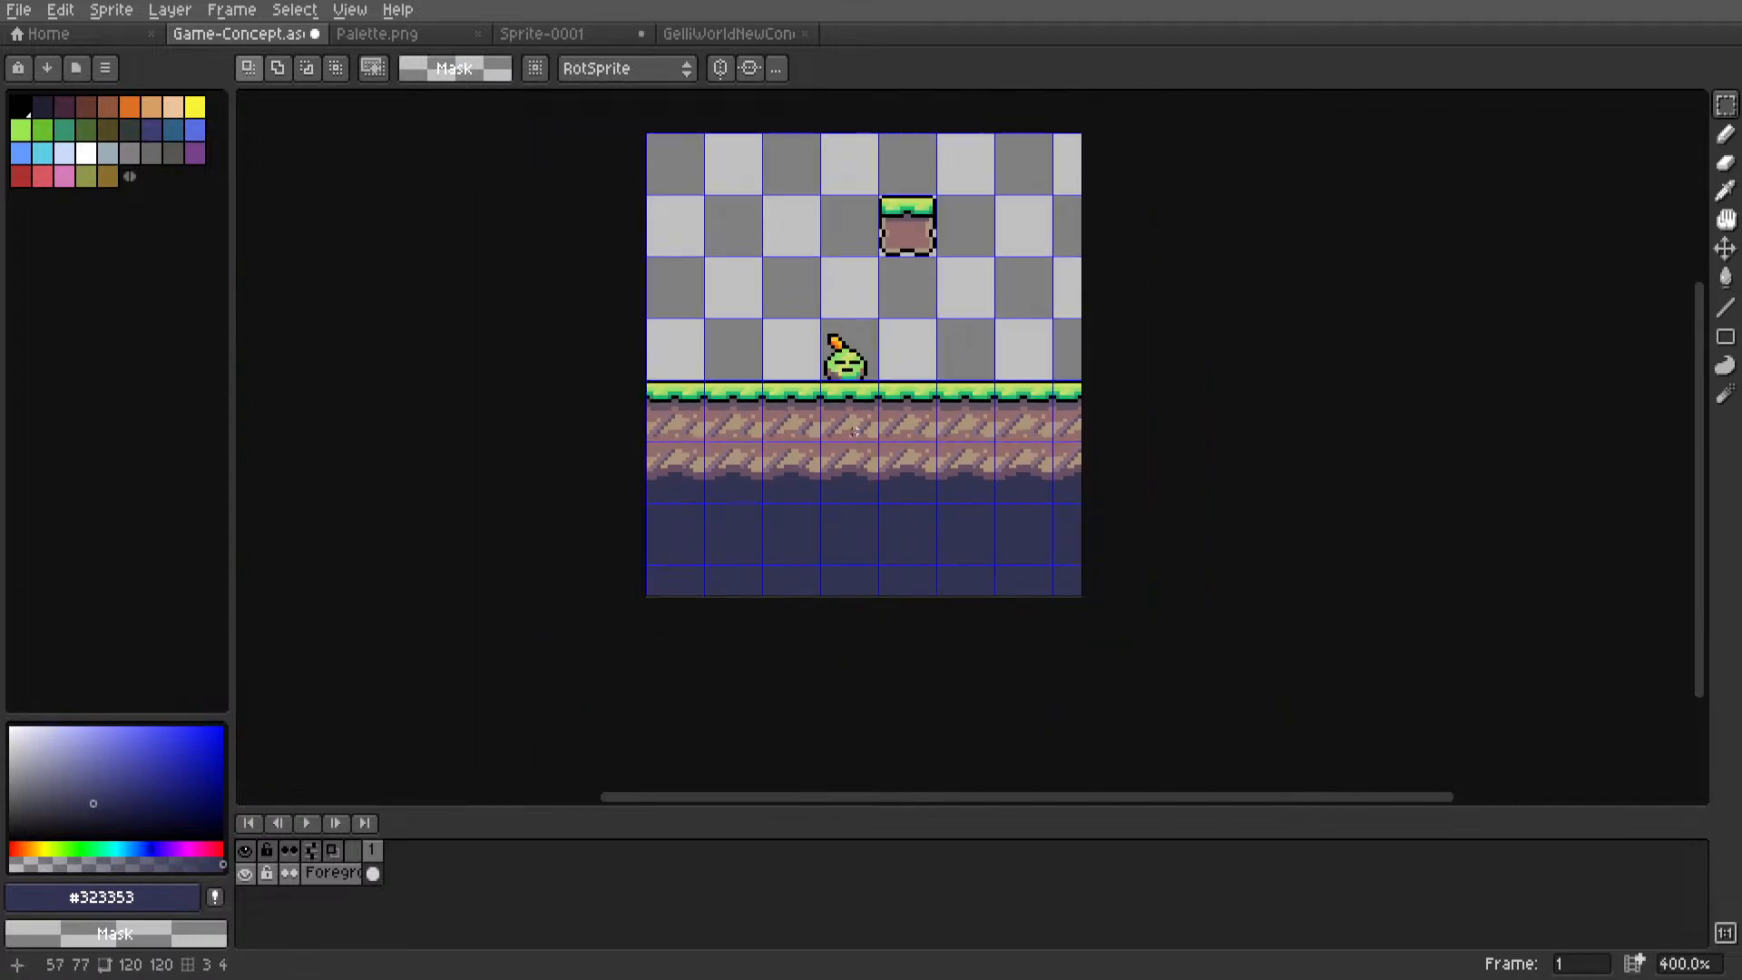
Copy one full grass-and-dirt ground tile into the empty grid cell directly beside the floating block.
scroll(839, 460, up, 2)
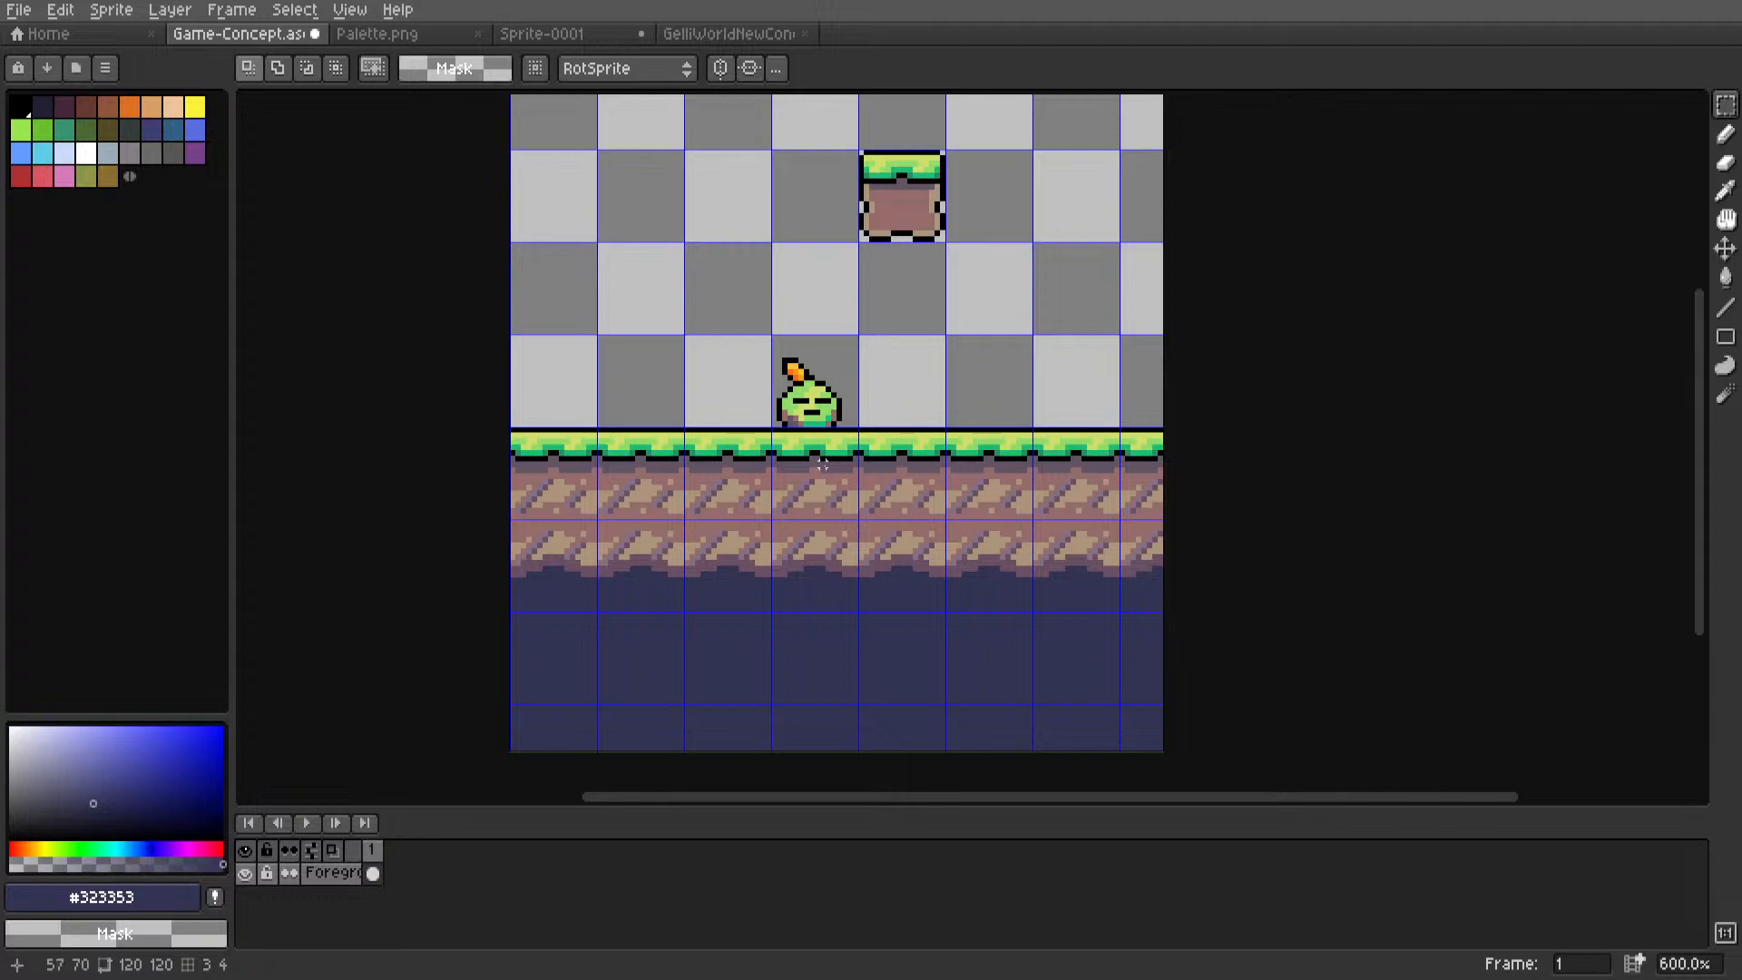
middle_drag(822, 463, 797, 487)
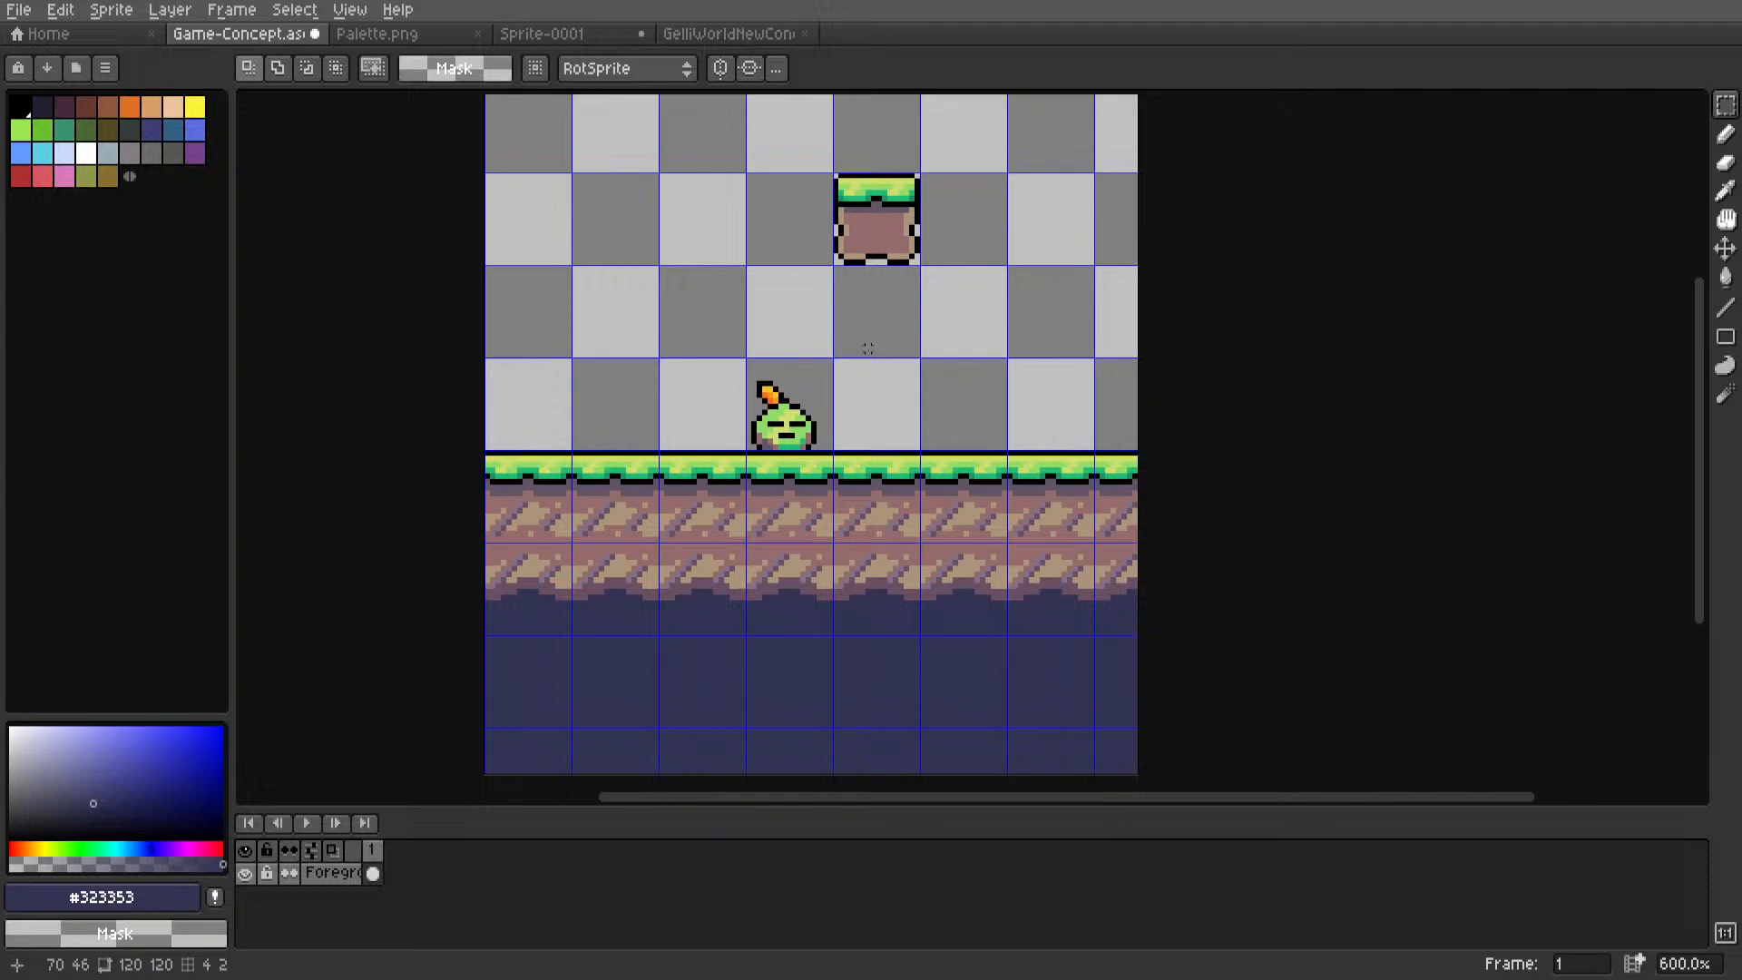
scroll(807, 360, up, 3)
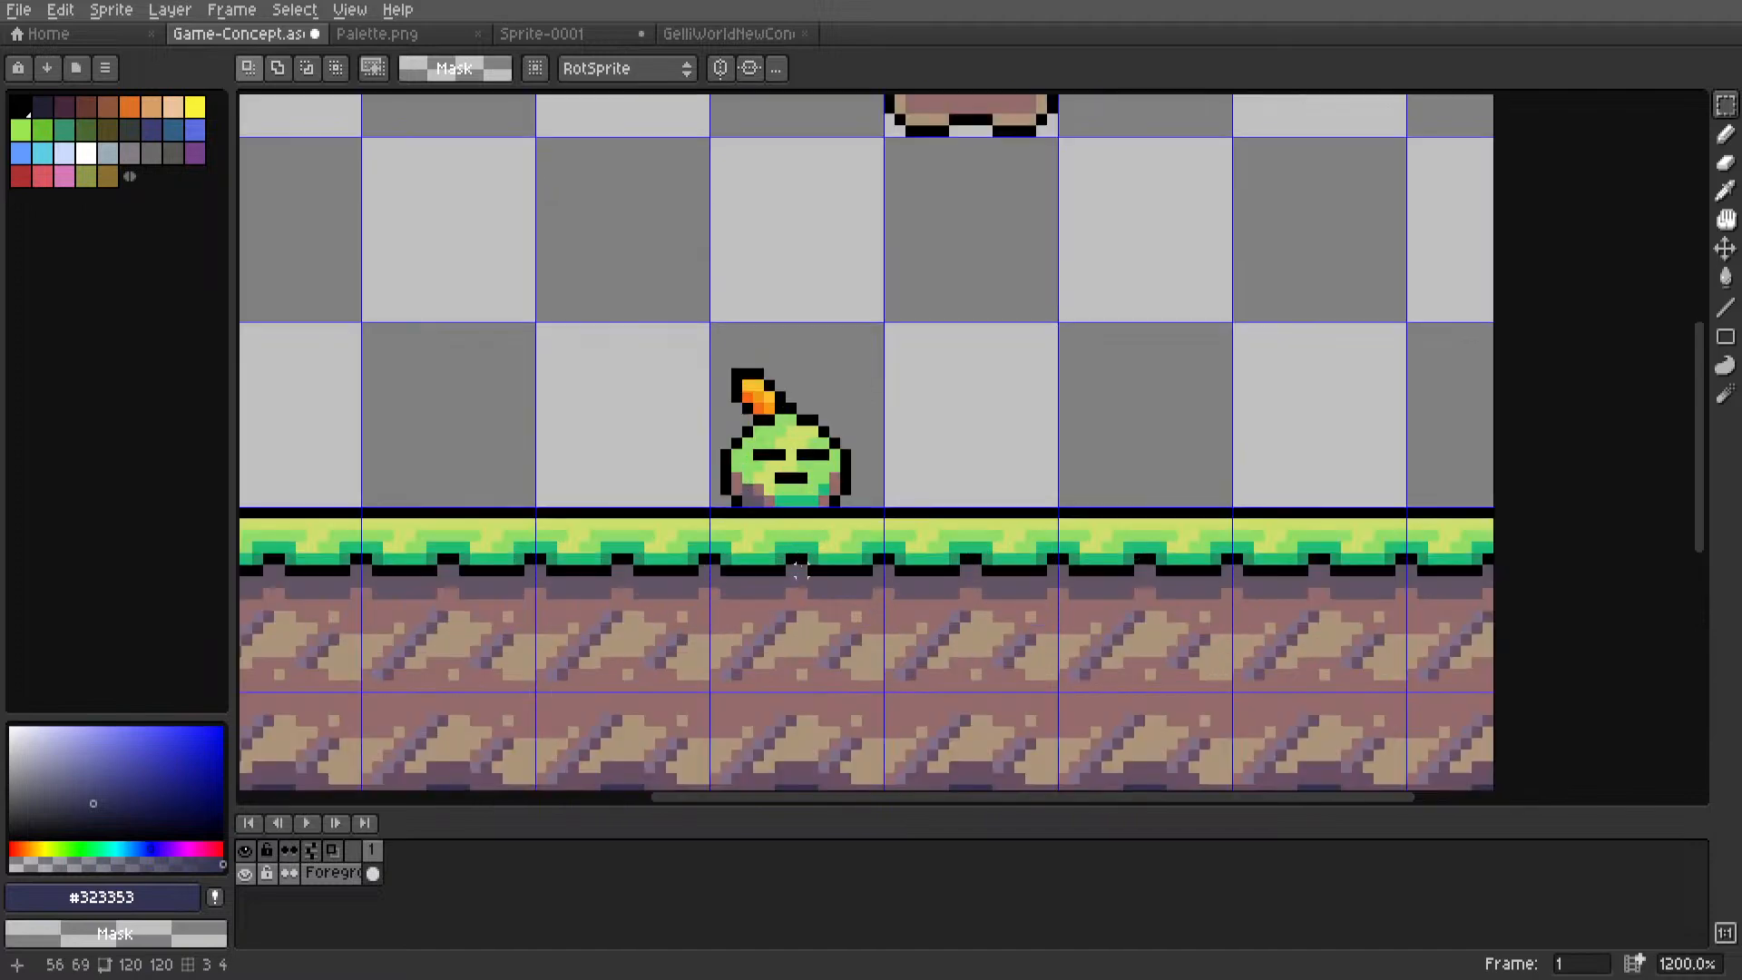
key(m)
scroll(825, 611, down, 4)
drag(825, 611, 763, 431)
scroll(795, 396, up, 5)
click(652, 454)
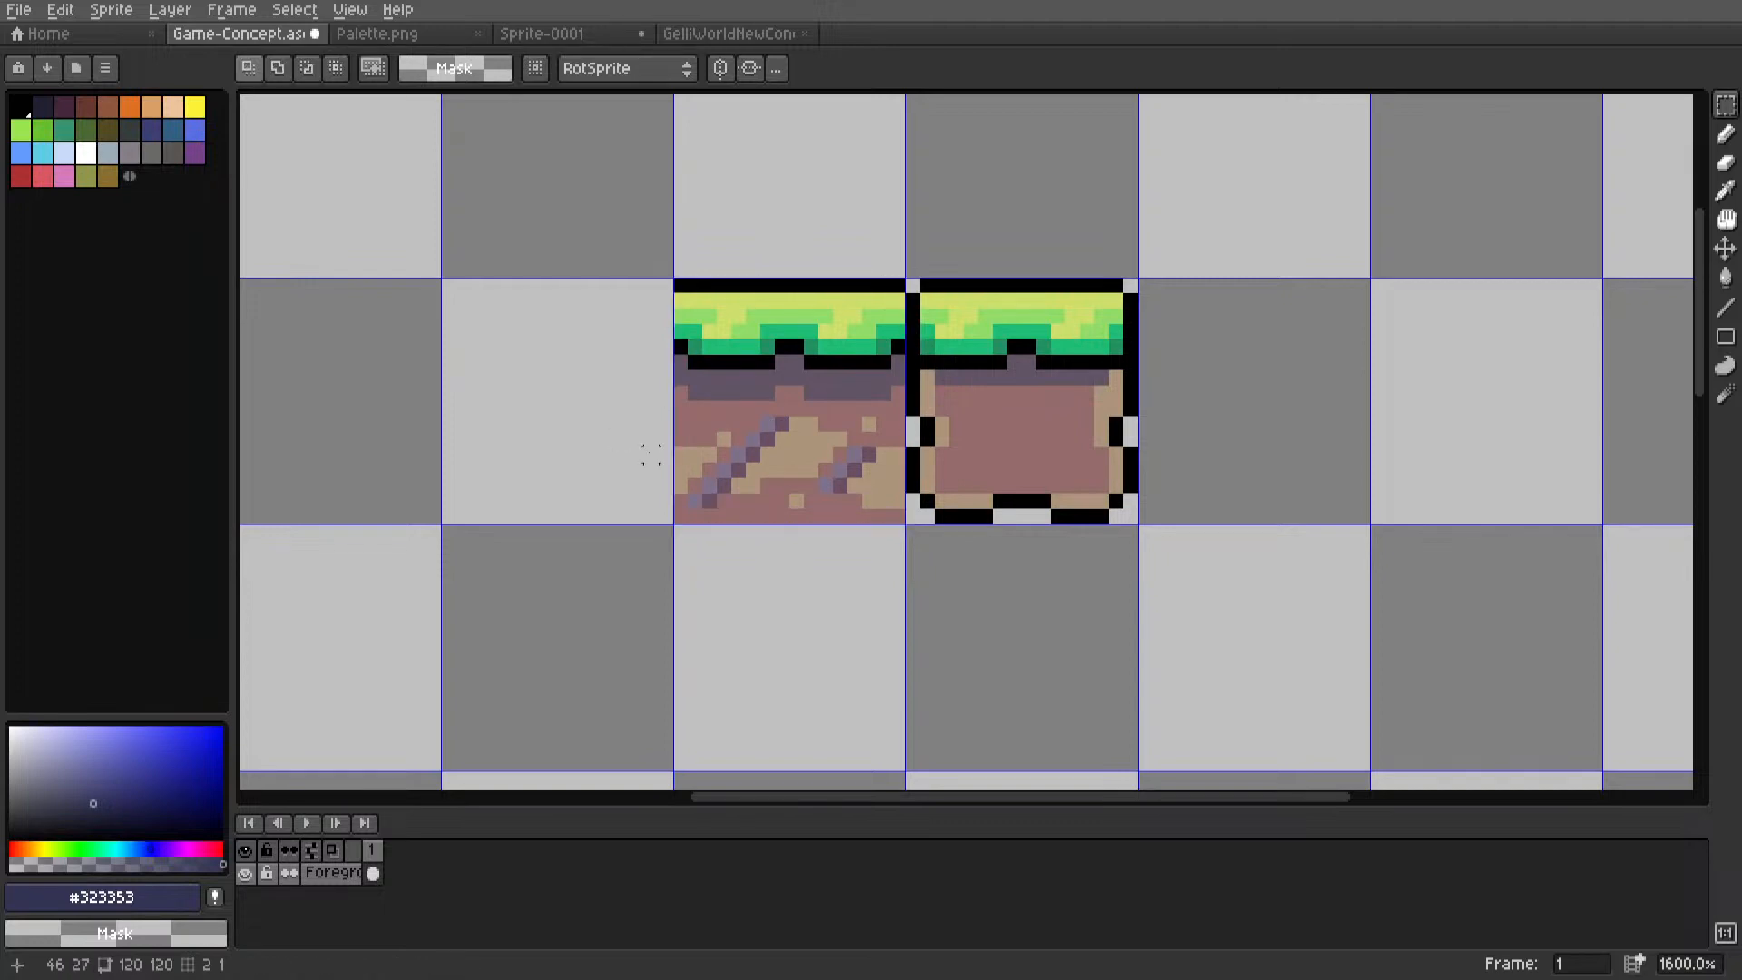
Copy the lower 16 x 8 pixel dirt texture of the ground tile copy onto the floating block's lower half.
drag(674, 525, 907, 400)
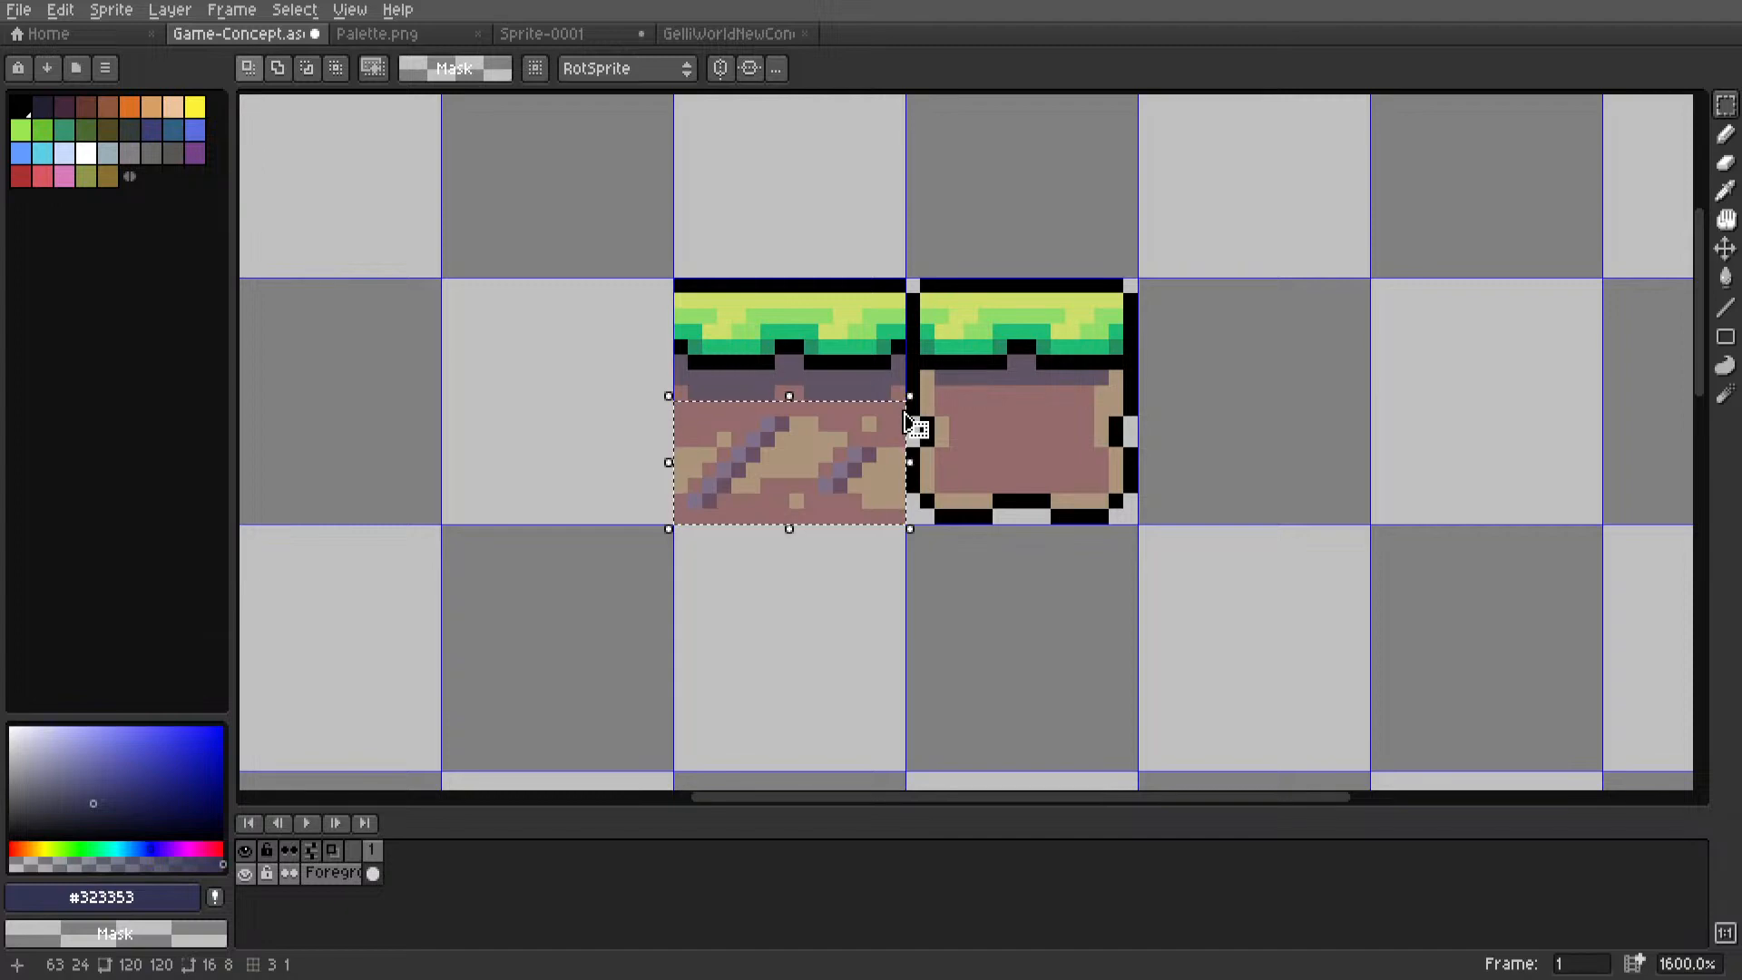
ctrl+drag(750, 470, 972, 463)
click(1173, 423)
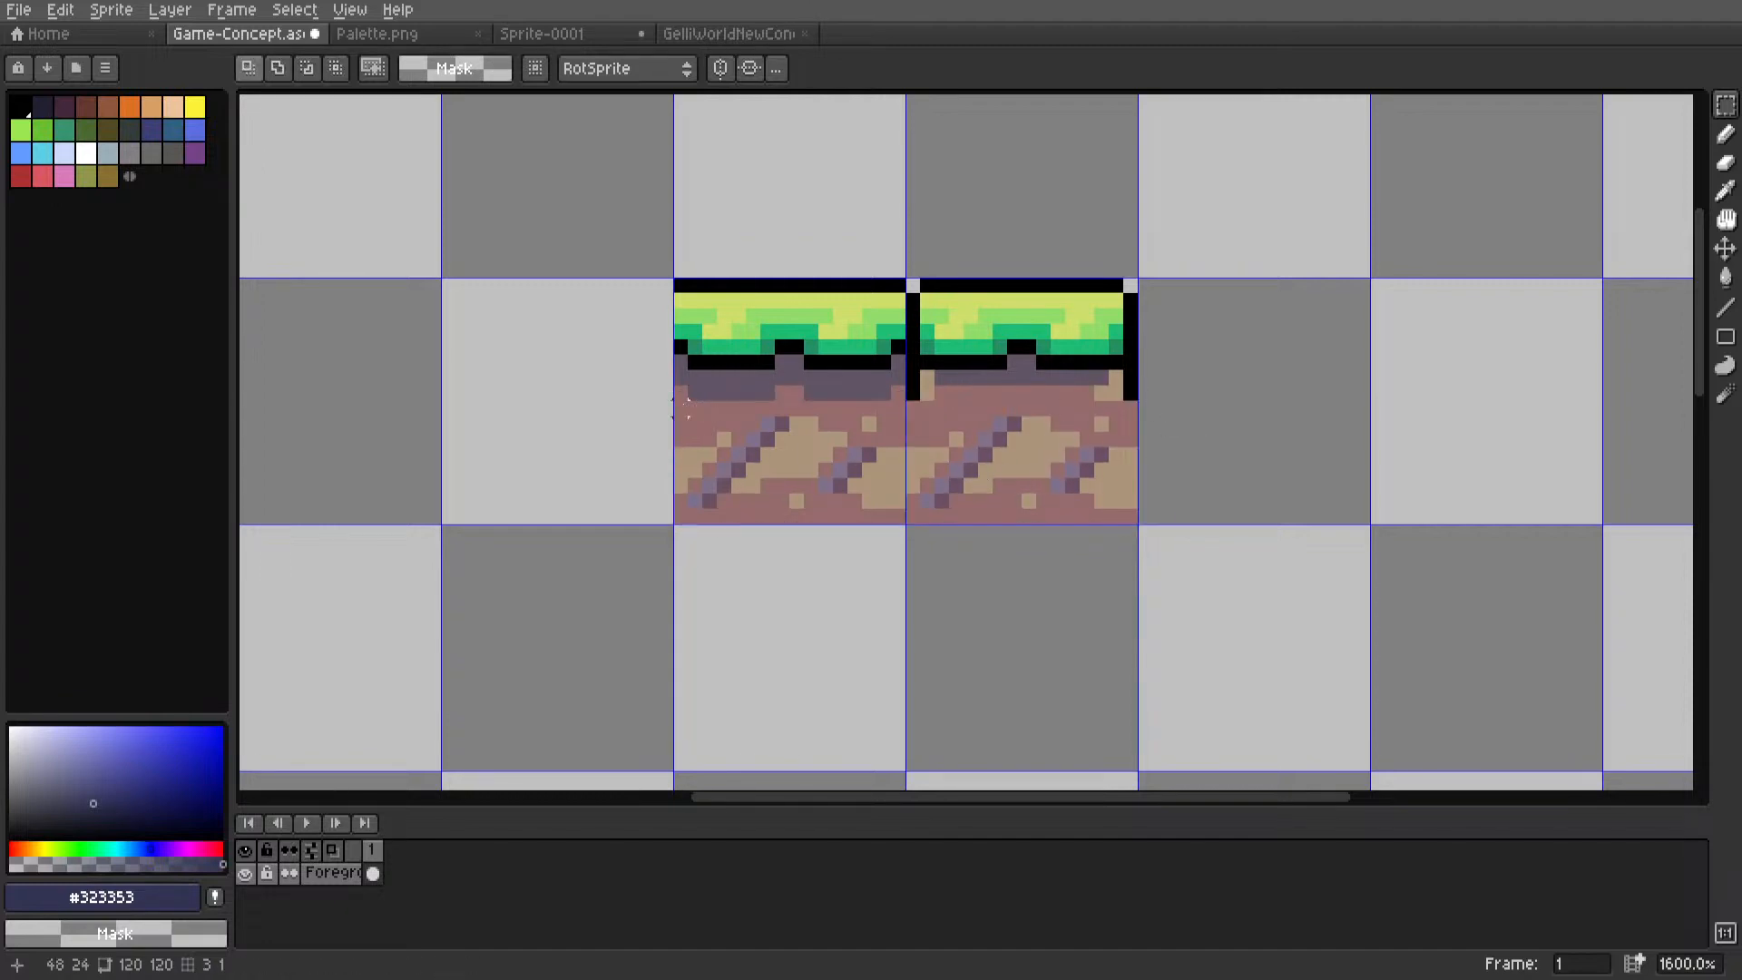
drag(676, 402, 899, 518)
key(Delete)
scroll(997, 437, up, 3)
key(i)
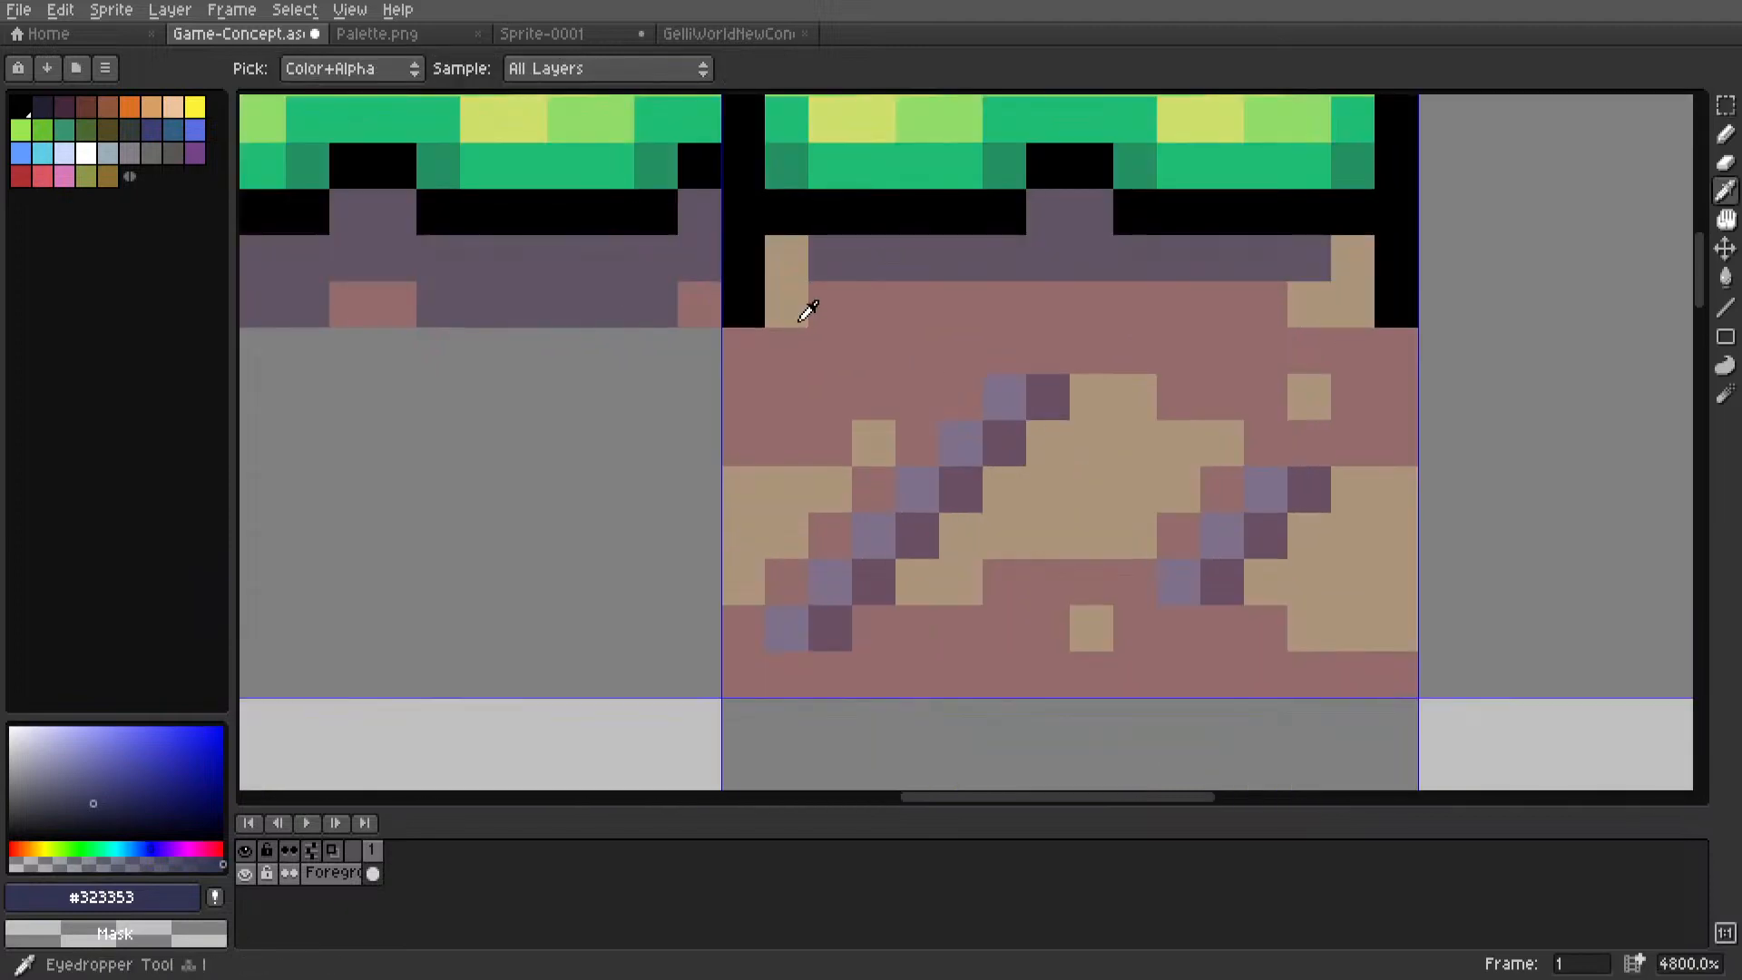
scroll(827, 406, down, 3)
middle_drag(820, 389, 825, 394)
key(ctrl+z)
Extend the #625565 shadow under the floating block's grass to its side outlines and two pixels deep, leaving the middle notch open.
scroll(998, 463, up, 5)
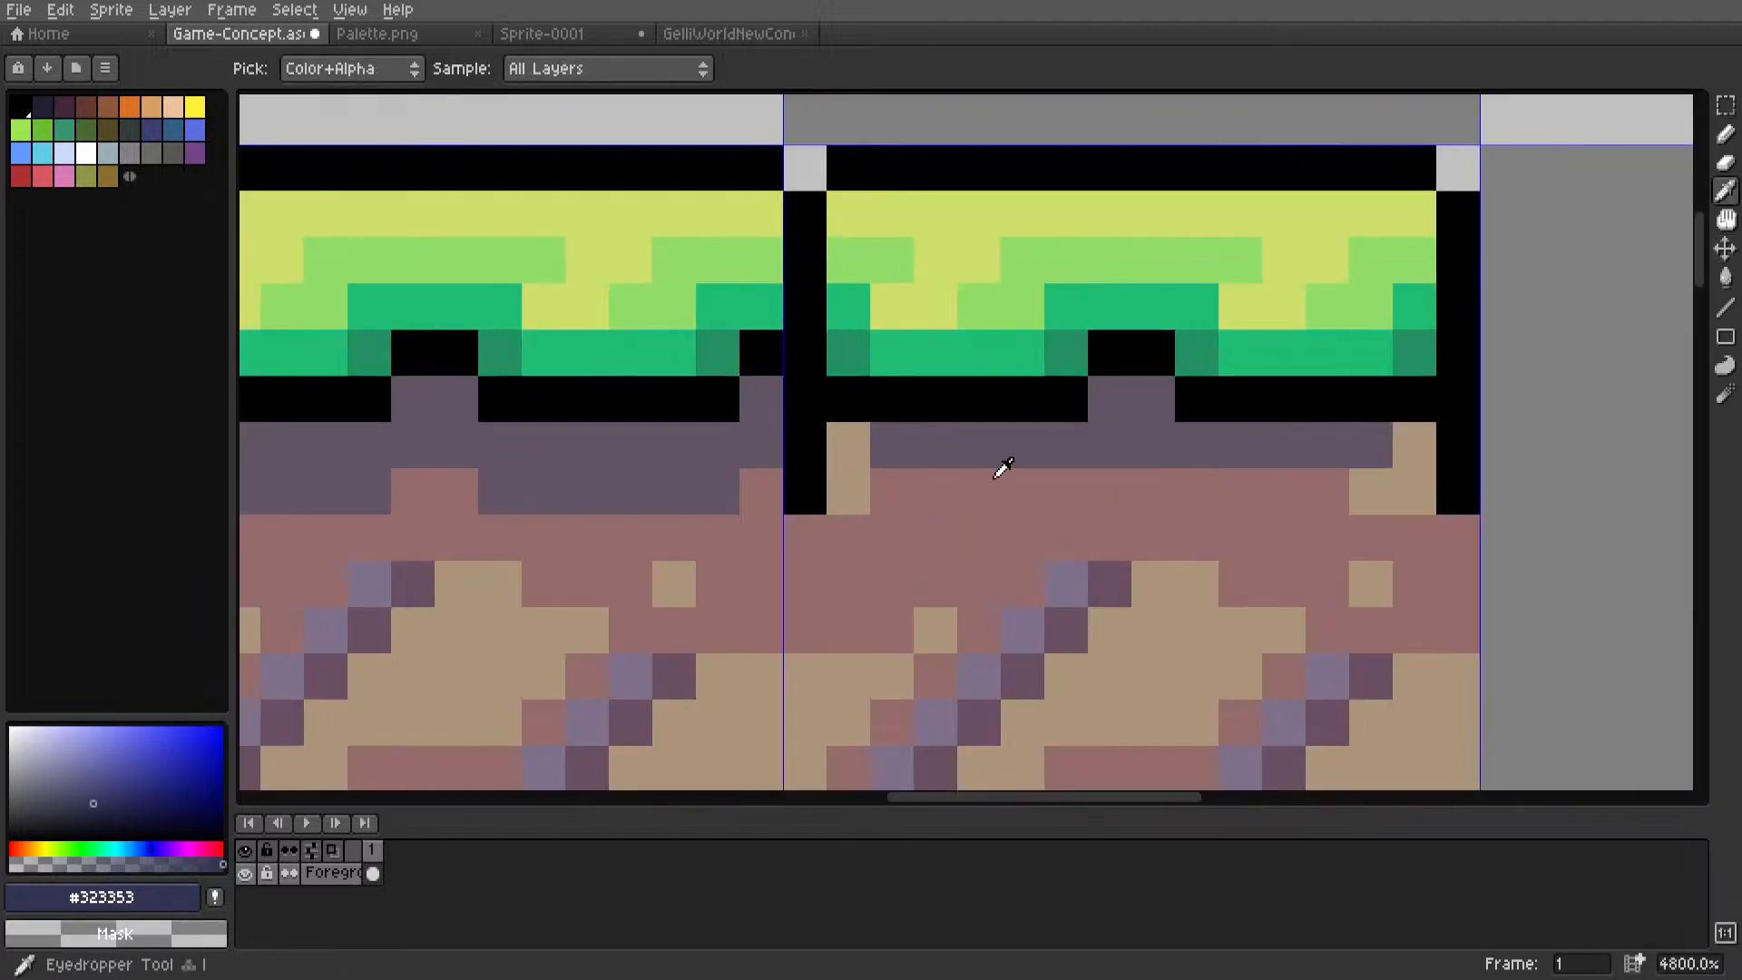
click(1107, 459)
key(l)
alt+click(973, 461)
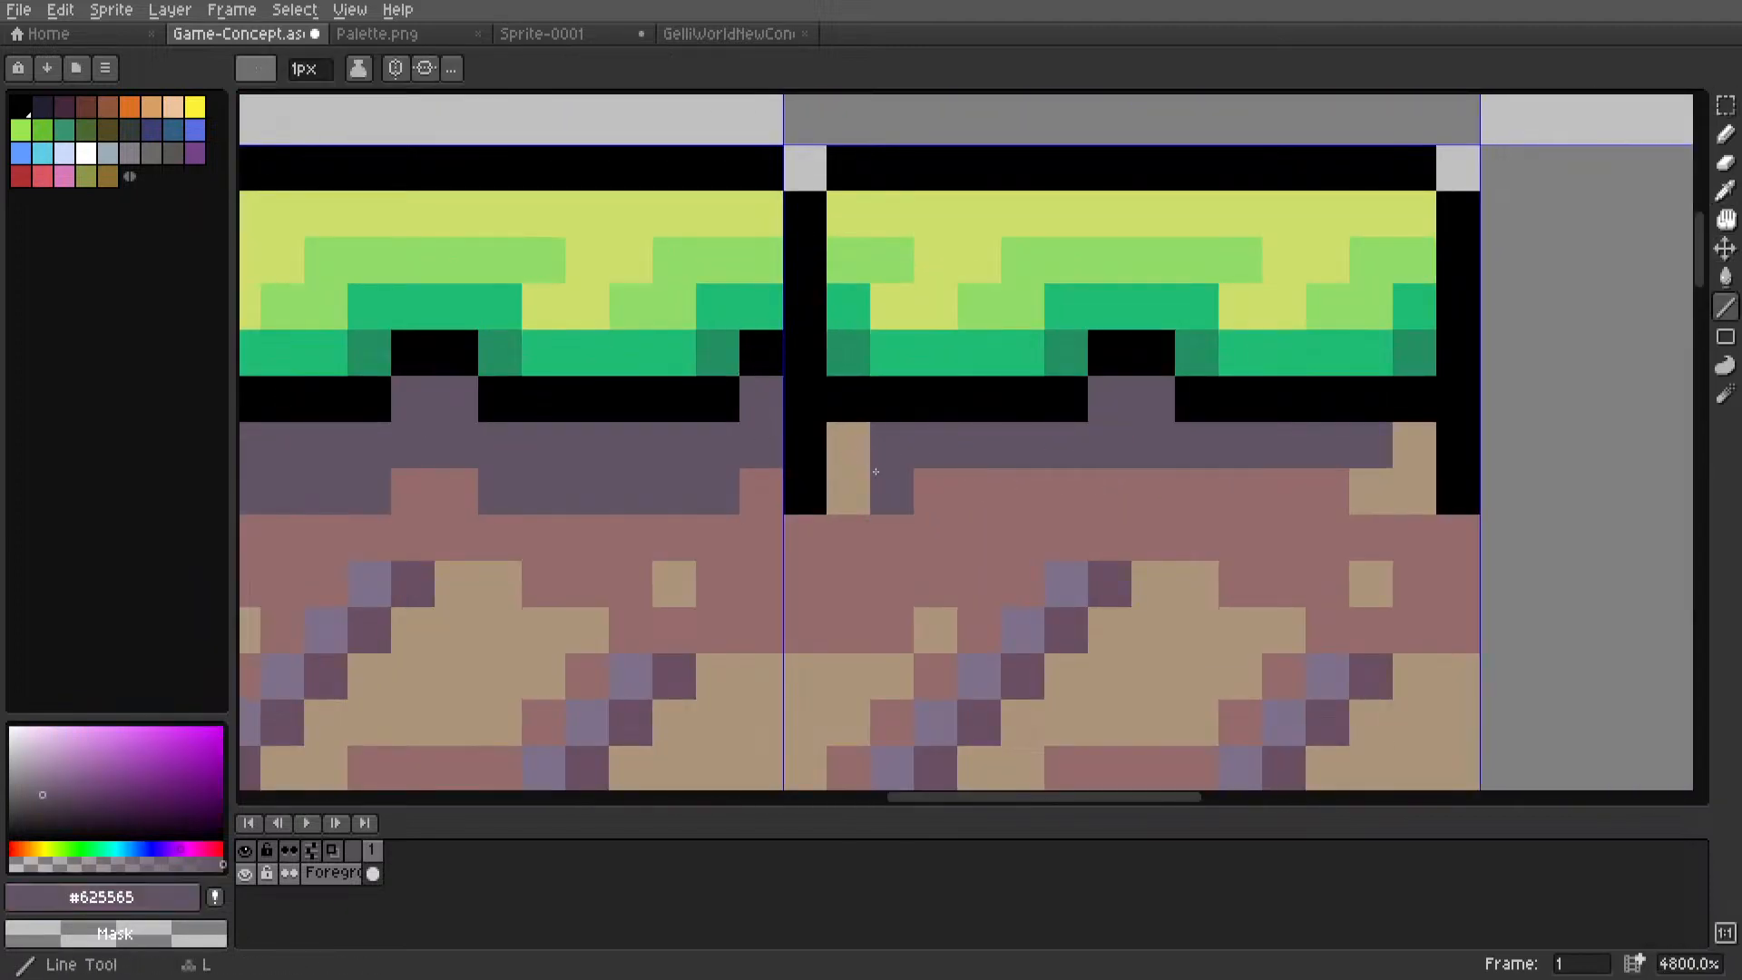
alt+click(885, 483)
mouse_move(848, 485)
mouse_down()
mouse_move(846, 452)
mouse_move(858, 498)
mouse_move(1066, 495)
mouse_up()
click(808, 494)
alt+click(905, 440)
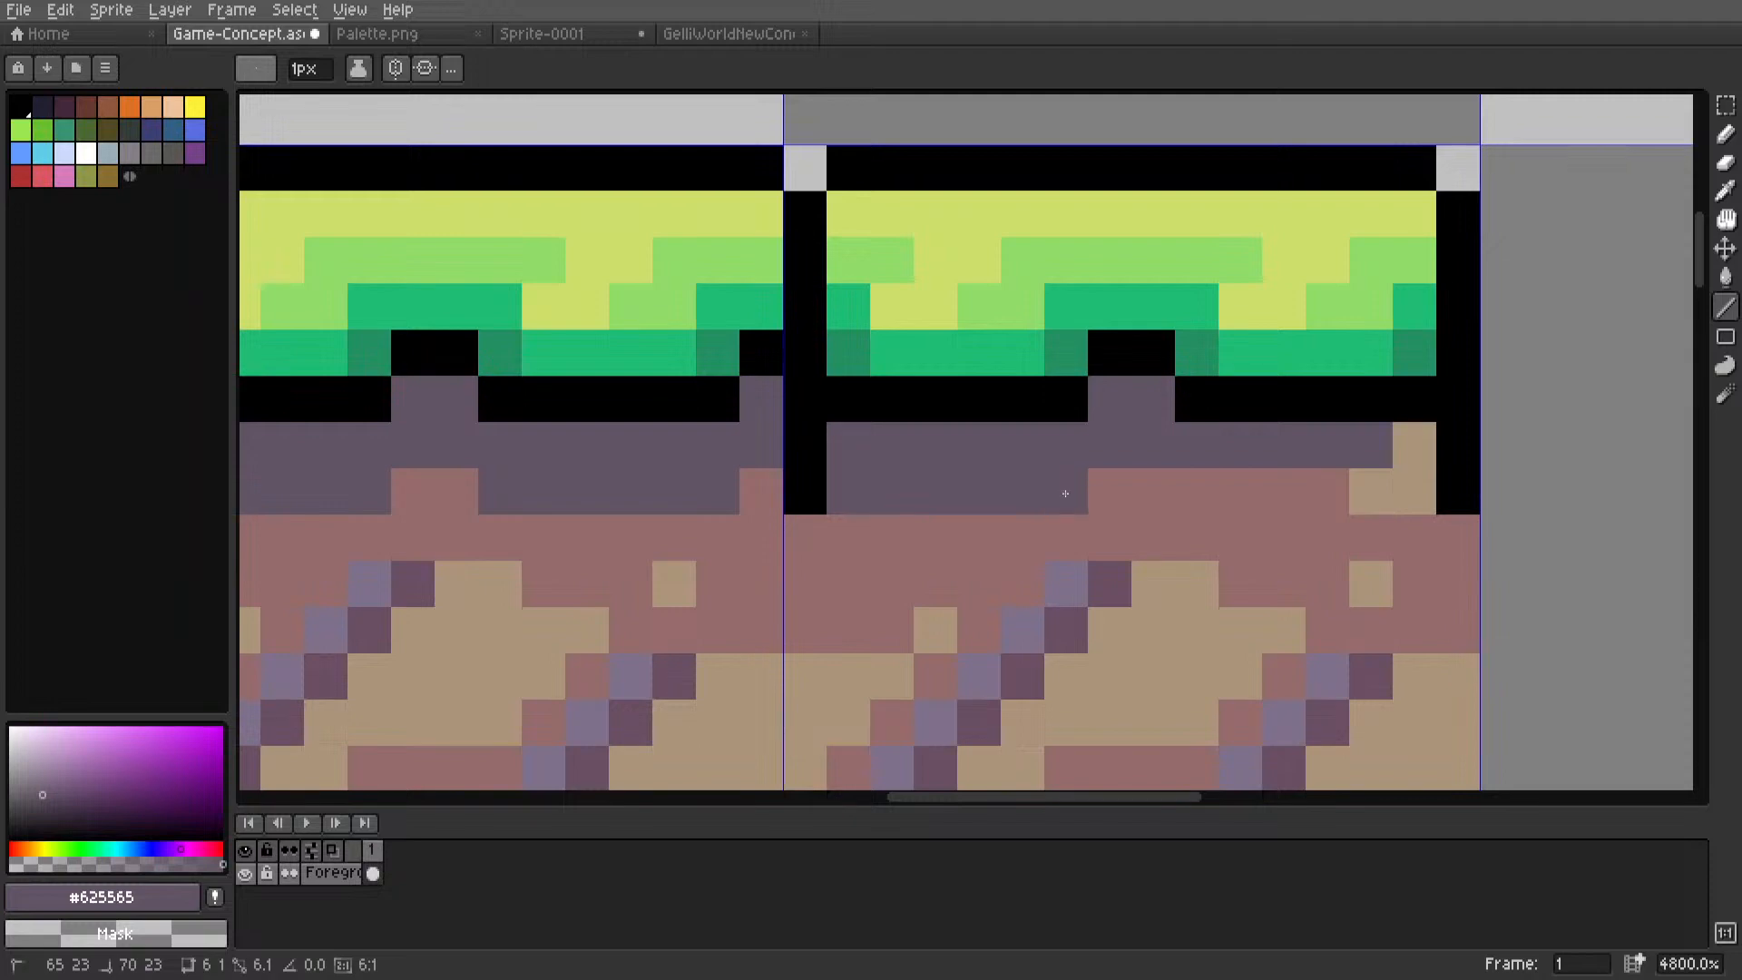
drag(1194, 496, 1416, 496)
click(1415, 445)
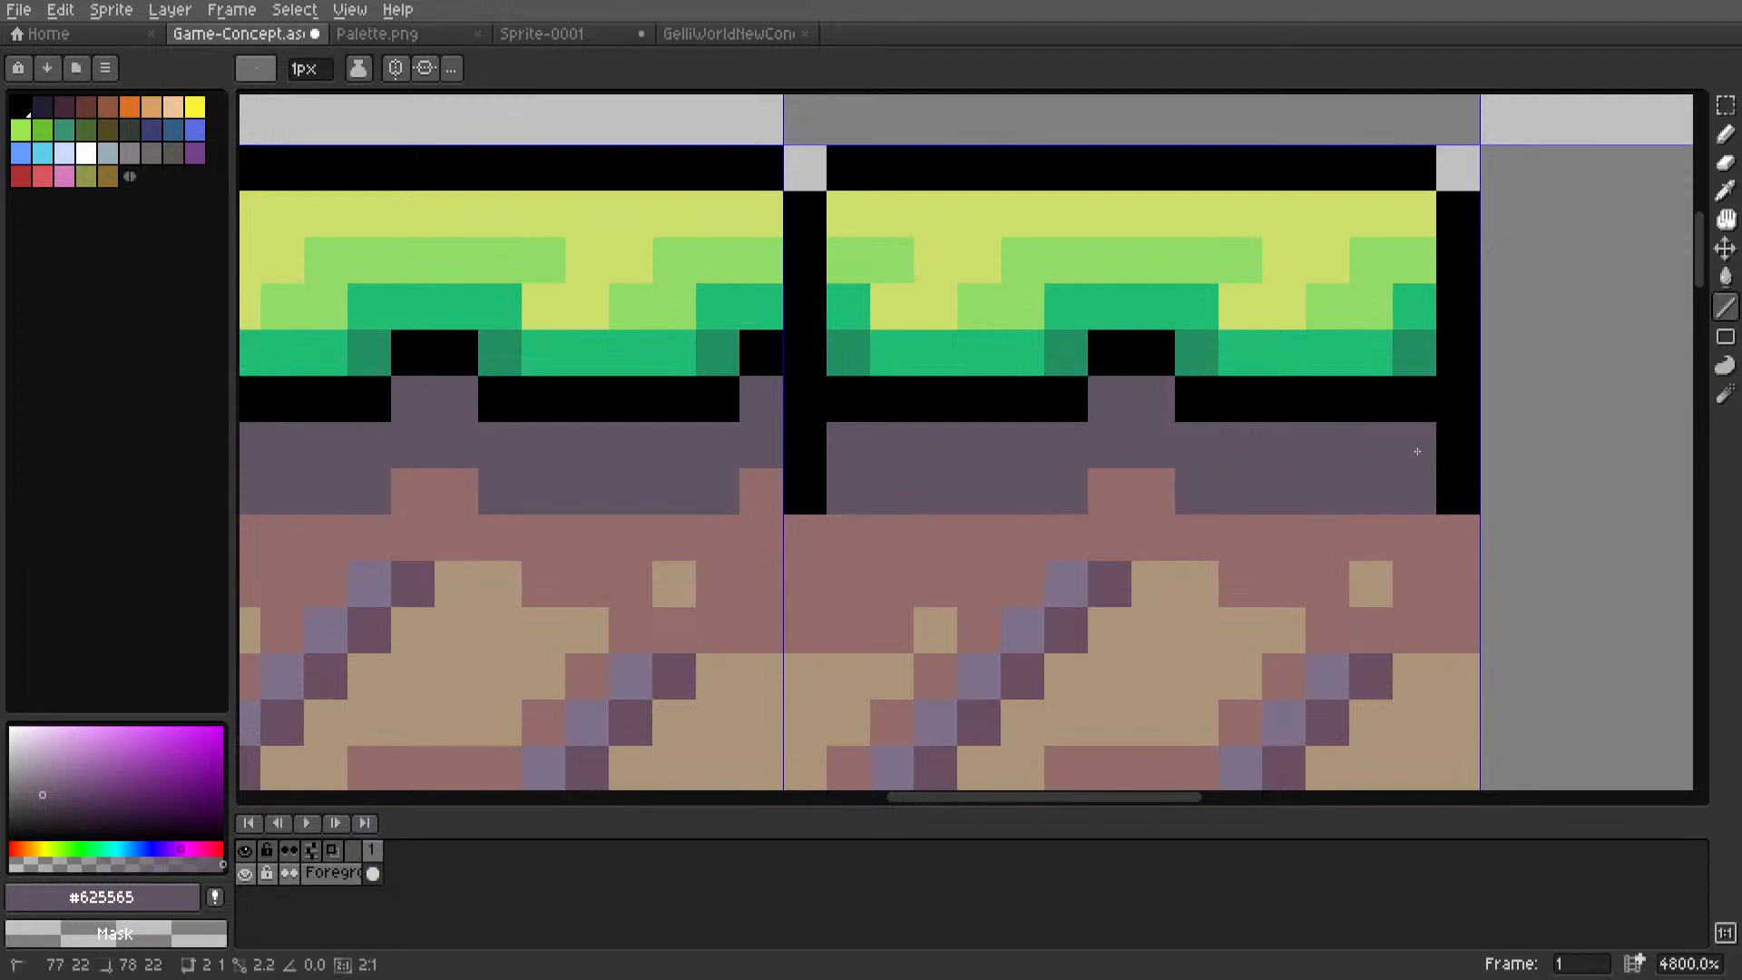
Paint the outer lower corner pixels of the floating block's shadow with the dirt colour #966c6c.
scroll(1288, 462, down, 10)
scroll(1288, 462, up, 5)
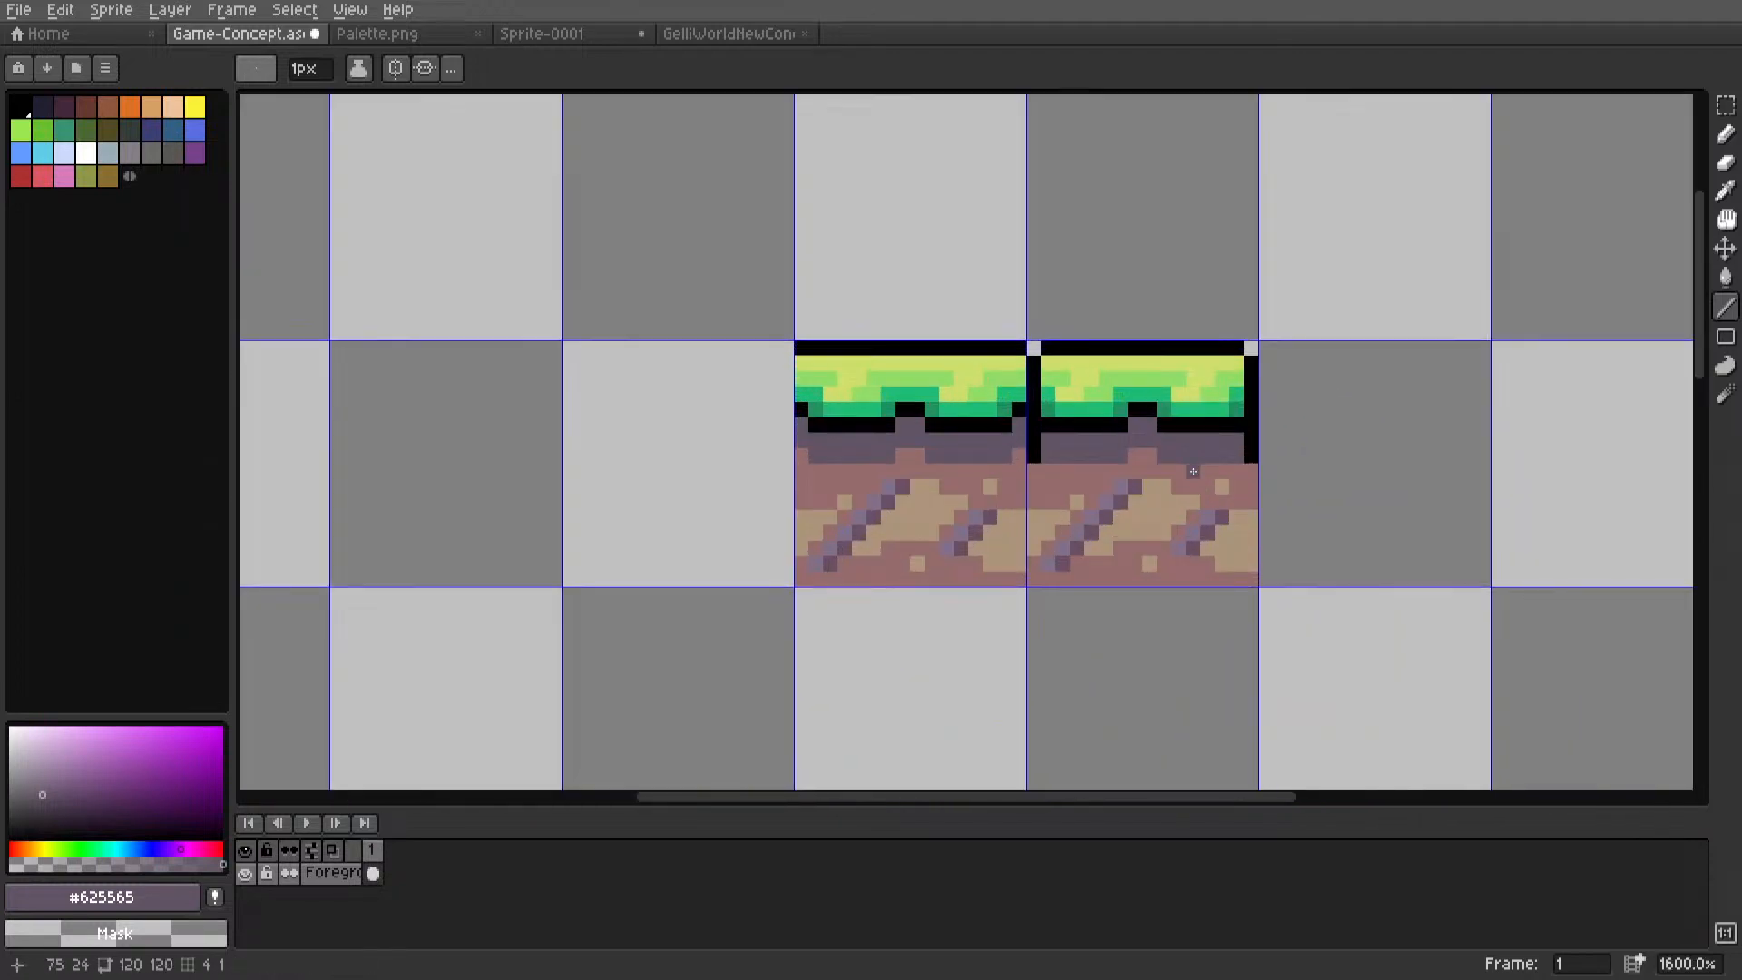
scroll(1193, 472, up, 3)
alt+click(1234, 472)
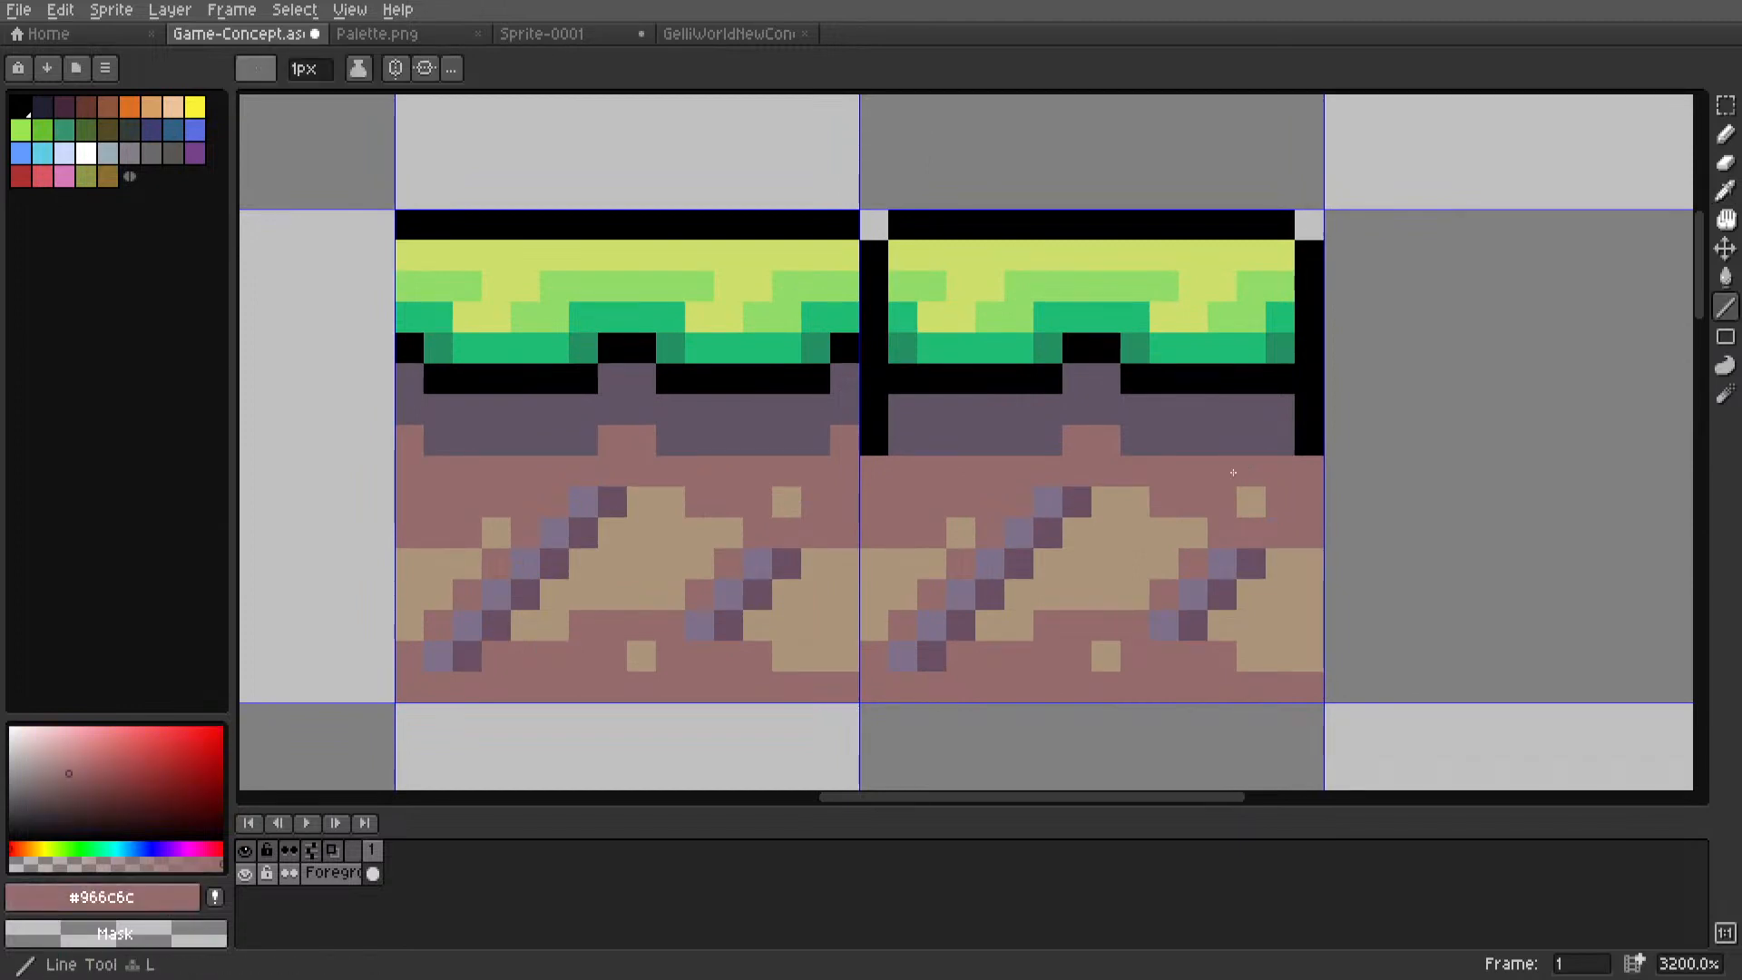
click(1276, 446)
scroll(899, 444, down, 7)
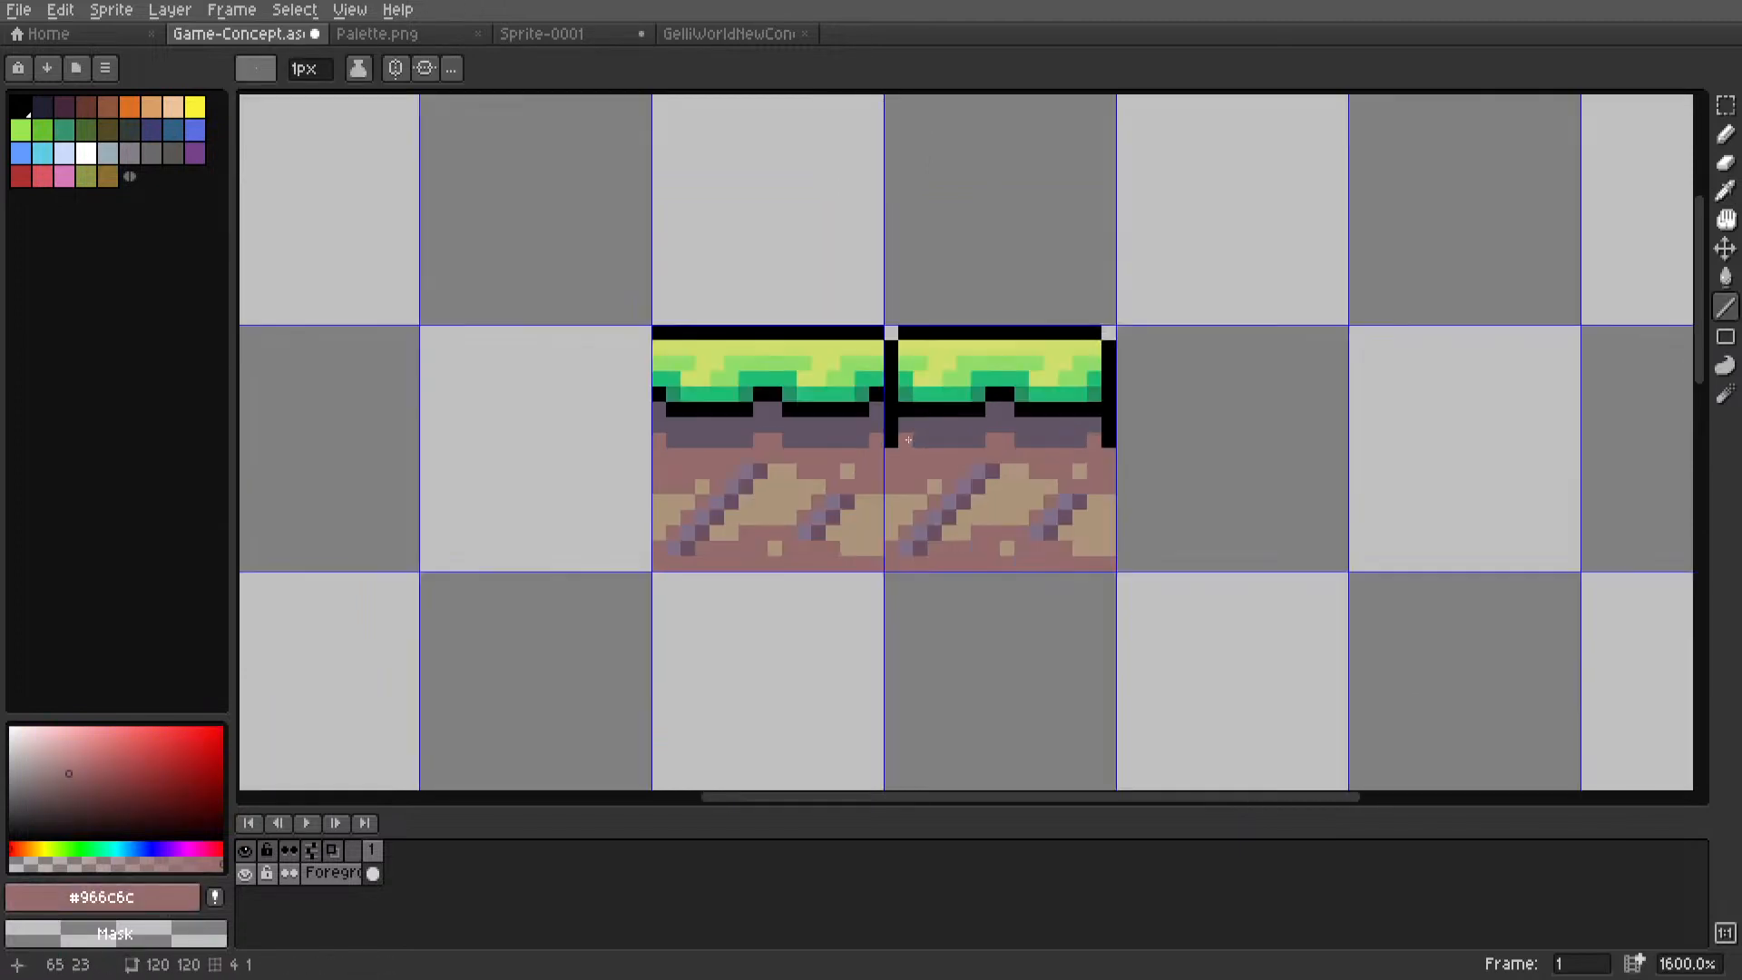
Continue the floating block's #000000 outline down both sides and along its bottom edge.
scroll(958, 459, up, 3)
scroll(958, 459, up, 3)
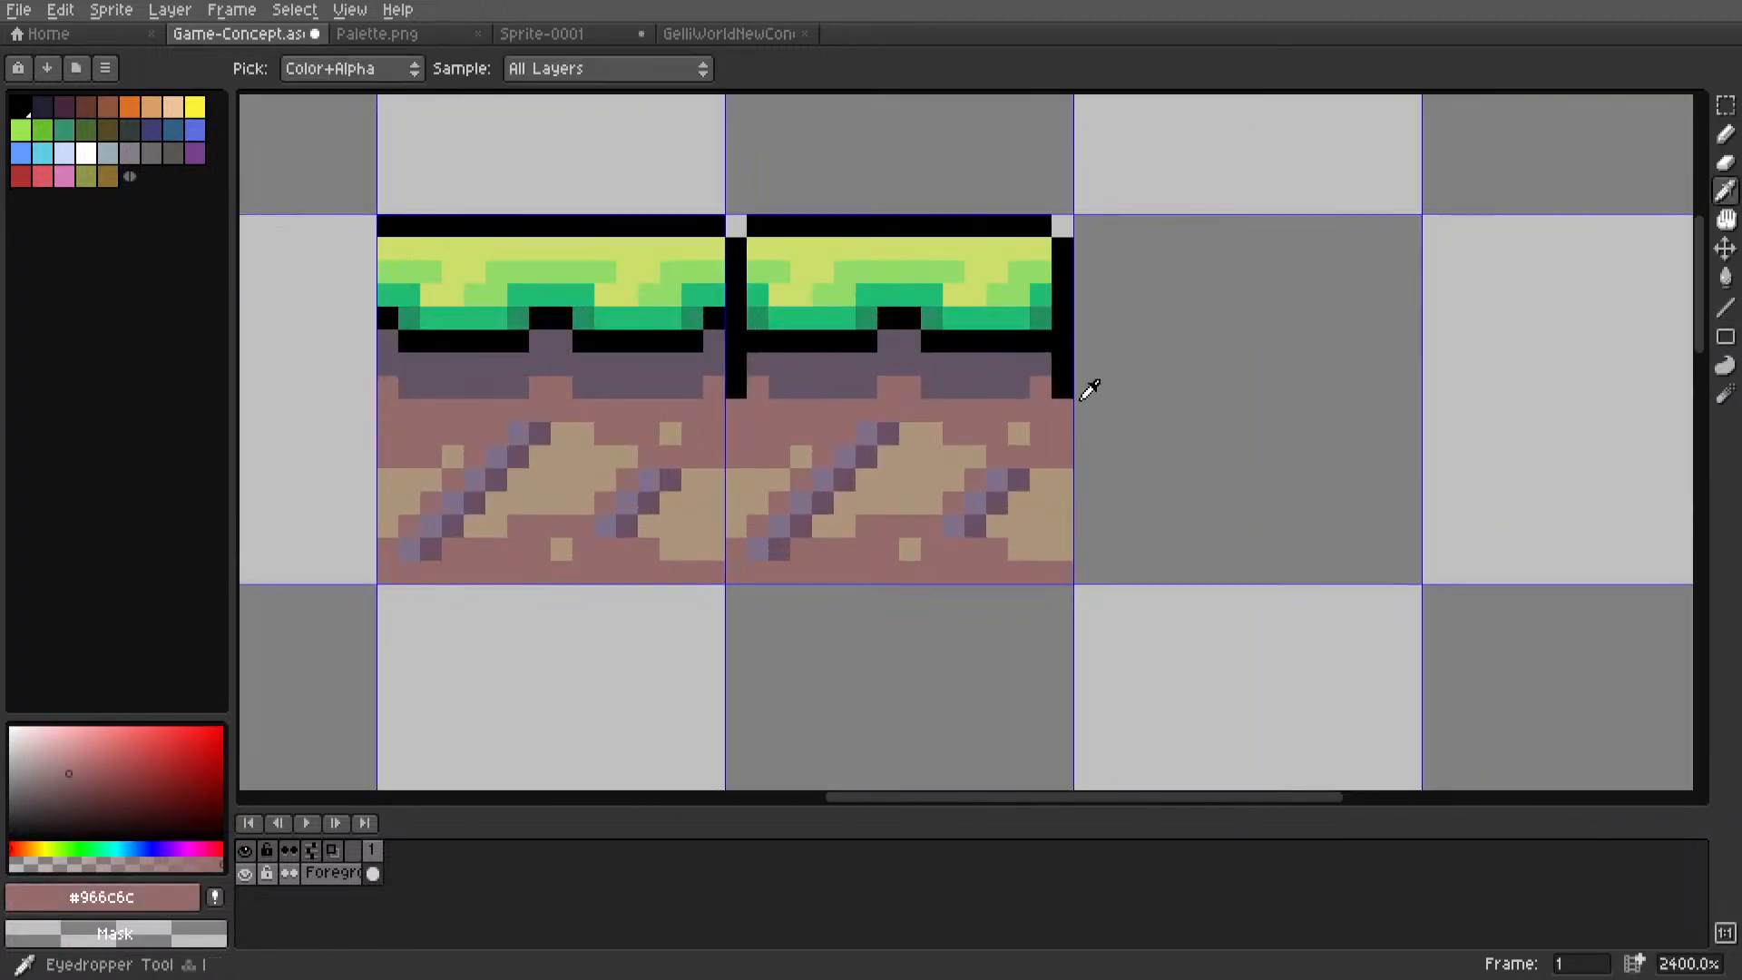
alt+click(1061, 379)
drag(1060, 388, 1062, 574)
mouse_move(1061, 573)
mouse_down()
mouse_move(734, 564)
mouse_move(730, 412)
mouse_up()
Delete the ground tile copy beside the floating block.
key(m)
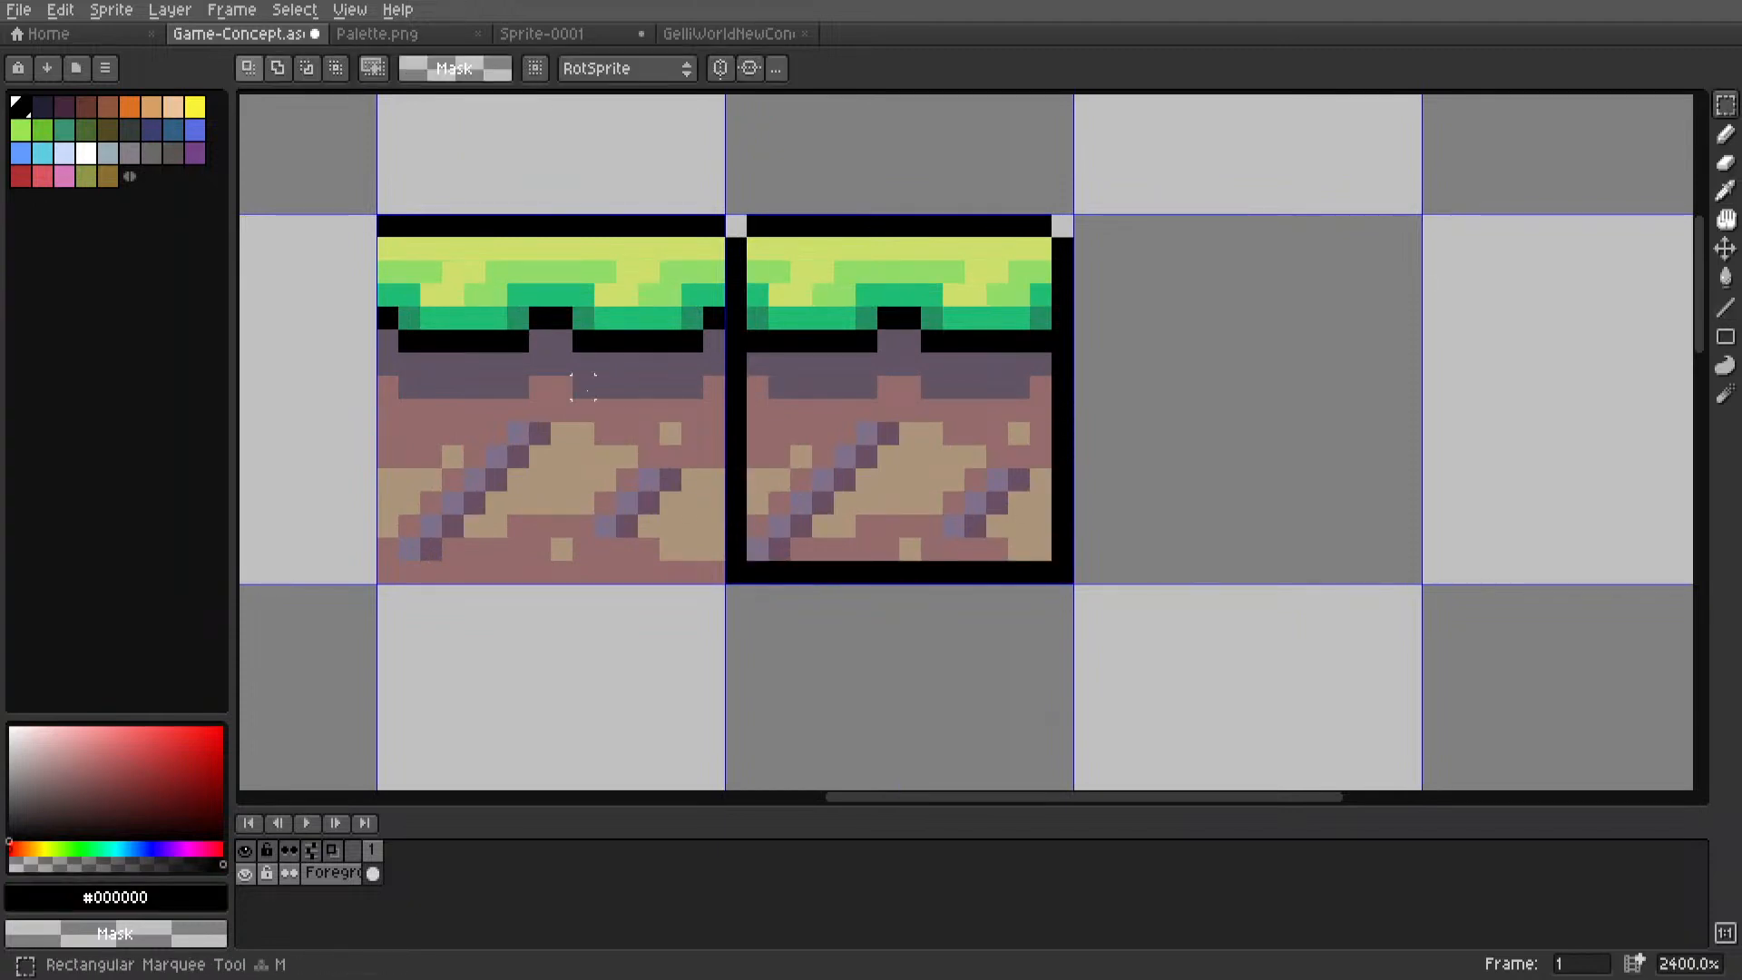
scroll(588, 392, down, 5)
double_click(592, 400)
key(Delete)
Erase the two bottom corner pixels of the floating block's black outline.
middle_drag(646, 409, 829, 421)
scroll(762, 429, up, 4)
scroll(802, 450, up, 1)
scroll(803, 450, up, 1)
scroll(681, 481, up, 2)
key(i)
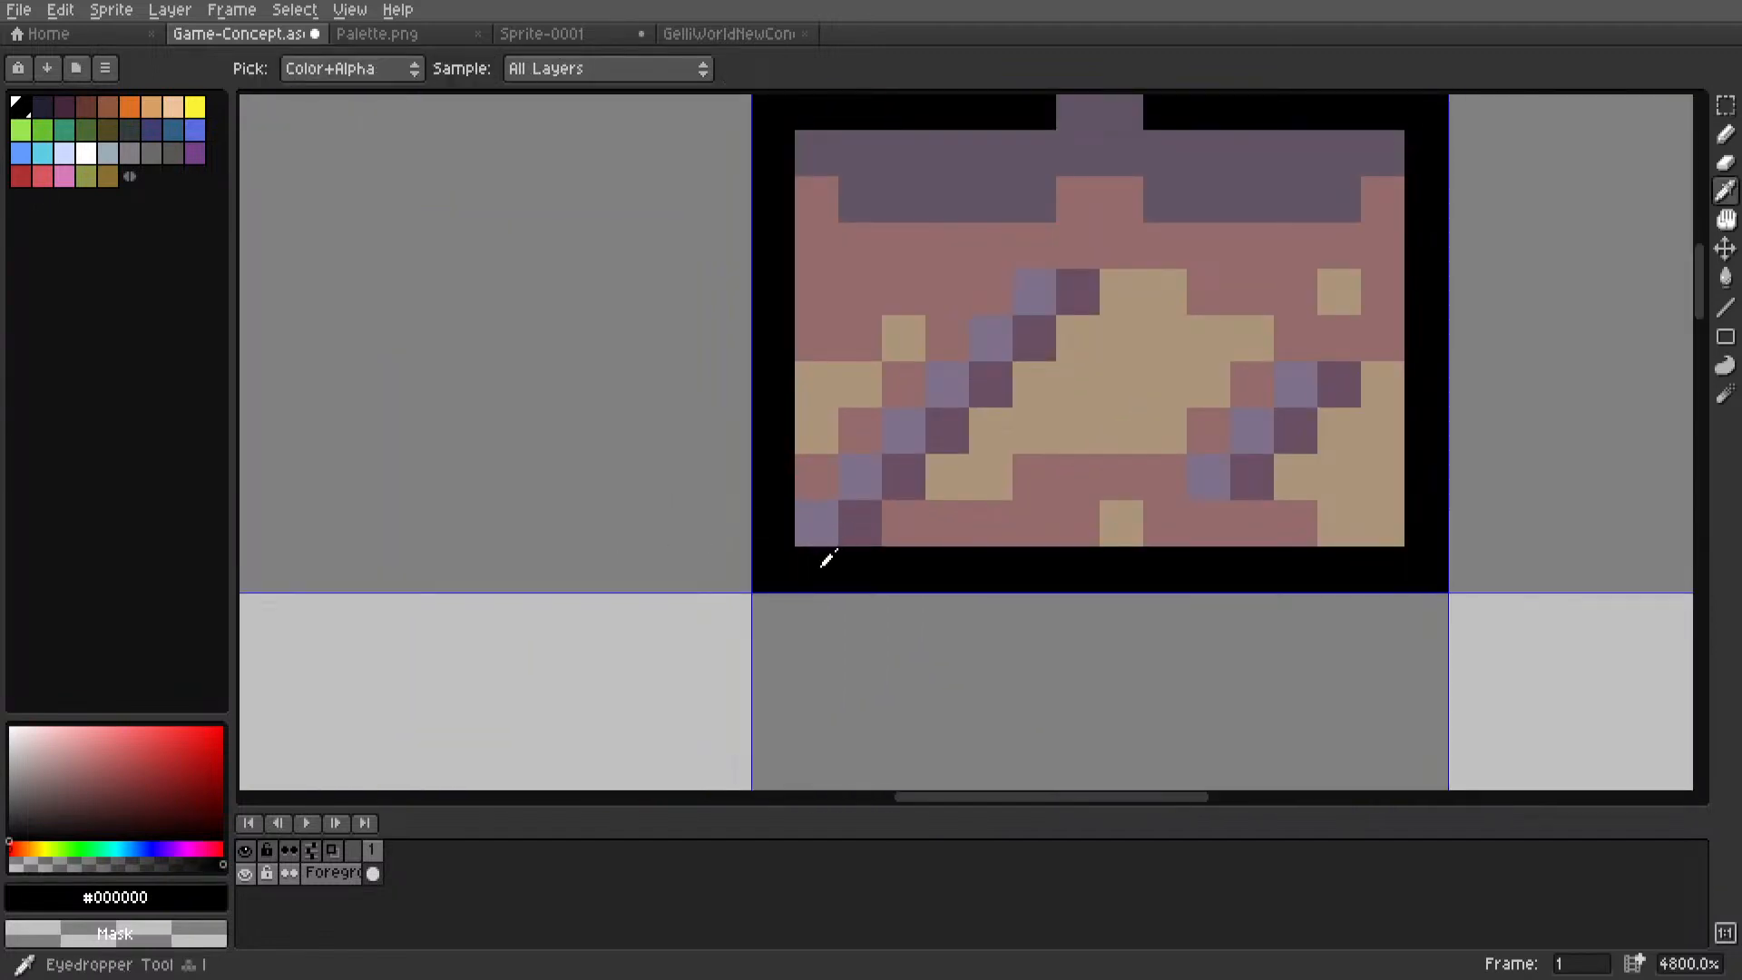
key(l)
right_click(780, 568)
right_click(1444, 568)
Examine the textured floating block against the ground and character at several magnifications.
scroll(1415, 571, down, 10)
scroll(1093, 563, up, 8)
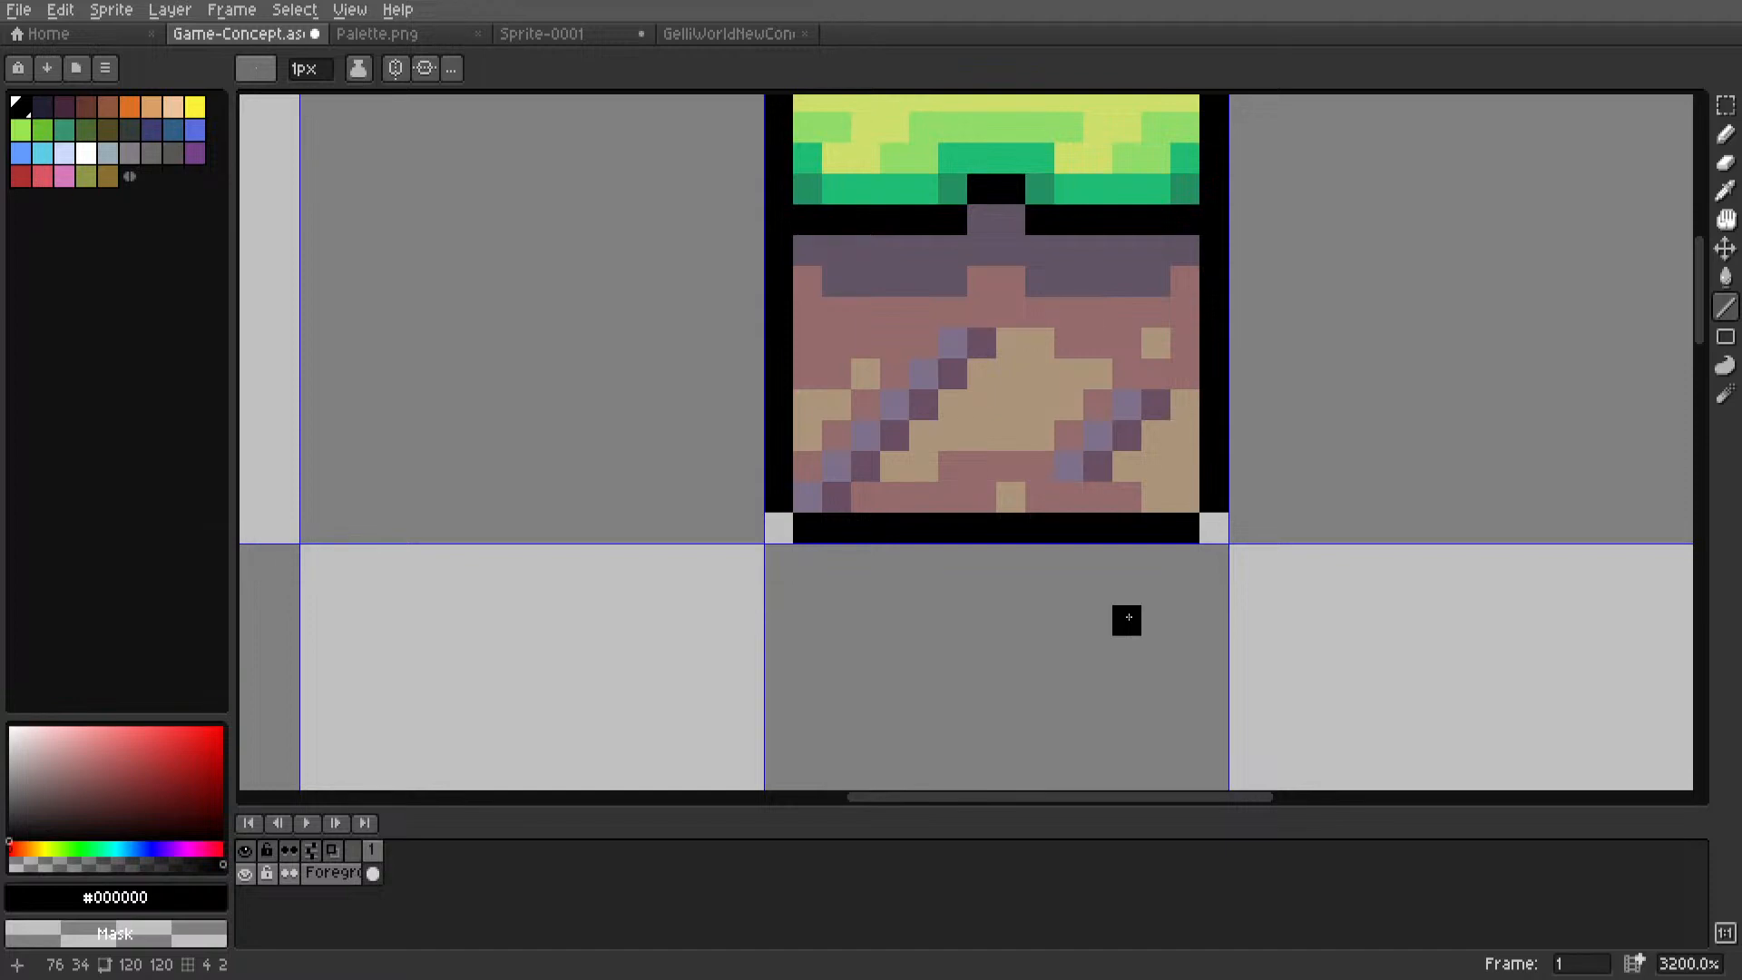
scroll(1078, 667, down, 12)
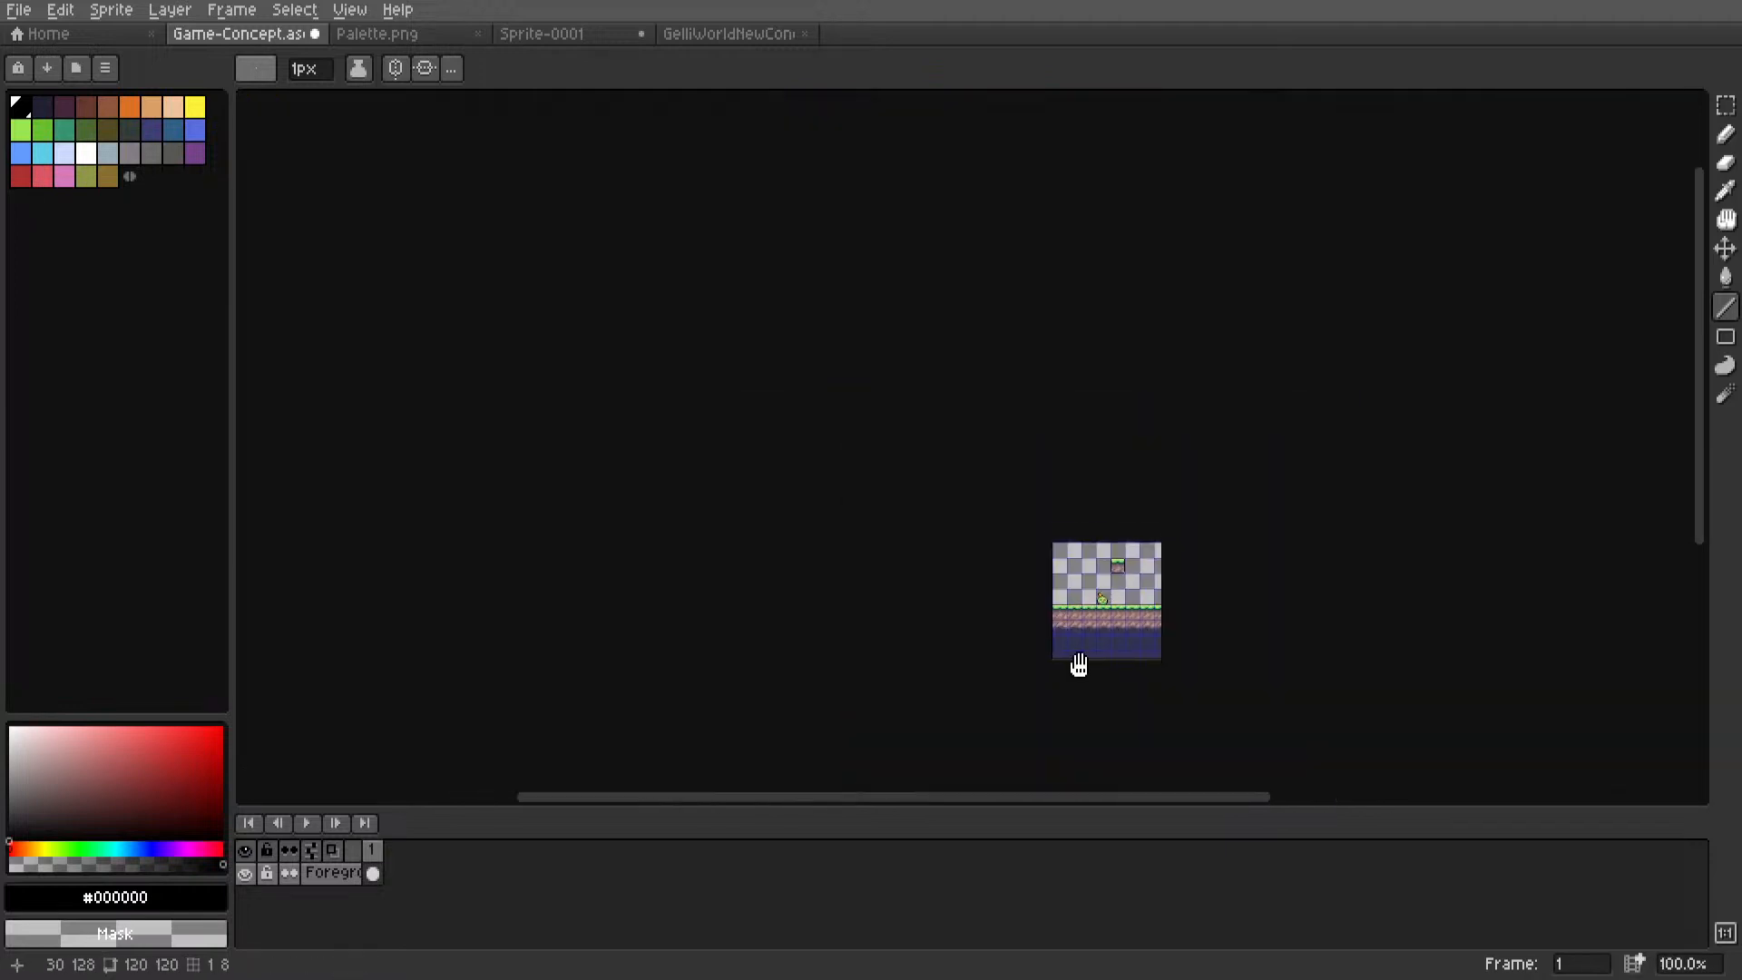
scroll(1218, 463, up, 5)
key(m)
scroll(1218, 464, up, 2)
scroll(1050, 649, down, 5)
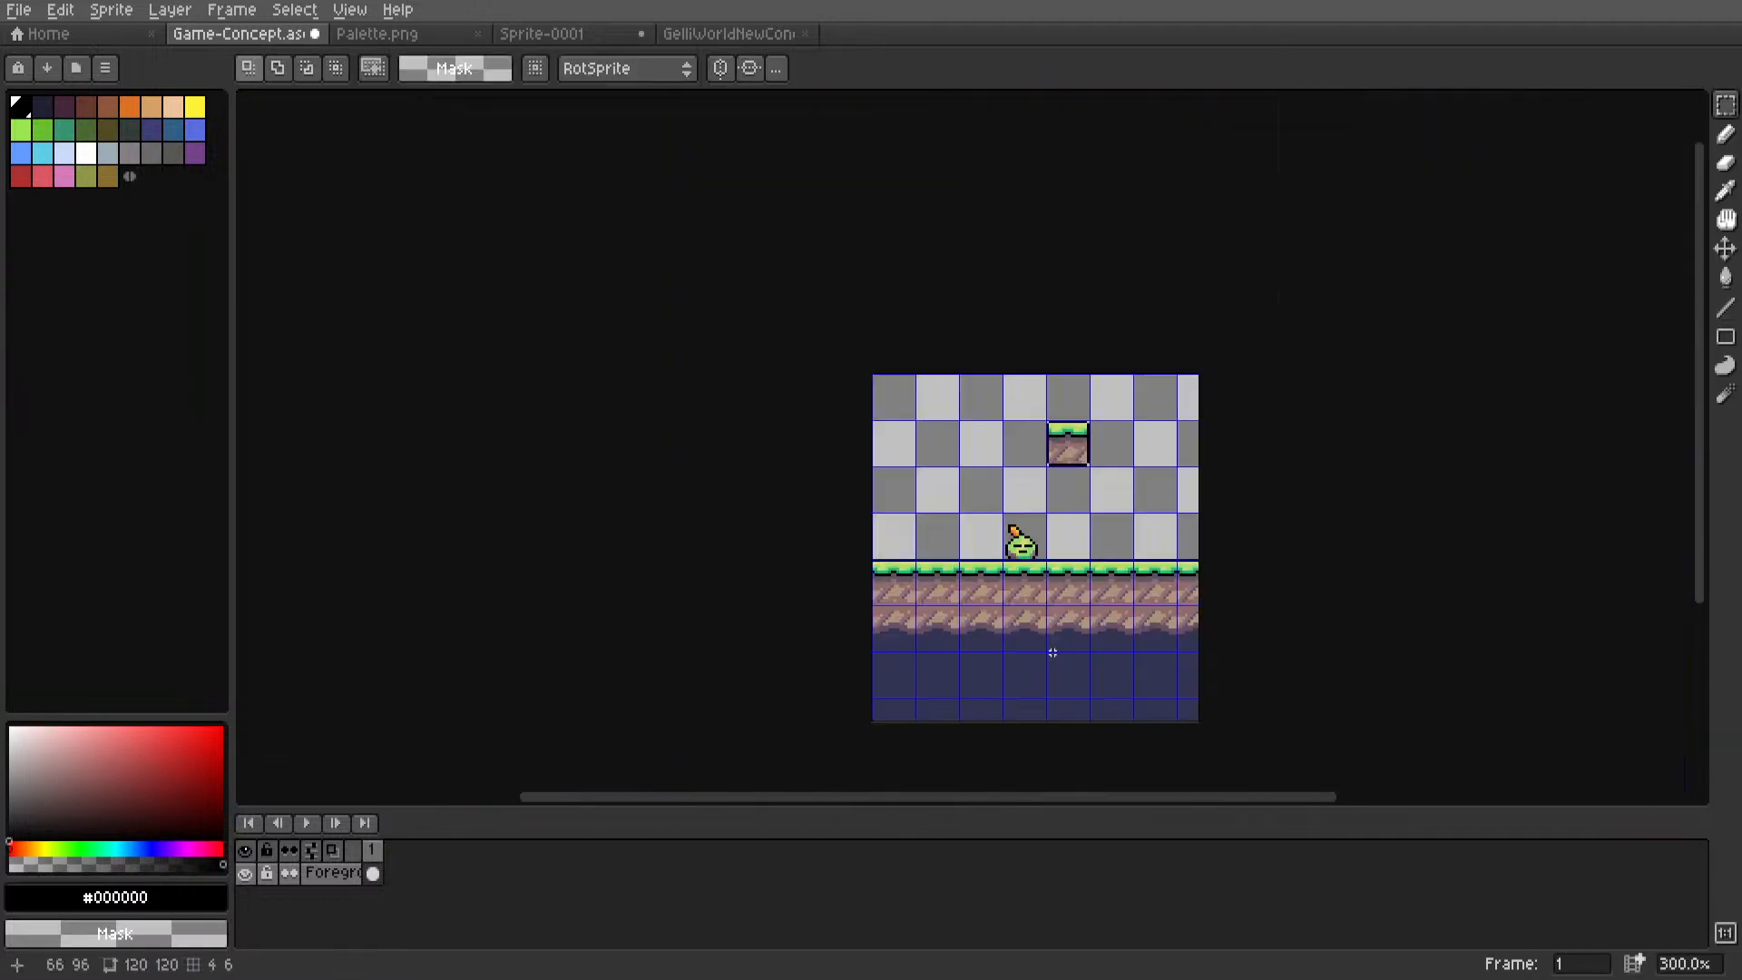
scroll(1023, 670, up, 1)
scroll(1096, 600, up, 3)
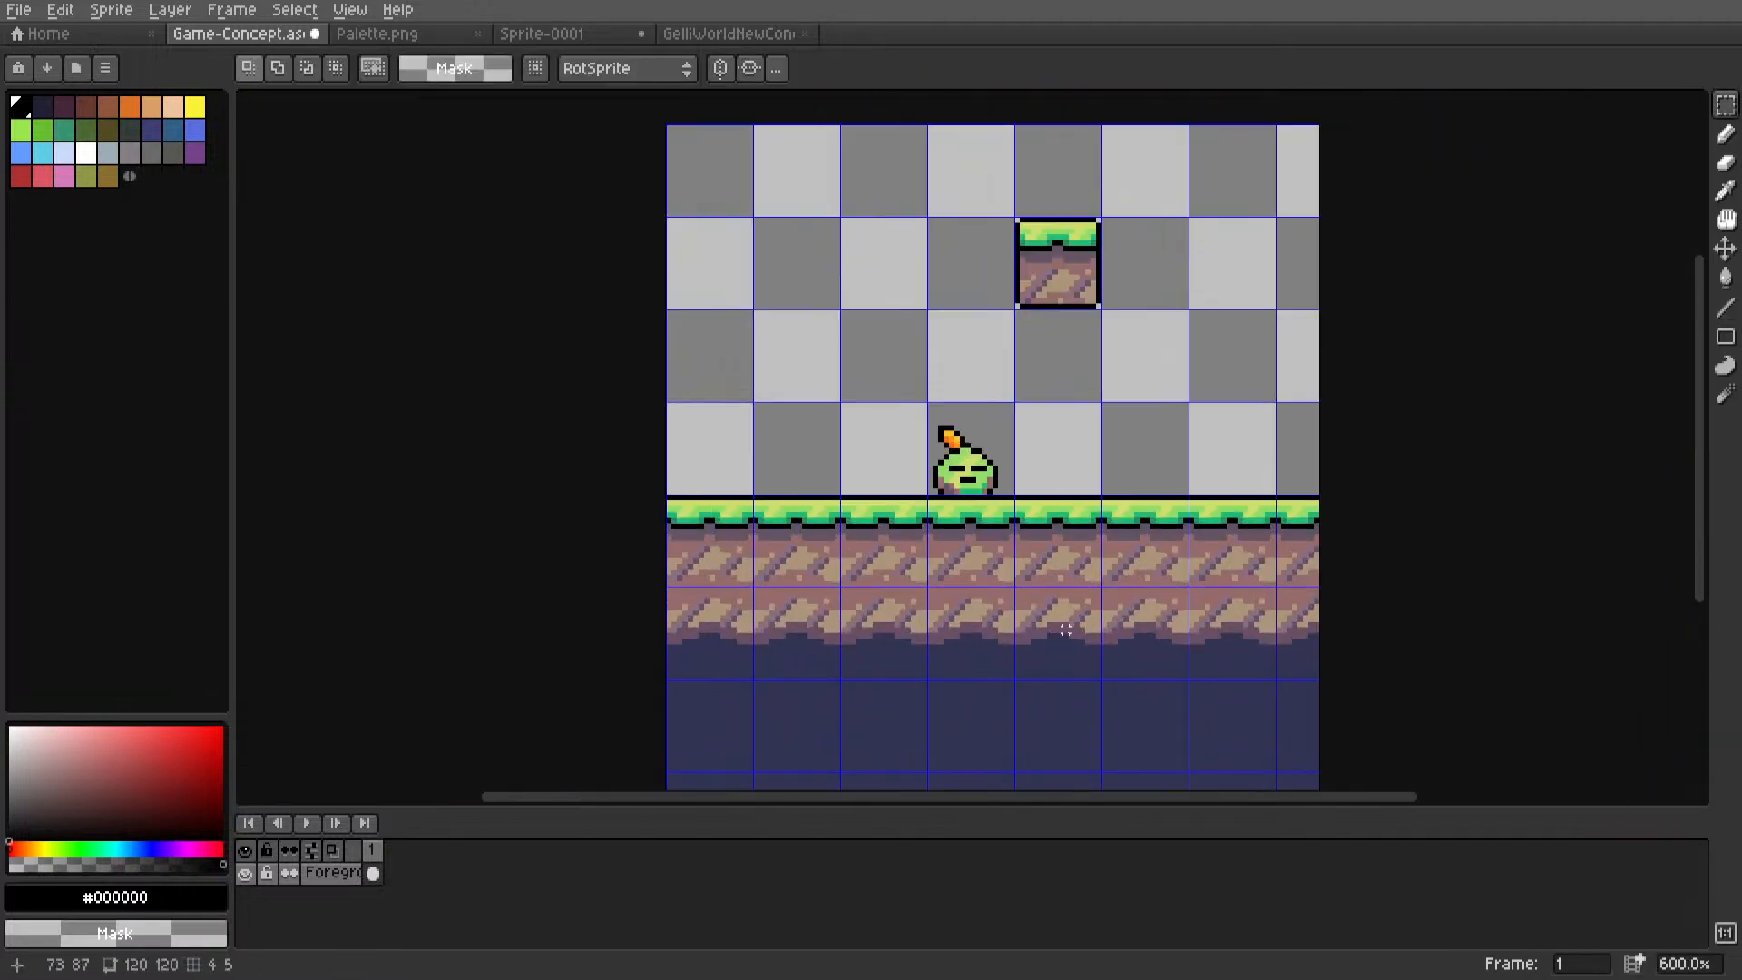
scroll(1052, 620, down, 4)
scroll(1050, 612, up, 3)
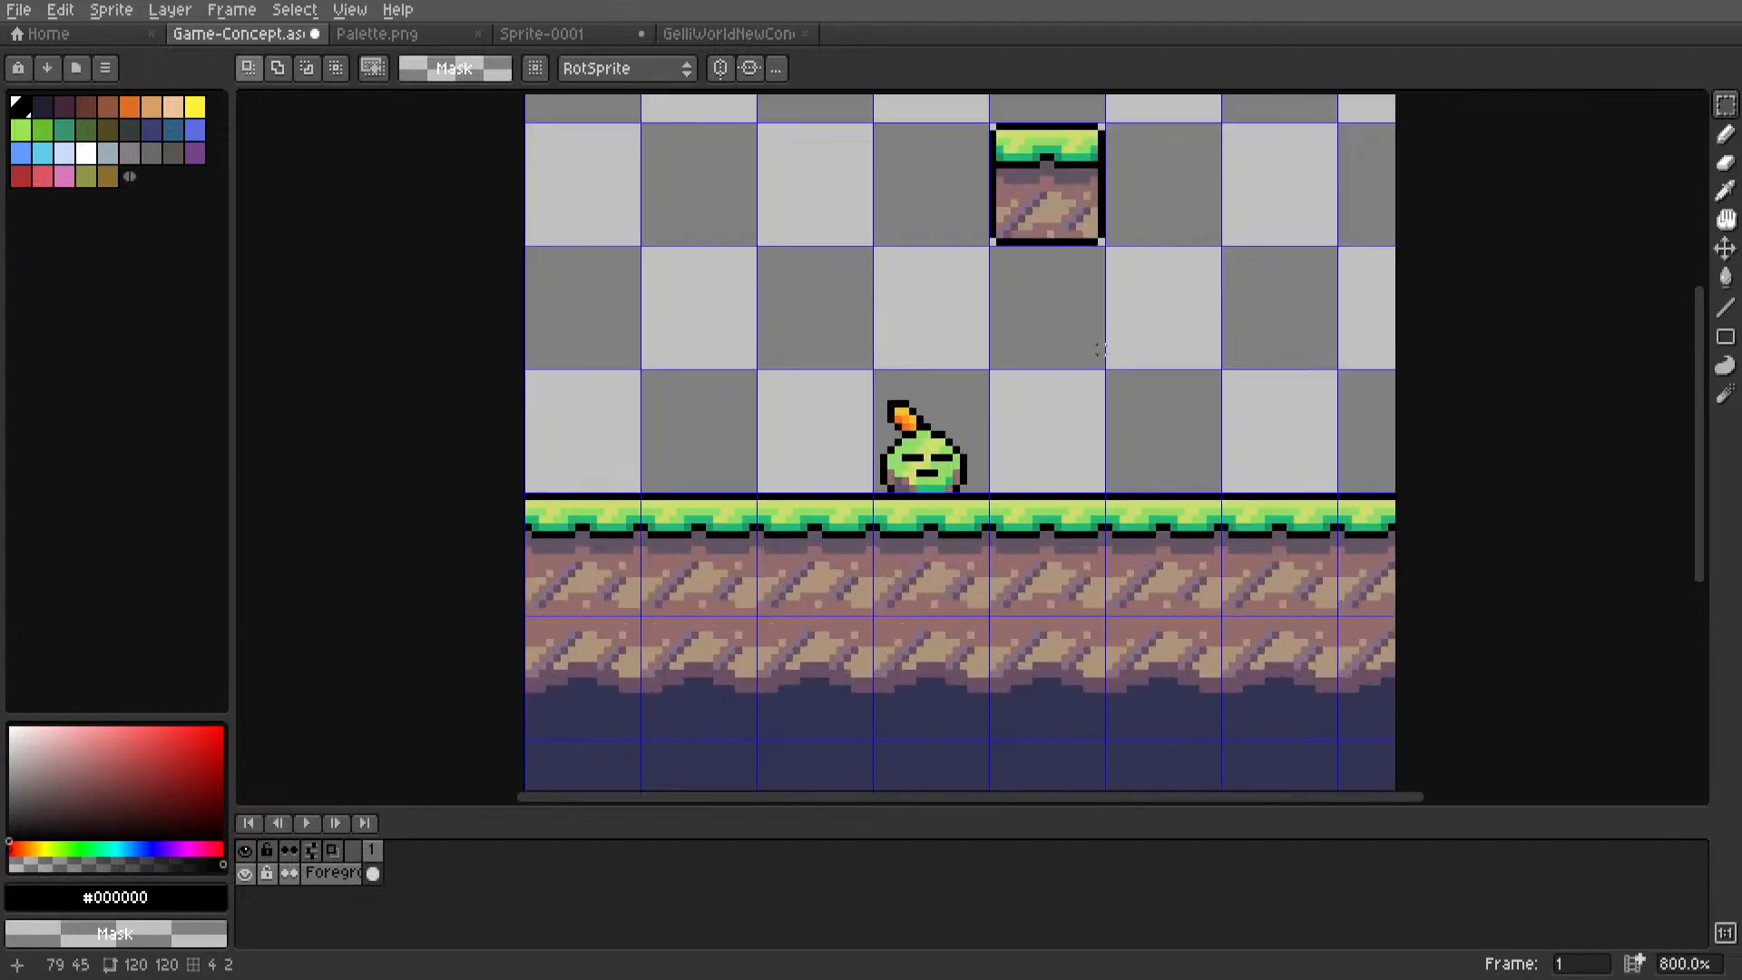
Switch to the GelliWorld concept file and examine how its grass edges, dirt borders and patterned underground are drawn.
click(717, 34)
scroll(897, 542, up, 4)
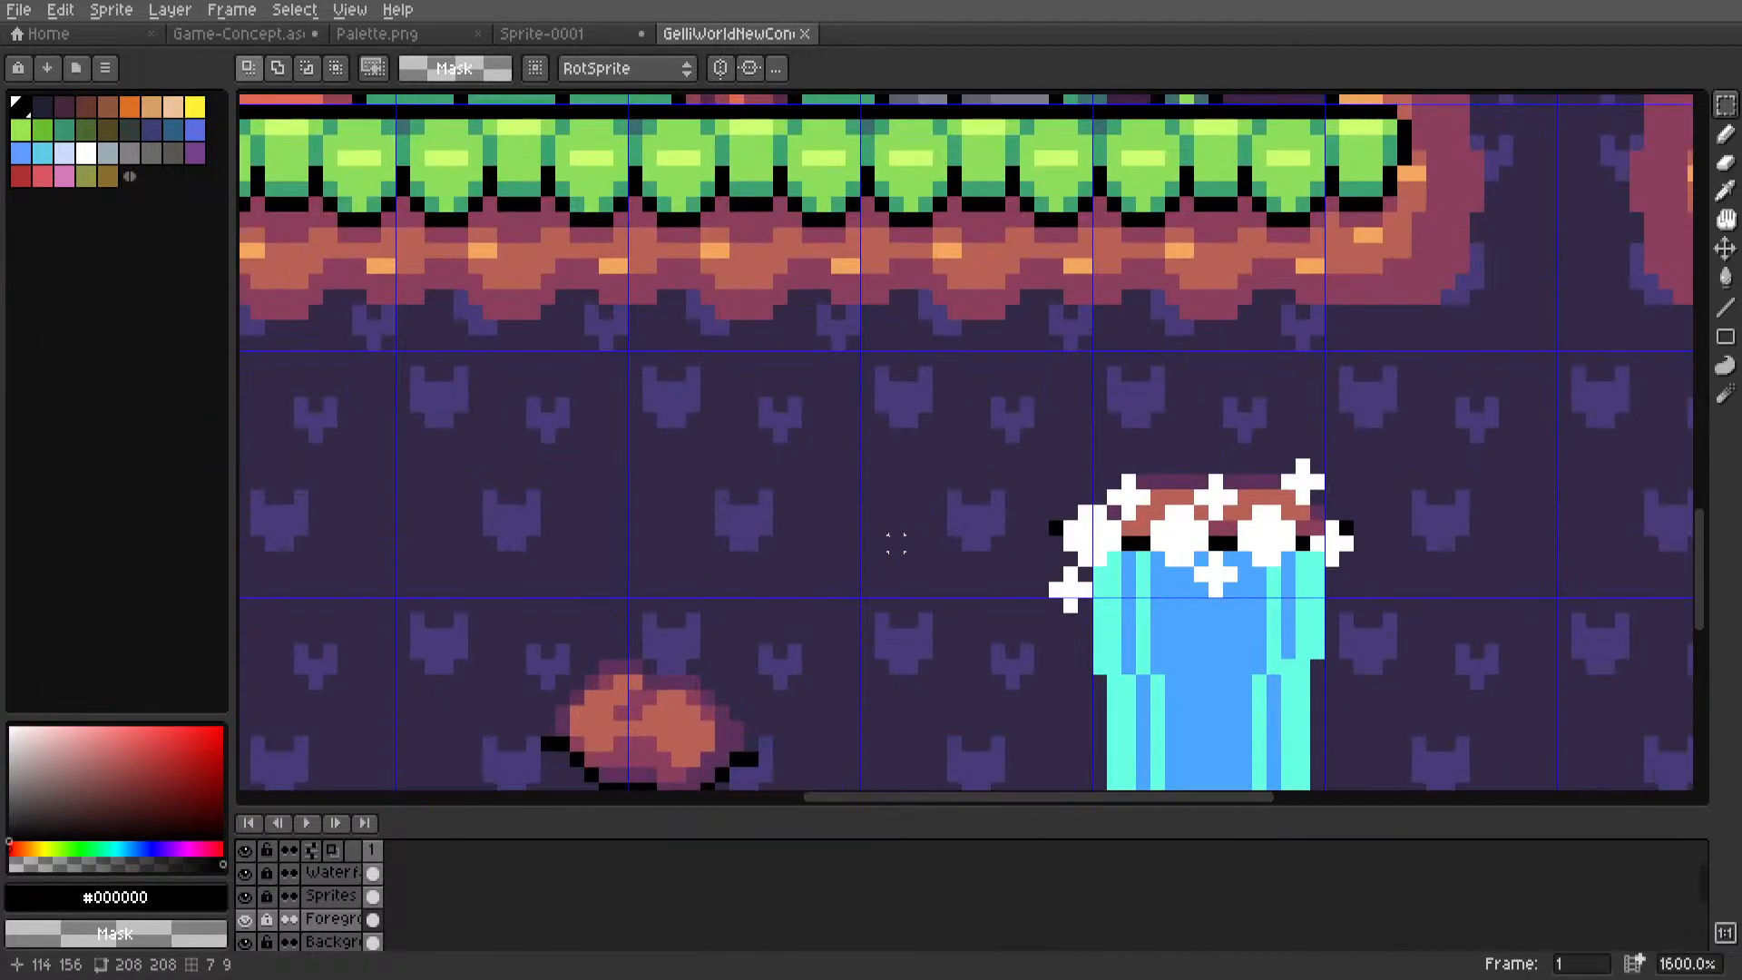
scroll(867, 467, down, 4)
scroll(944, 487, up, 4)
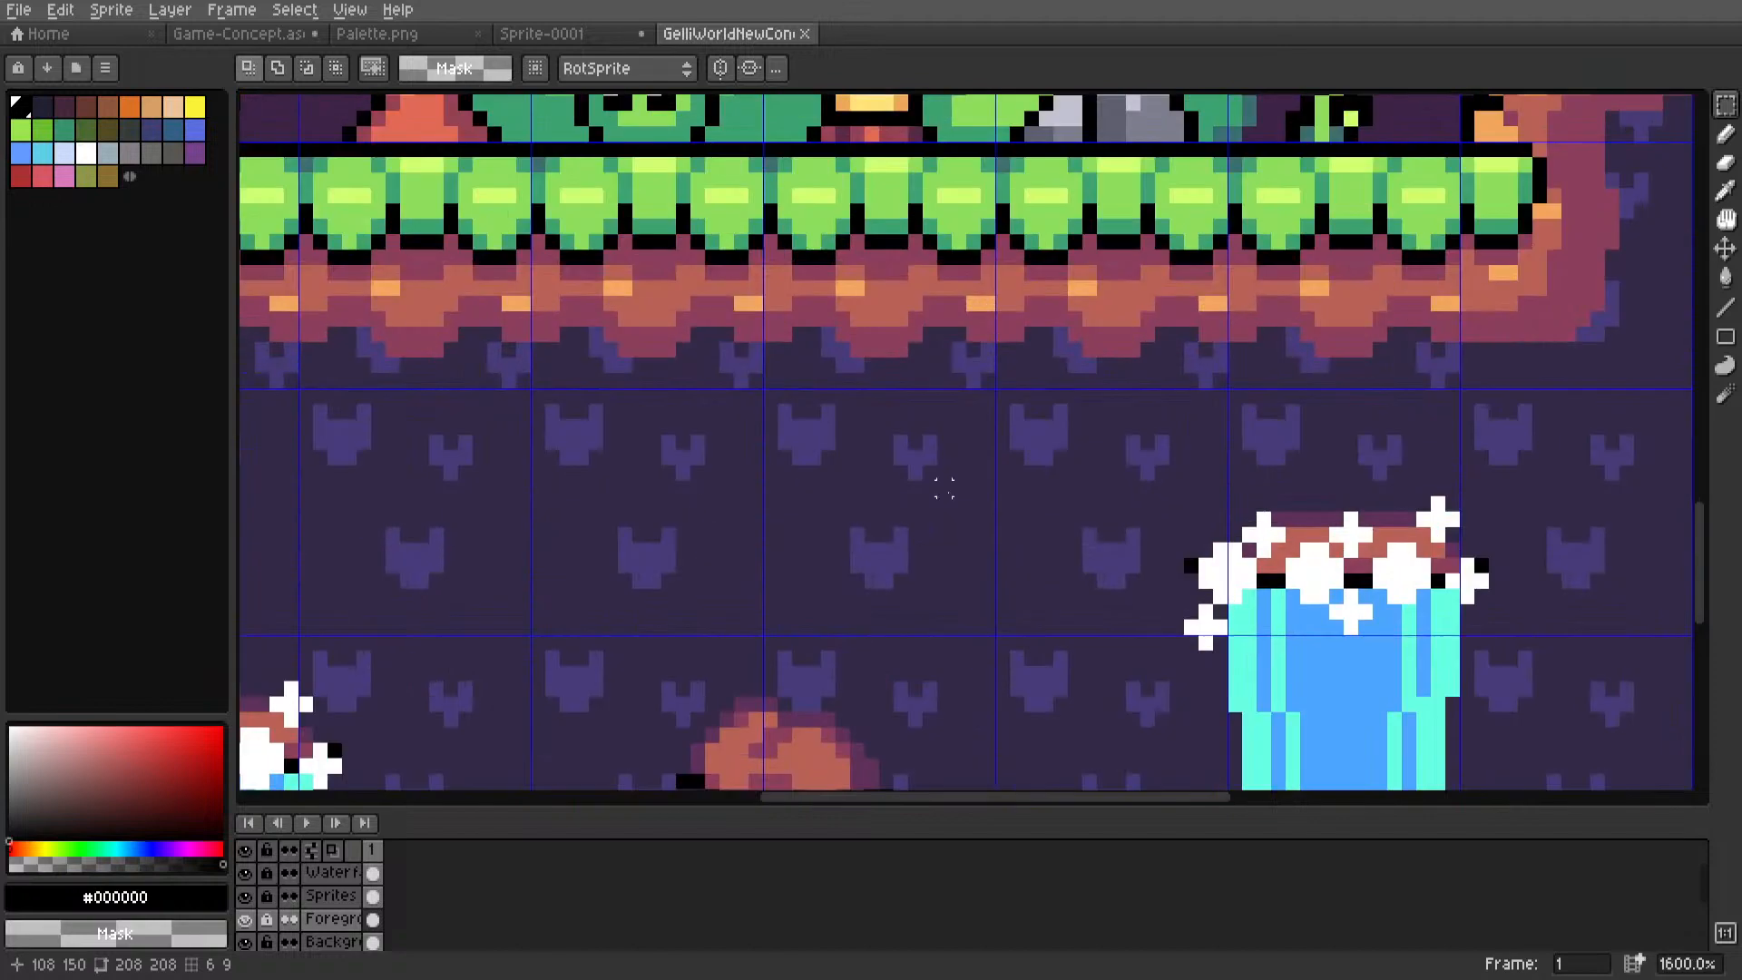
scroll(871, 472, down, 6)
middle_drag(996, 476, 925, 509)
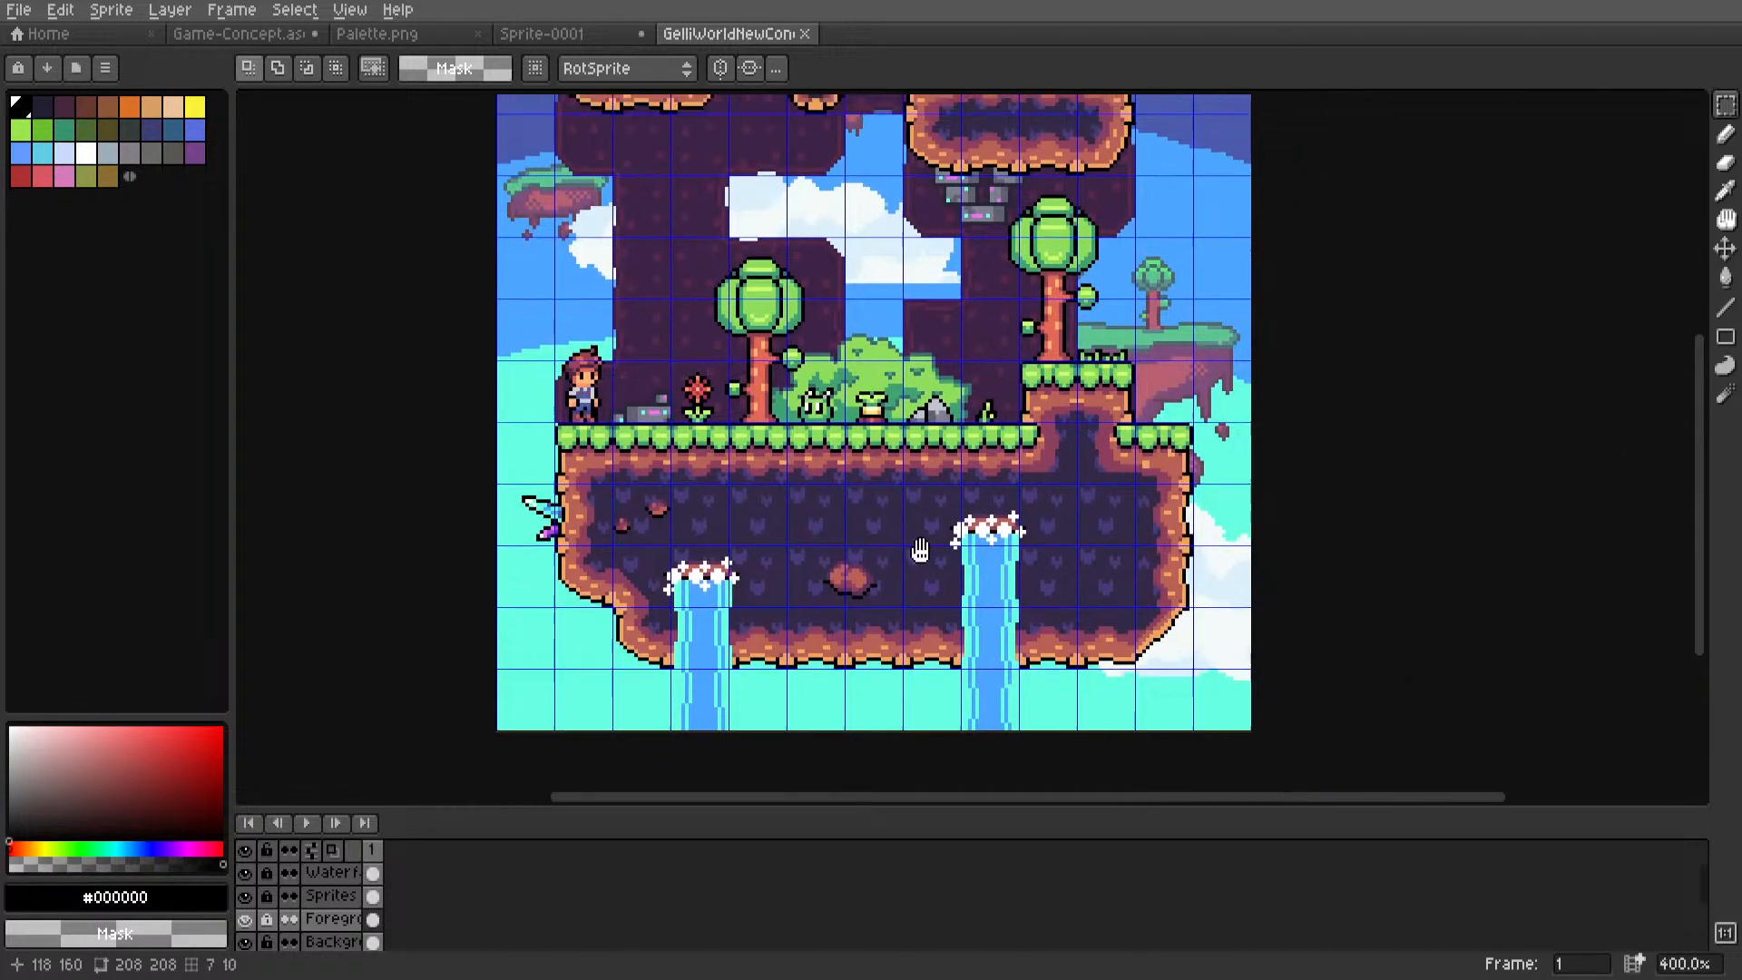
scroll(926, 509, up, 3)
middle_drag(726, 600, 974, 571)
scroll(974, 571, down, 3)
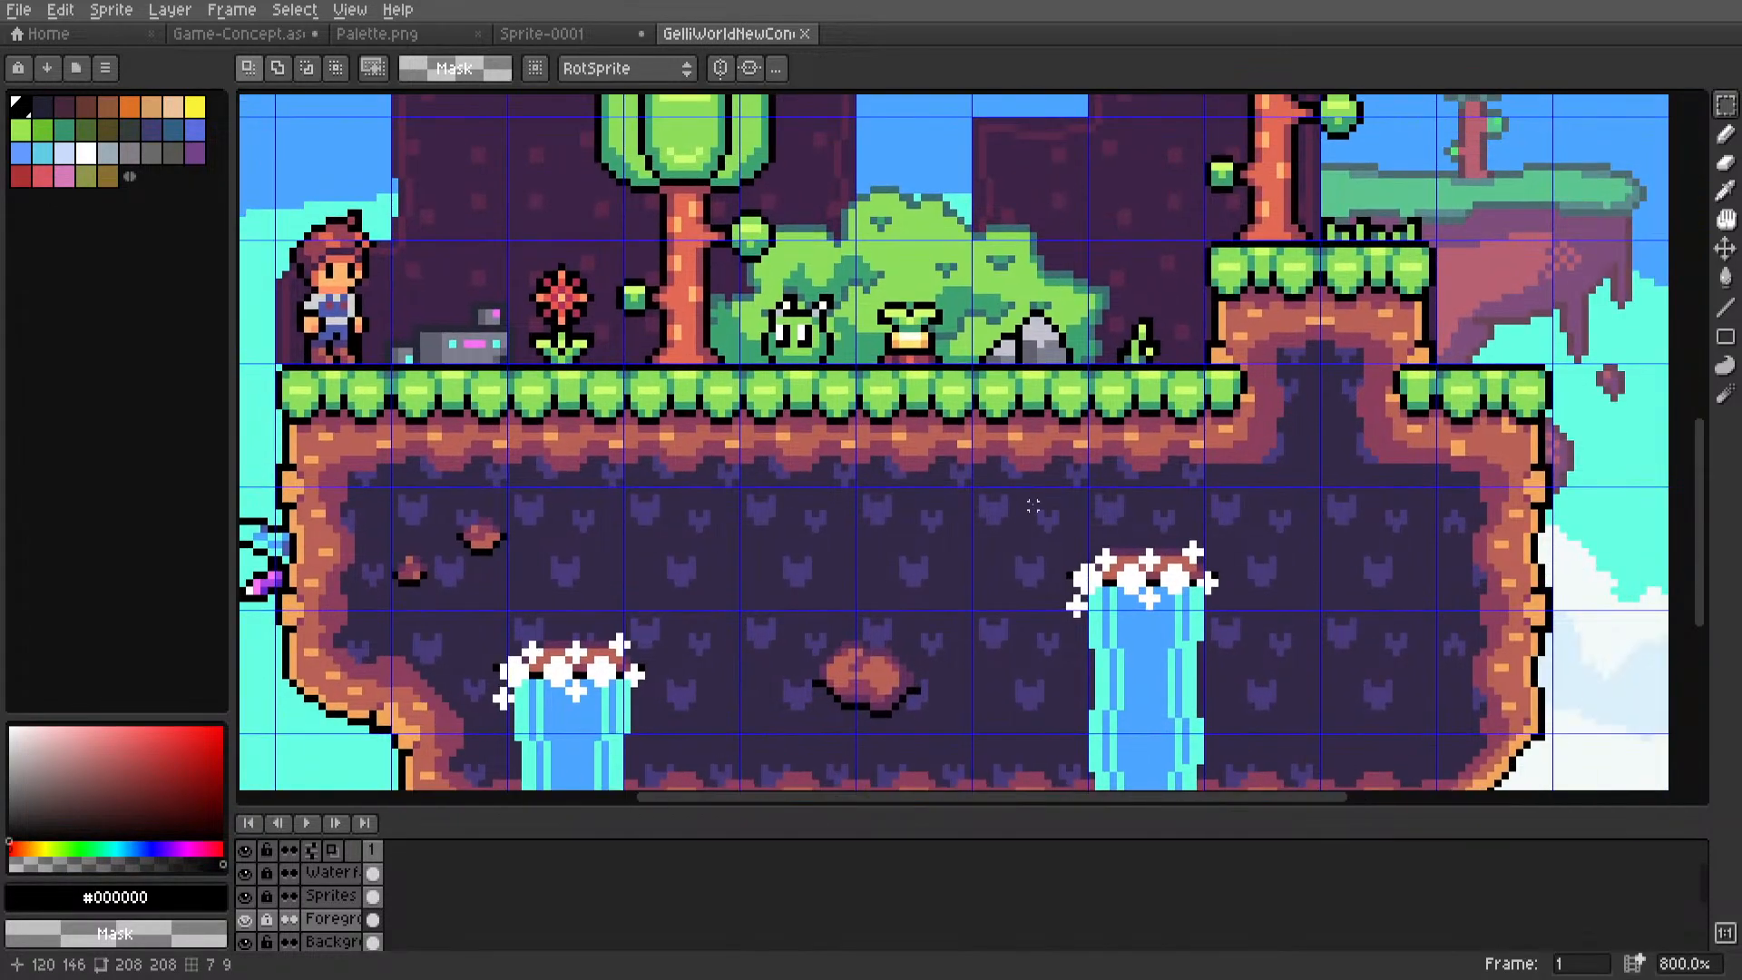
scroll(1149, 412, up, 8)
scroll(1040, 368, down, 6)
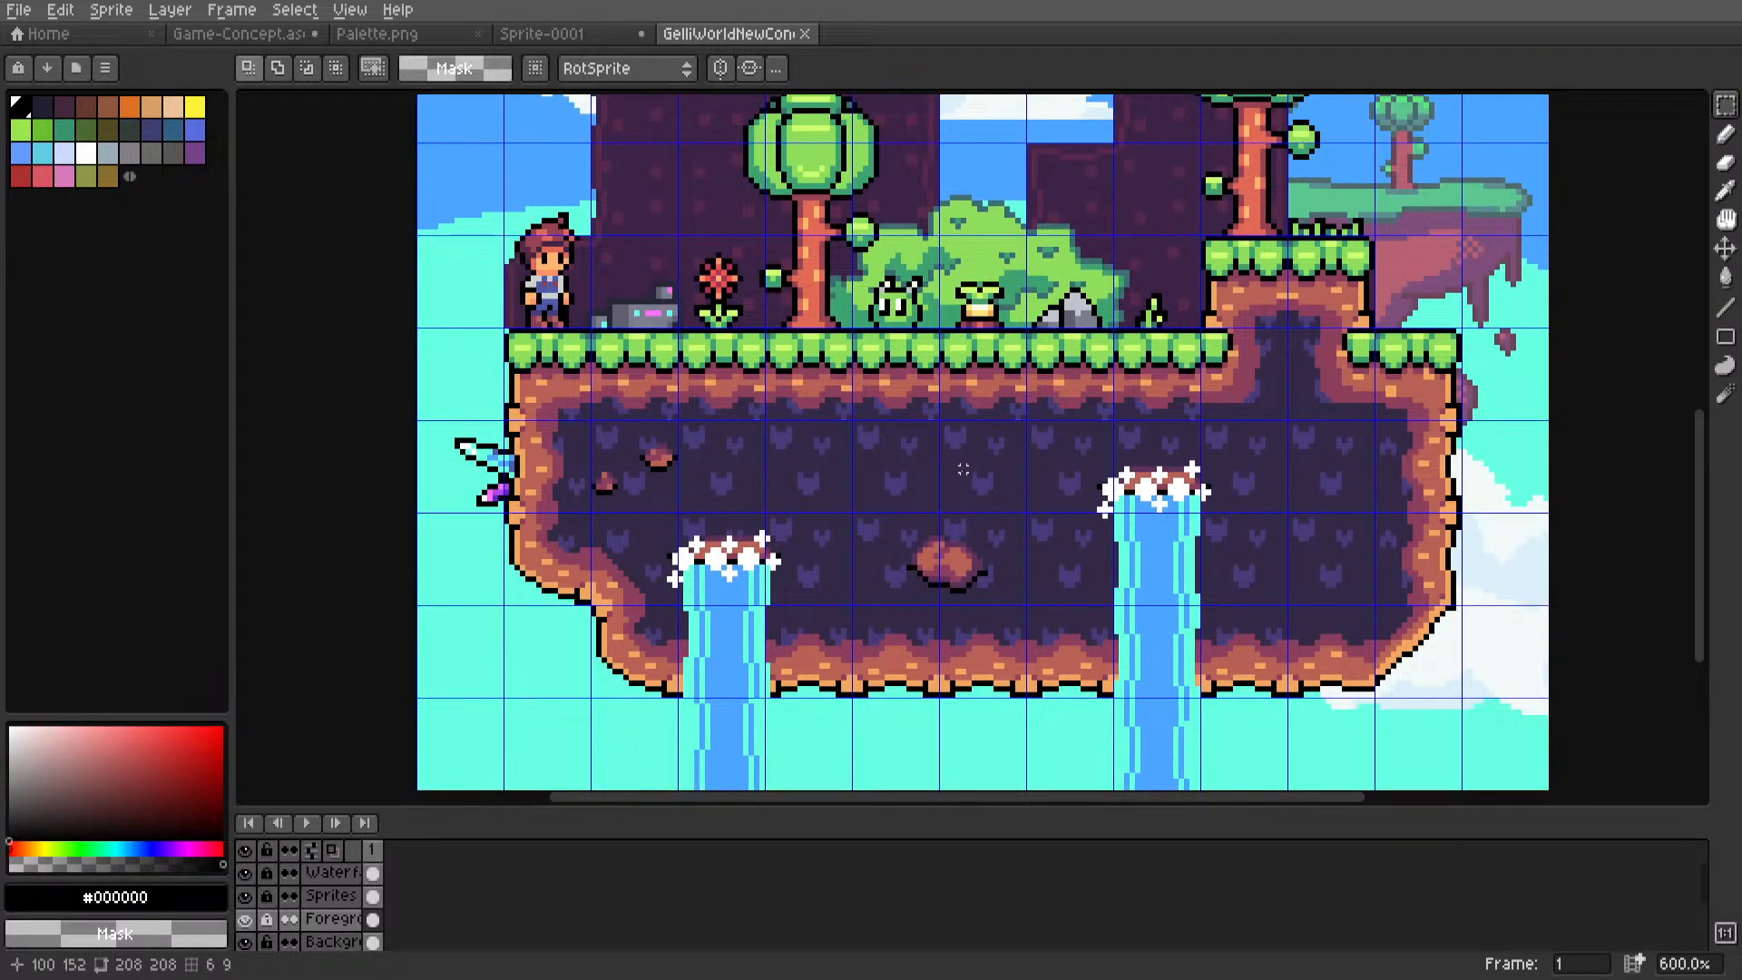
scroll(602, 39, up, 3)
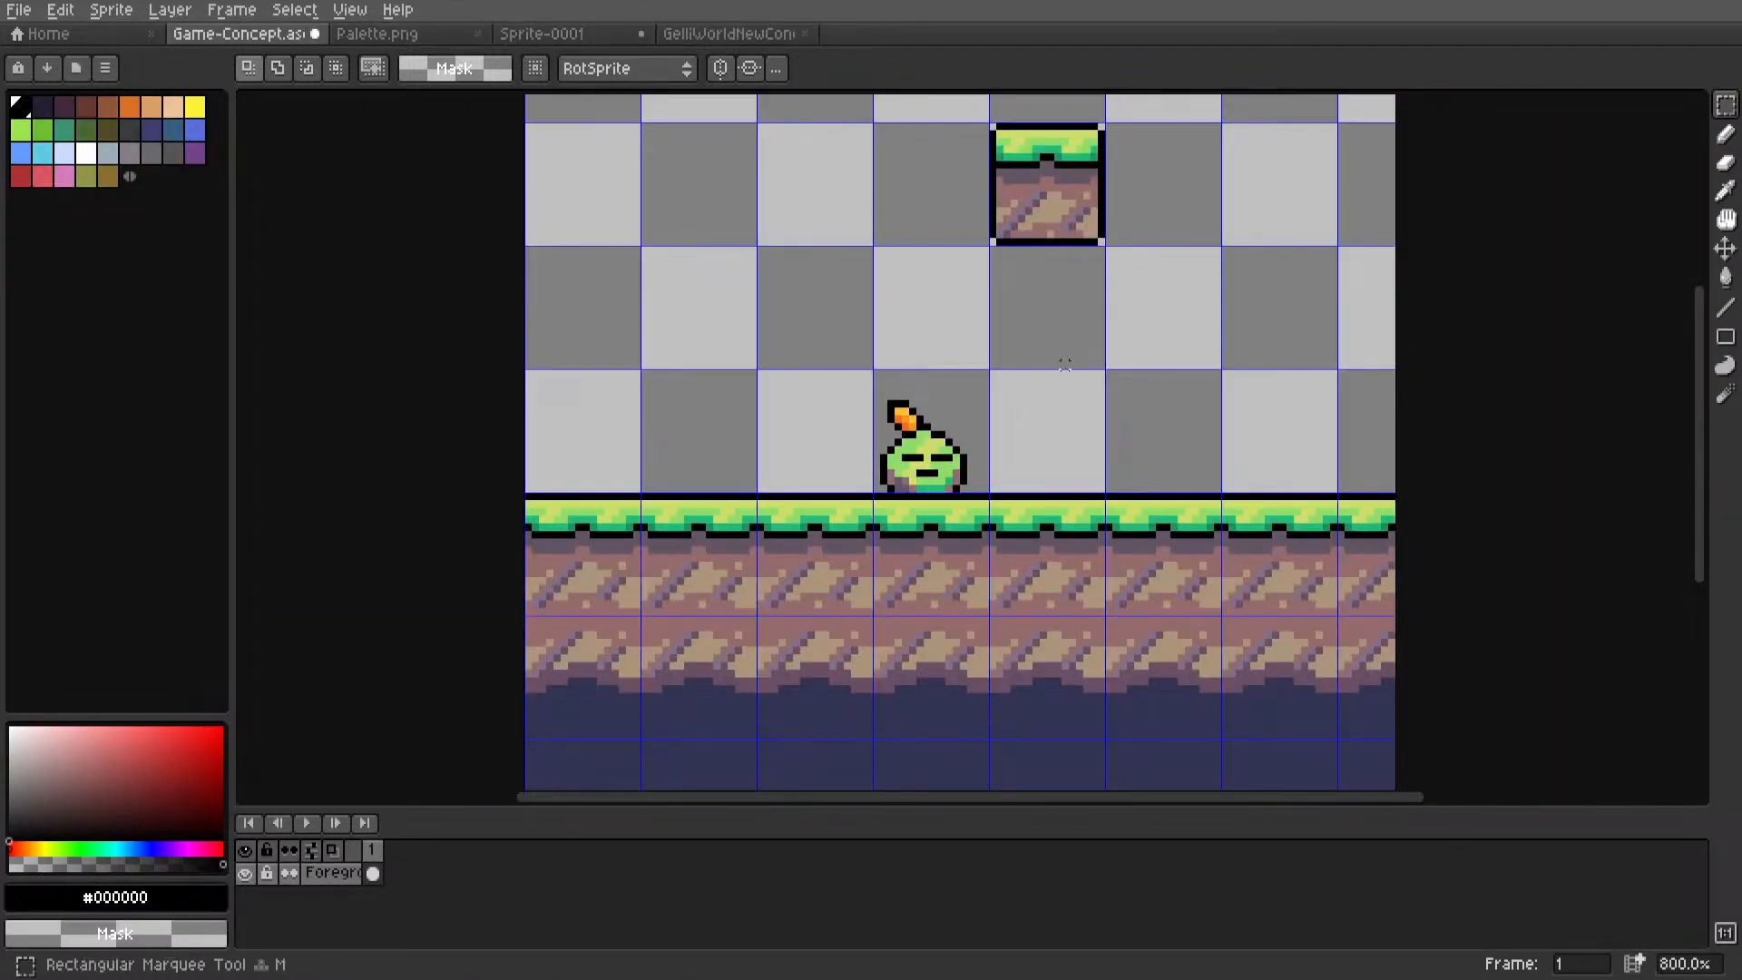
Return to Game-Concept and try a one-pixel #ab947a rim along the inside of the floating block's outline below the grass.
scroll(1004, 412, up, 1)
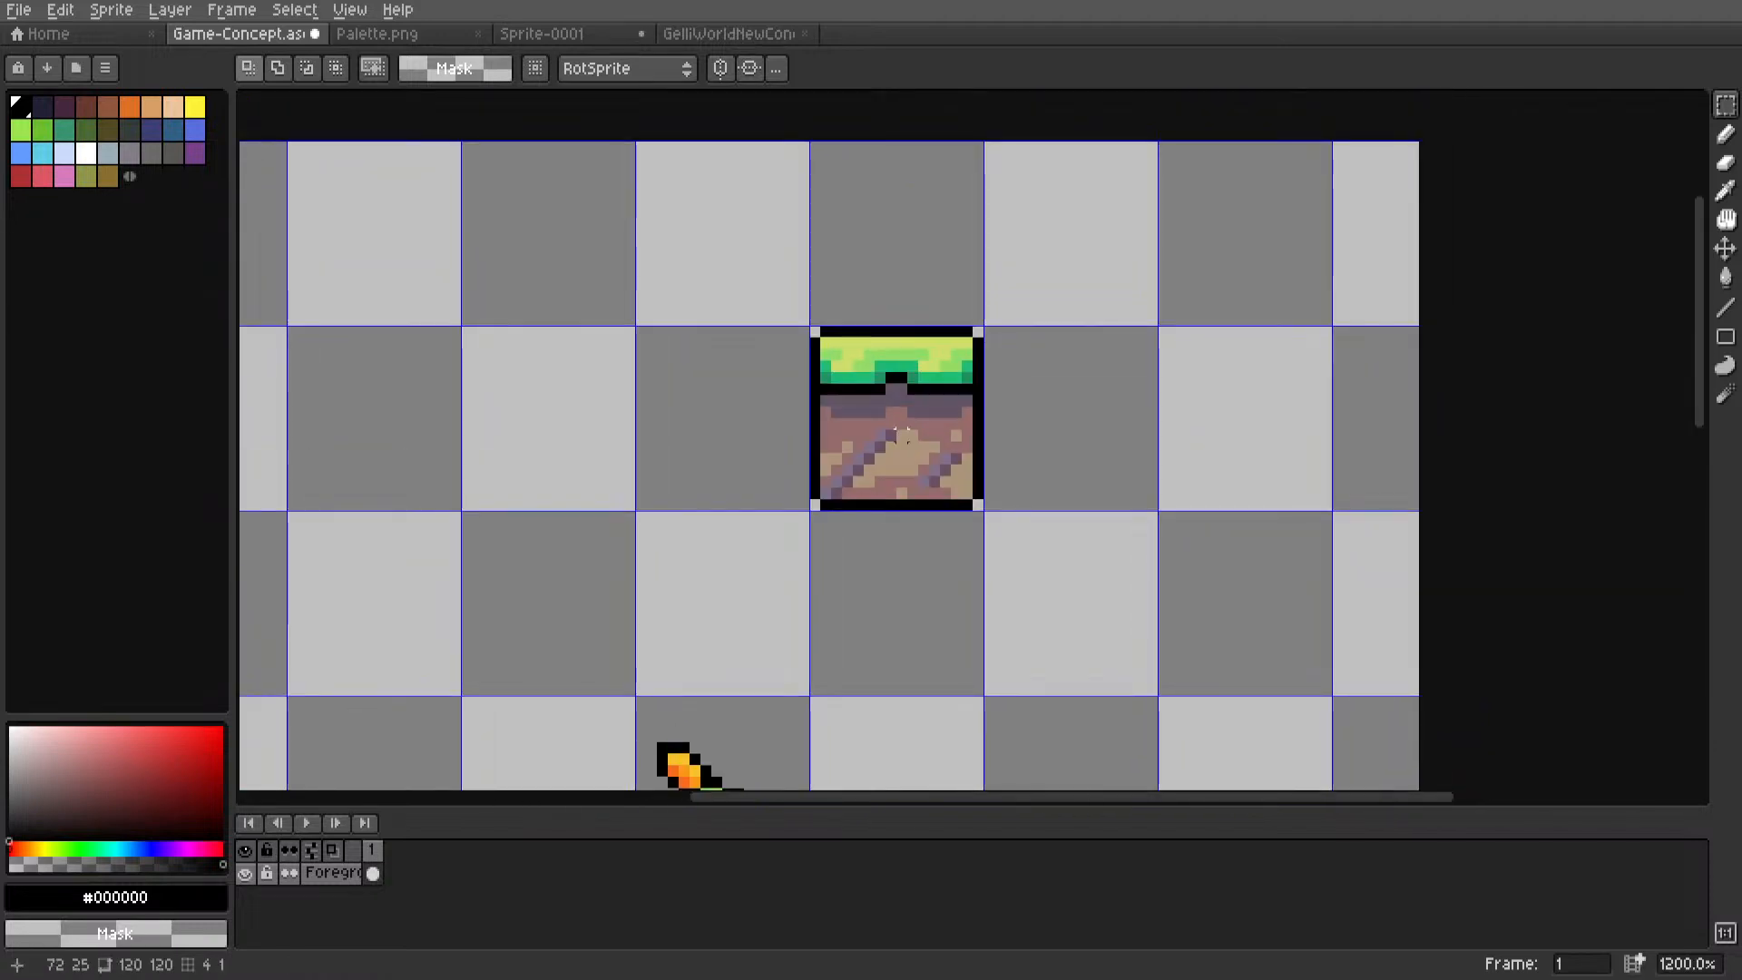
scroll(878, 443, up, 3)
key(i)
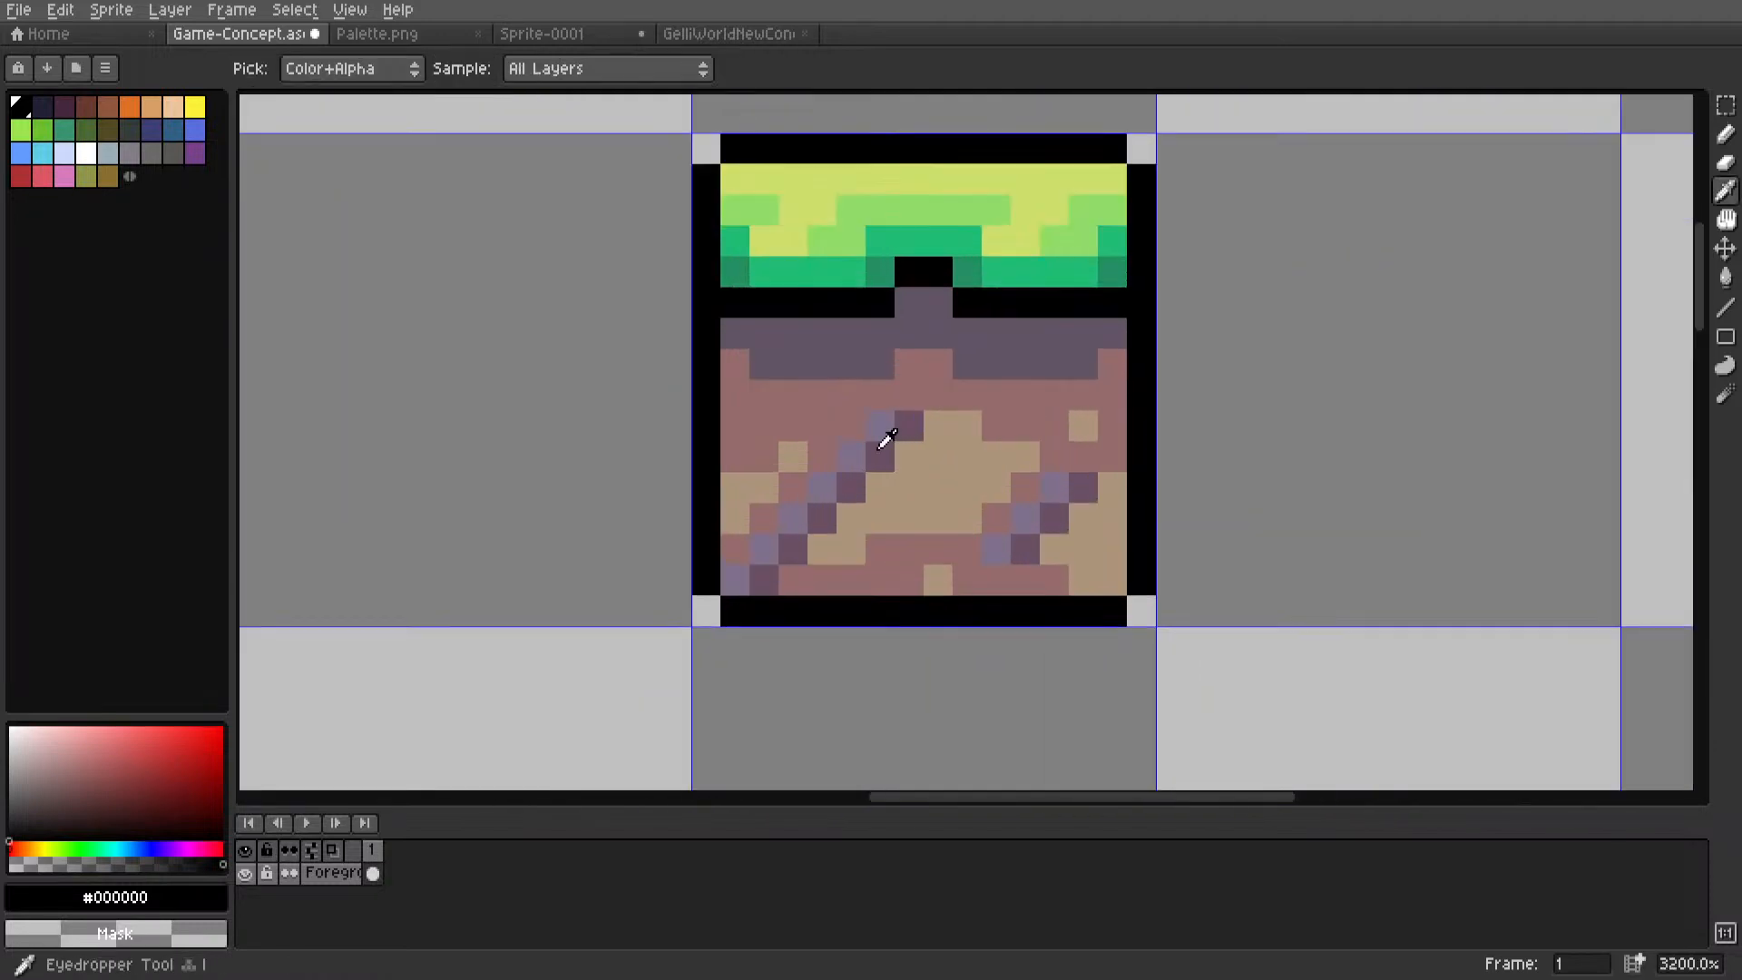
click(948, 450)
key(l)
drag(1124, 361, 1113, 458)
mouse_move(1054, 581)
mouse_down()
mouse_move(762, 580)
mouse_move(803, 592)
mouse_move(739, 361)
mouse_up()
scroll(744, 360, down, 9)
mouse_move(752, 383)
middle_down()
mouse_move(776, 502)
mouse_move(767, 469)
middle_up()
scroll(772, 480, up, 6)
Clear the 14 x 7 pixel textured dirt area inside the floating block below the shadow.
key(m)
drag(734, 513, 914, 407)
scroll(850, 474, up, 2)
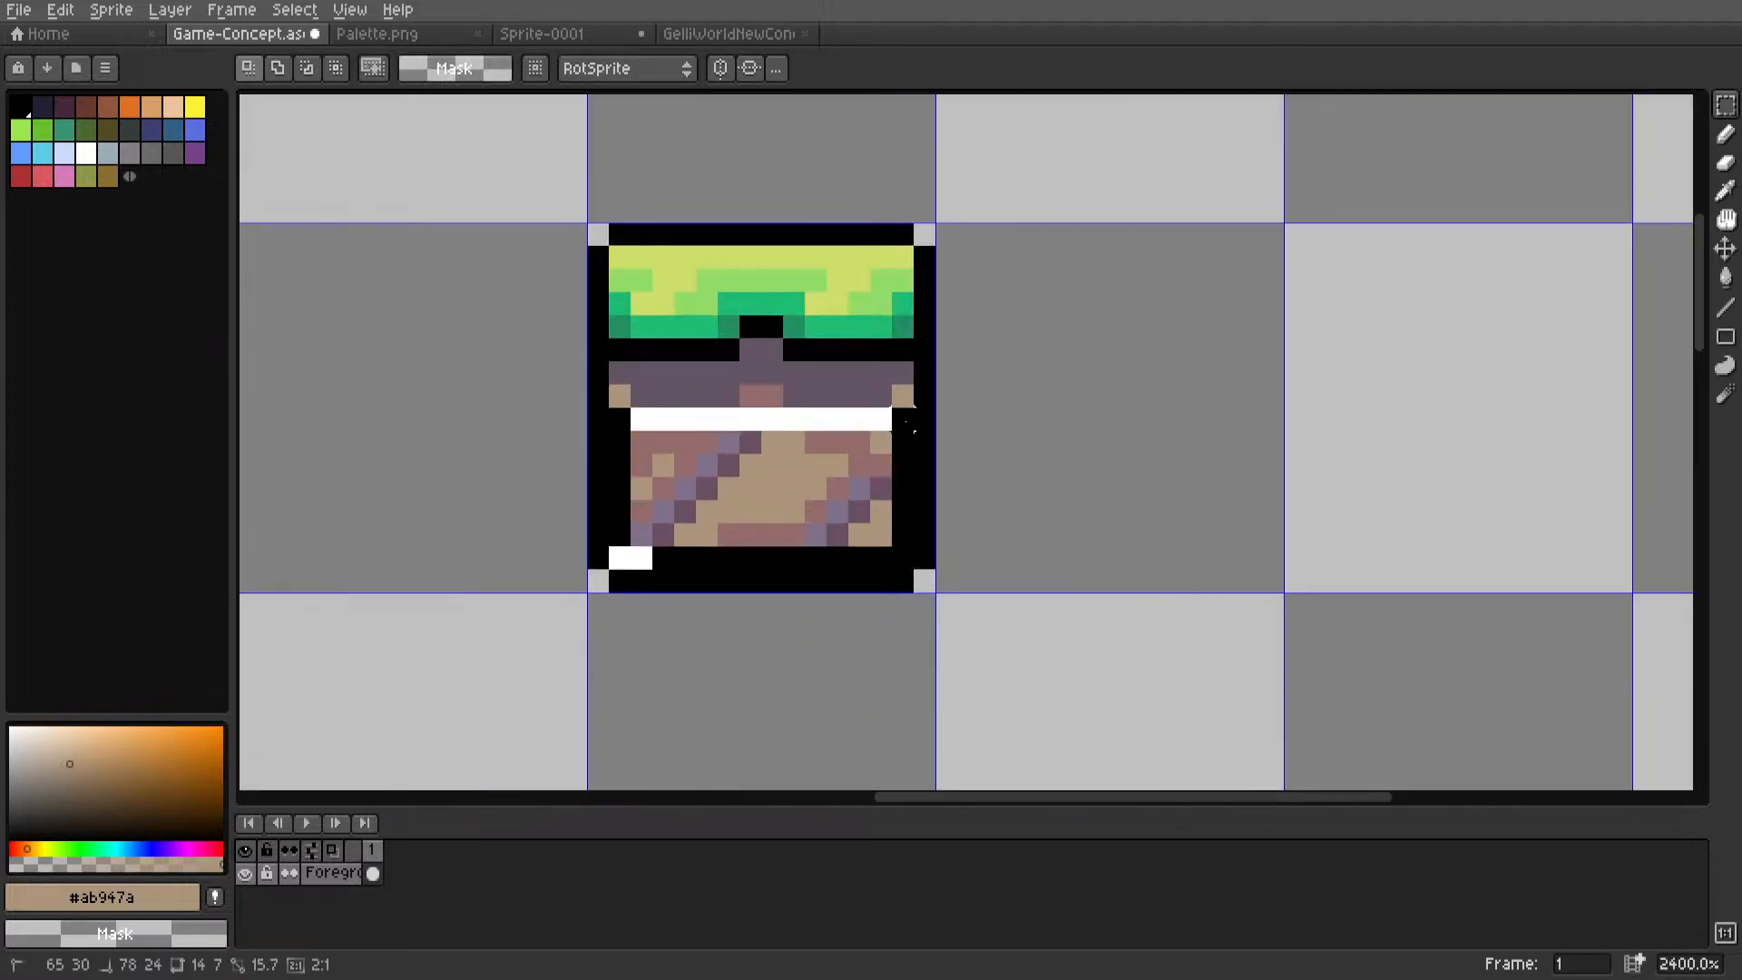
key(Delete)
Replace the shadow's tan corner pixels and fill the floating block's cleared interior with #966c6c.
key(i)
alt+click(780, 399)
right_click(903, 395)
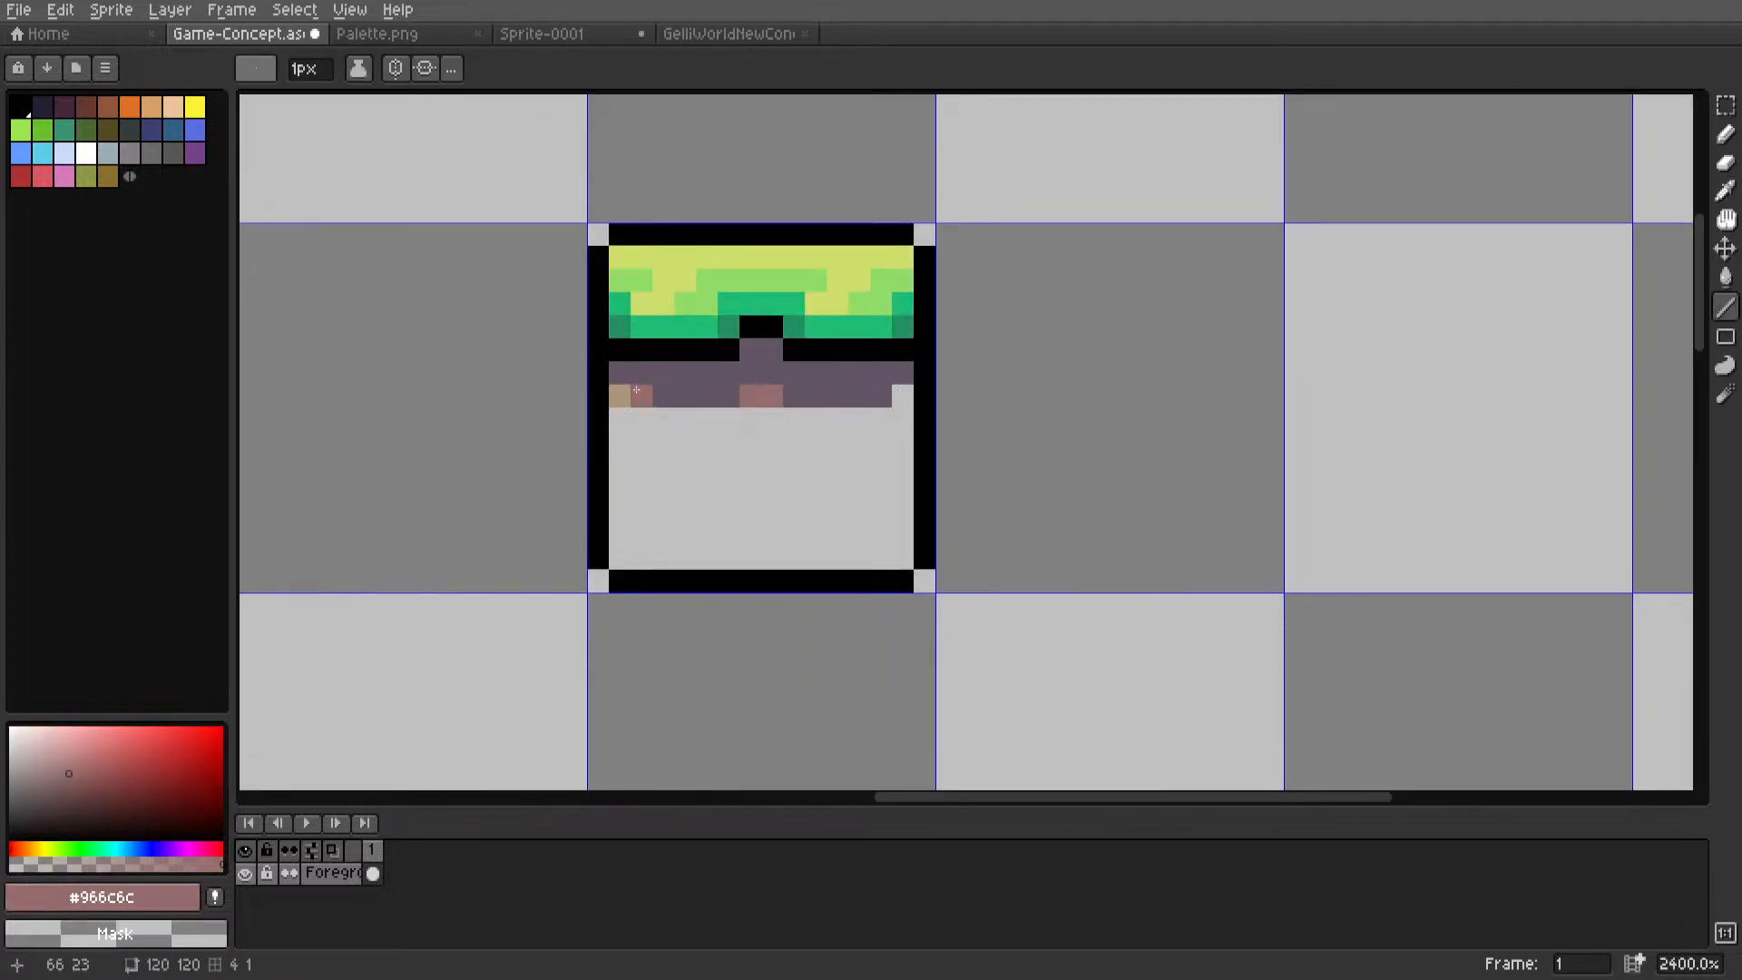
right_click(619, 396)
key(alt)
key(g)
click(771, 467)
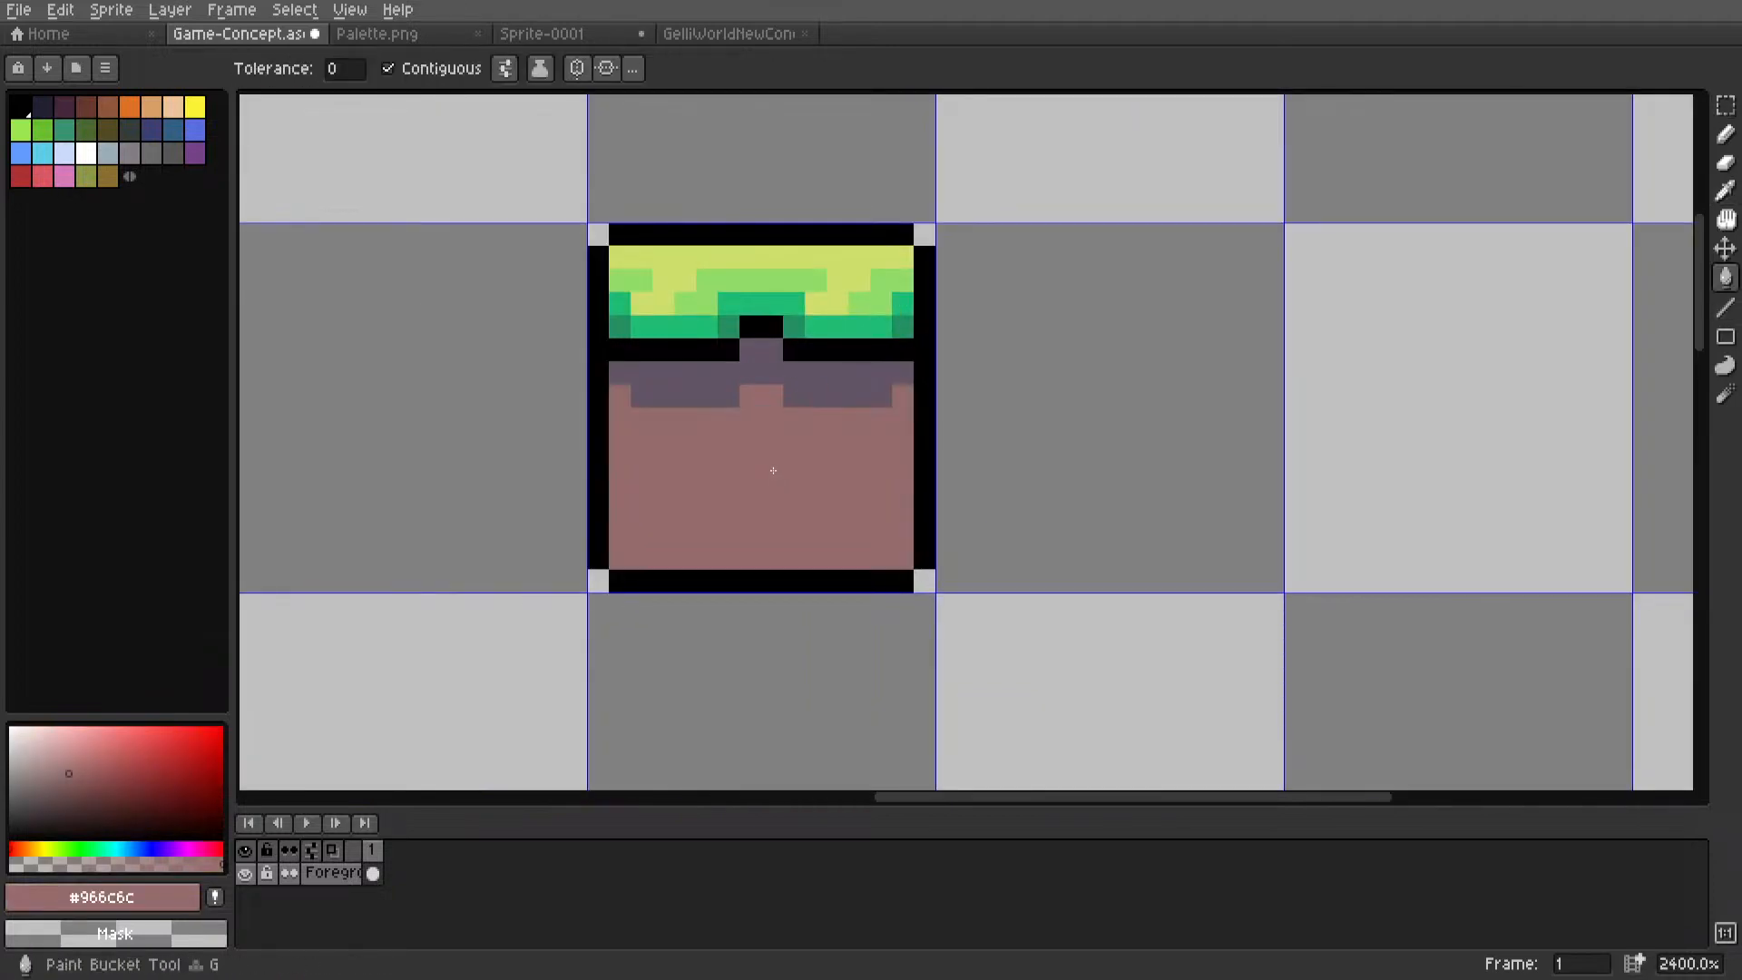
Round the floating block's two lower corners further by clearing the outer outline pixels and adding black pixels diagonally inside.
scroll(770, 471, down, 3)
mouse_move(815, 484)
middle_down()
mouse_move(856, 275)
mouse_move(885, 490)
middle_up()
scroll(885, 486, up, 3)
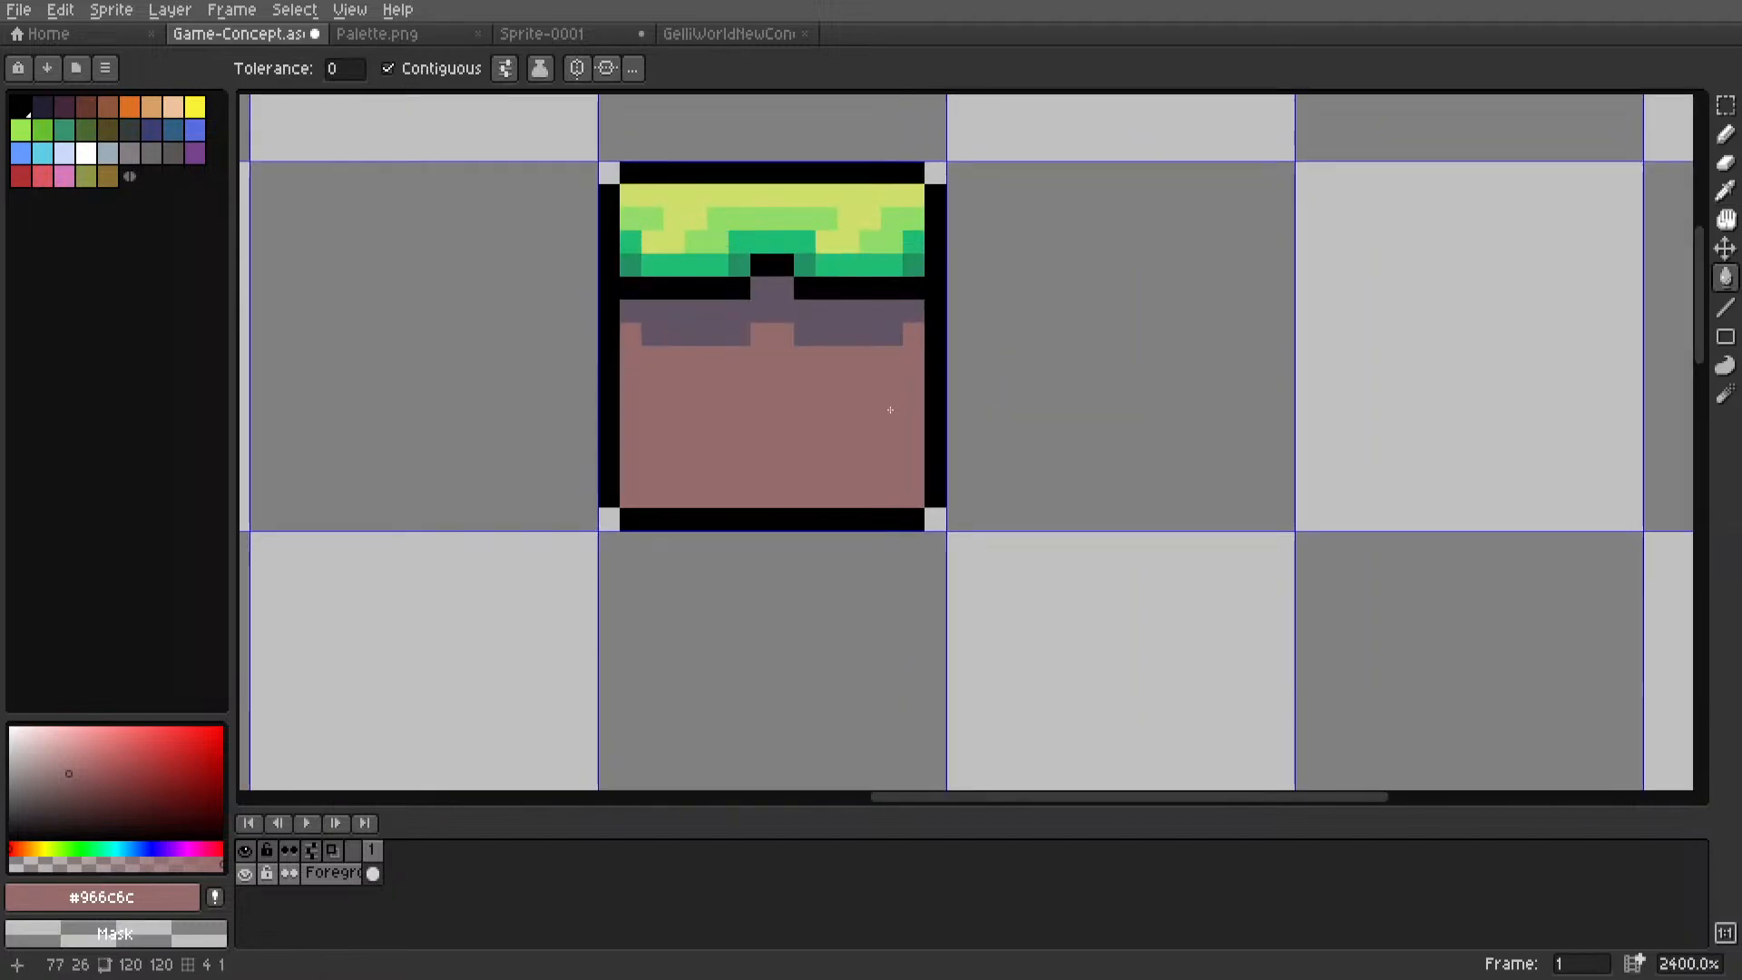
alt+click(901, 515)
key(l)
right_click(913, 497)
right_click(914, 519)
click(913, 497)
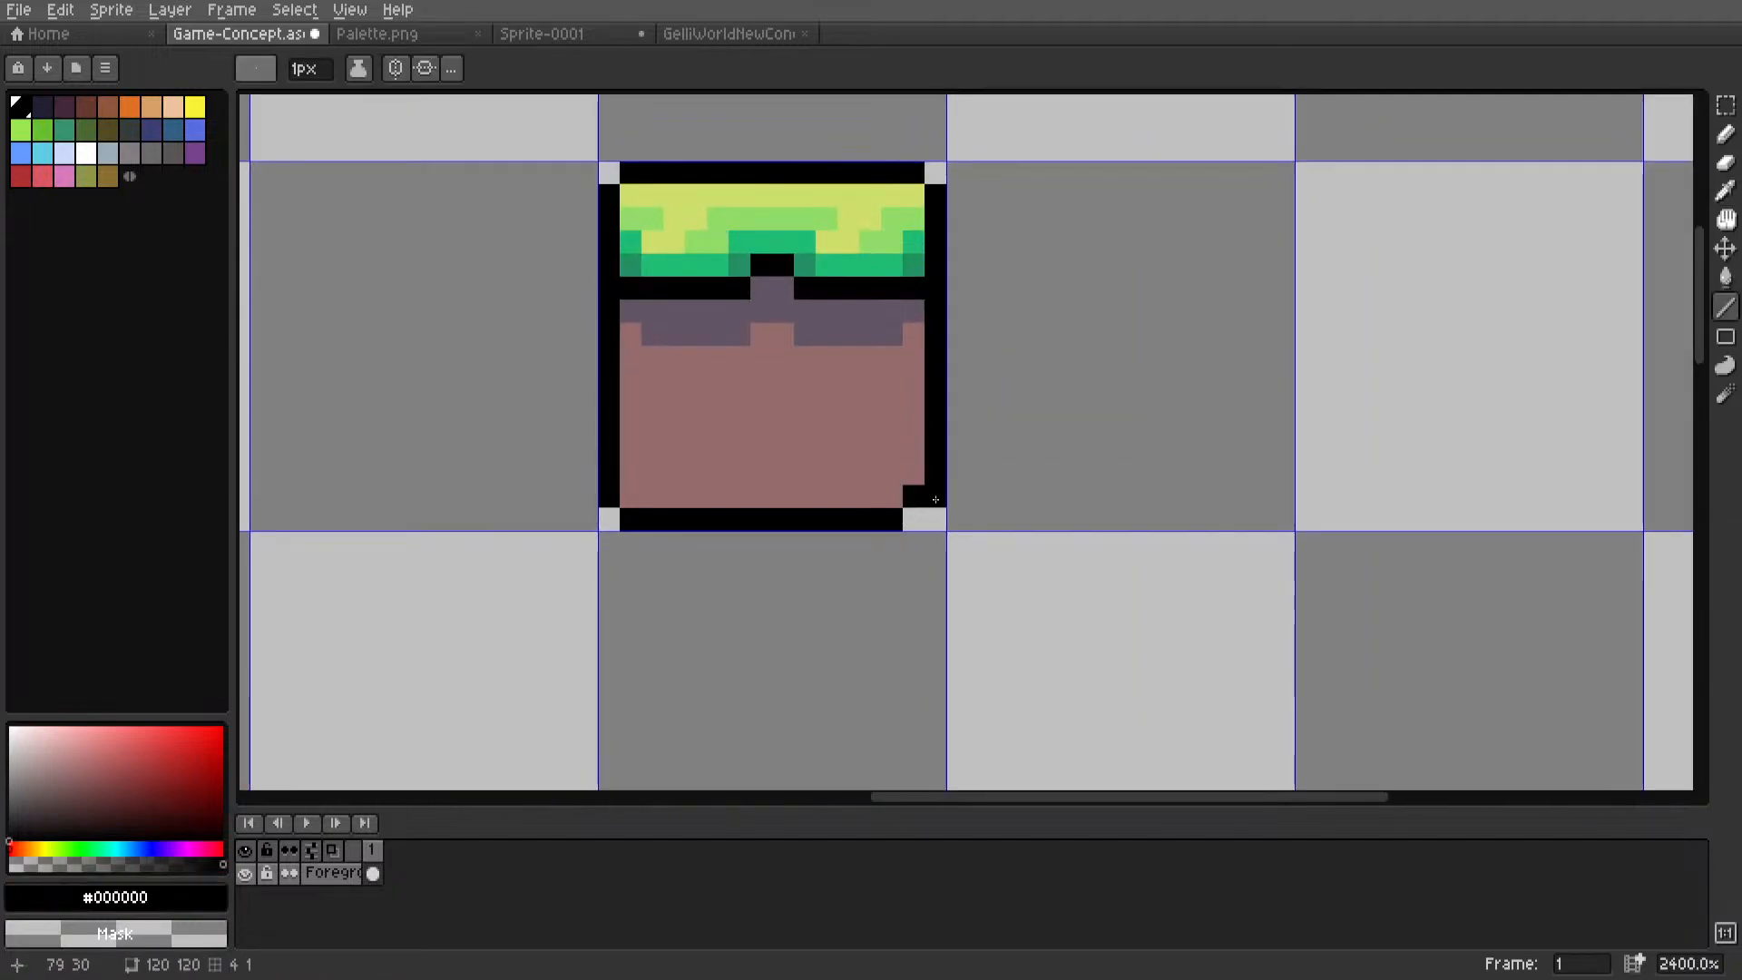
right_click(934, 496)
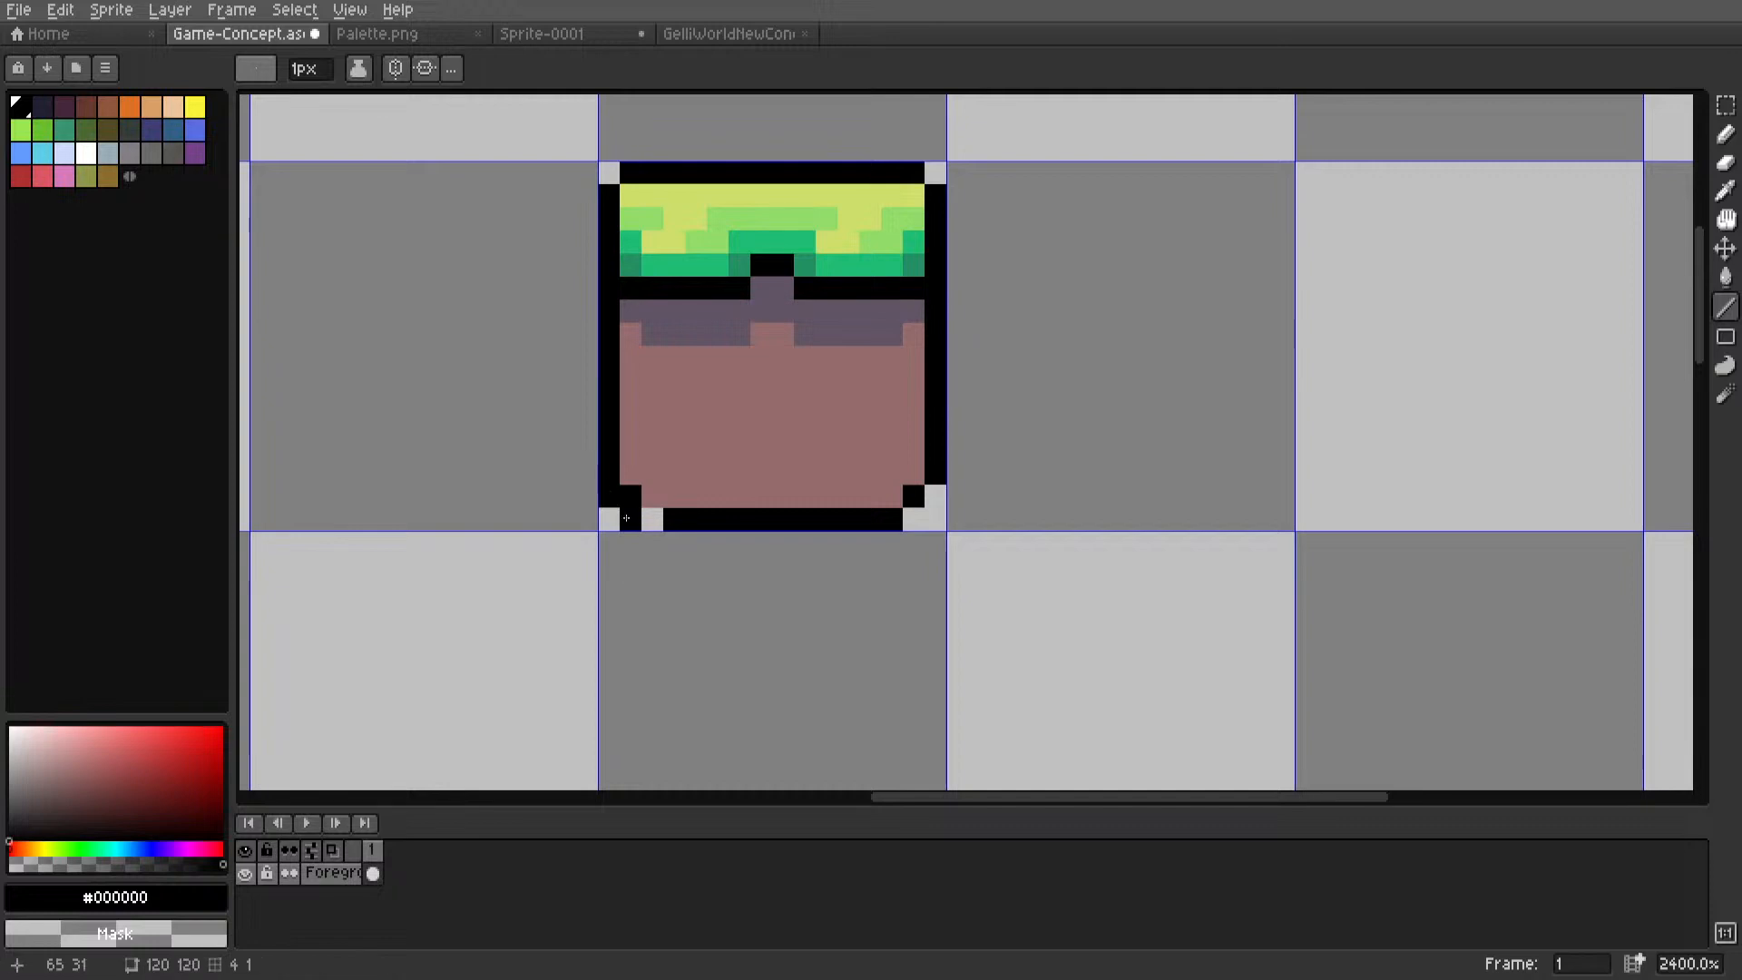
right_click(630, 519)
scroll(604, 496, down, 6)
scroll(781, 513, up, 4)
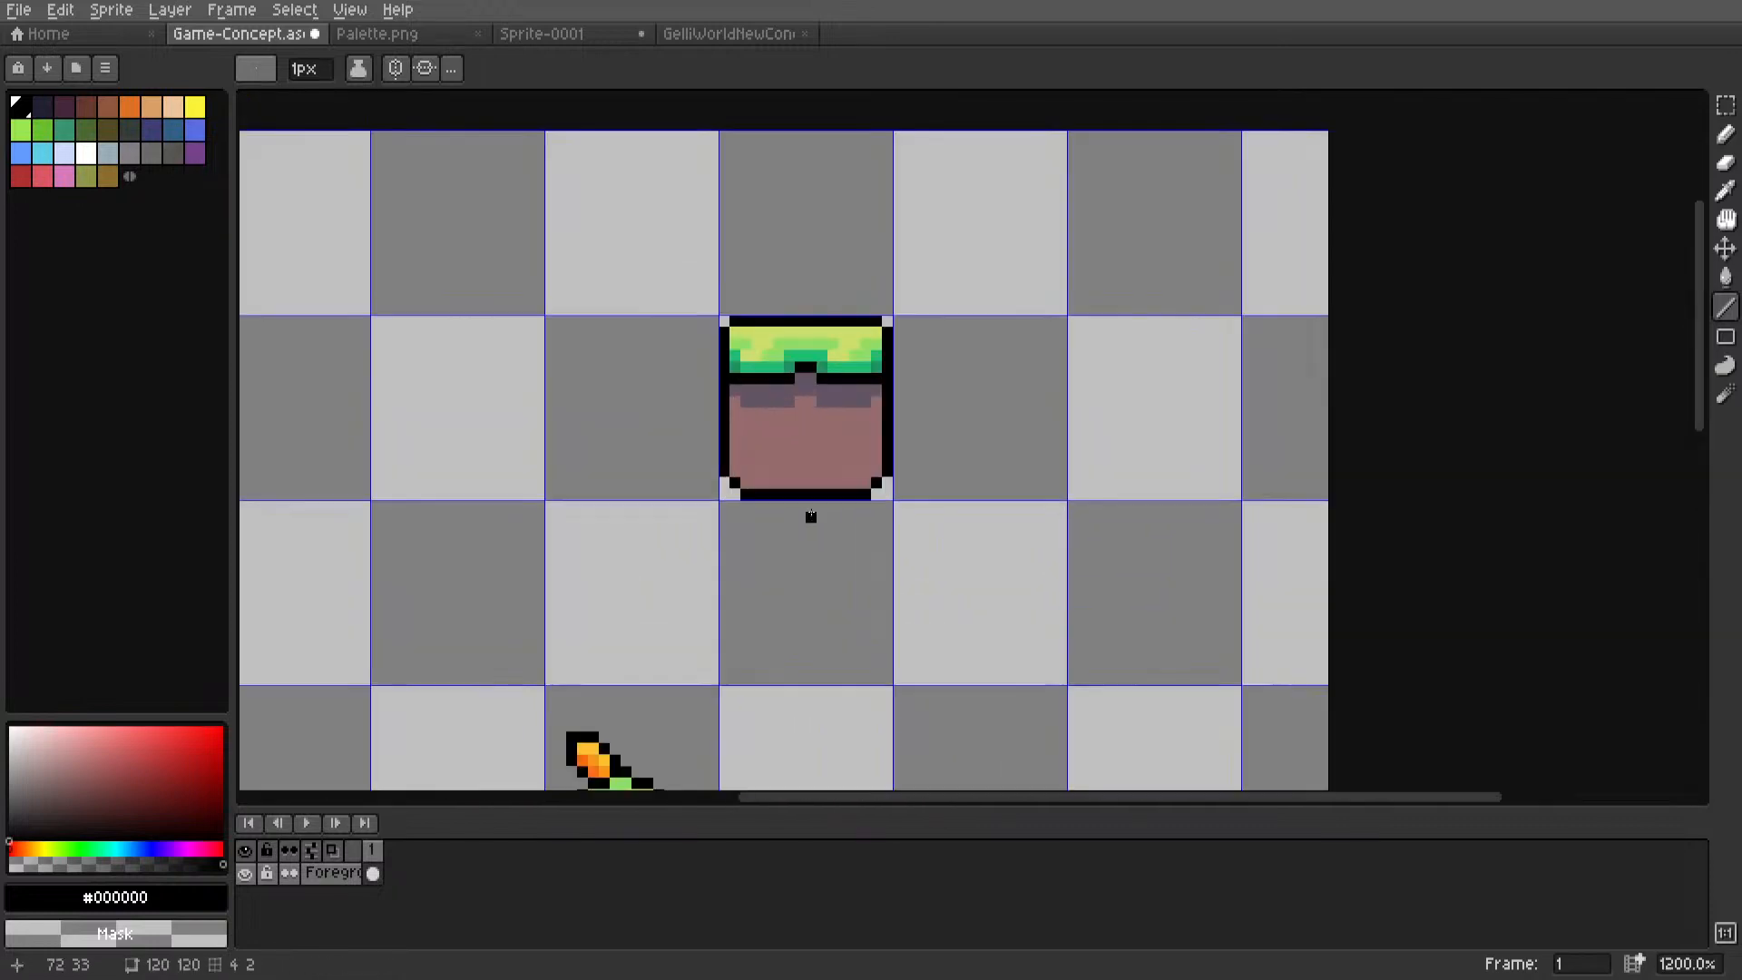
Try indenting the floating block's side outlines by one pixel over a four-pixel-high stretch below the shadow.
middle_drag(789, 498, 931, 390)
scroll(813, 511, down, 6)
scroll(788, 505, up, 5)
key(m)
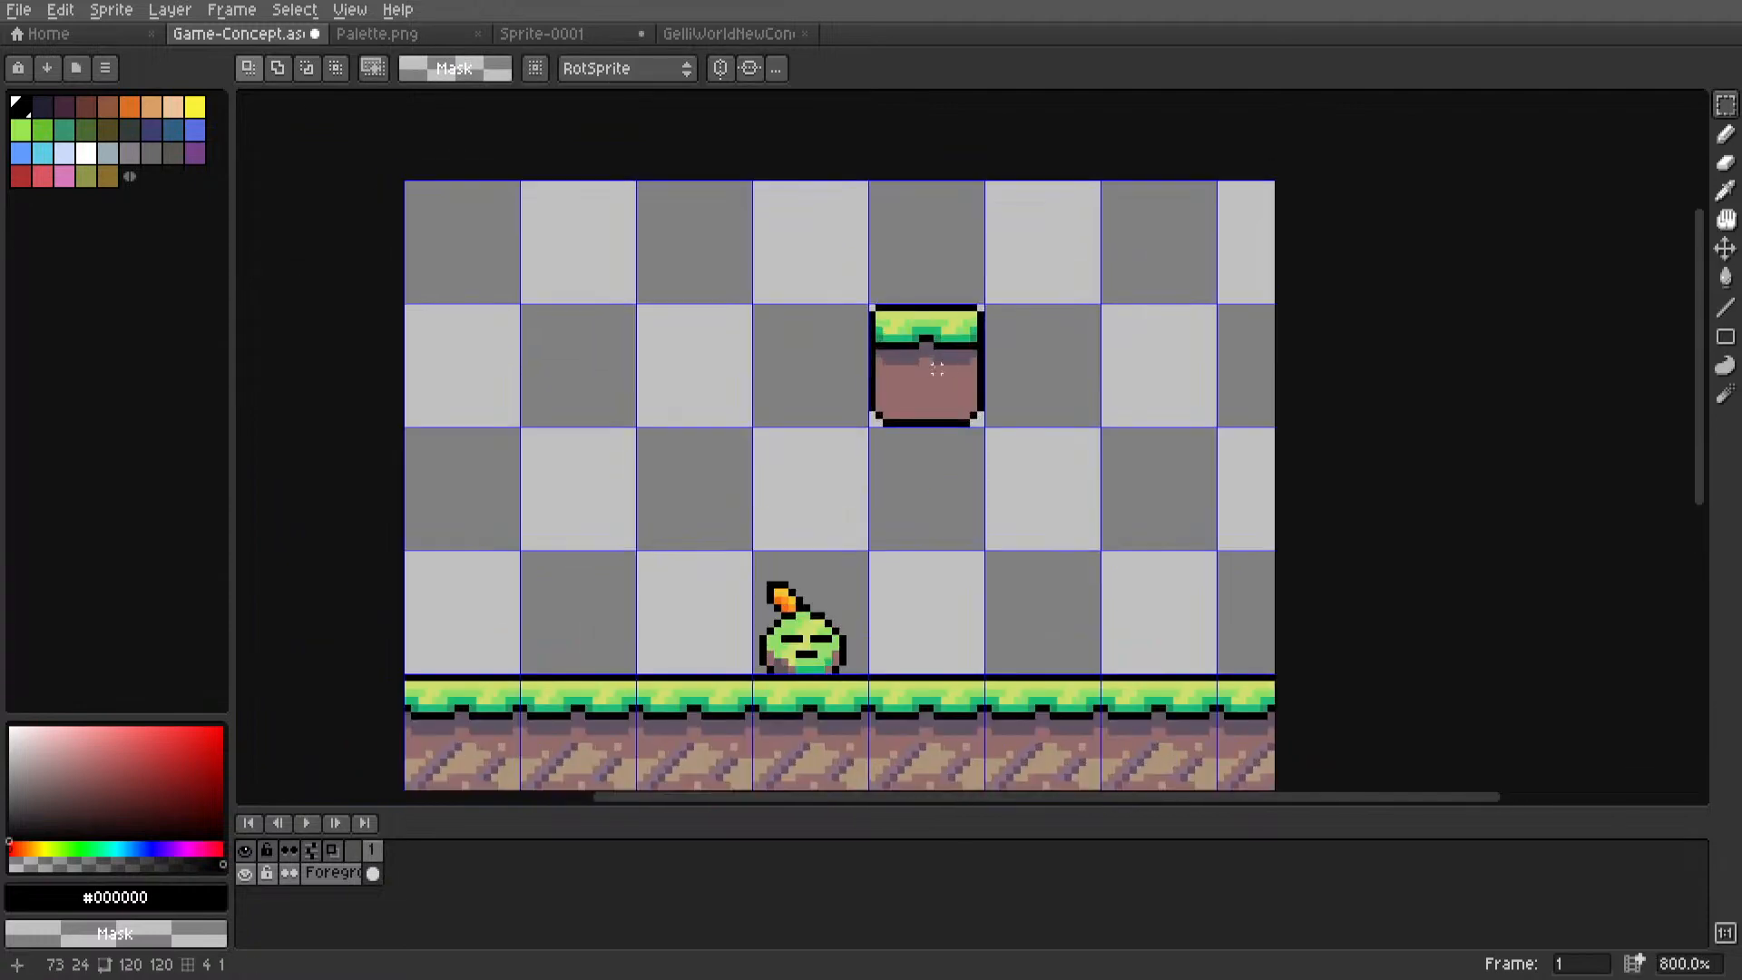
scroll(931, 390, up, 5)
key(i)
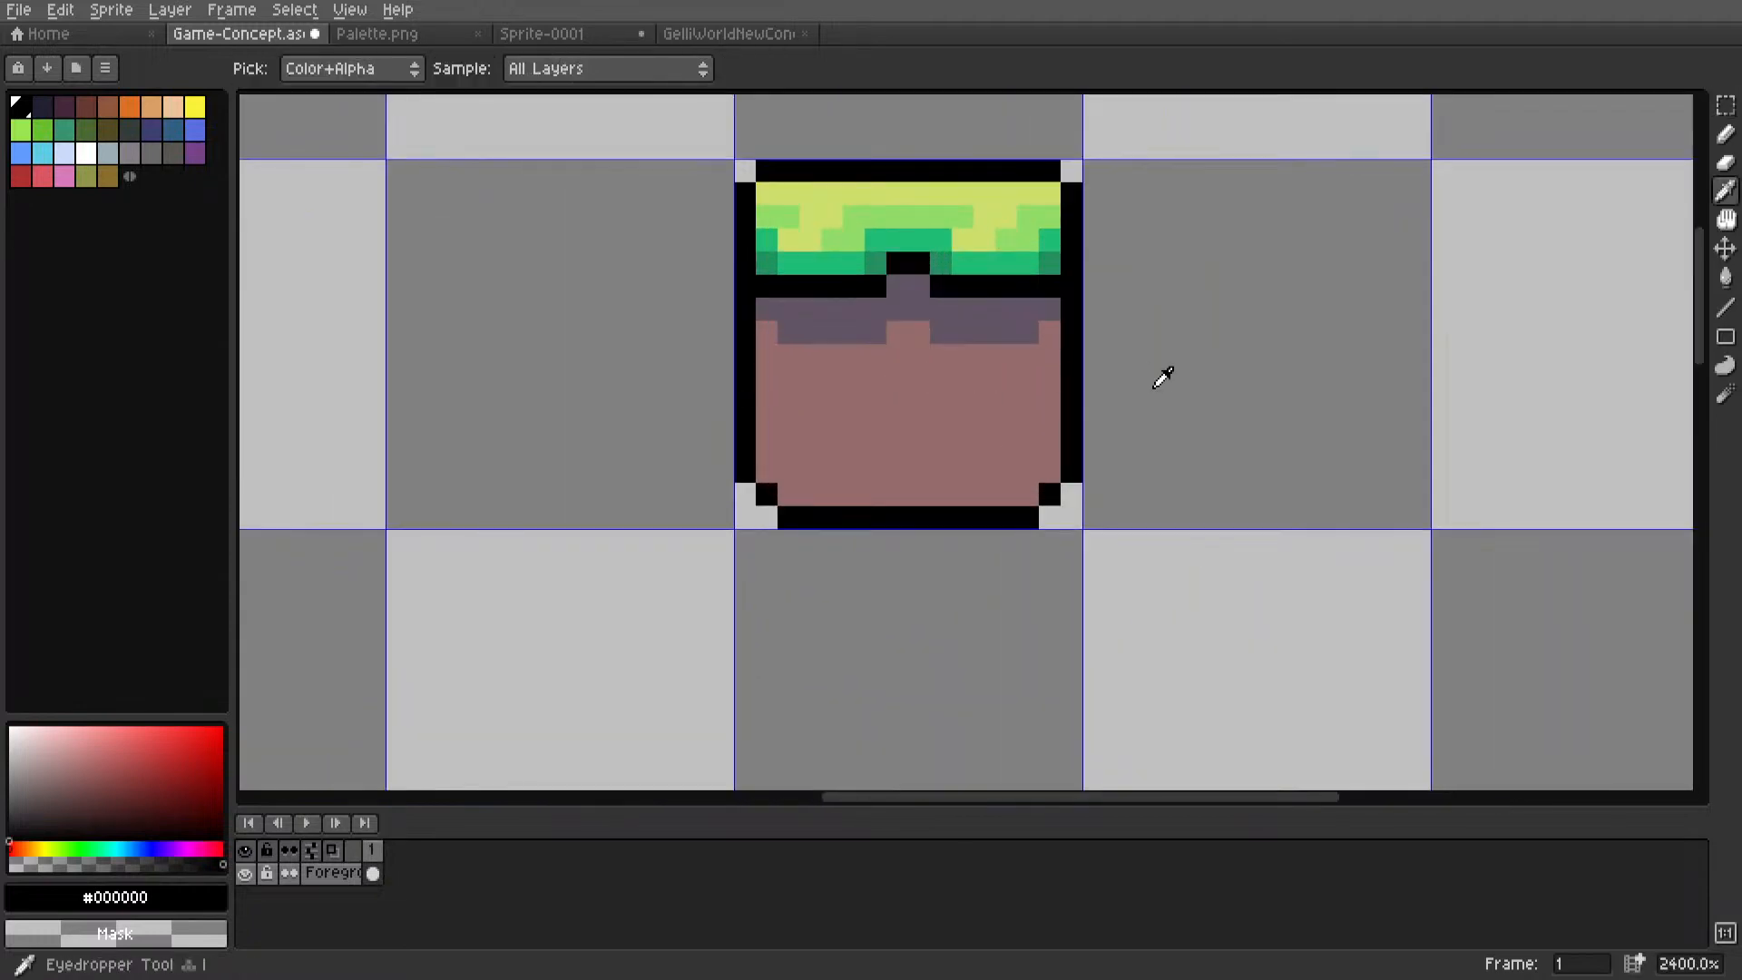
key(l)
drag(1050, 354, 1050, 426)
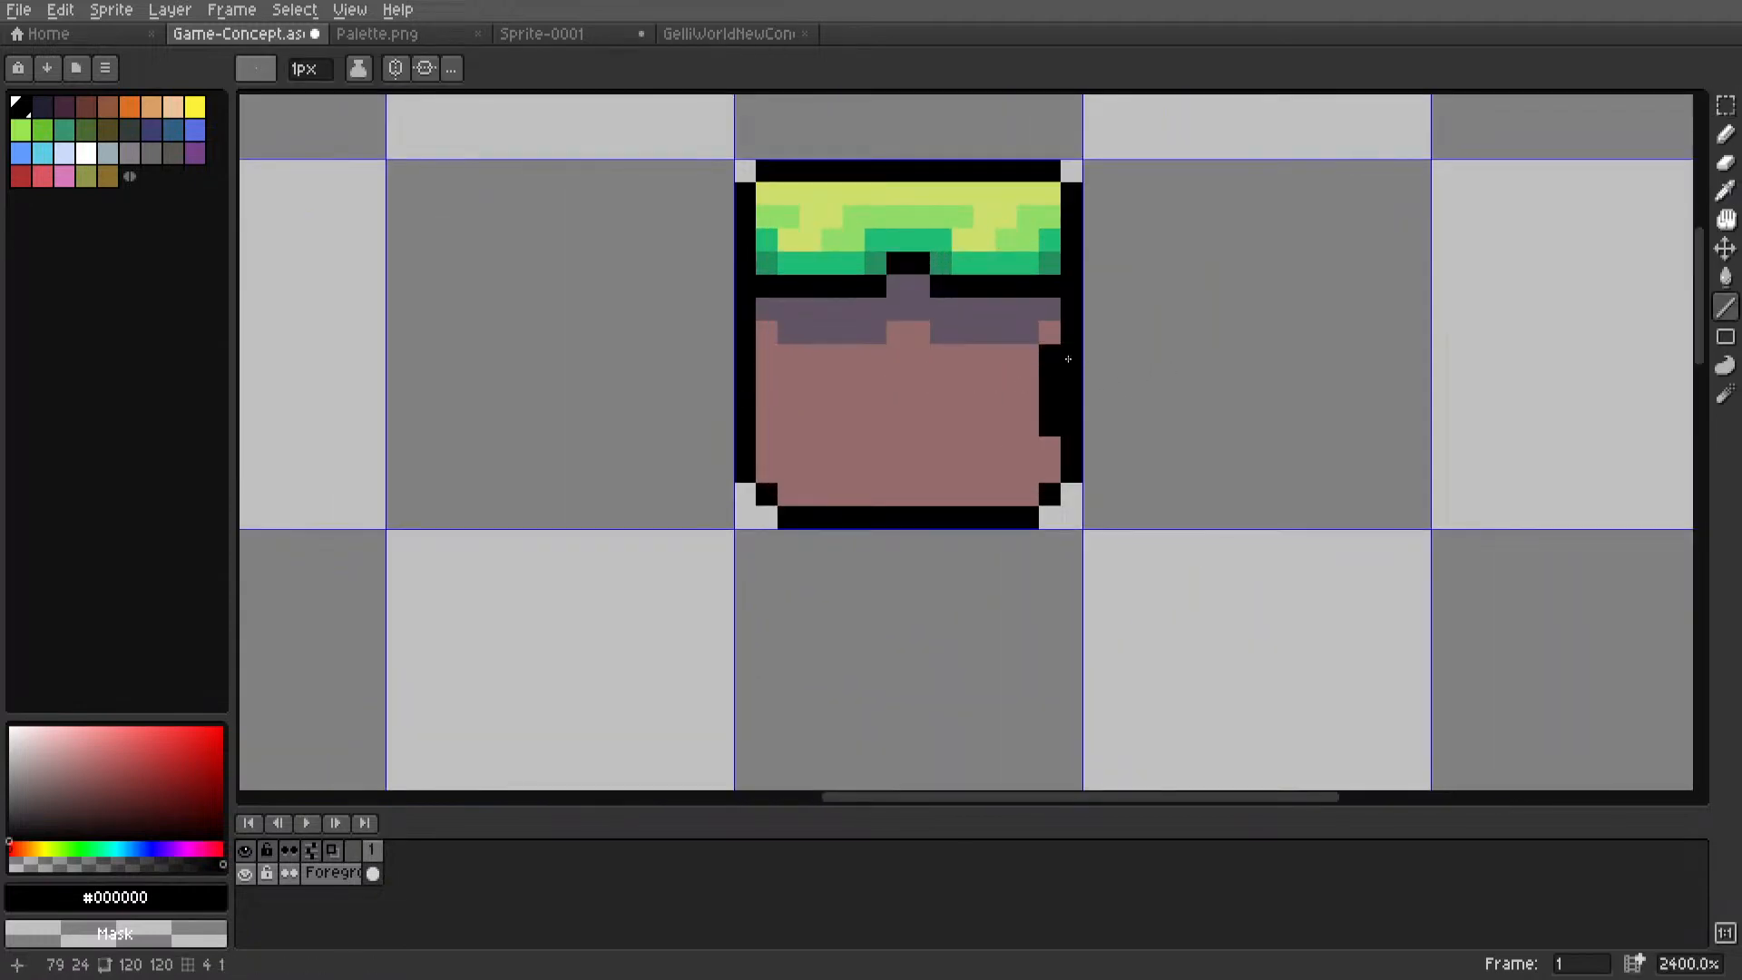
right_drag(1072, 354, 1065, 417)
drag(767, 355, 767, 425)
right_drag(742, 362, 738, 420)
scroll(738, 419, down, 6)
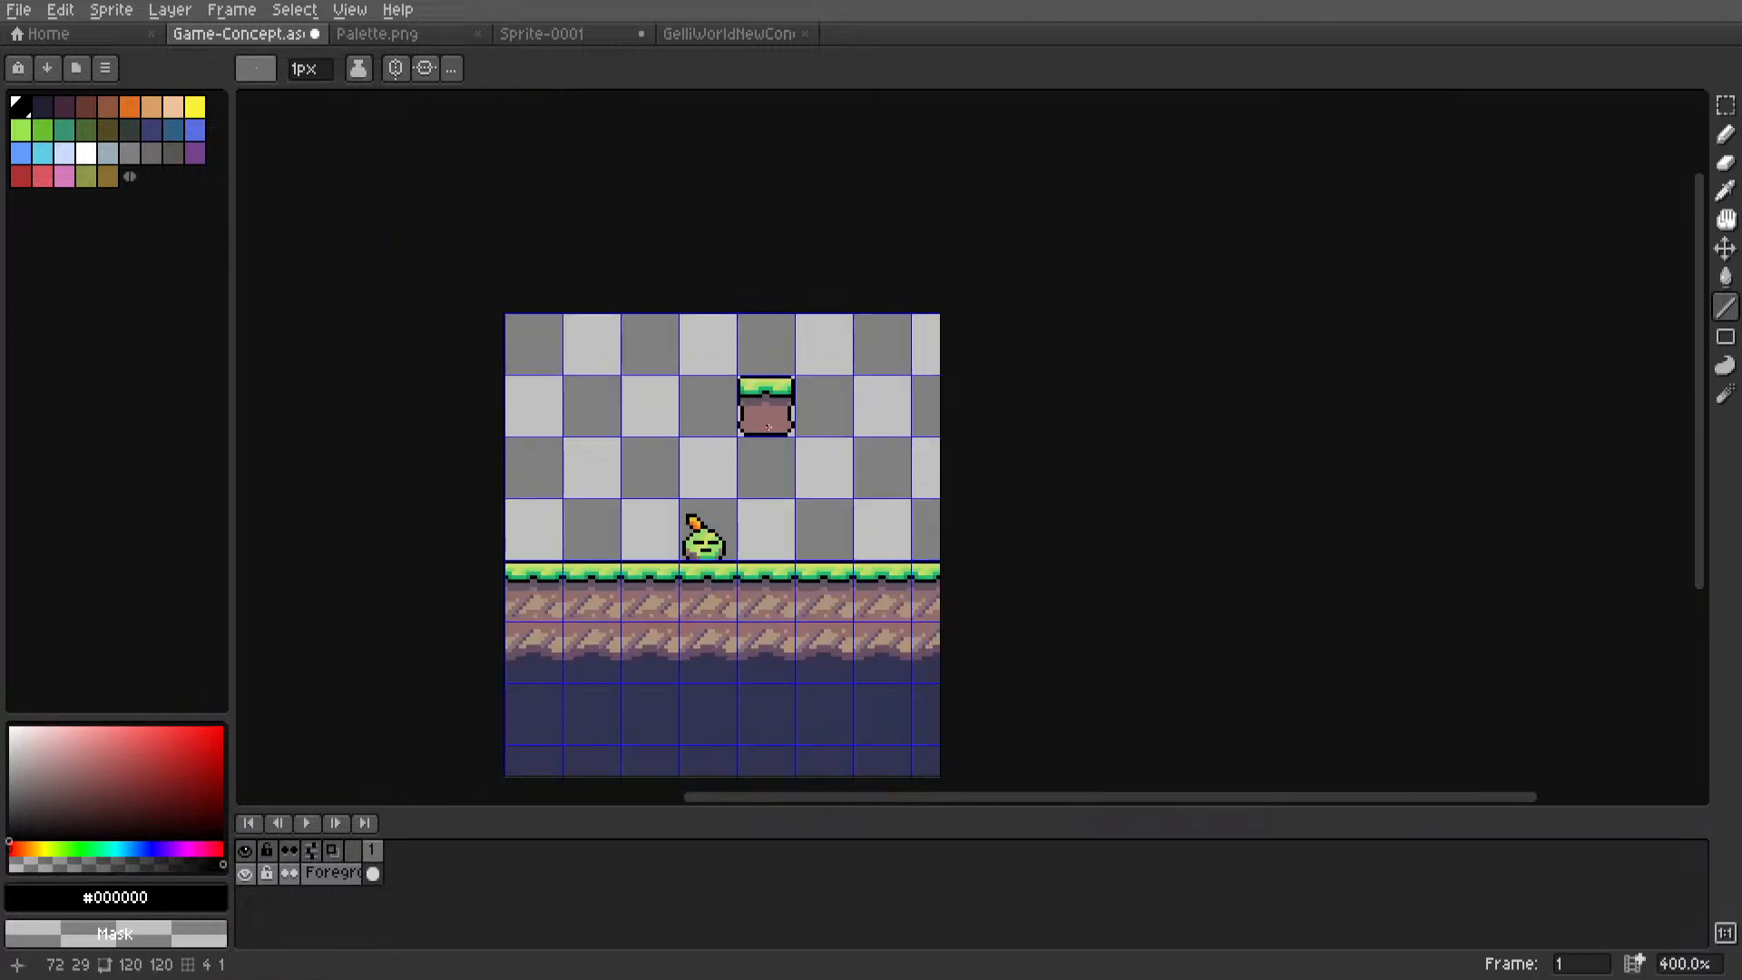
Try shortening the side indents to three pixels, restoring the freed inner pixels with #966c6c.
scroll(811, 411, up, 7)
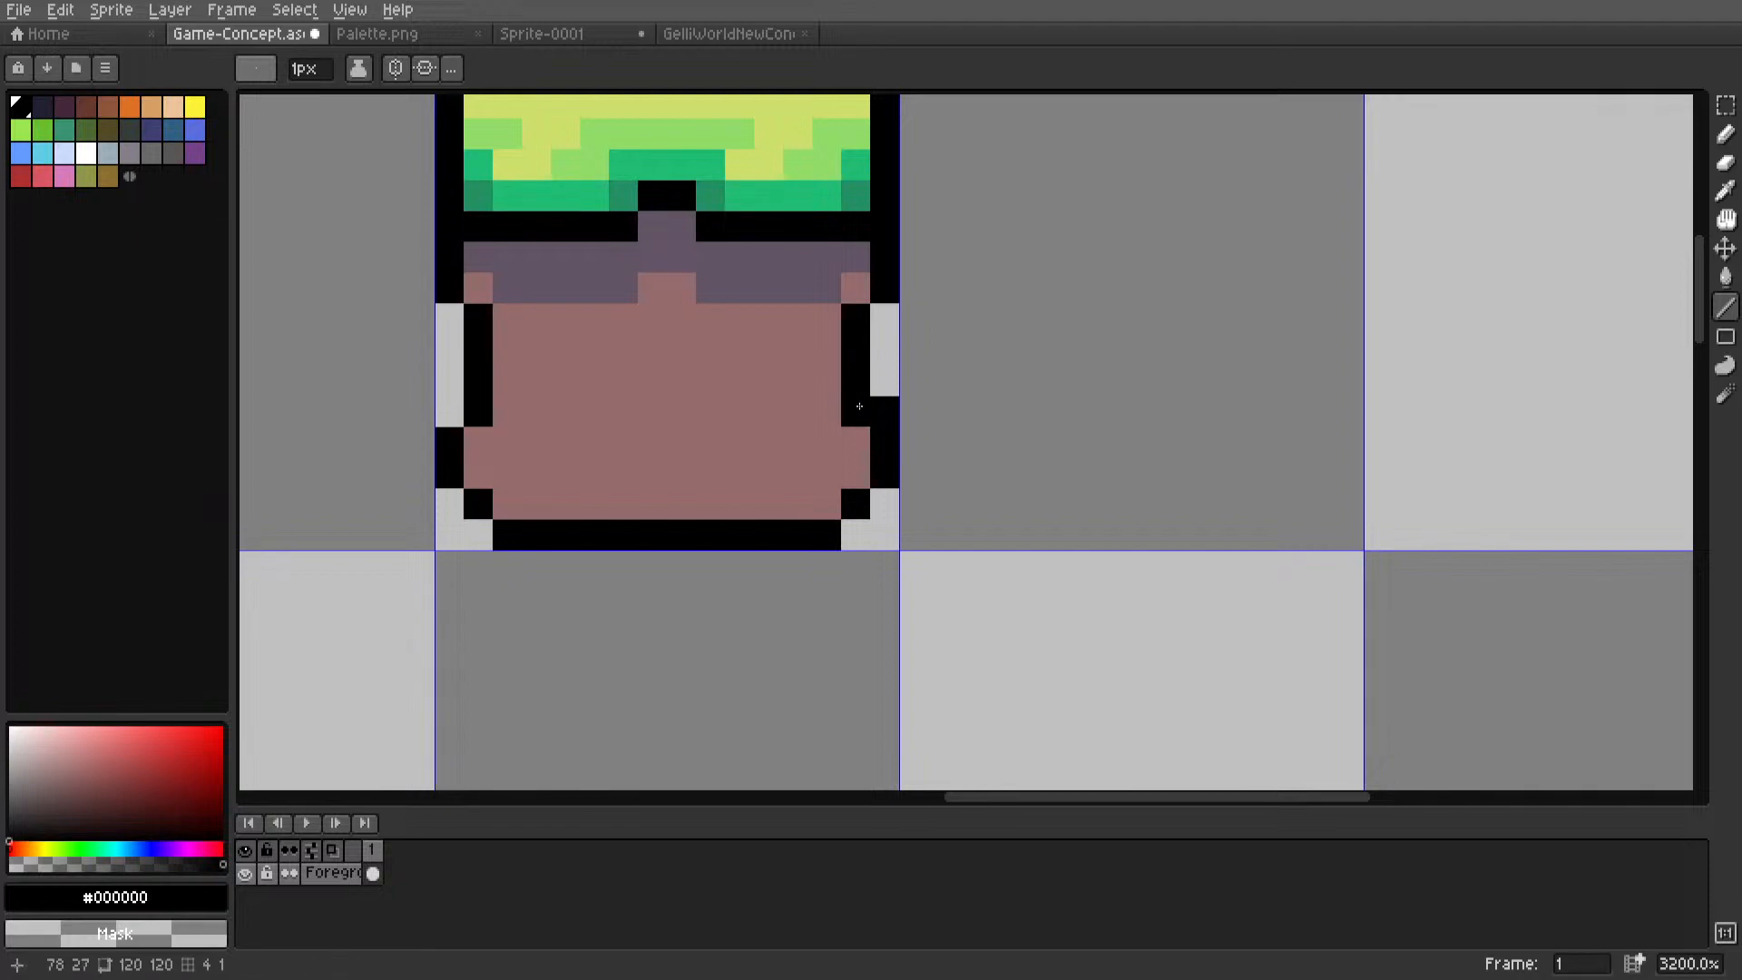
right_click(859, 405)
alt+click(610, 401)
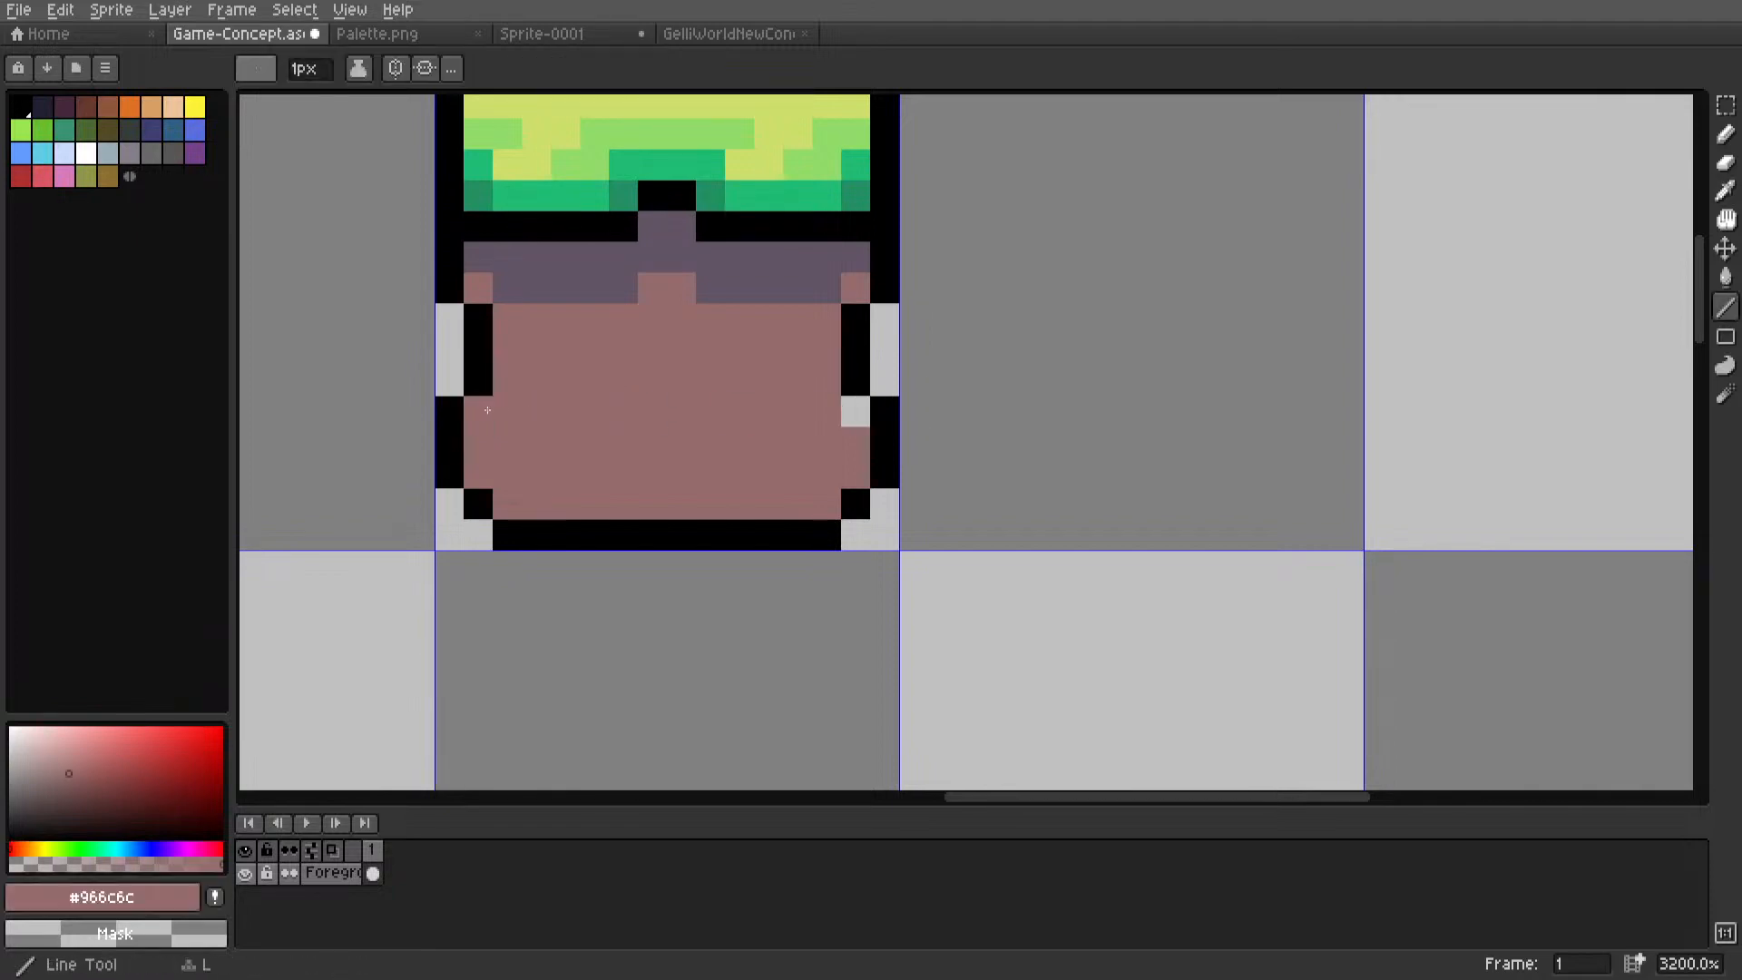
drag(487, 410, 828, 421)
scroll(839, 418, down, 7)
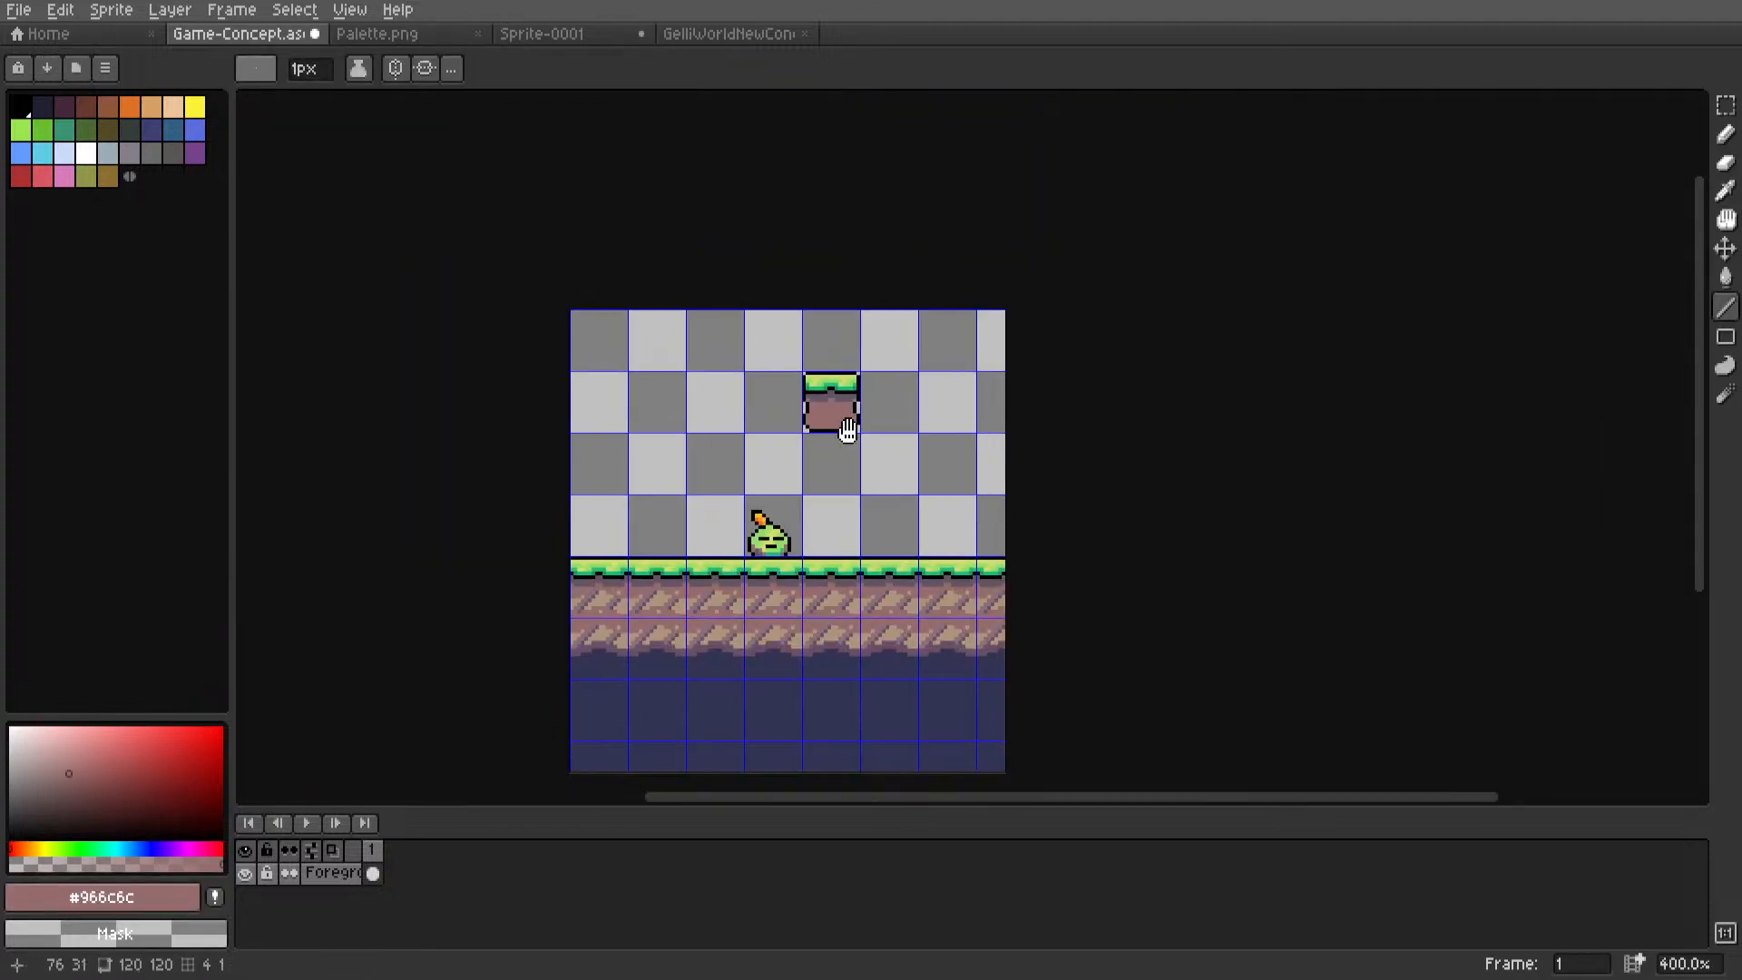
Undo the indents in the floating block's side outlines.
scroll(844, 428, up, 3)
key(v)
key(ctrl+z)
key(ctrl+z)
key(ctrl+z)
key(ctrl+z)
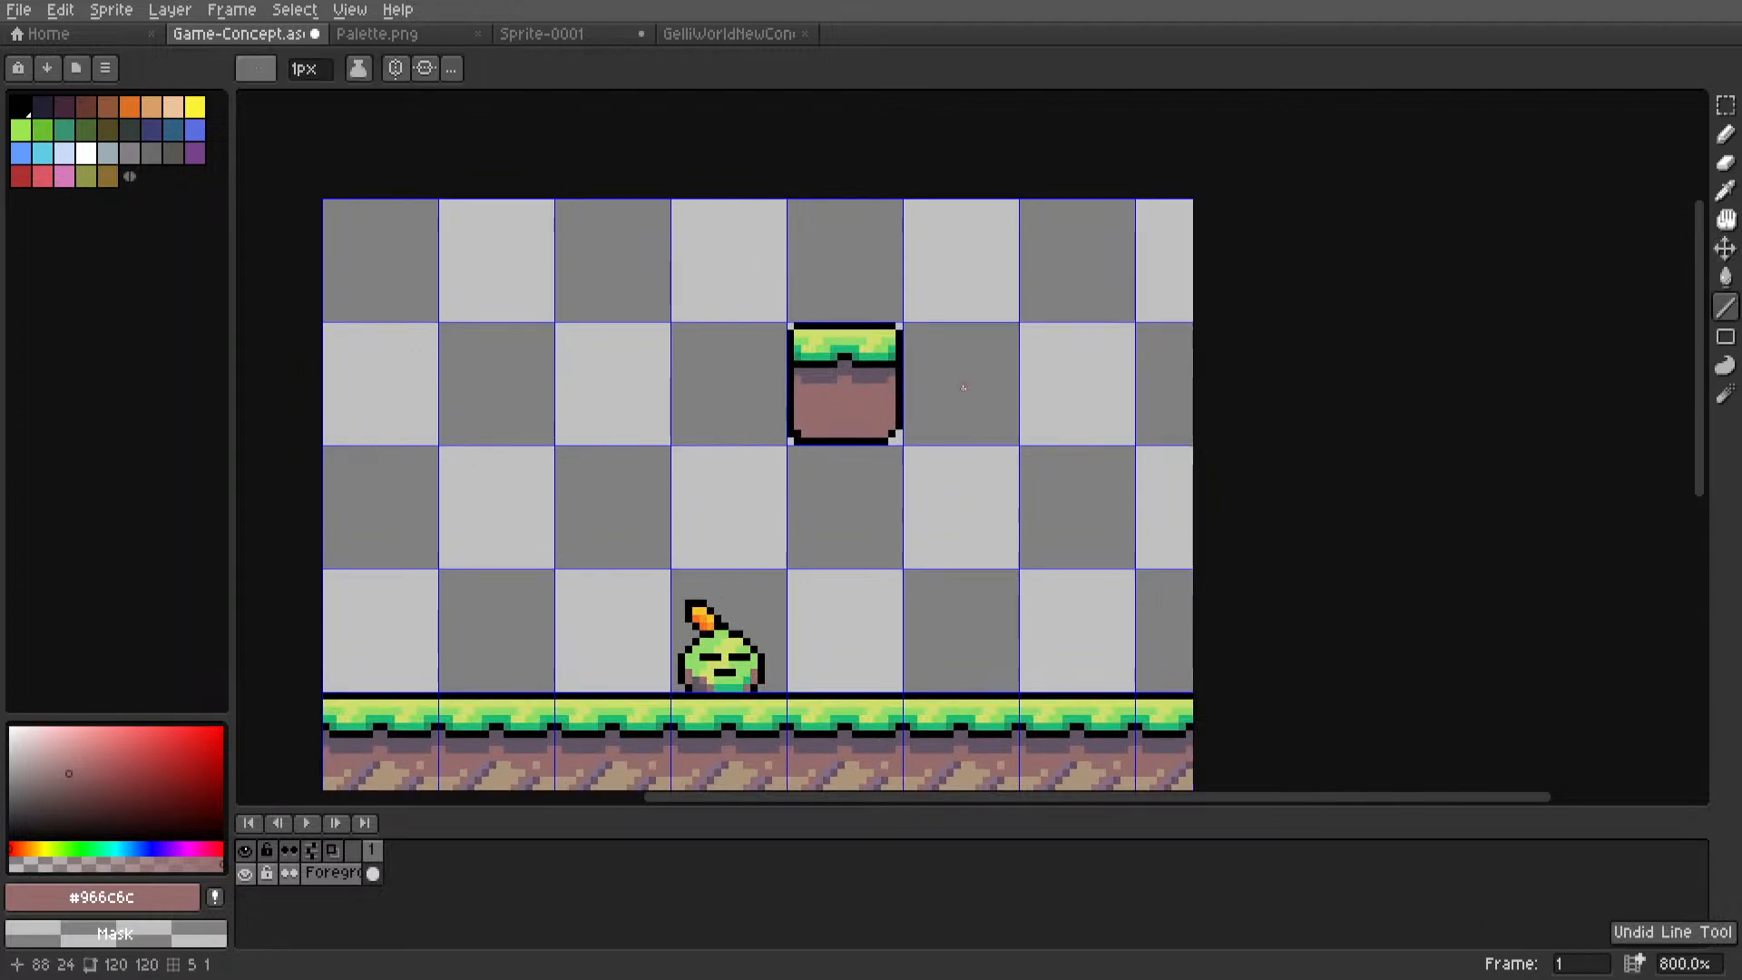
key(m)
scroll(797, 445, up, 6)
key(i)
click(873, 406)
key(l)
scroll(753, 413, down, 7)
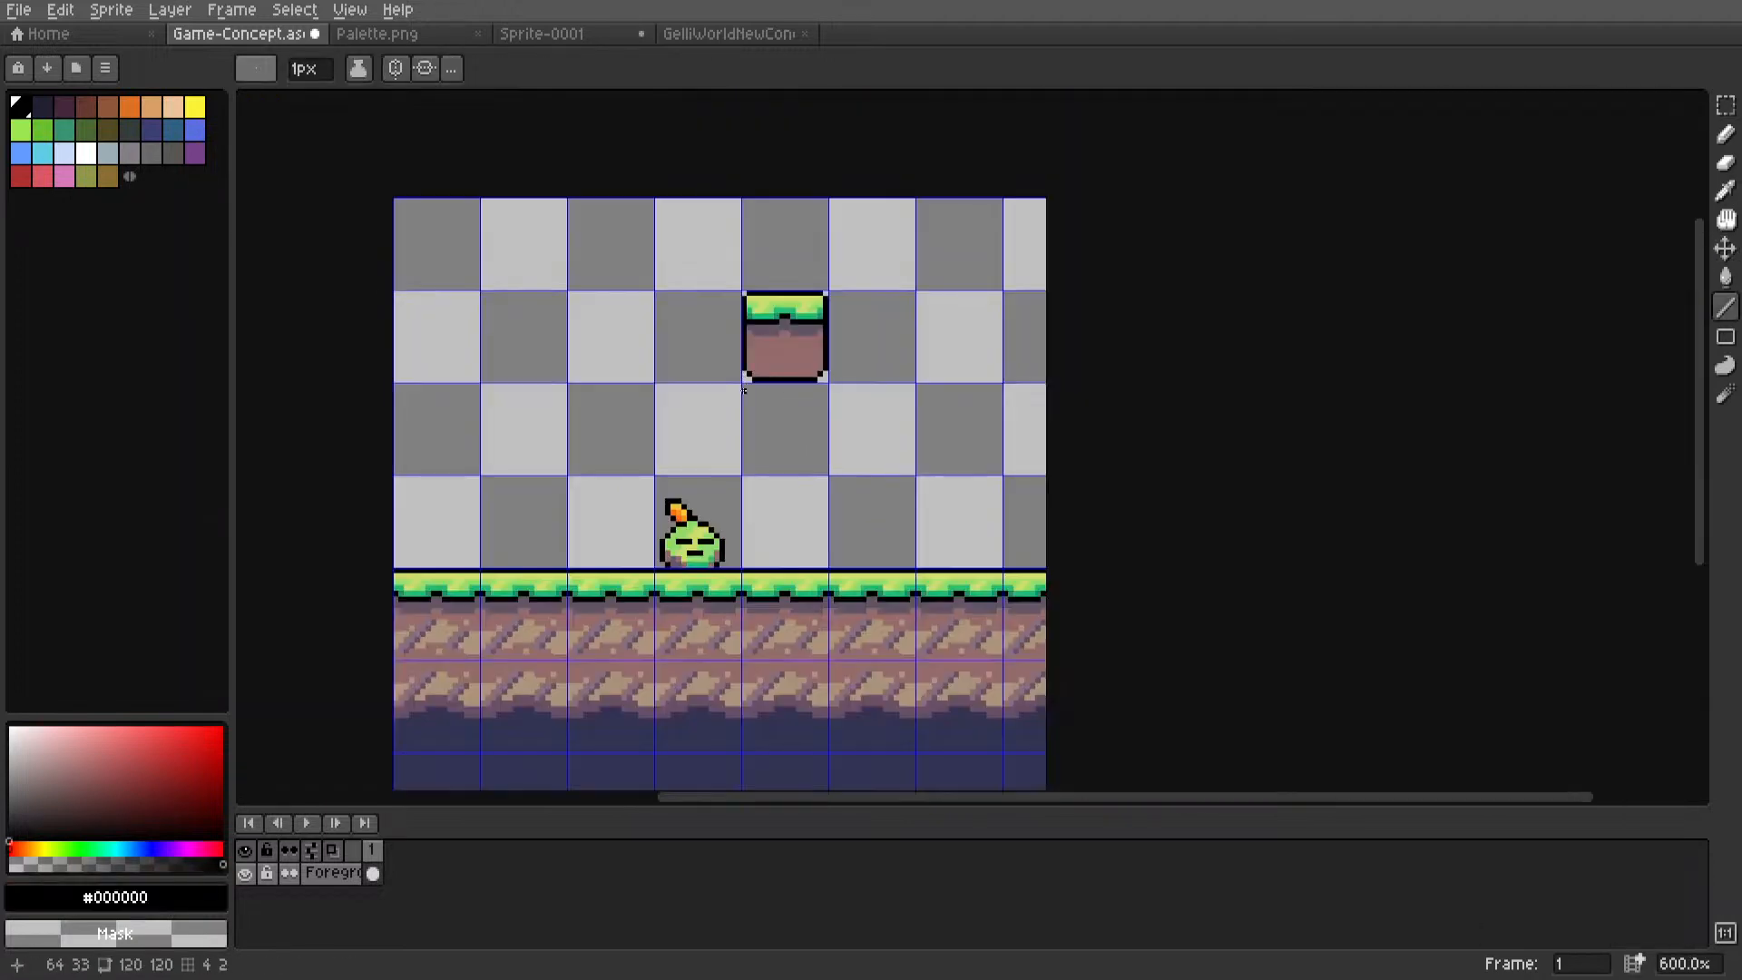
middle_drag(750, 417, 865, 431)
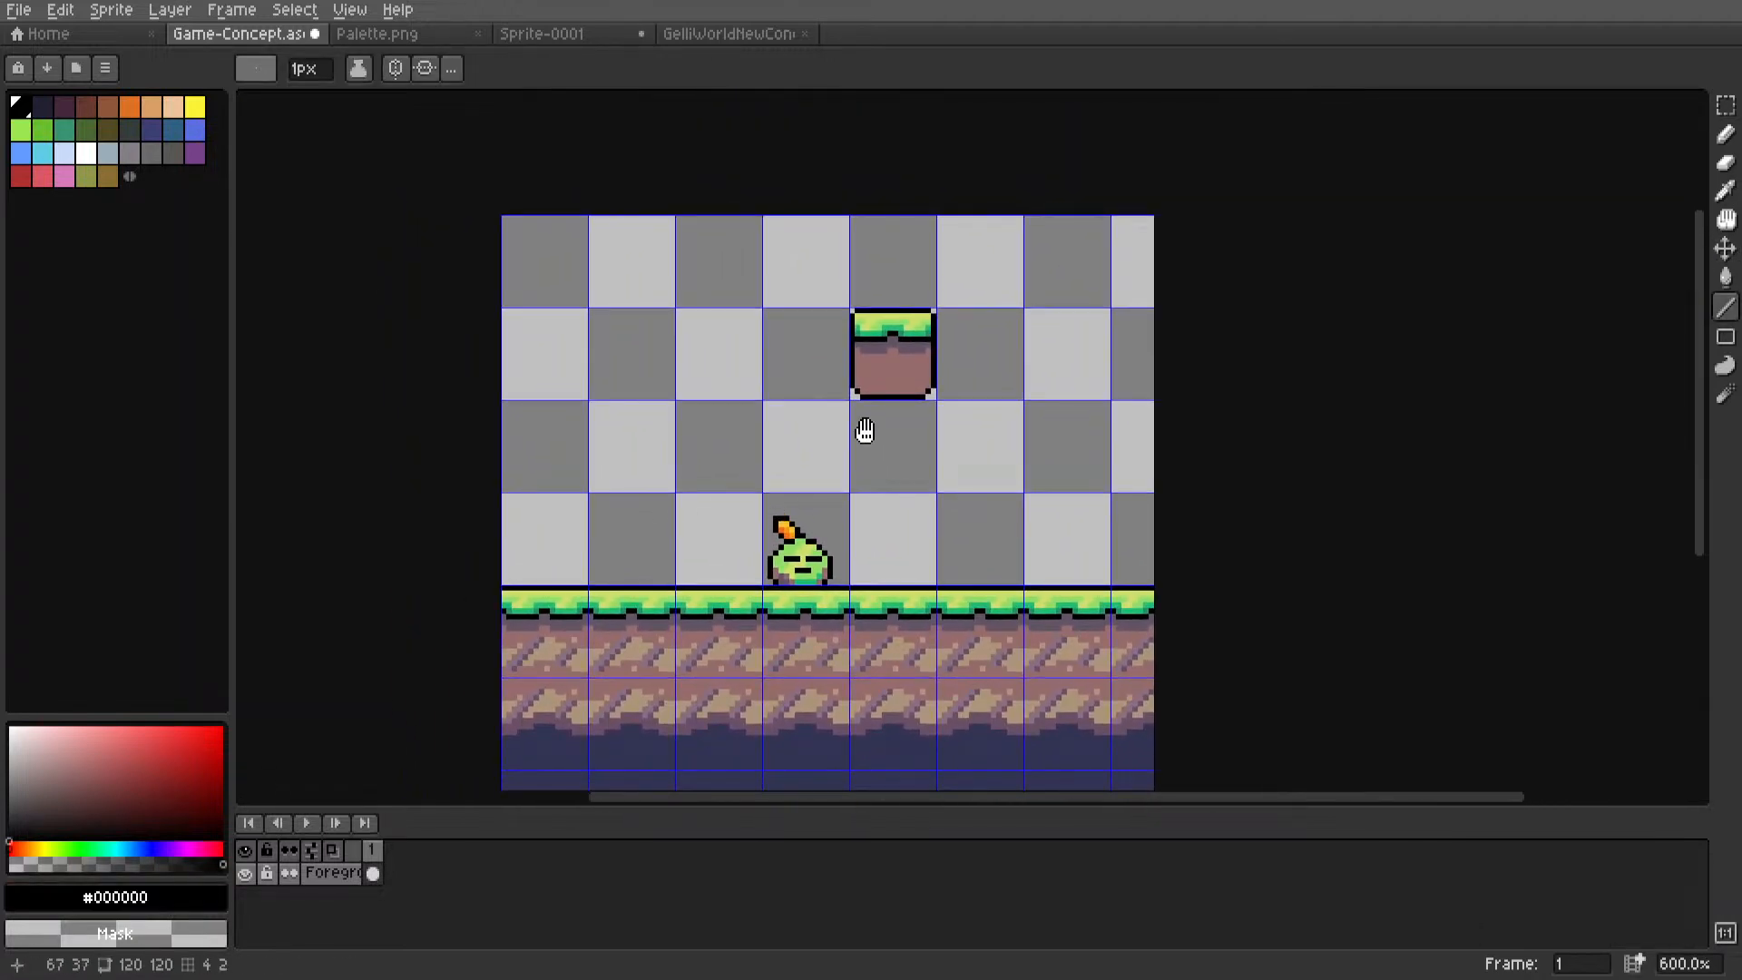
Sample #ab947a from the ground and draw a one-pixel rim inside the floating block's side and bottom outlines.
scroll(821, 657, up, 6)
key(i)
click(825, 575)
scroll(825, 575, down, 6)
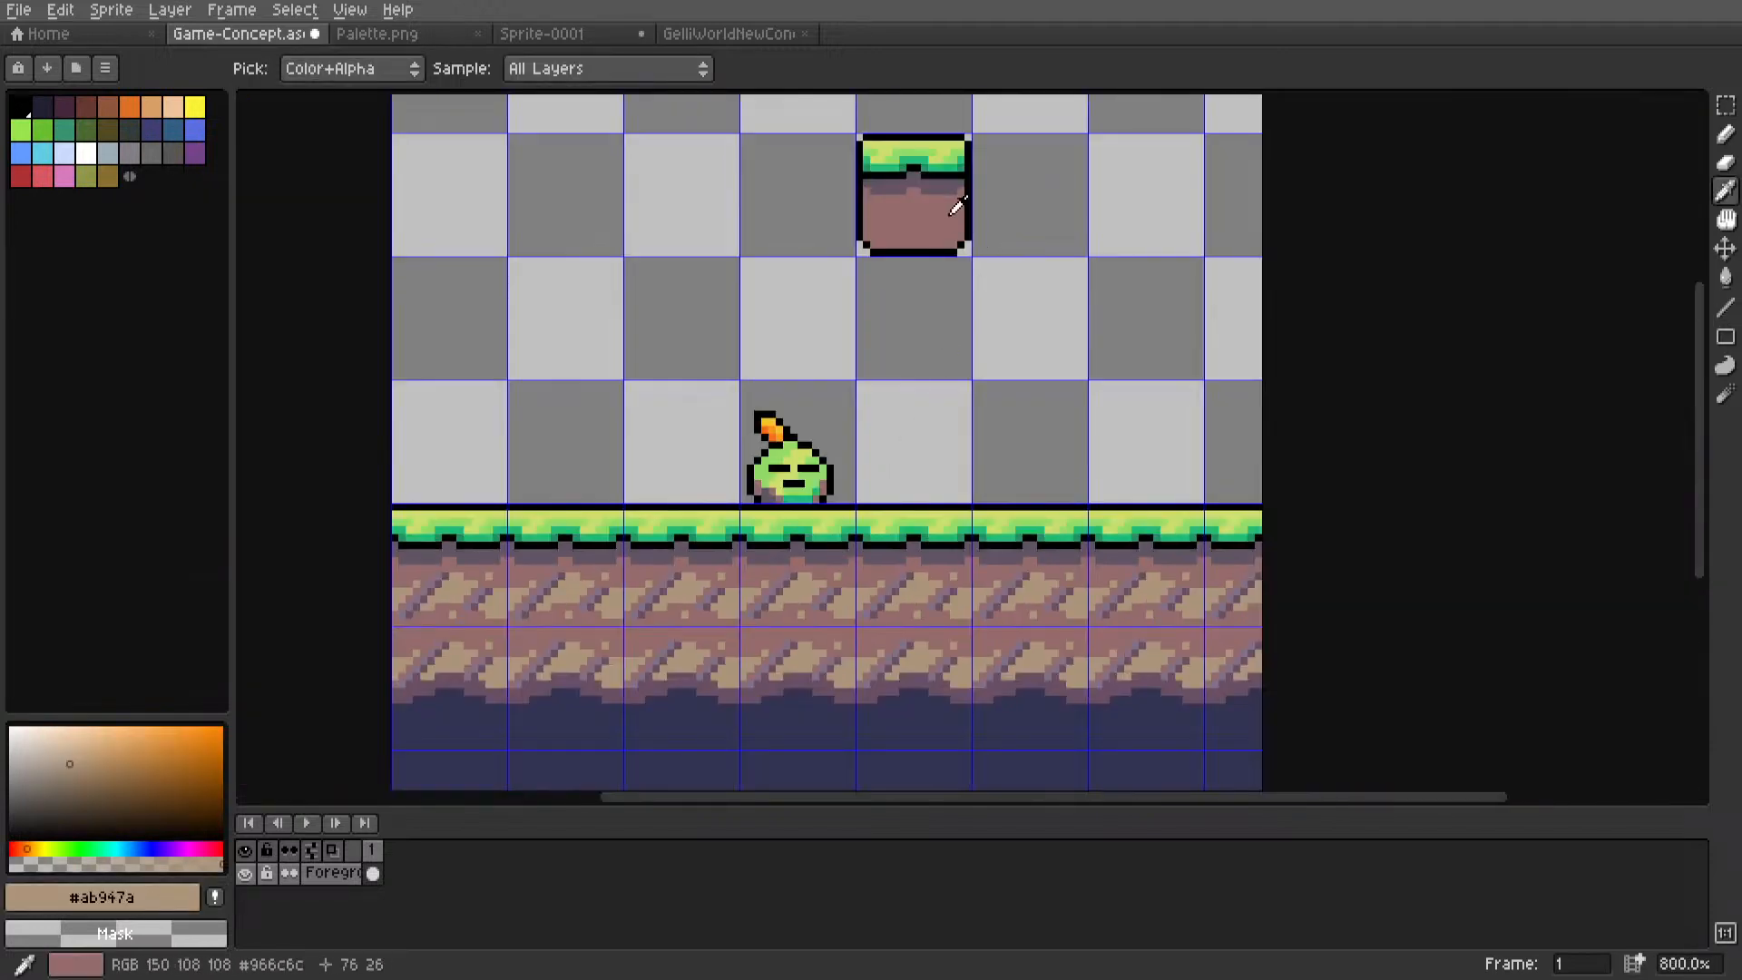
scroll(960, 161, up, 6)
key(l)
drag(965, 282, 965, 468)
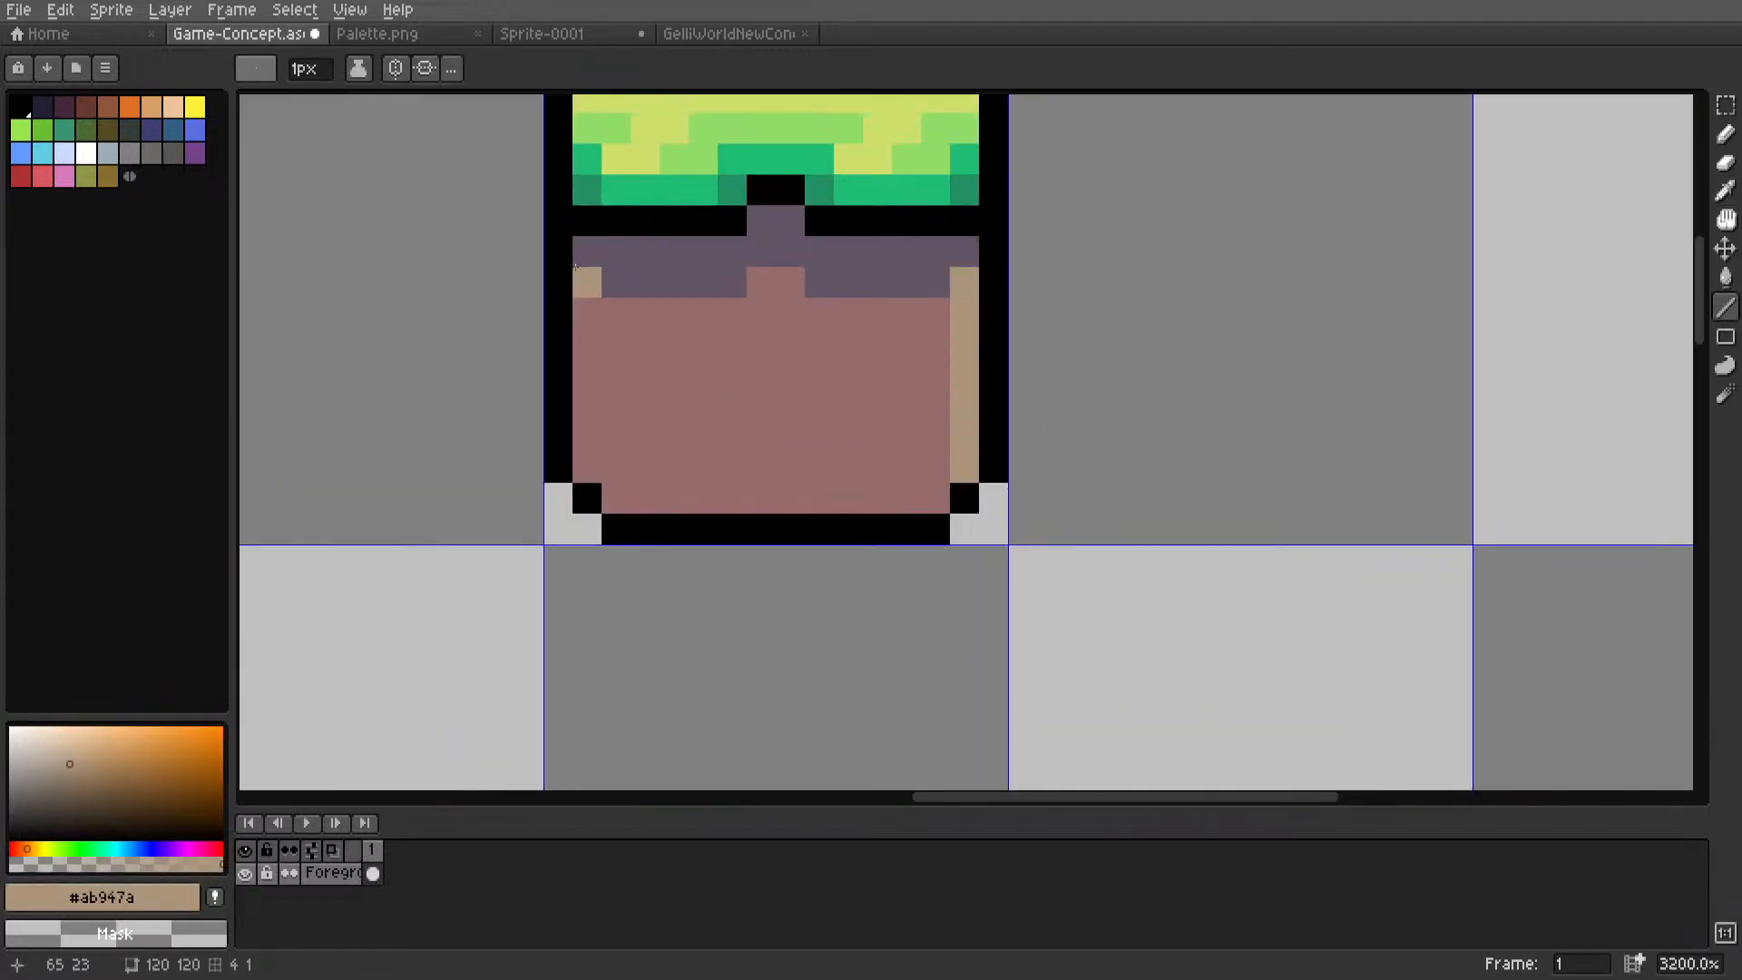
drag(575, 267, 586, 467)
click(615, 494)
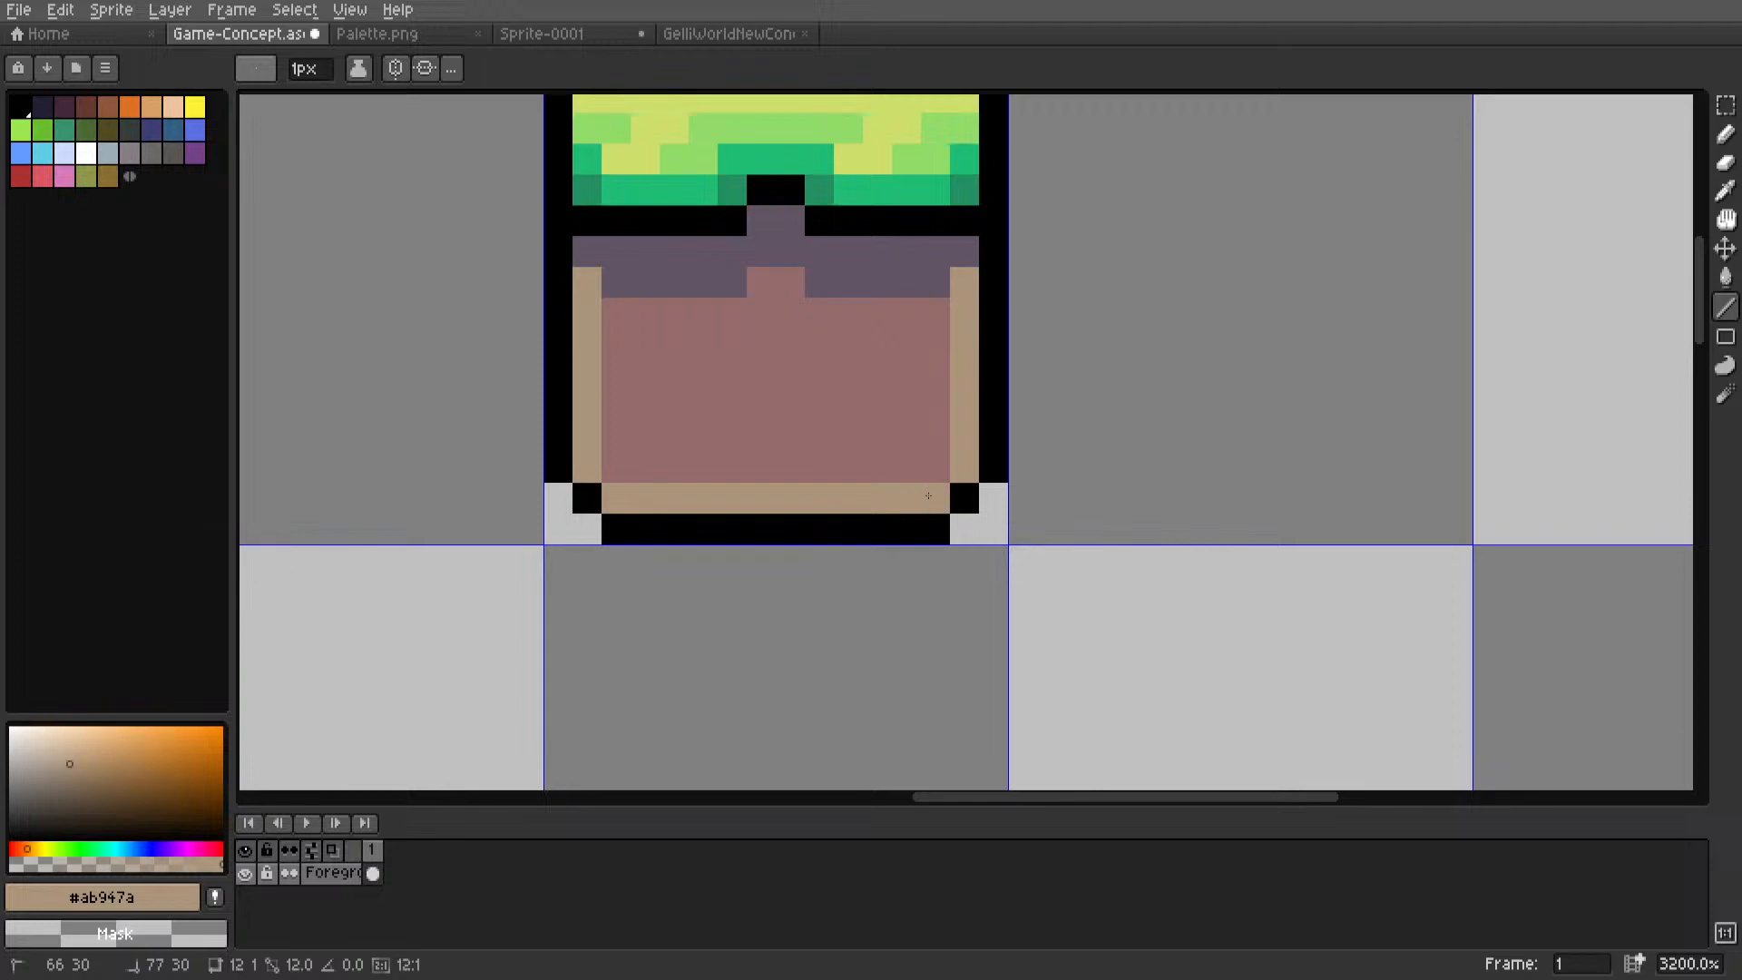
scroll(928, 496, down, 10)
middle_drag(919, 525, 890, 413)
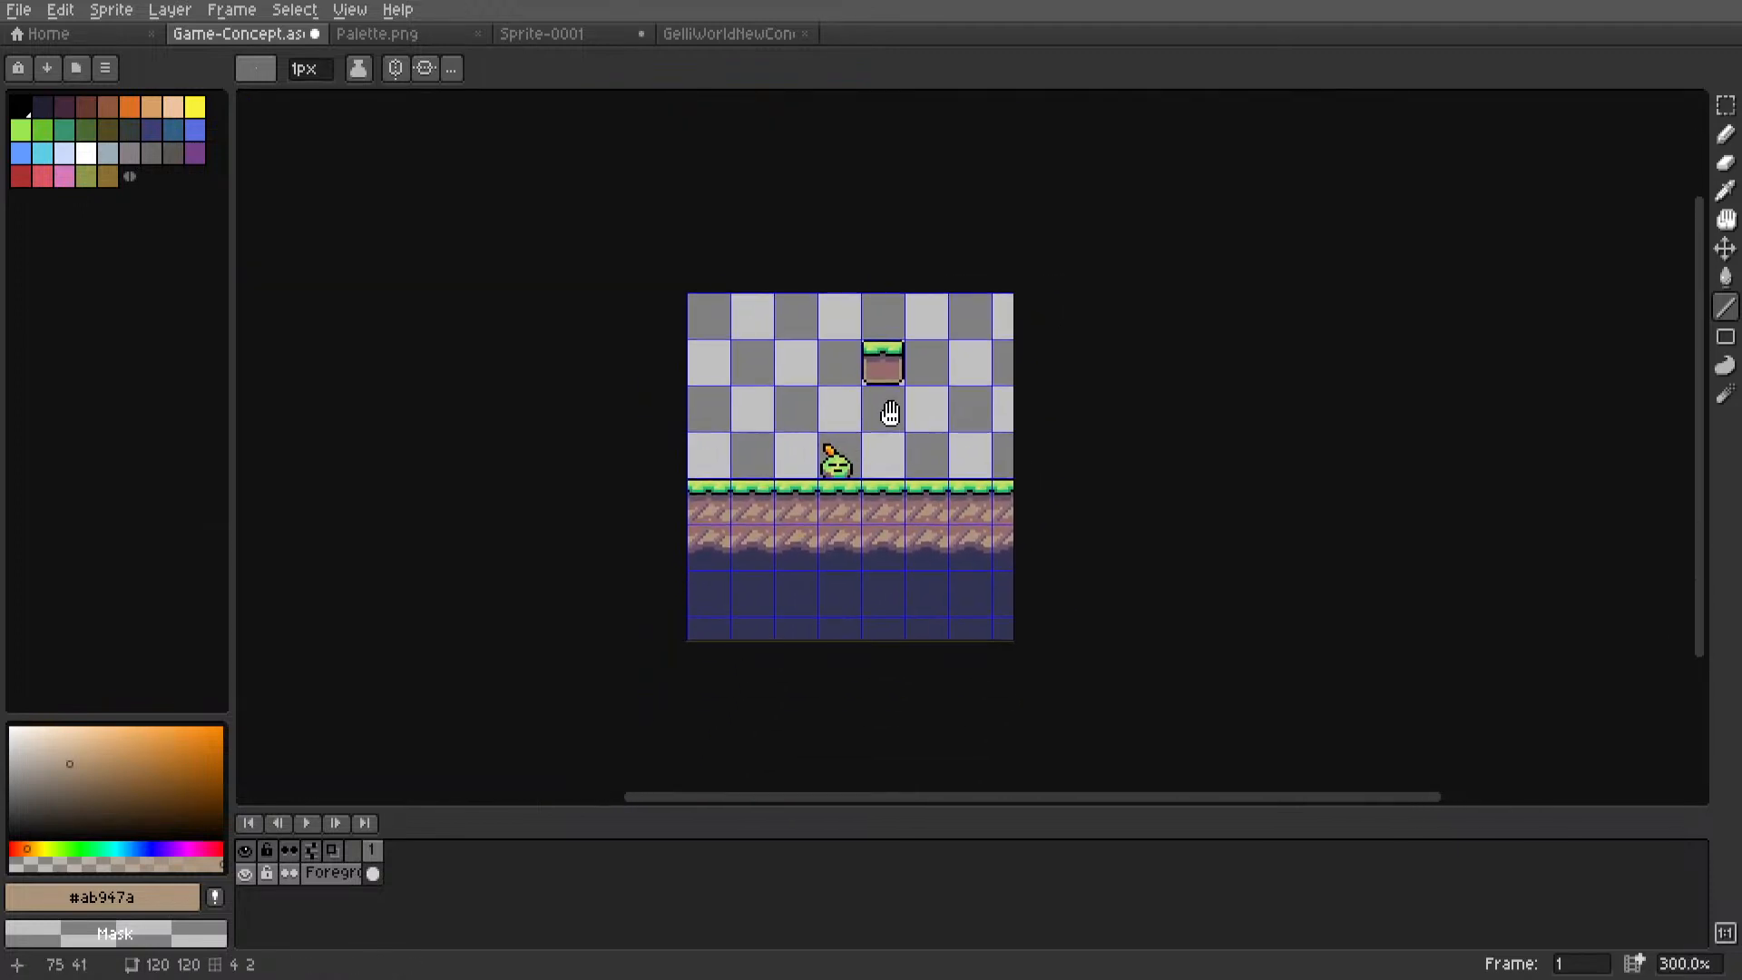
Draw an arched #ab947a band across the floating block's dirt, stepping up from both side rims to the middle.
scroll(890, 473, up, 9)
key(i)
scroll(915, 451, down, 9)
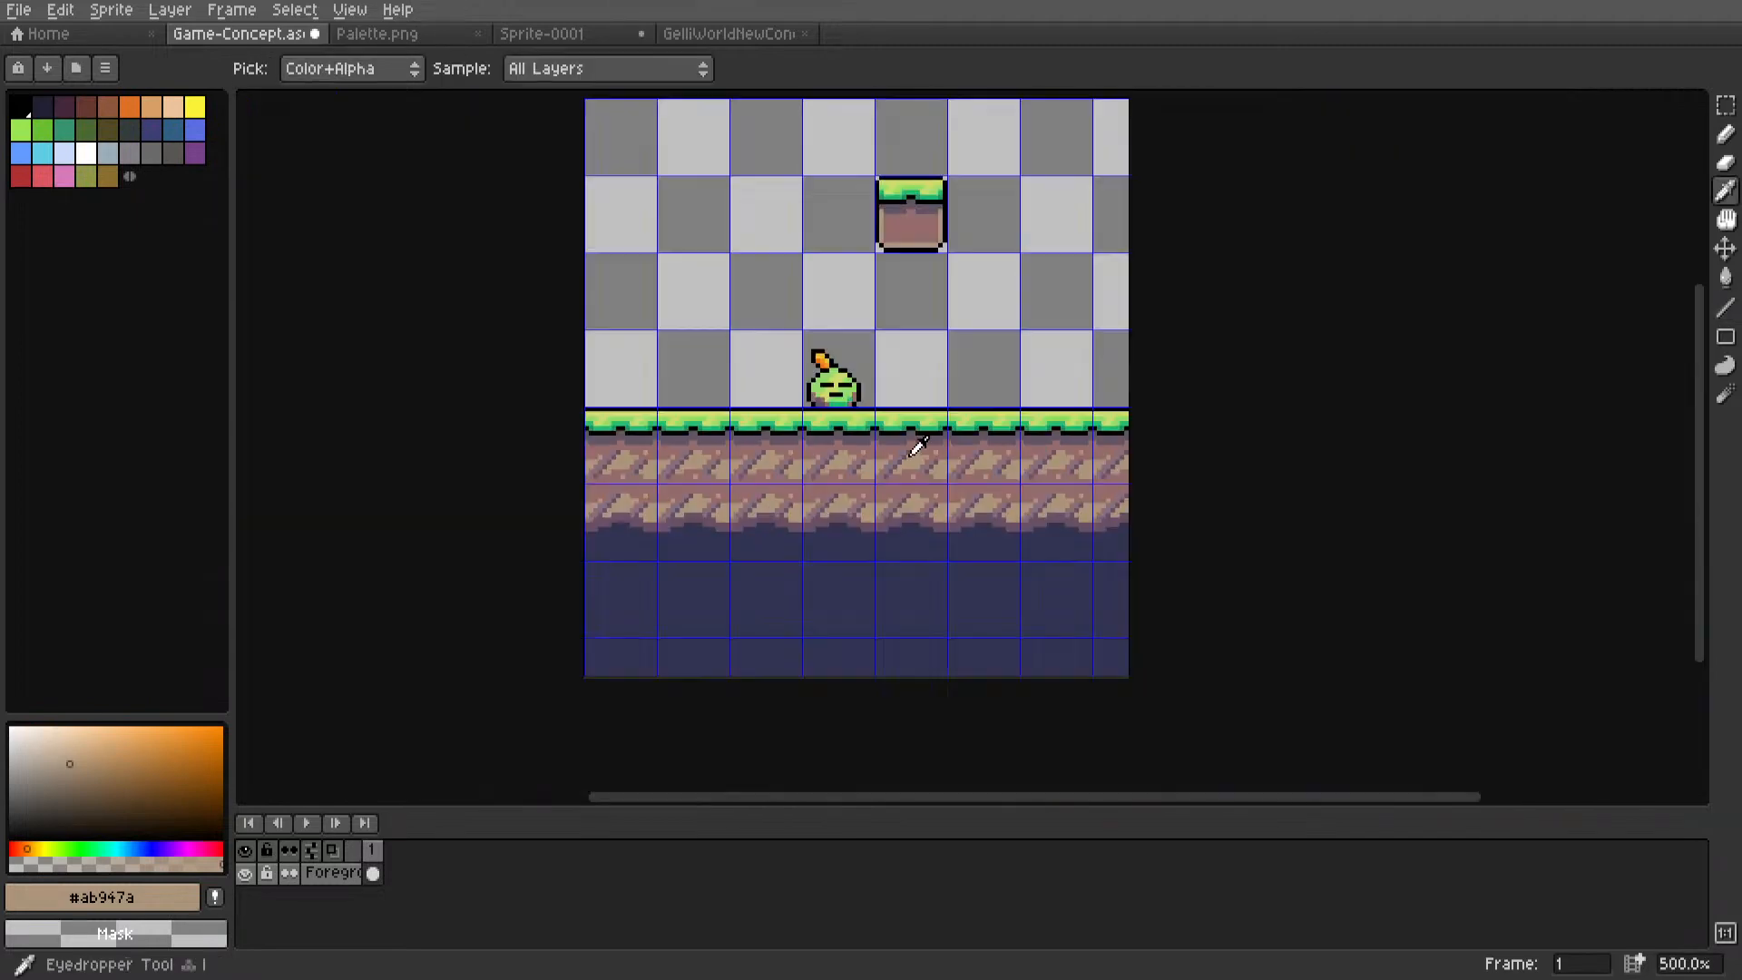
scroll(909, 370, up, 6)
key(l)
middle_drag(774, 533, 777, 490)
scroll(779, 495, up, 2)
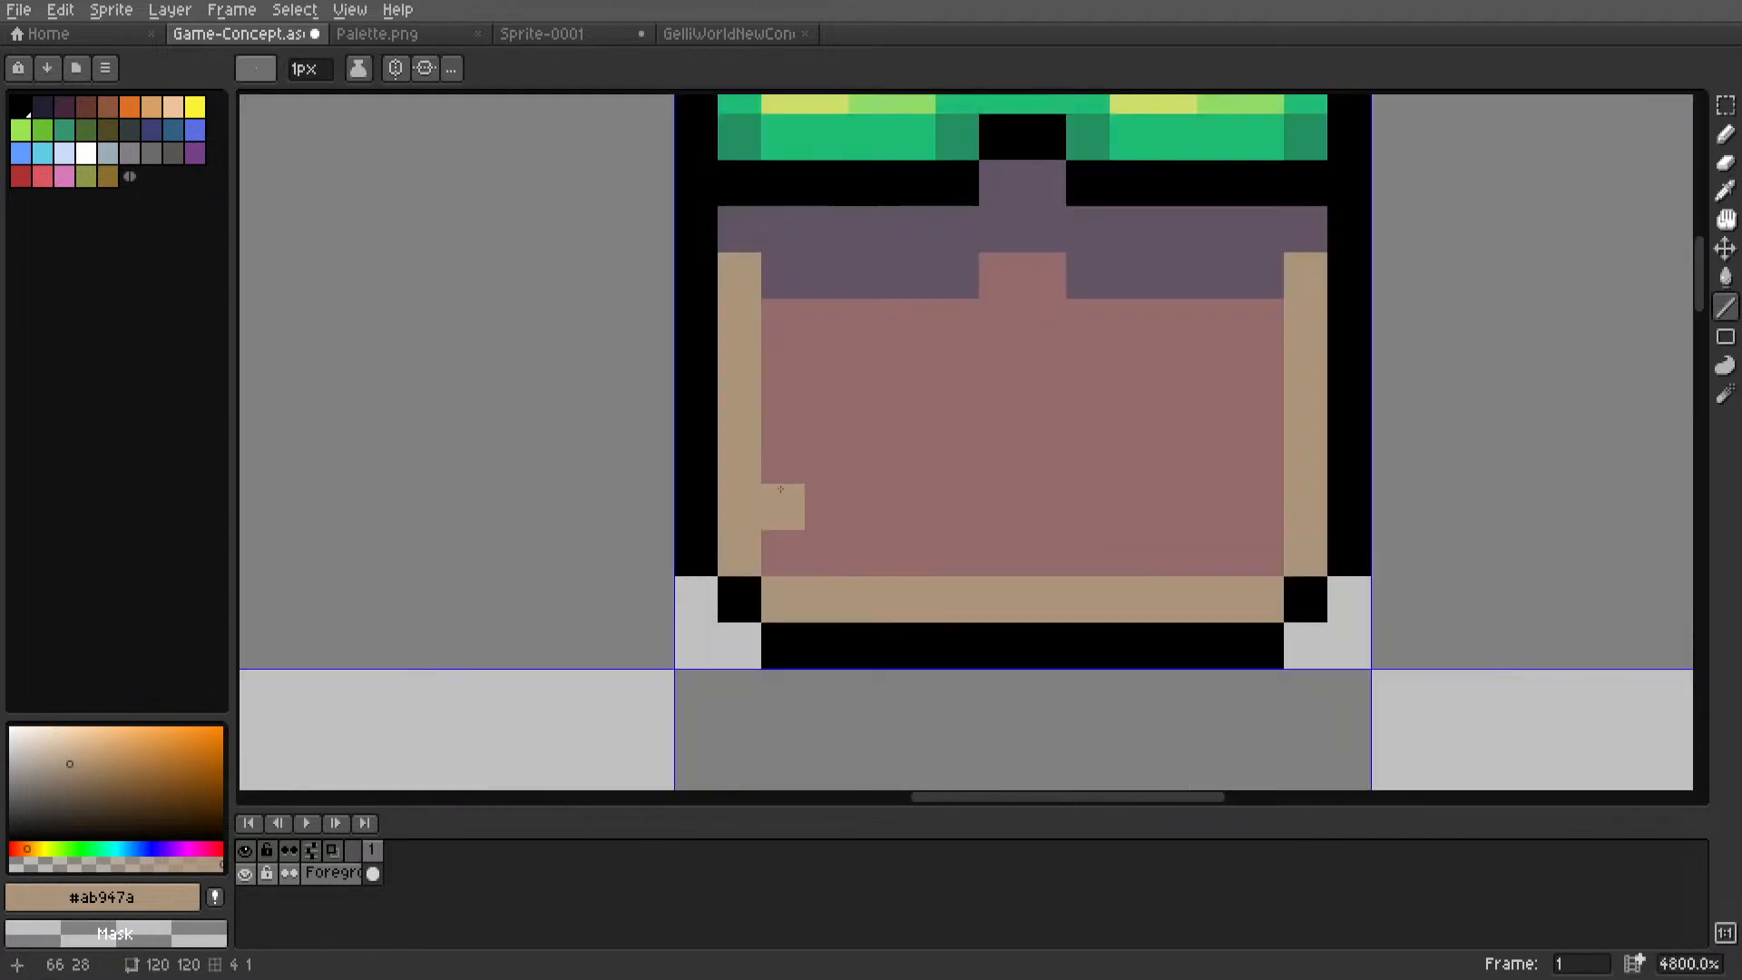
mouse_move(783, 503)
mouse_down()
mouse_move(783, 443)
mouse_move(828, 498)
mouse_move(828, 459)
mouse_move(873, 416)
mouse_move(914, 416)
mouse_up()
drag(957, 461, 957, 415)
mouse_move(1261, 507)
mouse_down()
mouse_move(1261, 460)
mouse_move(1176, 454)
mouse_move(1177, 415)
mouse_up()
drag(1132, 461, 1133, 415)
mouse_move(1089, 461)
mouse_down()
mouse_move(1089, 416)
mouse_move(999, 419)
mouse_up()
scroll(996, 431, down, 8)
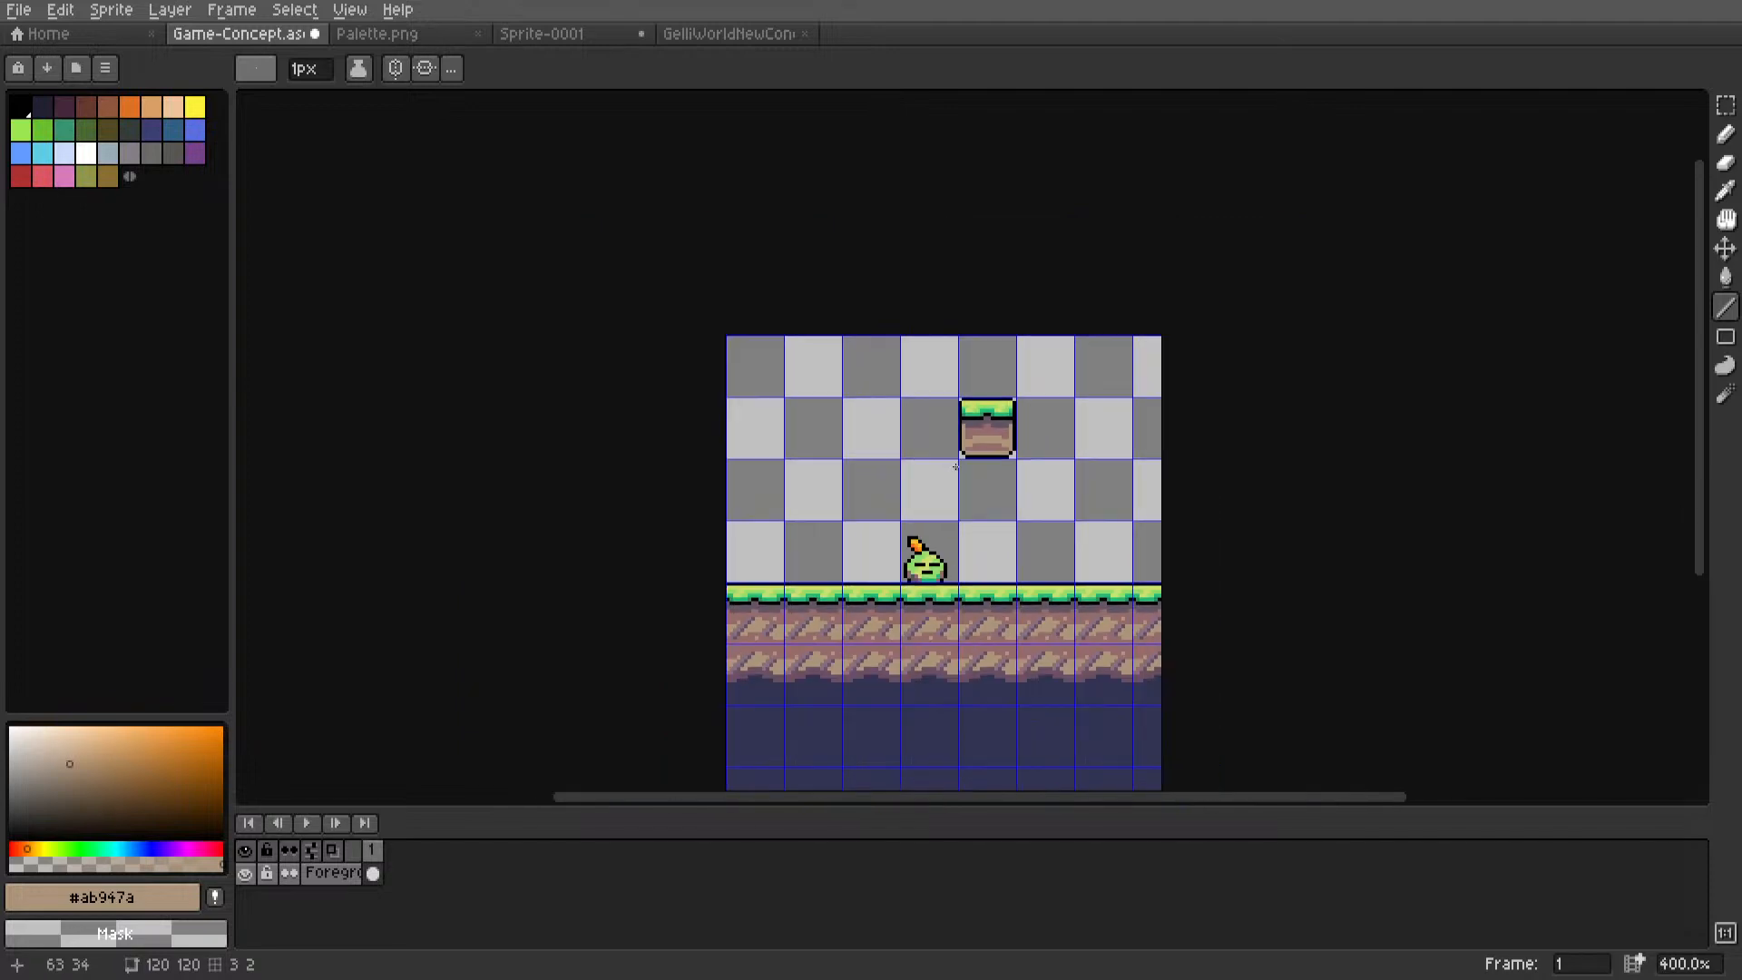
Select the tan band inside the floating block and move it up one pixel.
scroll(996, 433, up, 6)
key(m)
drag(840, 492, 758, 486)
key(Up)
click(1166, 445)
Sample #7f708a from the ground's diagonal stripes and draw a short diagonal mark on the left half of the block's tan band.
scroll(1086, 501, up, 1)
key(i)
click(1083, 513)
key(l)
scroll(763, 486, down, 6)
mouse_move(798, 504)
middle_down()
mouse_move(938, 354)
mouse_move(785, 785)
middle_up()
scroll(891, 601, up, 5)
key(i)
click(982, 436)
mouse_move(873, 183)
middle_down()
mouse_move(786, 390)
mouse_move(782, 779)
middle_up()
middle_drag(801, 416, 793, 553)
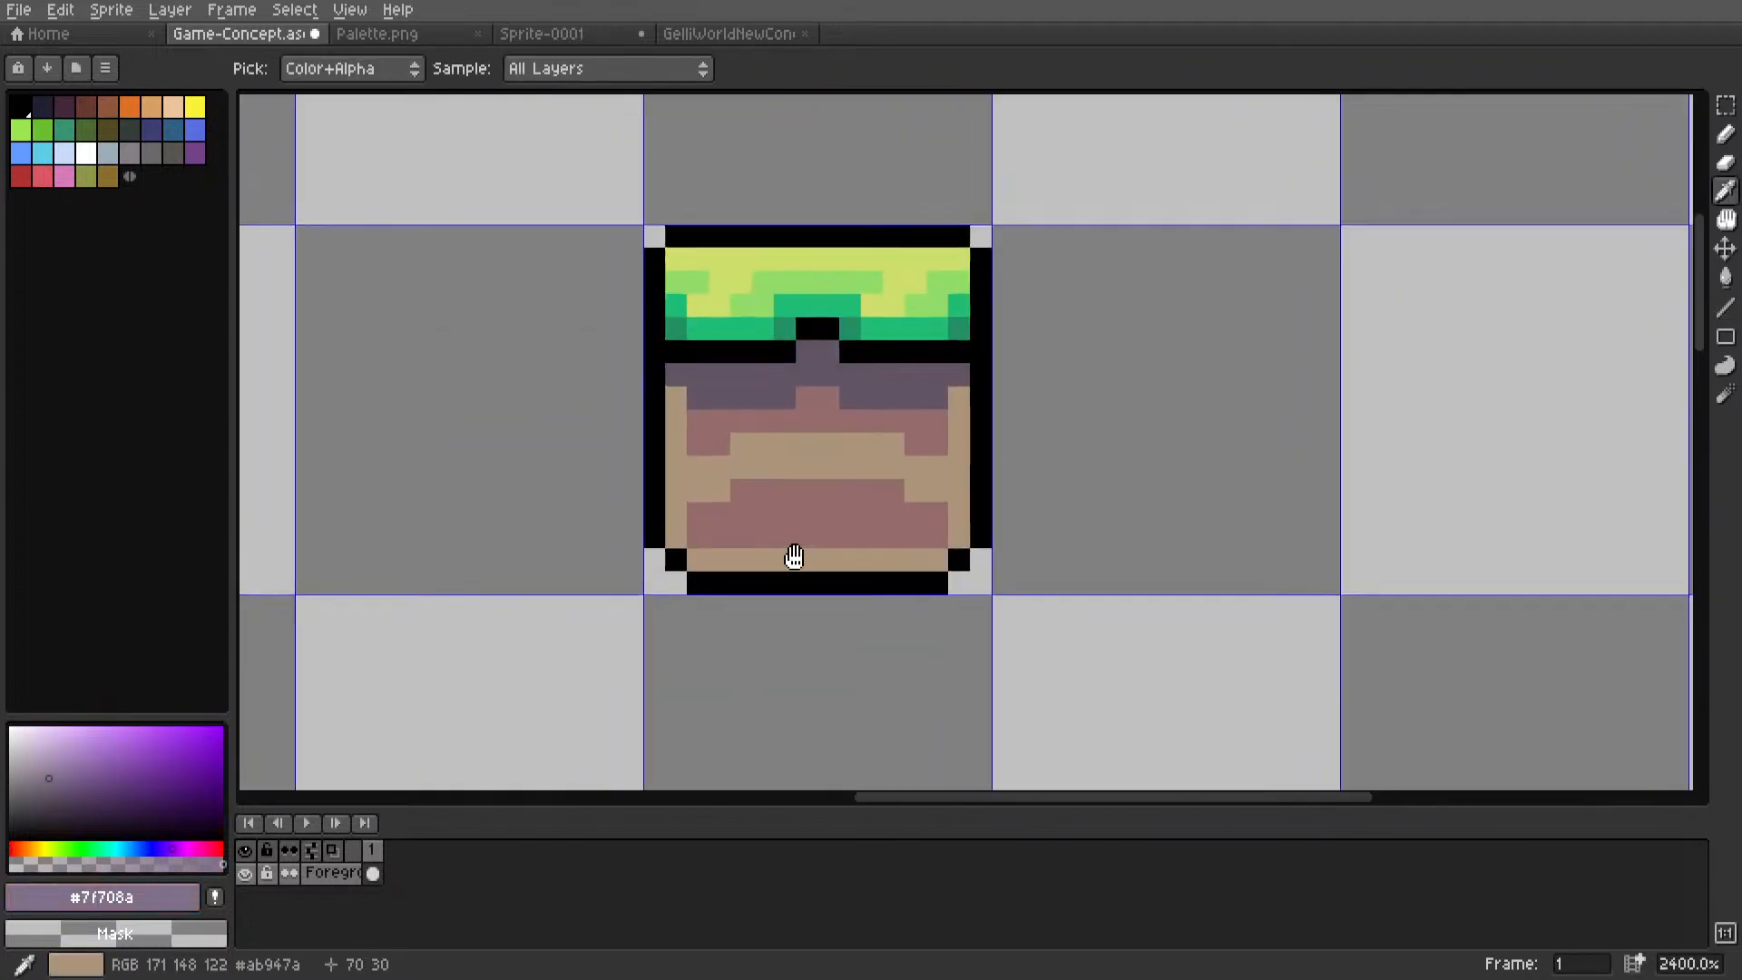
scroll(775, 490, up, 3)
key(l)
click(763, 439)
click(805, 371)
scroll(805, 370, down, 9)
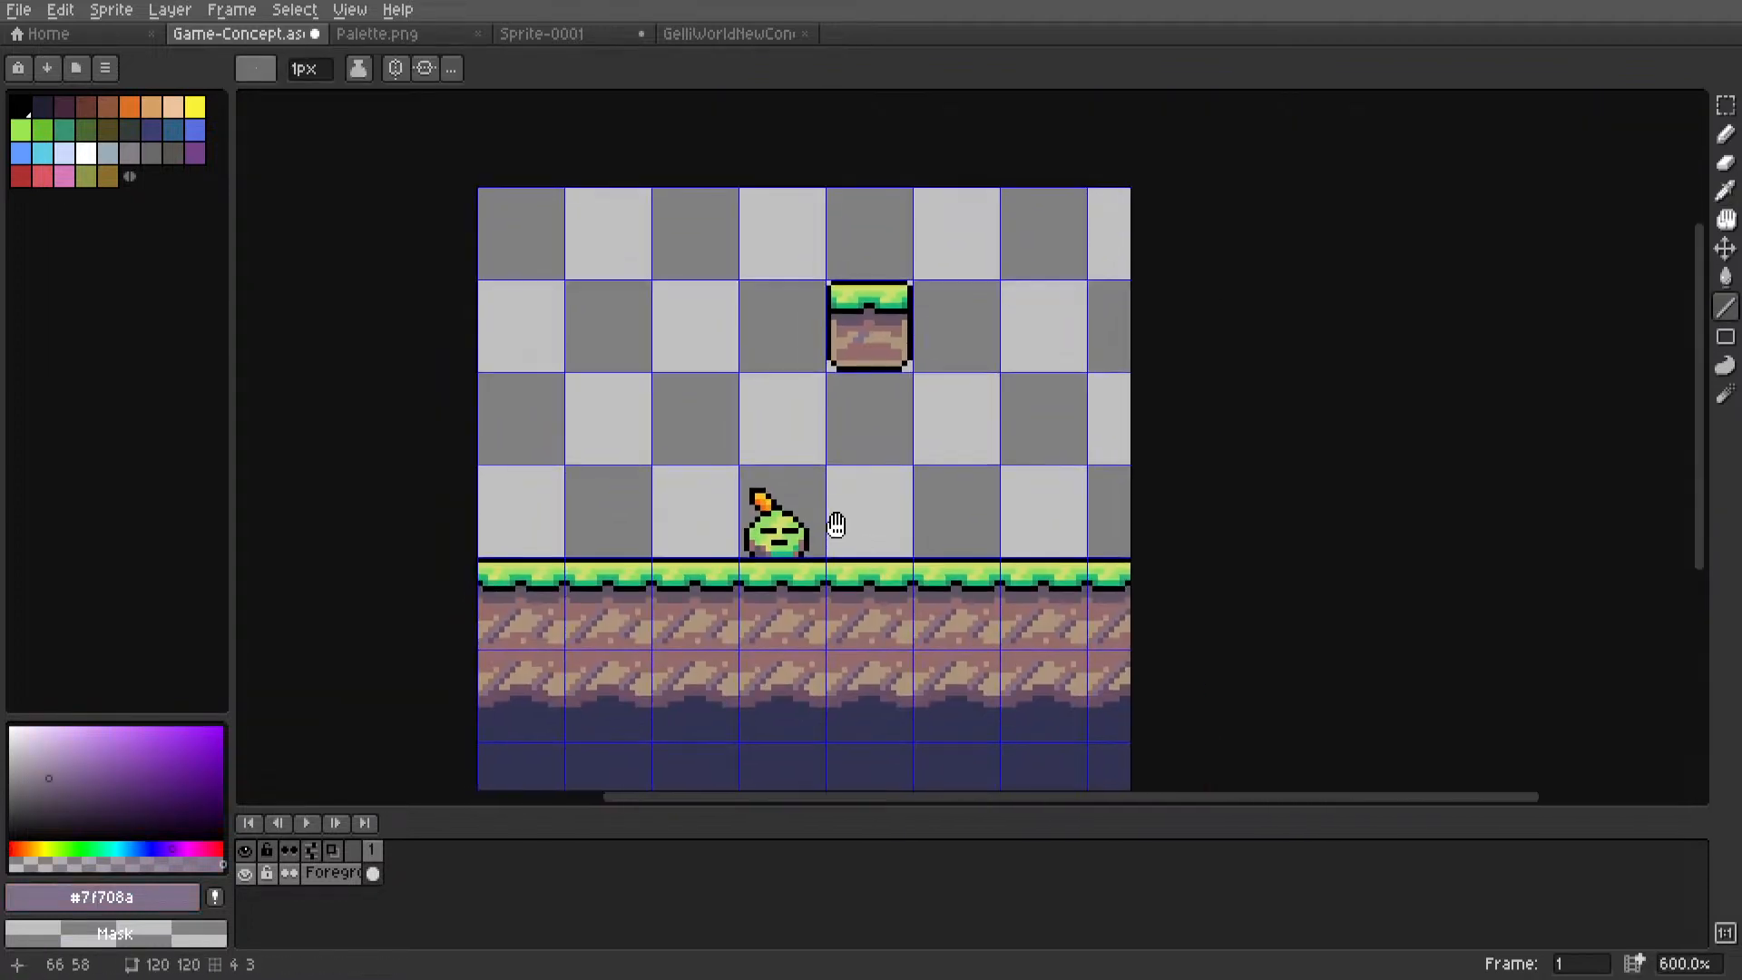
Draw a second short diagonal #7f708a mark on the right half of the tan band.
scroll(832, 471, up, 8)
mouse_move(841, 650)
middle_down()
mouse_move(803, 664)
mouse_move(808, 559)
middle_up()
drag(858, 564, 858, 518)
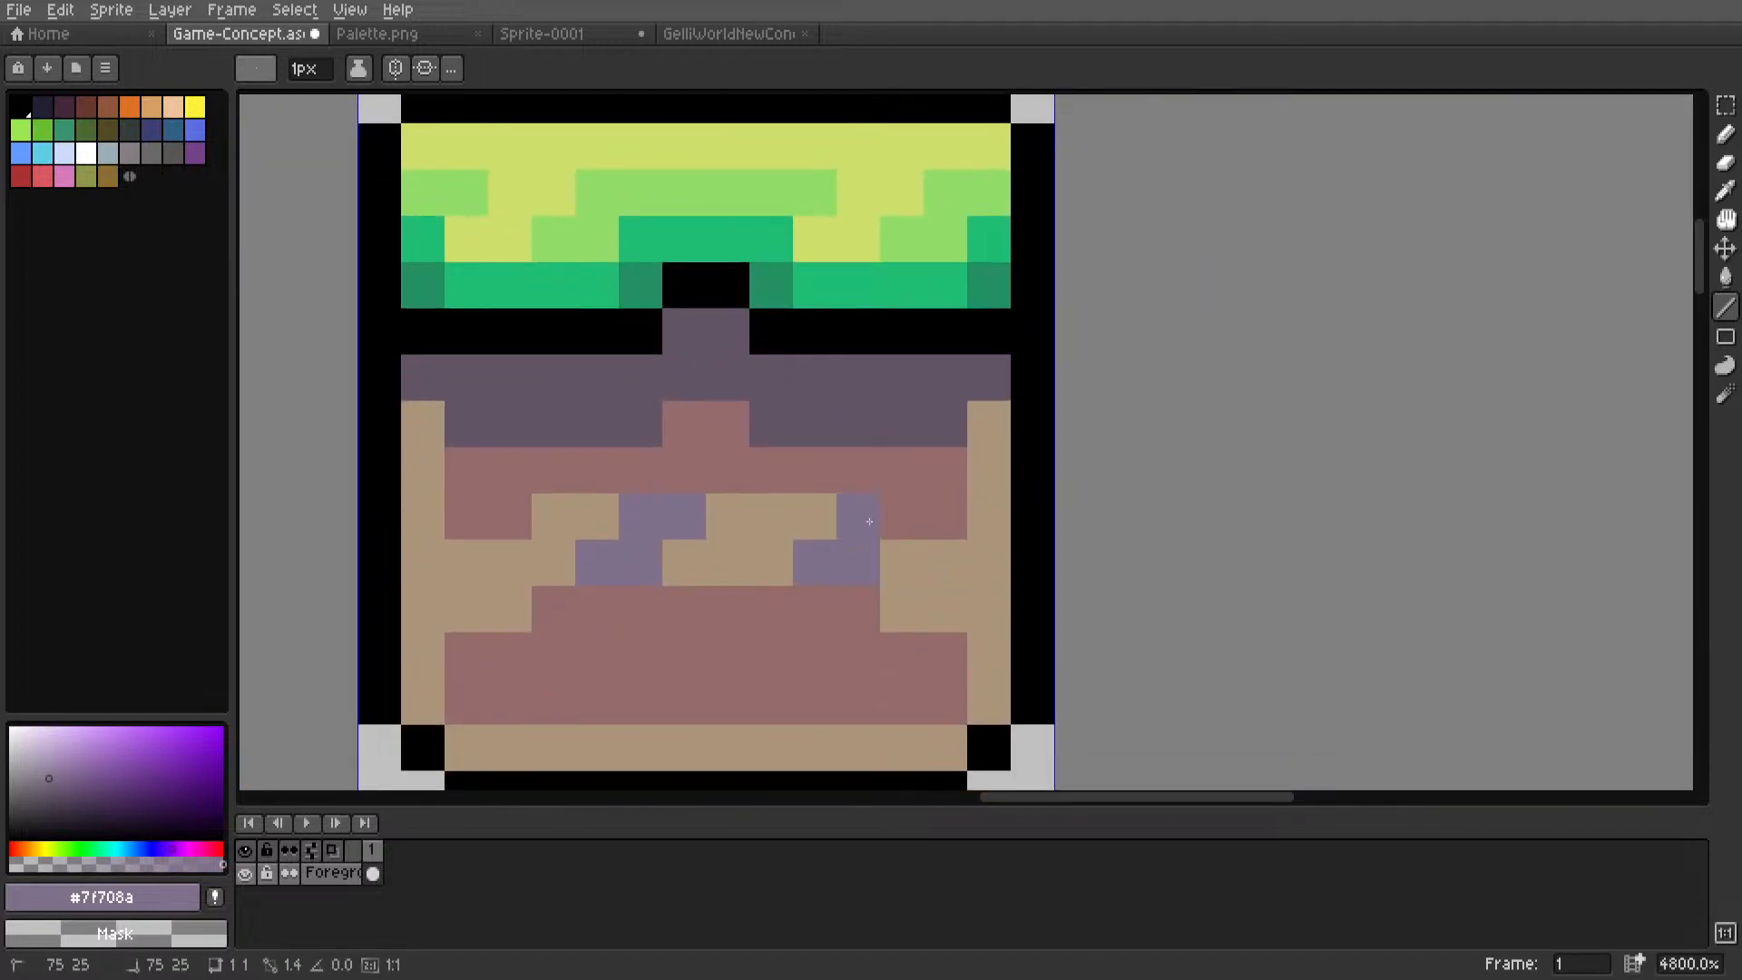
Sample #694f62 from the ground's stripes and shade the right-hand pixels of the two diagonal marks.
scroll(878, 521, down, 7)
scroll(942, 613, up, 4)
key(i)
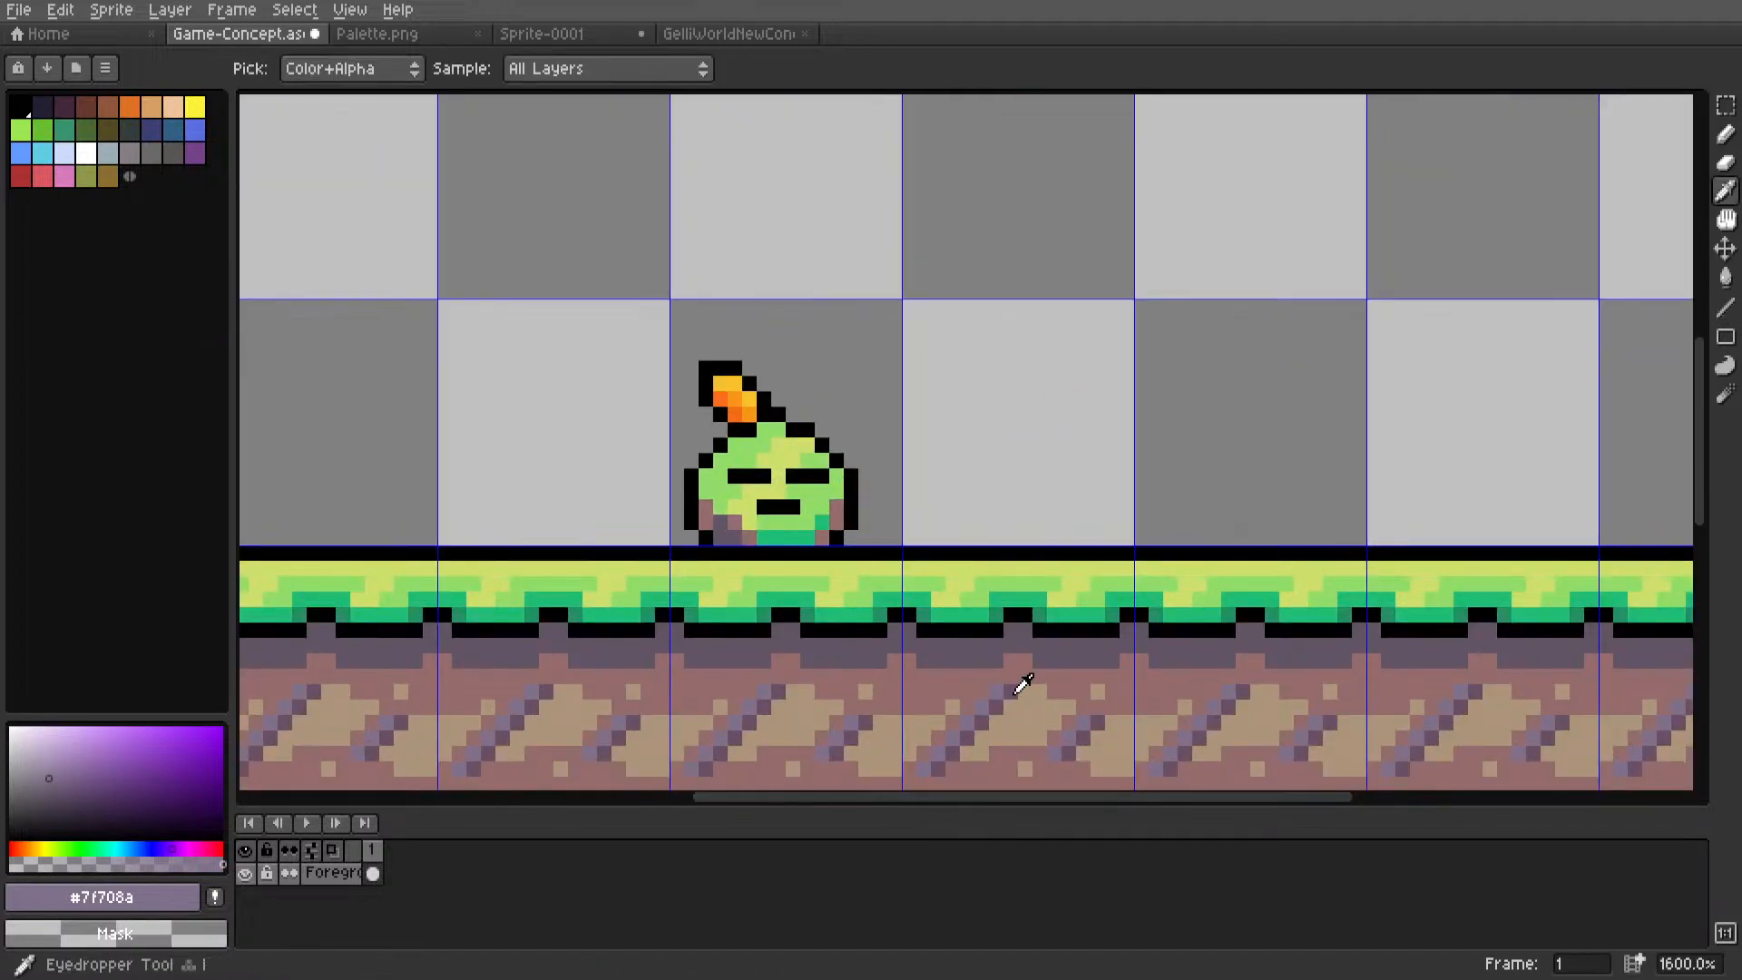
click(1011, 692)
middle_drag(993, 255, 814, 755)
scroll(804, 417, up, 5)
key(l)
click(897, 475)
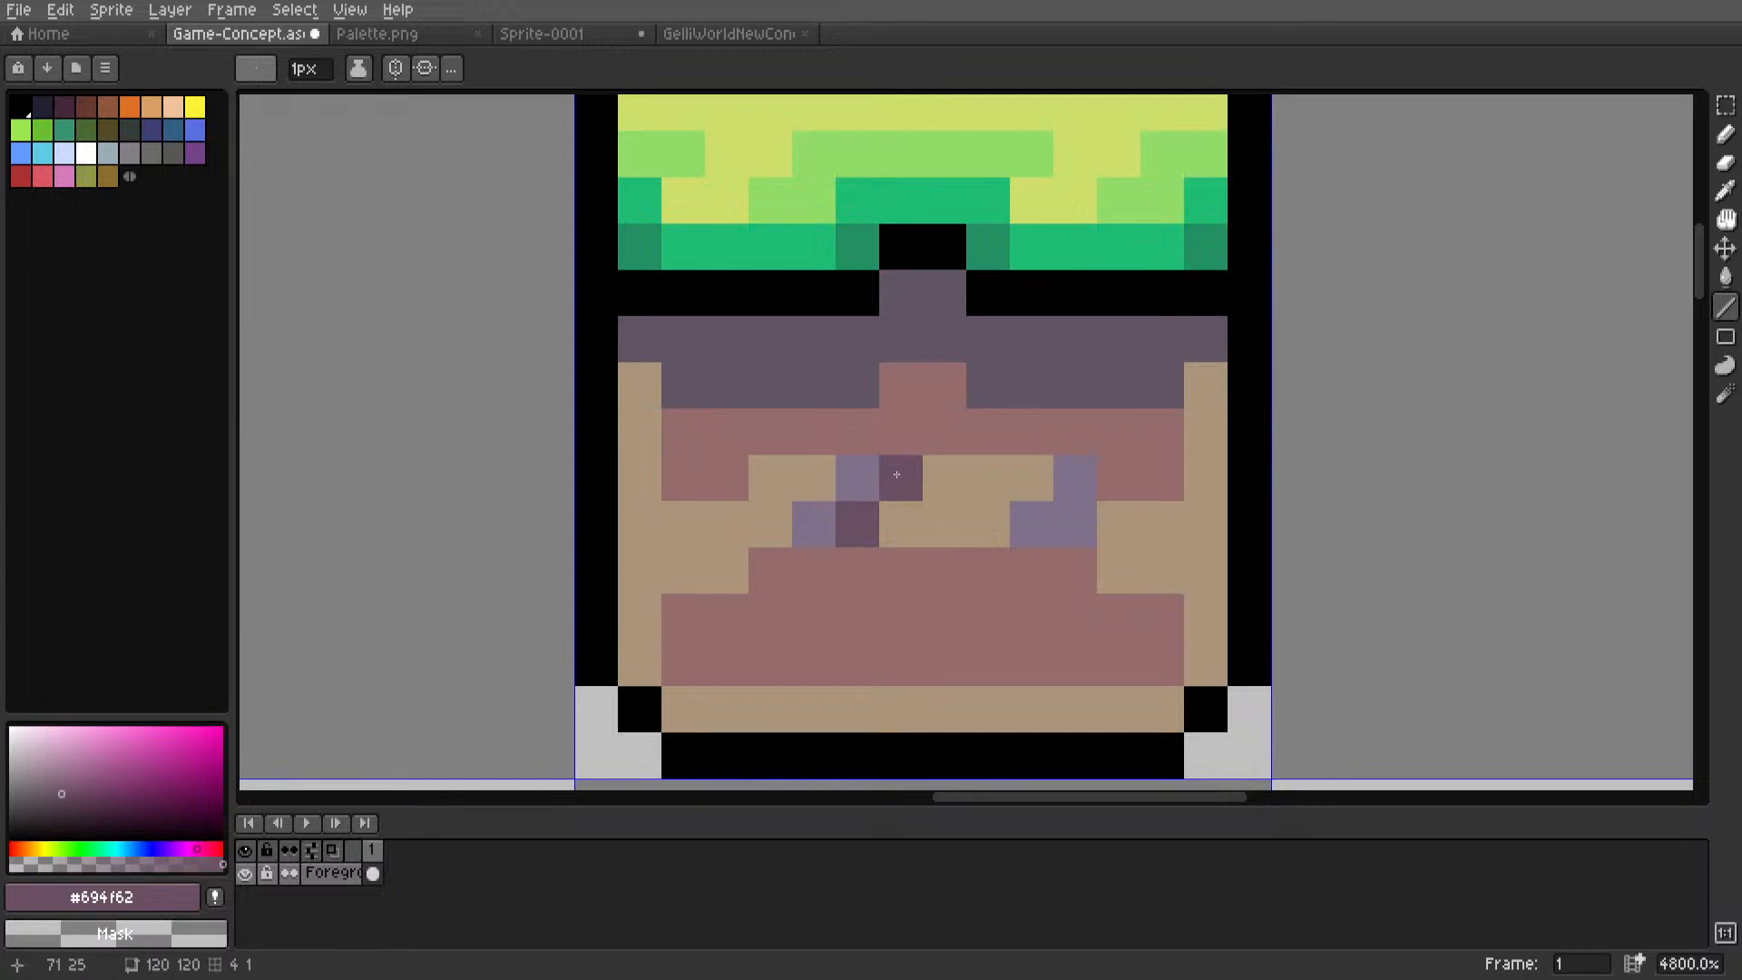
scroll(1066, 517, down, 10)
Try breaking up the floating block's tan areas with single #966c6c pixels, and undo them.
key(m)
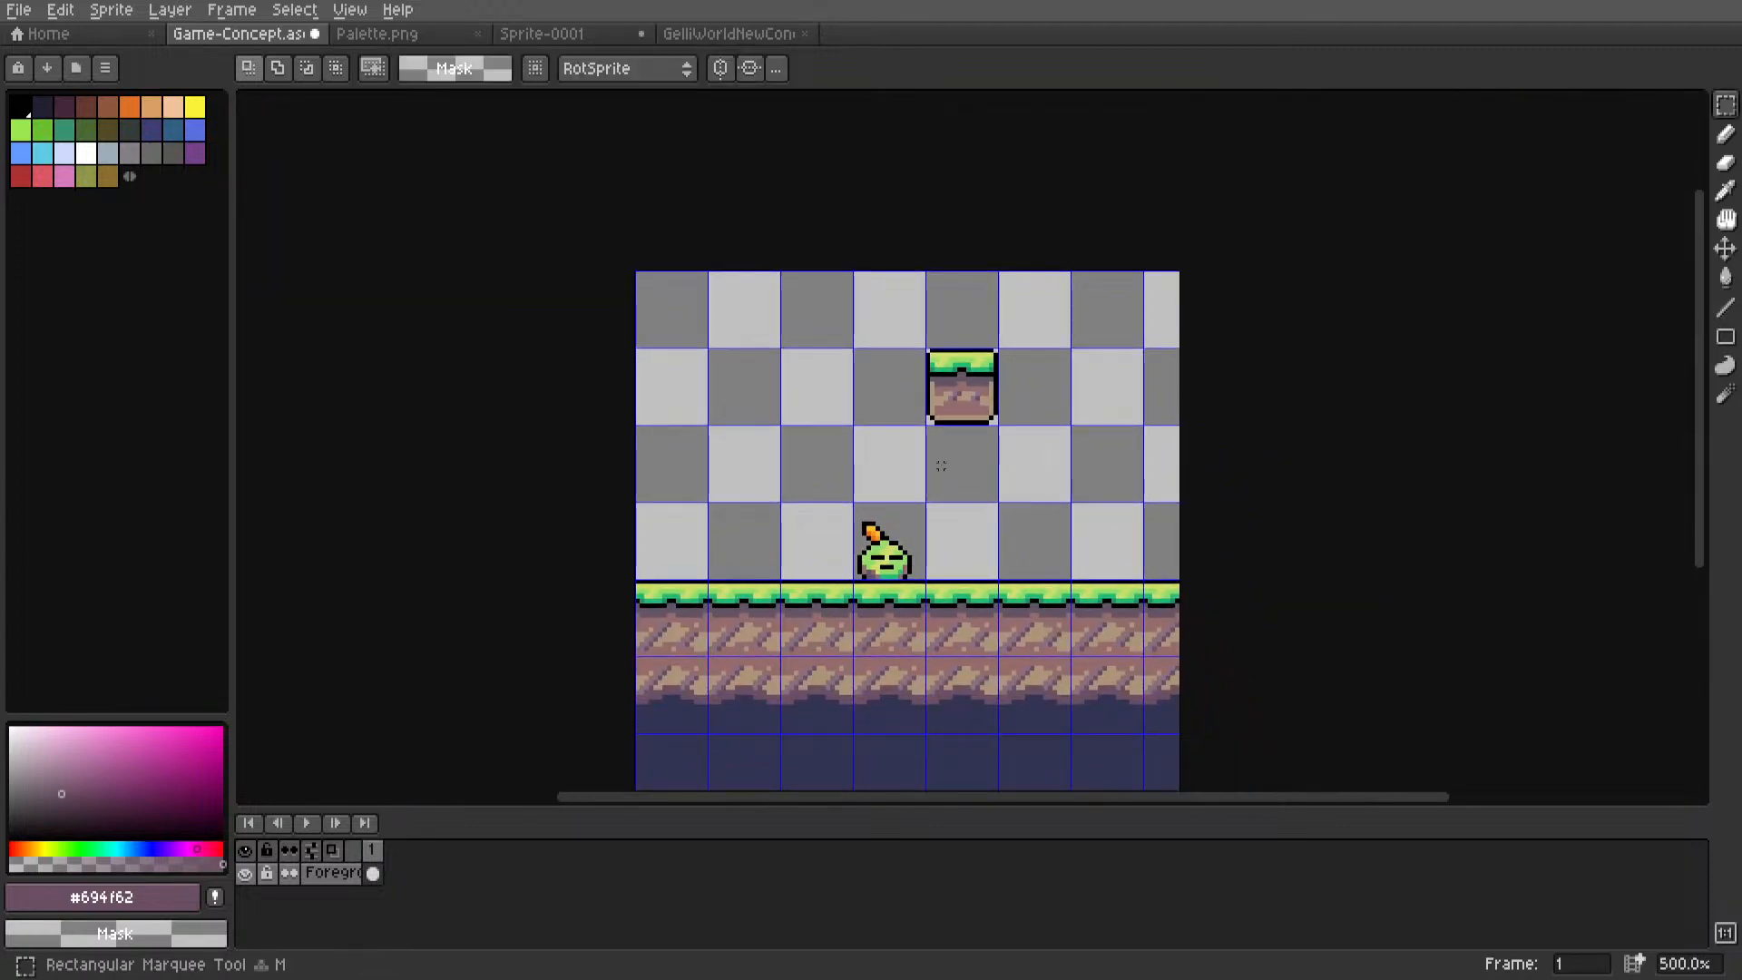
scroll(941, 465, down, 1)
scroll(998, 444, up, 2)
scroll(1002, 450, up, 8)
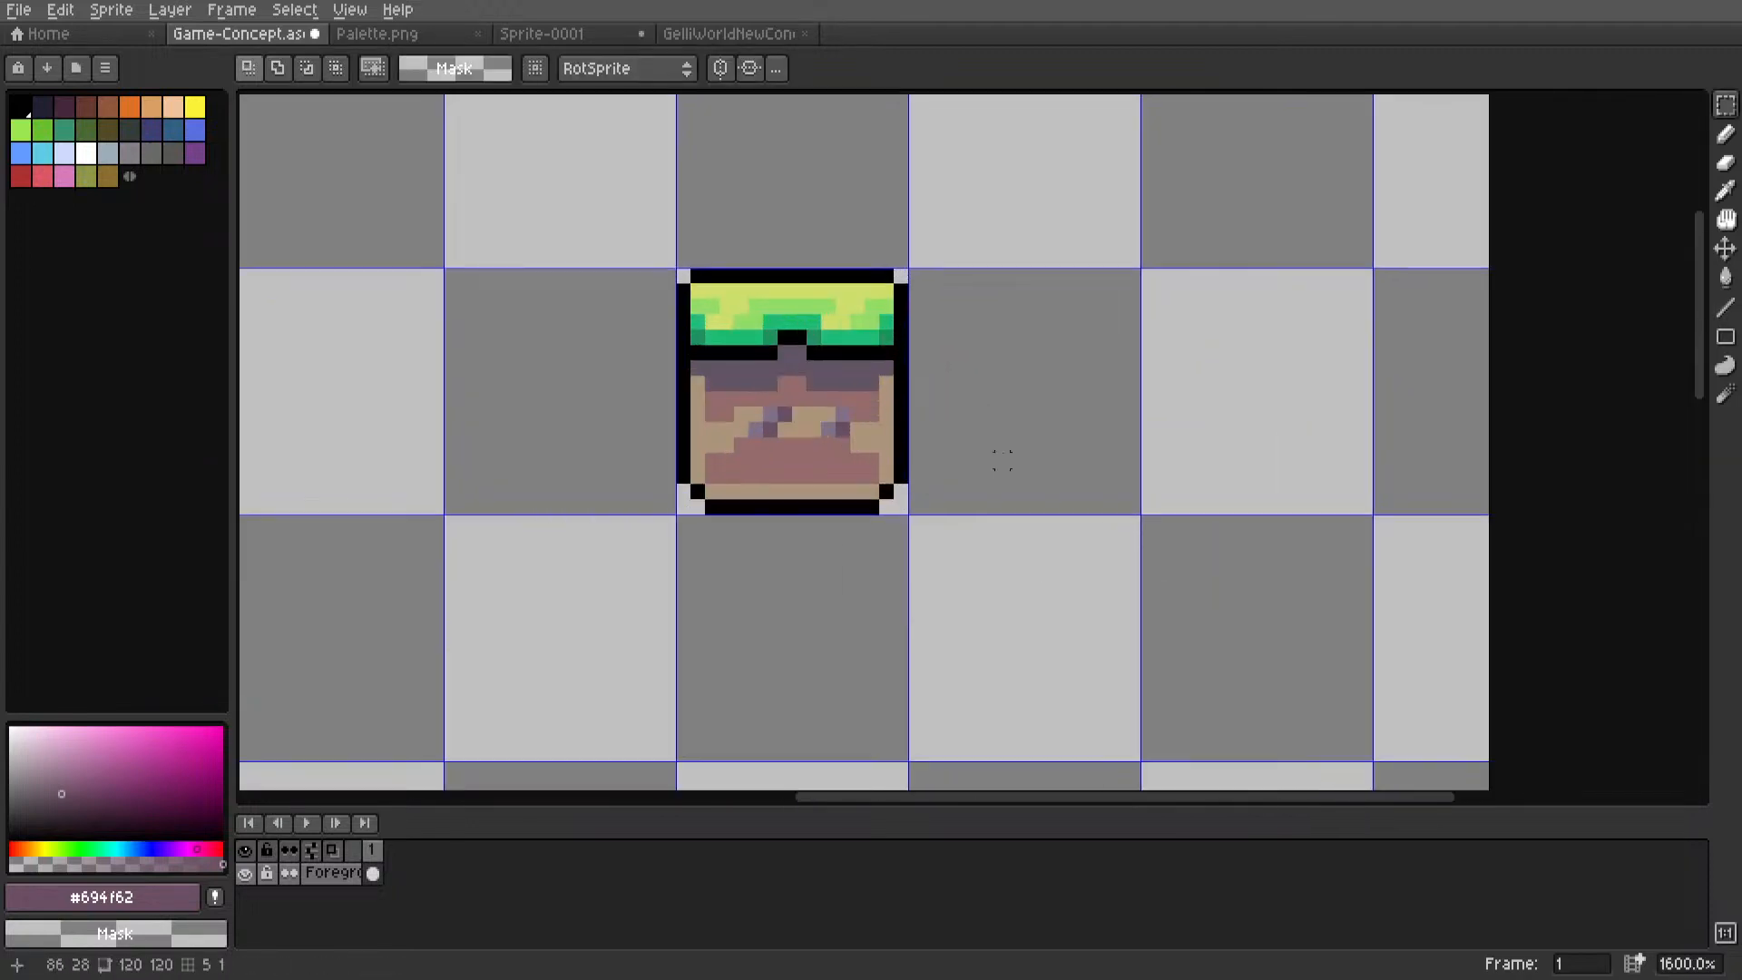
key(l)
alt+click(778, 318)
click(818, 374)
click(822, 414)
scroll(821, 414, down, 10)
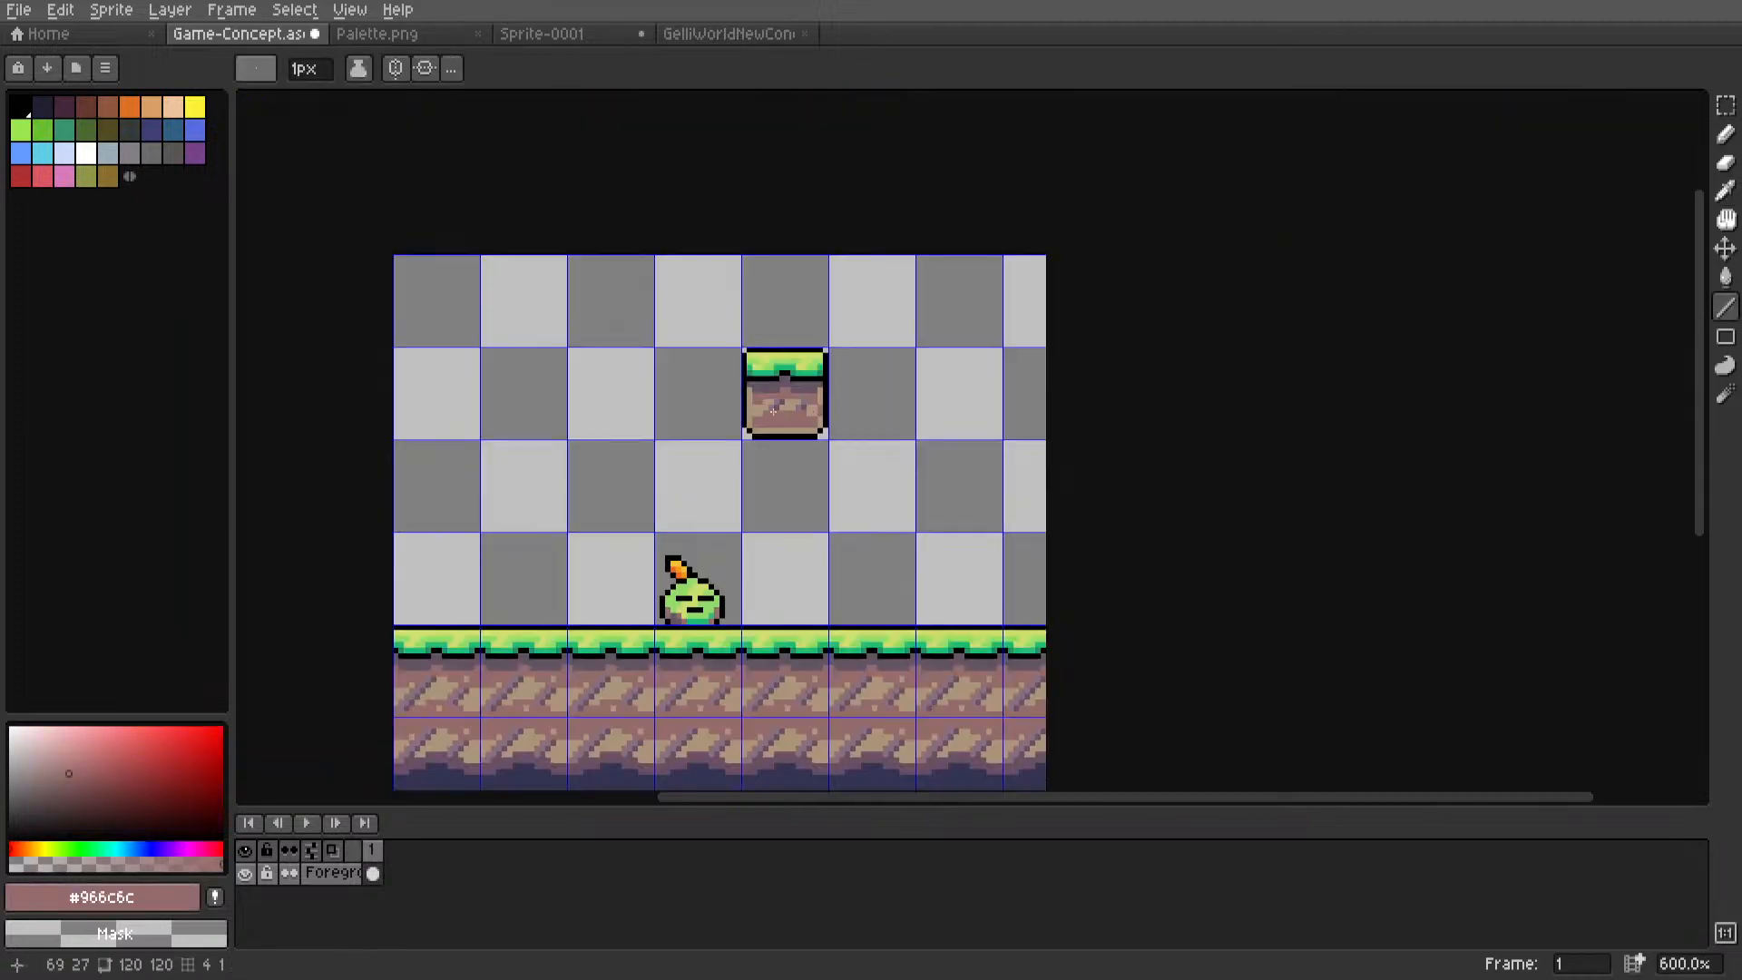
scroll(1020, 432, up, 8)
click(737, 417)
scroll(736, 417, down, 10)
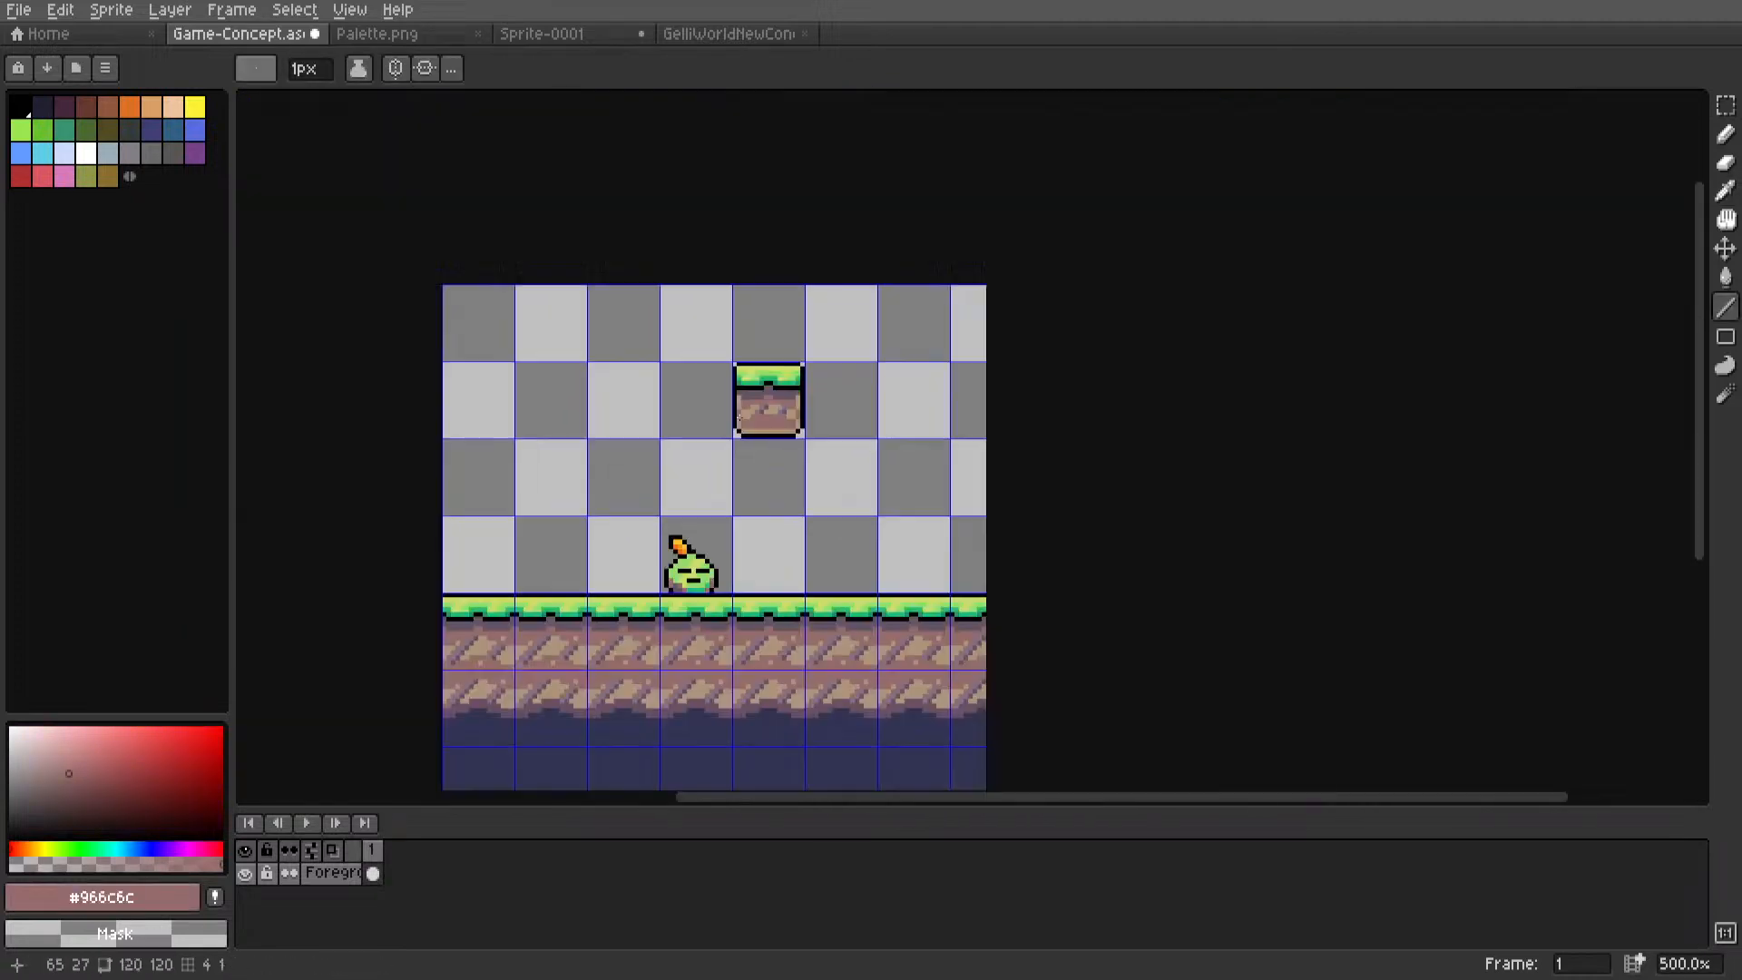
scroll(767, 458, up, 10)
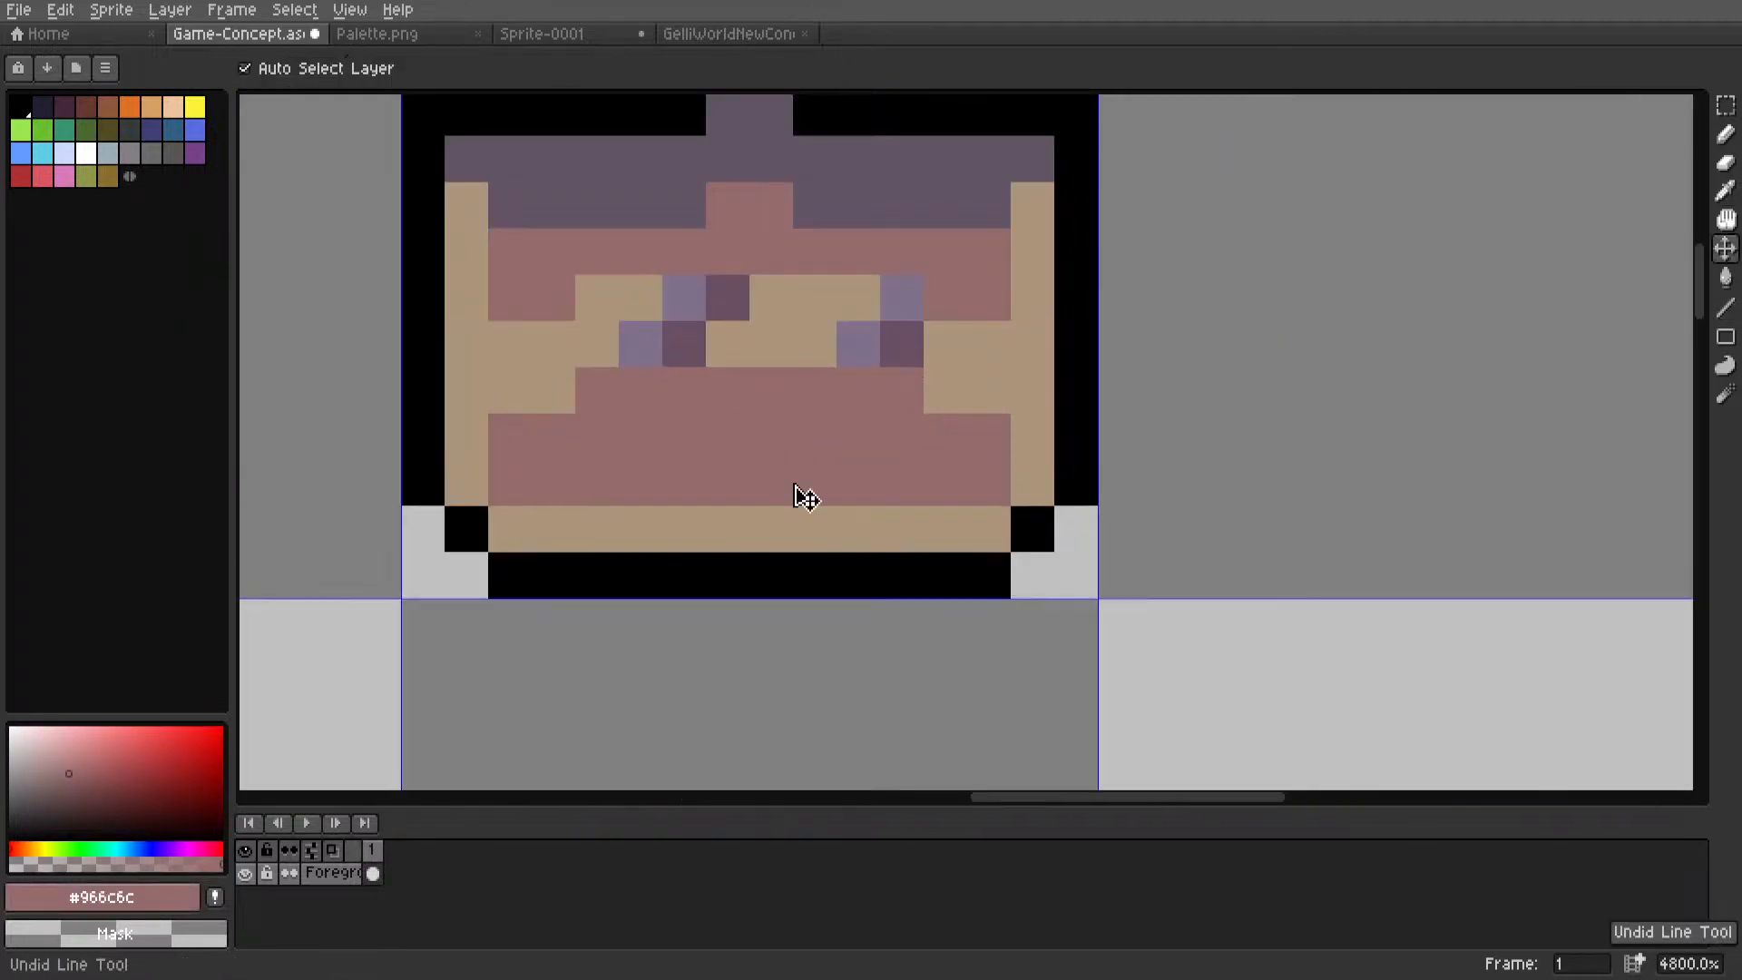
Dot single-pixel #ab947a specks into the reddish dirt around the floating block's tan band.
key(m)
scroll(1047, 442, down, 6)
scroll(1046, 442, up, 2)
scroll(1066, 401, up, 4)
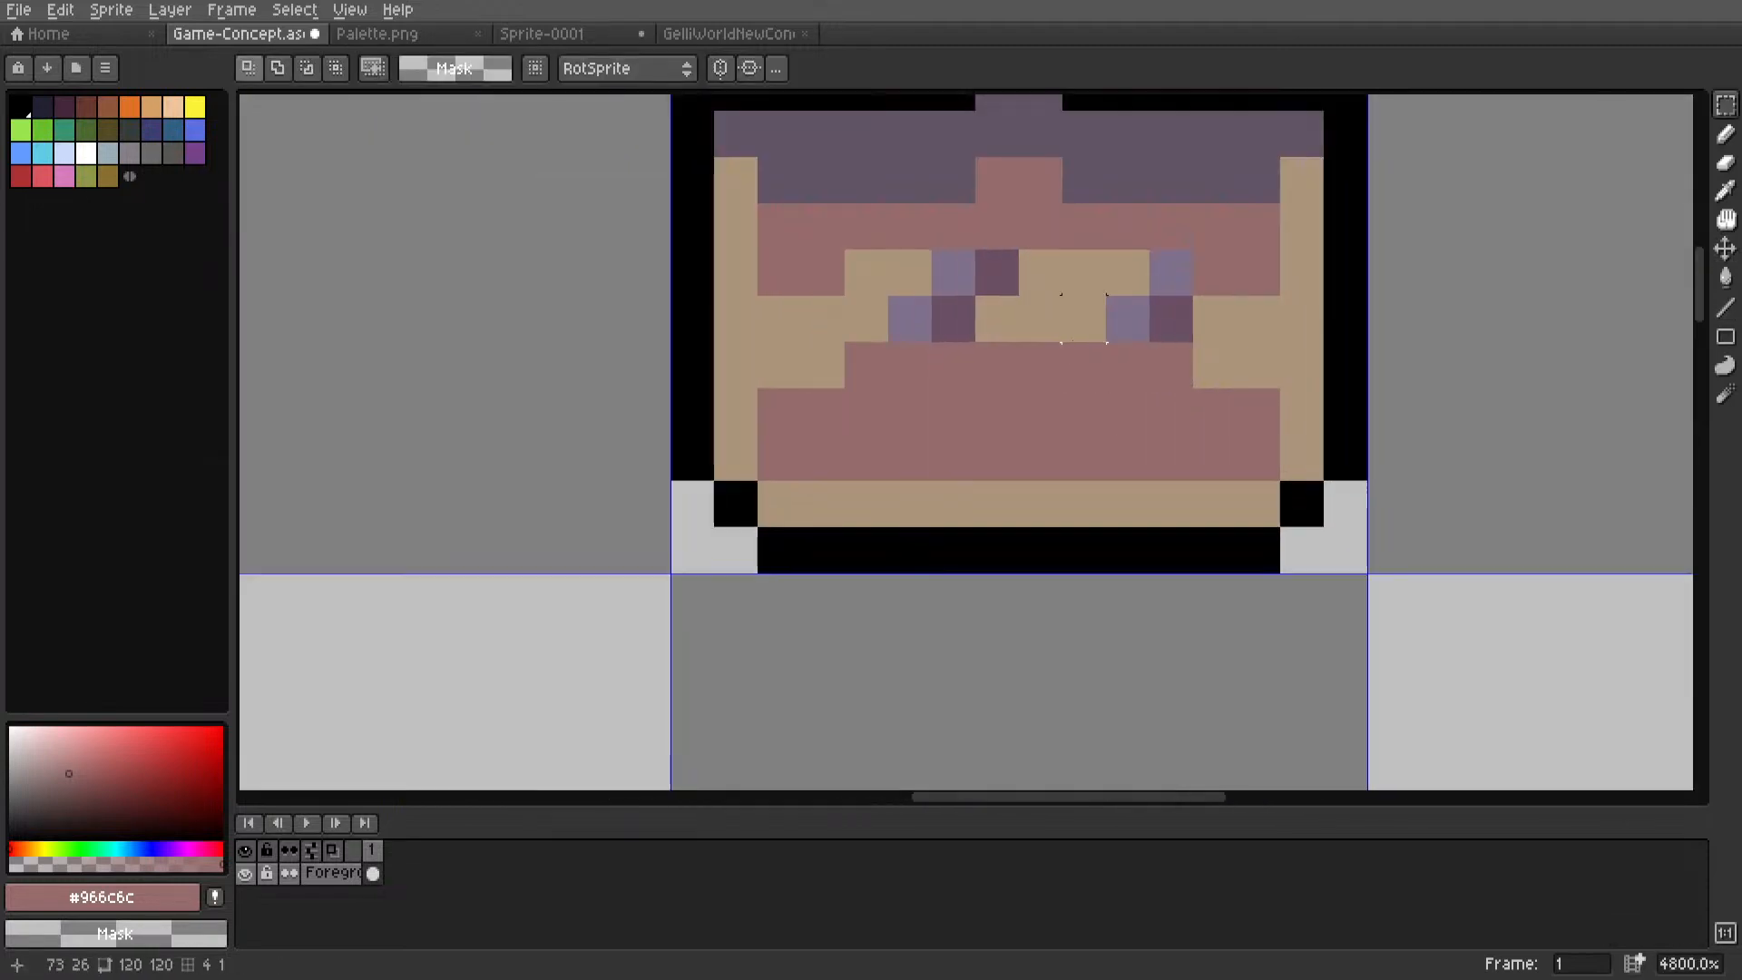
key(l)
alt+click(1069, 322)
click(1079, 408)
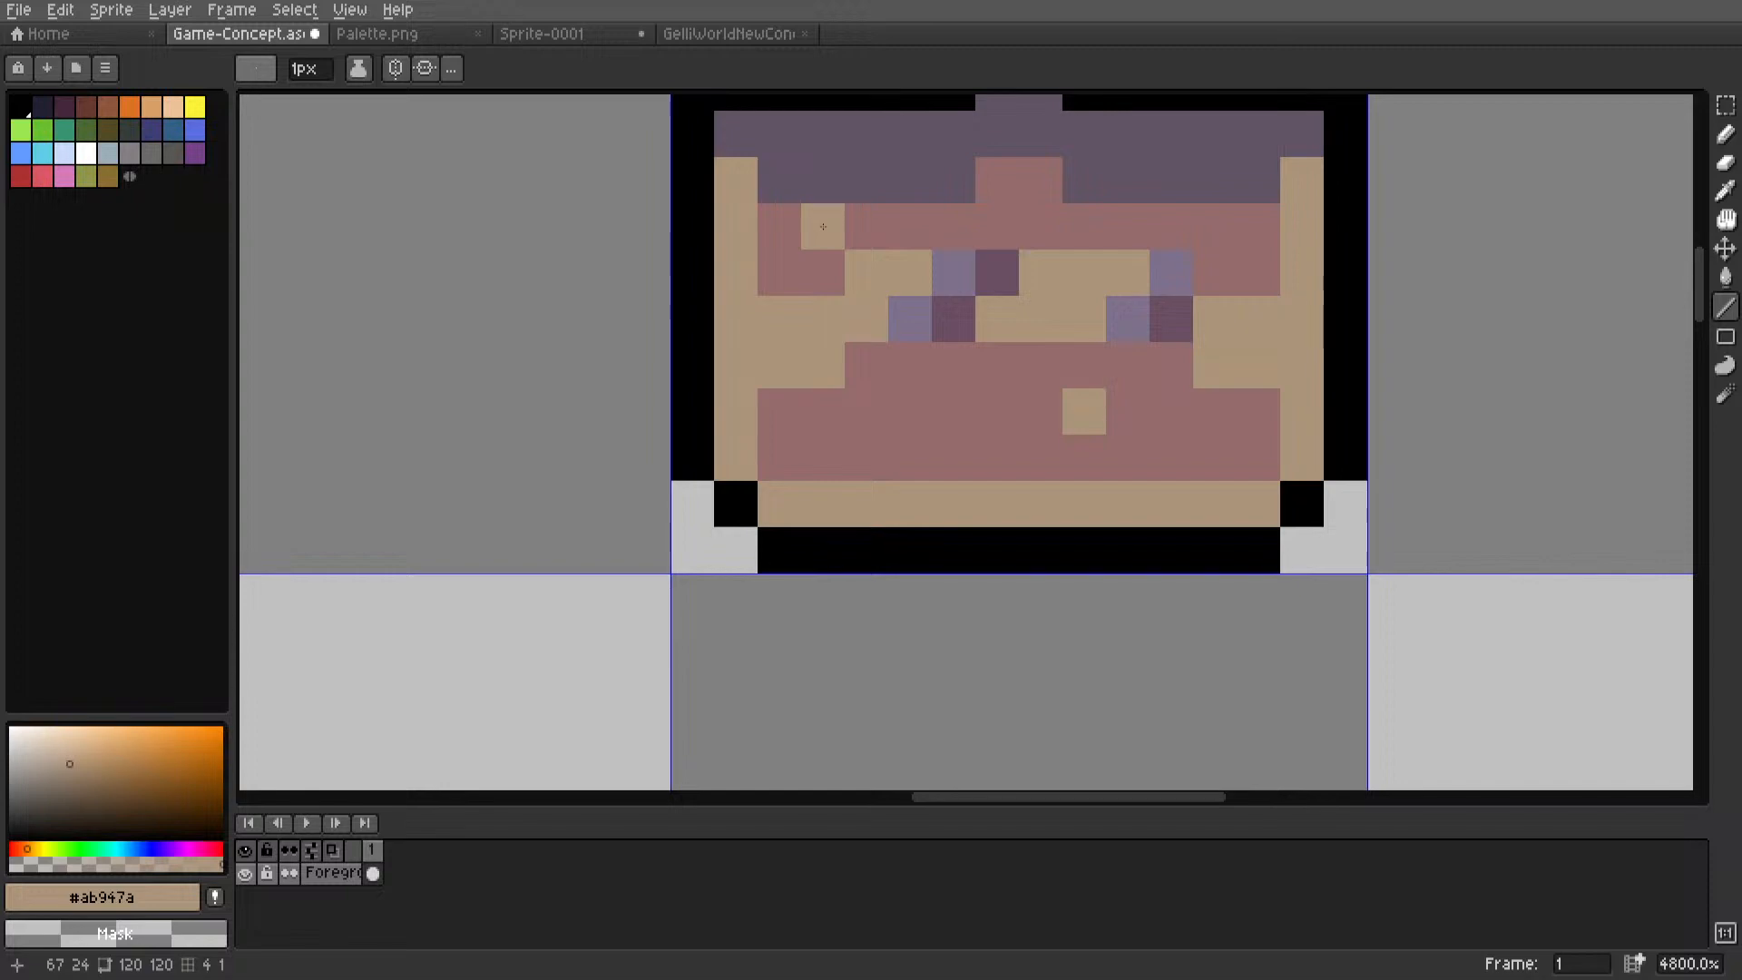
scroll(823, 226, down, 10)
Select the 16 x 16 floating block's grid cell and move it three tiles left along its row.
key(m)
middle_drag(836, 242, 887, 389)
scroll(886, 388, up, 2)
double_click(891, 385)
drag(899, 379, 692, 386)
click(735, 364)
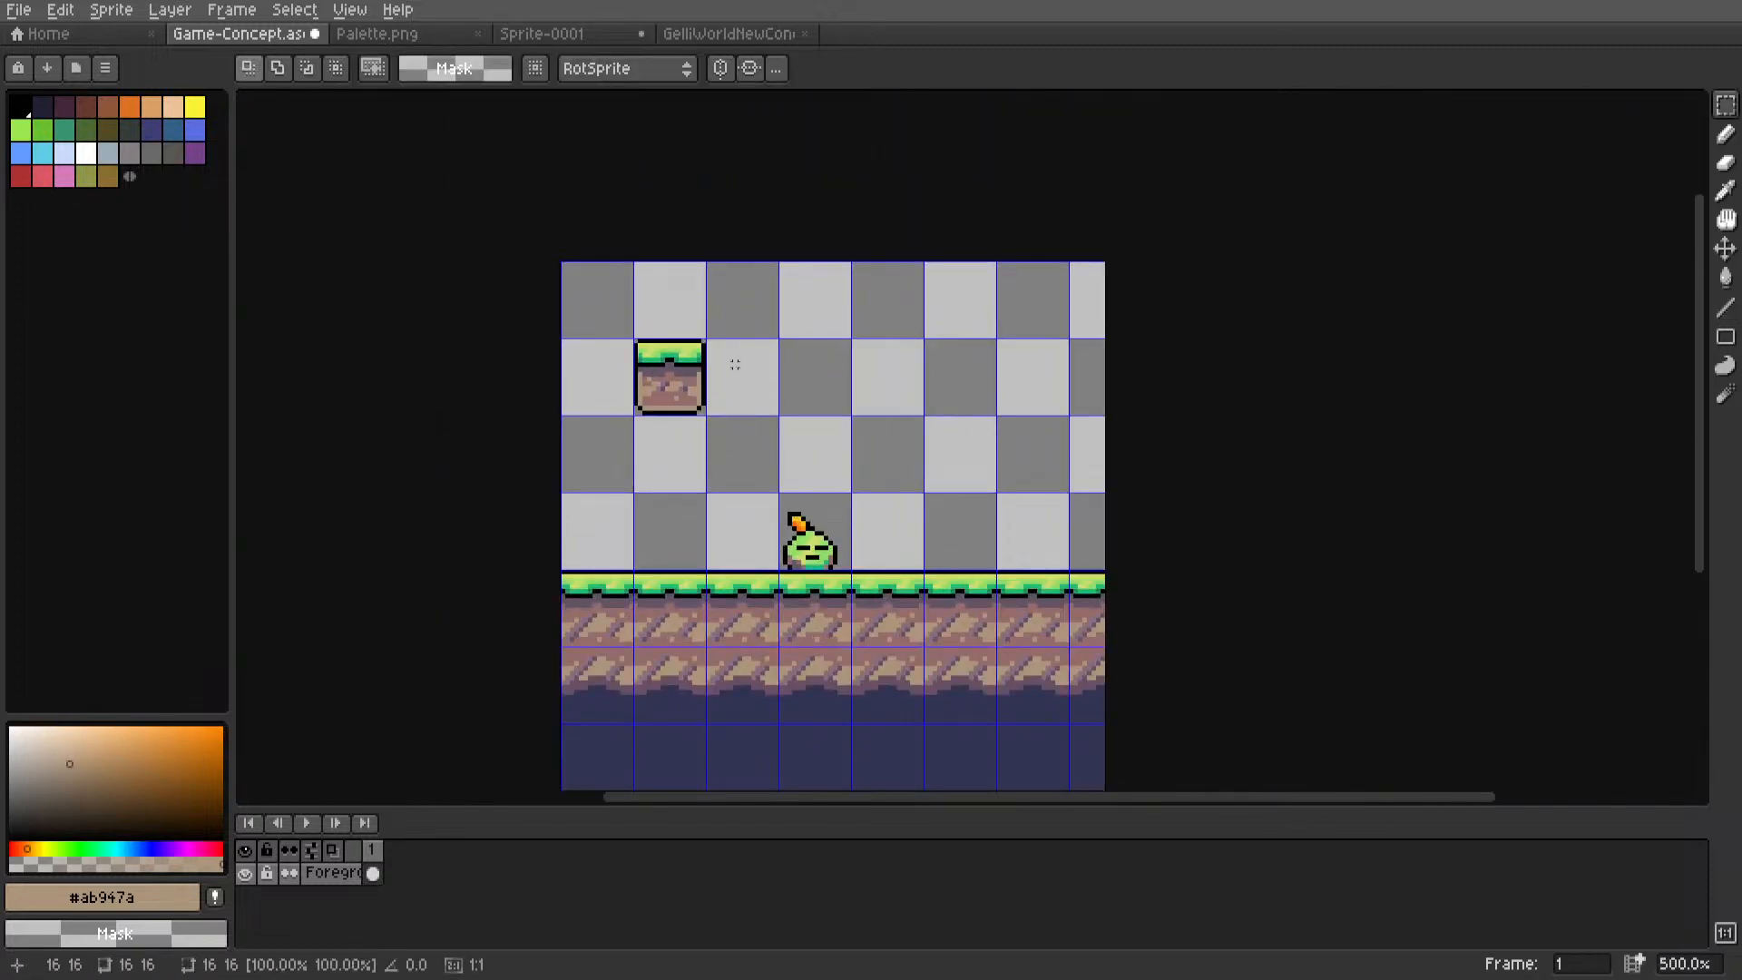
middle_drag(735, 364, 924, 382)
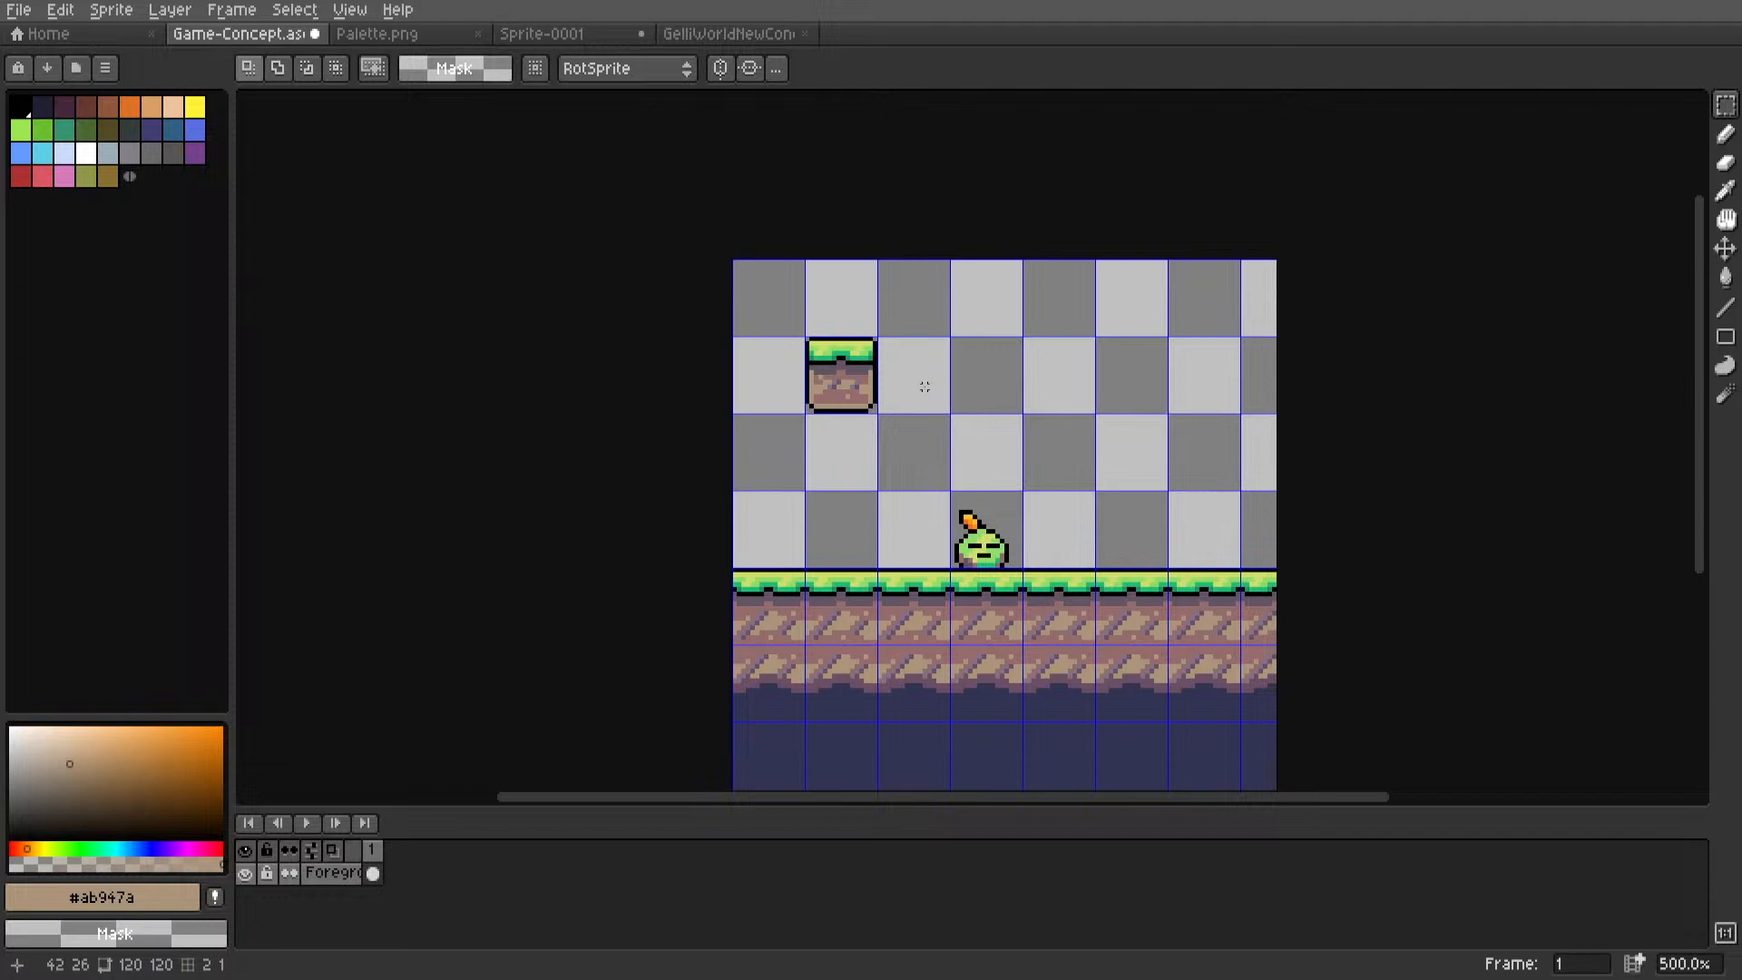
drag(915, 409, 846, 326)
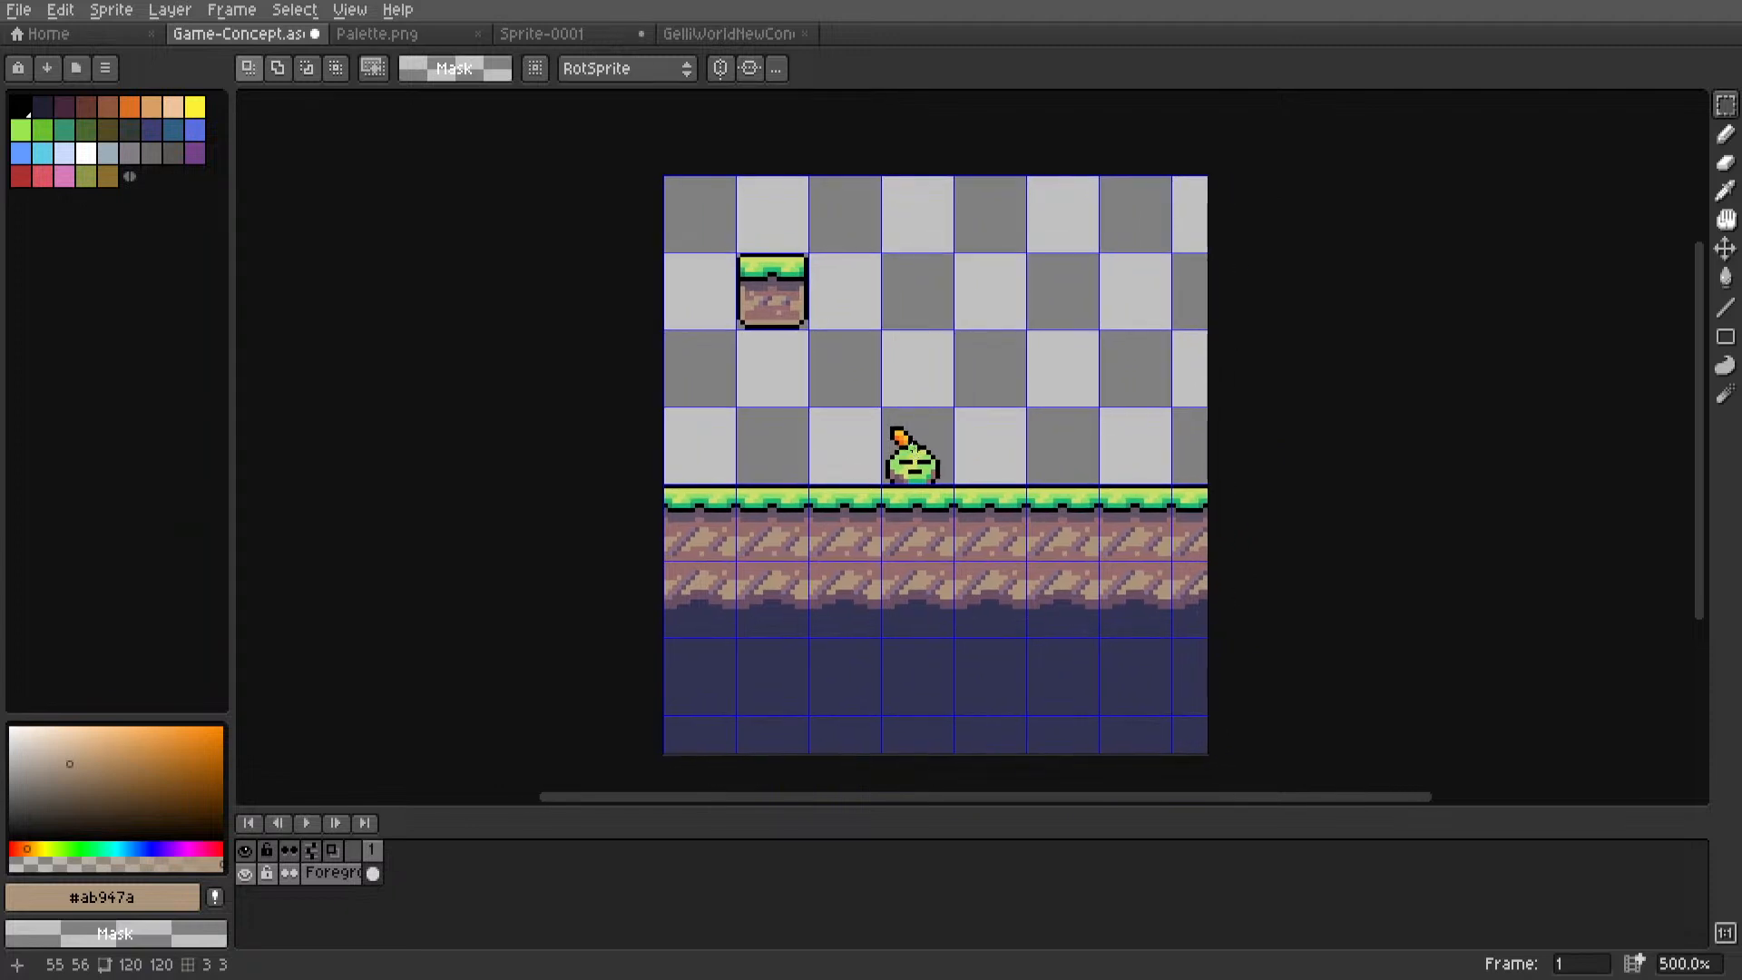
drag(924, 520, 919, 516)
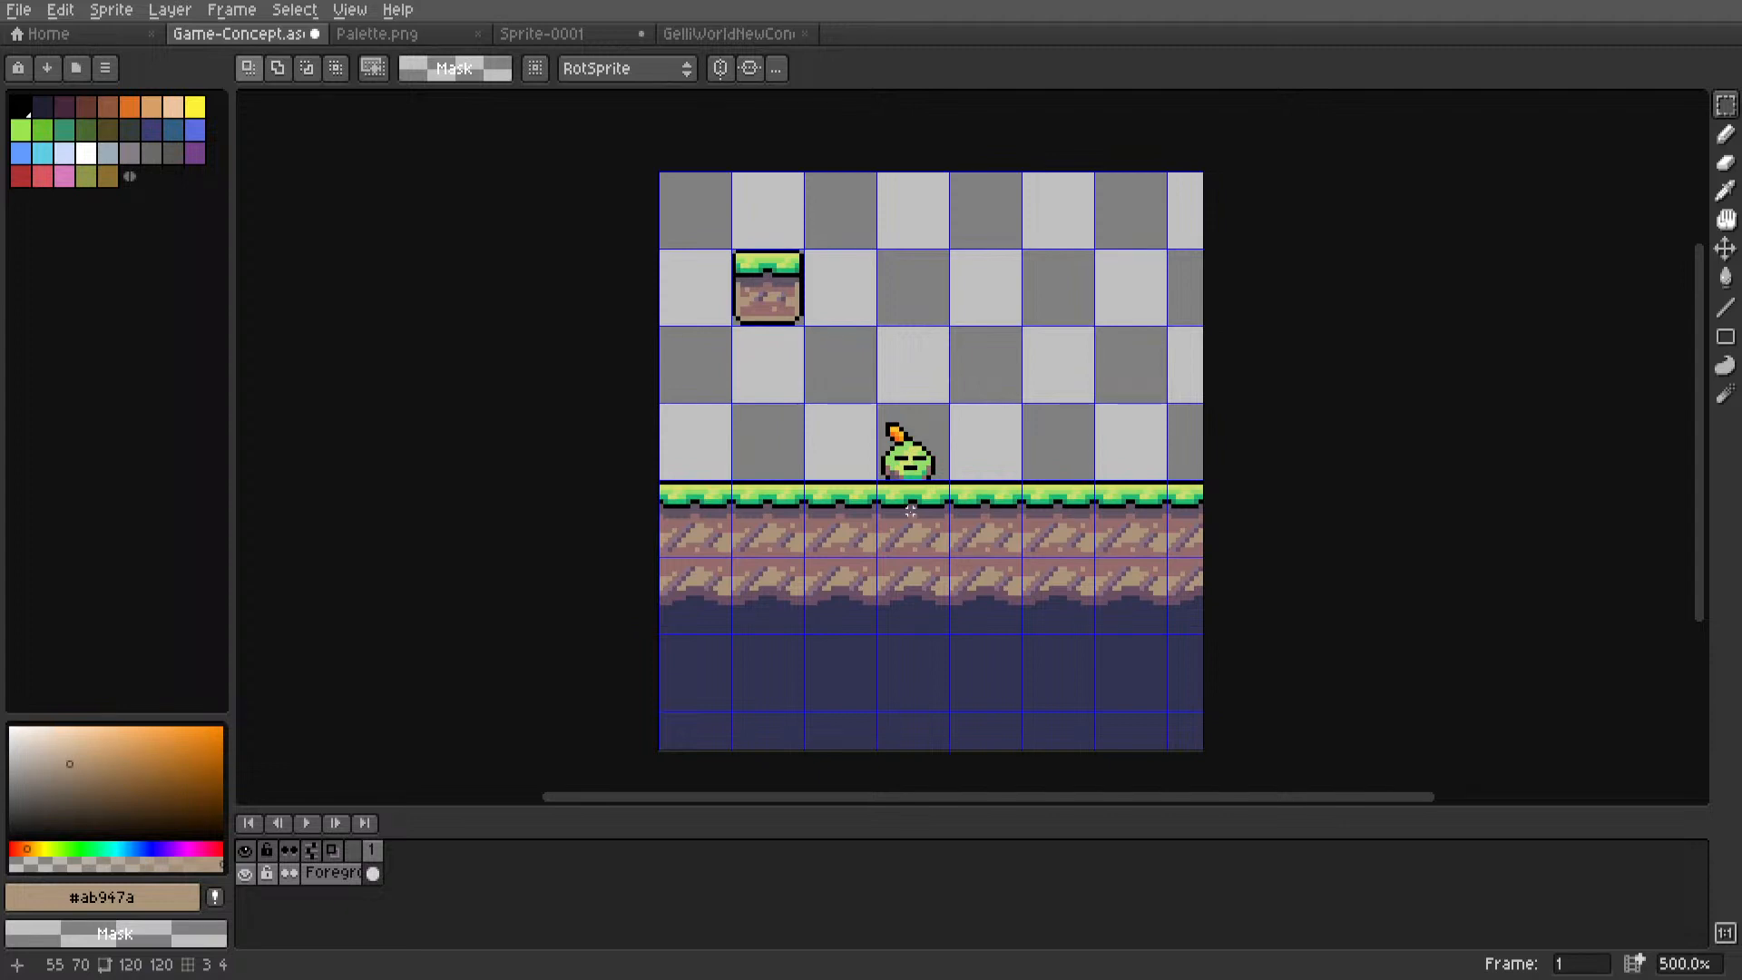
scroll(856, 351, up, 4)
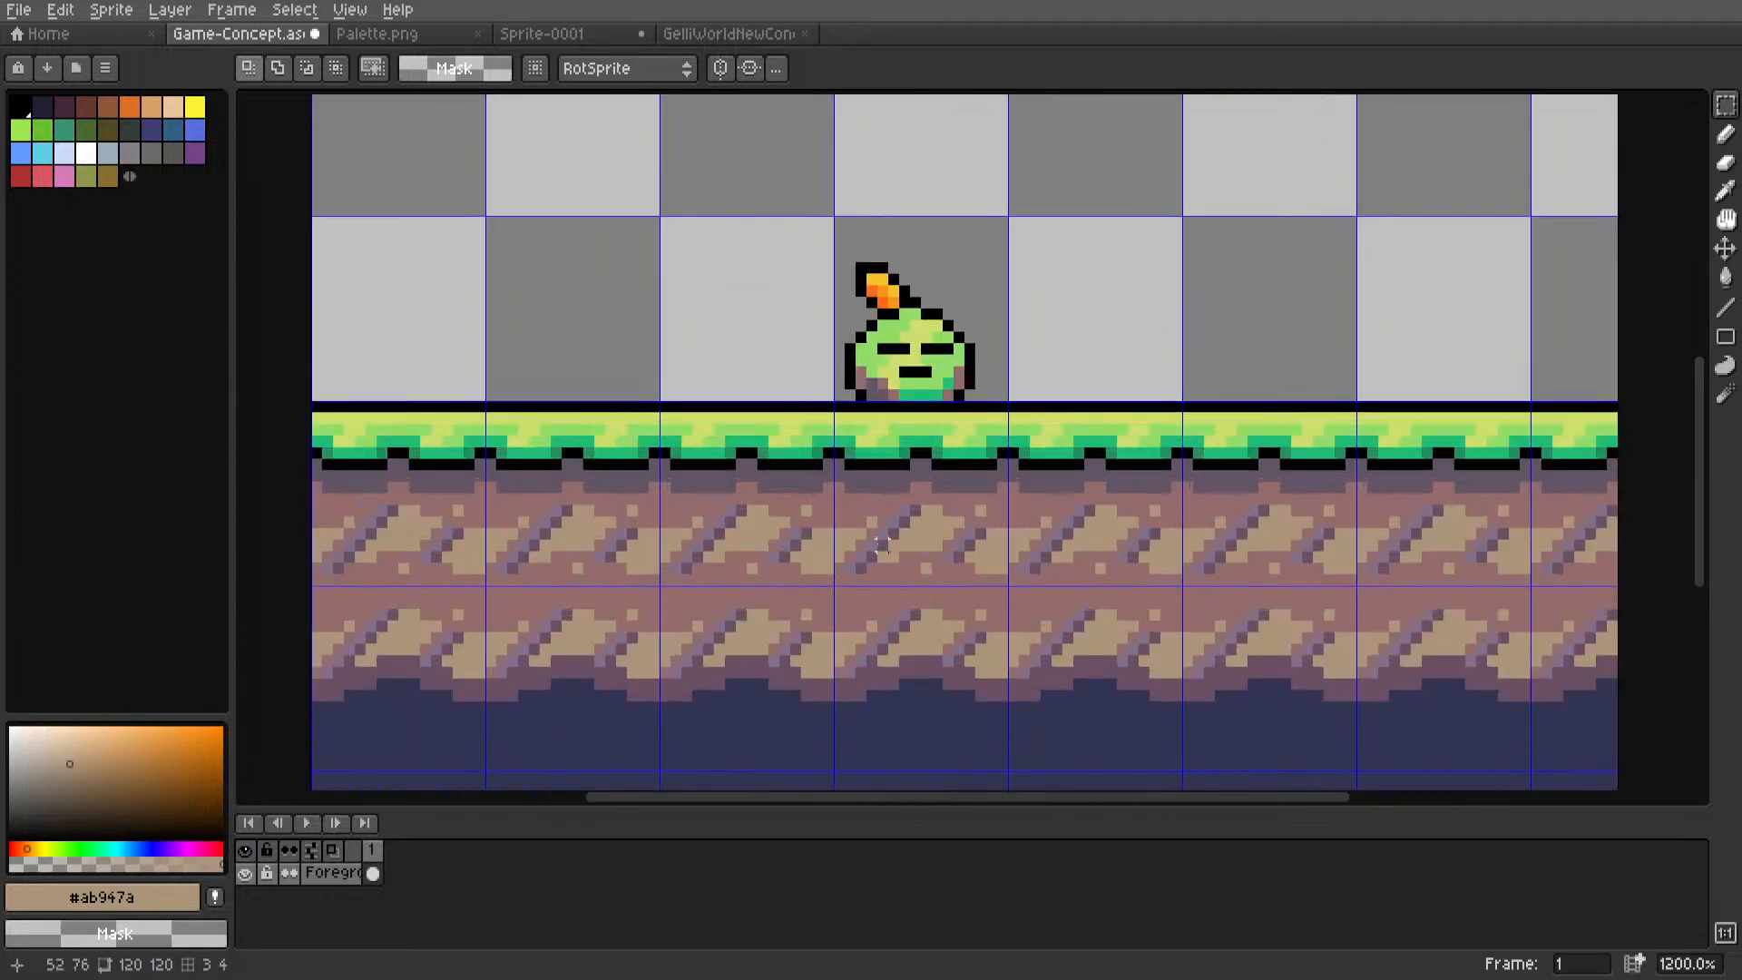
Draw a black diagonal line across the upper borderless grass tile.
scroll(918, 506, down, 4)
drag(884, 610, 896, 350)
scroll(891, 621, up, 1)
key(Return)
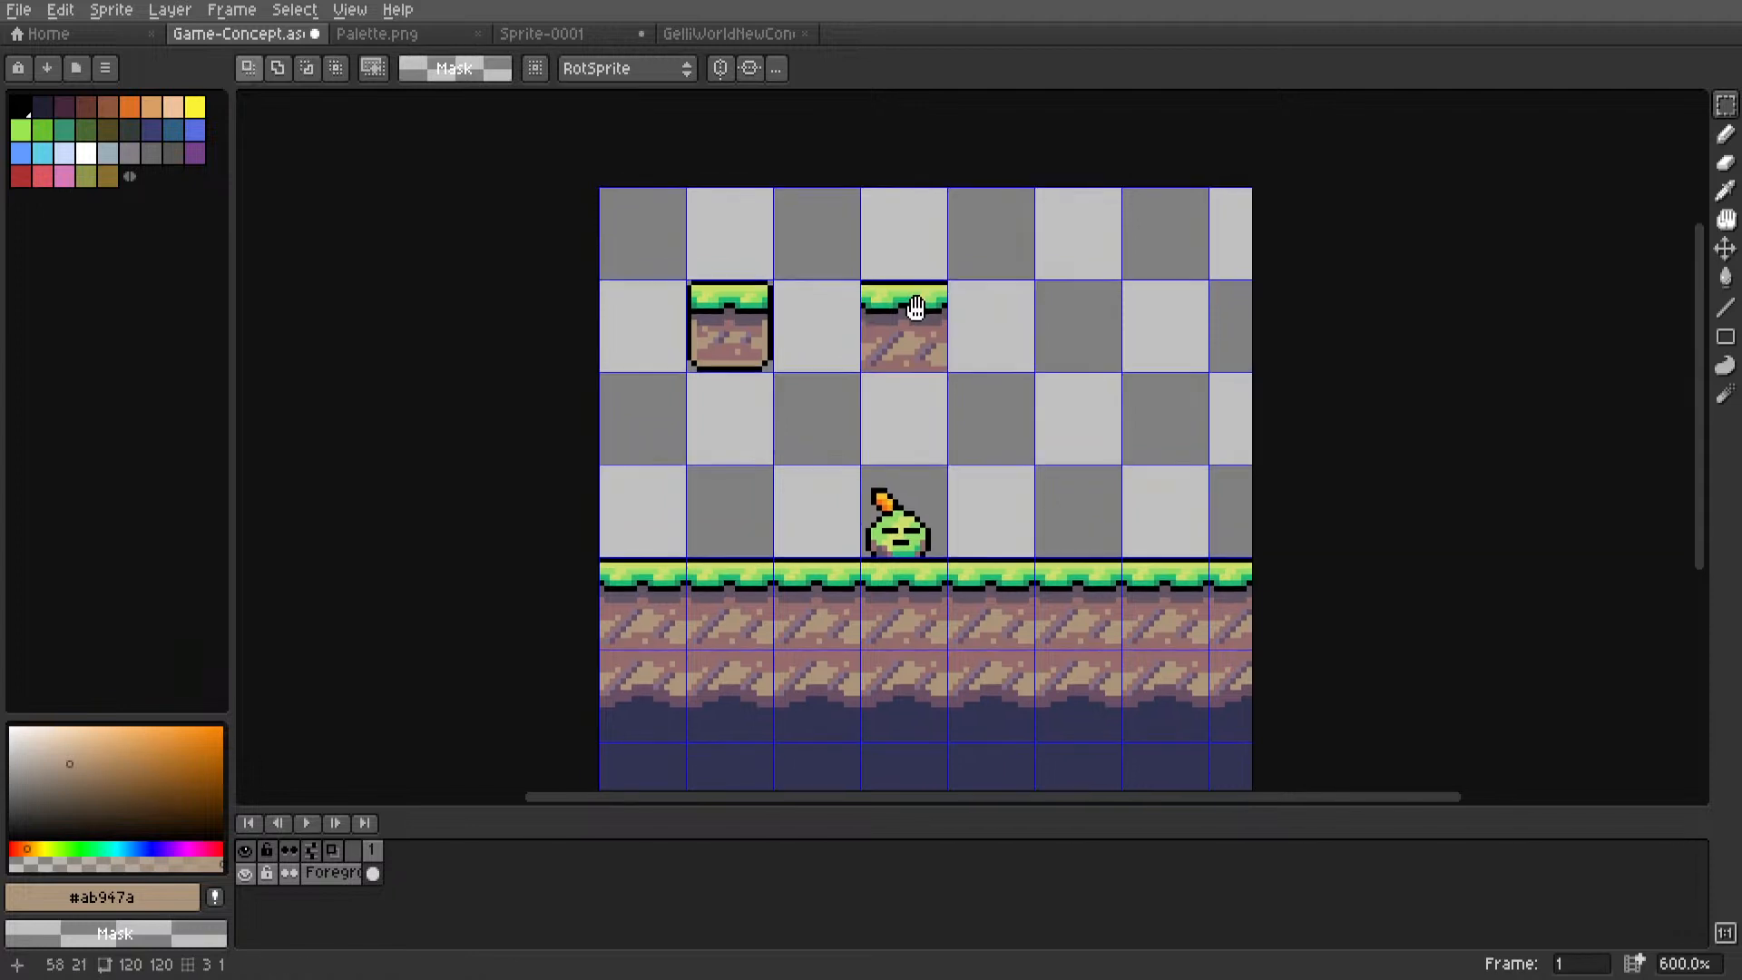
scroll(849, 273, up, 6)
key(i)
click(728, 216)
key(l)
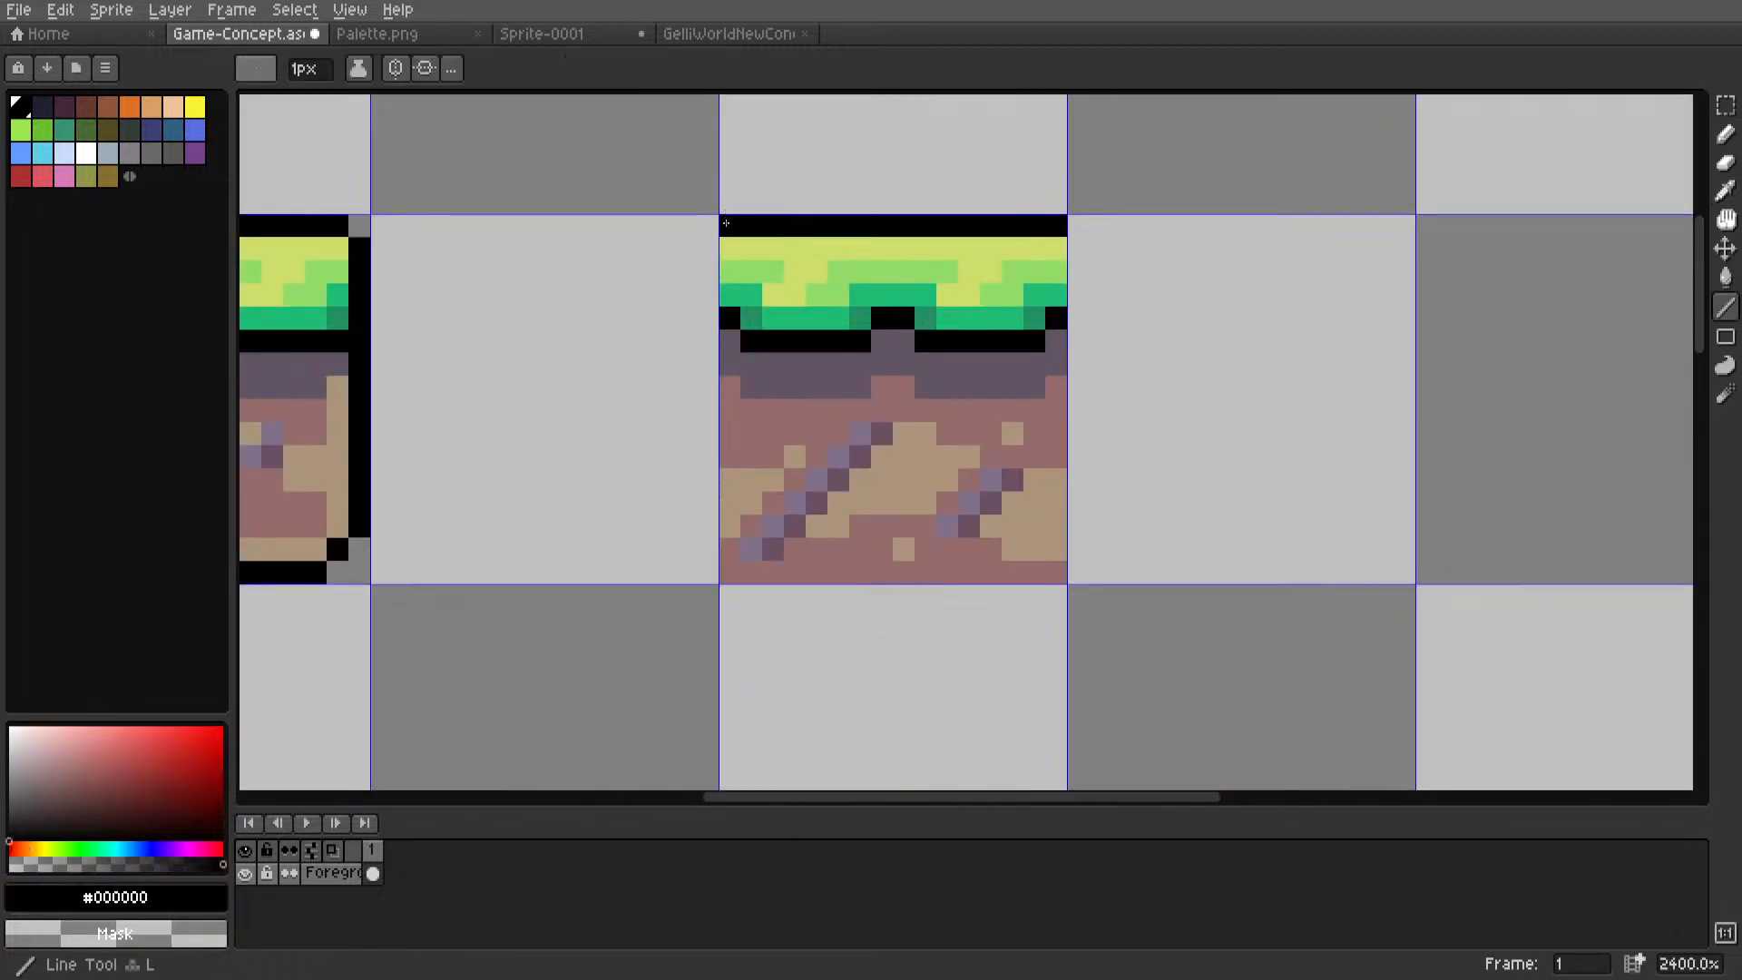
mouse_move(752, 247)
mouse_down()
mouse_move(980, 527)
mouse_move(1056, 574)
mouse_up()
Clear the entire contents of the upper borderless grass tile, including the diagonal line.
key(m)
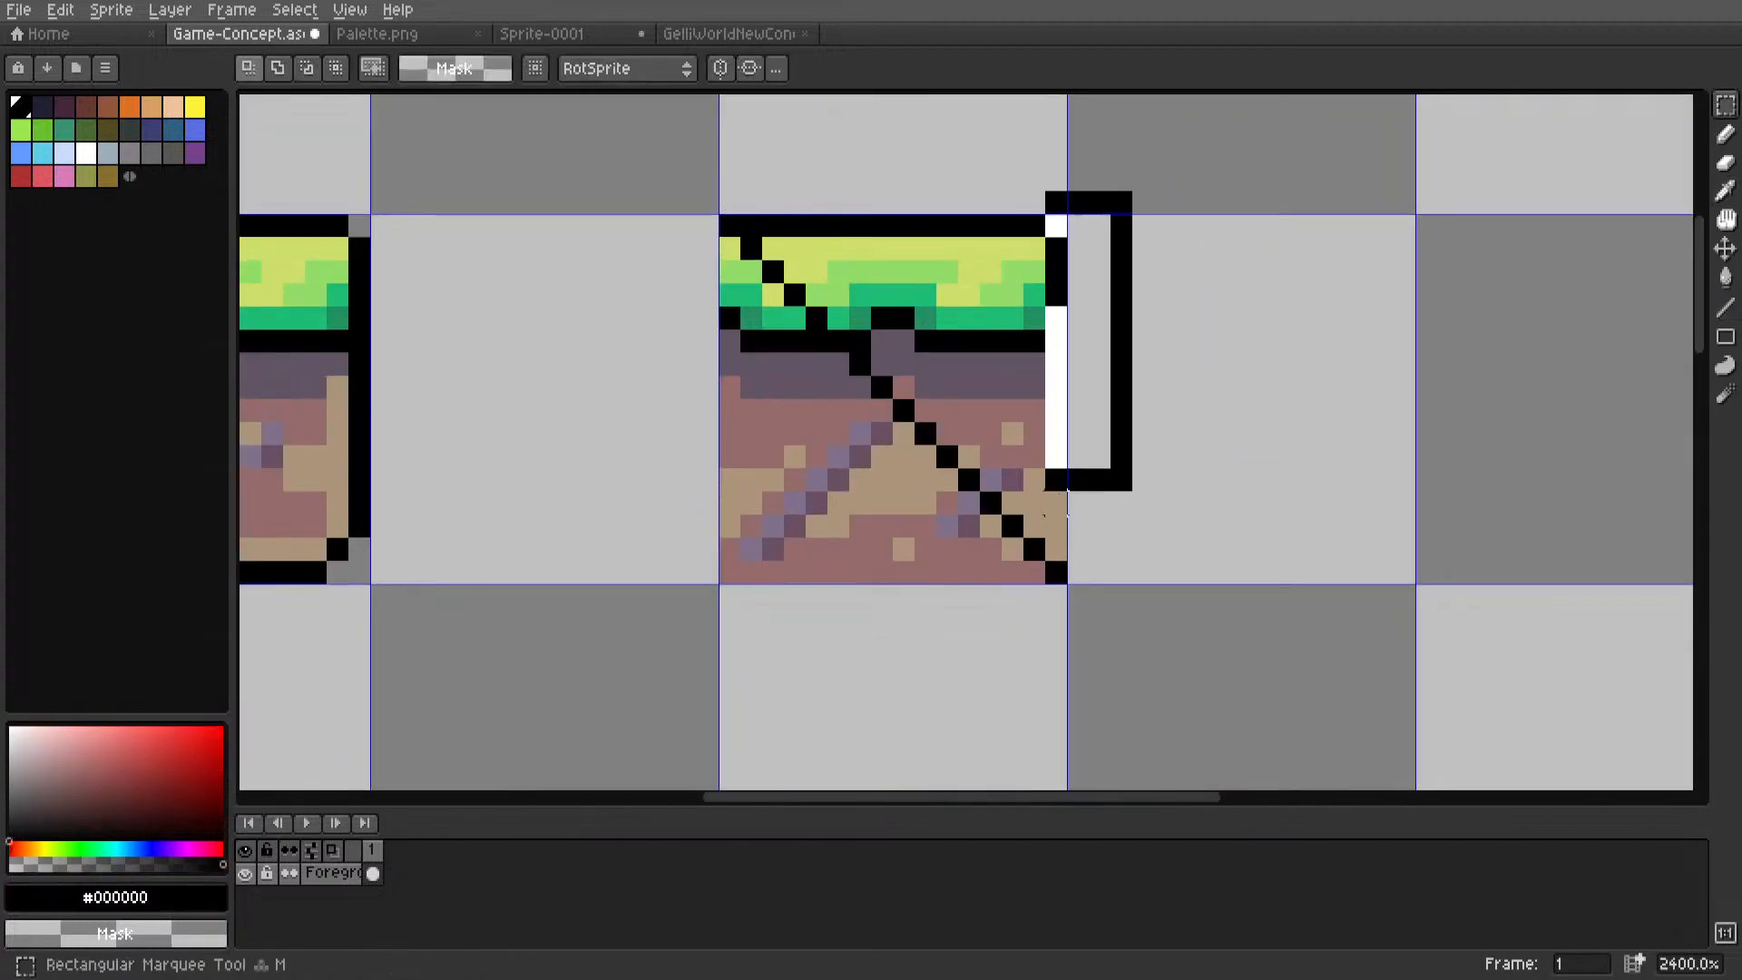
drag(1071, 156, 959, 496)
key(Delete)
key(Delete)
key(Delete)
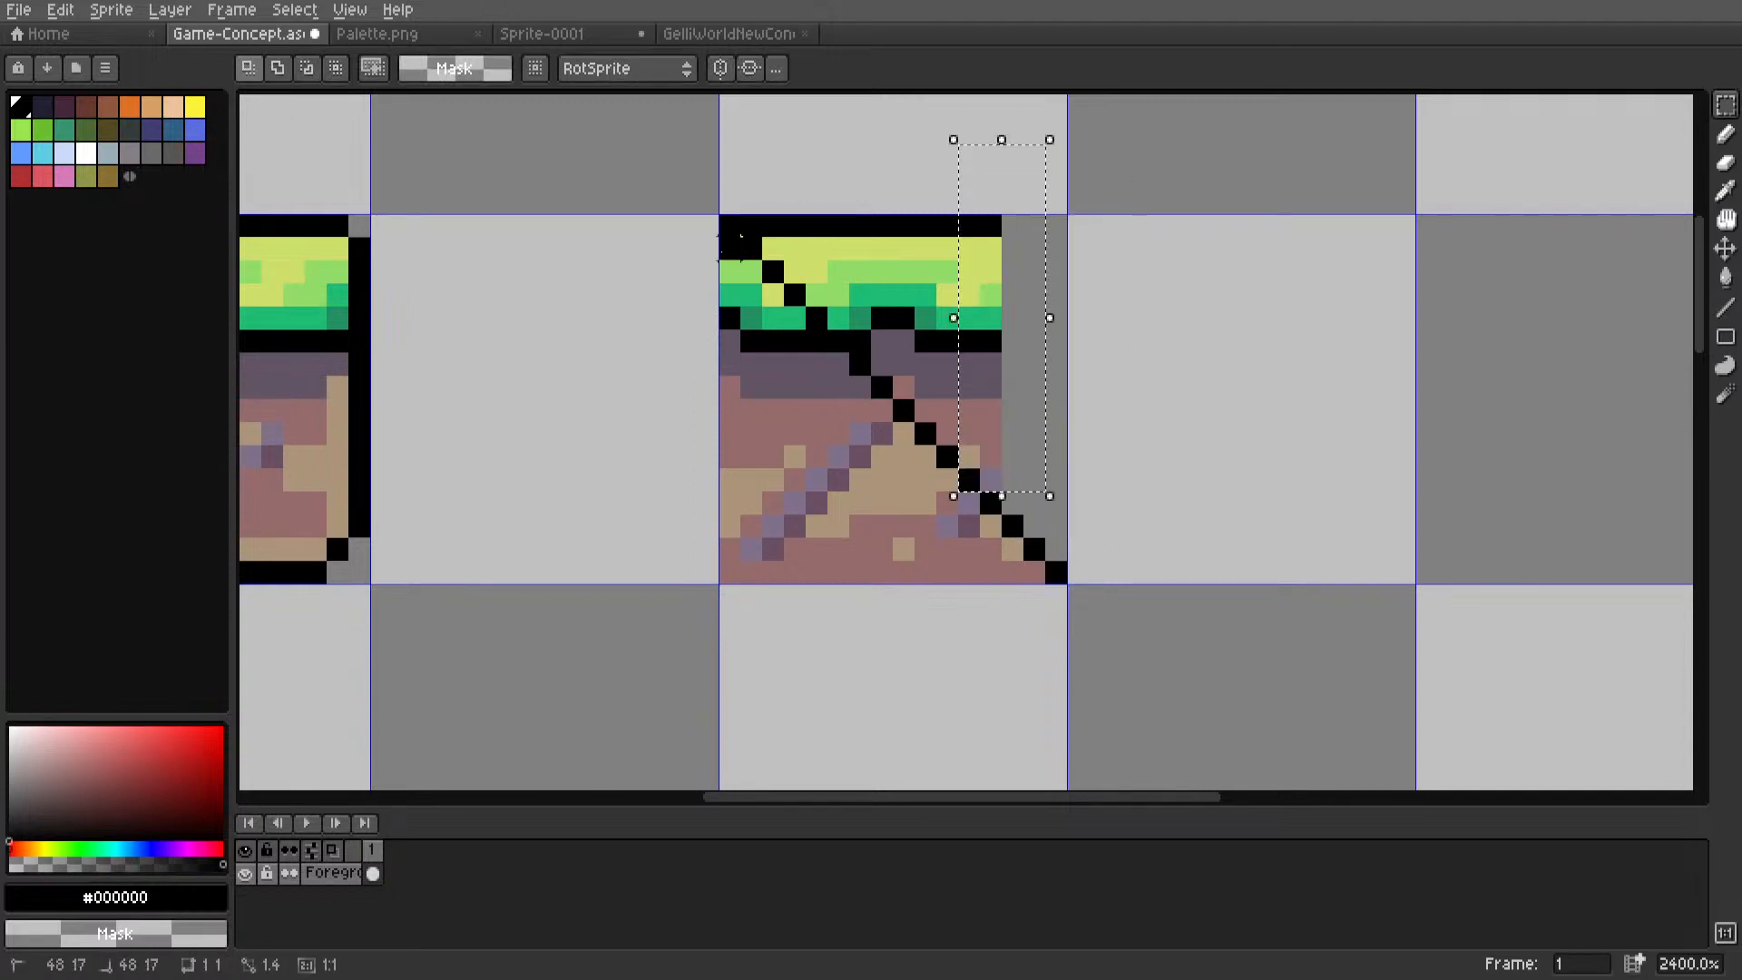
double_click(815, 387)
key(Delete)
Draw a black diagonal from the emptied tile's upper-left to lower-right corner, erasing the stray vertical line on its left edge.
key(i)
key(l)
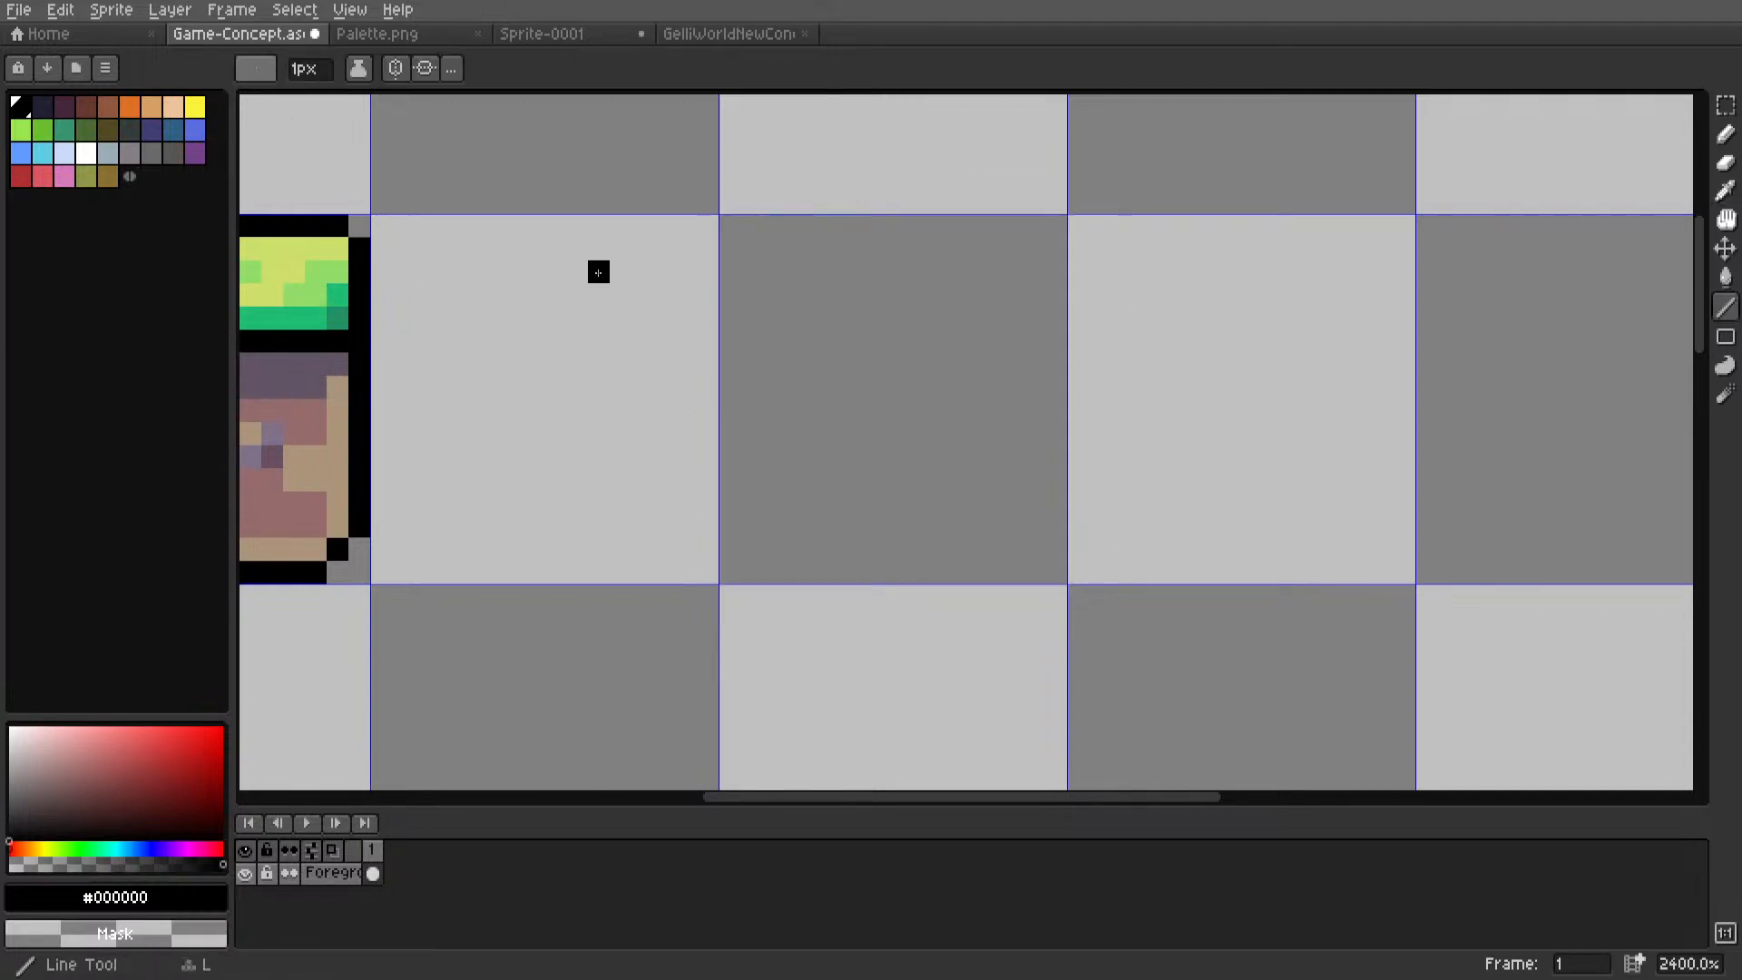
drag(735, 231, 730, 573)
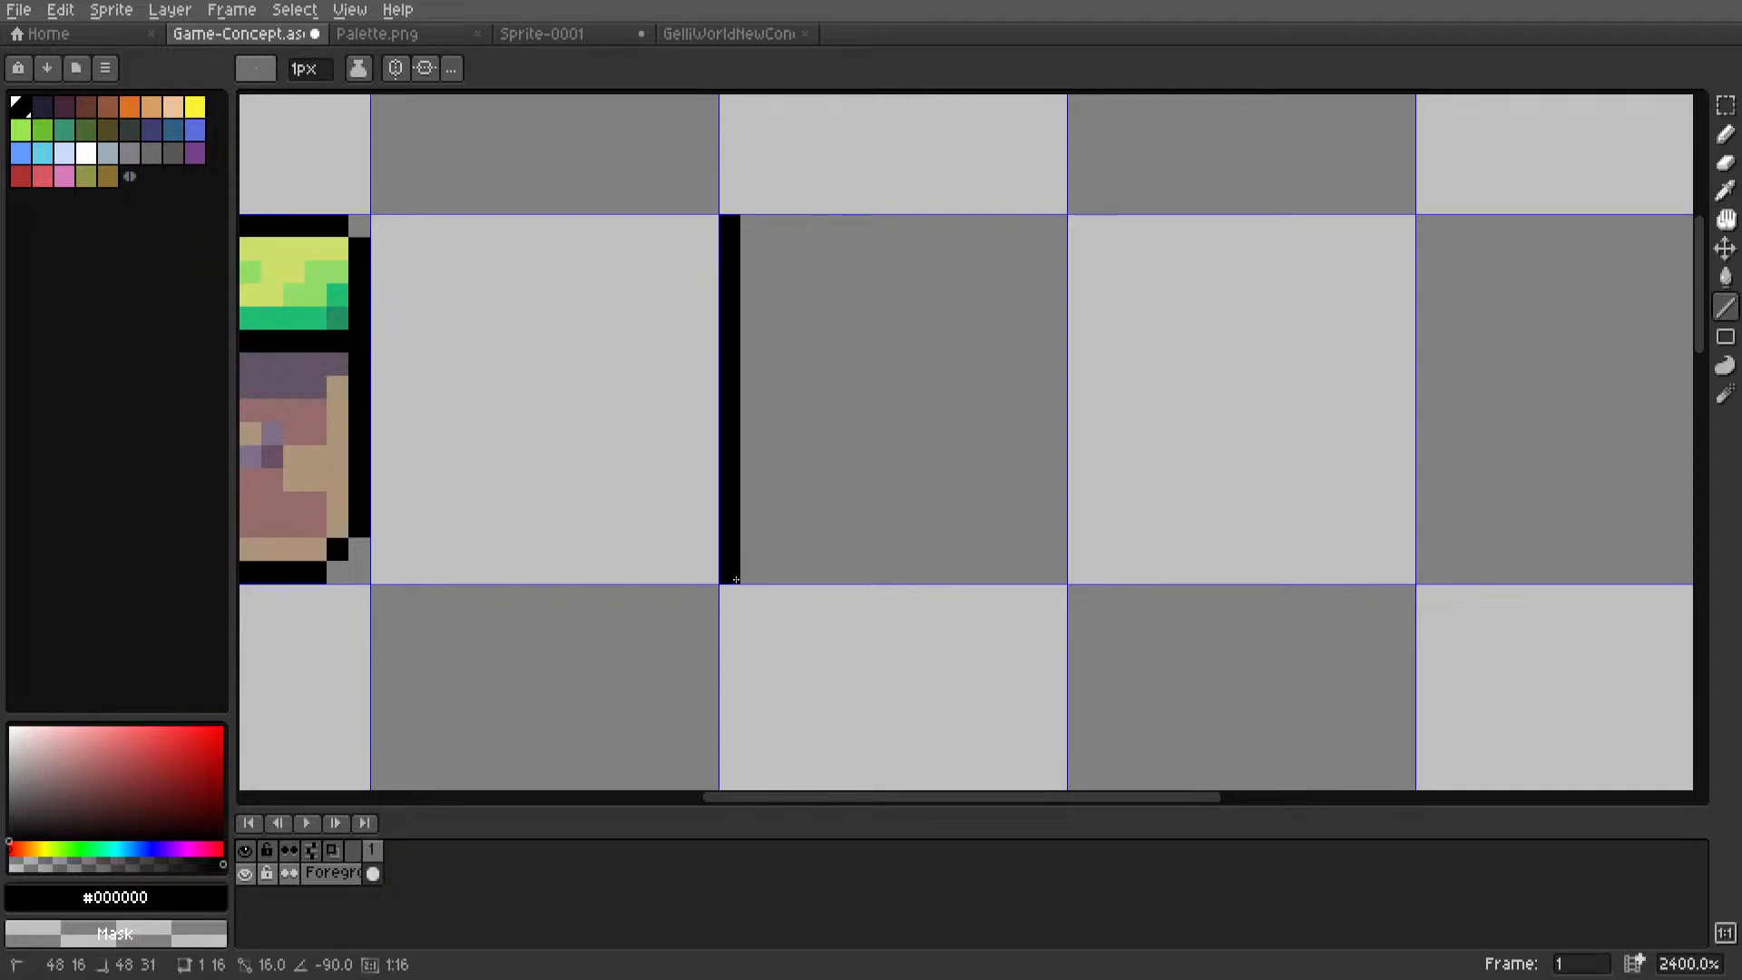
drag(735, 216, 1057, 568)
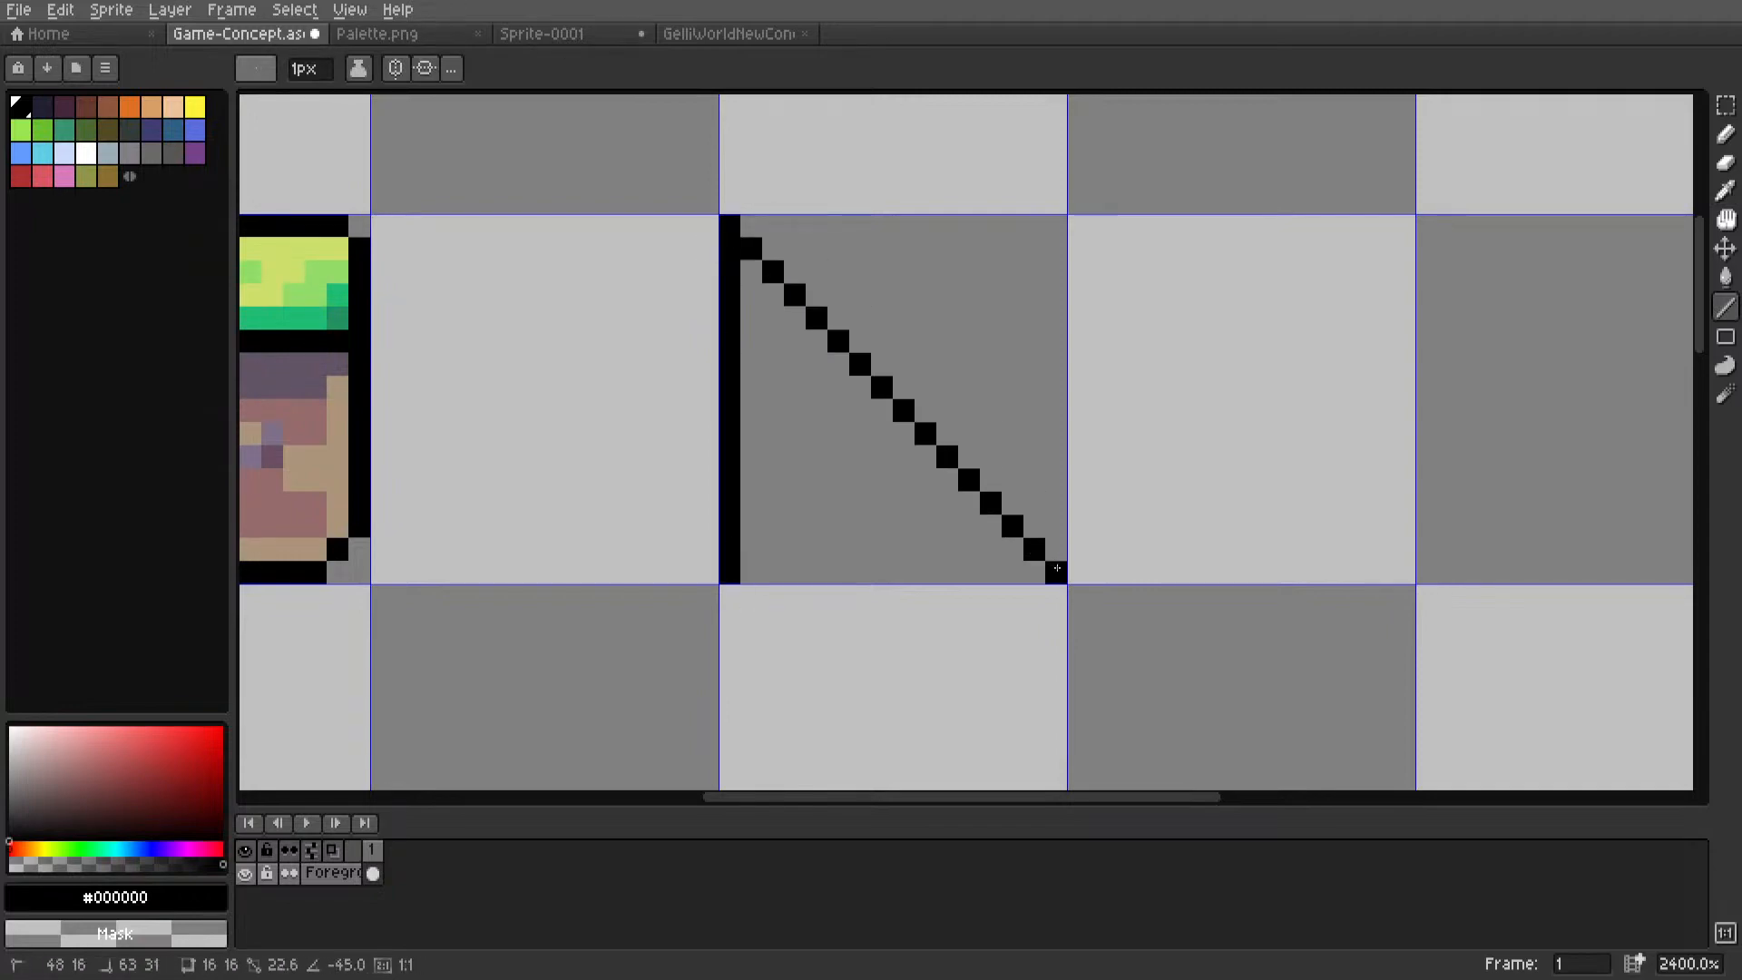
key(alt)
right_drag(731, 248, 745, 585)
scroll(744, 585, down, 8)
middle_drag(761, 554, 954, 388)
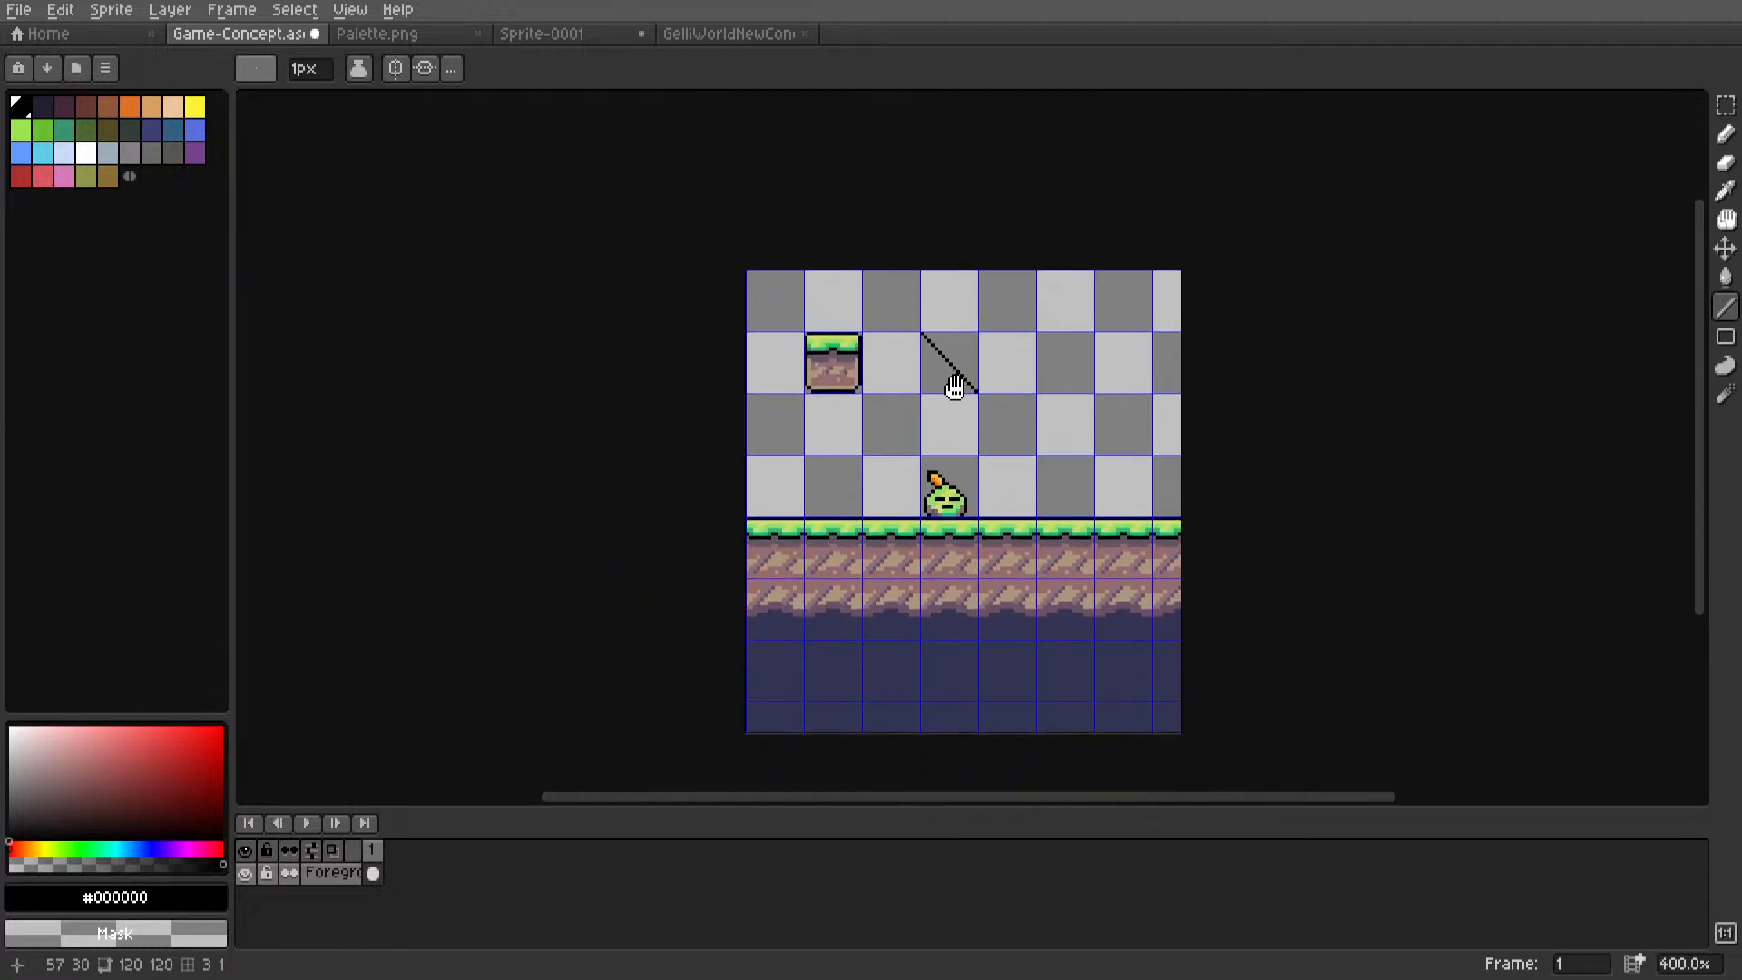
Draw a second black diagonal parallel to the first, four pixels below it, ending at the tile's lower edge.
scroll(958, 390, up, 10)
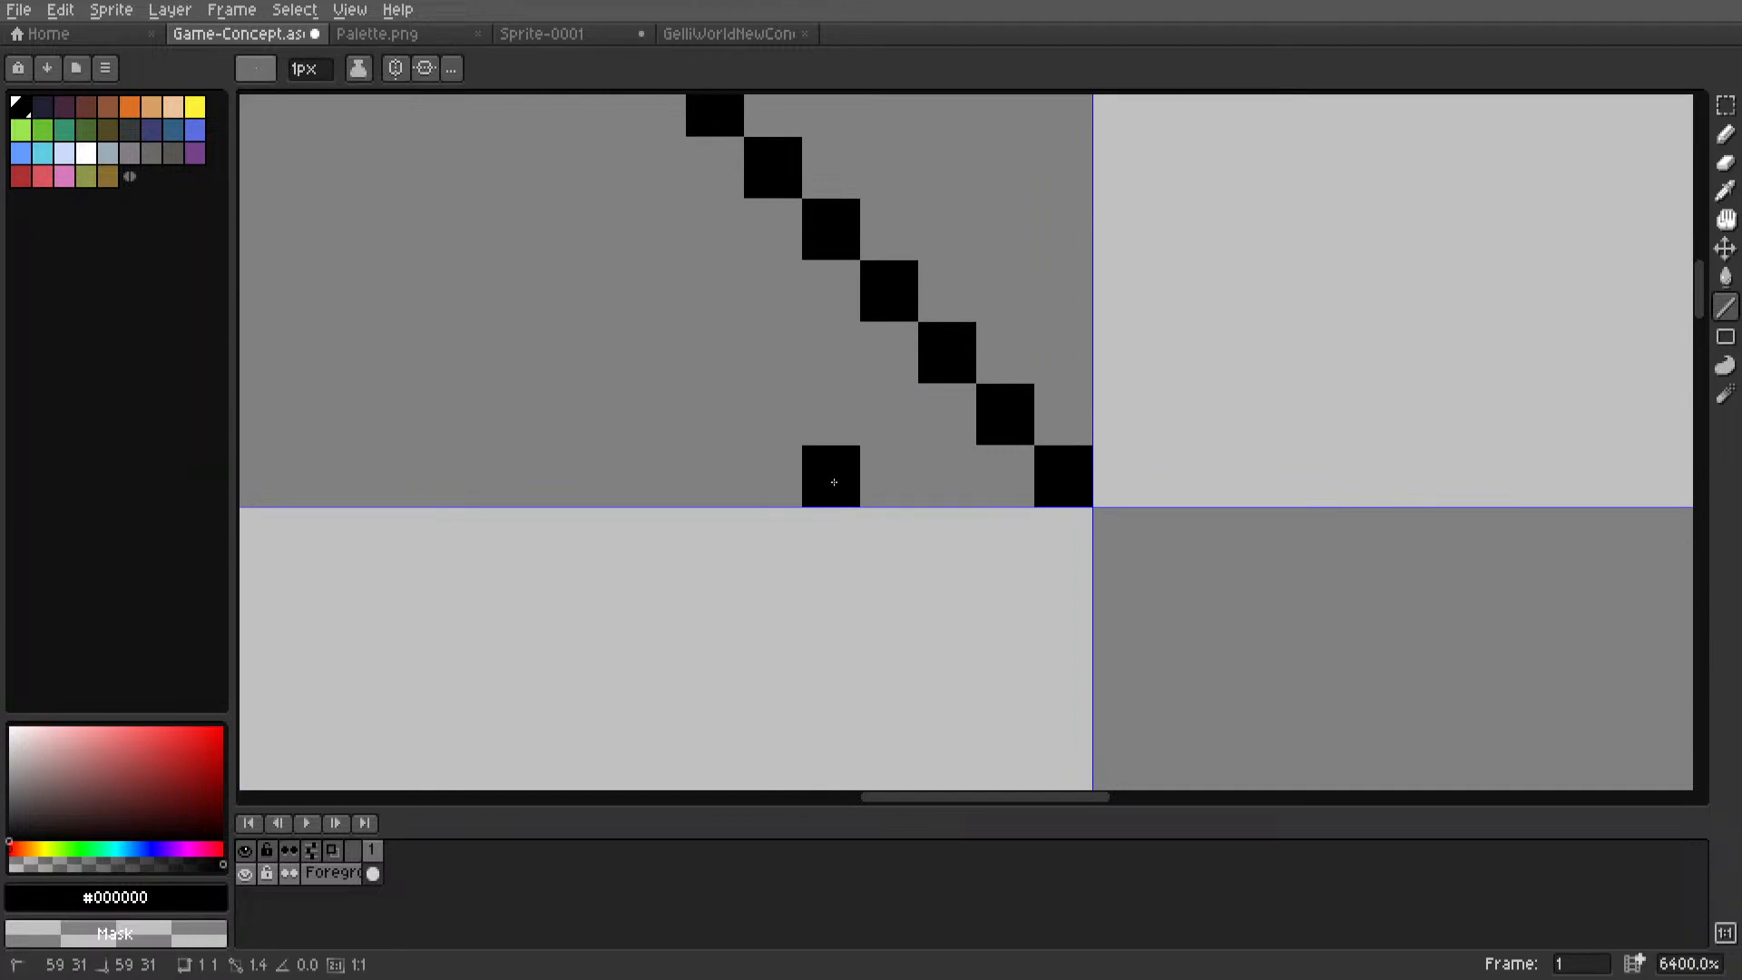
scroll(830, 476, down, 4)
mouse_move(831, 479)
mouse_down()
mouse_move(659, 295)
mouse_move(673, 310)
mouse_up()
scroll(666, 272, up, 3)
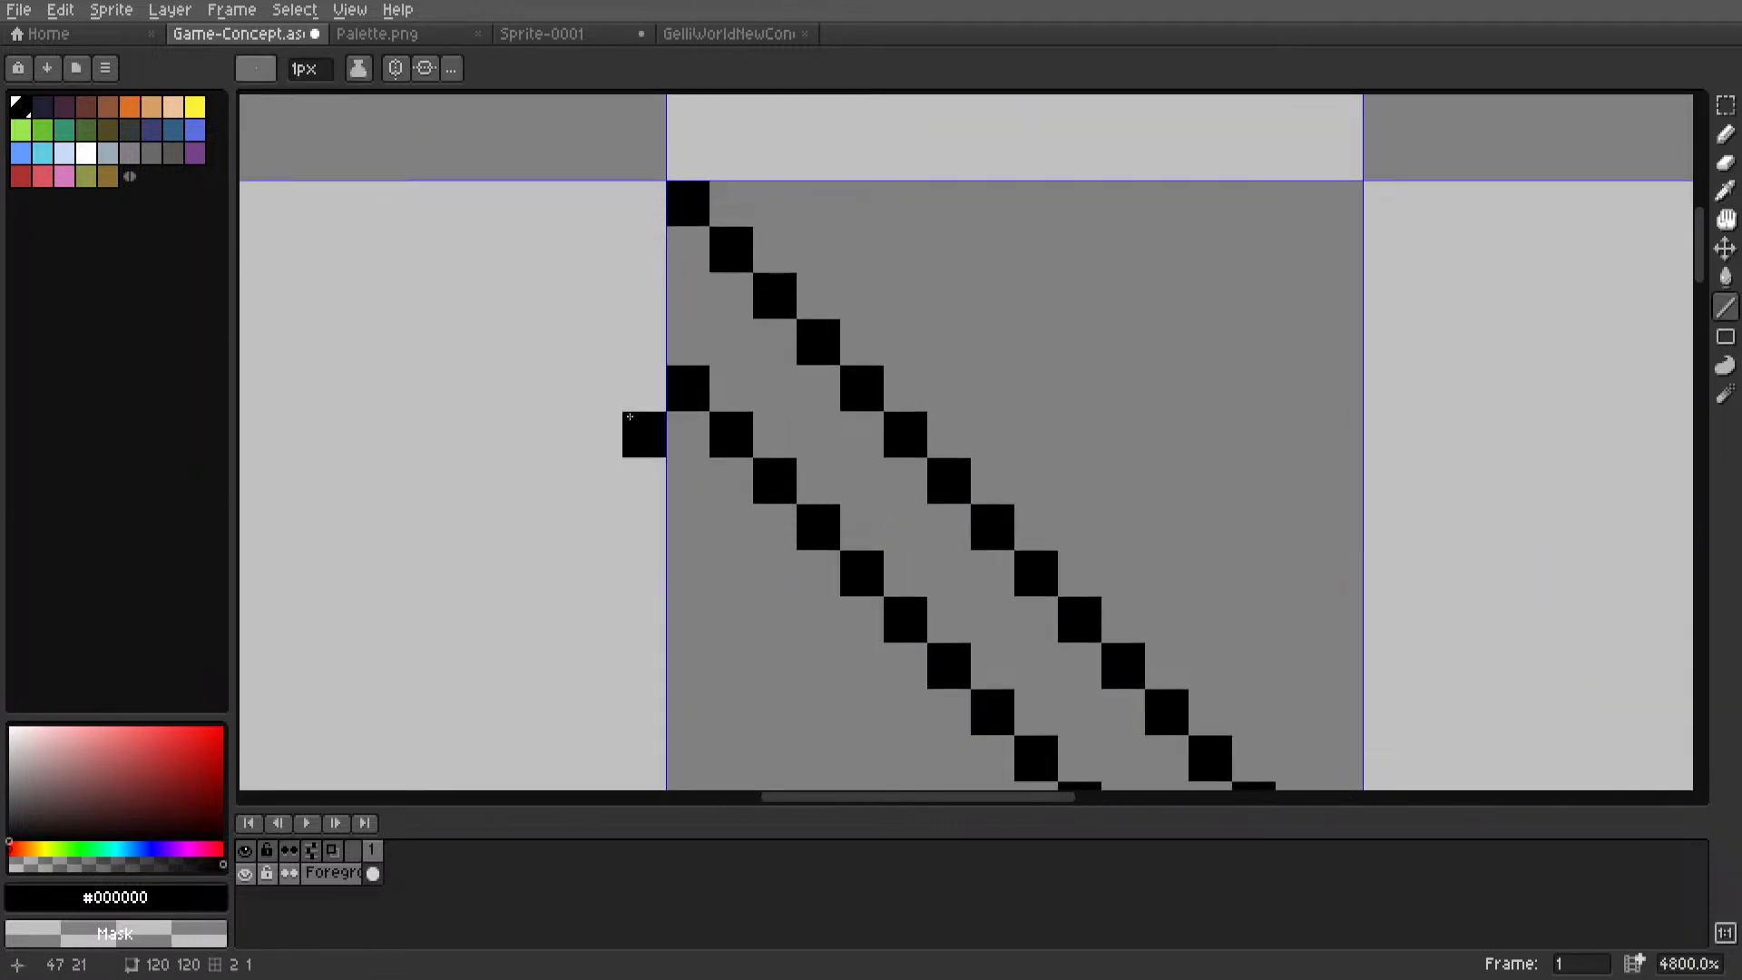
scroll(630, 417, down, 8)
scroll(692, 378, up, 5)
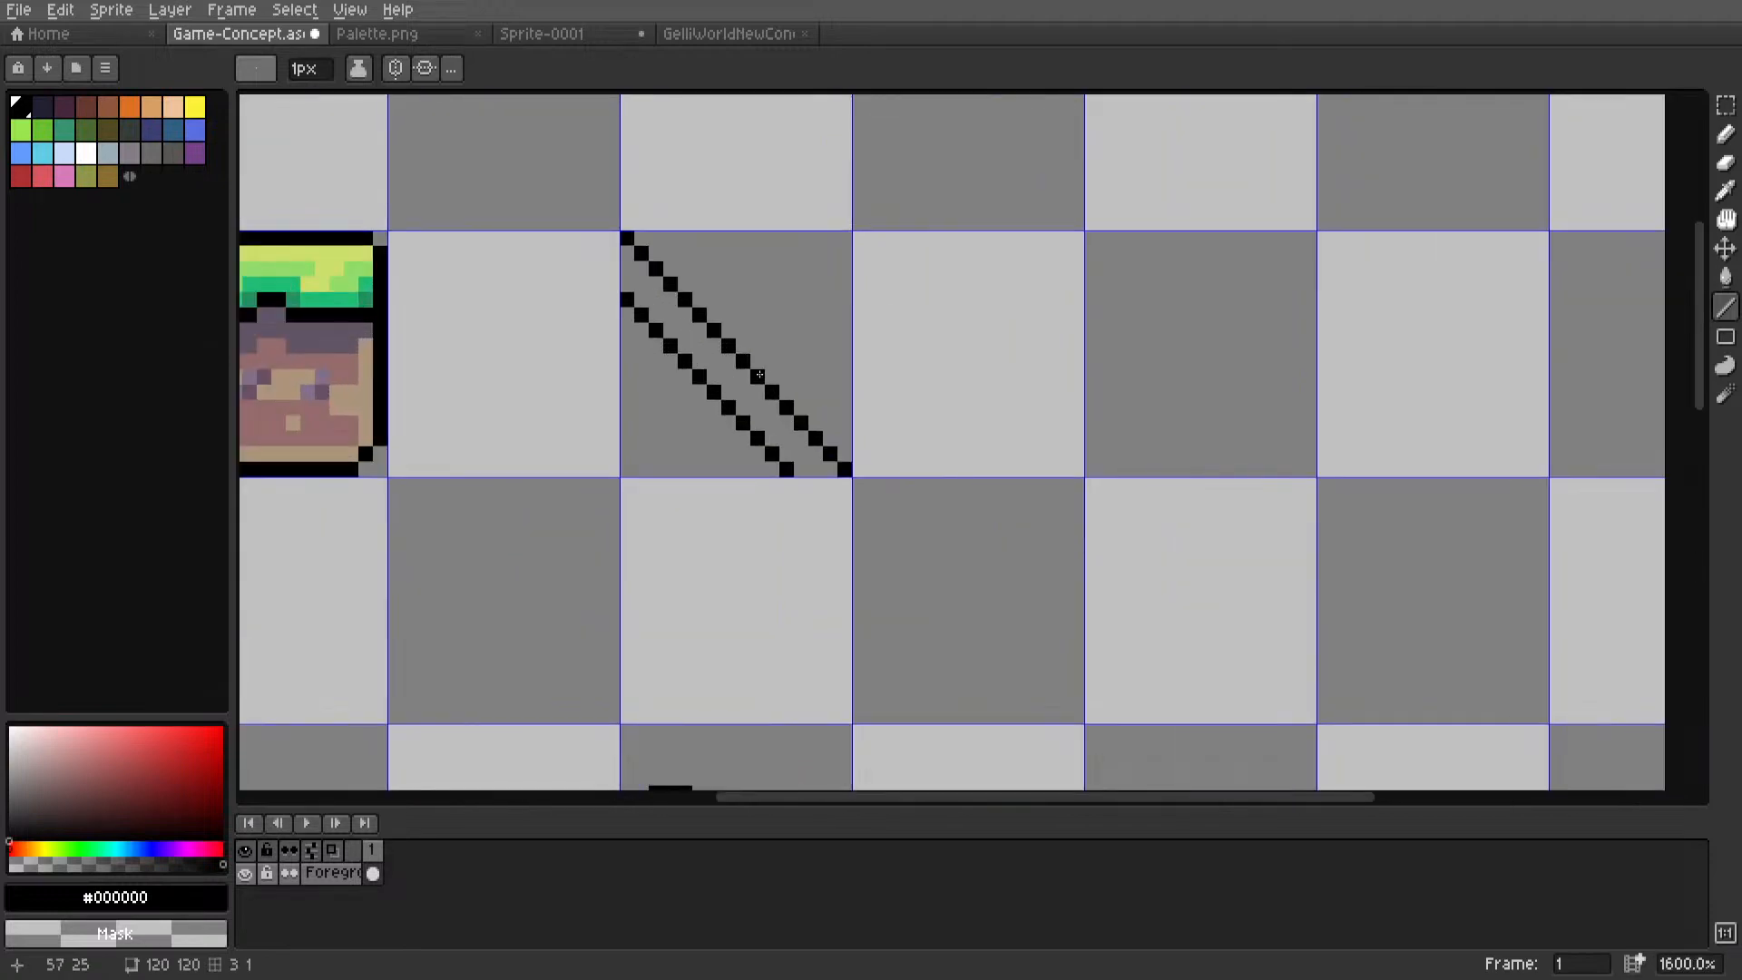
scroll(759, 375, down, 5)
scroll(880, 379, up, 4)
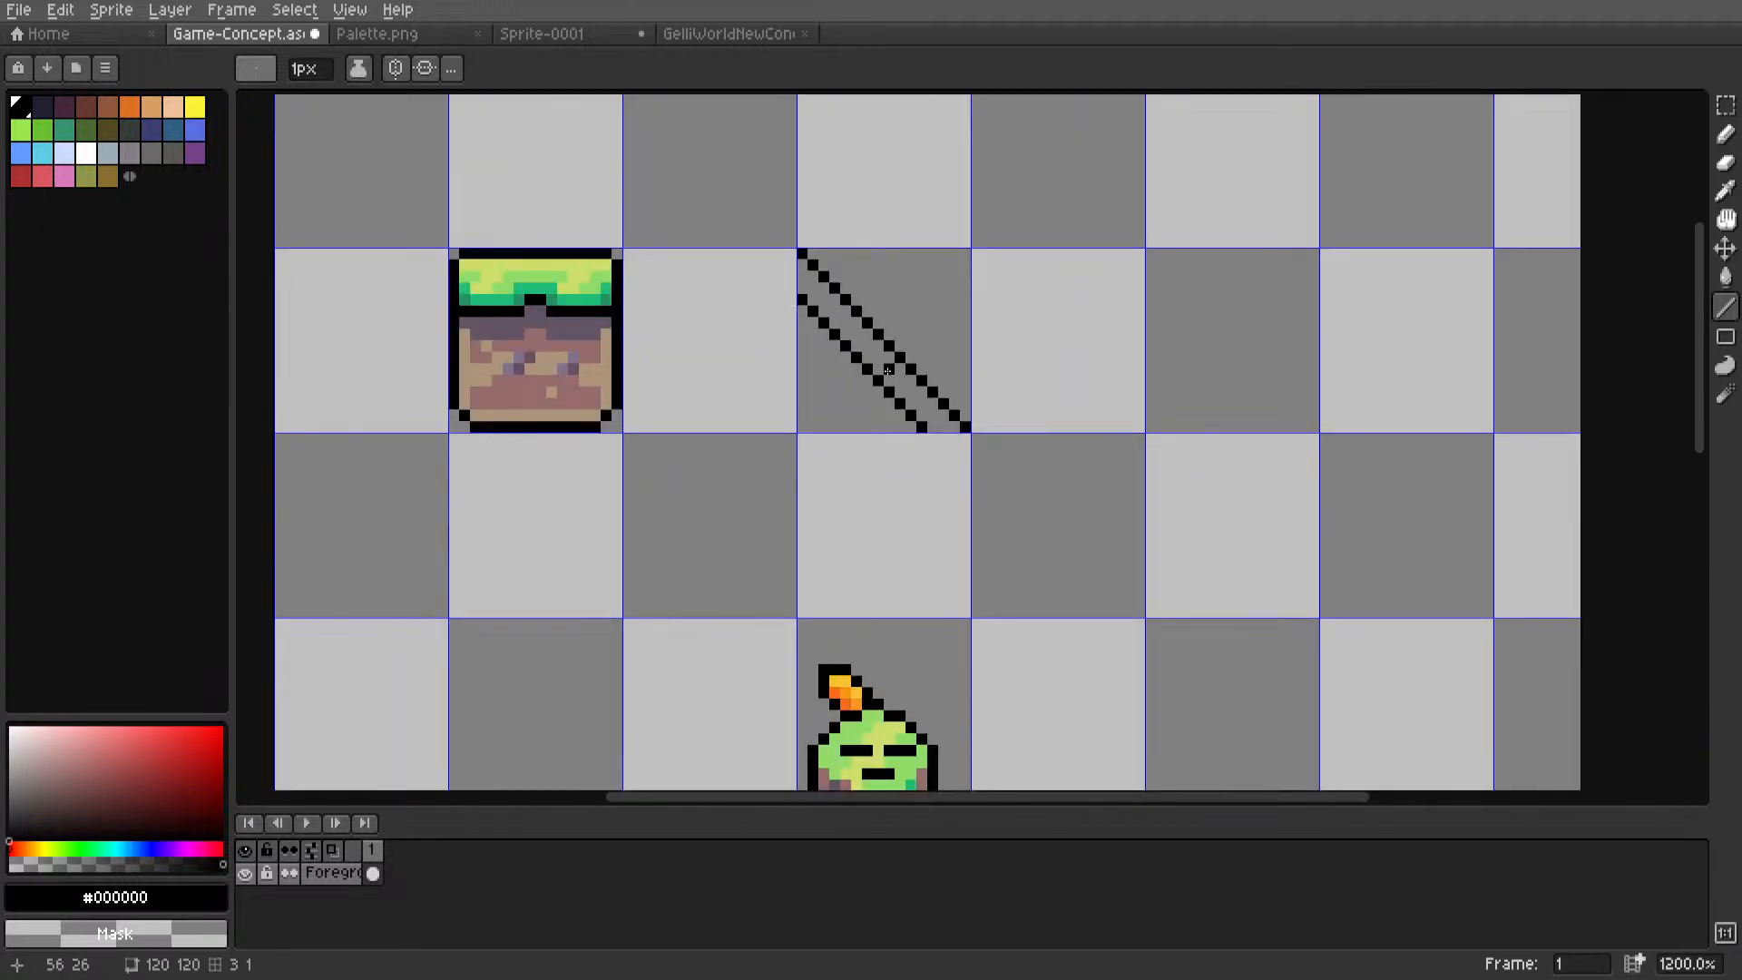
Using grass colors sampled from the outlined block, line the inside of the upper outline in yellow-green and the lower outline in #1ebc73.
middle_drag(887, 371, 952, 349)
scroll(952, 348, up, 6)
key(i)
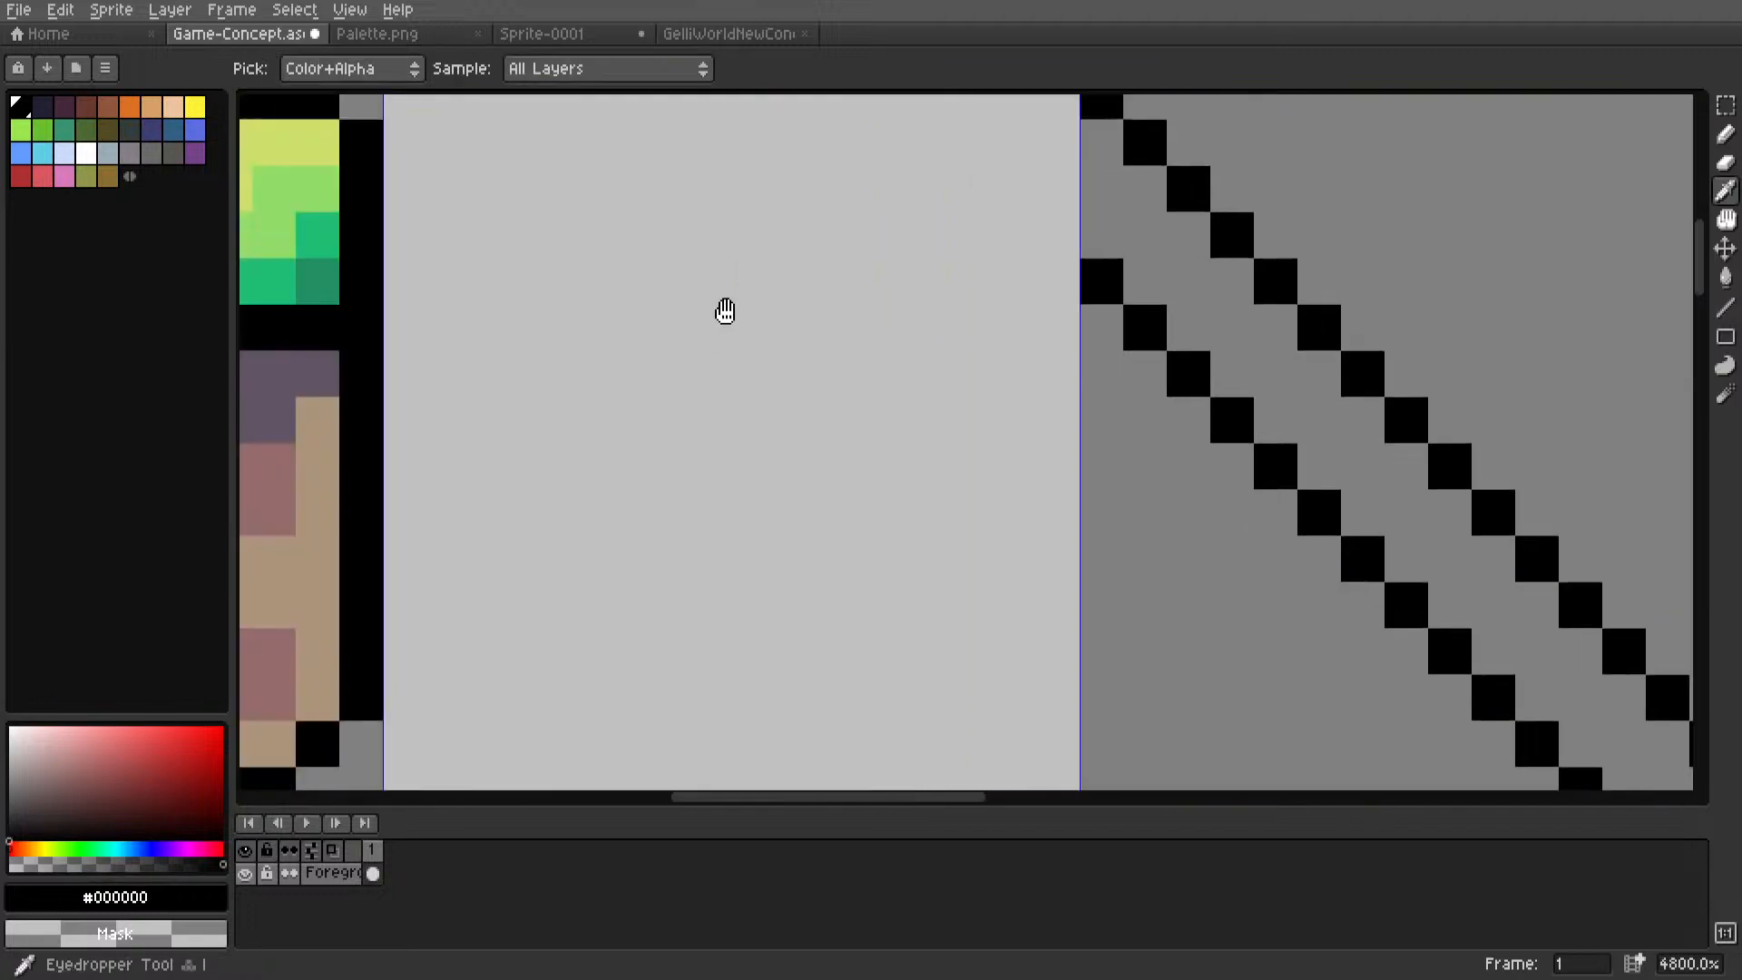
click(478, 194)
scroll(1086, 307, down, 5)
key(l)
drag(910, 265, 1113, 482)
key(i)
click(599, 310)
key(l)
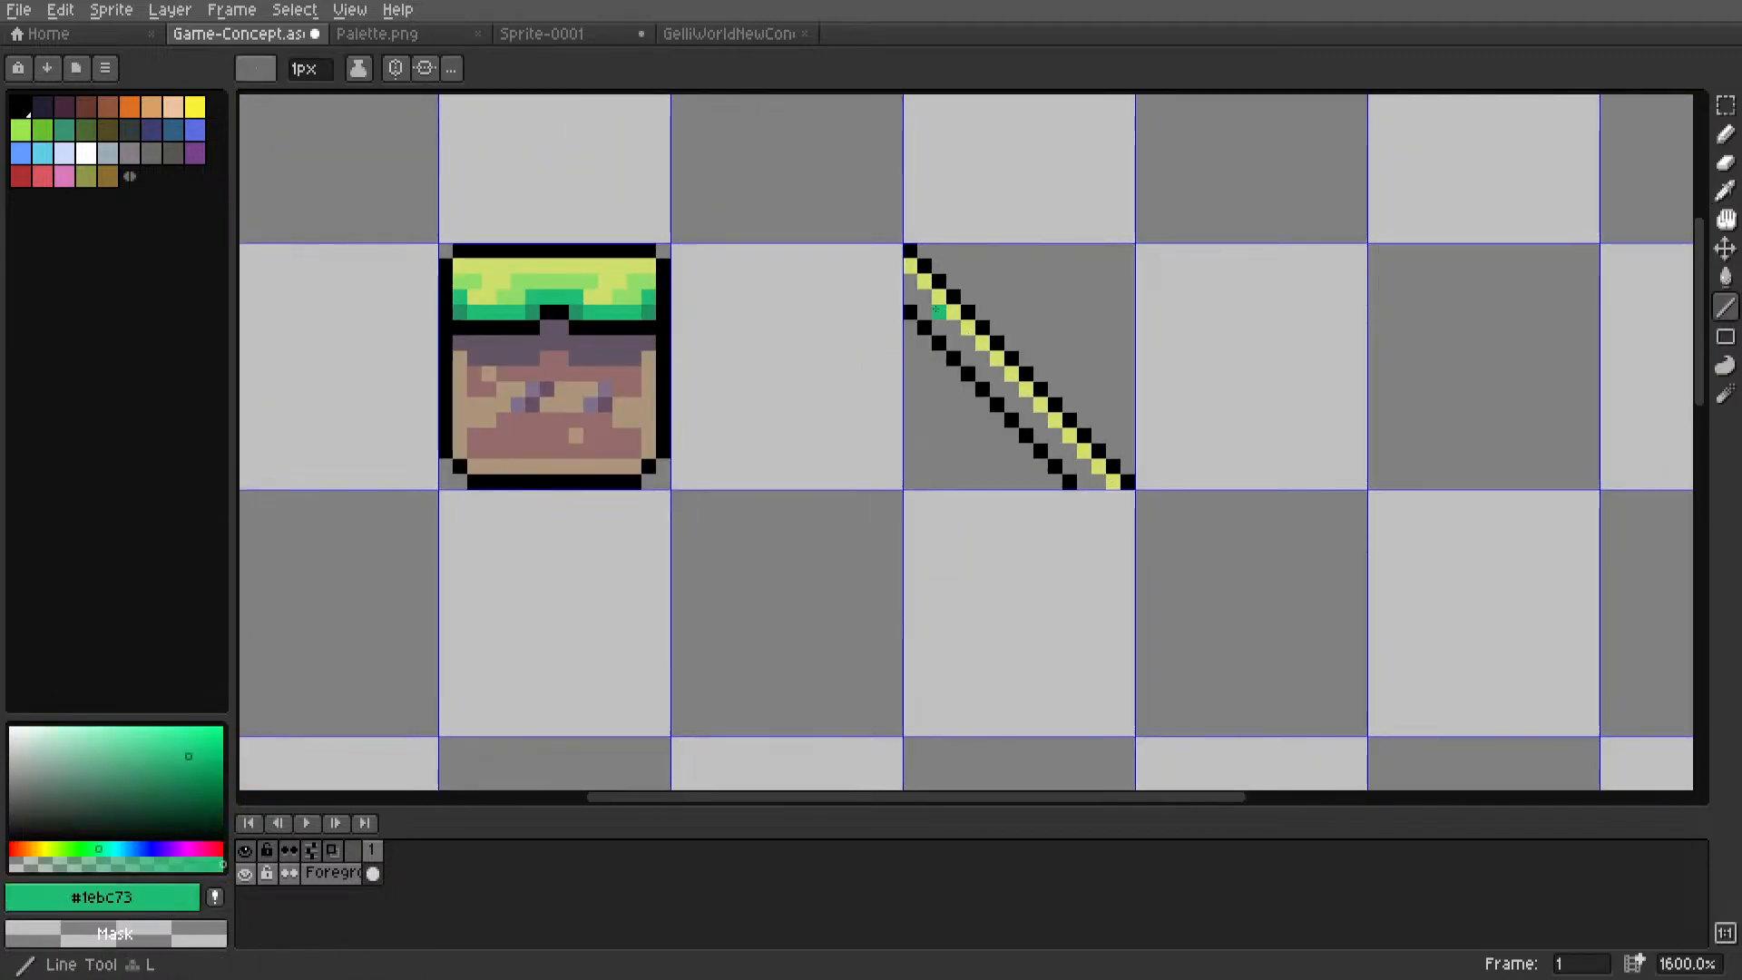
drag(910, 296, 1084, 482)
Fill the gap between the two grass lines on the slope with a diagonal line in the block's mid green, #91db69.
key(i)
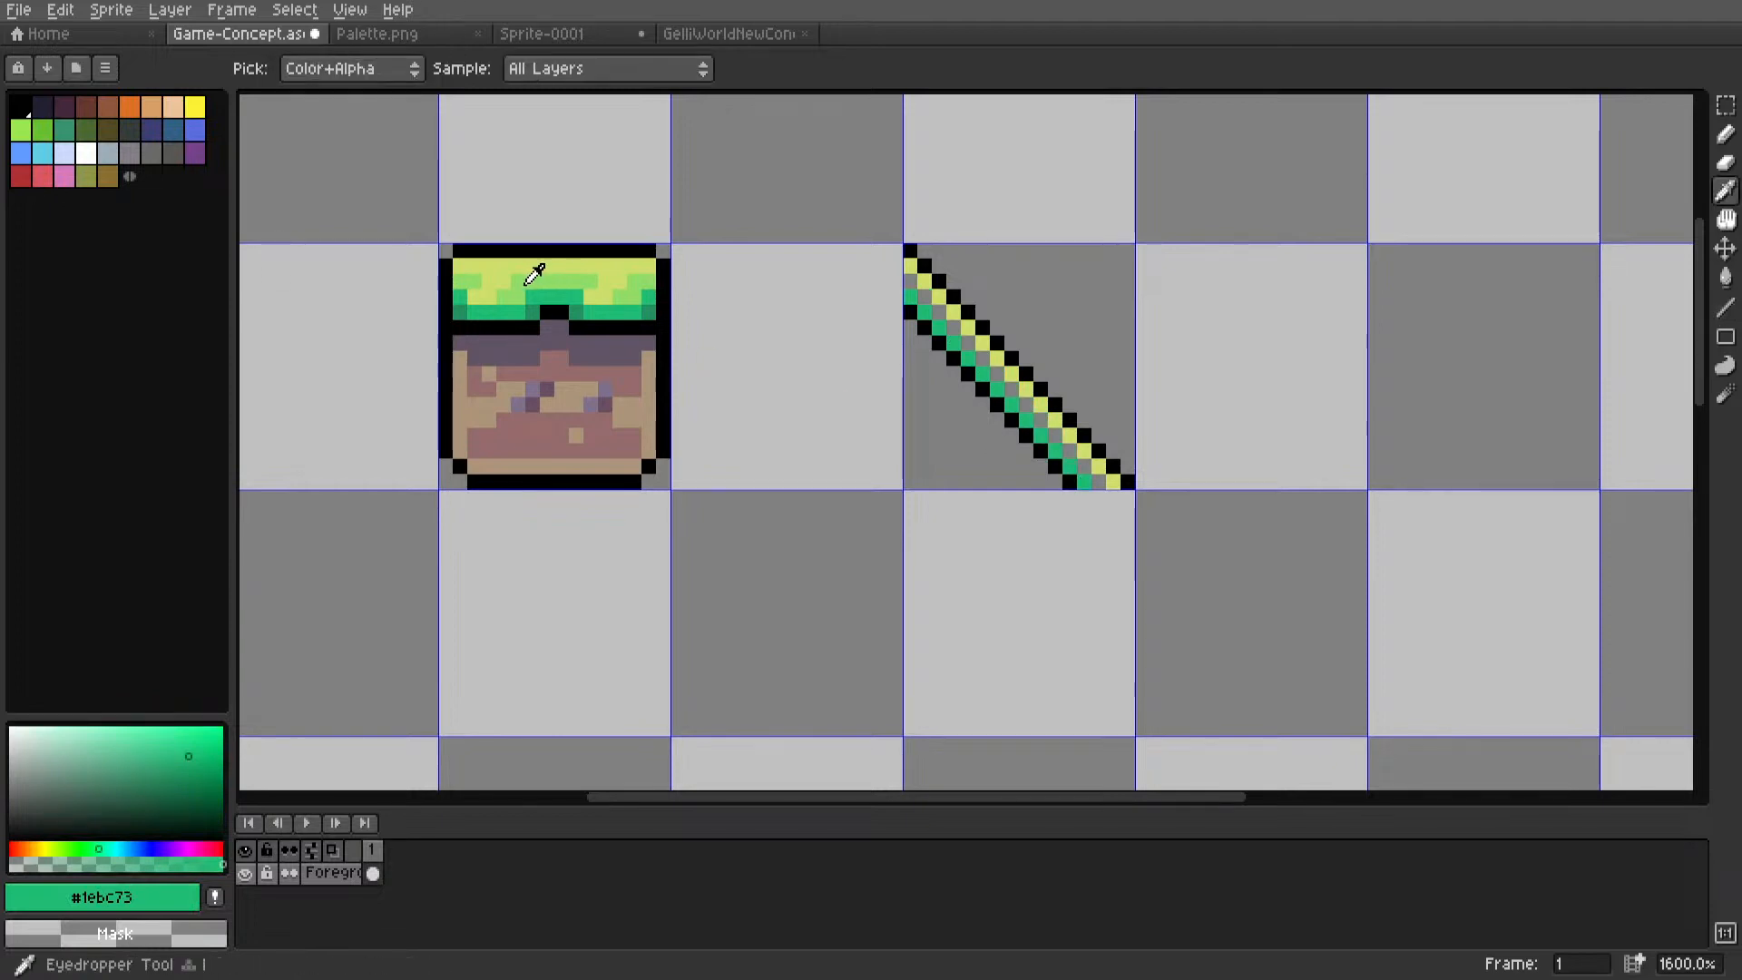
click(603, 264)
key(l)
drag(915, 285, 1099, 481)
scroll(1099, 481, down, 7)
middle_drag(1090, 468, 921, 409)
scroll(921, 409, up, 4)
scroll(921, 409, up, 3)
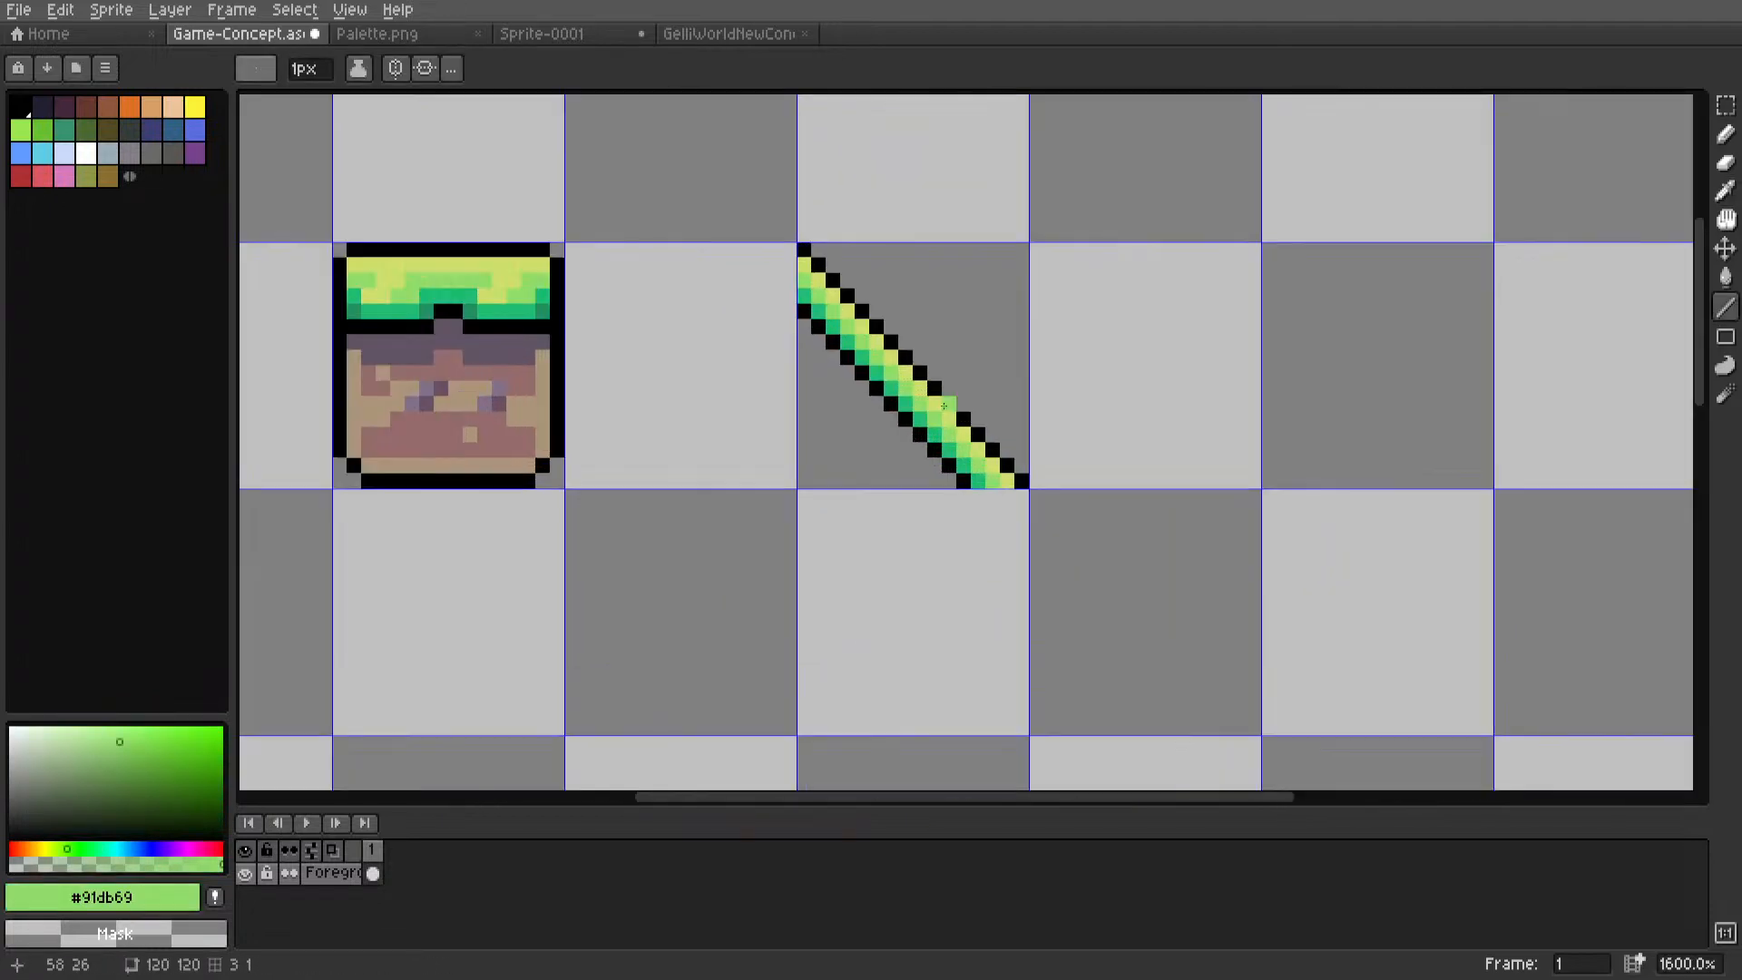
Draw a diagonal shadow band beneath the slope's lower outline in the block's dark purple, #625565.
key(m)
middle_drag(853, 362, 953, 367)
scroll(952, 364, up, 1)
key(l)
alt+click(390, 337)
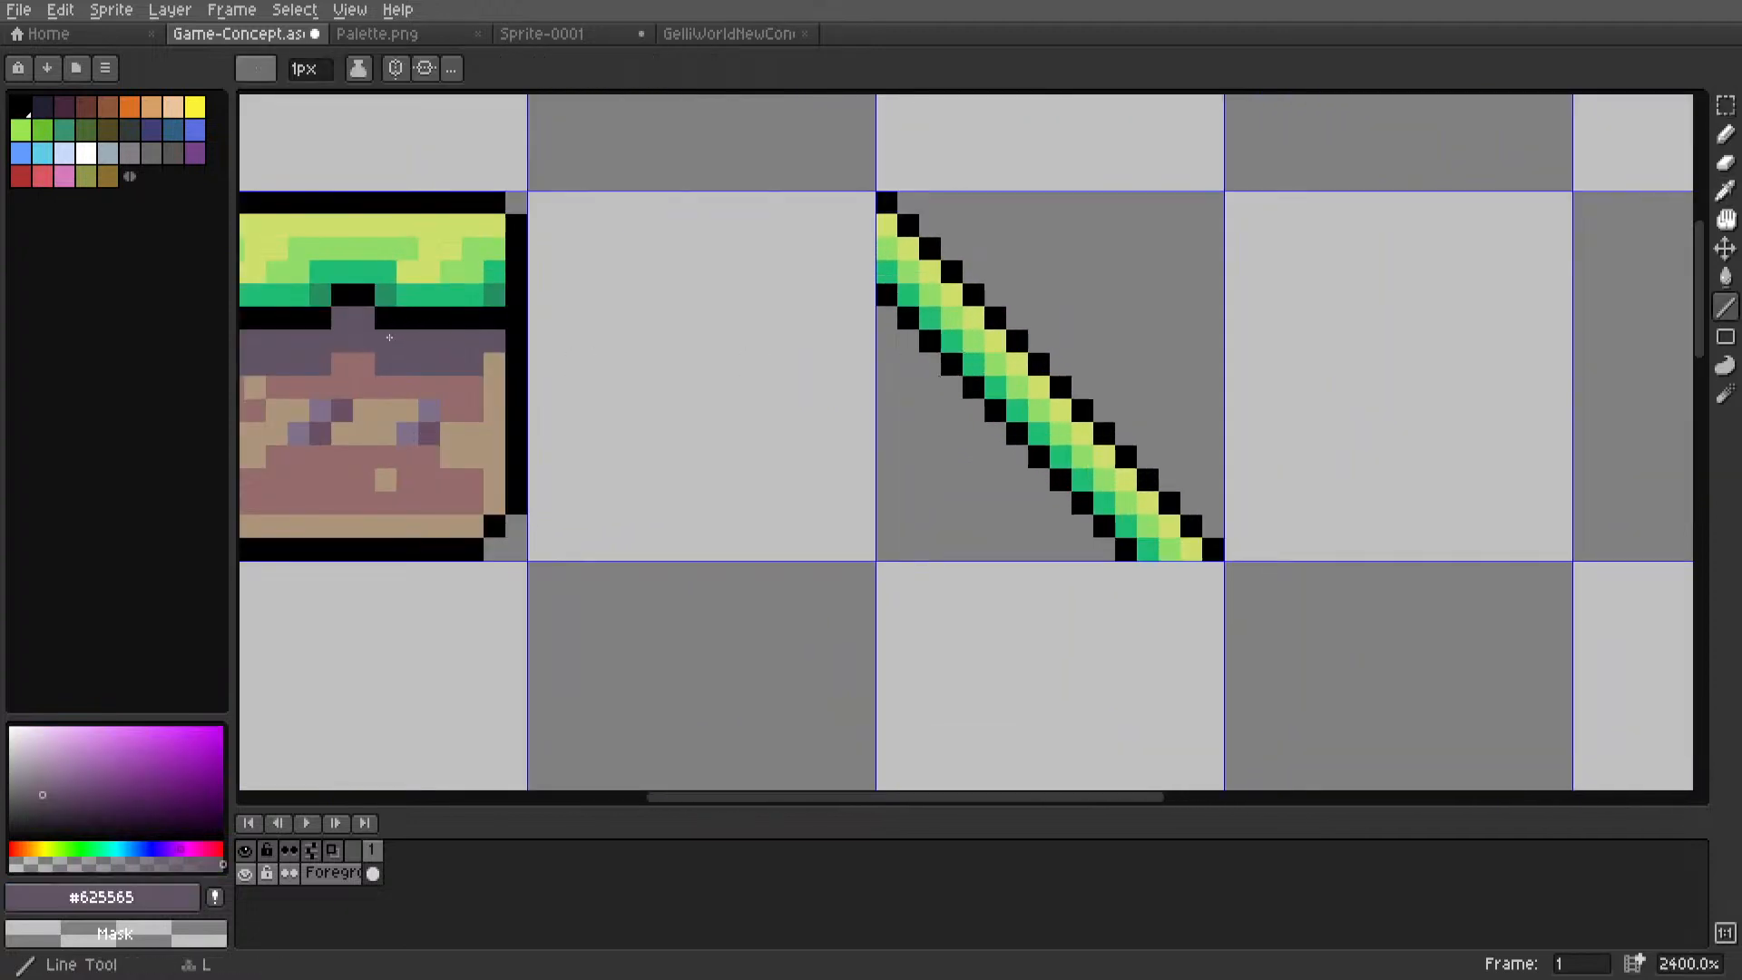
mouse_move(927, 363)
mouse_down()
mouse_move(1116, 562)
mouse_move(886, 342)
mouse_move(1042, 549)
mouse_up()
Outline the remaining triangle under the slope's shadow band in the block's brown #966c6c and fill it with the same color.
alt+click(454, 401)
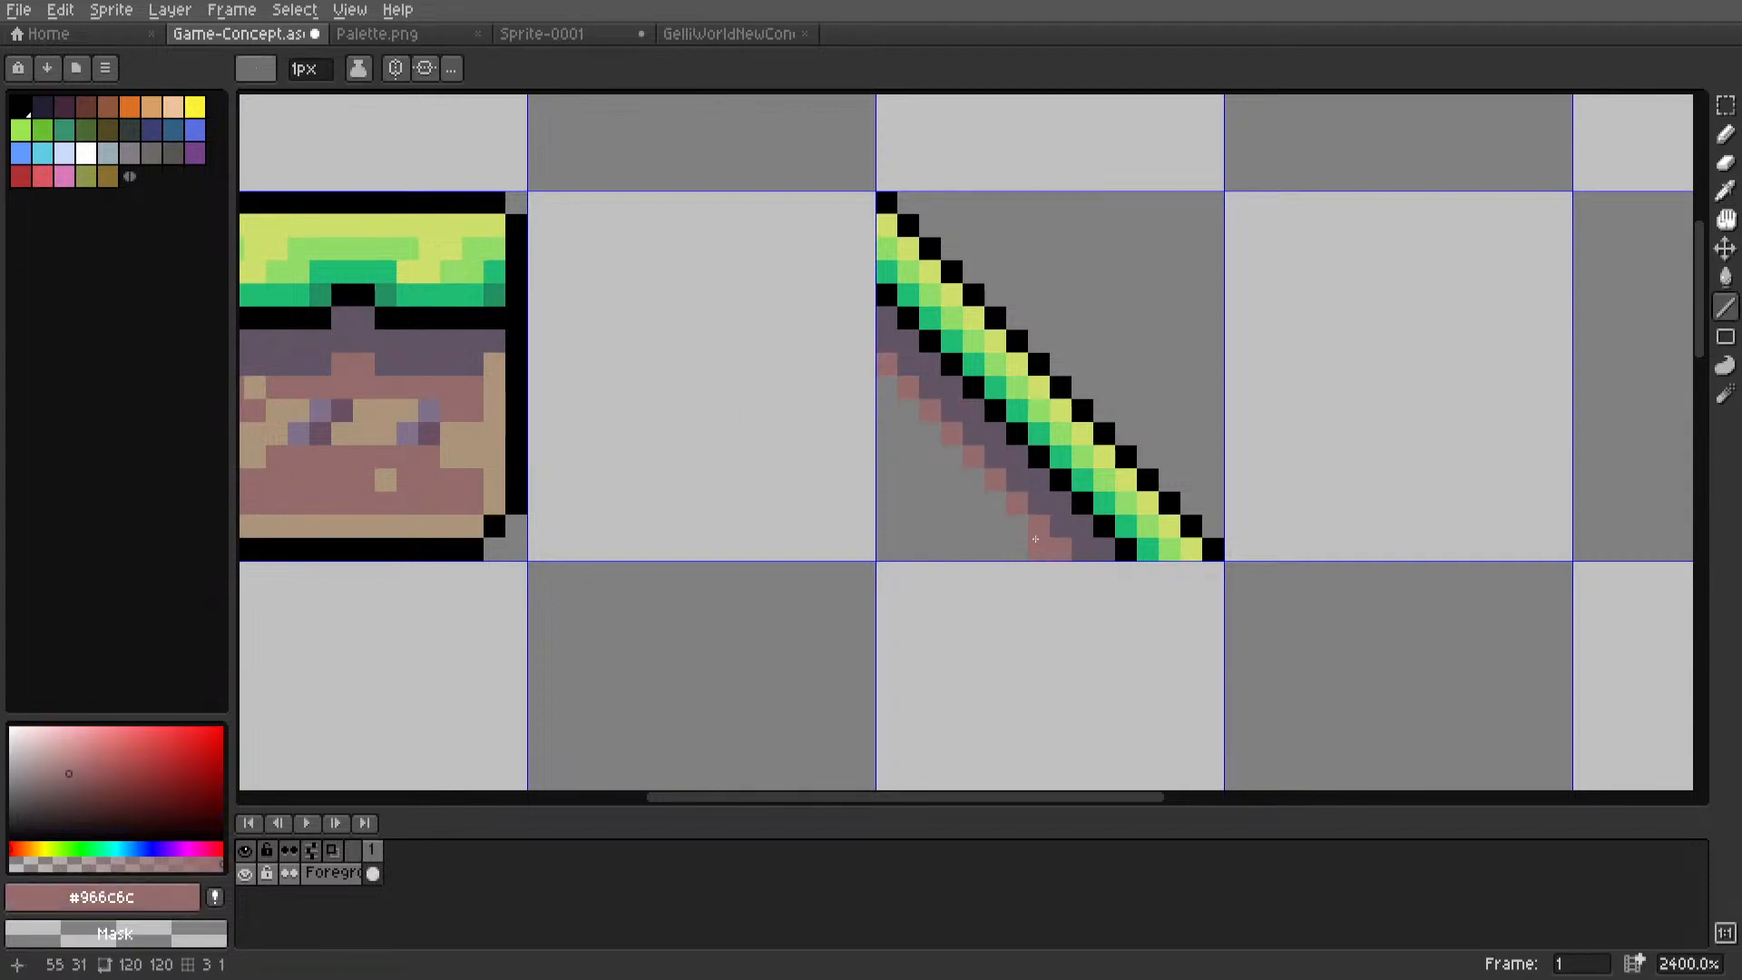
key(i)
key(l)
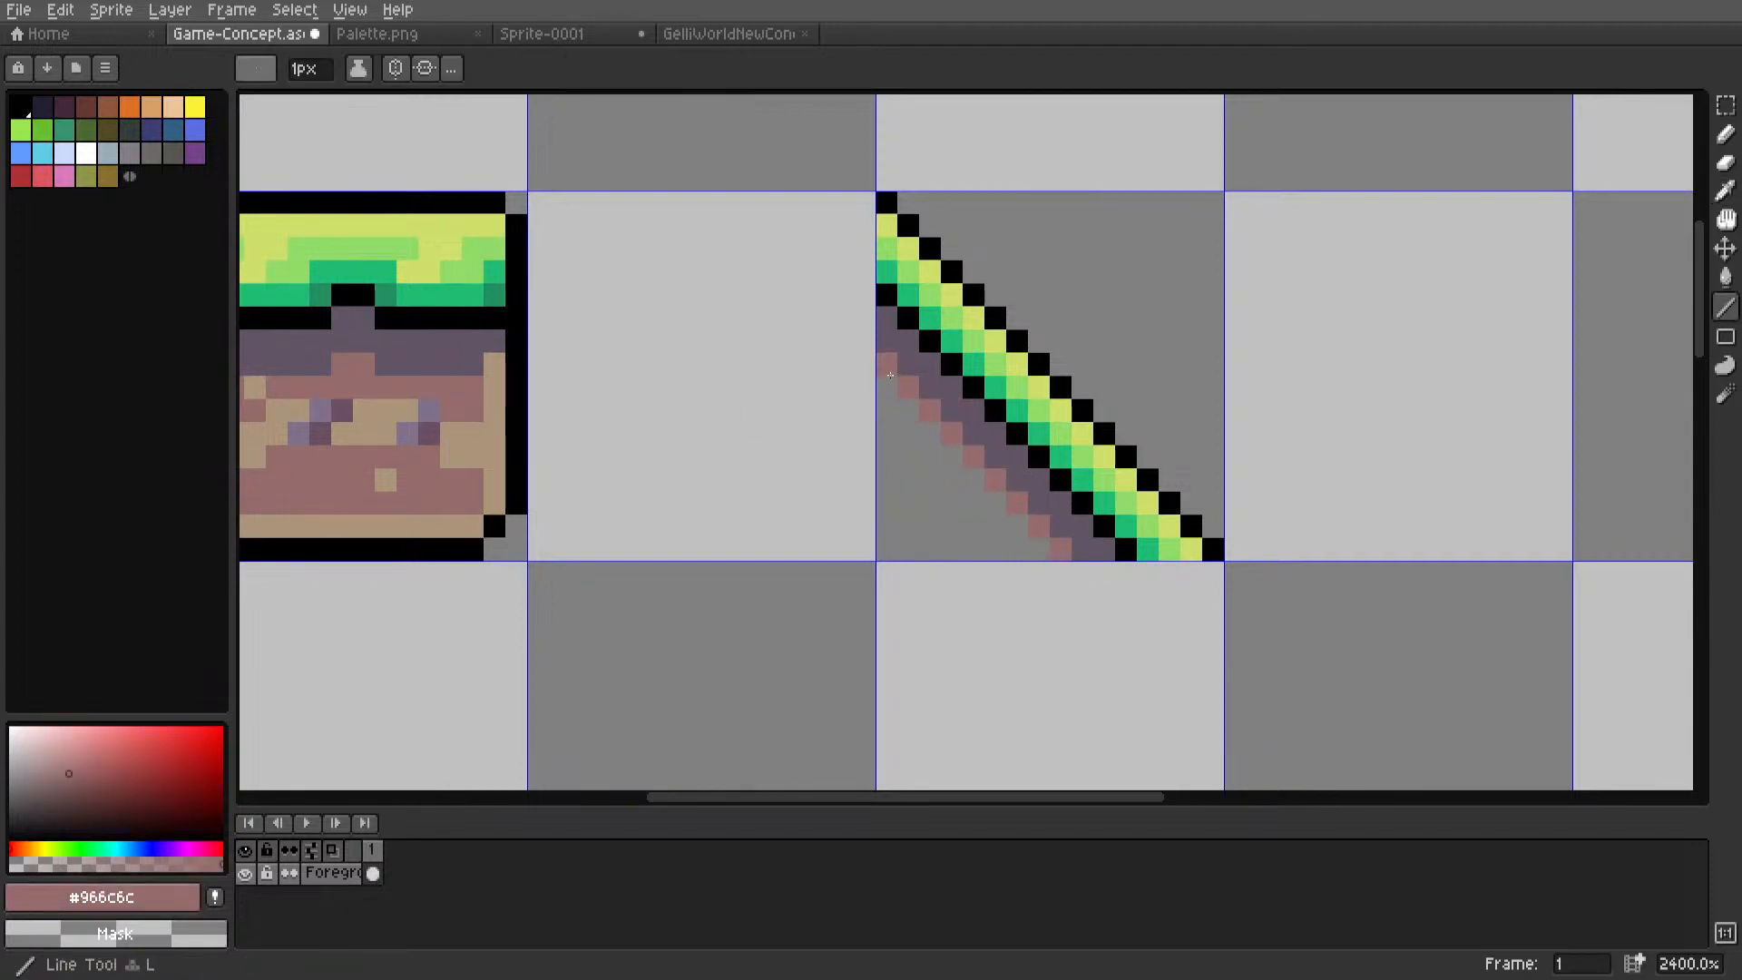
mouse_move(887, 388)
mouse_down()
mouse_move(909, 525)
mouse_move(887, 548)
mouse_move(1040, 548)
mouse_up()
key(g)
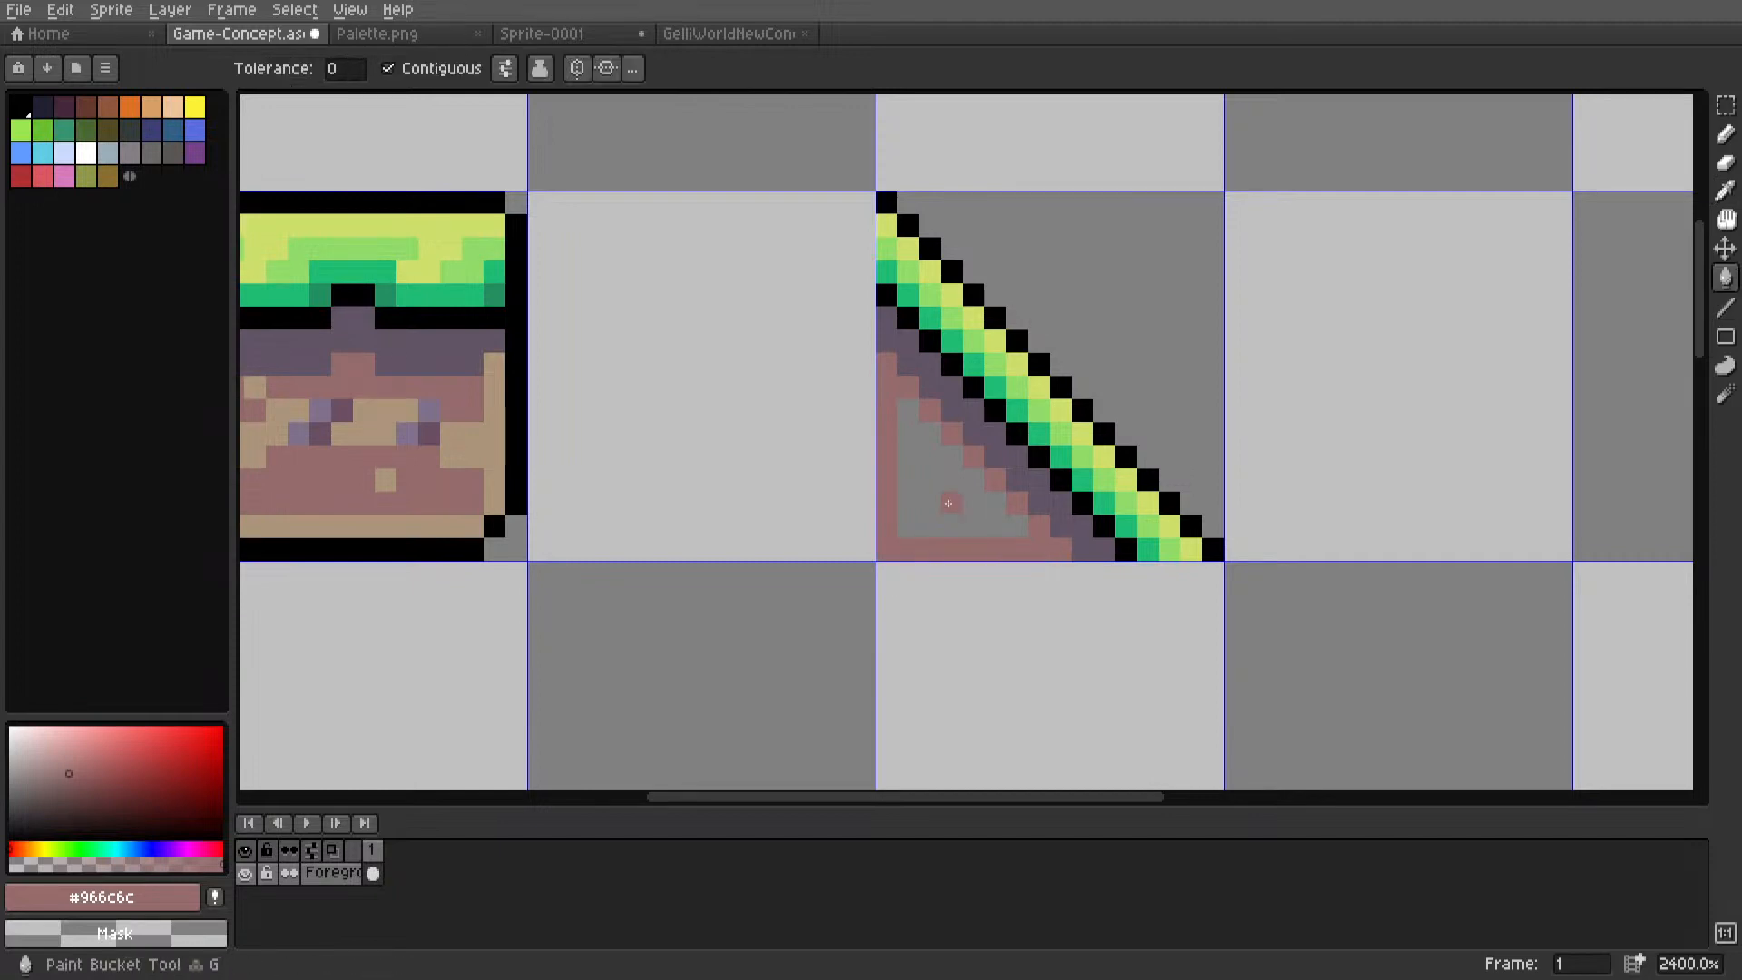
click(949, 503)
scroll(950, 503, down, 7)
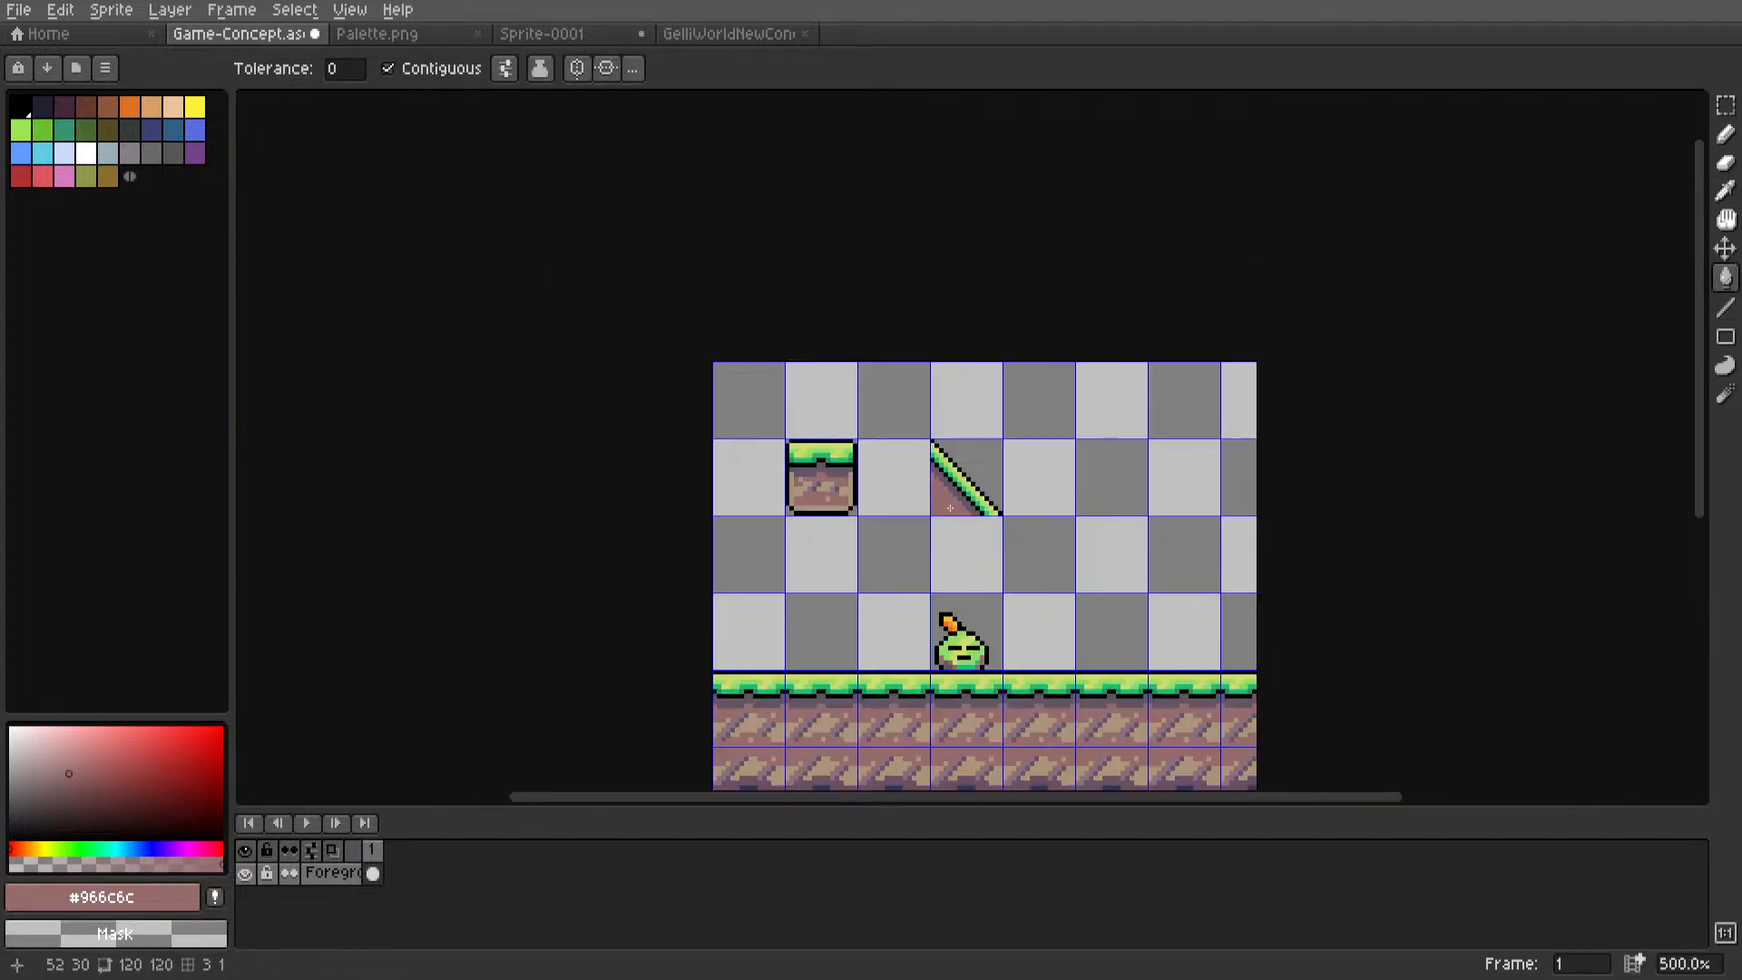
scroll(949, 508, down, 2)
scroll(950, 507, up, 6)
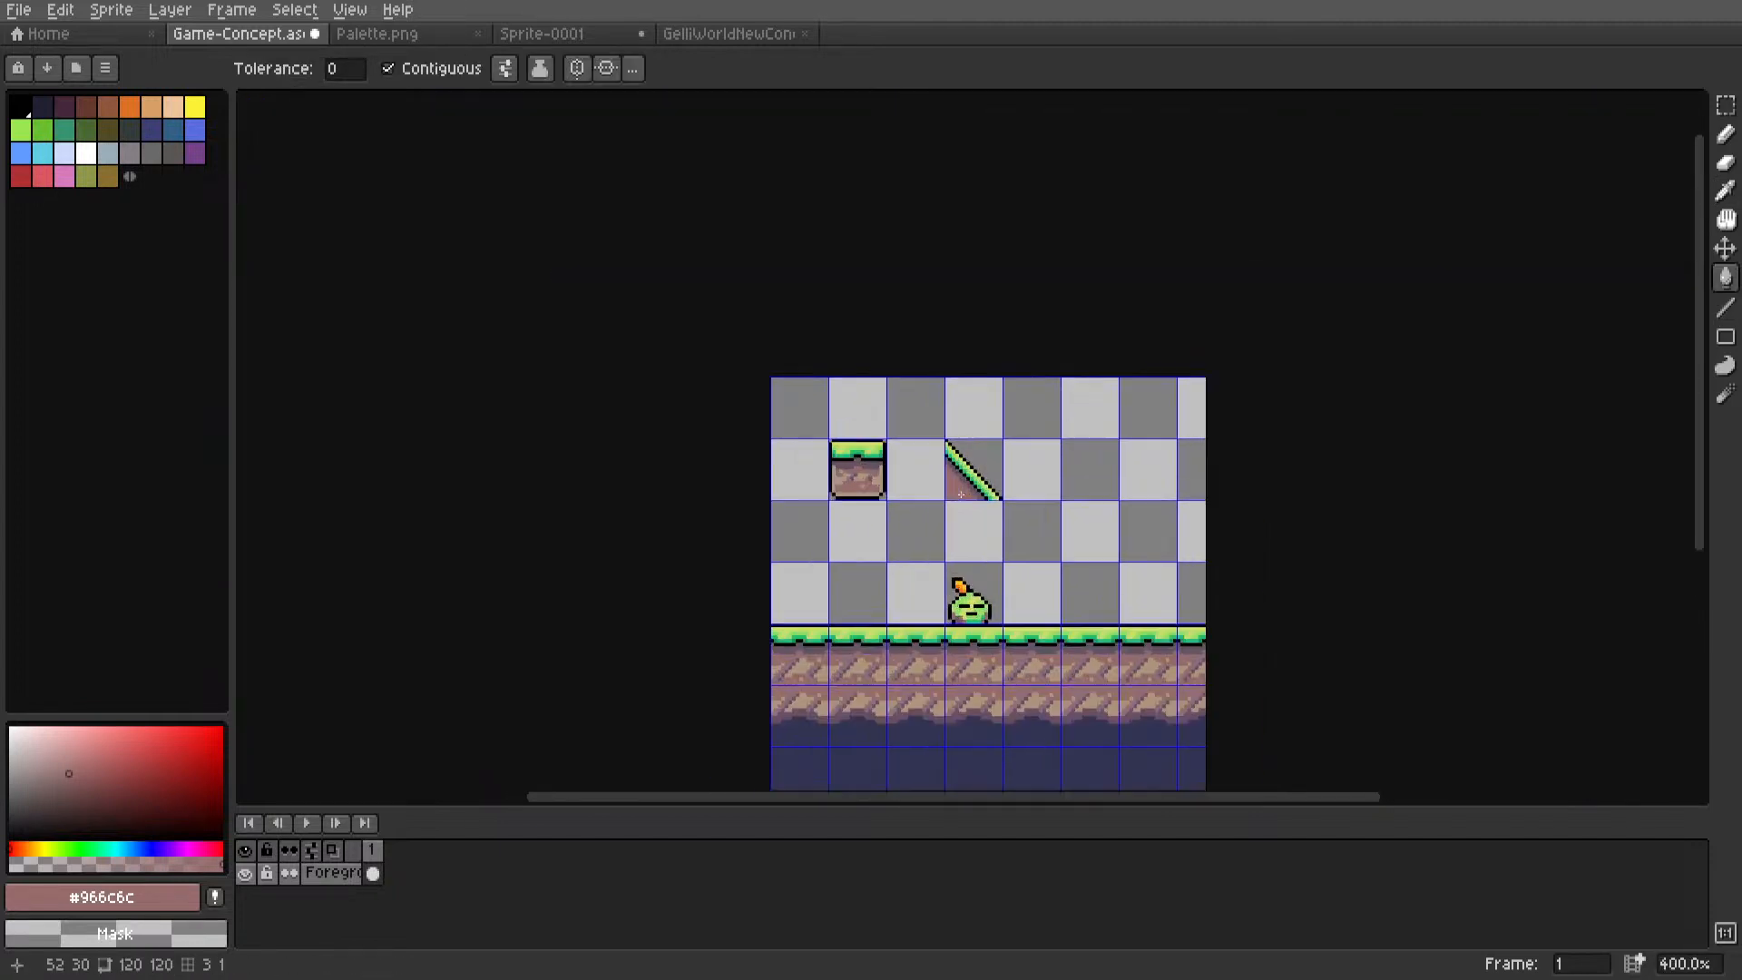
Copy a grass-topped ground tile and place it in the cell directly right of the slope tile.
key(m)
middle_drag(975, 503, 963, 466)
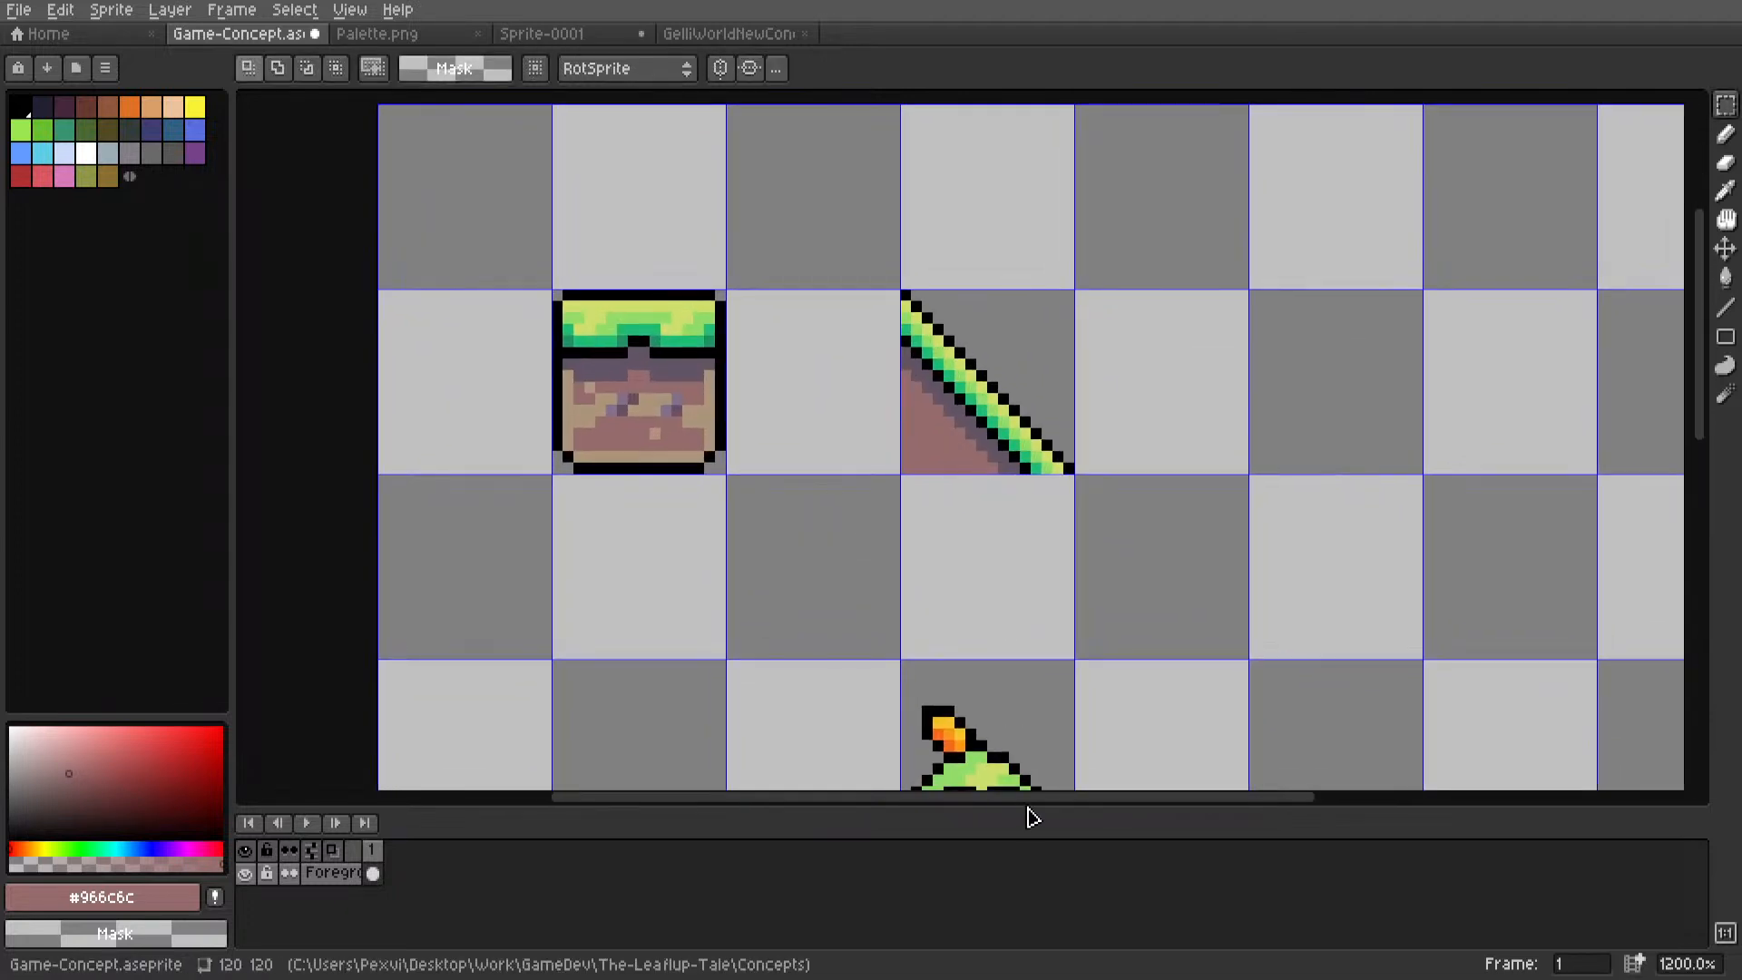
middle_drag(1058, 596, 972, 460)
double_click(1060, 749)
middle_drag(1060, 750, 1056, 764)
key(ctrl+c)
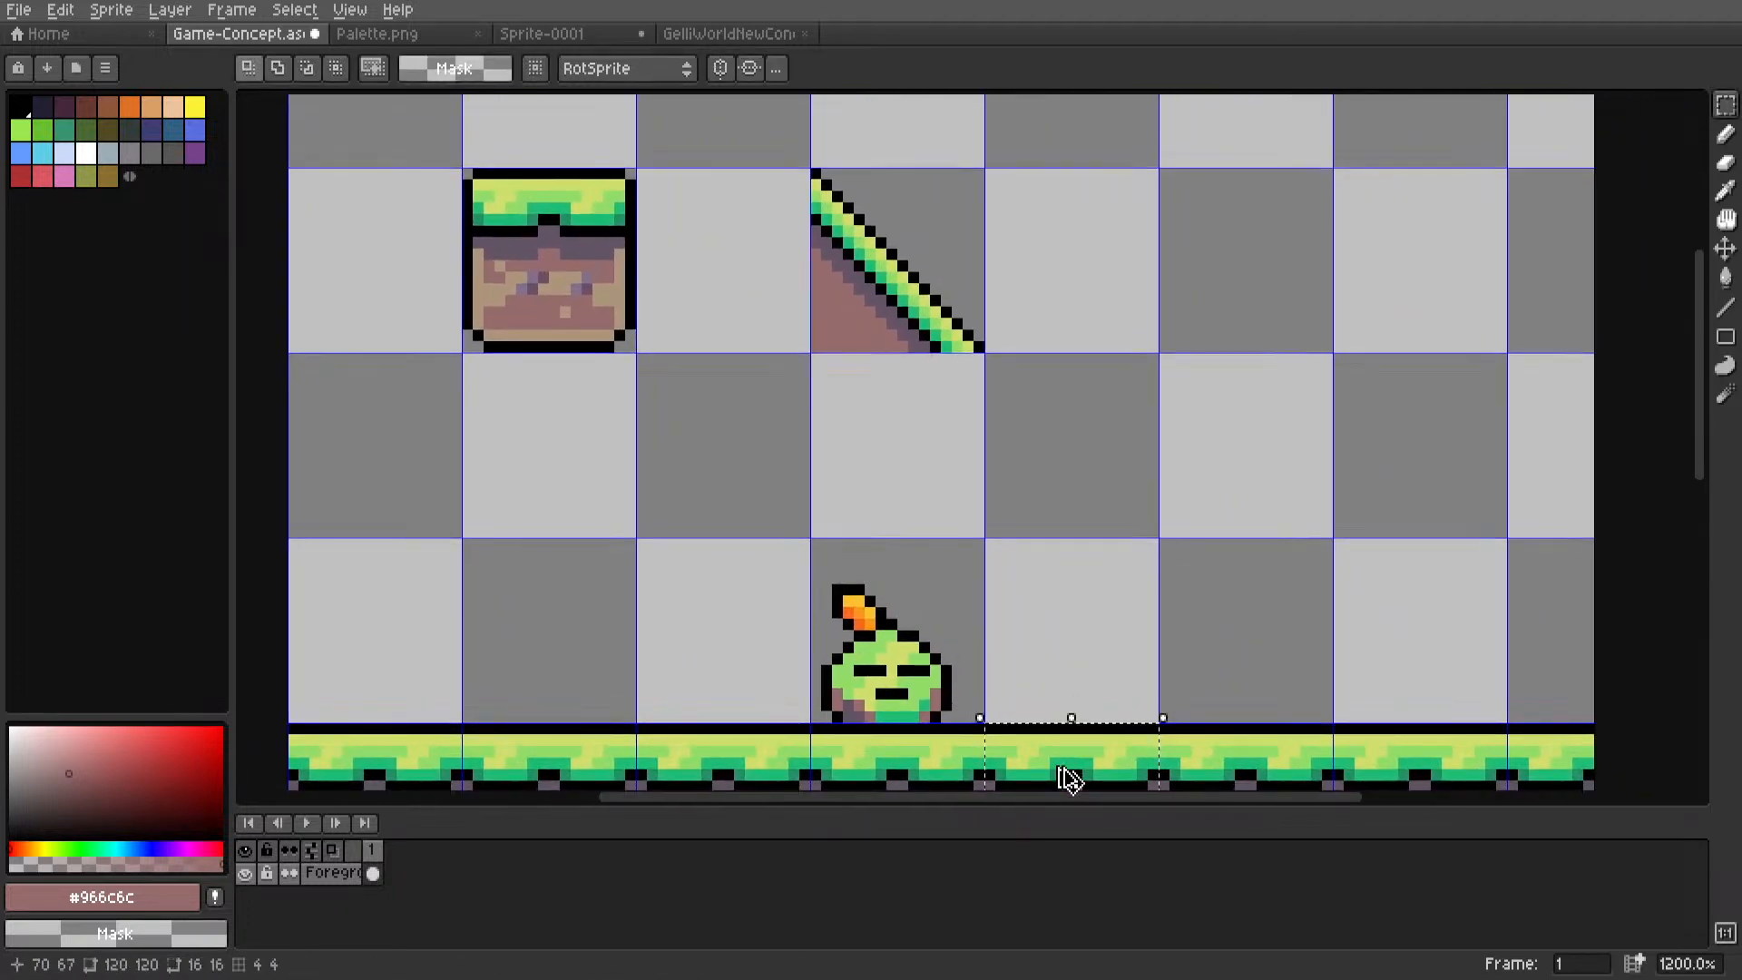
key(ctrl+v)
drag(1056, 786, 1067, 752)
middle_drag(1086, 461, 1048, 583)
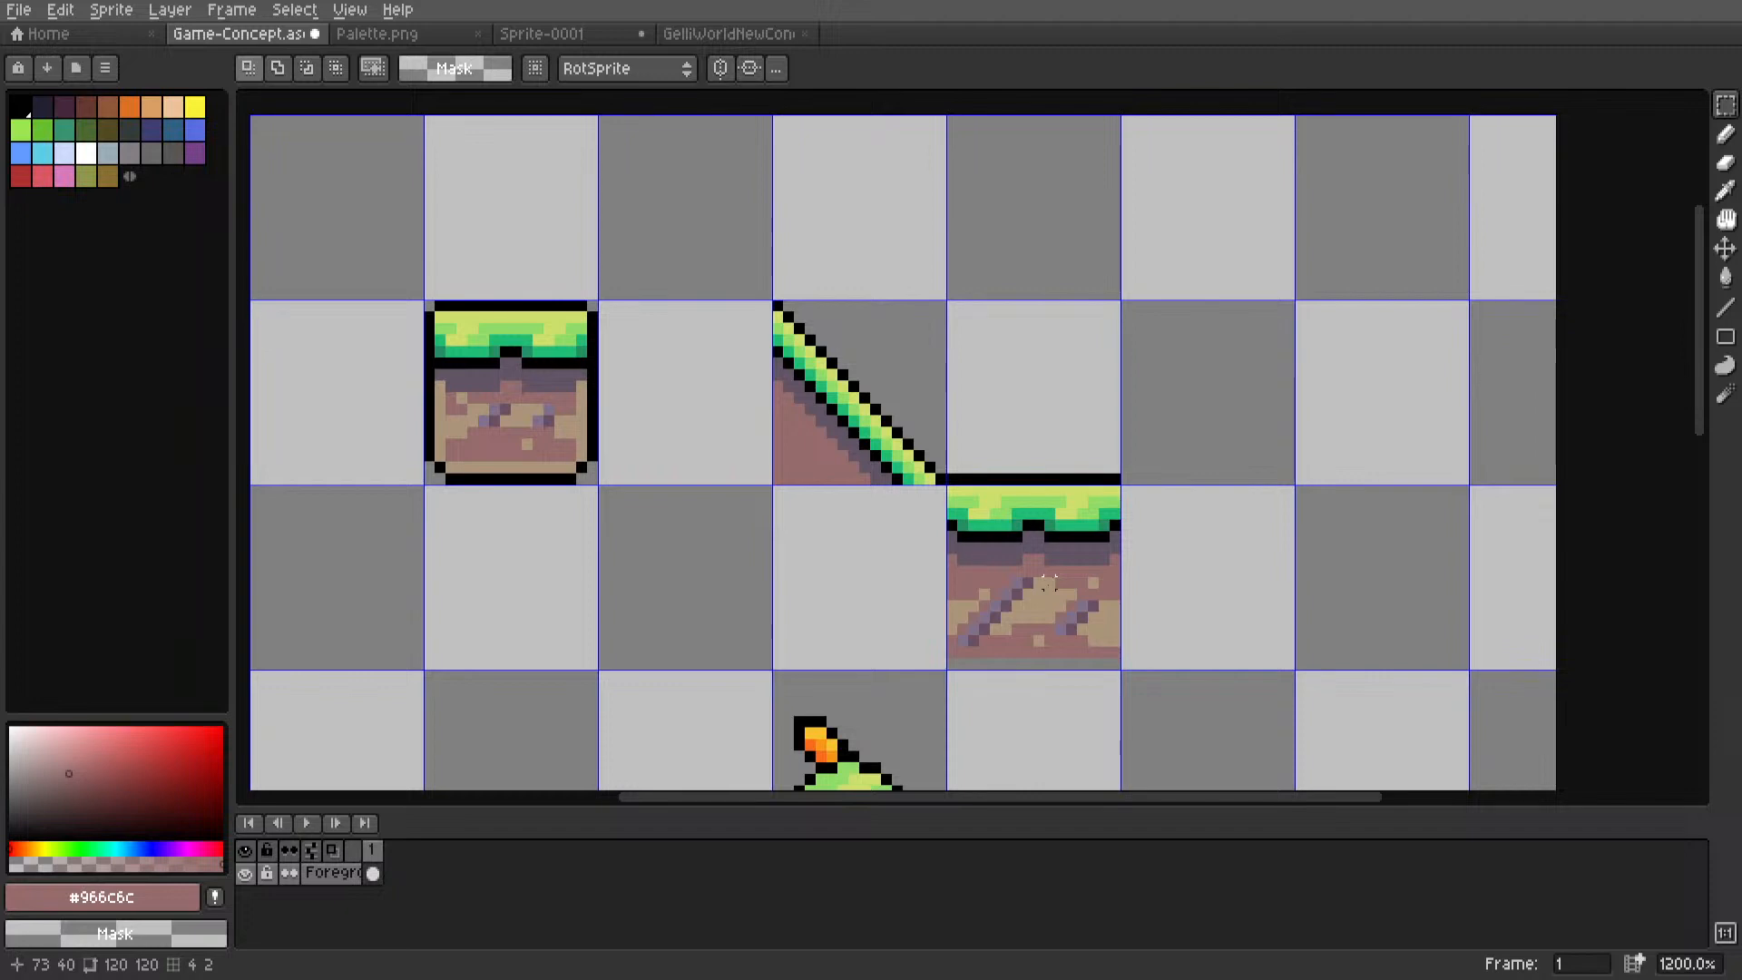
drag(1070, 568, 1060, 424)
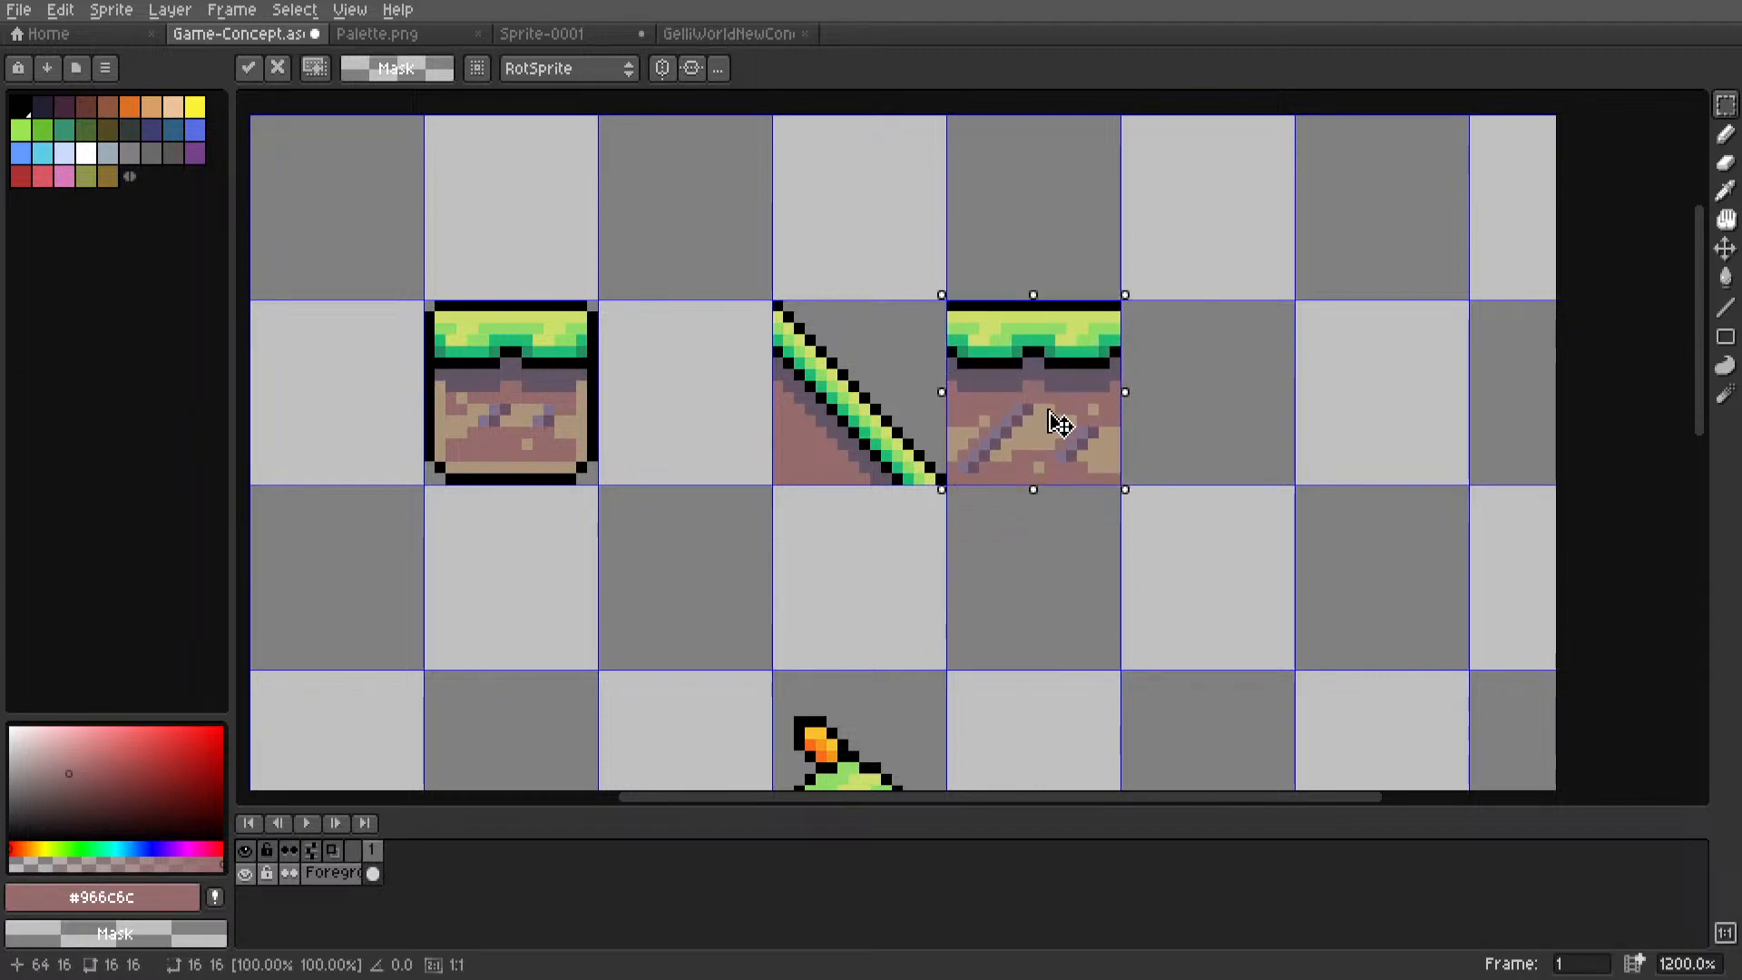
Move the slope tile to the other side of the flat grass tile so it descends from its right edge.
click(778, 388)
double_click(817, 390)
drag(830, 408, 1169, 410)
click(1344, 352)
scroll(1330, 360, down, 5)
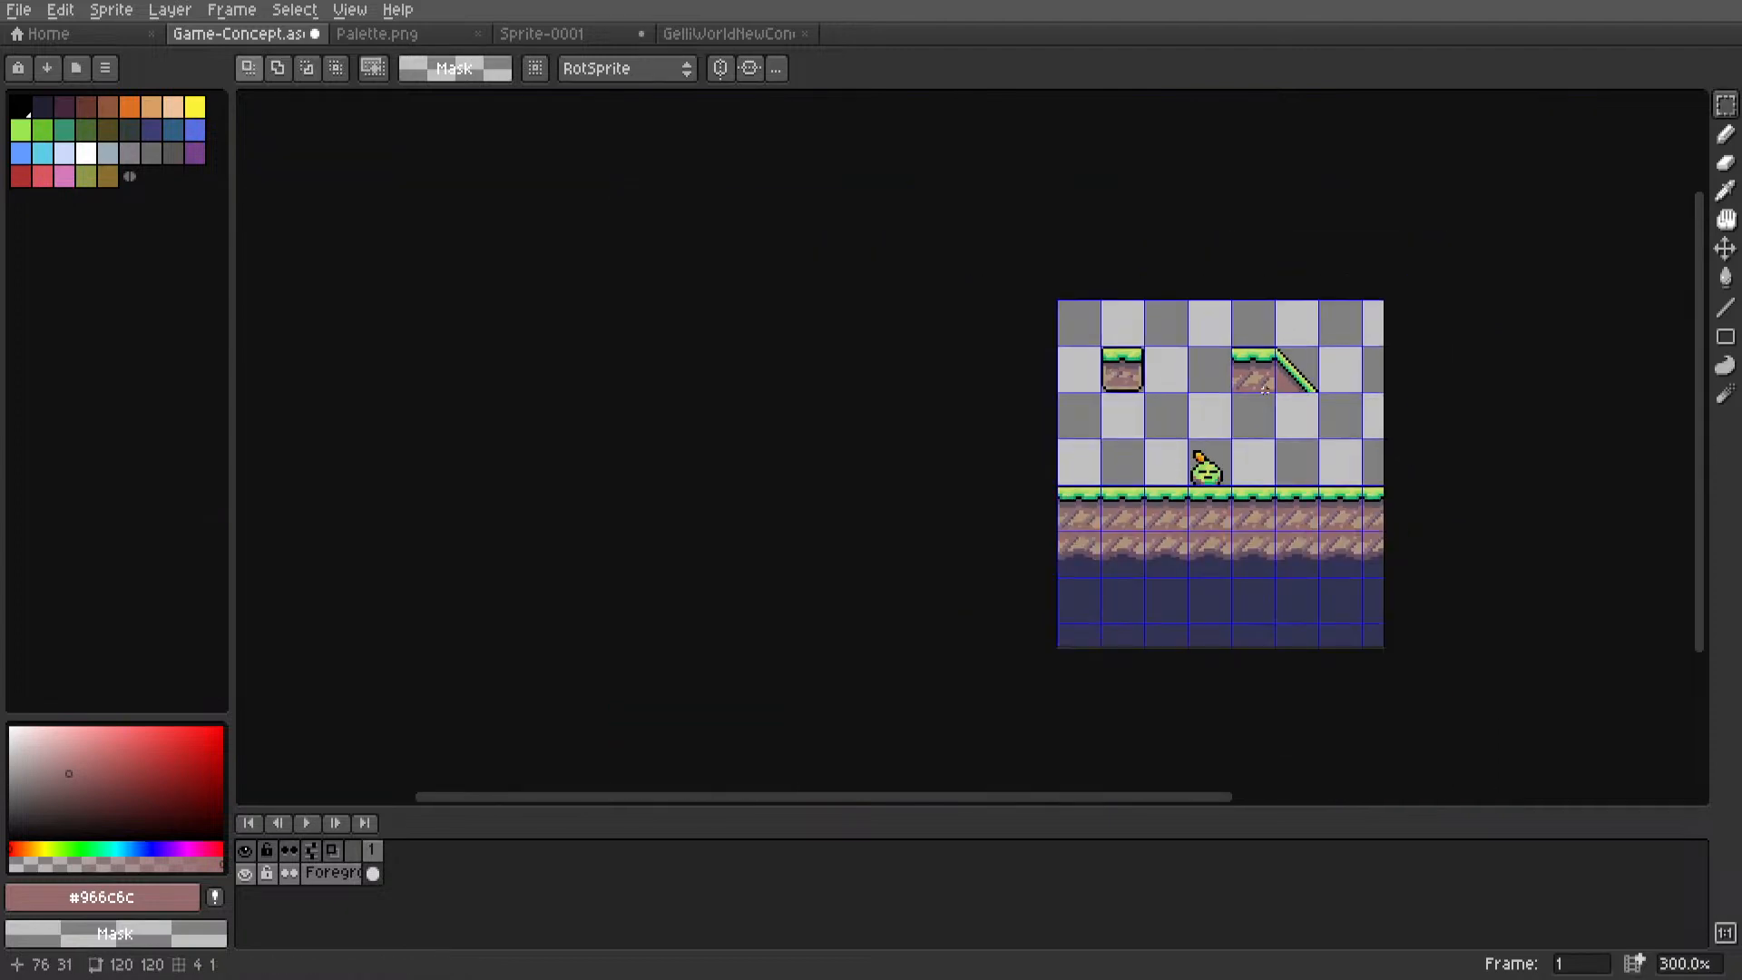
Copy the lower-left patch of dirt texture from the flat tile onto the slope tile's brown area.
scroll(984, 454, up, 3)
middle_drag(1259, 389, 973, 434)
scroll(925, 501, up, 3)
scroll(872, 529, down, 2)
scroll(971, 433, up, 4)
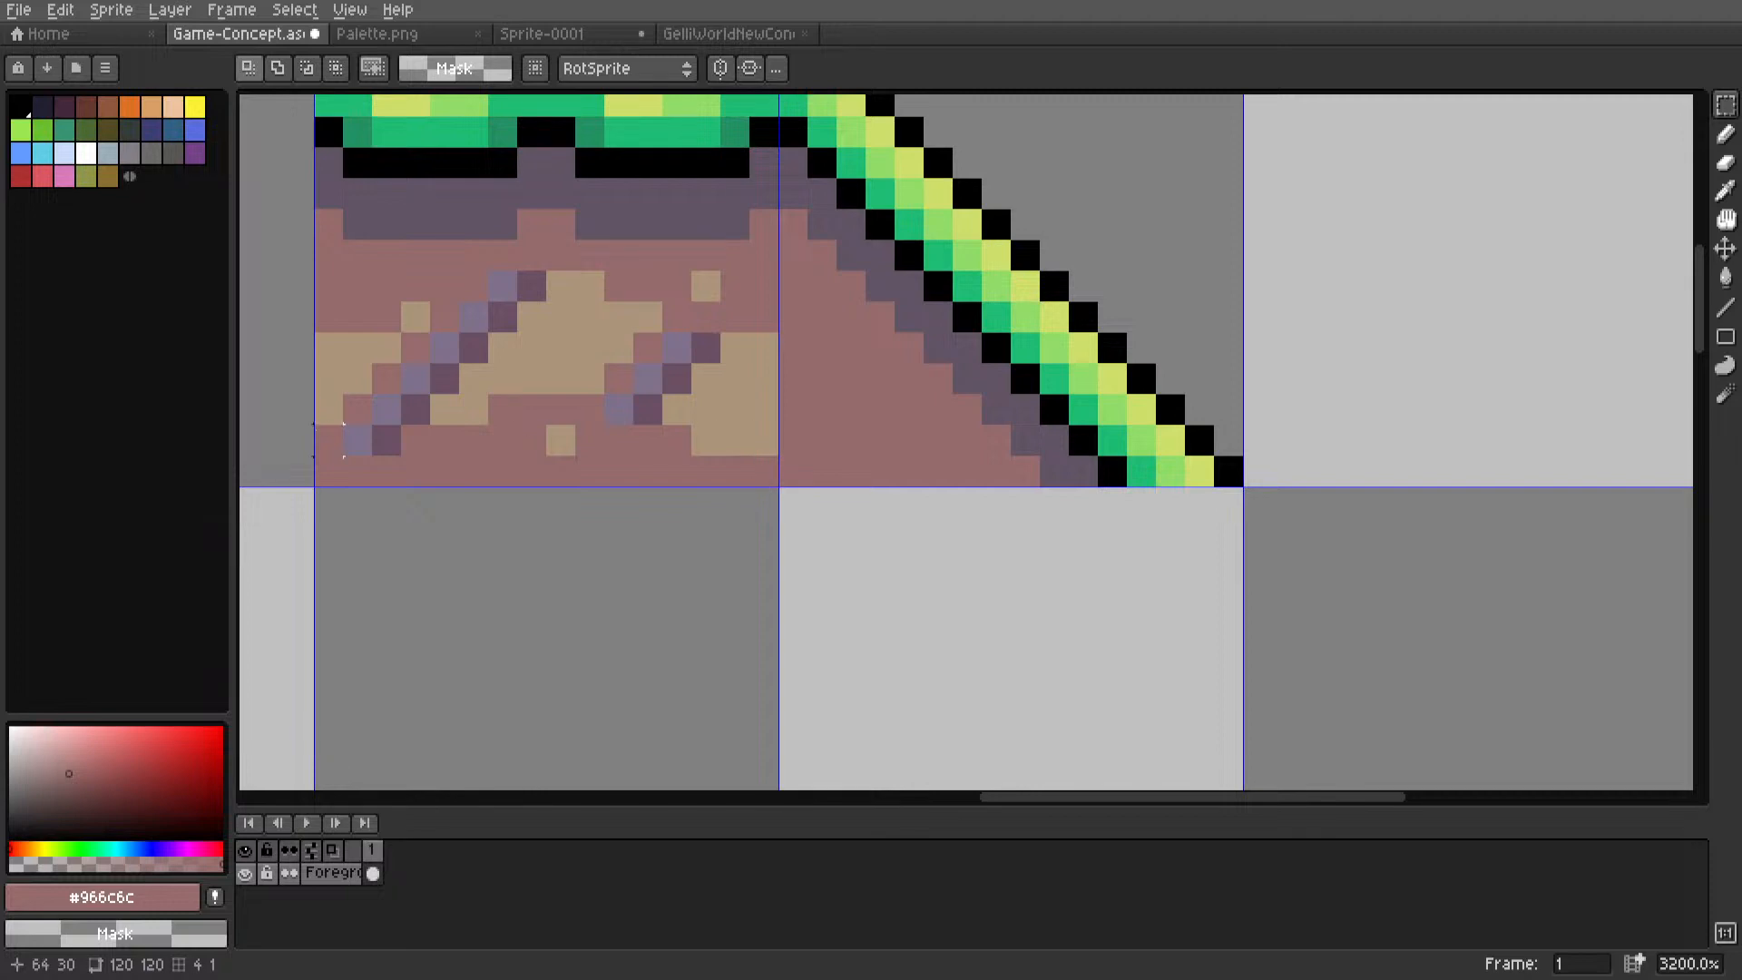
drag(343, 444, 465, 307)
key(ctrl+d)
drag(331, 445, 490, 299)
click(415, 385)
drag(416, 386, 874, 399)
Paint the dirt texture pixels overlapping the slope's shadow band with the sampled purple #625565.
key(l)
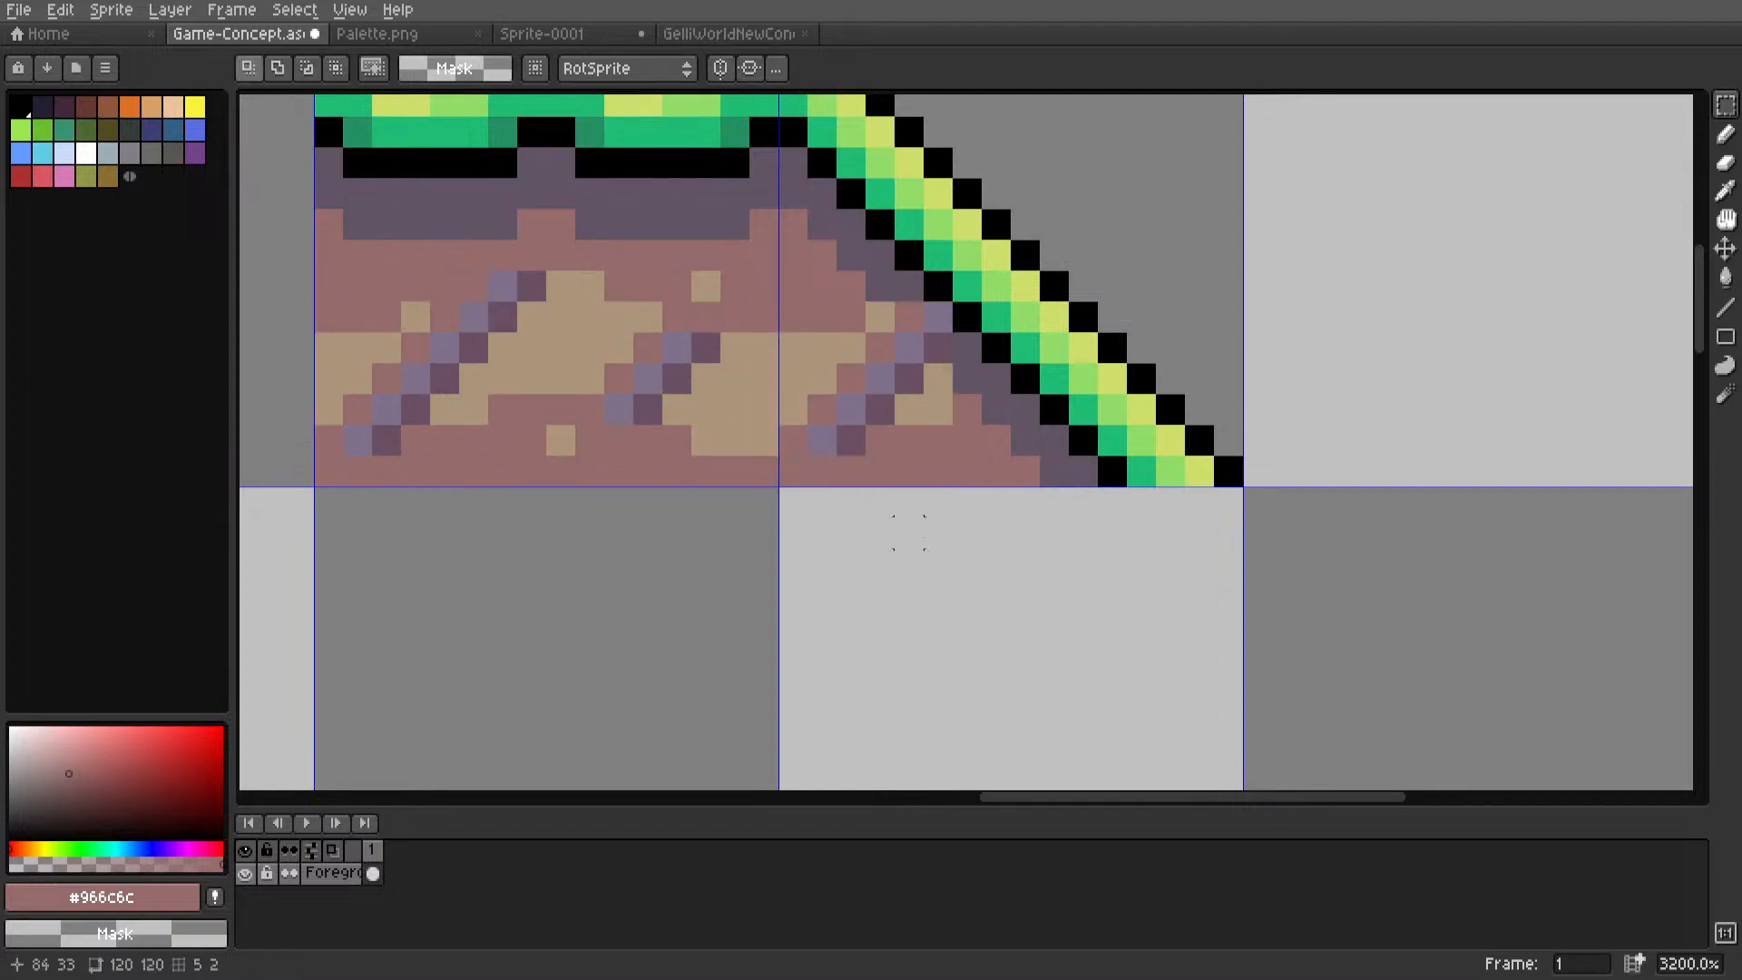
alt+click(894, 281)
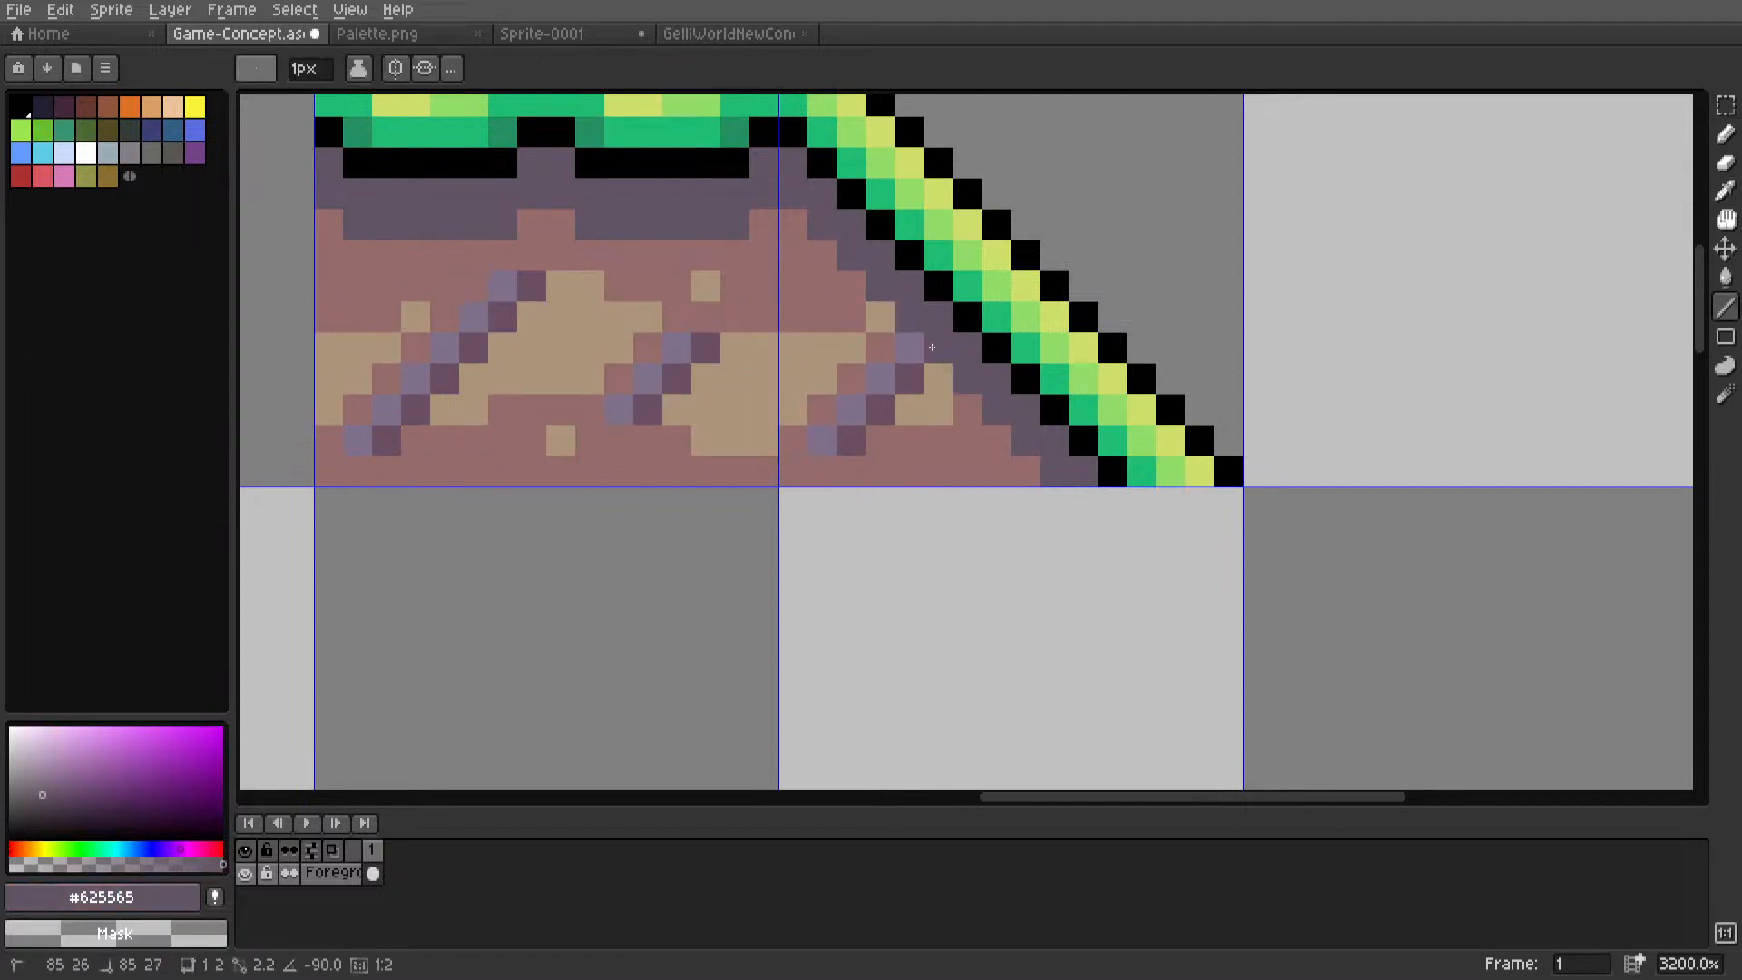
Examine how the slope tile joins the flat grass tile in the whole scene.
key(3)
key(m)
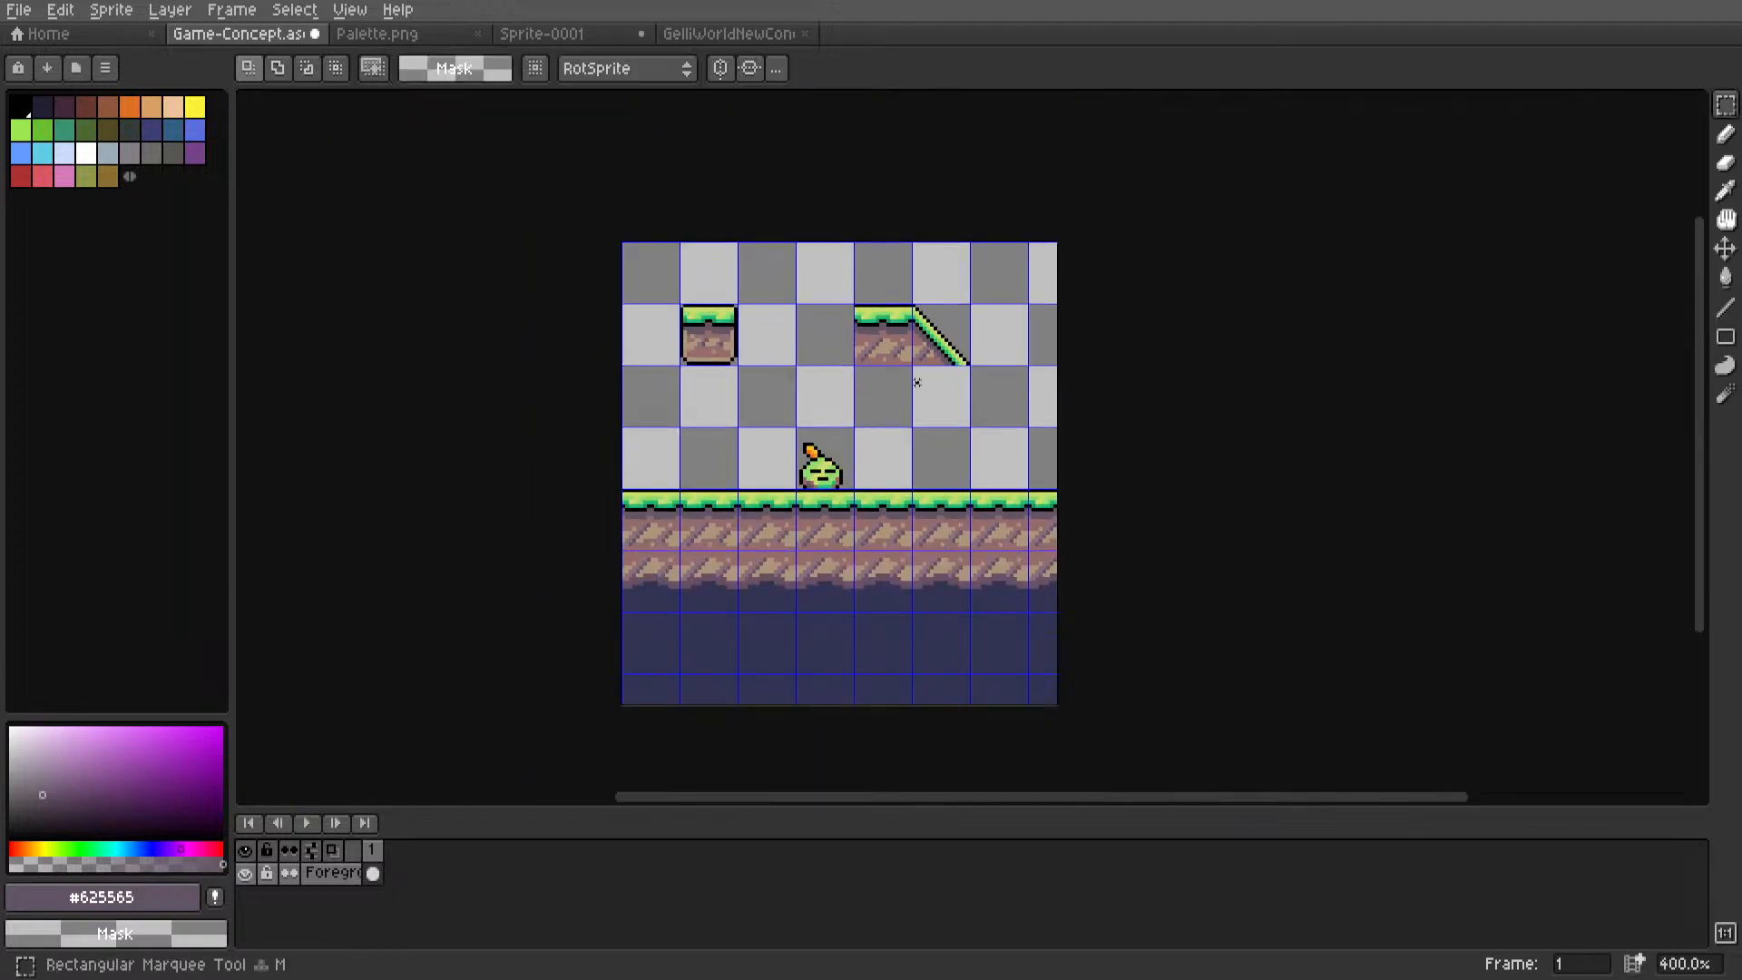
key(1)
key(4)
middle_drag(942, 386, 876, 435)
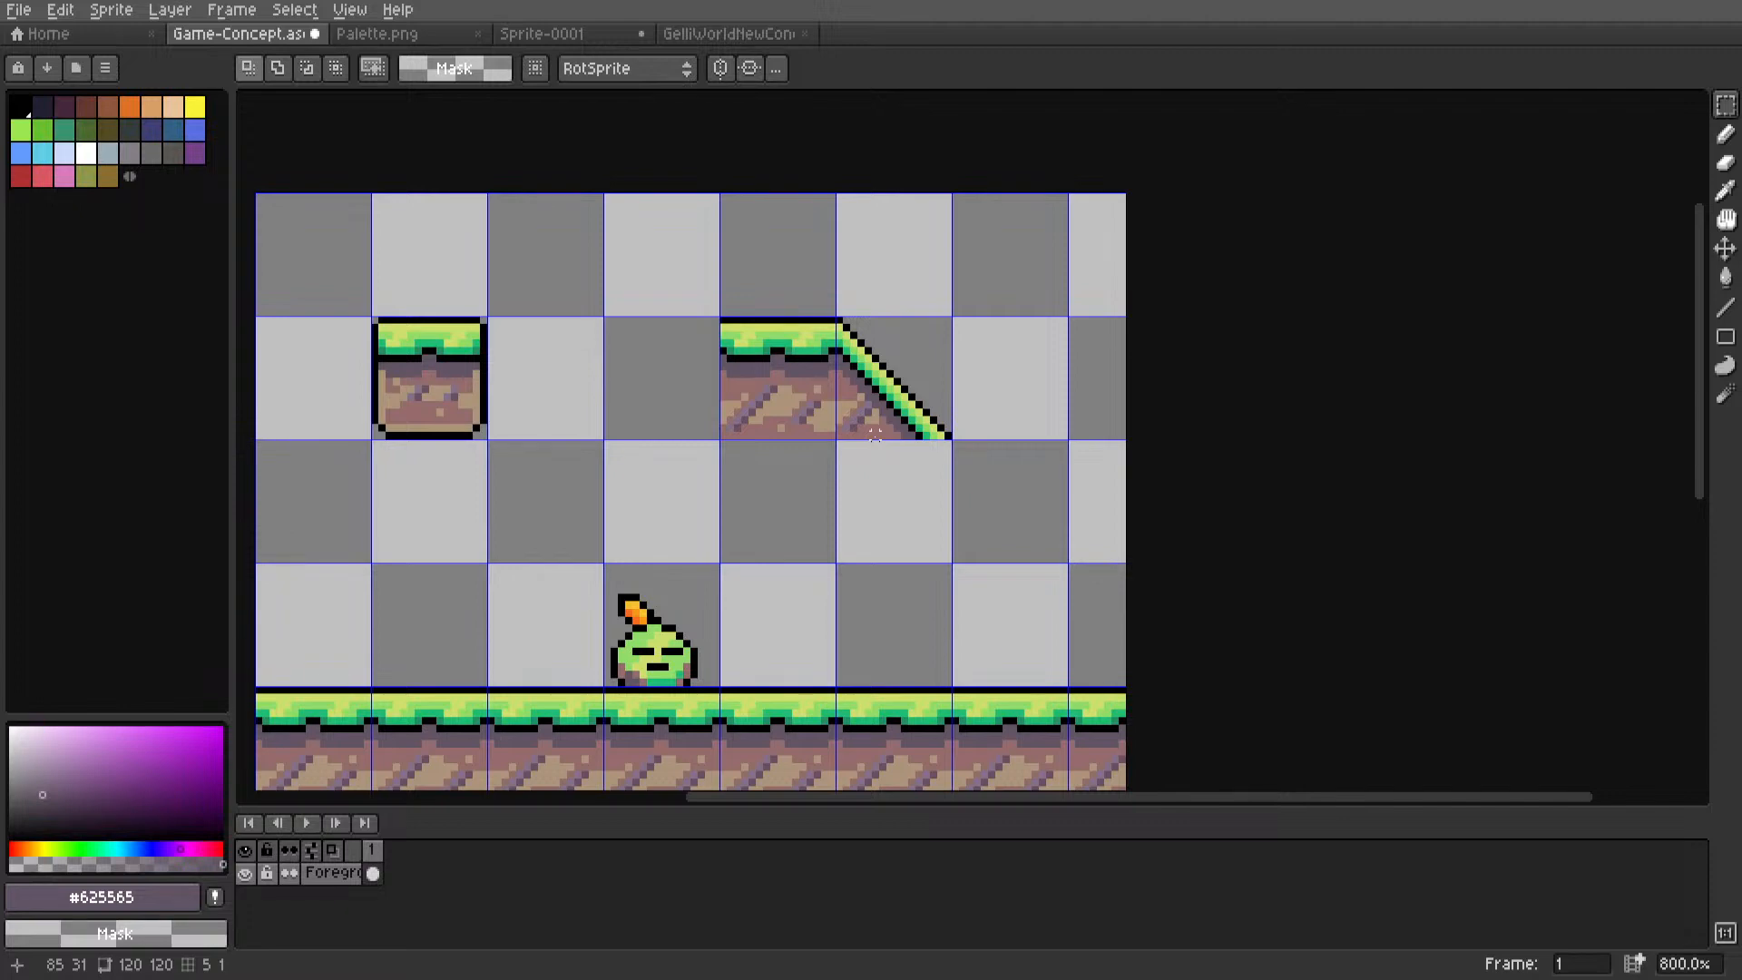
scroll(868, 411, down, 4)
middle_drag(867, 419, 966, 367)
scroll(966, 366, up, 2)
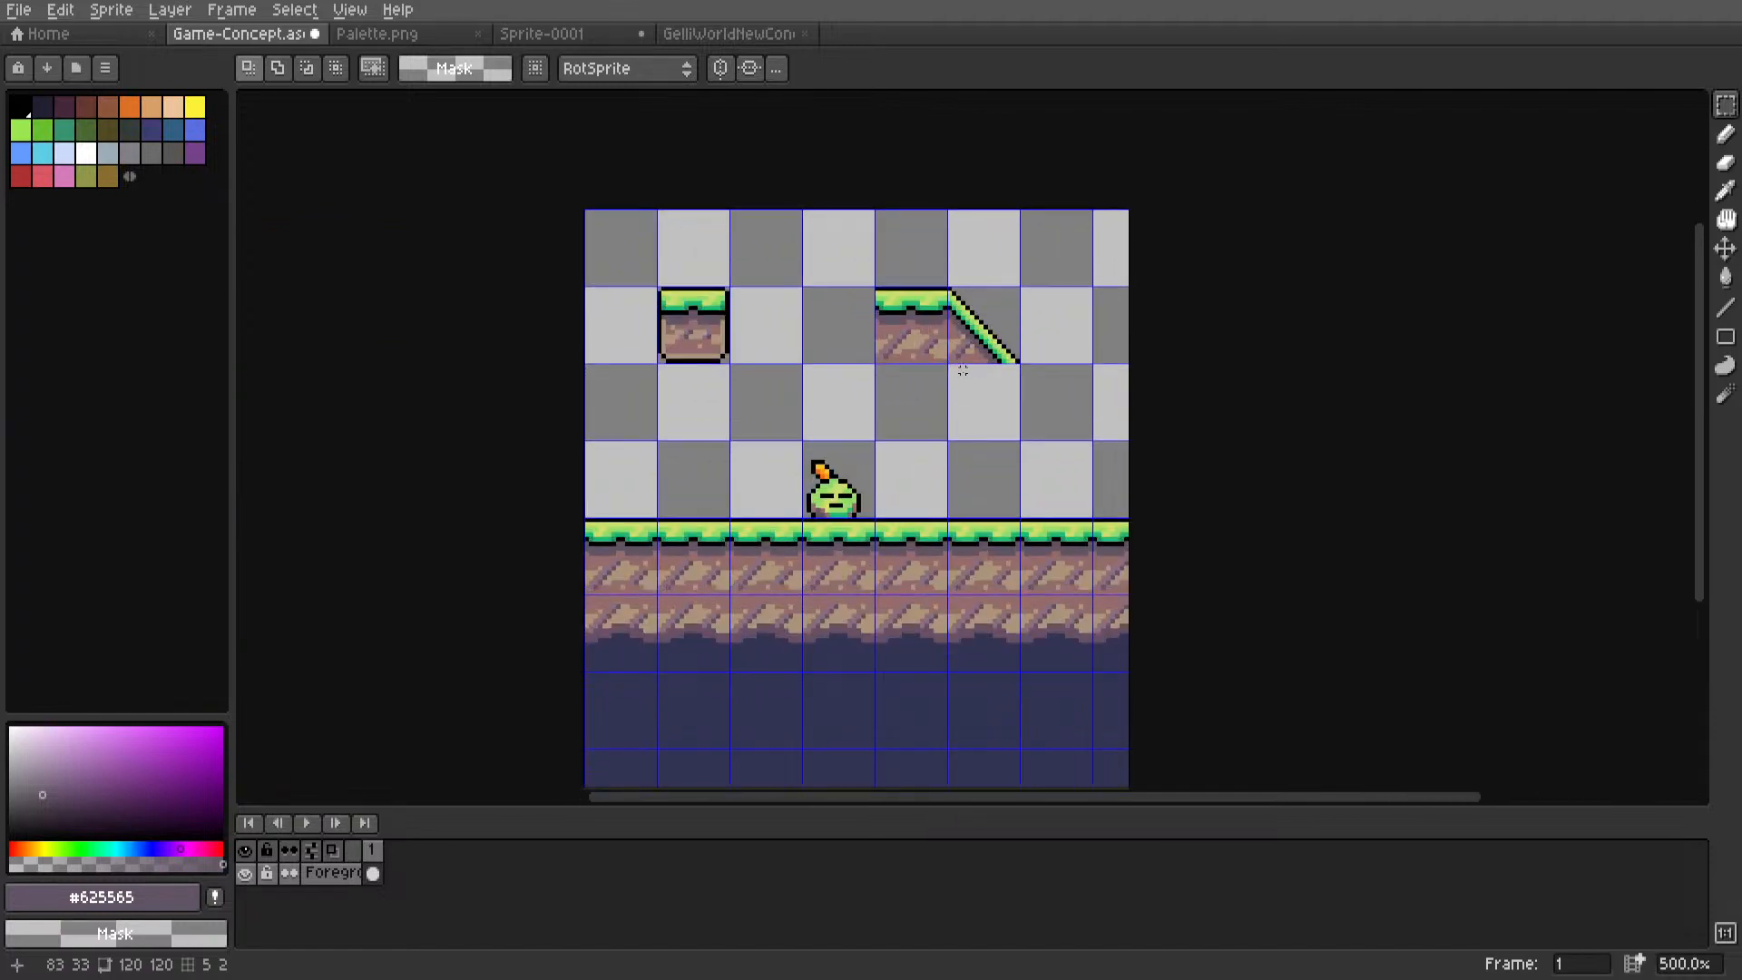
middle_drag(963, 370, 950, 391)
Select the flat and slope tiles together and move them one grid cell to the left.
scroll(950, 390, up, 1)
key(m)
drag(885, 321, 963, 354)
drag(963, 354, 882, 349)
click(1021, 518)
Copy the ground's lower dirt tile into the two cells directly beneath the flat and slope tiles.
middle_drag(770, 646, 774, 643)
drag(781, 687, 821, 444)
middle_drag(868, 439, 854, 466)
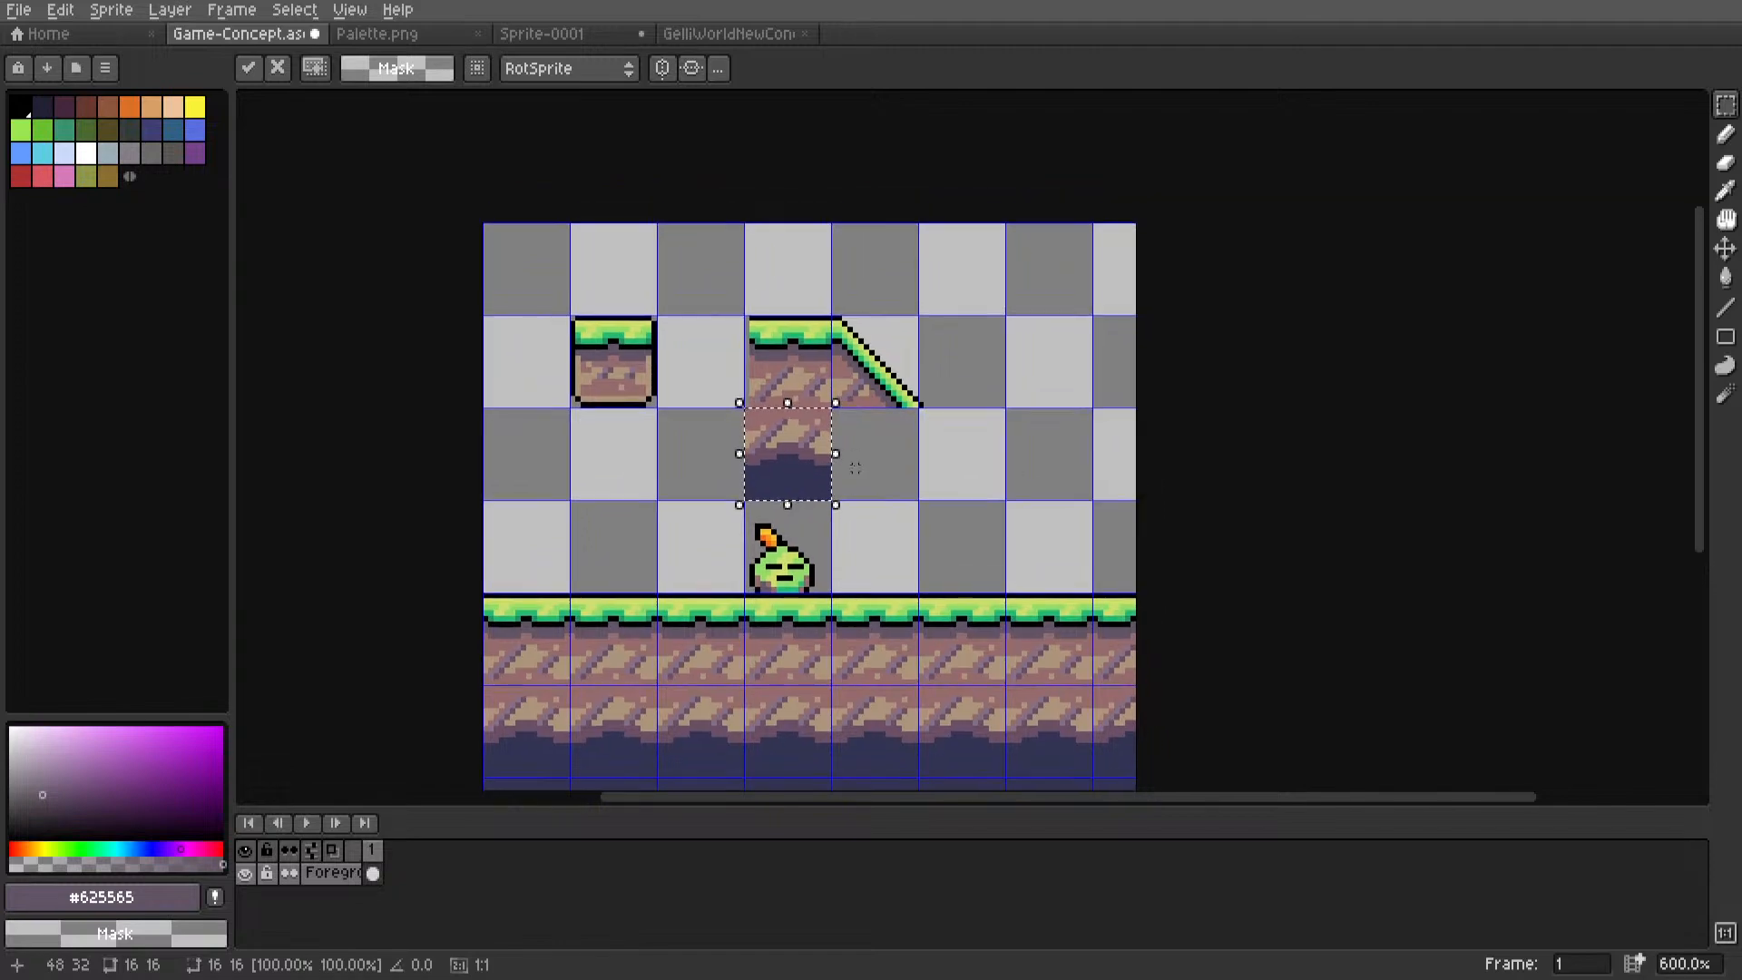
key(ctrl+z)
drag(794, 746, 879, 455)
Copy the slope tile one cell right and one cell down so it continues the descending slope.
click(894, 345)
drag(894, 345, 962, 467)
drag(949, 465, 948, 471)
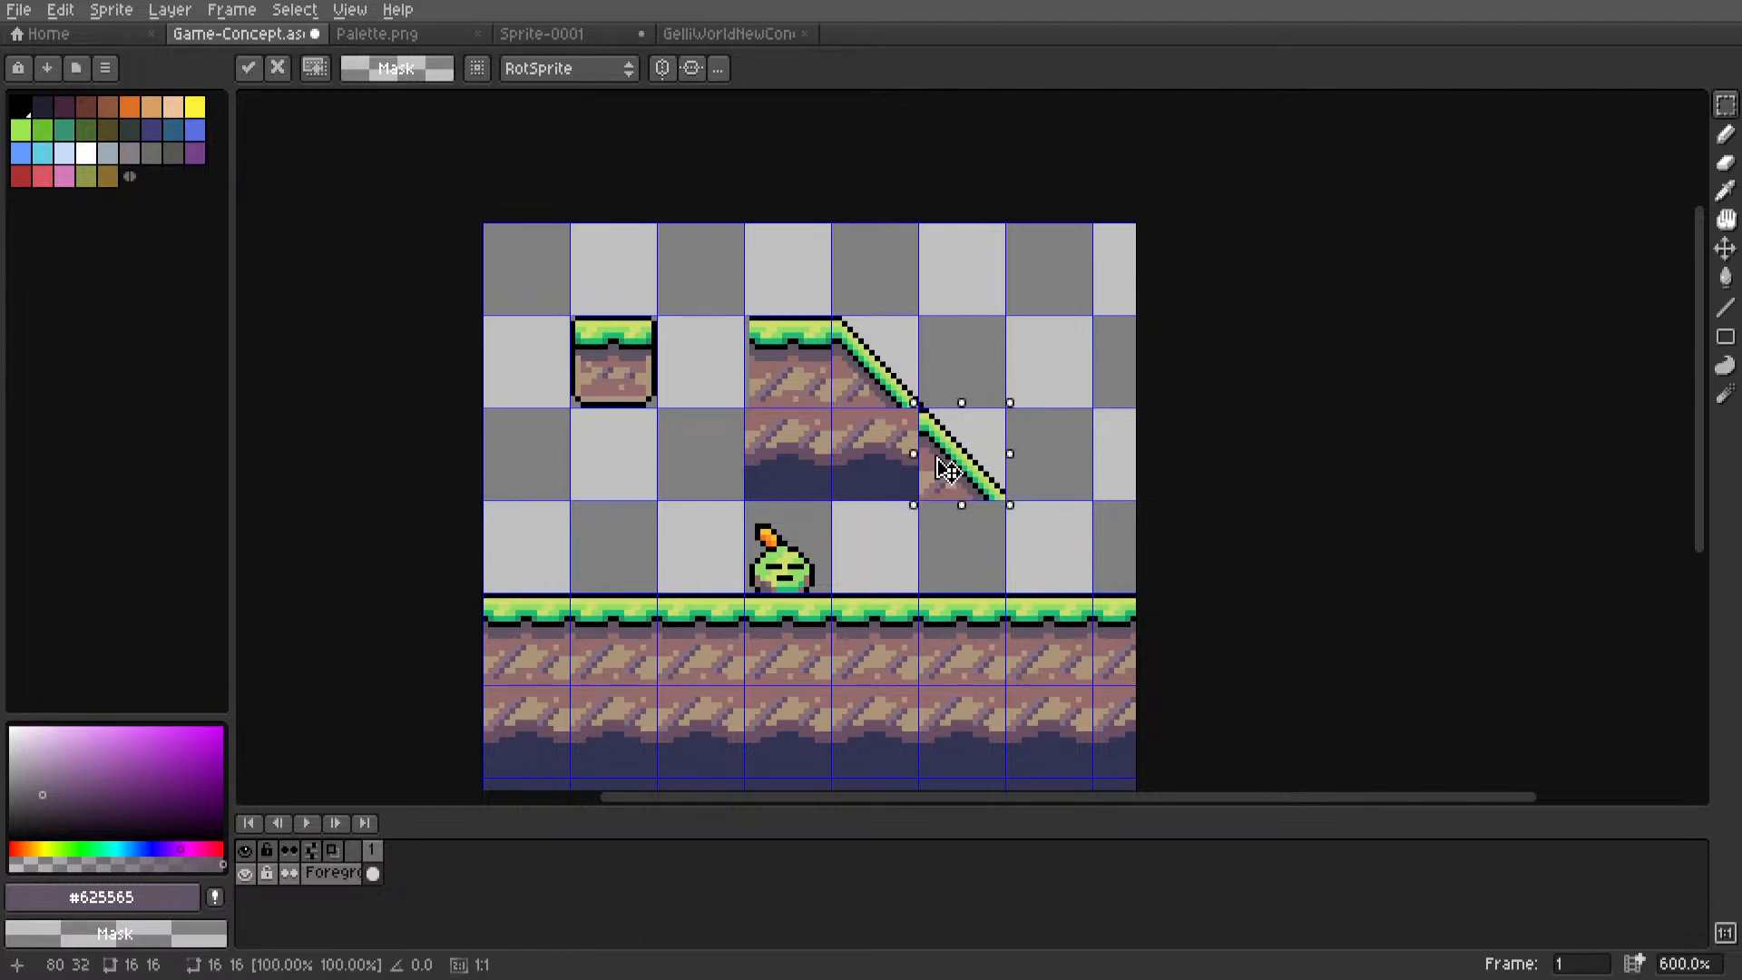
Examine how the copied slope tile continues the upper slope, up close and in the whole scene.
key(Return)
scroll(949, 451, up, 4)
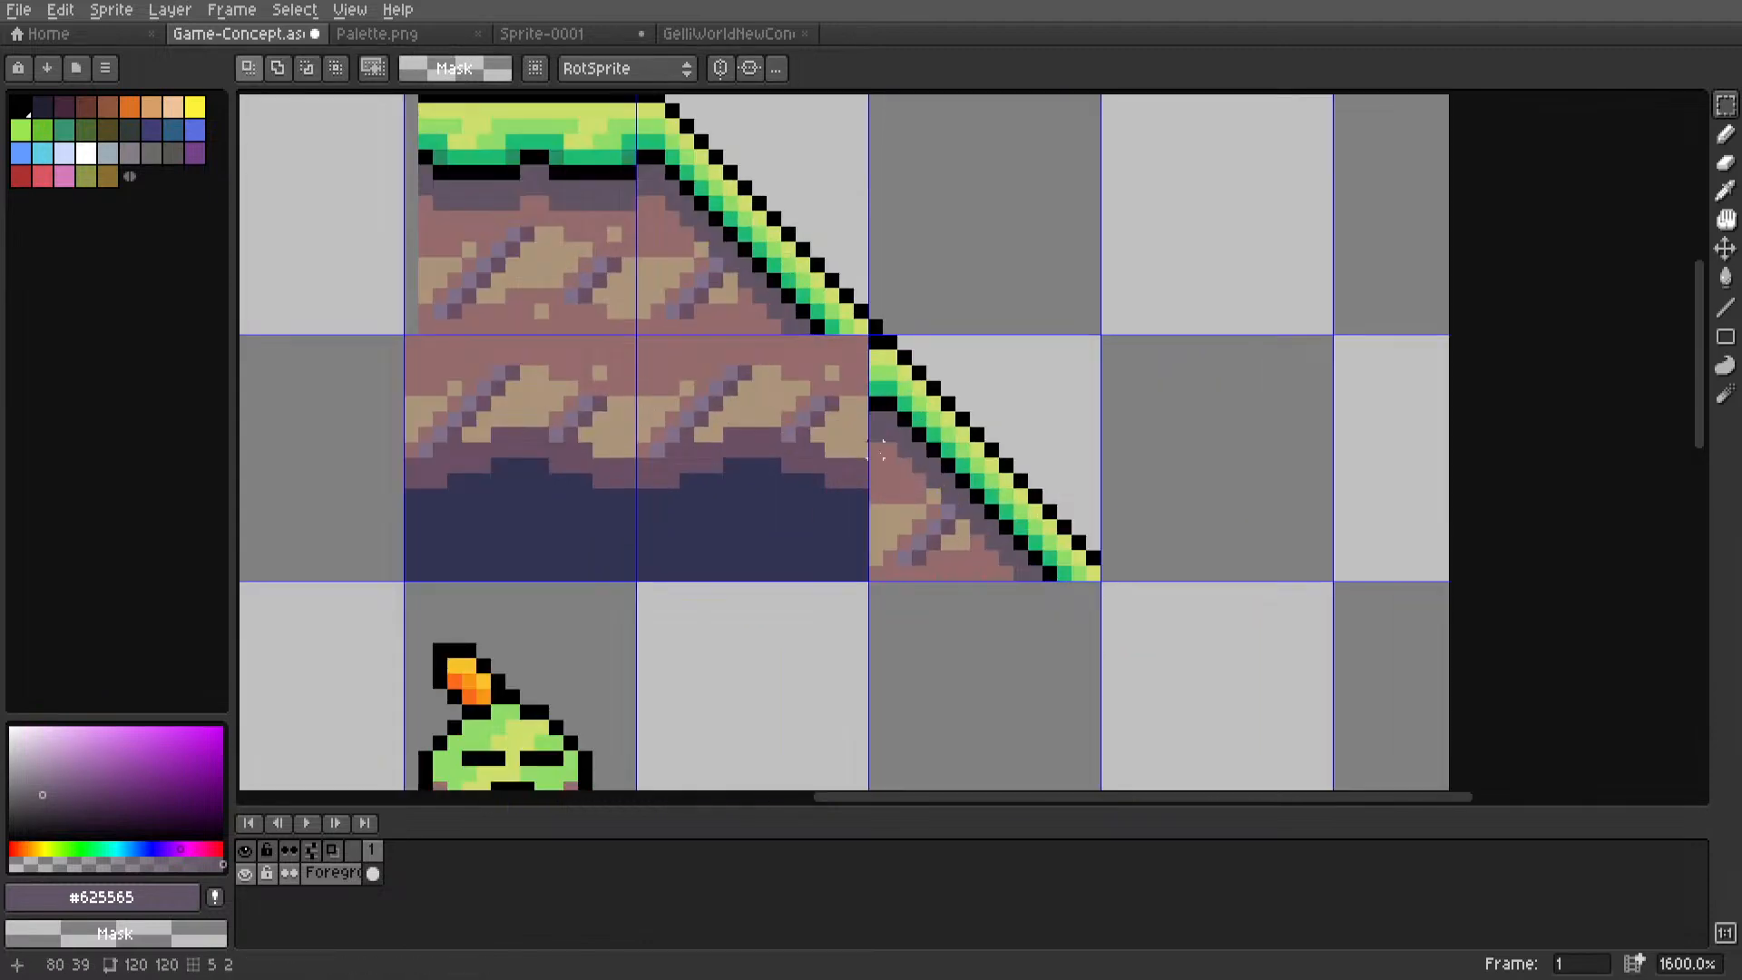
scroll(908, 440, down, 5)
scroll(921, 414, up, 5)
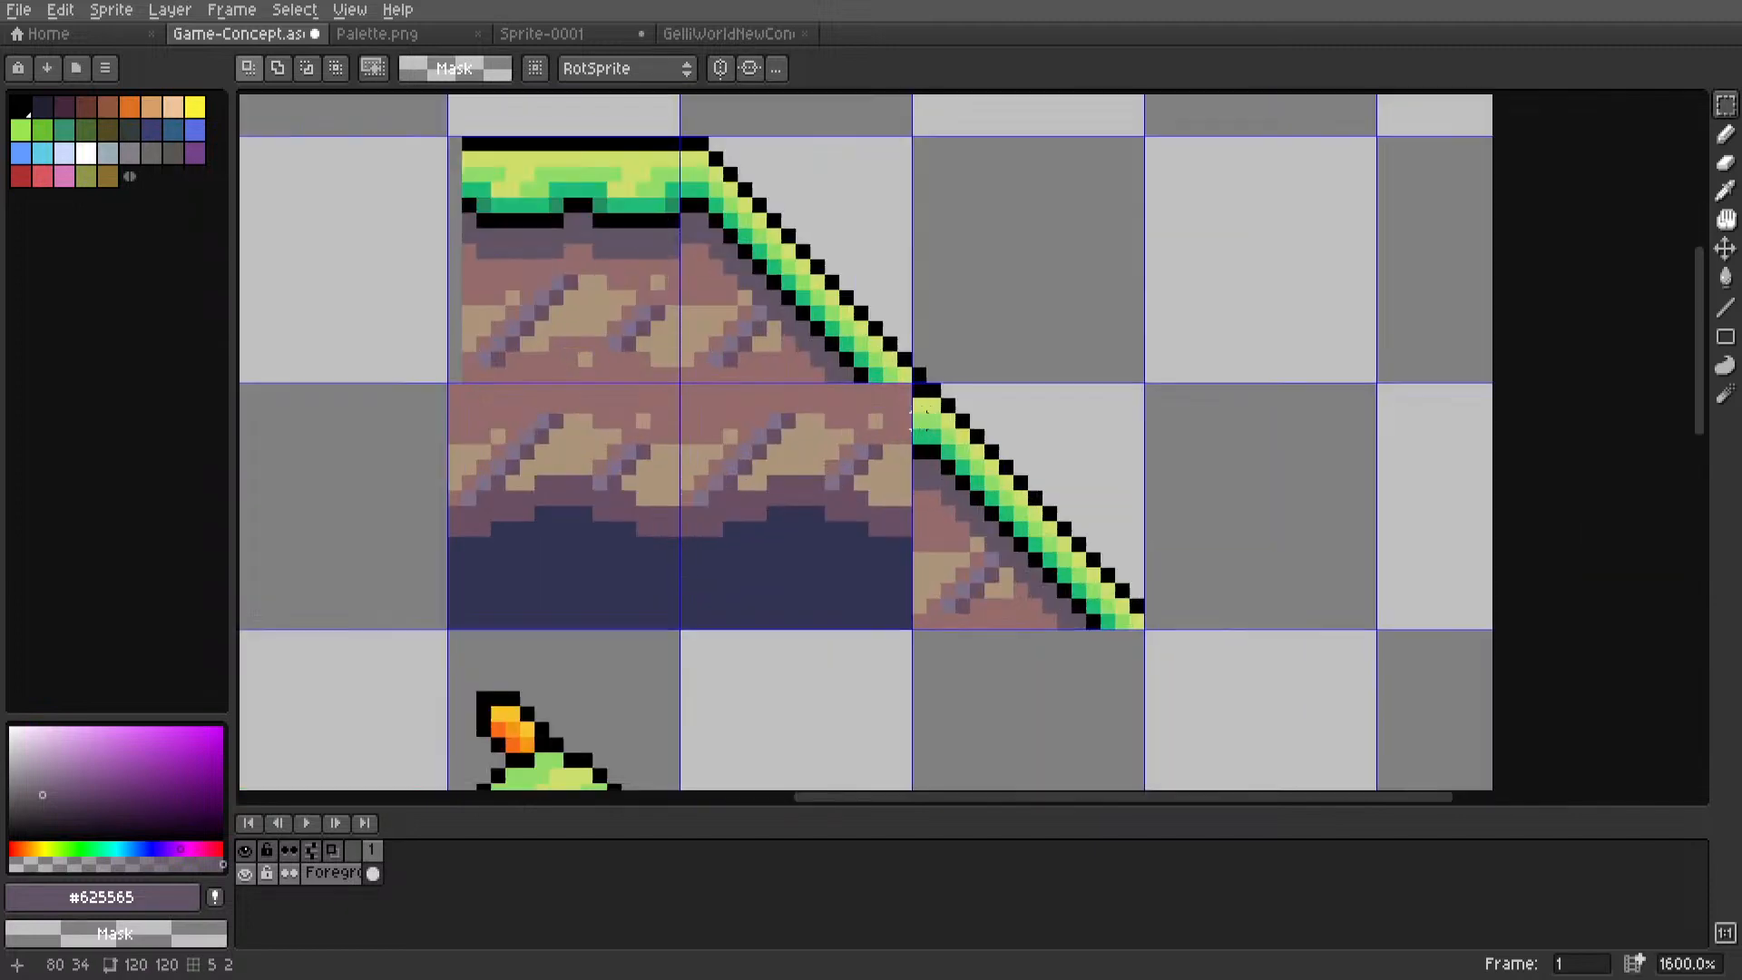
scroll(916, 413, up, 3)
scroll(934, 397, up, 2)
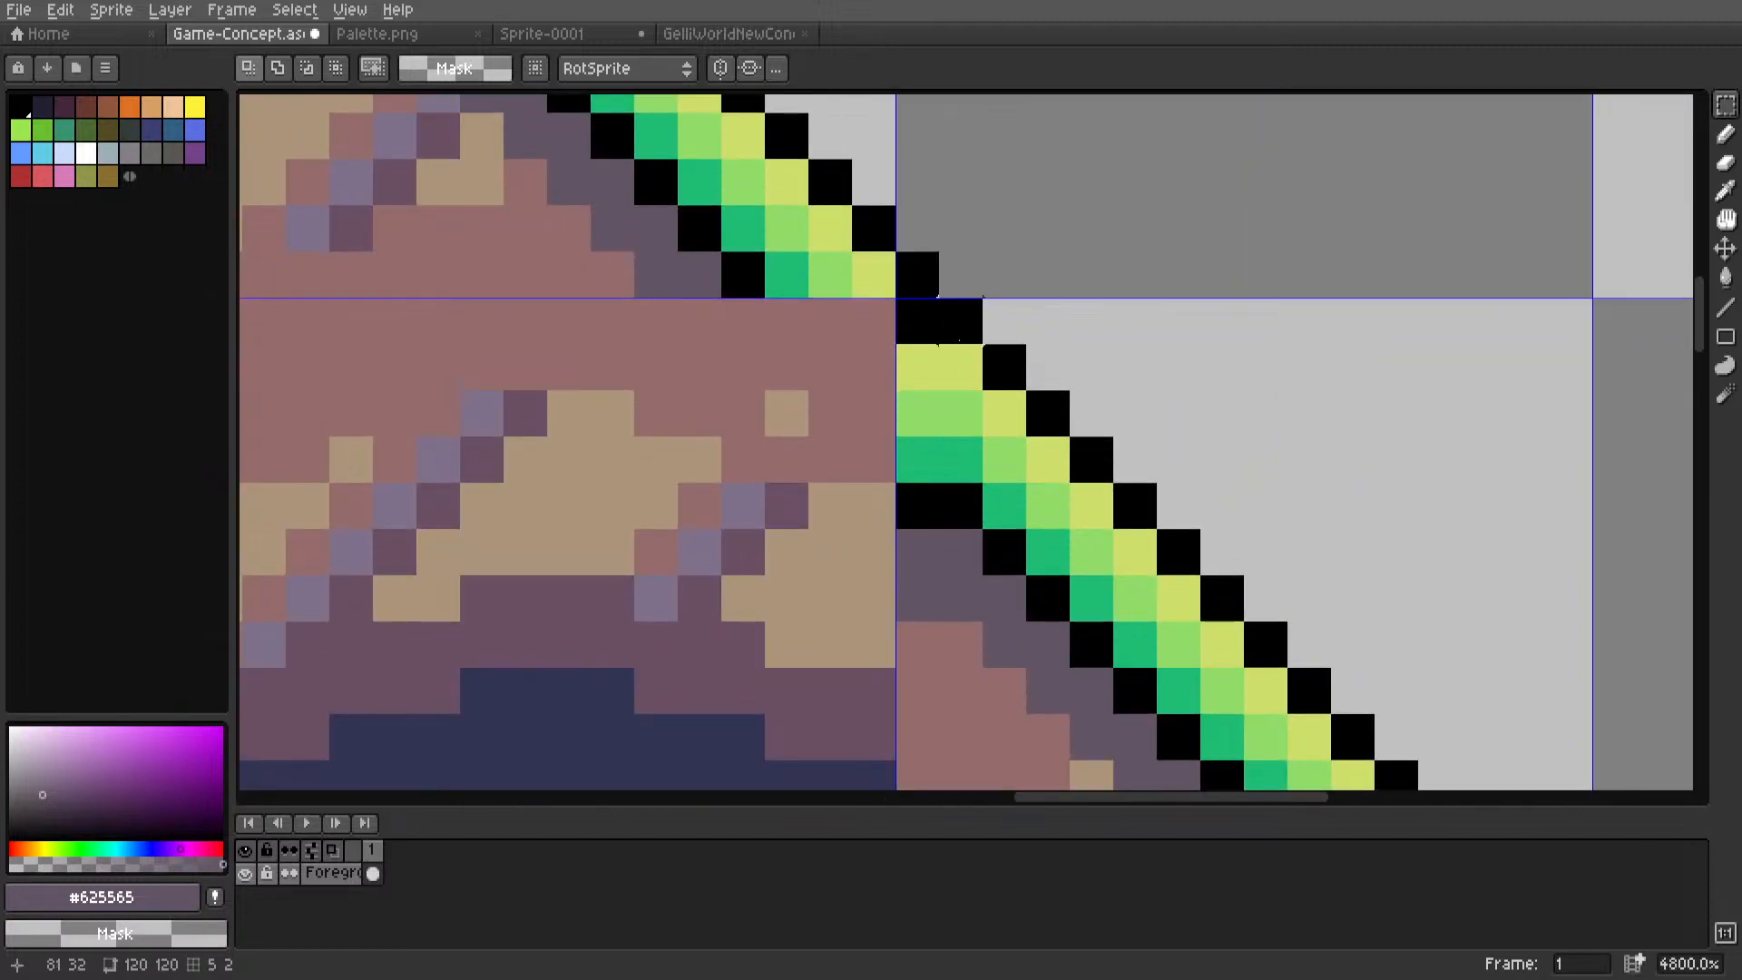
scroll(937, 343, down, 5)
scroll(962, 422, up, 3)
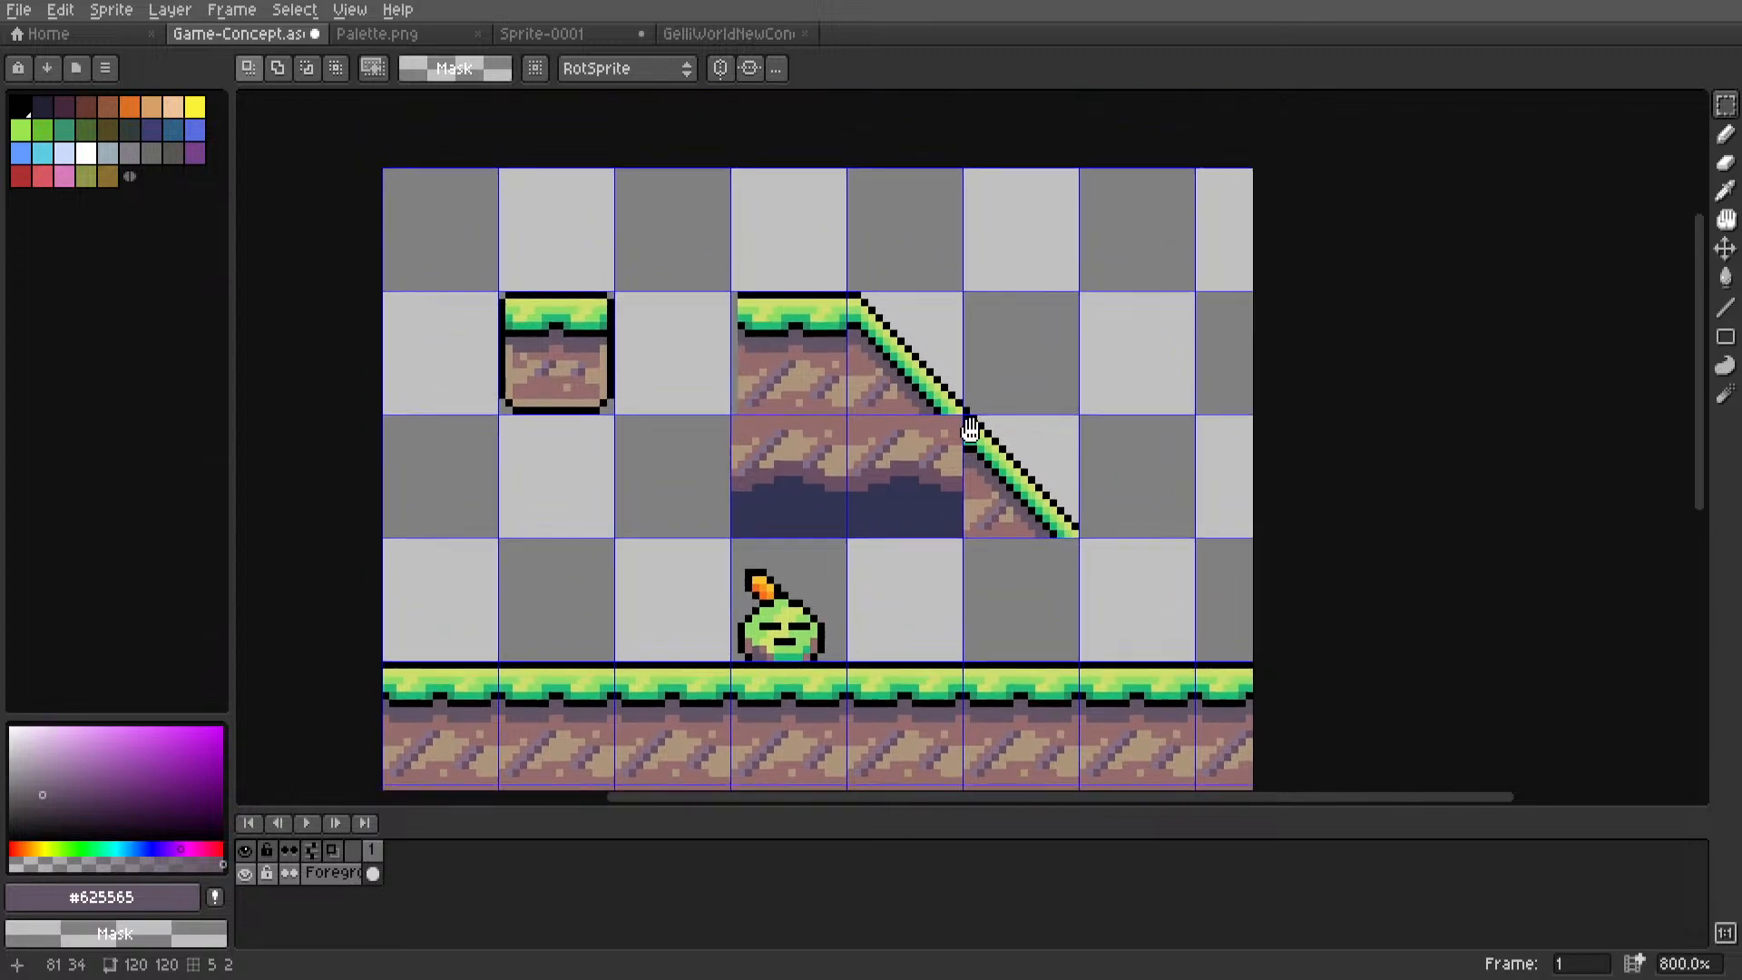
scroll(970, 426, down, 2)
Undo the slope tile's copy one cell right and down and clear the selection.
key(ctrl+z)
key(ctrl+z)
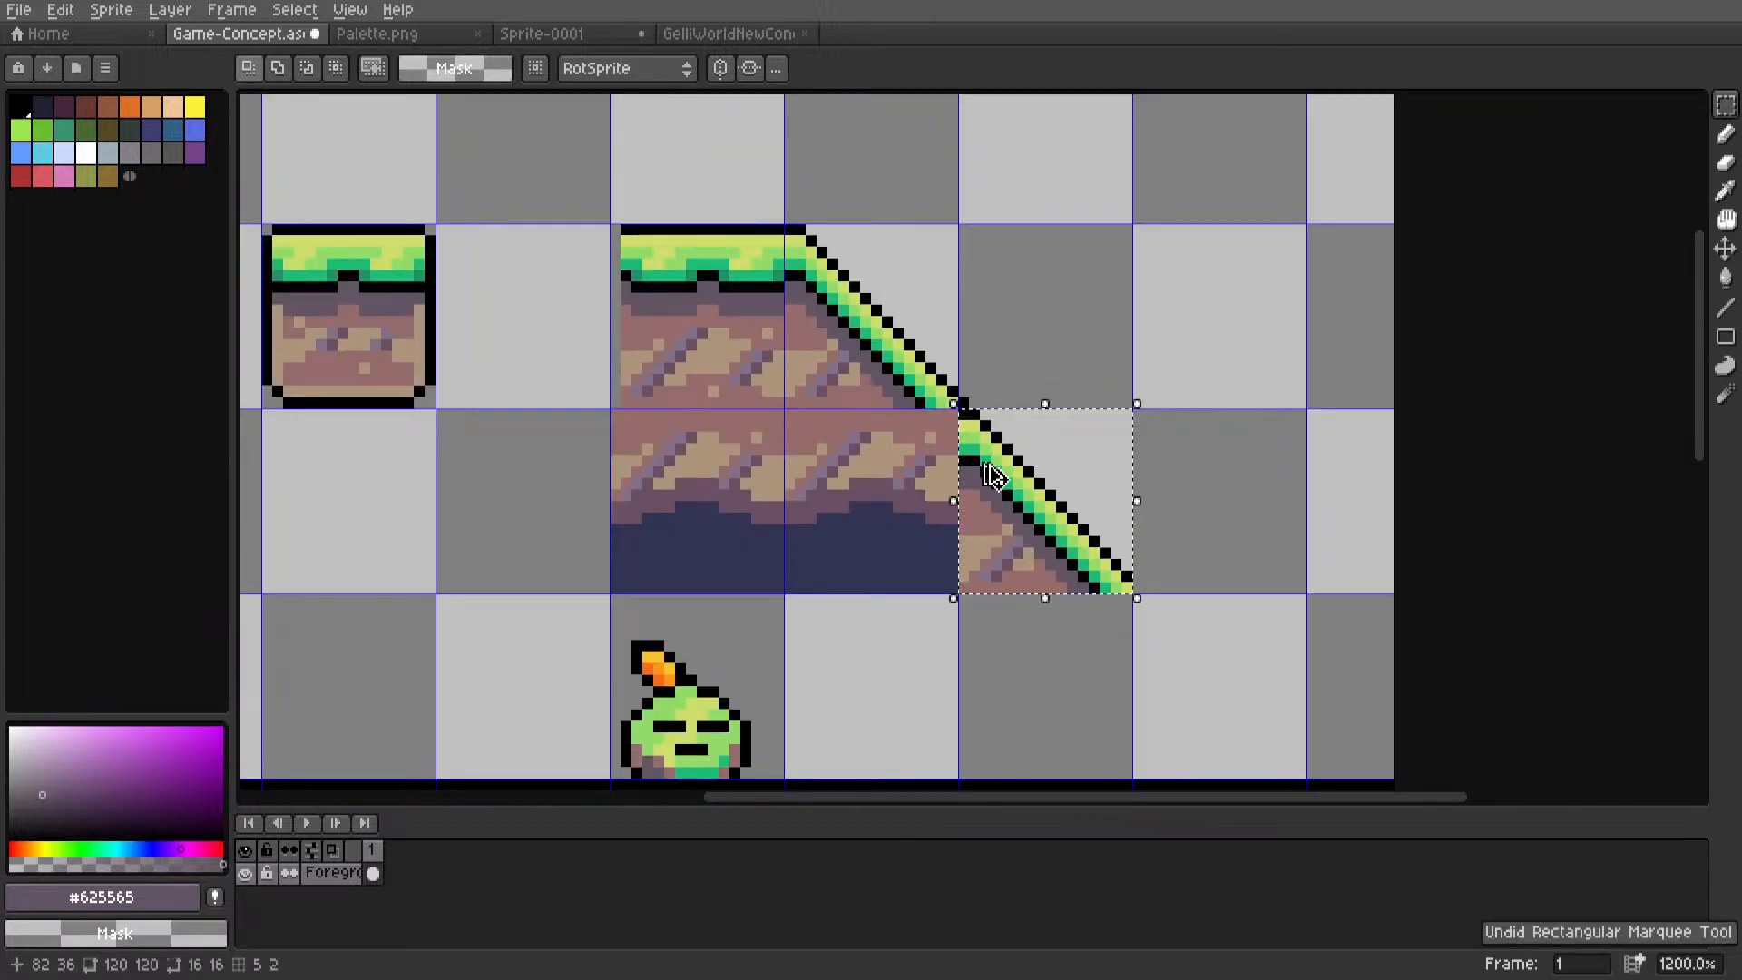
click(1007, 391)
Erase the black outline pixels beyond the slope tile's right edge and try a black pixel in its lower-right corner.
scroll(991, 395, up, 3)
alt+click(917, 407)
key(l)
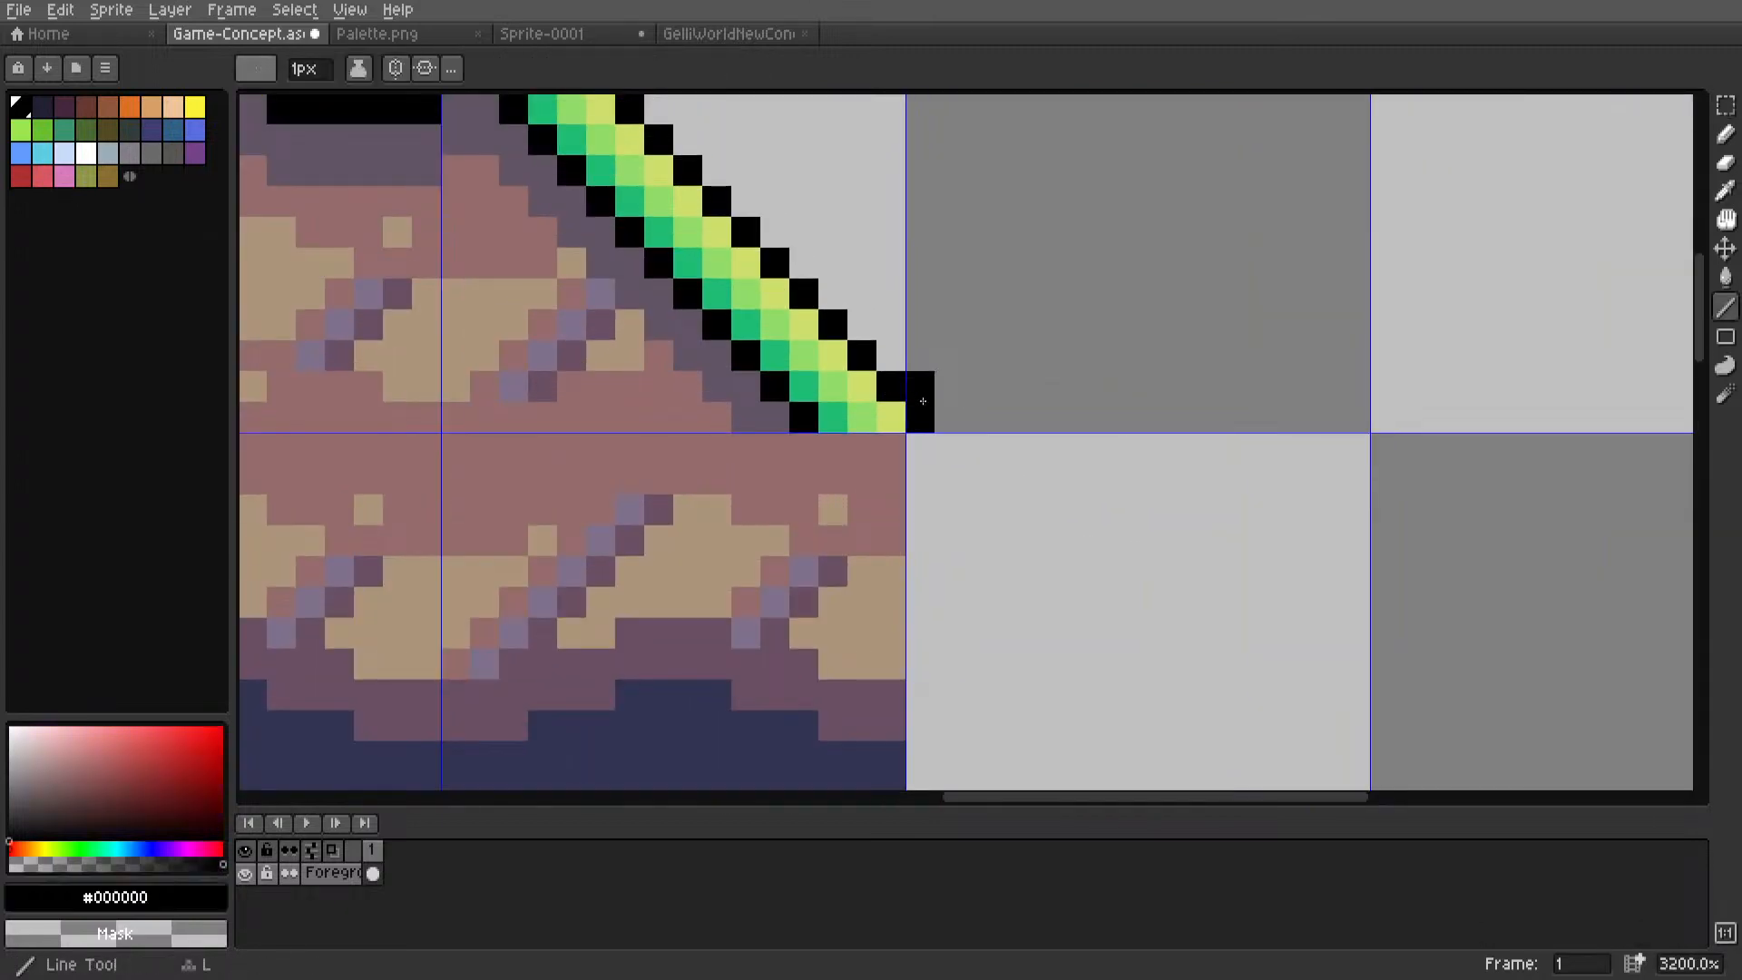
right_click(920, 412)
scroll(1007, 424, down, 5)
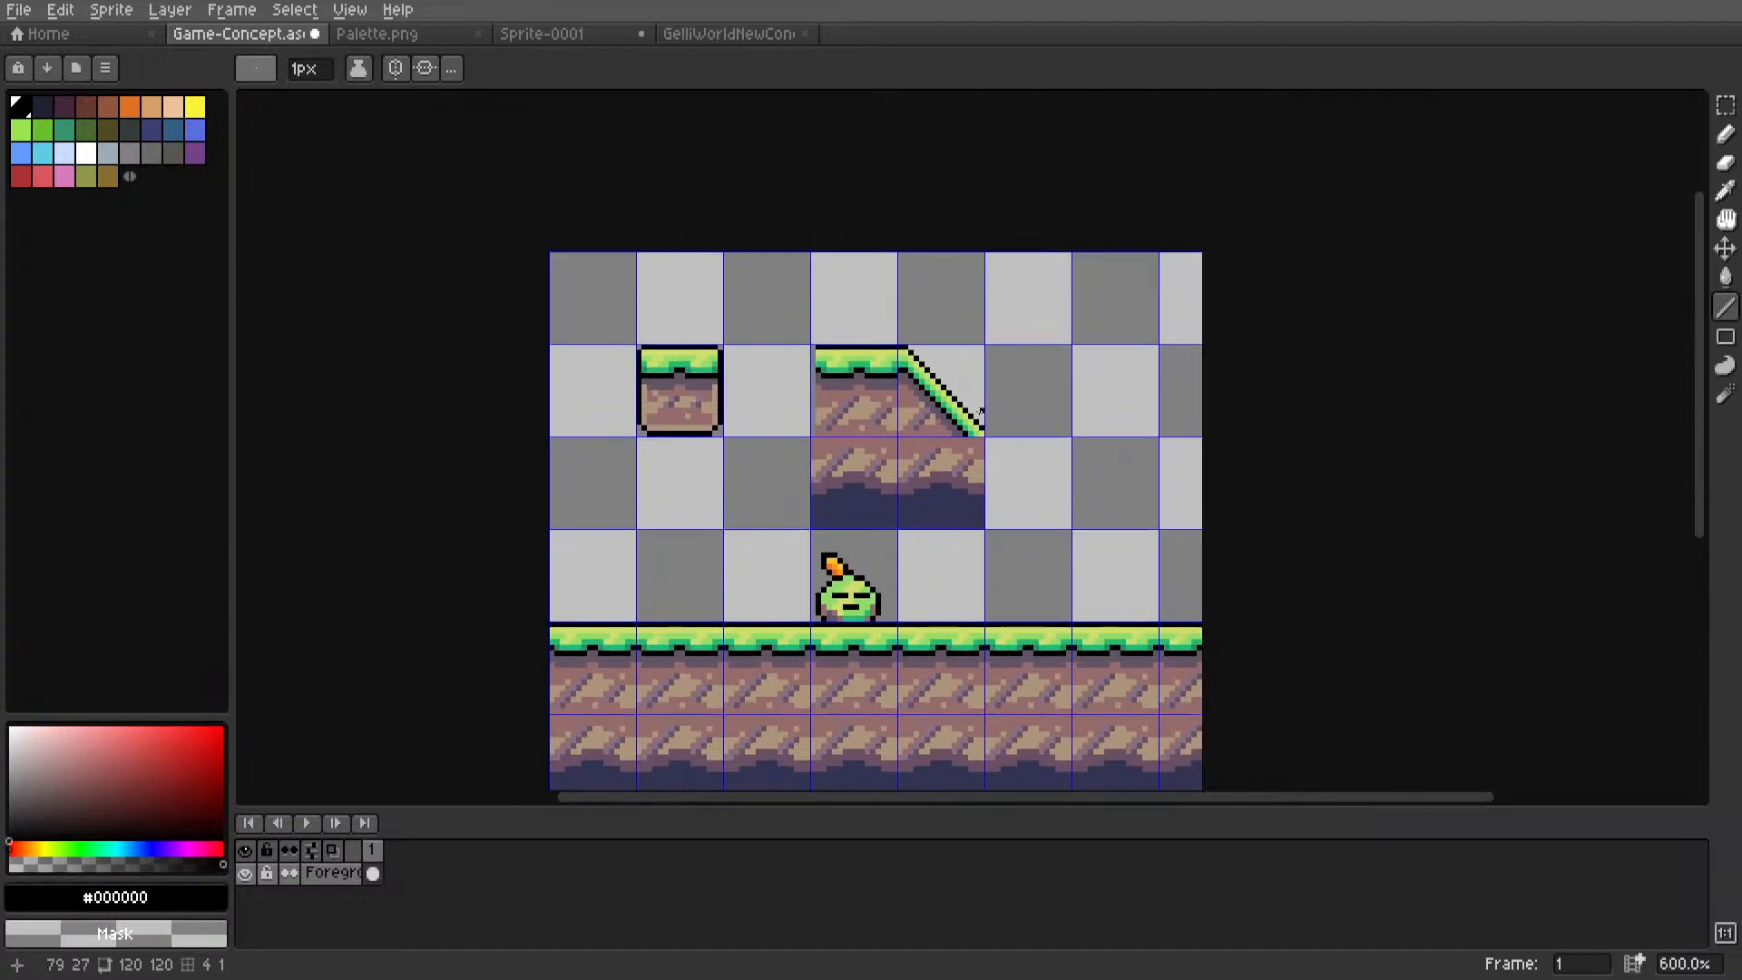
scroll(989, 409, up, 4)
click(982, 497)
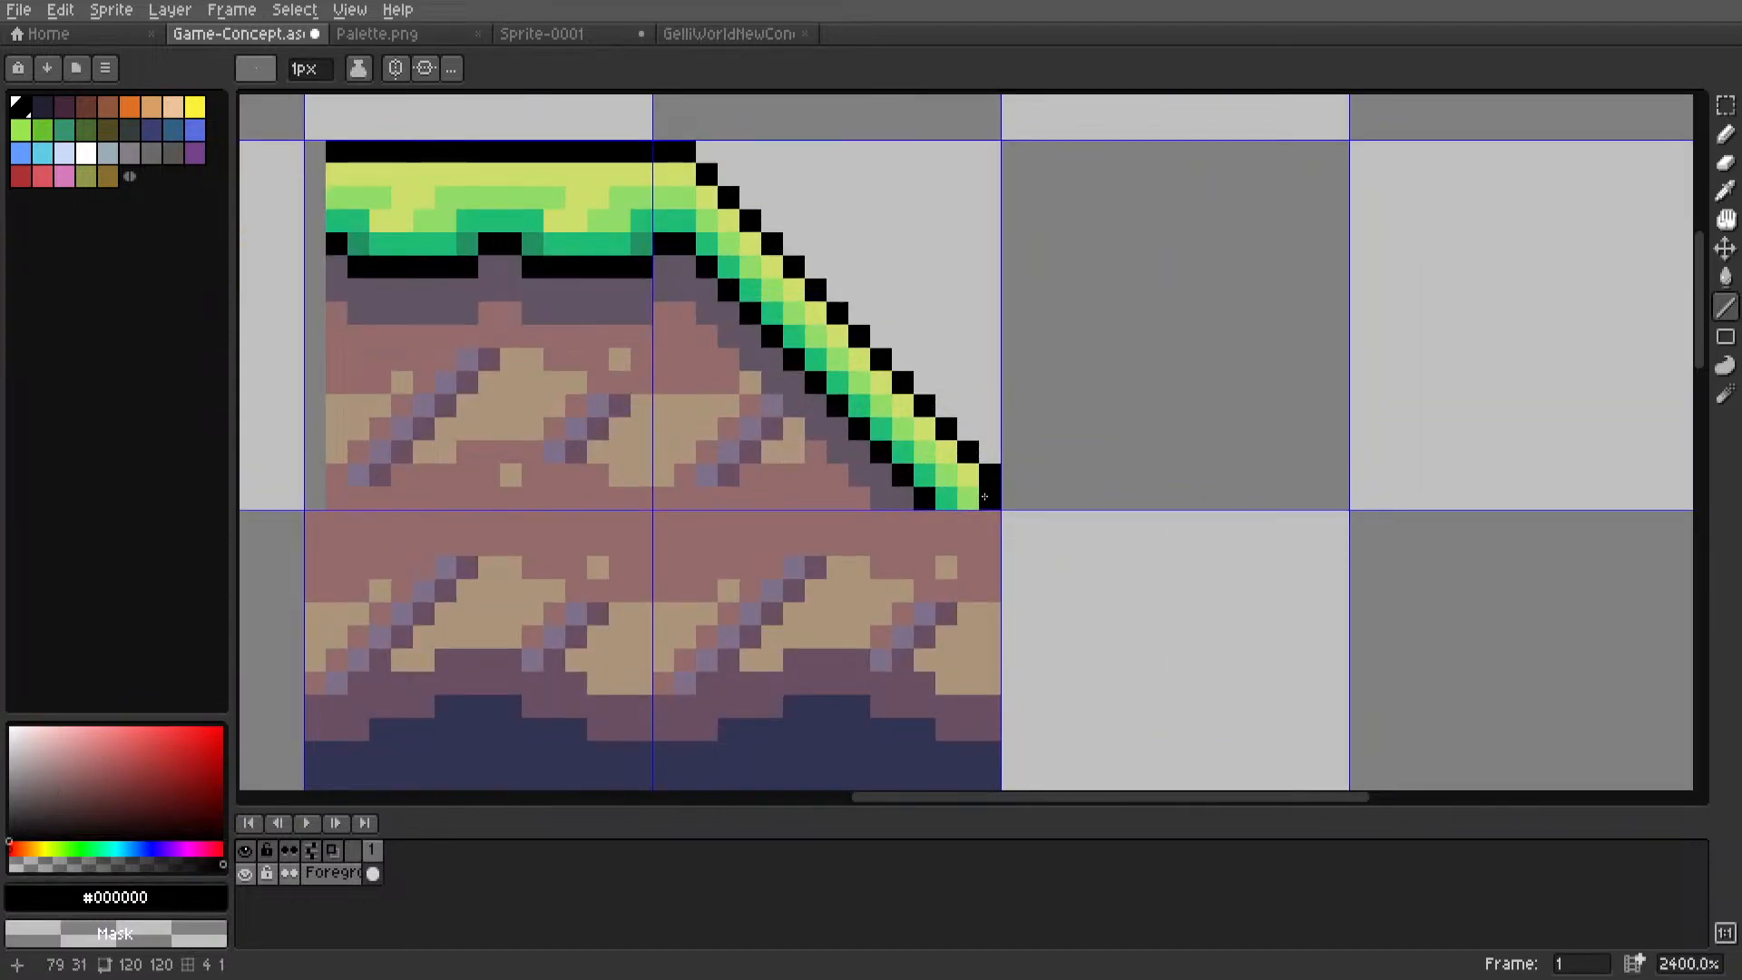
Shift the slope tile's artwork one pixel left, over its first pixel column.
scroll(986, 497, down, 4)
scroll(844, 363, up, 3)
key(m)
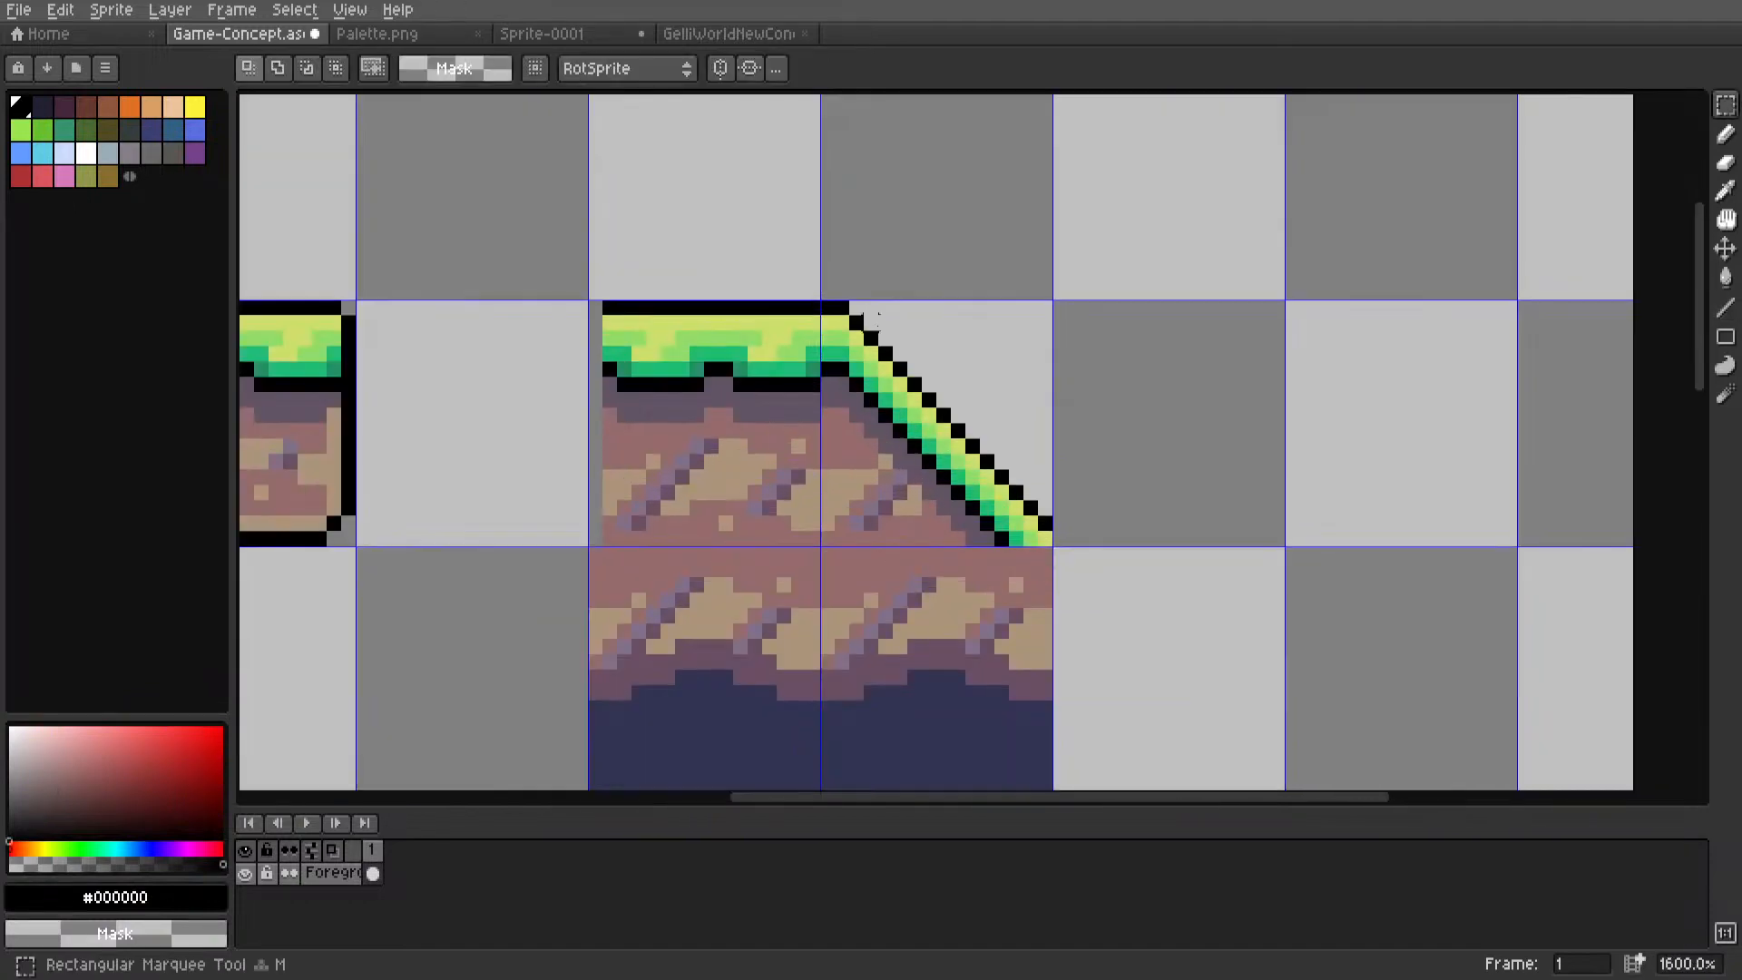
drag(841, 308, 991, 526)
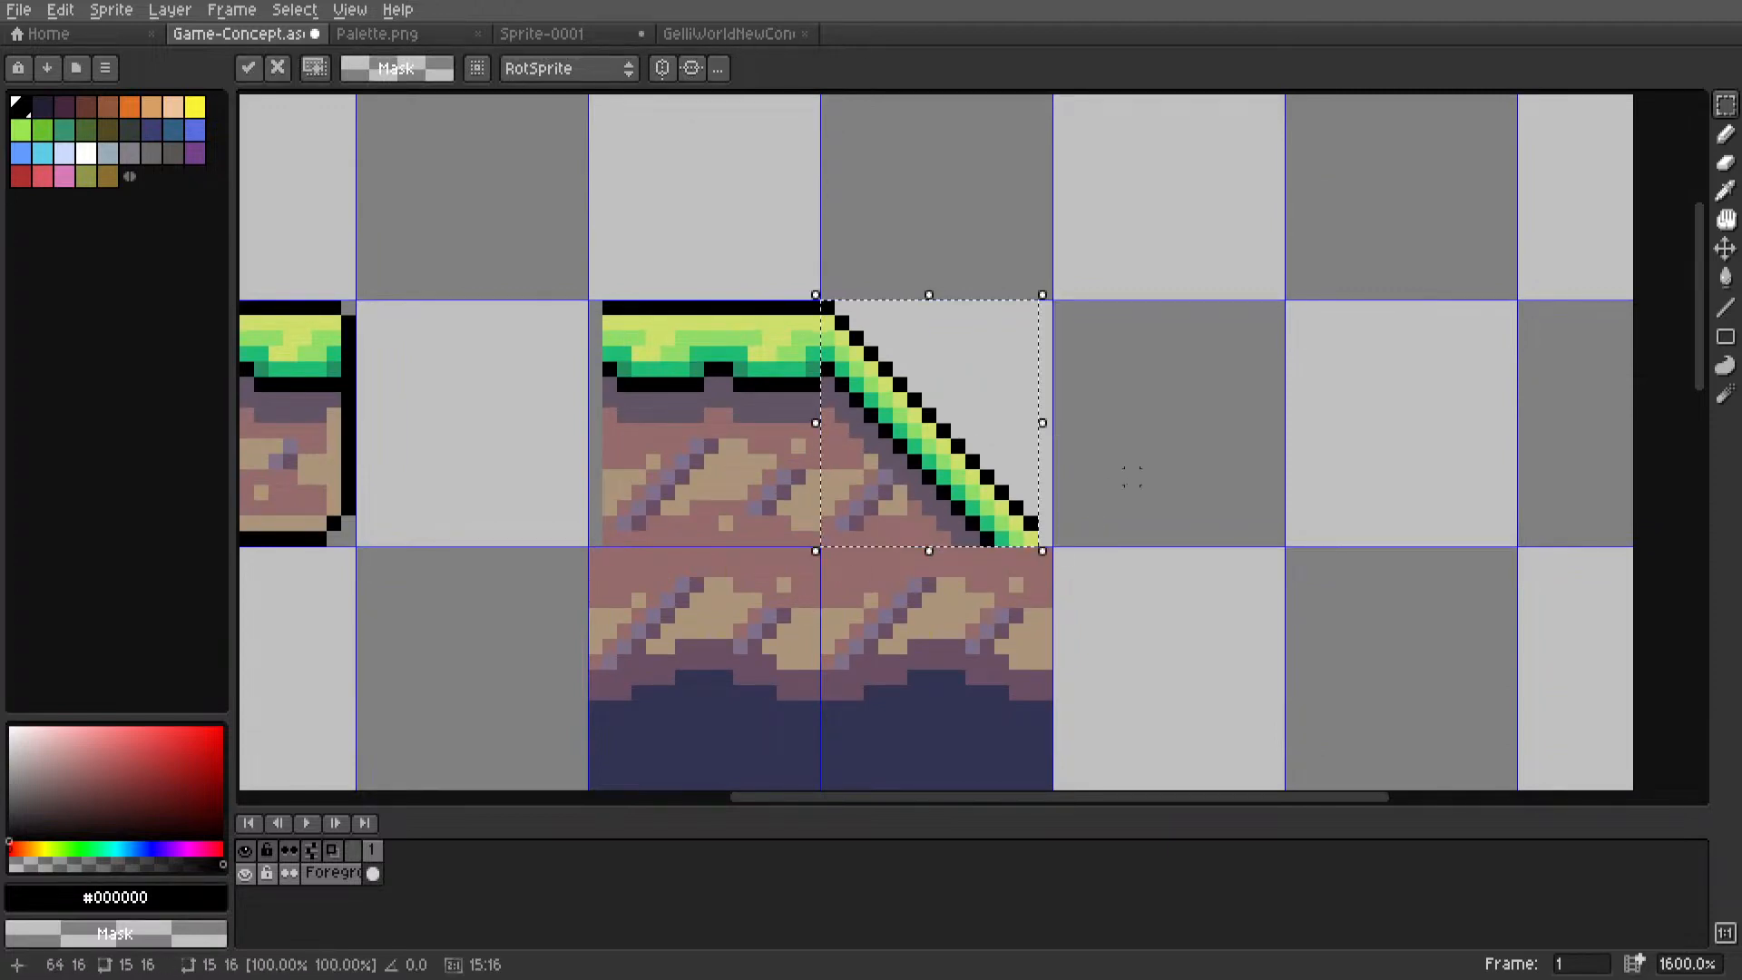
click(1131, 476)
Paint the slope tile's lower-right corner pixel black to complete the outer outline.
key(i)
key(l)
click(1045, 539)
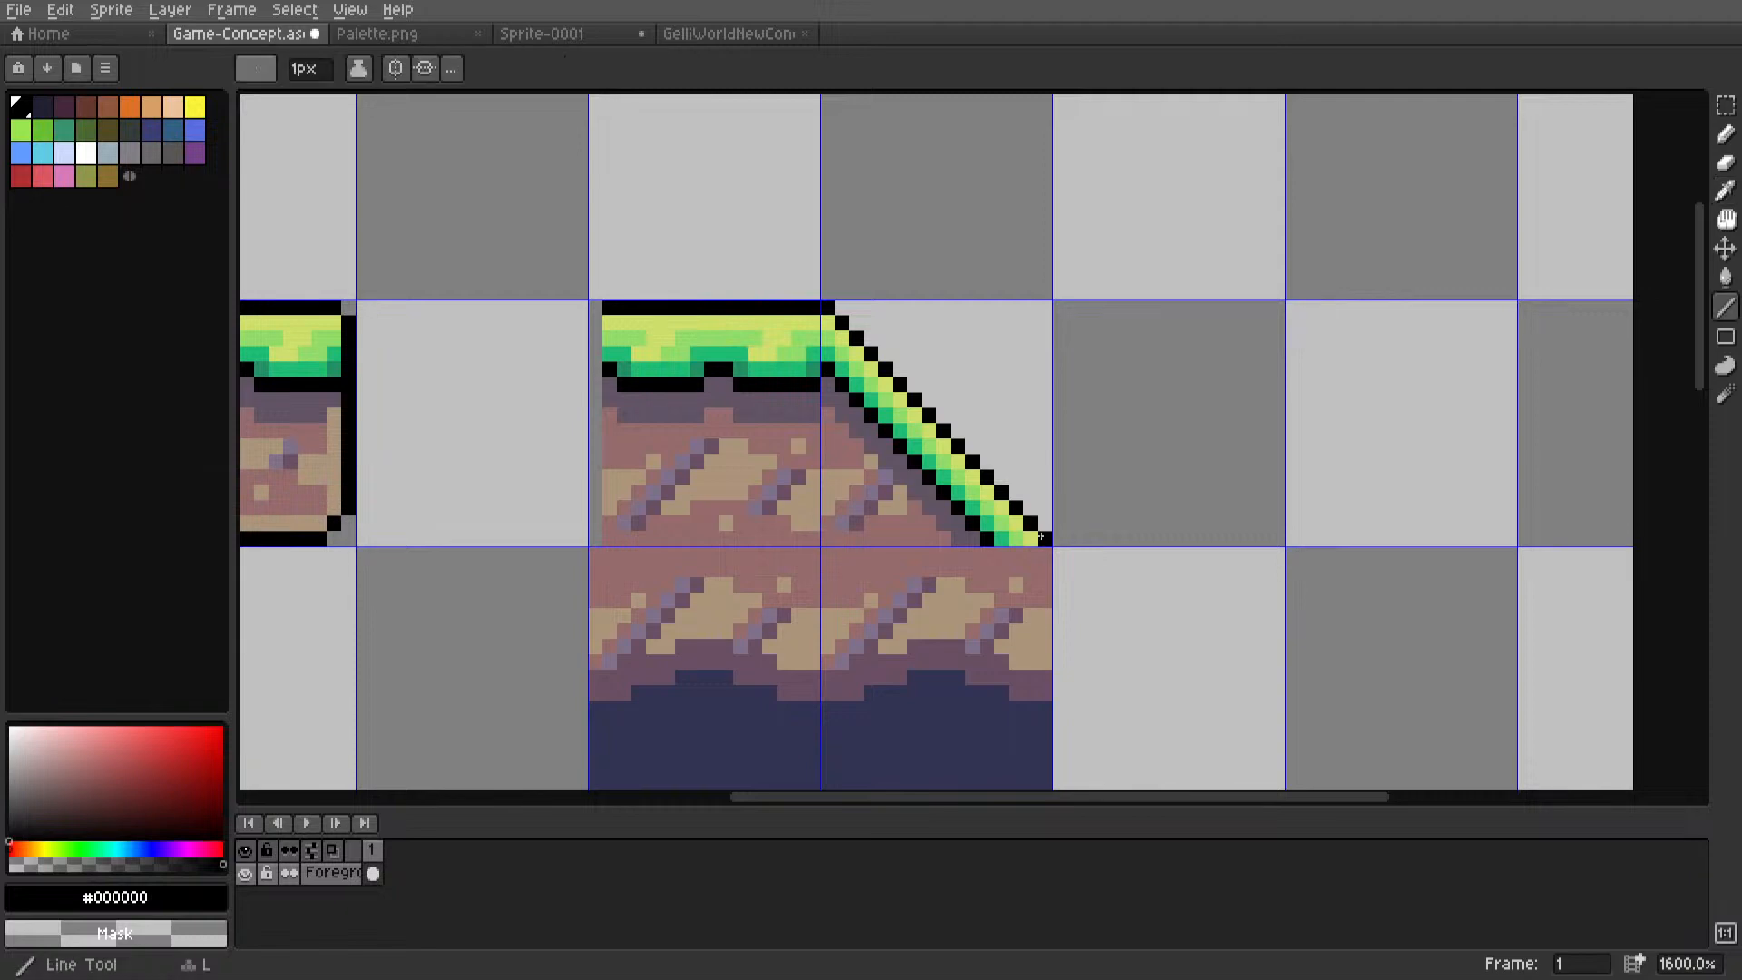
scroll(1048, 539, down, 2)
scroll(1053, 537, up, 3)
Lower the black grass underside by one pixel in the slope tile's first column and fill the pixel above with green #1ebc73.
key(m)
middle_drag(933, 513, 1113, 478)
middle_drag(839, 275, 848, 359)
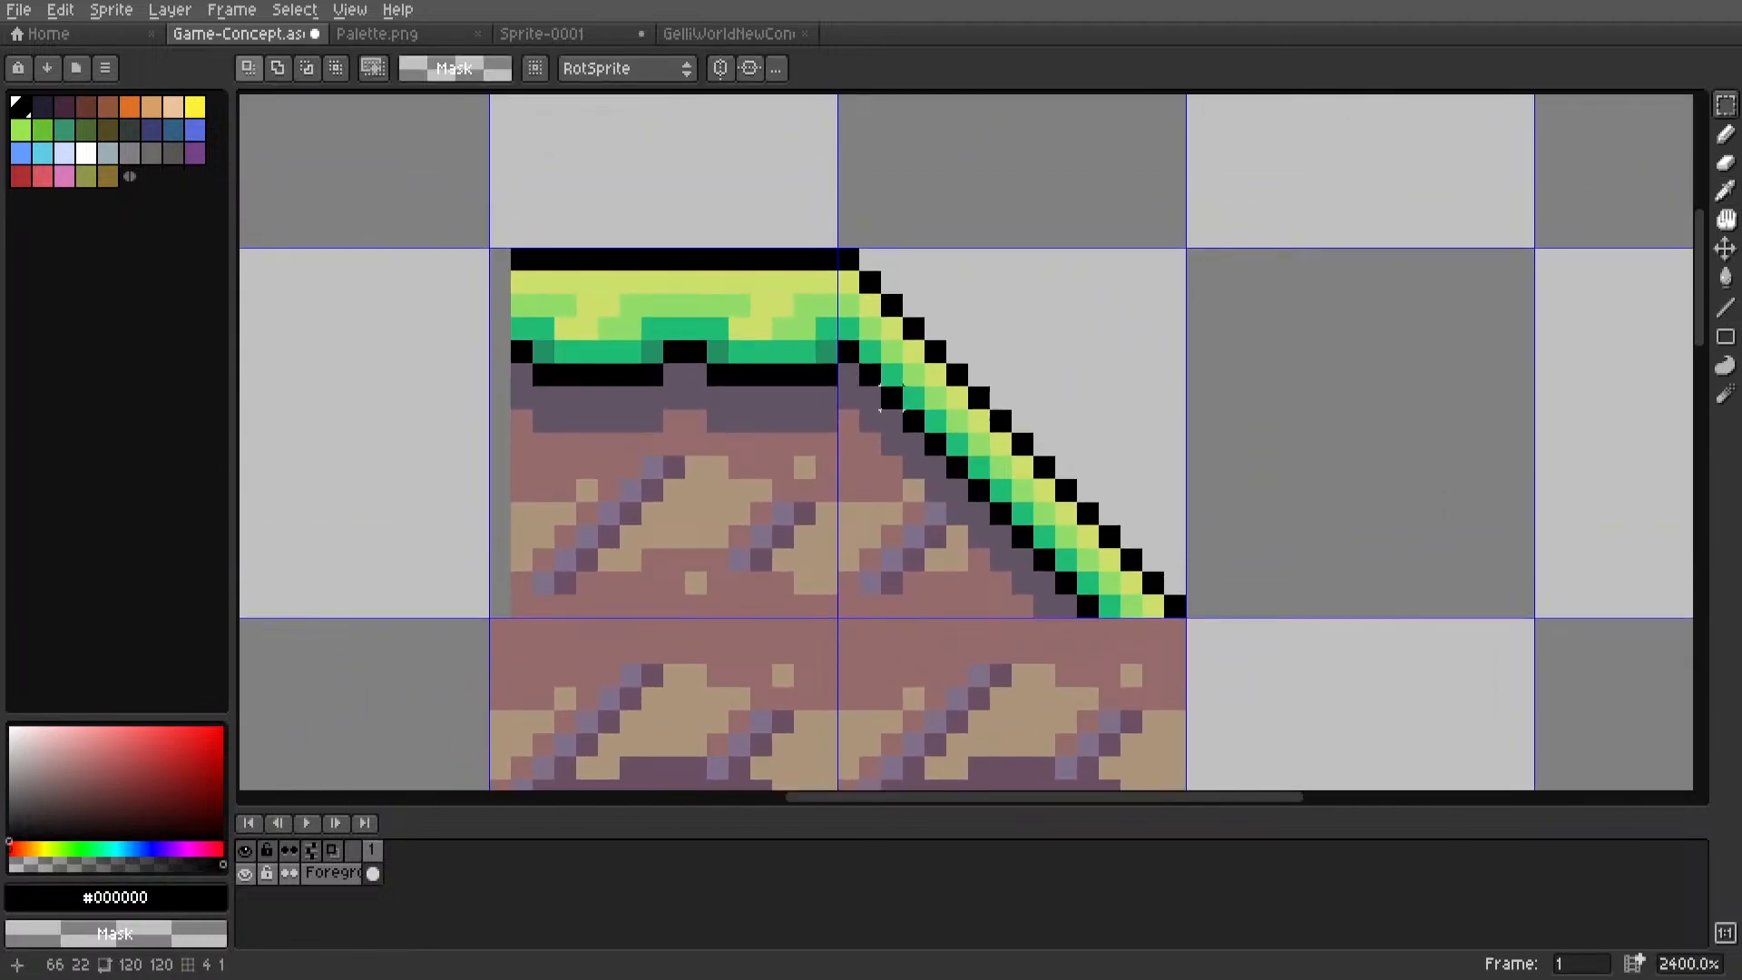
scroll(871, 349, up, 2)
key(i)
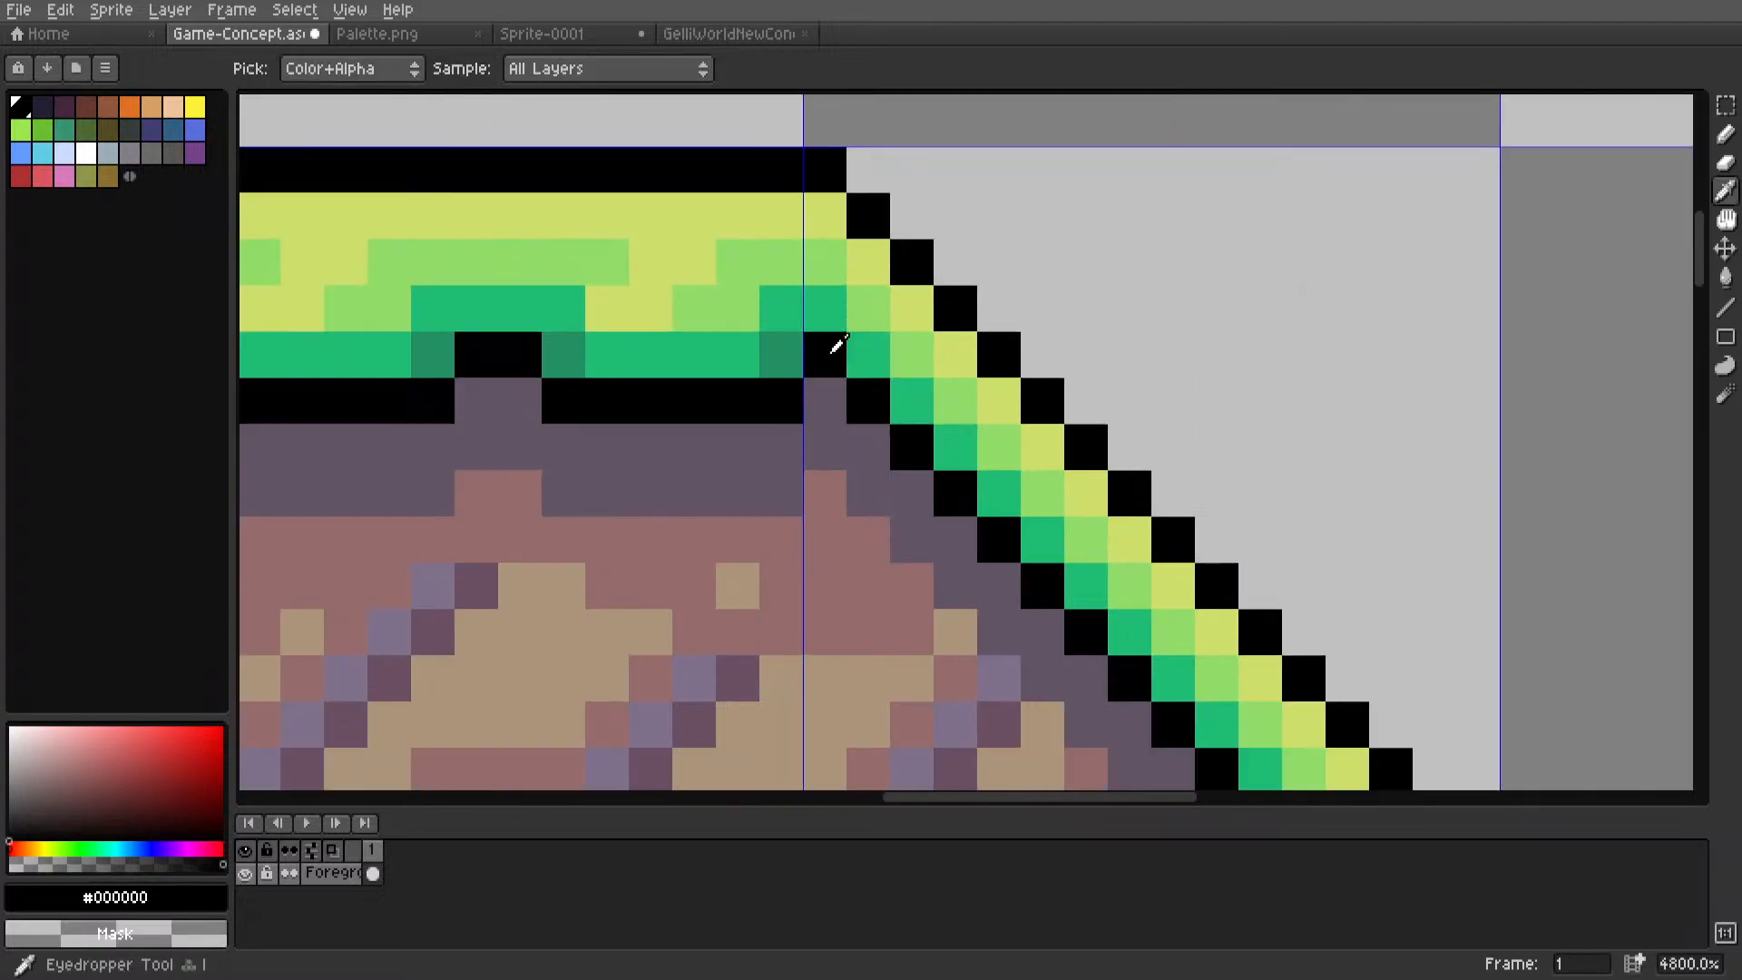
key(l)
click(830, 394)
key(i)
click(864, 357)
key(l)
click(830, 354)
Touch up the grass pixels above the lowered outline with light green #91db69 and green #1ebc73.
key(i)
click(907, 354)
key(l)
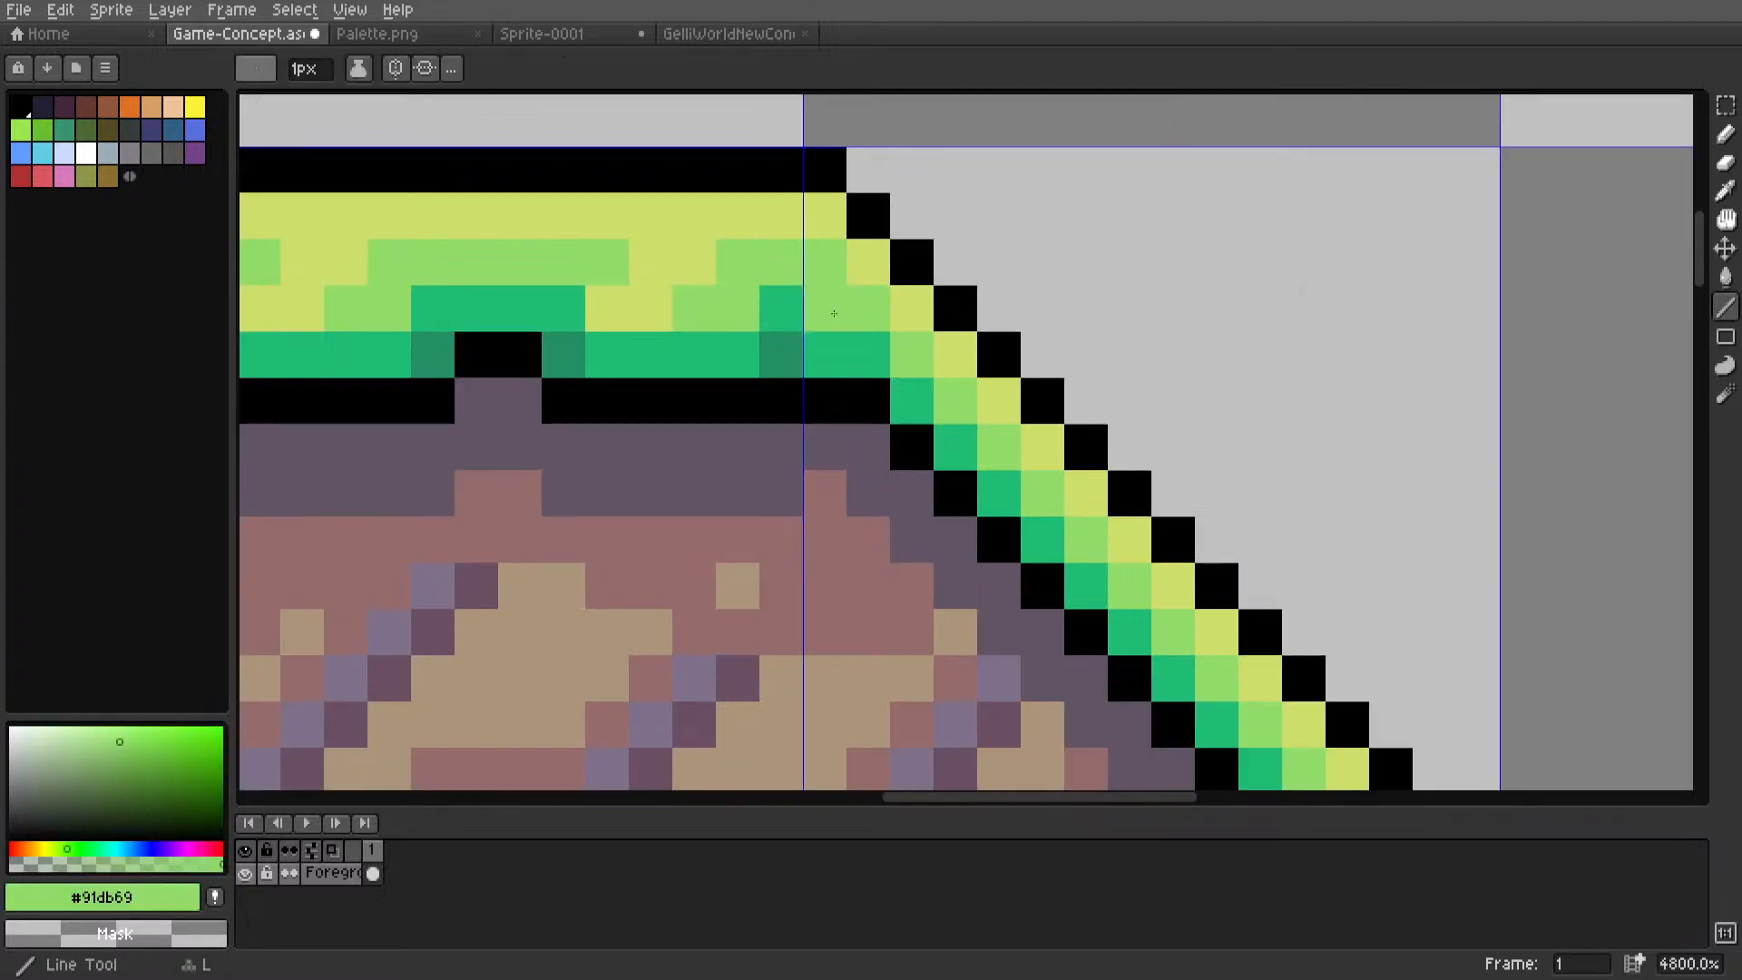
click(869, 308)
key(i)
click(836, 343)
key(l)
scroll(830, 302, up, 1)
scroll(830, 302, down, 8)
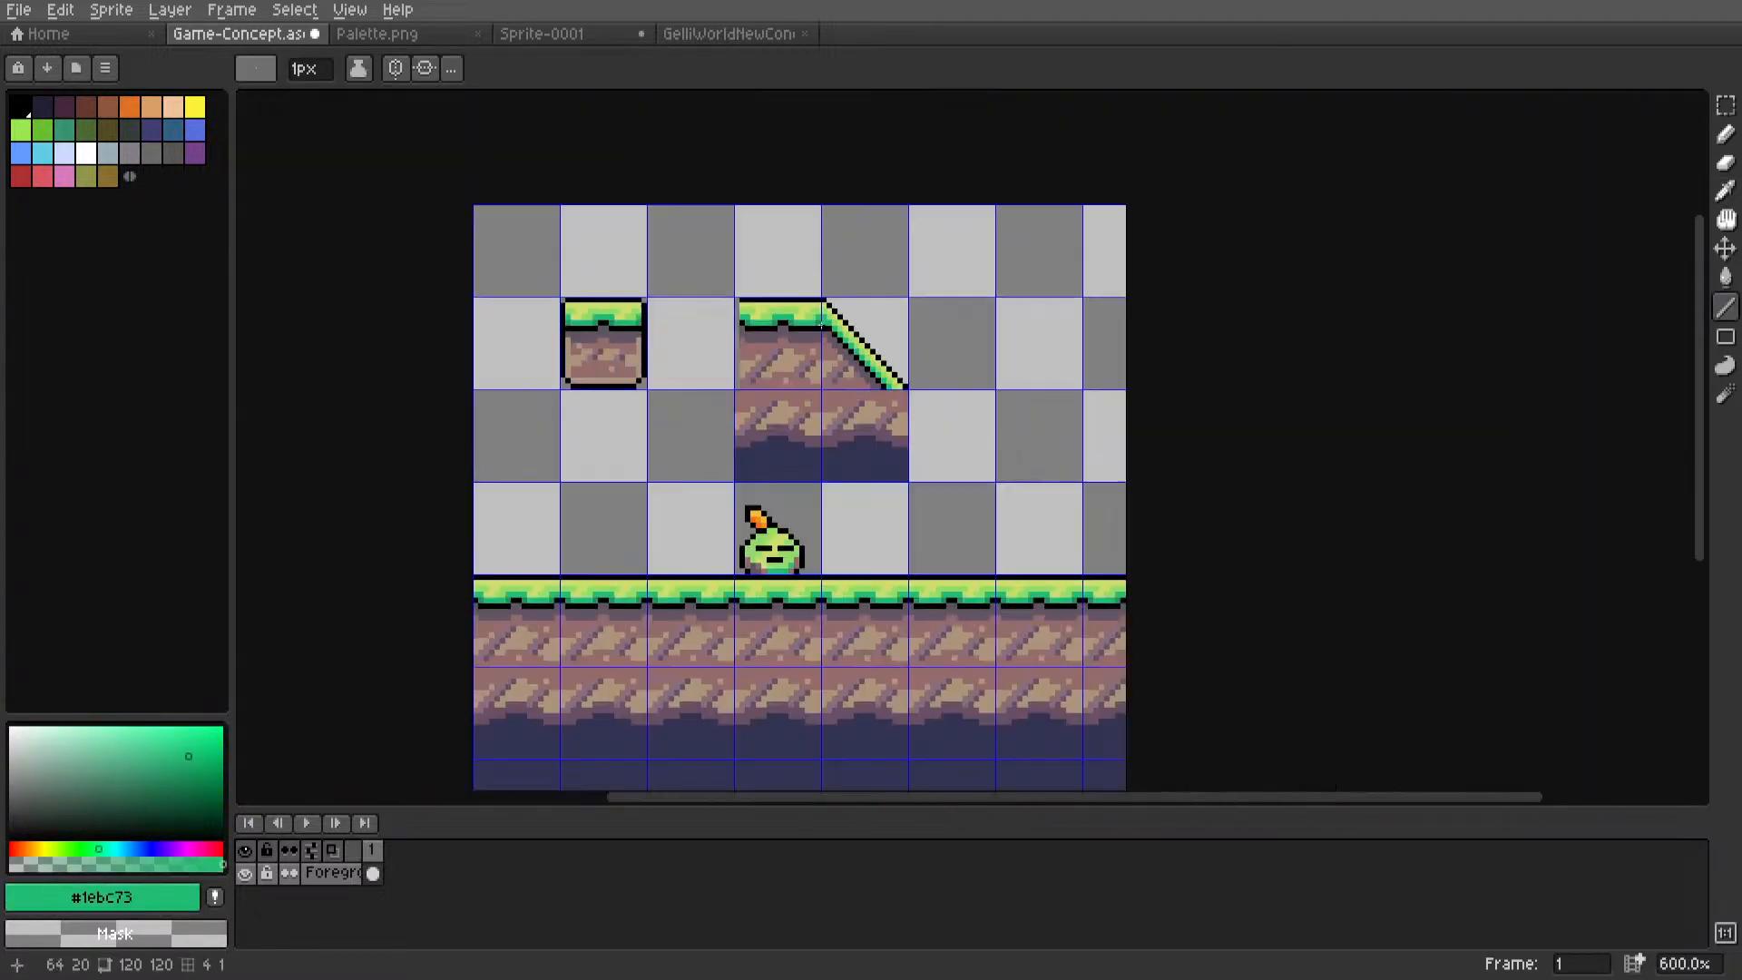
Copy the revised slope tile one cell right and one cell down to test the continuing slope.
scroll(900, 441, up, 3)
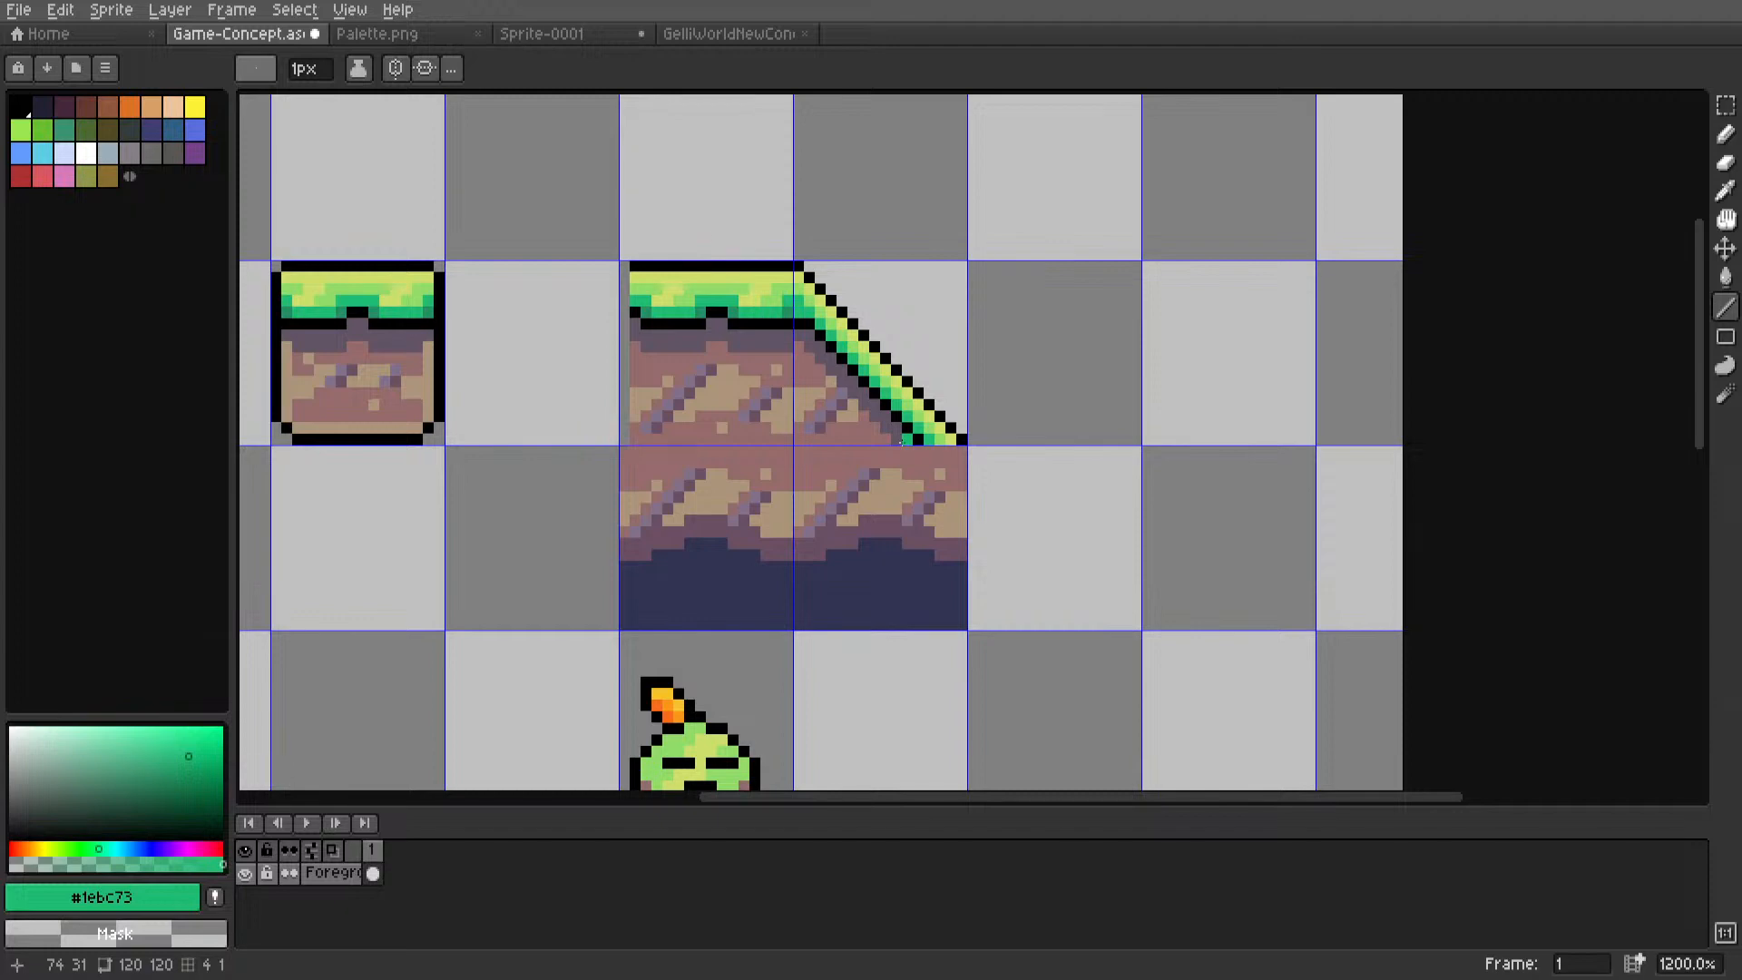
scroll(788, 404, up, 4)
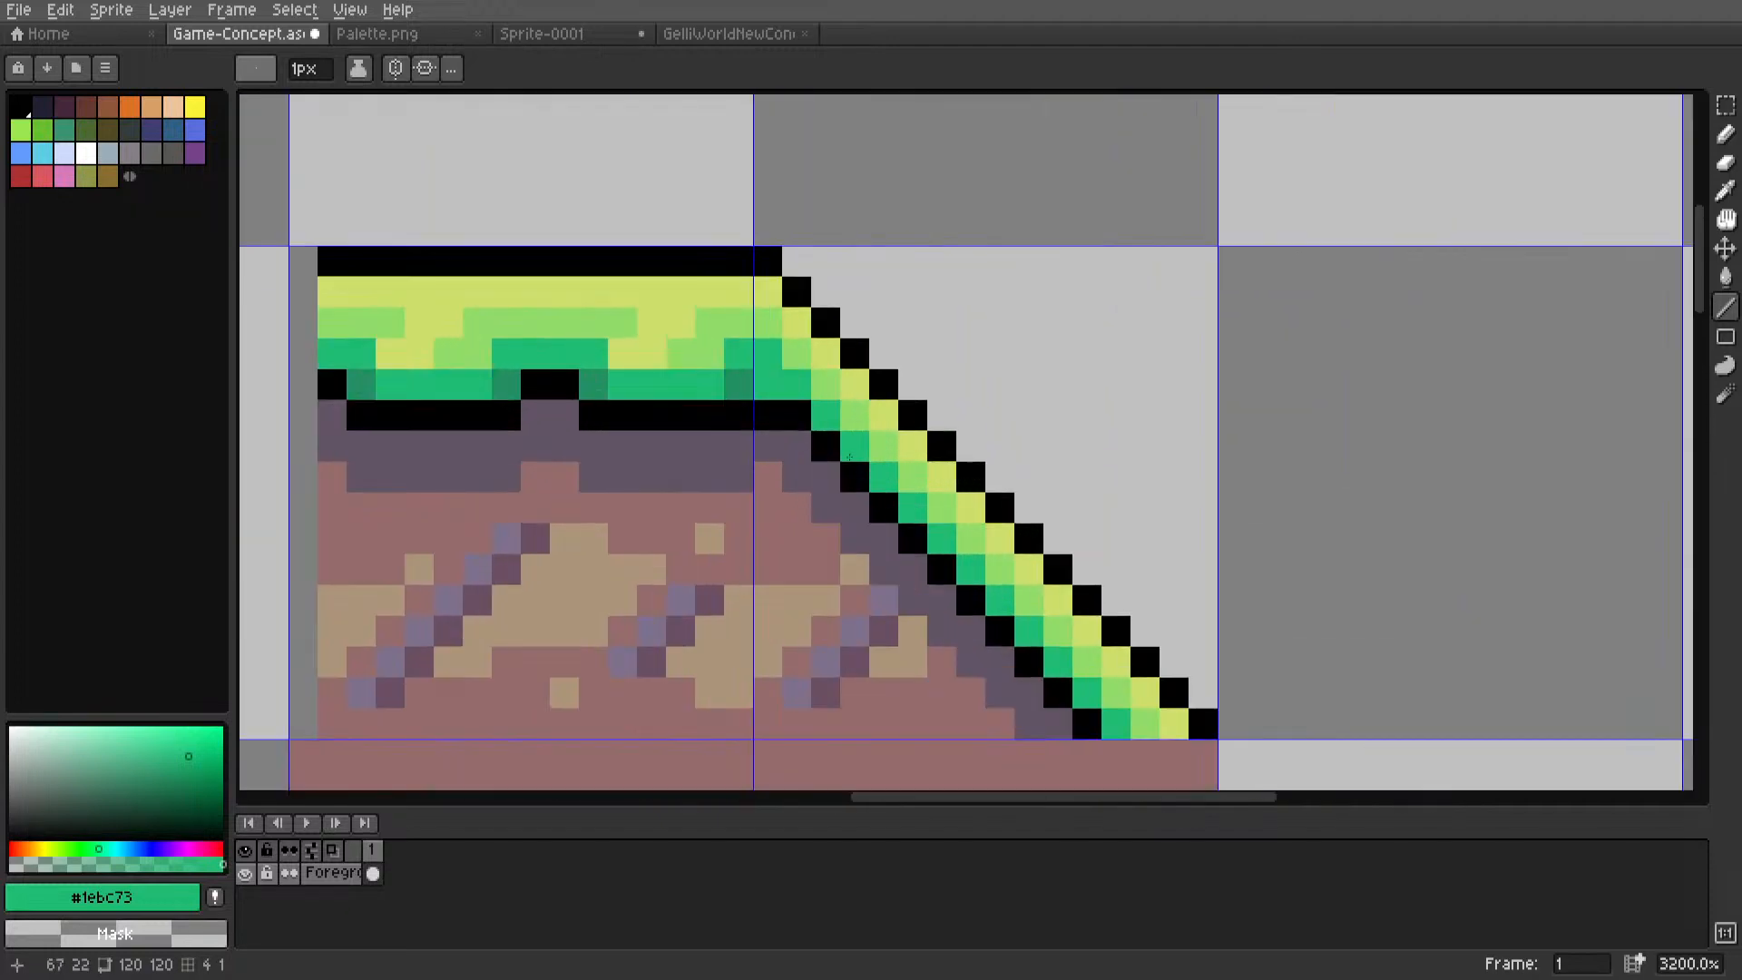
scroll(846, 432, down, 6)
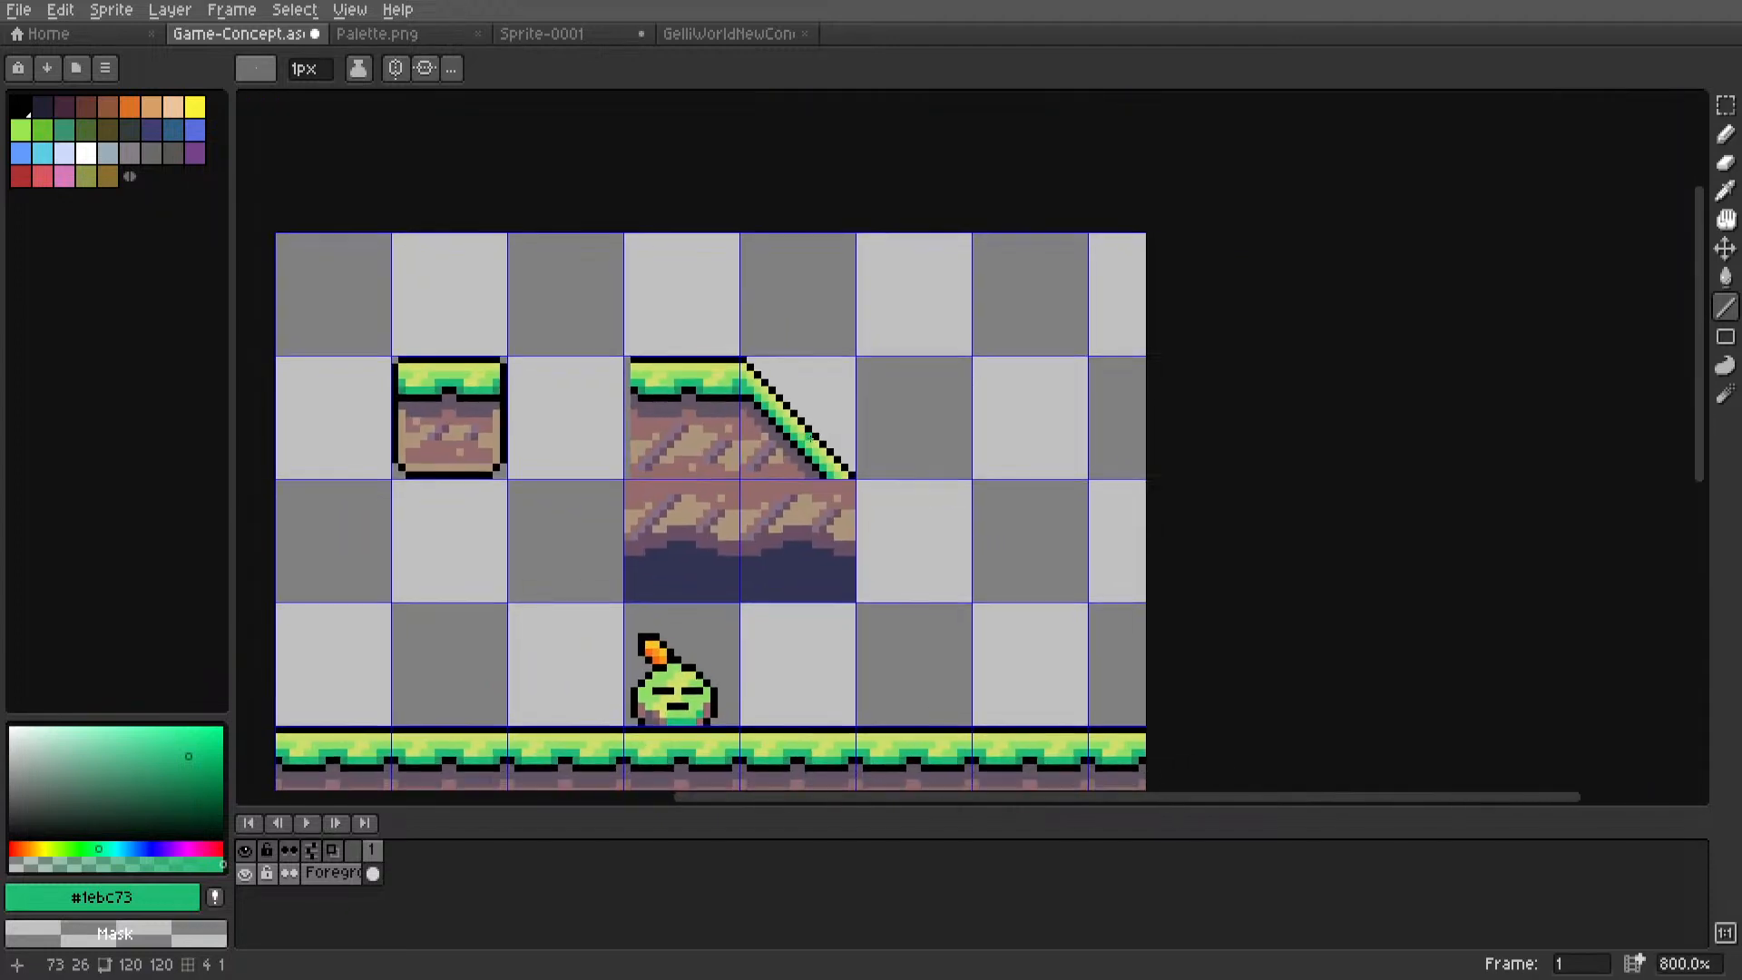
scroll(790, 445, up, 3)
key(m)
drag(671, 274, 898, 524)
middle_drag(780, 447, 802, 365)
ctrl+drag(802, 365, 1032, 626)
key(Return)
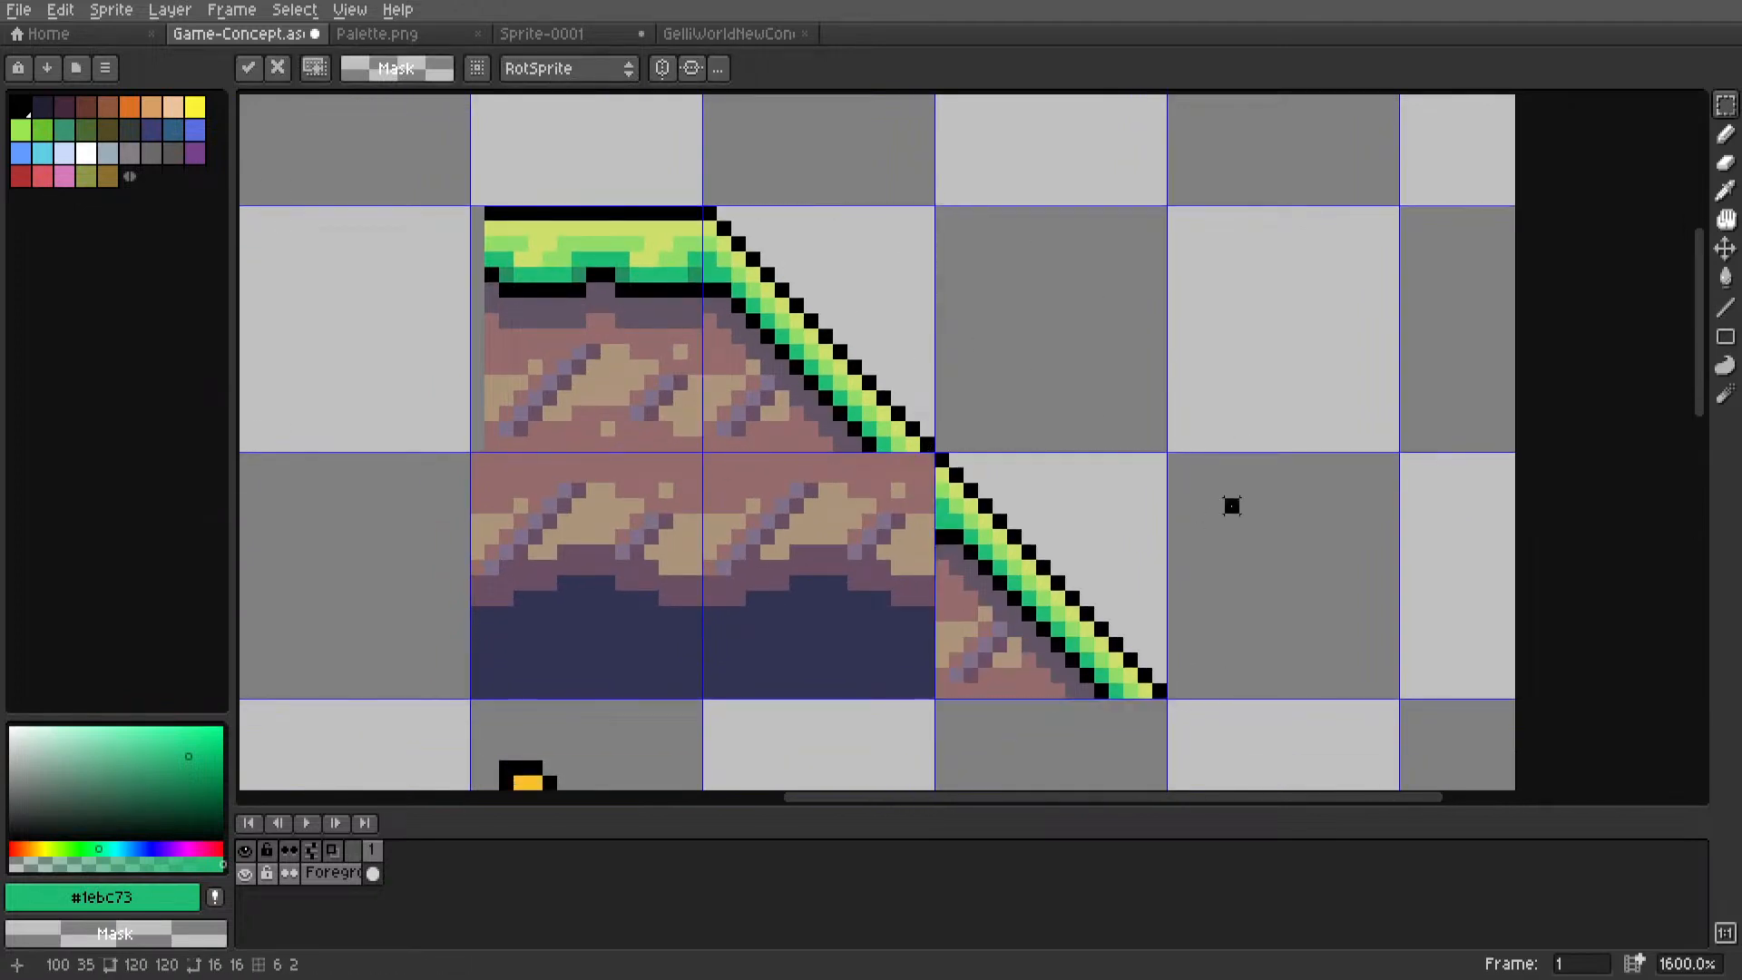
Raise the black grass underside one pixel in the copied slope tile's first column and paint #625565 beneath it.
scroll(944, 550, up, 4)
key(i)
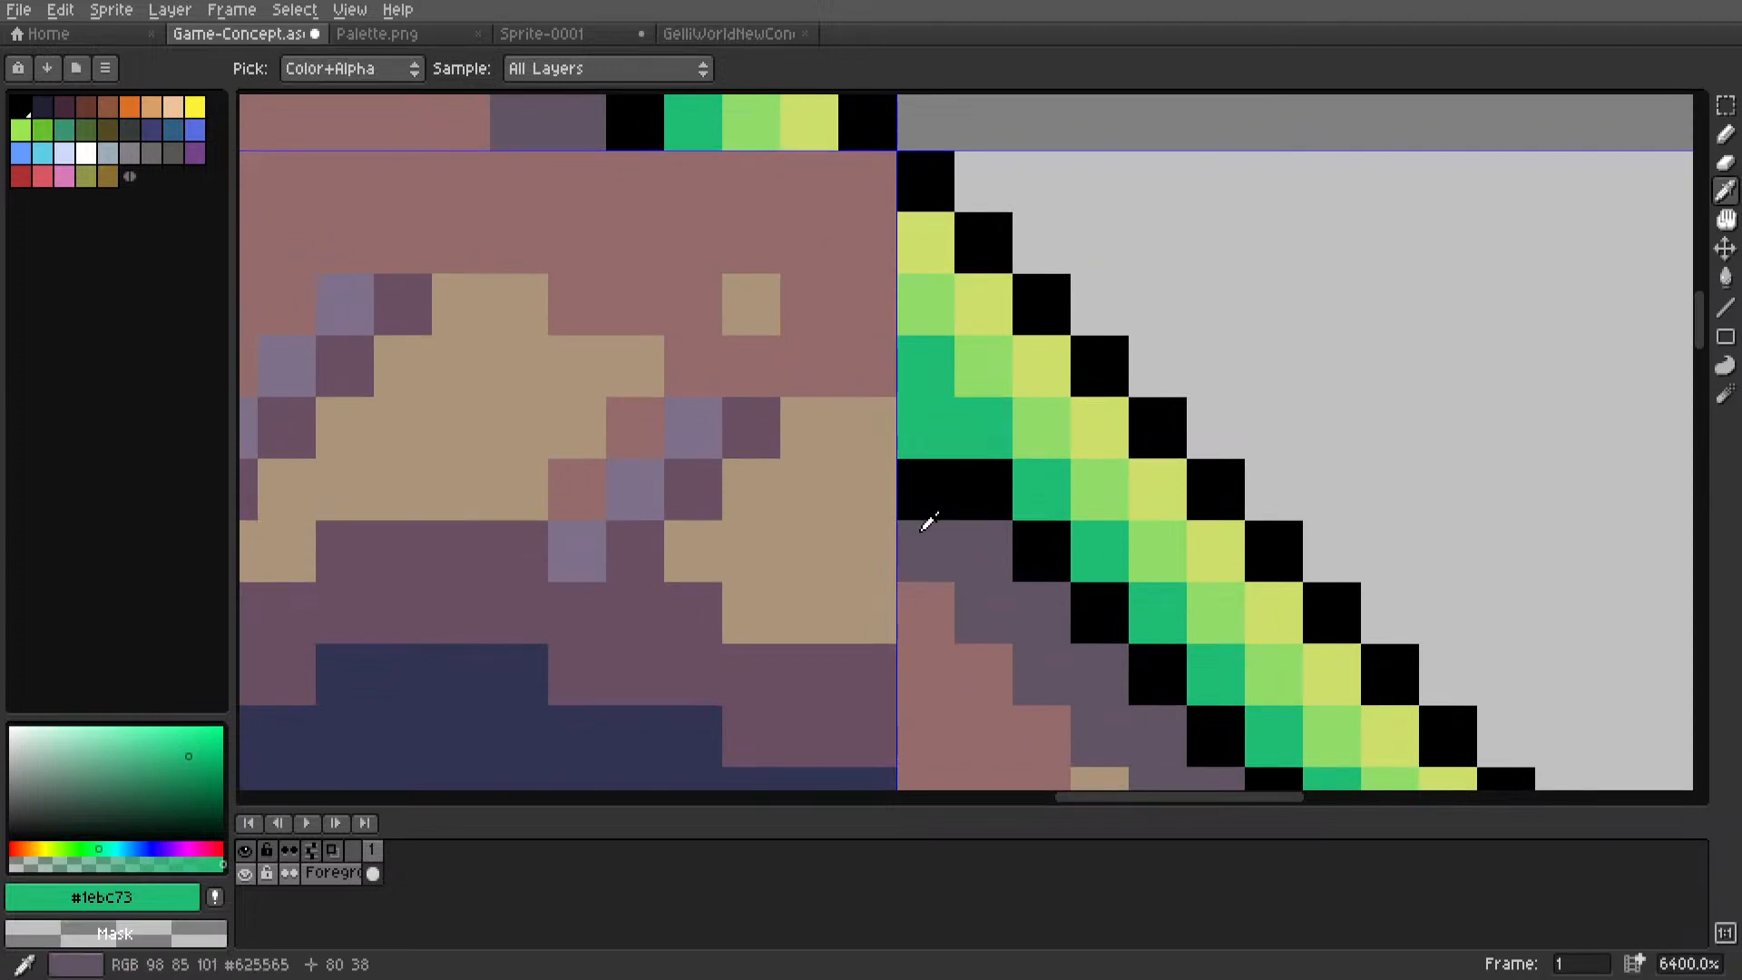
click(924, 494)
key(l)
click(924, 445)
key(i)
click(939, 530)
key(l)
scroll(939, 531, down, 6)
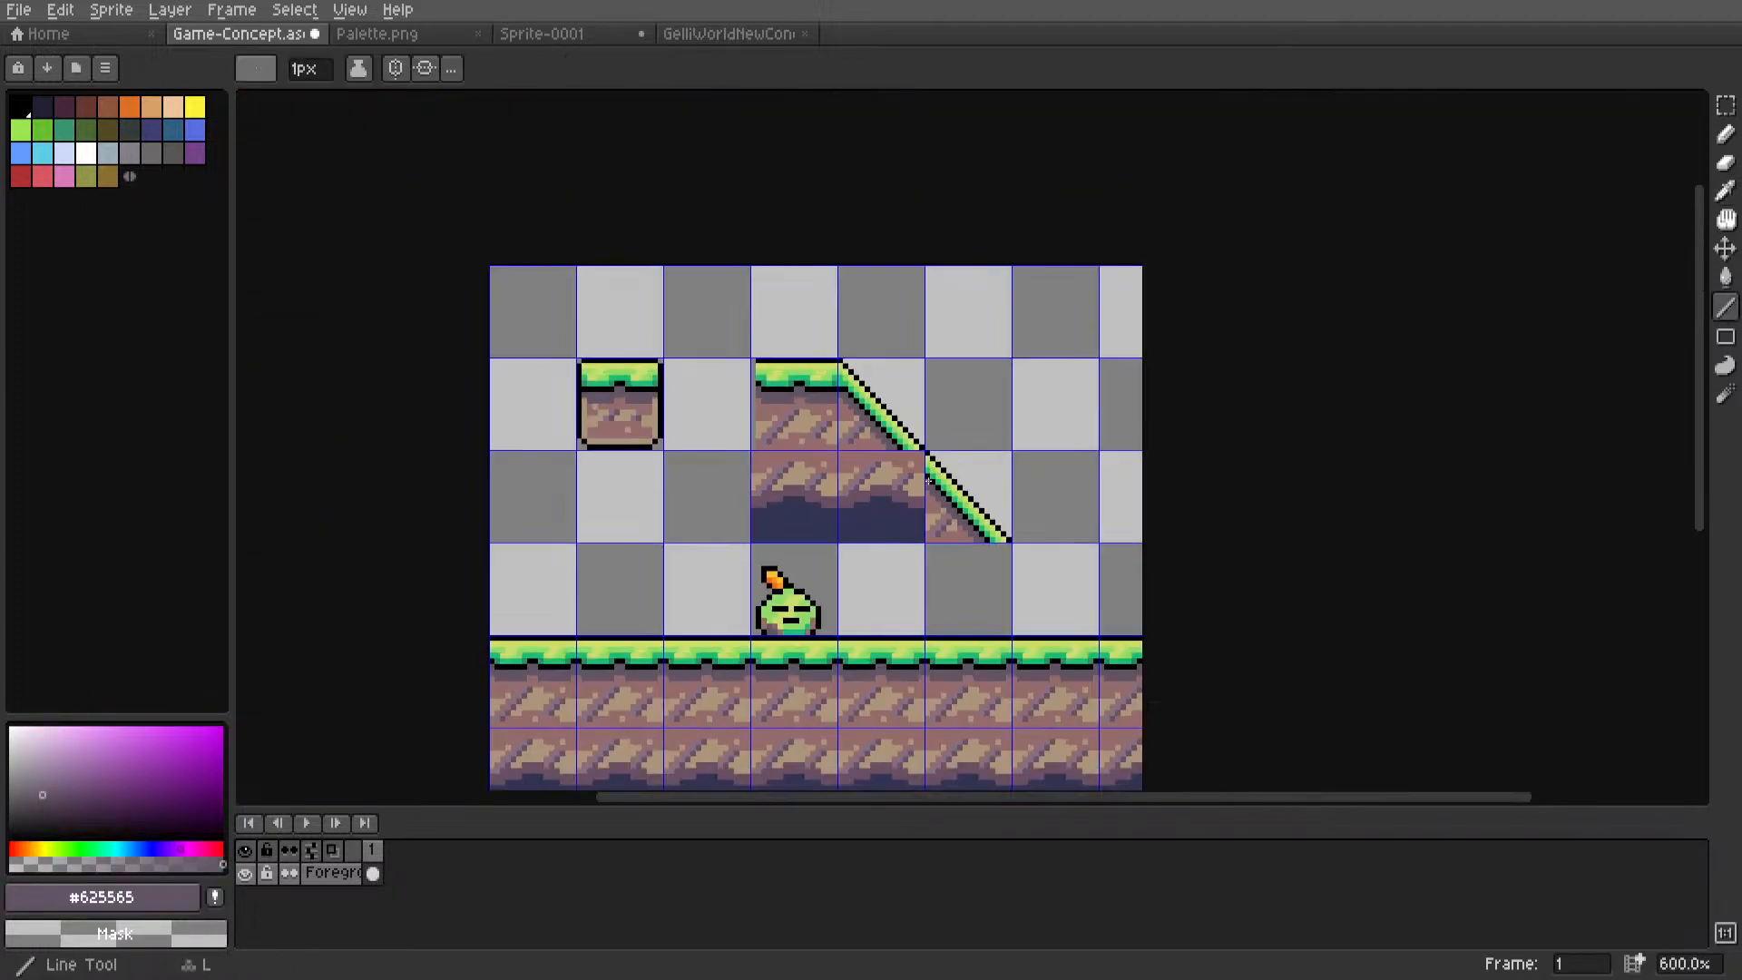
Make the same first-column correction on the upper slope tile, with the black pixel one higher and #625565 below.
scroll(934, 509, up, 5)
scroll(975, 402, up, 2)
alt+click(973, 372)
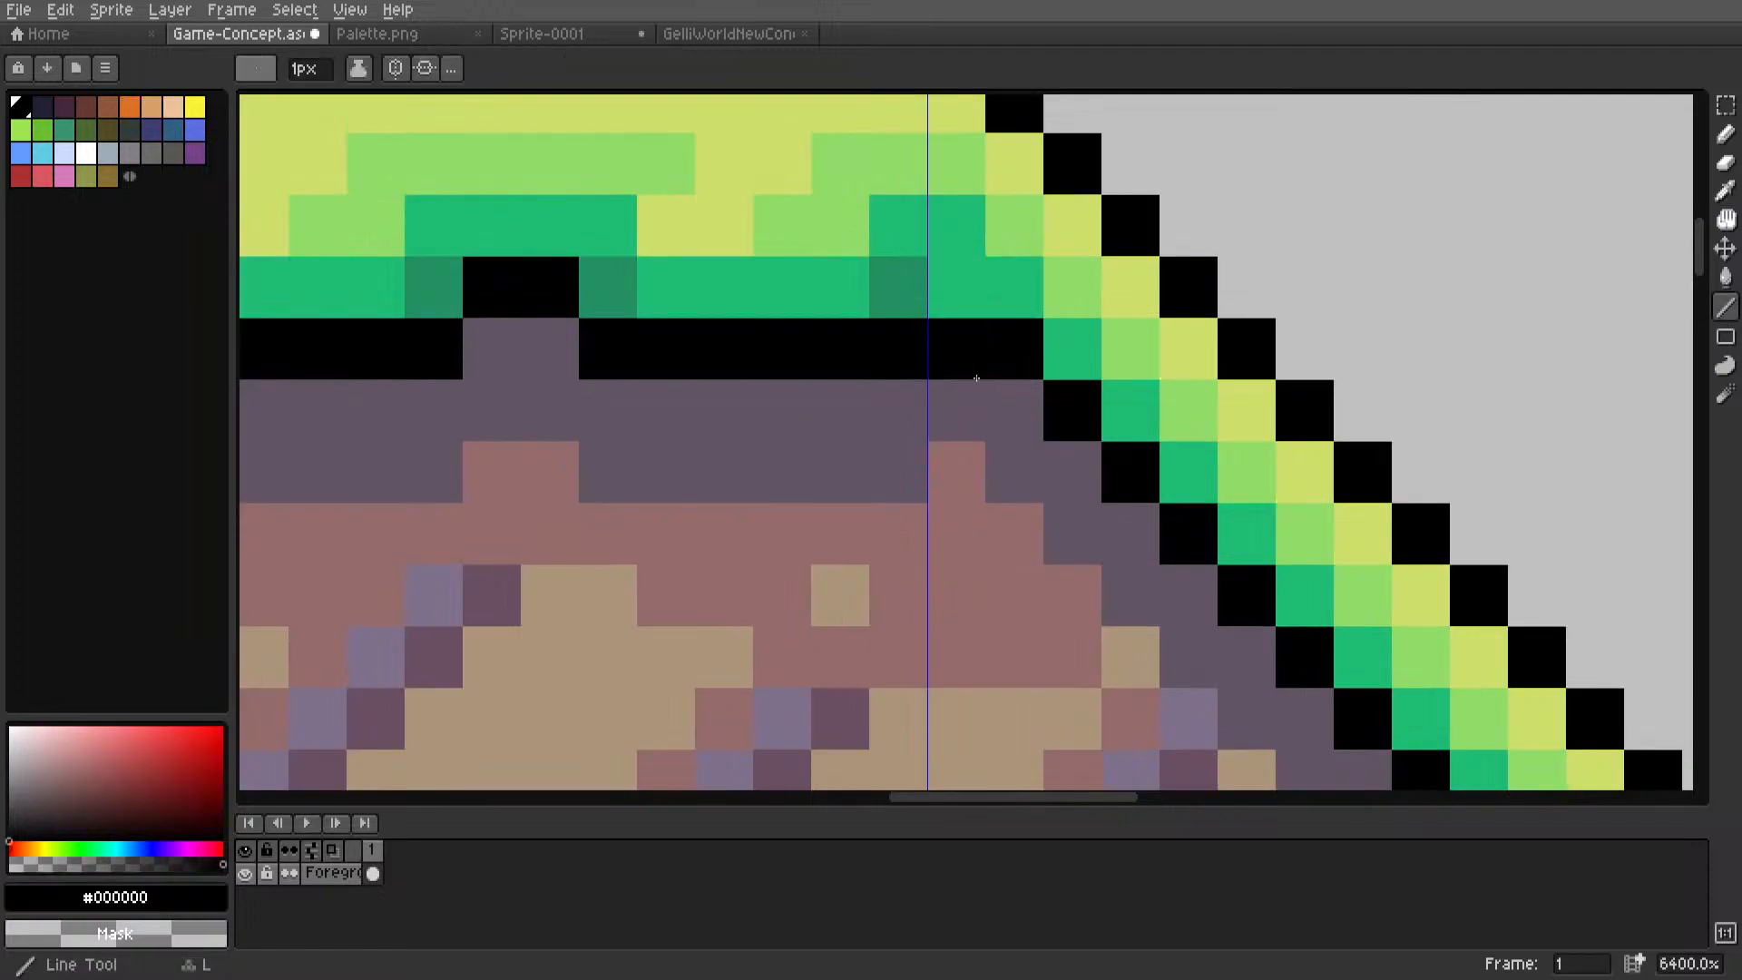
click(956, 288)
alt+click(961, 388)
click(956, 352)
scroll(956, 350, down, 7)
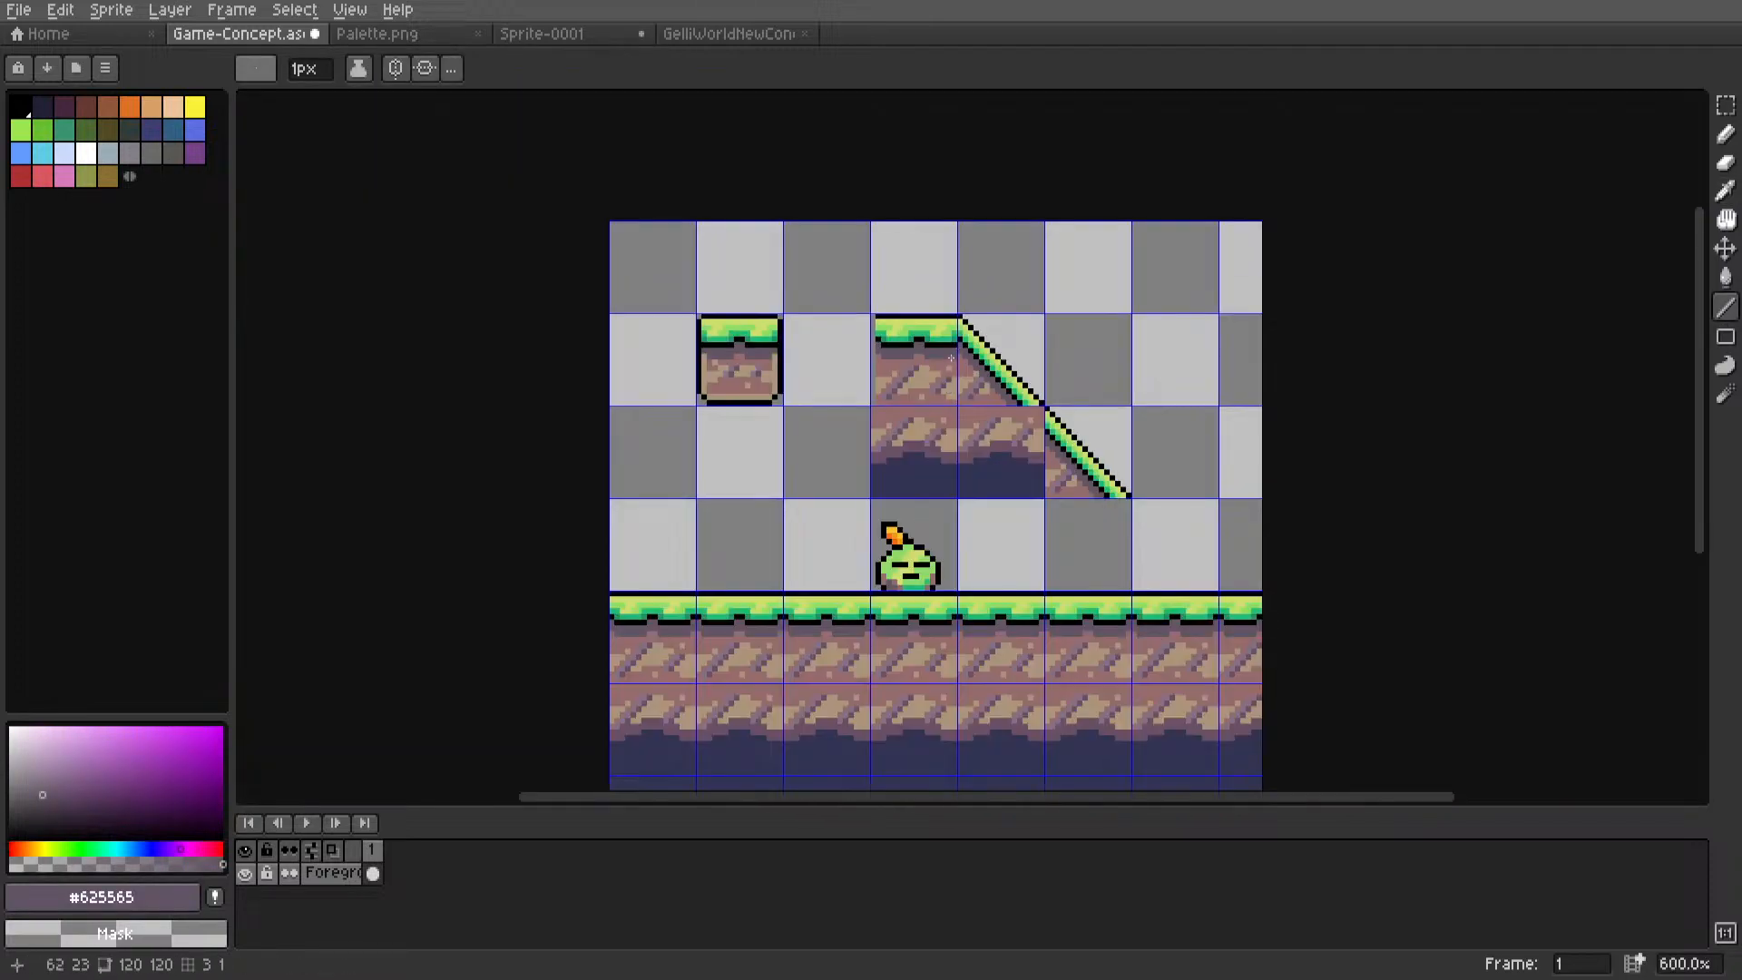
Remove the copied slope tile from the cell right of the dirt tiles.
scroll(956, 350, up, 4)
scroll(1013, 445, down, 5)
scroll(1013, 472, up, 3)
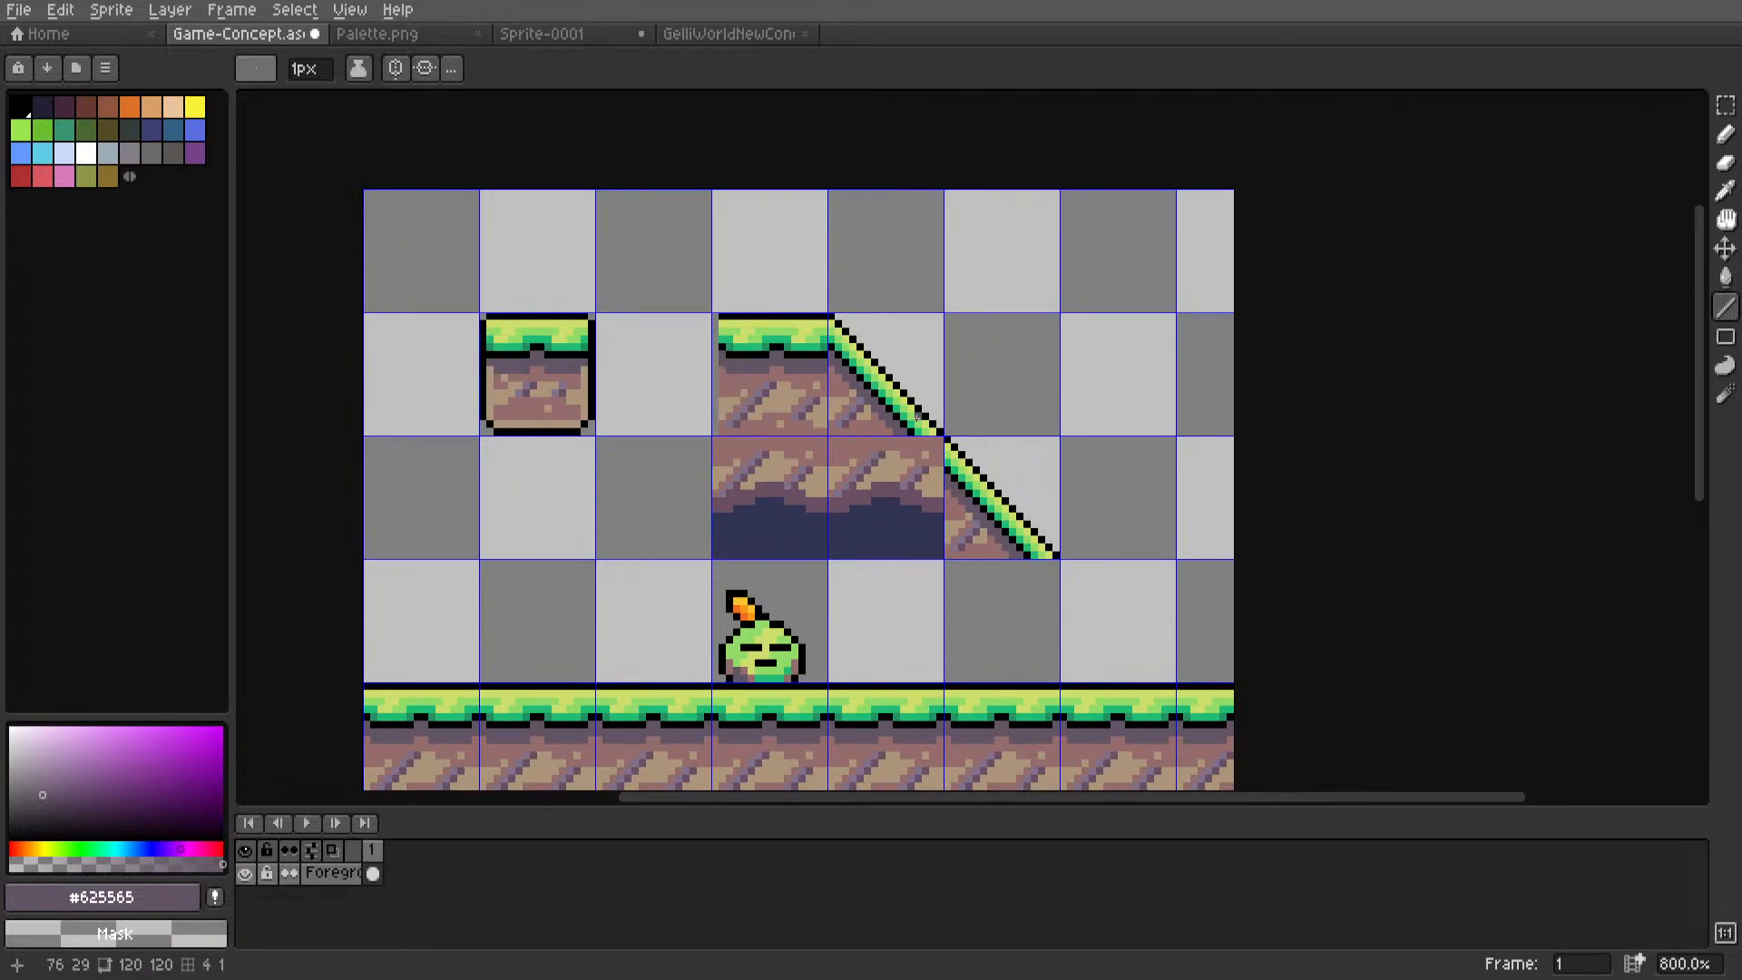
key(m)
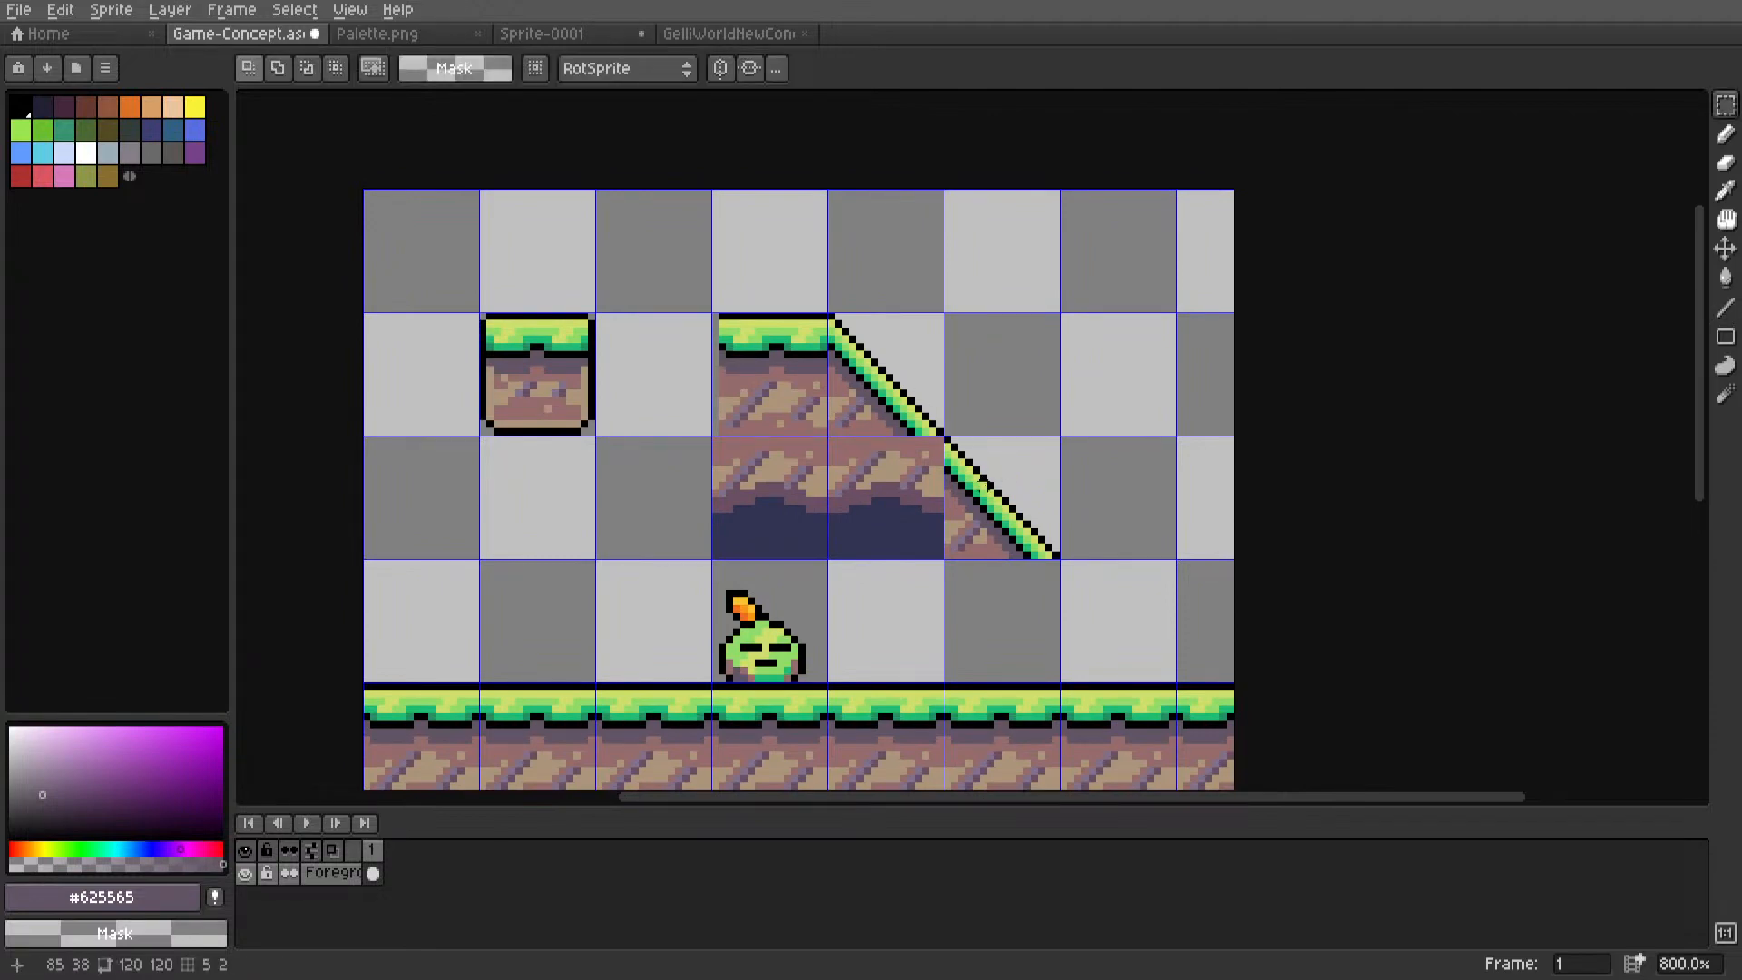
scroll(885, 409, up, 5)
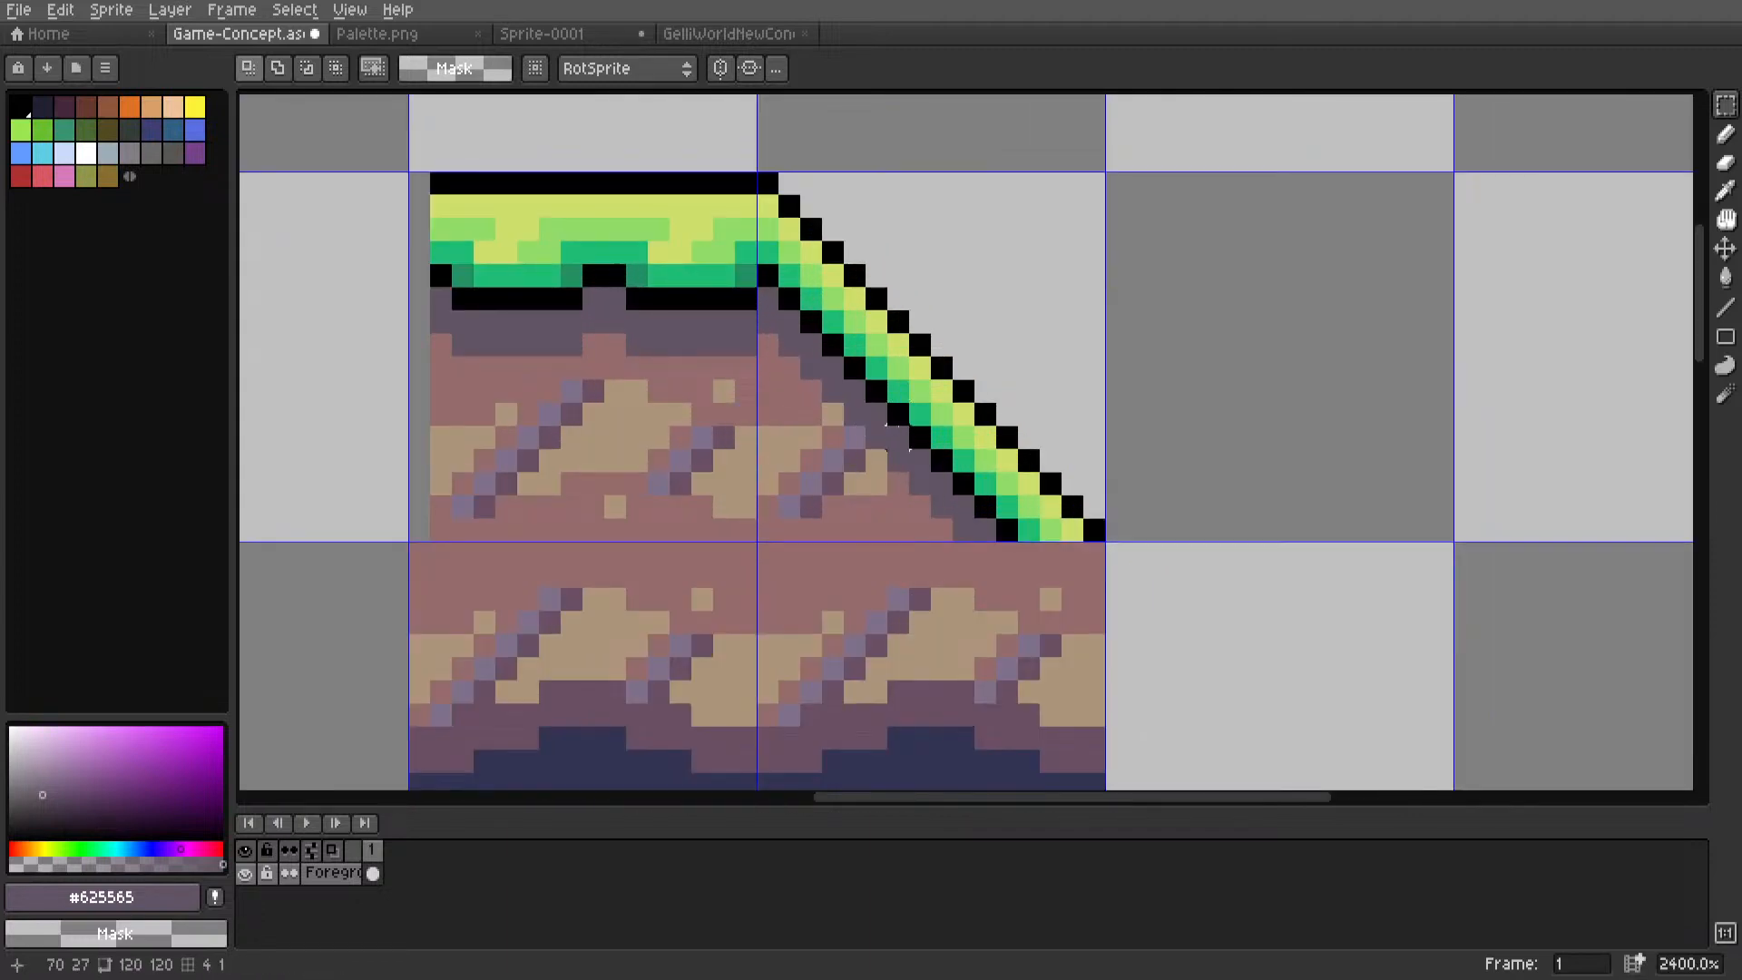
Examine how the slope tile meets the flat grass tile, up close and in the whole scene.
scroll(889, 439, down, 9)
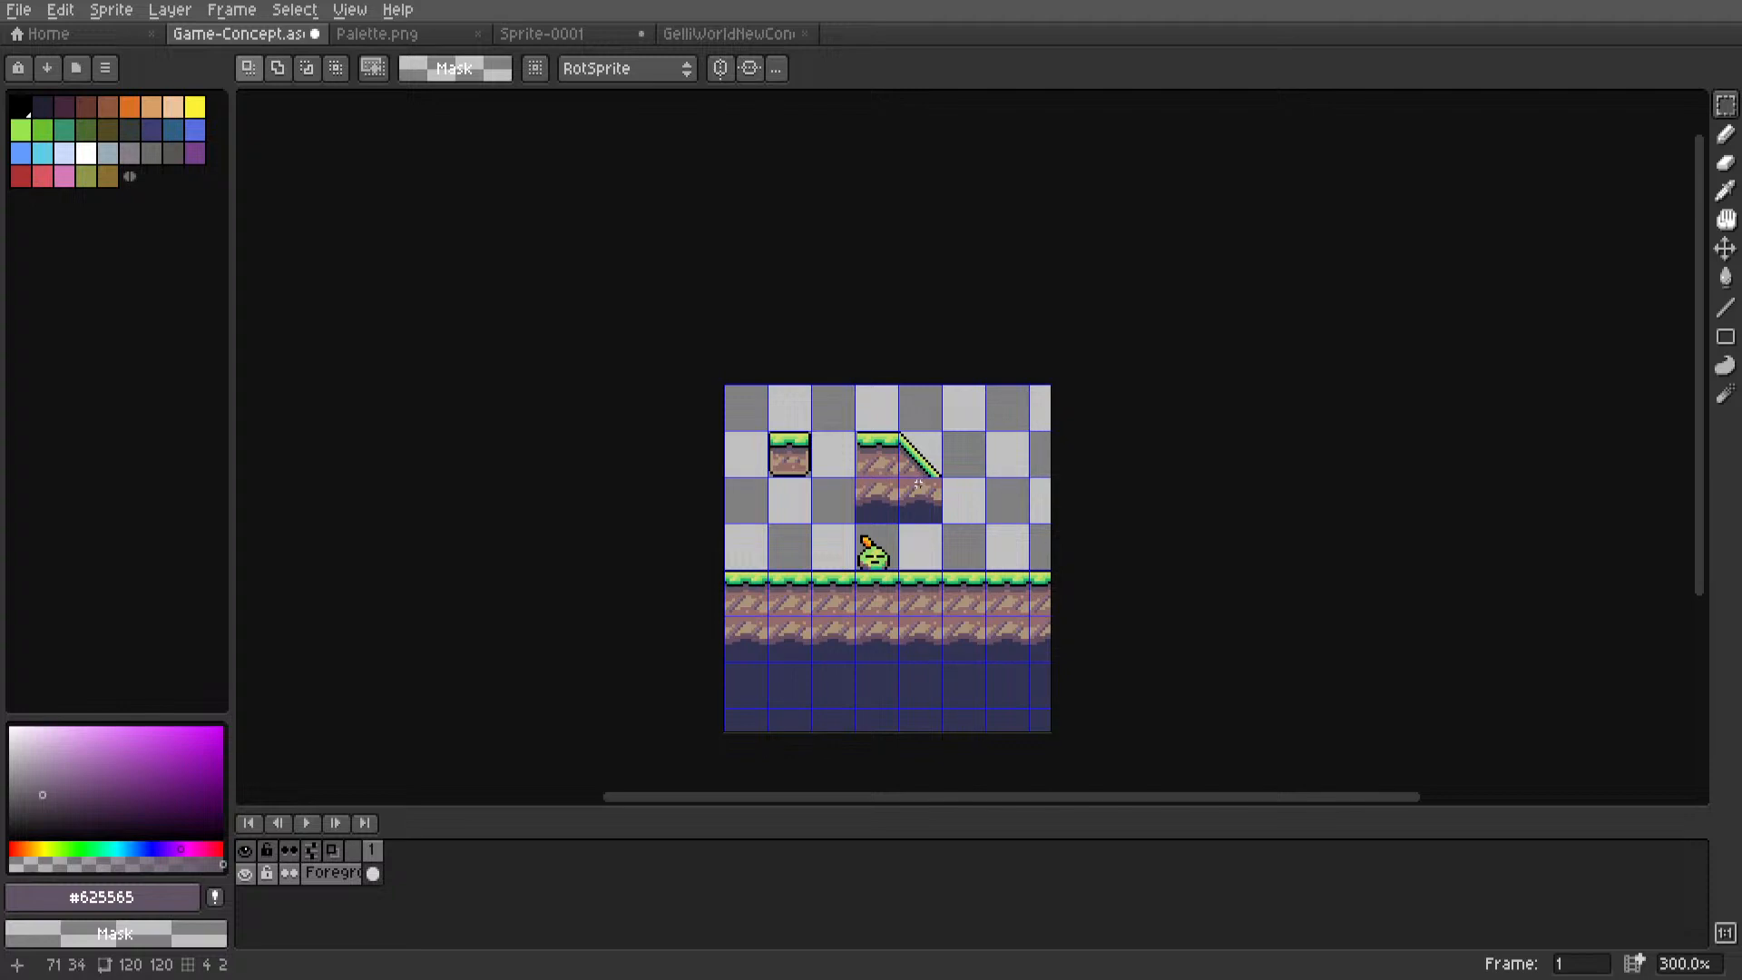
scroll(913, 485, up, 10)
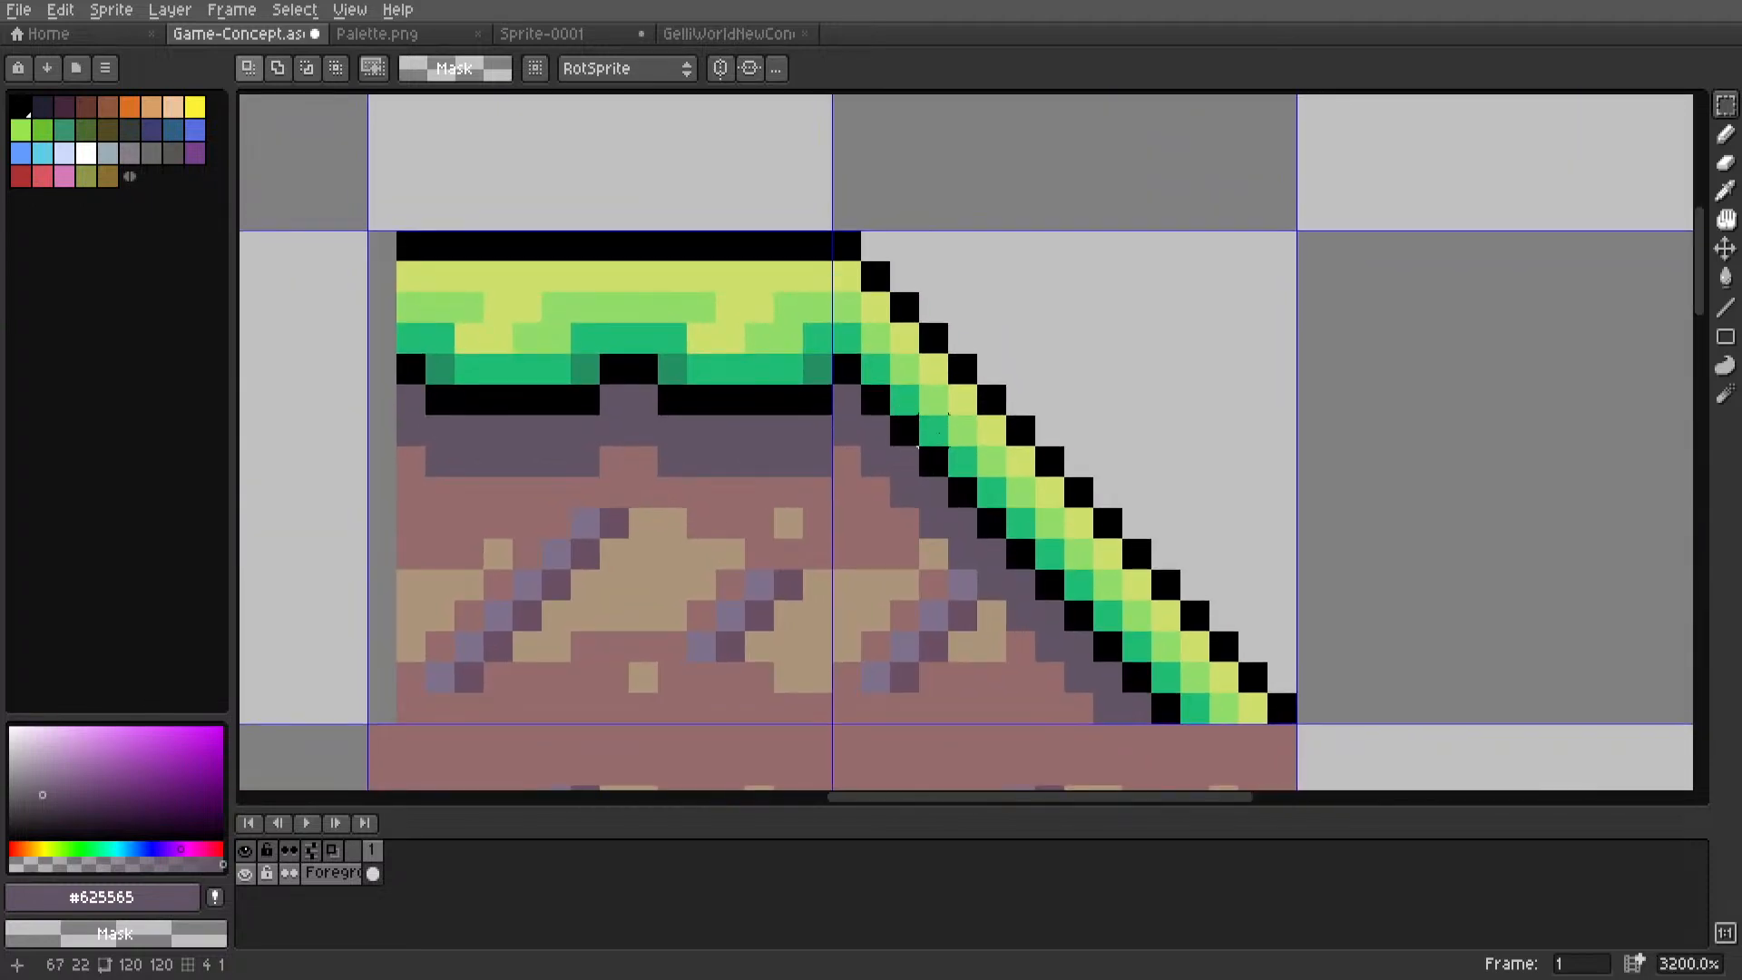
scroll(934, 431, down, 4)
double_click(938, 435)
mouse_move(941, 456)
mouse_down()
mouse_move(1072, 449)
mouse_move(1069, 468)
mouse_move(917, 469)
mouse_move(952, 471)
mouse_up()
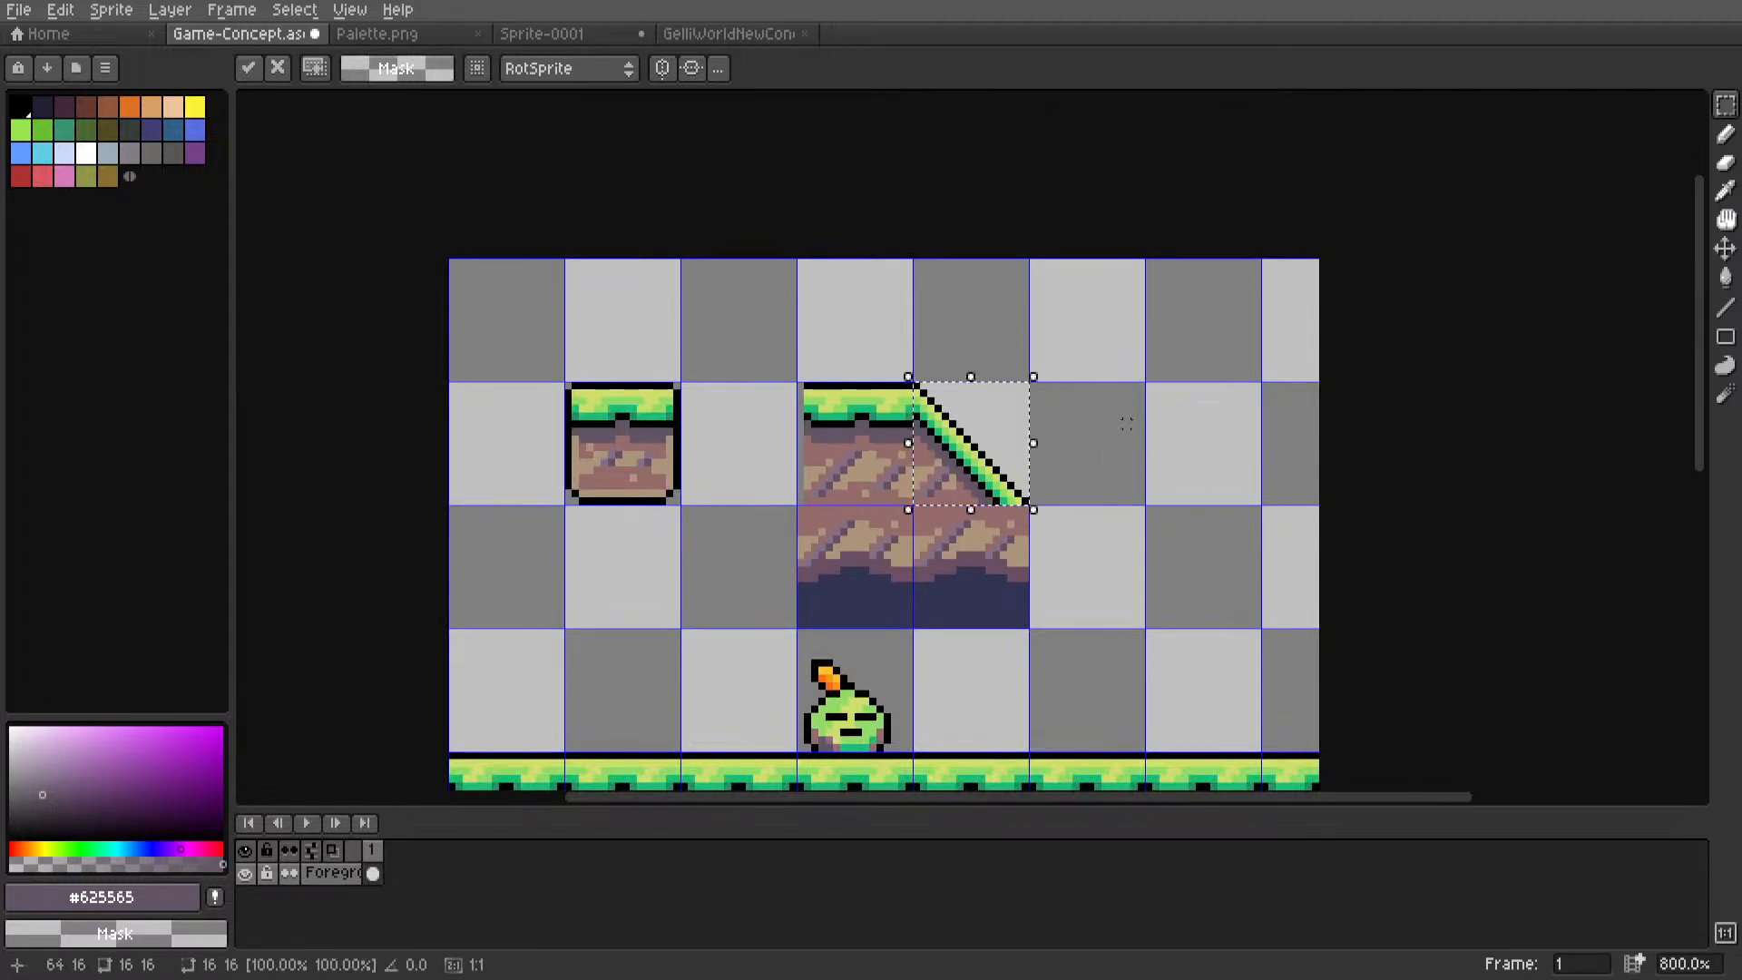
key(Return)
scroll(908, 416, up, 8)
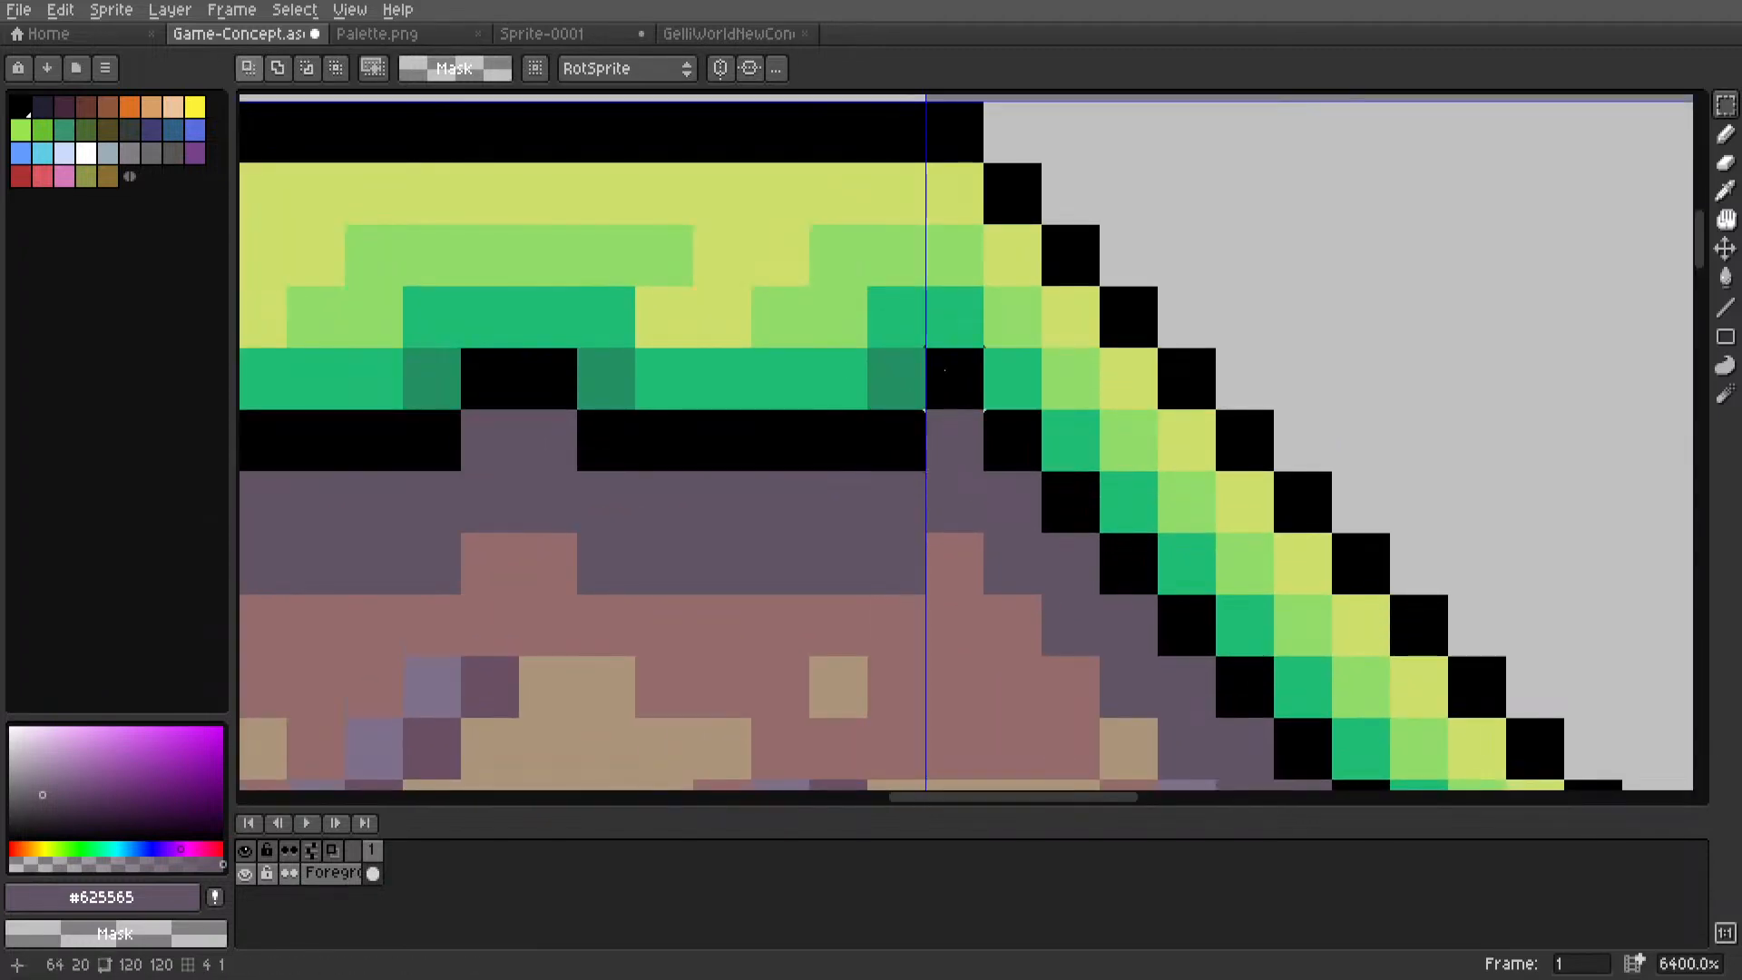
scroll(944, 371, down, 4)
Select the whole 16 by 16 slope tile and copy it one cell right and one cell down.
key(m)
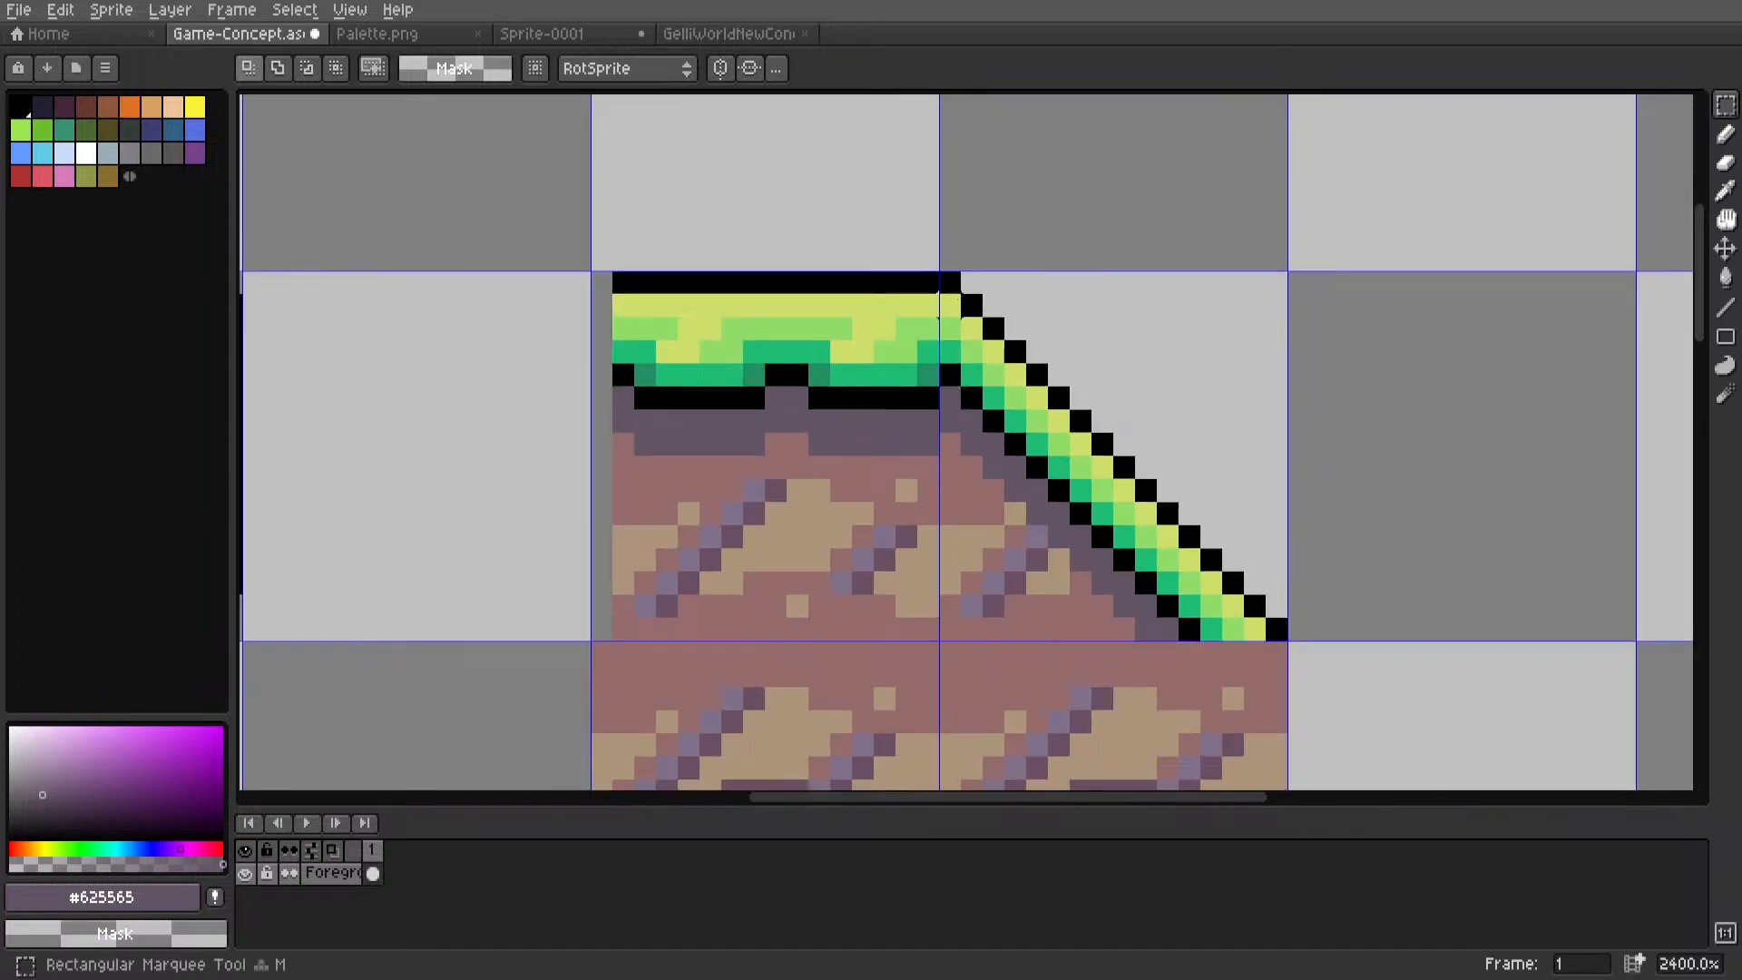
drag(940, 272, 1285, 637)
scroll(1116, 453, down, 6)
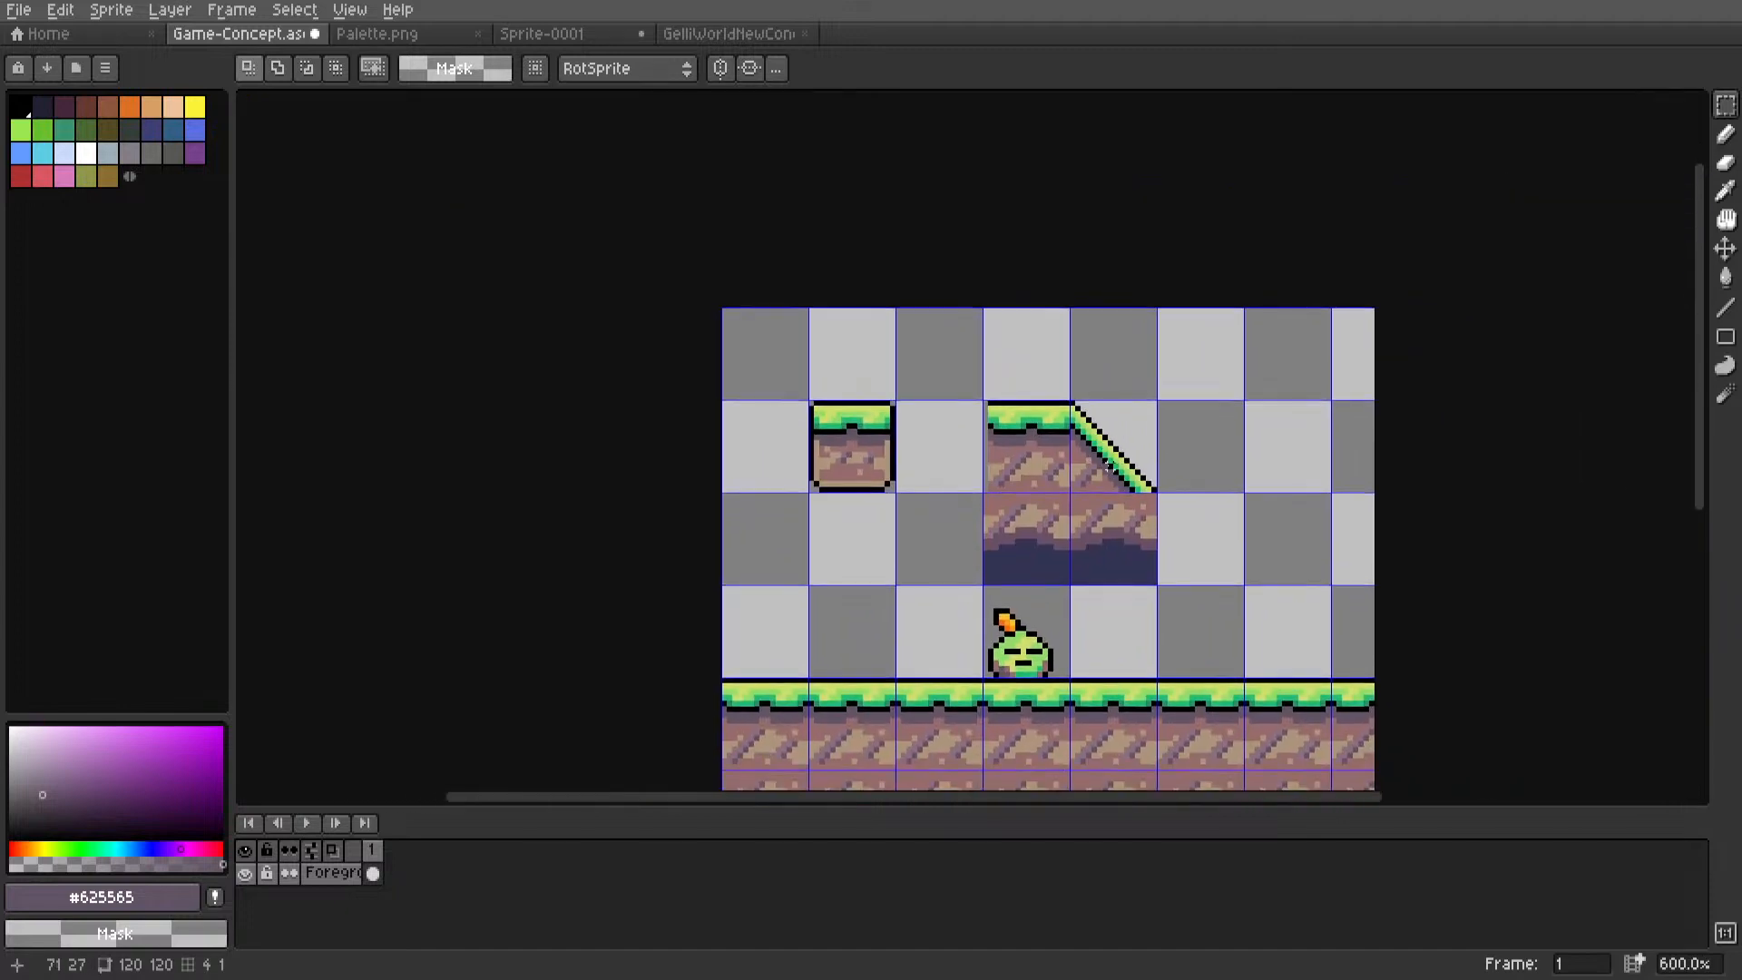
scroll(1109, 465, up, 4)
middle_drag(1106, 464, 890, 416)
ctrl+drag(890, 417, 1101, 662)
click(1104, 399)
Continue the slope's black grass underside diagonally across the upper-right corner of the dirt tile beneath the upper slope.
scroll(1018, 582, up, 3)
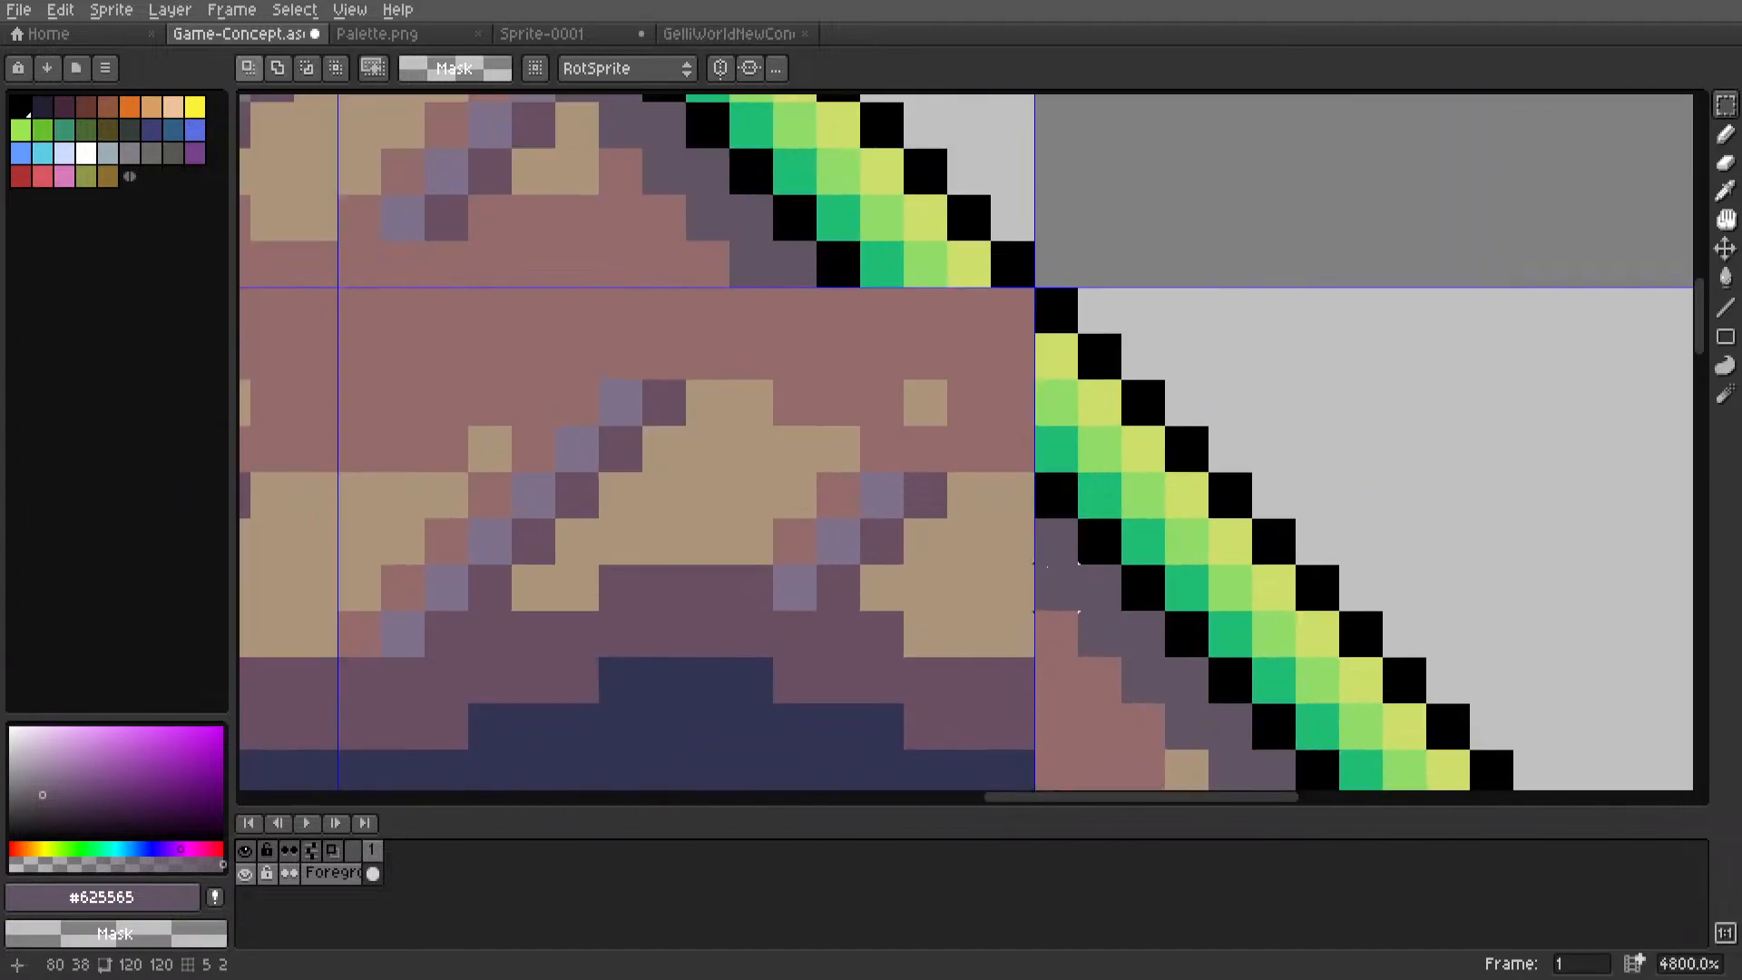
key(i)
click(1062, 497)
key(l)
mouse_move(1014, 445)
mouse_down()
mouse_move(870, 322)
mouse_move(1003, 359)
mouse_up()
Fill that dirt tile's corner with diagonal yellow-green, light green and dark green grass bands matching the slope.
alt+click(967, 263)
click(1014, 313)
alt+click(928, 265)
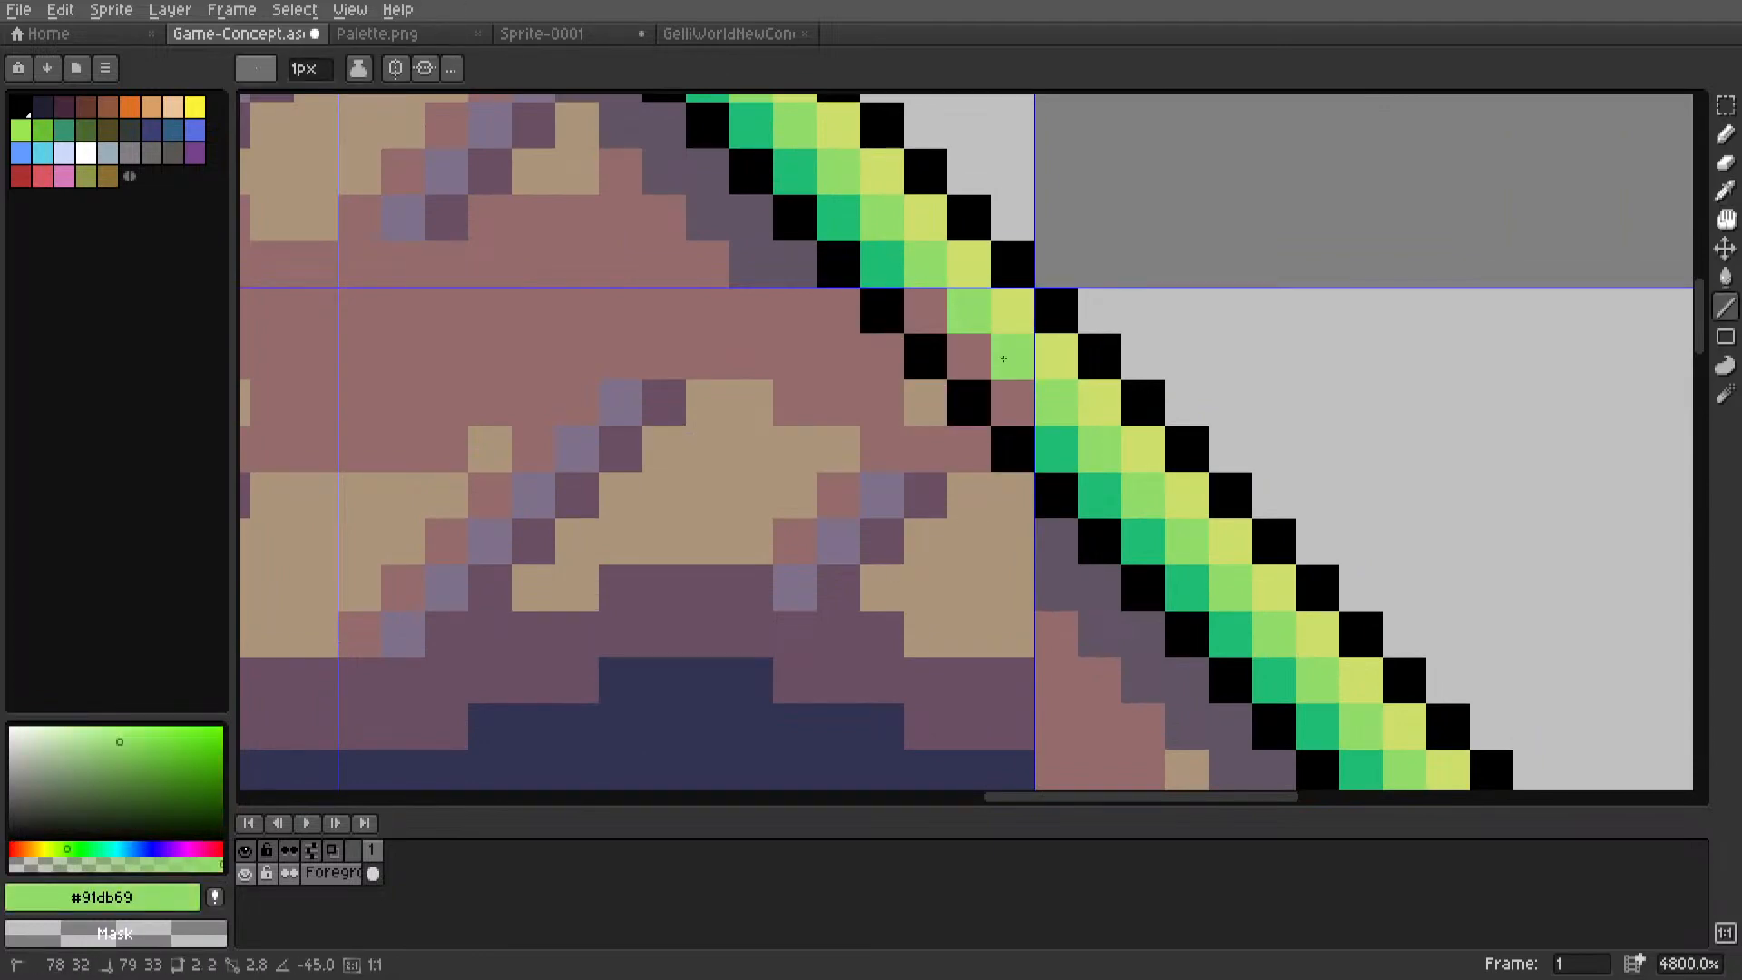
alt+click(890, 260)
drag(926, 309, 1013, 399)
Draw a diagonal #625565 shadow band along the slope's black underside in the dirt tile beneath the upper slope.
alt+click(1049, 560)
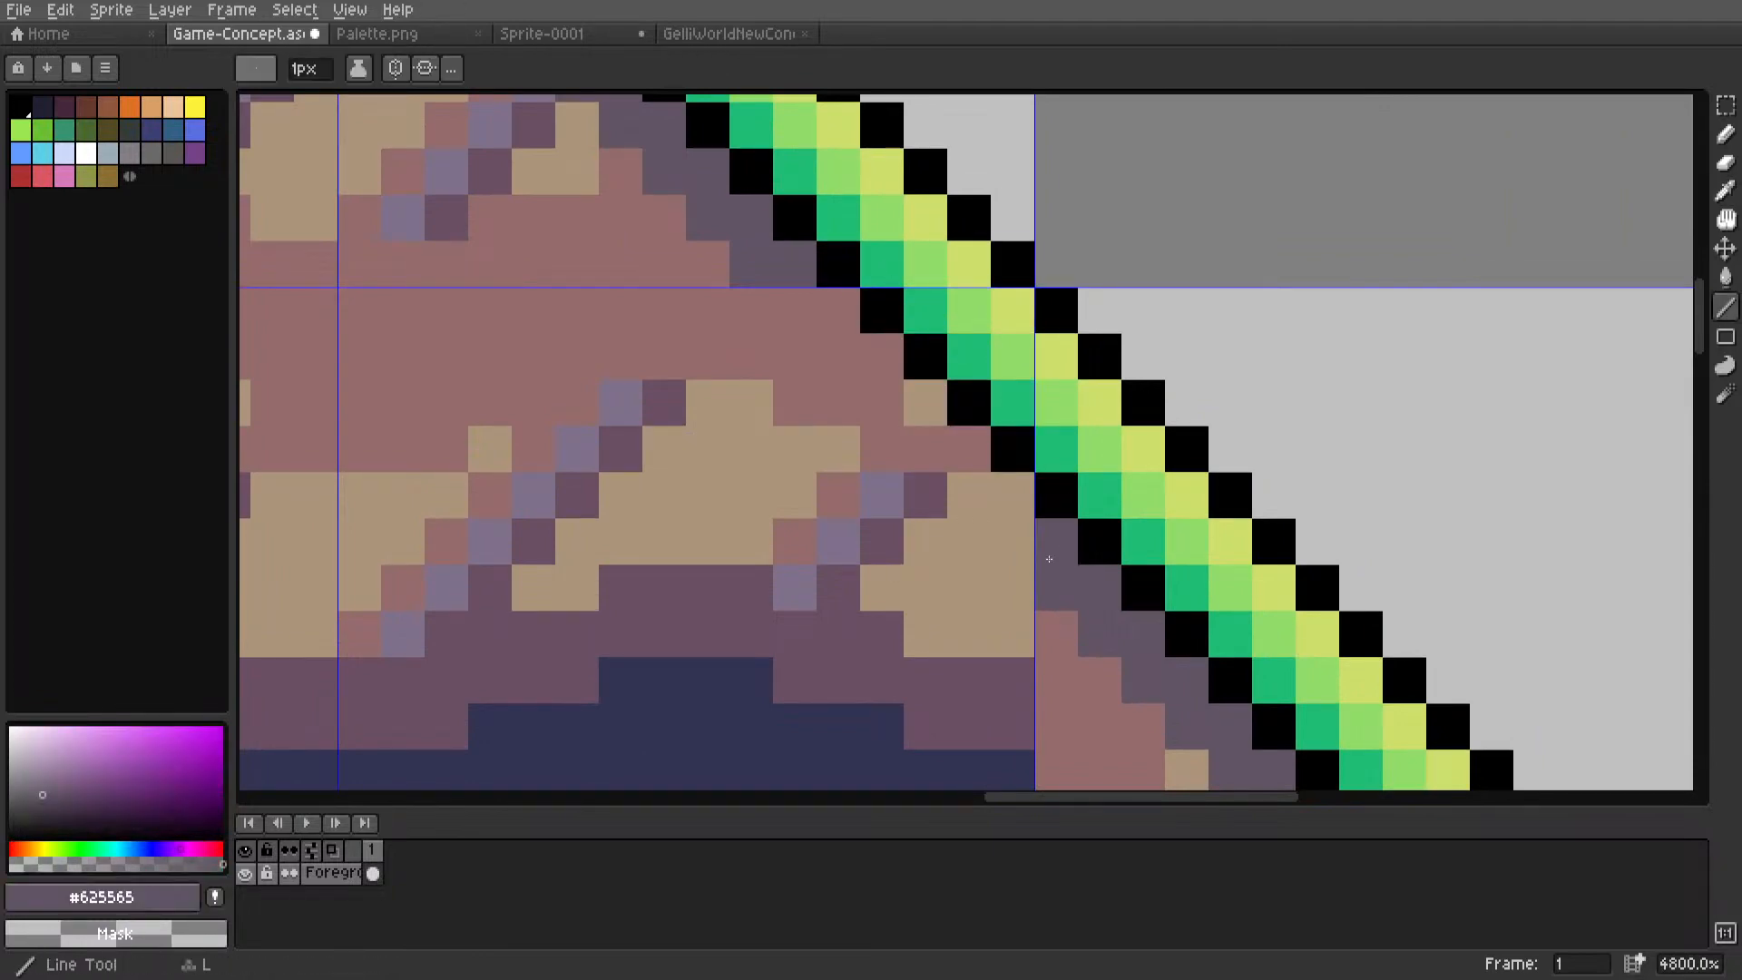
mouse_move(1013, 495)
mouse_down()
mouse_move(839, 311)
mouse_move(795, 311)
mouse_move(1017, 542)
mouse_up()
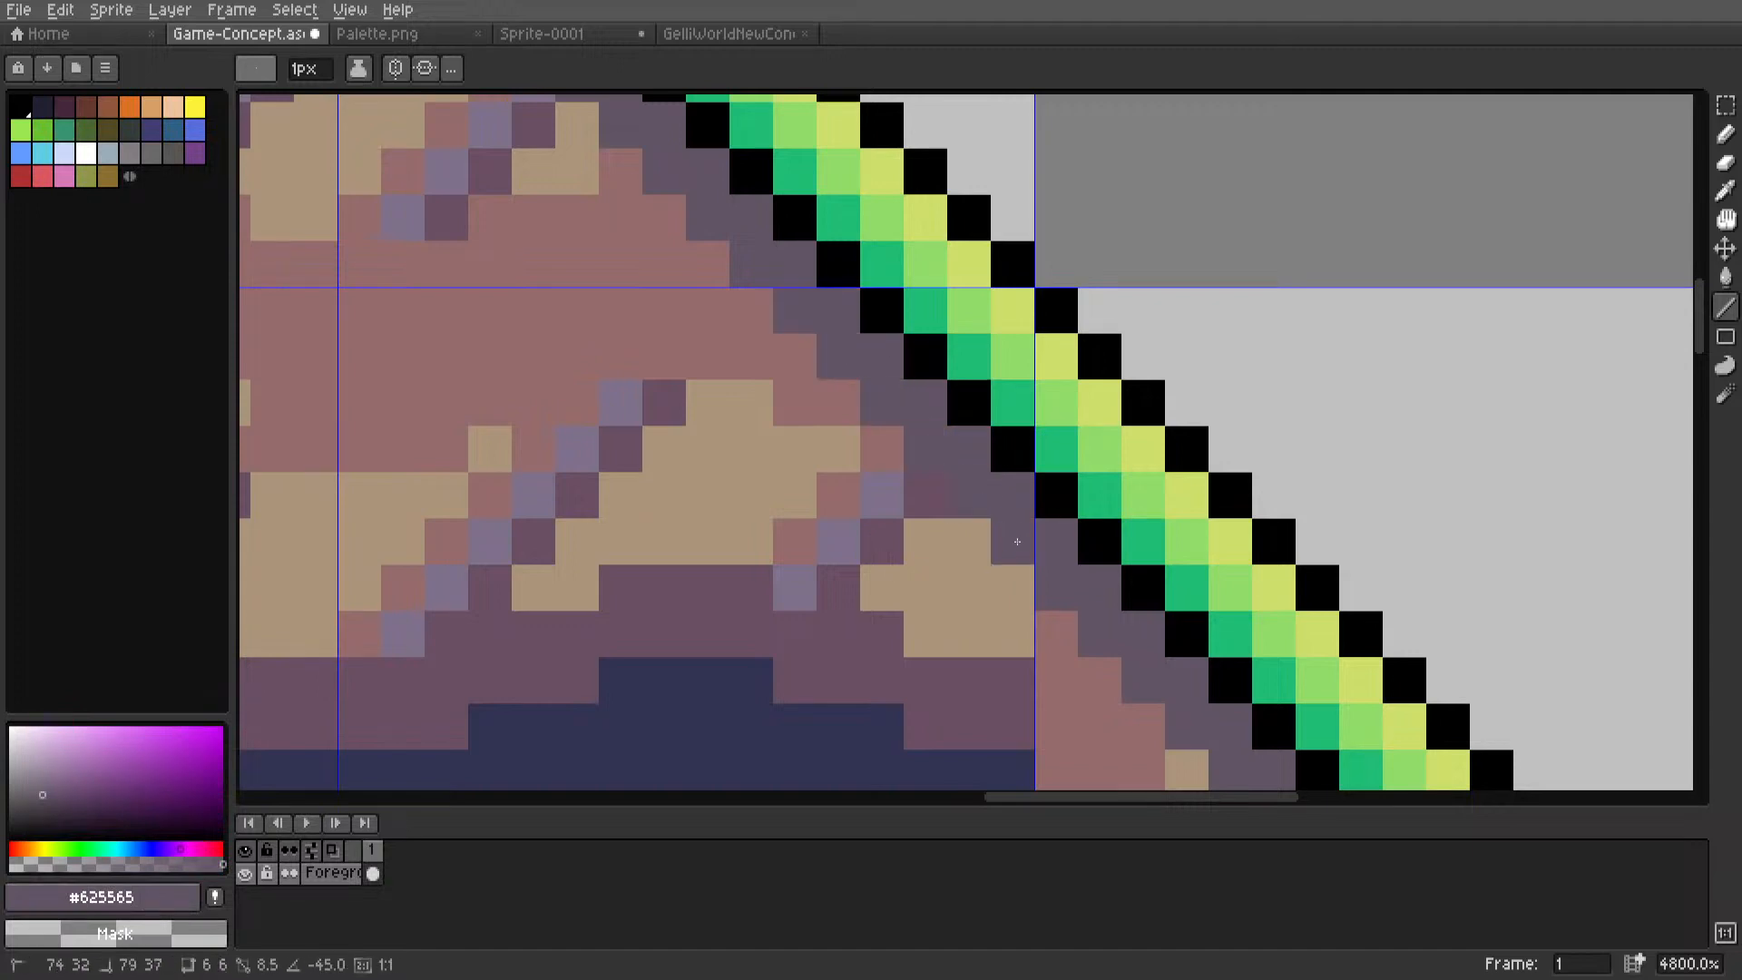
scroll(1034, 554, down, 8)
Paint over the tan patches and purple streaks in the lower slope tile's dirt with plain reddish brown #966c6c.
key(m)
scroll(1033, 545, up, 3)
middle_drag(1069, 529, 953, 454)
scroll(948, 565, up, 6)
key(l)
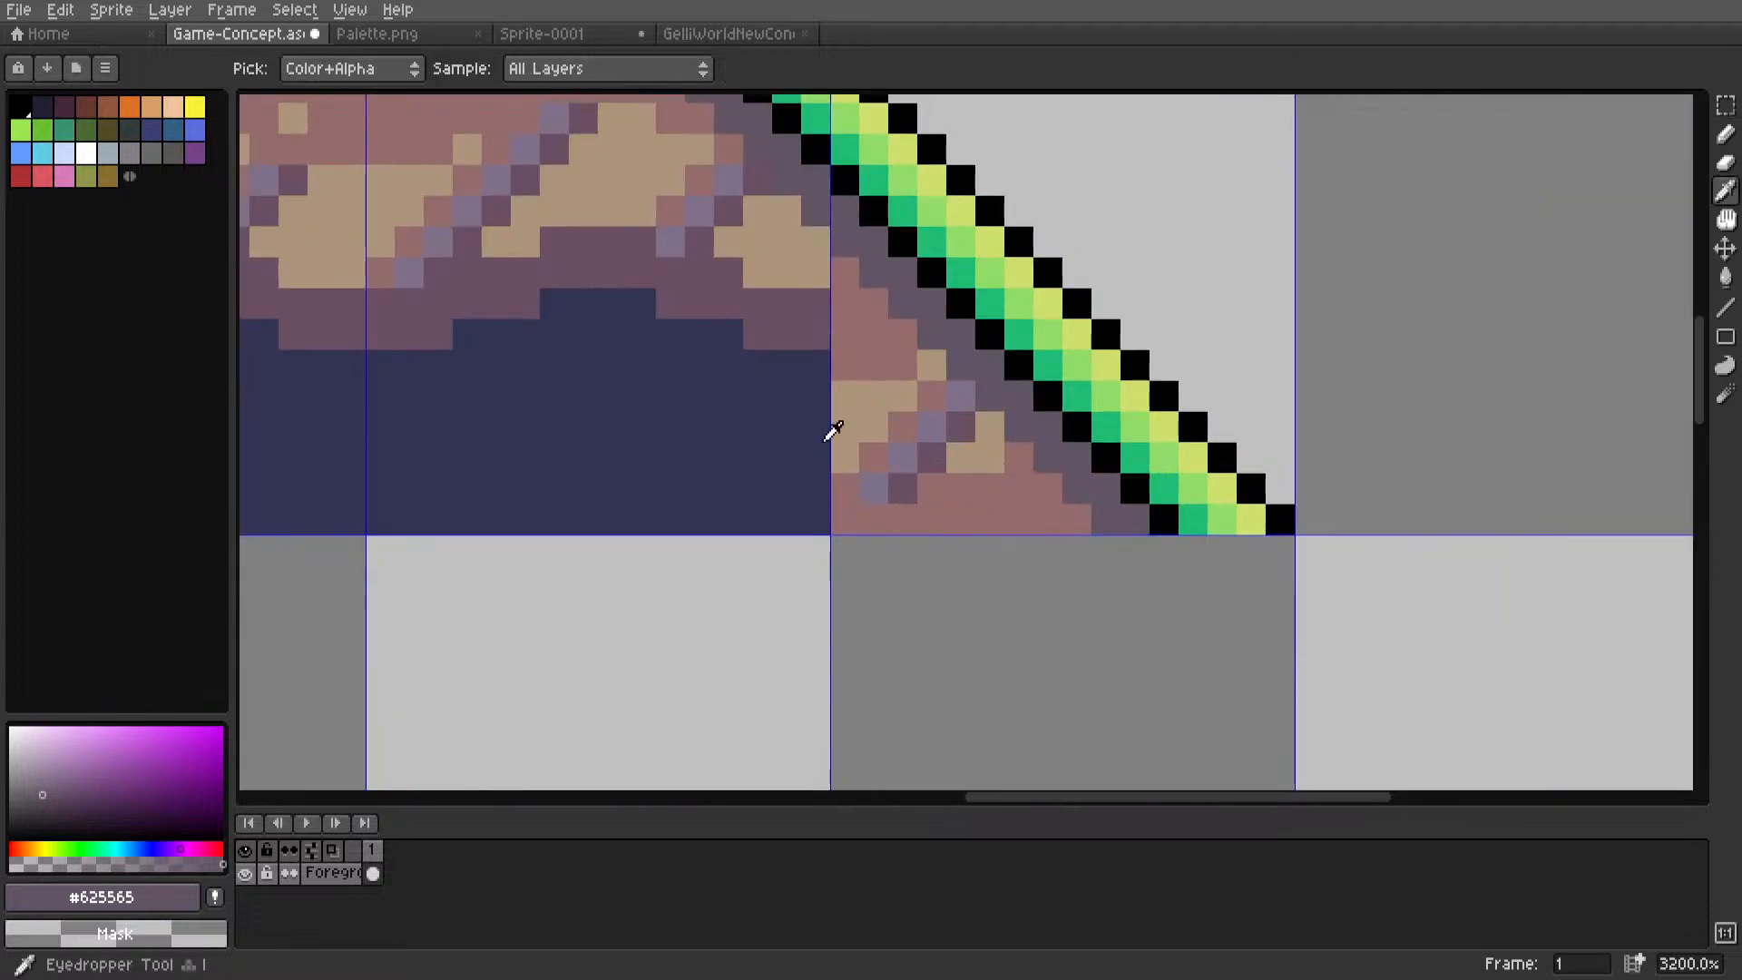
alt+click(829, 420)
alt+click(862, 350)
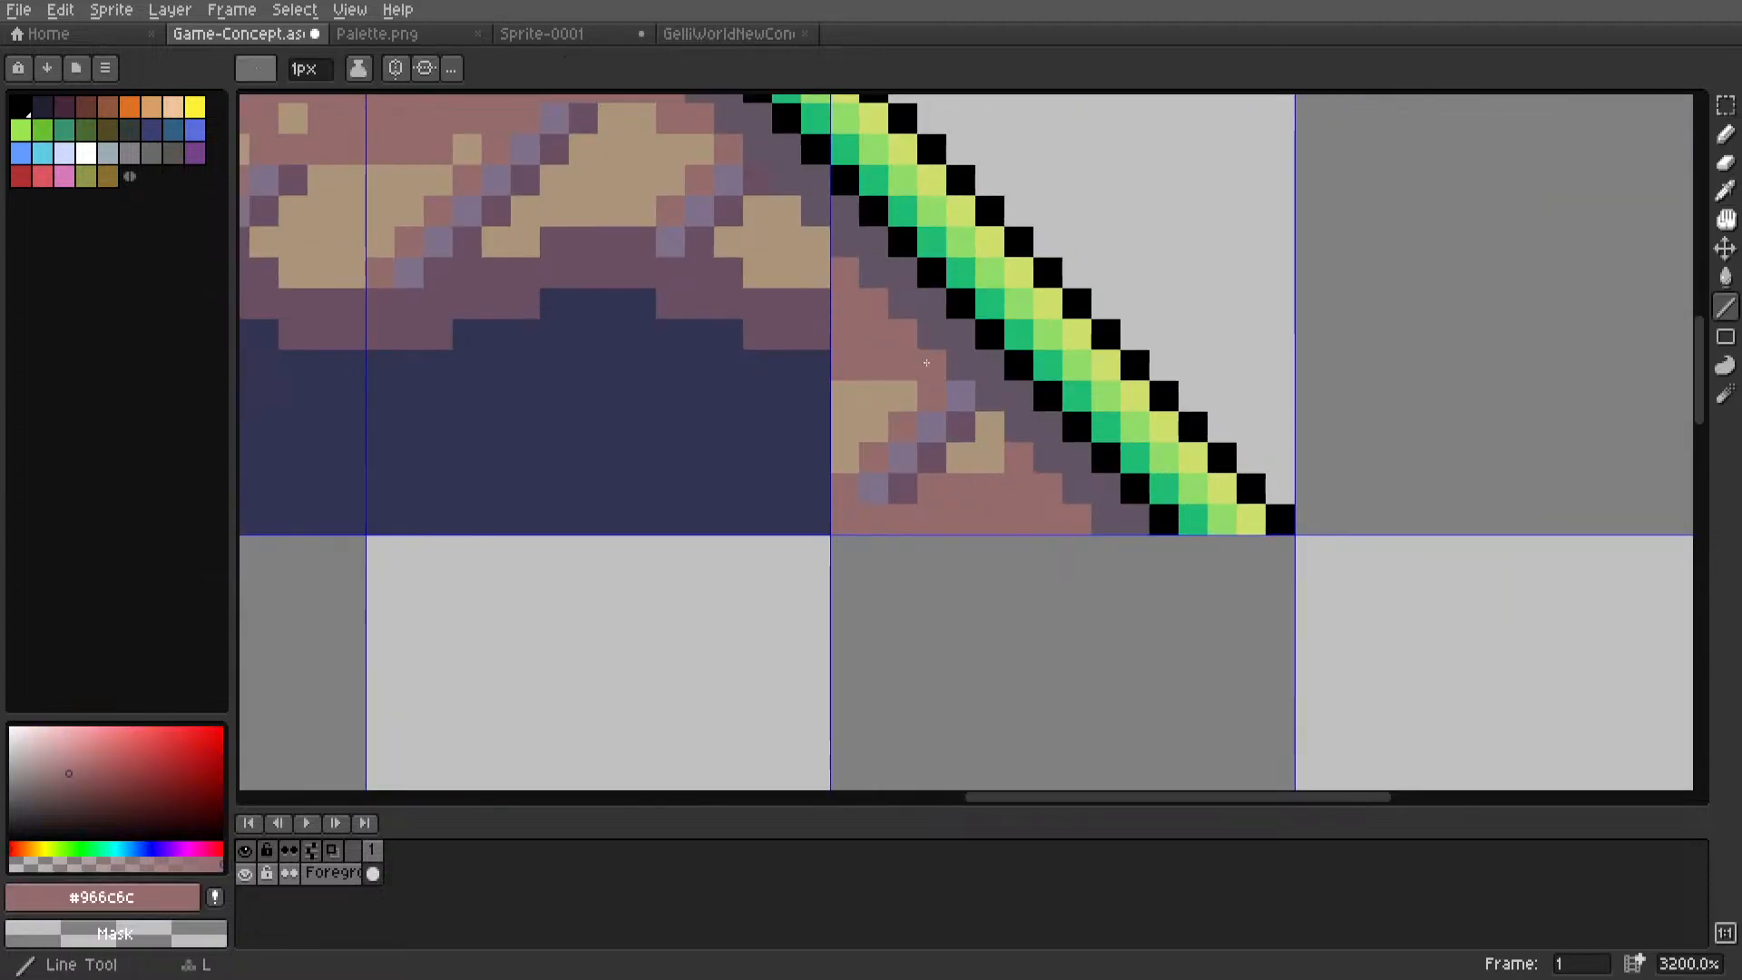
drag(932, 363, 989, 427)
drag(846, 425, 911, 391)
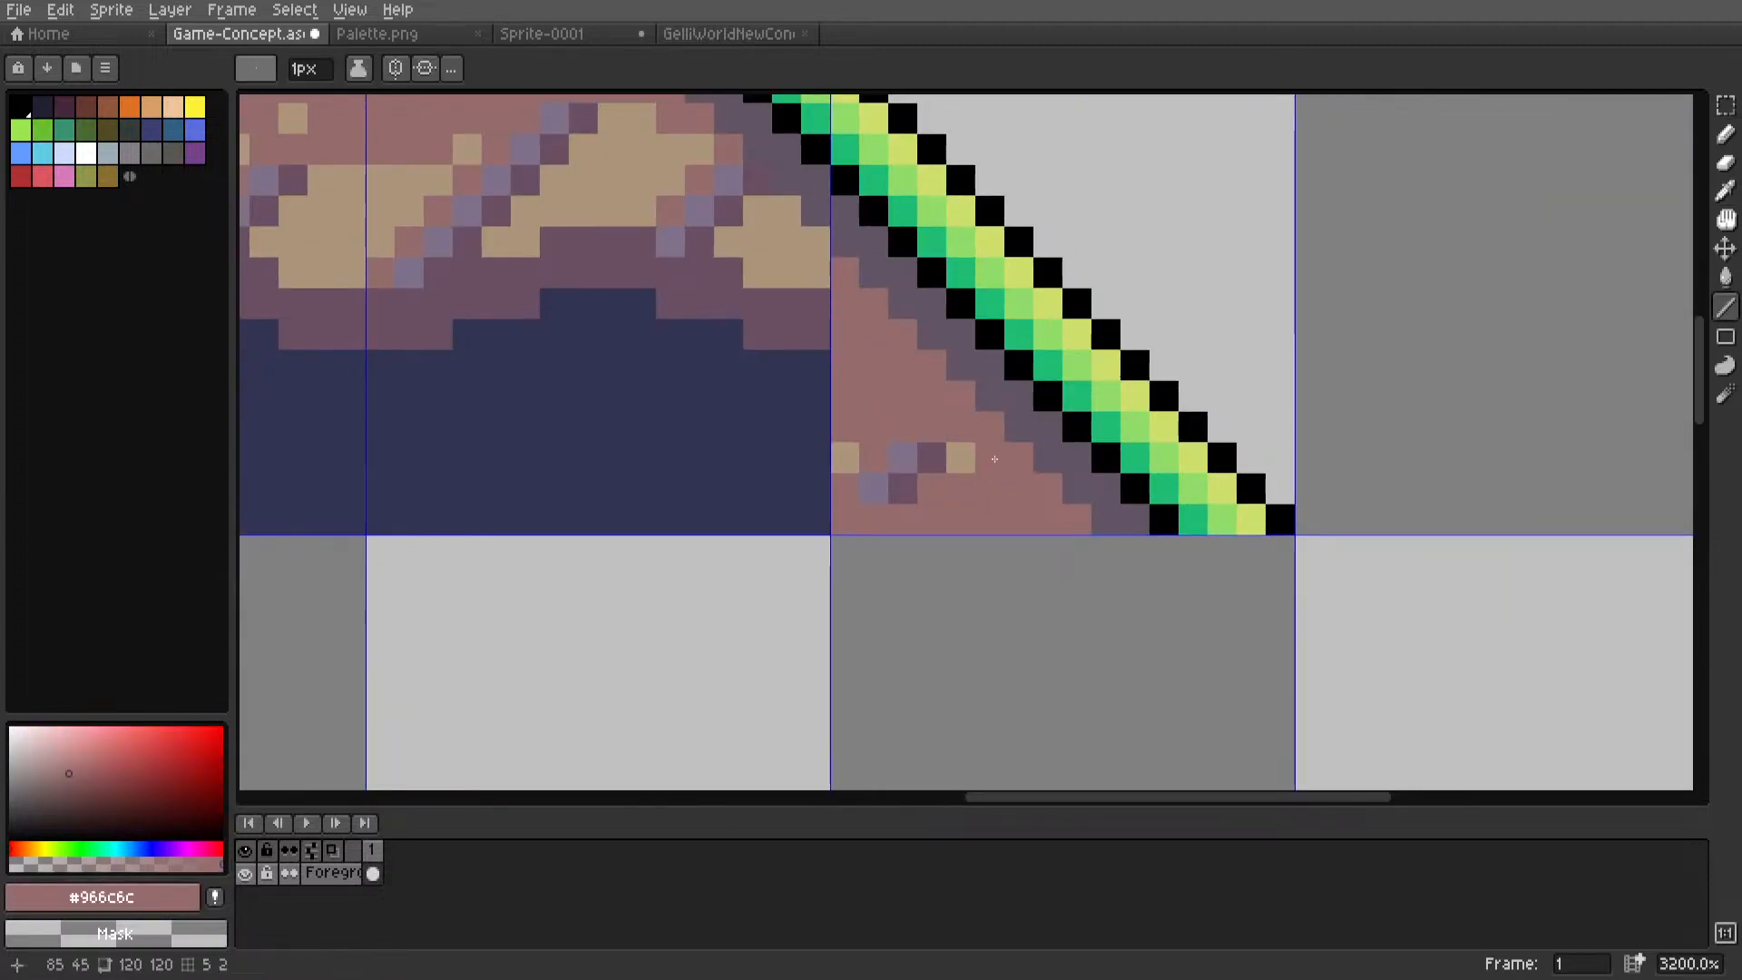
drag(992, 457, 845, 457)
drag(845, 487, 918, 487)
Add a single tan #ab947a pixel at the lower slope tile's inner edge, continuing the neighbouring dirt tile's patch.
scroll(923, 487, down, 8)
key(m)
scroll(919, 450, up, 4)
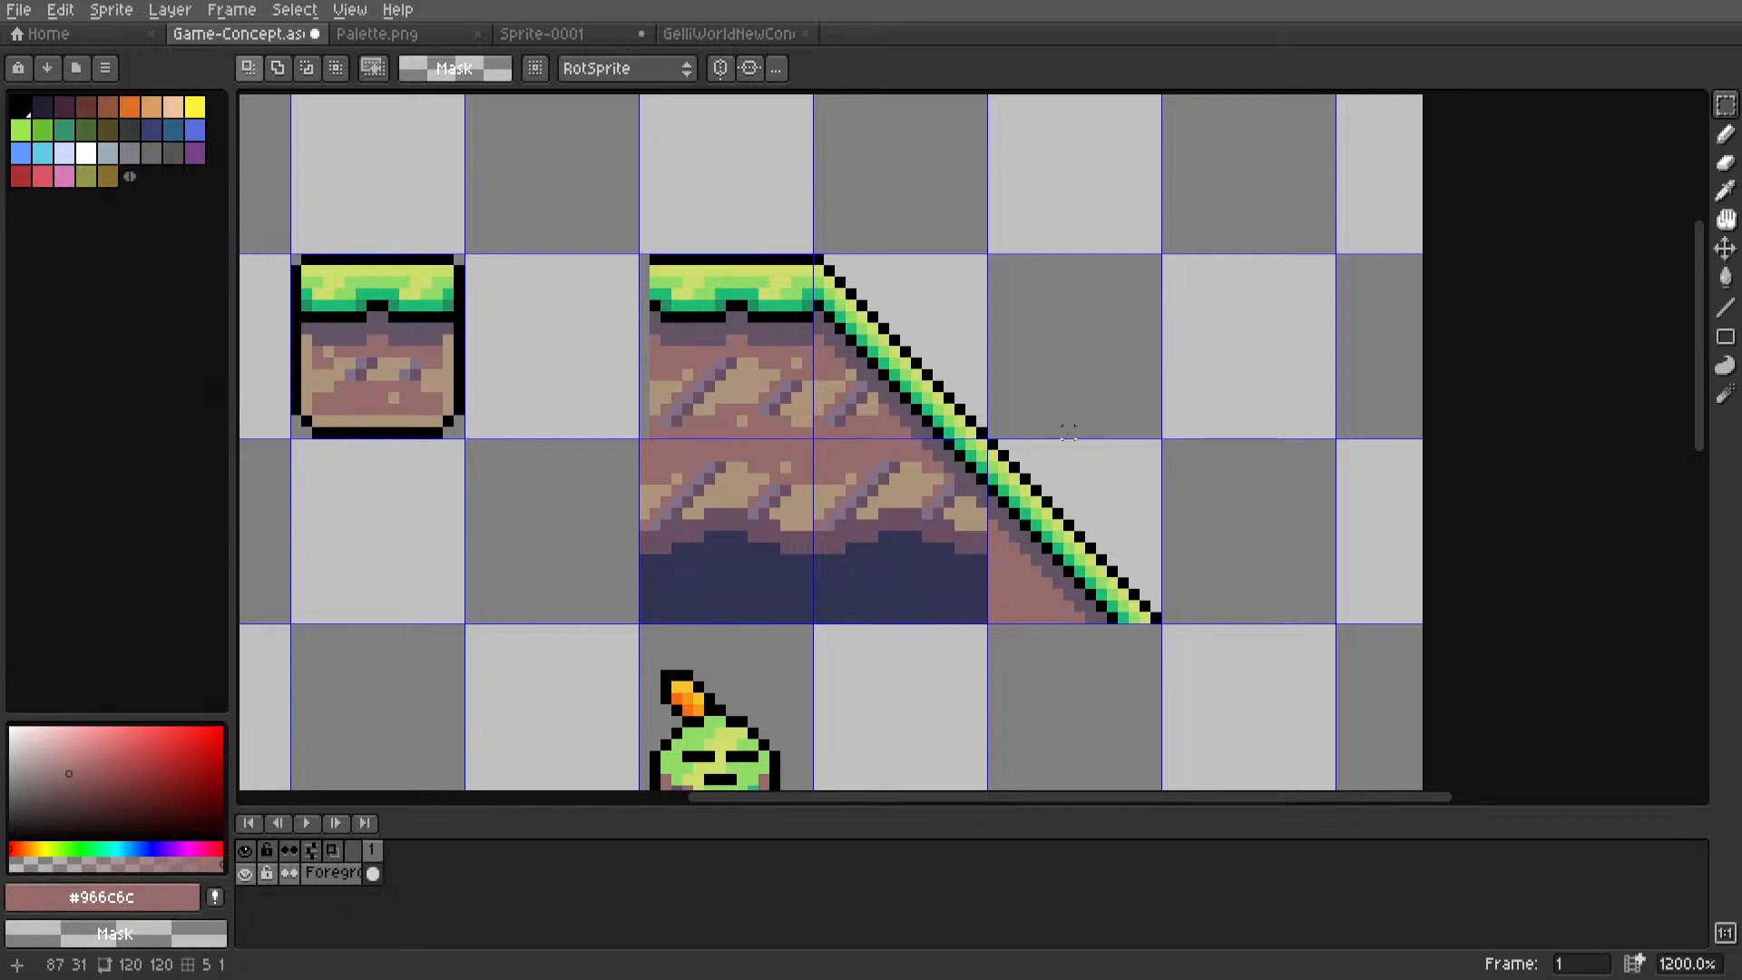
scroll(1069, 433, down, 5)
scroll(999, 444, up, 3)
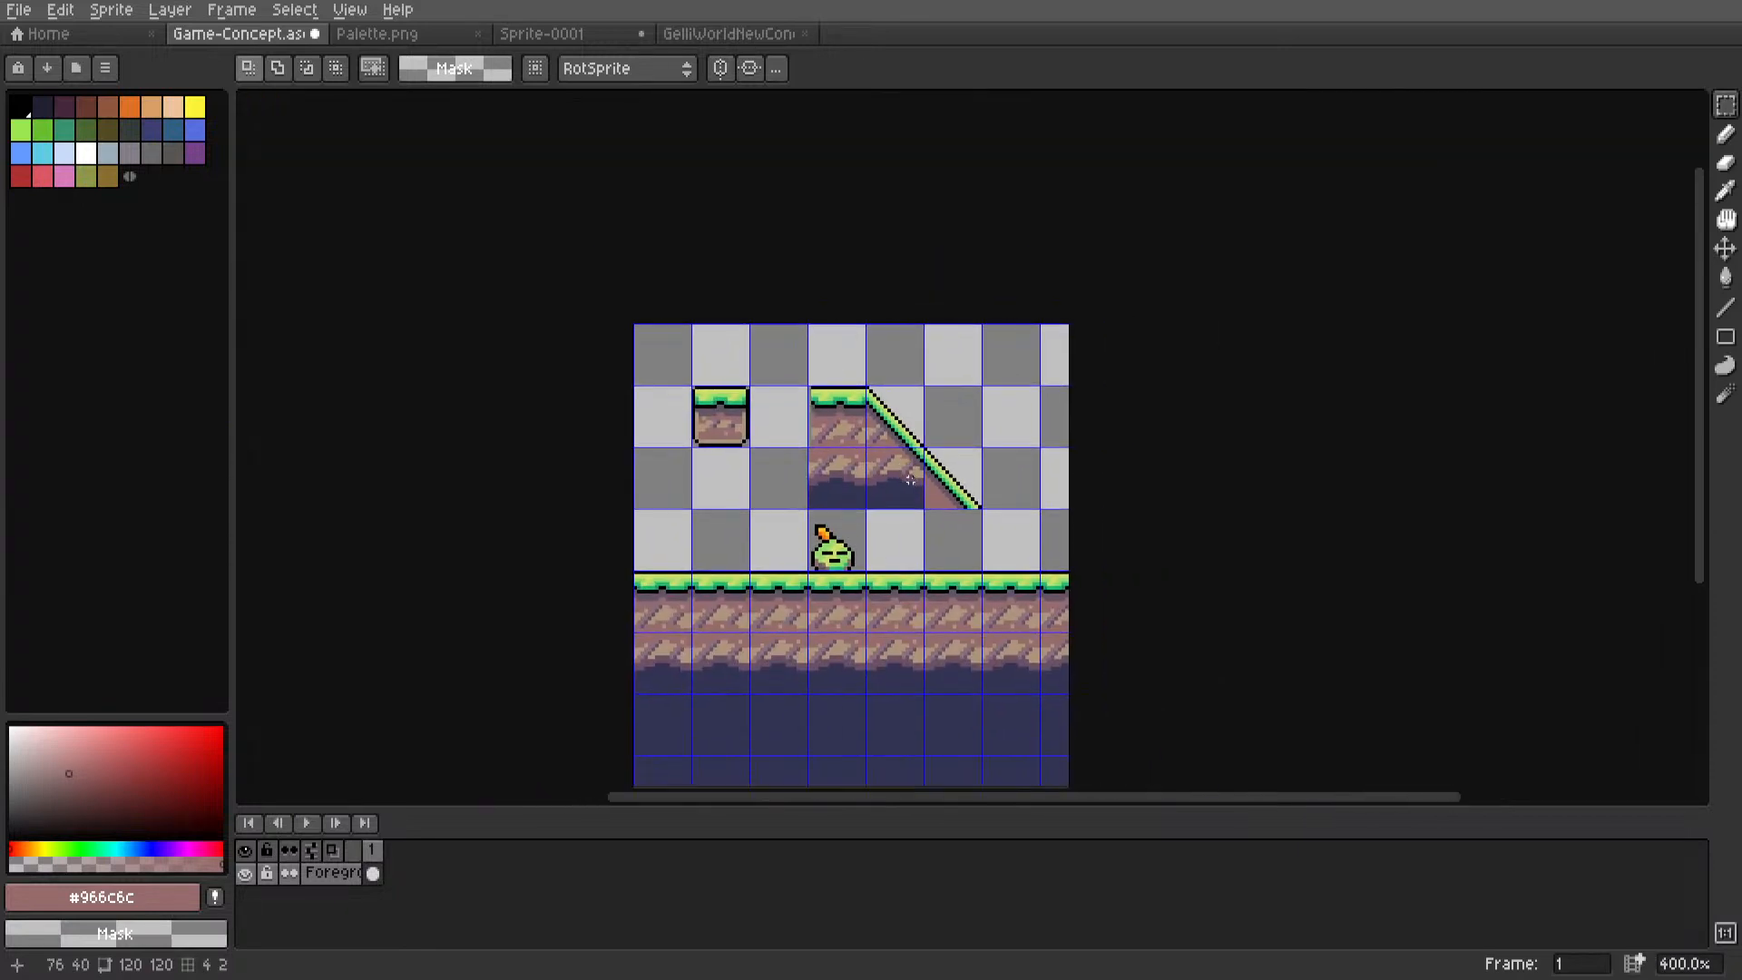
scroll(724, 370, up, 2)
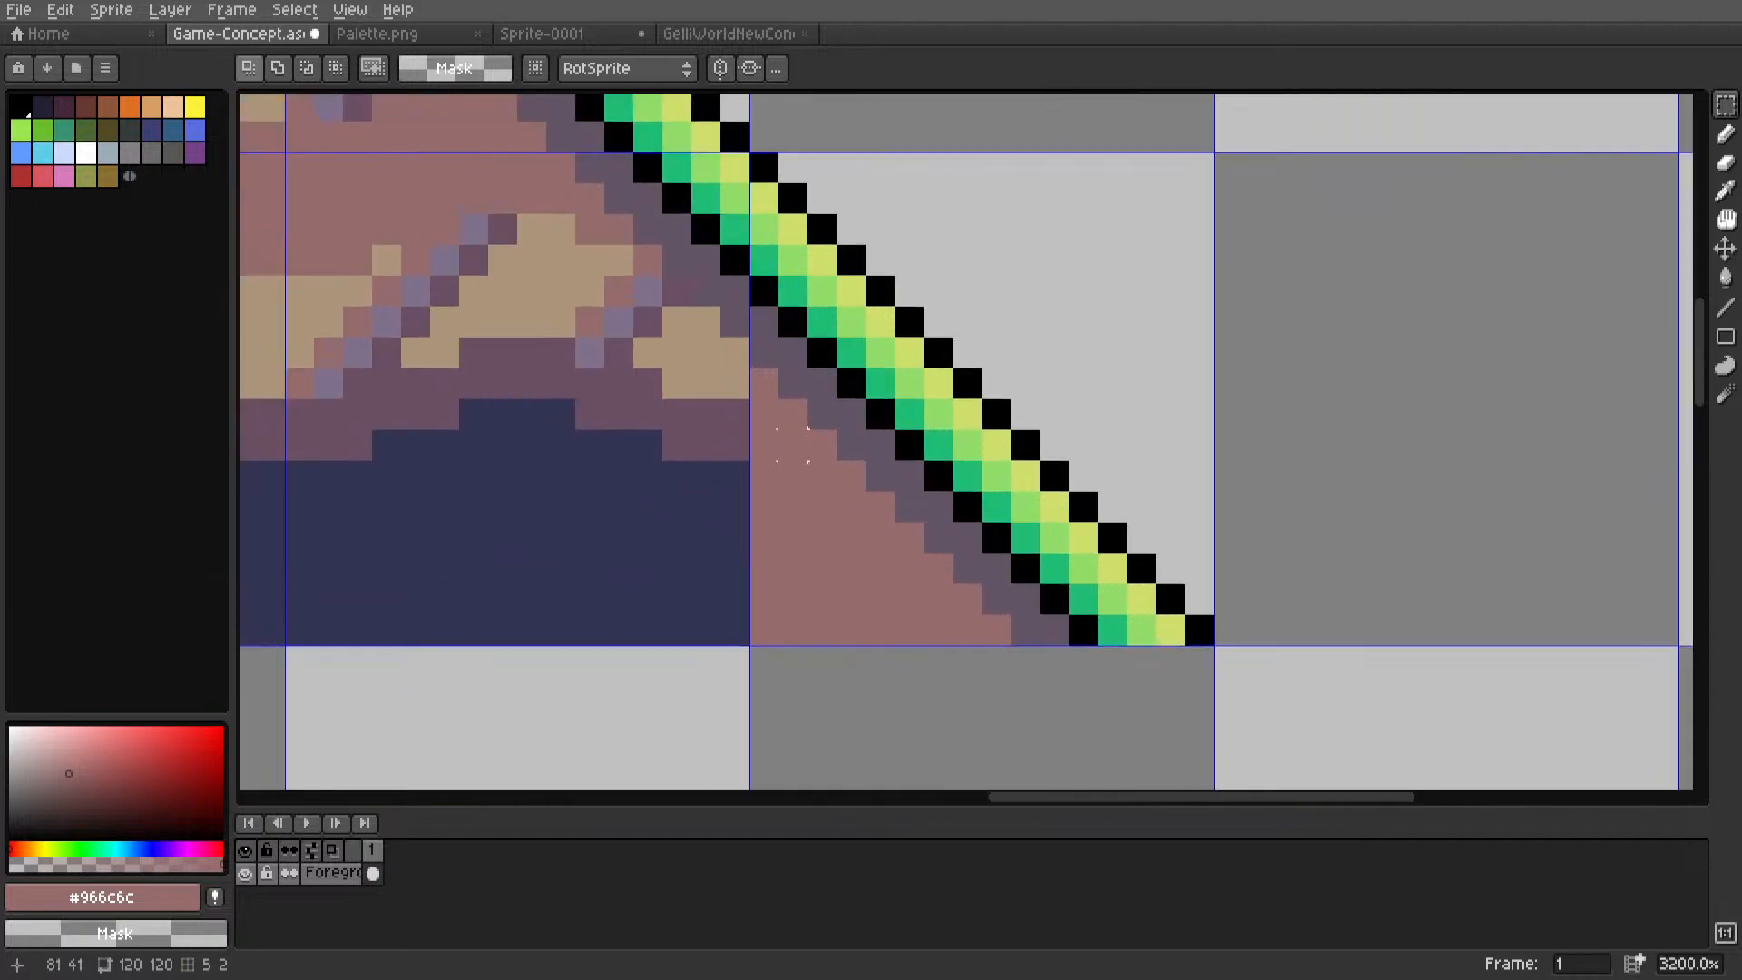
key(i)
click(724, 370)
key(l)
click(765, 379)
scroll(767, 376, down, 7)
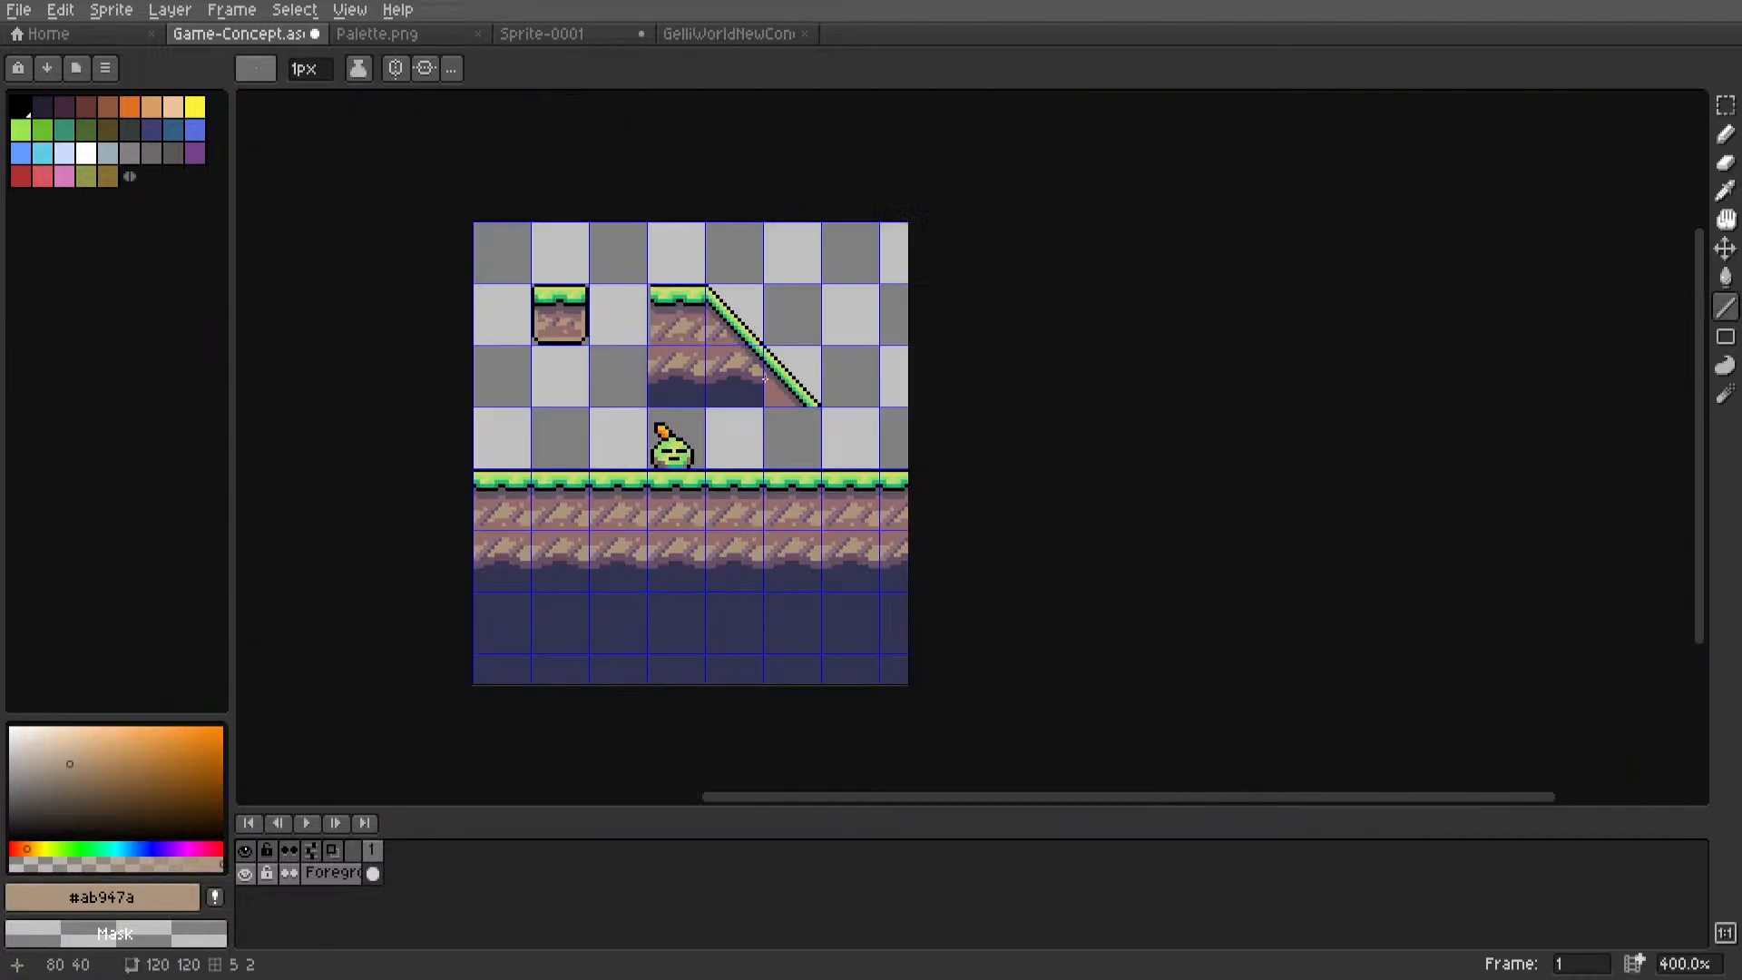
Rework the upper slope tile's corner so its green fill and black underside line up with the flat grass tile.
middle_drag(767, 376, 1053, 516)
scroll(1061, 448, up, 5)
scroll(990, 443, down, 1)
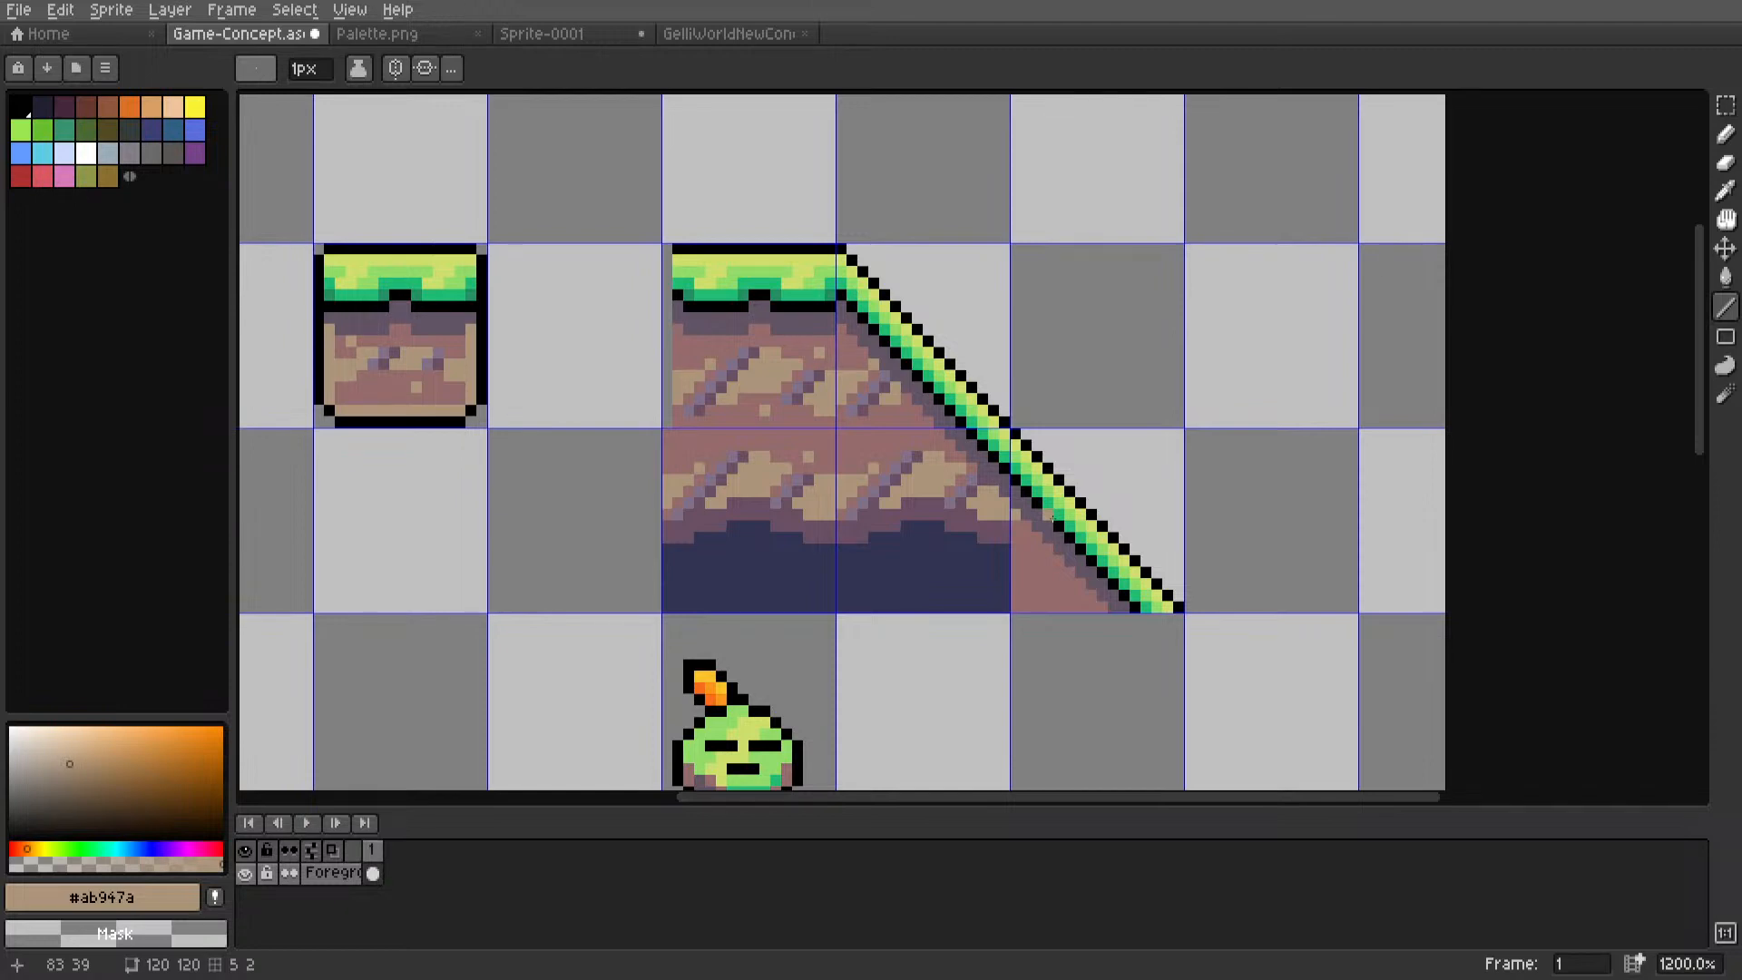
middle_drag(1052, 515, 1025, 465)
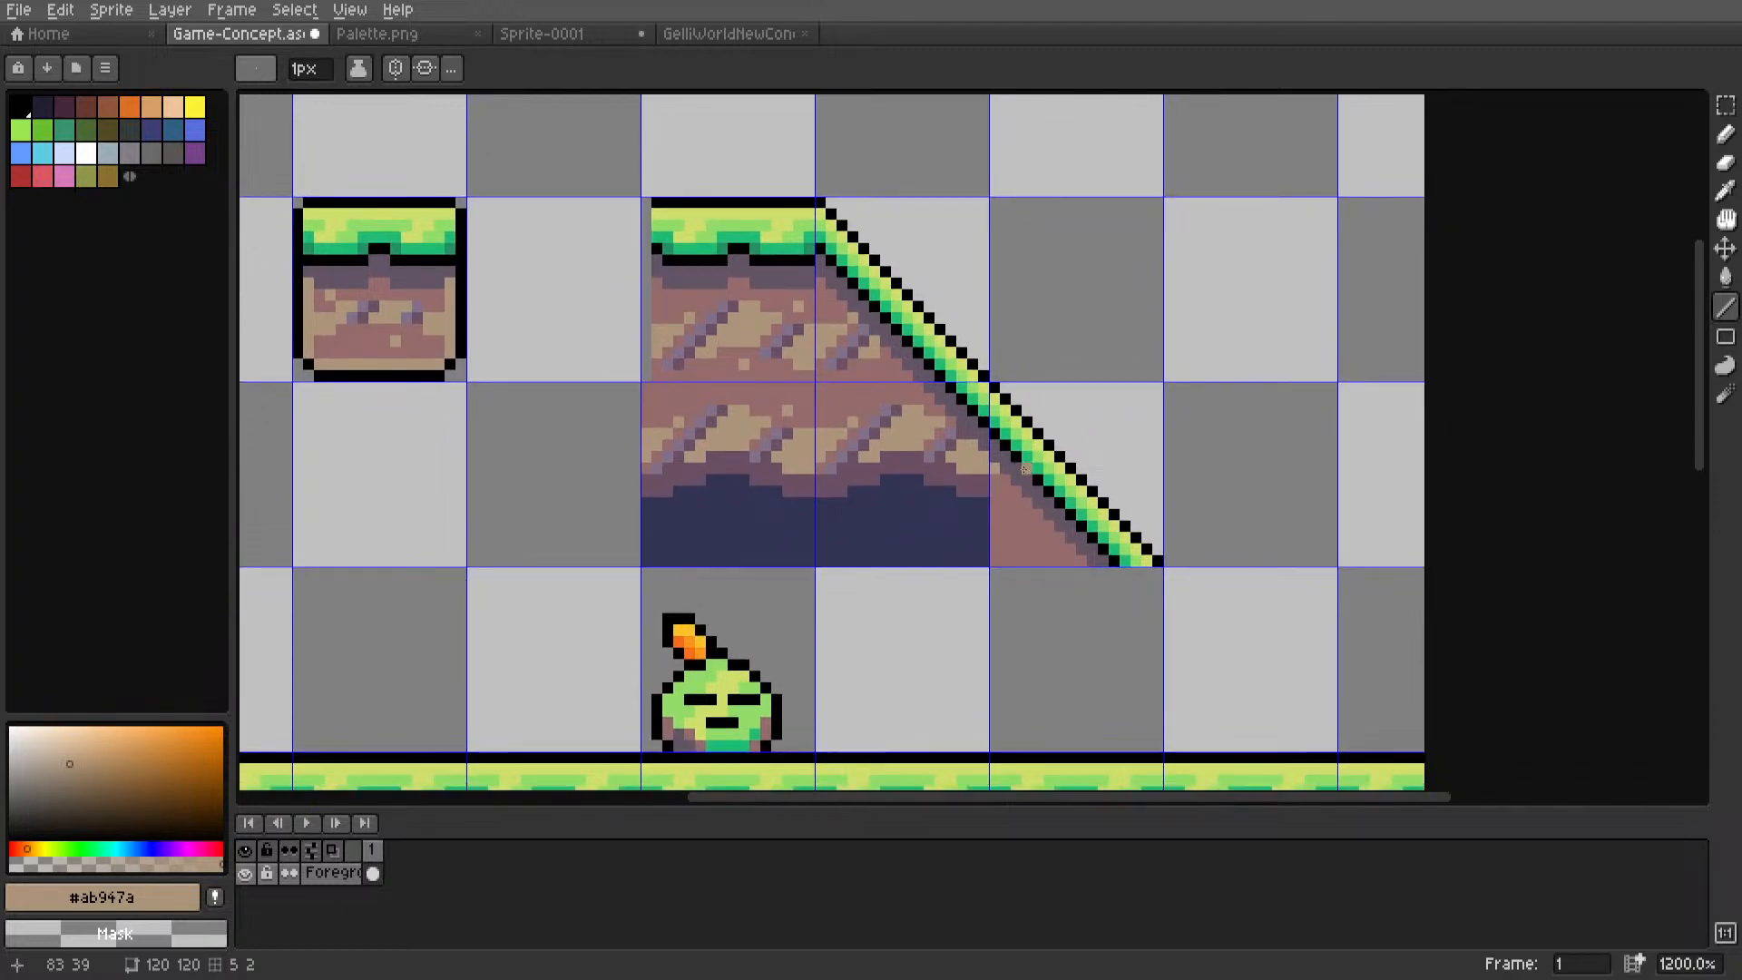
middle_drag(867, 300, 930, 374)
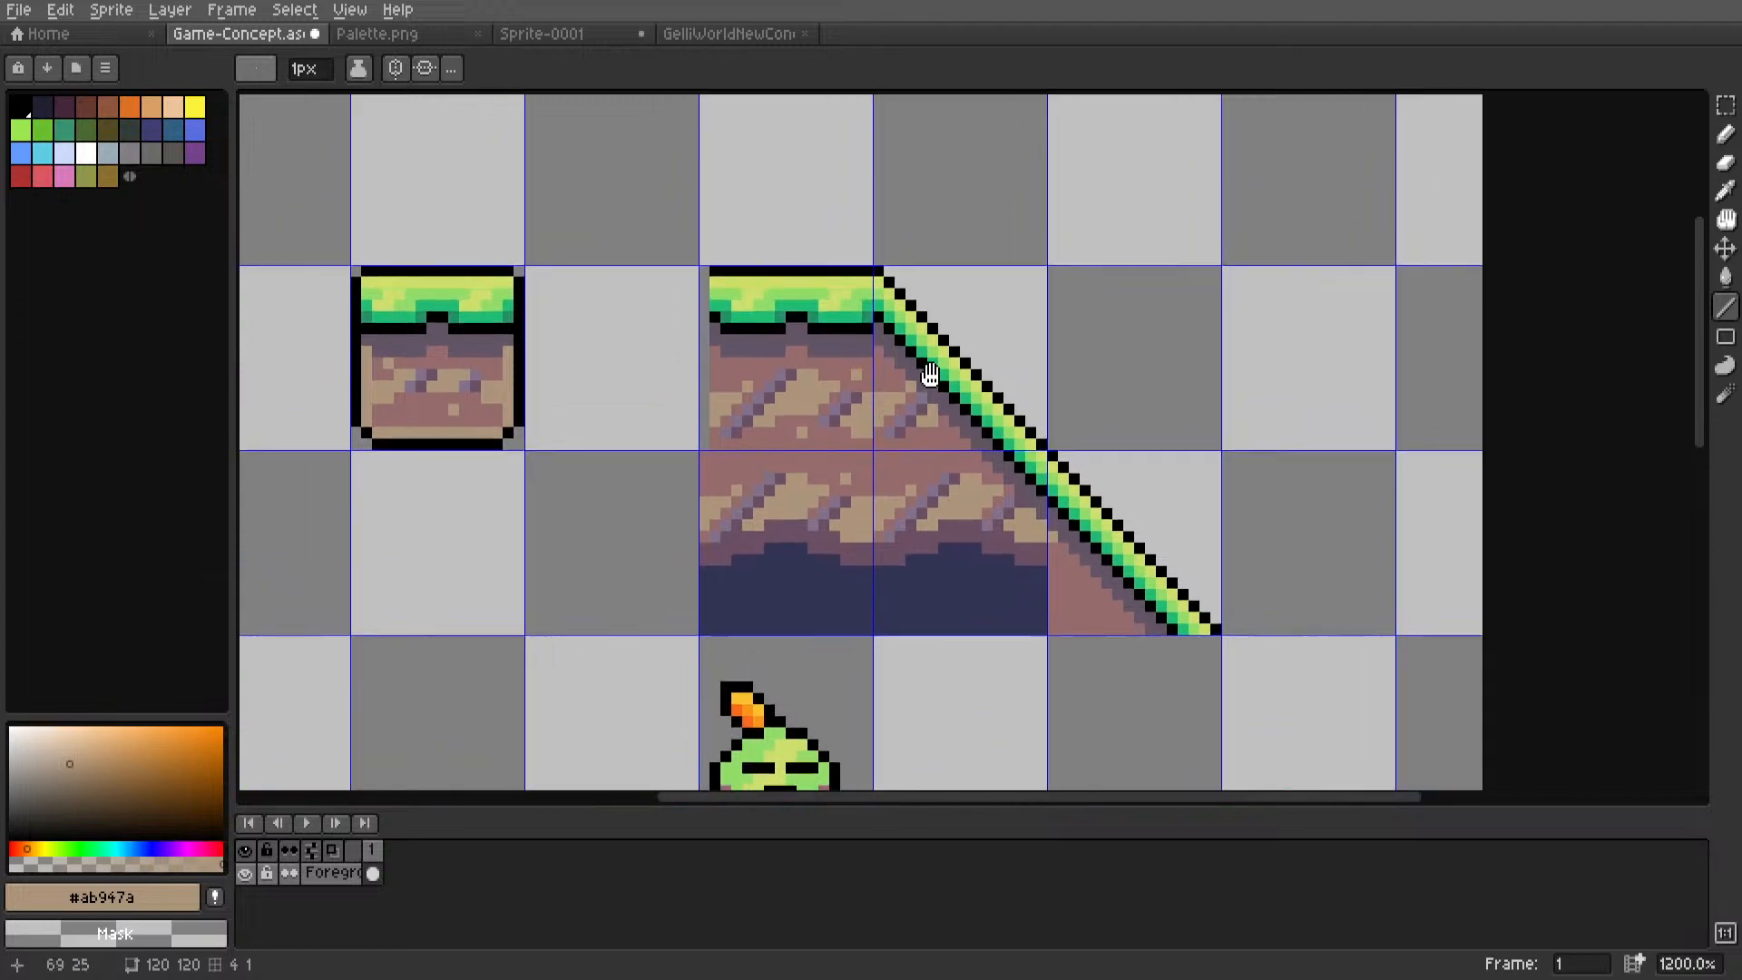
scroll(853, 294, up, 6)
key(i)
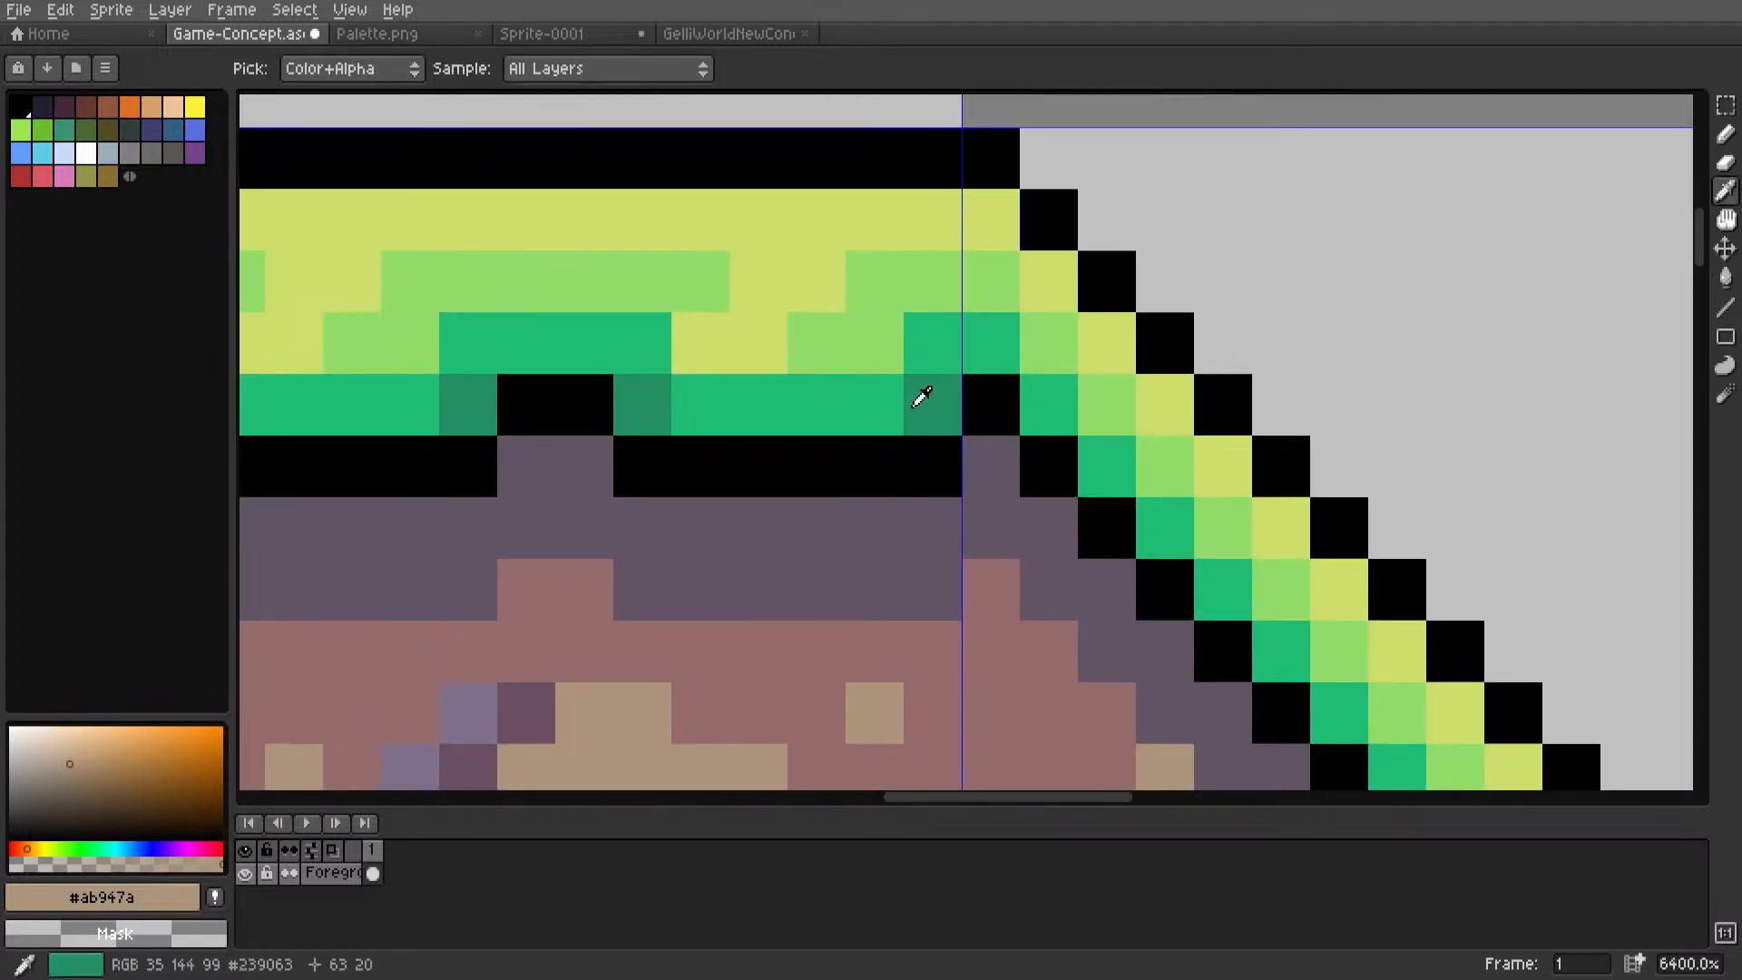
click(921, 397)
key(l)
alt+click(991, 404)
scroll(998, 472, down, 8)
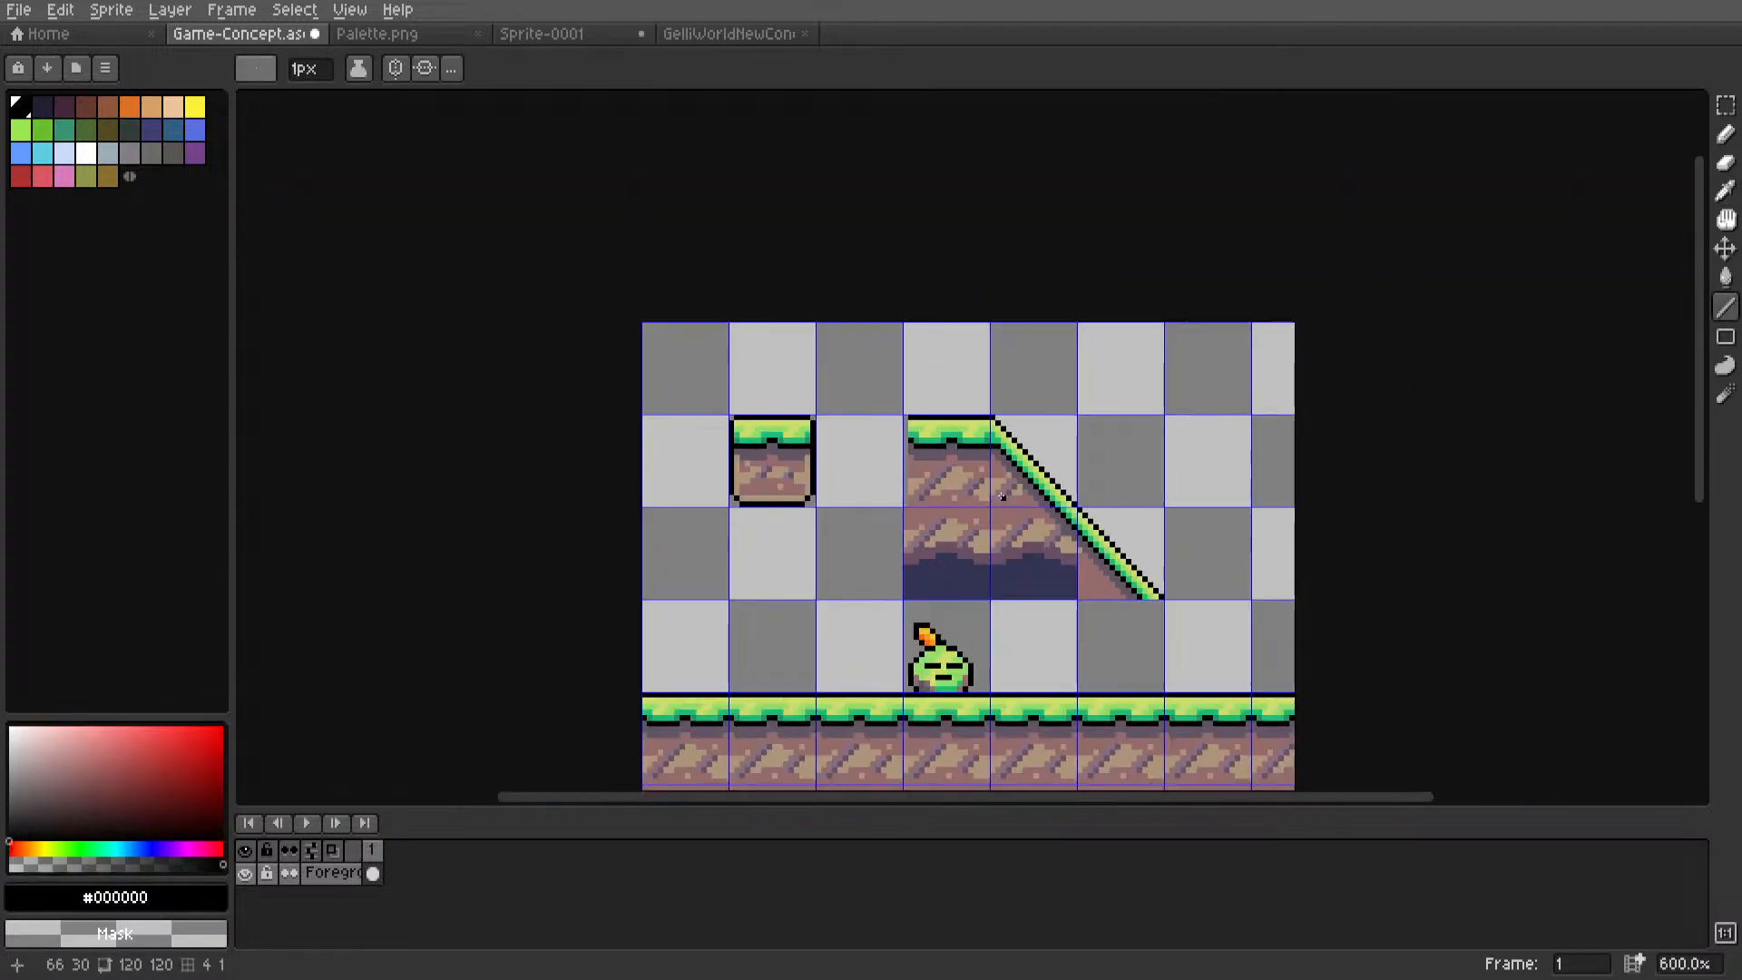
Touch up the corner shading with dark green #239063 where the flat grass meets the upper slope.
key(m)
scroll(1030, 393, up, 7)
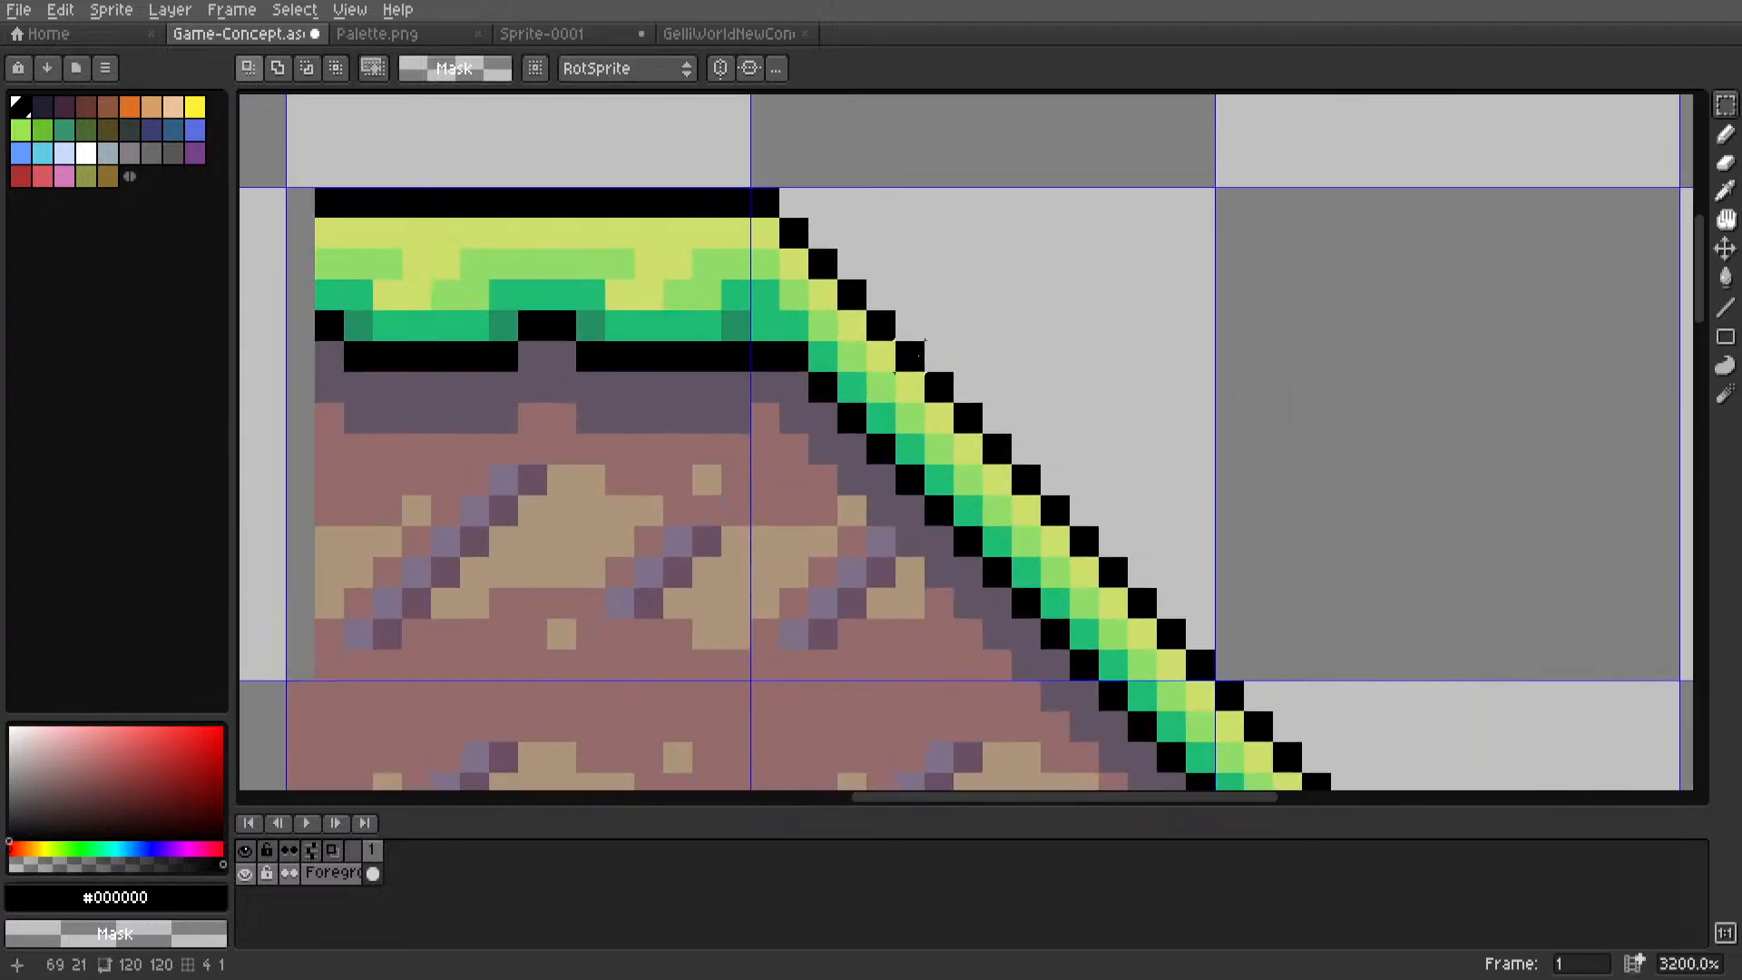
middle_drag(817, 332, 1071, 377)
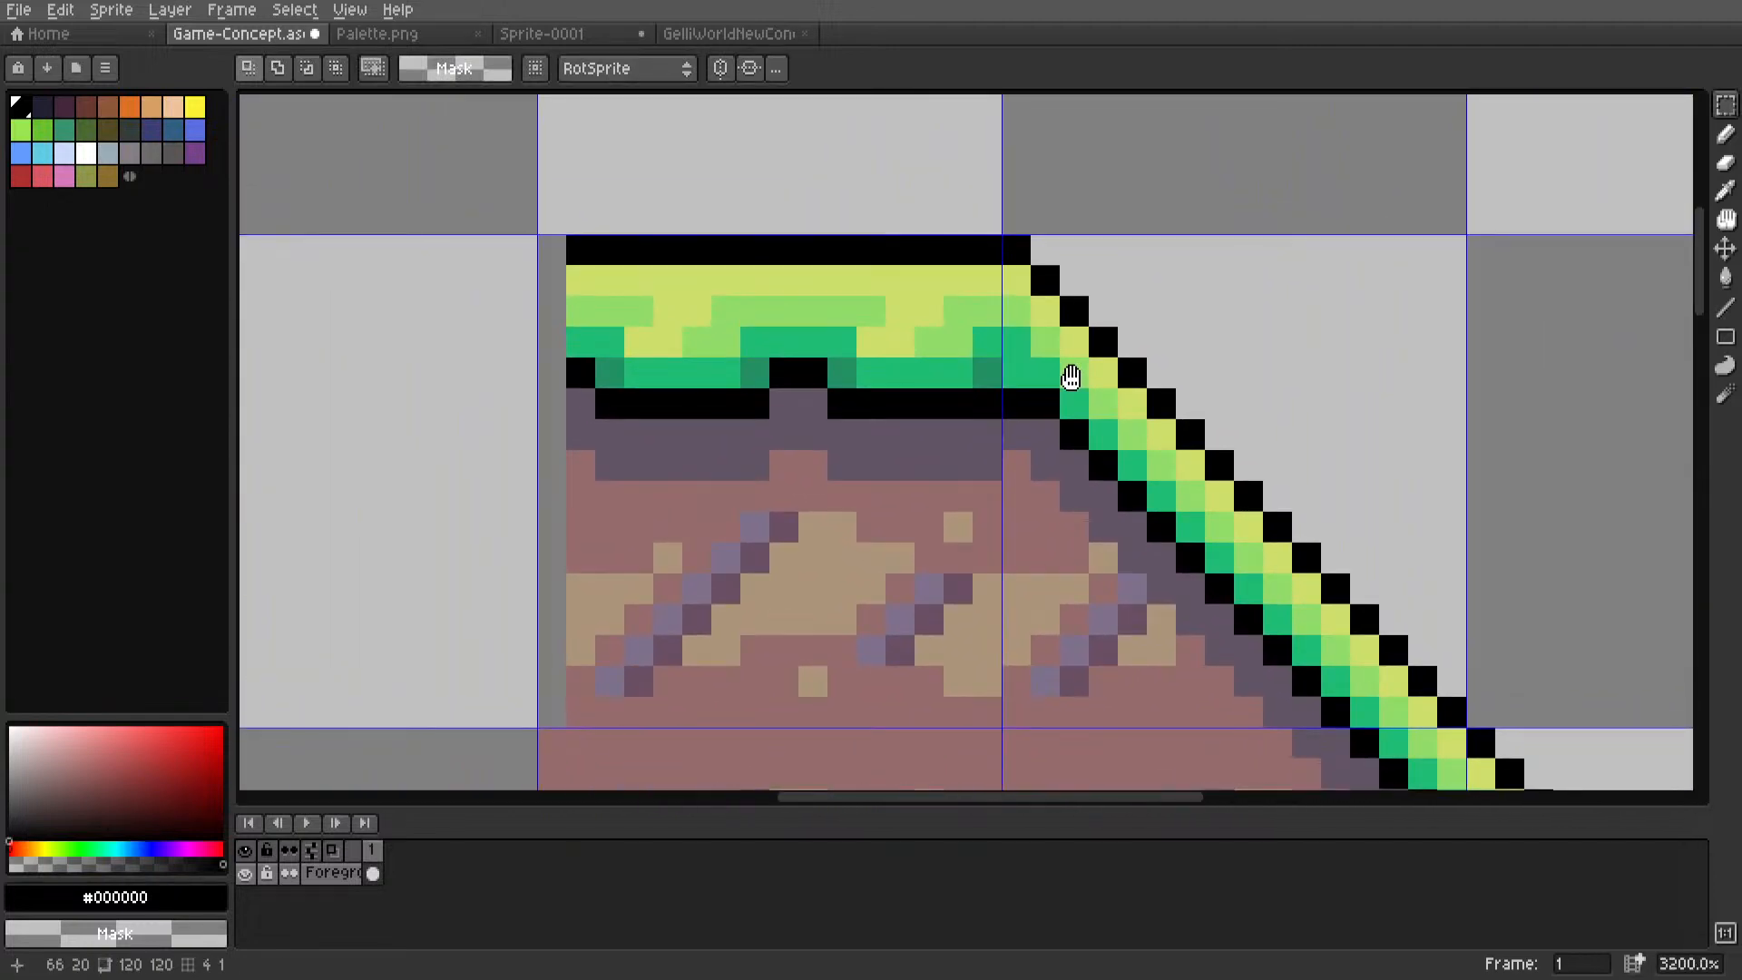
scroll(1071, 377, down, 7)
scroll(926, 388, up, 6)
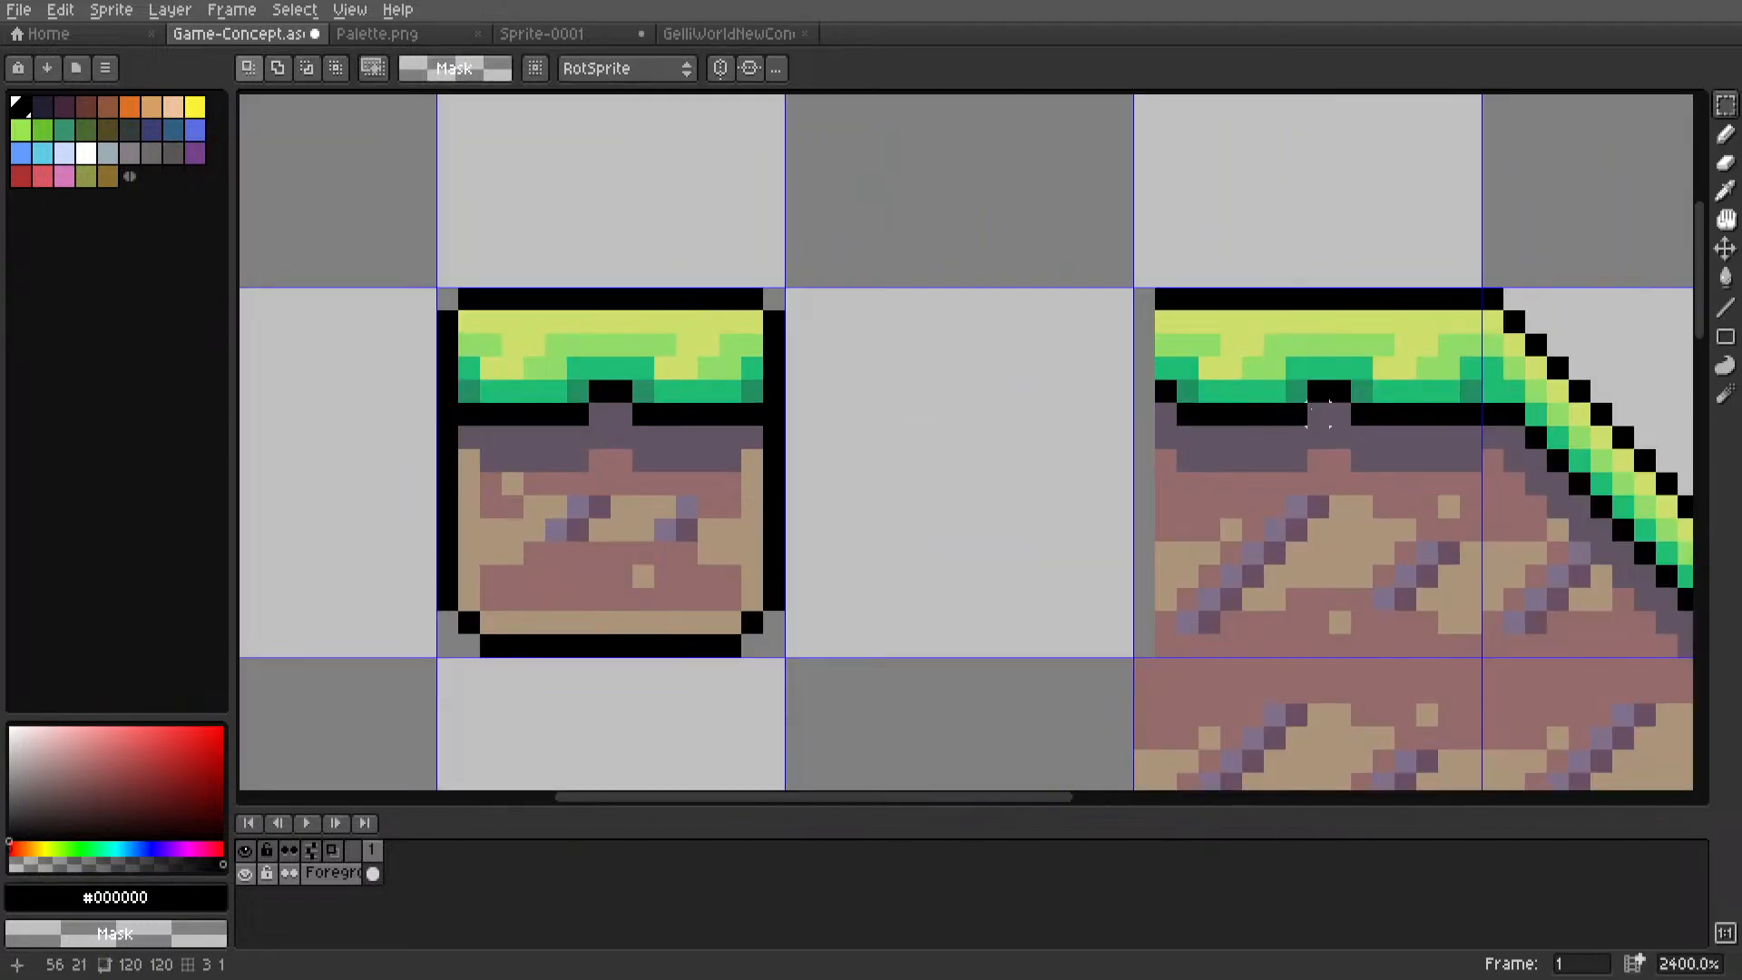
scroll(1488, 390, up, 3)
middle_drag(1495, 388, 959, 357)
key(l)
alt+click(1019, 330)
Examine the junction between the flat grass and the slope, both close up and within the whole scene.
scroll(1030, 328, down, 7)
key(m)
scroll(959, 358, up, 2)
middle_drag(1070, 358, 952, 346)
click(803, 322)
click(803, 322)
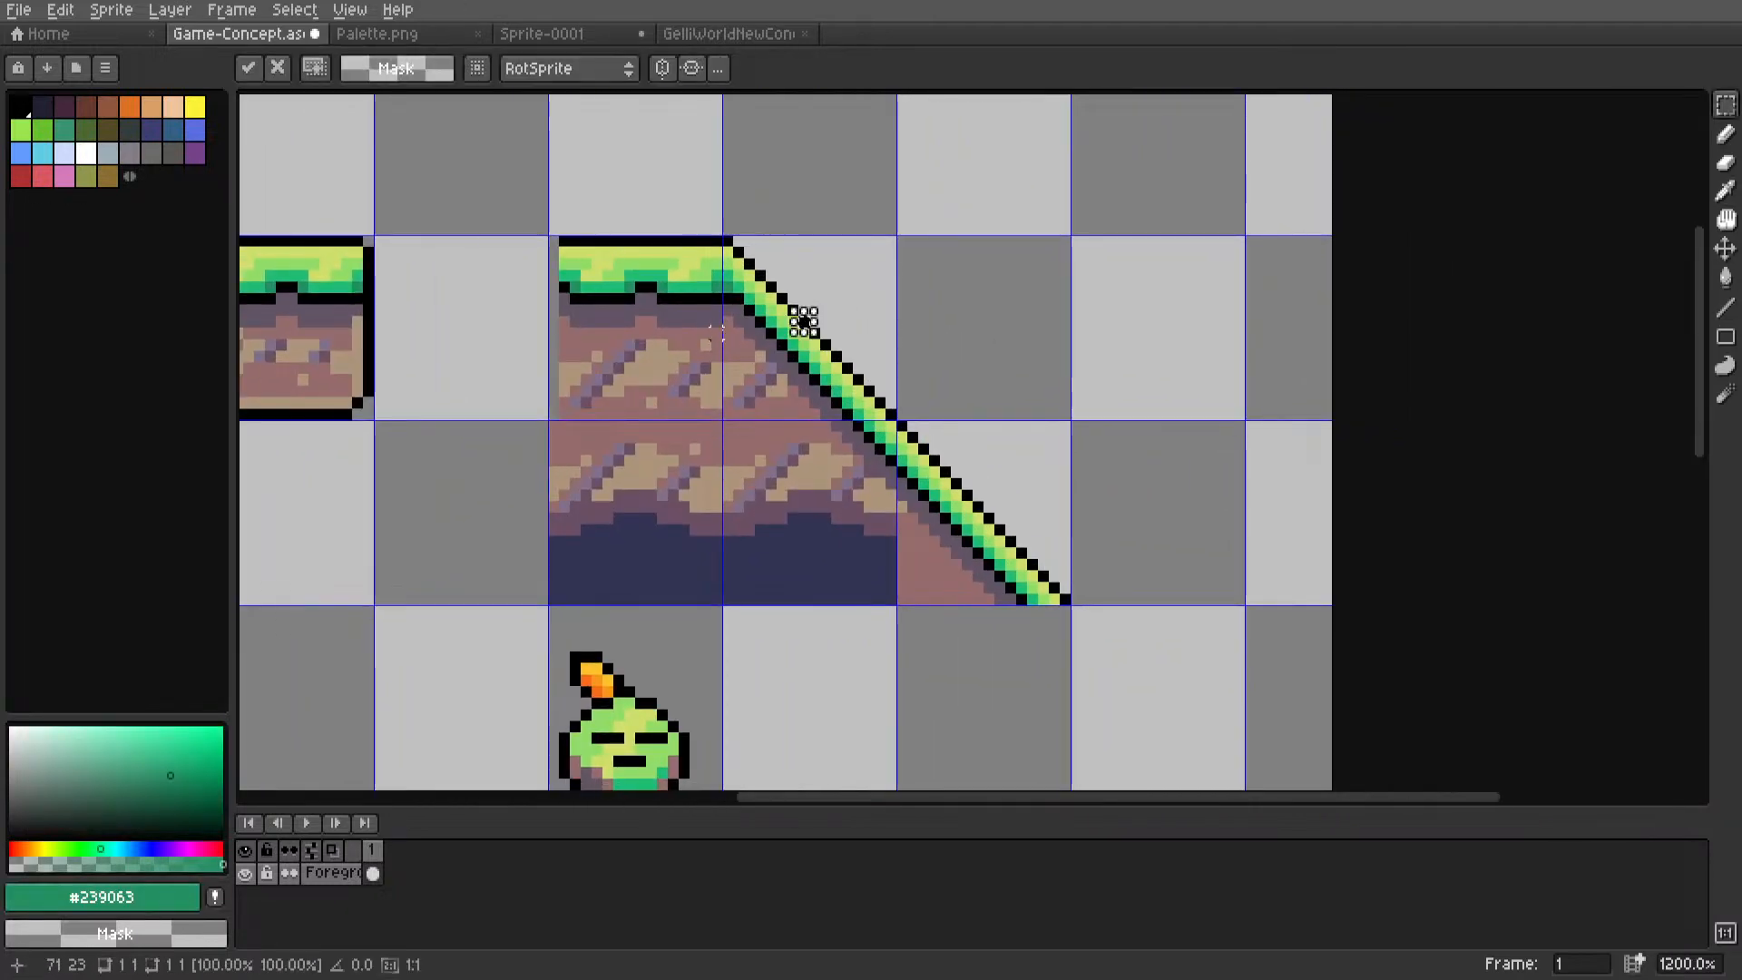
click(684, 251)
middle_drag(831, 323, 992, 401)
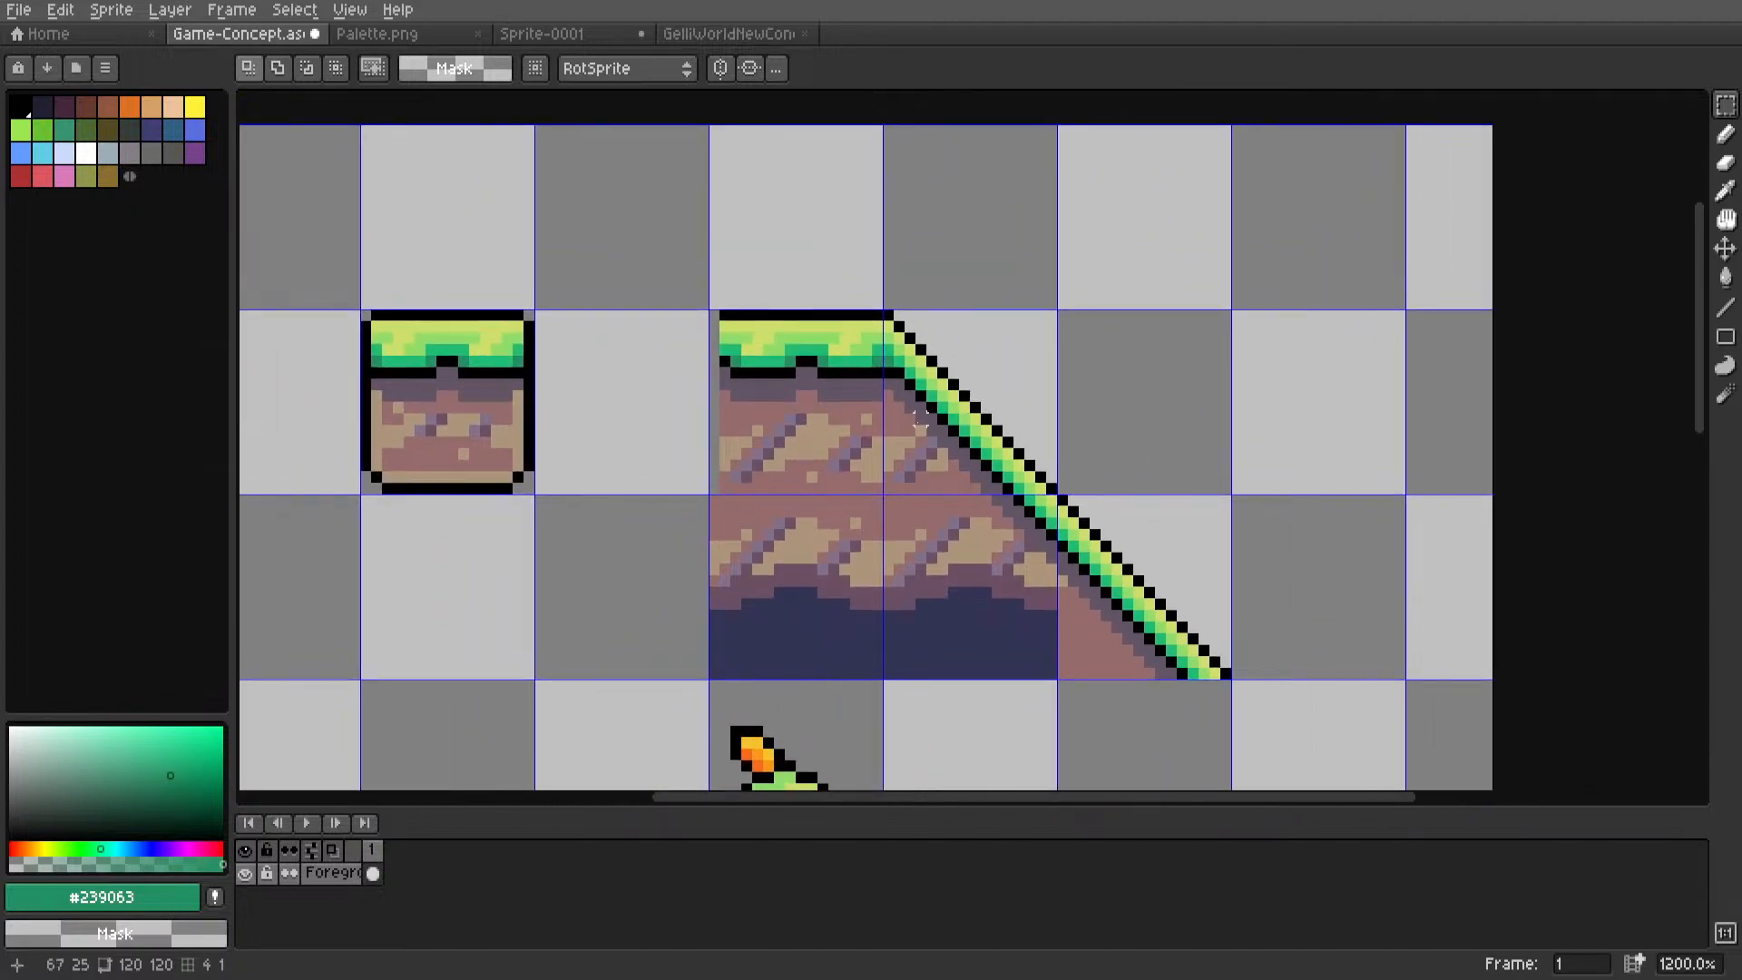
scroll(853, 415, down, 4)
middle_drag(853, 415, 949, 308)
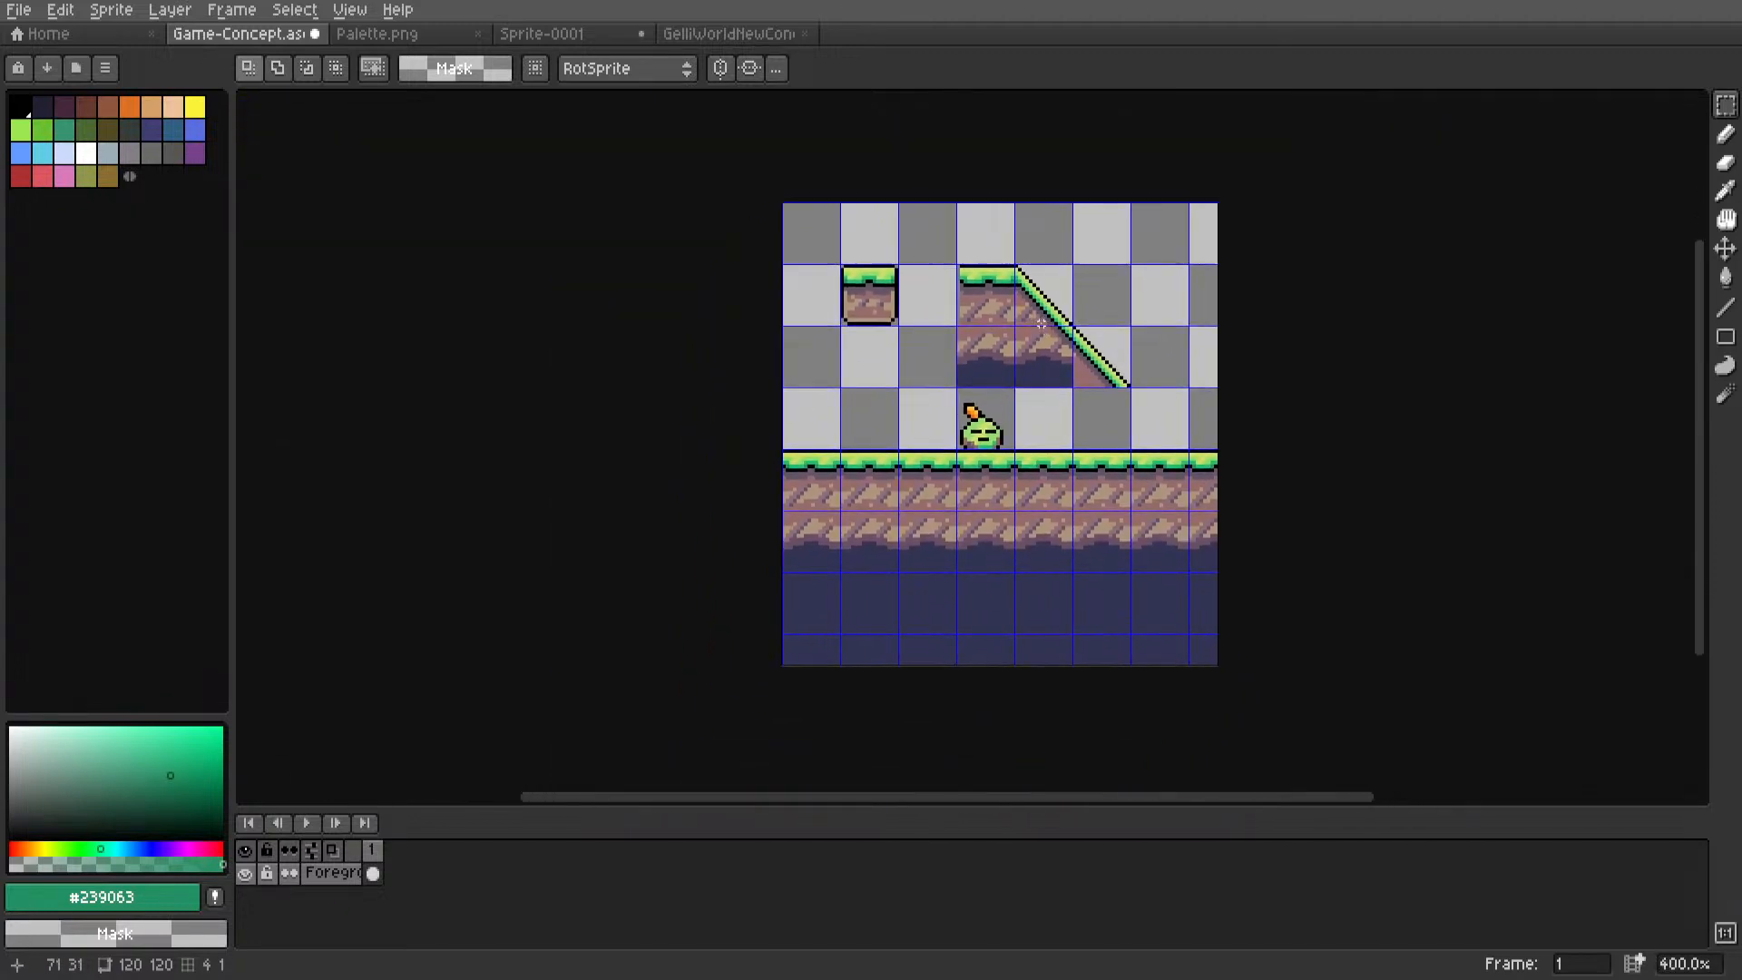
Extend the purple #694f62 dirt edge into the lower slope tile and fill the brown below it with dark blue #323353.
scroll(948, 308, up, 4)
middle_drag(1089, 363, 885, 392)
middle_drag(971, 473, 863, 435)
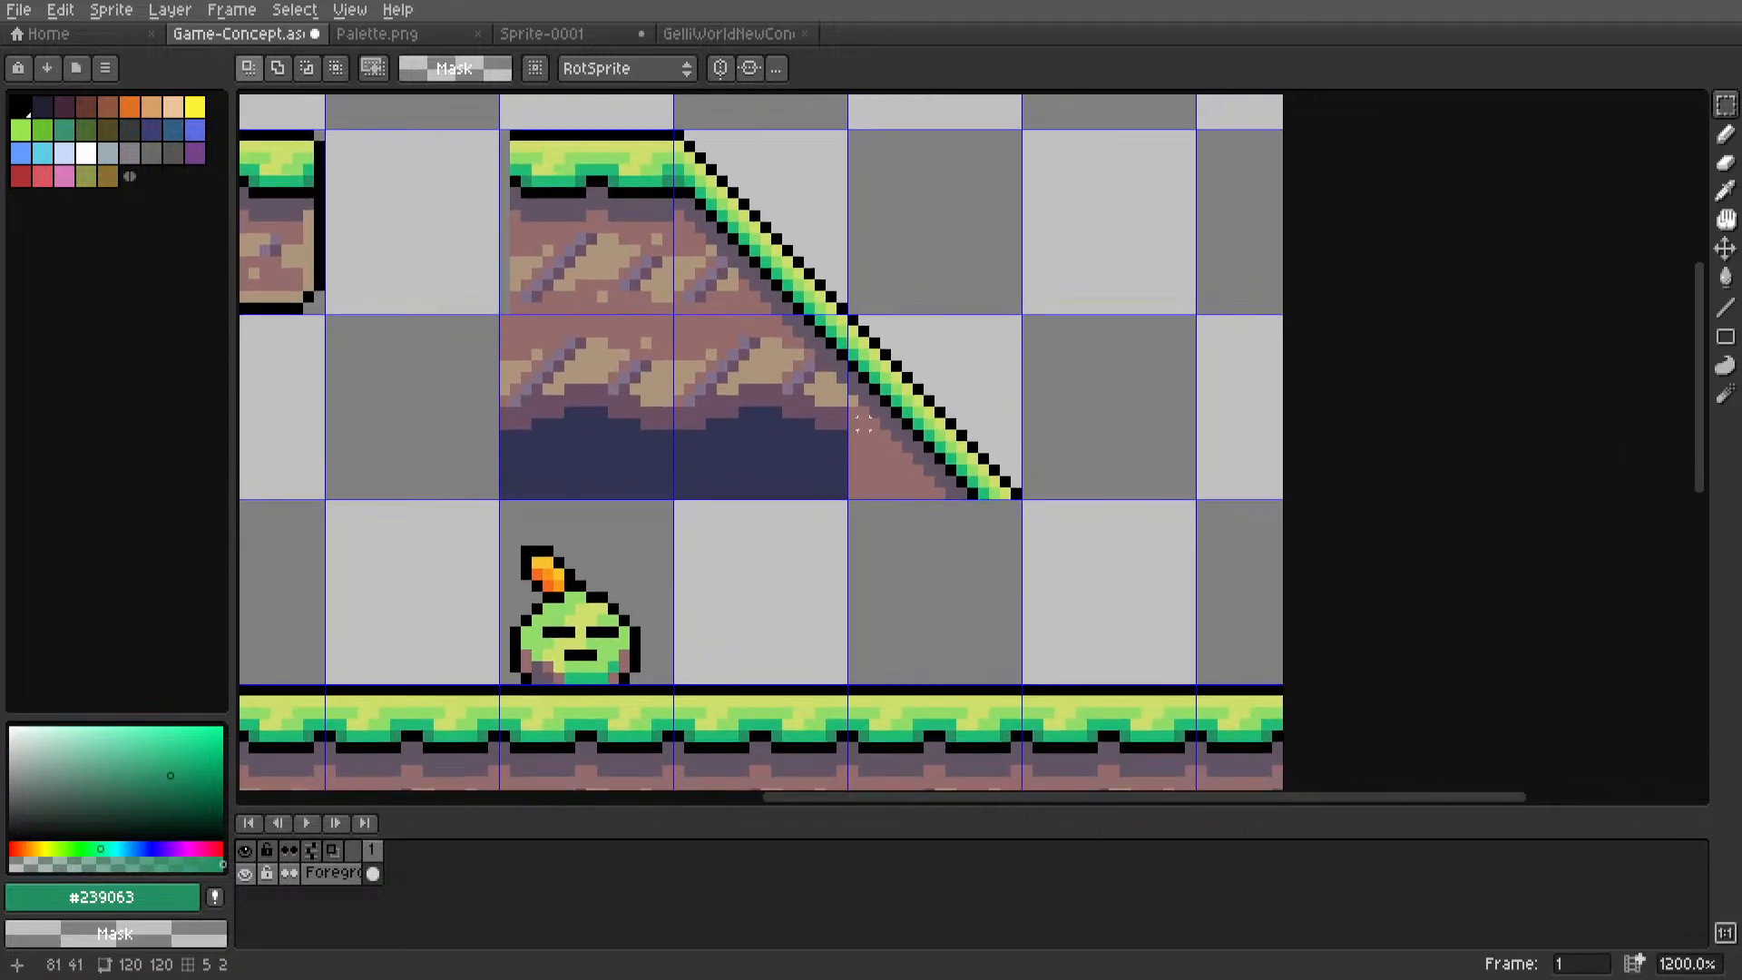
scroll(861, 433, up, 3)
key(l)
alt+click(788, 417)
mouse_move(839, 416)
mouse_down()
mouse_move(844, 386)
mouse_move(935, 444)
mouse_up()
click(869, 386)
alt+click(825, 439)
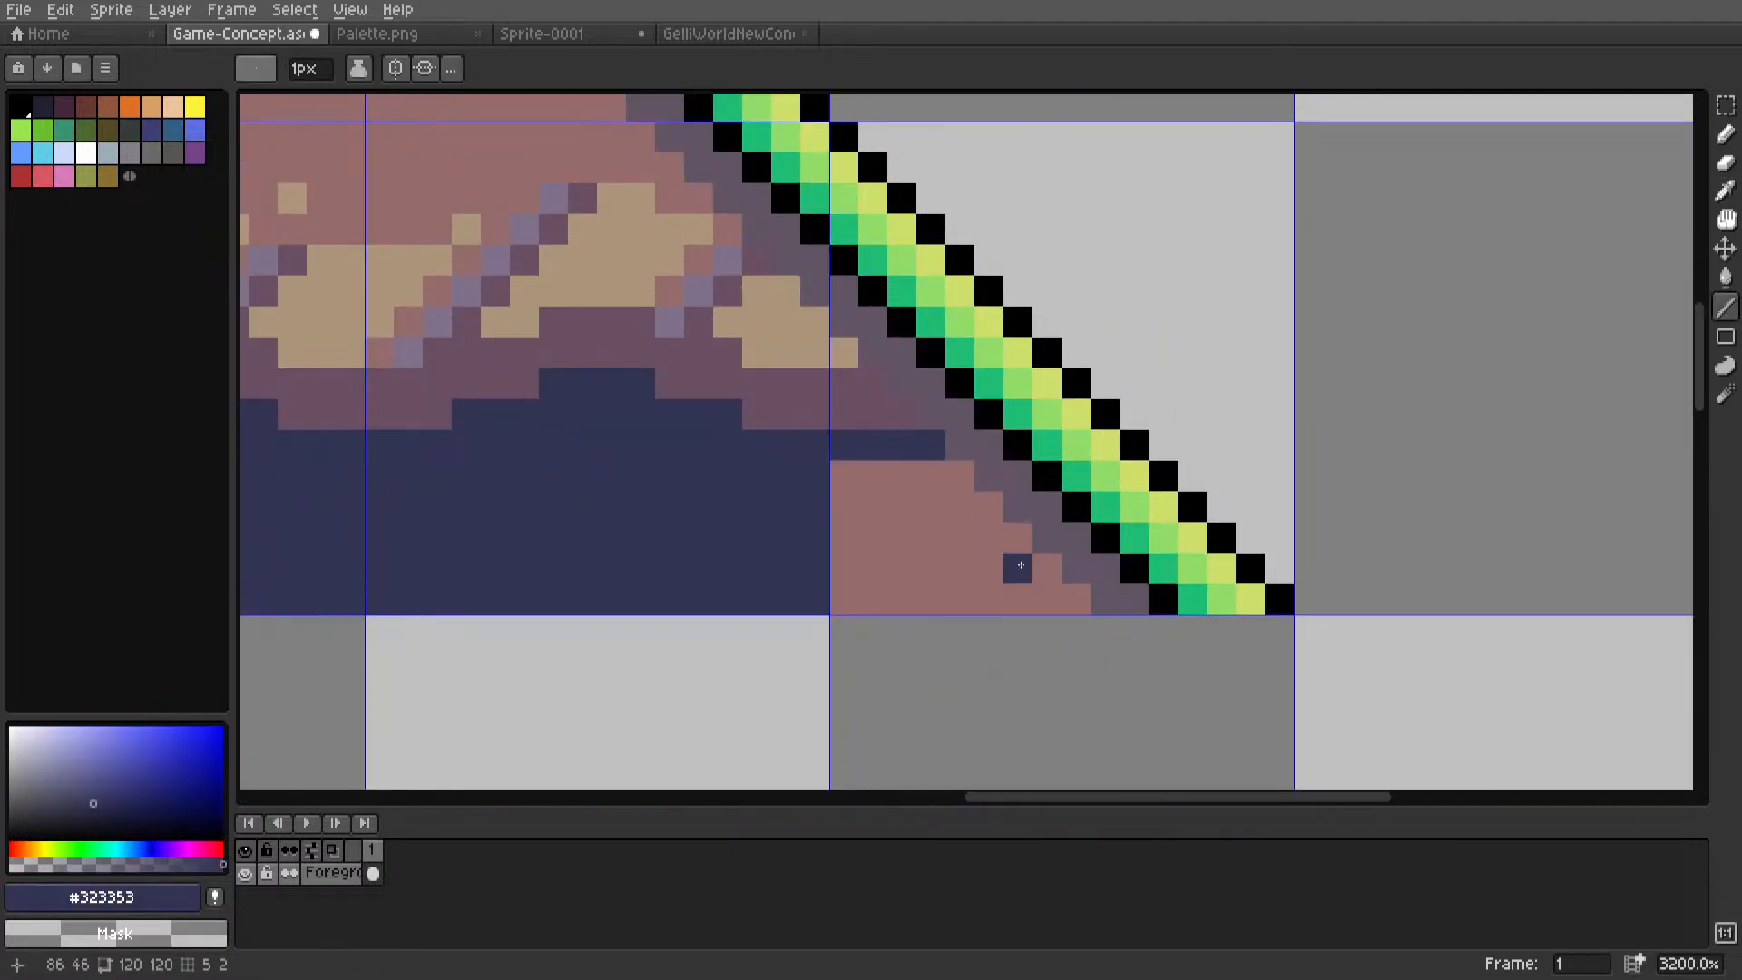
key(g)
click(885, 538)
scroll(885, 538, down, 6)
key(m)
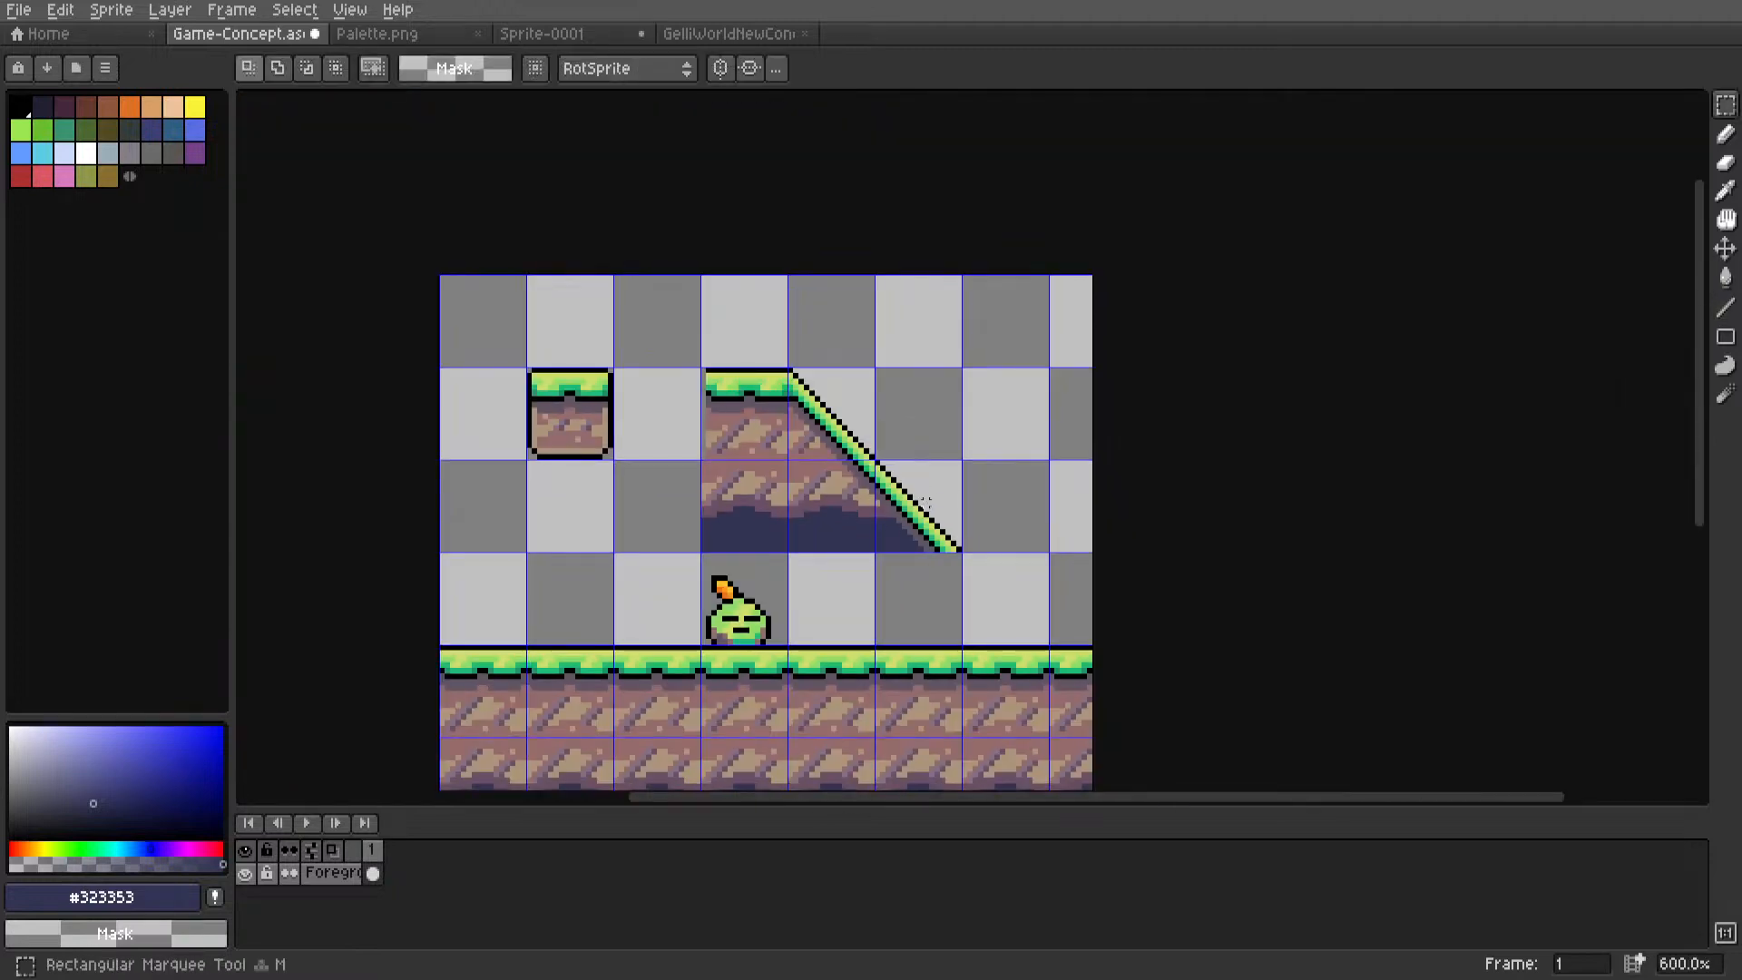
Try to extend the purple #694f62 shading diagonally along the slope's inner edge in the lower slope tile.
scroll(954, 478, down, 1)
scroll(954, 478, up, 3)
middle_drag(901, 502, 1054, 447)
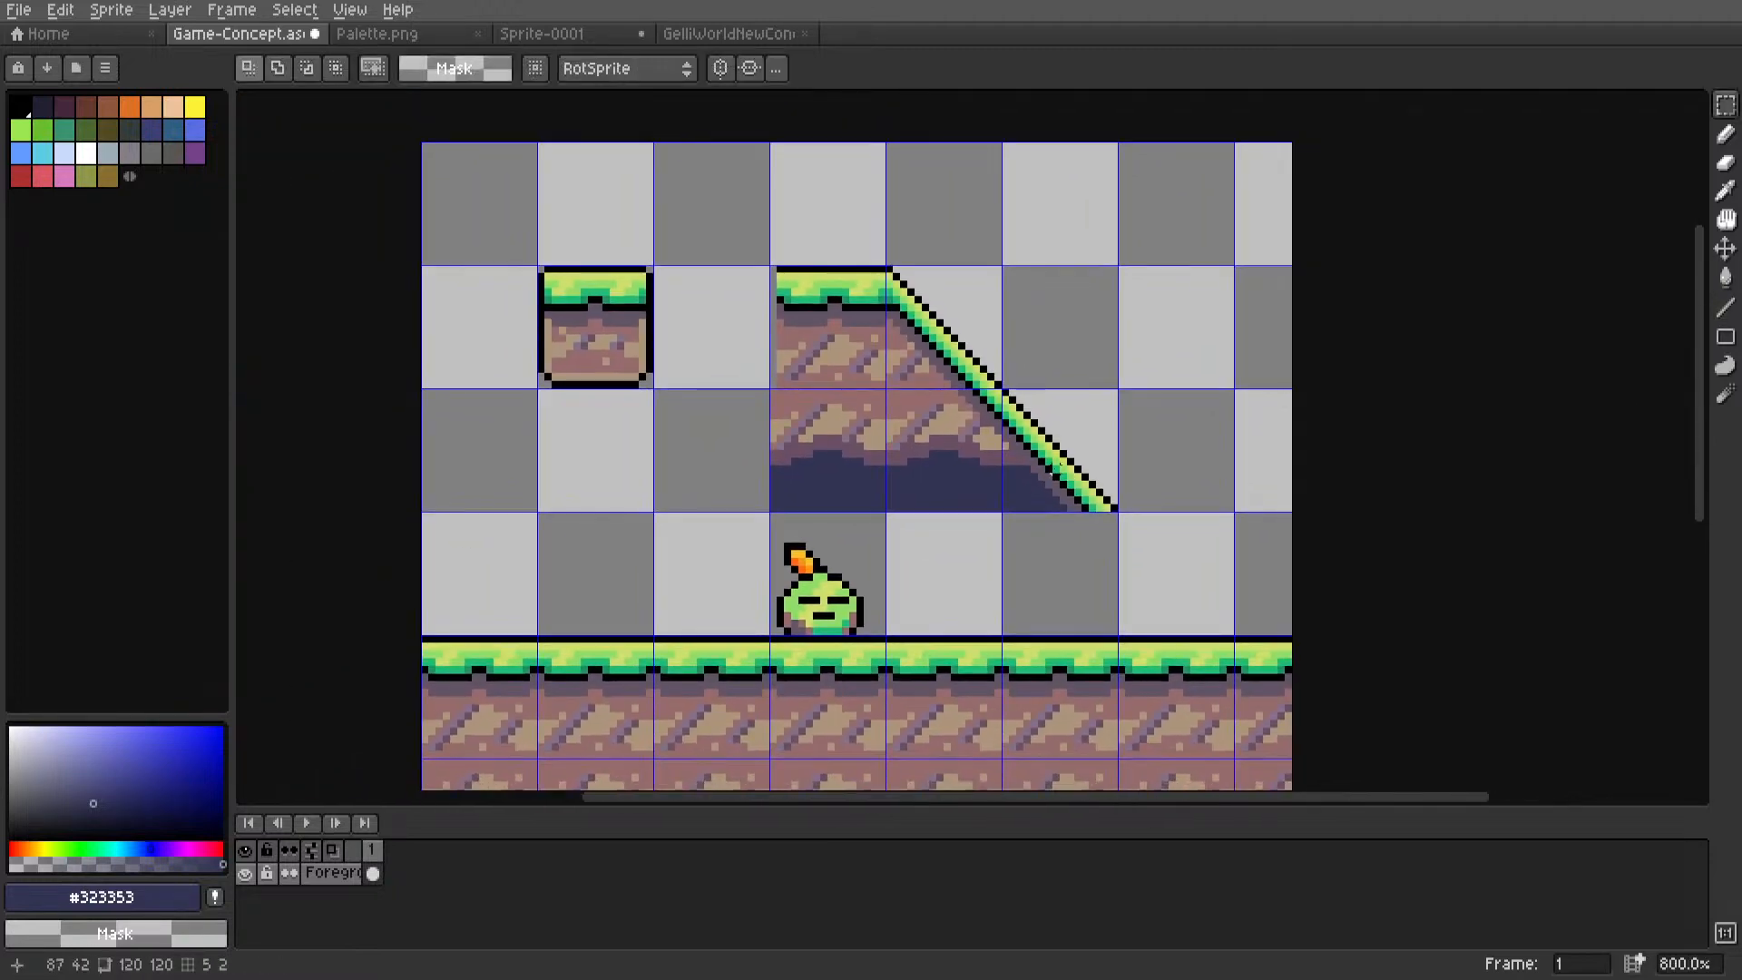
scroll(997, 523, up, 4)
key(i)
click(1043, 408)
key(l)
drag(1022, 436, 1109, 544)
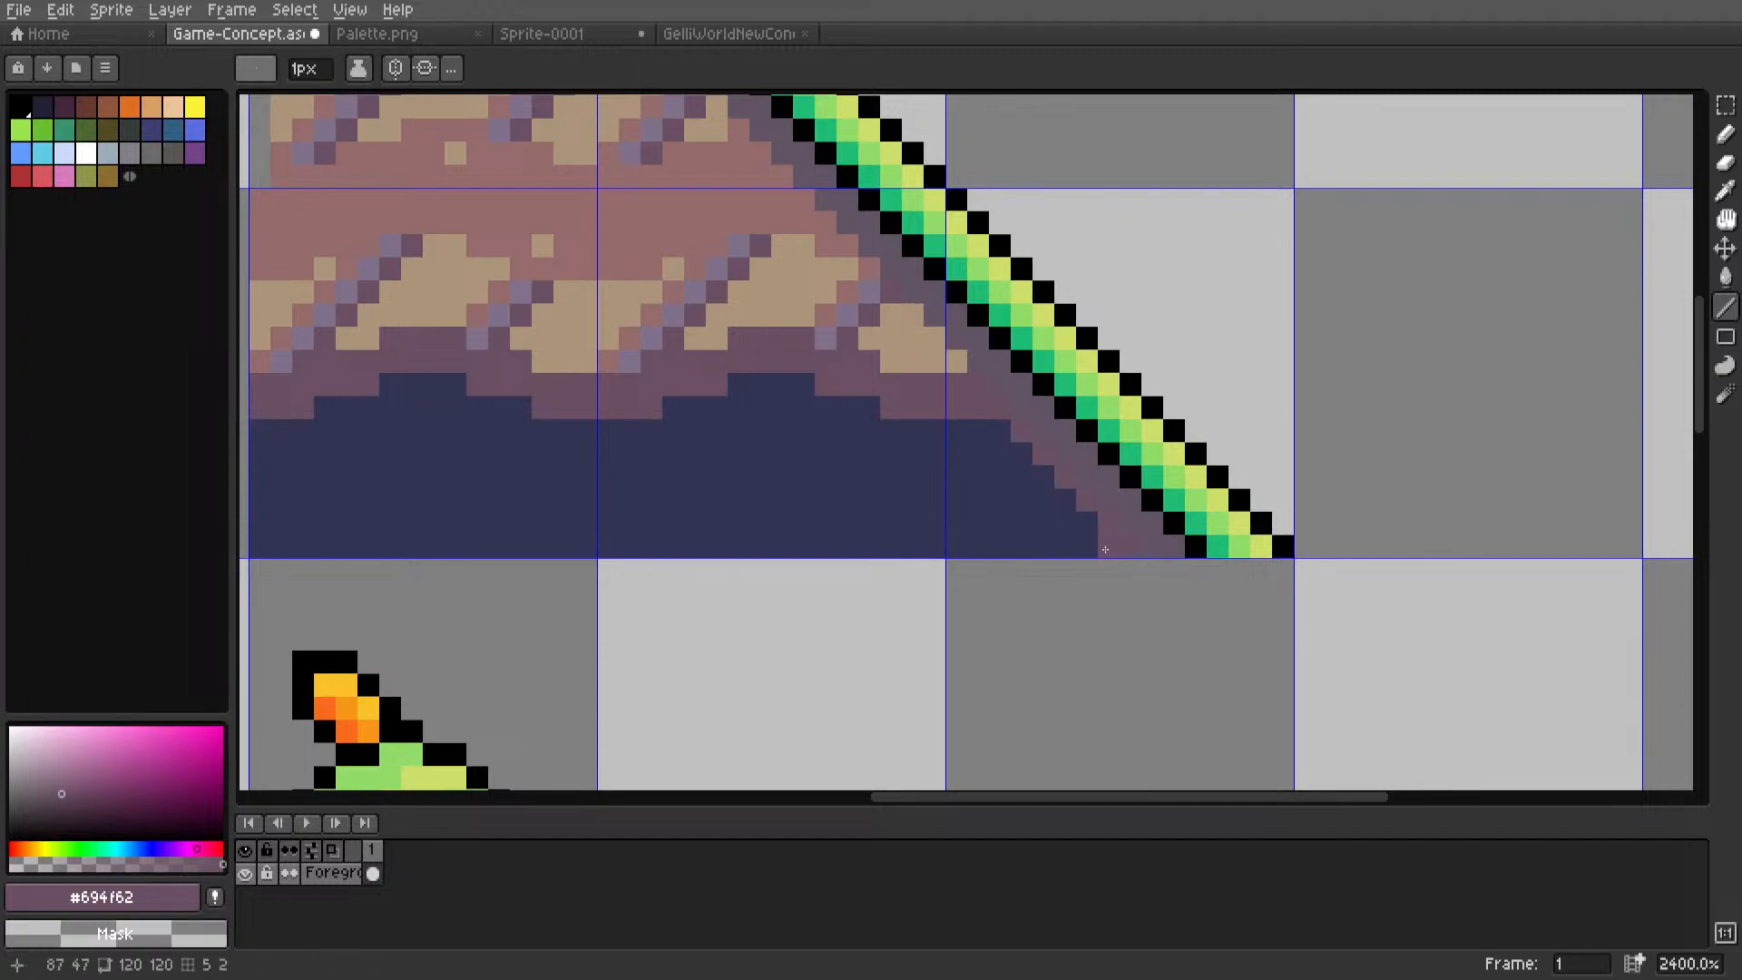
scroll(1109, 540, down, 5)
key(ctrl+z)
scroll(1109, 536, up, 8)
scroll(913, 537, down, 1)
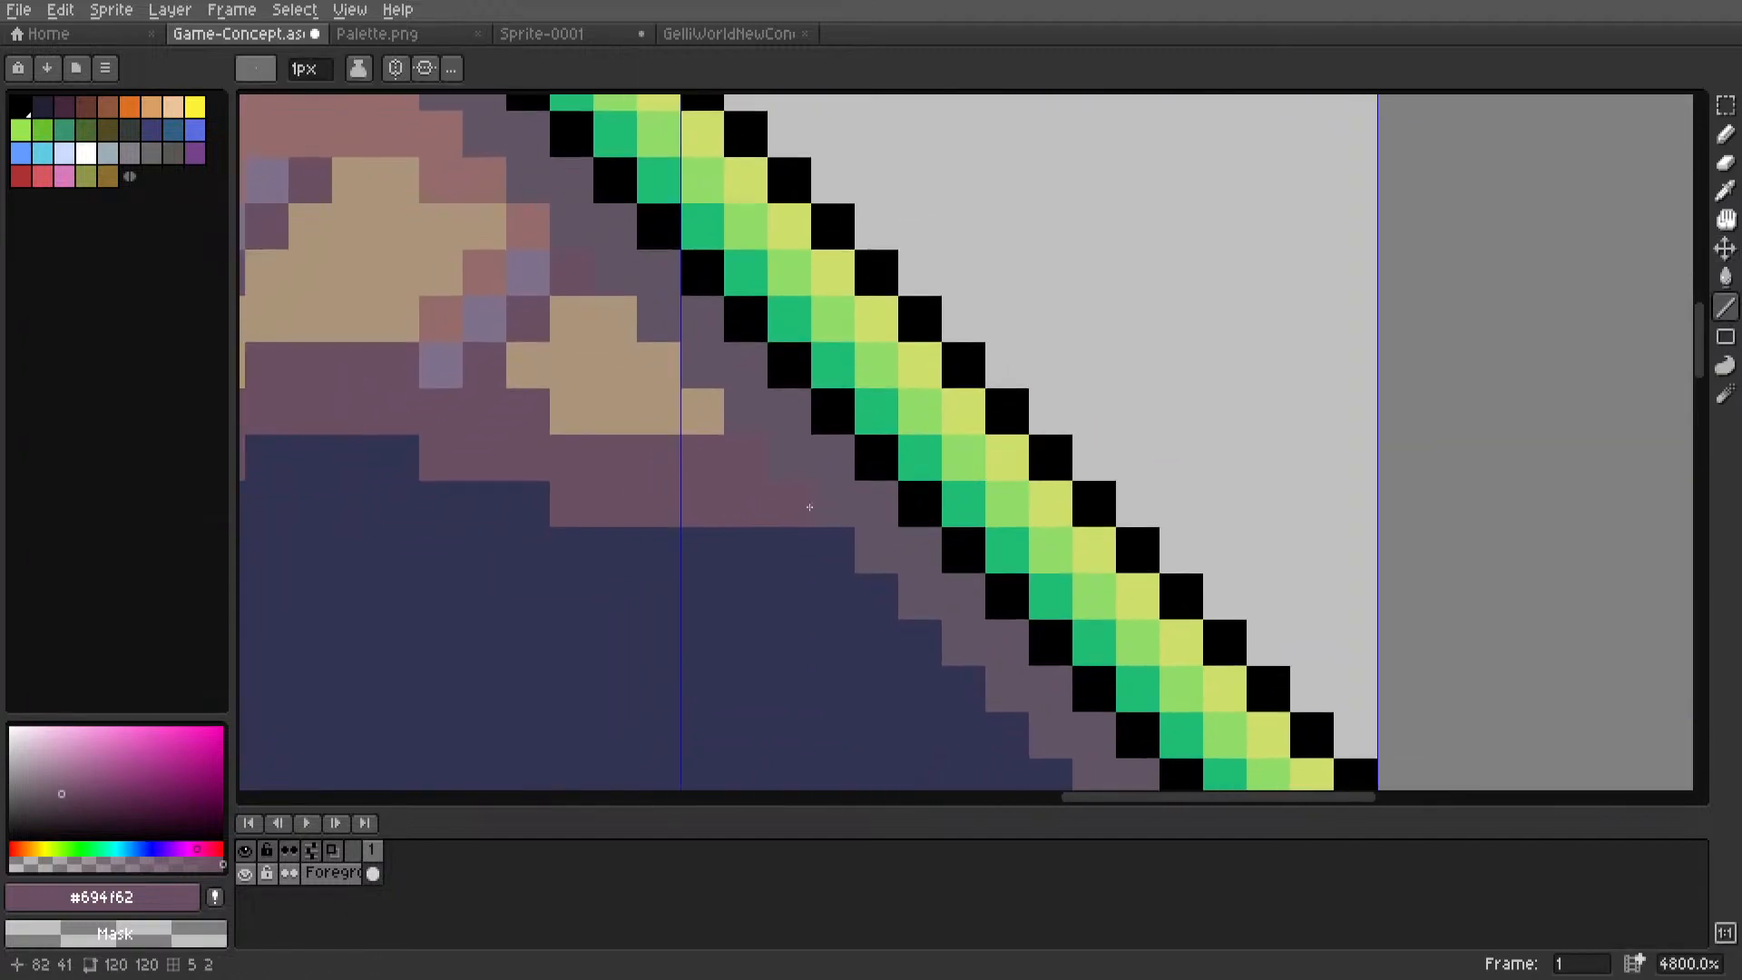
Select the whole 16 by 16 lower slope tile and copy it one cell right and one cell down.
scroll(927, 426, down, 7)
key(m)
middle_drag(928, 424, 957, 447)
scroll(1074, 424, down, 4)
scroll(958, 447, up, 3)
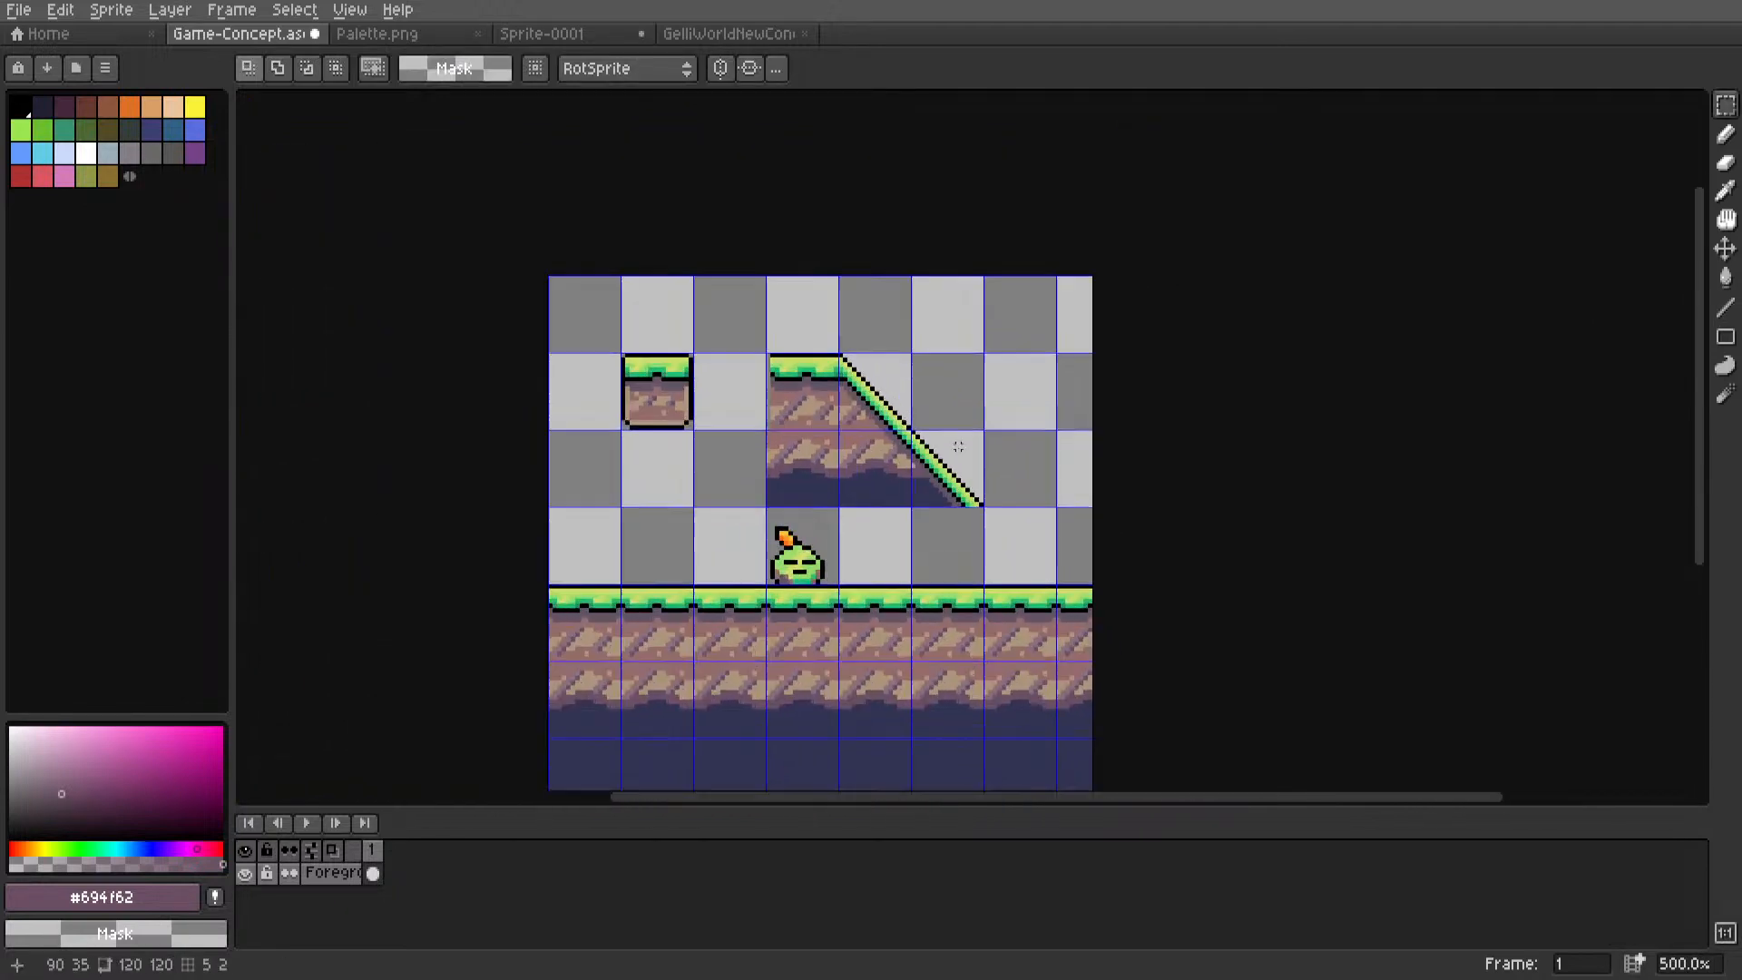
drag(930, 516, 985, 428)
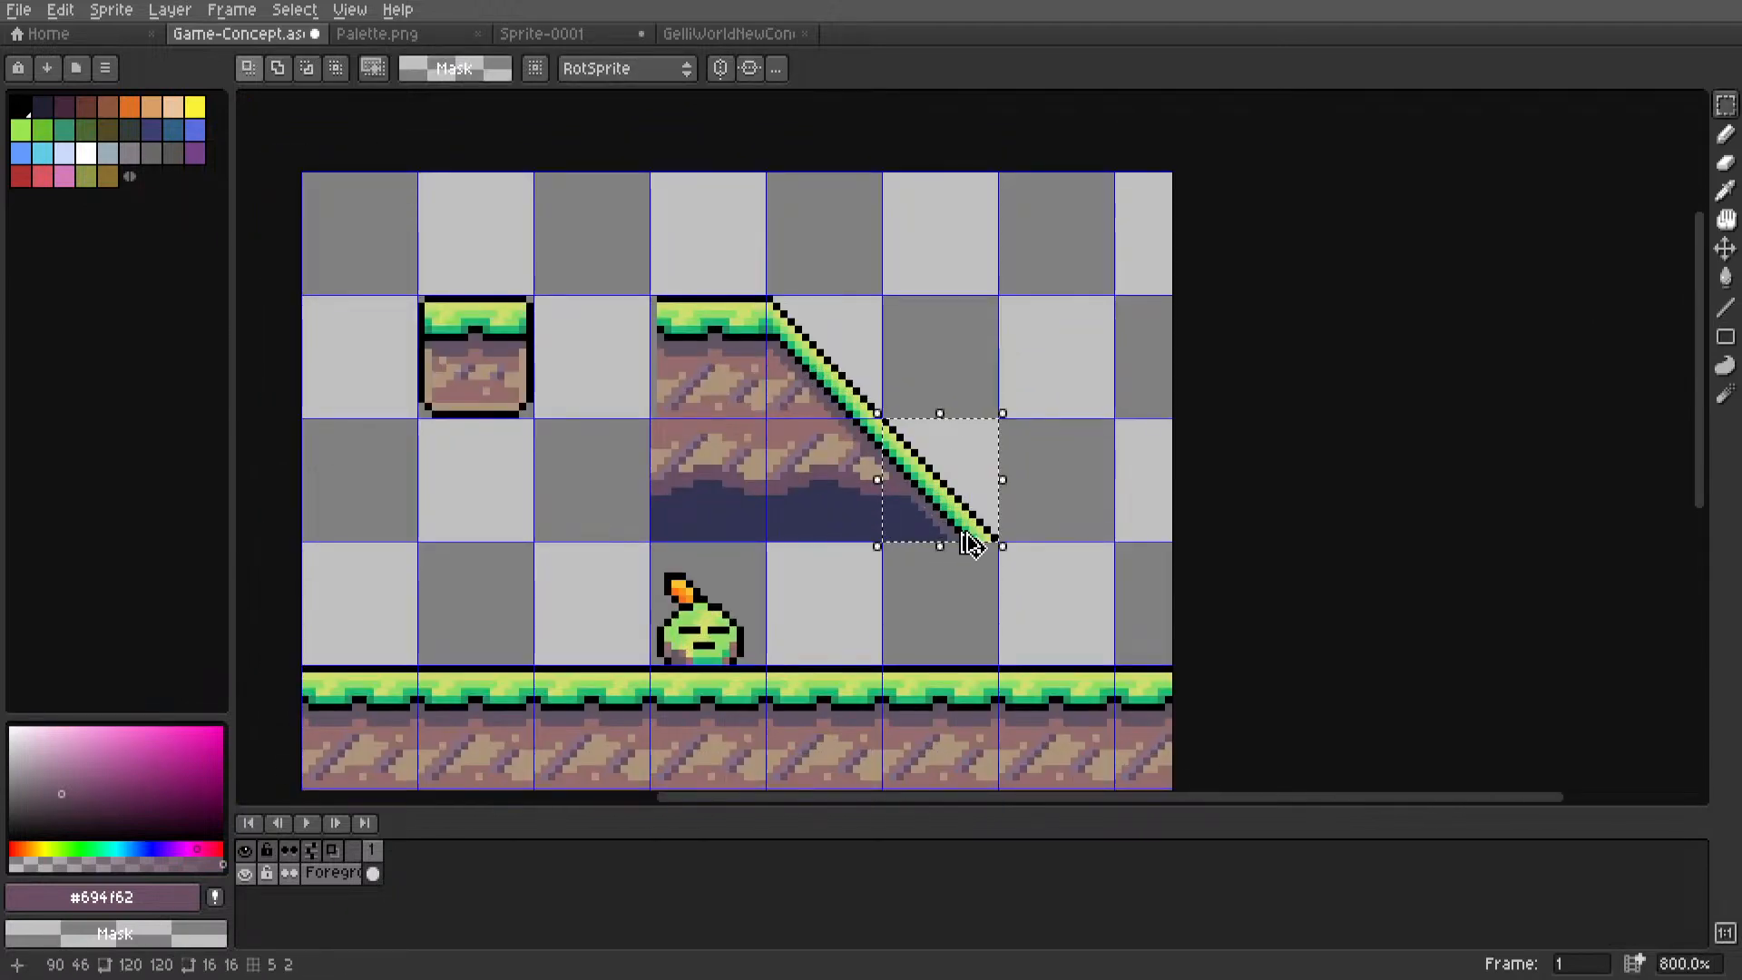
mouse_move(964, 510)
ctrl+mouse_down()
mouse_move(1089, 622)
mouse_move(1064, 616)
ctrl+mouse_up()
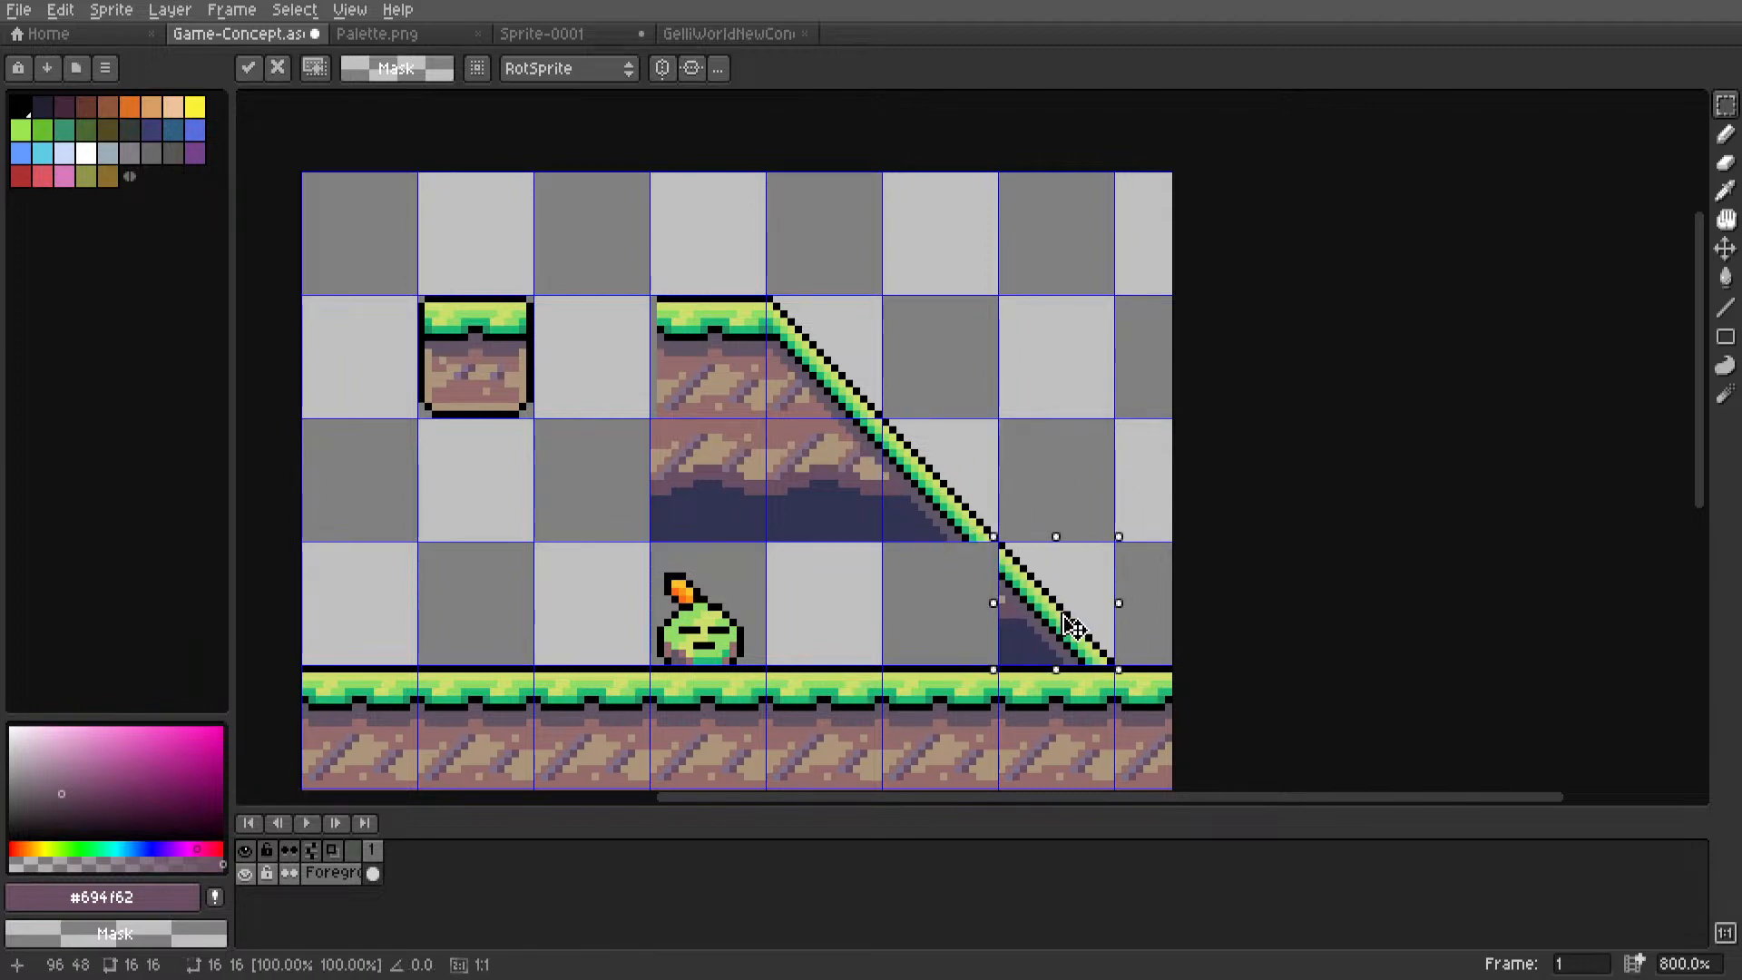
click(966, 578)
Fill the empty cell beneath the middle slope tile with solid dark blue #323353.
middle_drag(973, 607, 984, 530)
scroll(984, 530, up, 2)
scroll(985, 530, up, 1)
scroll(976, 509, down, 2)
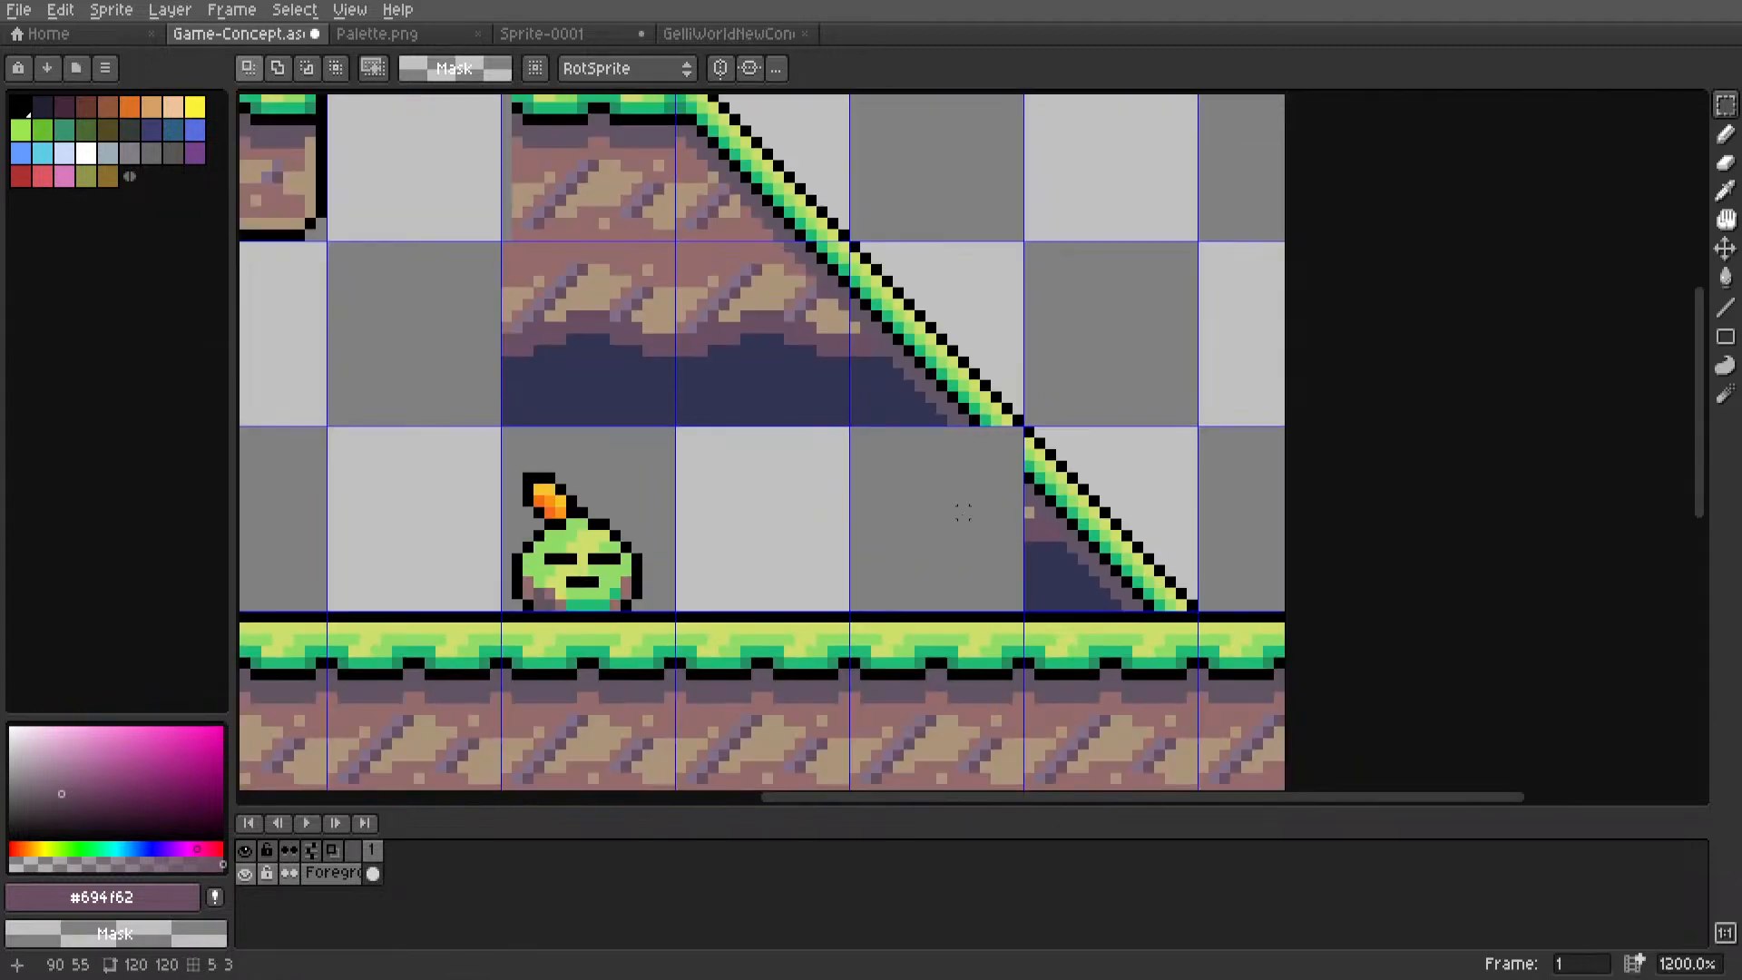
key(l)
alt+click(902, 401)
mouse_move(854, 435)
mouse_down()
mouse_move(855, 603)
mouse_move(1040, 602)
mouse_up()
alt+click(1044, 572)
key(g)
click(956, 563)
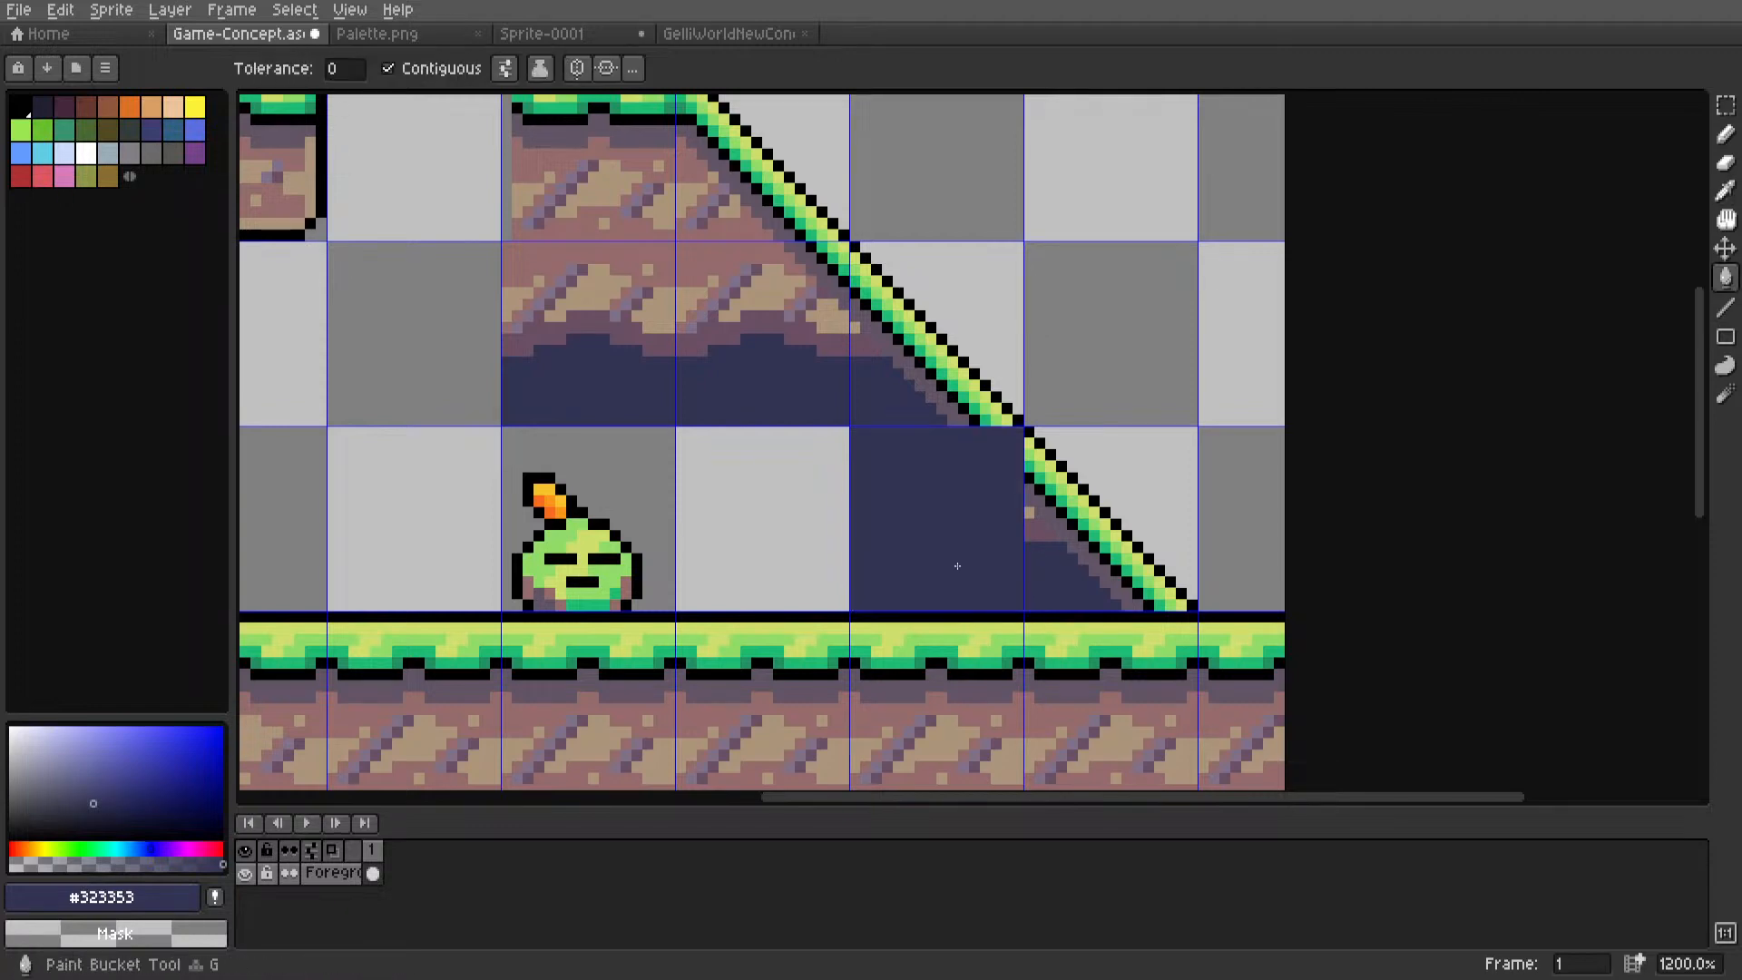
Paint over the leftover tan and purple dirt pixels in the lowest slope tile with dark blue #323353.
scroll(1036, 567, up, 2)
key(l)
drag(1021, 506, 1062, 506)
drag(1043, 482, 1024, 482)
scroll(1017, 464, down, 7)
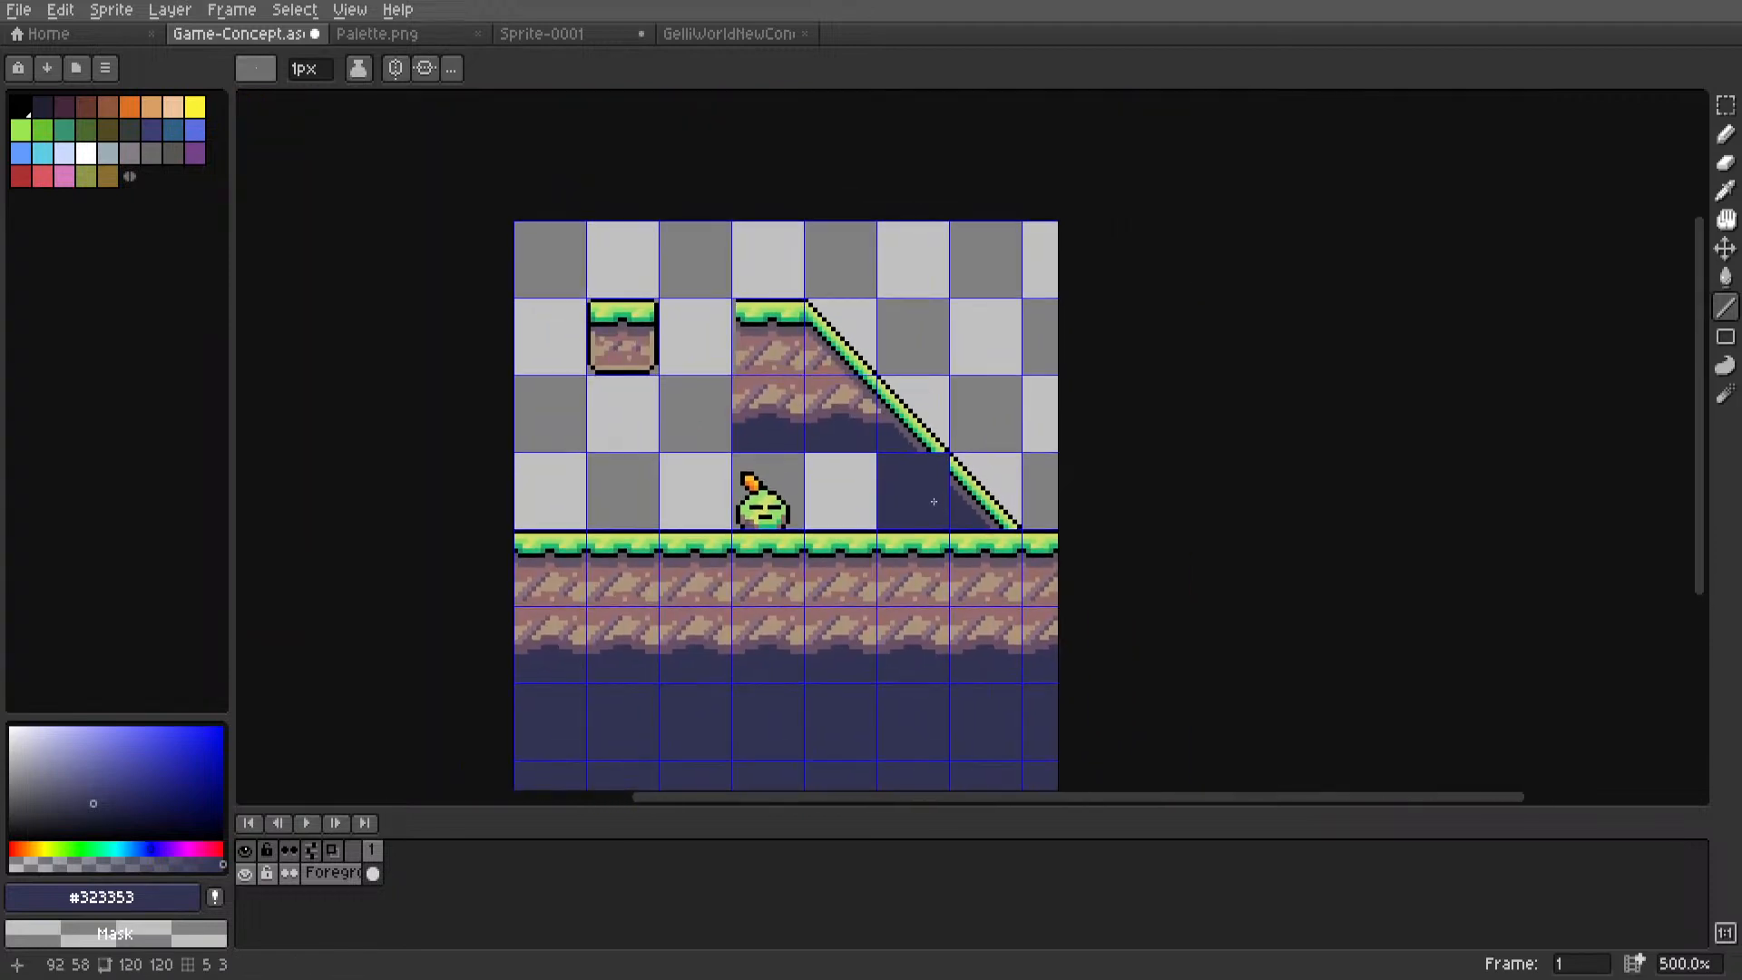
middle_drag(939, 496, 1006, 552)
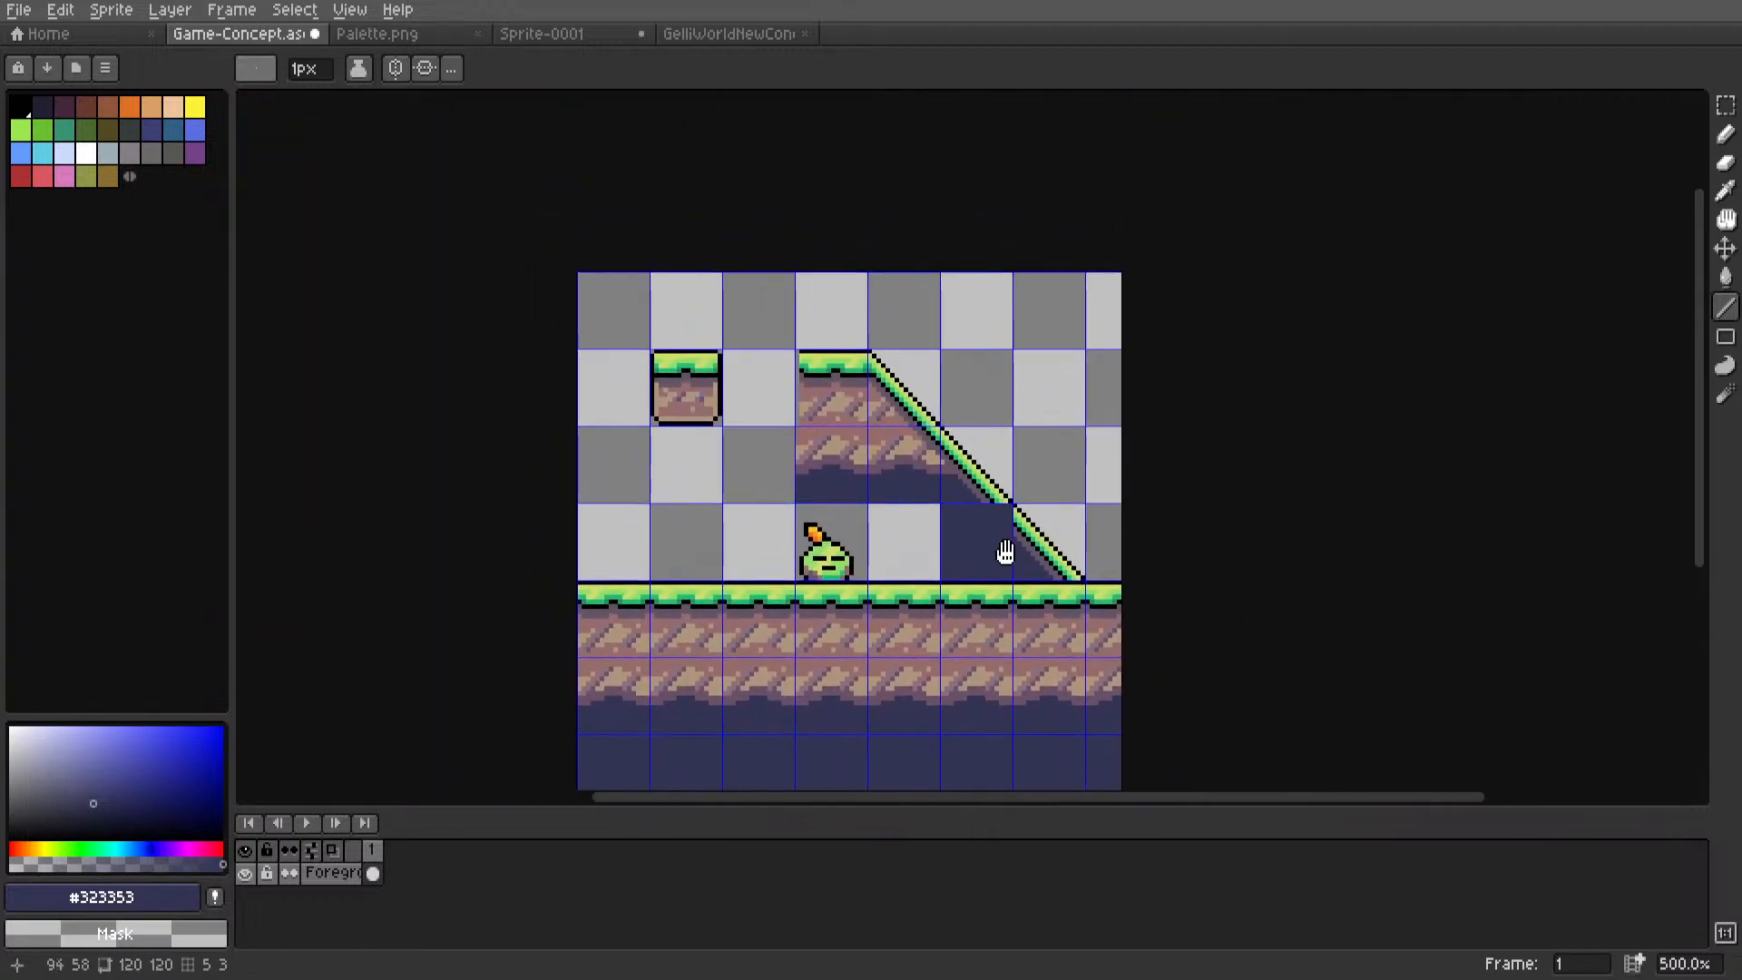
scroll(1009, 541, up, 2)
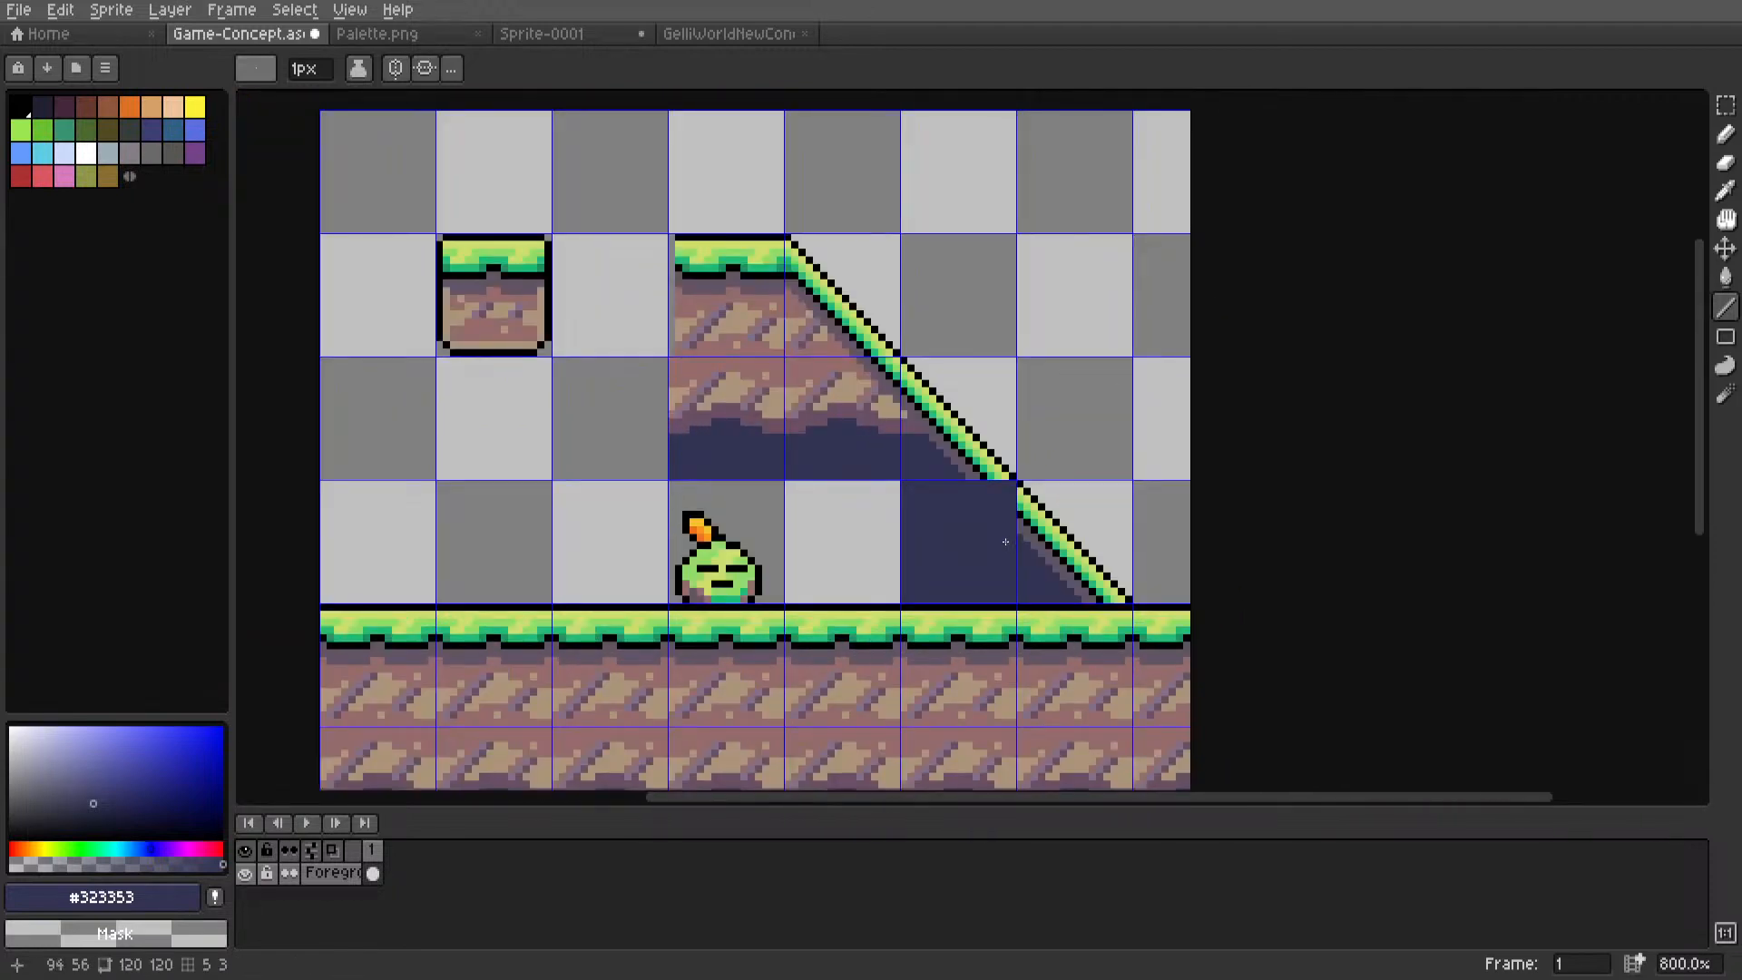
key(m)
middle_drag(999, 537, 953, 490)
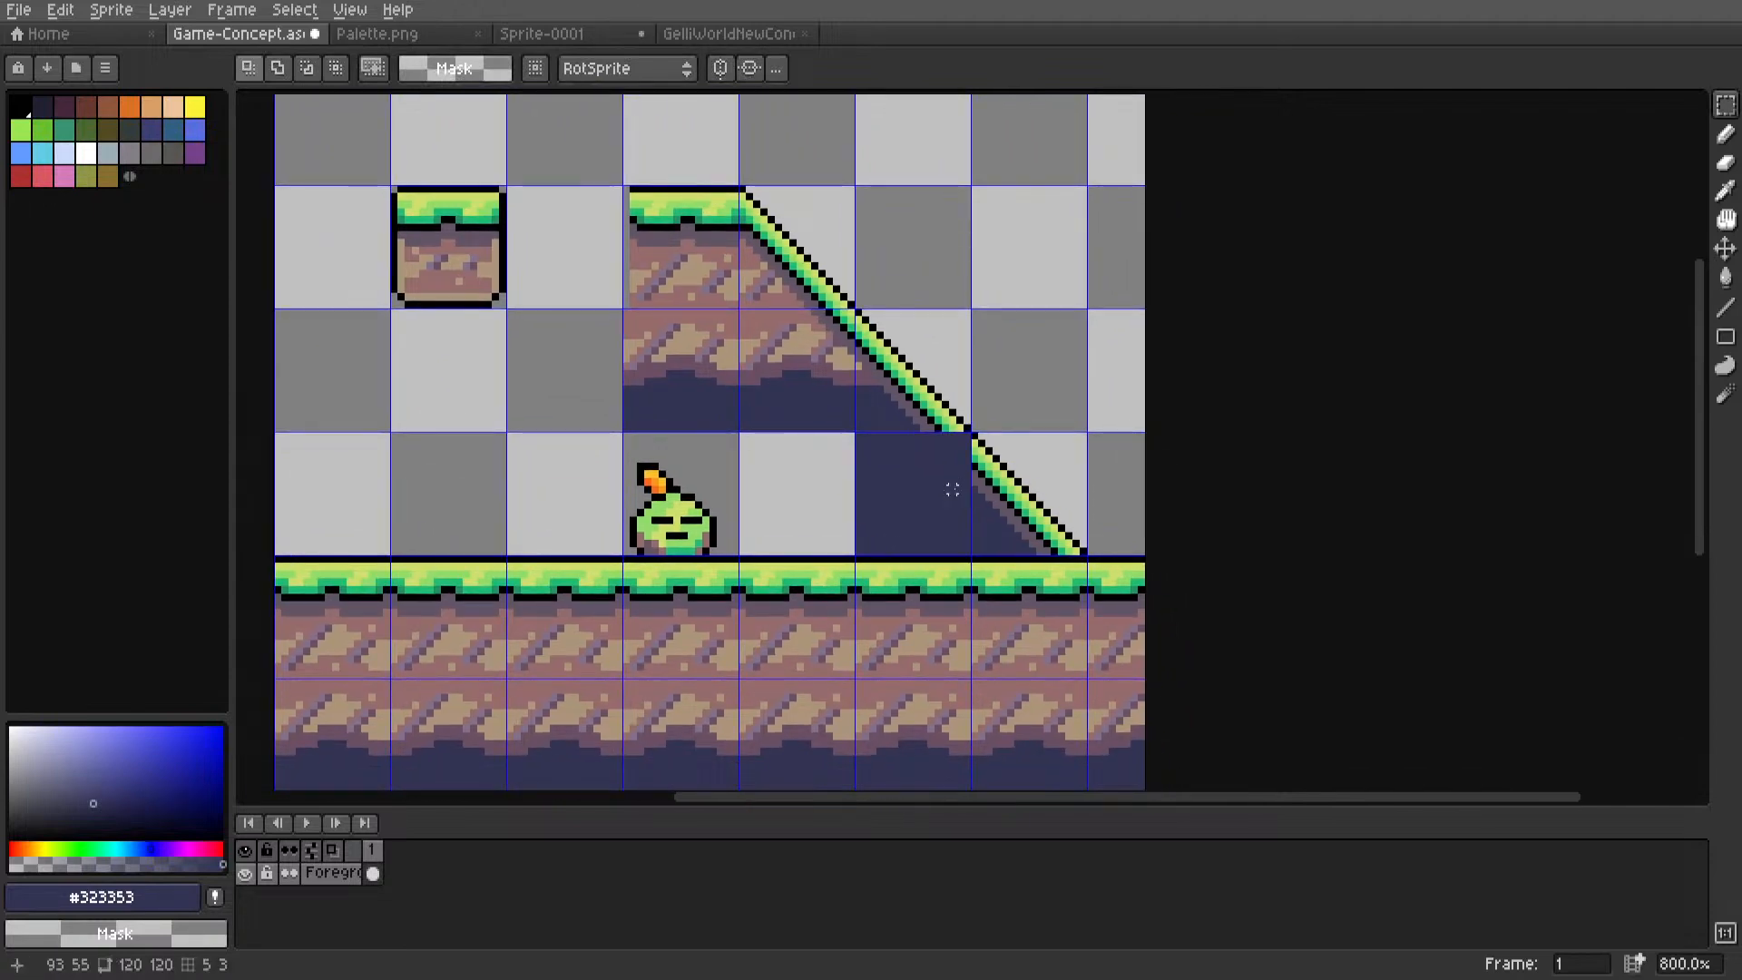
Delete the lowest slope tile and the solid dark blue tile beside it.
double_click(1025, 494)
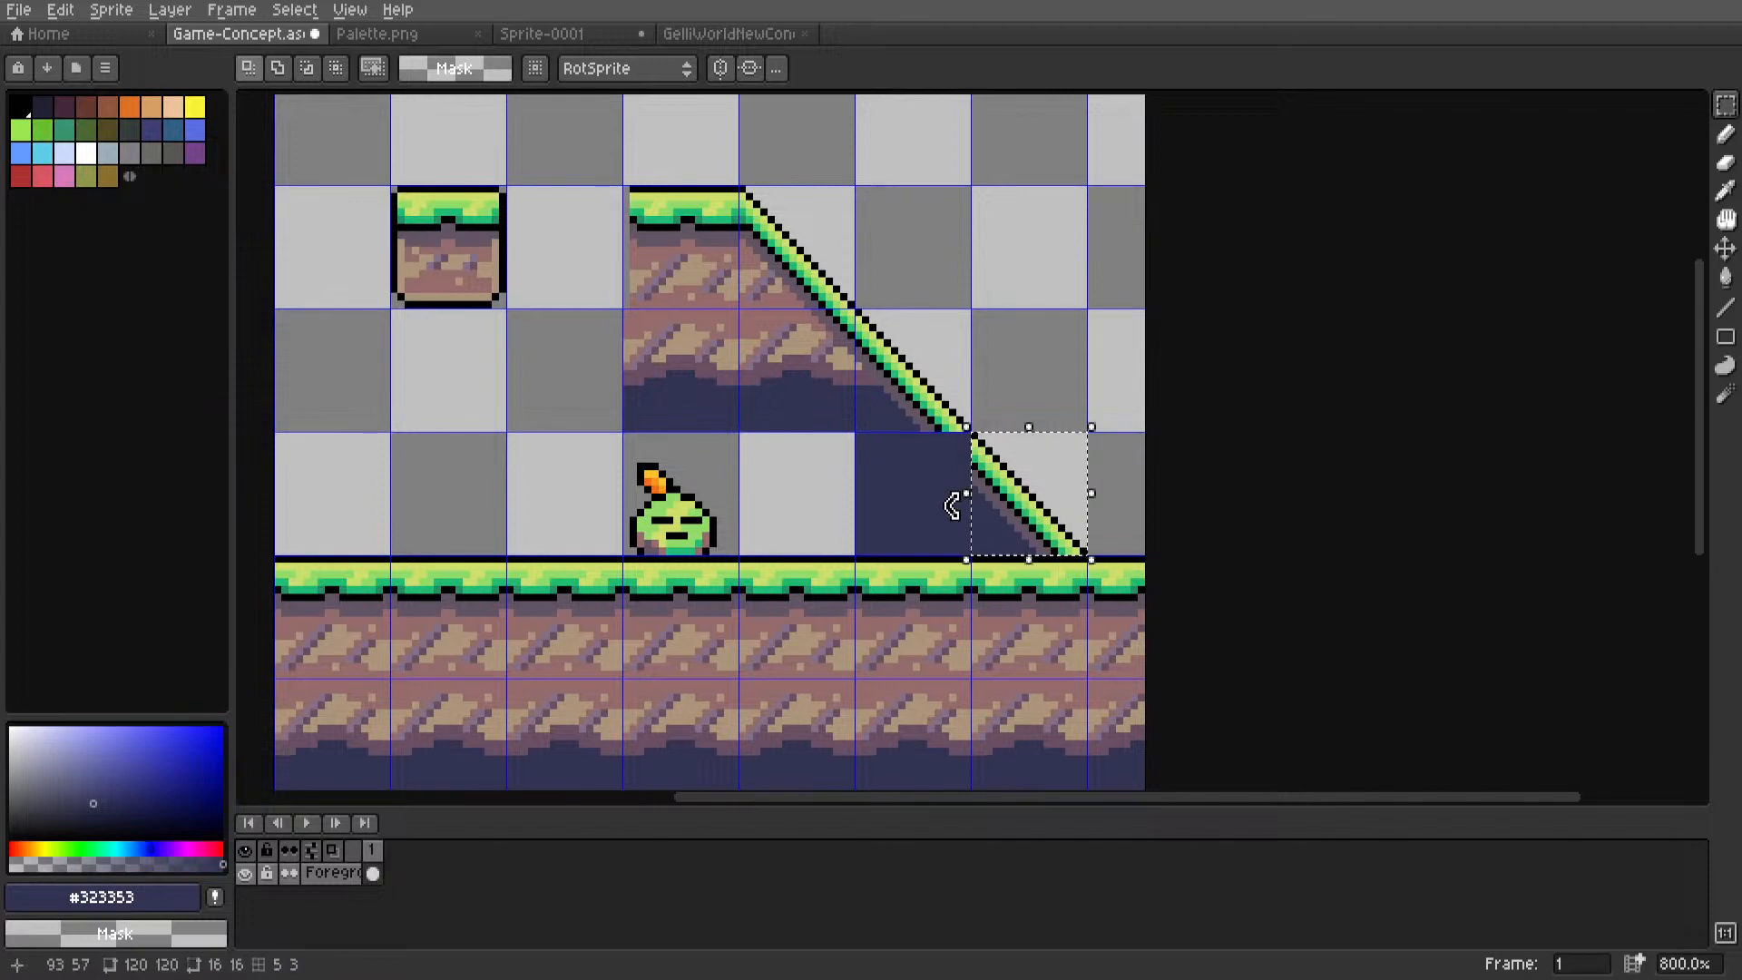
key(Delete)
double_click(932, 505)
key(Delete)
Clear the dirt, purple and dark blue fill beneath the lower slope, keeping the grass edge and its diagonal shading band.
middle_drag(894, 402, 1098, 558)
scroll(952, 442, up, 3)
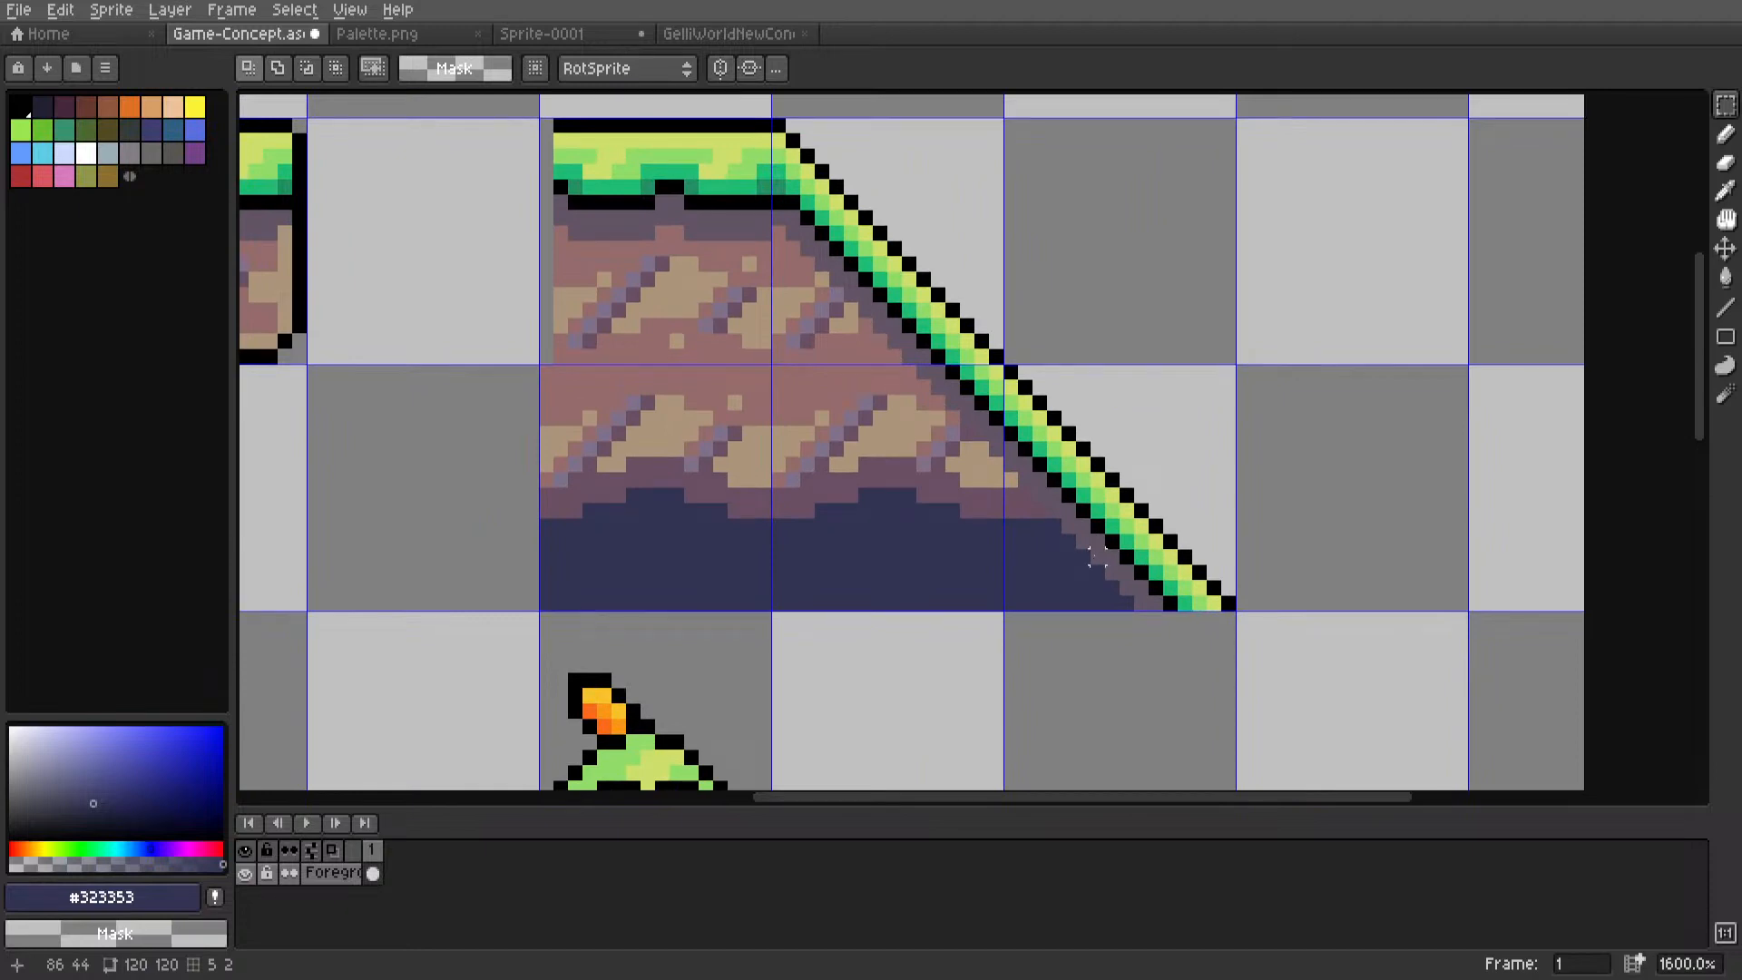
key(m)
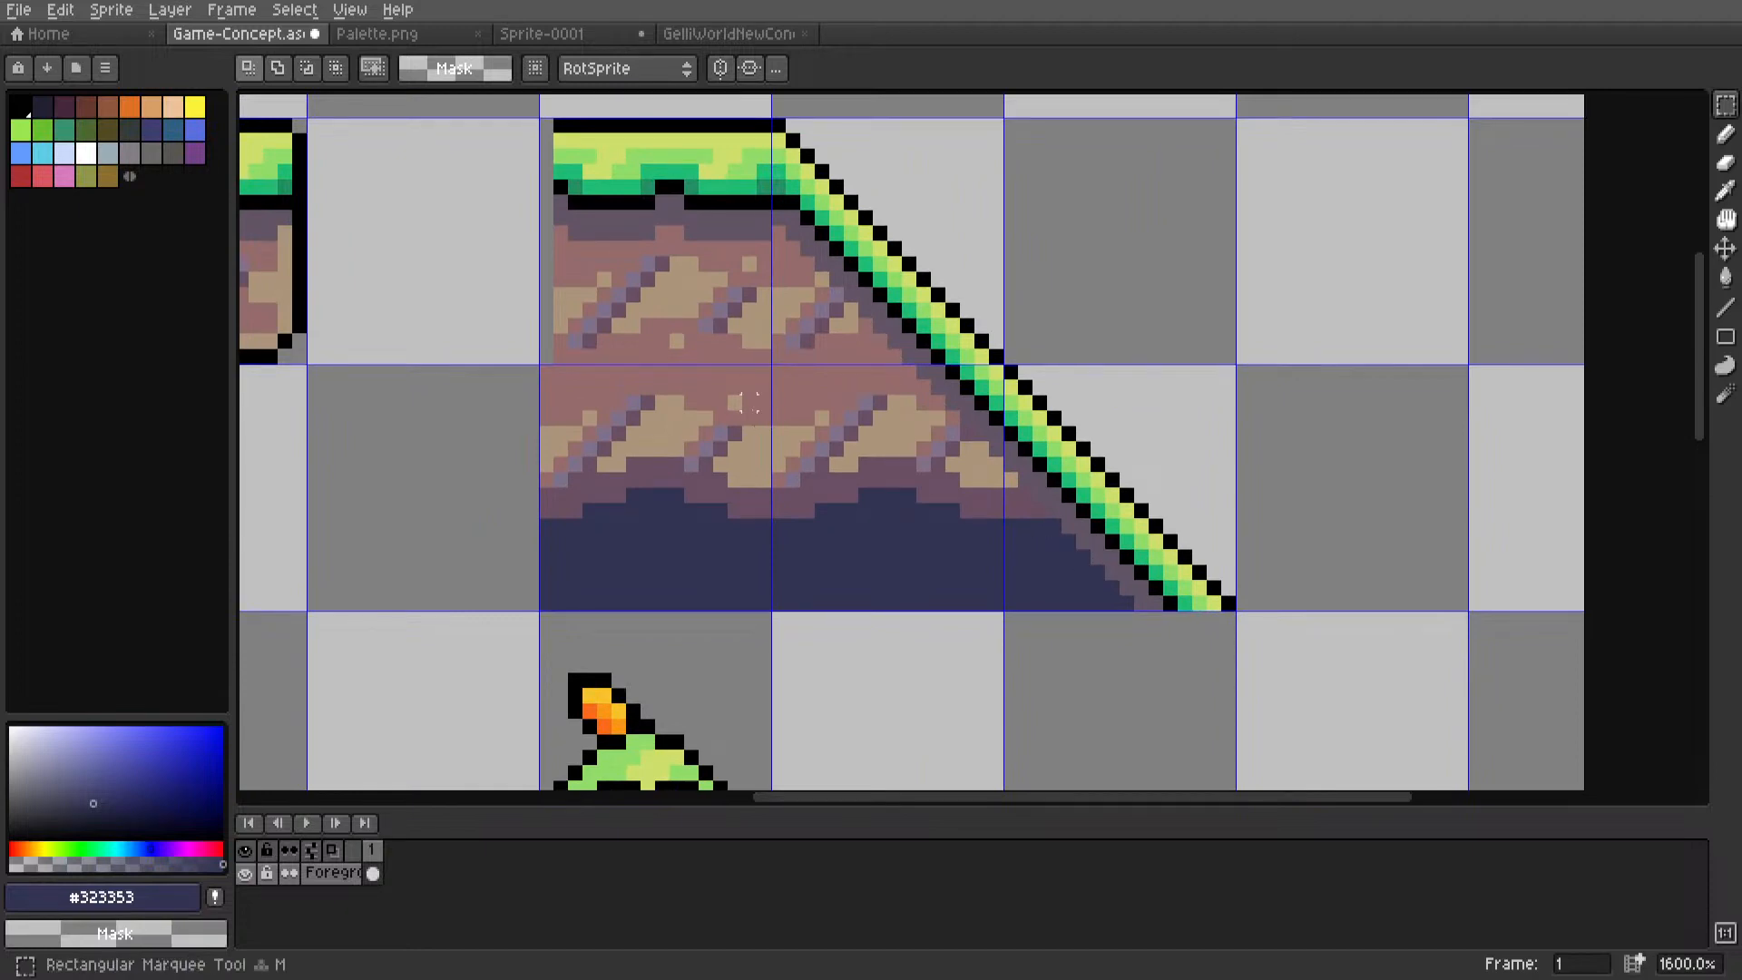
mouse_move(773, 366)
mouse_down()
mouse_move(911, 509)
mouse_move(911, 590)
mouse_move(1107, 594)
mouse_up()
key(Delete)
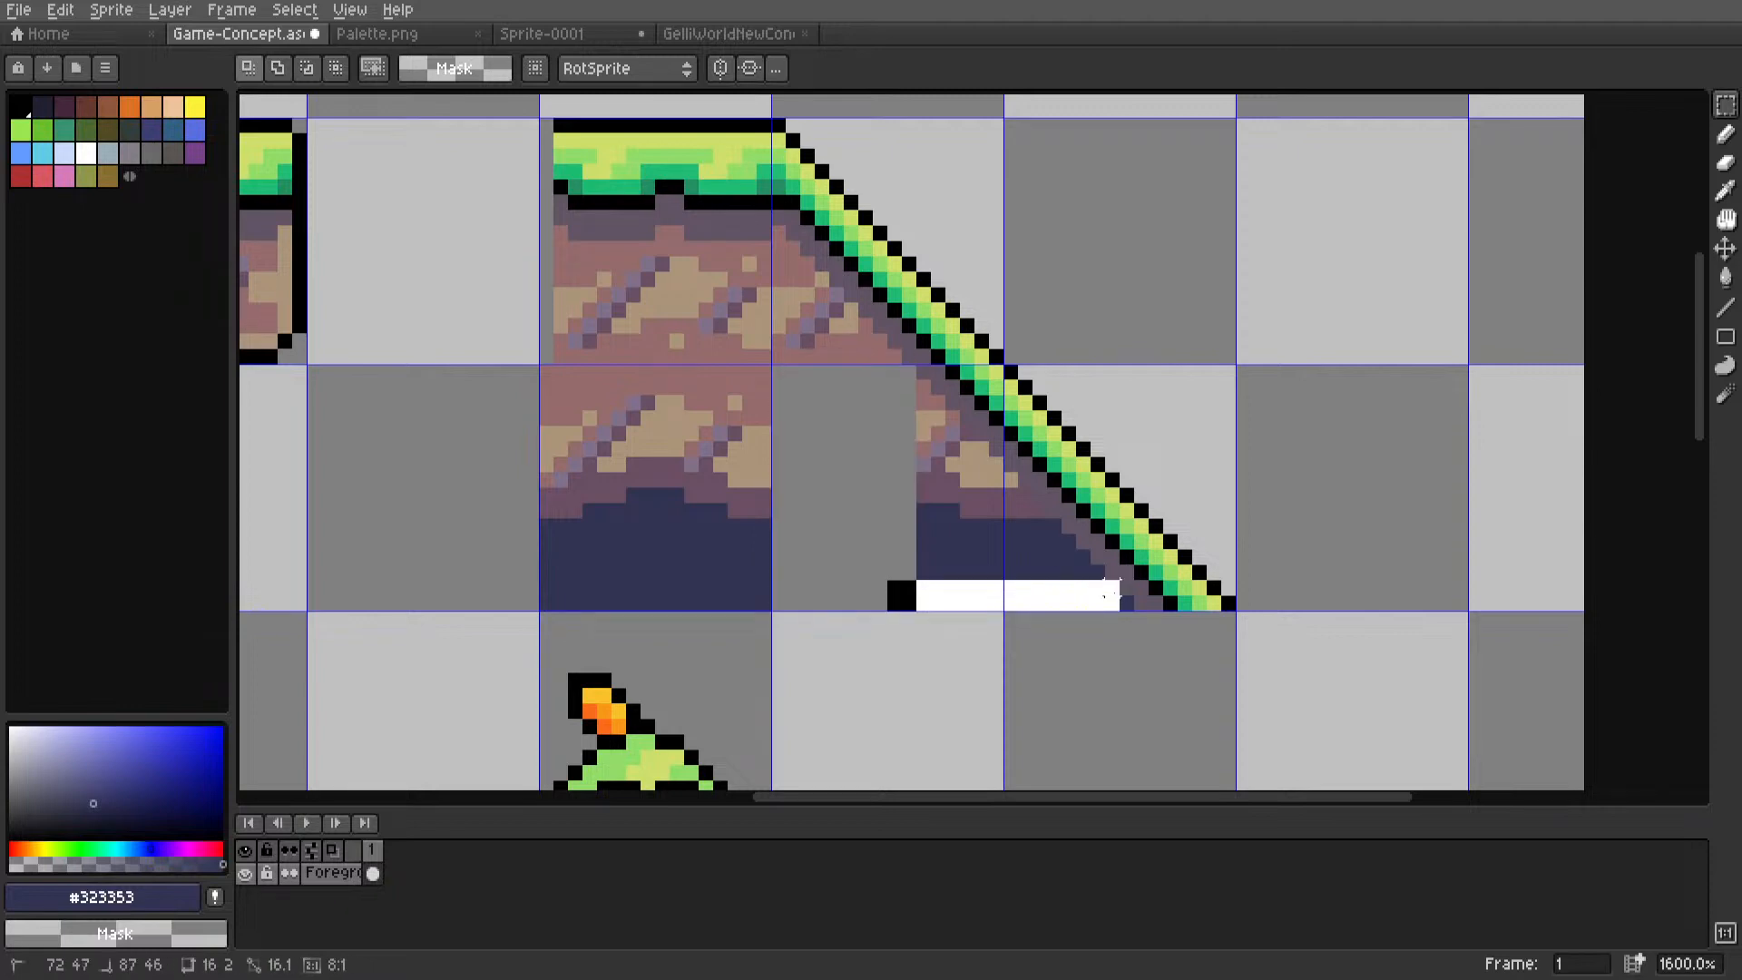
key(Delete)
key(i)
key(g)
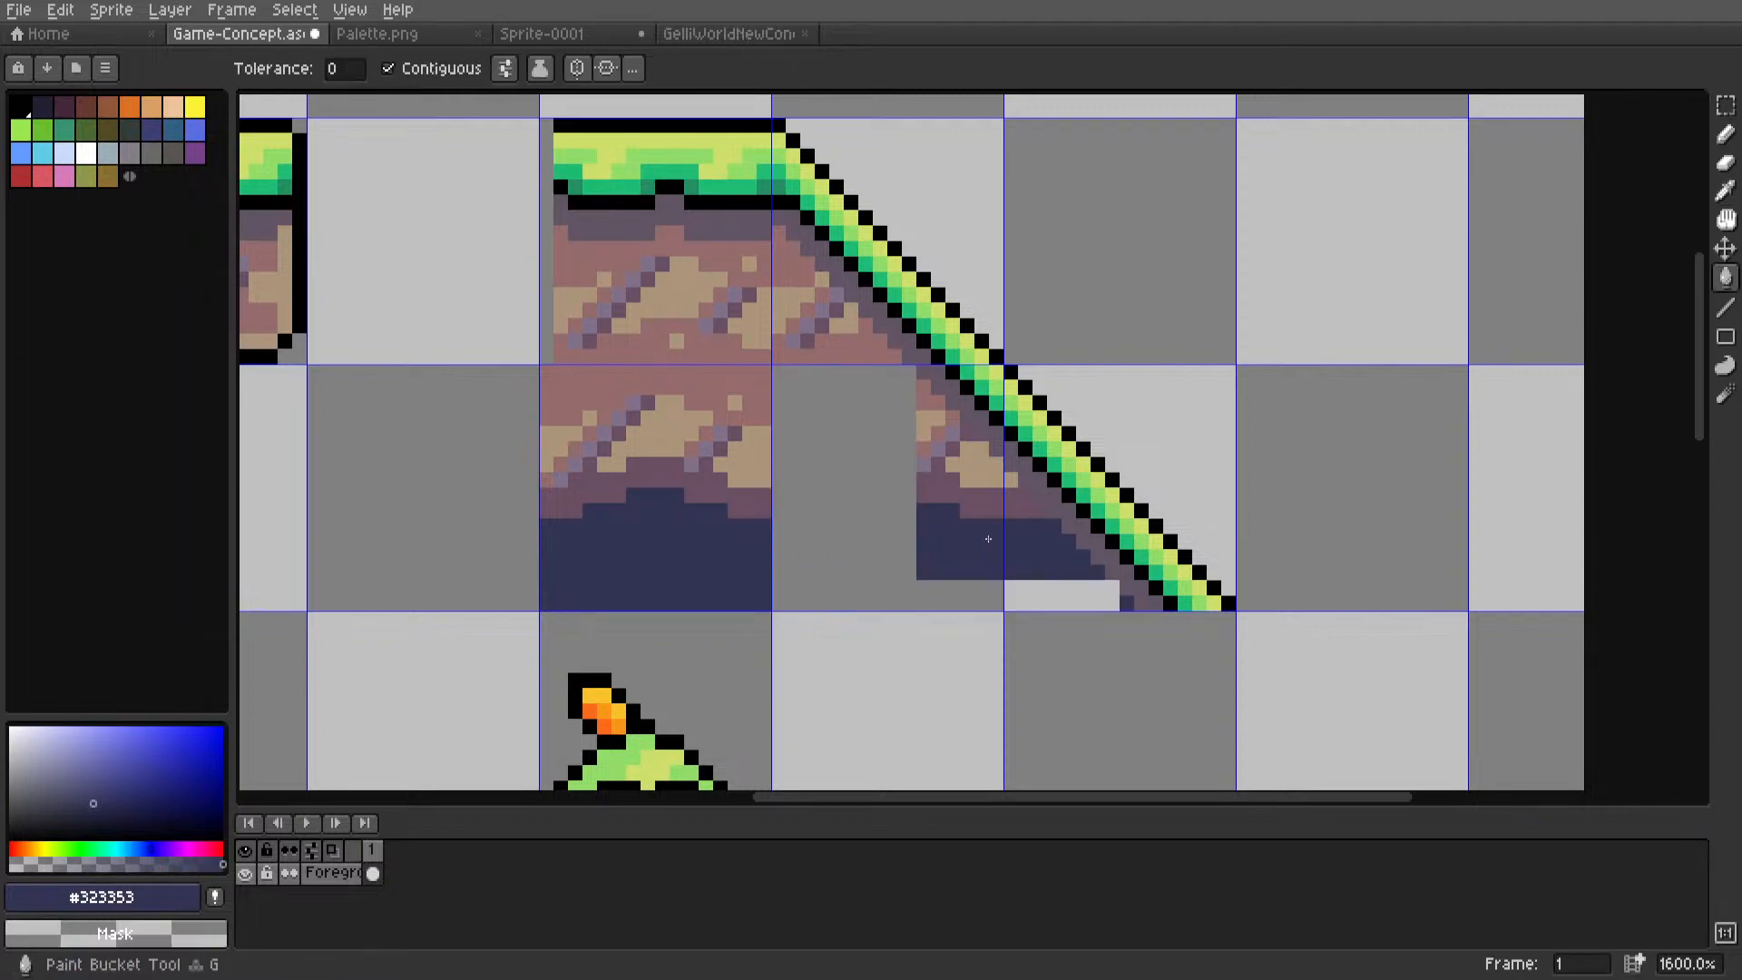
right_click(988, 537)
right_click(983, 502)
right_click(982, 469)
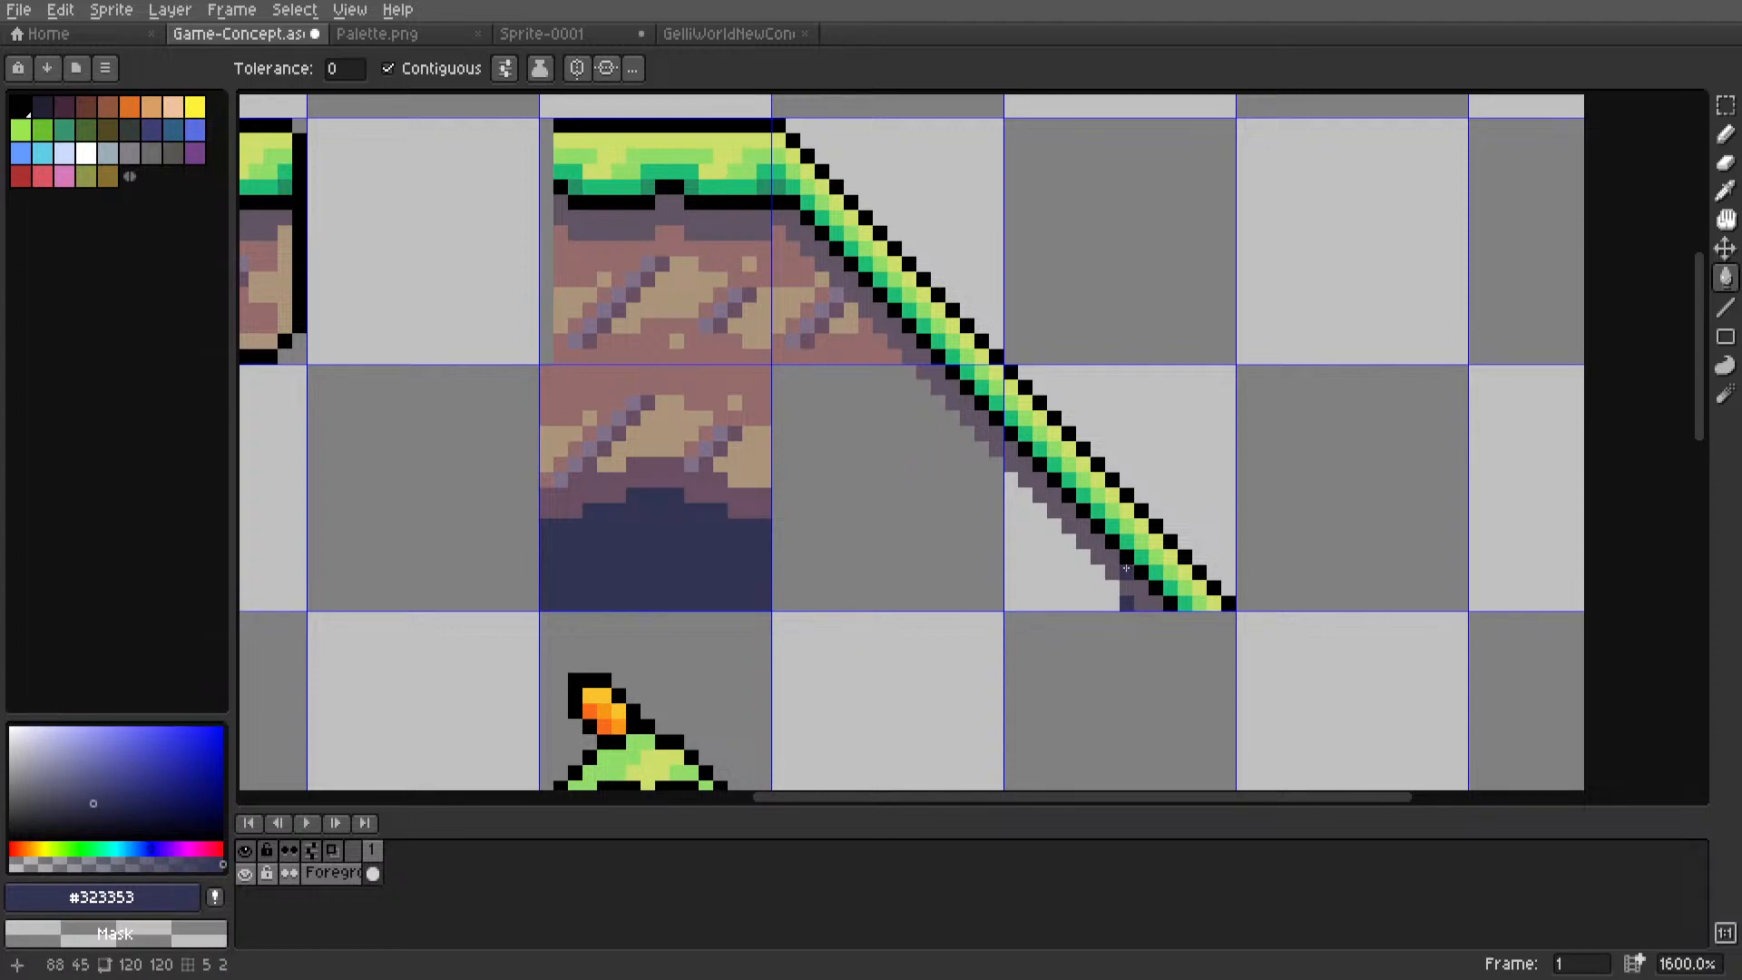
Sample the dirt colour #966c6c and draw adjoining diagonal lines along the inner edge of the lower slope's purple shading.
key(i)
click(894, 370)
key(l)
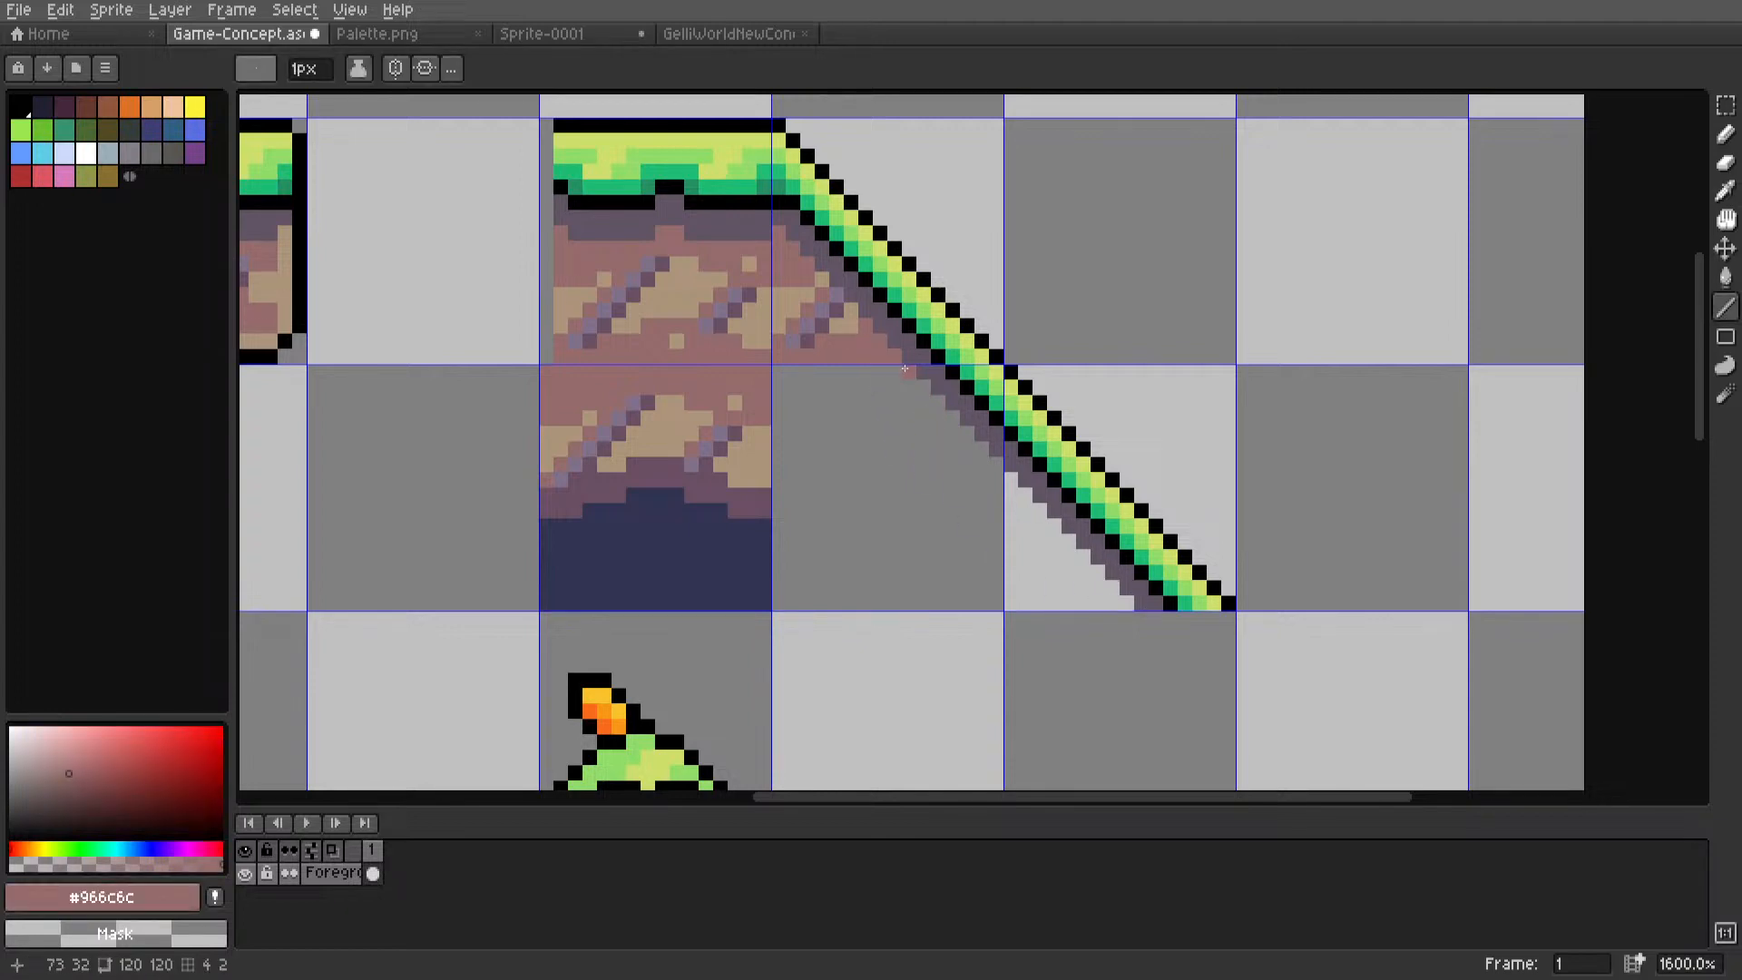
mouse_move(905, 379)
mouse_down()
mouse_move(1136, 578)
mouse_move(1123, 610)
mouse_up()
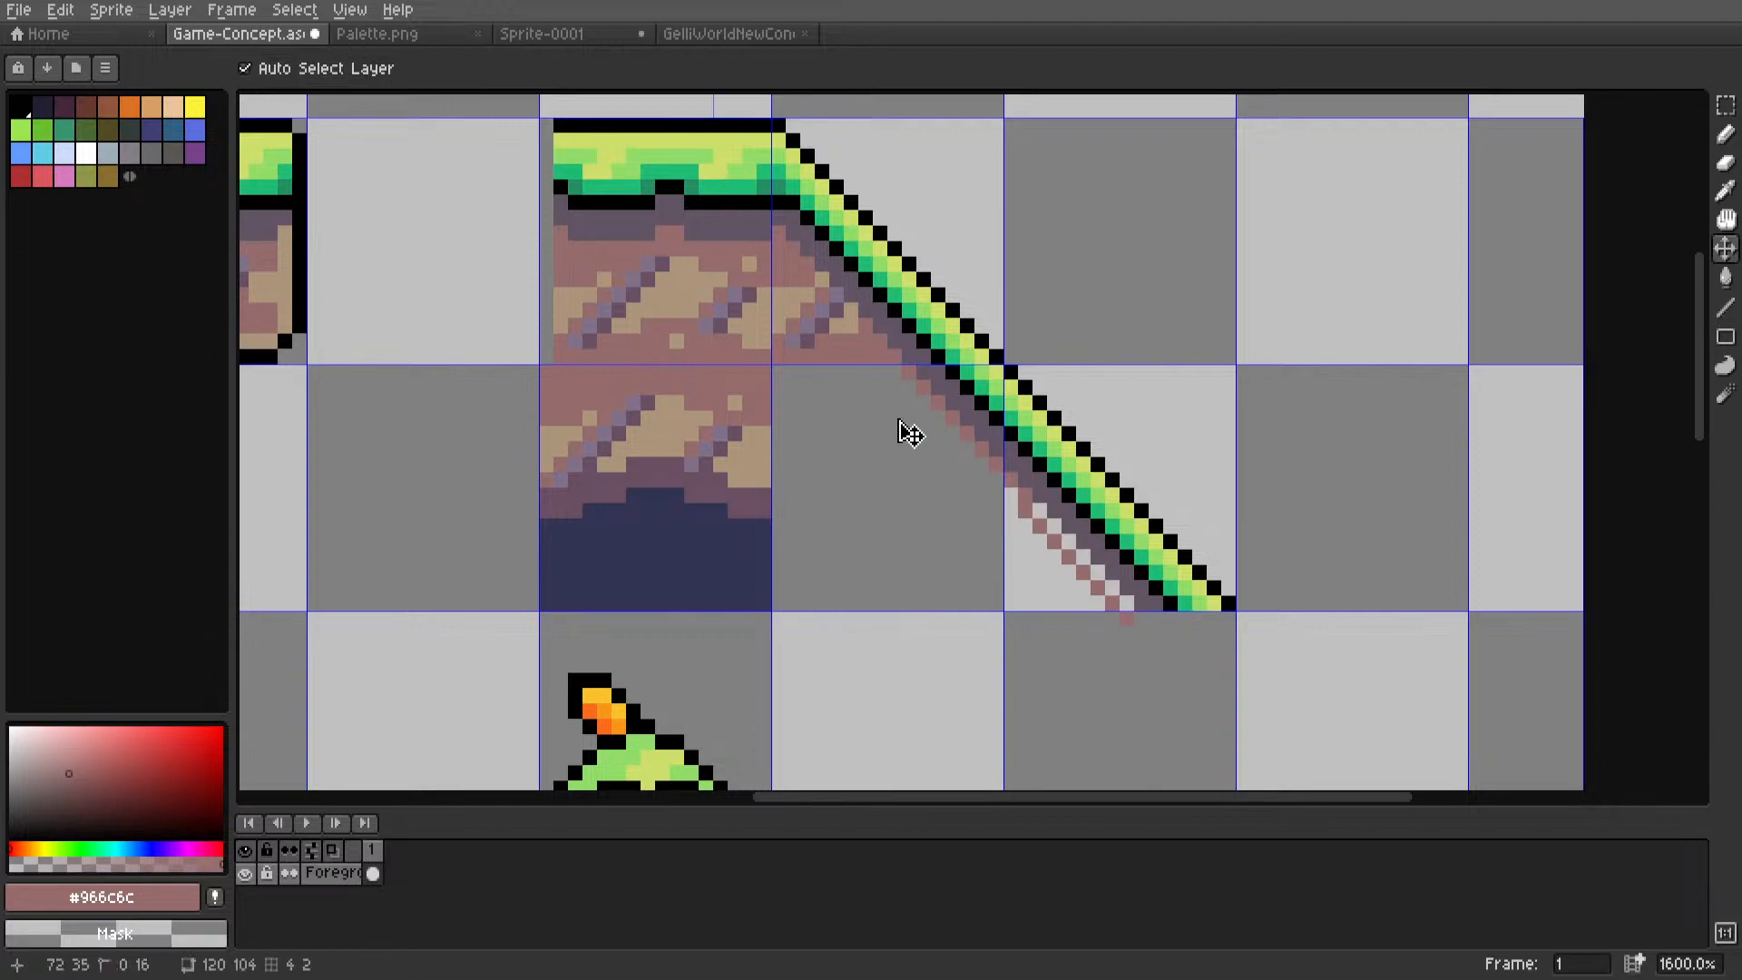
key(ctrl+z)
mouse_move(908, 371)
mouse_down()
mouse_move(1100, 528)
mouse_move(1127, 604)
mouse_up()
mouse_move(1113, 603)
mouse_down()
mouse_move(874, 382)
mouse_move(907, 388)
mouse_move(1093, 600)
mouse_up()
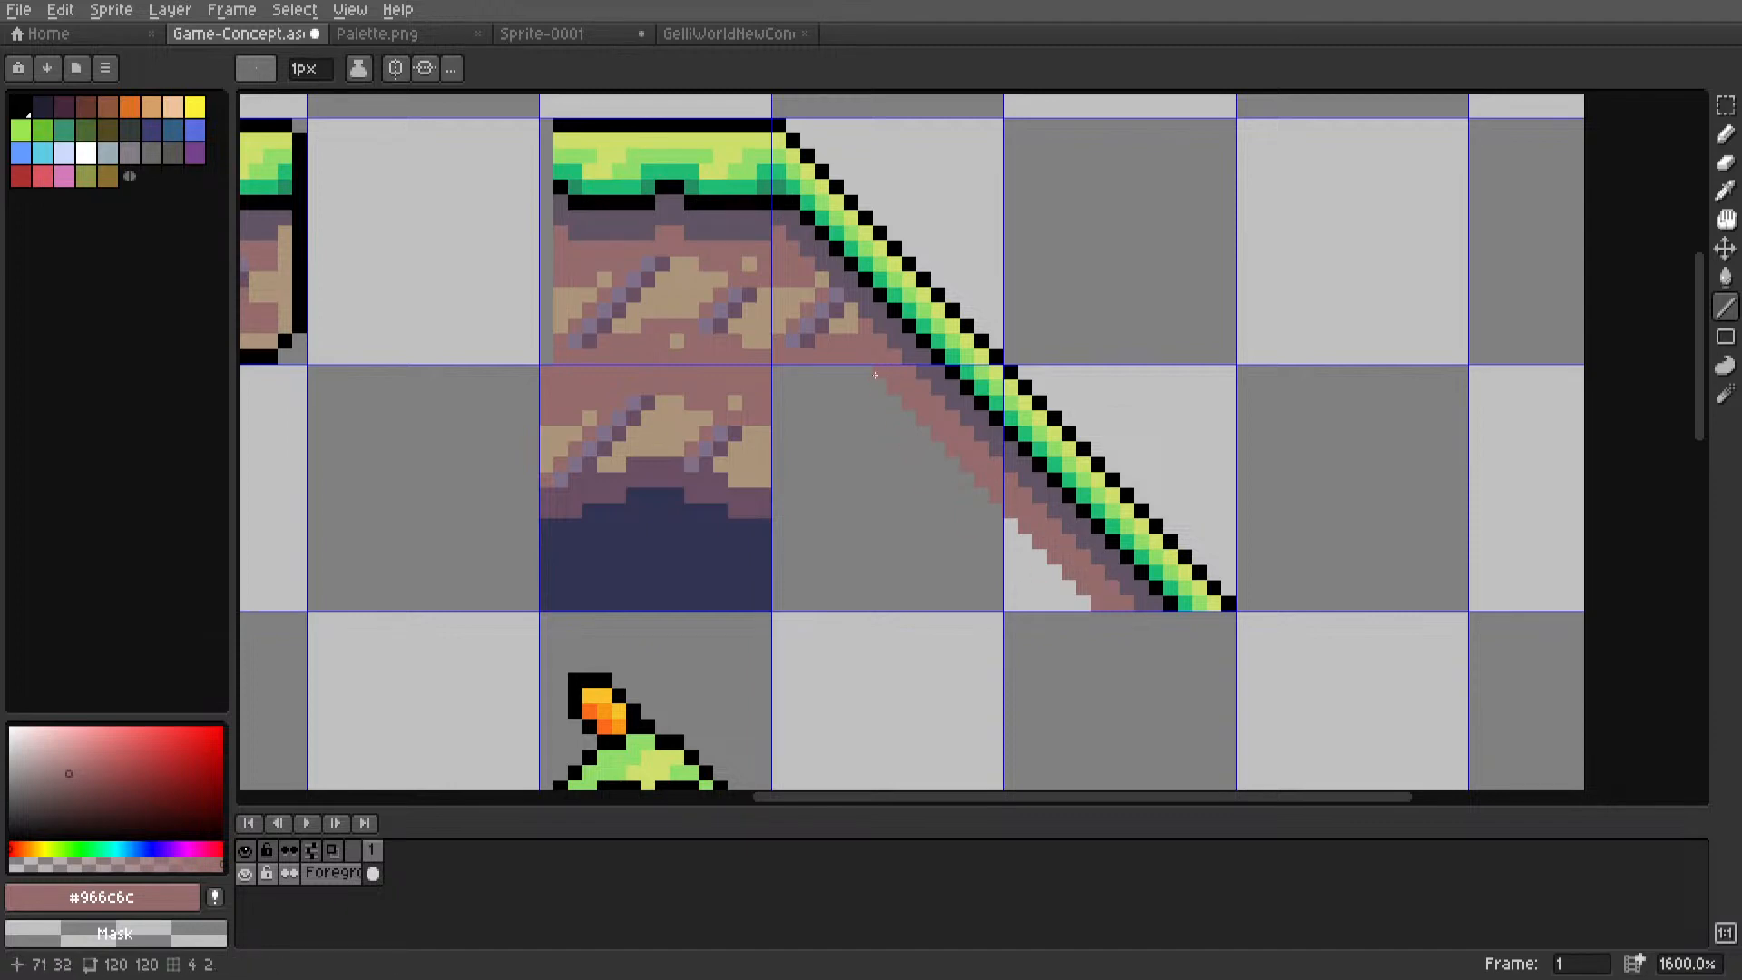
mouse_move(867, 372)
mouse_down()
mouse_move(997, 601)
mouse_move(1084, 603)
mouse_up()
scroll(1067, 595, down, 6)
scroll(1058, 588, up, 5)
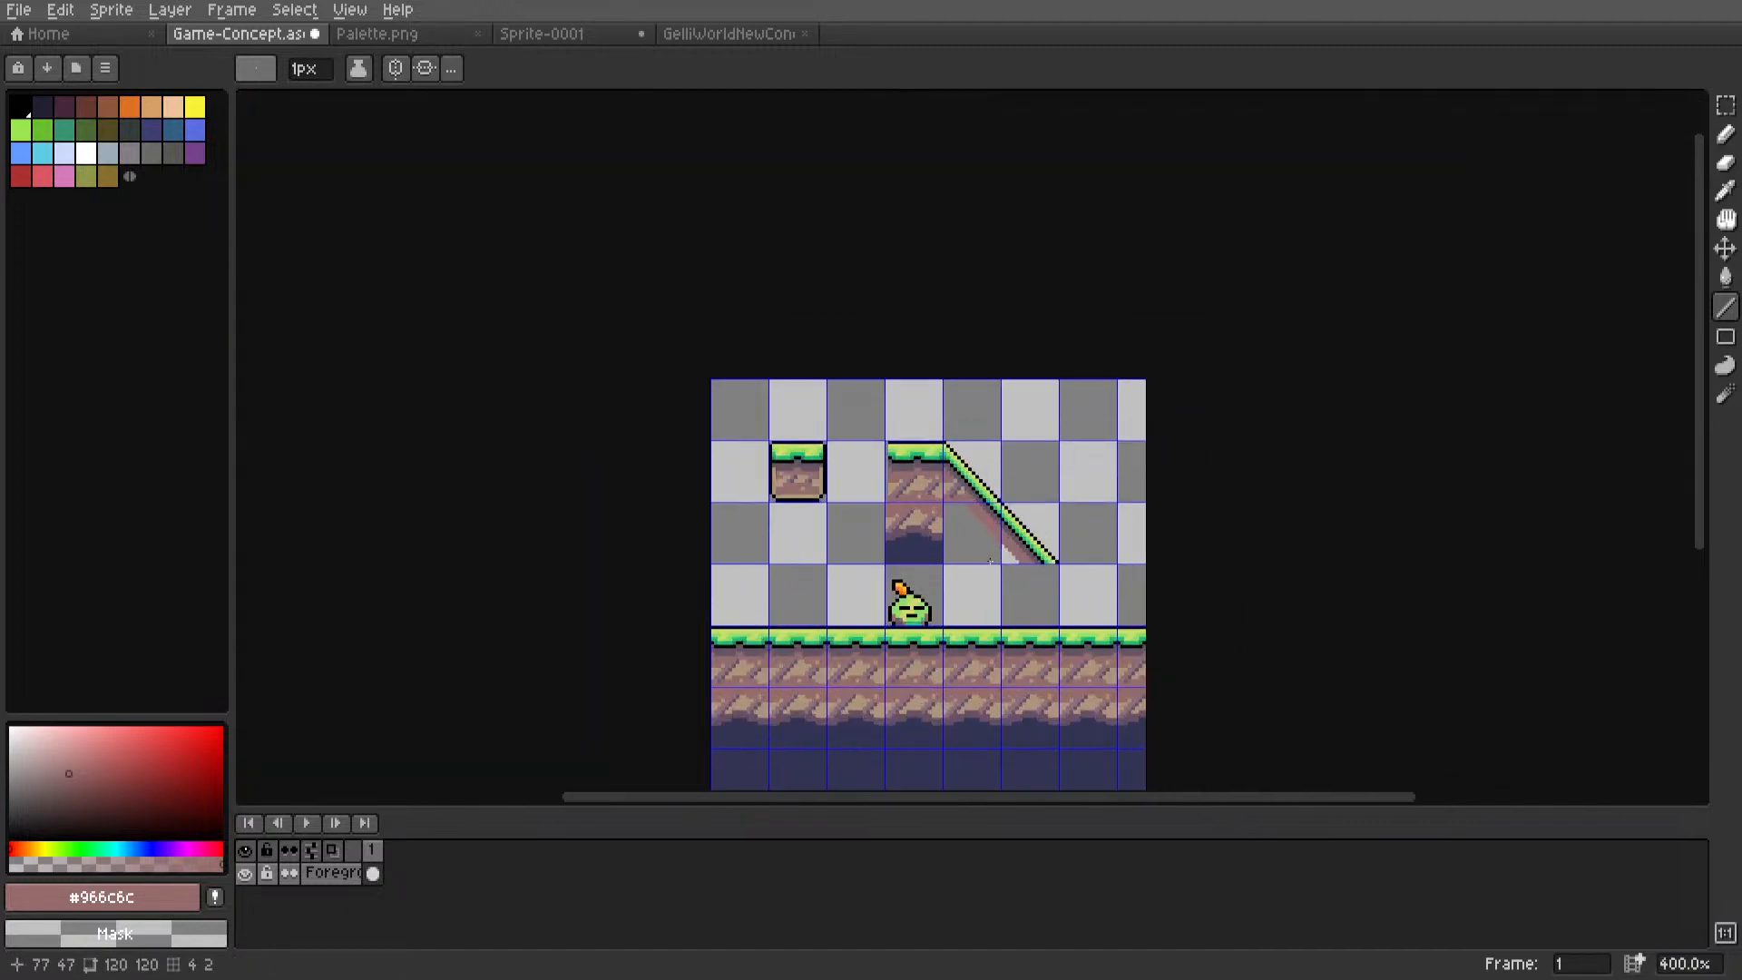
scroll(946, 448, down, 3)
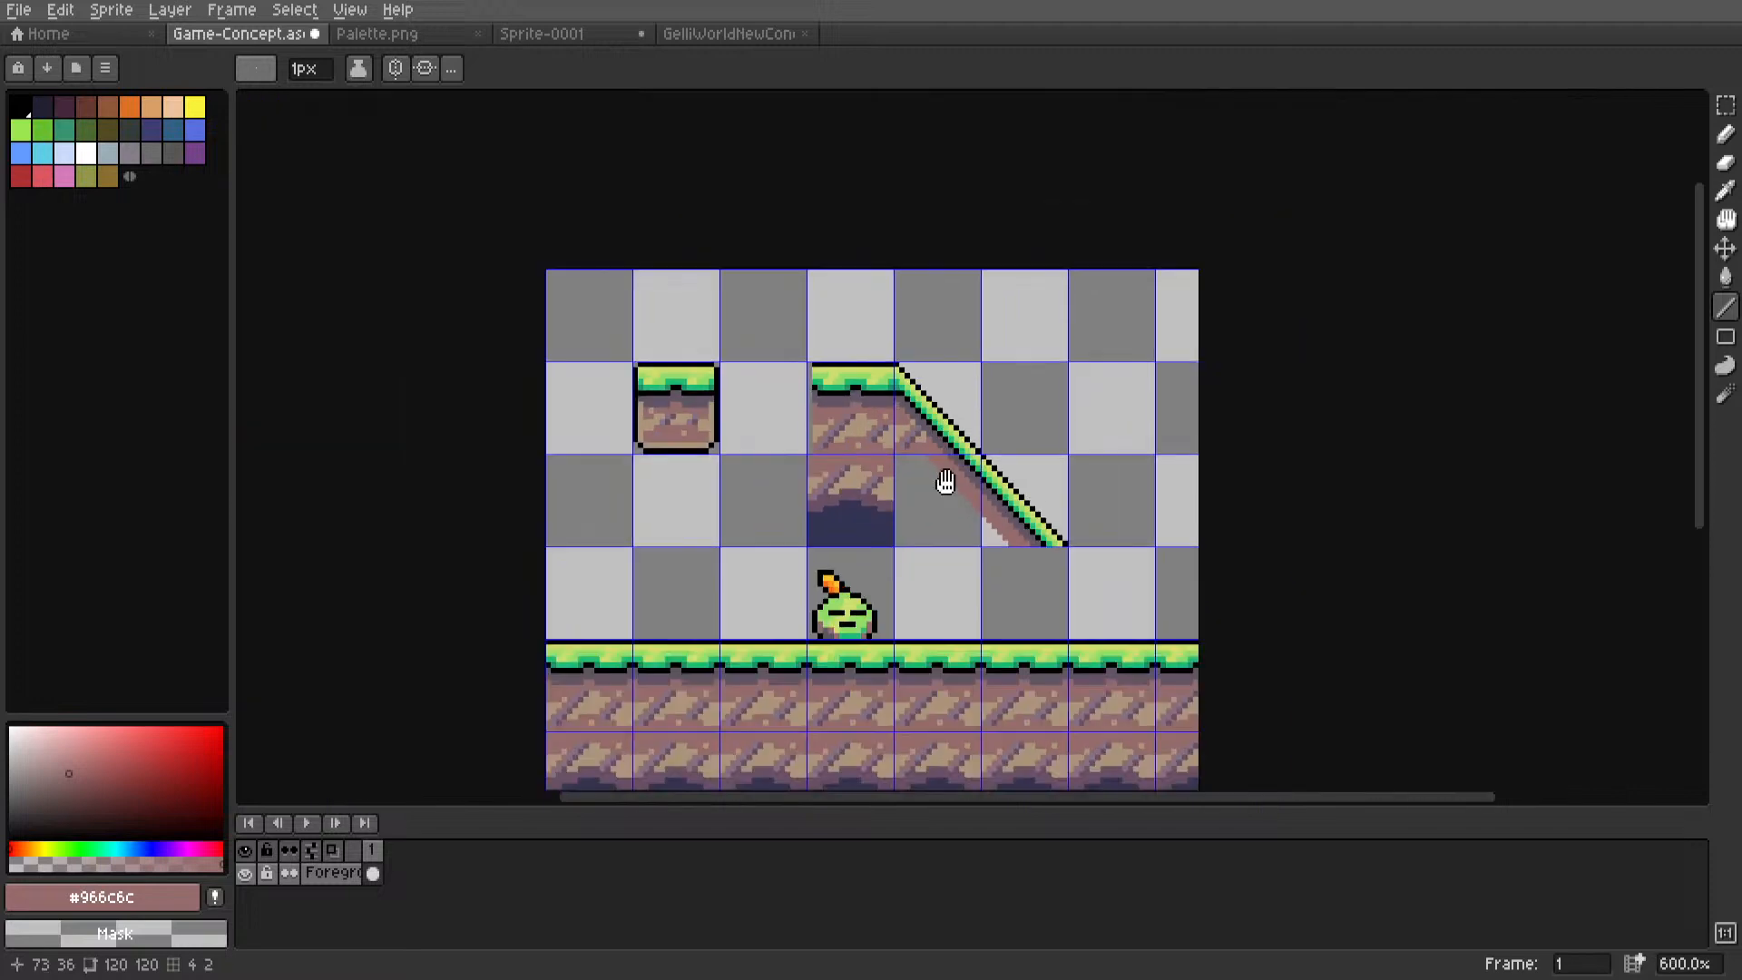
scroll(884, 486, up, 2)
mouse_move(945, 482)
middle_down()
mouse_move(880, 480)
mouse_move(964, 480)
mouse_move(934, 453)
middle_up()
scroll(963, 480, down, 3)
scroll(961, 471, up, 3)
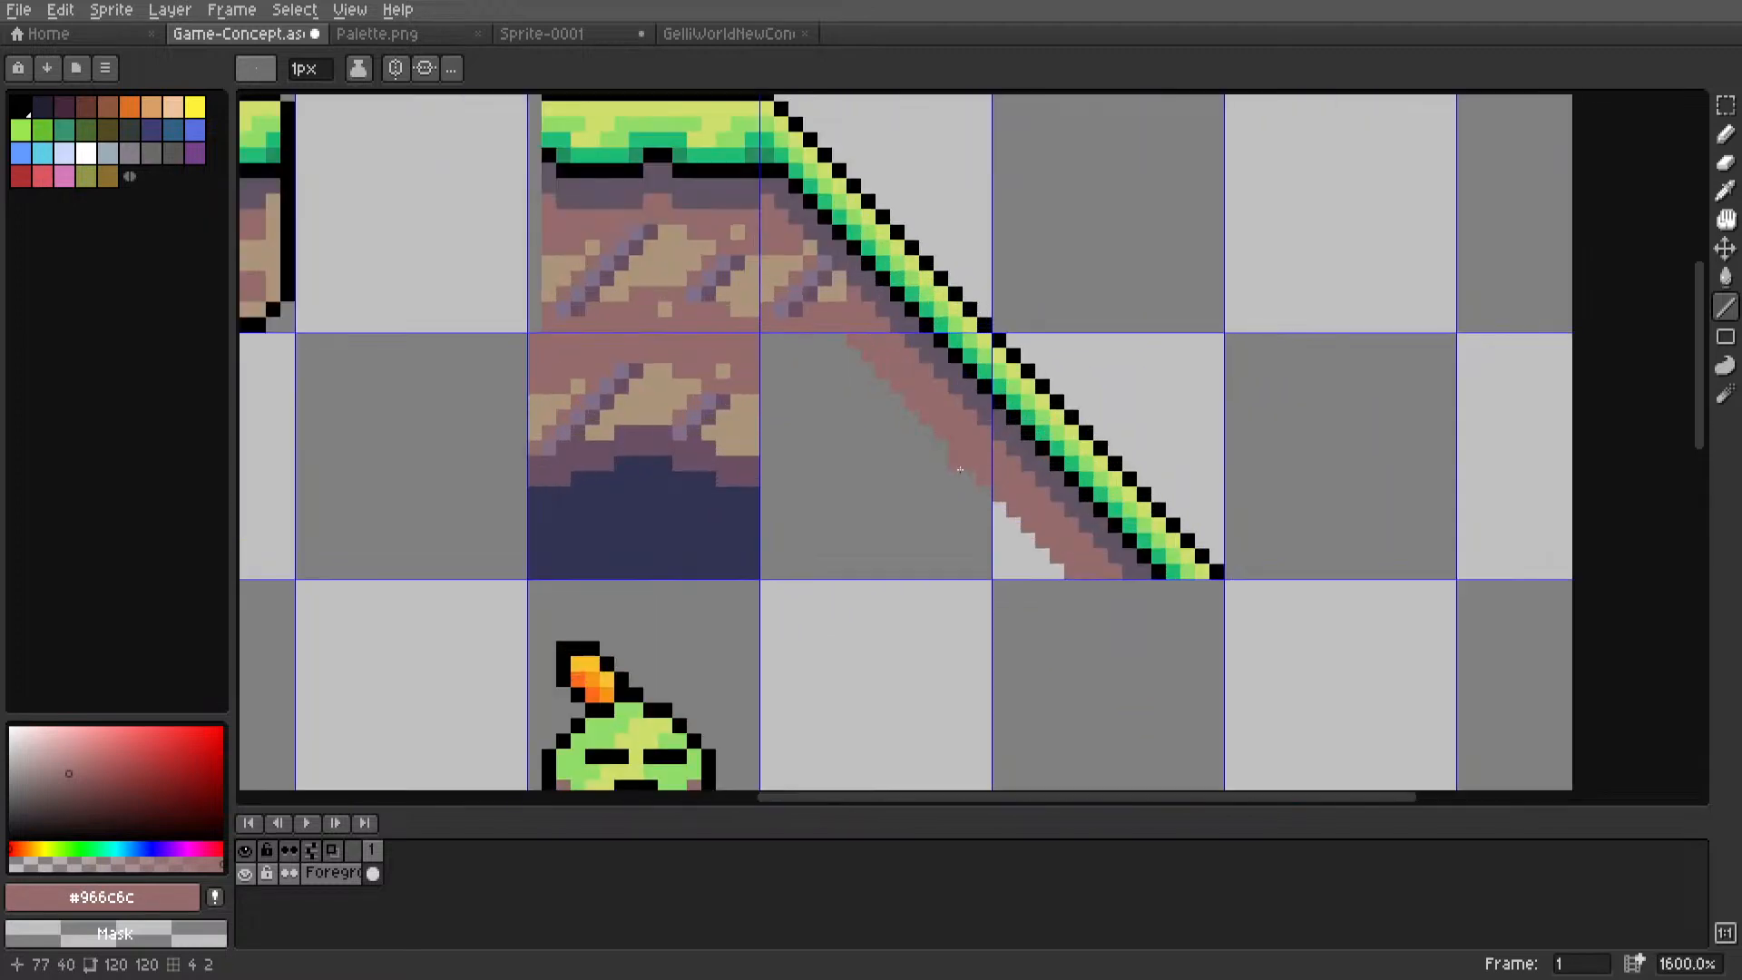
Try to copy the 16 by 16 dirt-to-underground tile below the flat grass top one cell right.
key(m)
double_click(693, 433)
middle_drag(704, 436, 907, 467)
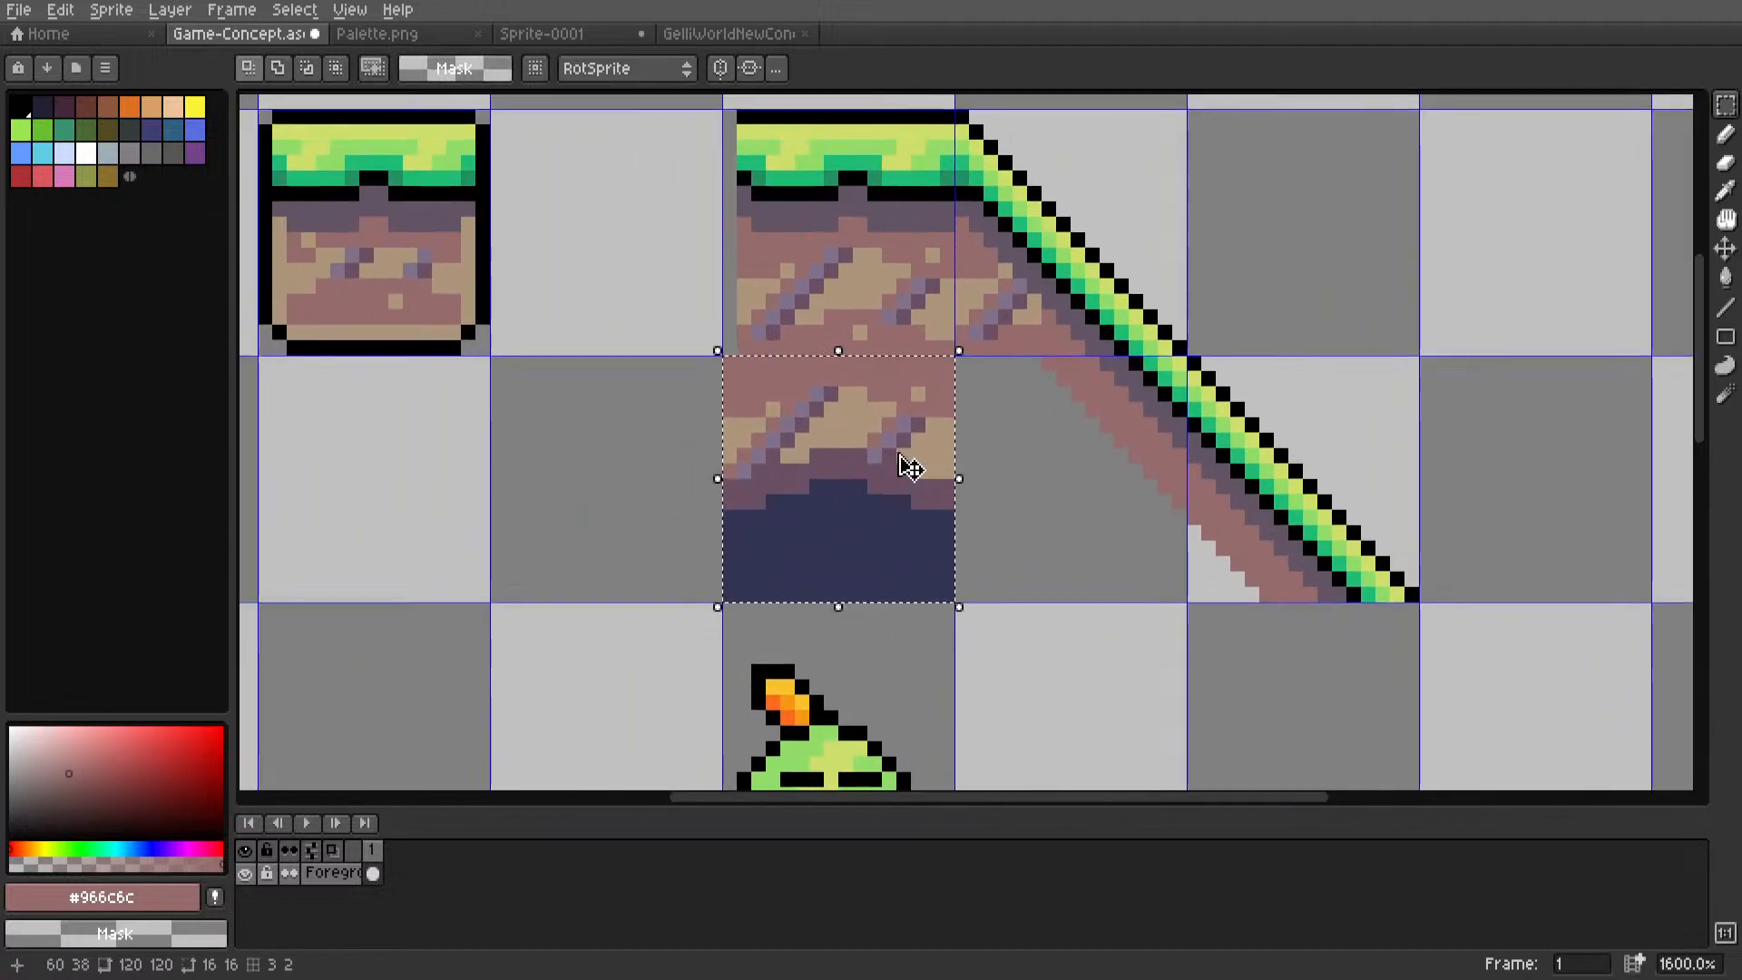
scroll(907, 466, down, 5)
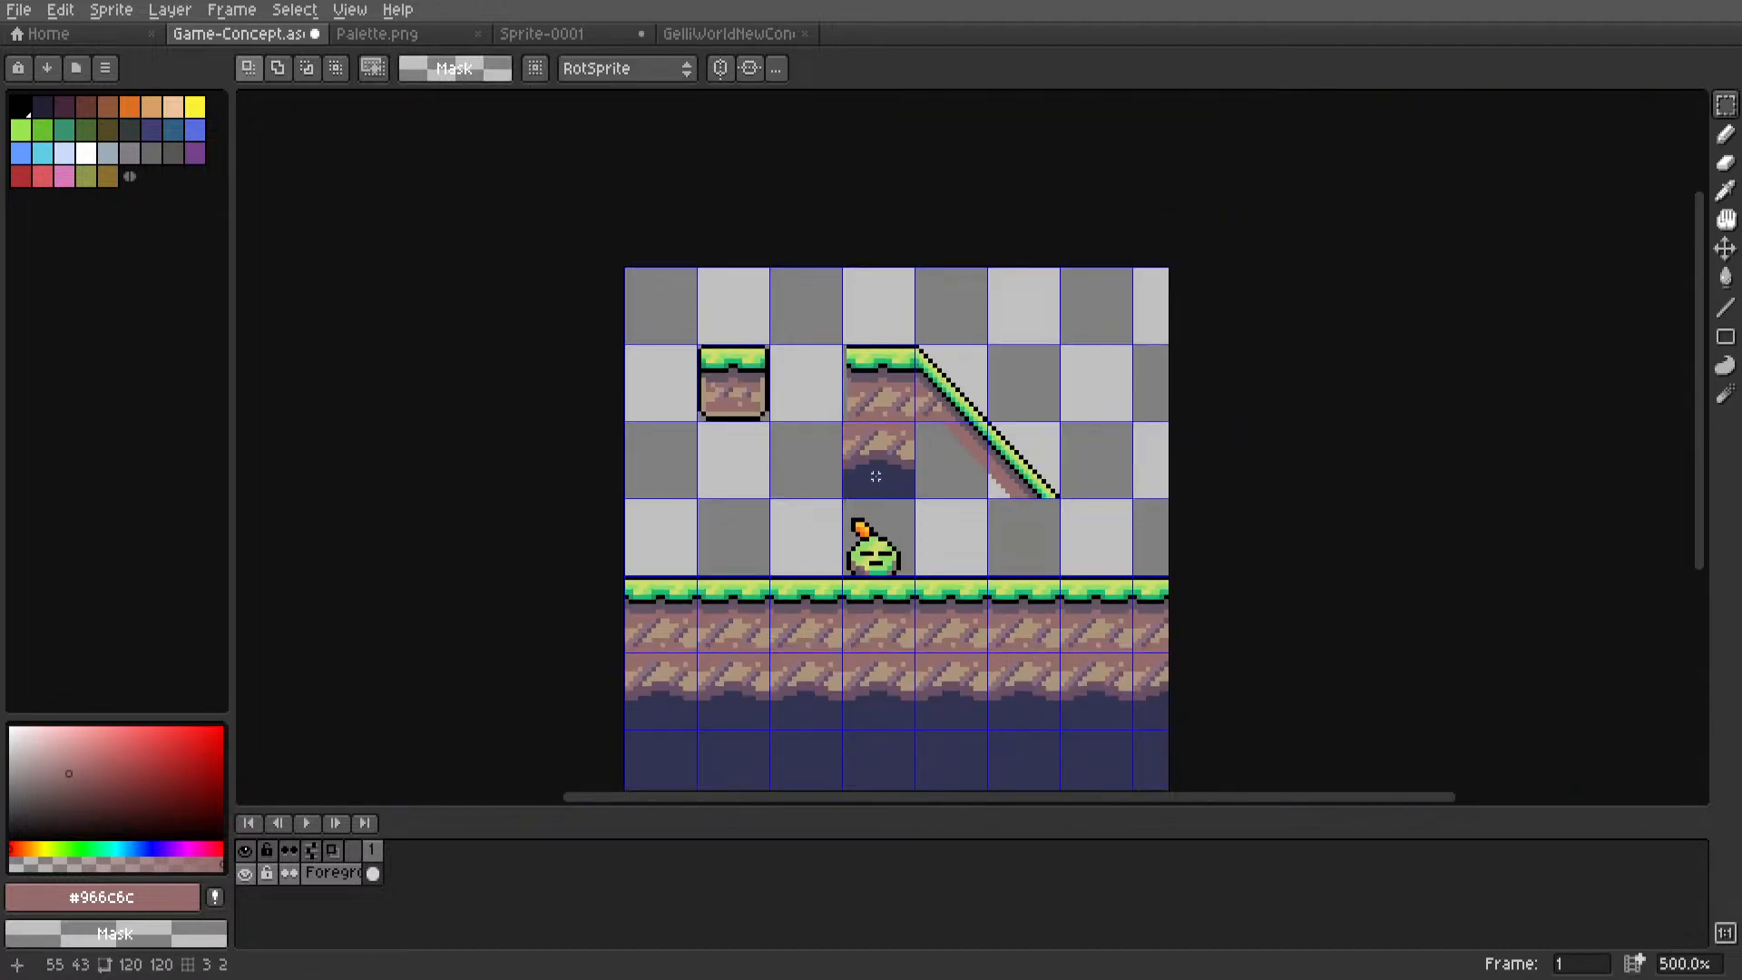
scroll(875, 477, up, 5)
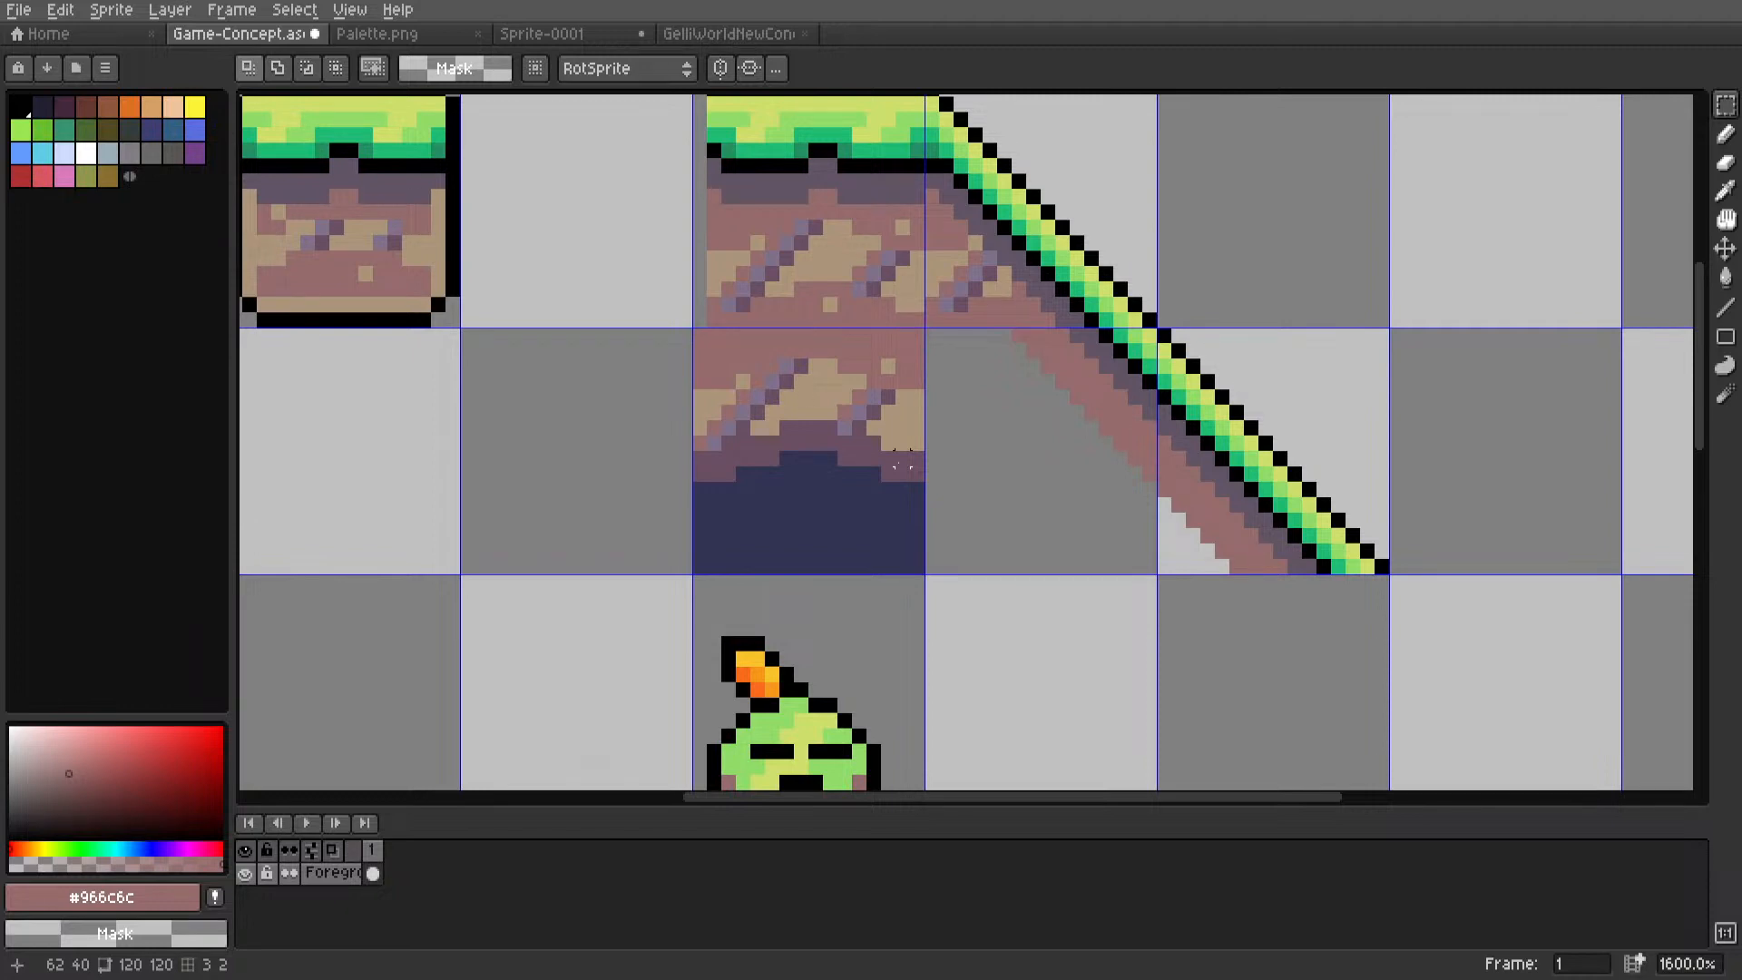
drag(903, 465, 1041, 462)
key(Escape)
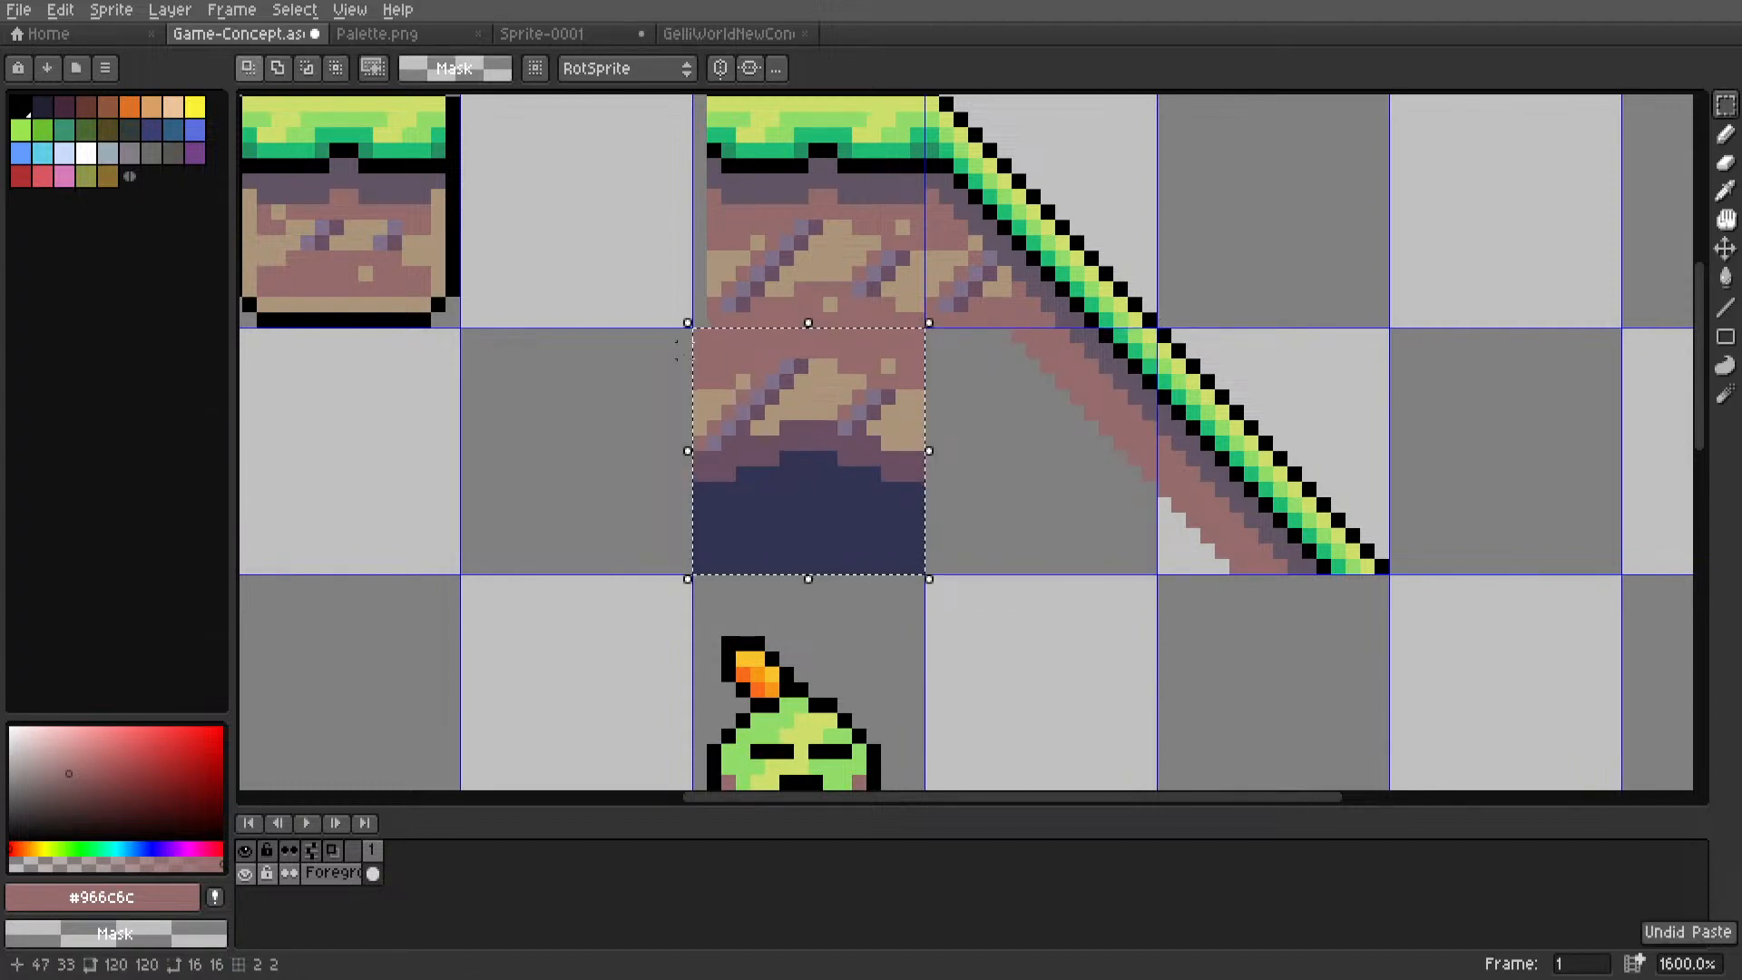
Select the 16 by 16 flat grass tile at the slope's top and delete it.
scroll(726, 379, down, 2)
scroll(759, 390, up, 1)
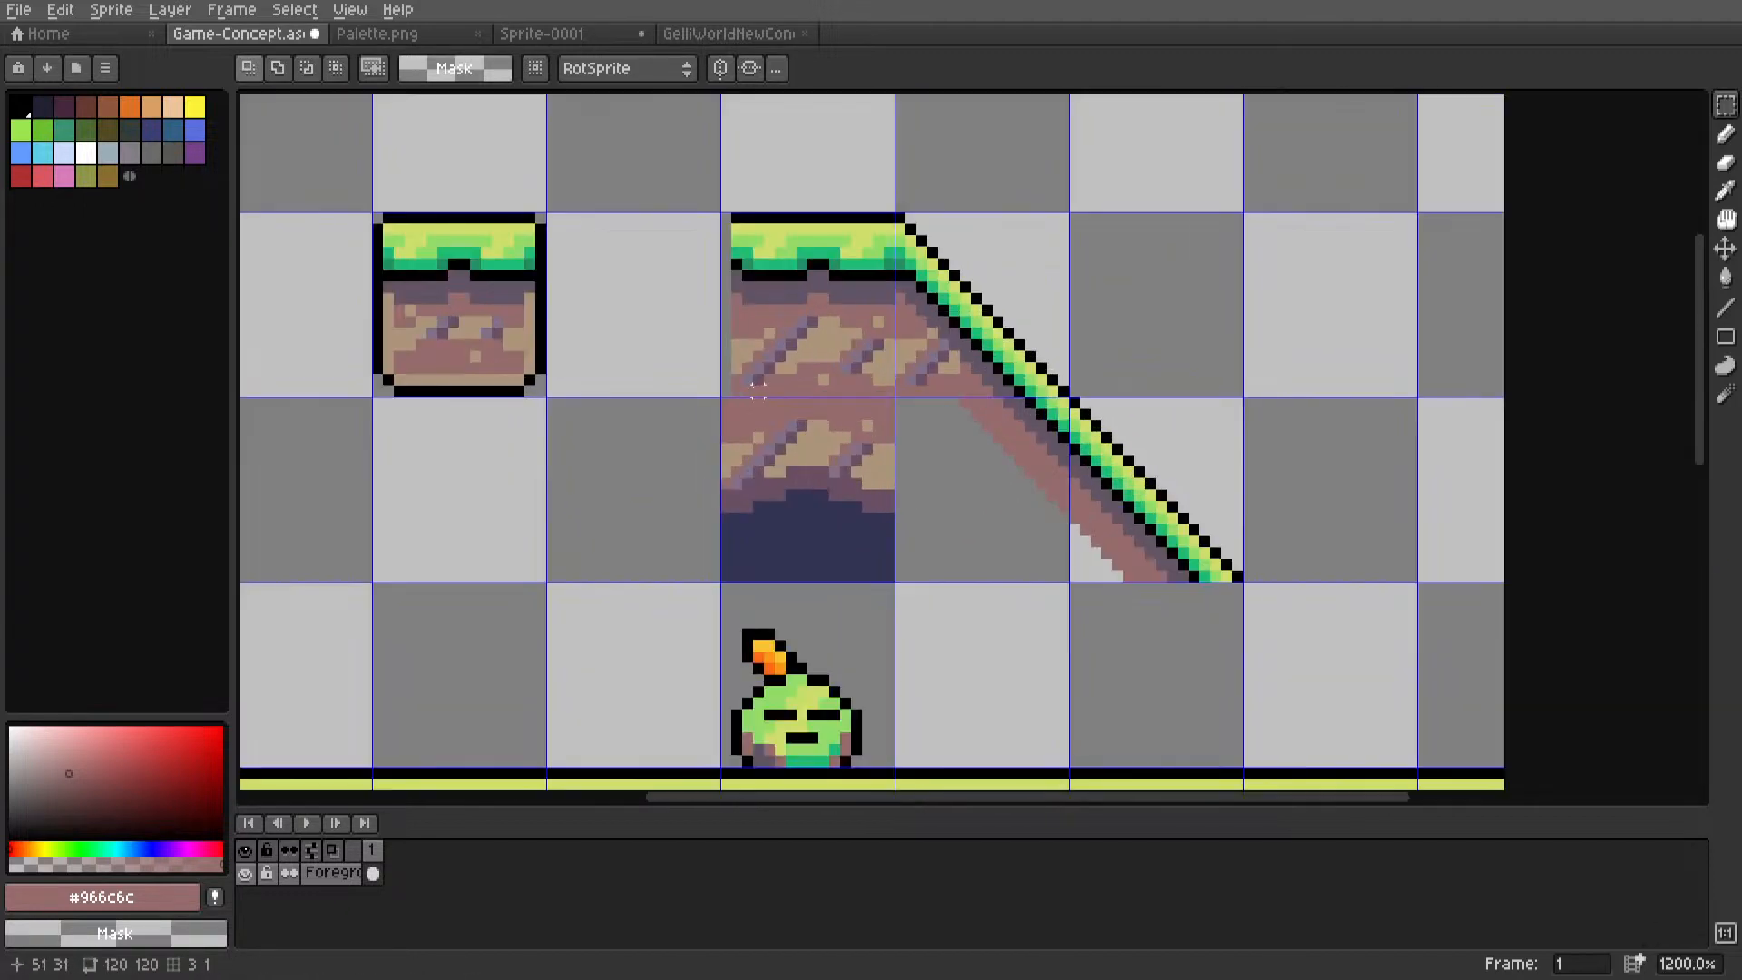
scroll(758, 391, up, 1)
double_click(804, 263)
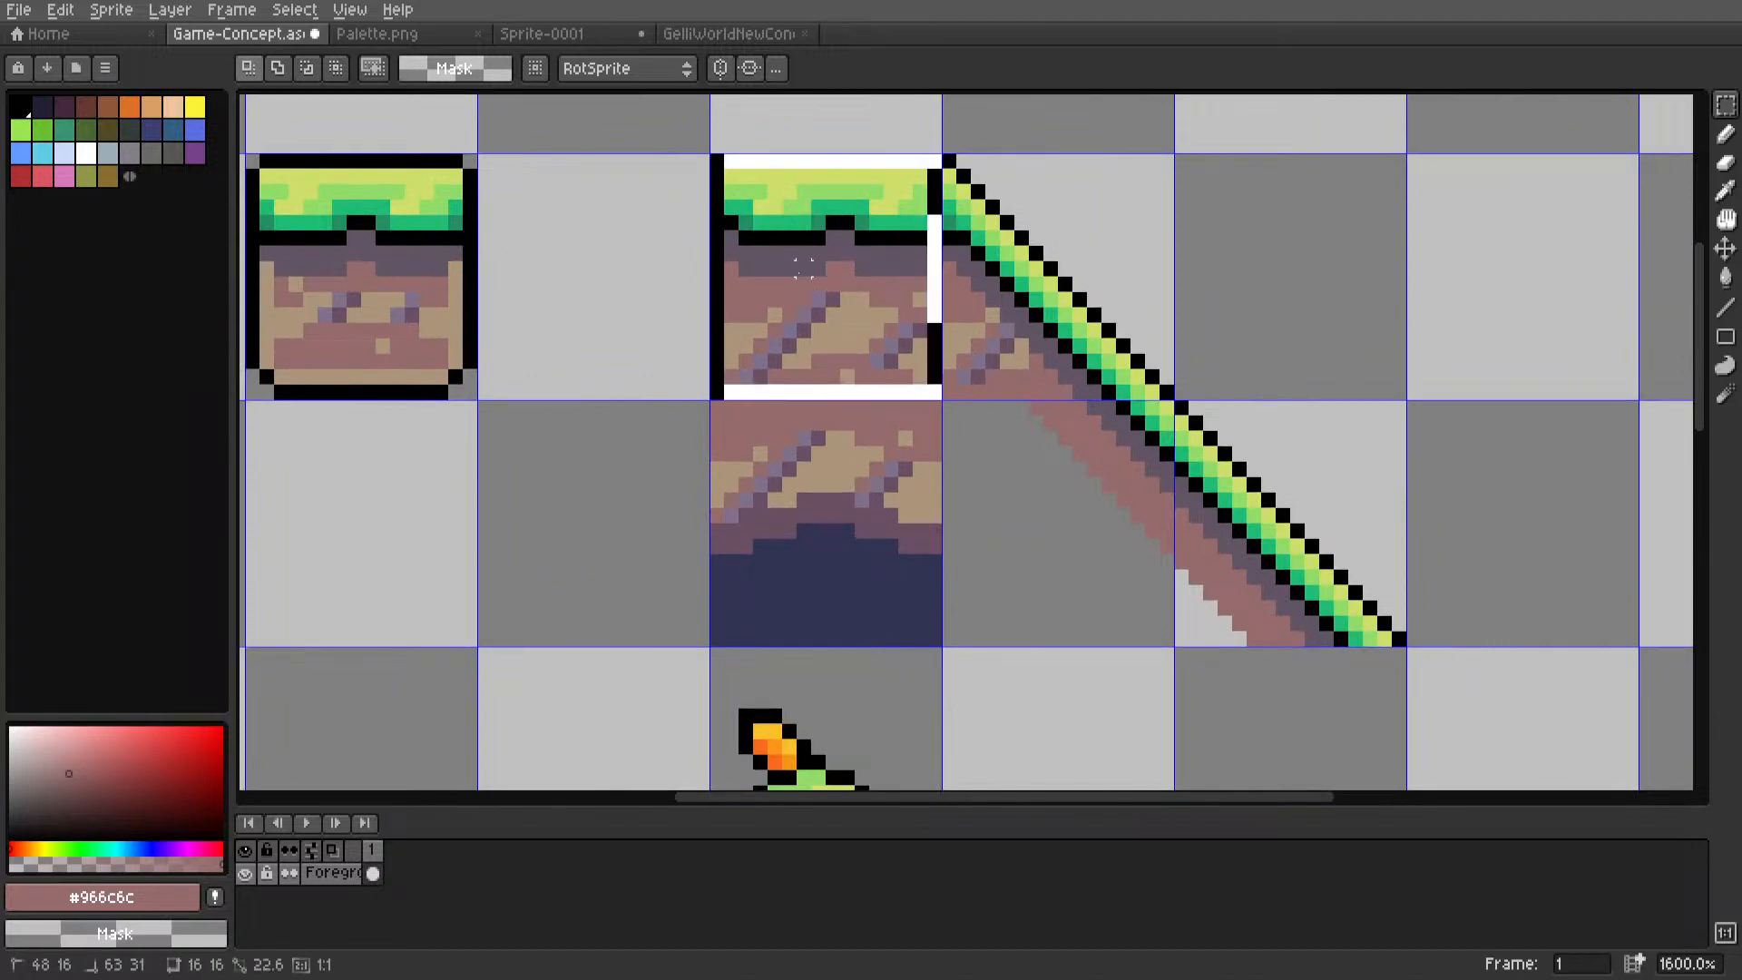
middle_drag(795, 320, 795, 352)
key(ctrl+d)
Paste a copy of the seamless ground grass tile into the emptied cell at the top of the slope.
scroll(713, 449, down, 5)
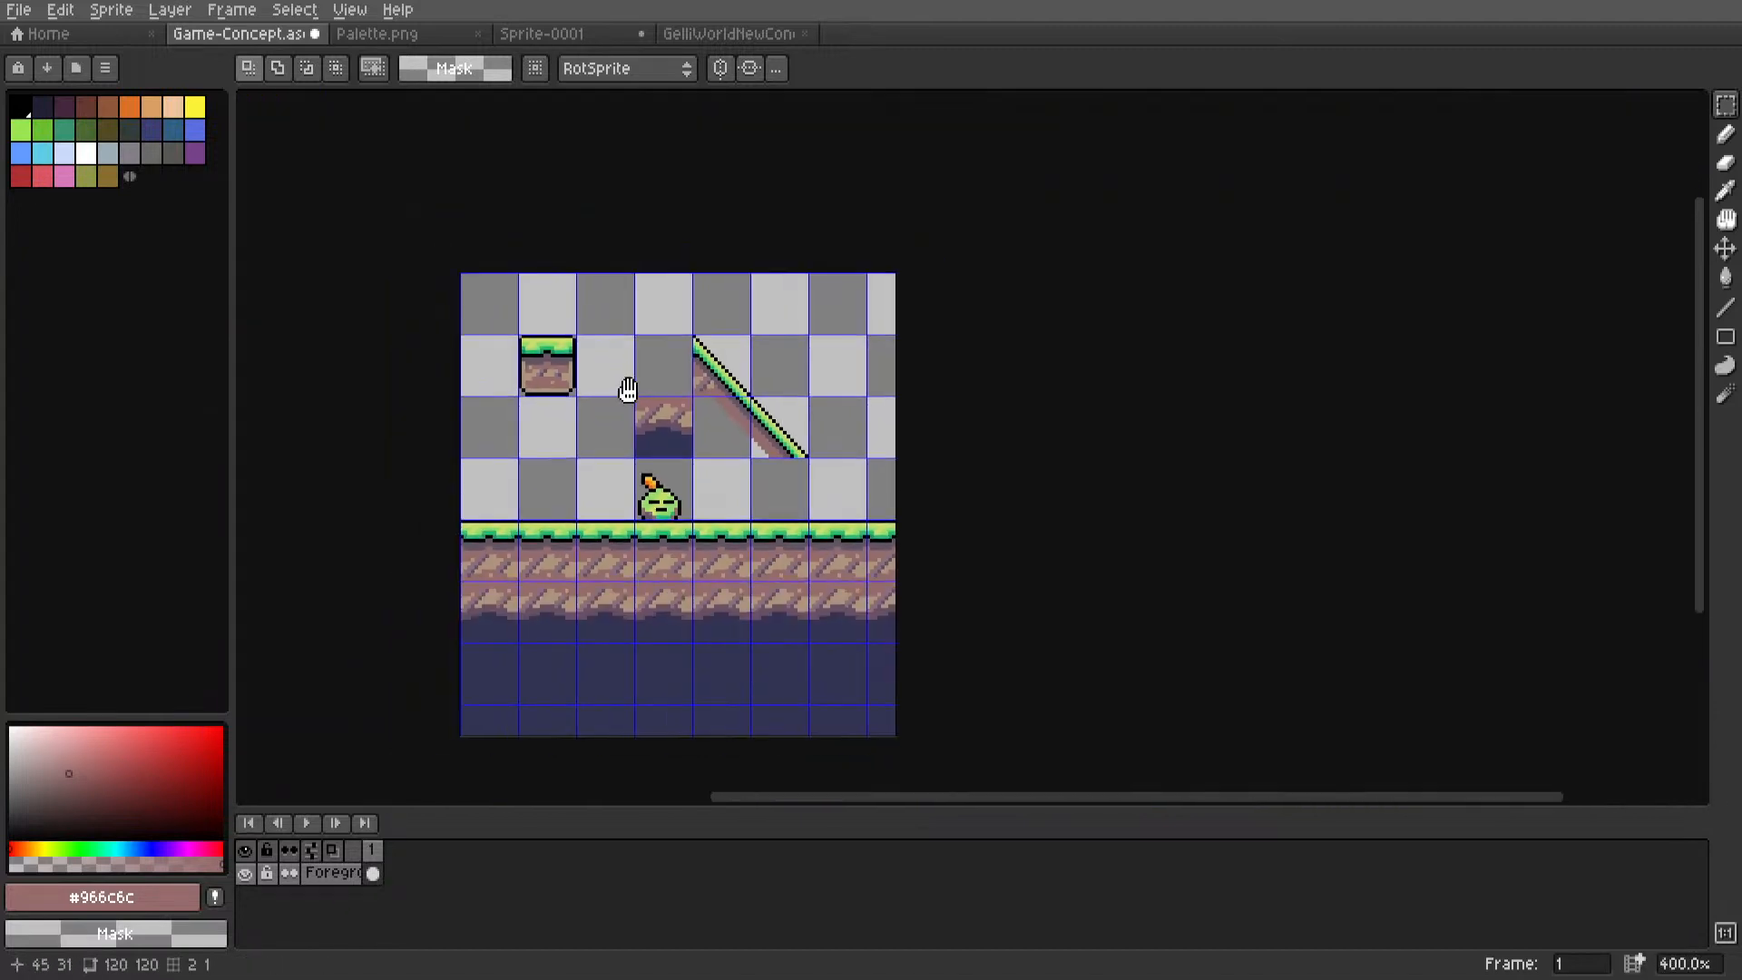
scroll(713, 449, up, 3)
middle_drag(765, 510, 771, 622)
key(ctrl+v)
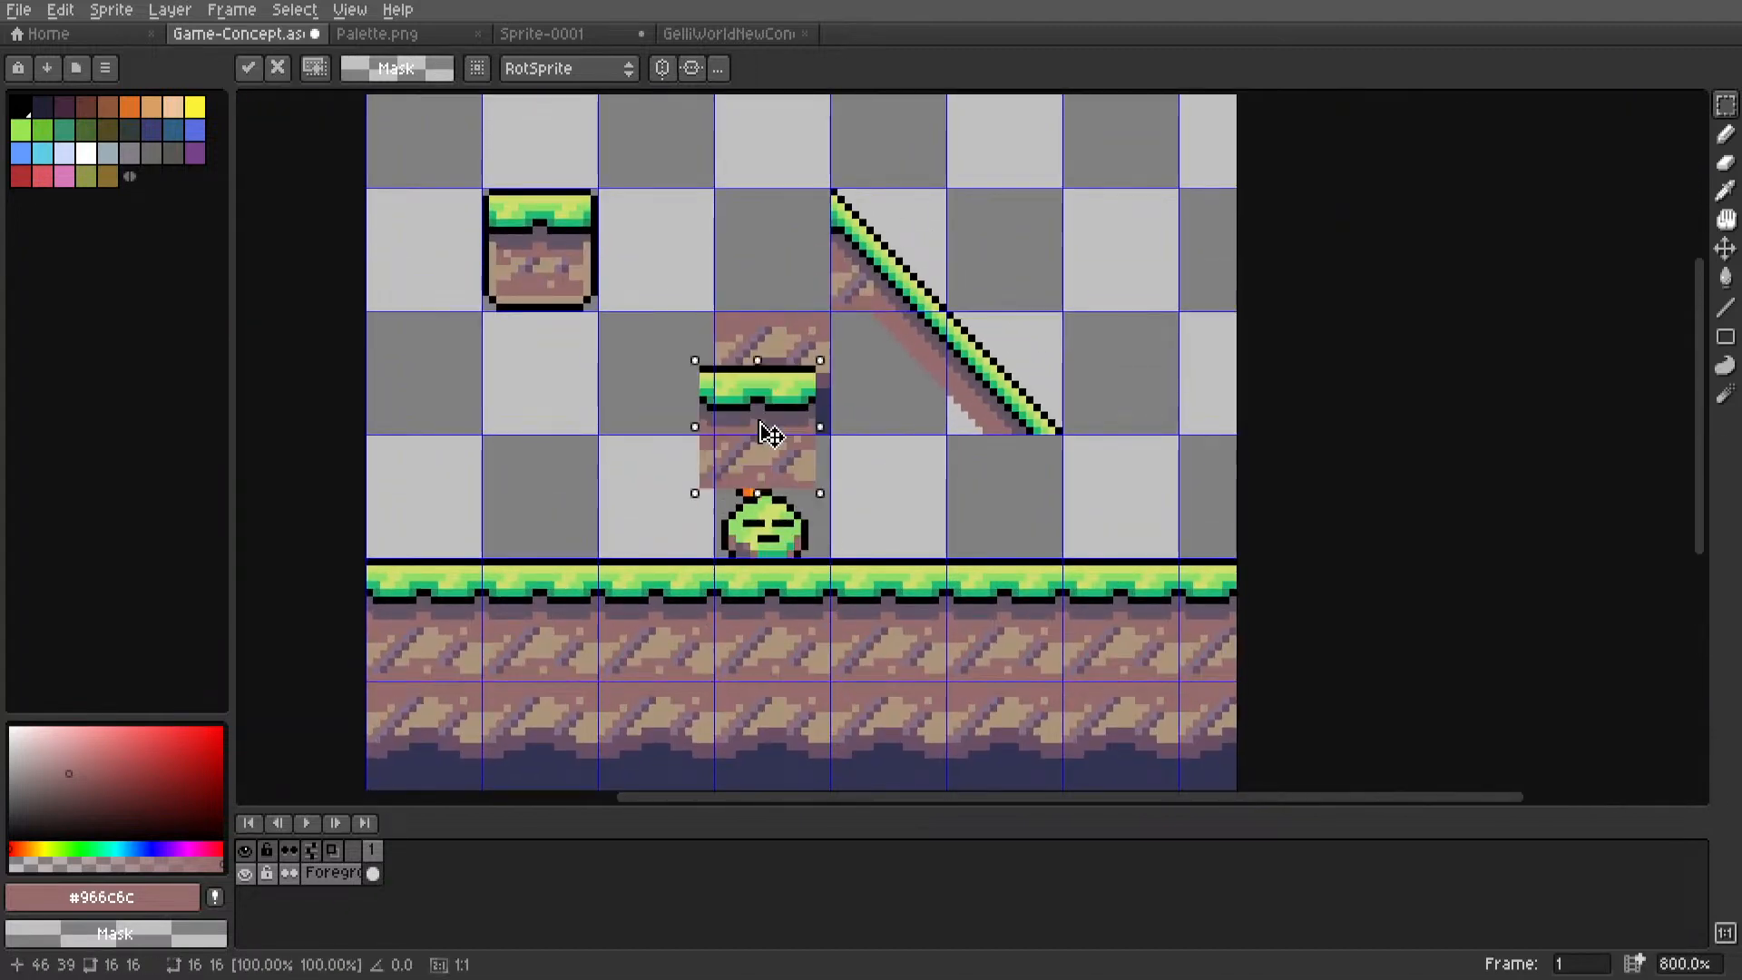
scroll(791, 282, up, 5)
drag(767, 427, 806, 335)
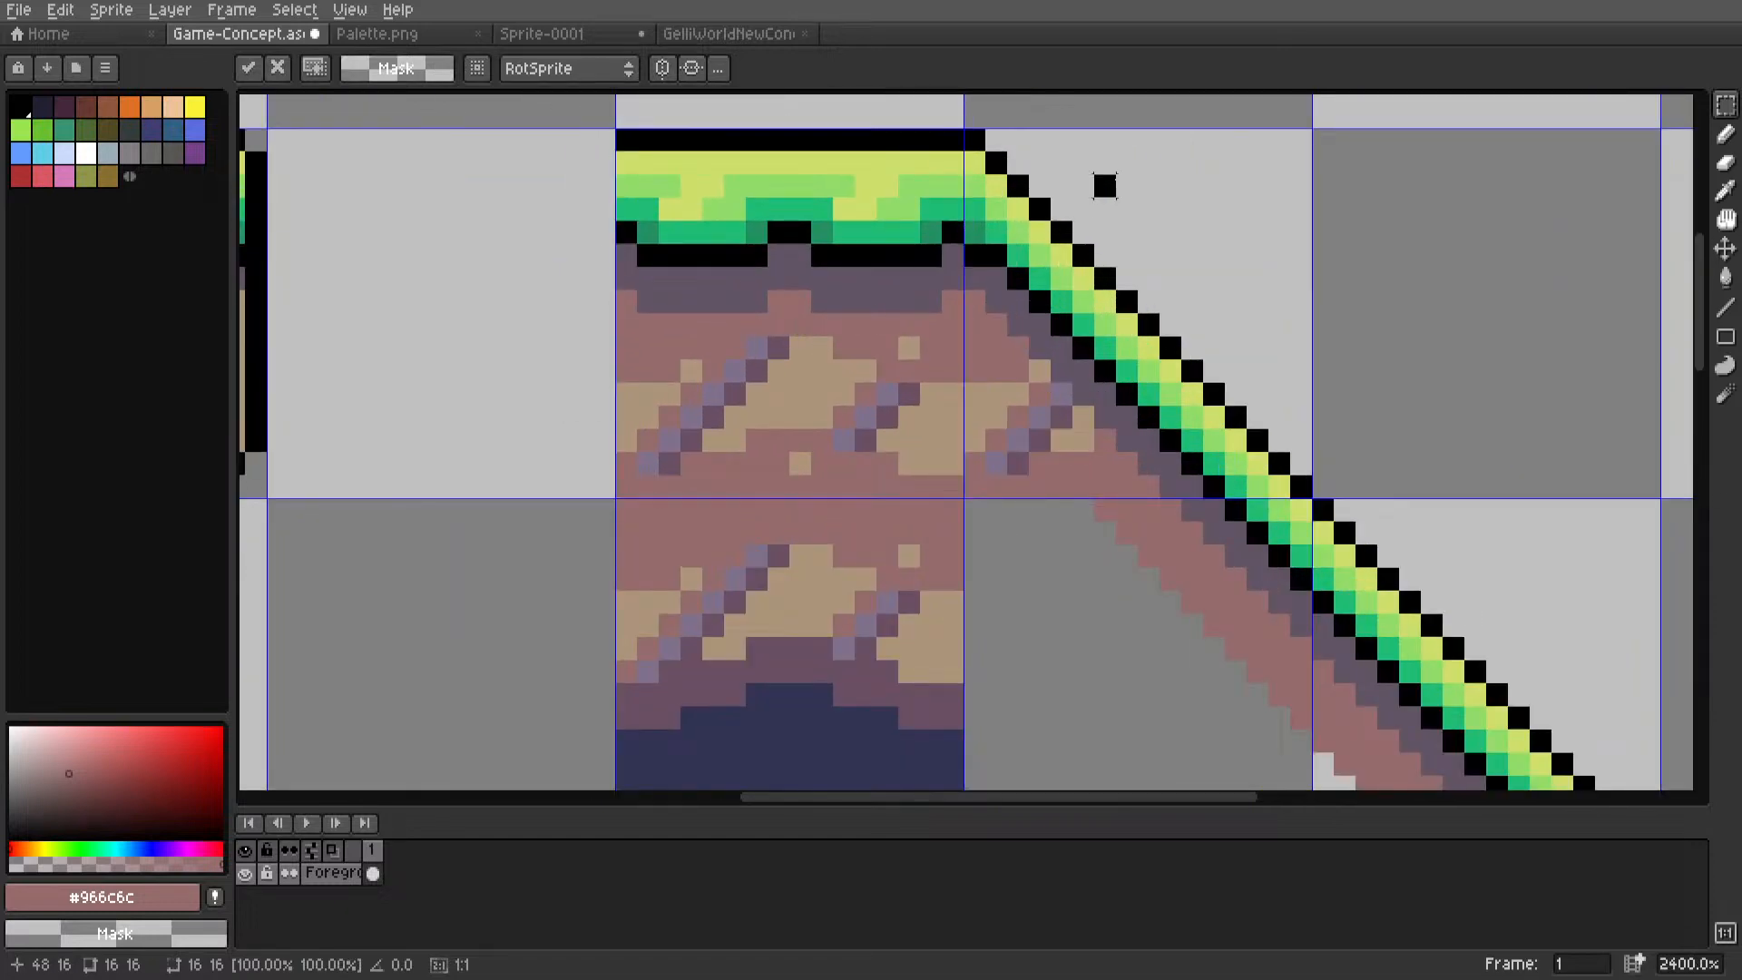
key(Return)
Touch up the outline pixels at the seam between the flat grass tile and the top of the slope.
scroll(807, 335, down, 3)
scroll(807, 332, up, 6)
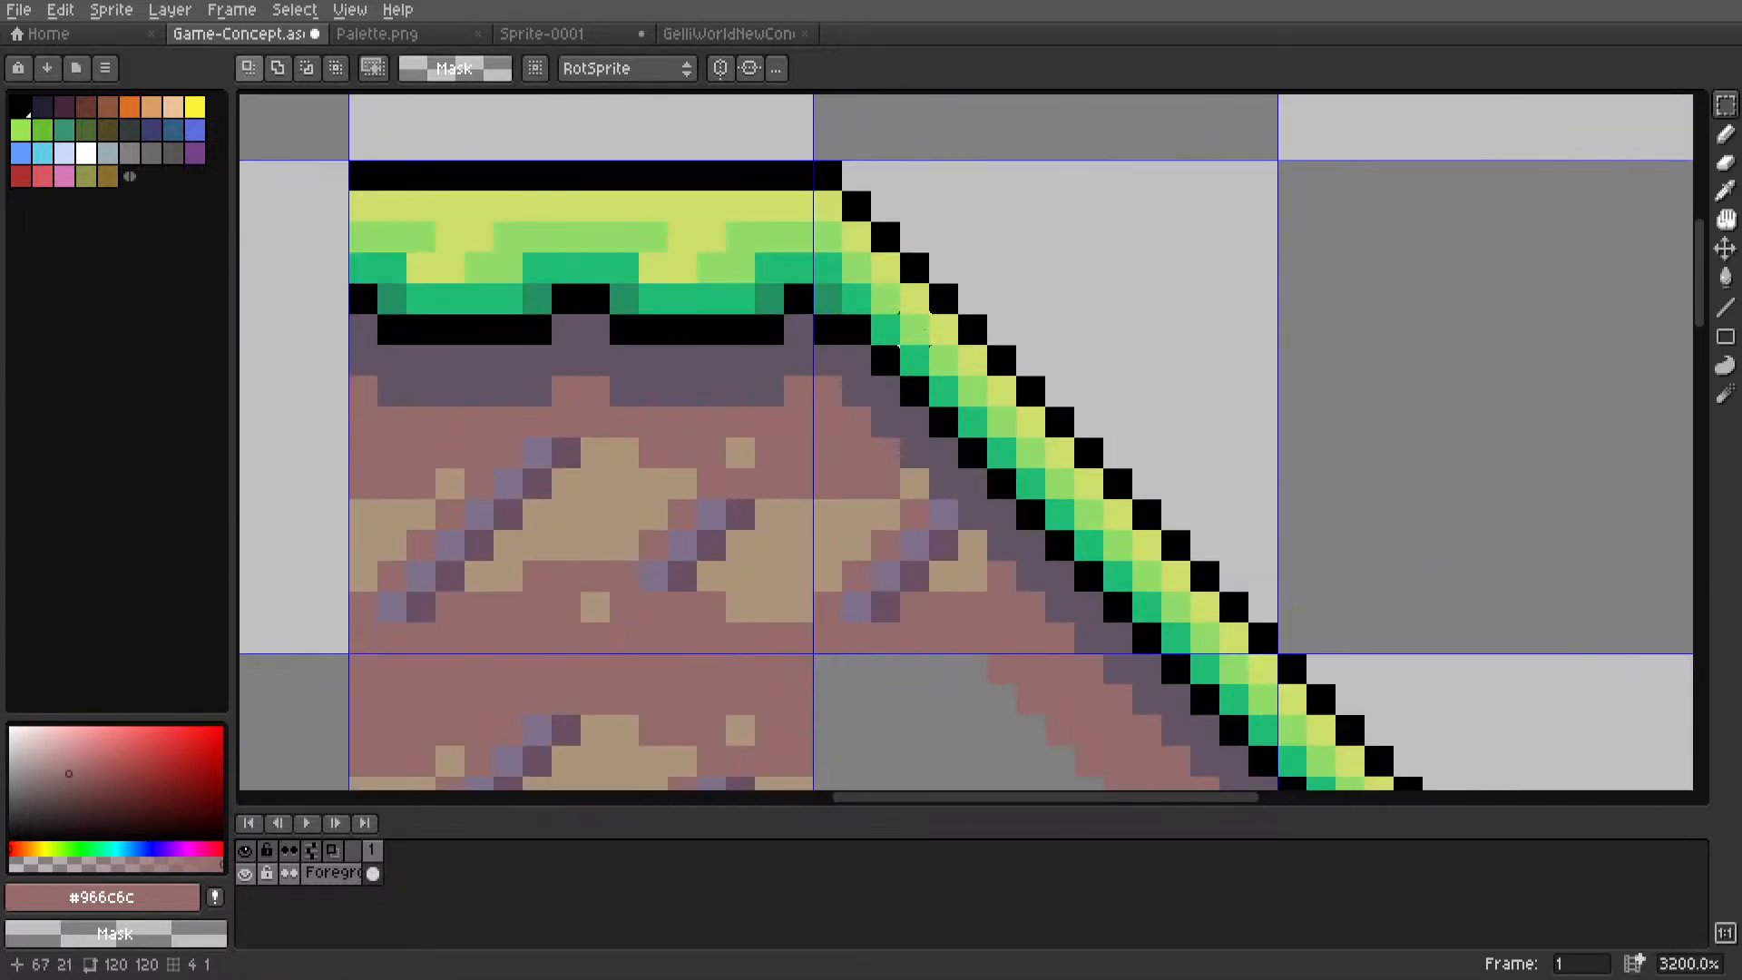
scroll(841, 338, up, 2)
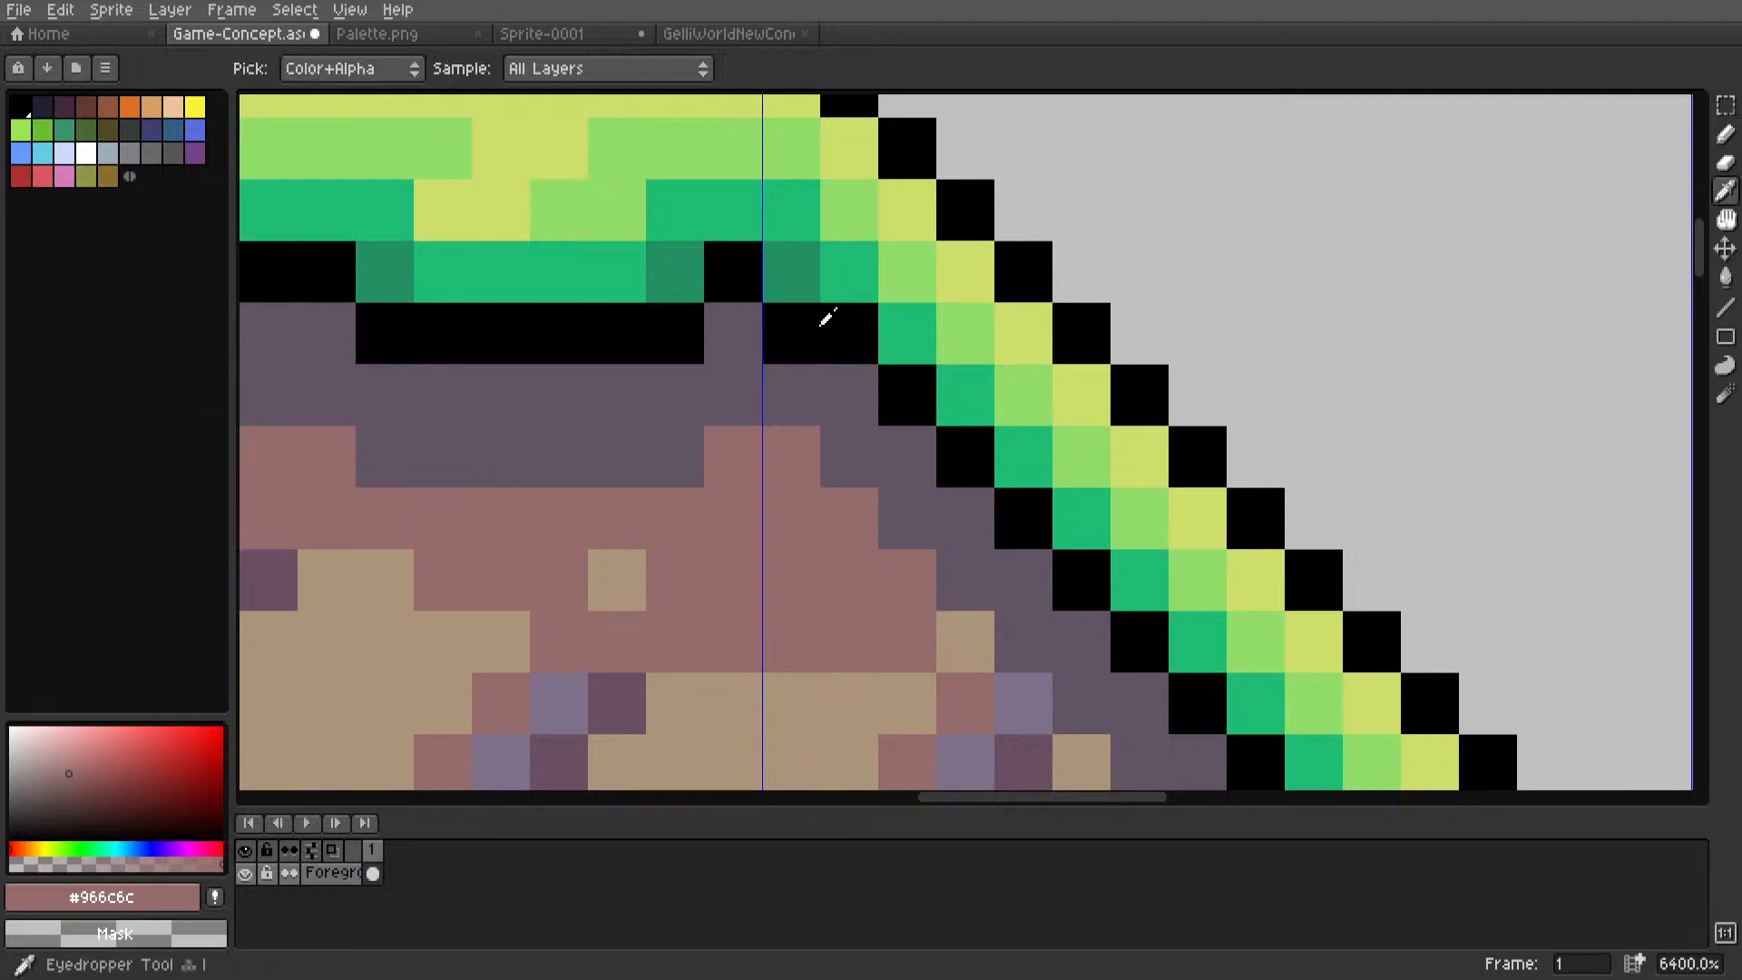
alt+click(825, 318)
scroll(798, 367, down, 3)
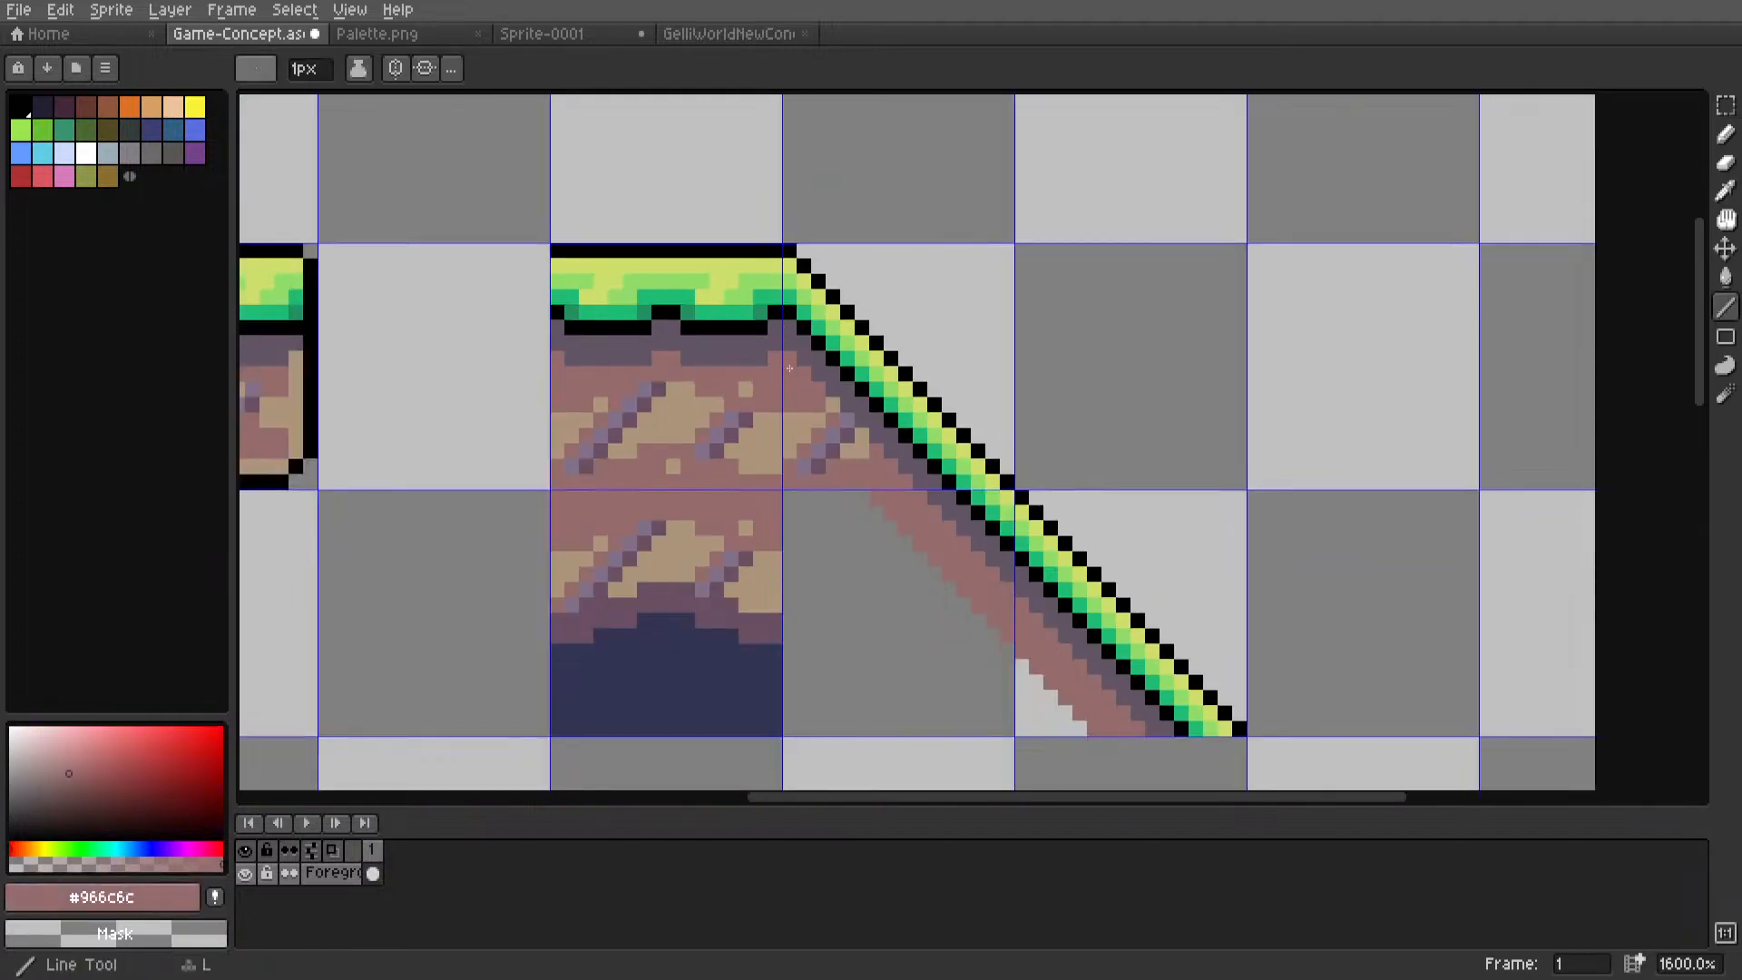
scroll(808, 358, up, 1)
scroll(817, 345, down, 3)
key(m)
Examine the join between the flat grass tile and the slope, and the dirt band beneath the slope.
scroll(898, 331, up, 5)
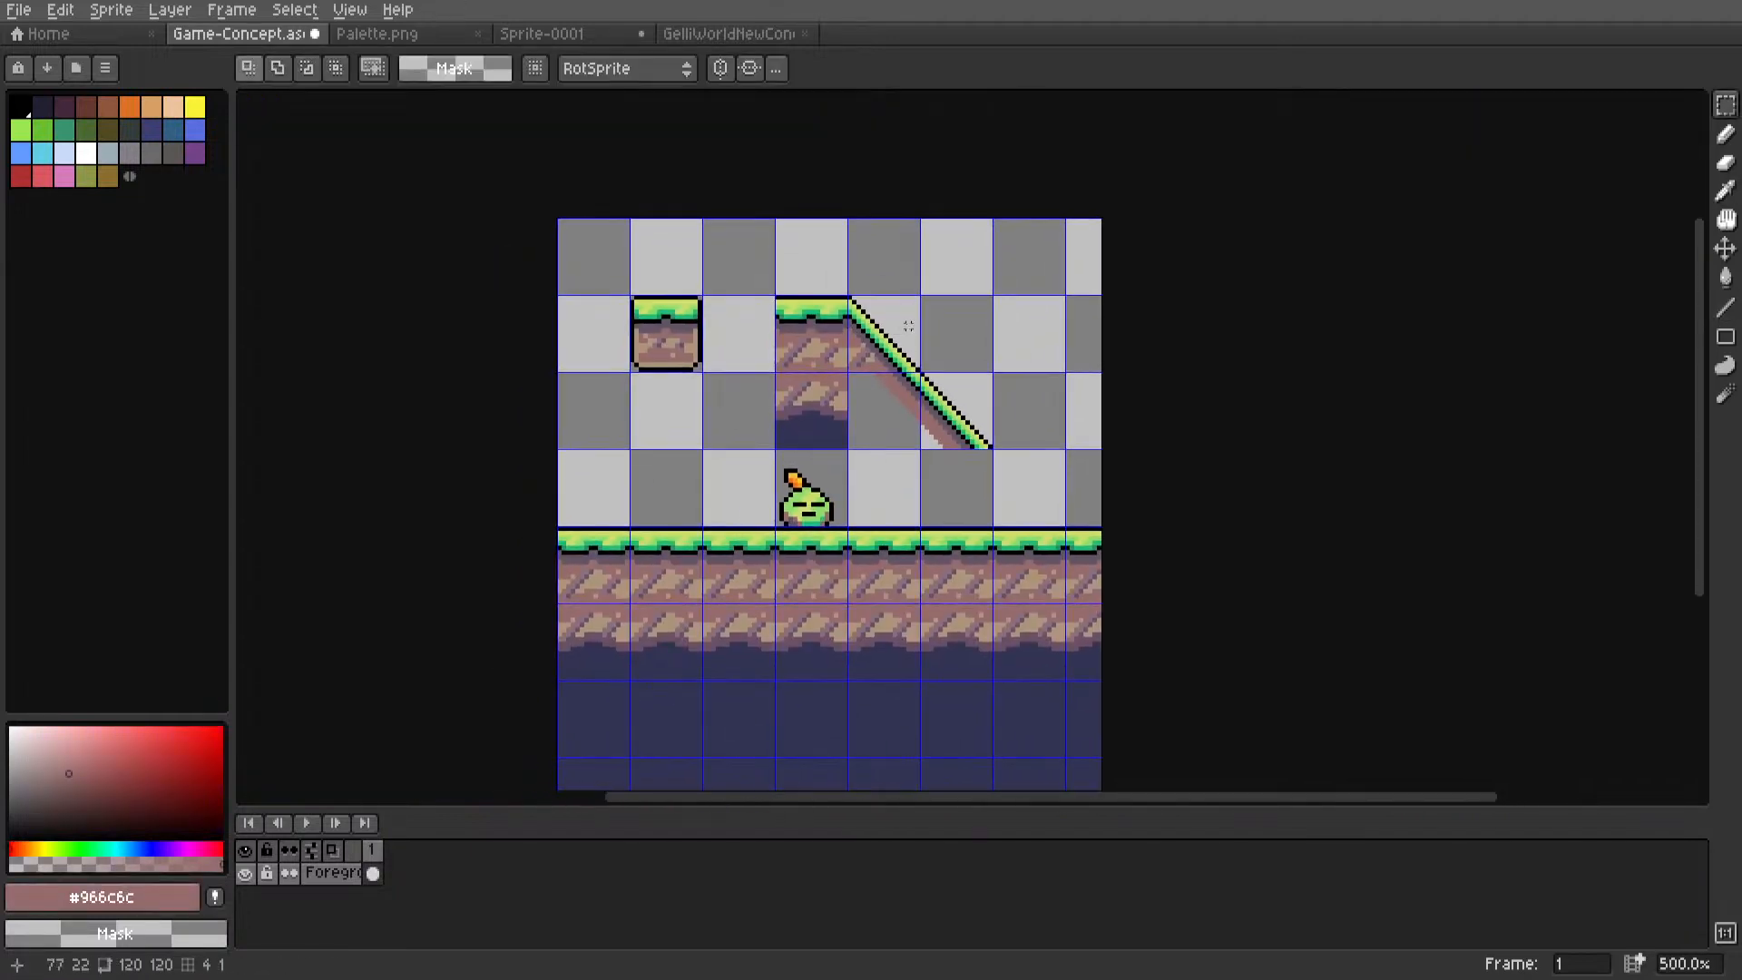
scroll(903, 327, down, 3)
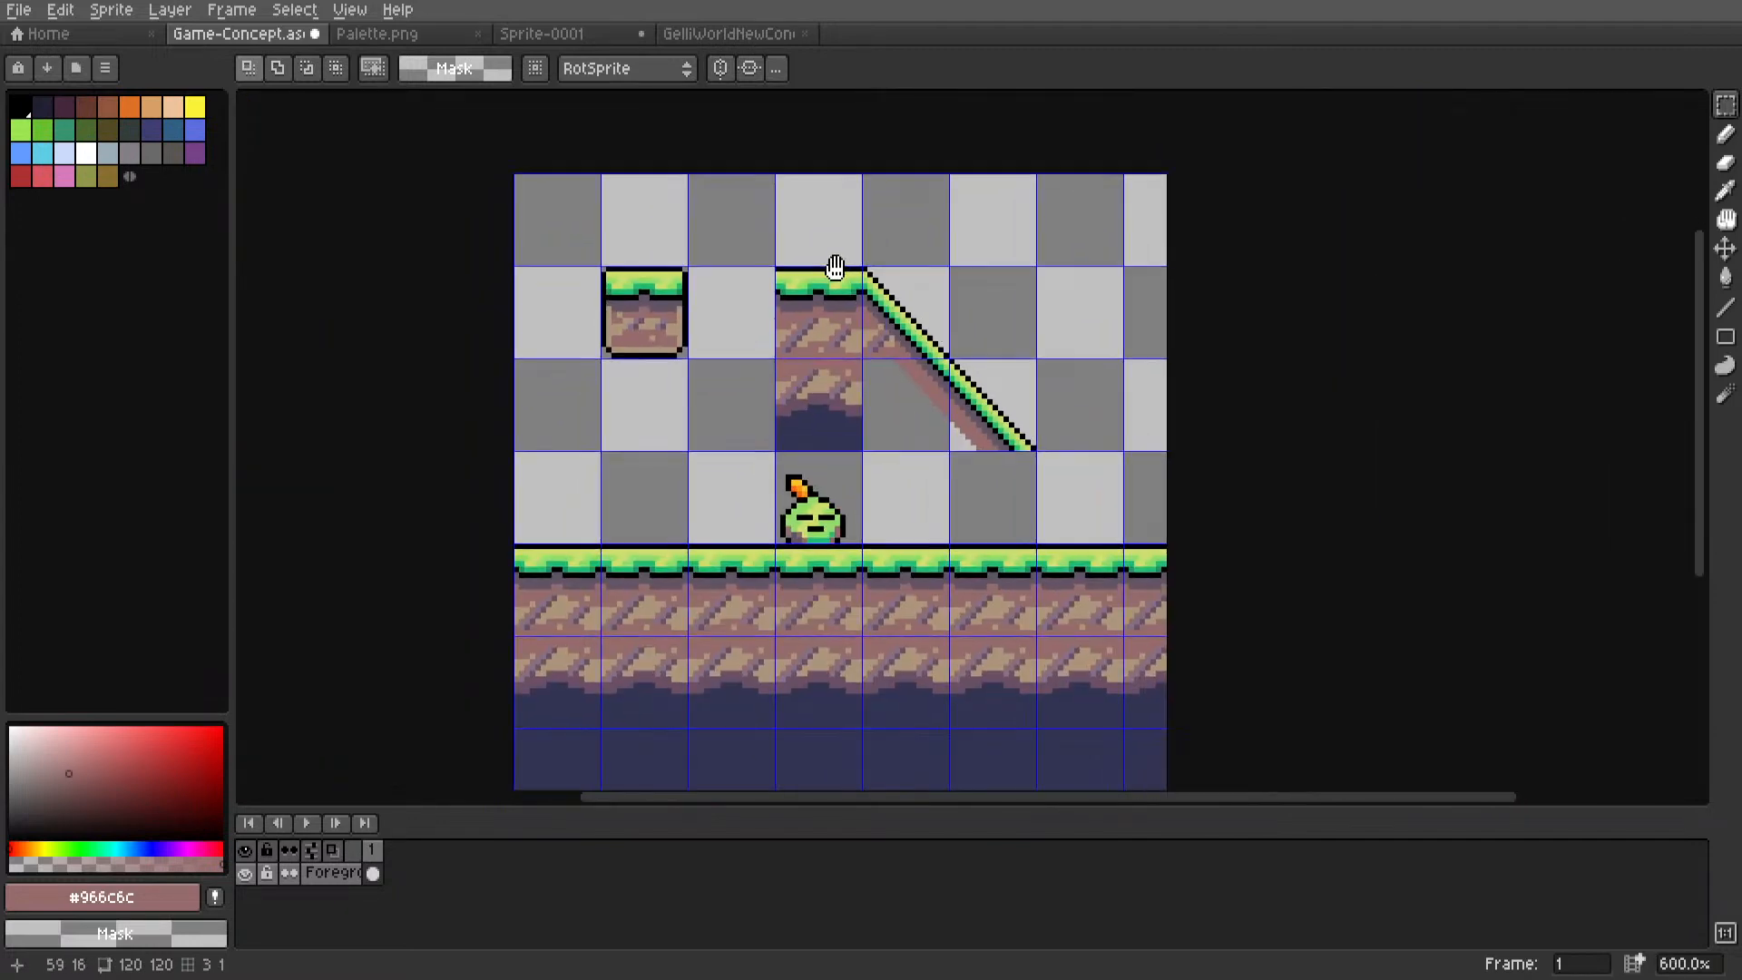
scroll(907, 308, up, 3)
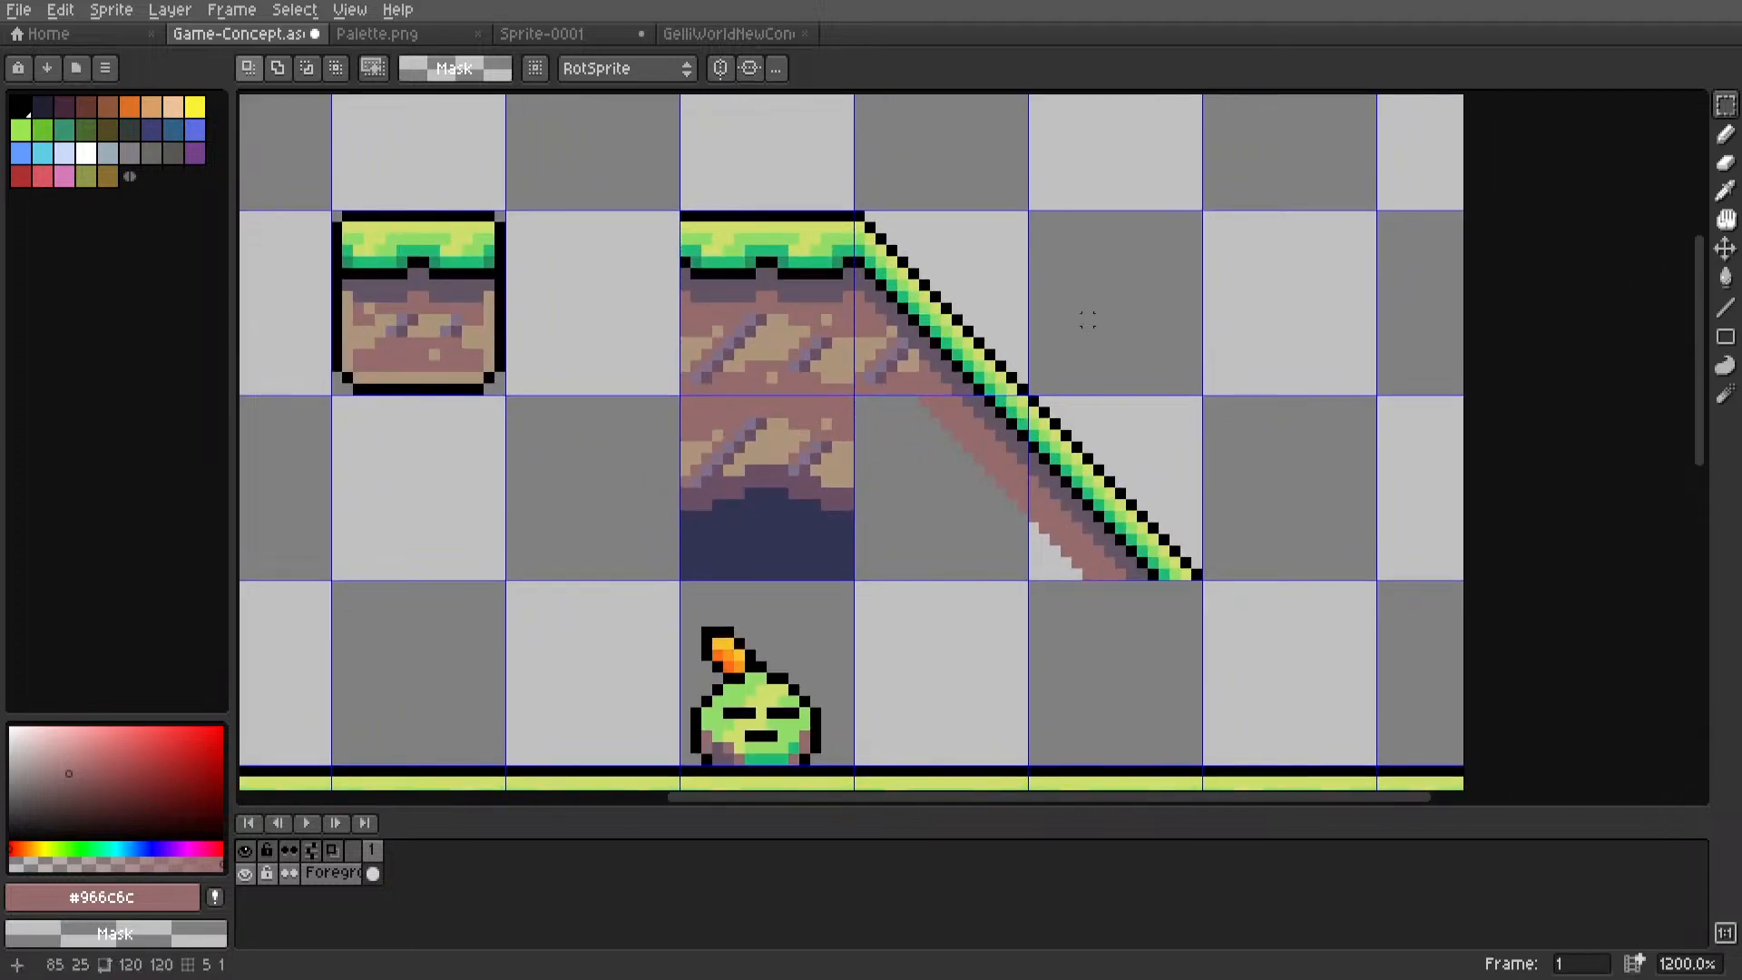
scroll(967, 446, up, 1)
middle_drag(944, 406, 946, 367)
scroll(996, 404, down, 6)
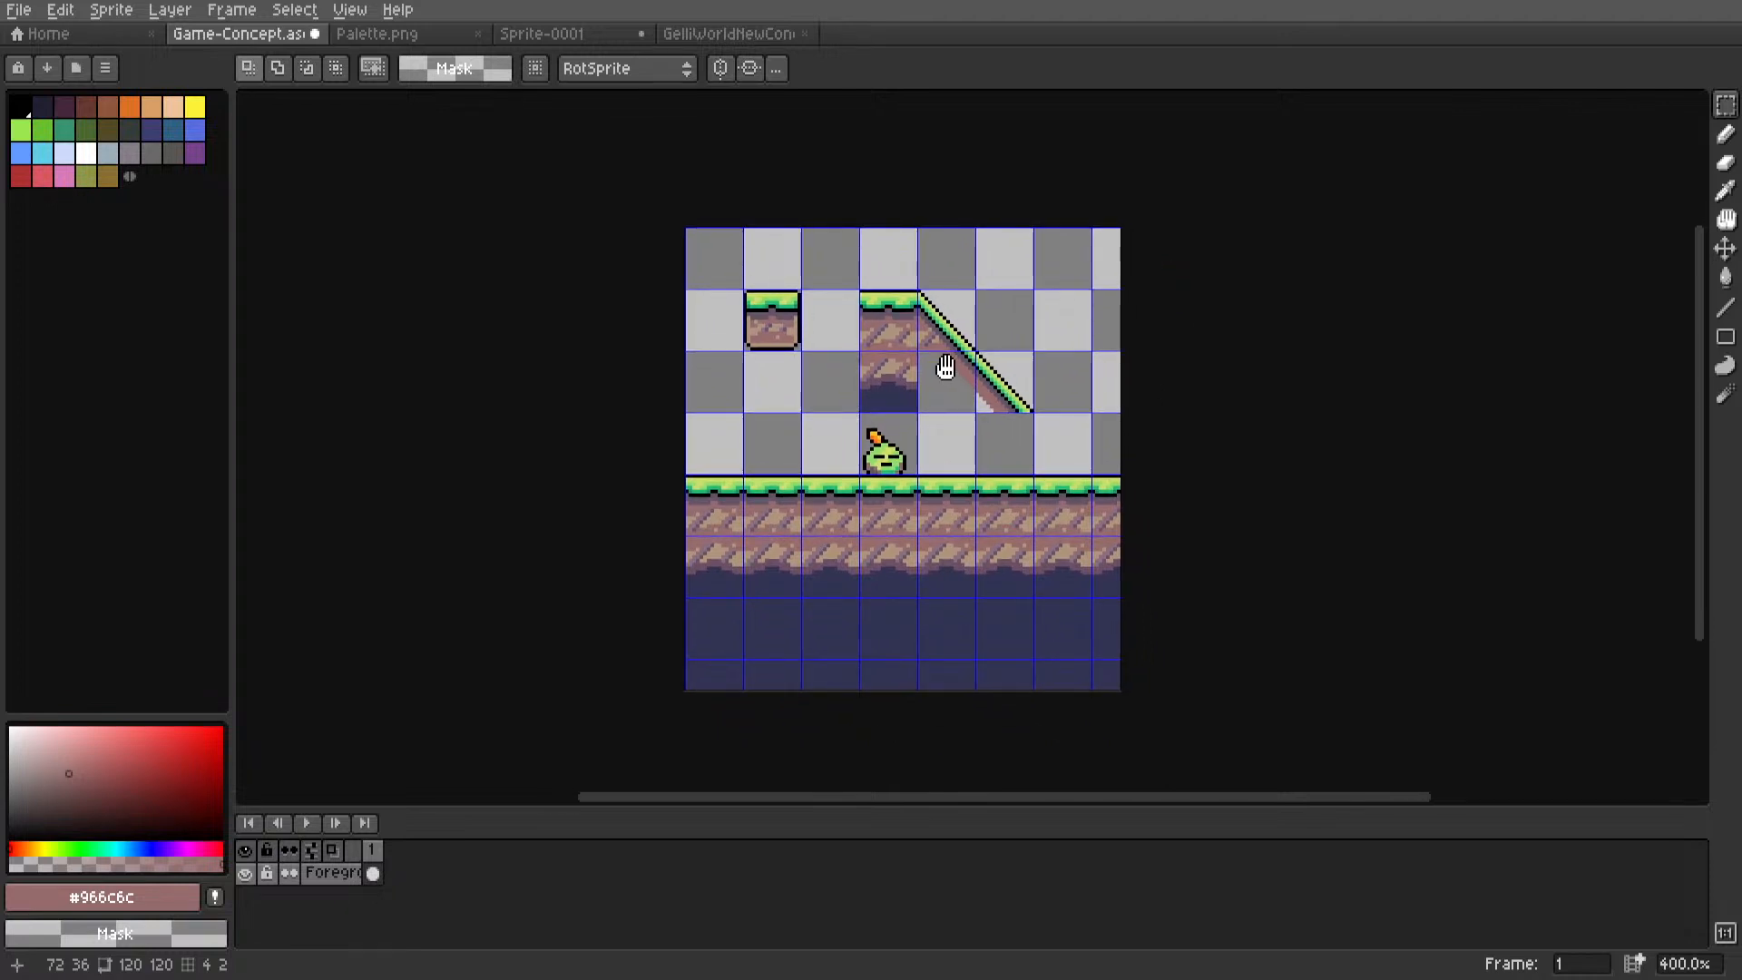
middle_drag(945, 367, 933, 321)
Copy the 16 by 16 ground grass tile below the character three cells right and one cell up, to the slope's foot.
scroll(953, 408, up, 2)
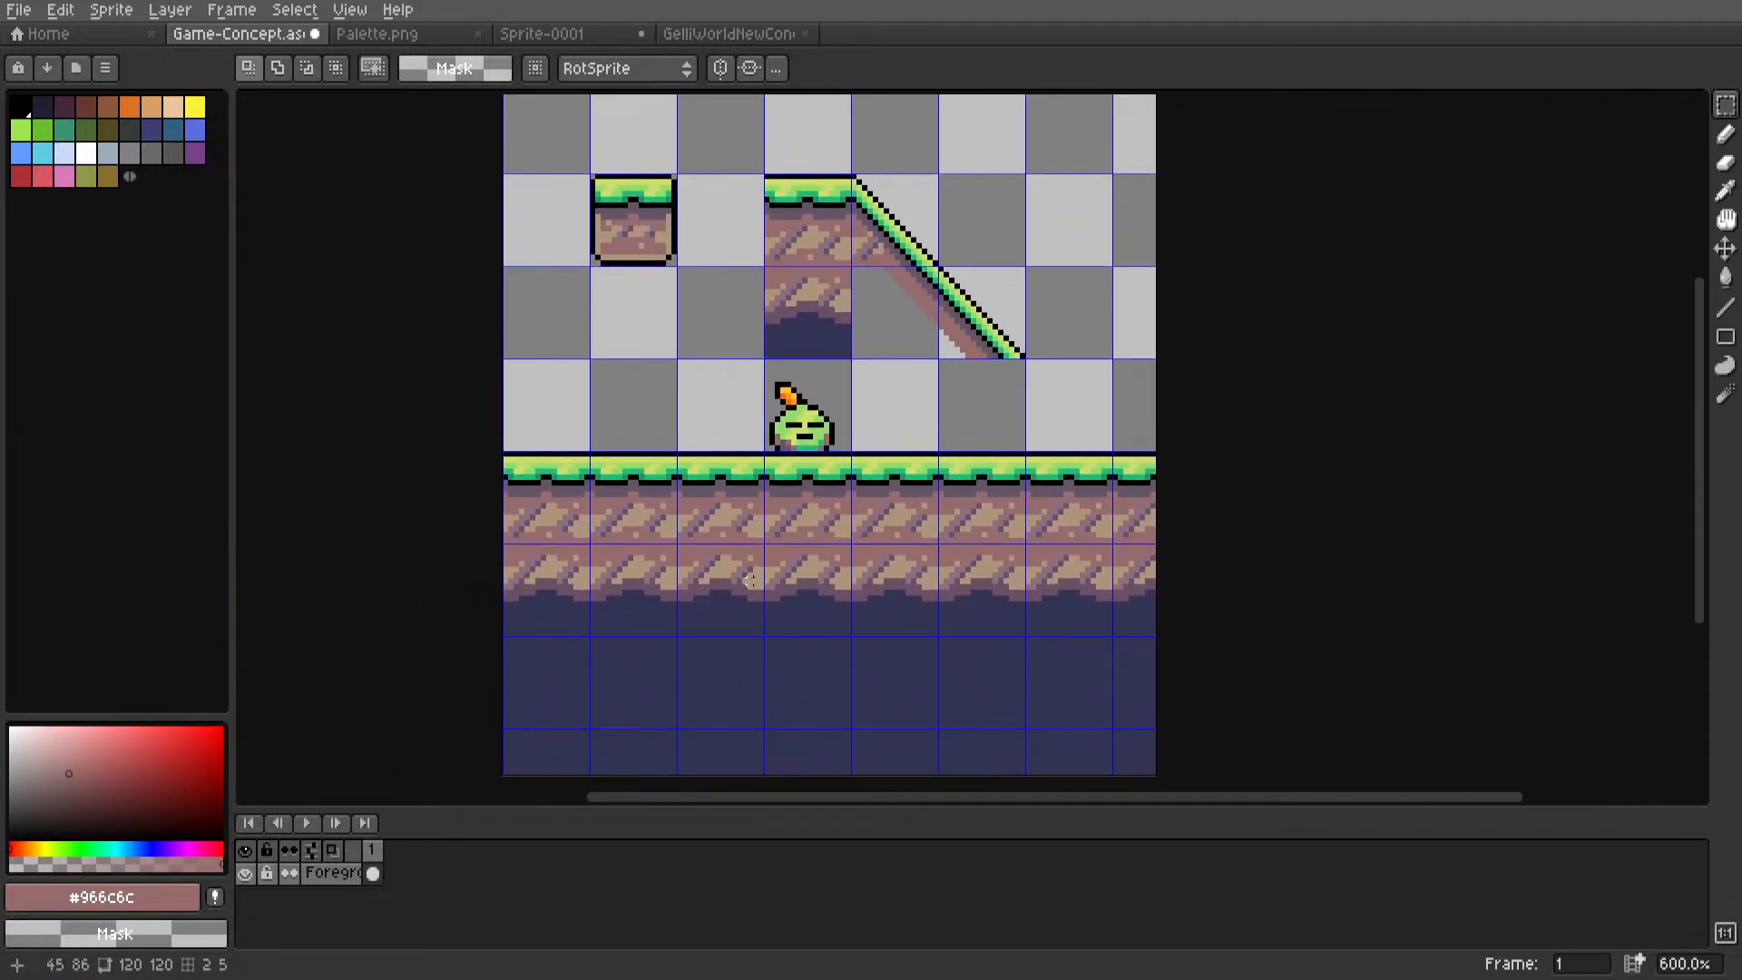
drag(771, 458, 833, 517)
scroll(705, 607, up, 1)
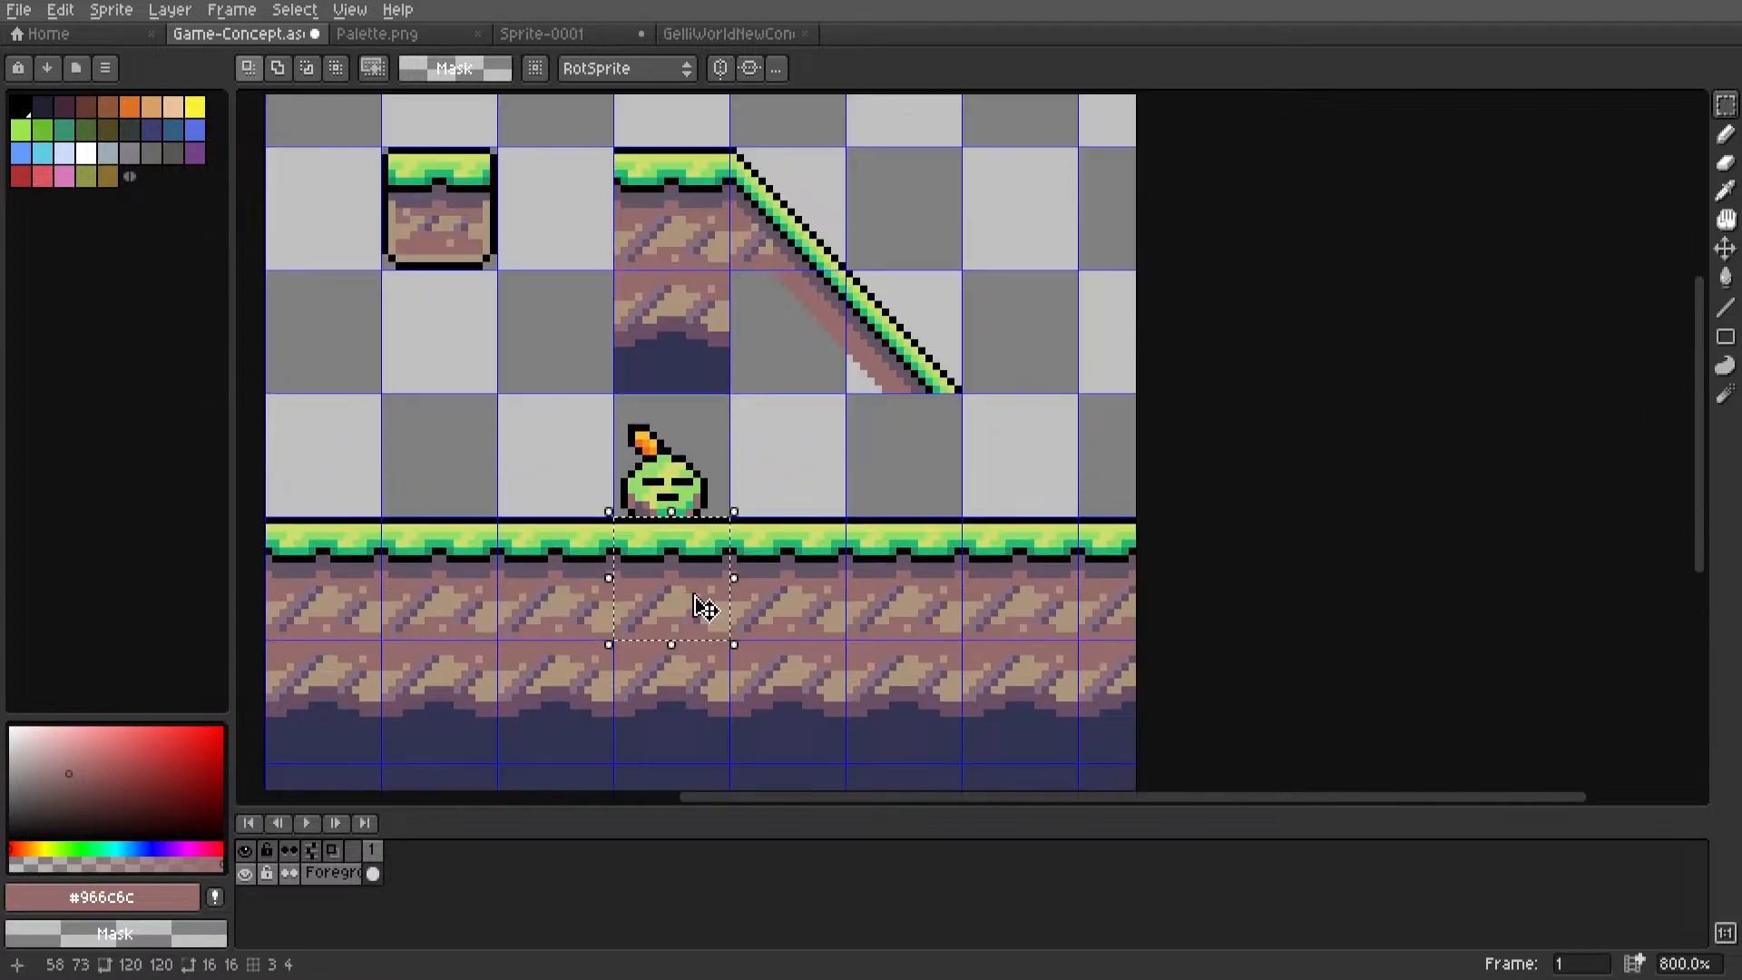
drag(696, 603, 1035, 483)
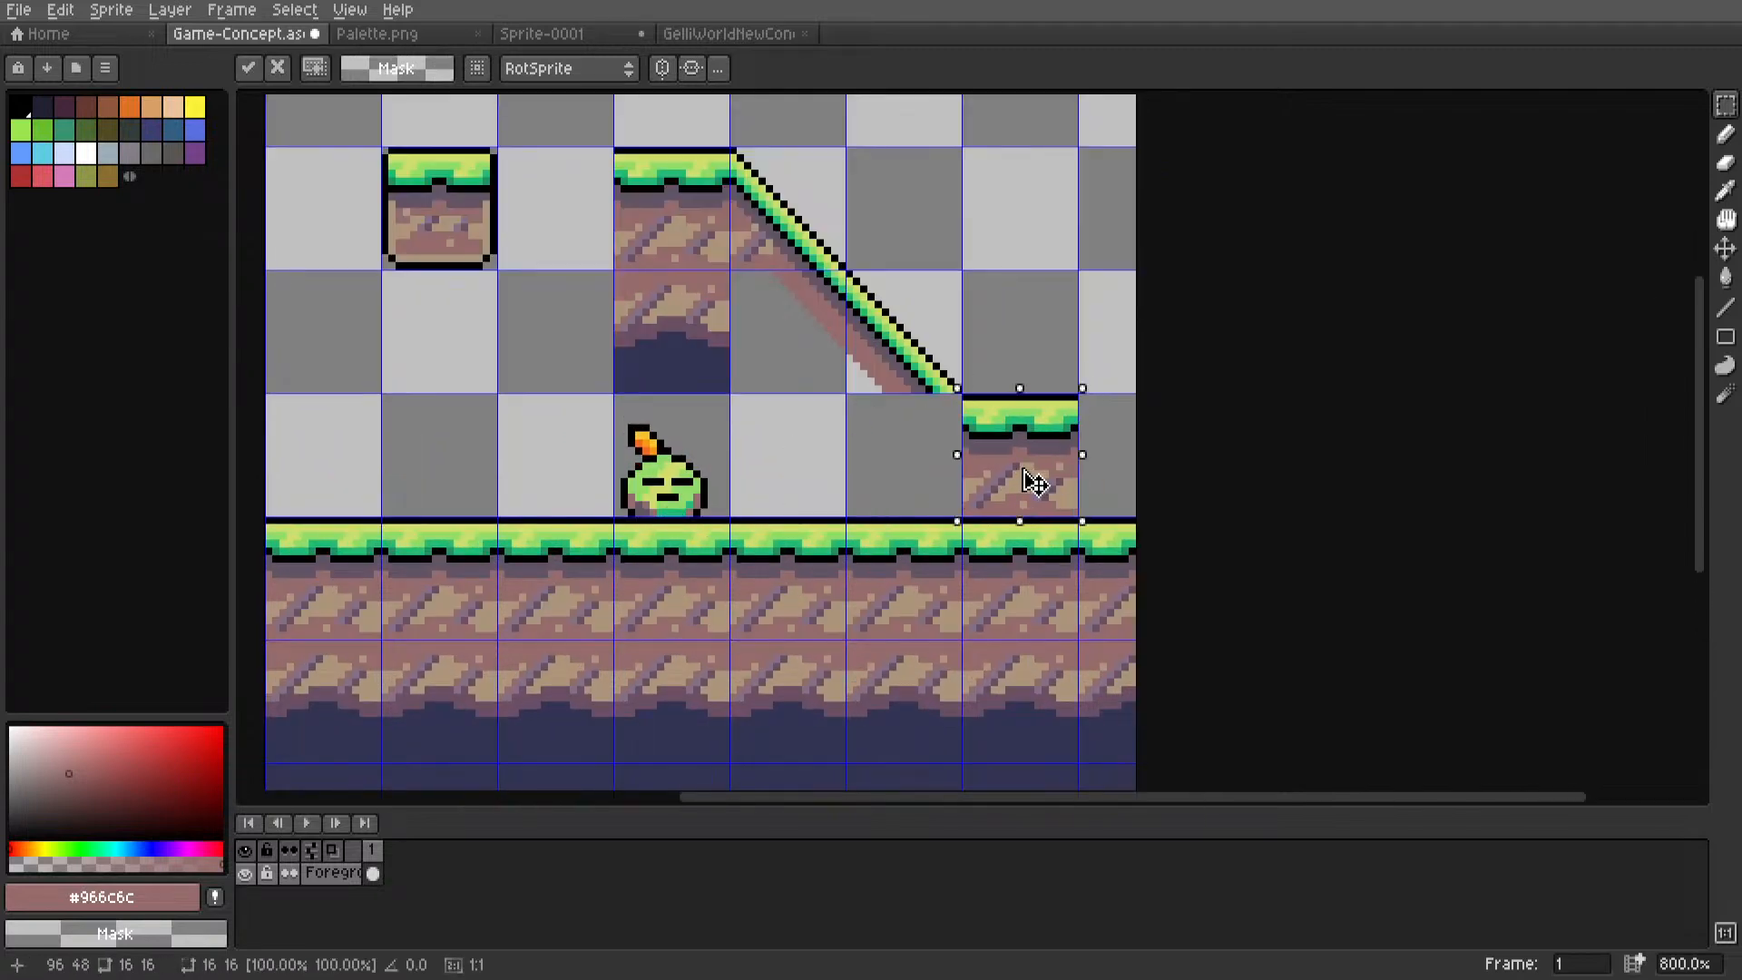
click(953, 370)
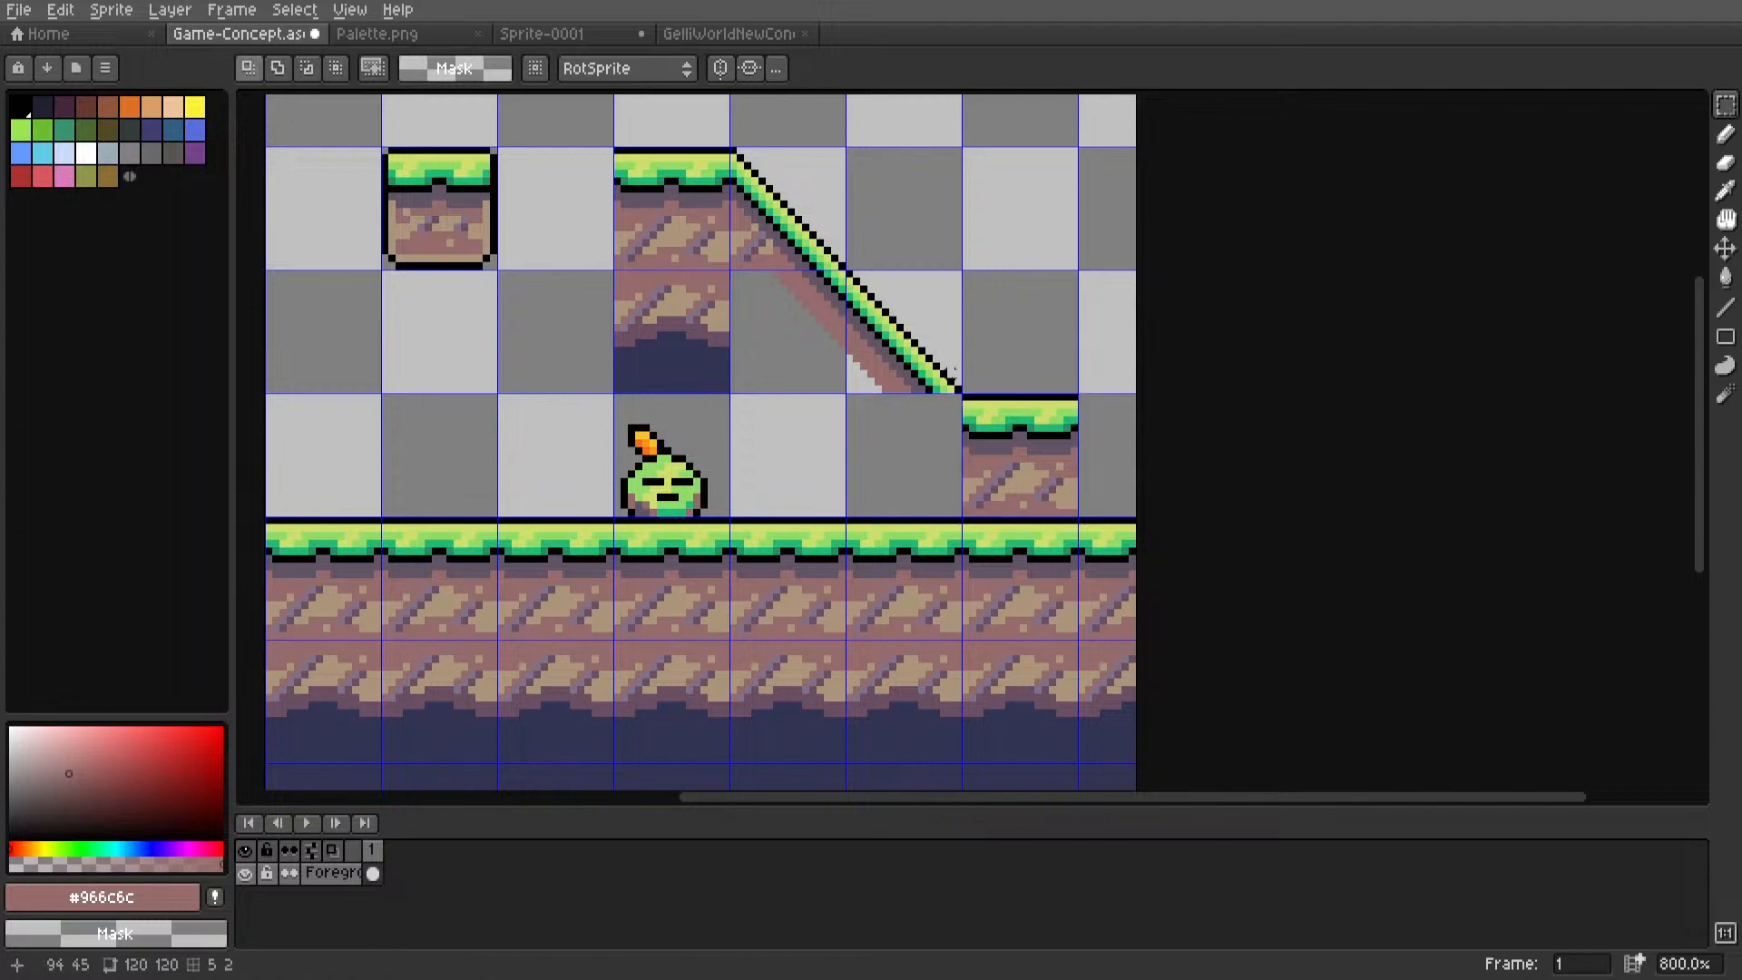
Copy the 16 by 16 tile beneath the upper slope one cell right and one down, continuing its shading to the foot.
double_click(819, 304)
middle_drag(809, 397, 806, 375)
ctrl+drag(793, 289, 908, 409)
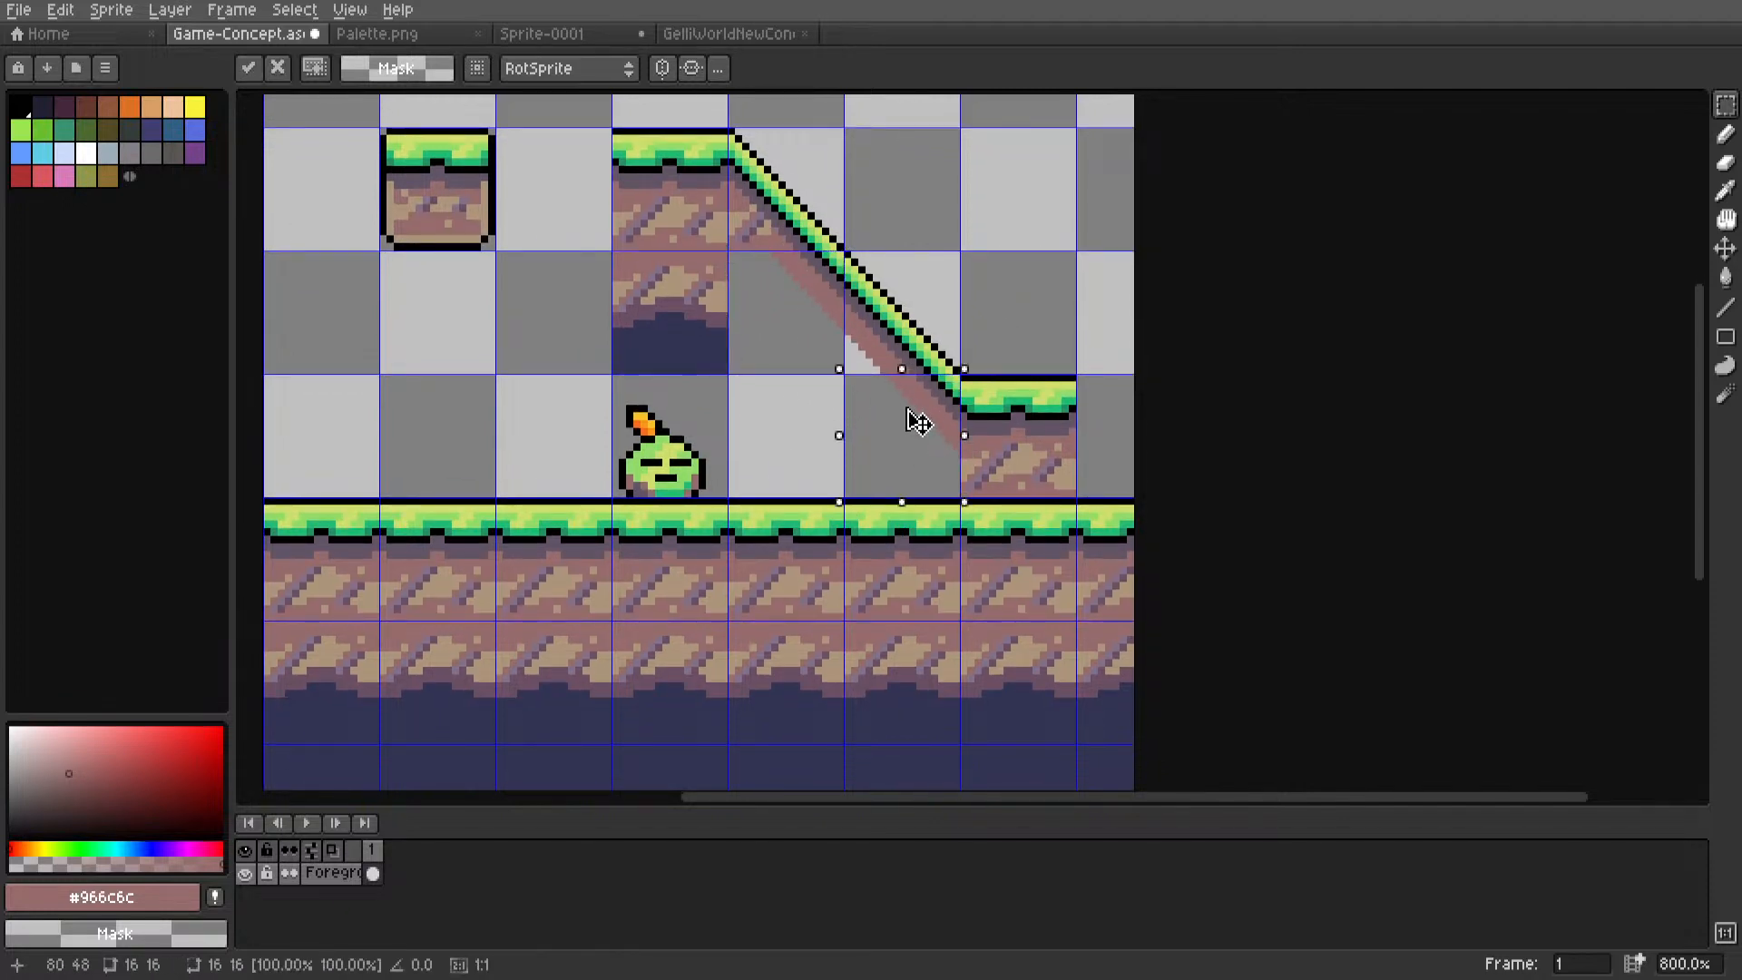
key(Return)
scroll(907, 413, down, 4)
scroll(910, 425, up, 6)
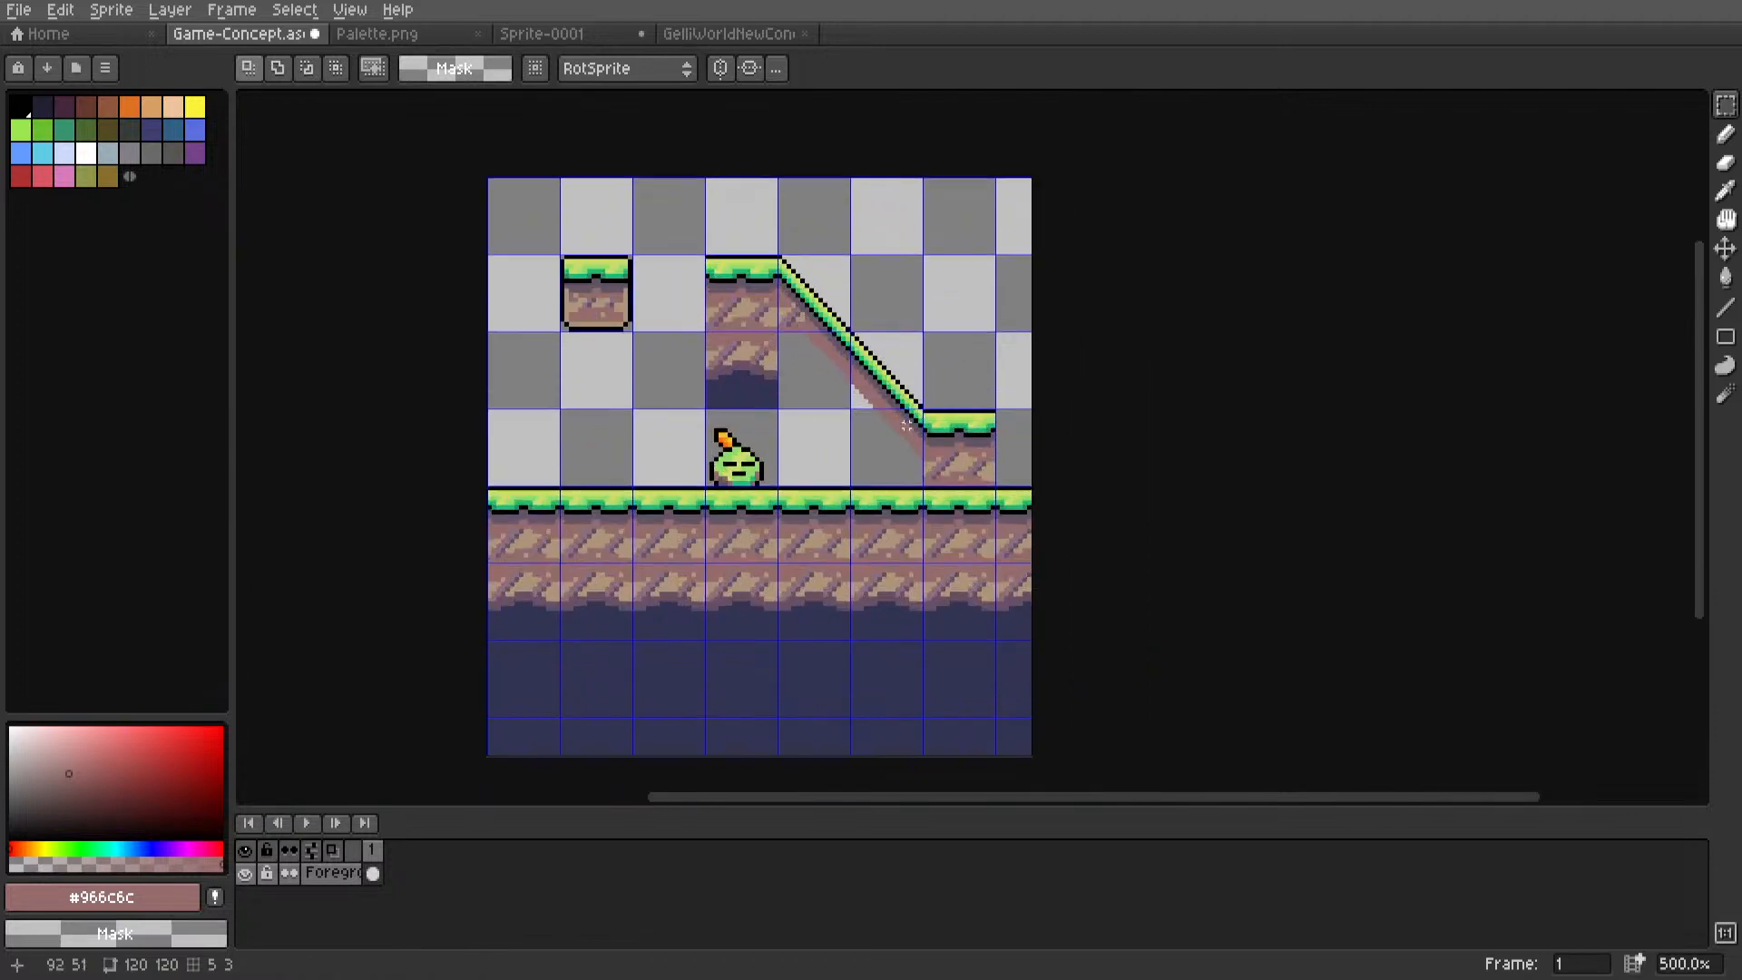
scroll(910, 427, down, 5)
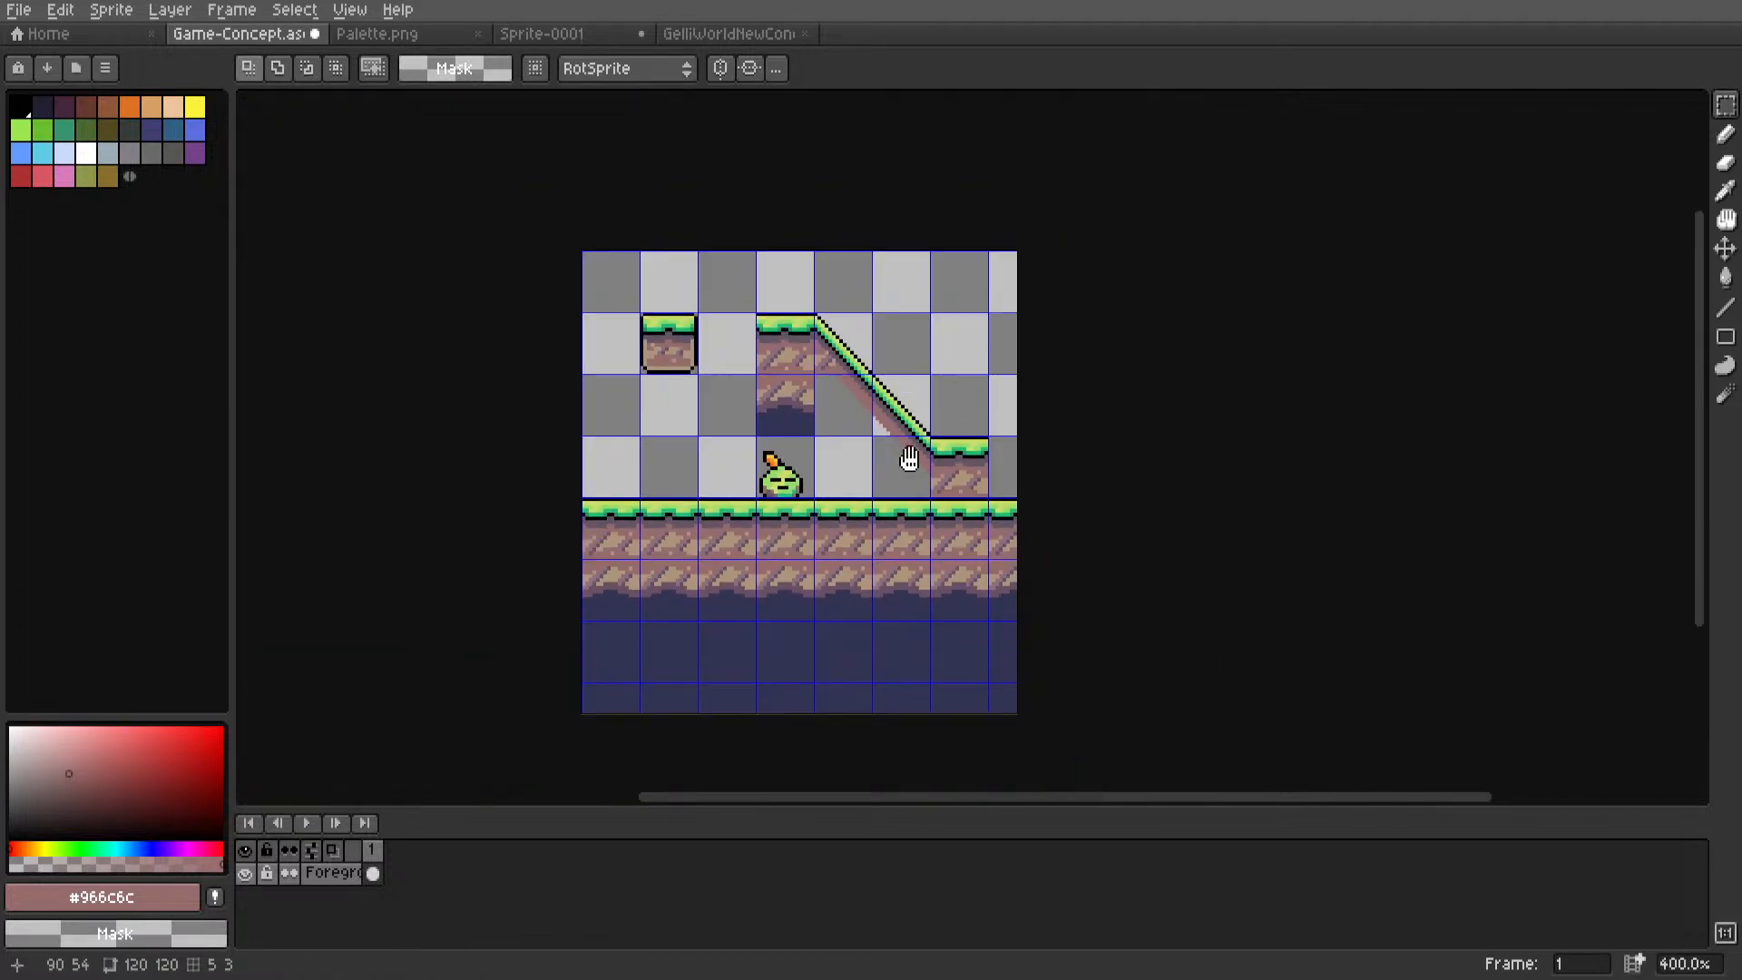
Widen the canvas to 240 px by extending it 120 px on the right side.
scroll(906, 451, up, 1)
click(110, 9)
click(122, 136)
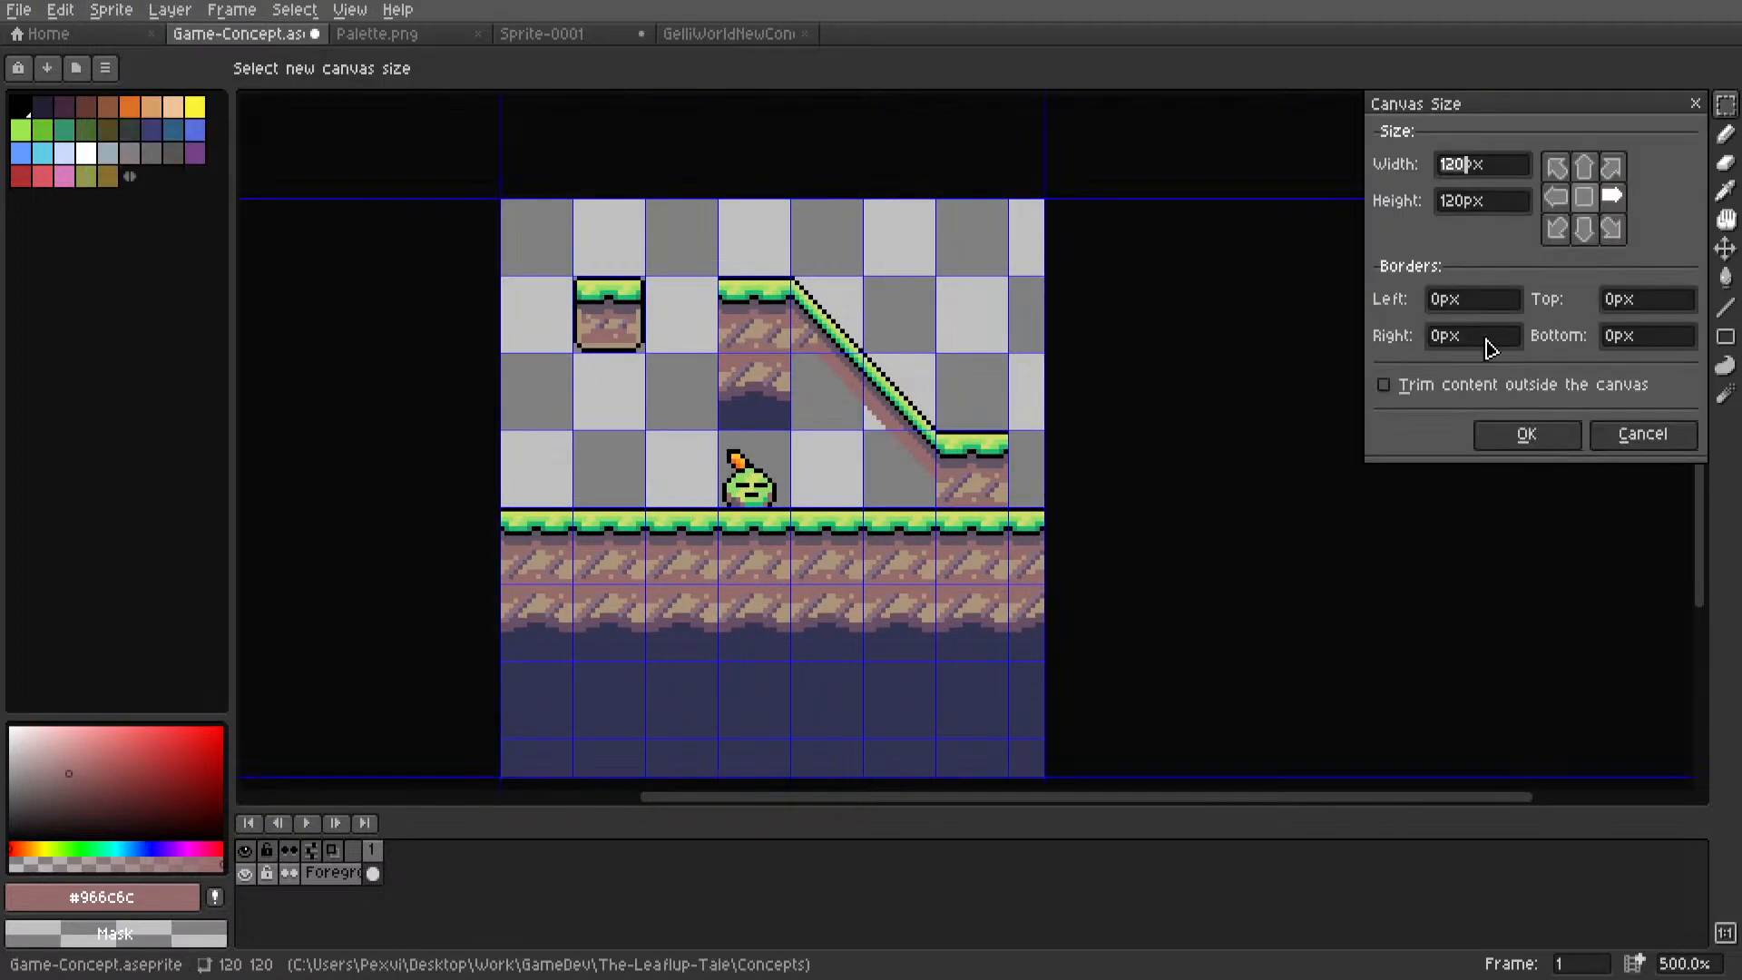
text(120)
key(Return)
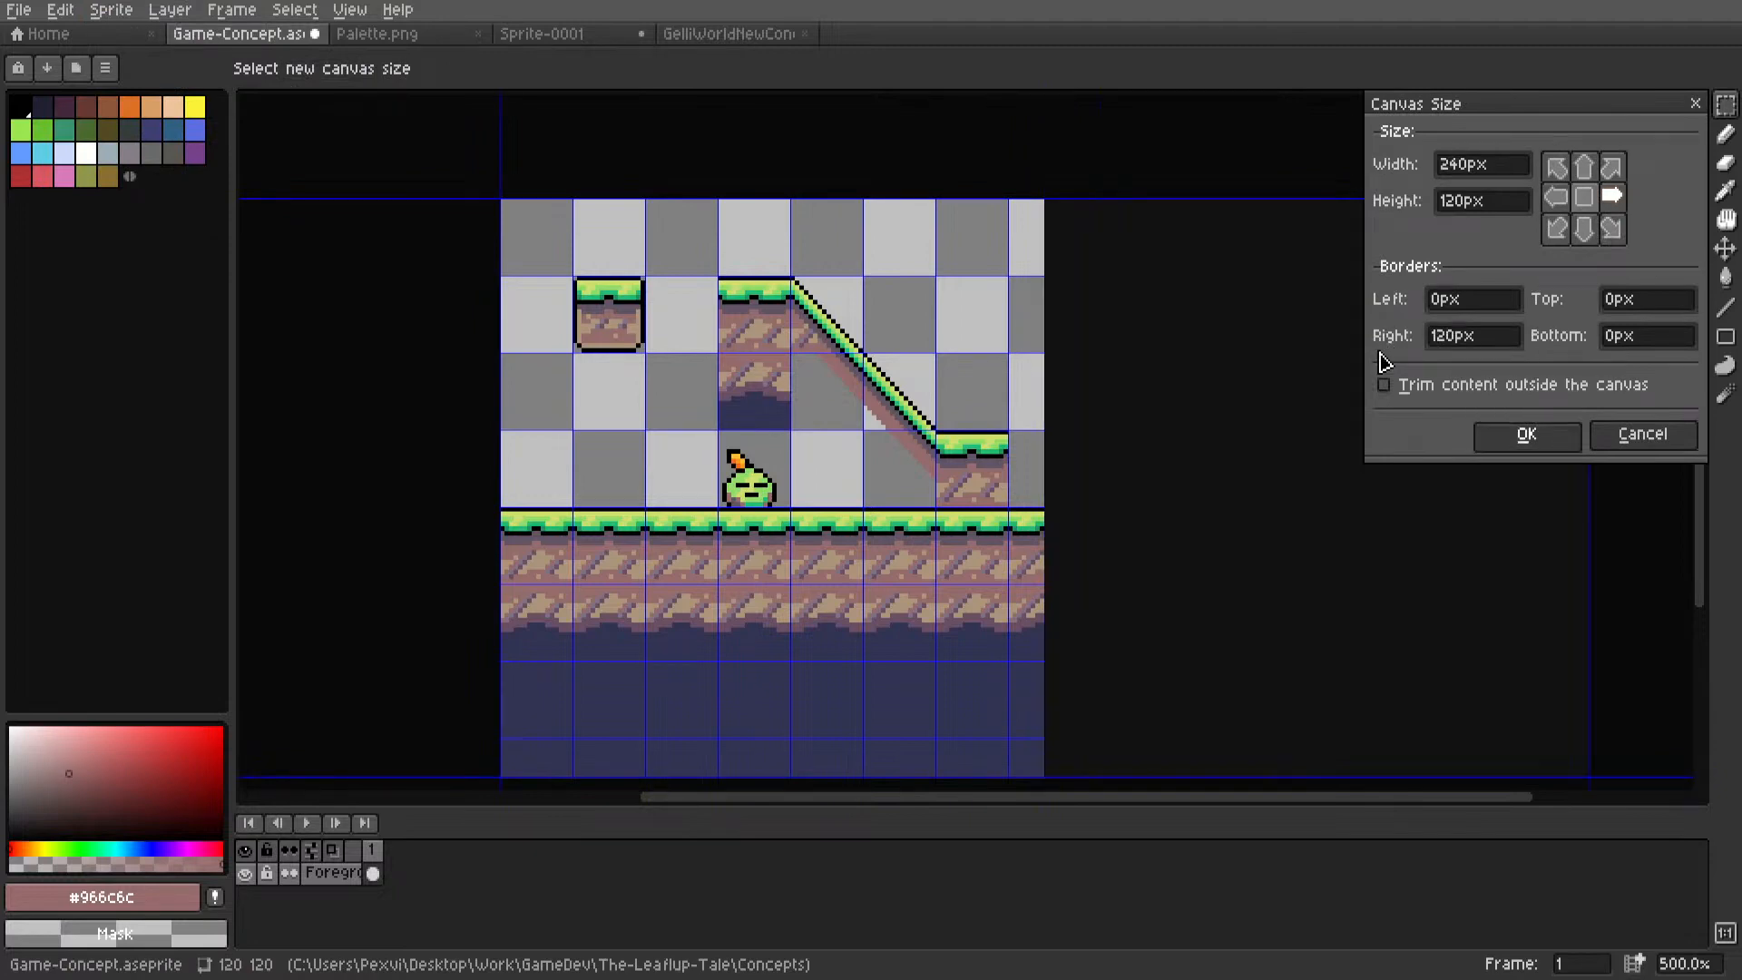
Move the upper slope section and its foot tile into the empty area right of the ground, keeping both parts joined.
drag(564, 315, 1018, 626)
click(999, 416)
middle_drag(1000, 416, 1016, 300)
scroll(967, 290, up, 2)
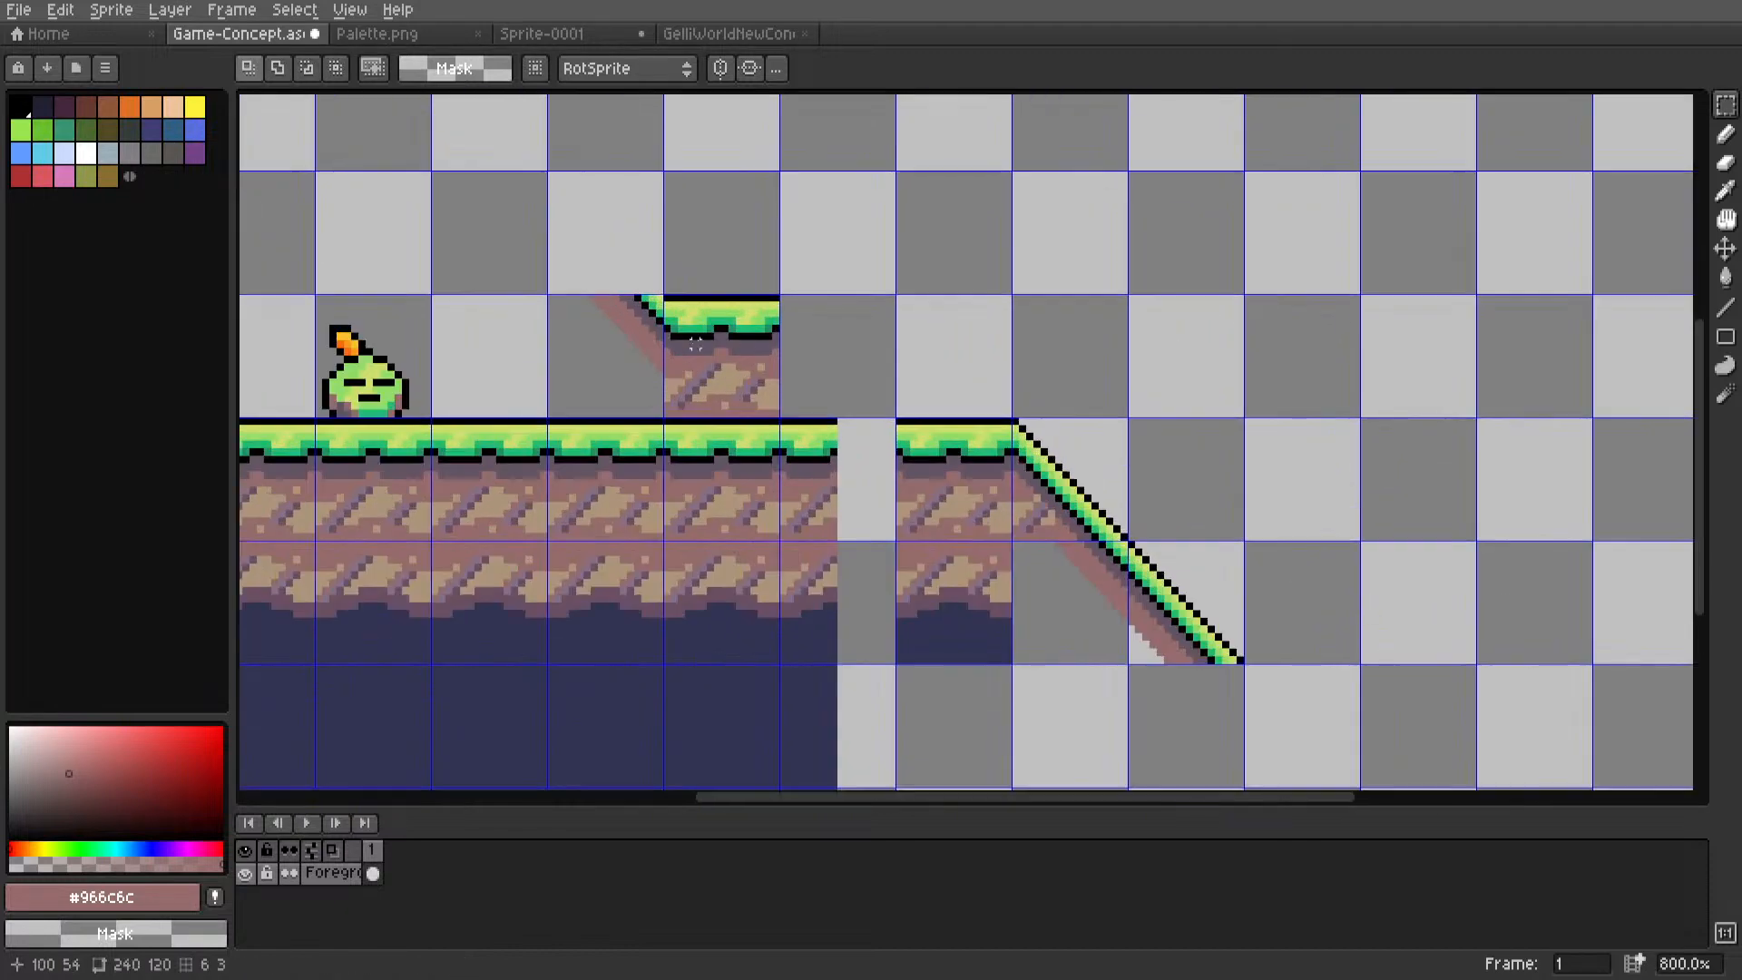
drag(638, 299, 1026, 554)
scroll(707, 359, down, 2)
scroll(1102, 606, up, 3)
click(1124, 346)
scroll(1124, 346, down, 4)
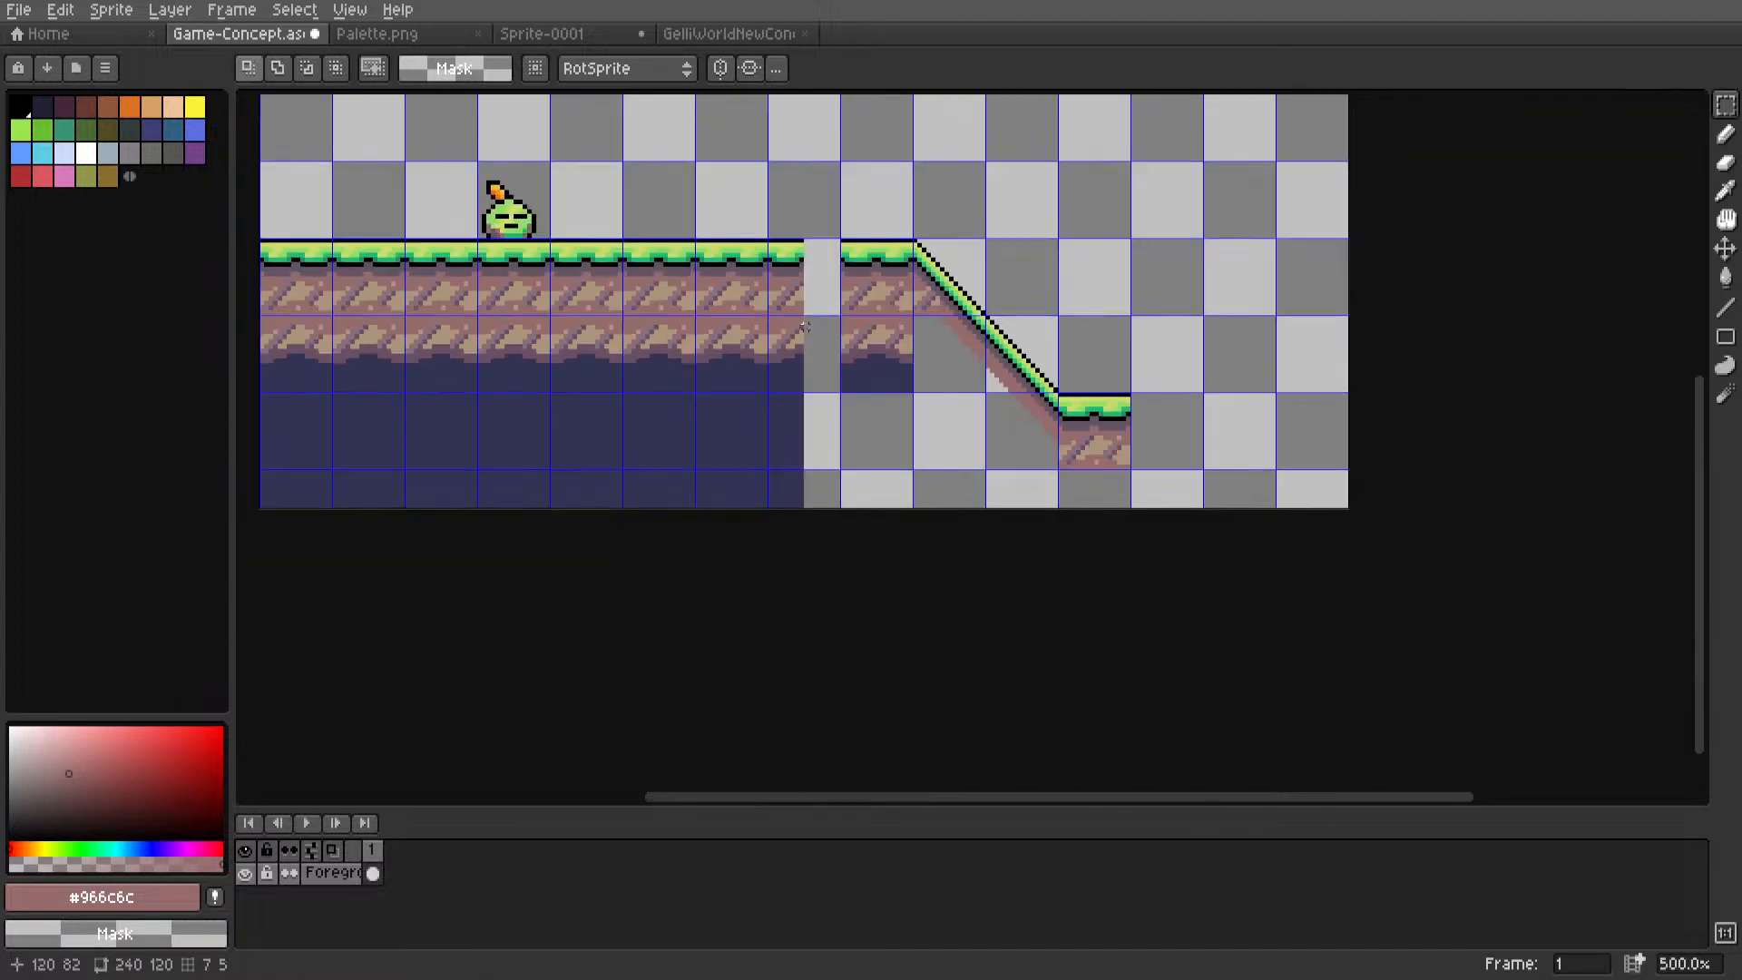
Try to extend the slope's foot with a copied dirt tile and raise the whole slope above the canvas's lower edge.
mouse_move(698, 319)
mouse_down()
mouse_move(758, 368)
mouse_move(739, 350)
mouse_move(1120, 533)
mouse_move(1041, 487)
mouse_up()
scroll(1120, 533, up, 4)
click(1194, 317)
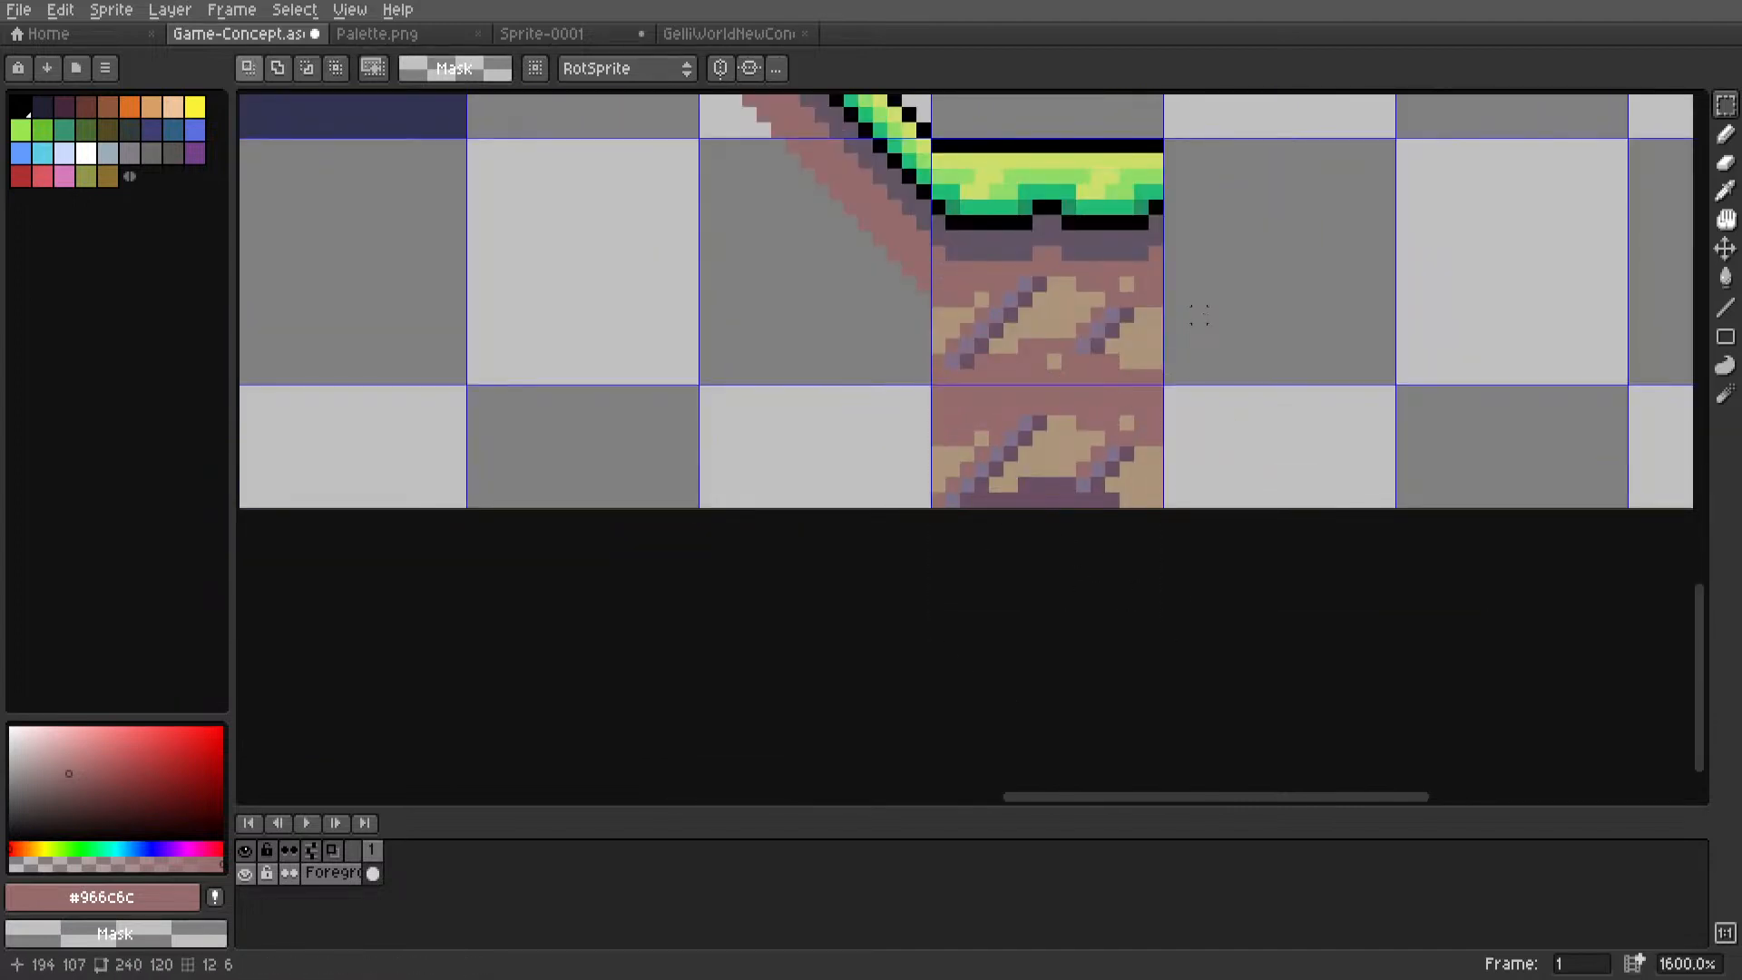
scroll(1198, 354, down, 4)
middle_drag(1128, 320, 989, 551)
mouse_move(796, 426)
mouse_down()
mouse_move(1050, 623)
mouse_move(992, 634)
mouse_move(1003, 401)
mouse_move(1003, 415)
mouse_up()
click(506, 521)
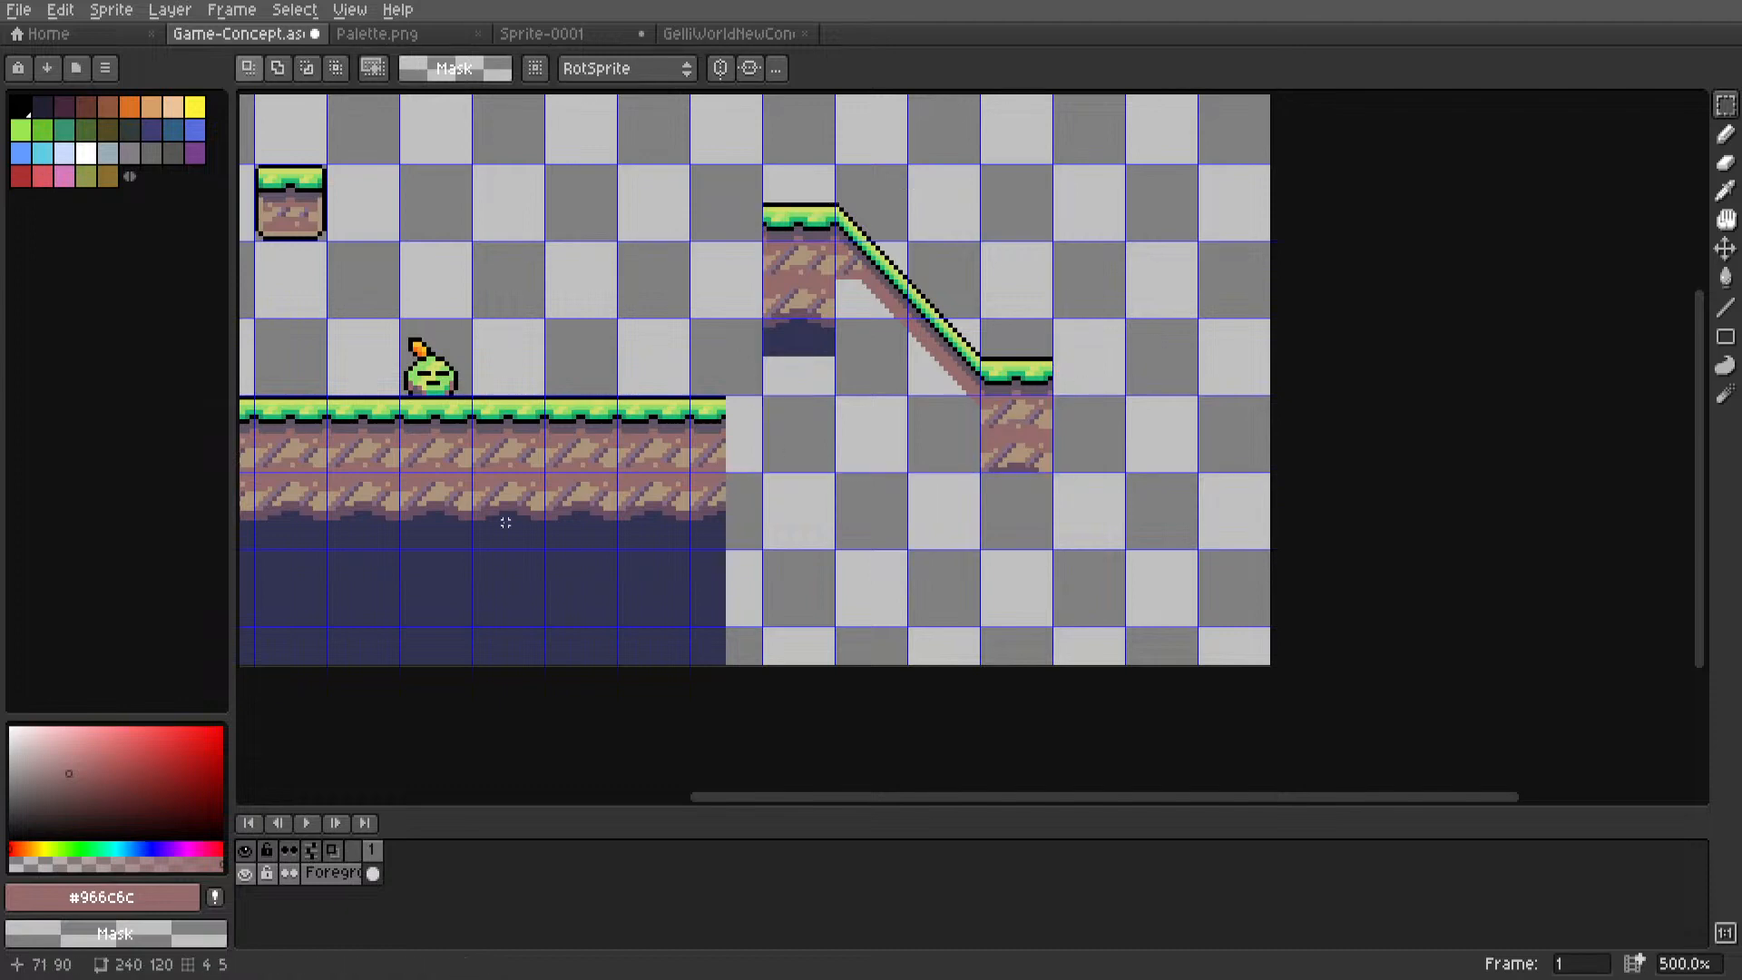
Try to copy a 16 by 16 shaded dirt tile beneath the slope's foot, and undo back to before the slope was raised.
scroll(620, 531, up, 2)
double_click(669, 498)
middle_drag(669, 498, 610, 530)
drag(621, 545, 1189, 415)
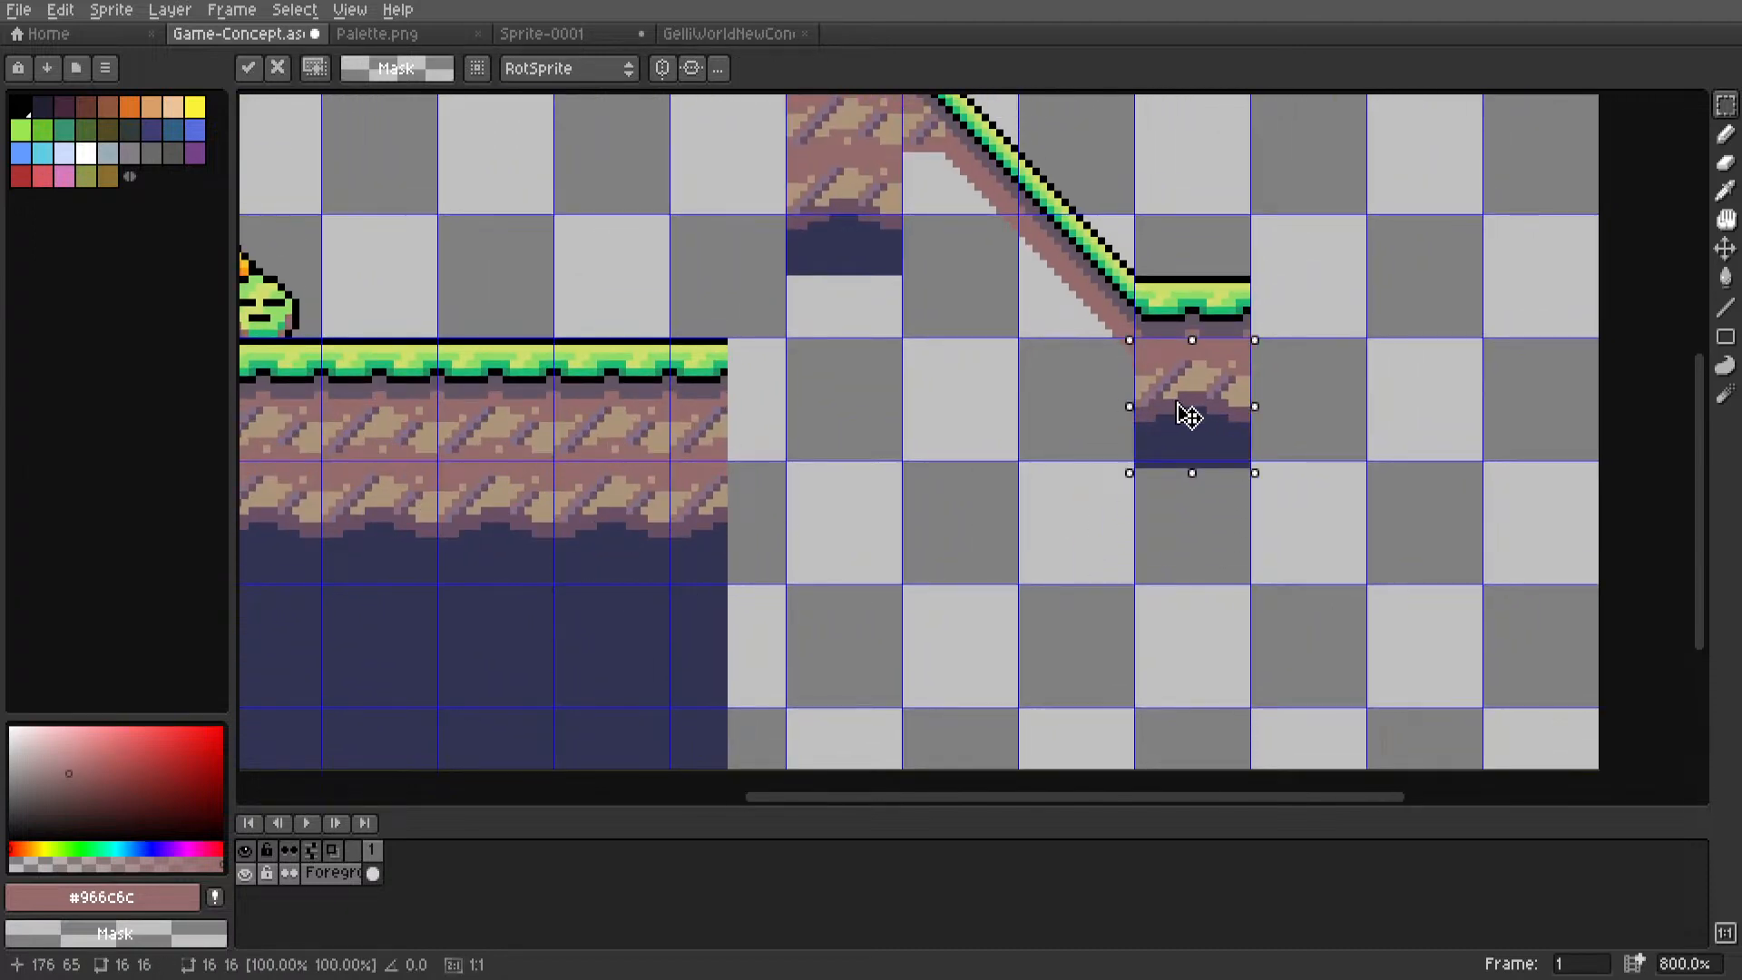
key(ctrl+z)
key(ctrl+z)
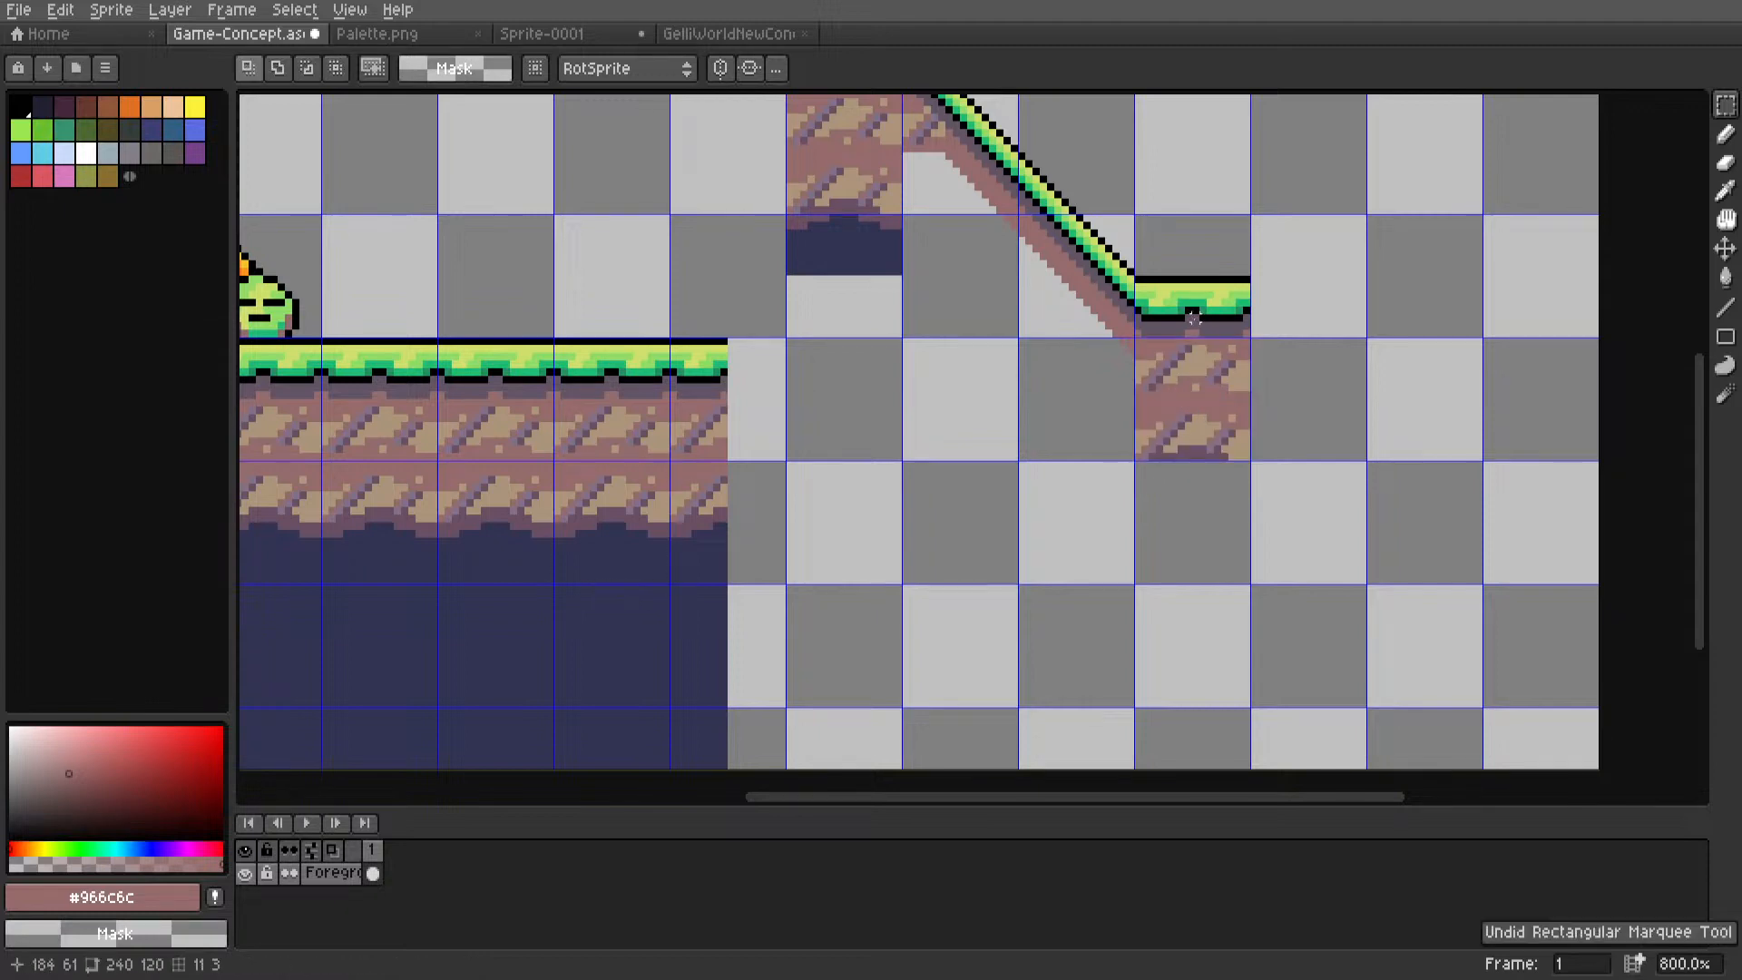
key(ctrl+z)
Raise the slope two cells to align its foot with the ground surface, and copy the lower dirt tile beneath the foot.
drag(1044, 533, 1023, 266)
click(1312, 372)
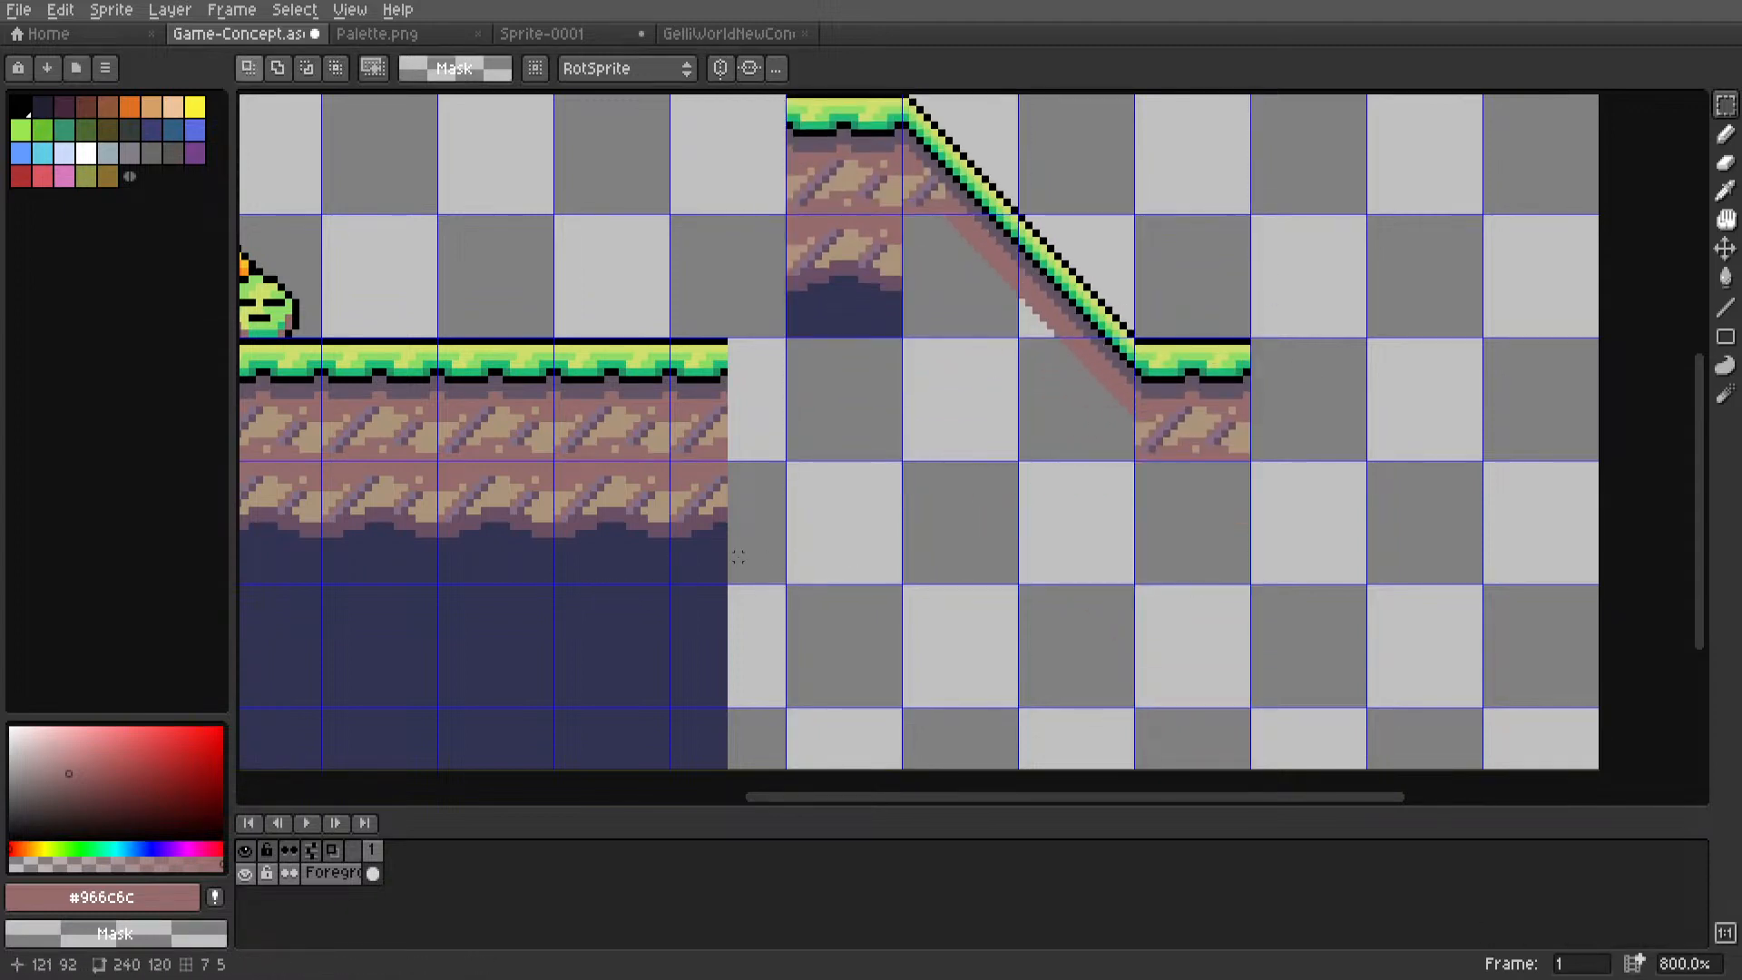
drag(615, 556, 1196, 522)
click(1076, 434)
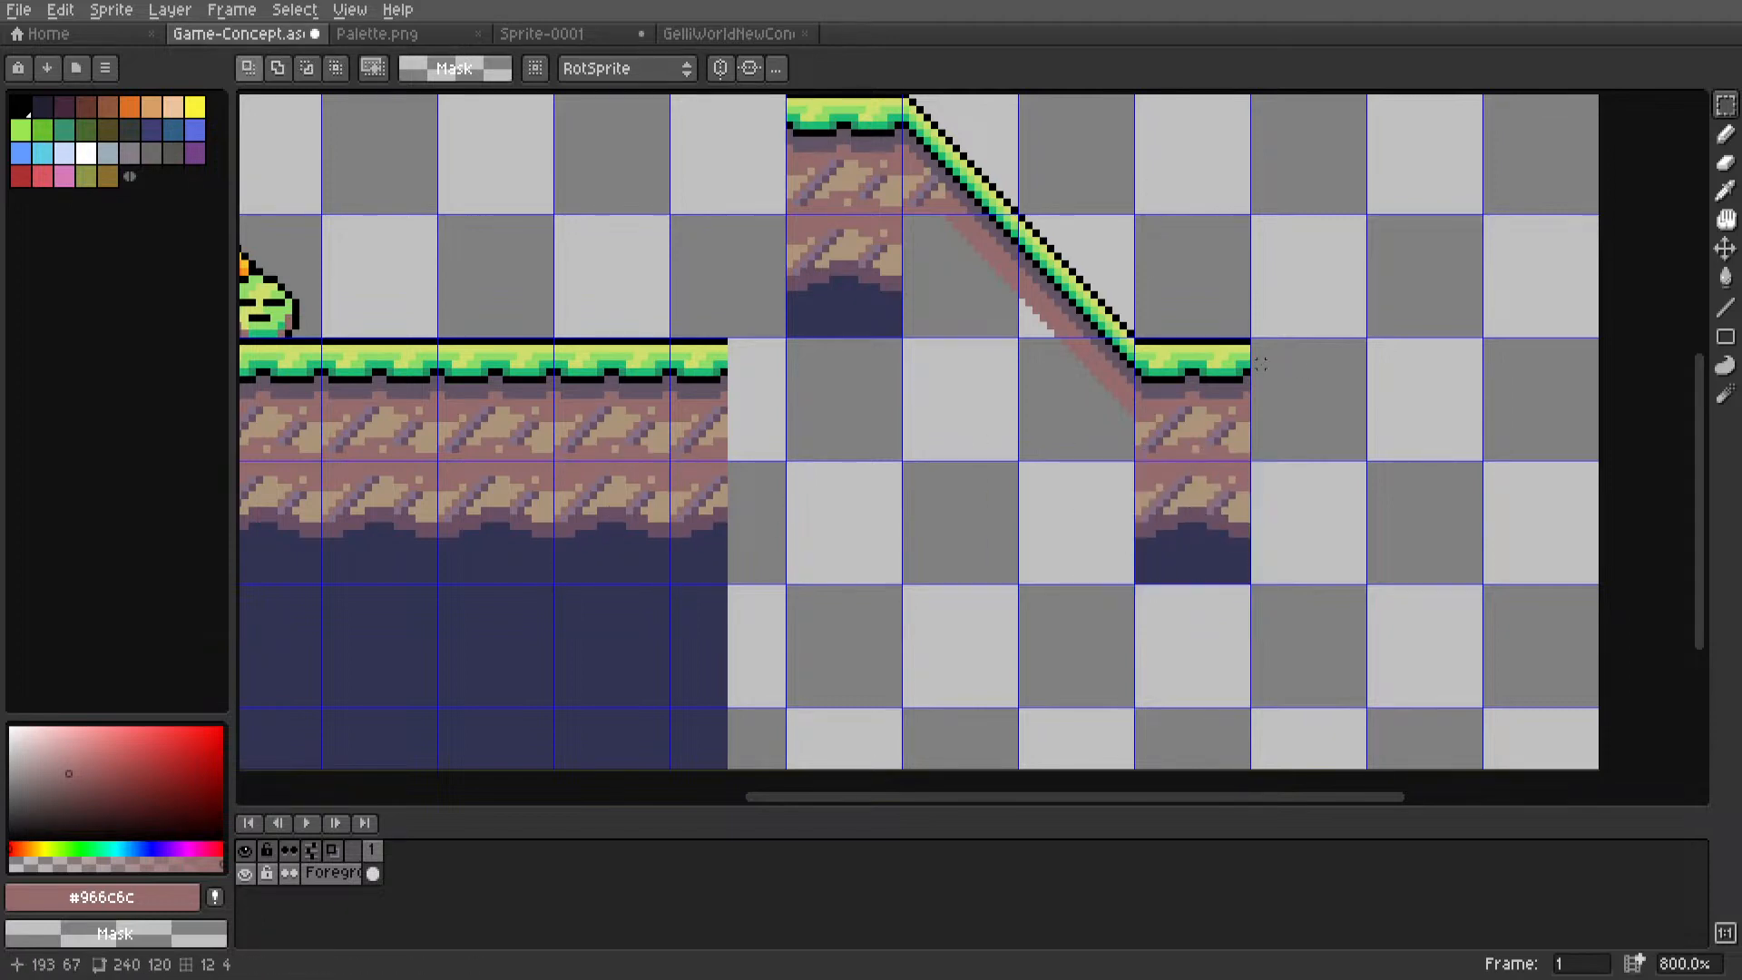
Copy the plain dark 16 by 16 underground tile beneath the upper flat column and beneath the foot column.
scroll(1069, 440, down, 6)
scroll(1040, 430, up, 2)
middle_drag(1040, 422, 923, 411)
scroll(923, 411, up, 1)
scroll(923, 411, up, 3)
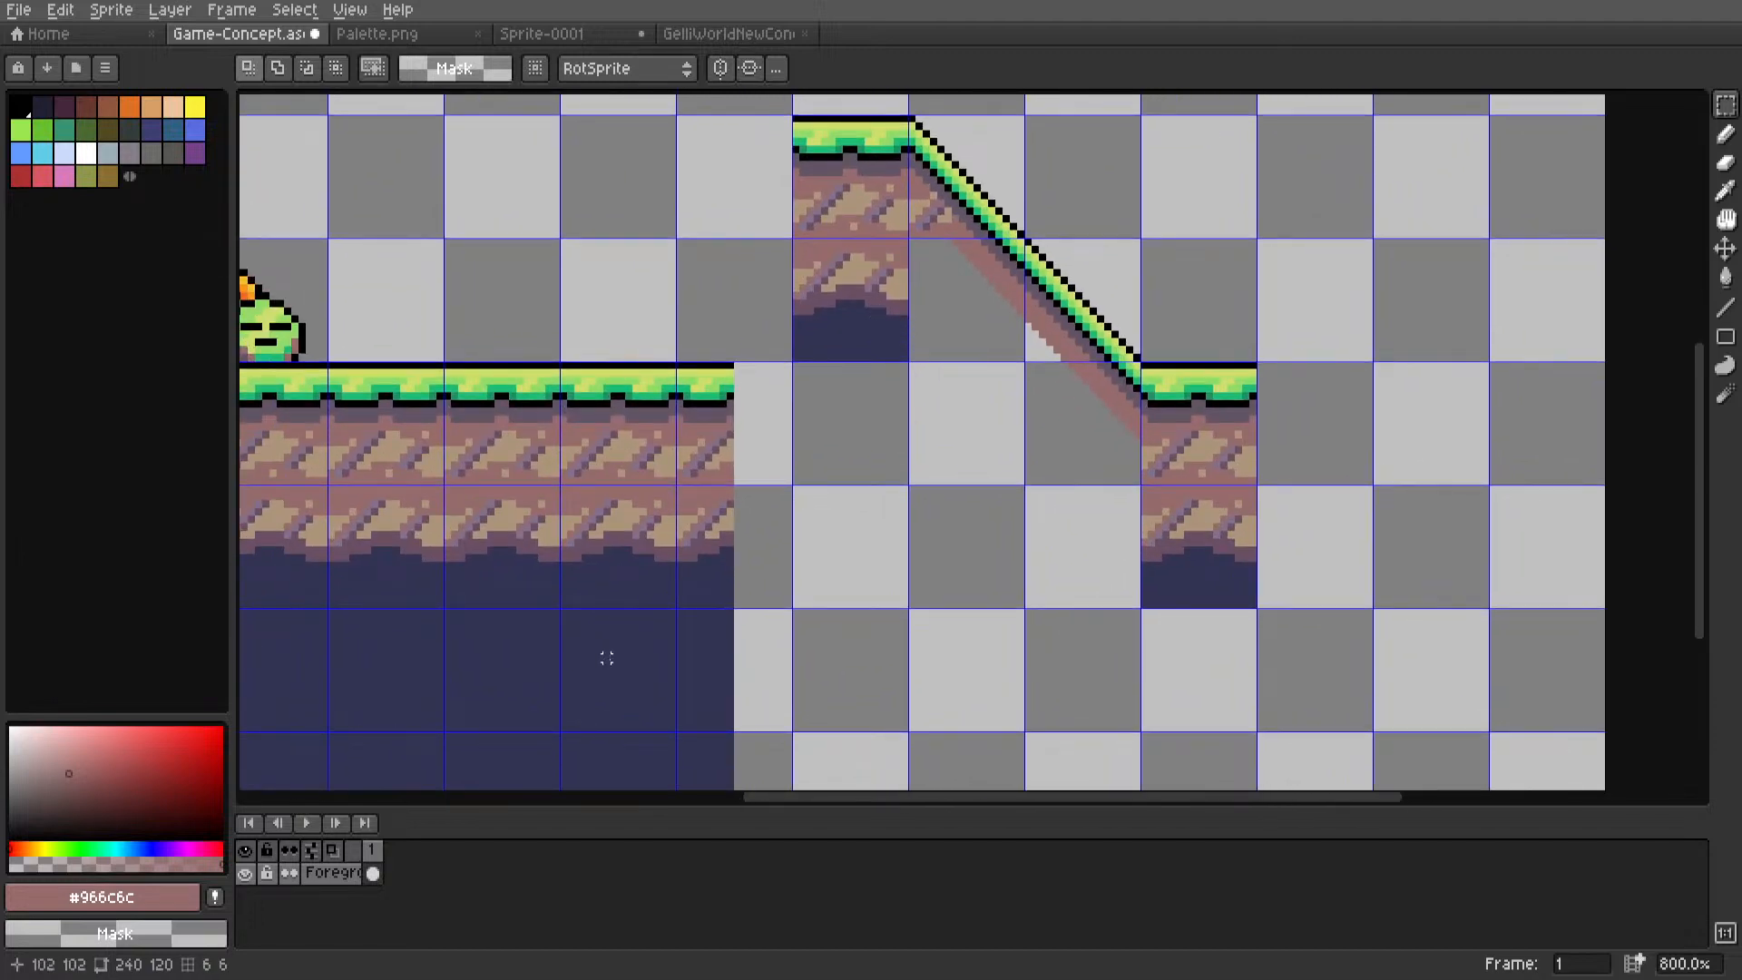
mouse_move(606, 659)
mouse_down()
mouse_move(614, 680)
mouse_move(863, 448)
mouse_move(842, 457)
mouse_move(830, 436)
mouse_up()
middle_drag(831, 436, 828, 312)
drag(610, 535, 1205, 560)
middle_drag(1191, 549, 1104, 645)
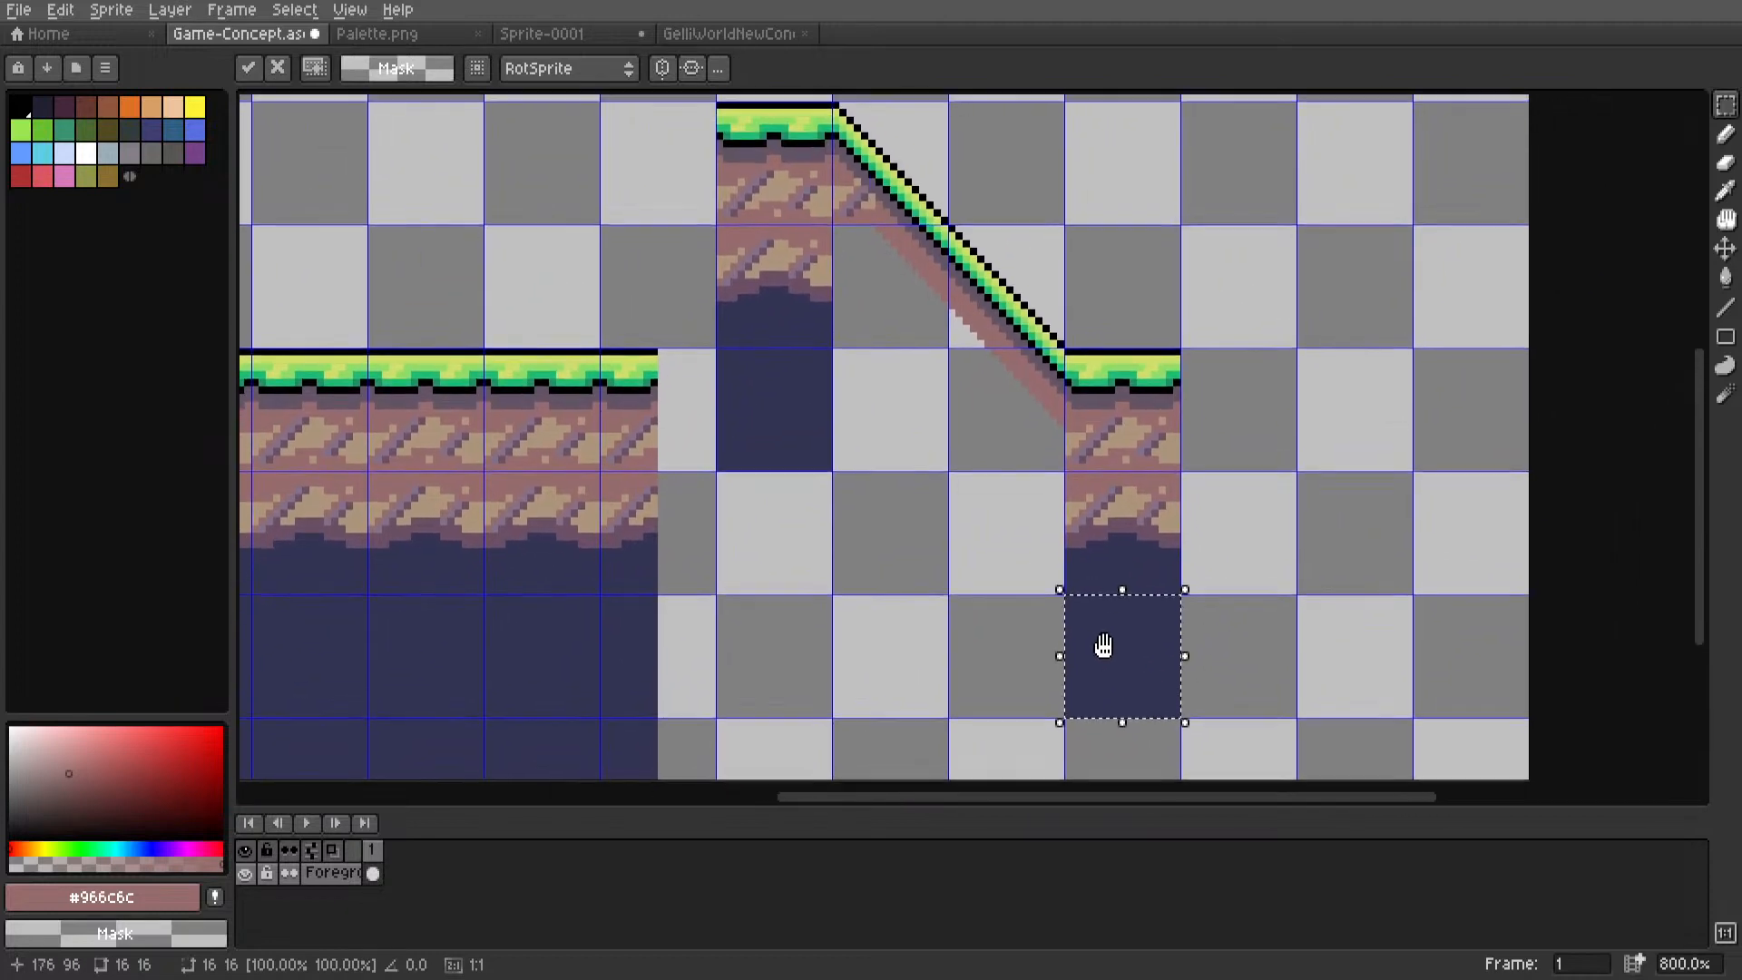
key(Return)
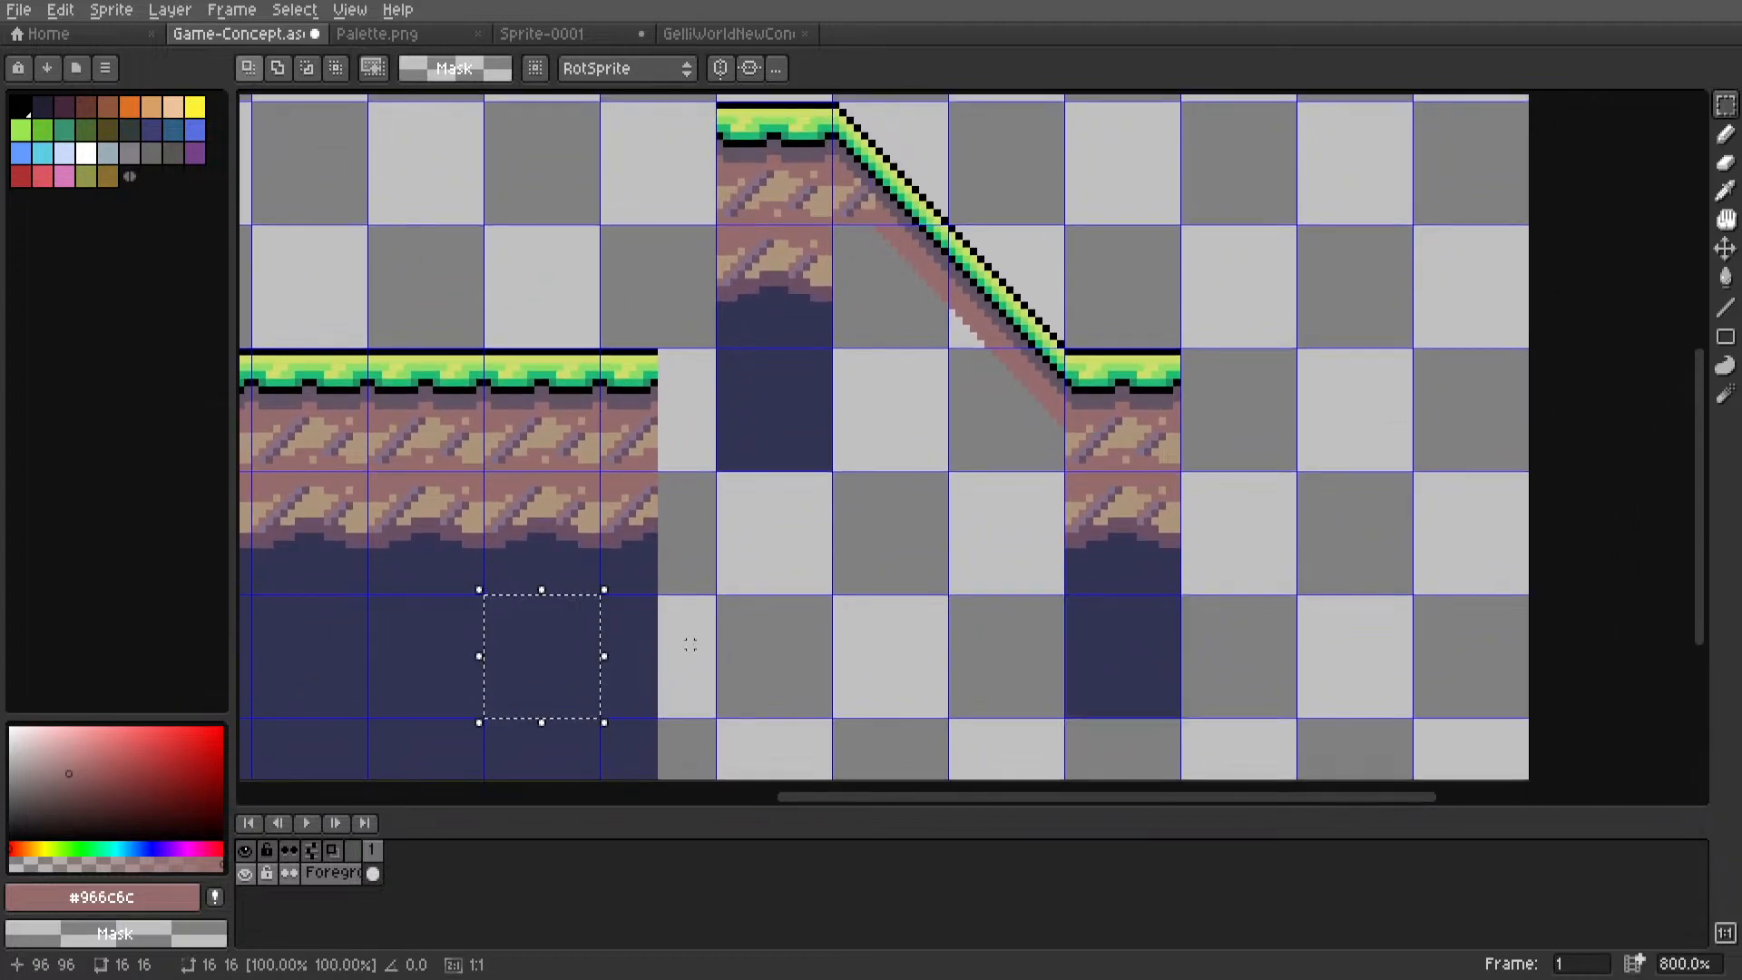
Paste two more dark underground tiles, one in each of the two columns beneath the slope.
key(ctrl+v)
drag(543, 682, 988, 545)
key(Return)
key(ctrl+v)
drag(592, 655, 886, 420)
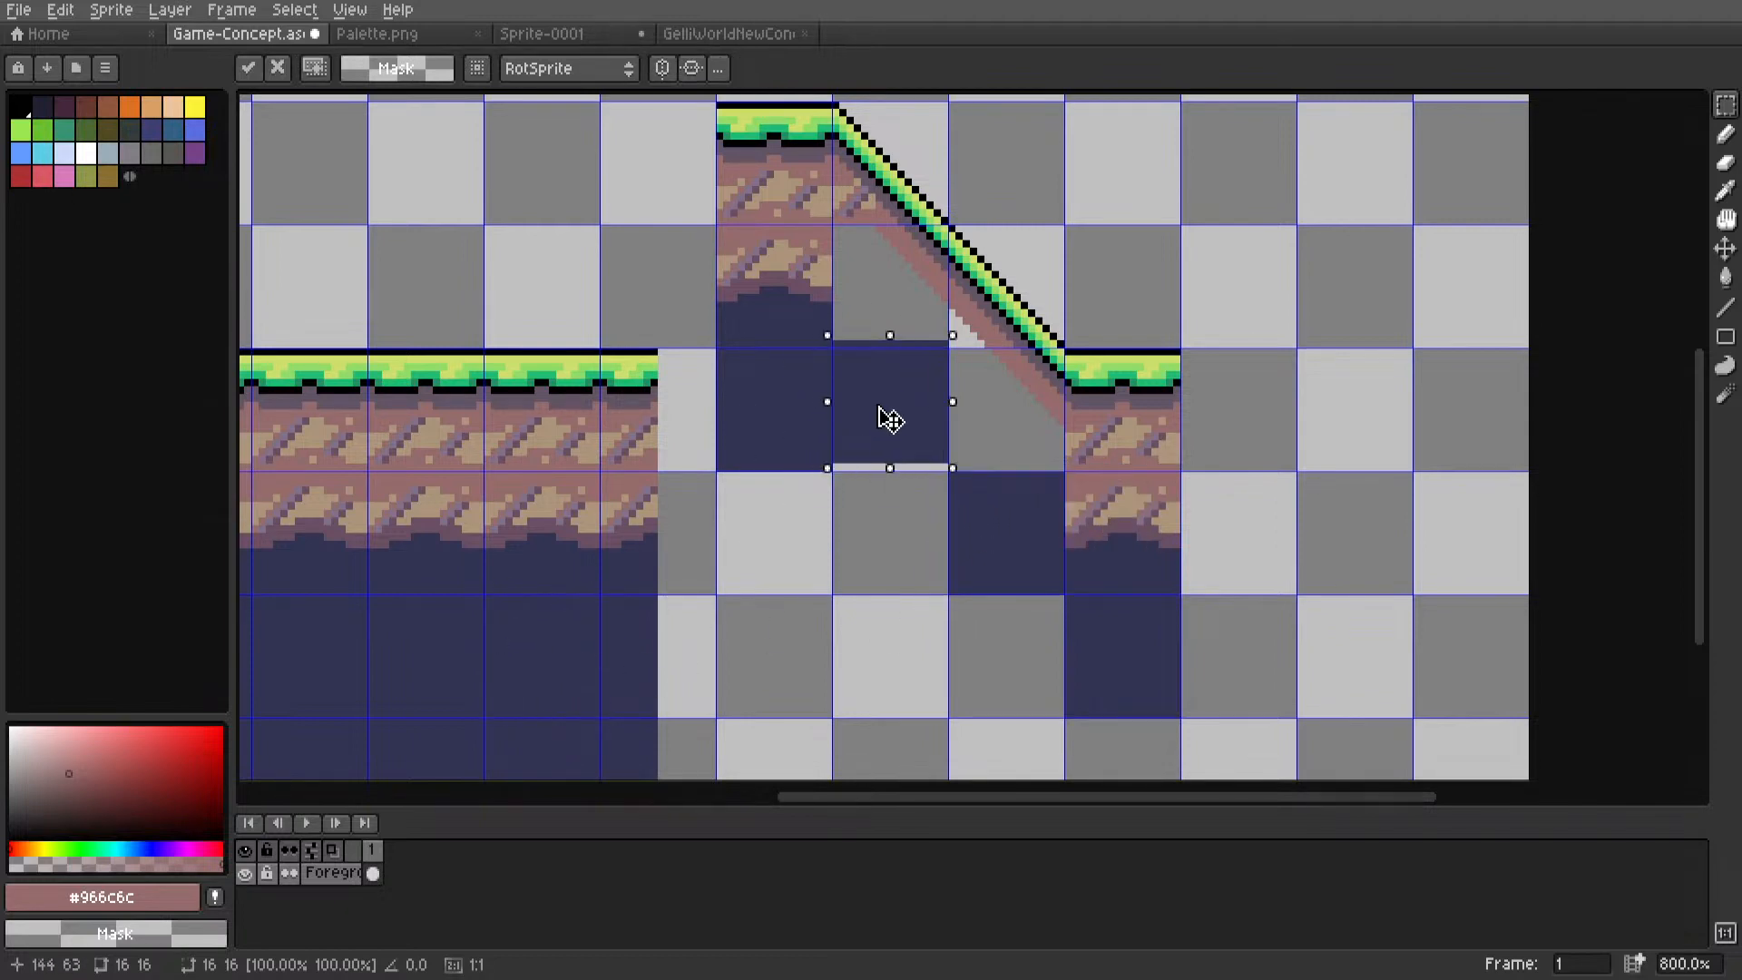
scroll(887, 422, down, 5)
key(Return)
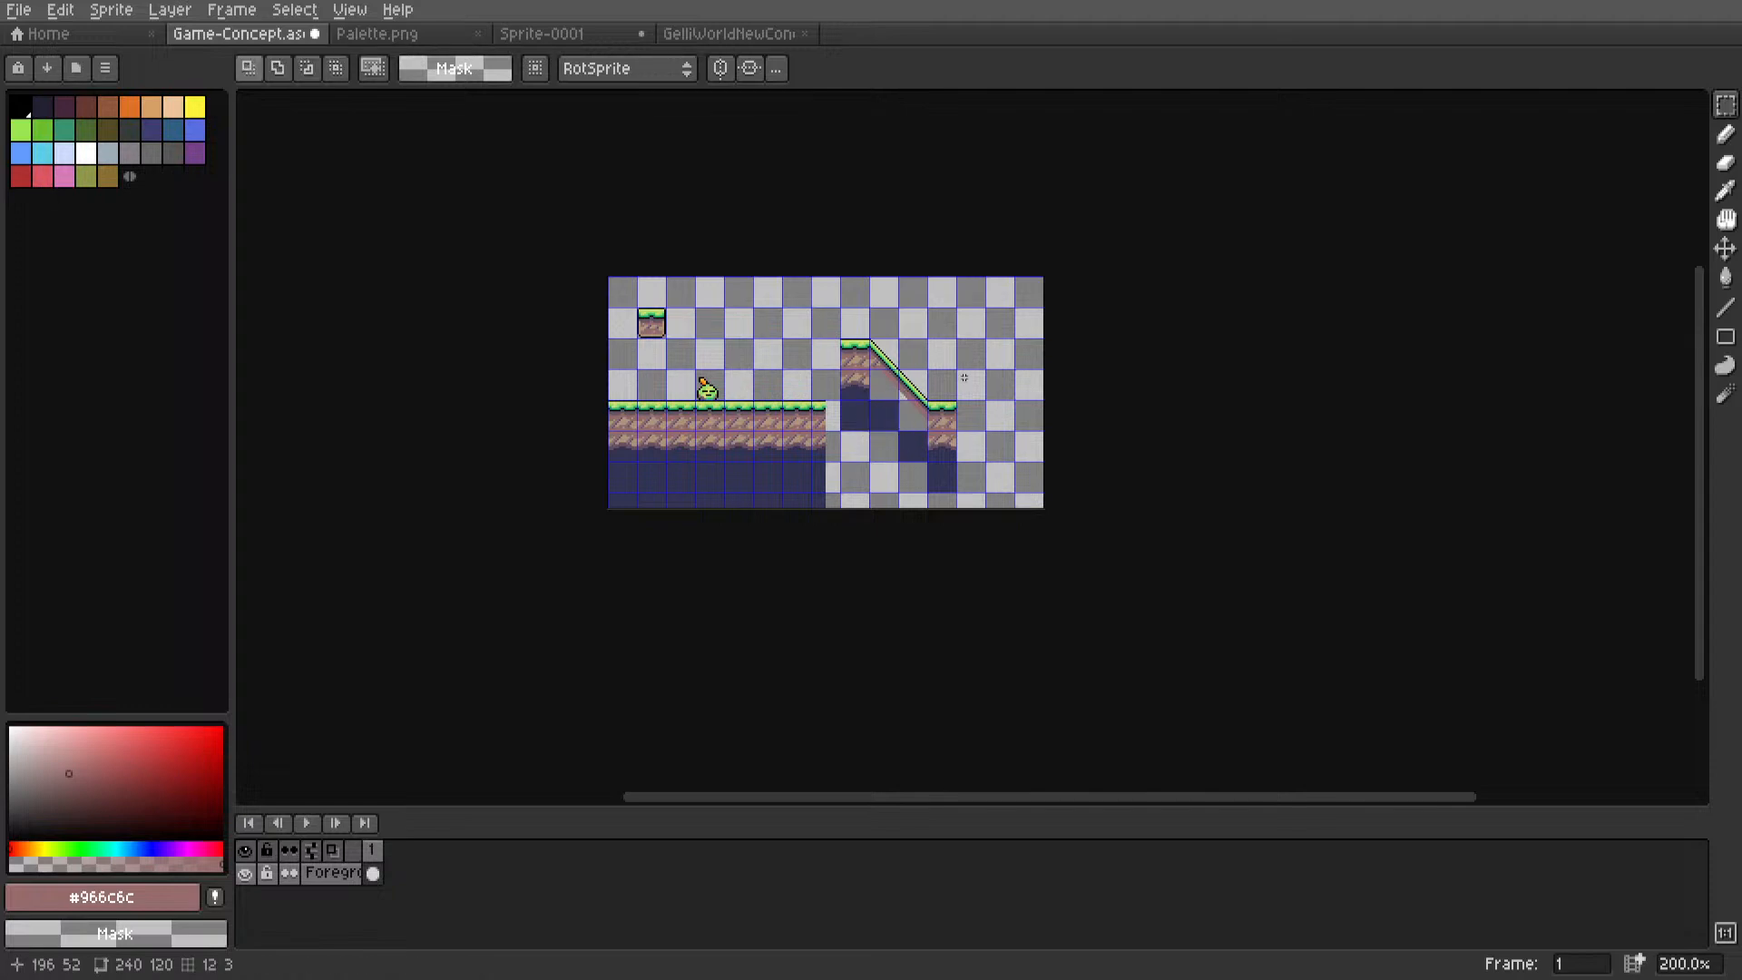
scroll(899, 434, up, 4)
scroll(923, 479, up, 3)
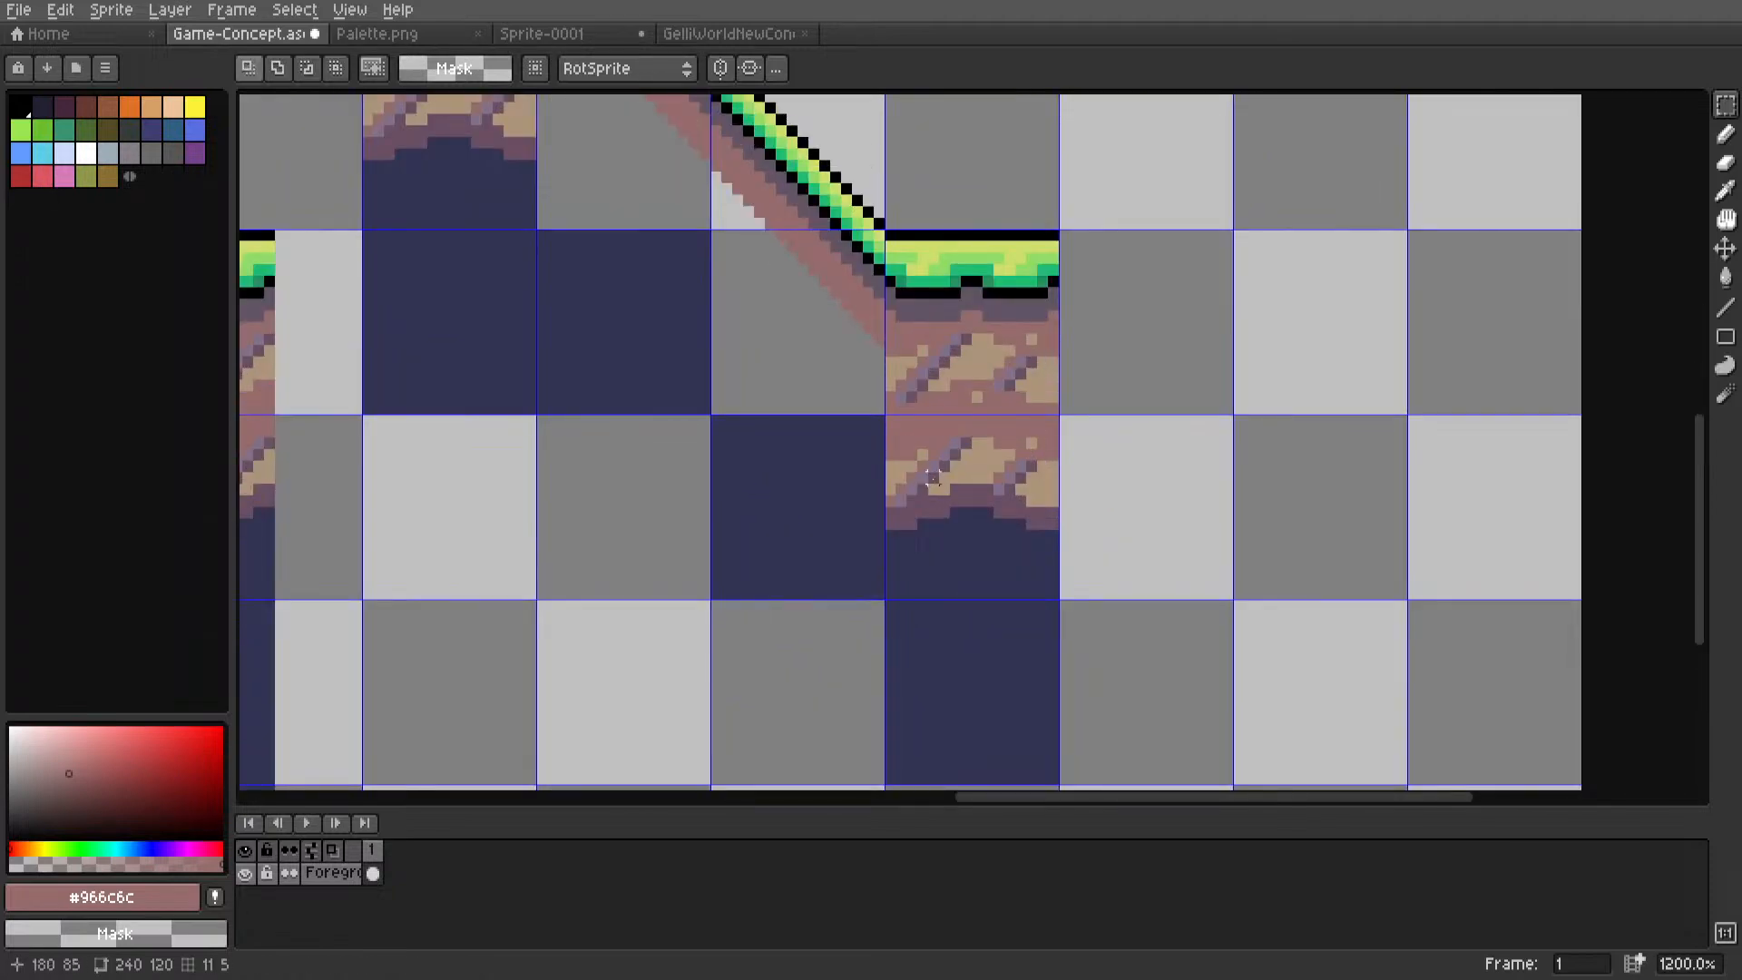
scroll(933, 479, down, 1)
middle_drag(951, 475, 1041, 469)
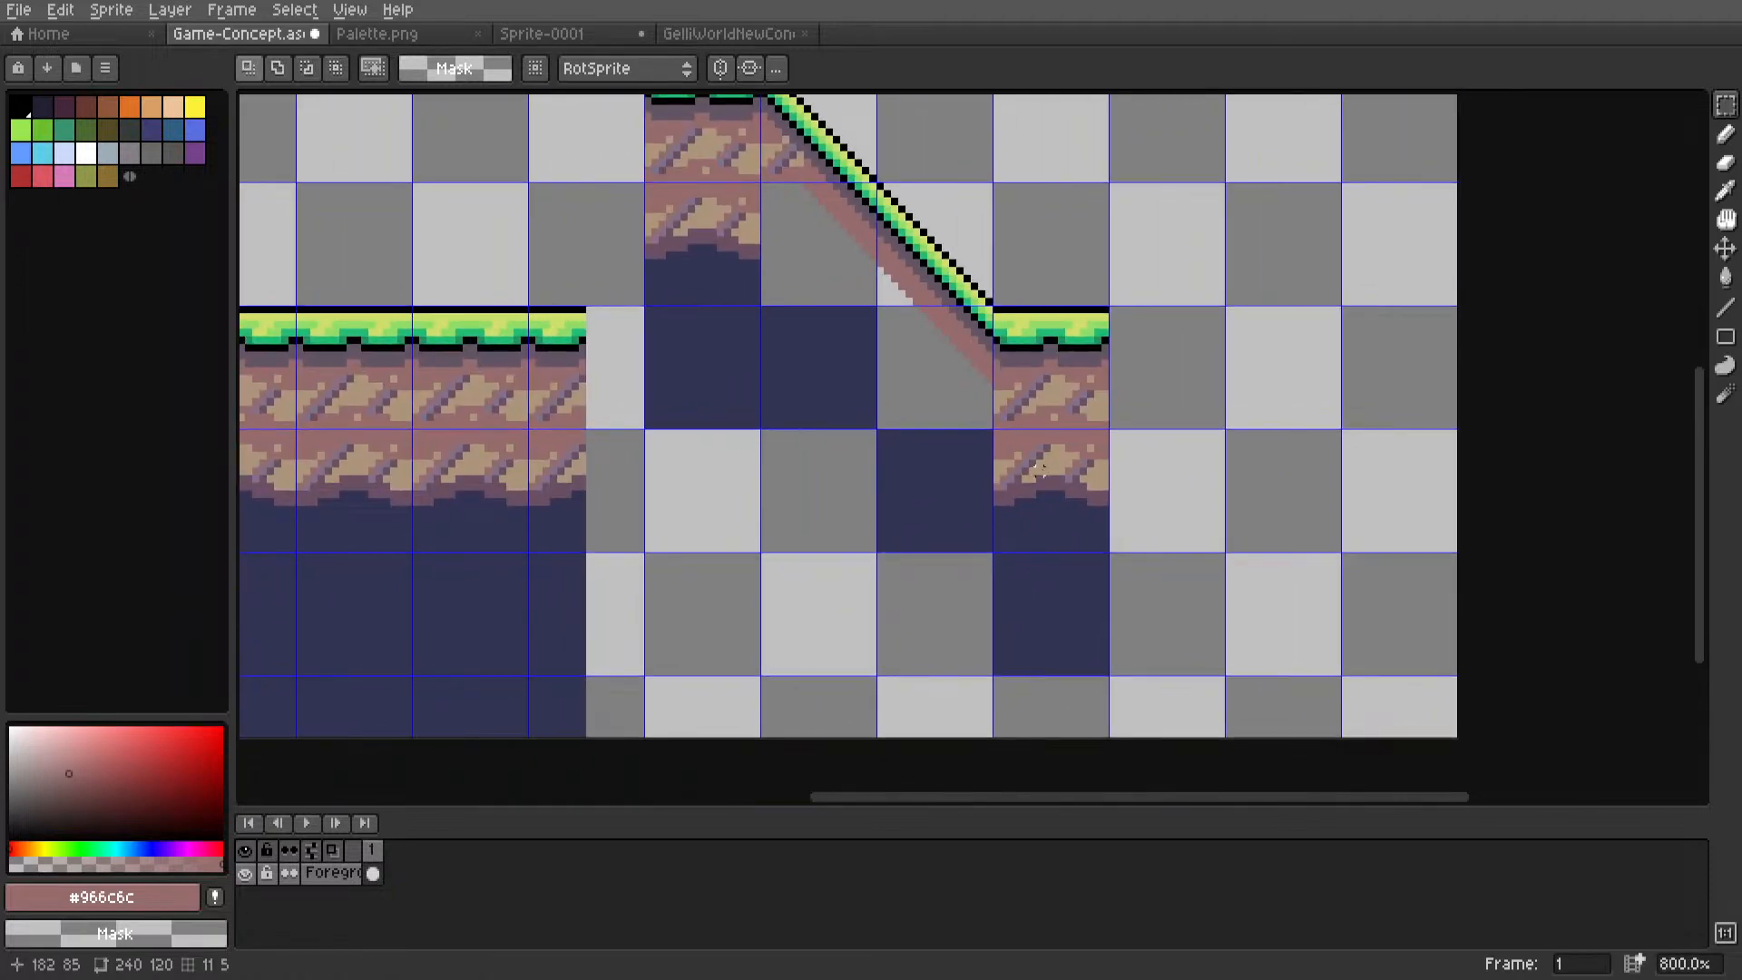
scroll(1041, 469, down, 2)
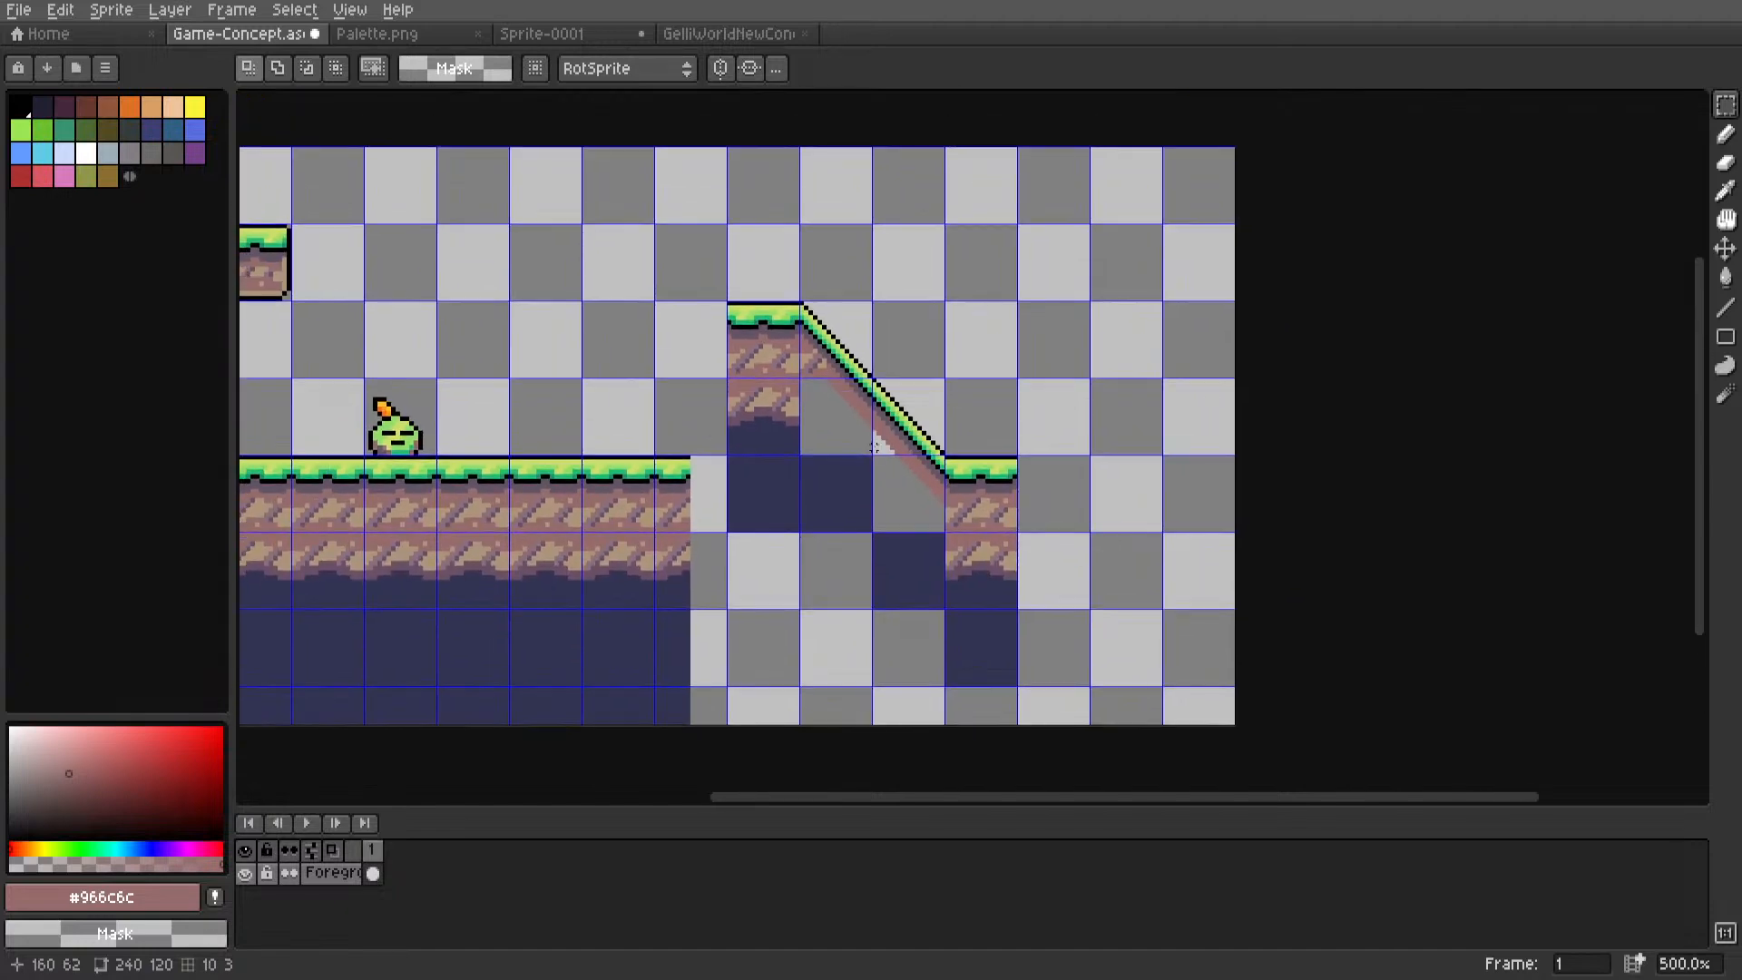
scroll(770, 413, up, 4)
key(m)
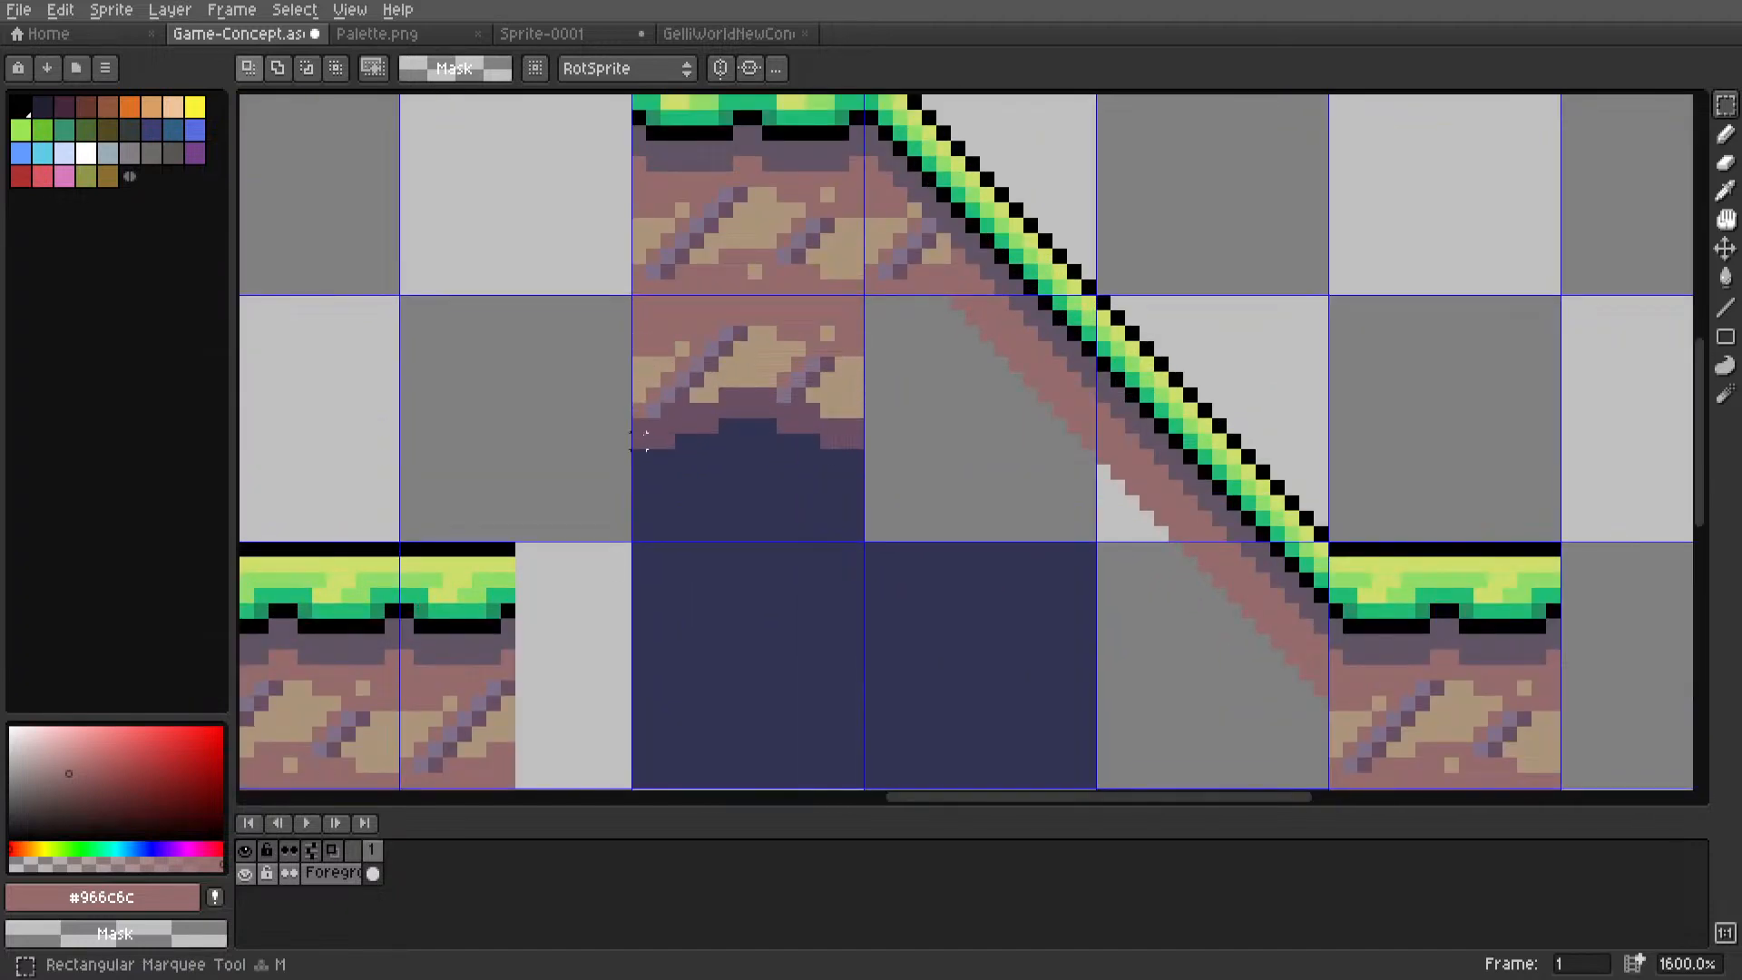
drag(635, 444, 774, 283)
drag(697, 430, 943, 425)
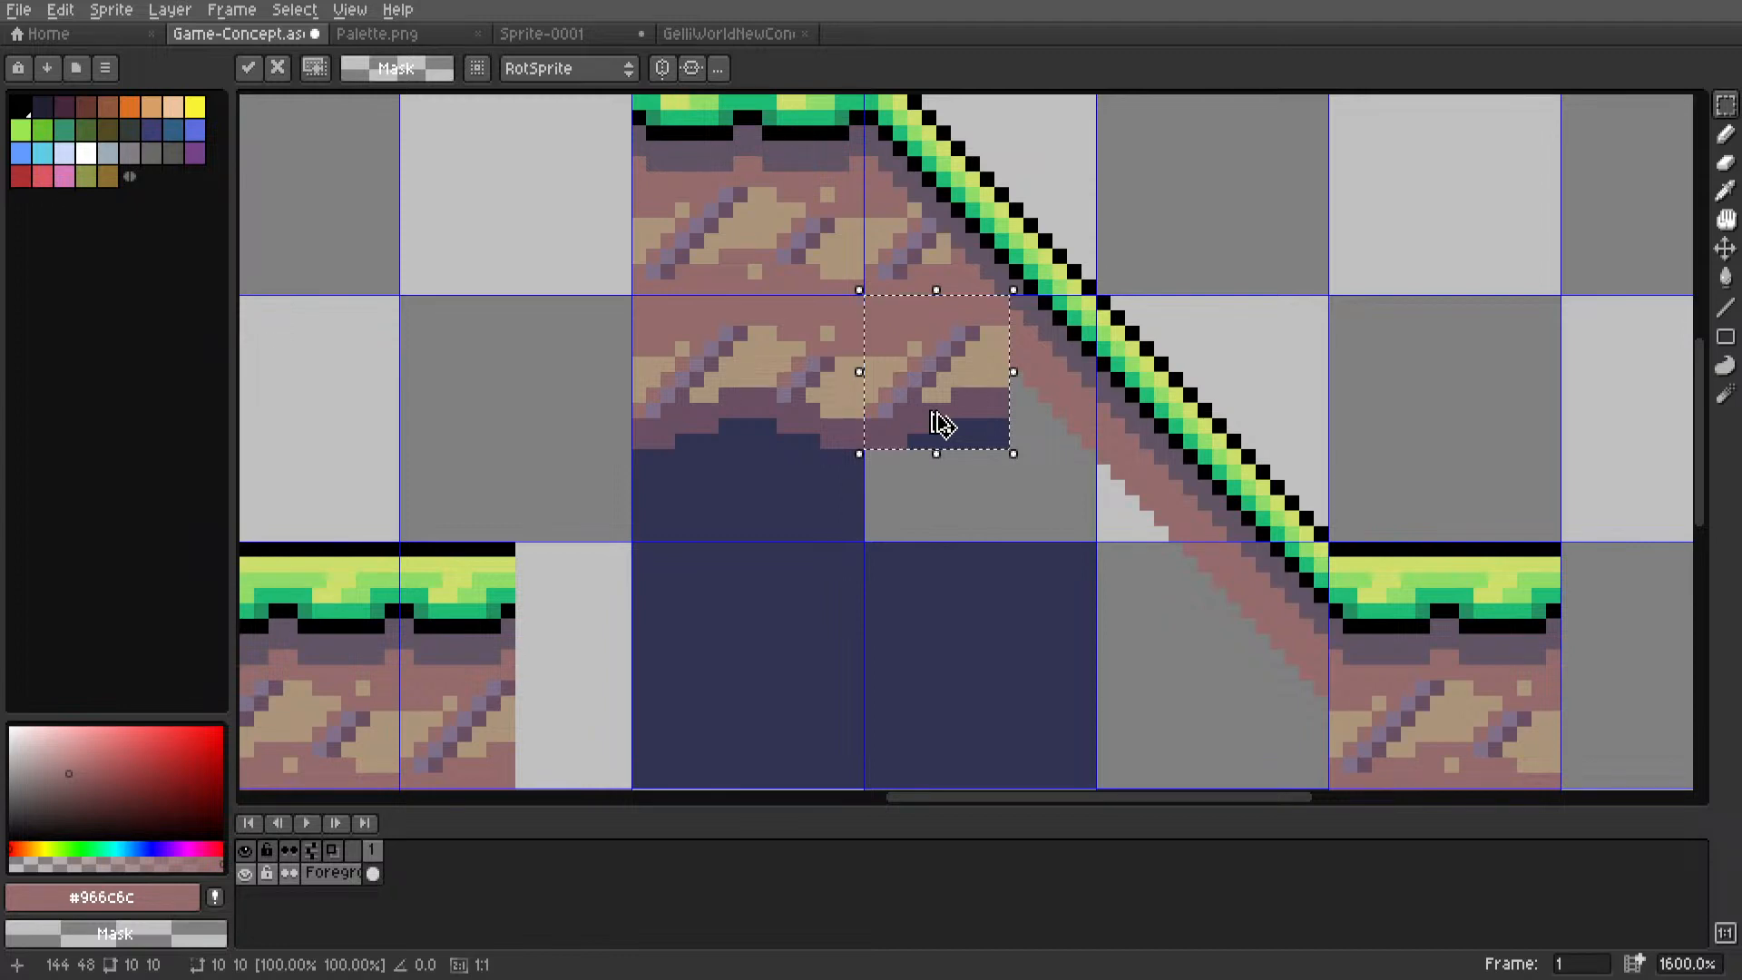
key(Escape)
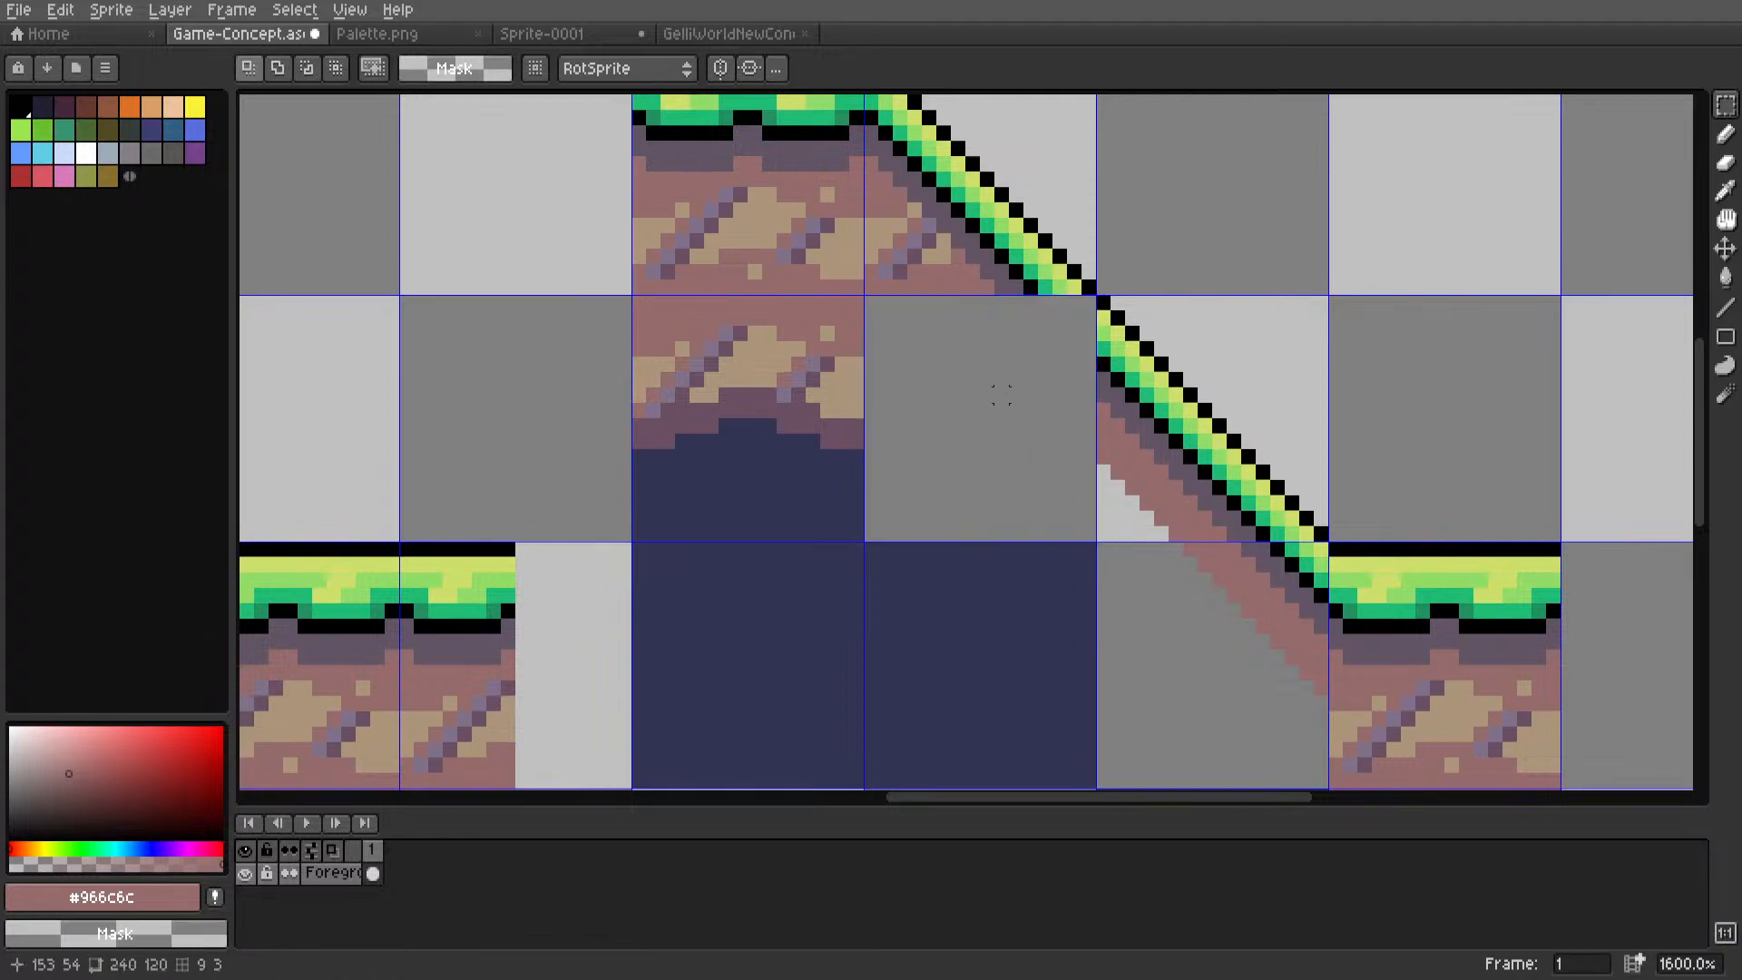
Copy the 16 by 16 dirt tile beneath the upper flat grass one cell right, into the cell crossed by the slope.
click(759, 420)
drag(759, 420, 994, 420)
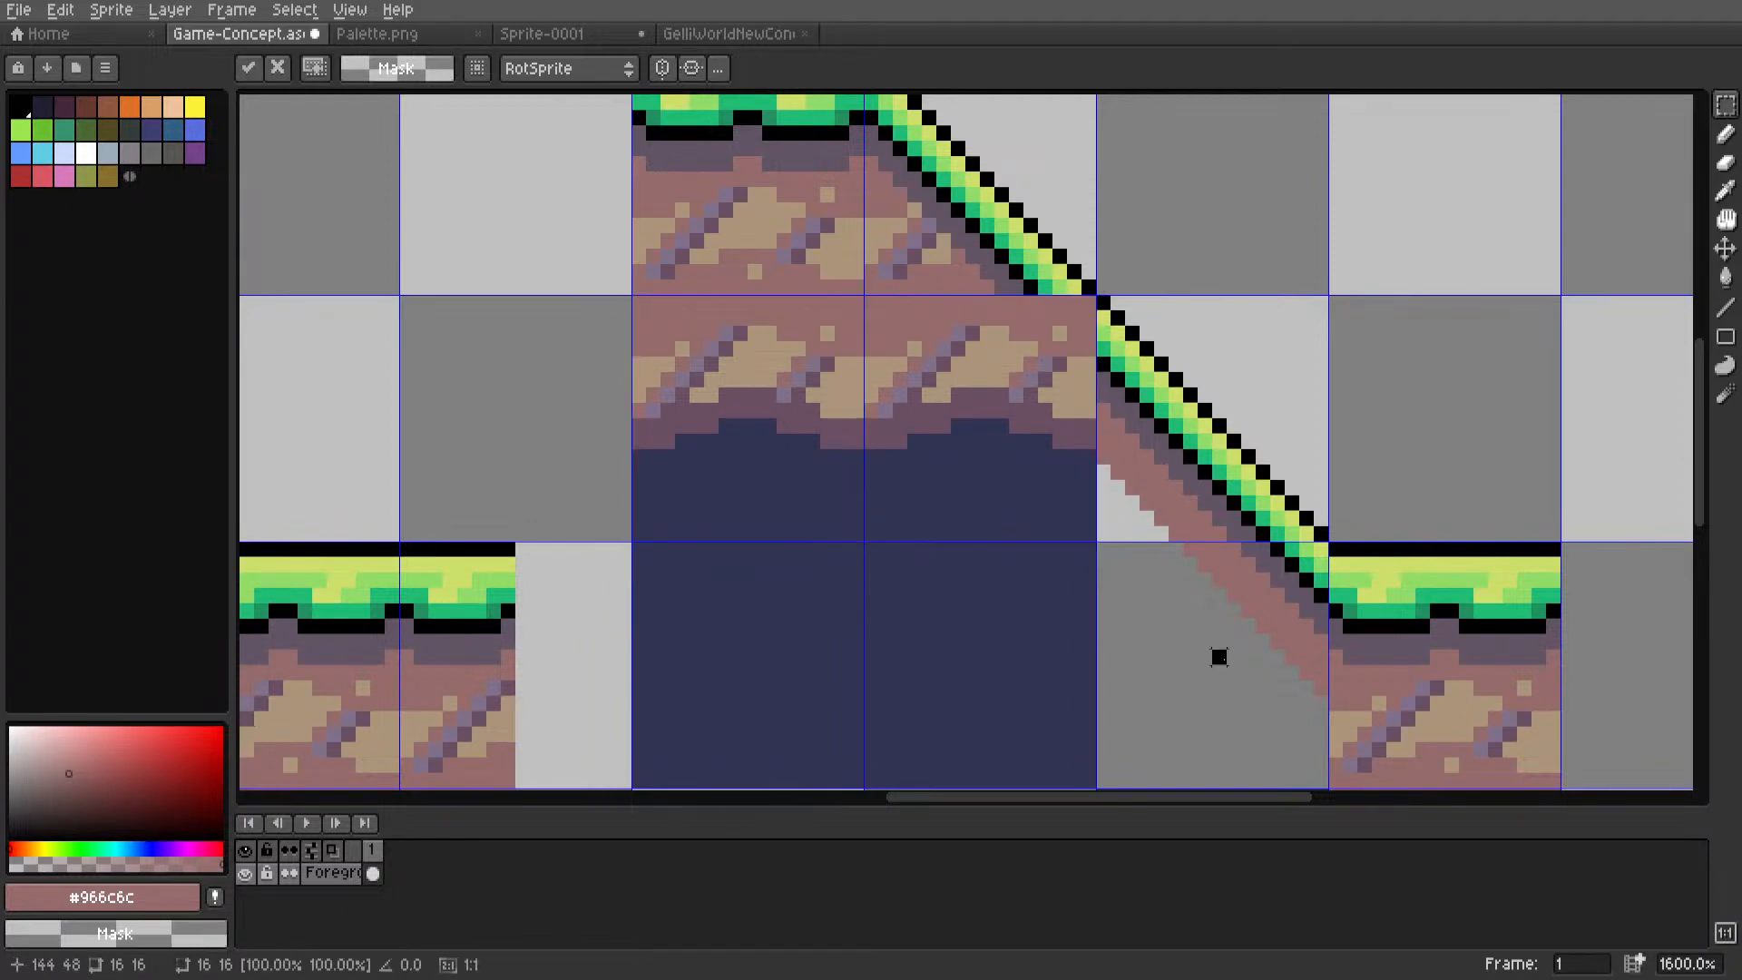
click(1217, 654)
key(ctrl+d)
Erase the reddish-brown dirt band below the purple shading in the slope tile beside the foot.
key(i)
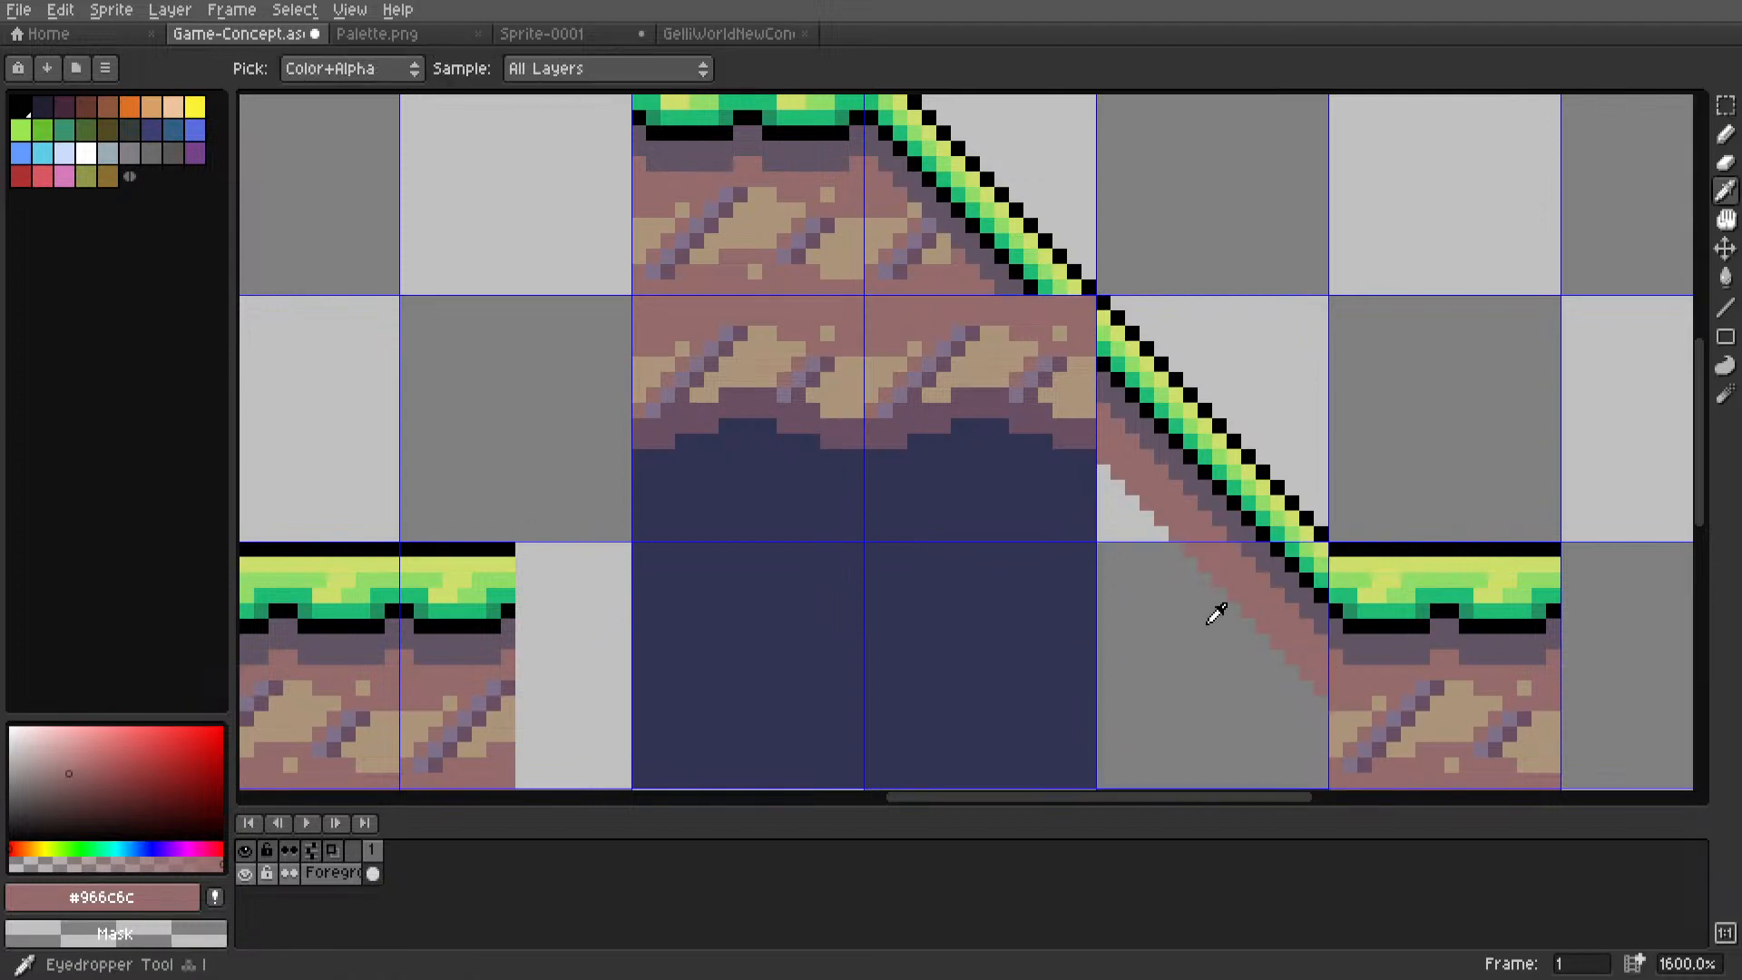
key(l)
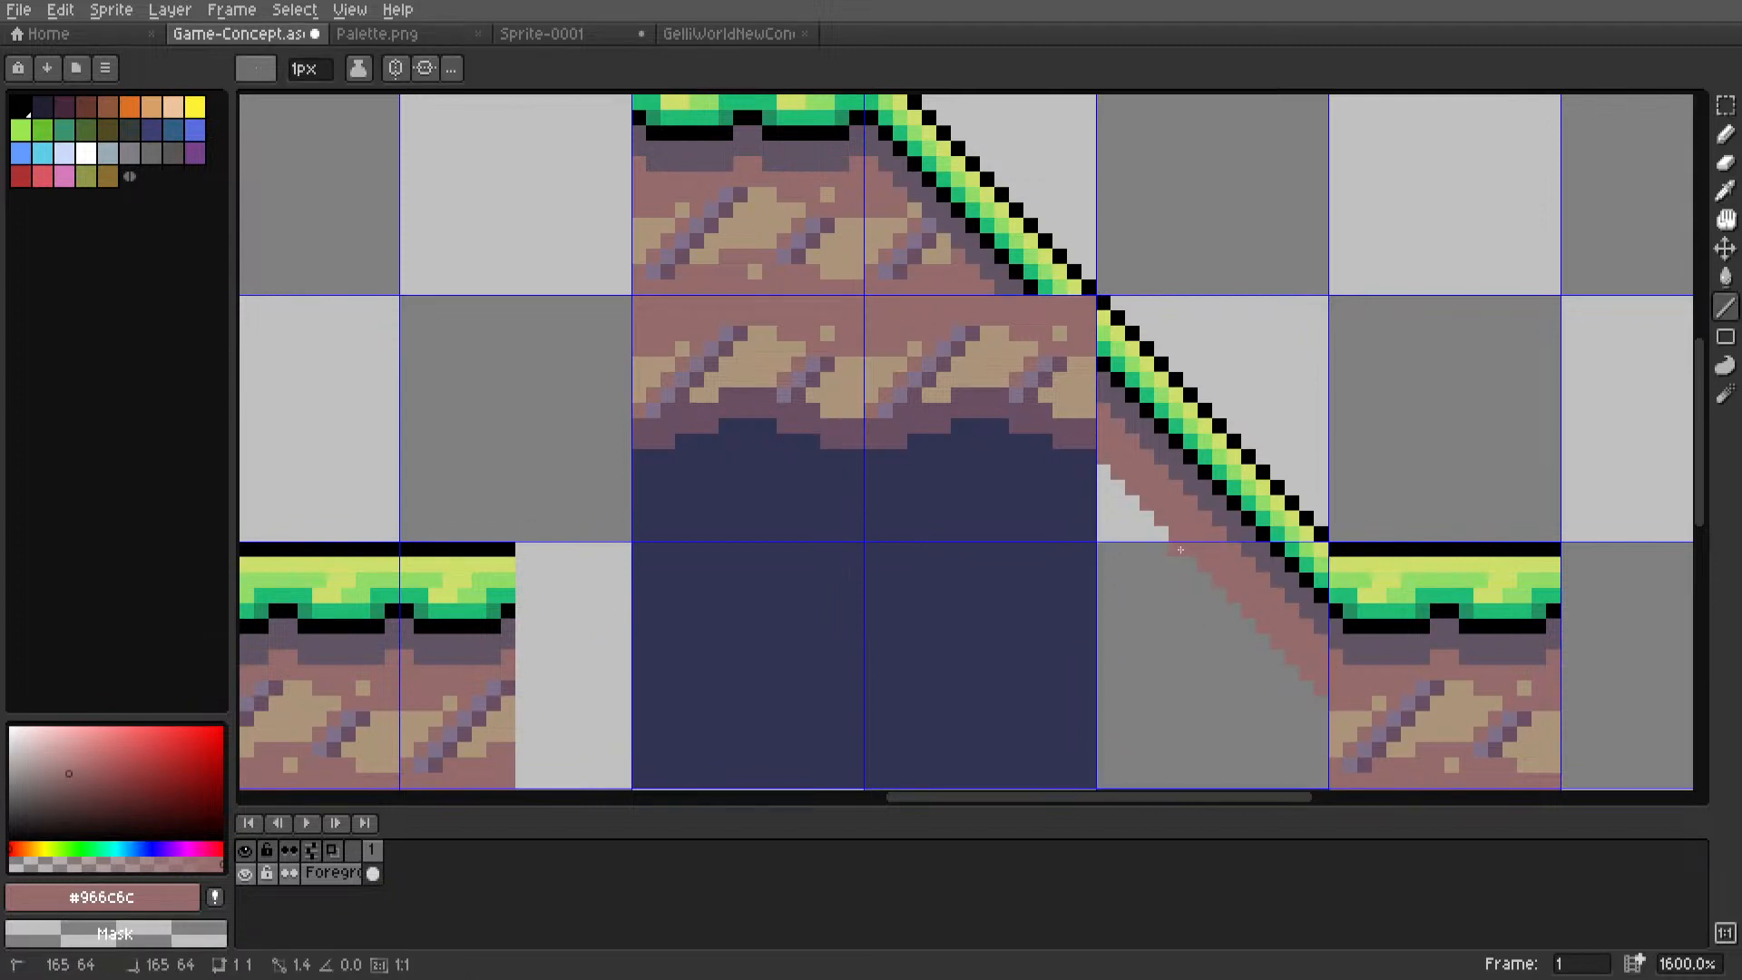
right_drag(1182, 551, 1235, 549)
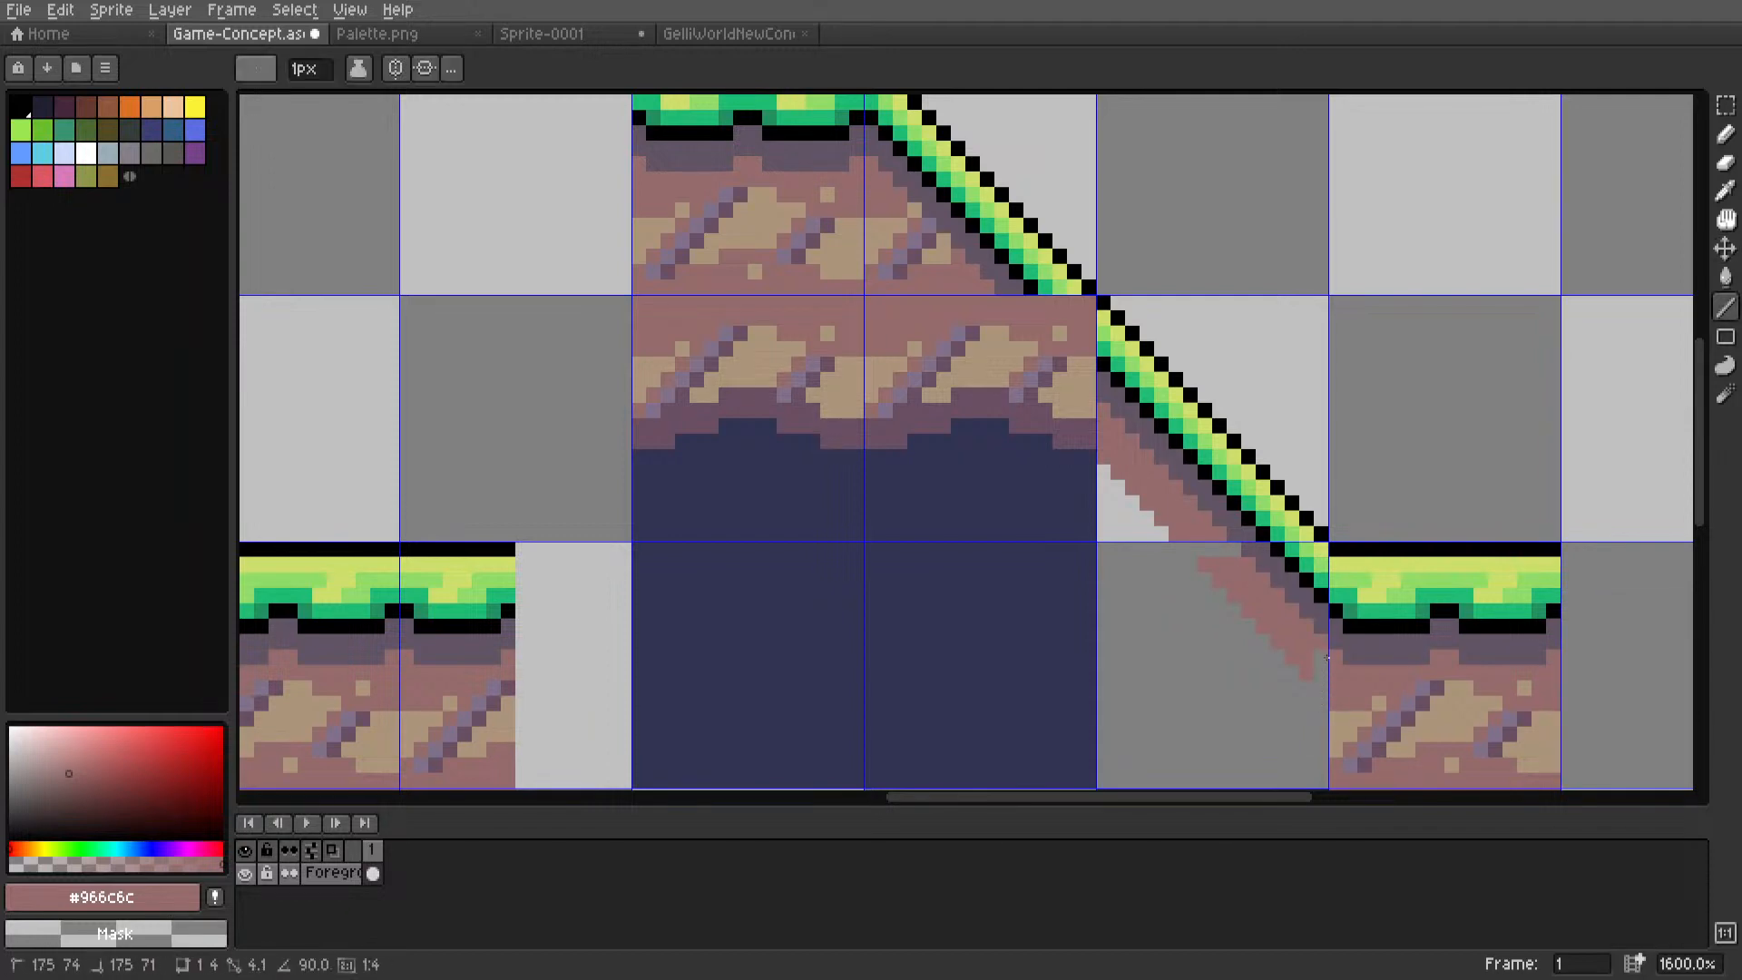
key(g)
right_click(1266, 626)
key(m)
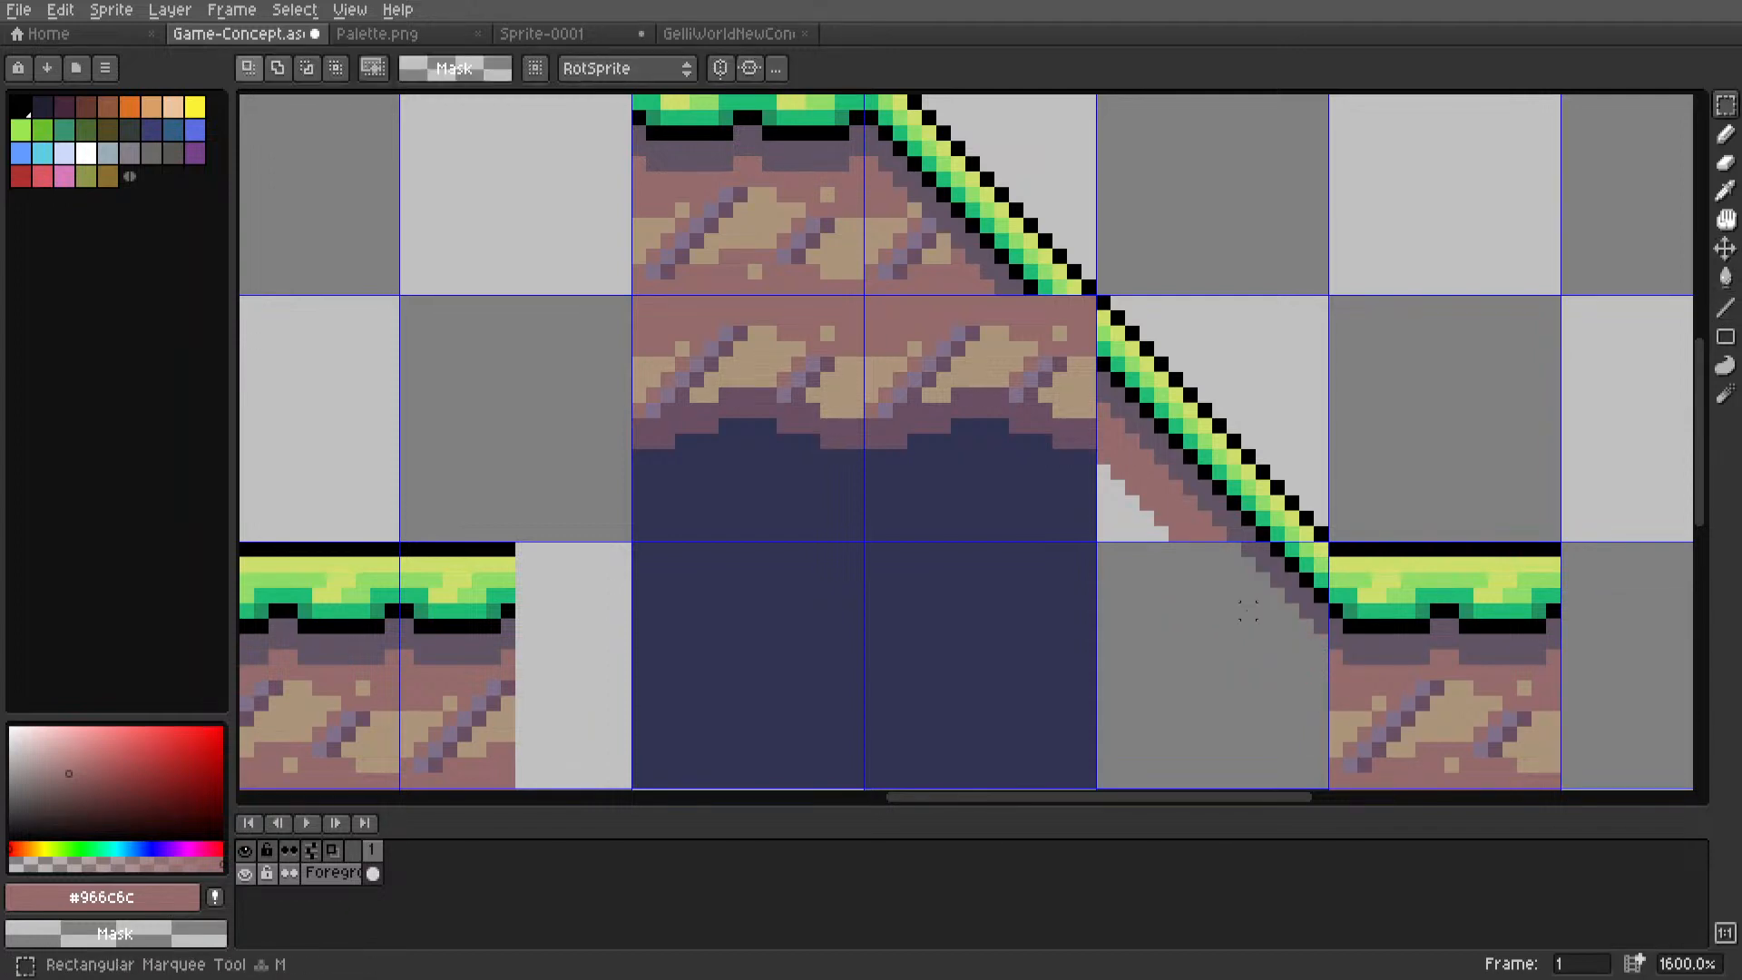
Copy the cleaned slope tile one cell left and one up, overlaying its grass edge on the dirt tile.
mouse_move(1244, 603)
mouse_down()
mouse_move(1259, 626)
mouse_move(1237, 641)
mouse_move(1083, 558)
mouse_move(1004, 420)
mouse_up()
drag(1012, 399, 1002, 400)
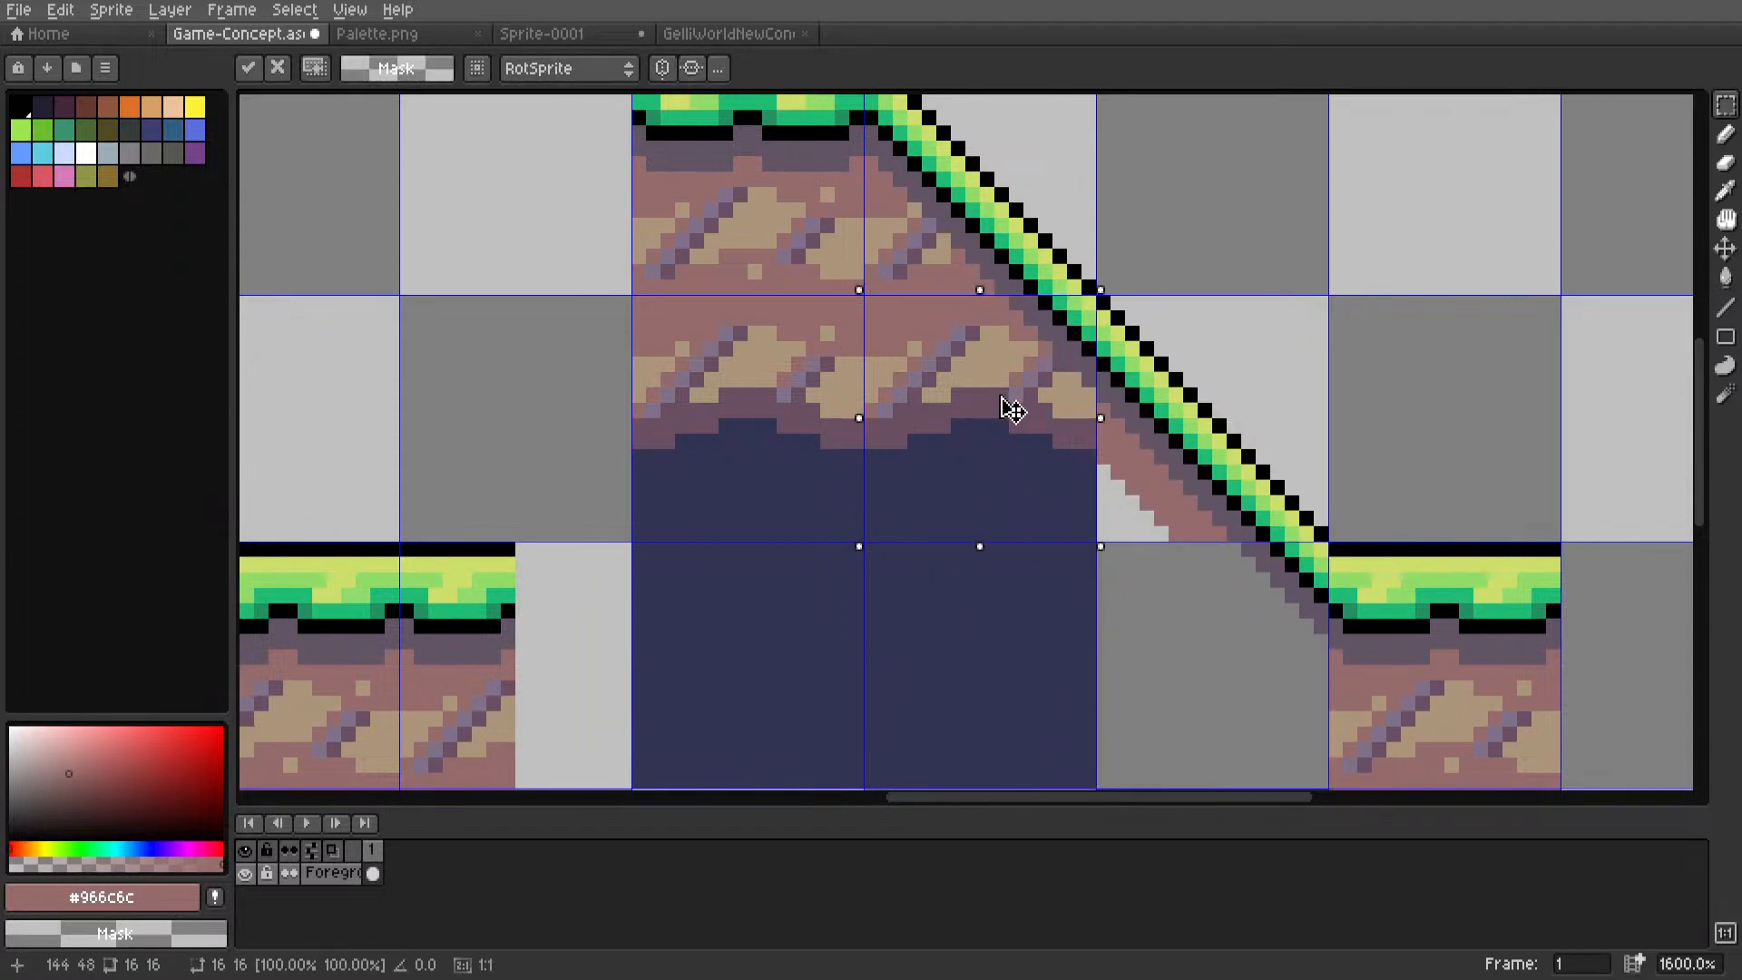
click(1192, 287)
scroll(1187, 294, down, 5)
middle_drag(1093, 361, 865, 461)
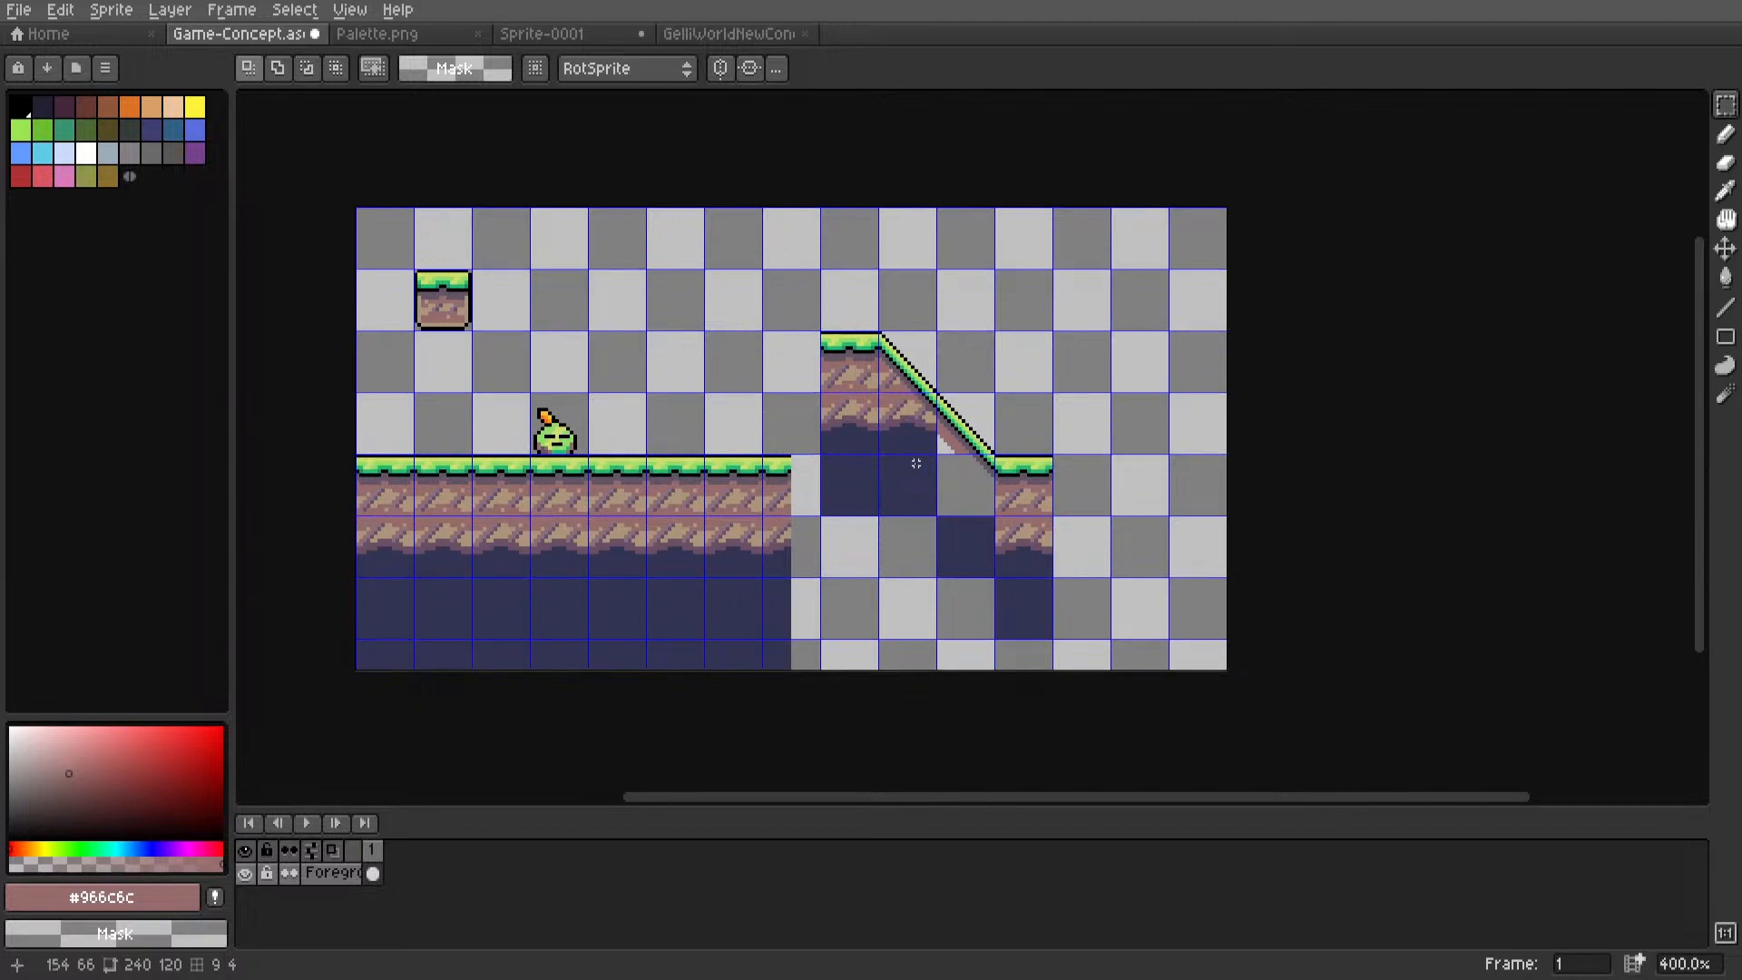
scroll(956, 475, up, 6)
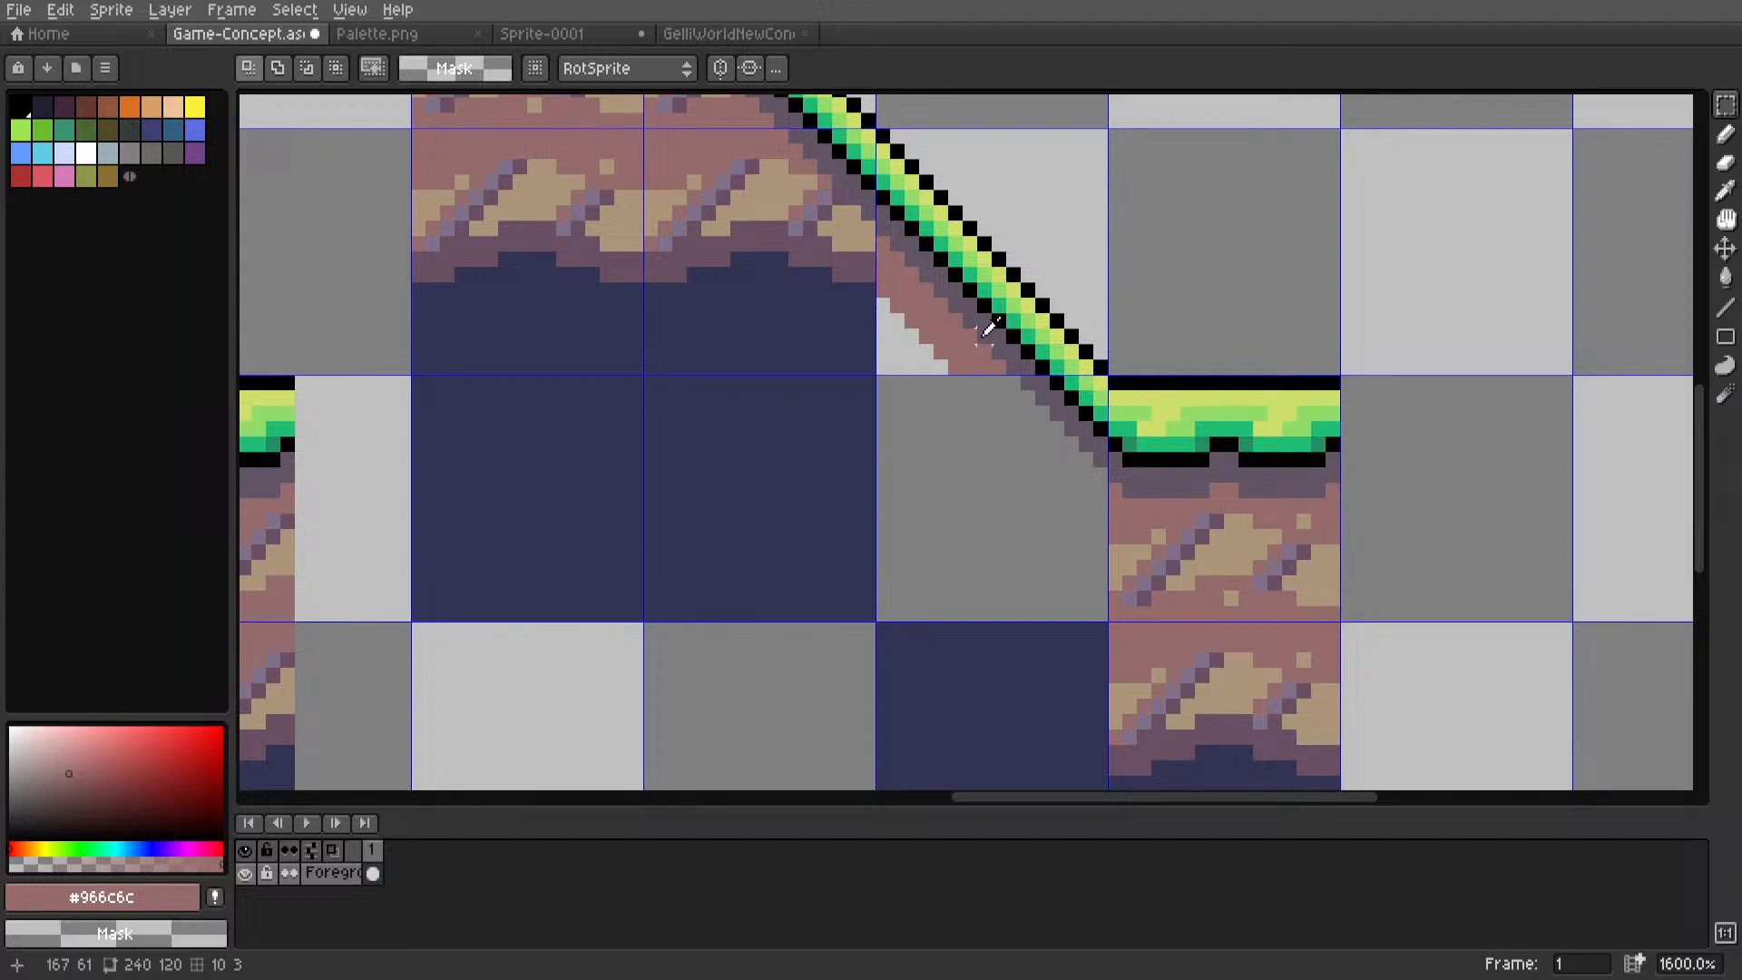
Redraw the #966c6c dirt band with diagonal lines along the underside of the slope tile beside the foot.
key(l)
mouse_move(1011, 386)
mouse_down()
mouse_move(1101, 475)
mouse_move(1013, 385)
mouse_move(1101, 523)
mouse_move(984, 385)
mouse_move(1100, 537)
mouse_up()
key(ctrl+z)
key(ctrl+z)
key(ctrl+z)
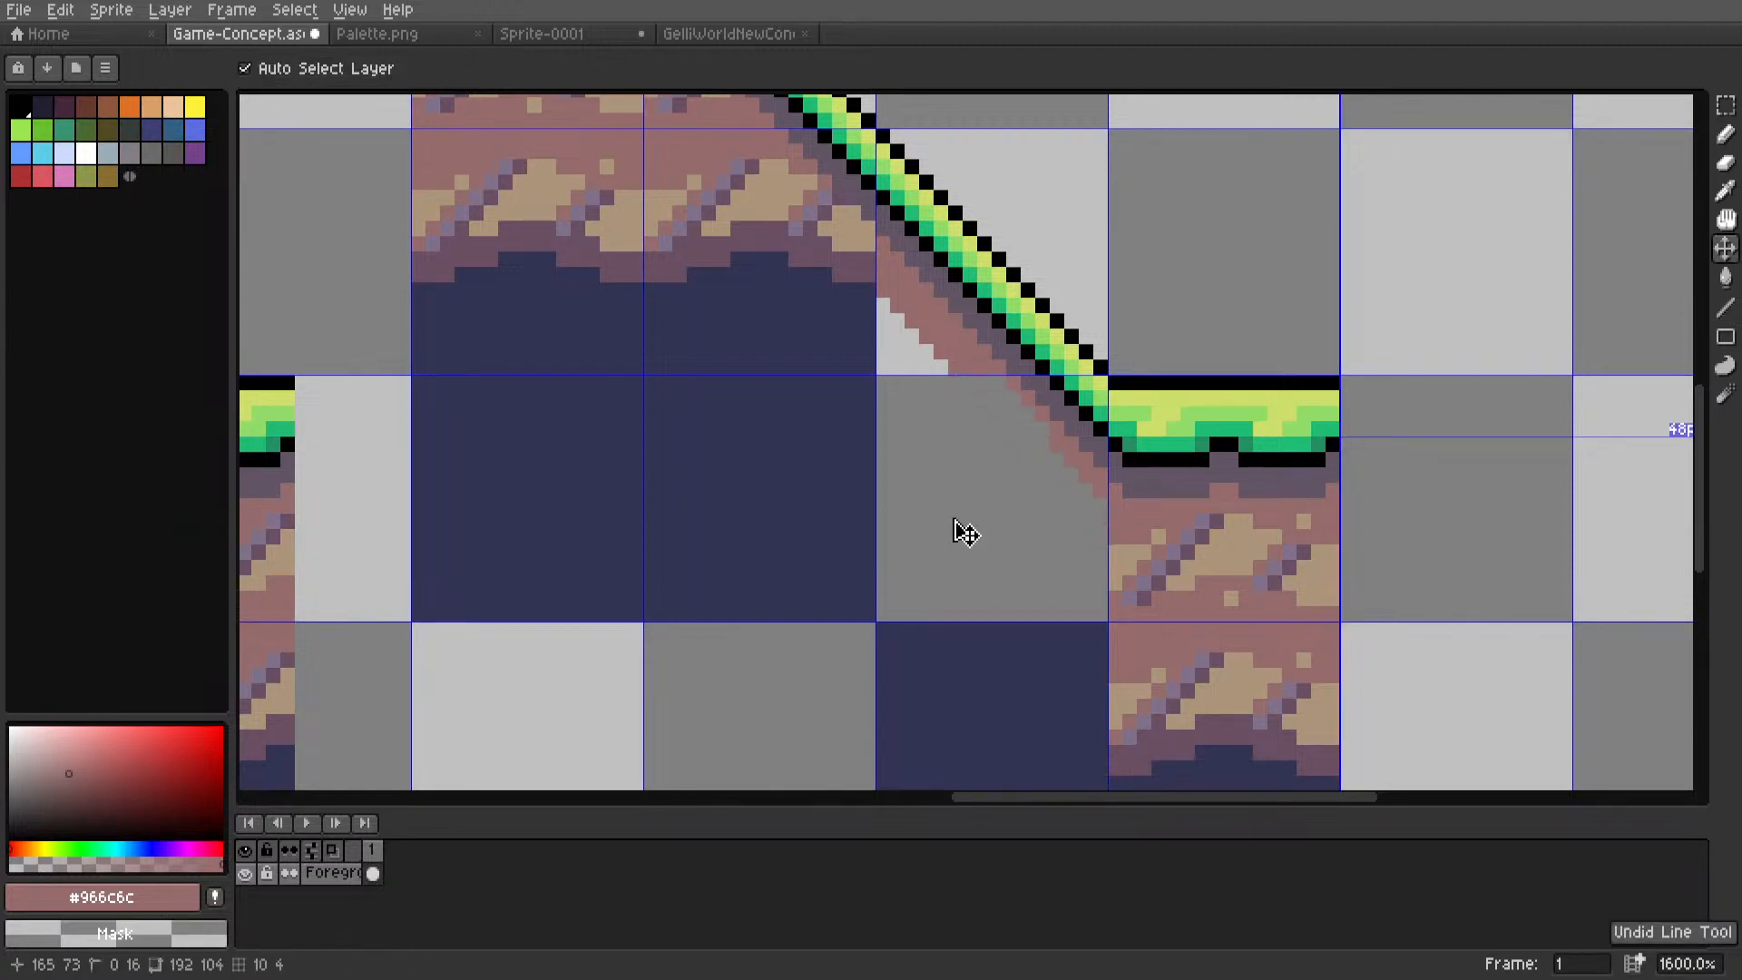
scroll(980, 399, up, 3)
key(i)
key(l)
scroll(1034, 354, down, 2)
drag(1035, 365, 1238, 598)
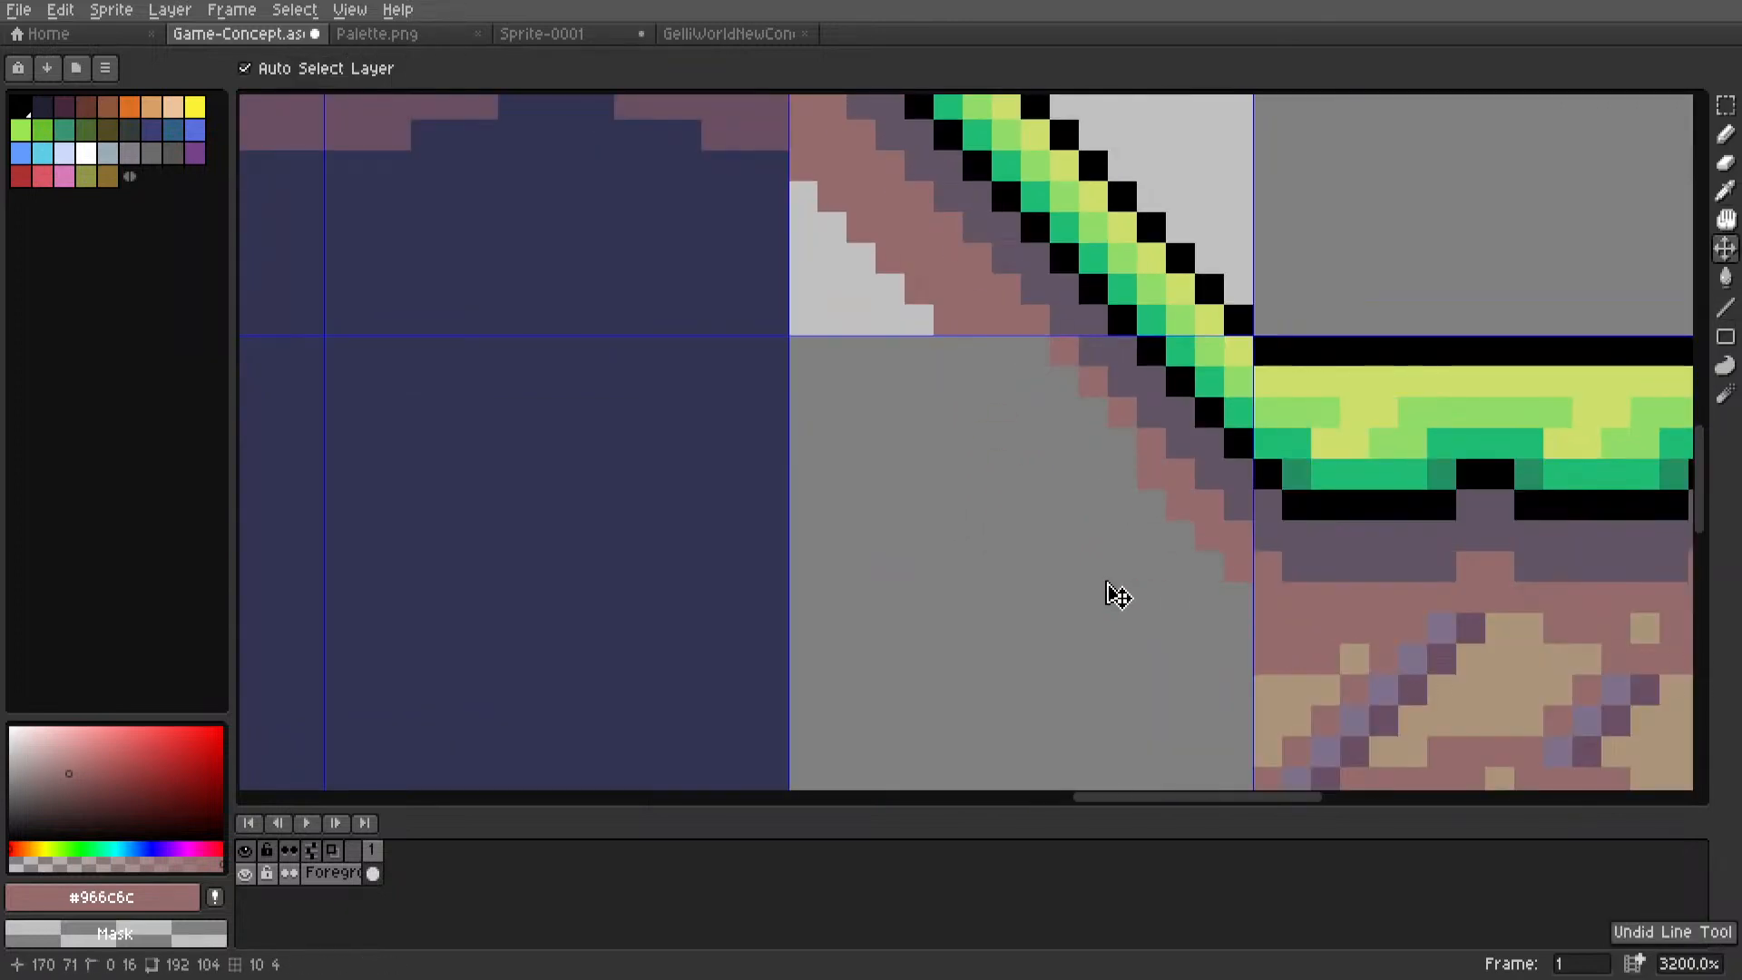
key(ctrl+z)
drag(1041, 350, 1234, 562)
mouse_move(1236, 598)
mouse_down()
mouse_move(984, 354)
mouse_move(1146, 568)
mouse_up()
scroll(1147, 567, down, 8)
key(m)
scroll(1146, 568, up, 6)
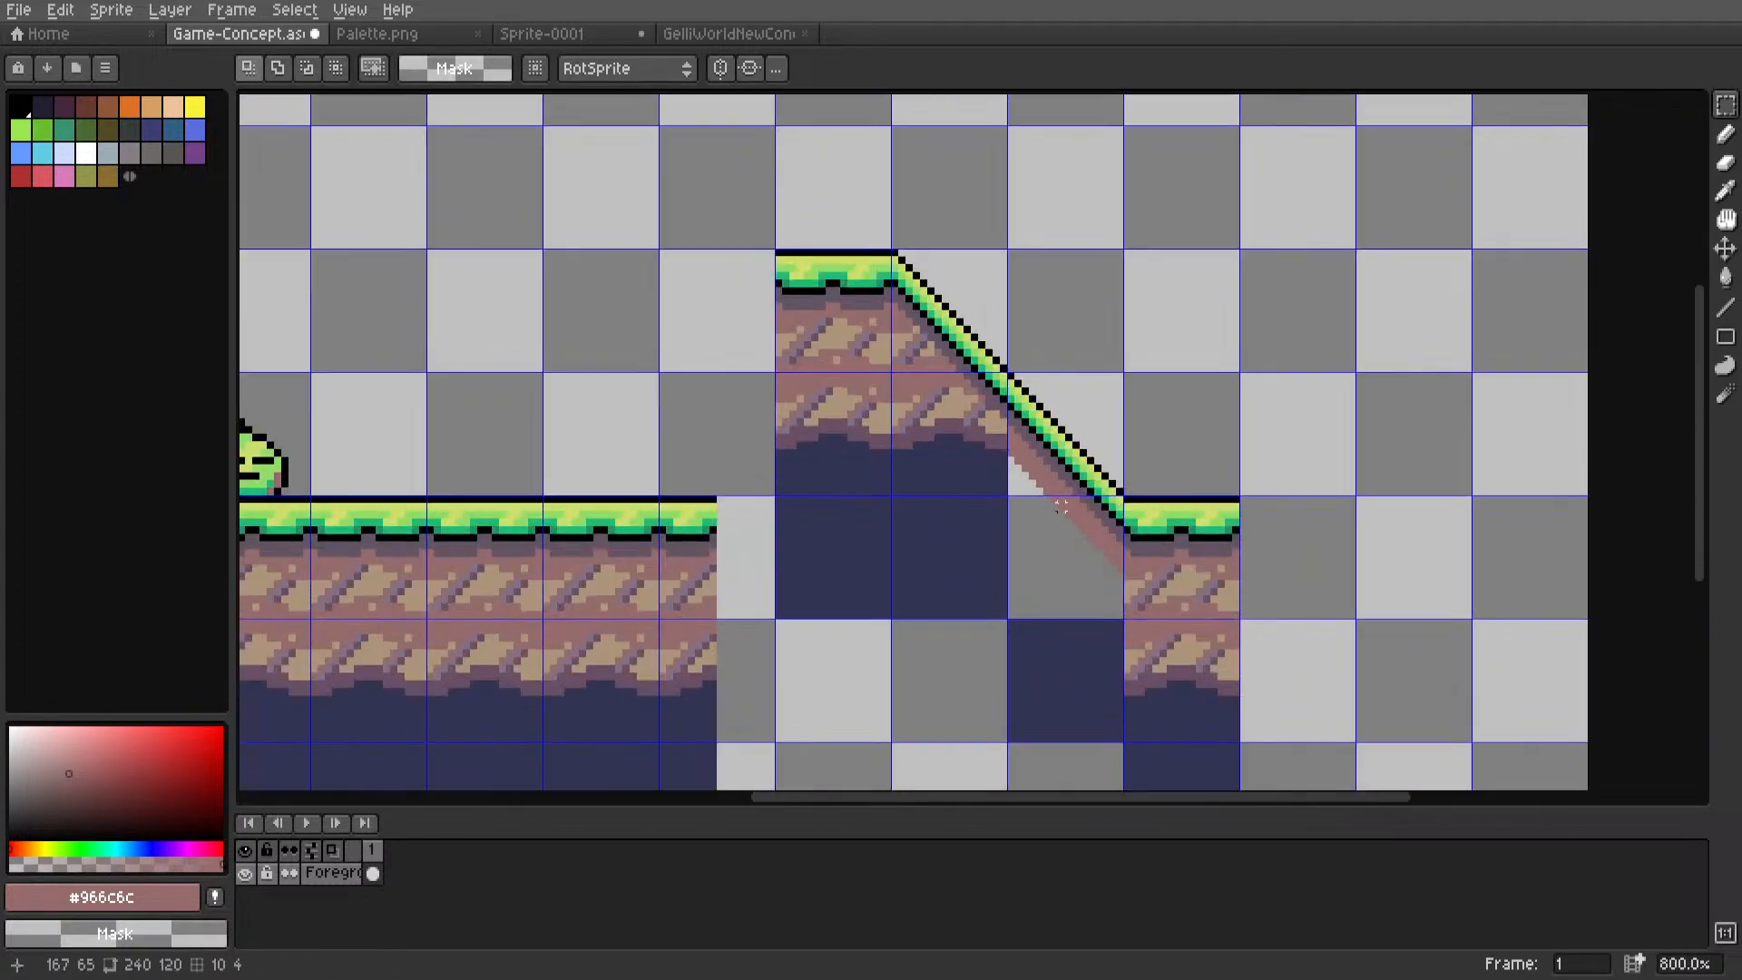
scroll(1012, 402, down, 3)
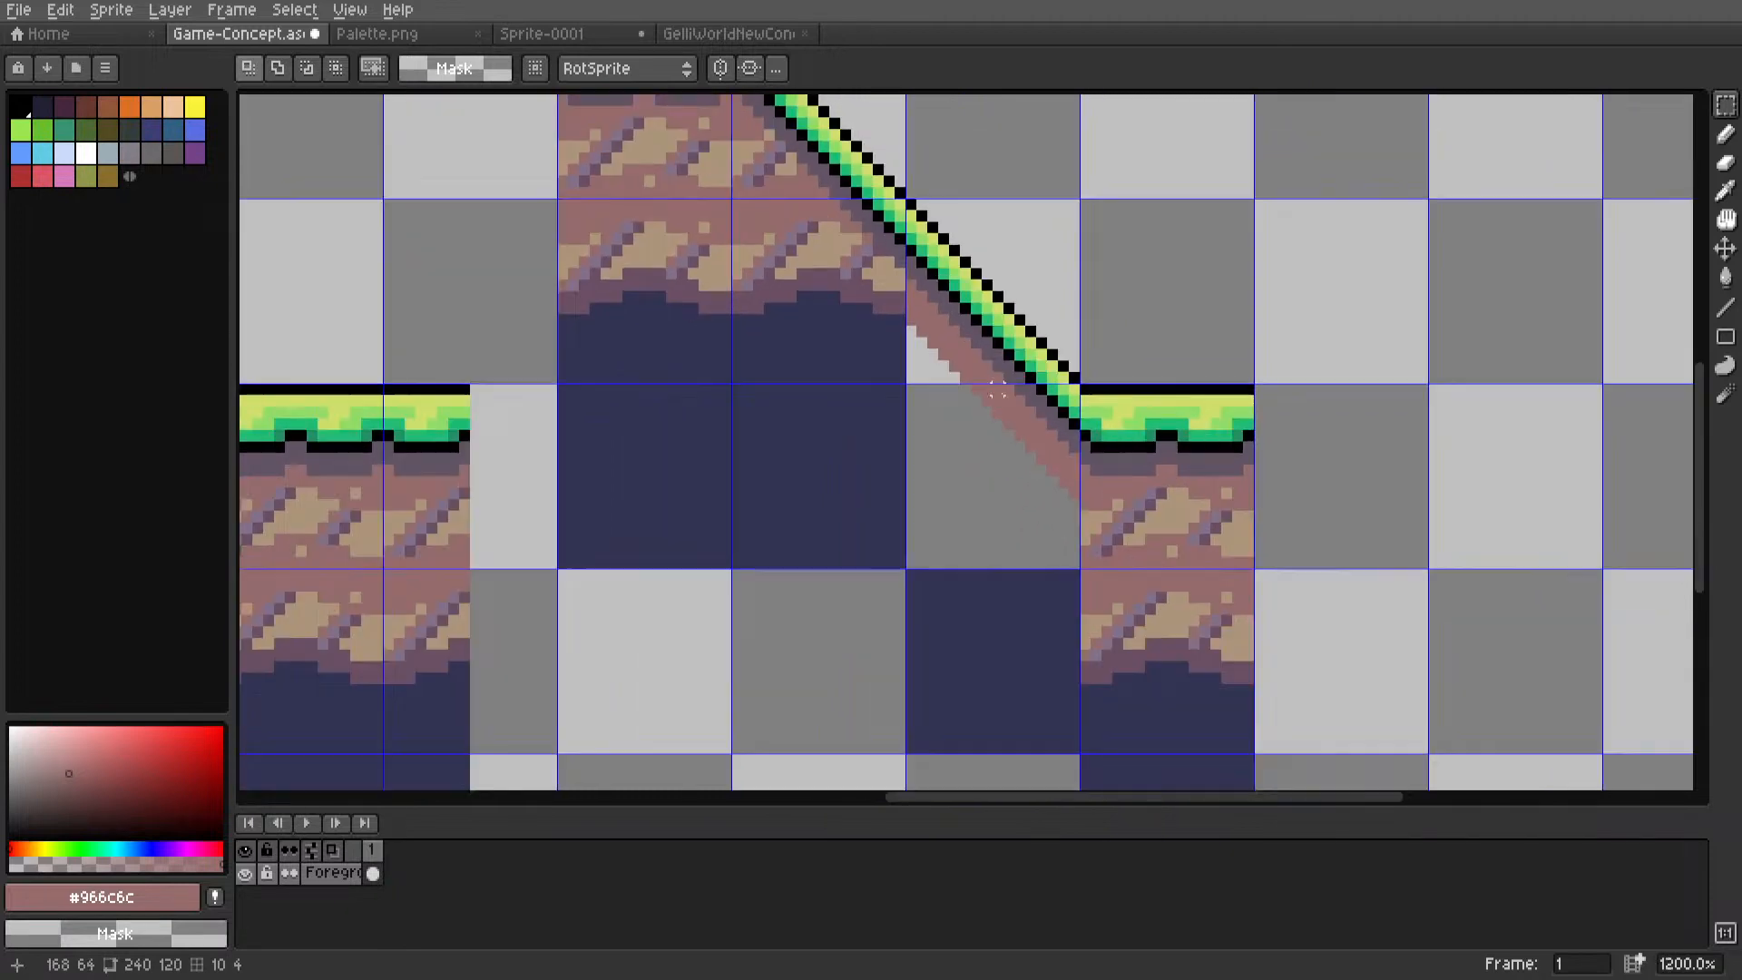
middle_drag(933, 428, 996, 442)
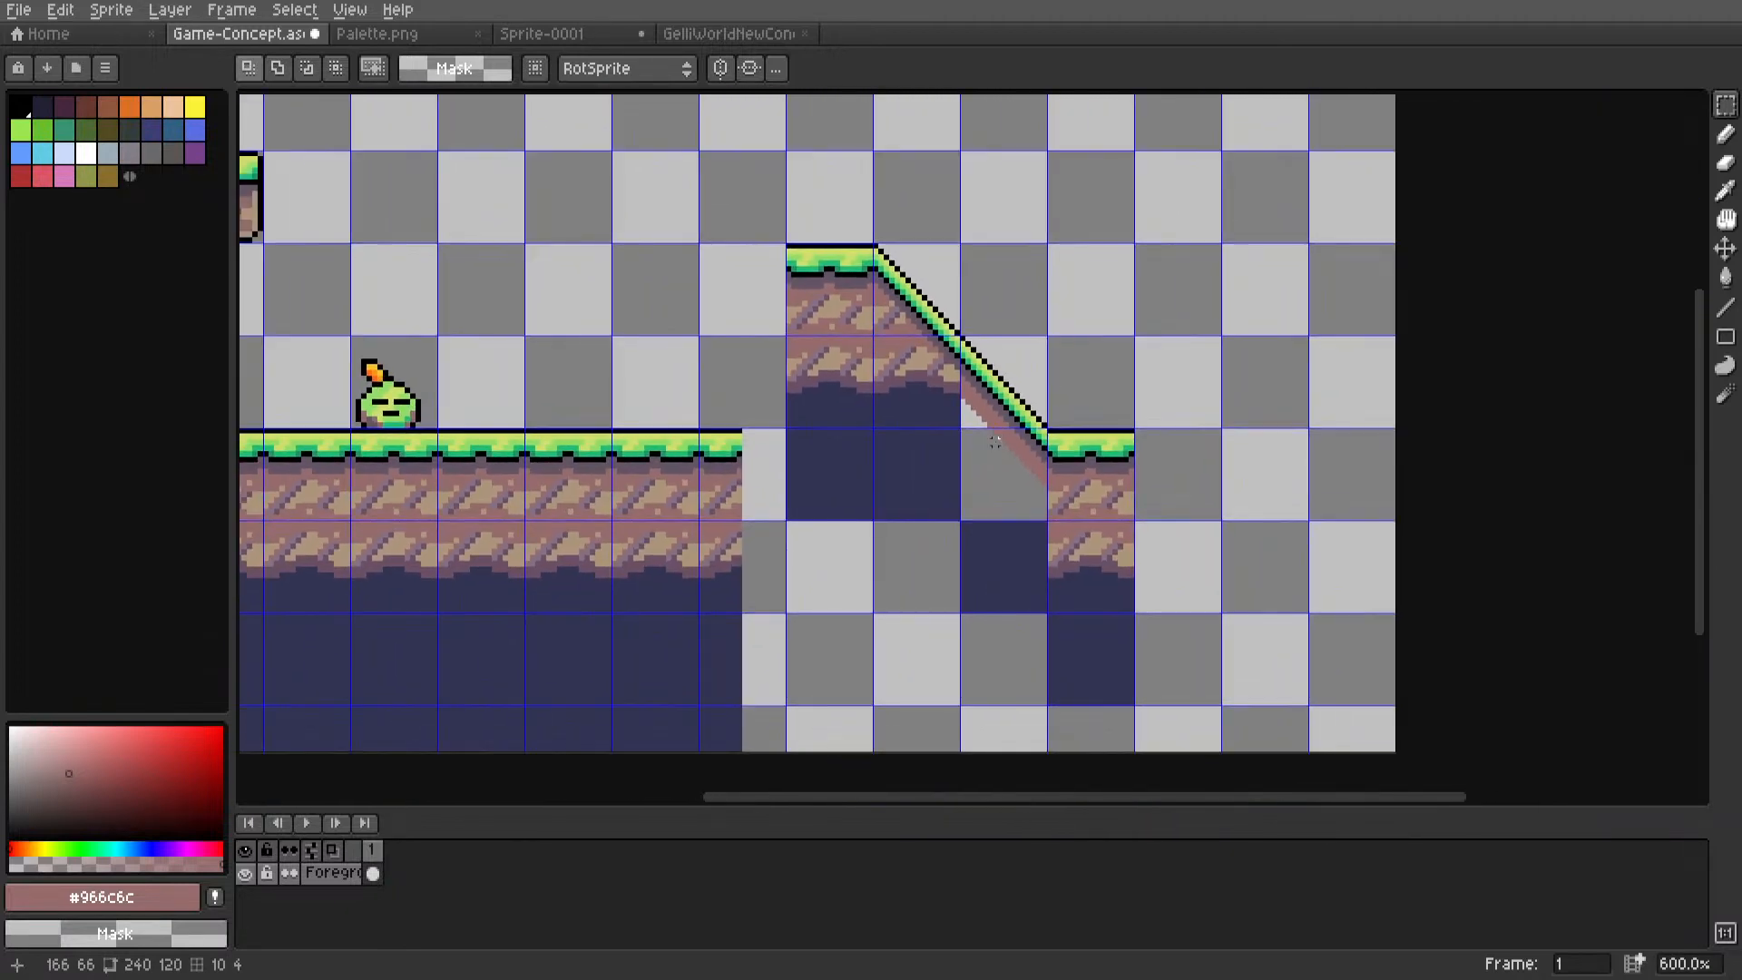
scroll(995, 437, up, 6)
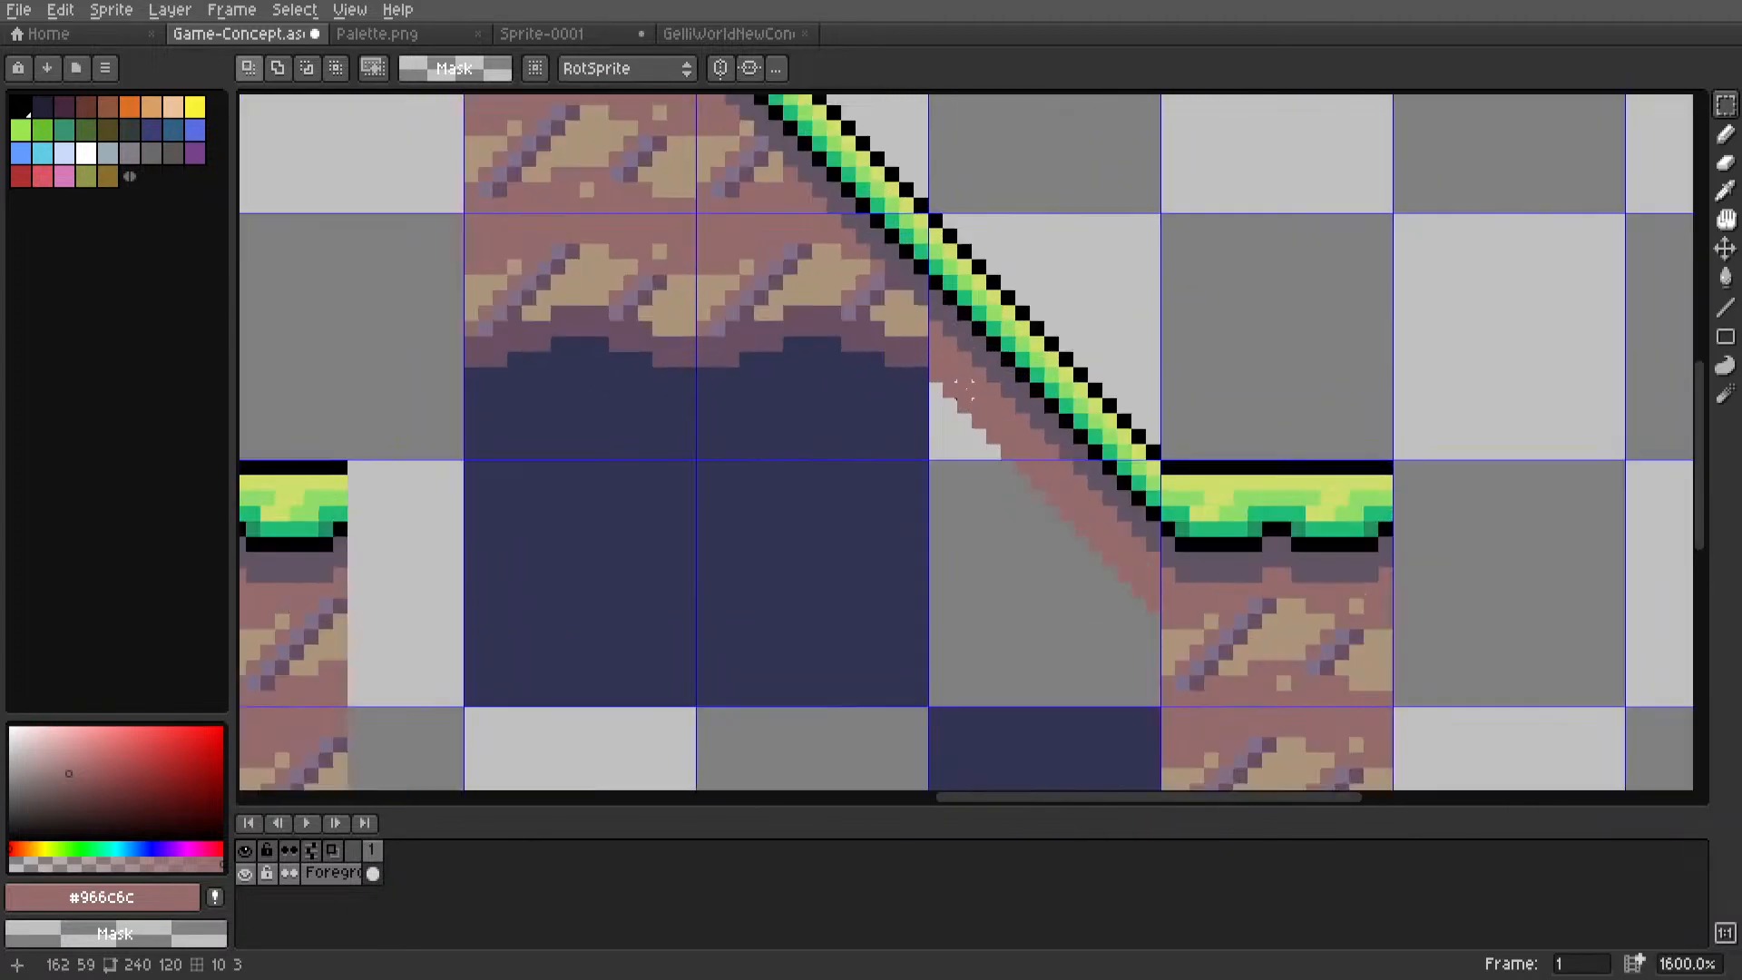
Draw a diagonal #694f62 purple border along the underside of the slope's dirt band down to the foot tile.
key(l)
scroll(912, 334, down, 4)
middle_drag(914, 339, 1014, 264)
scroll(1013, 264, up, 1)
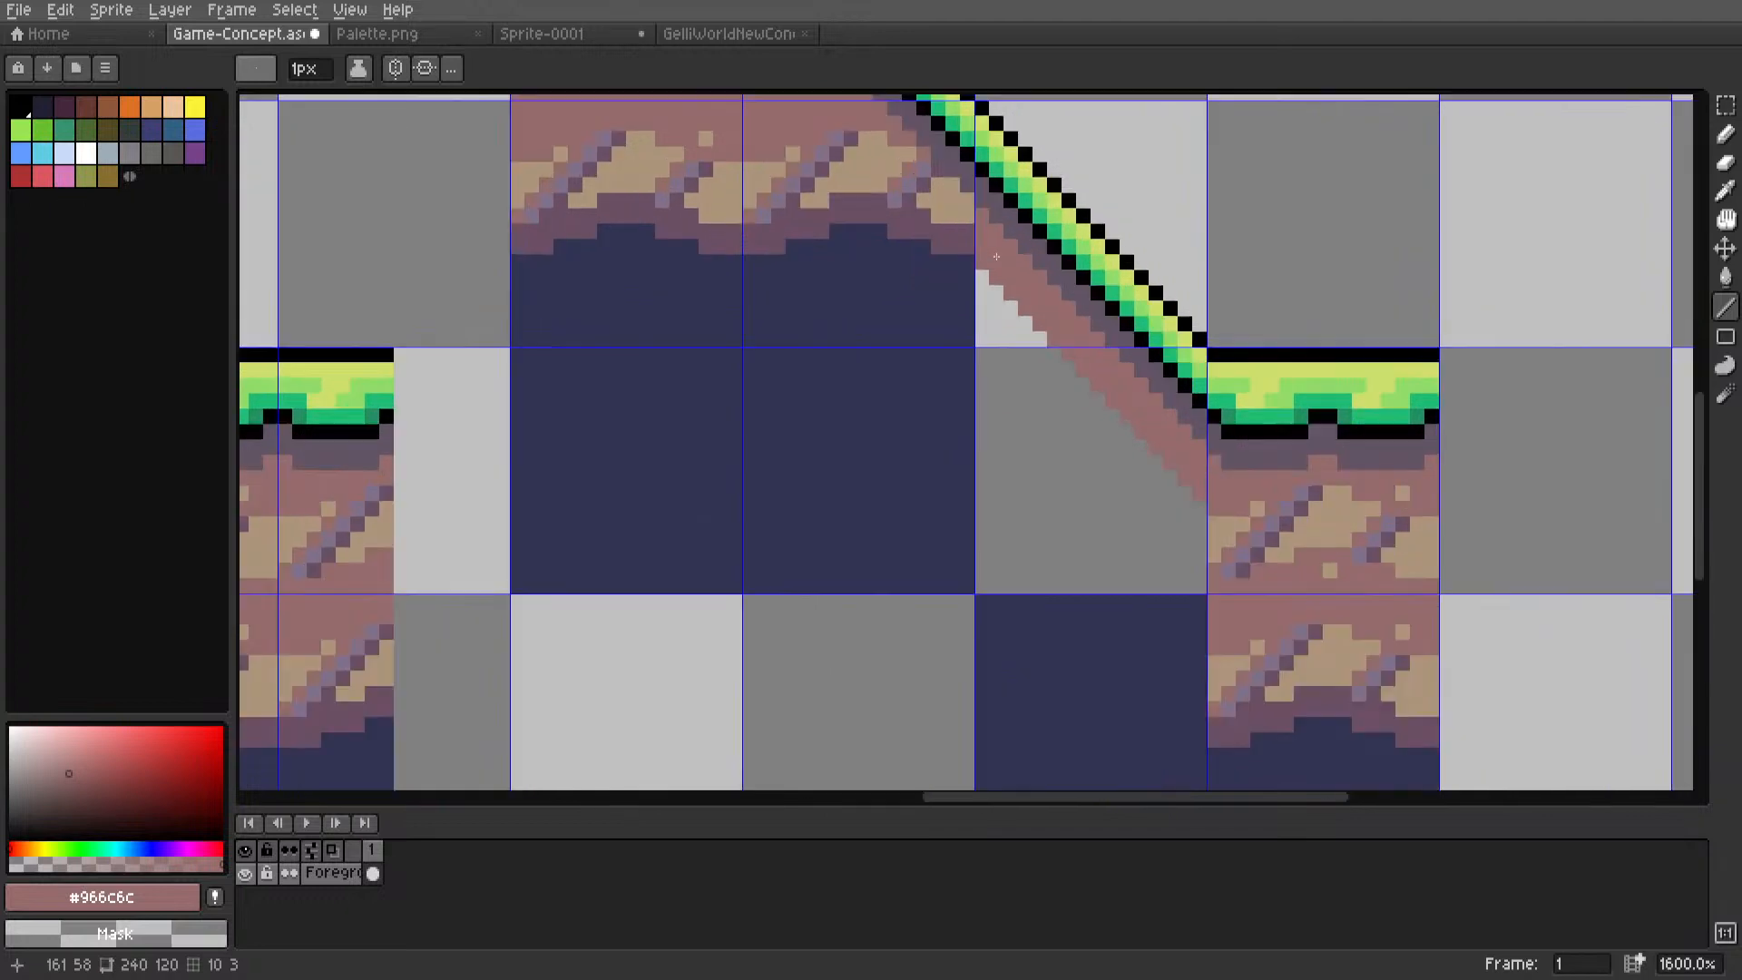
alt+click(955, 225)
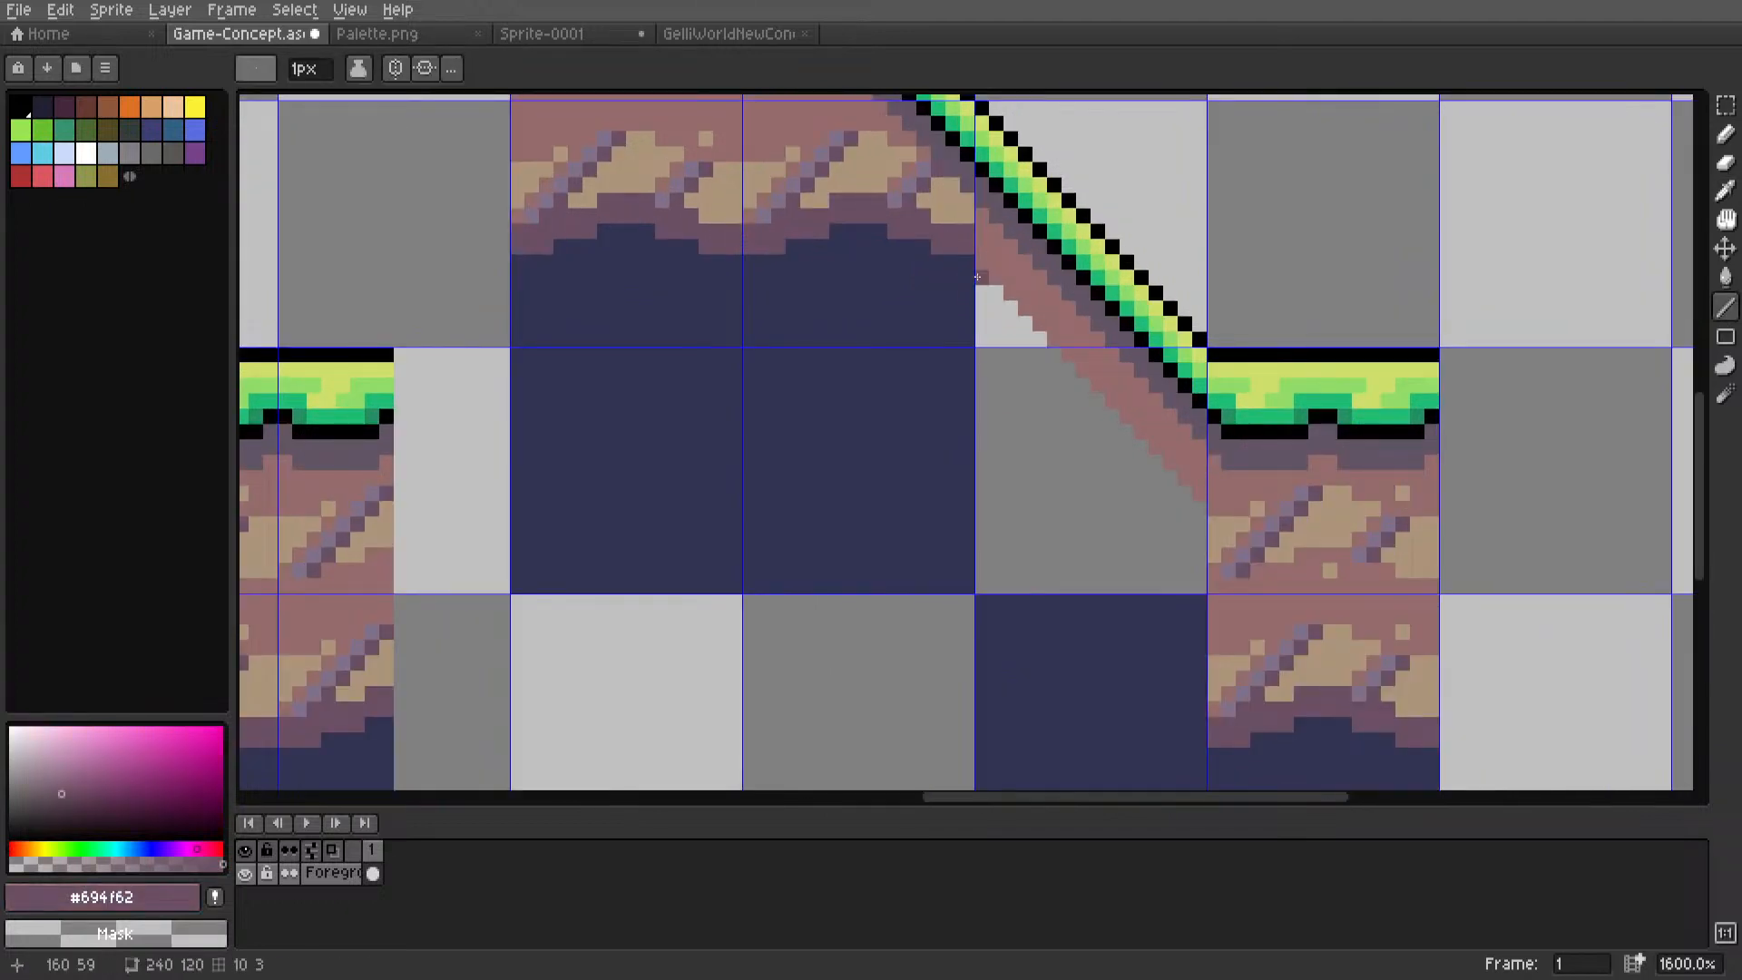
drag(977, 276, 1199, 516)
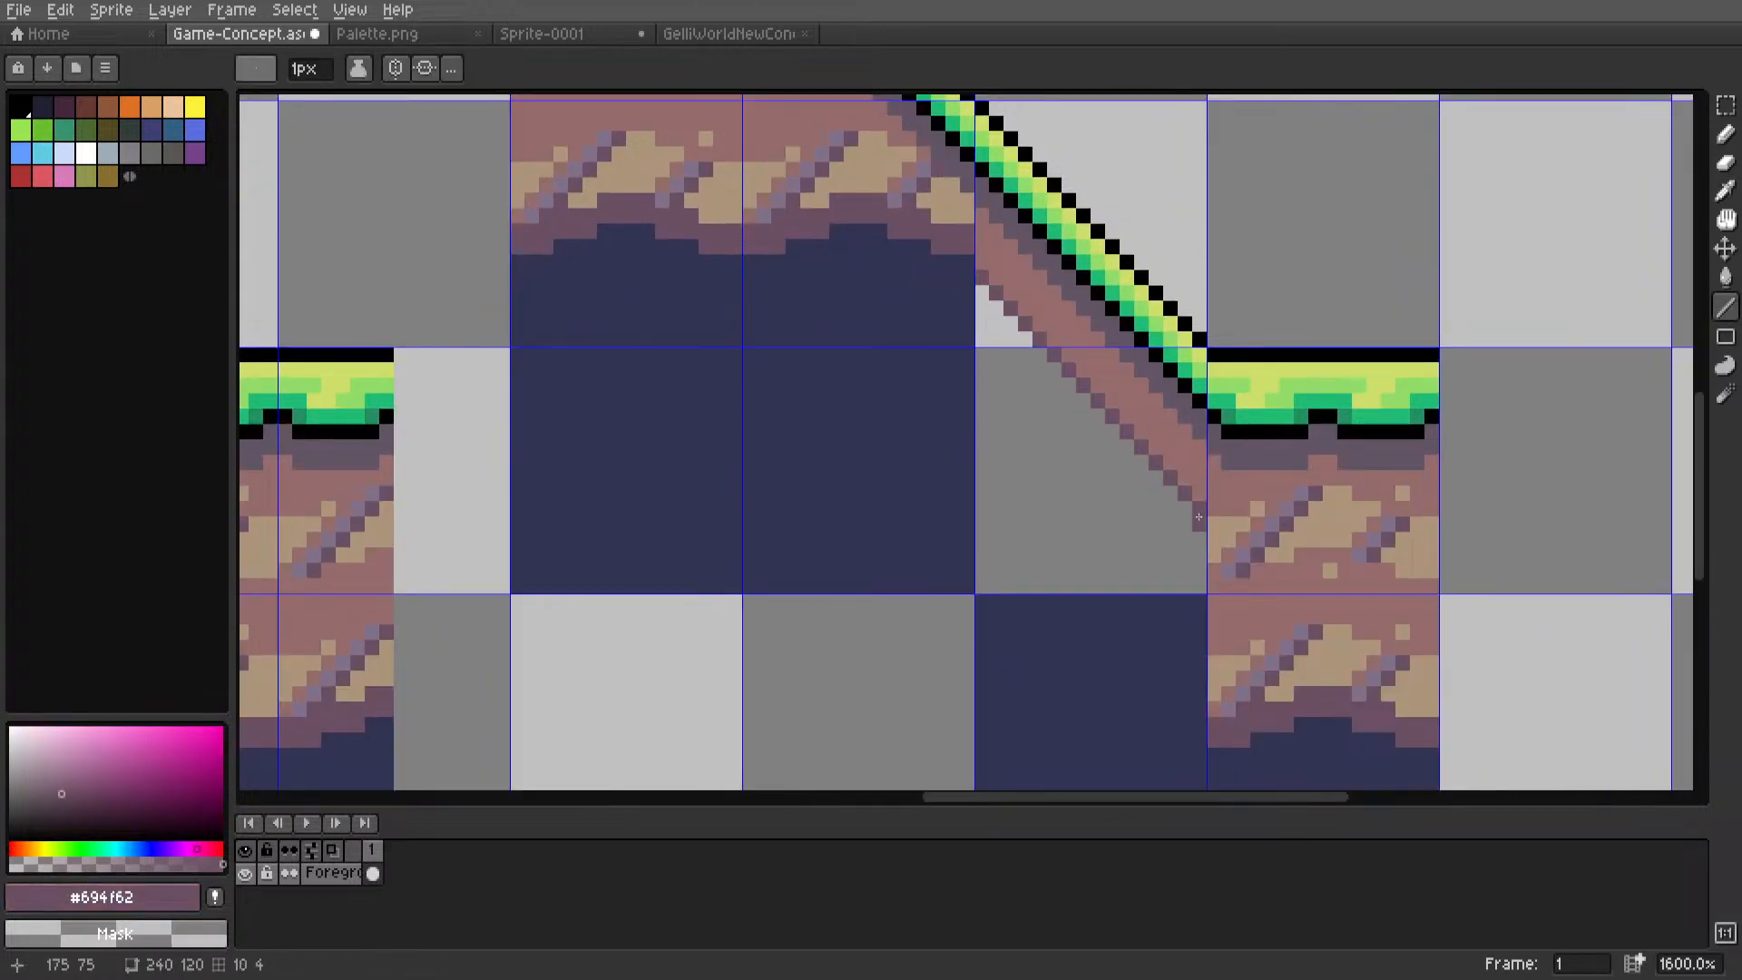
drag(978, 318, 1198, 526)
Fill the empty area beneath the slope's purple border with the dark underground colour #323353.
alt+click(951, 412)
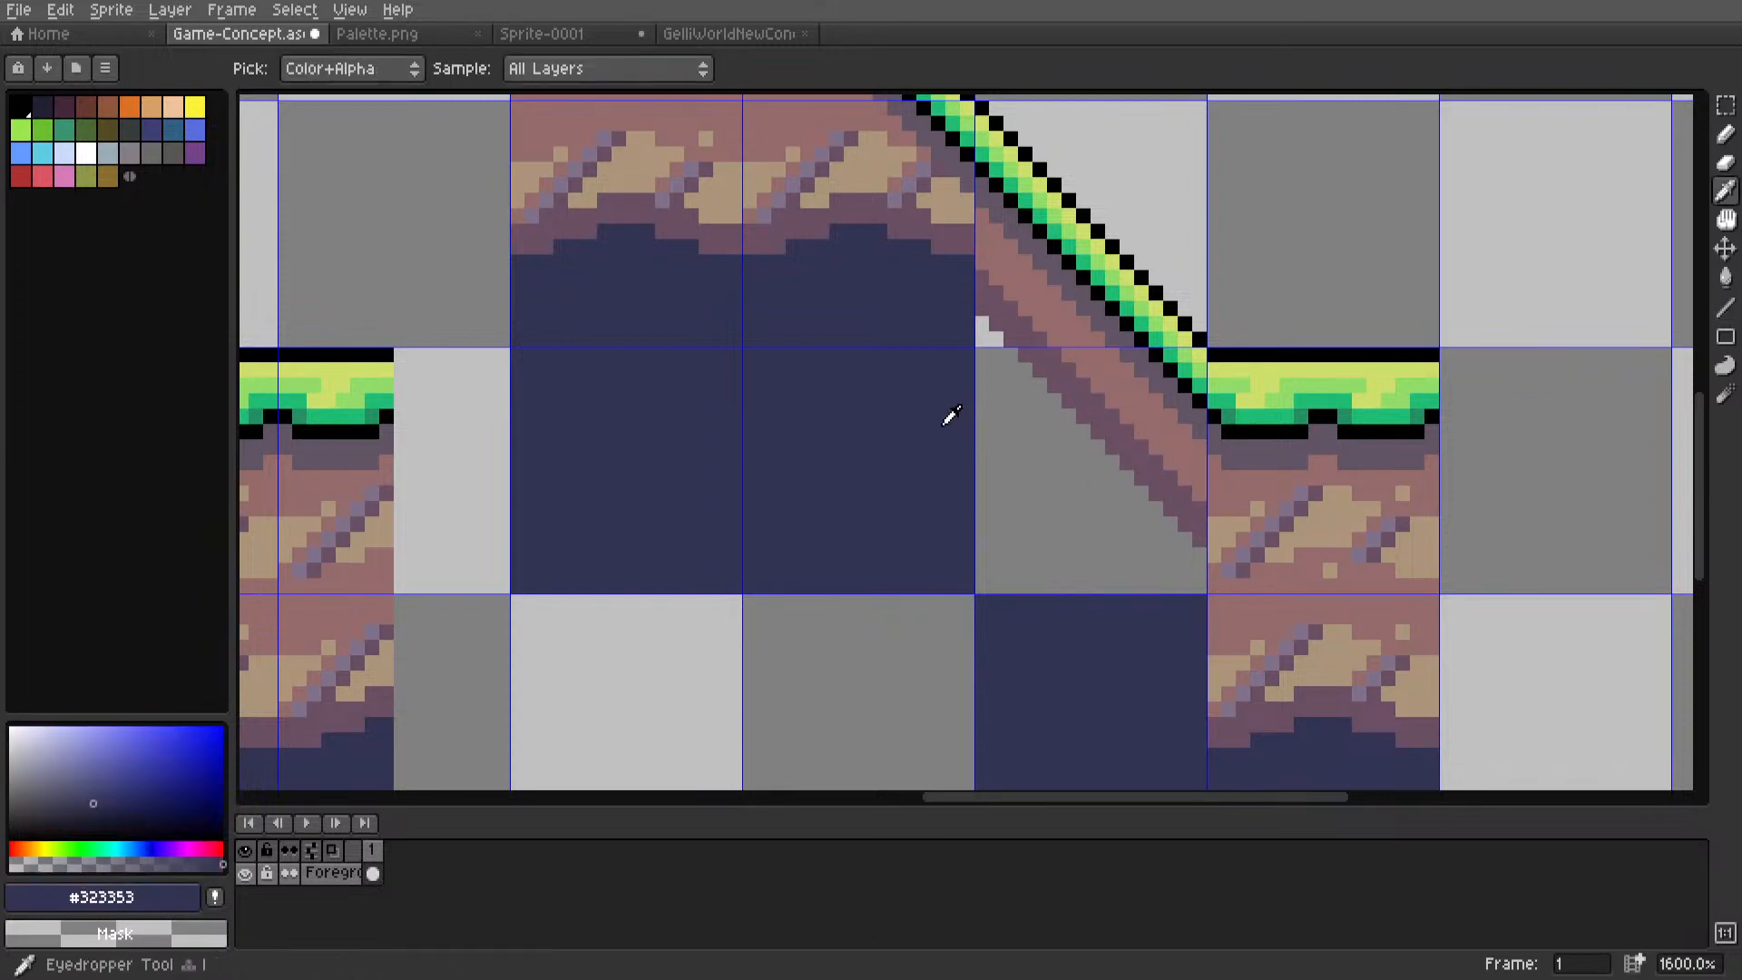
click(1017, 438)
key(3)
key(m)
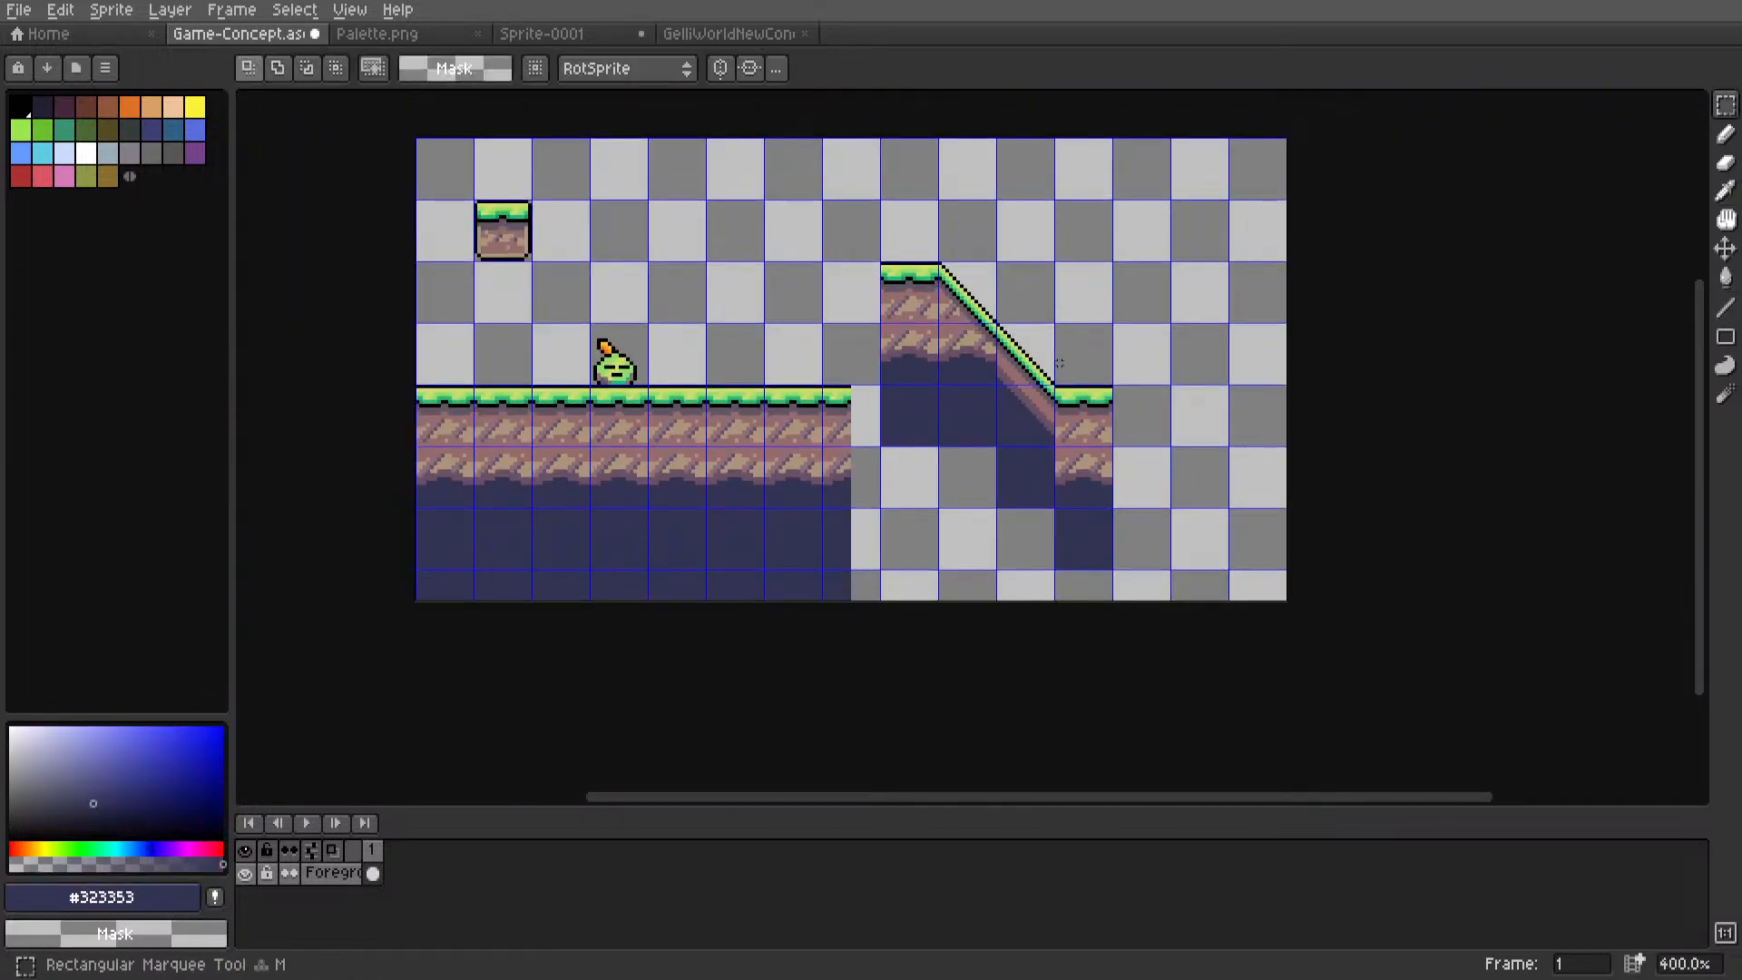
Extend the #694f62 border diagonally up into the adjacent dirt tile, joining the slope's border to that tile's wavy lower edge.
key(2)
scroll(970, 399, up, 3)
middle_drag(957, 388, 1105, 395)
scroll(971, 409, up, 4)
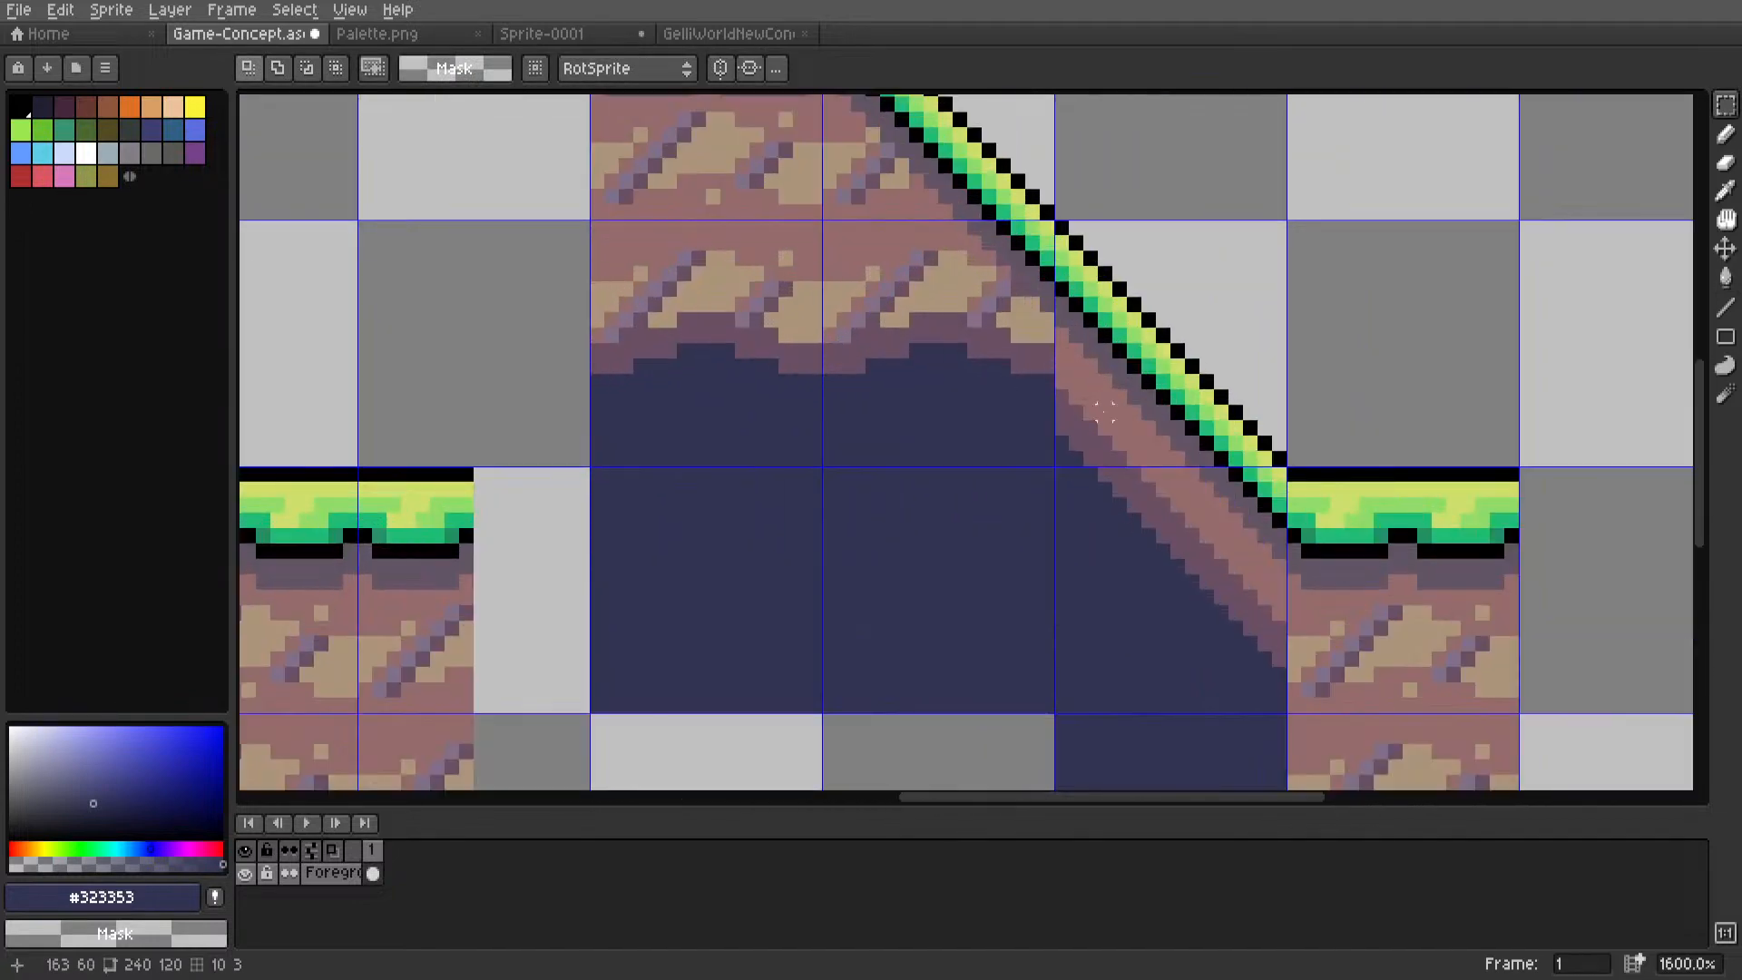
key(l)
alt+click(1058, 417)
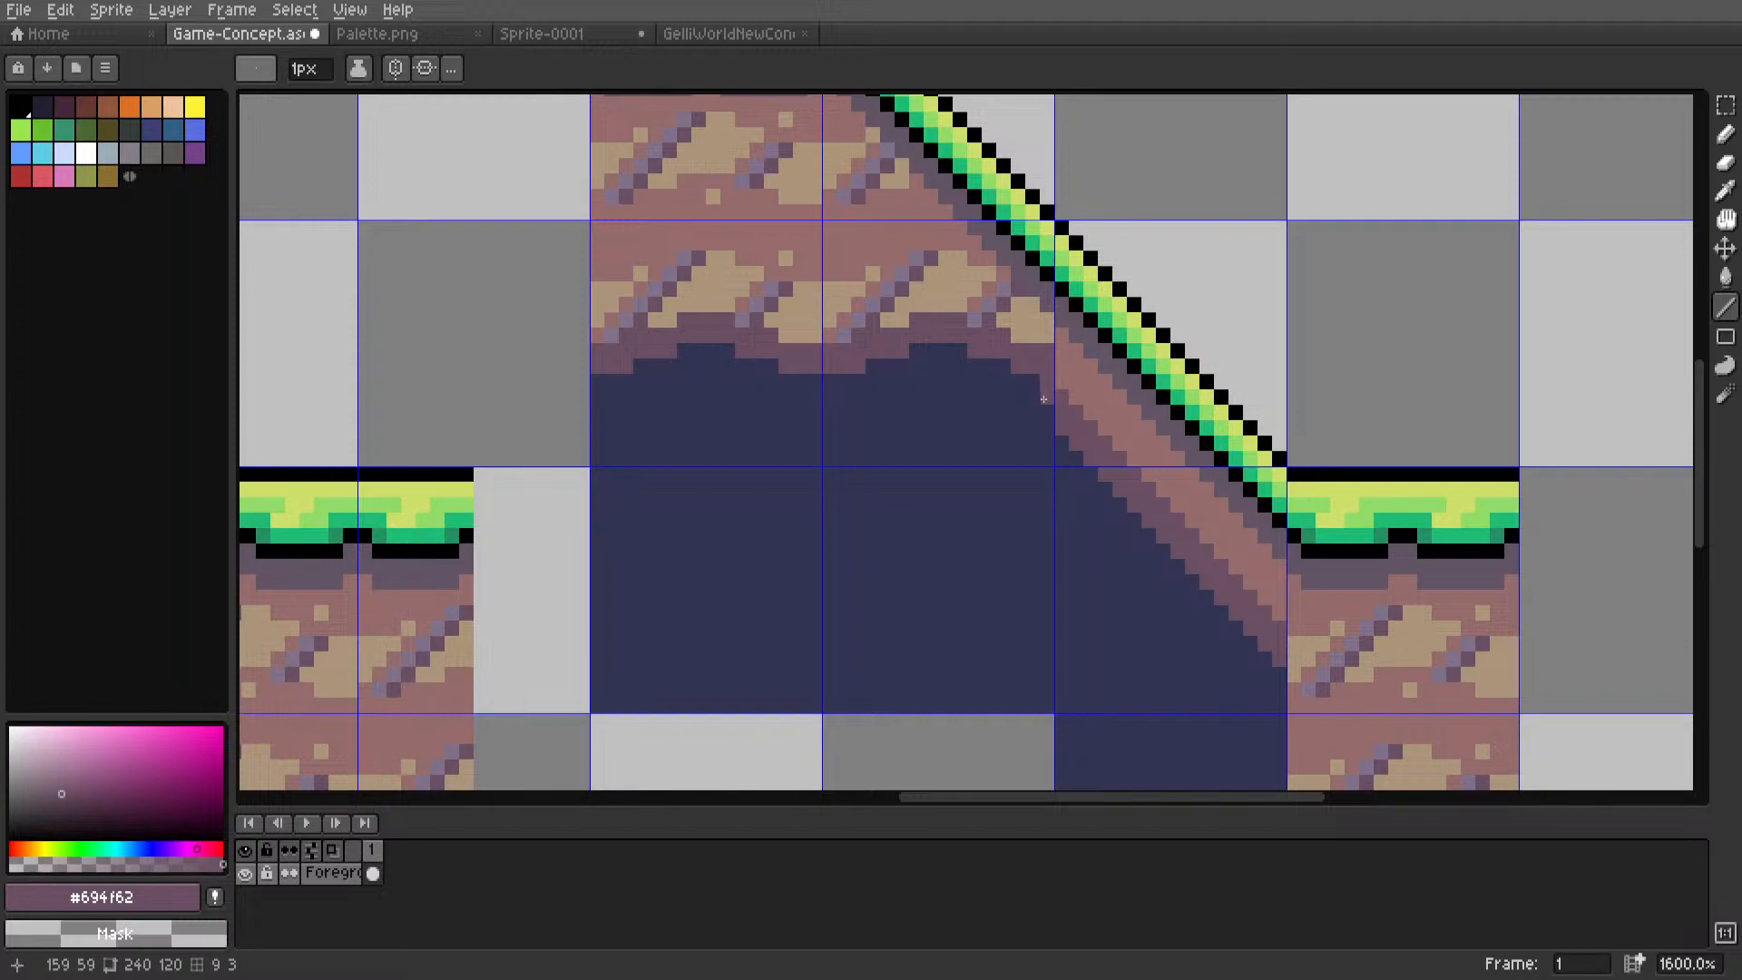
drag(1053, 428, 1020, 384)
scroll(1020, 383, down, 5)
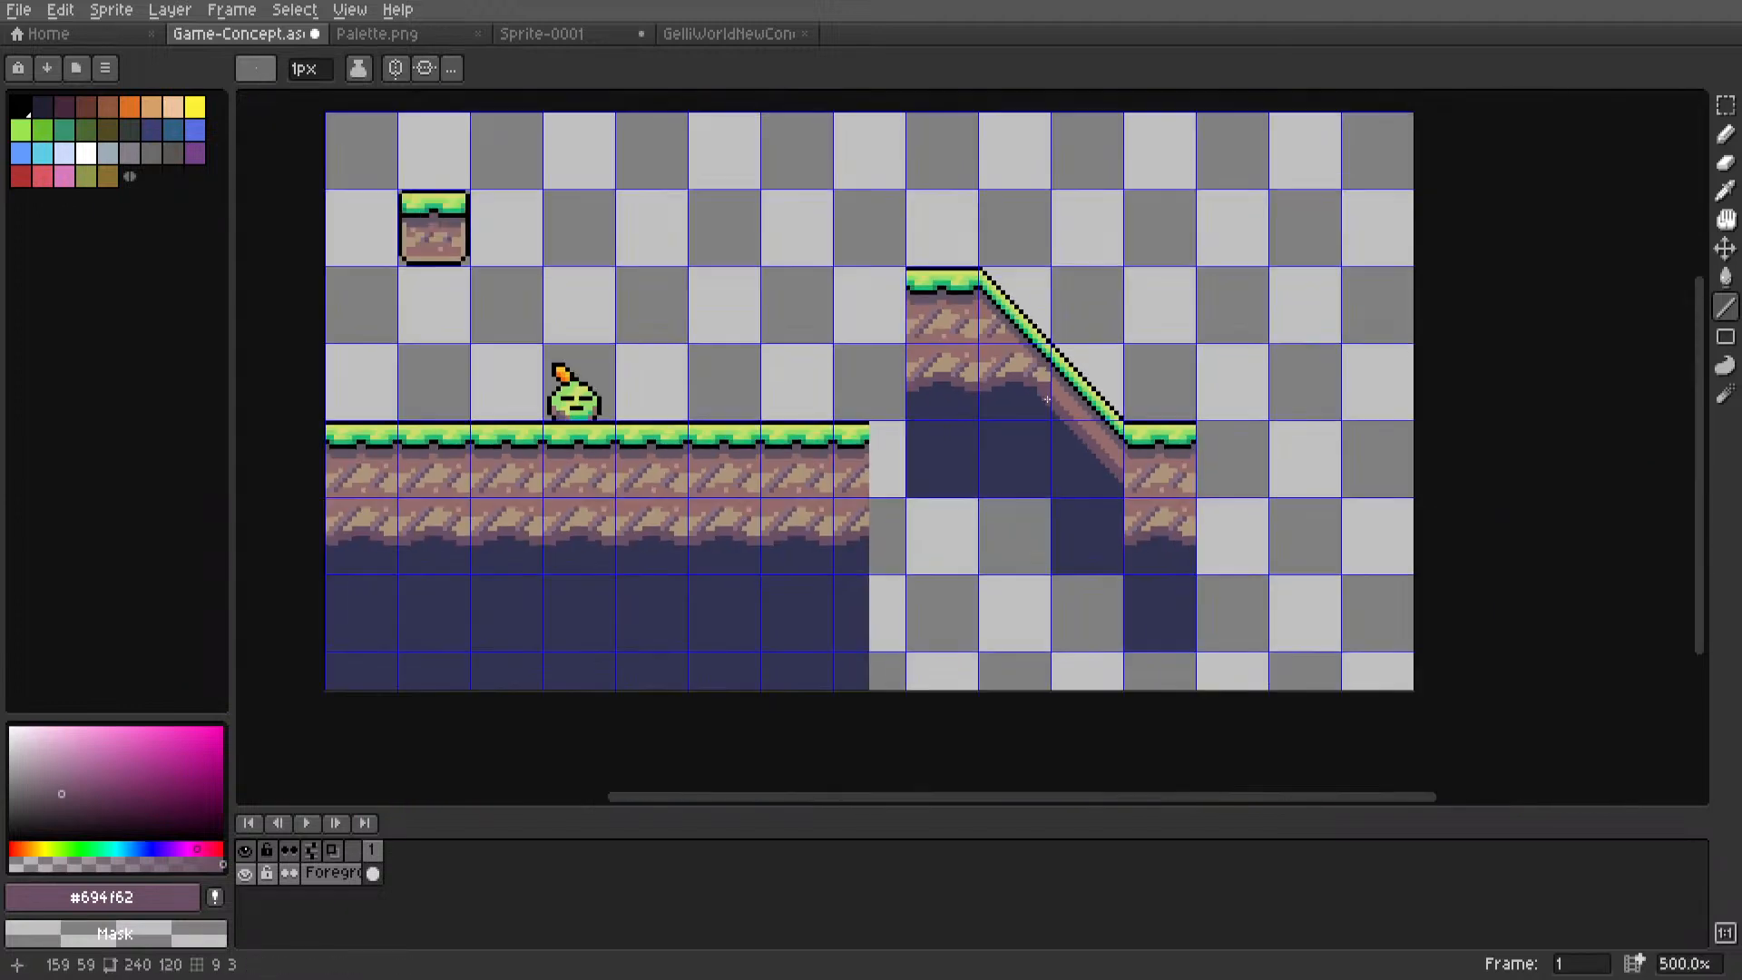
scroll(997, 407, up, 7)
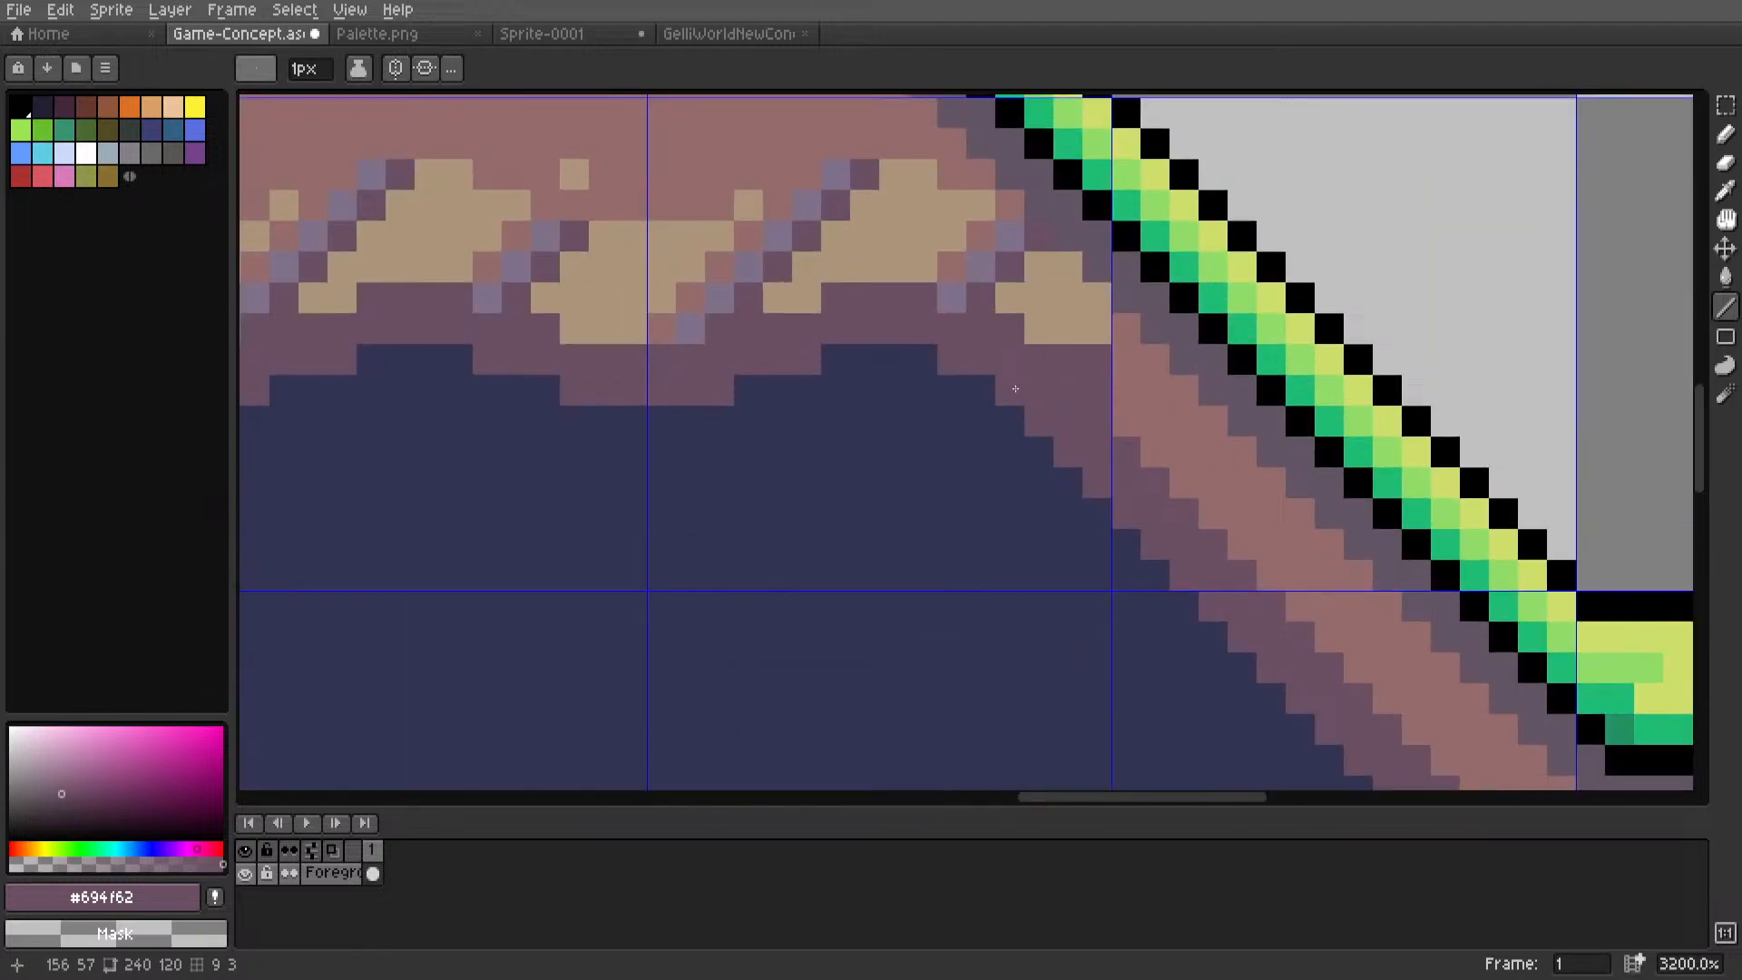
scroll(1017, 388, down, 8)
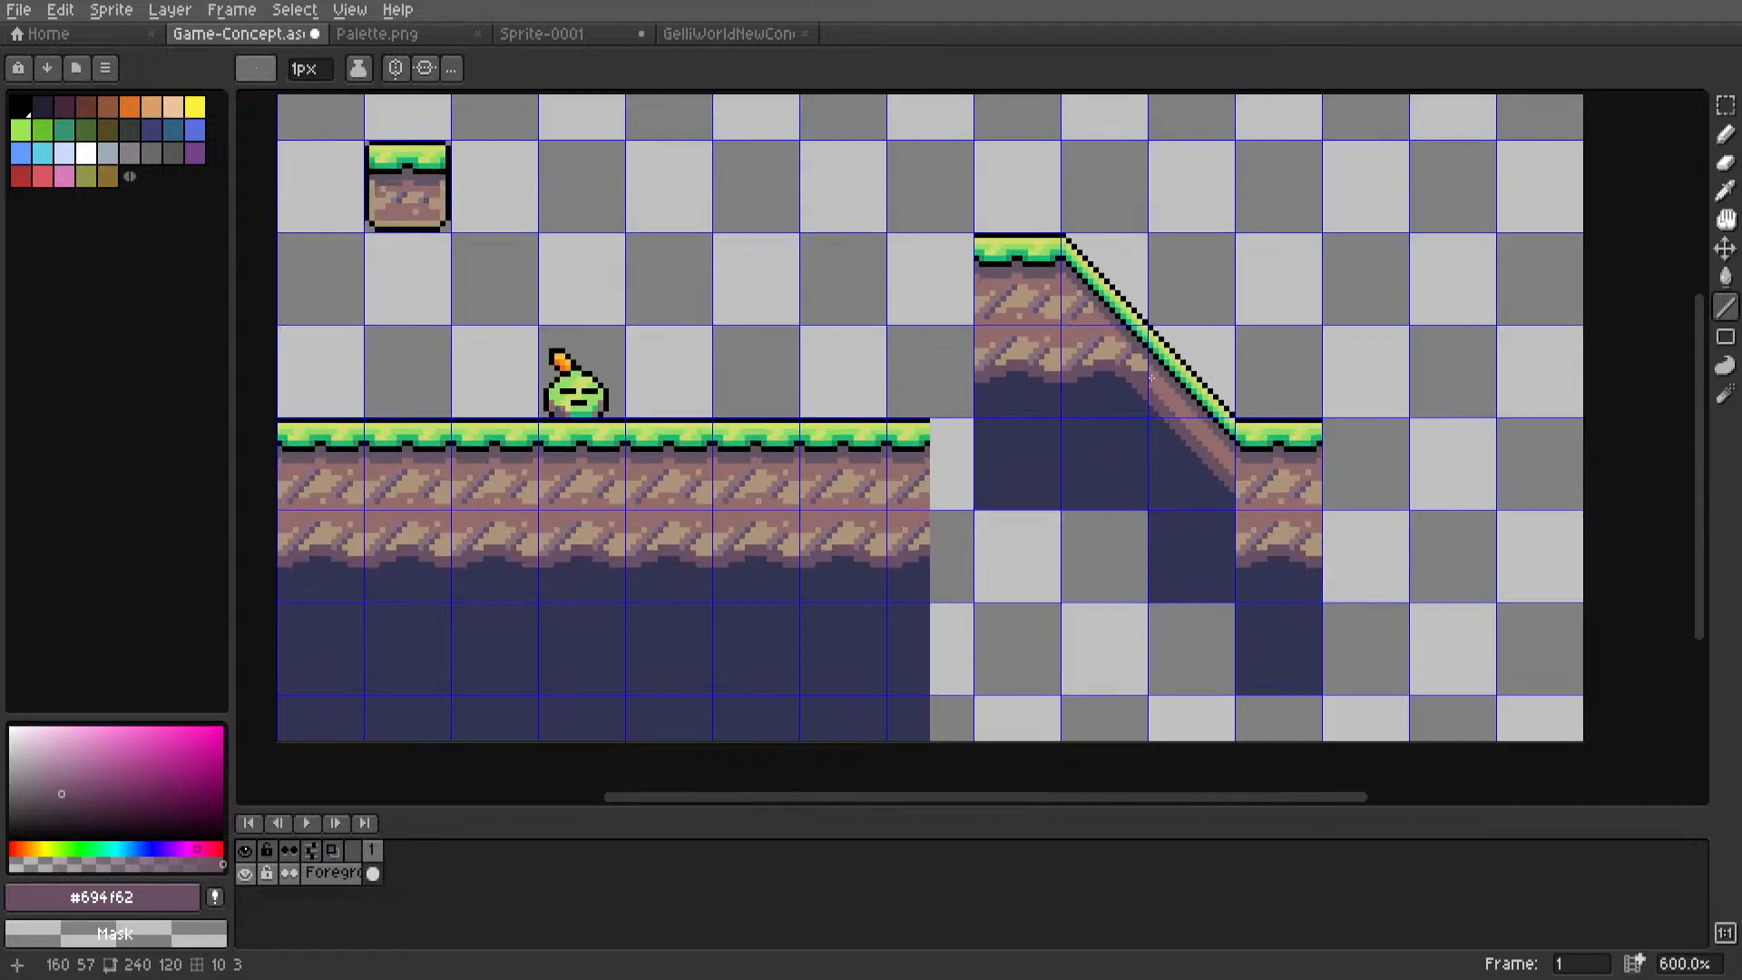
Add a few #966c6c dirt pixels to the purple shading beside the tile seam, blending it into the slope's dirt band.
scroll(1080, 372, up, 10)
key(i)
click(1087, 366)
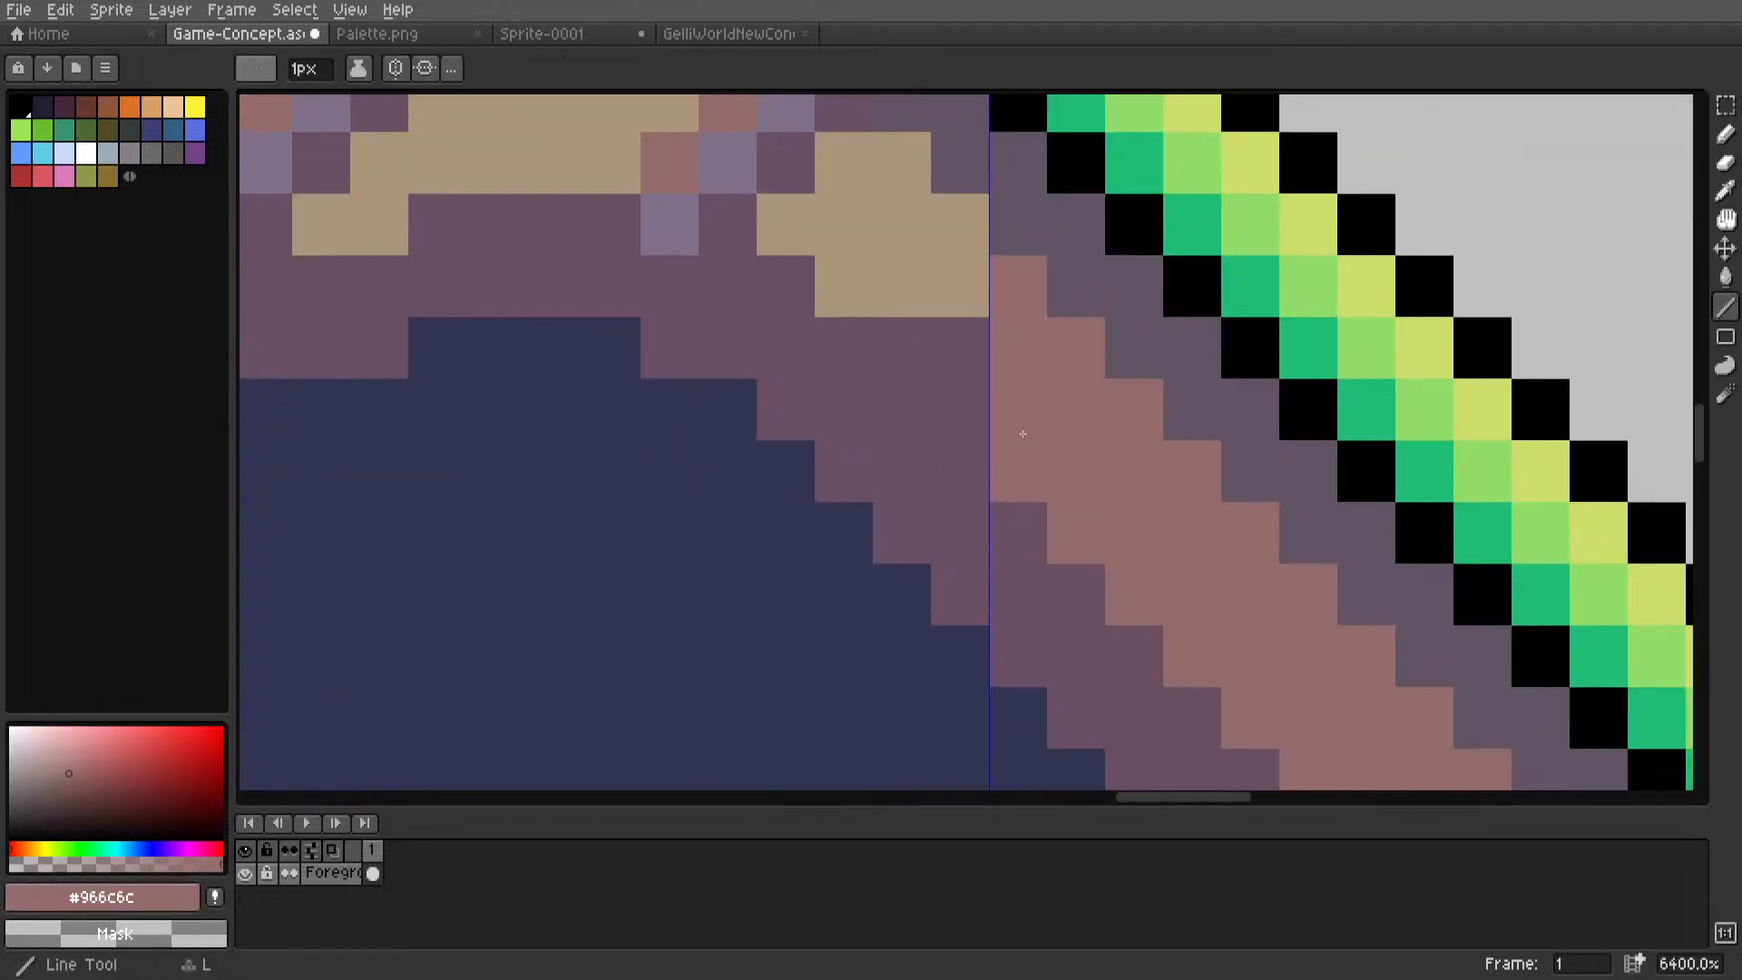
click(961, 409)
click(901, 347)
click(973, 358)
scroll(973, 357, down, 8)
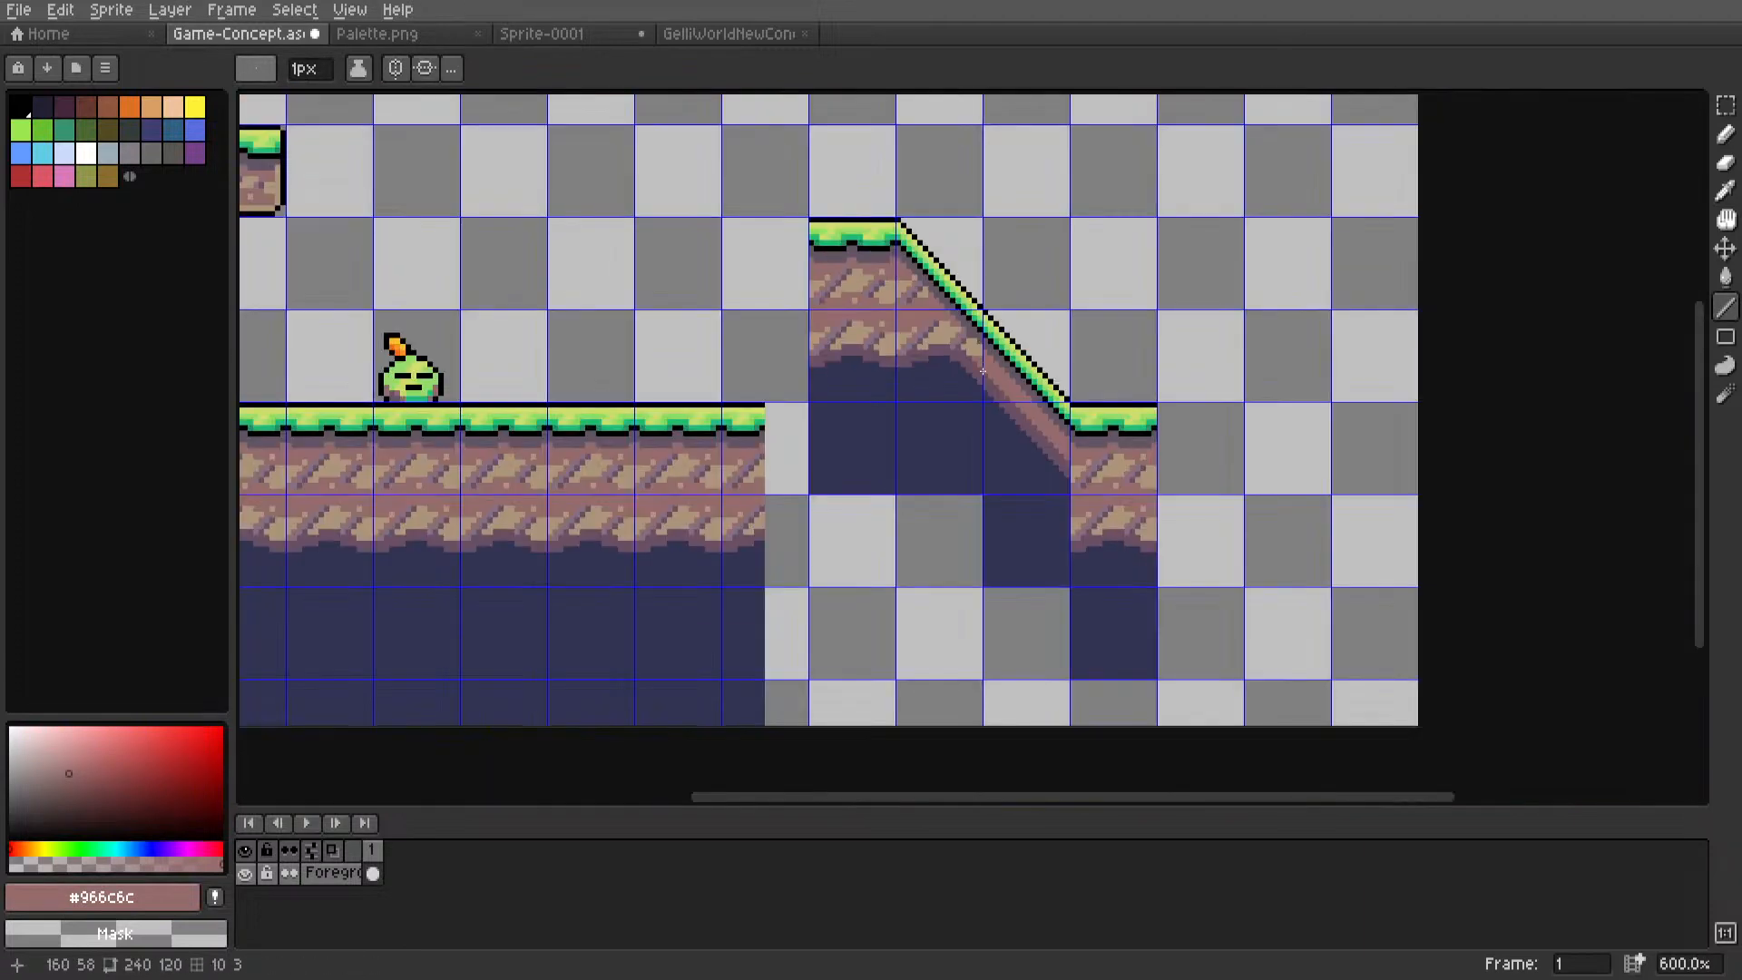
Draw a small #ab947a tan rock patch in the dirt band of the slope tile beside the foot.
key(m)
scroll(914, 438, down, 4)
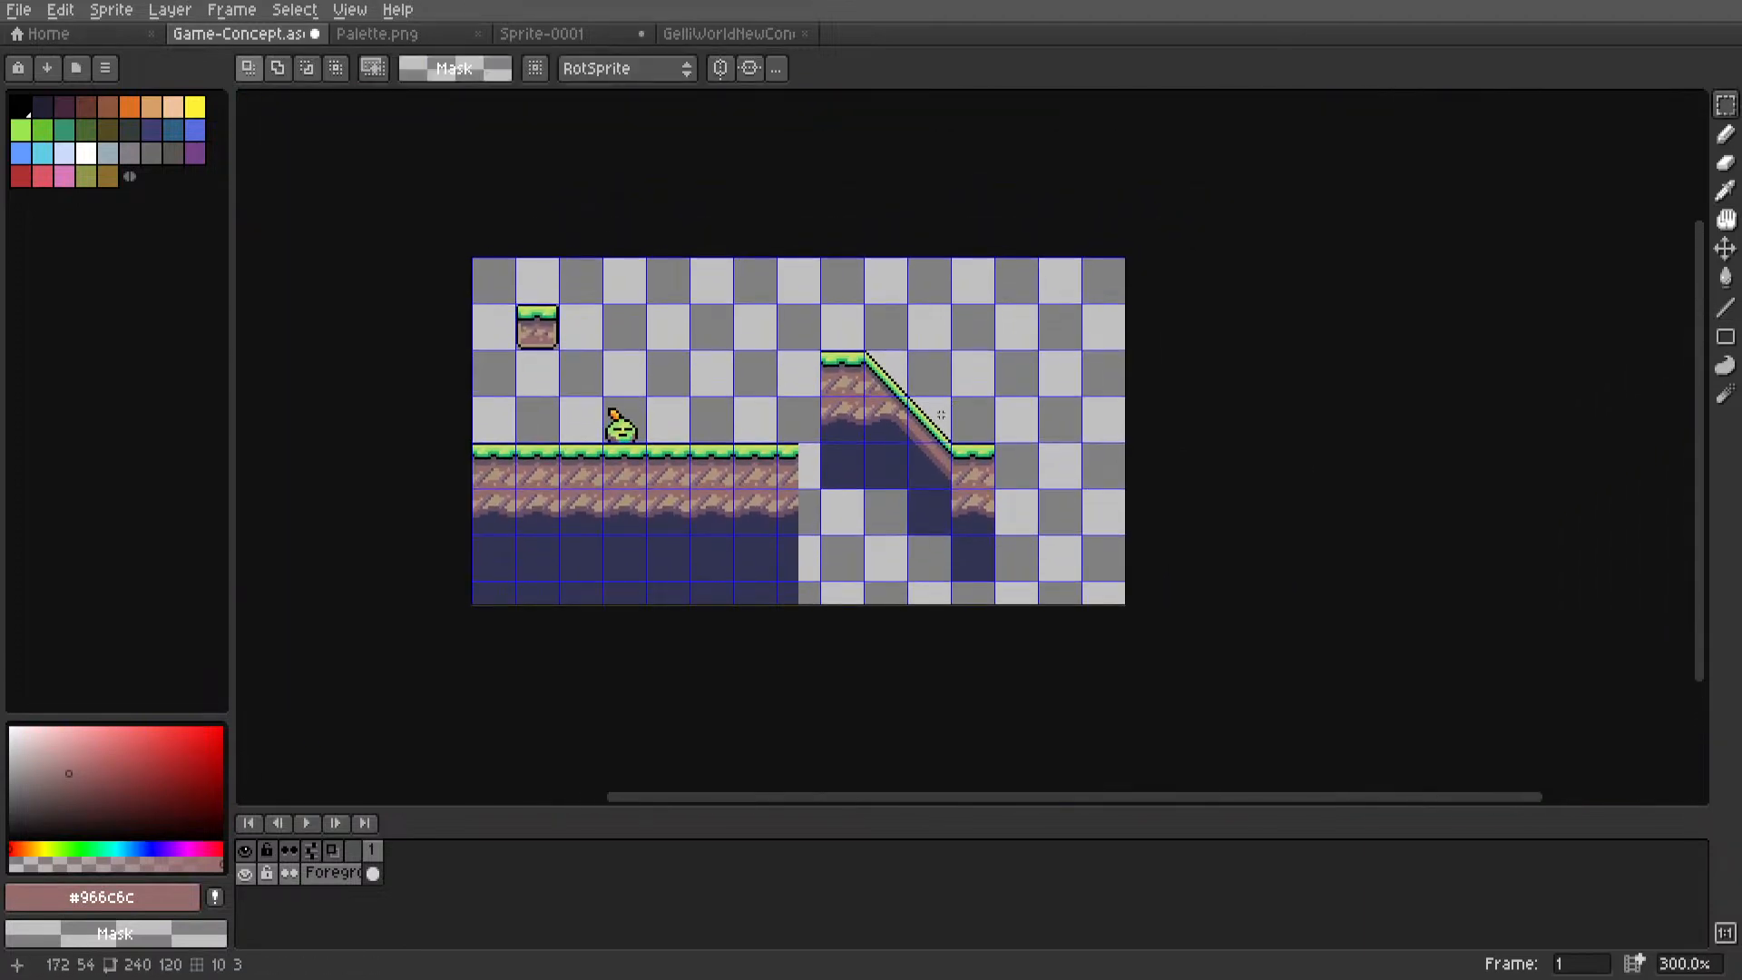
scroll(941, 414, up, 3)
middle_drag(942, 414, 1051, 342)
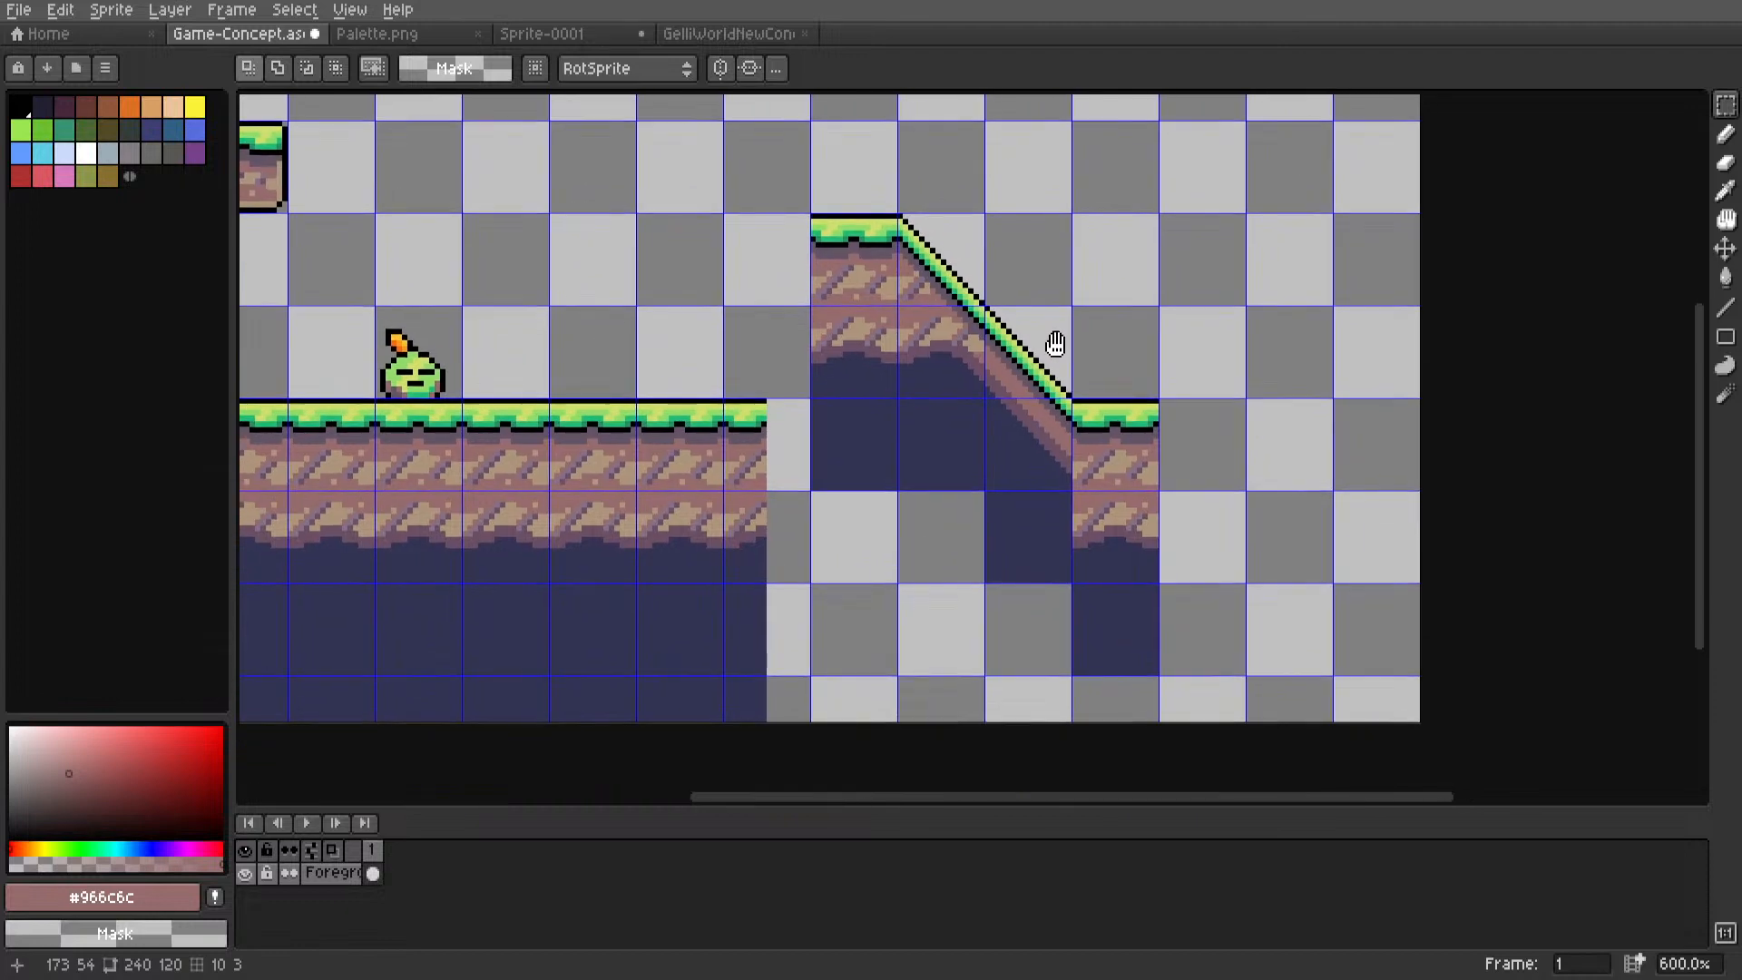
scroll(1043, 345, up, 6)
key(i)
click(764, 328)
key(l)
mouse_move(894, 510)
mouse_down()
mouse_move(959, 510)
mouse_move(872, 487)
mouse_up()
drag(915, 465, 851, 463)
scroll(852, 463, down, 7)
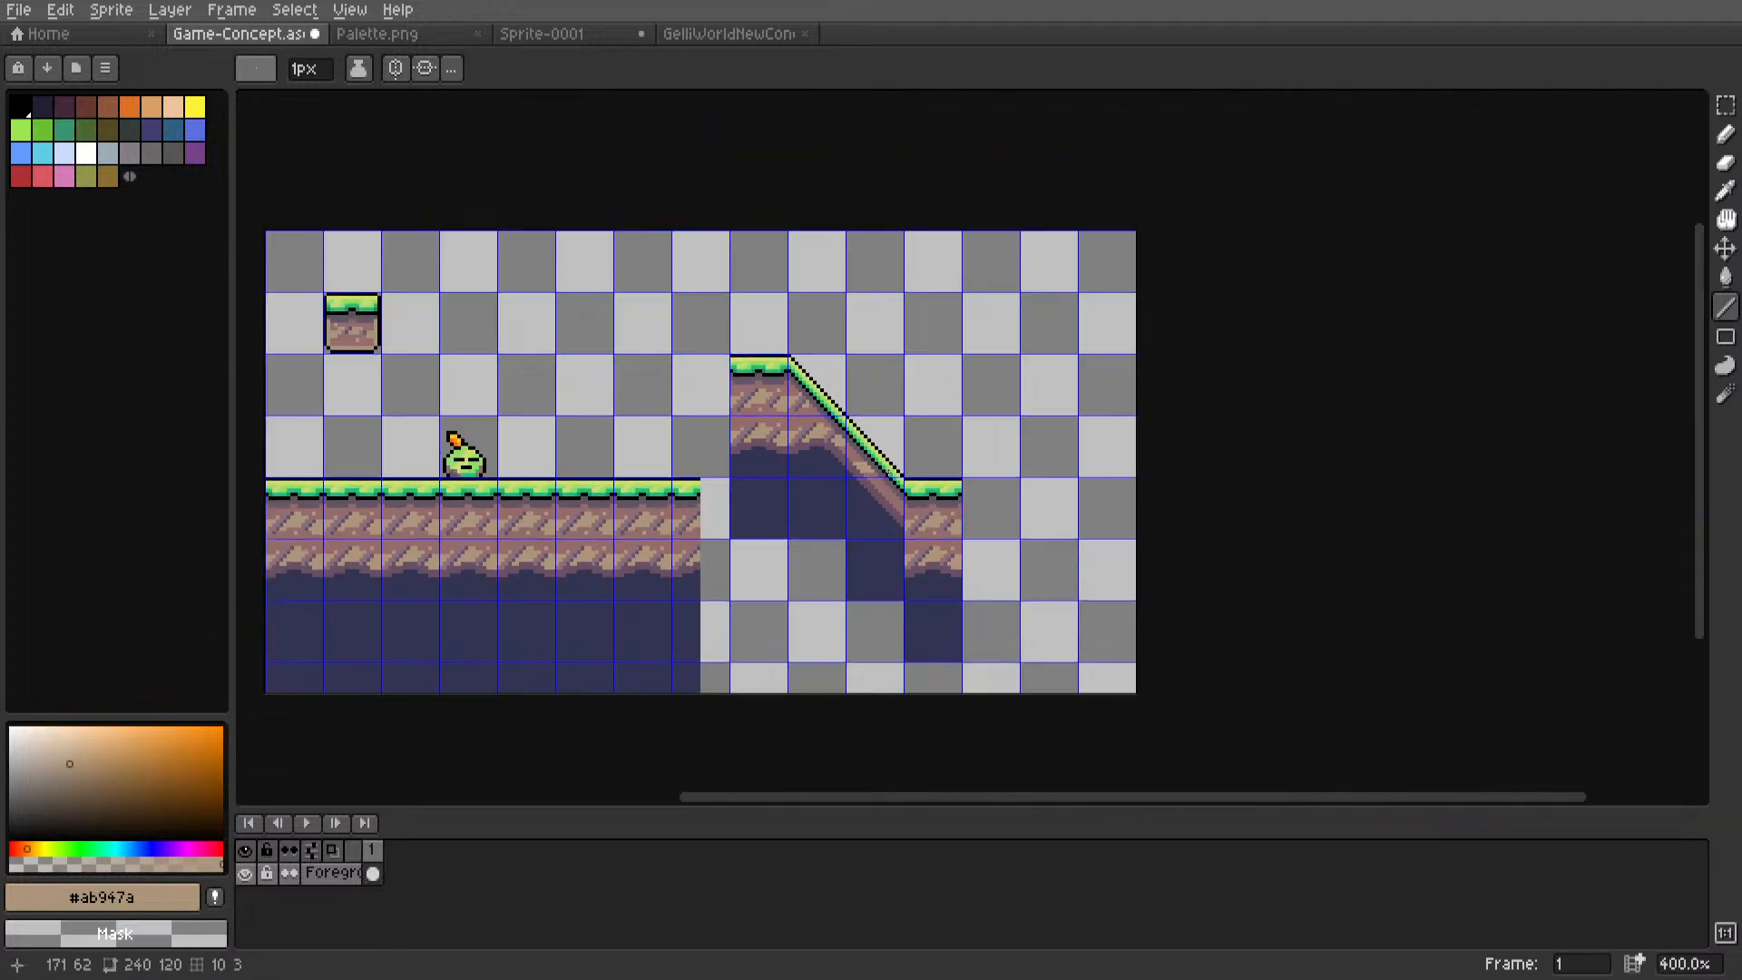
middle_drag(873, 480, 970, 488)
scroll(970, 488, up, 6)
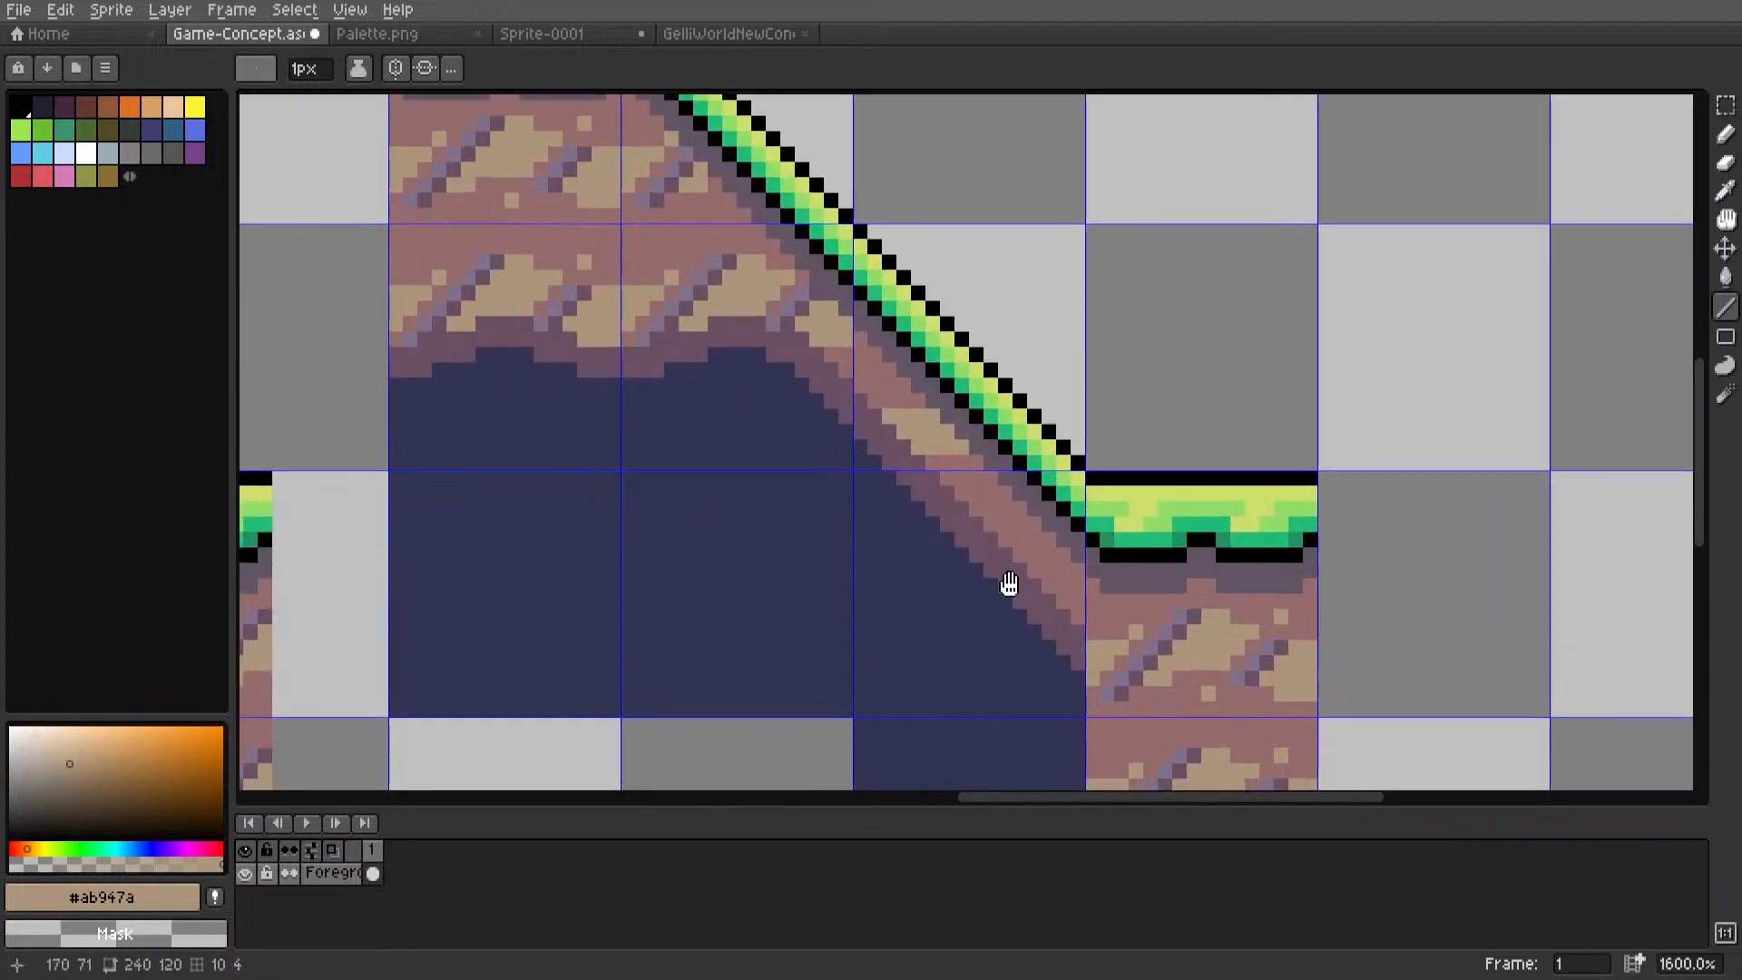
mouse_move(1008, 587)
middle_down()
mouse_move(963, 545)
mouse_move(1111, 463)
mouse_move(965, 482)
middle_up()
scroll(962, 544, down, 6)
scroll(1130, 446, up, 3)
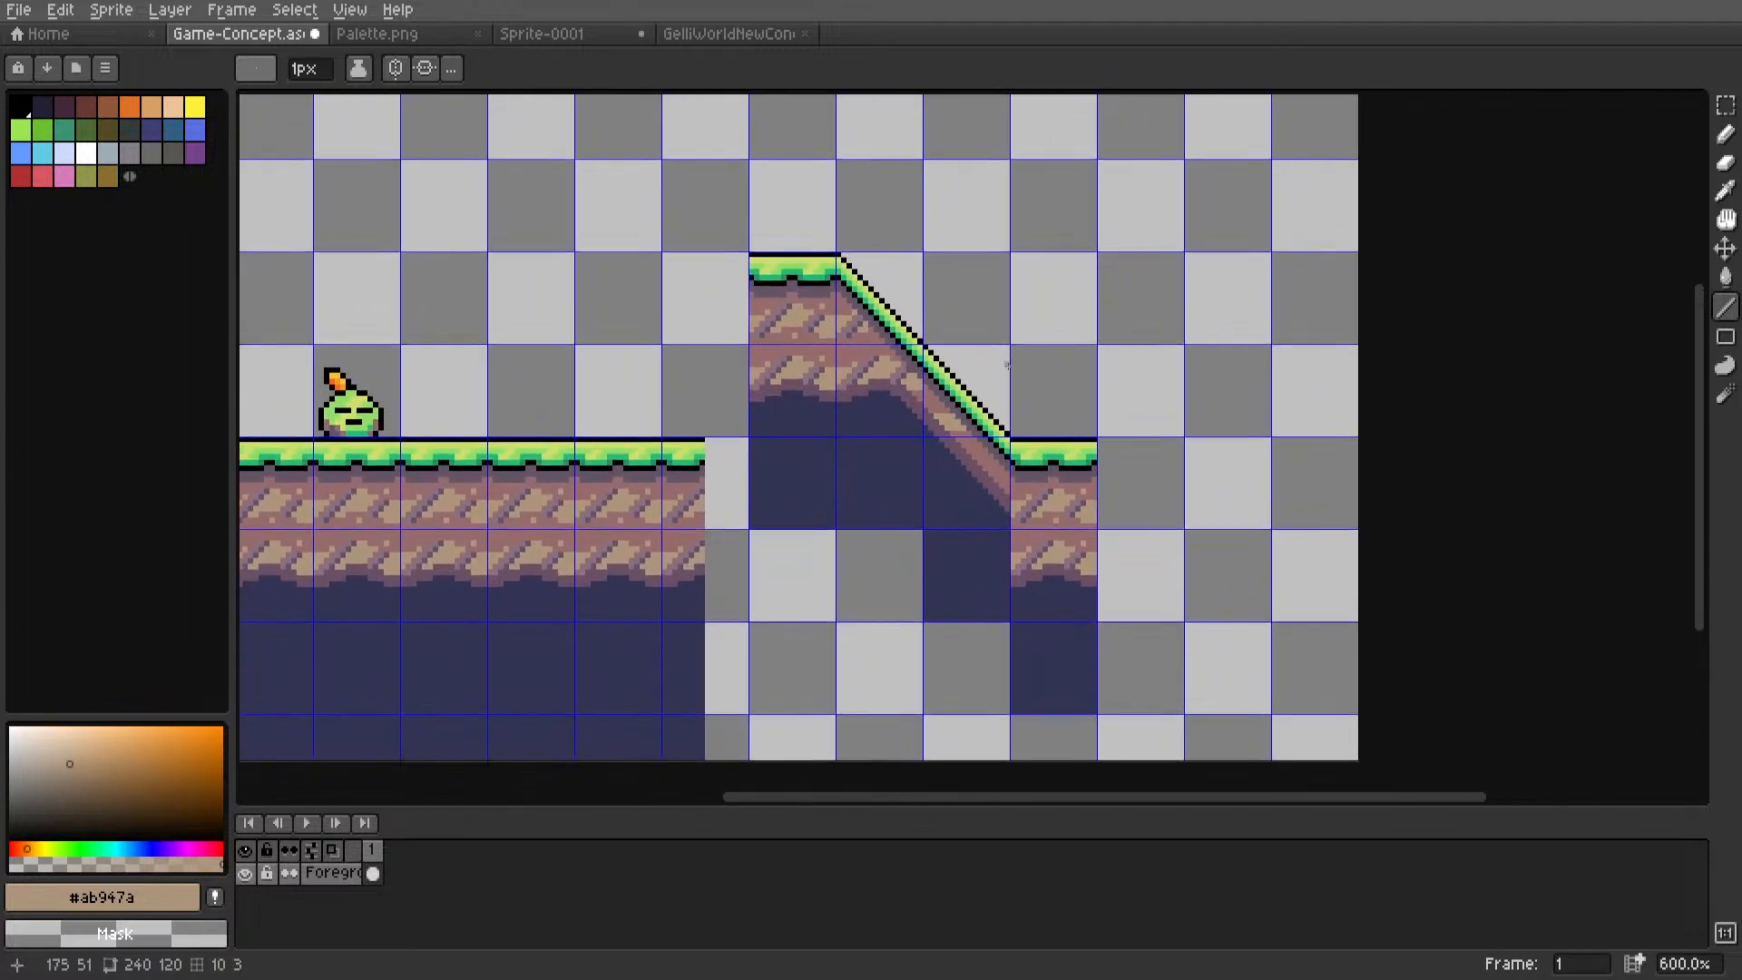
key(m)
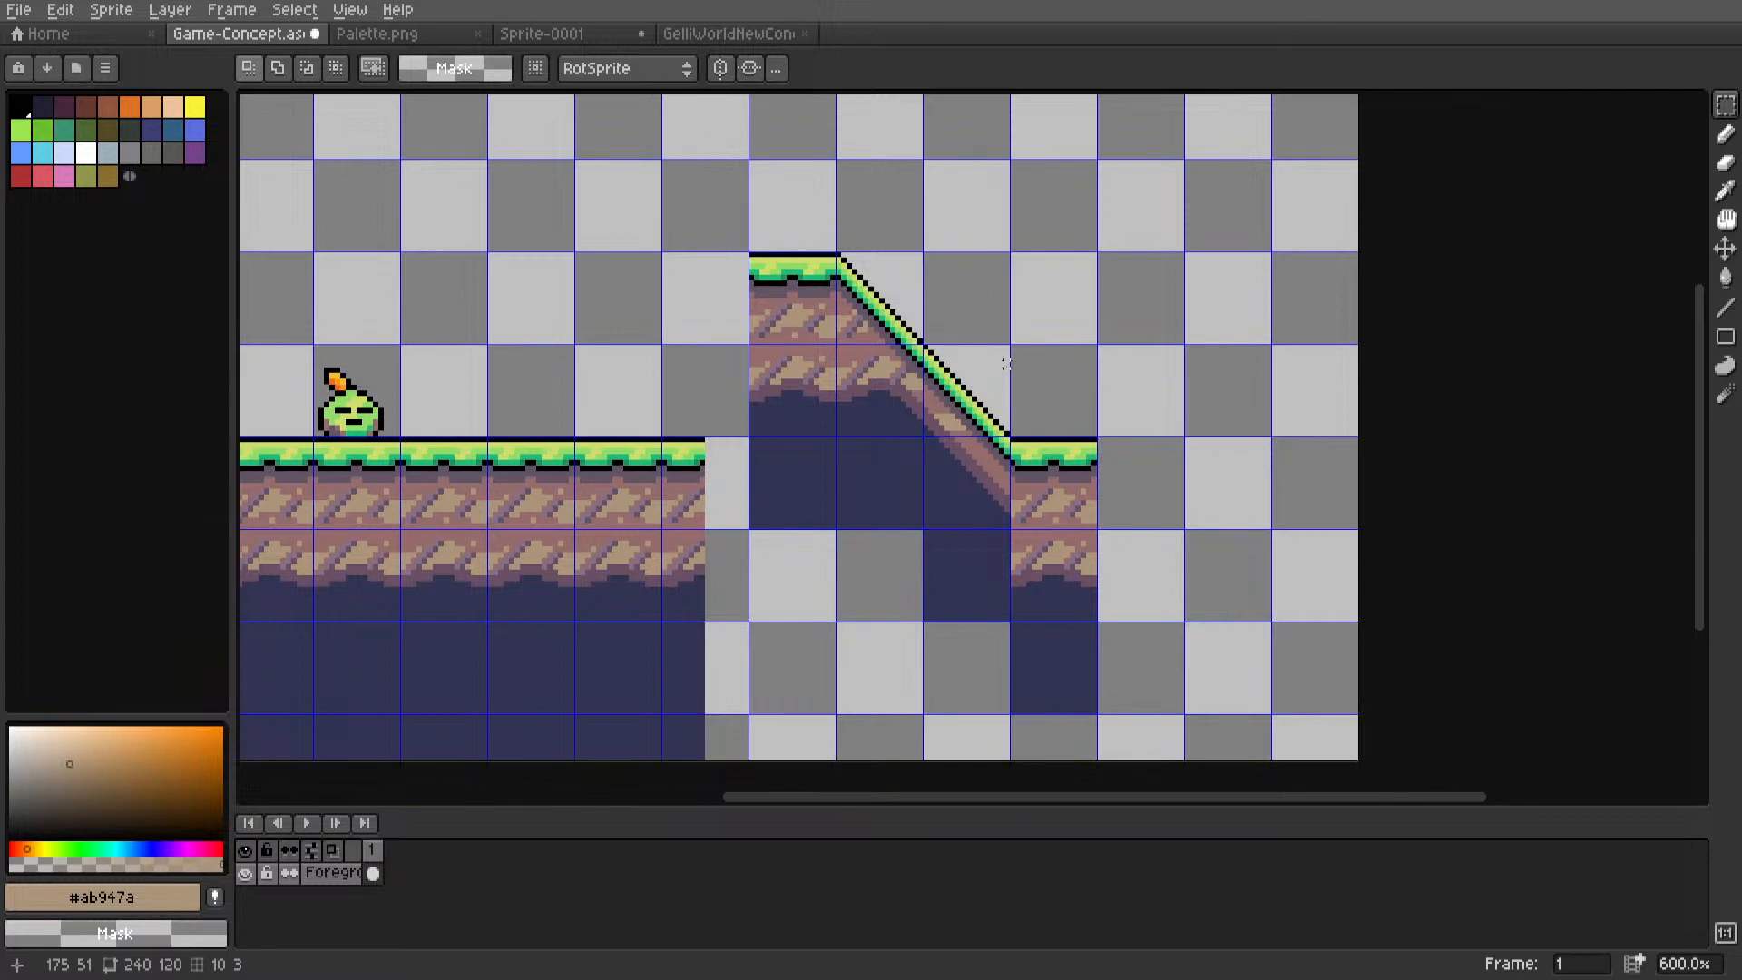
Move the 16 by 13 pixel section of slope directly beside the lower flat grass tile 13 pixels down.
middle_drag(942, 515, 1139, 458)
scroll(1035, 455, up, 3)
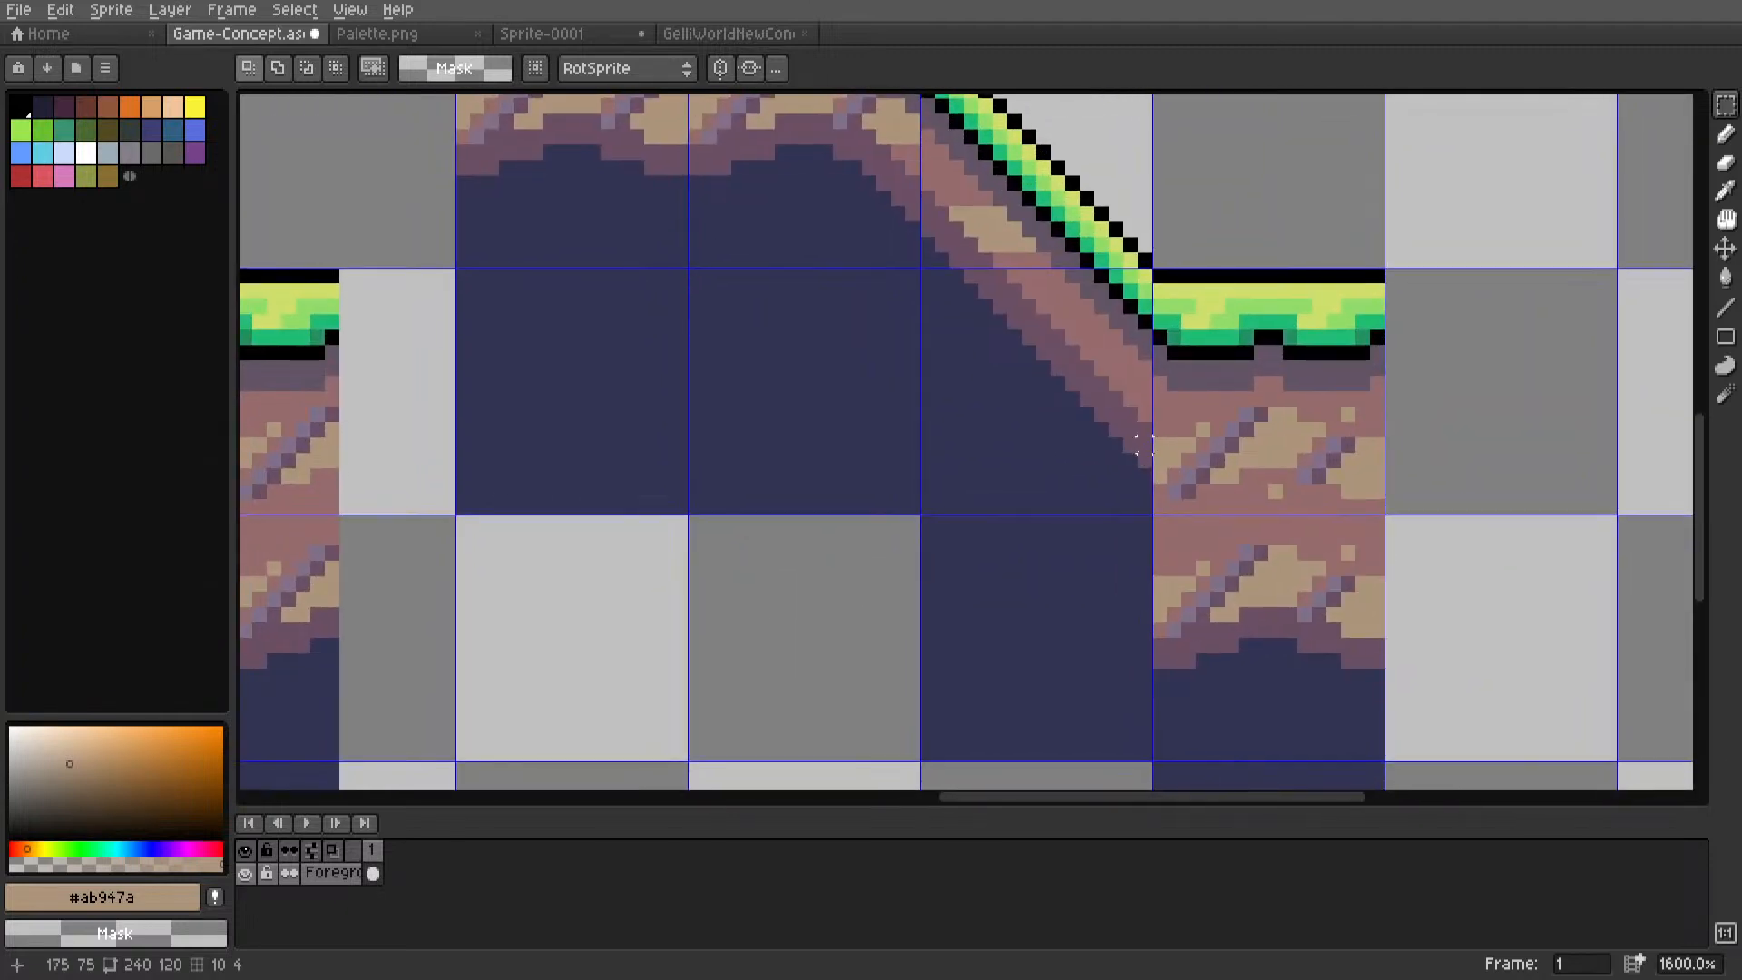
drag(1149, 464, 922, 274)
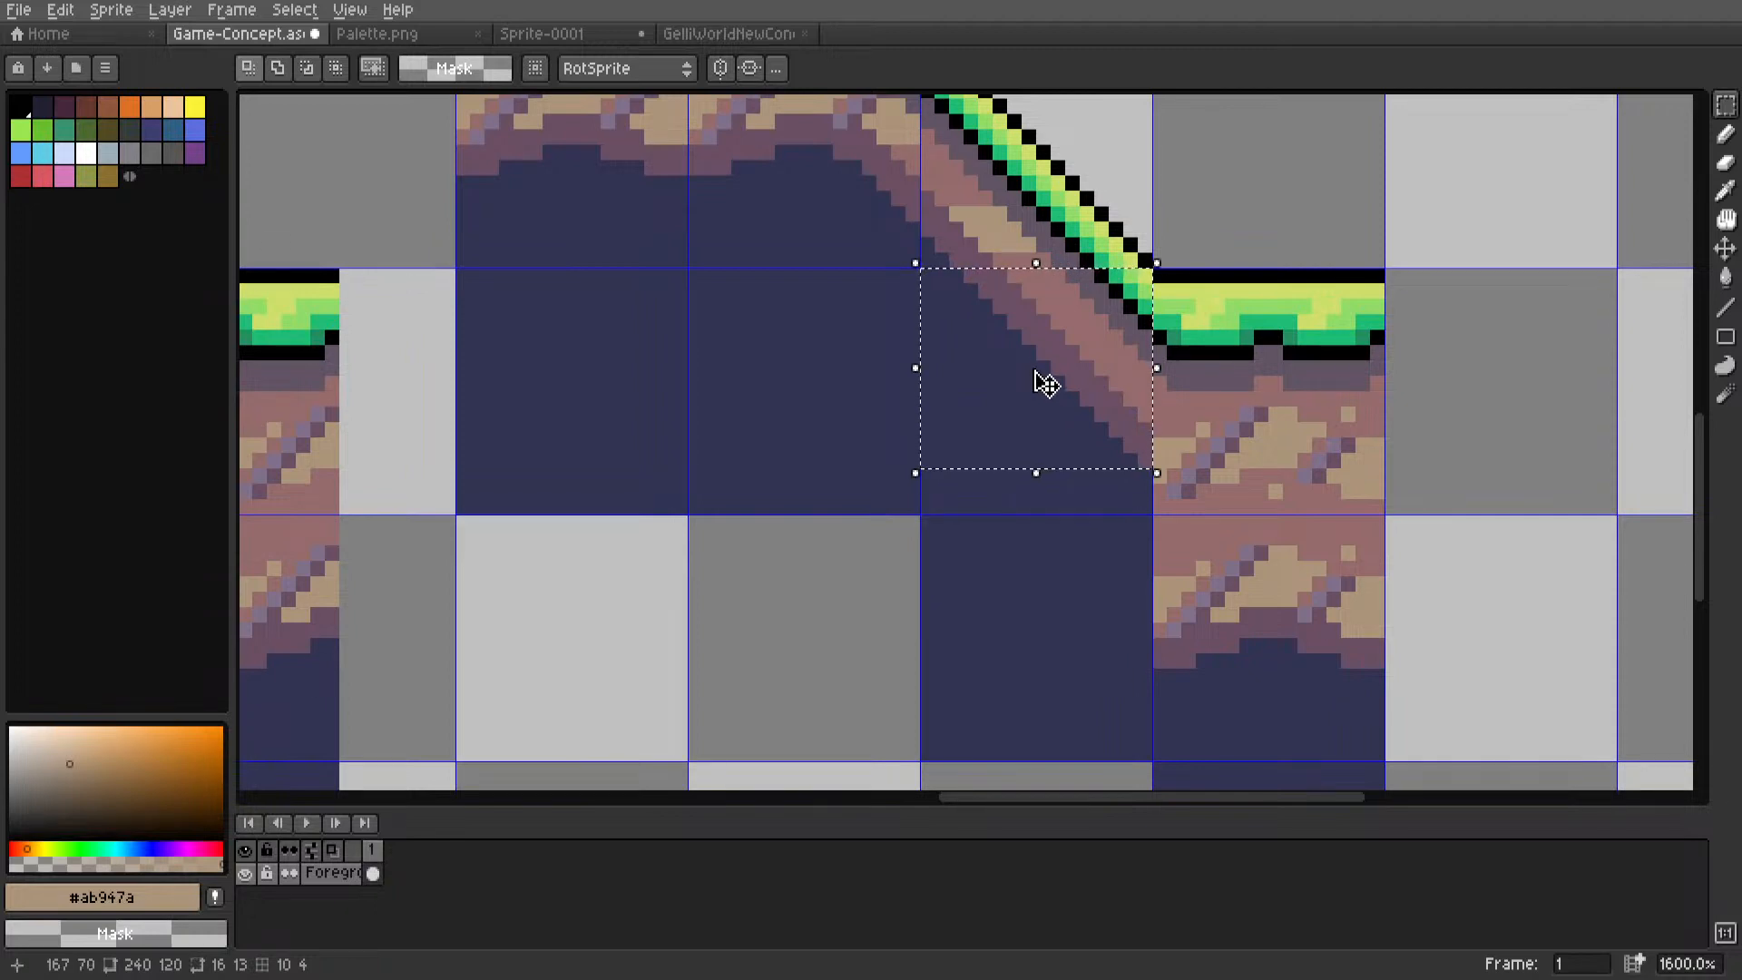
drag(1031, 372, 1062, 564)
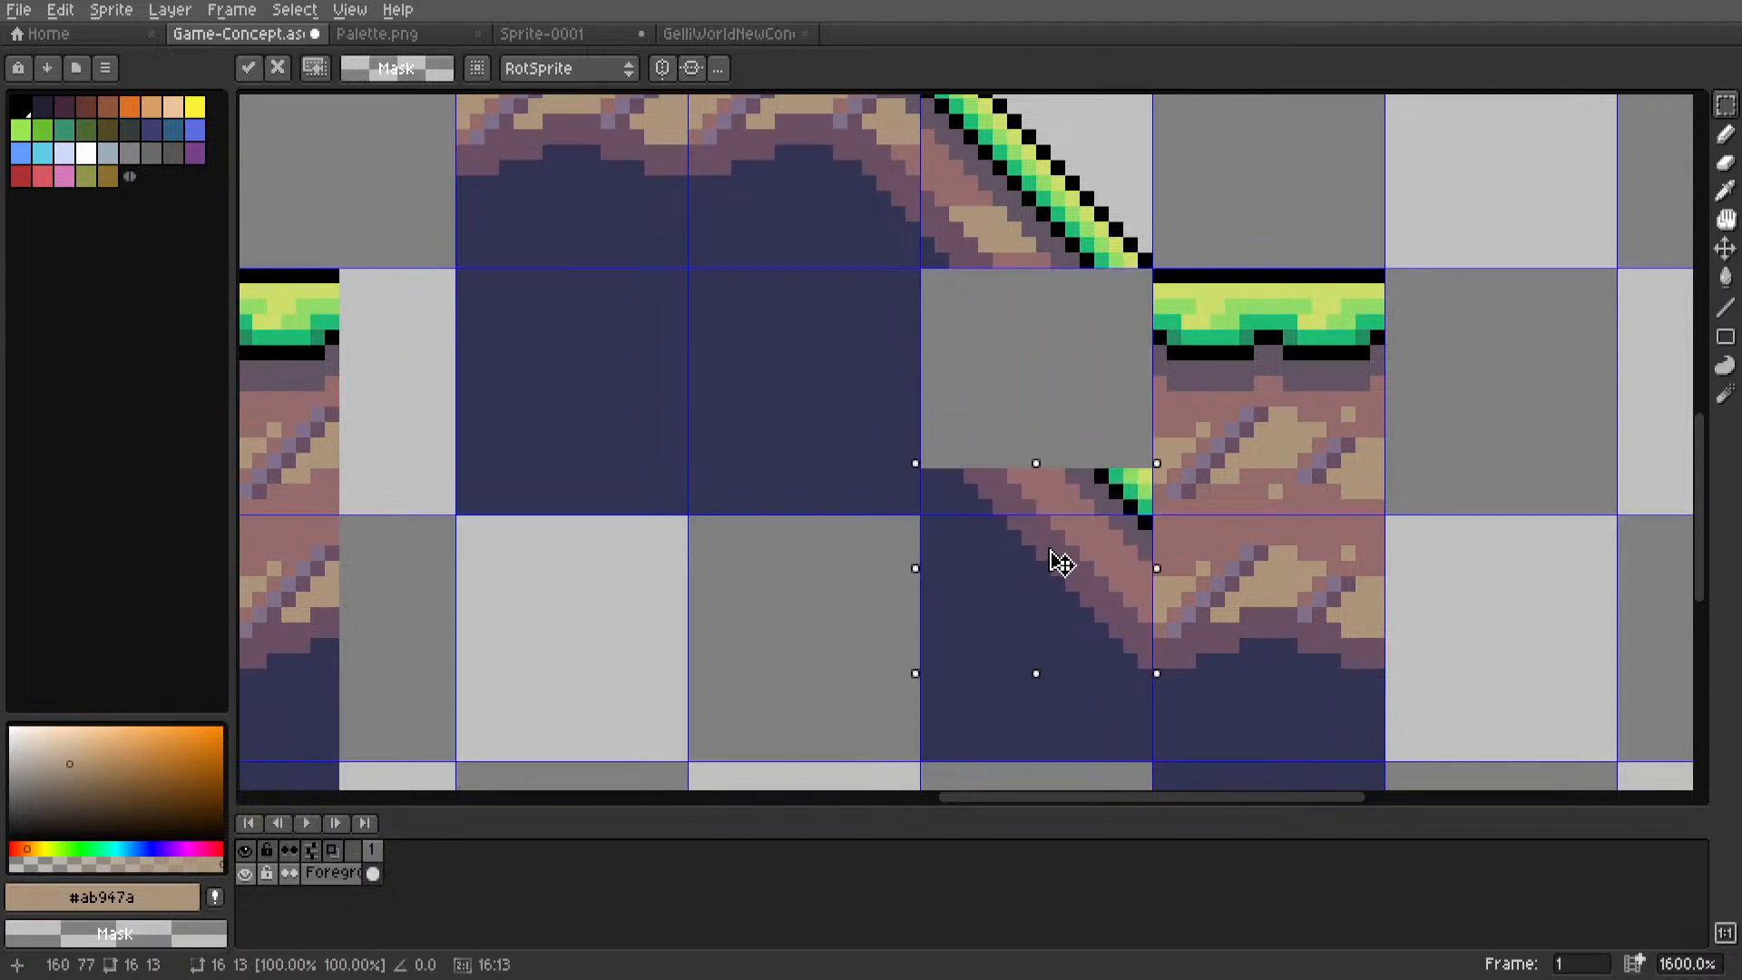
drag(1062, 564, 1062, 563)
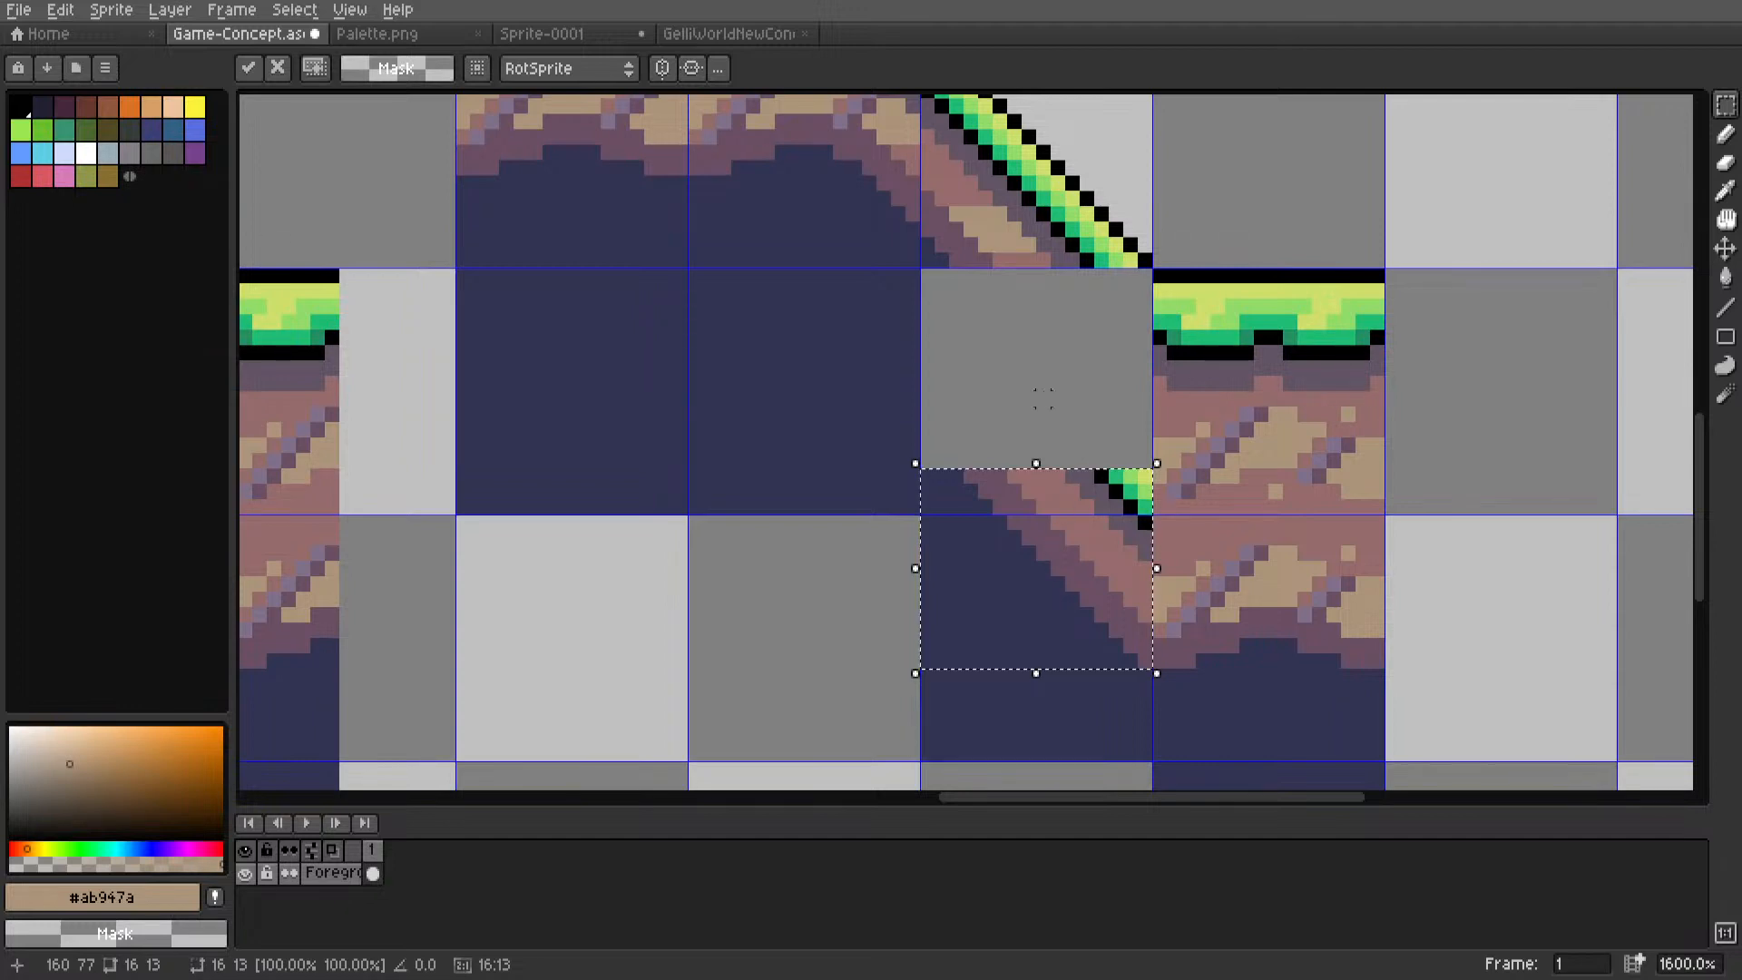
key(Return)
Delete the leftover grass from the moved section and fill the resulting gap with #966c6c dirt.
drag(1065, 468, 1095, 518)
click(1102, 414)
key(Delete)
key(Delete)
key(i)
click(1070, 527)
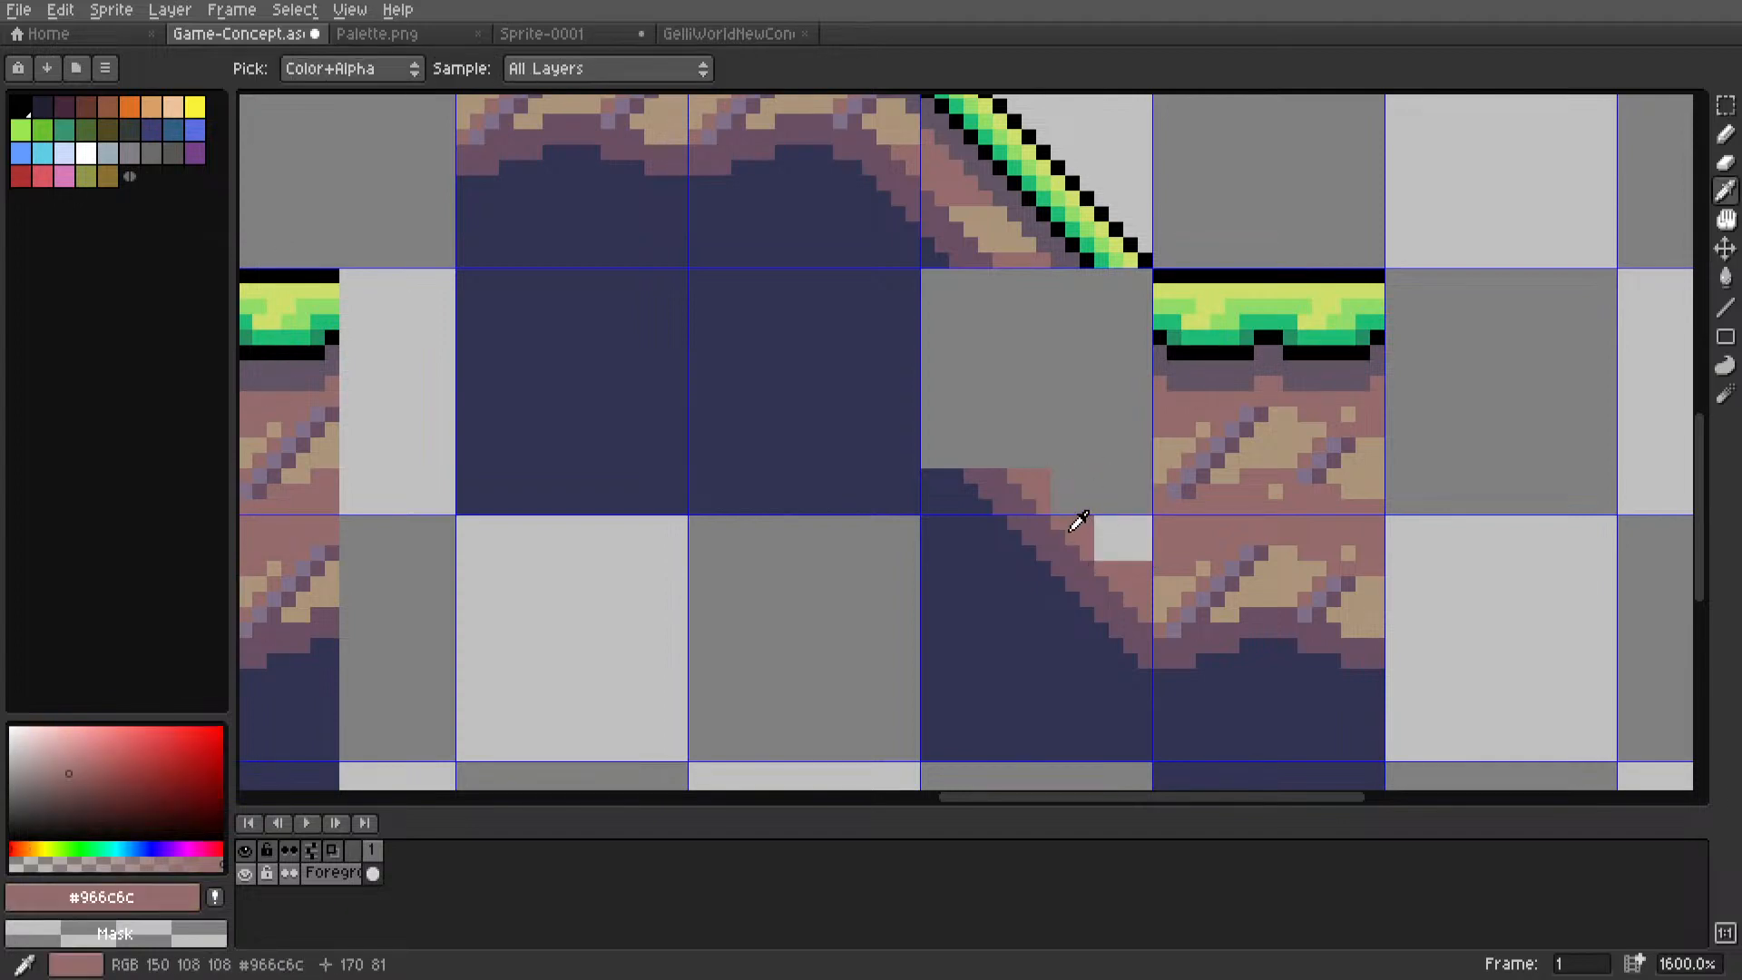
key(g)
click(1082, 469)
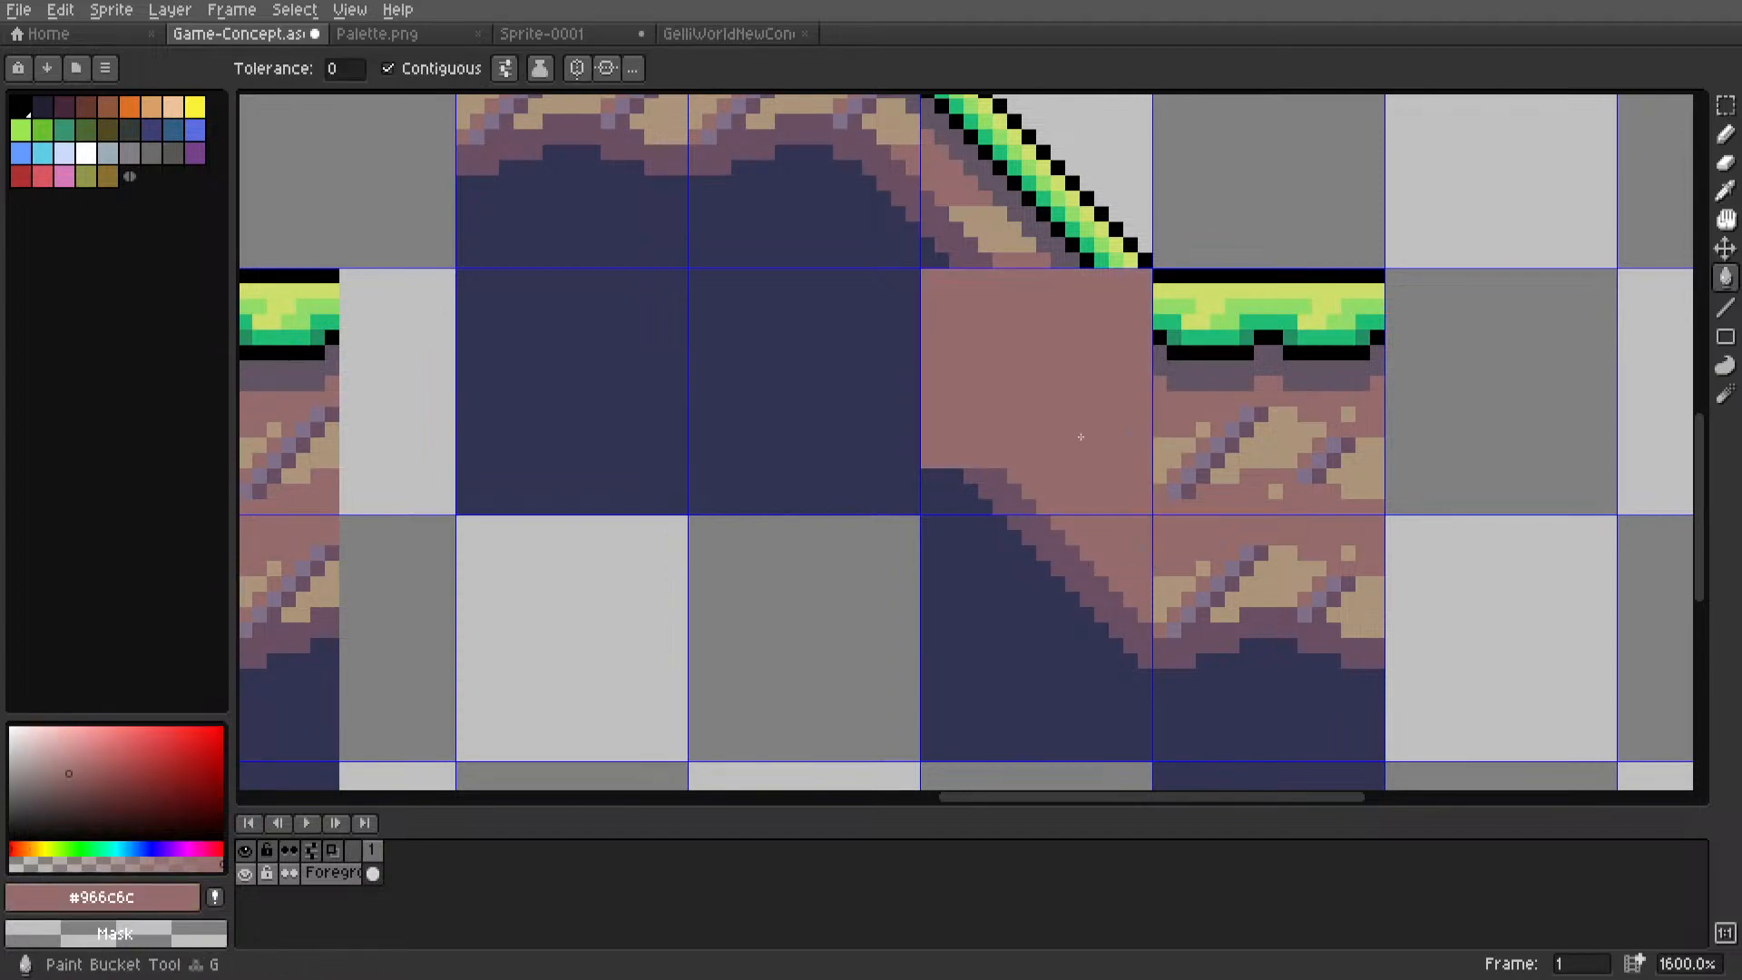
Extend the #694f62 border diagonally from the moved section up to the cell's edge beside the dark tiles.
scroll(1082, 469, down, 7)
scroll(1052, 506, up, 7)
scroll(1034, 521, up, 1)
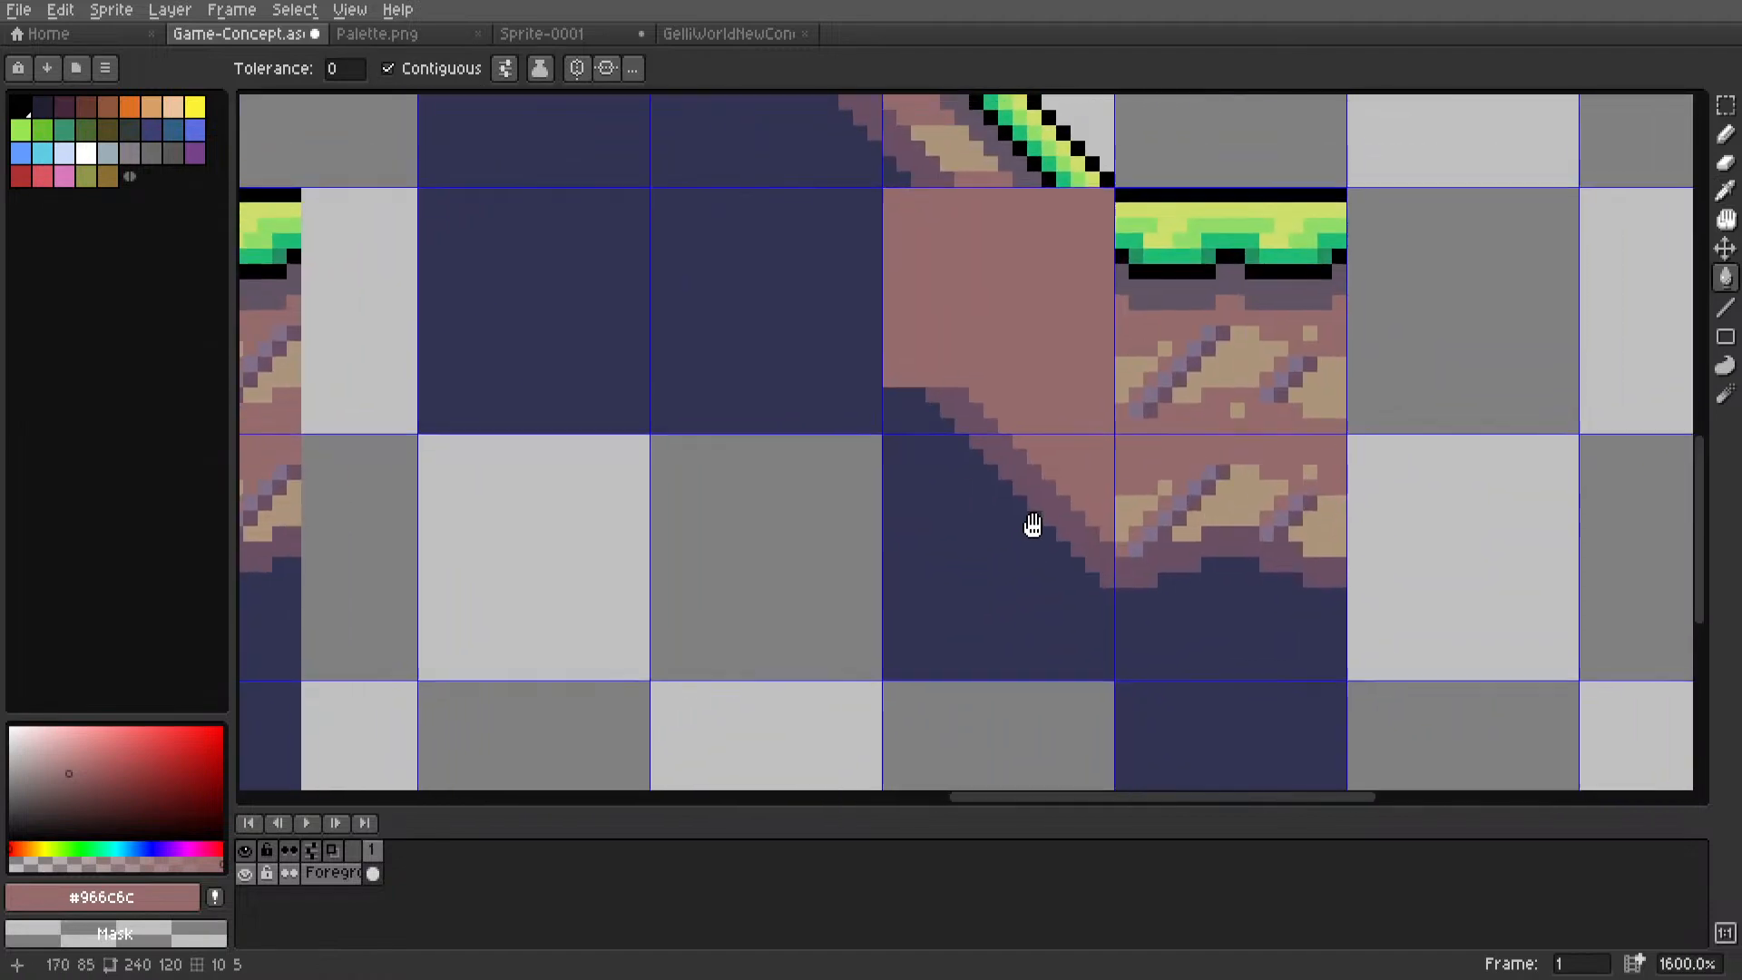
key(m)
scroll(1082, 523, up, 1)
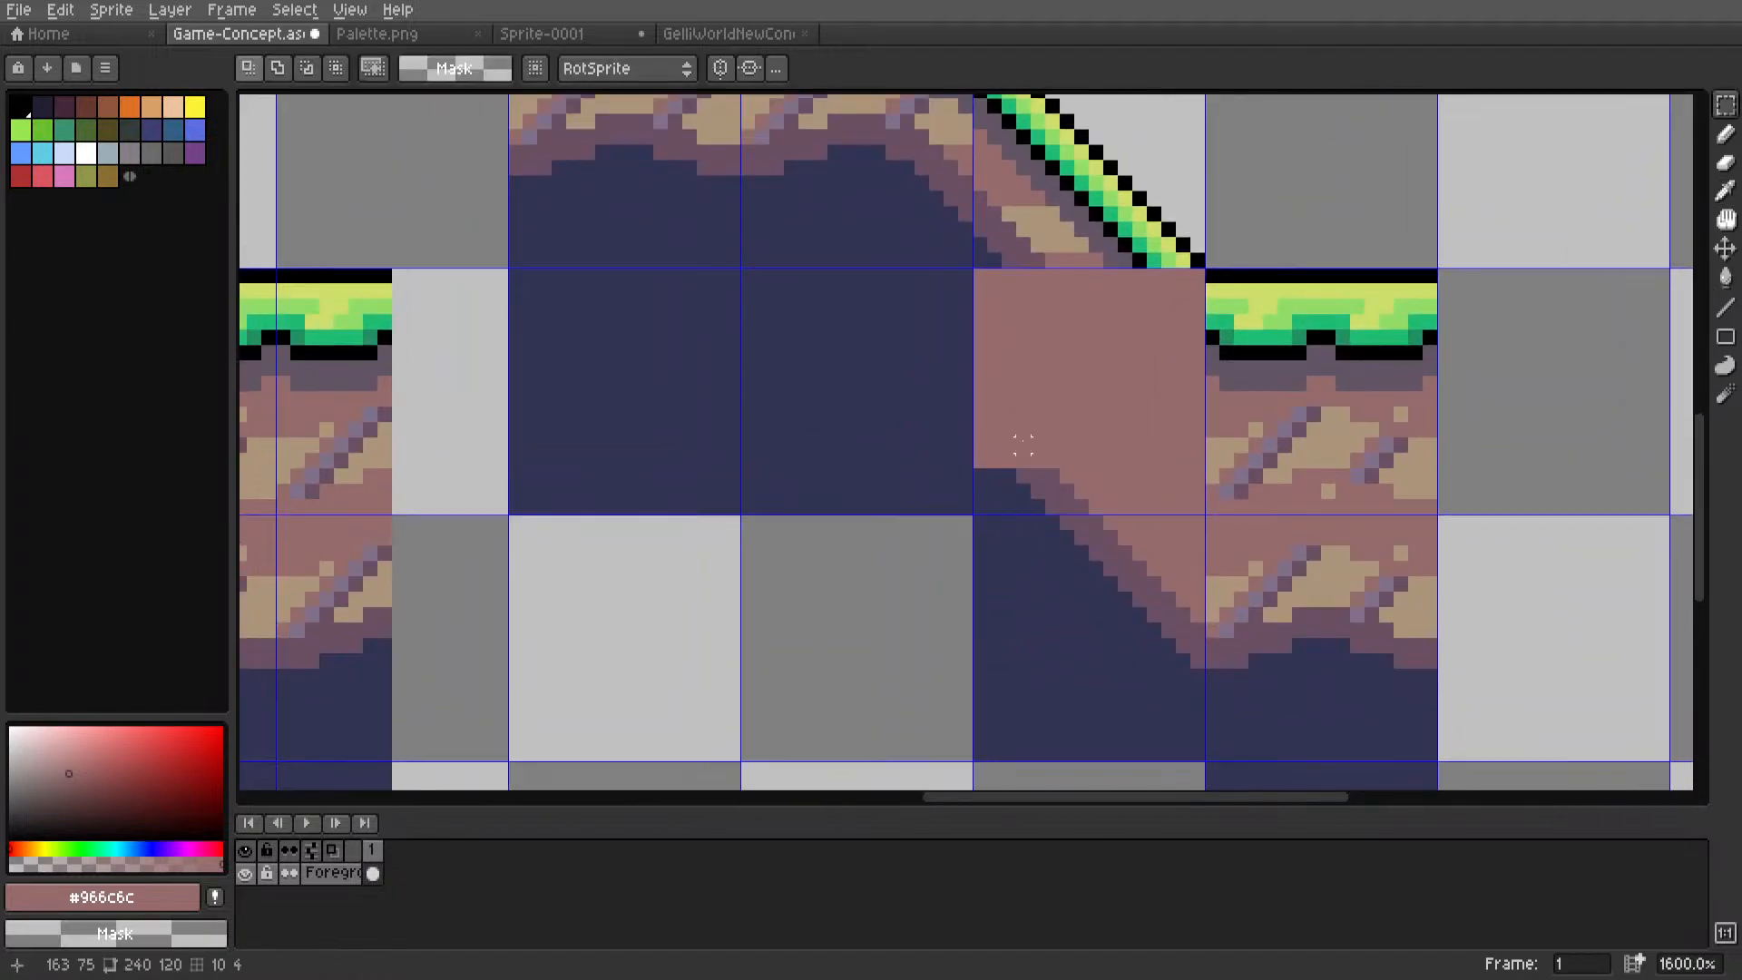
scroll(1024, 444, up, 1)
key(l)
alt+click(1043, 499)
click(1013, 453)
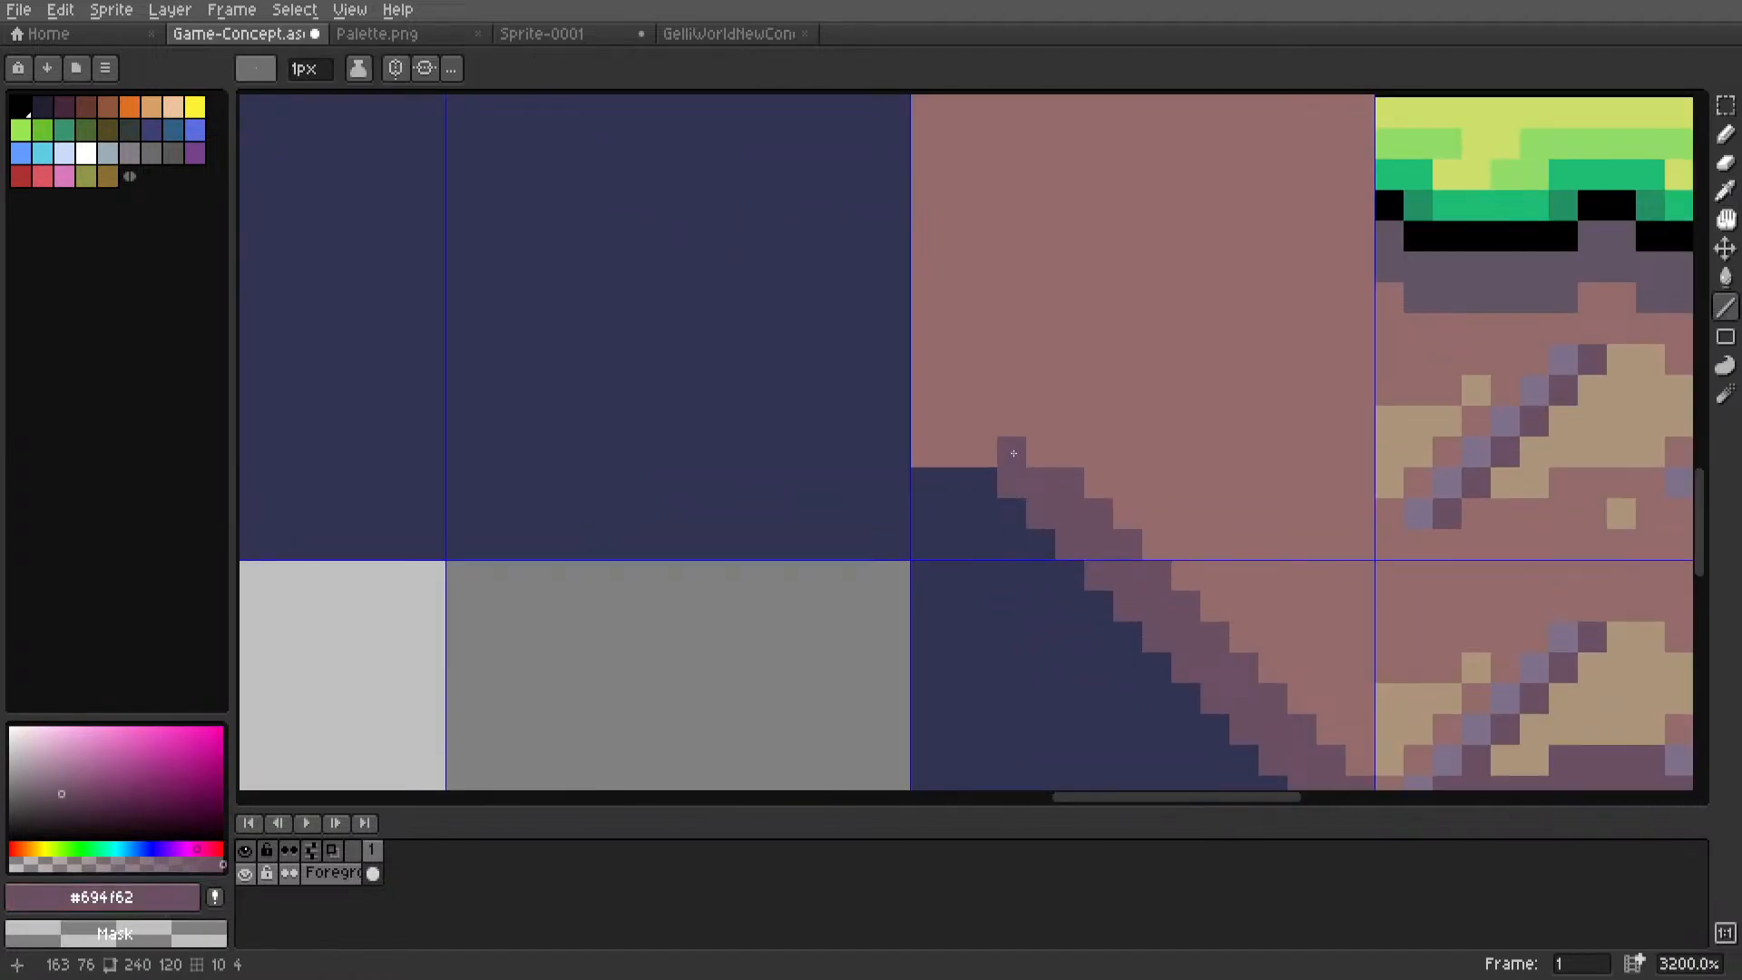
mouse_move(1014, 453)
mouse_down()
mouse_move(985, 451)
mouse_move(918, 374)
mouse_move(913, 390)
mouse_up()
Erase the dirt pixels below the extended border and repaint that corner with #323353.
mouse_move(954, 451)
right_down()
mouse_move(895, 451)
mouse_move(925, 421)
right_up()
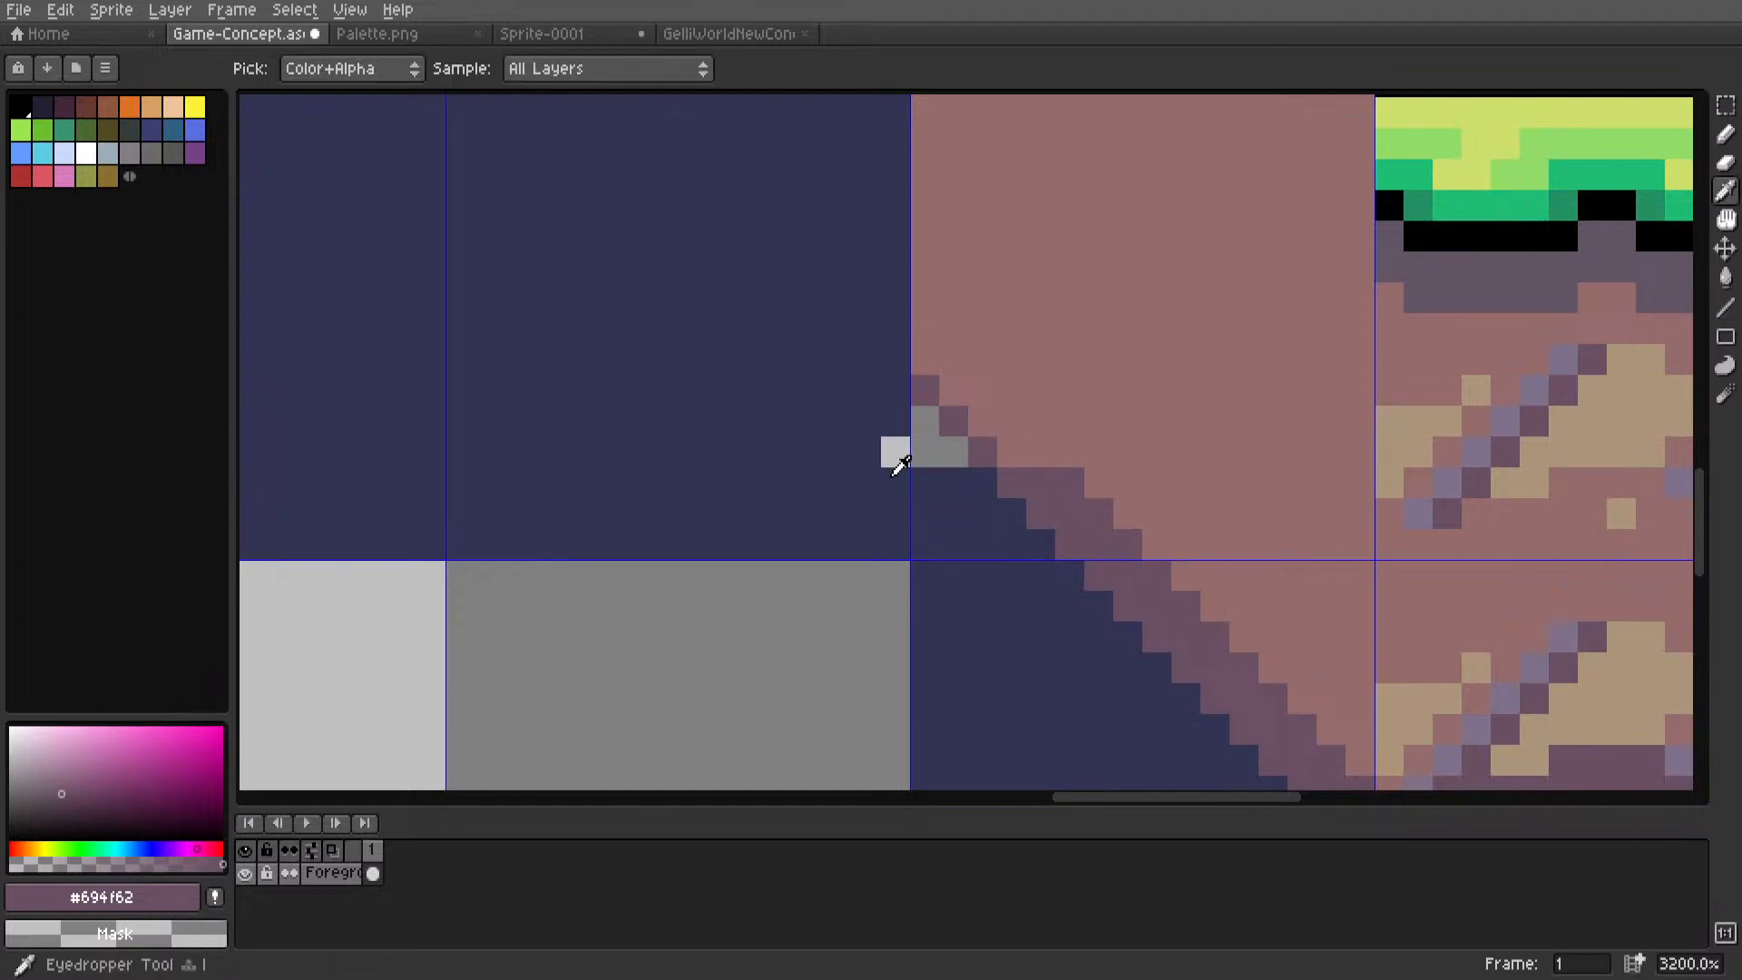
alt+click(893, 475)
drag(896, 451, 954, 451)
click(925, 423)
scroll(932, 423, down, 7)
middle_drag(939, 423, 956, 499)
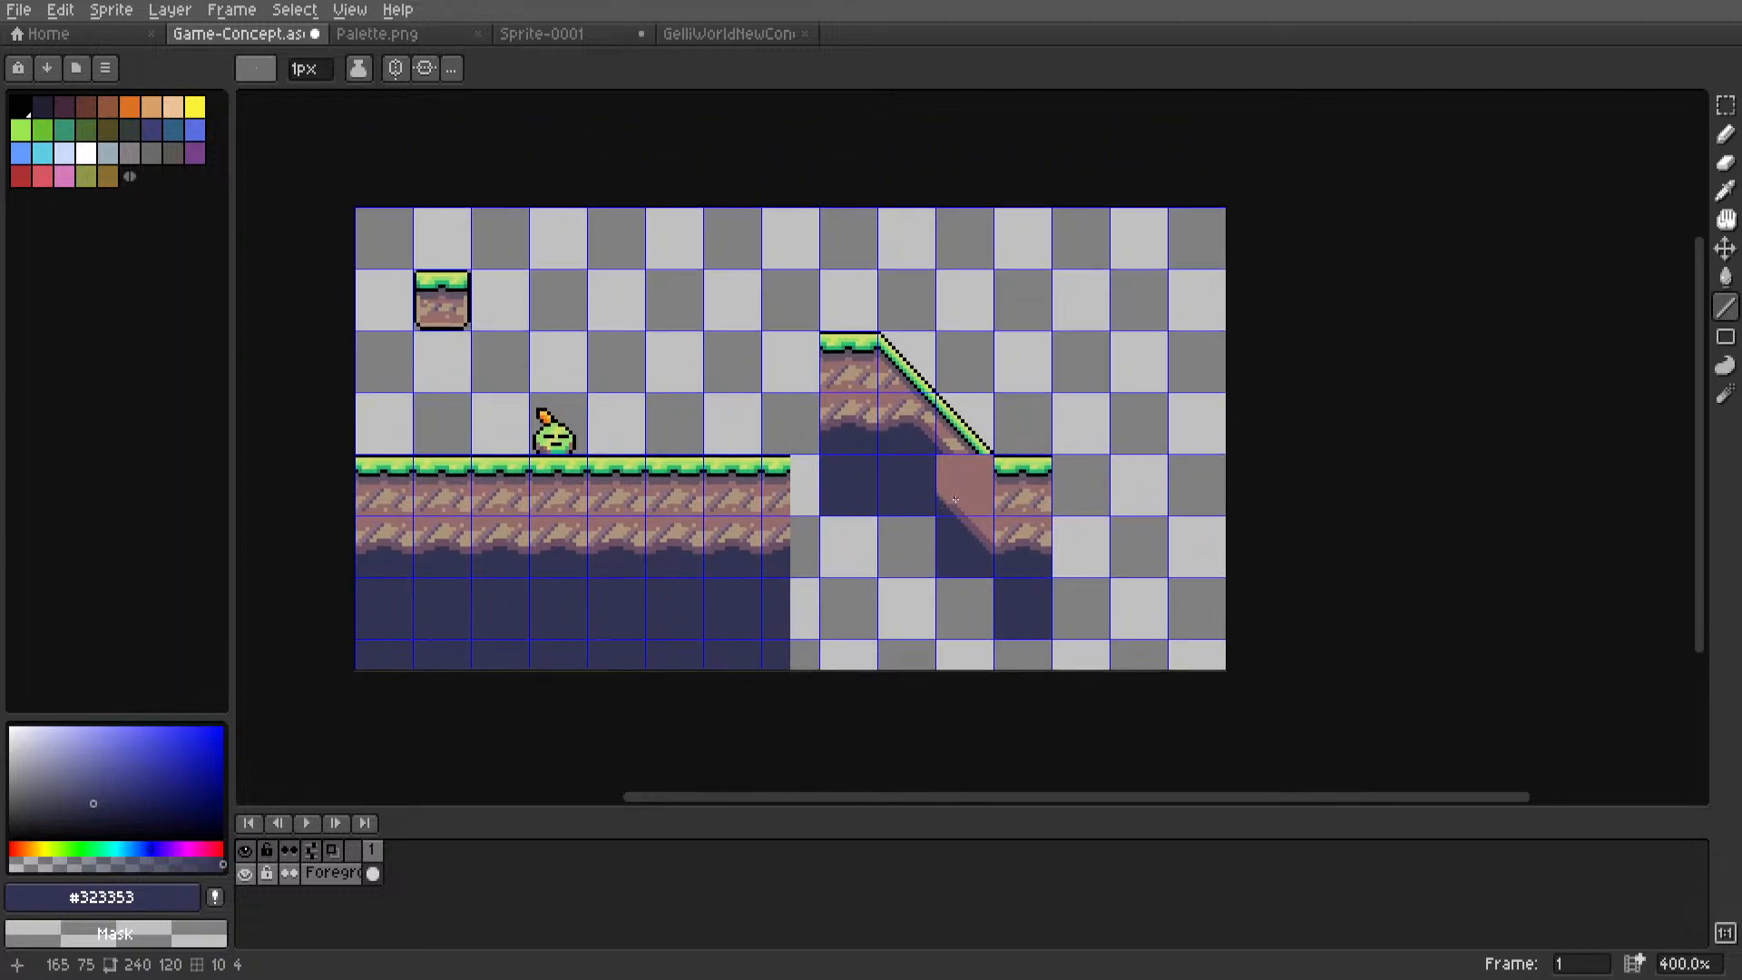
Copy a 6 by 6 pixel section of the slope's grass edge diagonally down to the join with the lower flat grass tile.
scroll(952, 502, up, 5)
key(m)
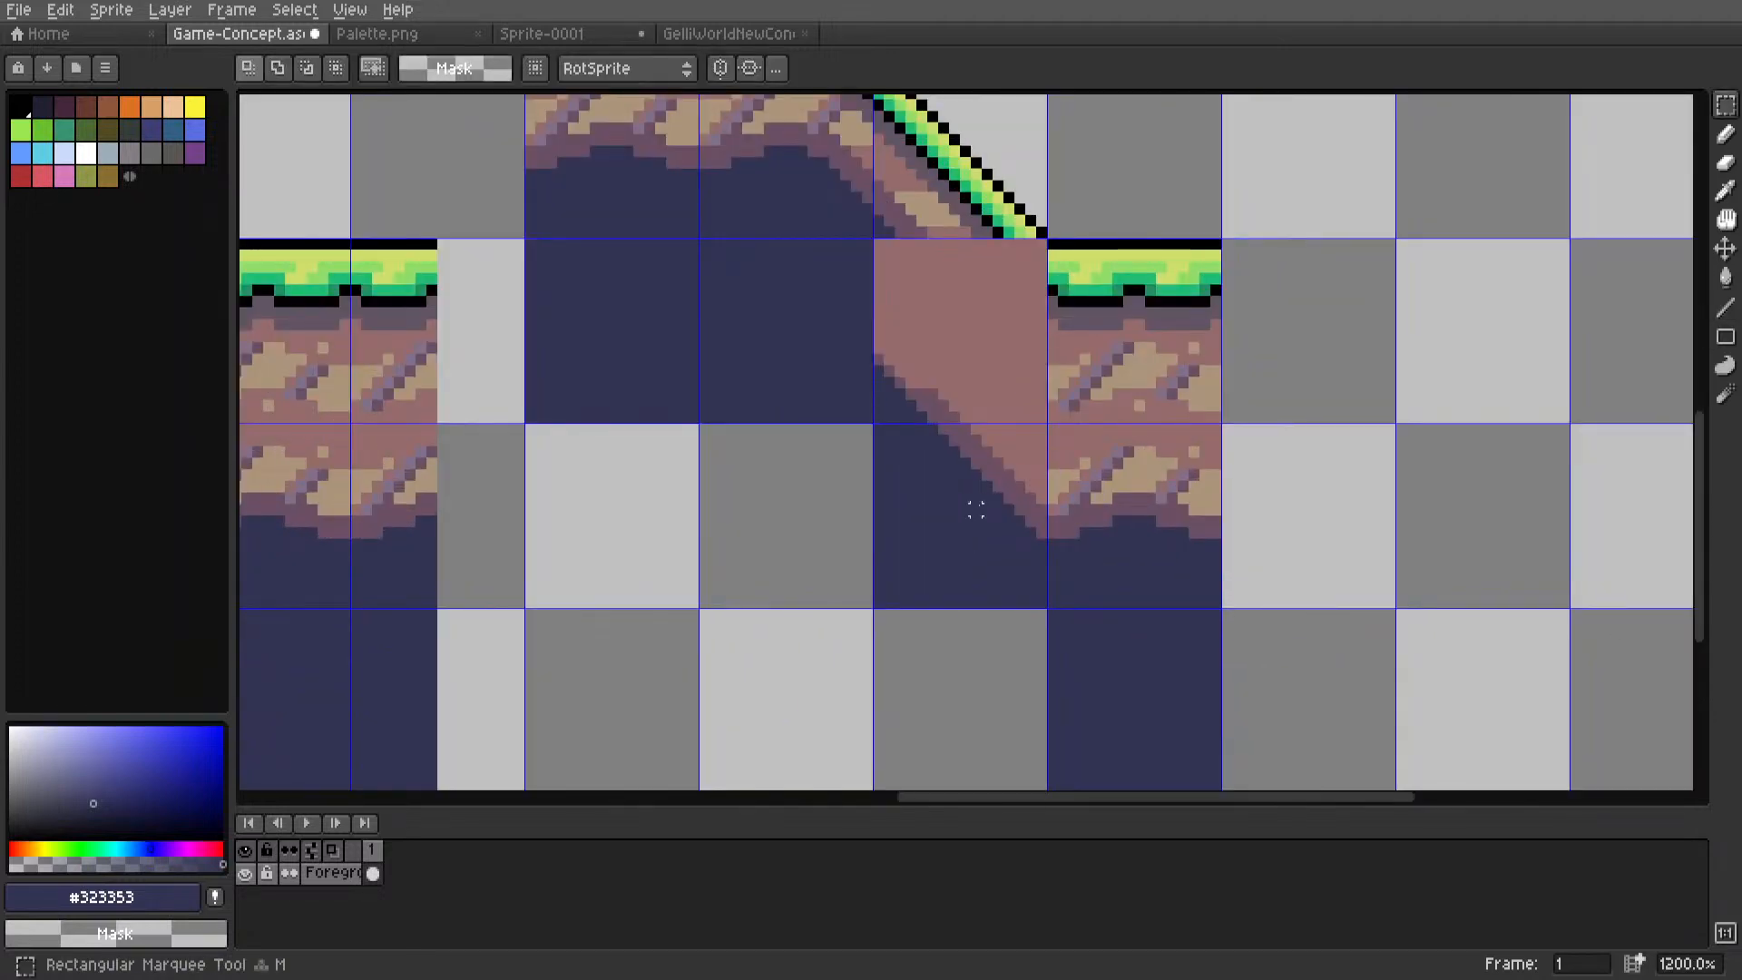
click(977, 505)
middle_drag(944, 360, 1113, 539)
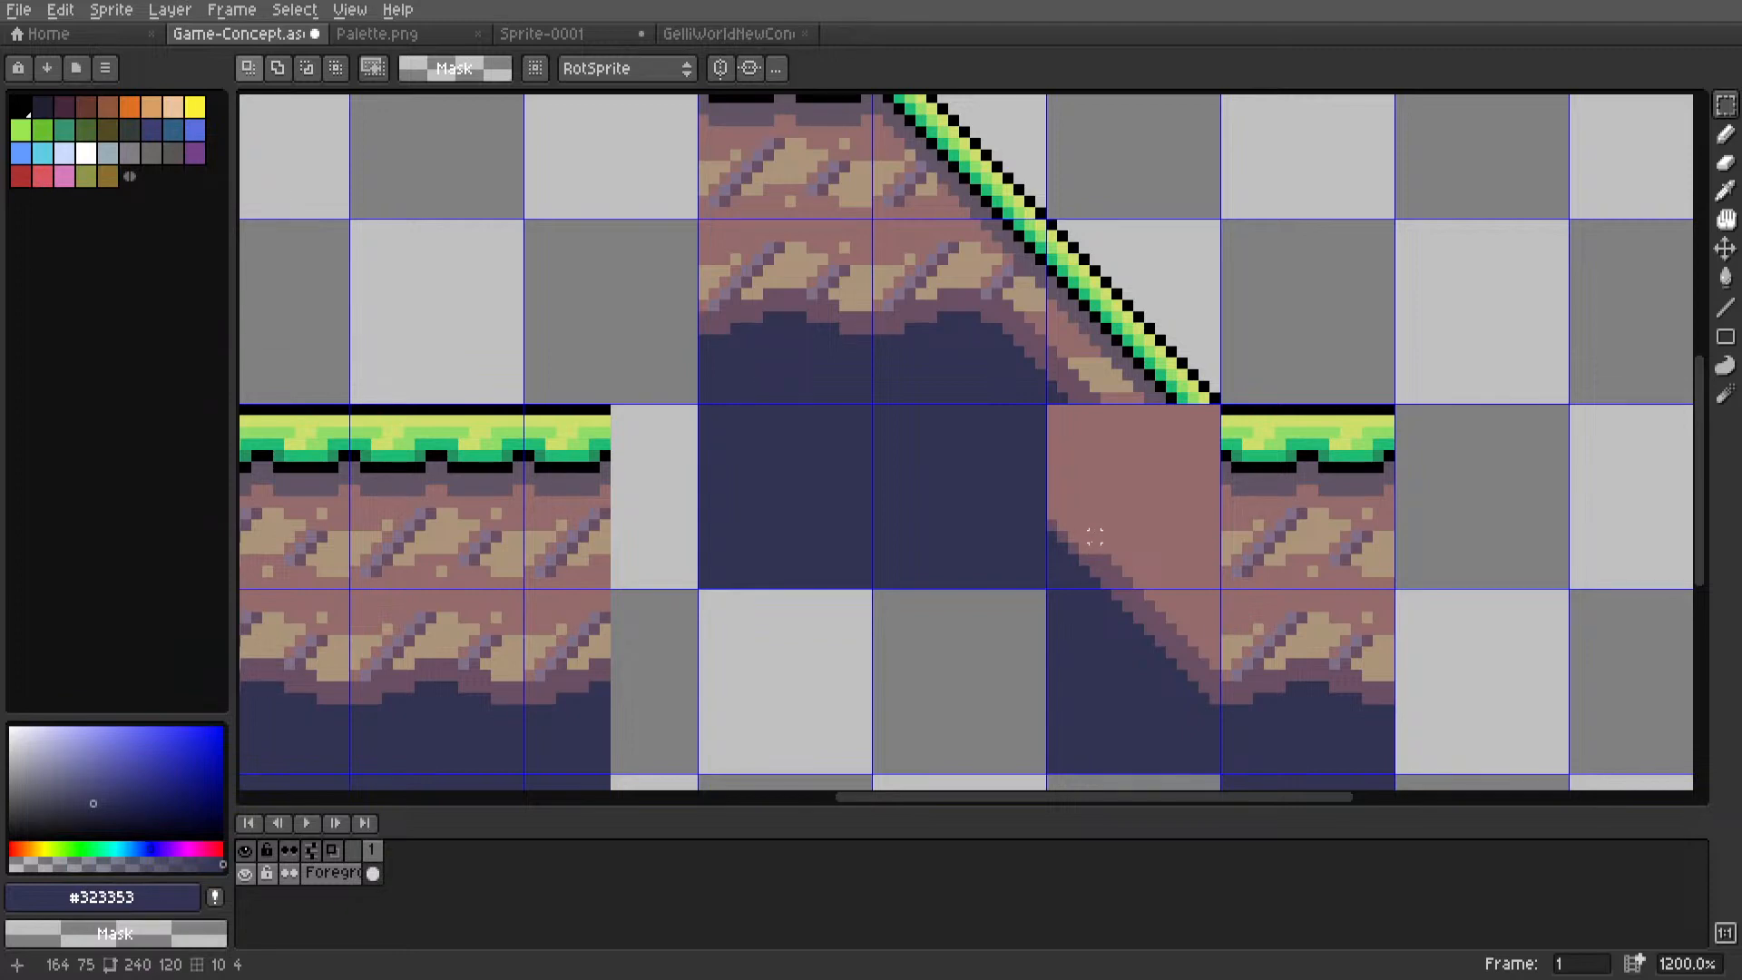
scroll(1073, 526, down, 6)
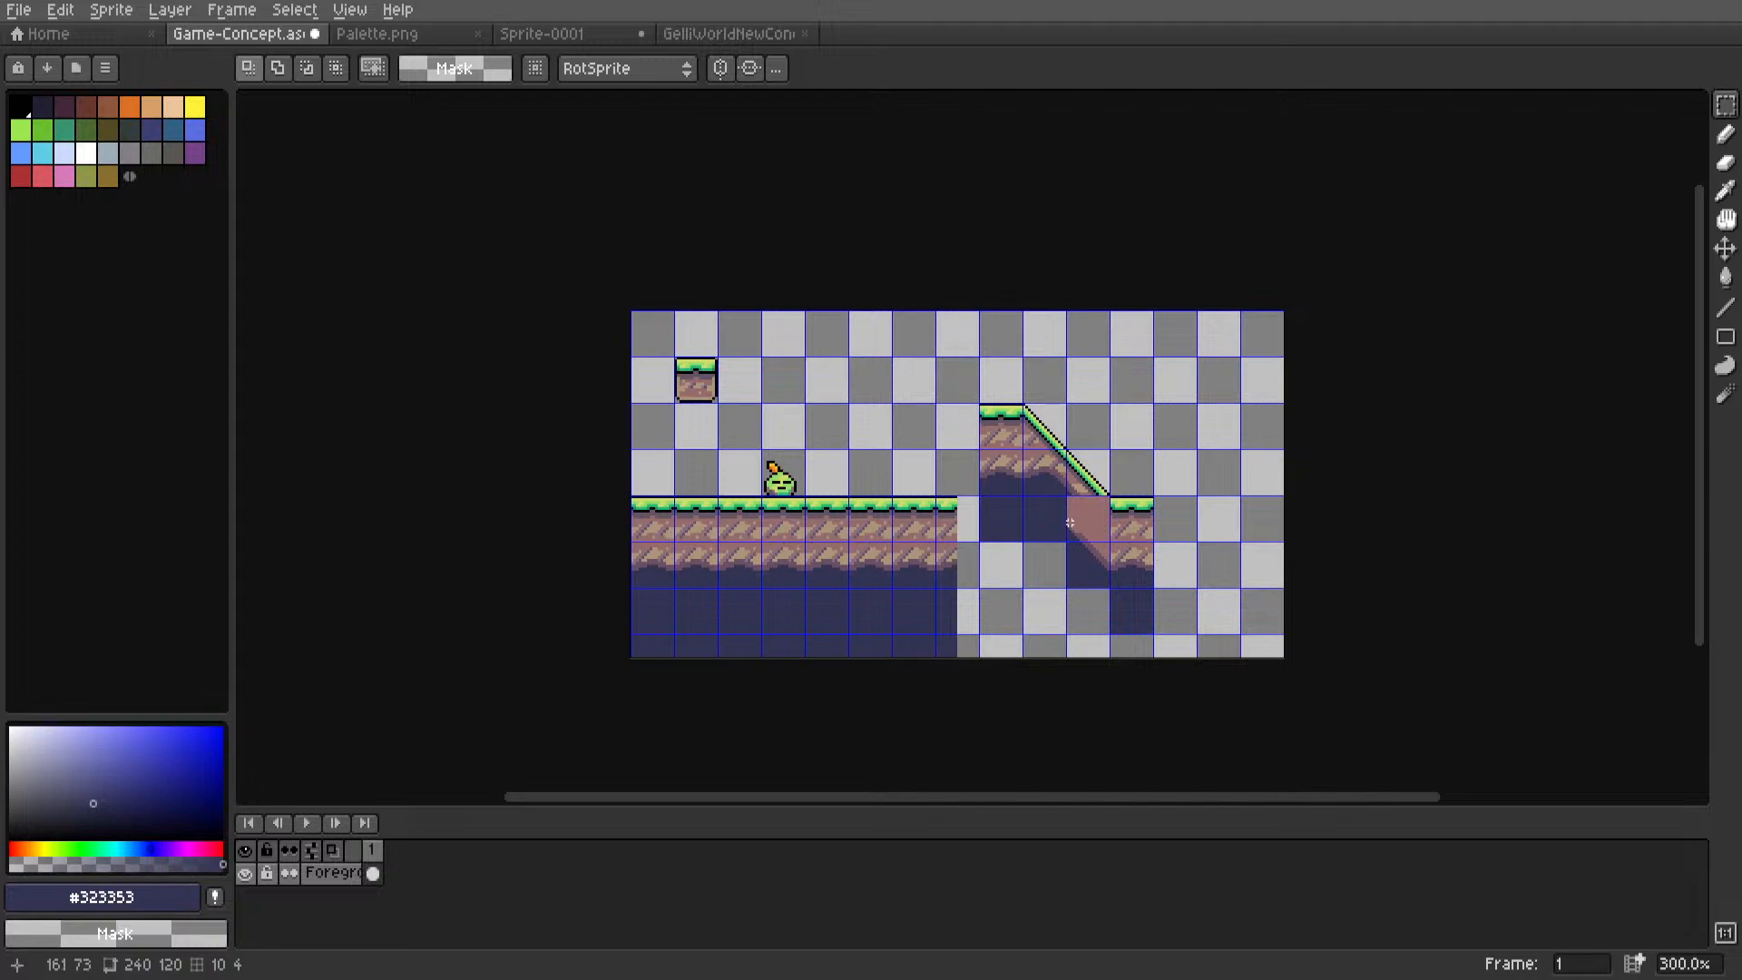
scroll(1071, 523, up, 6)
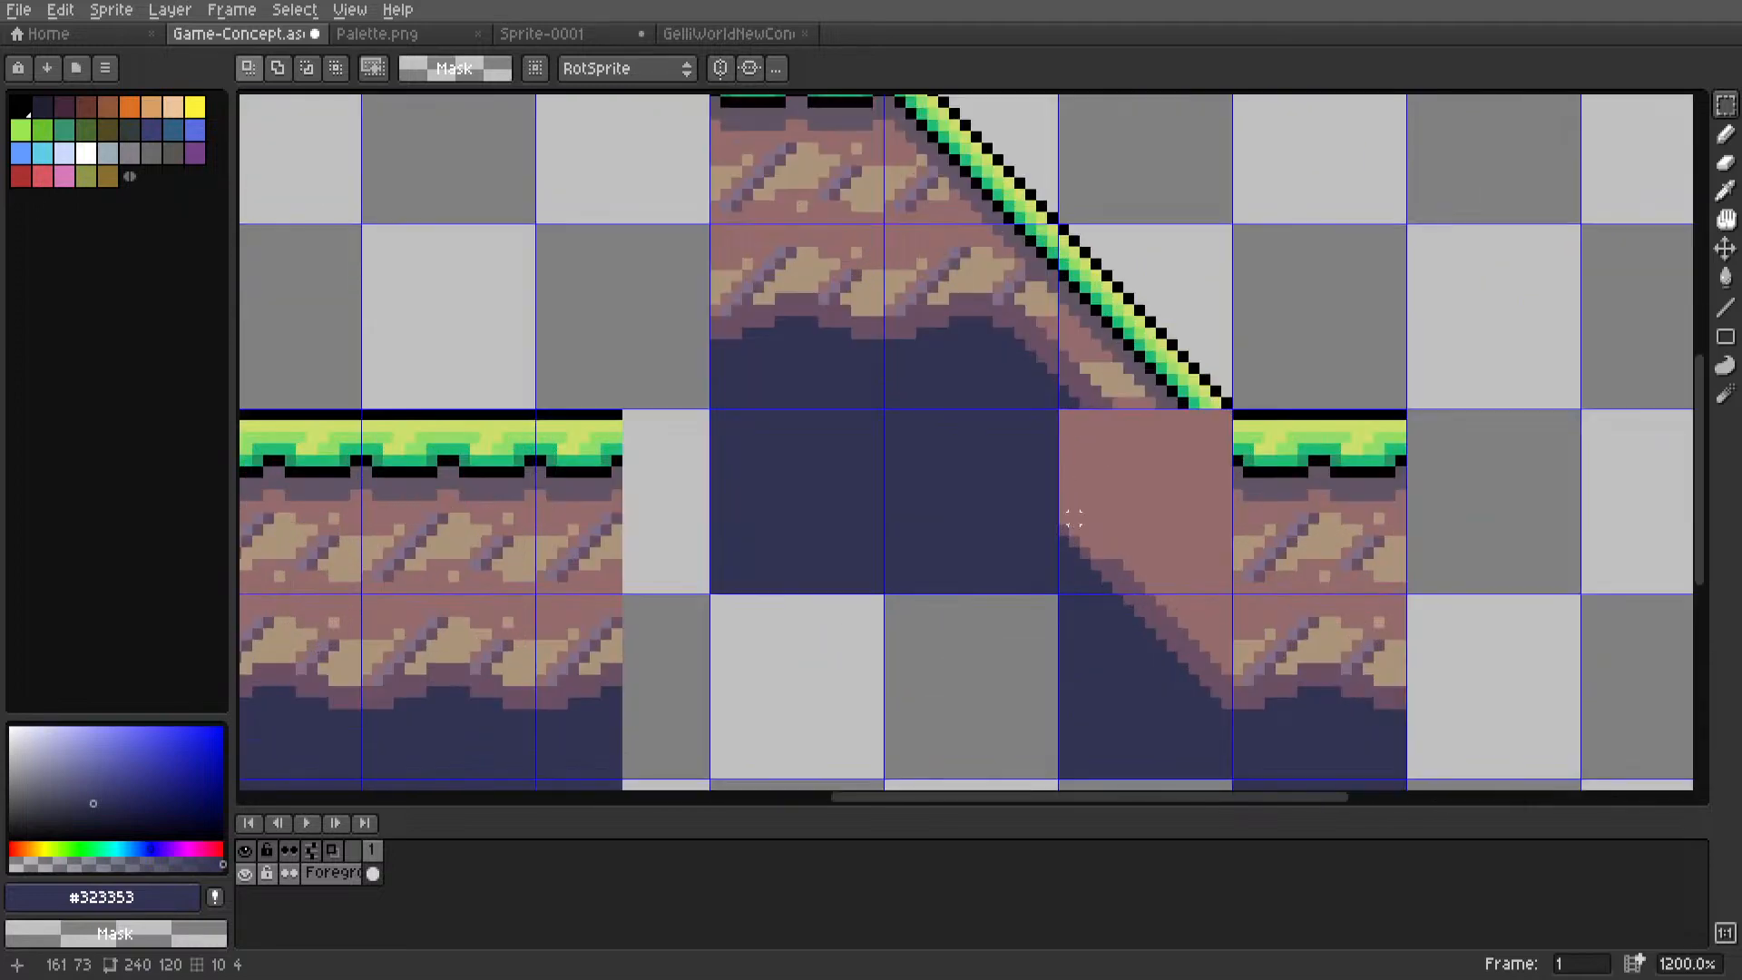
middle_drag(1171, 507, 1127, 585)
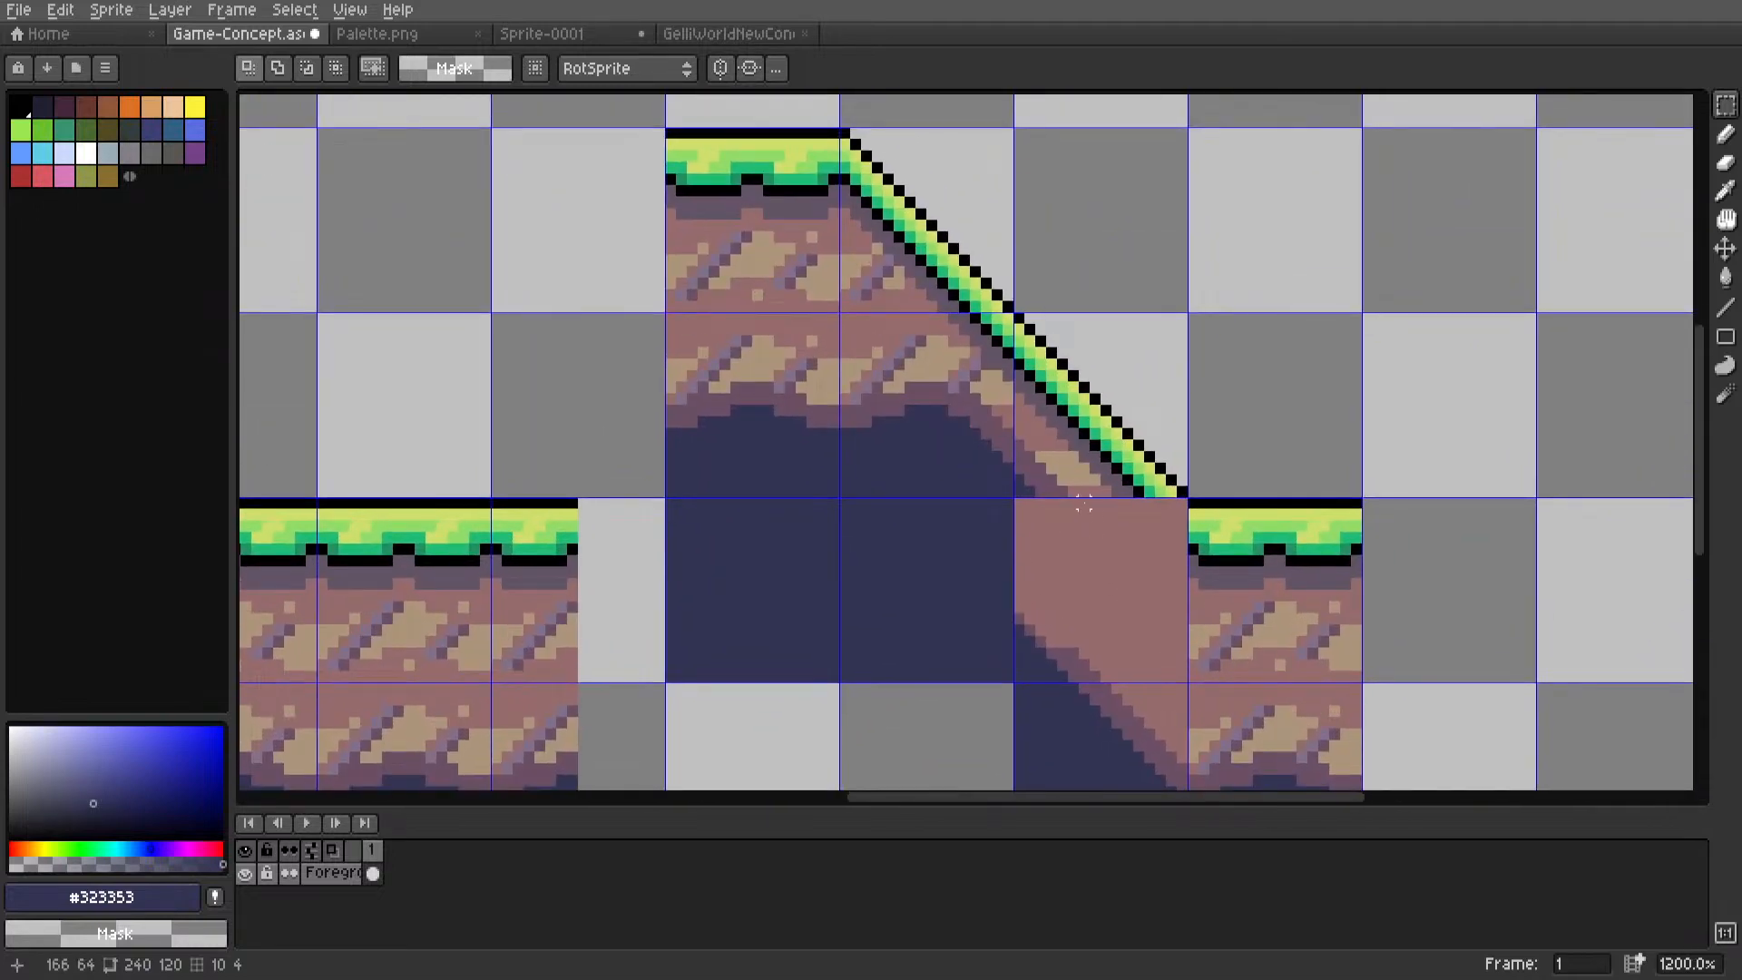
scroll(974, 317, up, 2)
drag(934, 303, 1069, 439)
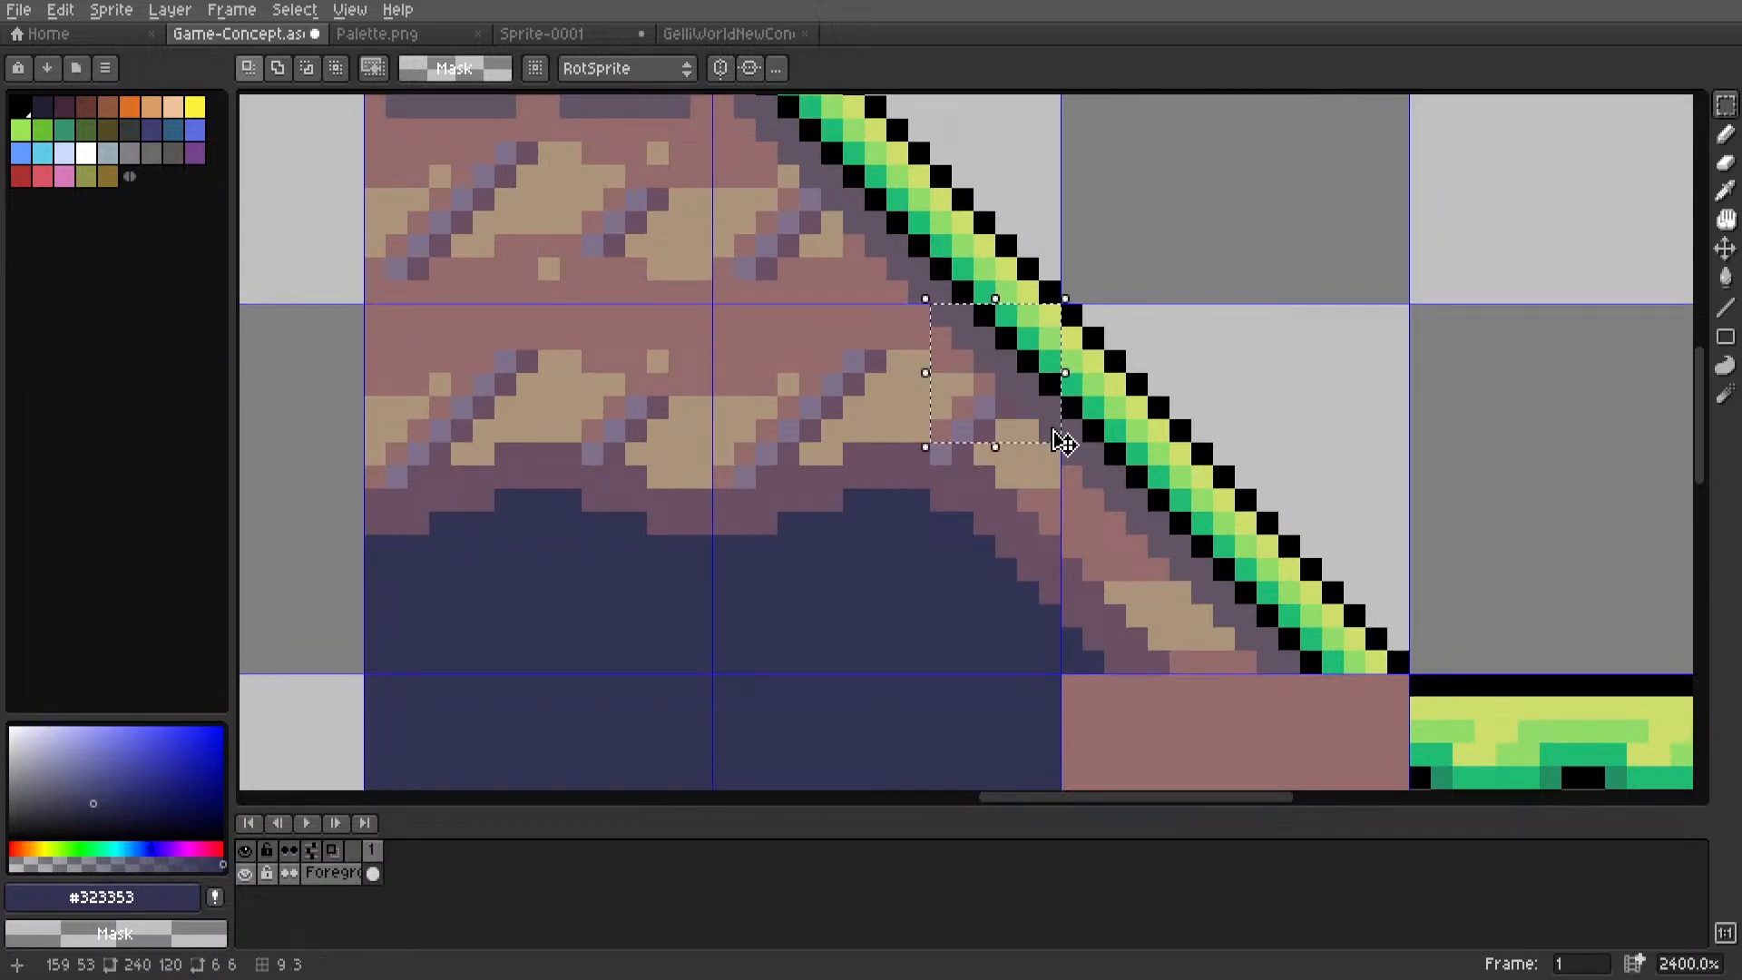
scroll(995, 373, down, 2)
drag(993, 371, 1168, 518)
key(ctrl+d)
scroll(1136, 549, up, 4)
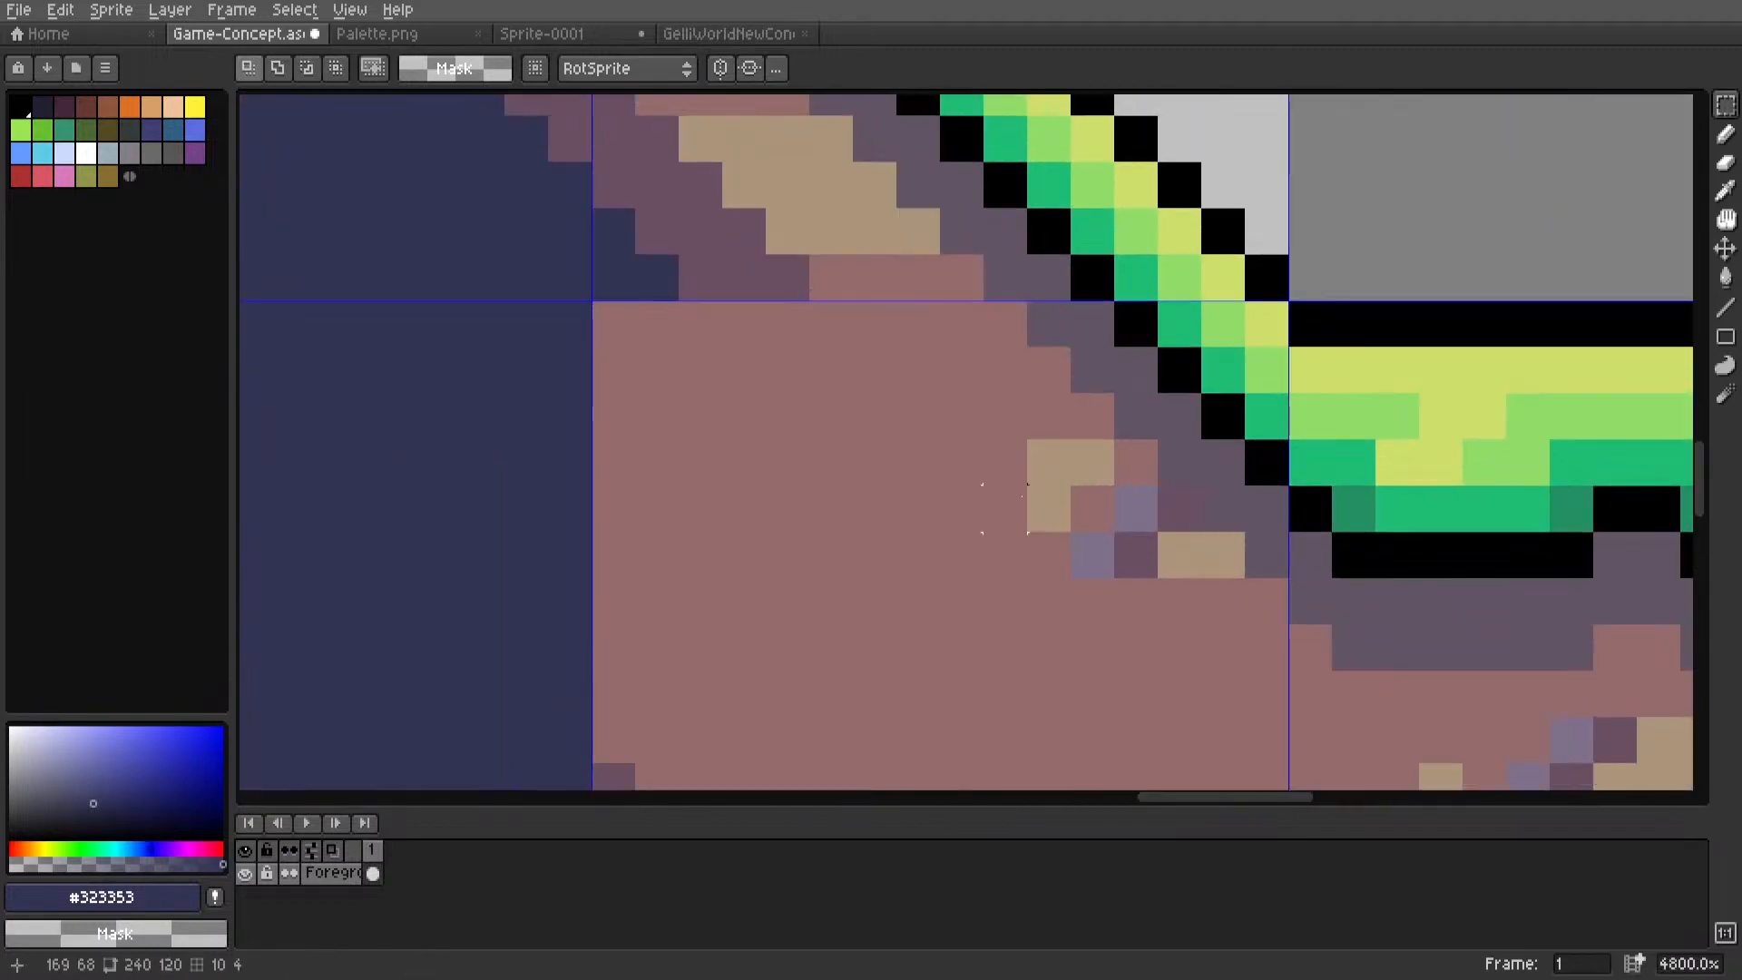
Delete the stray dirt-pattern pixels from the copied grass-edge section and fill the gap with #966c6c.
mouse_move(1005, 463)
mouse_down()
mouse_move(1135, 555)
mouse_move(1204, 569)
mouse_move(1179, 512)
mouse_up()
key(Delete)
key(Delete)
key(Delete)
key(i)
click(957, 479)
key(g)
click(1030, 498)
scroll(1035, 499, down, 6)
middle_drag(1031, 510, 1042, 467)
scroll(1042, 467, up, 3)
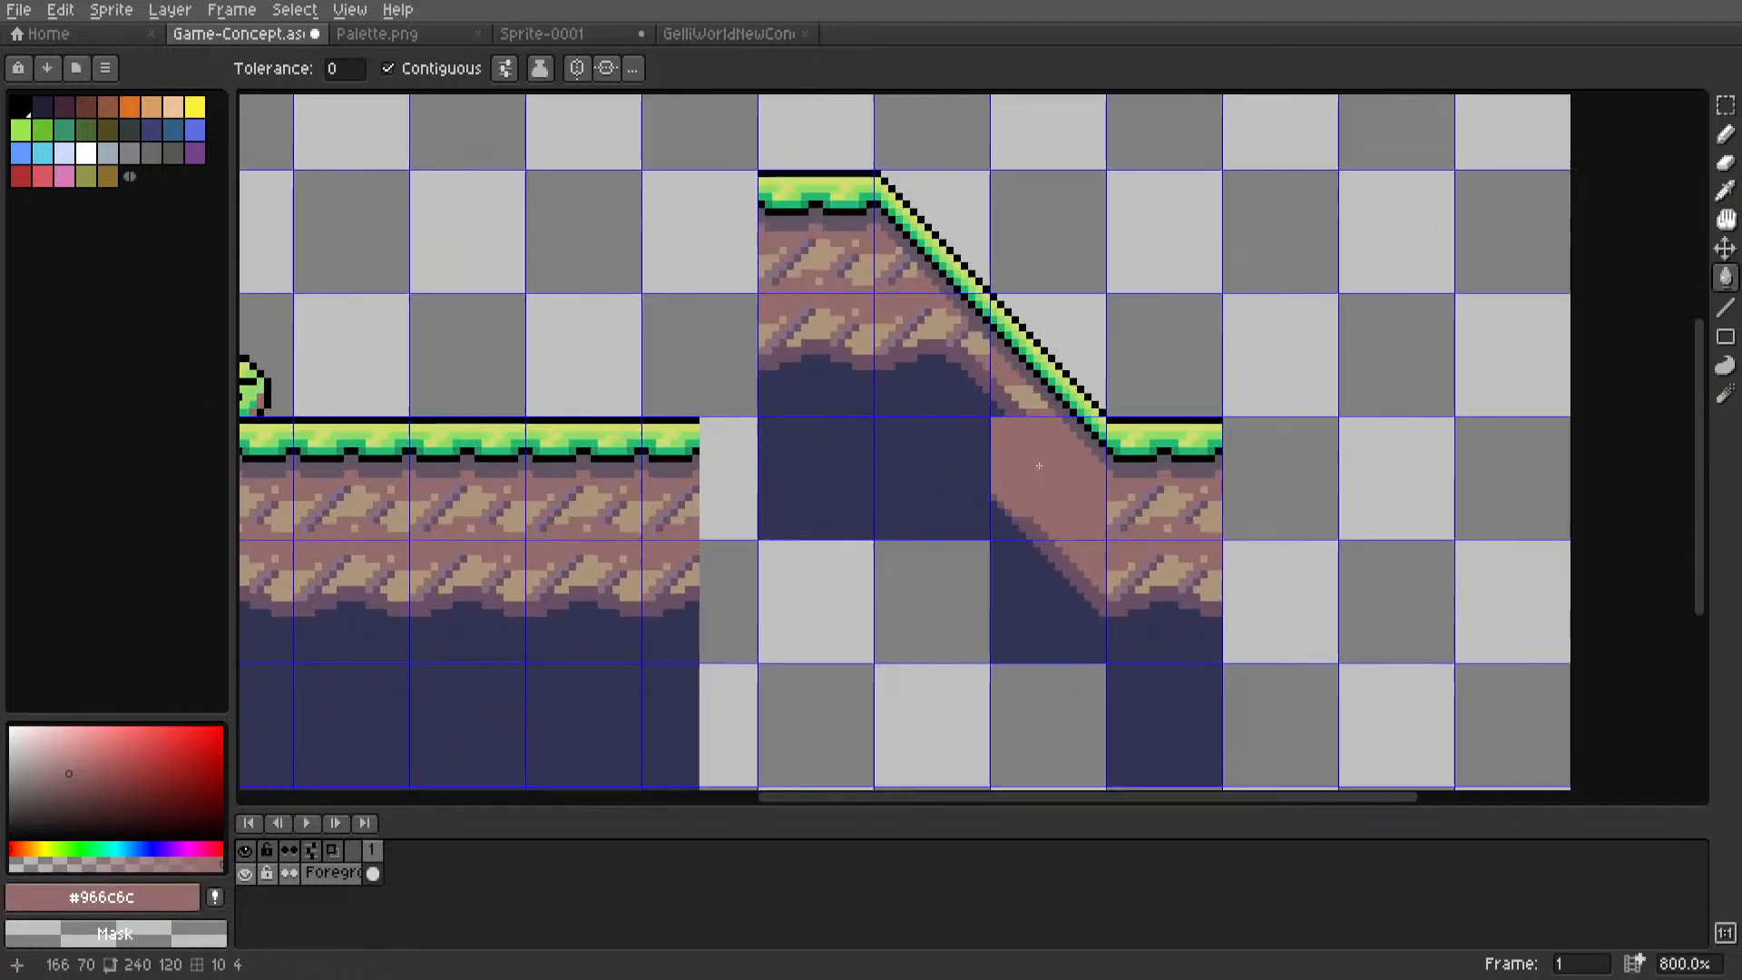
scroll(1042, 467, down, 4)
scroll(1042, 468, up, 4)
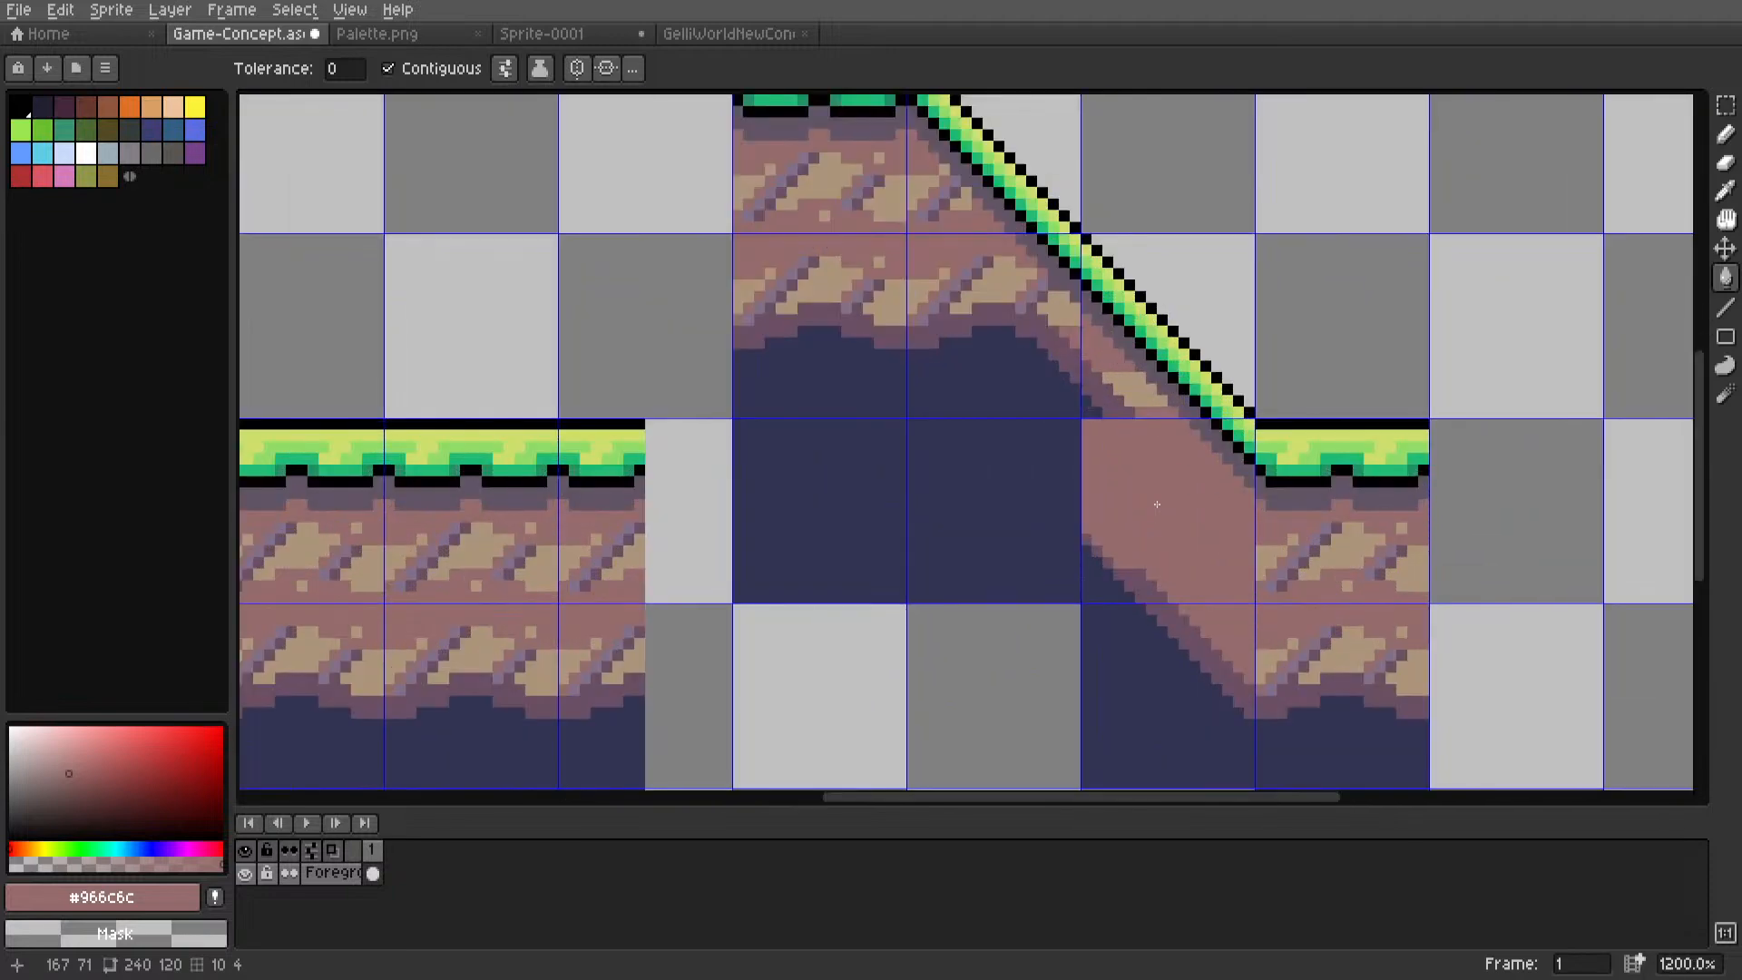
Thicken the upper end of the slope's underground border with #694f62 diagonal lines reaching the cell's edge beside the dark tiles.
key(m)
middle_drag(1148, 529, 1154, 488)
scroll(1139, 534, up, 4)
key(i)
click(1098, 530)
key(l)
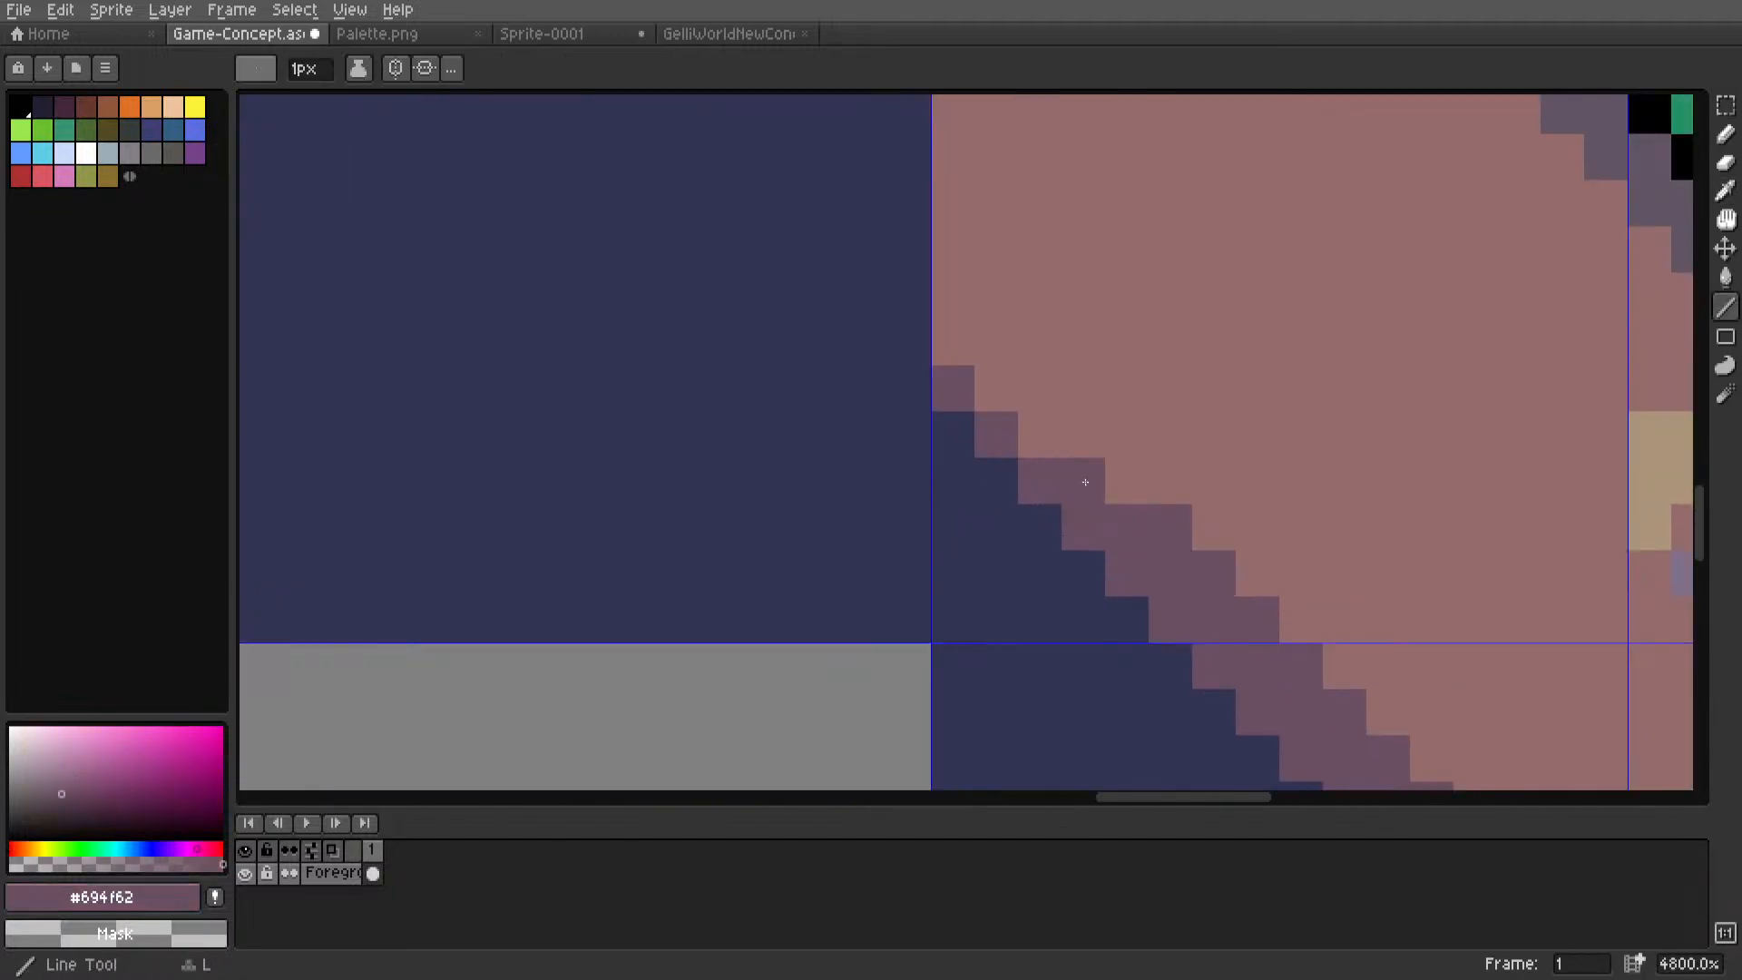
drag(1085, 481, 953, 342)
drag(1144, 523, 953, 291)
scroll(953, 292, down, 6)
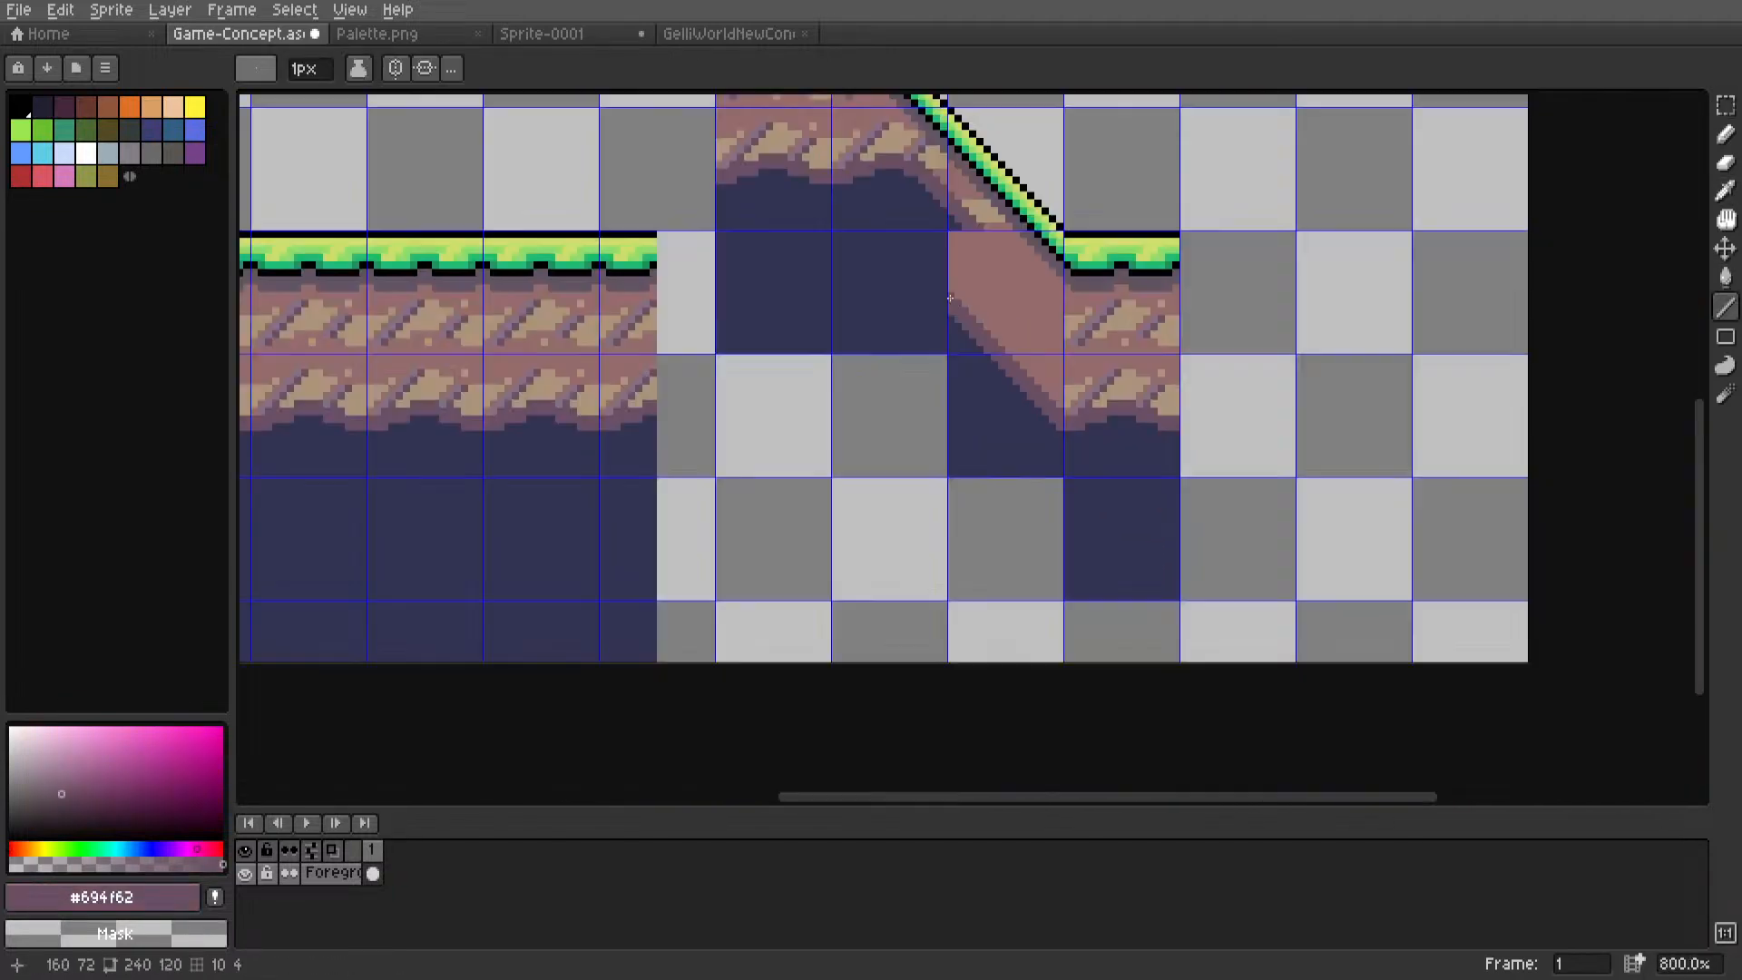
scroll(1004, 493, up, 2)
Copy the plain dirt cell beside the lower flat grass tile one cell up and one cell toward the upper flat tile.
key(m)
scroll(1034, 478, down, 4)
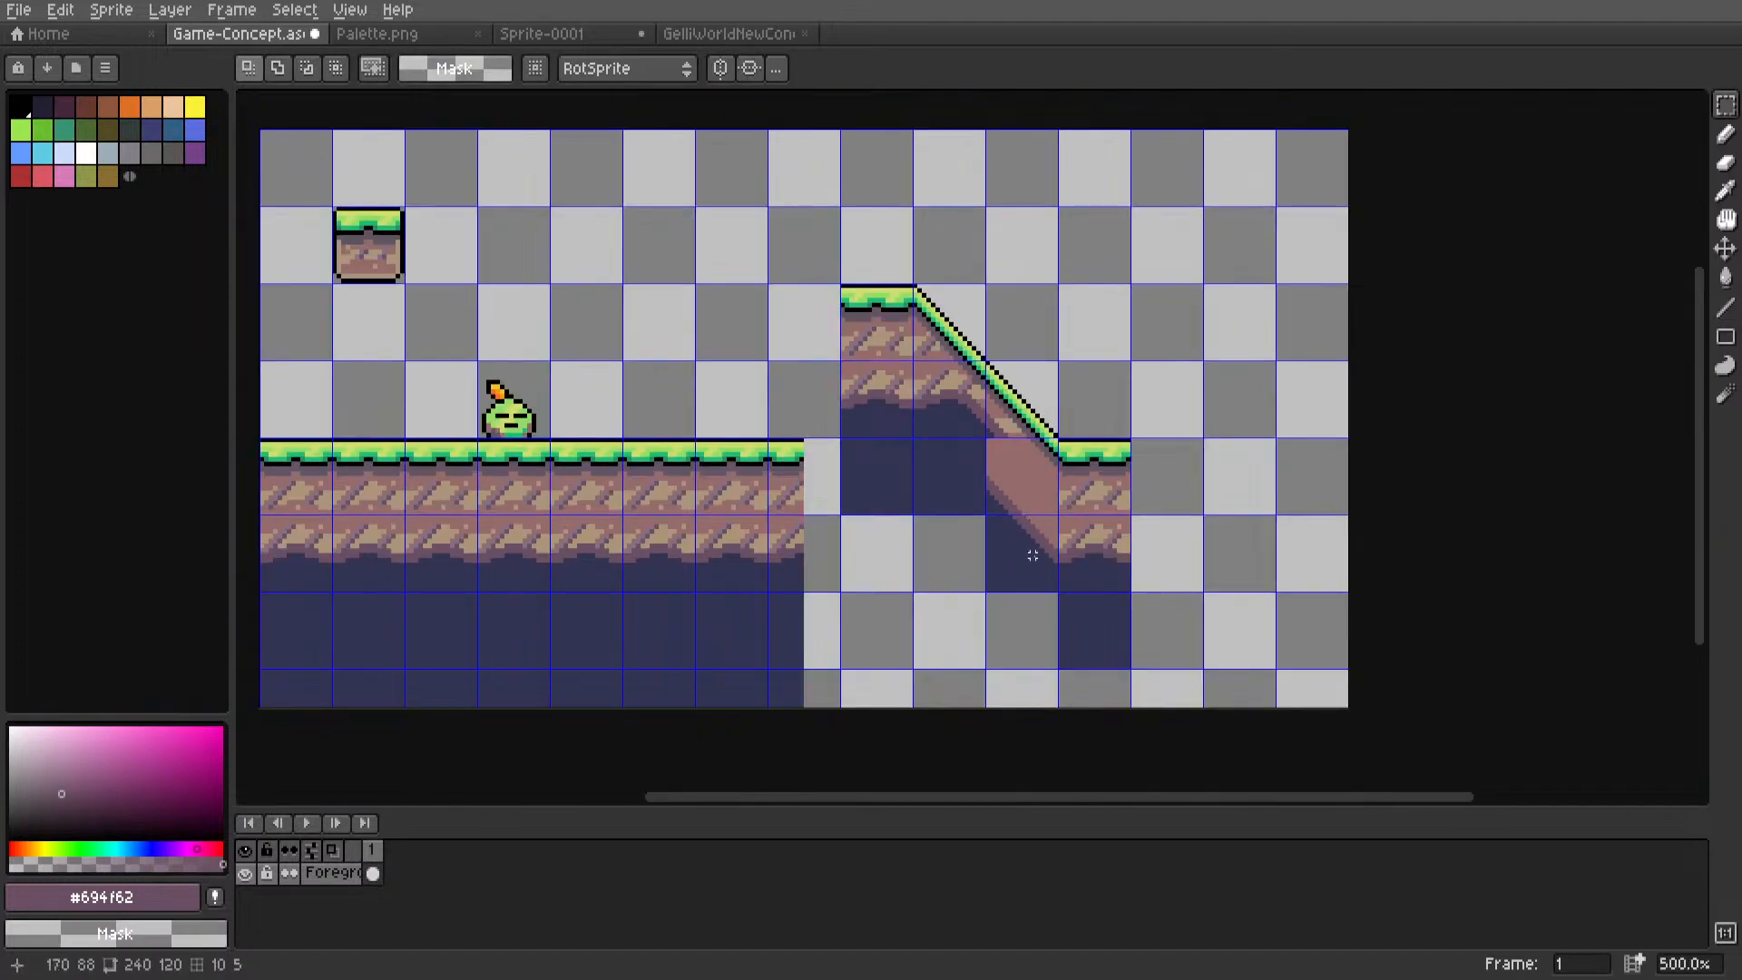
scroll(1032, 556, up, 4)
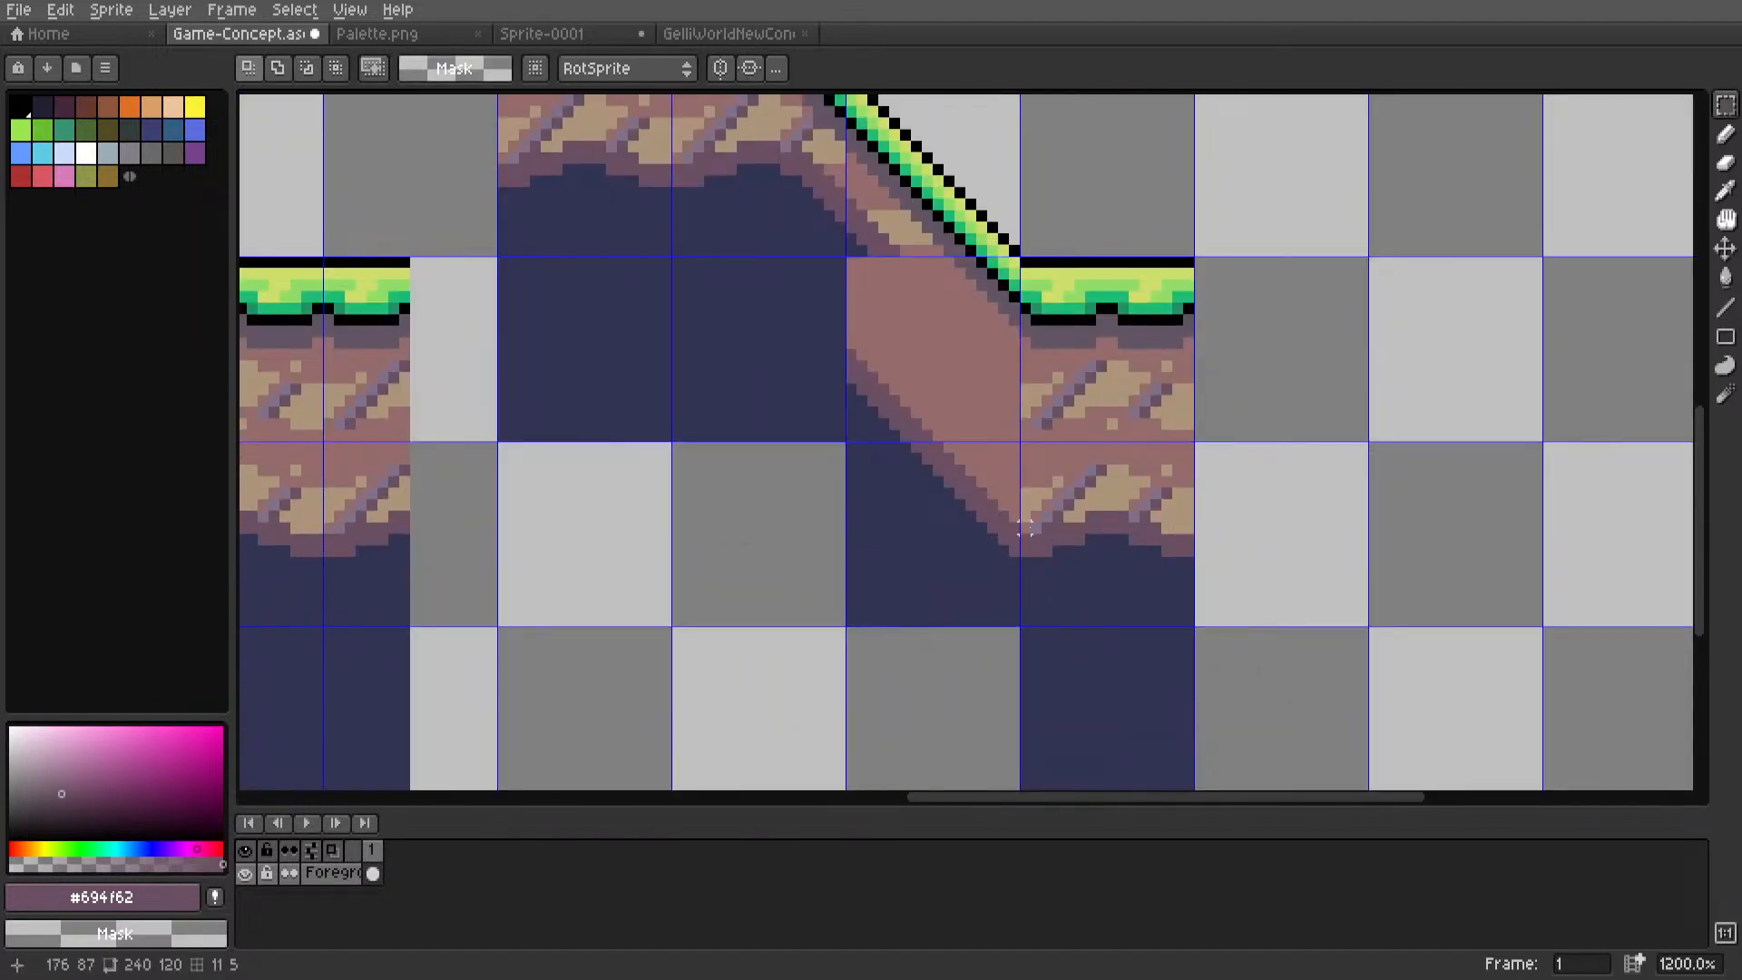
scroll(1025, 526, down, 3)
scroll(1084, 621, up, 3)
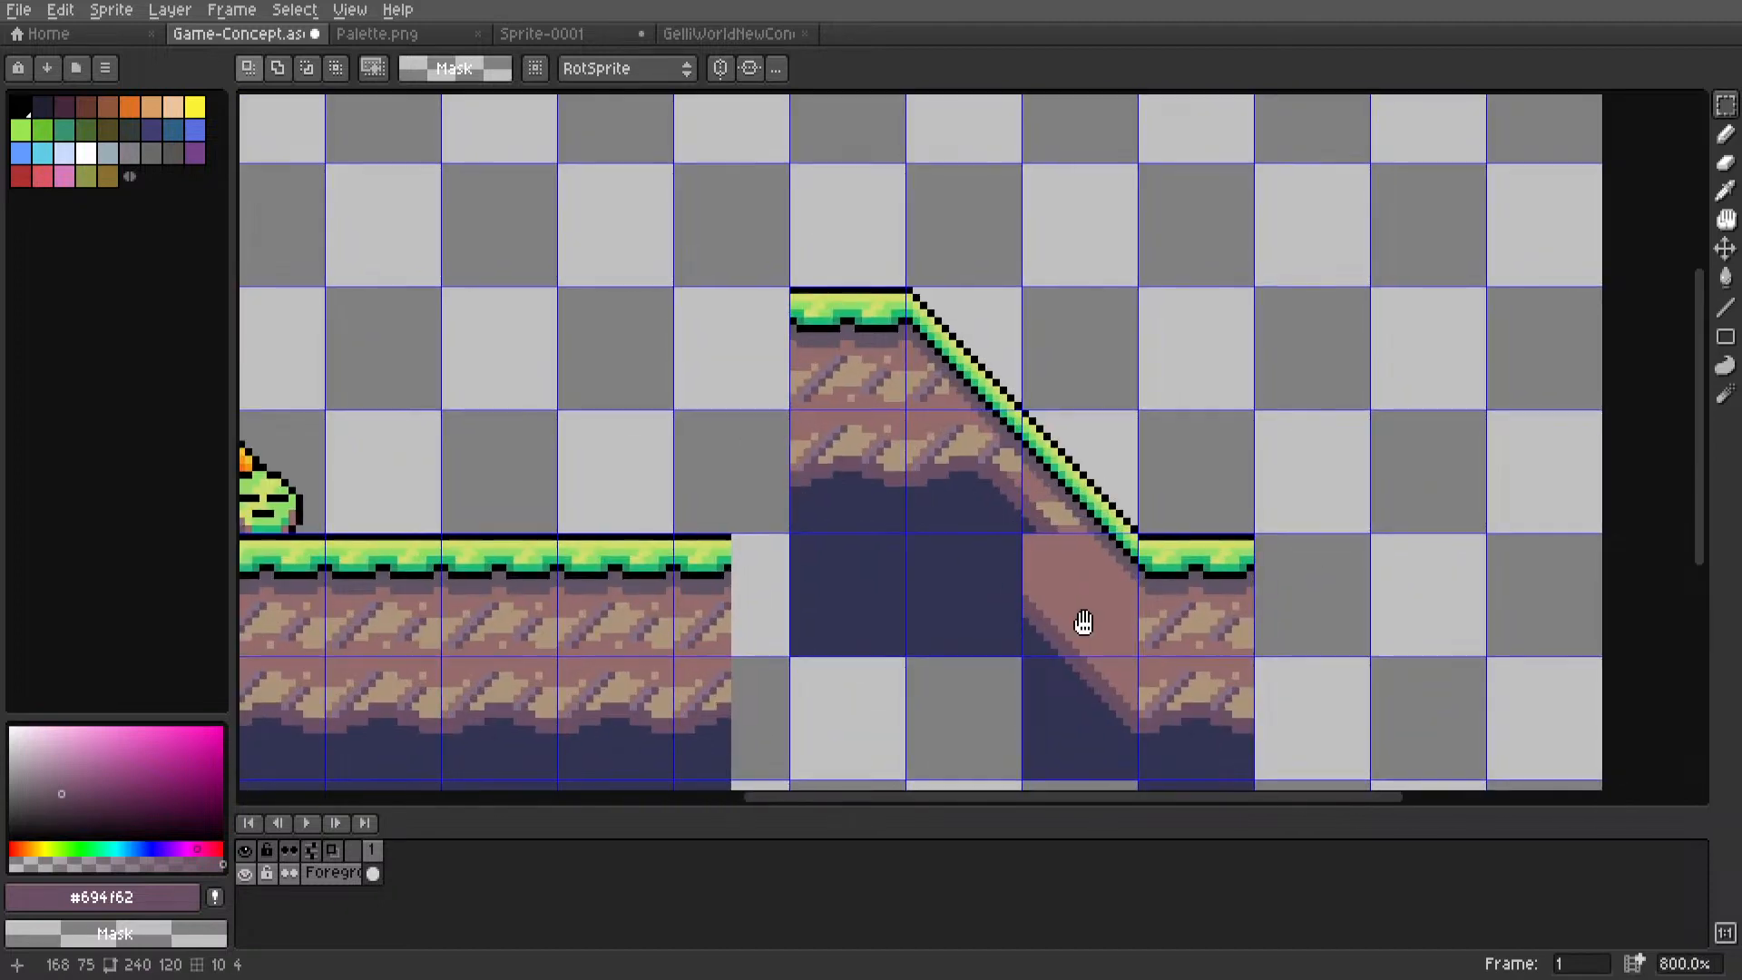
scroll(1084, 621, up, 2)
double_click(1089, 600)
middle_drag(1089, 602, 1146, 648)
ctrl+drag(1157, 650, 998, 494)
key(Return)
scroll(1008, 521, down, 4)
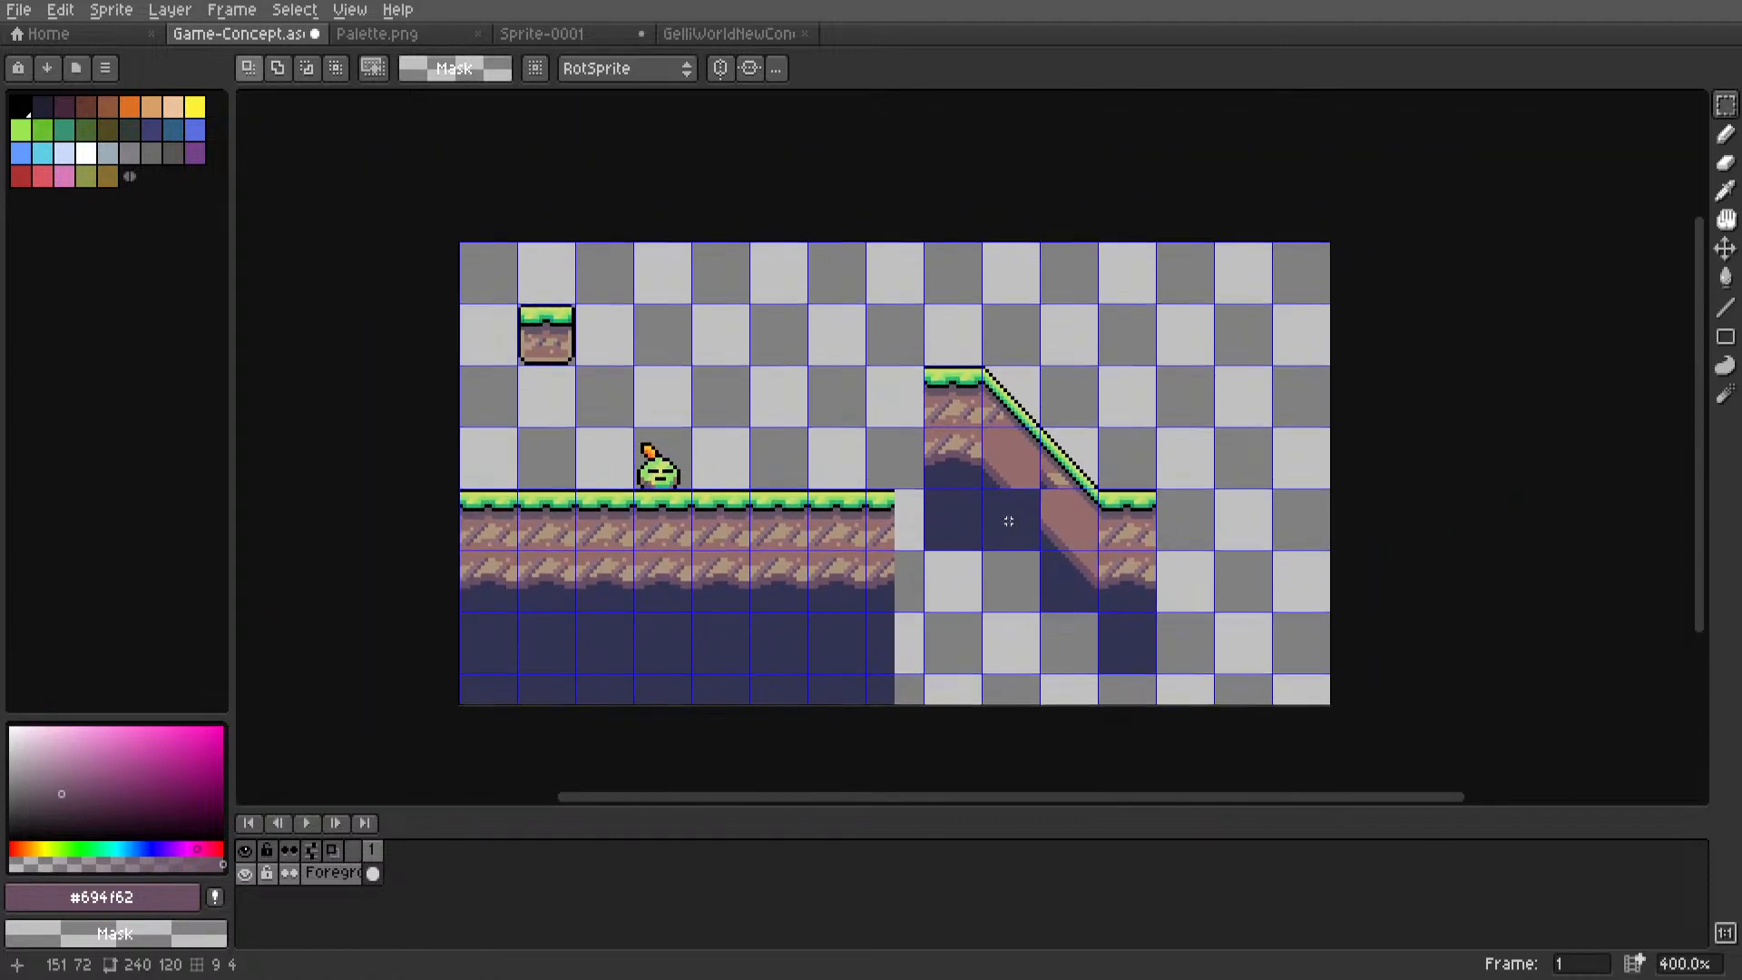
Copy the bordered dark cell below the plain dirt cell diagonally up to the matching cell under the upper slope section.
scroll(968, 548, up, 6)
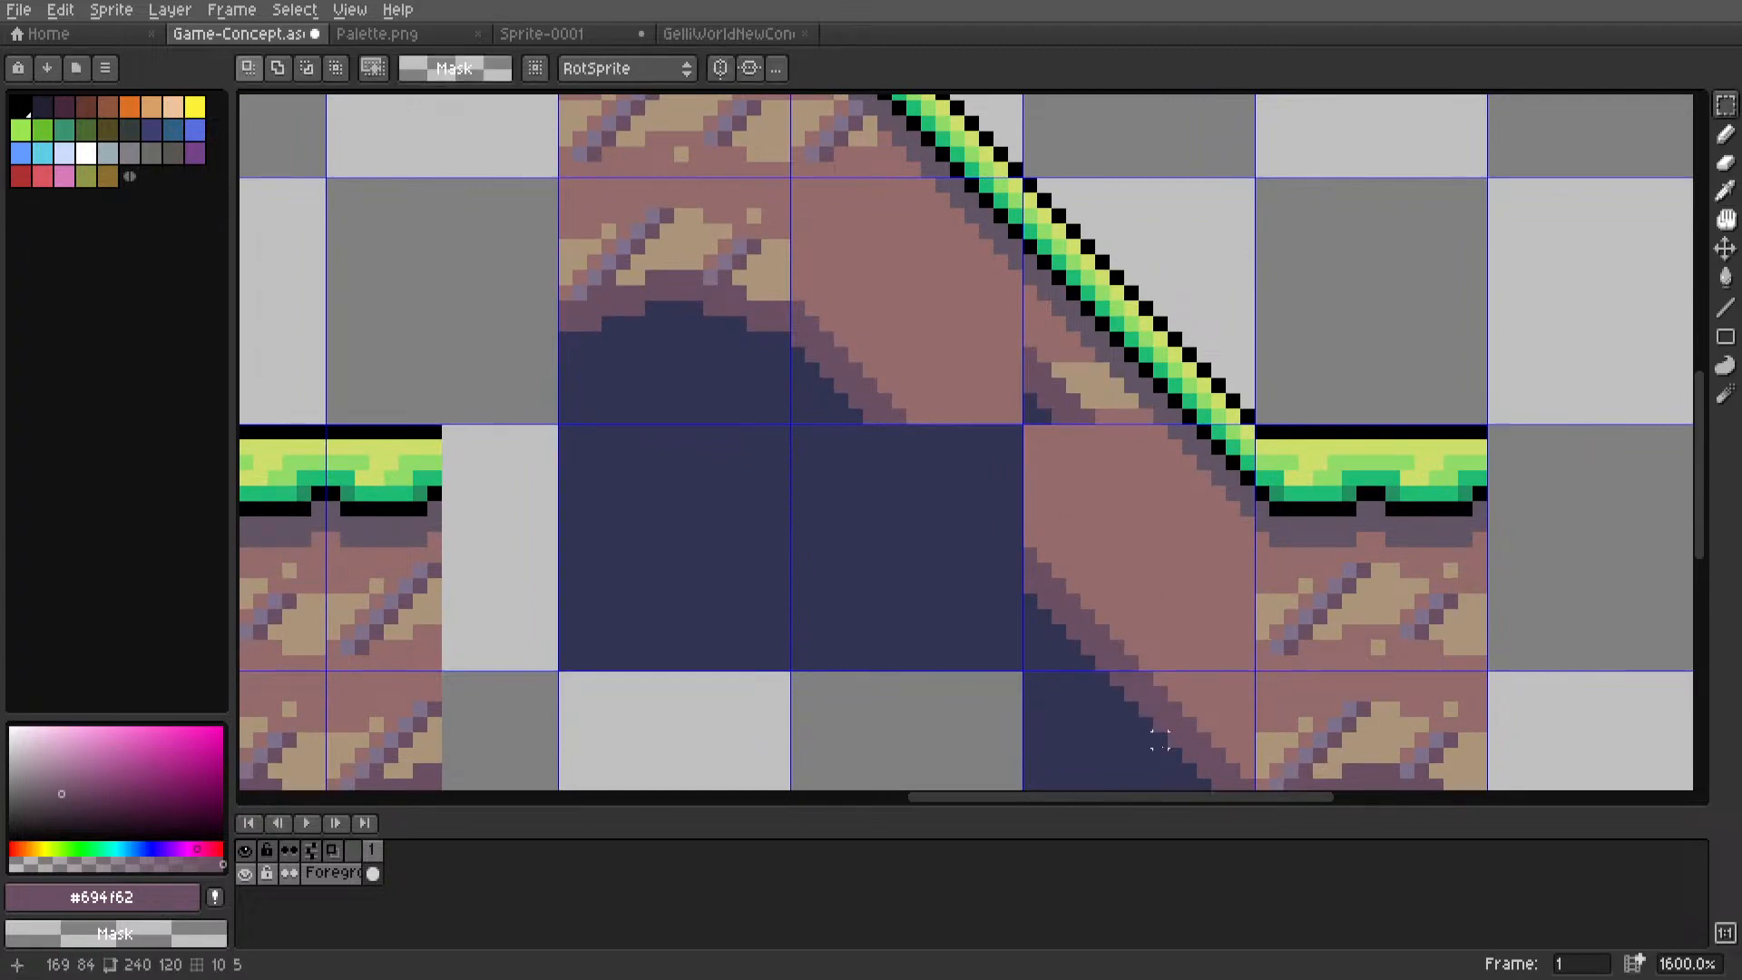
middle_drag(1160, 741, 1152, 624)
double_click(1178, 657)
ctrl+drag(1178, 657, 946, 410)
click(1124, 377)
scroll(1124, 377, down, 4)
middle_drag(1124, 377, 1073, 510)
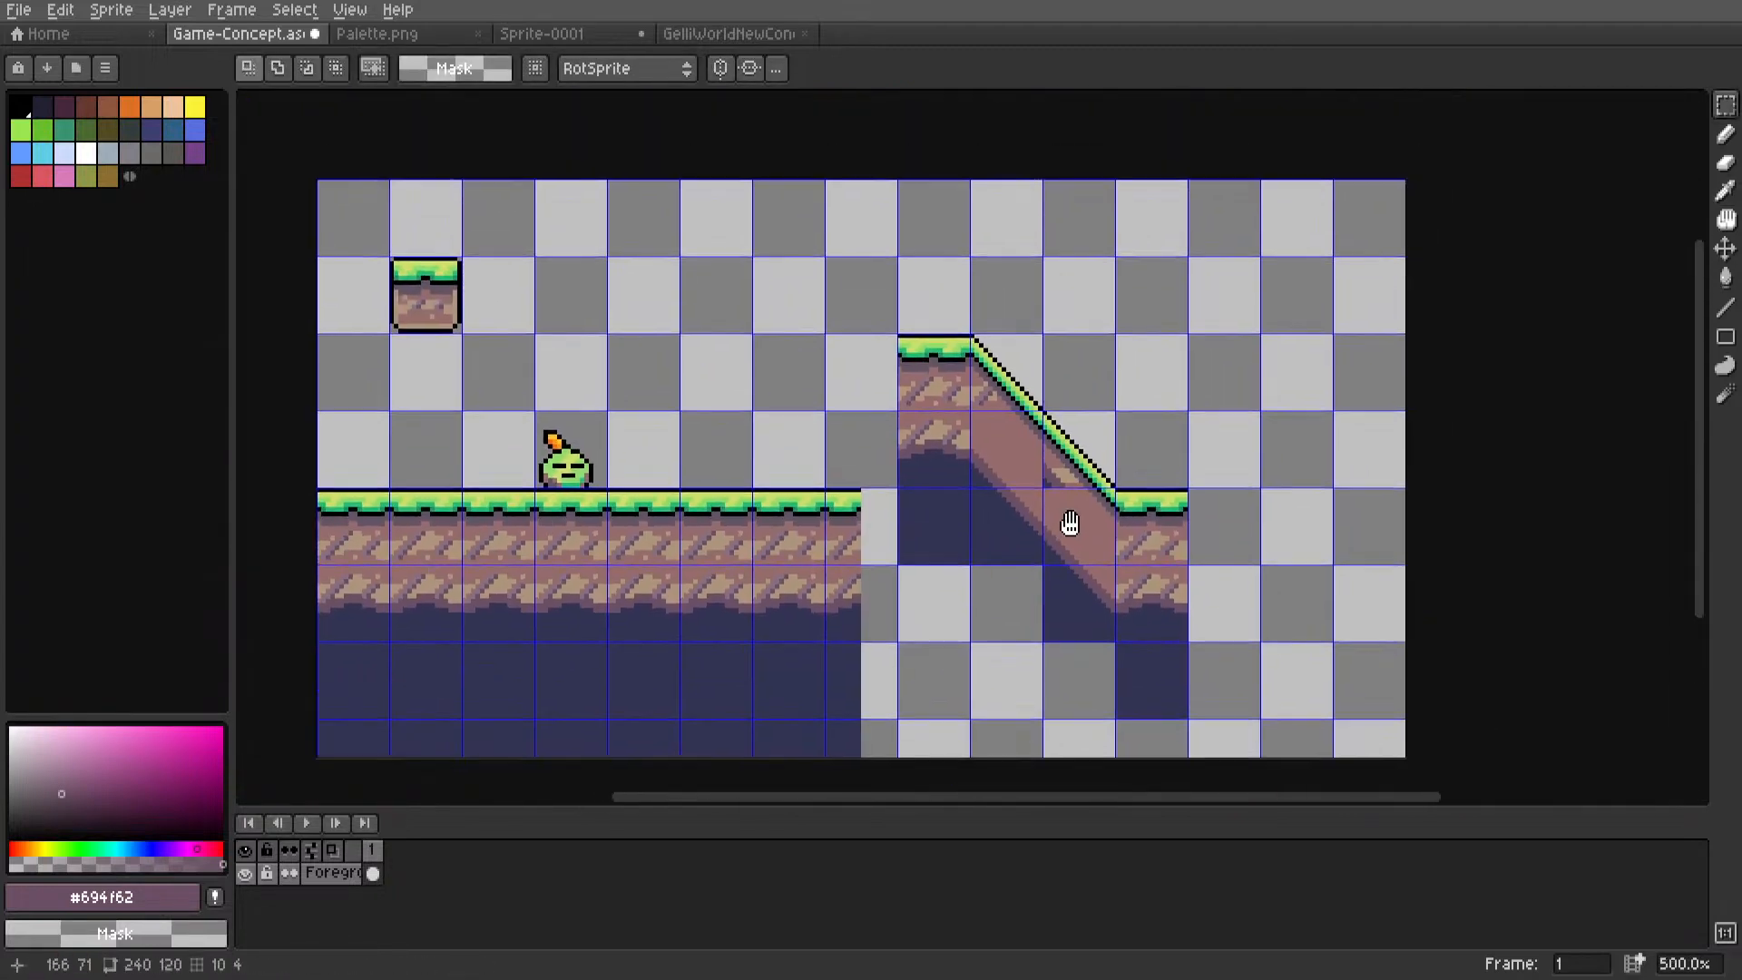
Paint over the leftover pattern and dark pixels in the slope's middle cell with #966c6c dirt.
scroll(1061, 481, up, 4)
key(i)
click(964, 450)
key(l)
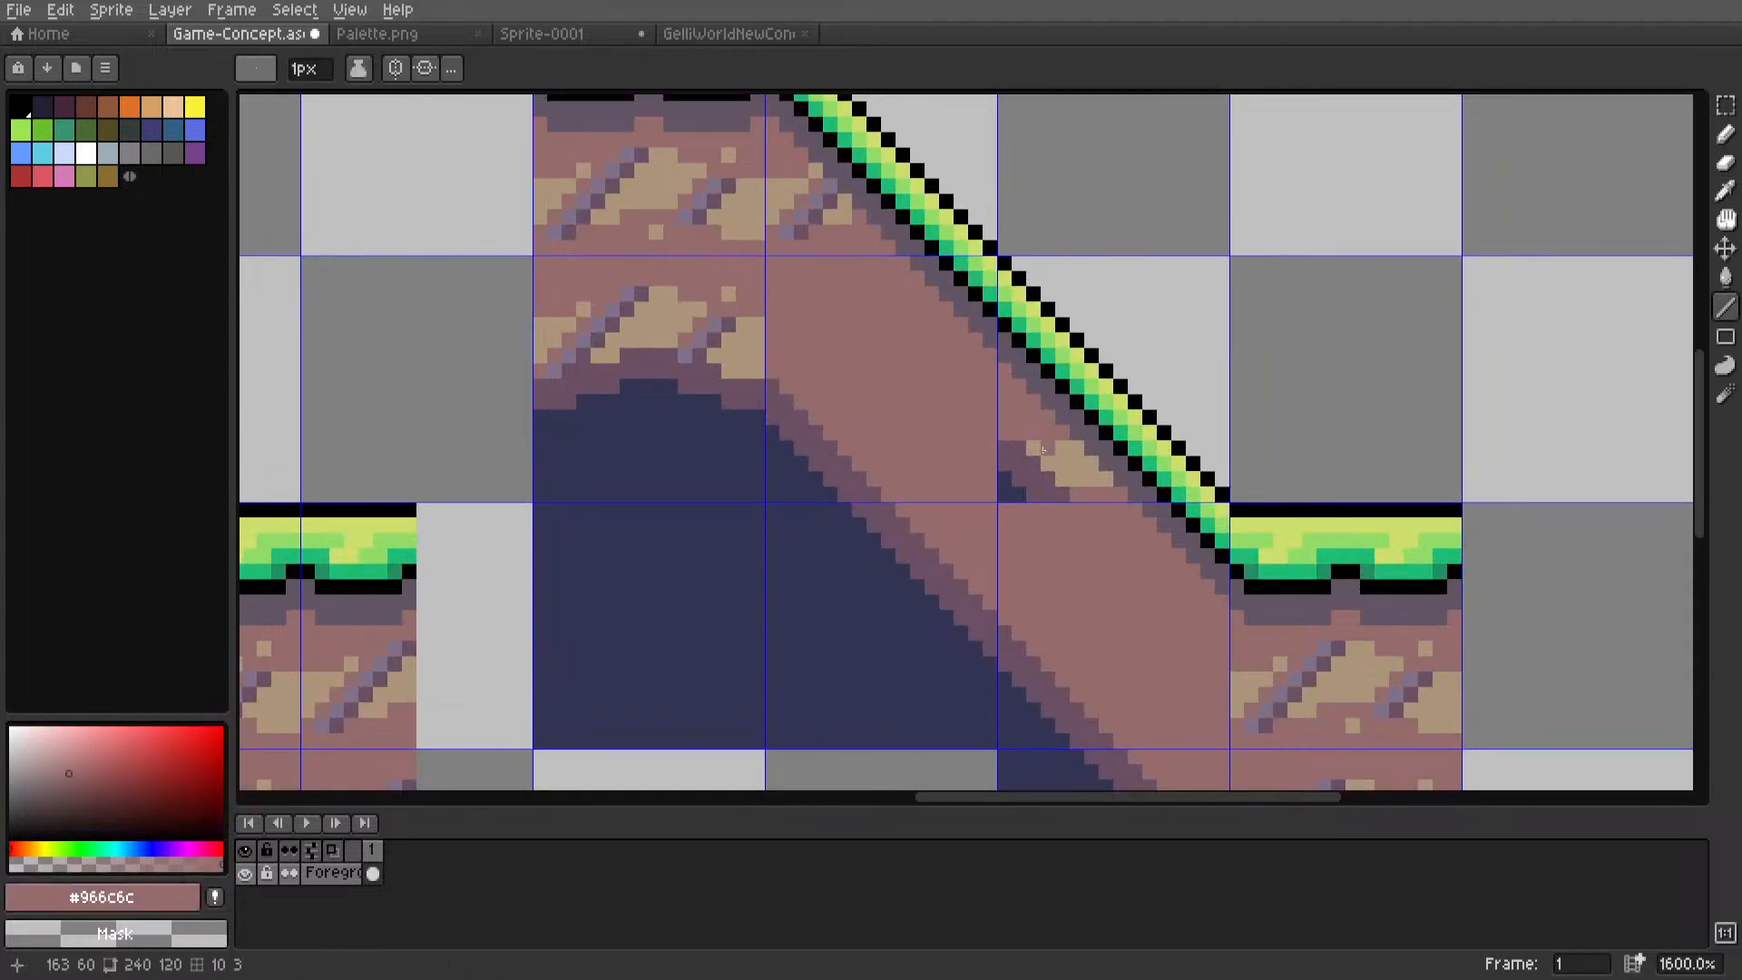
mouse_move(1034, 448)
mouse_down()
mouse_move(1077, 448)
mouse_move(1063, 464)
mouse_move(1109, 479)
mouse_move(1008, 463)
mouse_move(1051, 450)
mouse_up()
drag(978, 477, 978, 495)
drag(1020, 495, 1073, 494)
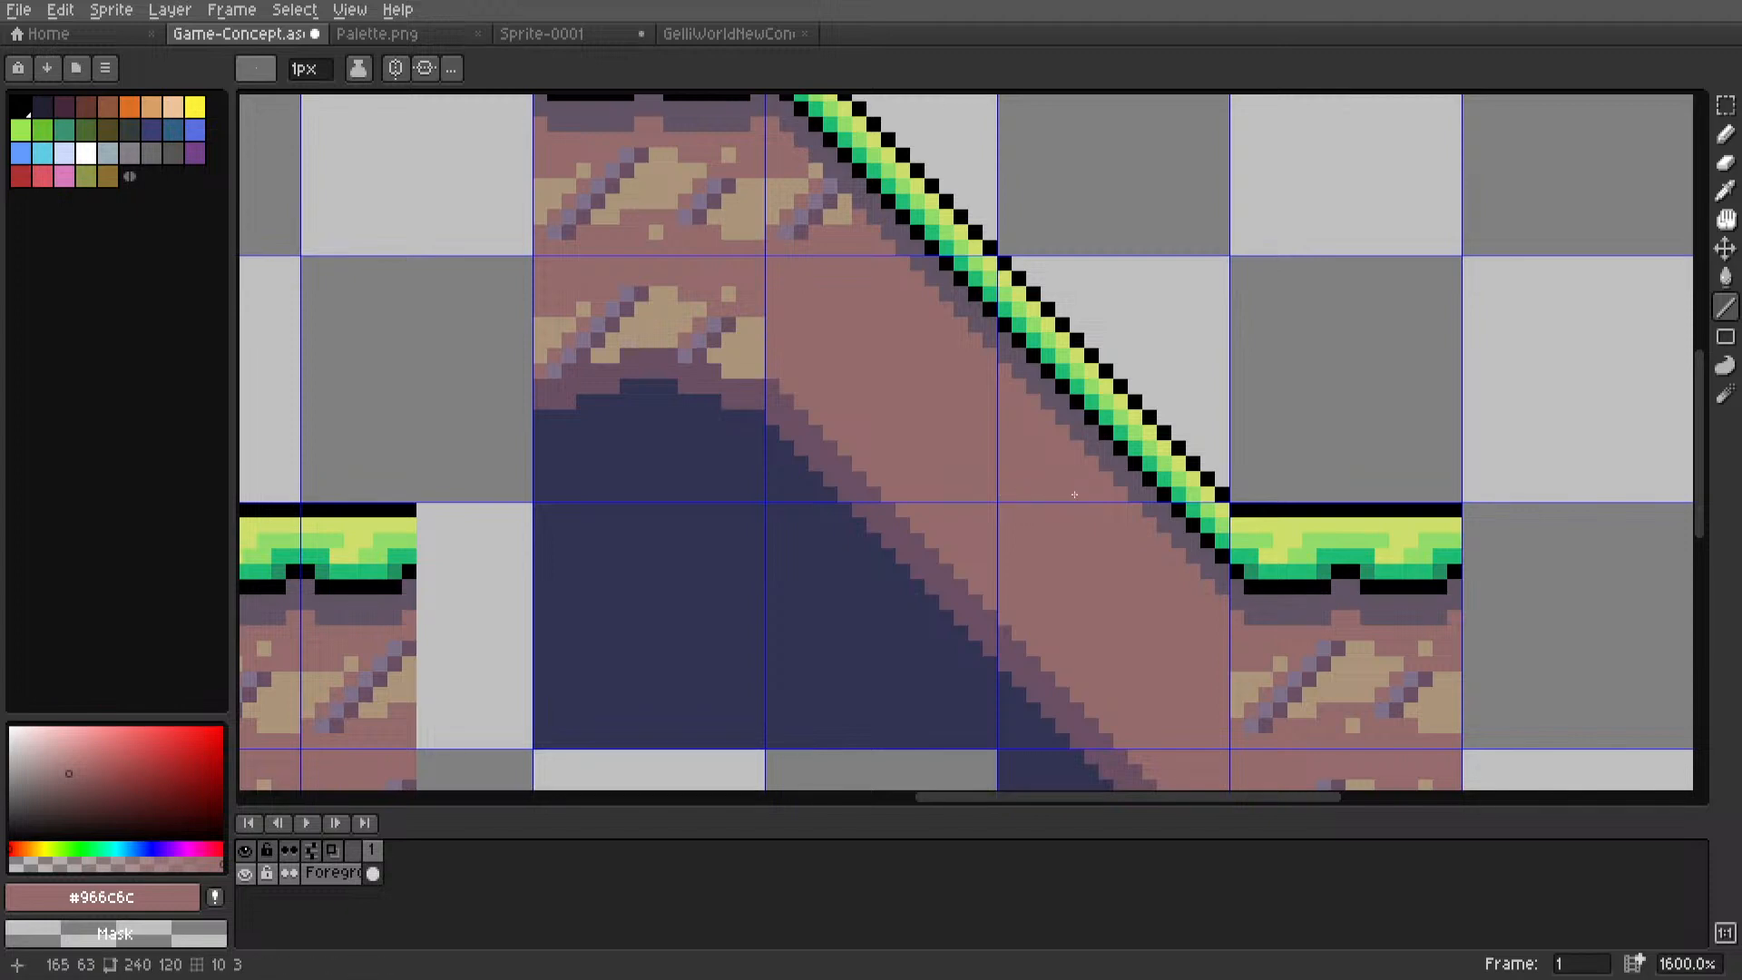
Examine the plain dirt band along the slope and how it meets the patterned flat tiles at both ends.
scroll(1074, 494, down, 7)
key(m)
middle_drag(1094, 509, 1079, 474)
scroll(1078, 473, up, 1)
scroll(1078, 473, up, 1)
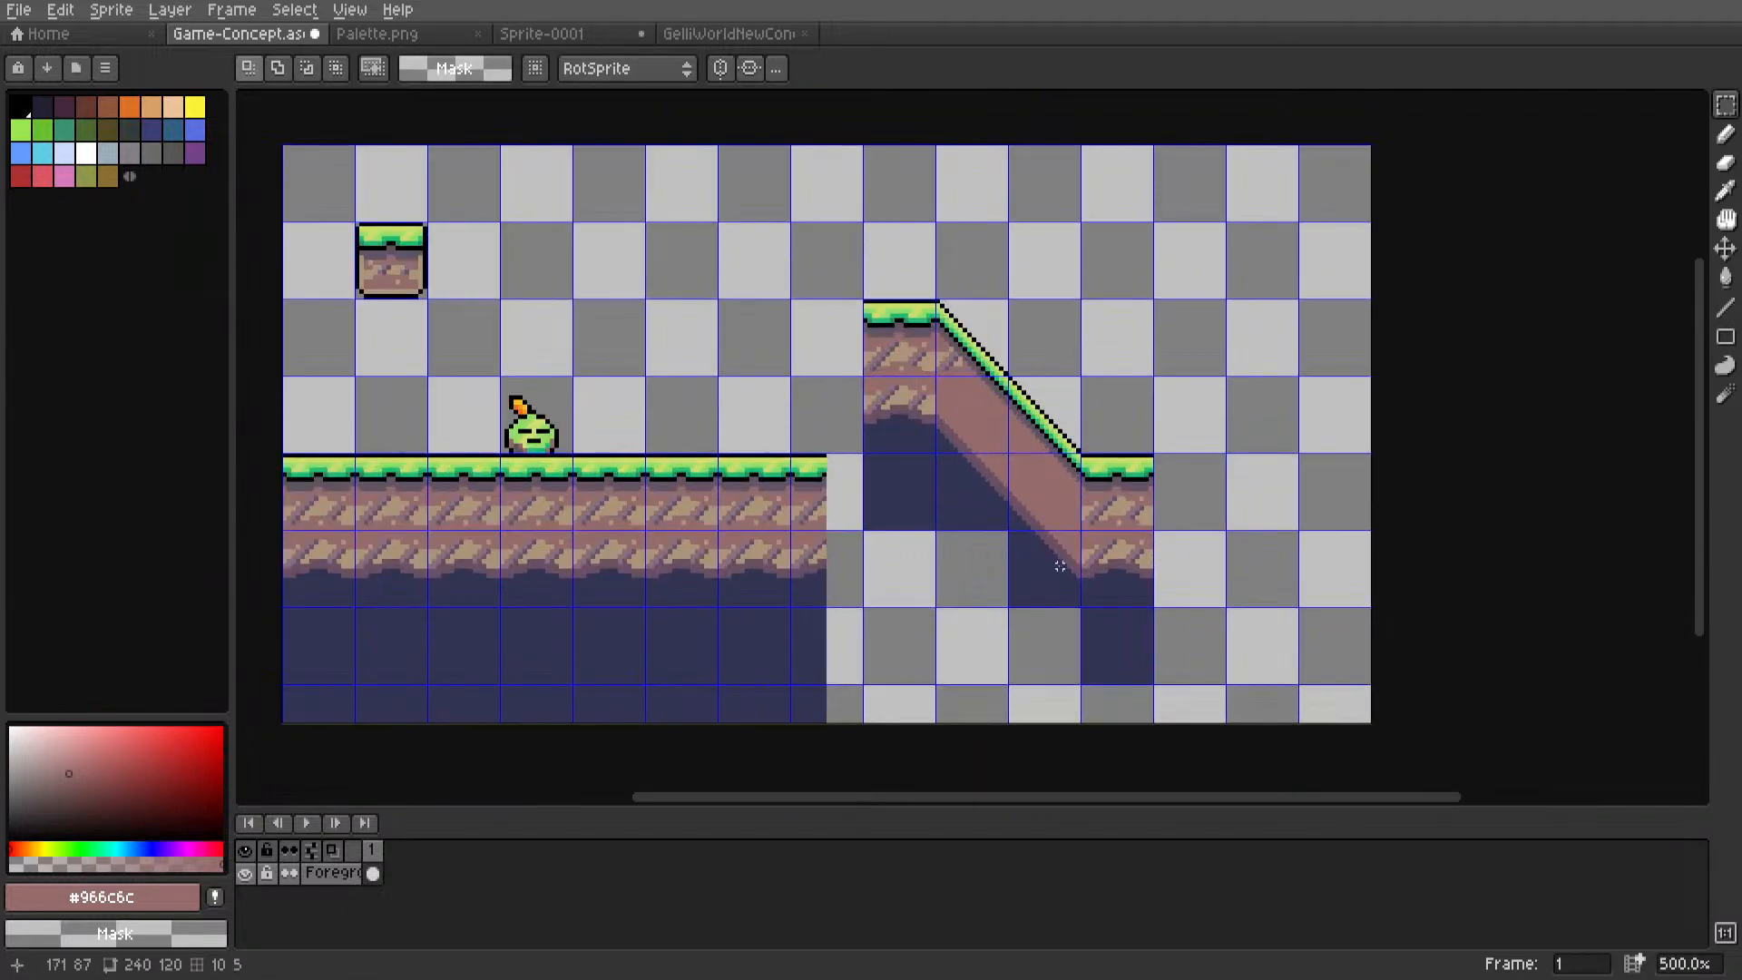
scroll(1118, 456, up, 2)
scroll(1117, 456, down, 3)
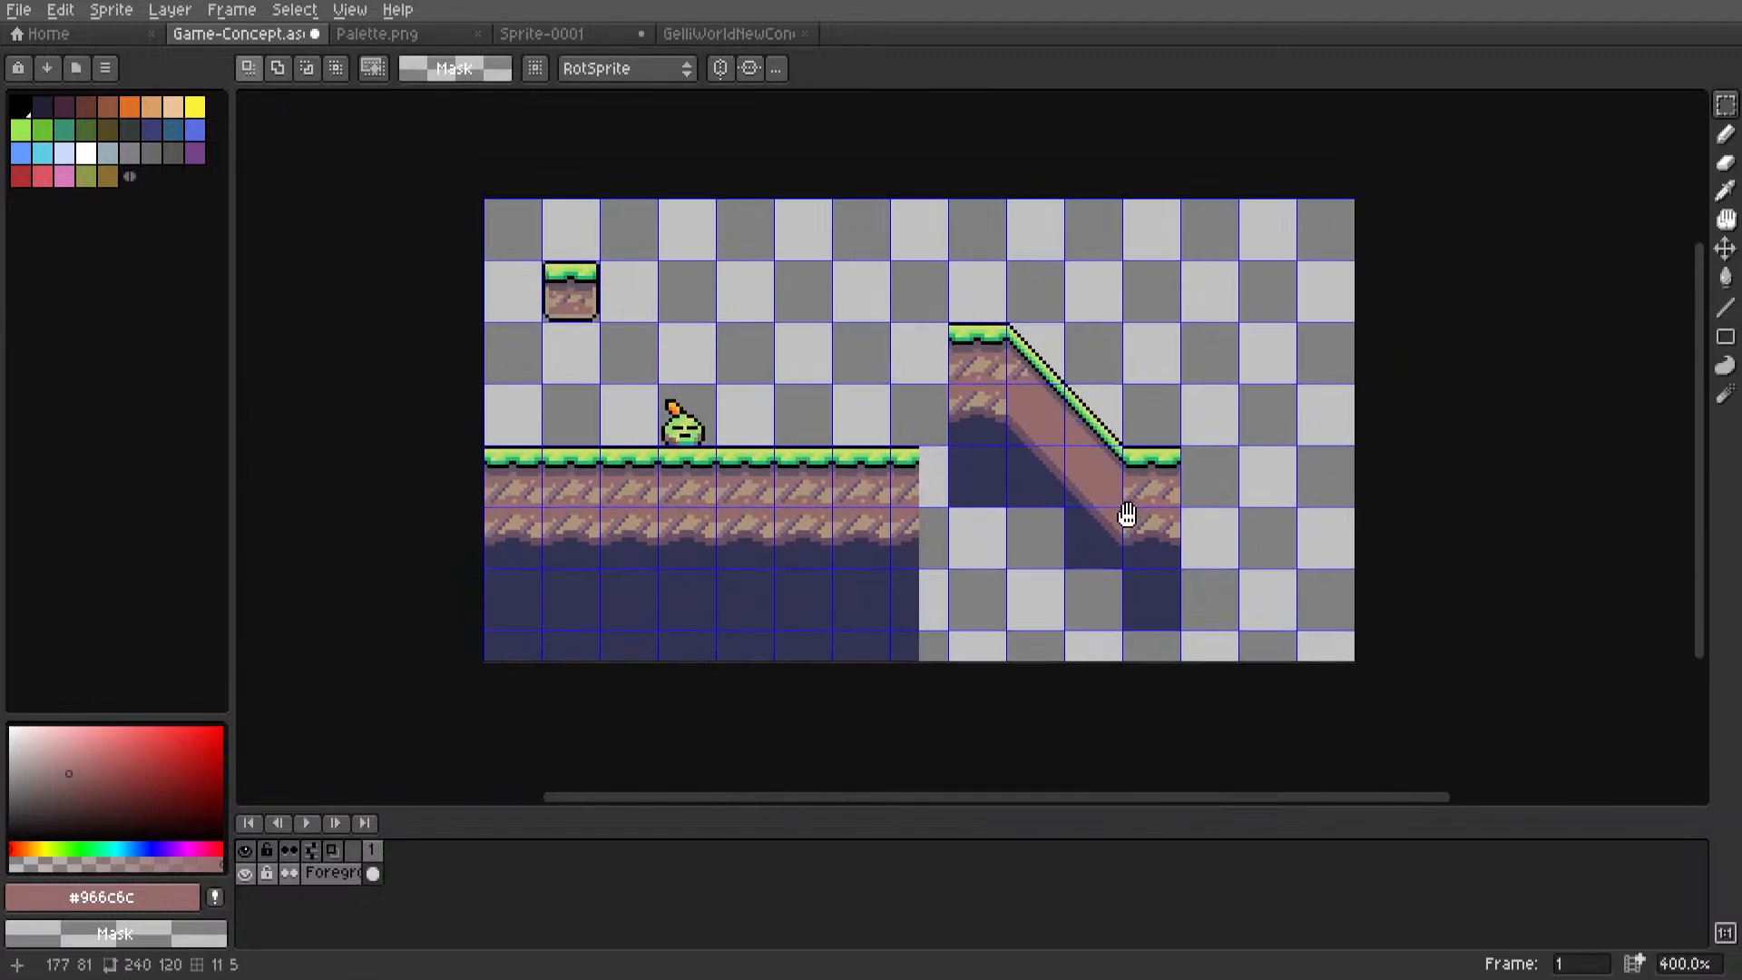
middle_drag(1125, 509, 1014, 552)
scroll(1231, 553, up, 2)
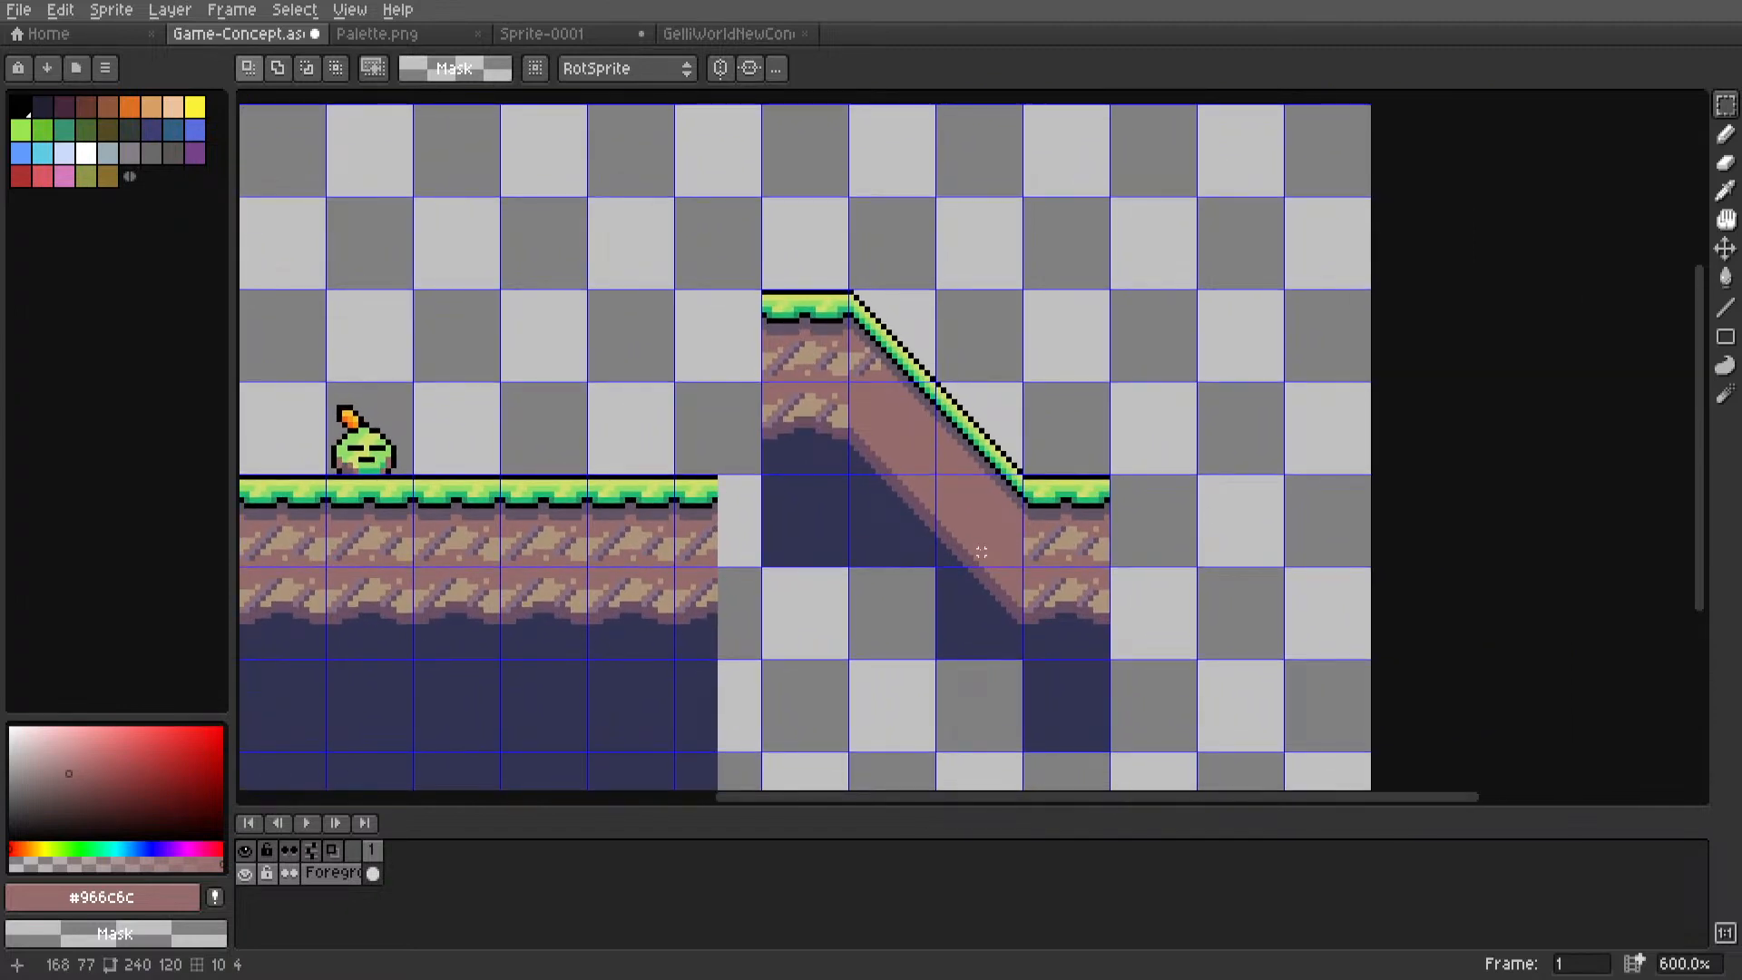
scroll(981, 552, down, 3)
scroll(961, 555, up, 3)
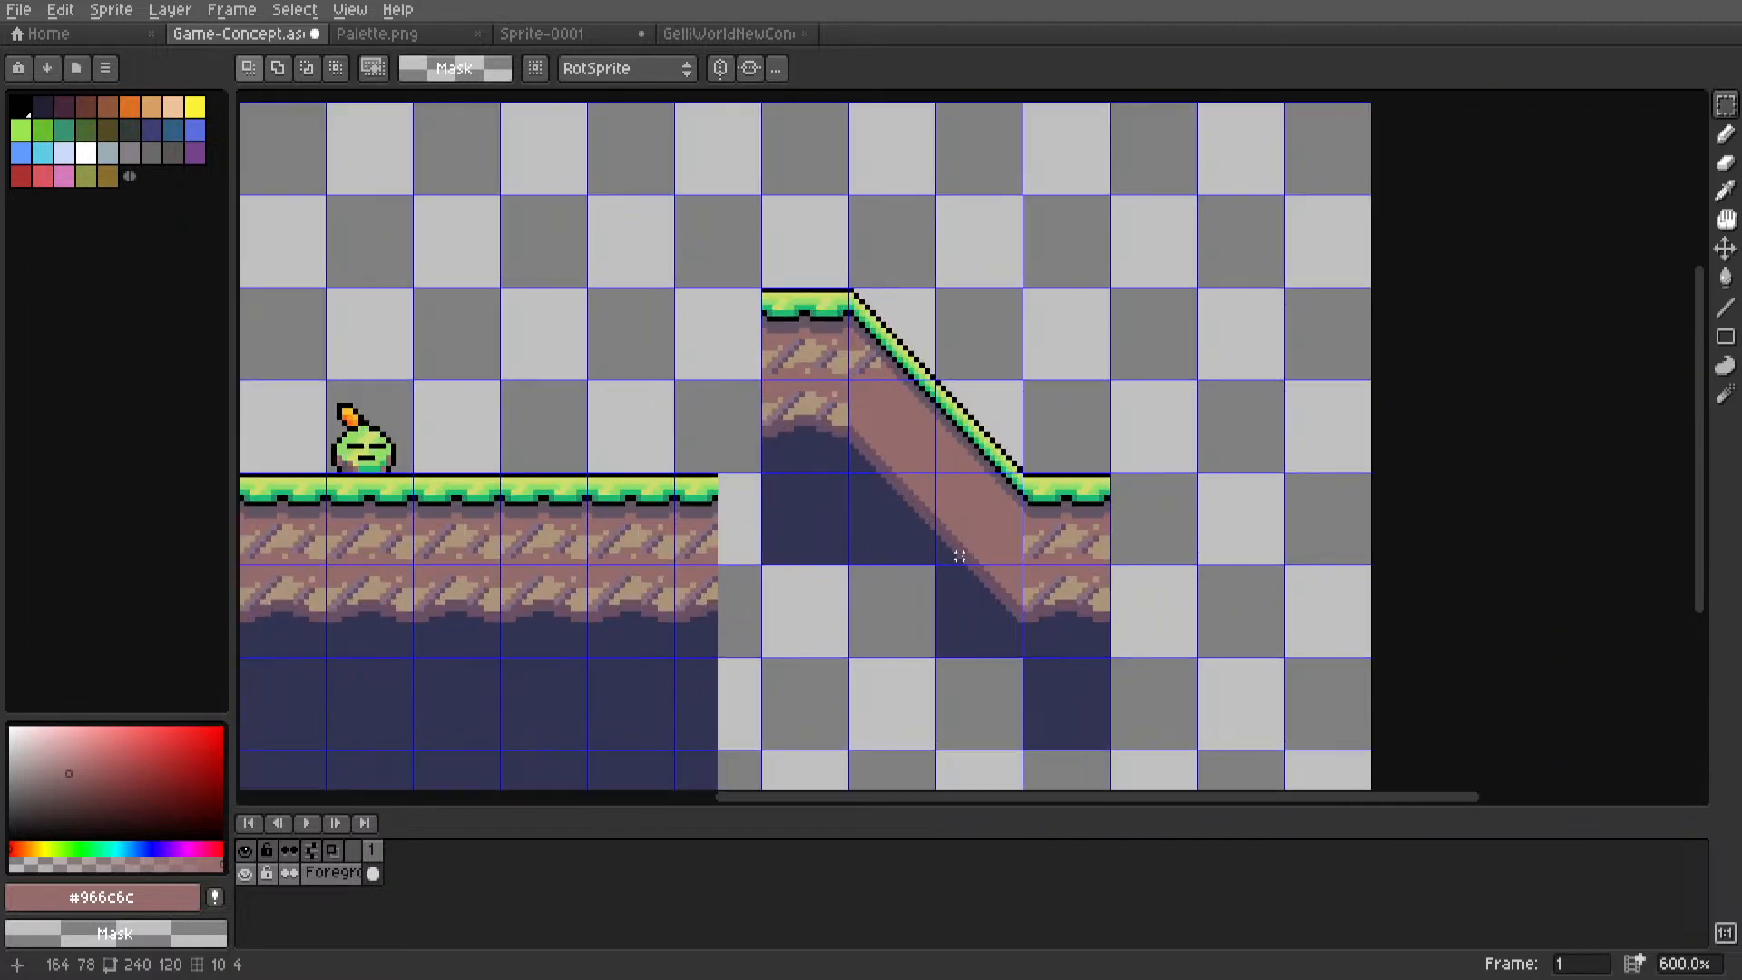
middle_drag(868, 389, 979, 476)
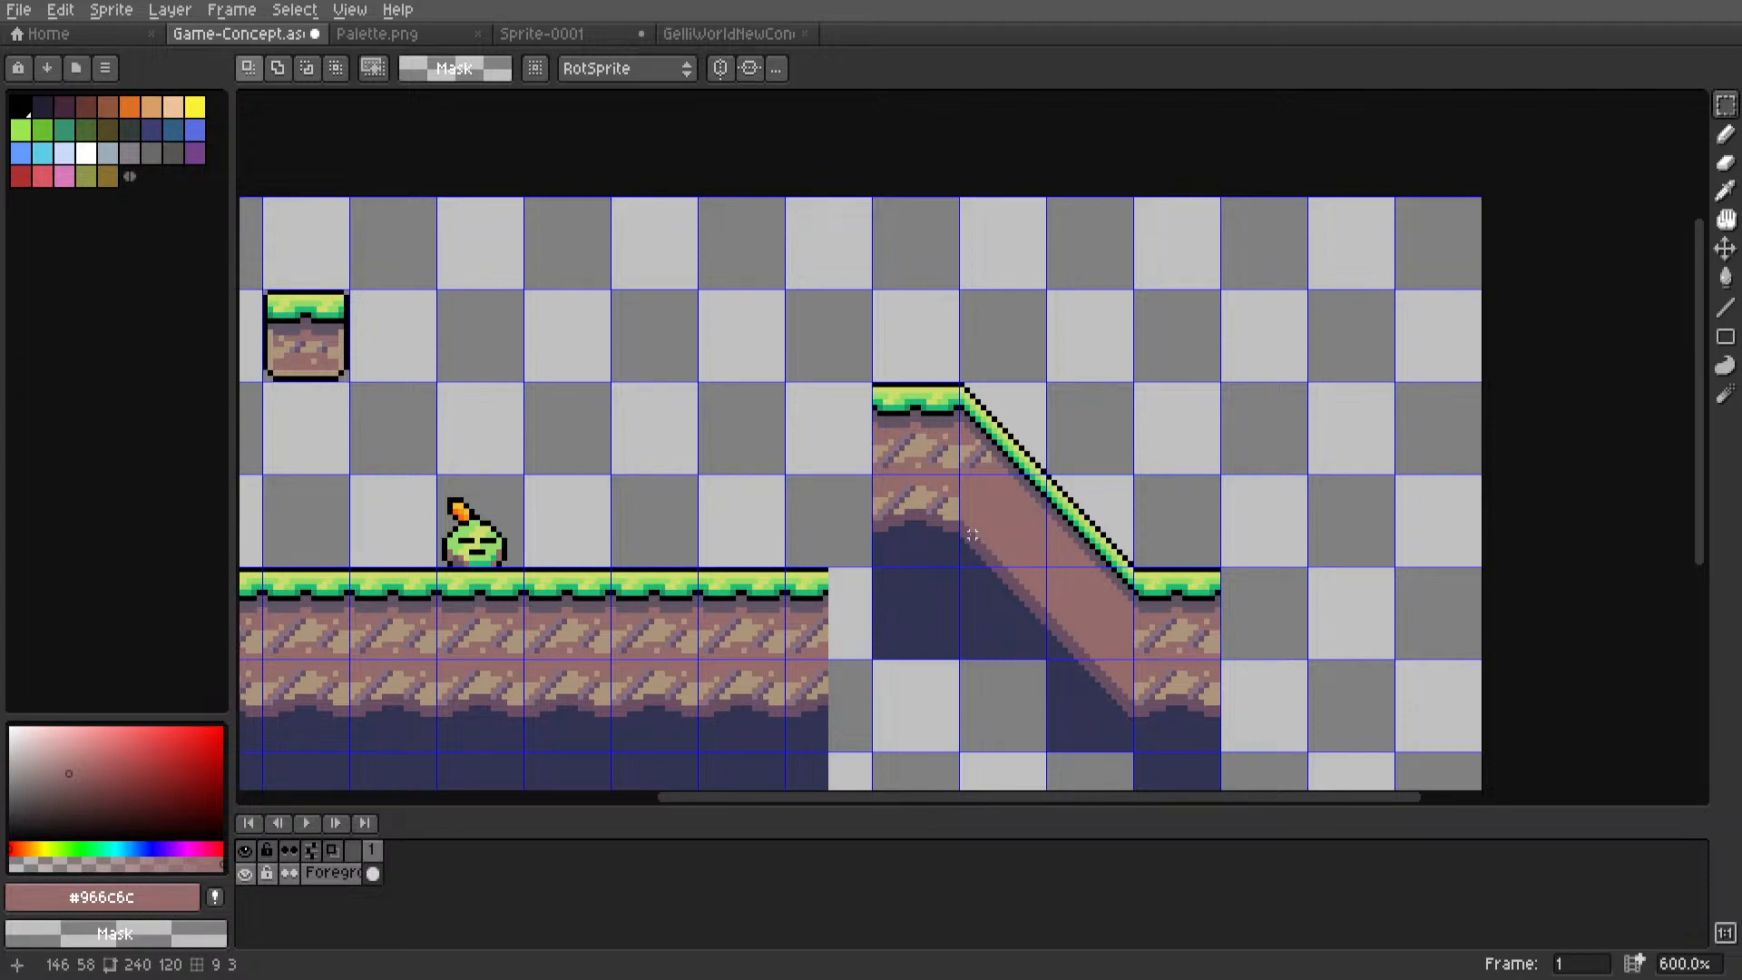
scroll(972, 536, up, 4)
scroll(1040, 488, down, 3)
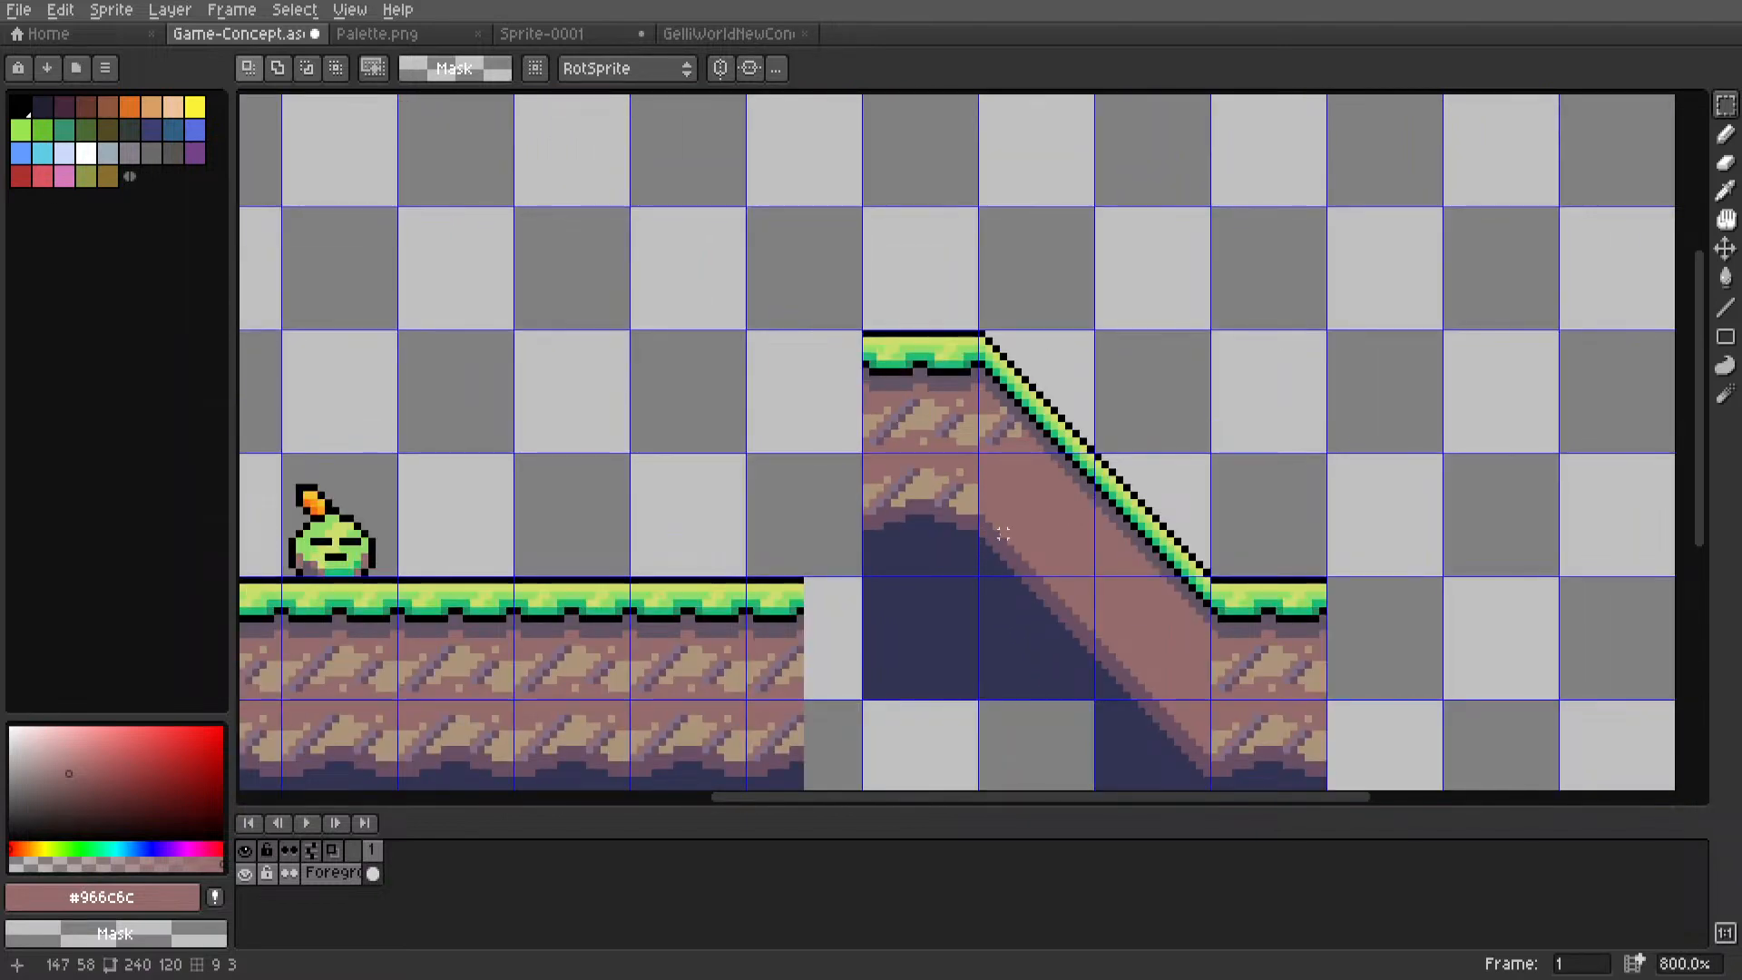
scroll(988, 534, up, 5)
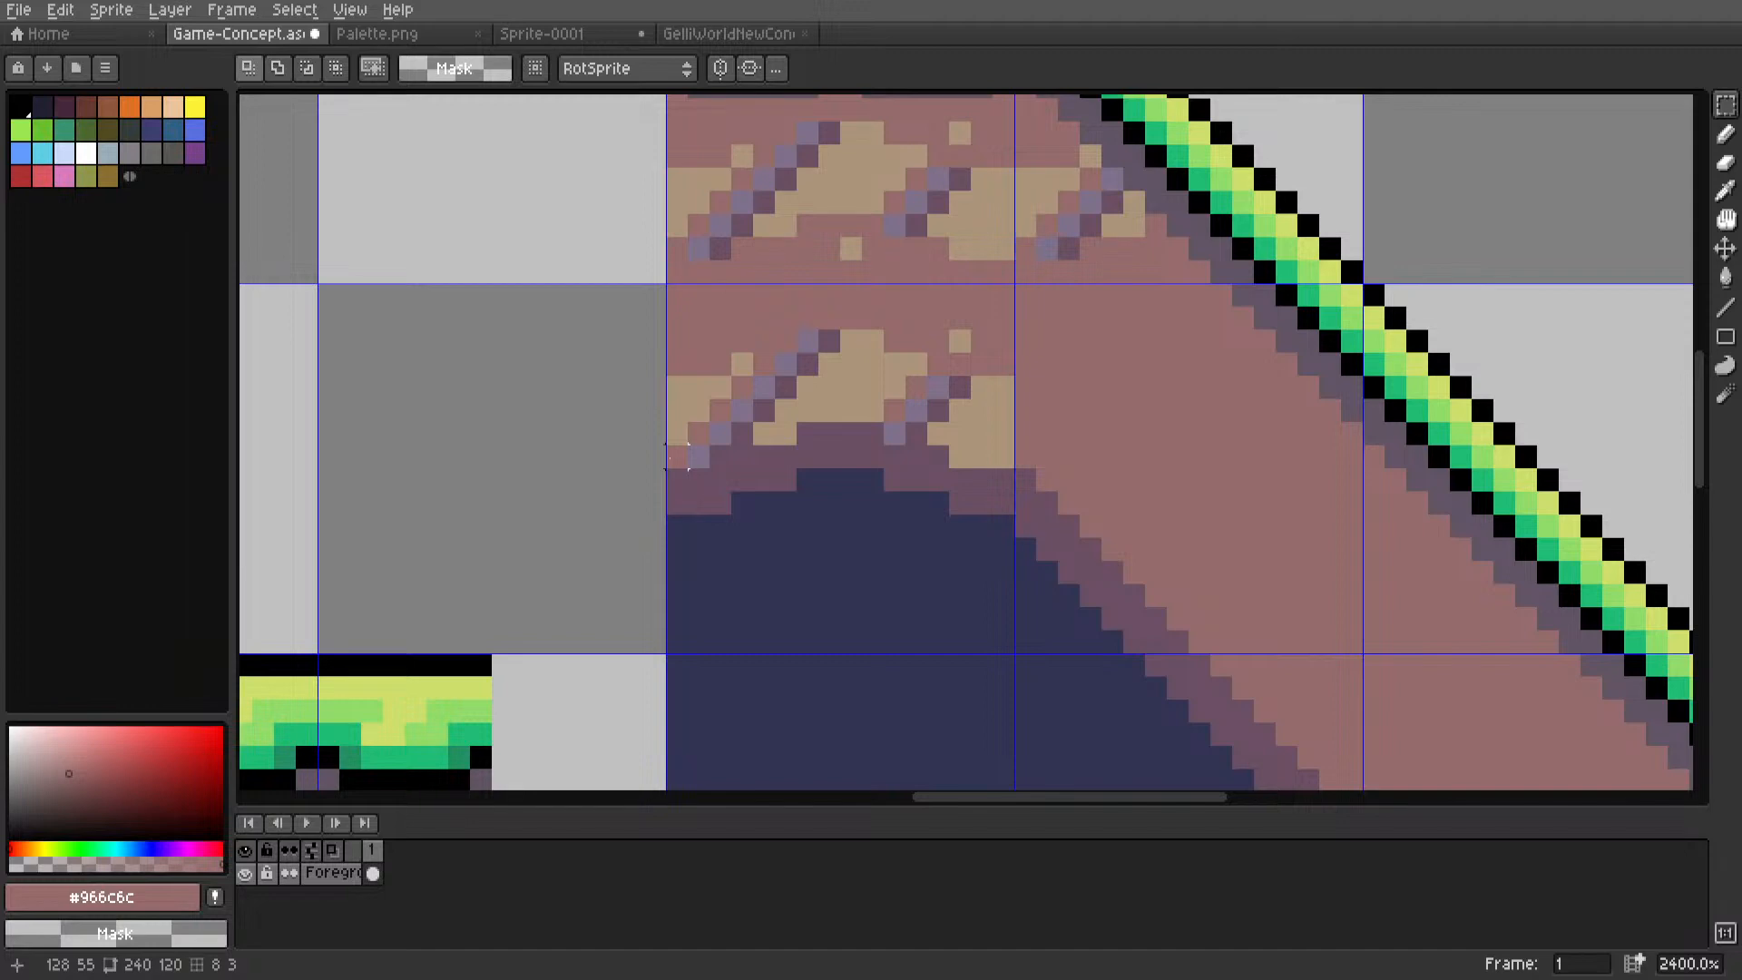
scroll(679, 453, down, 5)
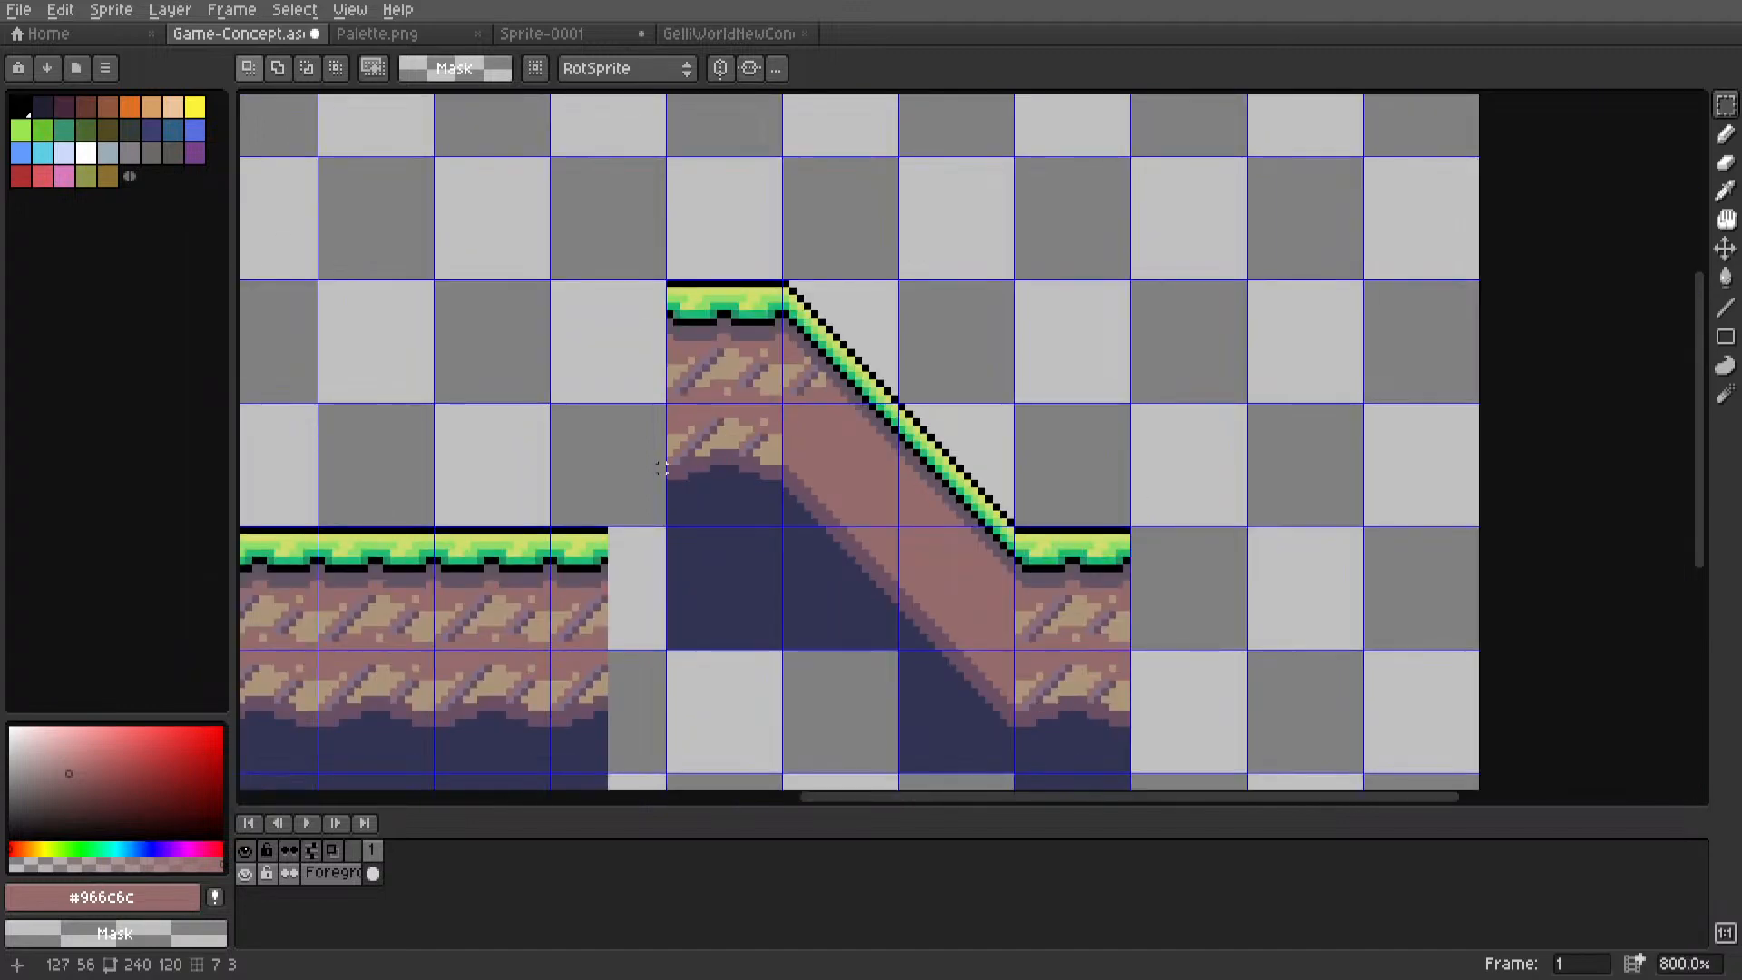
middle_drag(662, 468, 909, 514)
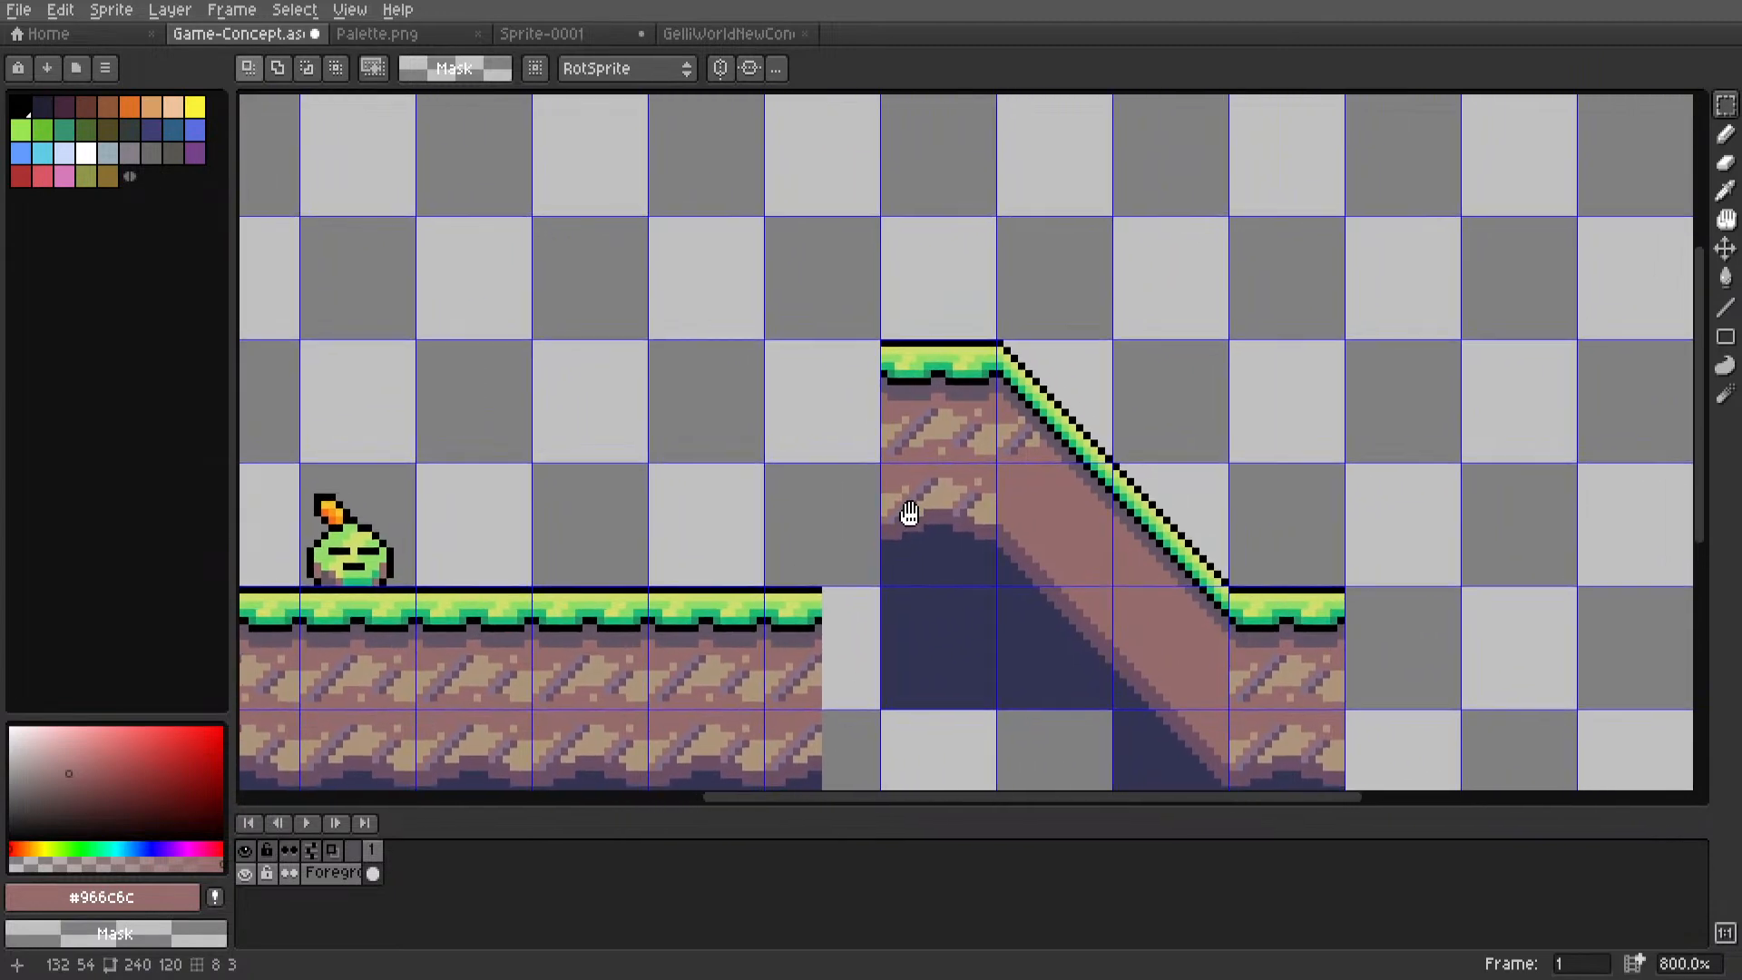
scroll(909, 514, up, 2)
scroll(946, 428, down, 2)
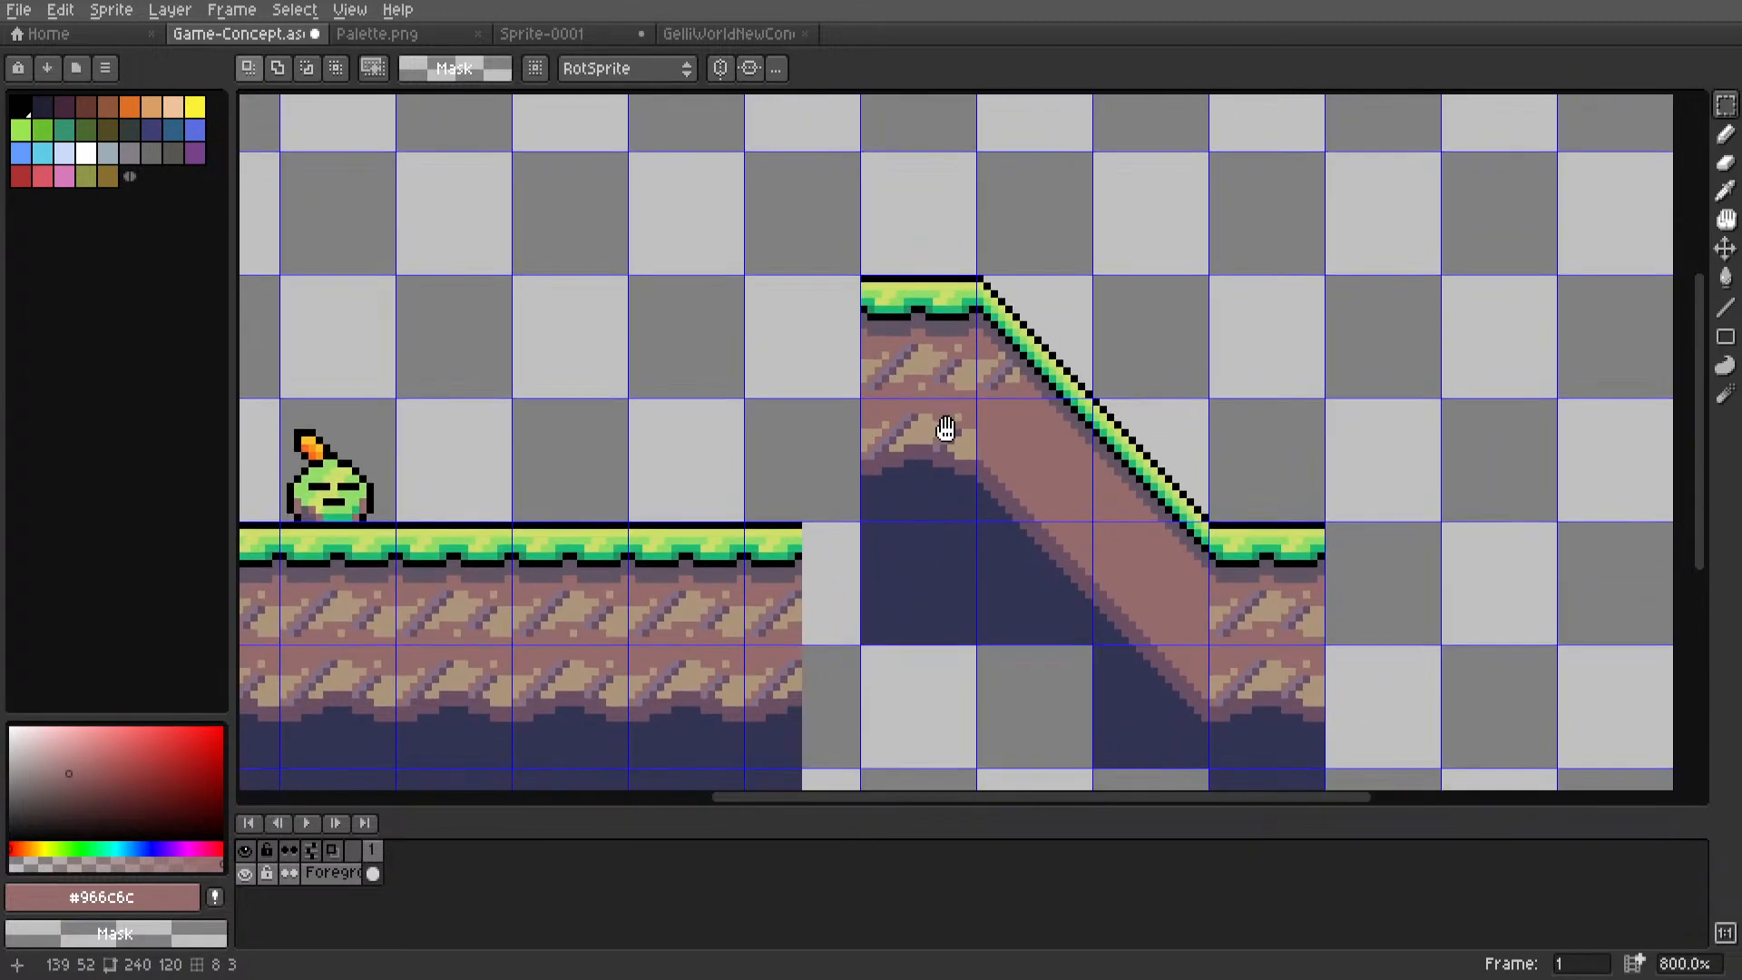
middle_drag(946, 429, 941, 429)
scroll(938, 449, up, 2)
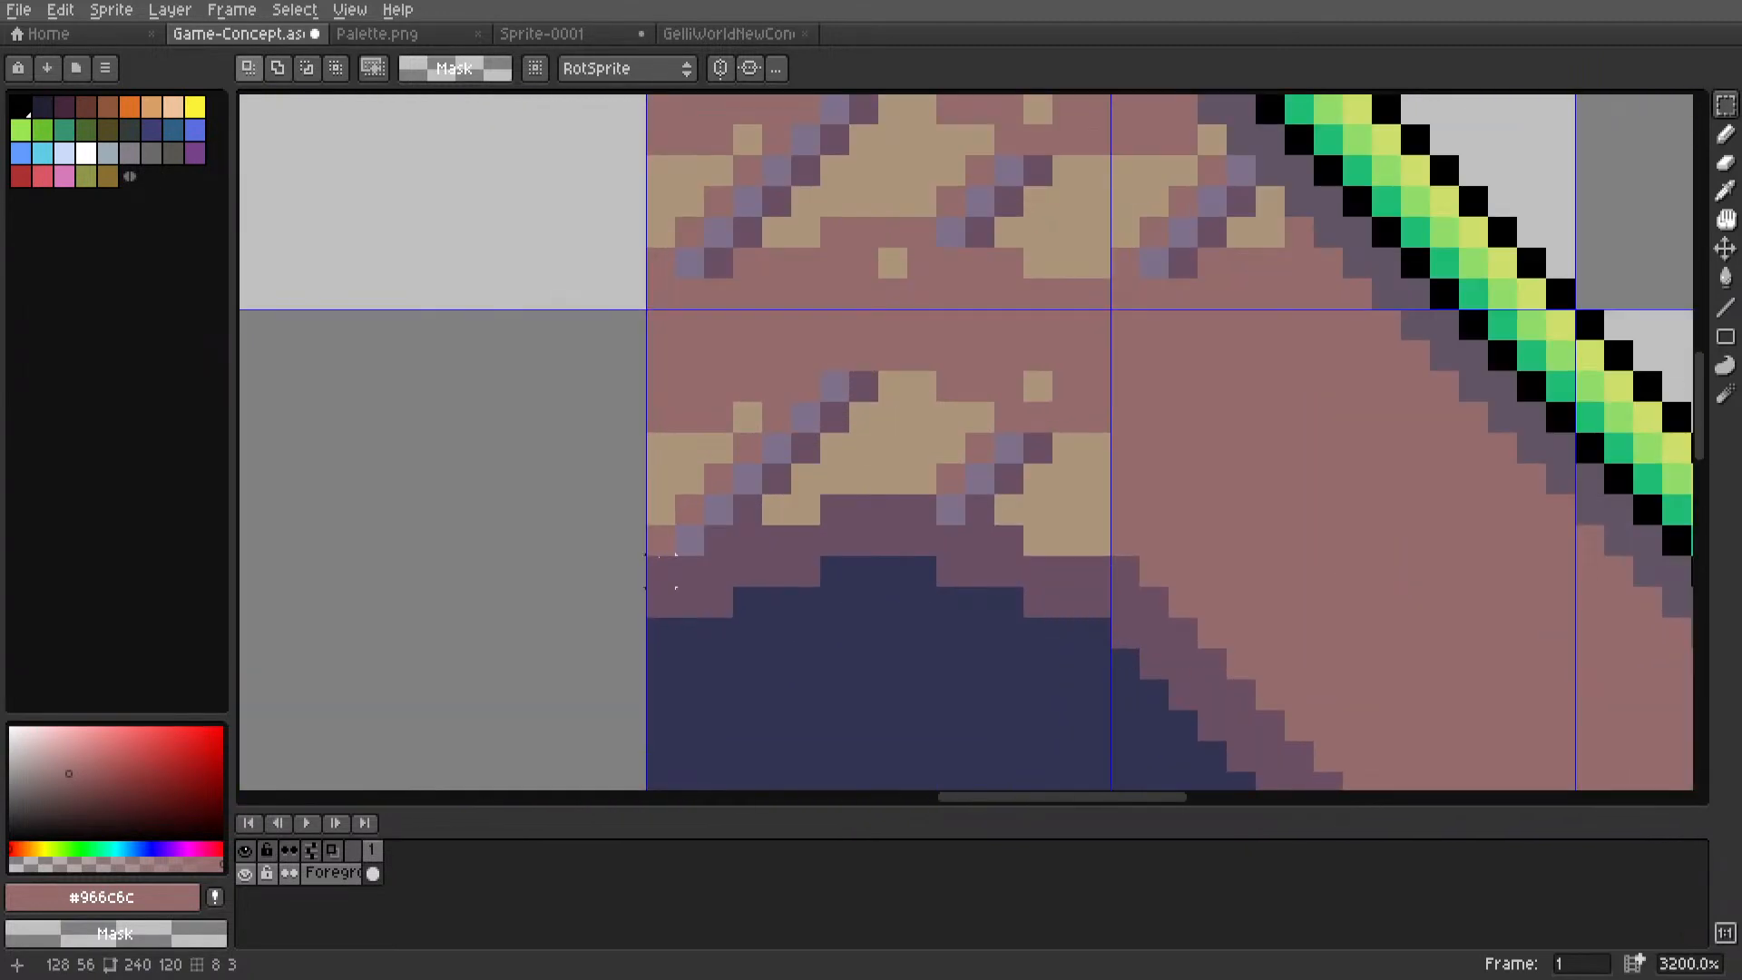
drag(661, 556, 1108, 400)
scroll(972, 459, down, 1)
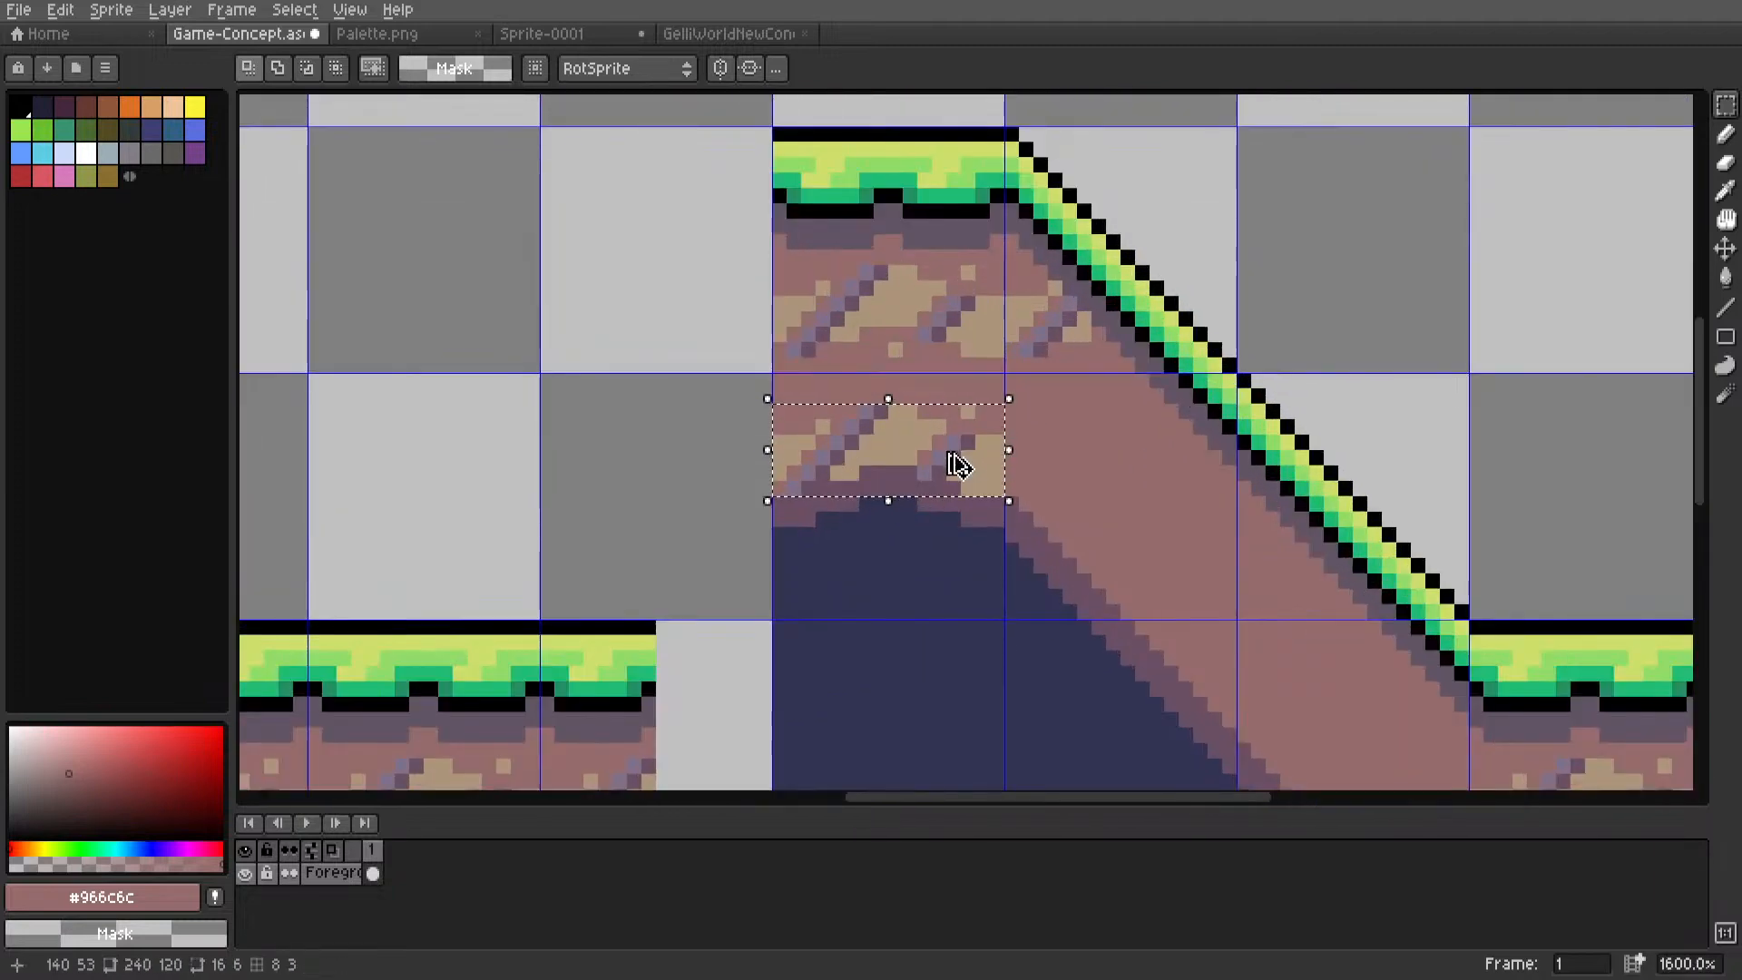
drag(957, 465, 1083, 478)
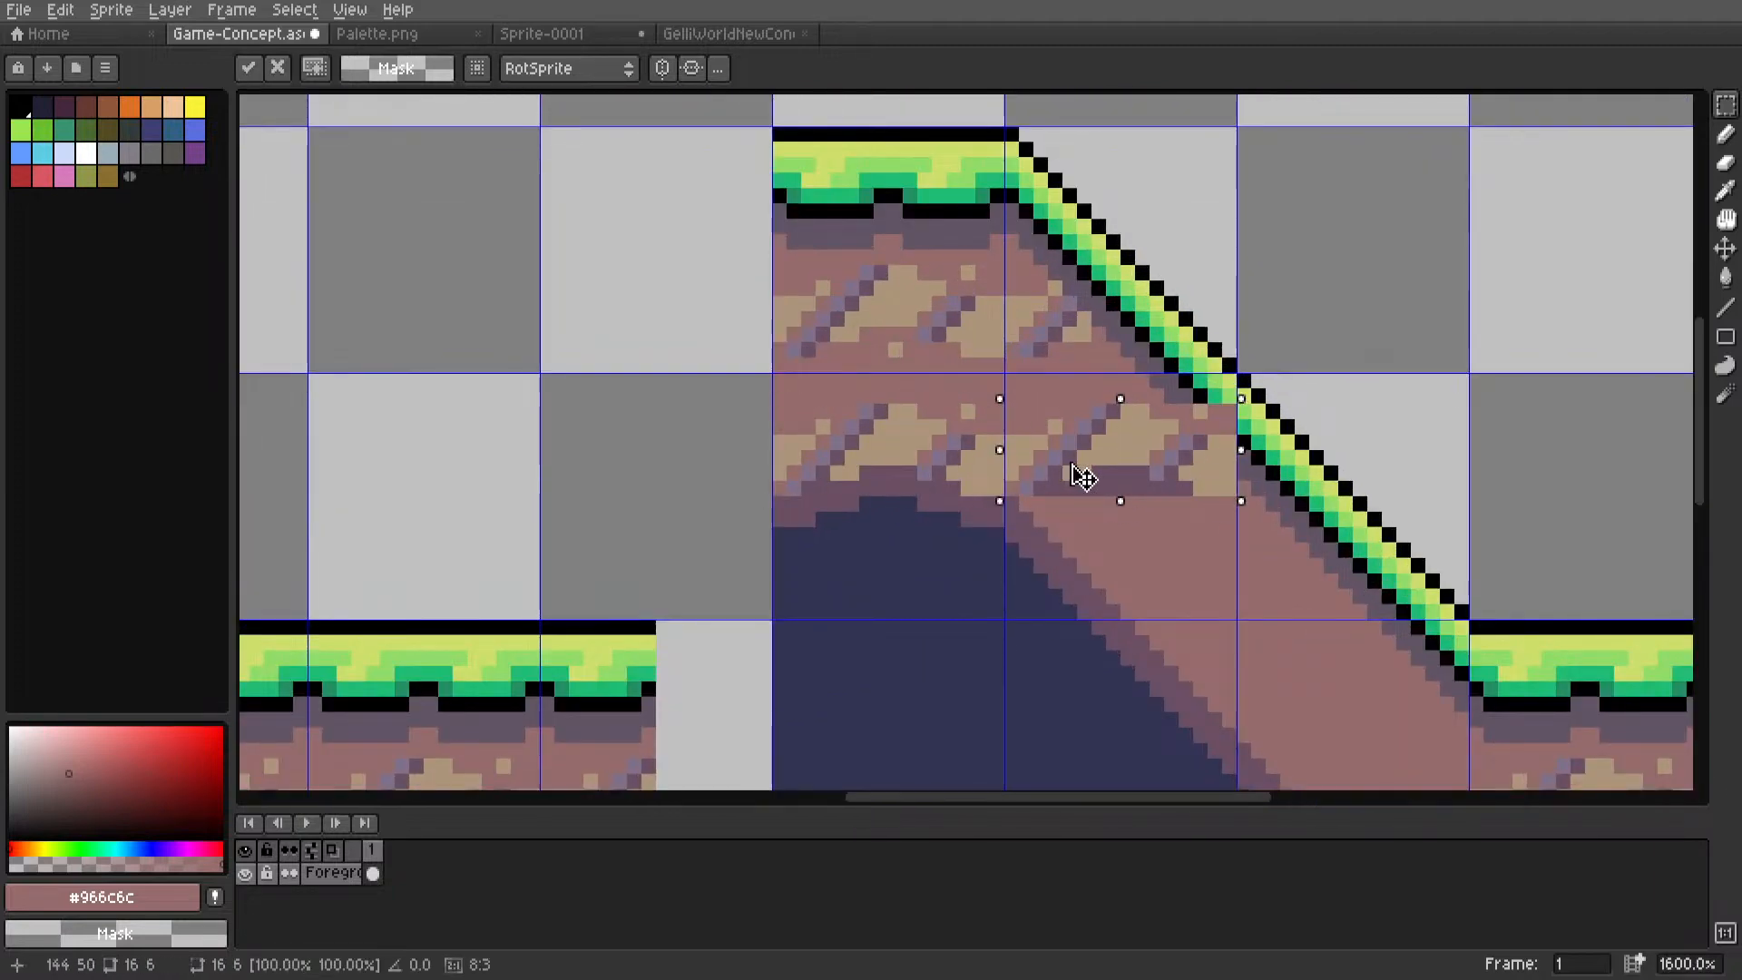
key(Escape)
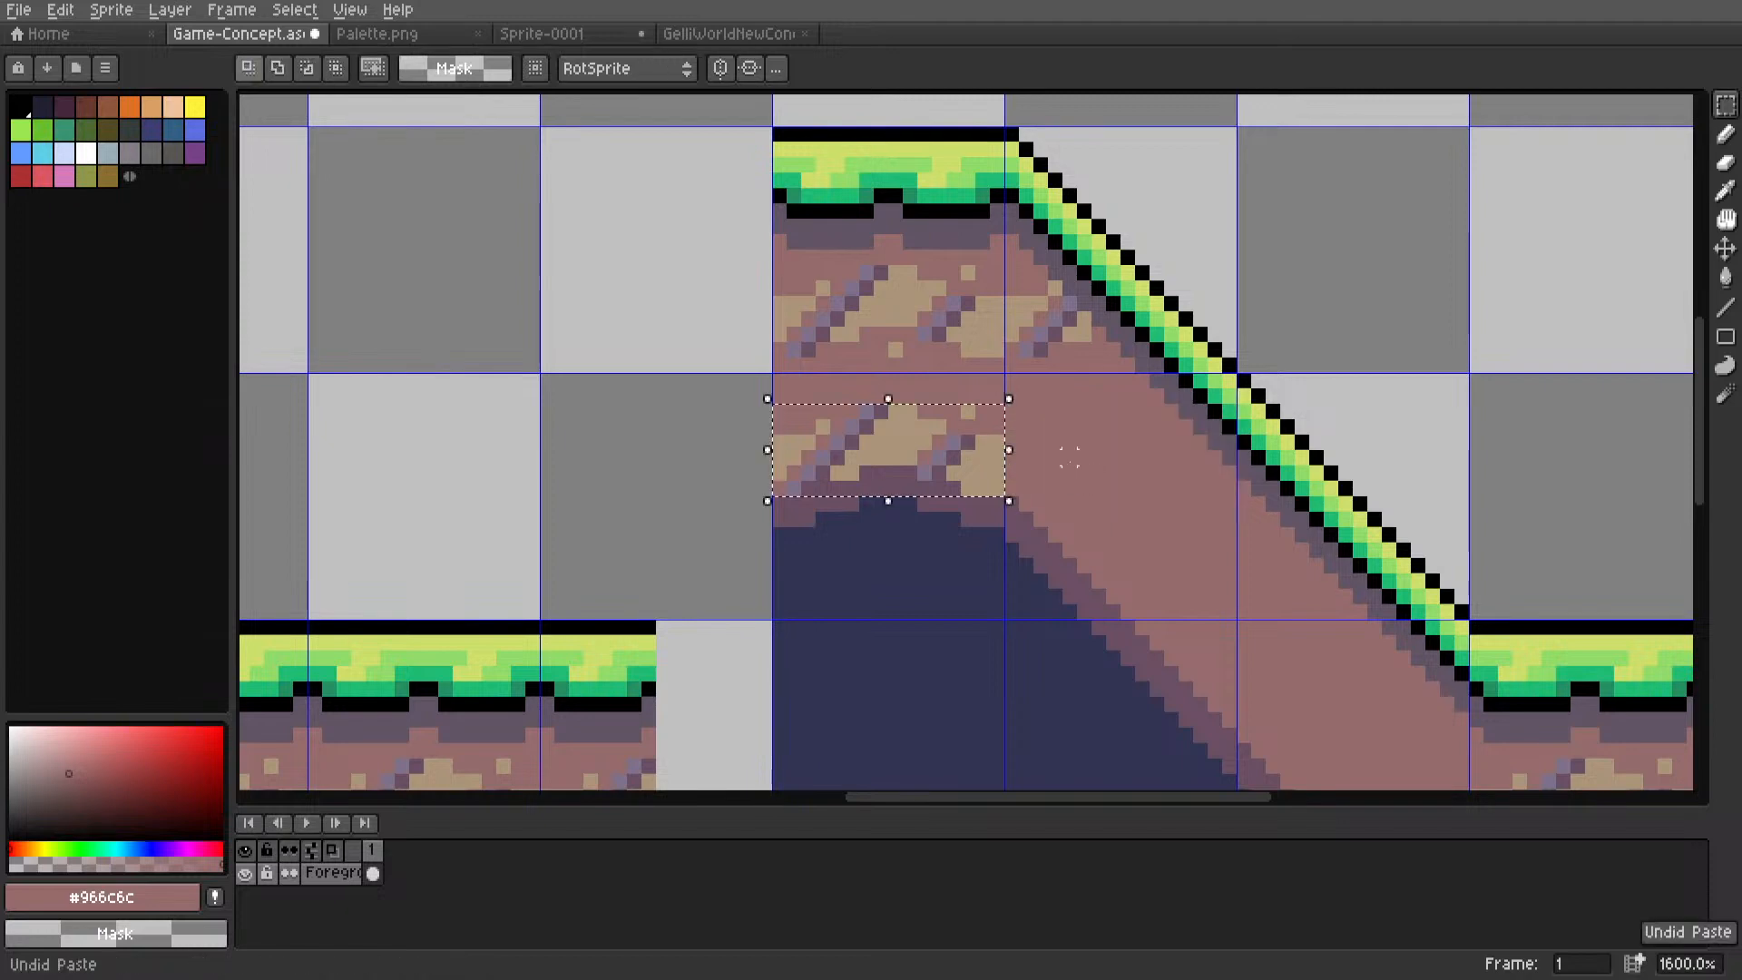
Copy the upper flat tile's lower 16 by 6 pixel dirt-pattern strip to the empty canvas above the long flat ground.
scroll(788, 472, up, 1)
drag(759, 505, 1217, 330)
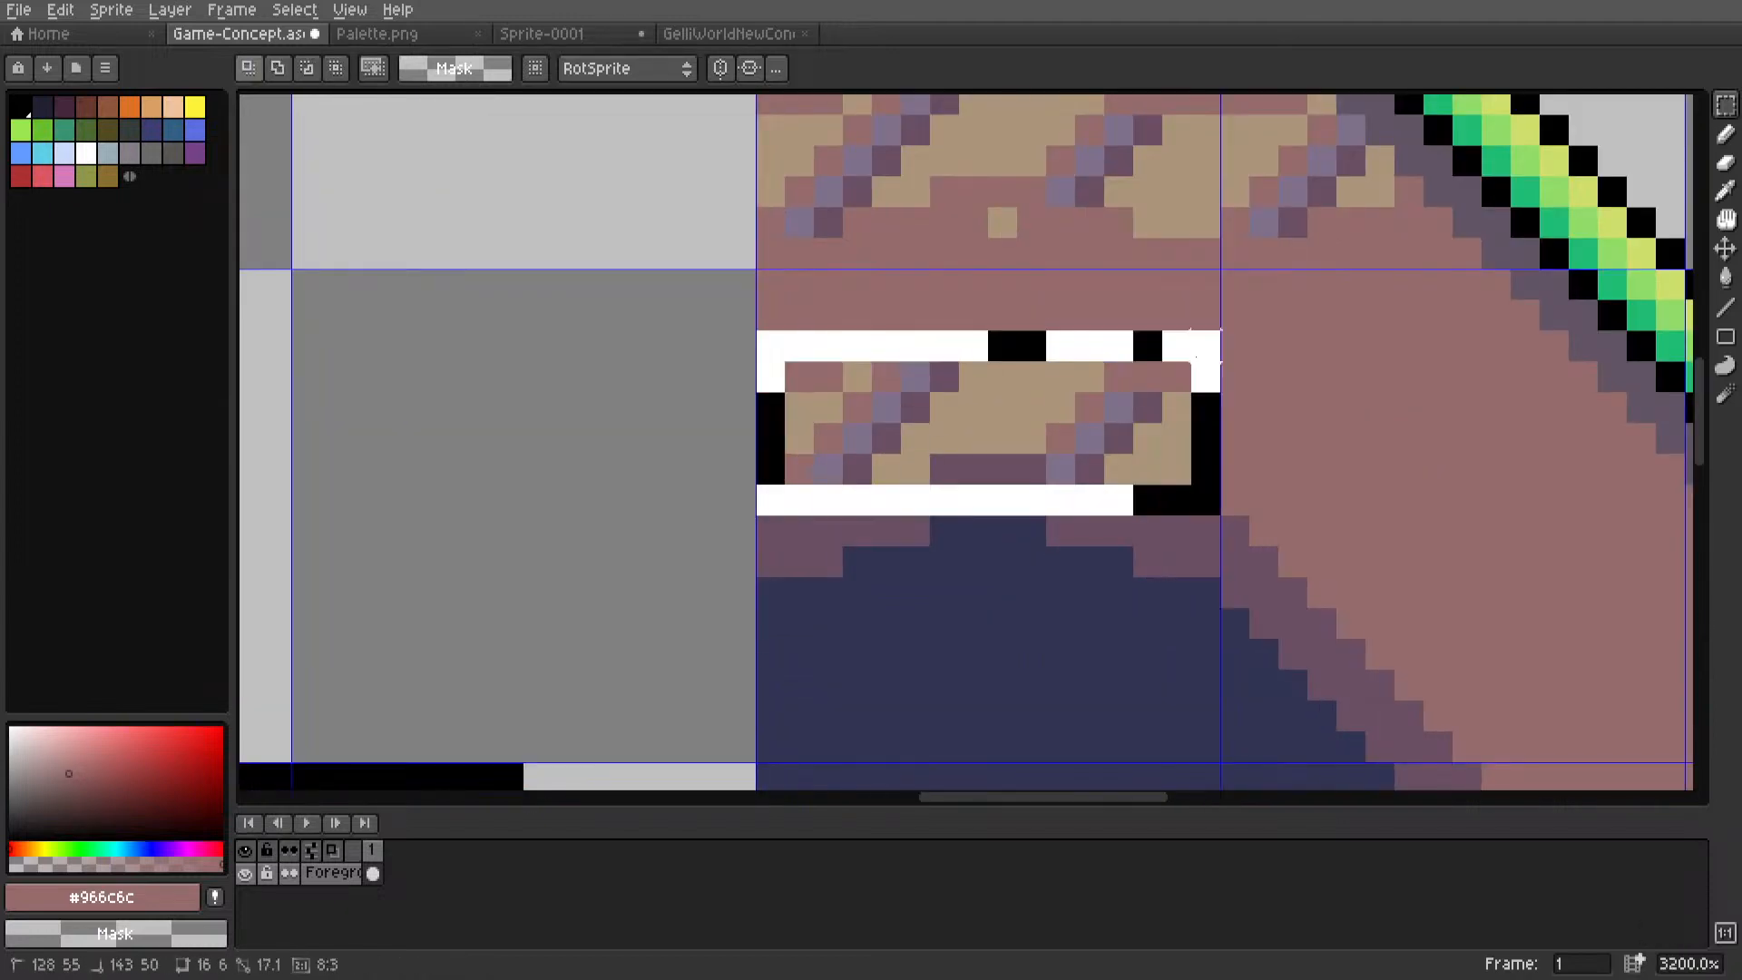
scroll(1214, 334, down, 2)
scroll(1217, 465, up, 1)
drag(1214, 451, 924, 334)
key(Return)
Try painting over the streak pixels in the copied dirt-pattern strip with #ab947a.
scroll(923, 334, up, 3)
drag(642, 291, 833, 386)
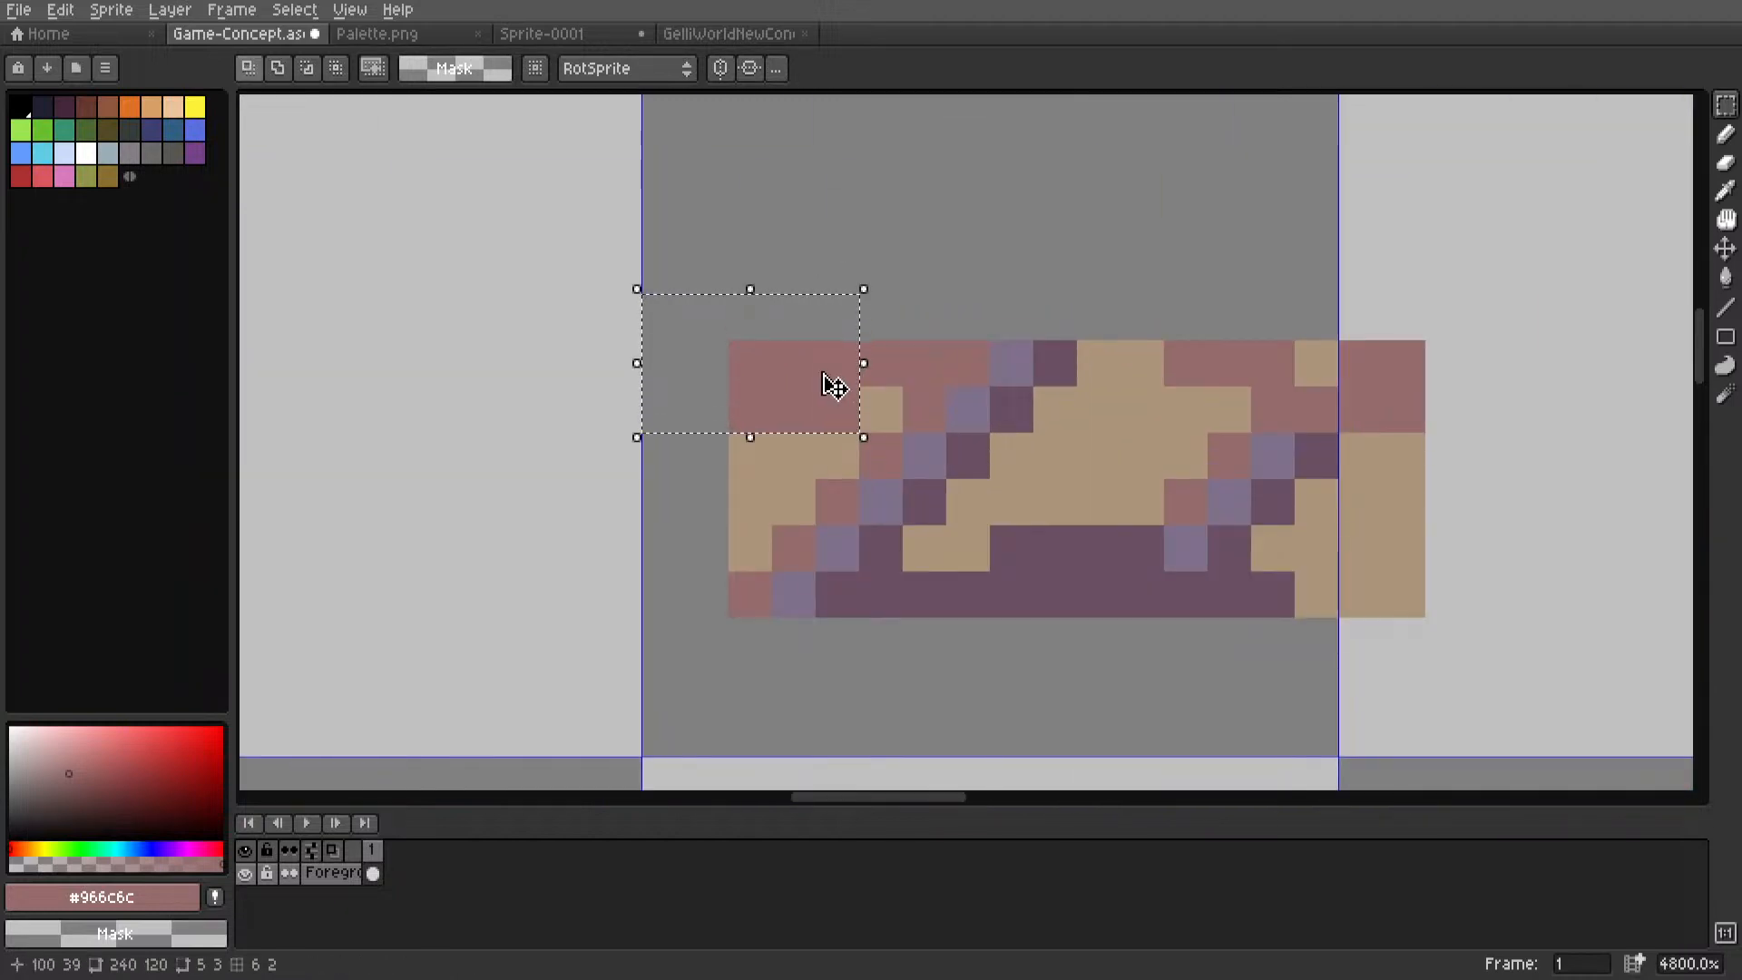
key(ctrl+d)
key(i)
click(1123, 405)
key(l)
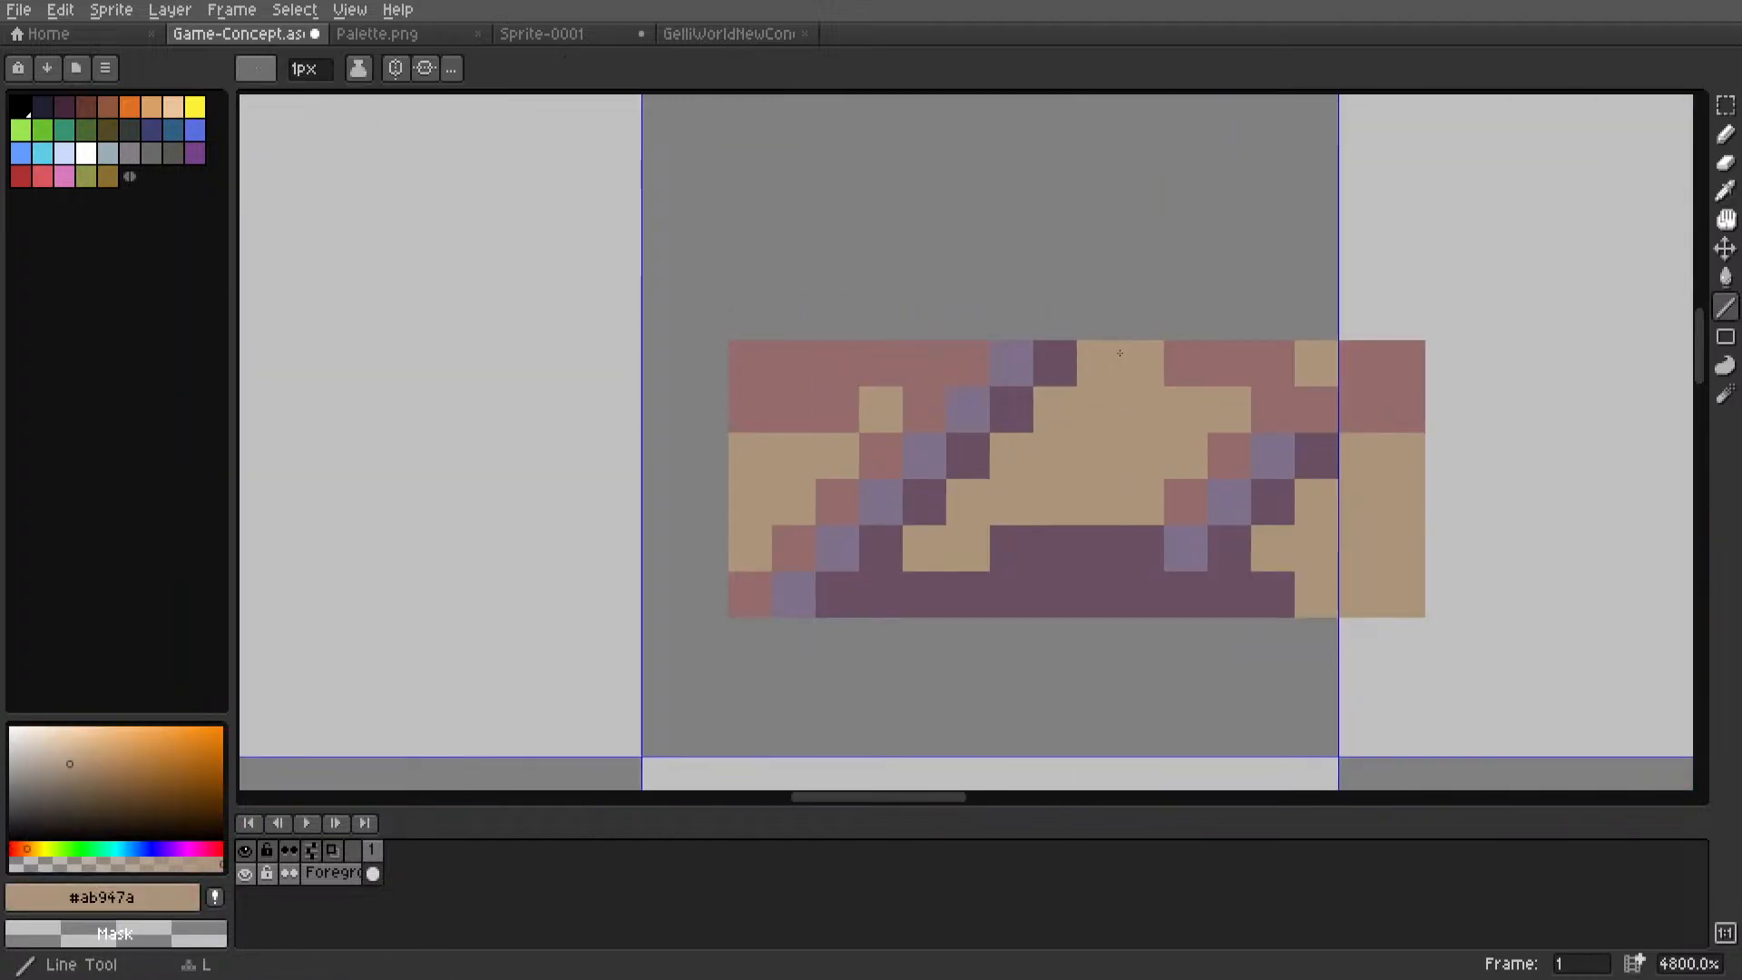
drag(1055, 363, 1014, 348)
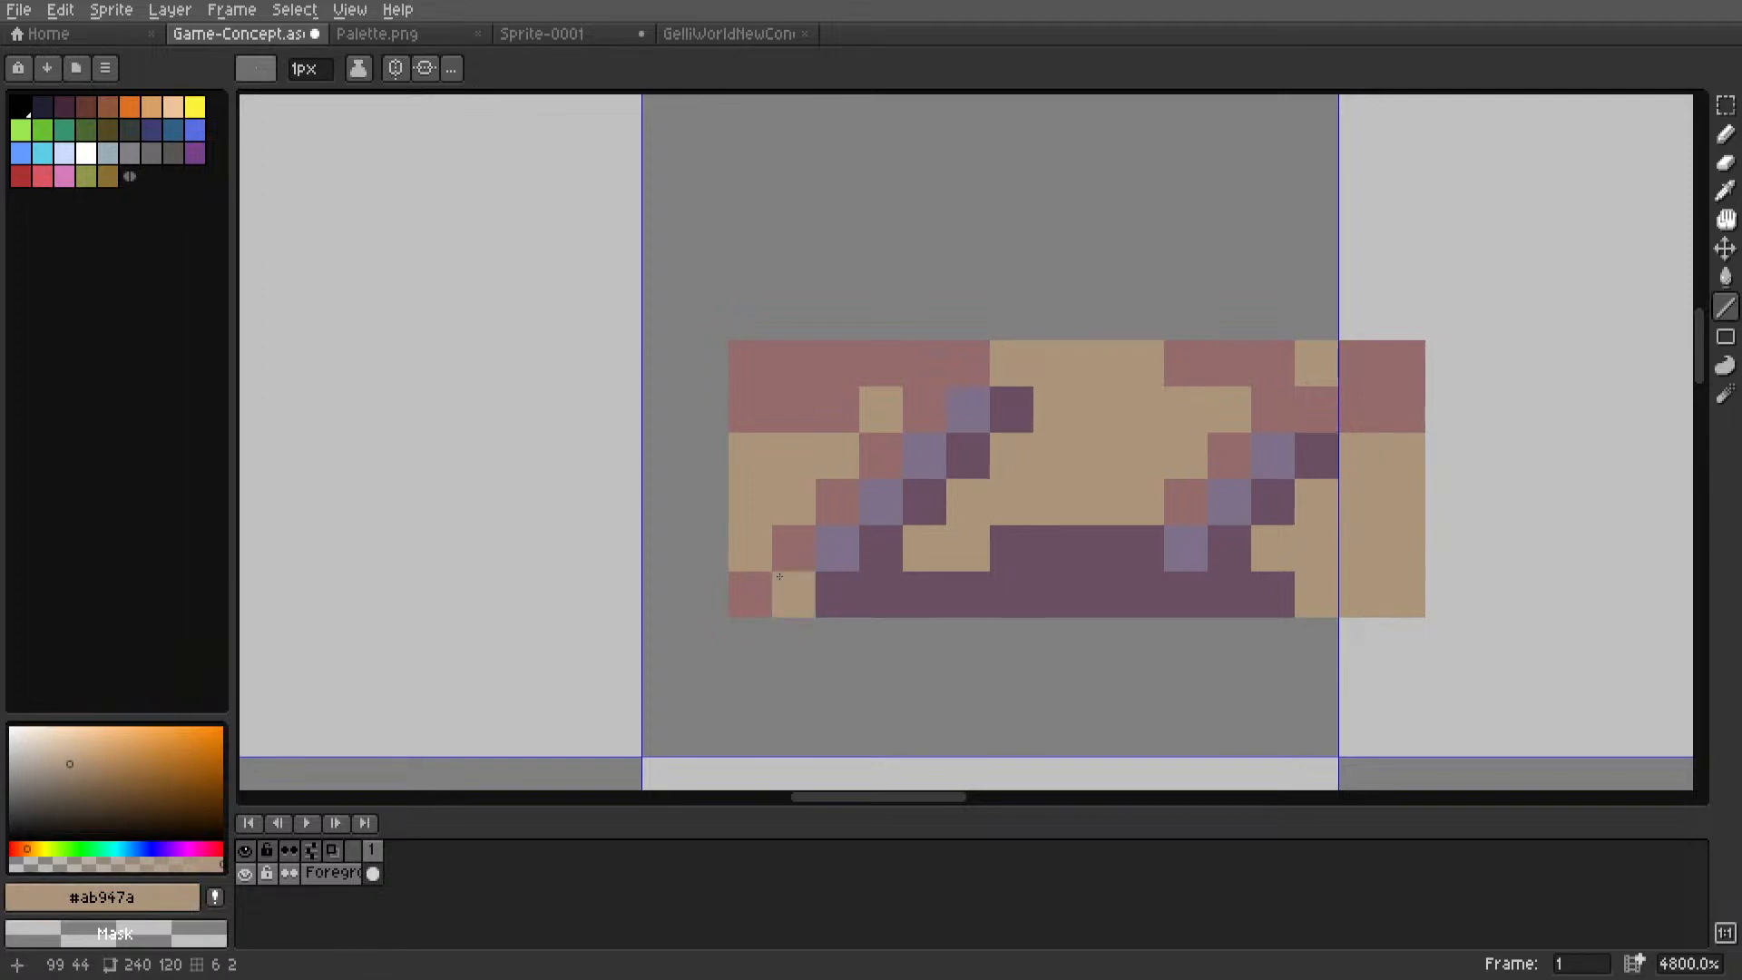
click(749, 595)
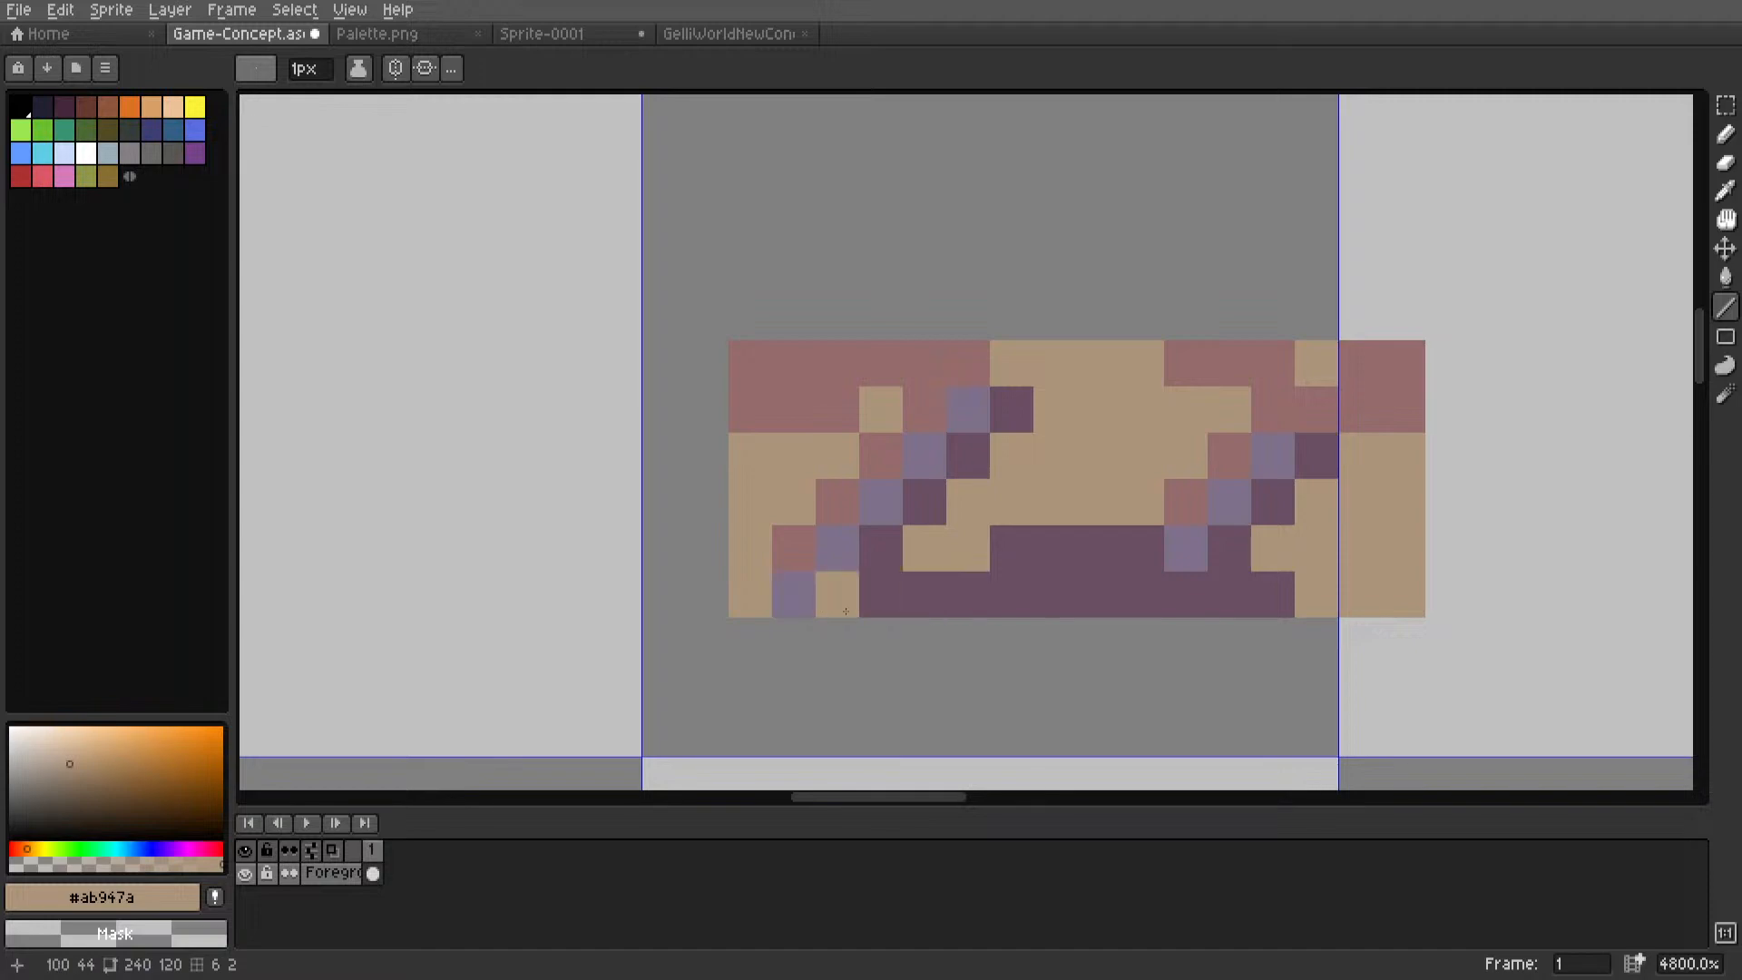
Delete the copied dirt-pattern strip from the empty canvas above the long flat ground.
scroll(895, 575, down, 6)
key(m)
drag(899, 572, 969, 600)
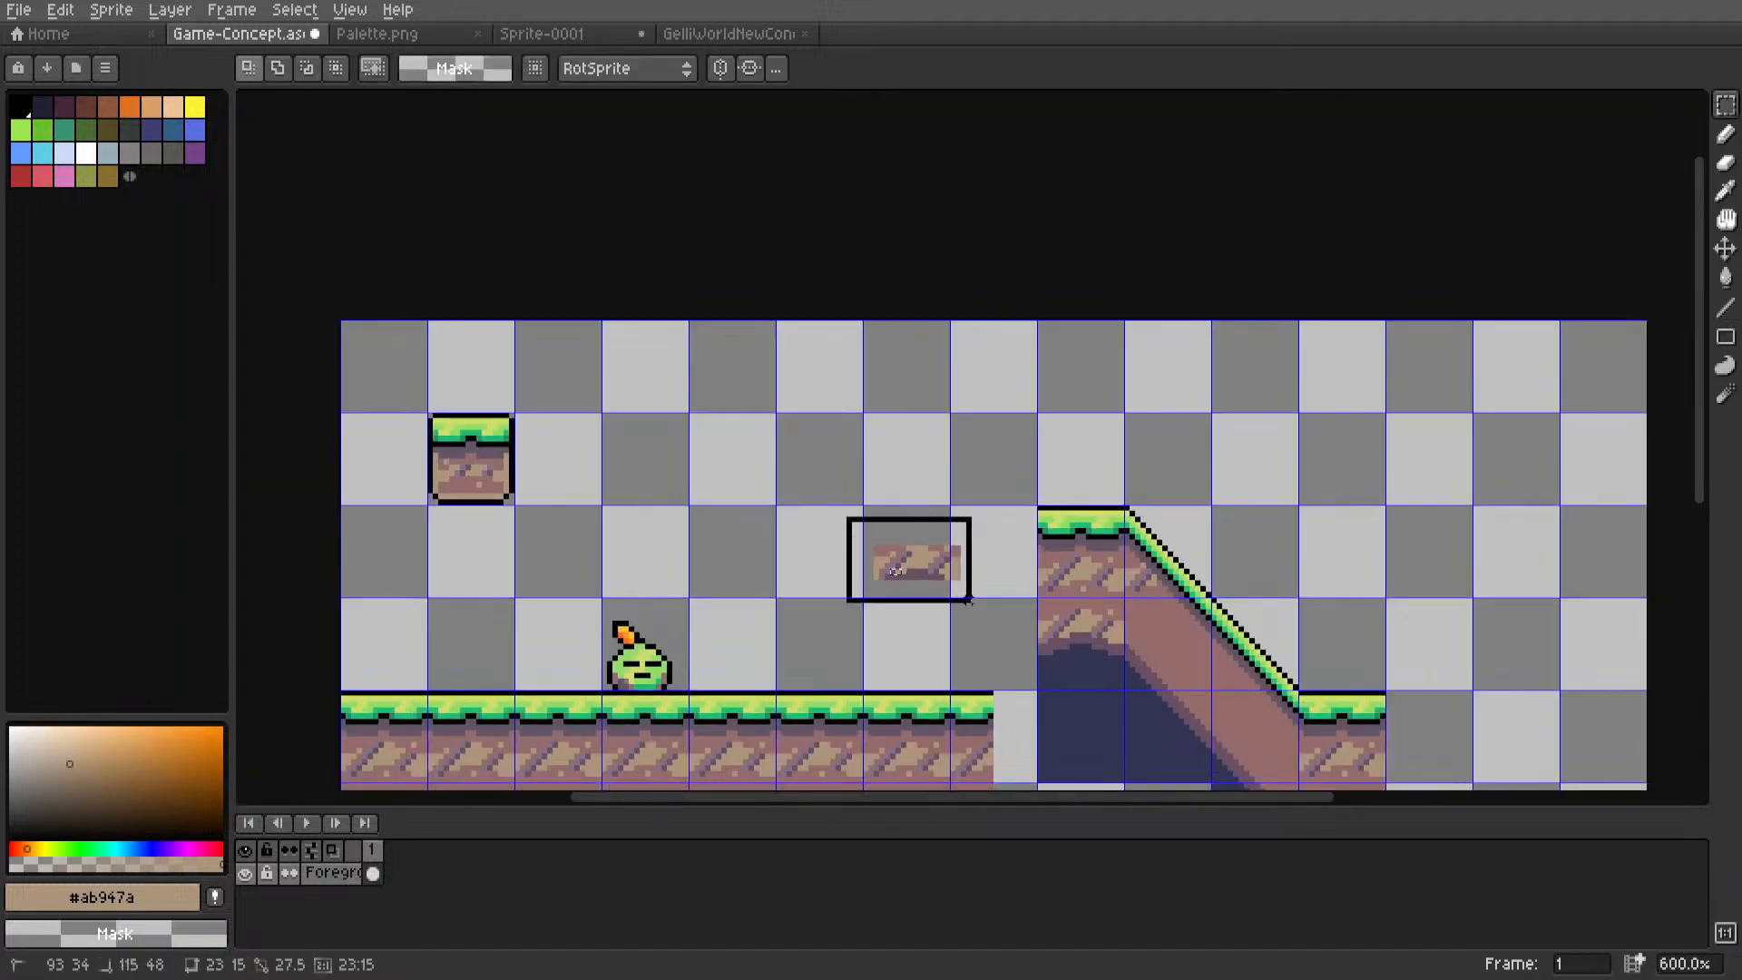
key(Delete)
Copy a 16 by 6 pixel pattern strip from the long ground's upper dirt row to the empty canvas above it.
middle_drag(925, 601, 1073, 415)
scroll(1074, 423, up, 6)
drag(799, 557, 1452, 327)
scroll(1103, 514, down, 6)
scroll(1126, 517, up, 1)
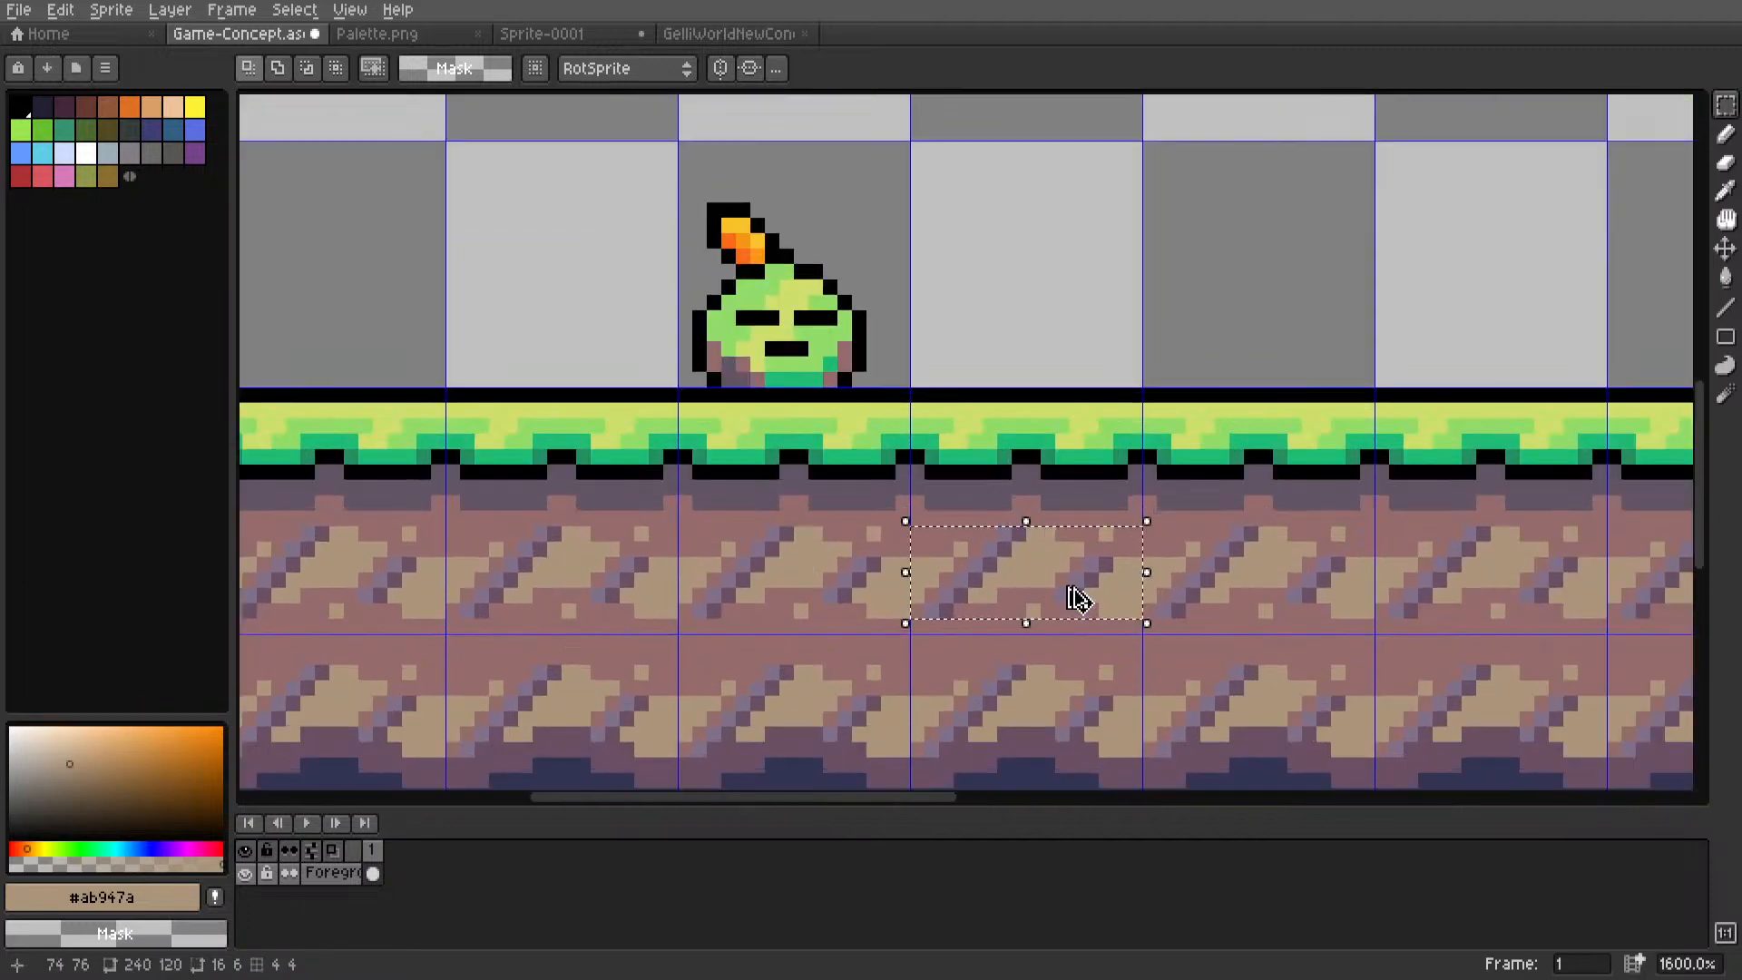
ctrl+drag(1062, 596, 1306, 270)
key(ctrl+d)
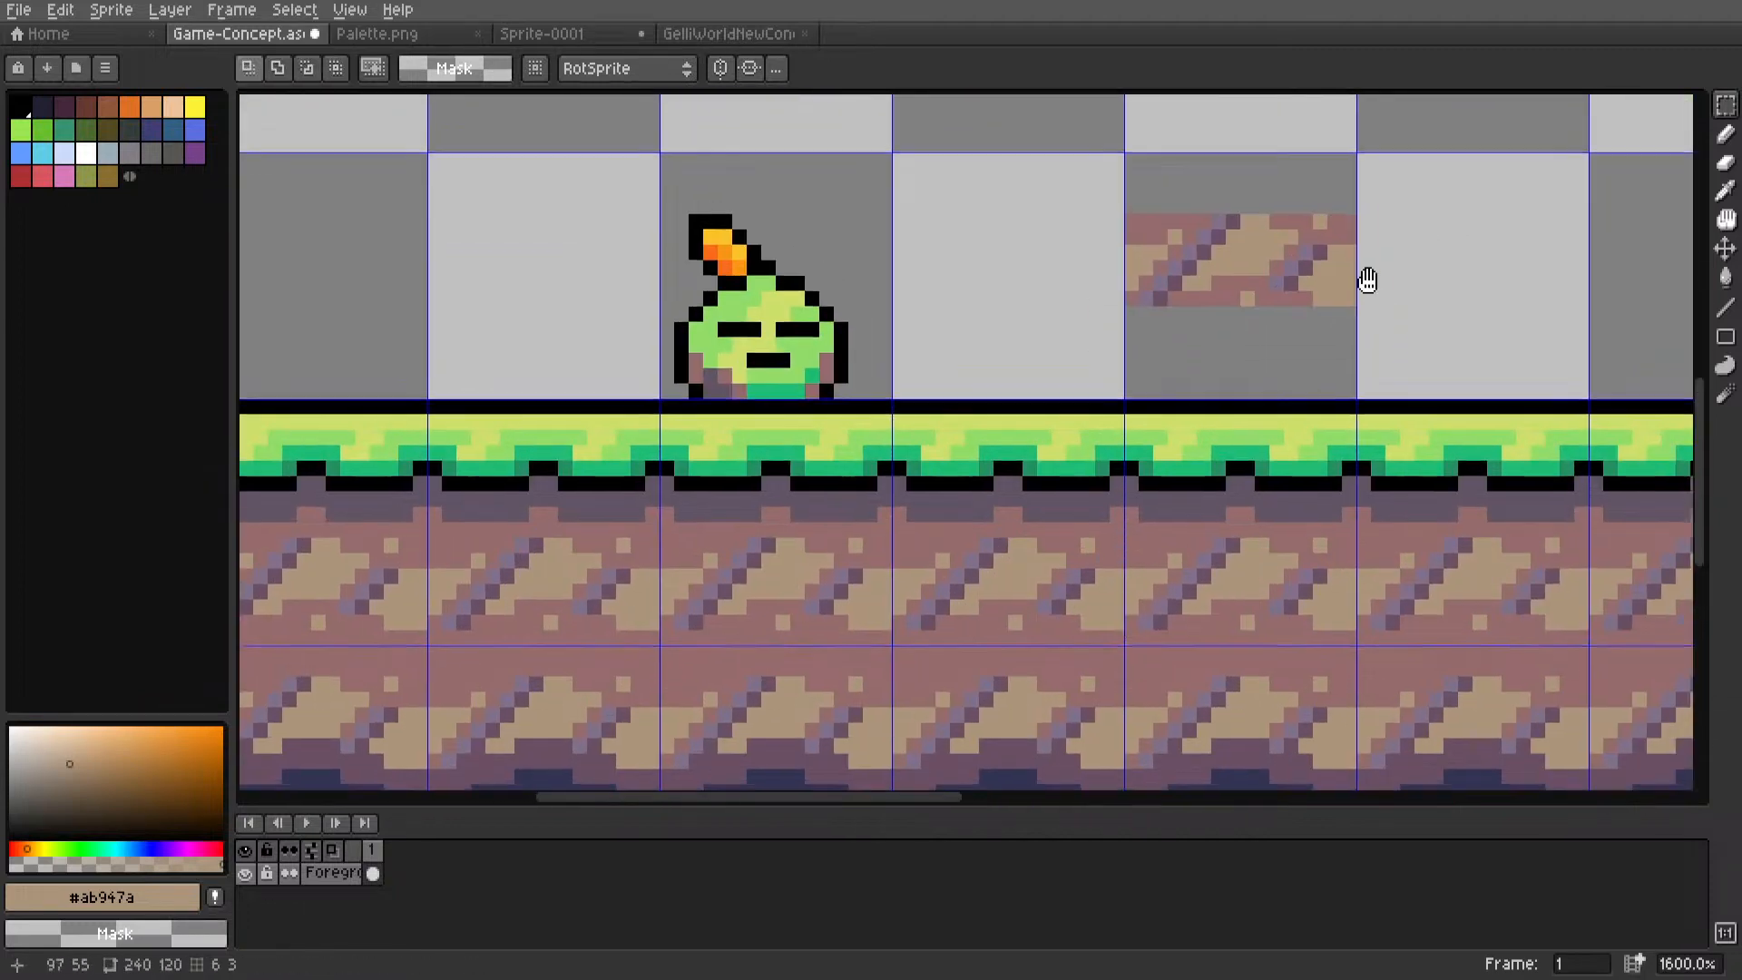
Erase the dirt pixels along the copied strip's lower edge and paint those beside its long diagonal streak with #ab947a.
scroll(1368, 279, up, 5)
drag(807, 536, 1207, 505)
key(Delete)
key(i)
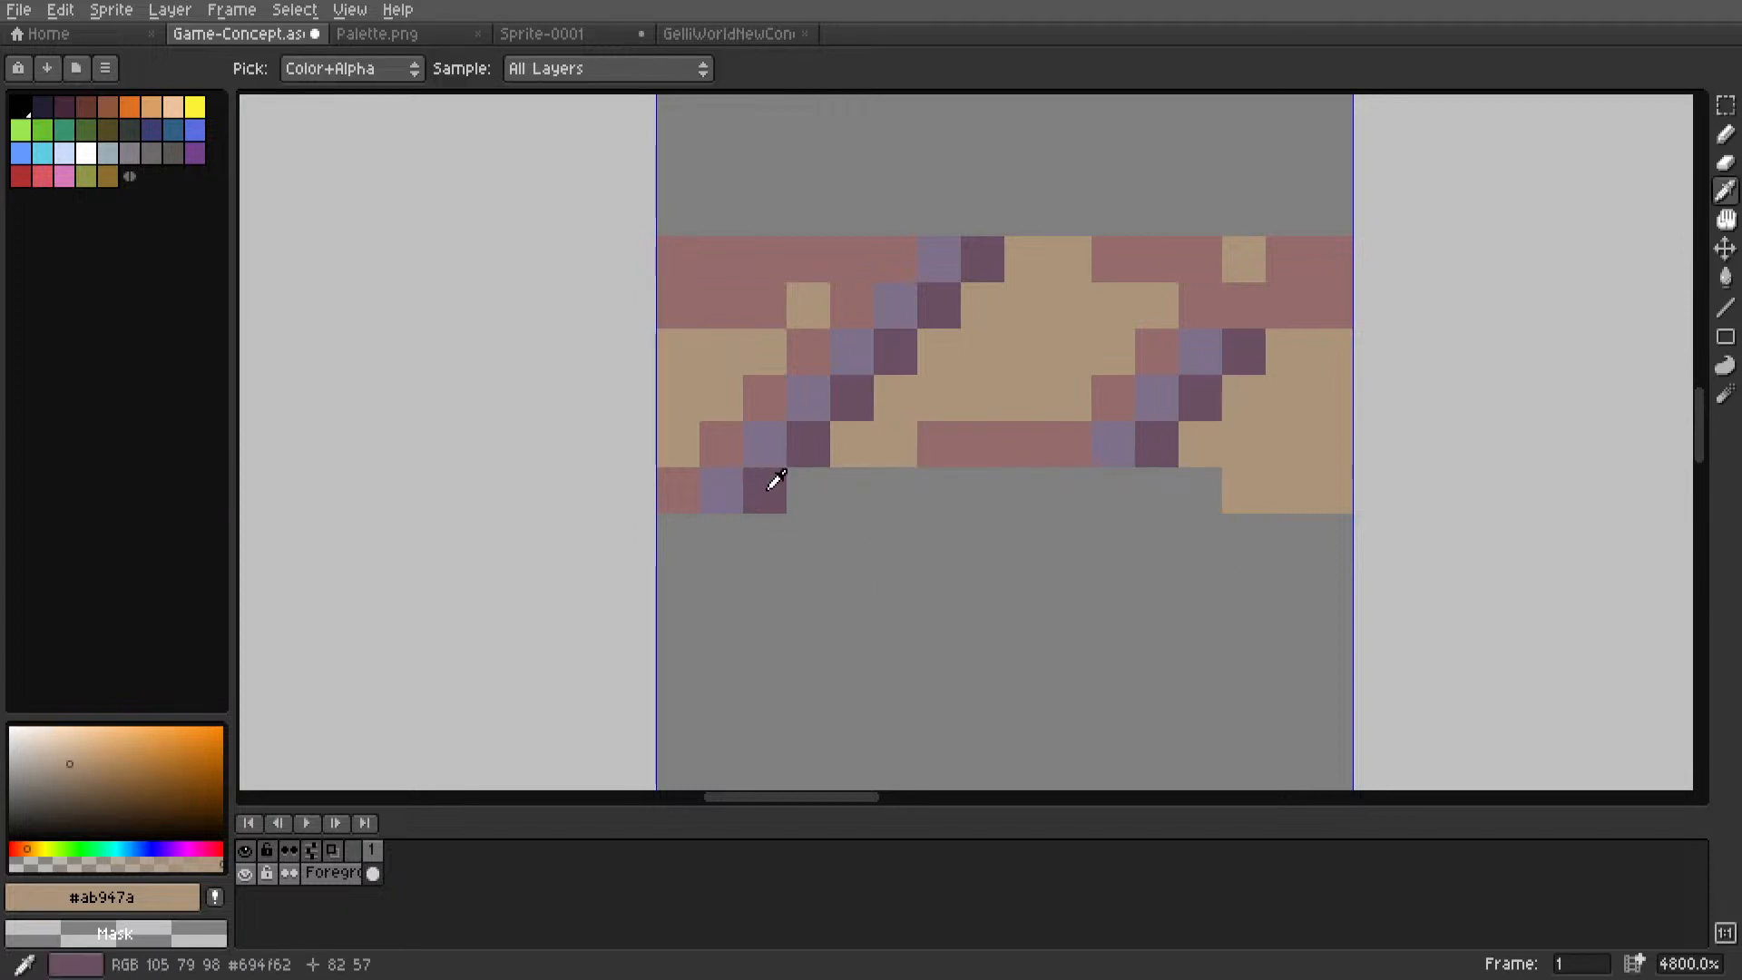
key(l)
click(681, 477)
drag(721, 445, 852, 305)
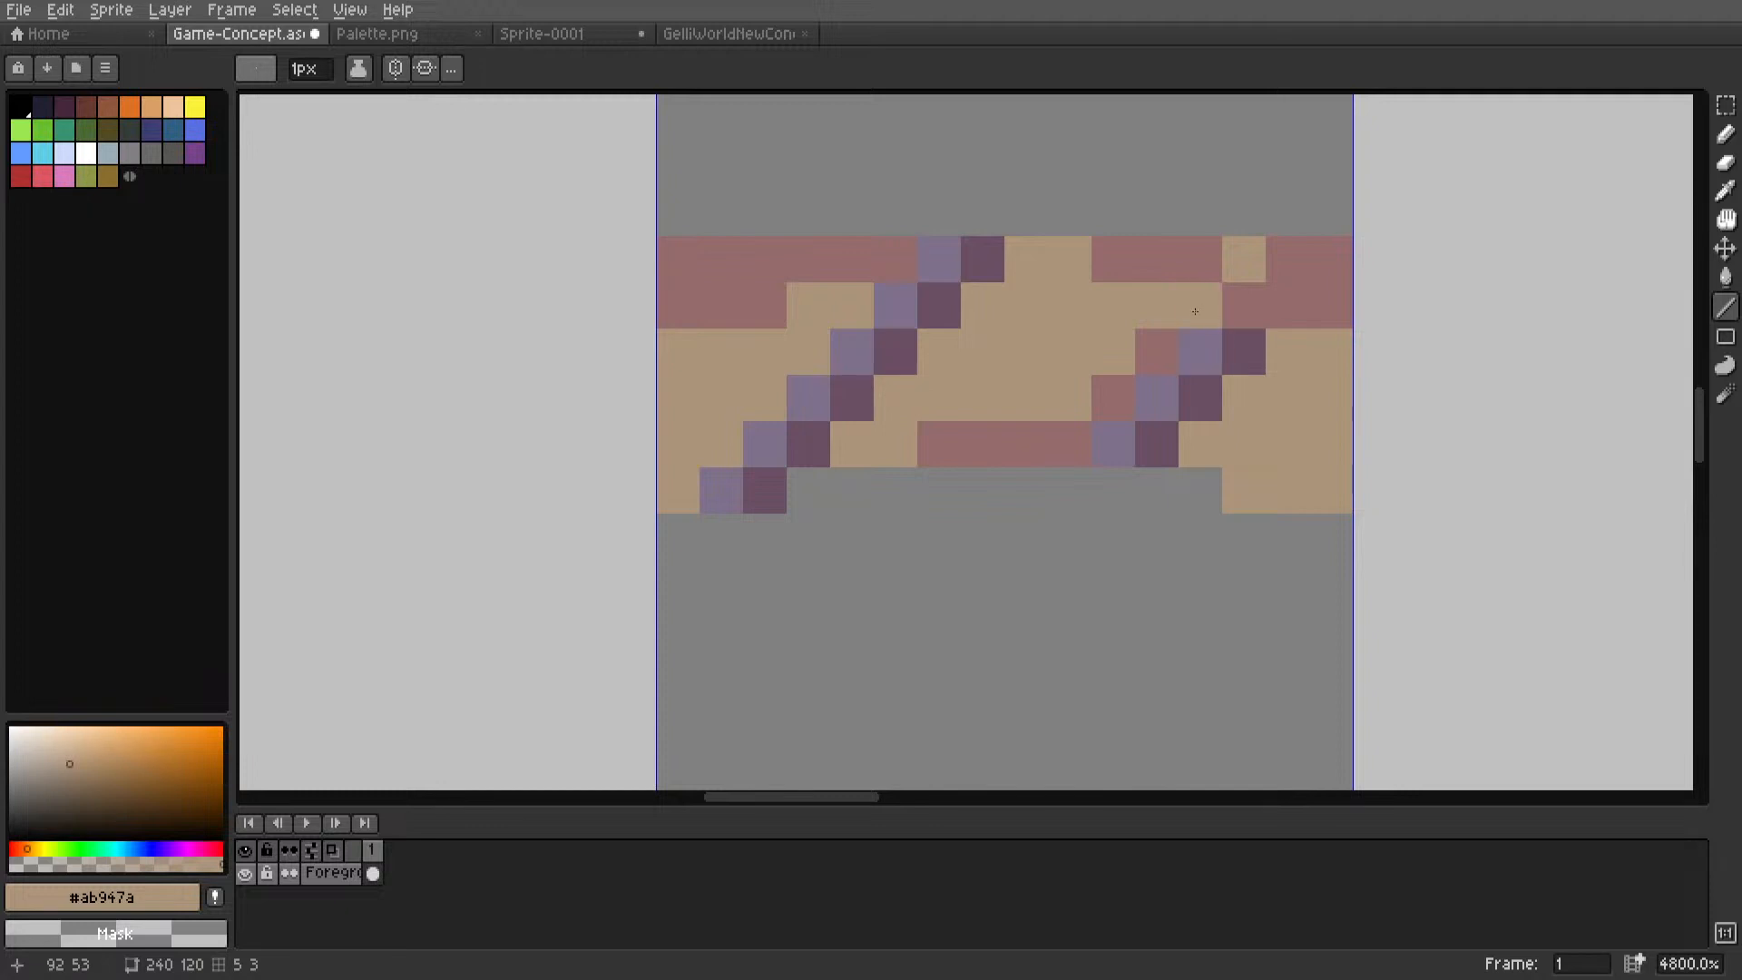
Clear the remaining #966c6c dirt from the strip, keeping only the #ab947a stones and the purple diagonal streaks.
alt+click(1216, 260)
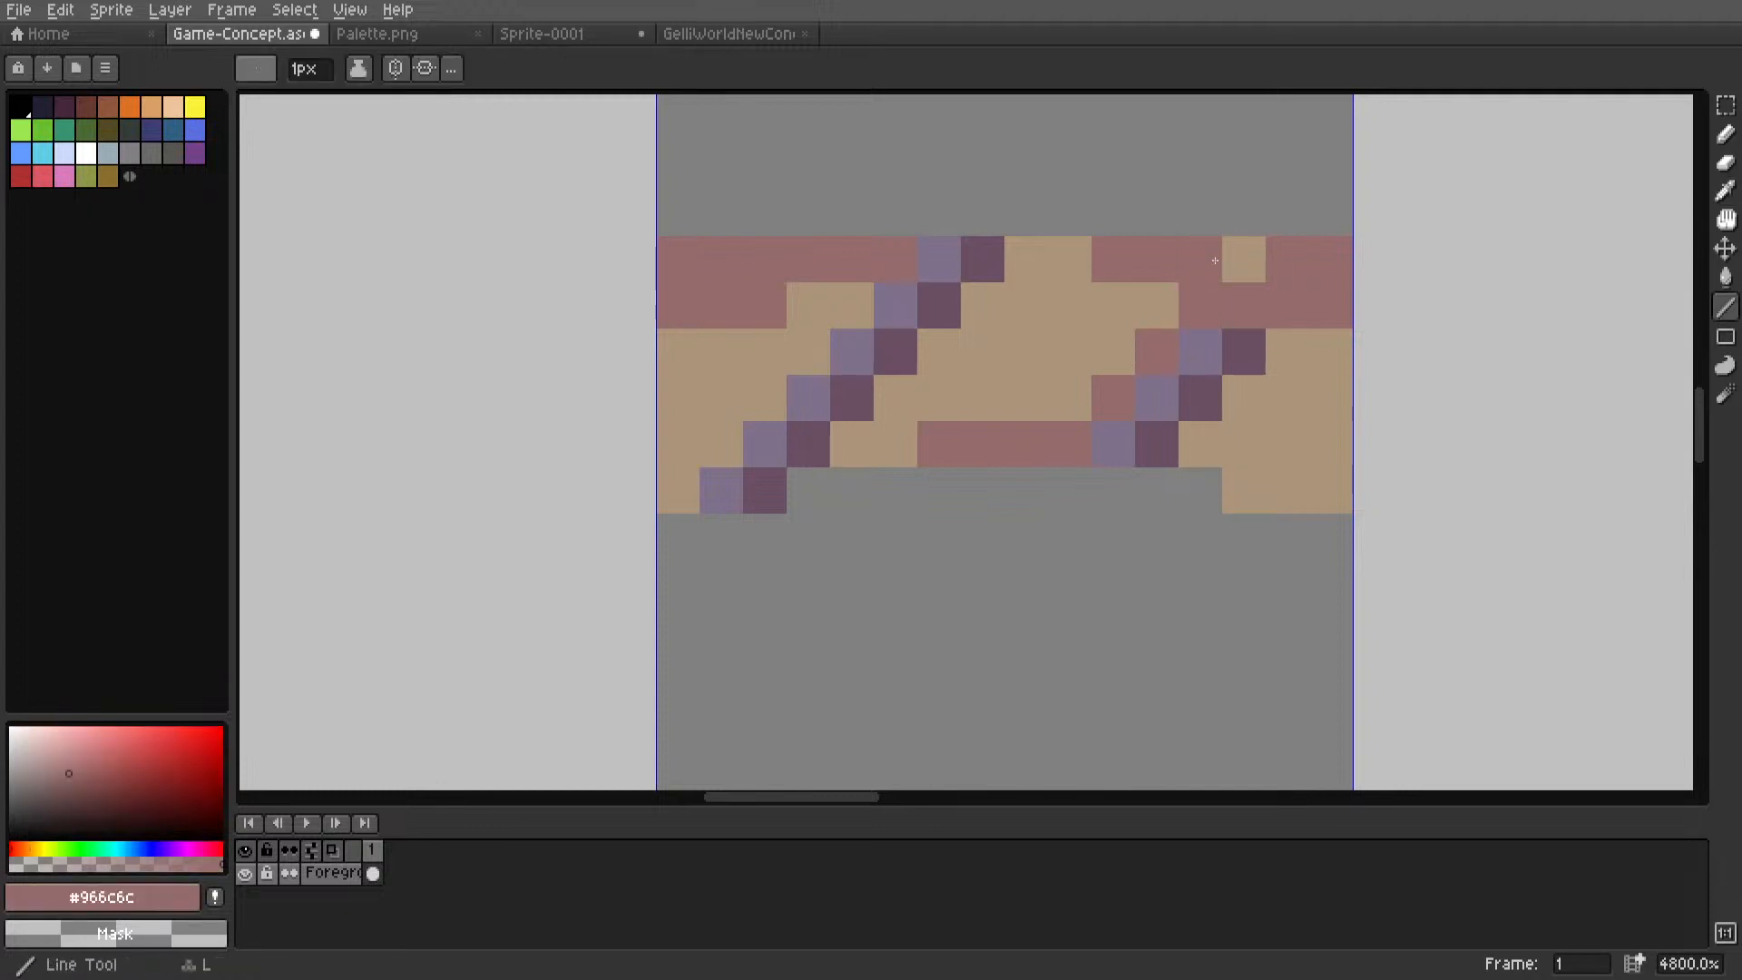
right_click(1235, 260)
key(alt)
key(m)
drag(1094, 238, 1351, 277)
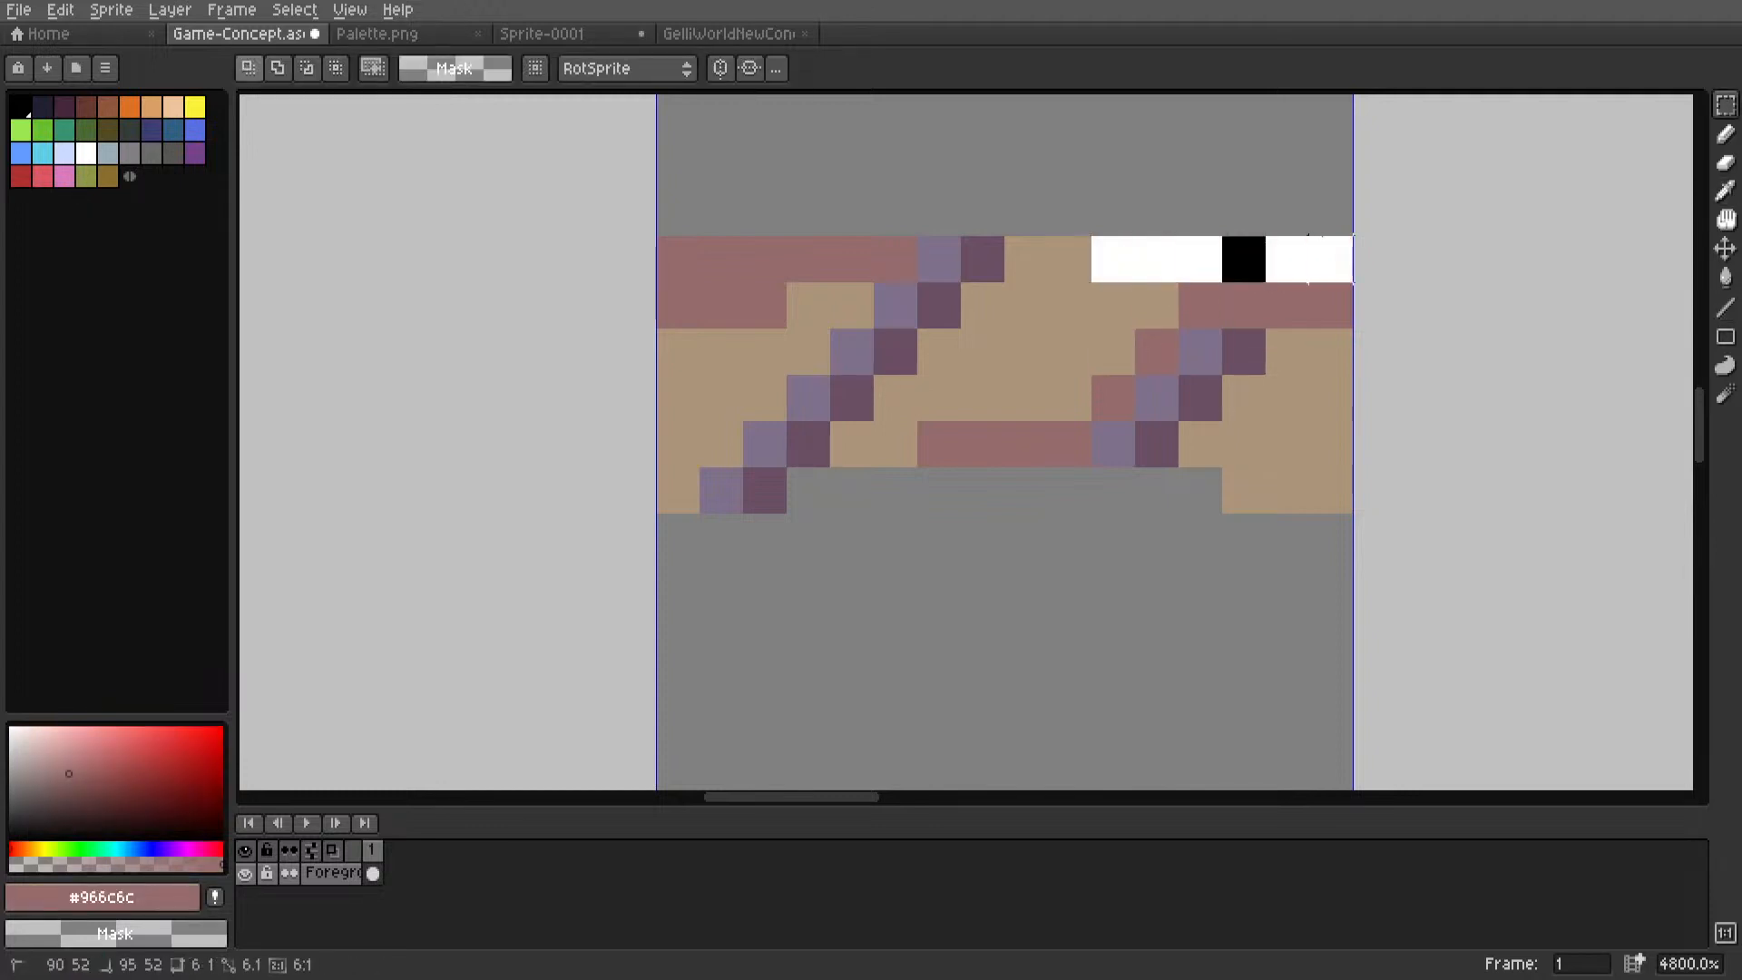
key(Delete)
drag(570, 192, 894, 270)
key(Delete)
middle_drag(1050, 319, 939, 367)
scroll(939, 368, down, 4)
scroll(910, 419, up, 5)
mouse_move(910, 440)
mouse_down()
mouse_move(1026, 317)
mouse_move(1080, 317)
mouse_move(1141, 251)
mouse_move(1315, 259)
mouse_move(488, 259)
mouse_up()
key(Delete)
scroll(1050, 323, down, 4)
scroll(968, 442, up, 3)
key(alt)
alt+click(1032, 342)
scroll(621, 342, down, 5)
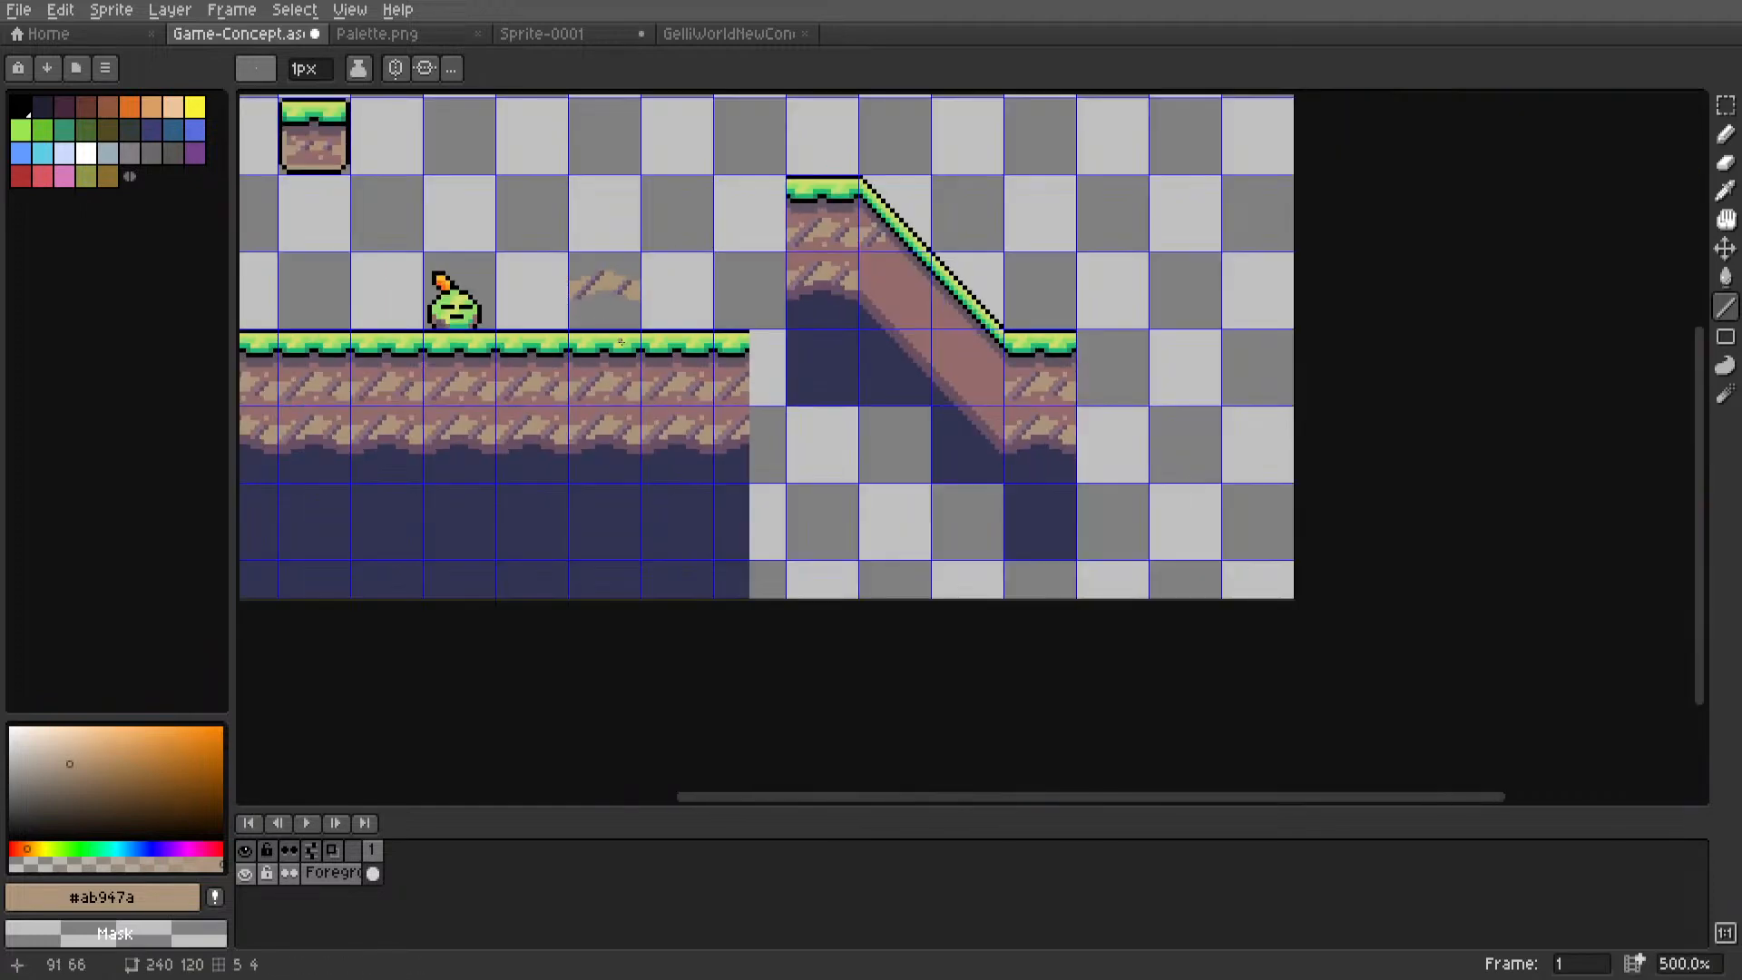
scroll(621, 341, up, 5)
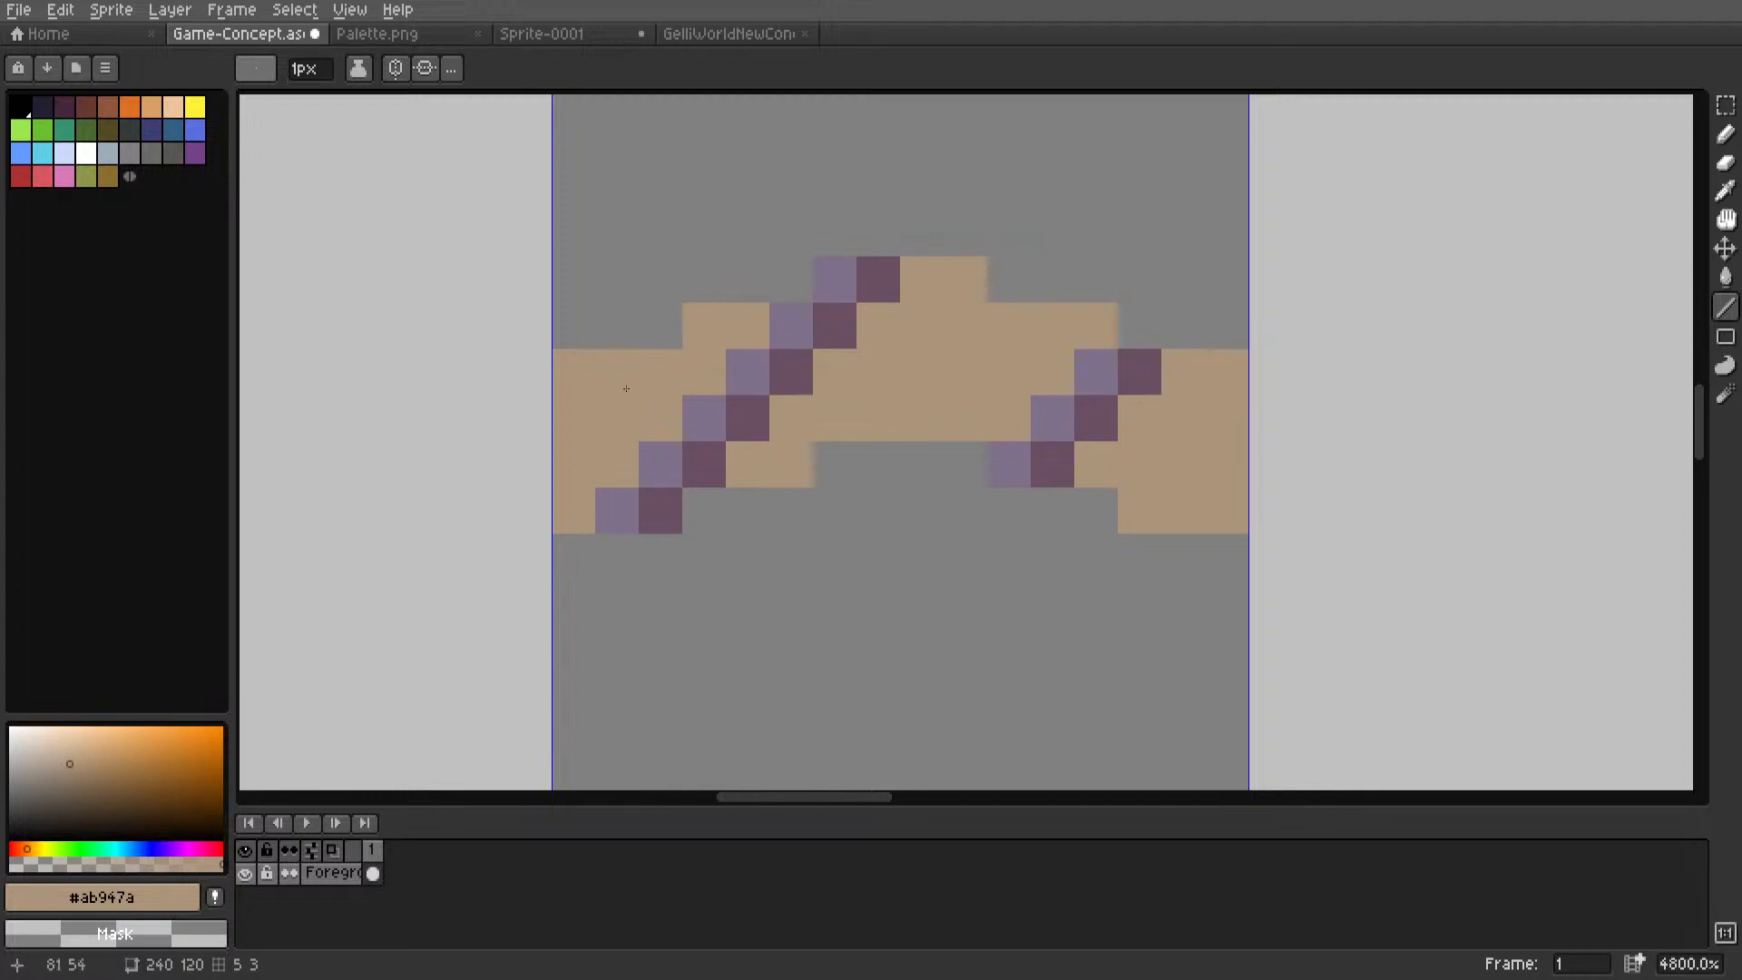
Try placing the cleaned stone strip on the slope's middle cell, lined up with the upper flat tile's lower pattern.
key(m)
drag(573, 512, 1217, 296)
scroll(911, 330, down, 7)
scroll(926, 334, up, 3)
middle_drag(870, 354, 614, 386)
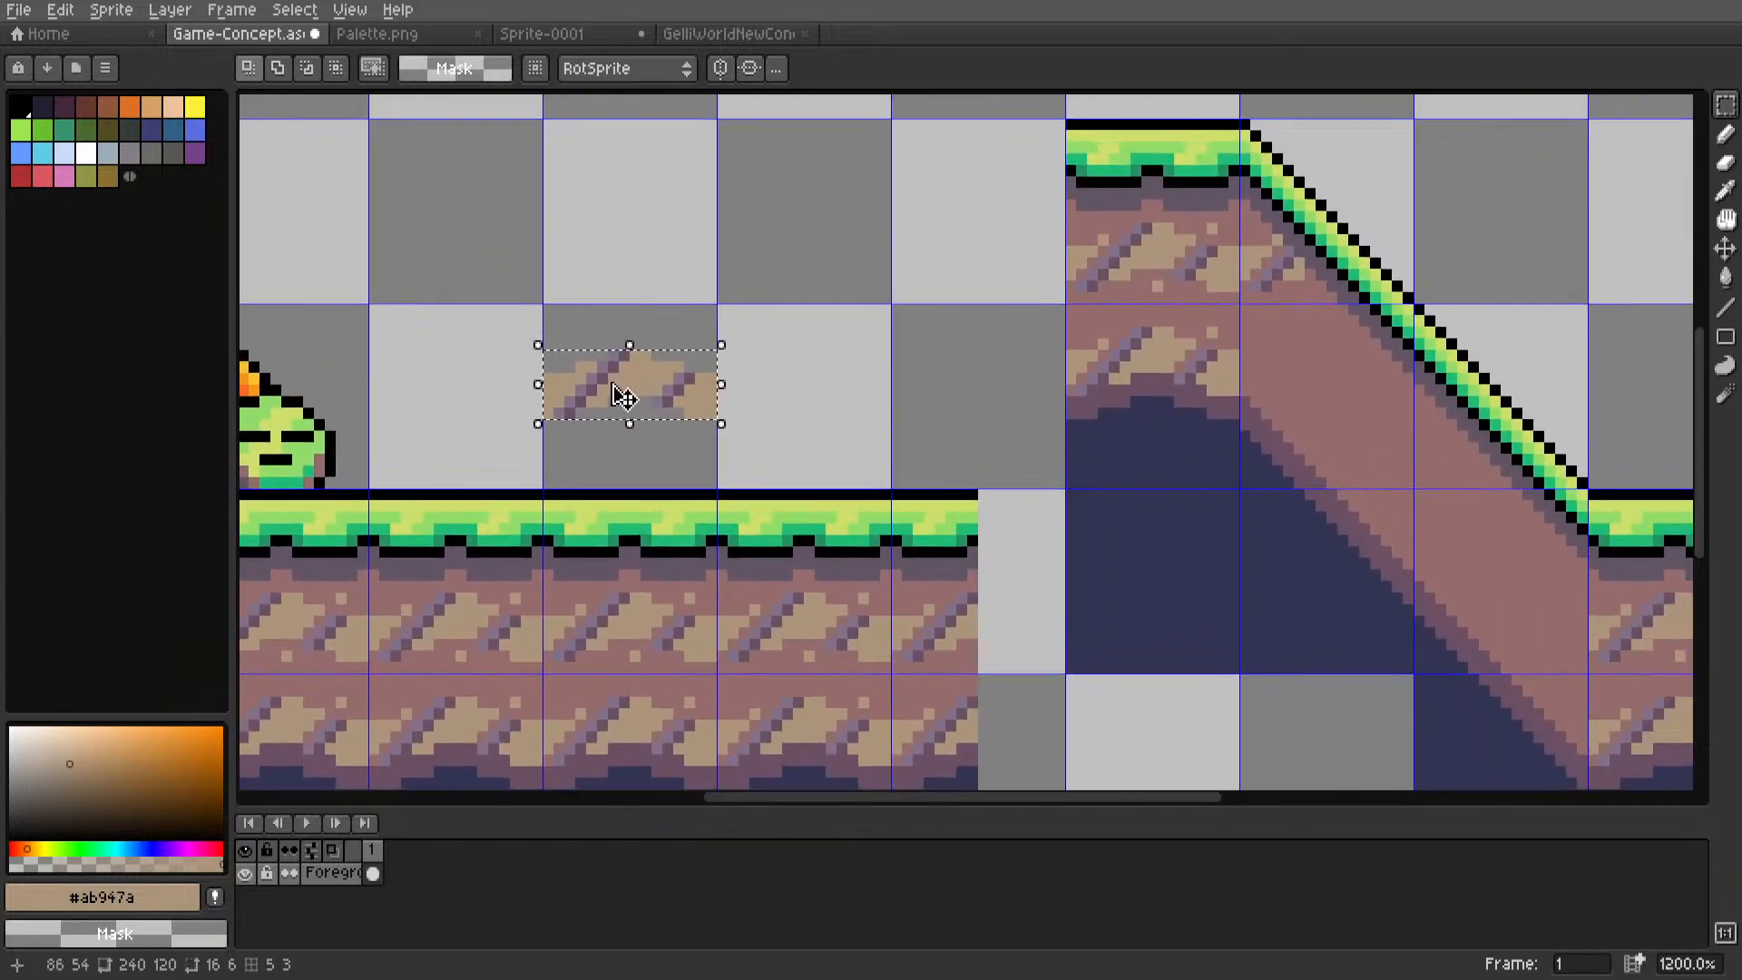
drag(624, 396, 1347, 418)
scroll(1376, 408, up, 4)
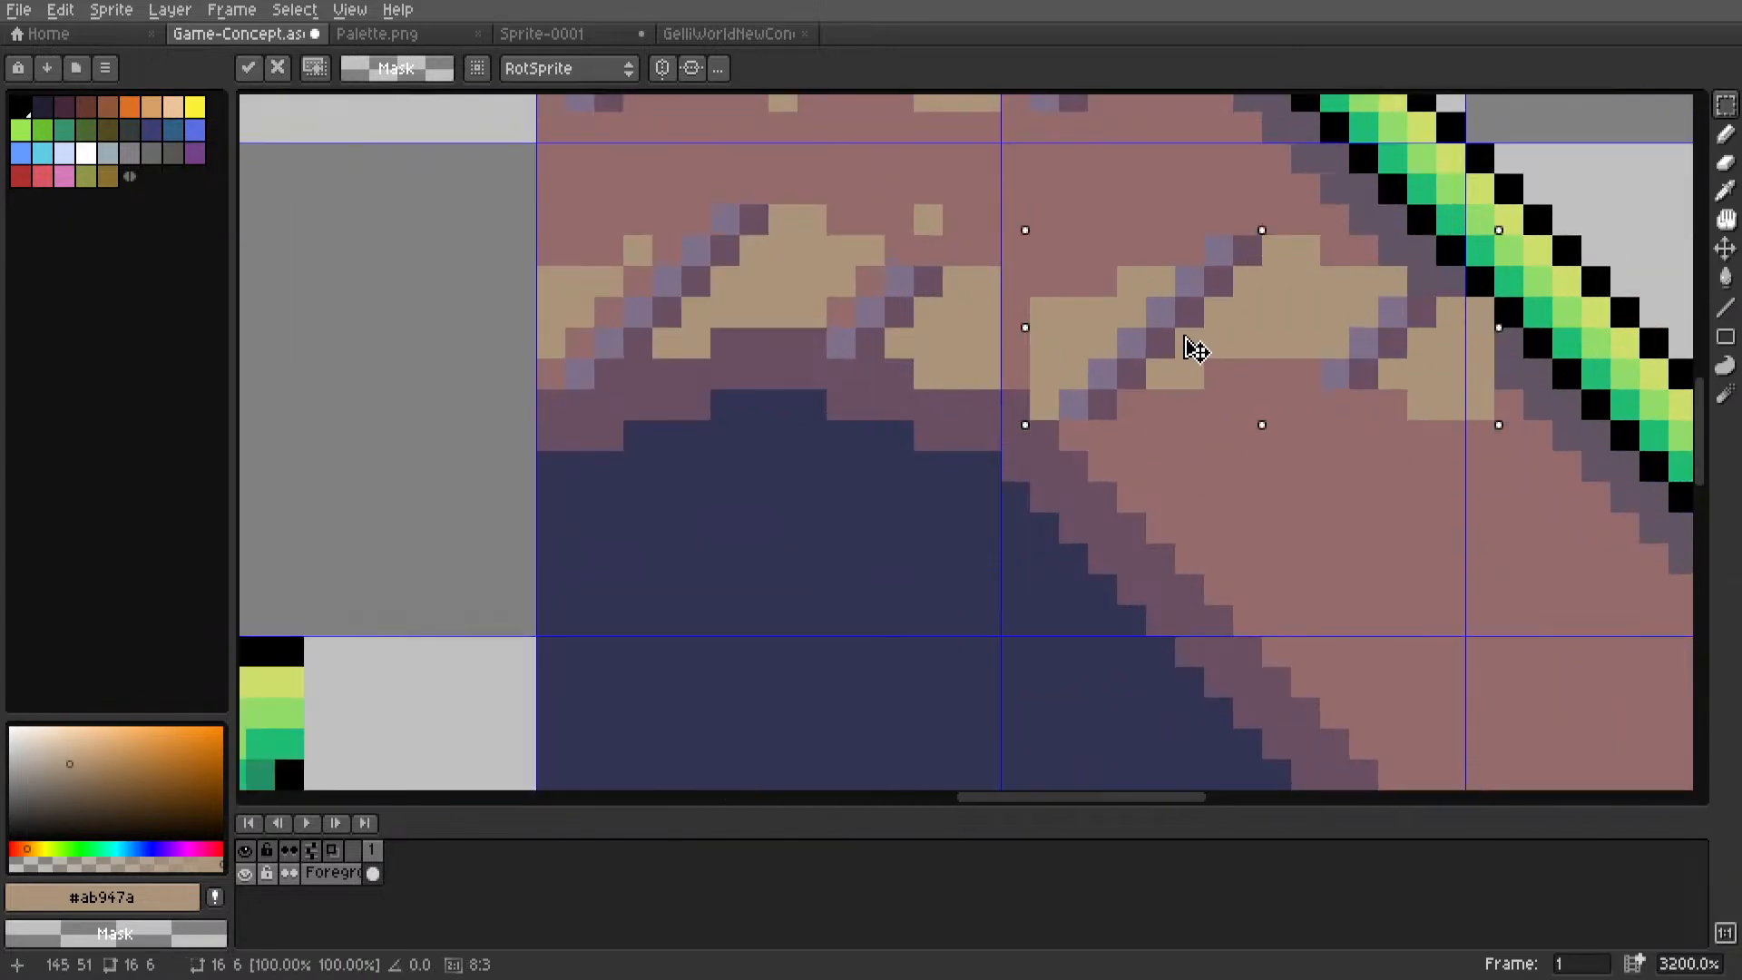
drag(1197, 350, 1164, 336)
scroll(1162, 332, down, 4)
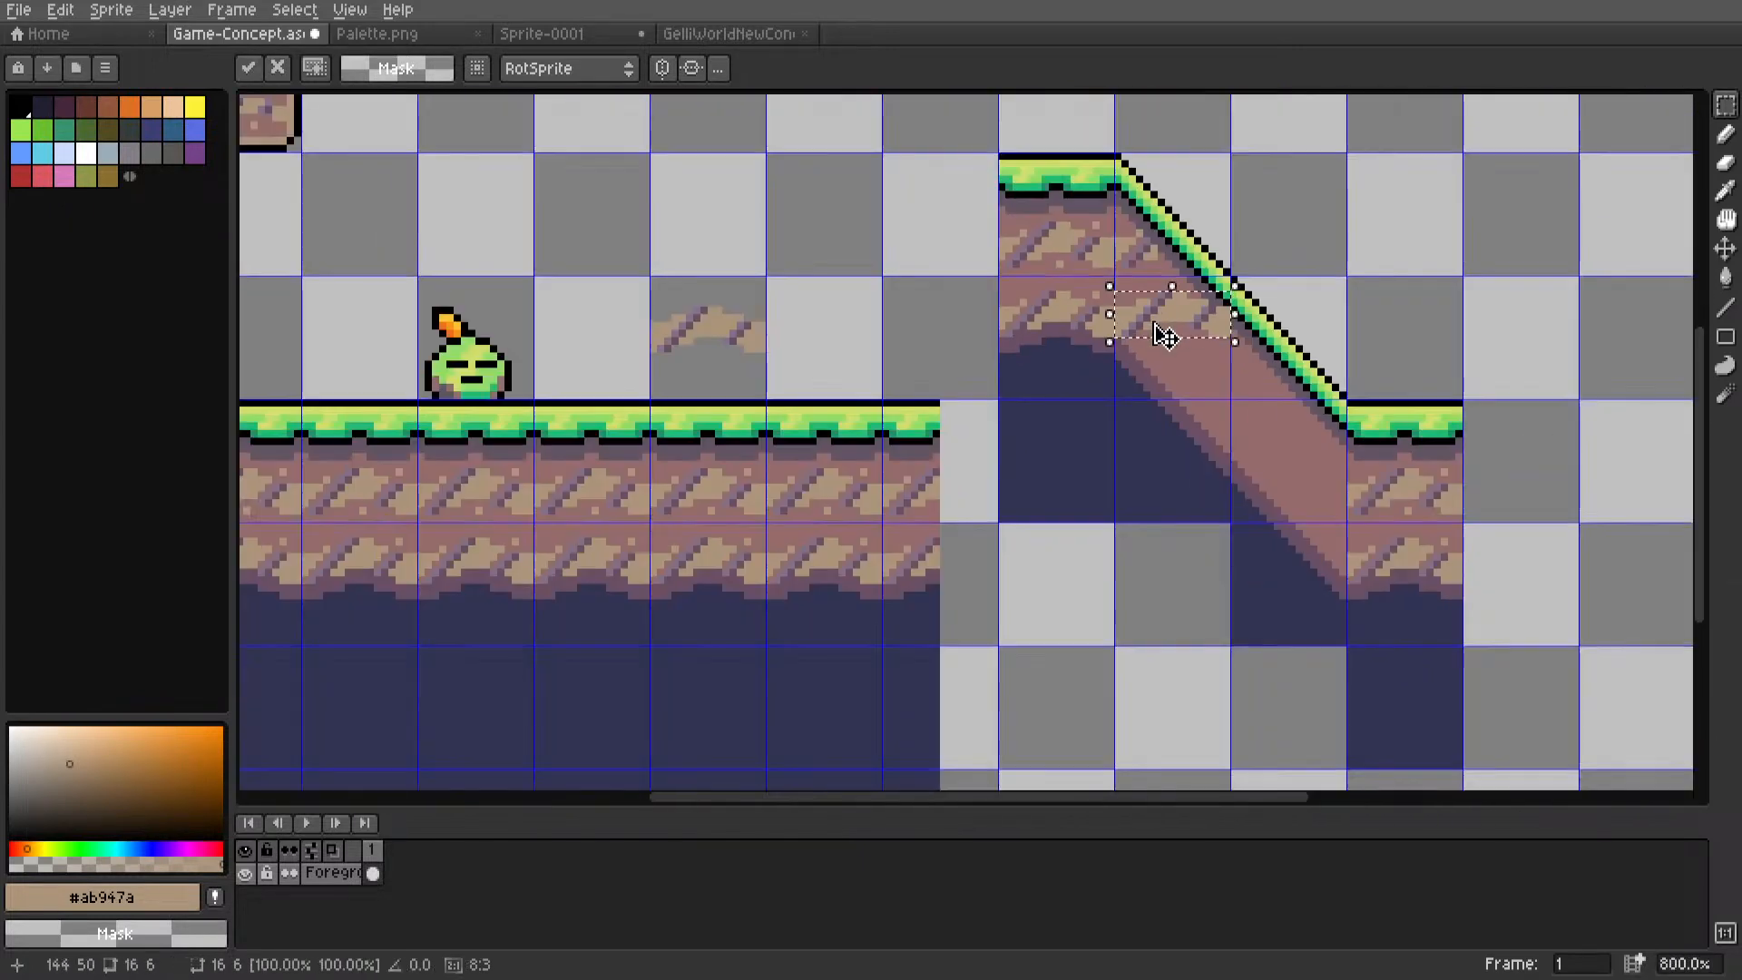
scroll(1134, 381, up, 1)
scroll(1074, 392, down, 3)
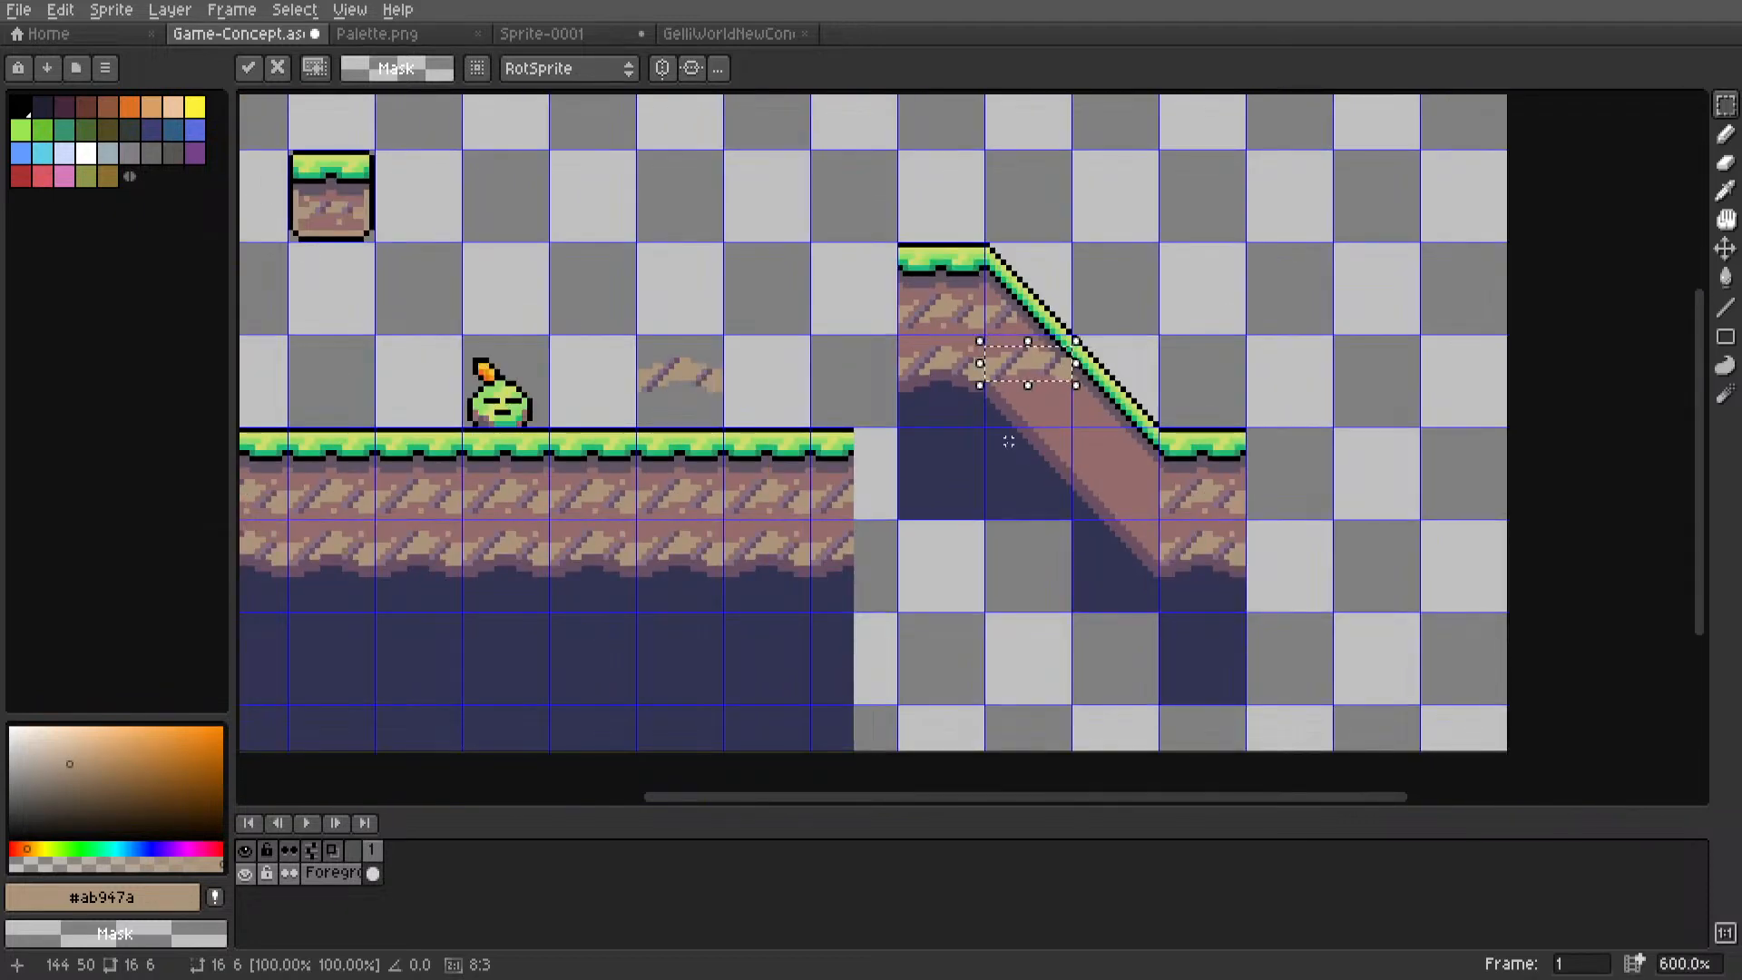
scroll(1047, 452, up, 4)
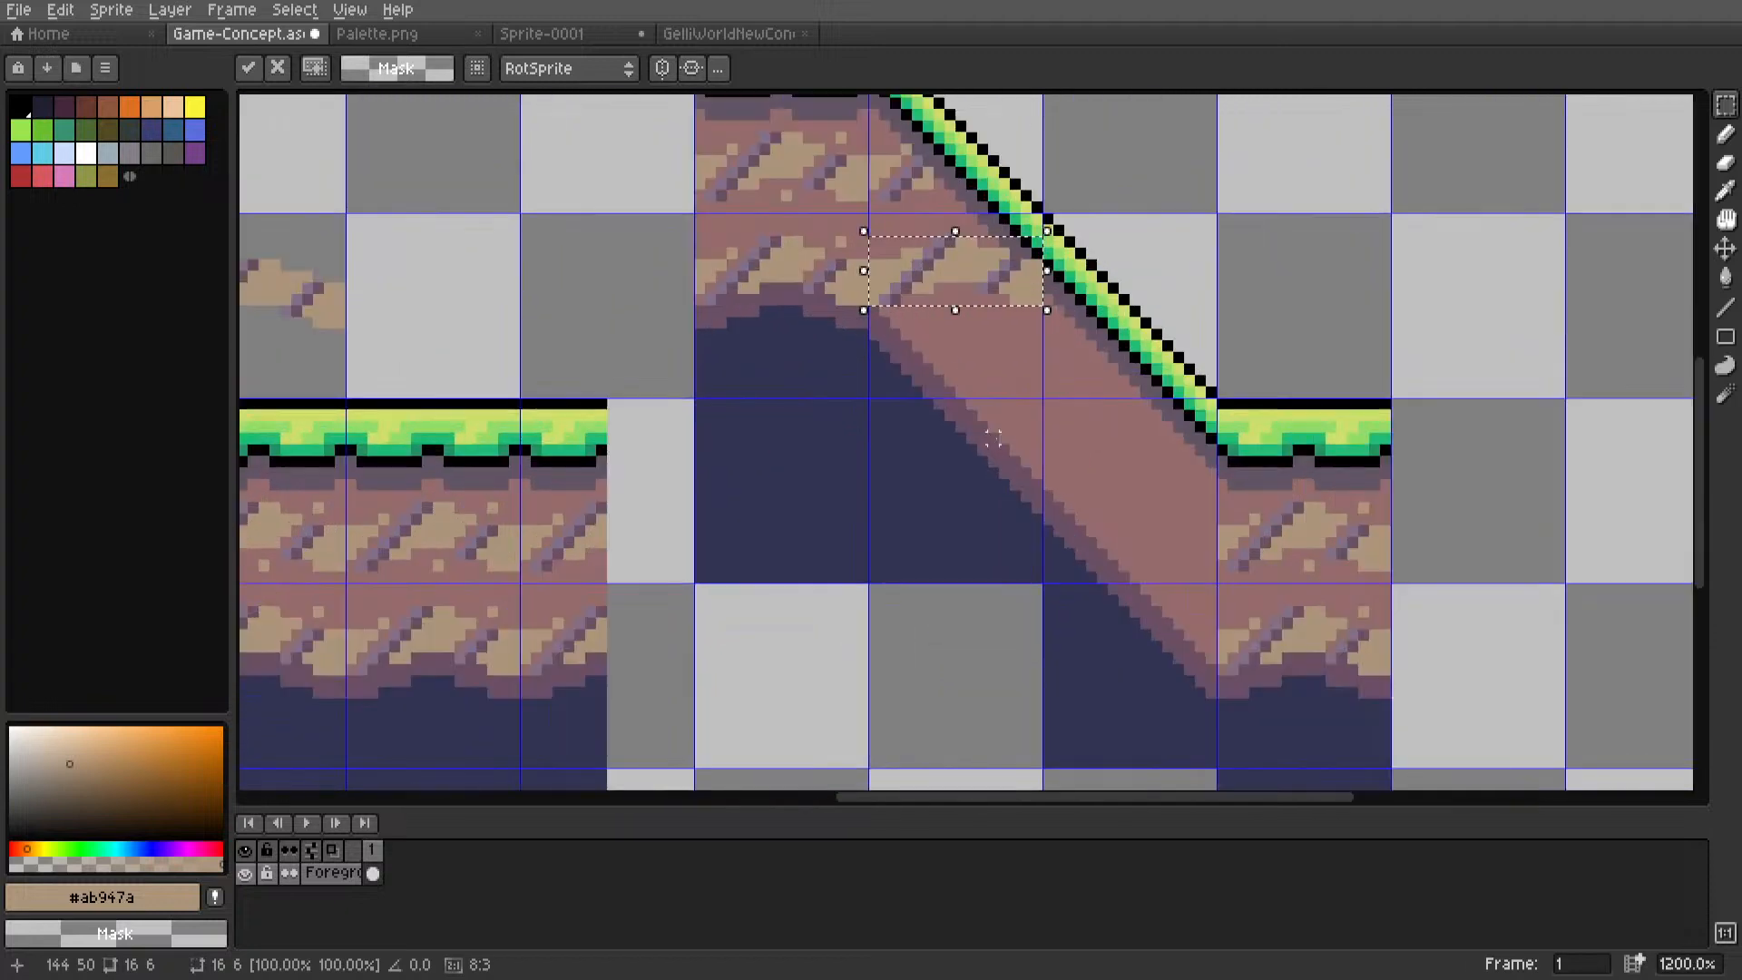
click(993, 439)
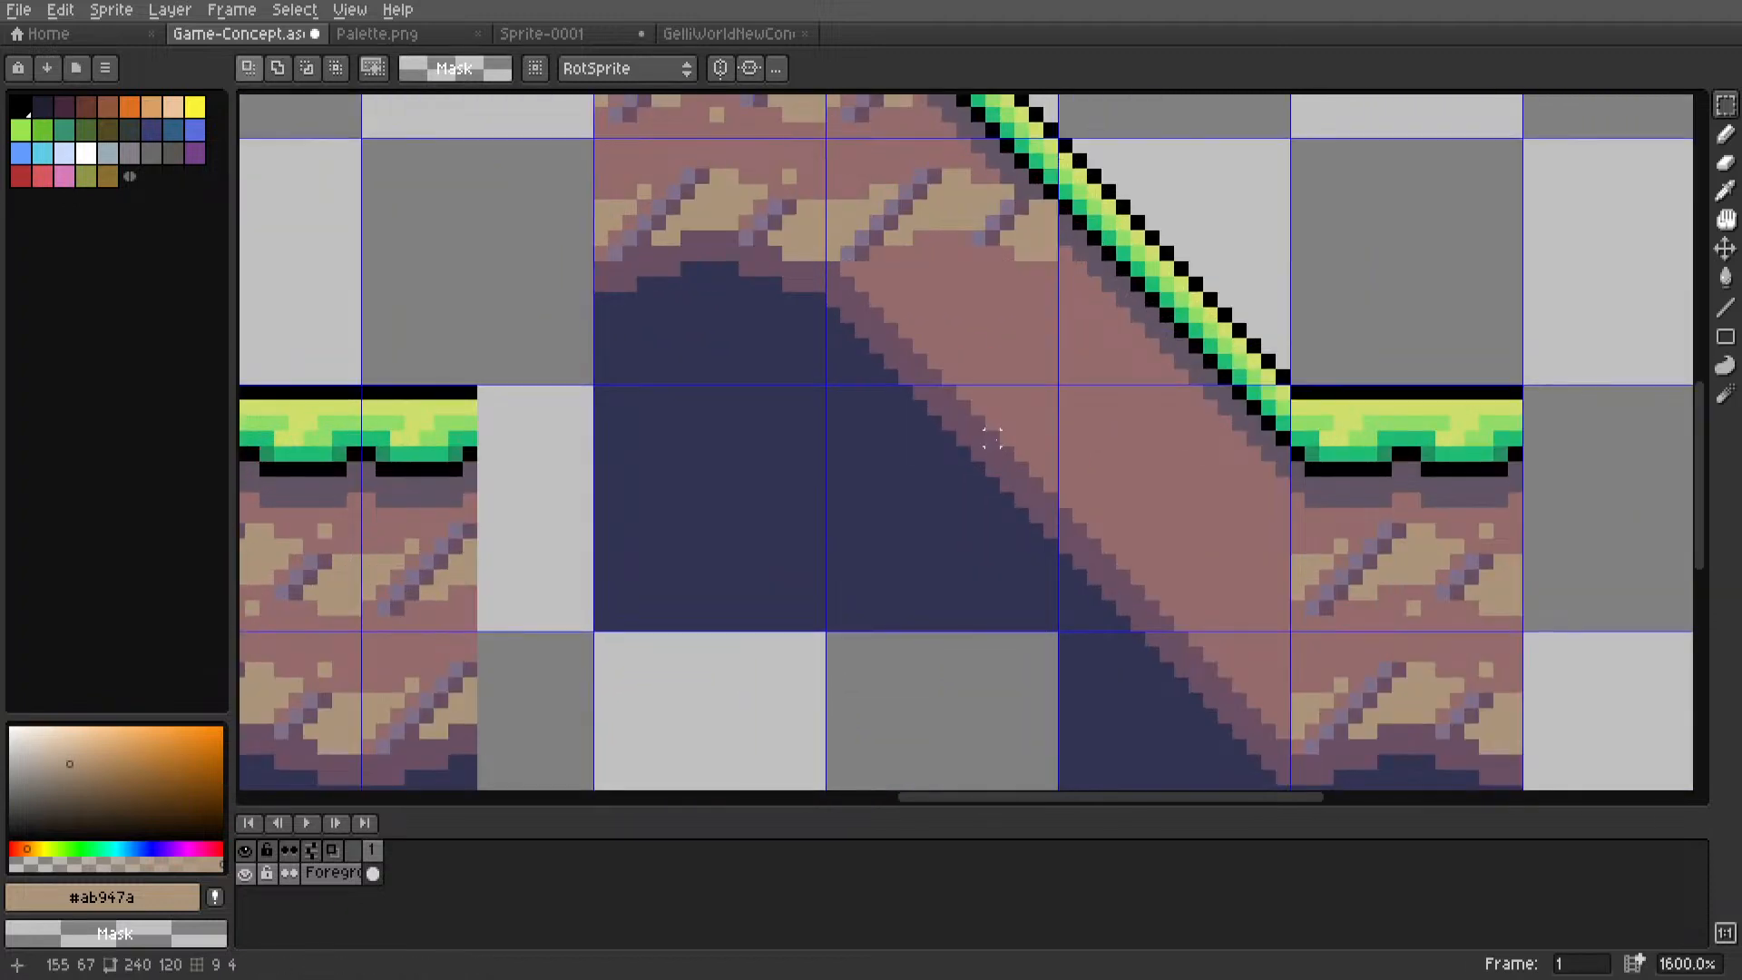
Try copying the patterned slope cell diagonally down to the cell beside the lower flat tile and check the repetition.
scroll(1023, 370, down, 4)
double_click(1016, 340)
scroll(1003, 346, up, 3)
middle_drag(1008, 356, 959, 327)
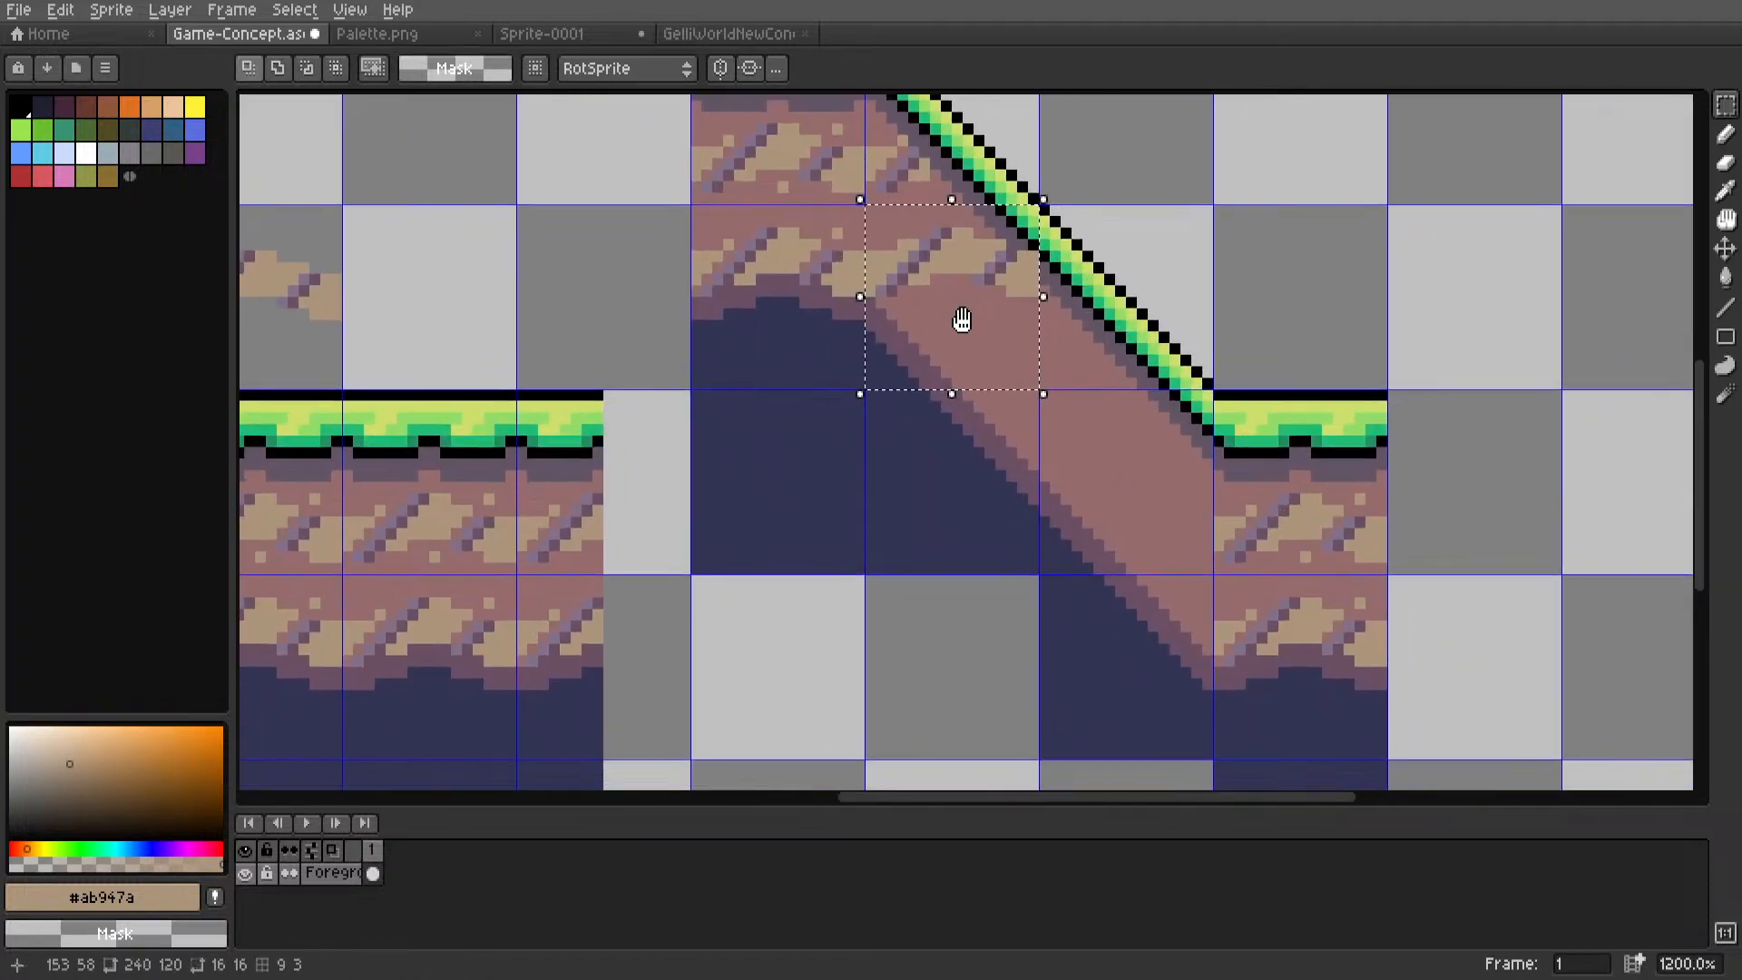
drag(972, 330, 1108, 463)
key(Return)
scroll(1196, 351, down, 6)
middle_drag(1196, 352, 1012, 448)
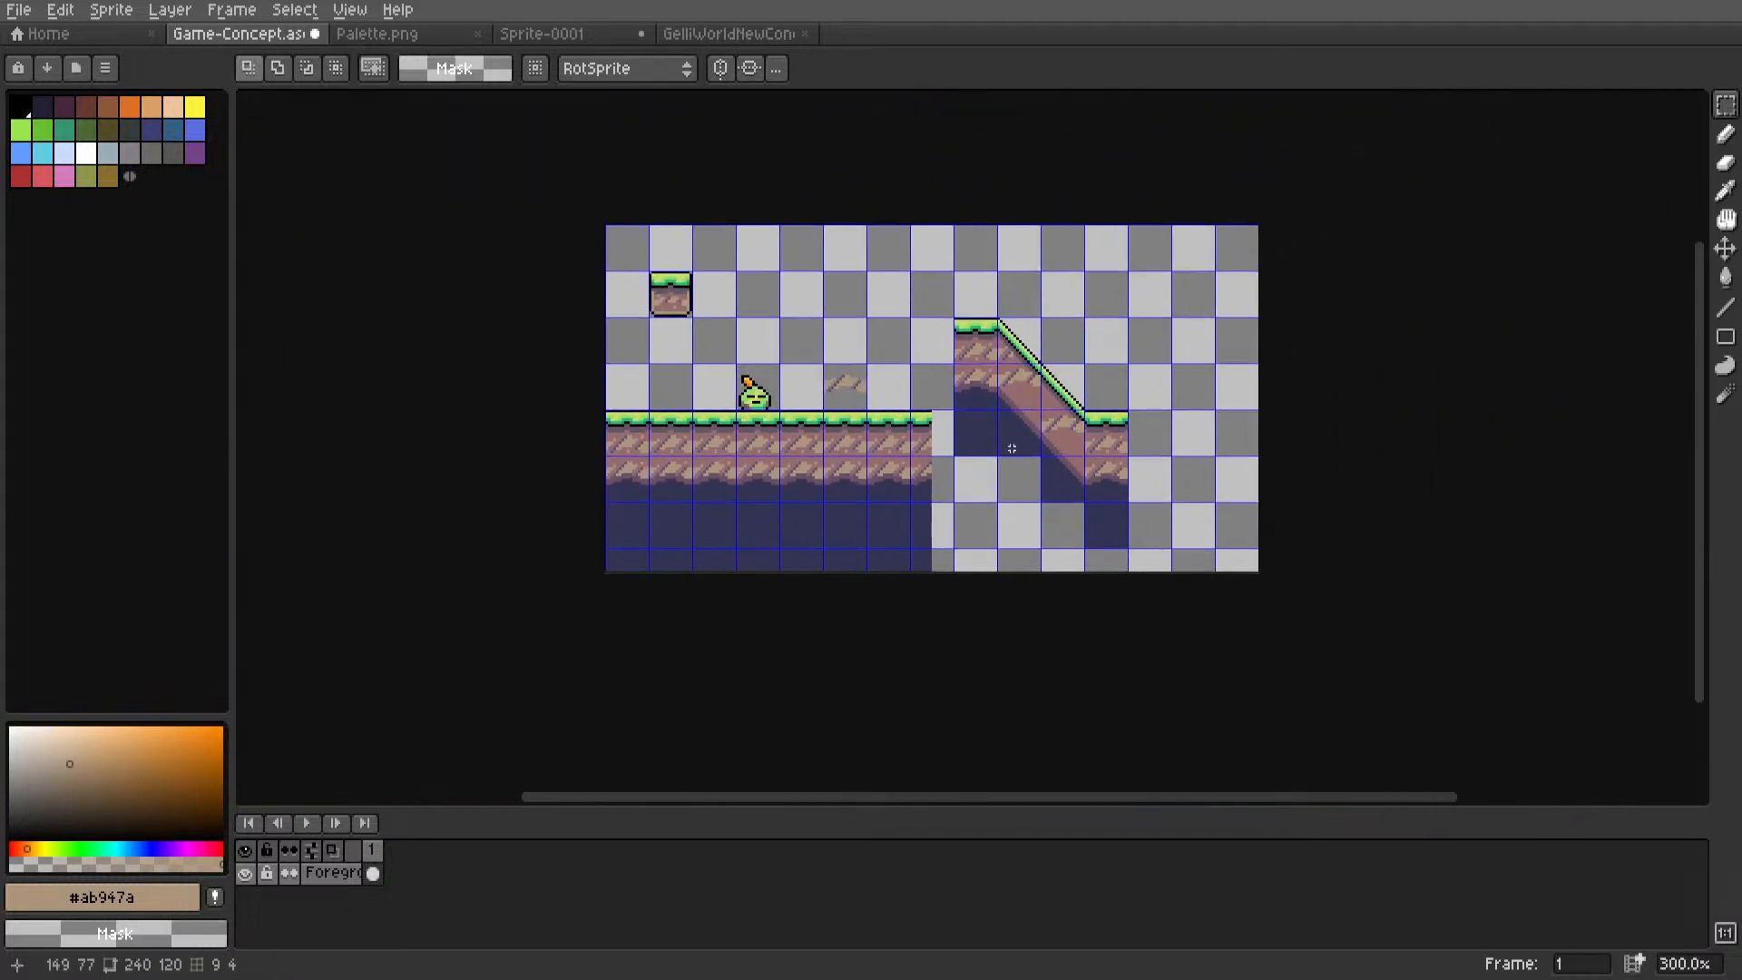
scroll(1020, 438, up, 6)
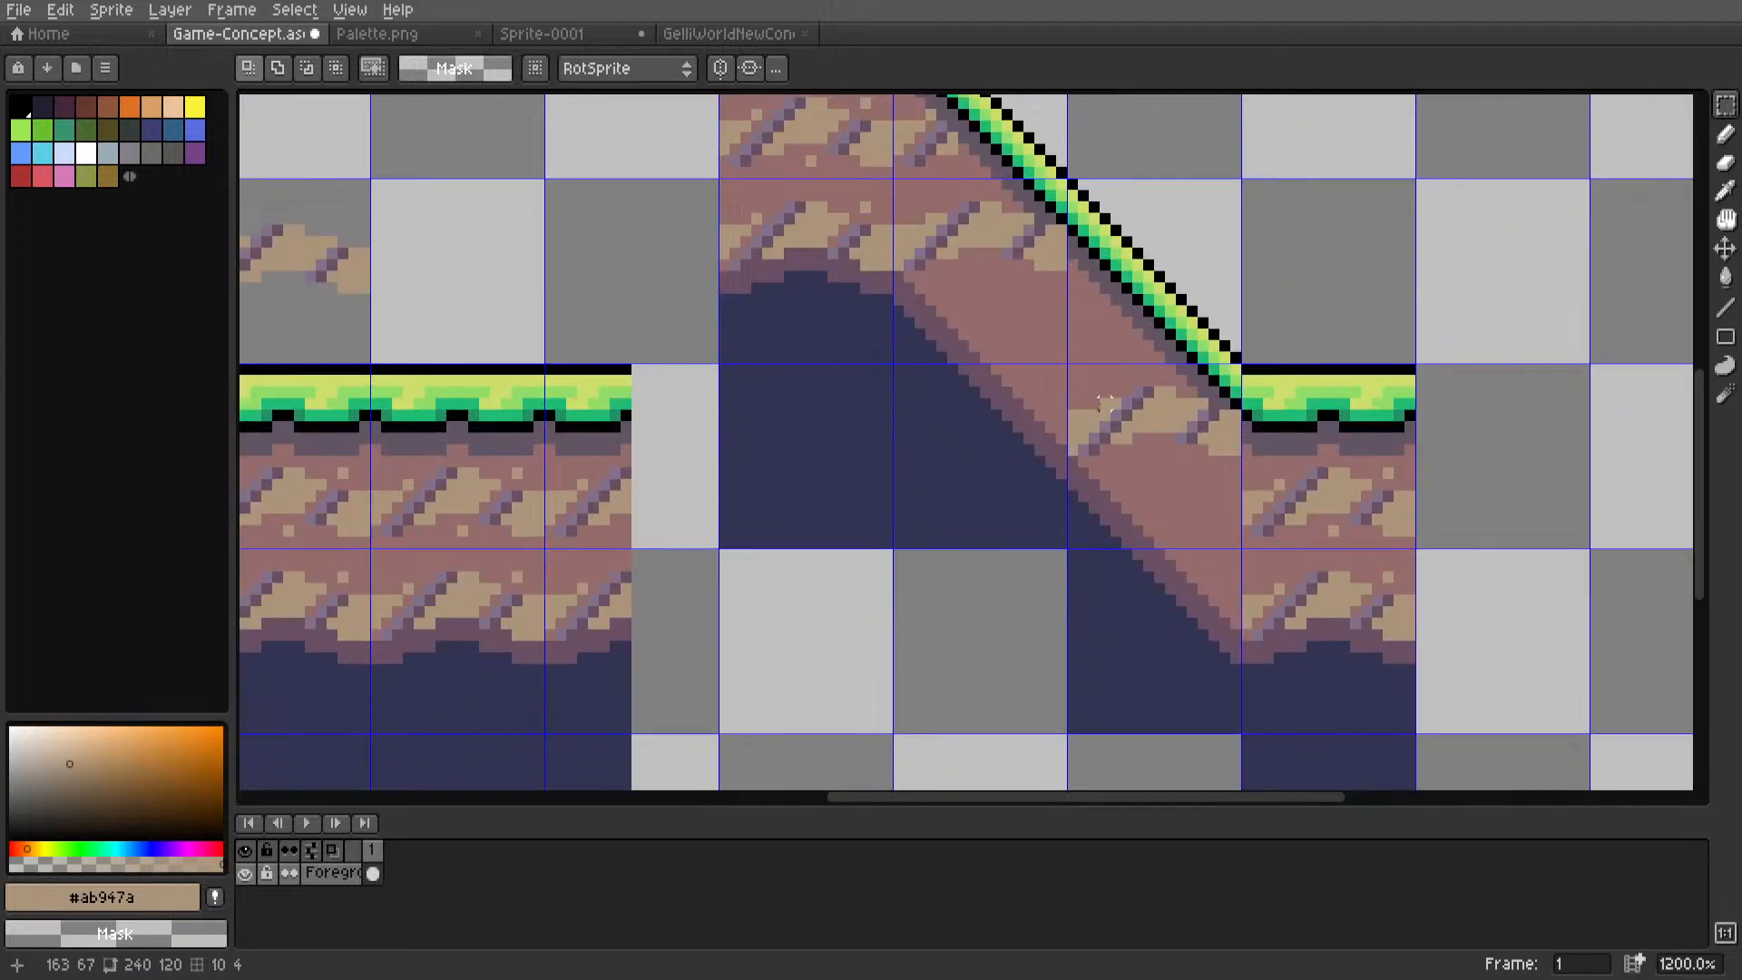
middle_drag(1171, 461, 1005, 473)
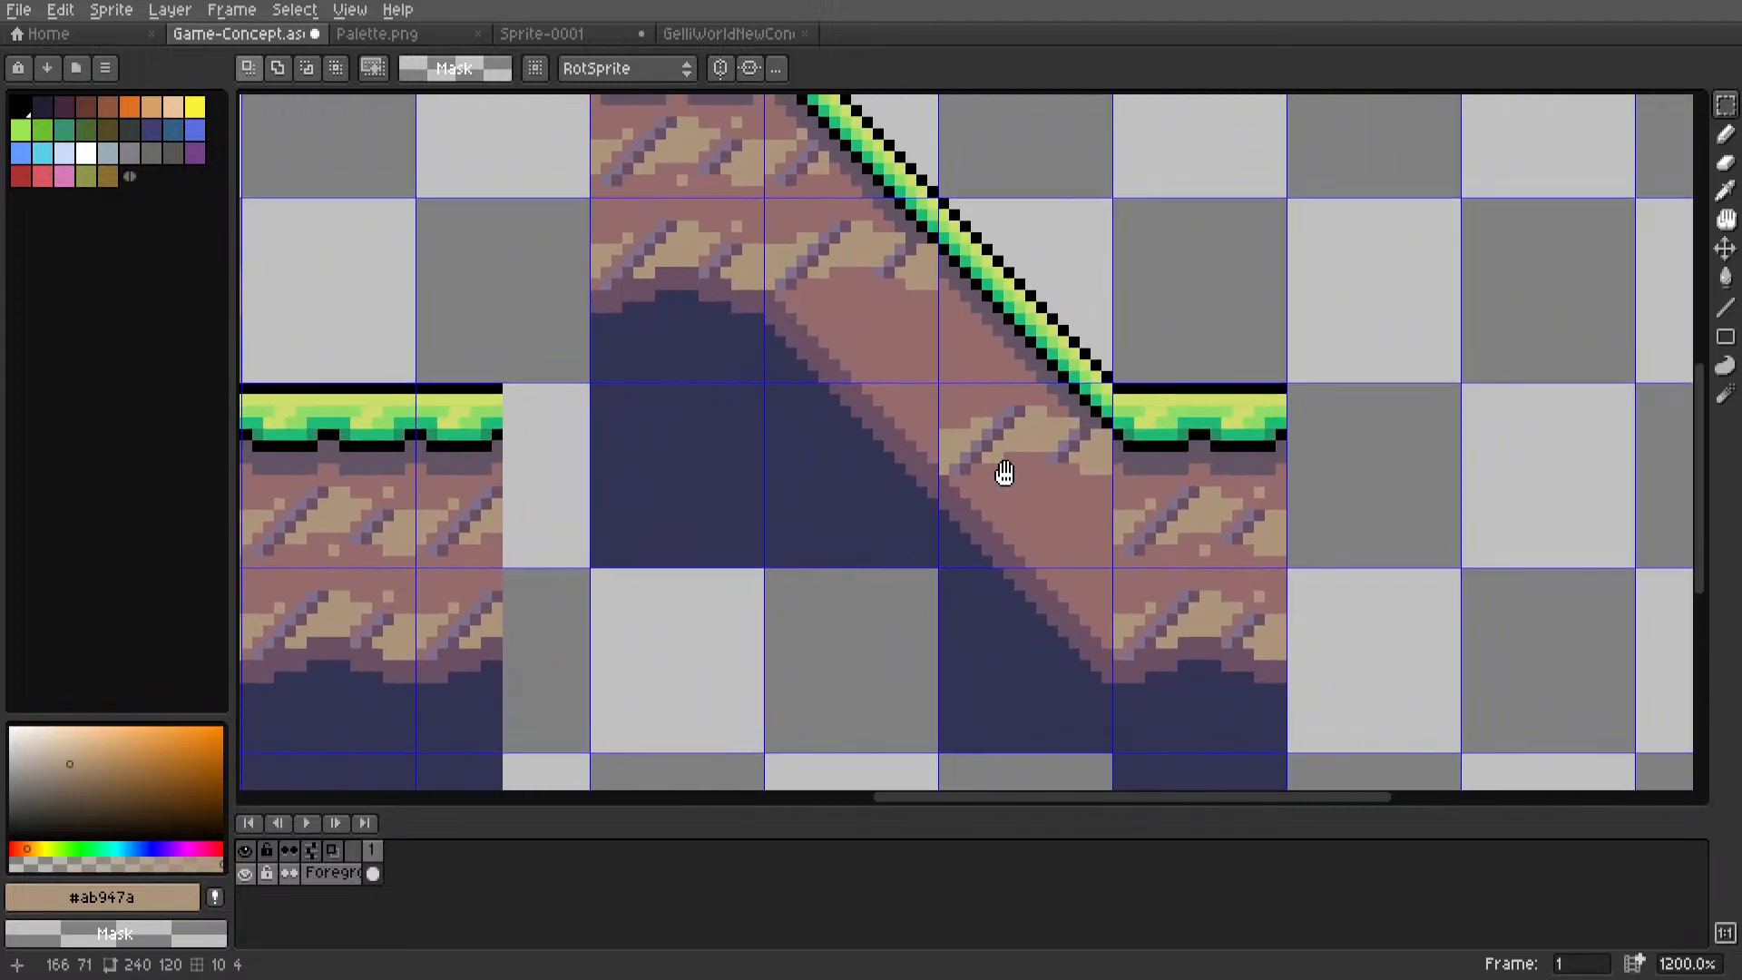
scroll(1010, 469, down, 4)
scroll(1150, 272, up, 4)
Undo both stone-pattern placements on the slope.
key(ctrl+z)
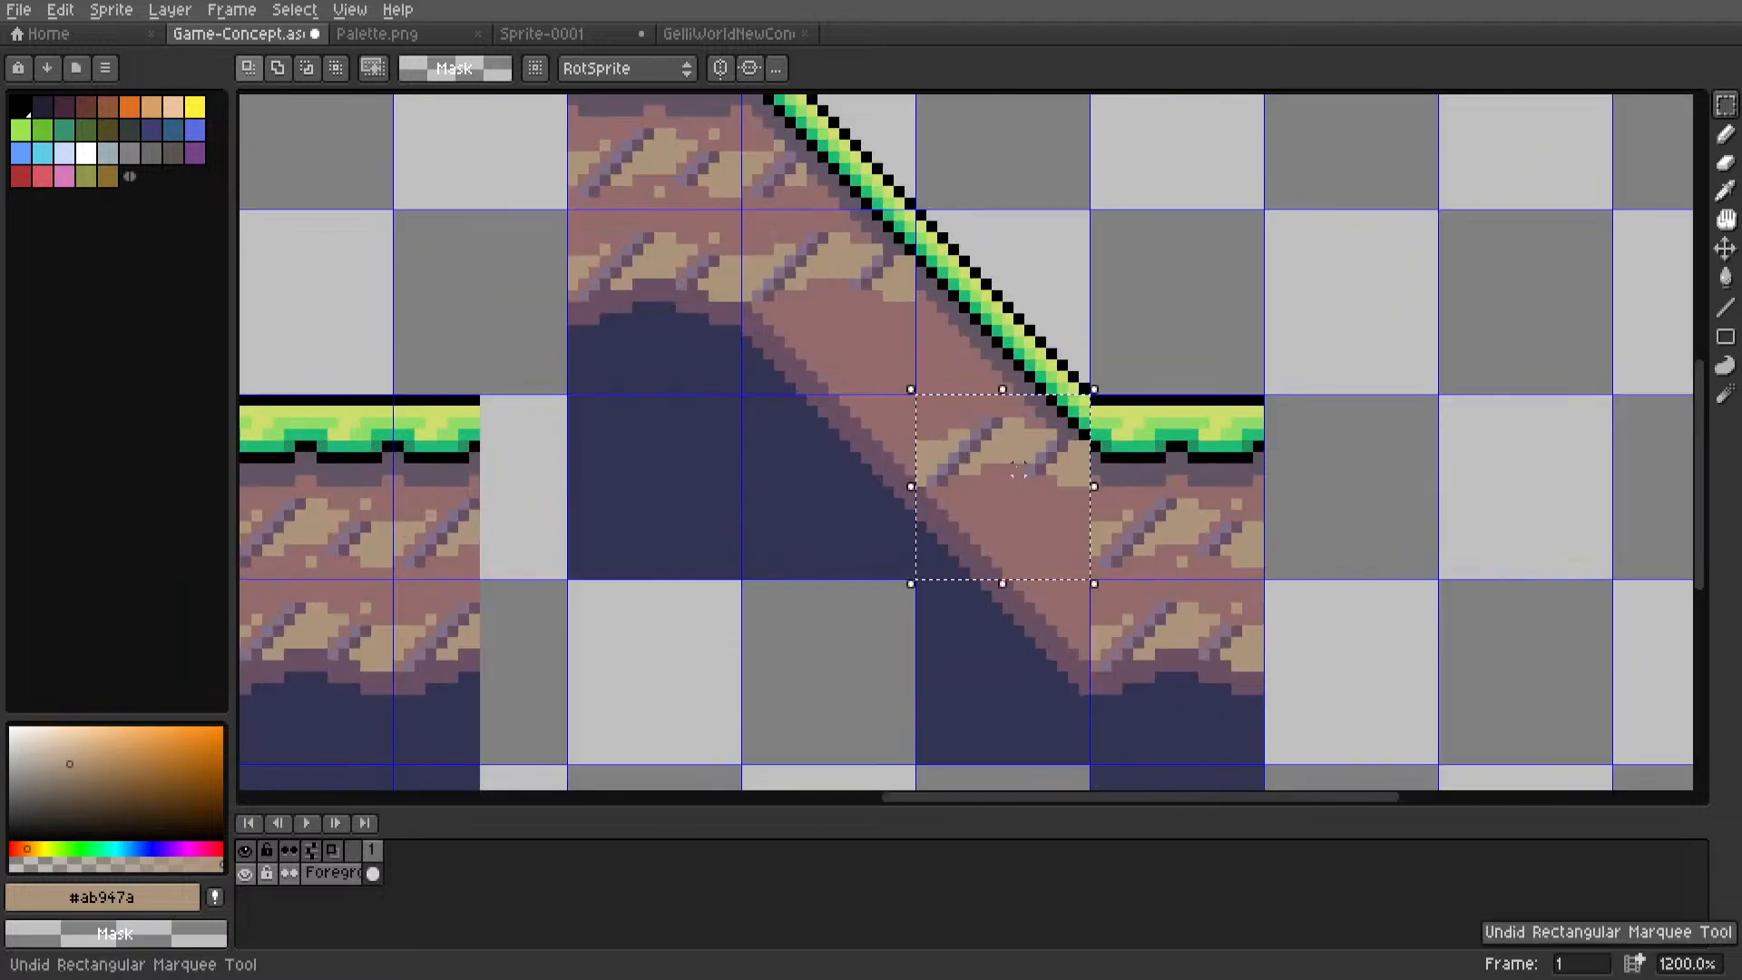
key(ctrl+z)
key(ctrl+d)
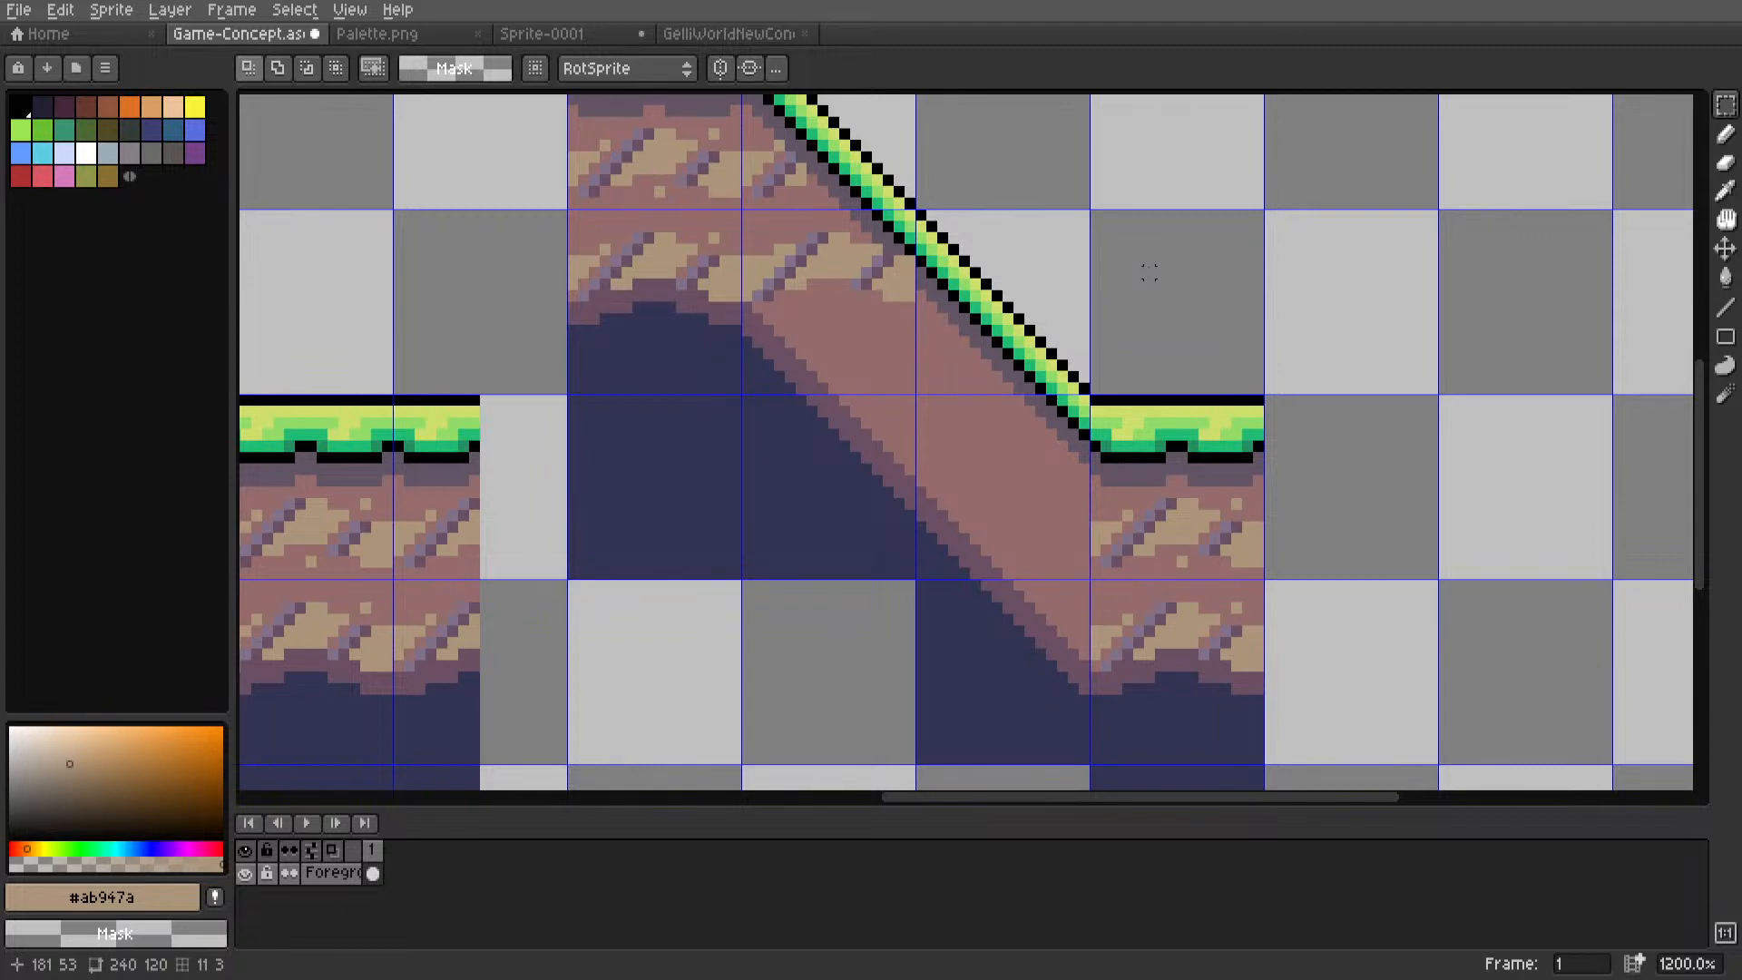
key(ctrl+z)
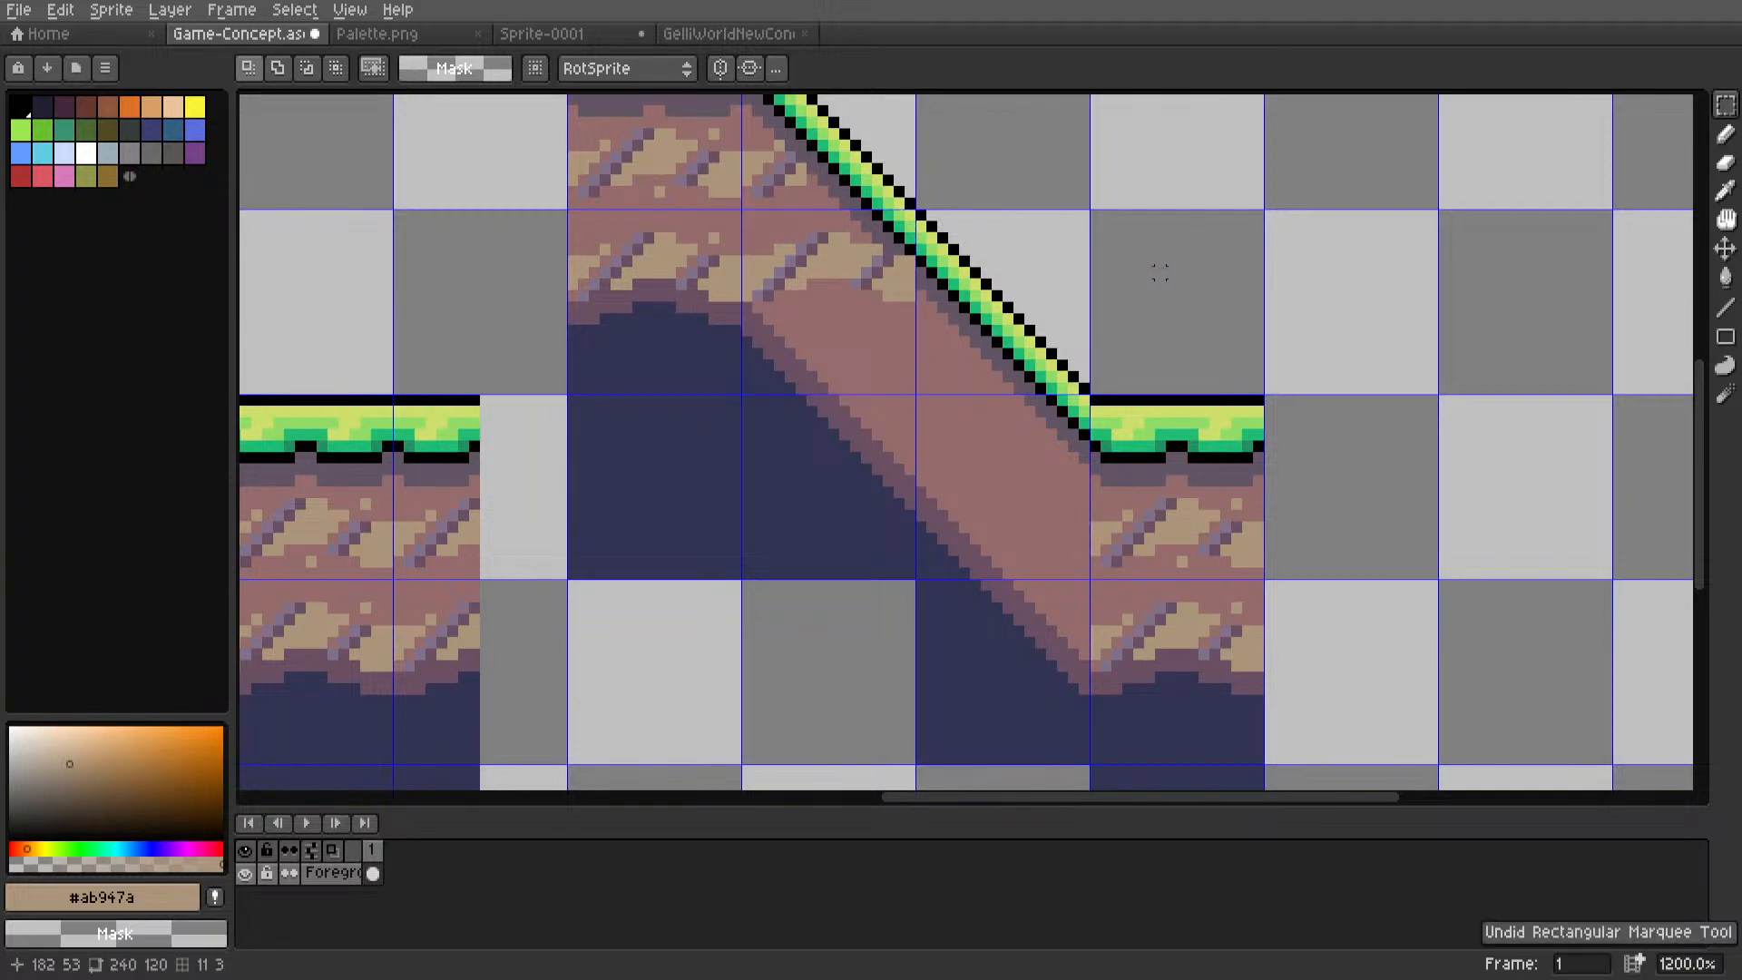
key(ctrl+z)
Extend the upper flat tile's lower stone into the slope's middle cell with #ab947a and add two single-pixel specks.
scroll(828, 405, up, 6)
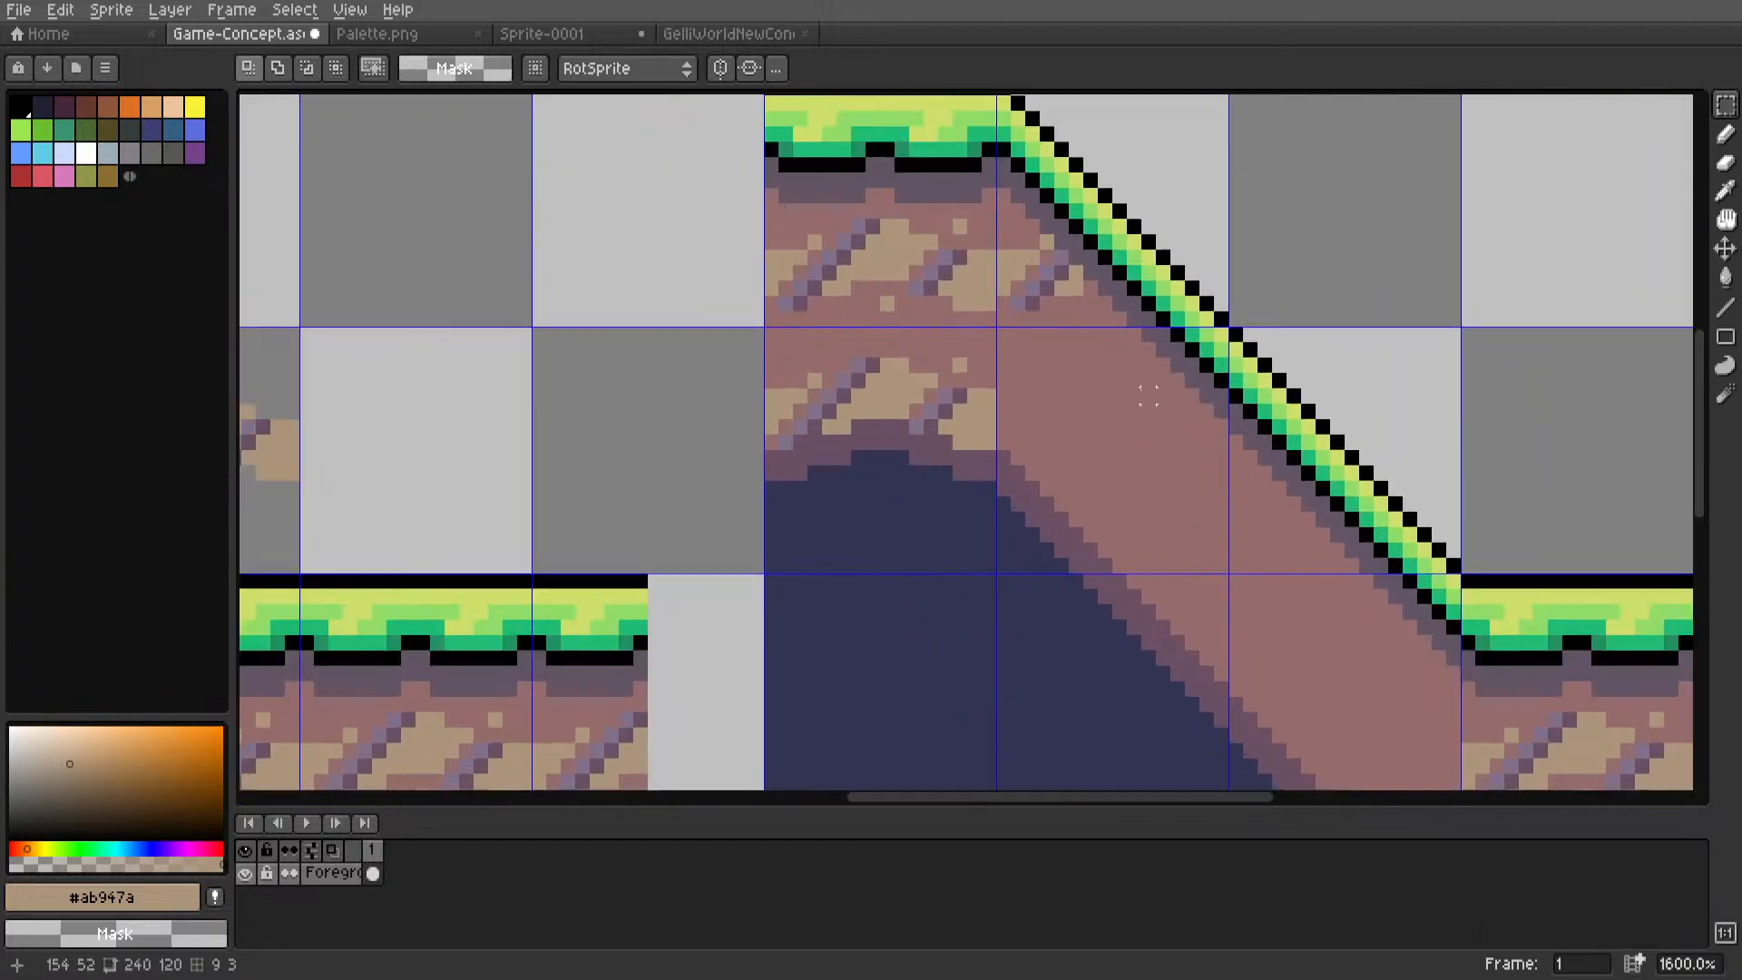
key(l)
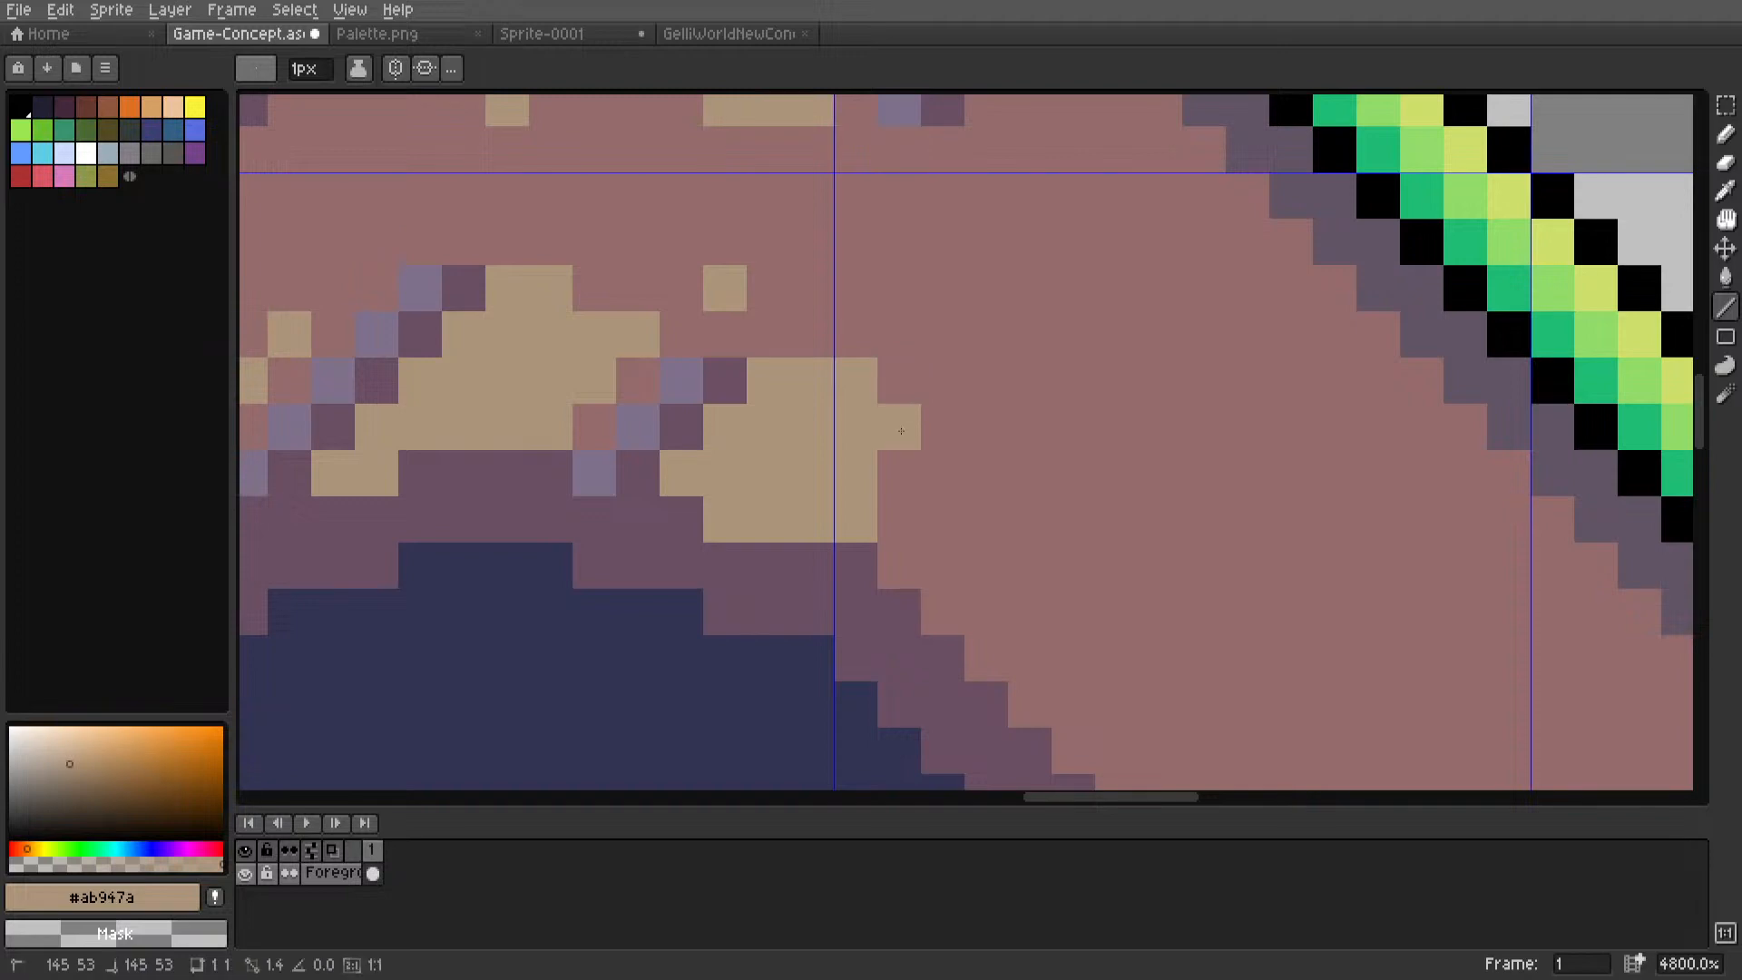
scroll(984, 481, down, 10)
middle_drag(985, 481, 1063, 426)
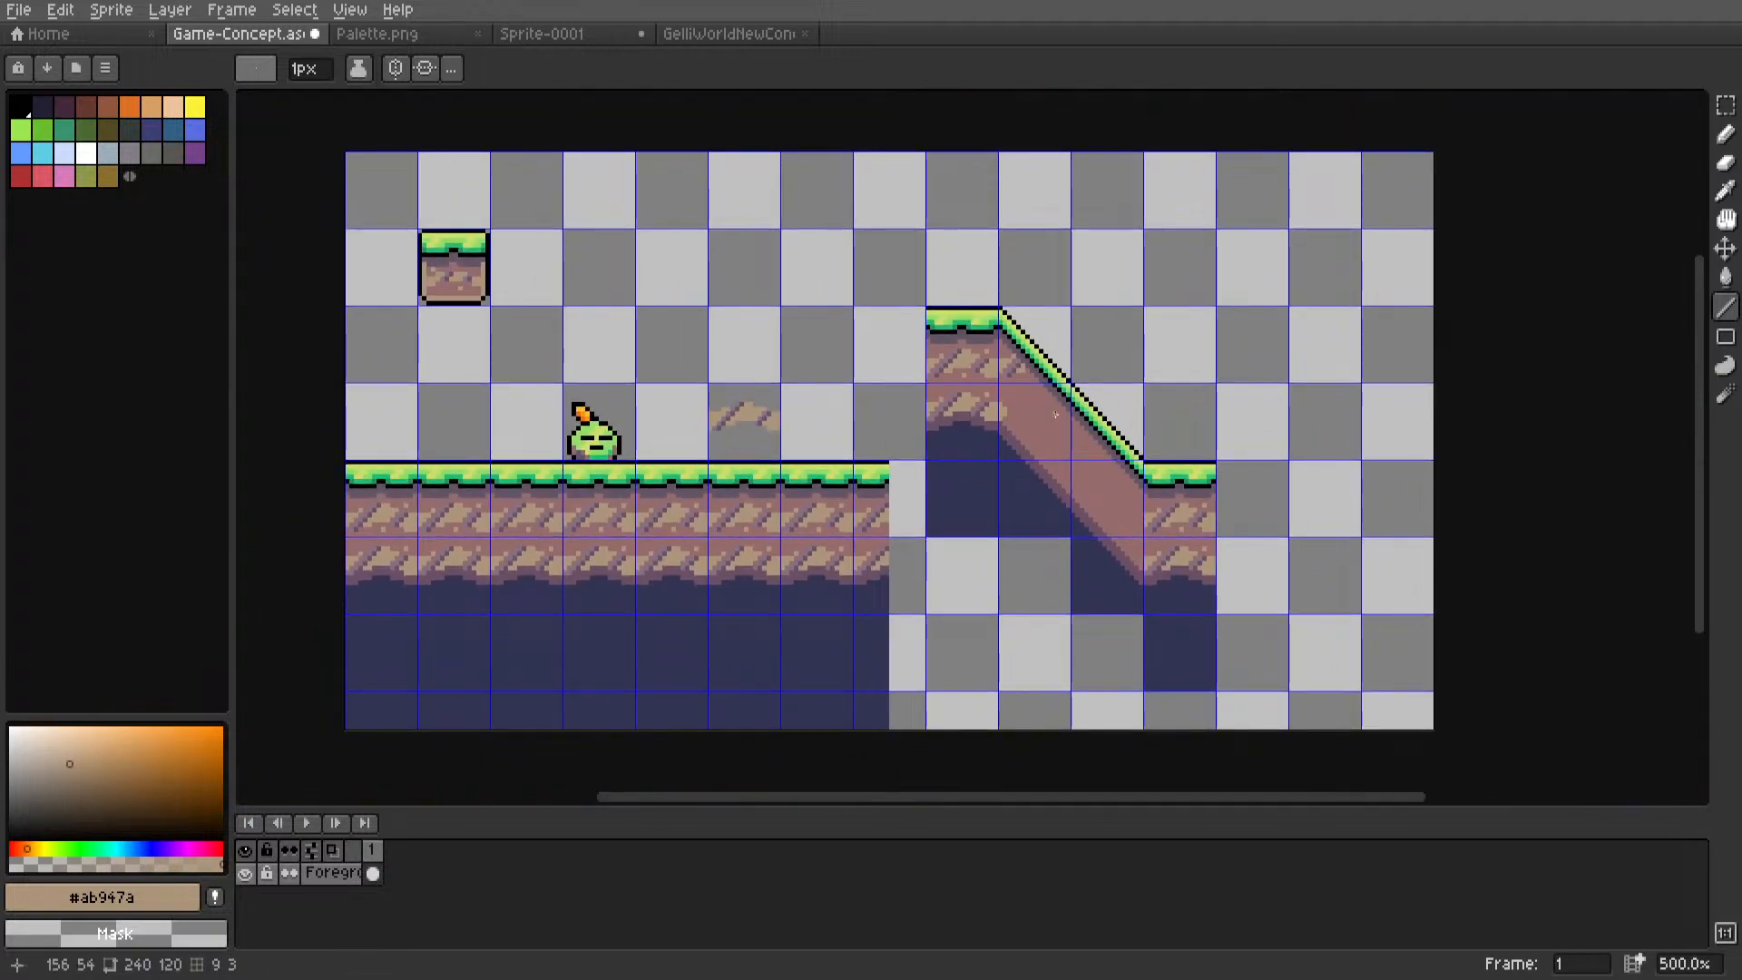
scroll(1056, 415, up, 5)
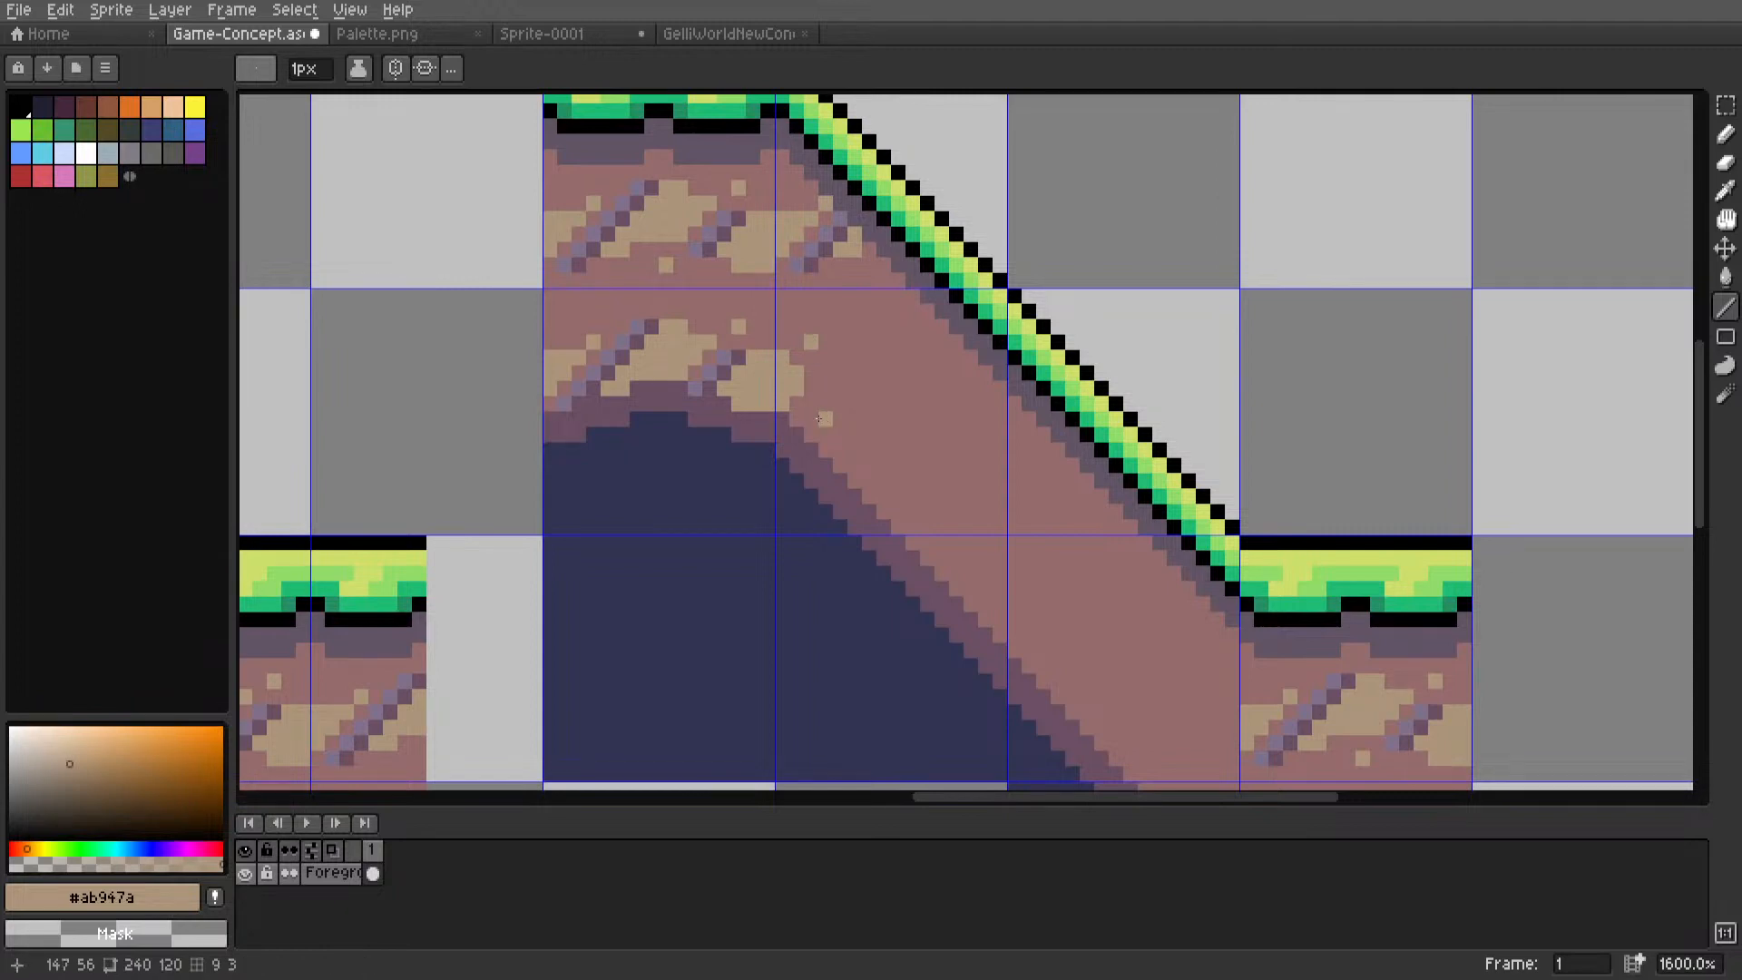
scroll(814, 418, down, 5)
scroll(881, 337, up, 4)
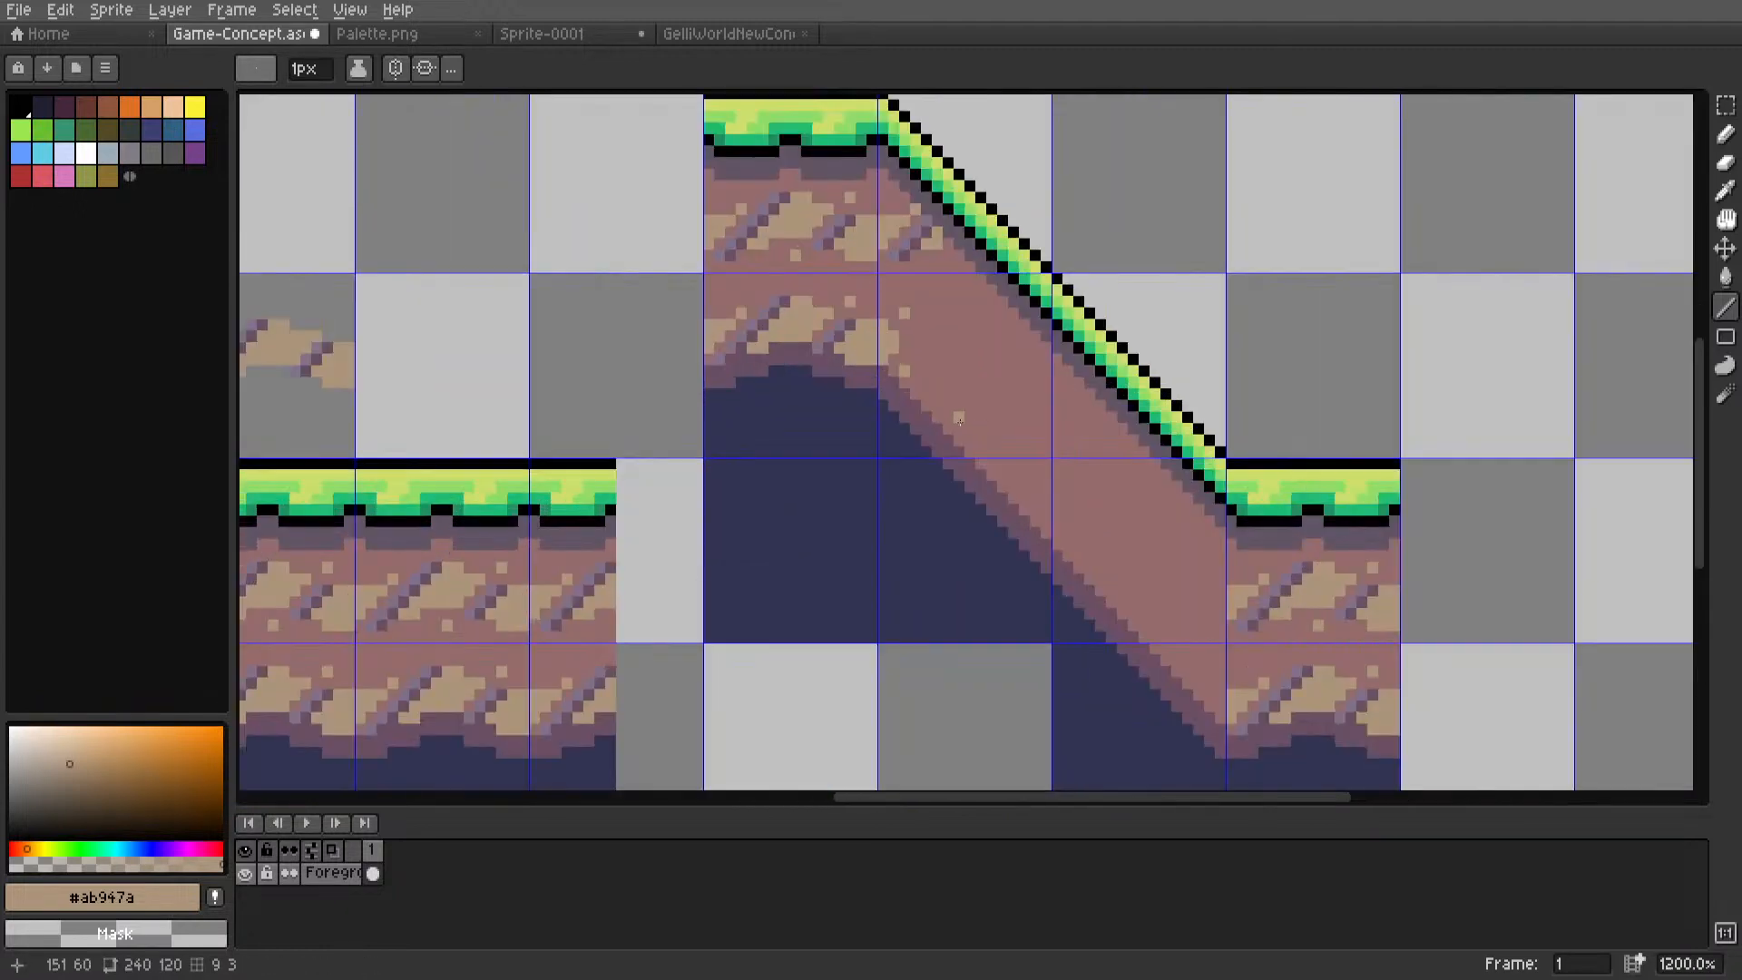
Paint a 5 by 5 pixel diamond-shaped #ab947a stone along the slope's lower purple border in the middle cell.
key(i)
key(l)
click(951, 428)
scroll(944, 425, up, 4)
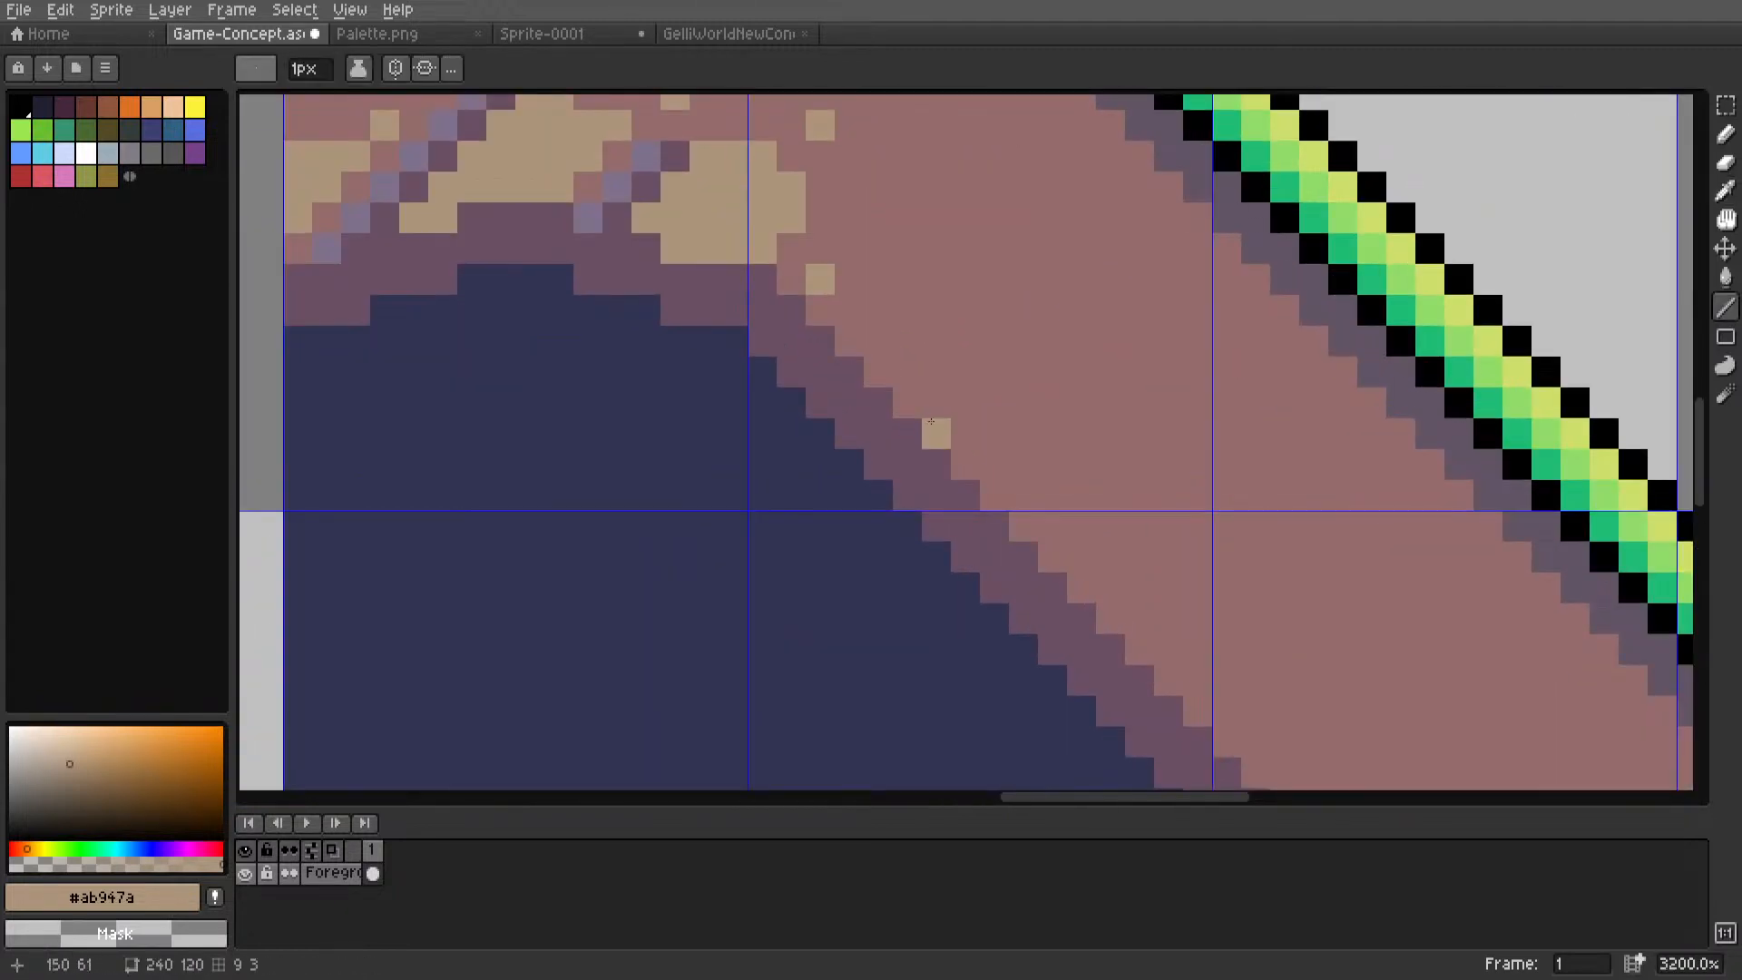
mouse_move(910, 405)
mouse_down()
mouse_move(965, 464)
mouse_move(965, 432)
mouse_up()
mouse_move(965, 373)
mouse_down()
mouse_move(936, 376)
mouse_move(994, 433)
mouse_up()
click(965, 373)
click(994, 403)
drag(965, 340, 1024, 418)
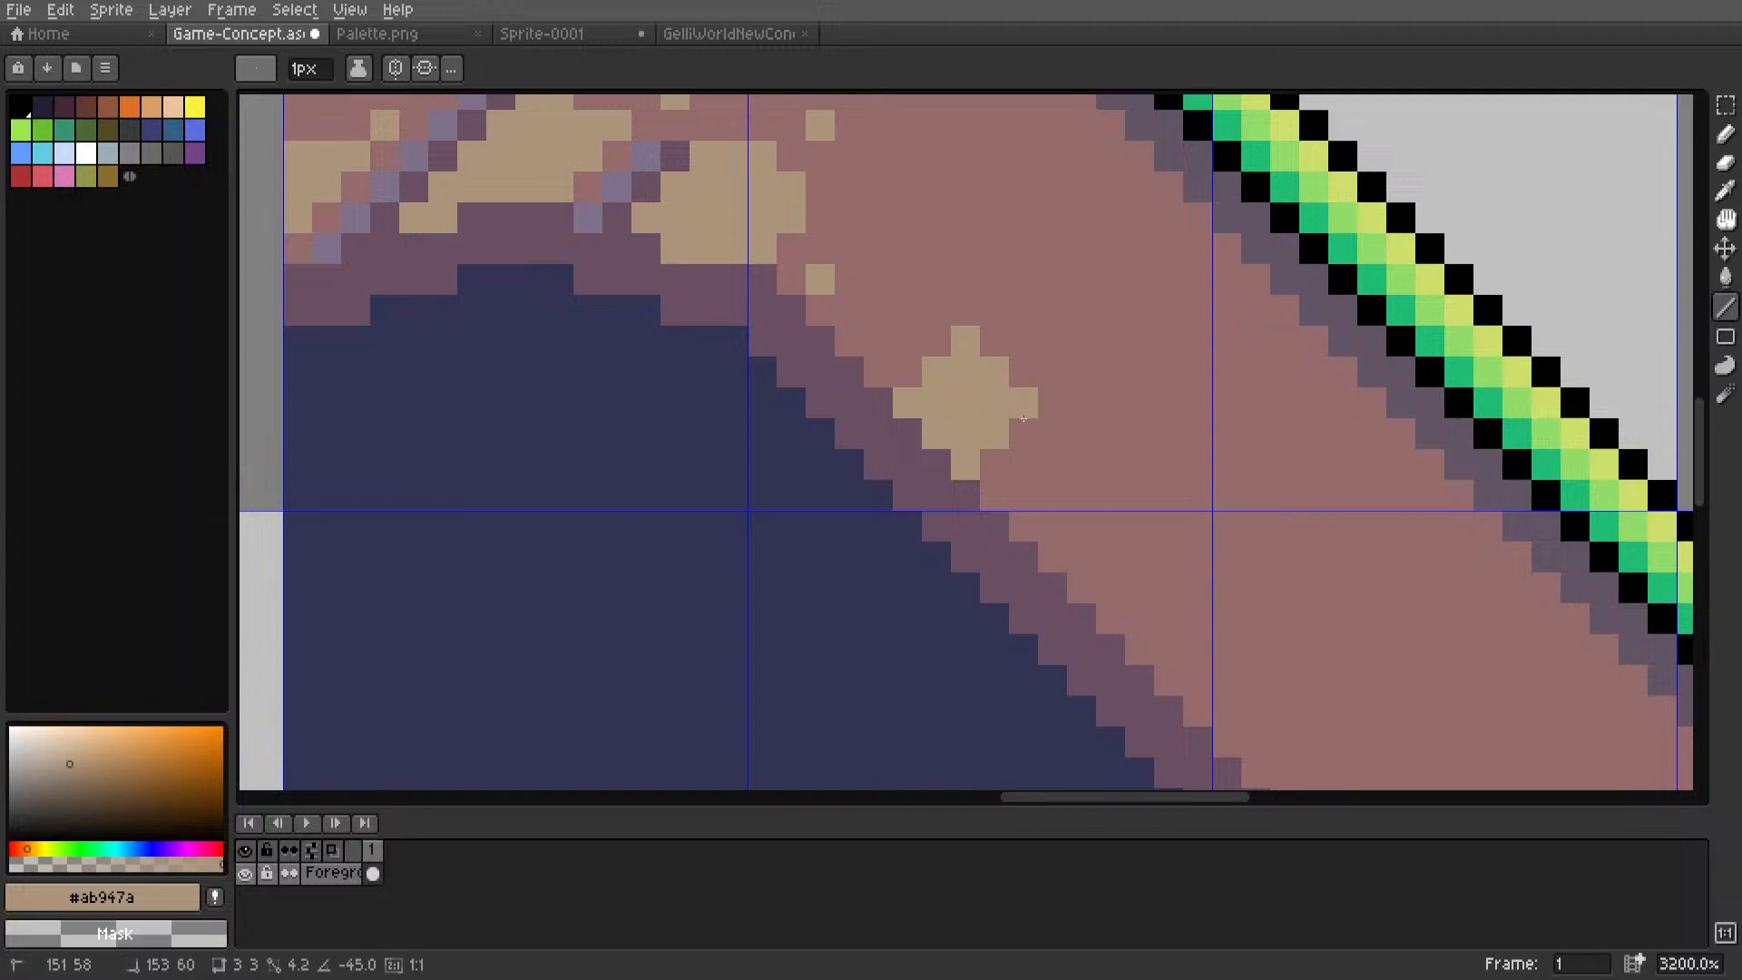
Try widening the diamond-shaped stone with further diagonal #ab947a lines toward the grass edge.
drag(994, 340, 1053, 398)
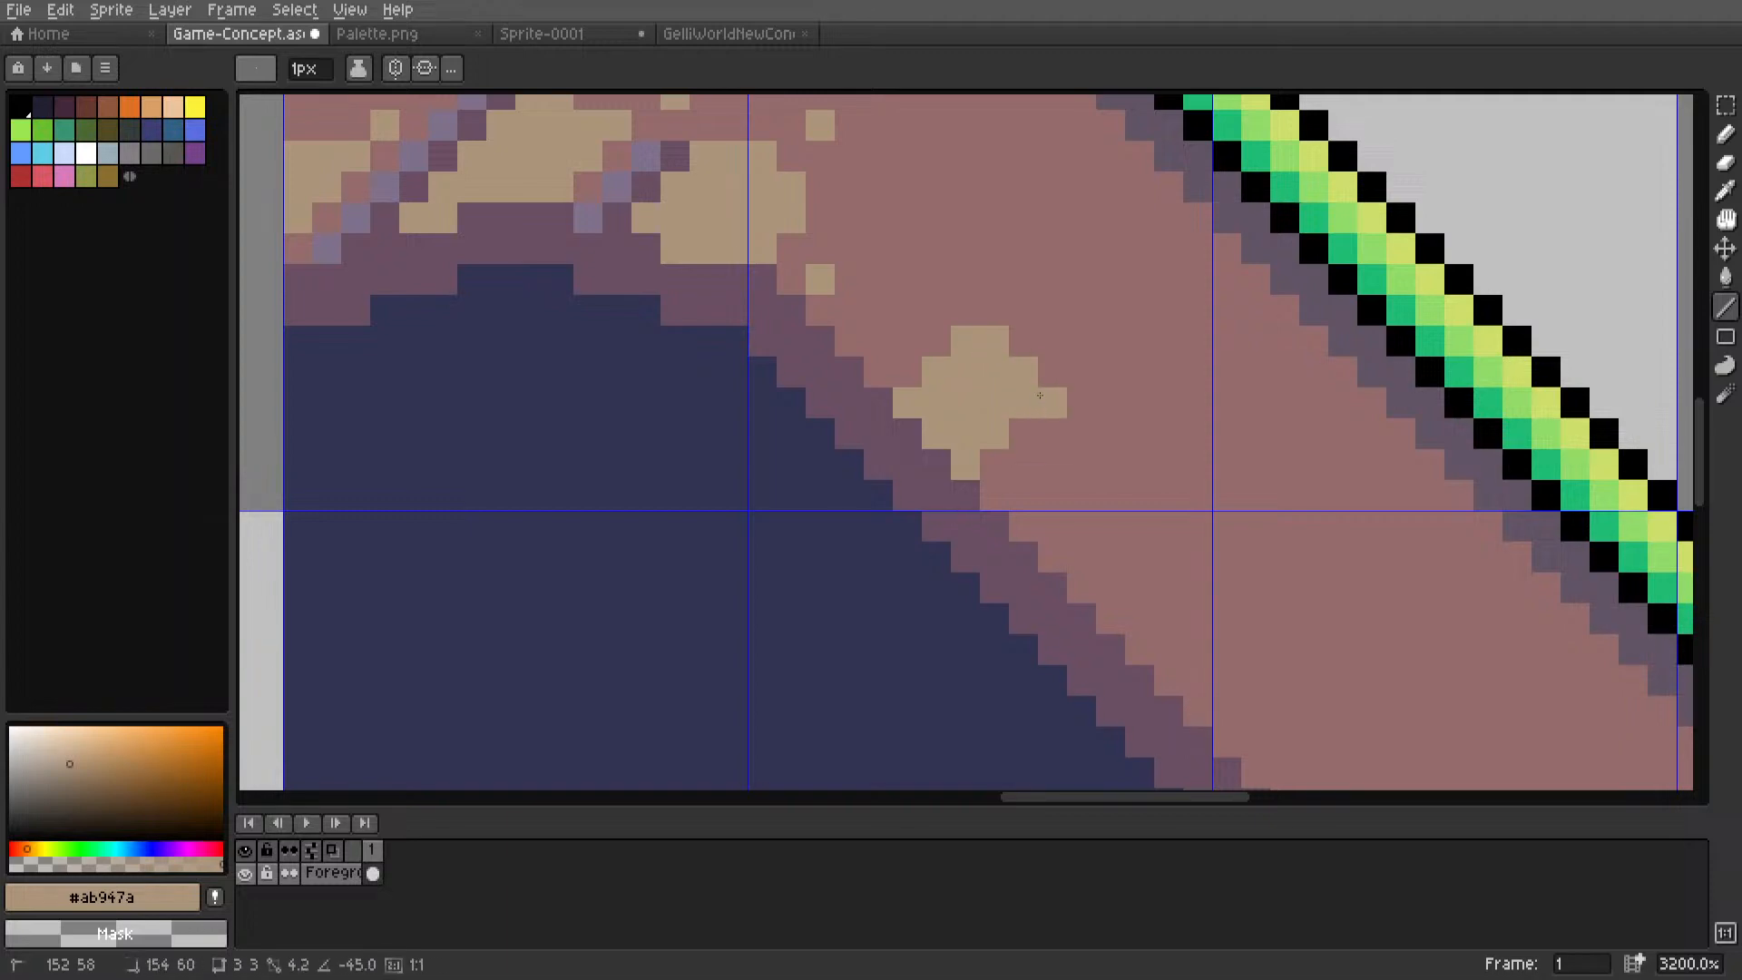
drag(1024, 341, 1109, 401)
drag(1080, 341, 1107, 400)
scroll(1042, 432, down, 5)
scroll(1034, 445, up, 3)
scroll(1031, 447, up, 6)
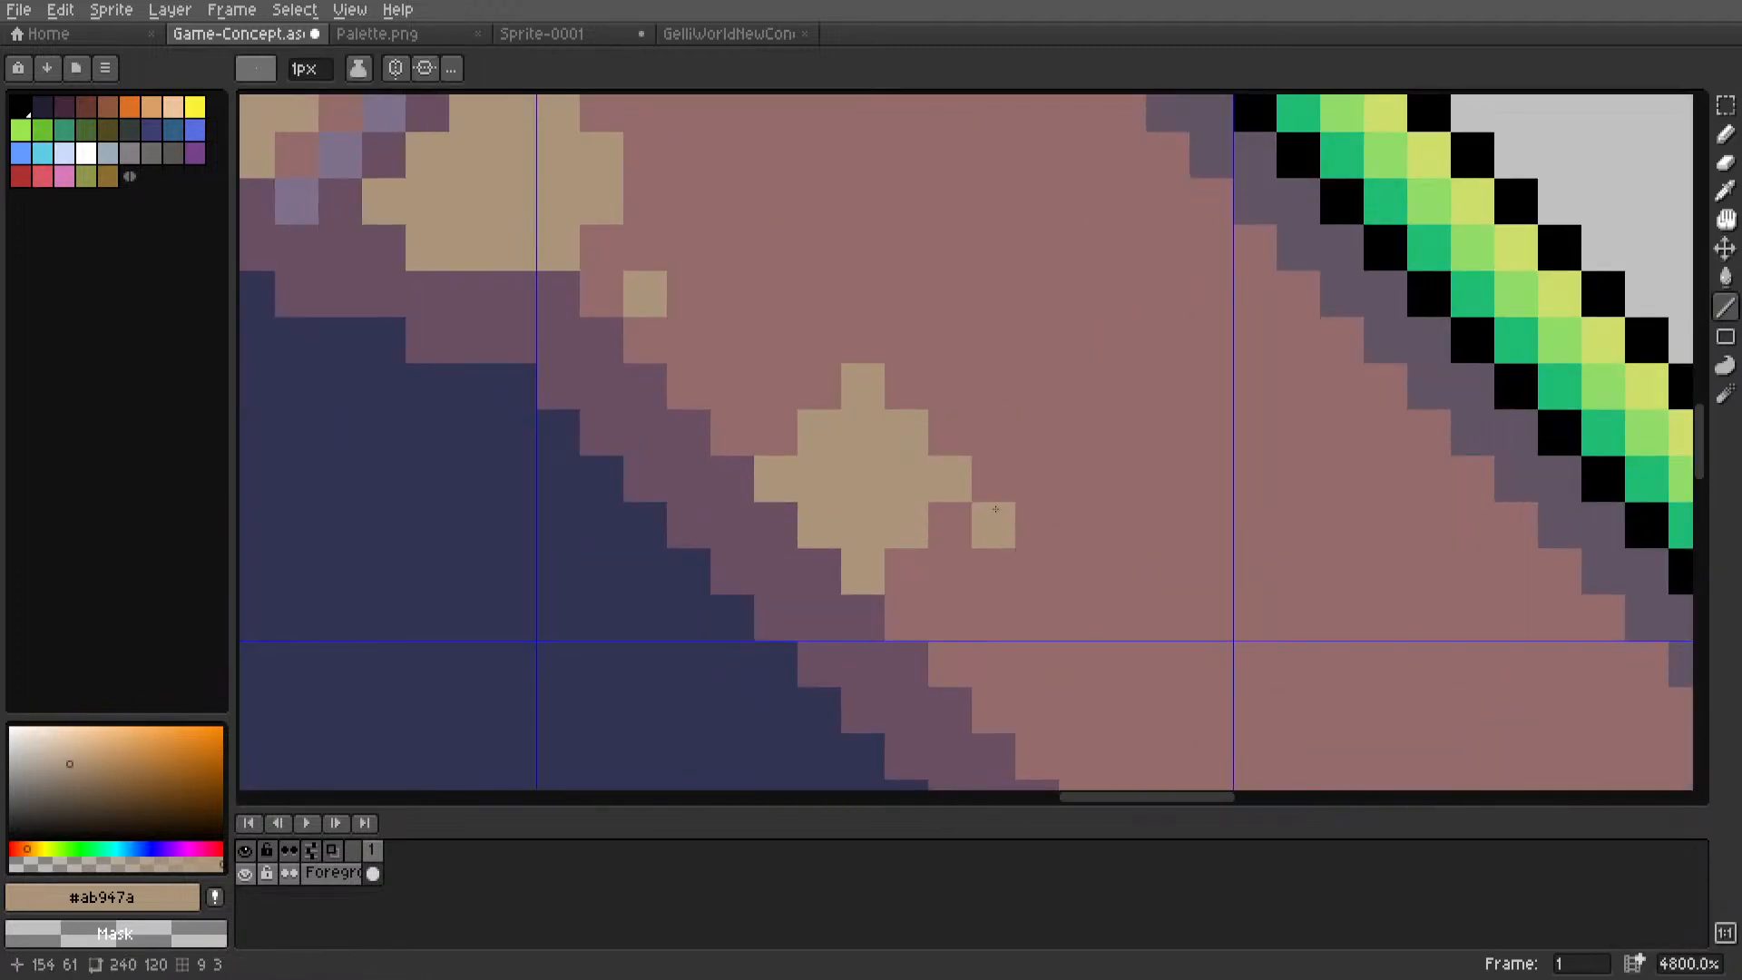
Try stretching the diamond-shaped stone sideways with more slanted #ab947a strokes, and undo back to the plain diamond.
mouse_move(995, 510)
mouse_down()
mouse_move(910, 392)
mouse_move(973, 433)
mouse_move(957, 393)
mouse_up()
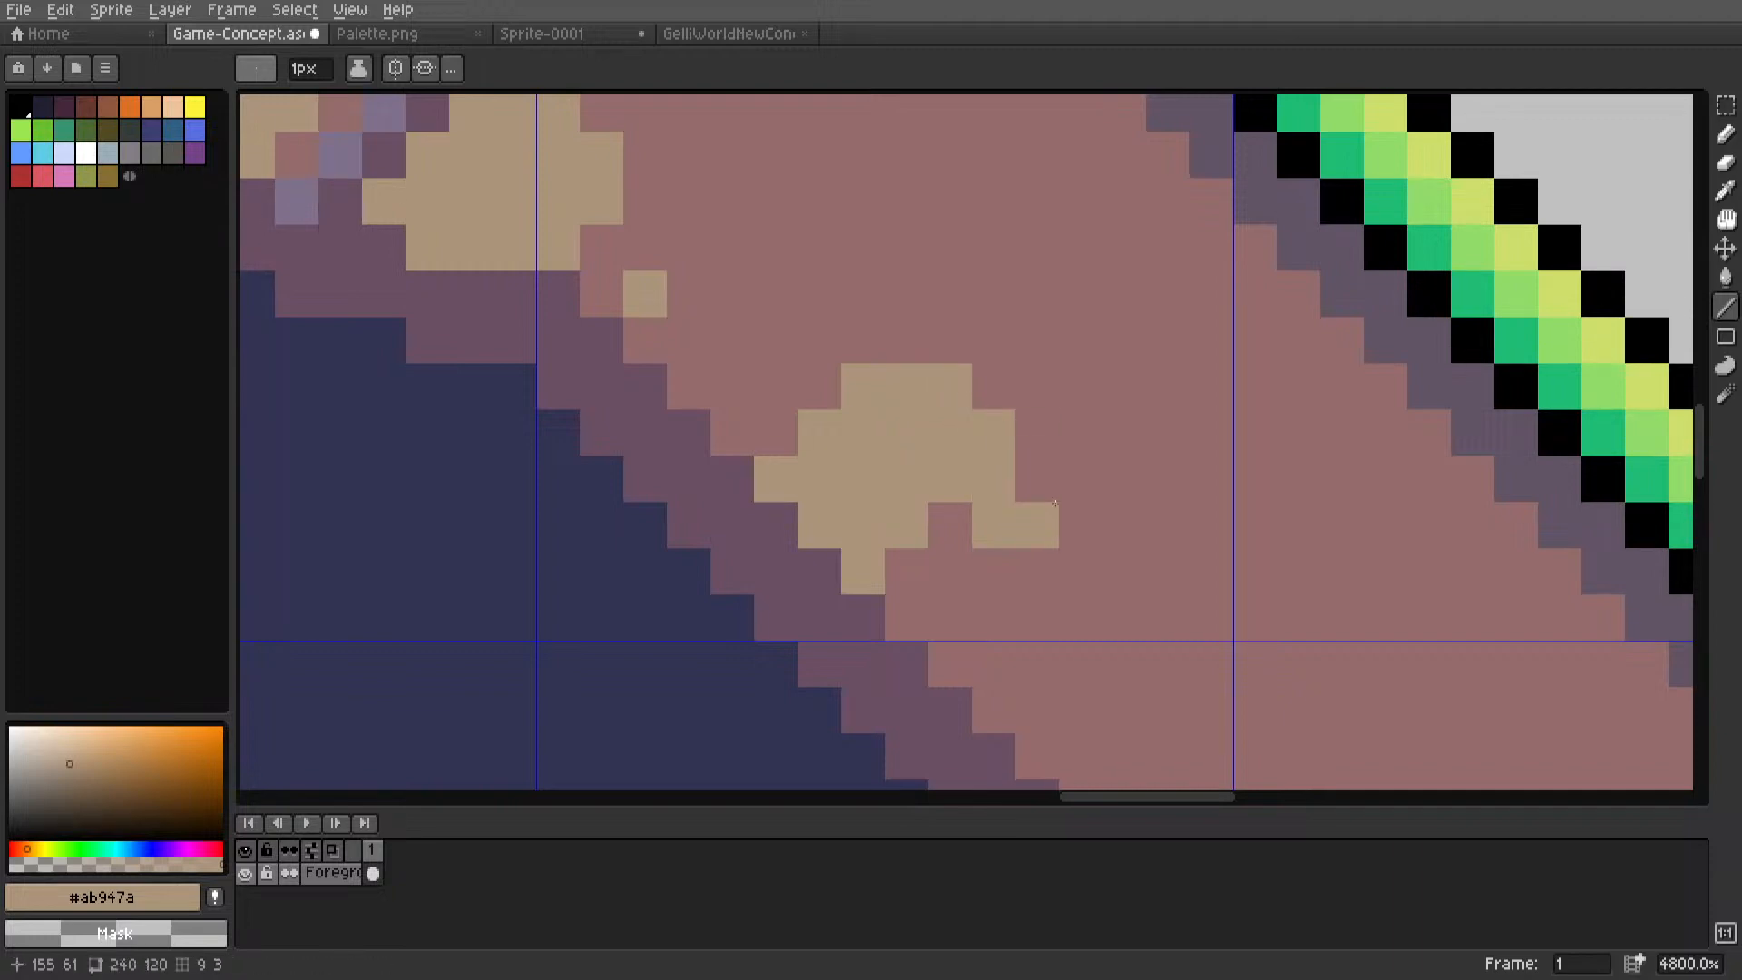
mouse_move(1076, 521)
mouse_down()
mouse_move(998, 383)
mouse_move(1122, 522)
mouse_move(1043, 388)
mouse_up()
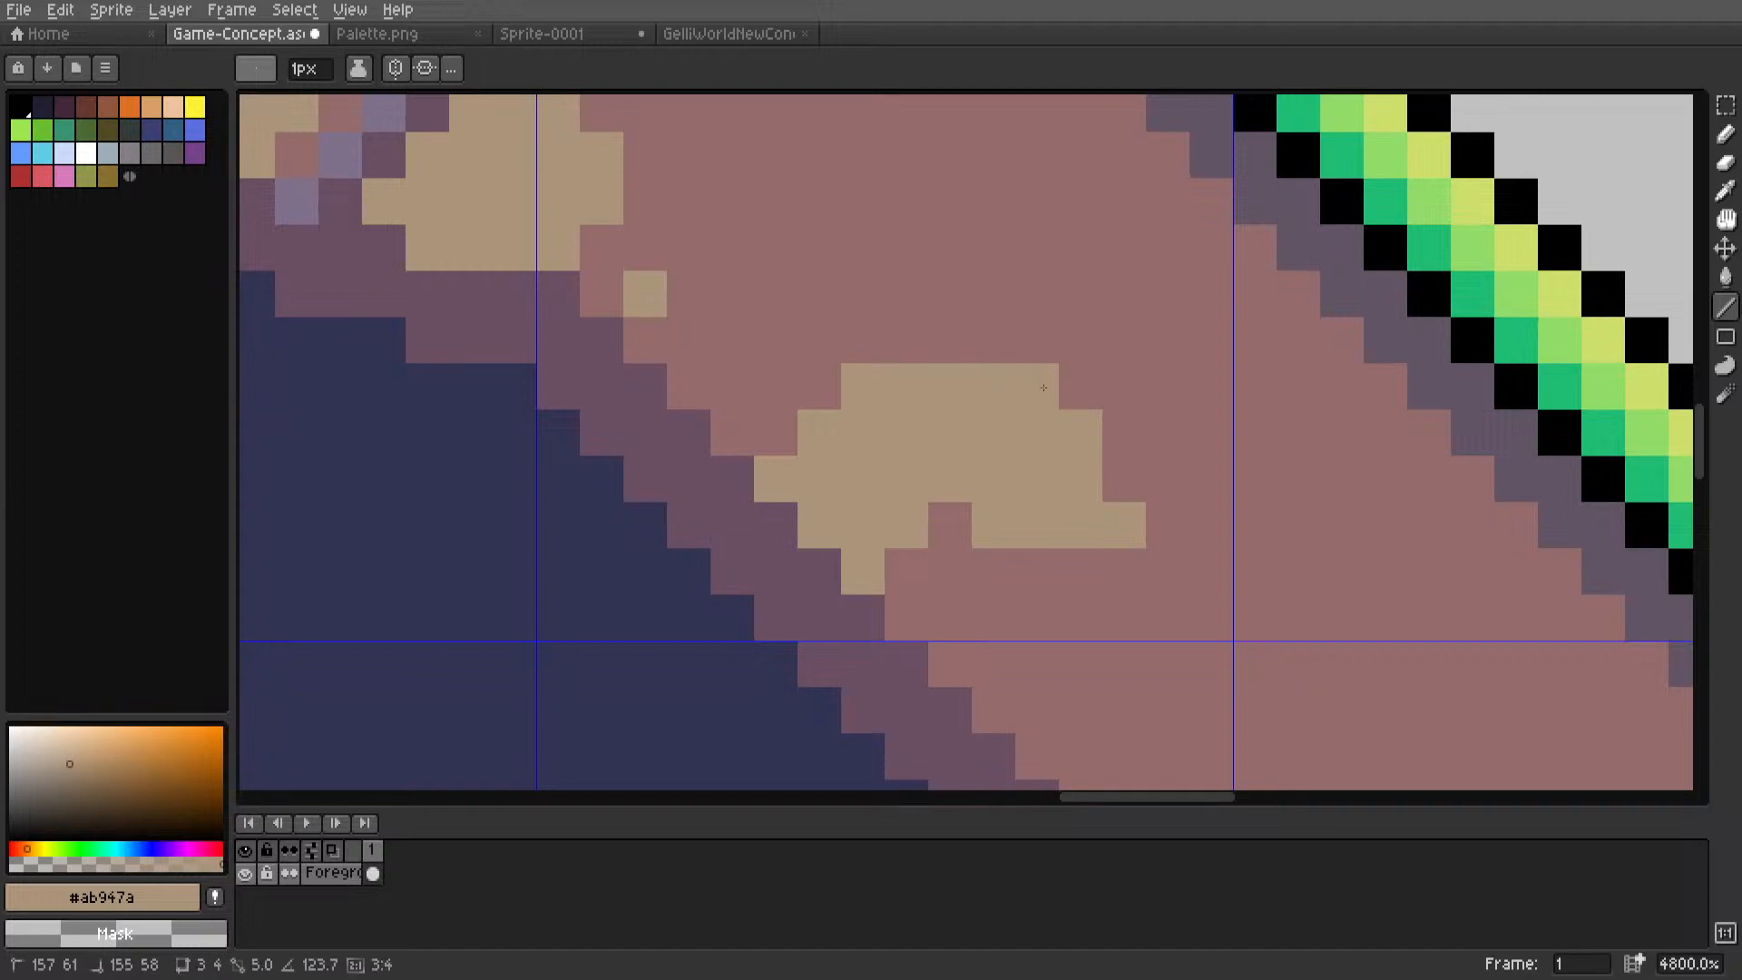
key(ctrl+z)
key(ctrl+z)
mouse_move(1038, 508)
mouse_down()
mouse_move(995, 361)
mouse_move(964, 354)
mouse_up()
key(v)
key(ctrl+z)
key(ctrl+z)
key(ctrl+z)
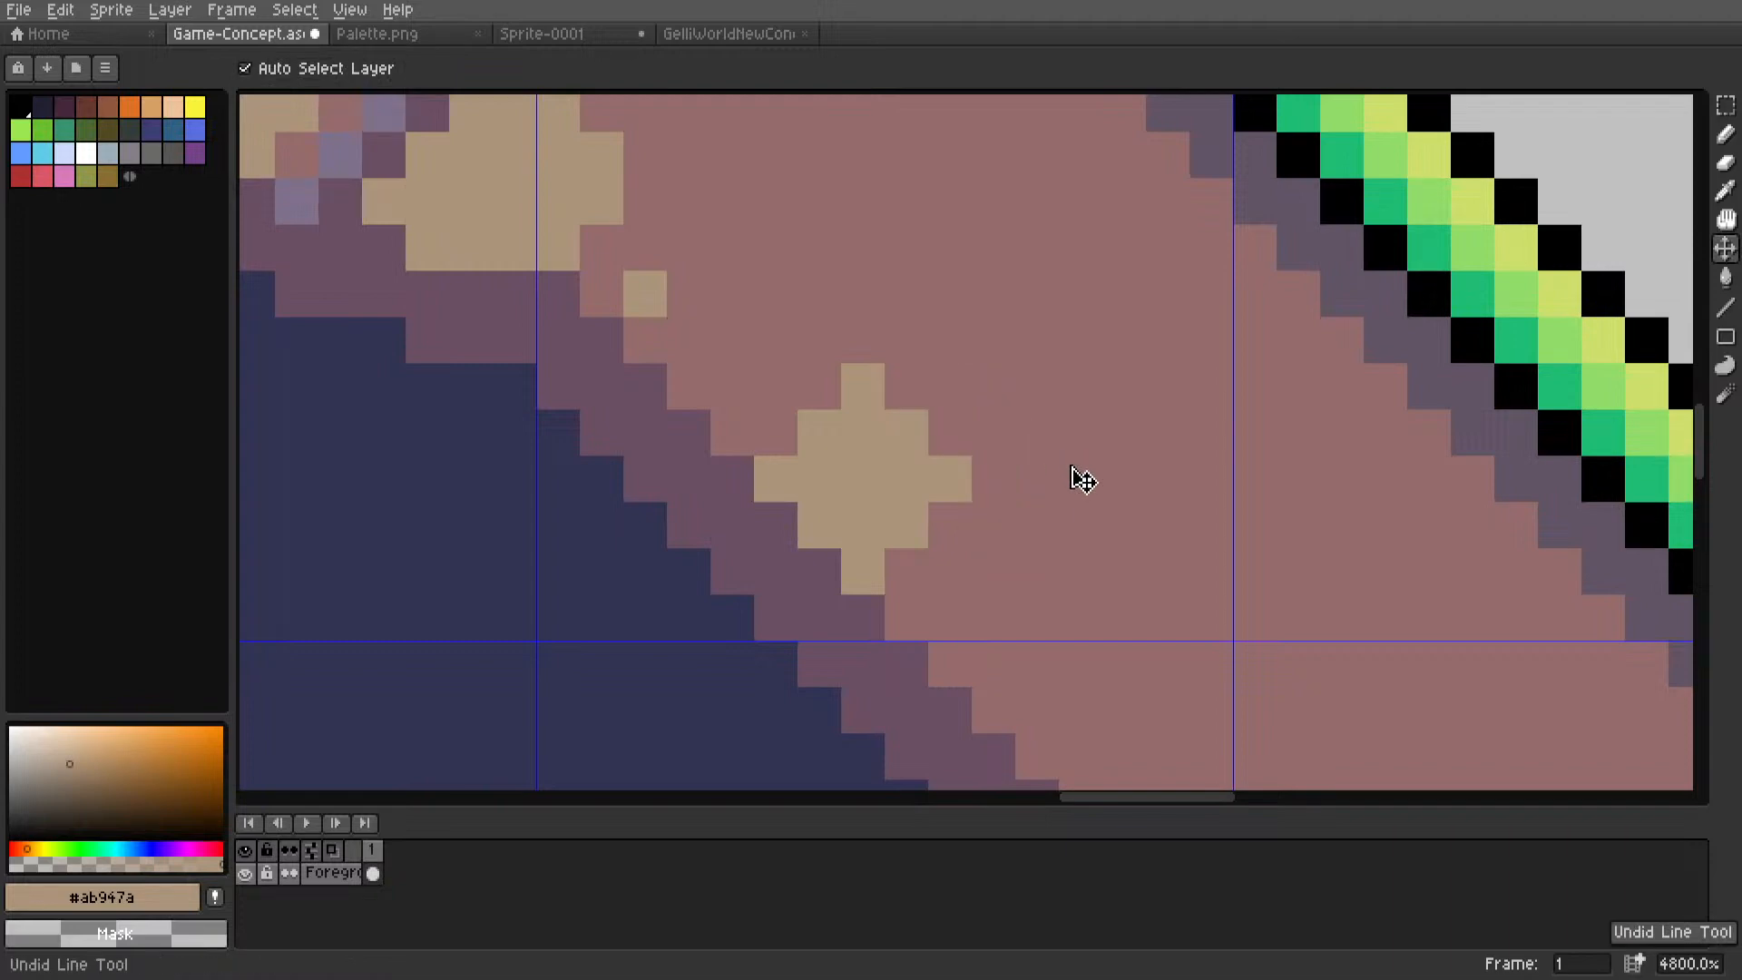
Copy the 5 by 5 diamond-shaped stone onto the empty background above the slope and delete the dirt pixels around the copy's lower corners.
key(m)
scroll(886, 459, down, 5)
scroll(853, 467, up, 5)
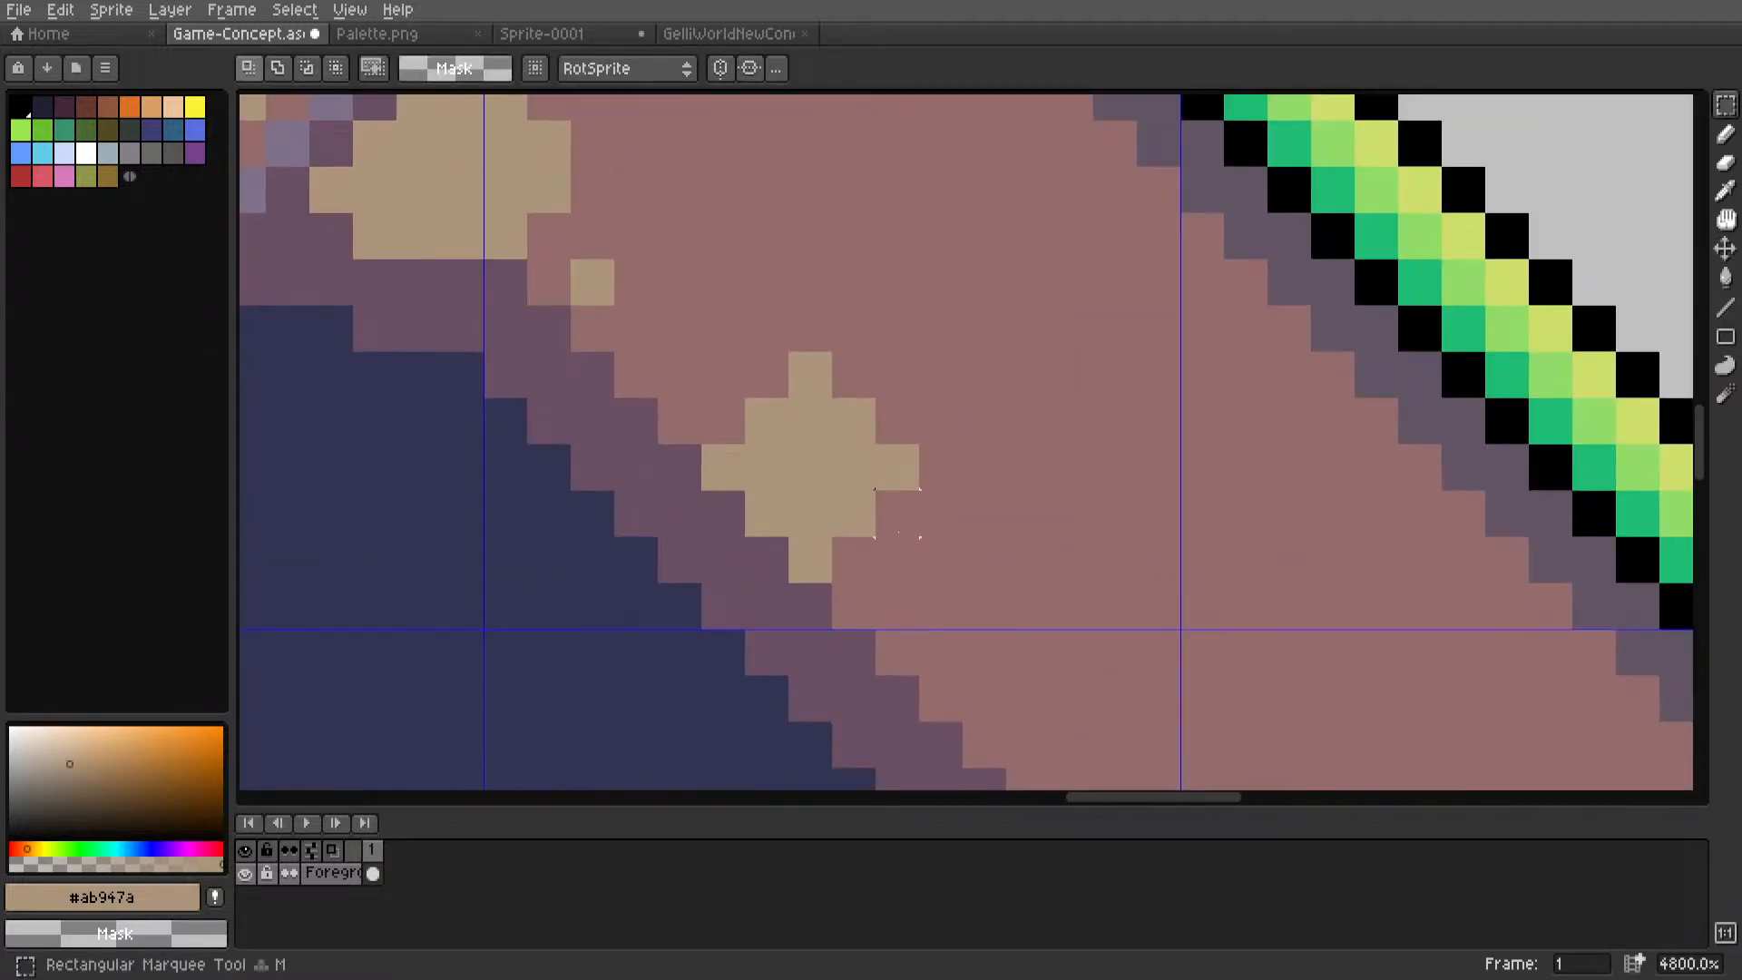
drag(924, 587, 696, 347)
scroll(756, 407, down, 4)
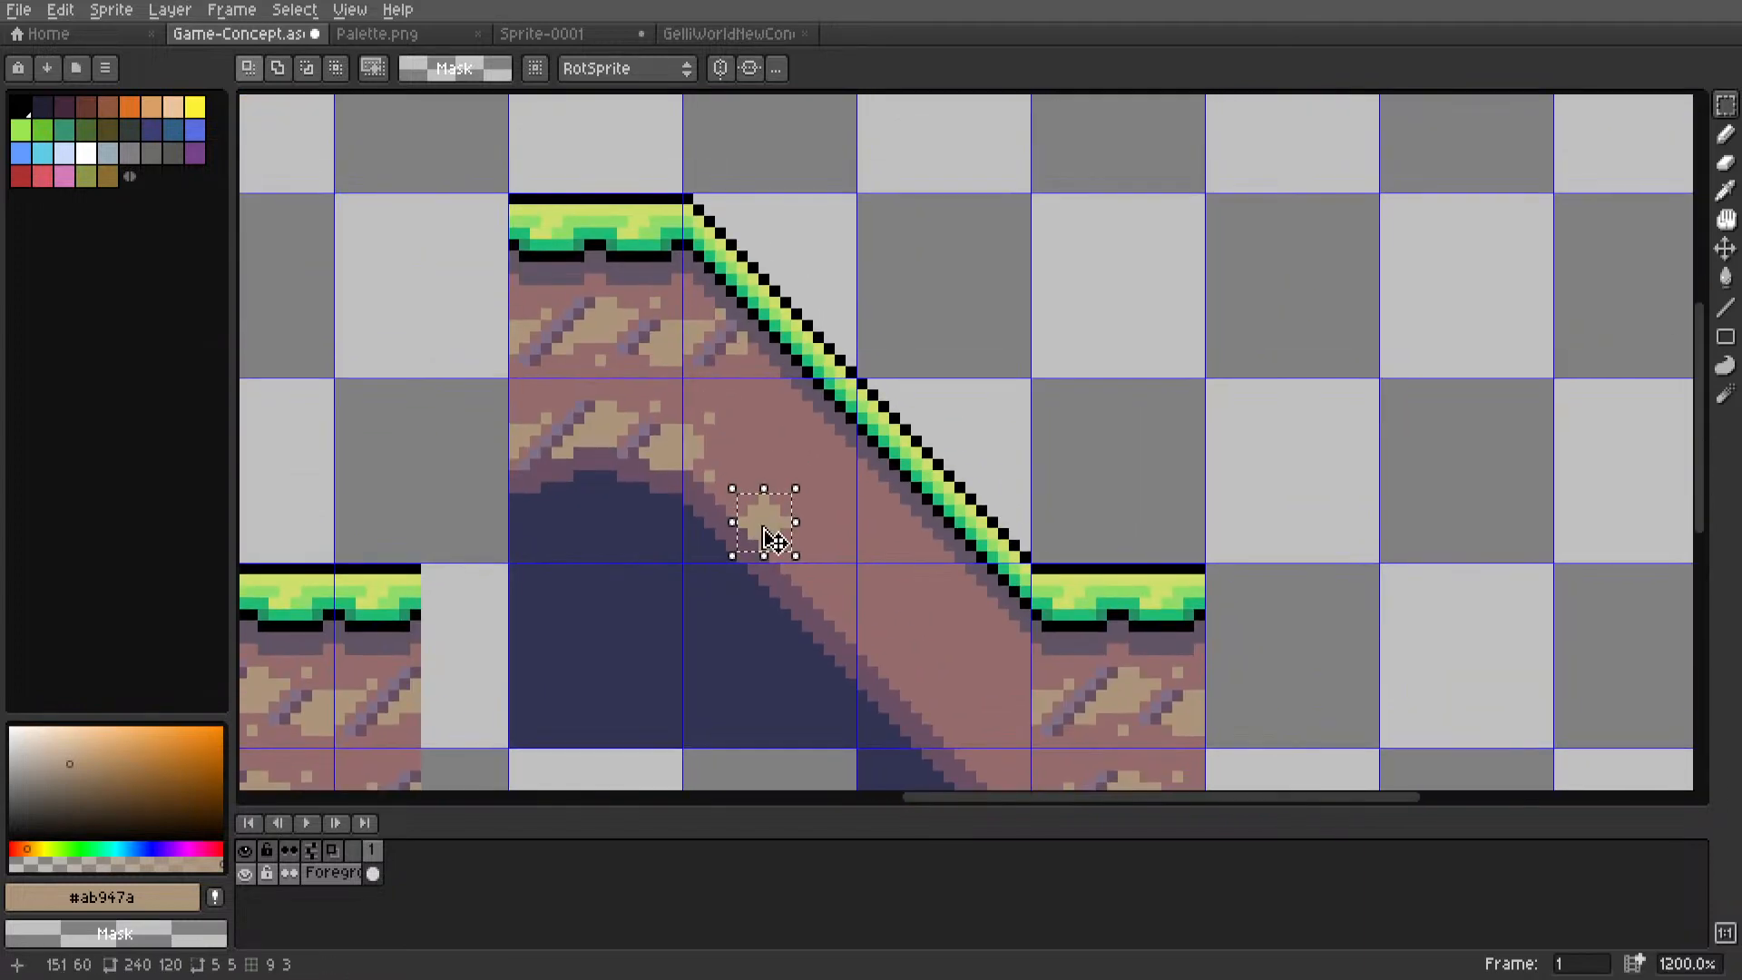
drag(774, 521, 1085, 302)
key(Return)
scroll(980, 382, up, 4)
key(Delete)
drag(1294, 332, 1206, 332)
key(Delete)
drag(1292, 285, 1249, 285)
key(Delete)
Place two copies of the isolated diamond-shaped stone on the slope, between the original stone and the grass edge.
drag(1082, 167, 1248, 331)
scroll(1227, 310, down, 4)
scroll(1232, 325, up, 2)
drag(1191, 274, 757, 580)
mouse_move(742, 571)
mouse_down()
mouse_move(762, 556)
mouse_move(764, 585)
mouse_move(767, 568)
mouse_up()
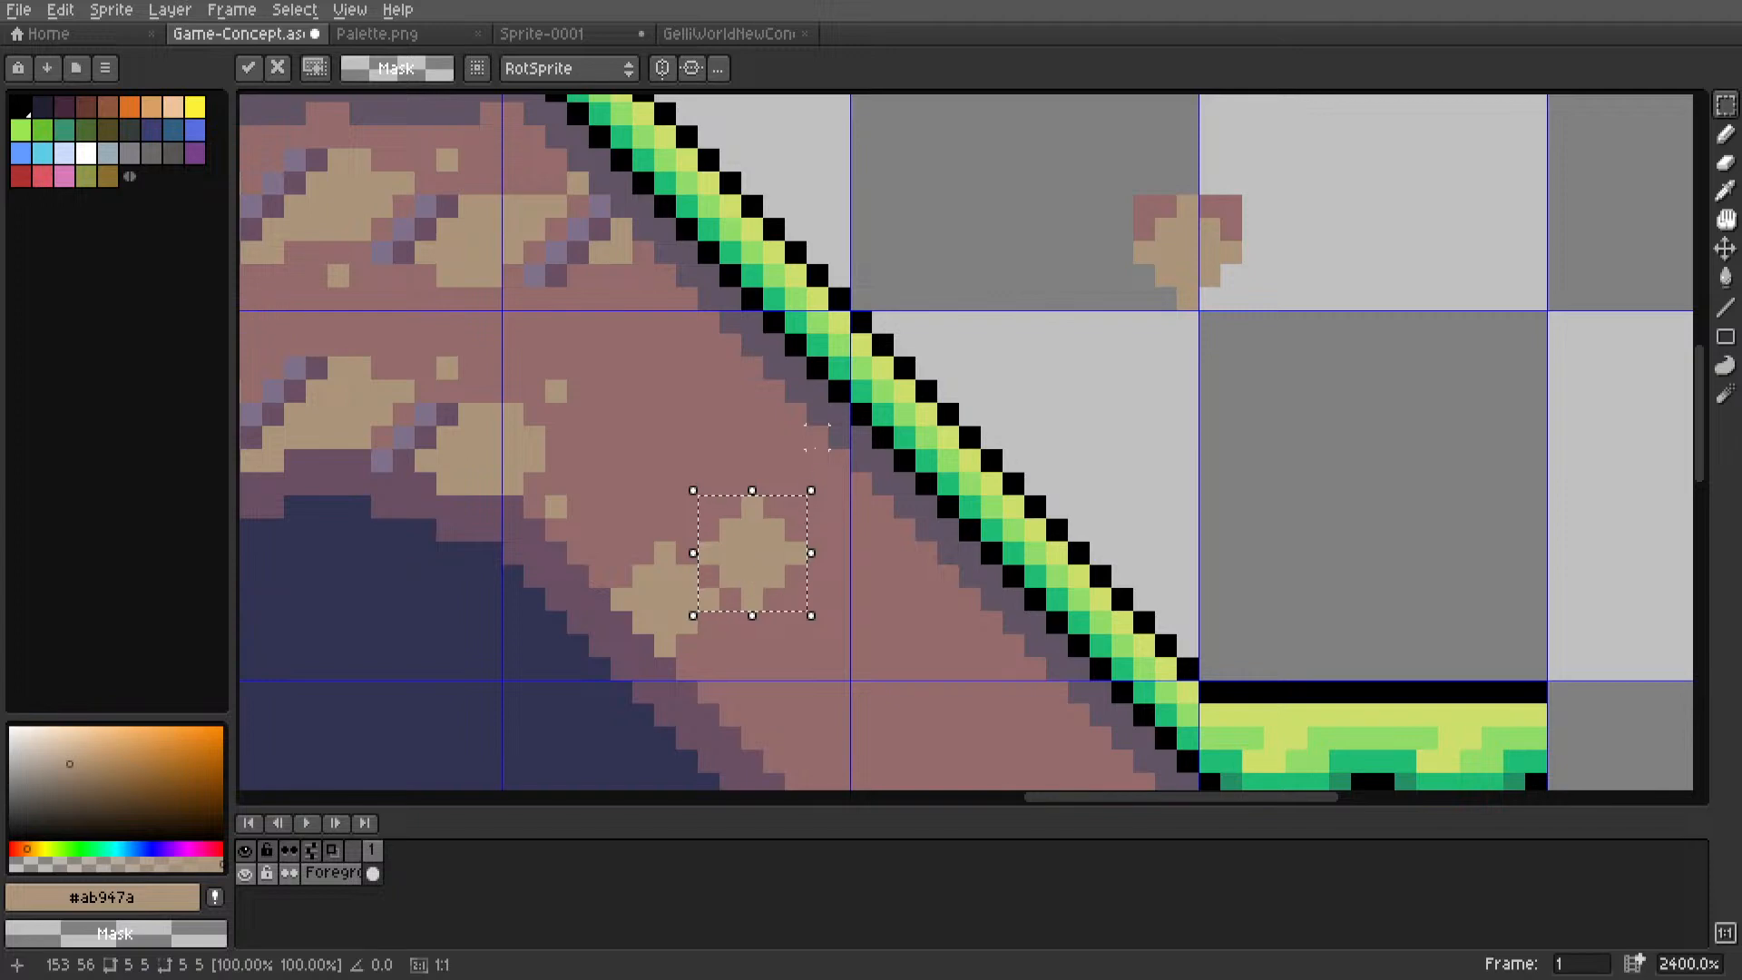
key(ctrl+d)
middle_drag(750, 524, 905, 481)
scroll(906, 485, up, 1)
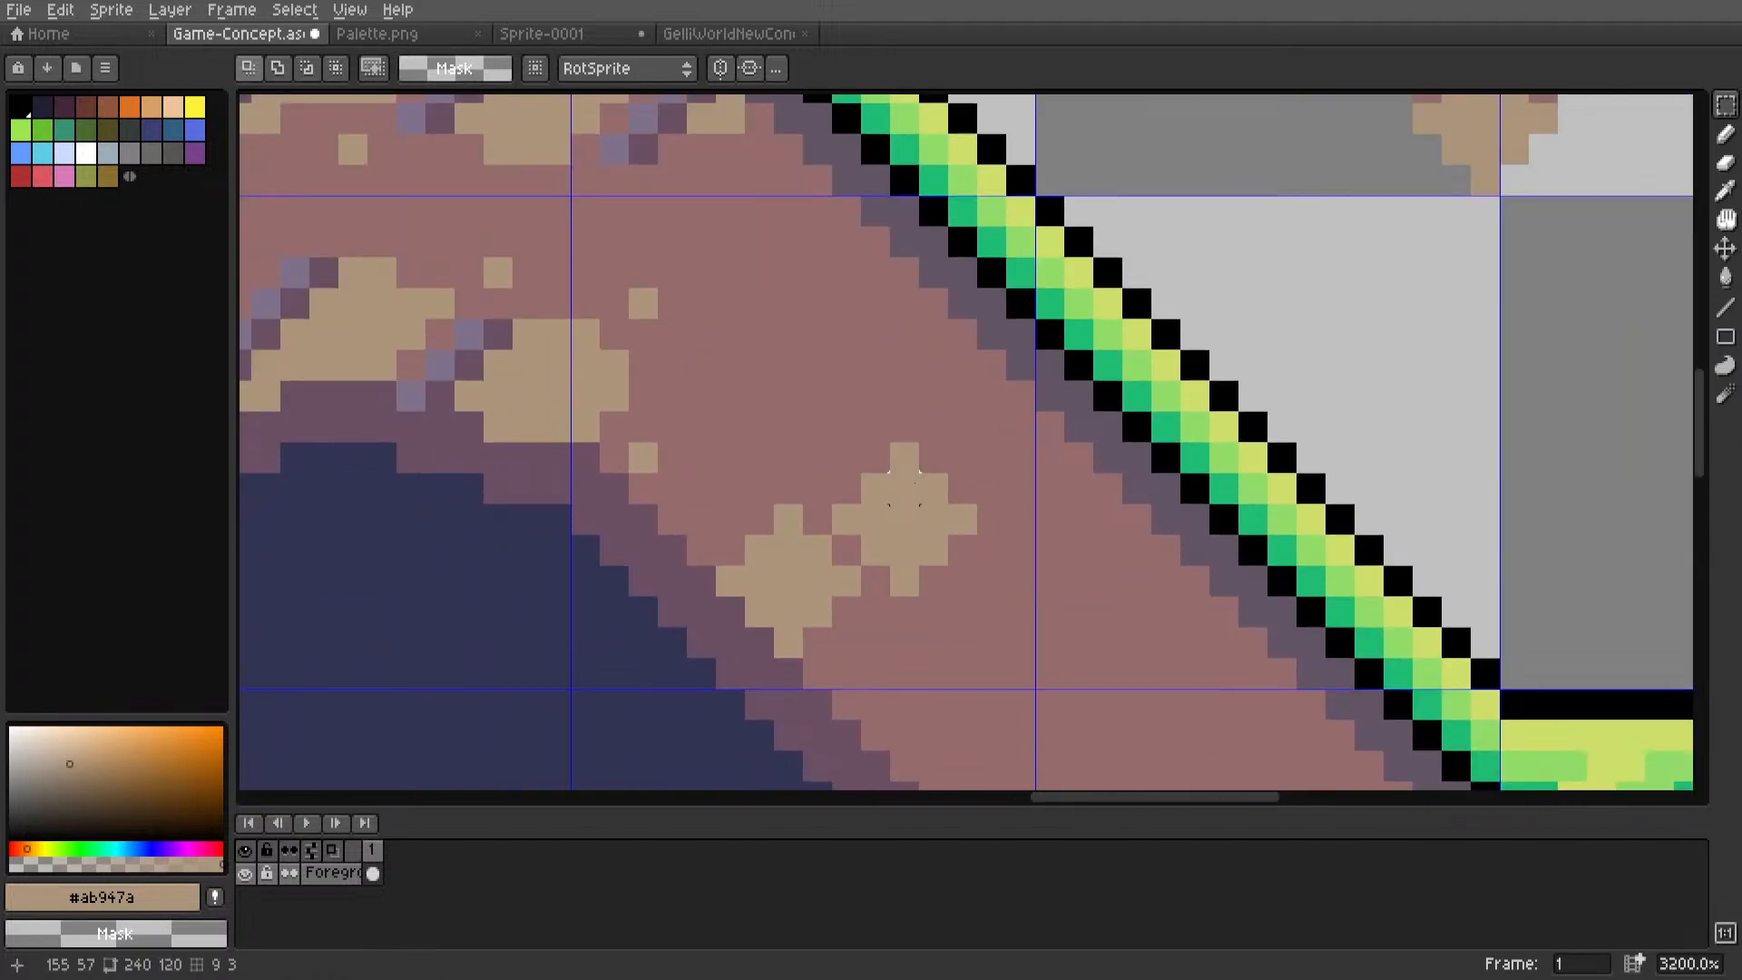
key(ctrl+v)
drag(1511, 159, 948, 425)
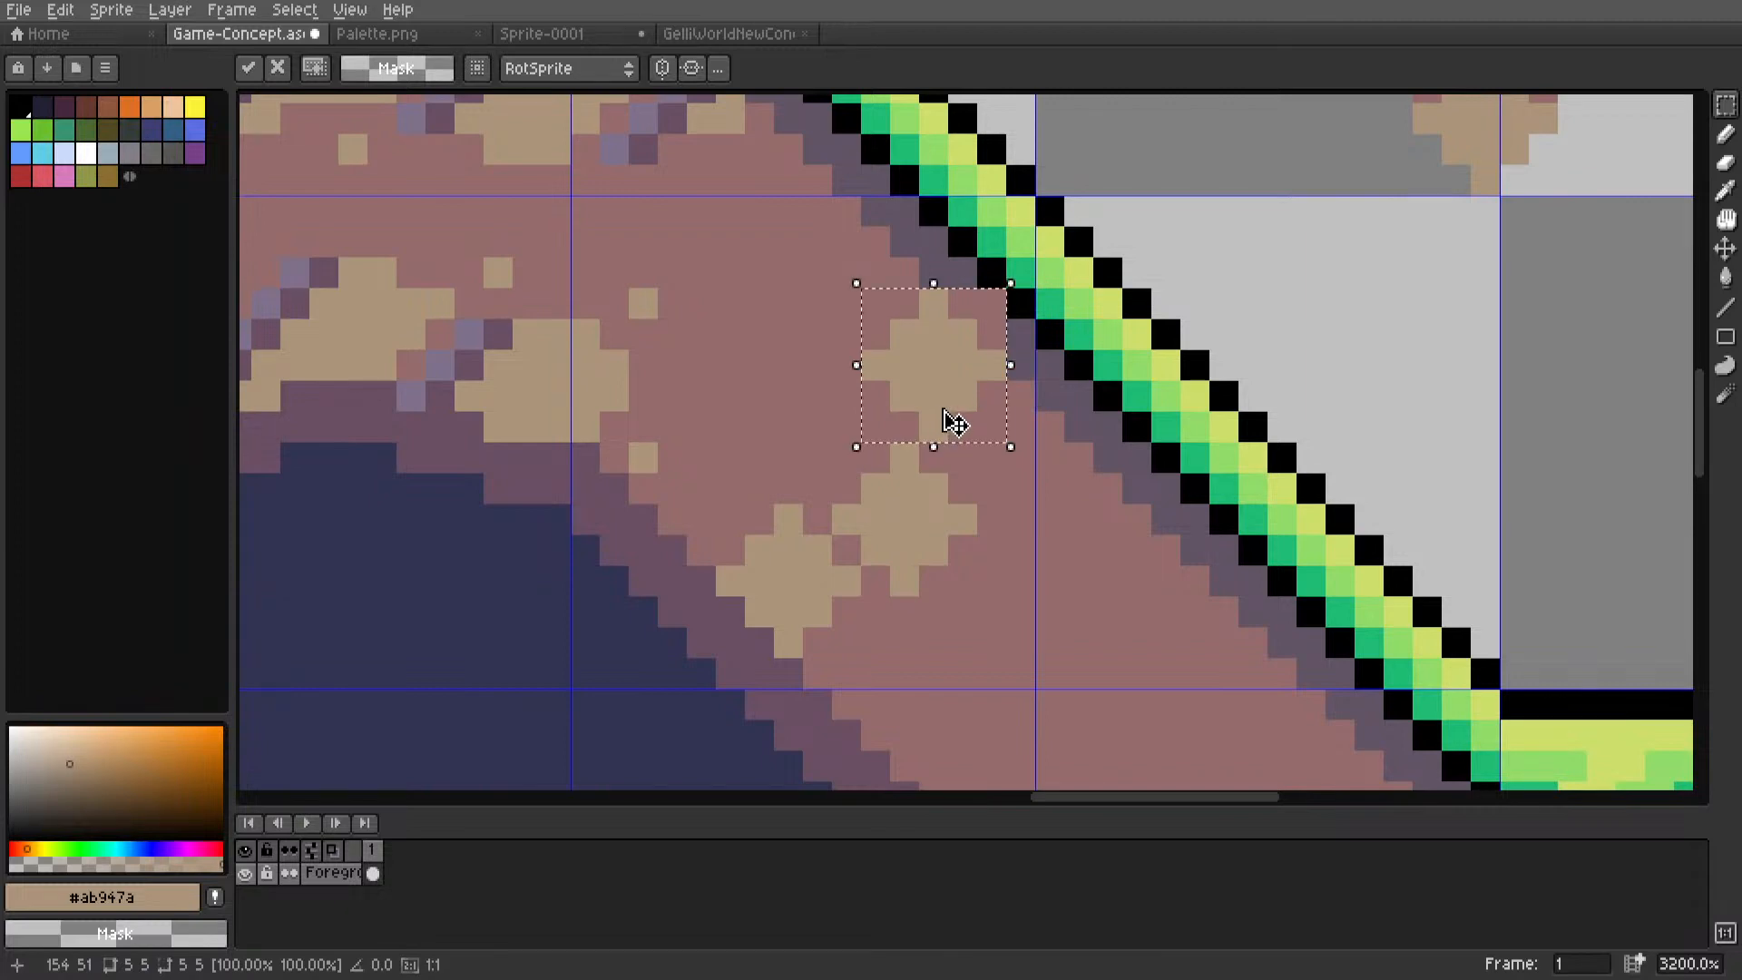
Join the three diamond-shaped stones into one curved stone by filling the gaps between them with #ab947a.
key(l)
alt+click(1023, 357)
scroll(948, 340, down, 8)
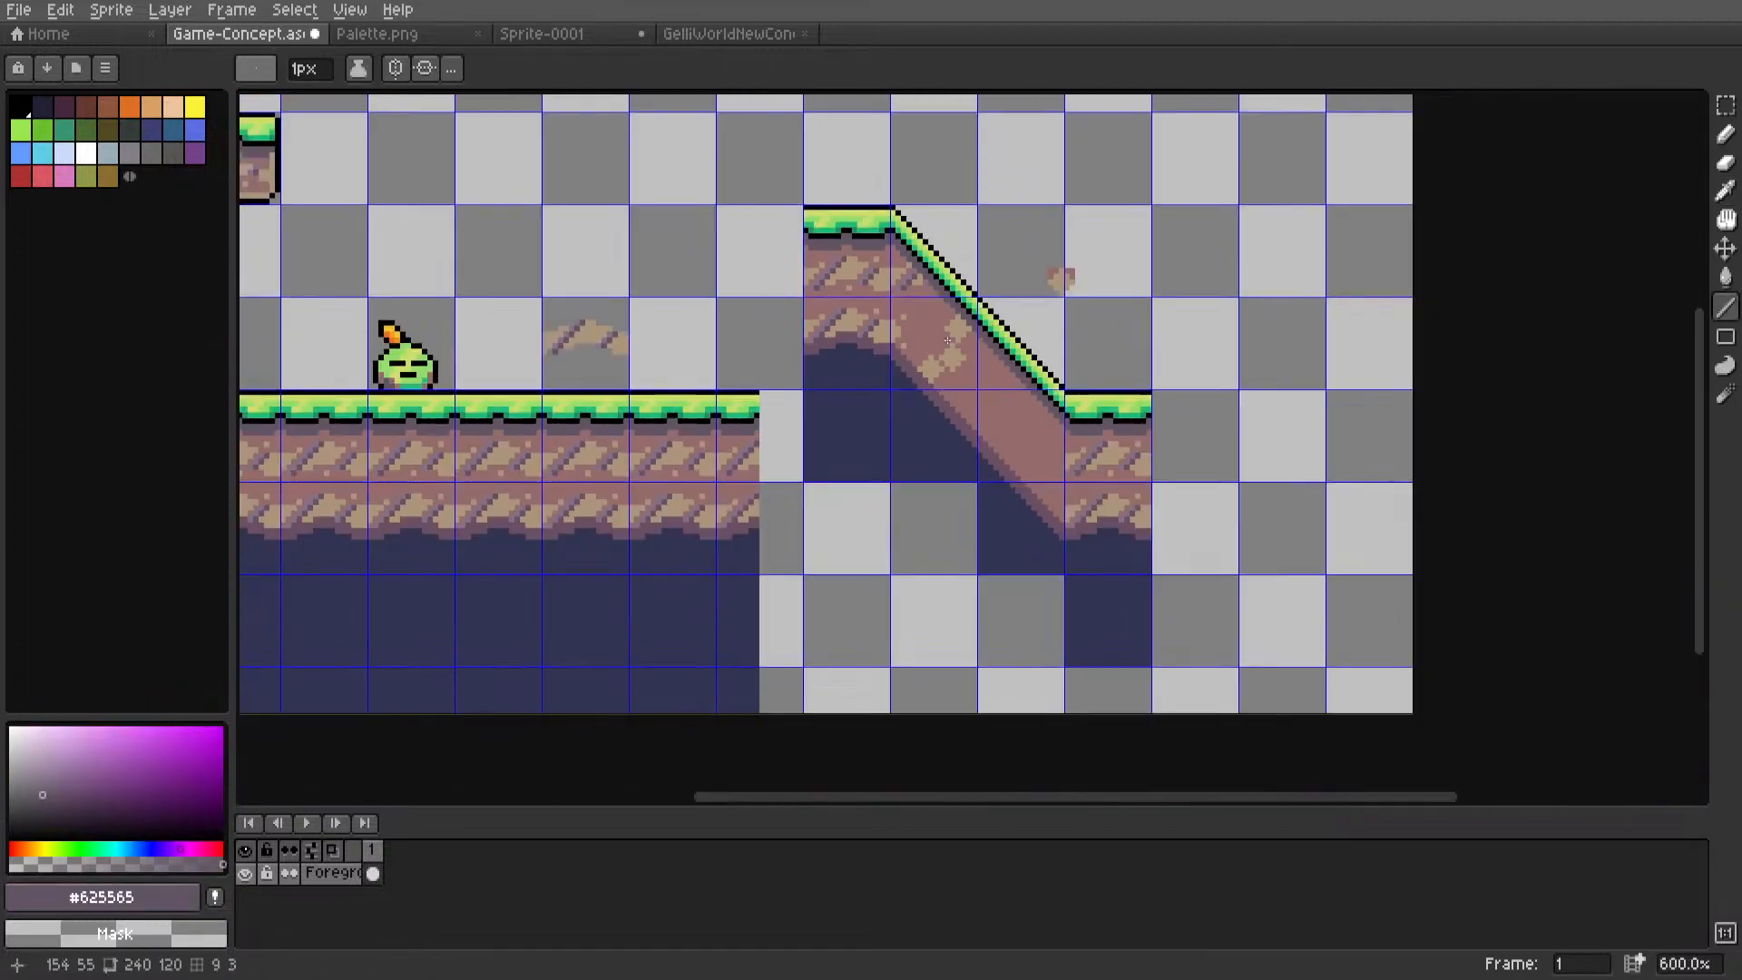
scroll(947, 340, up, 8)
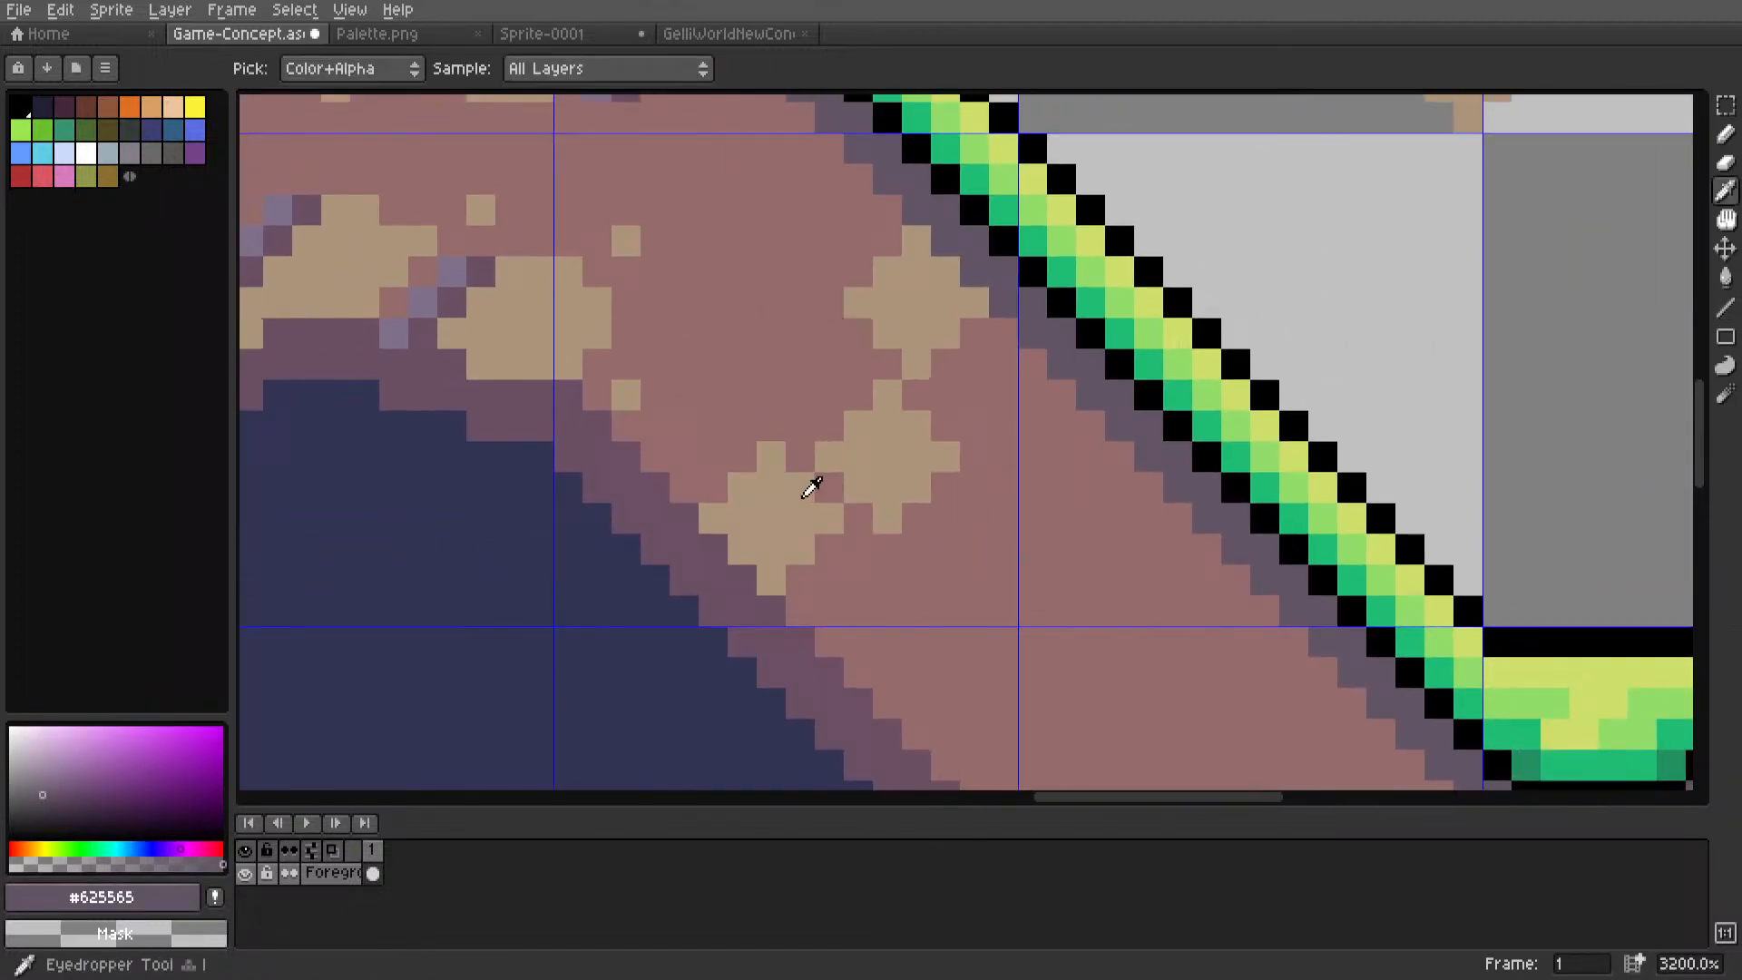
alt+click(829, 486)
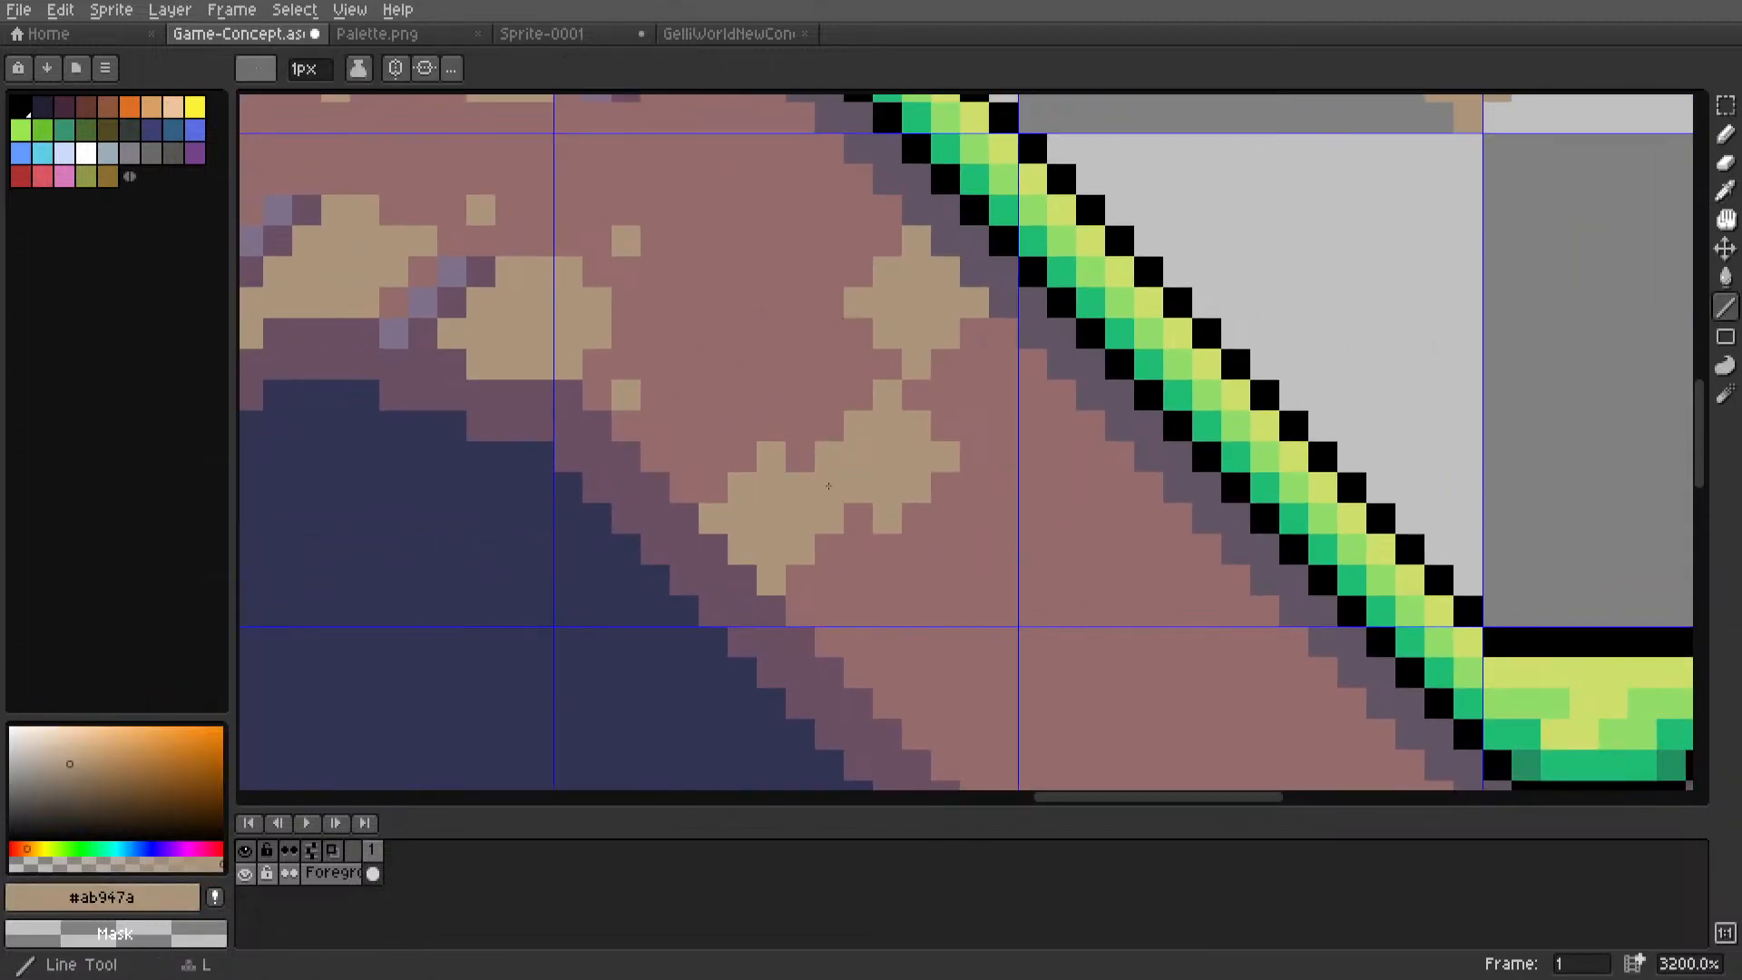
click(848, 509)
key(ctrl+z)
click(808, 464)
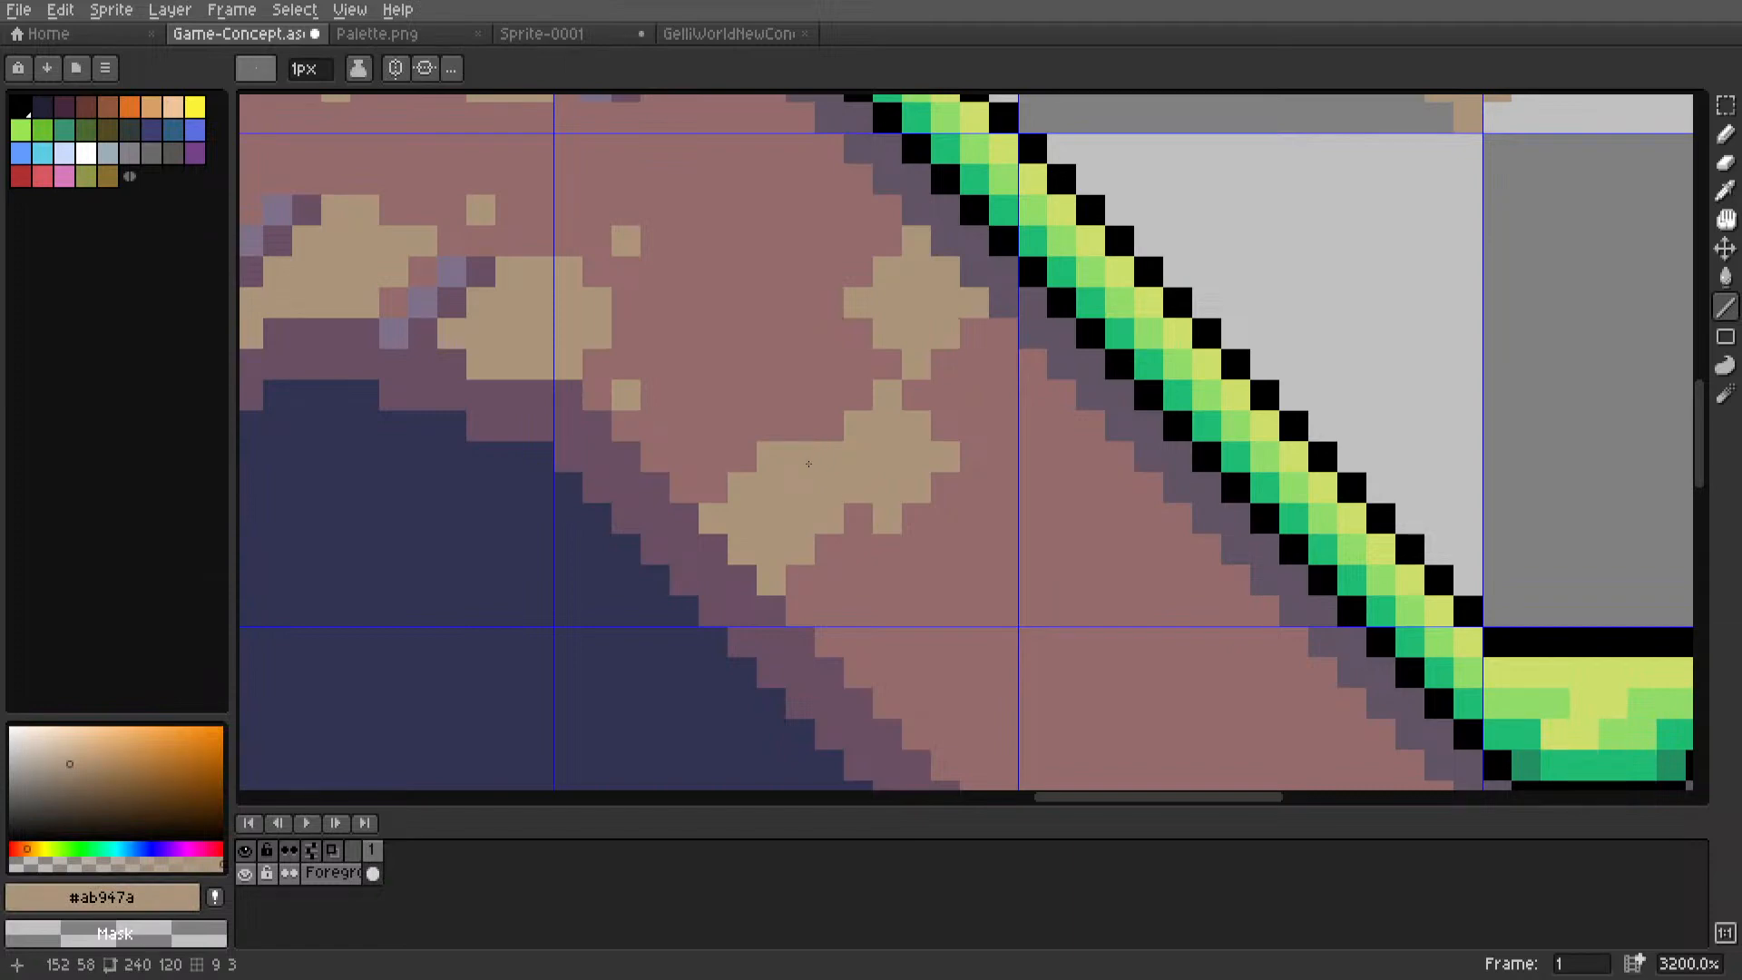
key(ctrl+z)
click(861, 506)
key(ctrl+z)
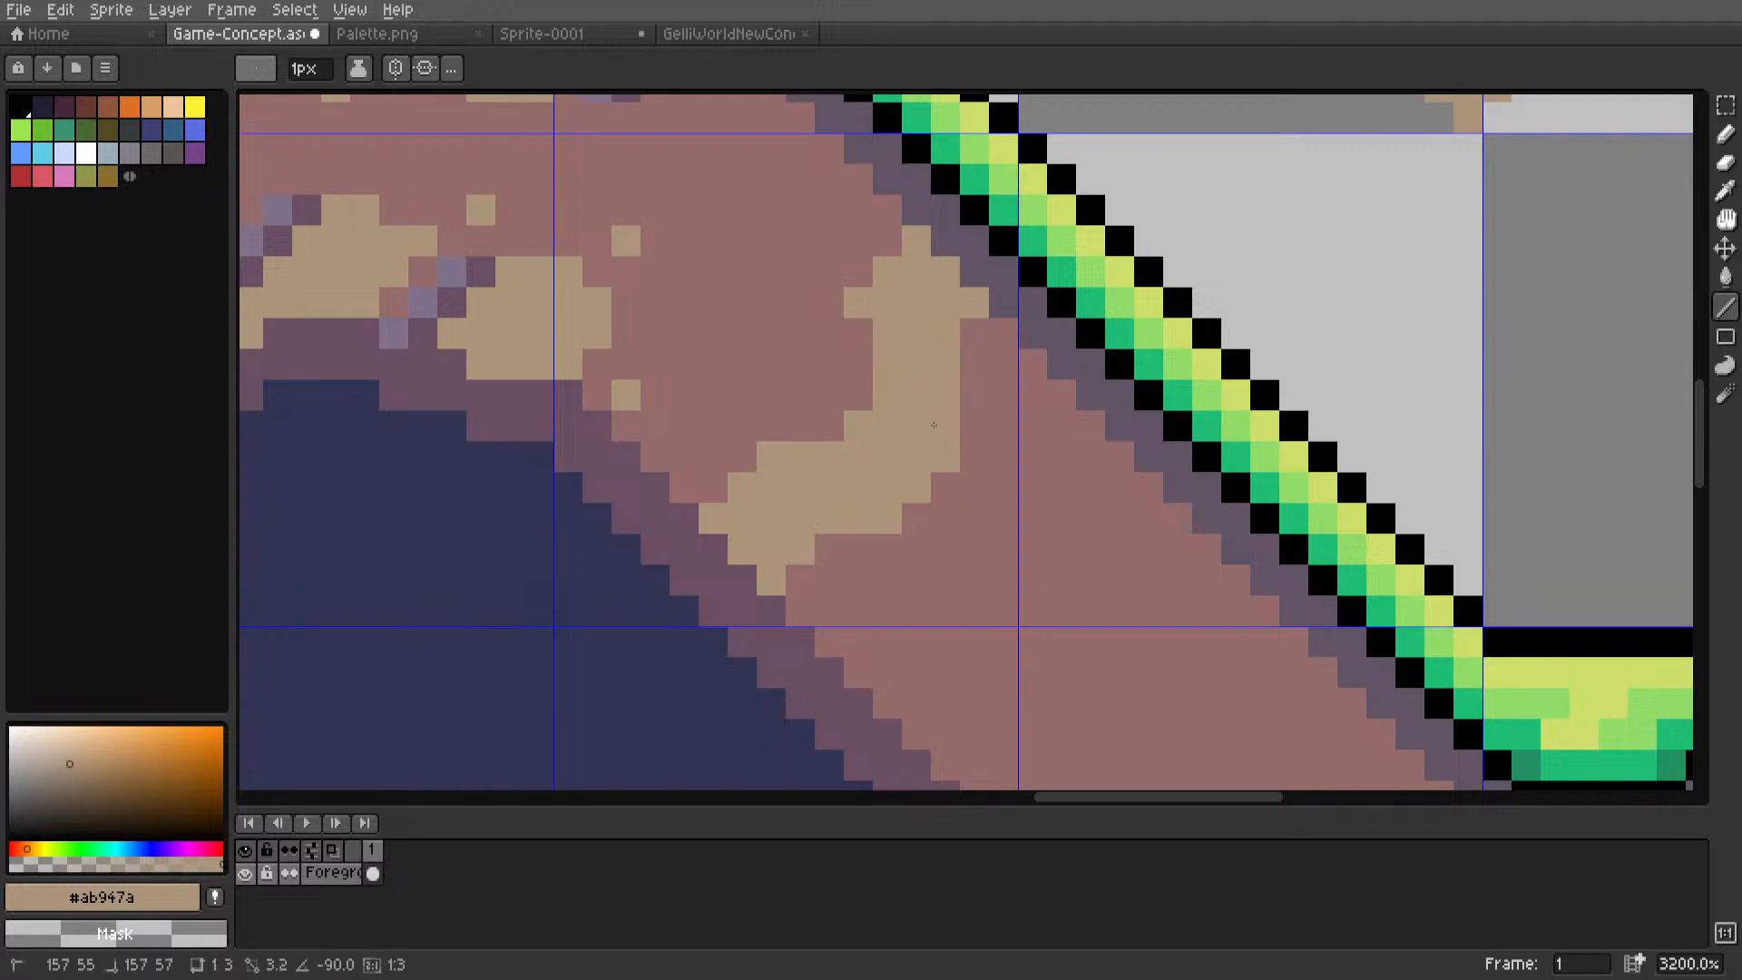
scroll(771, 442, down, 9)
scroll(814, 451, up, 8)
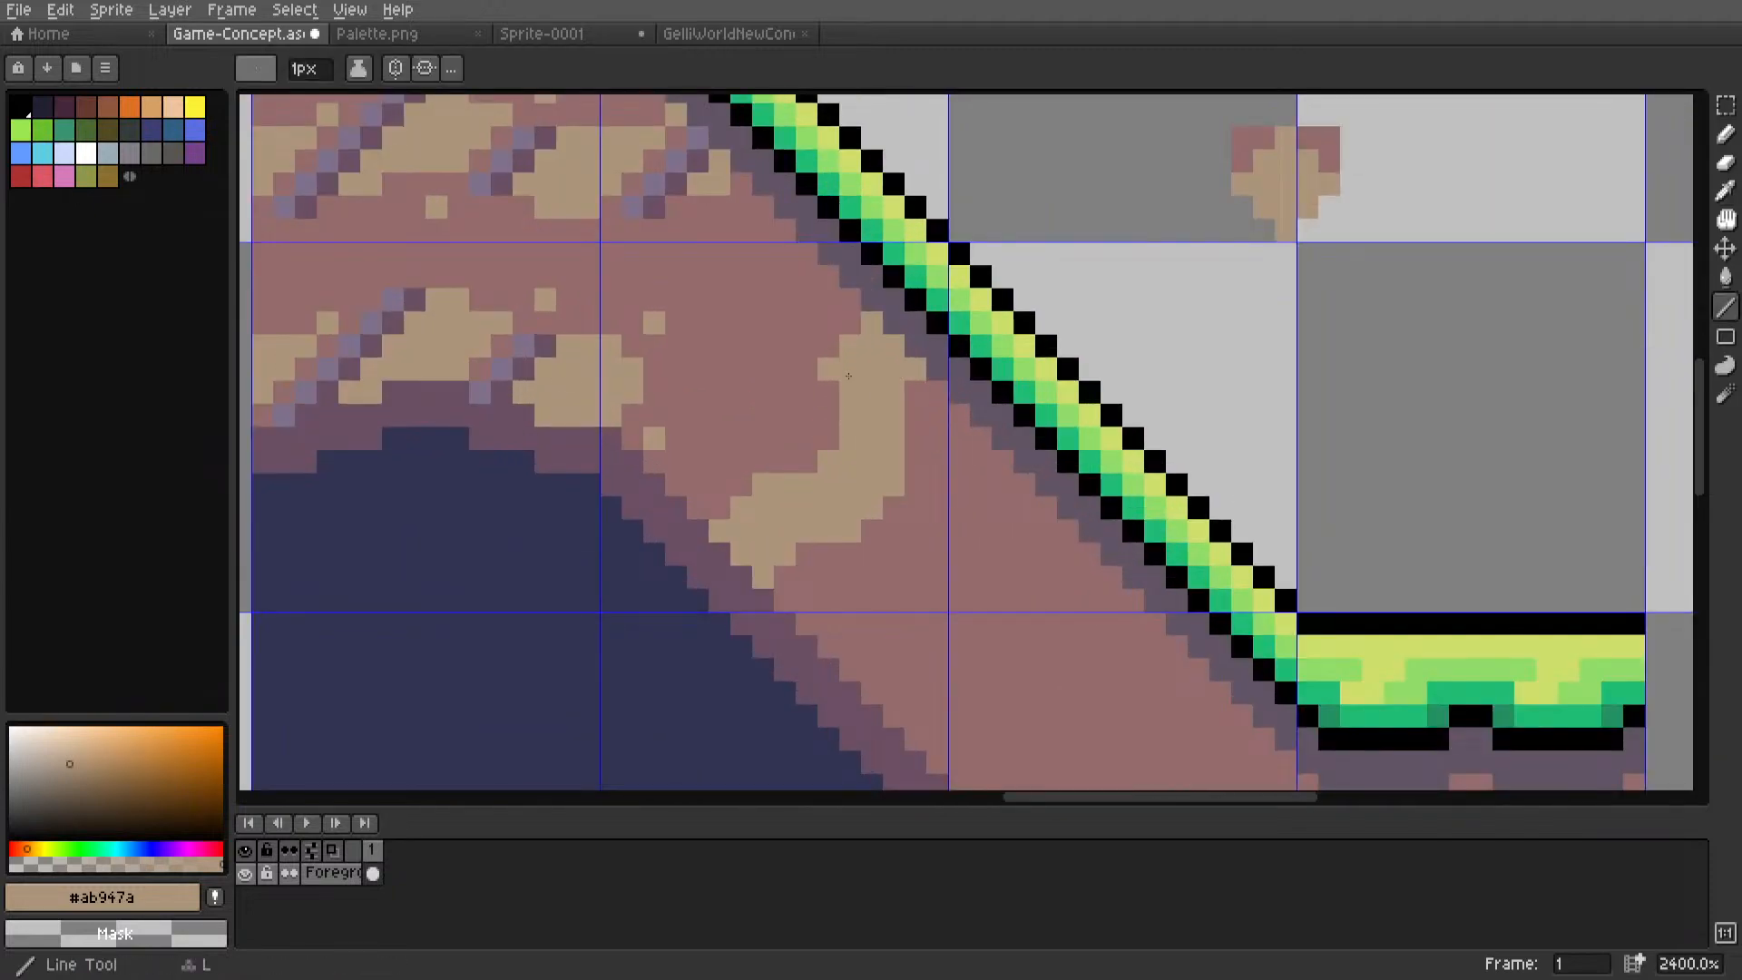
drag(828, 393, 919, 388)
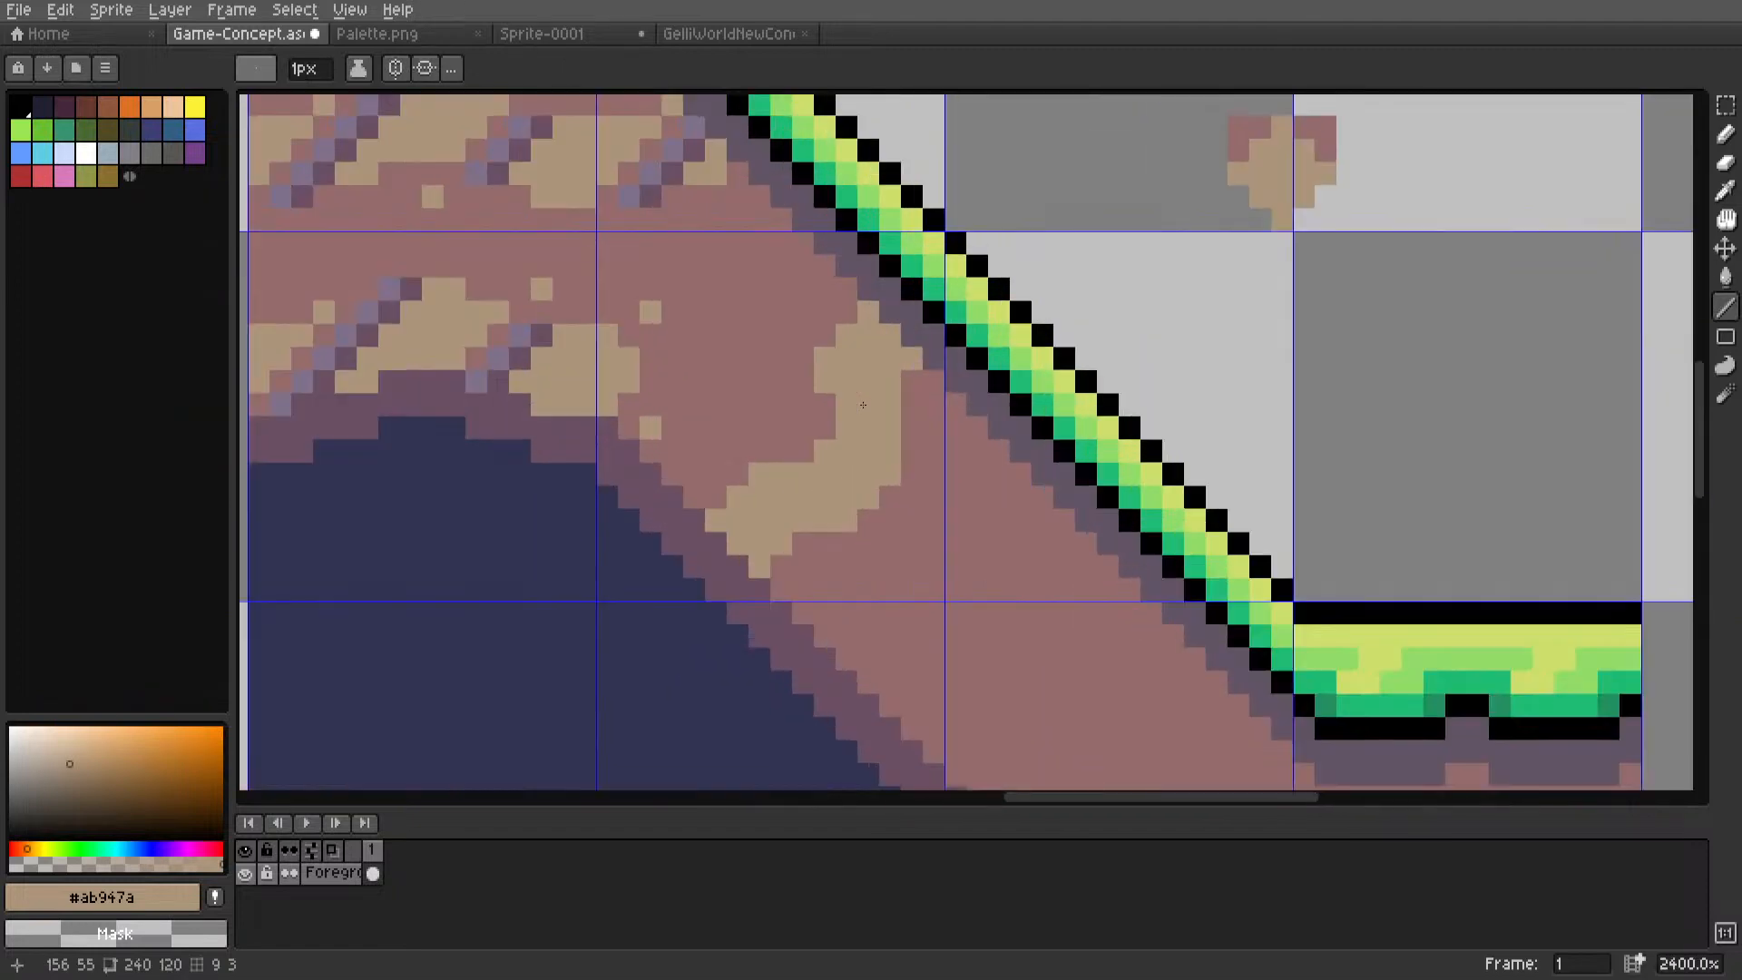
Undo the joining strokes and both stone copies on the slope, back to the single diamond-shaped stone.
scroll(863, 402, down, 7)
scroll(845, 466, up, 2)
scroll(845, 466, up, 4)
key(ctrl+z)
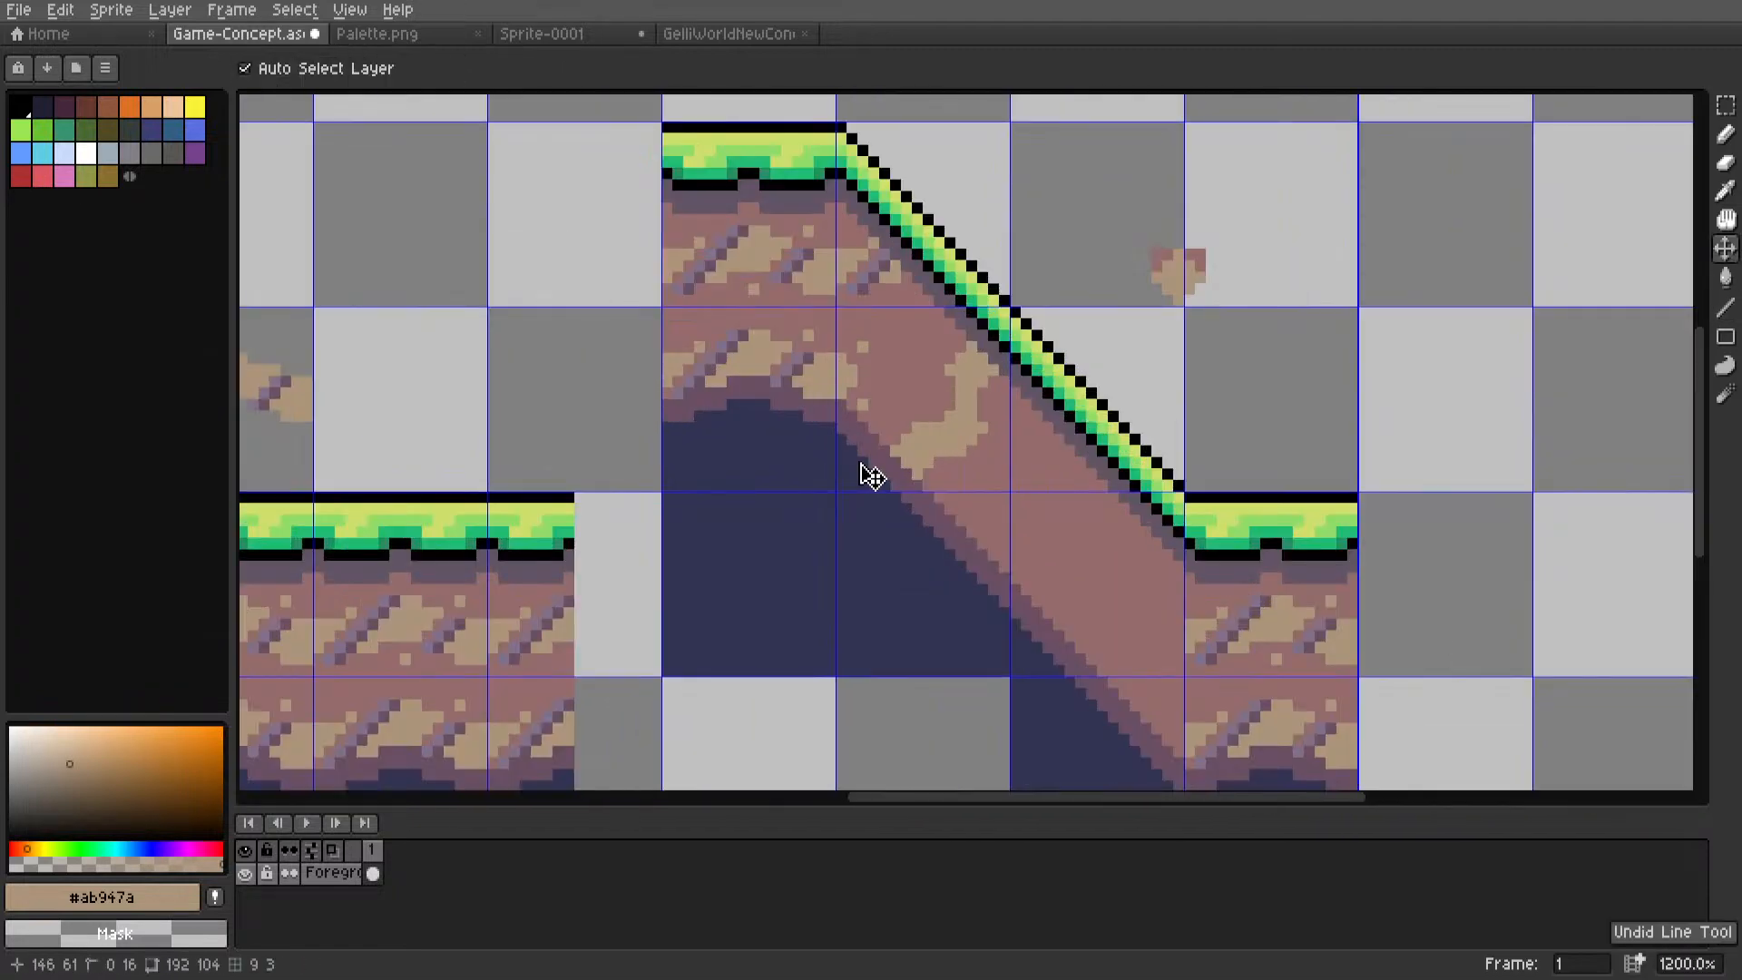
key(ctrl+z)
key(ctrl+z)
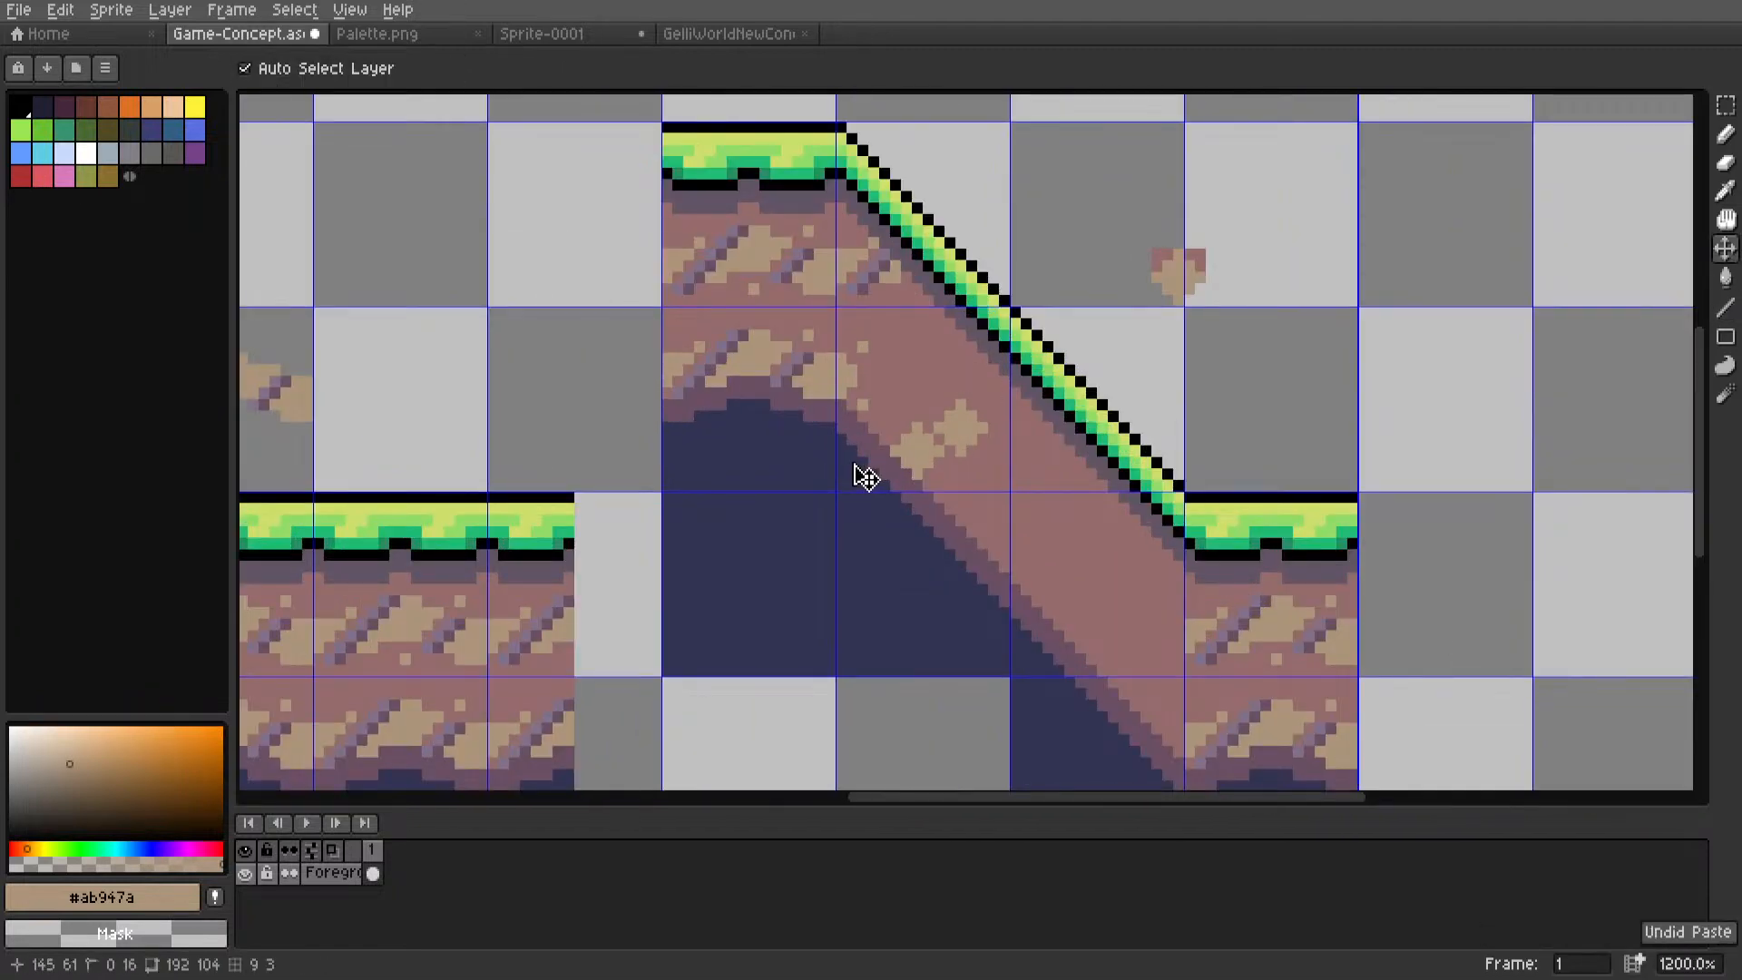
key(ctrl+z)
key(ctrl+z)
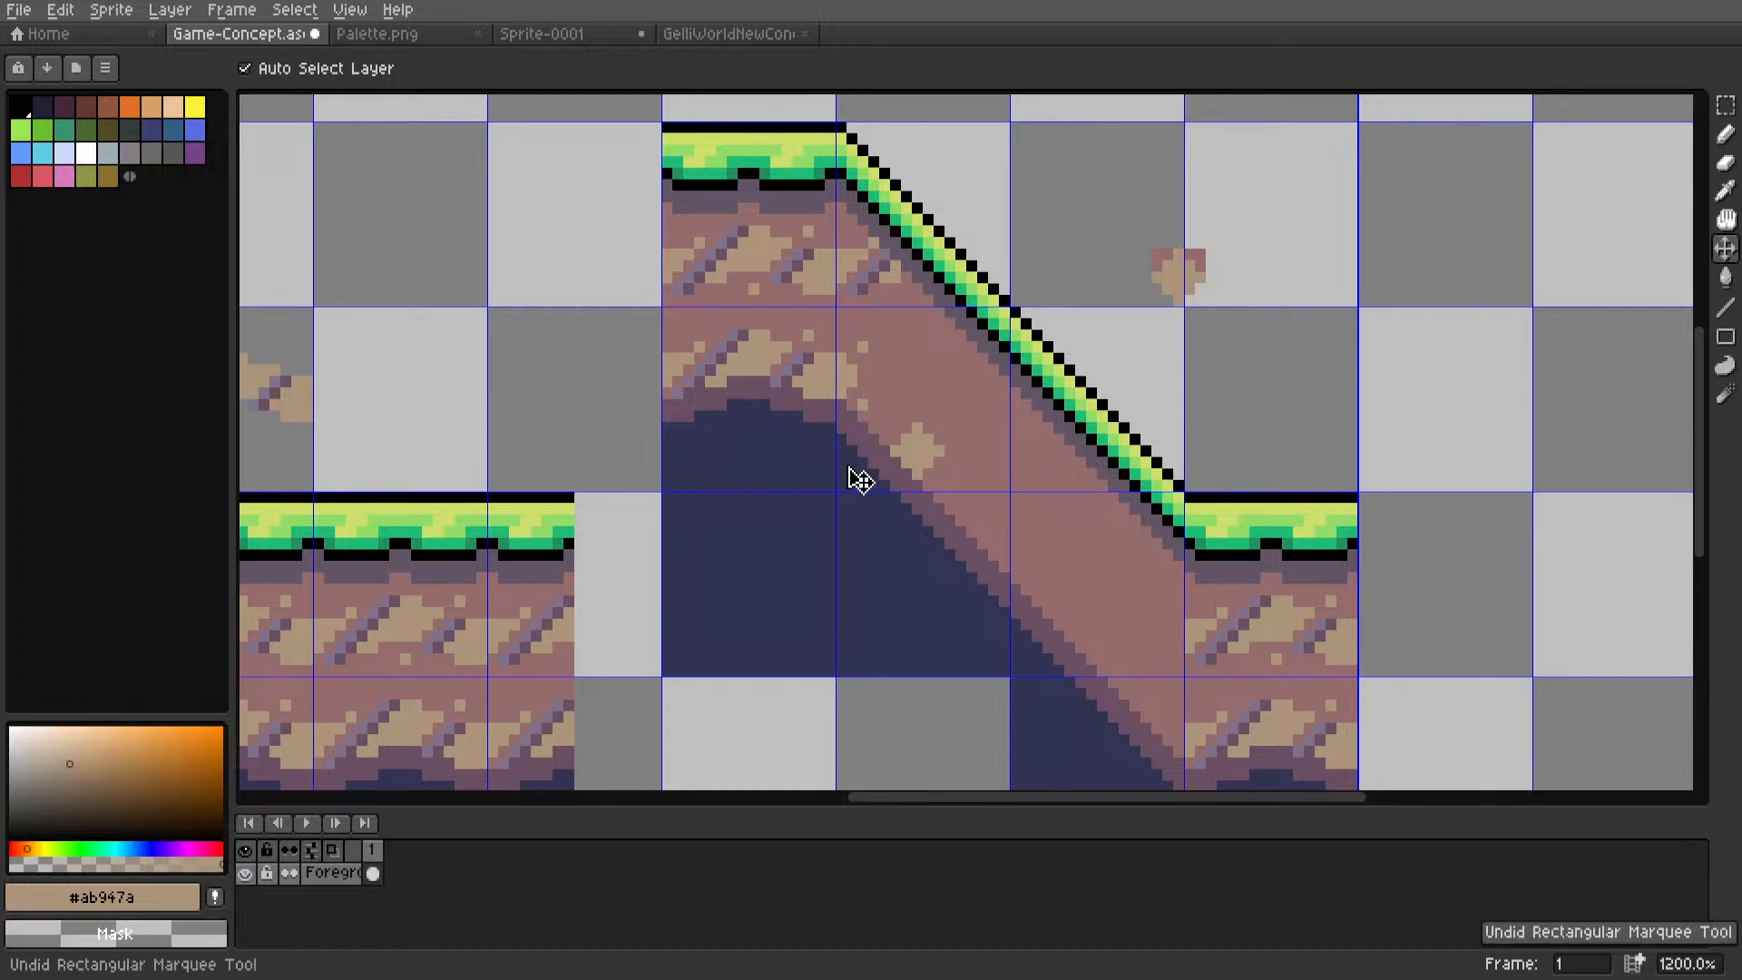
Paint a straight 45-degree #ab947a band from the diamond-shaped stone up to the dark border under the slope's grass.
scroll(912, 432, up, 6)
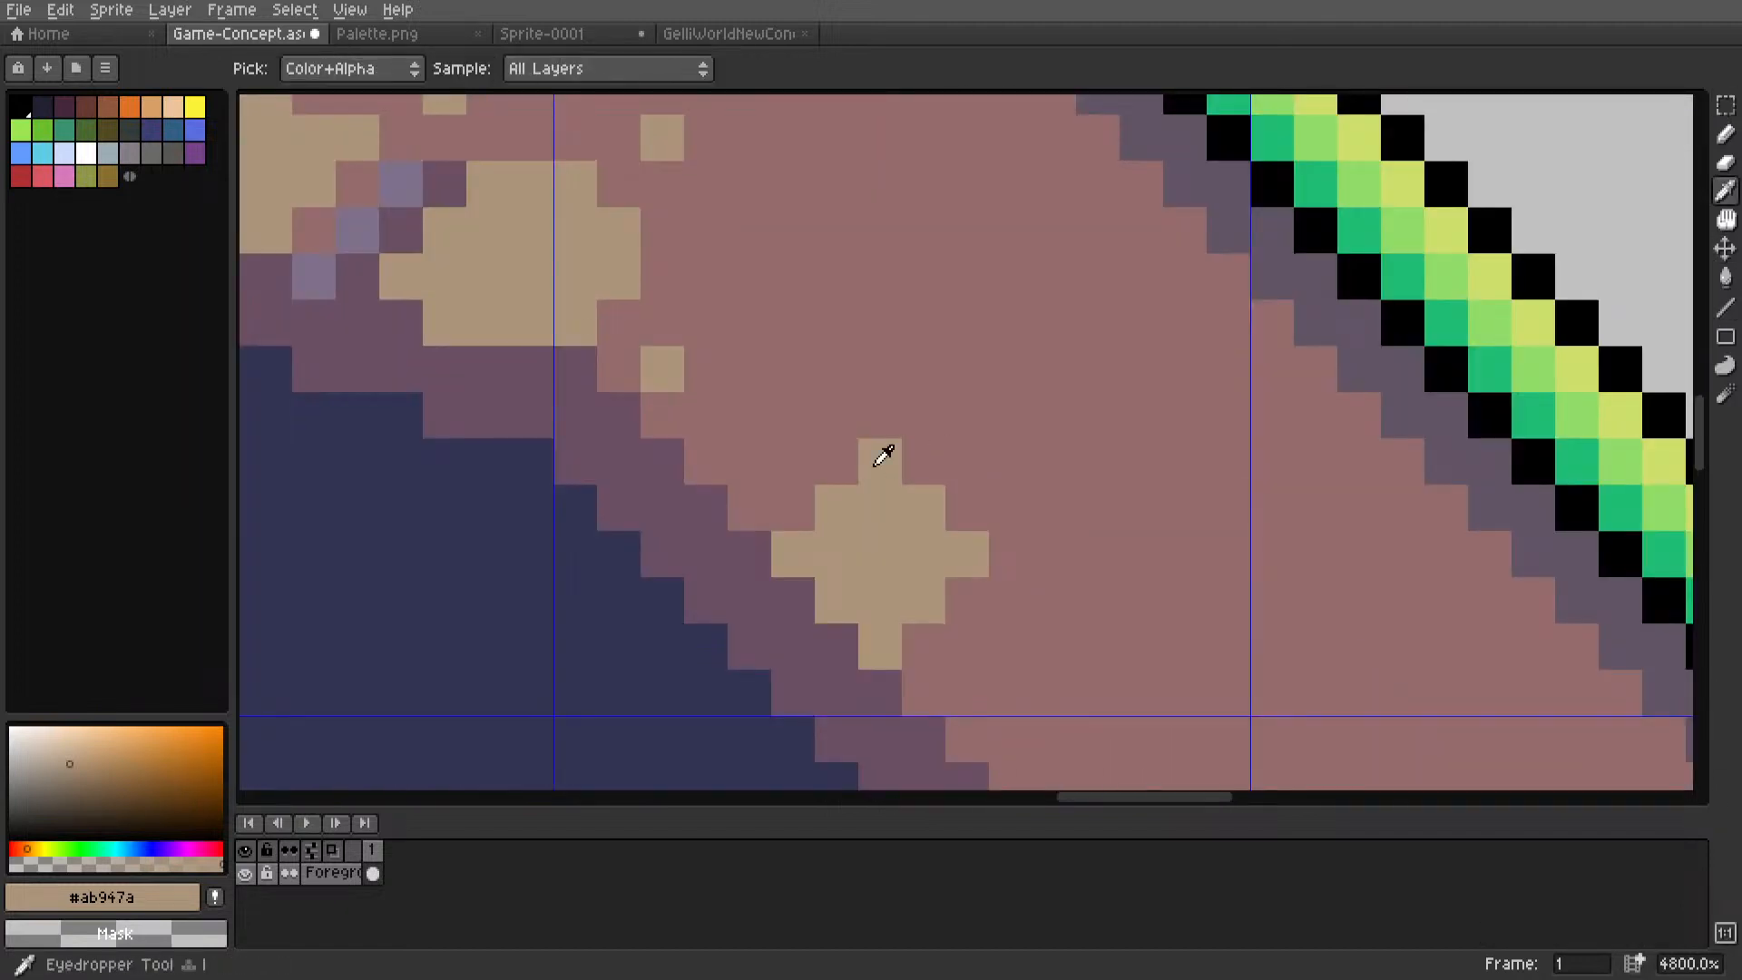
drag(805, 553, 1141, 184)
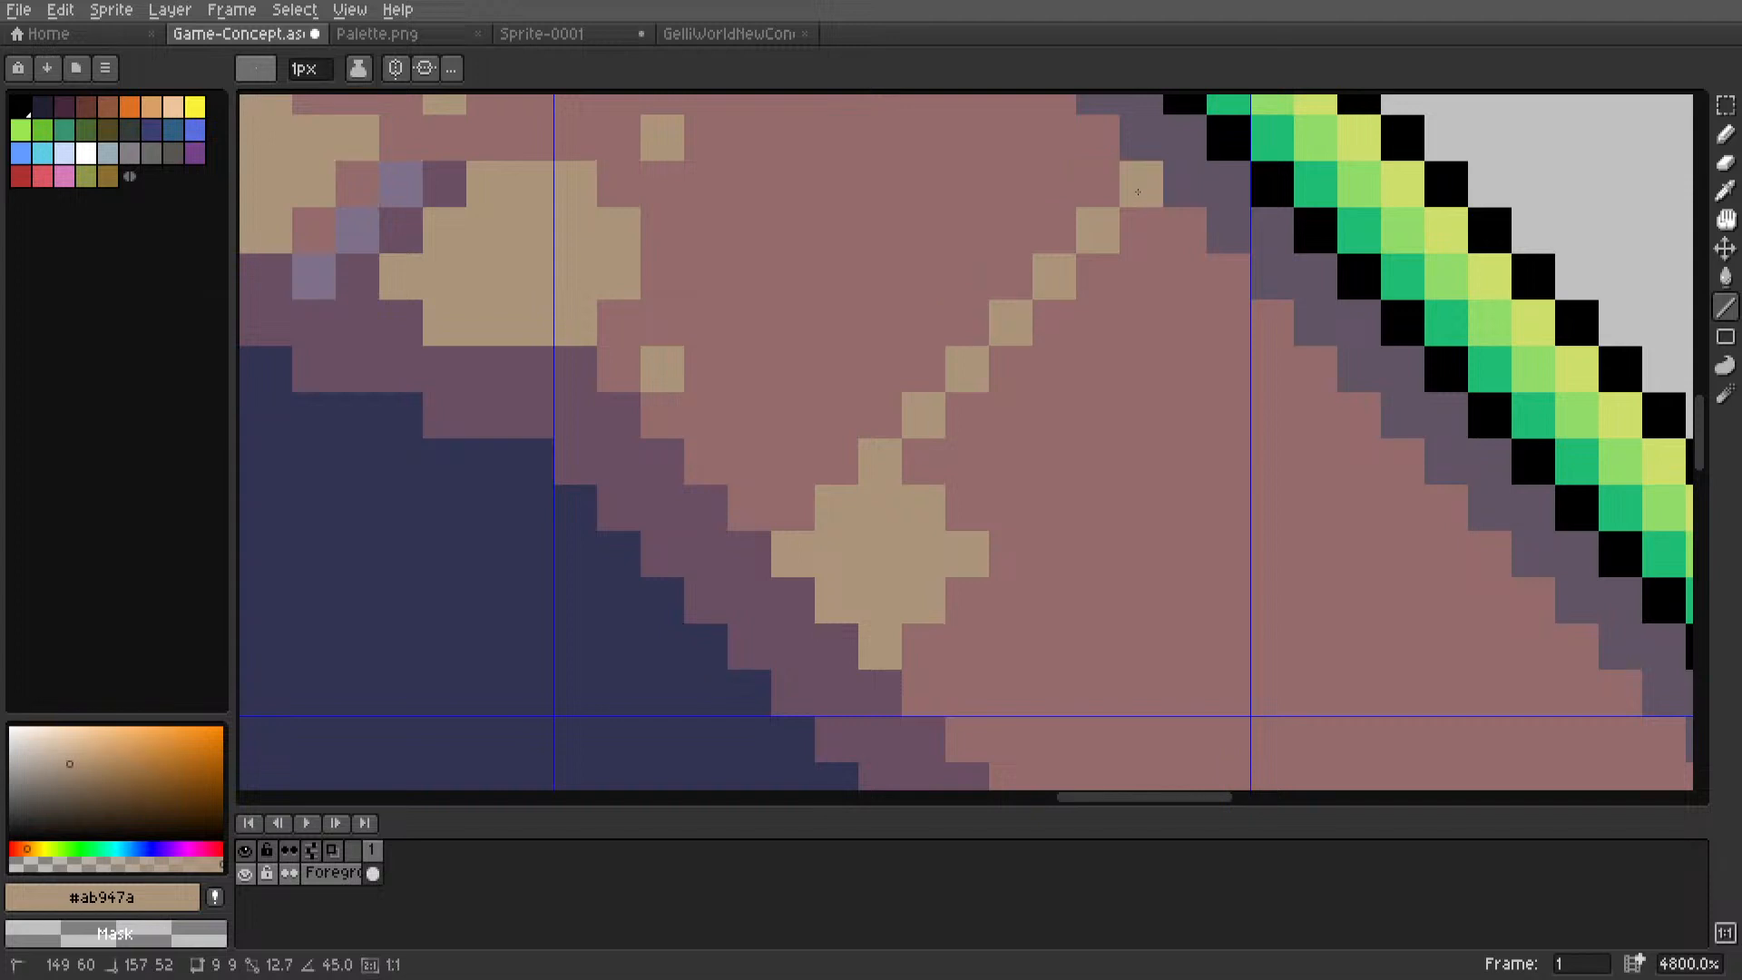
mouse_move(884, 504)
mouse_down()
mouse_move(1142, 231)
mouse_move(1171, 233)
mouse_up()
drag(947, 524, 1199, 260)
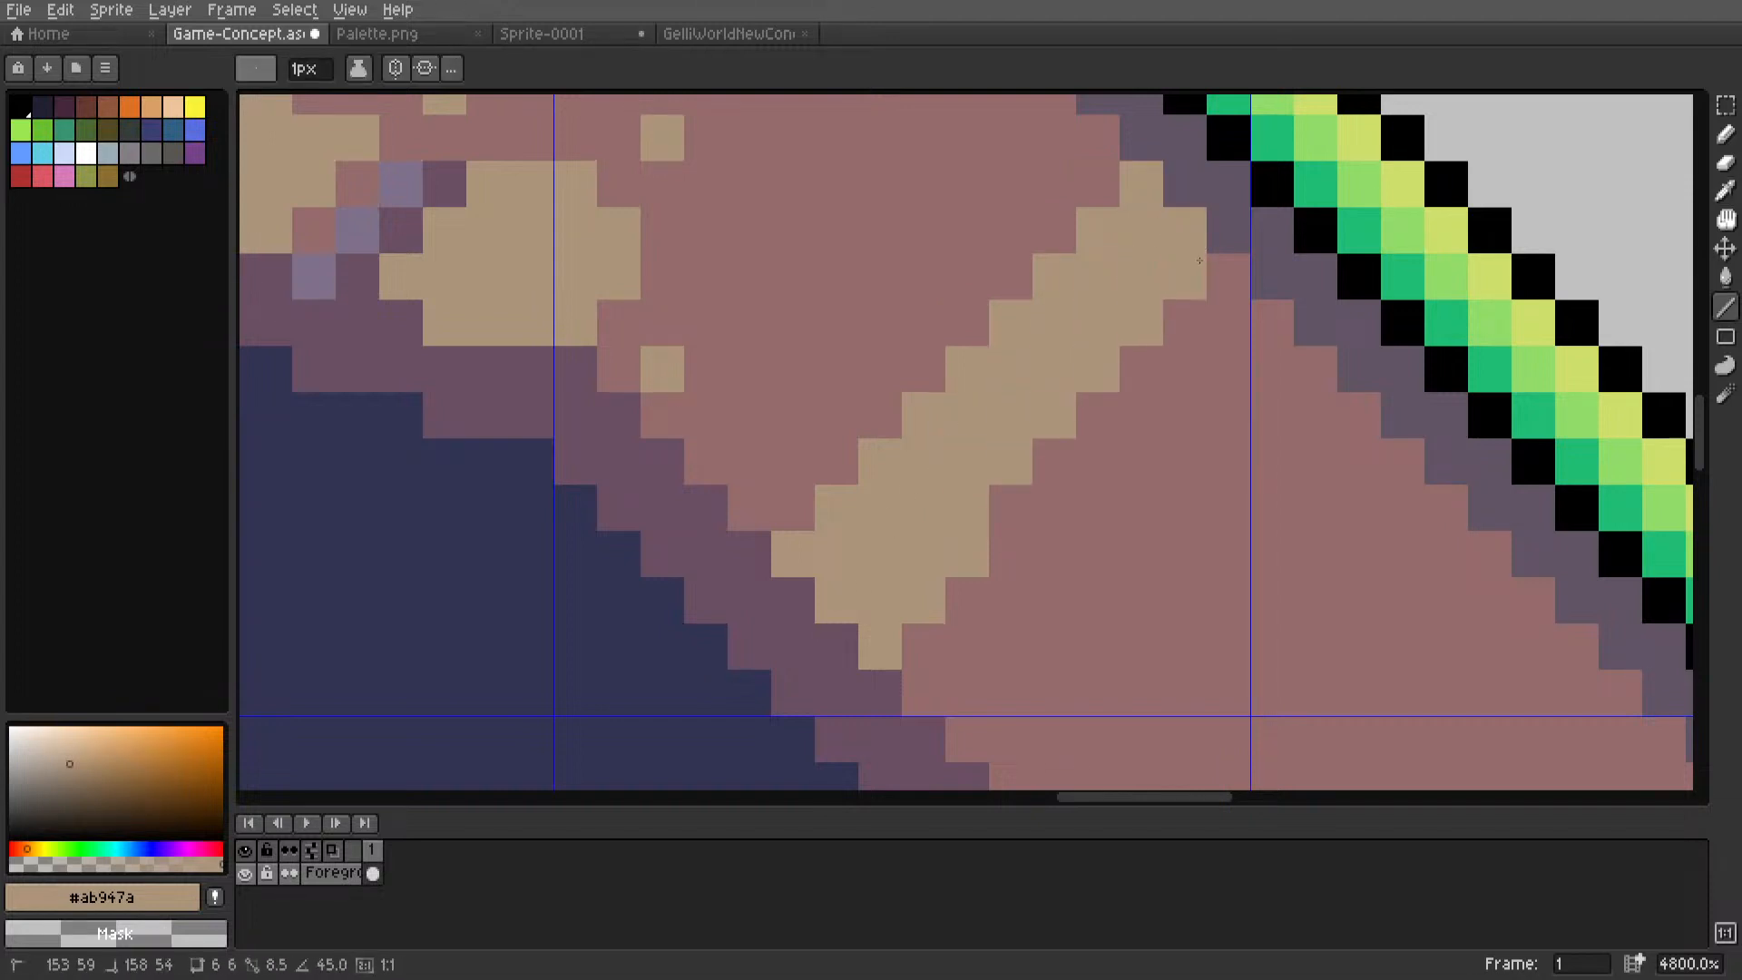
drag(1011, 497, 1221, 283)
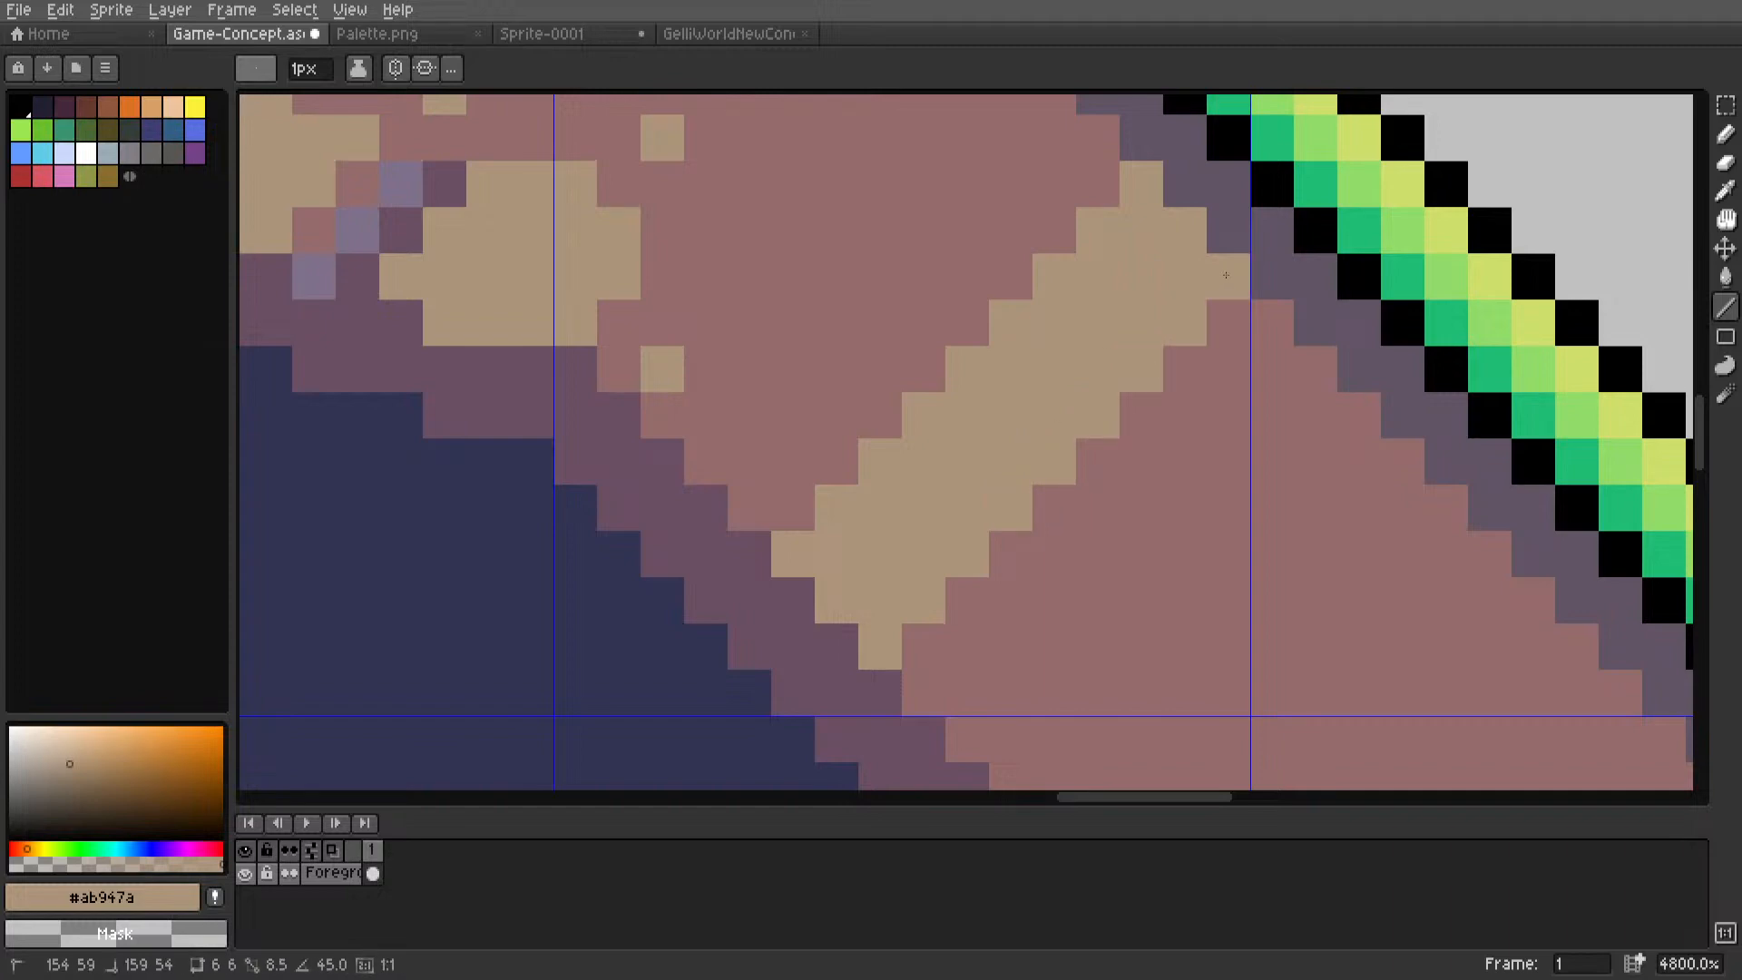
scroll(1151, 322, down, 7)
middle_drag(1104, 377, 902, 505)
scroll(941, 477, up, 5)
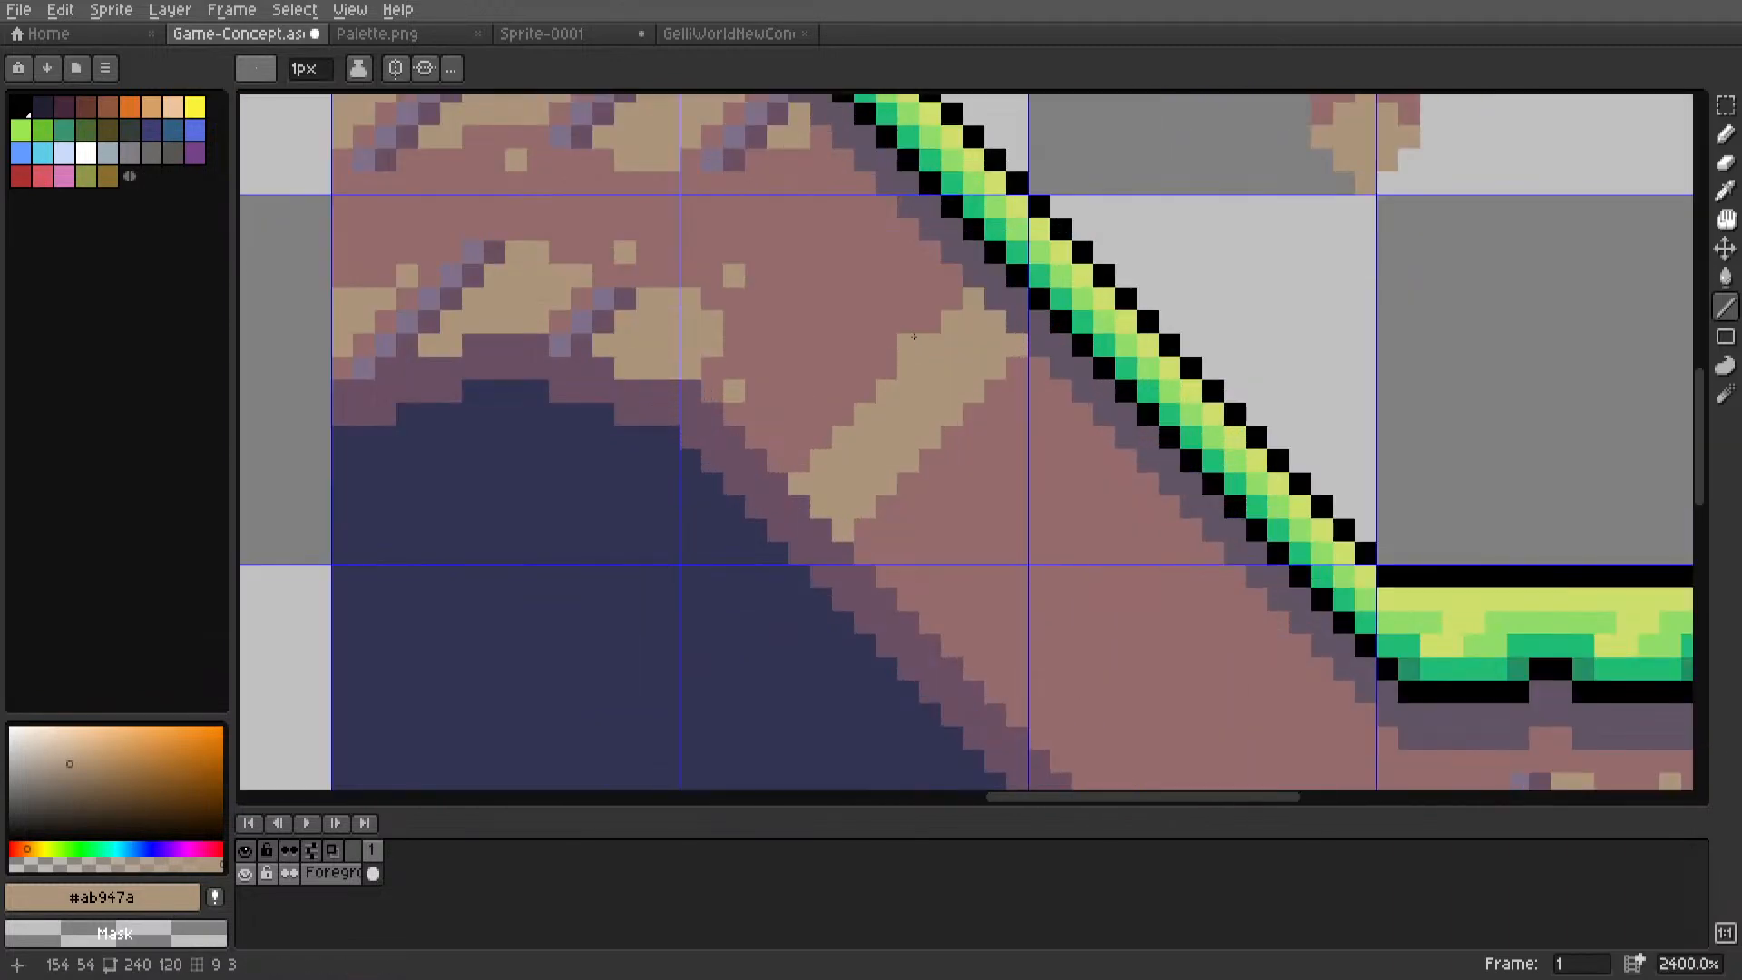
Curve the band by adding #ab947a along its upper side and trimming its lower side with #966c6c.
drag(908, 338, 836, 417)
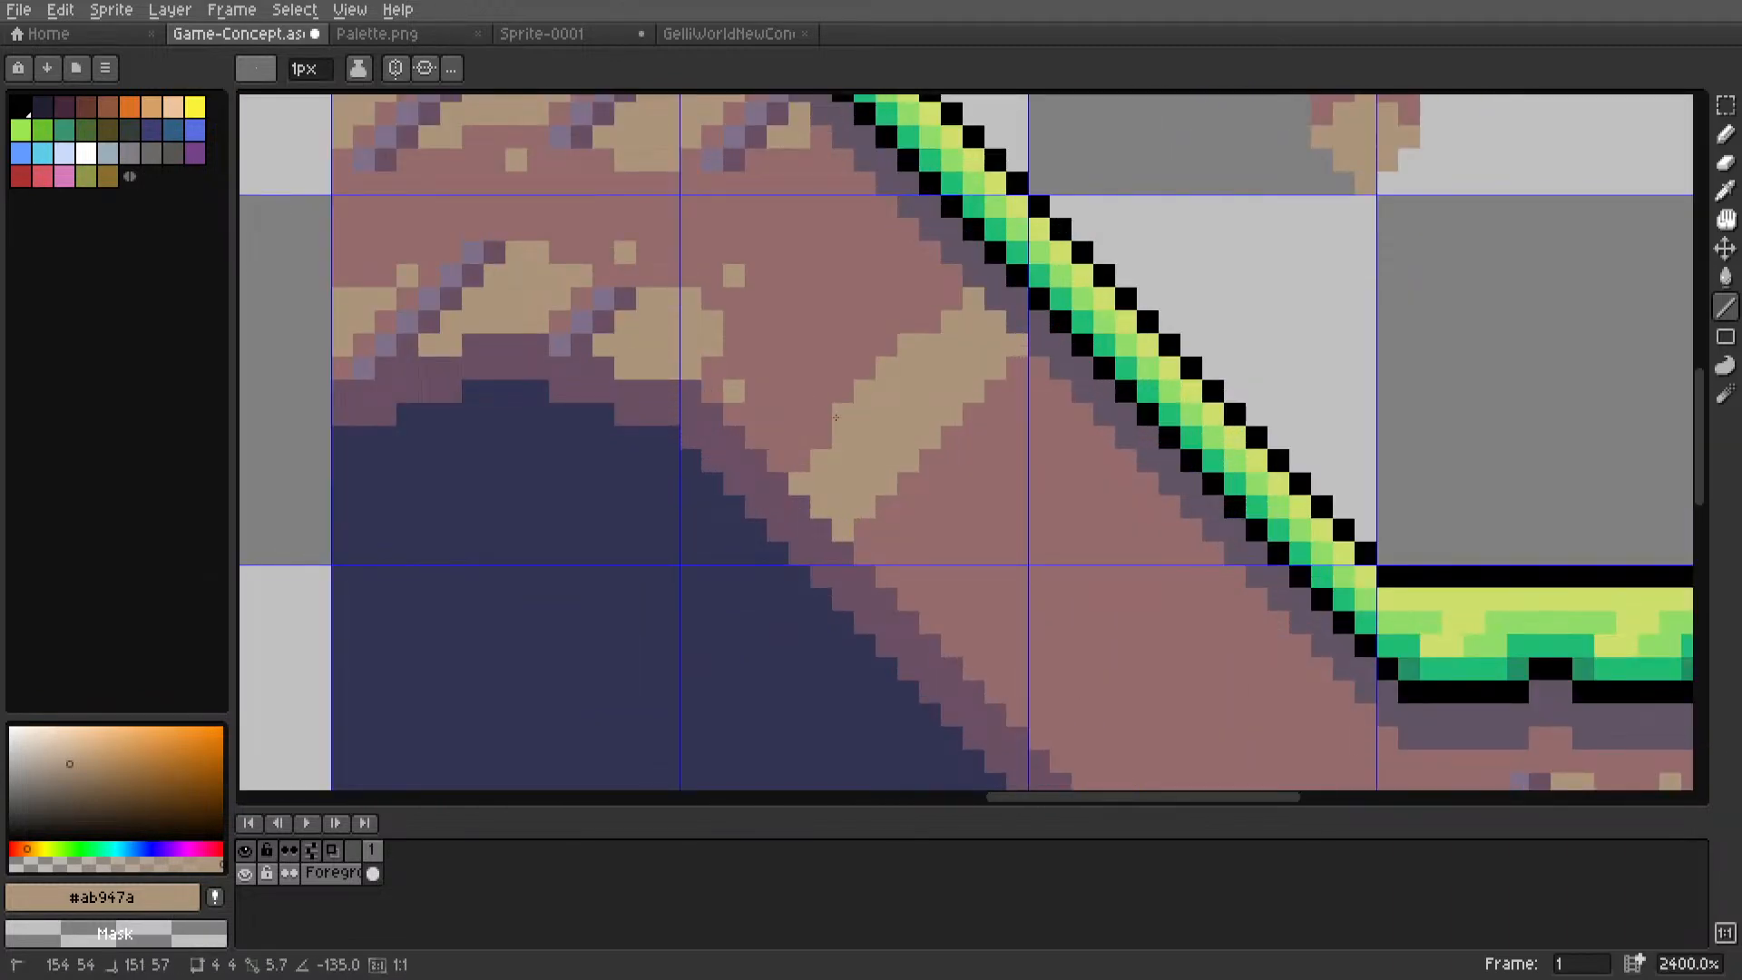
alt+click(926, 482)
click(869, 441)
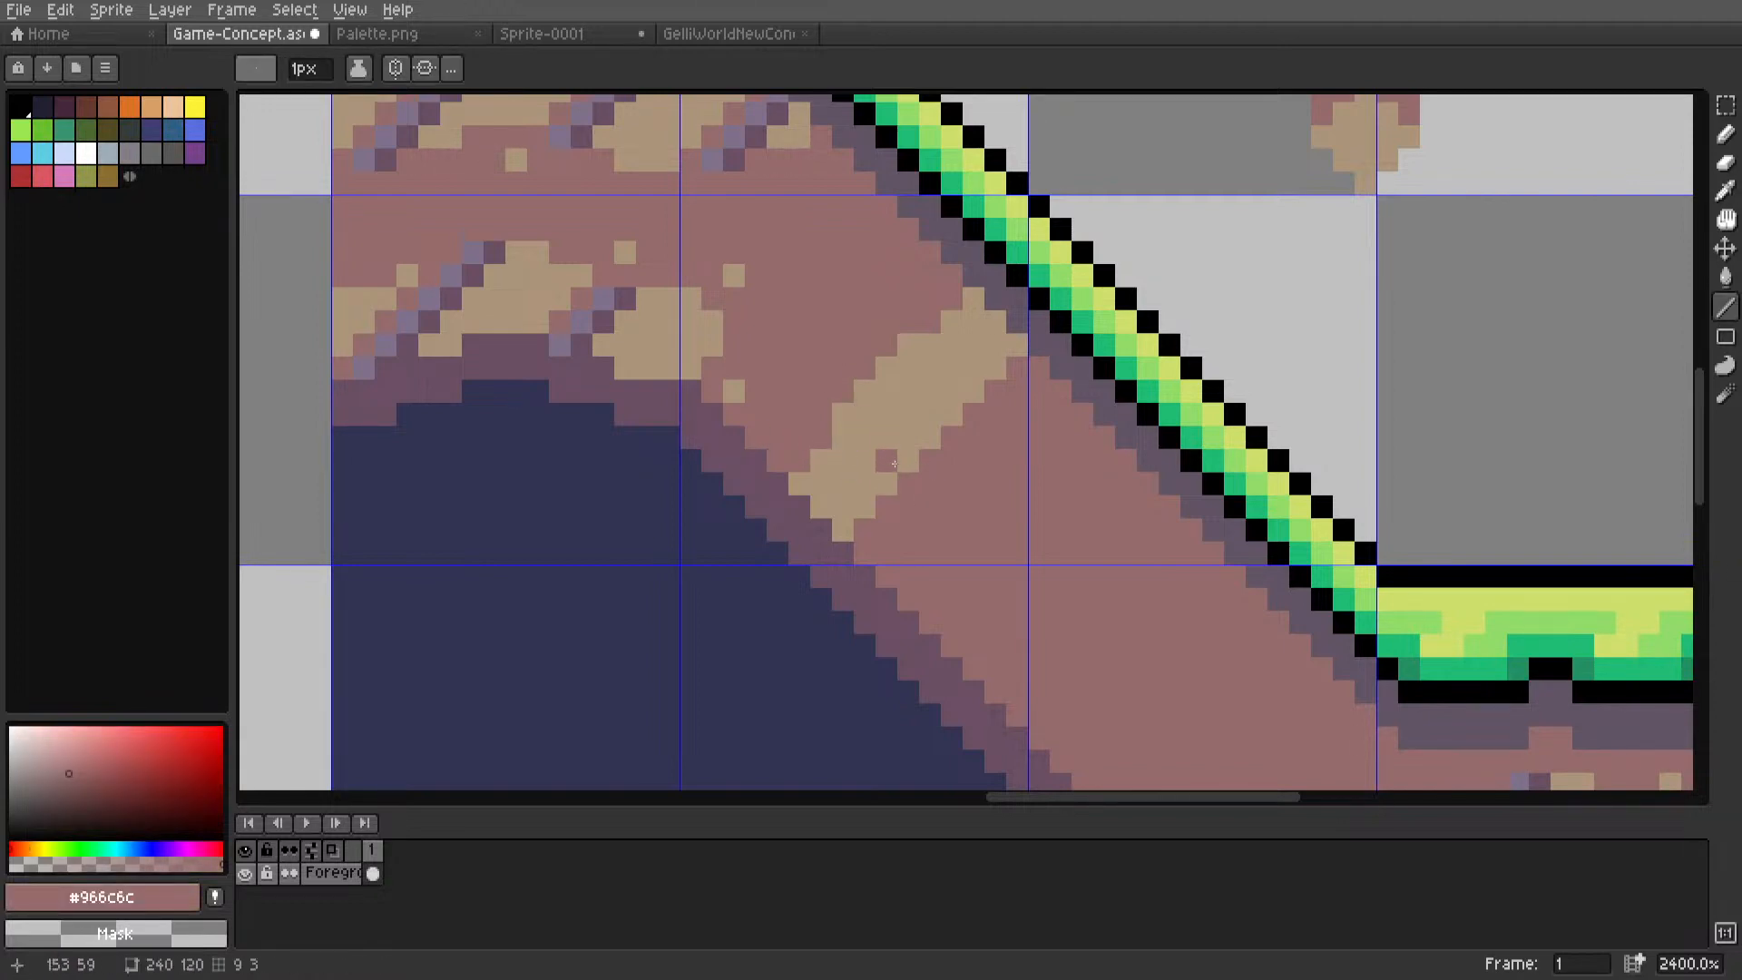
drag(898, 468, 967, 397)
scroll(937, 508, down, 7)
scroll(943, 498, up, 9)
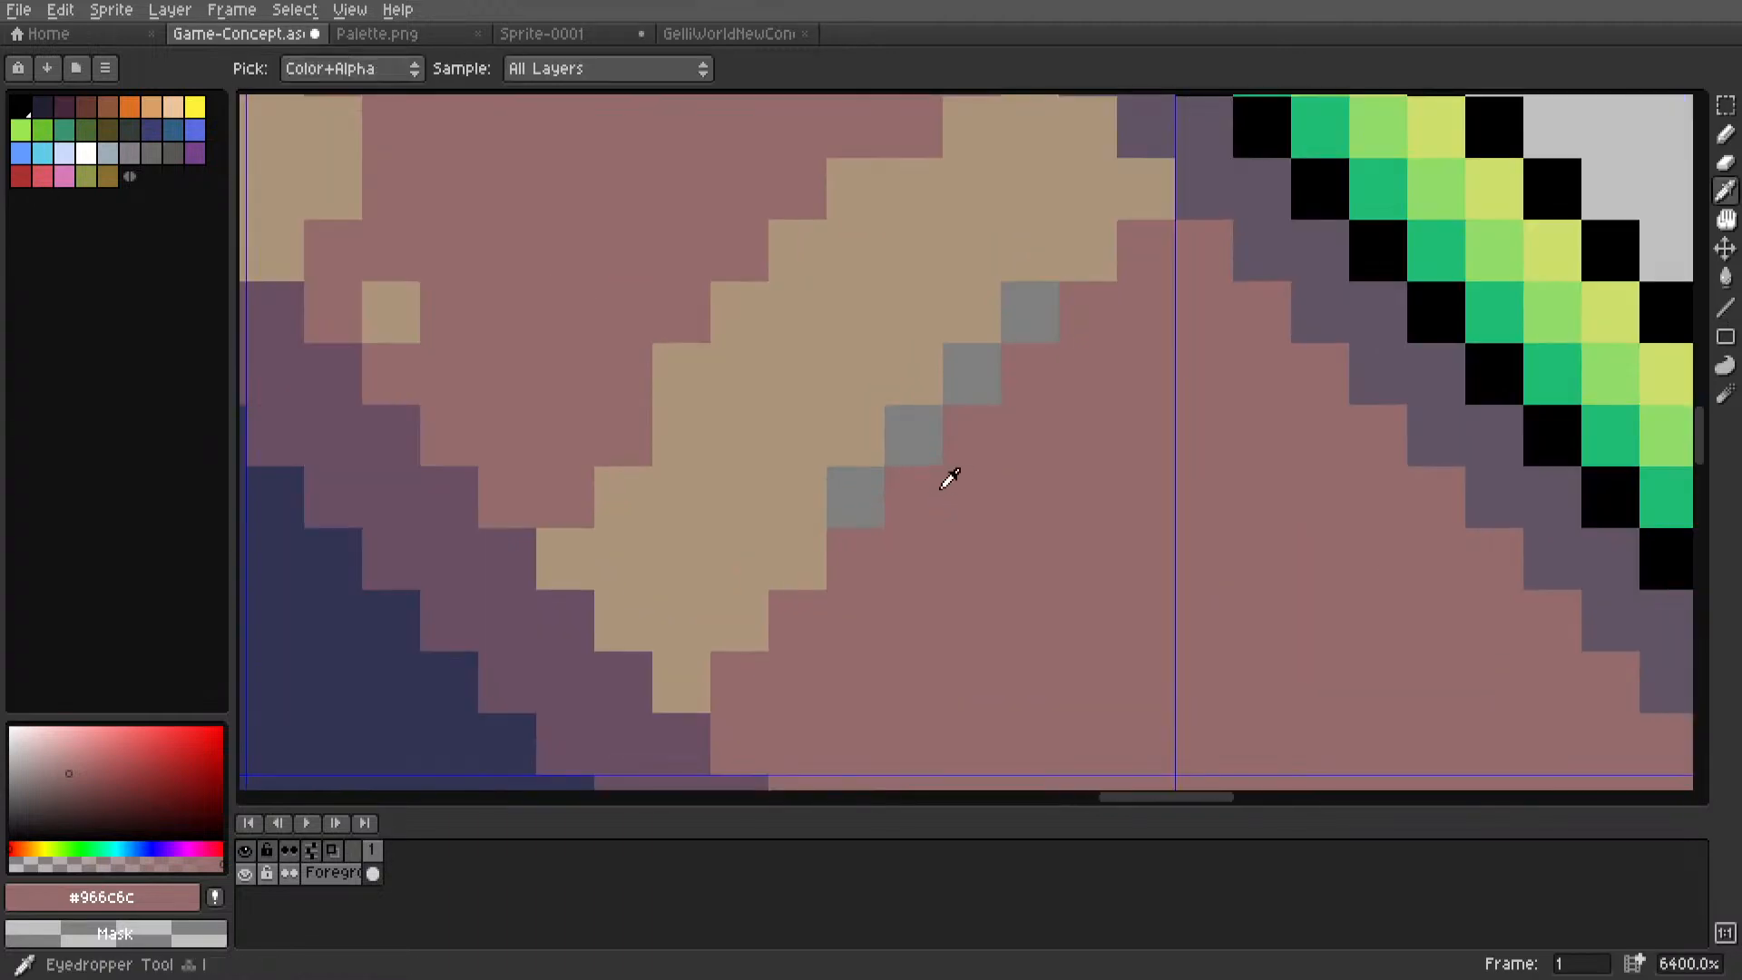
drag(867, 499, 1053, 311)
scroll(852, 475, down, 10)
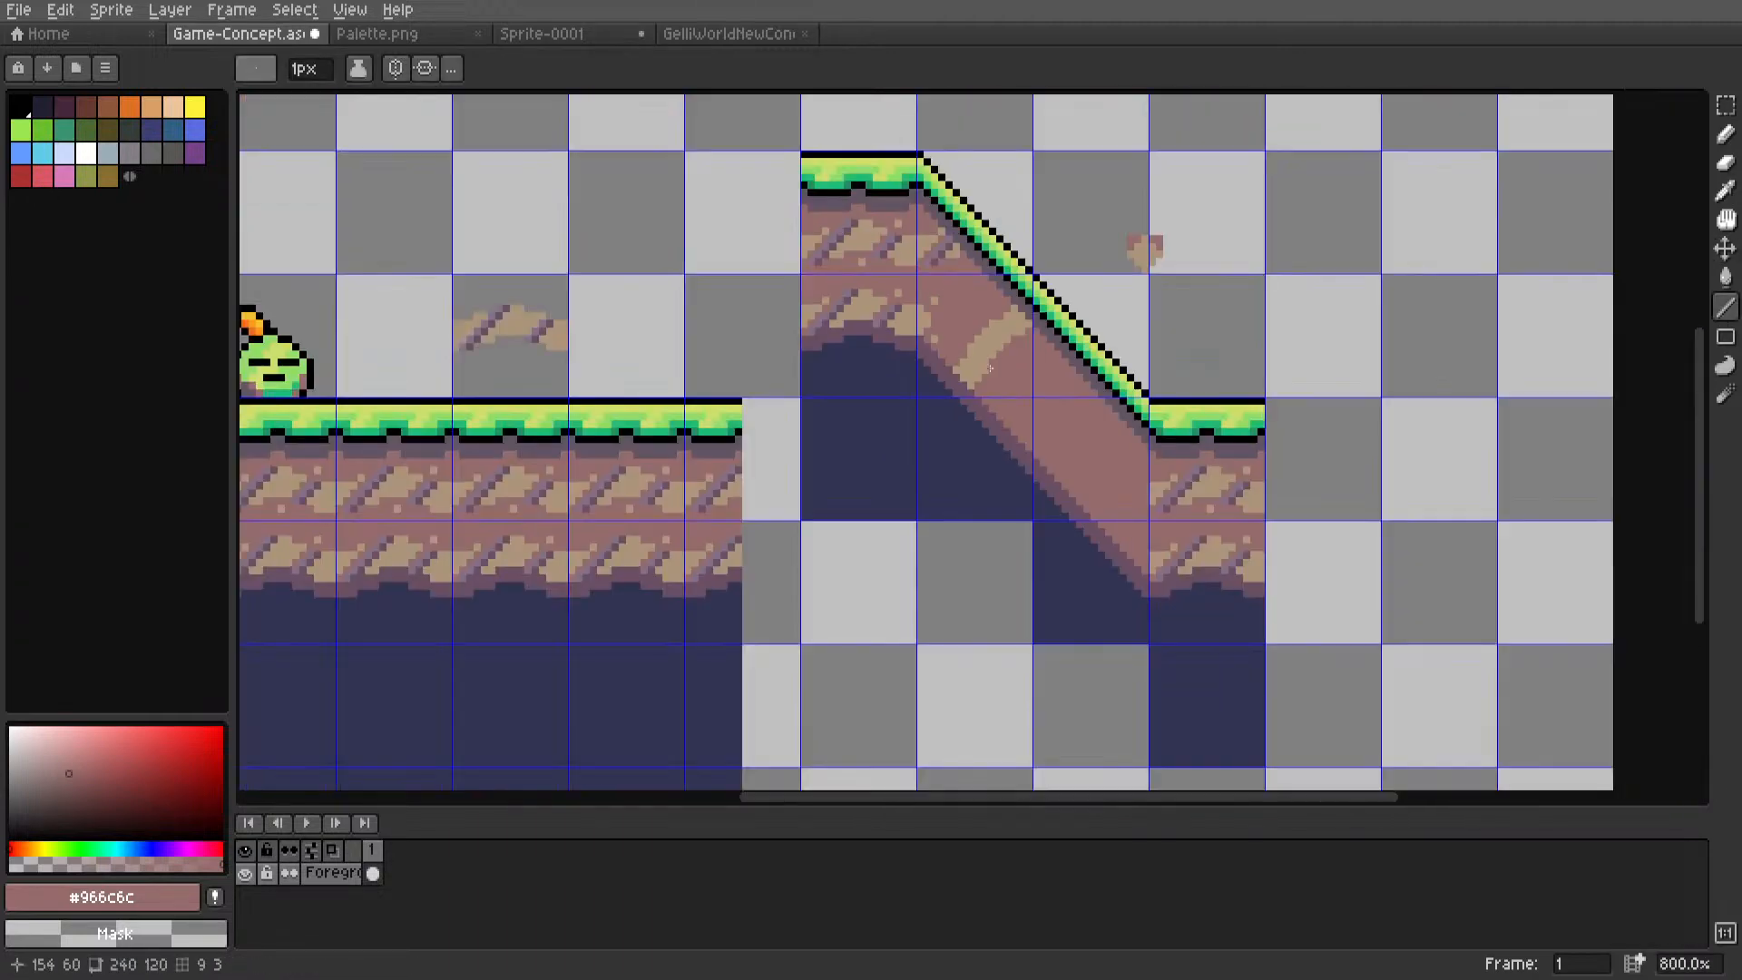
scroll(845, 471, up, 7)
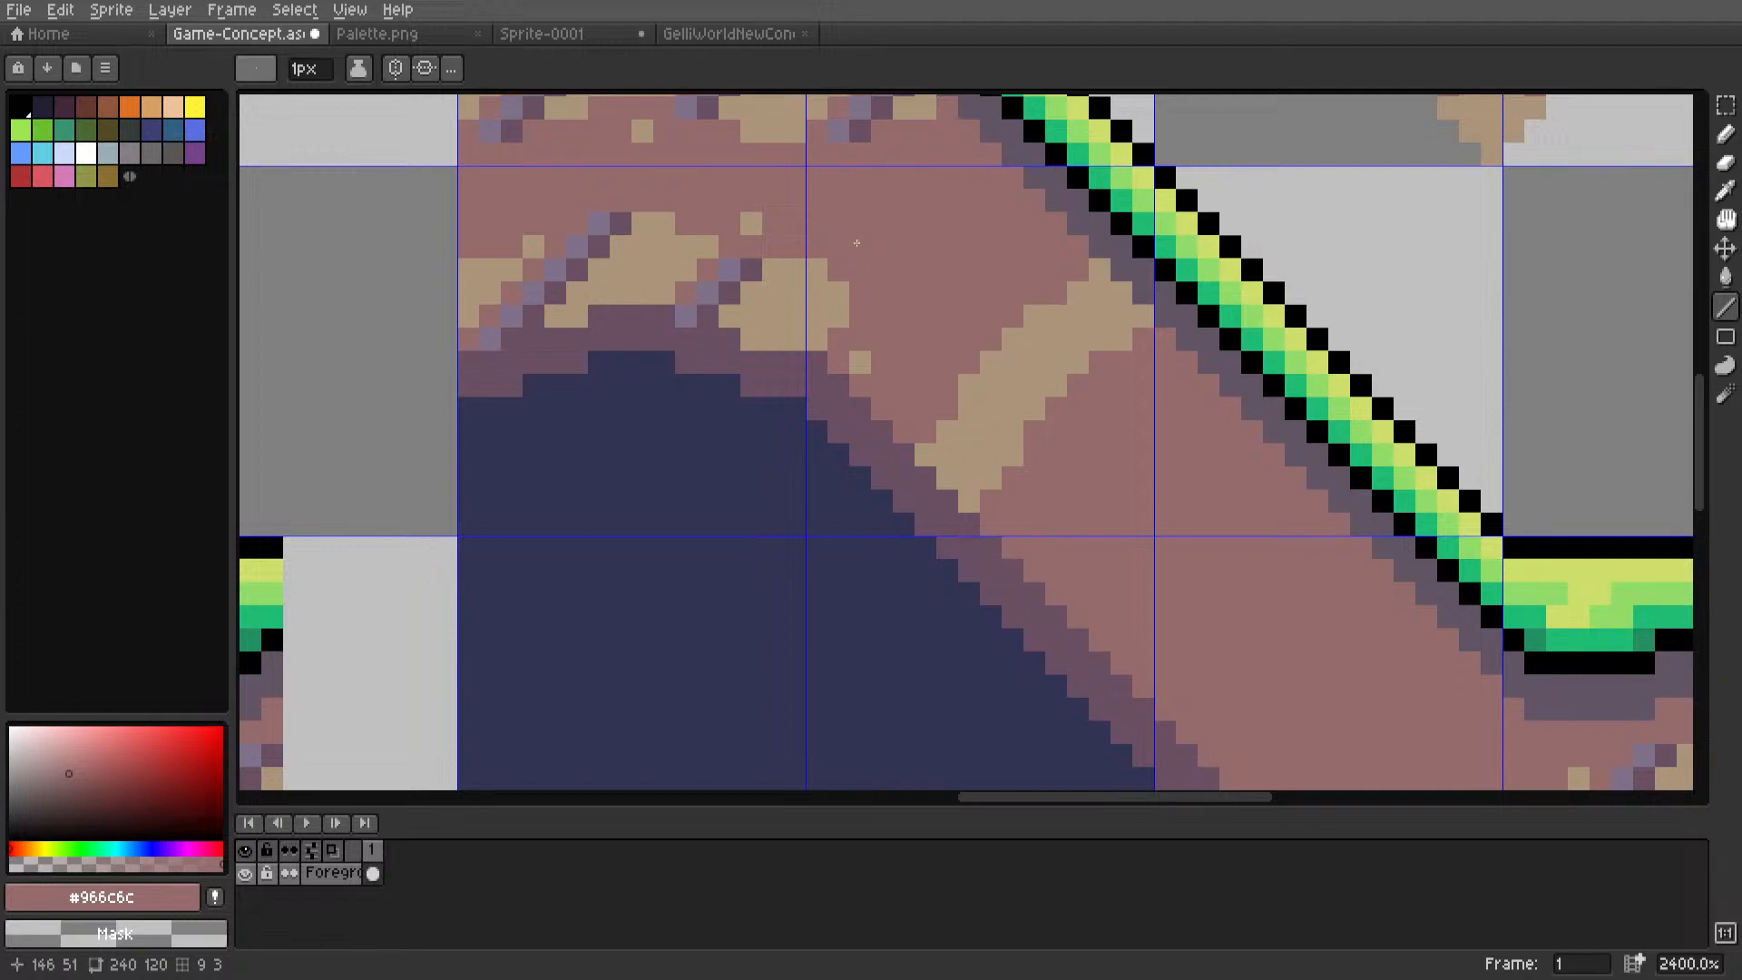
Undo all strokes of the curved band, back to the single diamond-shaped stone.
key(m)
scroll(884, 396, down, 9)
scroll(898, 416, up, 4)
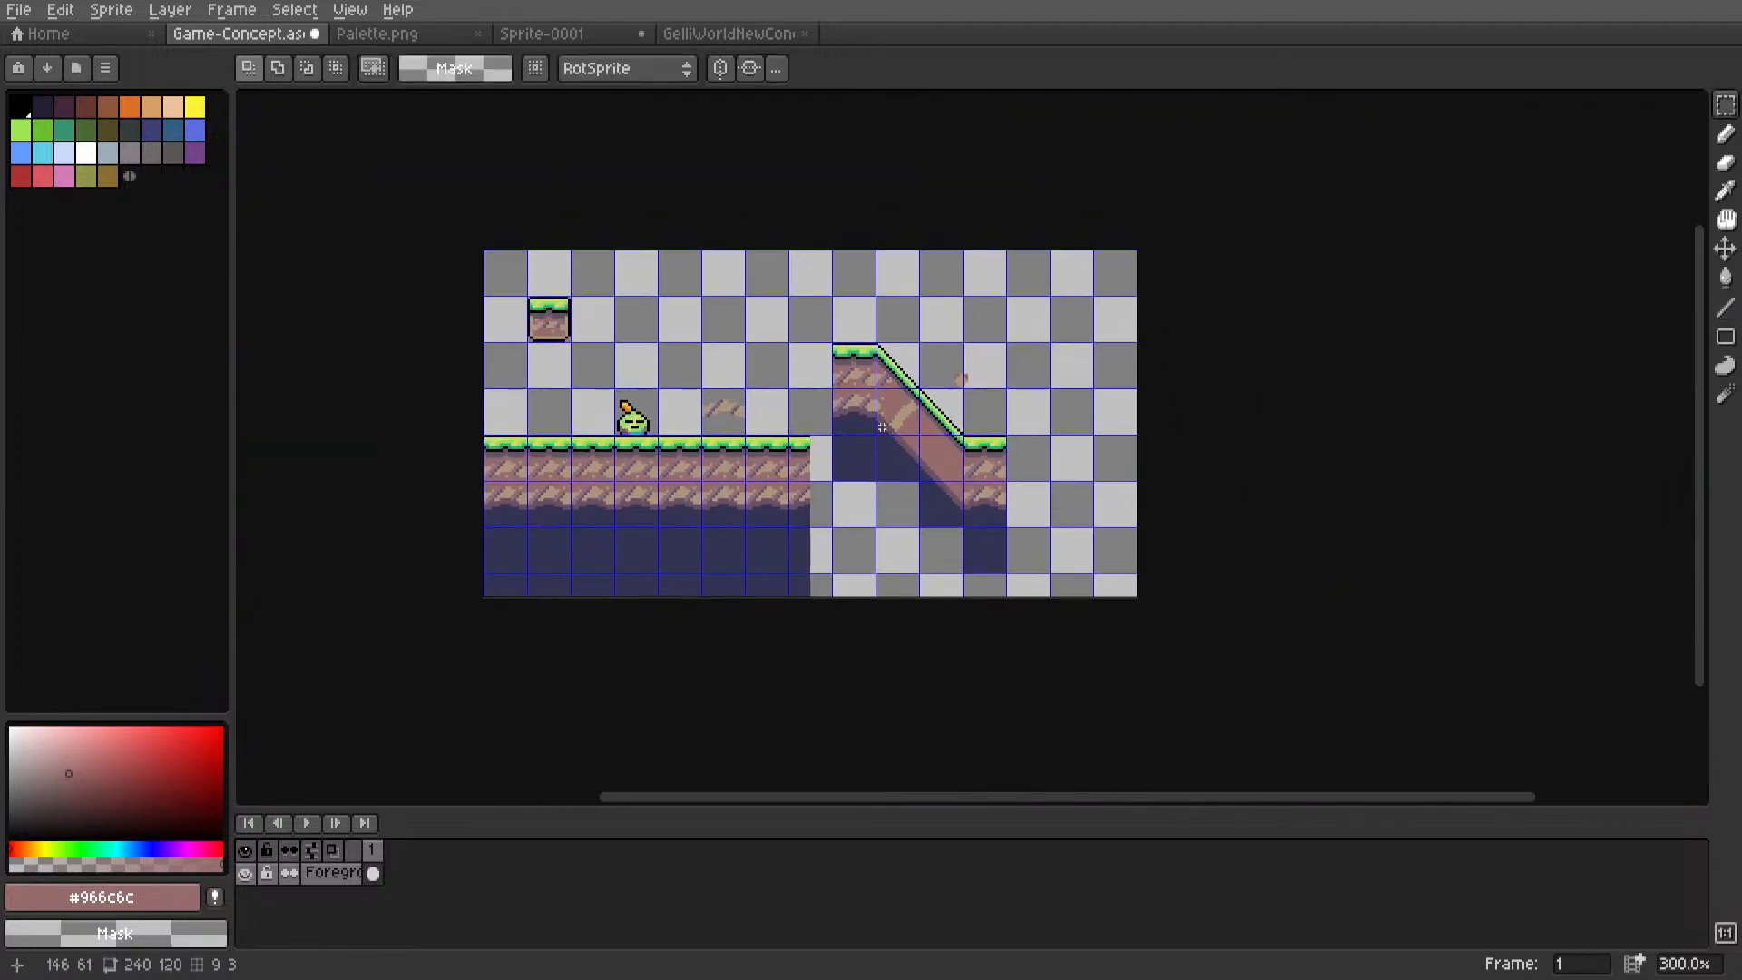
middle_drag(899, 415, 974, 442)
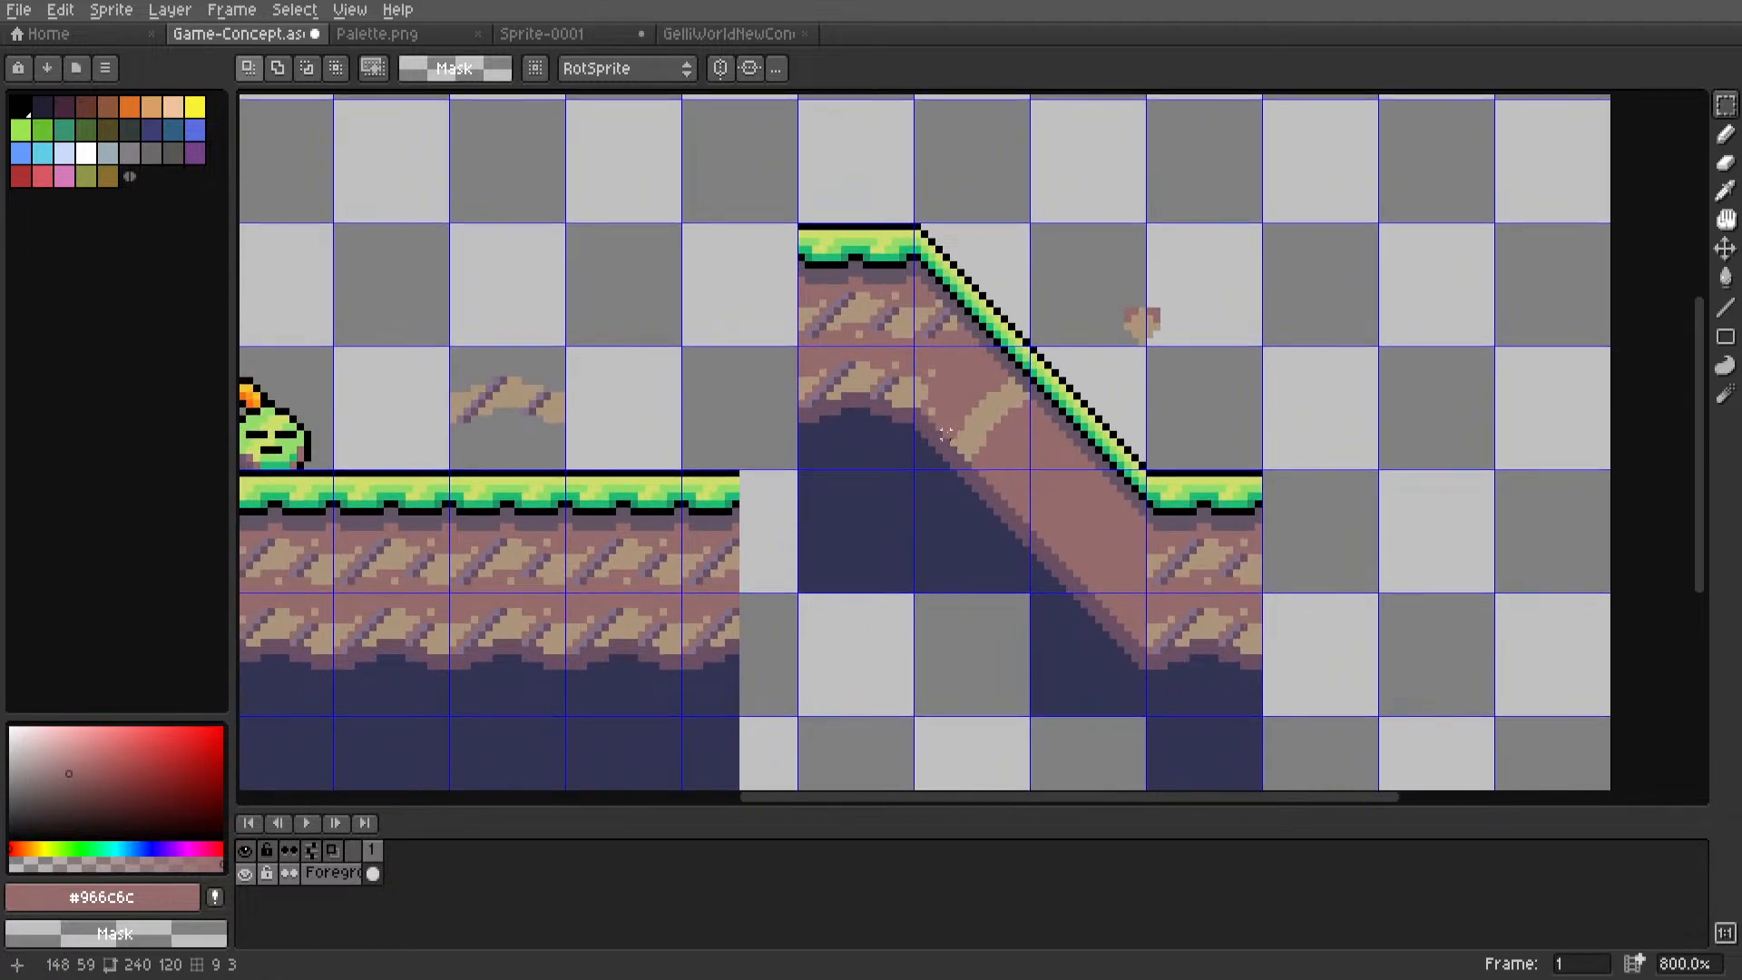
scroll(945, 434, up, 3)
key(ctrl+z)
key(ctrl+z)
key(ctrl+z)
key(ctrl+z)
key(ctrl+z)
key(ctrl+z)
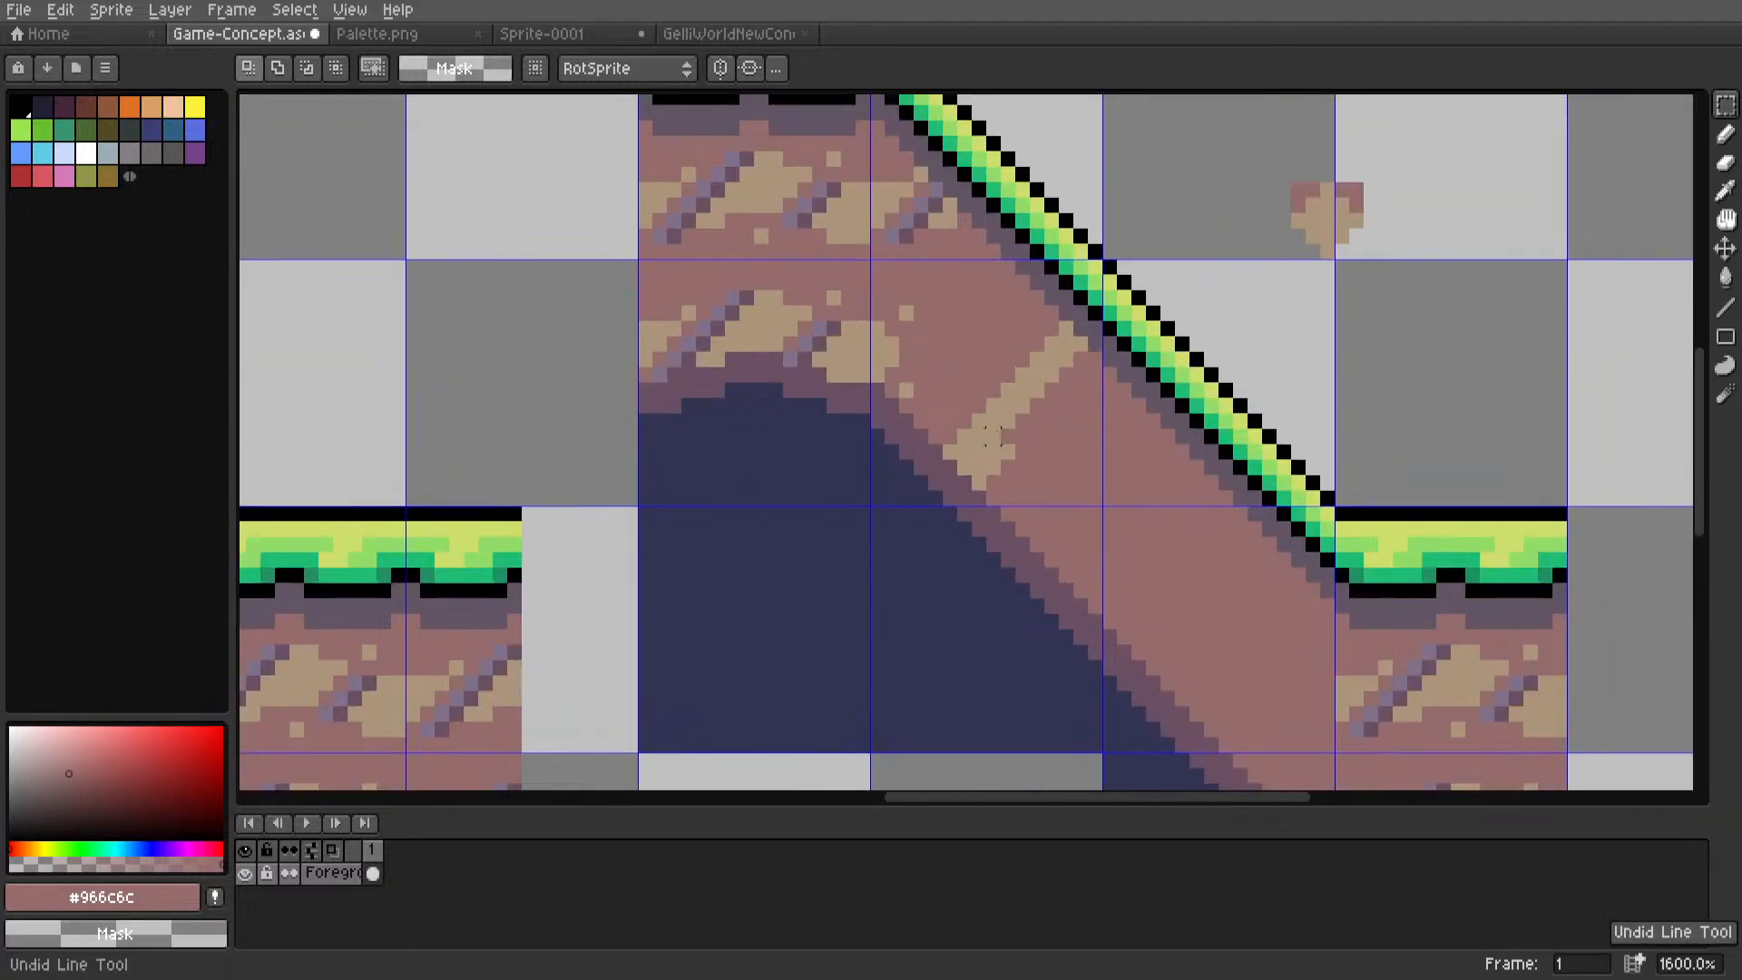
key(ctrl+z)
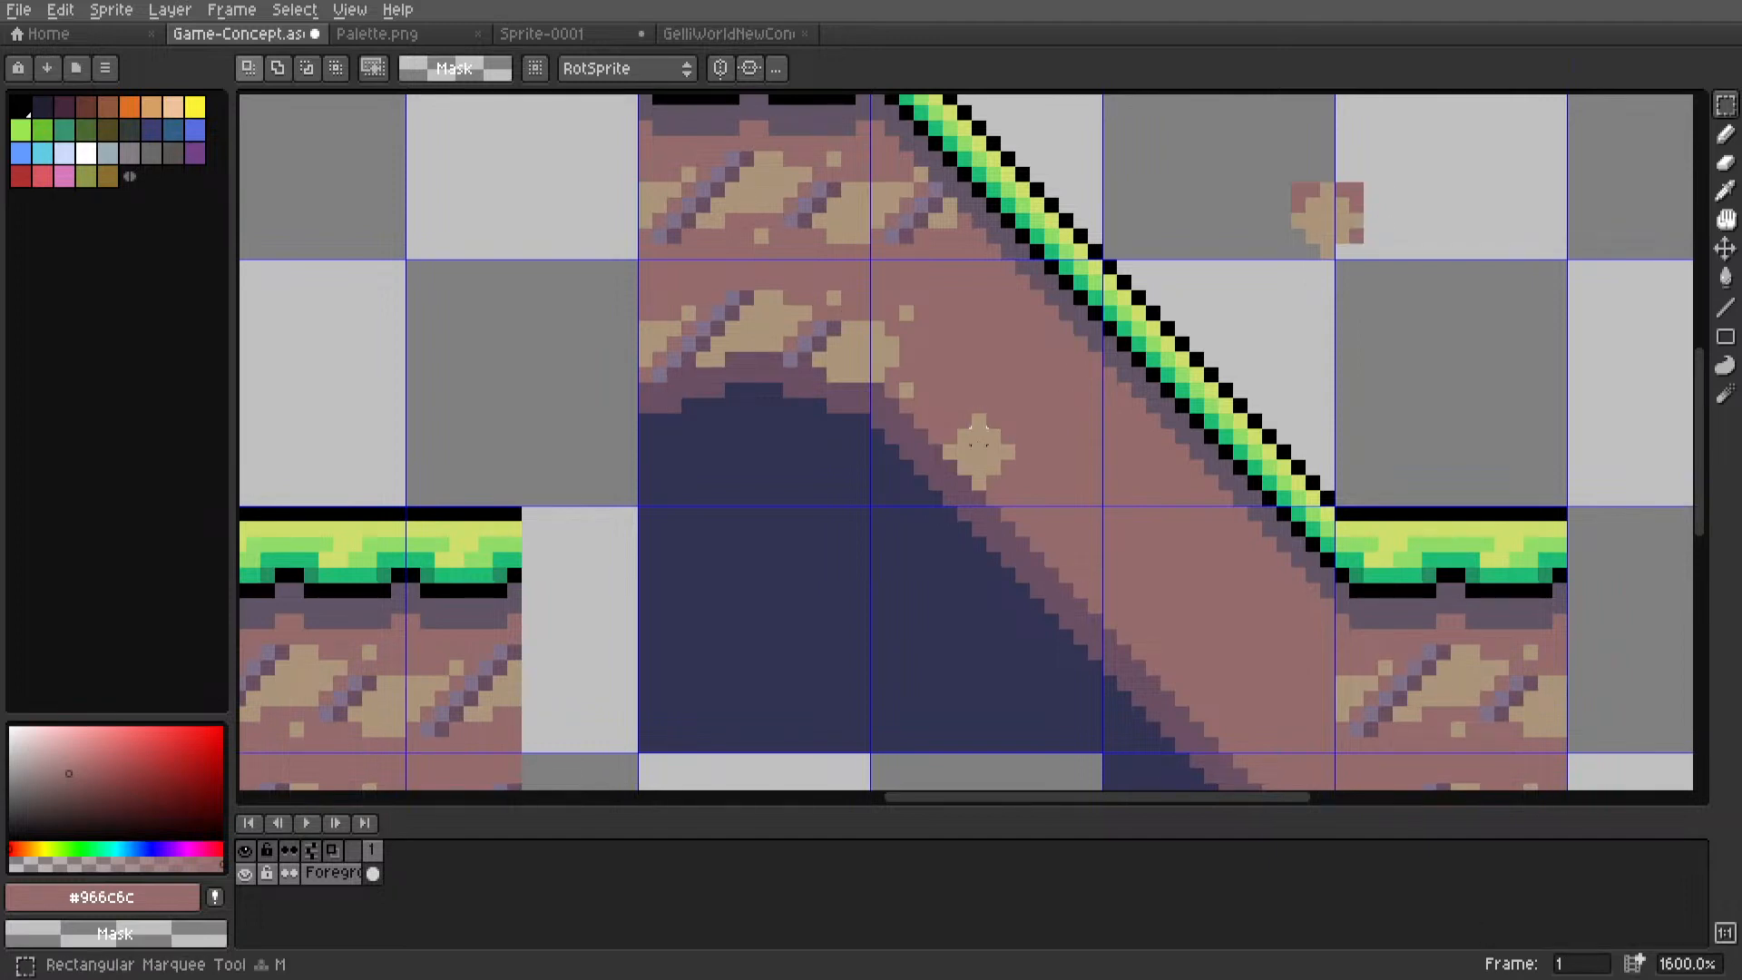
Fill the diamond-shaped stone in the slope's middle cell with the dirt colour #966c6c.
scroll(998, 431, up, 3)
key(i)
key(g)
click(971, 458)
Begin a small #ab947a stone in the dirt of the slope's middle cell, undoing the misplaced strokes.
key(i)
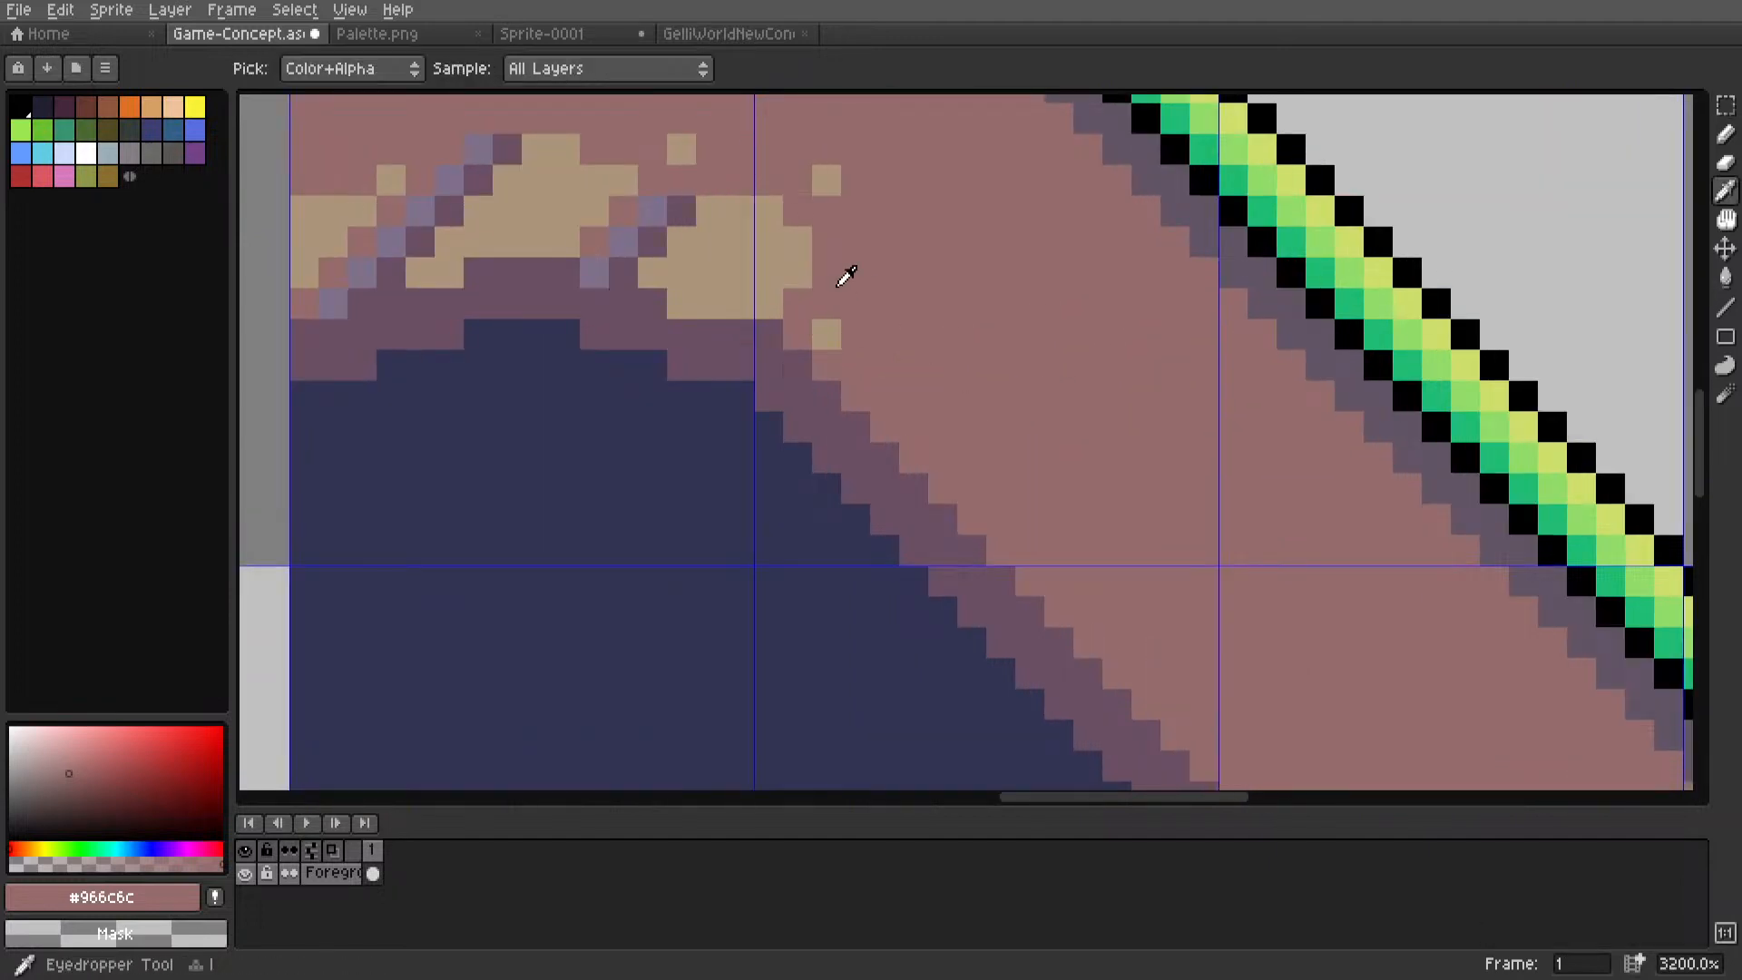
click(821, 333)
key(l)
click(1087, 459)
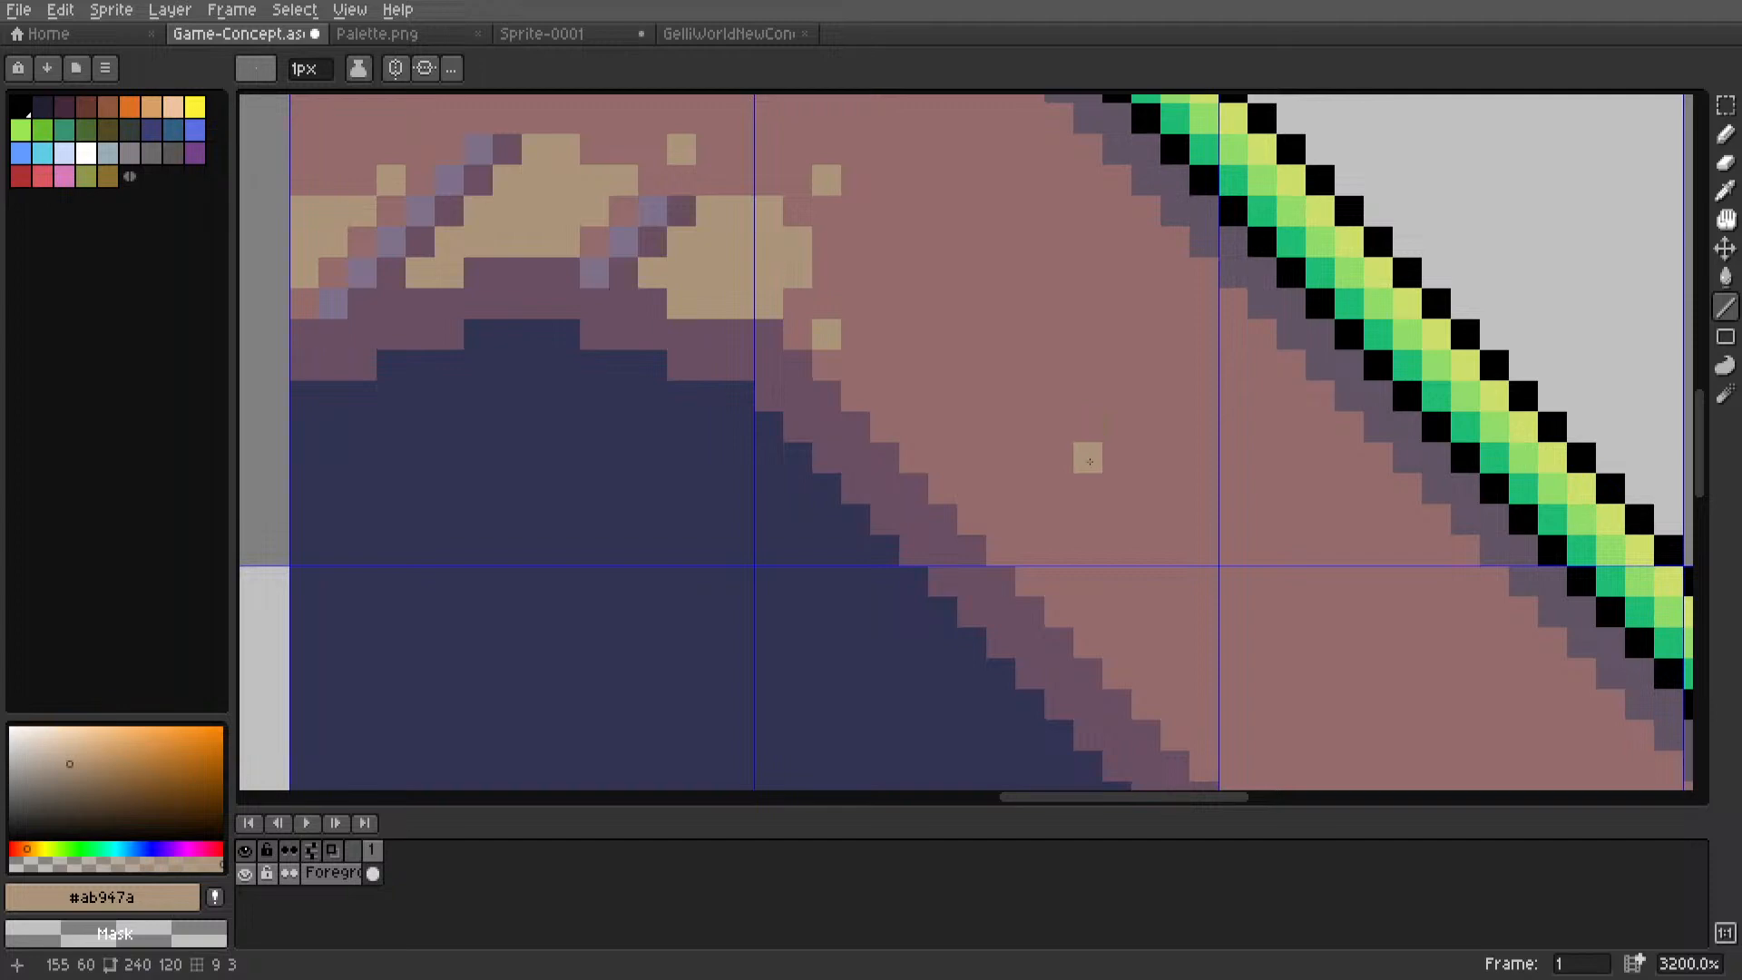
click(1118, 426)
click(1059, 458)
drag(1088, 426, 1117, 397)
click(1056, 428)
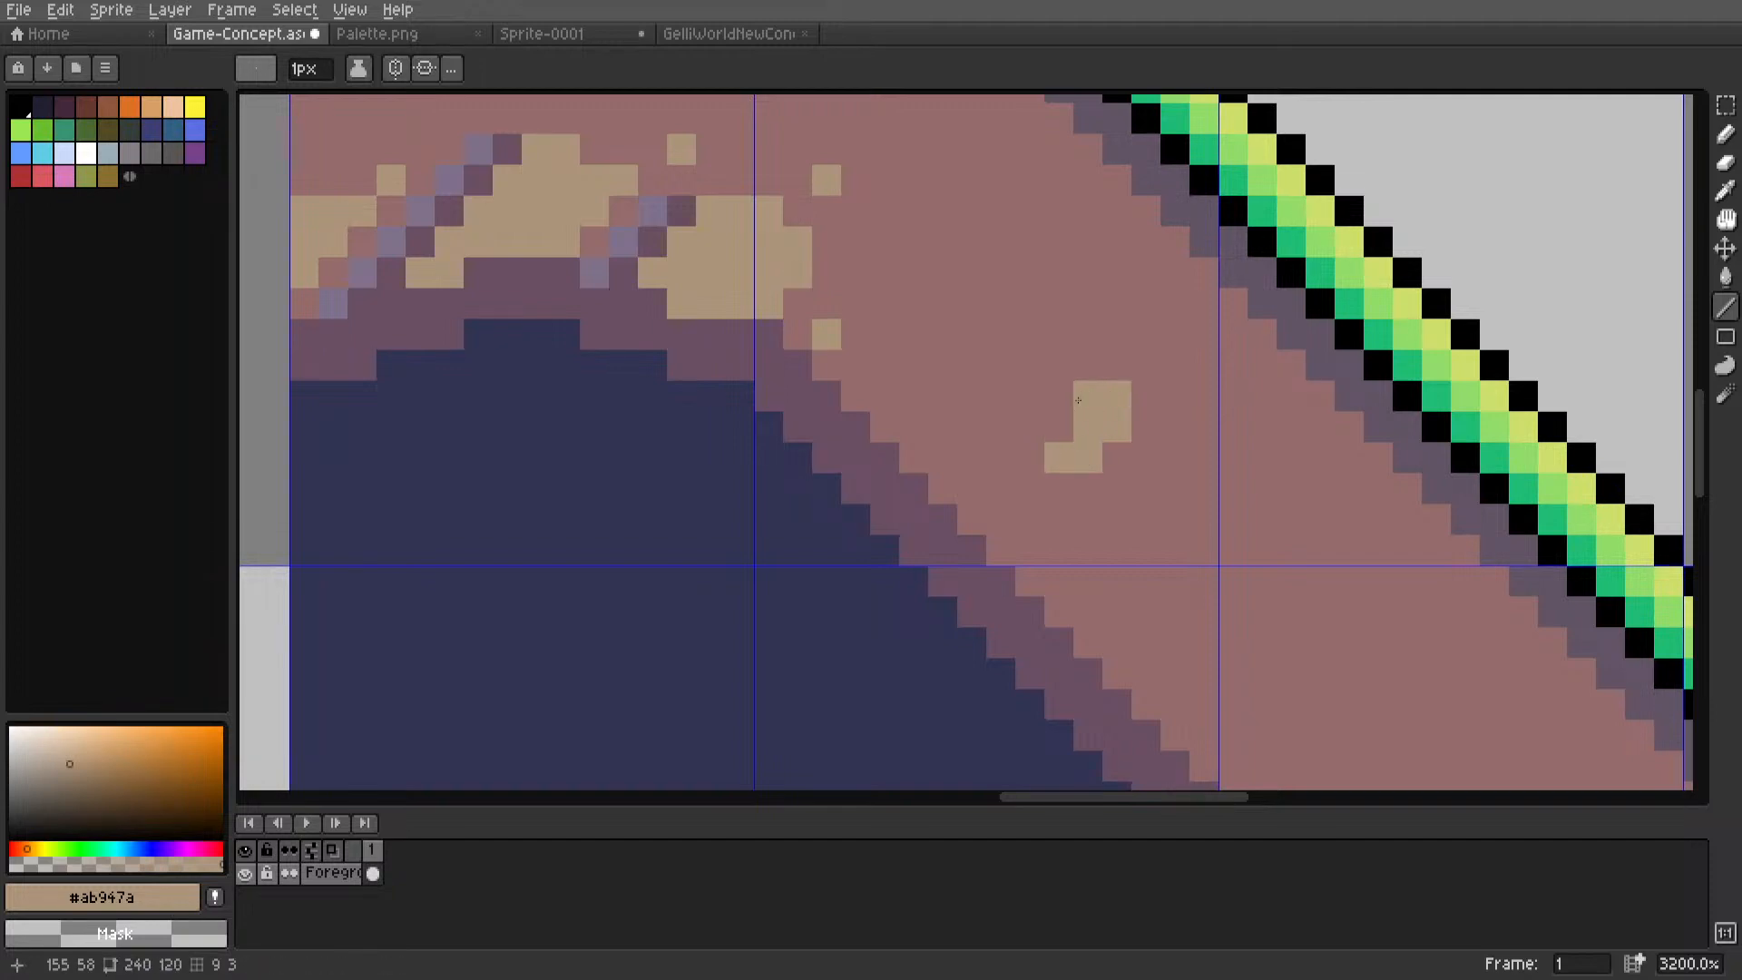
key(ctrl+z)
click(1060, 436)
mouse_move(1059, 436)
mouse_down()
mouse_move(1088, 397)
mouse_move(1031, 427)
mouse_move(1087, 368)
mouse_up()
key(ctrl+z)
Extend the small stone diagonally up towards the upper flat tile as an irregular #ab947a blob.
click(1087, 427)
click(1062, 397)
click(1059, 370)
click(1030, 365)
click(1030, 334)
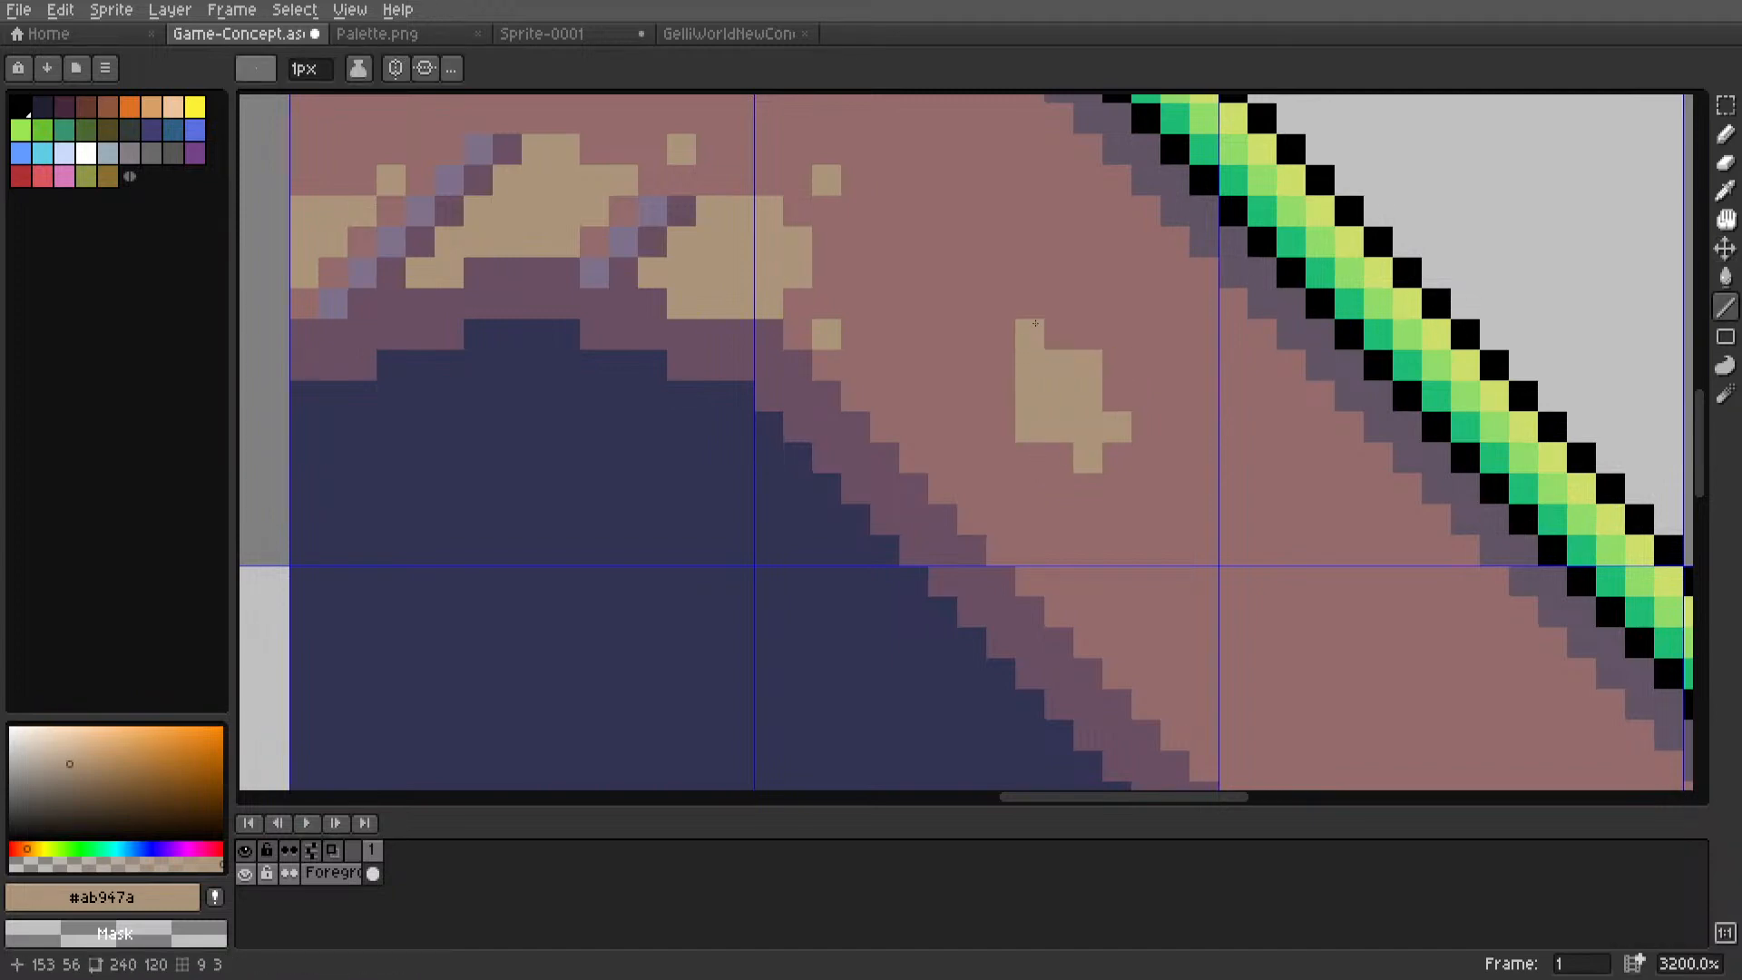
click(1000, 365)
click(1000, 335)
scroll(990, 359, down, 7)
scroll(990, 359, down, 1)
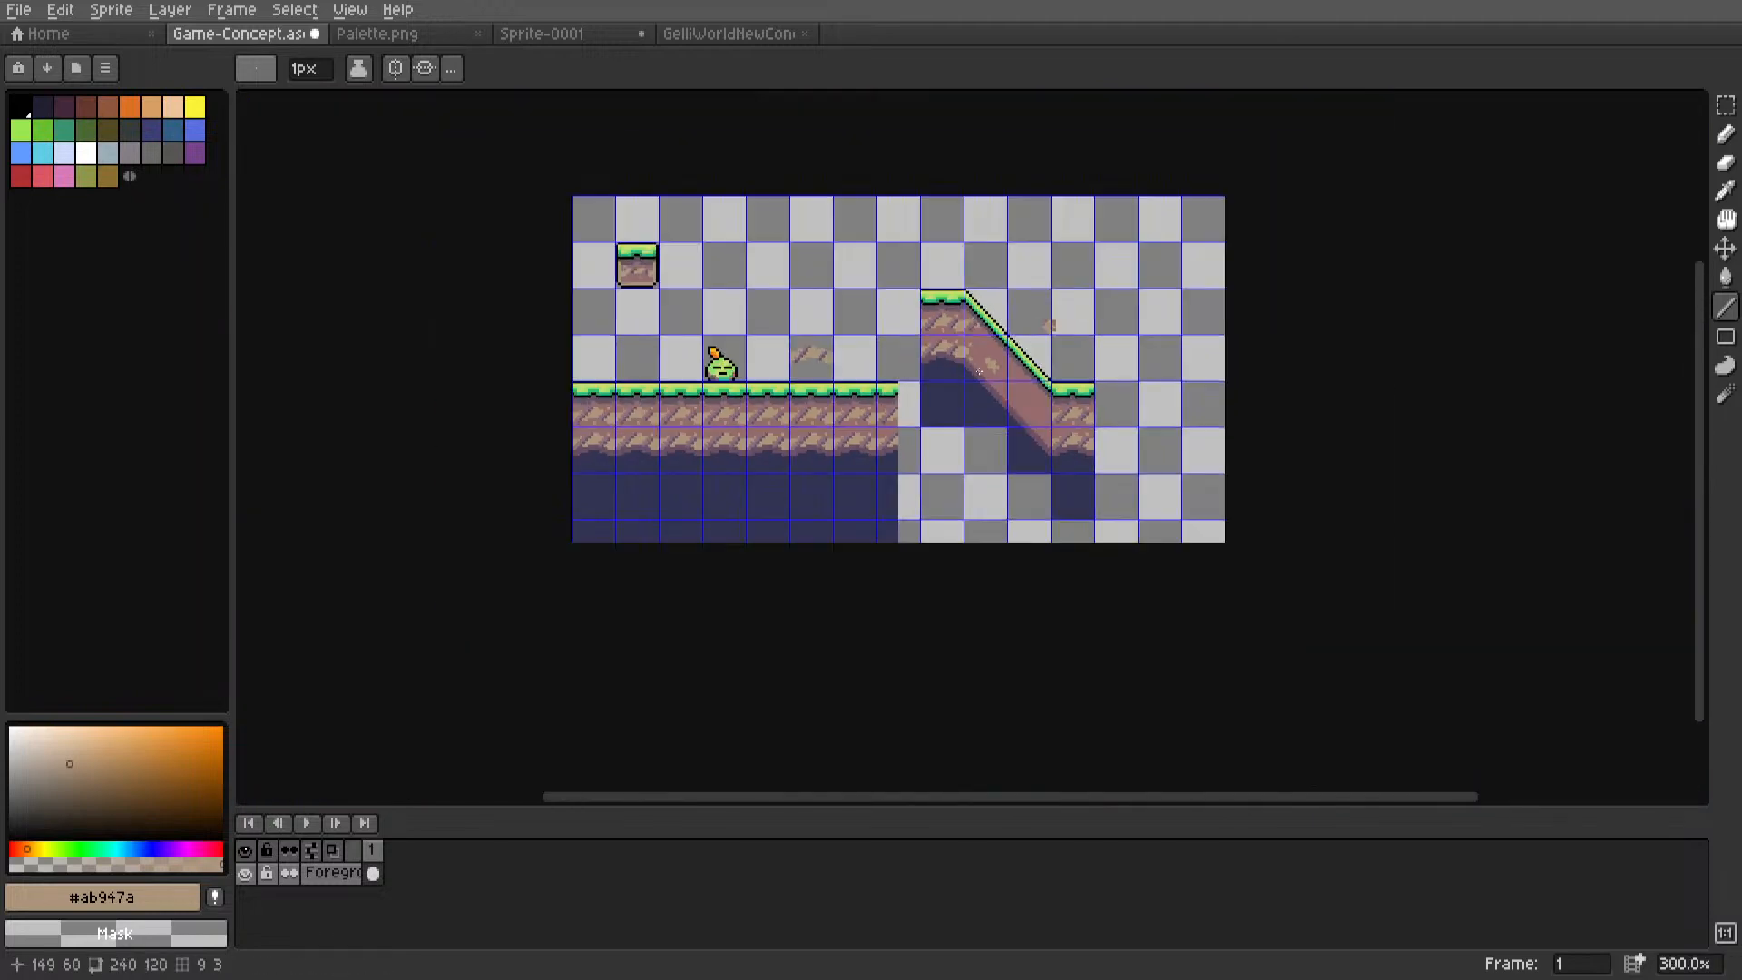
Undo all strokes of the small stone so the slope's middle cell is plain dirt.
scroll(990, 359, up, 8)
key(ctrl+z)
key(ctrl+z)
key(ctrl+z)
key(ctrl+z)
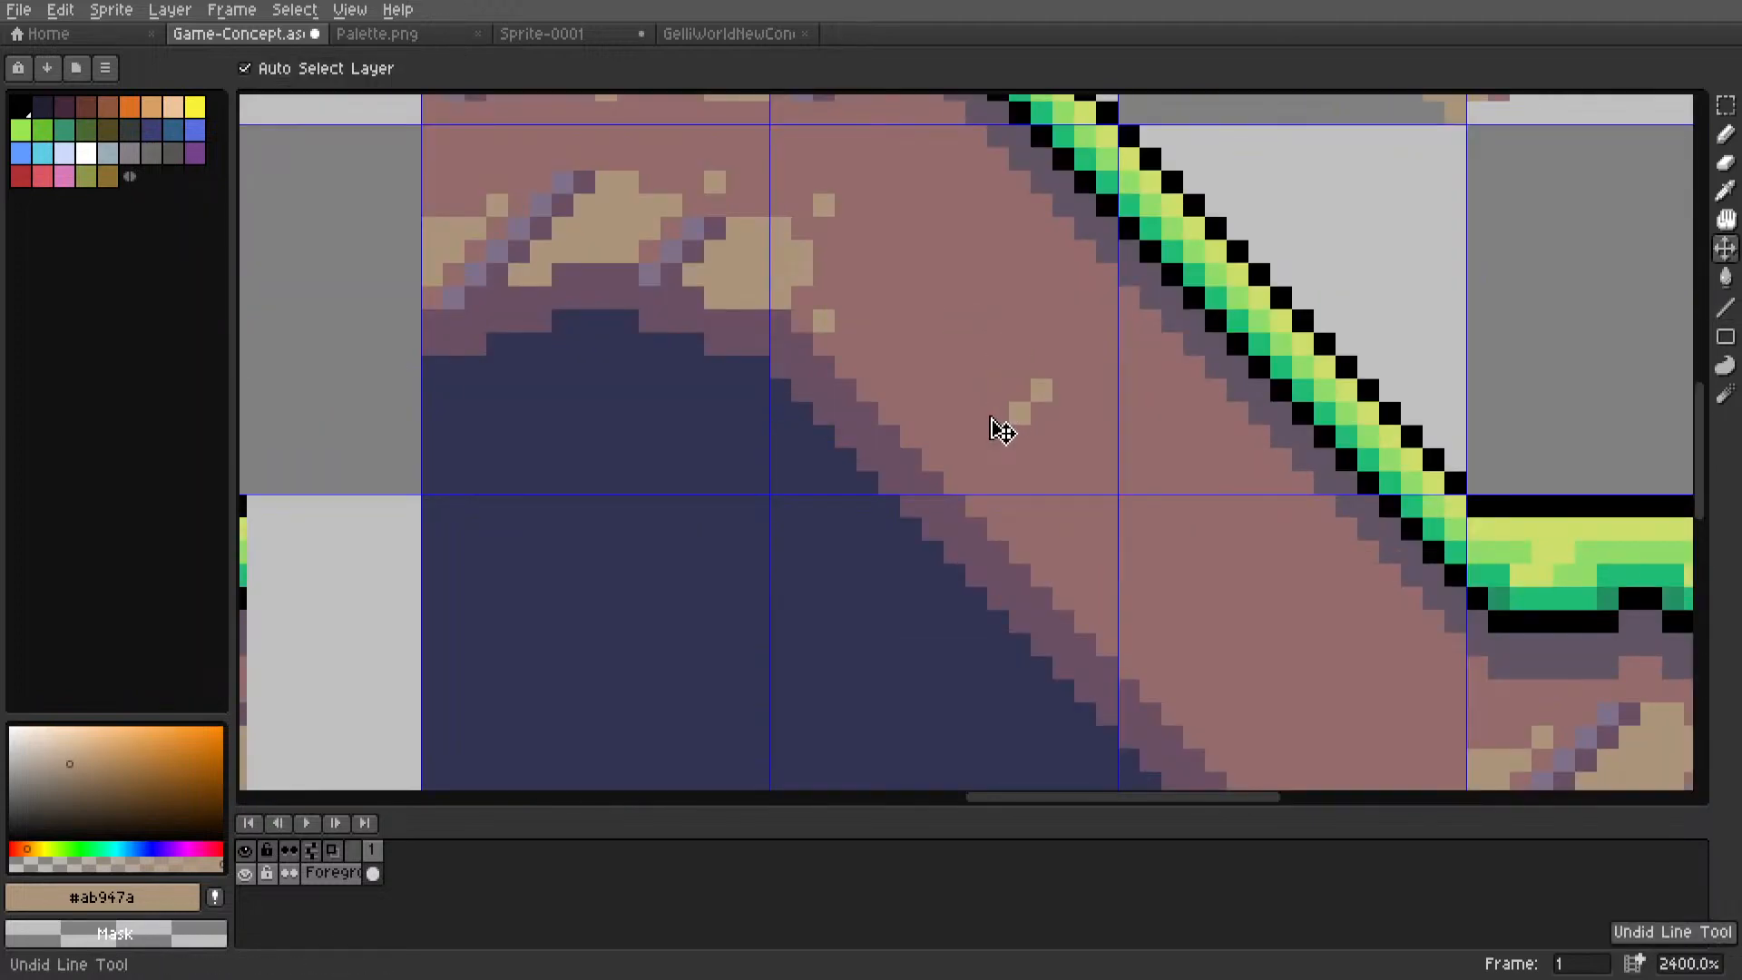
key(ctrl+z)
scroll(977, 399, down, 3)
scroll(972, 424, up, 4)
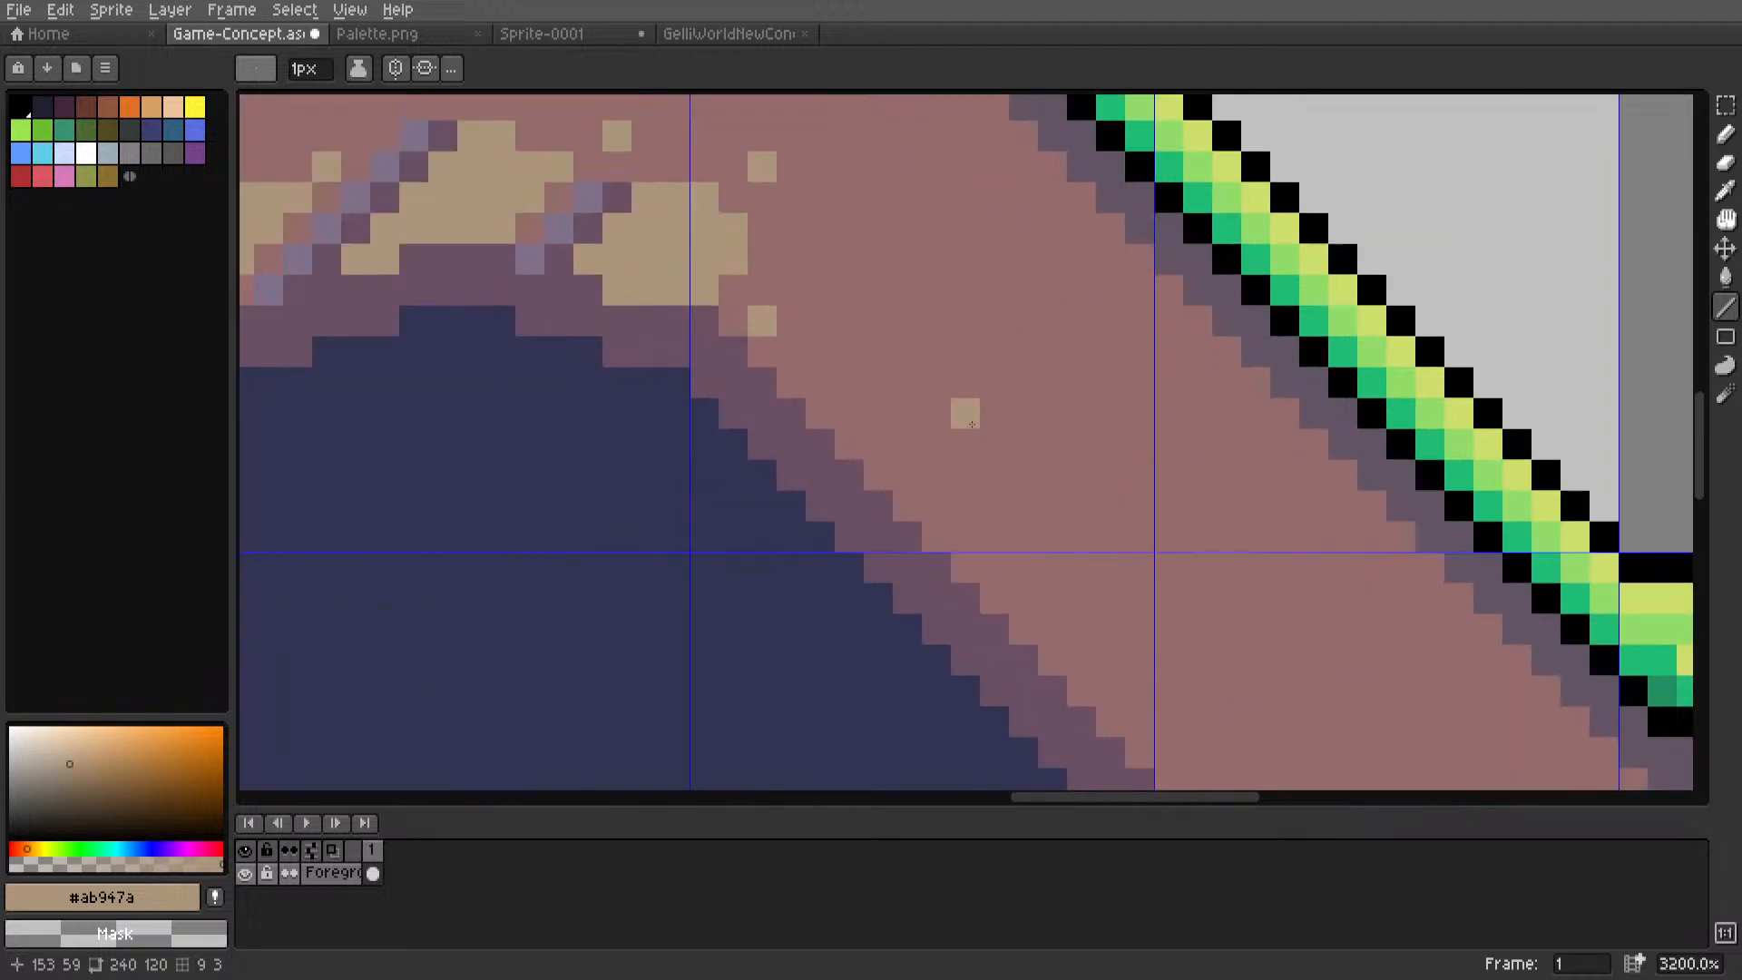
scroll(874, 454, down, 4)
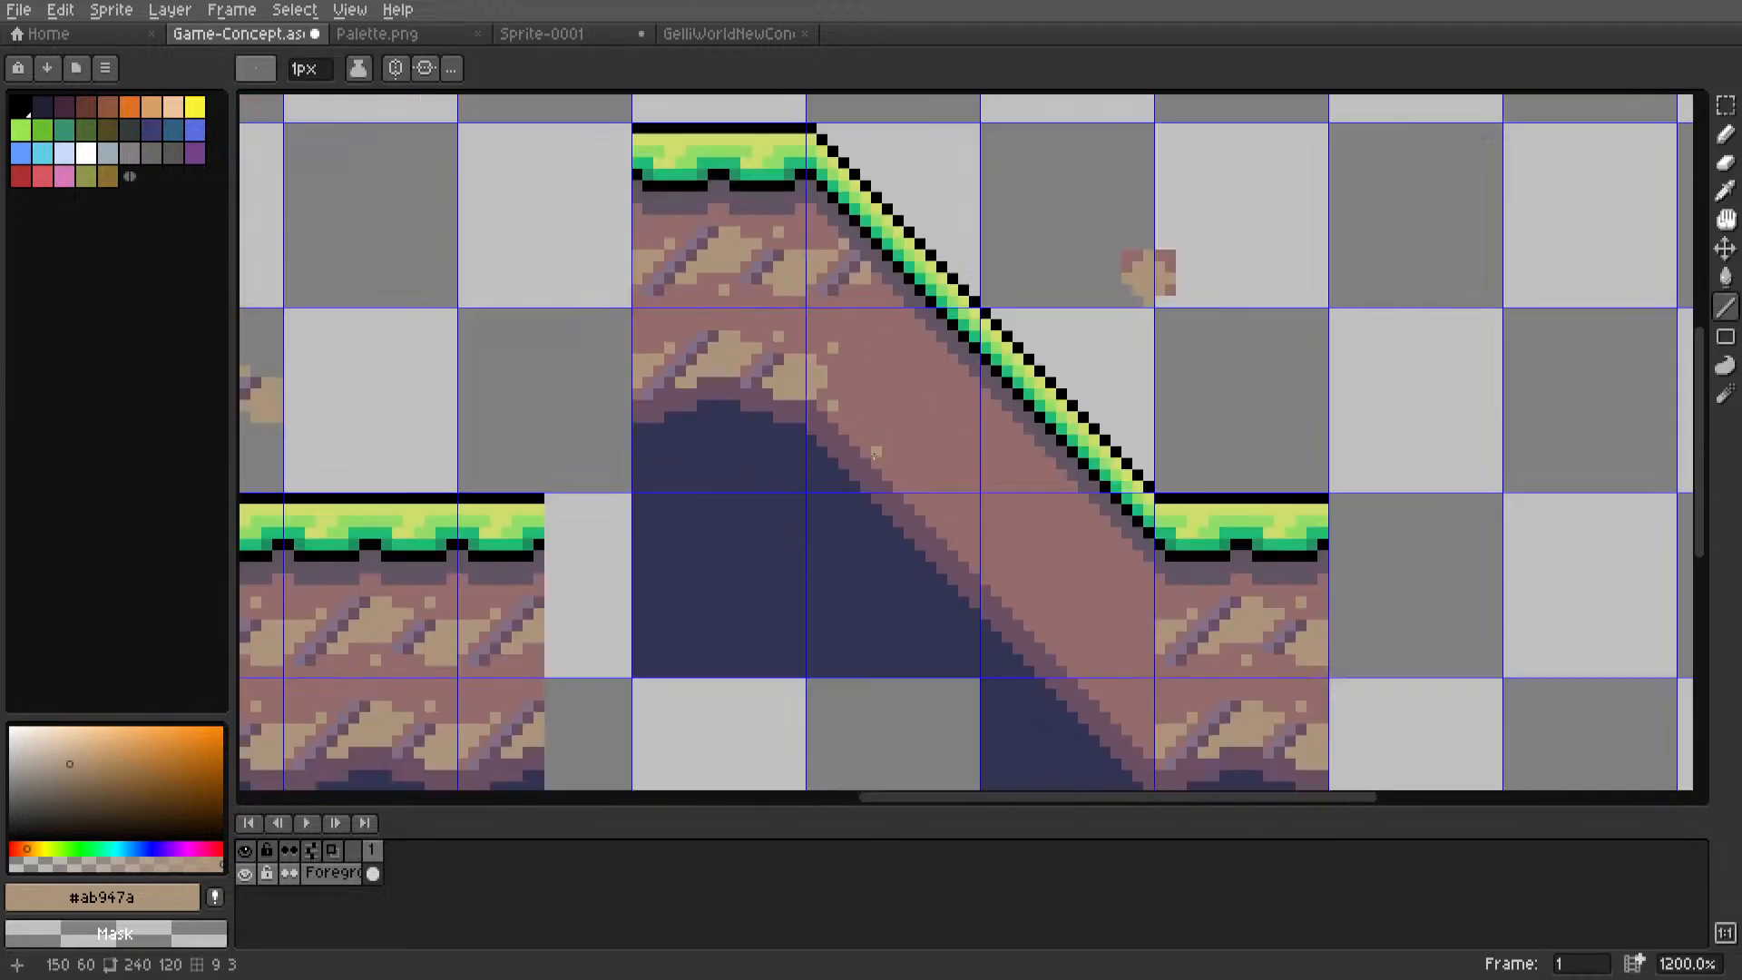
scroll(874, 454, down, 2)
scroll(871, 458, up, 4)
Paint a horizontal #ab947a stone band three pixels high across the slope, from its dark underside edge to the border under the grass.
drag(835, 452, 1039, 452)
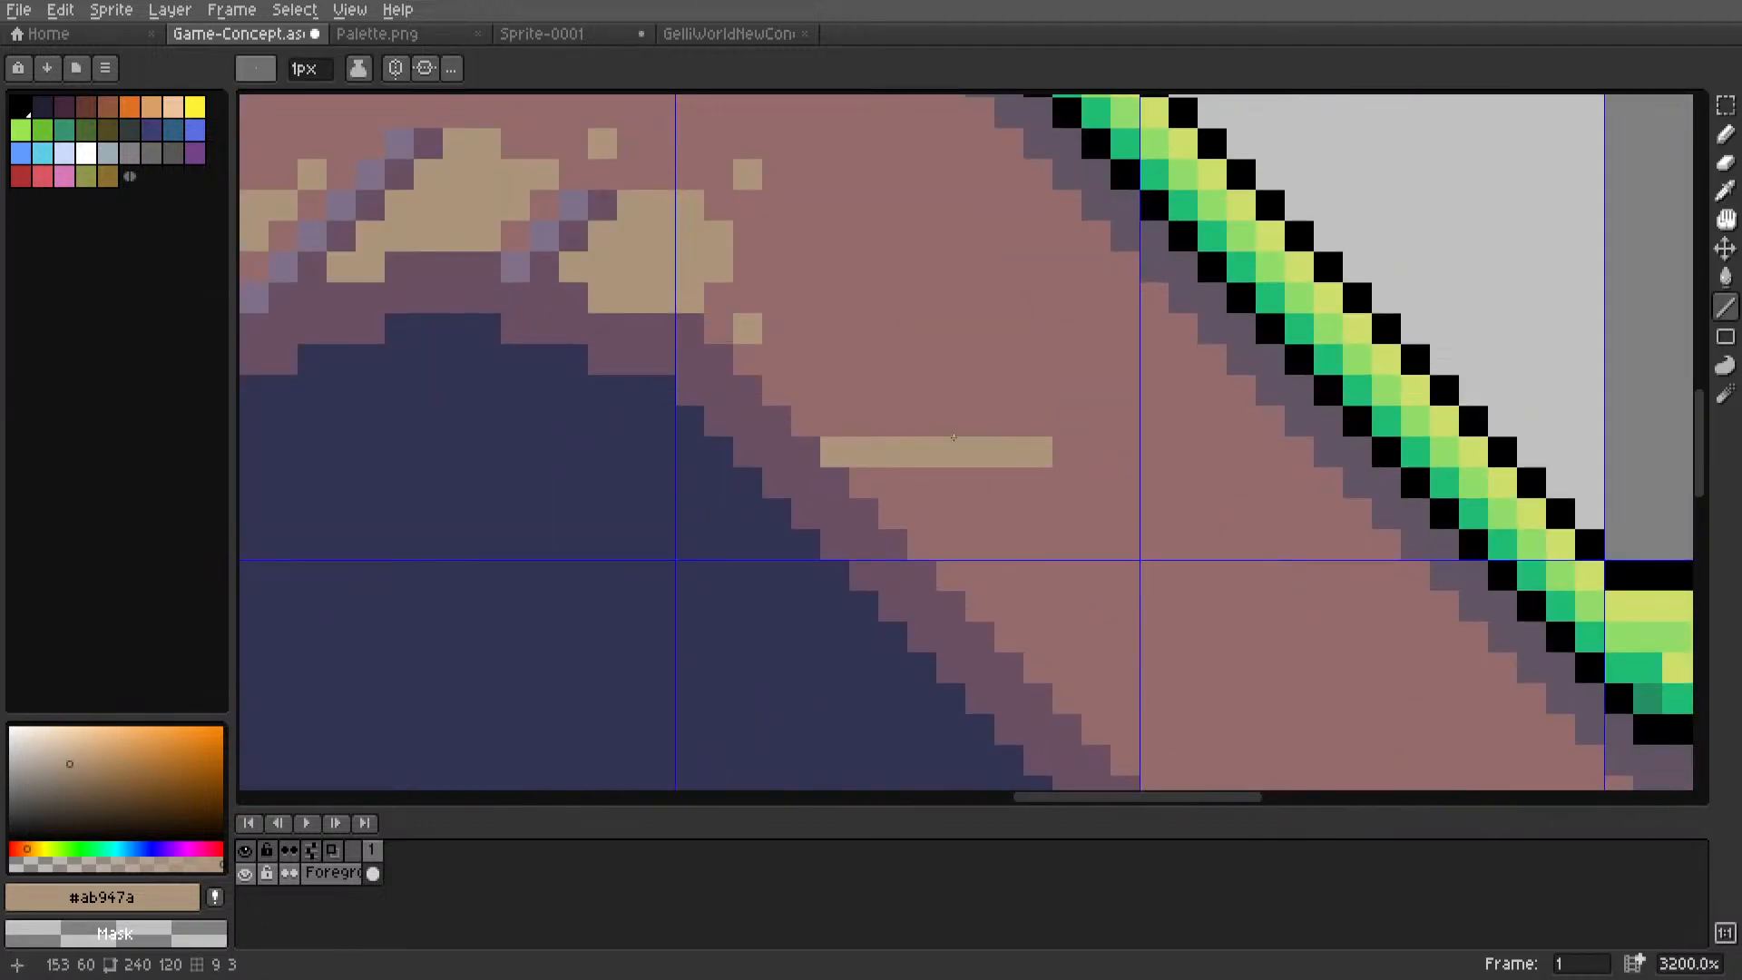
key(ctrl+z)
mouse_move(772, 392)
mouse_down()
mouse_move(1279, 421)
mouse_move(806, 421)
mouse_move(1268, 455)
mouse_up()
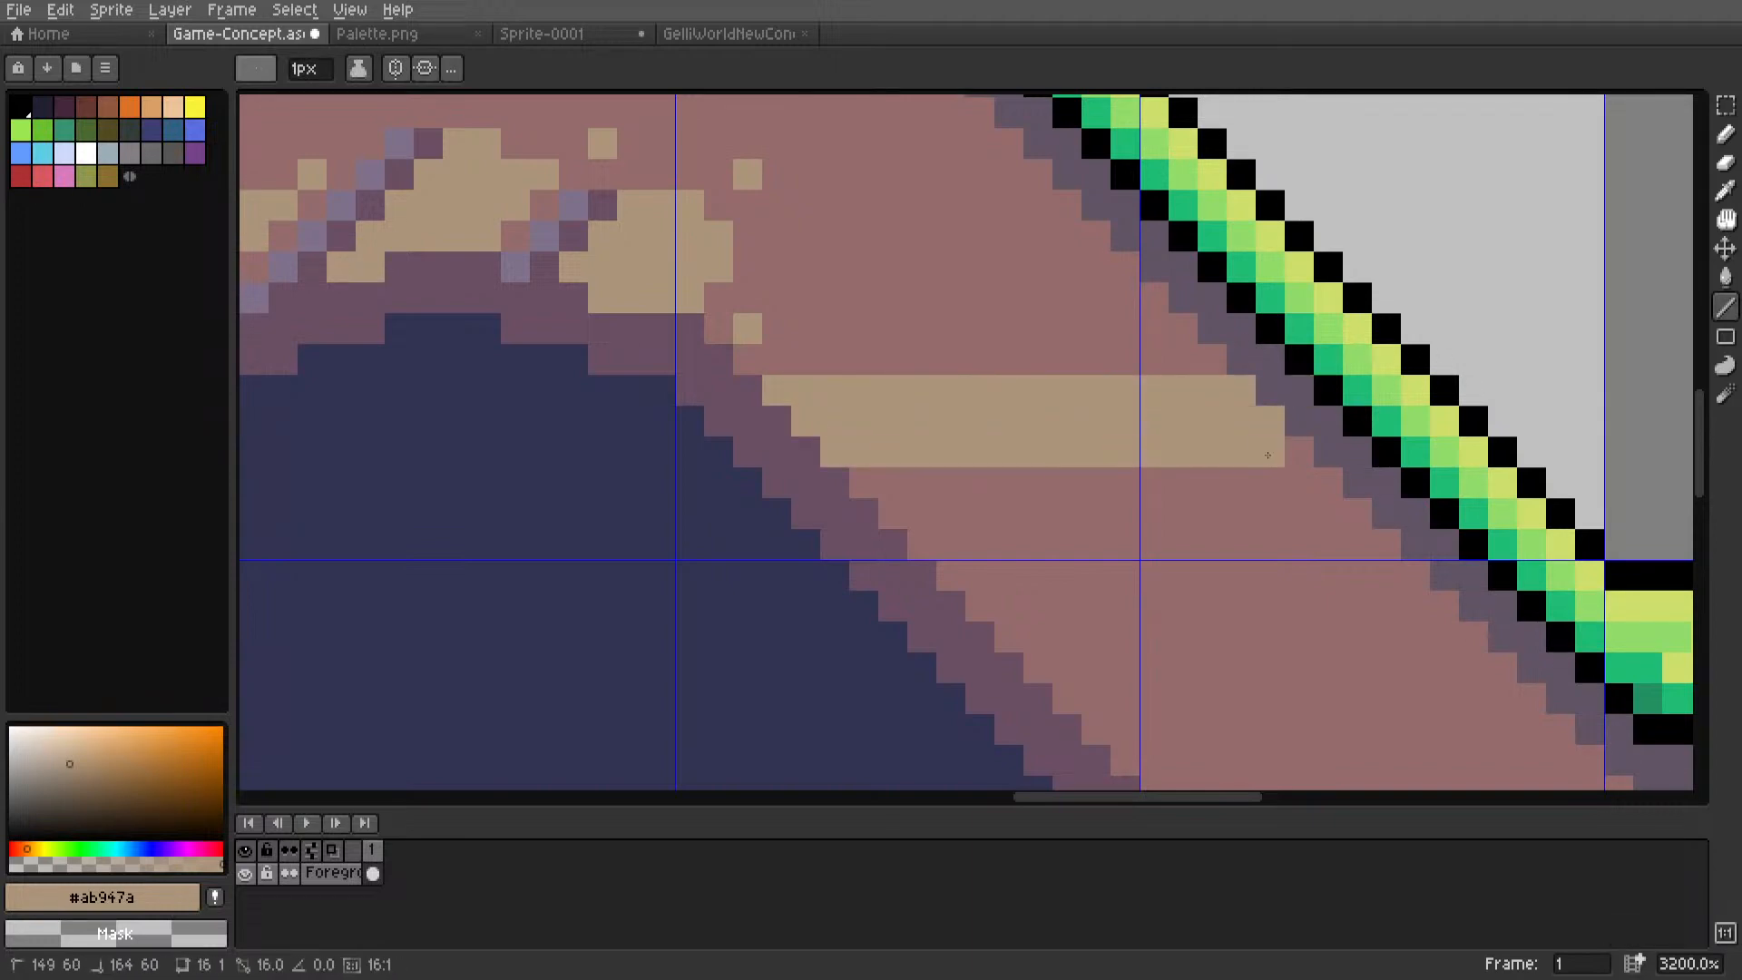
scroll(1293, 454, down, 8)
scroll(1139, 455, up, 5)
Raise the middle of the band one pixel, adding #ab947a along its upper side and trimming six pixels below with #966c6c.
key(m)
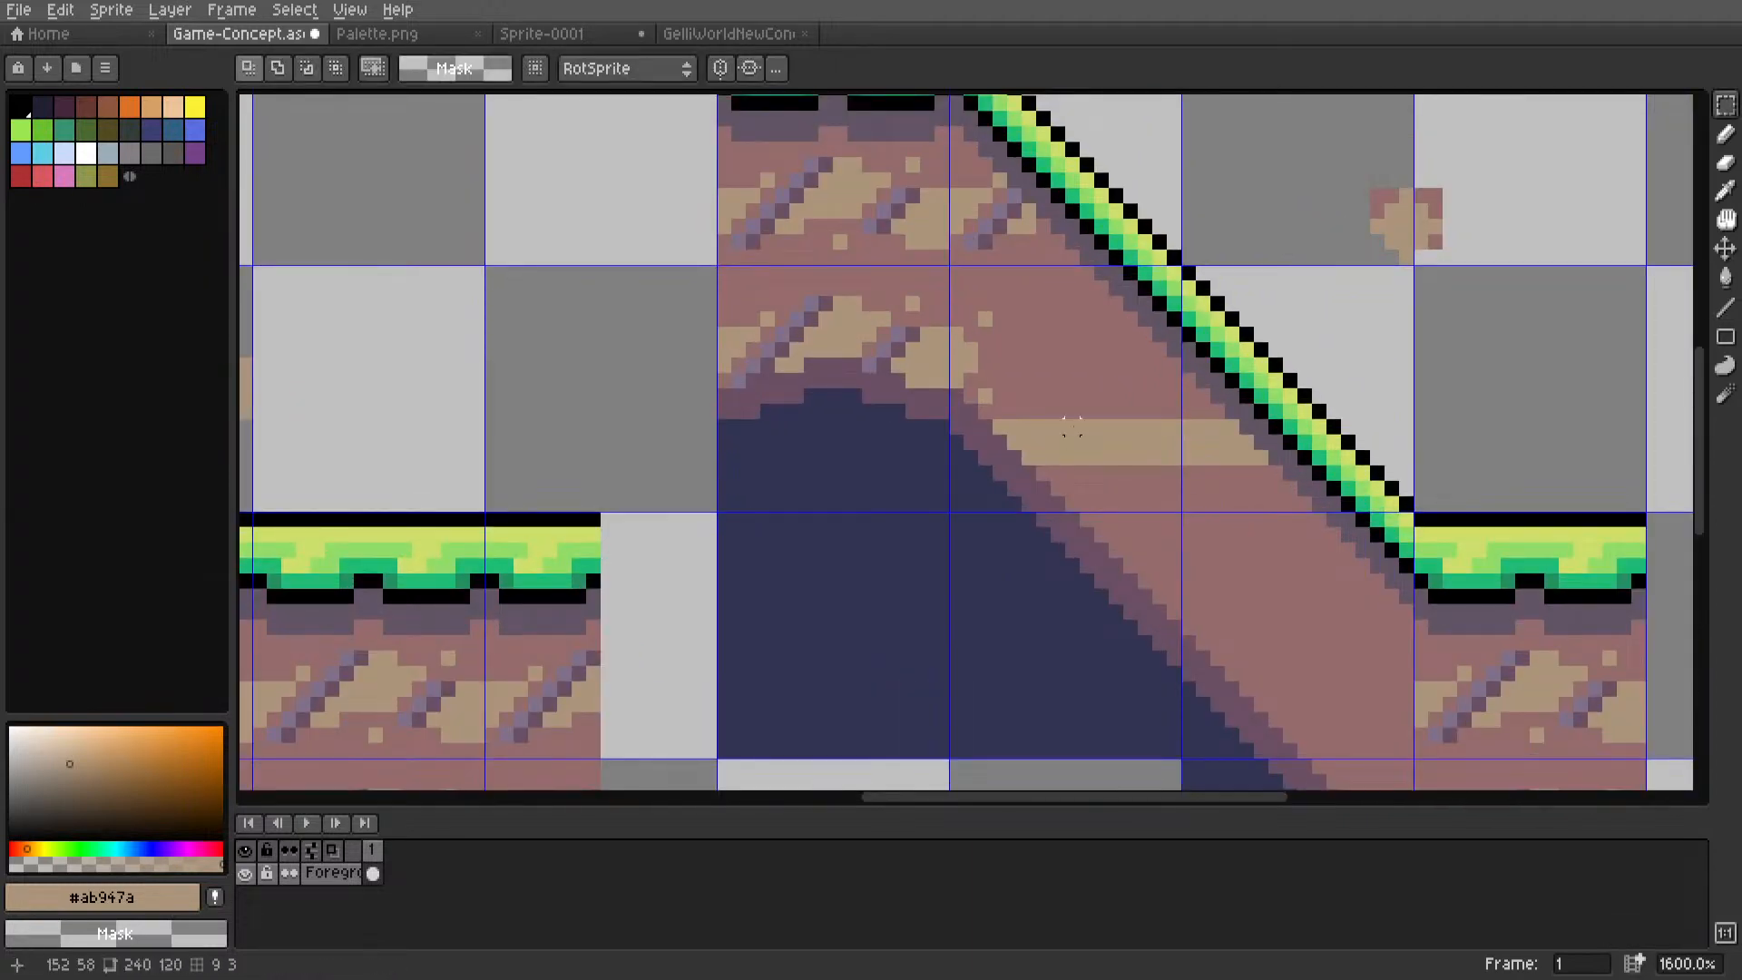
mouse_move(1088, 426)
mouse_down()
mouse_move(1131, 430)
mouse_move(1160, 458)
mouse_move(1138, 436)
mouse_move(1026, 451)
mouse_up()
click(1159, 488)
alt+click(1157, 477)
key(l)
scroll(1148, 460, up, 2)
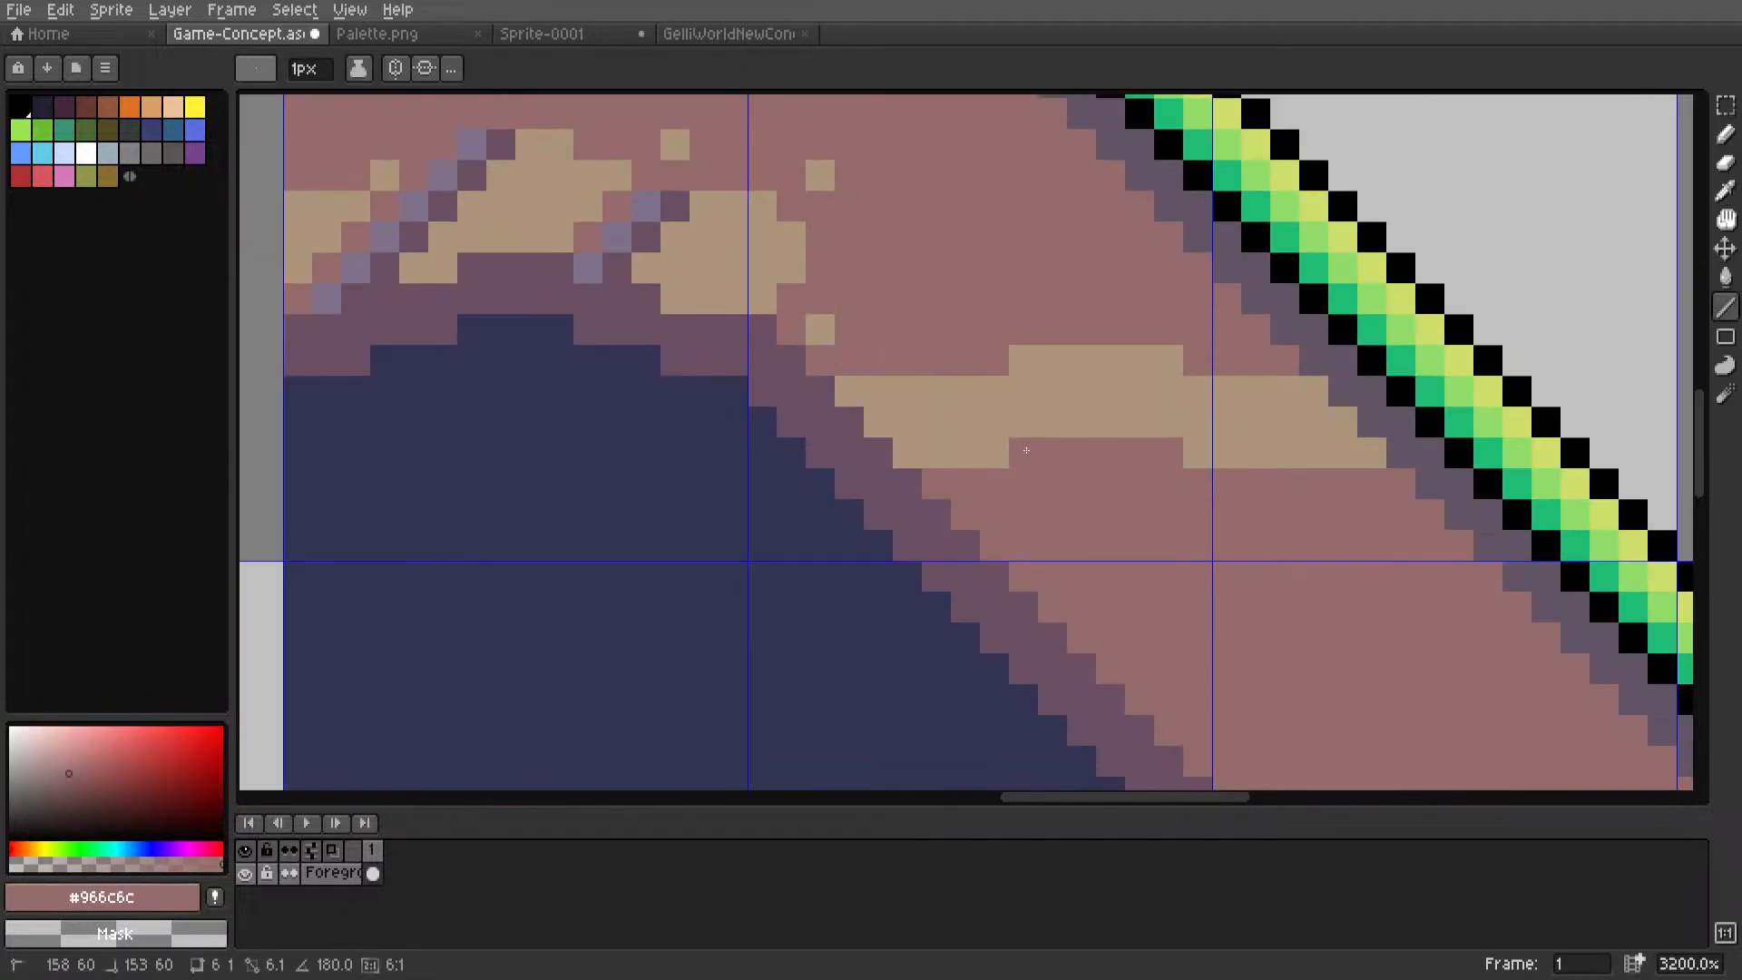
scroll(1027, 451, down, 7)
Compare the slope's new stone band with the stone pattern on the flat ground tiles.
key(m)
scroll(1032, 472, up, 3)
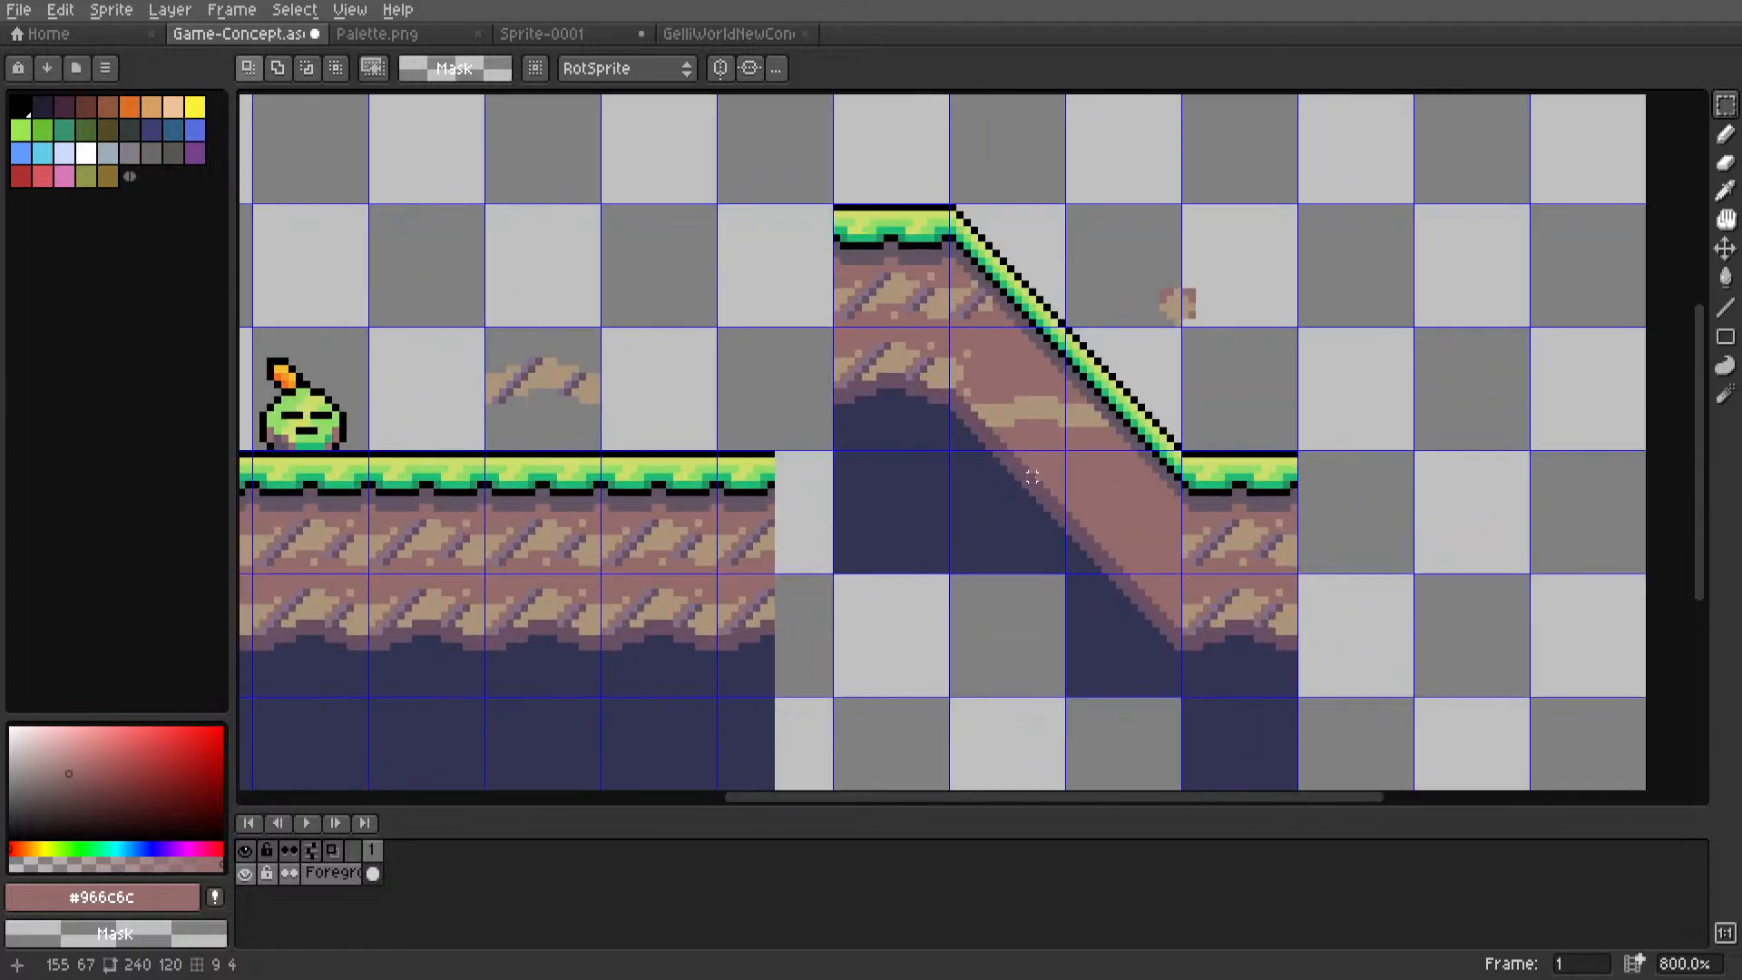
scroll(1151, 468, left, 2)
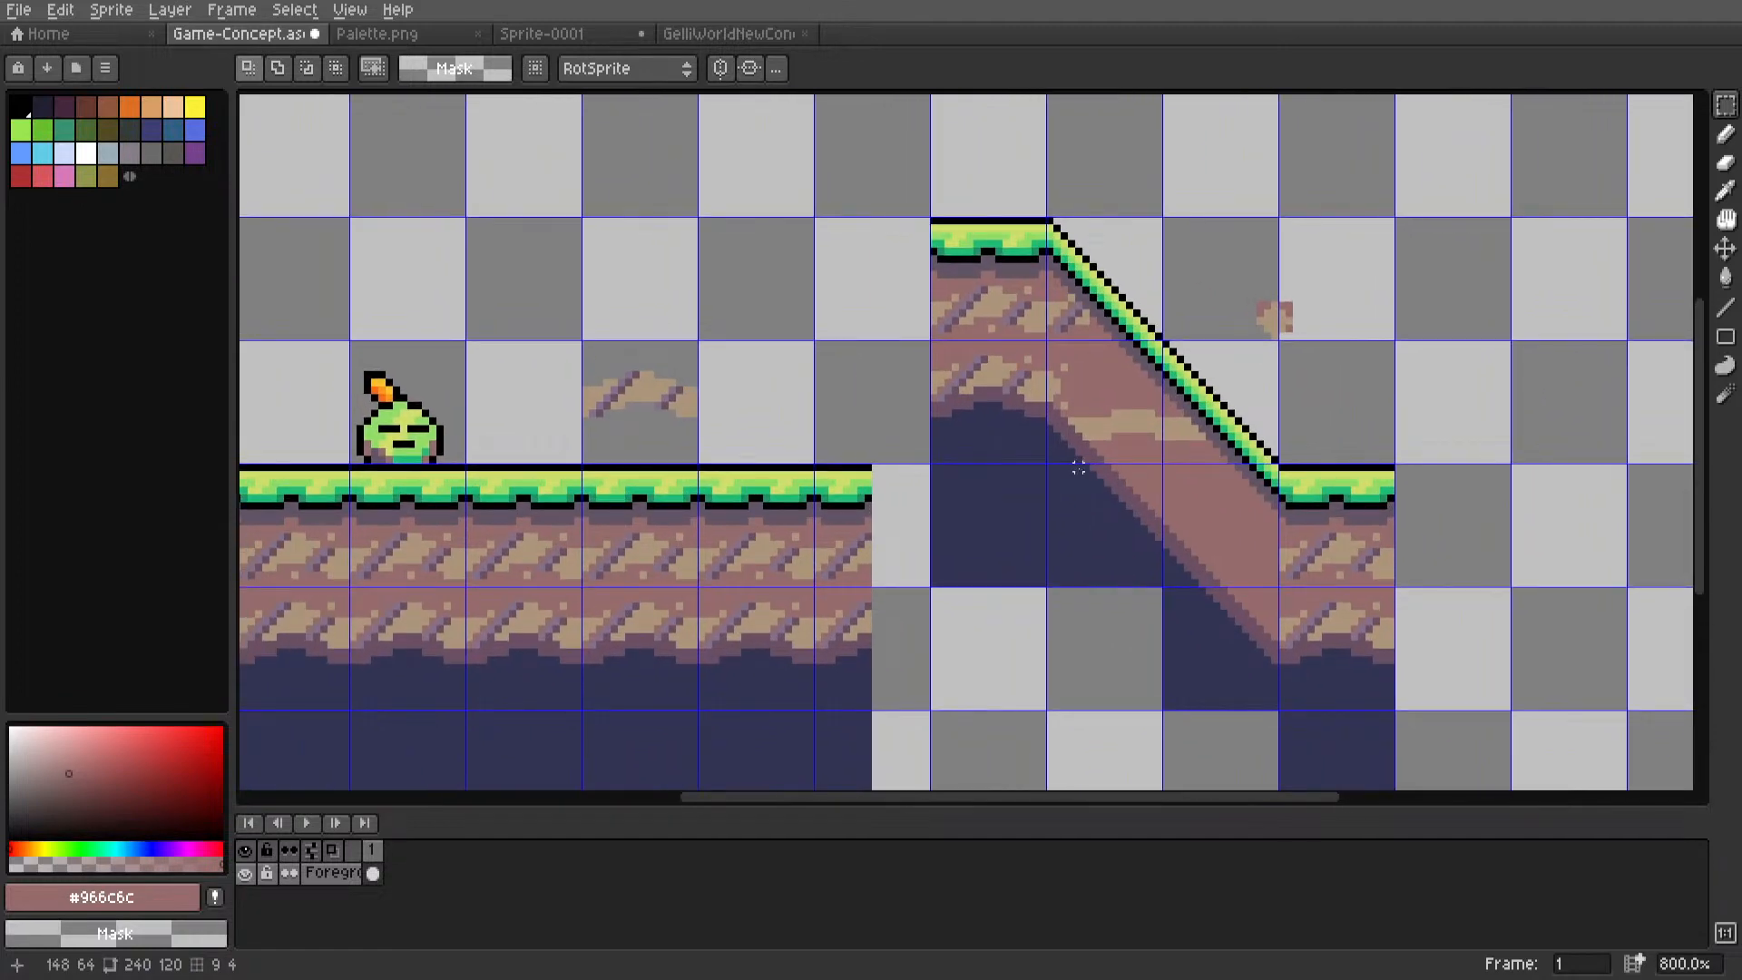
scroll(1079, 468, left, 6)
scroll(1087, 390, up, 7)
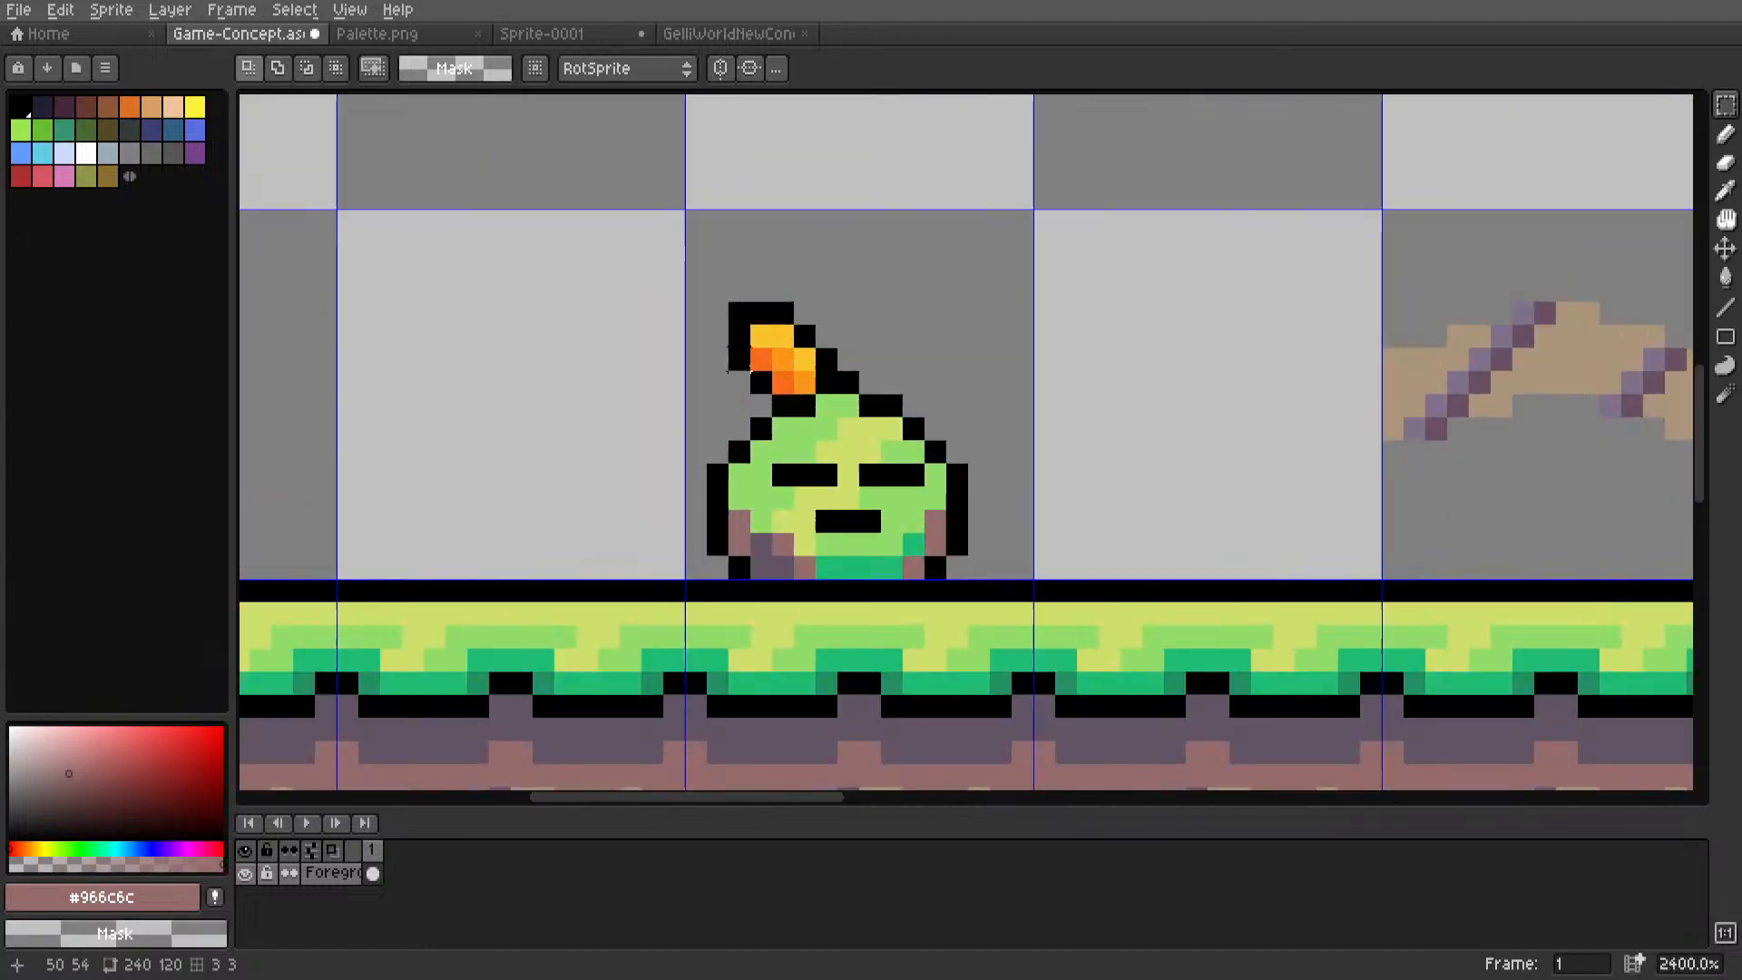
scroll(1086, 390, down, 7)
middle_drag(1239, 396, 1048, 397)
scroll(1050, 396, up, 3)
middle_drag(1216, 483, 754, 433)
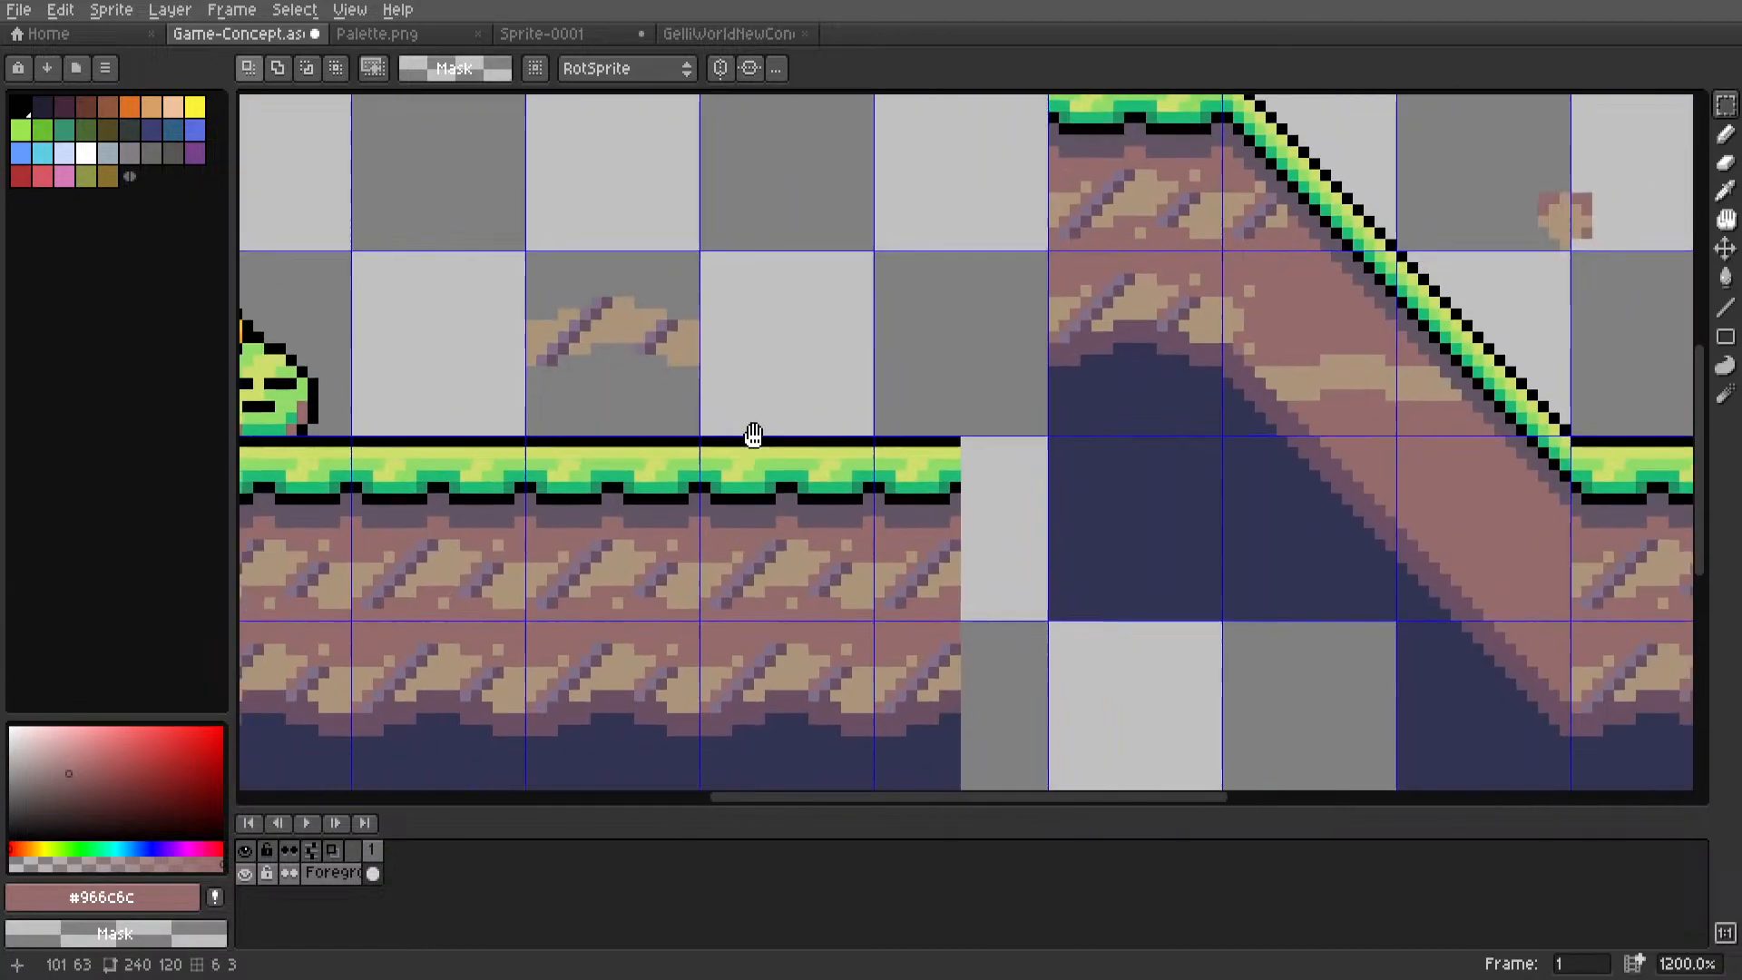
middle_drag(995, 481, 920, 467)
scroll(853, 572, up, 3)
Sample #7f708a from a flat tile's diagonal crack and check the crack placement against the slope's band.
key(i)
click(843, 520)
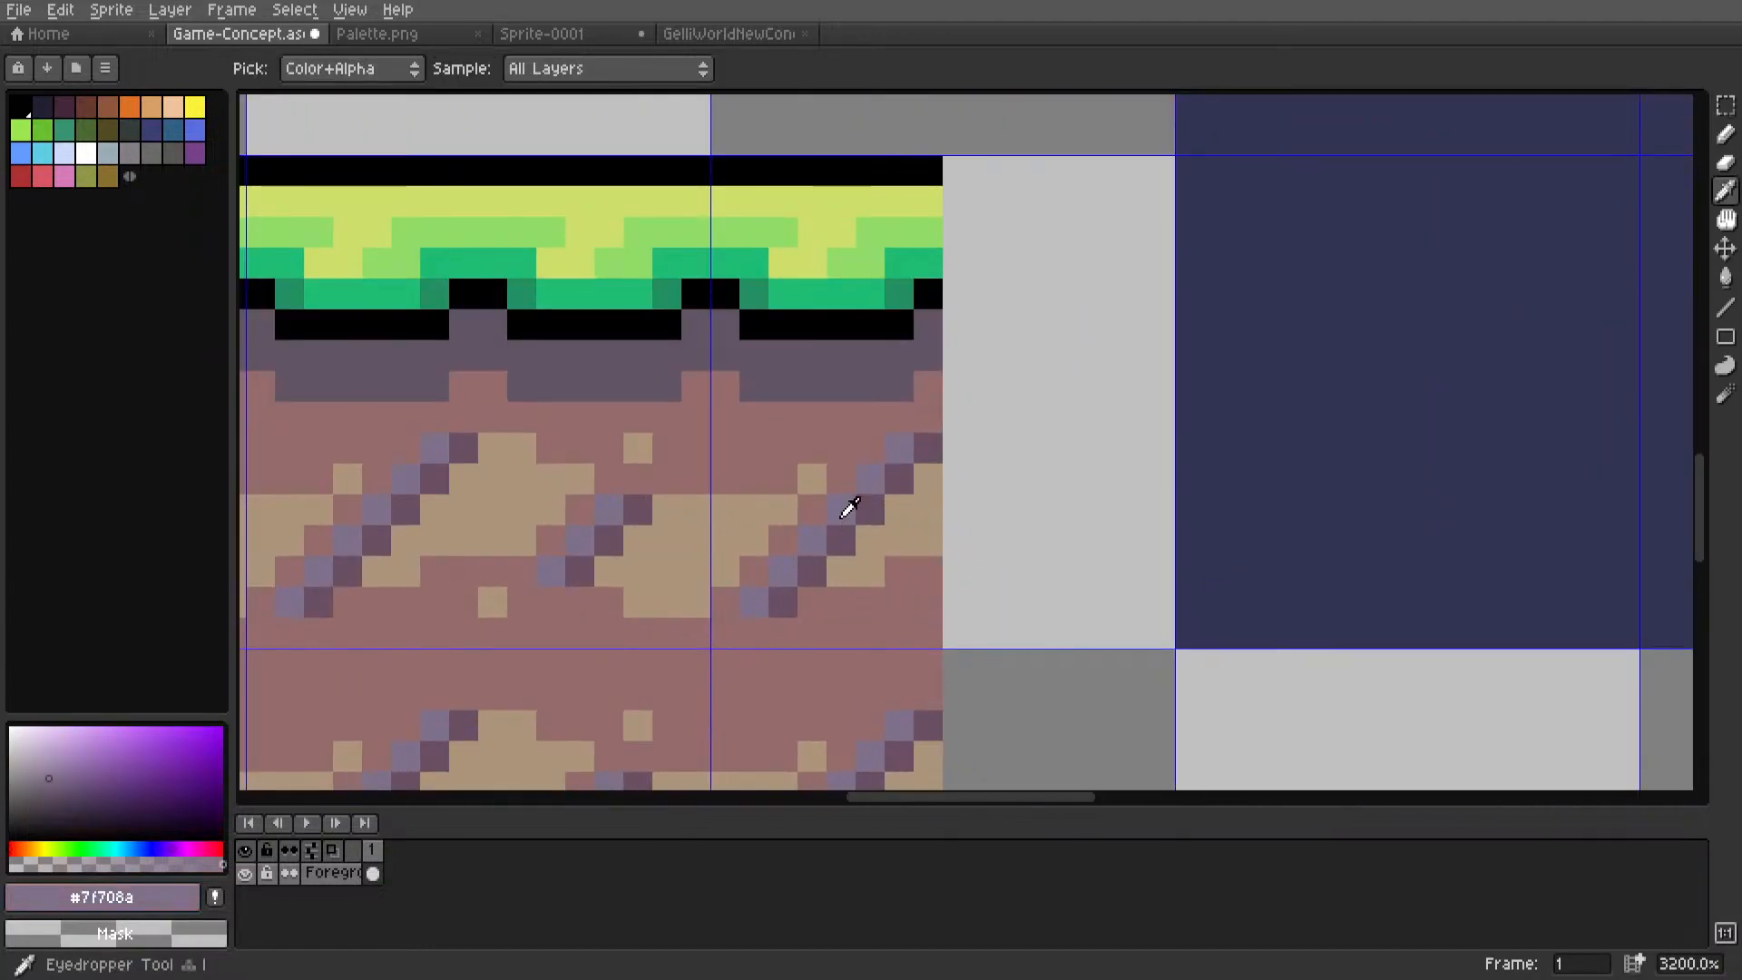
scroll(853, 514, down, 5)
scroll(1093, 415, up, 6)
key(l)
click(1031, 472)
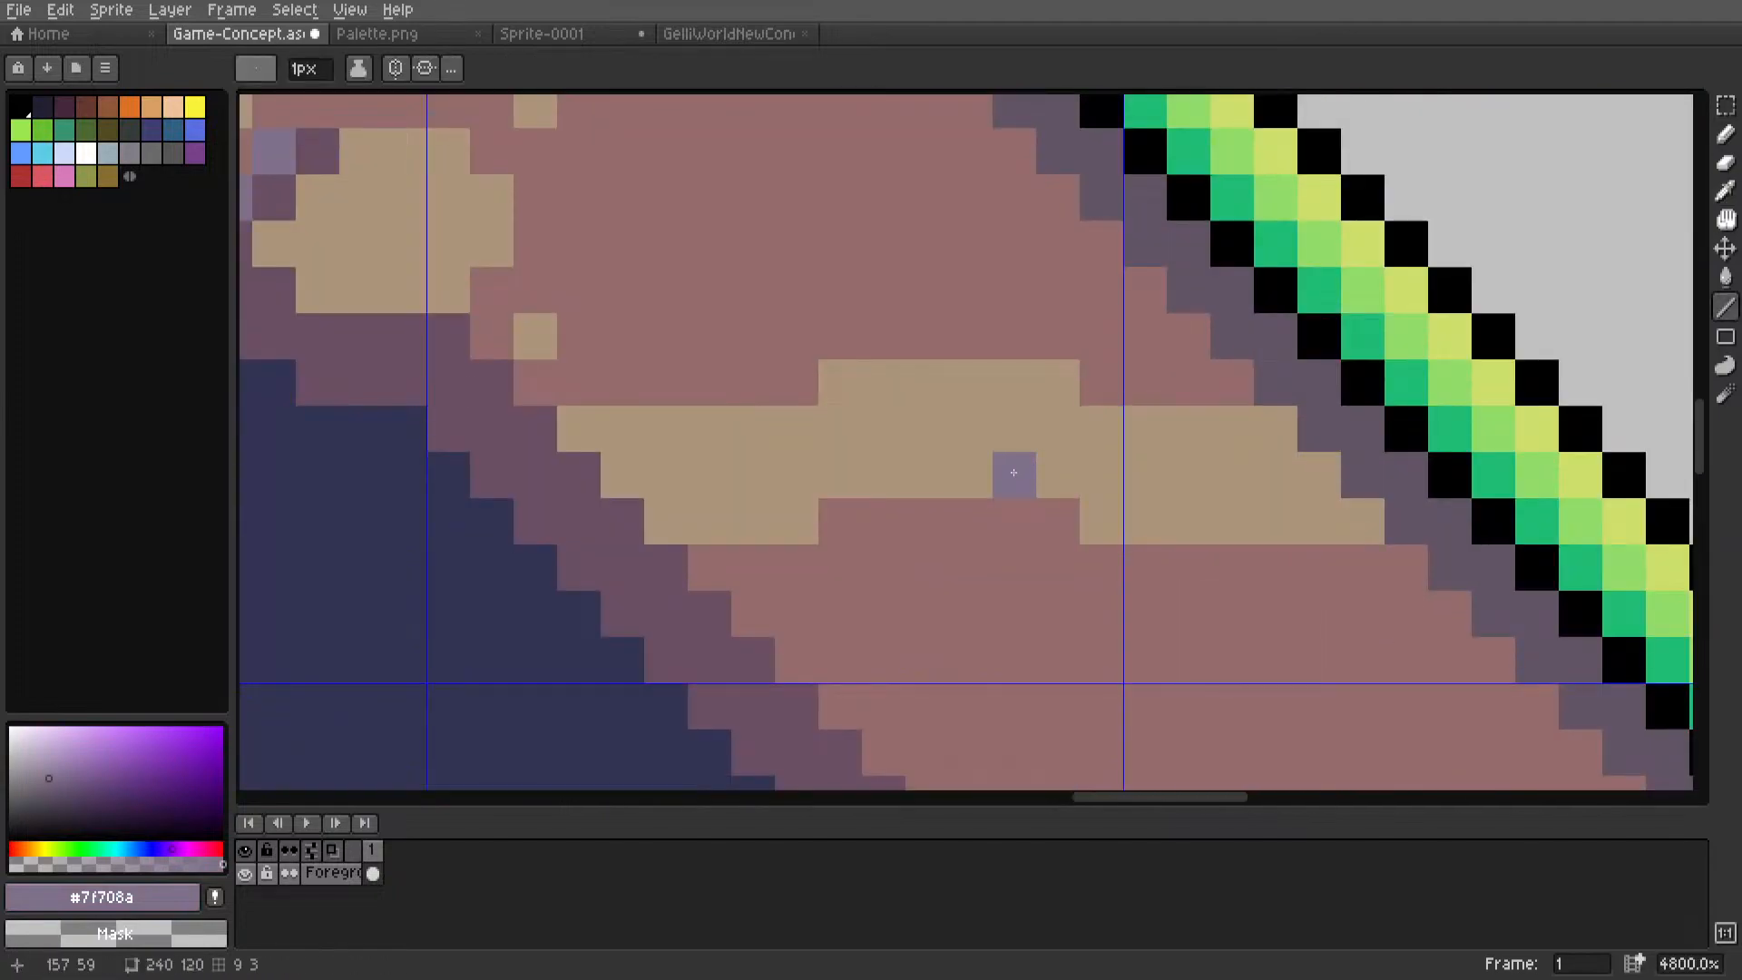
scroll(1014, 472, down, 4)
middle_drag(856, 377, 1183, 431)
scroll(786, 594, up, 2)
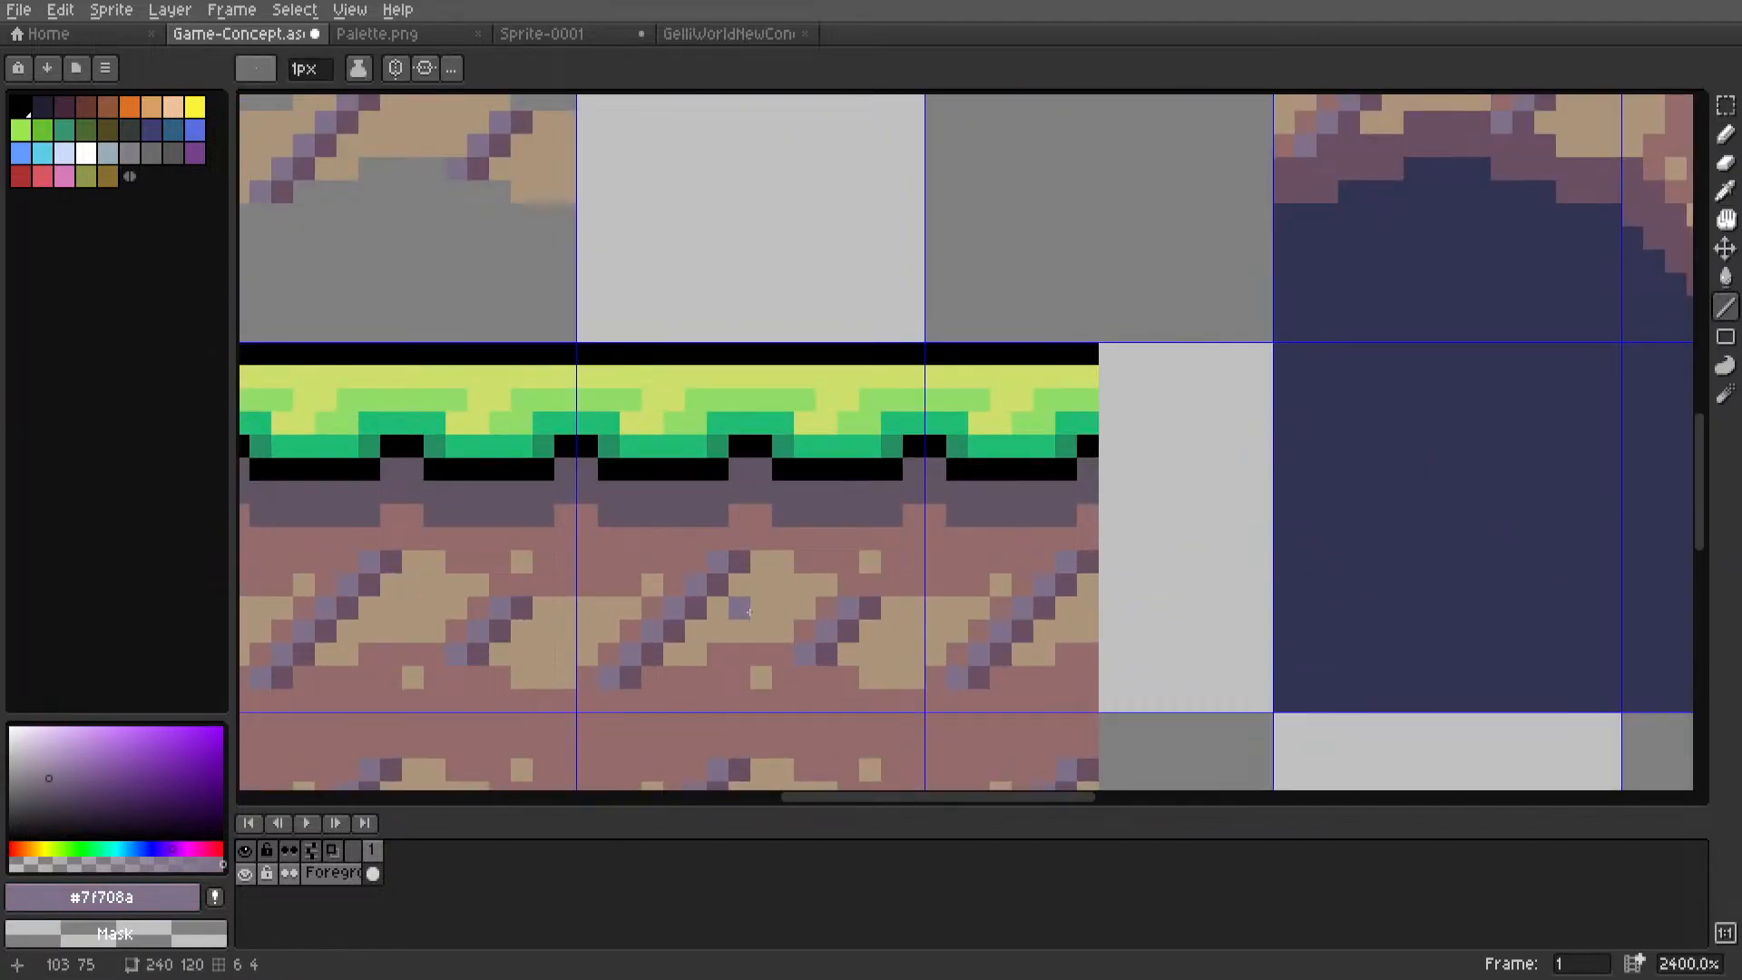
scroll(748, 582, down, 4)
middle_drag(1011, 494, 914, 494)
scroll(910, 482, up, 5)
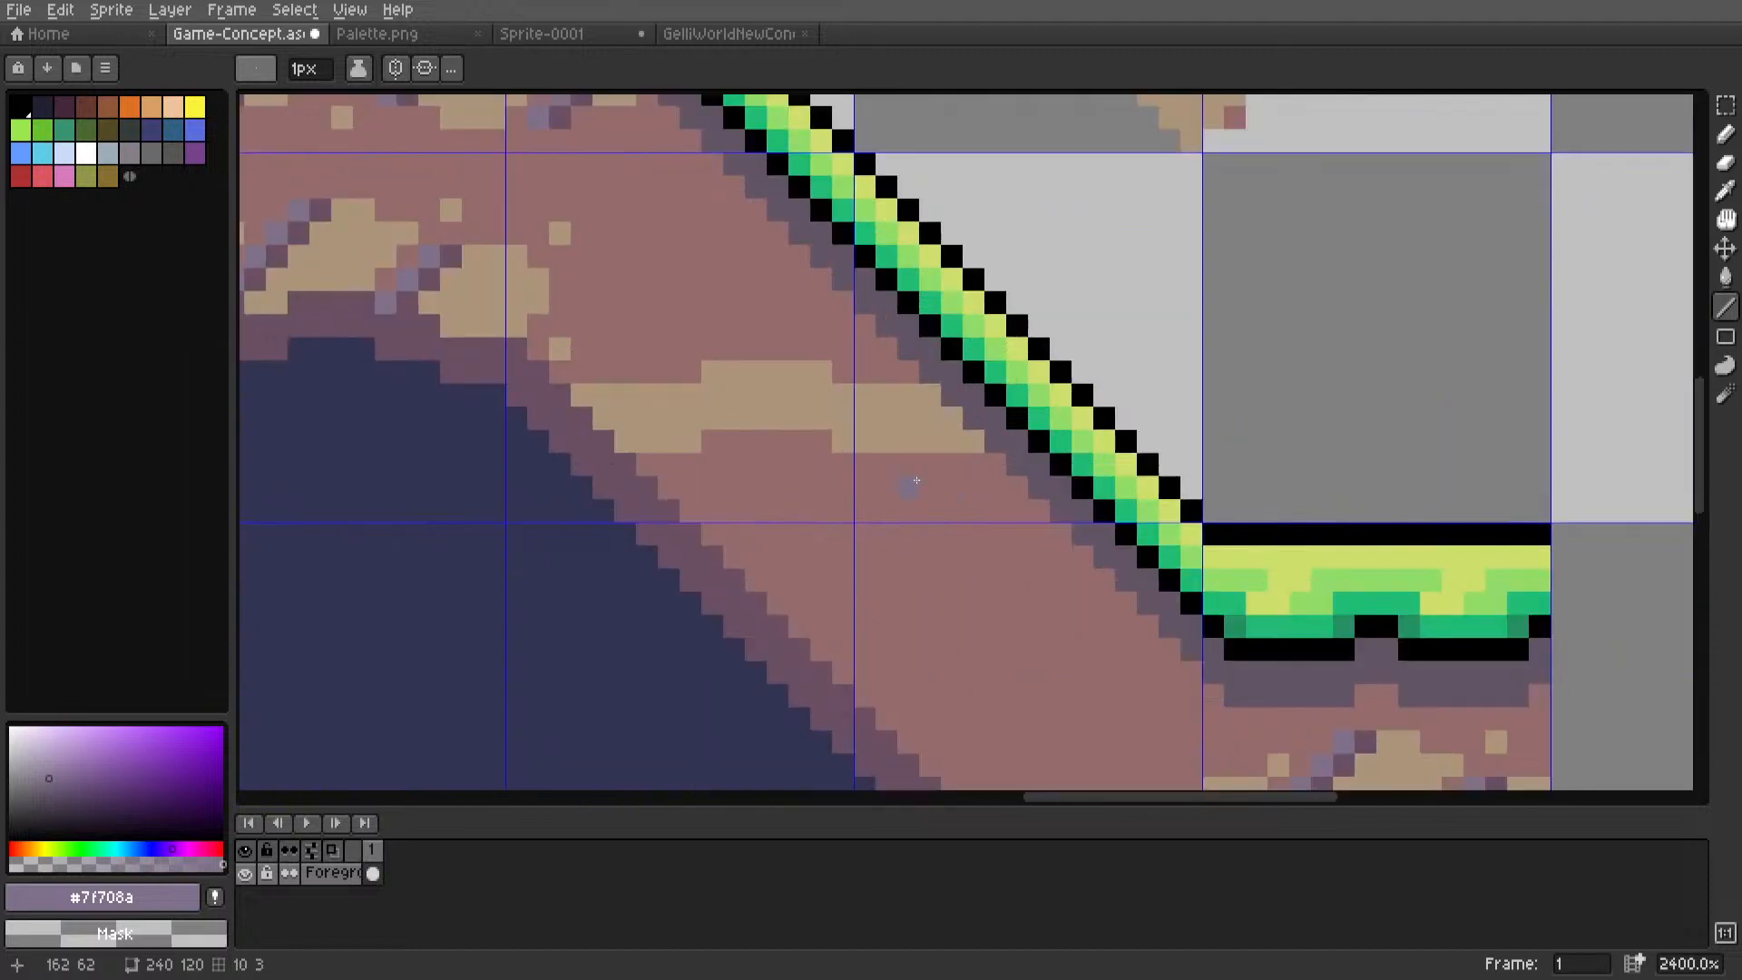
Widen the band's raised top by one pixel and thicken its underside by one row in #ab947a.
click(616, 338)
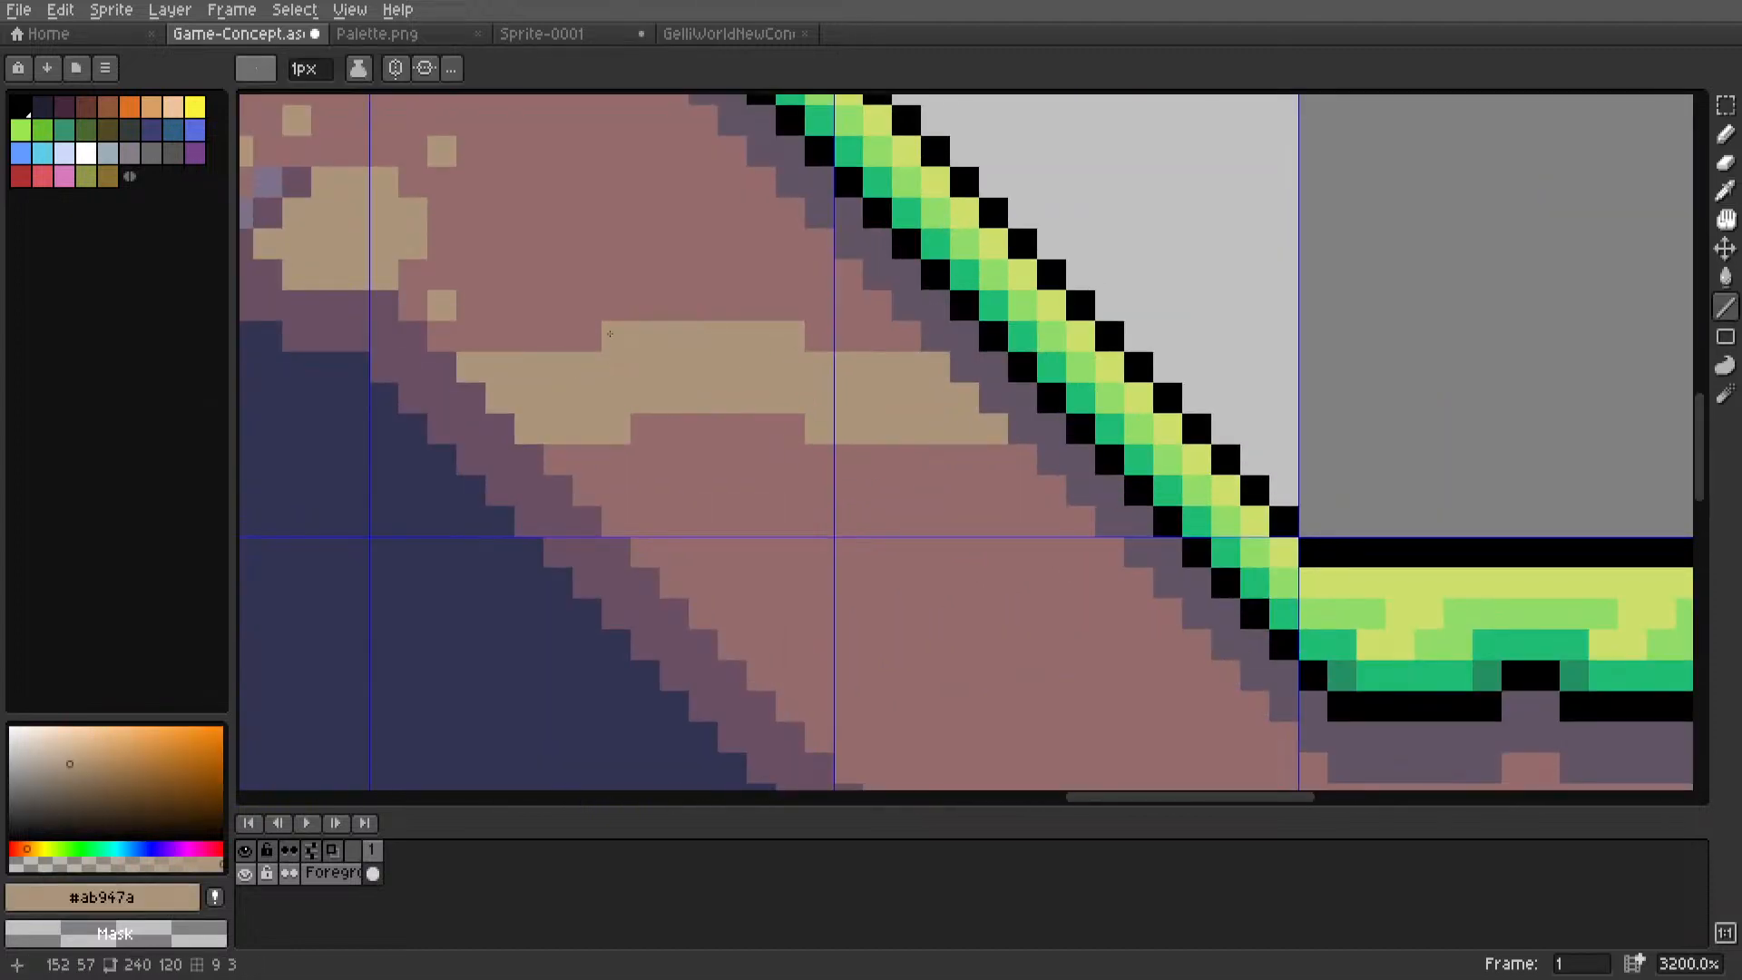
mouse_move(596, 463)
mouse_down()
mouse_move(558, 460)
mouse_move(644, 429)
mouse_move(790, 429)
mouse_move(897, 463)
mouse_up()
scroll(898, 463, down, 8)
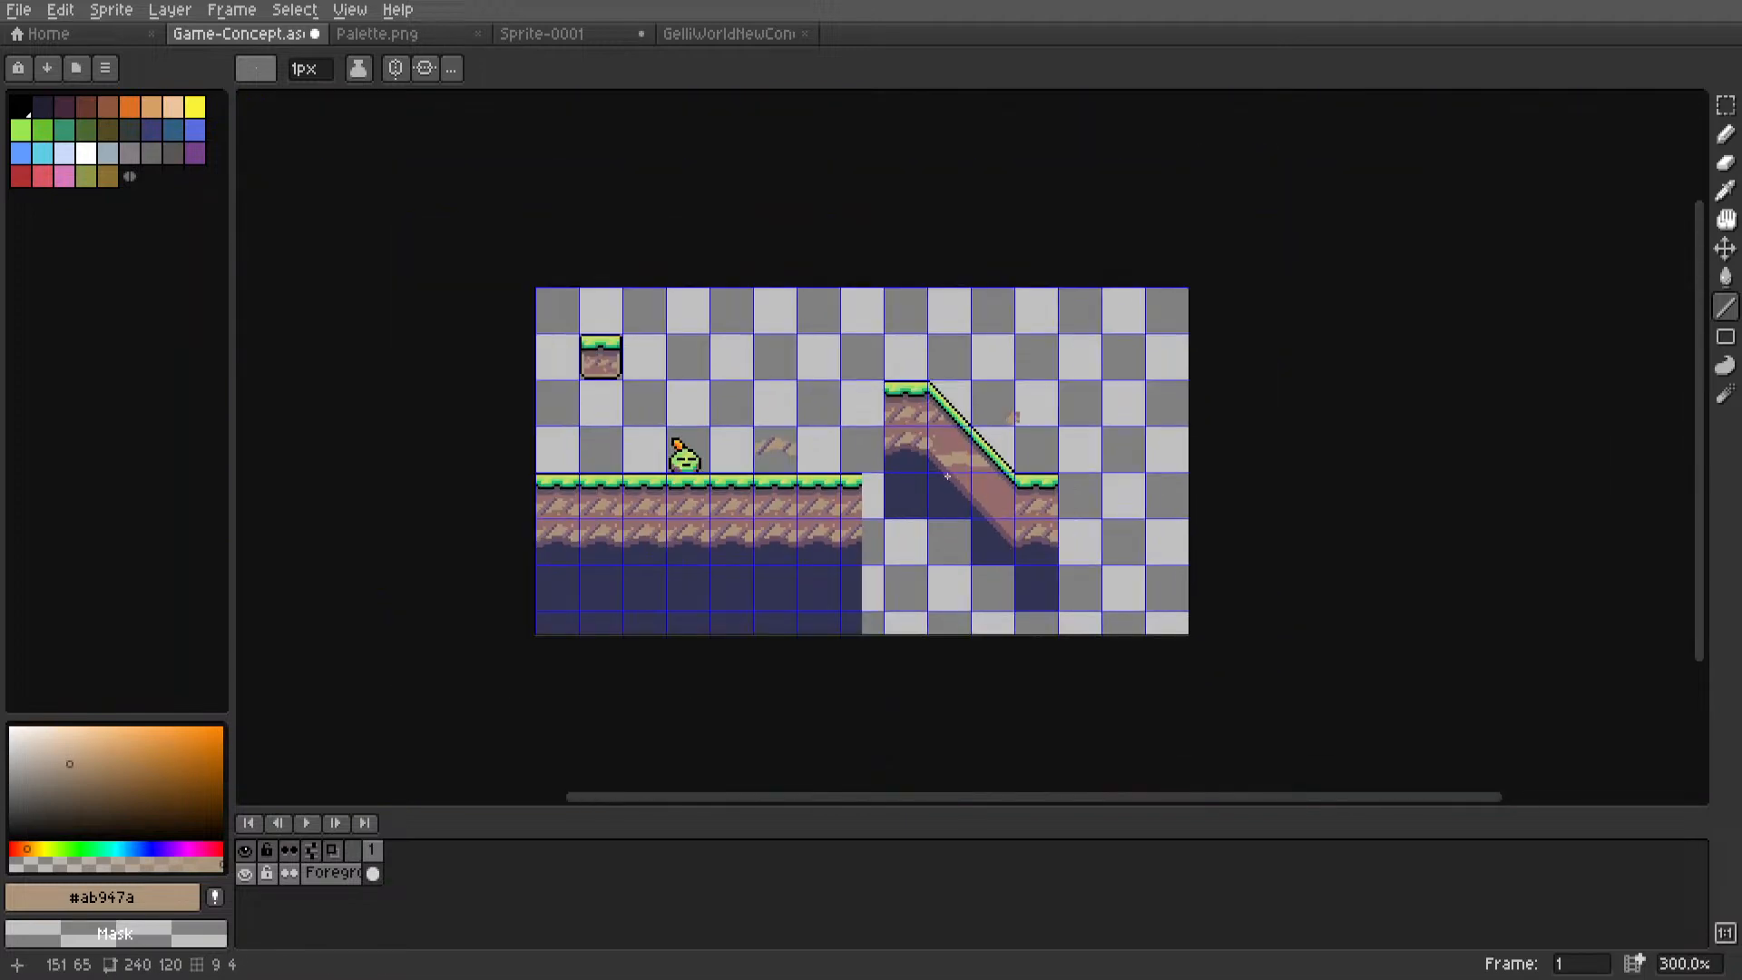
middle_drag(969, 474, 1078, 465)
scroll(1078, 466, up, 6)
Draw a long and a short diagonal #7f708a crack across the slope's stone band, sampling the colour from a flat tile.
key(i)
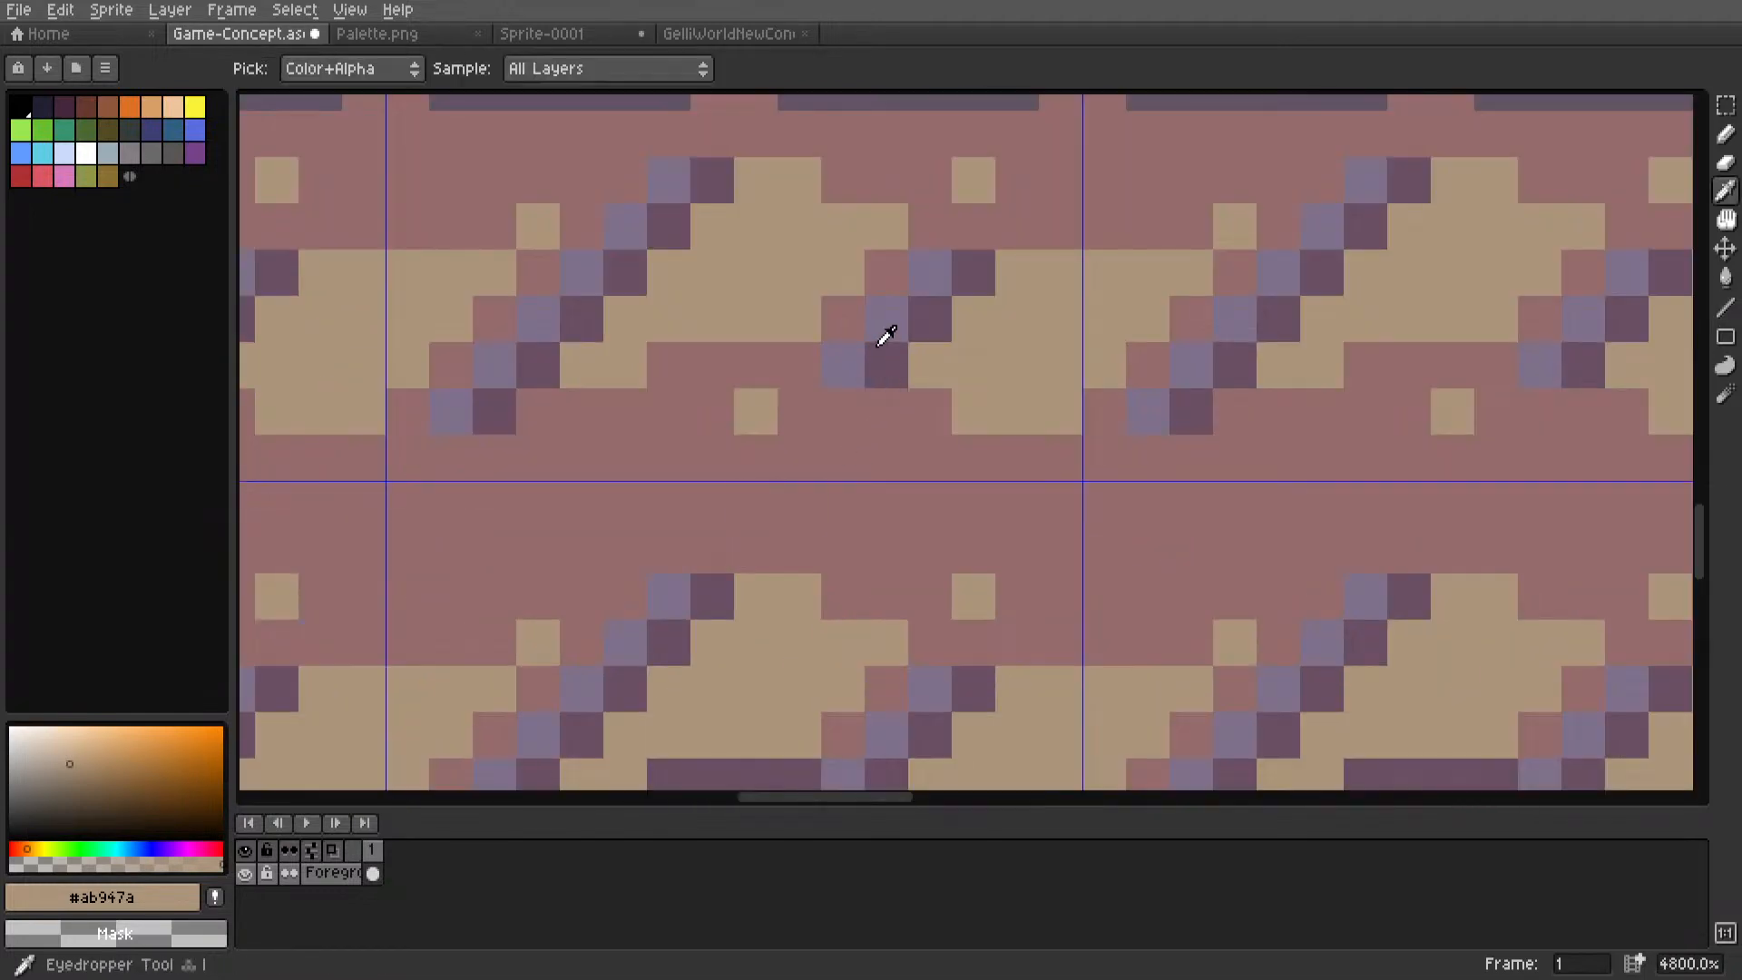
click(883, 335)
scroll(1148, 280, down, 4)
scroll(1148, 279, down, 2)
scroll(945, 439, up, 6)
key(l)
drag(889, 497, 1096, 266)
middle_drag(1096, 266, 635, 295)
drag(950, 527, 1080, 385)
scroll(1080, 386, down, 8)
scroll(910, 311, up, 5)
Shade the lower-right side of both cracks with diagonal #694f62 lines, sampling the colour from a flat tile.
key(i)
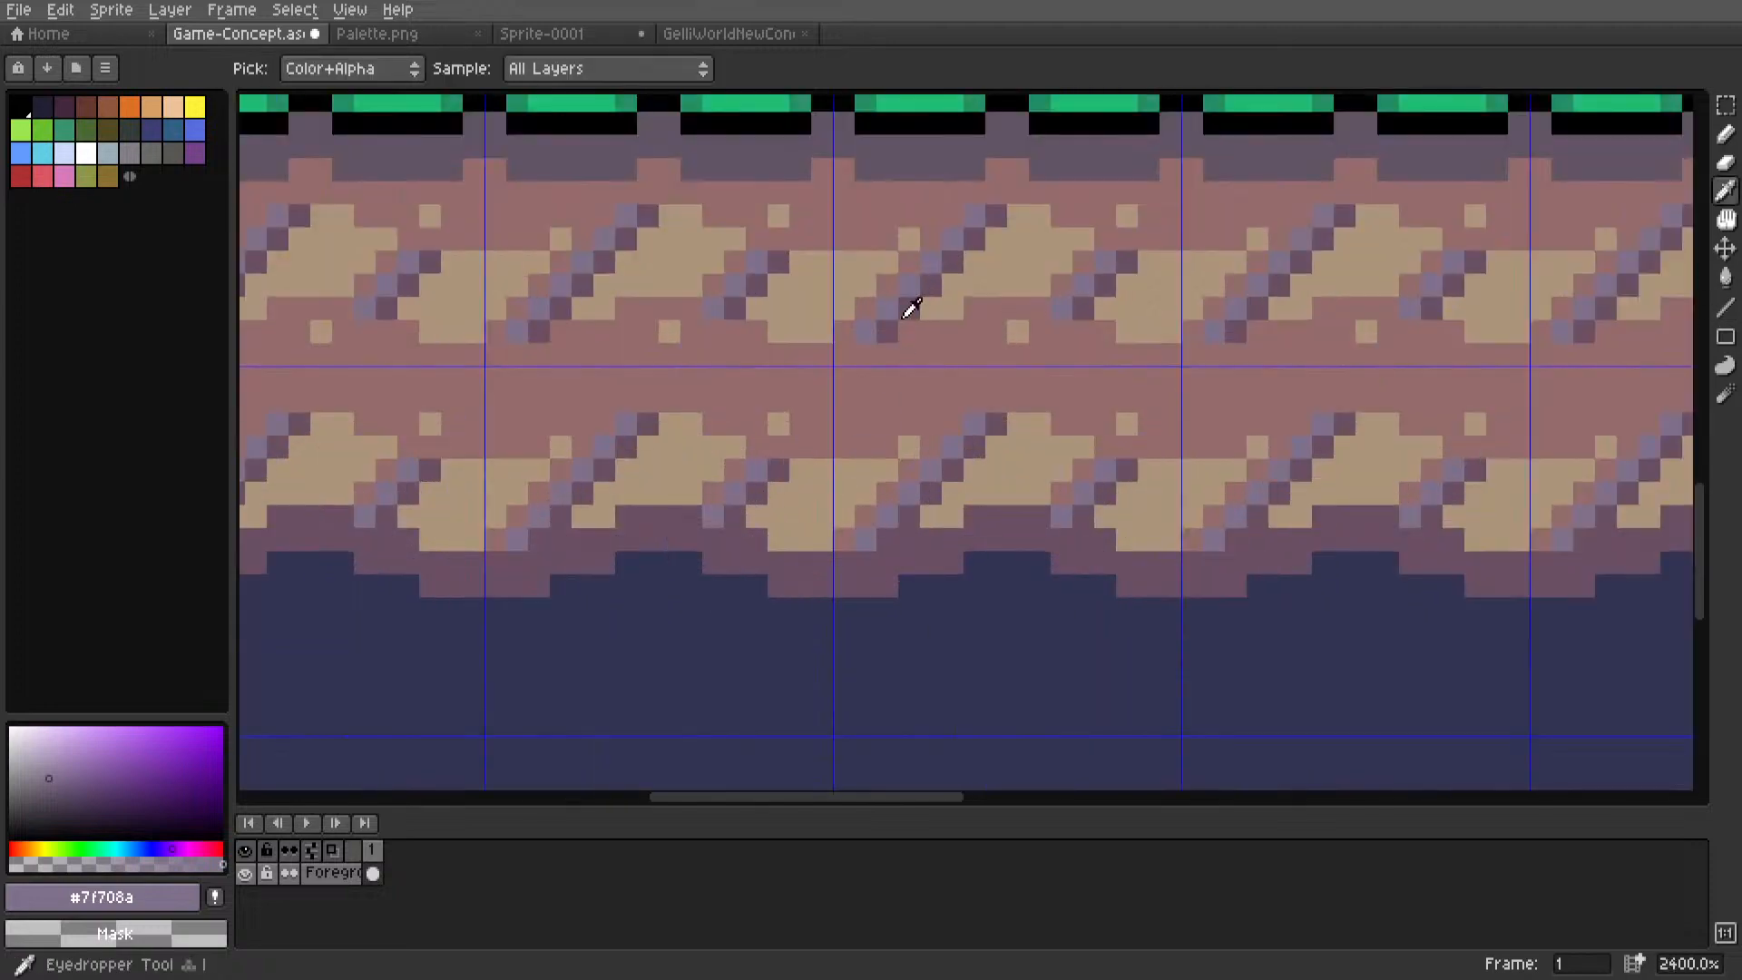
click(910, 311)
middle_drag(1174, 303, 703, 467)
scroll(674, 319, up, 3)
key(l)
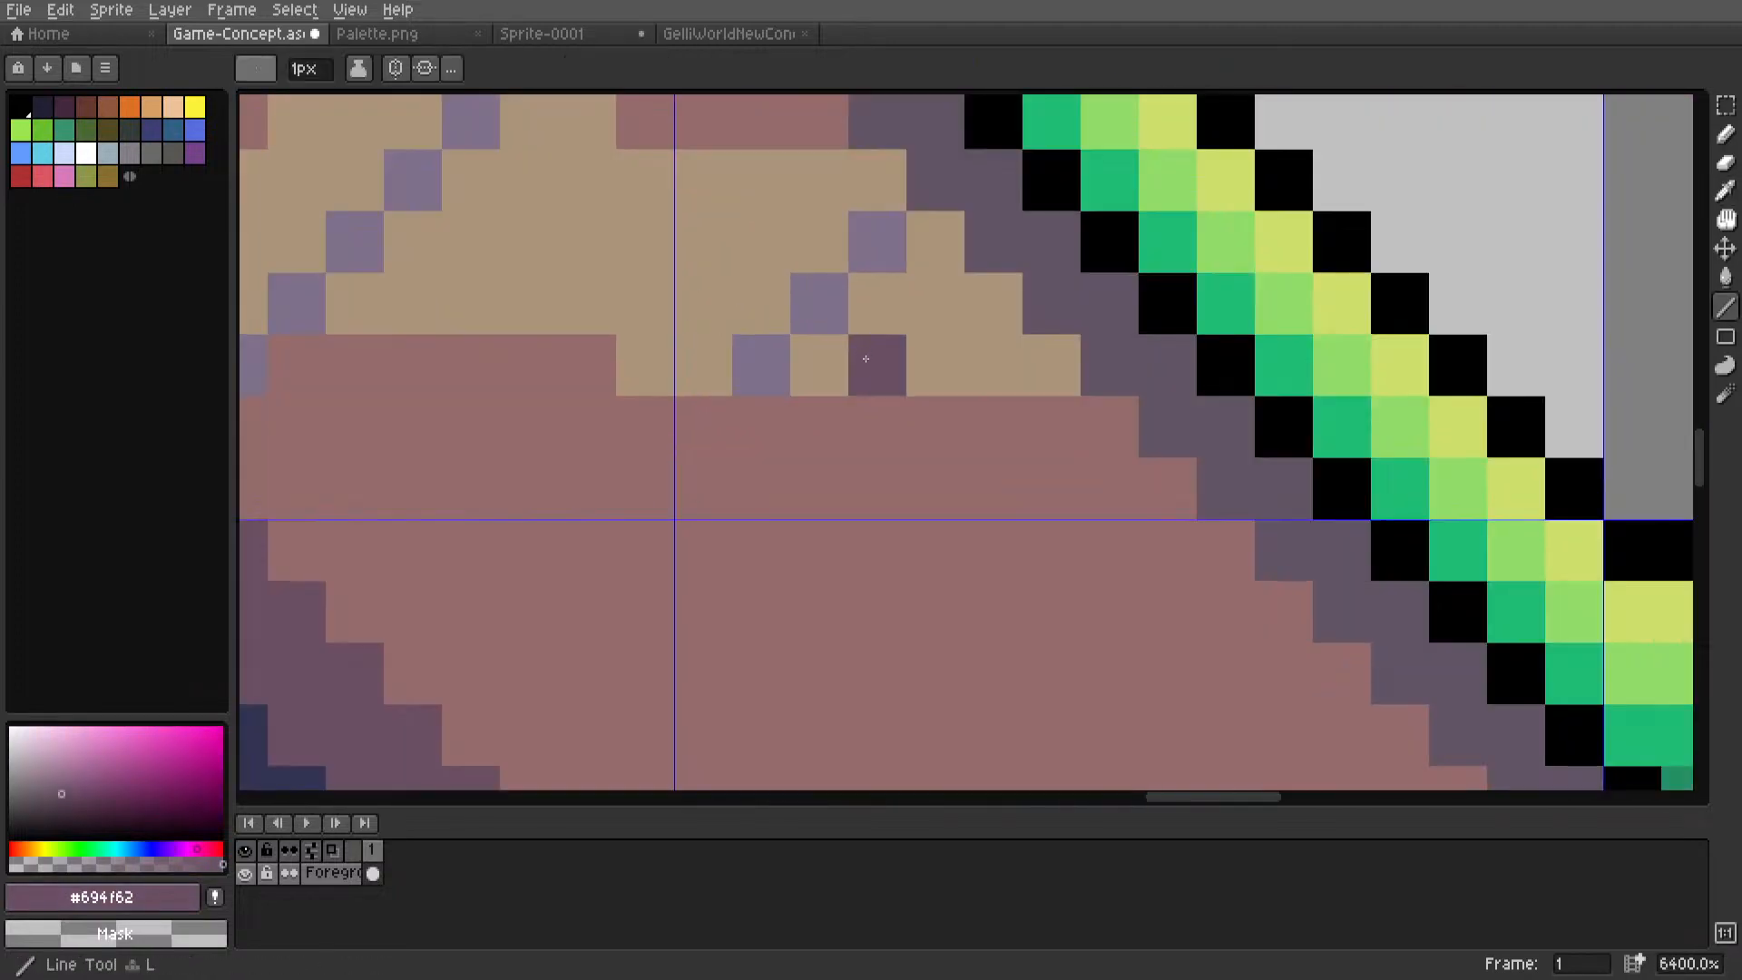
drag(820, 364, 941, 243)
scroll(908, 263, down, 5)
middle_drag(795, 296, 943, 385)
scroll(942, 381, up, 5)
drag(1085, 281, 1253, 124)
scroll(1223, 159, down, 3)
scroll(1182, 215, up, 3)
Draw diagonal #966c6c dirt lines along the upper-left side of both cracks in the slope's band.
alt+click(781, 498)
drag(769, 479, 1002, 206)
drag(1267, 457, 1425, 290)
scroll(1423, 292, down, 8)
Add single #ab947a specks in the dirt above and below the slope's stone band.
middle_drag(1369, 324, 923, 387)
scroll(923, 386, up, 7)
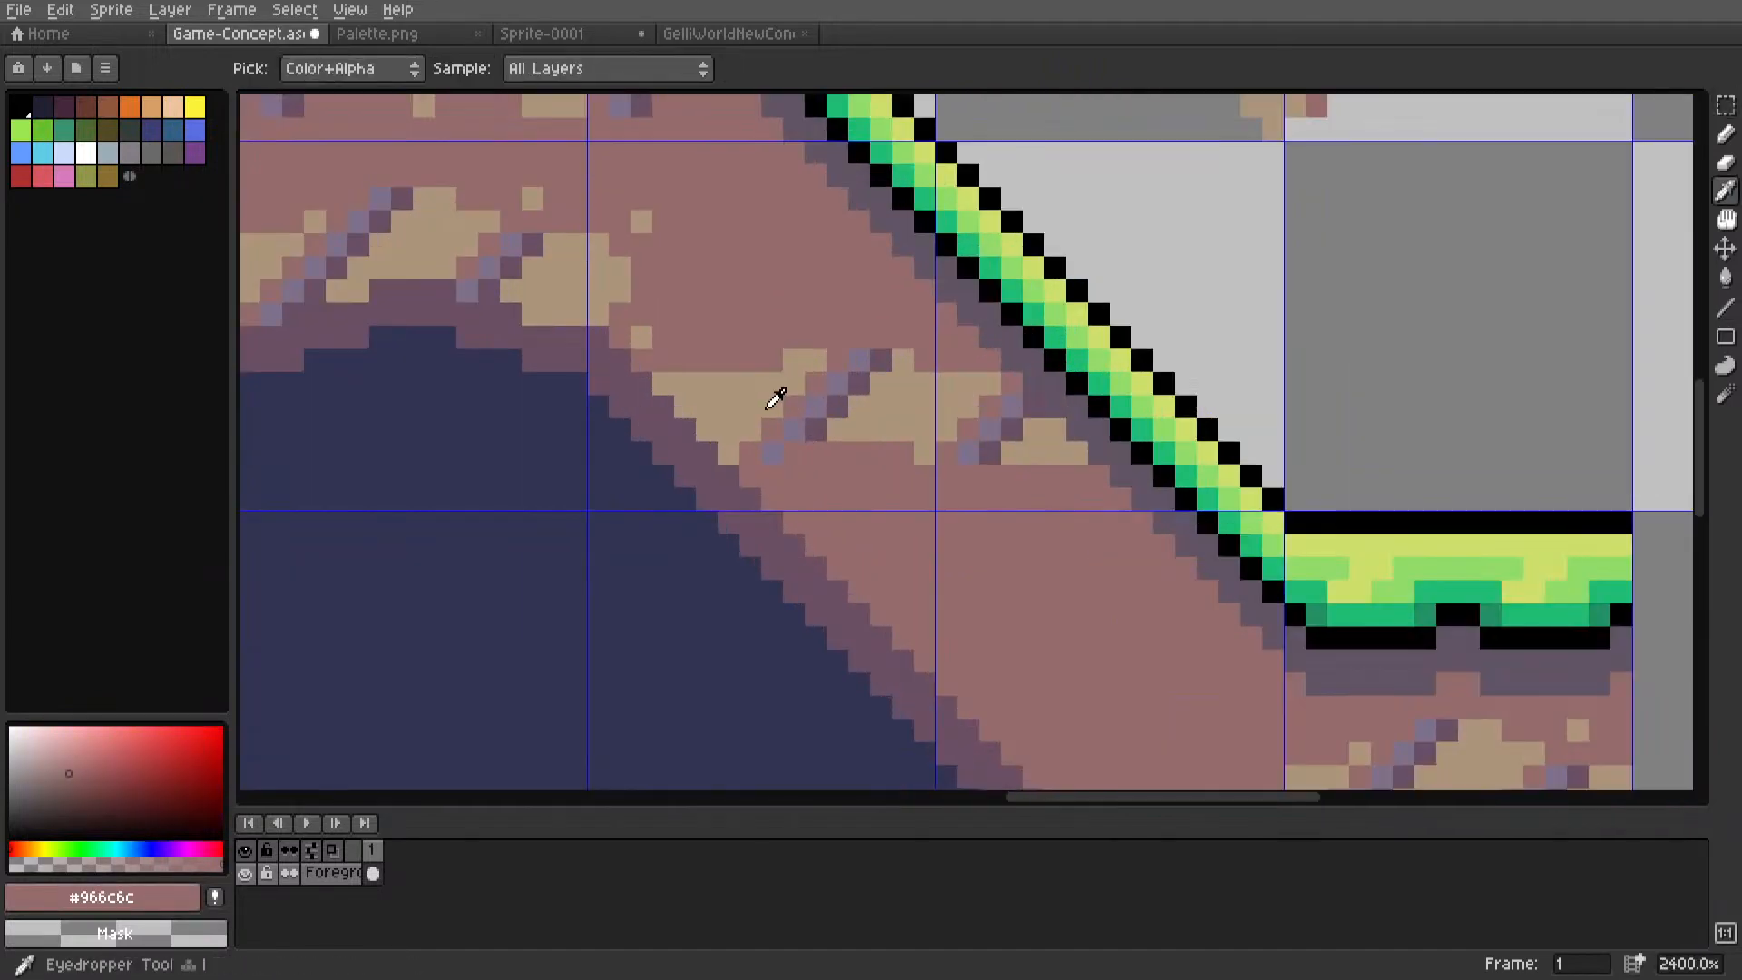
alt+click(766, 332)
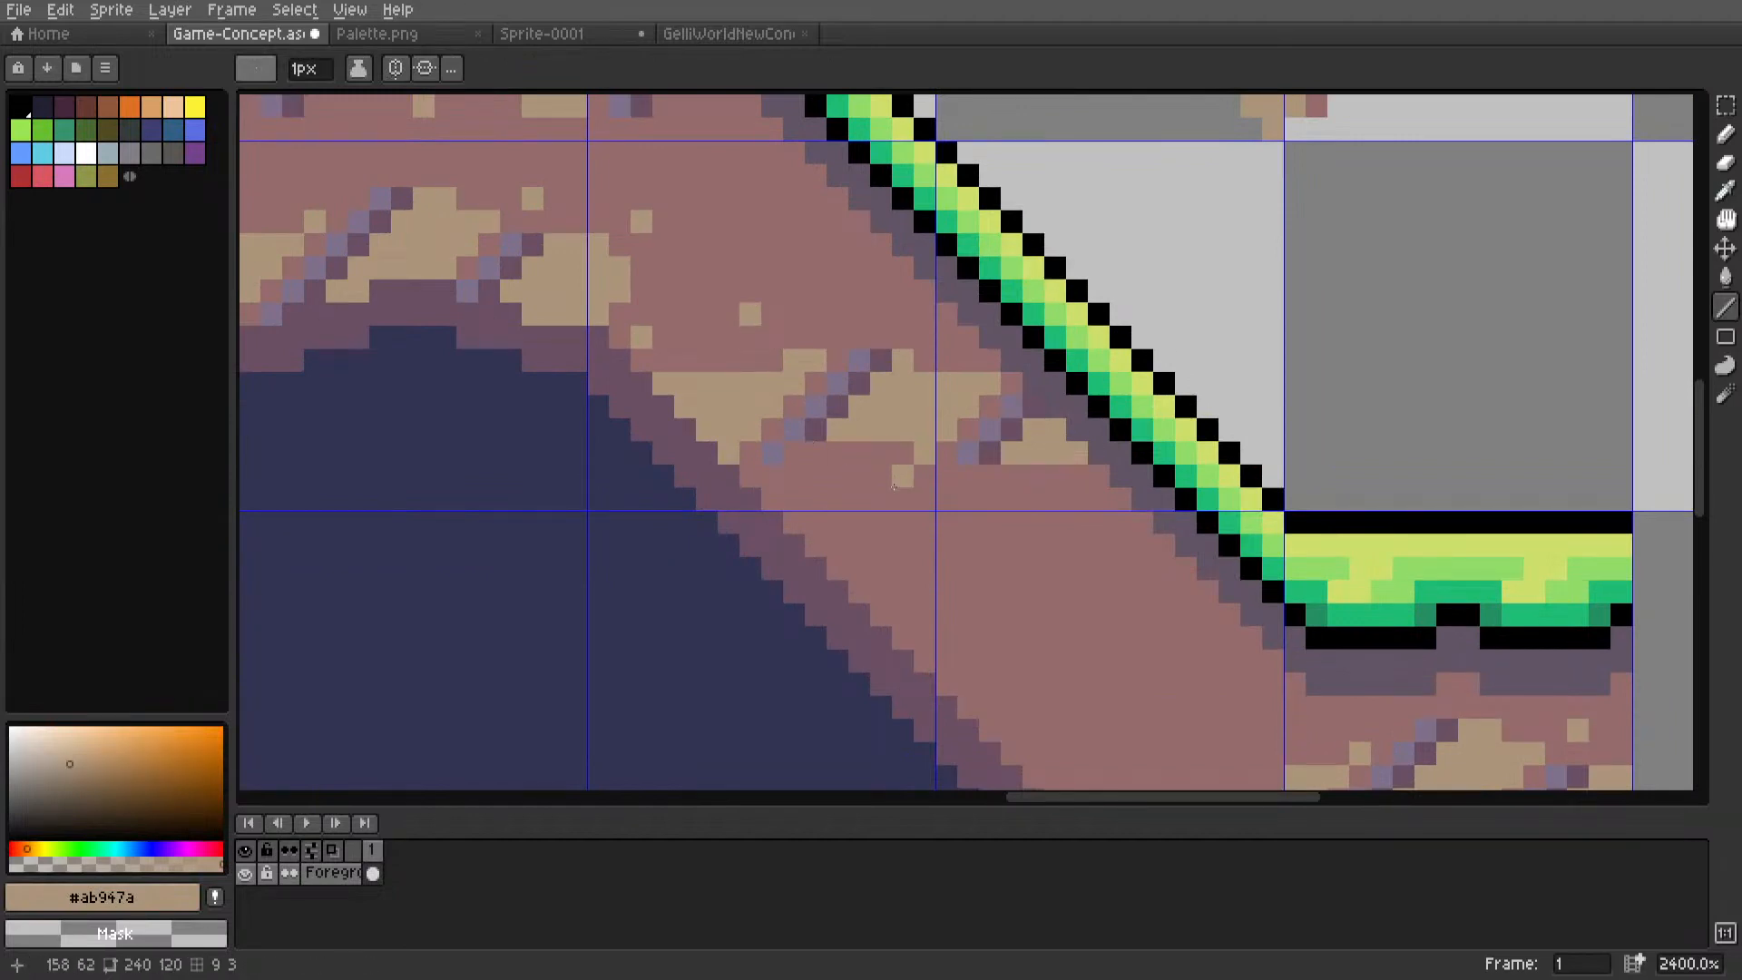
scroll(889, 477, down, 8)
Copy the slope's finished 16 x 16 middle cell onto the next slope cell diagonally below and deselect it.
key(m)
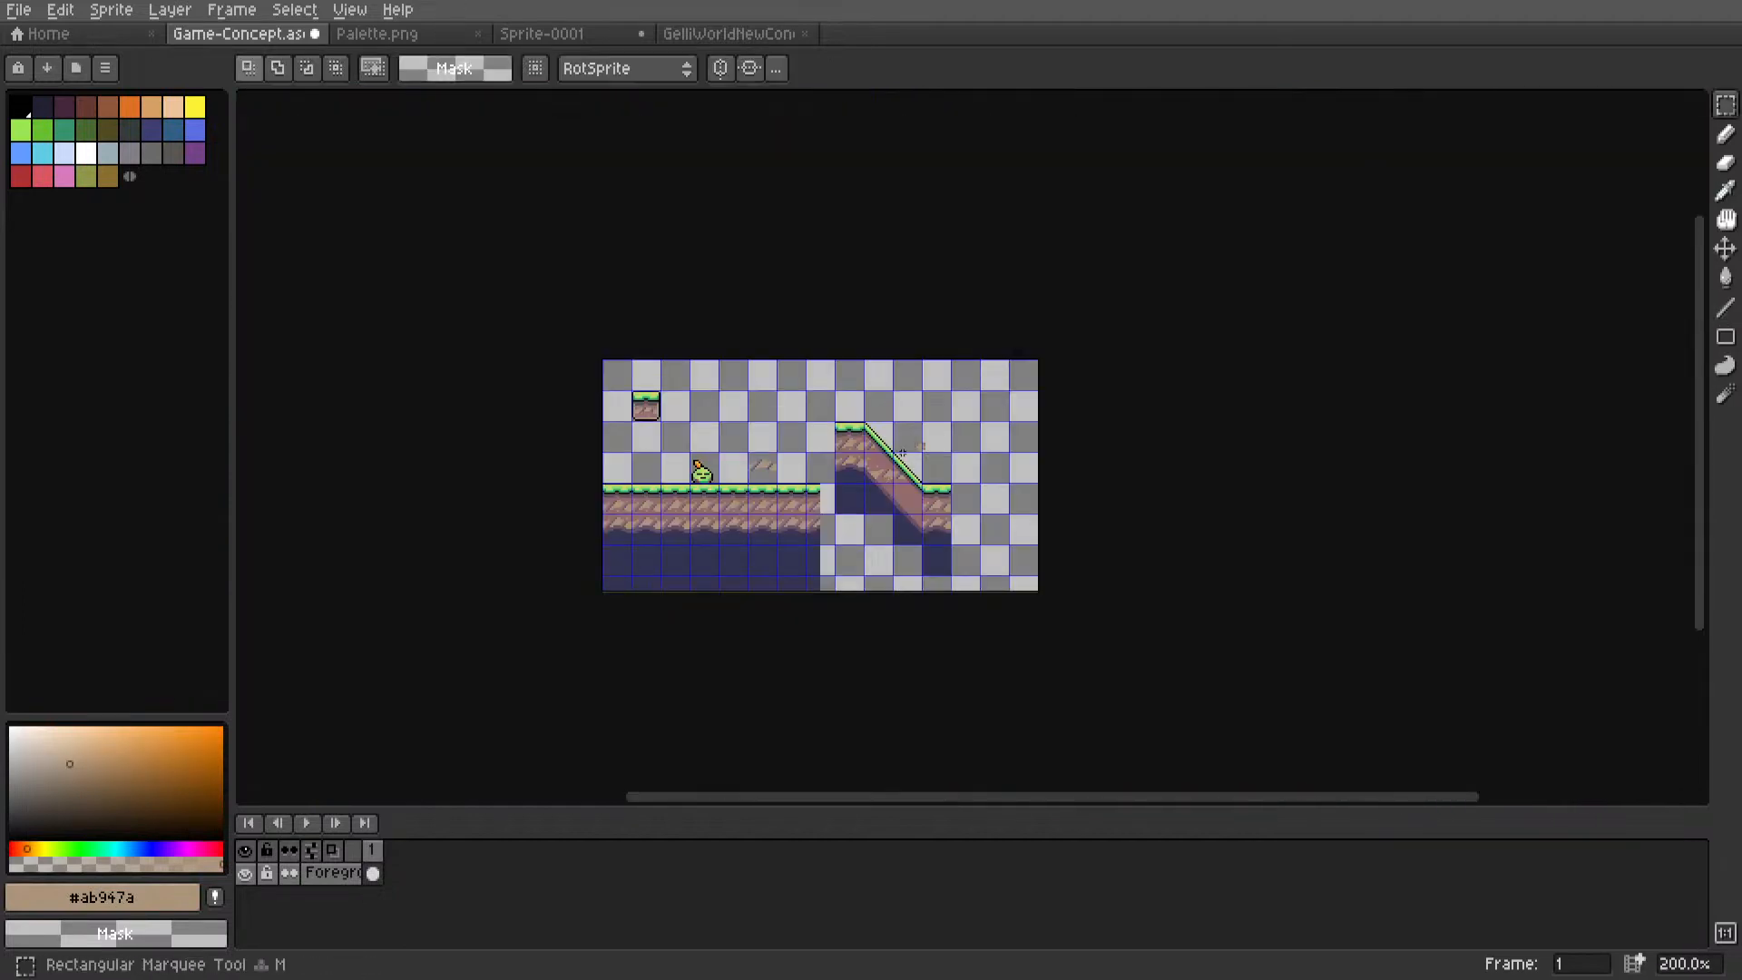
scroll(889, 472, up, 6)
middle_drag(889, 472, 861, 371)
double_click(806, 348)
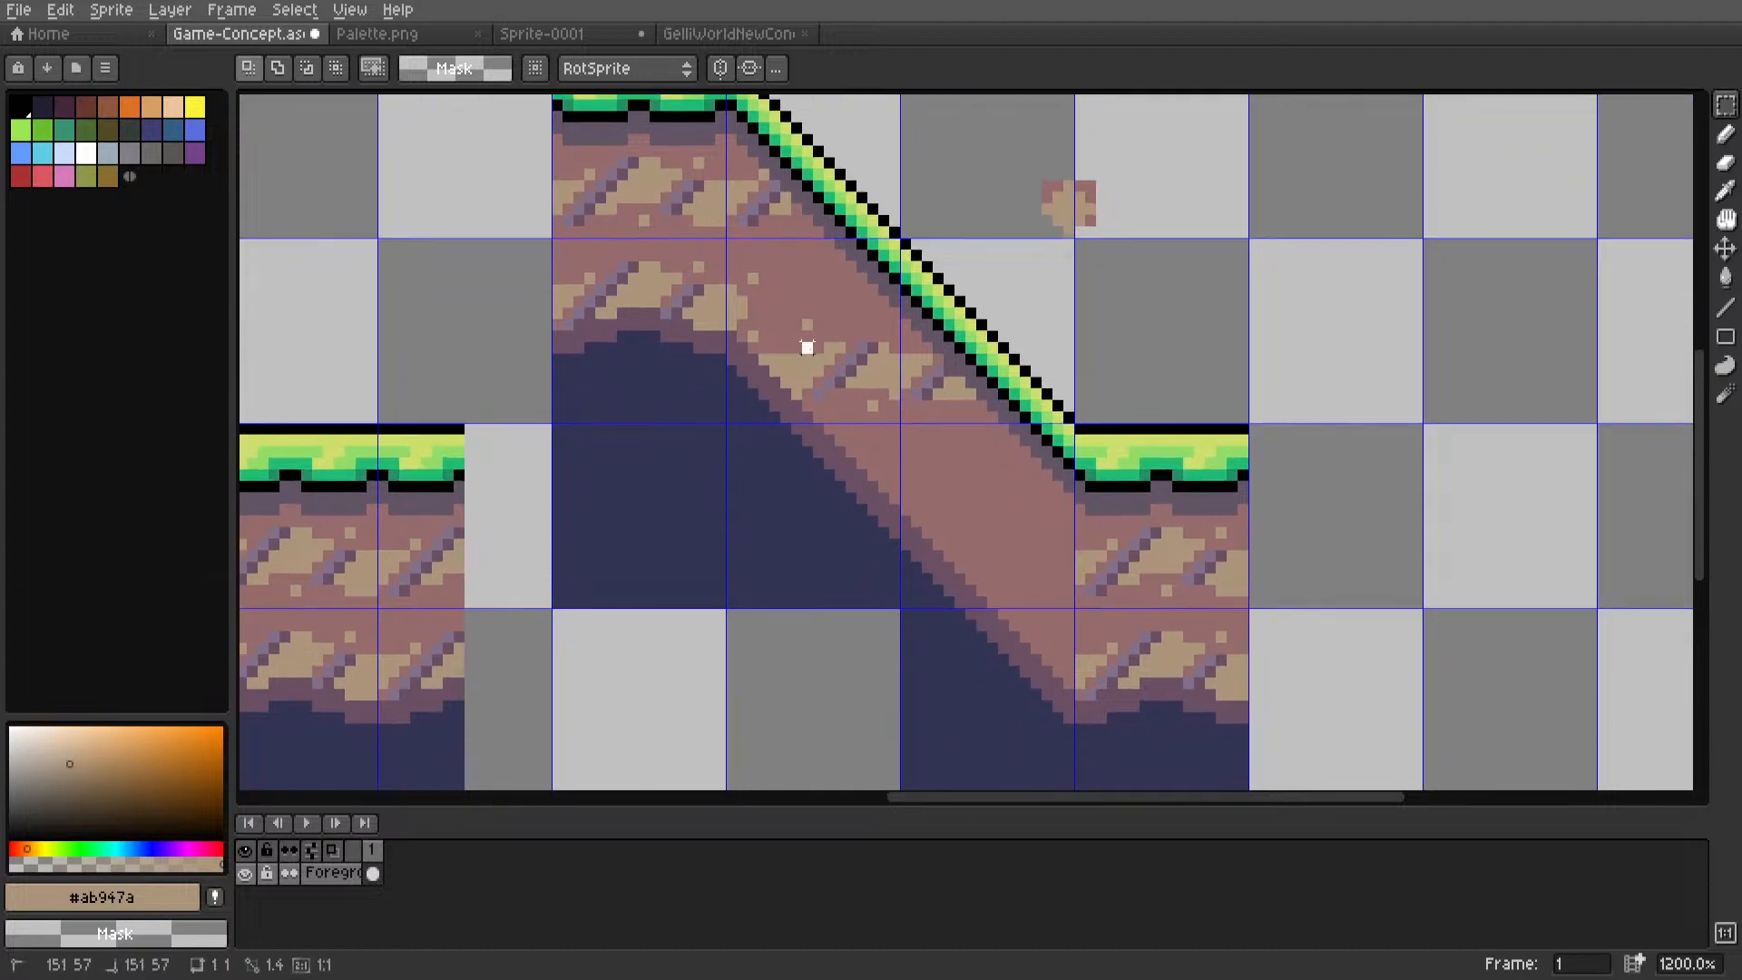
drag(826, 361, 982, 513)
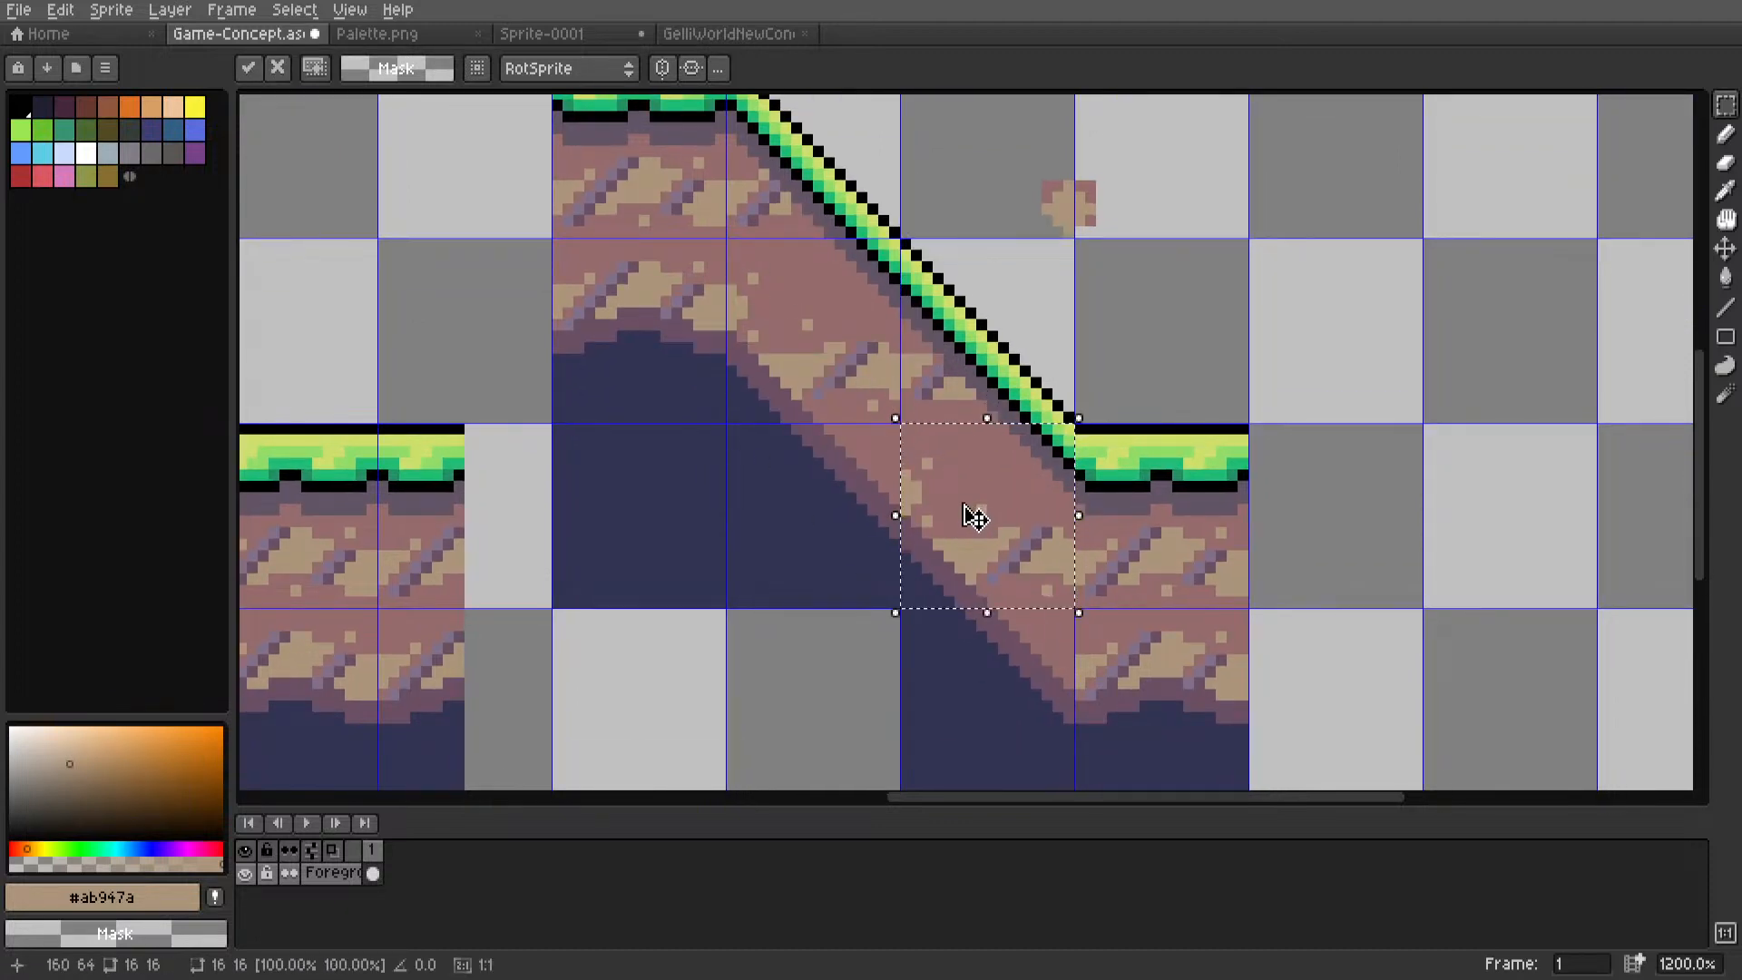
click(1123, 370)
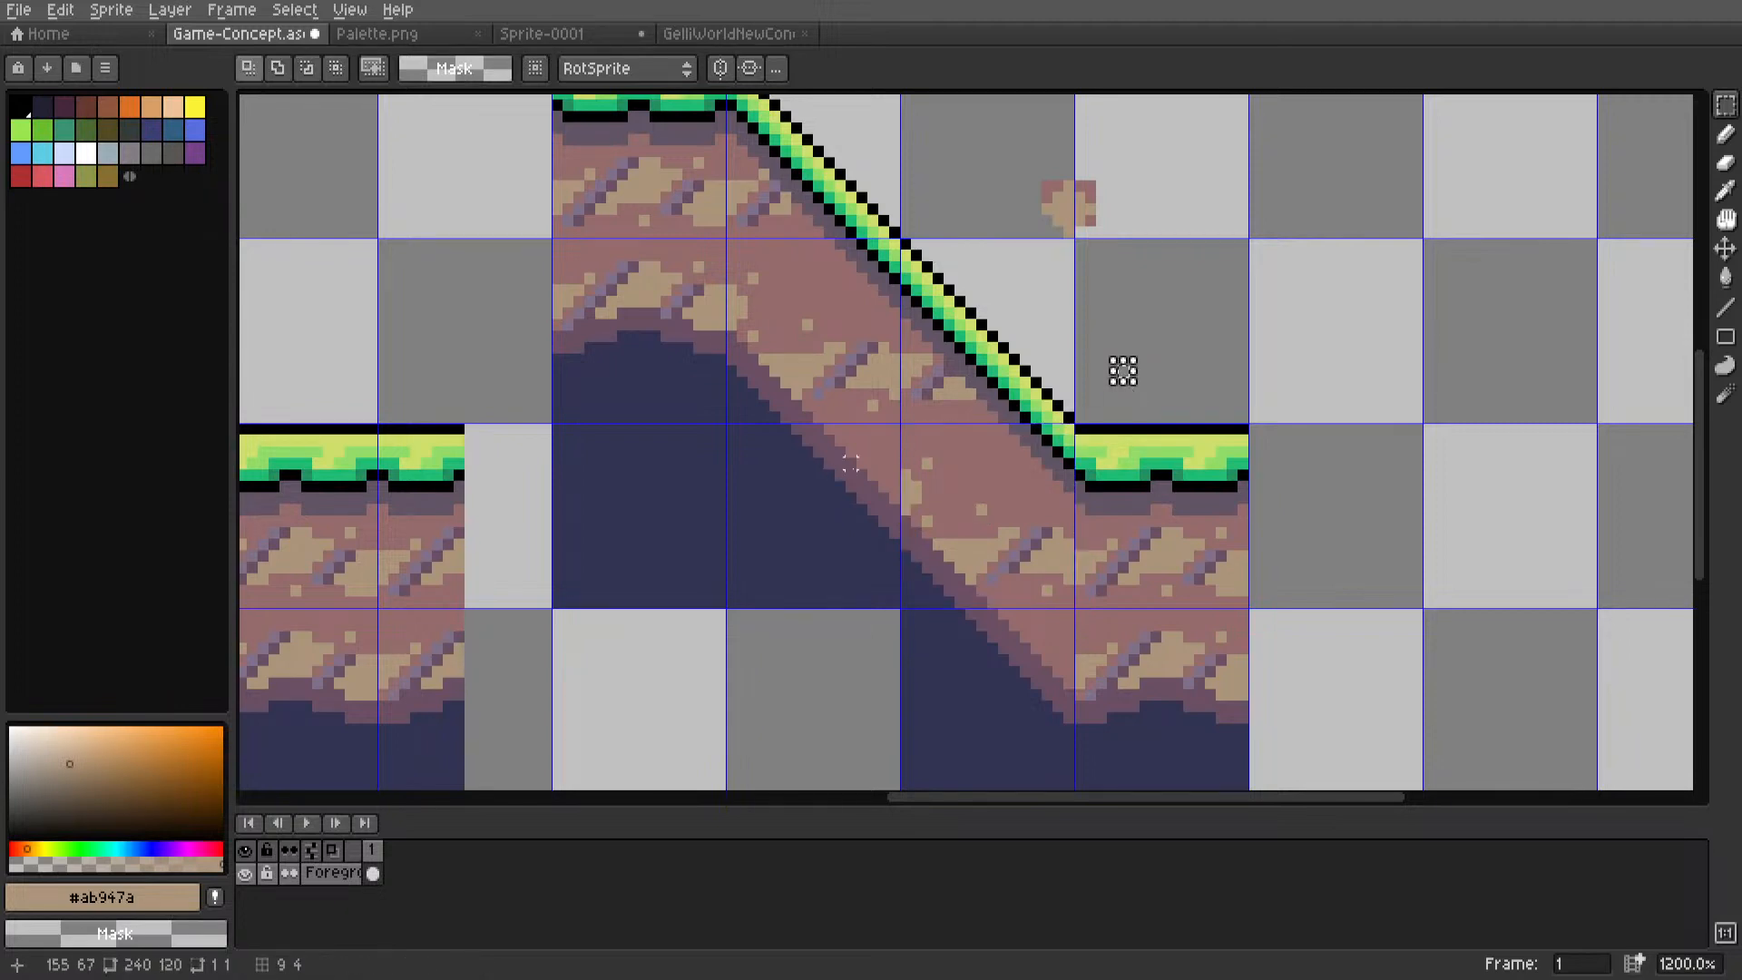
Extend the copied stone leftward across the cell border with a three-pixel horizontal #ab947a line.
scroll(1124, 370, down, 3)
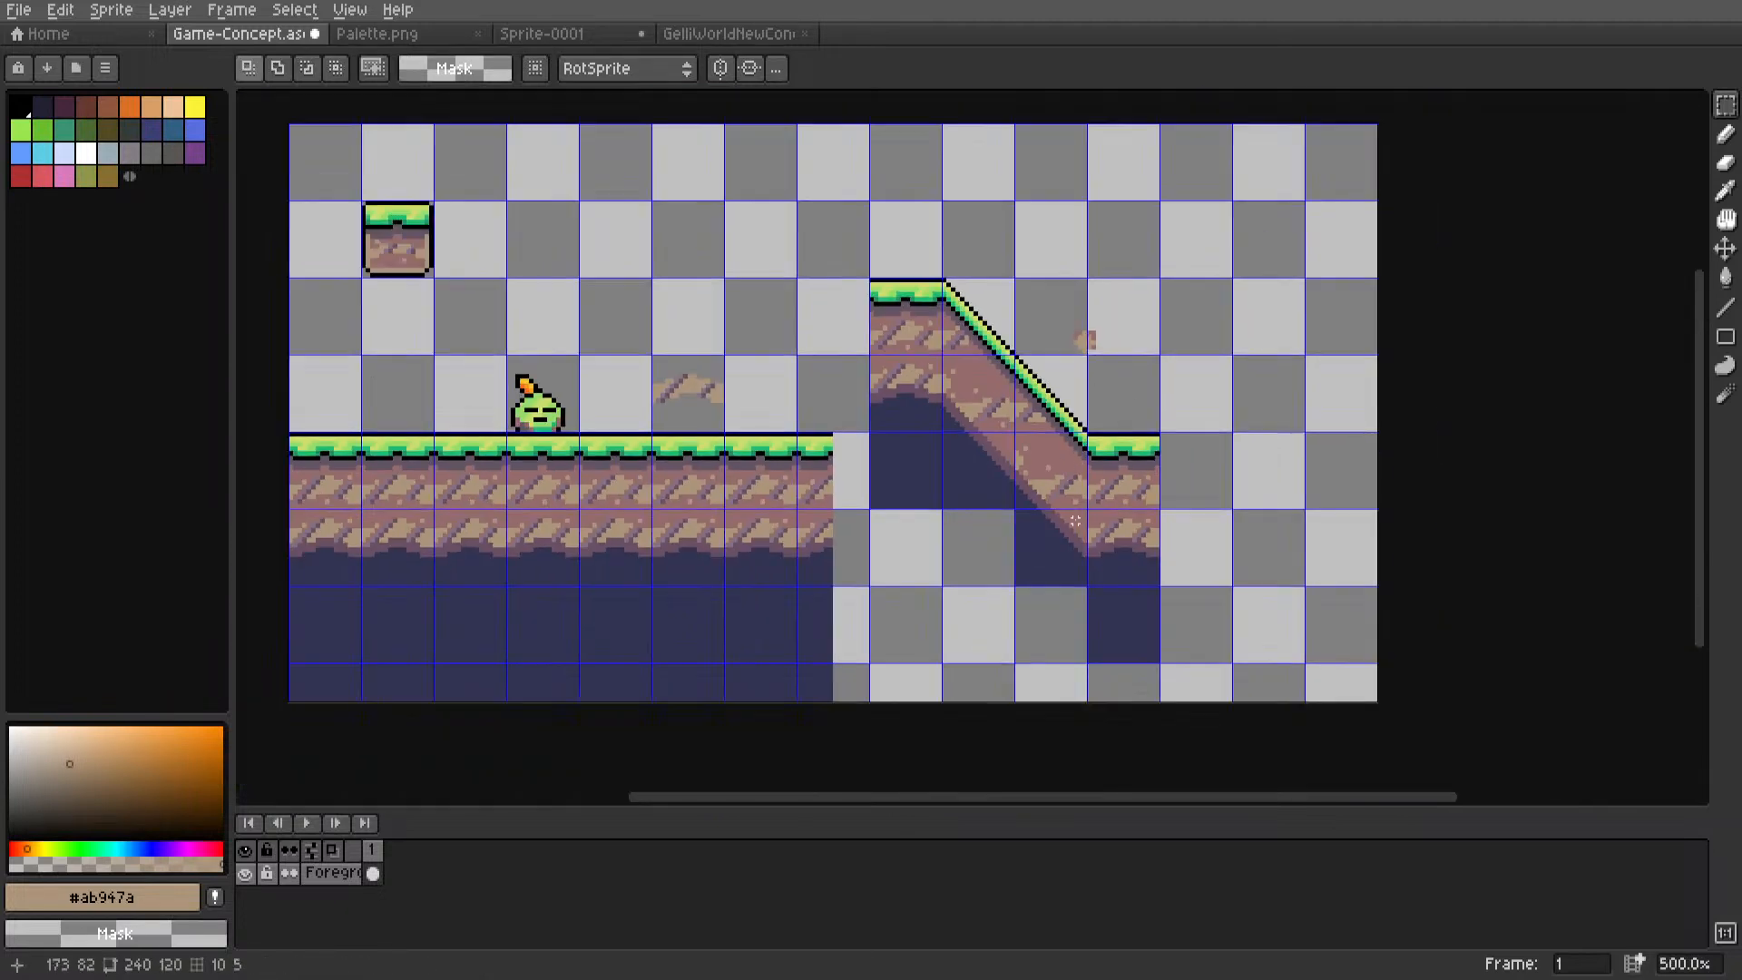
scroll(1143, 399, up, 4)
scroll(1039, 444, down, 3)
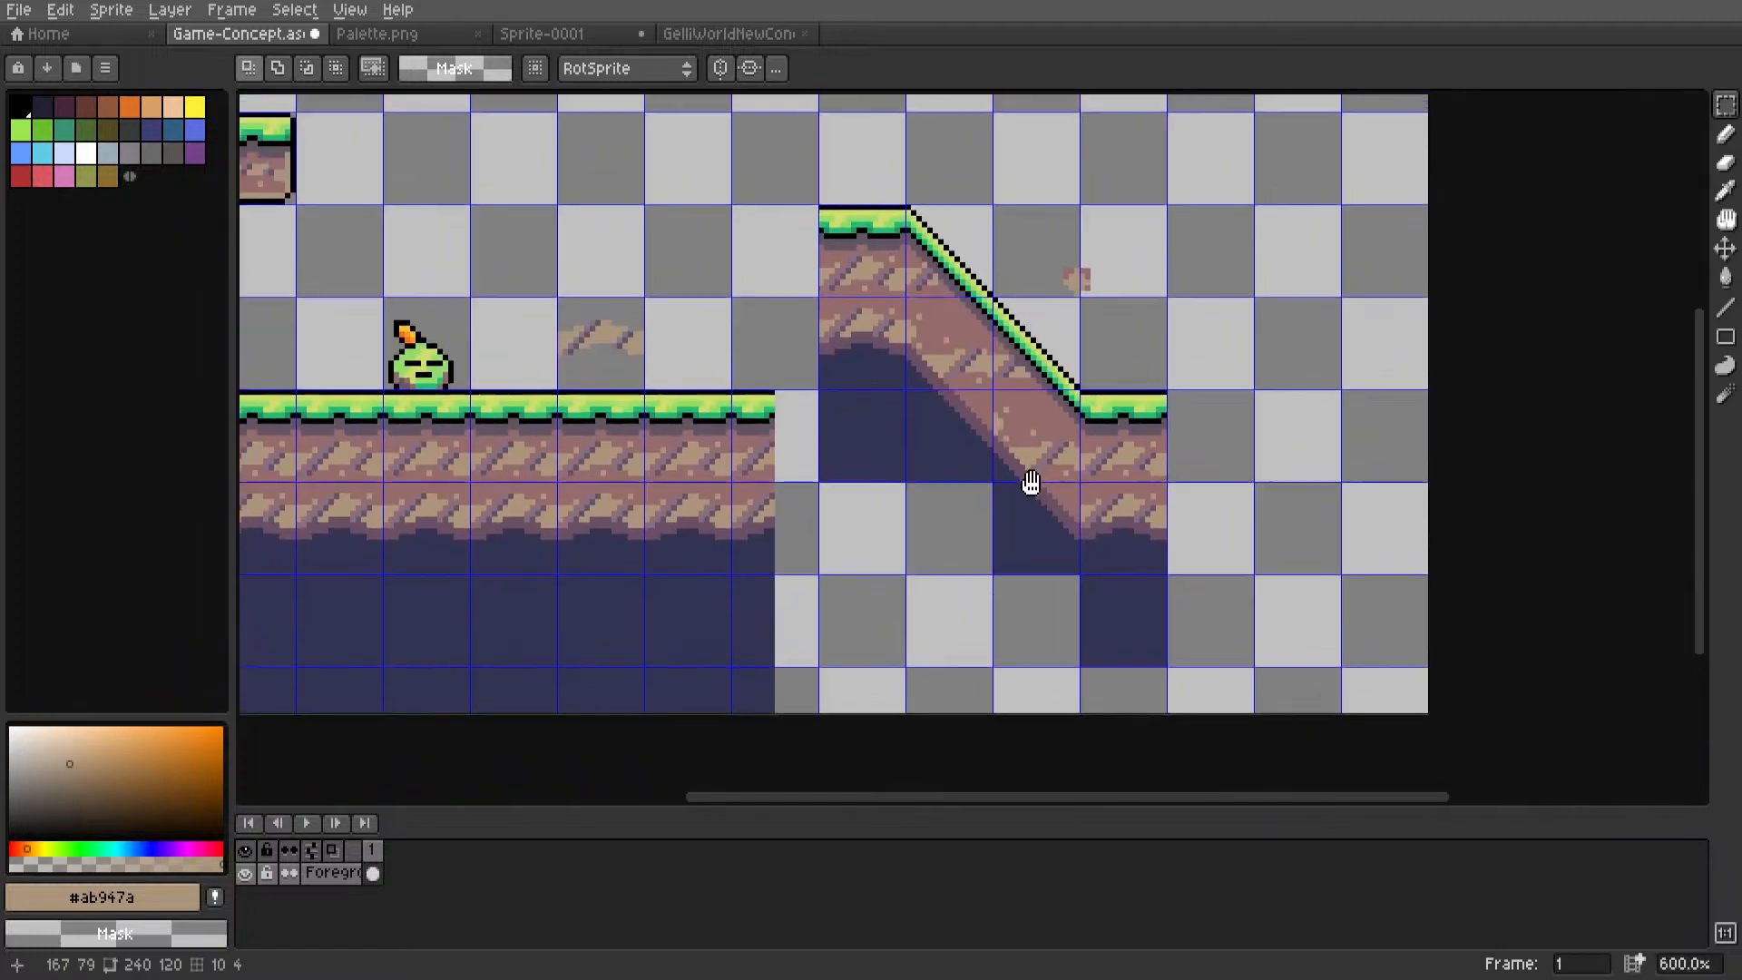
scroll(1030, 487, up, 5)
key(l)
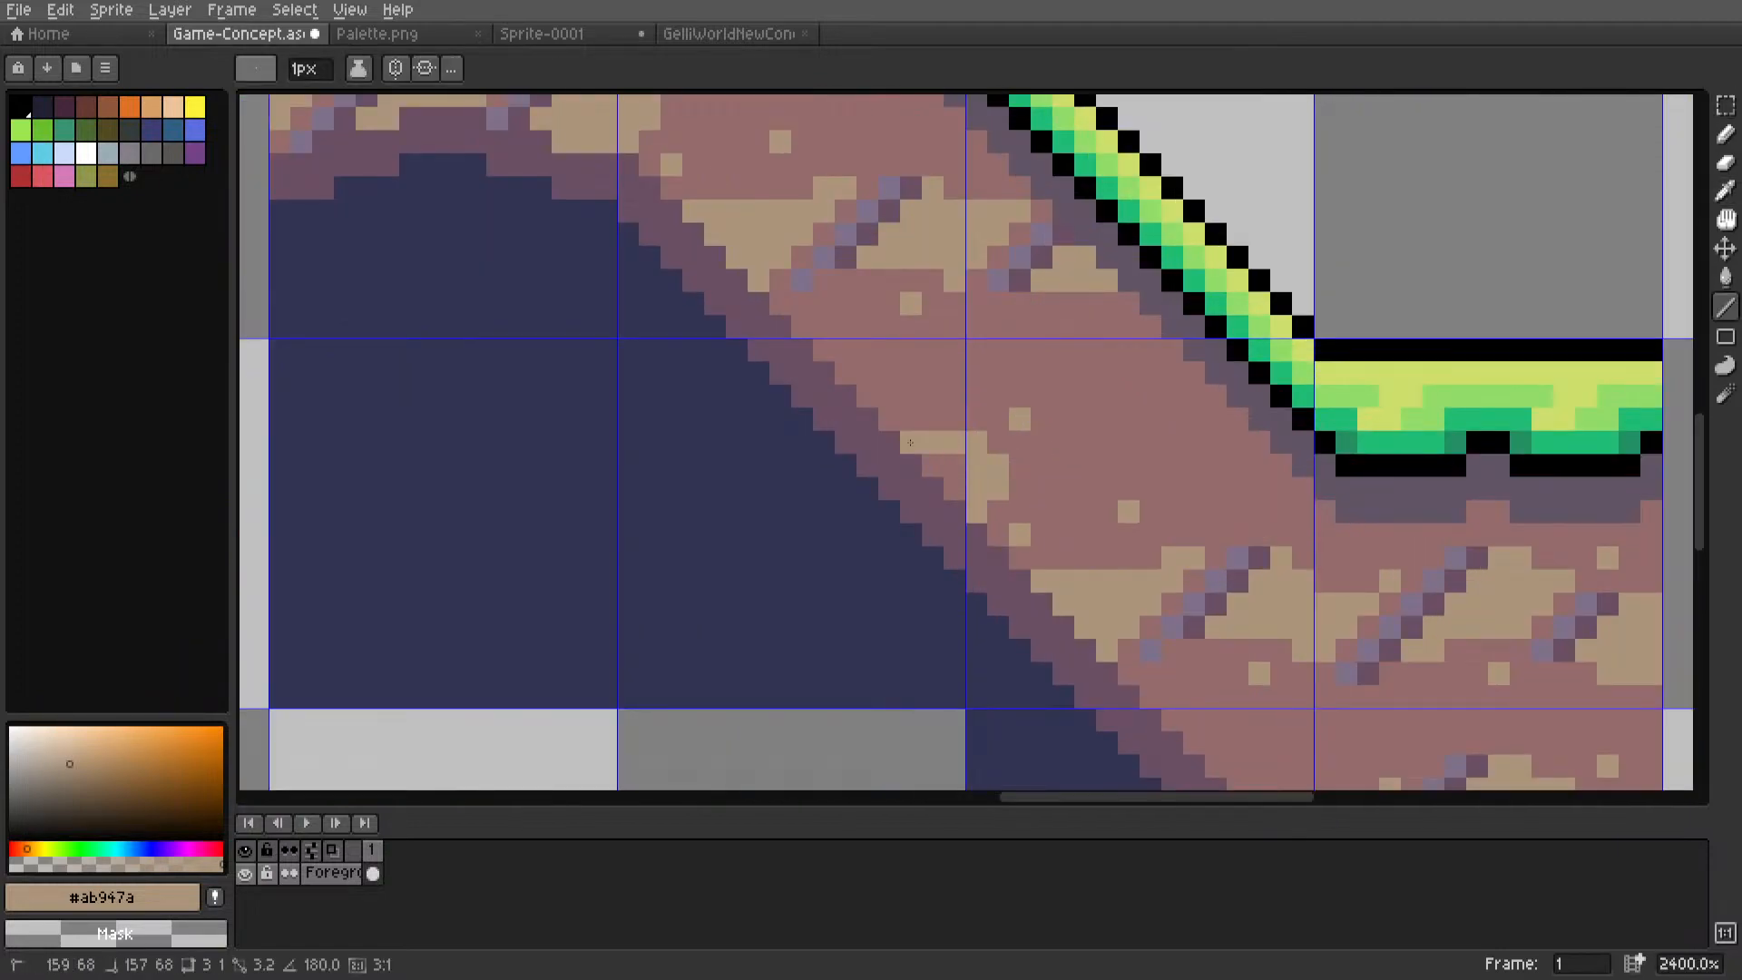
scroll(948, 491, down, 6)
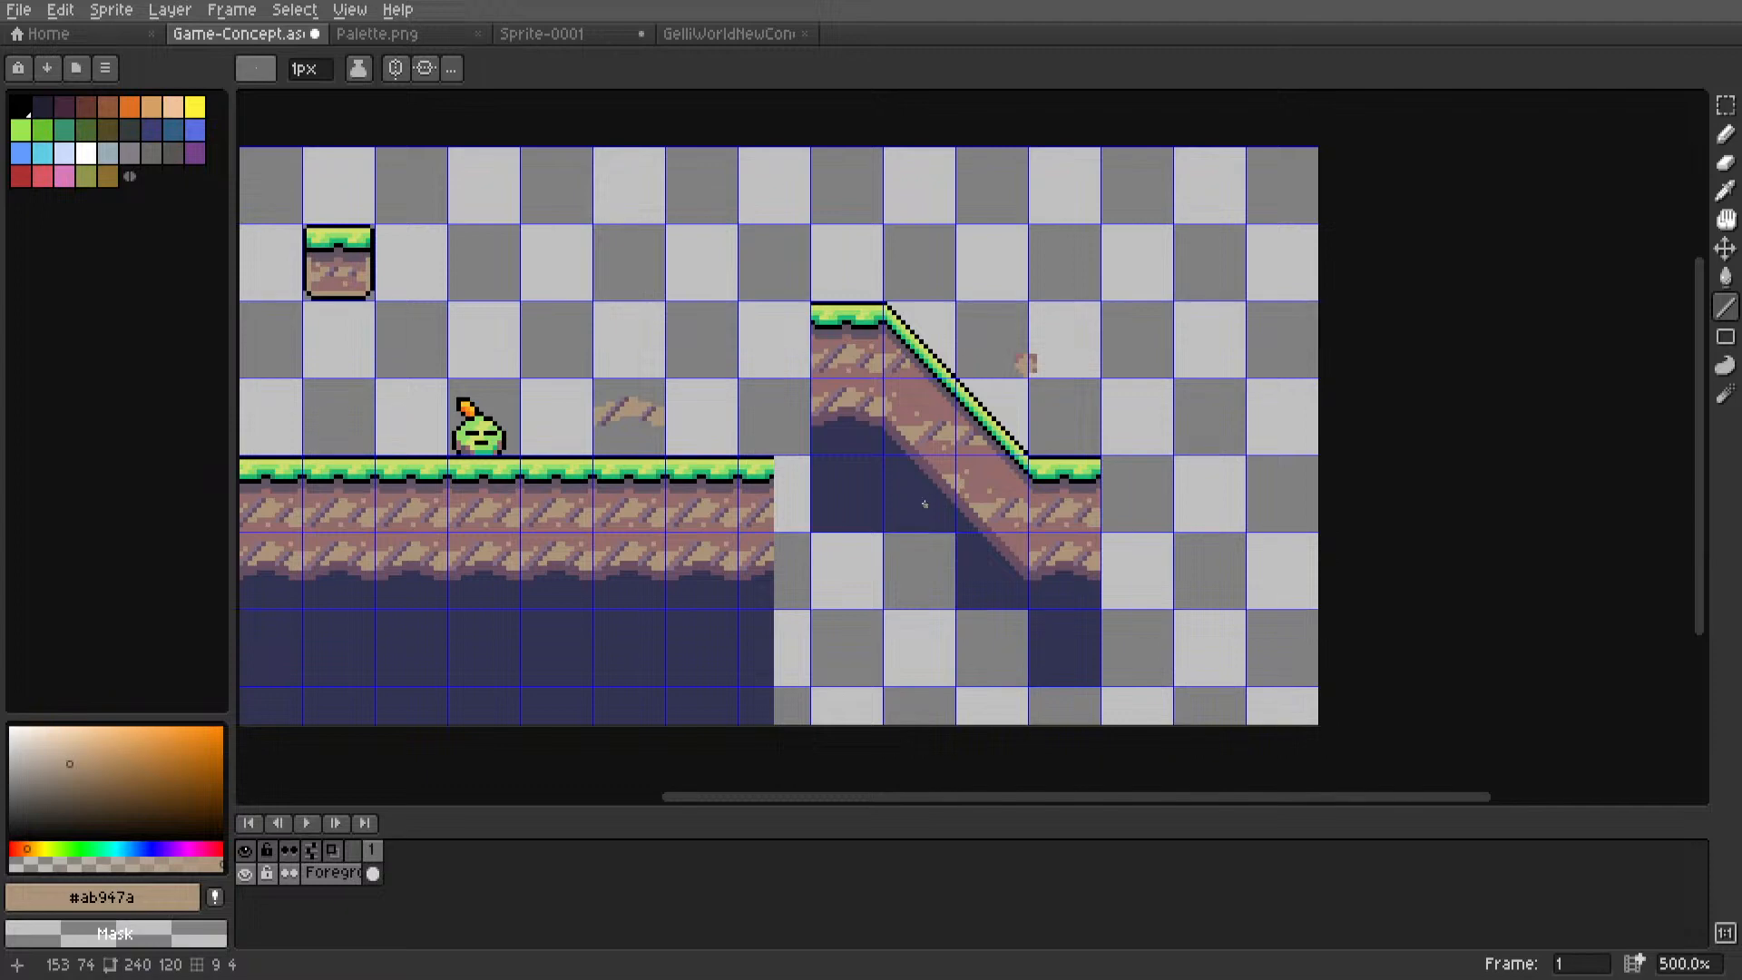
Copy the 16 x 16 slope cell with the extended stone end onto the cell diagonally below and deselect it.
middle_drag(924, 504, 824, 413)
scroll(1039, 479, up, 3)
key(m)
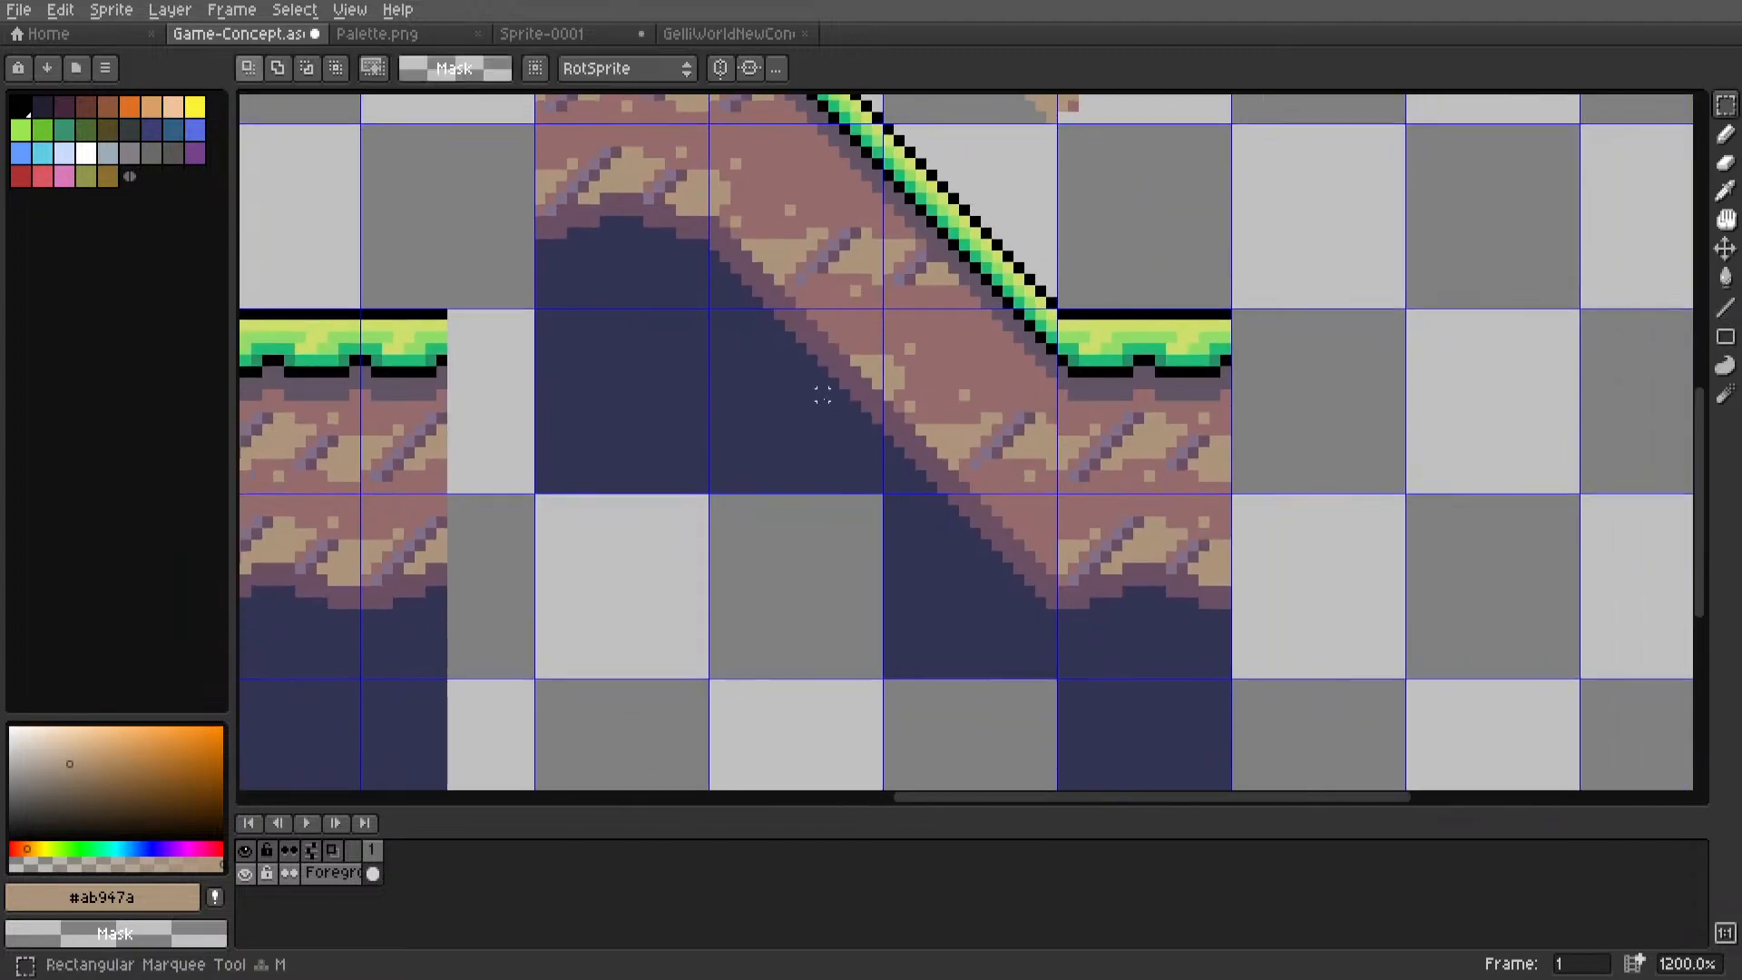
double_click(814, 399)
drag(825, 410, 1001, 581)
click(1269, 508)
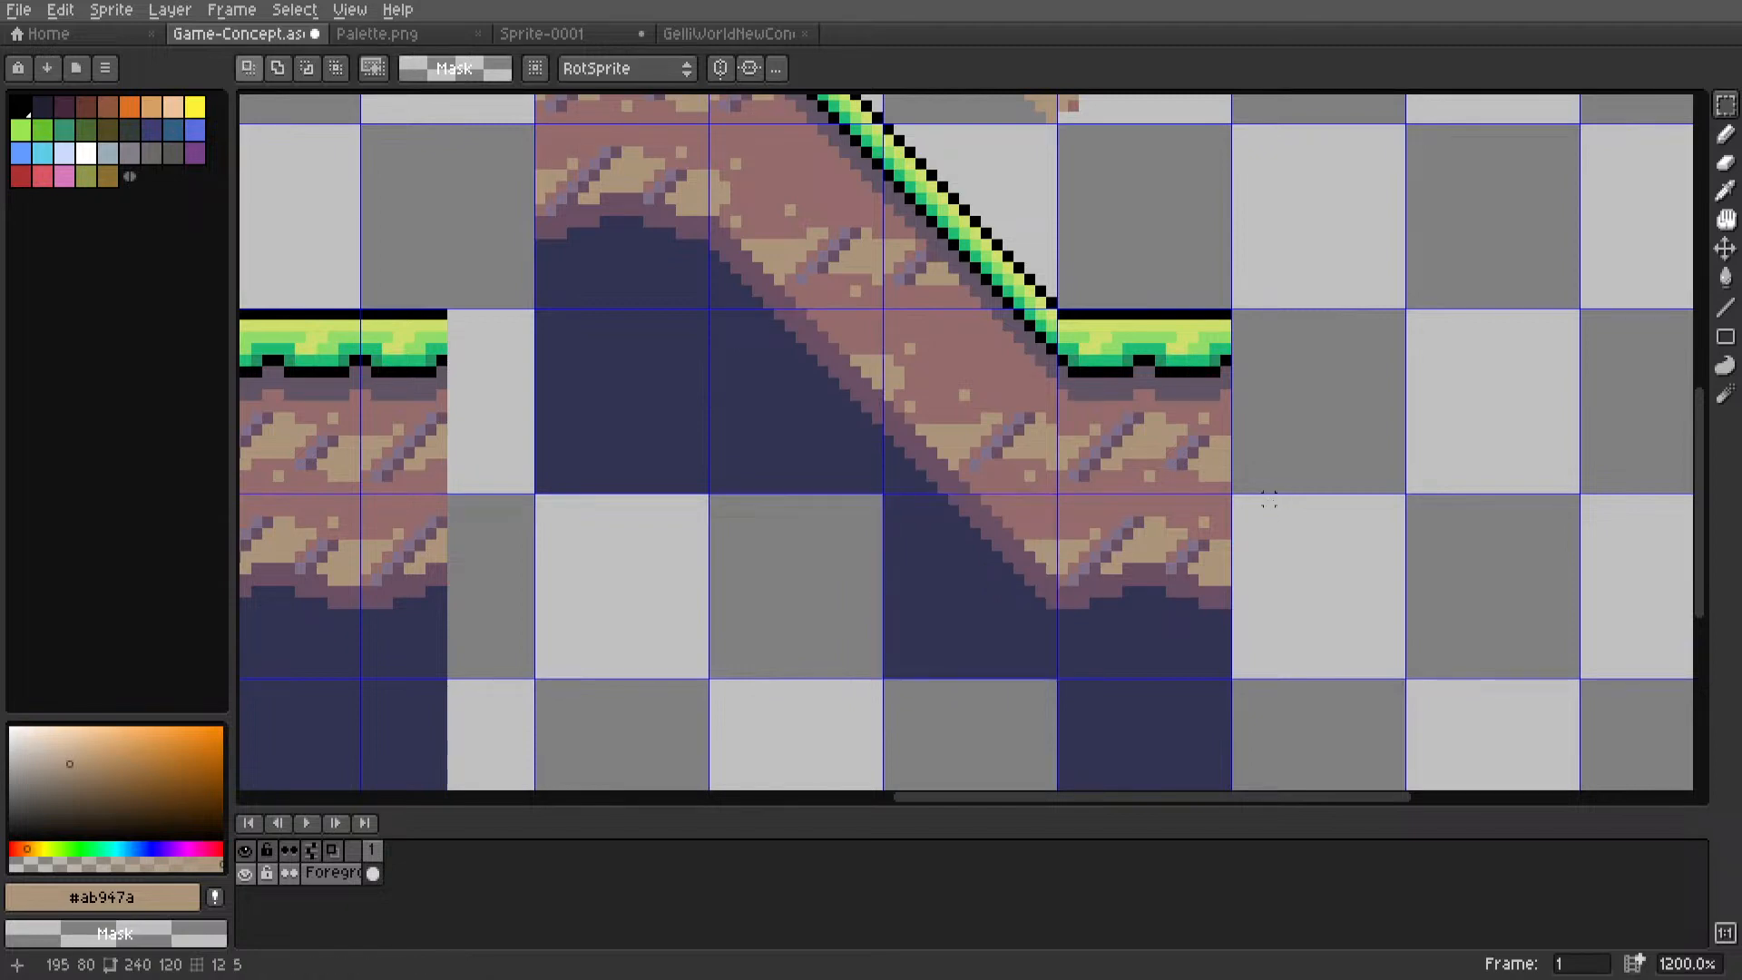
Examine how the stone pattern repeats along the slope and meets the flat tiles at both ends.
scroll(1260, 505, down, 6)
middle_drag(1233, 511, 1000, 503)
scroll(1006, 496, up, 3)
scroll(1025, 453, down, 3)
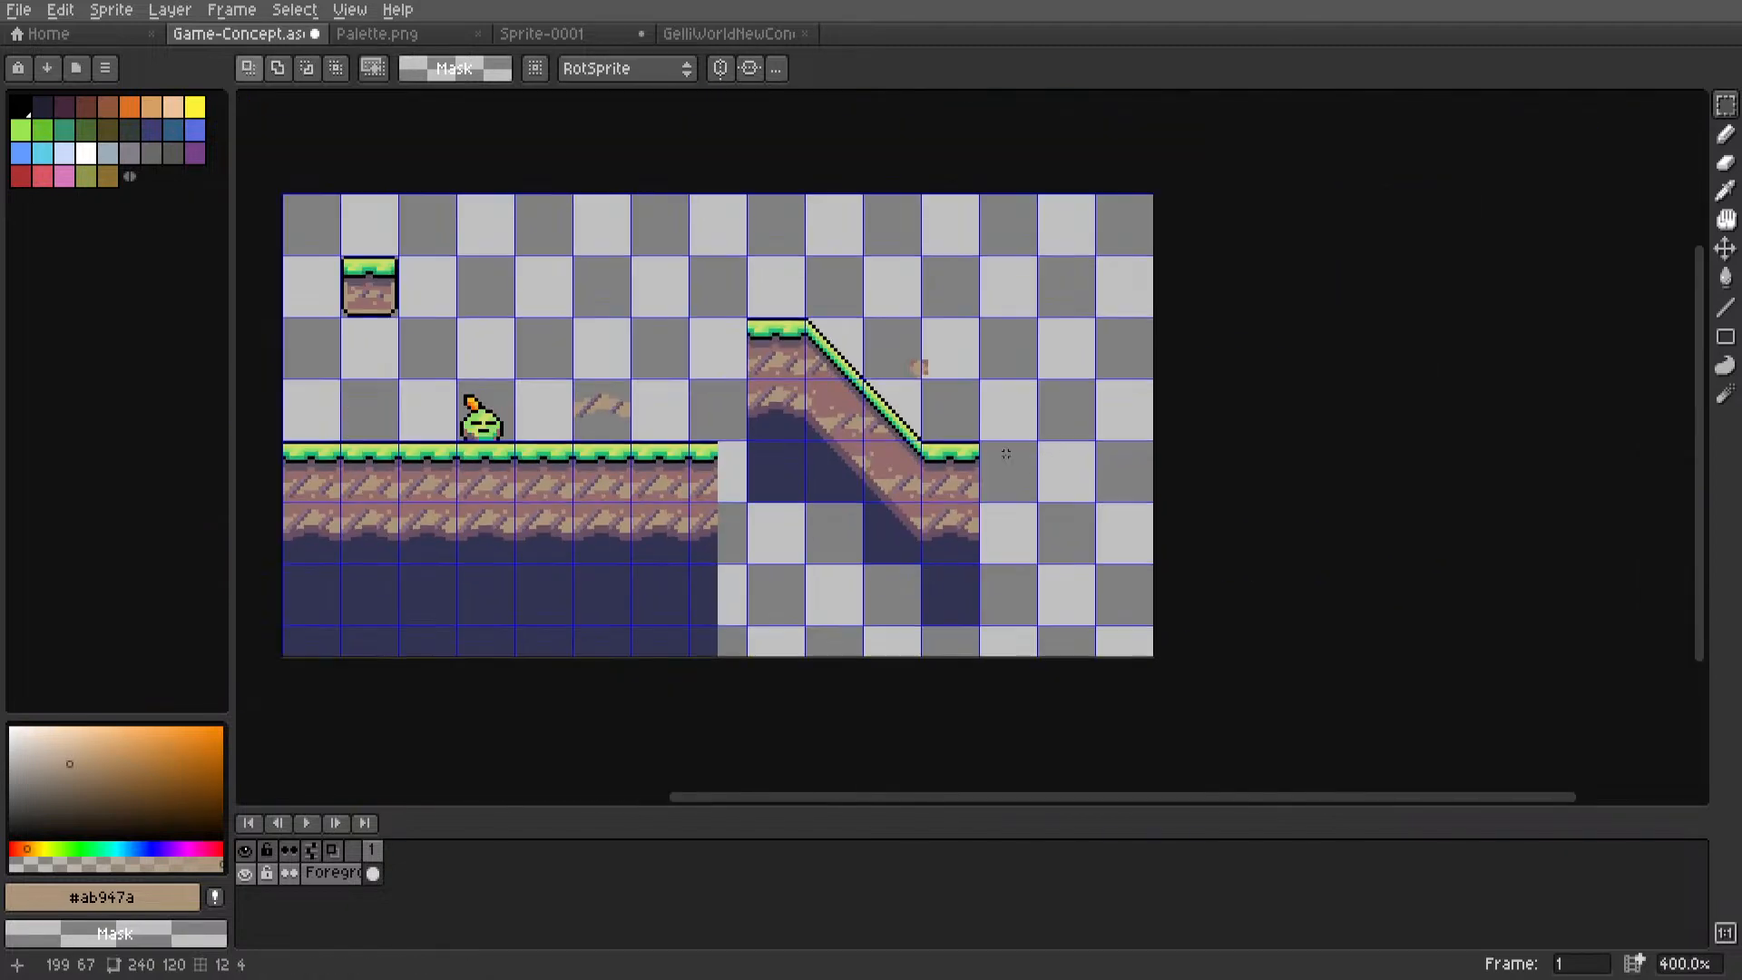
scroll(964, 480, up, 1)
scroll(963, 479, up, 1)
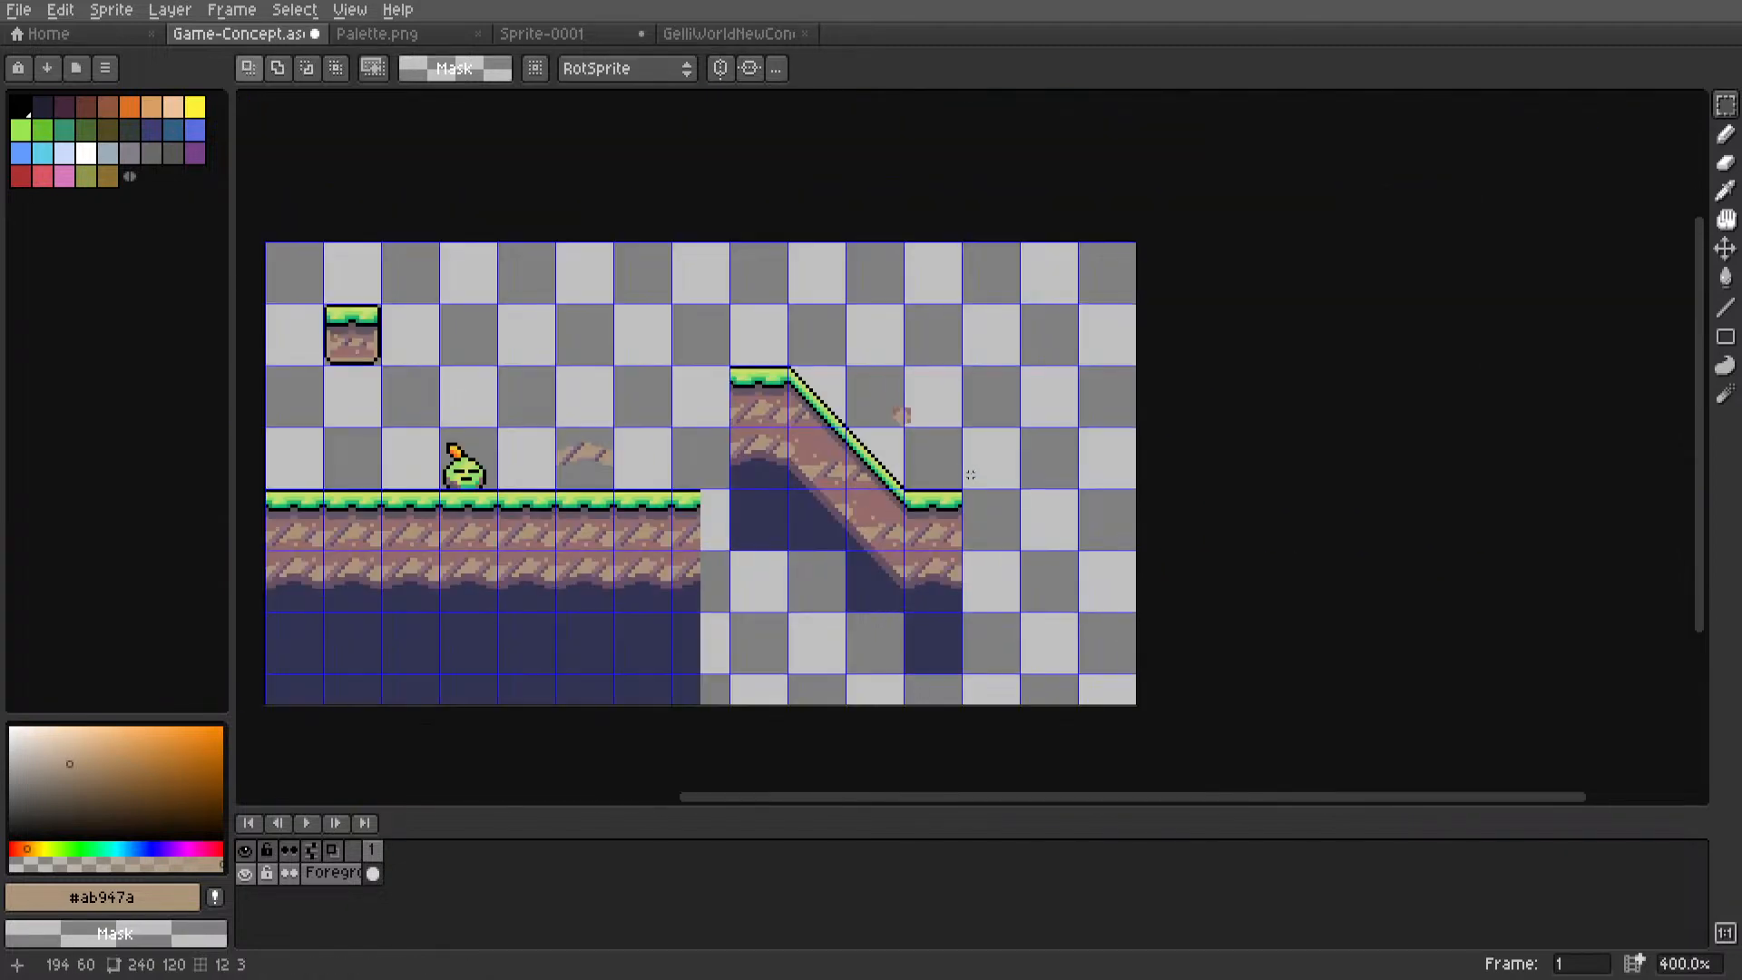
middle_drag(964, 463, 1028, 474)
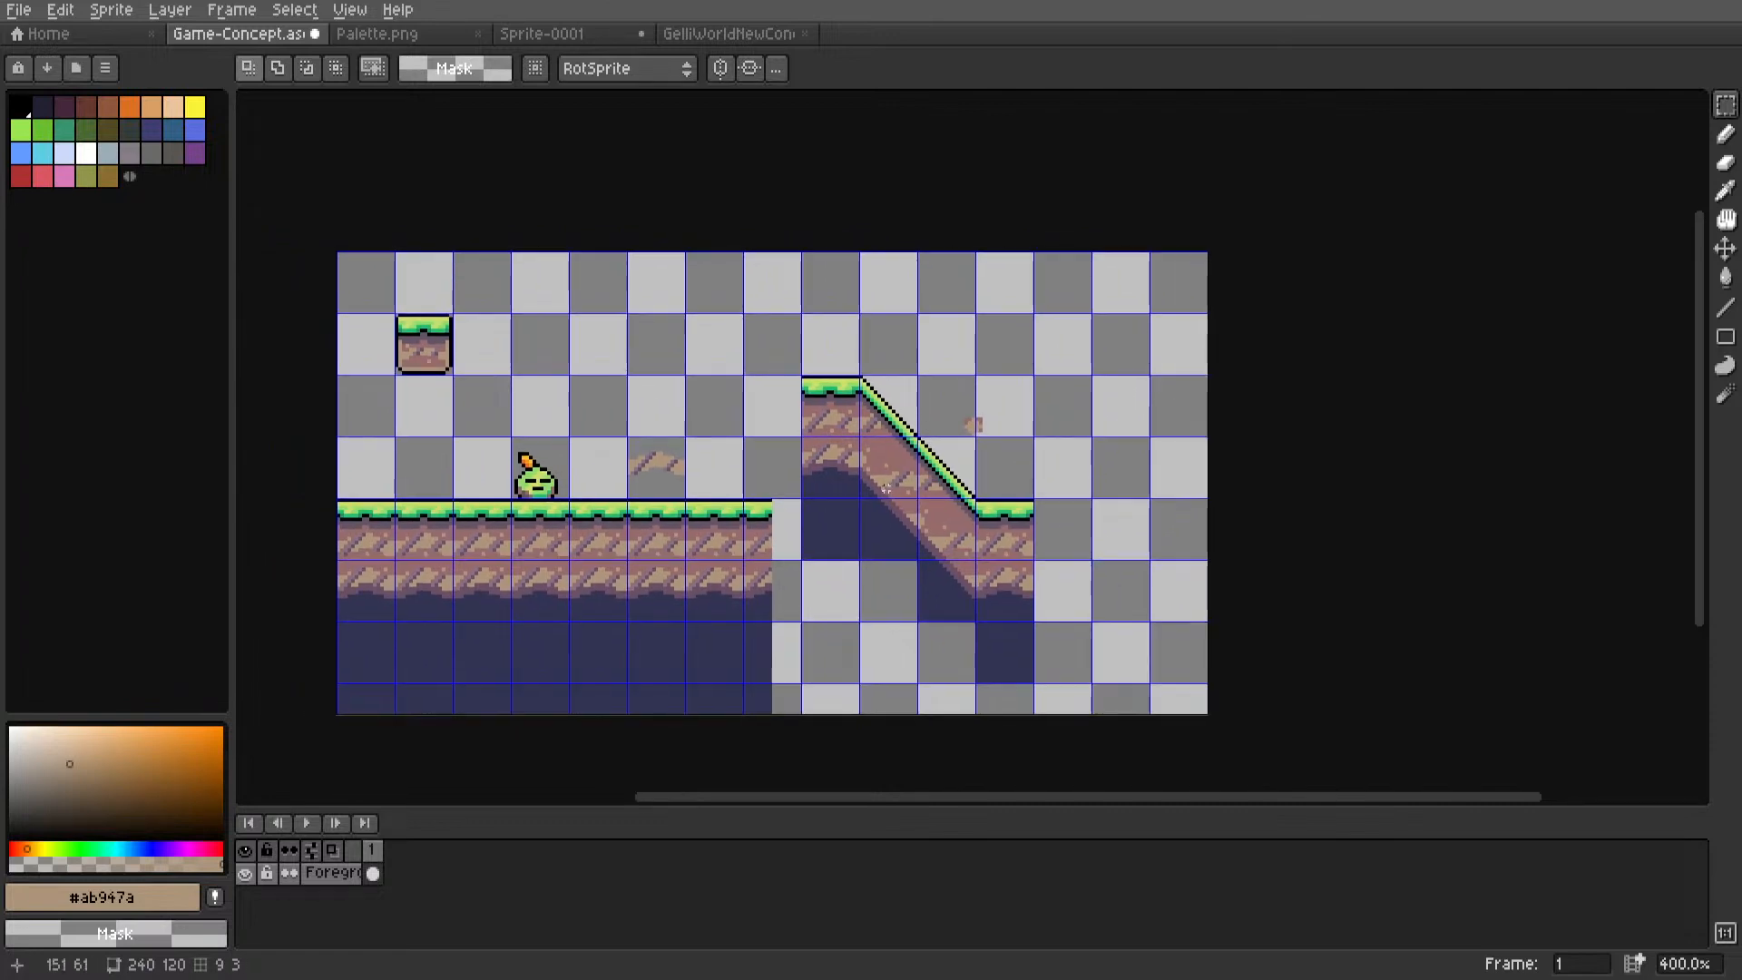
scroll(898, 461, up, 3)
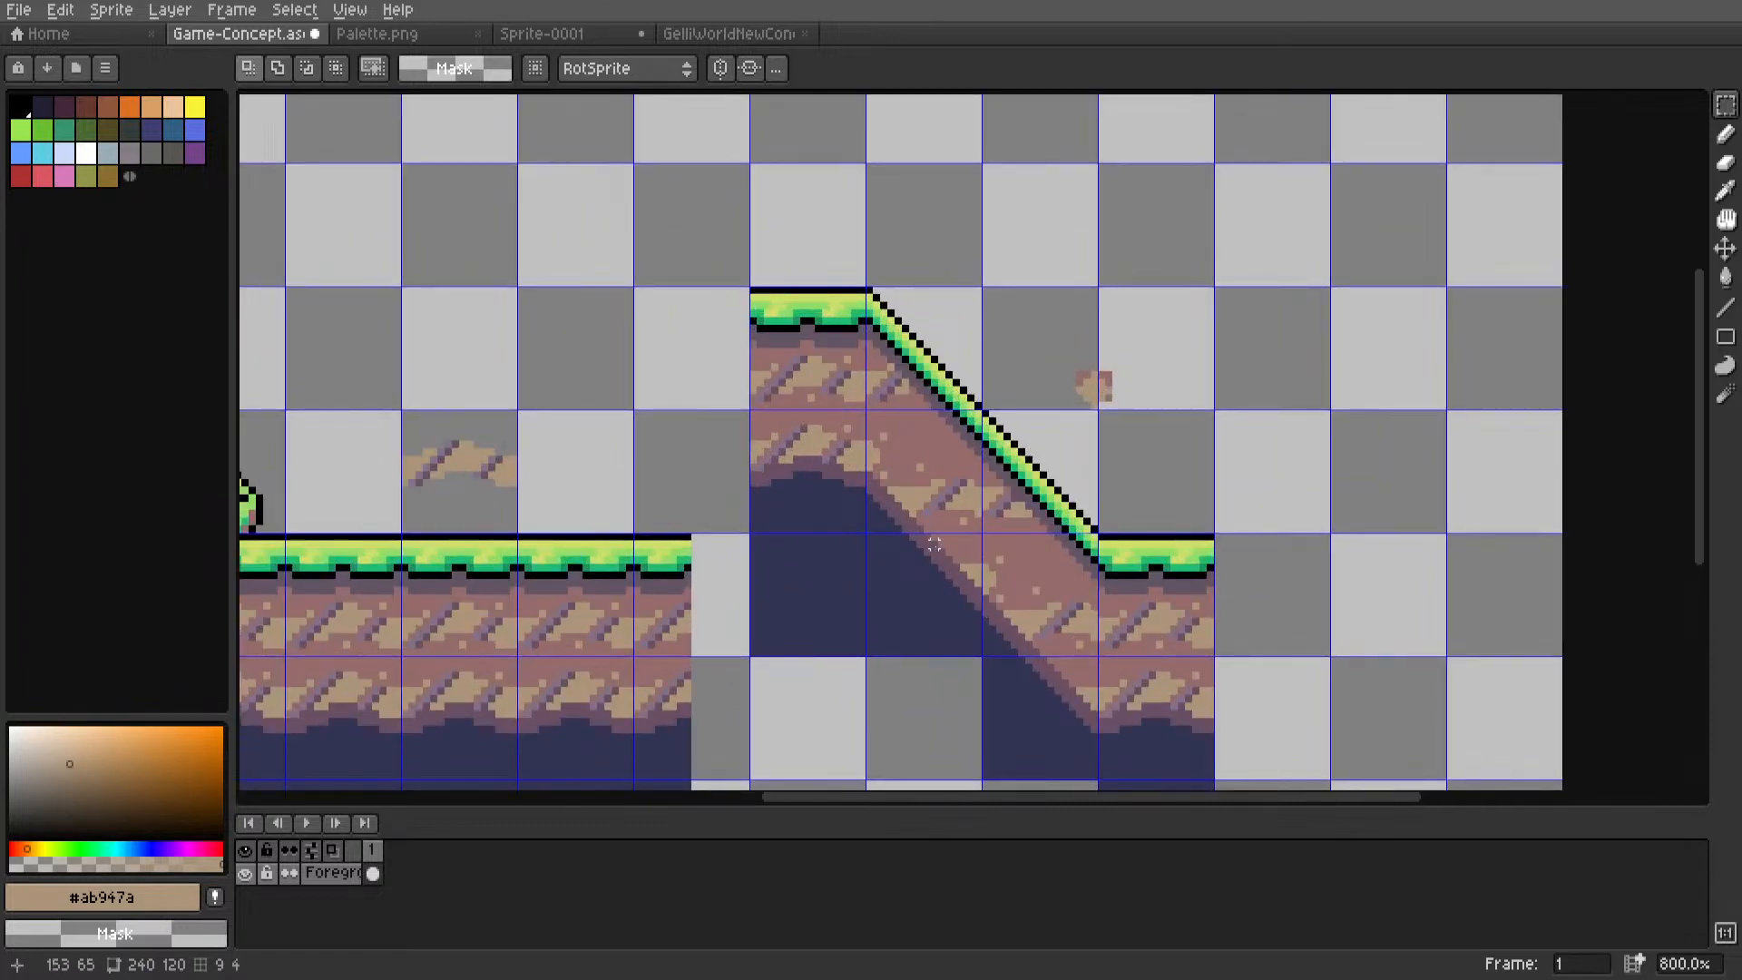
scroll(935, 542, up, 3)
scroll(971, 518, down, 2)
scroll(965, 549, down, 2)
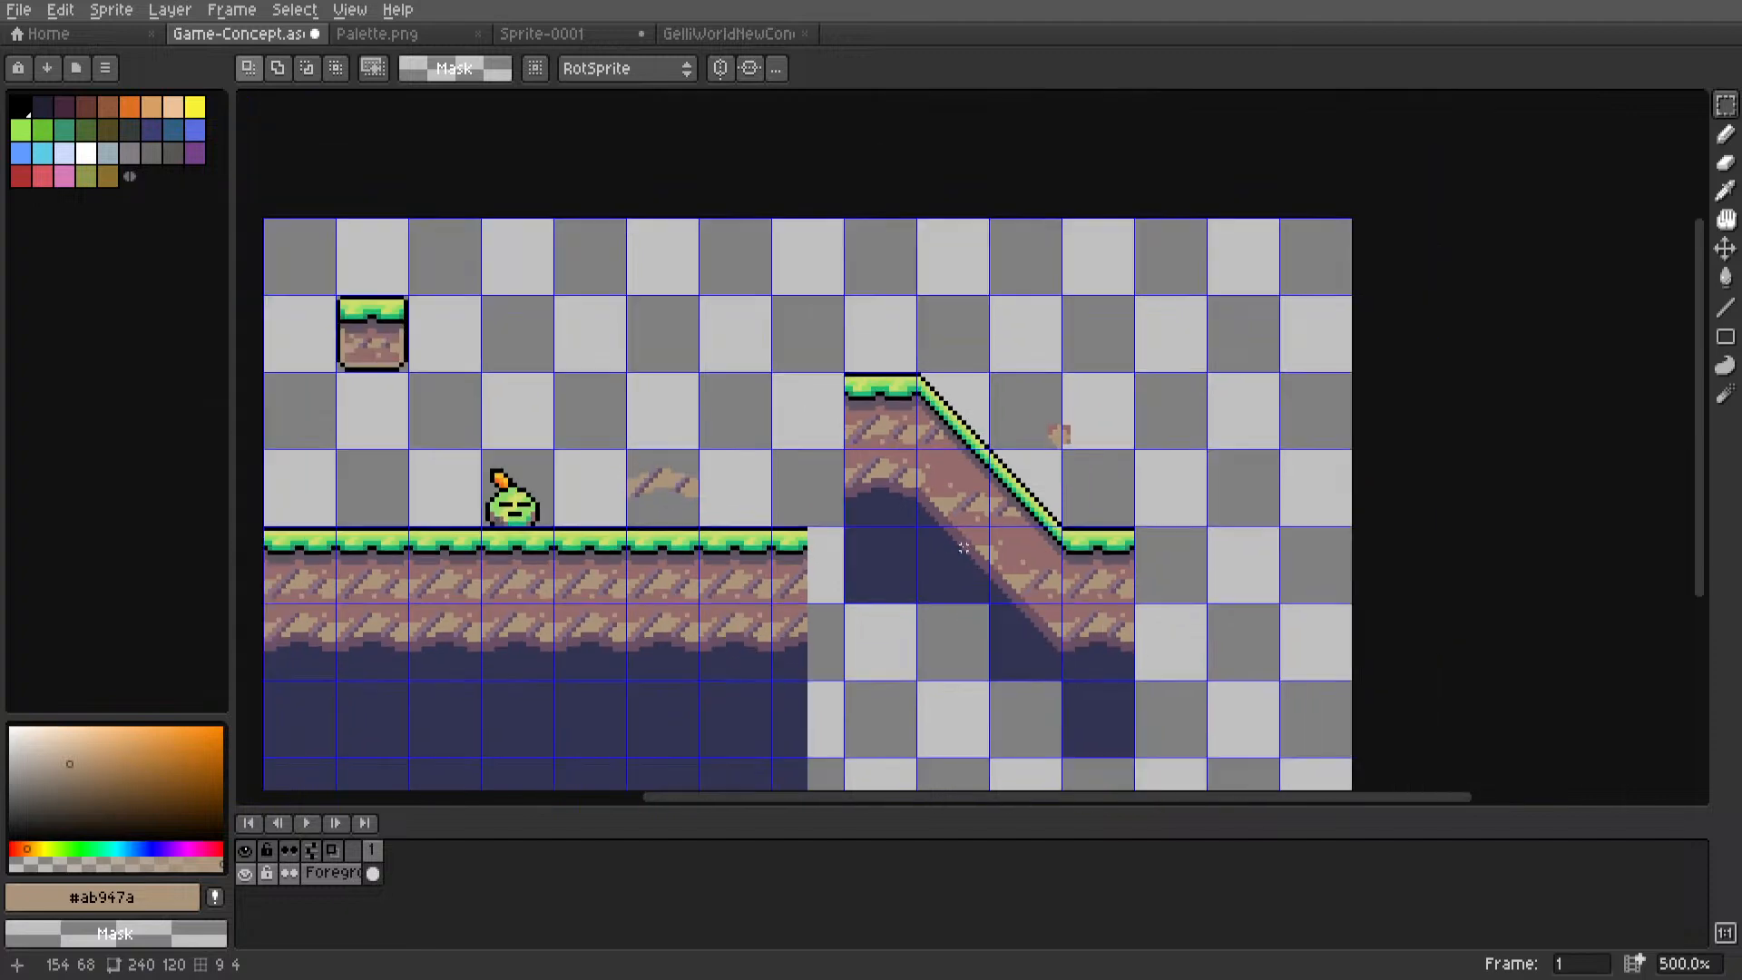
scroll(966, 549, up, 10)
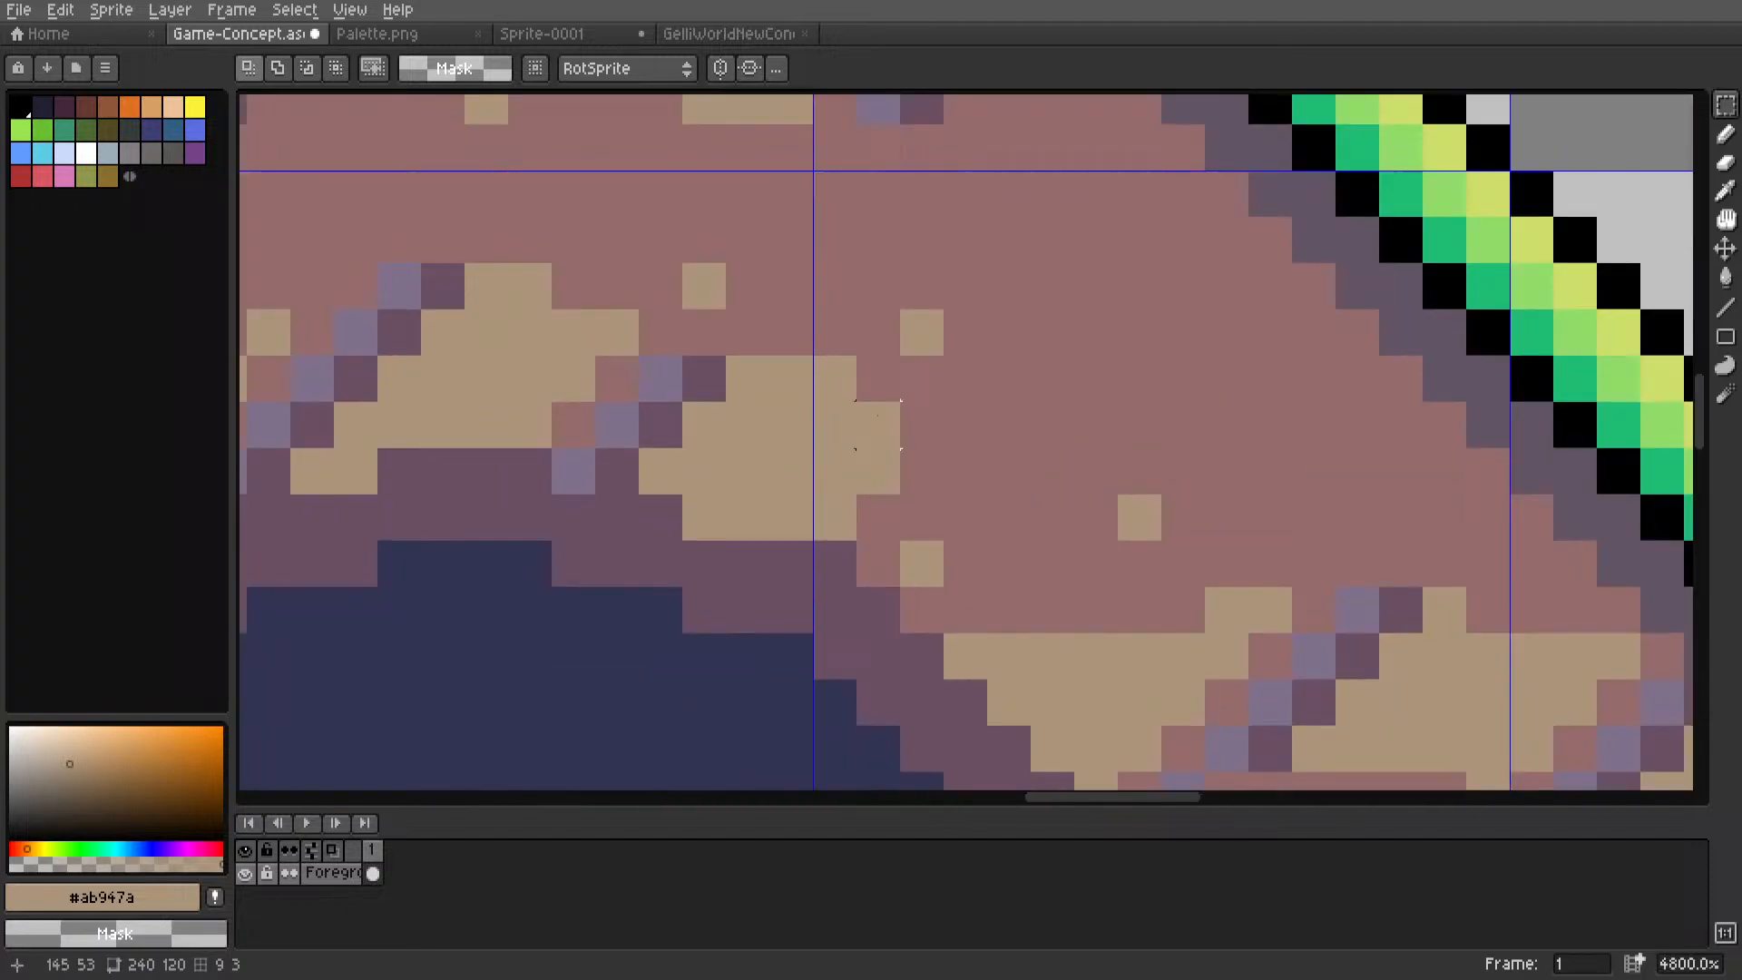
middle_drag(878, 424, 1105, 482)
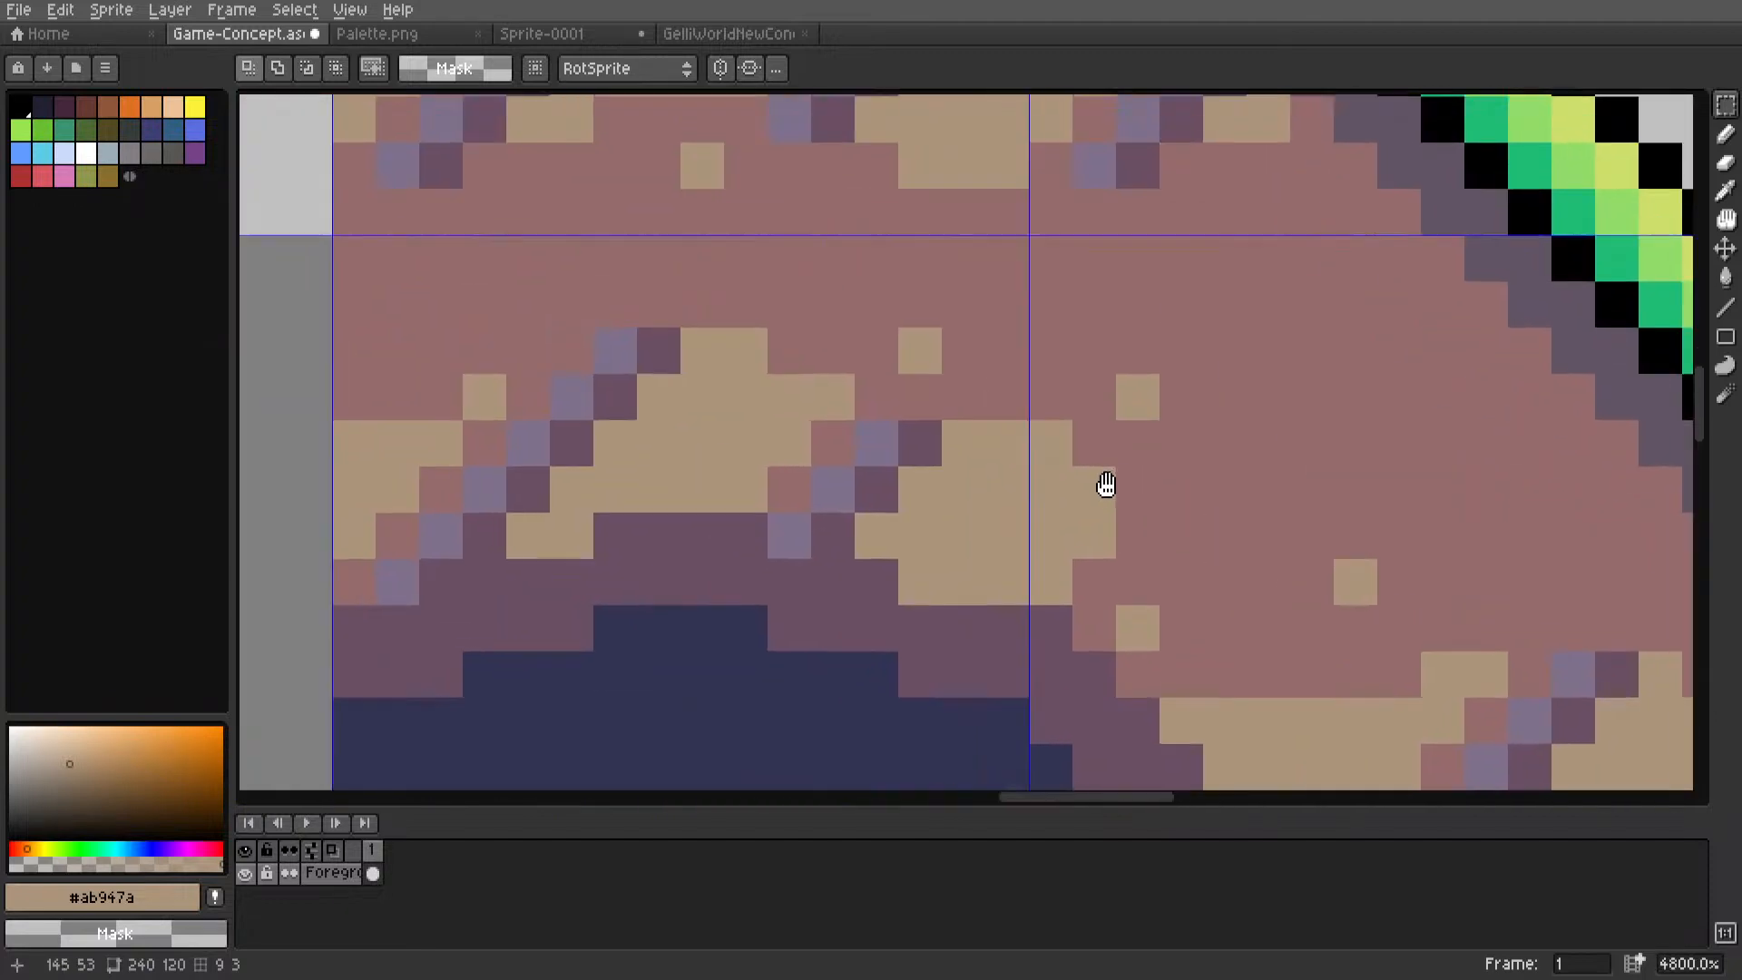
Try to darken the left ends of the slope's lower stones at the cell borders with #694f62 pixels.
key(i)
key(l)
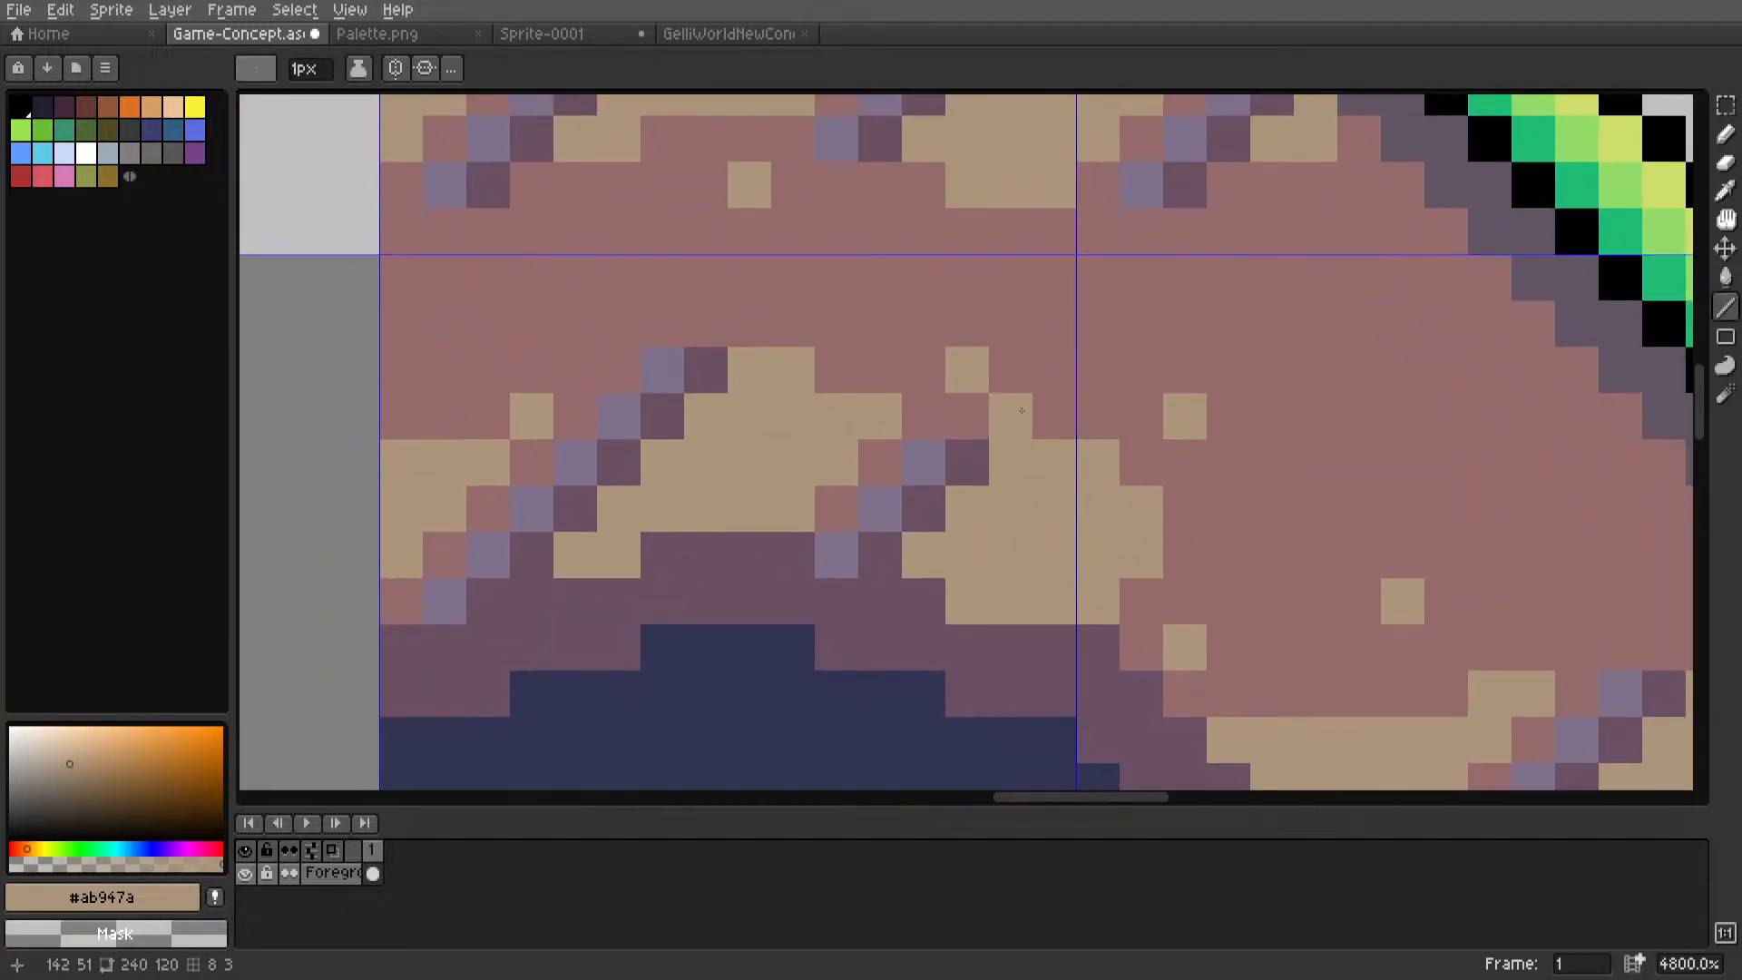
key(i)
click(966, 461)
scroll(966, 461, down, 5)
scroll(1089, 610, up, 6)
key(l)
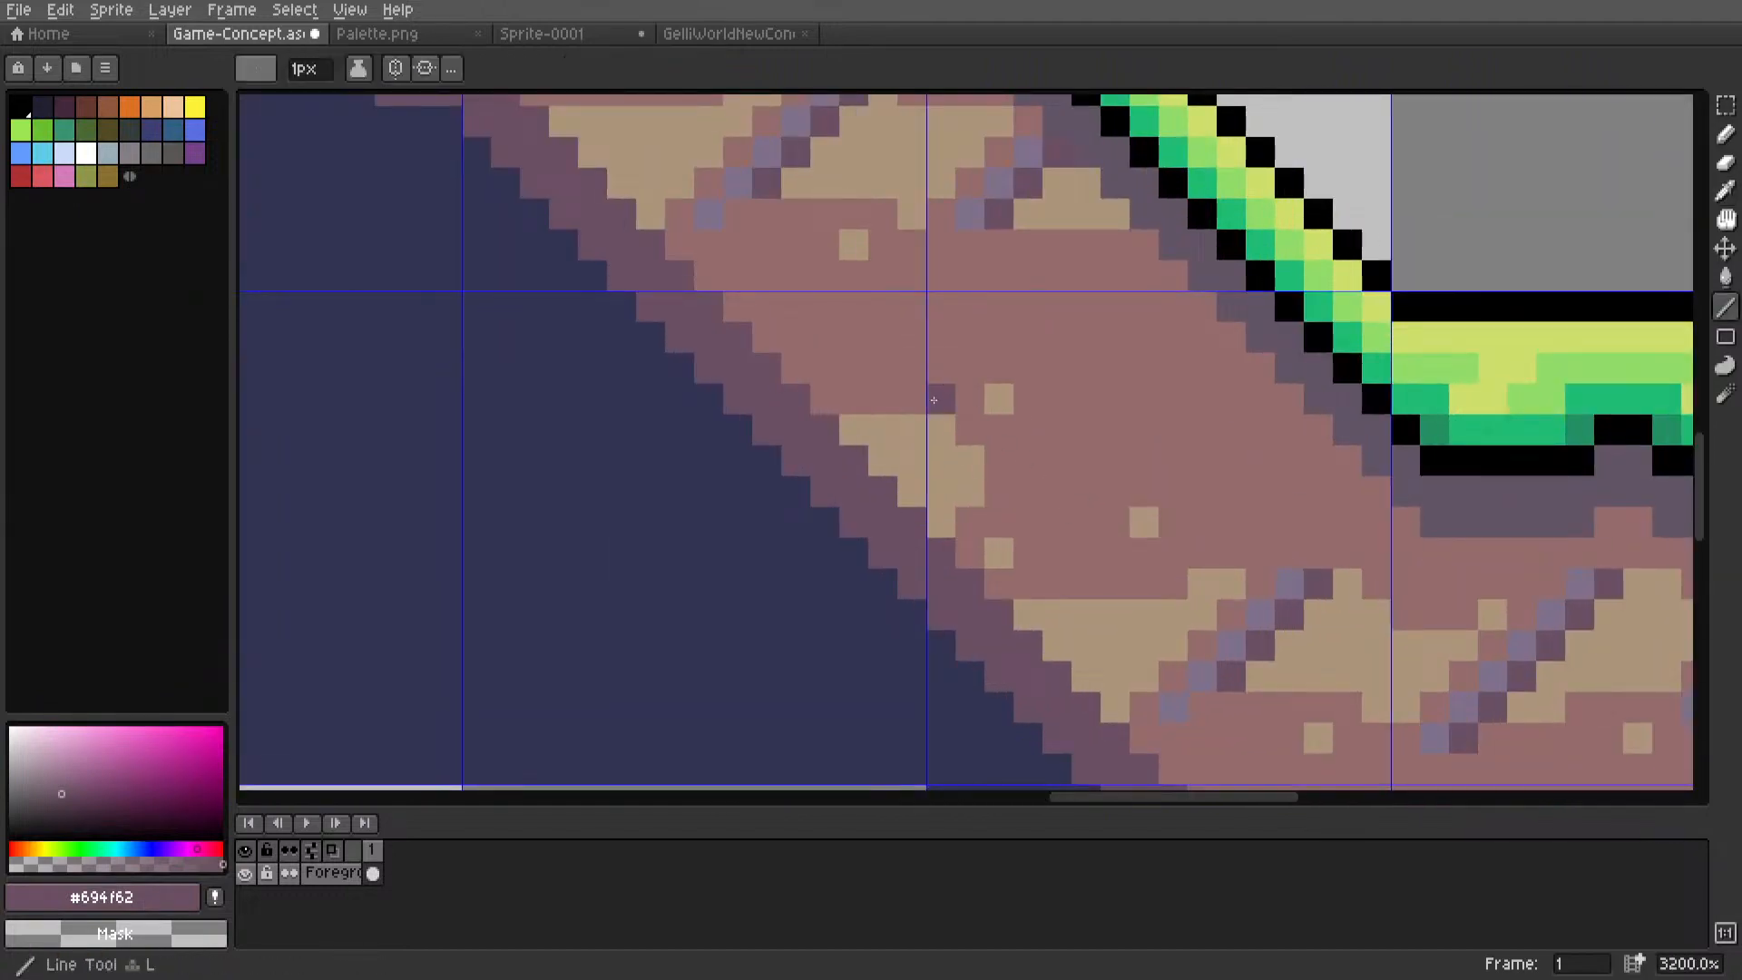
scroll(850, 425, down, 5)
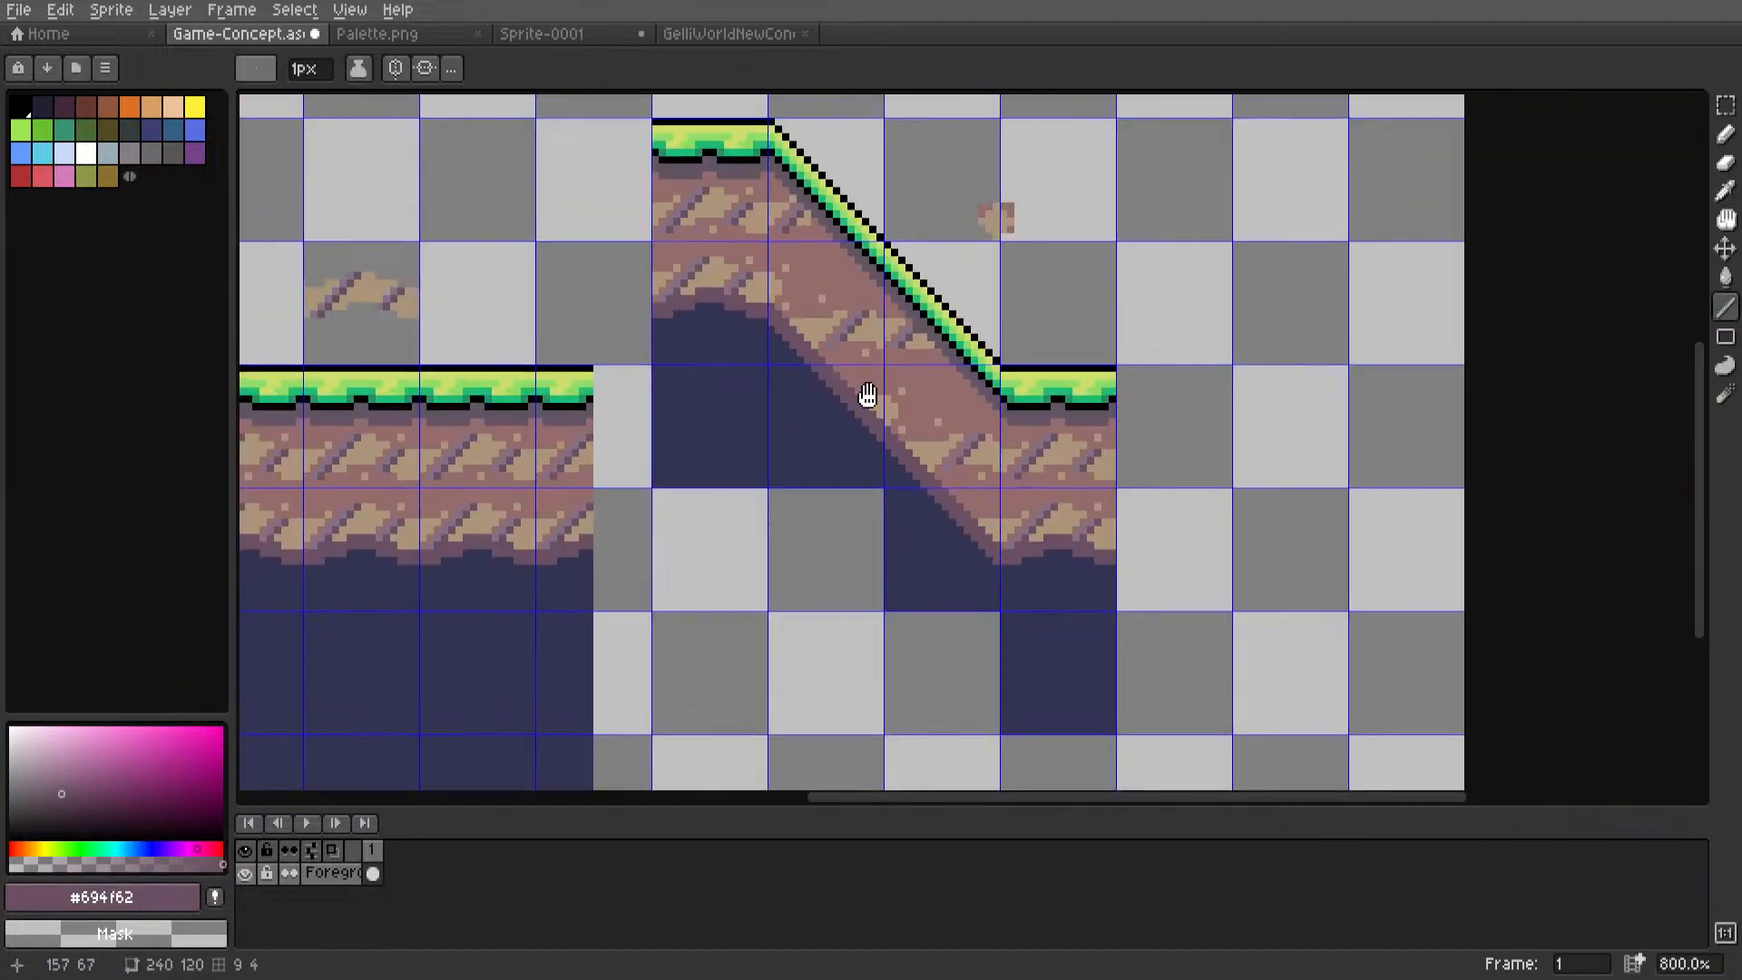
scroll(850, 424, up, 5)
key(i)
middle_drag(778, 388, 935, 502)
key(l)
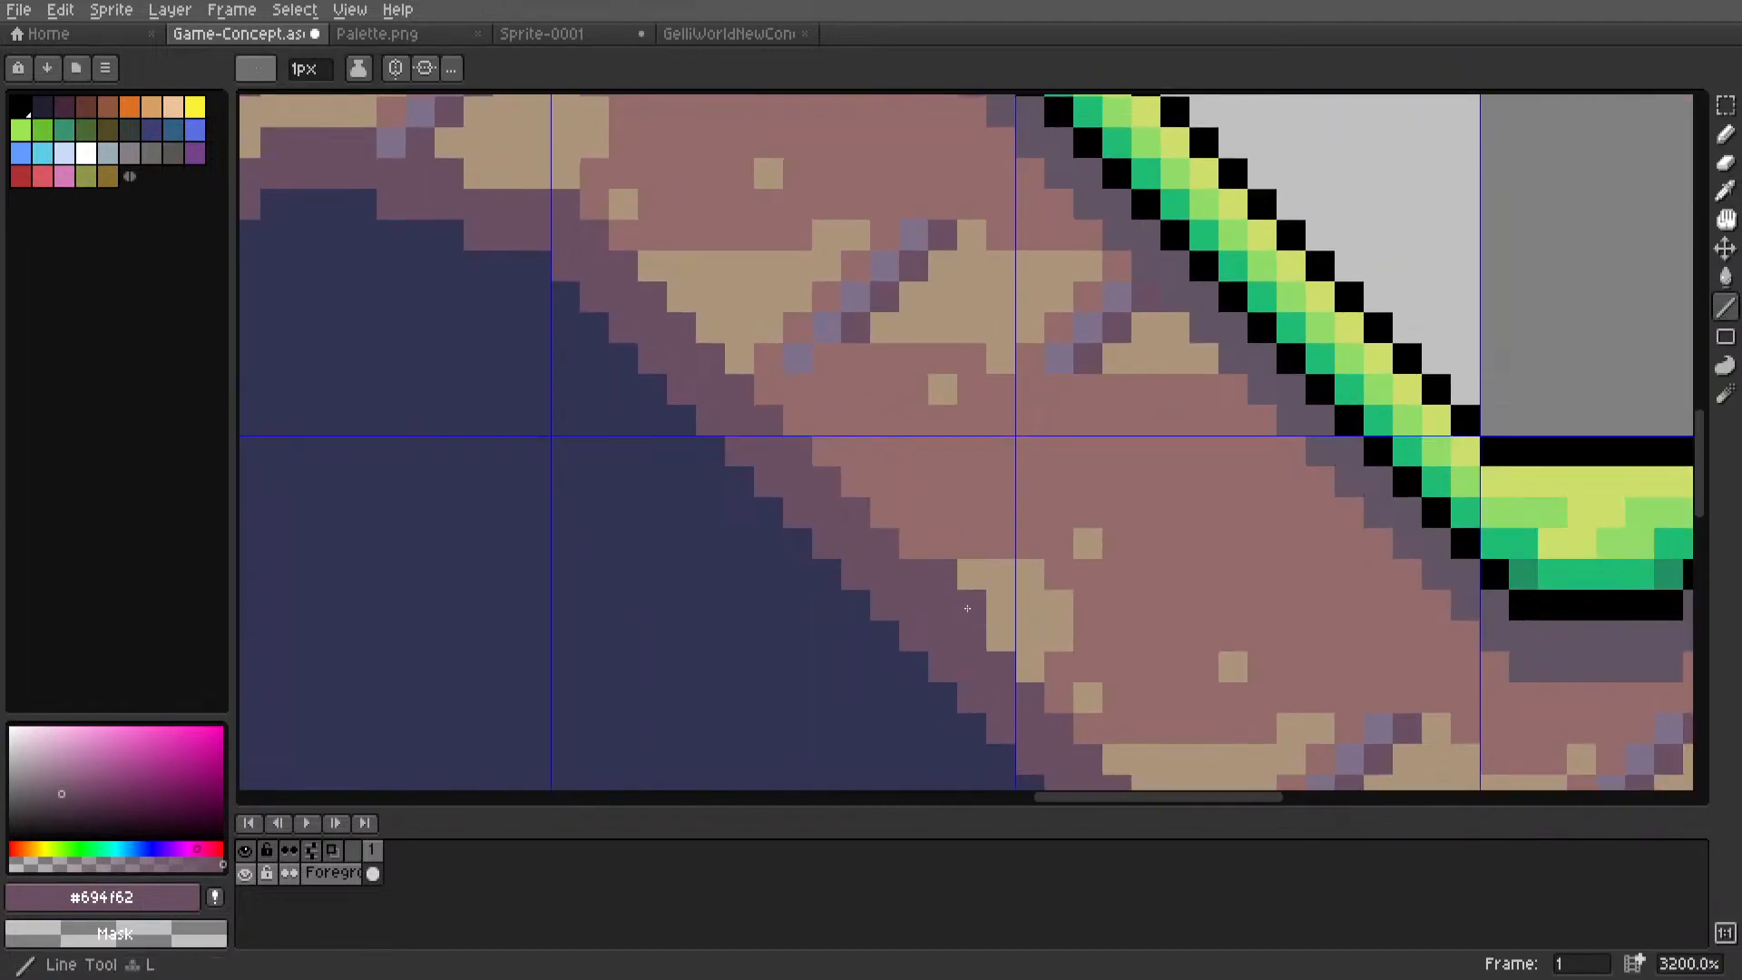
scroll(936, 545, down, 5)
scroll(931, 553, up, 5)
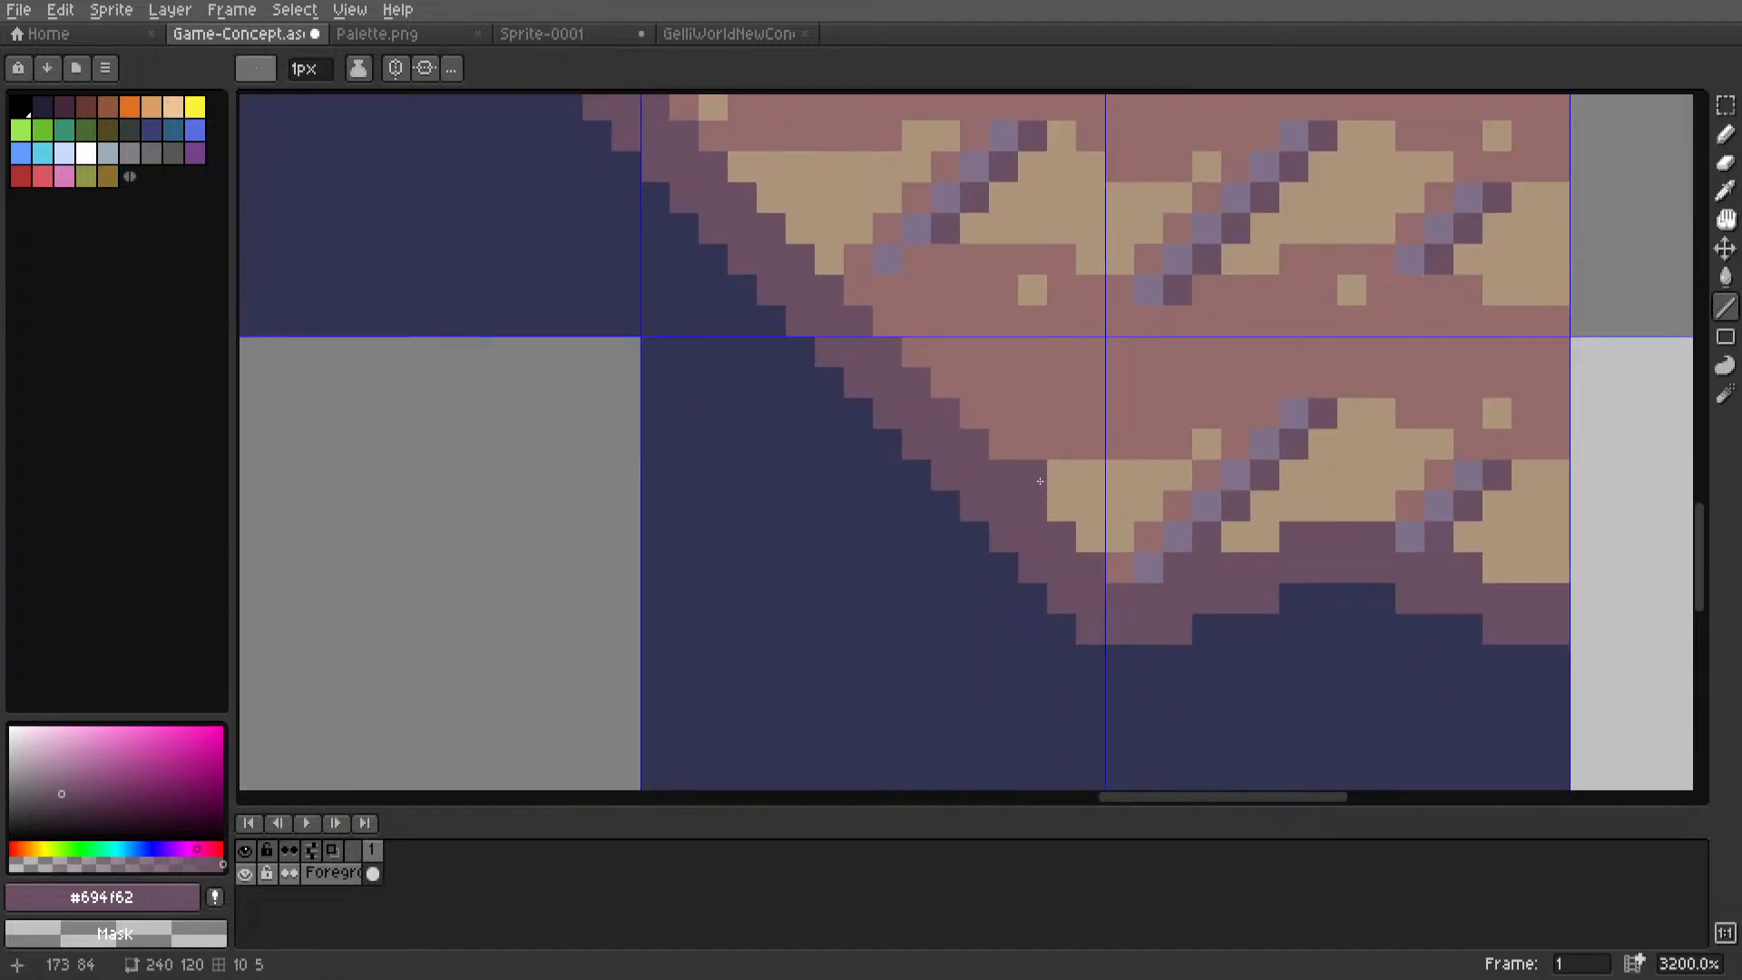
scroll(1040, 481, down, 5)
key(m)
scroll(974, 578, down, 3)
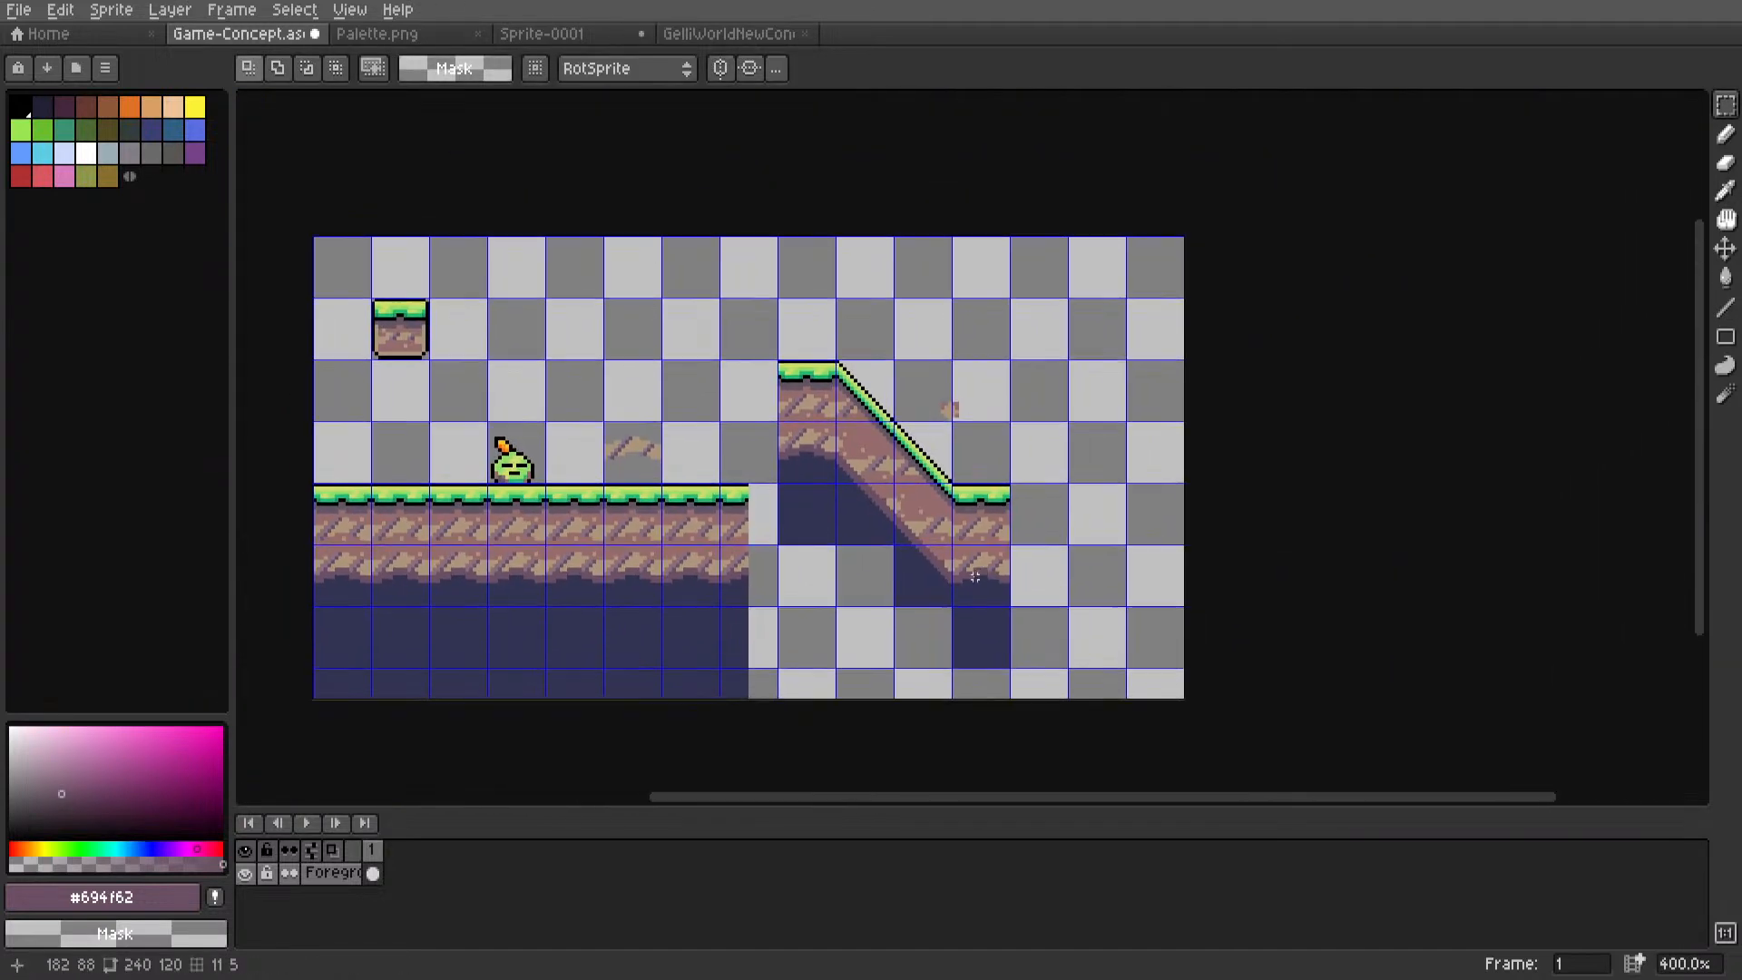
key(ctrl+z)
key(ctrl+z)
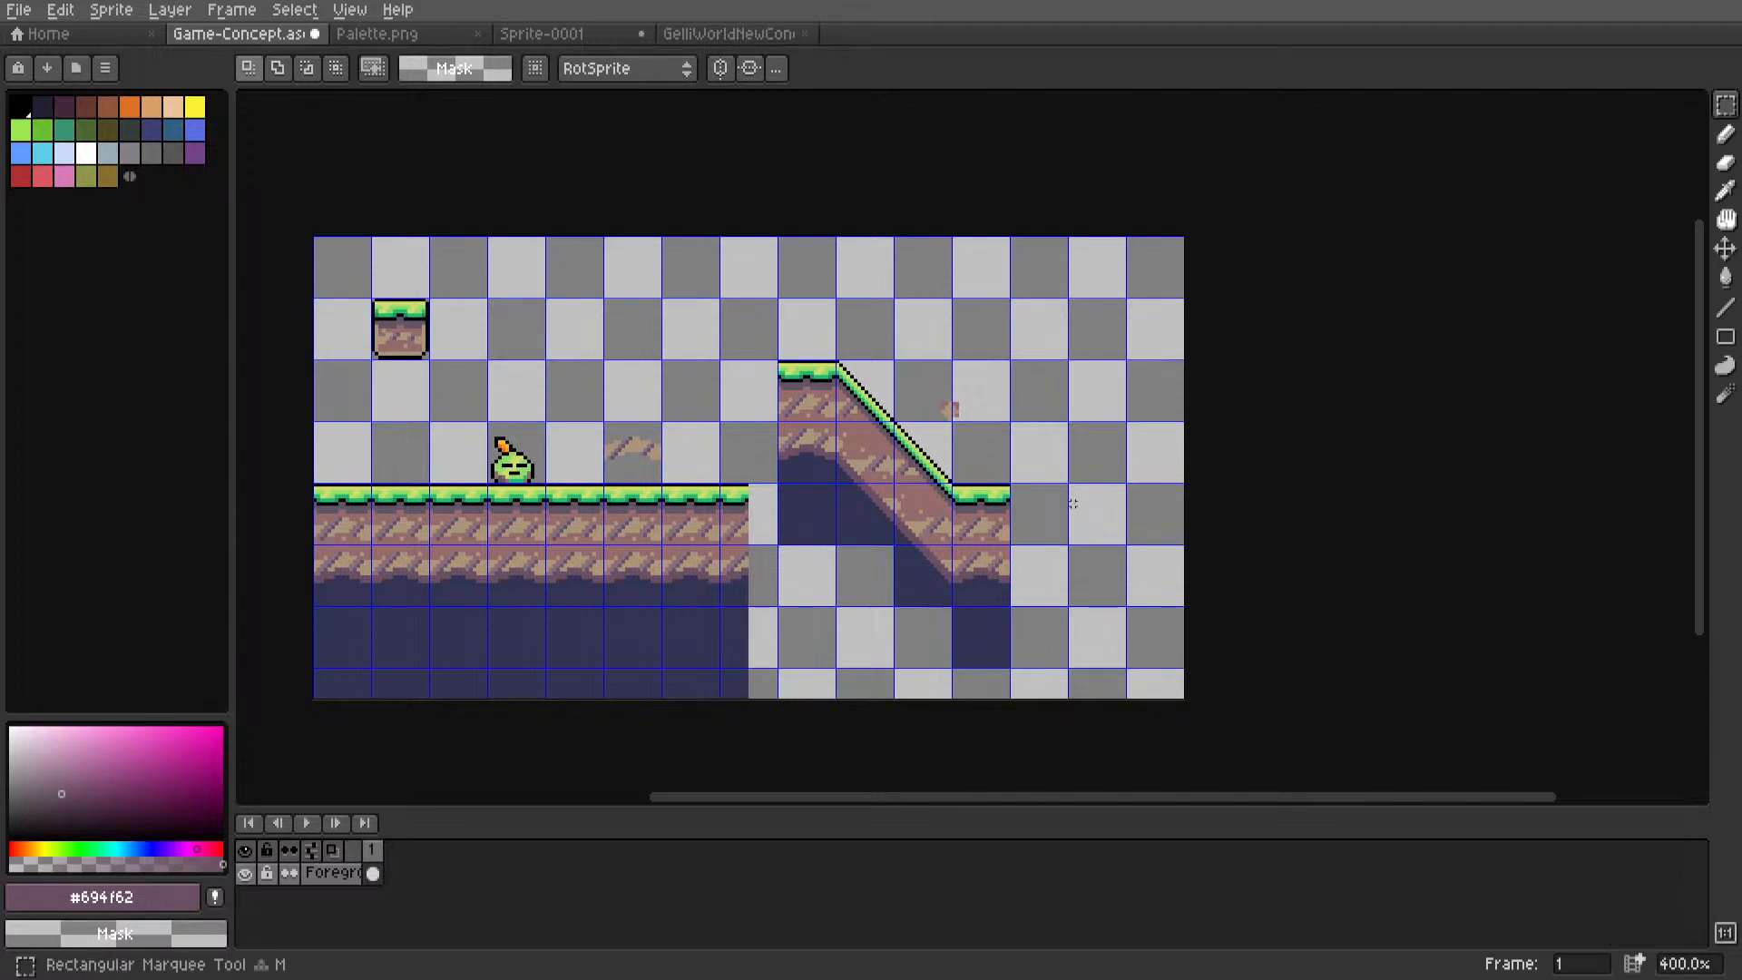
Move the 2 x 4 pixel stone end at the slope's upper cell border two pixels right and fill the gap with #ab947a.
scroll(833, 545, up, 2)
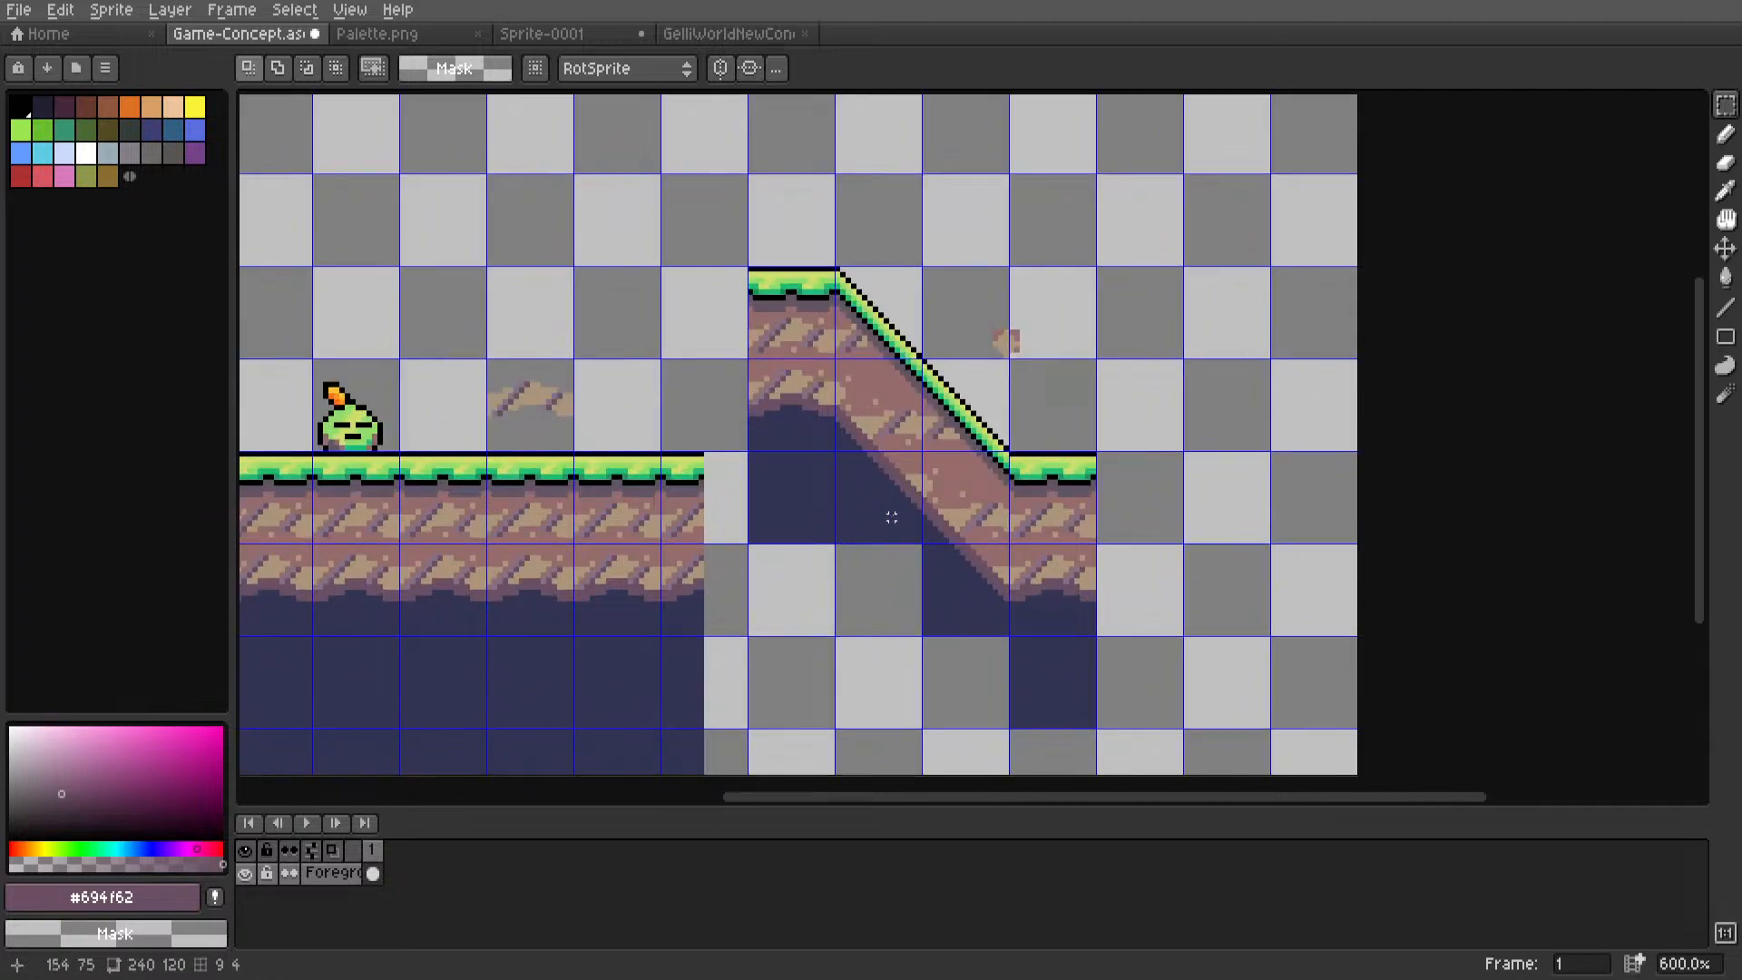
scroll(892, 517, up, 6)
drag(848, 408, 908, 451)
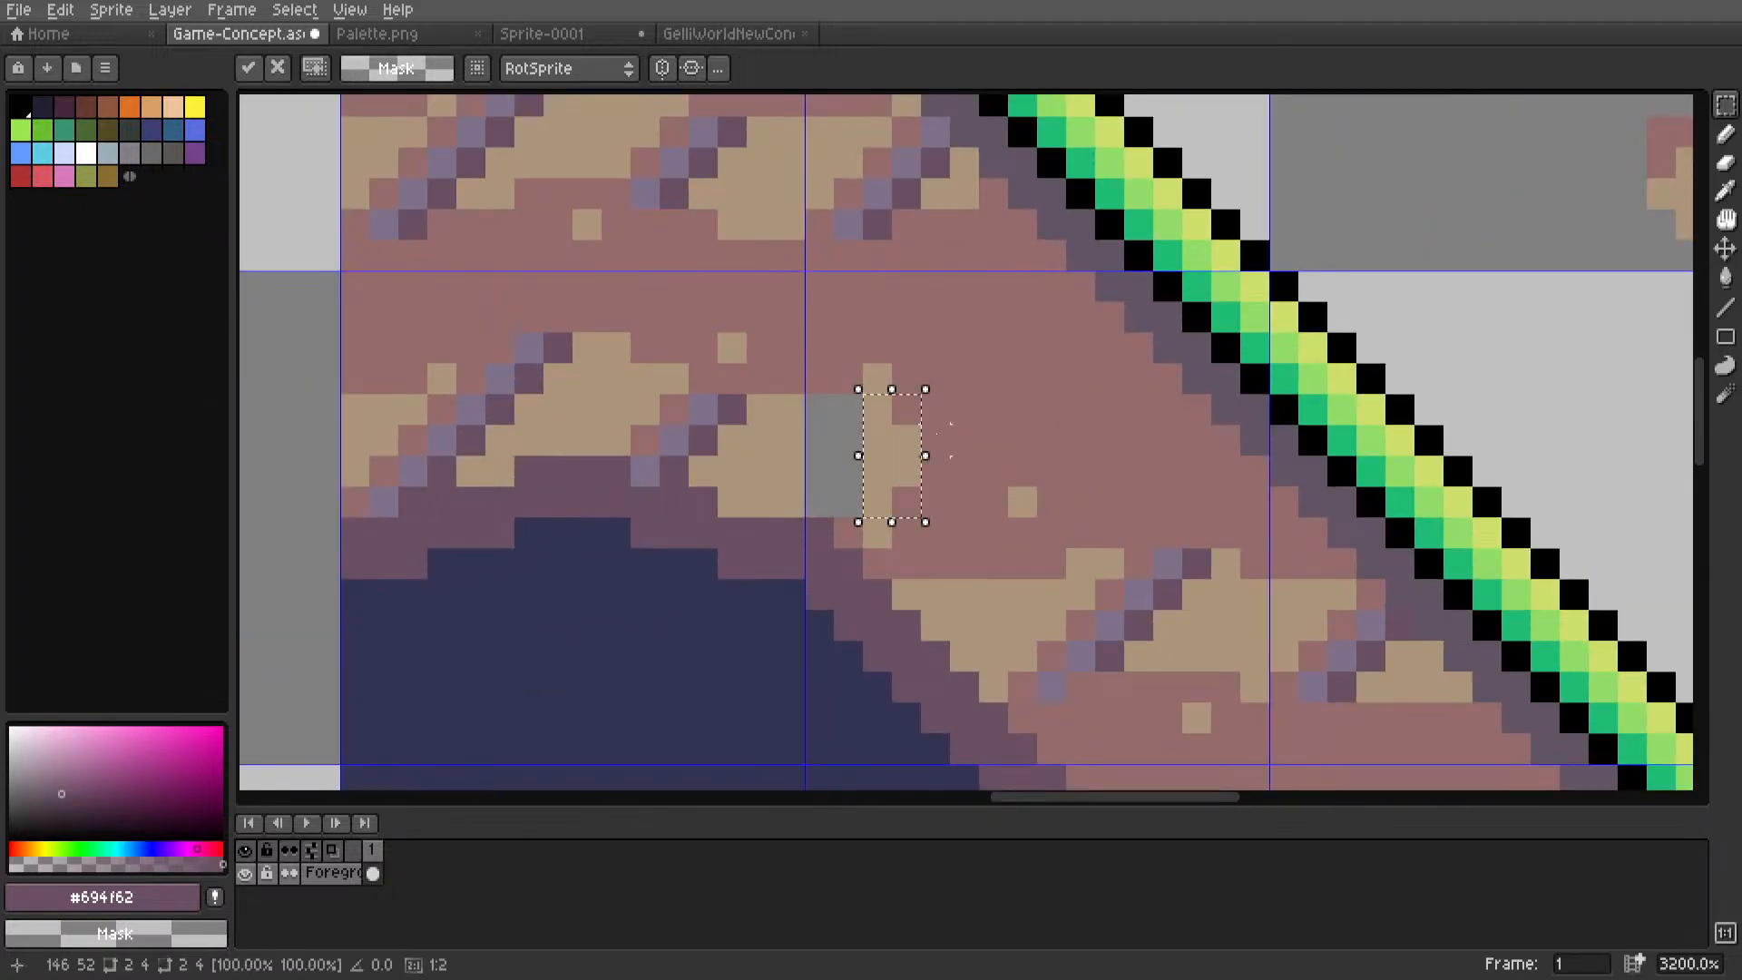
key(ctrl+d)
key(i)
click(800, 415)
key(l)
drag(820, 409, 856, 502)
Cover the single specks above and below the widened stone end with dirt color #966c6c.
alt+click(847, 374)
click(876, 380)
click(884, 526)
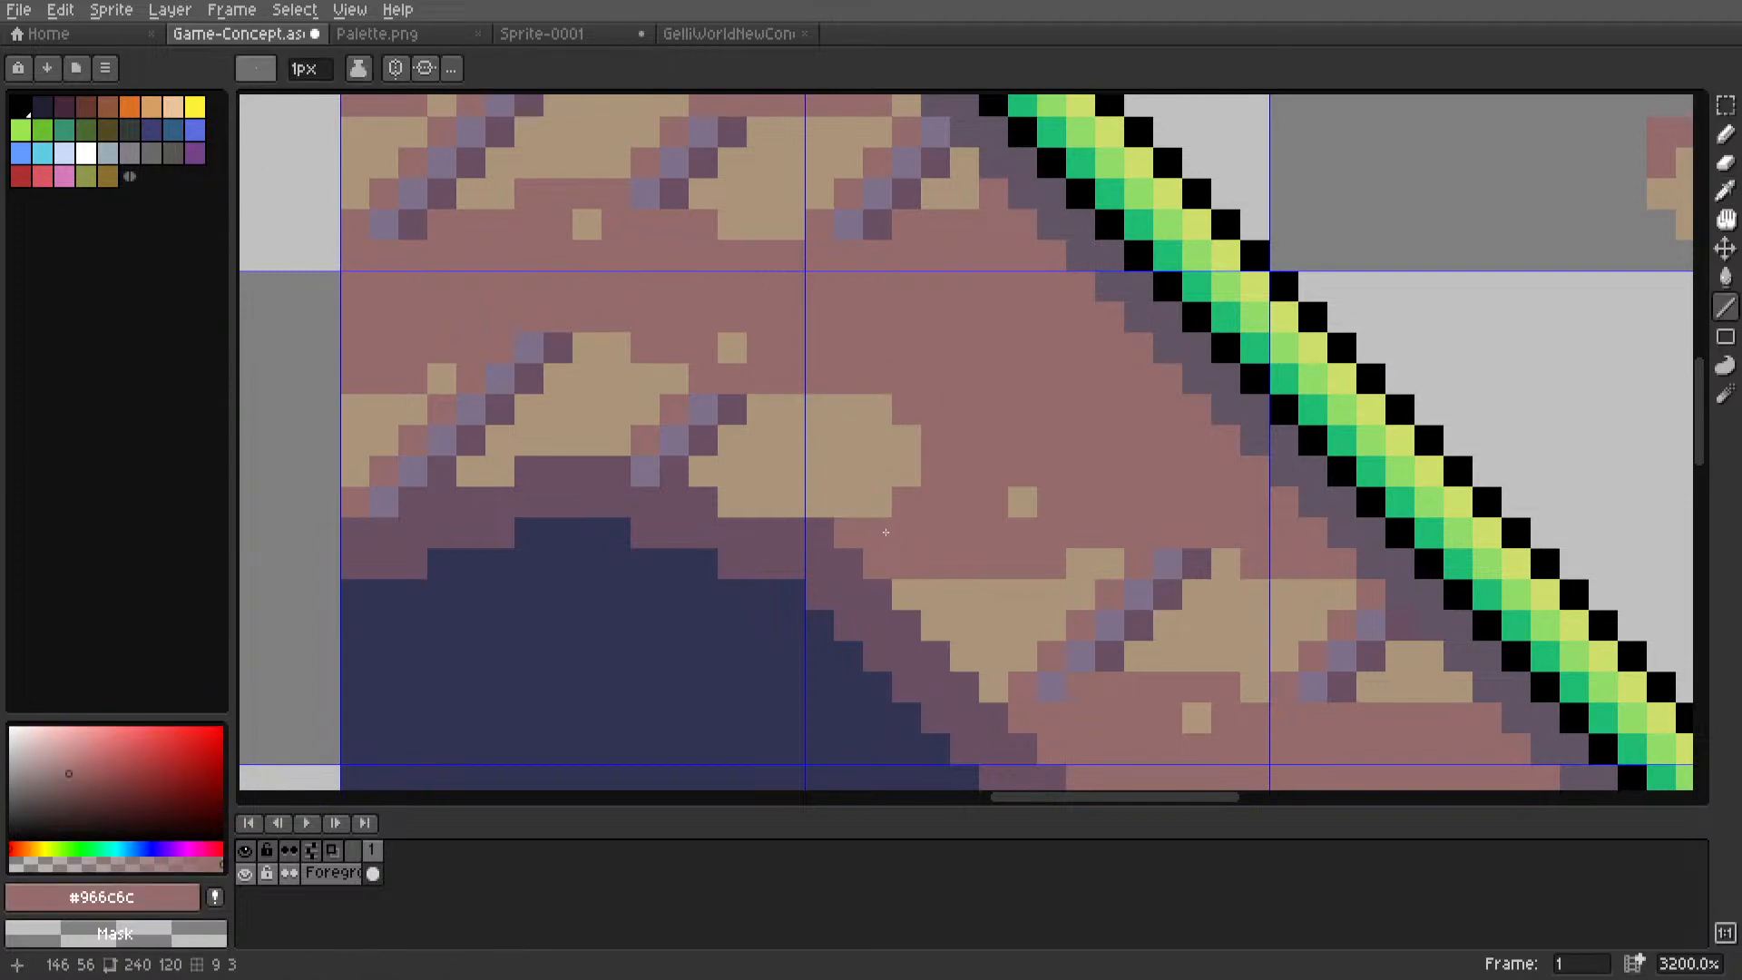
Copy the slope's 16 x 16 cell with the widened stone end onto the next slope cell diagonally below and deselect it.
scroll(885, 529, down, 6)
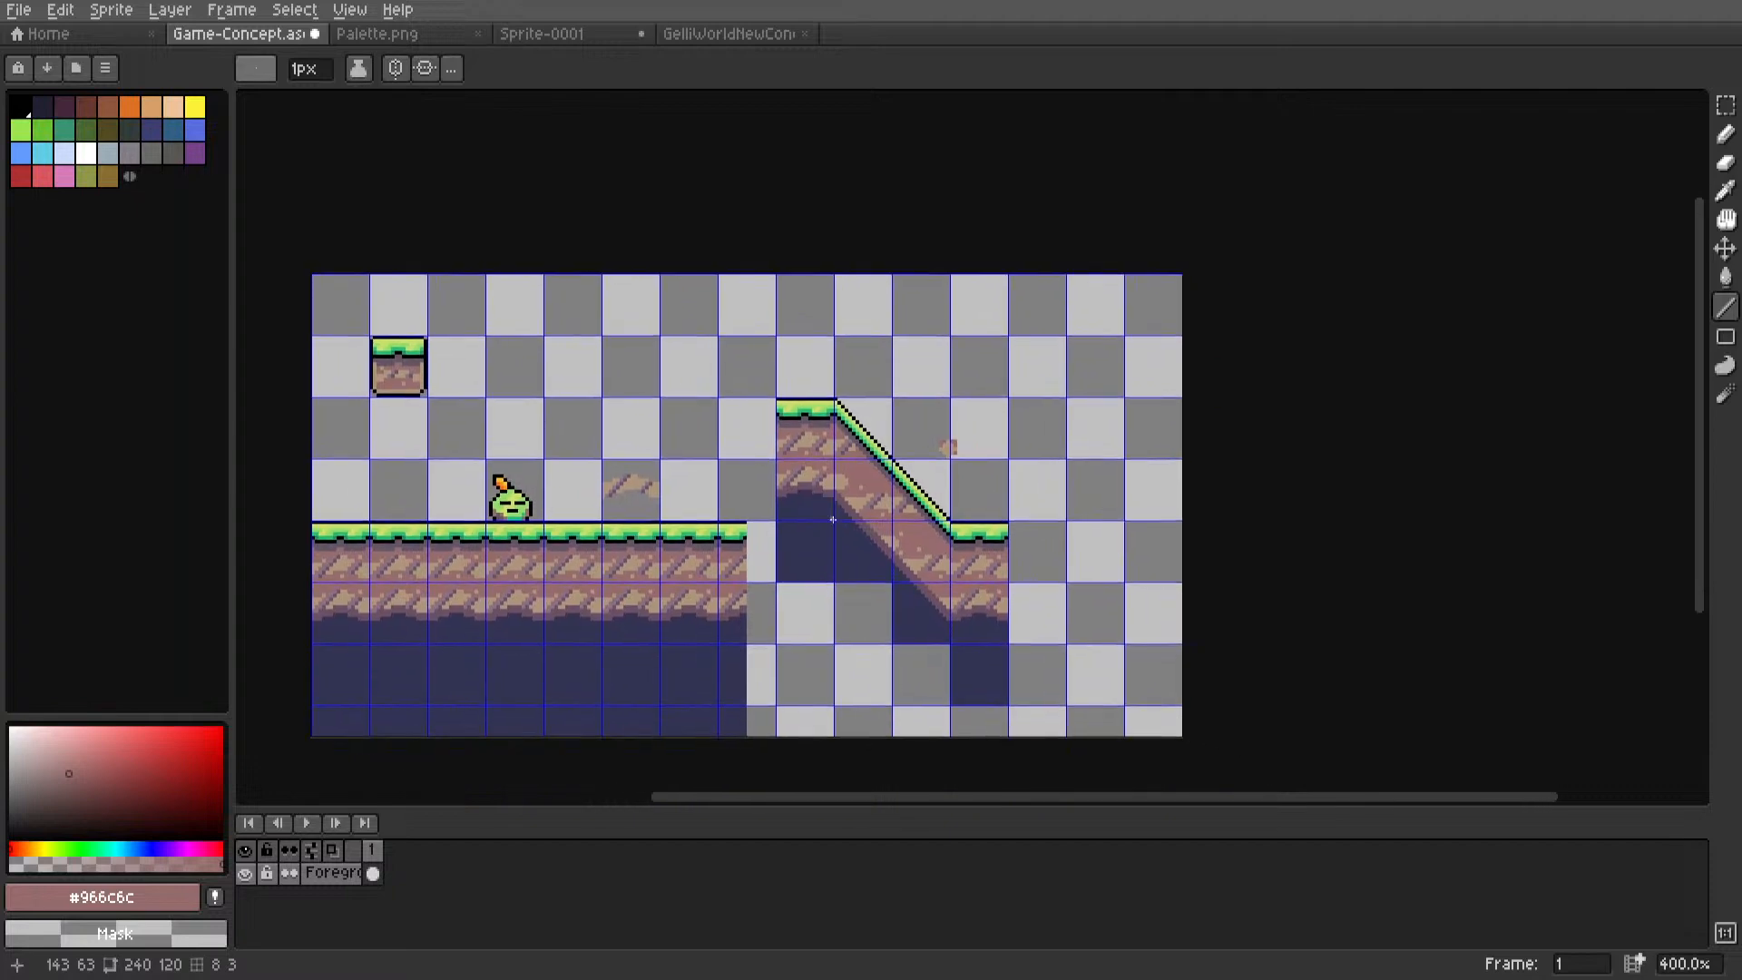
scroll(850, 529, up, 3)
key(m)
drag(786, 363, 903, 486)
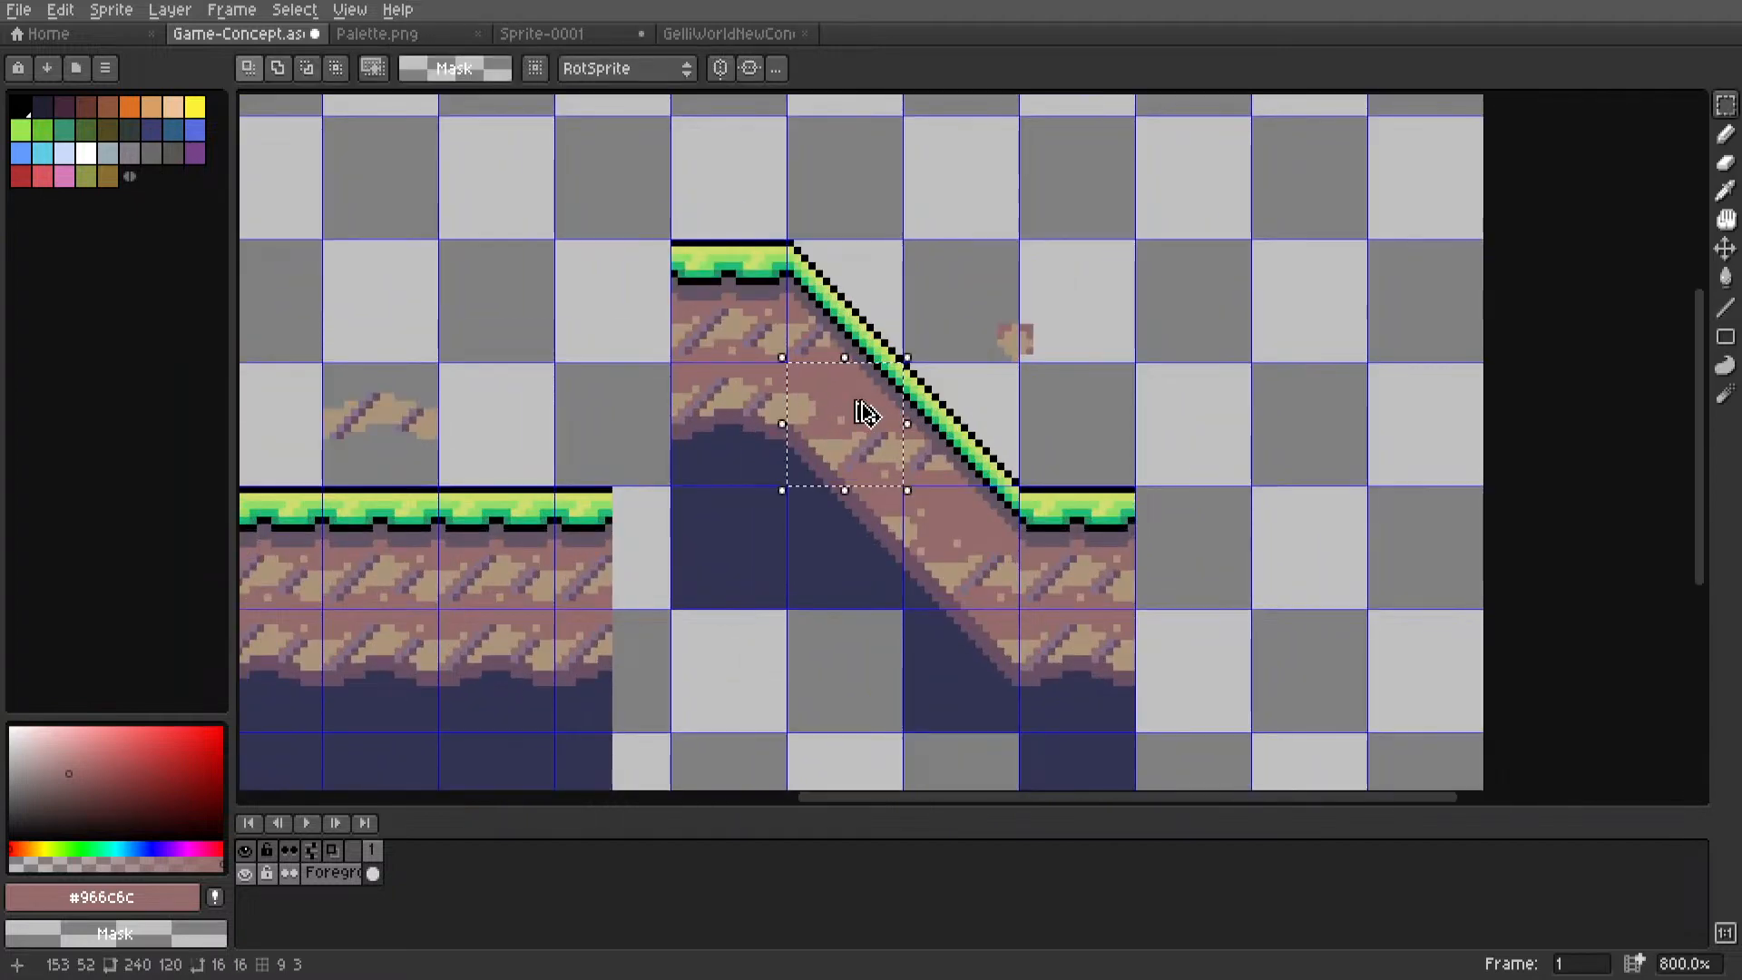
drag(865, 413, 957, 542)
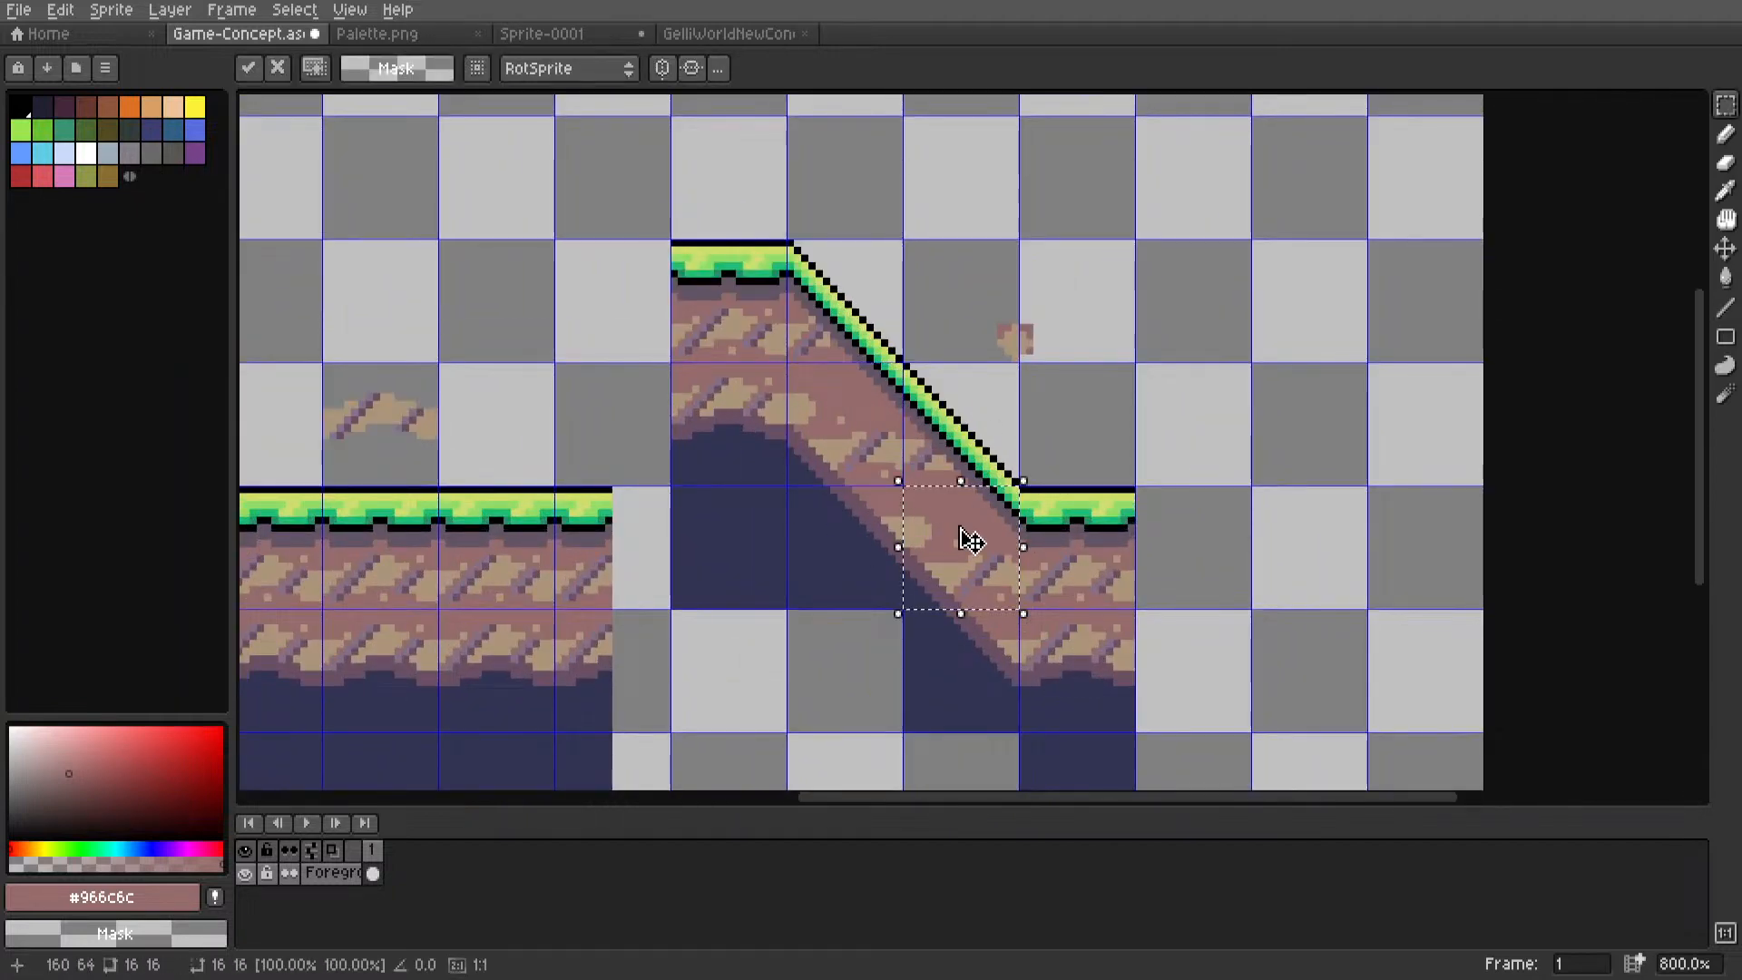
click(1089, 451)
scroll(1006, 505, down, 4)
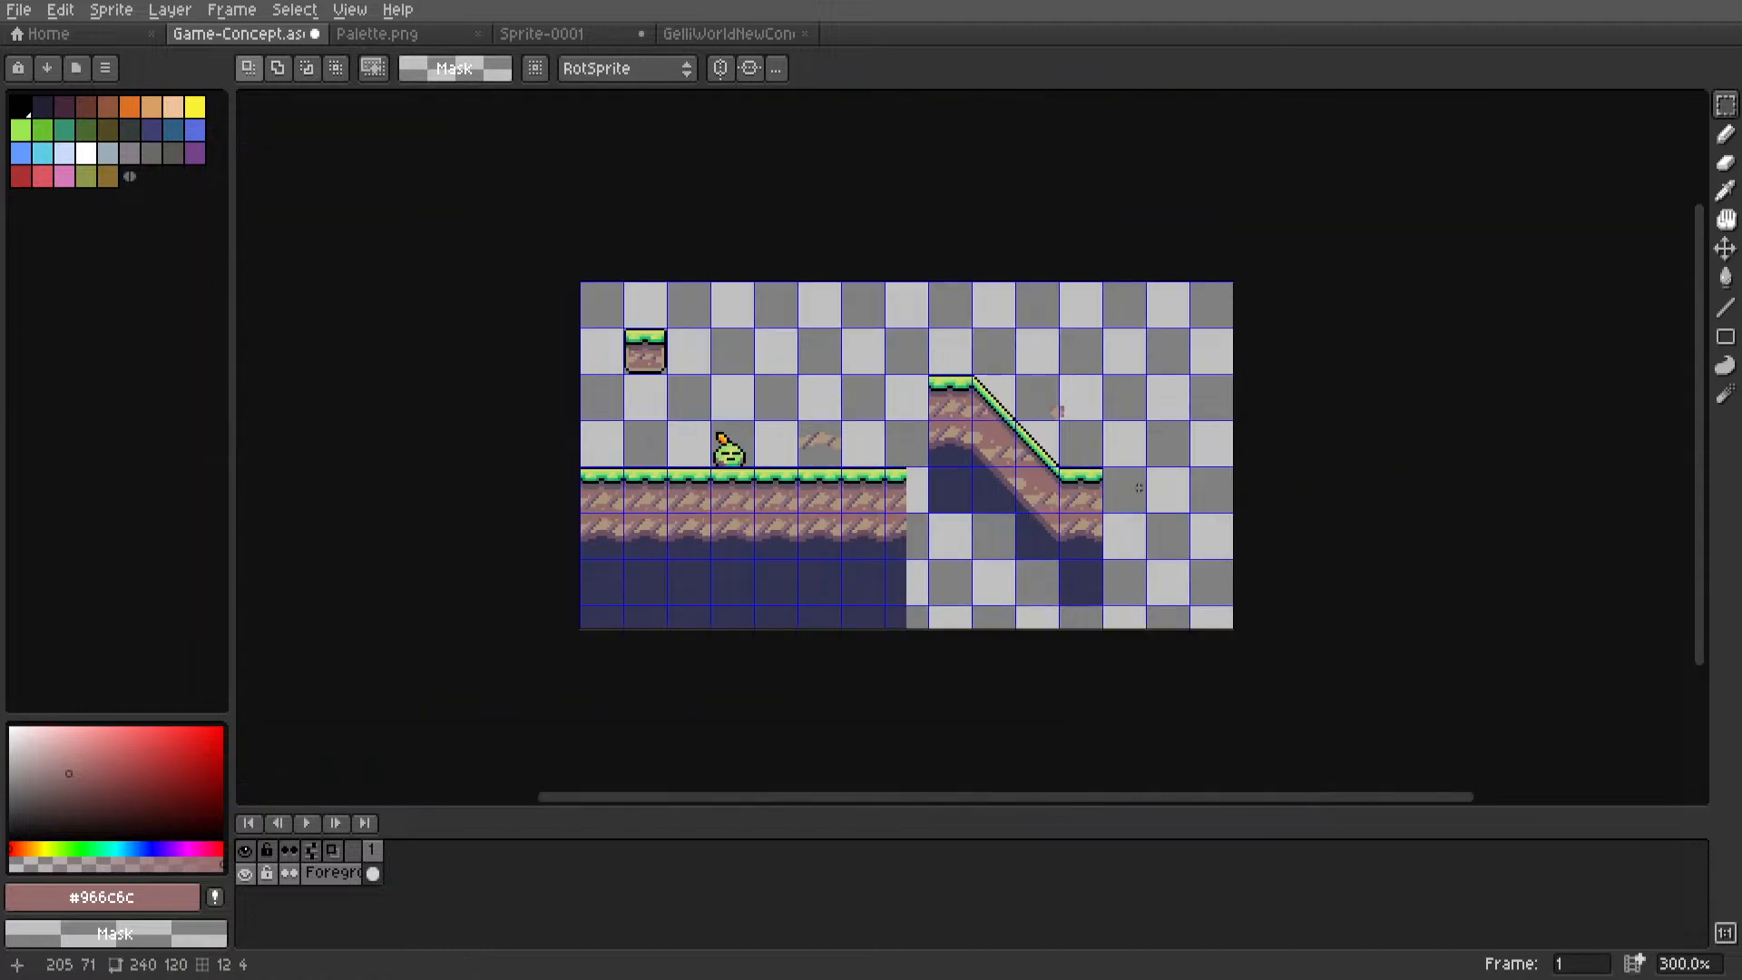
Add a single #ab947a speck in the dirt above the widened stone end in the slope's middle cell.
scroll(953, 514, up, 7)
key(l)
alt+click(679, 435)
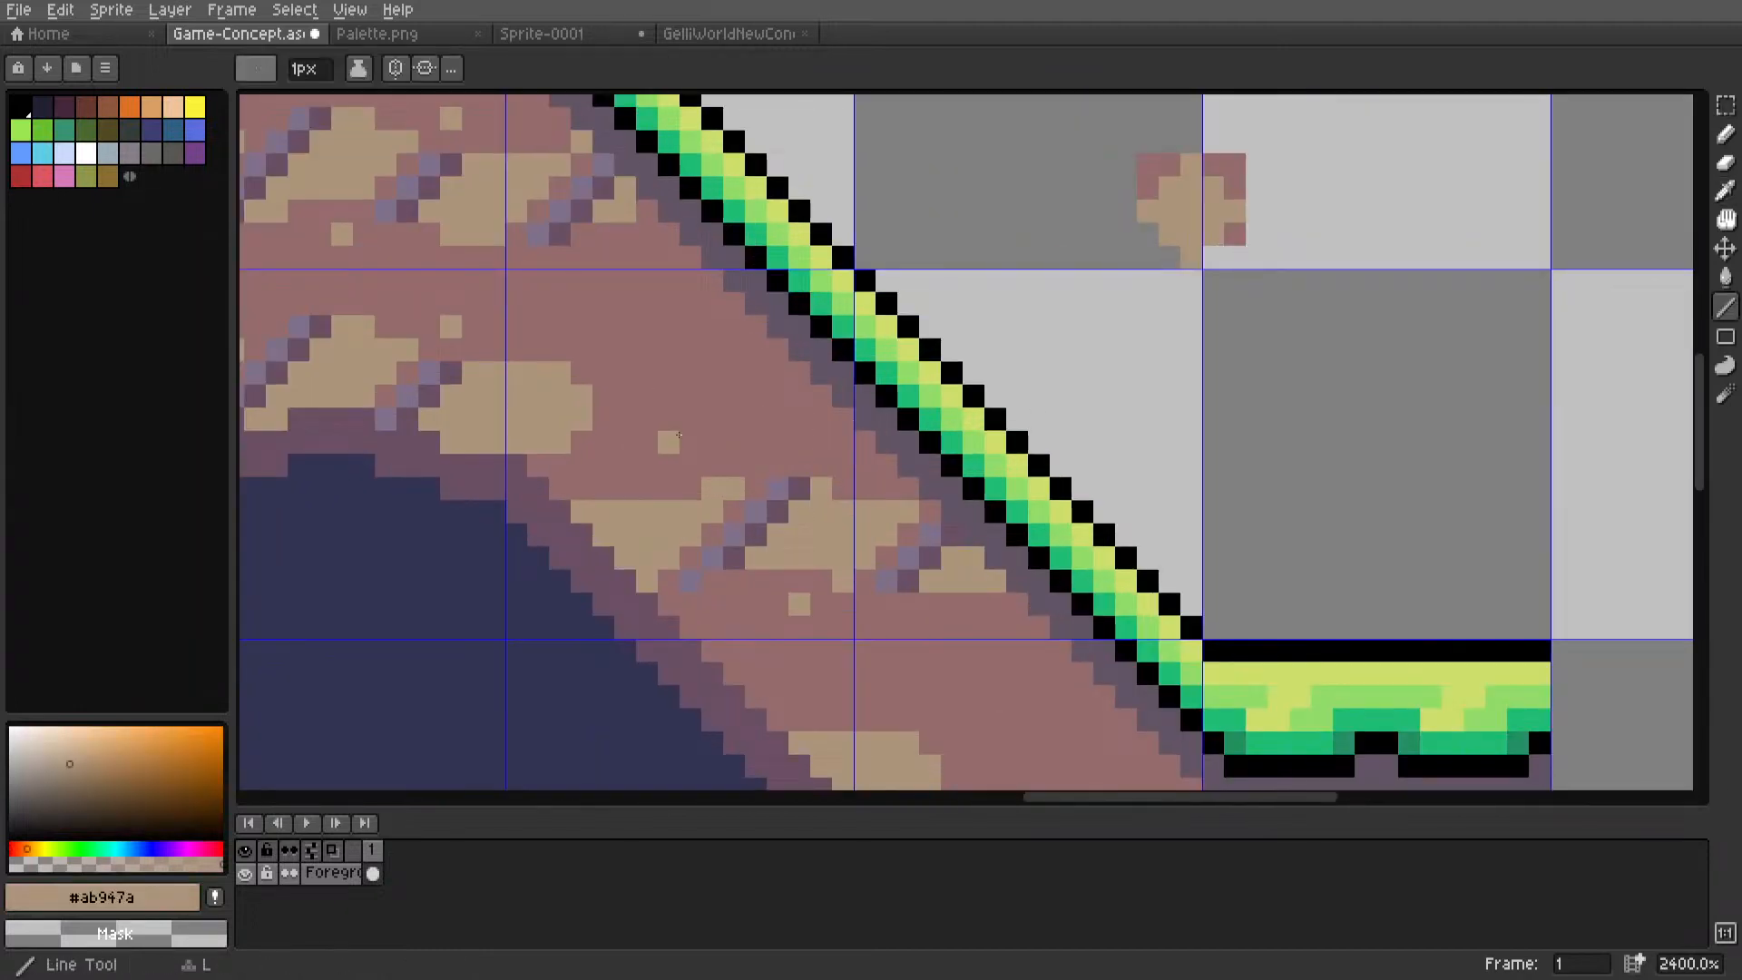
click(609, 322)
Copy the slope's middle cell with the new speck onto the next slope cell diagonally below and deselect it.
scroll(603, 326, down, 2)
key(m)
mouse_move(822, 358)
mouse_down()
mouse_move(921, 416)
mouse_move(977, 521)
mouse_move(938, 509)
mouse_move(966, 516)
mouse_up()
scroll(921, 416, down, 2)
key(ctrl+d)
scroll(967, 516, down, 3)
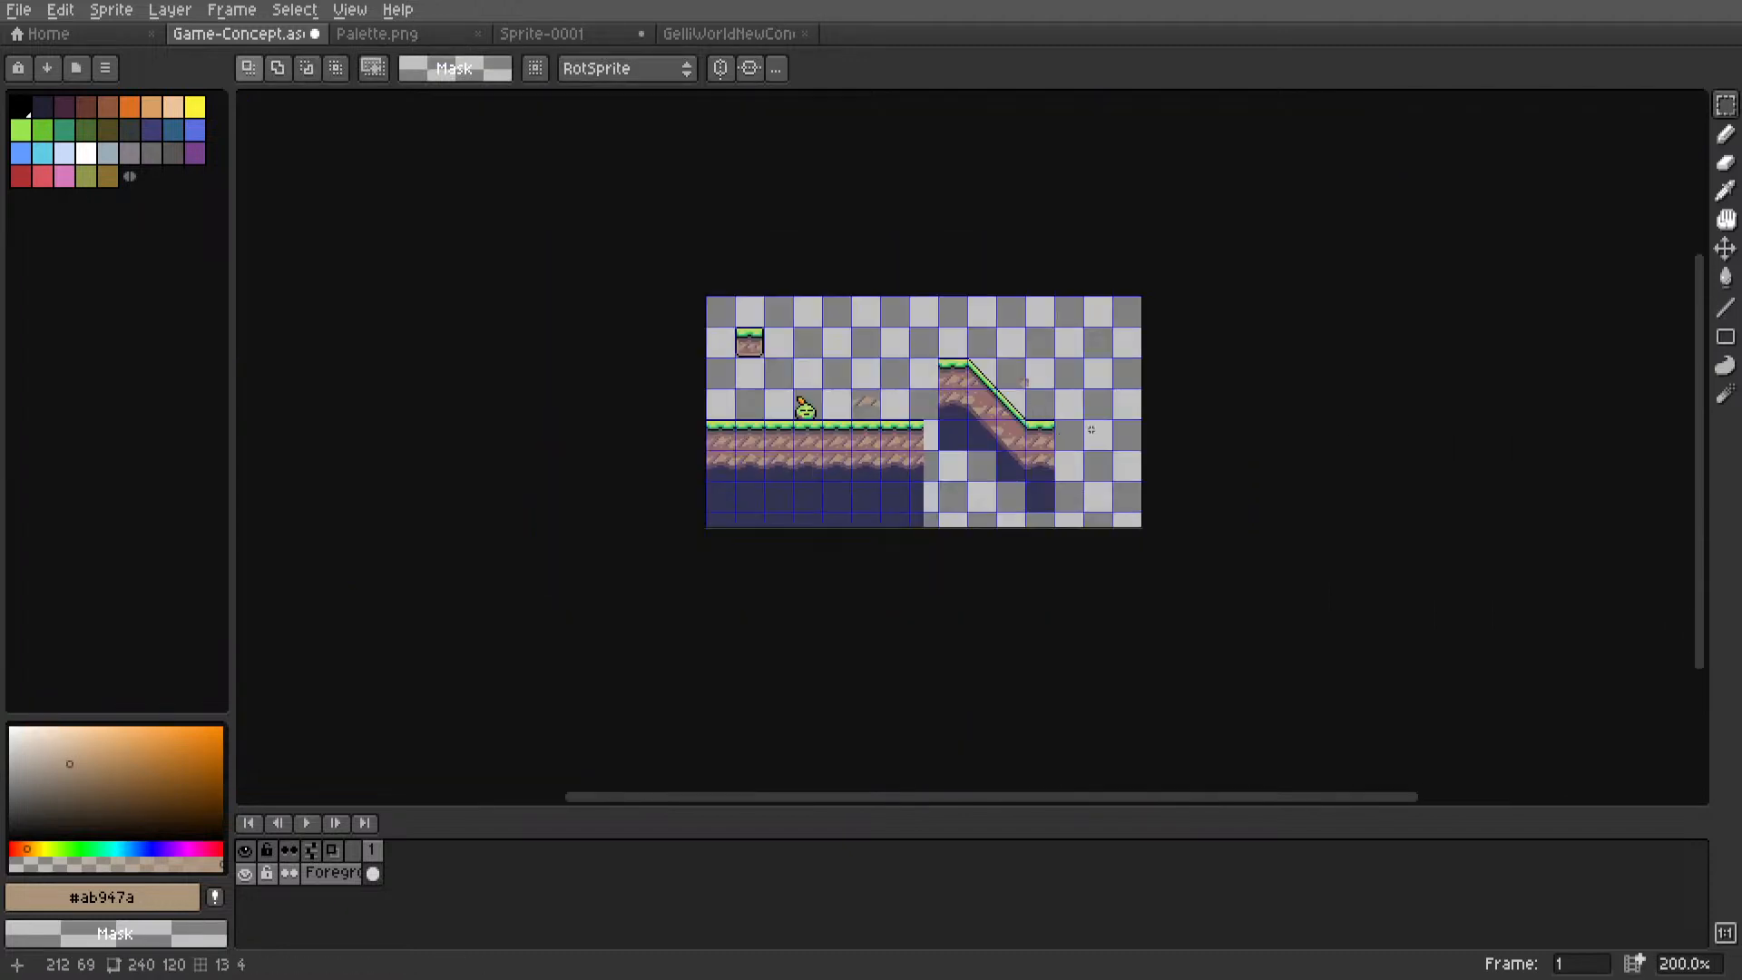
Delete the two leftover stone scraps, one beside the slope and one above the flat ground.
scroll(1003, 447, up, 2)
middle_drag(995, 431, 1094, 459)
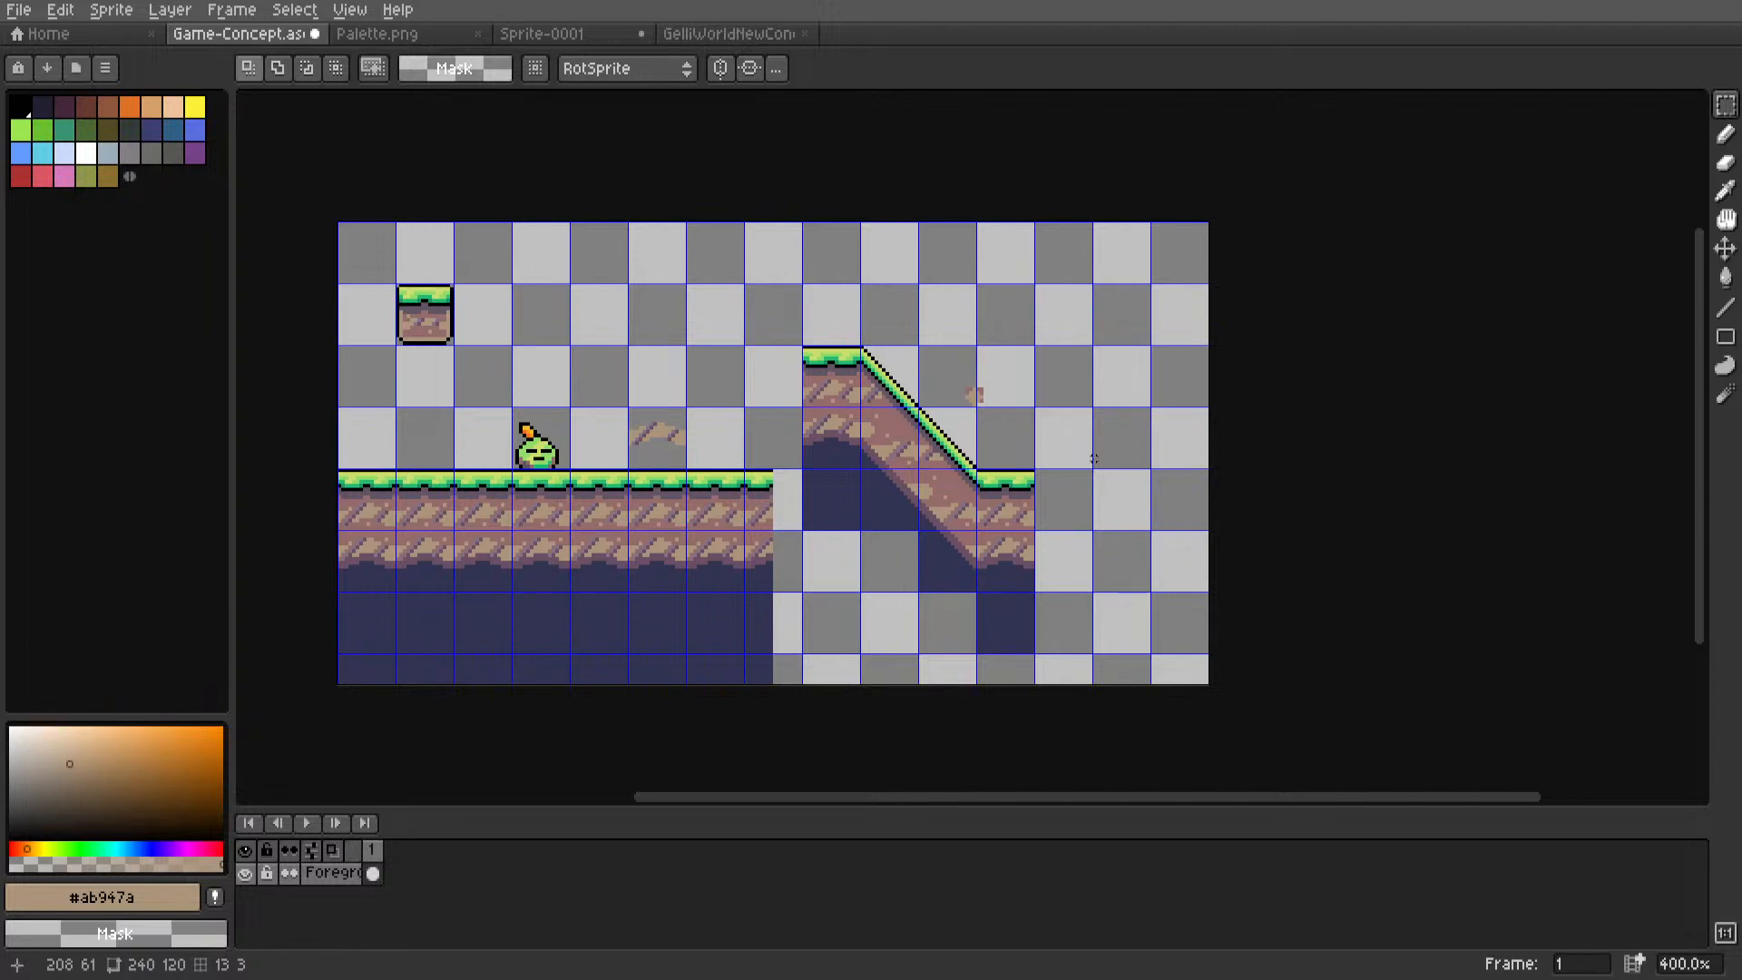
scroll(1037, 458, up, 1)
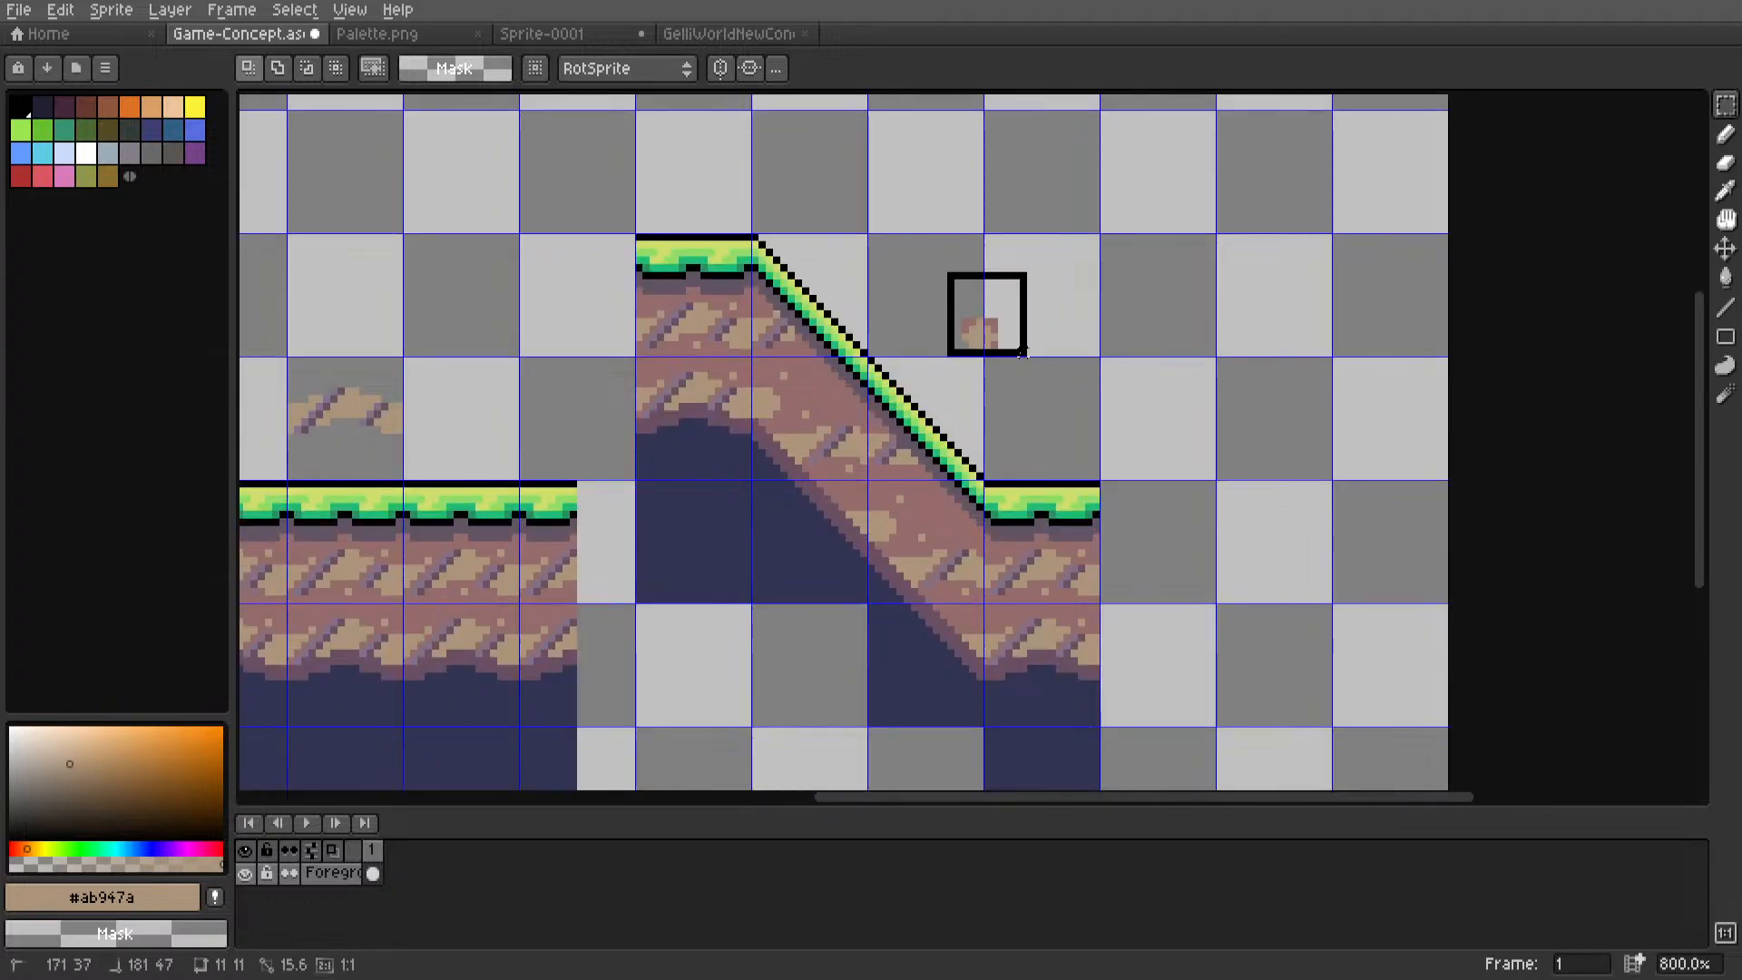
scroll(987, 311, down, 3)
scroll(915, 407, up, 2)
scroll(915, 408, up, 1)
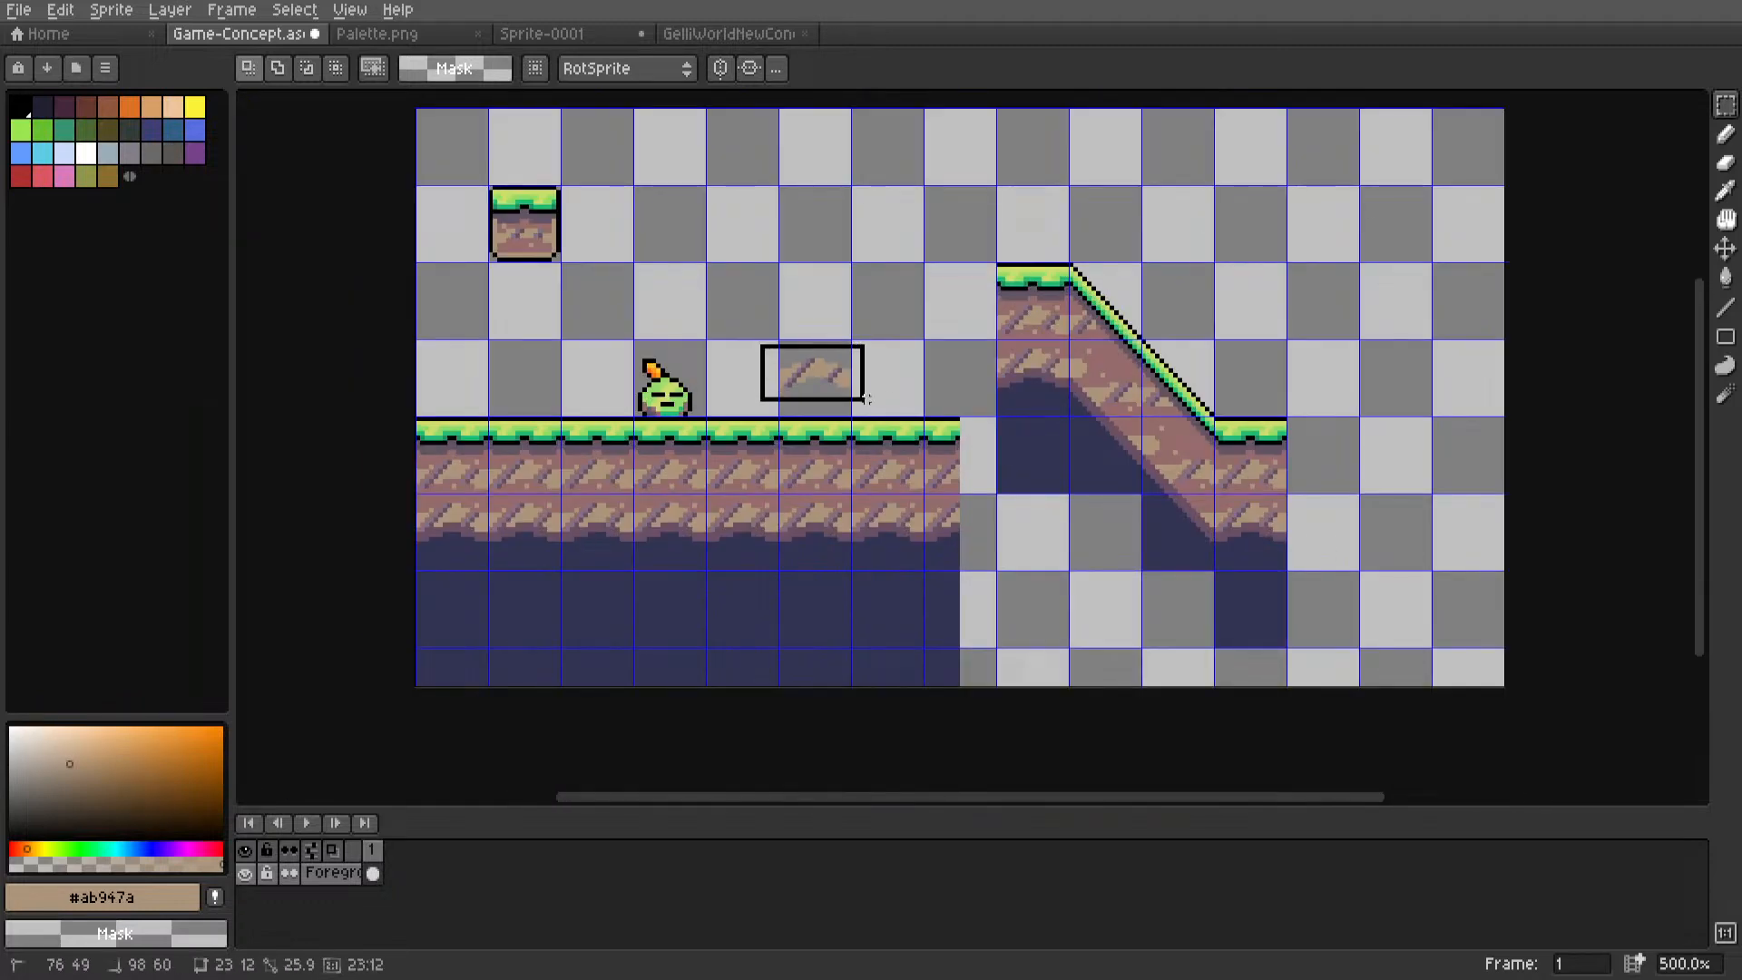
scroll(916, 383, down, 3)
scroll(953, 434, up, 2)
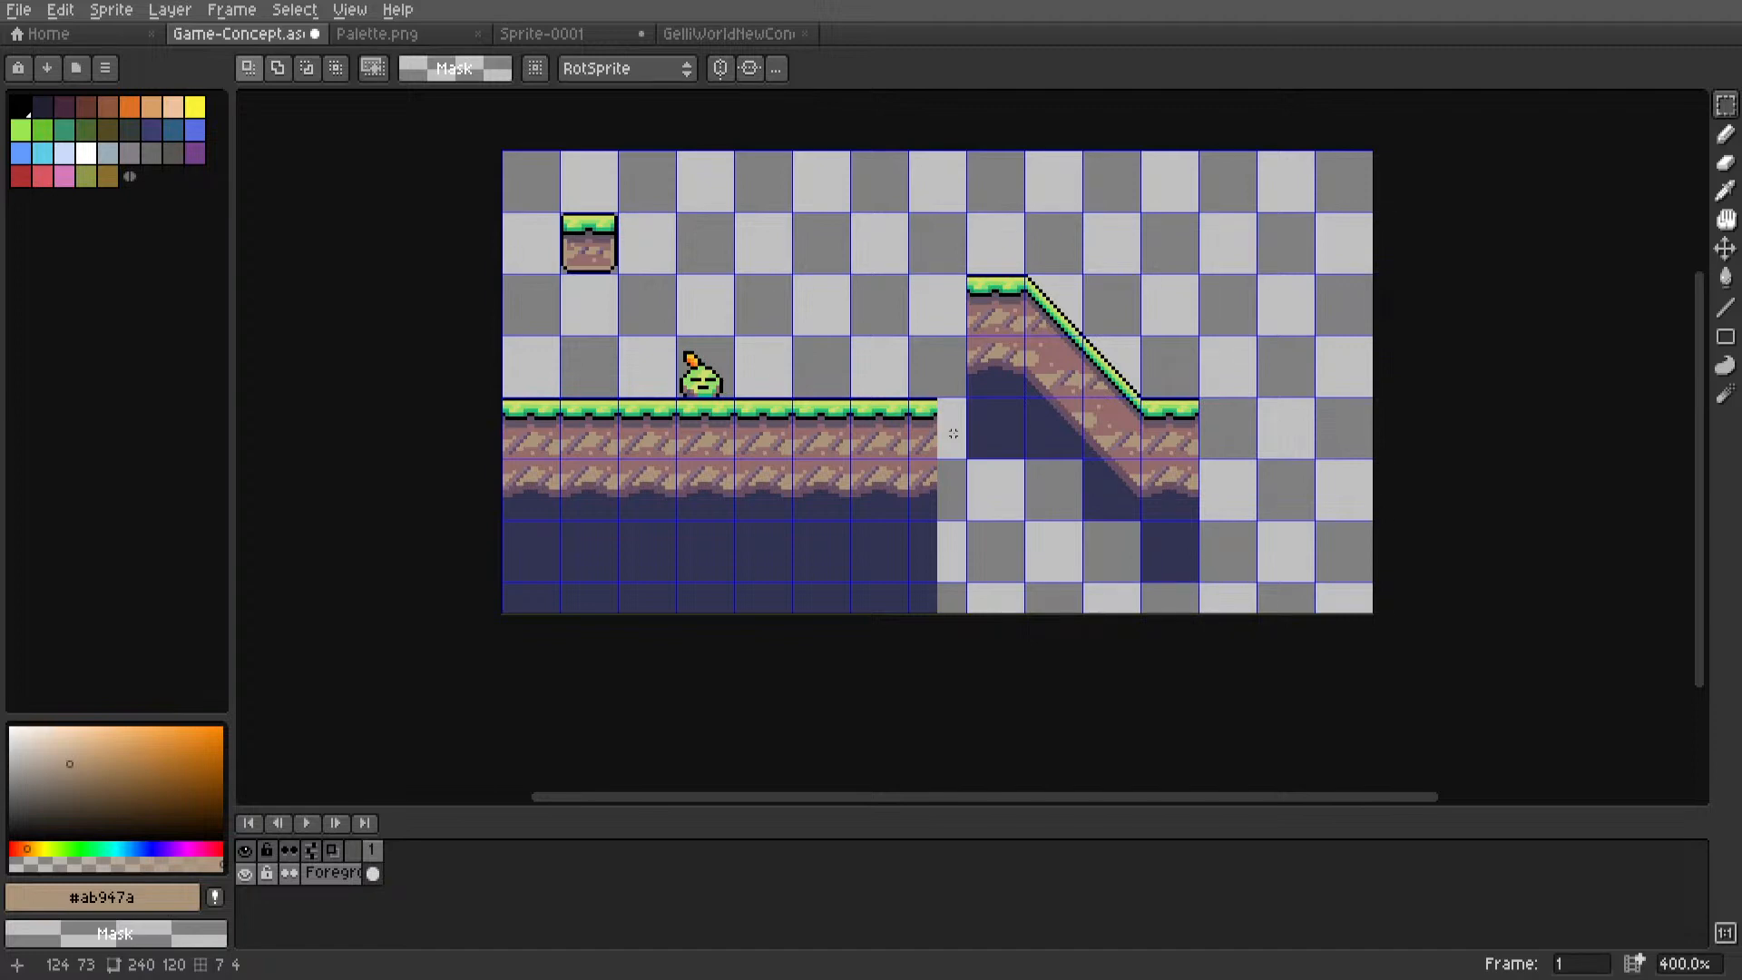
Select the outlined 16 x 16 grass-and-dirt block floating above the flat ground.
scroll(721, 300, up, 5)
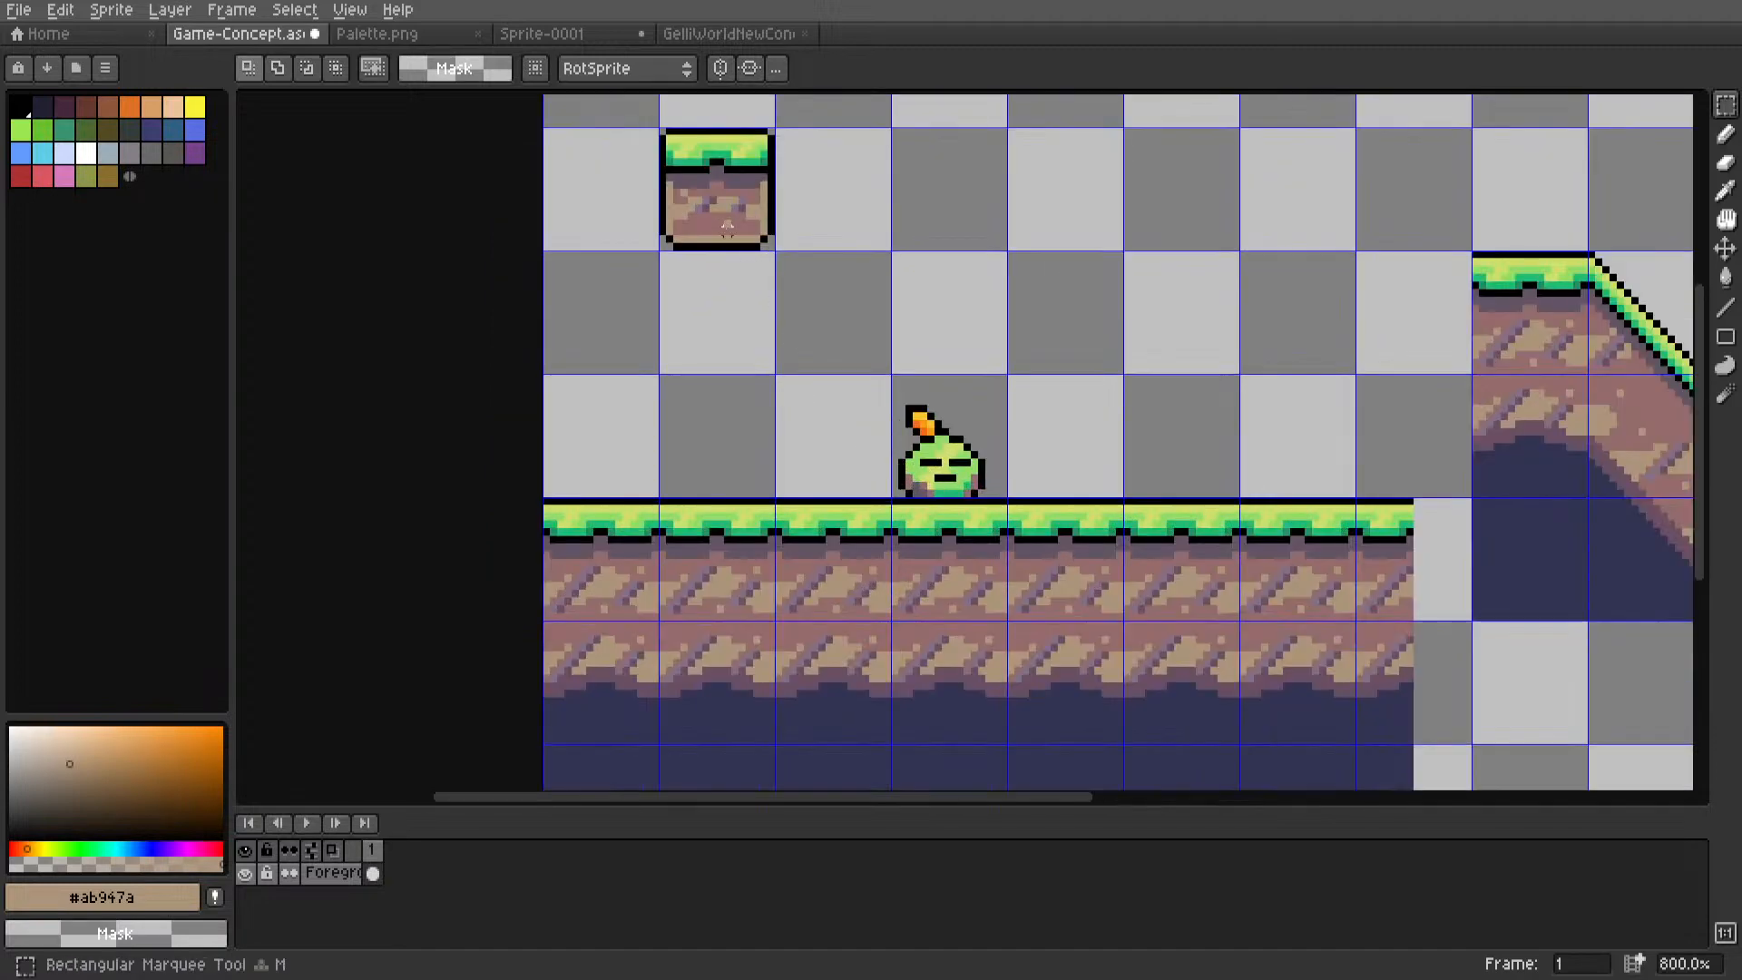
drag(721, 299, 721, 299)
scroll(722, 299, down, 6)
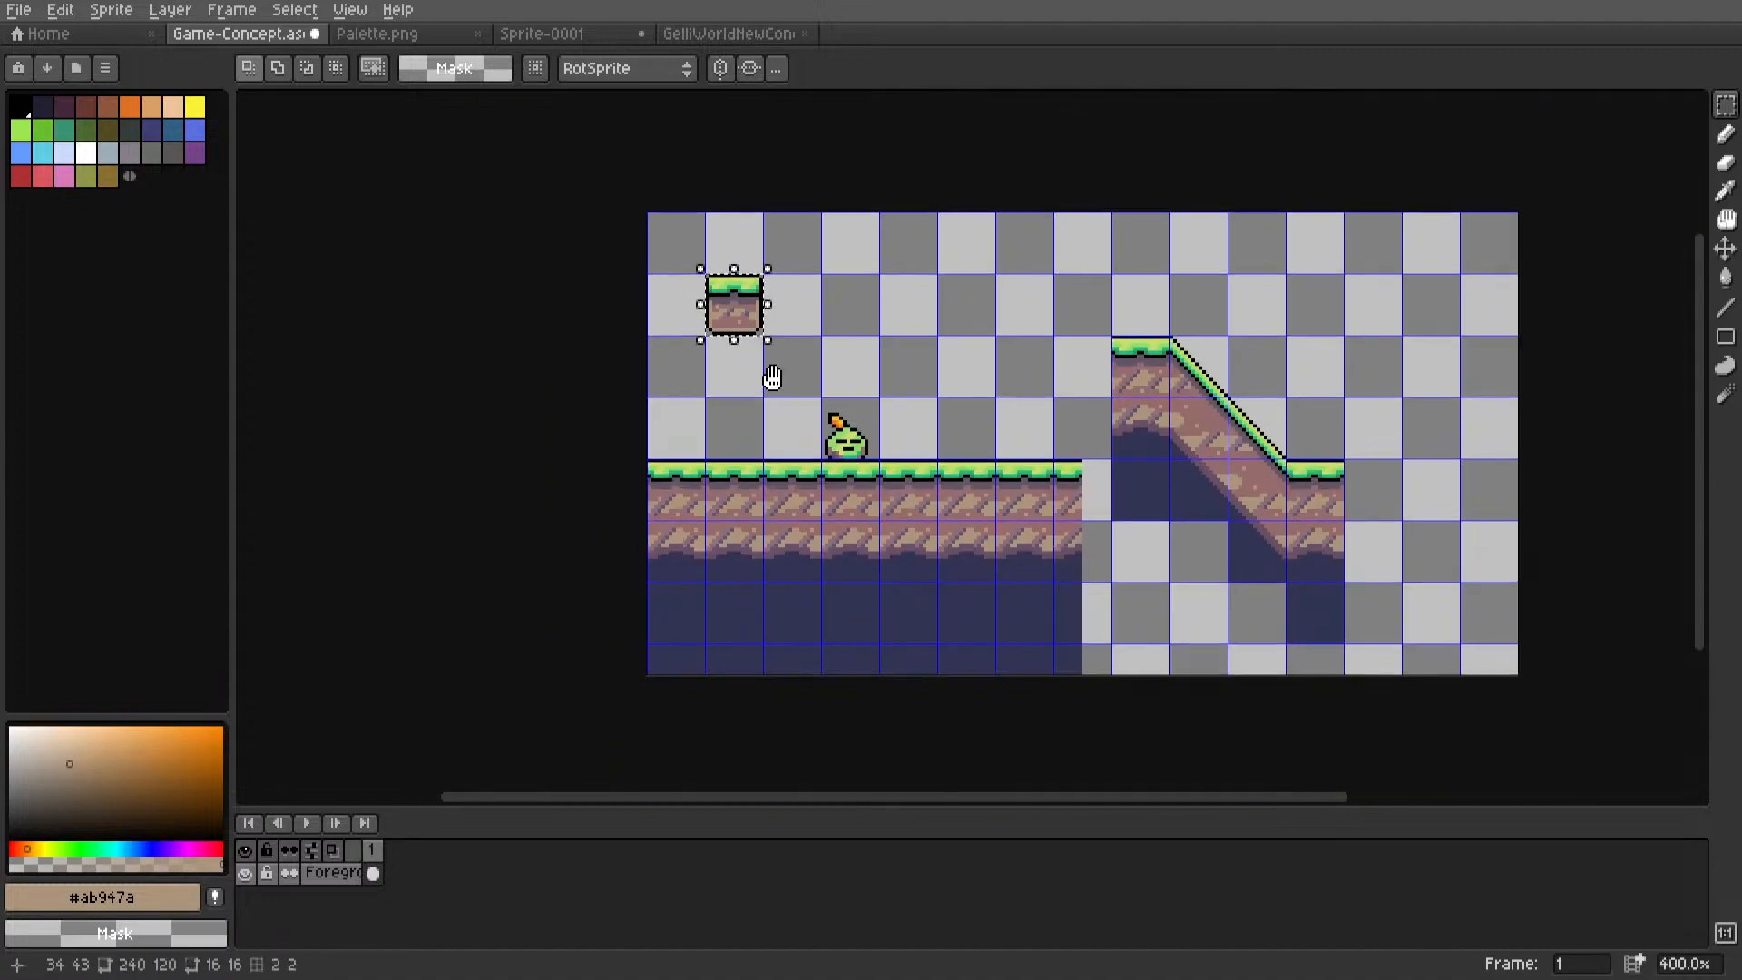
scroll(774, 377, up, 3)
drag(721, 317, 720, 317)
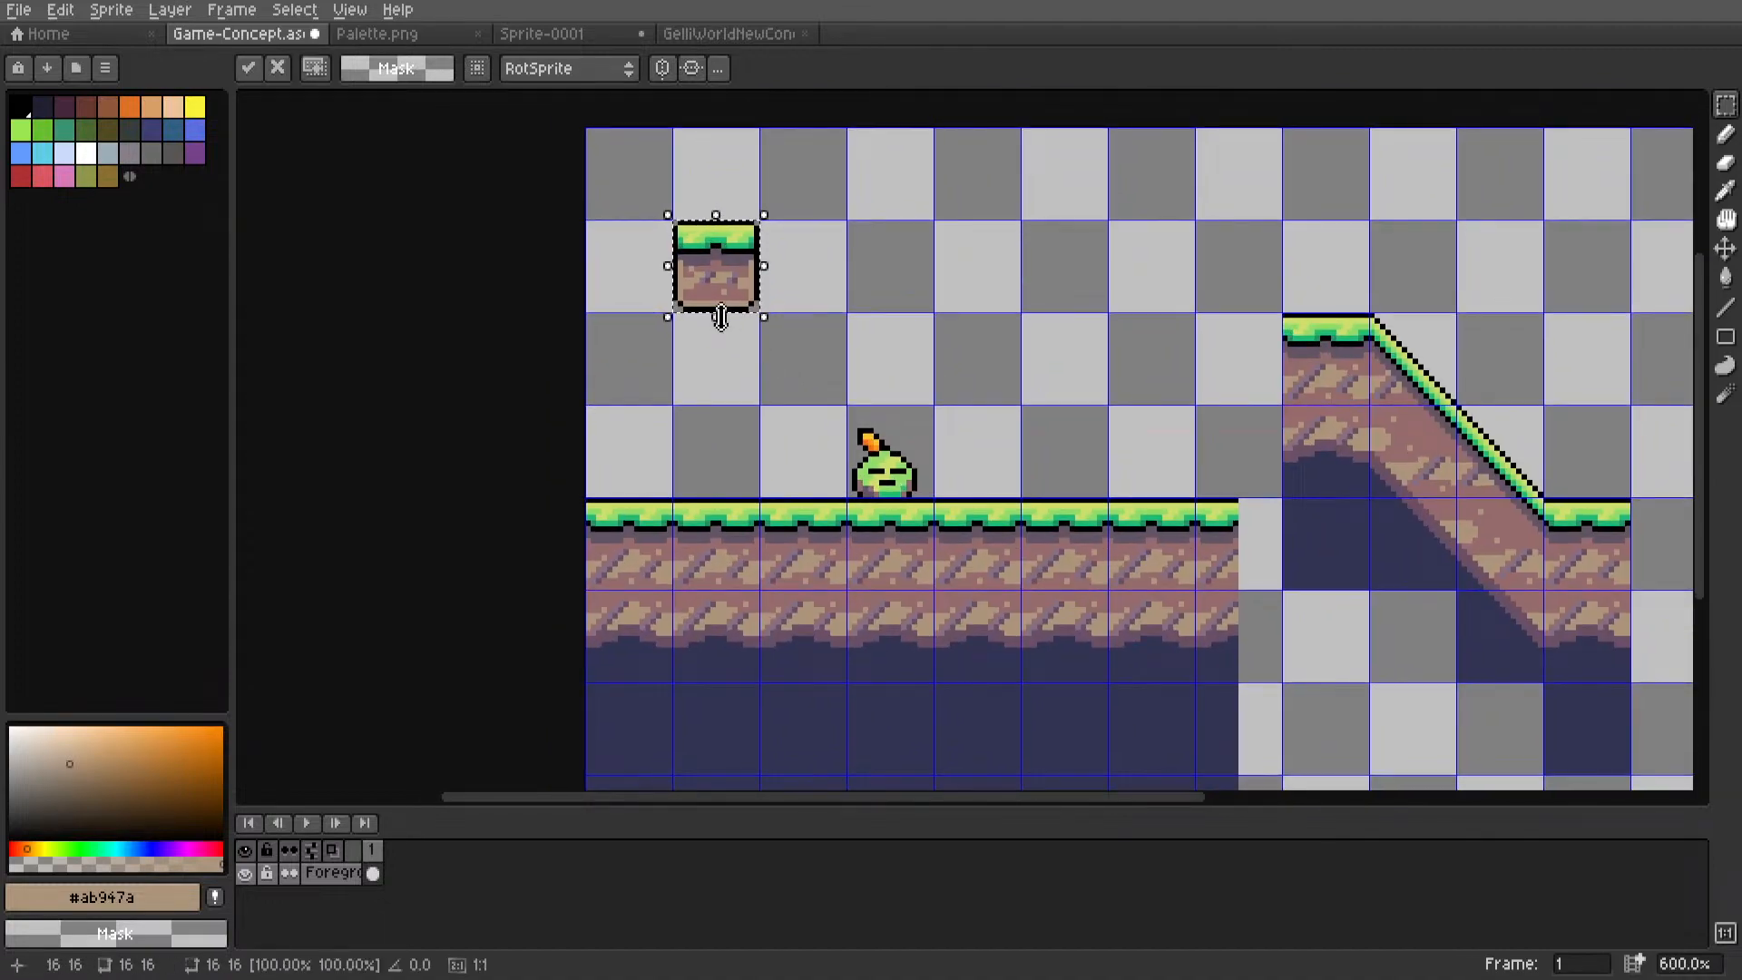
Place a copy of the floating grass-topped dirt block on the ground, two tiles to the right of the green character.
ctrl+drag(717, 245, 1115, 389)
scroll(1039, 456, up, 3)
click(1364, 436)
Extend the black side outlines of the copied block straight down to the ground with the Line tool.
scroll(1245, 565, up, 3)
key(l)
alt+click(1162, 443)
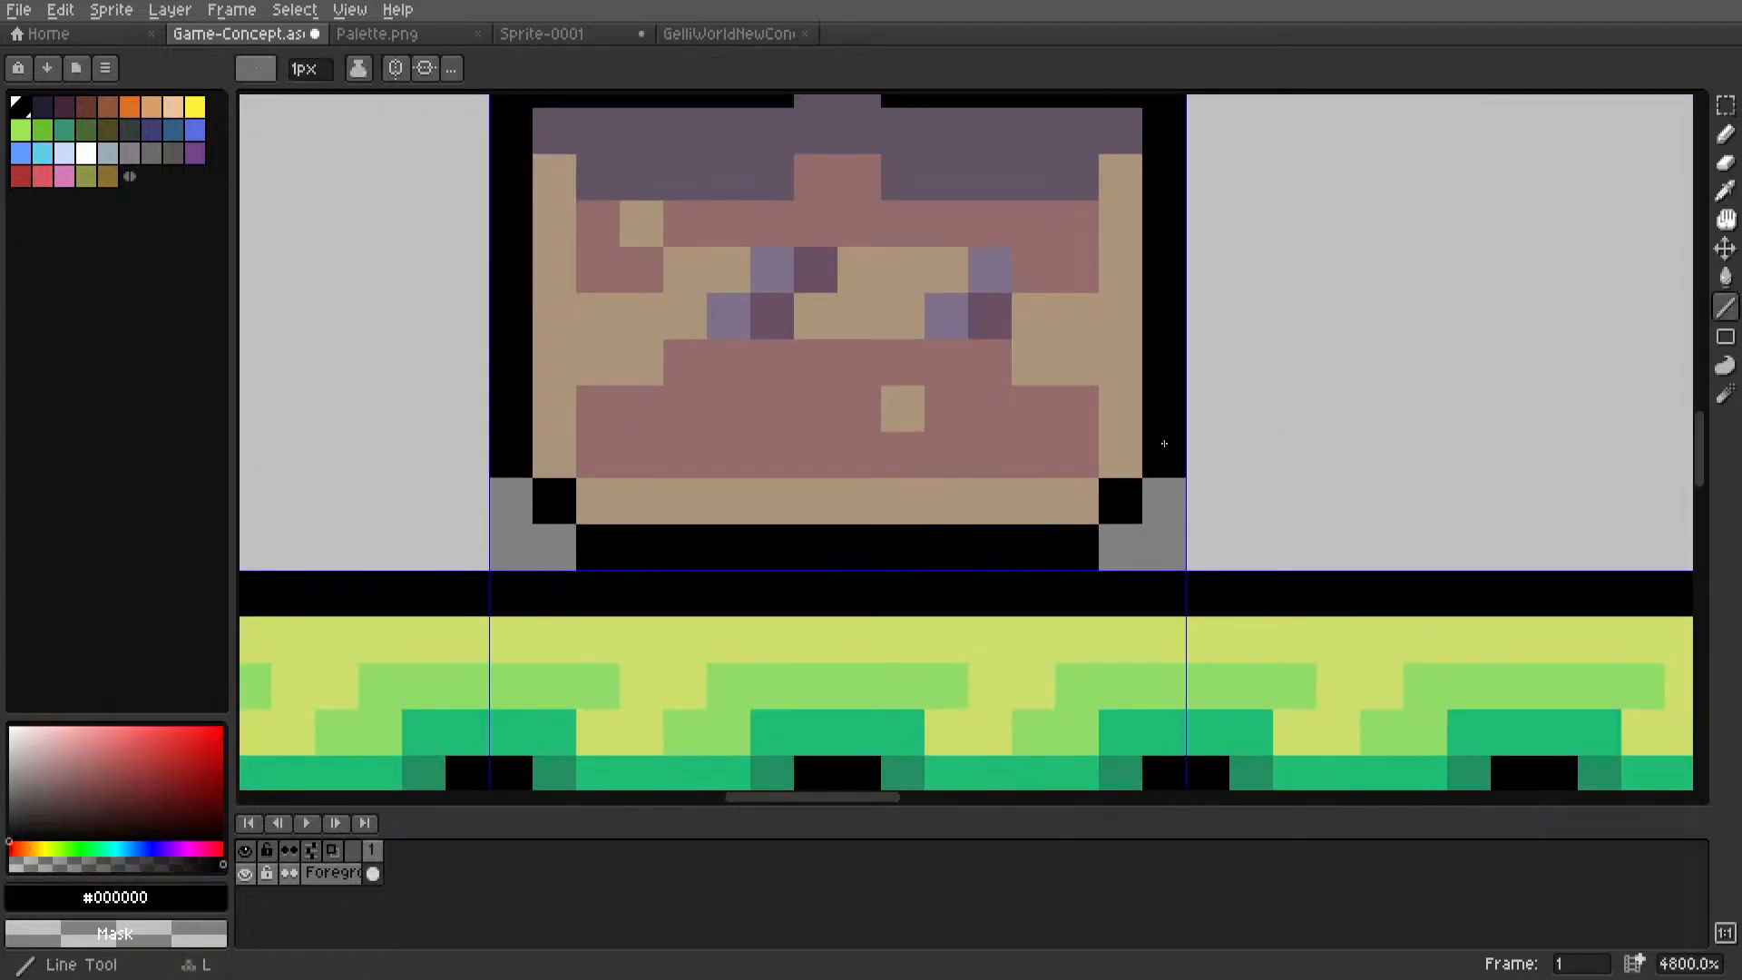
drag(1162, 444, 1163, 547)
drag(514, 492, 517, 545)
scroll(519, 545, down, 5)
middle_drag(519, 545, 864, 521)
scroll(886, 523, up, 5)
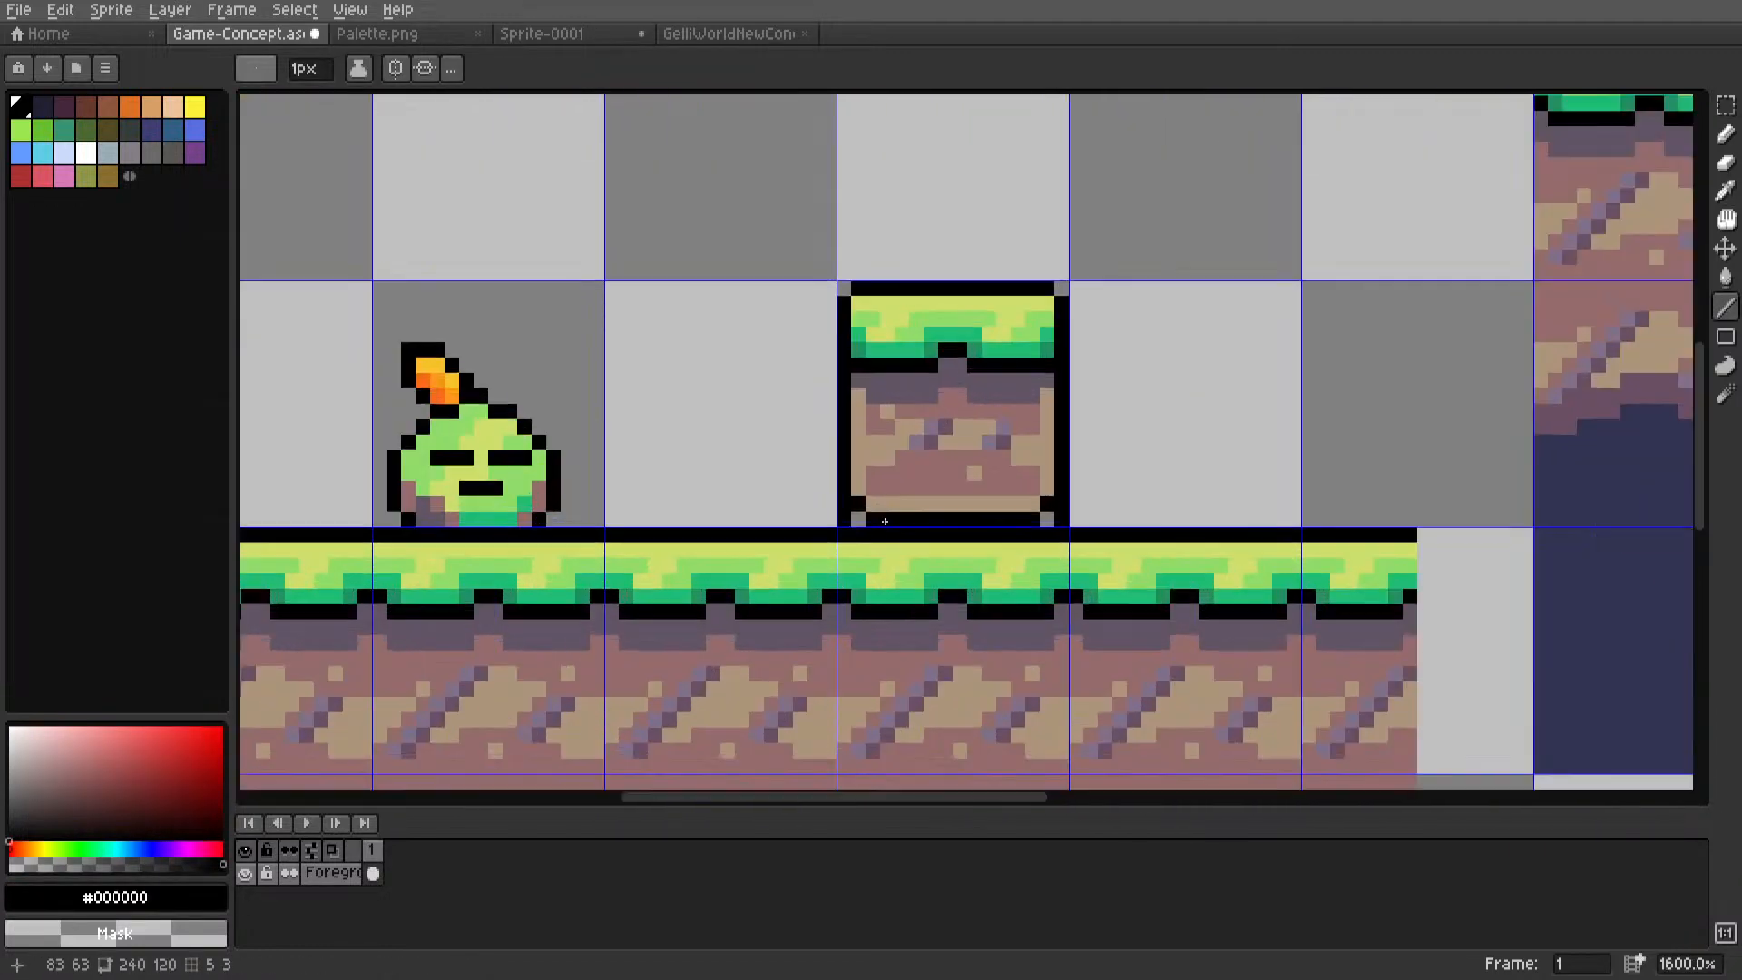
Extend the copied block's tan side edges (#ab947a) downward and cover its bottom border with reddish dirt color #966c6c.
alt+click(800, 421)
drag(803, 467, 803, 517)
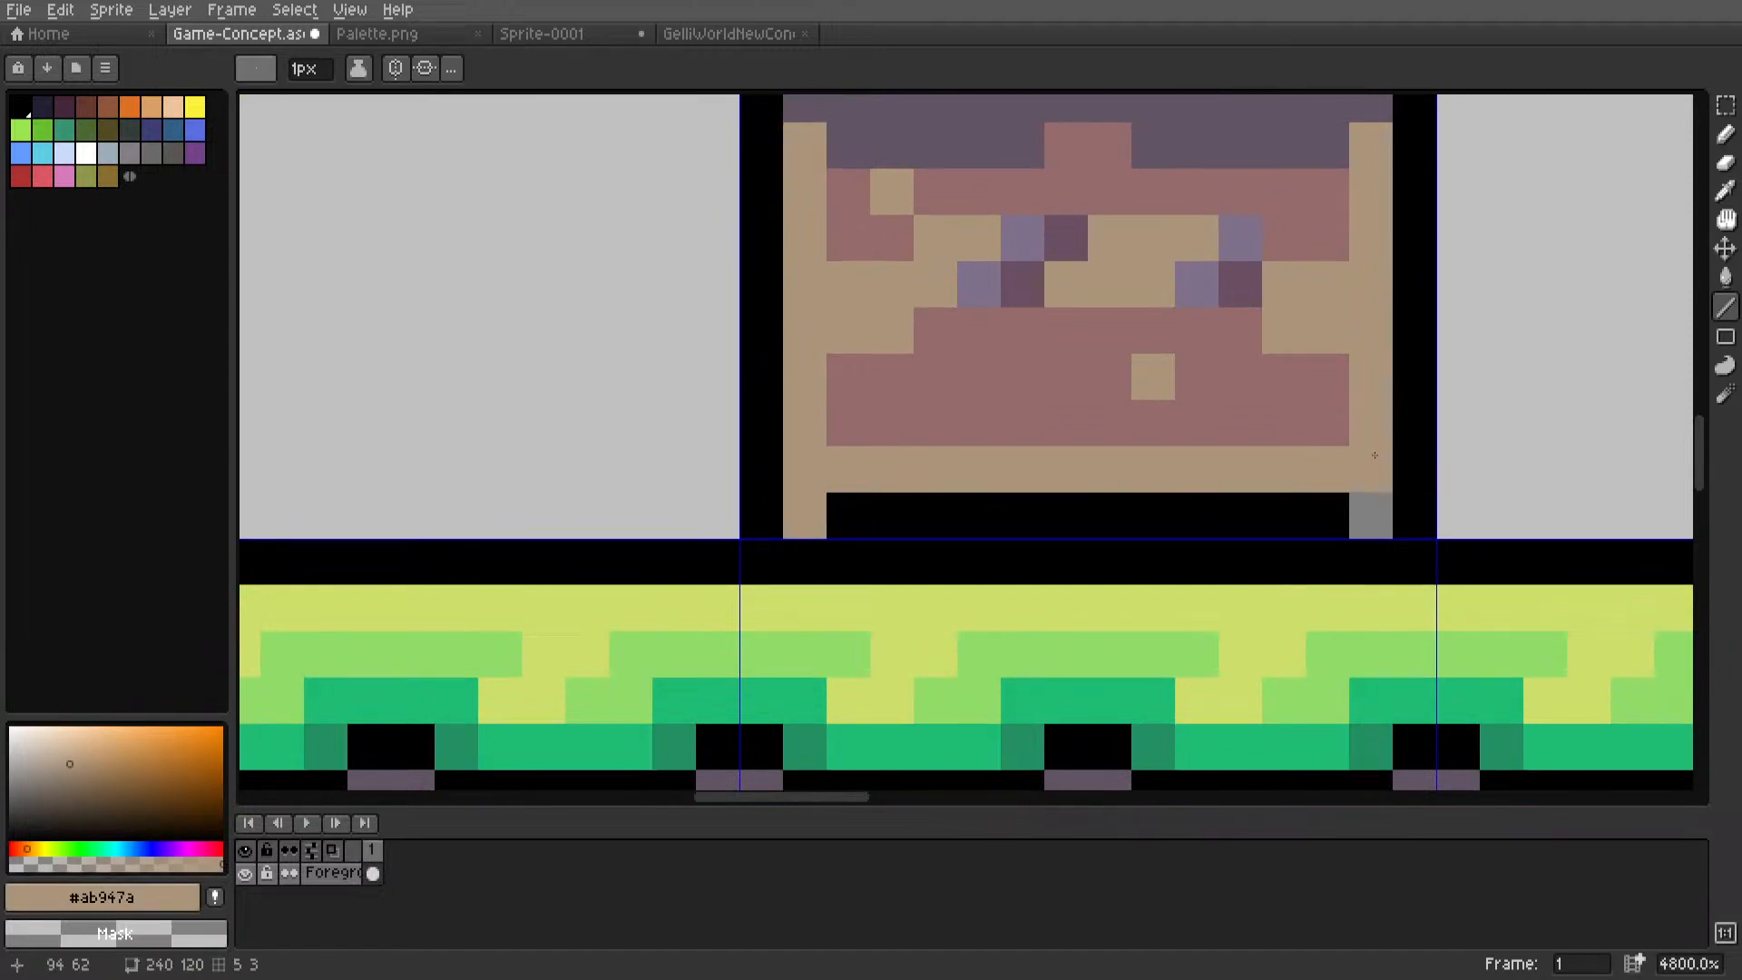
mouse_move(1370, 468)
mouse_down()
mouse_move(1370, 518)
mouse_move(848, 470)
mouse_up()
alt+click(1317, 423)
drag(849, 516, 1334, 513)
scroll(1289, 506, down, 6)
scroll(1289, 507, up, 4)
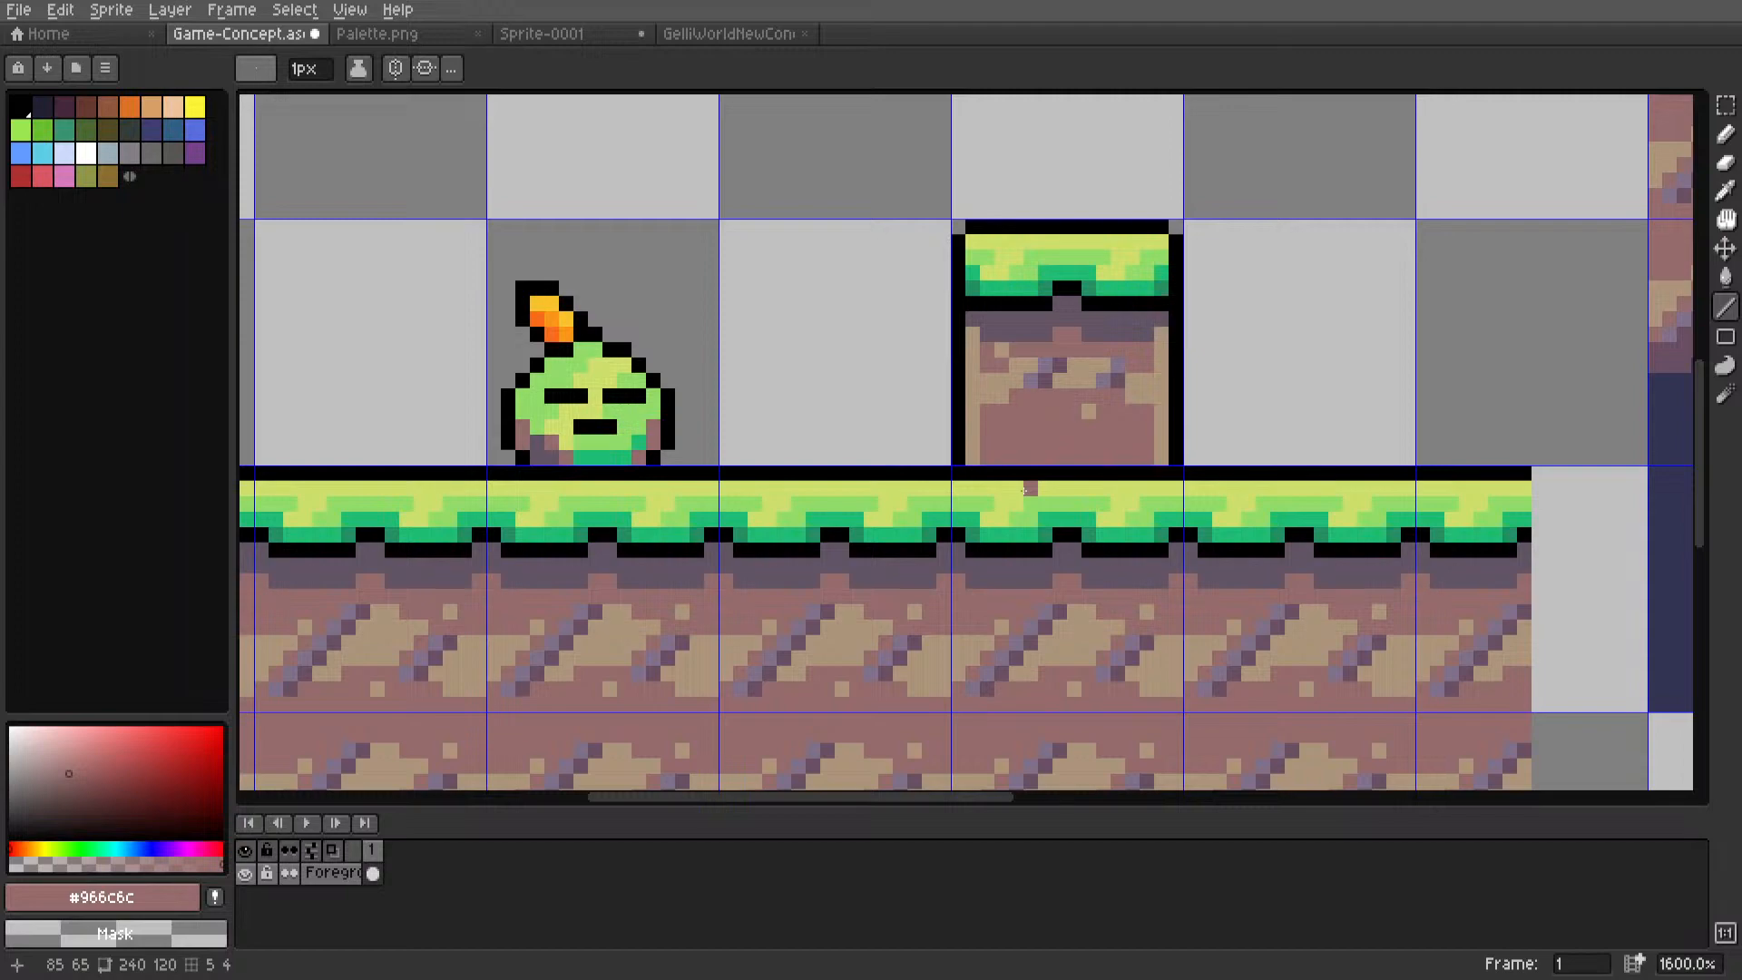
Replace the grass ground tile under the new block with a copy of the dirt-edge tile directly below it.
scroll(1026, 493, down, 5)
scroll(1040, 513, up, 3)
key(m)
double_click(1026, 543)
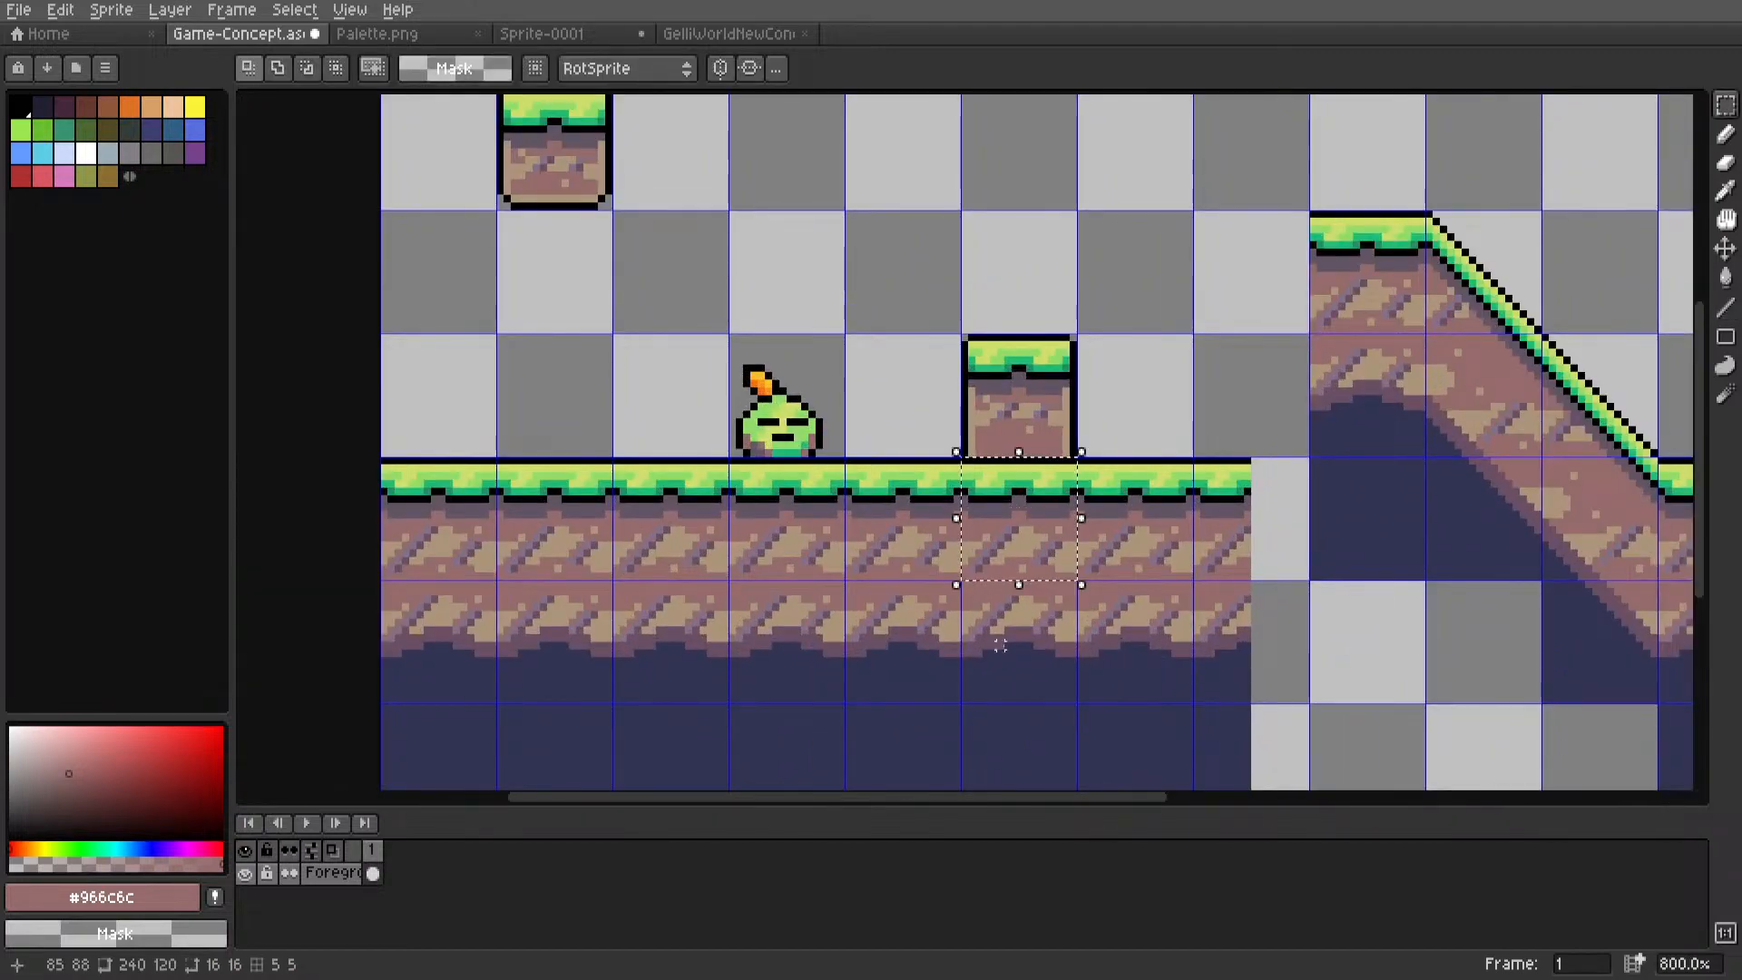
key(Delete)
double_click(1011, 644)
ctrl+drag(1022, 641, 1026, 524)
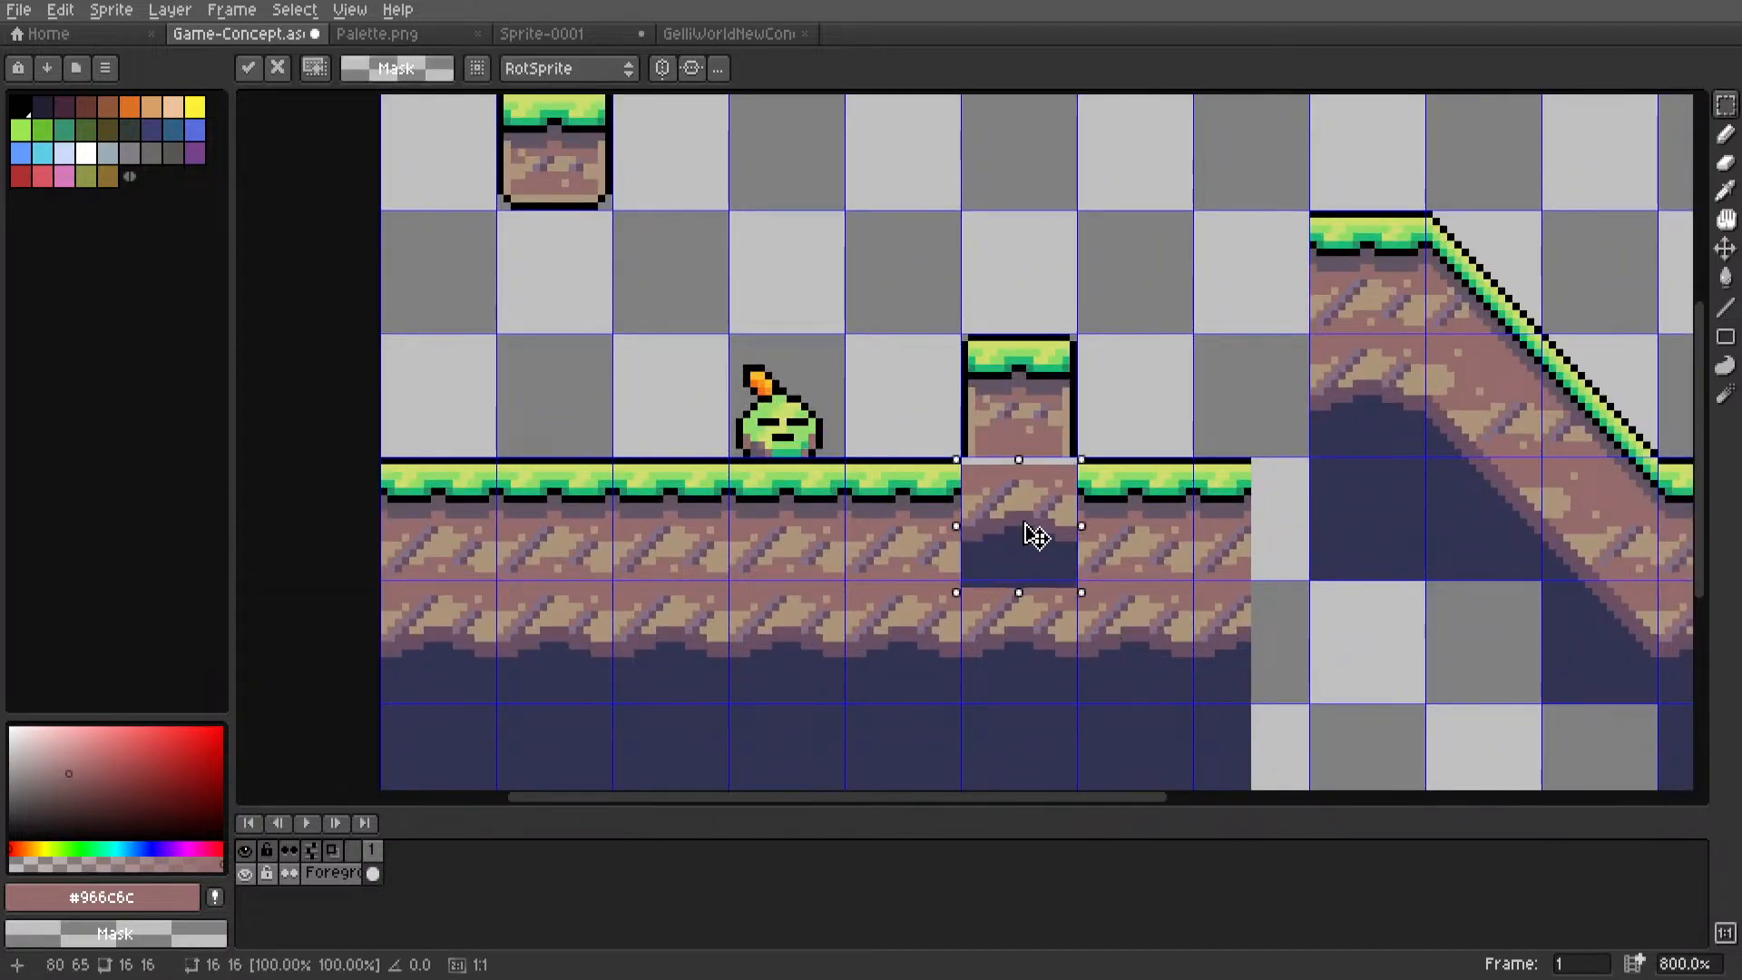
key(Return)
scroll(1041, 513, down, 3)
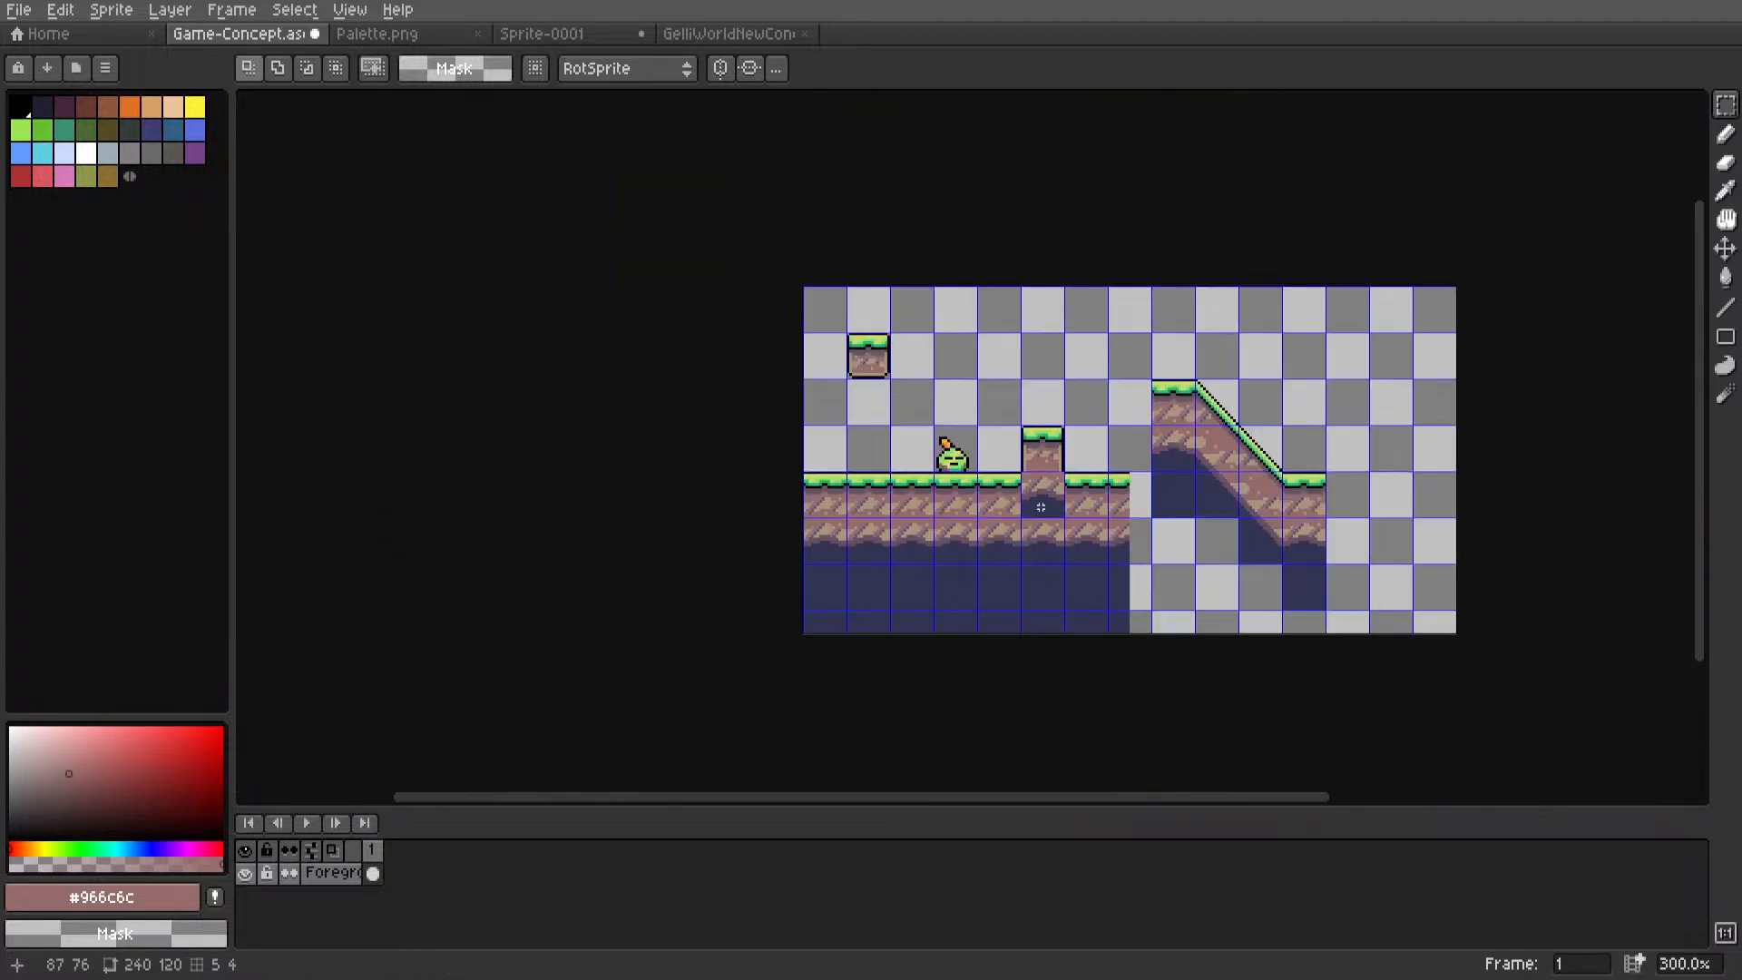
scroll(1041, 508, up, 3)
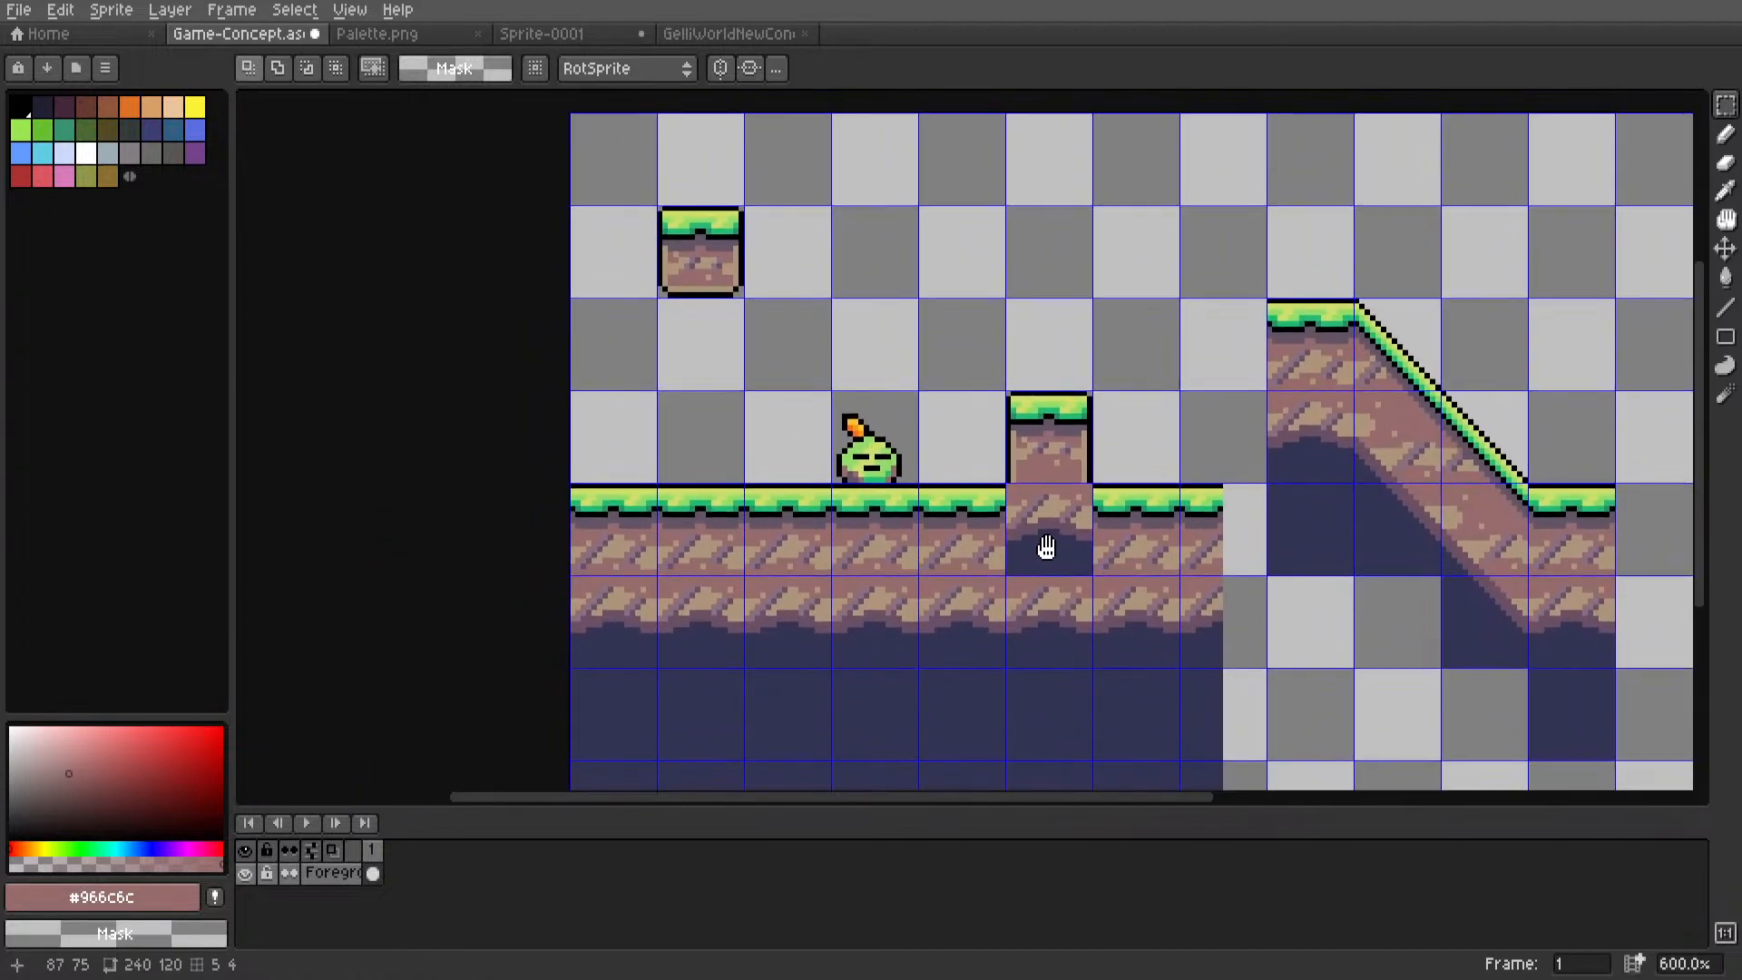
middle_drag(1046, 548, 1047, 549)
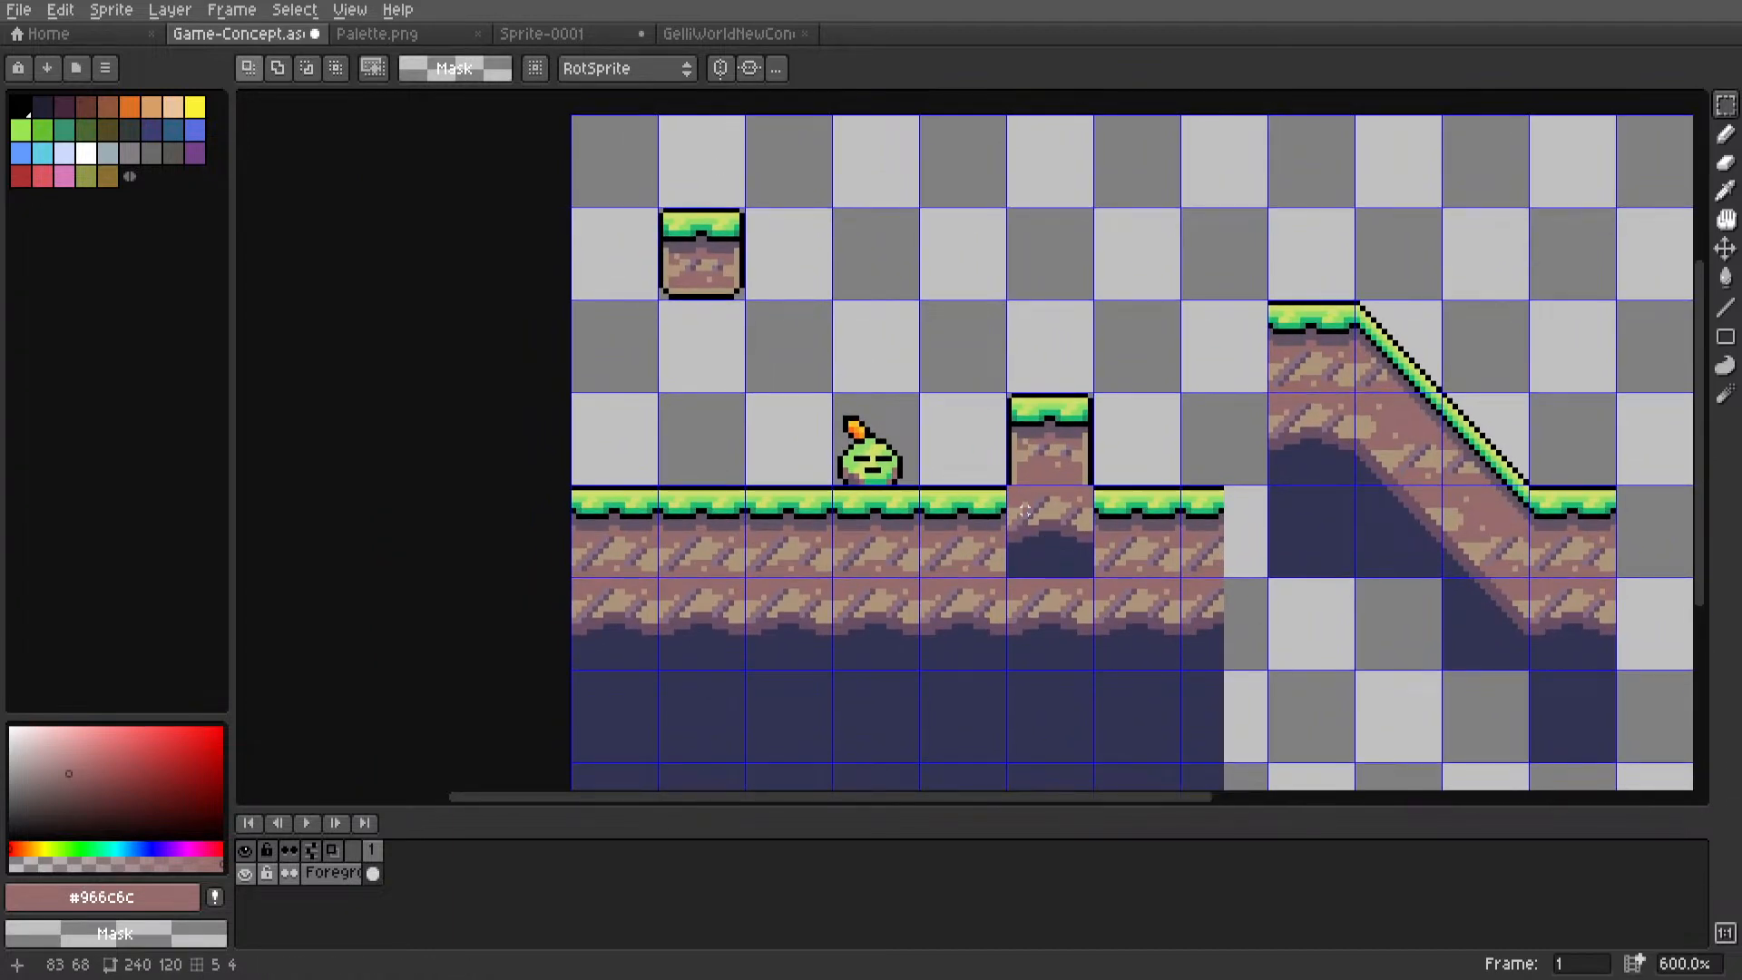
Draw short black vertical outlines inside both side edges of the dirt tile under the block, joining the neighboring grass outlines.
scroll(1024, 511, up, 6)
key(i)
click(898, 498)
key(l)
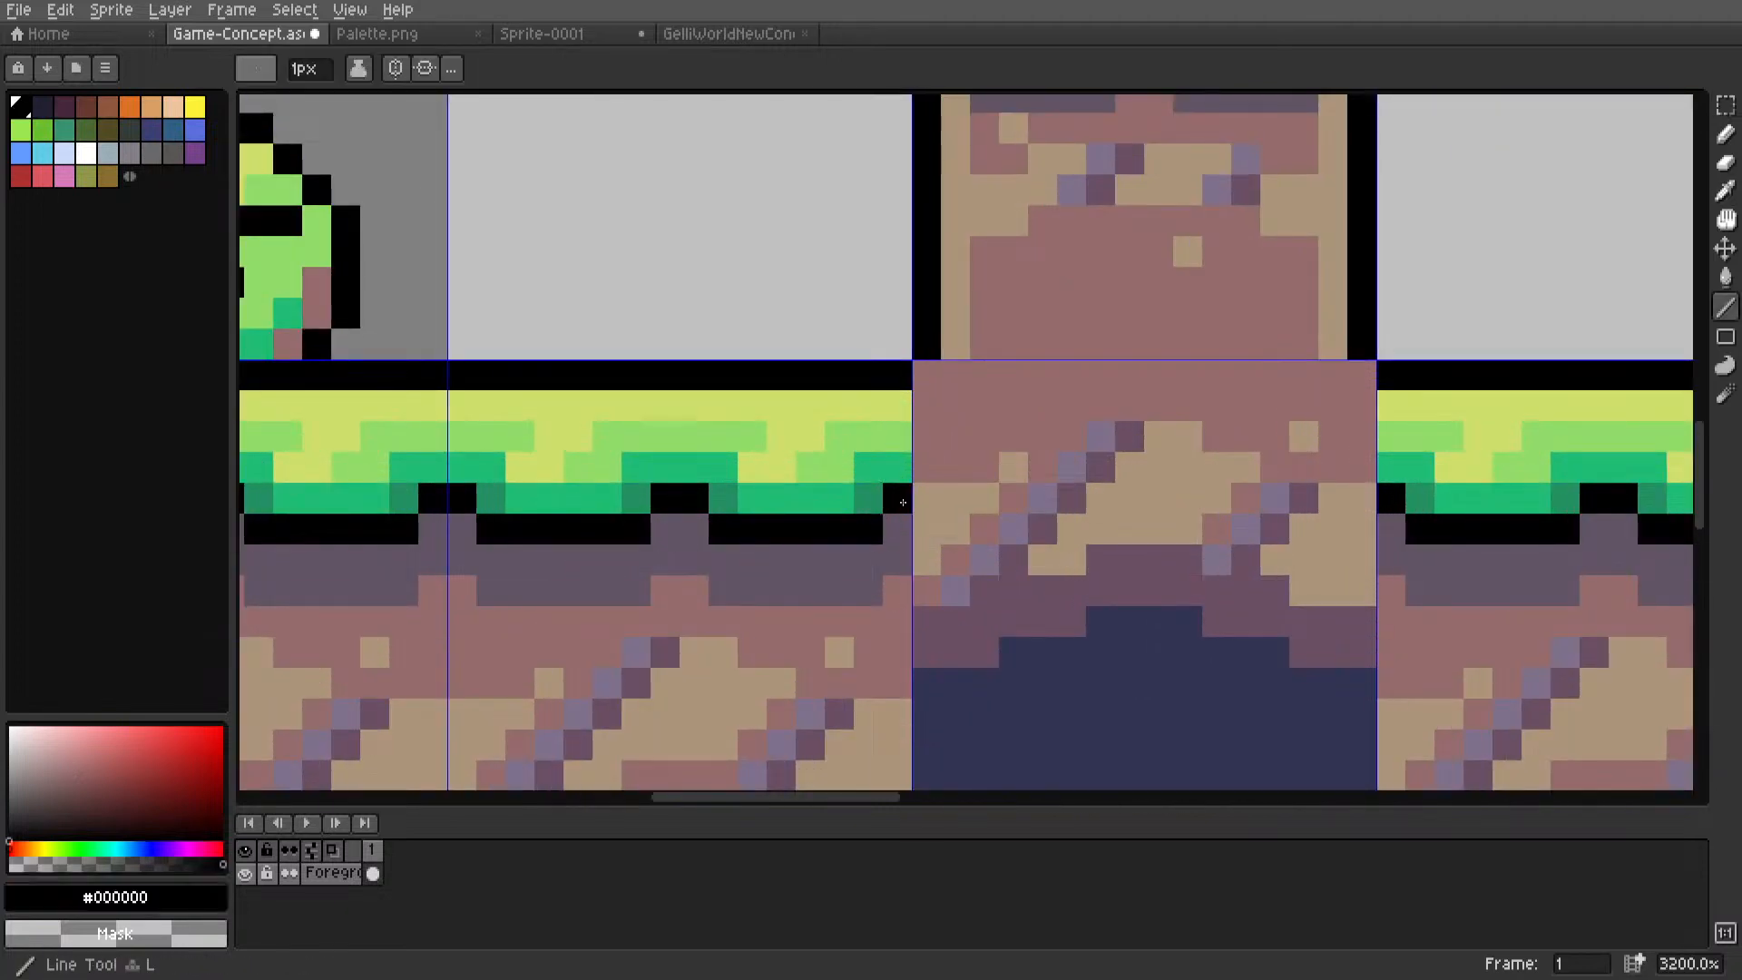
drag(927, 498, 948, 377)
drag(1362, 498, 1327, 376)
key(i)
click(1407, 400)
key(l)
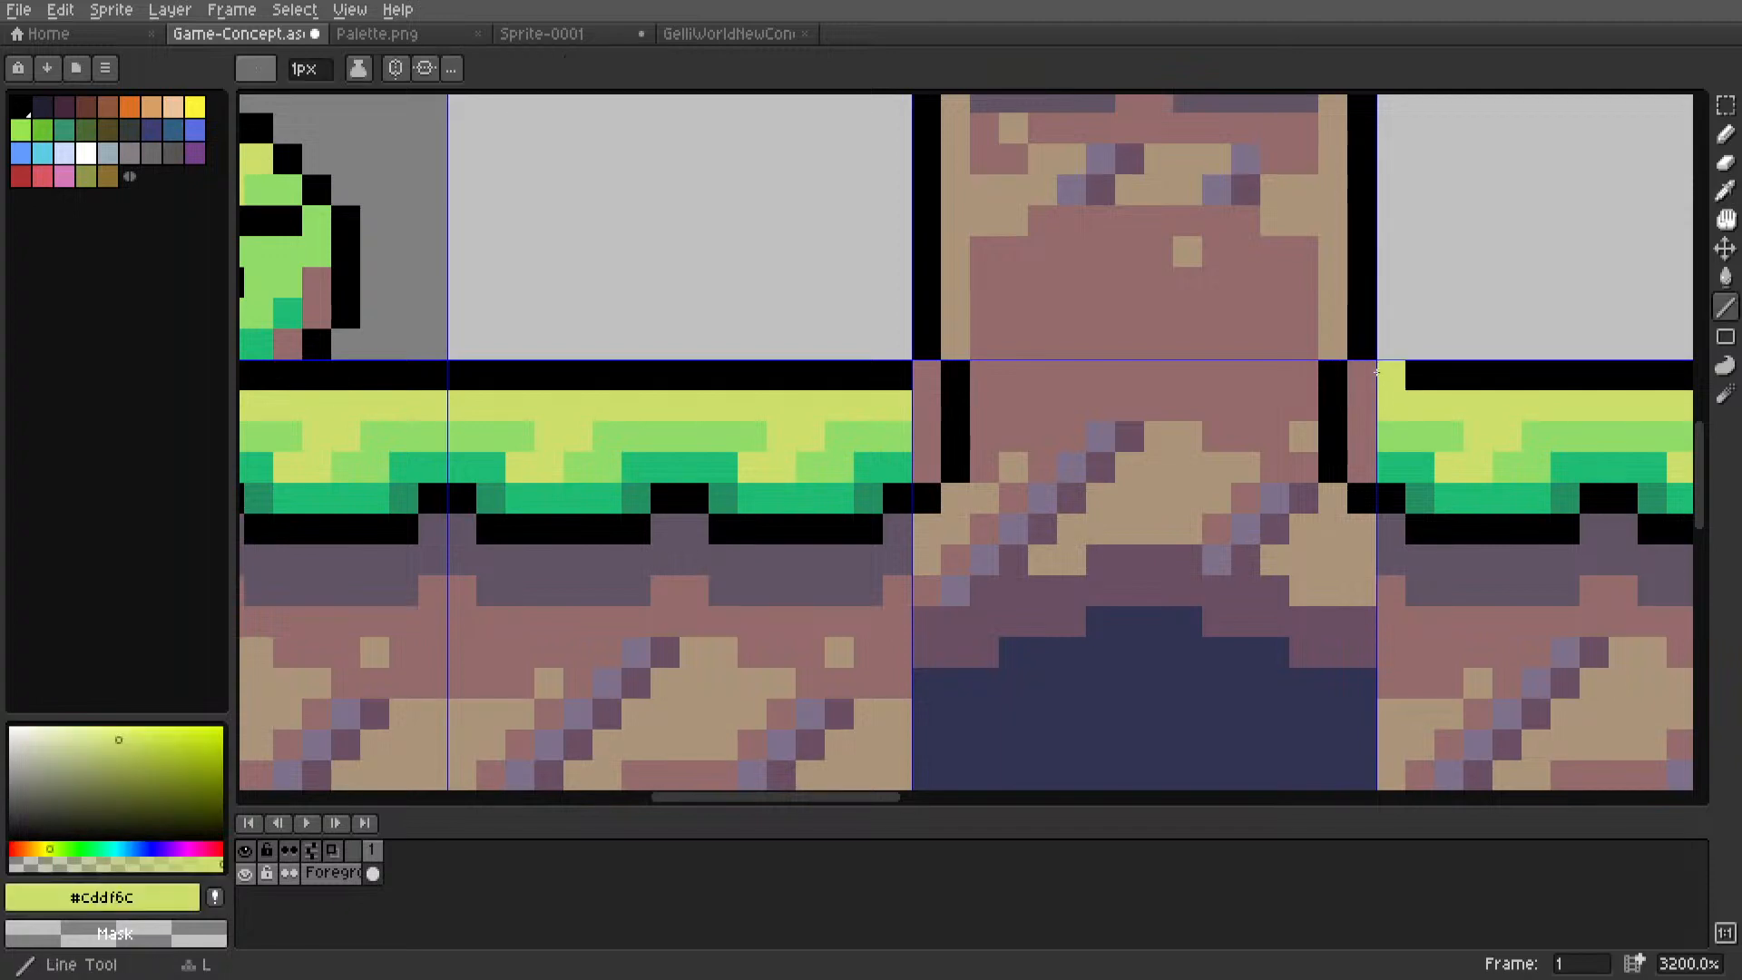
click(1356, 411)
key(ctrl+z)
Paint the upper corner pixels of the dirt tile black to connect the ground outline with the block's outline.
key(i)
click(1337, 377)
key(l)
click(927, 374)
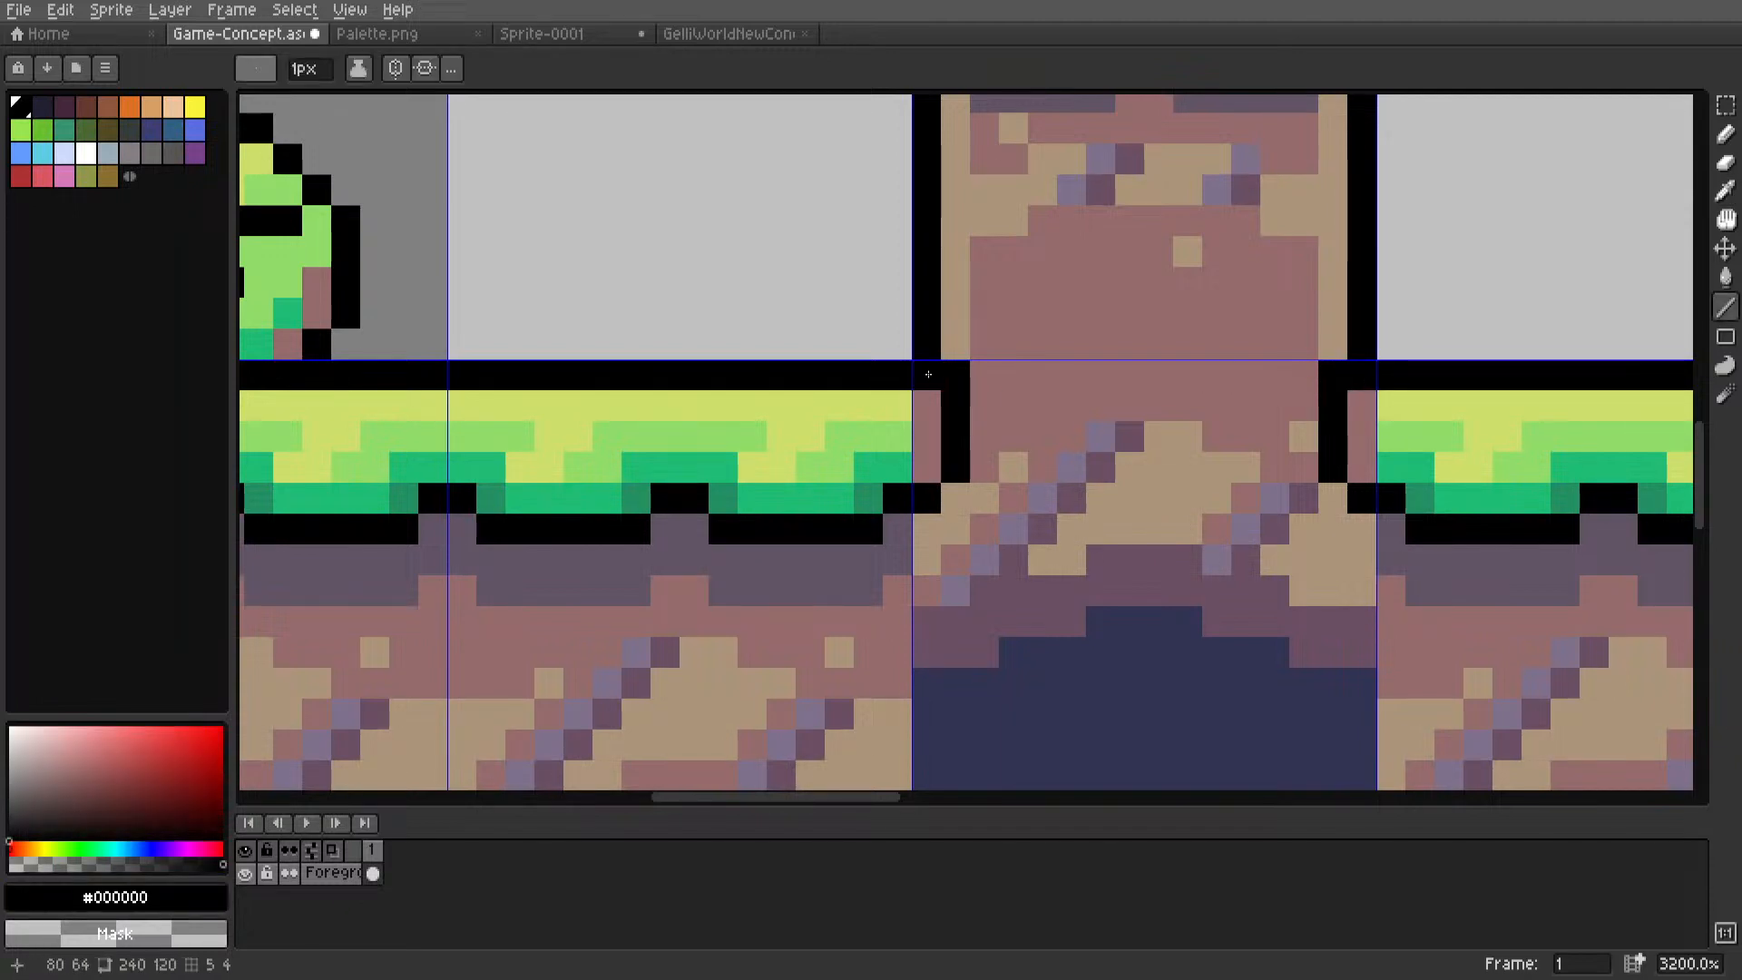
Extend the yellow-green grass (#cddf6c) by one pixel into the dirt tile on both sides of the block.
key(i)
click(905, 412)
key(l)
click(927, 405)
click(1361, 406)
Extend the light green and teal (#1ebc73) grass rows up to the black outlines beside the block.
key(i)
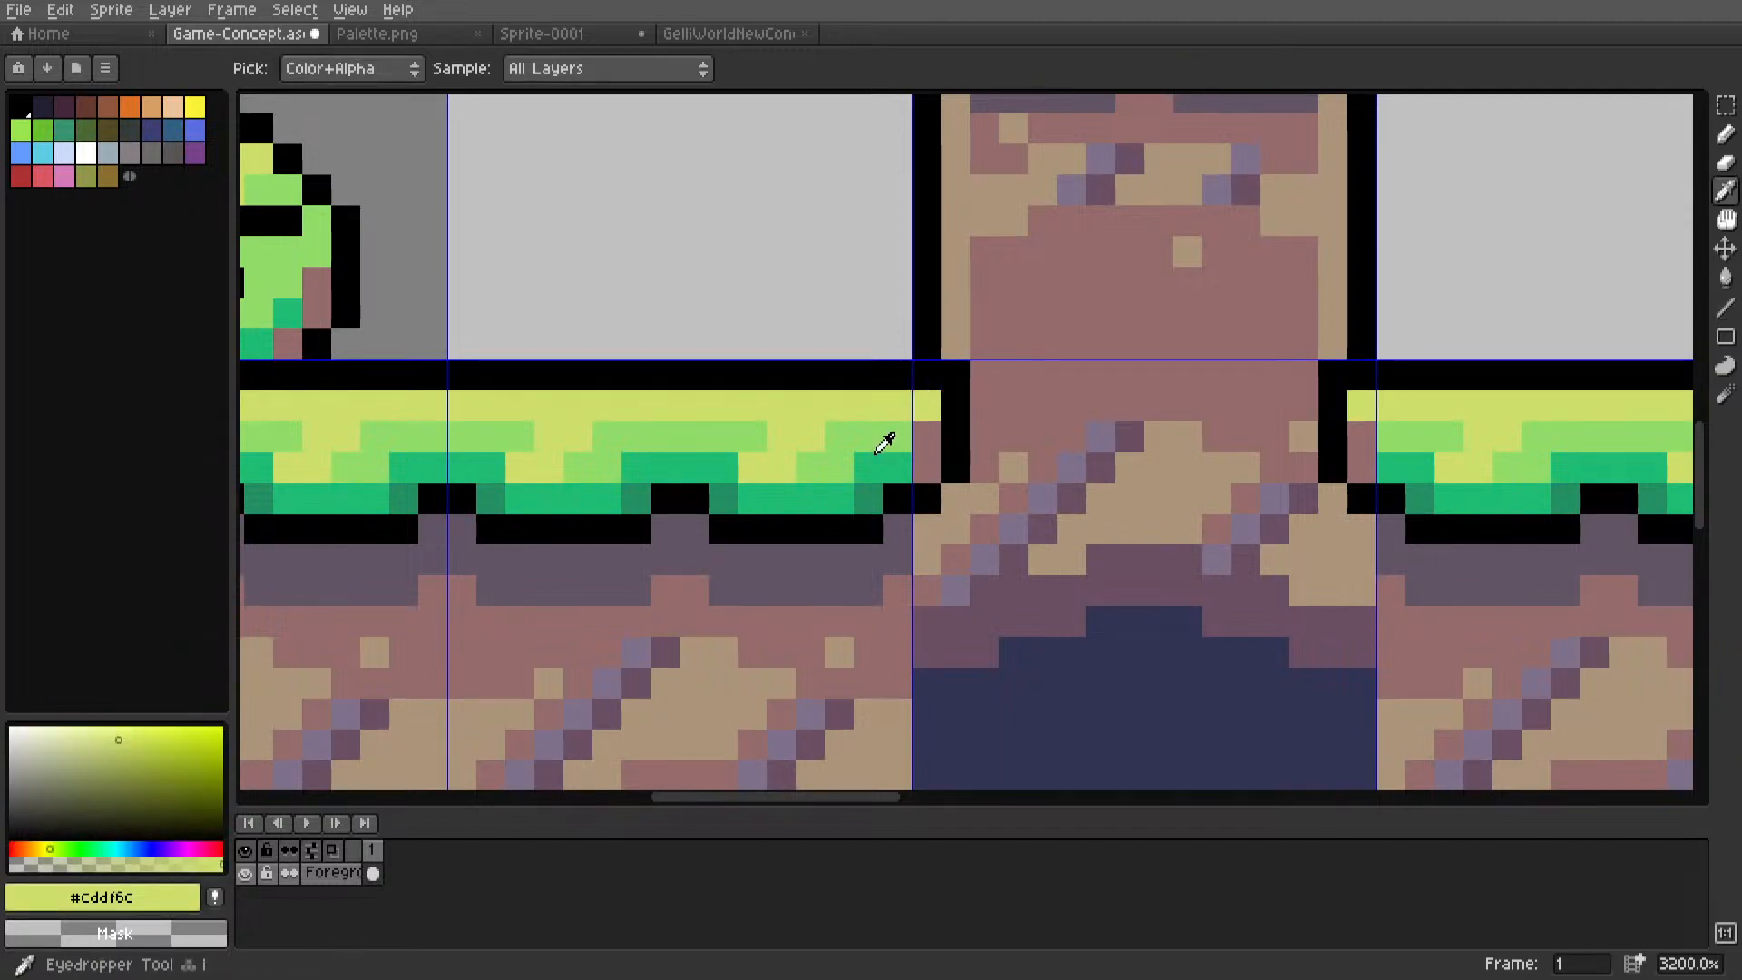
click(886, 441)
key(l)
click(937, 436)
key(i)
click(895, 467)
key(l)
click(926, 466)
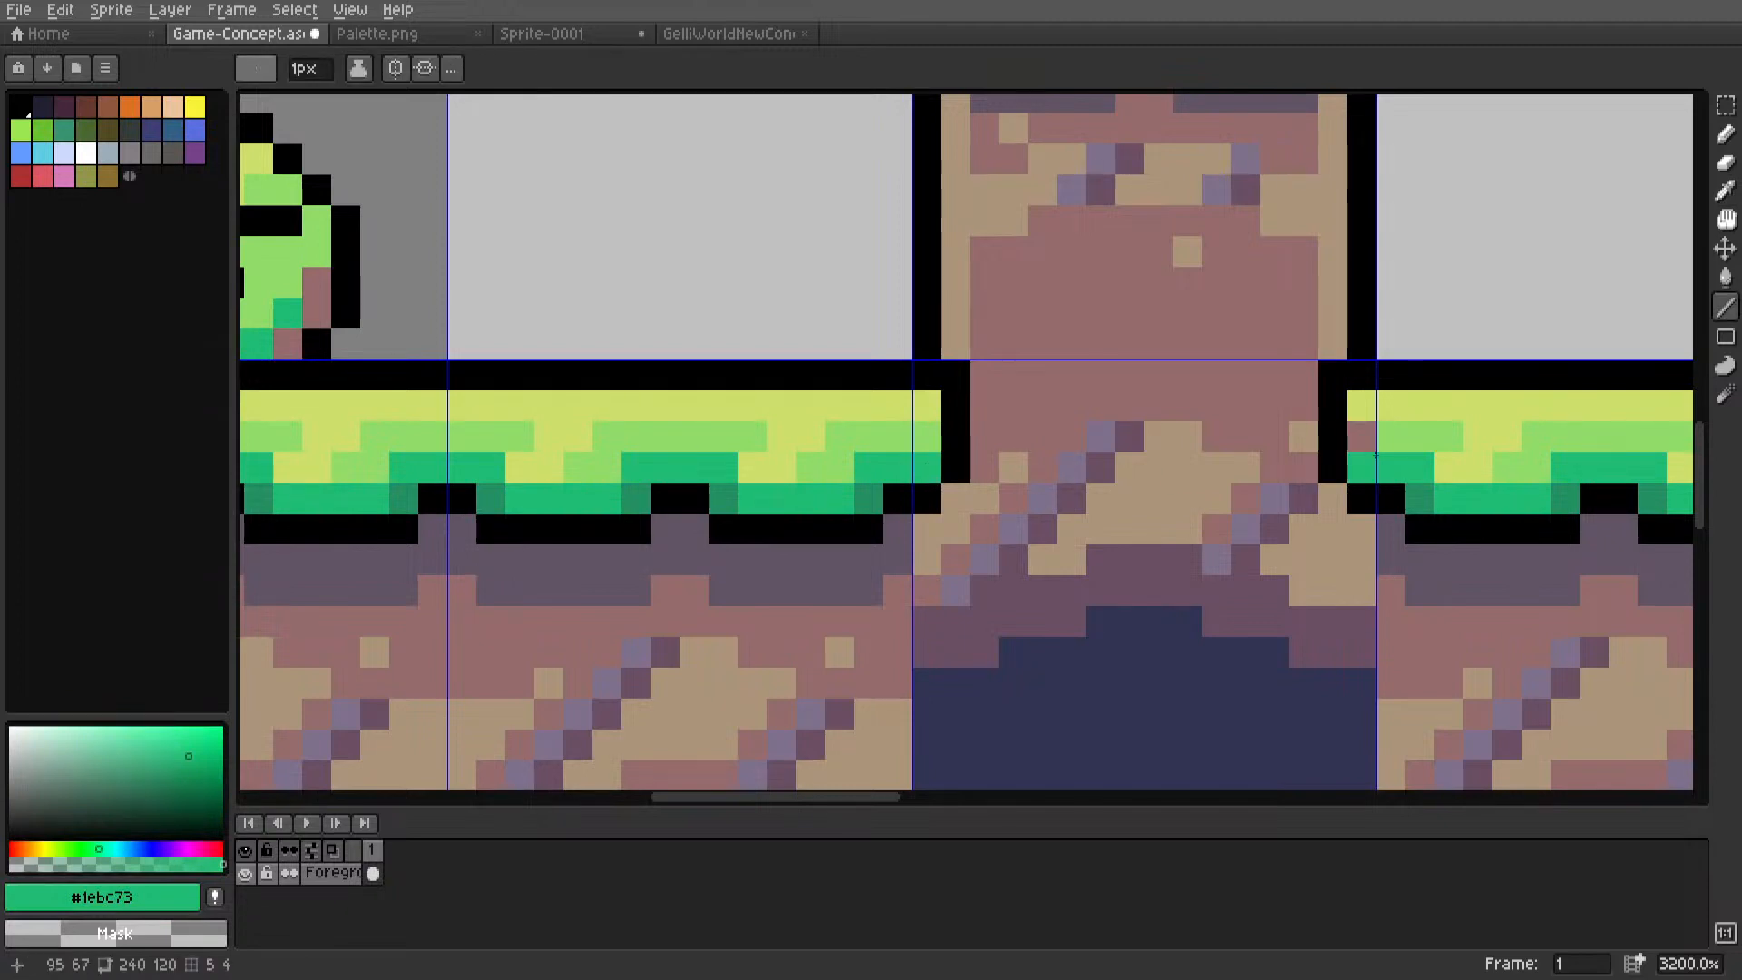
Fill the dark blue area in the tile beneath the block with the reddish dirt color #966c6c.
scroll(806, 369, down, 8)
middle_drag(806, 368, 932, 496)
key(m)
scroll(1021, 479, down, 3)
scroll(1021, 479, up, 3)
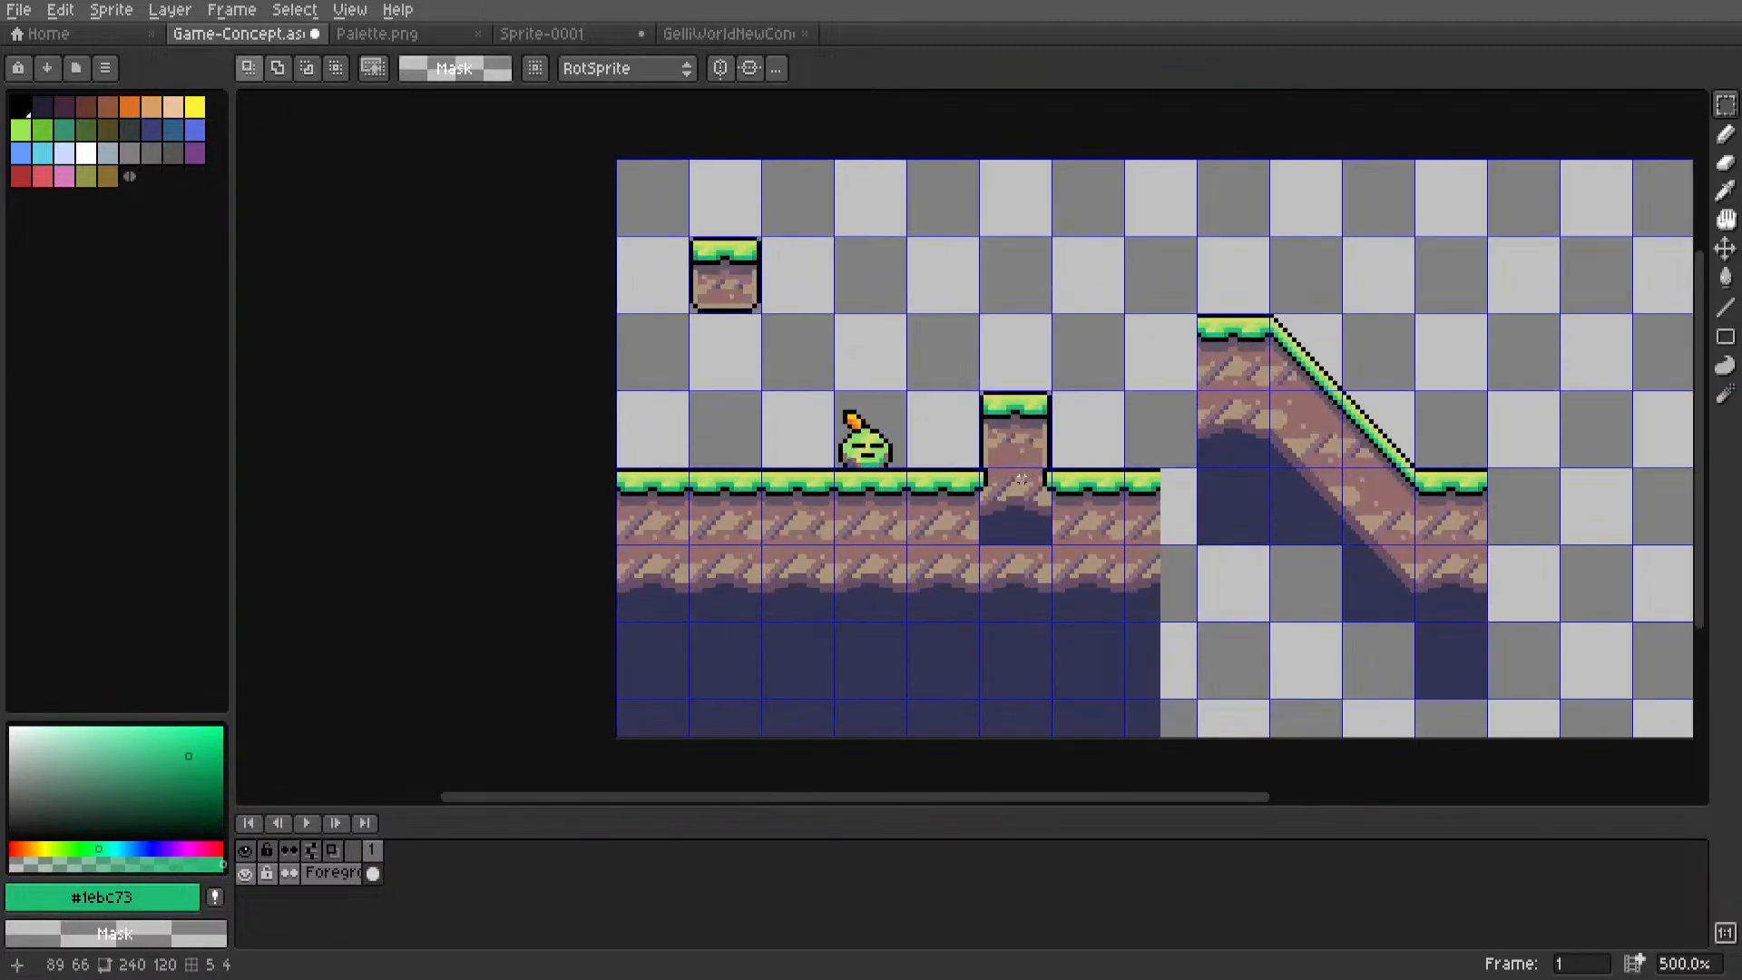
scroll(1021, 479, up, 2)
middle_drag(978, 588, 980, 525)
scroll(980, 526, up, 4)
key(g)
alt+click(1008, 502)
scroll(1040, 427, down, 6)
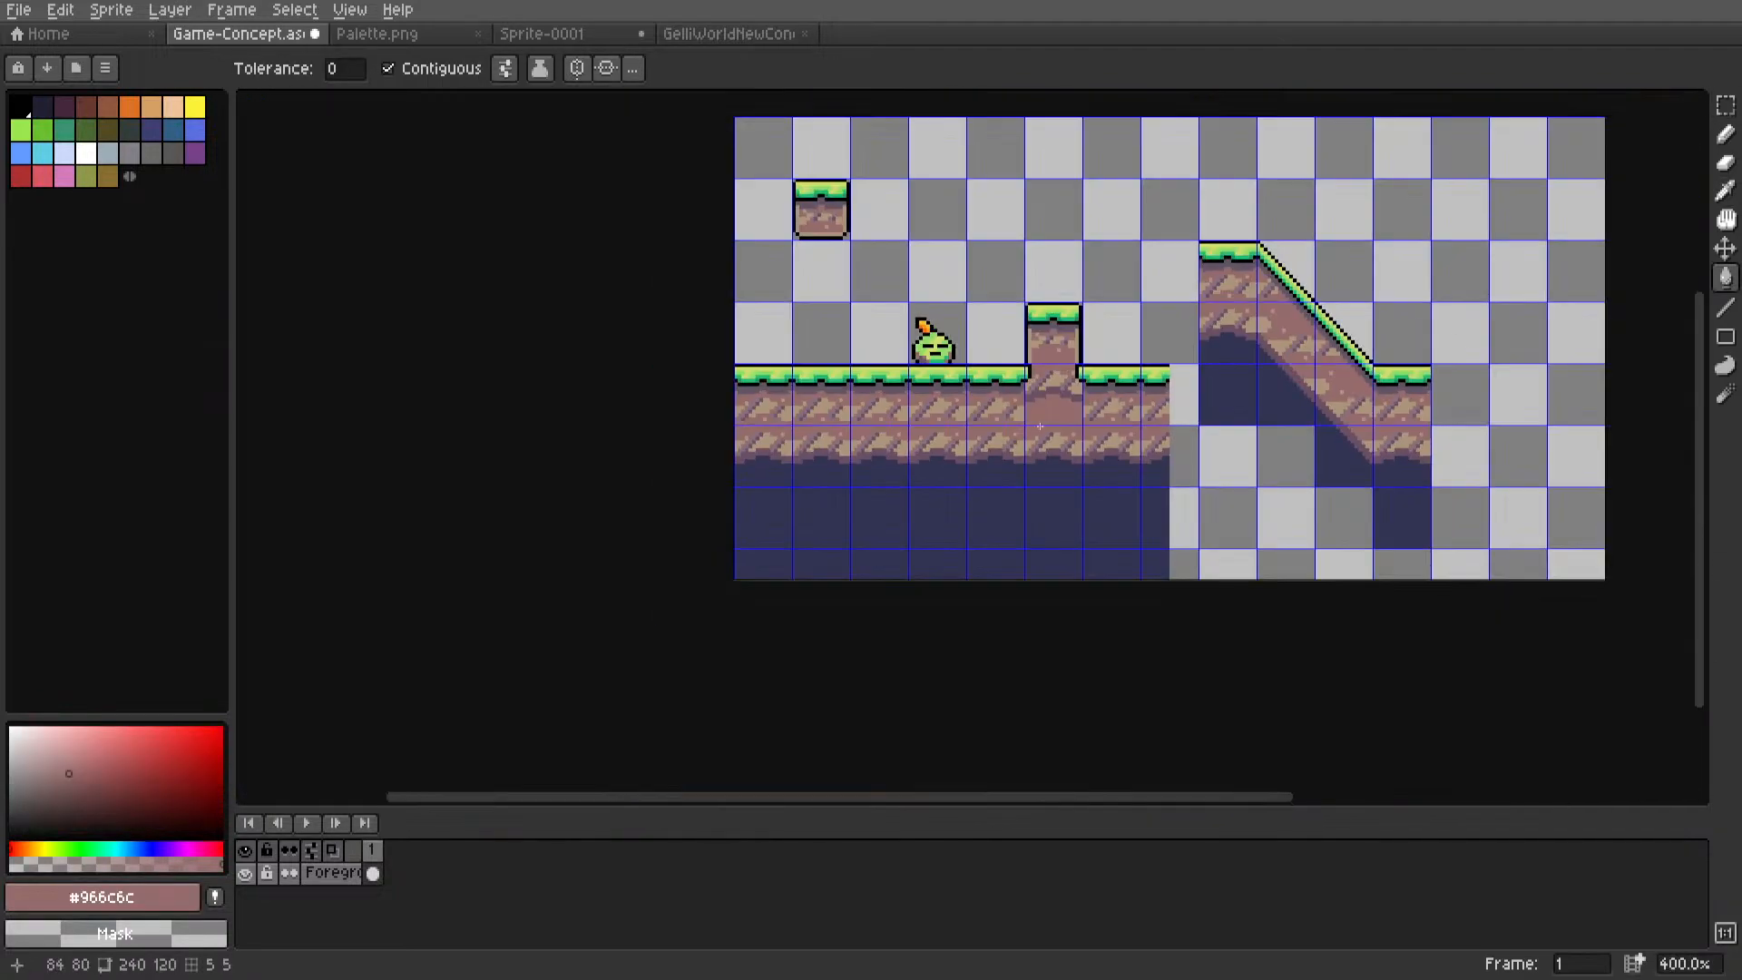
Fill the remaining dark purple edge band in that tile with #966c6c.
middle_drag(1040, 426, 953, 508)
scroll(953, 508, up, 6)
key(i)
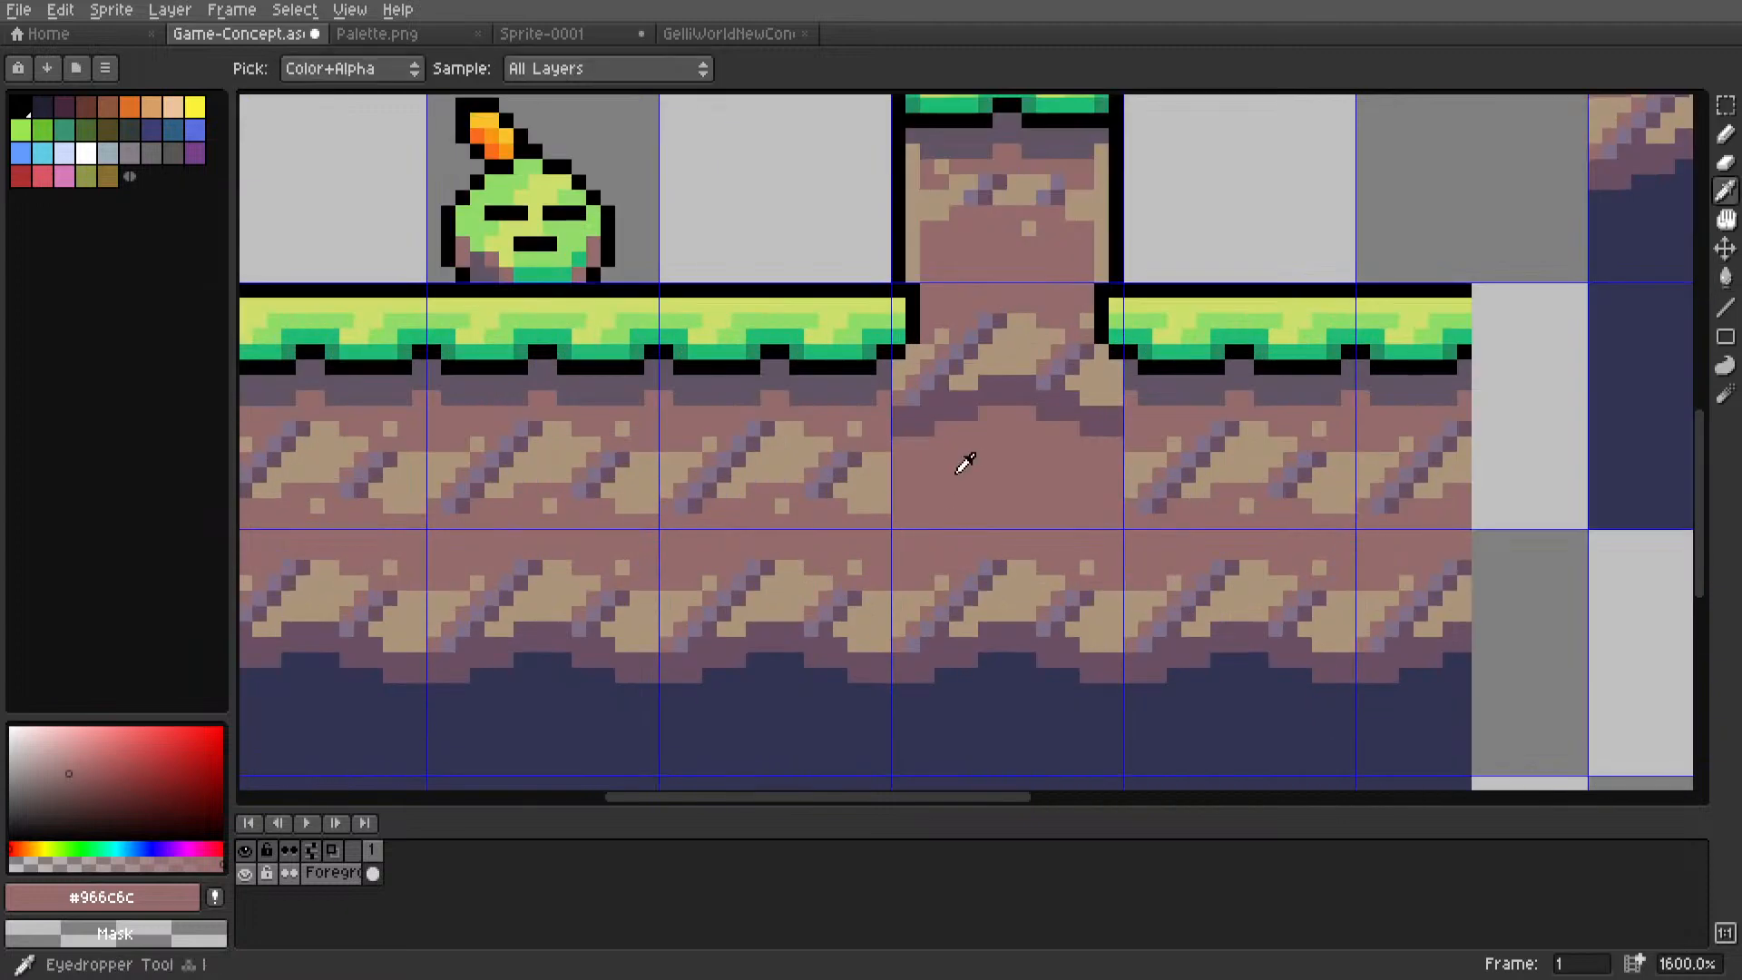
key(g)
click(919, 426)
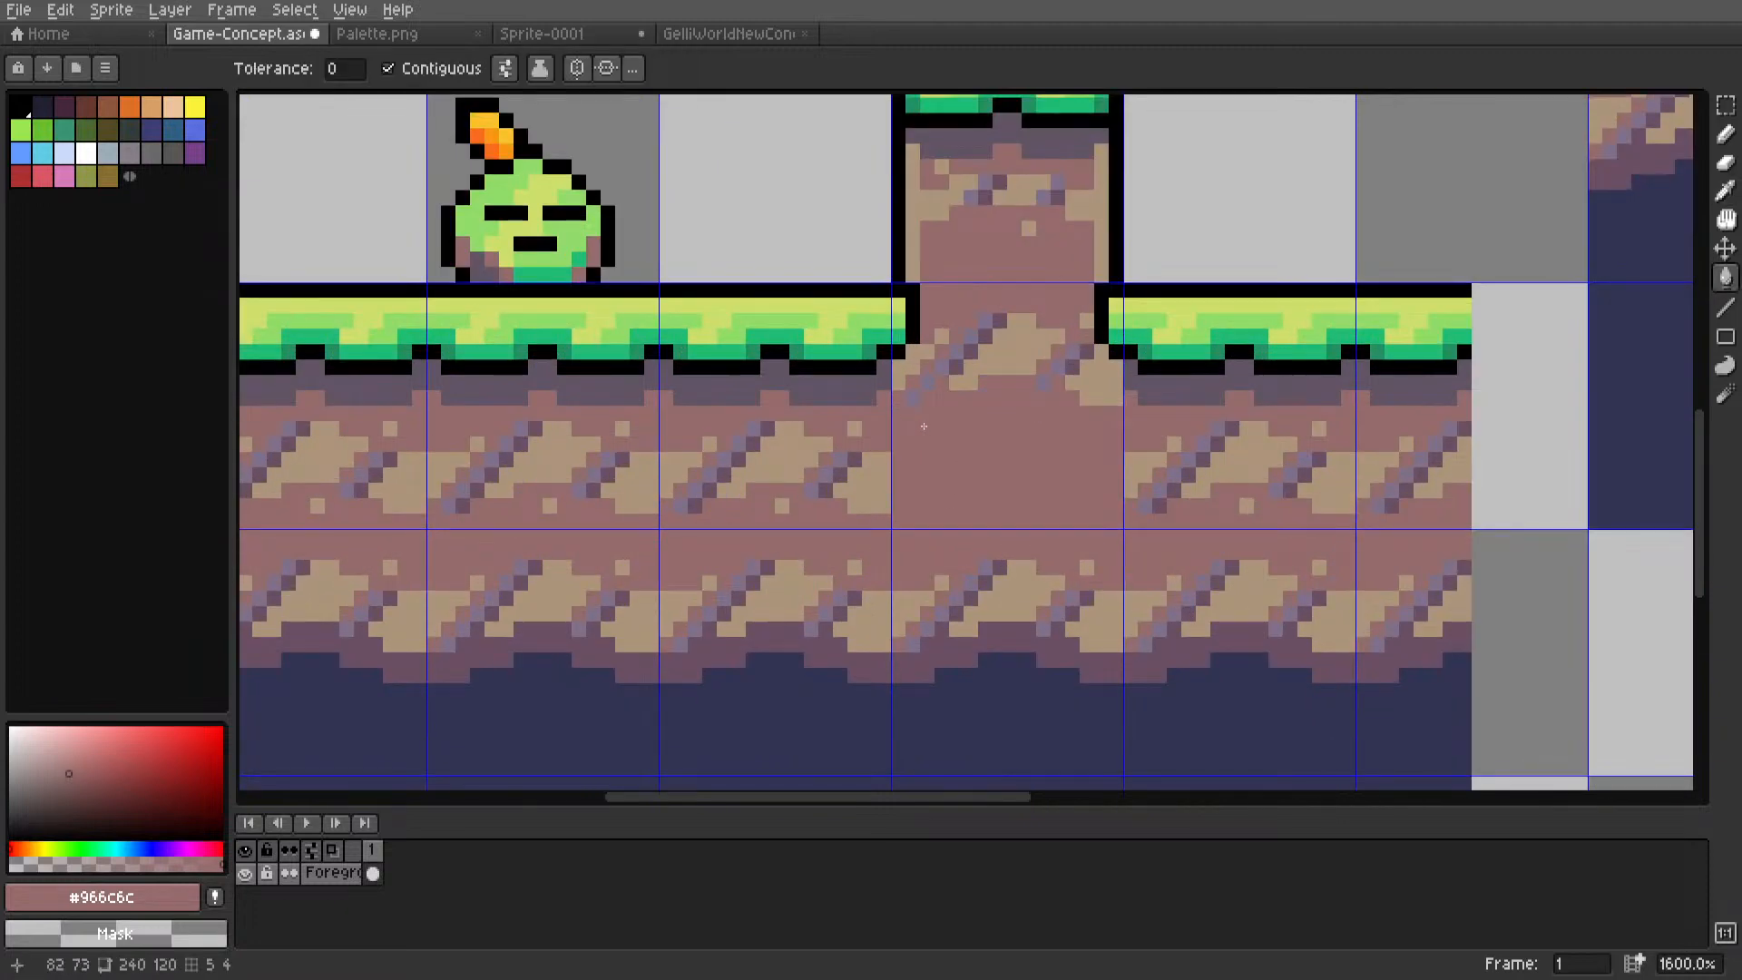
Paint tan #ab947a pixels along the long diagonal crack in the upper ground tile beneath the green character.
scroll(924, 425, down, 7)
middle_drag(978, 452, 979, 515)
scroll(977, 534, up, 4)
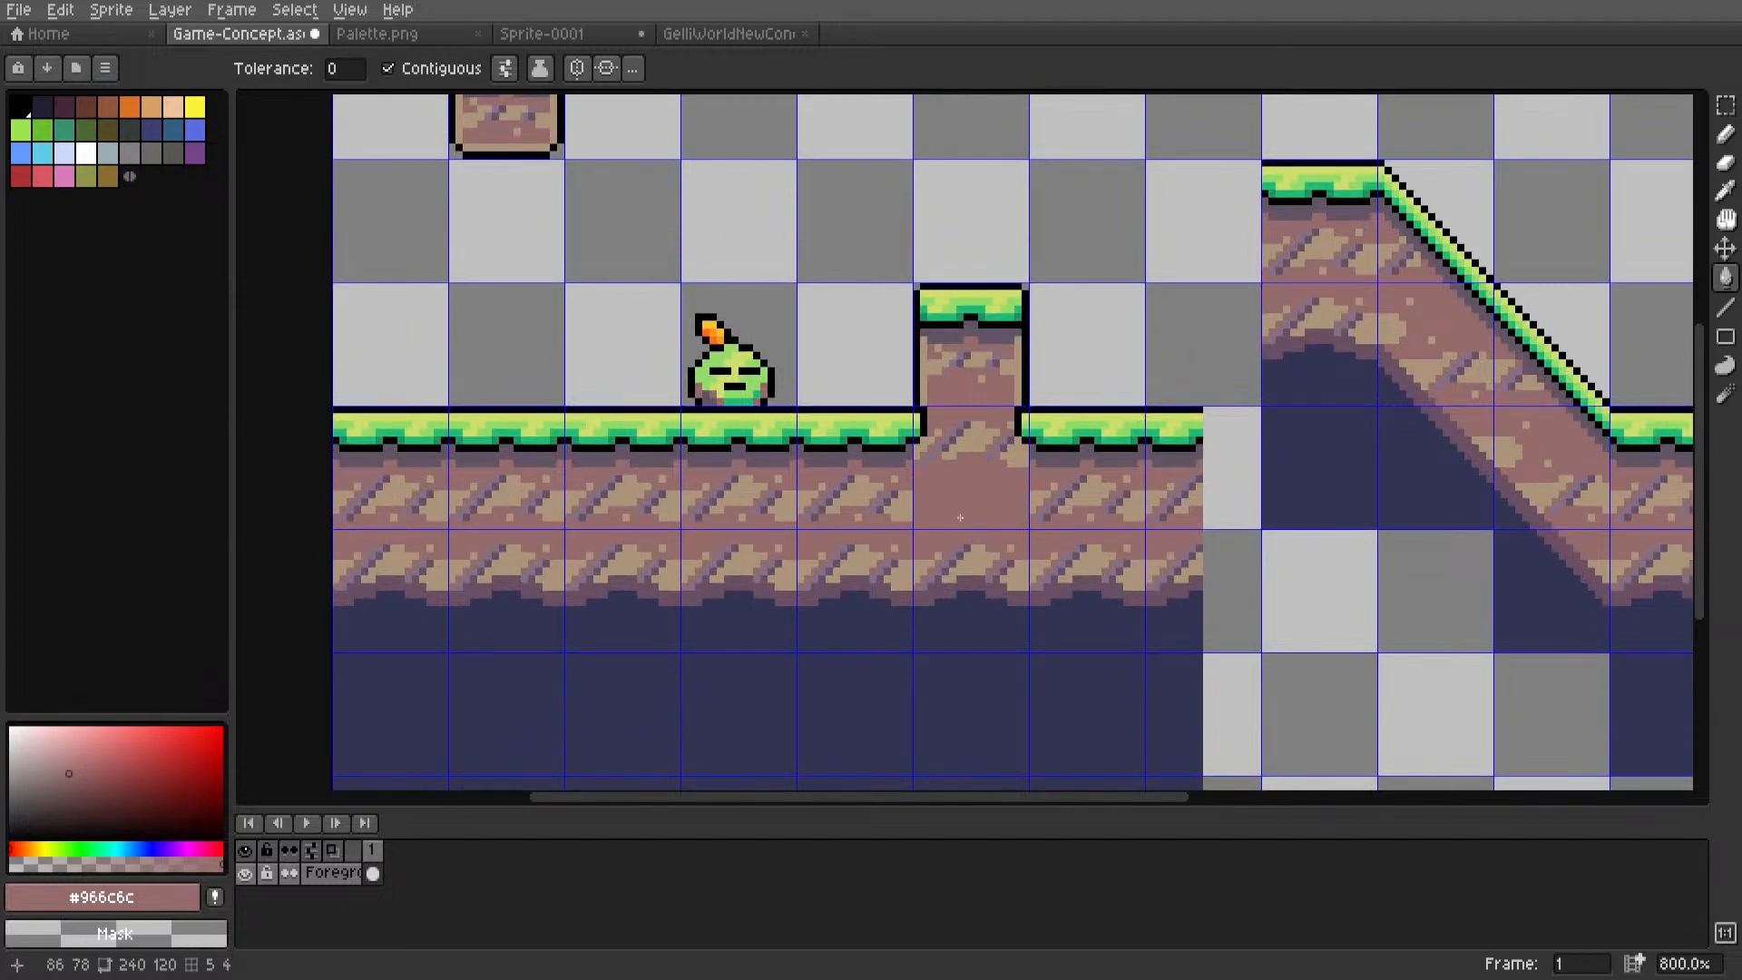
middle_drag(960, 501, 1235, 451)
scroll(957, 463, up, 5)
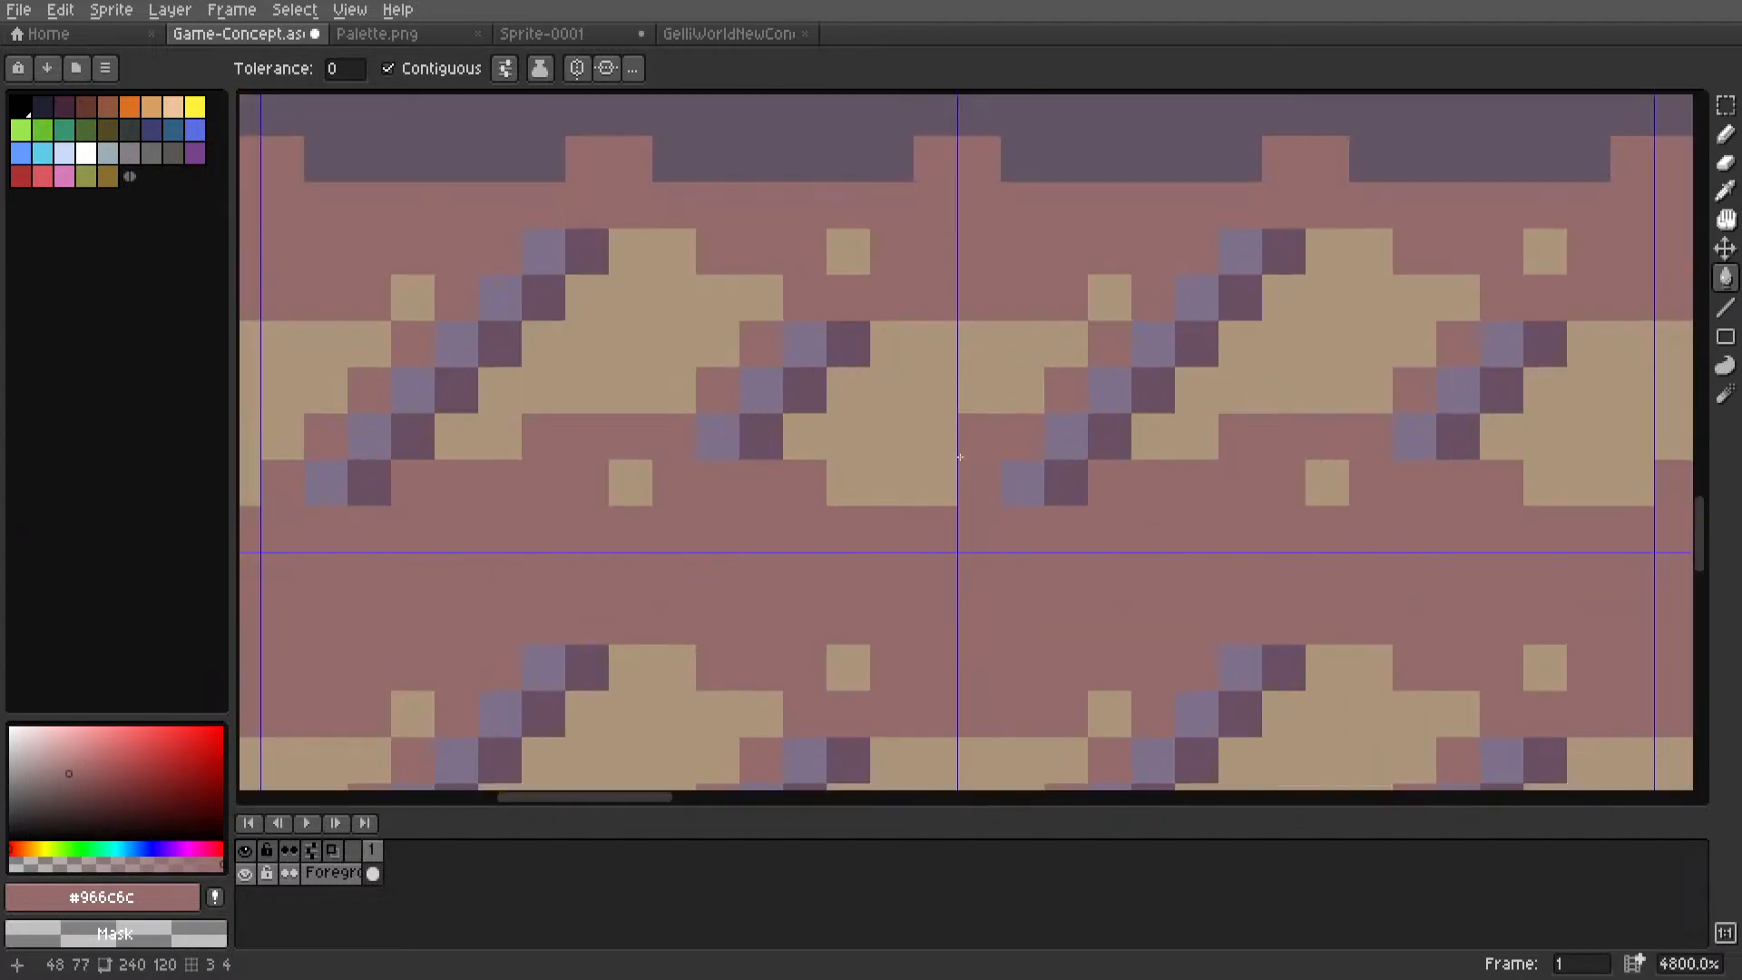
alt+click(960, 458)
key(l)
drag(968, 482, 1164, 295)
scroll(899, 471, right, 5)
scroll(899, 471, up, 2)
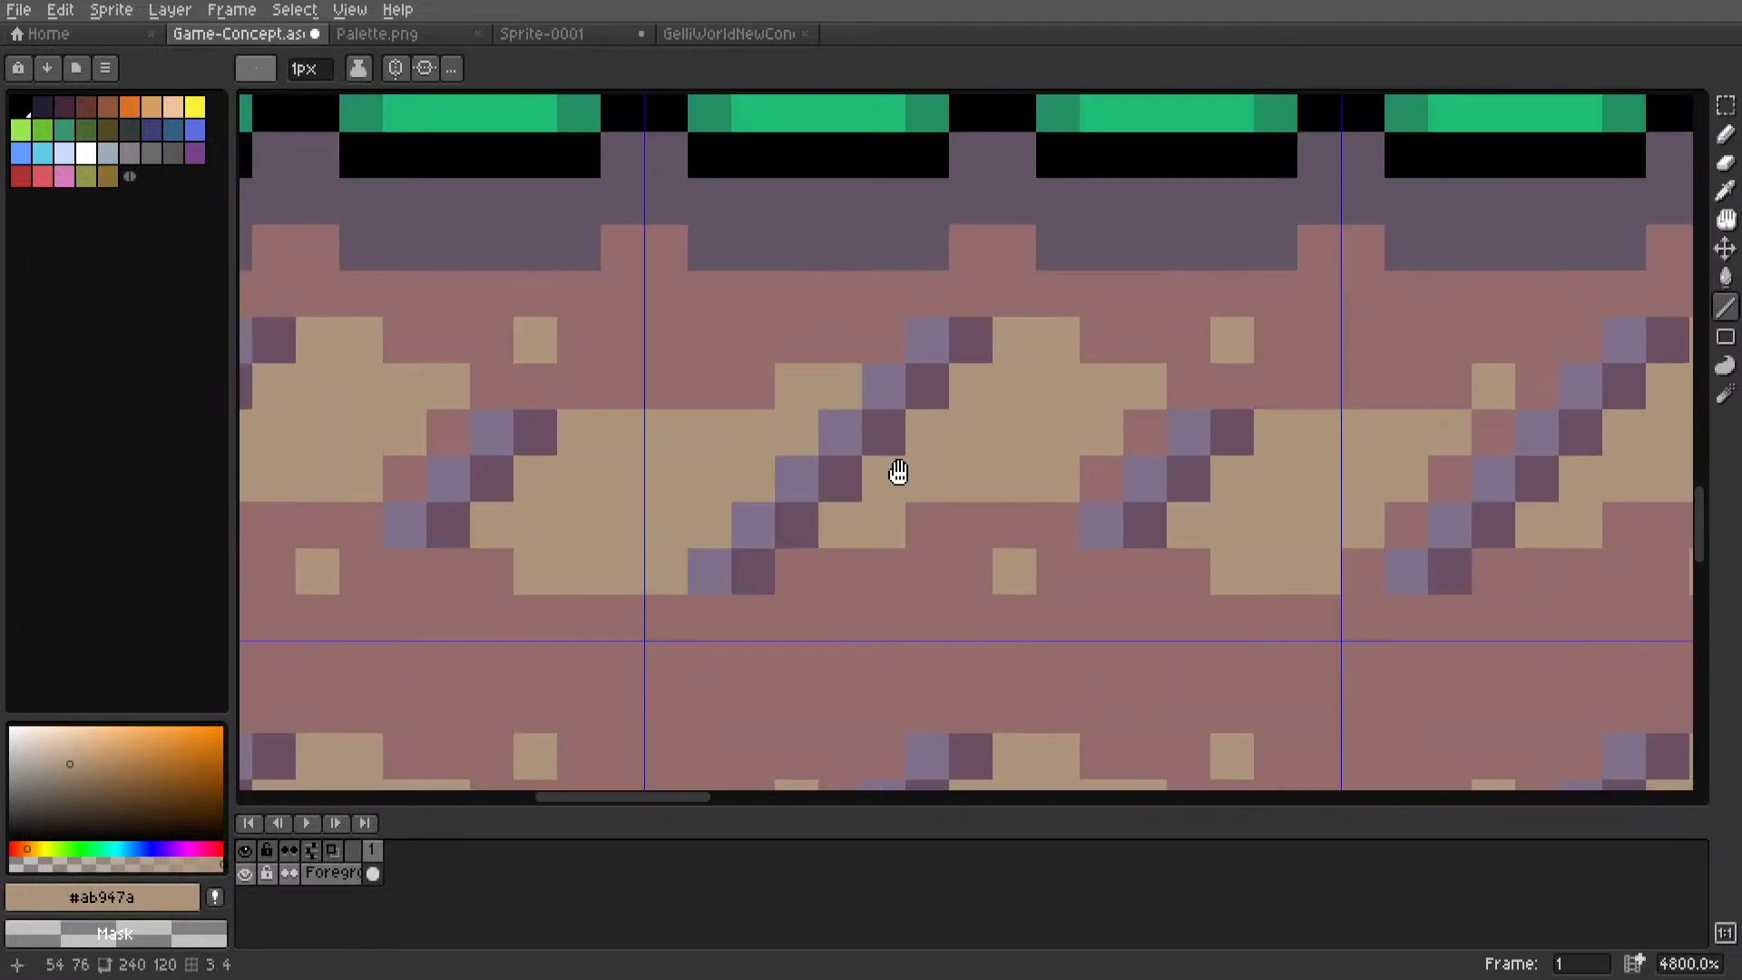
drag(833, 567, 890, 522)
Paint tan #ab947a pixels along the diagonal crack in the middle slope tile.
scroll(890, 522, down, 9)
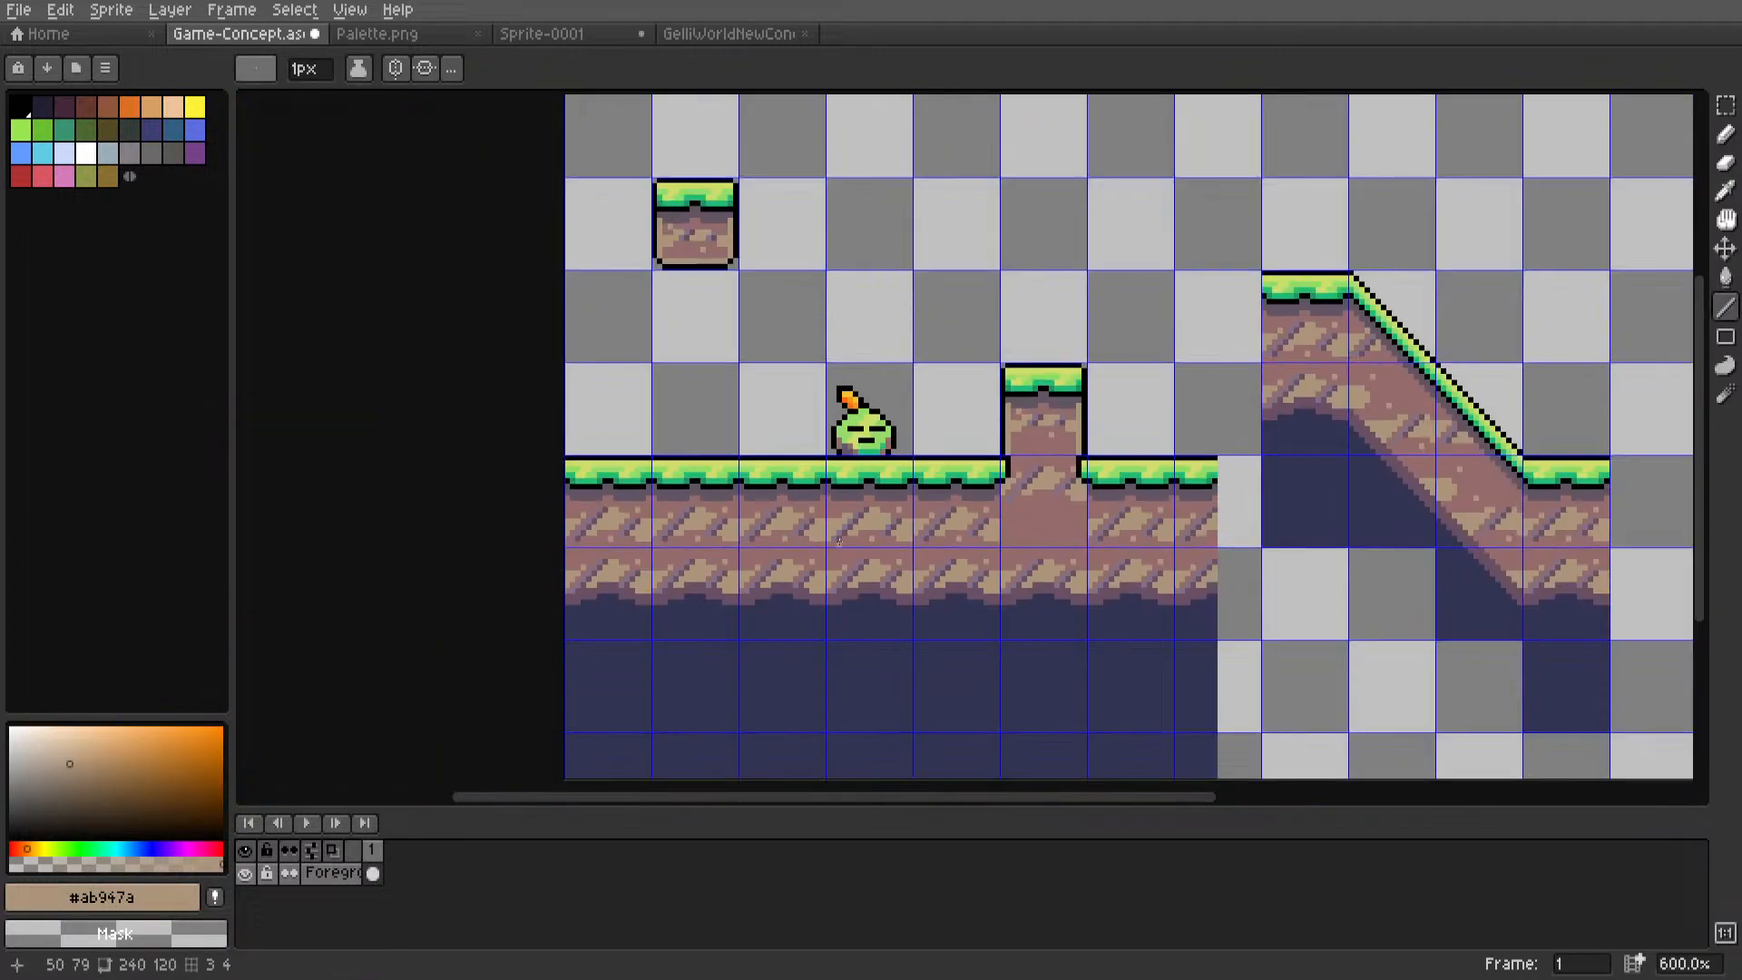
scroll(890, 521, up, 3)
middle_drag(1110, 503, 741, 532)
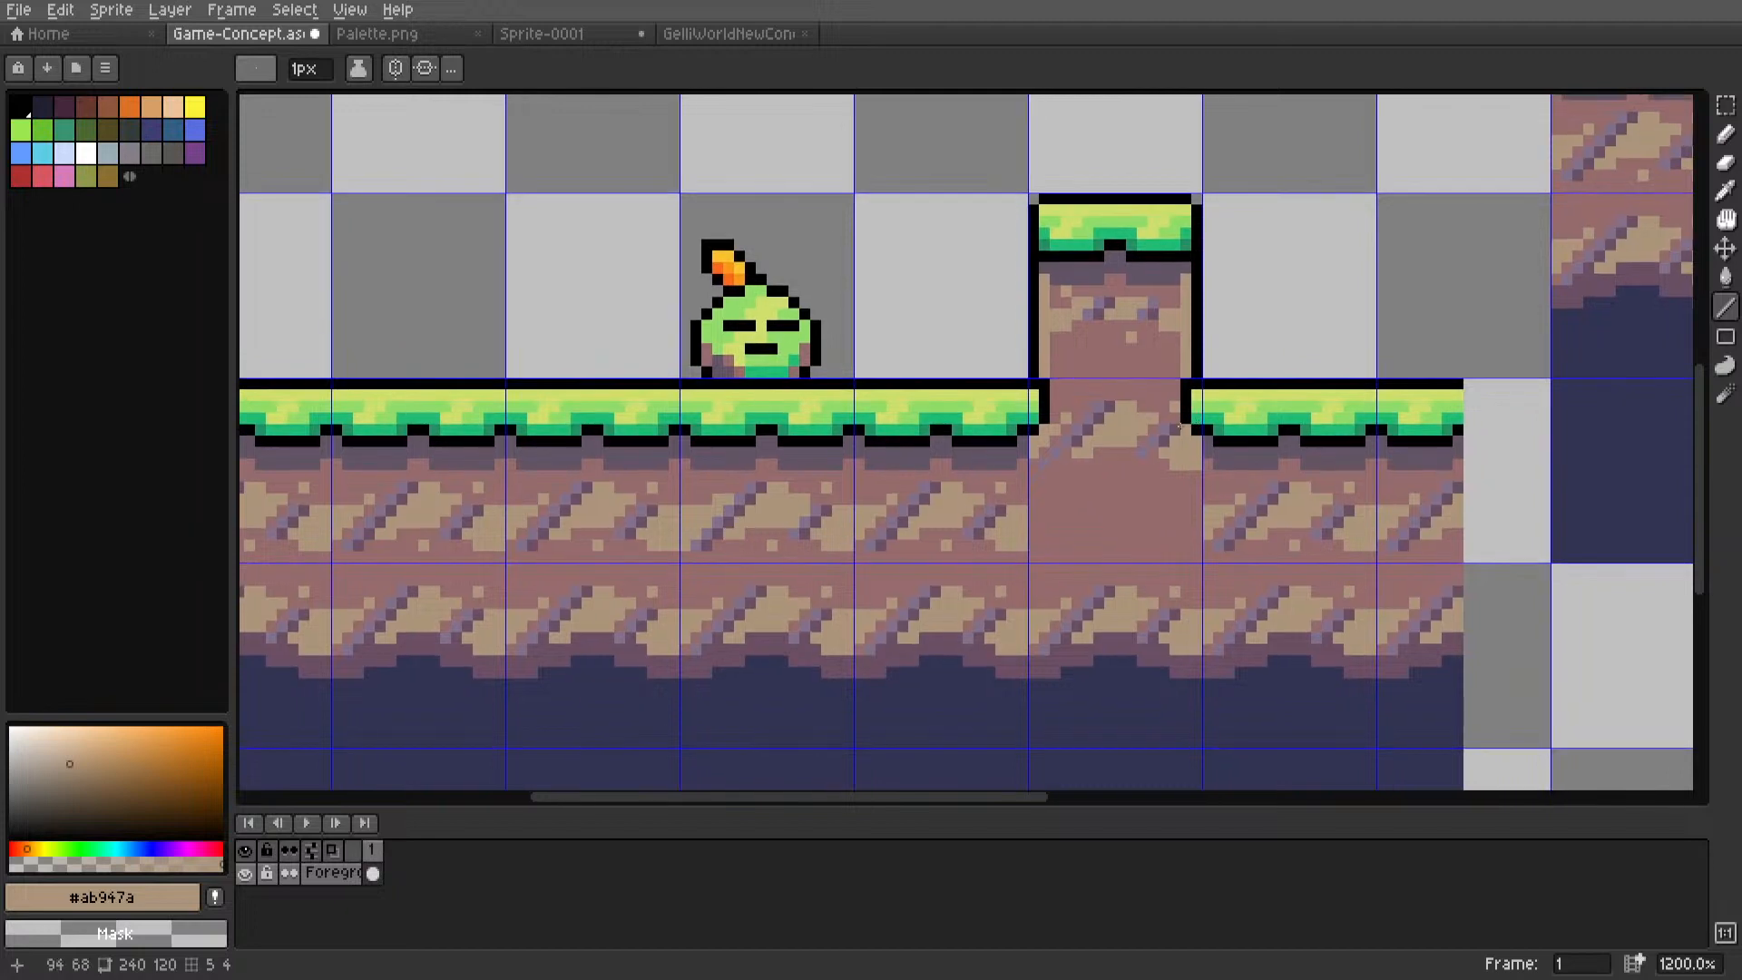
middle_drag(1196, 428, 663, 577)
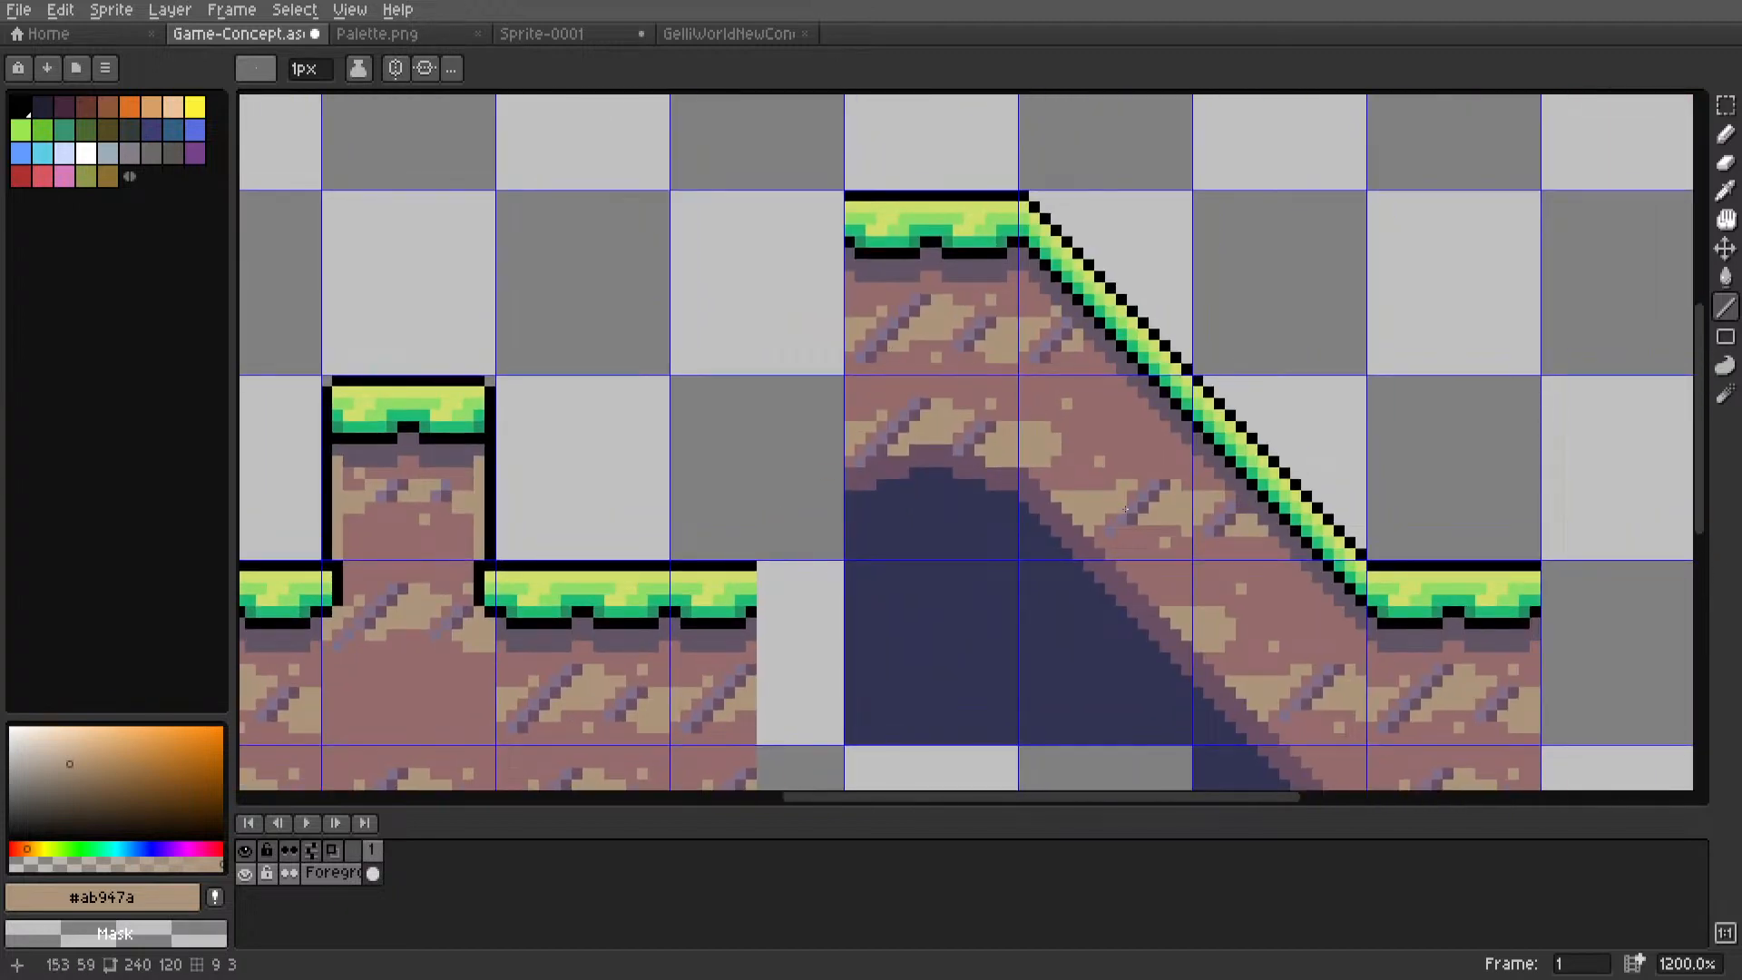
scroll(1126, 510, up, 4)
middle_drag(1179, 513, 831, 493)
drag(961, 513, 1035, 451)
scroll(1017, 490, down, 6)
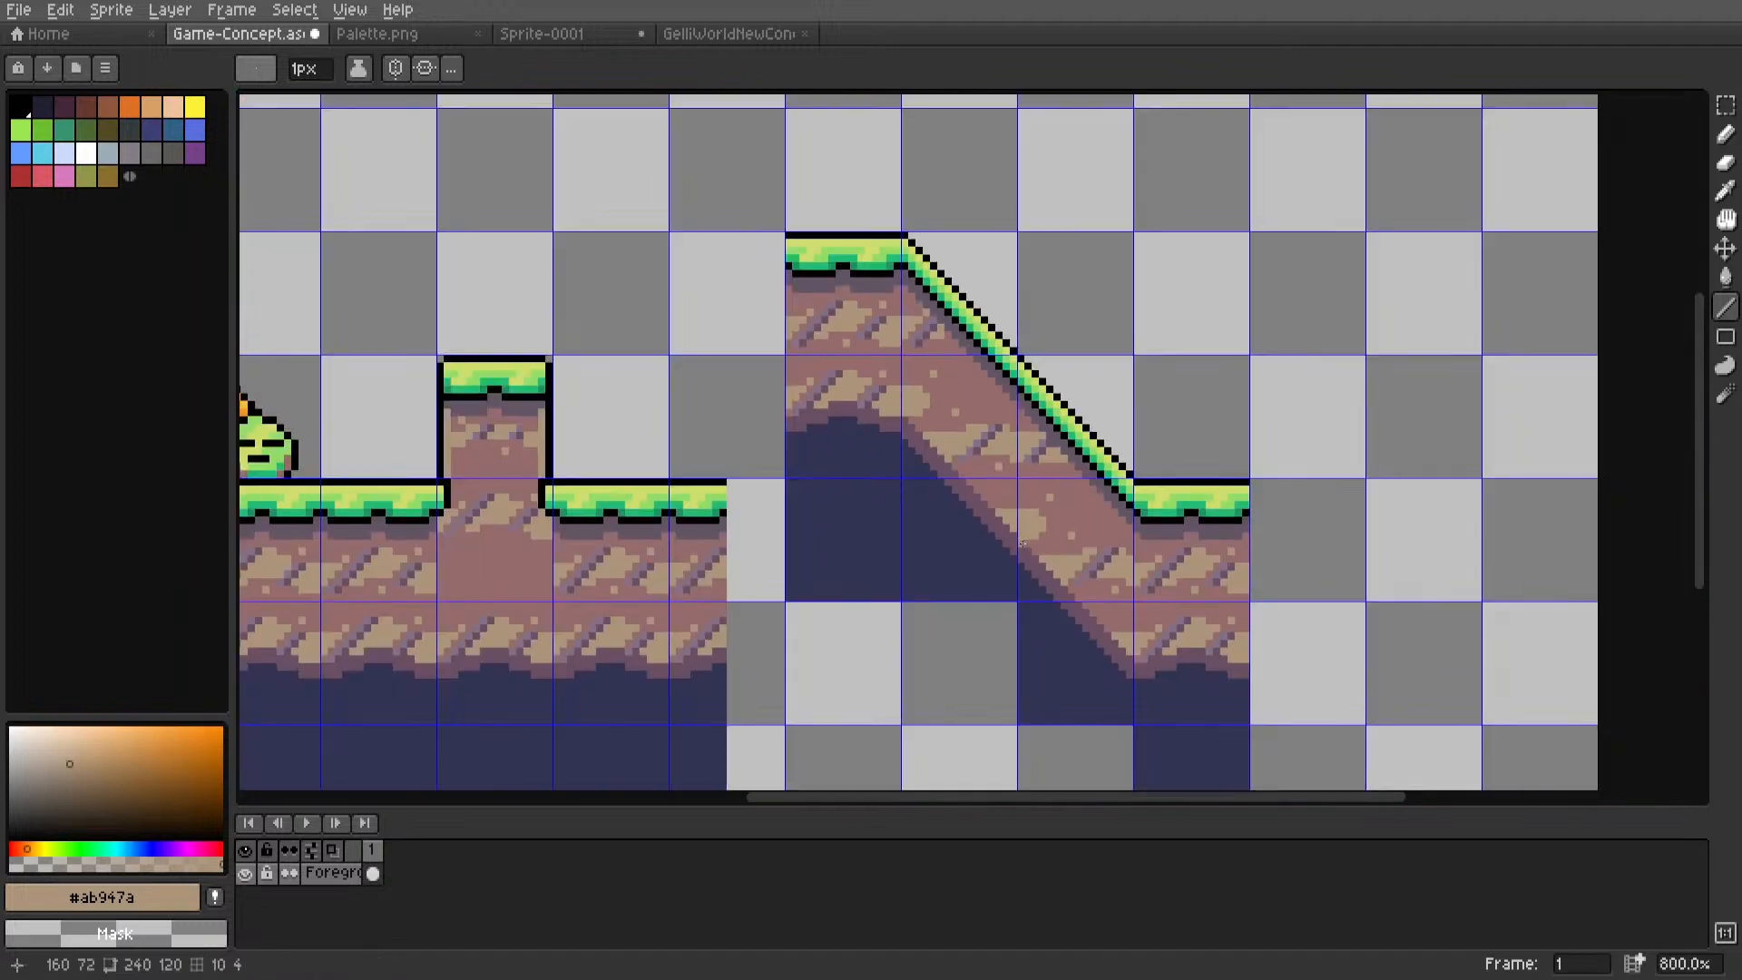
Paint over the reddish pixels beside the diagonal crack in the lower slope tile with tan #ab947a.
scroll(990, 541, up, 9)
click(813, 536)
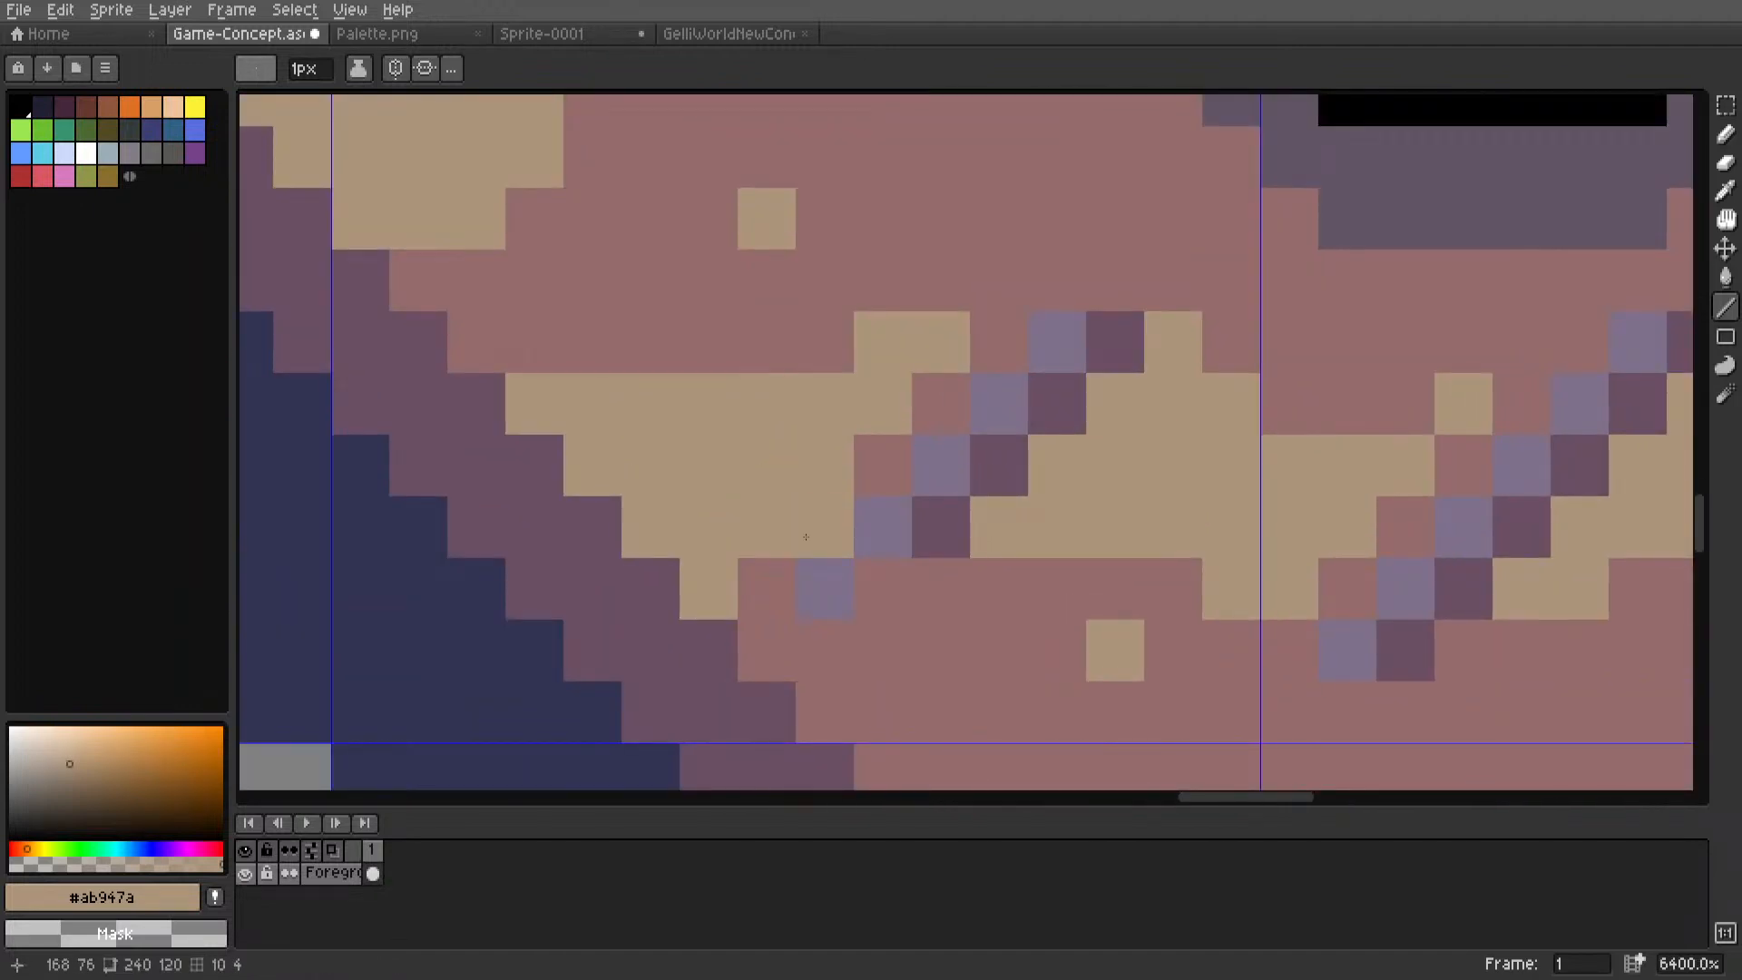
drag(806, 537, 1005, 348)
Delete the grass tile at the top of the hill and the grass tile at the foot of the slope.
middle_drag(1173, 455, 591, 481)
scroll(772, 603, down, 2)
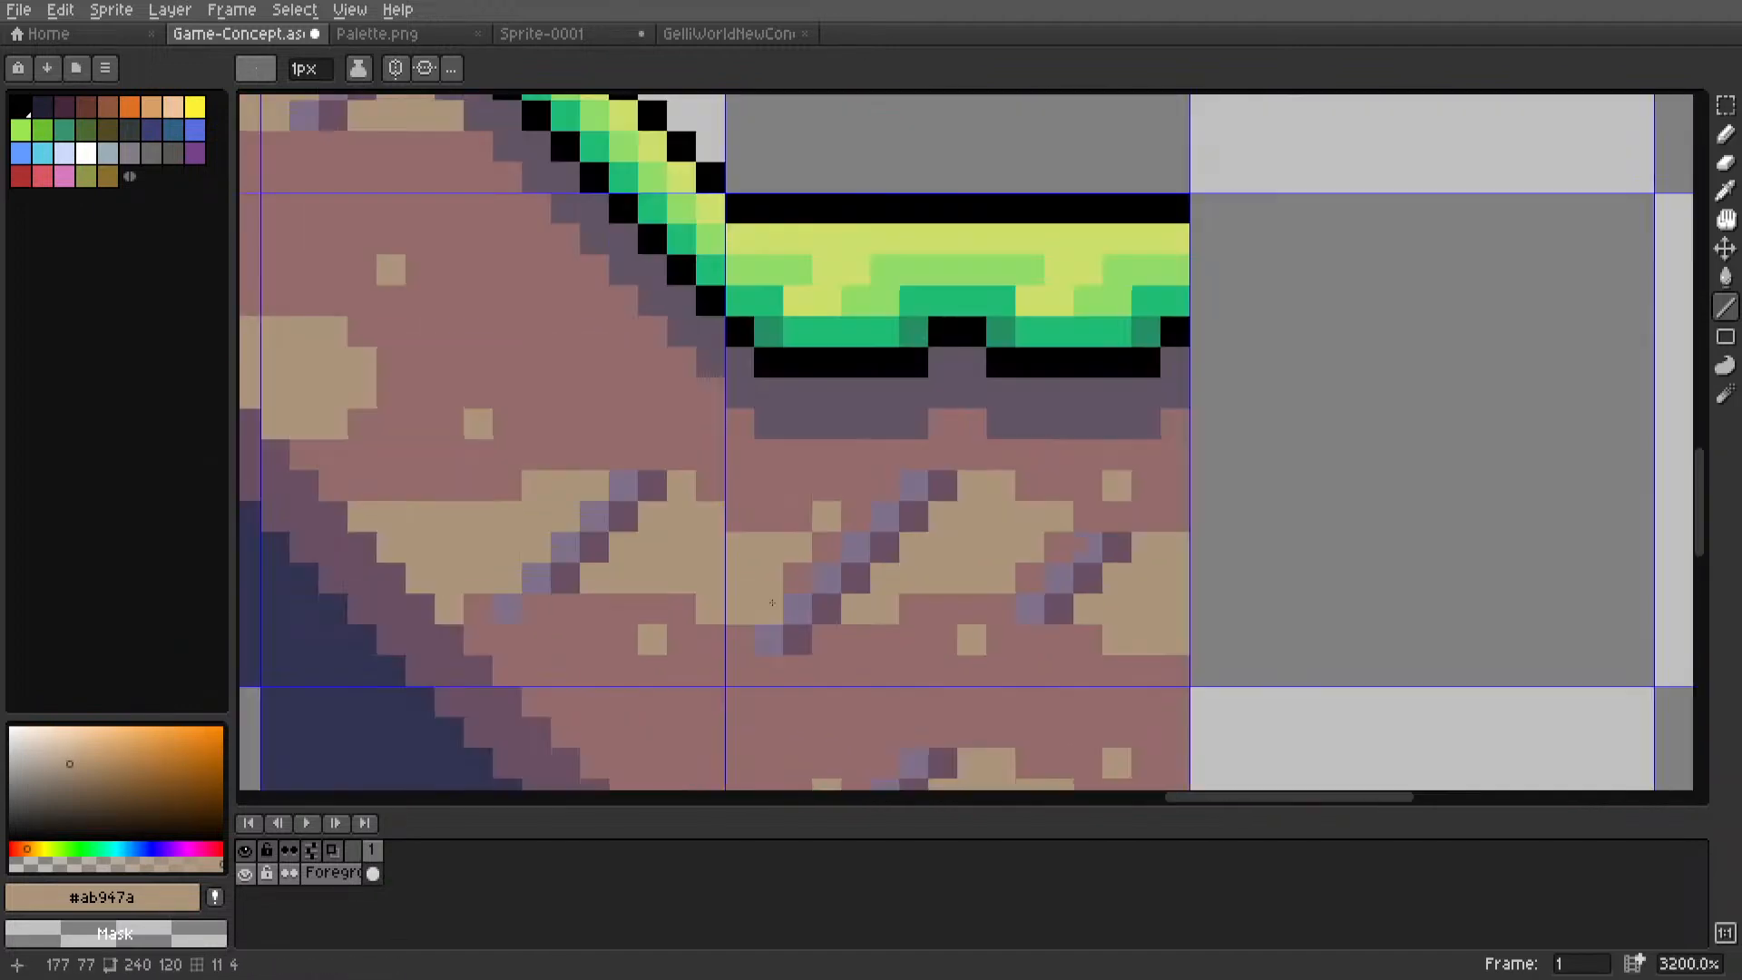
scroll(772, 602, down, 3)
middle_drag(772, 603, 1038, 444)
scroll(956, 446, down, 3)
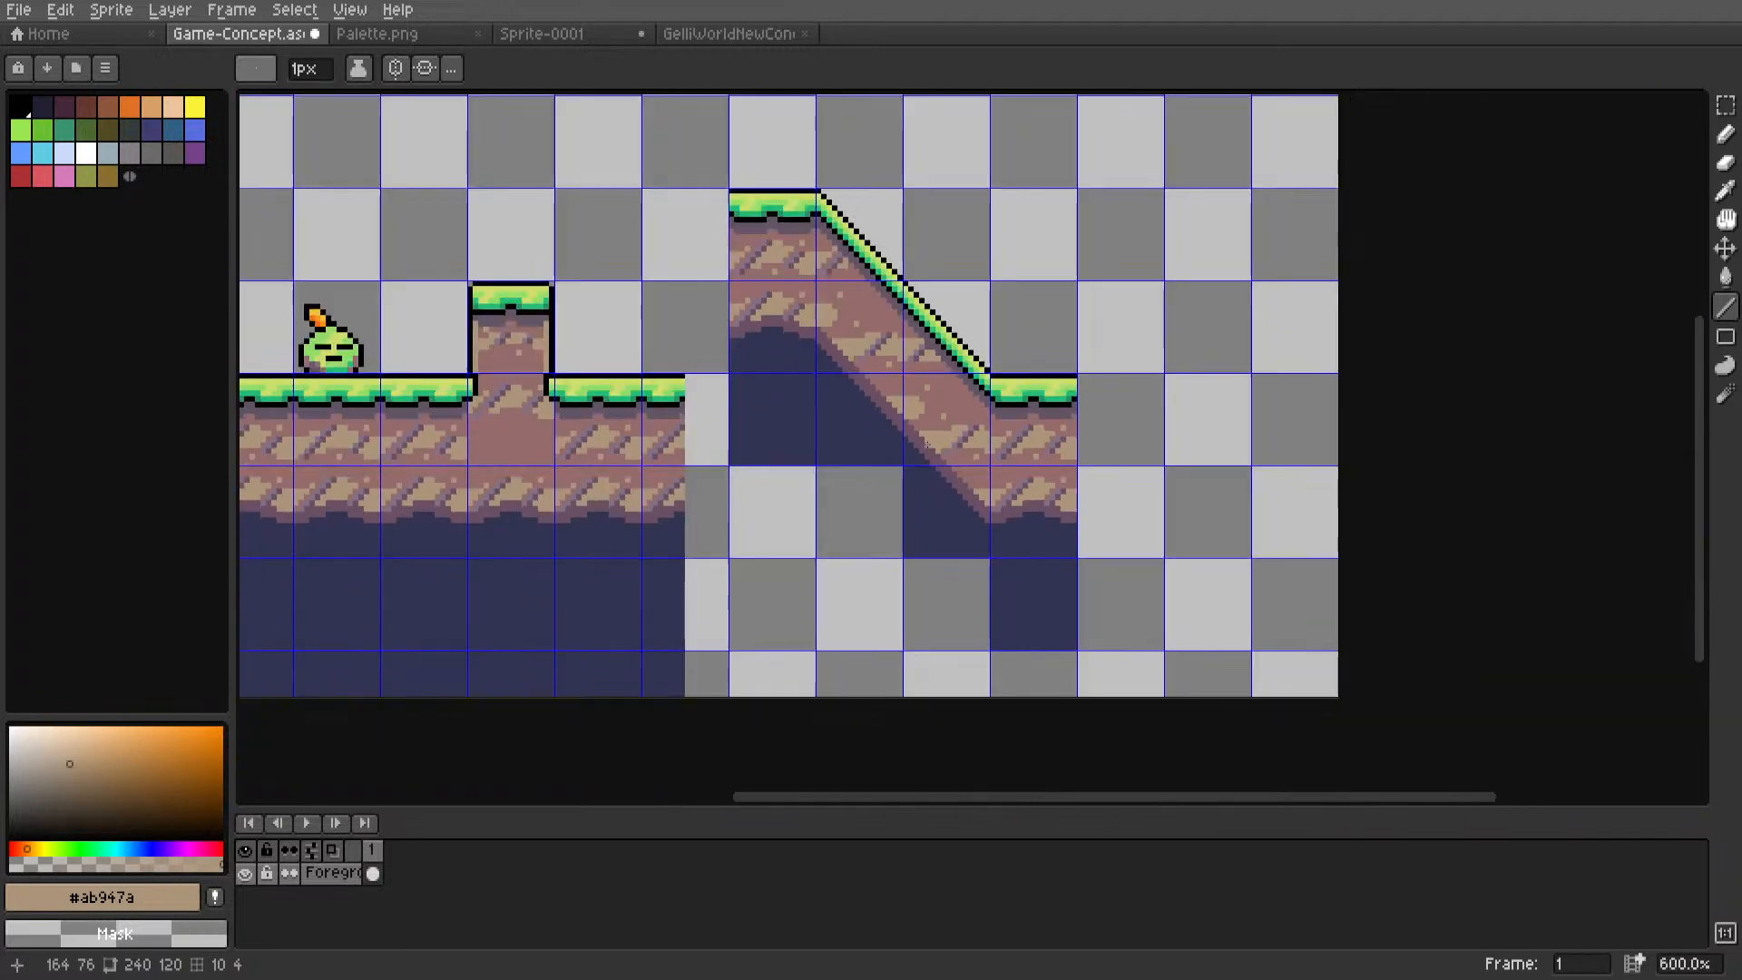
middle_drag(753, 273, 1089, 378)
key(m)
double_click(1090, 378)
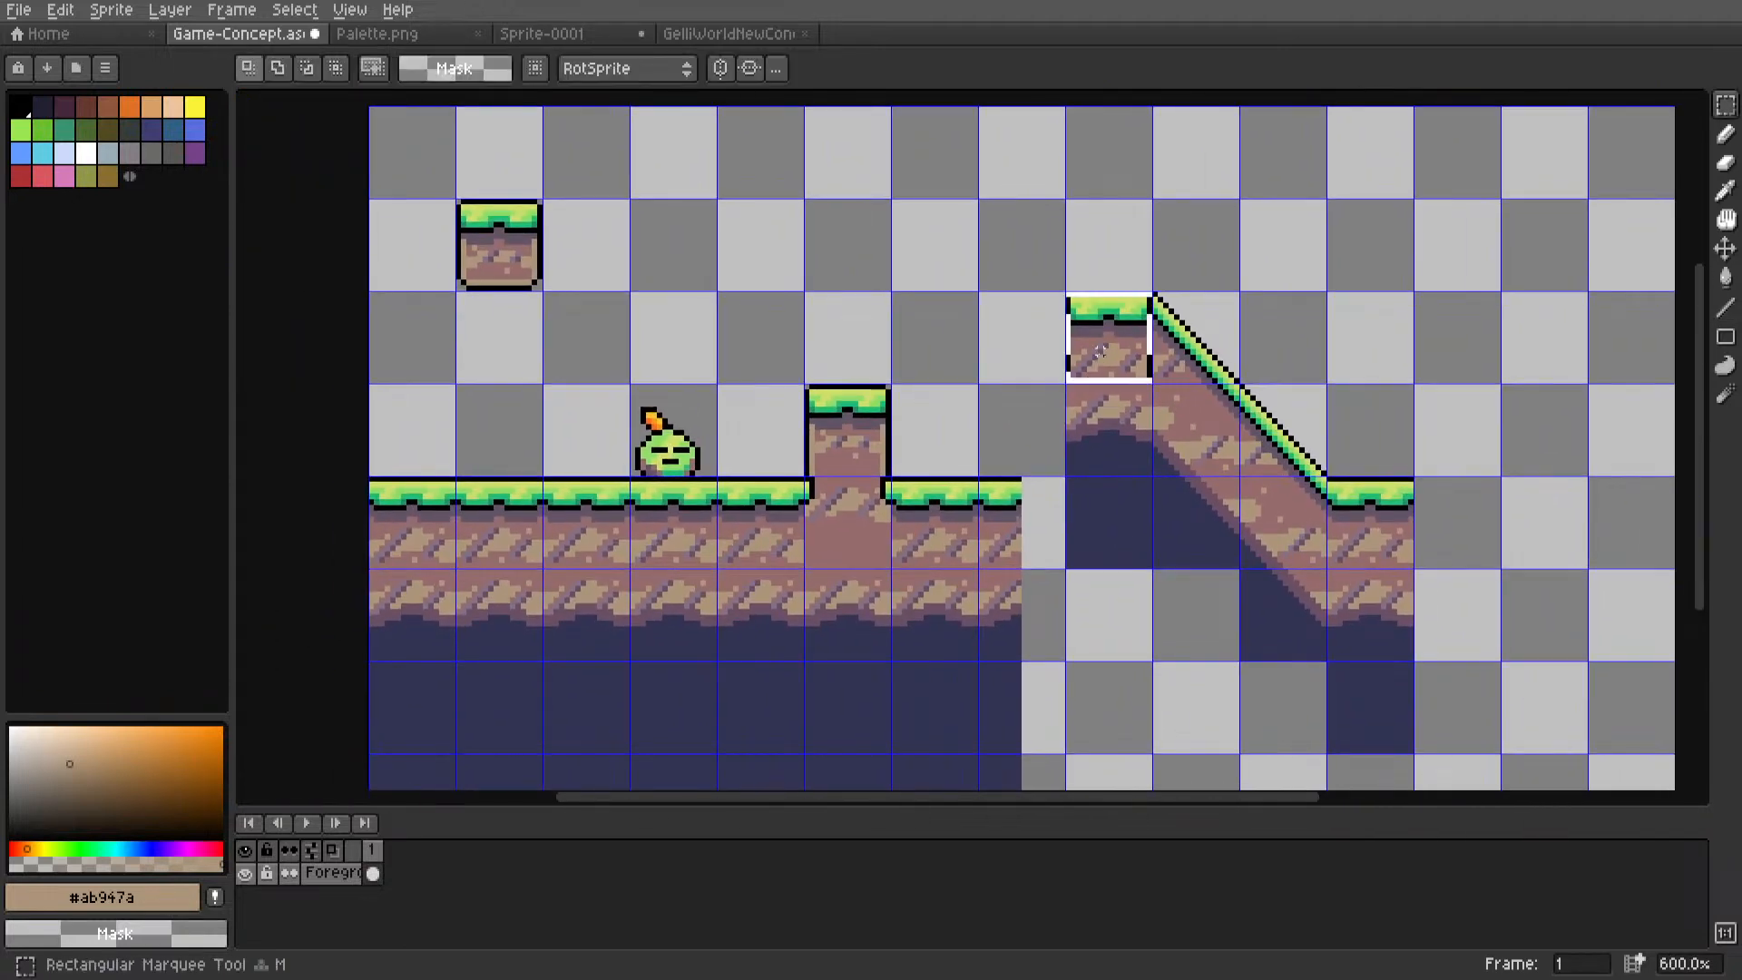
key(Delete)
double_click(1370, 531)
key(Delete)
Copy the retouched ground tile beneath the green character into the empty spot at the top of the hill.
scroll(679, 528, up, 2)
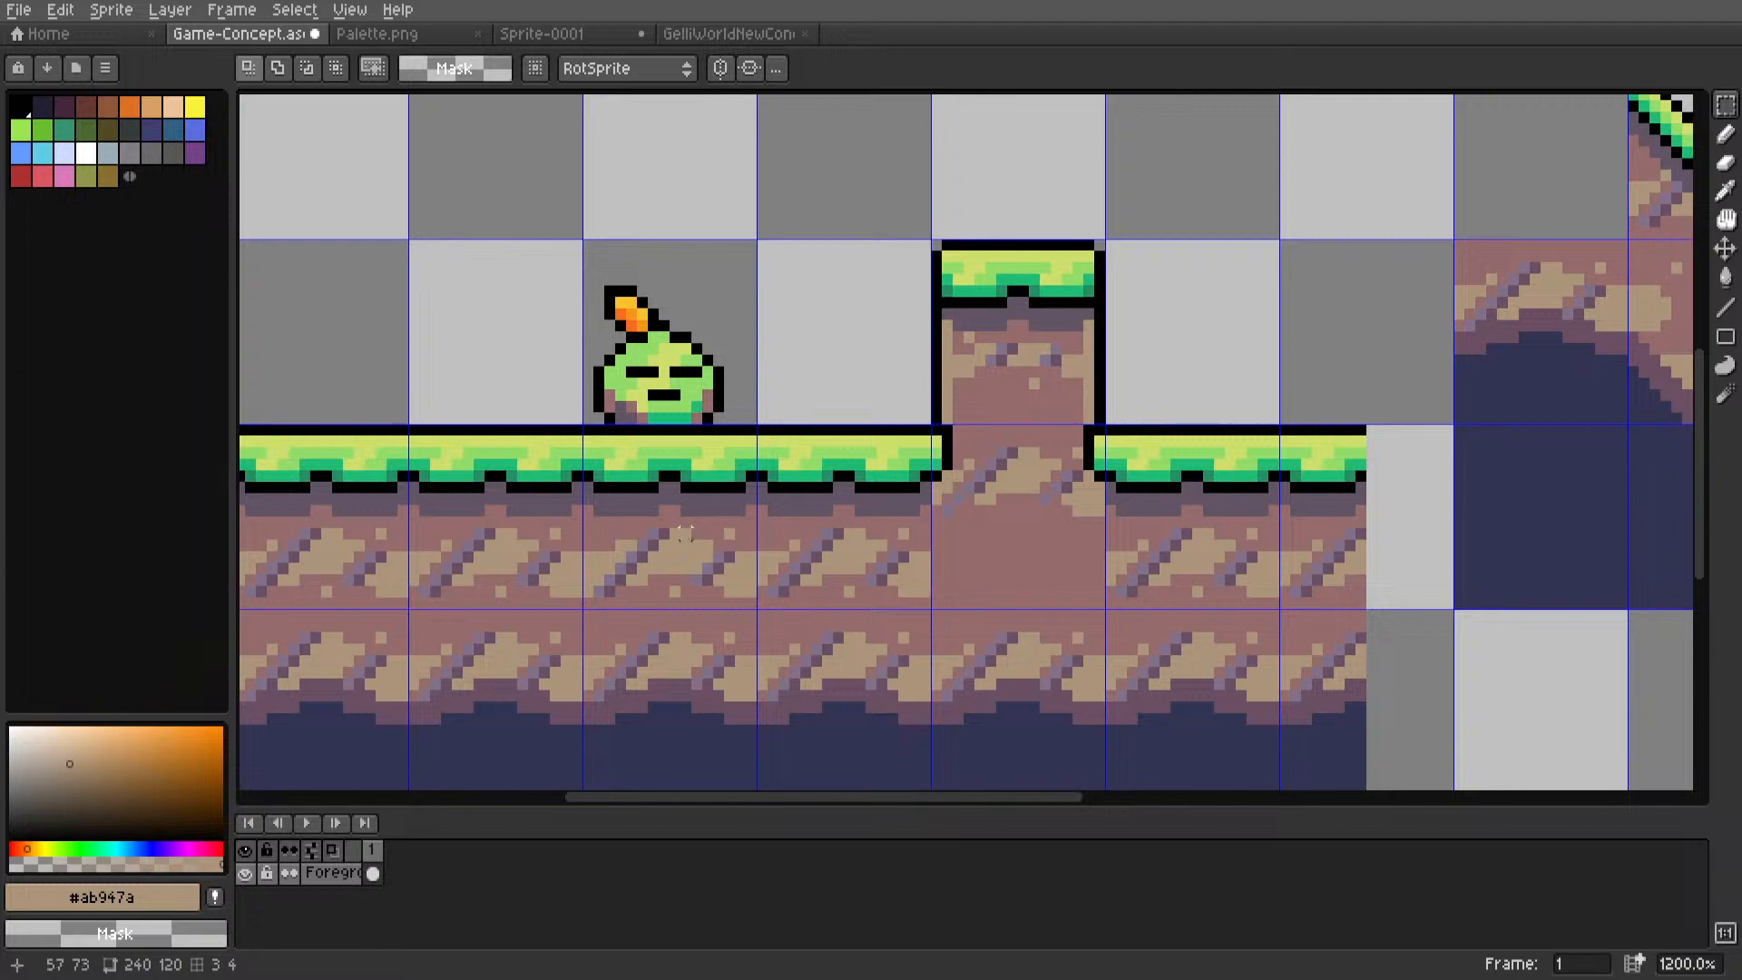
double_click(686, 534)
scroll(686, 534, down, 4)
middle_drag(686, 533, 598, 545)
key(ctrl+c)
key(ctrl+v)
drag(600, 547, 1062, 342)
scroll(815, 493, up, 4)
scroll(1062, 343, down, 4)
Copy the same retouched ground tile into the empty spot at the foot of the slope.
double_click(501, 485)
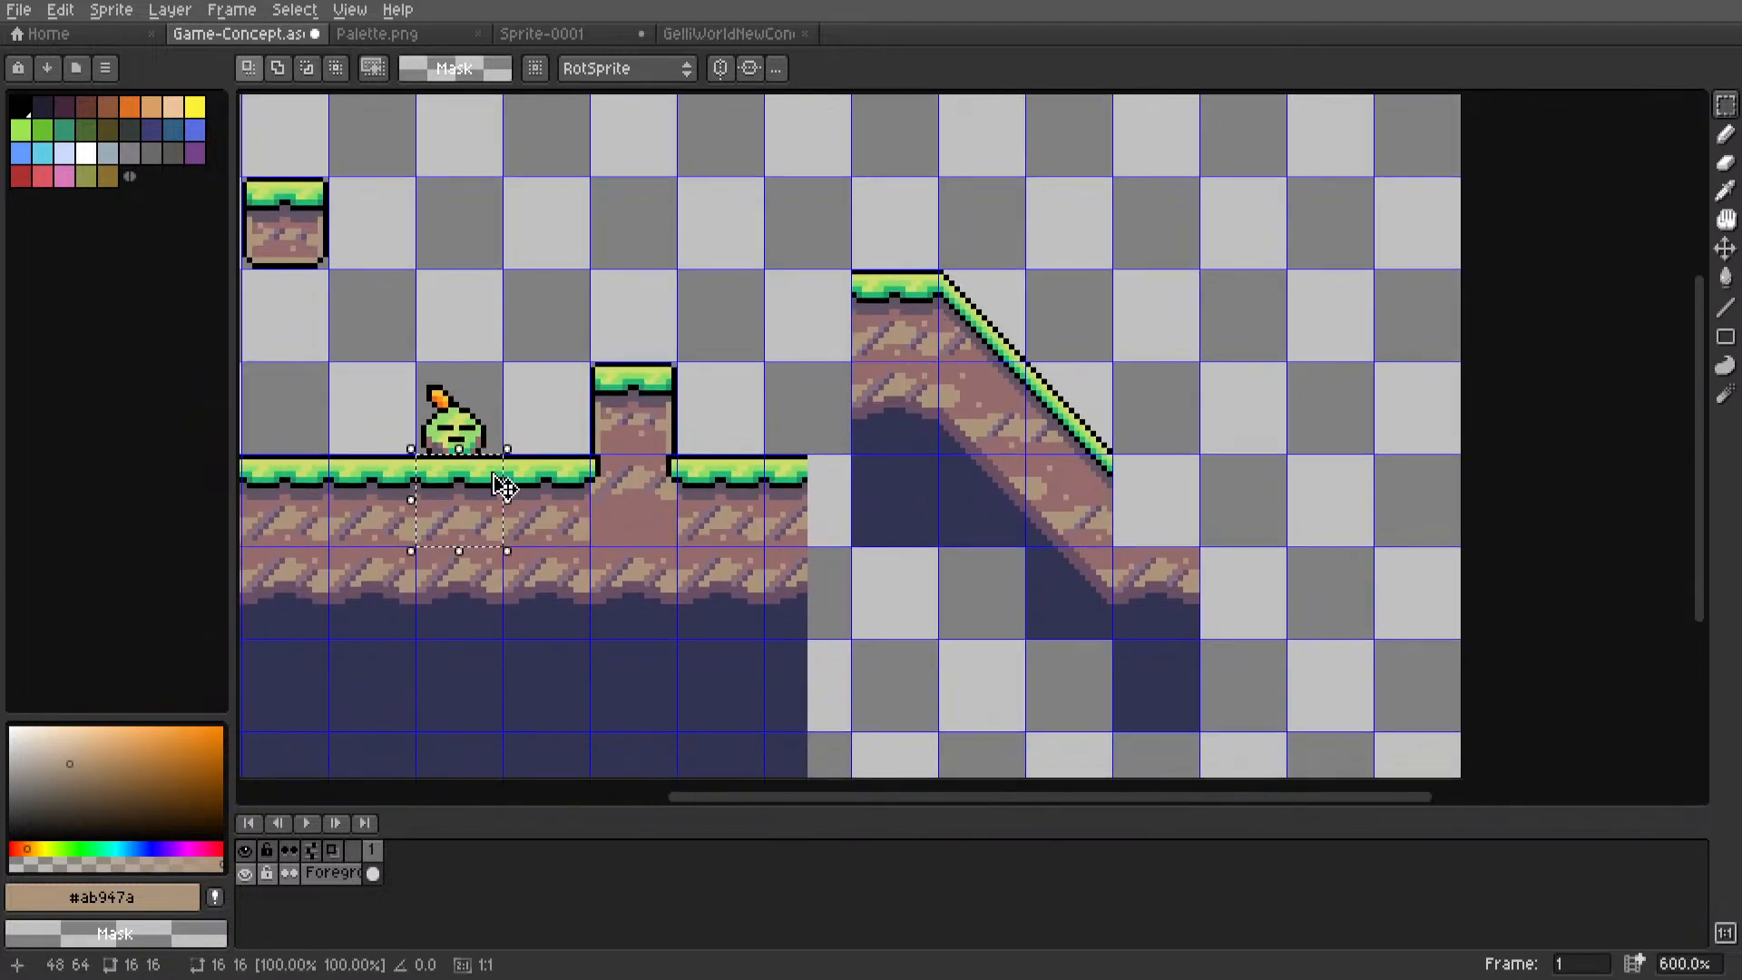
key(ctrl+c)
key(ctrl+v)
drag(451, 502, 726, 257)
scroll(1323, 602, up, 4)
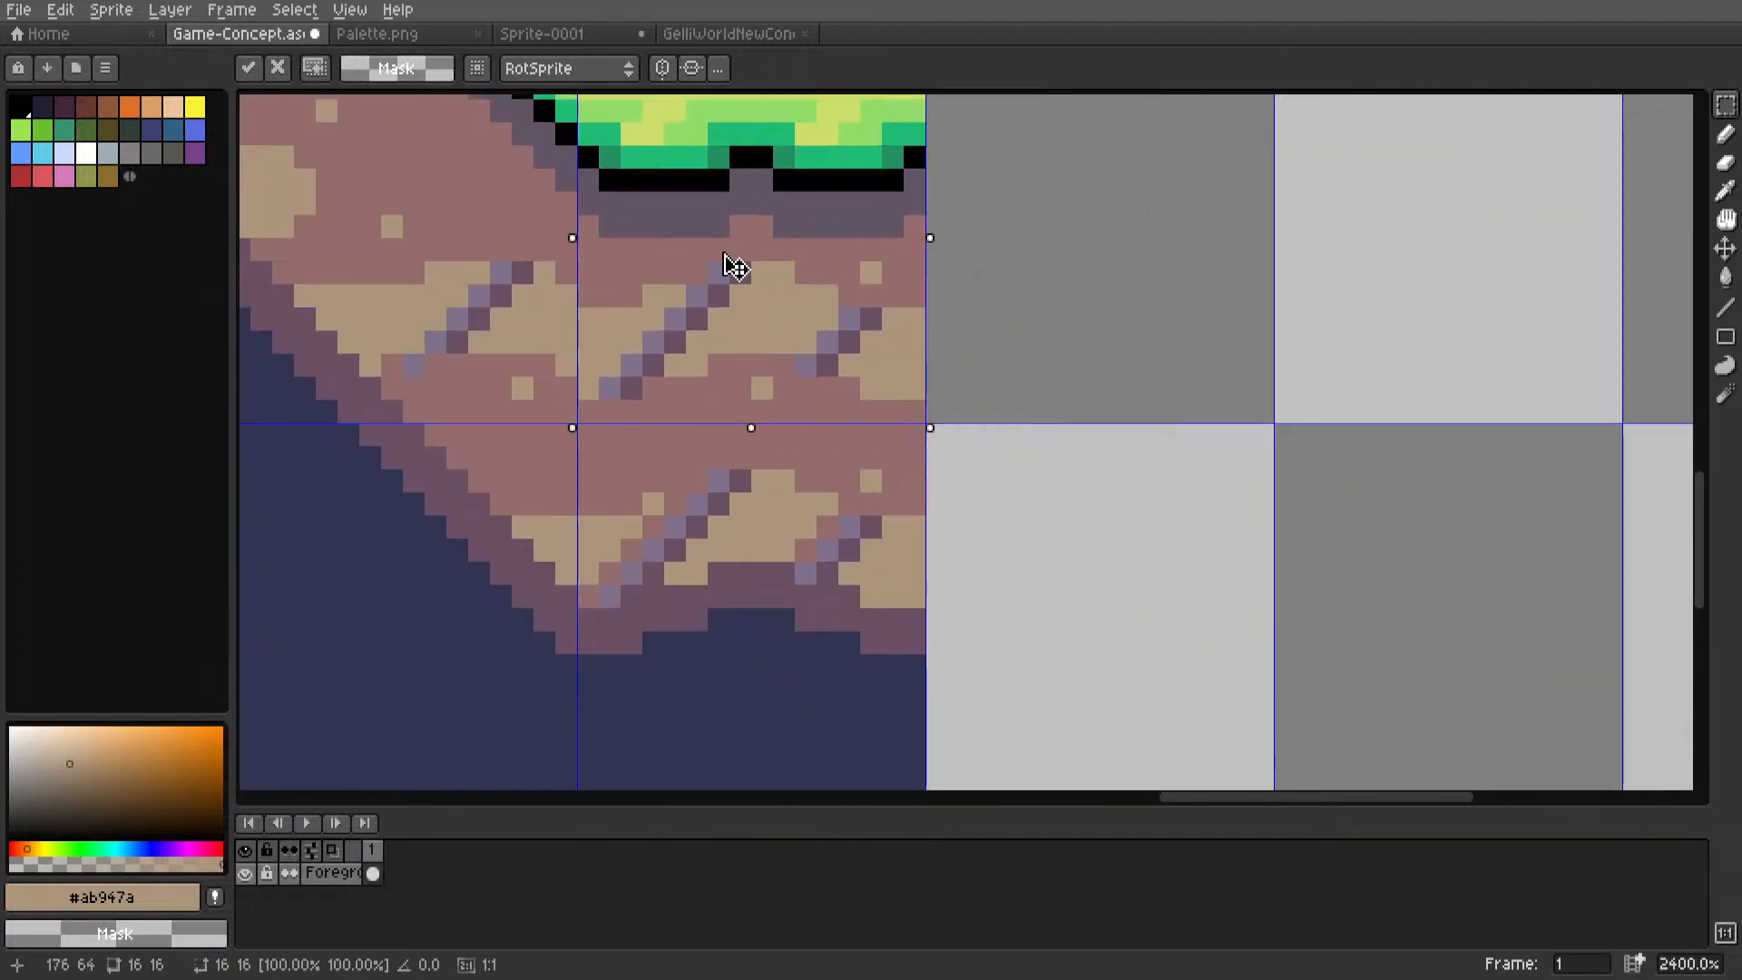
scroll(726, 259, down, 4)
middle_drag(731, 273, 1458, 507)
scroll(889, 425, up, 3)
click(976, 316)
Delete the upper ground tiles to the right of the block, across a two-tile area.
scroll(923, 390, down, 3)
middle_drag(923, 390, 1421, 536)
scroll(1104, 303, up, 4)
scroll(1044, 425, down, 6)
scroll(1259, 540, up, 2)
middle_drag(1260, 540, 1017, 524)
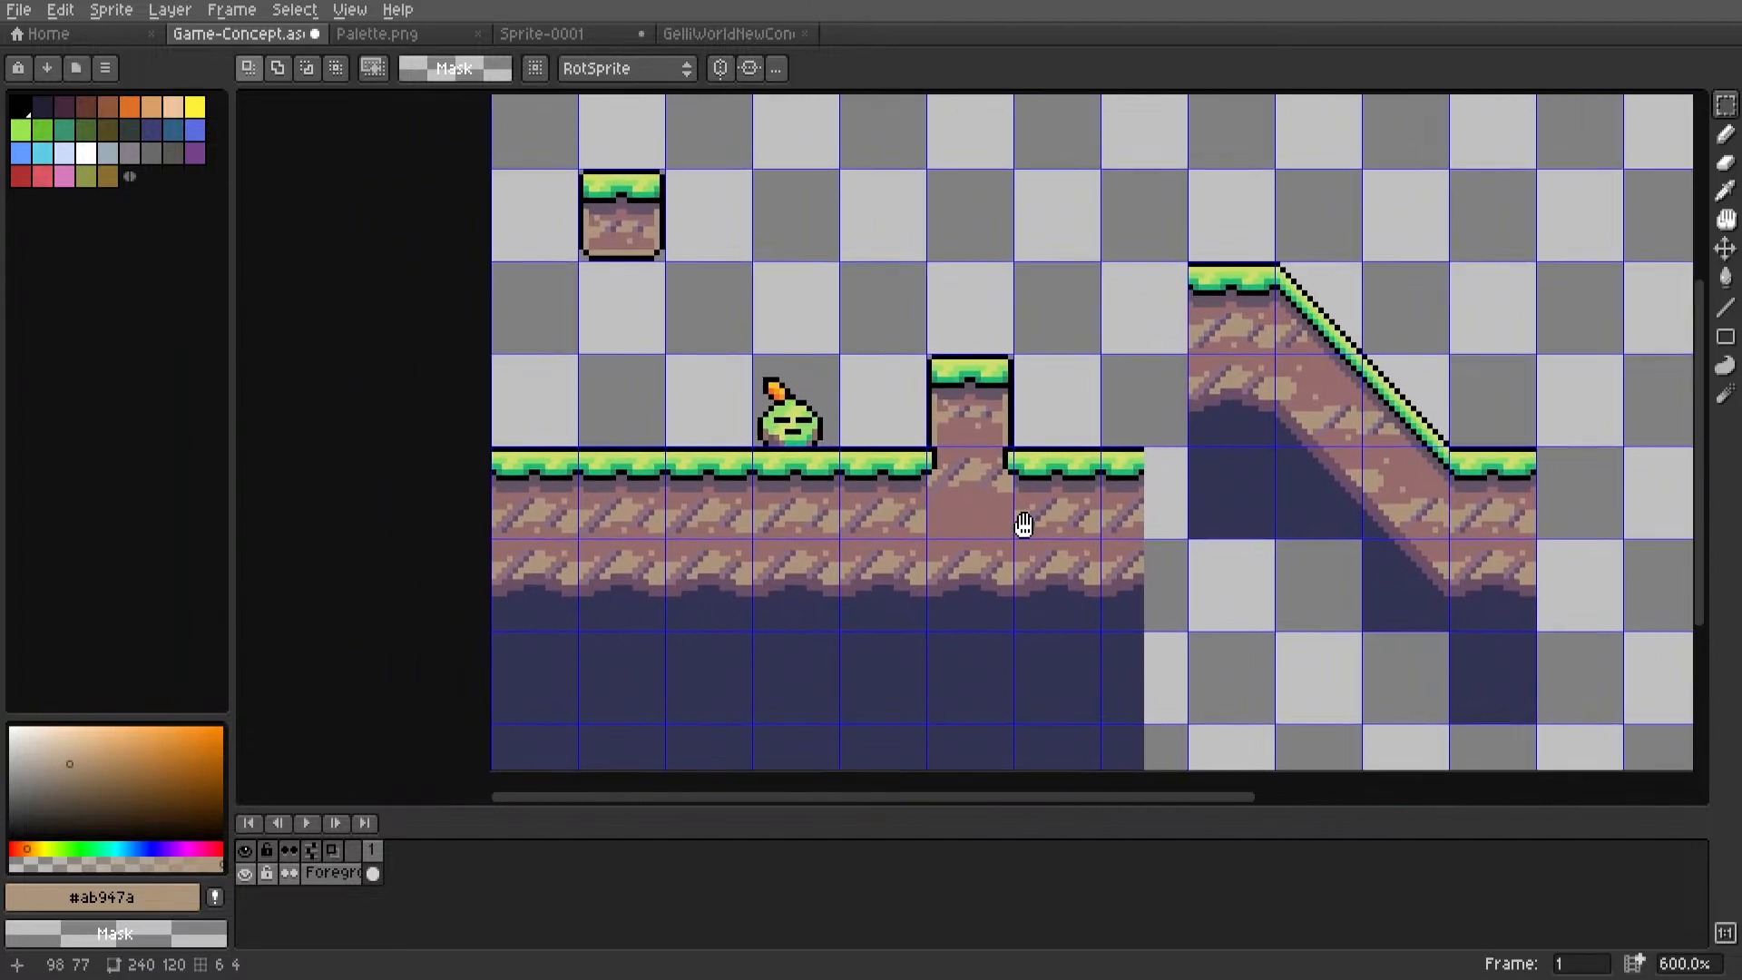
drag(1021, 519, 1136, 523)
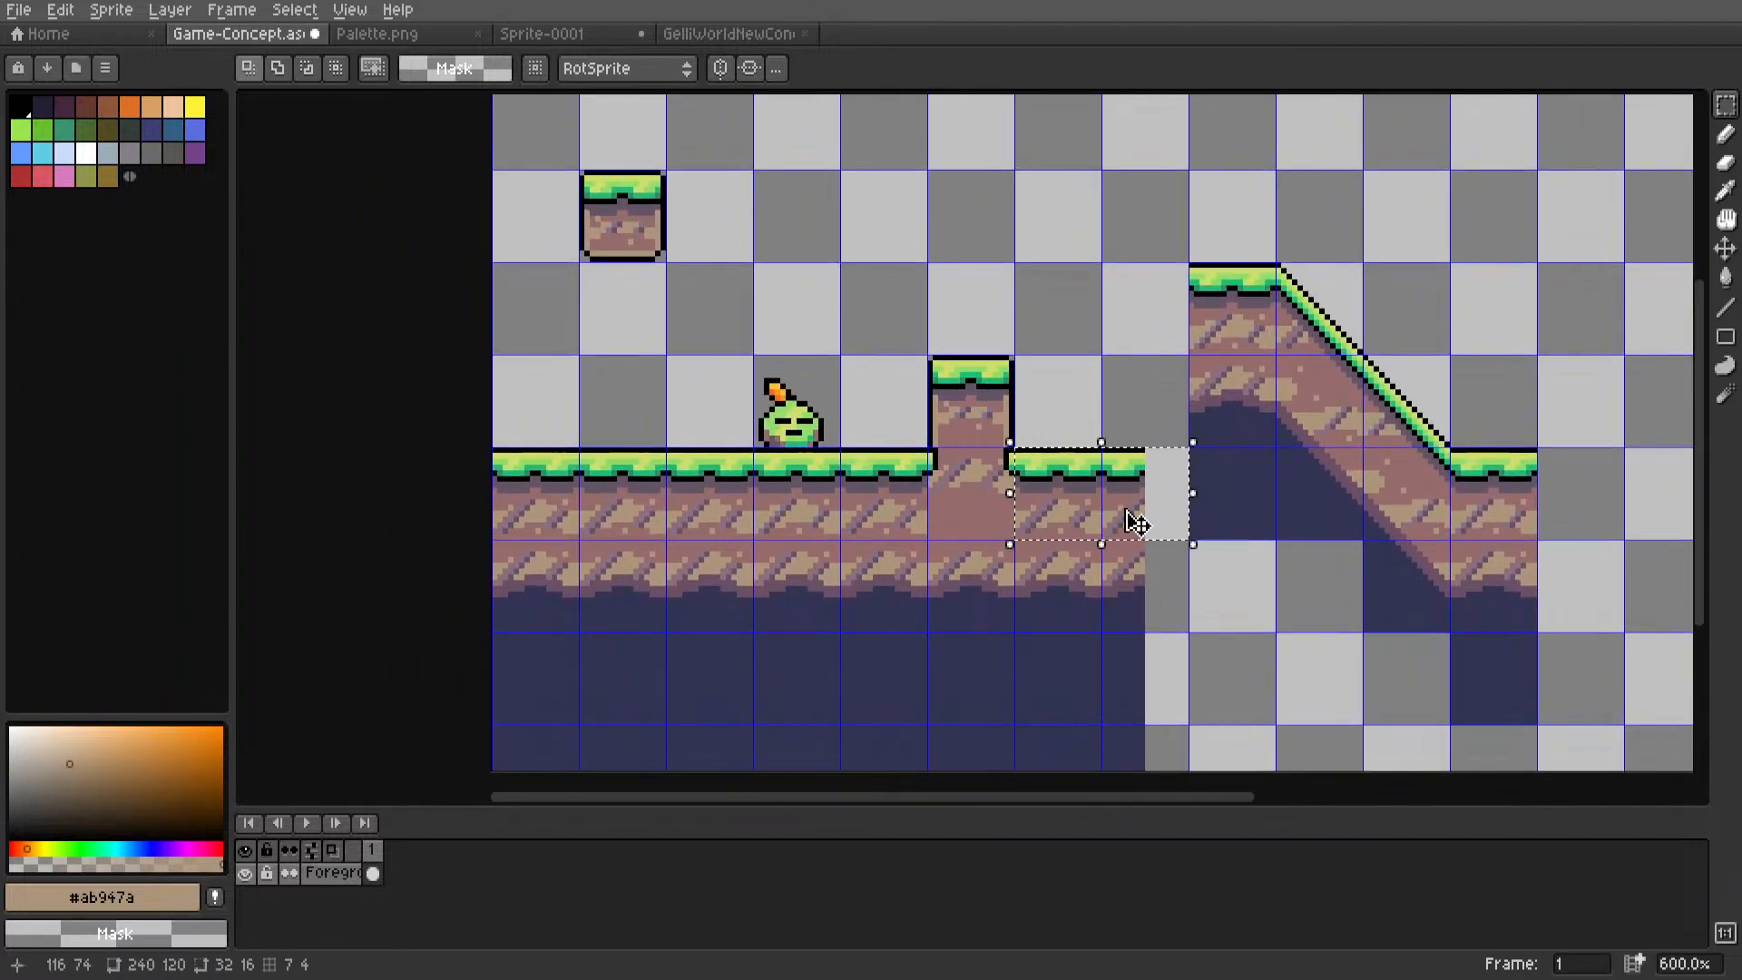
key(Delete)
middle_drag(646, 519, 805, 496)
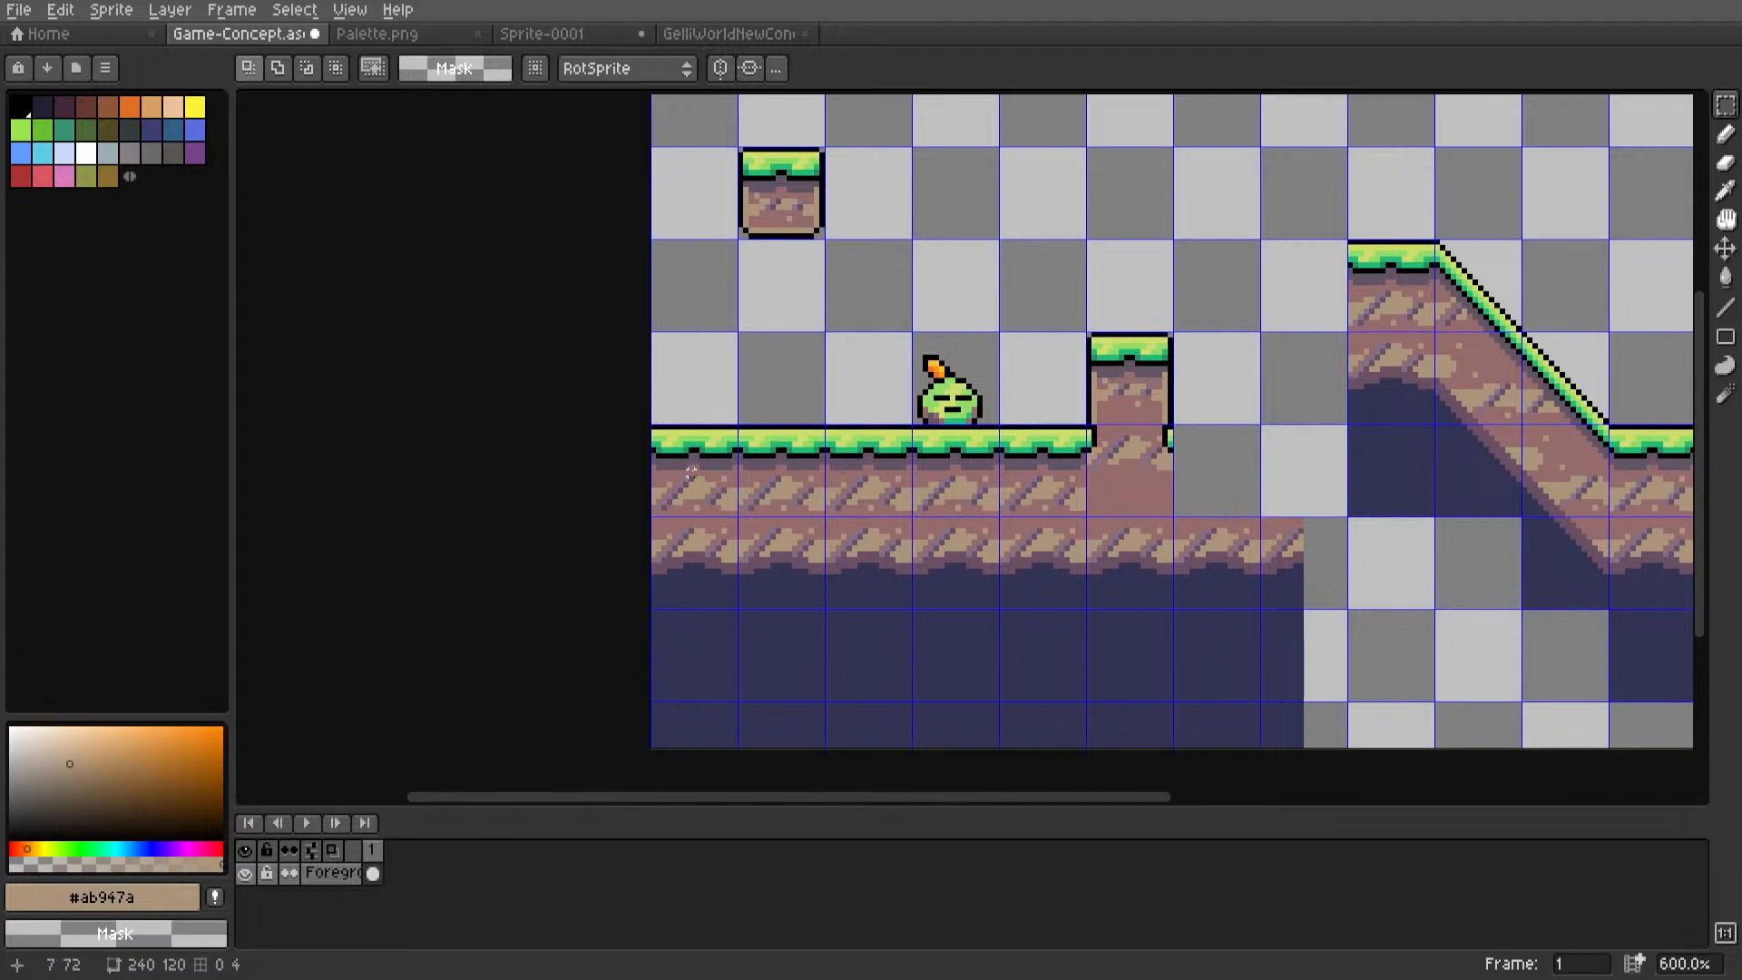
Replace the three upper ground tiles left of the green character with a pattern fill of the retouched tile beneath it.
drag(691, 472, 837, 479)
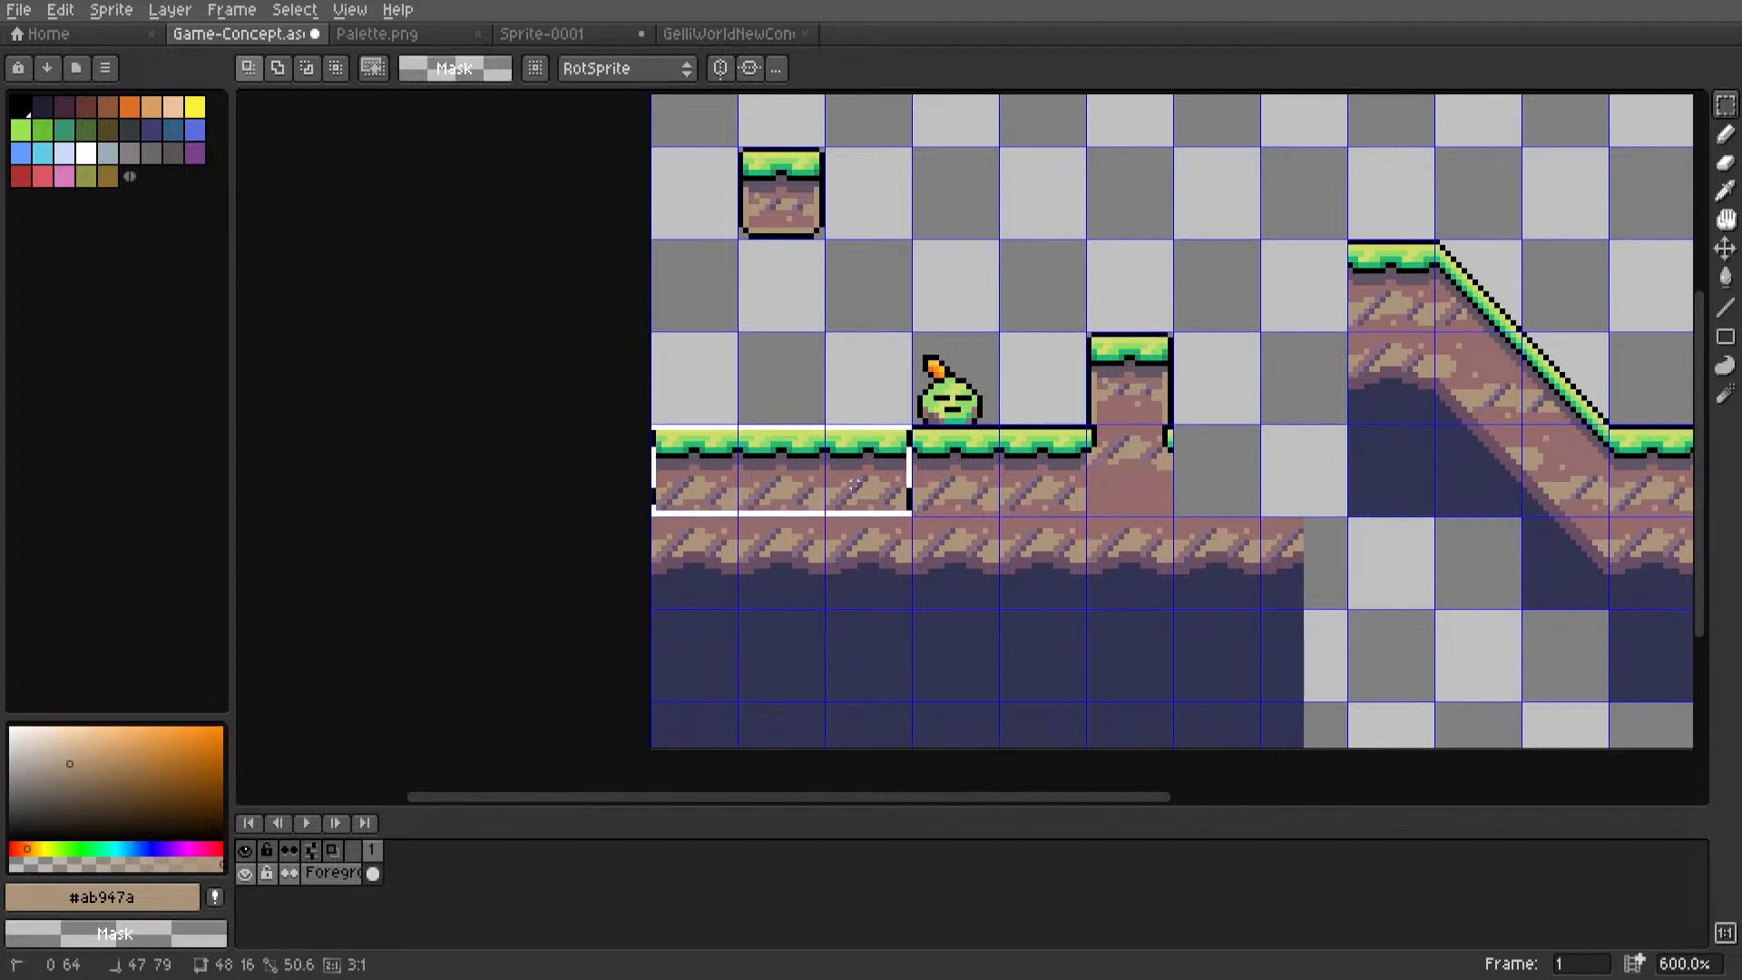
key(Delete)
key(alt)
drag(943, 485, 952, 503)
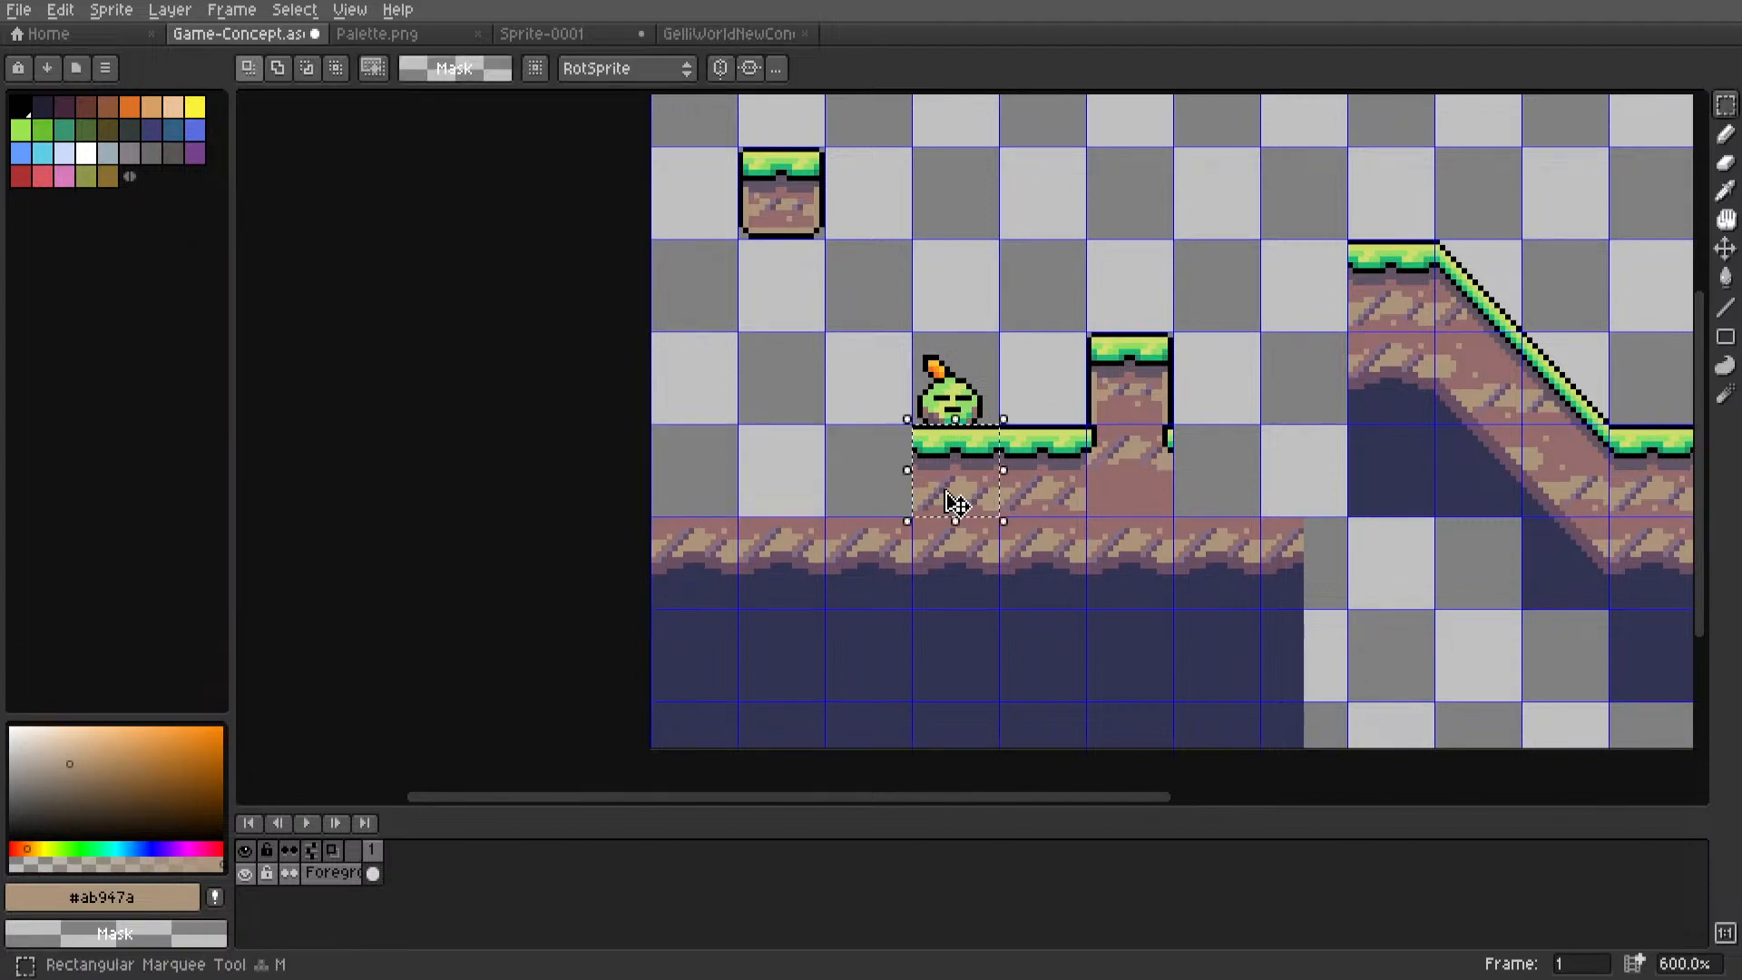
key(g)
key(m)
drag(720, 459, 887, 482)
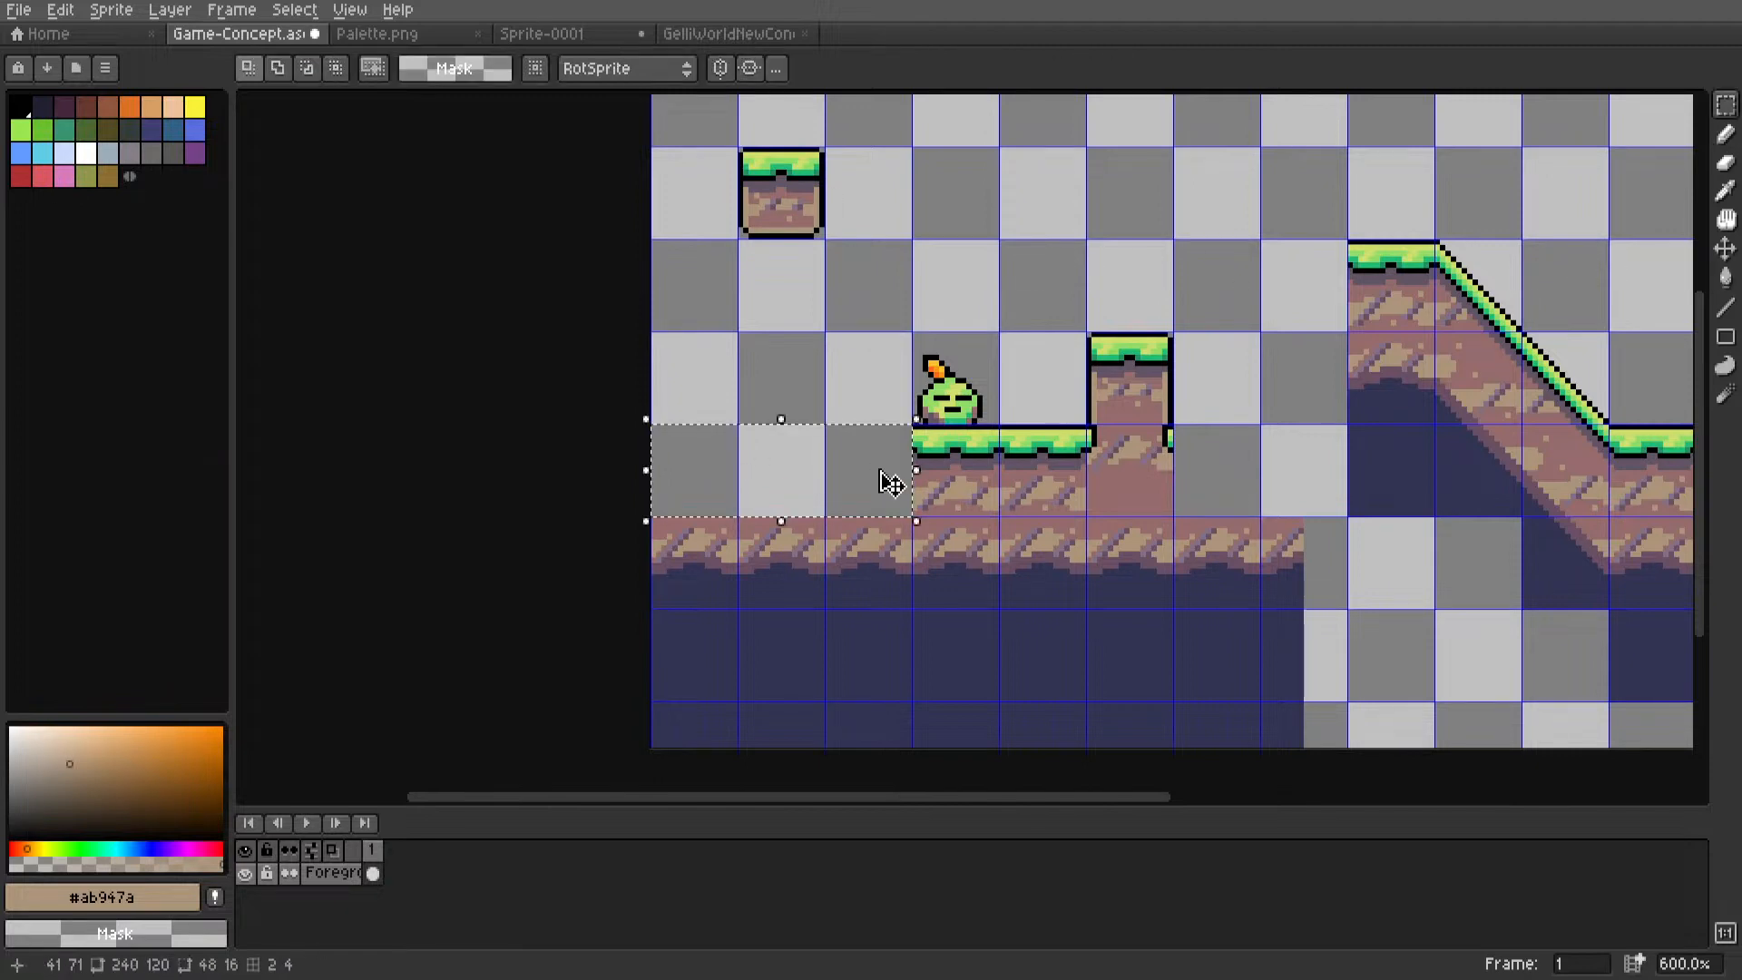
key(g)
click(864, 471)
Fill the two empty upper ground spots right of the block with the same tile pattern and deselect.
key(m)
drag(1184, 450, 1298, 480)
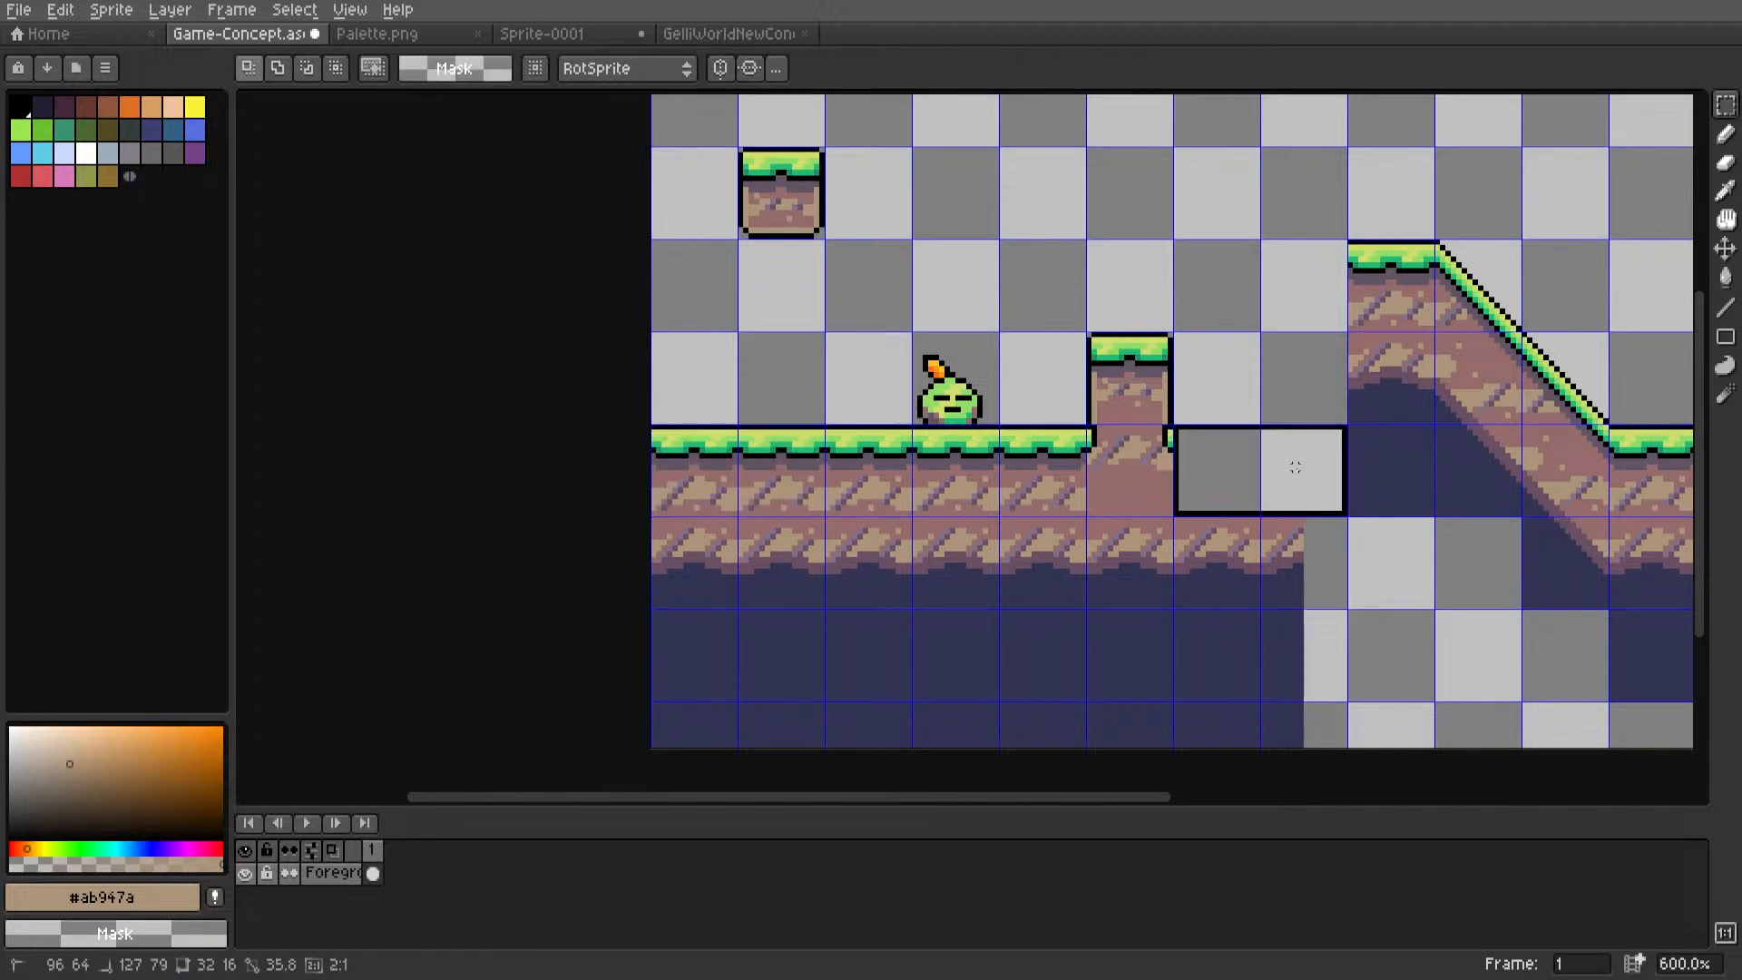
key(g)
click(1194, 482)
key(m)
key(ctrl+d)
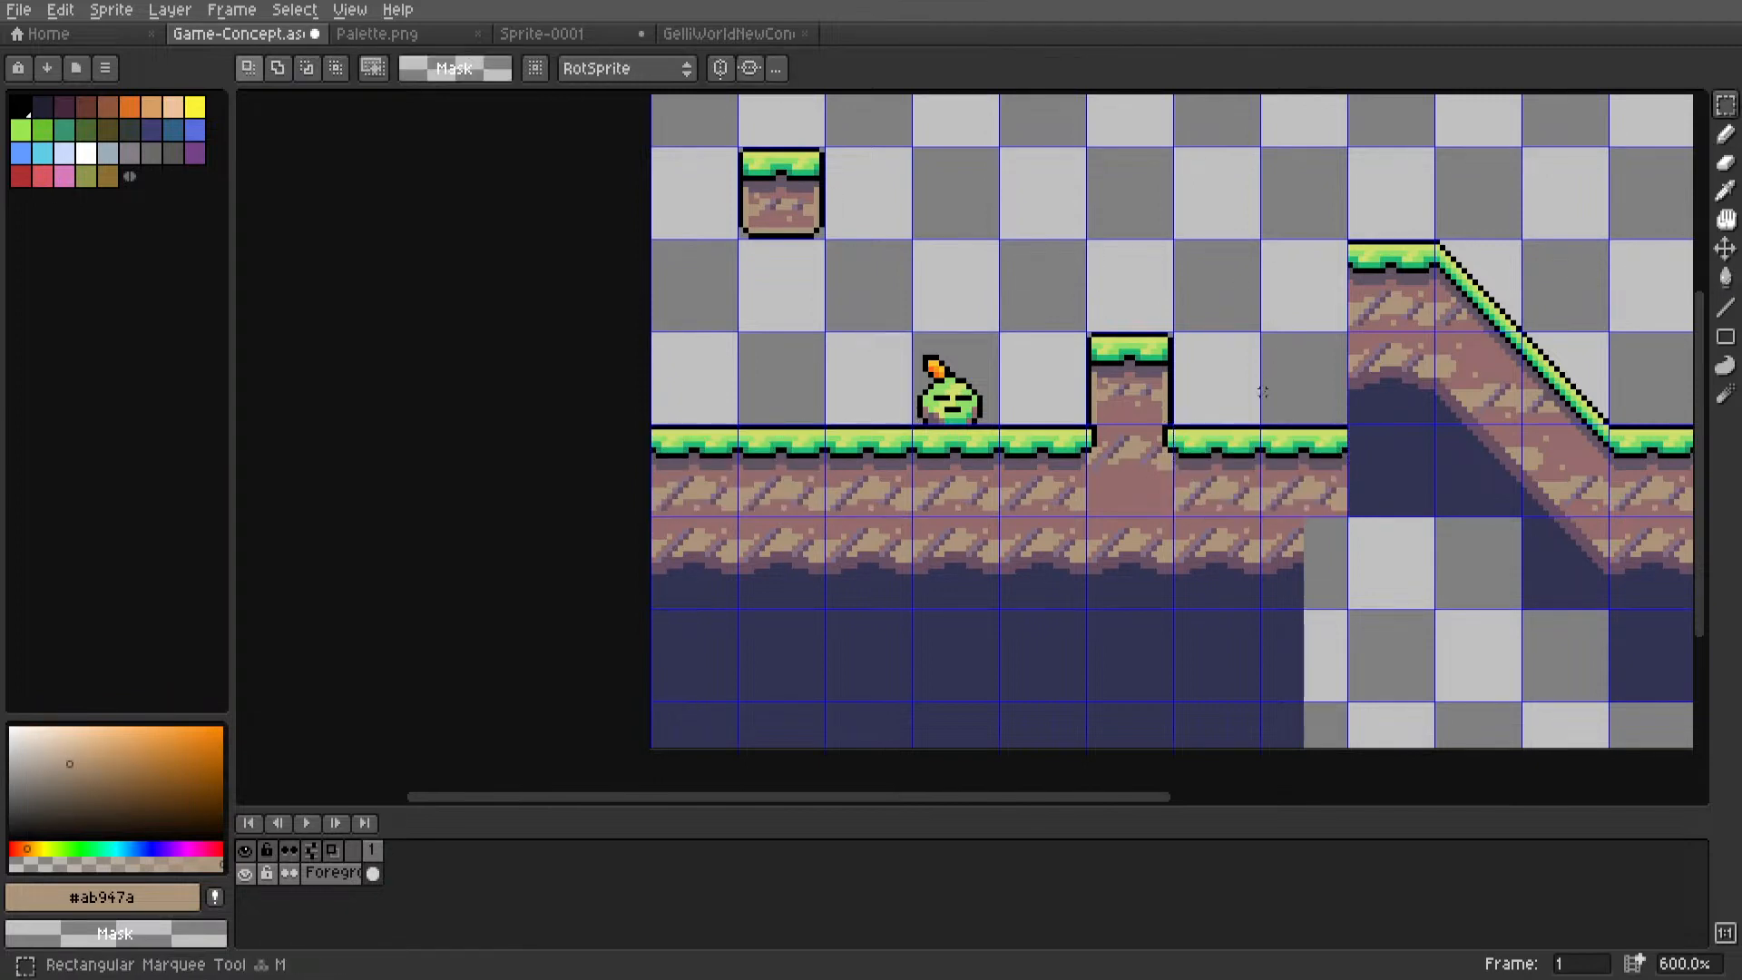
Paint tan #ab947a over the pink pixels beside the purple streaks in the upper dirt tile between the character and the block.
scroll(1077, 427, down, 3)
scroll(1077, 428, up, 3)
middle_drag(1077, 427, 1126, 416)
scroll(1125, 416, up, 5)
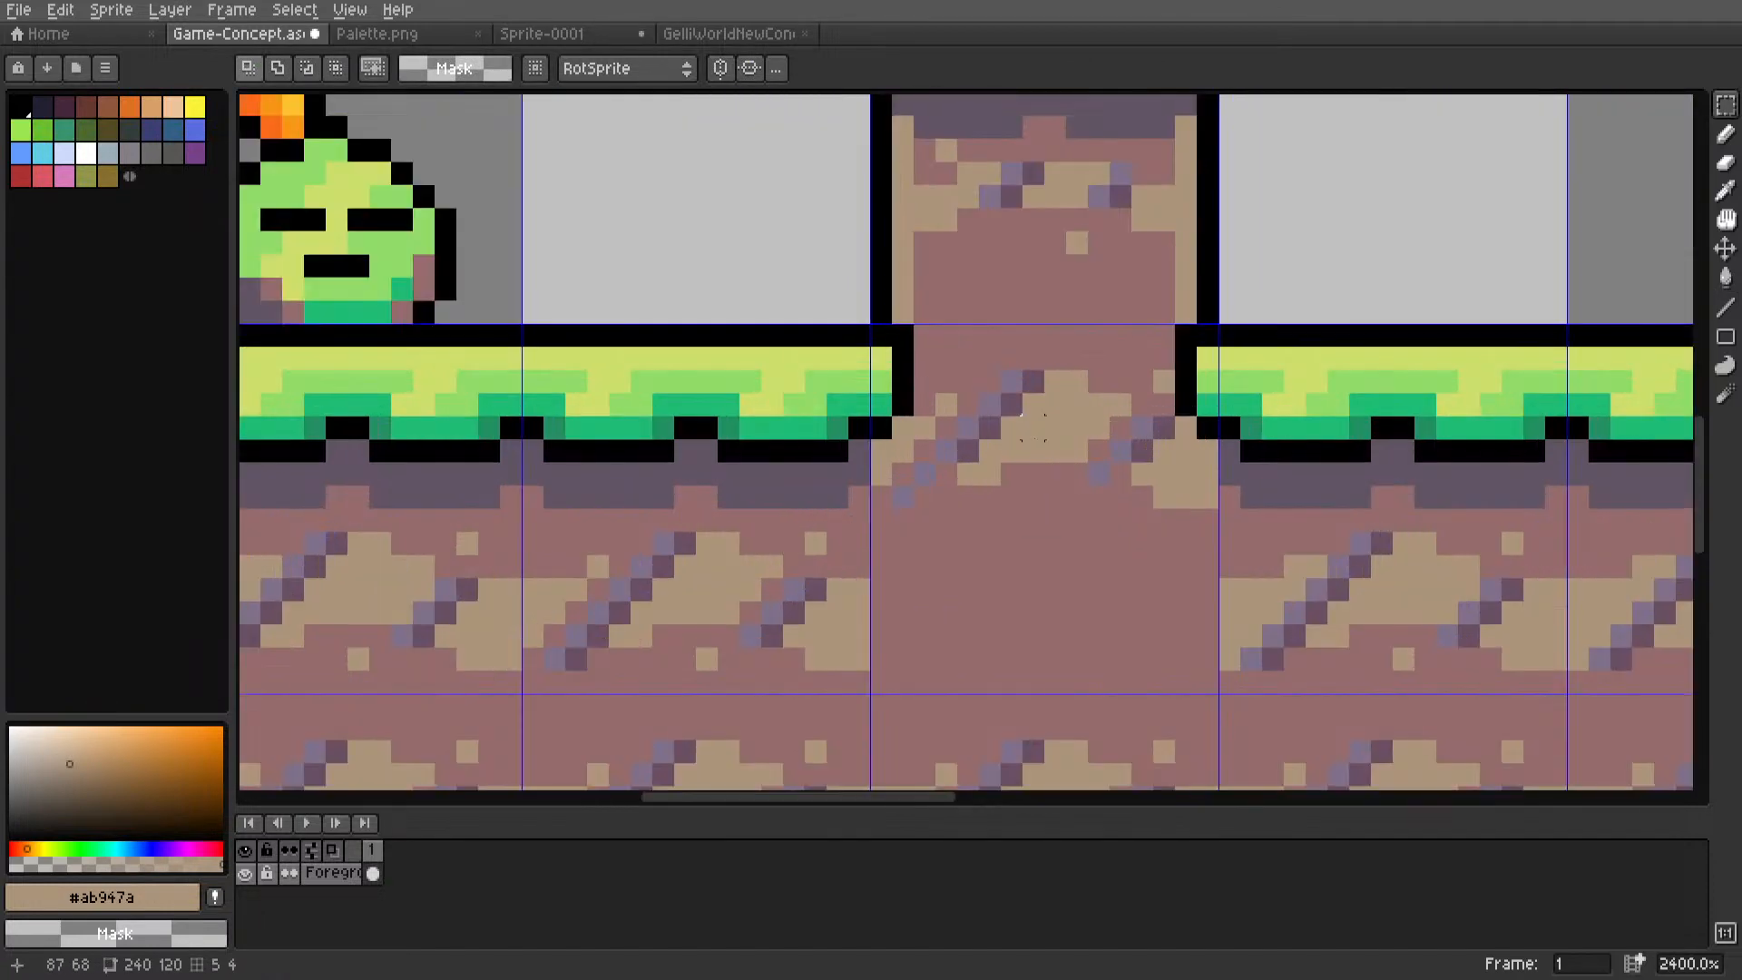
key(l)
click(261, 69)
key(i)
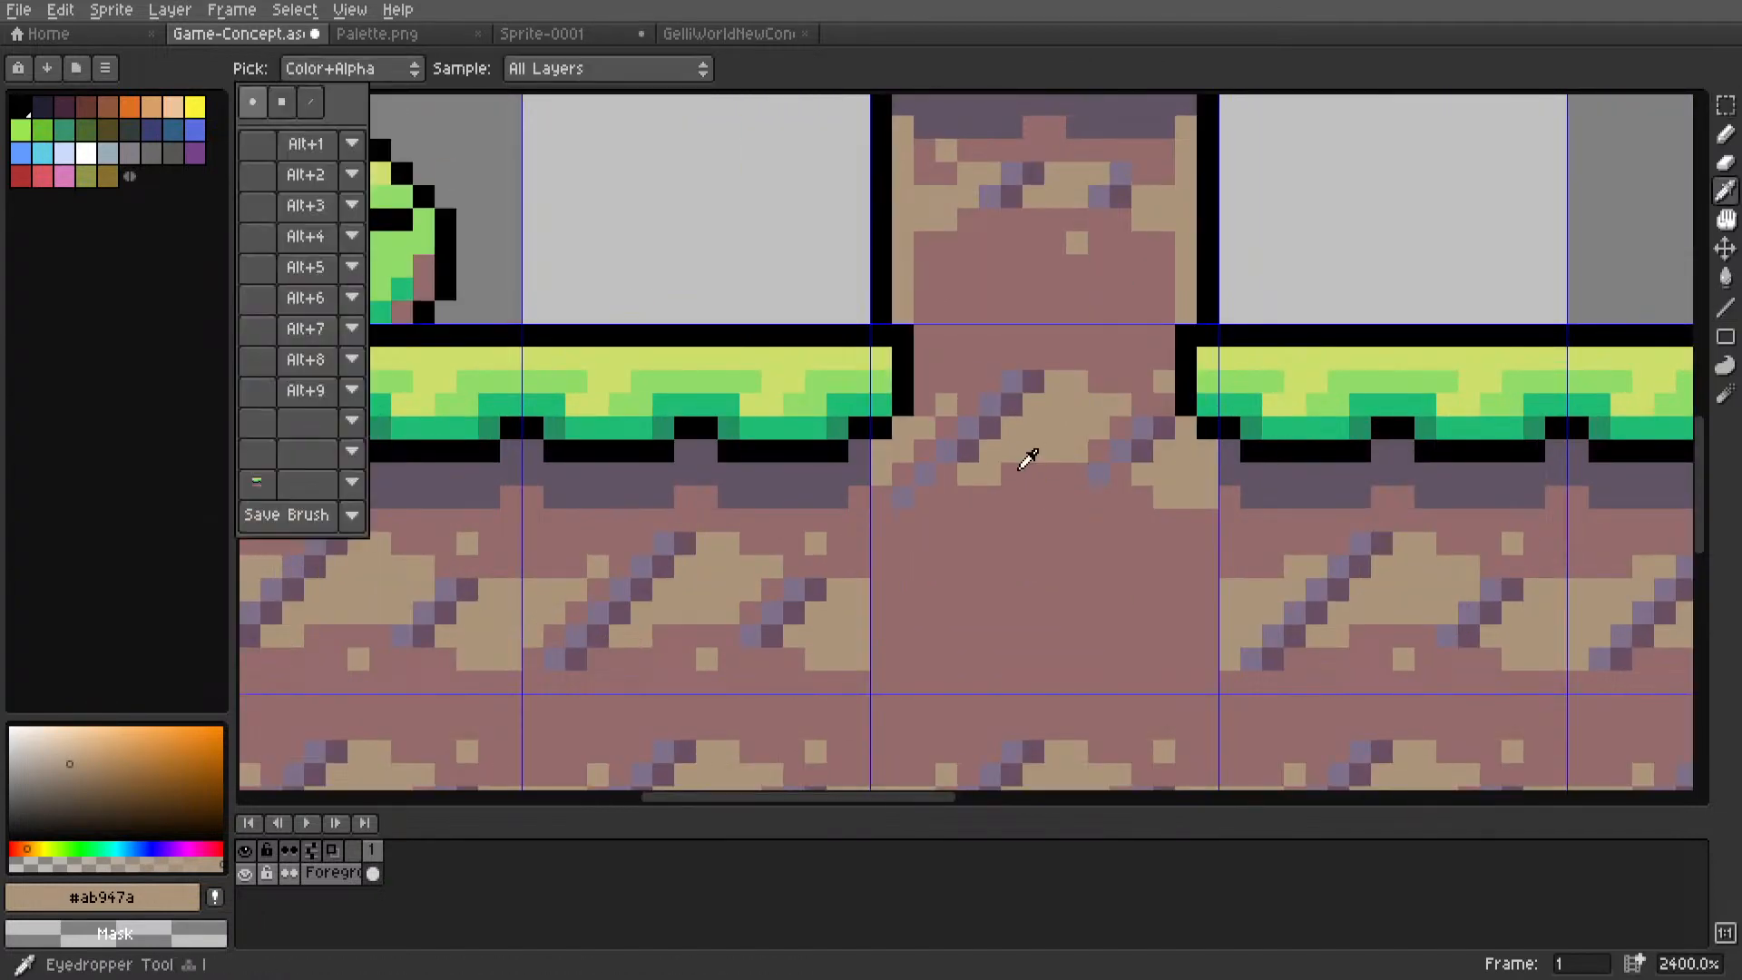
key(m)
scroll(901, 465, down, 2)
scroll(902, 465, up, 5)
key(i)
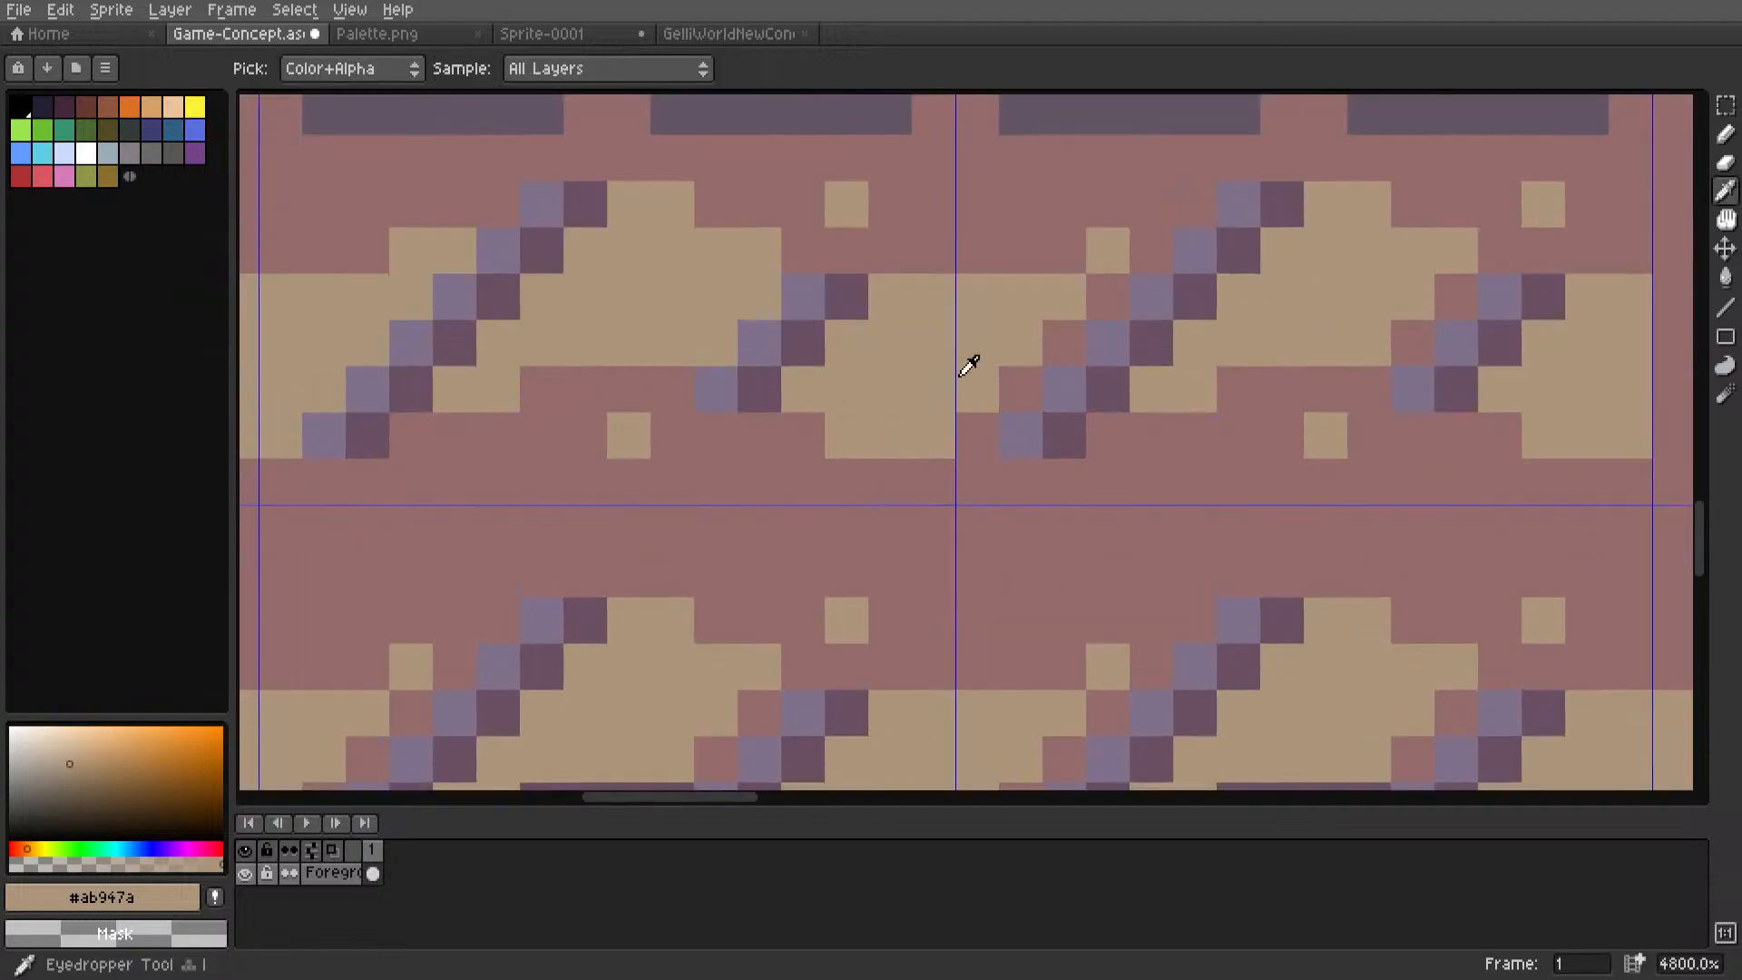
key(l)
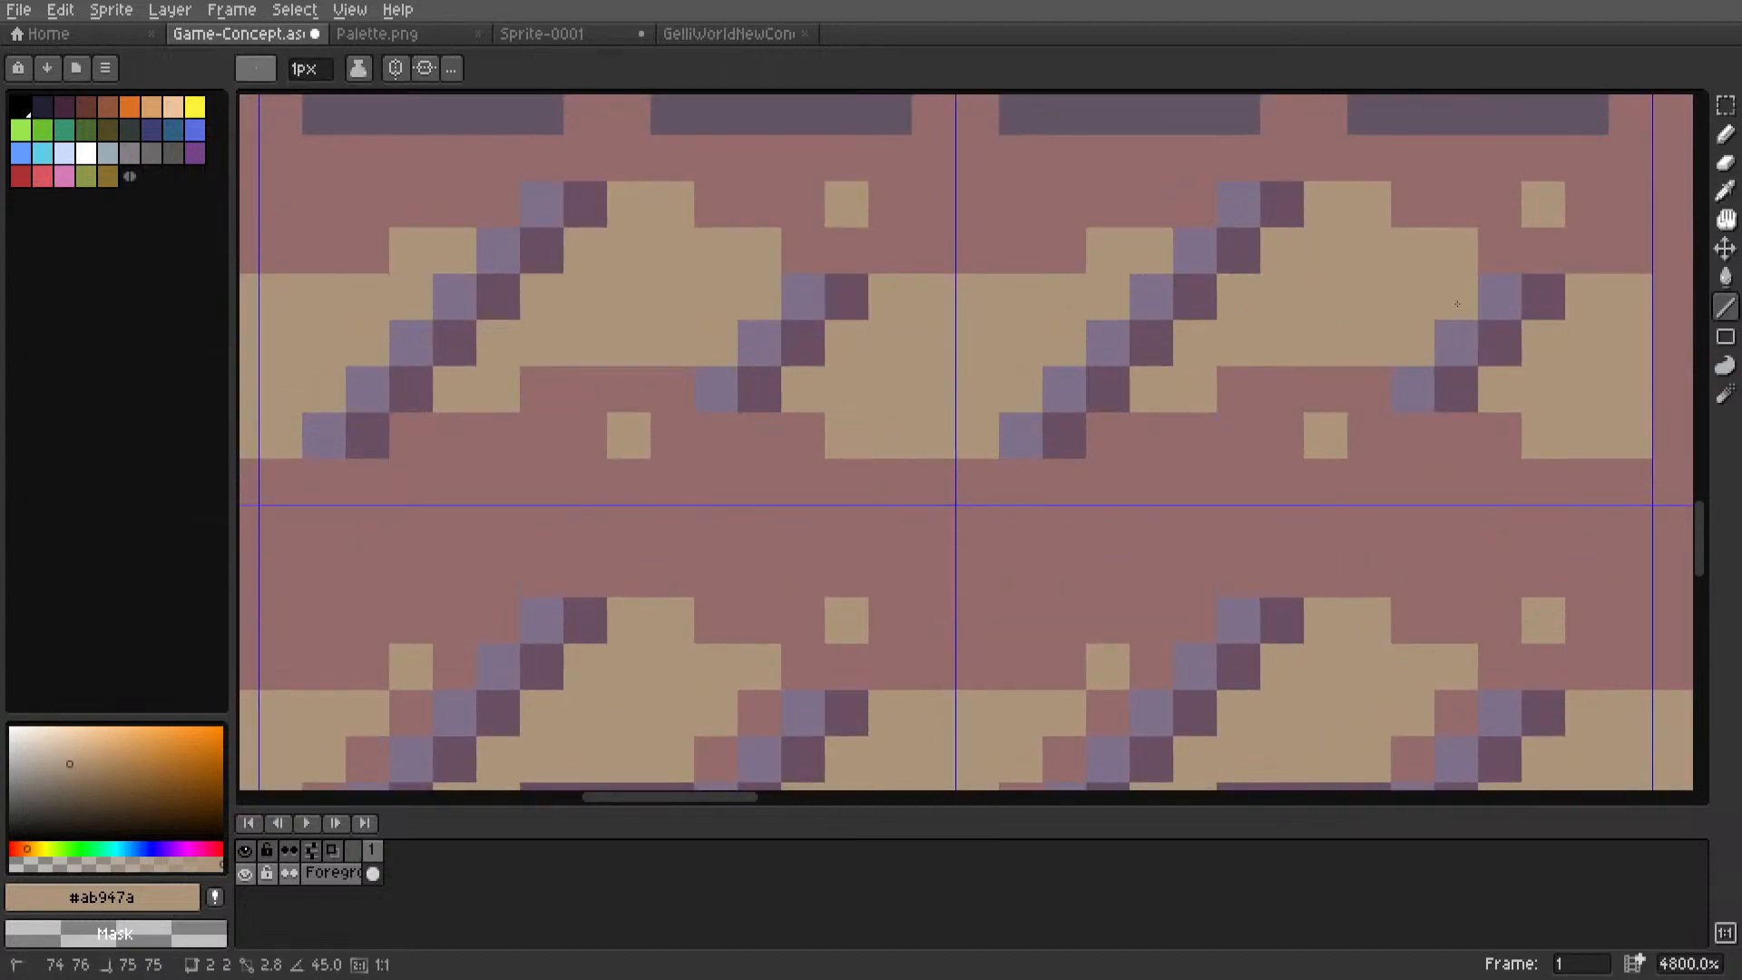
Draw tan lines over the pink pixels beside both purple streaks in the lower dirt tile beneath the character.
scroll(1412, 331, down, 6)
middle_drag(1407, 327, 978, 499)
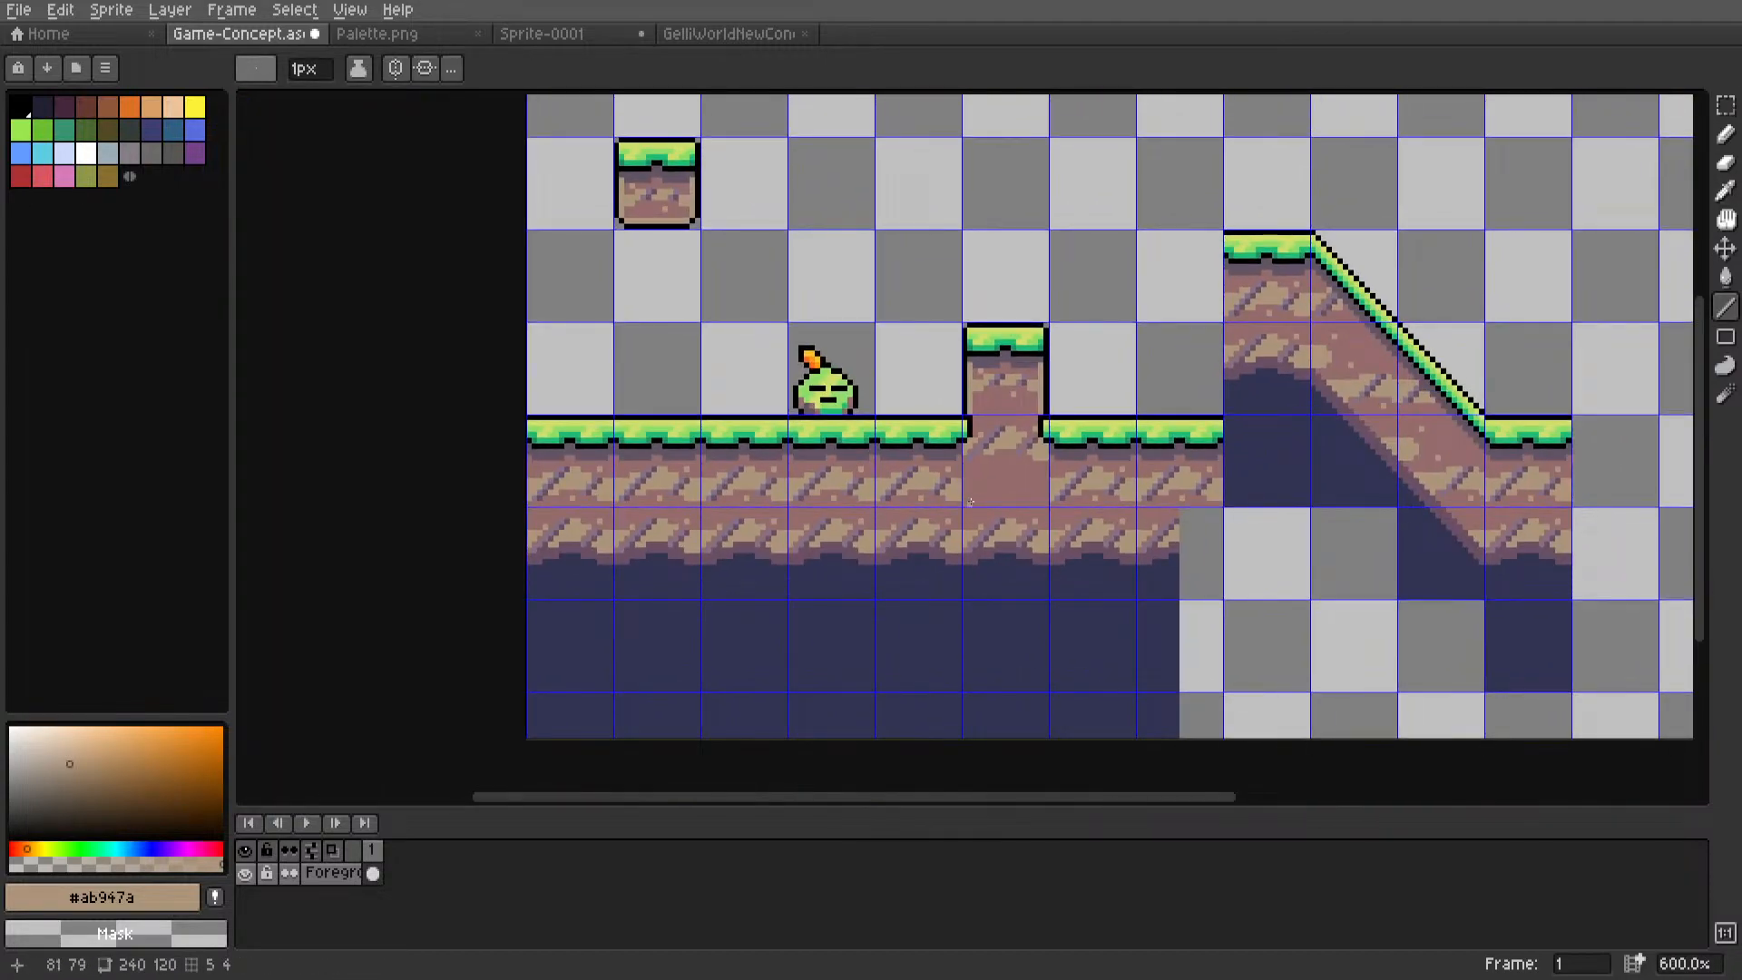
middle_drag(805, 566, 1004, 498)
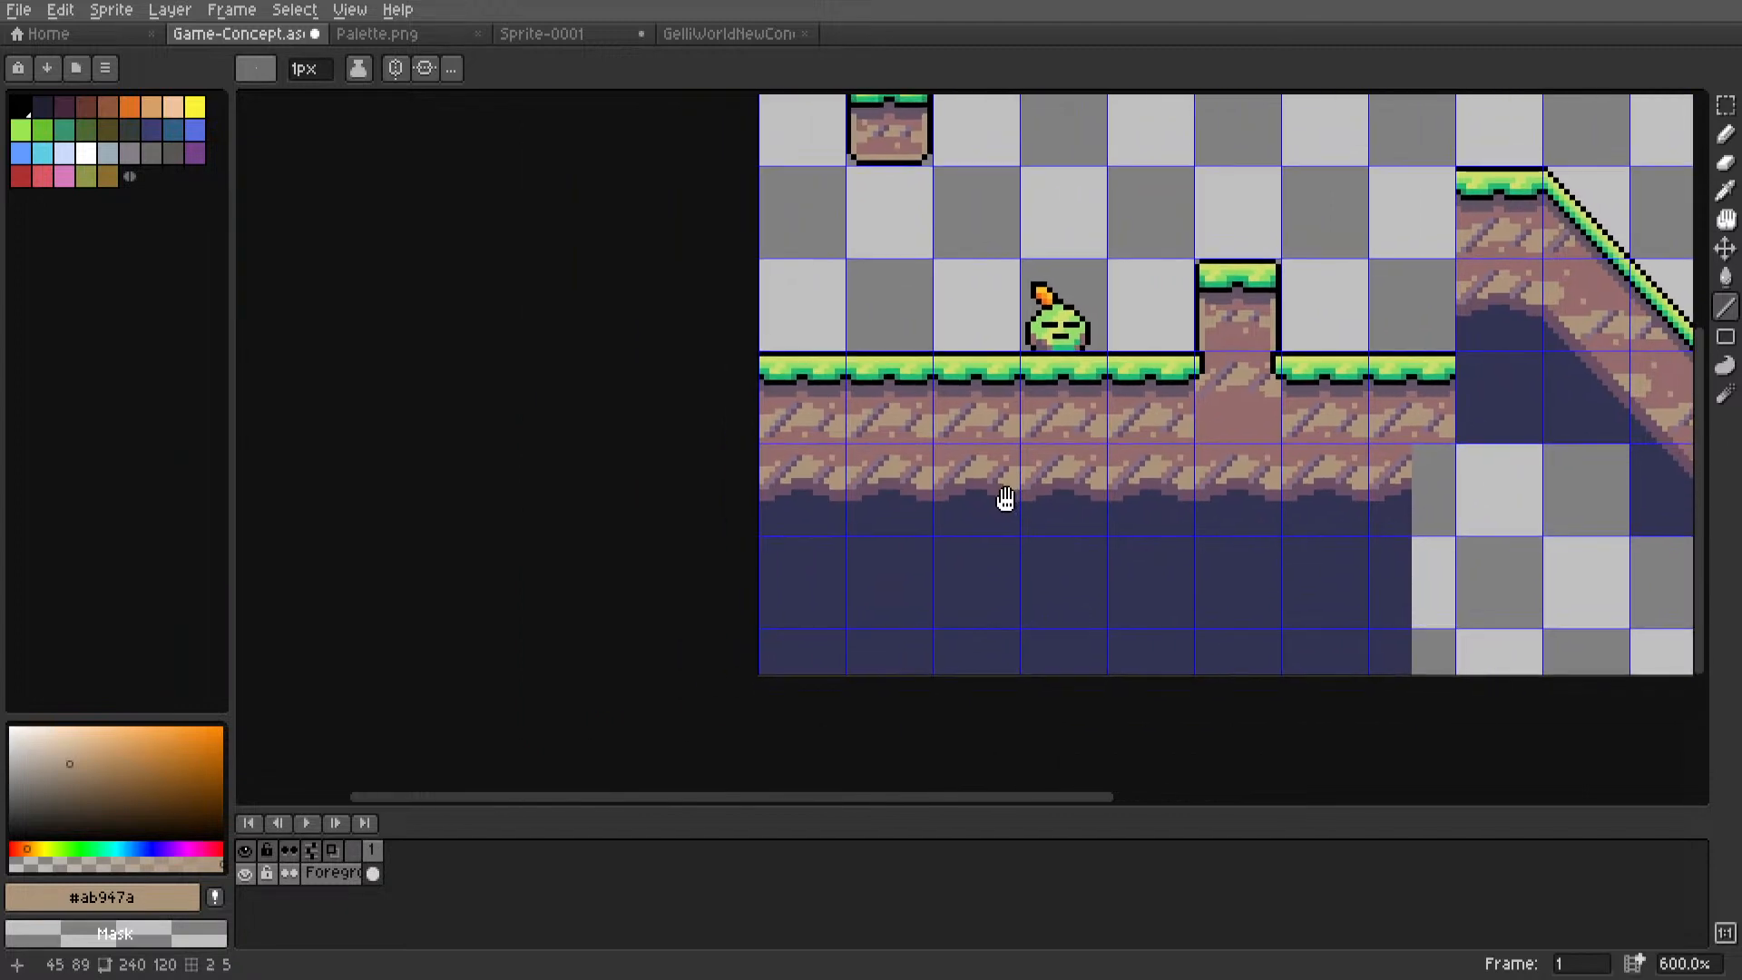
scroll(1033, 466, up, 6)
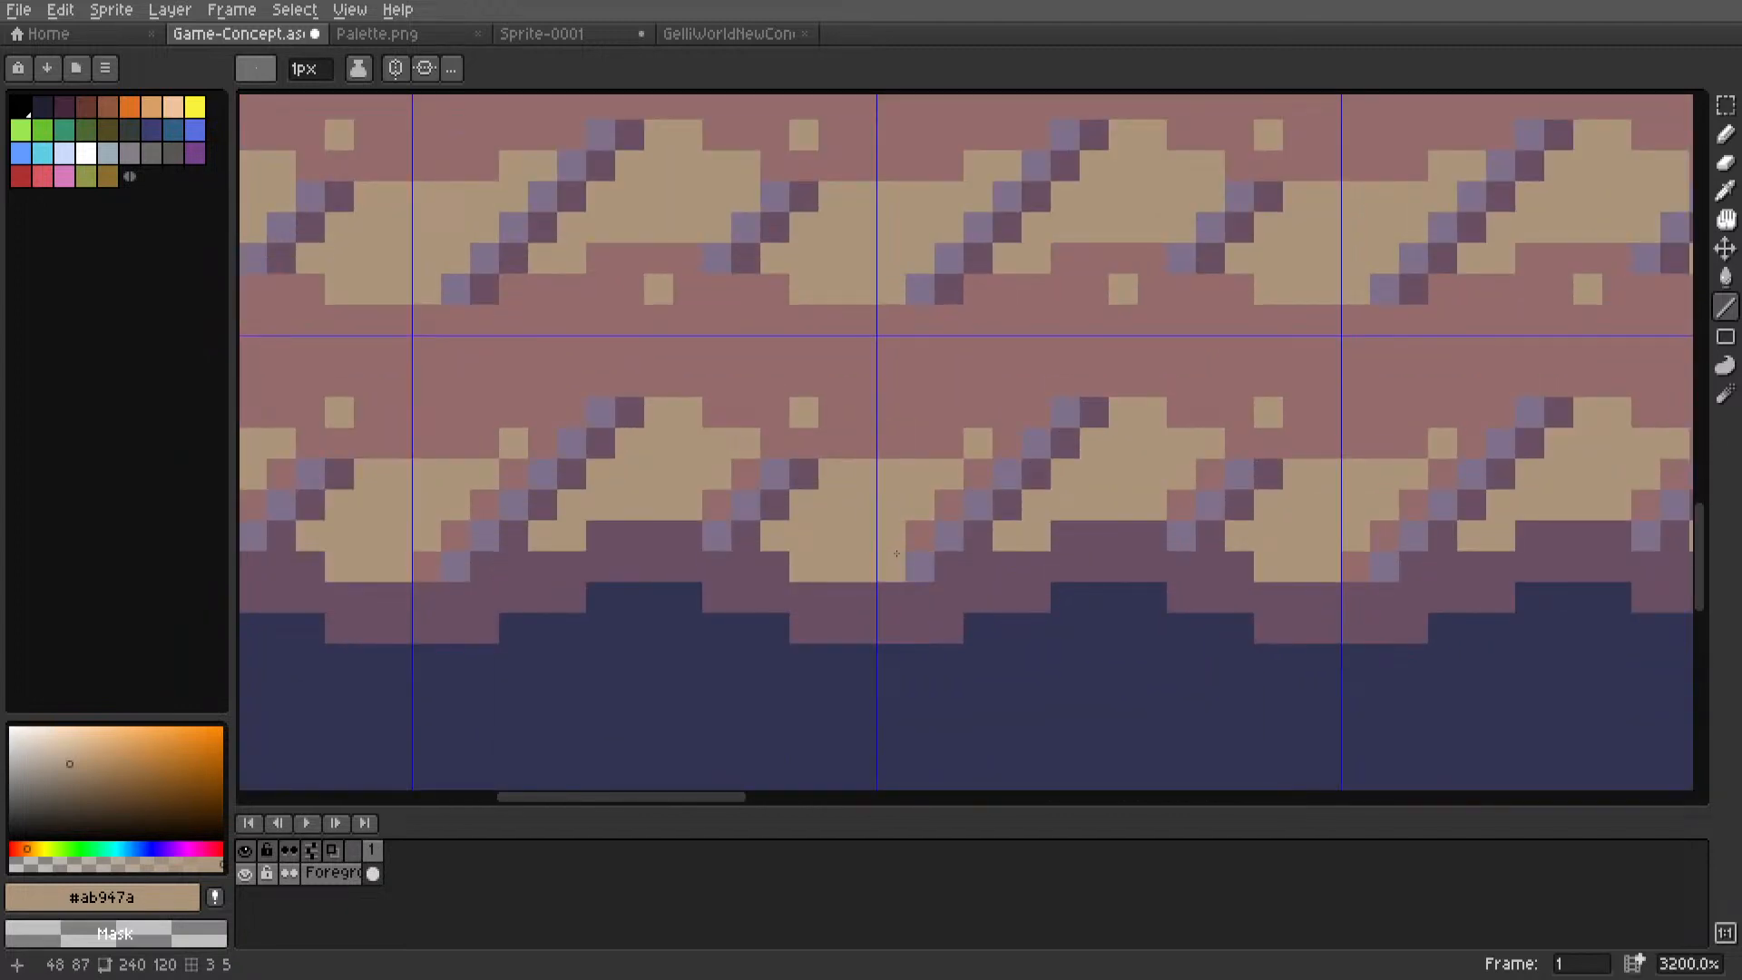
drag(897, 554, 977, 473)
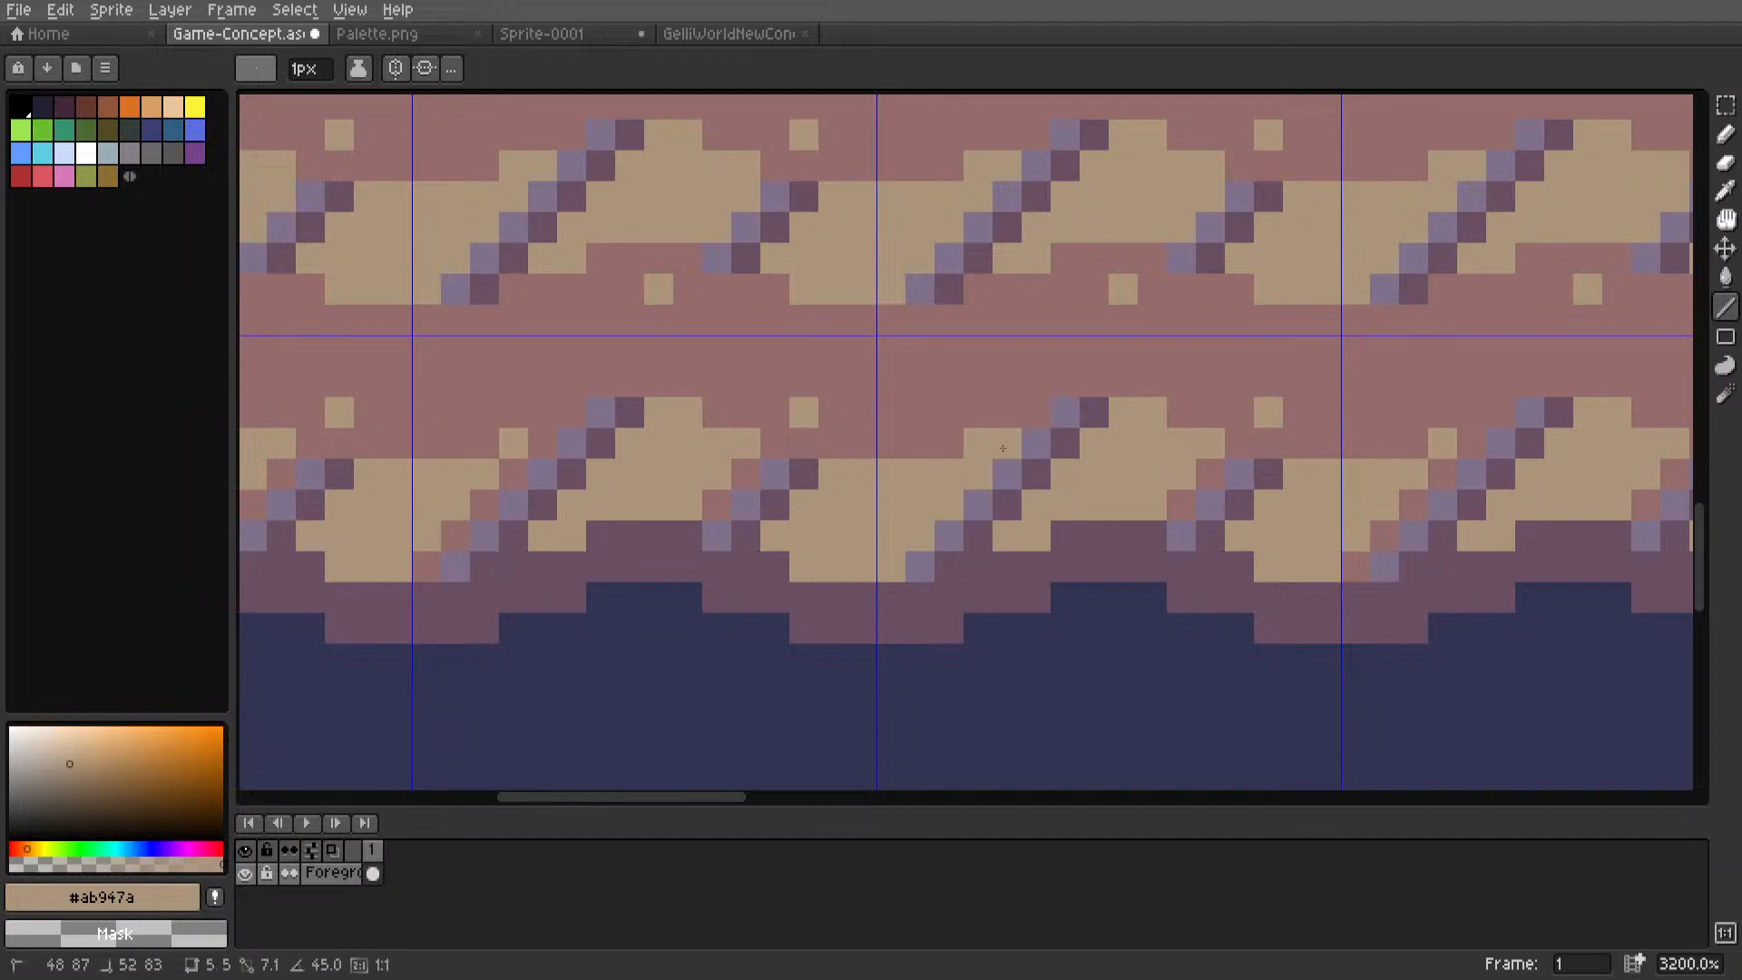
drag(1180, 502, 1207, 473)
Pick the dirt color #966c6c and trim the tan pixel at the upper-left edge of that lower tile's patch.
scroll(1201, 471, down, 5)
middle_drag(1143, 494, 914, 546)
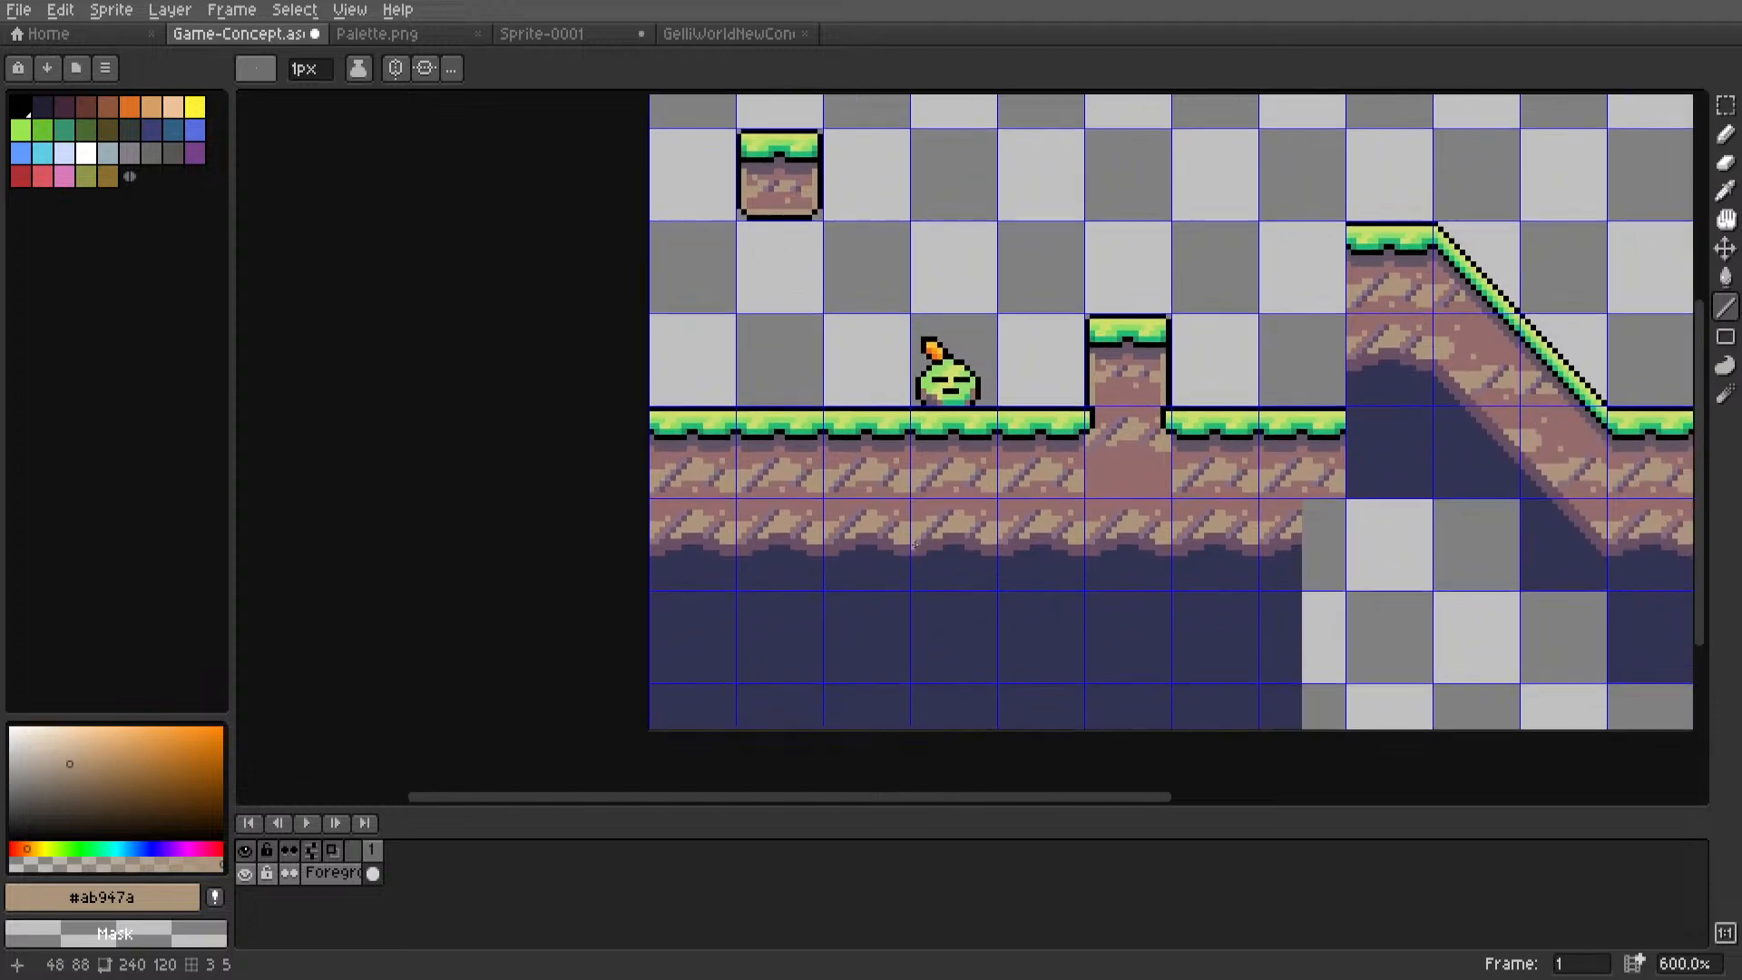
scroll(914, 545, up, 4)
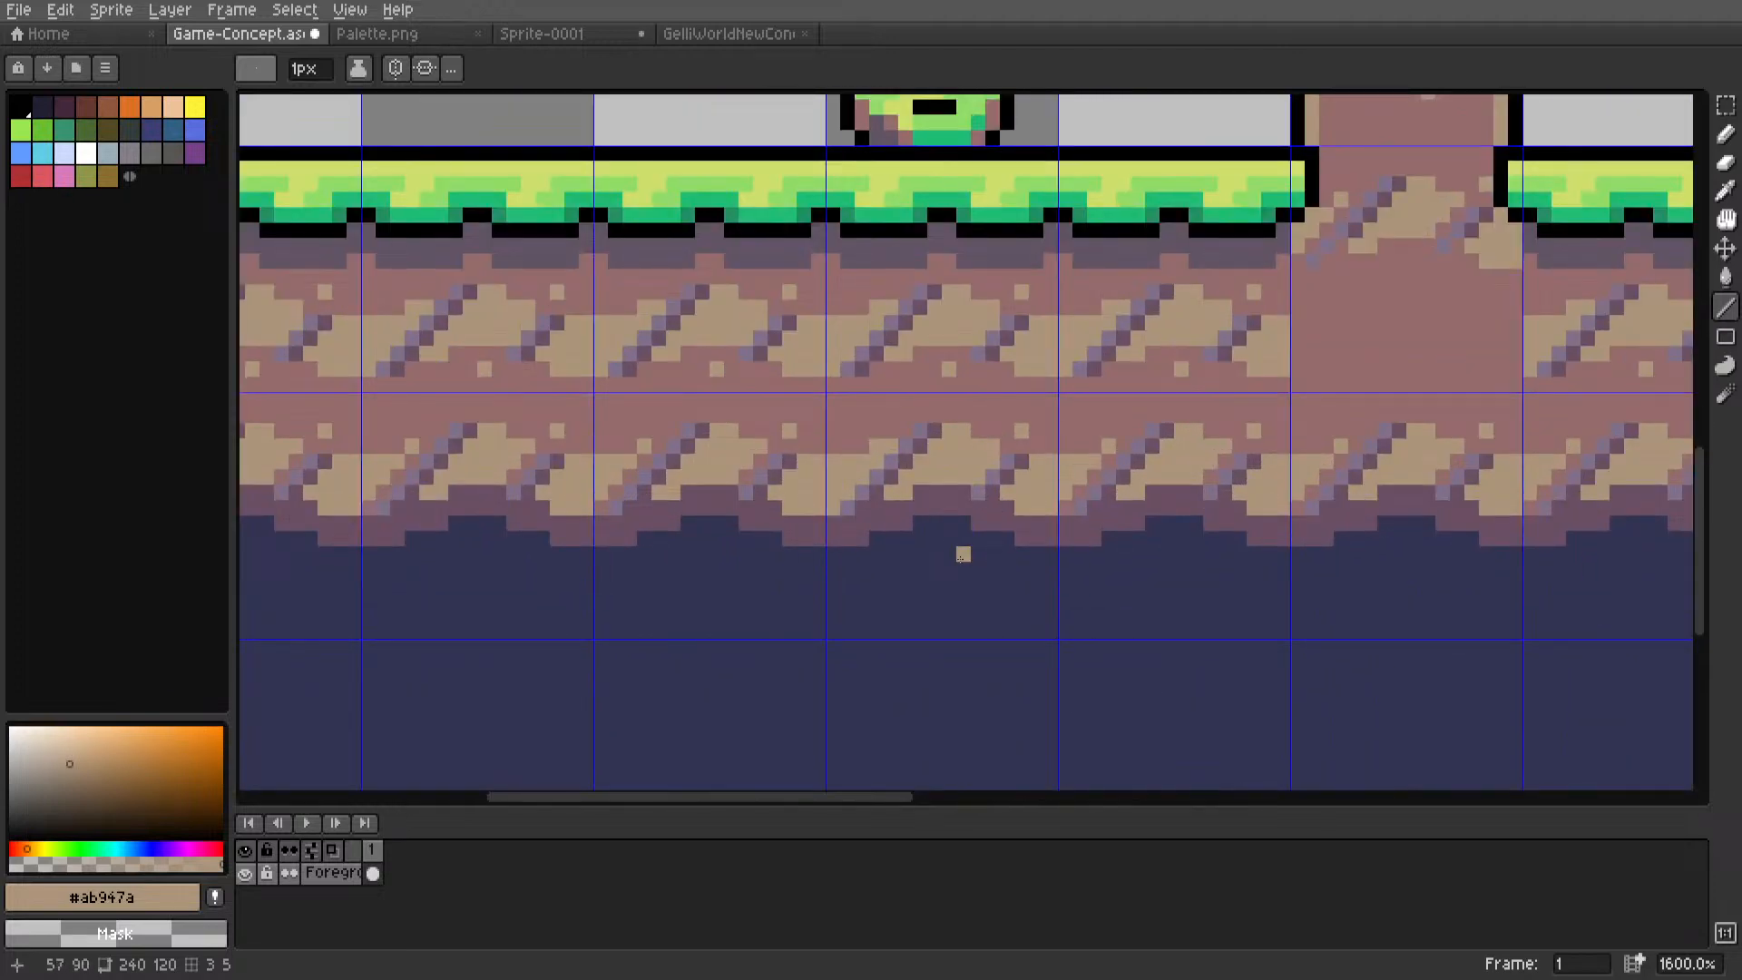
scroll(913, 447, up, 1)
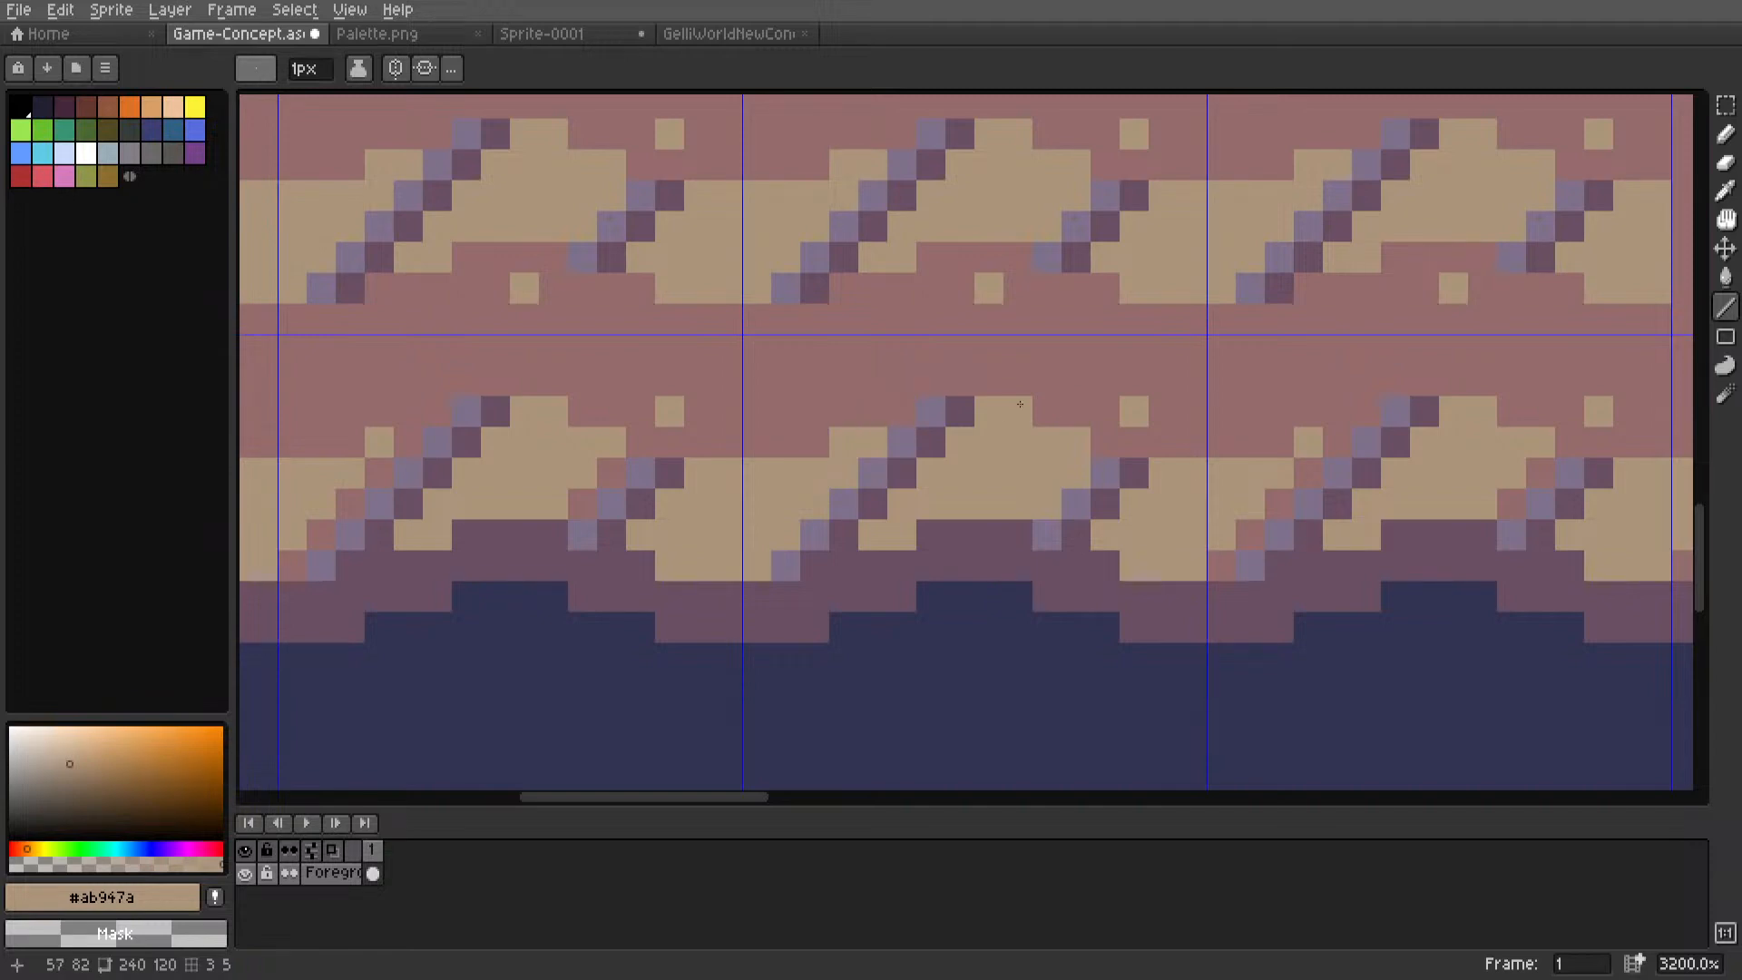
alt+click(812, 442)
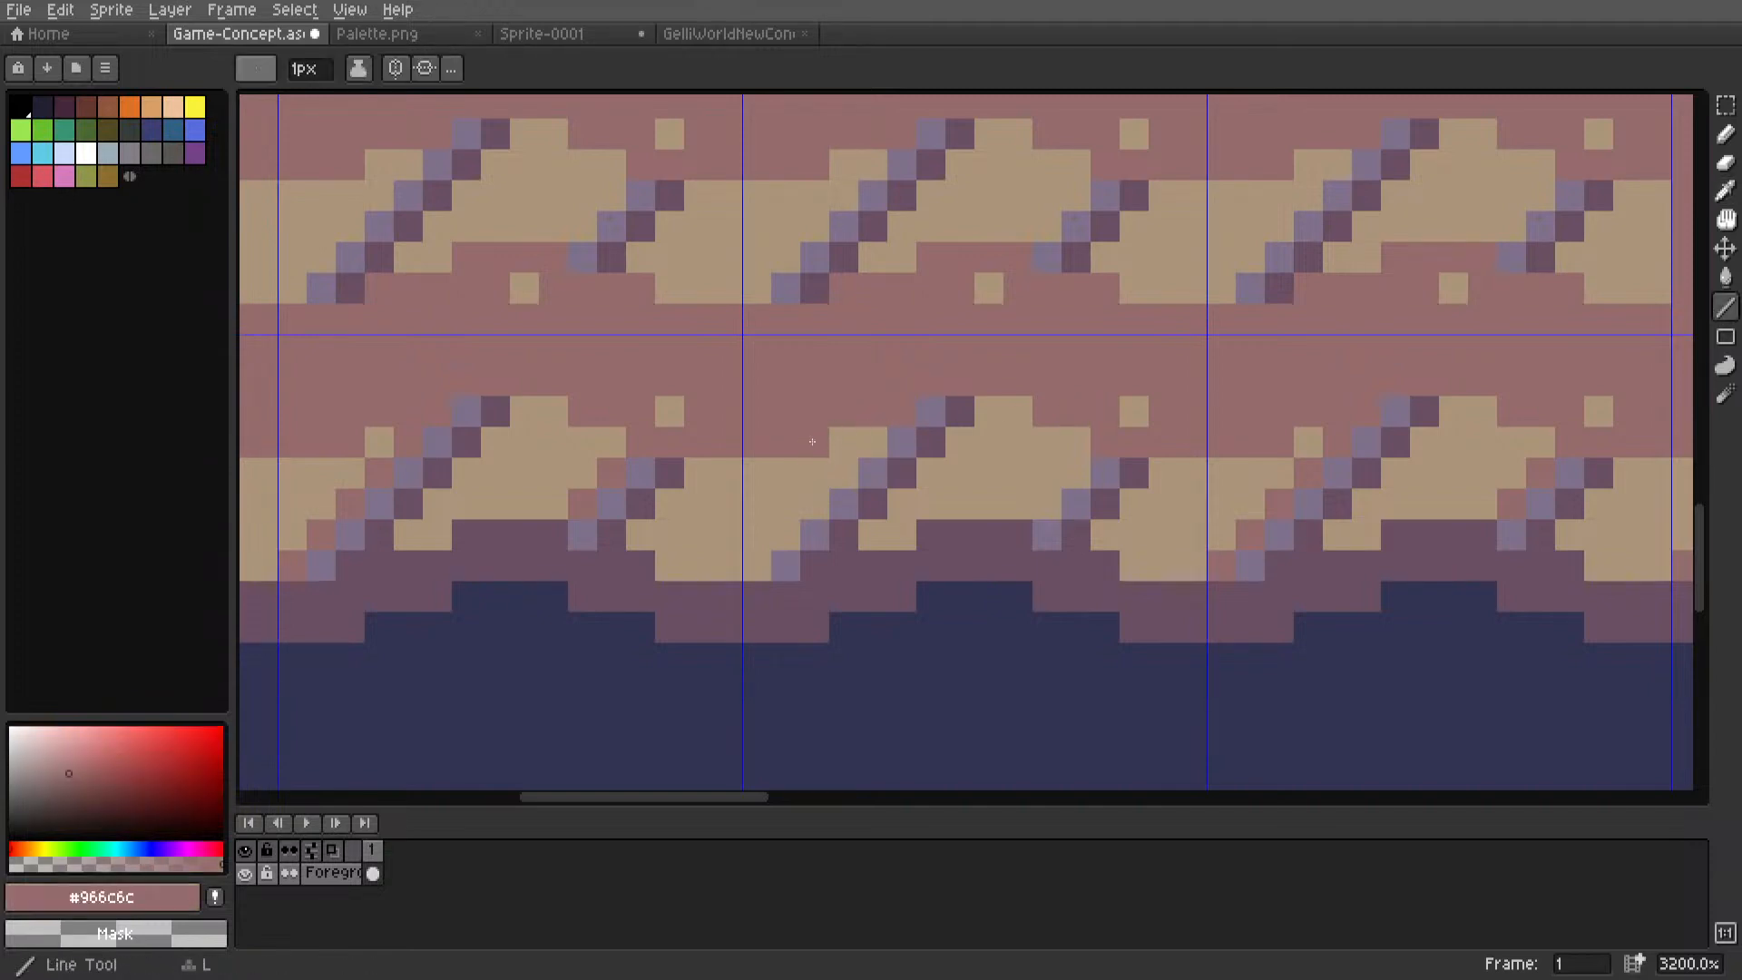
key(m)
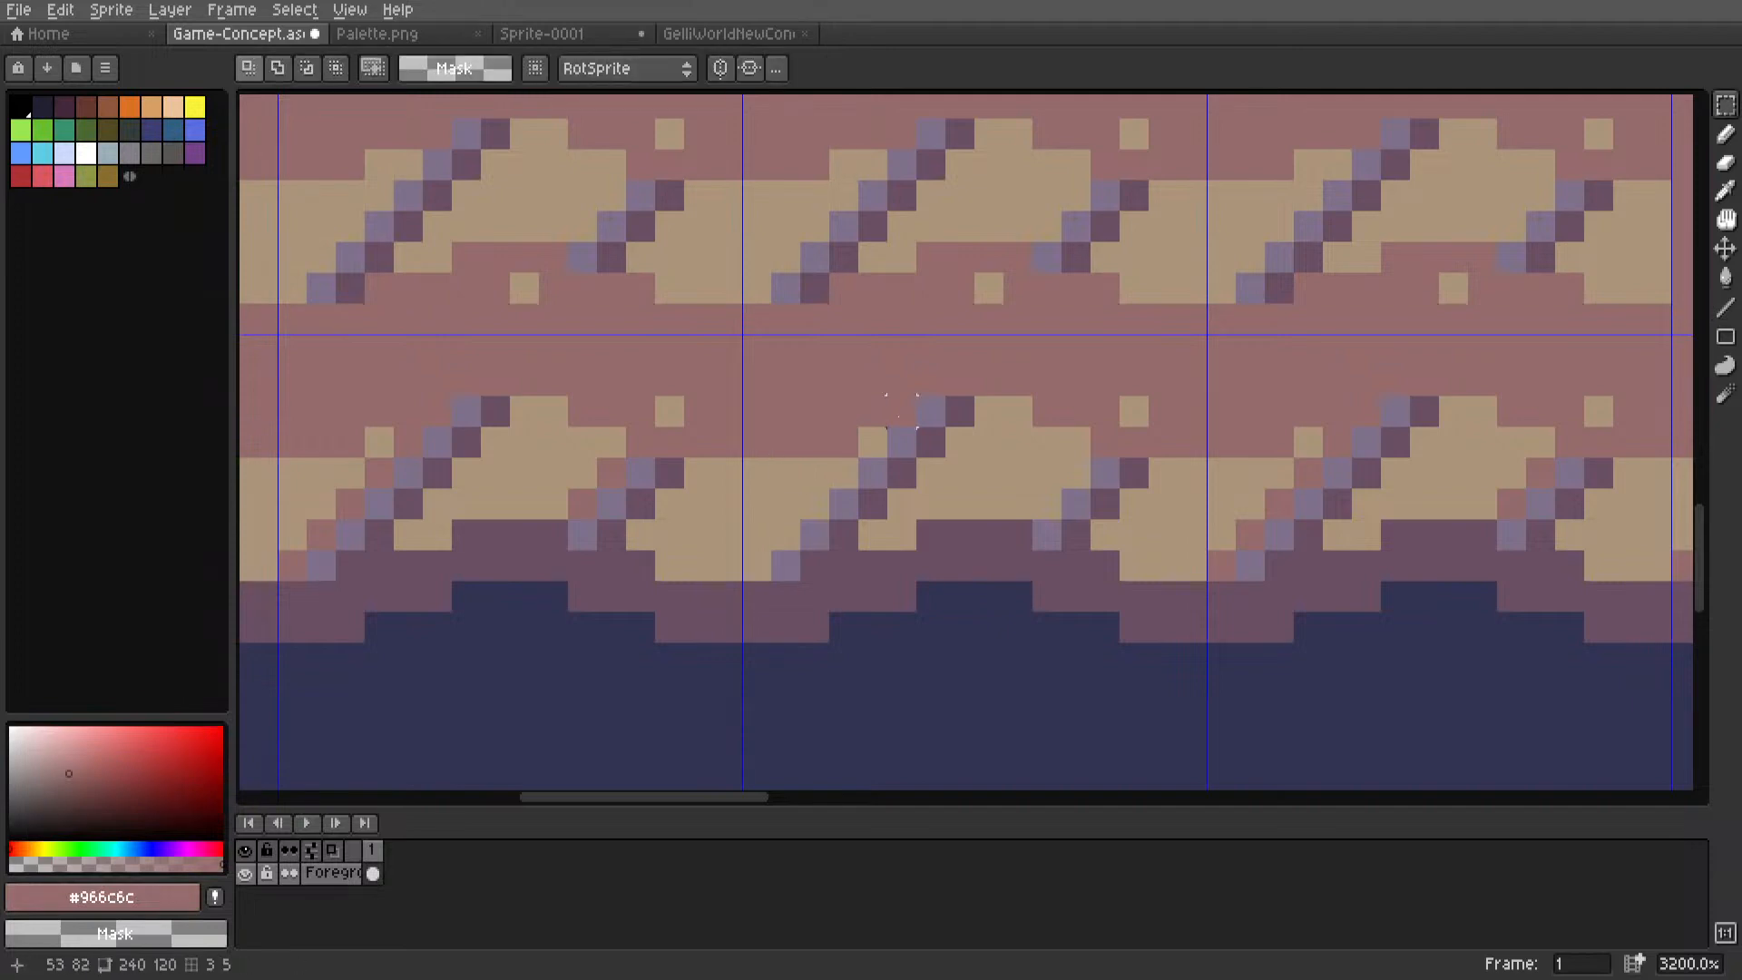
Delete the lower dirt tiles on both sides of the retouched one, four to its right and three to its left.
scroll(1043, 422, down, 4)
scroll(1016, 435, up, 2)
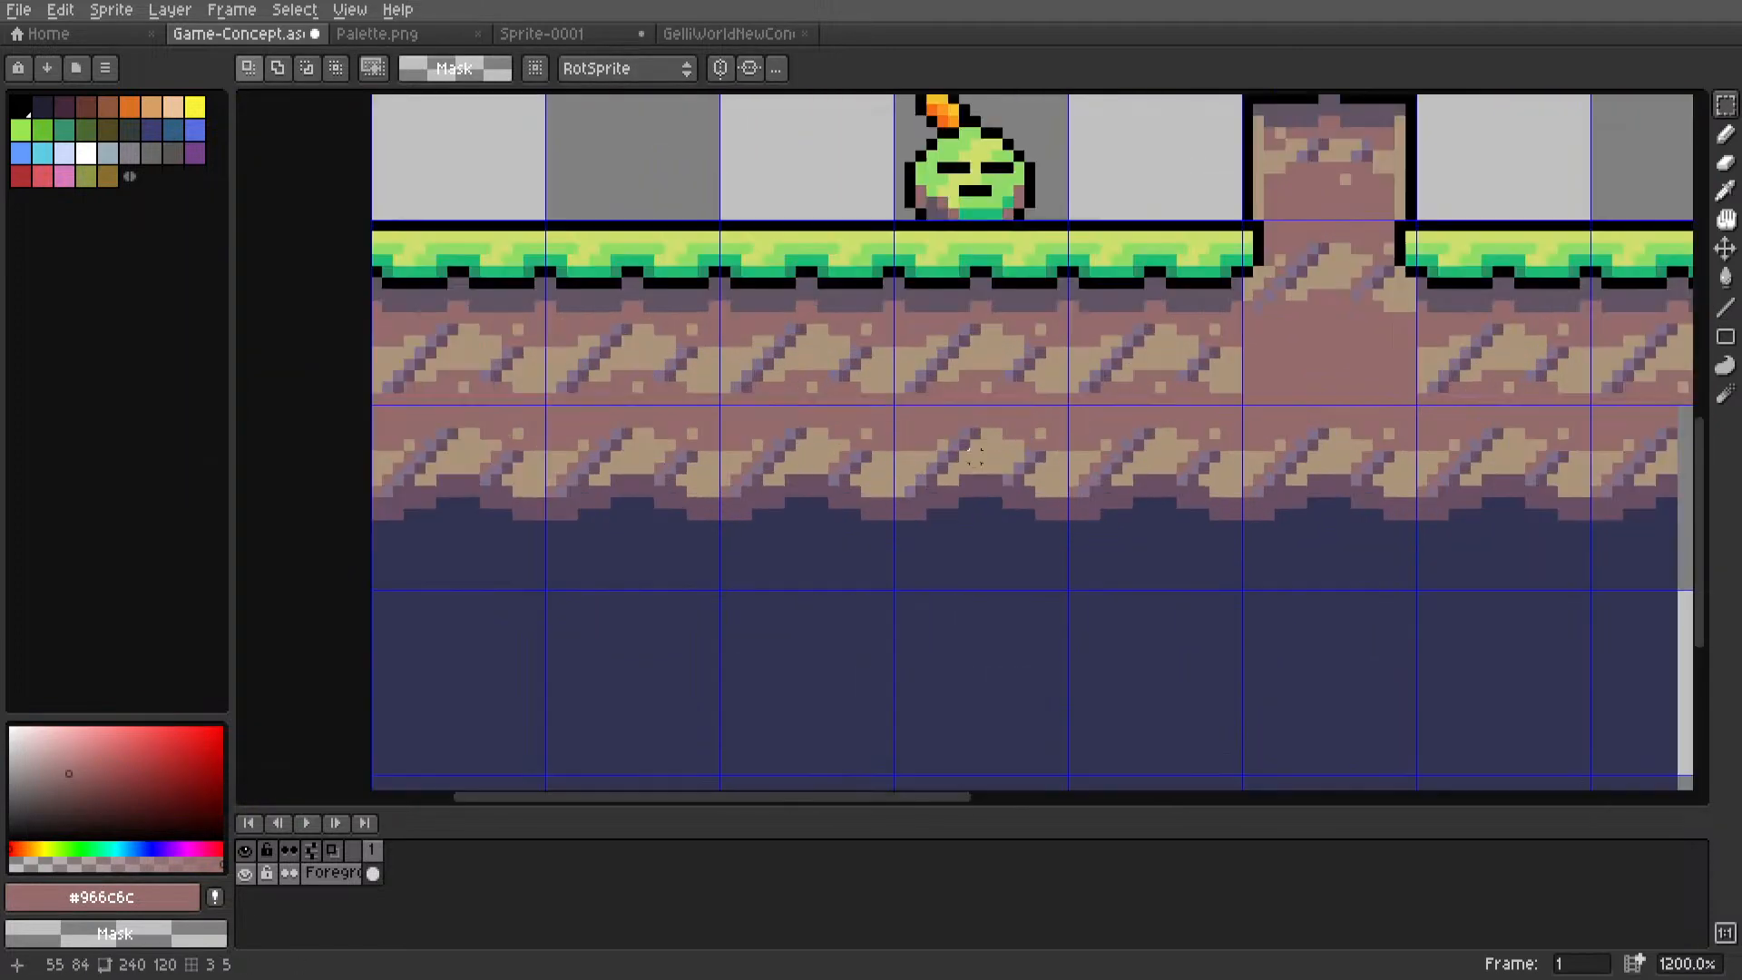
double_click(978, 468)
scroll(924, 499, down, 3)
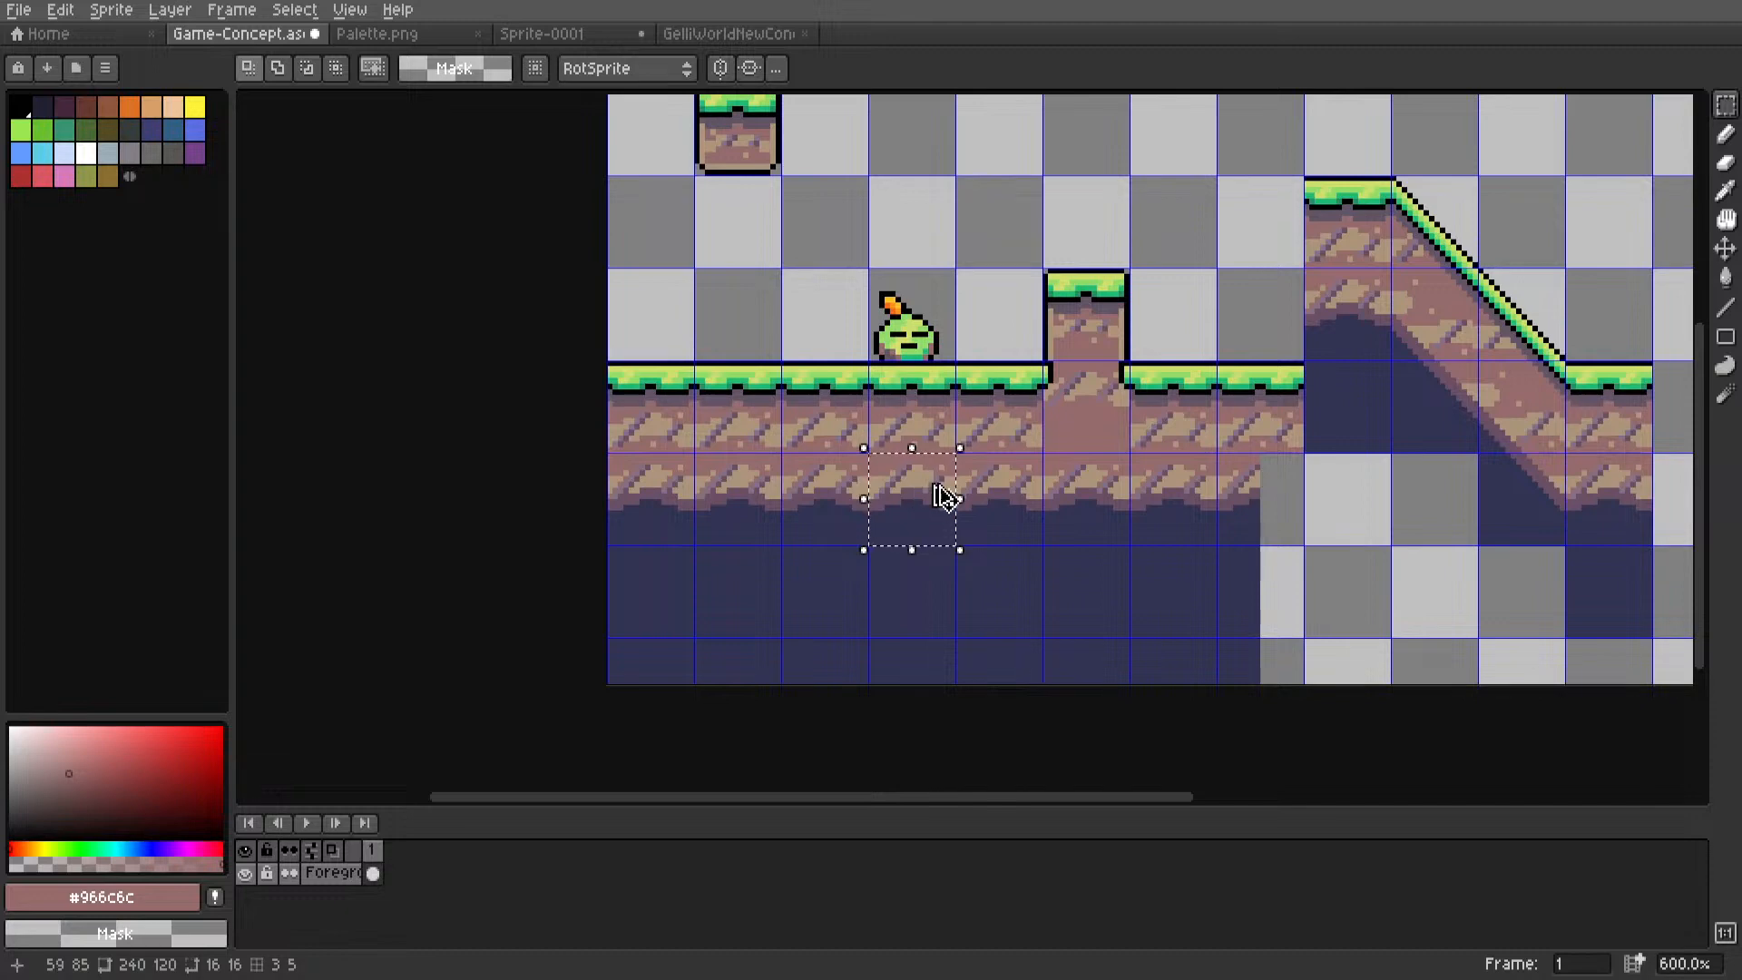
drag(971, 494, 1245, 493)
key(Delete)
drag(827, 491, 641, 491)
key(Delete)
Fill the emptied lower dirt row across the whole ground with the retouched lower tile as a pattern.
drag(903, 494, 927, 502)
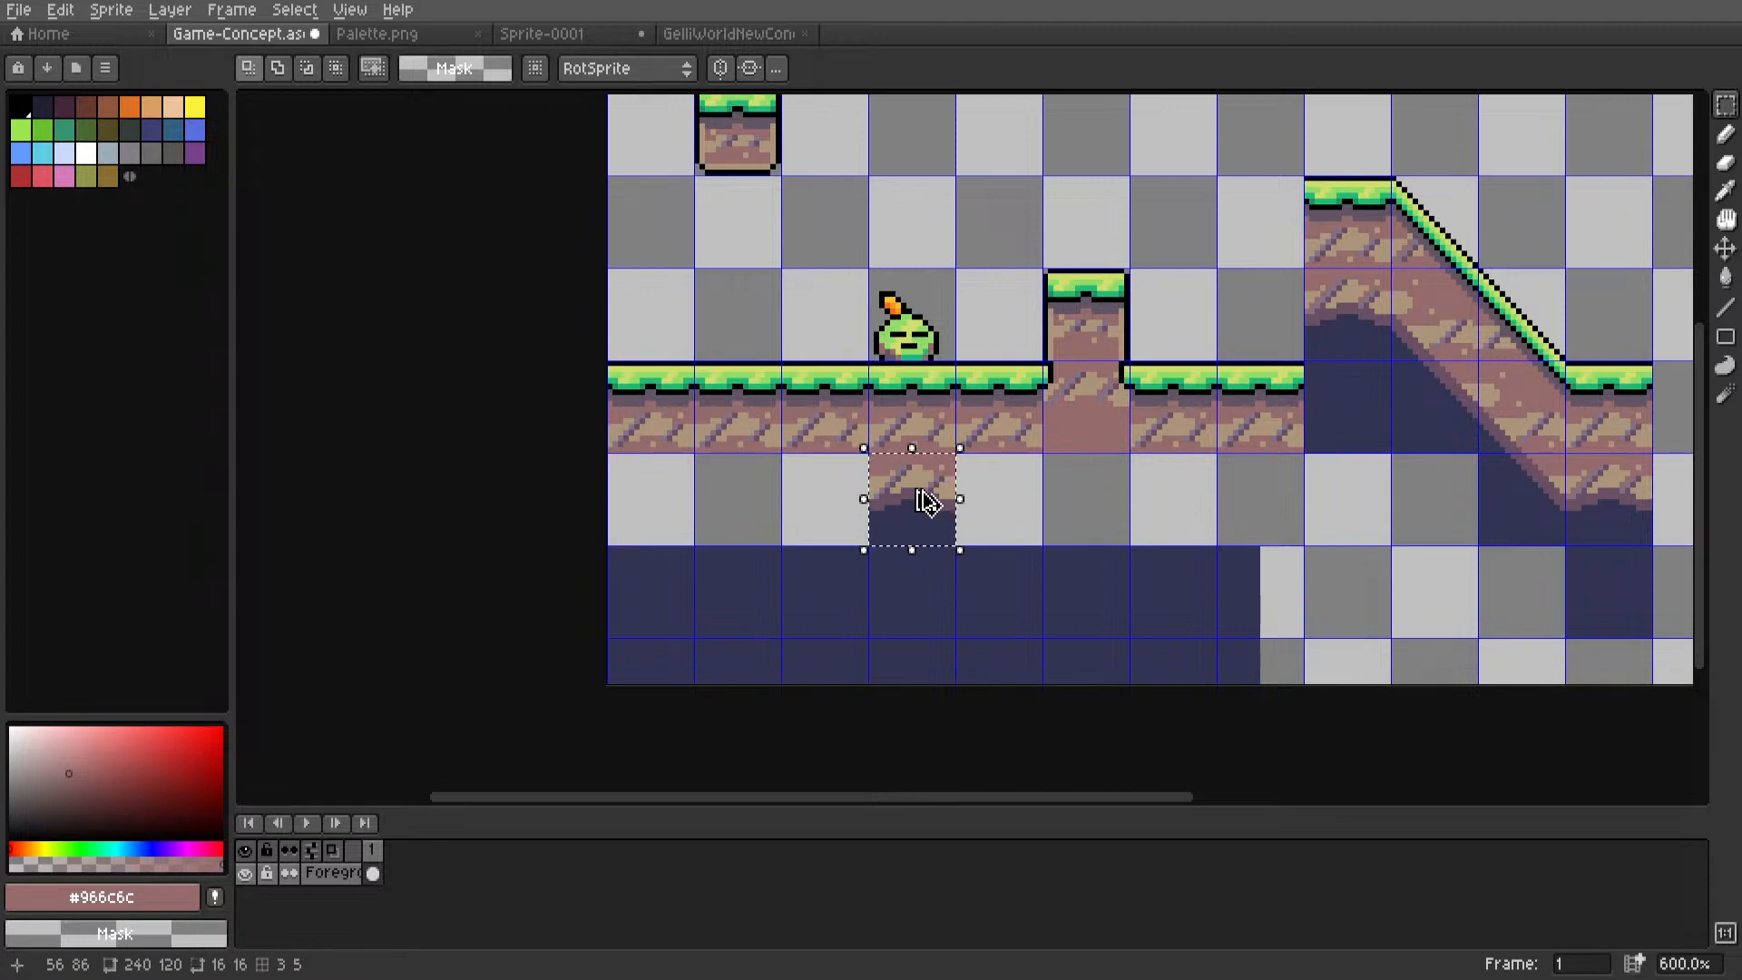
key(g)
key(m)
mouse_move(669, 488)
mouse_down()
mouse_move(1180, 504)
mouse_move(1171, 519)
mouse_move(1261, 523)
mouse_move(1244, 526)
mouse_up()
key(g)
click(1244, 525)
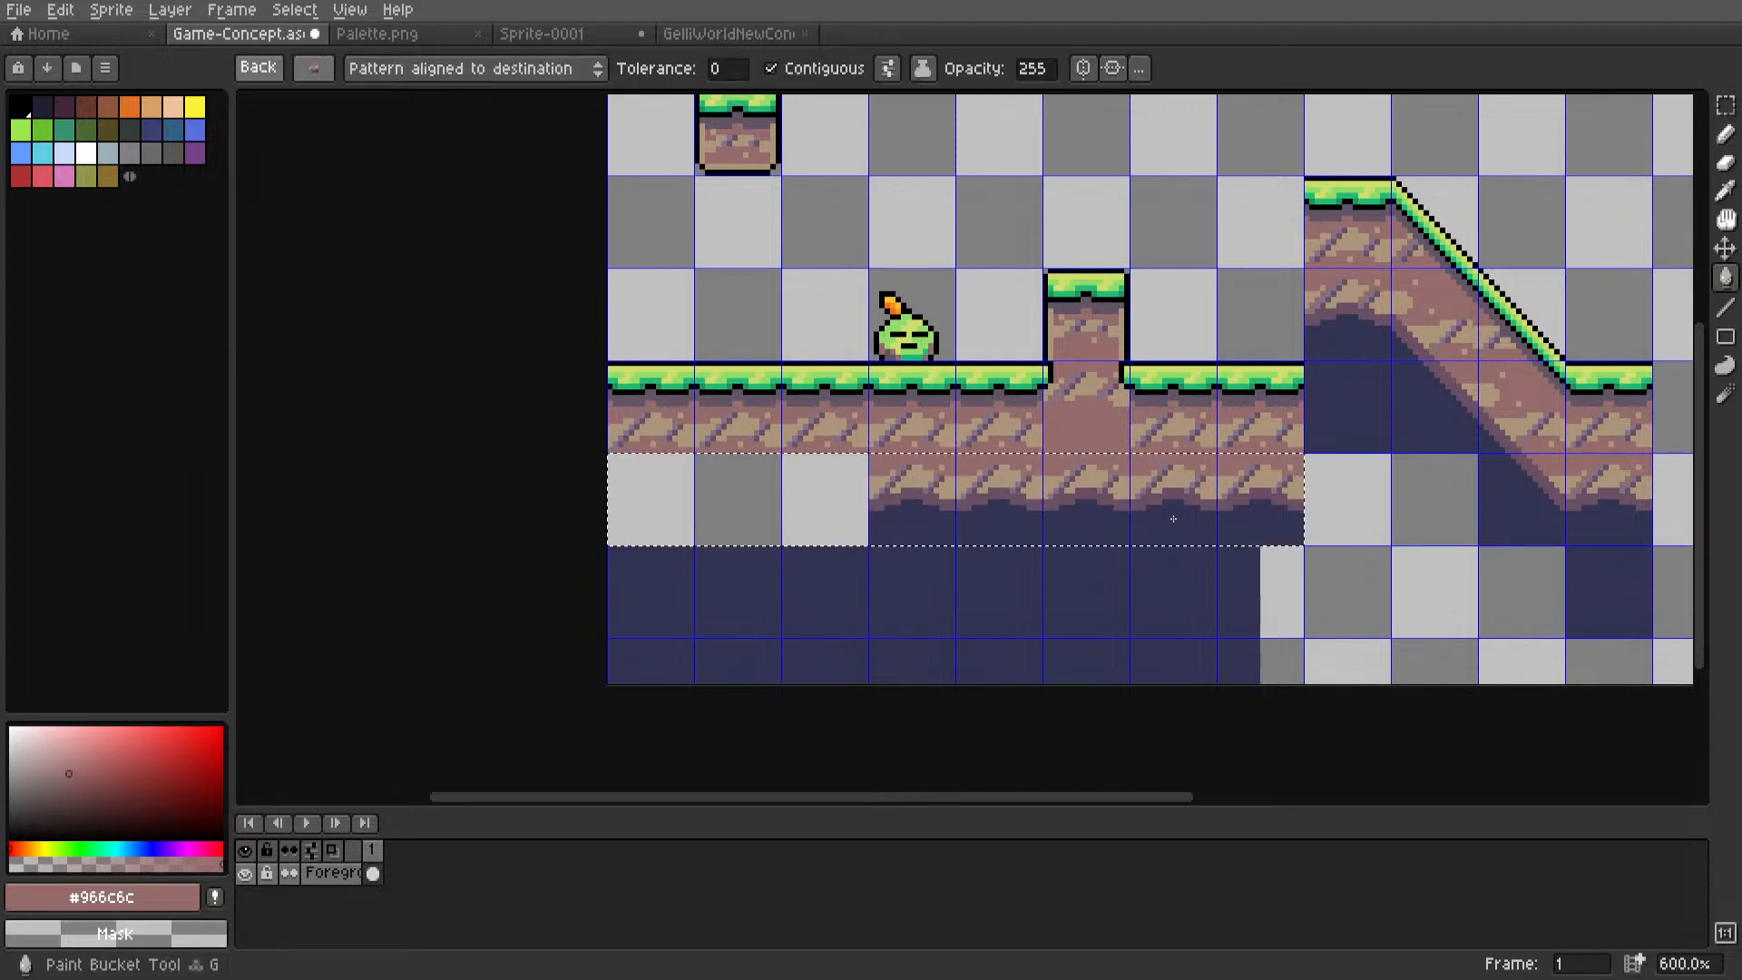
click(758, 477)
key(m)
key(ctrl+d)
Replace the lower dirt tile at the foot of the slope with a copy of the retouched lower tile.
scroll(810, 319, down, 4)
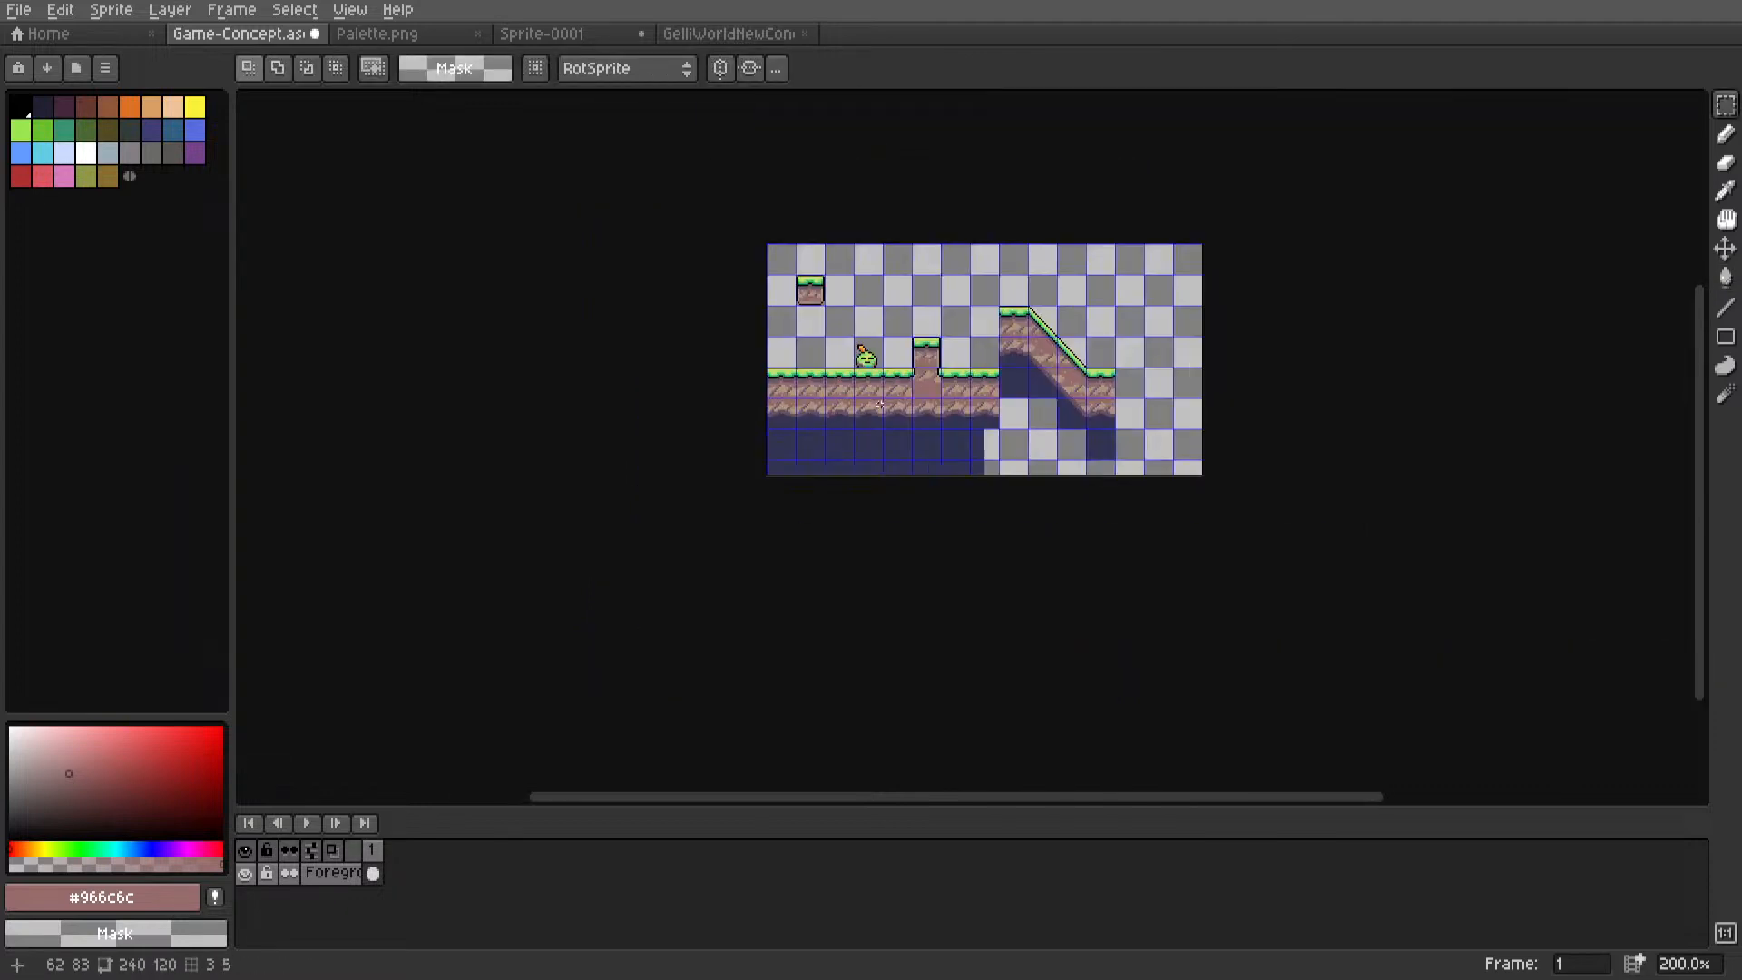
scroll(962, 445, up, 2)
scroll(962, 446, up, 3)
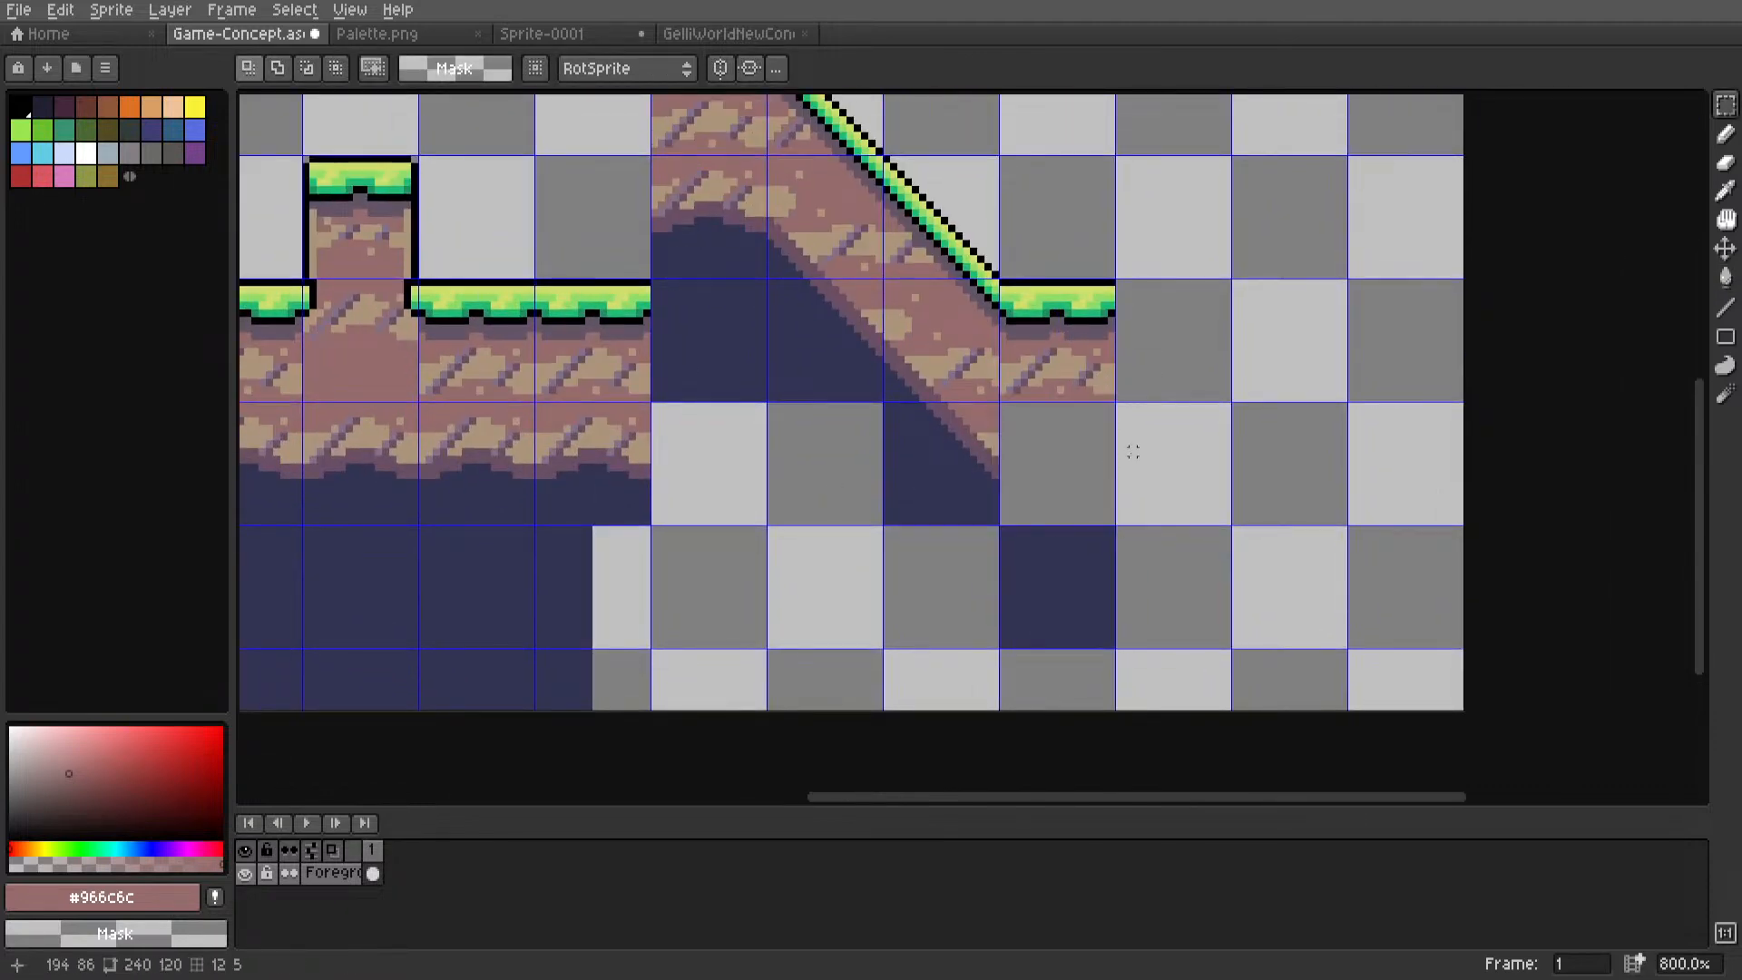
key(ctrl+v)
drag(968, 462, 1065, 462)
key(Return)
Pick tan #ab947a and retouch the pink pixels beside the purple streak in the top slope tile.
middle_drag(900, 298, 990, 462)
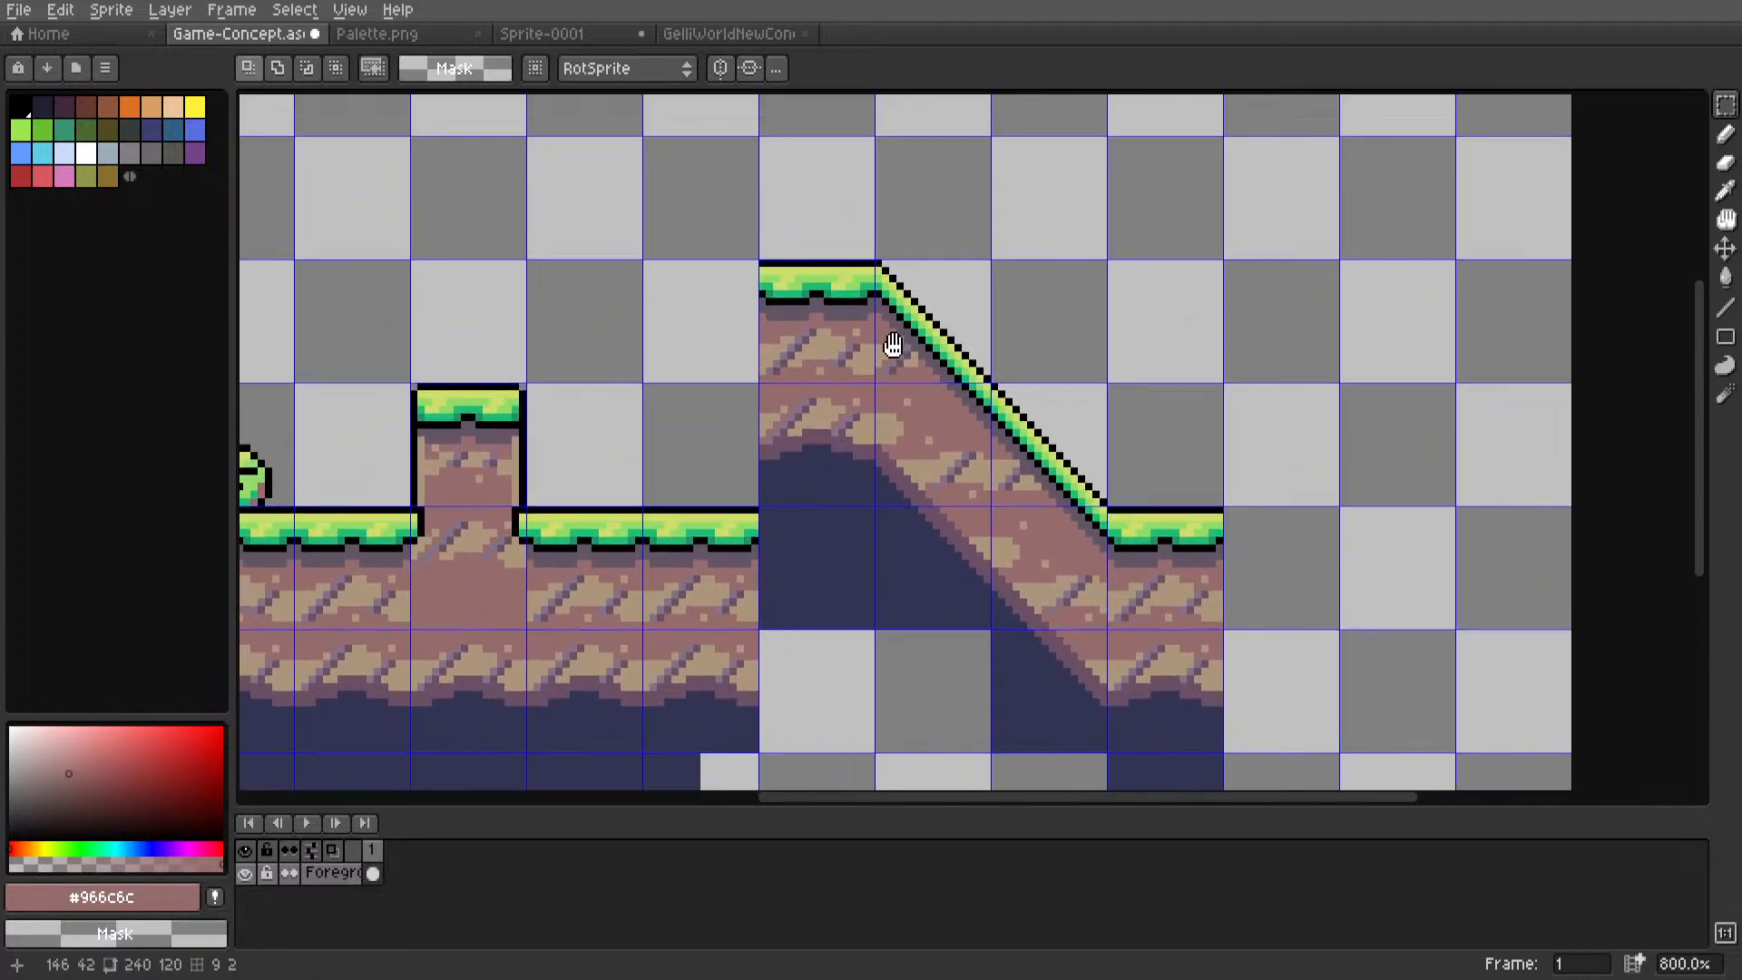
scroll(890, 342, up, 5)
scroll(911, 389, down, 3)
middle_drag(911, 388, 911, 358)
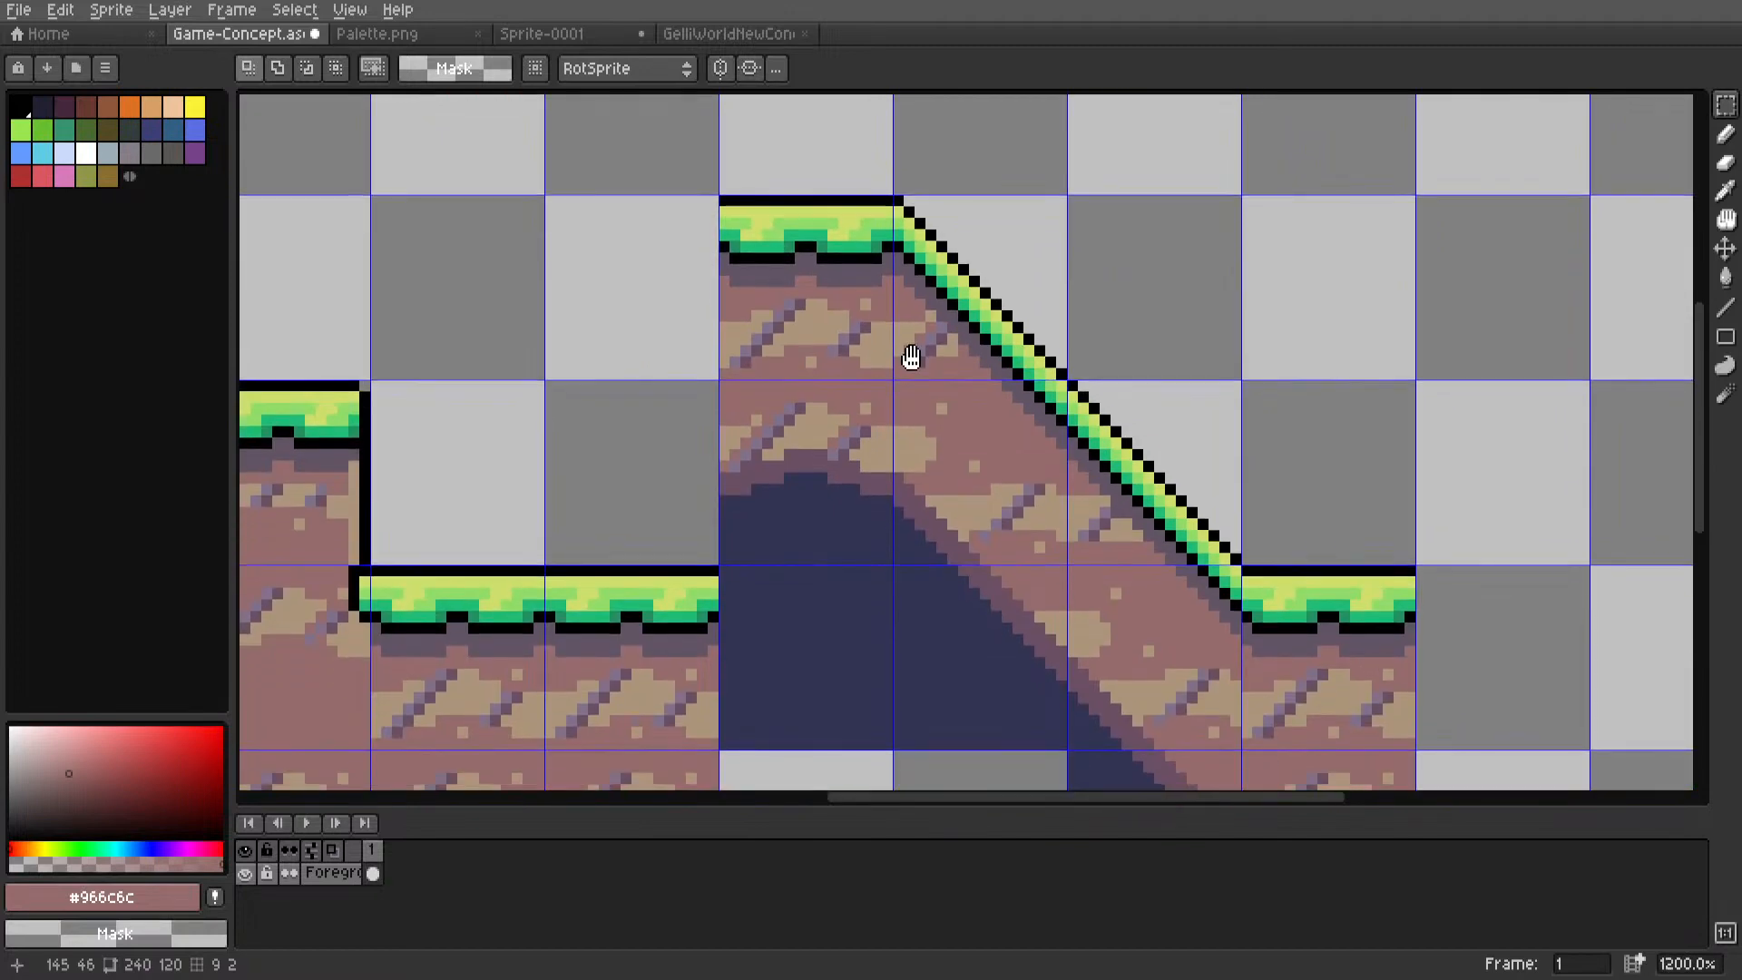
scroll(910, 340, up, 4)
alt+click(893, 321)
key(l)
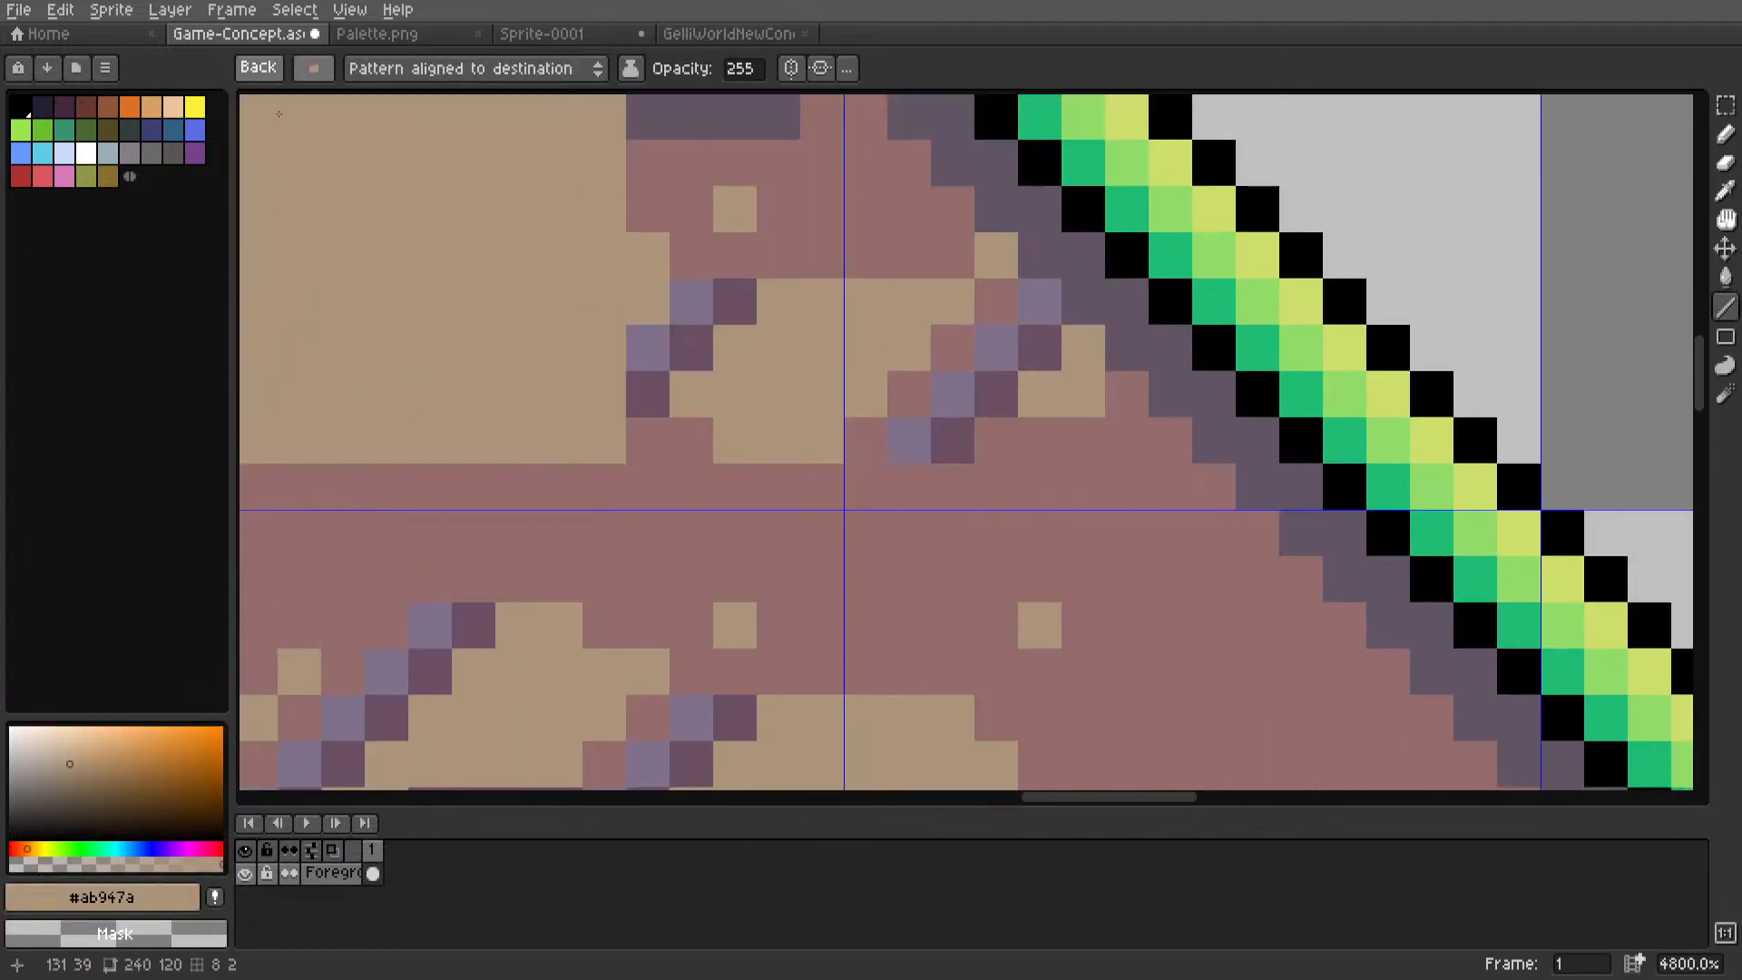
click(265, 67)
click(265, 70)
key(i)
key(m)
click(873, 336)
scroll(873, 337, down, 4)
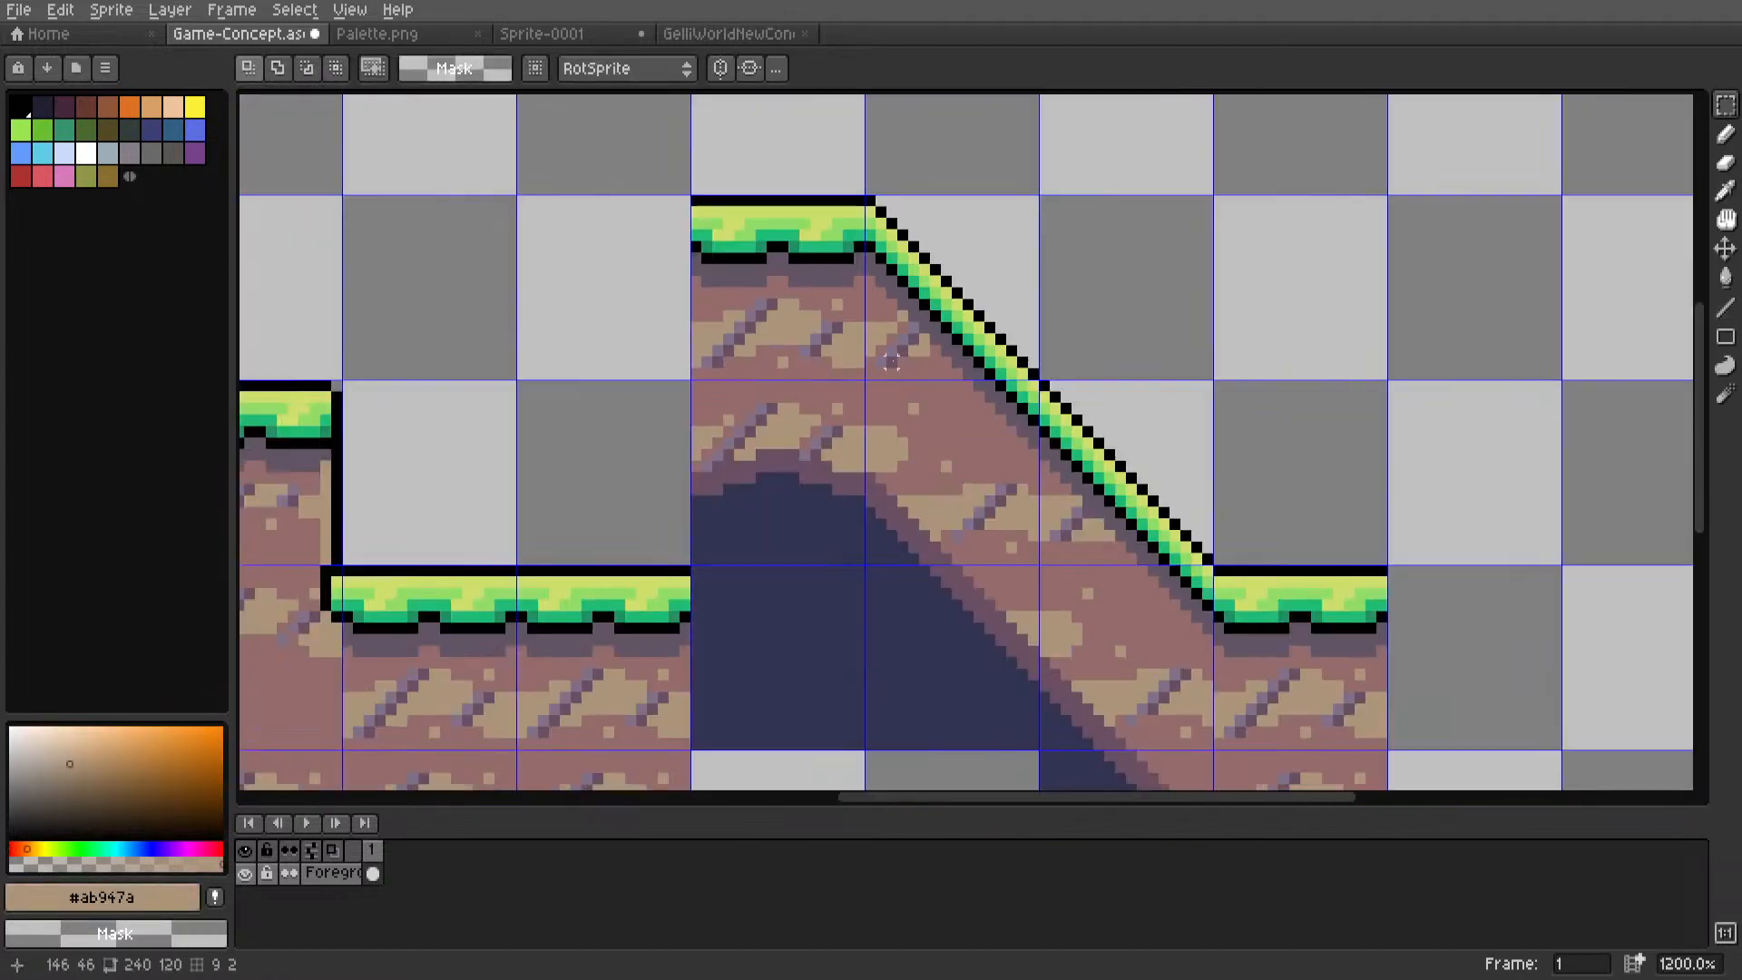
drag(913, 363, 962, 354)
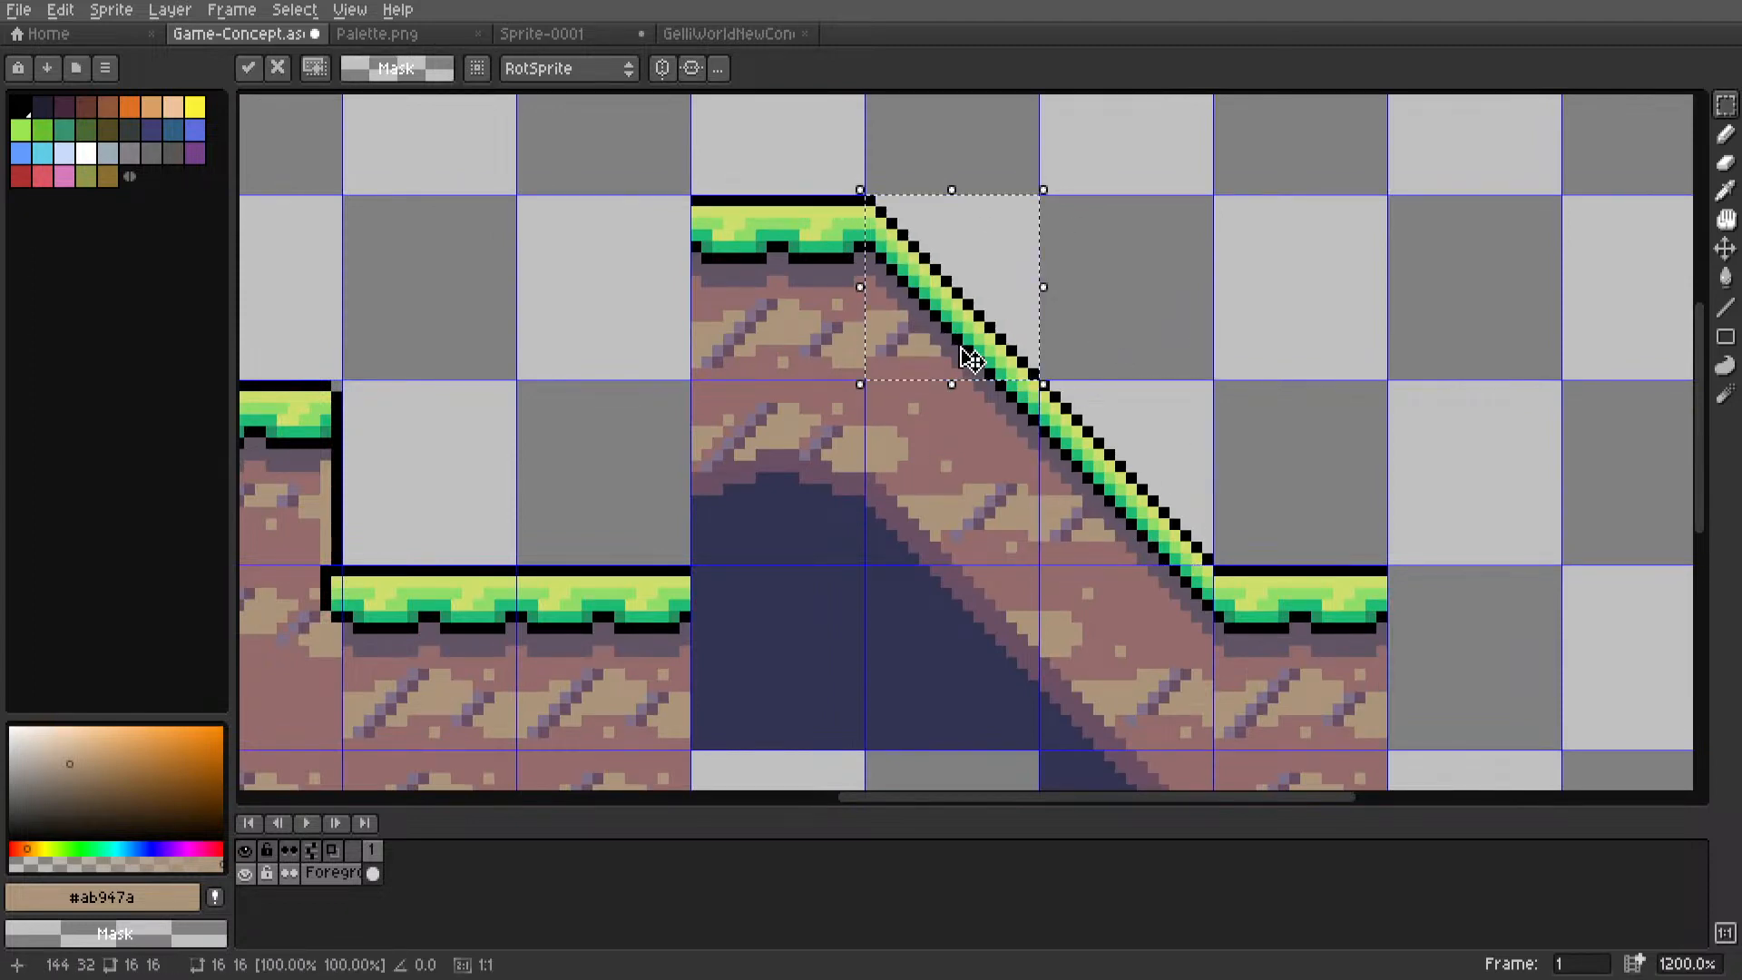
key(Return)
Draw tan lines beside the long and short purple streaks in the dirt tile directly below the raised block.
scroll(971, 359, down, 6)
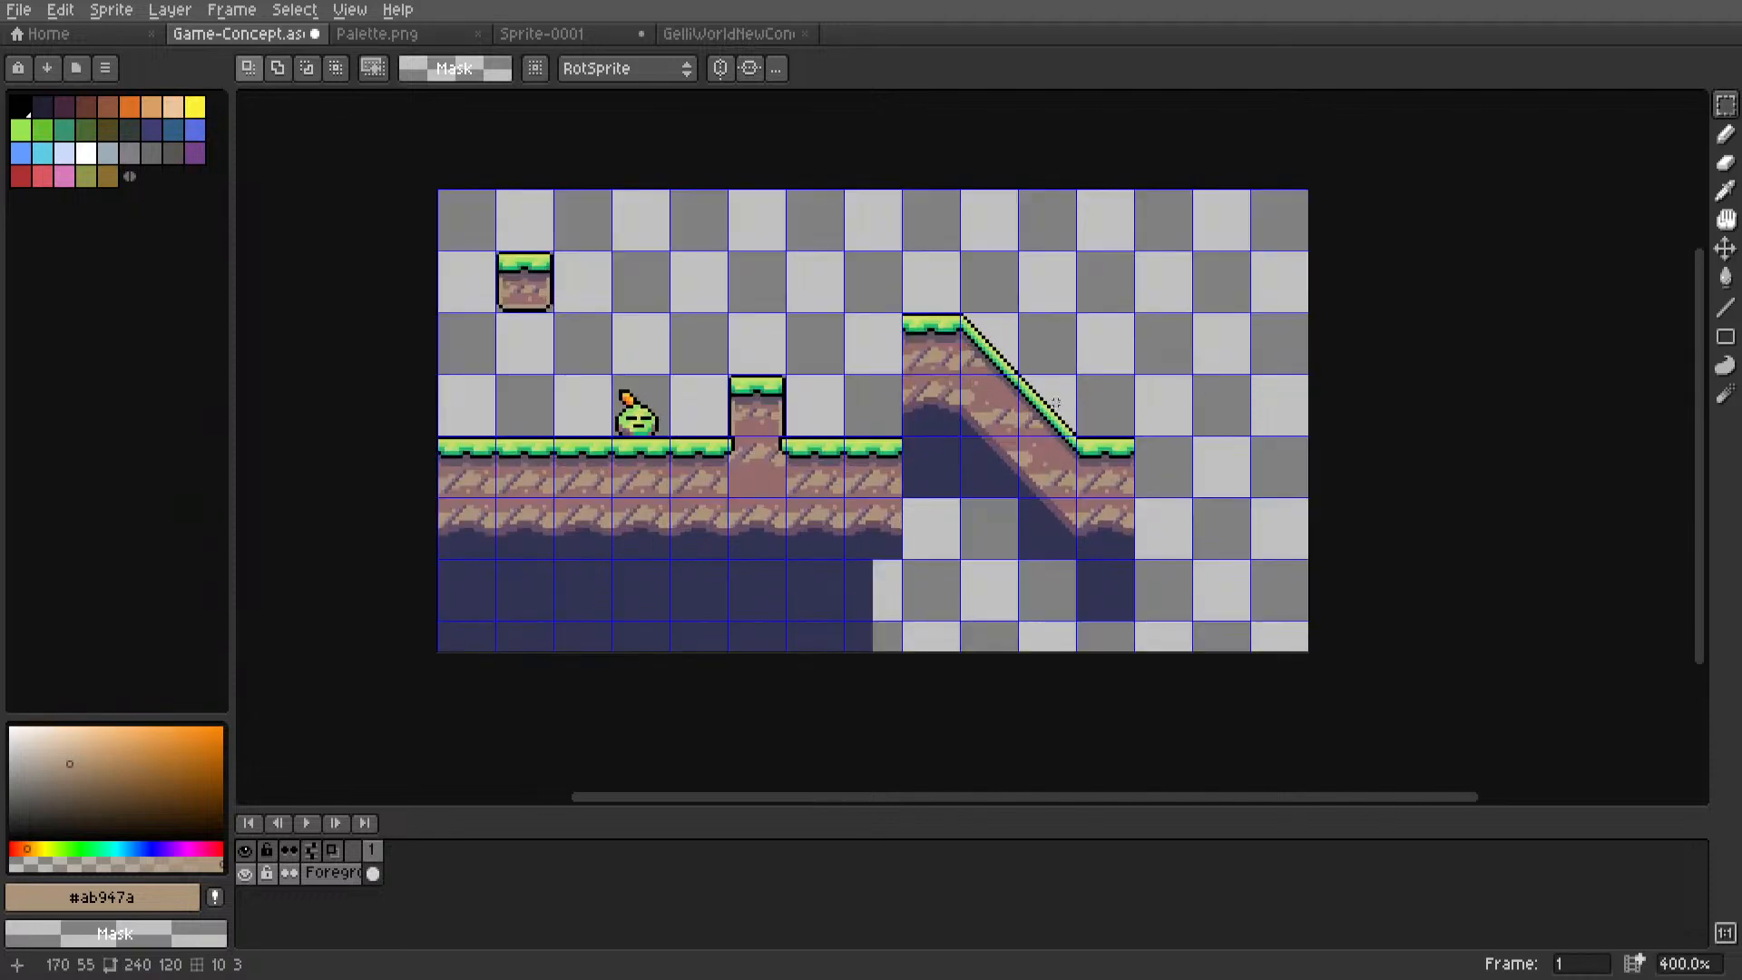
scroll(941, 482, right, 3)
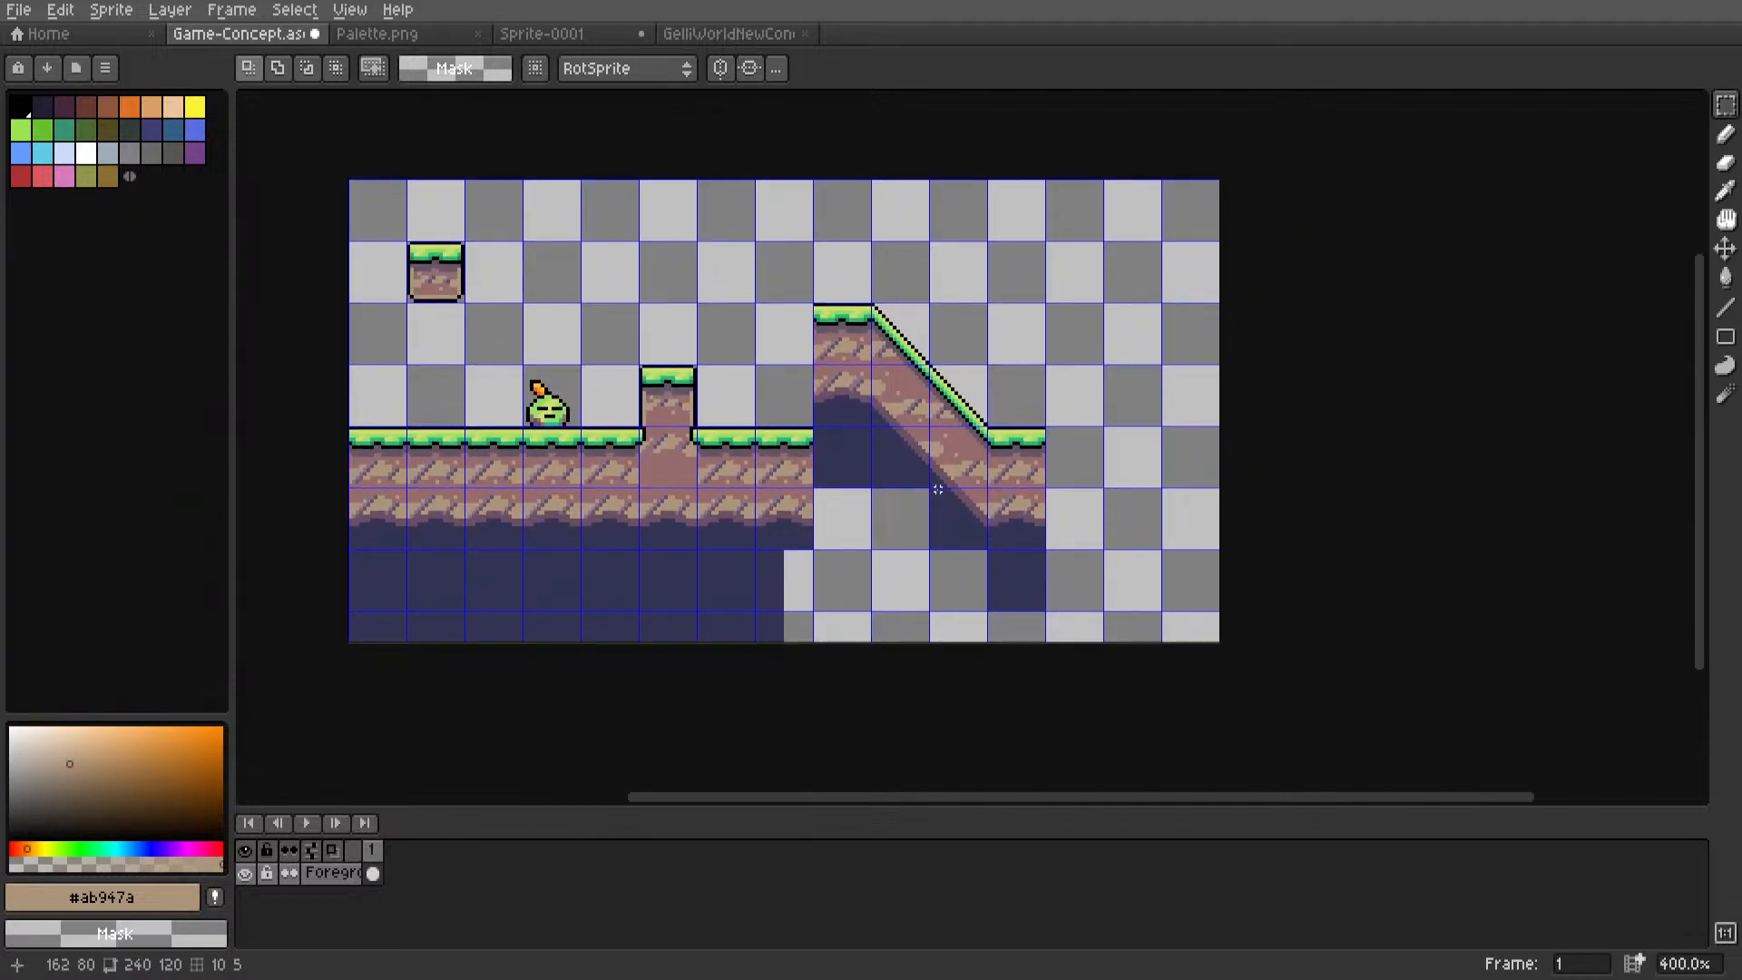
scroll(698, 466, up, 3)
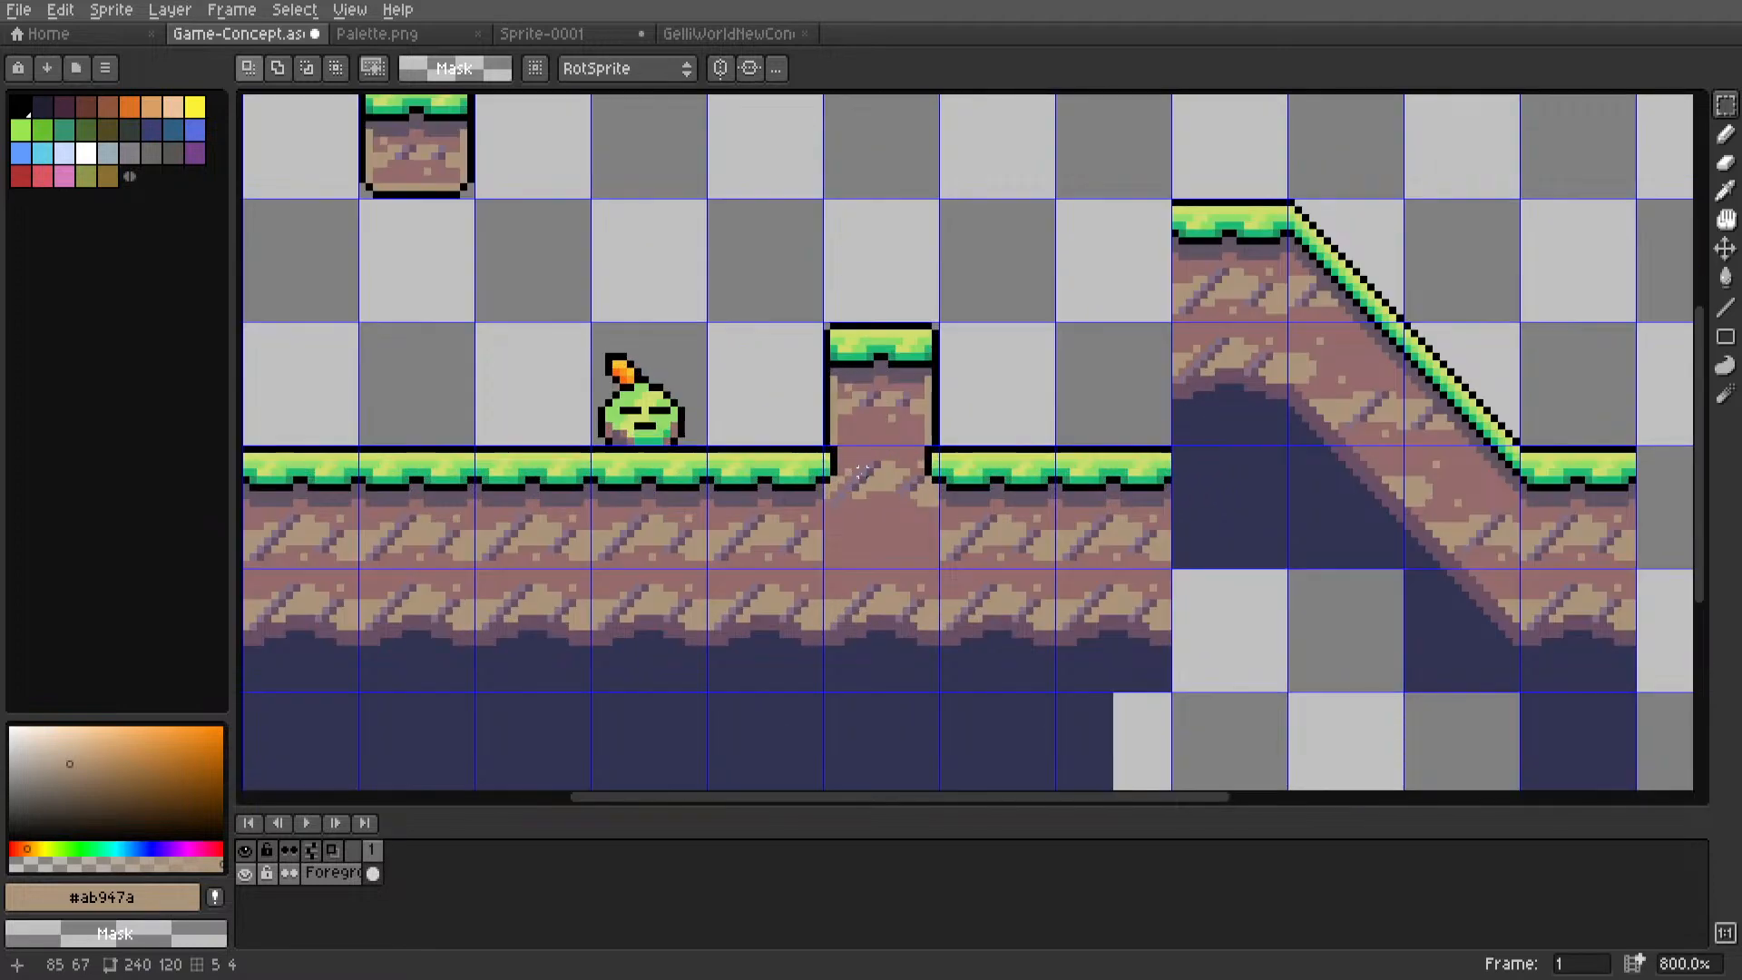
scroll(862, 470, up, 4)
key(i)
key(l)
drag(929, 257, 842, 344)
drag(1000, 416, 1044, 384)
Pick dirt color #966c6c and trim the extra tan pixel from the upper dirt tile between the character and the block.
alt+click(802, 344)
scroll(822, 300, down, 5)
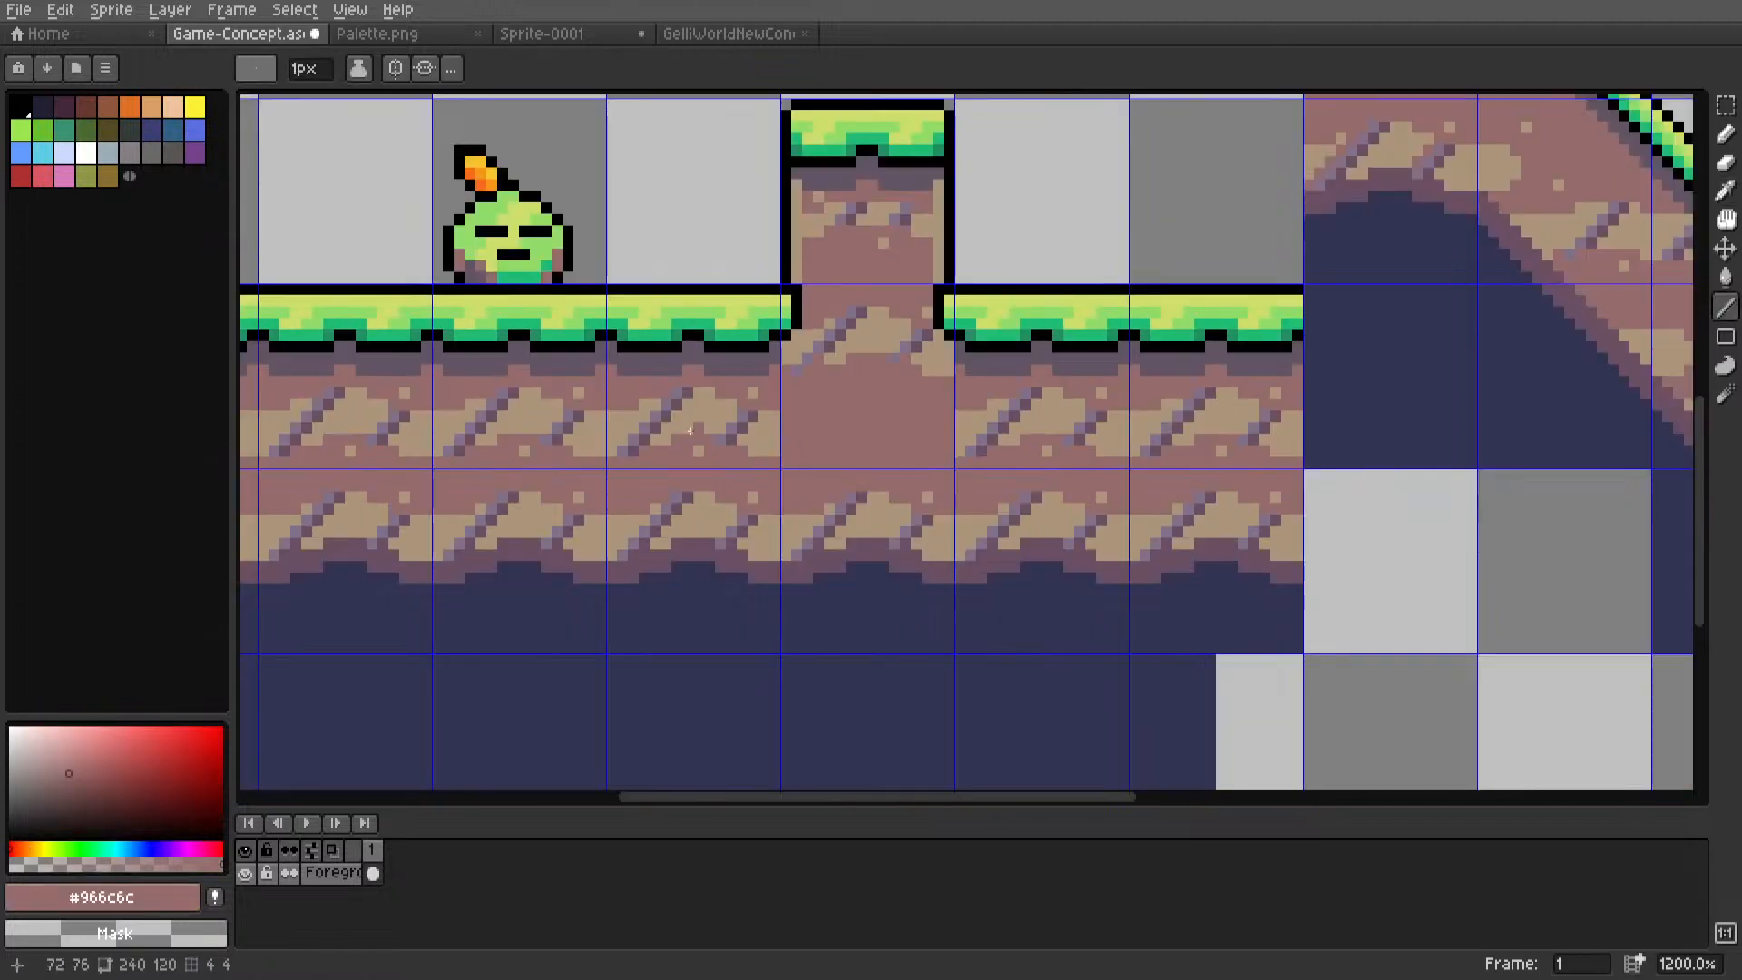
scroll(798, 381, up, 9)
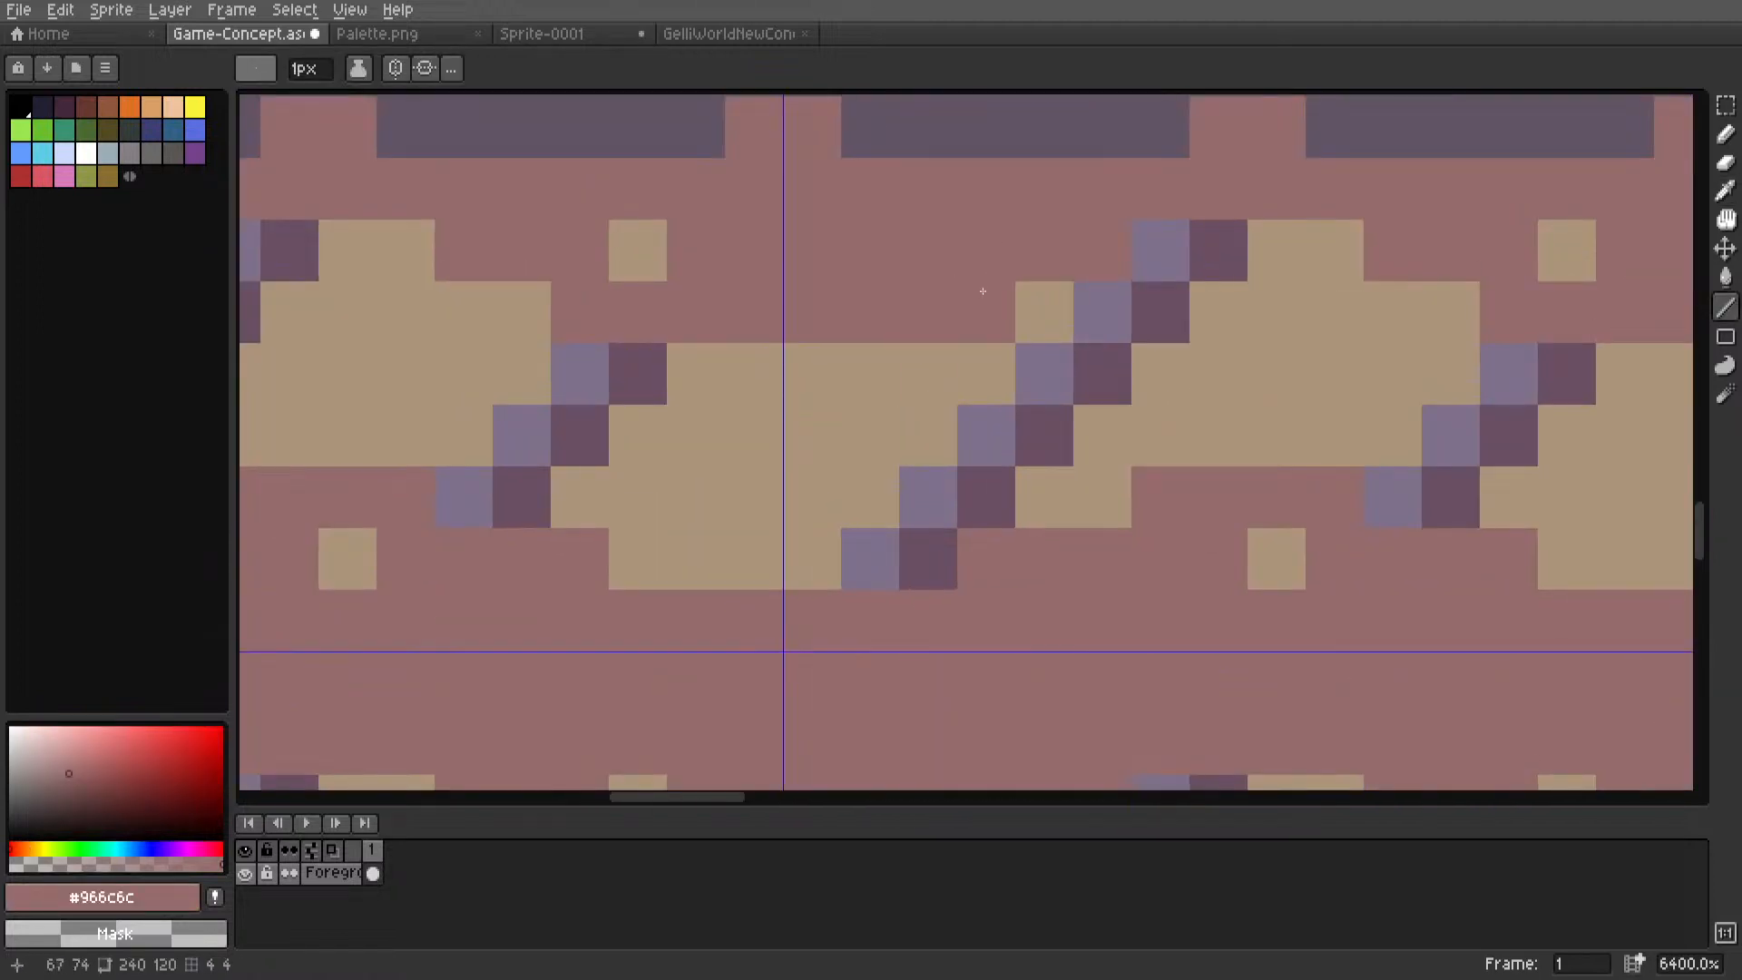
scroll(983, 291, down, 5)
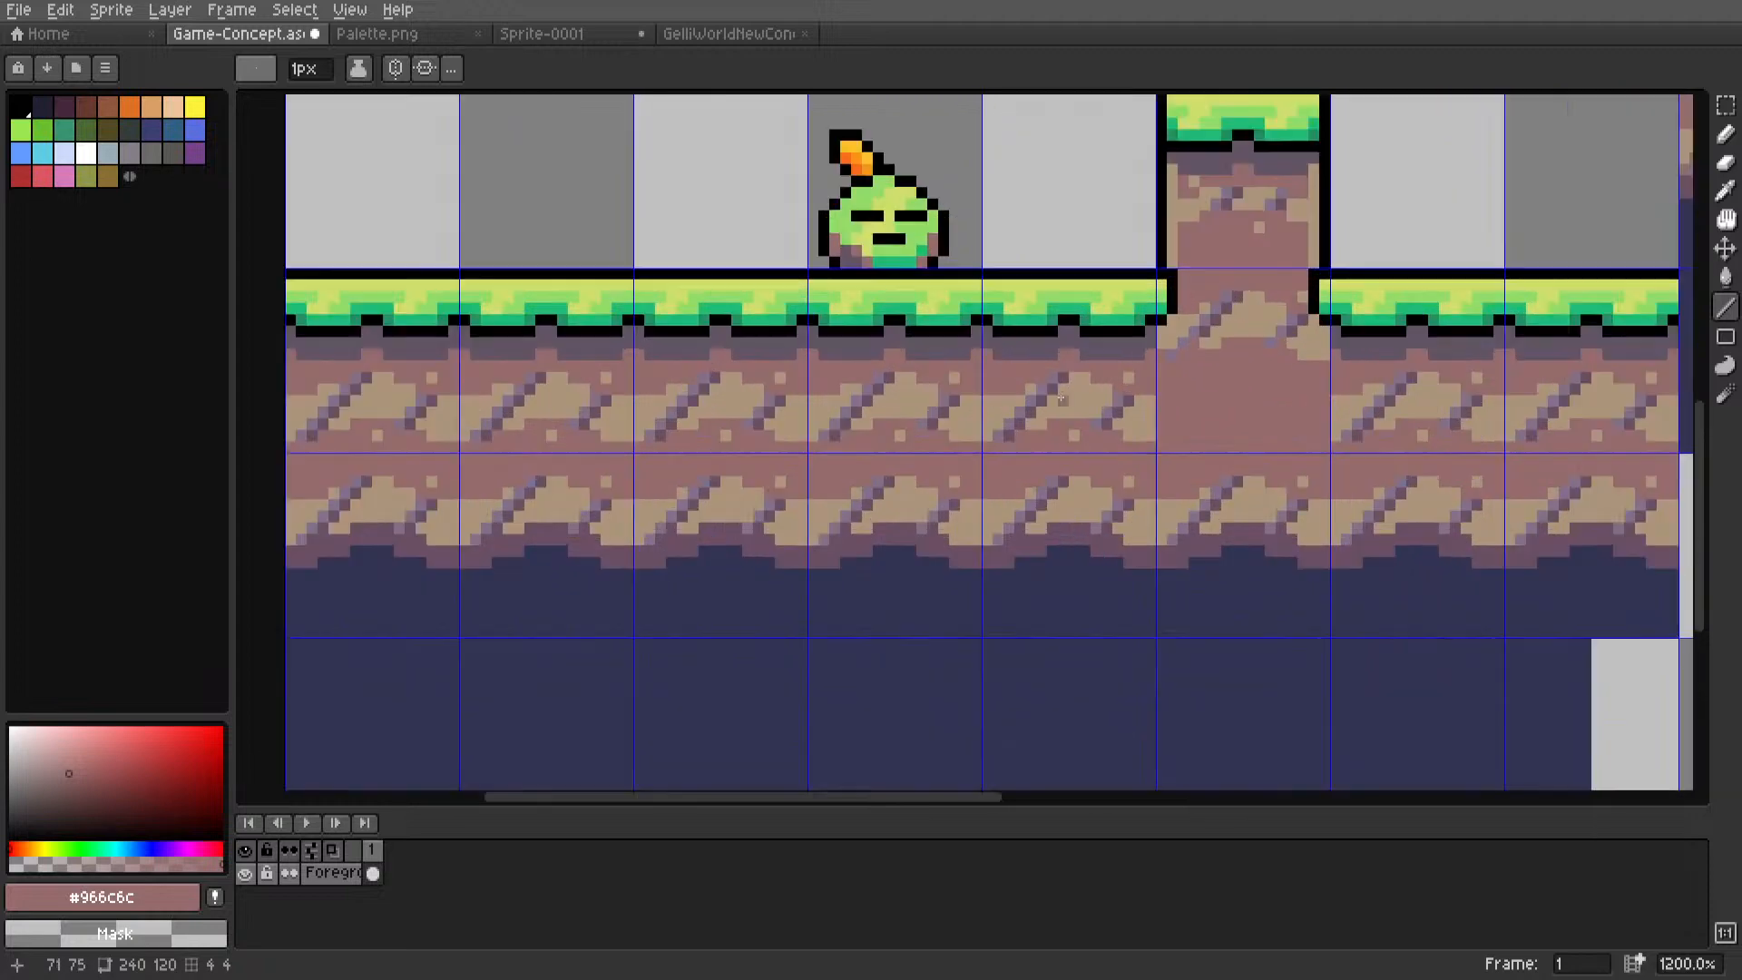
Delete the four grass-topped ground tiles at the canvas's left edge and the two between the raised block and the hill.
key(m)
drag(1030, 354, 1043, 378)
middle_drag(1057, 402, 1089, 475)
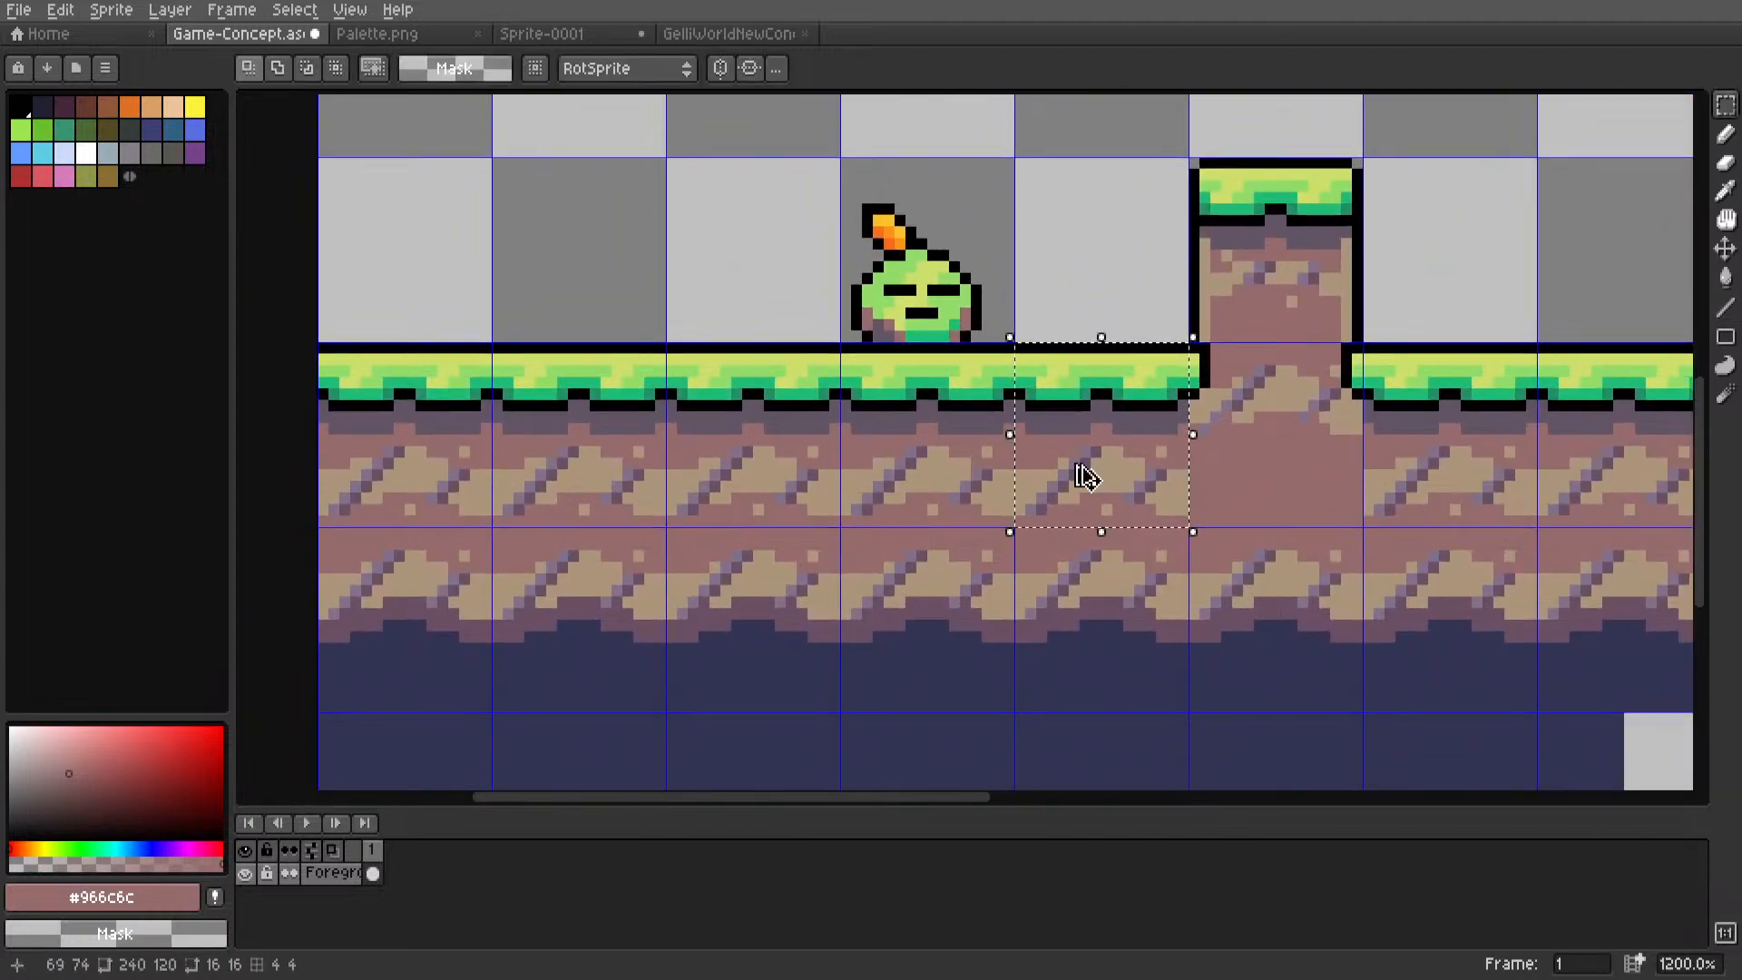
drag(922, 452, 665, 451)
scroll(869, 449, down, 2)
key(Delete)
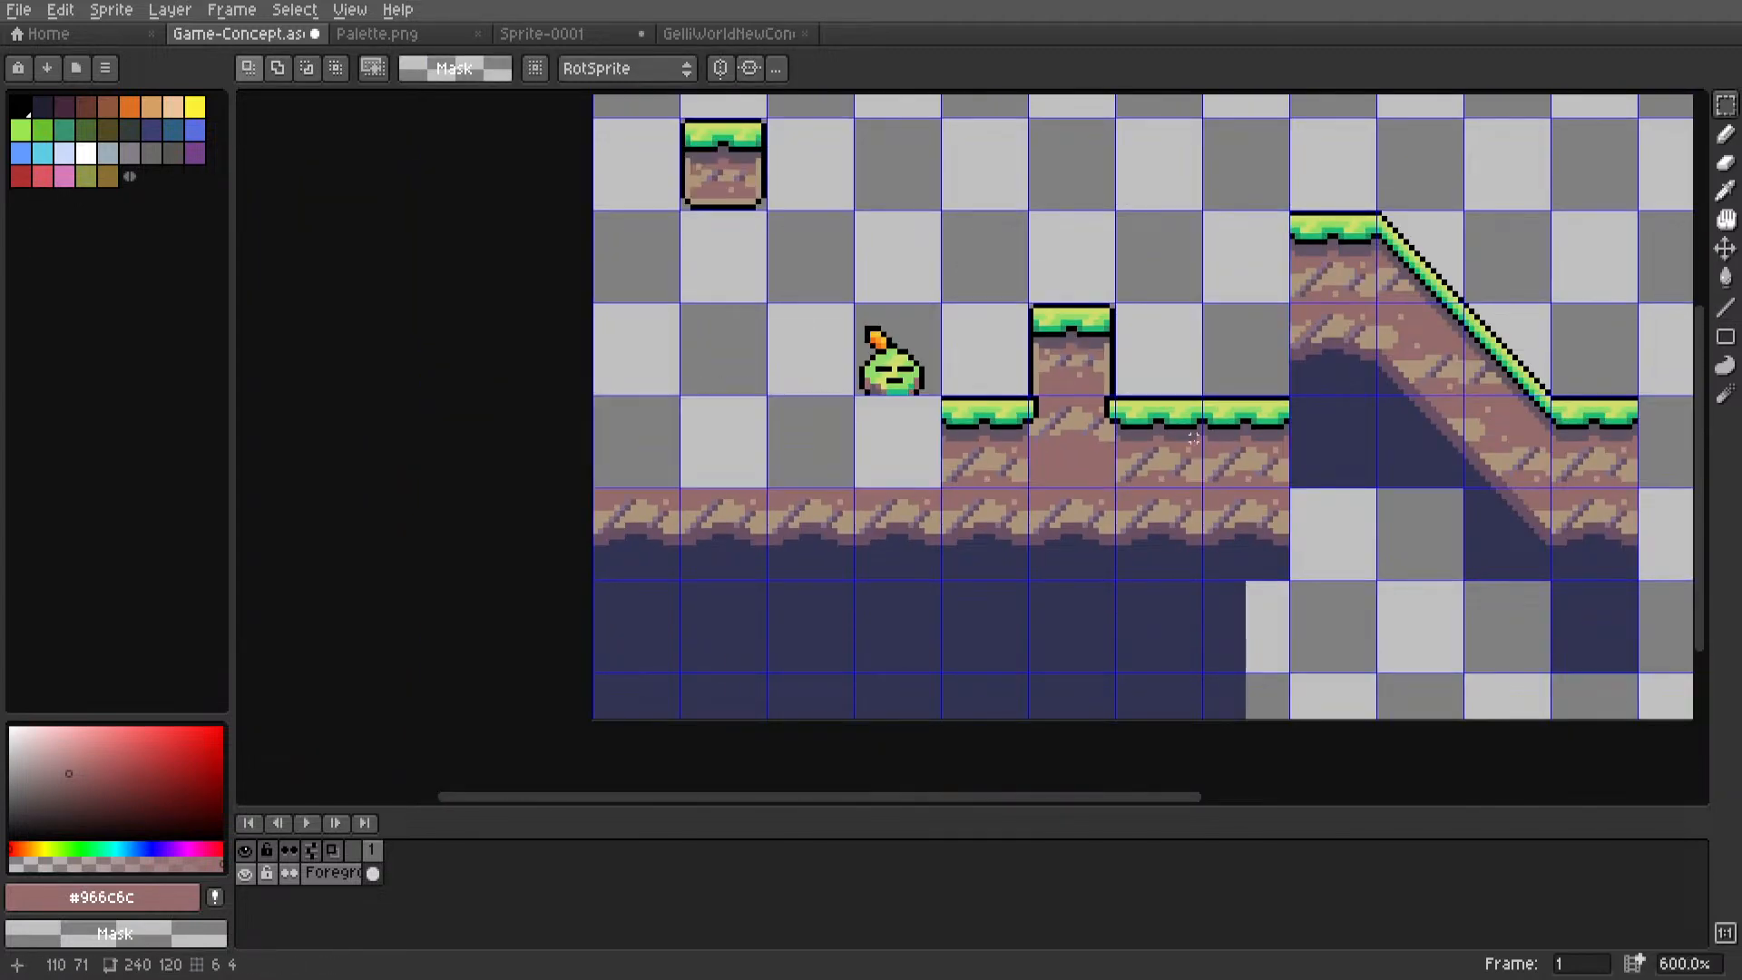
drag(1161, 438, 1244, 460)
key(Delete)
Delete the grass-topped tile on the hilltop and the one at the foot of the slope.
drag(1306, 227, 1361, 291)
key(Delete)
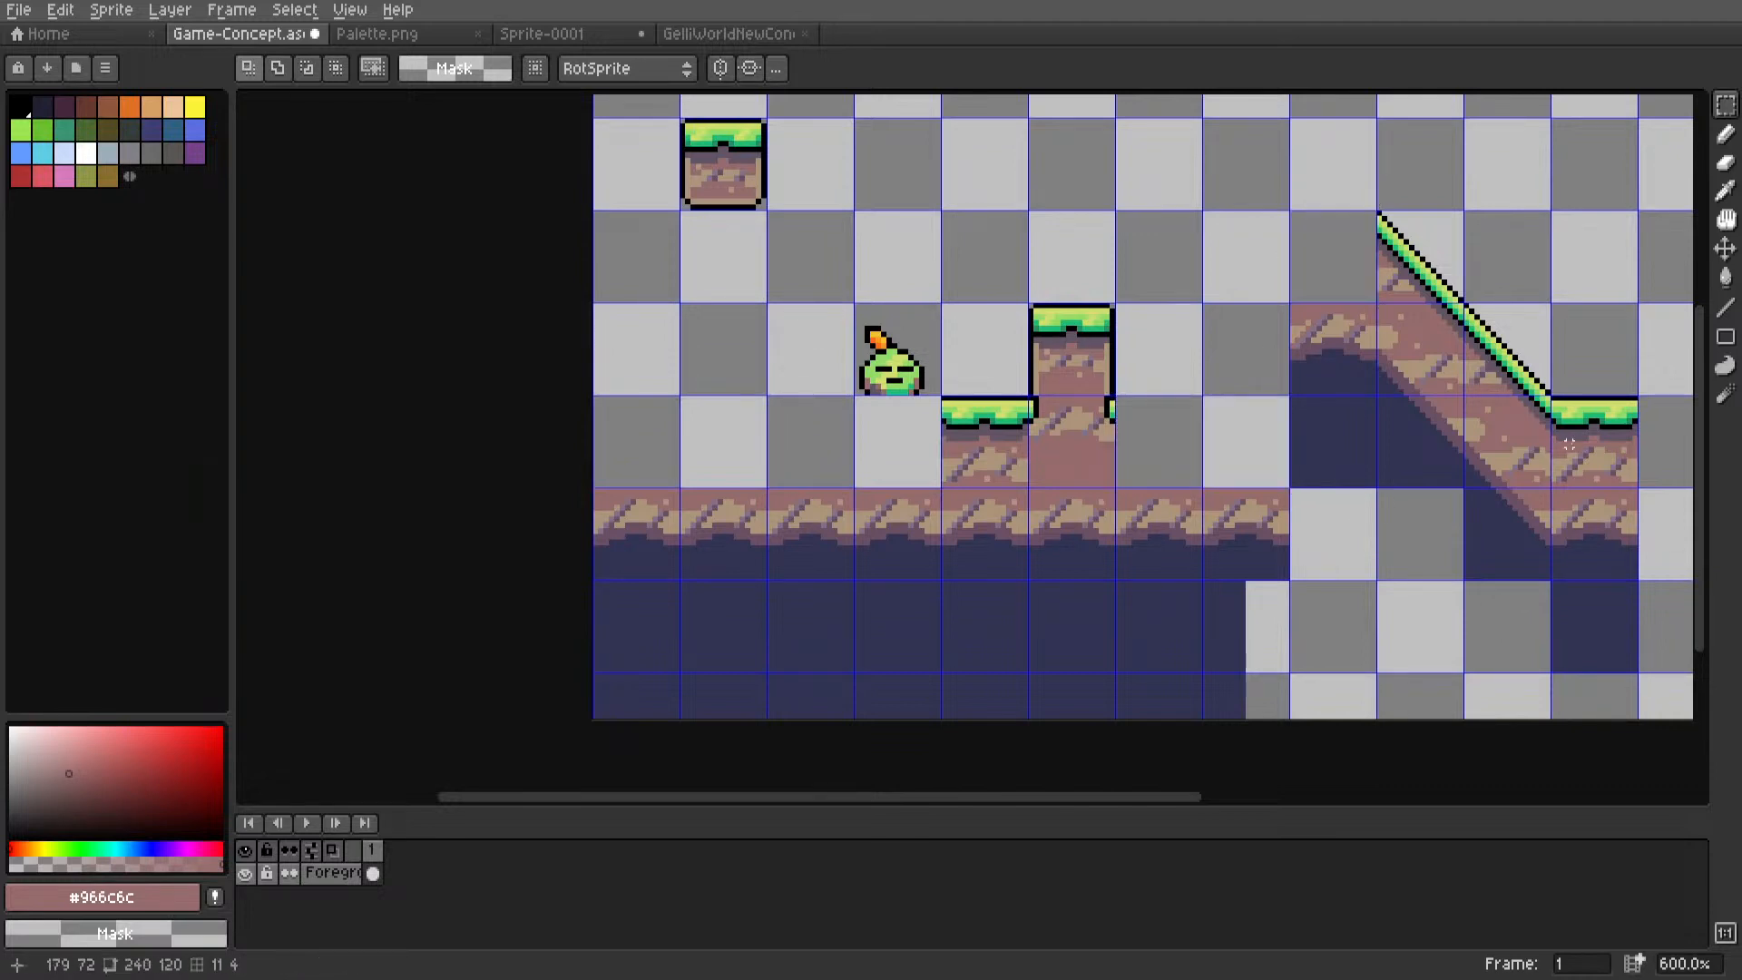
drag(1556, 400, 1584, 458)
key(Delete)
drag(948, 404, 977, 461)
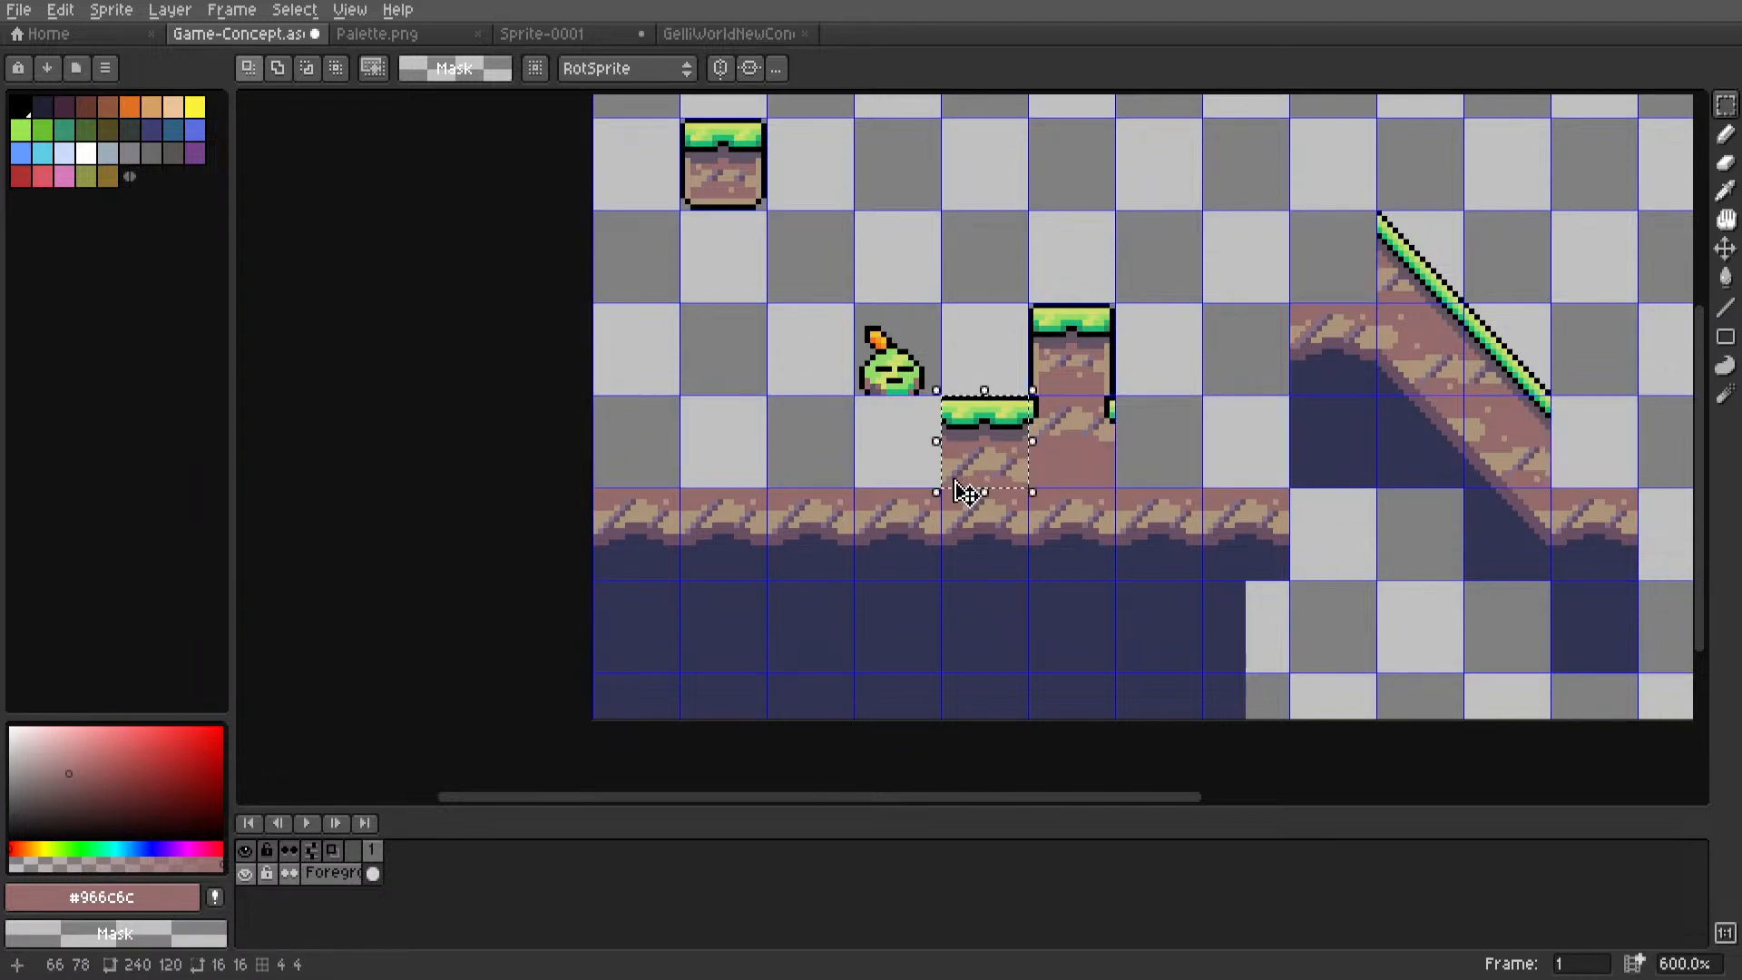
scroll(977, 471, up, 5)
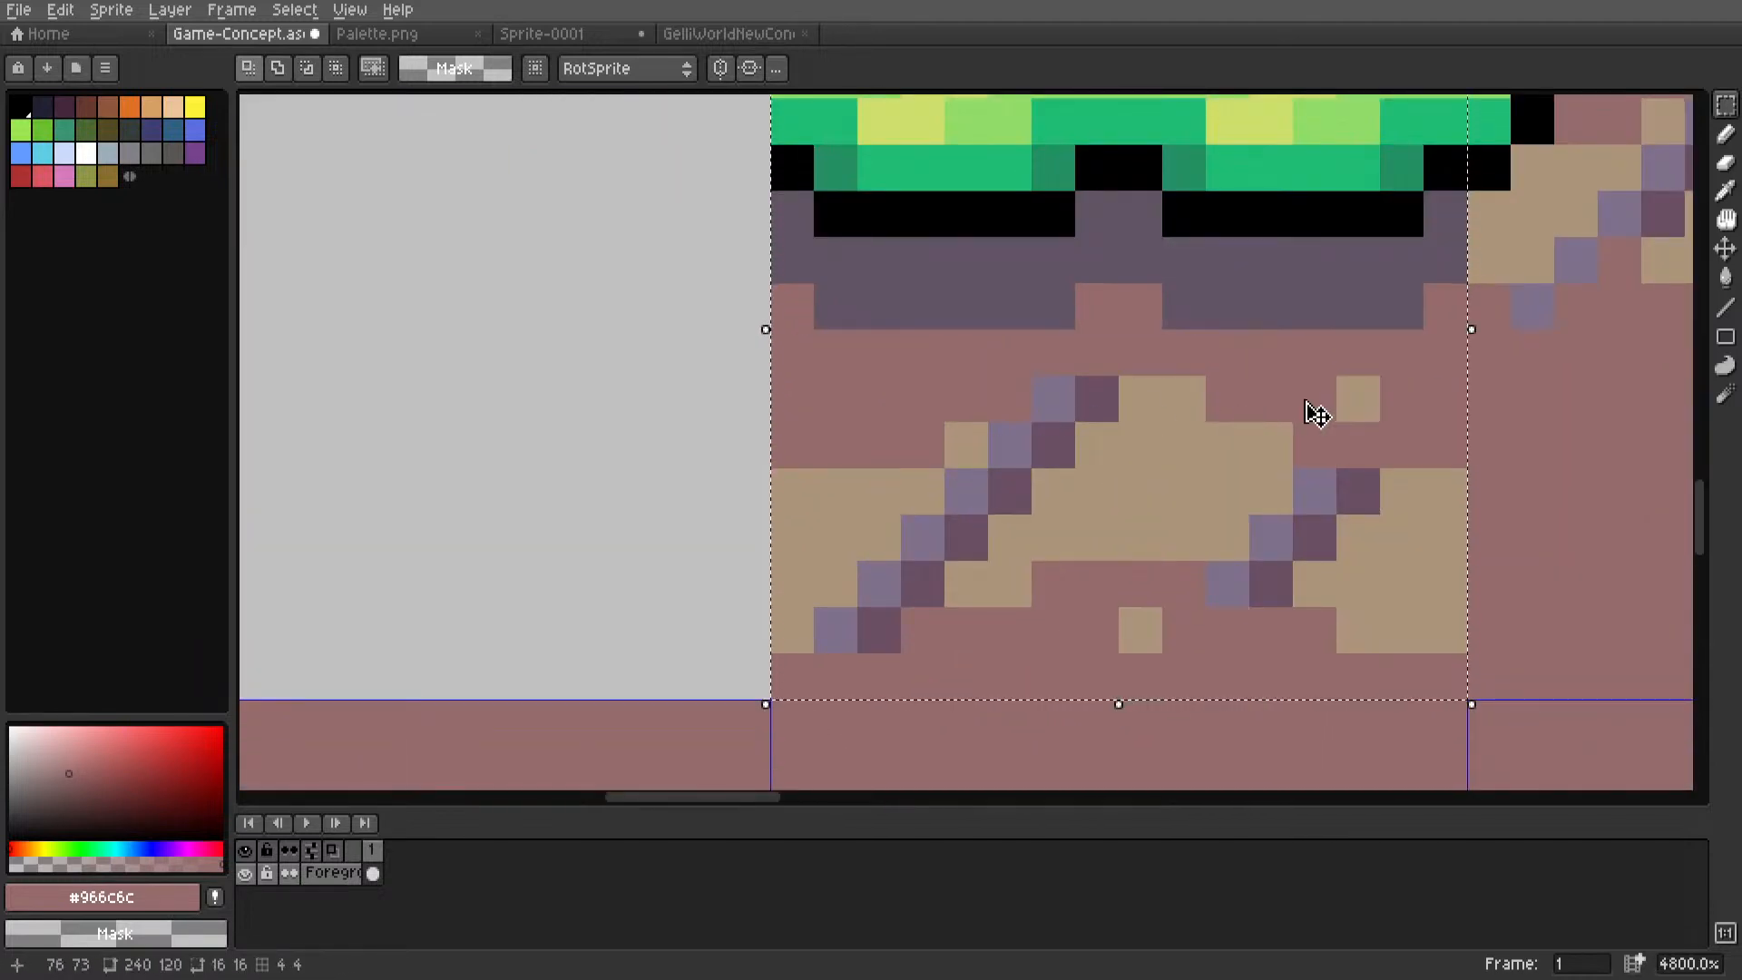
scroll(1133, 454, down, 2)
scroll(1004, 454, up, 2)
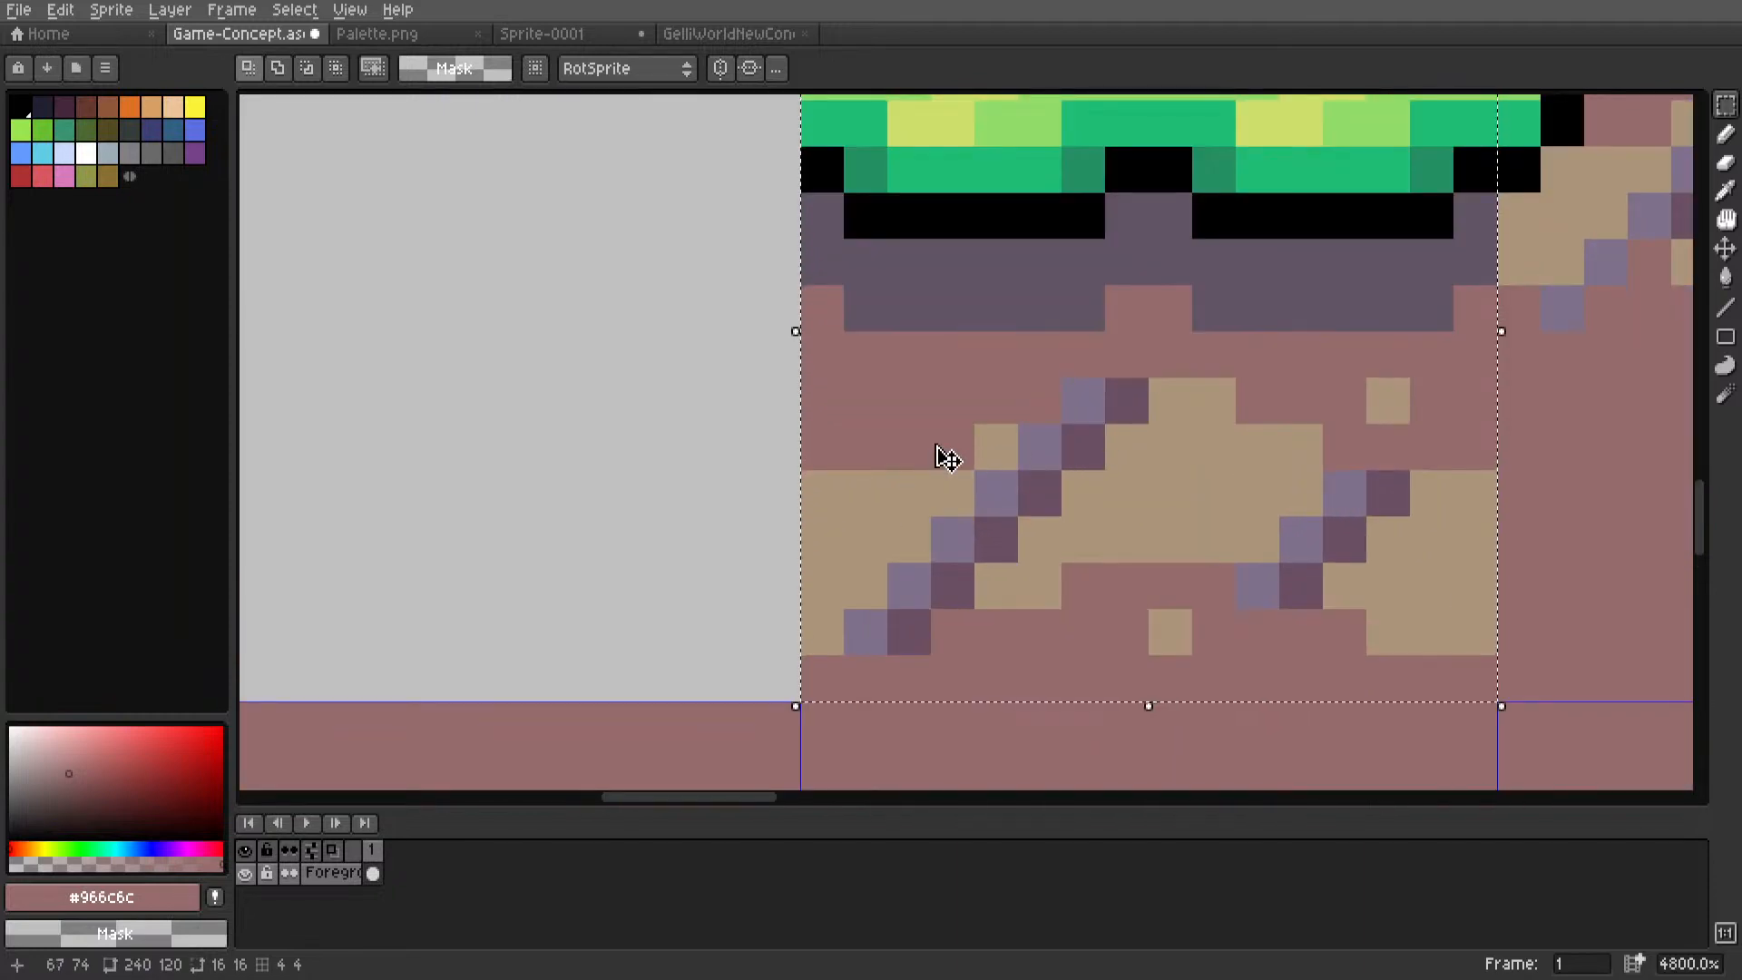
scroll(1128, 459, down, 5)
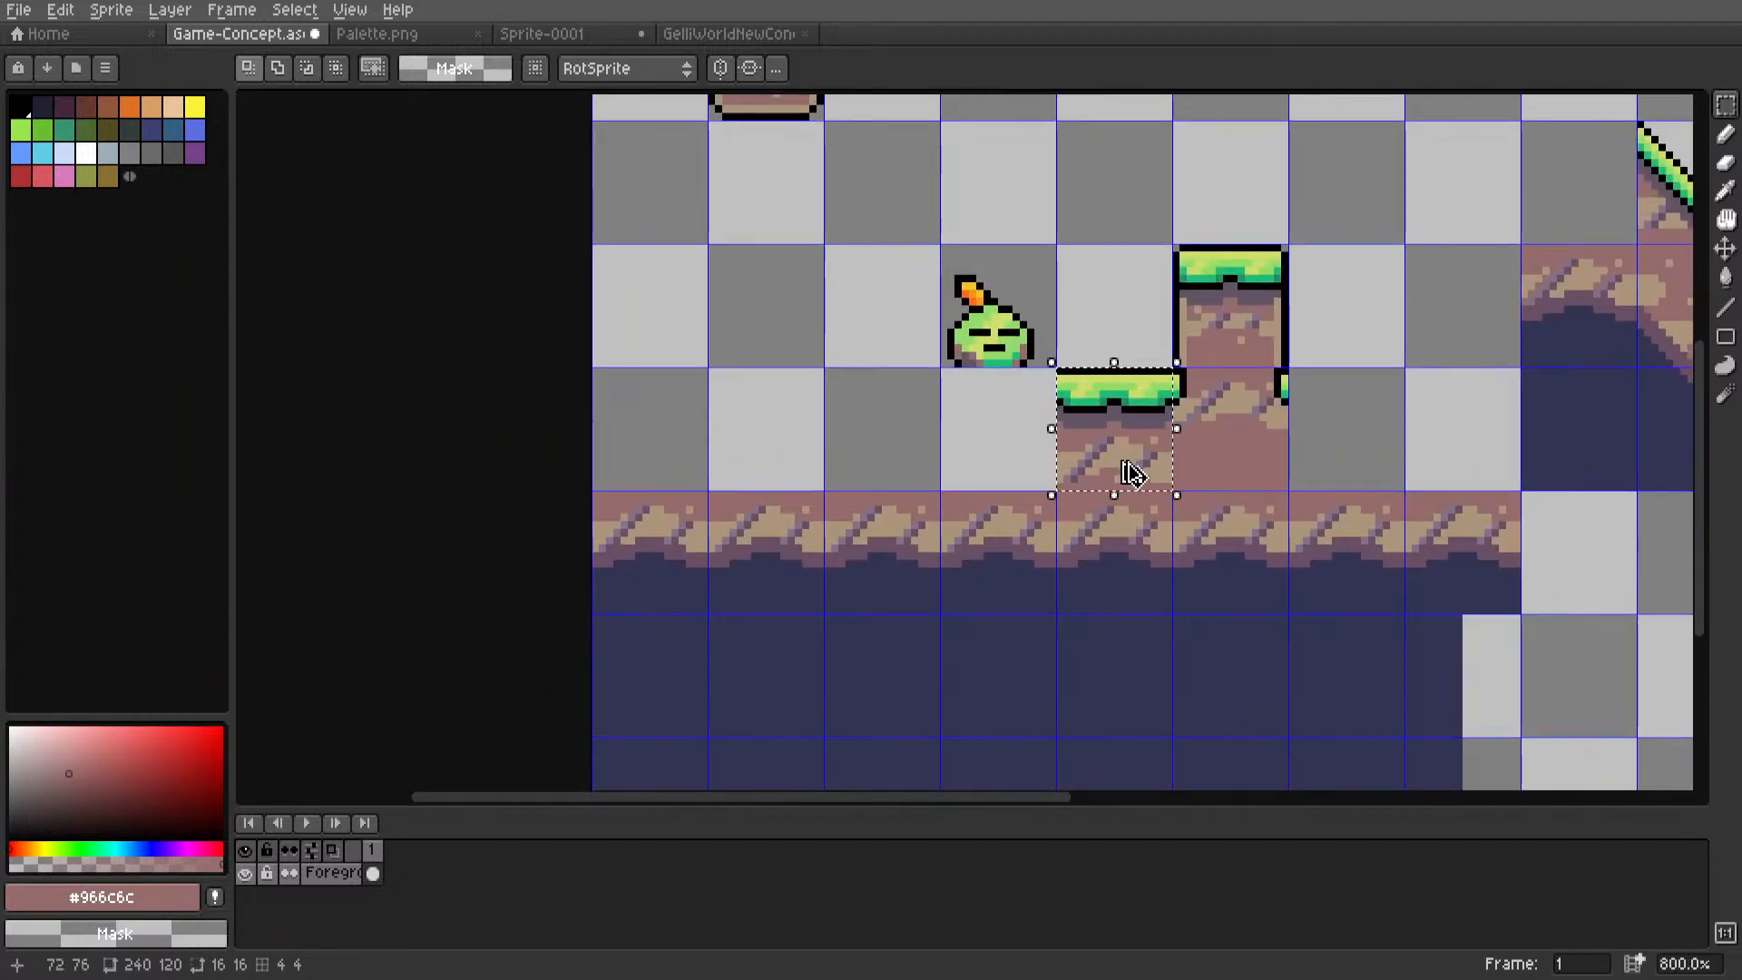
key(ctrl+b)
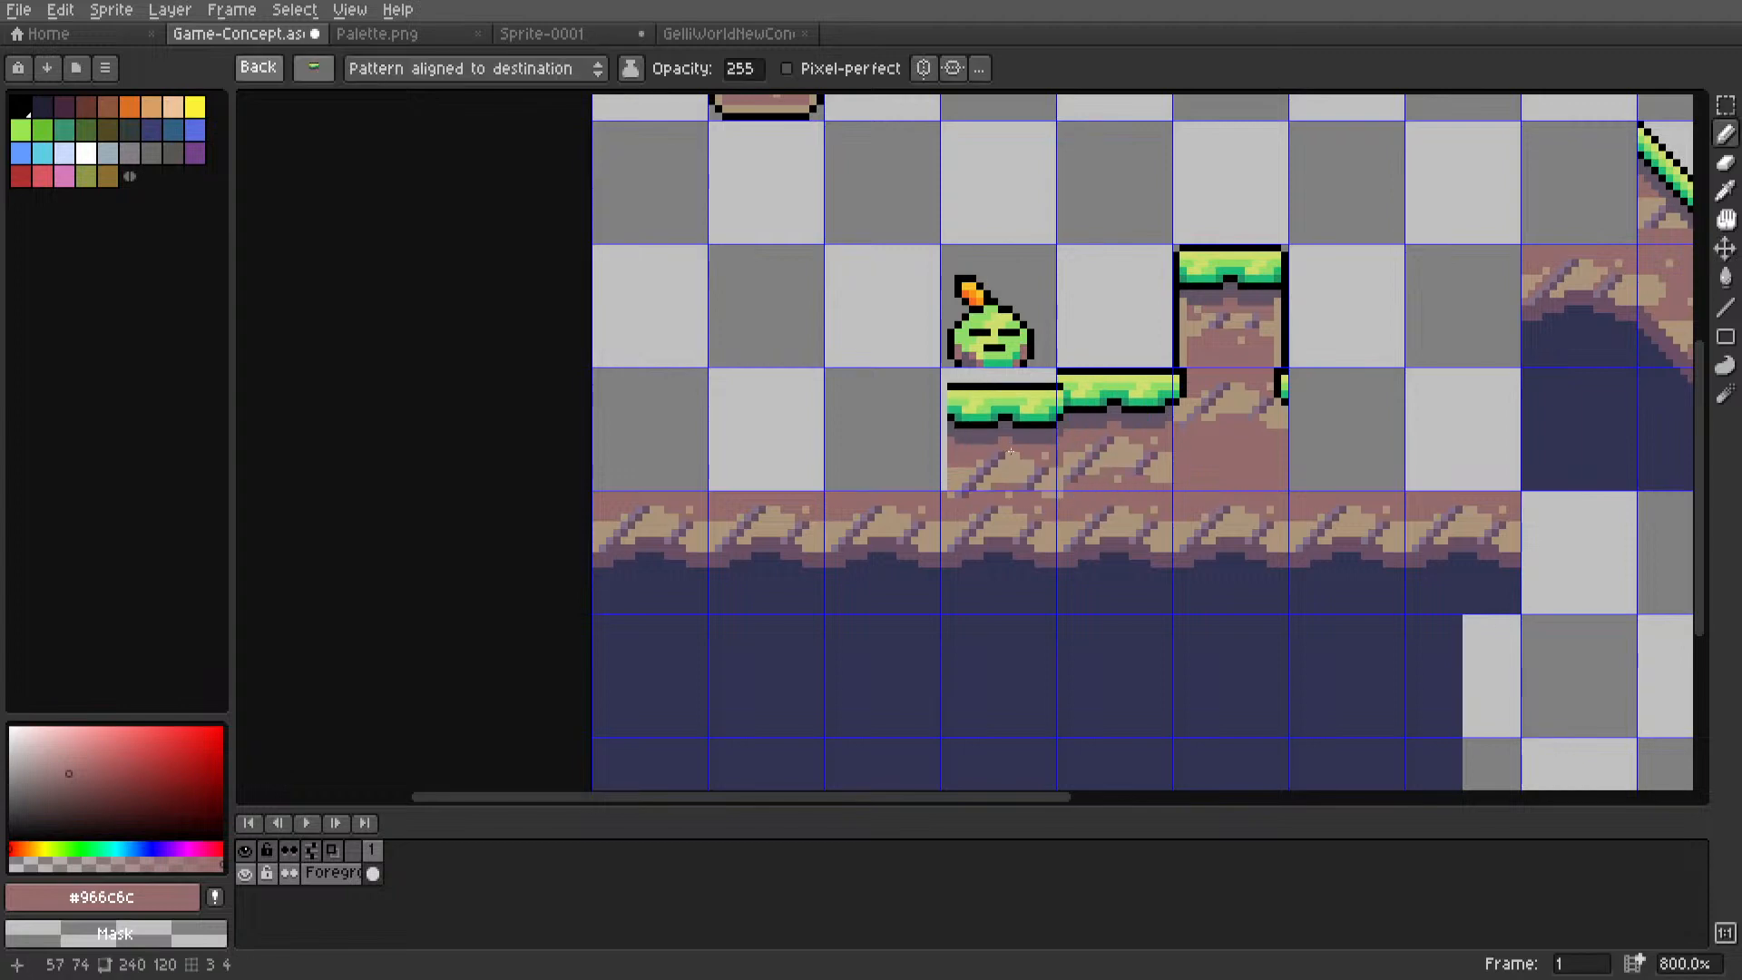
key(ctrl+b)
click(994, 437)
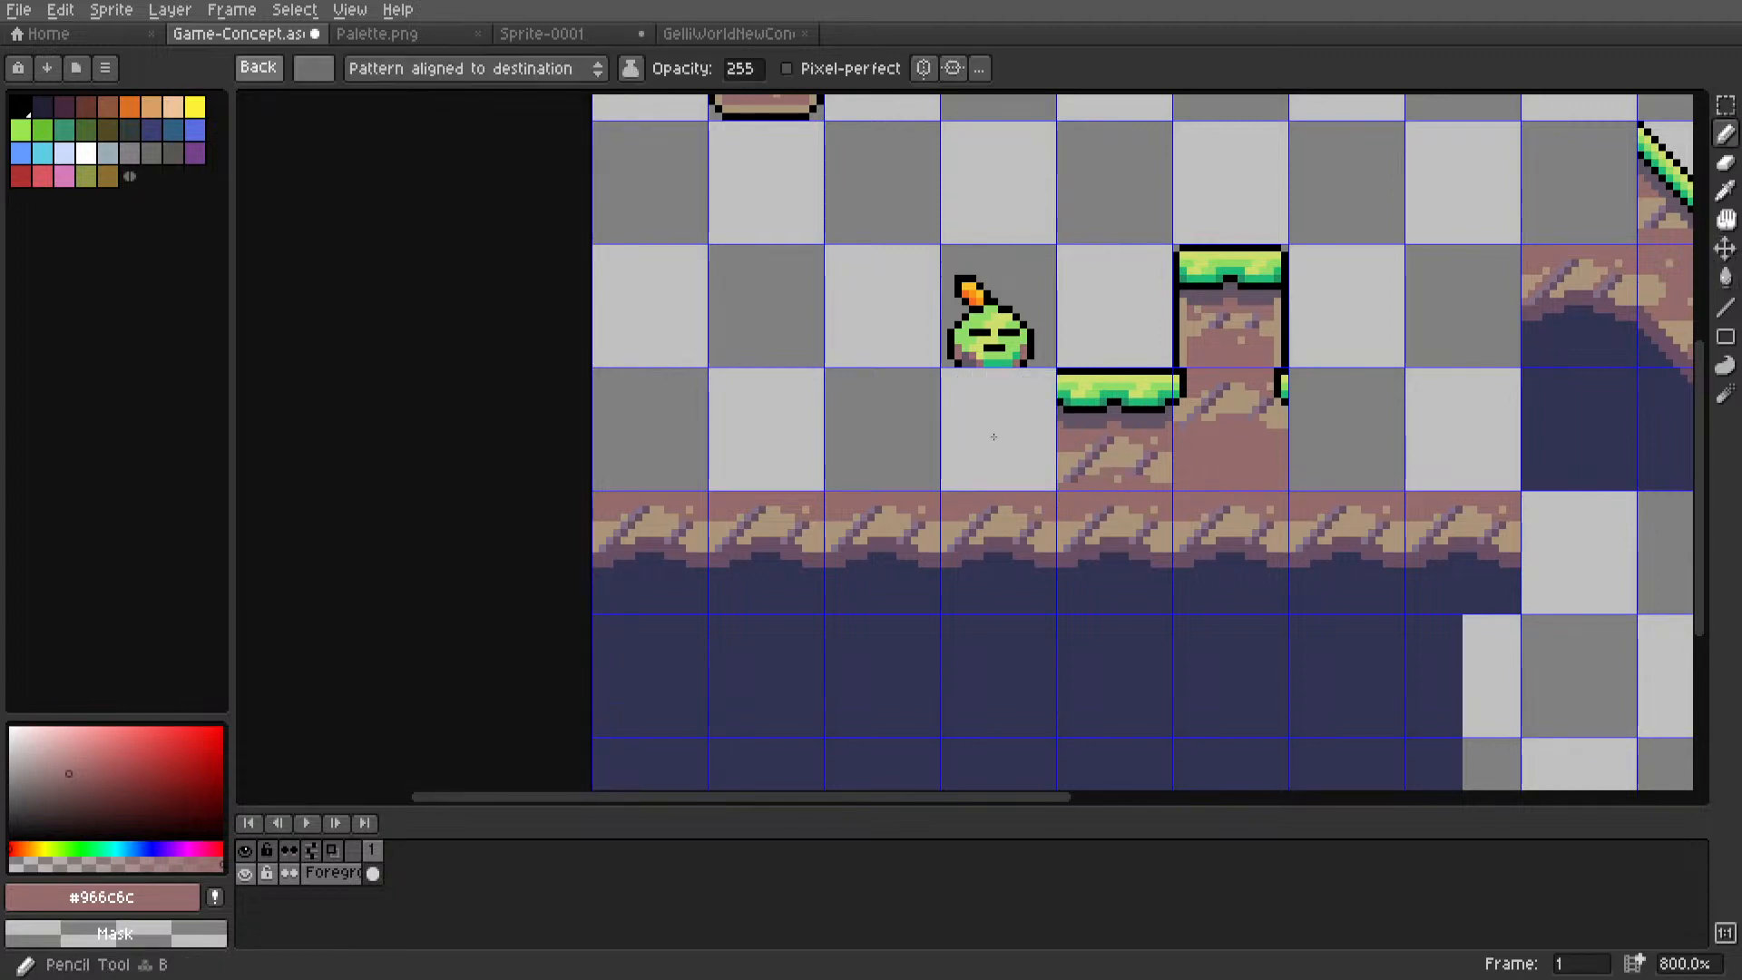
key(m)
drag(1061, 363, 591, 493)
key(g)
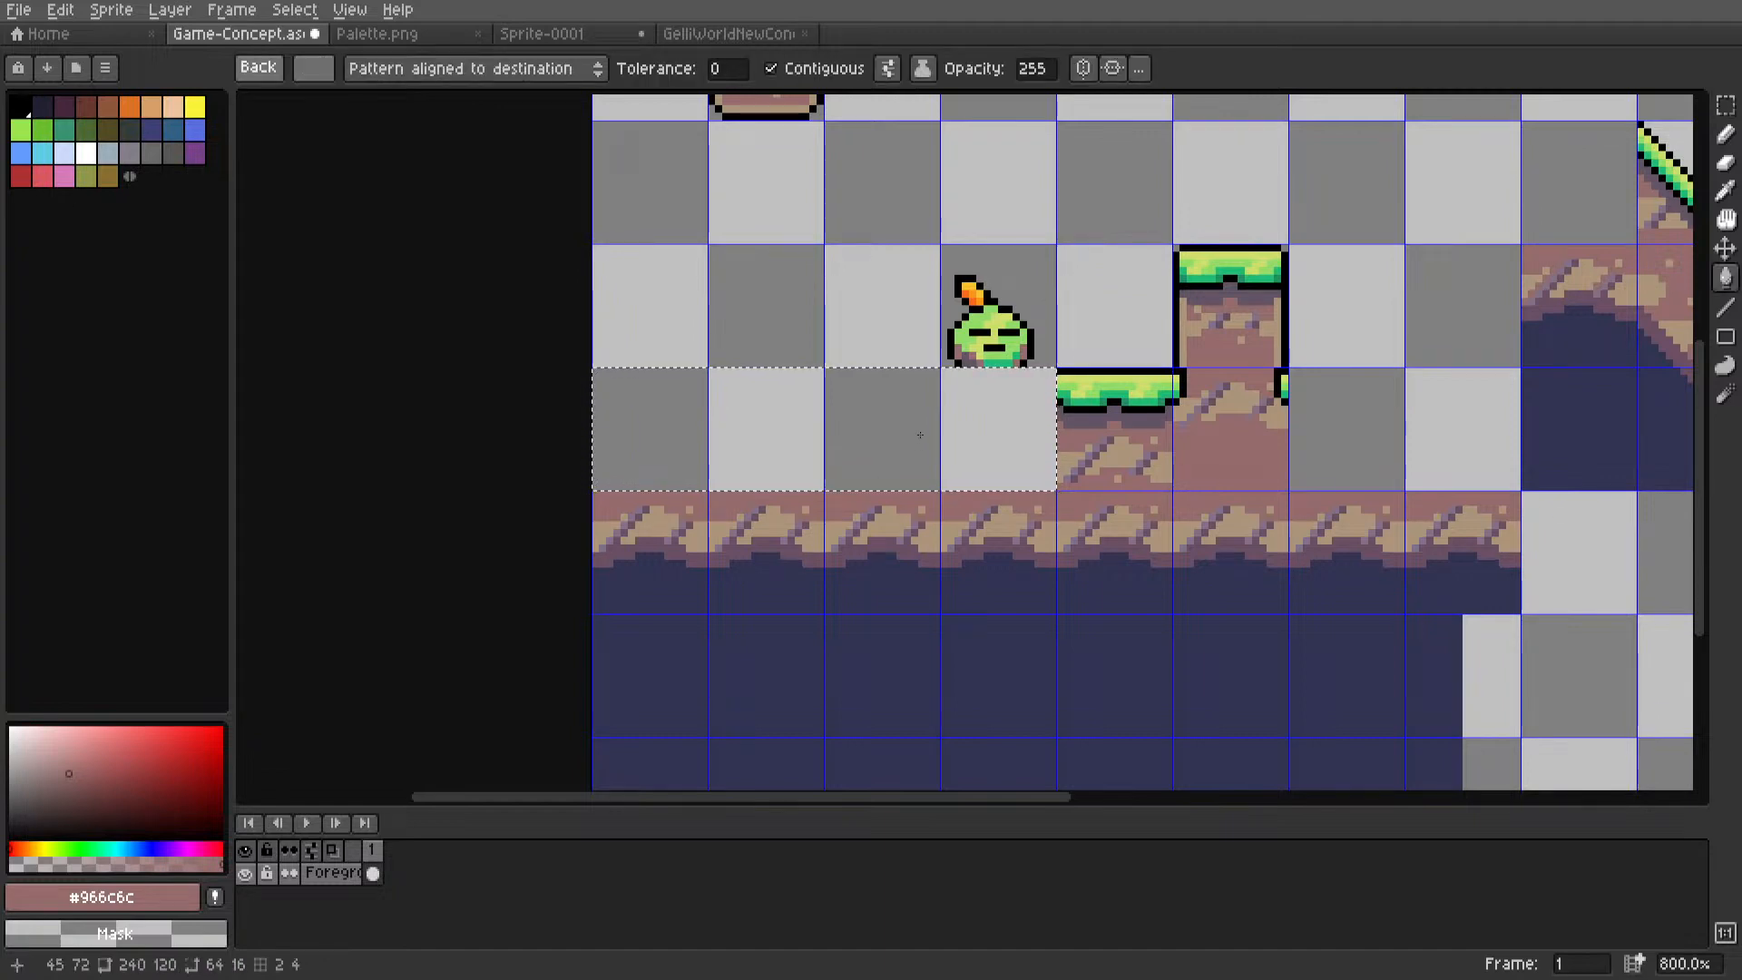
Make a pattern brush from the grass tile directly left of the raised block and fill the four empty ground tiles beside it.
key(m)
drag(1055, 364, 1101, 461)
key(ctrl+b)
key(m)
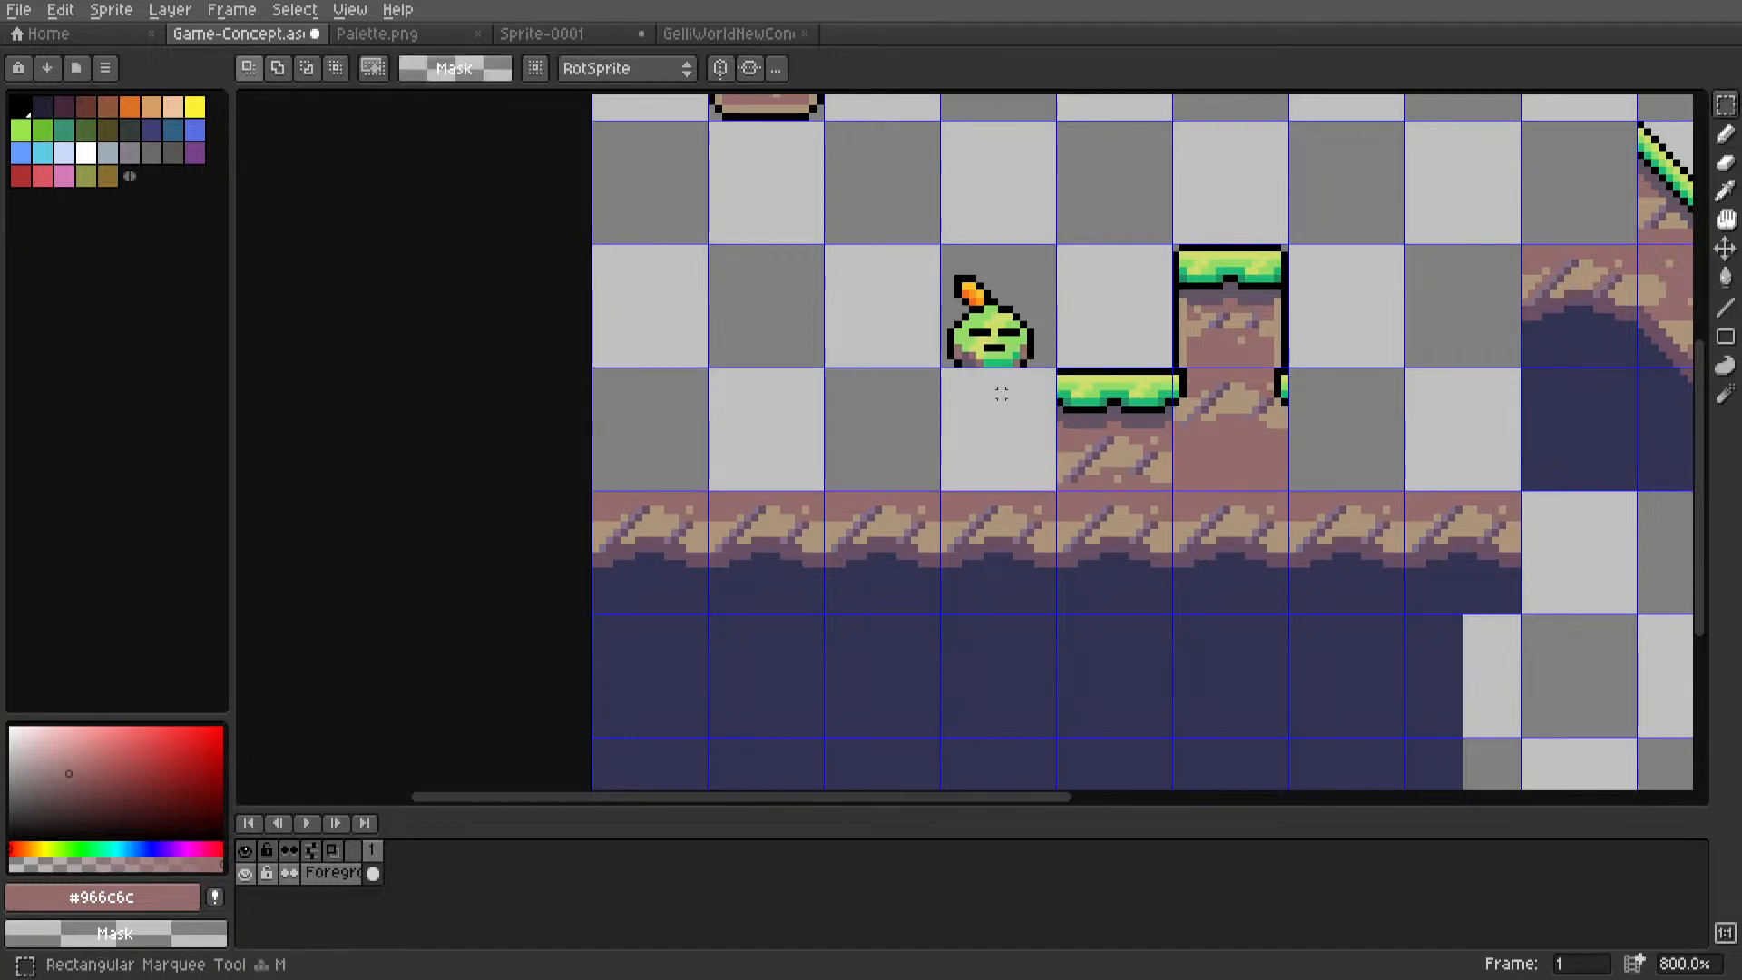
drag(989, 424, 654, 443)
key(g)
click(845, 444)
key(ctrl+d)
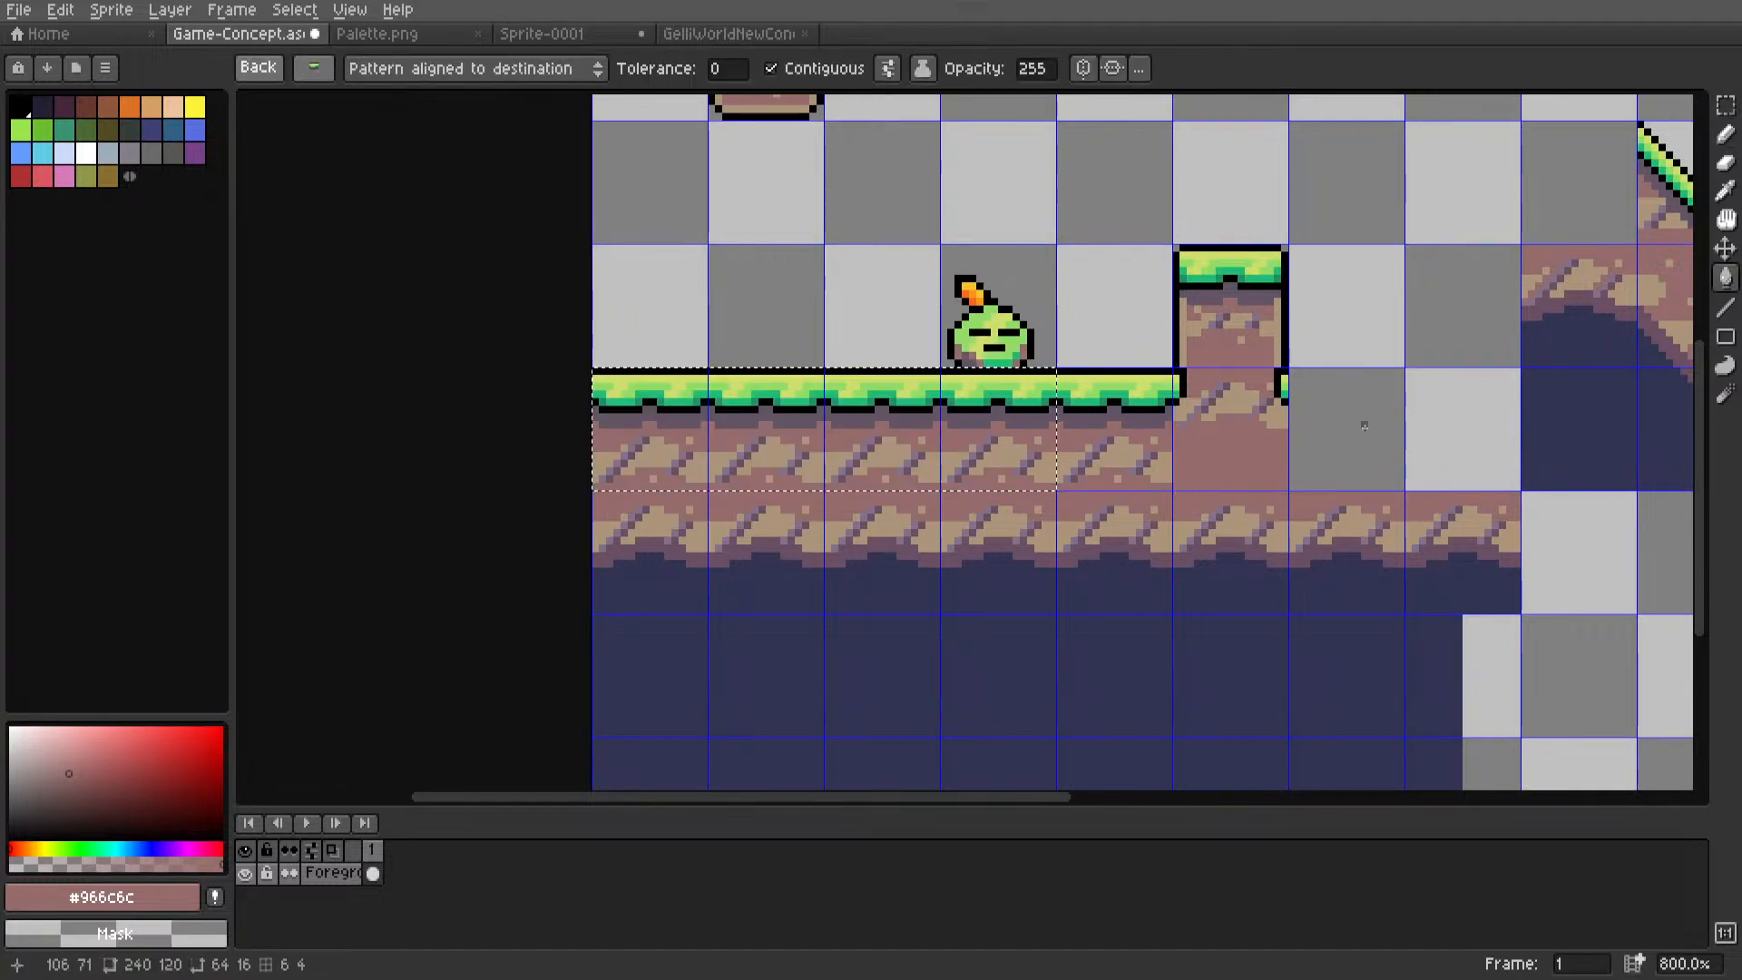
Fill the two empty ground tiles between the raised block and the hill with the grass tile pattern.
key(m)
drag(1297, 413, 1435, 420)
key(g)
click(1437, 425)
scroll(1436, 424, down, 2)
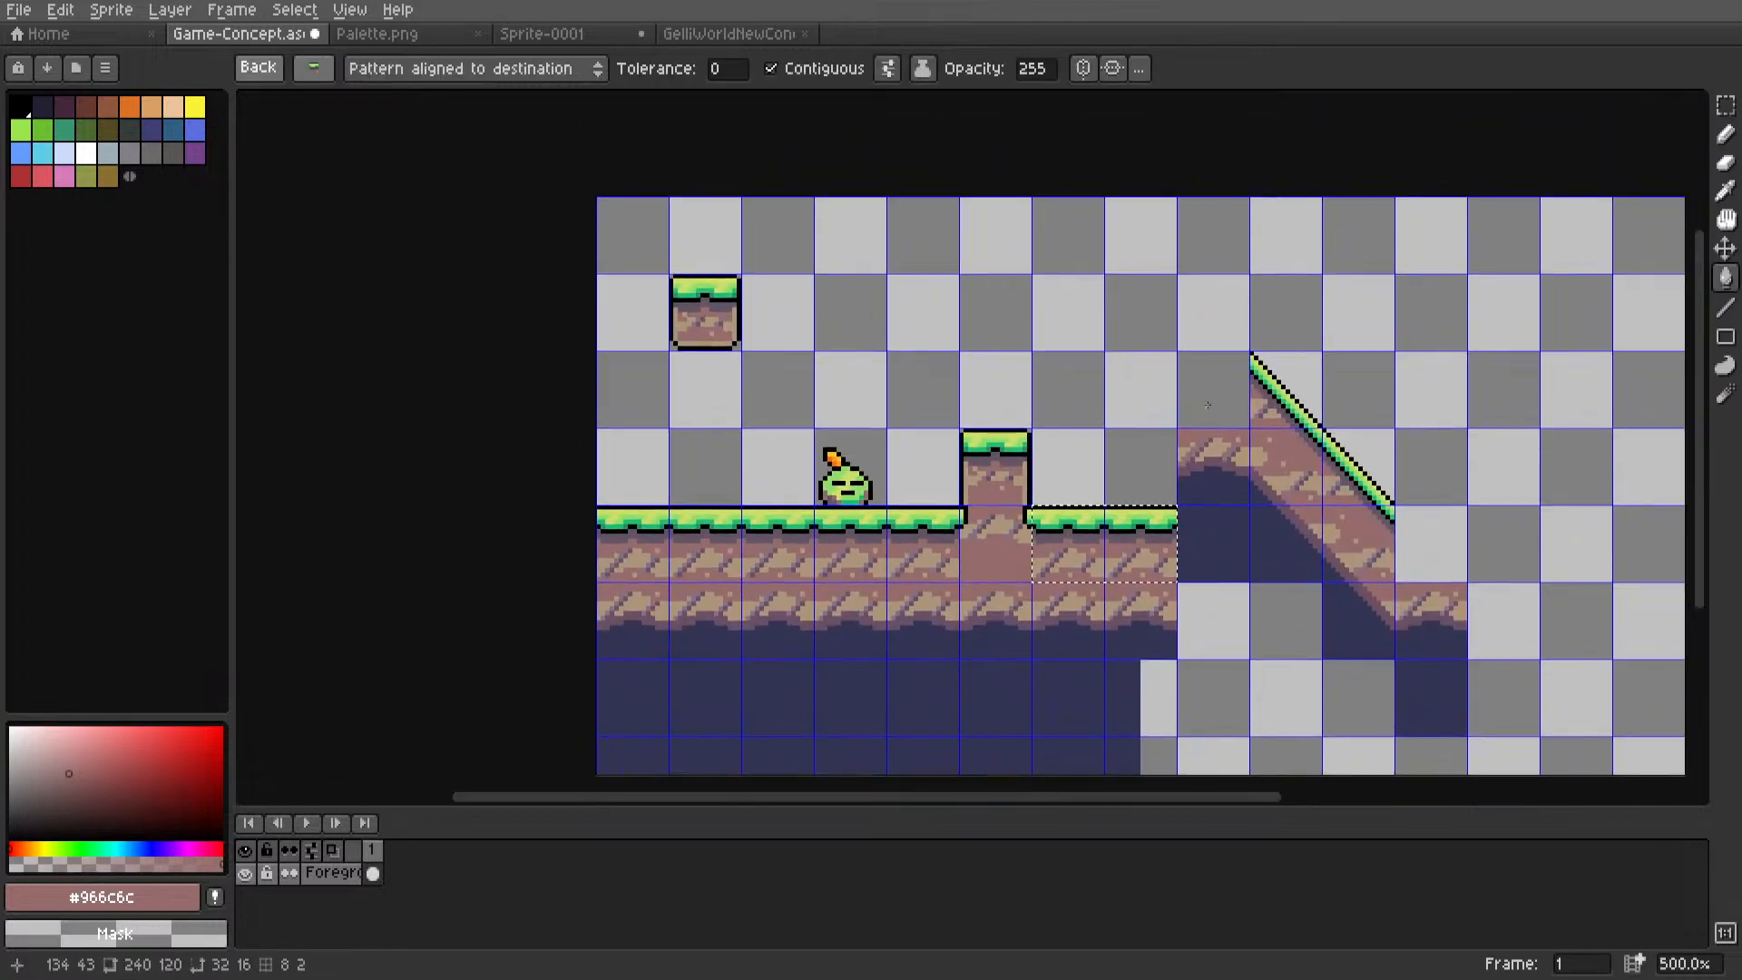
key(ctrl+d)
Copy the grass tile next to the hill onto the hilltop and to the foot of the slope.
key(m)
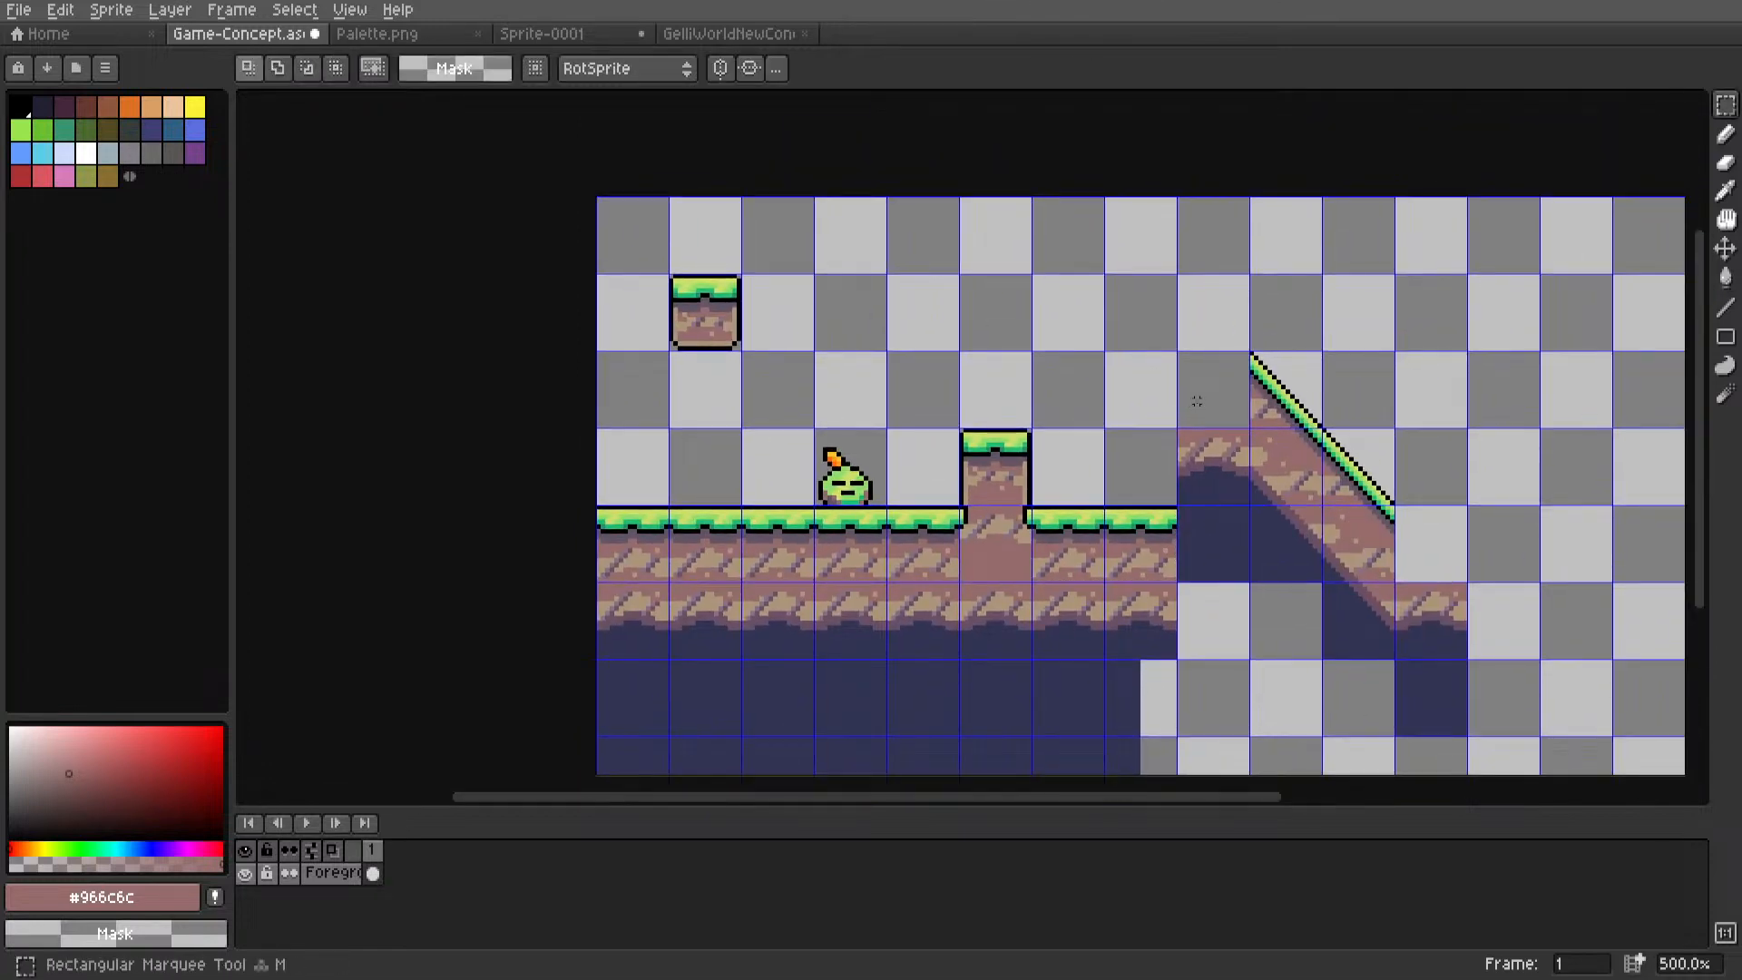
scroll(1197, 400, up, 1)
double_click(1074, 592)
ctrl+drag(1075, 592, 1165, 415)
middle_drag(1161, 405, 1061, 373)
ctrl+drag(1064, 370, 1338, 568)
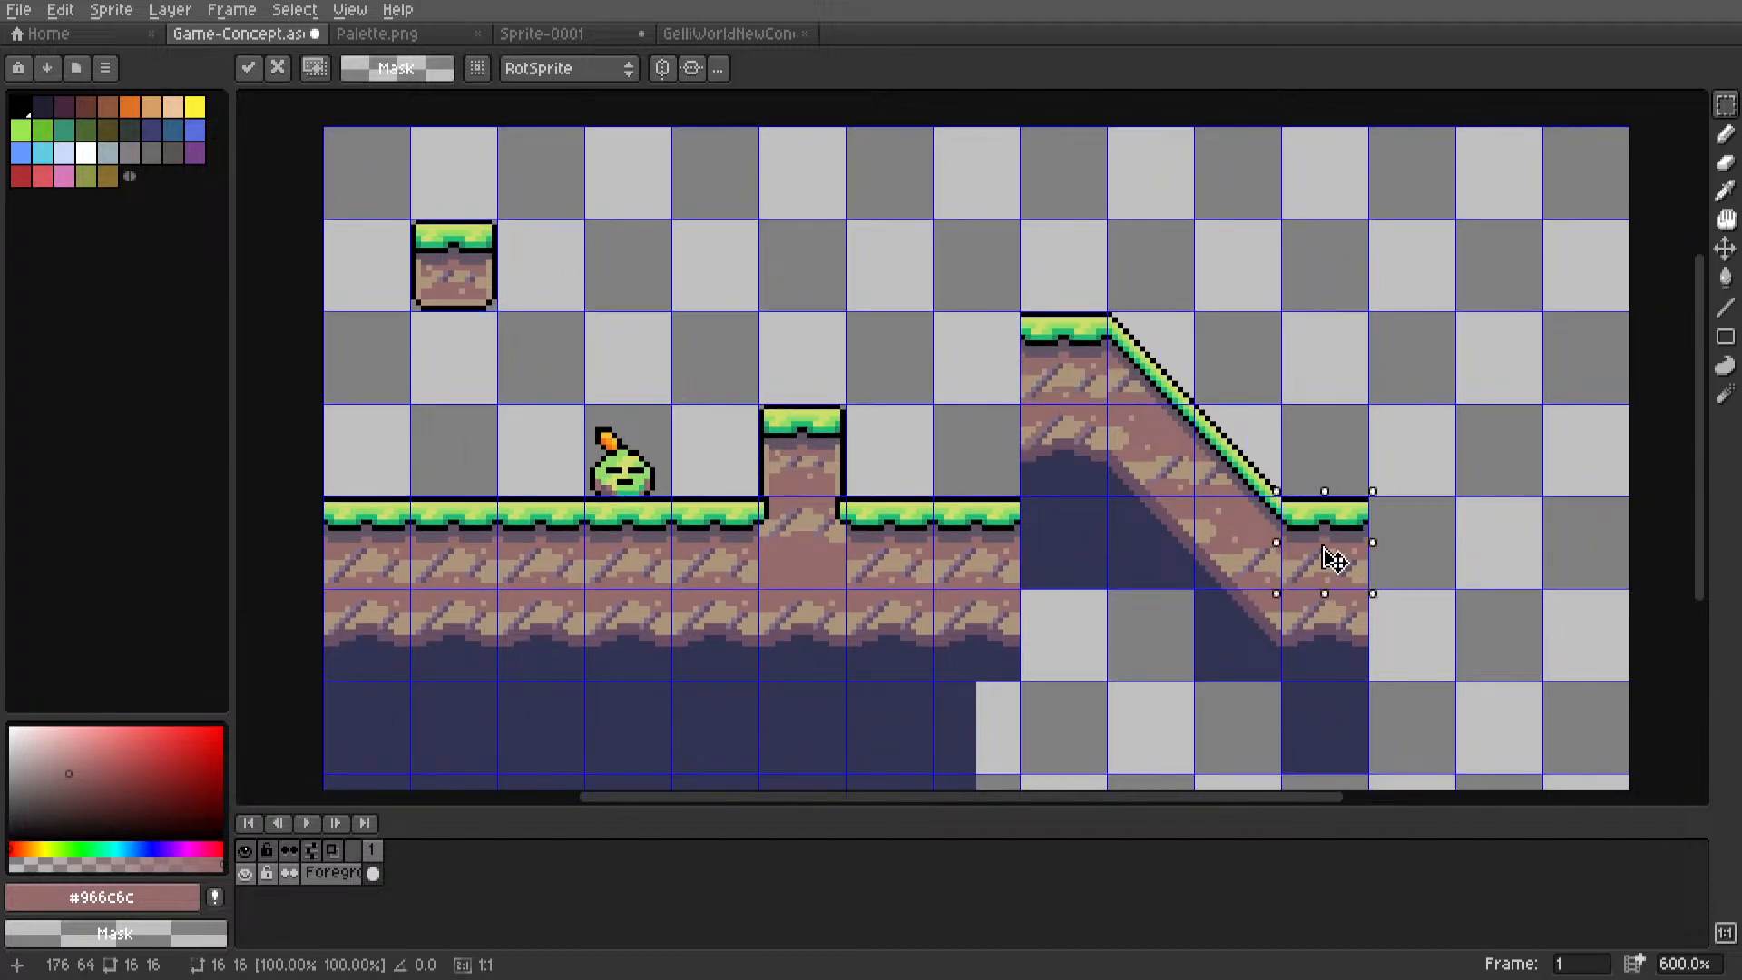
key(ctrl+d)
Copy the 16 by 7 pixel dirt strip from the tile left of the raised block into the plain dirt beneath the block.
scroll(861, 461, down, 3)
scroll(885, 465, up, 3)
middle_drag(817, 408, 1050, 413)
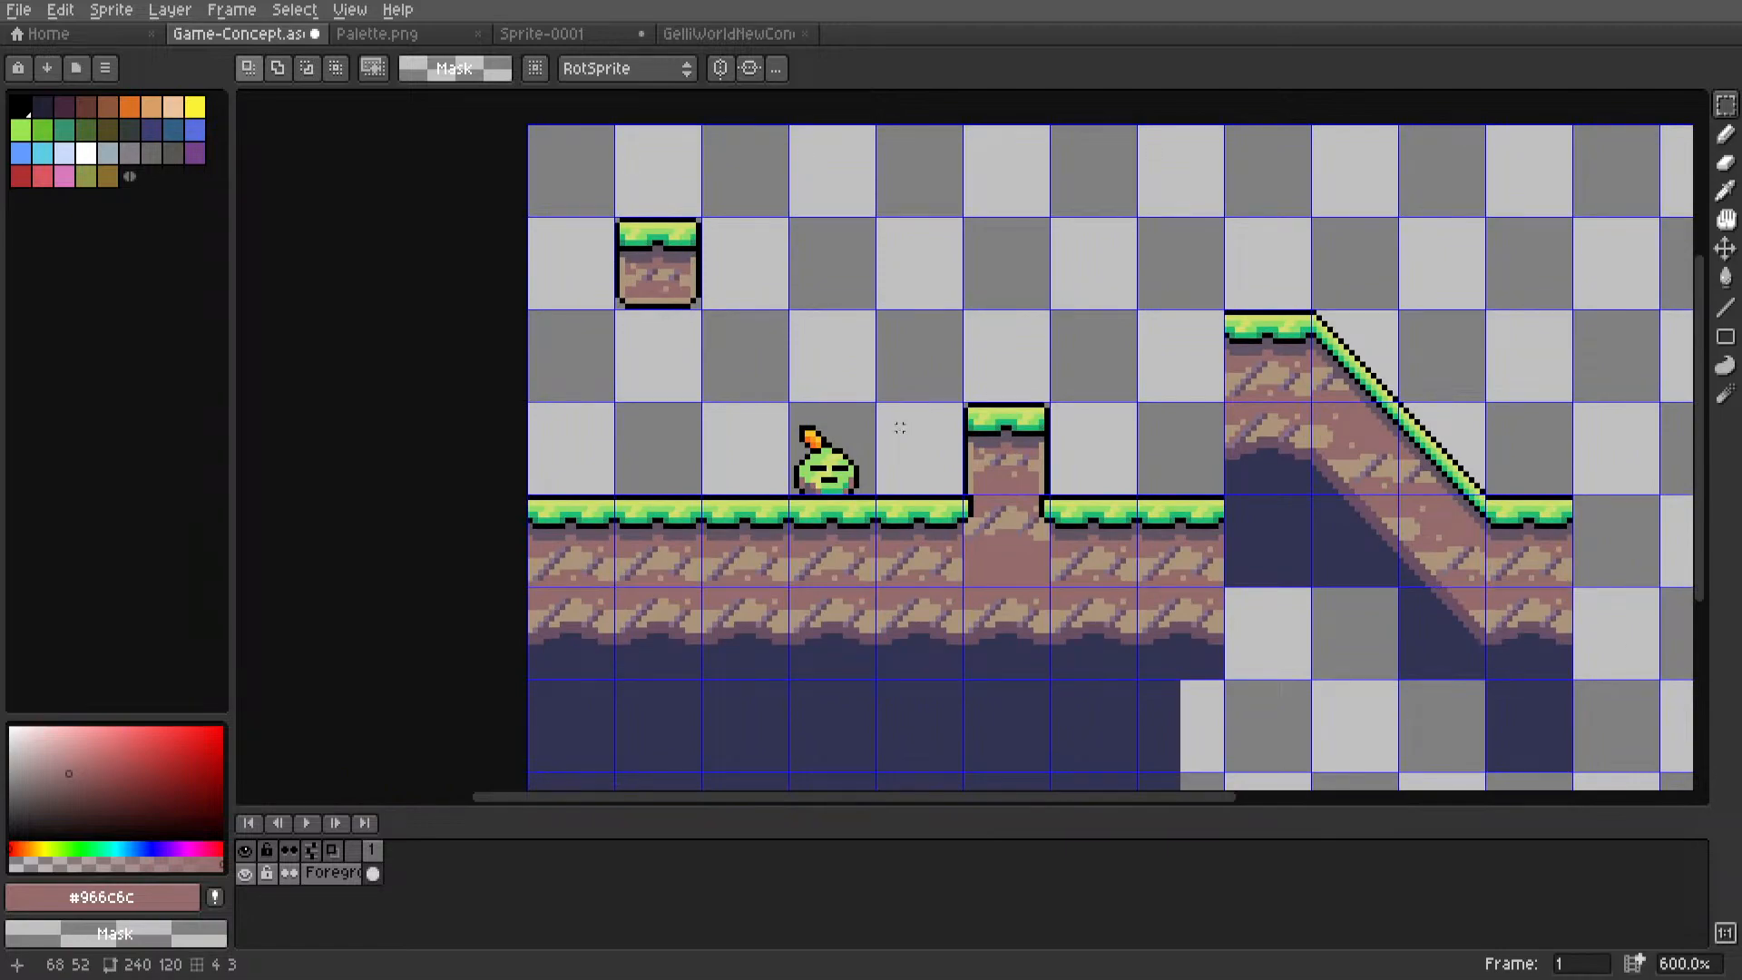
scroll(976, 445, up, 3)
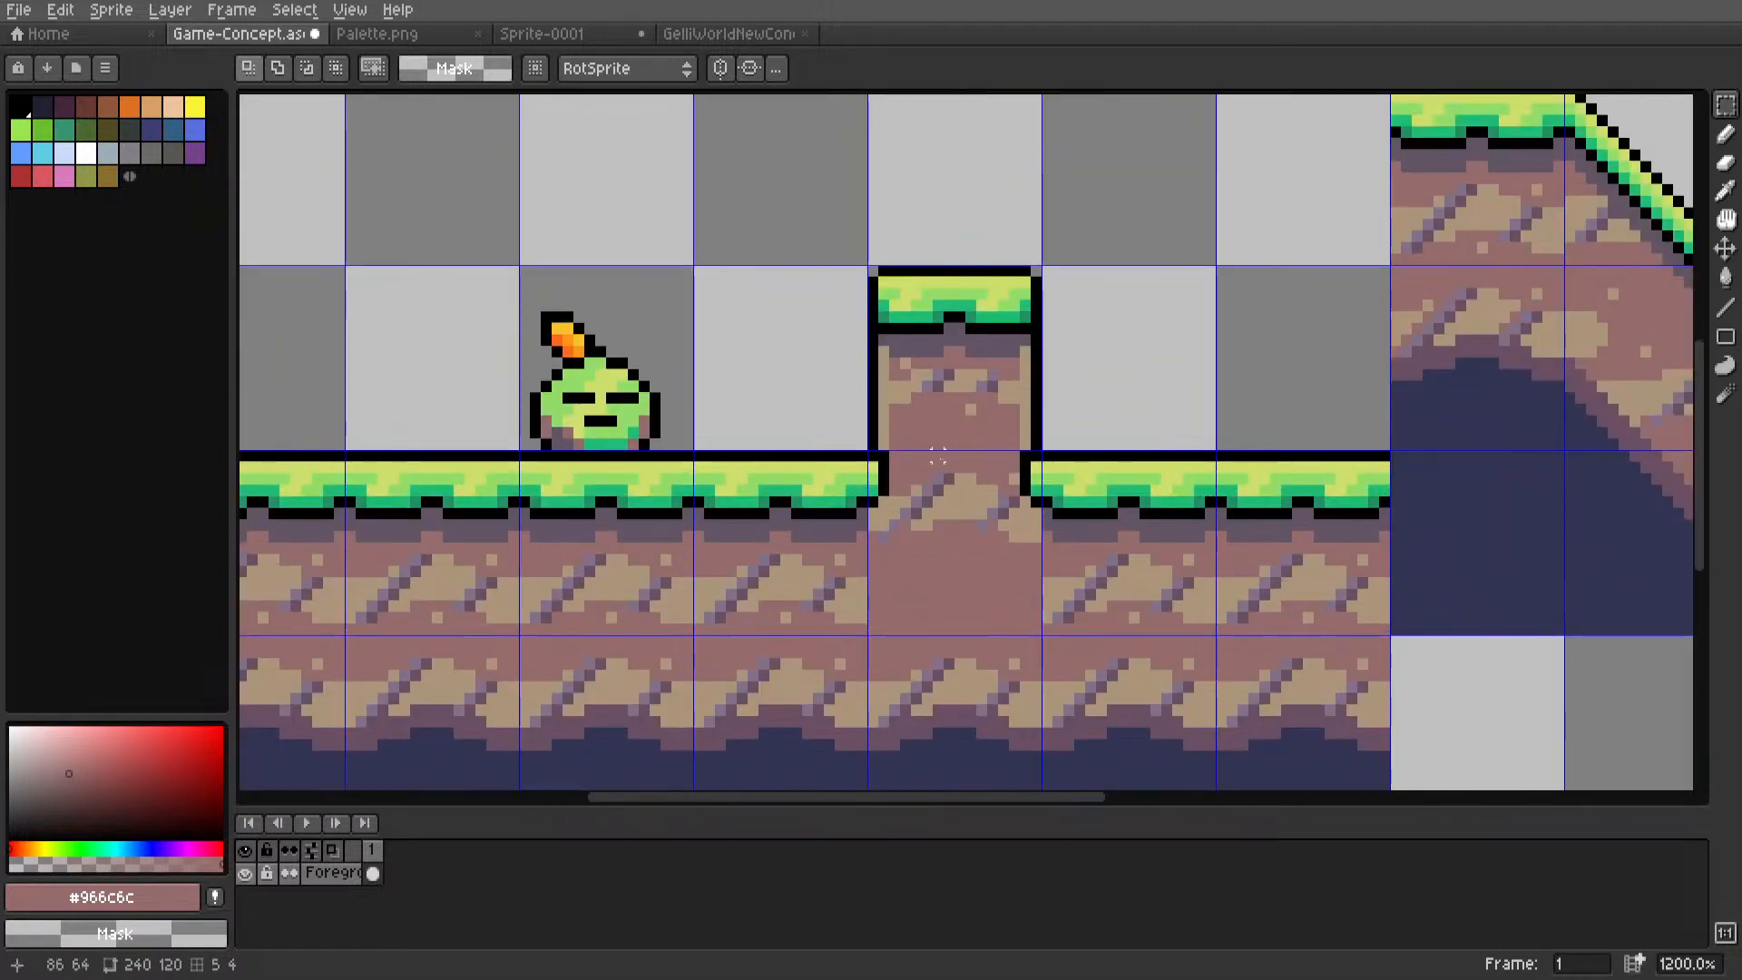
scroll(970, 571, up, 1)
middle_drag(987, 588, 1208, 463)
scroll(1159, 479, down, 2)
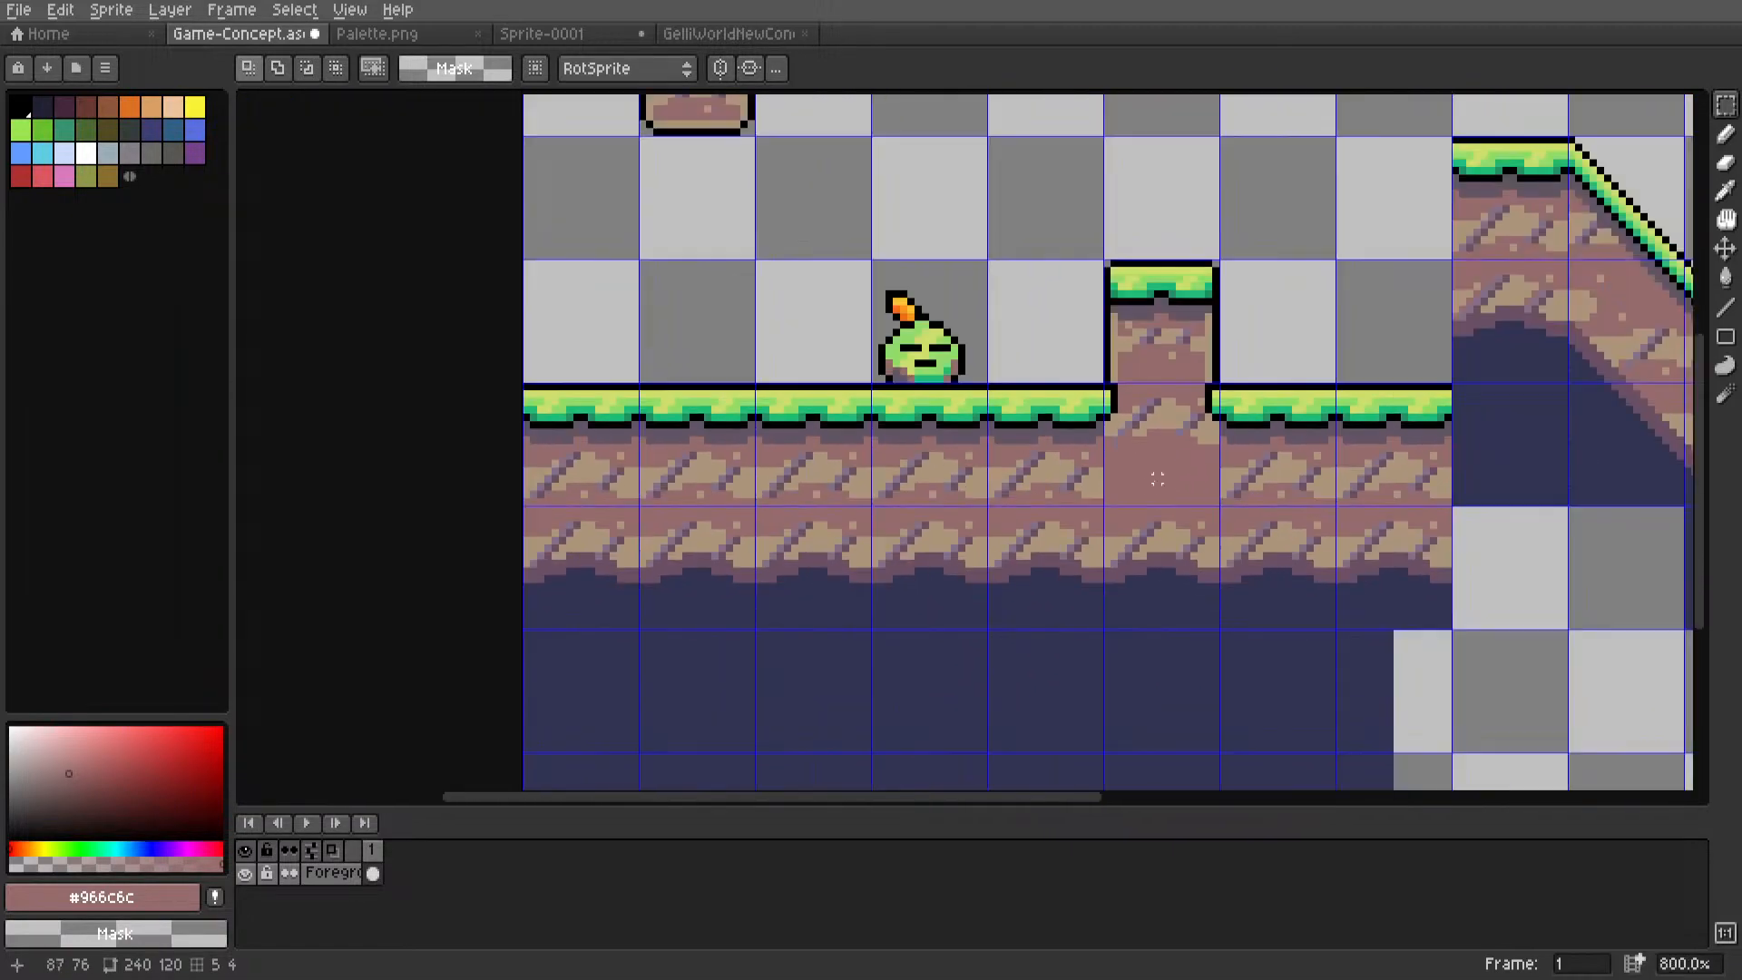
middle_drag(1049, 505, 919, 537)
scroll(918, 536, up, 3)
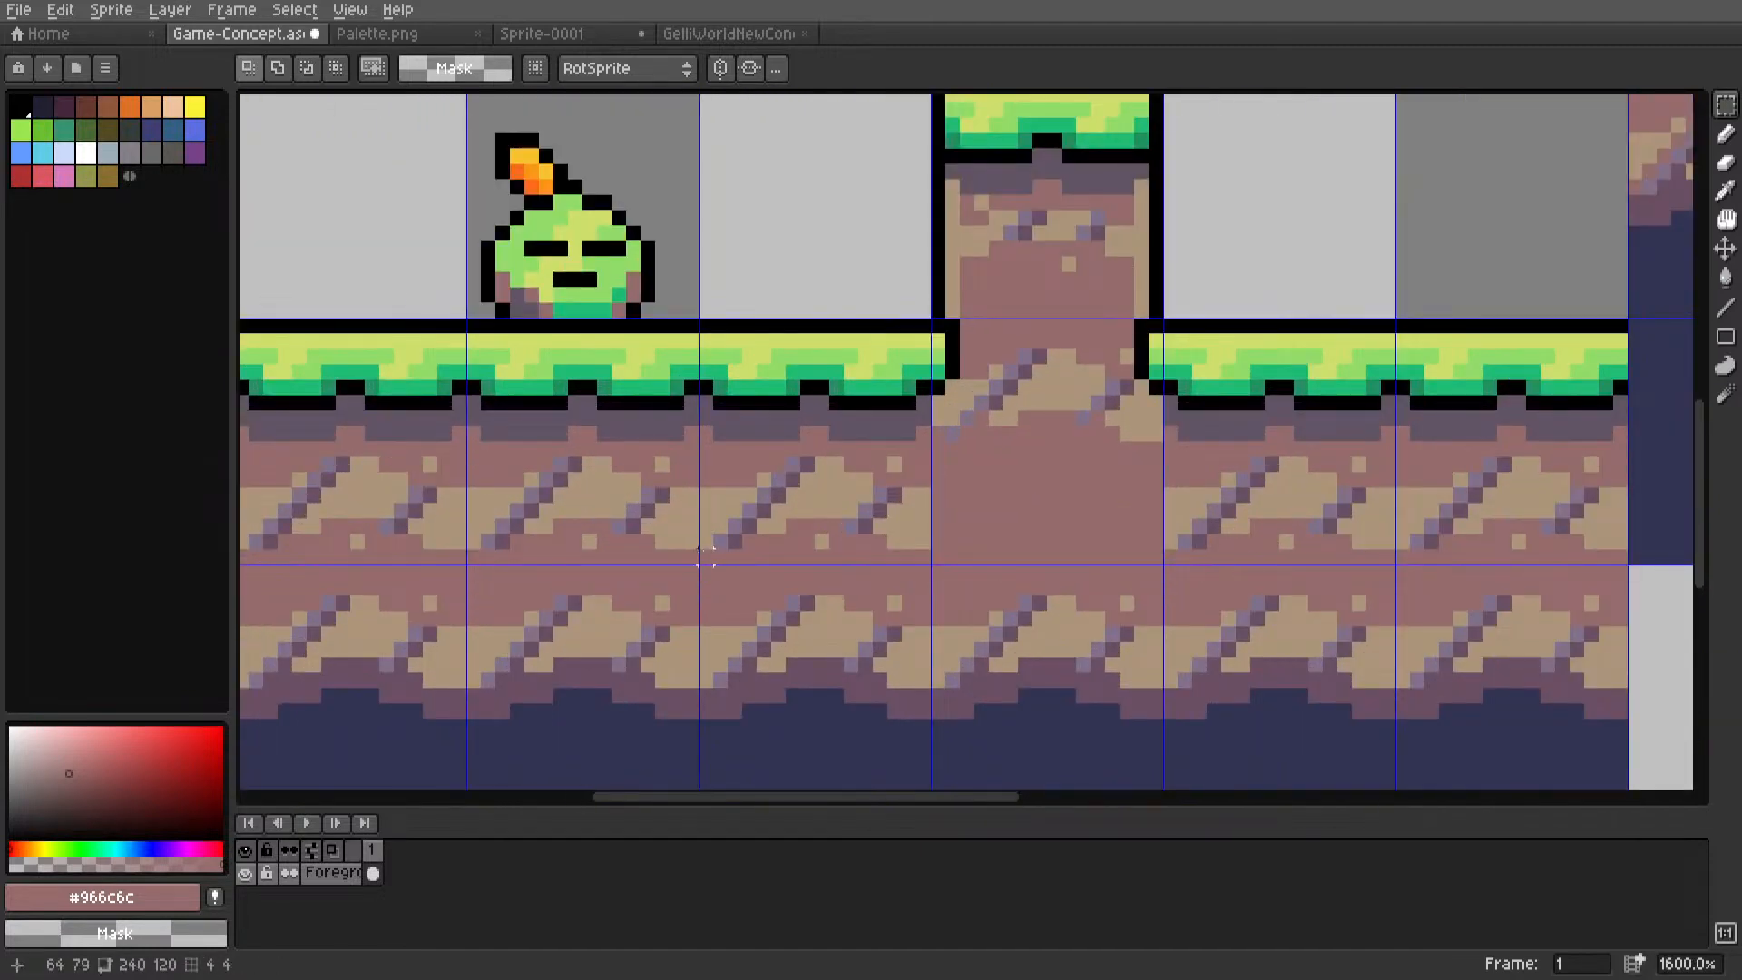
drag(706, 558, 934, 459)
middle_drag(892, 502, 793, 521)
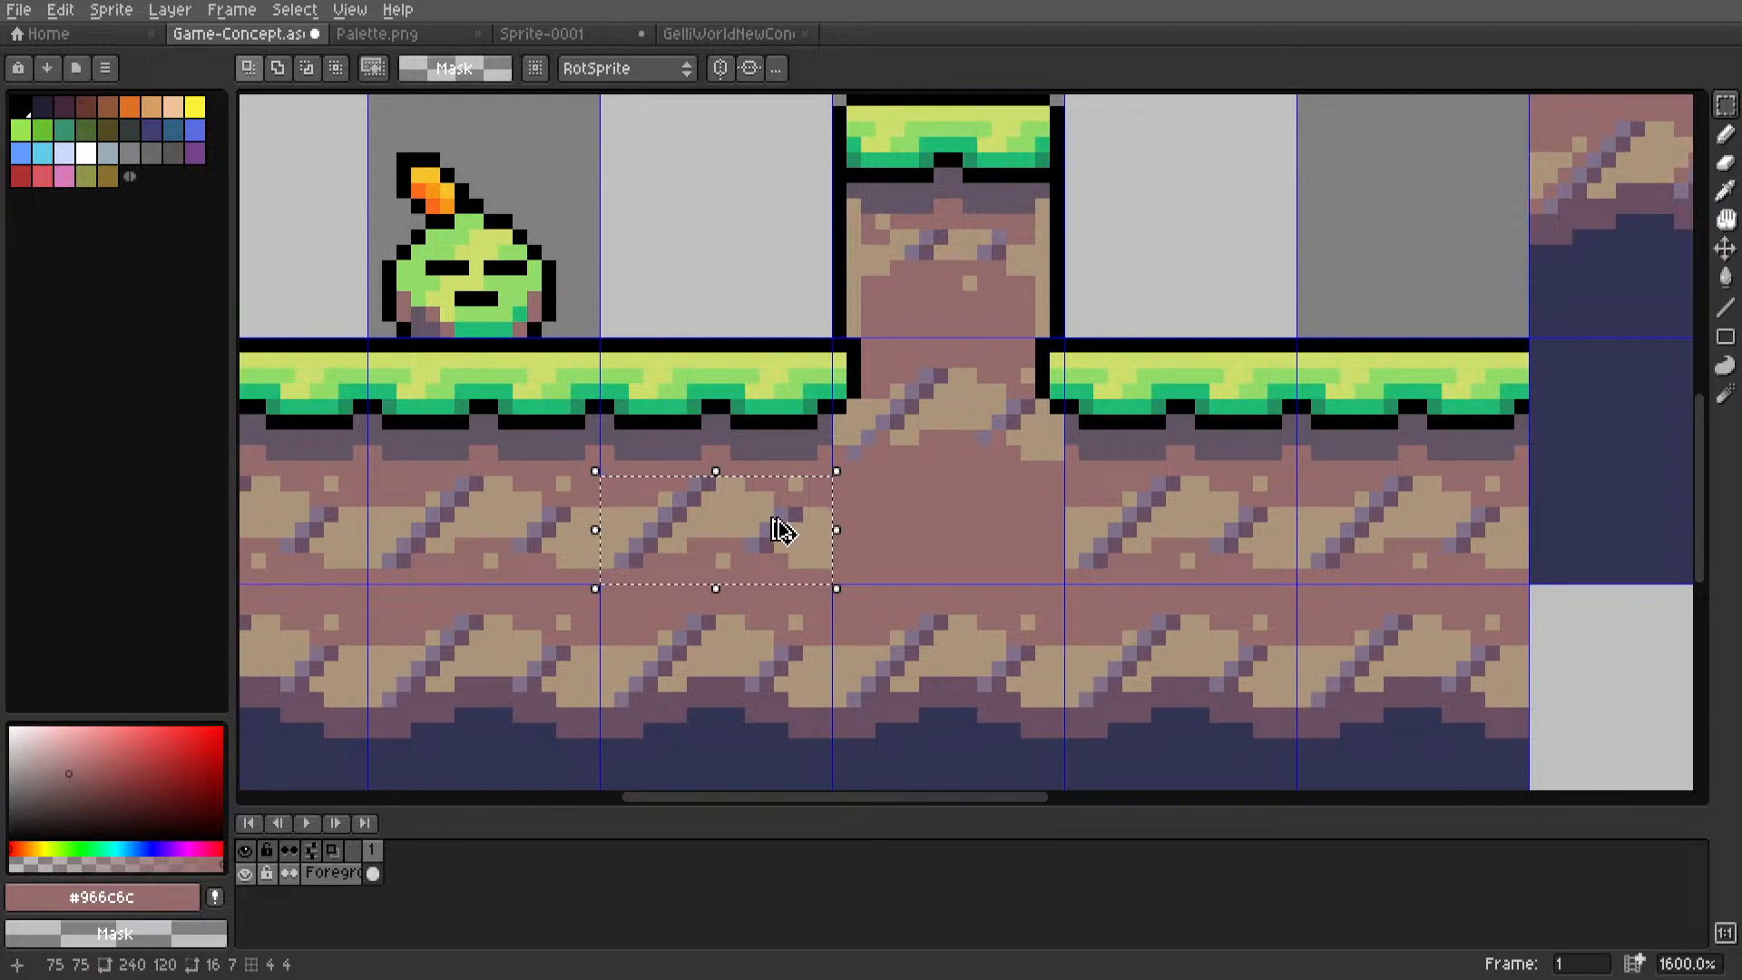
drag(783, 530, 946, 536)
click(1186, 248)
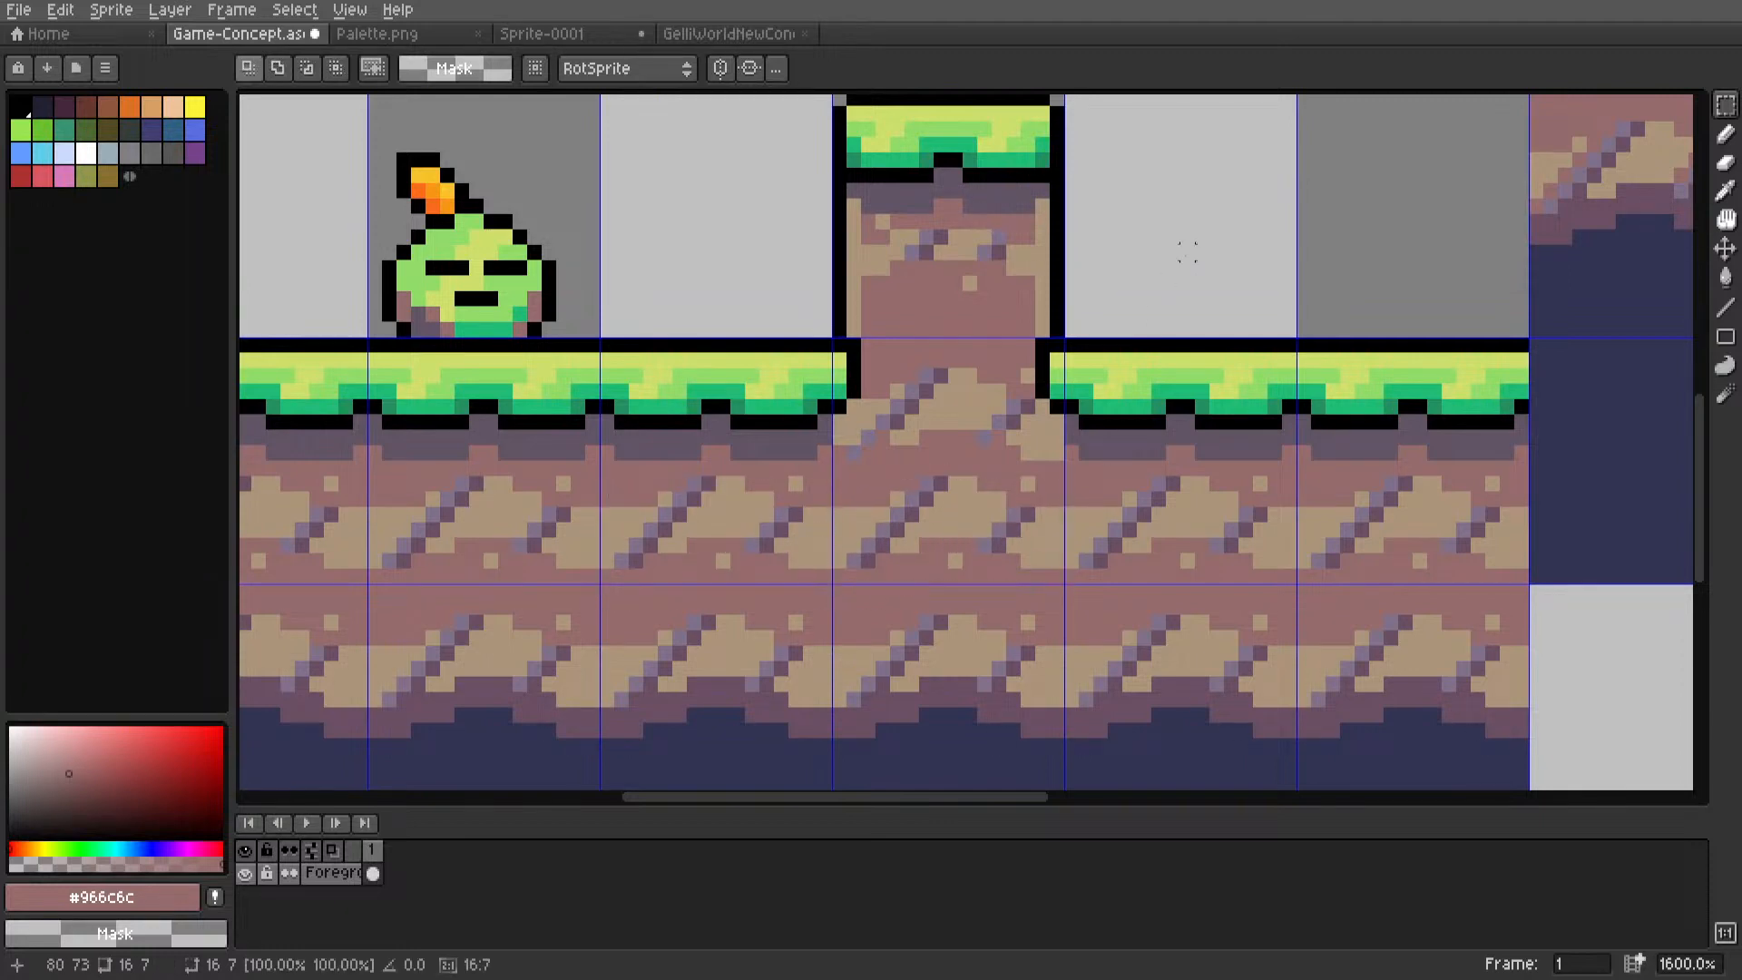
Pick dark color #323353 and copy the dark tile below the slope's foot across the three tiles to its right.
scroll(1042, 385, down, 6)
scroll(1049, 381, up, 2)
scroll(1049, 381, up, 1)
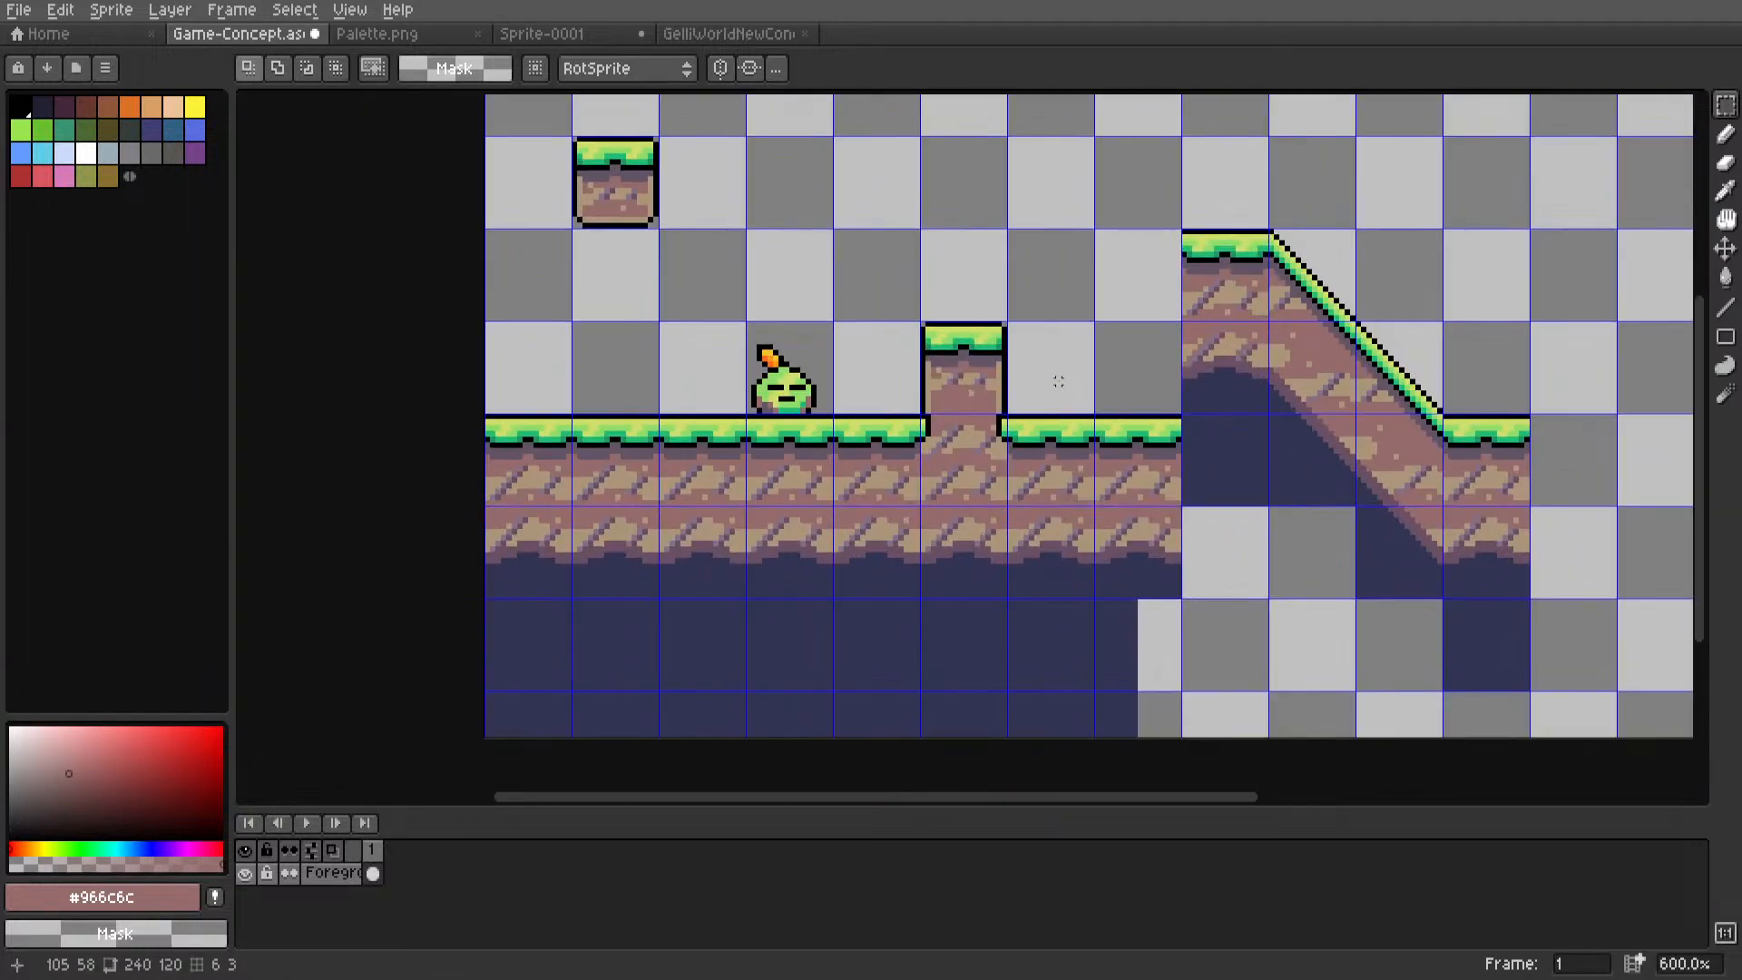
scroll(1044, 390, down, 3)
scroll(1010, 424, up, 2)
middle_drag(1010, 424, 1132, 388)
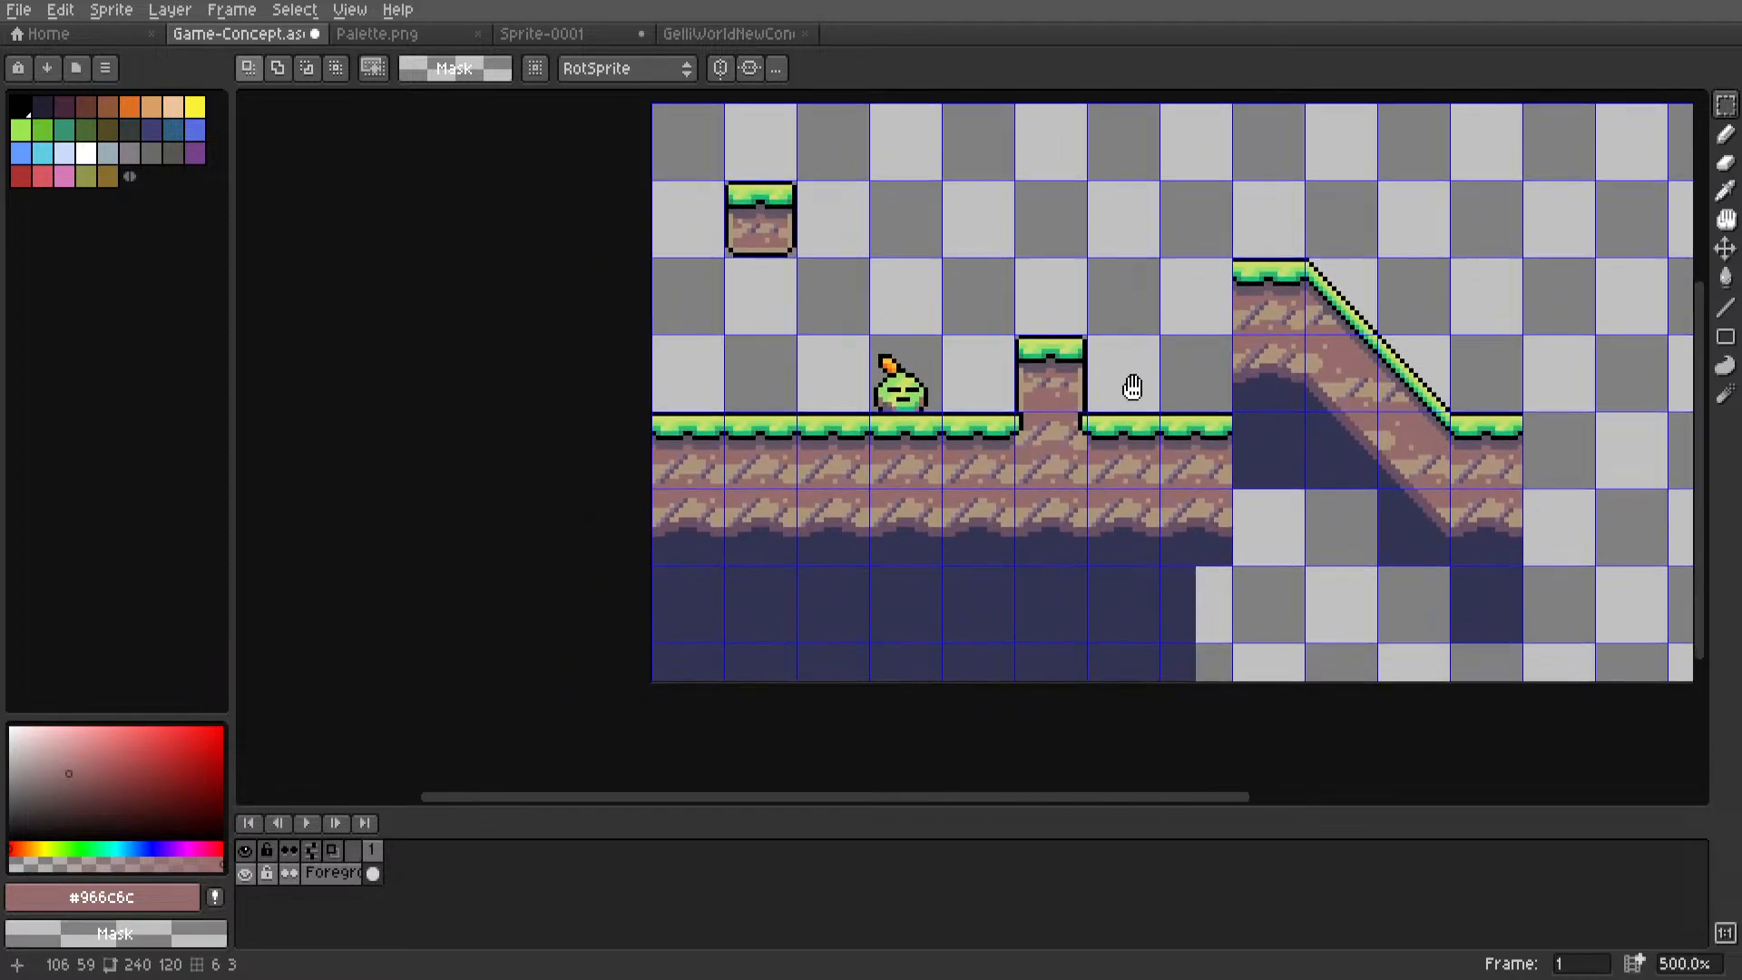
middle_drag(1225, 625, 835, 553)
key(i)
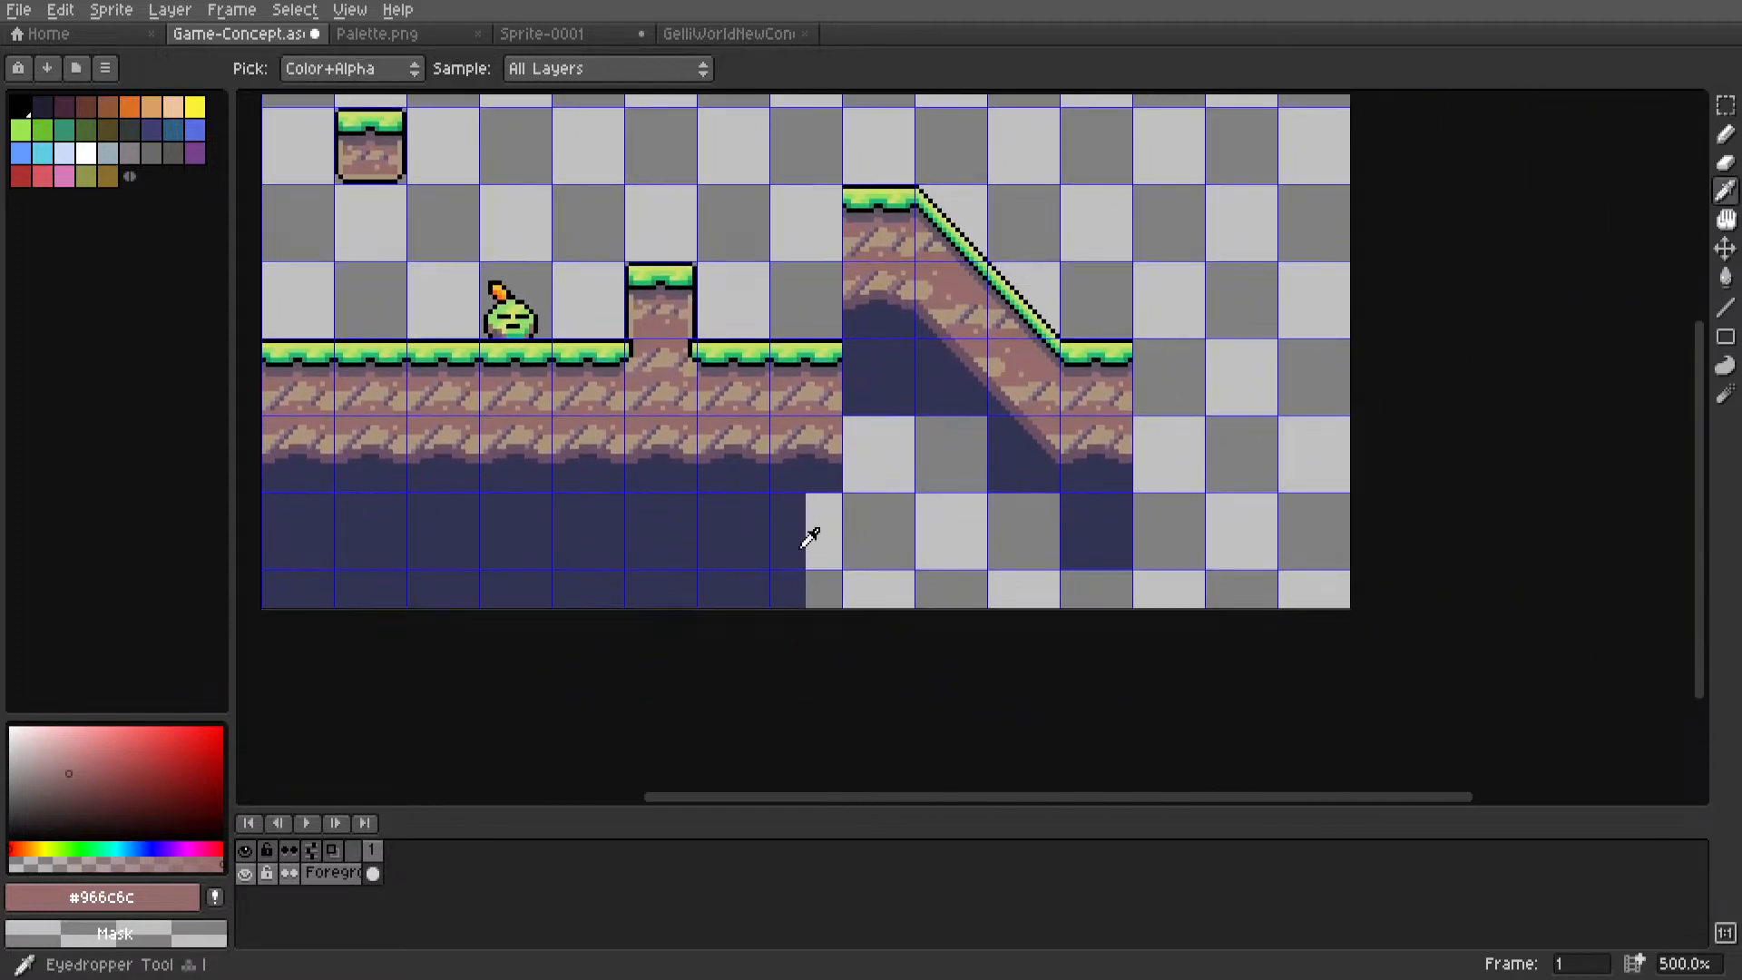
click(799, 549)
key(m)
mouse_move(1104, 541)
mouse_down()
mouse_move(1103, 524)
mouse_move(1318, 548)
mouse_up()
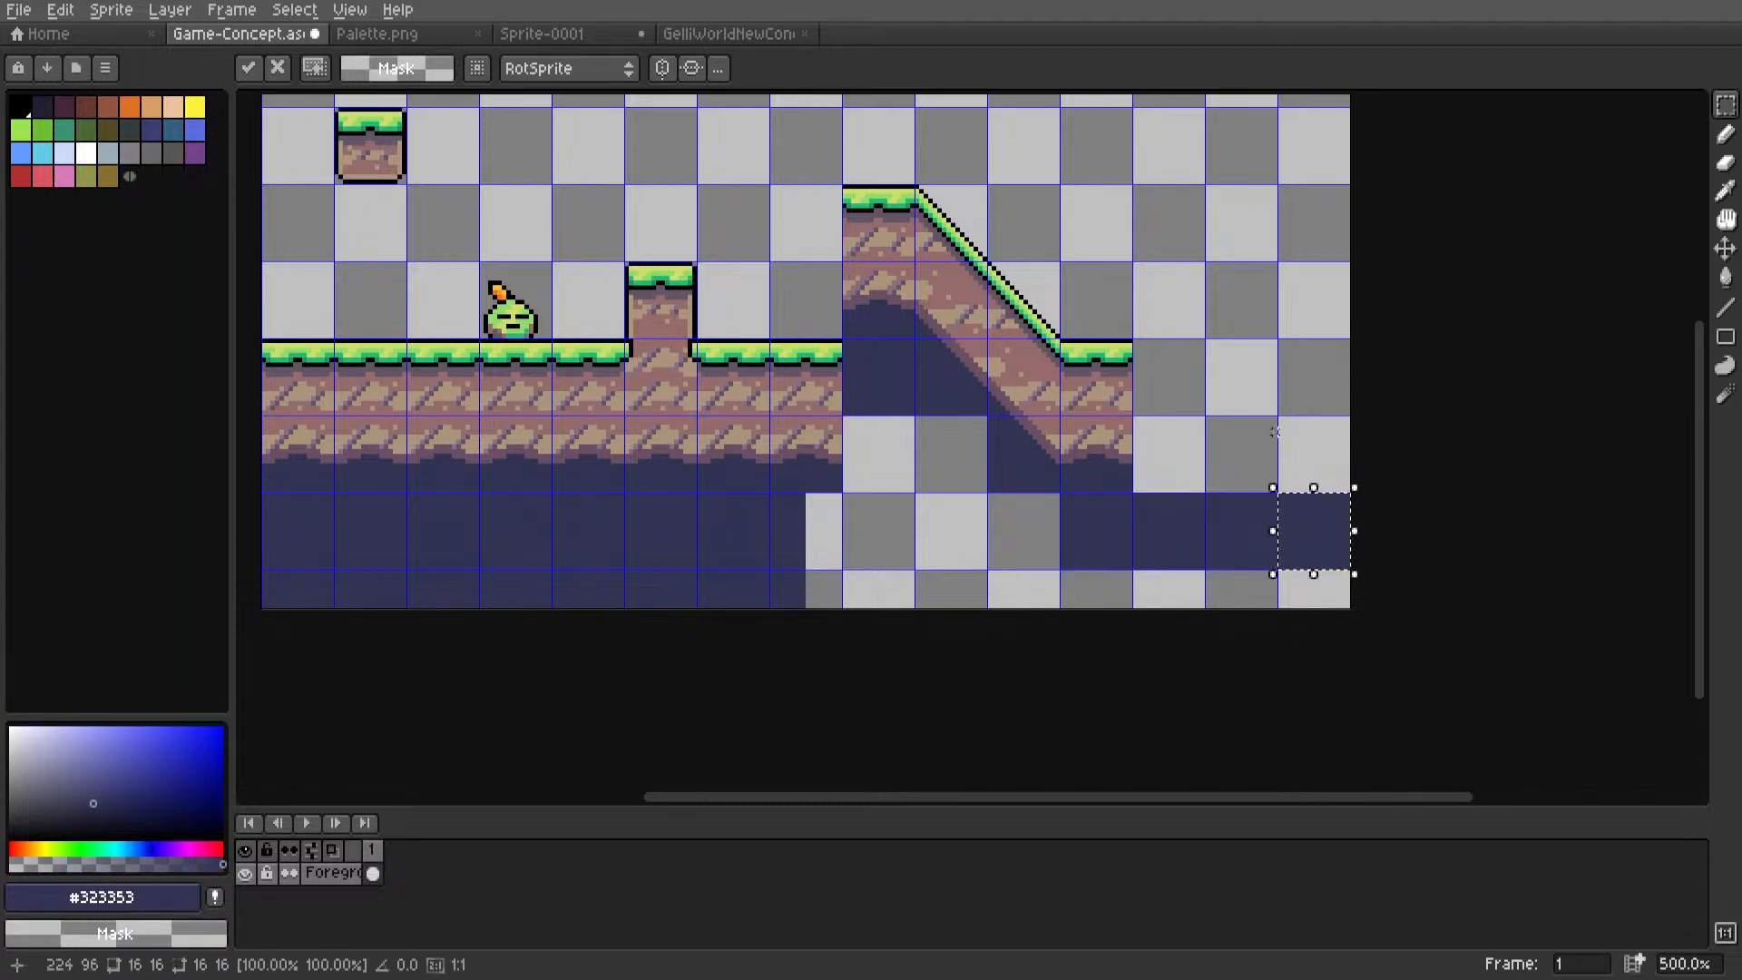
Try to fill the empty area beneath the hill with the pattern brush, and undo the fill.
click(1121, 519)
drag(1121, 519, 1134, 535)
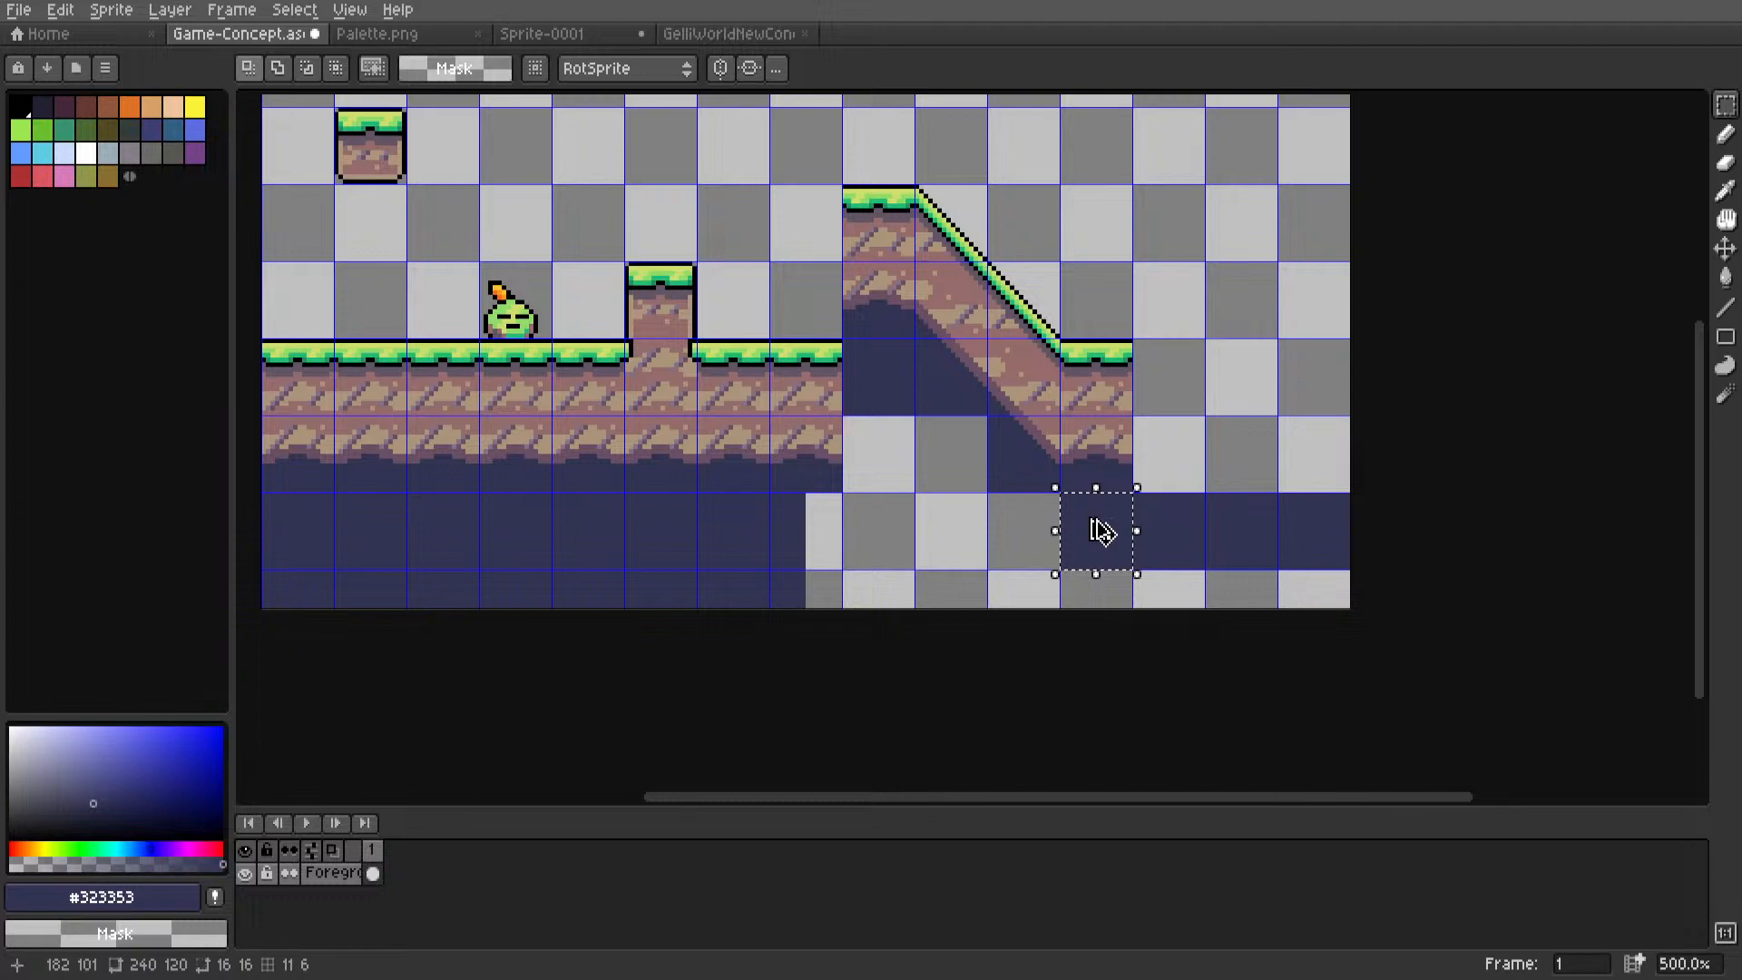
key(g)
key(minus)
key(minus)
key(m)
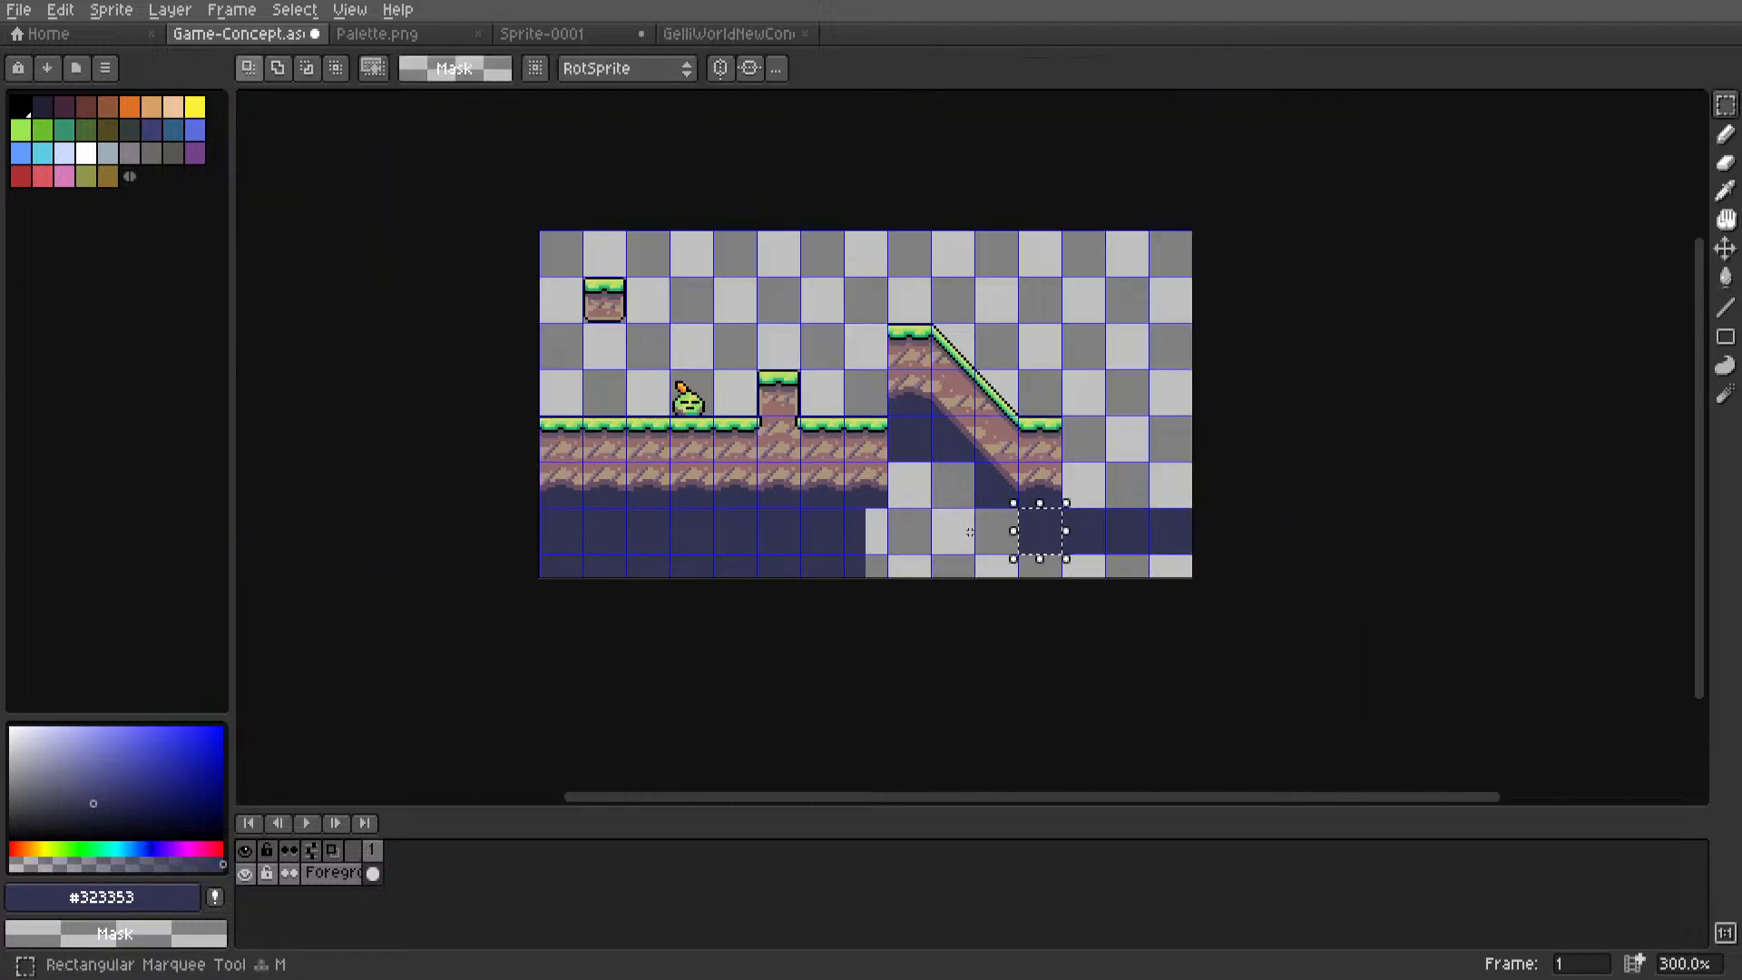
key(g)
click(954, 535)
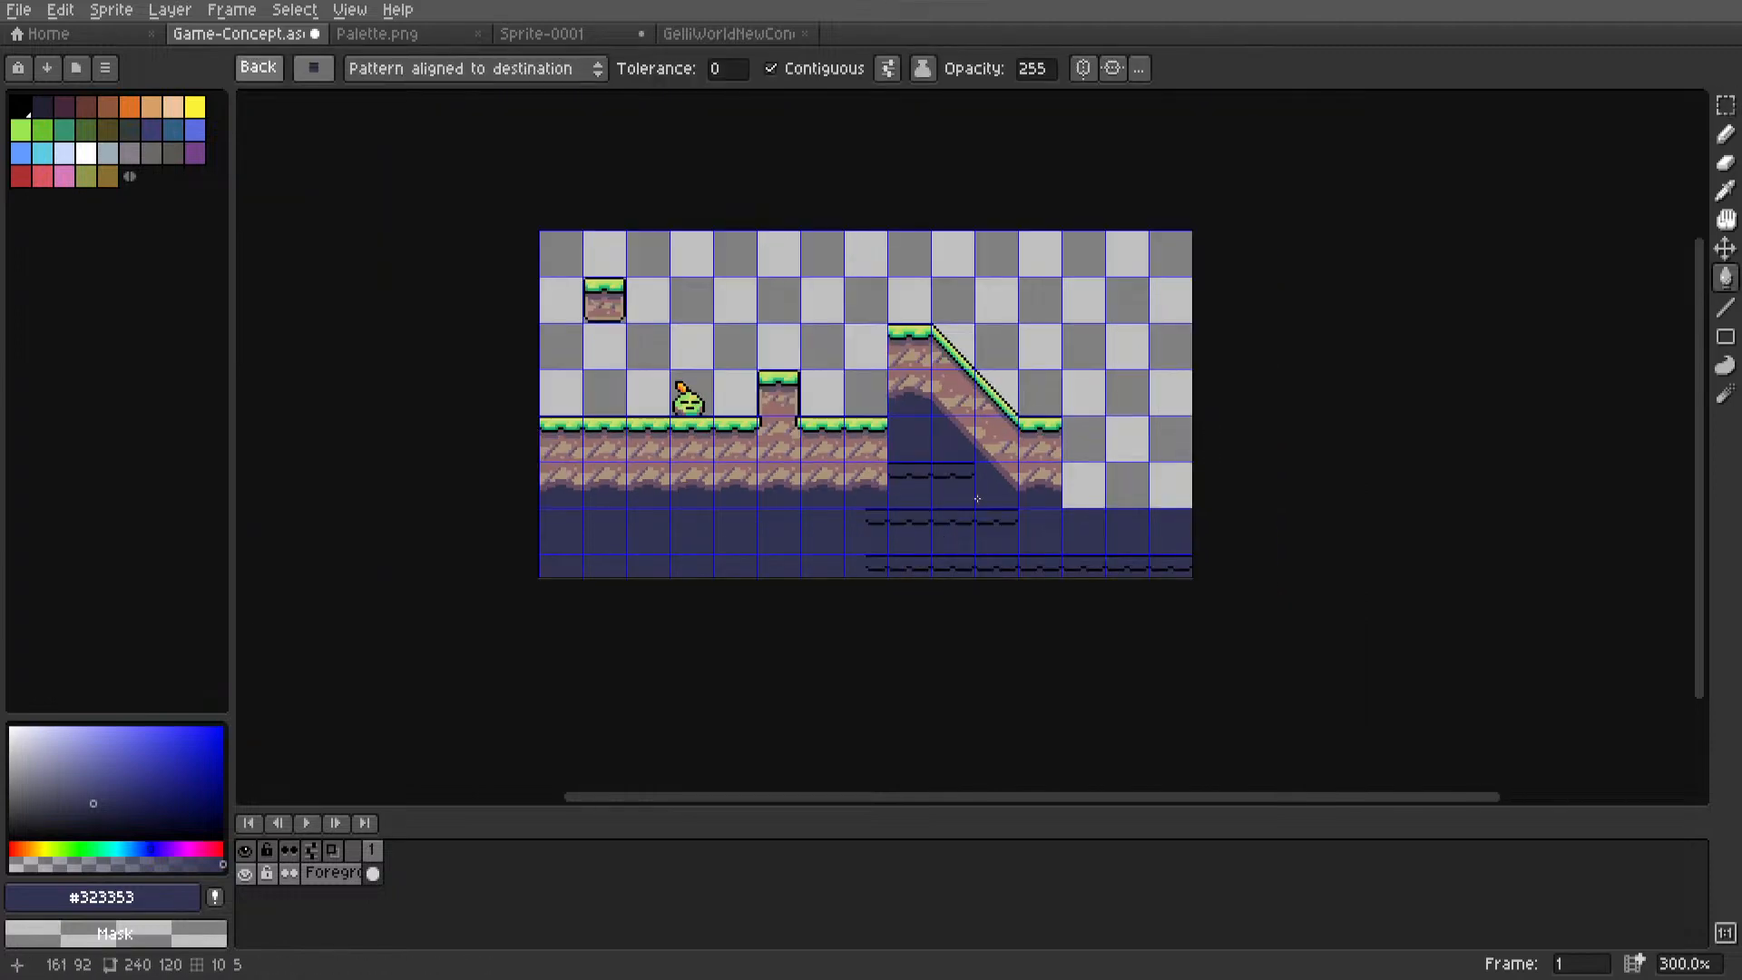
key(ctrl+z)
Reset the pattern brush and fill the empty area beneath the hill and slope with #323353.
click(259, 69)
key(m)
scroll(980, 543, up, 3)
key(g)
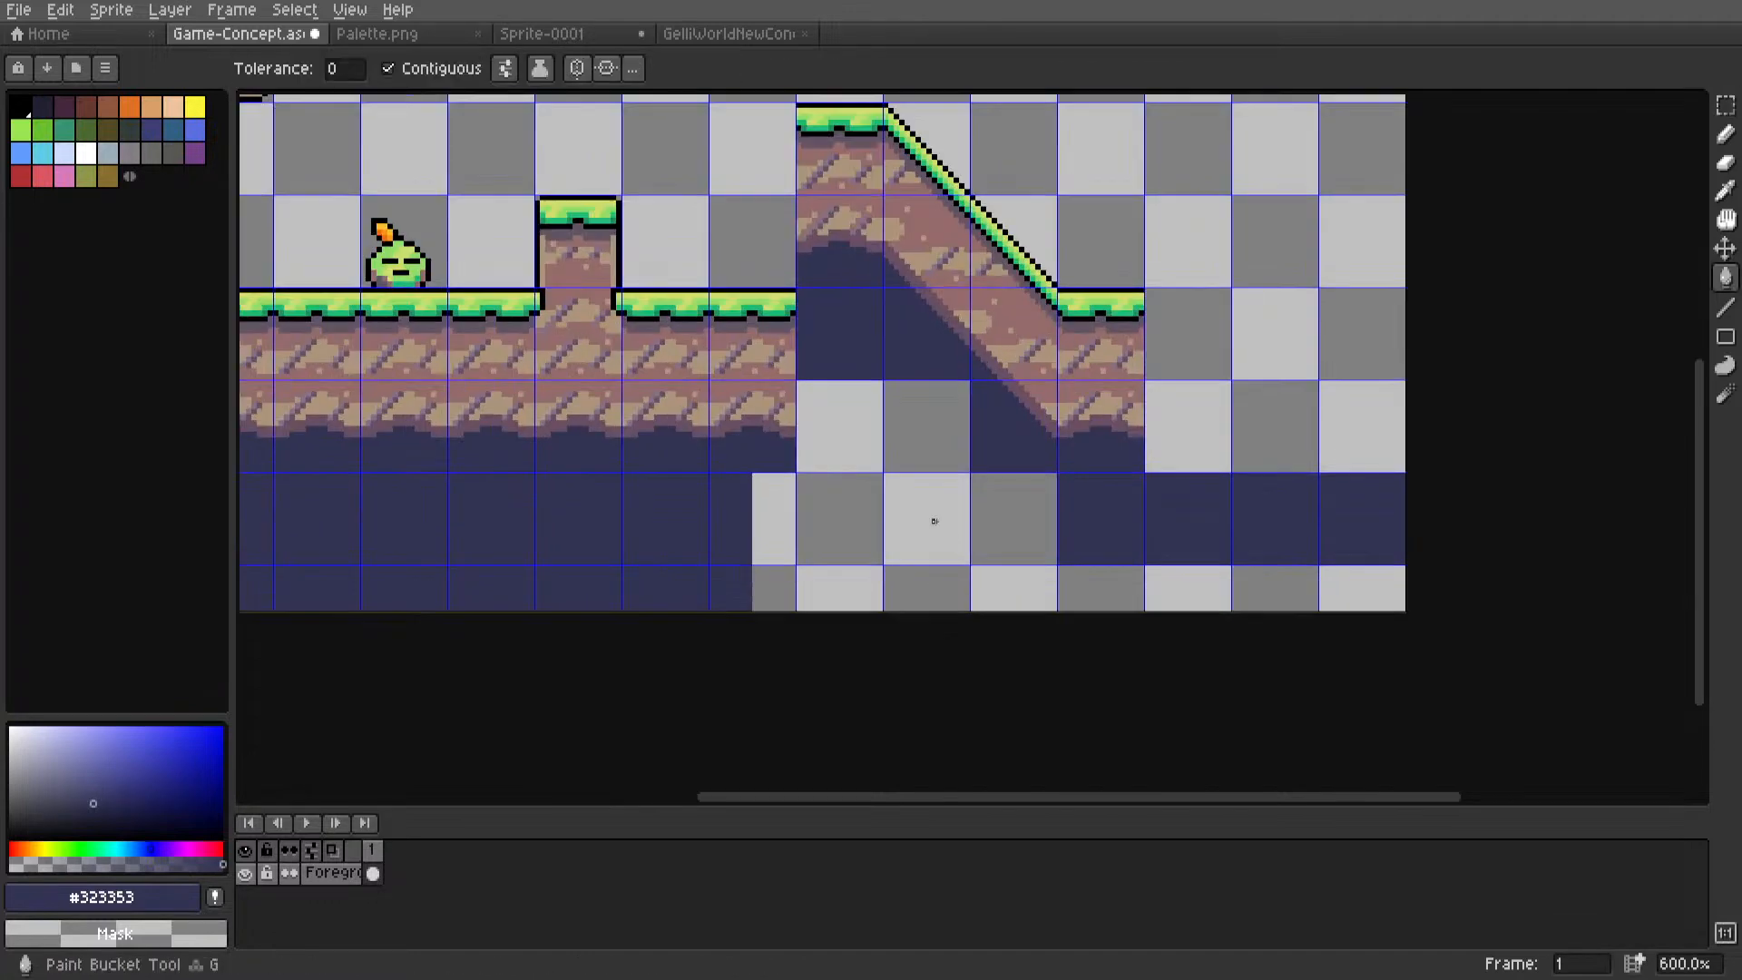
click(935, 521)
scroll(933, 513, down, 1)
key(m)
scroll(1006, 390, down, 2)
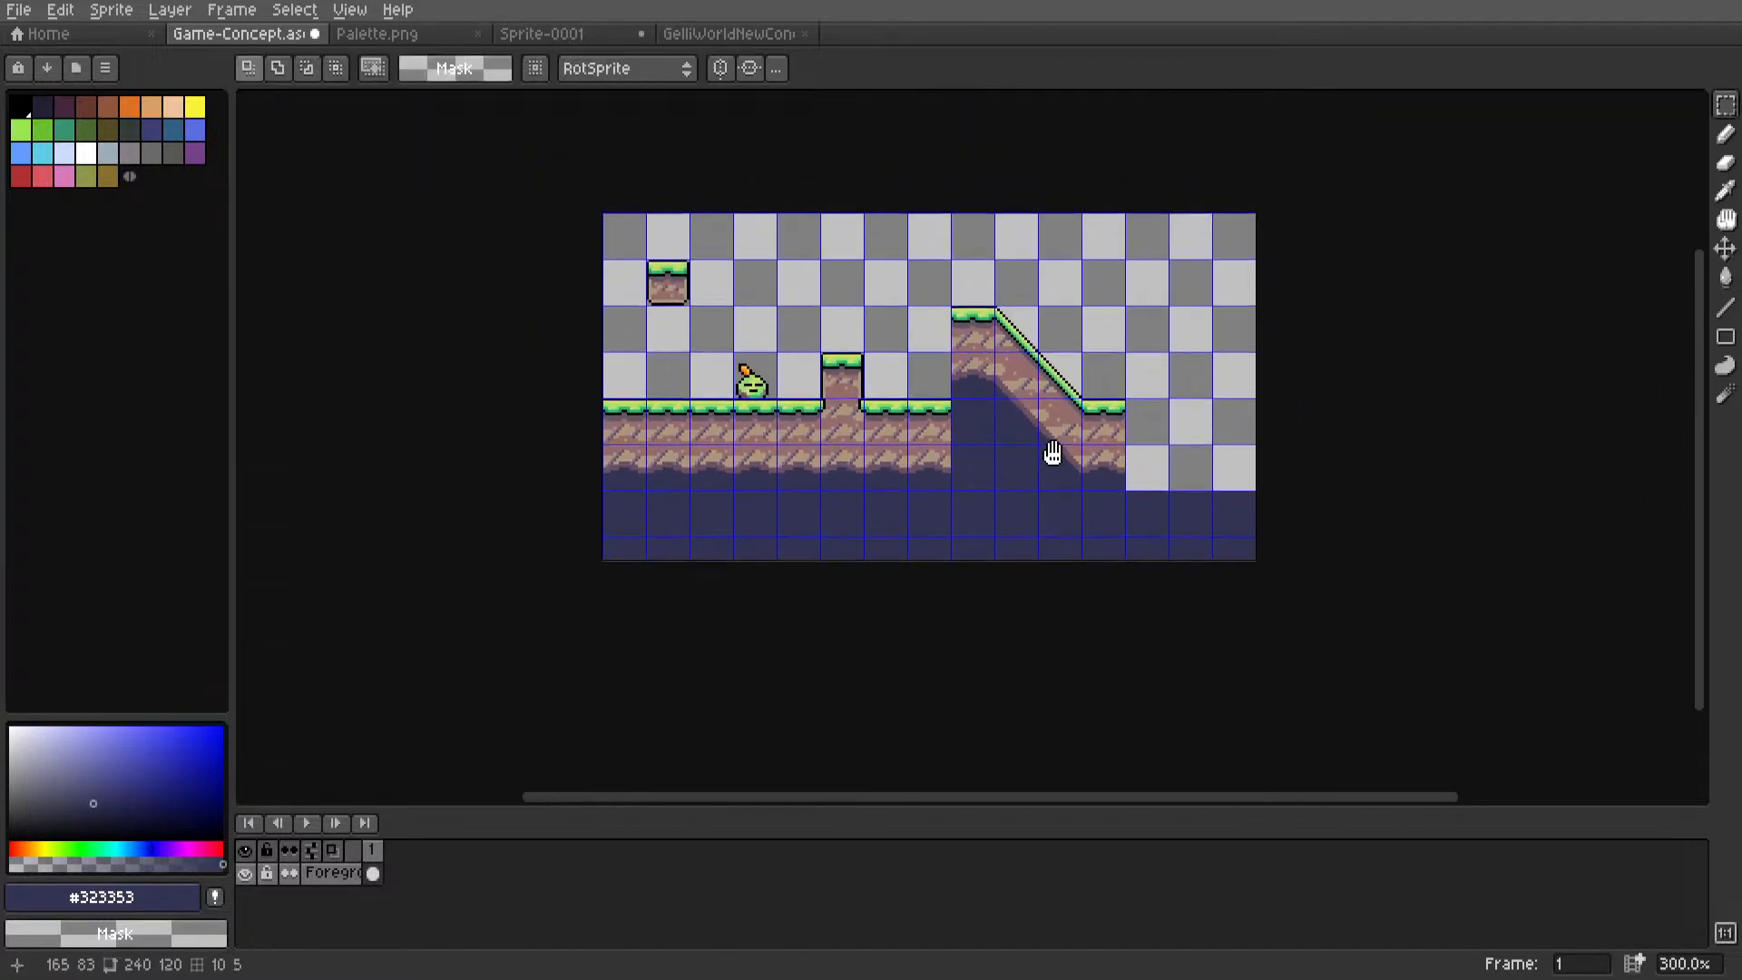
Make a pattern brush from the grass tile at the slope's foot and fill the three empty tiles to its right.
scroll(1053, 455, up, 2)
scroll(968, 397, up, 2)
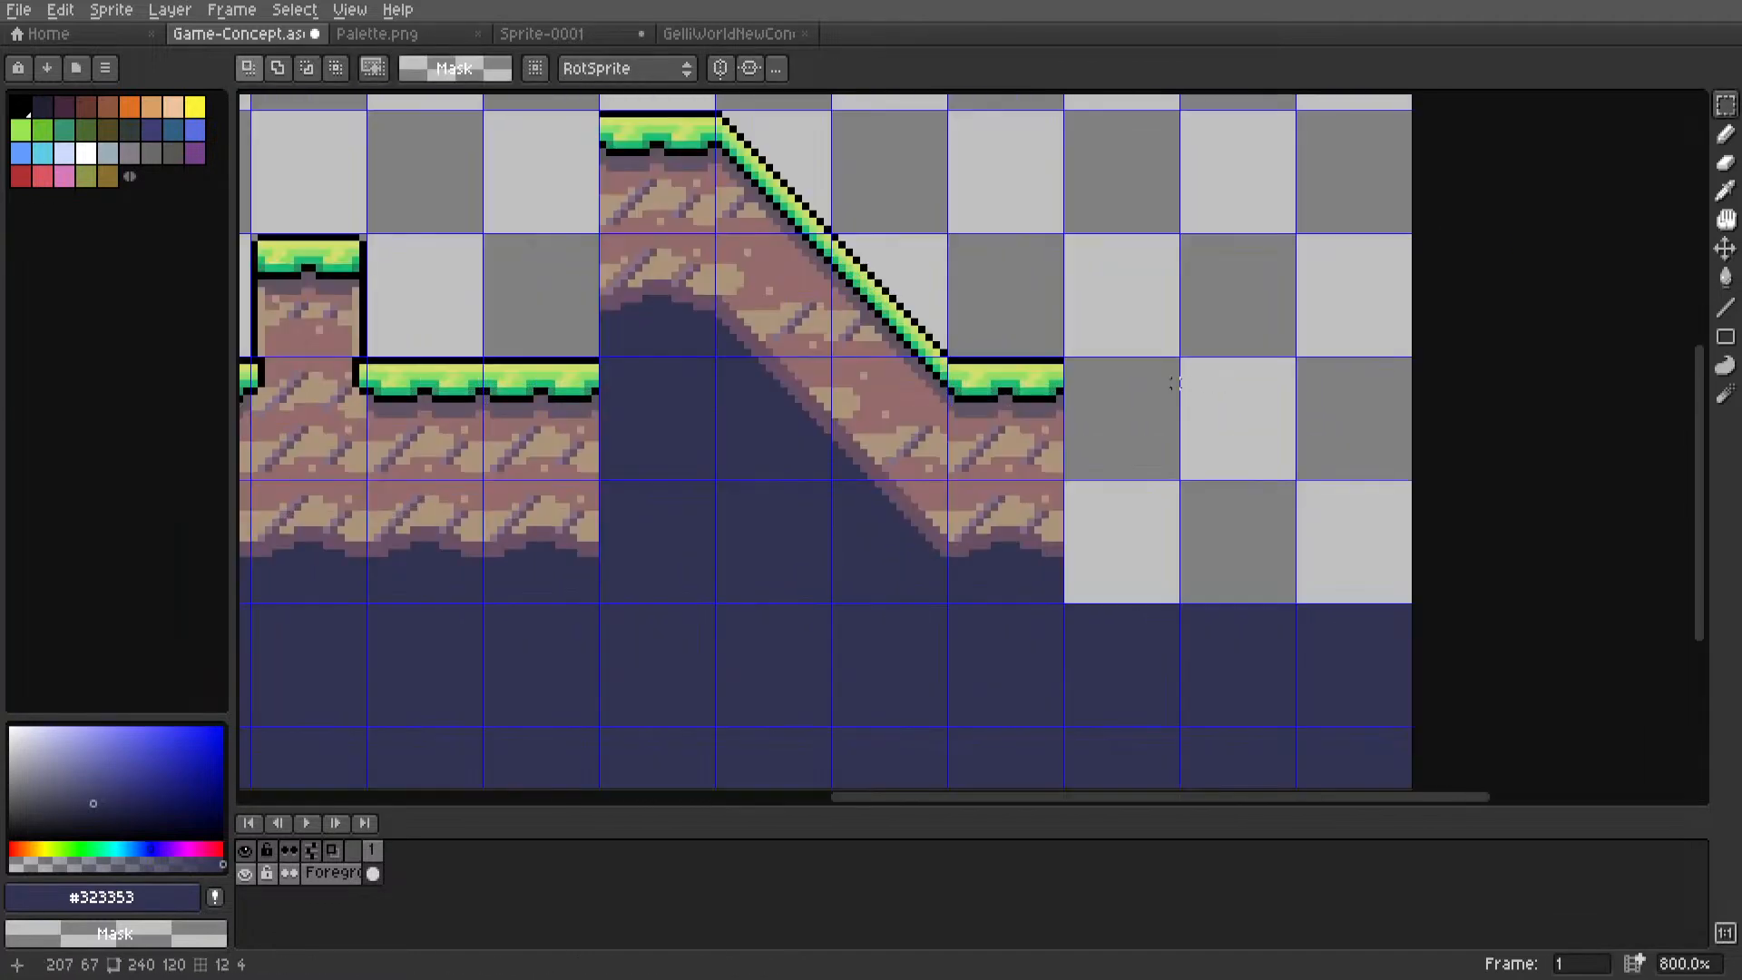
drag(937, 361, 1042, 417)
middle_drag(1042, 417, 944, 422)
mouse_move(930, 442)
mouse_down()
mouse_move(1004, 439)
mouse_move(934, 439)
mouse_up()
key(ctrl+d)
key(b)
key(m)
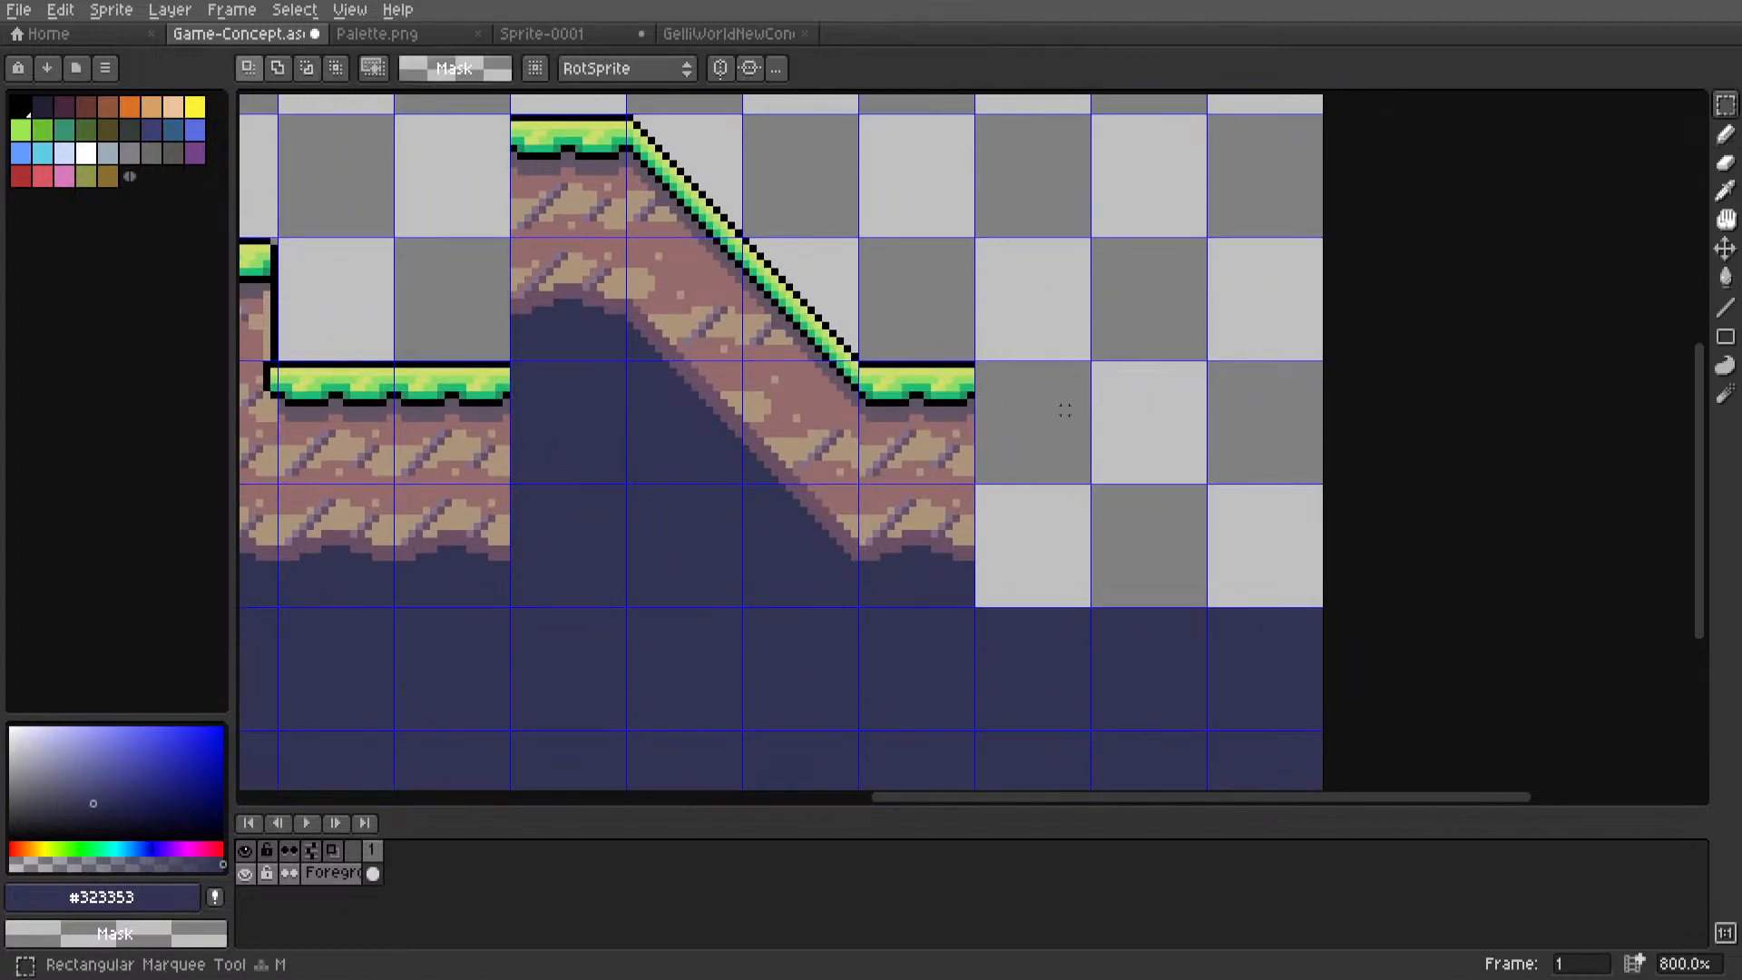
drag(1036, 425, 1271, 425)
key(g)
click(1143, 424)
key(m)
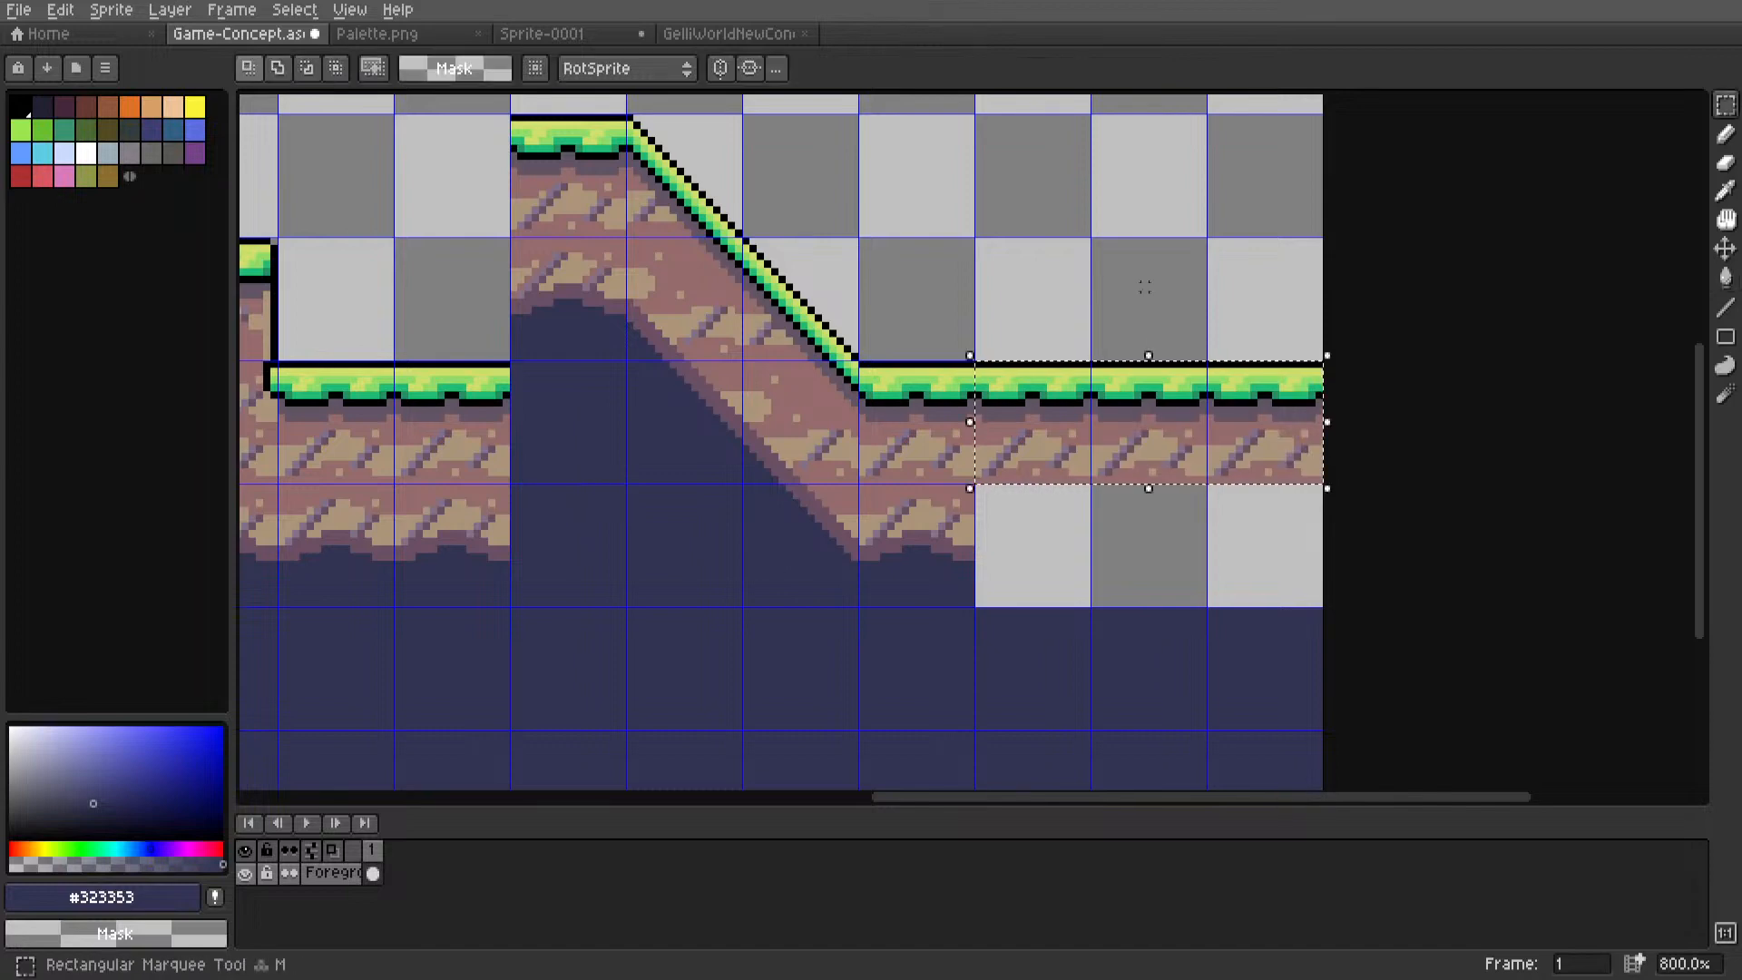
Make a pattern brush from the lower dirt tile at the slope's foot and fill the three empty tiles to its right.
mouse_move(950, 511)
mouse_down()
mouse_move(953, 528)
mouse_move(1261, 535)
mouse_up()
key(ctrl+b)
key(g)
key(m)
key(g)
click(1172, 541)
key(m)
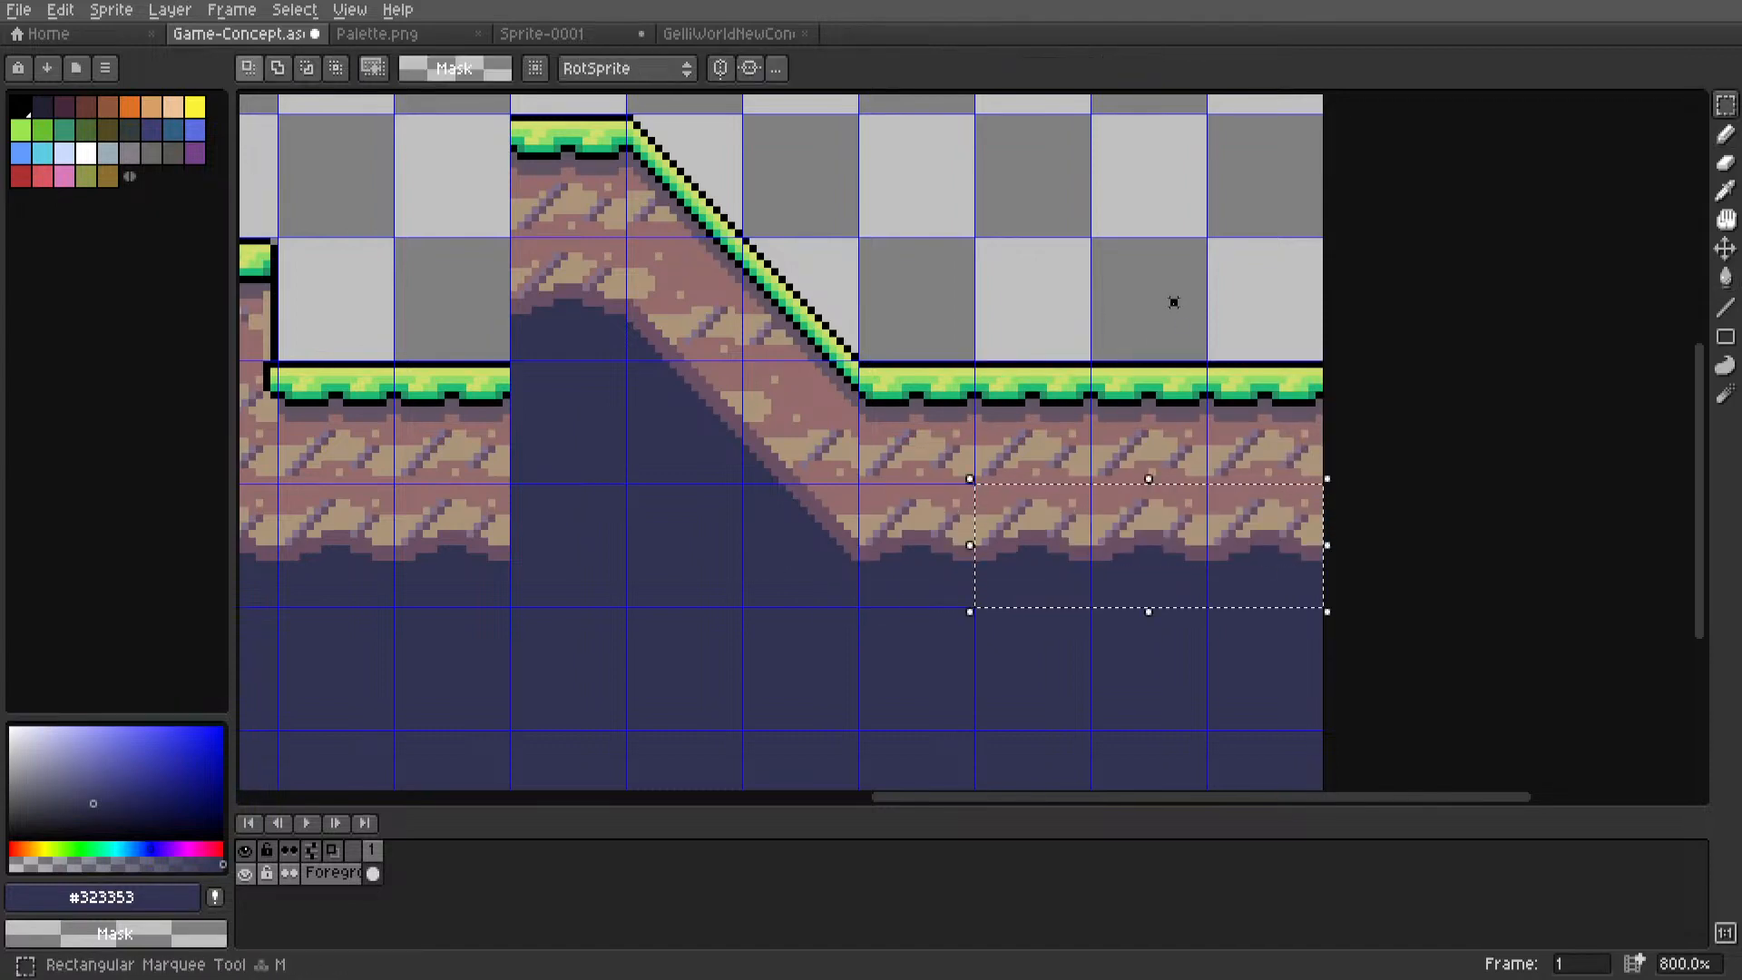
click(1175, 304)
scroll(967, 335, down, 5)
middle_drag(820, 333, 1202, 478)
scroll(1067, 465, up, 3)
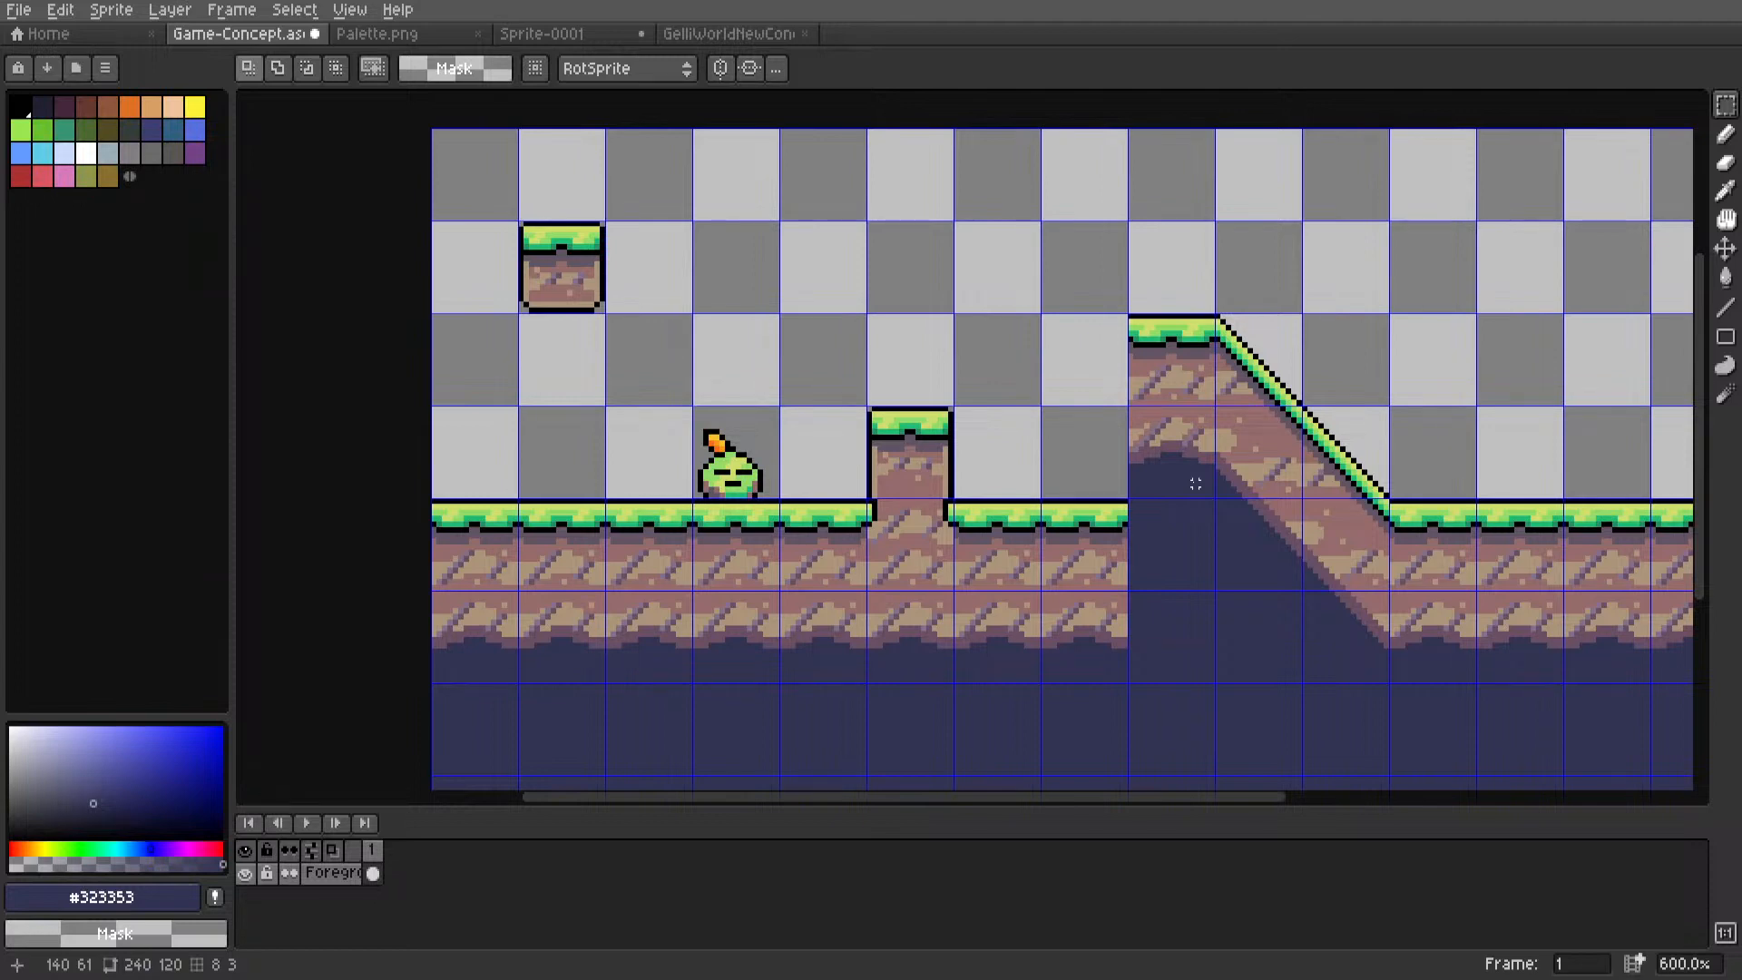
Duplicate the hilltop's grass tile into the empty tile directly to its left.
middle_drag(1089, 469, 1014, 490)
scroll(1099, 379, up, 2)
double_click(1106, 382)
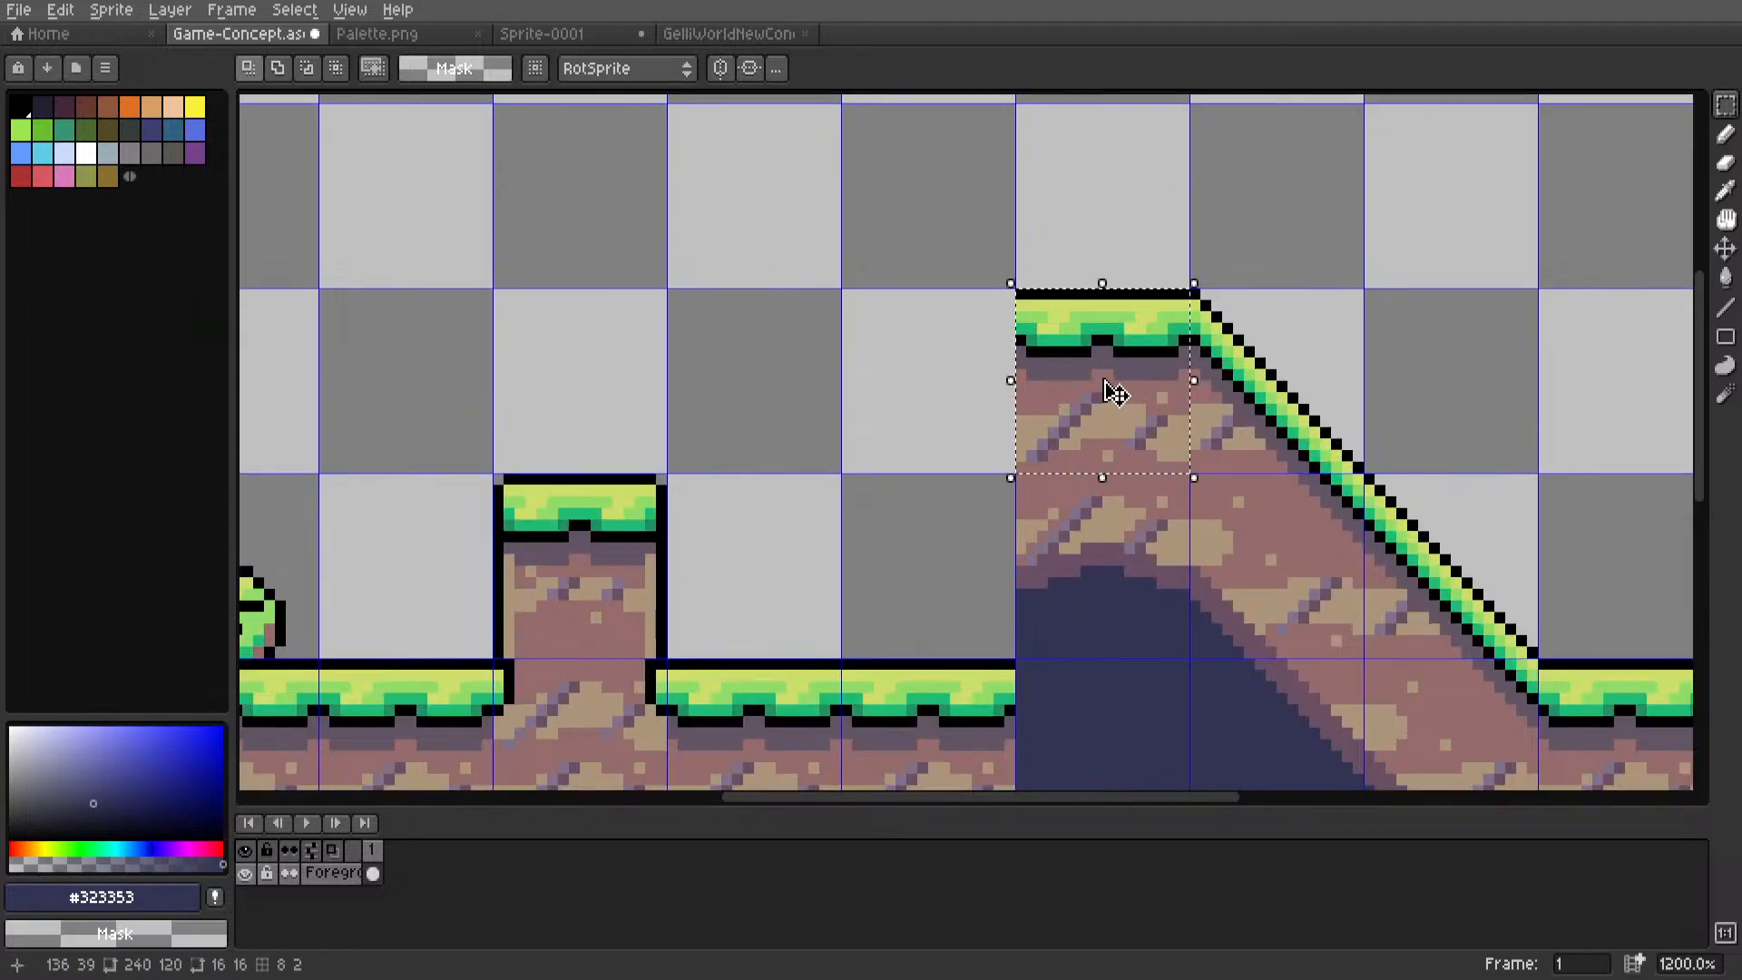
middle_drag(1108, 383, 1146, 399)
drag(1167, 418, 1012, 433)
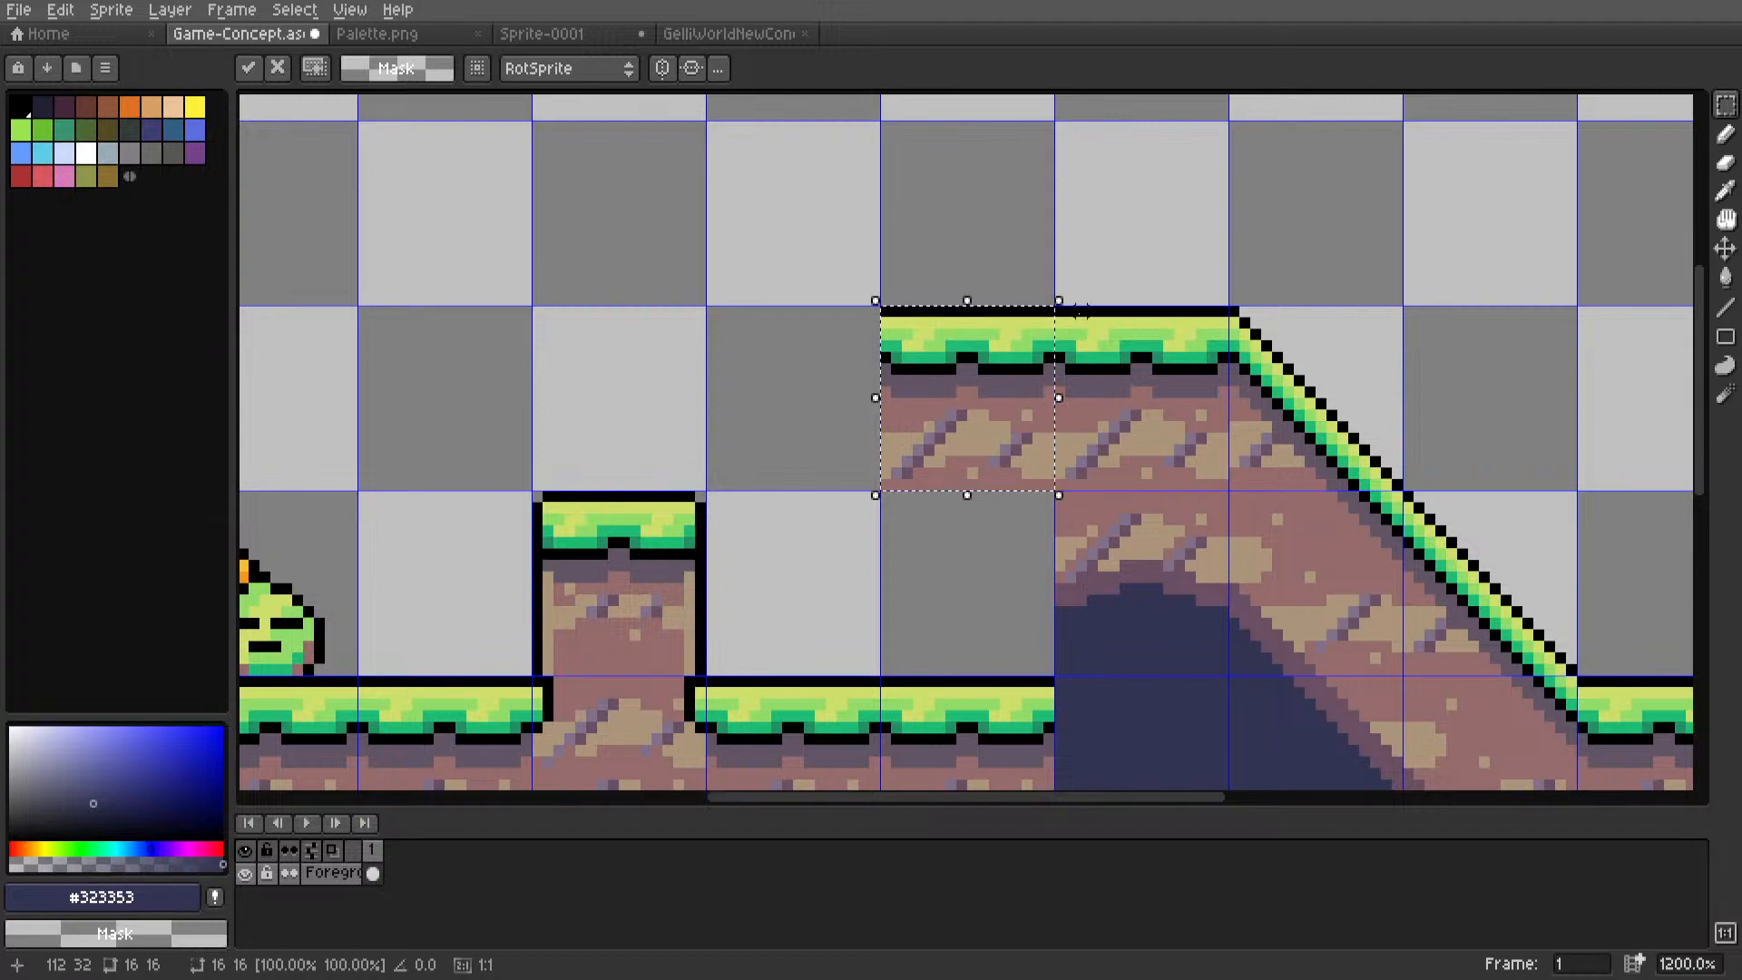
Reset the pattern brush and outline the left edge of the new tile's grass in black, leaving the corner pixel transparent.
click(819, 334)
scroll(820, 334, up, 1)
key(i)
click(949, 288)
key(l)
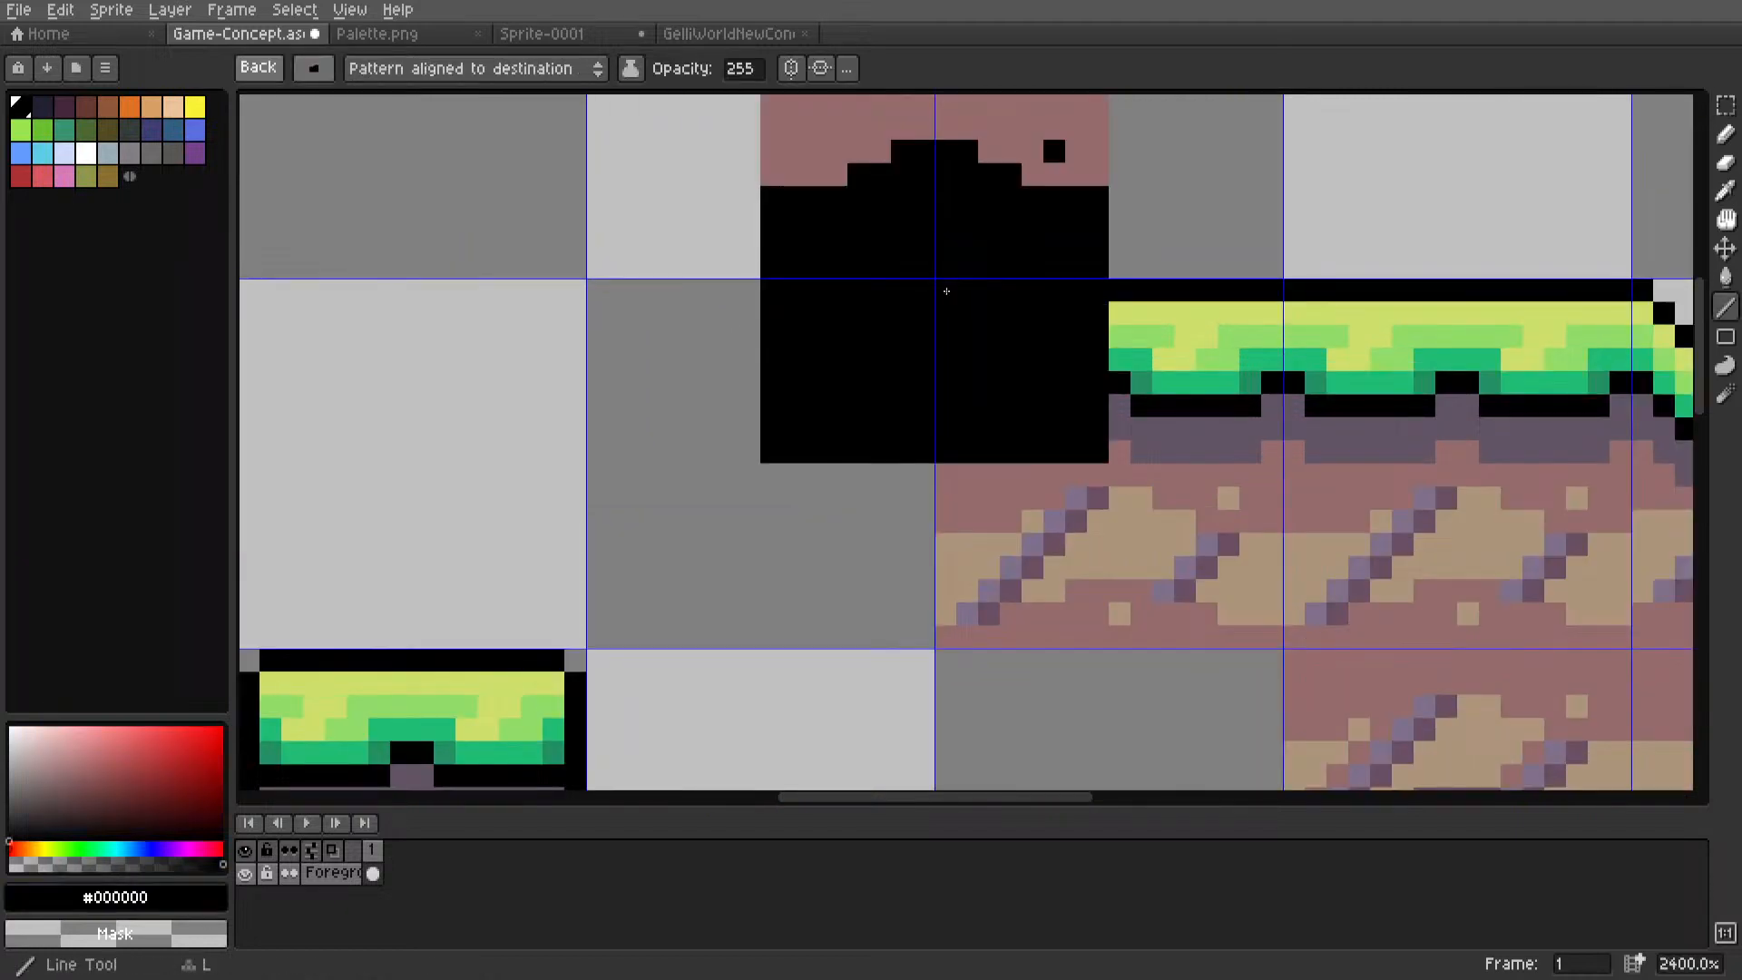
click(255, 68)
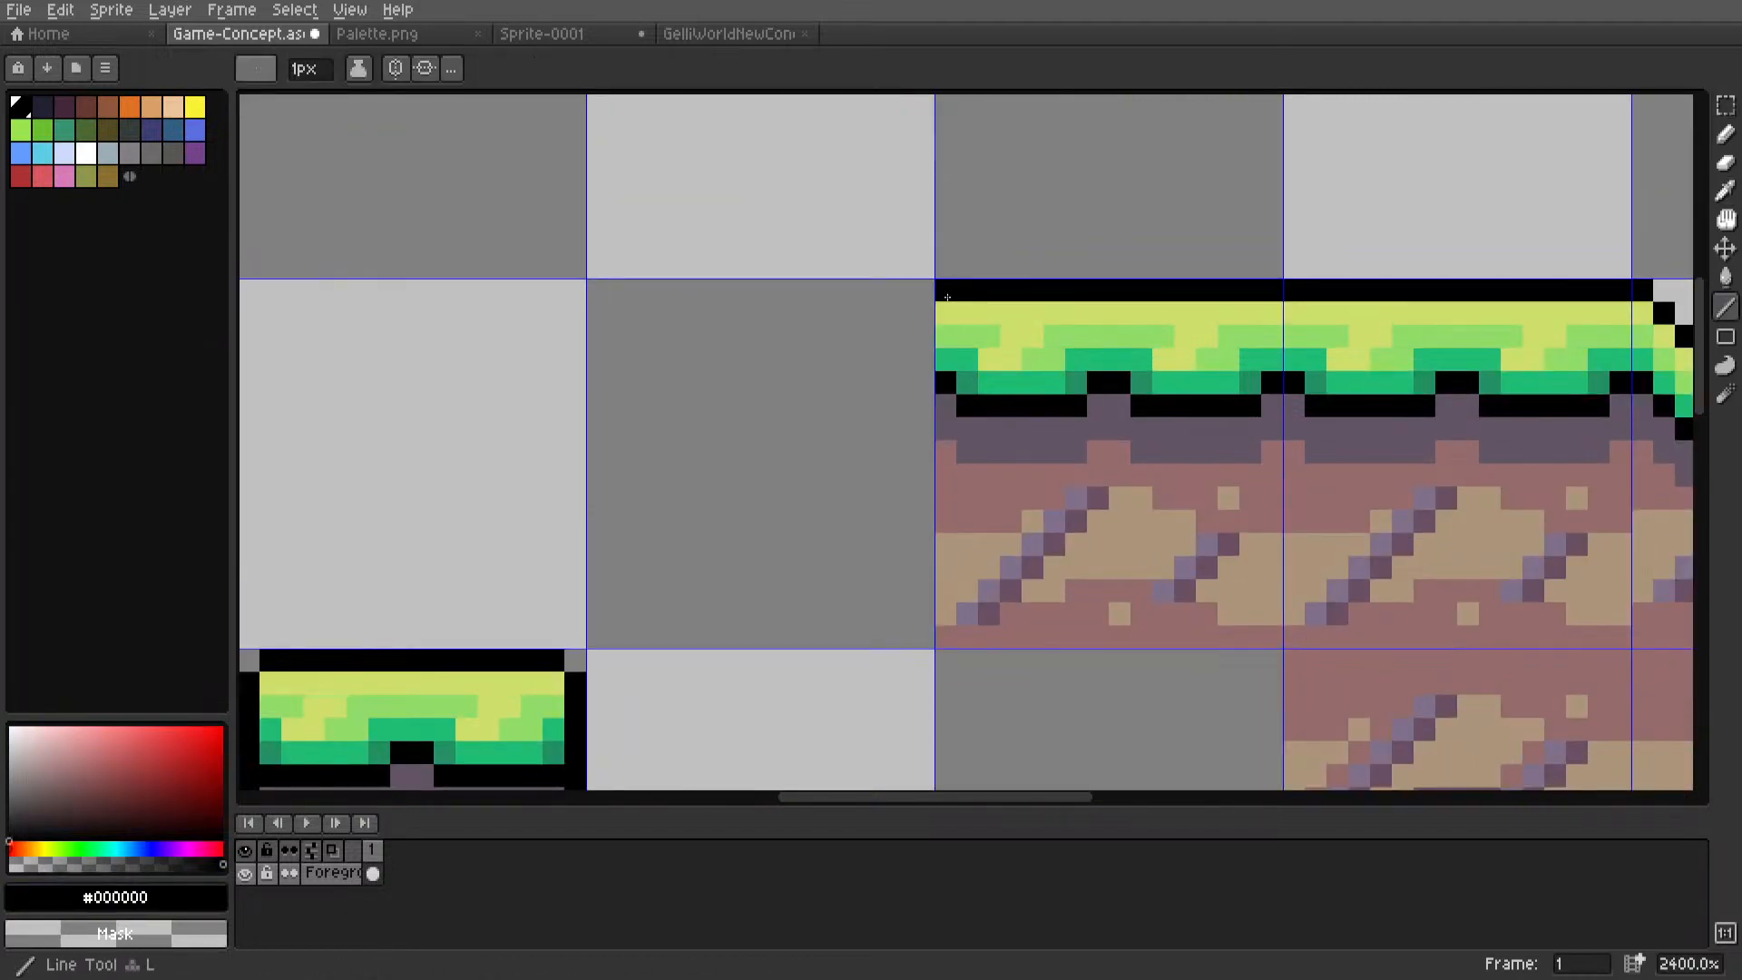
drag(944, 289, 942, 360)
key(i)
key(l)
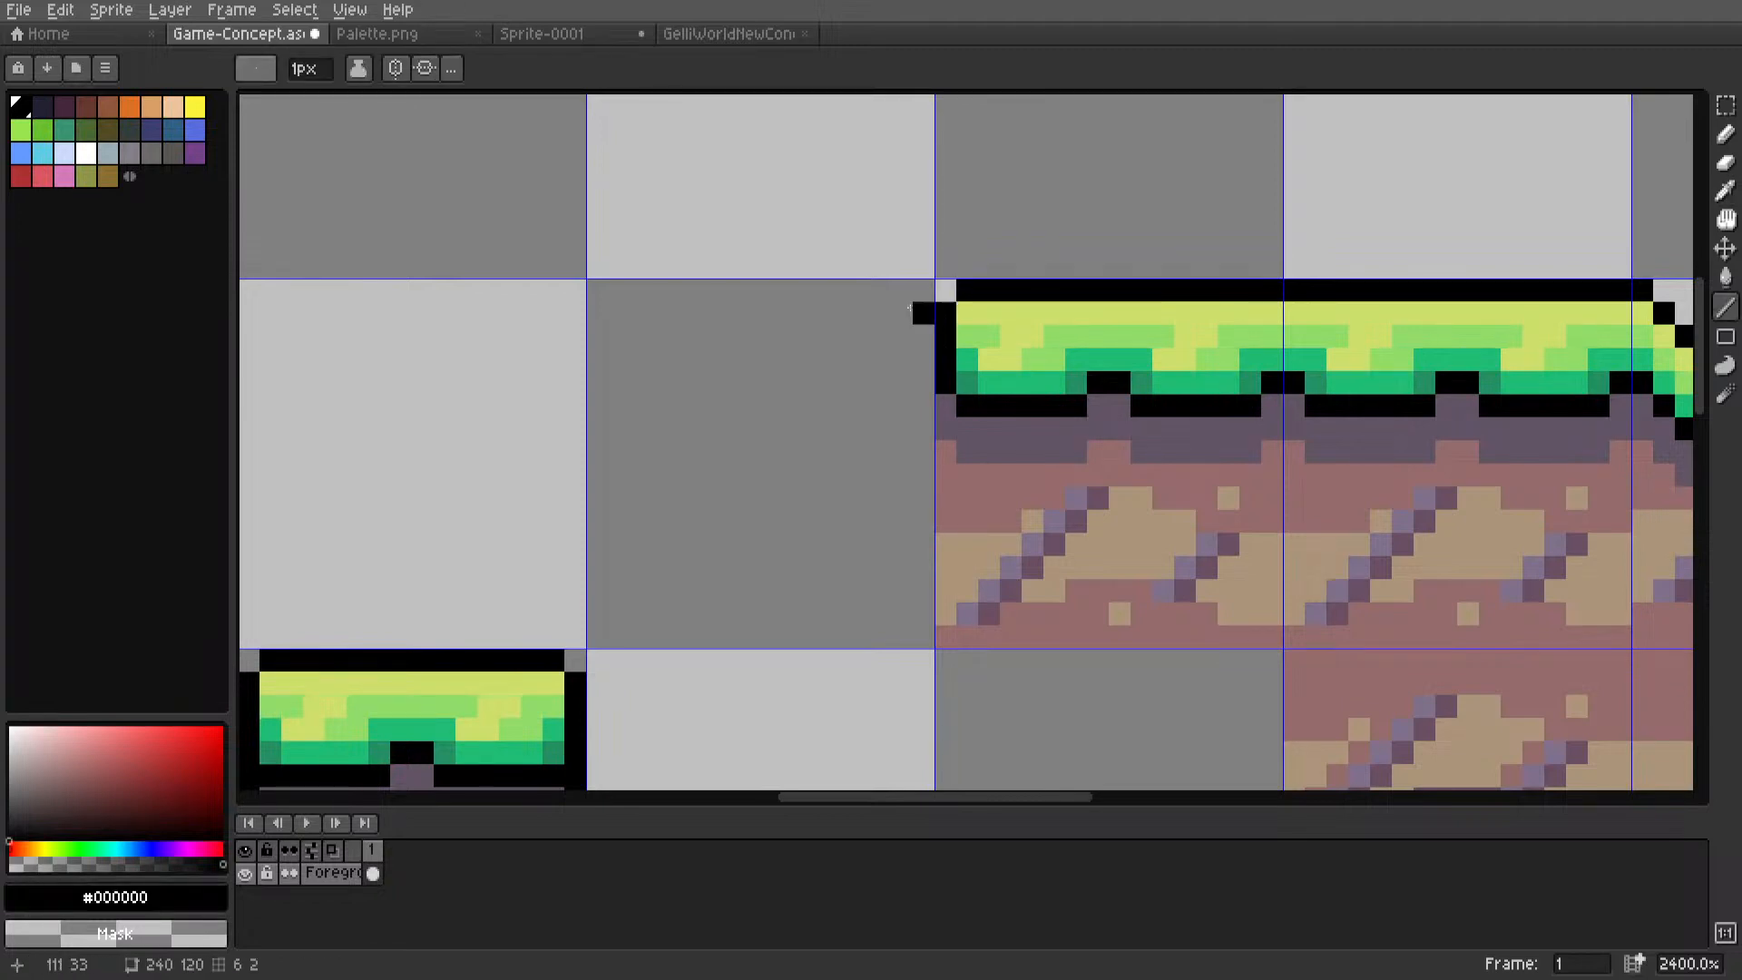
Try to draw a #1ebc73 green line down the left side of the new hilltop tile, and undo it.
scroll(814, 402, down, 7)
middle_drag(827, 401, 928, 367)
scroll(929, 369, up, 2)
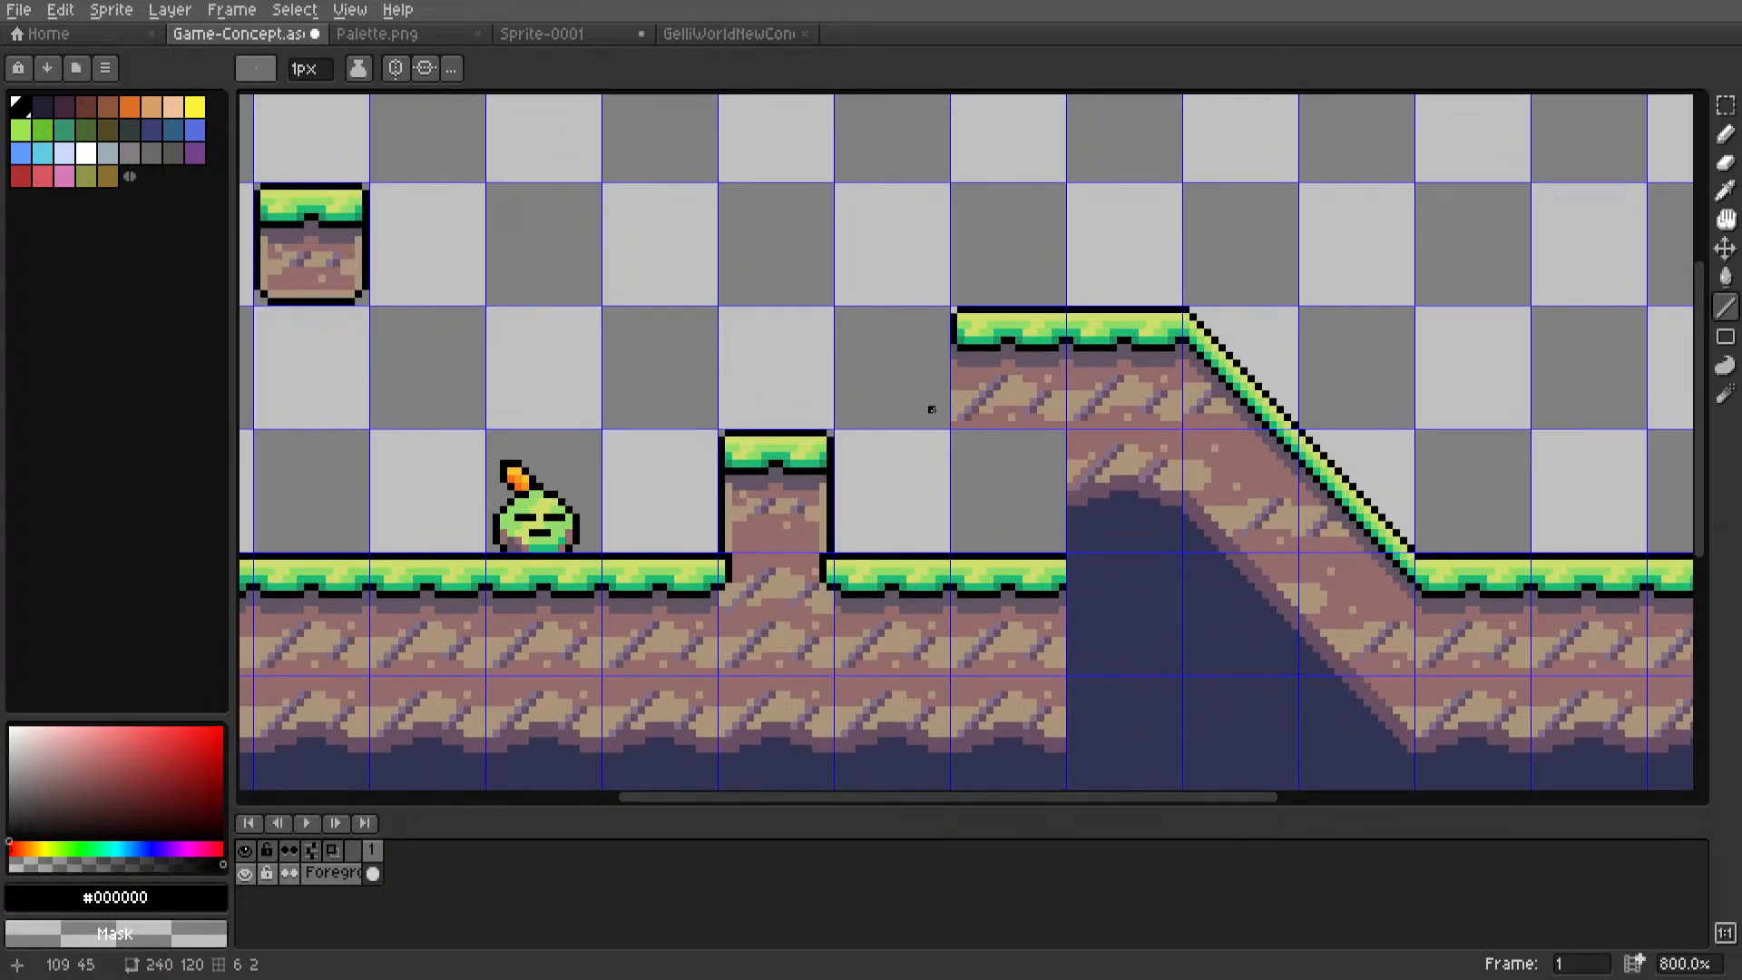
middle_drag(932, 409, 1013, 372)
key(m)
double_click(1071, 348)
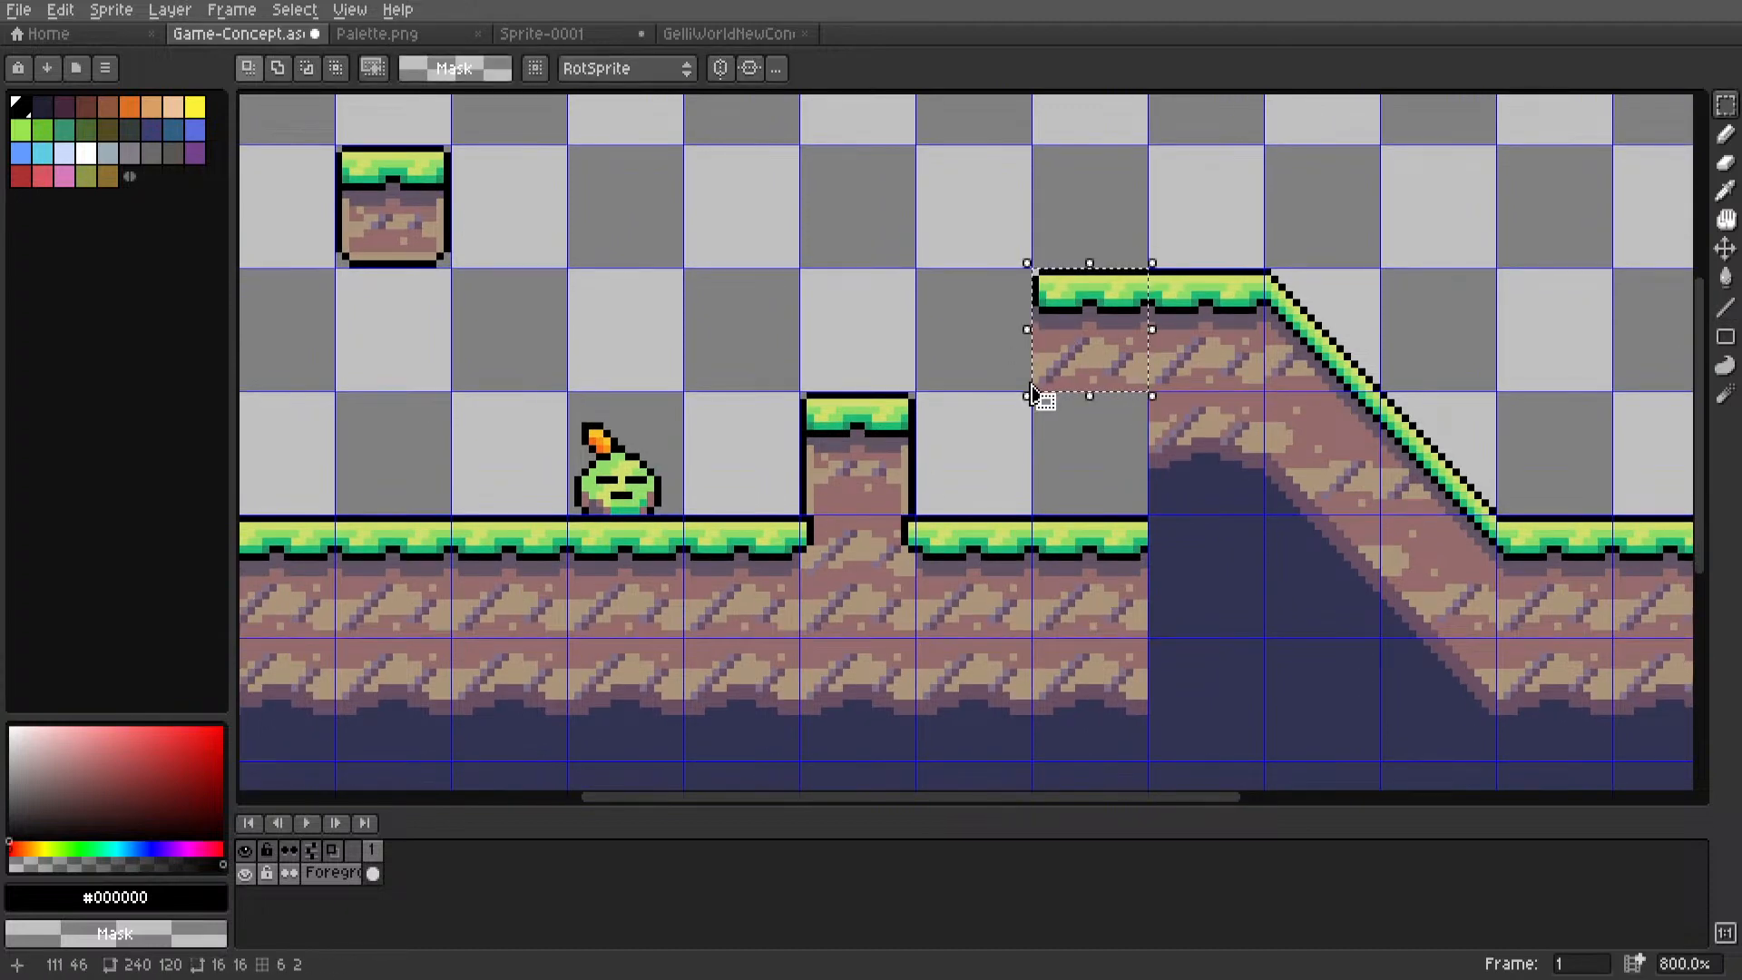
click(984, 381)
scroll(1012, 365, up, 2)
key(i)
click(1066, 221)
key(l)
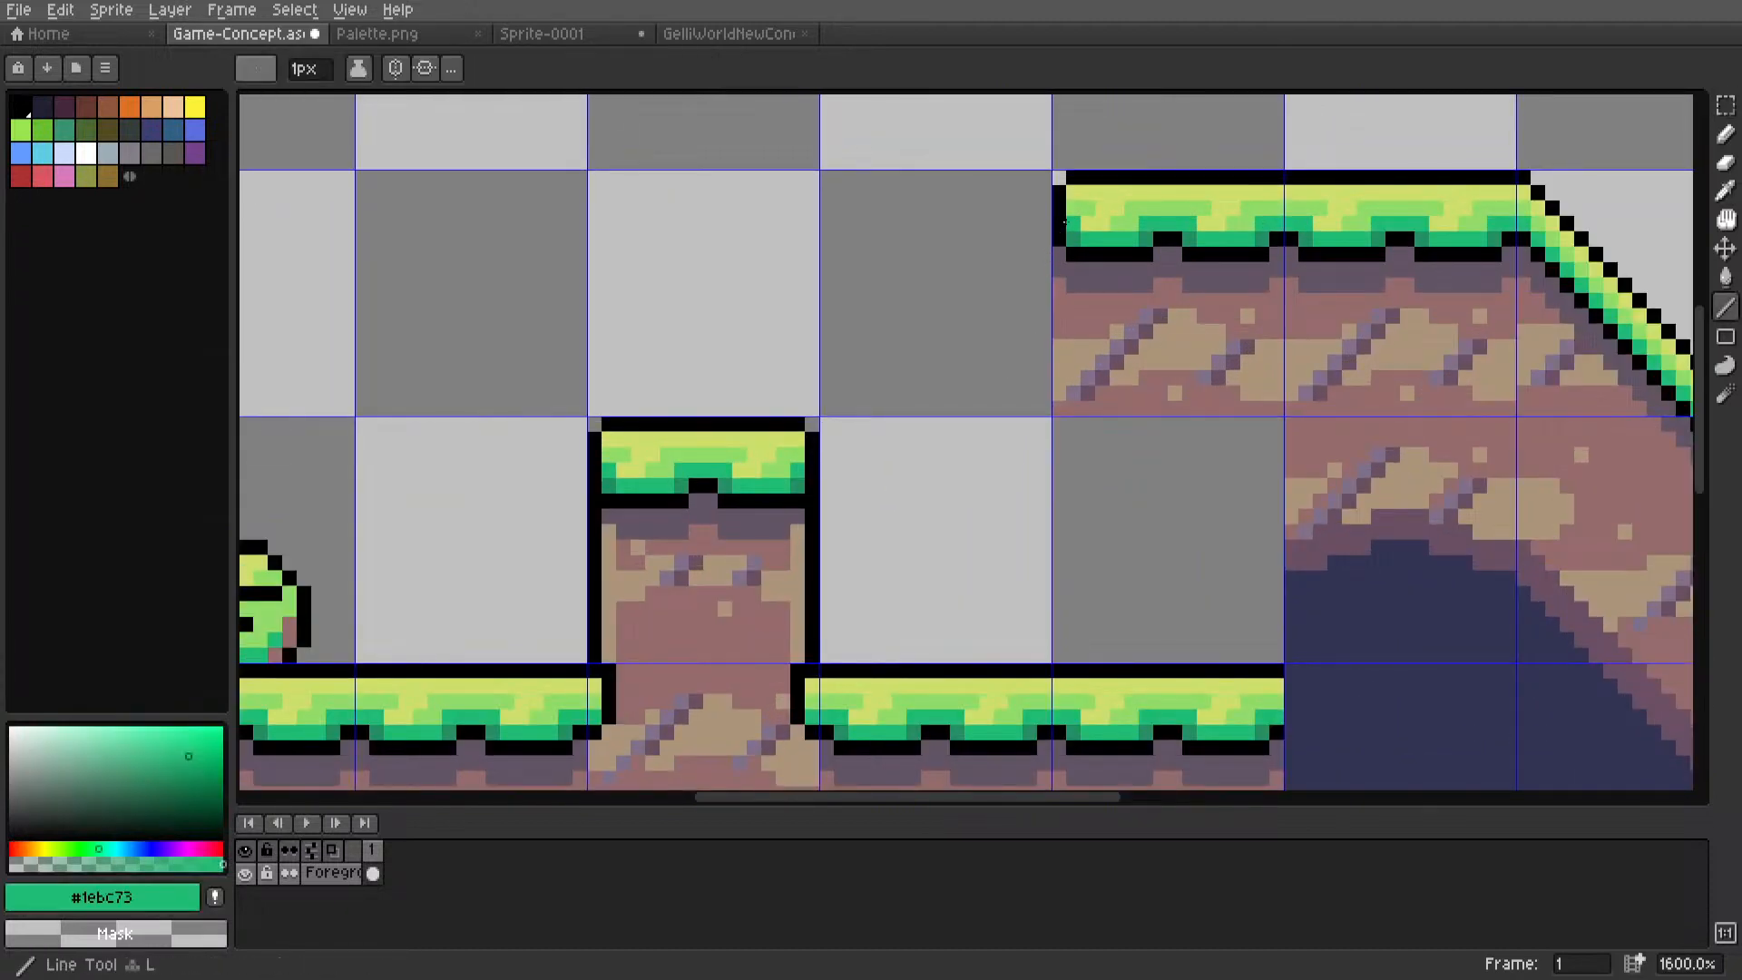
mouse_move(1069, 223)
mouse_down()
mouse_move(1073, 394)
mouse_move(1072, 379)
mouse_up()
key(ctrl+z)
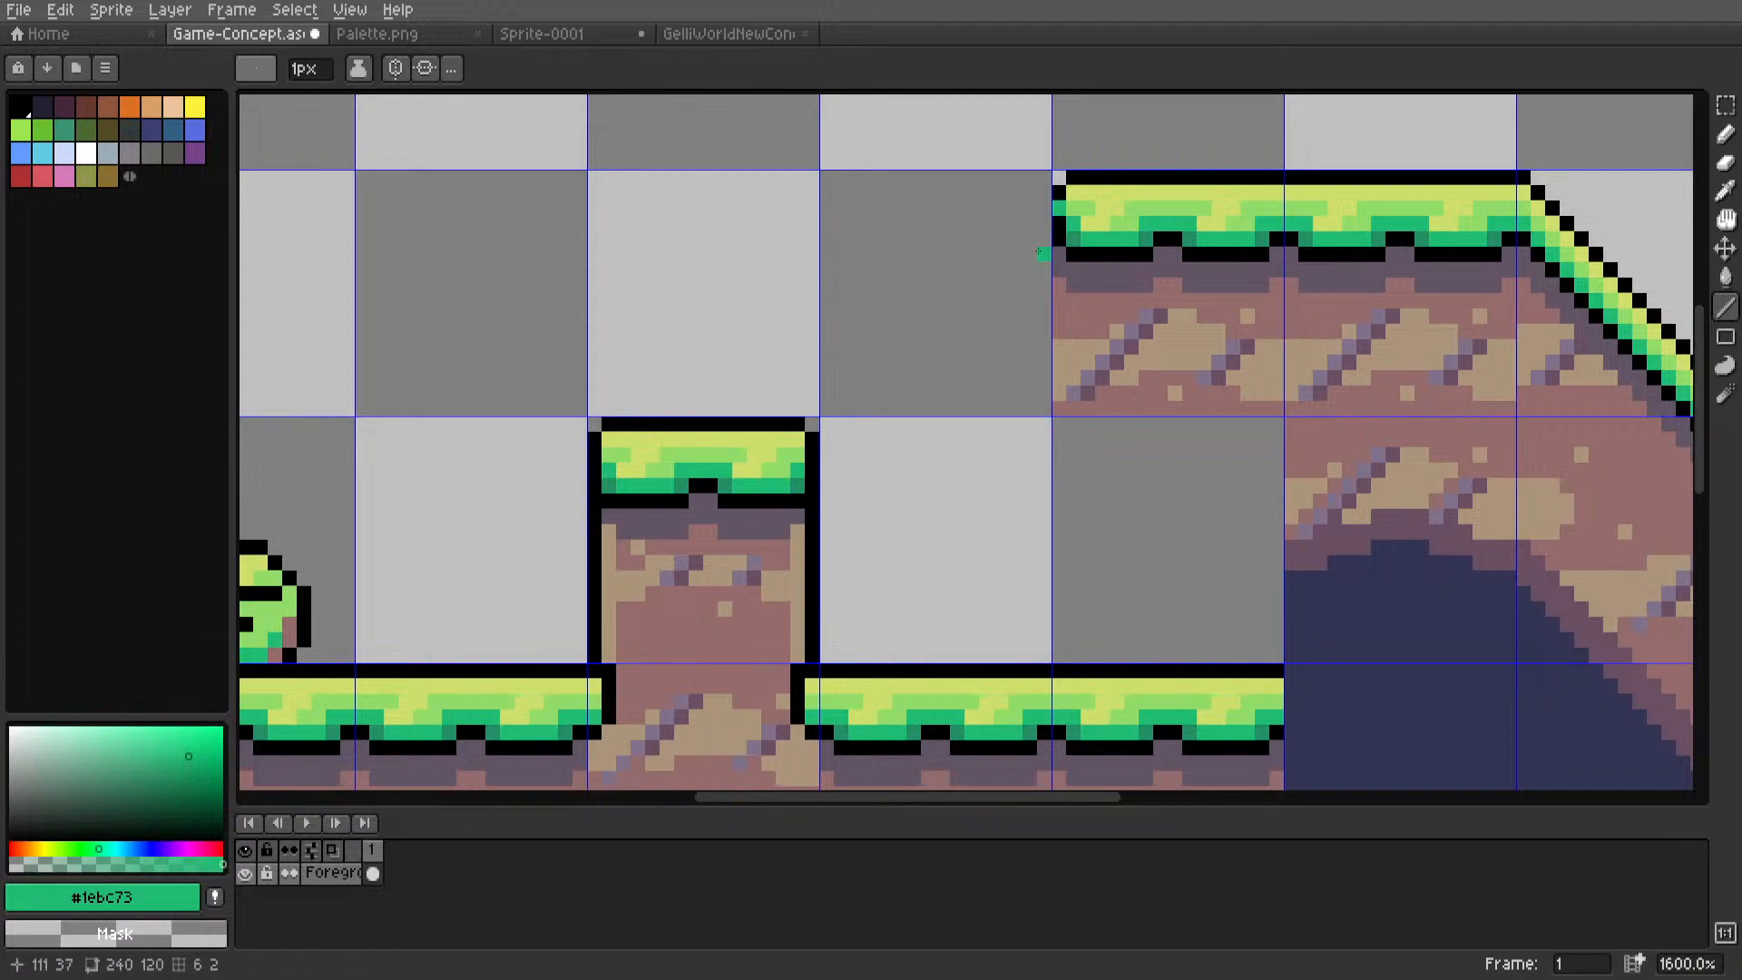
Draw the black cliff outline down the hill's left edge, through the empty tile below, to ground level.
key(i)
click(1058, 187)
key(l)
drag(1058, 247, 1058, 292)
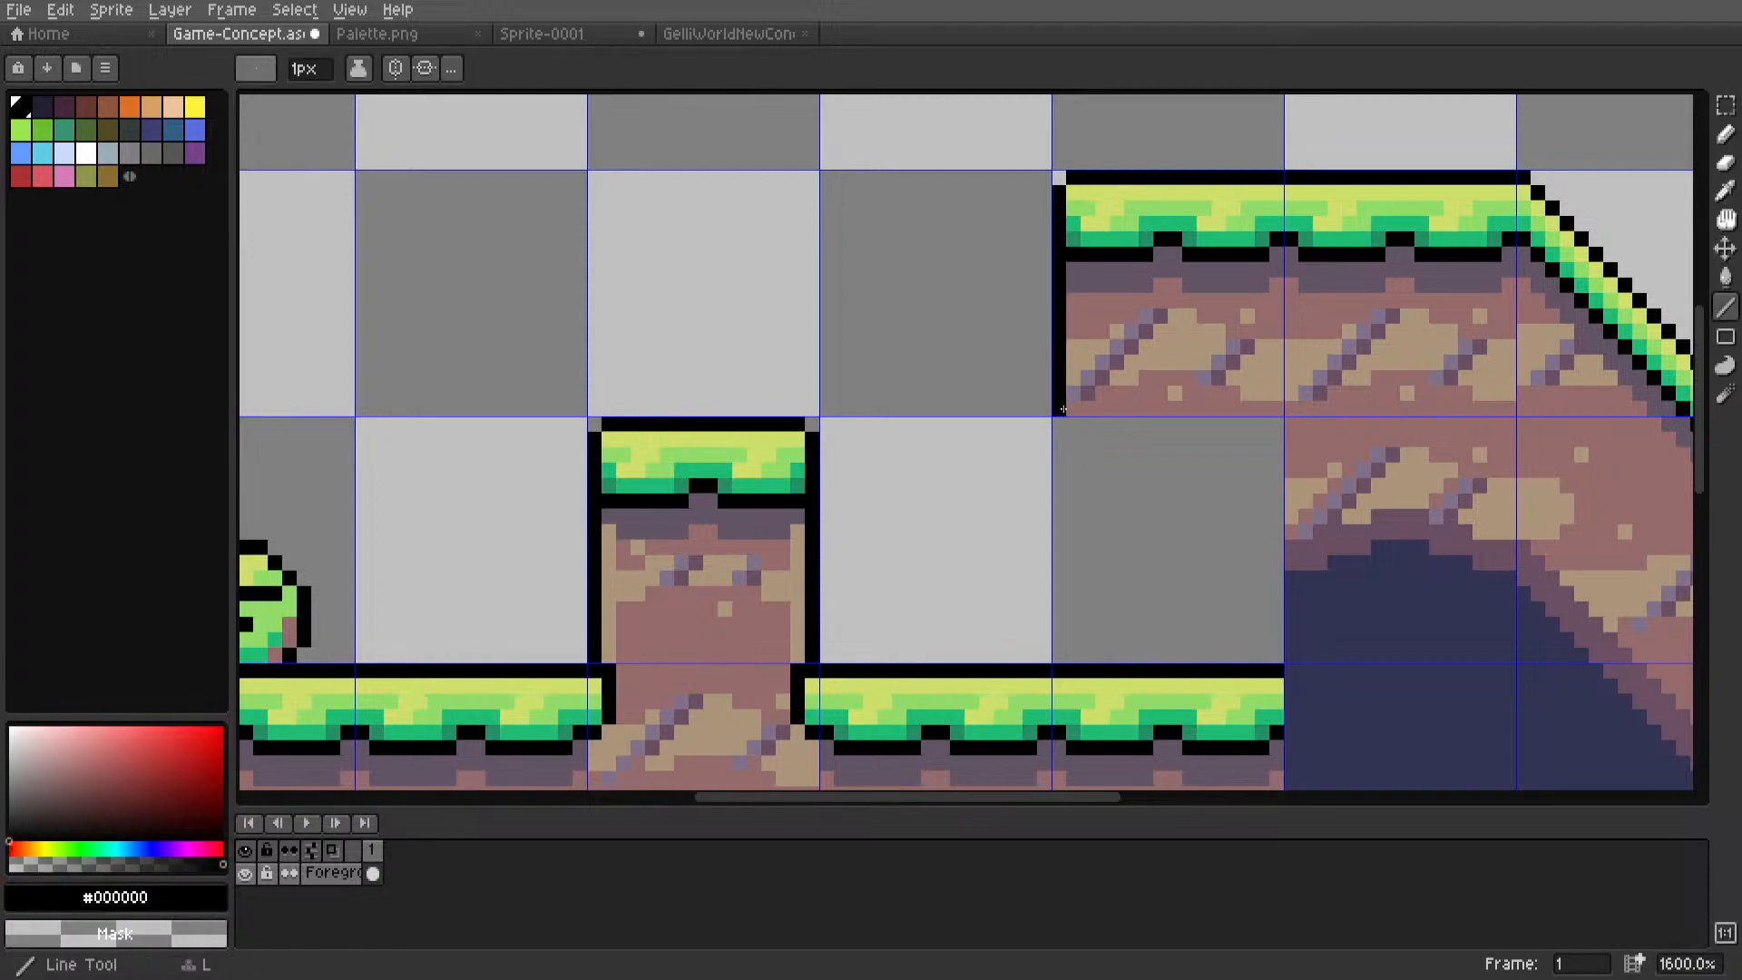
scroll(1063, 409, down, 4)
scroll(961, 422, up, 2)
drag(922, 426, 922, 538)
Delete the grass tile and the dirt tile beneath the new cliff edge.
middle_drag(922, 538, 949, 445)
key(m)
double_click(985, 514)
key(Delete)
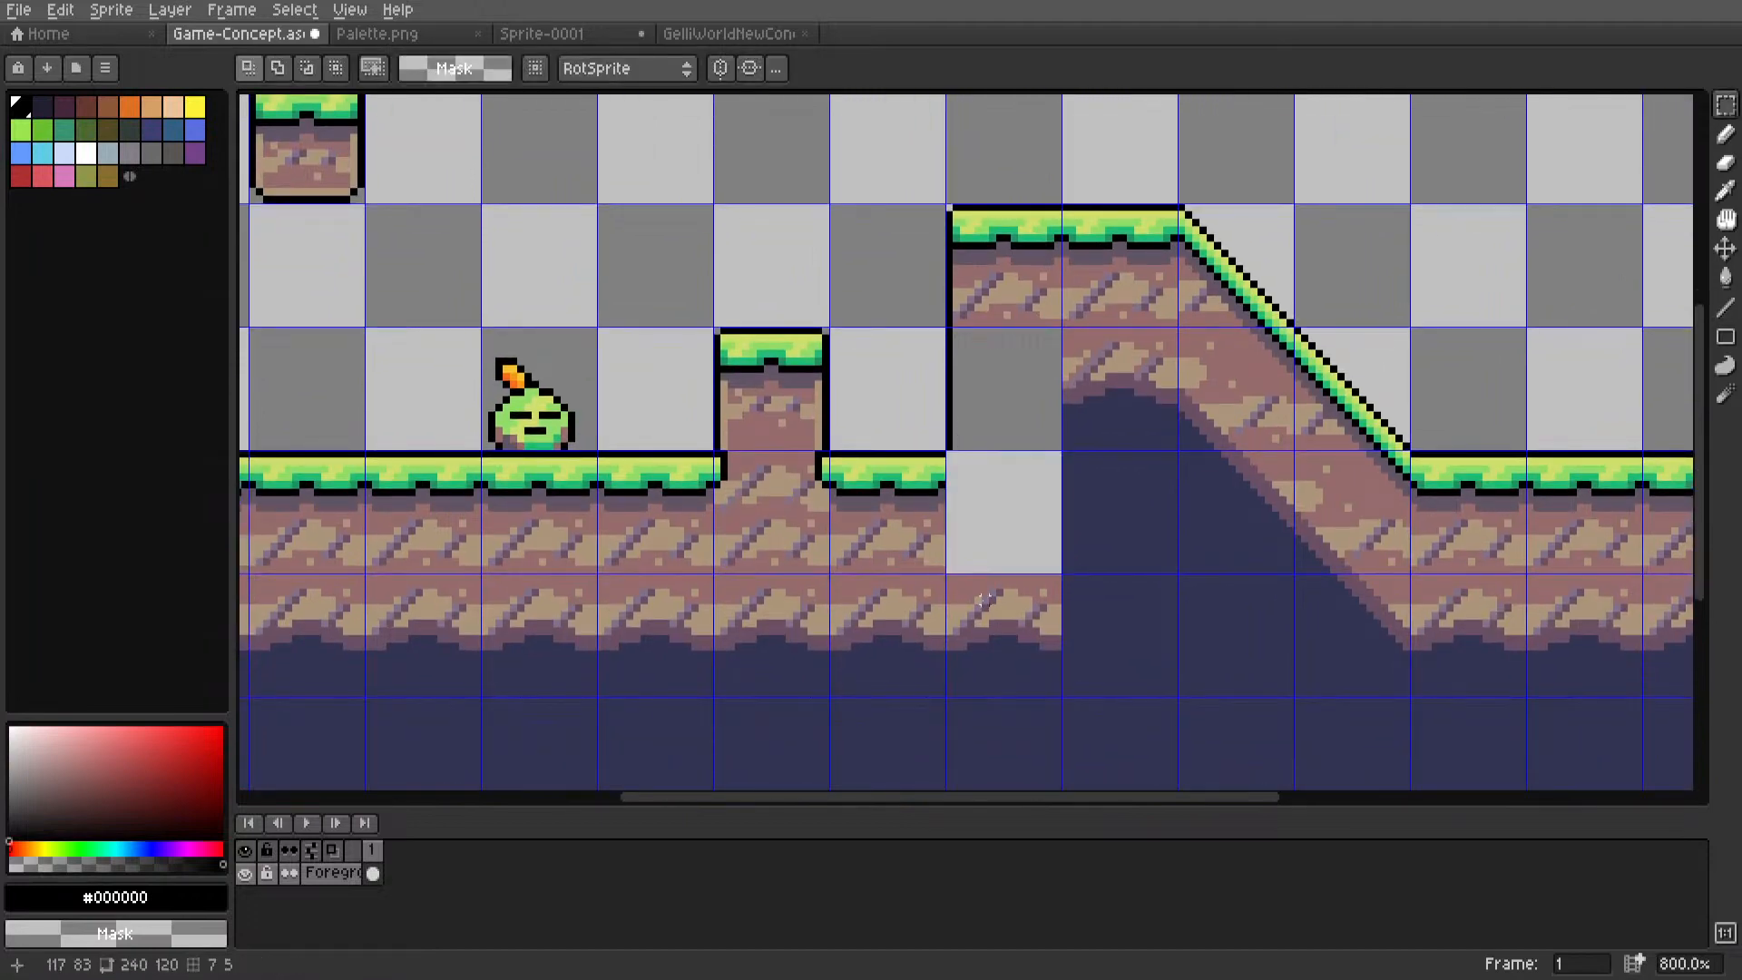
double_click(984, 599)
key(Delete)
scroll(1022, 454, up, 2)
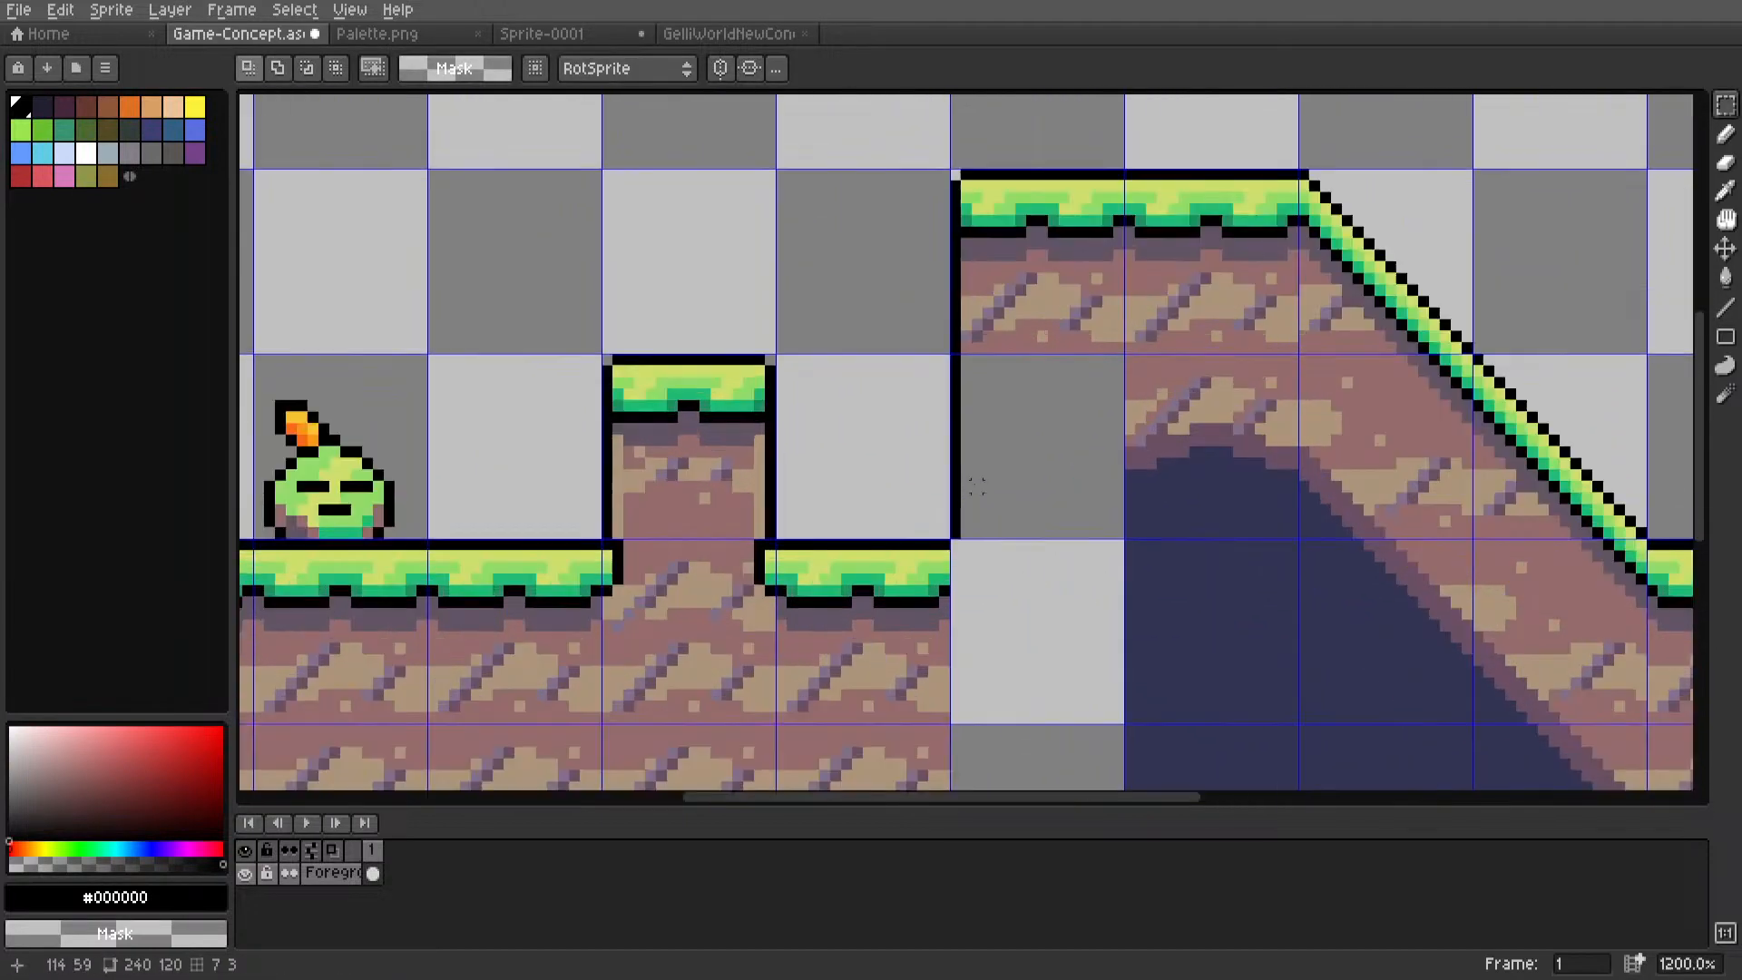
scroll(1022, 456, down, 4)
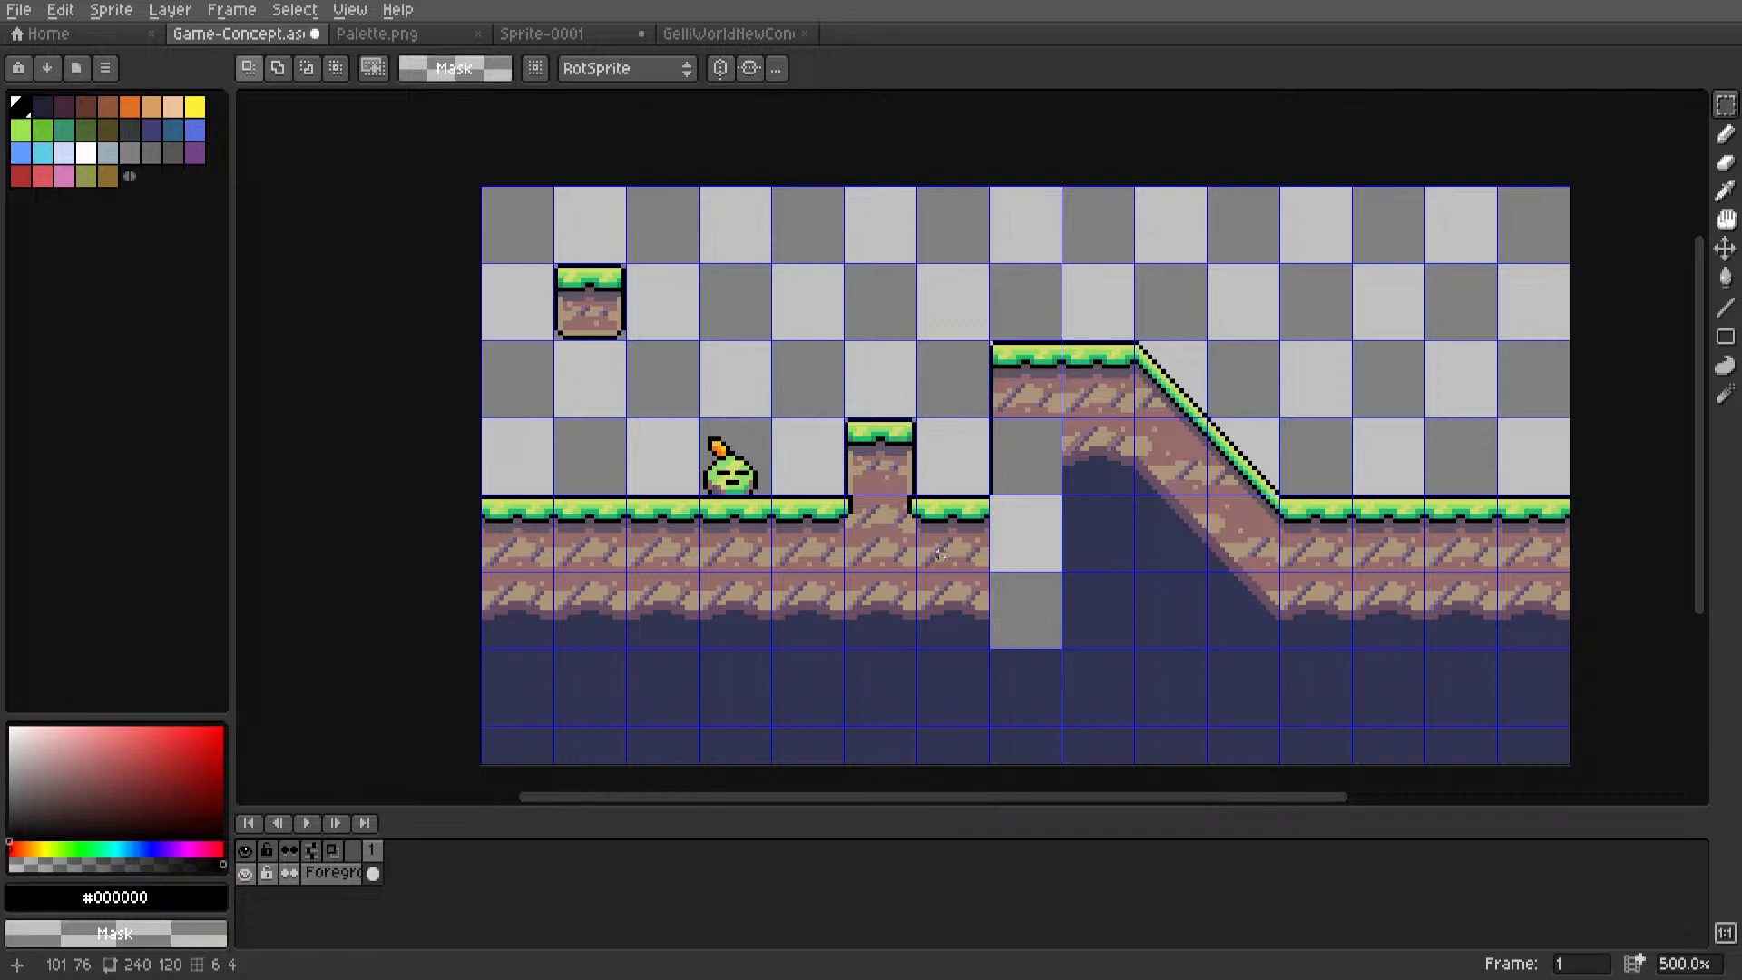
scroll(1039, 477, up, 1)
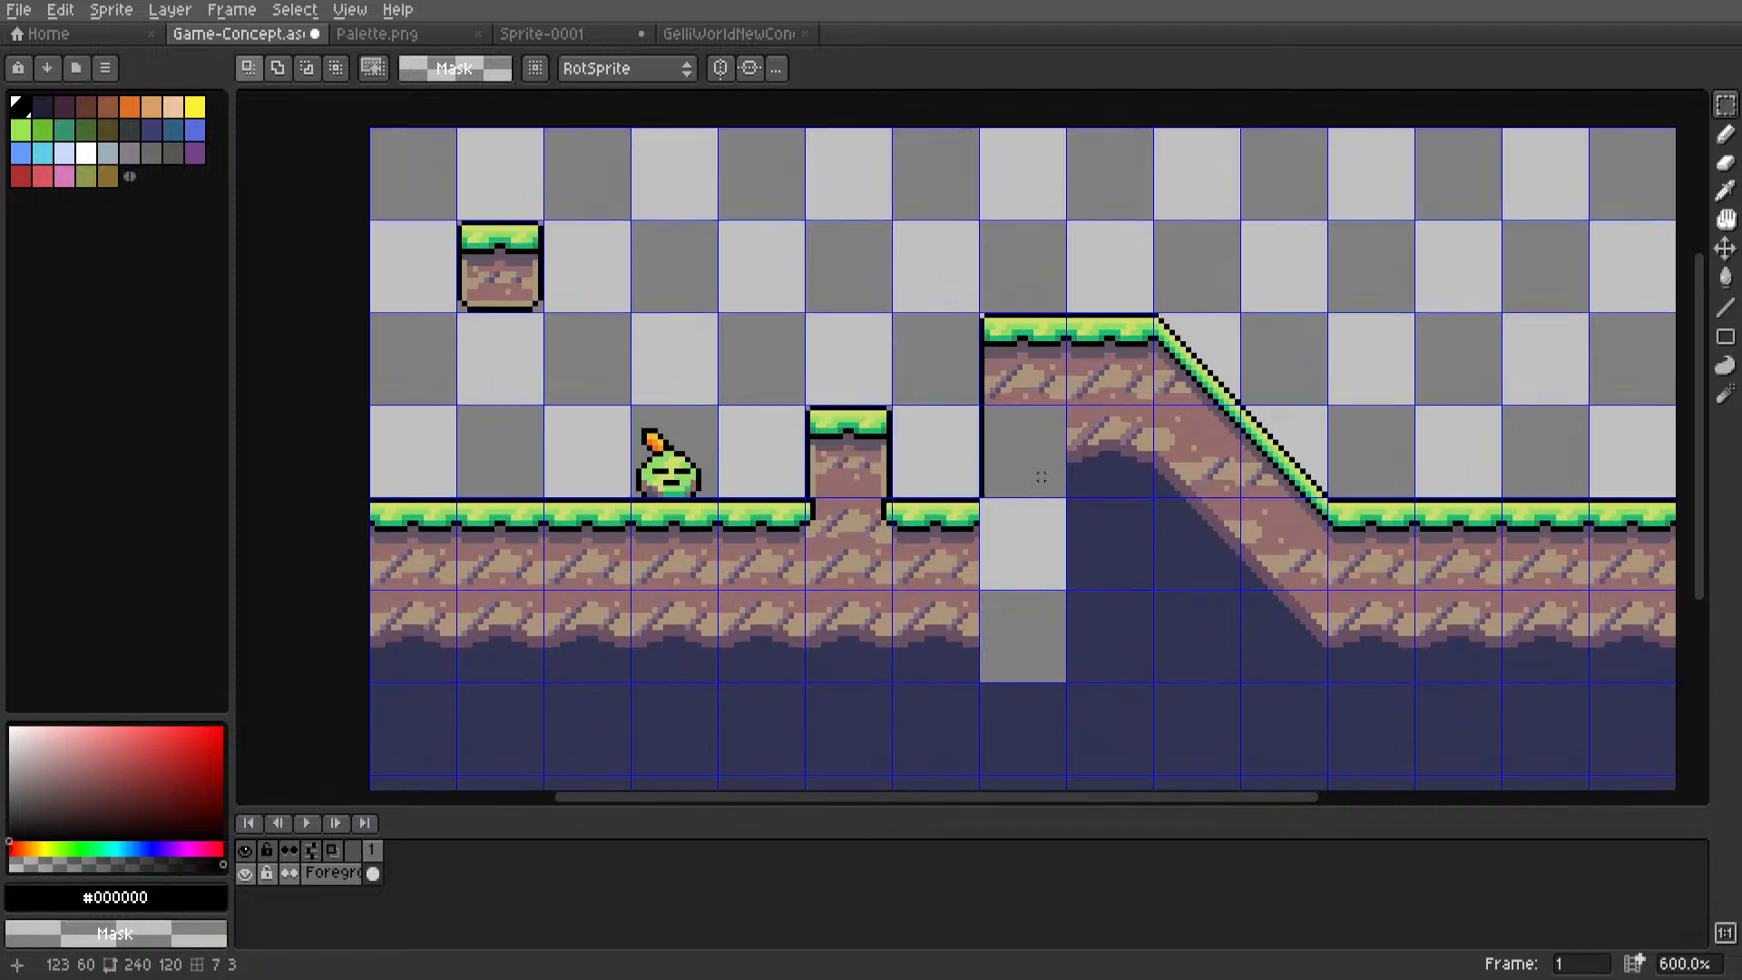
scroll(1041, 476, up, 3)
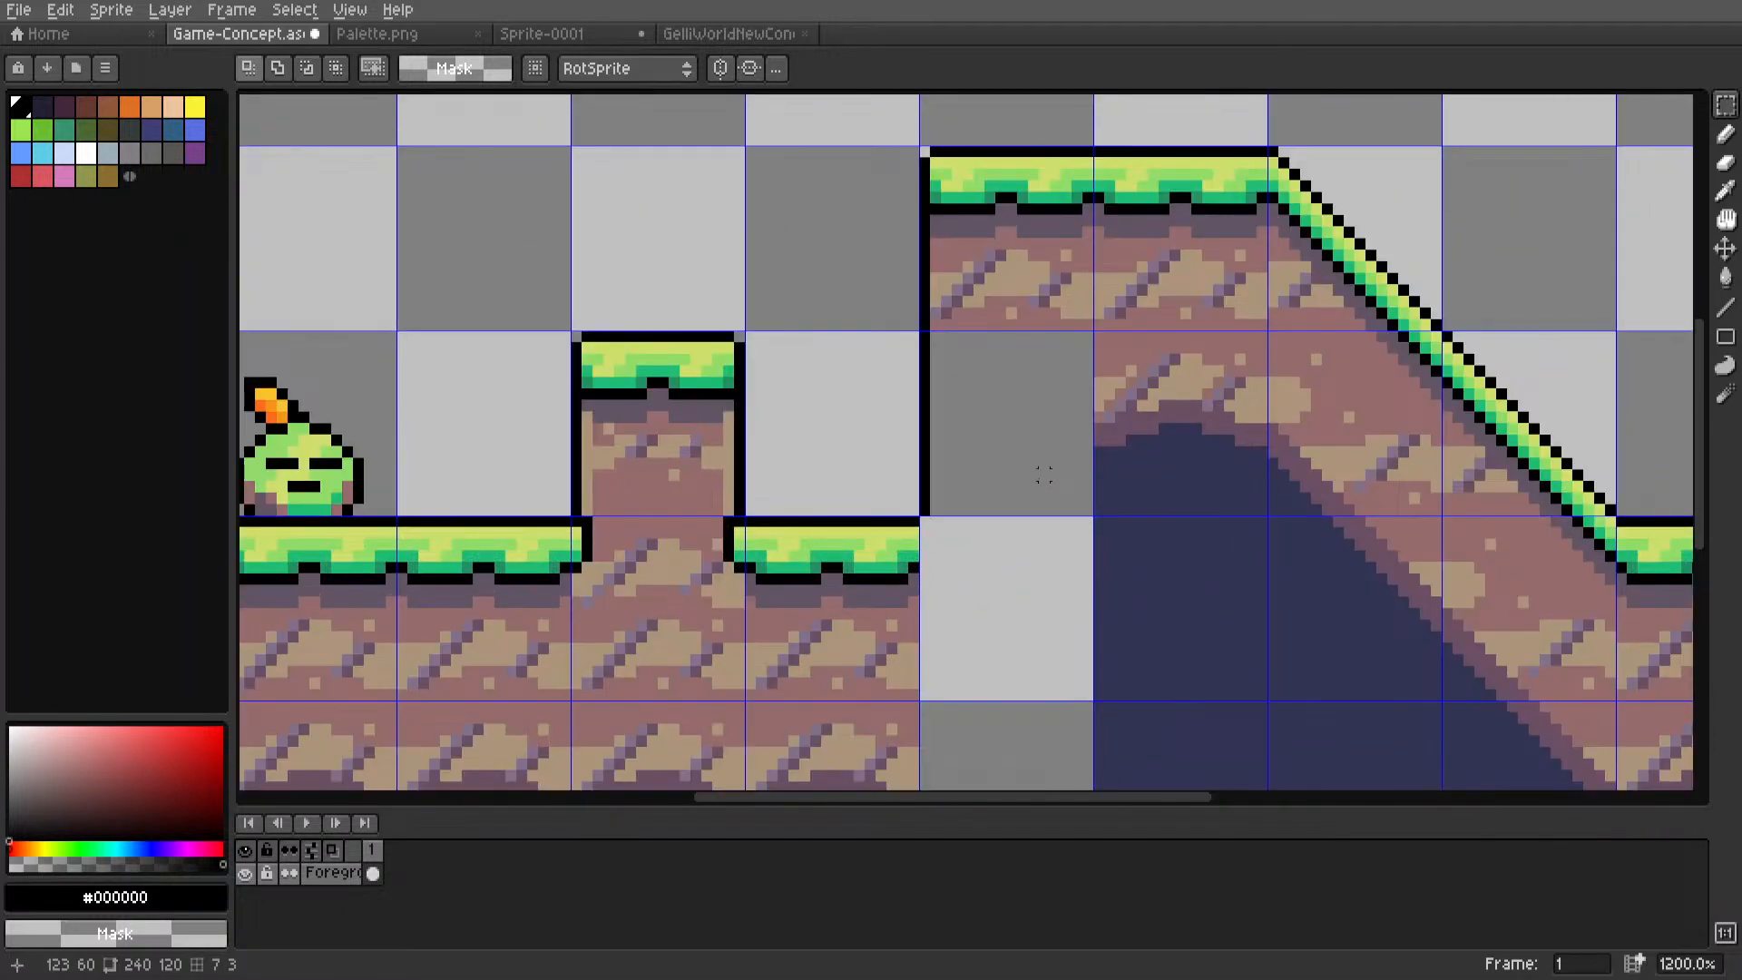
scroll(1043, 476, up, 1)
scroll(1042, 481, down, 4)
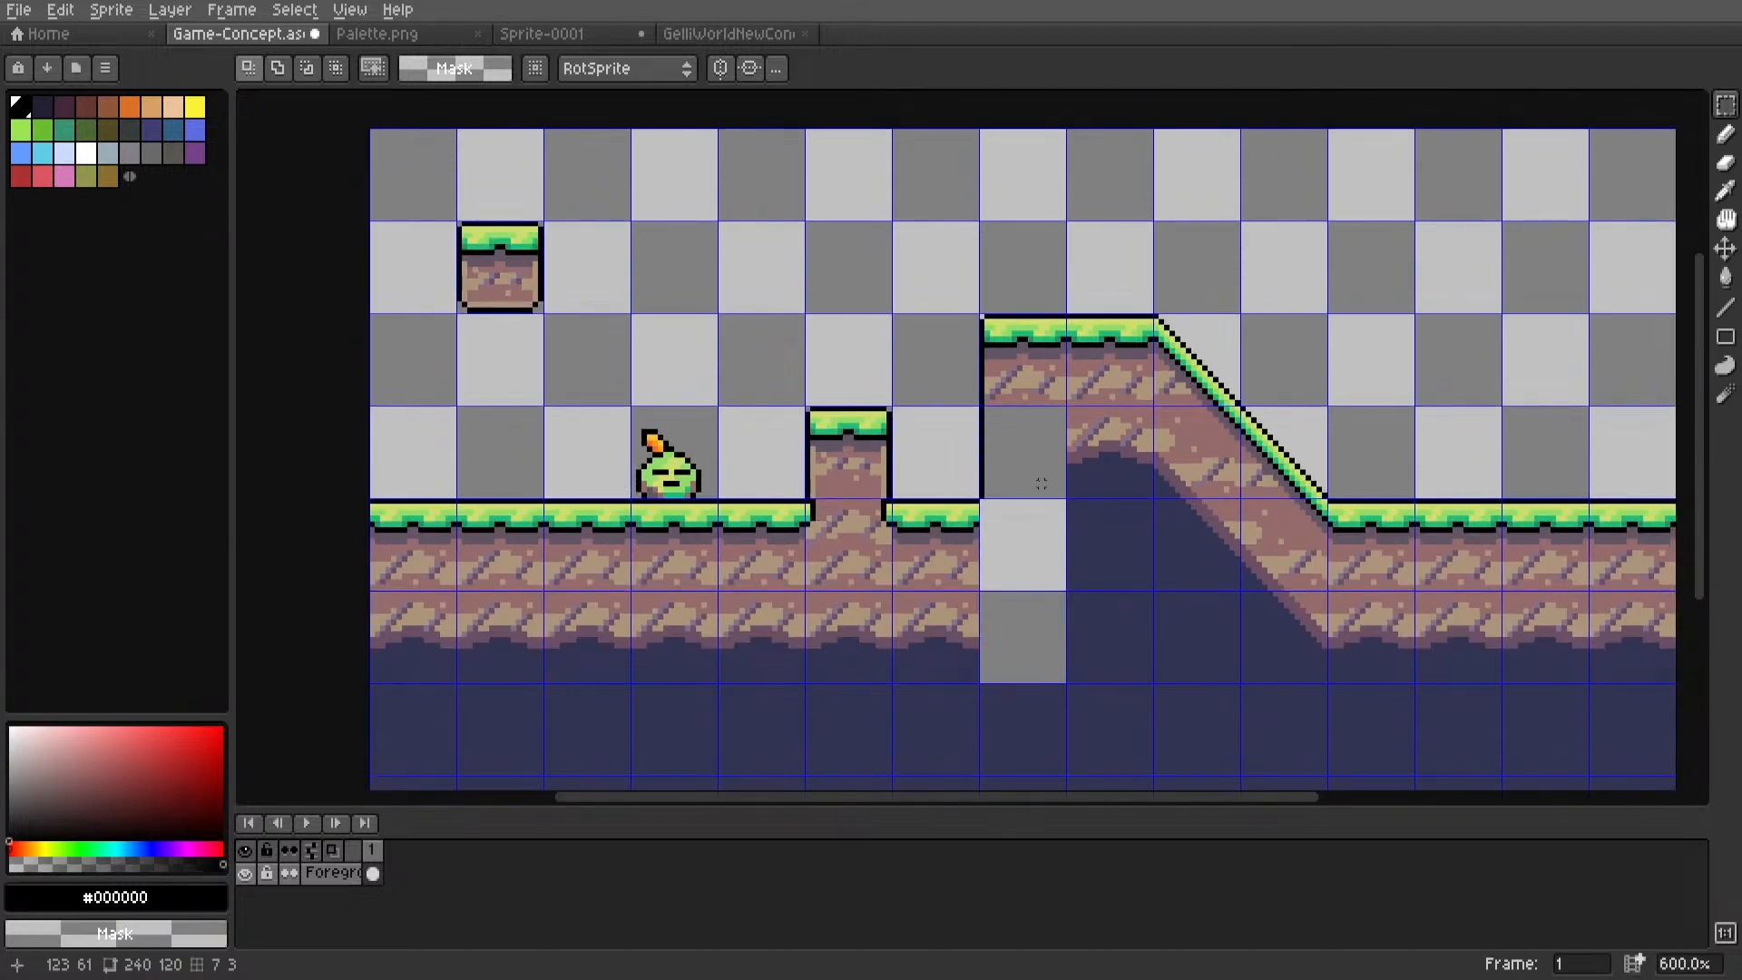
scroll(1036, 483, up, 3)
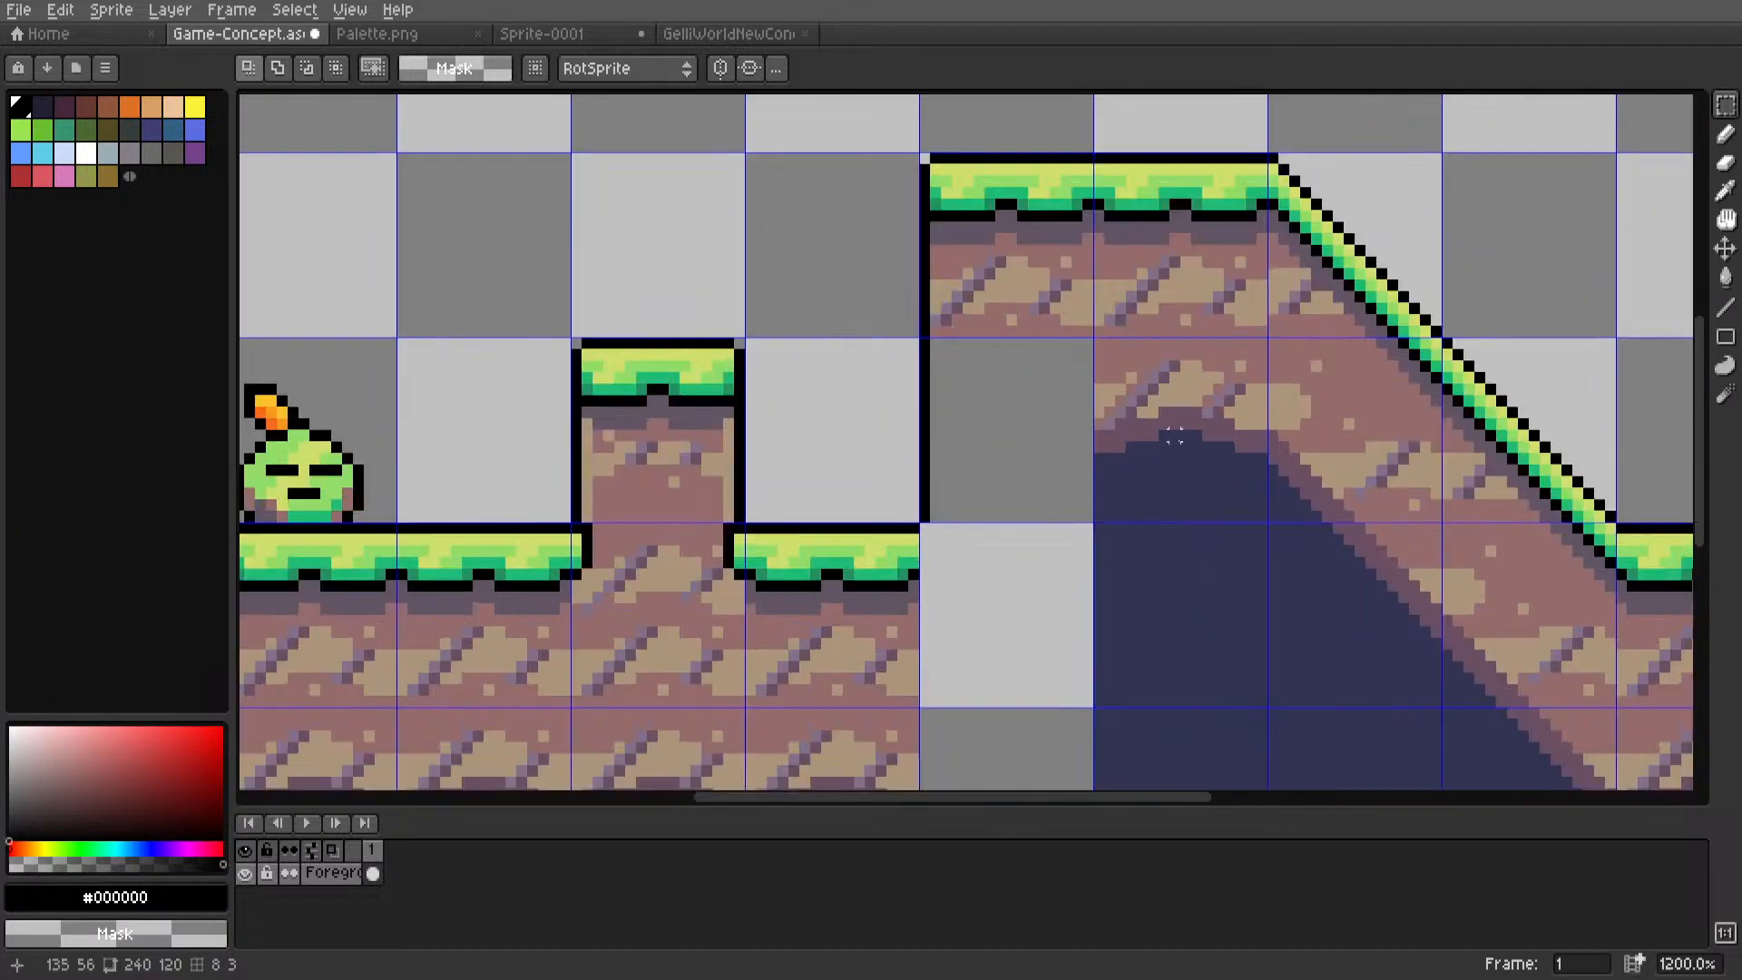
Sample the dirt's dark lower edge color #694f62 for the Line tool.
drag(1103, 344, 1184, 452)
click(1069, 446)
scroll(1111, 454, up, 4)
alt+click(1104, 429)
key(l)
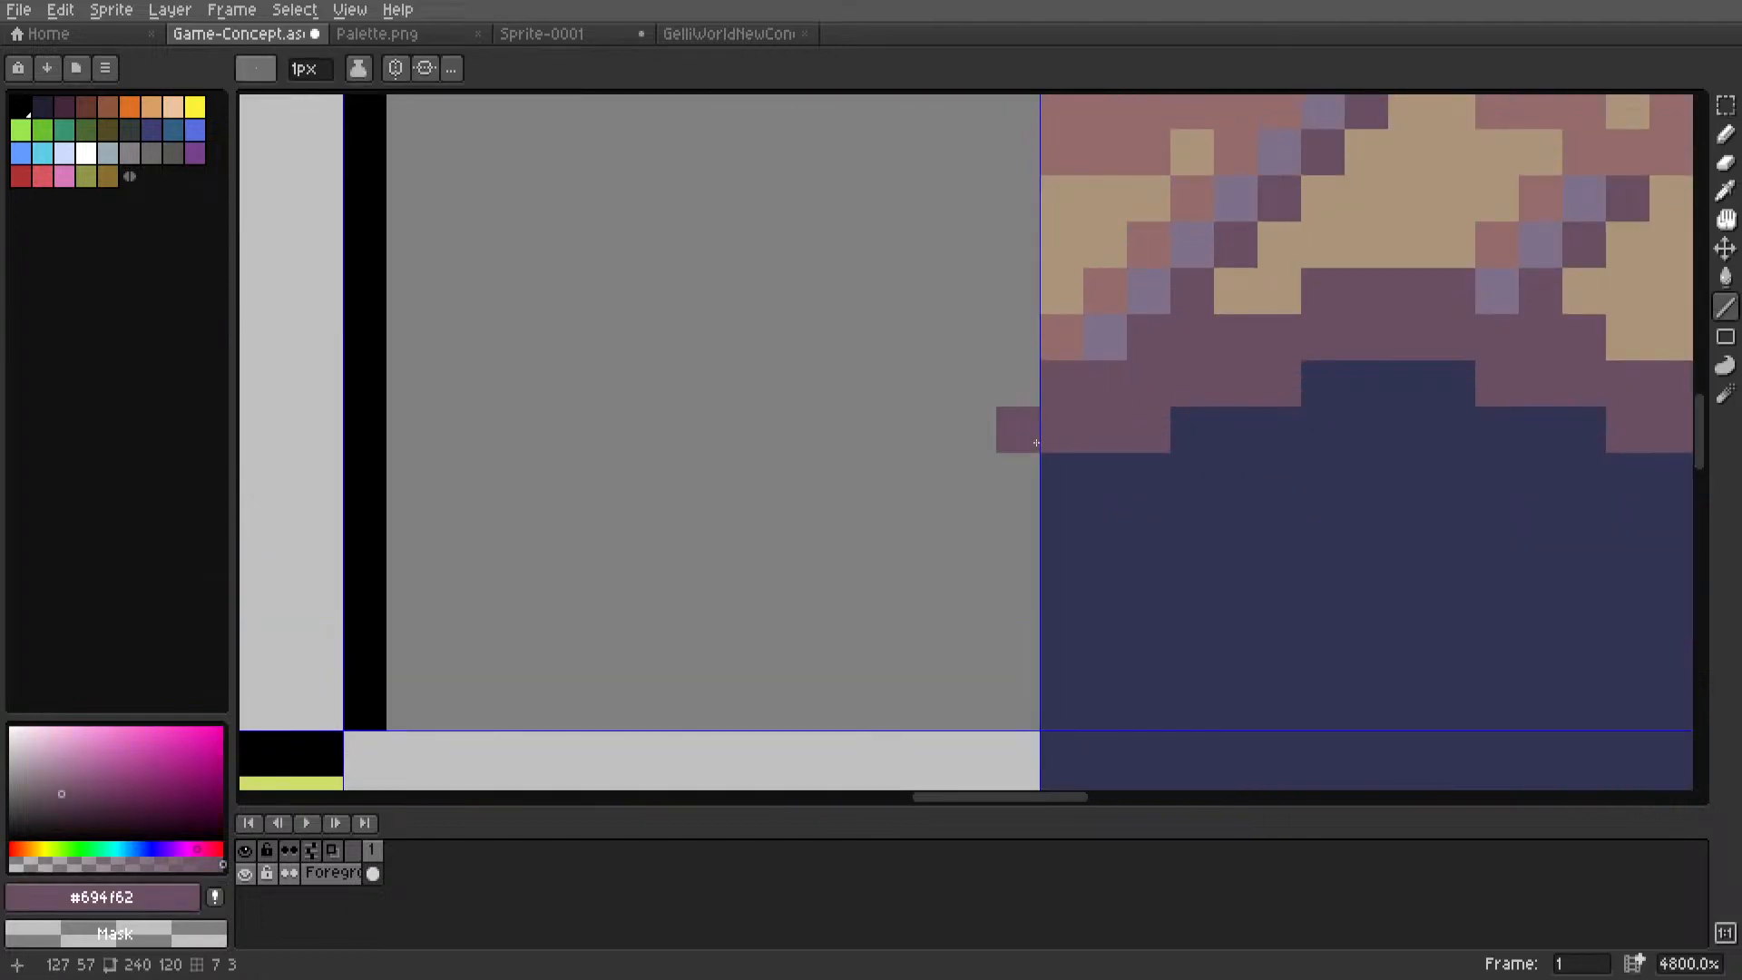
scroll(1036, 442, down, 5)
middle_drag(1036, 442, 1074, 390)
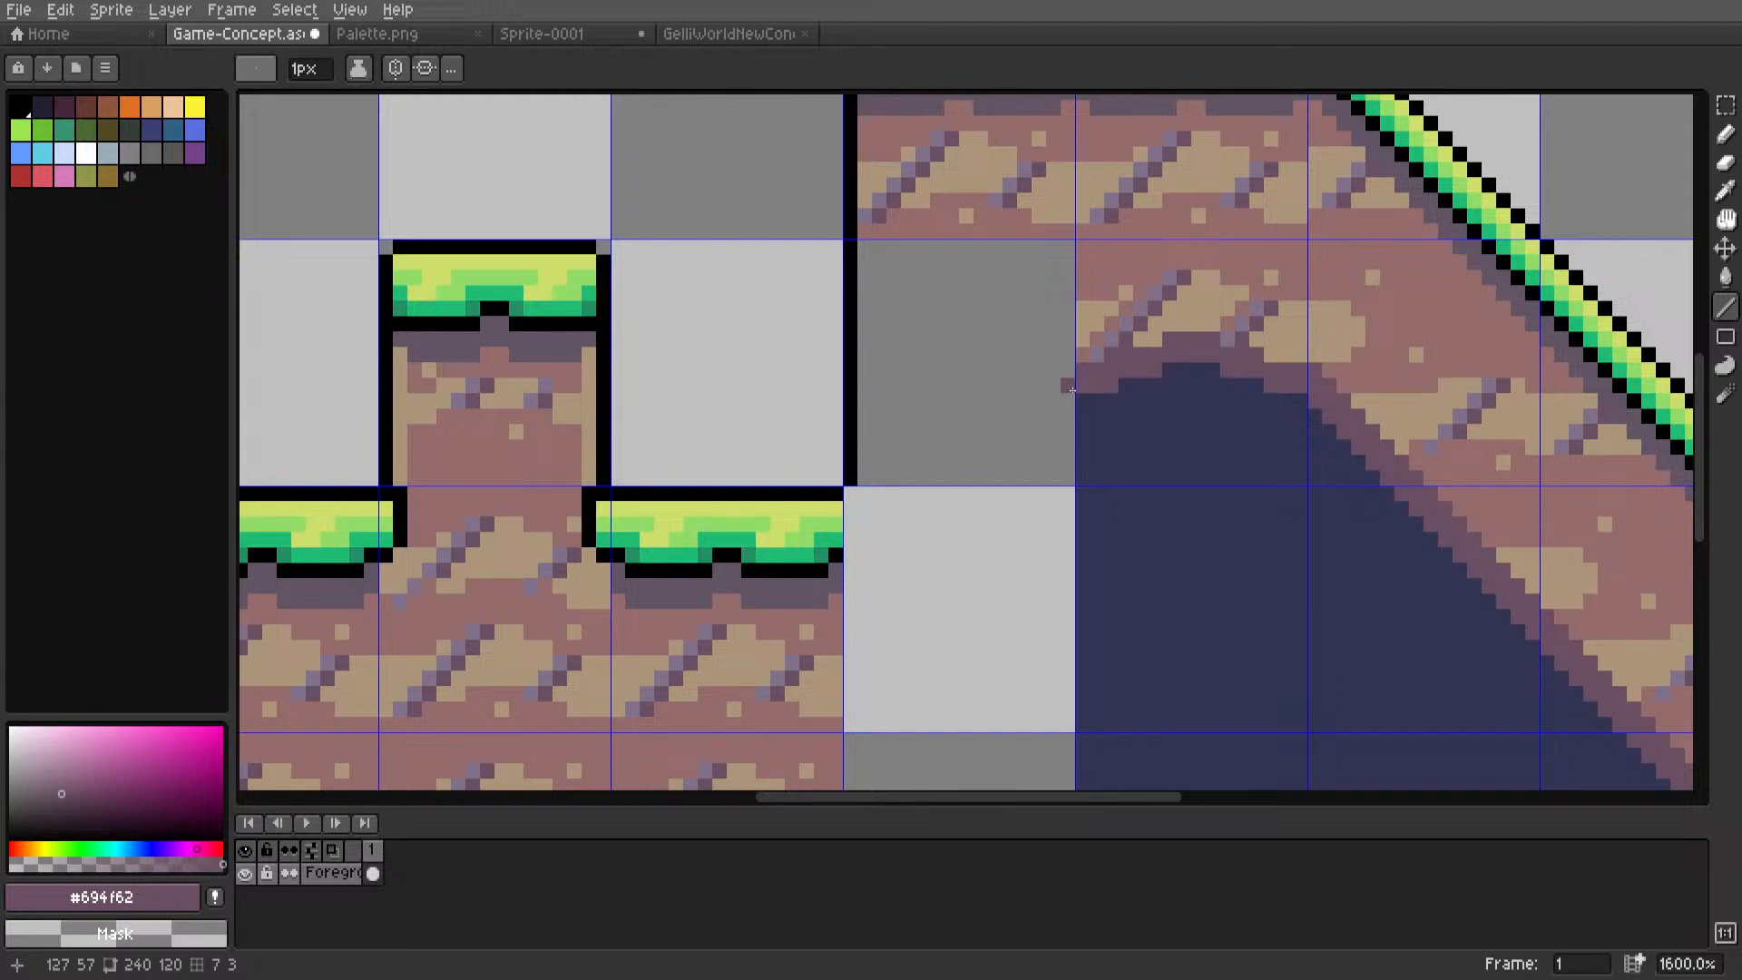
middle_drag(1071, 357, 1077, 377)
Draw a #ab947a tan line just inside the cliff outline, from the hilltop dirt down through the empty tile.
key(i)
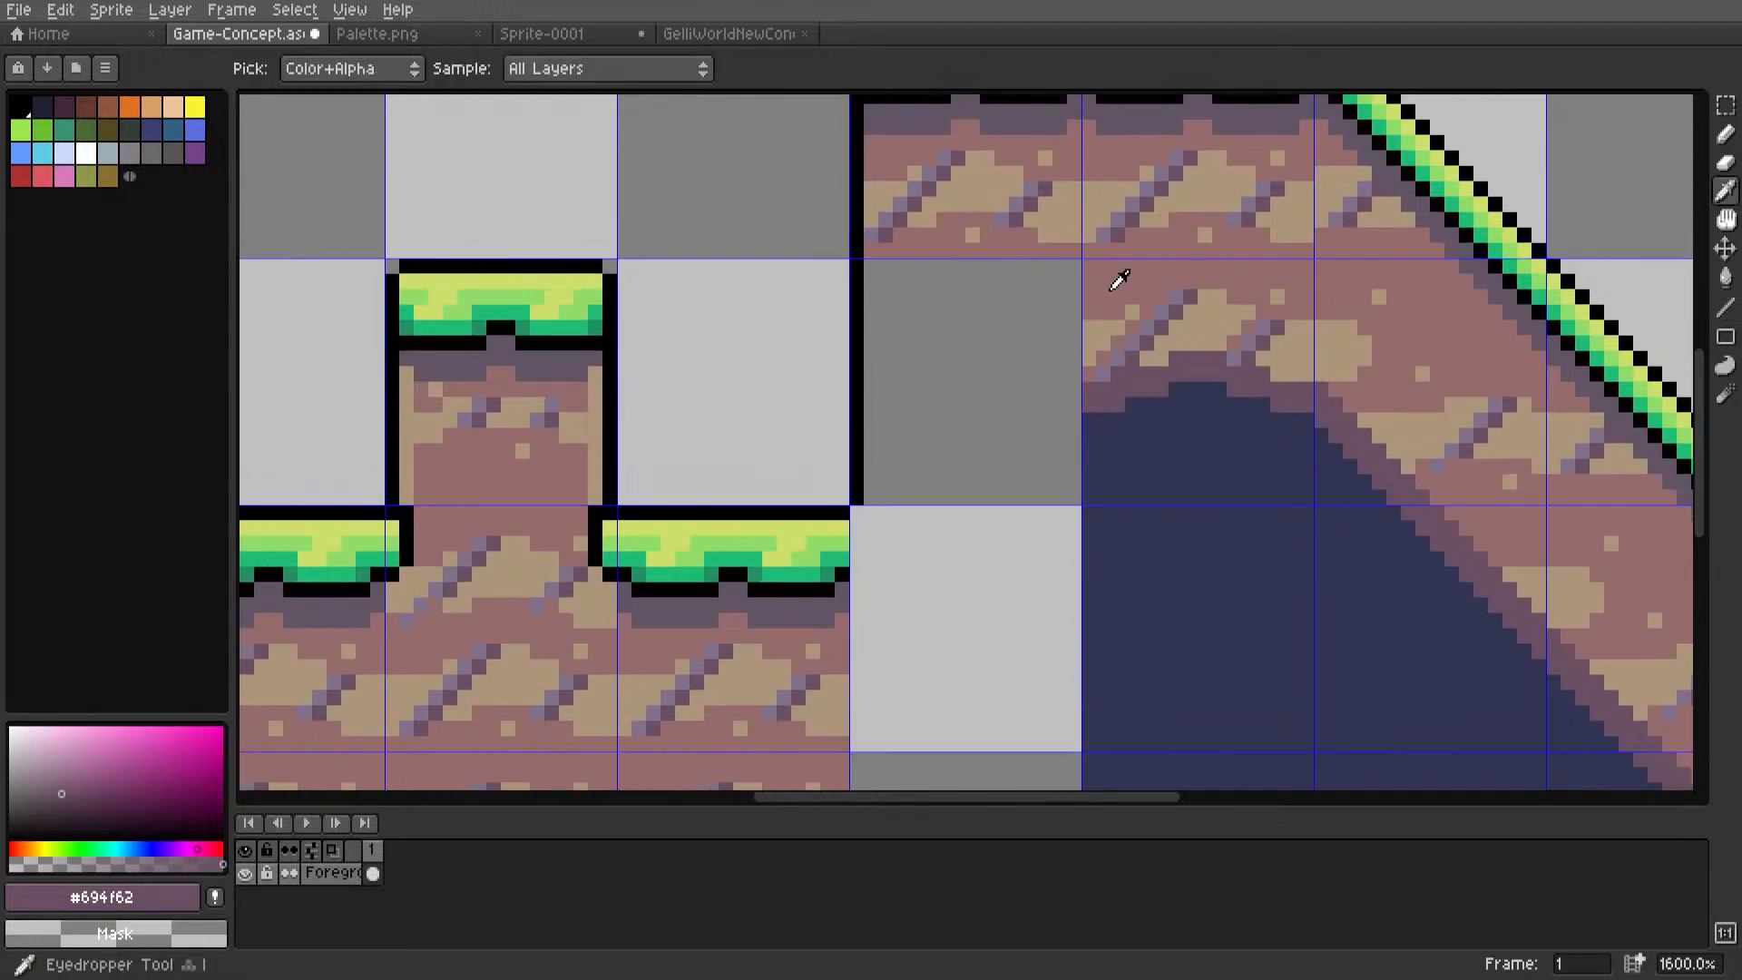
click(872, 202)
key(l)
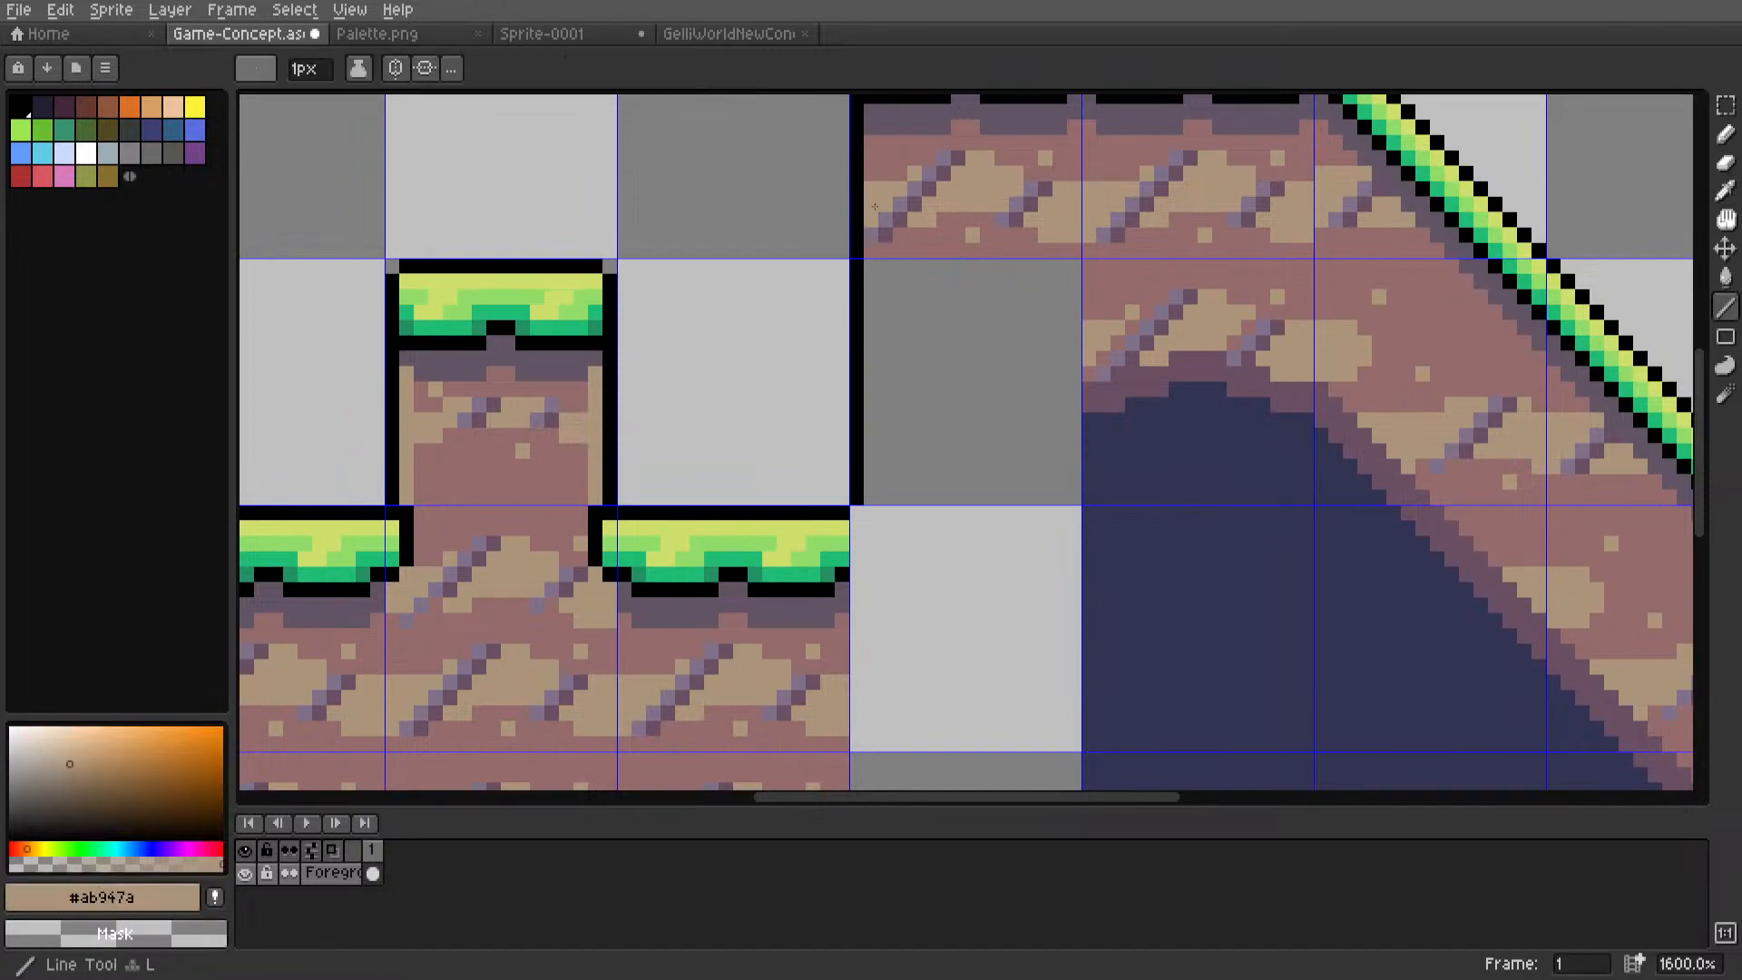
middle_drag(865, 196, 868, 318)
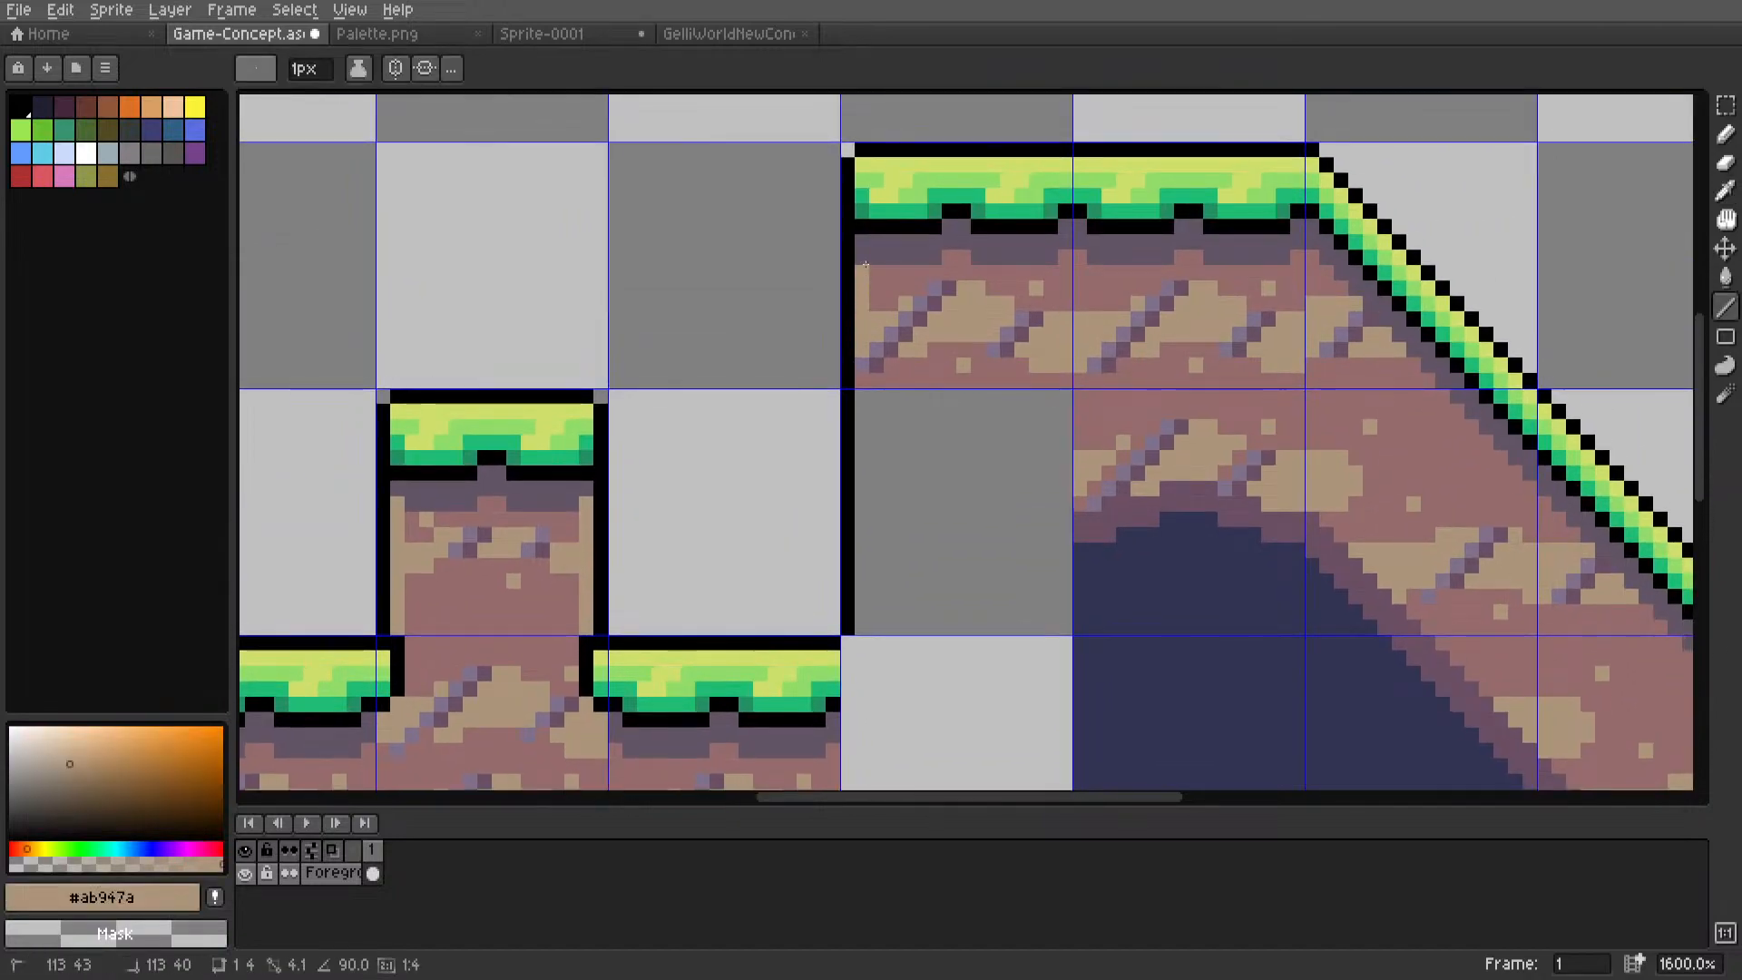
scroll(898, 336, down, 2)
scroll(920, 352, up, 1)
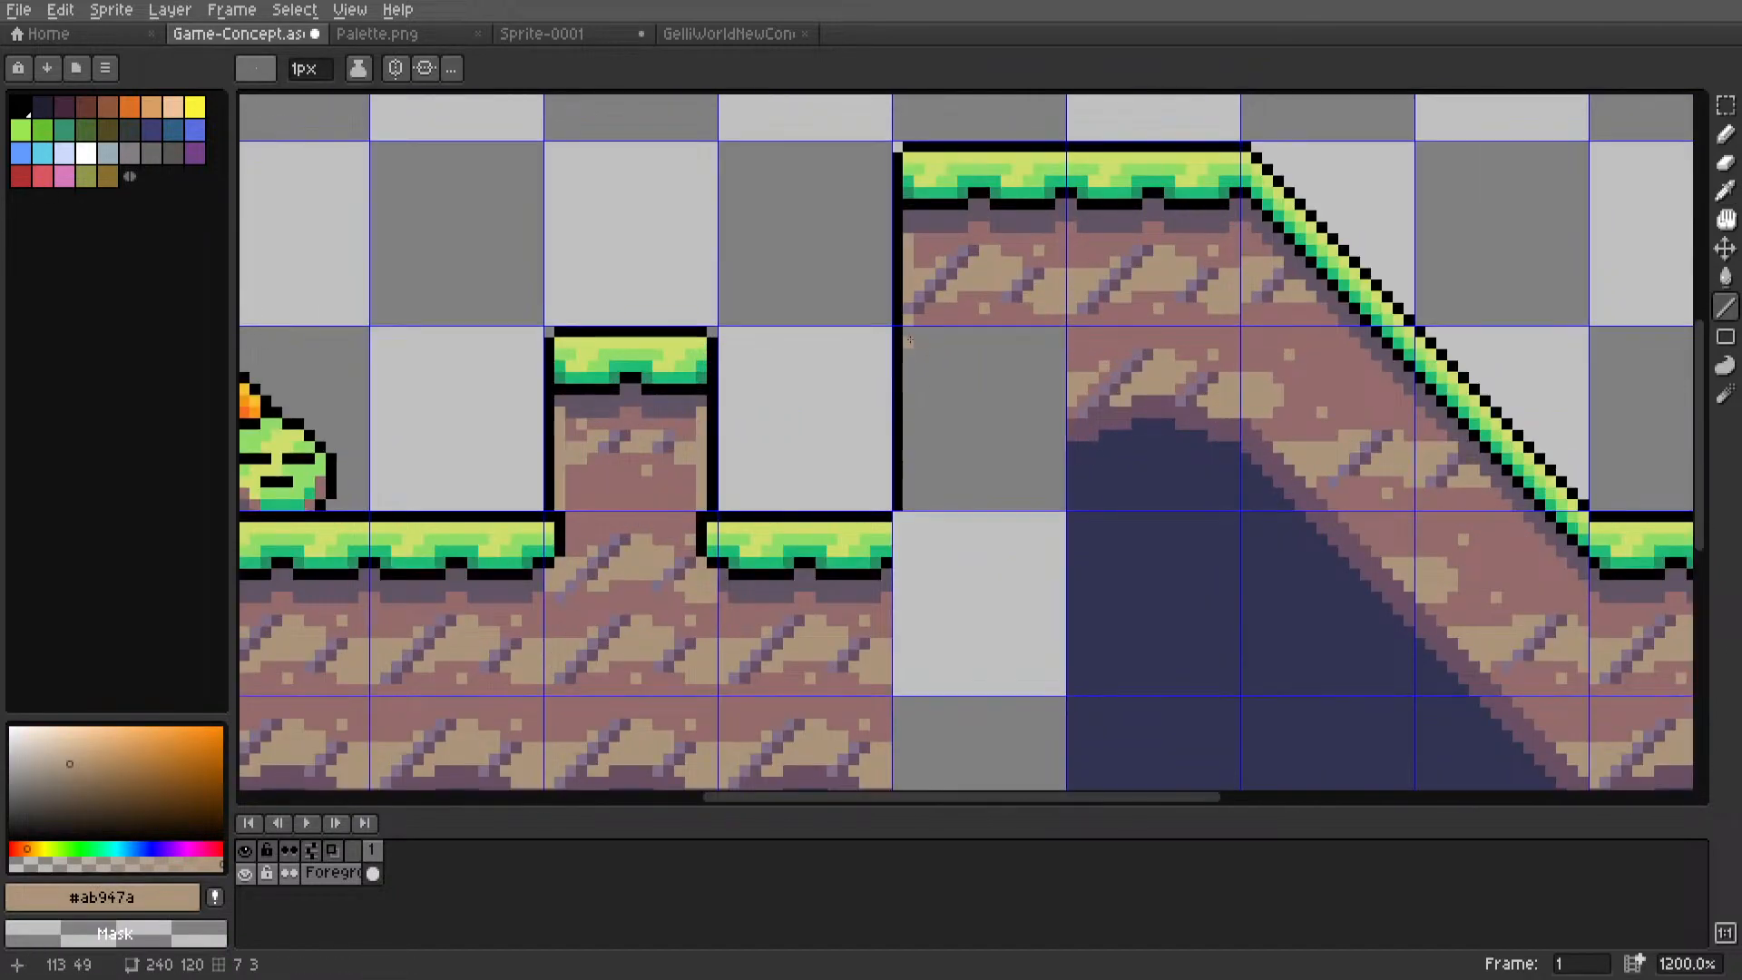
drag(911, 319, 910, 499)
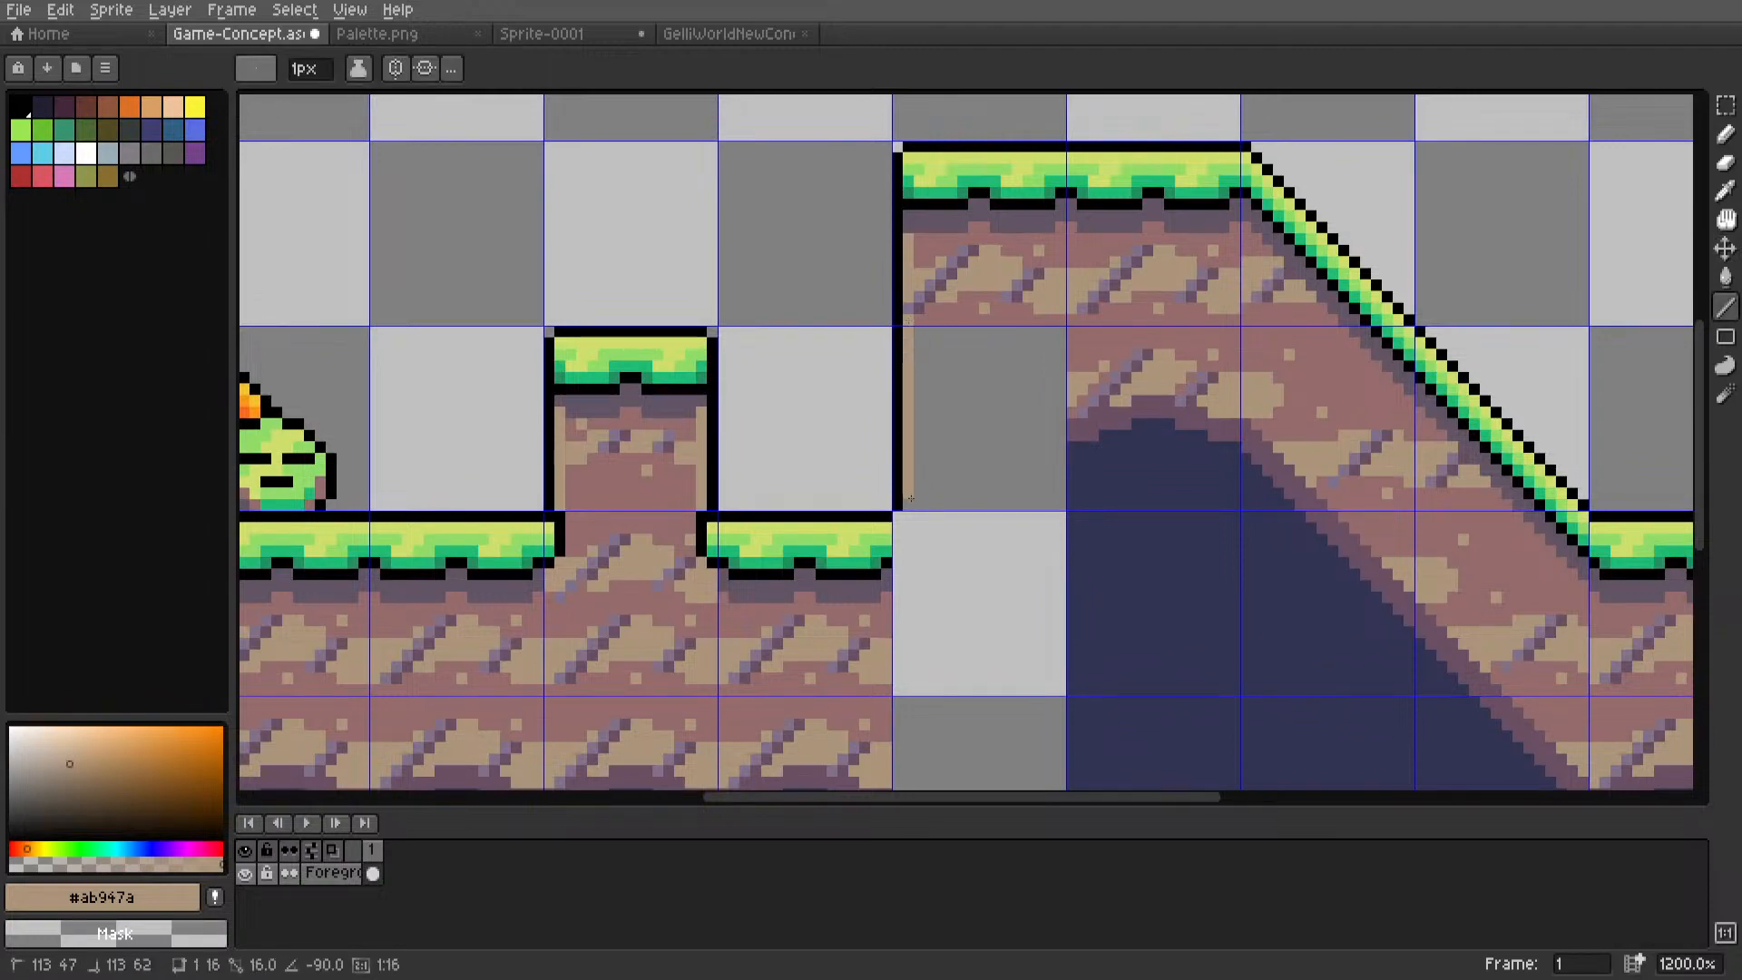
scroll(912, 504, down, 5)
scroll(866, 526, up, 5)
Extend the lower ground's black grass outline into the empty tile at the cliff base to form a closed end.
key(m)
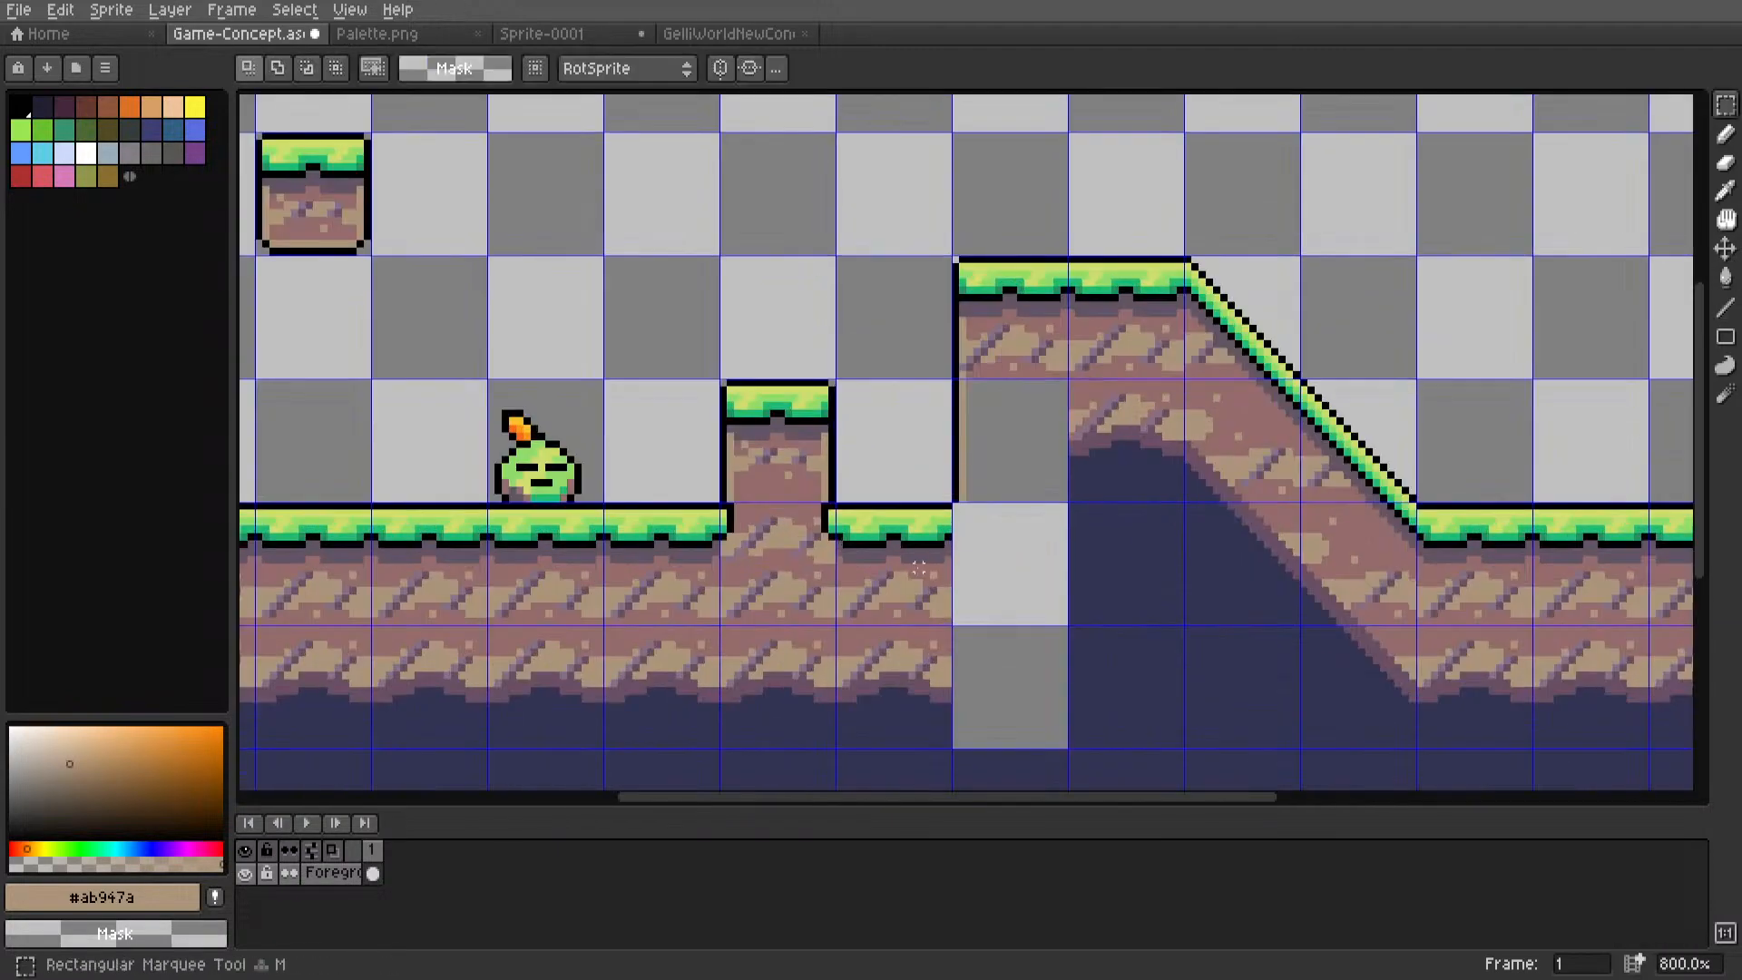
scroll(866, 526, up, 2)
scroll(1276, 522, down, 4)
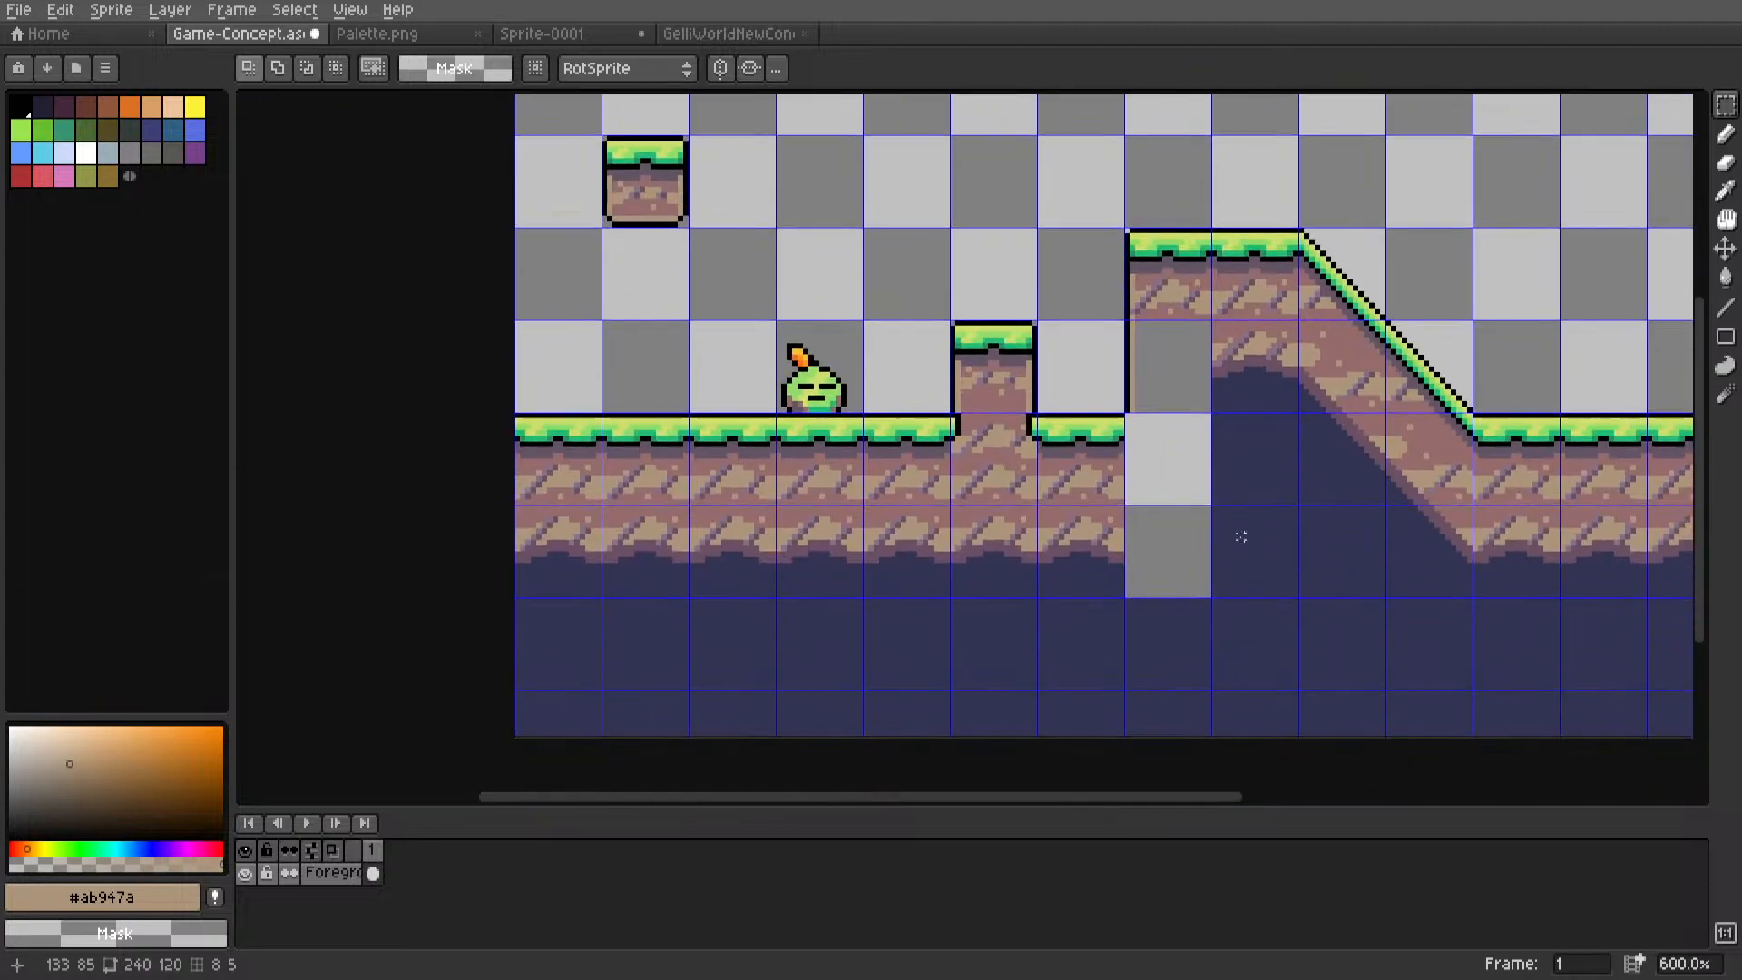
scroll(1089, 454, up, 3)
scroll(965, 517, up, 1)
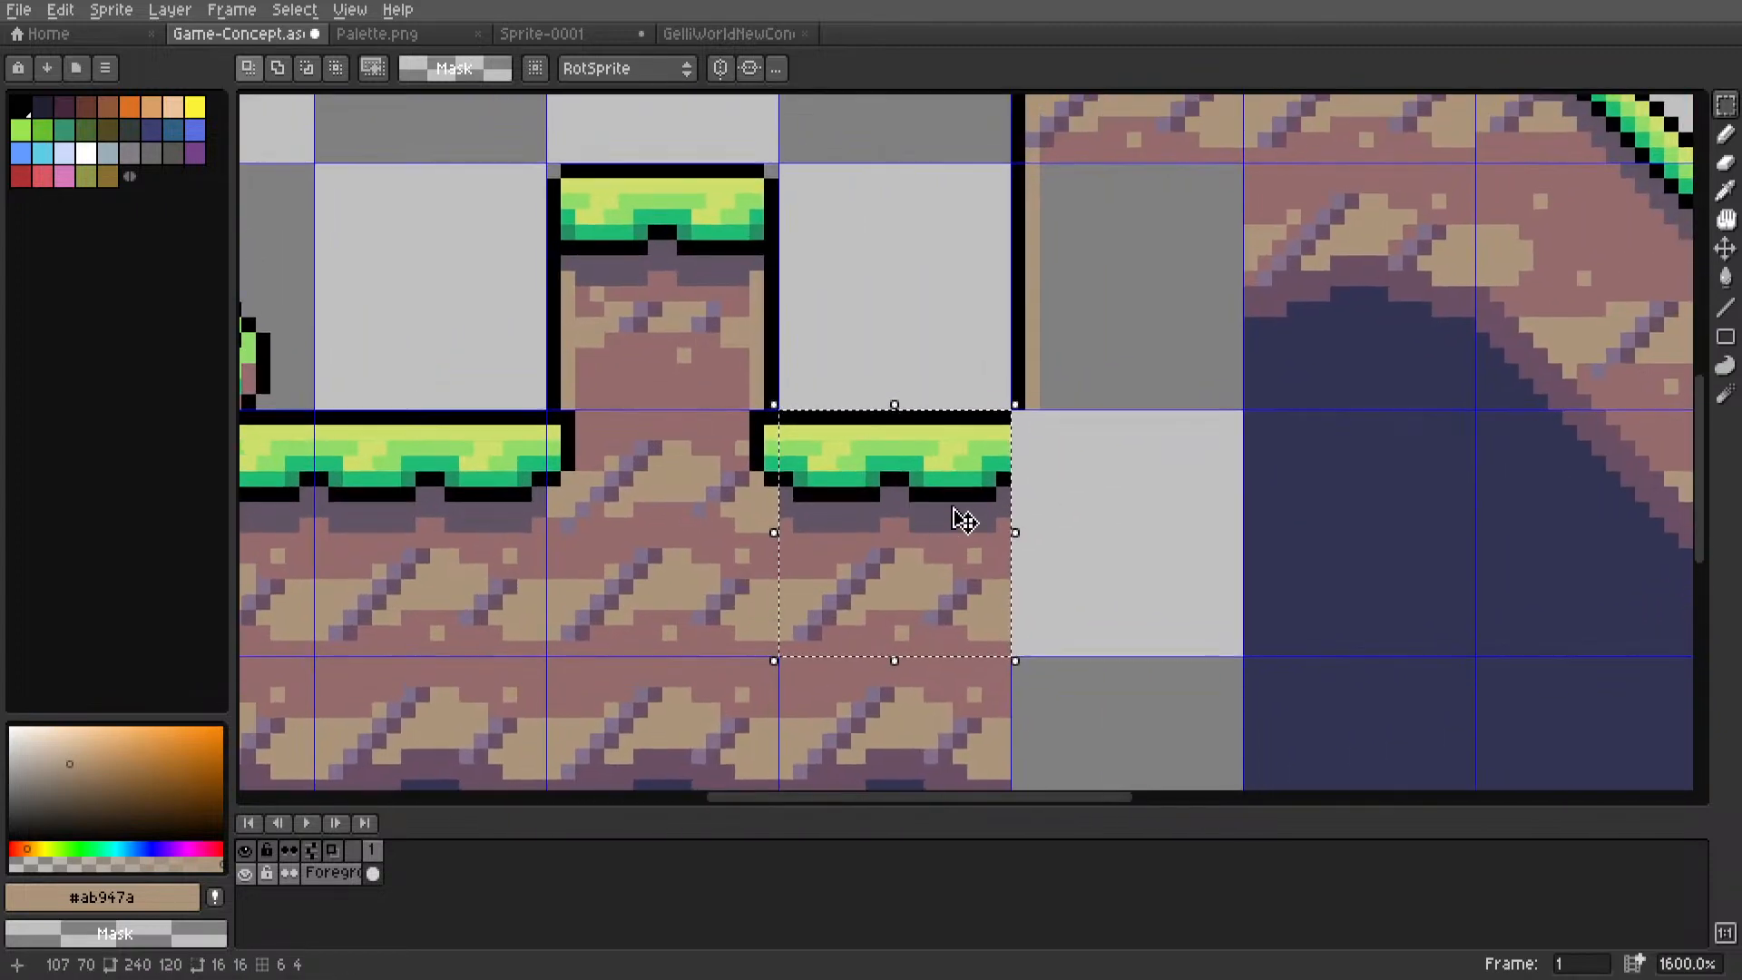
key(i)
click(1007, 472)
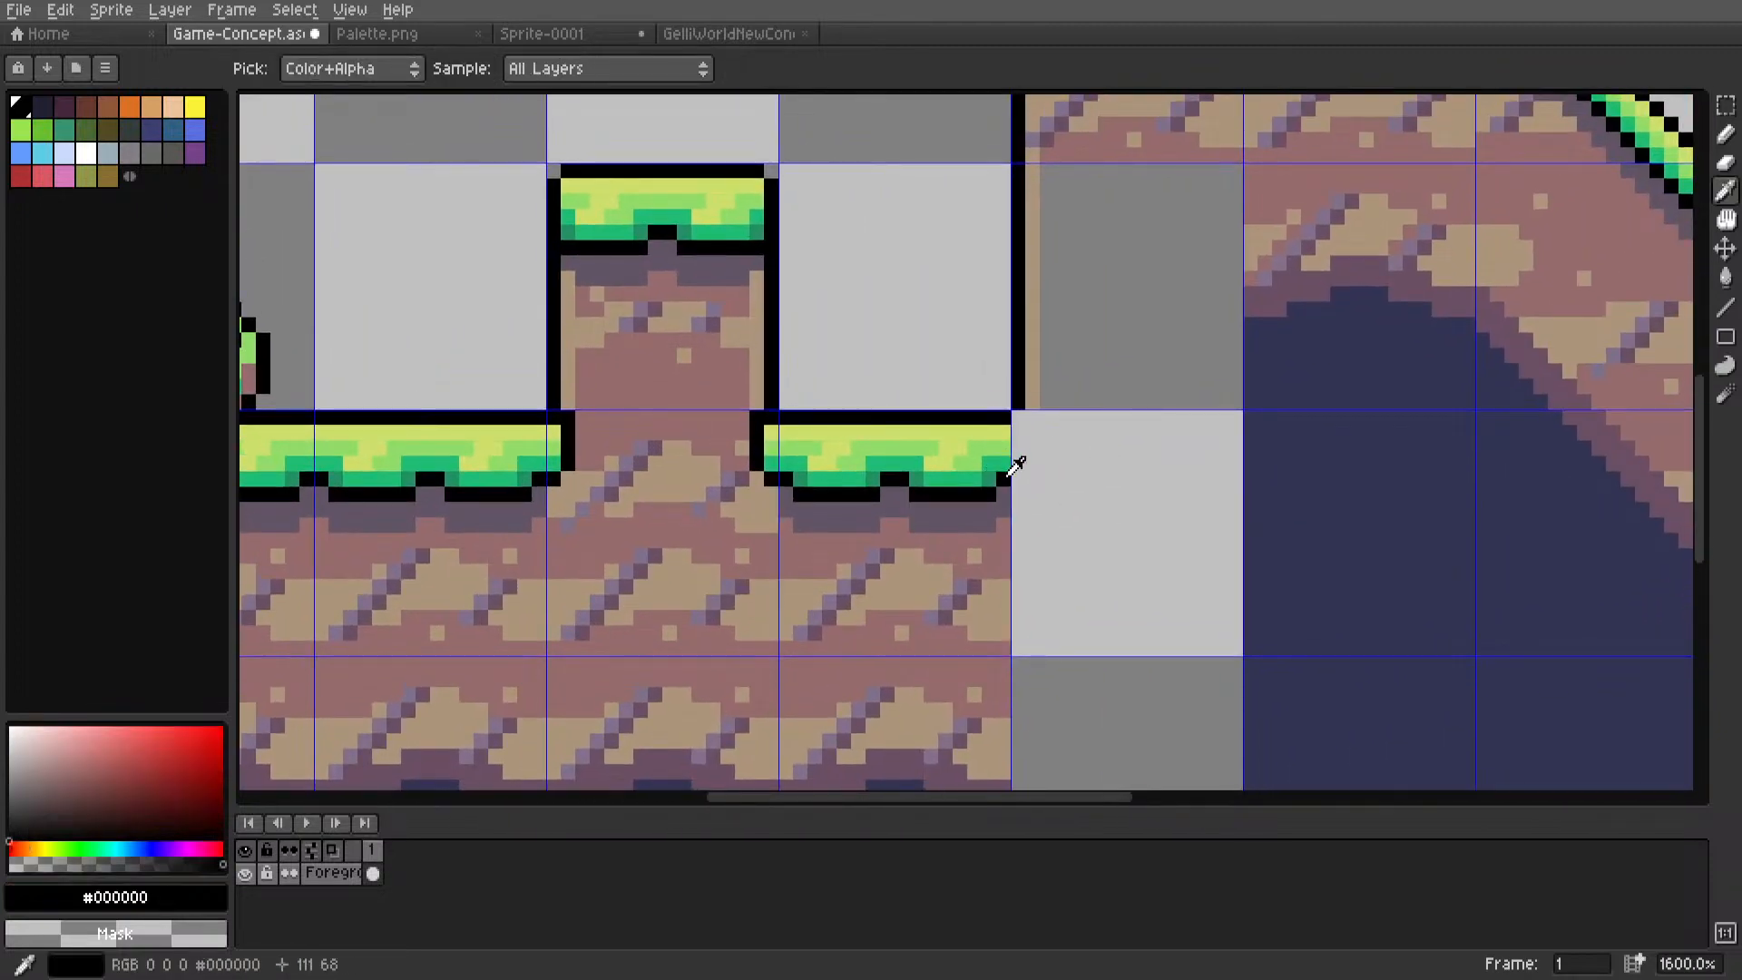
key(l)
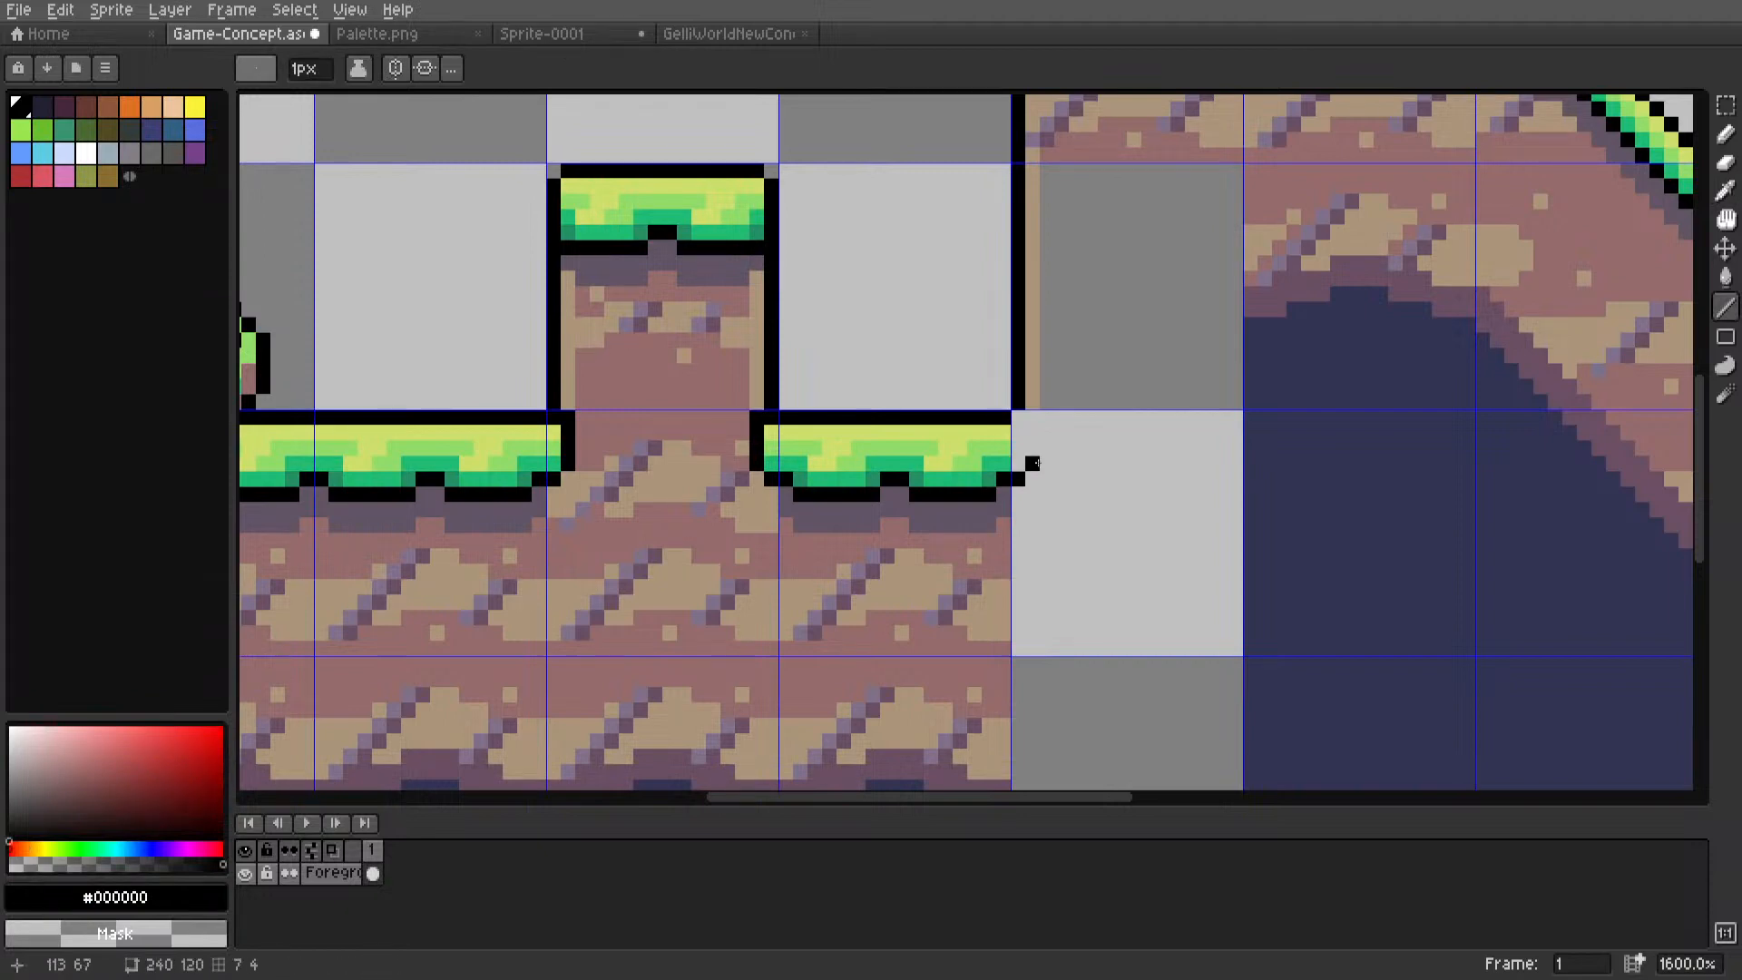
drag(1033, 464, 1032, 414)
Fill the gap inside the outline at the cliff base with the adjoining grass colors, including #cddf6c and #1ebc73.
alt+click(1003, 434)
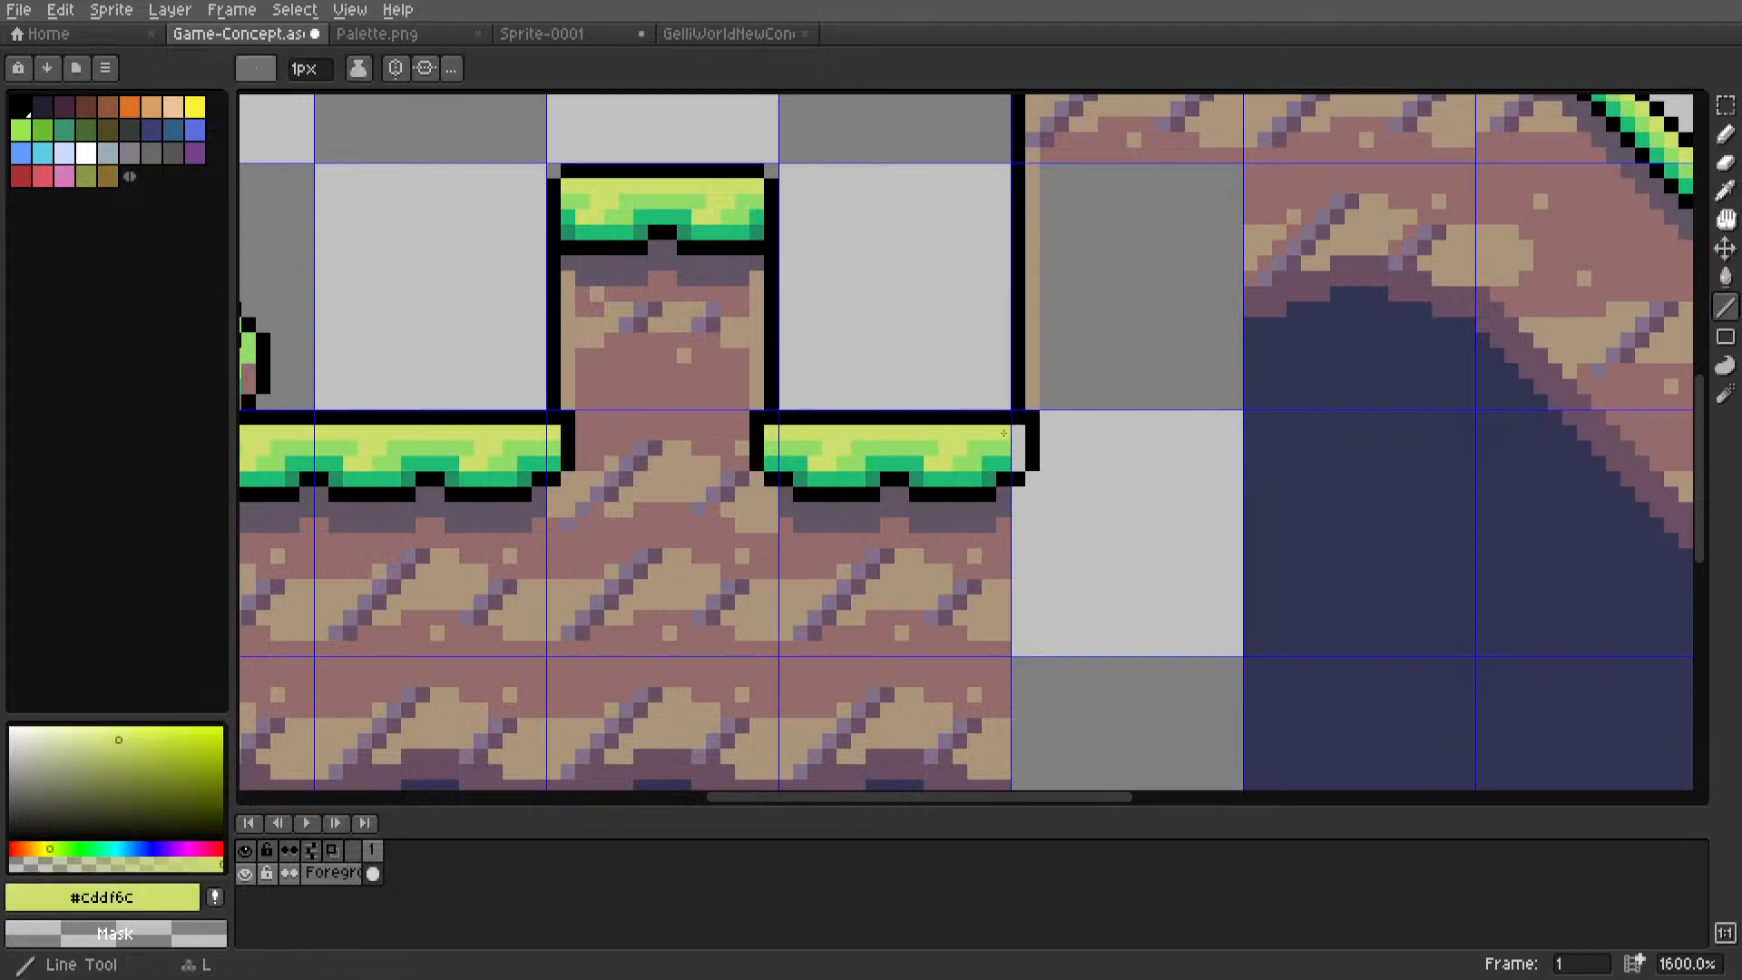
scroll(1004, 434, up, 1)
alt+click(999, 435)
alt+click(1029, 471)
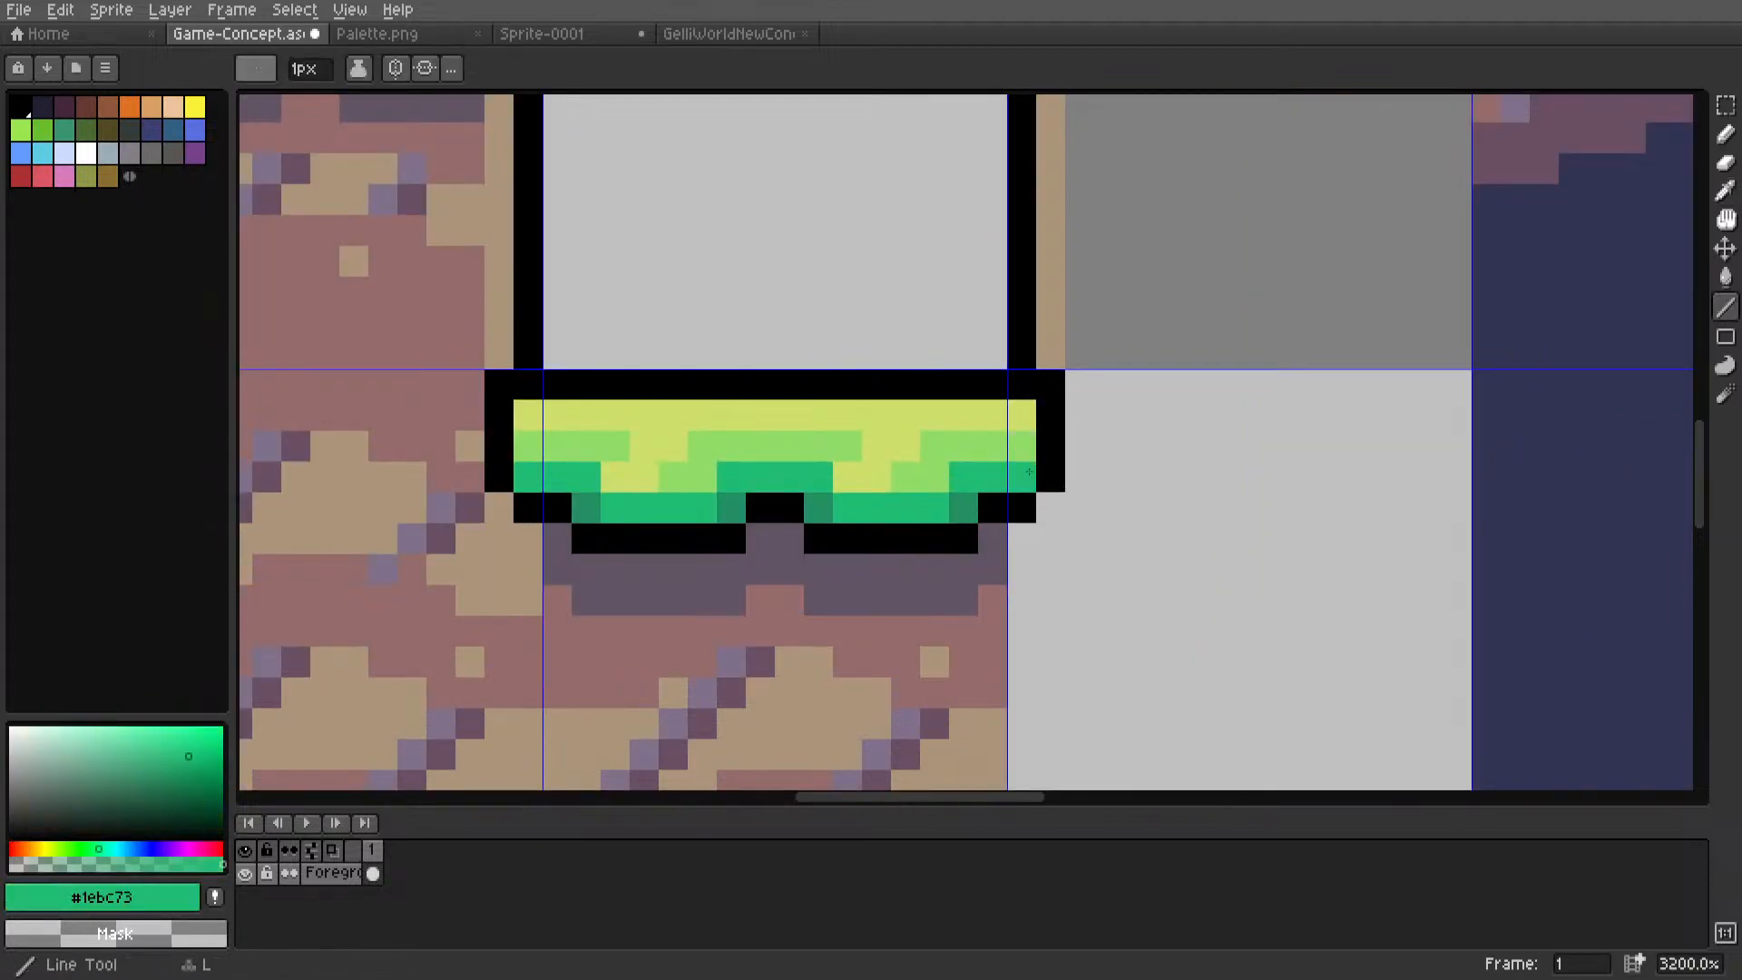
scroll(1029, 471, down, 2)
key(m)
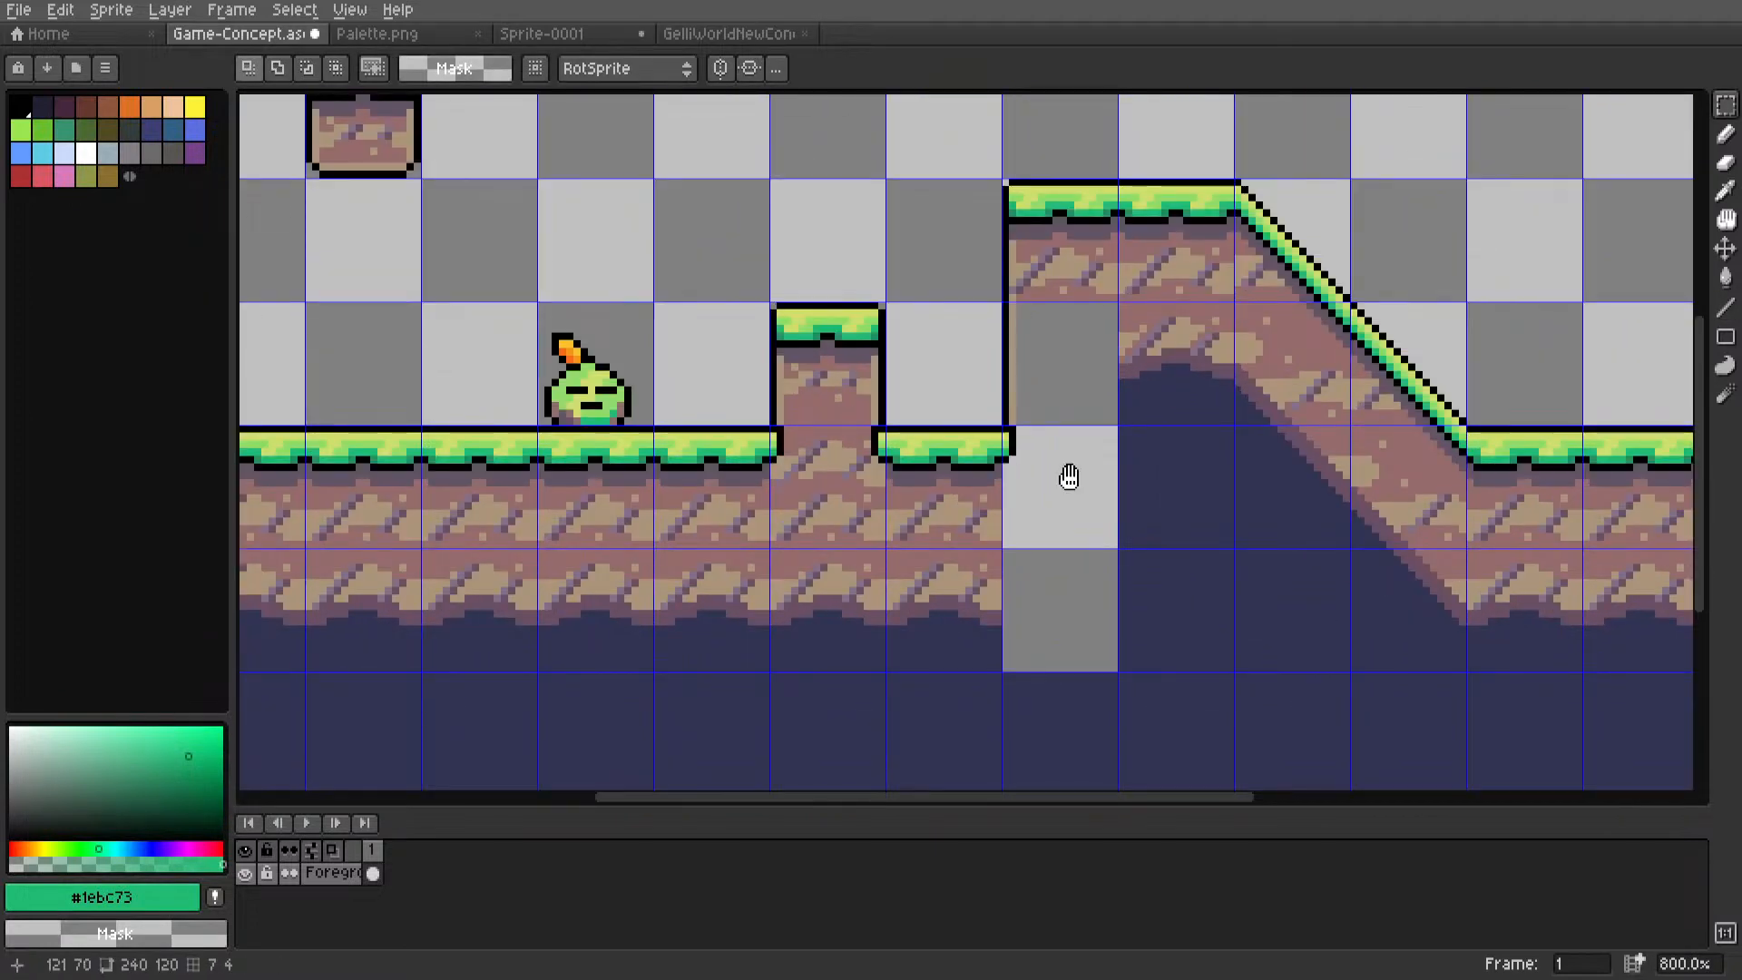
mouse_move(1069, 477)
middle_down()
mouse_move(1147, 459)
mouse_move(1069, 456)
middle_up()
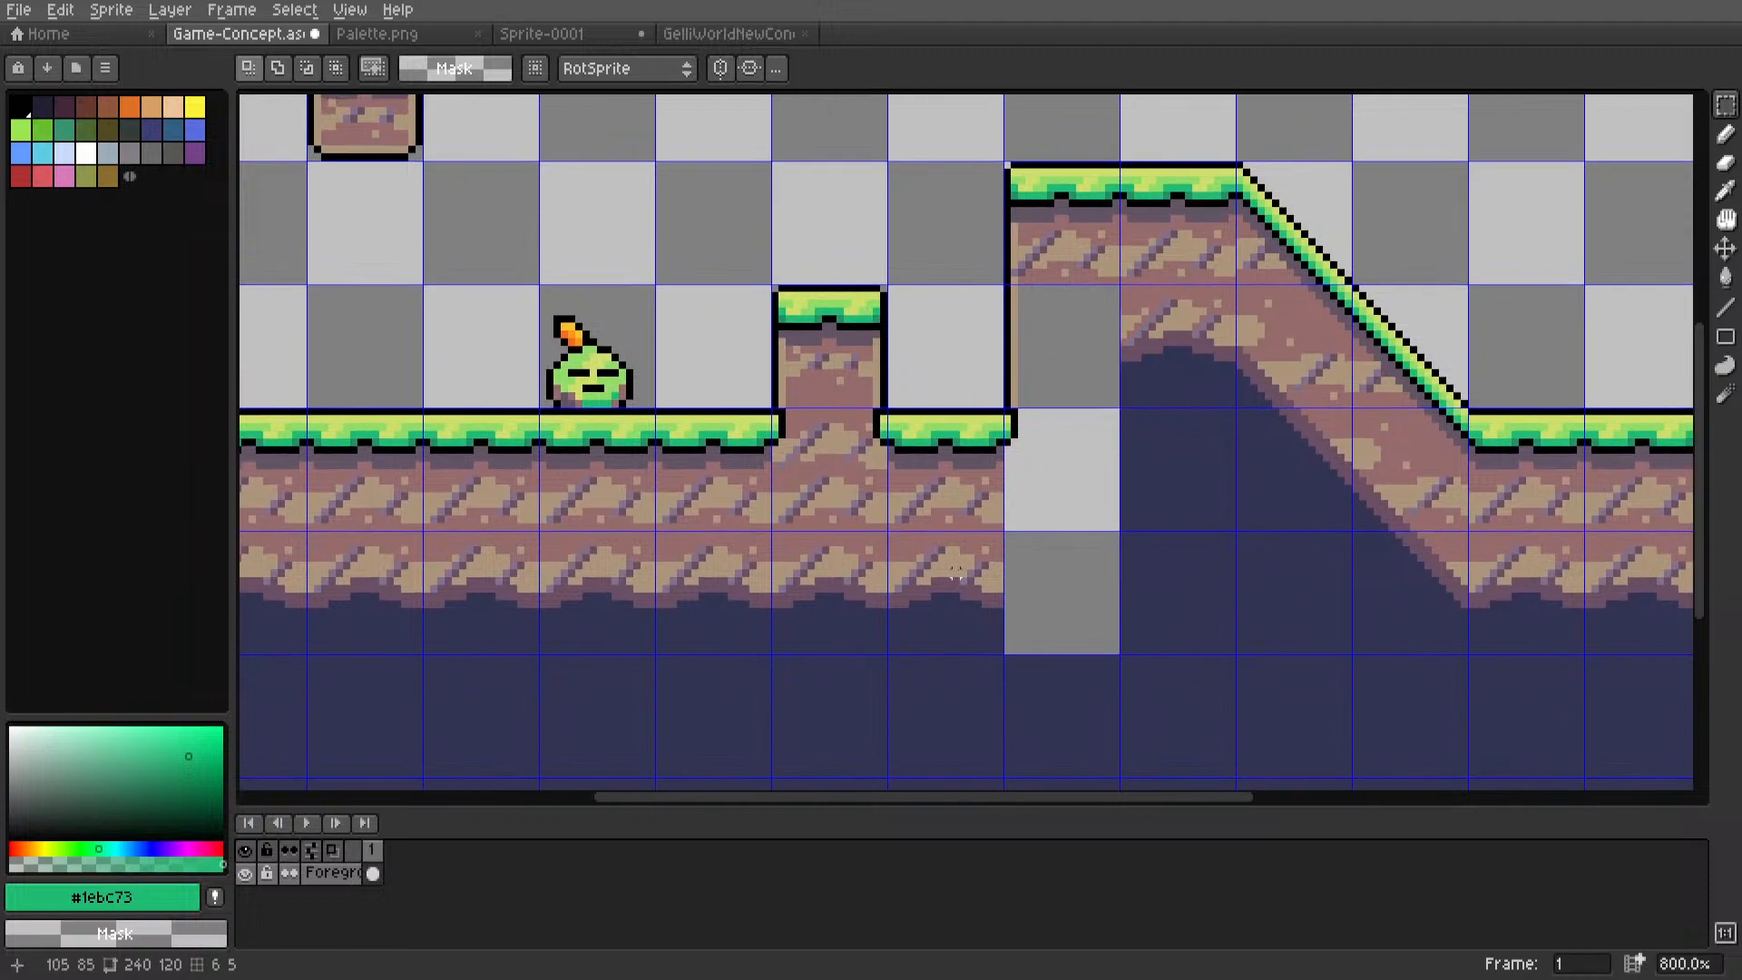
drag(956, 572, 965, 576)
middle_drag(964, 575, 944, 583)
click(922, 602)
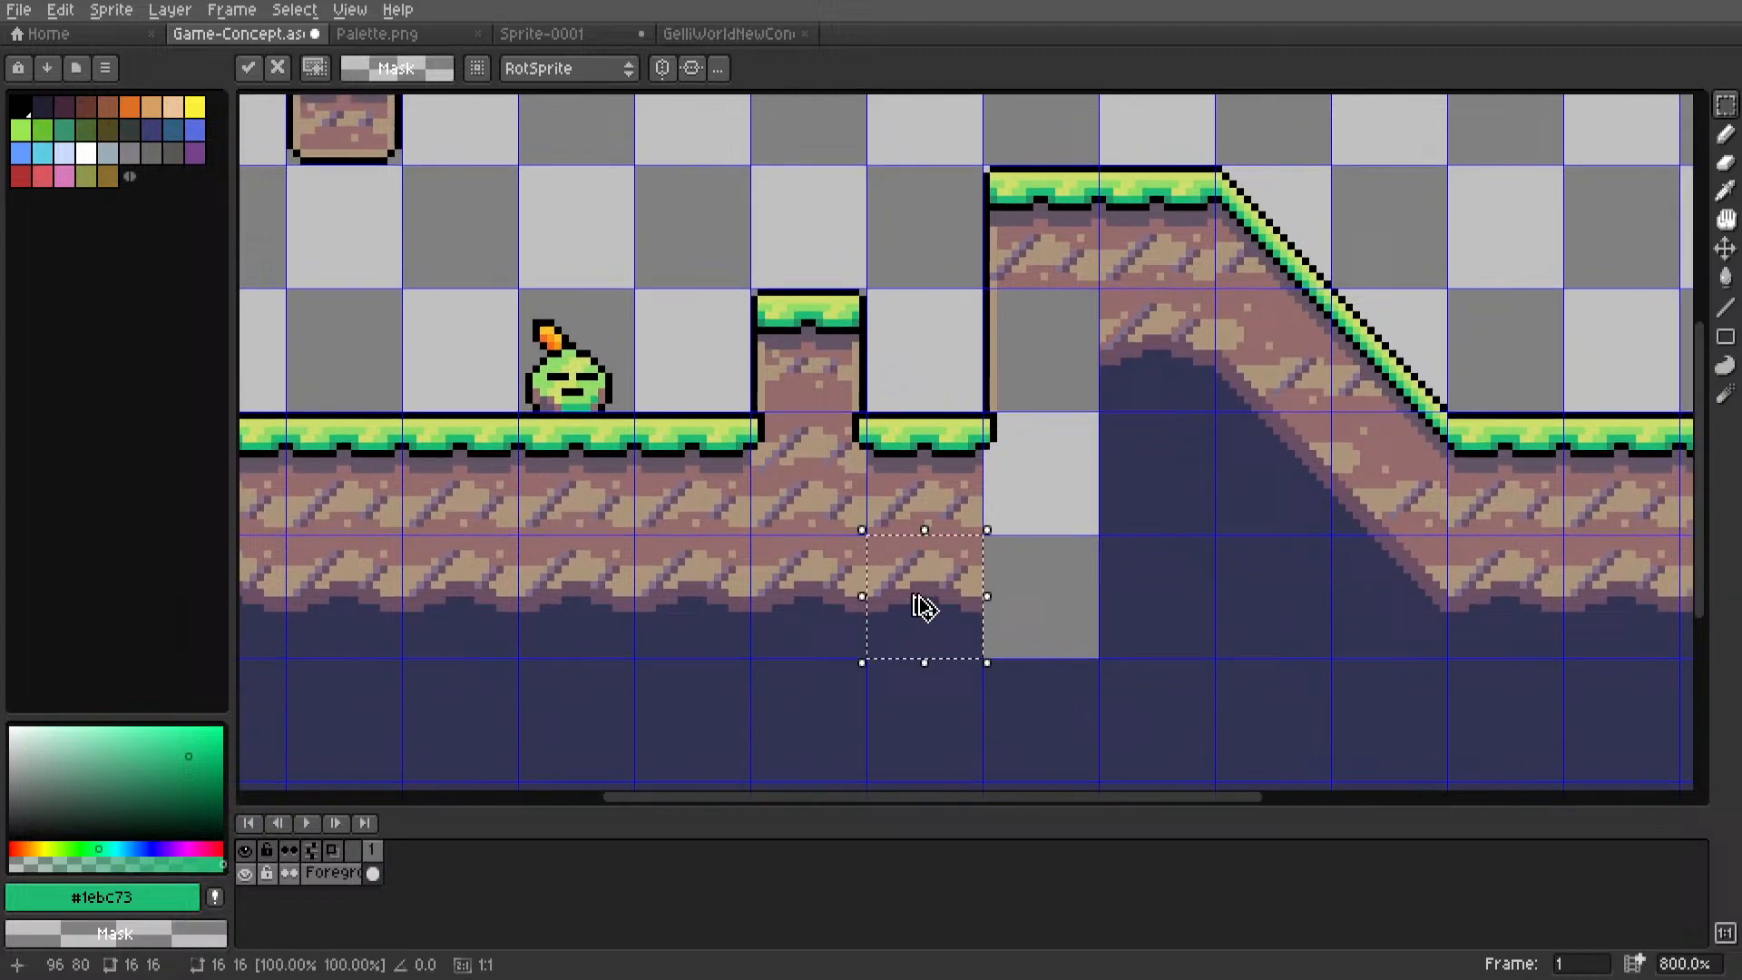
click(1030, 476)
Move the small grass end piece out of the cliff-base tile into the empty tile above the neighboring ground.
drag(994, 414, 964, 544)
scroll(995, 414, up, 4)
drag(988, 494, 812, 250)
click(1051, 421)
scroll(1053, 425, down, 5)
scroll(1030, 564, up, 3)
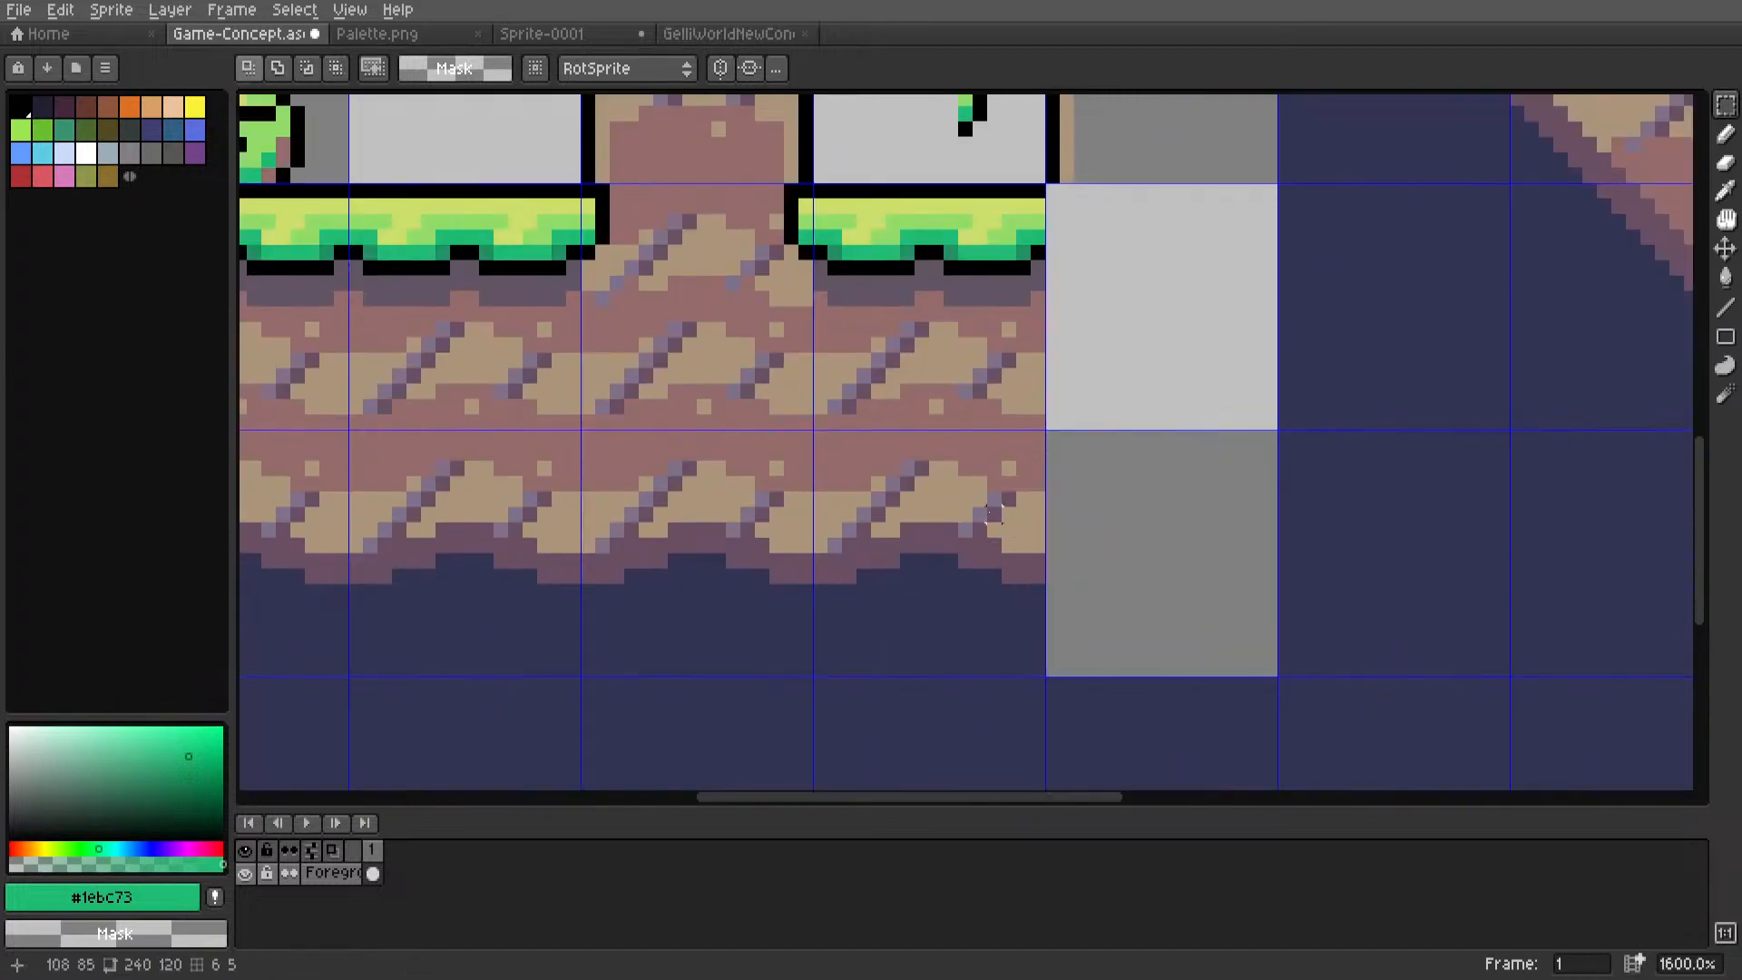
Copy a bottom-edge dirt tile from the lower ground into the upper empty tile at the cliff base.
double_click(949, 538)
middle_drag(959, 545, 927, 617)
drag(910, 645, 1132, 397)
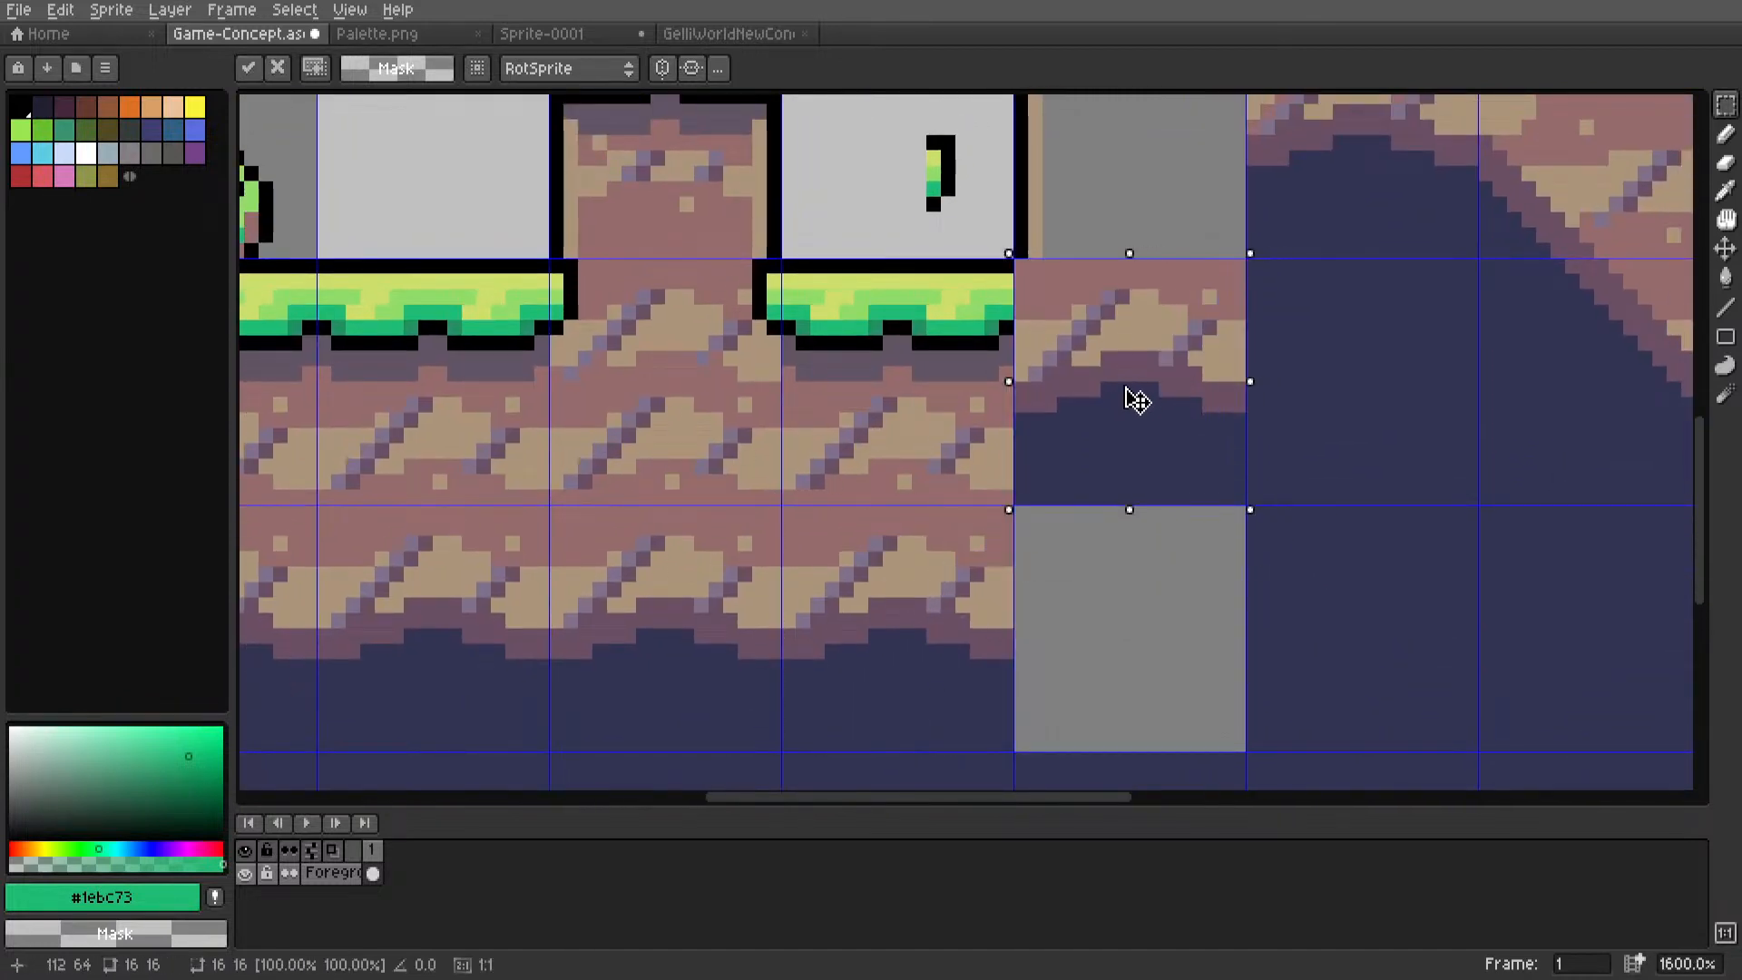
click(1050, 635)
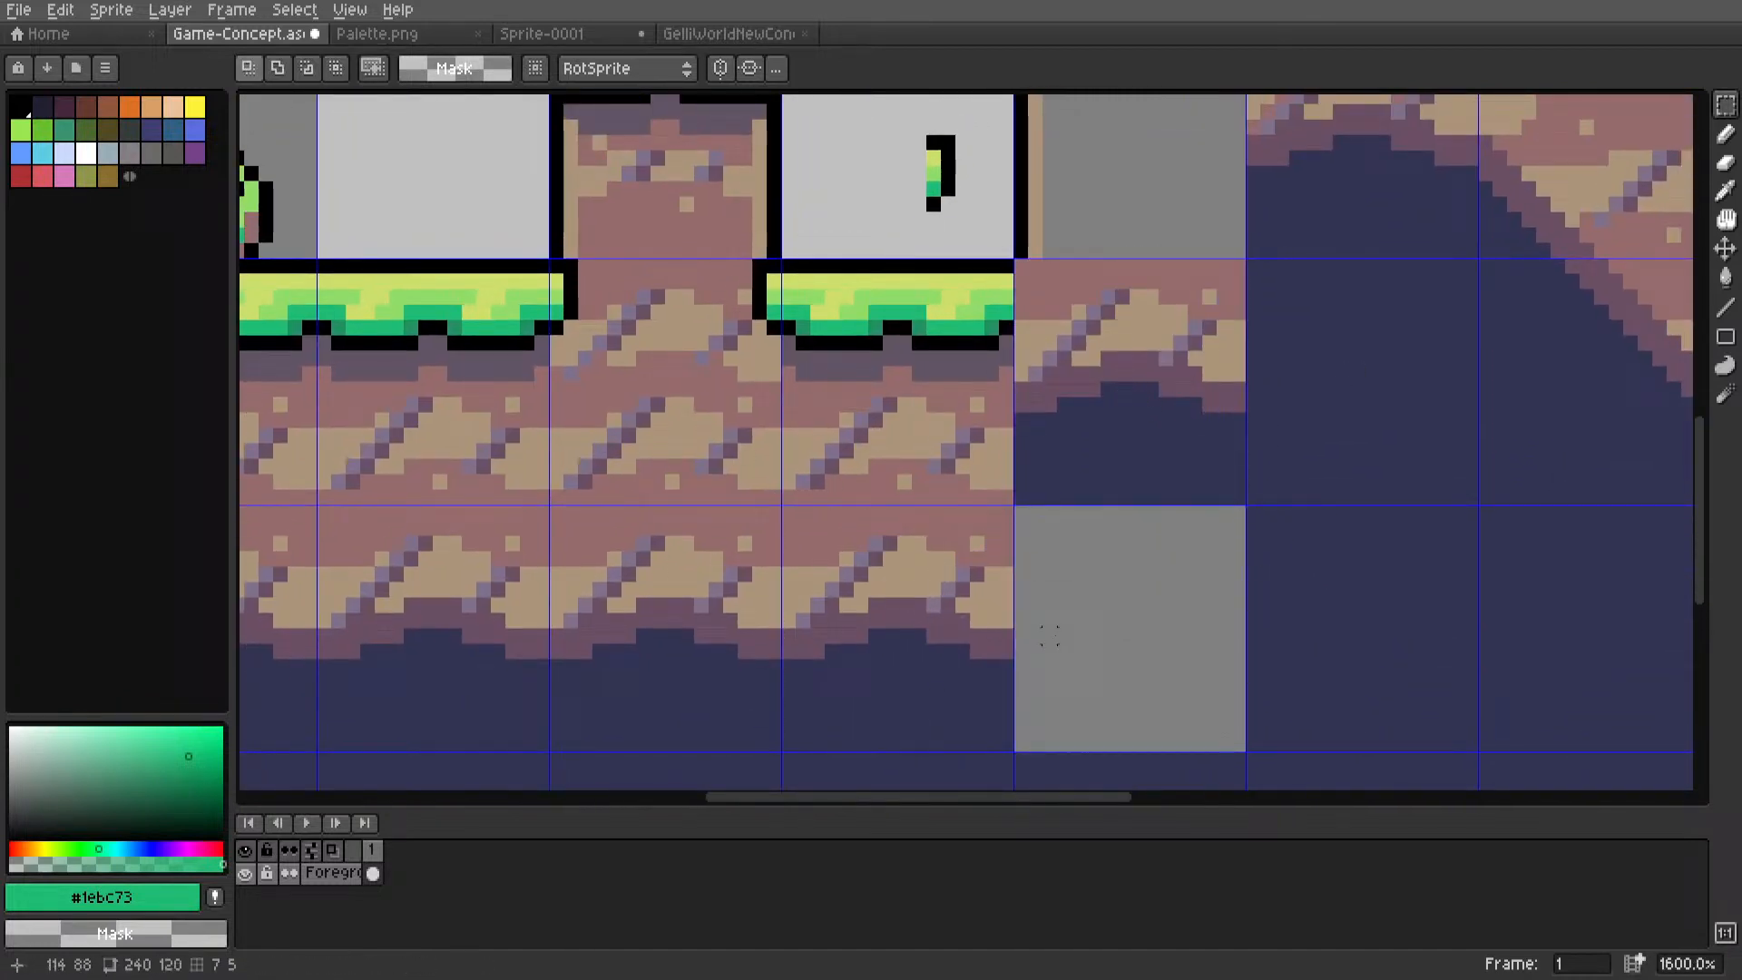
Fill the empty tile below the copied dirt tile with the underground color #323353.
key(i)
click(1326, 608)
key(g)
click(1135, 604)
scroll(1135, 605, down, 6)
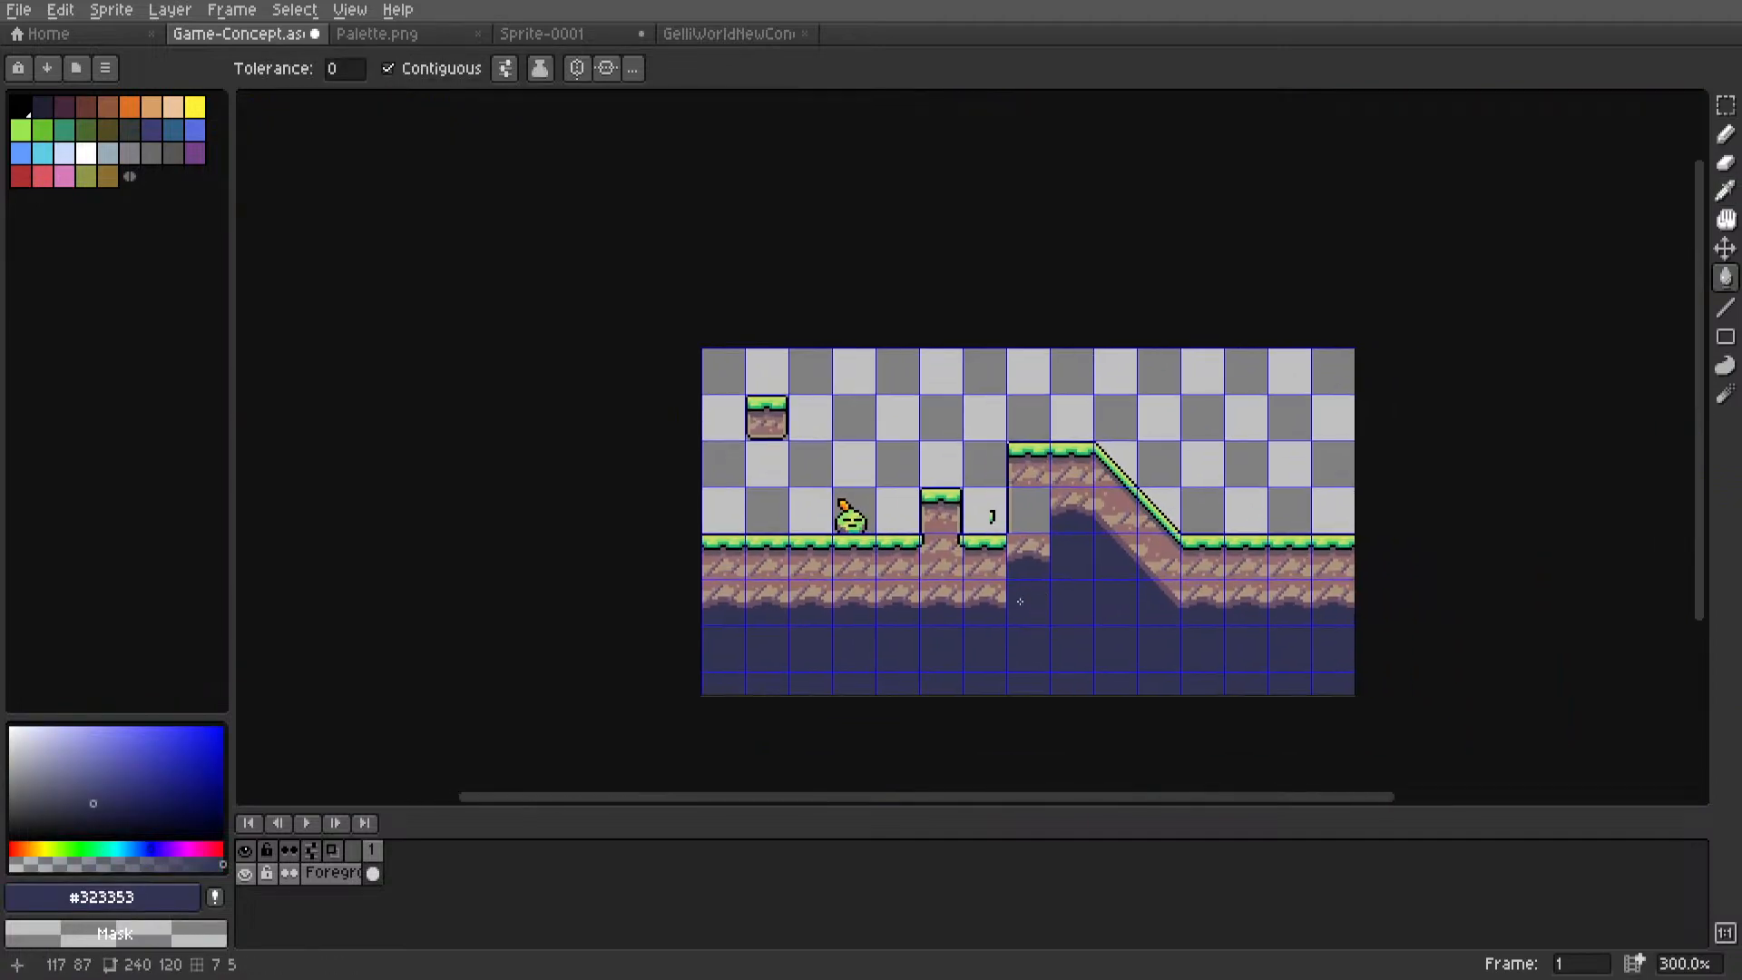
scroll(1016, 599, up, 7)
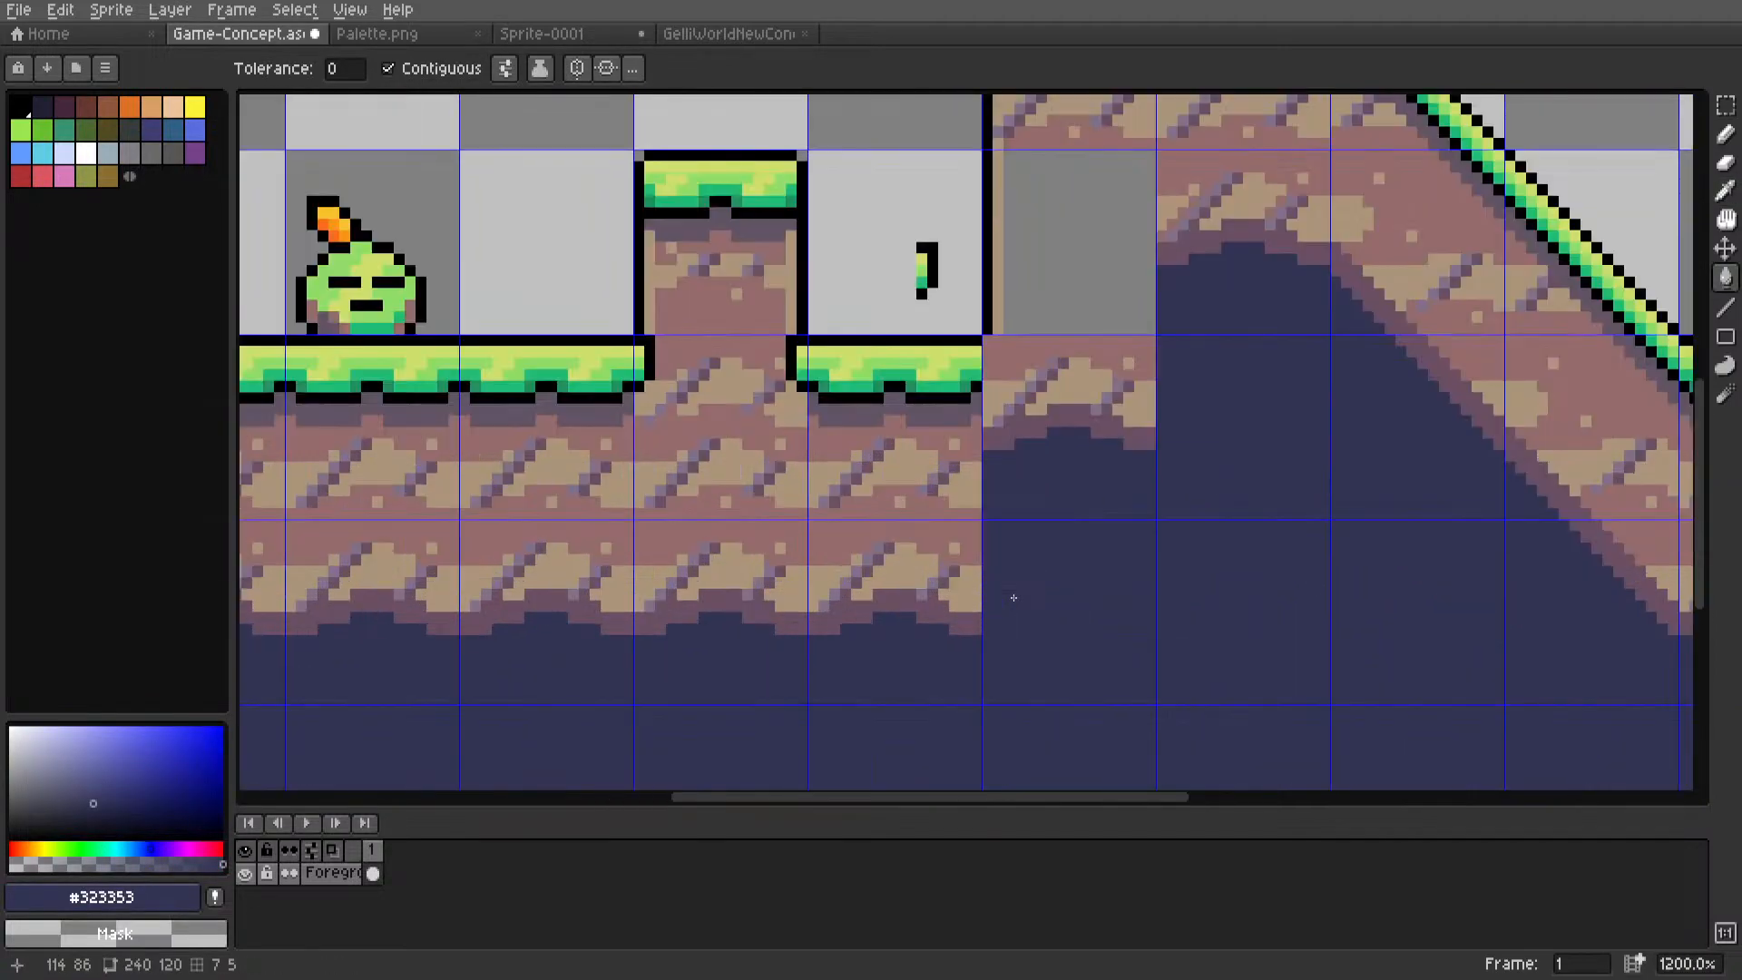
scroll(1014, 598, down, 7)
scroll(972, 599, up, 4)
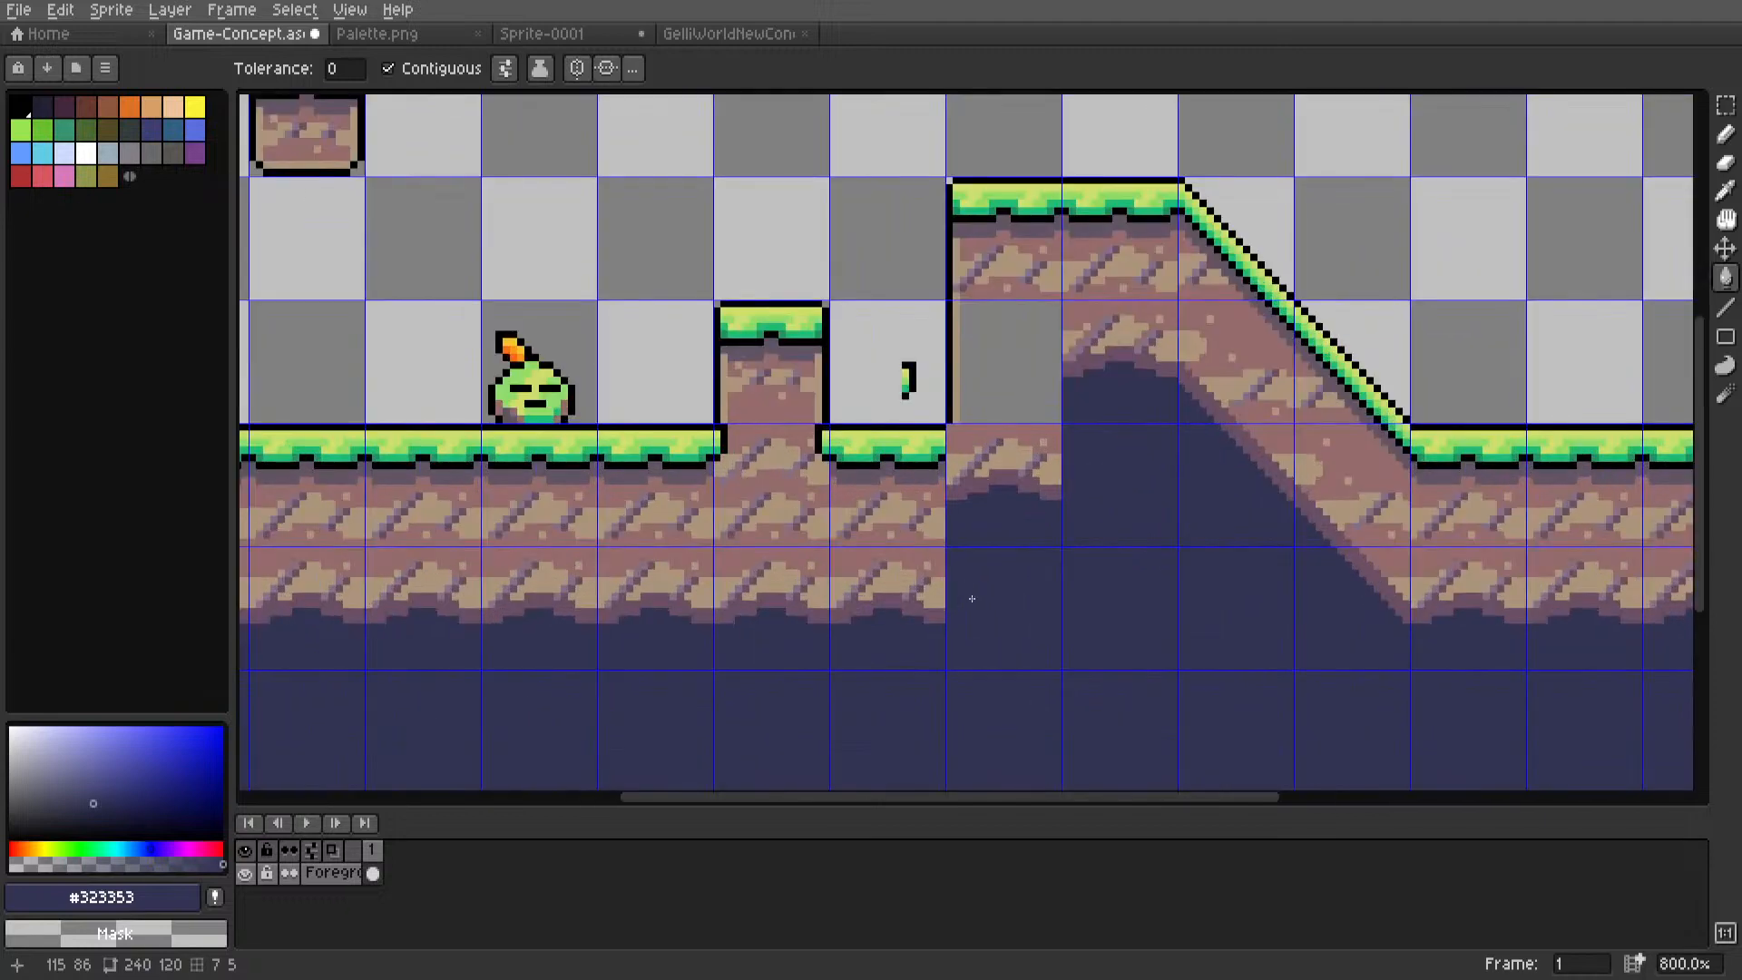
Copy the slope's lowest diagonal underside tile to the end of the lower dirt row and mirror it horizontally.
scroll(972, 599, up, 2)
key(m)
mouse_move(1547, 614)
mouse_down()
mouse_move(1548, 634)
mouse_move(1011, 617)
mouse_move(1061, 626)
mouse_move(1038, 642)
mouse_up()
click(60, 9)
click(163, 333)
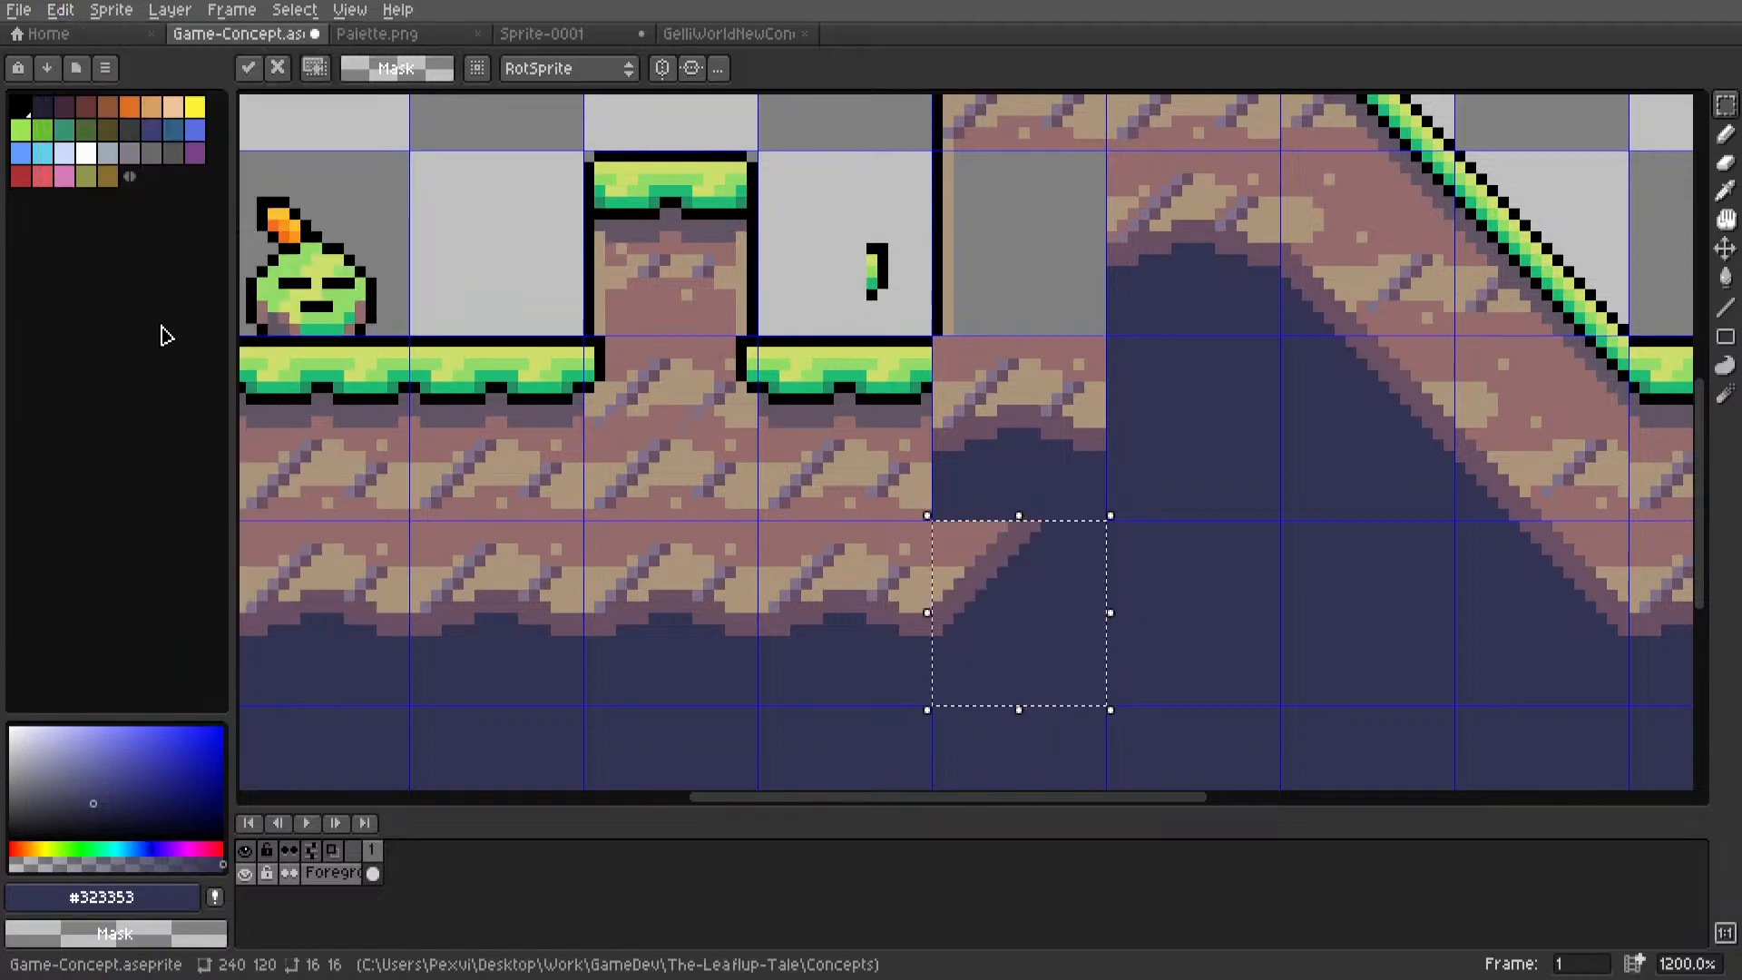
click(1166, 538)
scroll(1164, 536, down, 5)
middle_drag(1090, 534, 927, 570)
scroll(928, 570, up, 5)
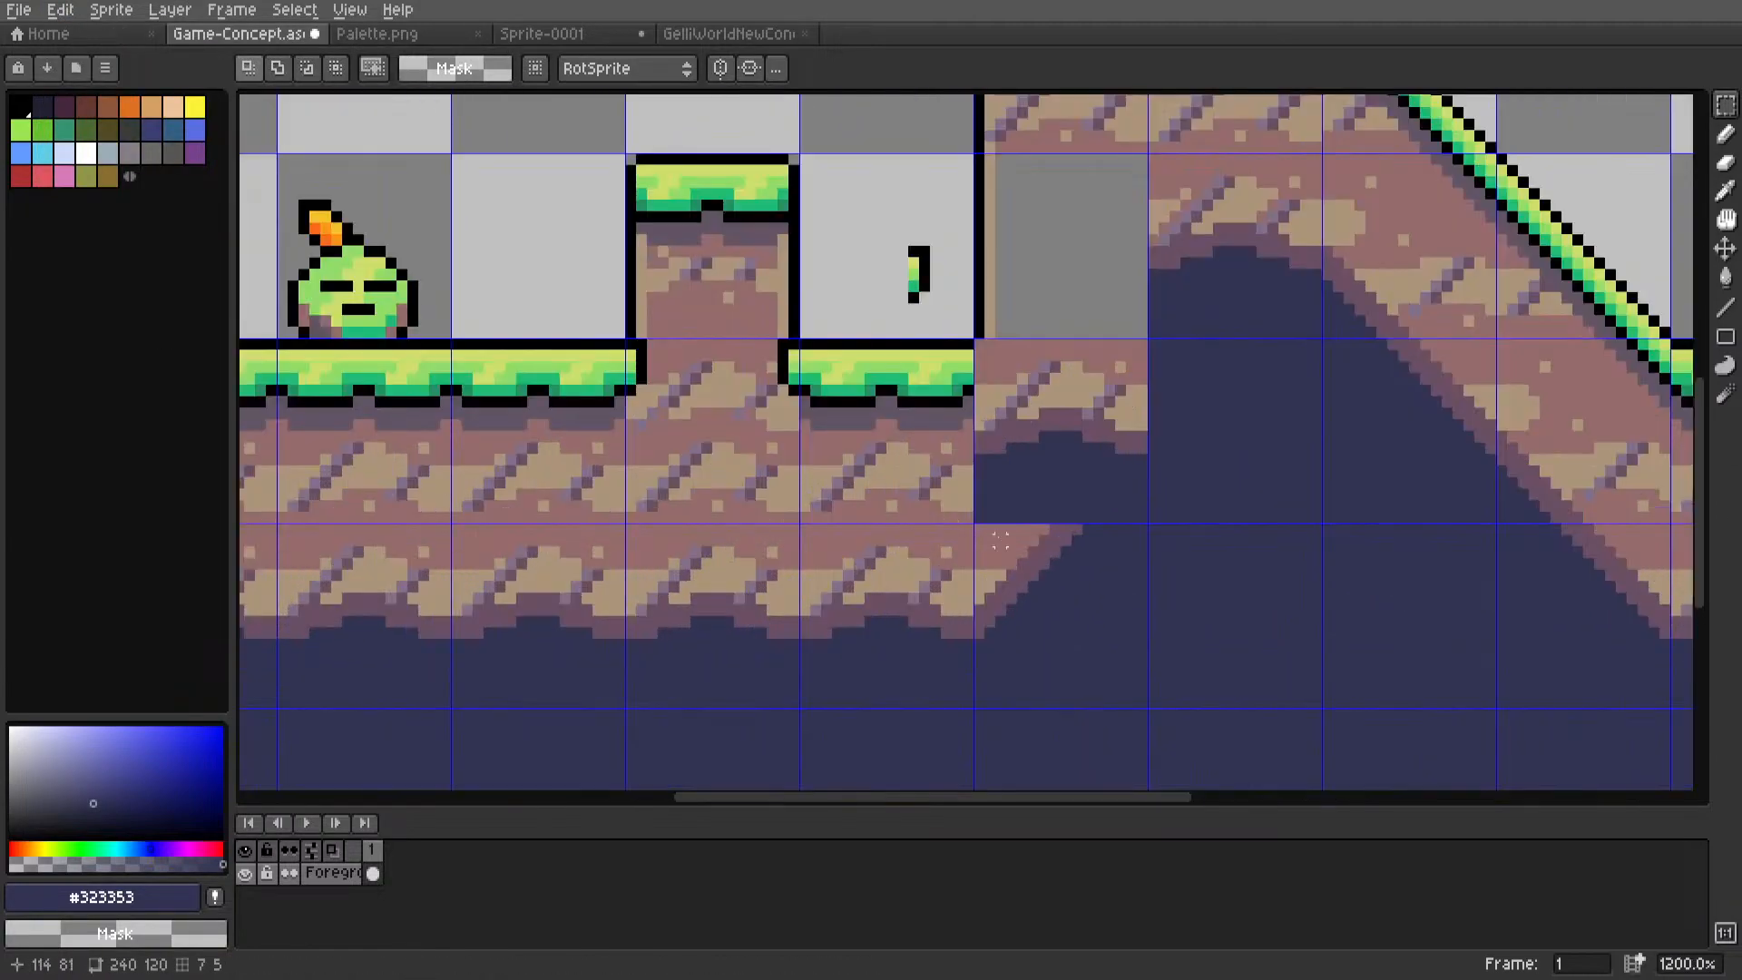
Rotate the dirt tile at the cliff base 90 degrees counterclockwise so its ragged edge faces the dark hollow.
middle_drag(1076, 457, 982, 535)
double_click(994, 500)
key(r)
key(r)
key(r)
key(r)
key(r)
key(r)
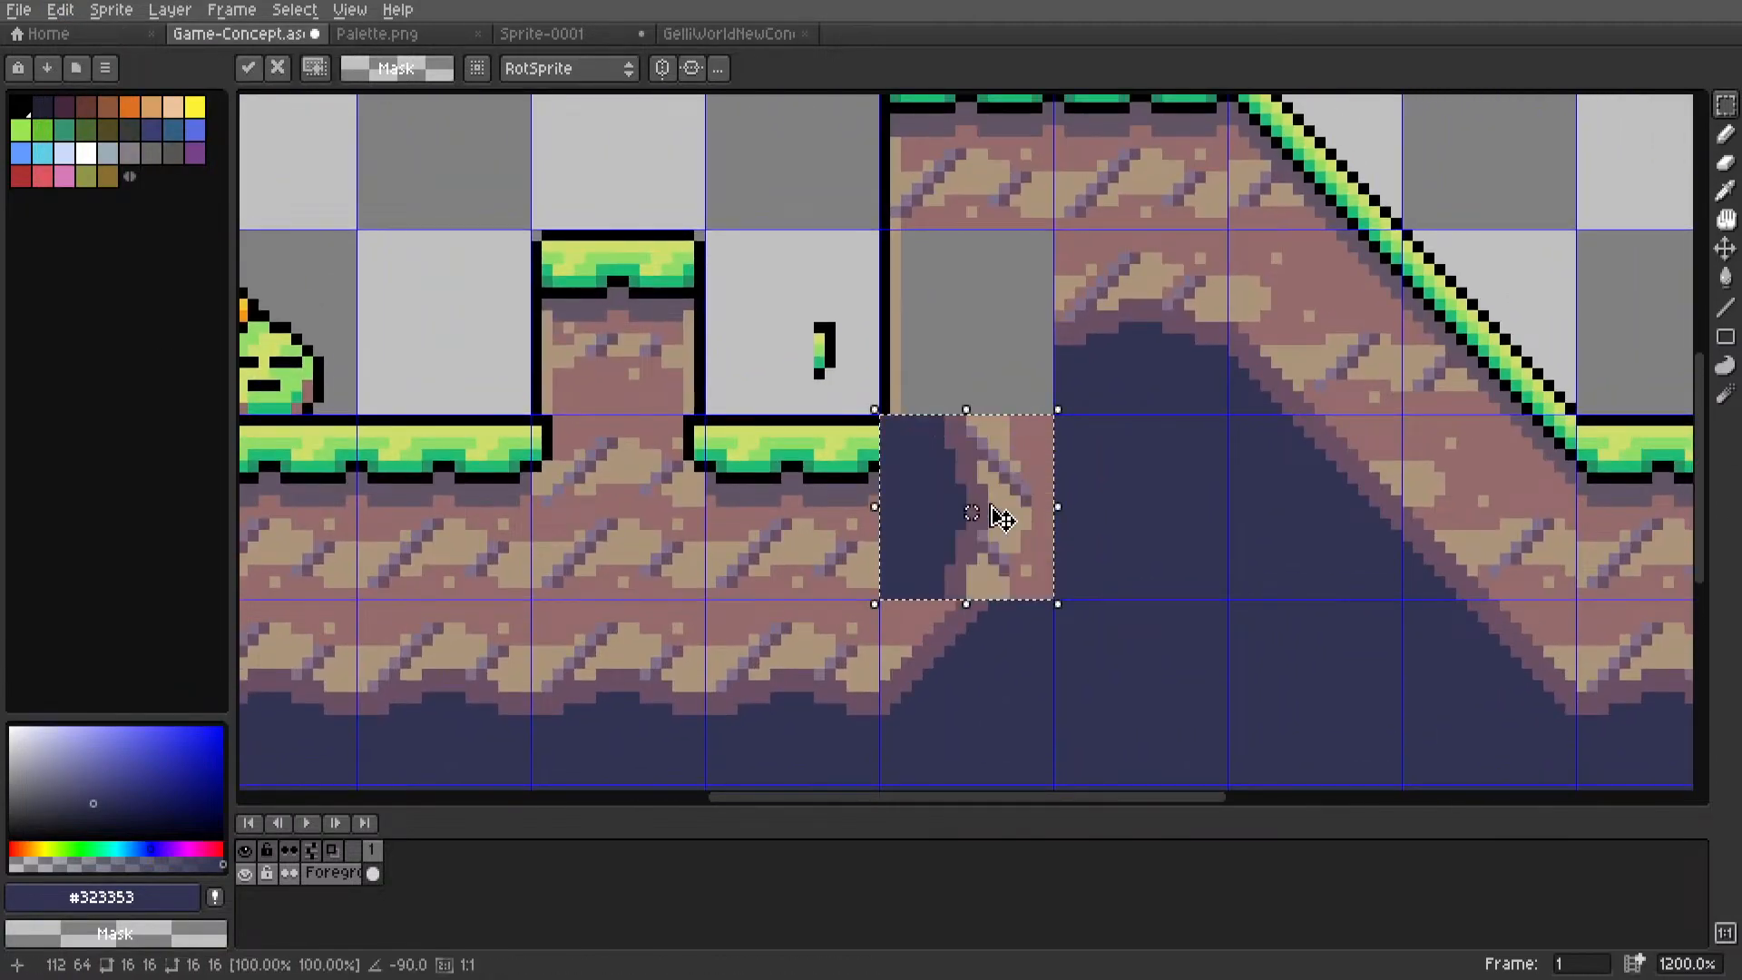
key(r)
click(1112, 523)
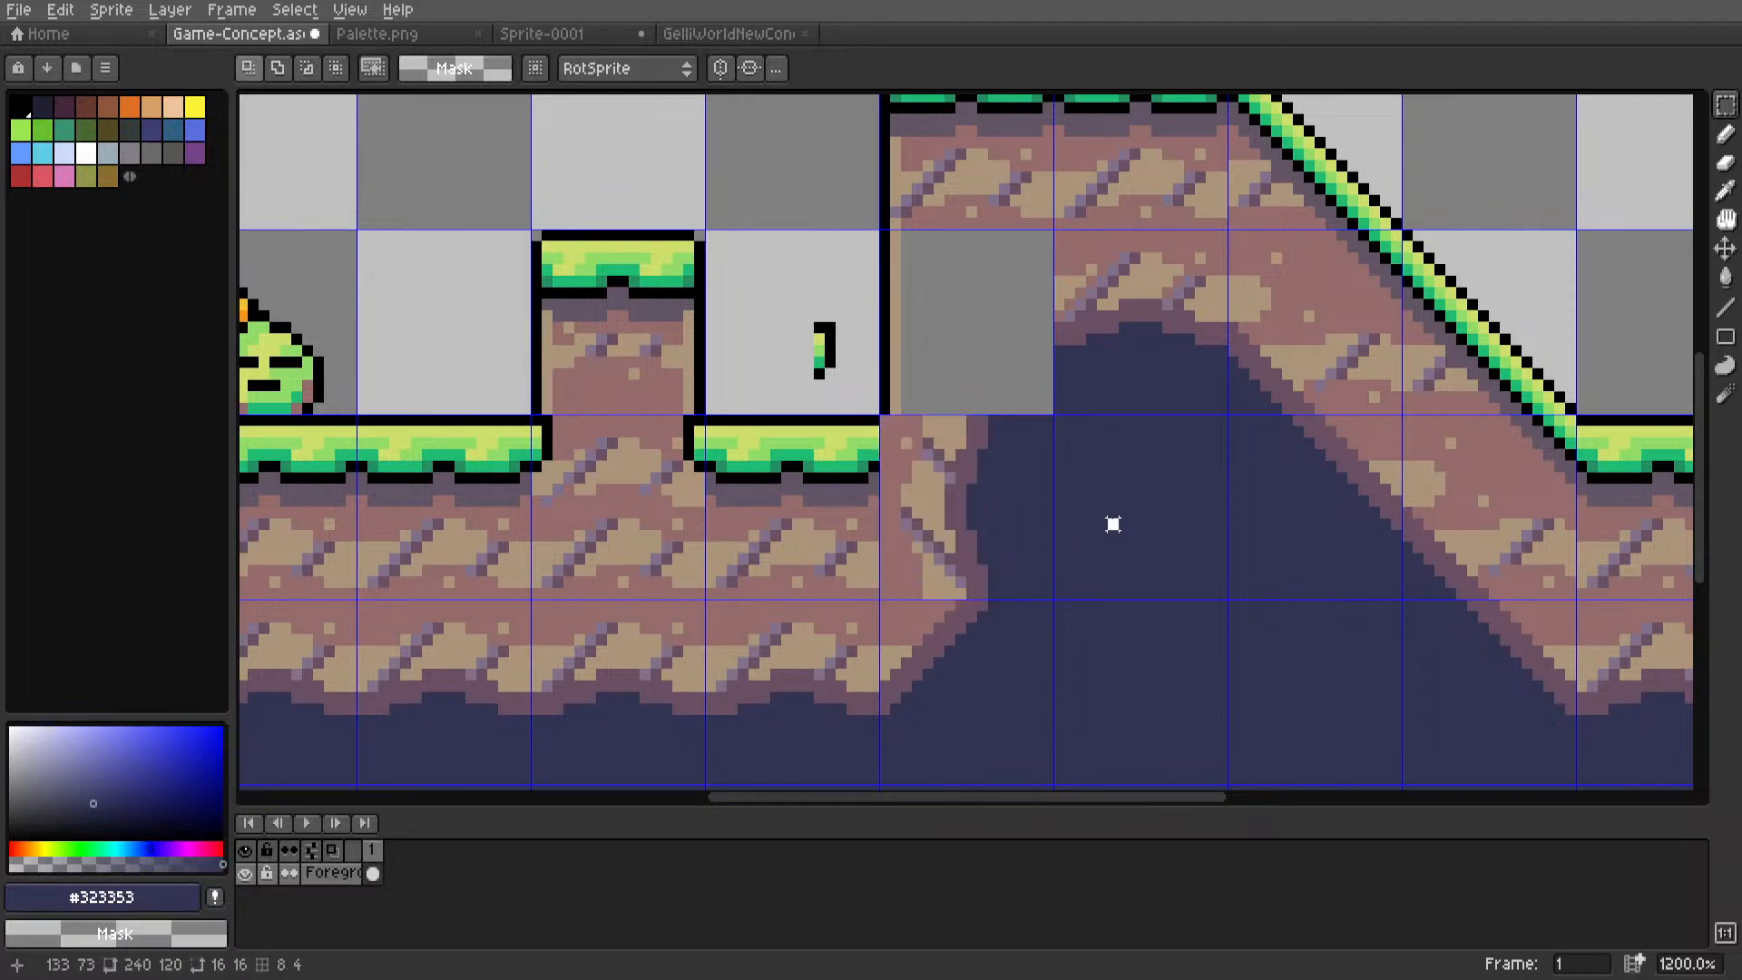
scroll(1106, 520, down, 4)
middle_drag(1053, 522, 965, 544)
scroll(964, 544, up, 4)
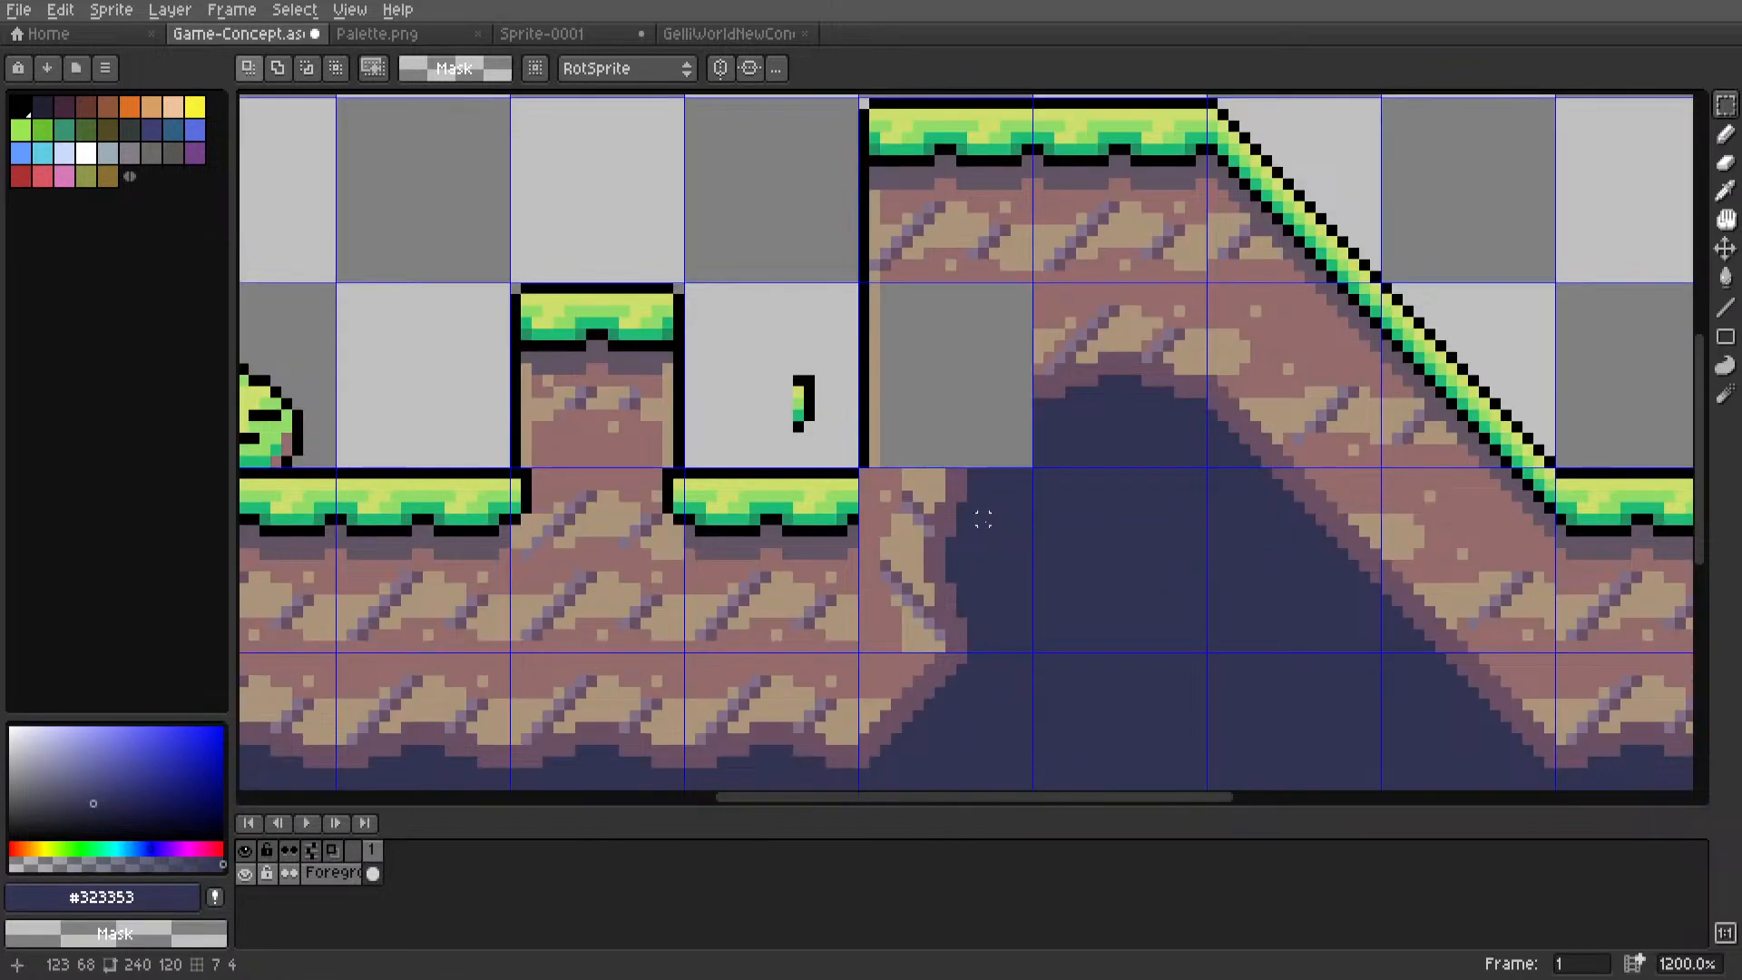
scroll(962, 426, down, 3)
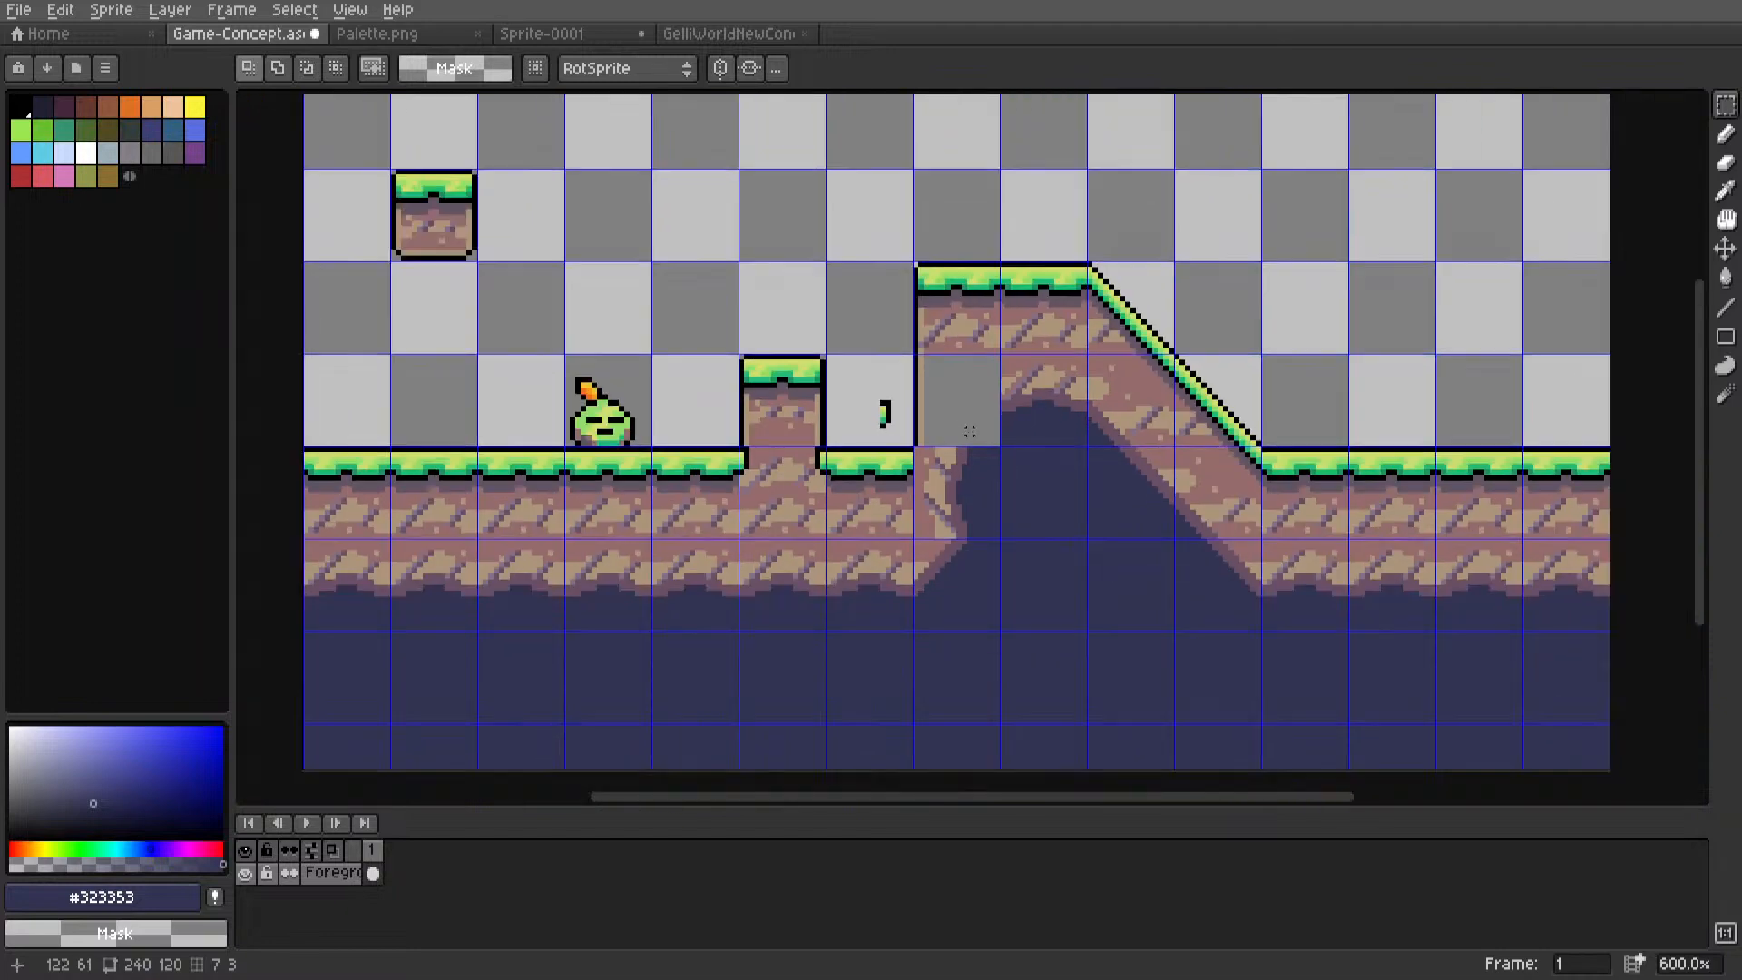
Cover the tan patches and streak in the upper part of the rotated dirt tile with #966c6c.
scroll(961, 505, up, 4)
key(i)
click(1017, 499)
key(l)
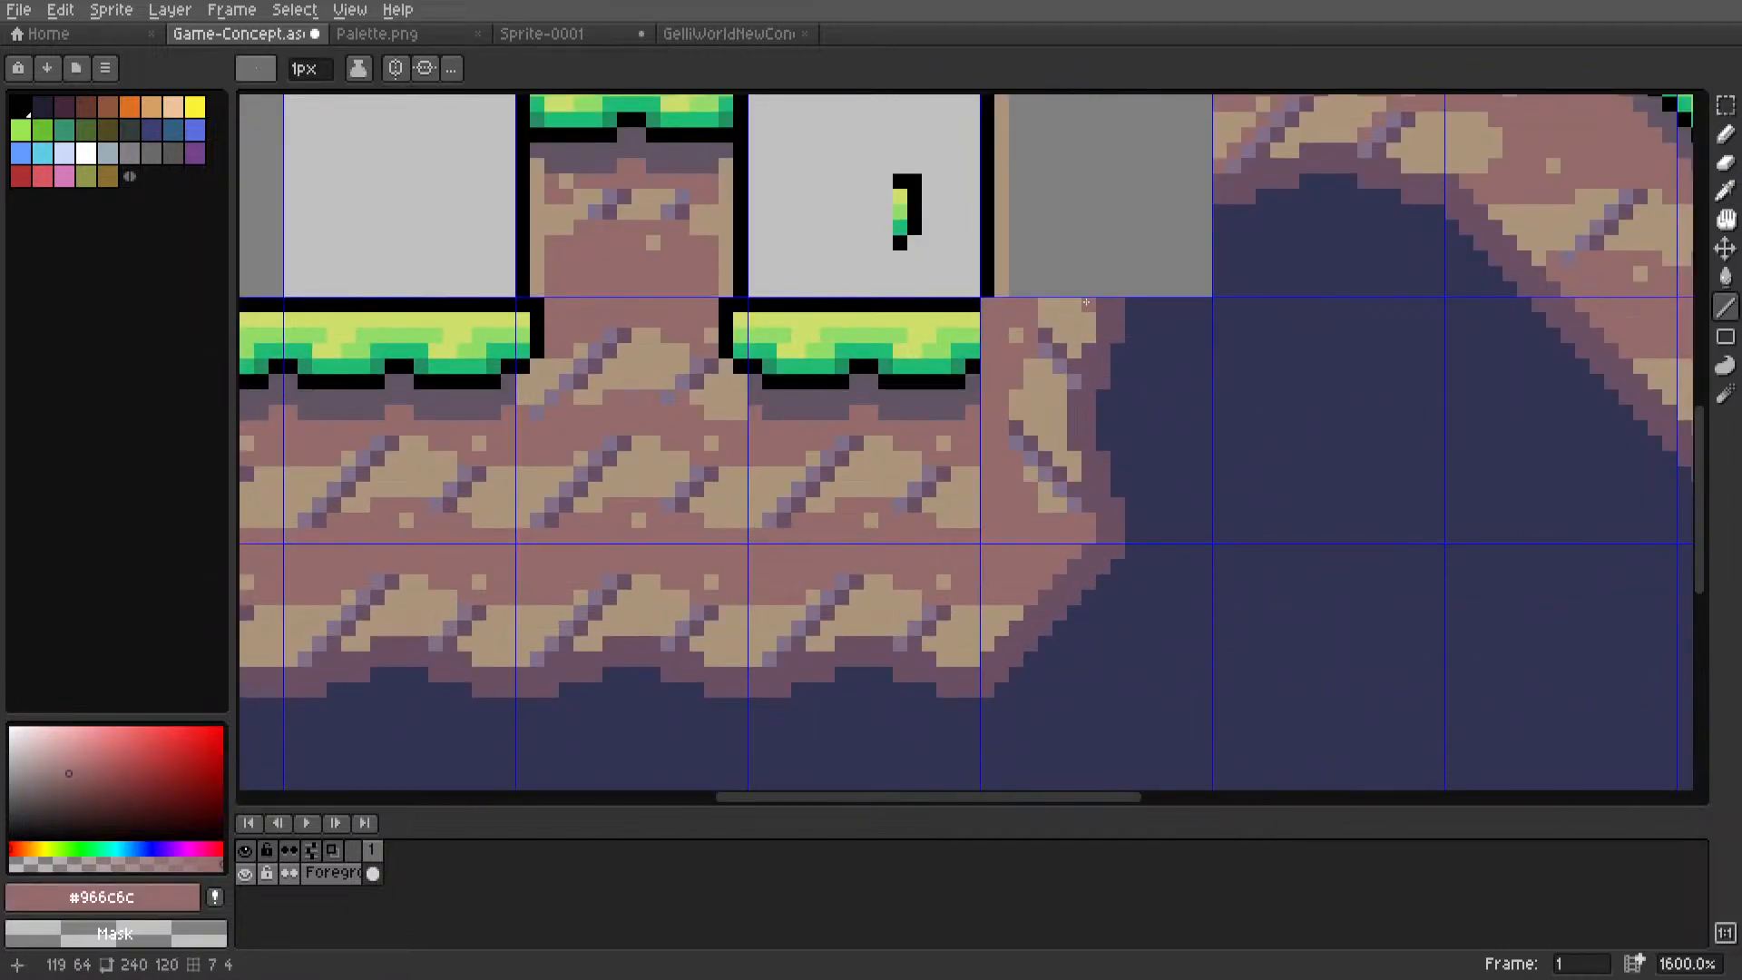
drag(1086, 302, 1074, 367)
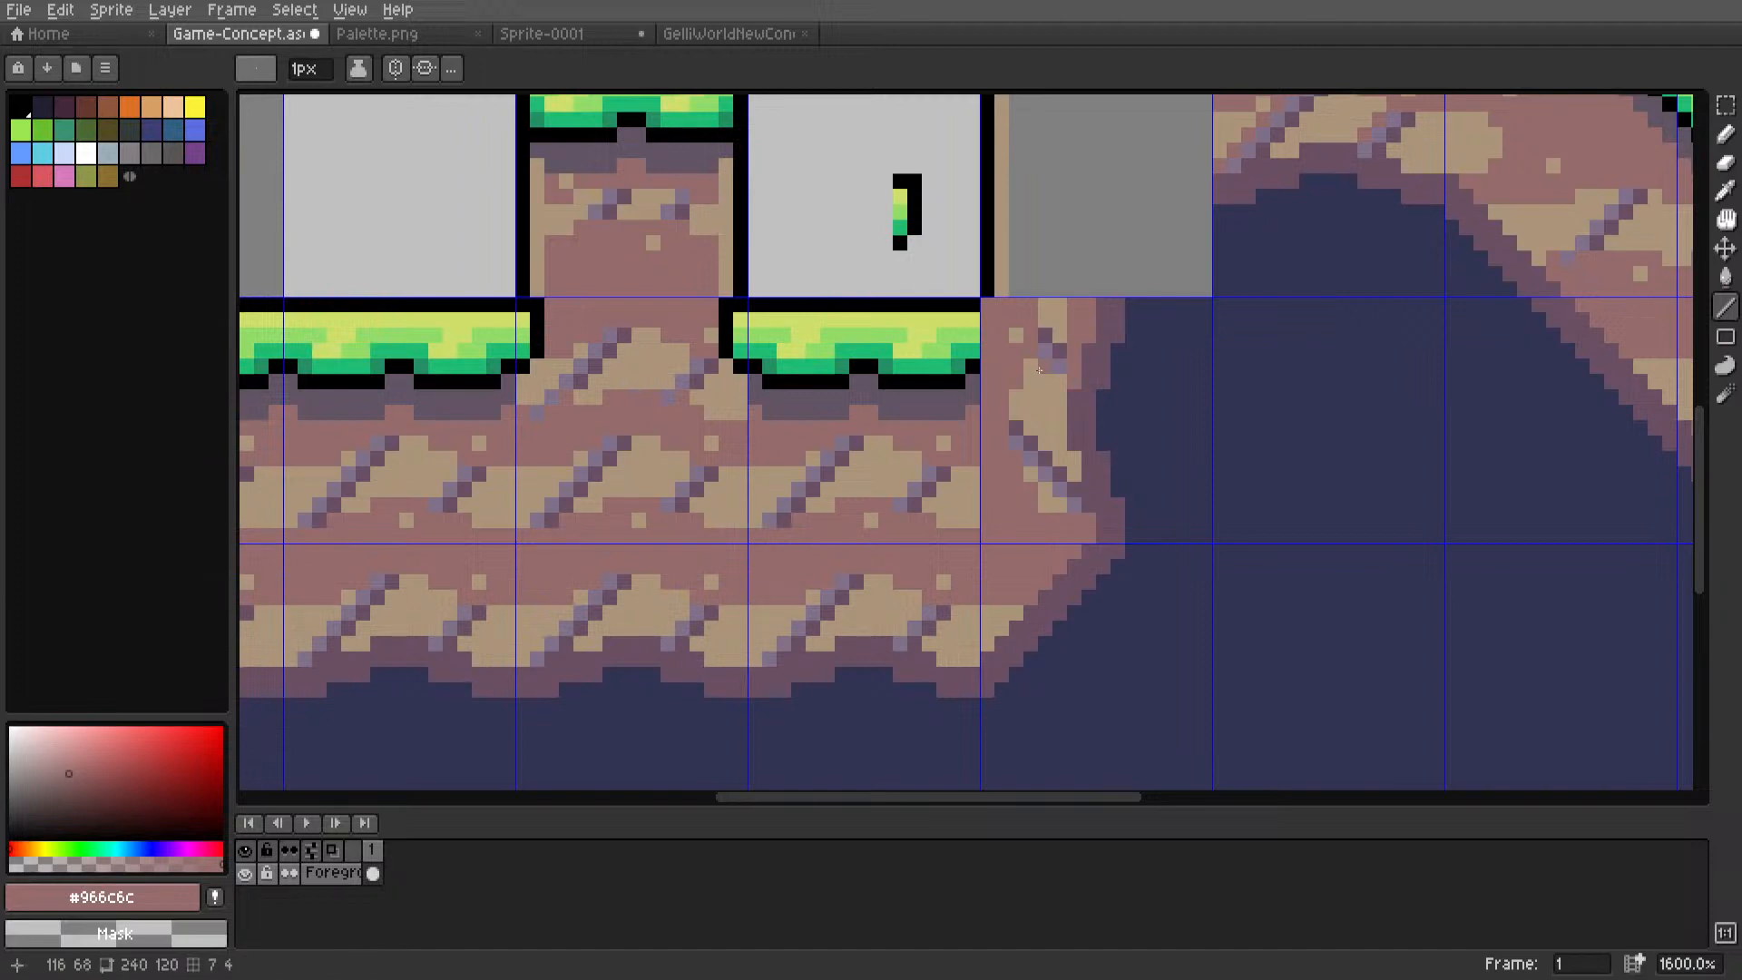
scroll(1039, 369, up, 2)
key(g)
click(1039, 369)
click(1063, 306)
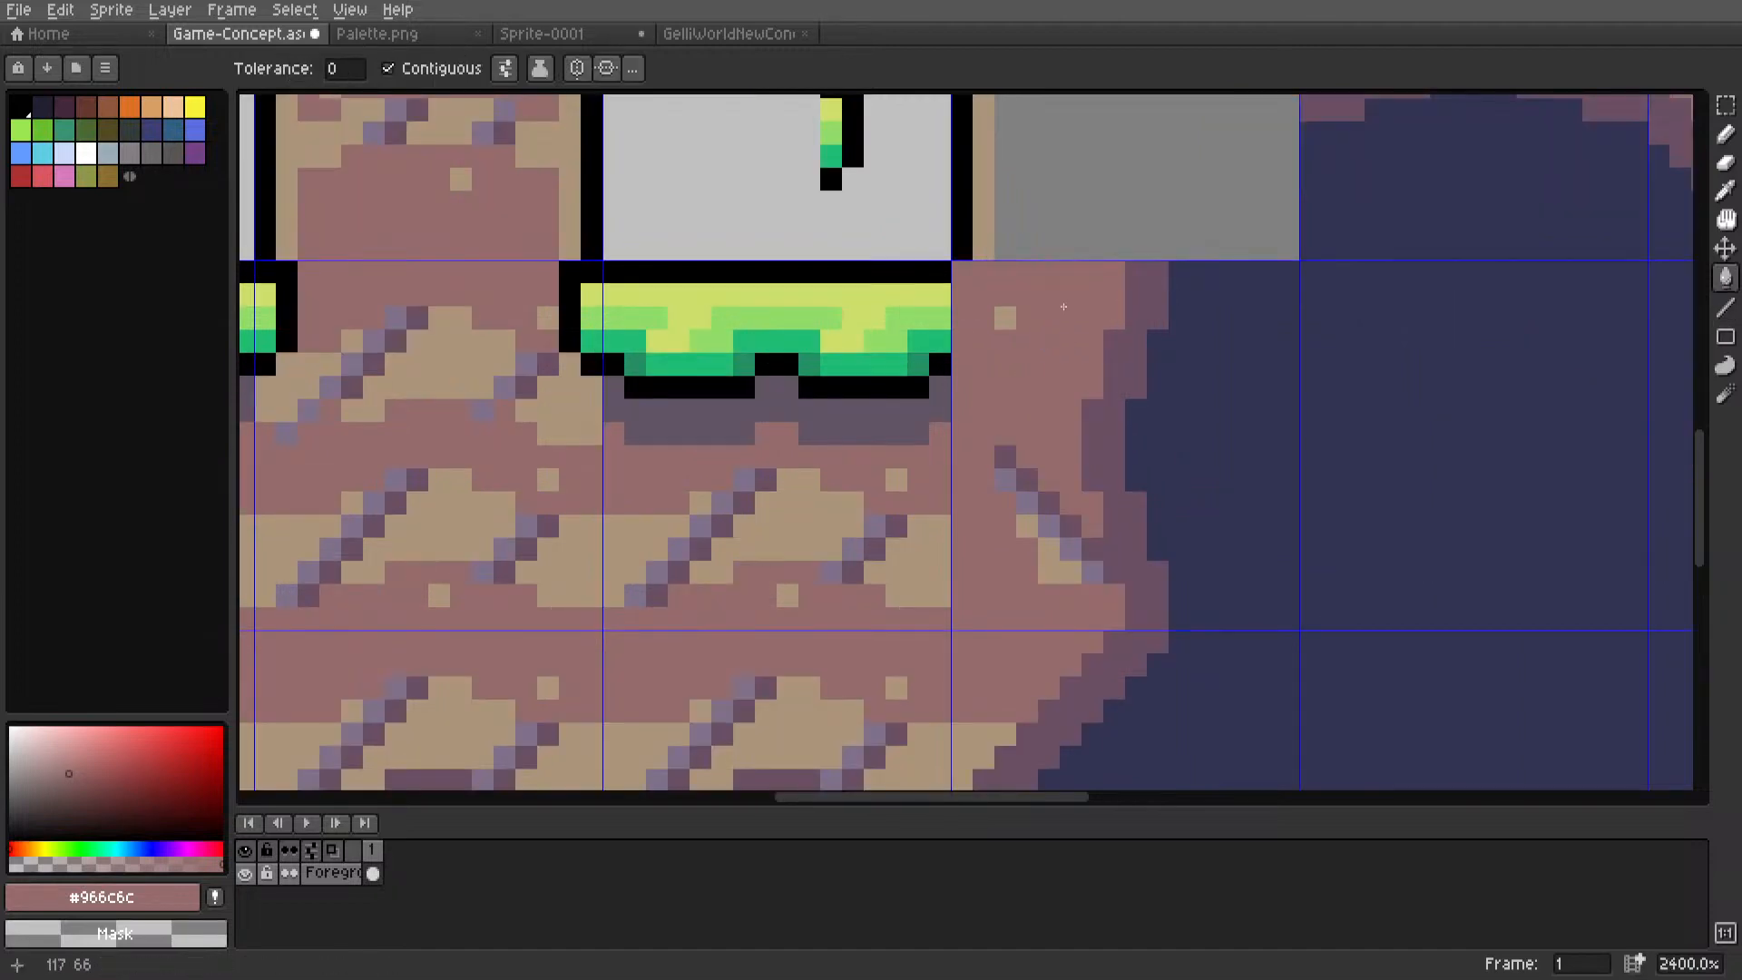
Paint over the remaining purple streak and tan pixels in the rotated dirt tile with #966c6c.
click(1005, 457)
click(1026, 526)
click(1055, 563)
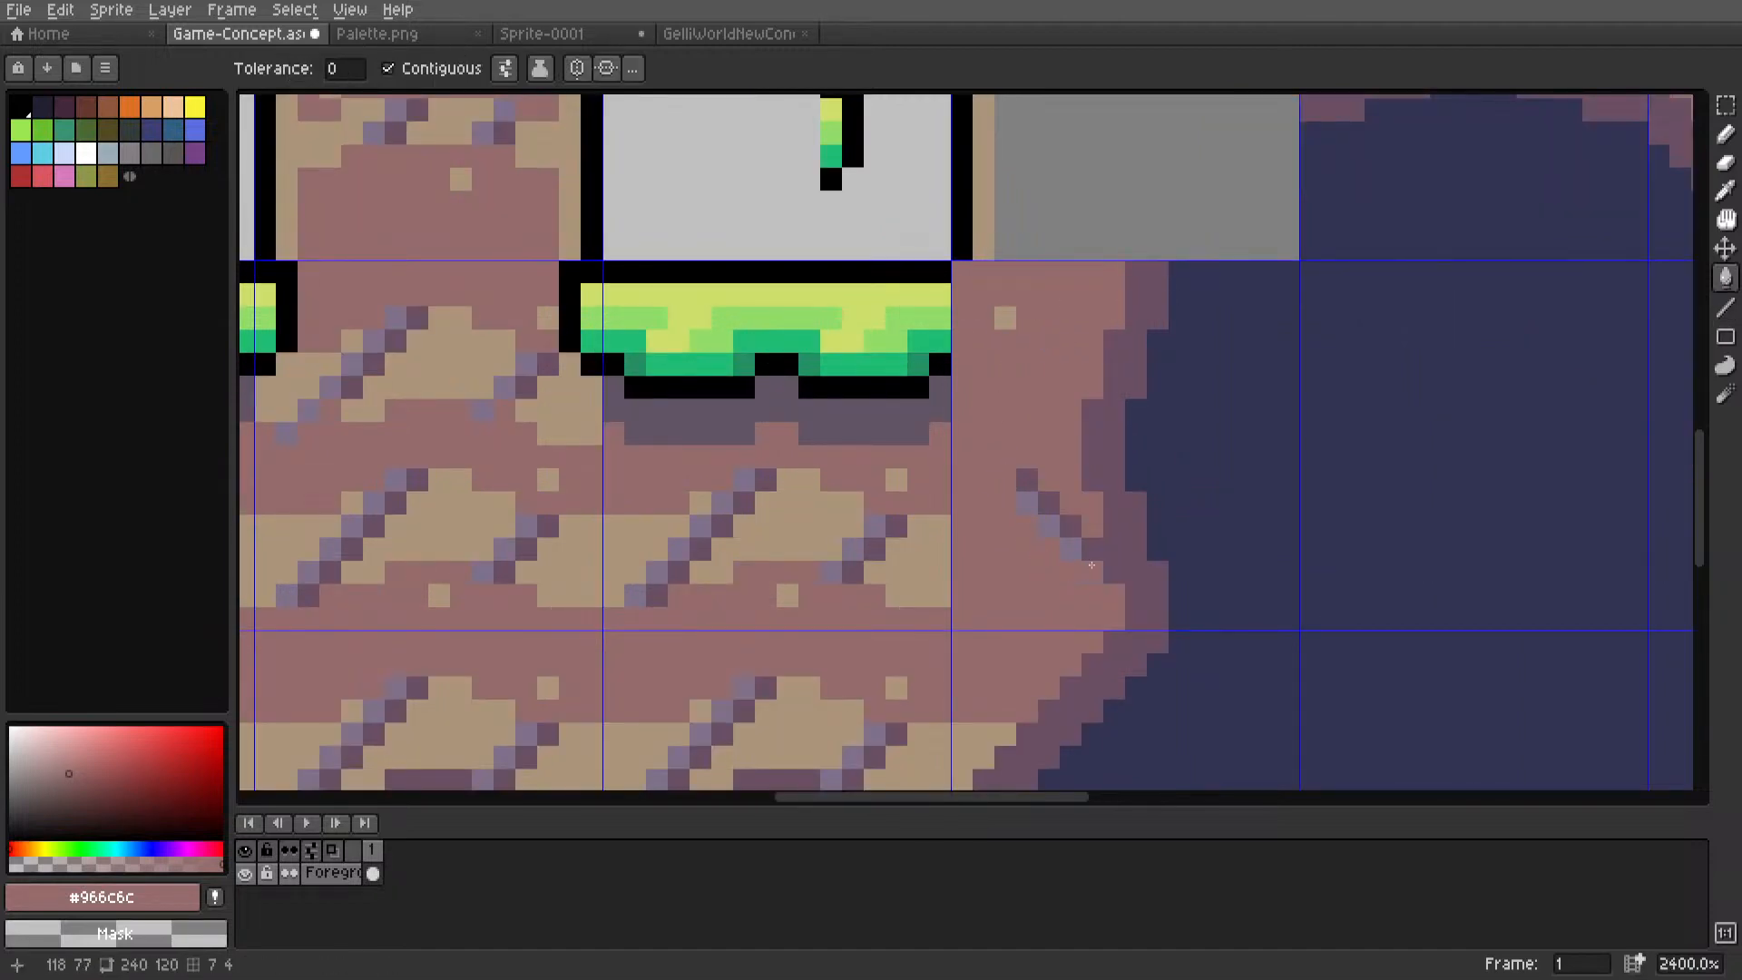
key(l)
drag(1114, 548, 1025, 487)
click(1001, 314)
scroll(999, 378, down, 5)
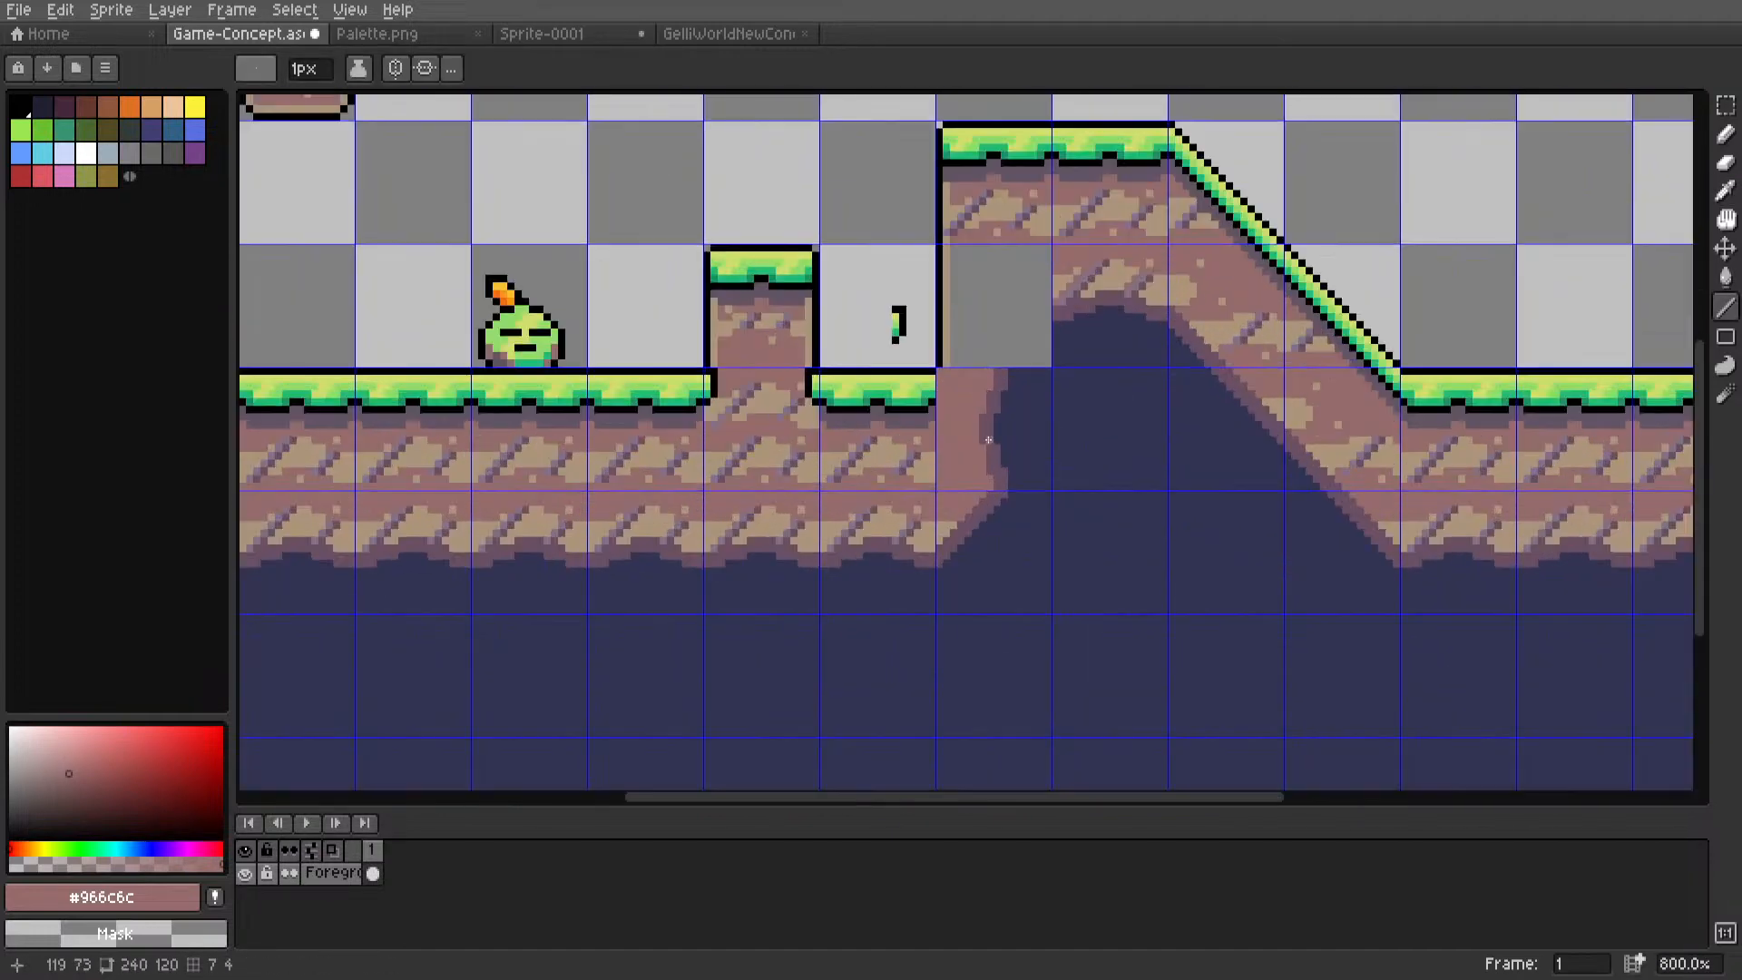
Copy the rotated tile's 4 by 16 pixel edge strip into the empty cliff tile directly above.
key(m)
drag(982, 441, 947, 731)
scroll(973, 451, up, 3)
middle_drag(971, 662, 960, 739)
drag(961, 740, 971, 466)
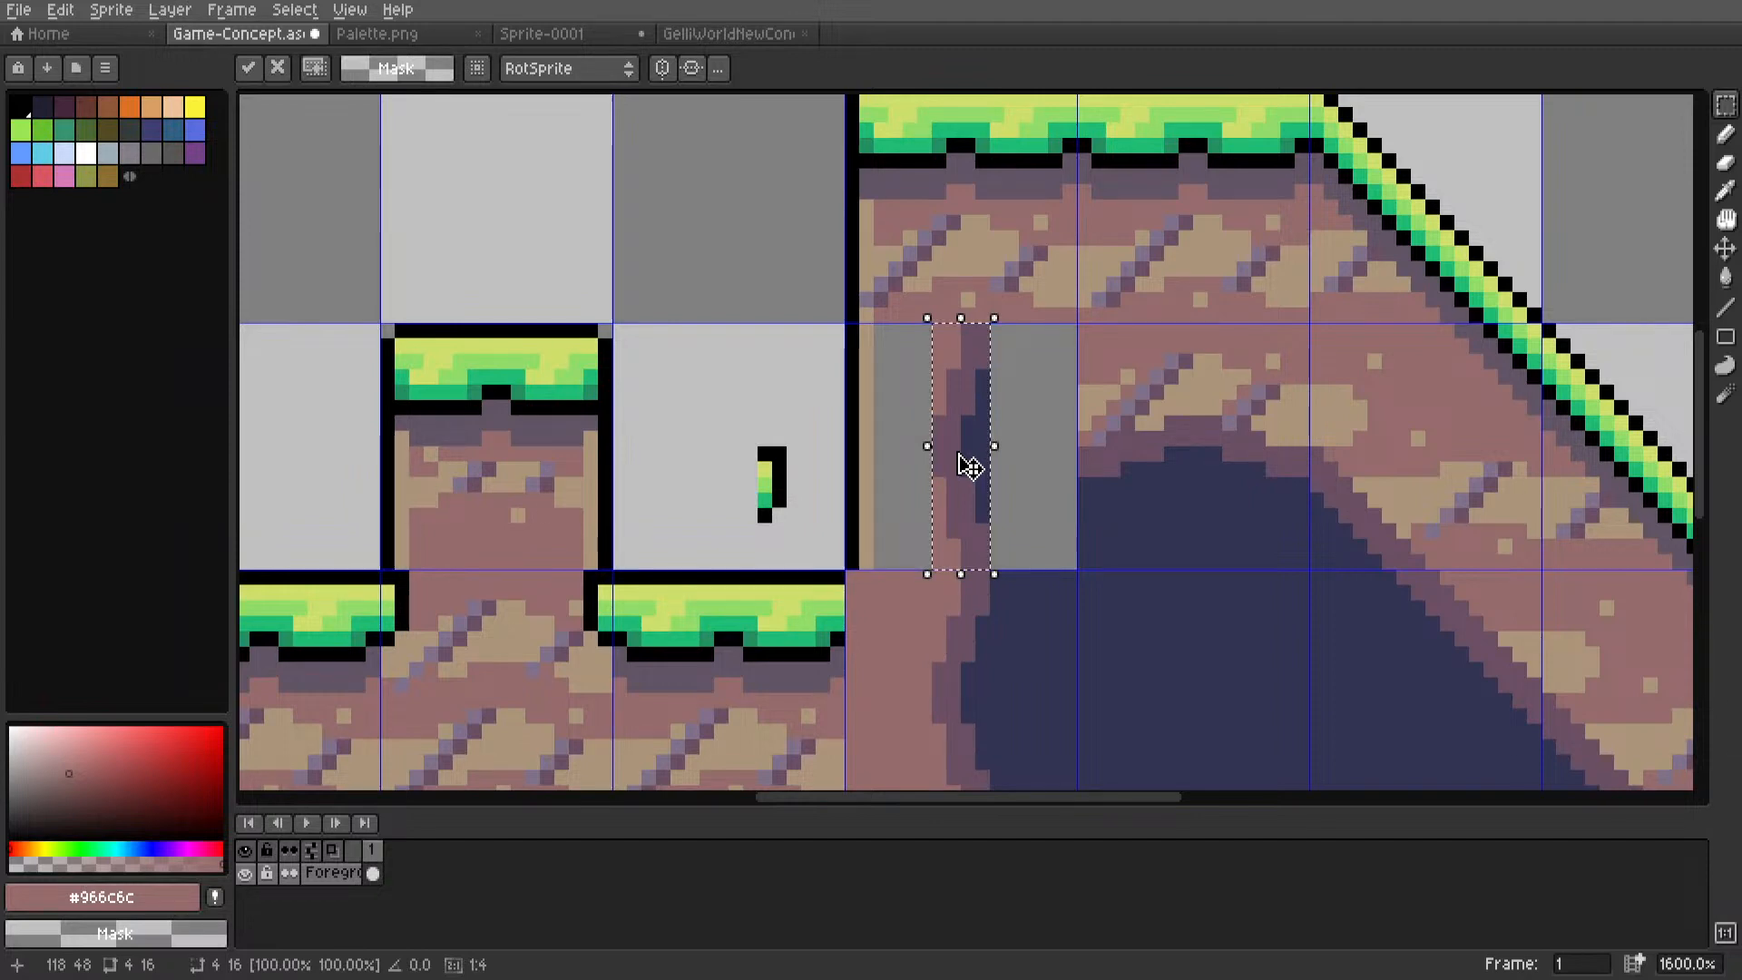
middle_drag(968, 464, 992, 358)
mouse_move(992, 357)
mouse_down()
mouse_move(1008, 560)
mouse_move(1004, 373)
mouse_up()
click(1050, 370)
middle_drag(1050, 369, 995, 442)
Delete the upper part of the copied edge strip, leaving only its lower end above the rotated tile.
key(m)
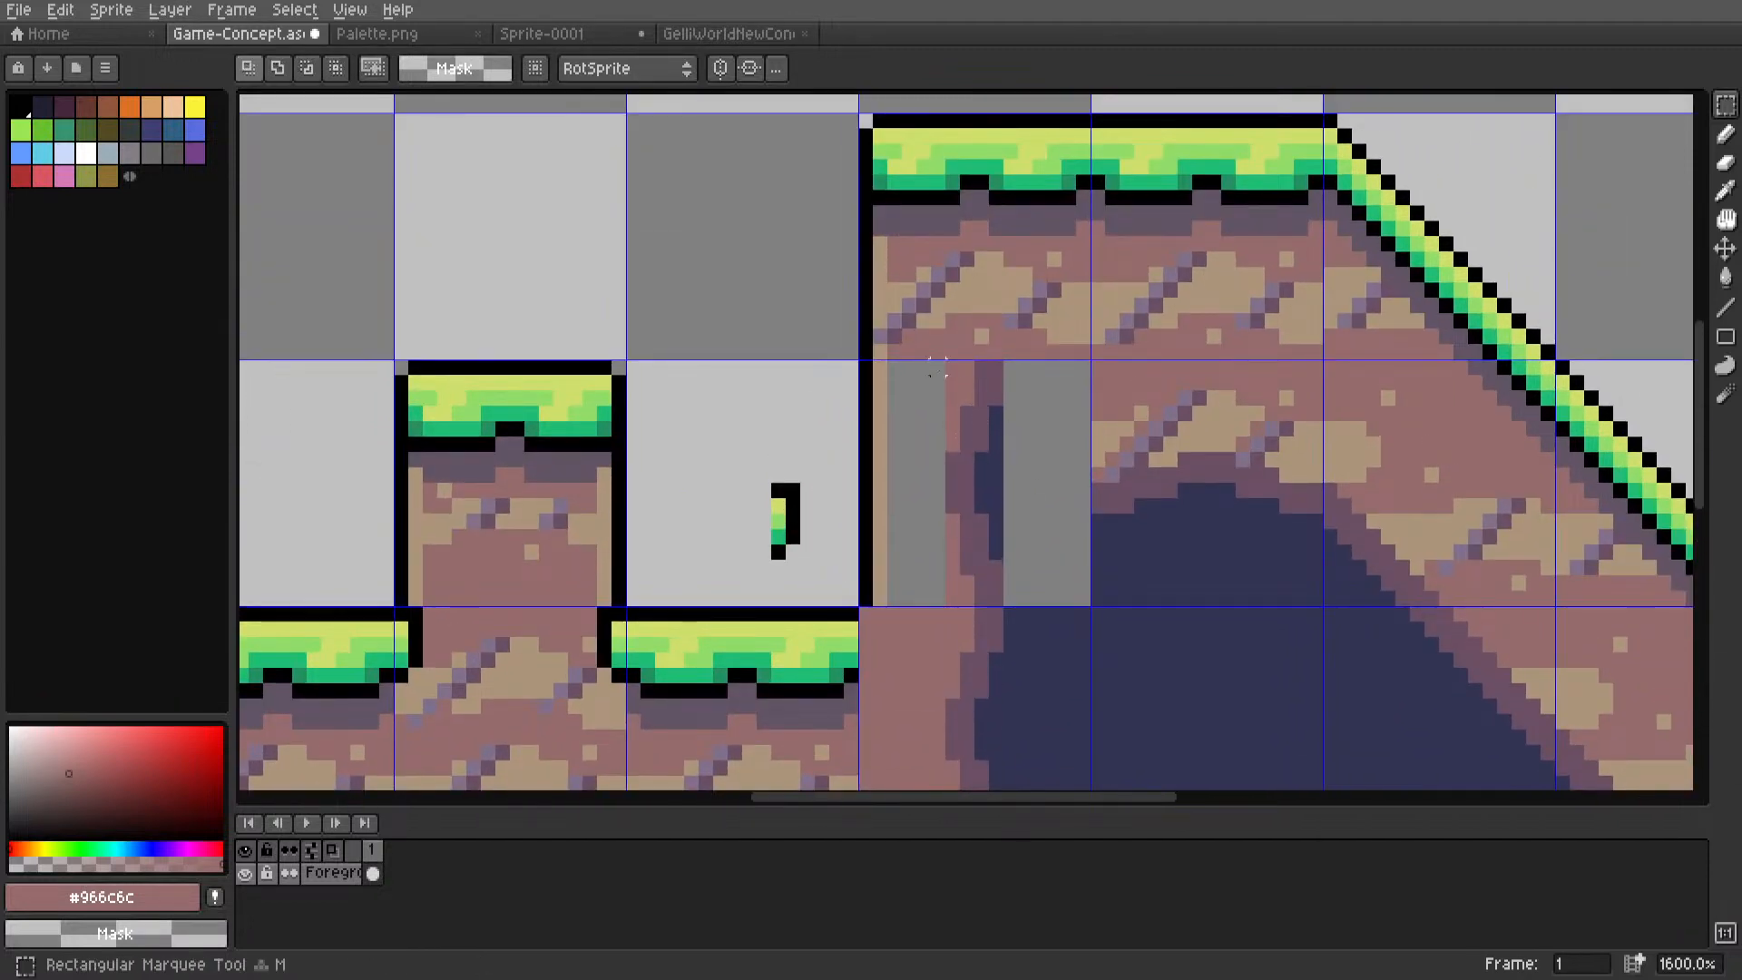
drag(938, 366, 1021, 506)
key(Delete)
scroll(1021, 505, up, 1)
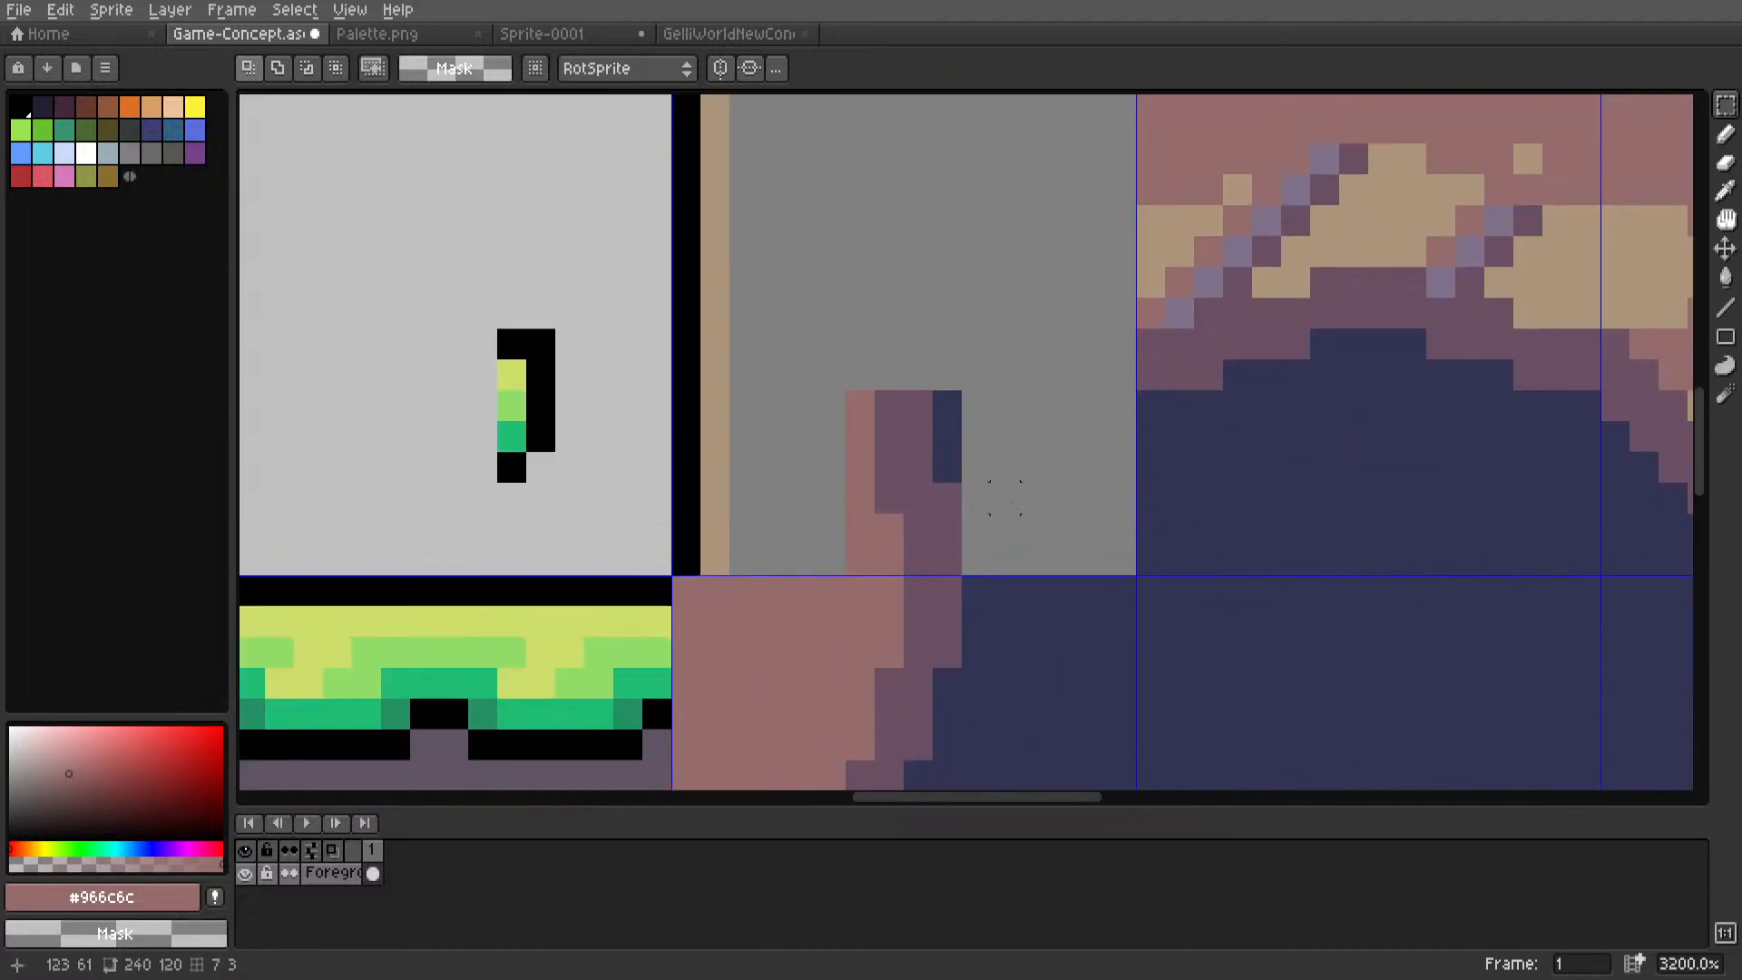
Draw a #694f62 dirt edge across the empty cliff tile, joining the hill's underside to the strip's top.
key(l)
alt+click(918, 394)
click(1092, 375)
mouse_move(1105, 377)
mouse_down()
mouse_move(937, 378)
mouse_move(895, 358)
mouse_up()
scroll(895, 357, down, 5)
scroll(1048, 360, up, 4)
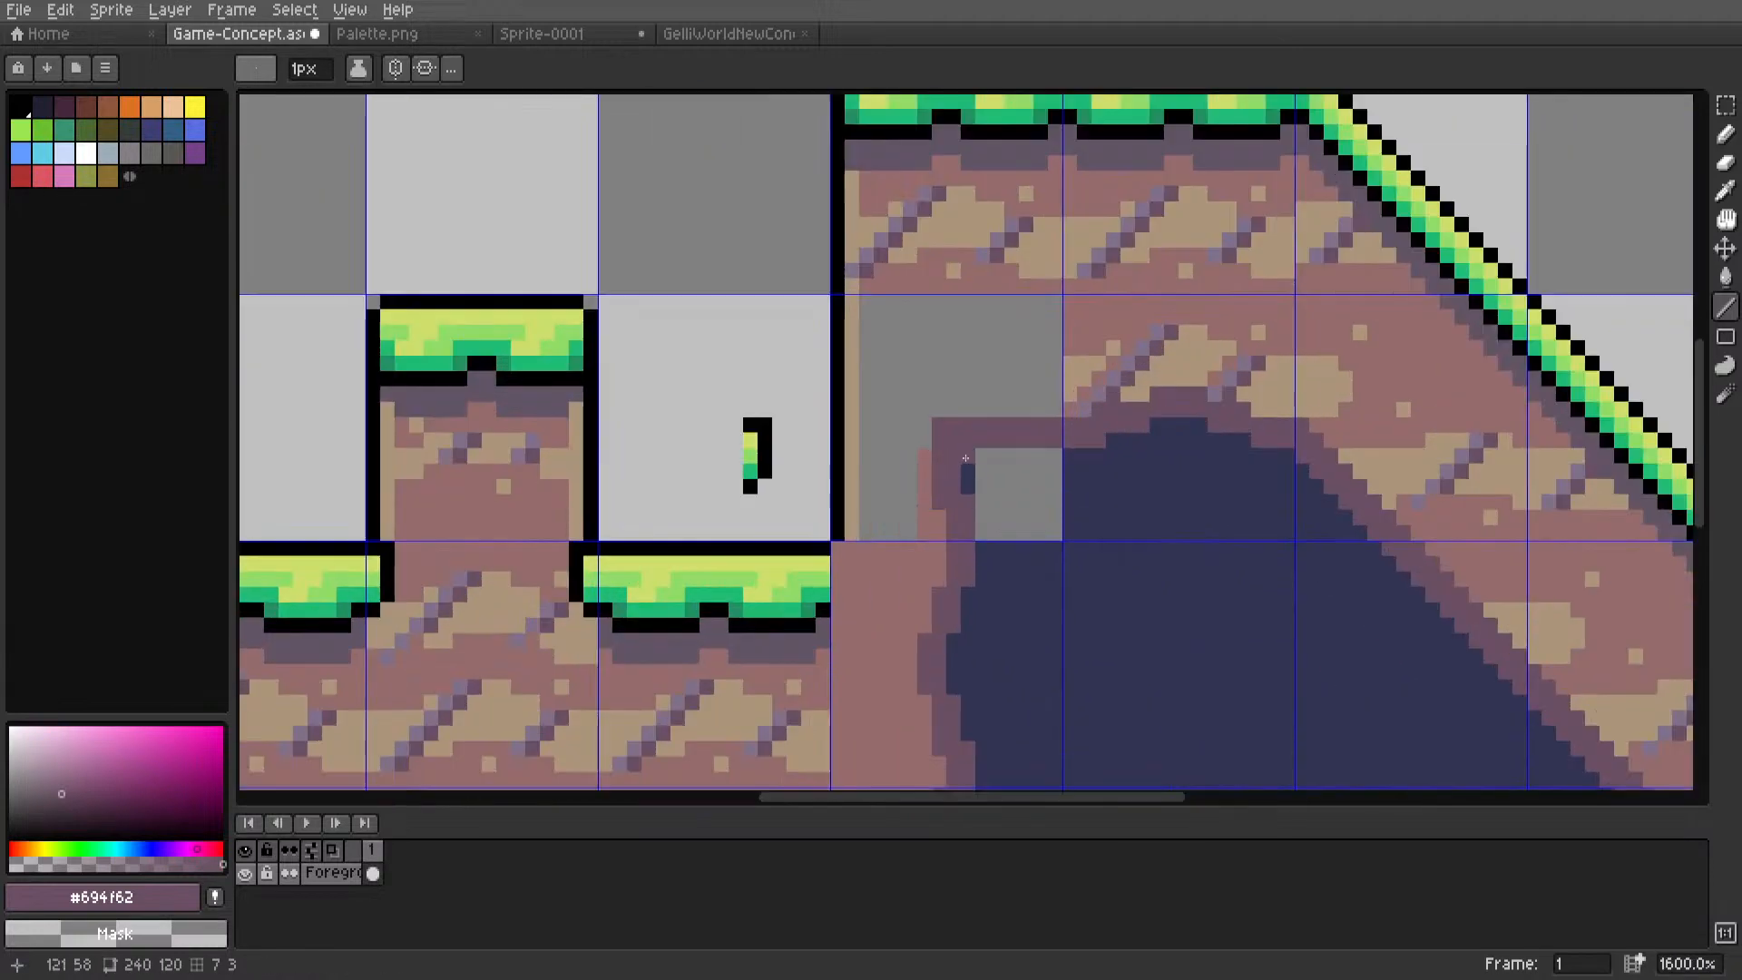
Fill the empty area between the cliff outline and the new dirt edge with #966c6c.
key(i)
click(1058, 331)
key(g)
click(1052, 337)
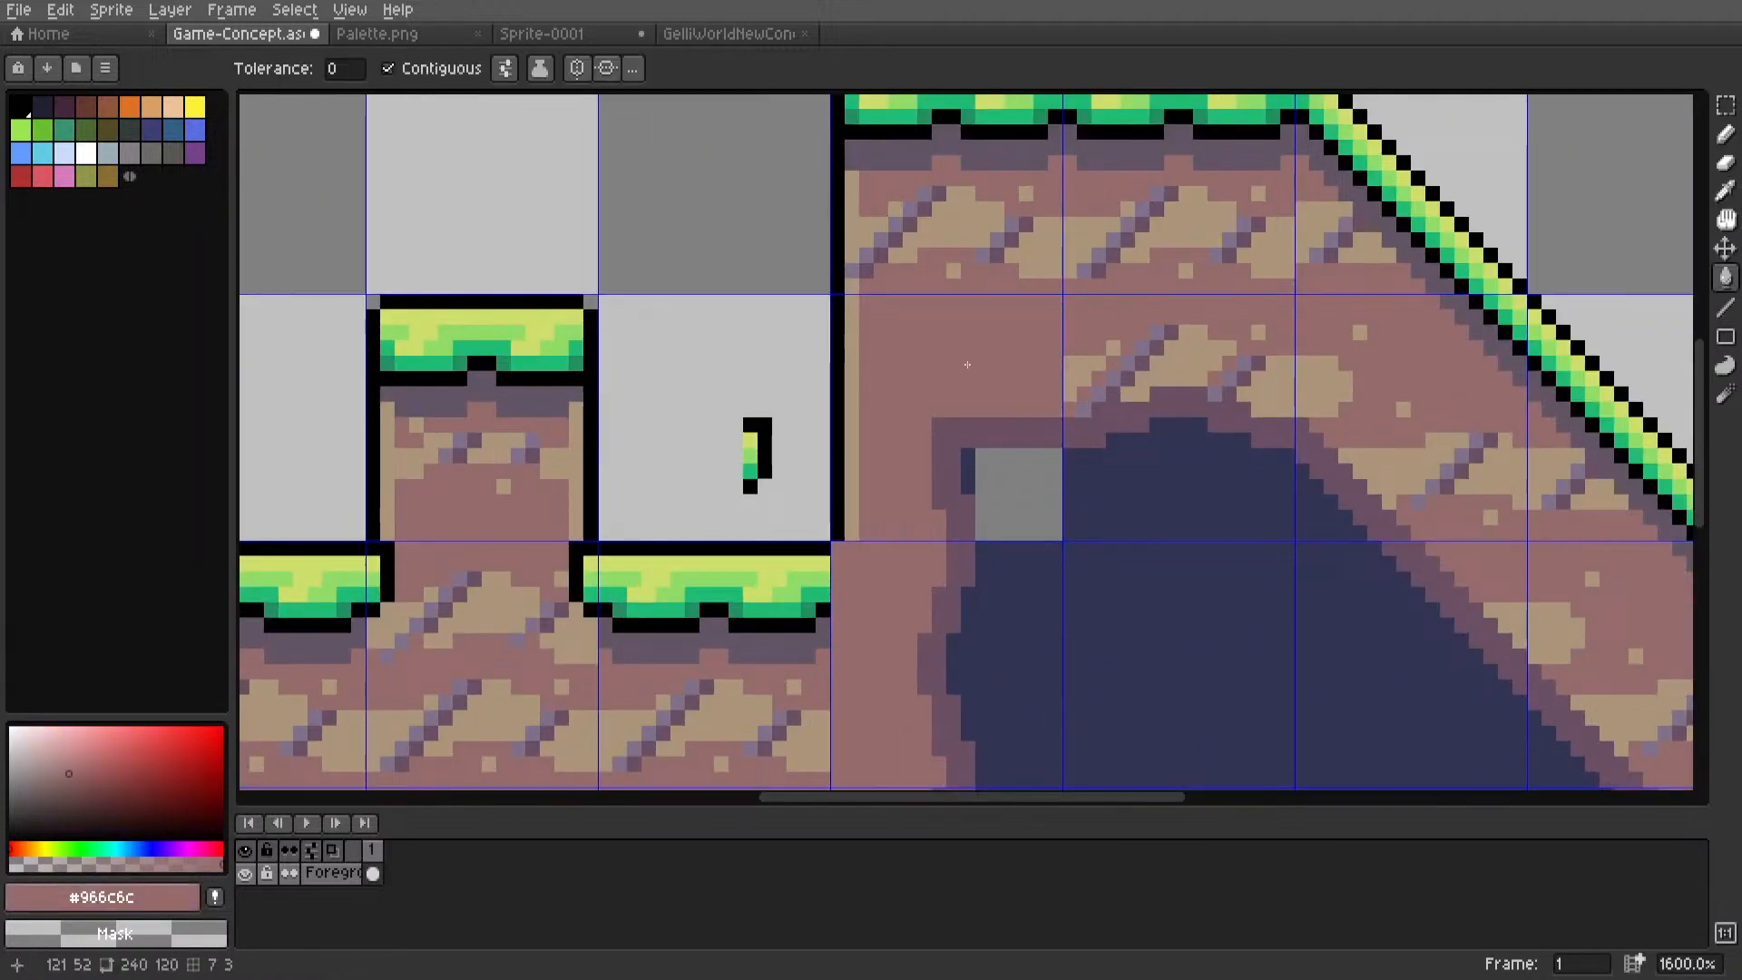
scroll(986, 456, down, 5)
Fill the remaining empty area inside the hollow's upper corner with #323353.
key(i)
scroll(987, 456, up, 5)
click(976, 439)
key(g)
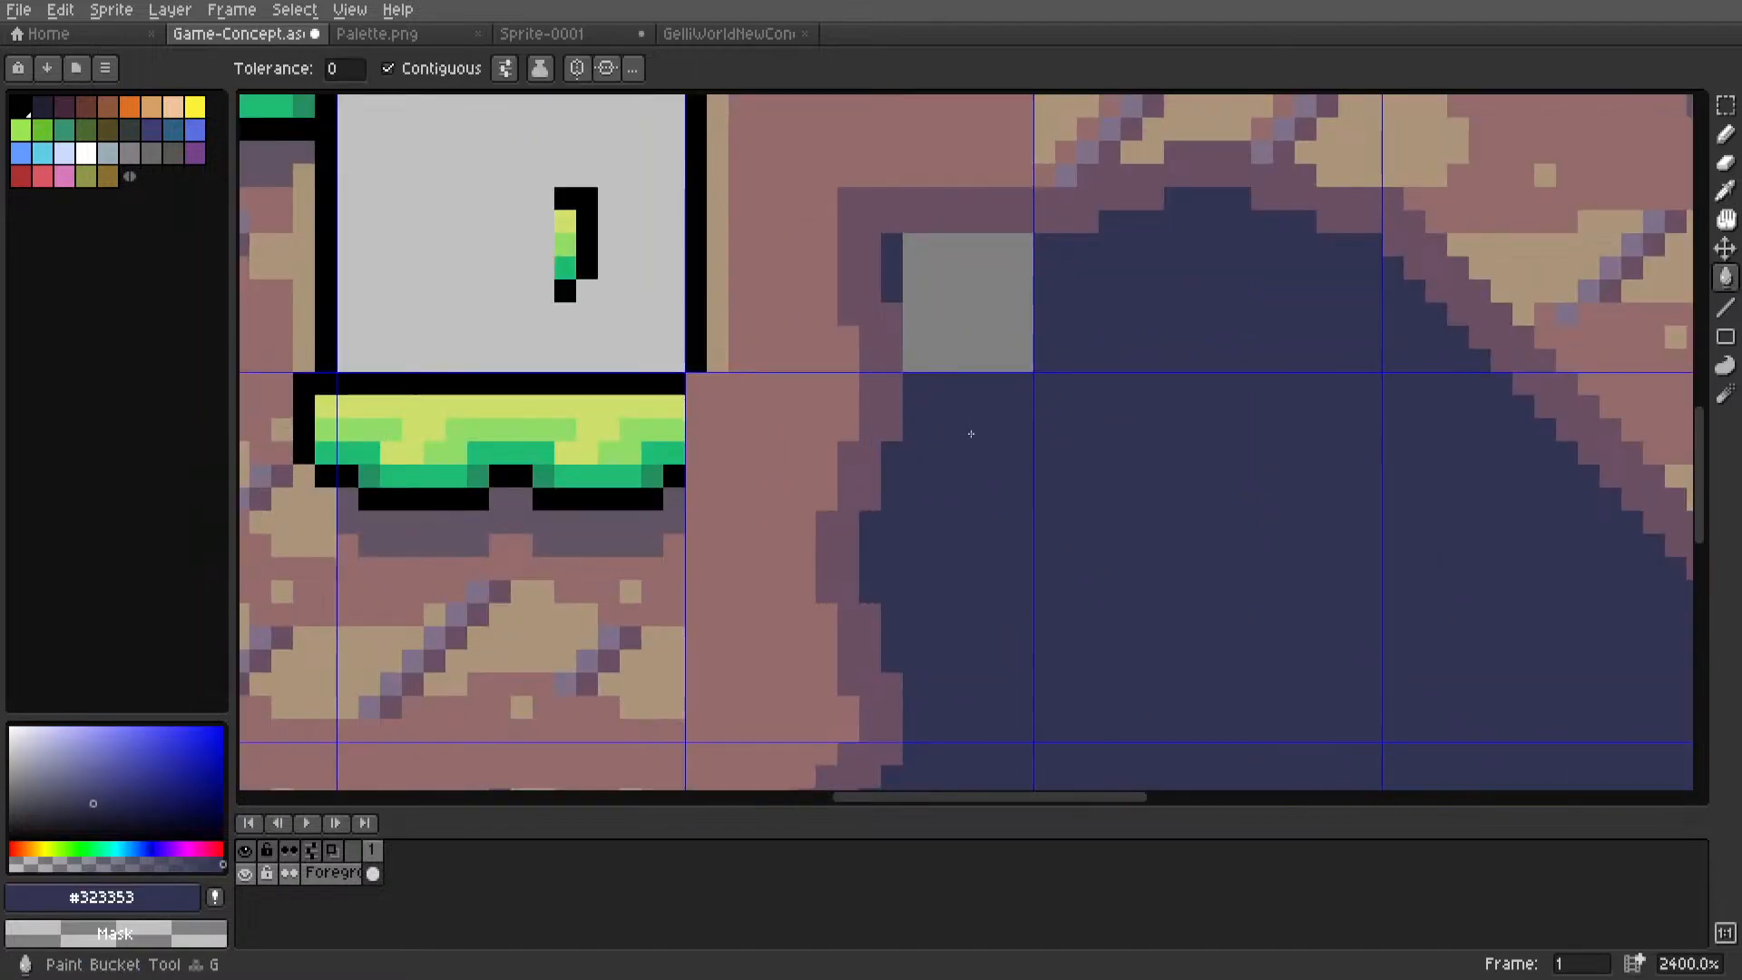
click(966, 304)
scroll(966, 304, down, 6)
scroll(963, 471, up, 2)
key(m)
scroll(963, 471, up, 1)
scroll(962, 474, down, 3)
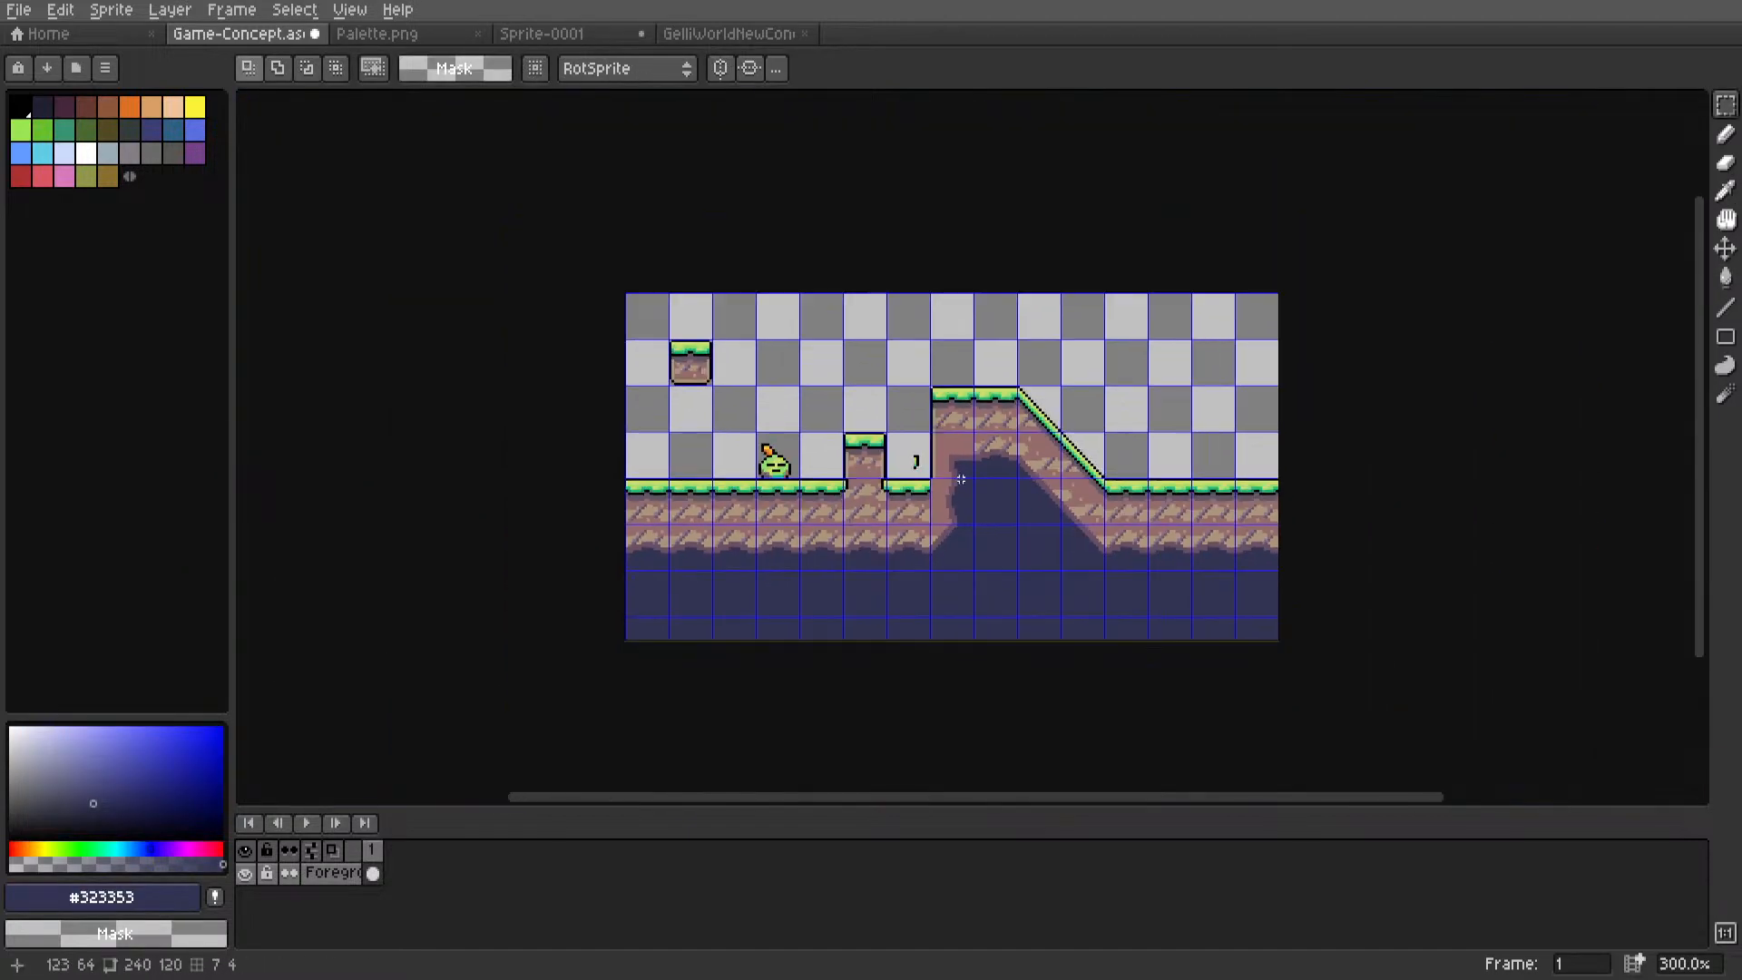
scroll(961, 480, up, 2)
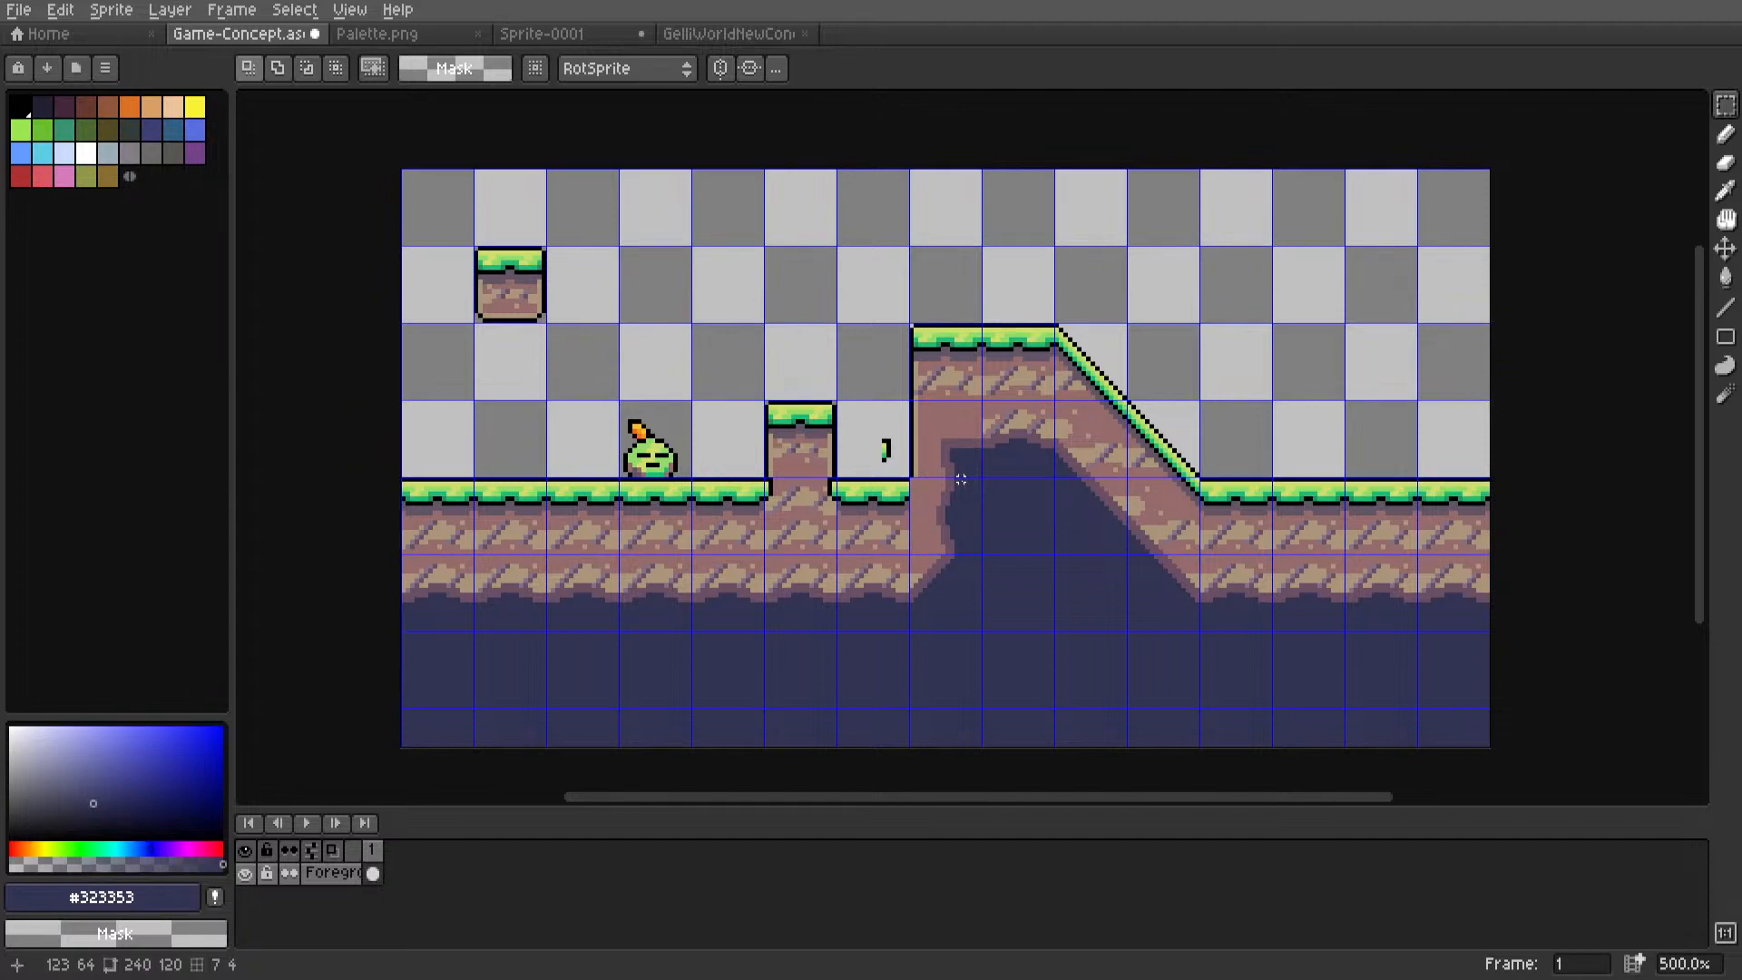
scroll(955, 474, up, 4)
scroll(936, 385, up, 2)
Roughen the hollow's straight upper edge with a #694f62 line above it and a #323353 line inside it.
key(i)
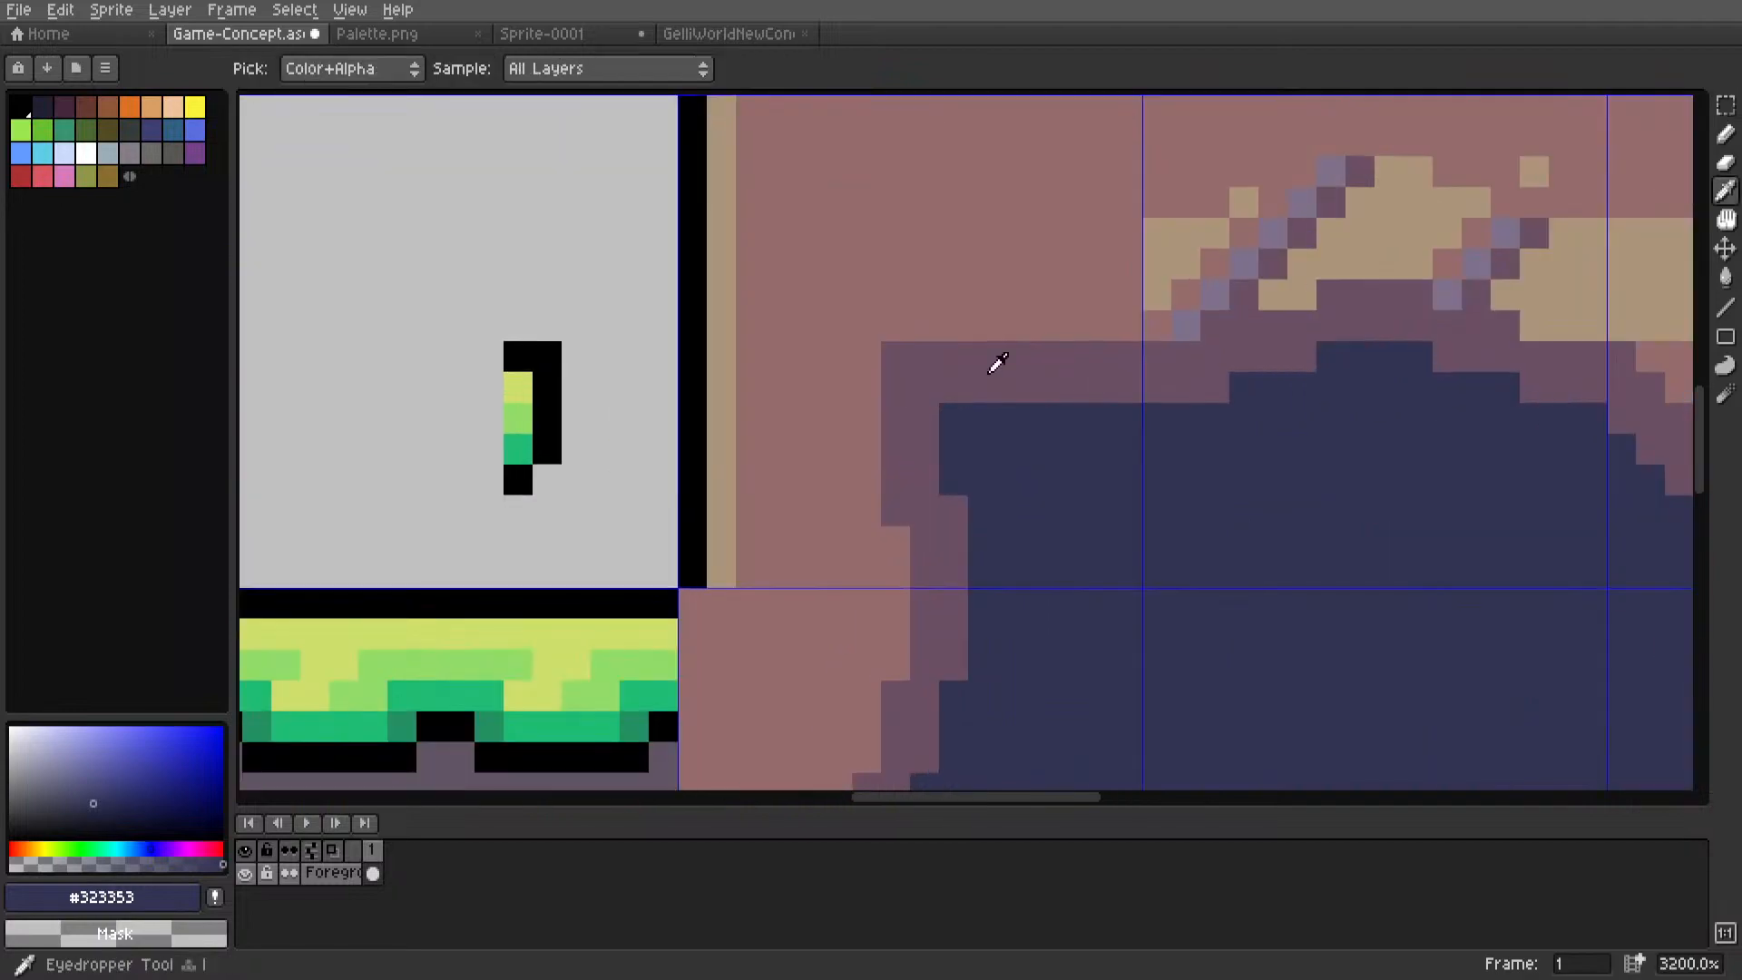
click(996, 362)
key(l)
drag(1070, 324, 959, 324)
alt+click(1011, 447)
drag(1044, 386, 958, 391)
scroll(959, 390, down, 4)
scroll(959, 393, down, 4)
Move the small grass end piece back to the cliff base so it closes the lower ground's grass.
key(m)
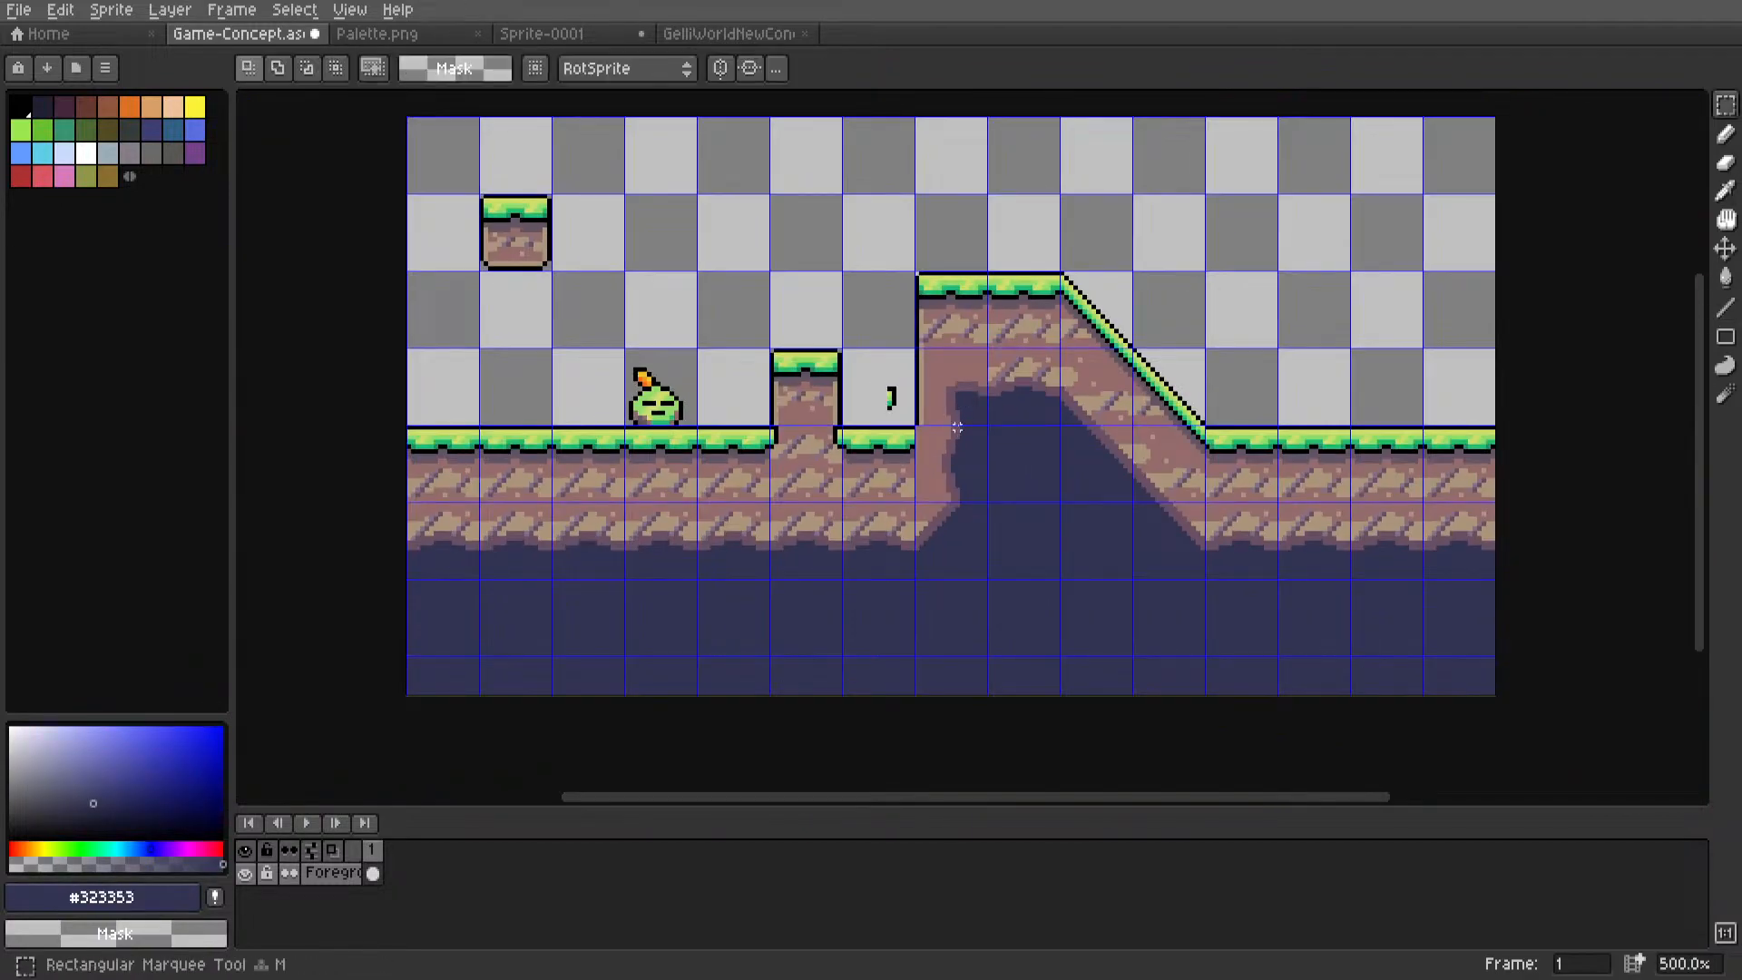
scroll(972, 446, up, 4)
middle_drag(972, 446, 1023, 533)
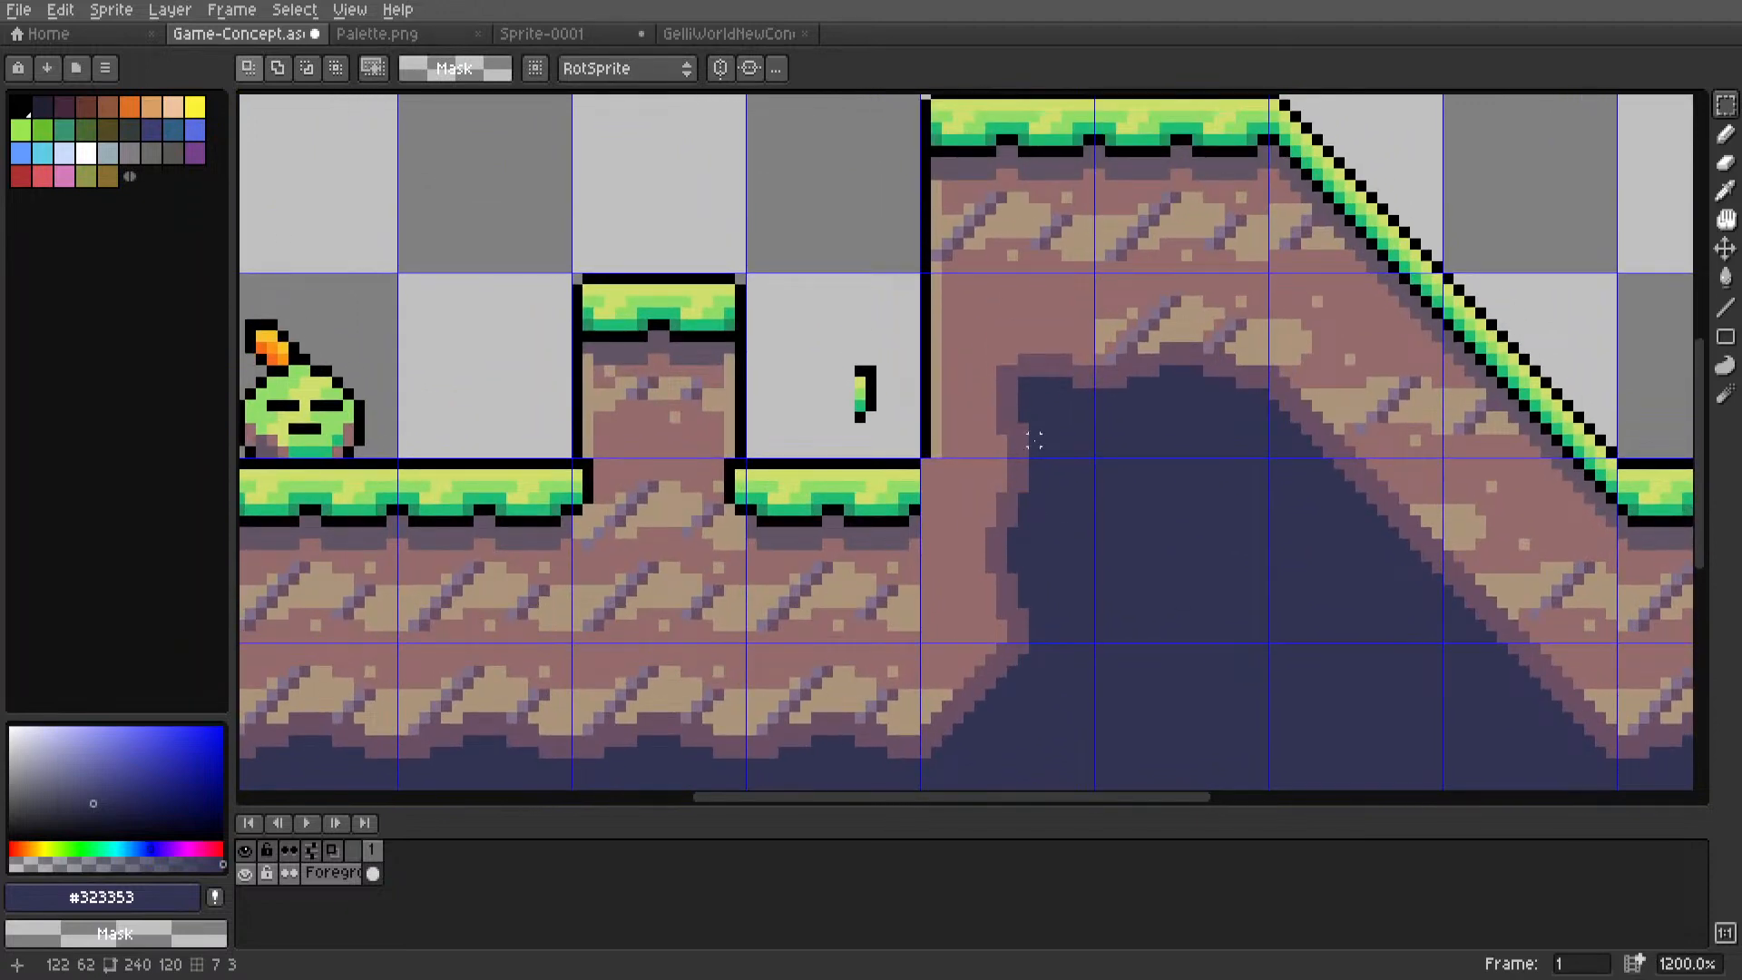
middle_drag(1035, 440, 1004, 478)
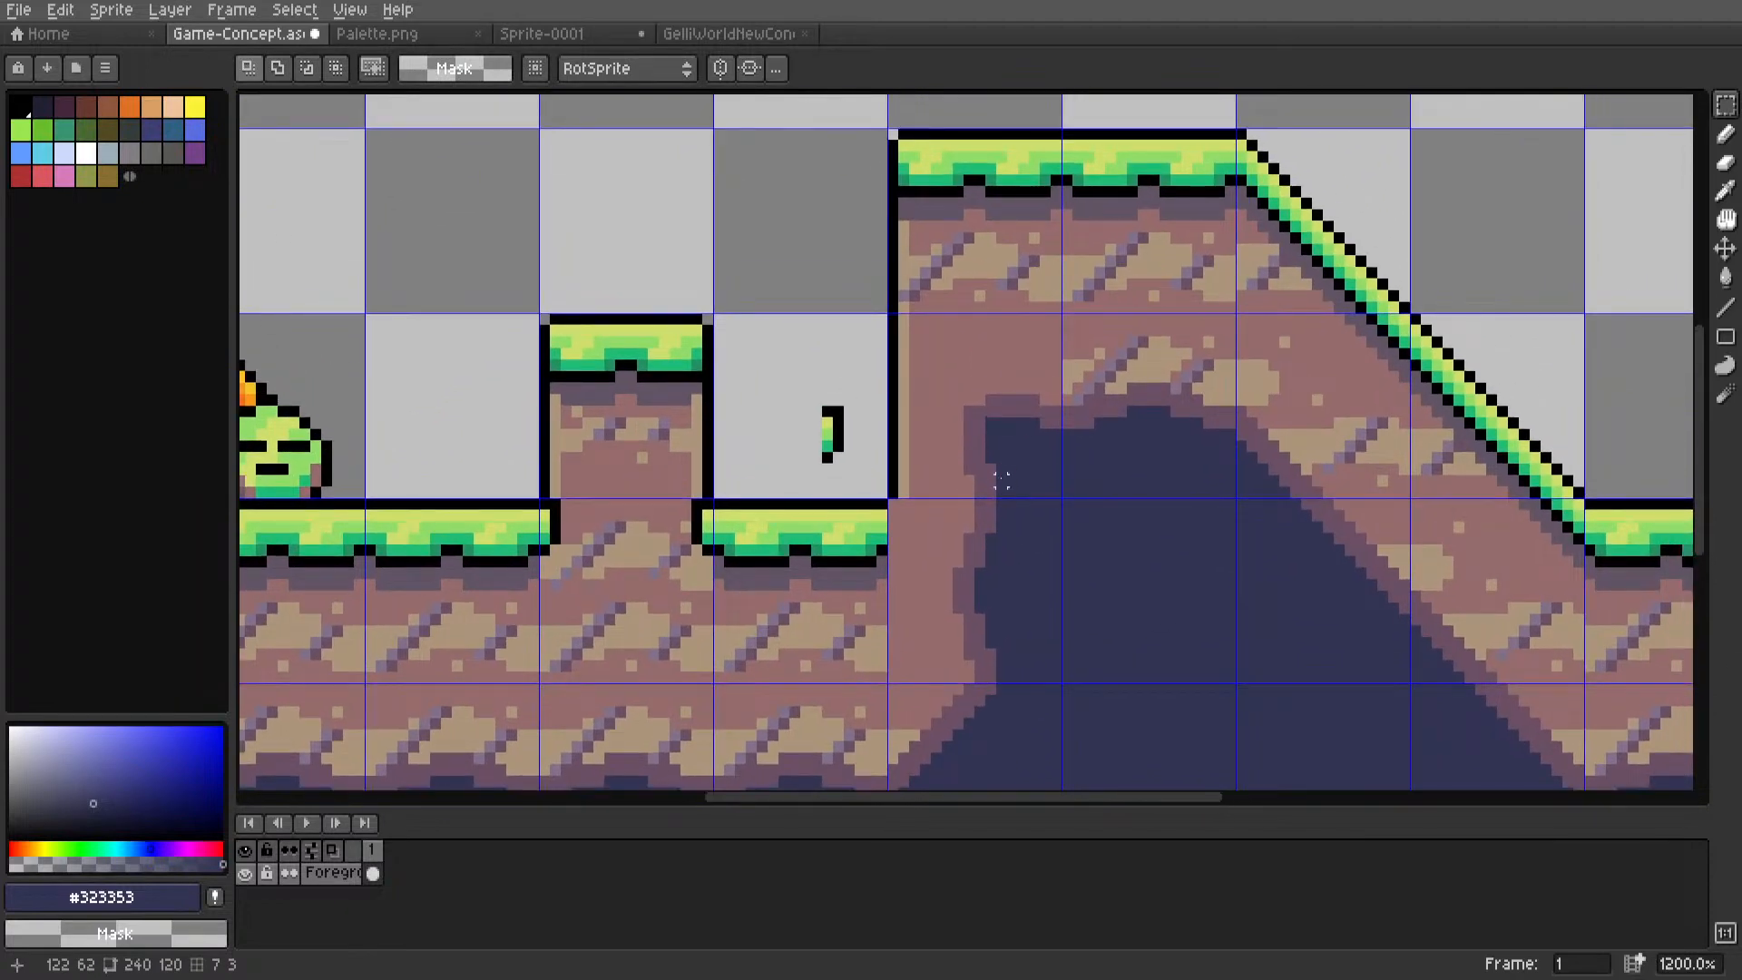
scroll(827, 474, up, 3)
drag(842, 349, 822, 443)
drag(820, 397, 955, 586)
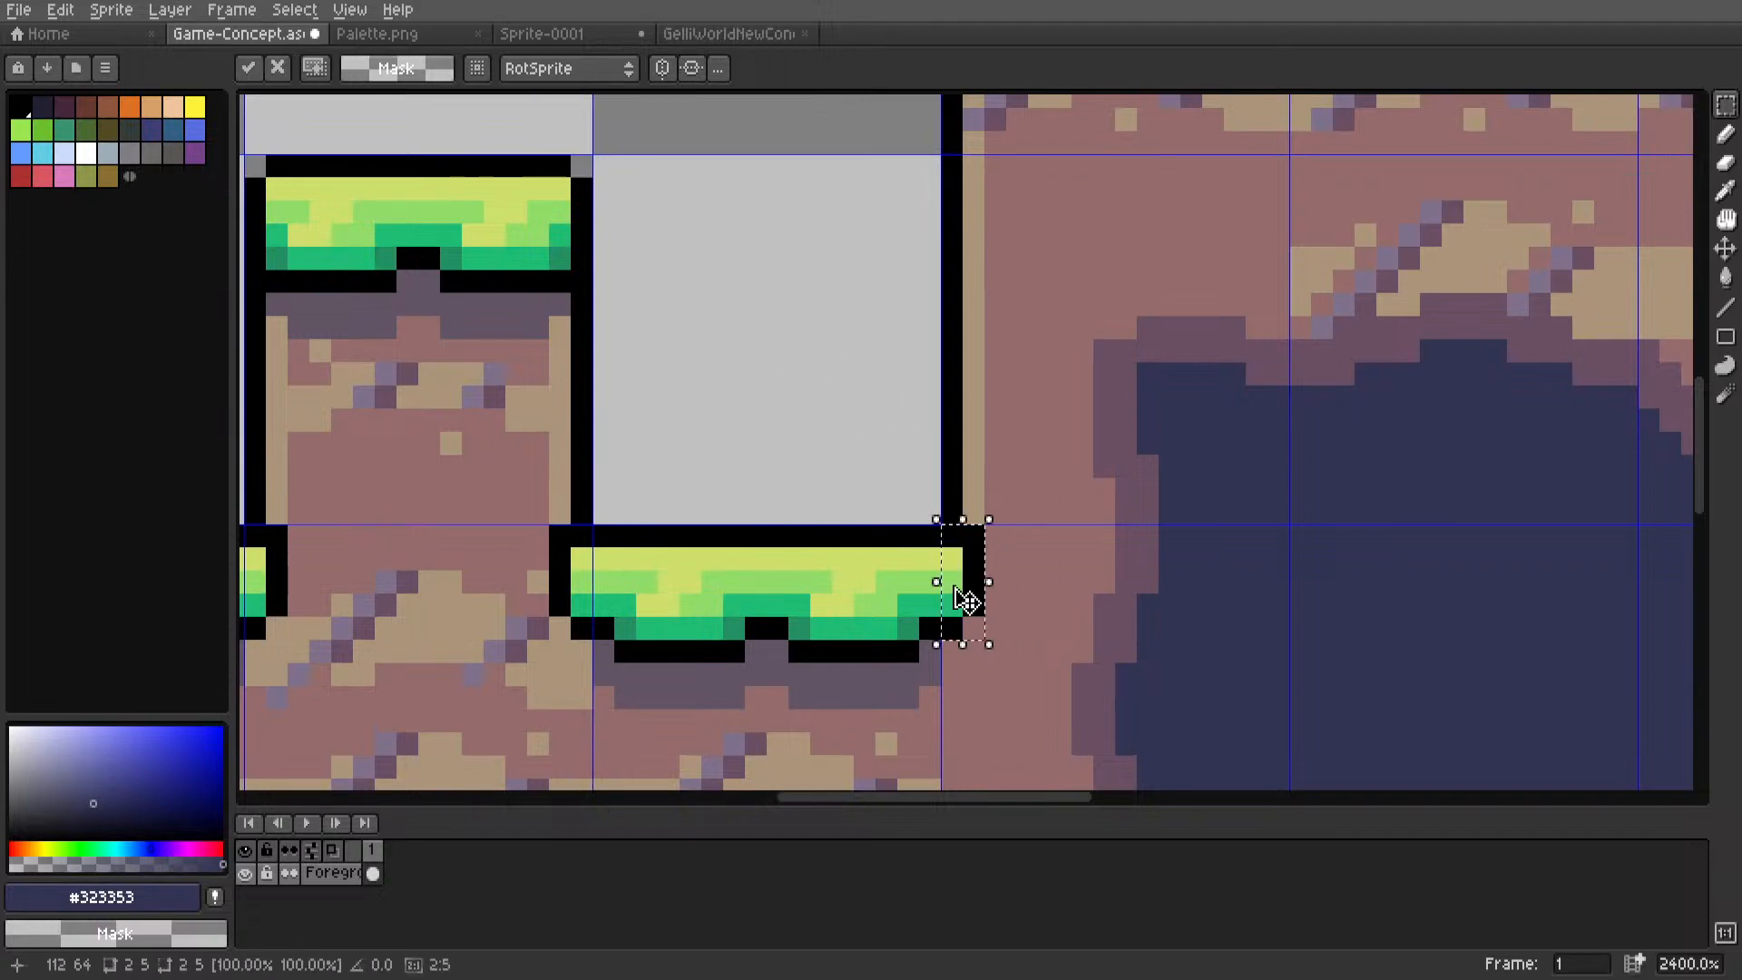
click(888, 439)
Examine how the grass end and hollow dirt edge at the cliff base fit the whole scene.
scroll(887, 440, down, 8)
middle_drag(889, 483, 963, 479)
scroll(987, 501, up, 2)
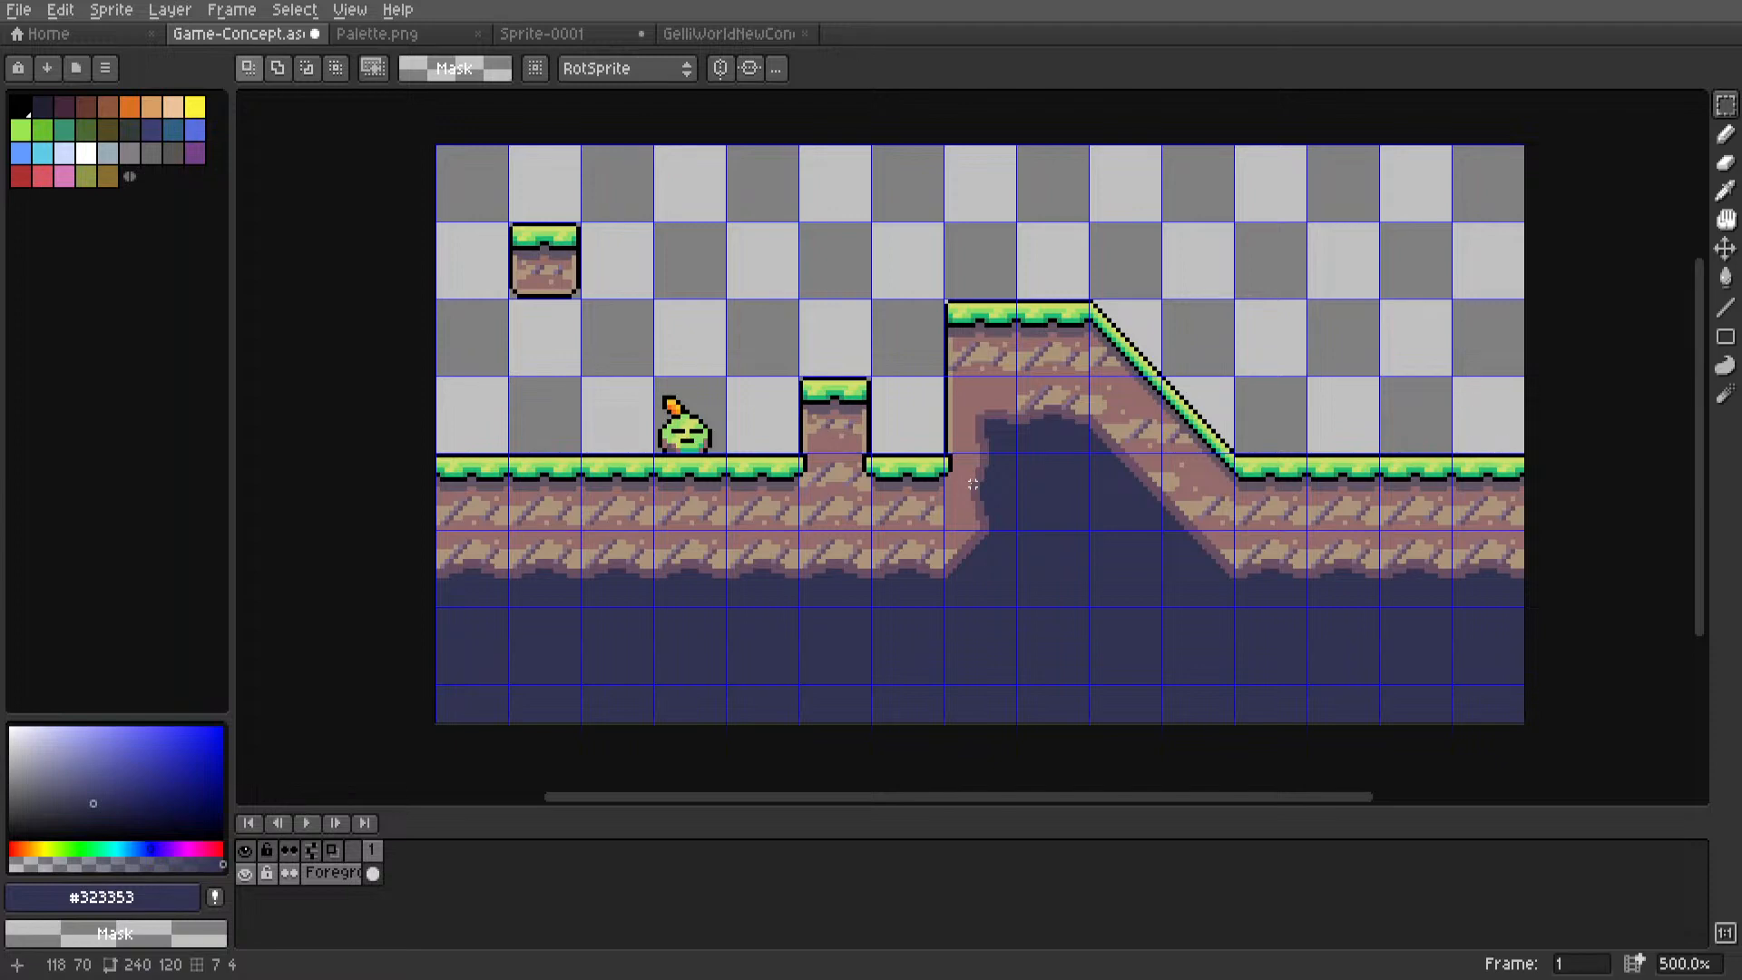
scroll(973, 485, up, 2)
scroll(951, 499, up, 1)
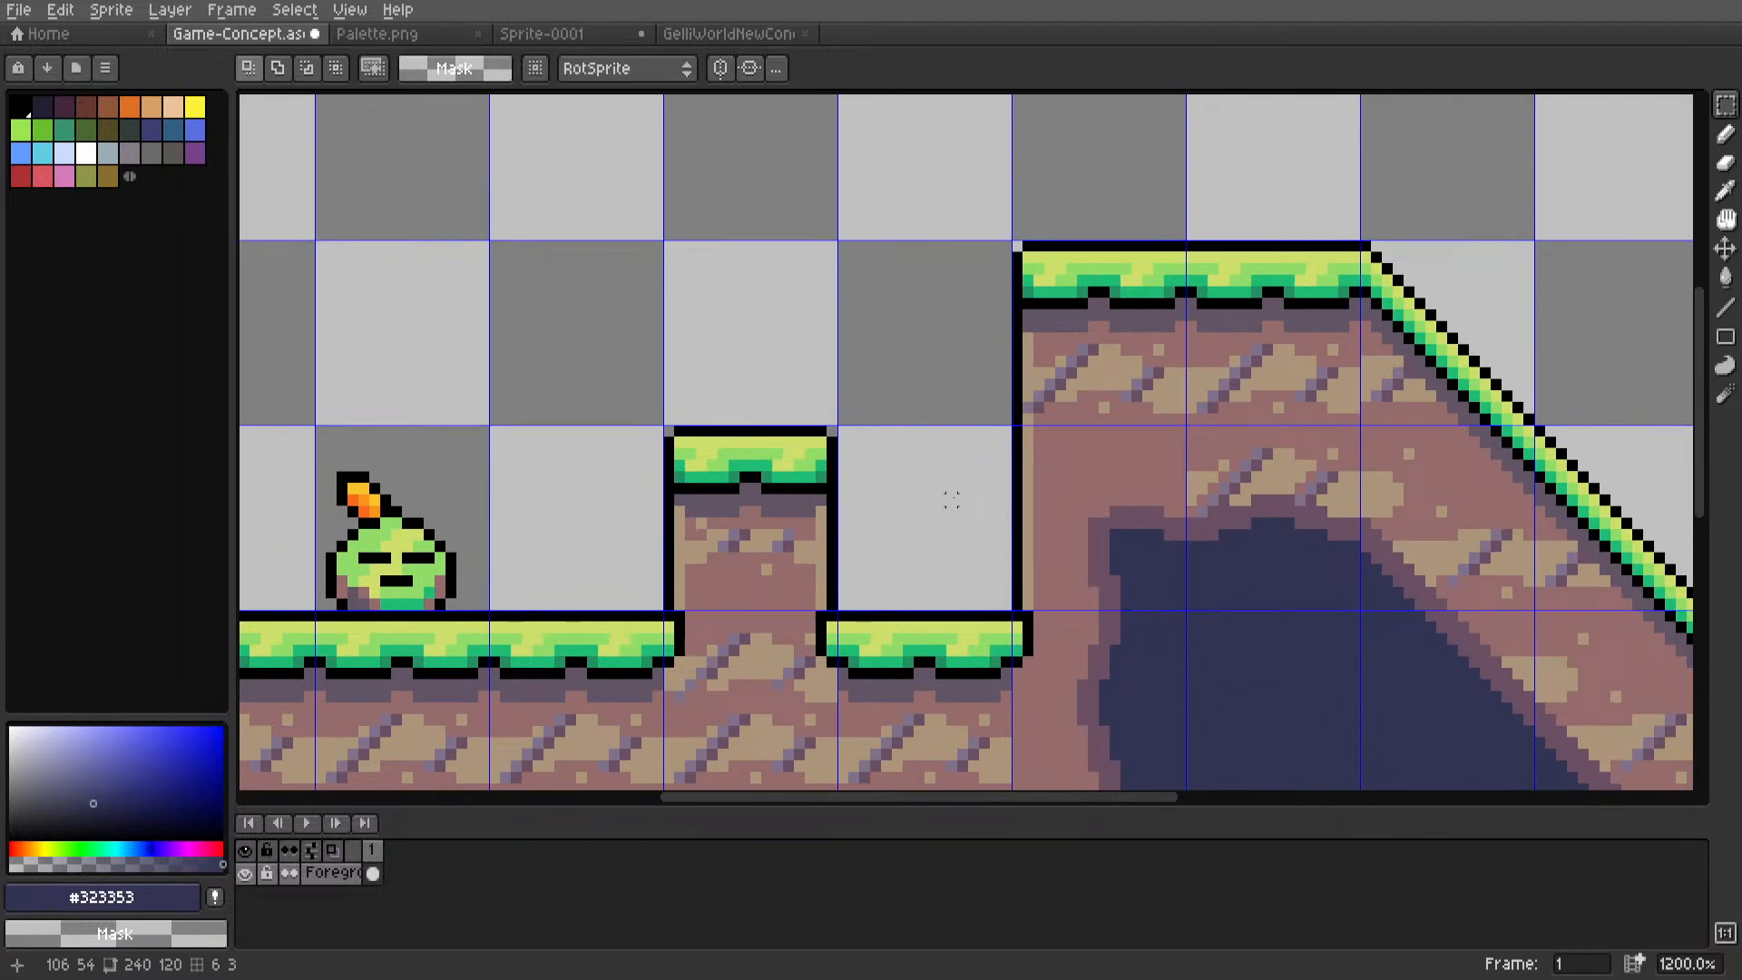
scroll(951, 499, down, 6)
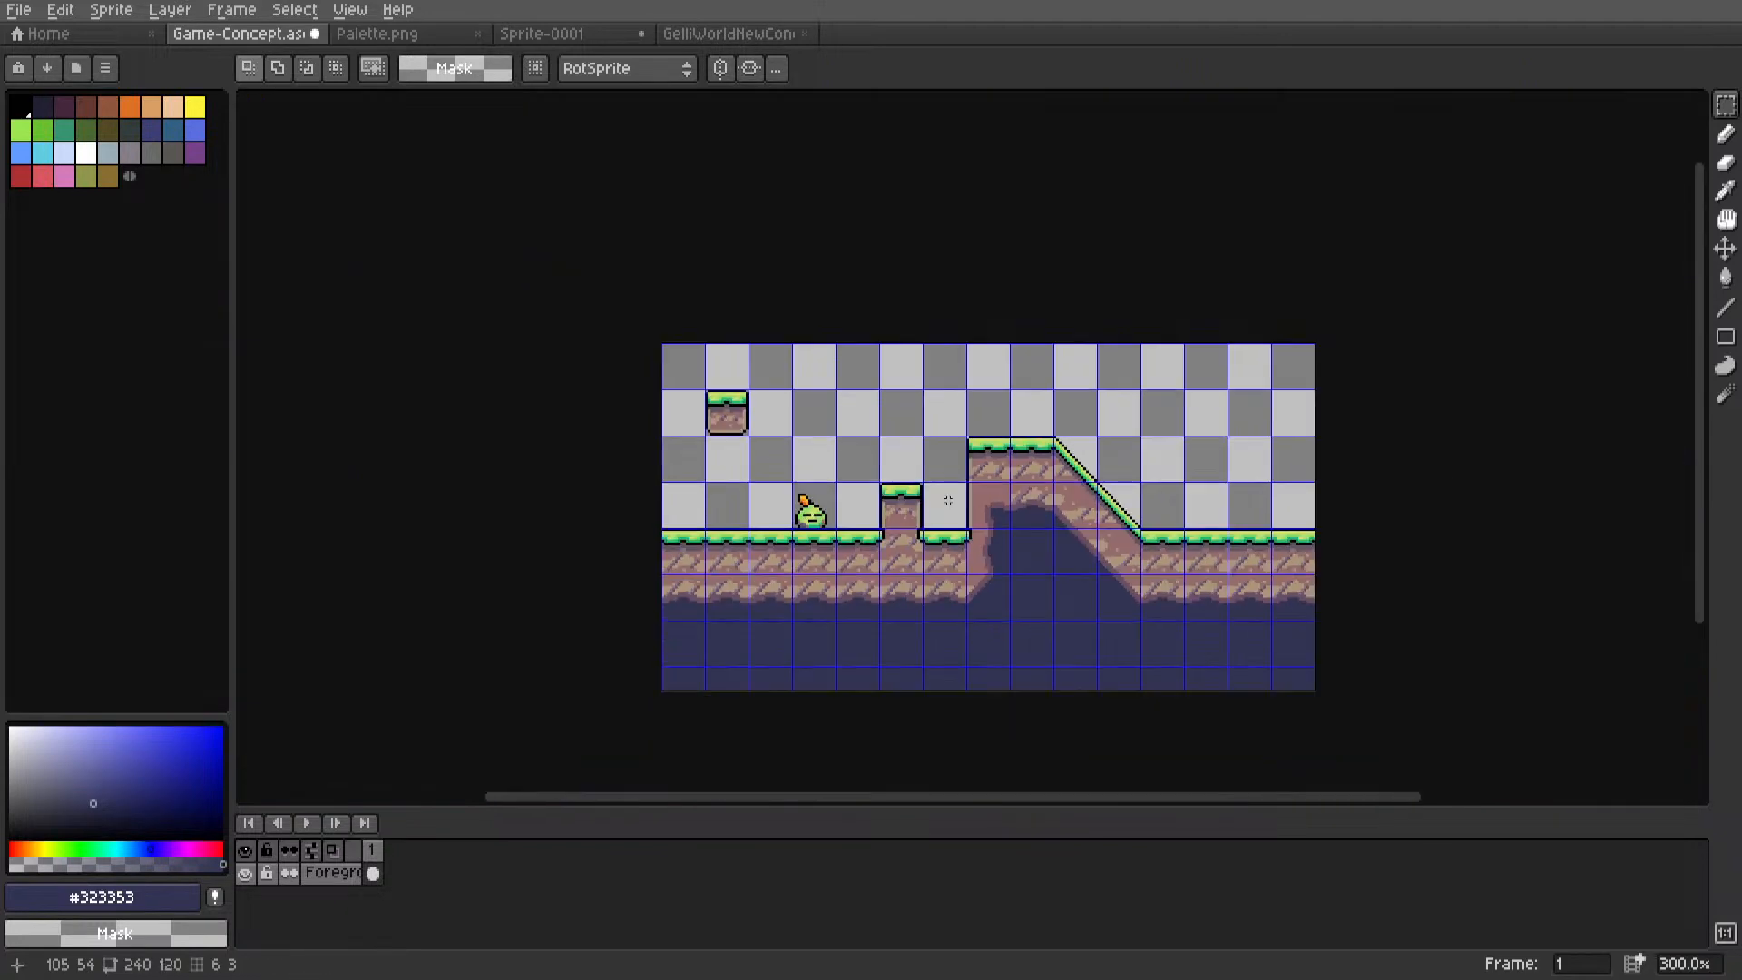
scroll(968, 482, up, 6)
scroll(1001, 495, down, 1)
scroll(1001, 495, down, 2)
scroll(953, 481, up, 5)
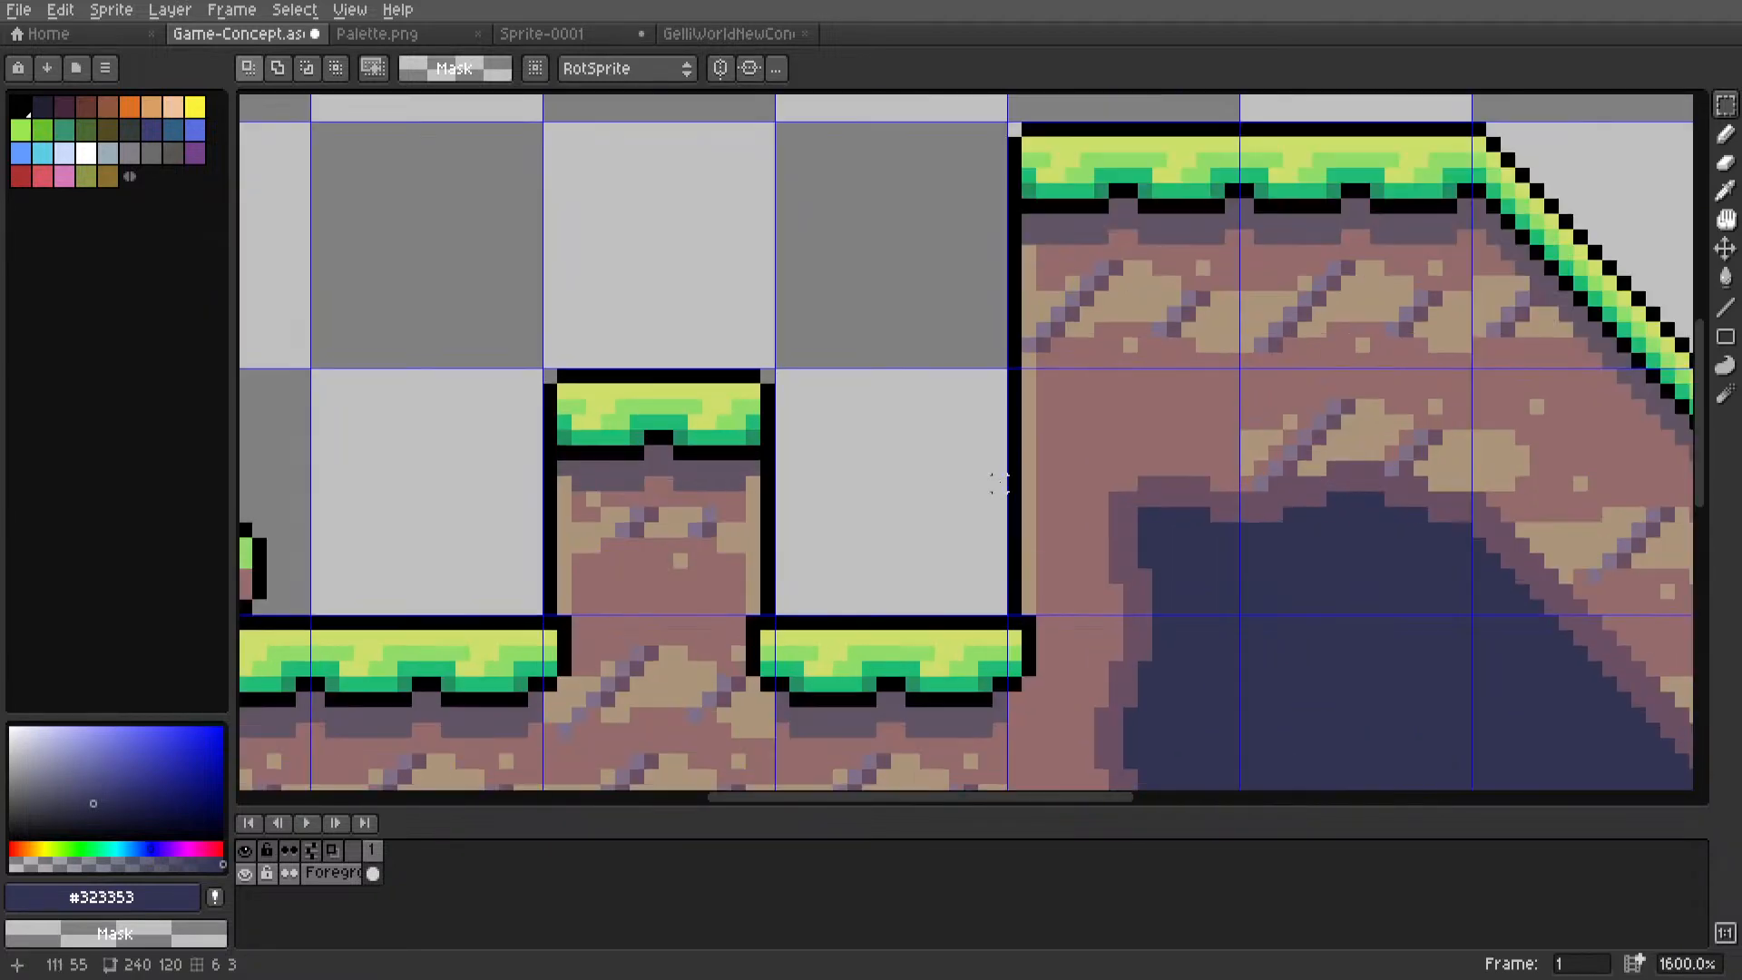
Extend the #625565 grass shadow by a few pixels below and around the grass end at the cliff base.
scroll(907, 470, down, 3)
middle_drag(903, 474, 964, 439)
scroll(996, 554, up, 3)
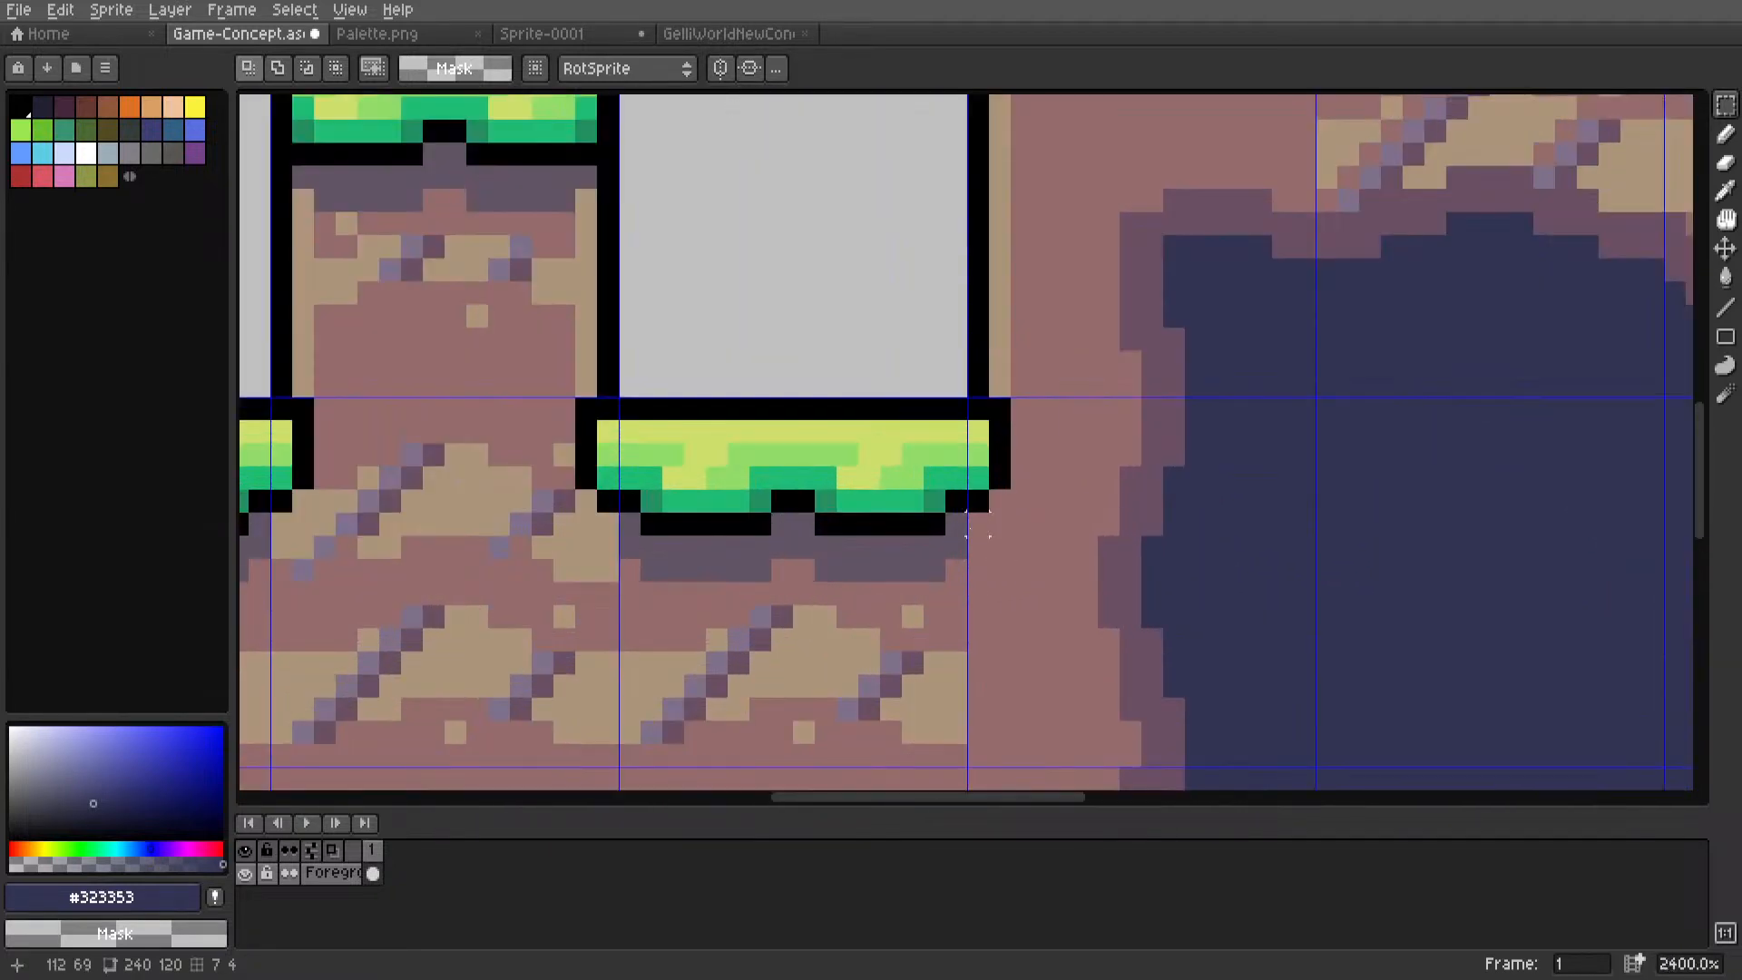
key(l)
alt+click(946, 529)
scroll(966, 530, up, 2)
alt+click(959, 531)
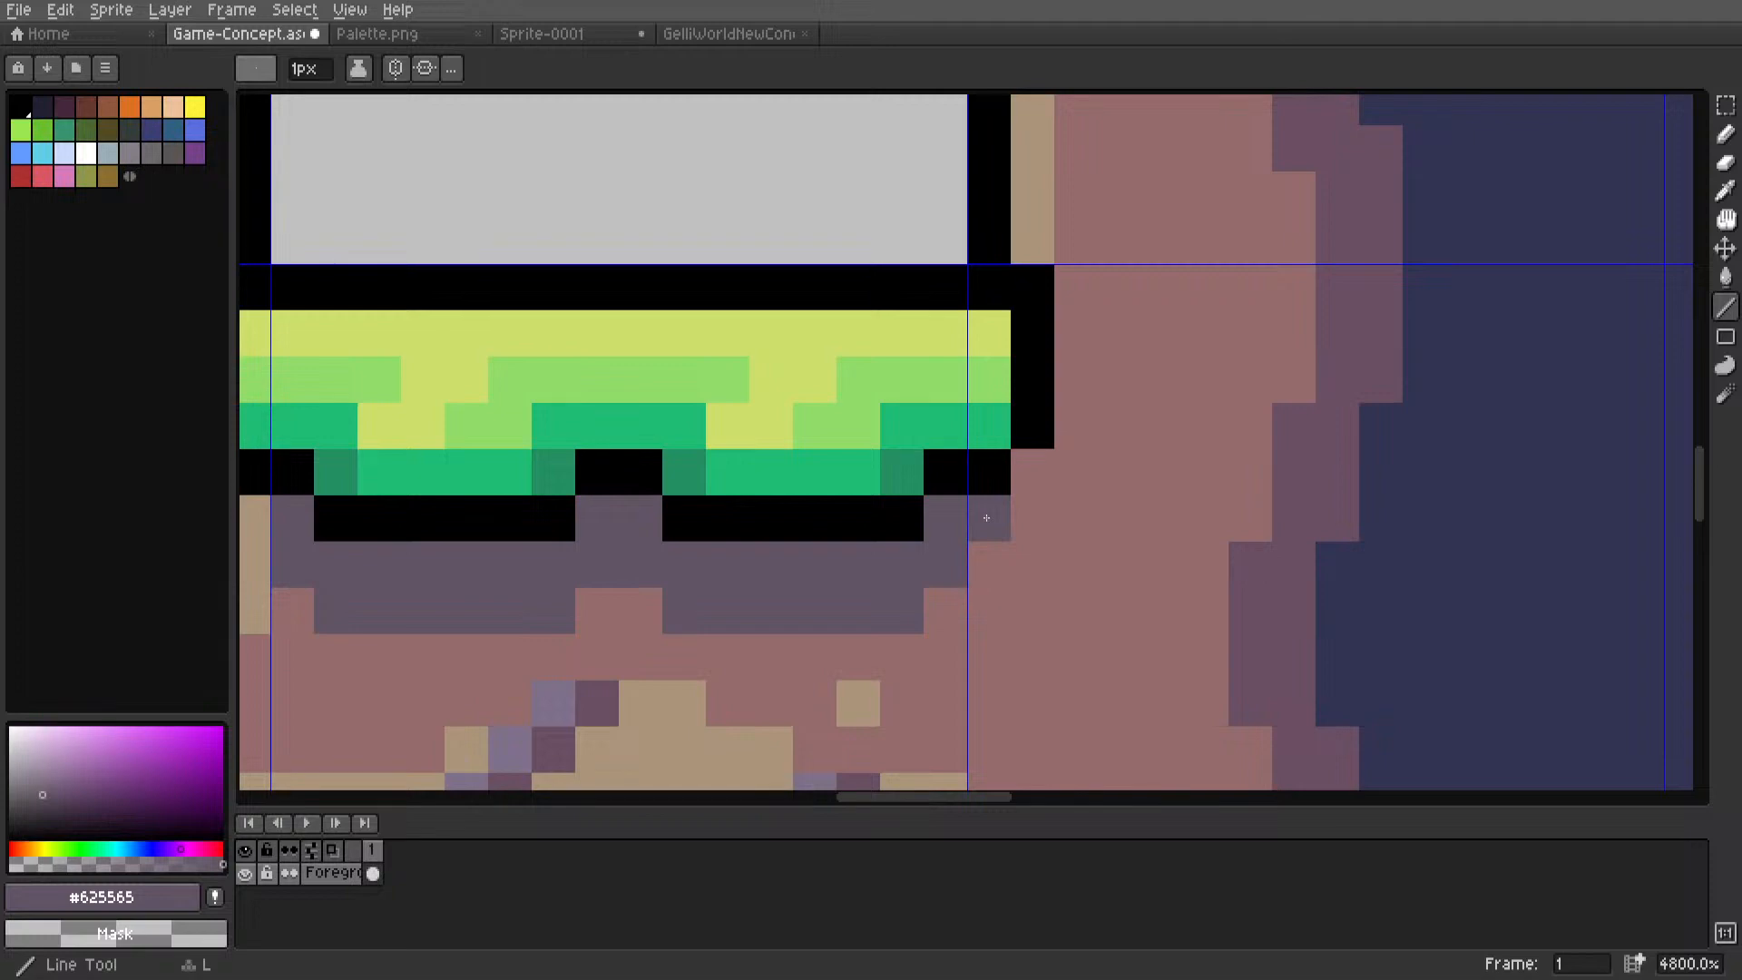
click(987, 518)
click(989, 565)
click(1032, 472)
click(1027, 516)
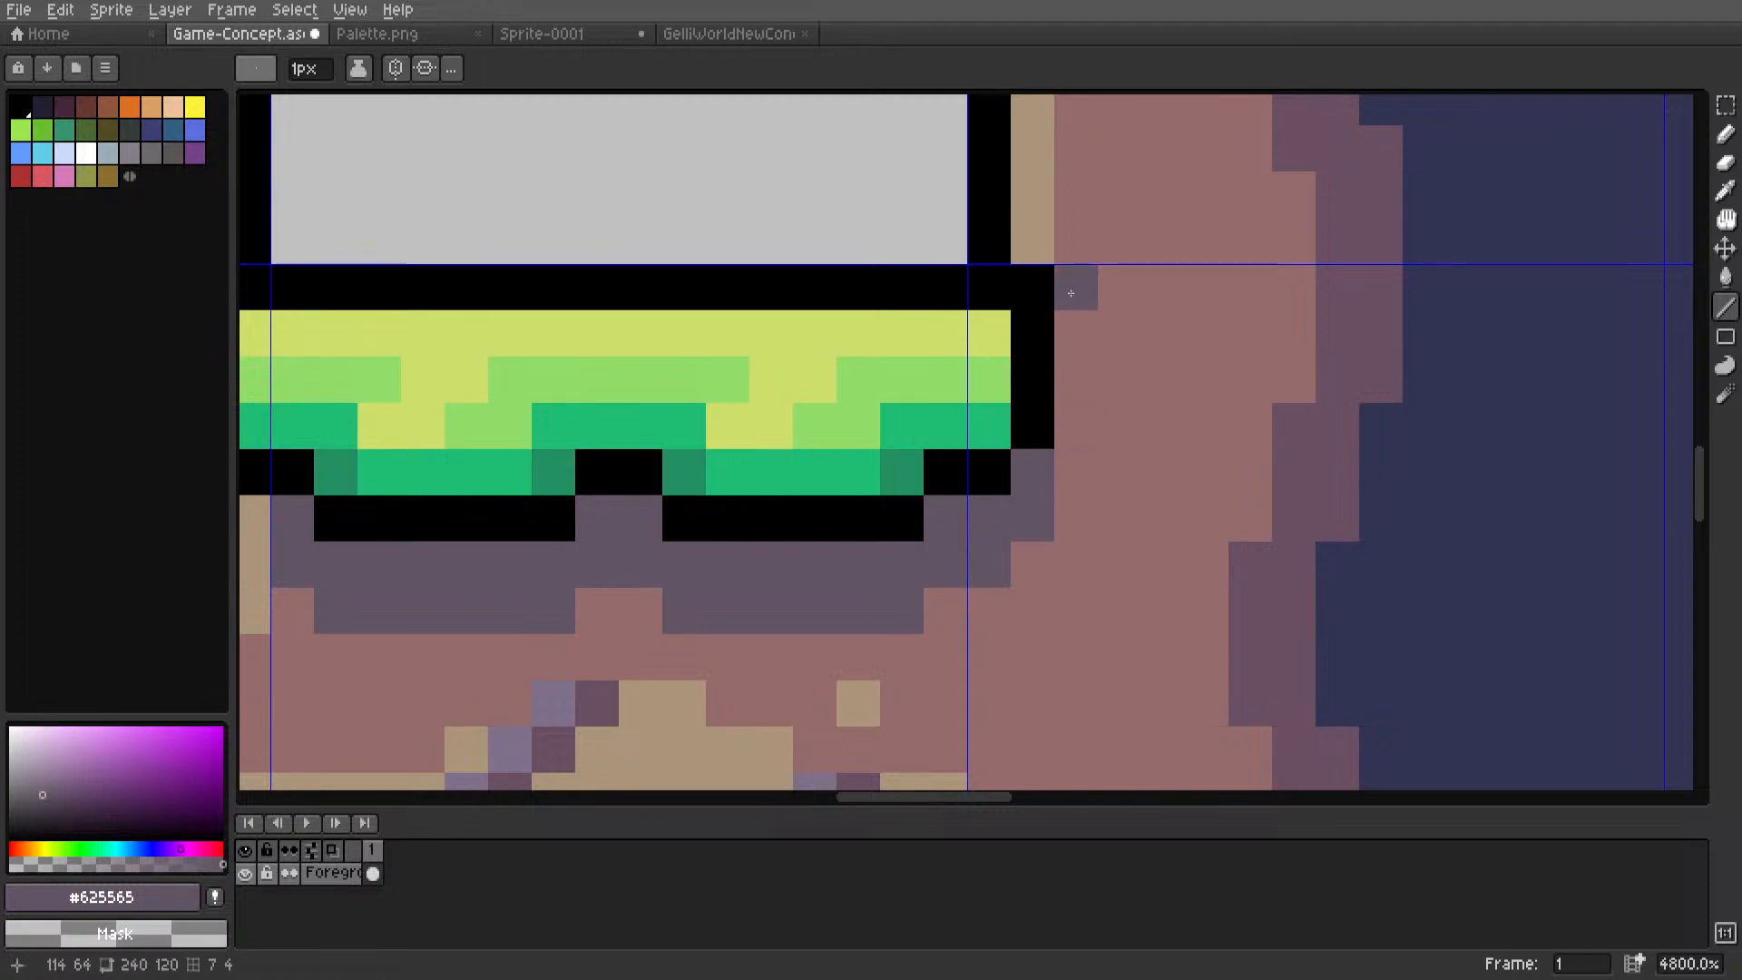
mouse_move(1070, 293)
mouse_down()
mouse_move(1073, 472)
mouse_move(1112, 291)
mouse_up()
scroll(1056, 481, down, 6)
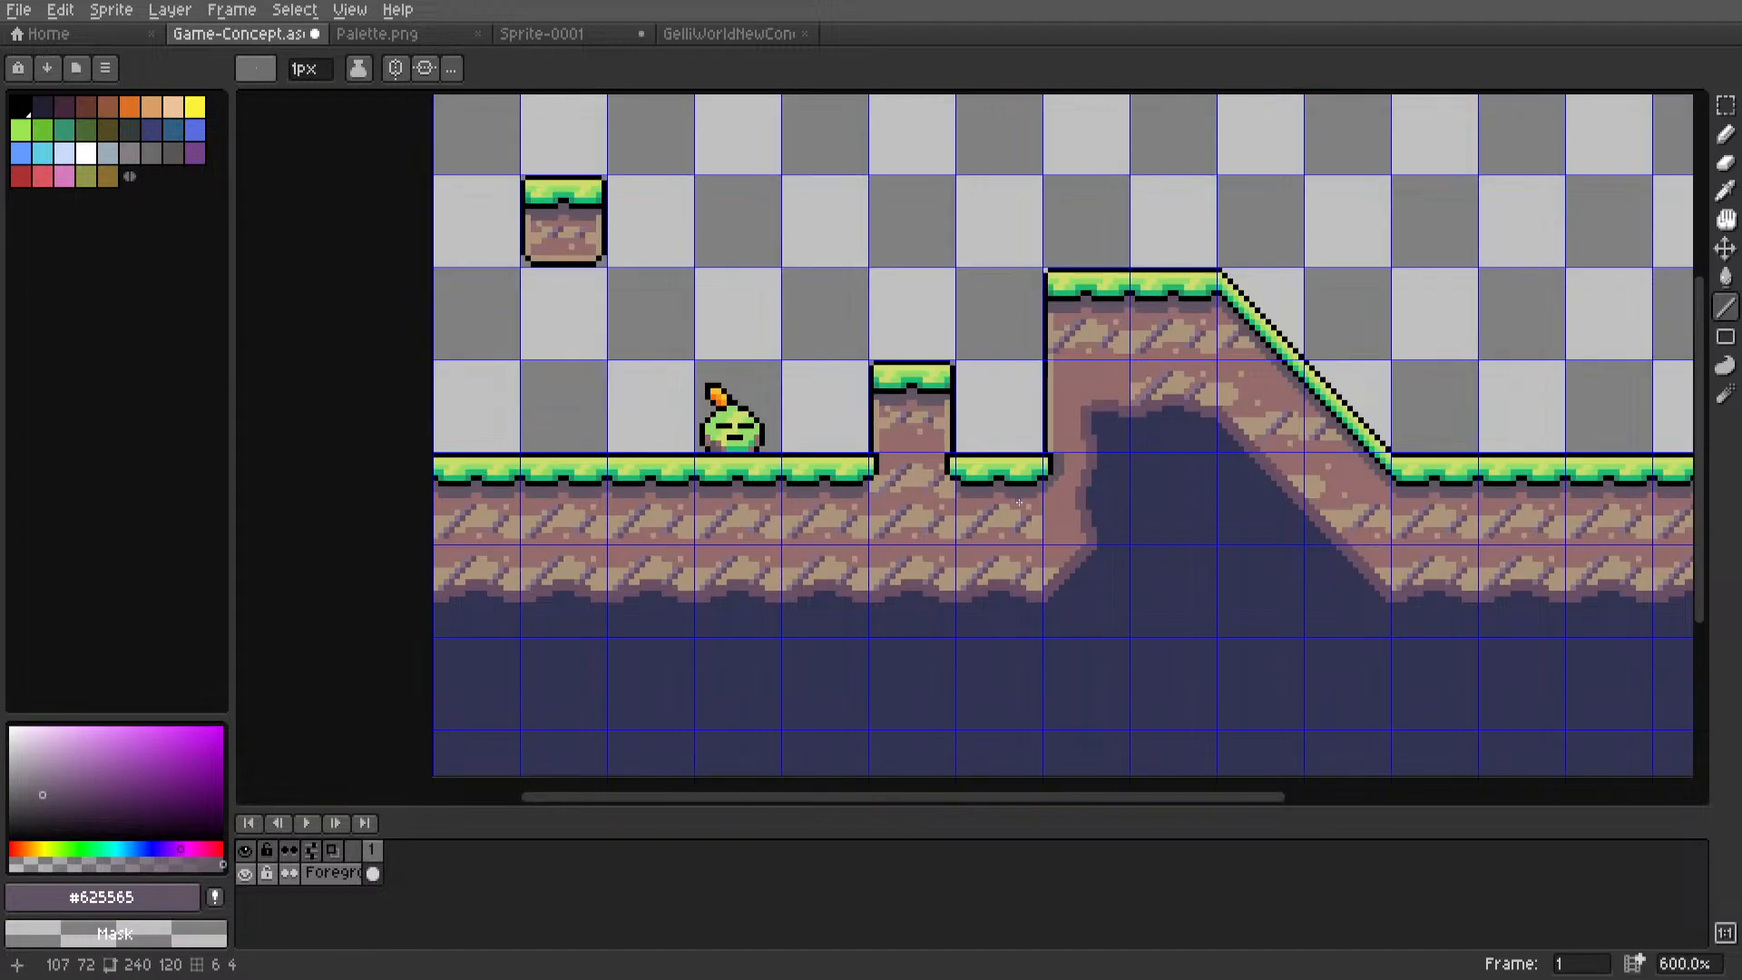
scroll(1019, 502, up, 8)
key(ctrl+z)
key(ctrl+z)
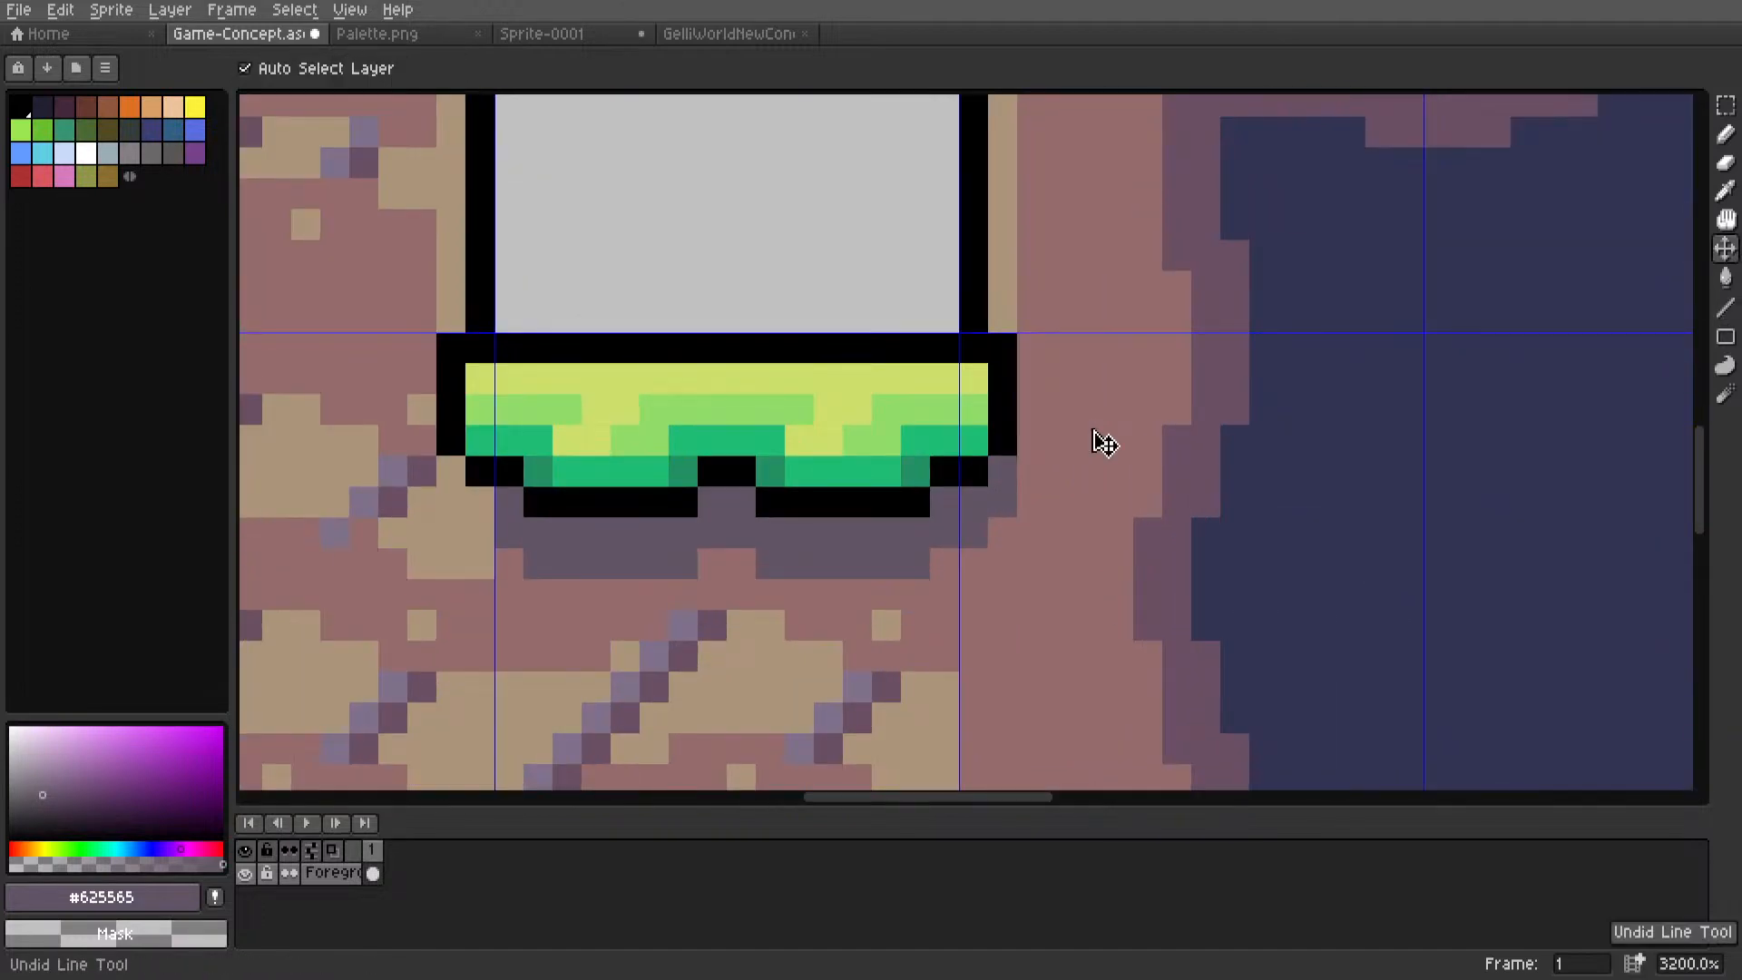
scroll(1086, 436, down, 6)
key(m)
scroll(931, 448, up, 6)
key(i)
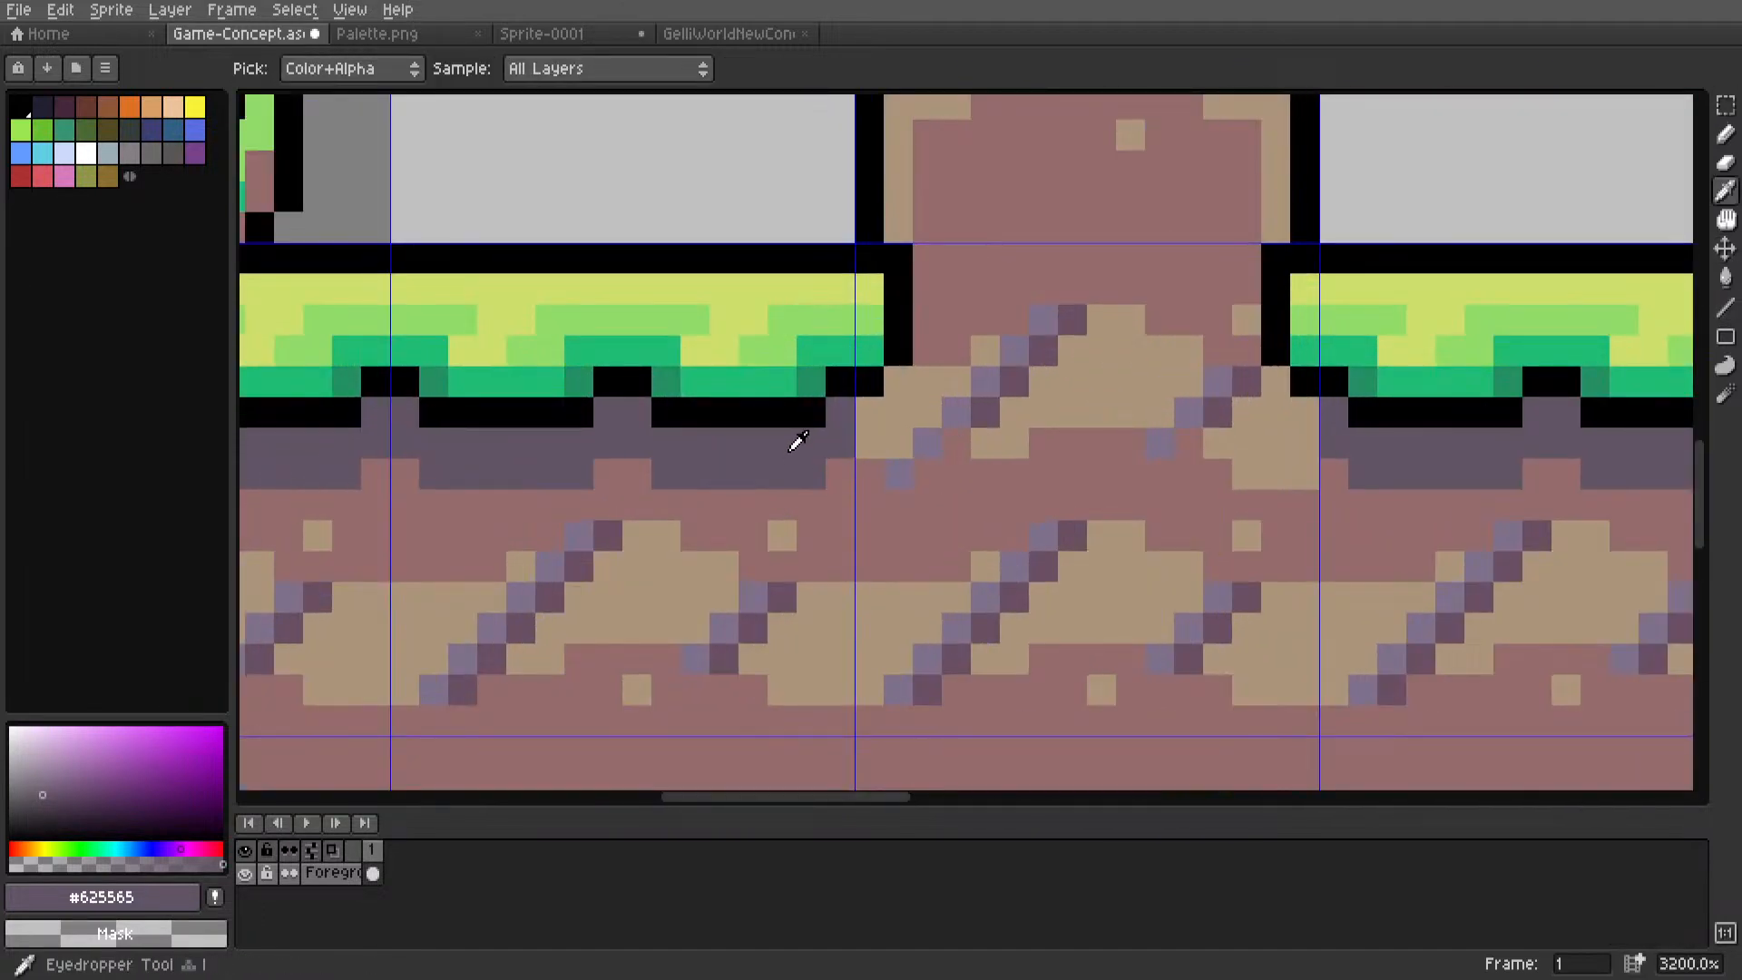
key(l)
scroll(835, 436, down, 9)
key(m)
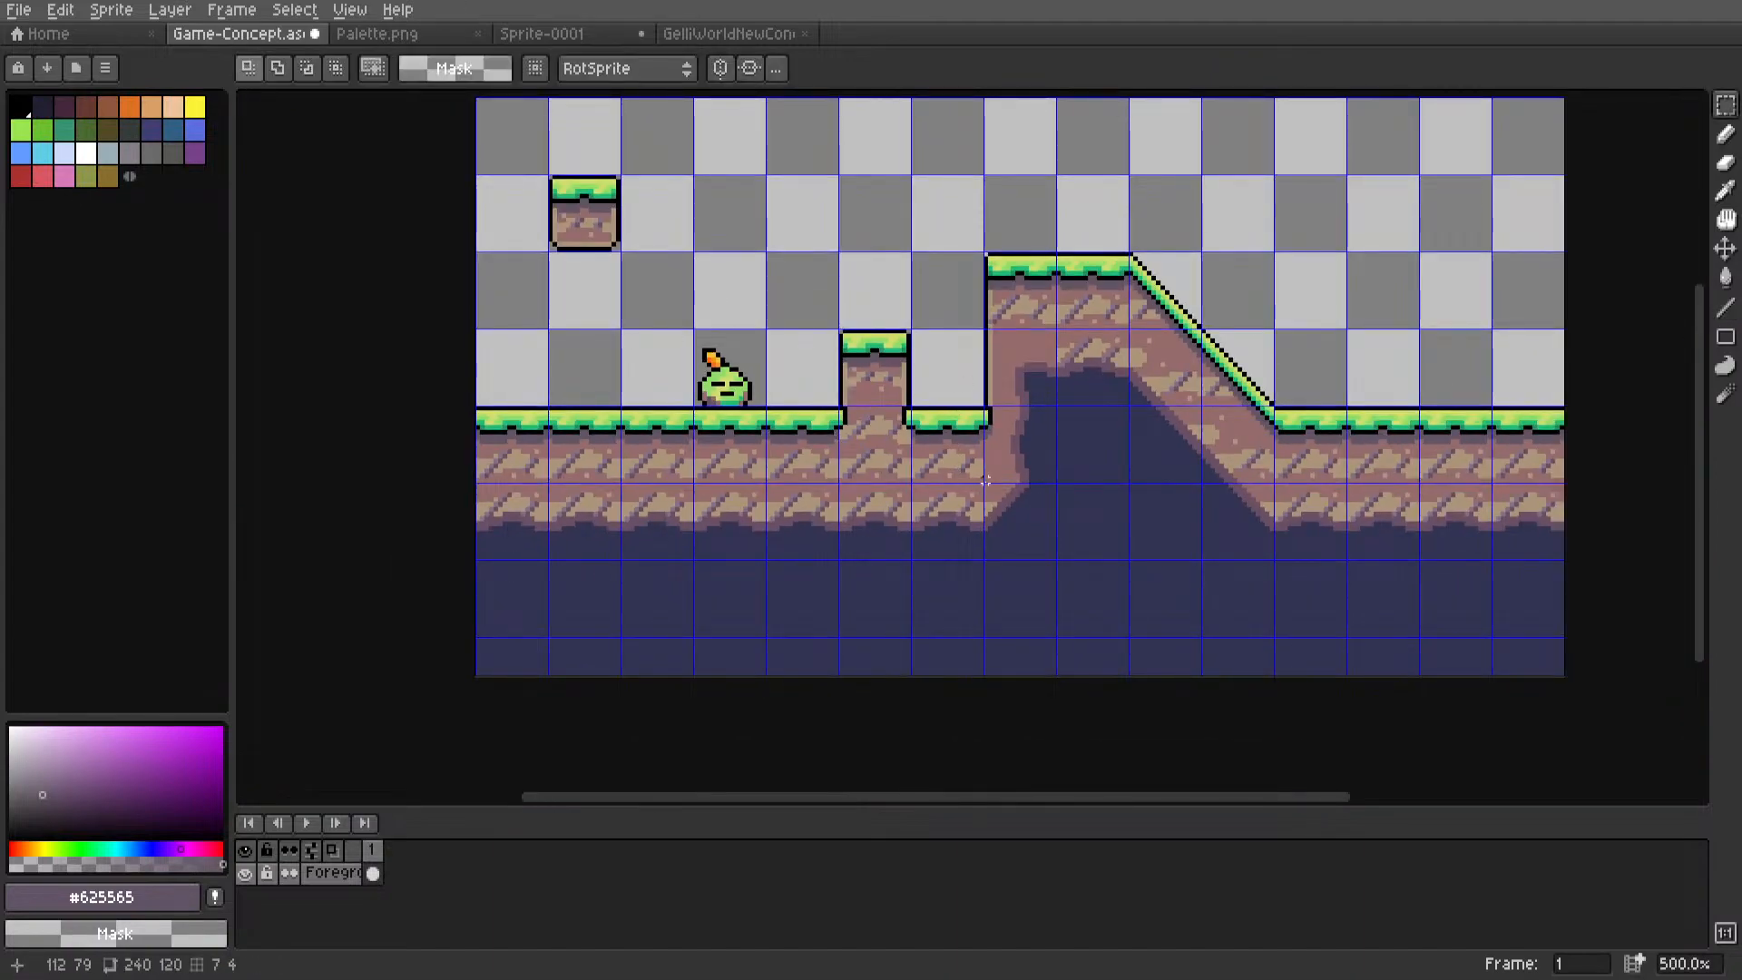
Try to extend the tan dirt band into the cliff base with a copied 4 × 4 pixel piece of the crack texture.
scroll(990, 481, up, 8)
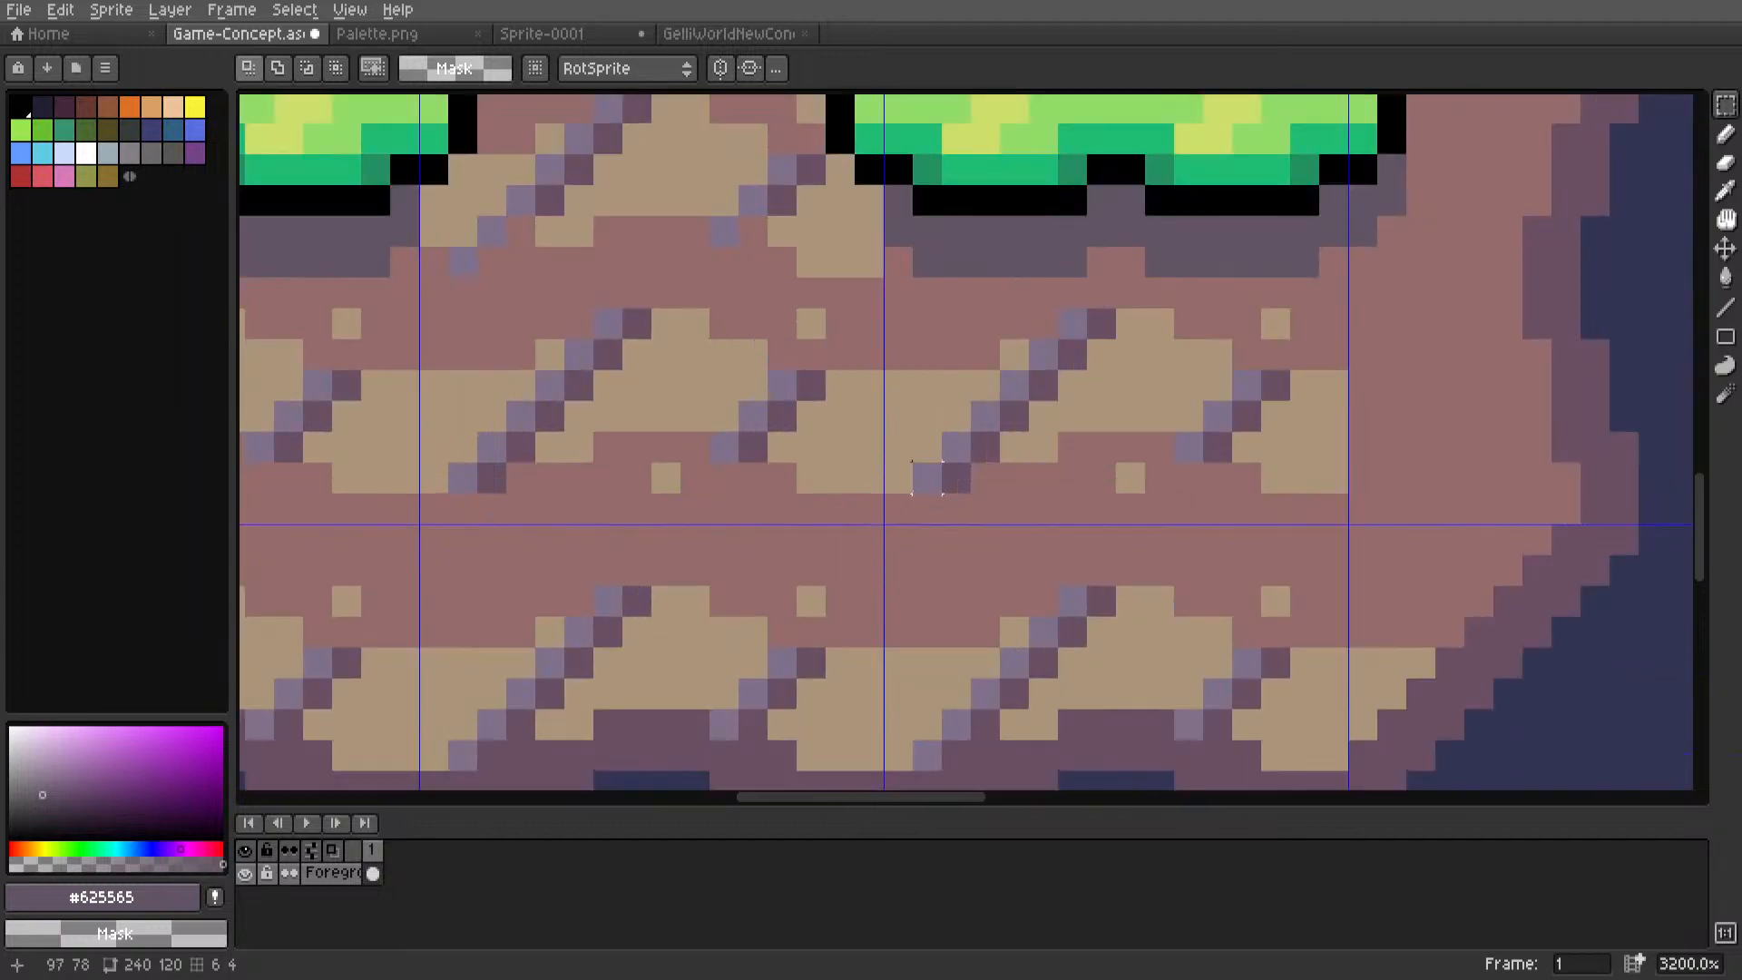
drag(898, 479, 989, 390)
scroll(853, 531, down, 1)
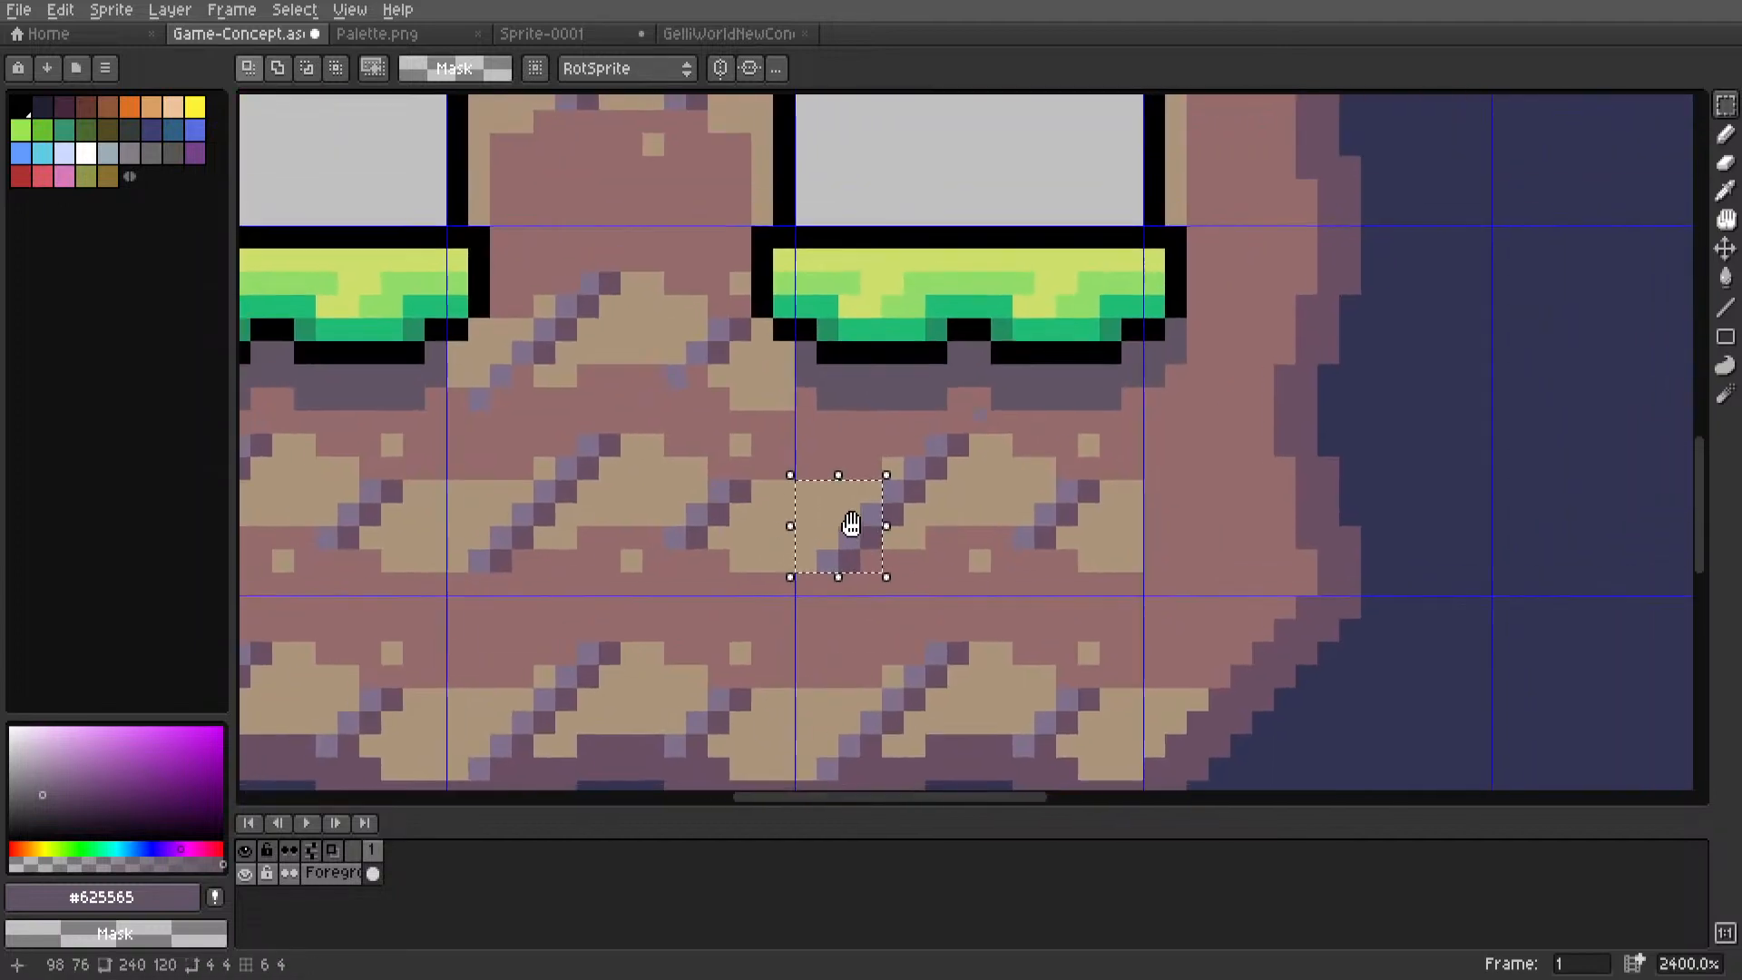
drag(853, 542, 1201, 529)
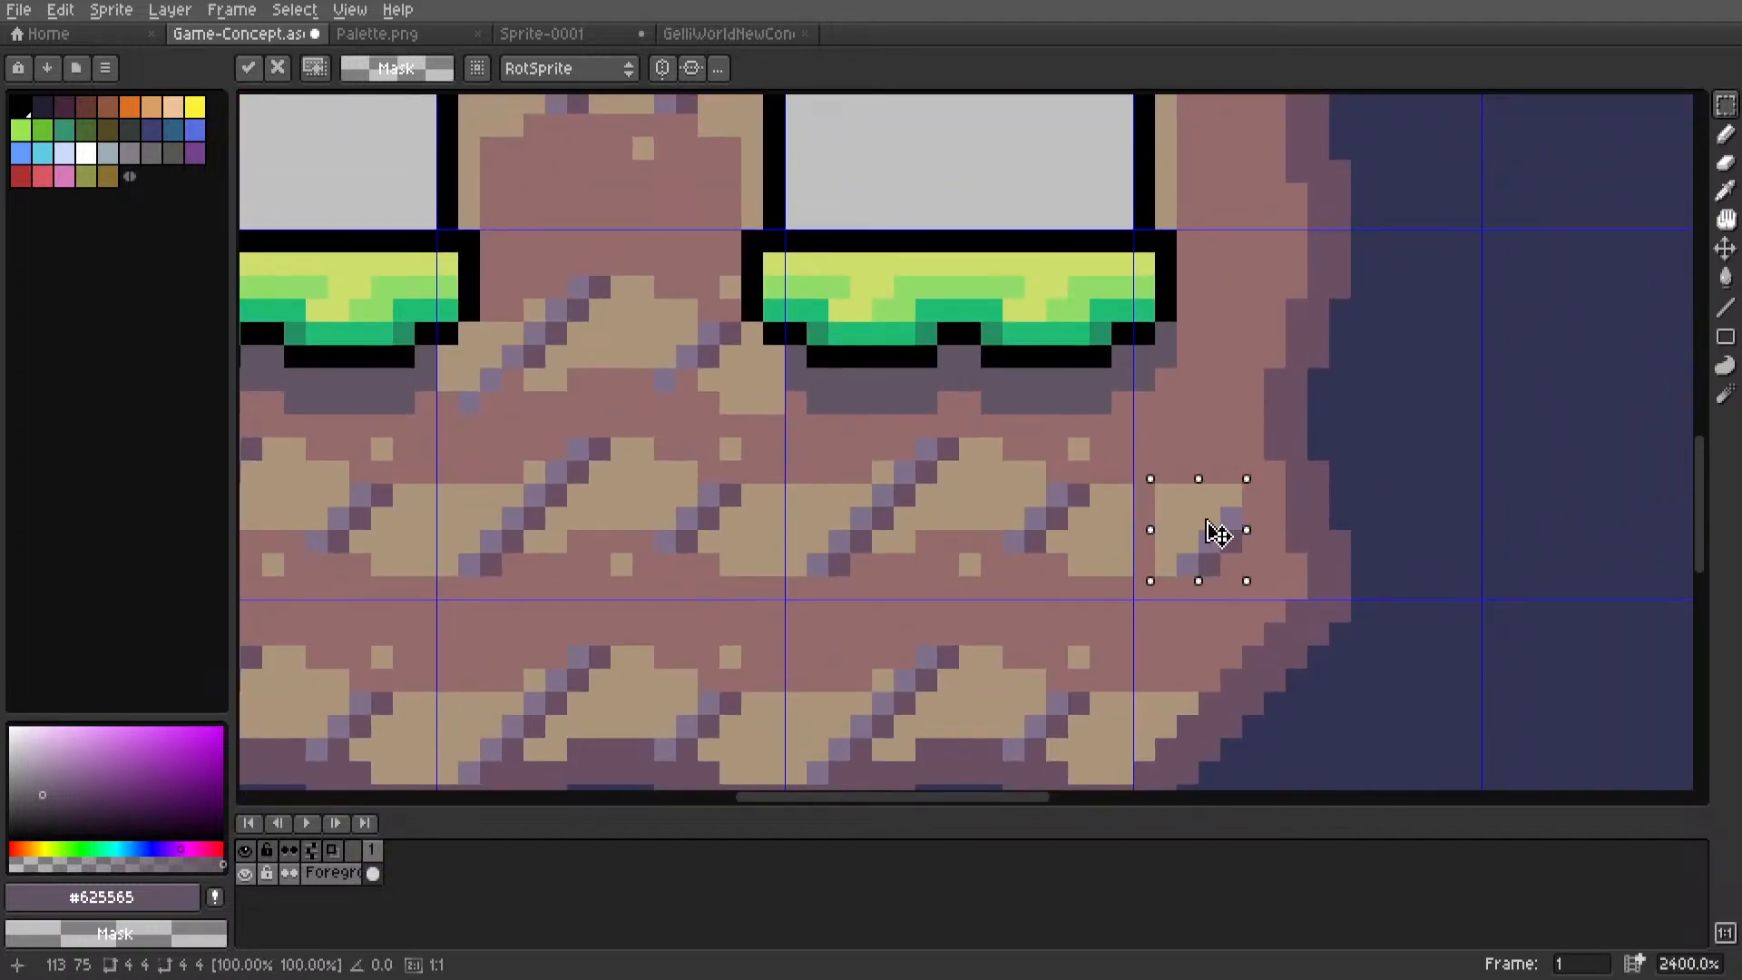
click(1166, 472)
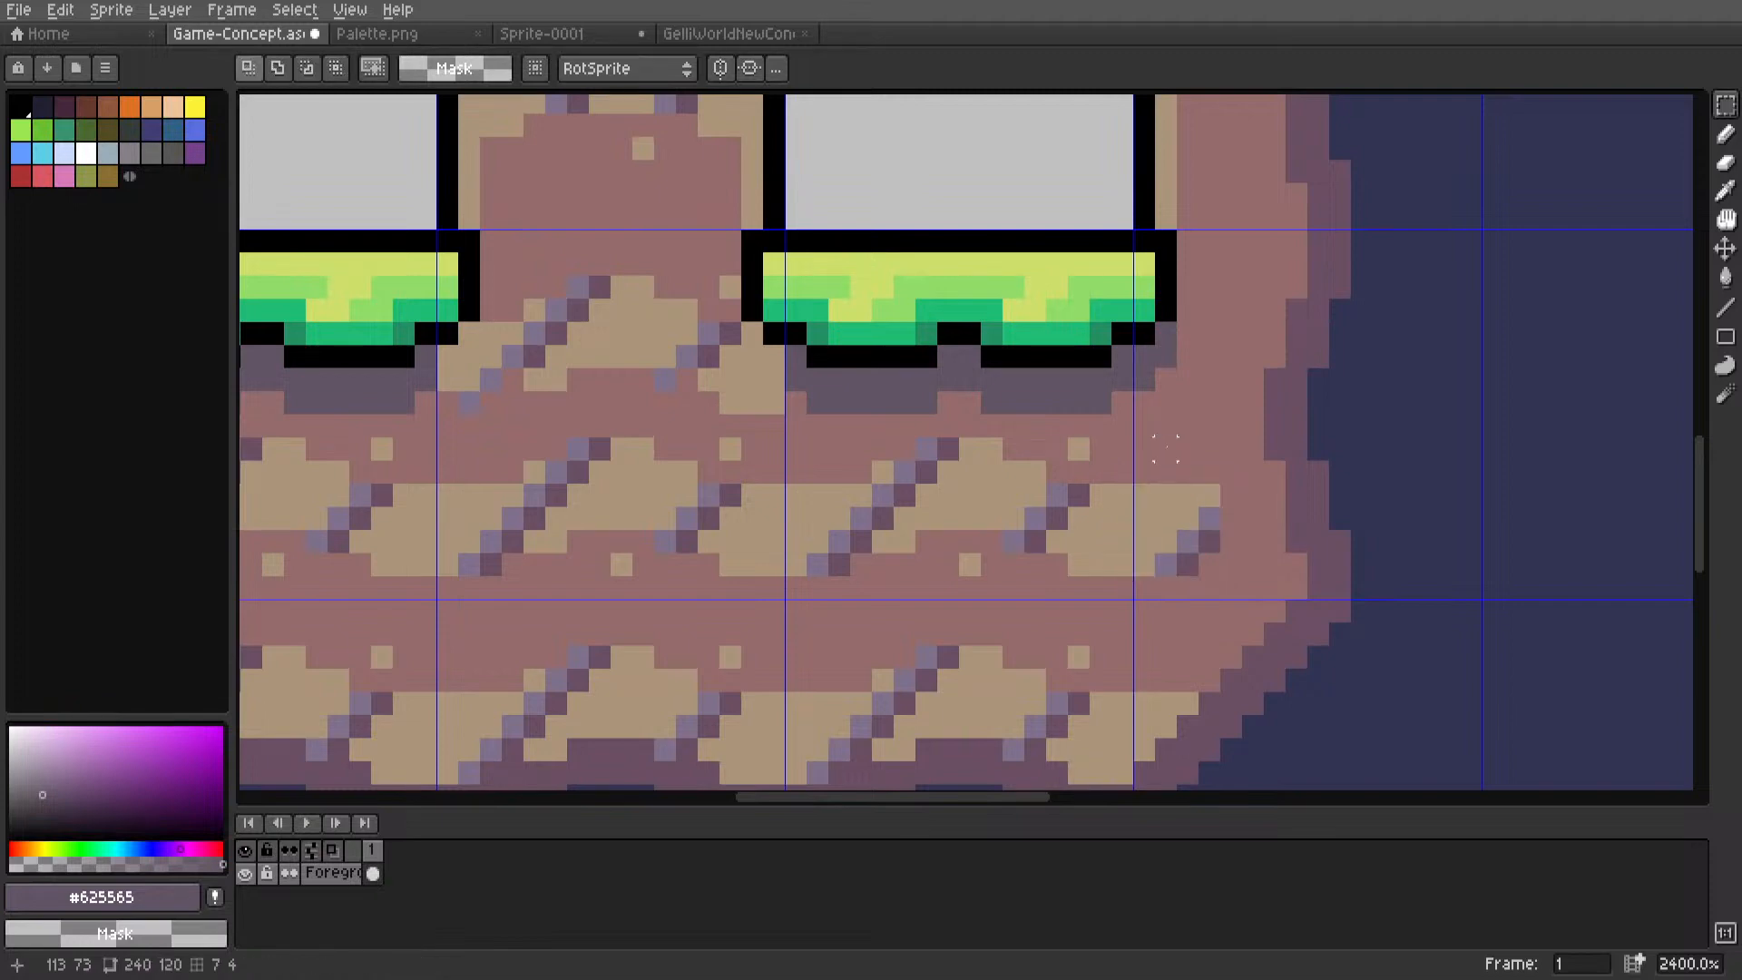
key(ctrl+z)
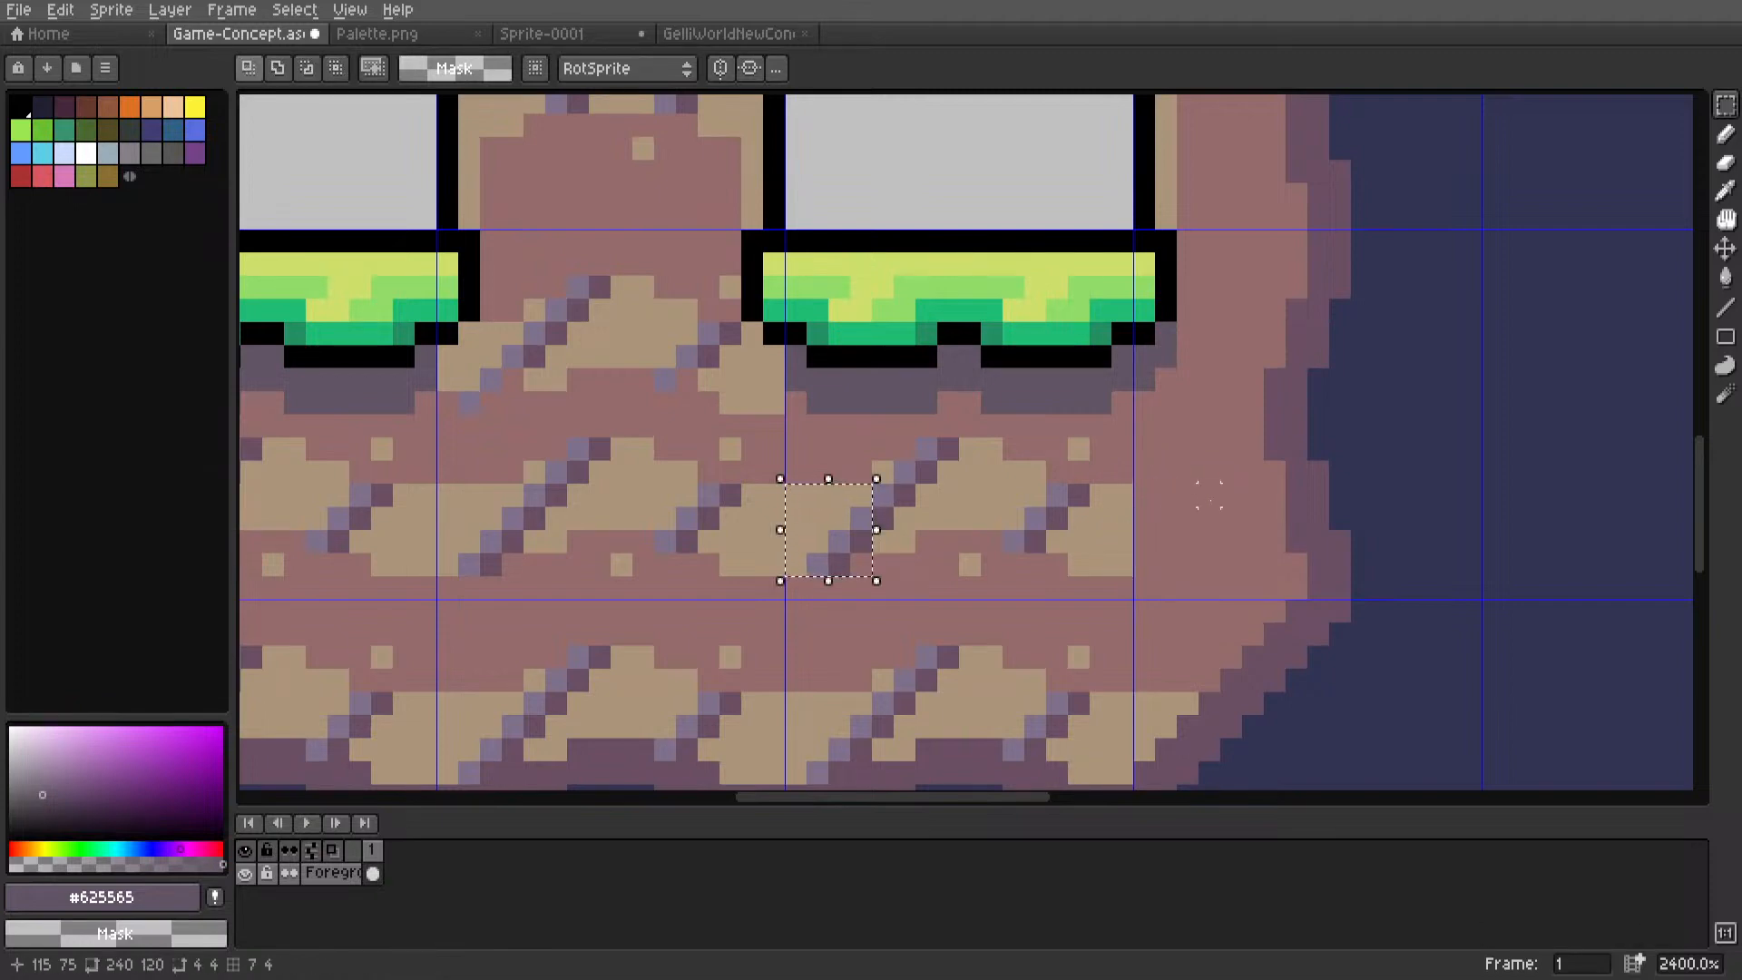
click(860, 425)
Copy a 6 × 5 pixel piece of the tan crack texture to the band's open end inside the cliff base.
drag(795, 564, 914, 460)
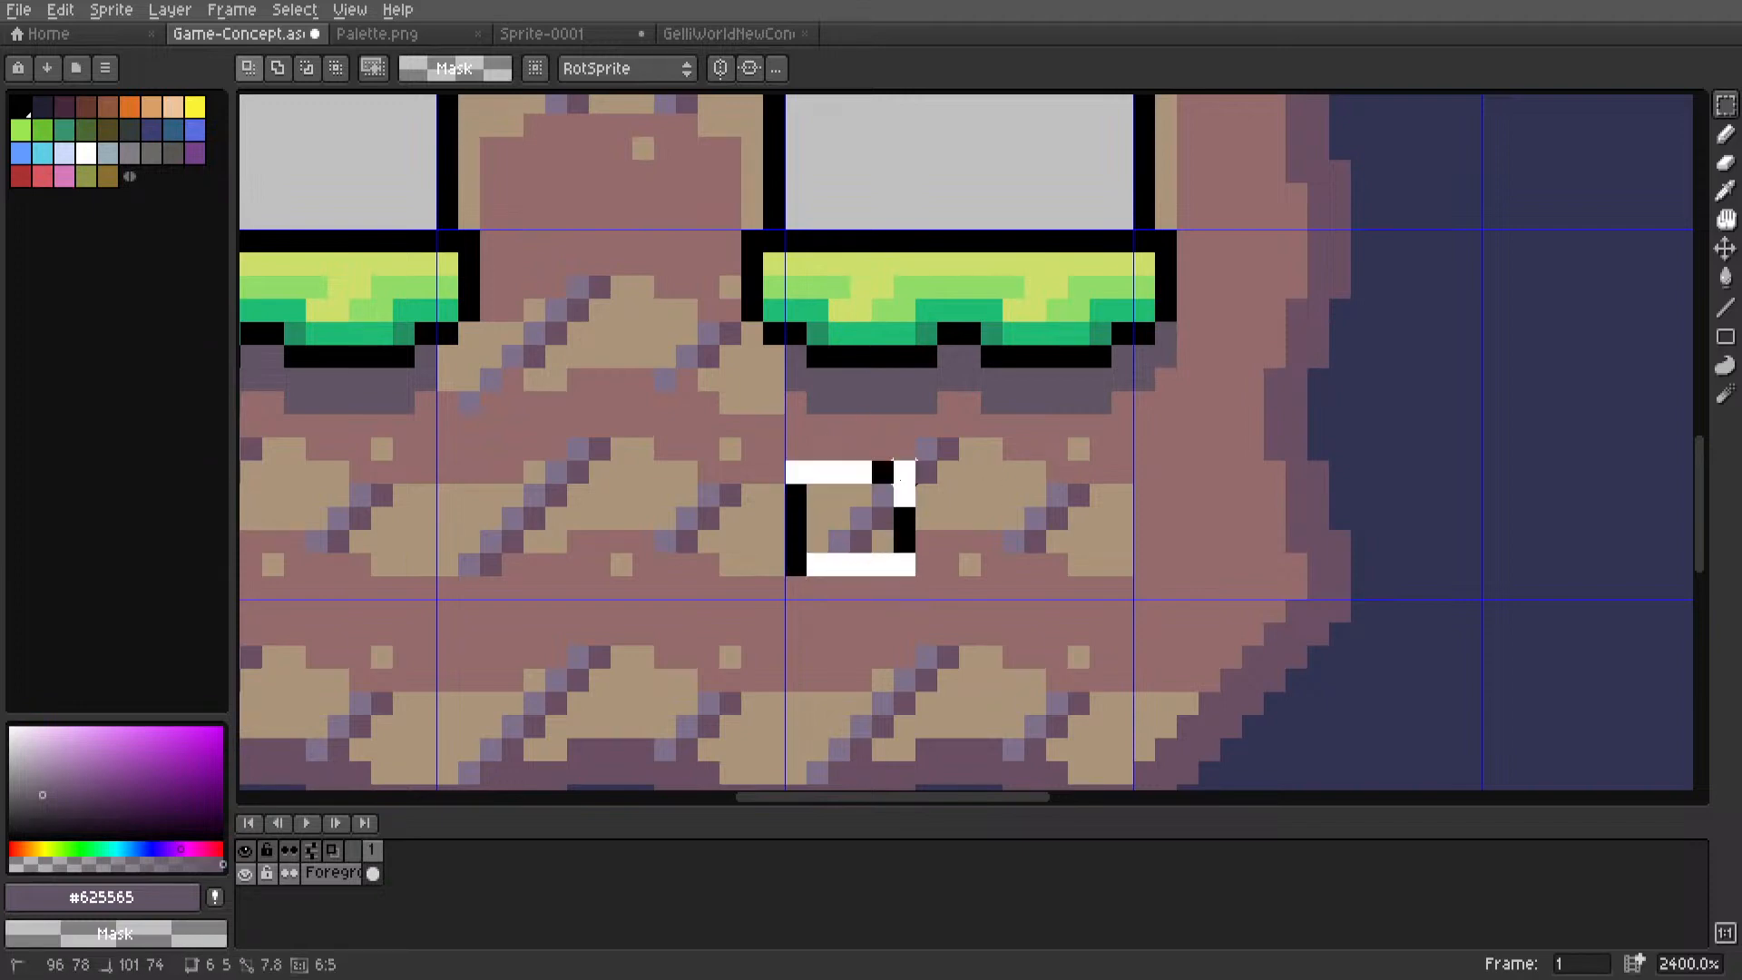
click(872, 579)
drag(871, 579, 1190, 560)
click(1361, 449)
Widen the copied texture at the hollow's edge with a two-pixel vertical strip of #ab947a.
middle_drag(1280, 471, 1098, 460)
scroll(1095, 460, up, 2)
key(i)
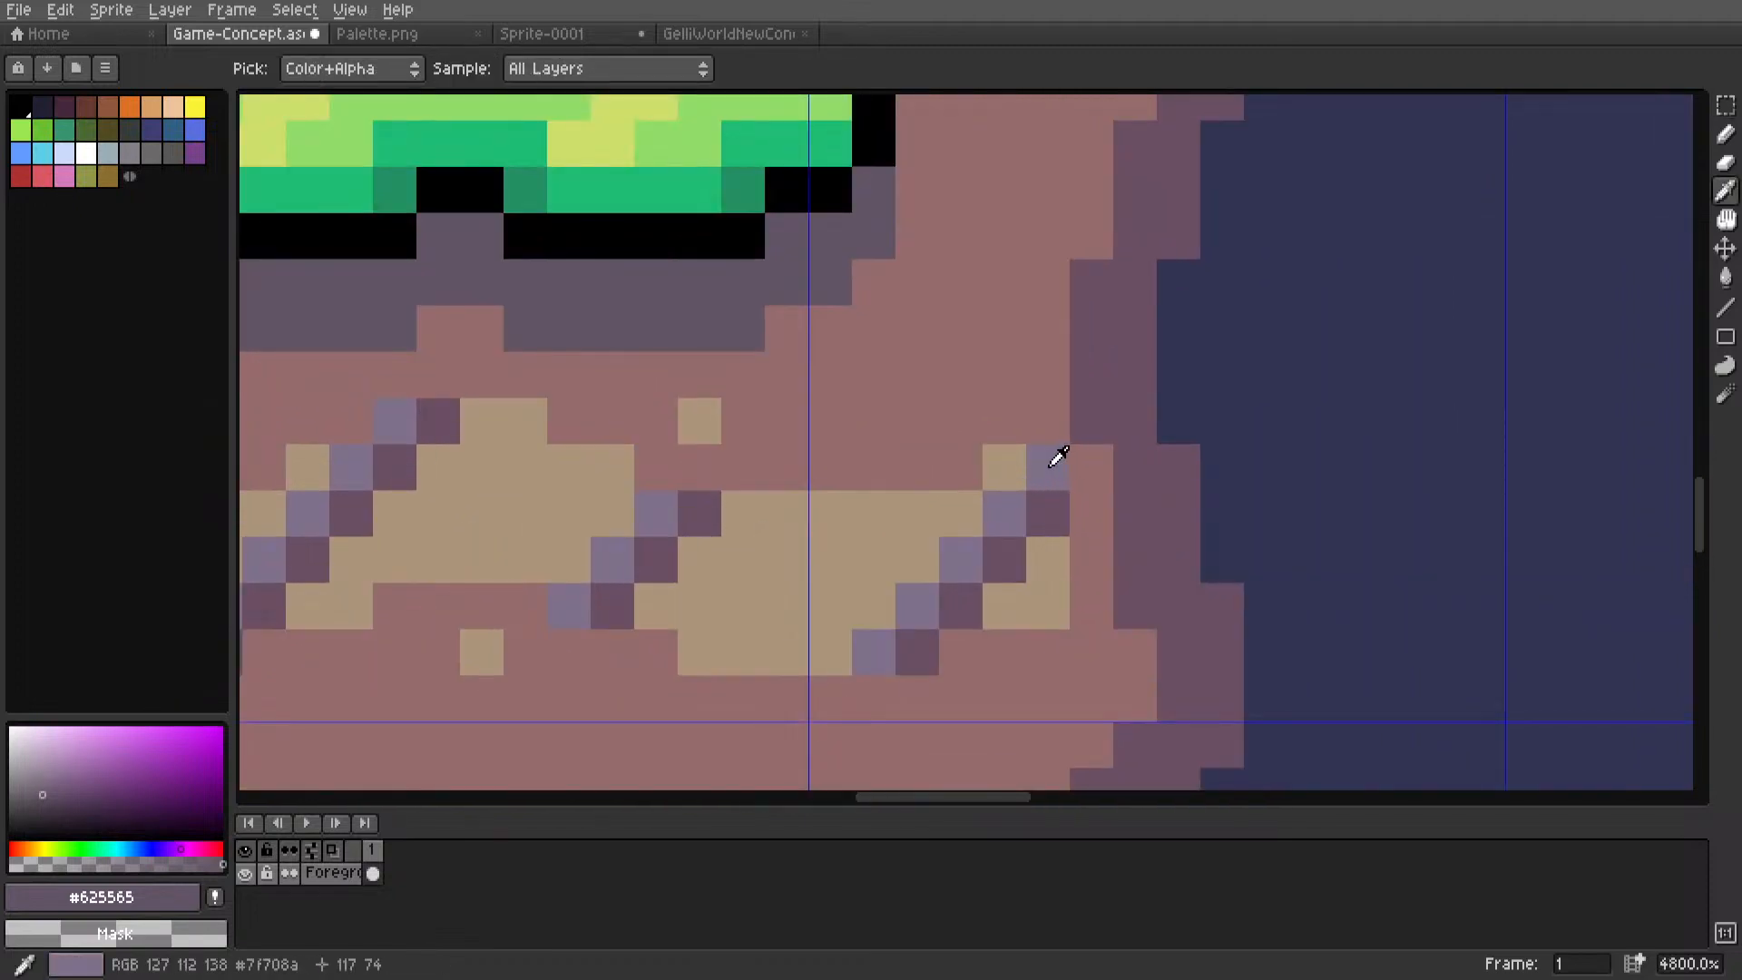
key(l)
alt+click(1048, 561)
drag(1092, 510, 1084, 545)
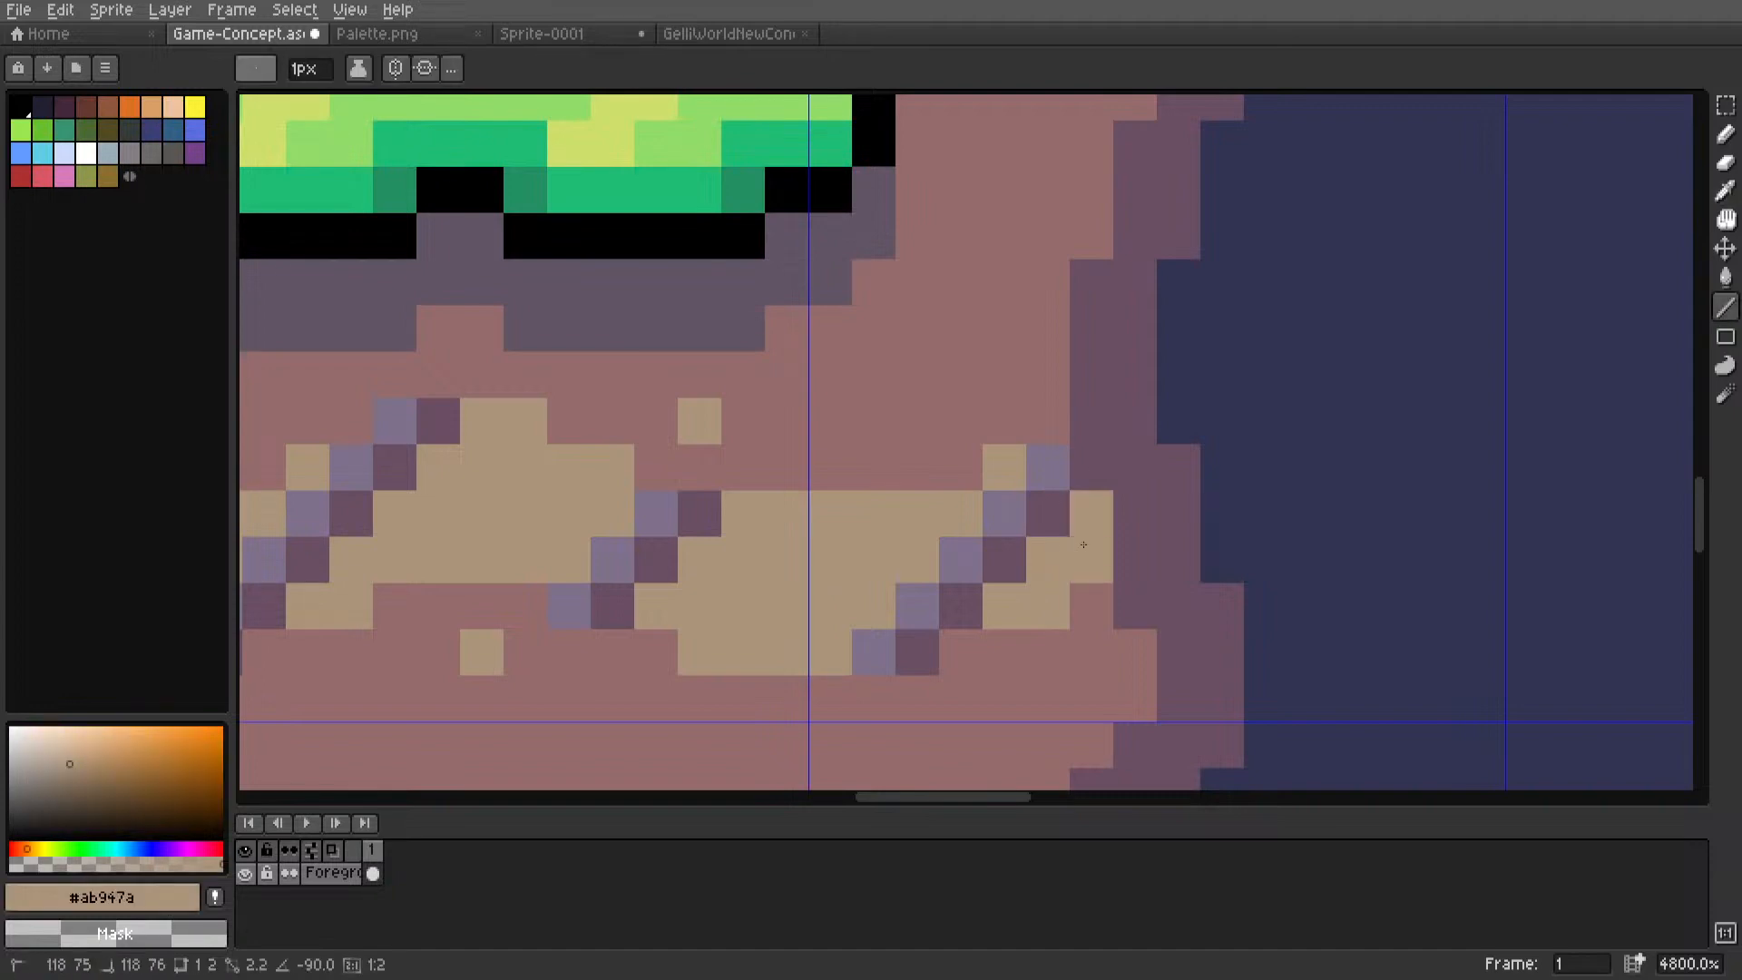
Examine how the extended dirt band at the cliff base blends with the surrounding ground tiles.
scroll(1084, 544, down, 7)
key(m)
scroll(1017, 554, up, 3)
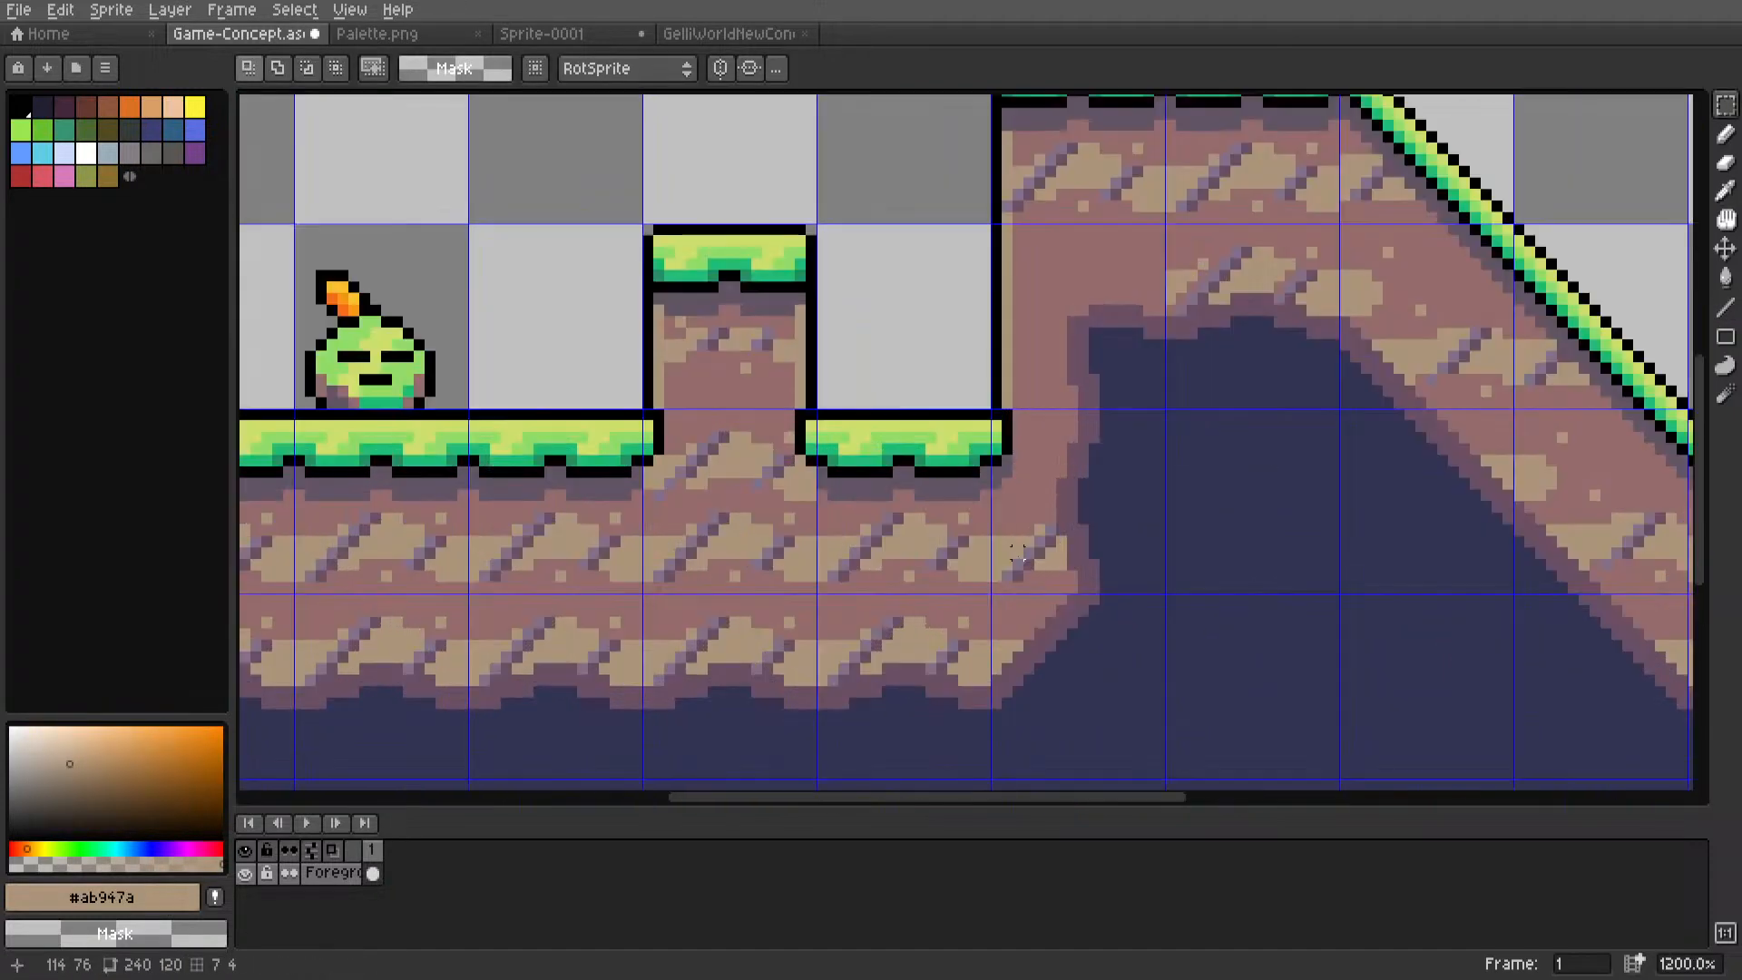
scroll(1017, 553, up, 2)
key(i)
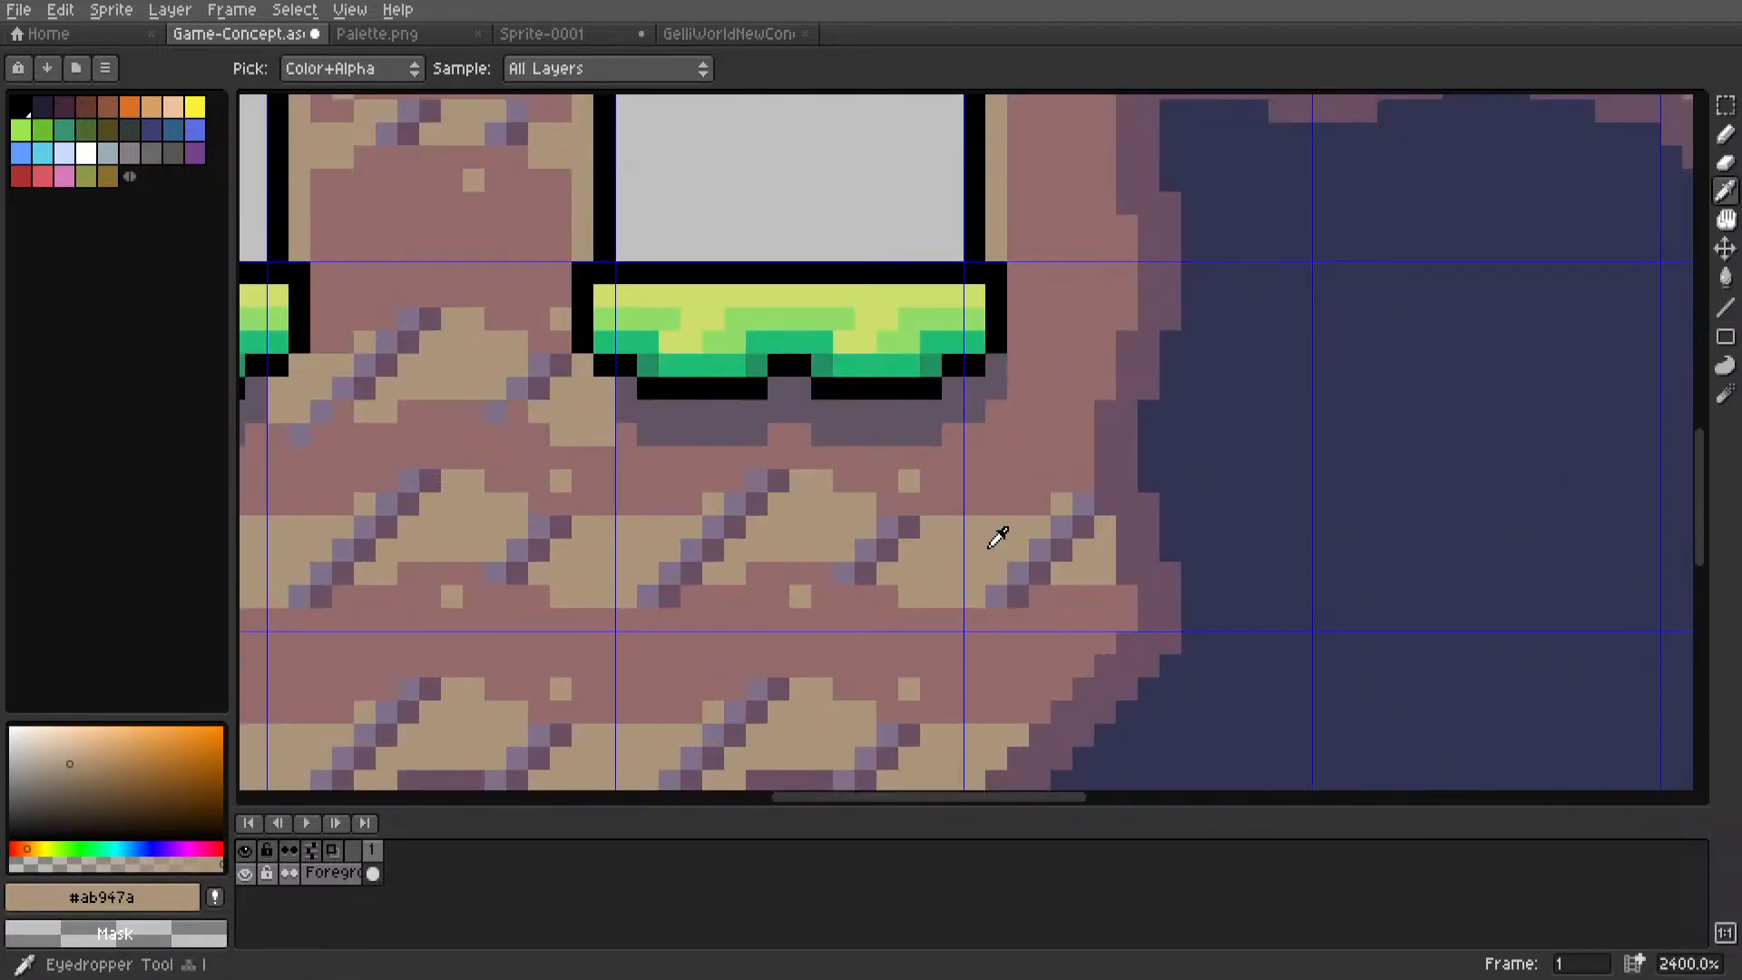
scroll(998, 537, down, 7)
key(m)
scroll(987, 547, up, 4)
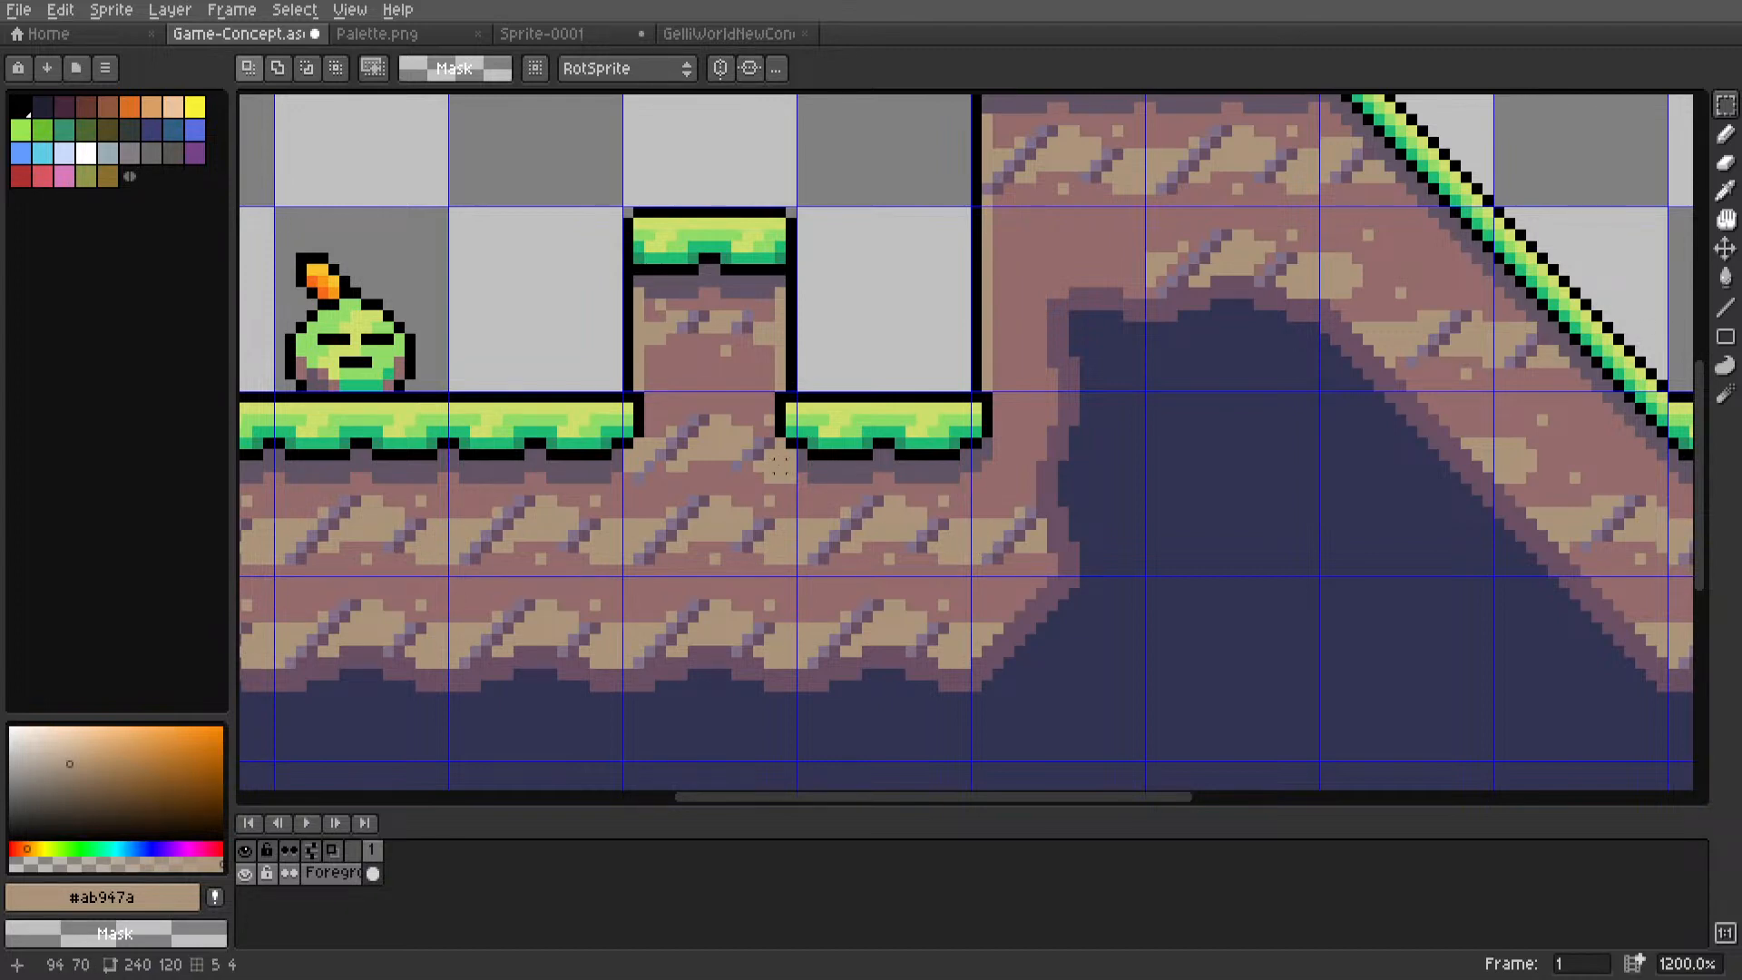
scroll(778, 466, down, 5)
scroll(907, 490, up, 6)
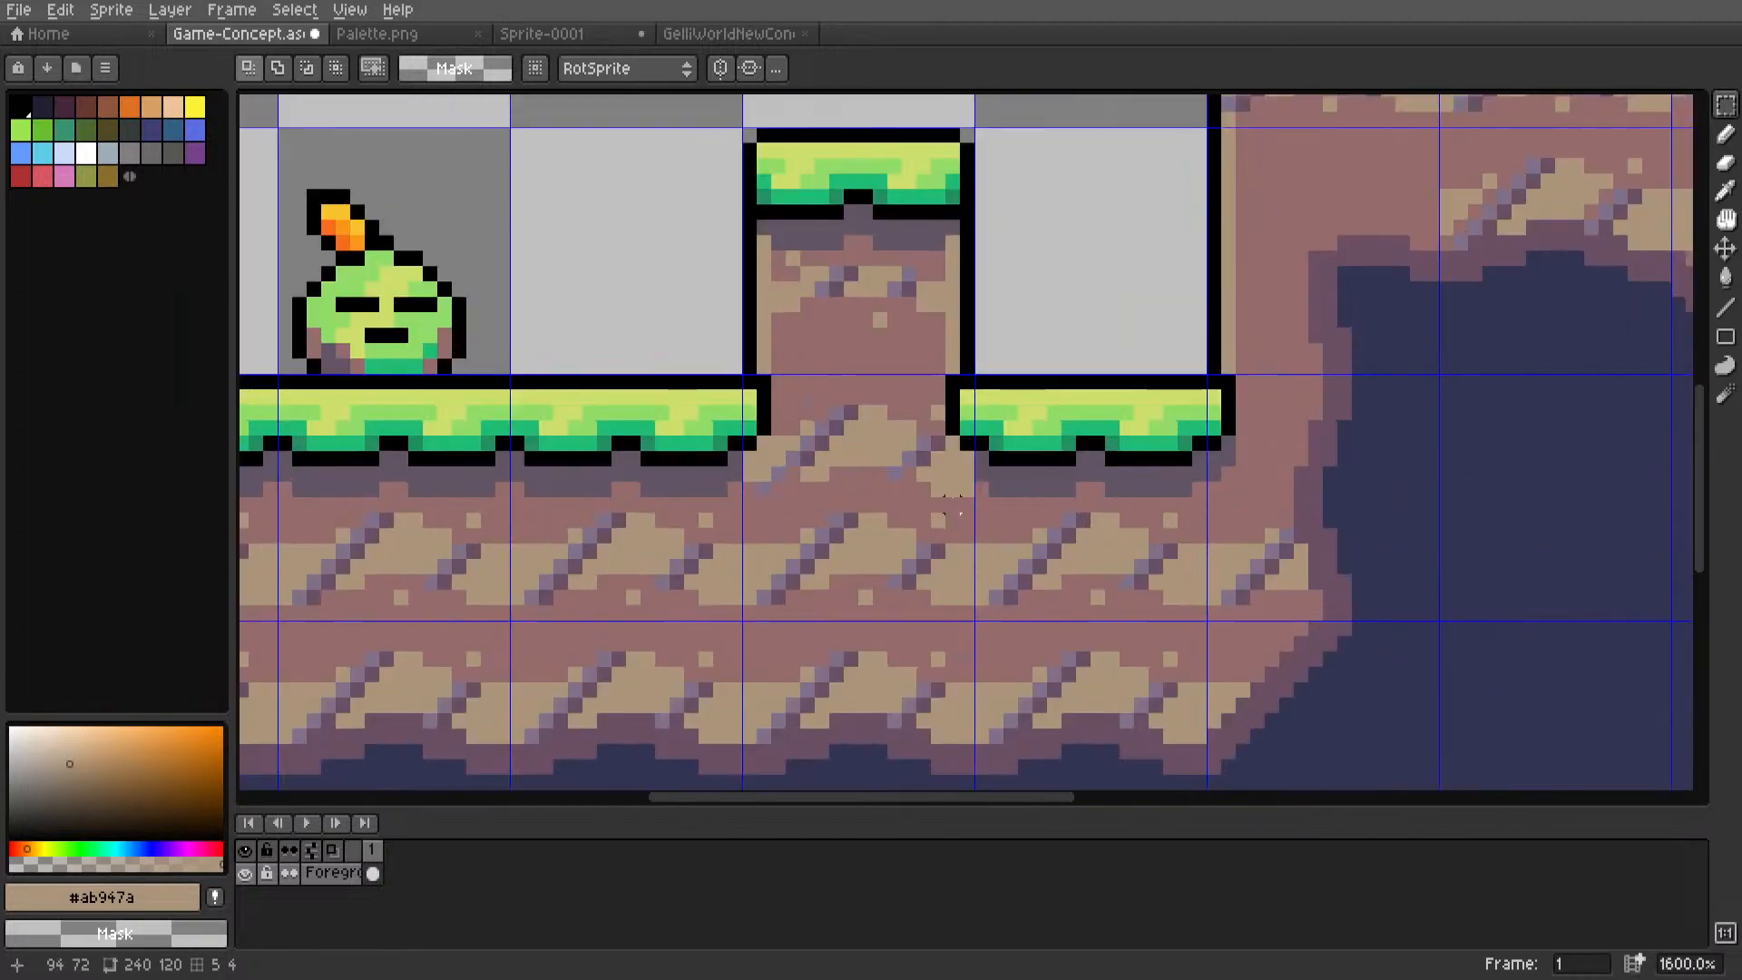
Add a #694f62 shading pixel at the lower end of both cracks in the tan patch beneath the pillar.
scroll(949, 498, up, 3)
key(i)
key(l)
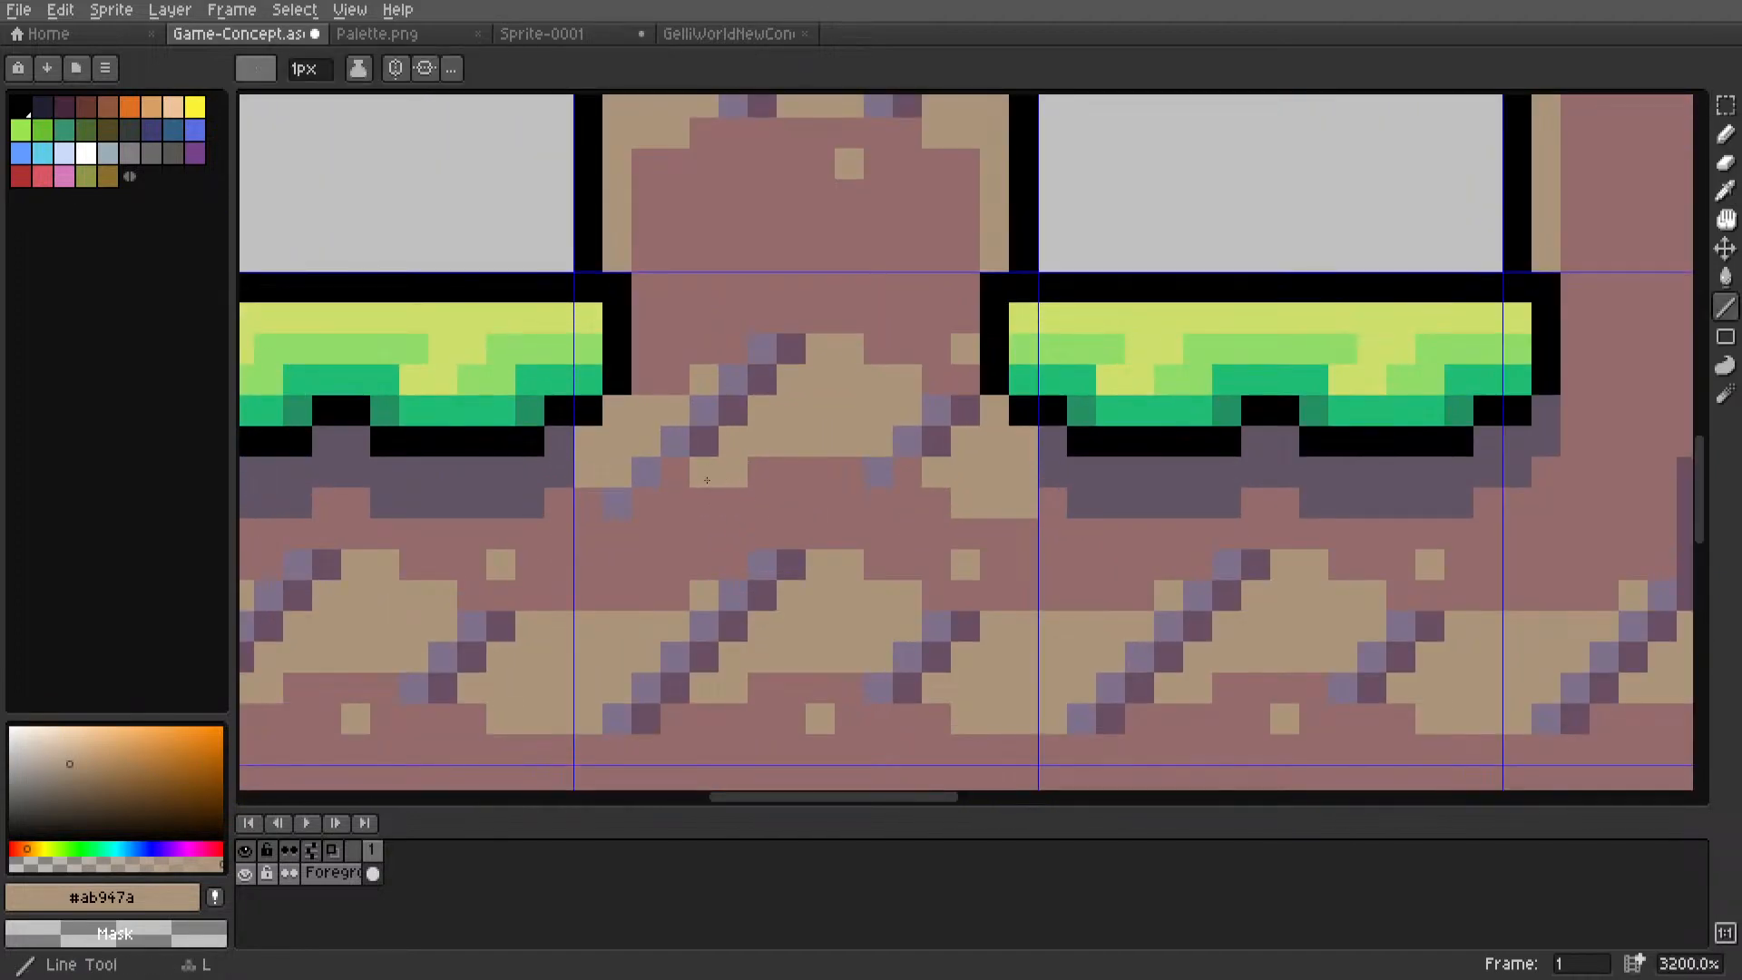
scroll(894, 491, down, 10)
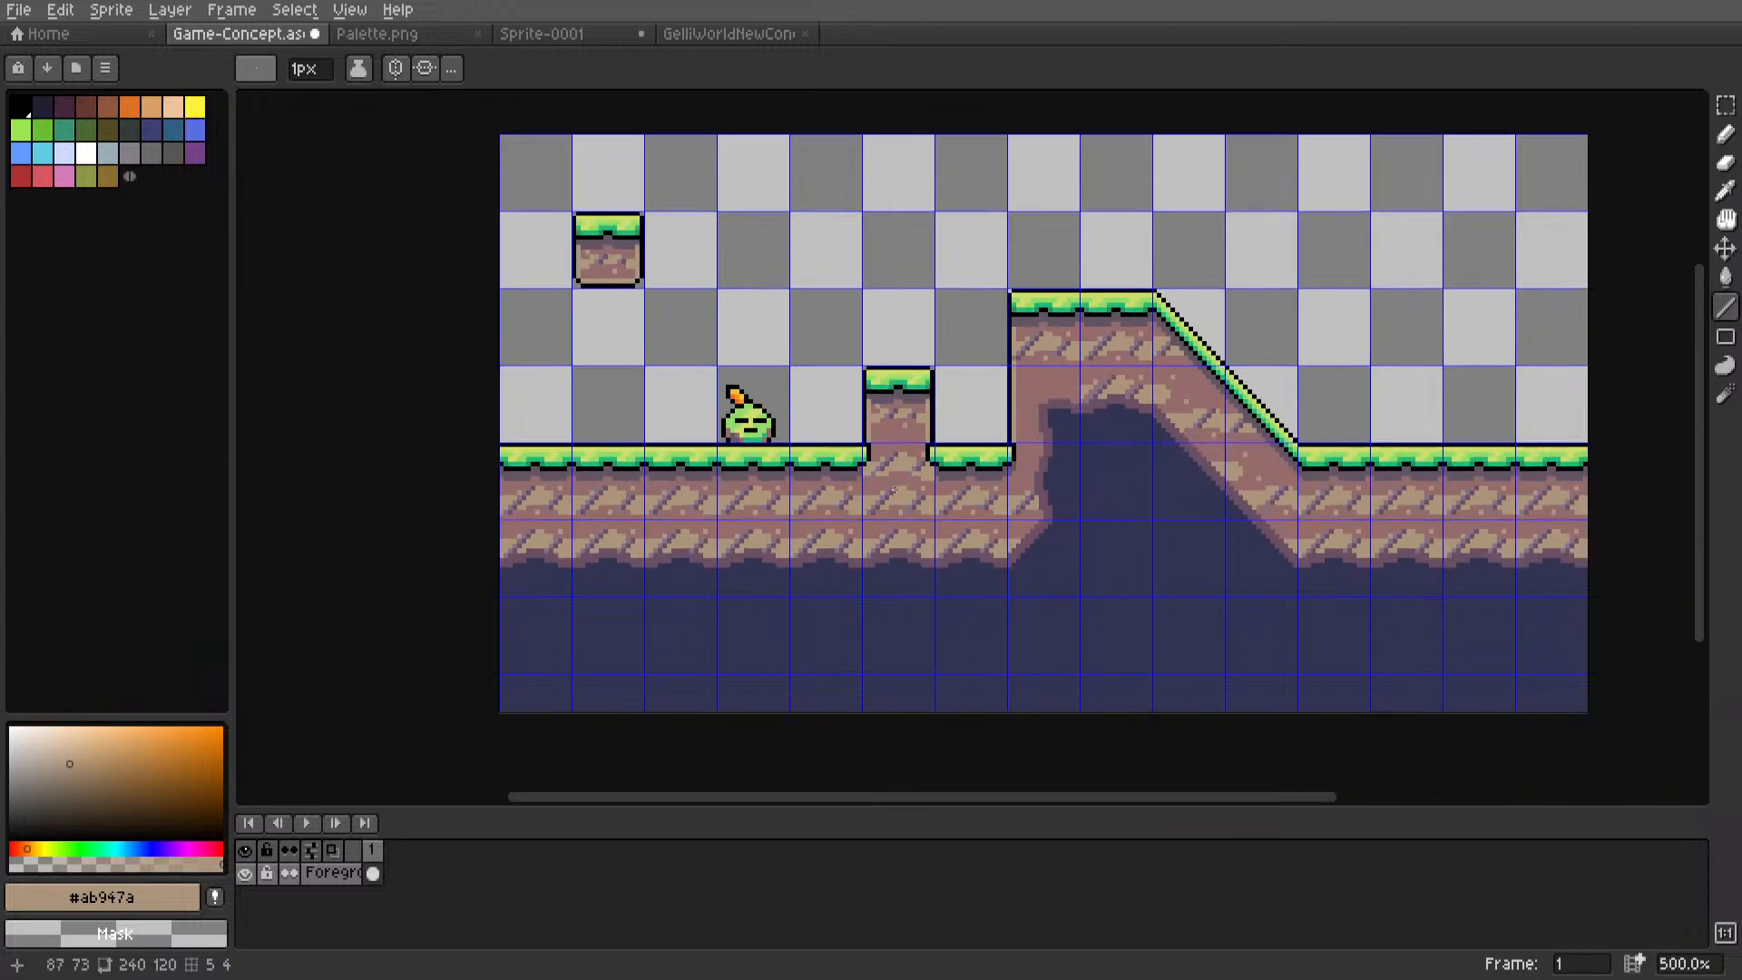
scroll(894, 490, up, 4)
key(ctrl)
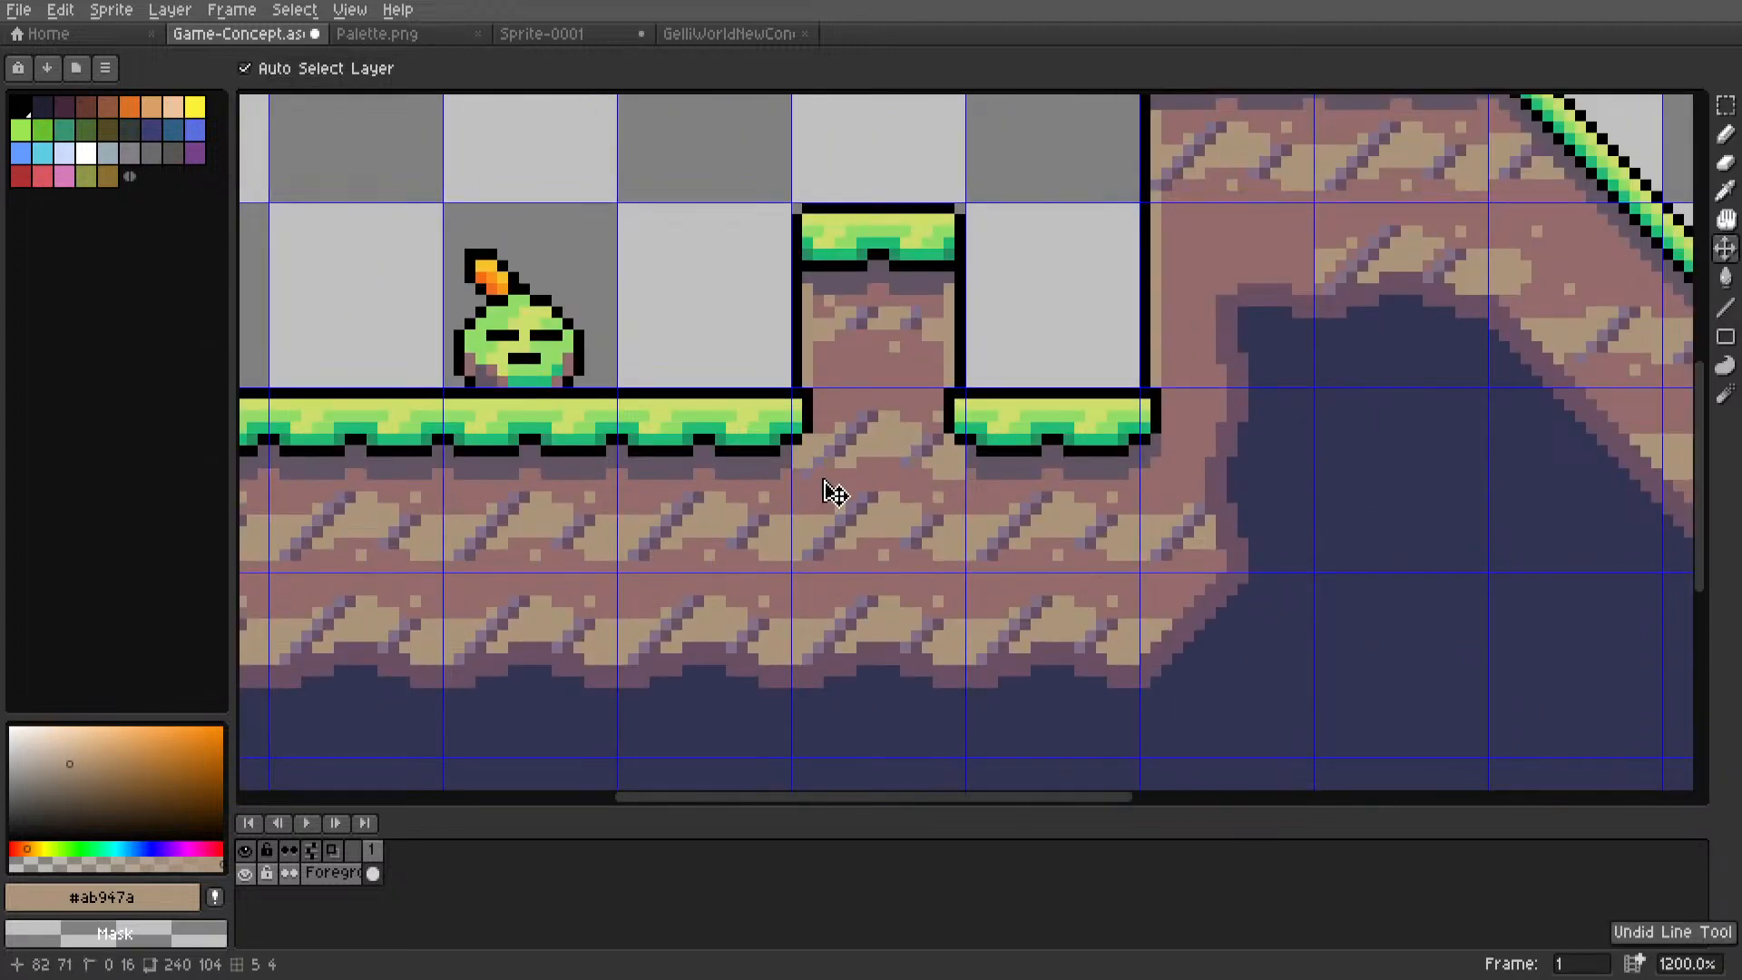
scroll(825, 488, up, 6)
key(i)
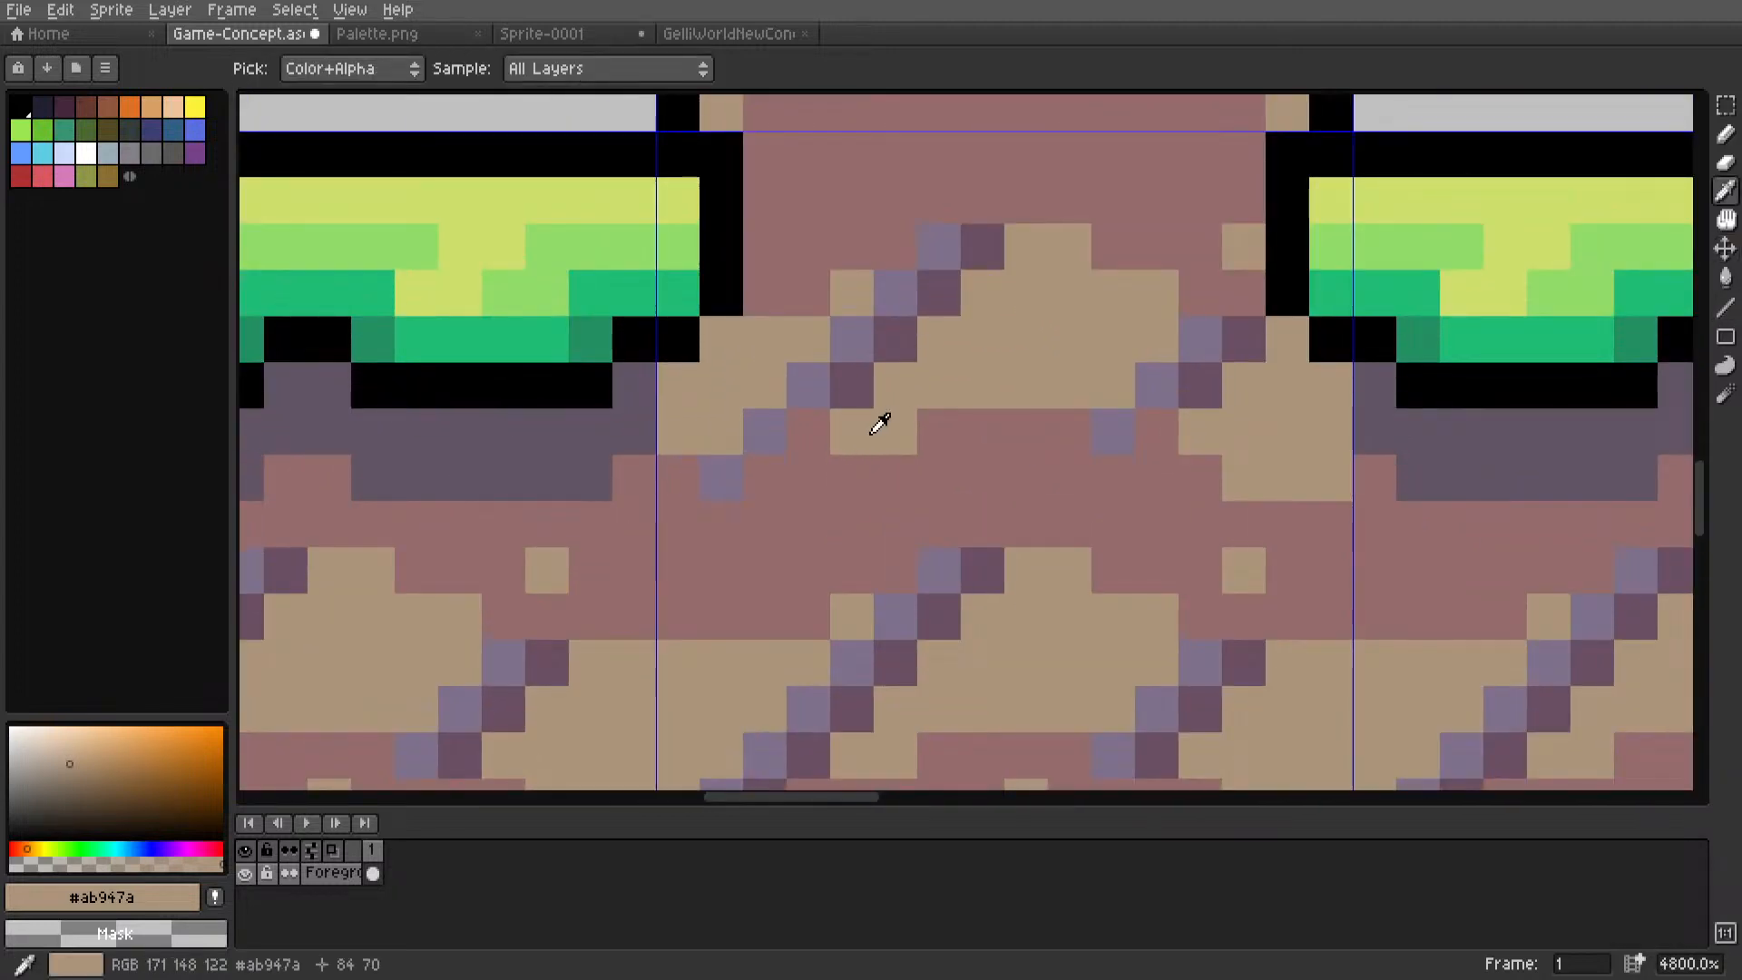
click(851, 385)
key(l)
click(809, 431)
click(1240, 430)
key(ctrl+z)
click(1158, 431)
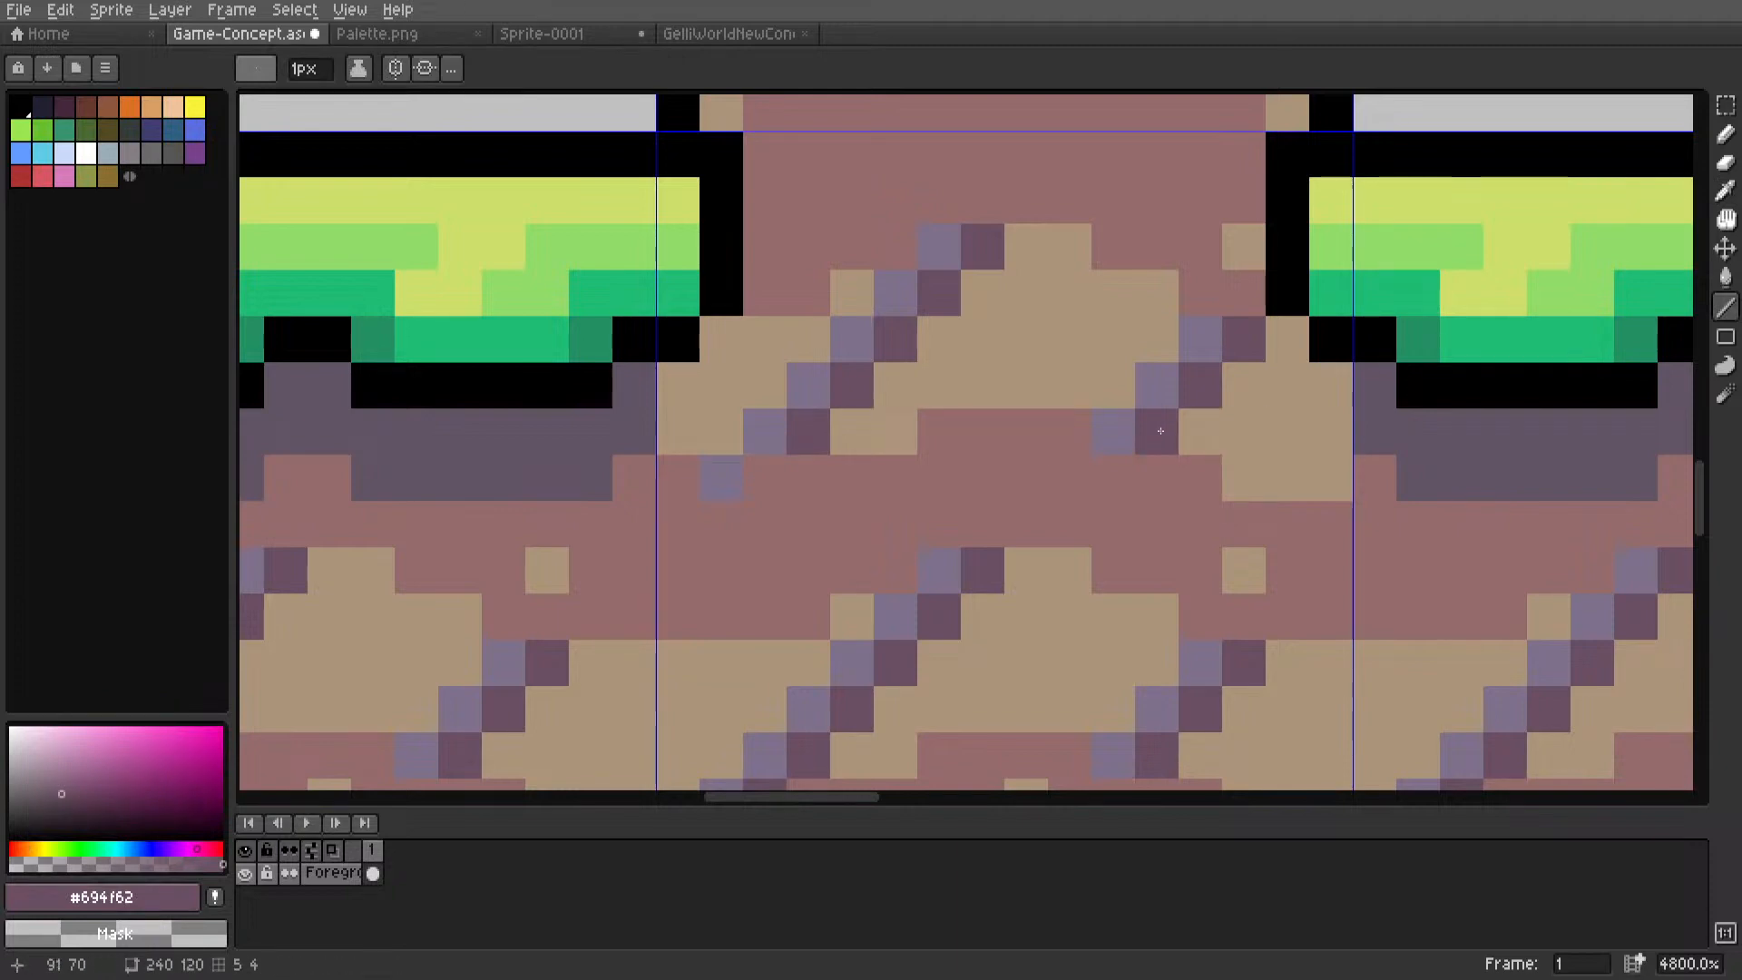
Replace the stray lowest pixel of the longer crack beneath the pillar with the dirt color #966c6c.
scroll(1157, 433, down, 6)
scroll(1022, 451, up, 5)
click(1044, 441)
middle_drag(1044, 441, 983, 438)
key(ctrl+z)
scroll(983, 438, up, 2)
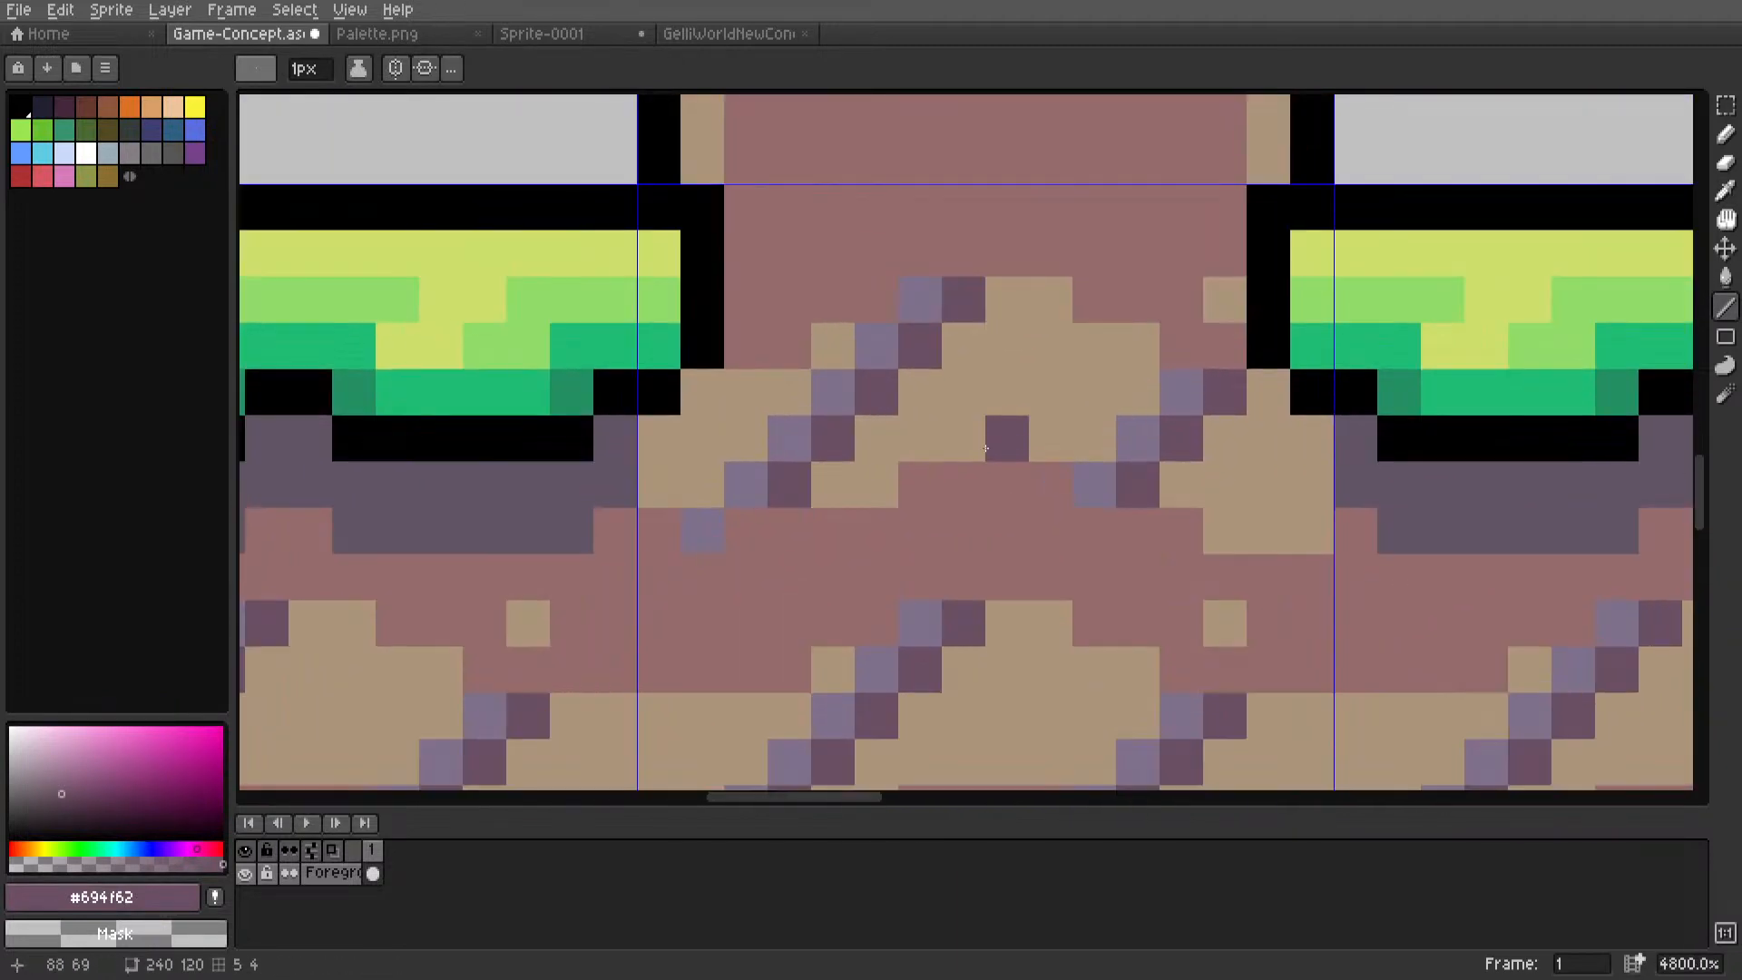
key(i)
click(773, 528)
key(l)
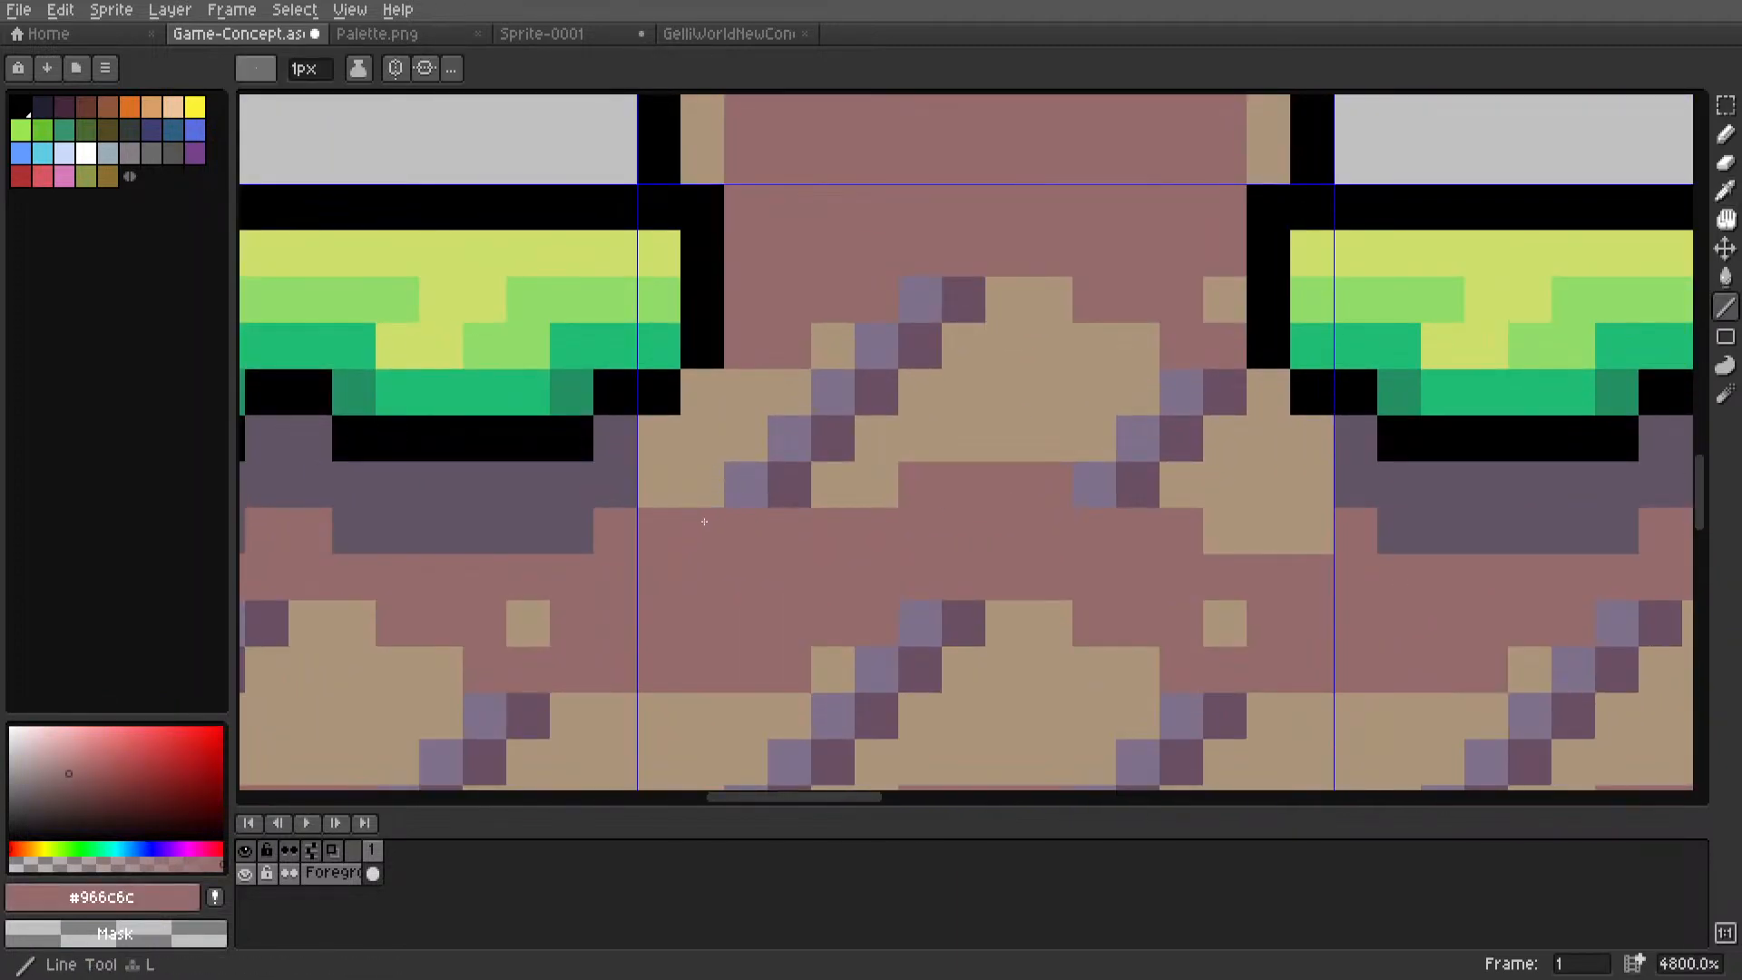
scroll(704, 522, down, 7)
middle_drag(705, 522, 737, 527)
scroll(862, 539, up, 5)
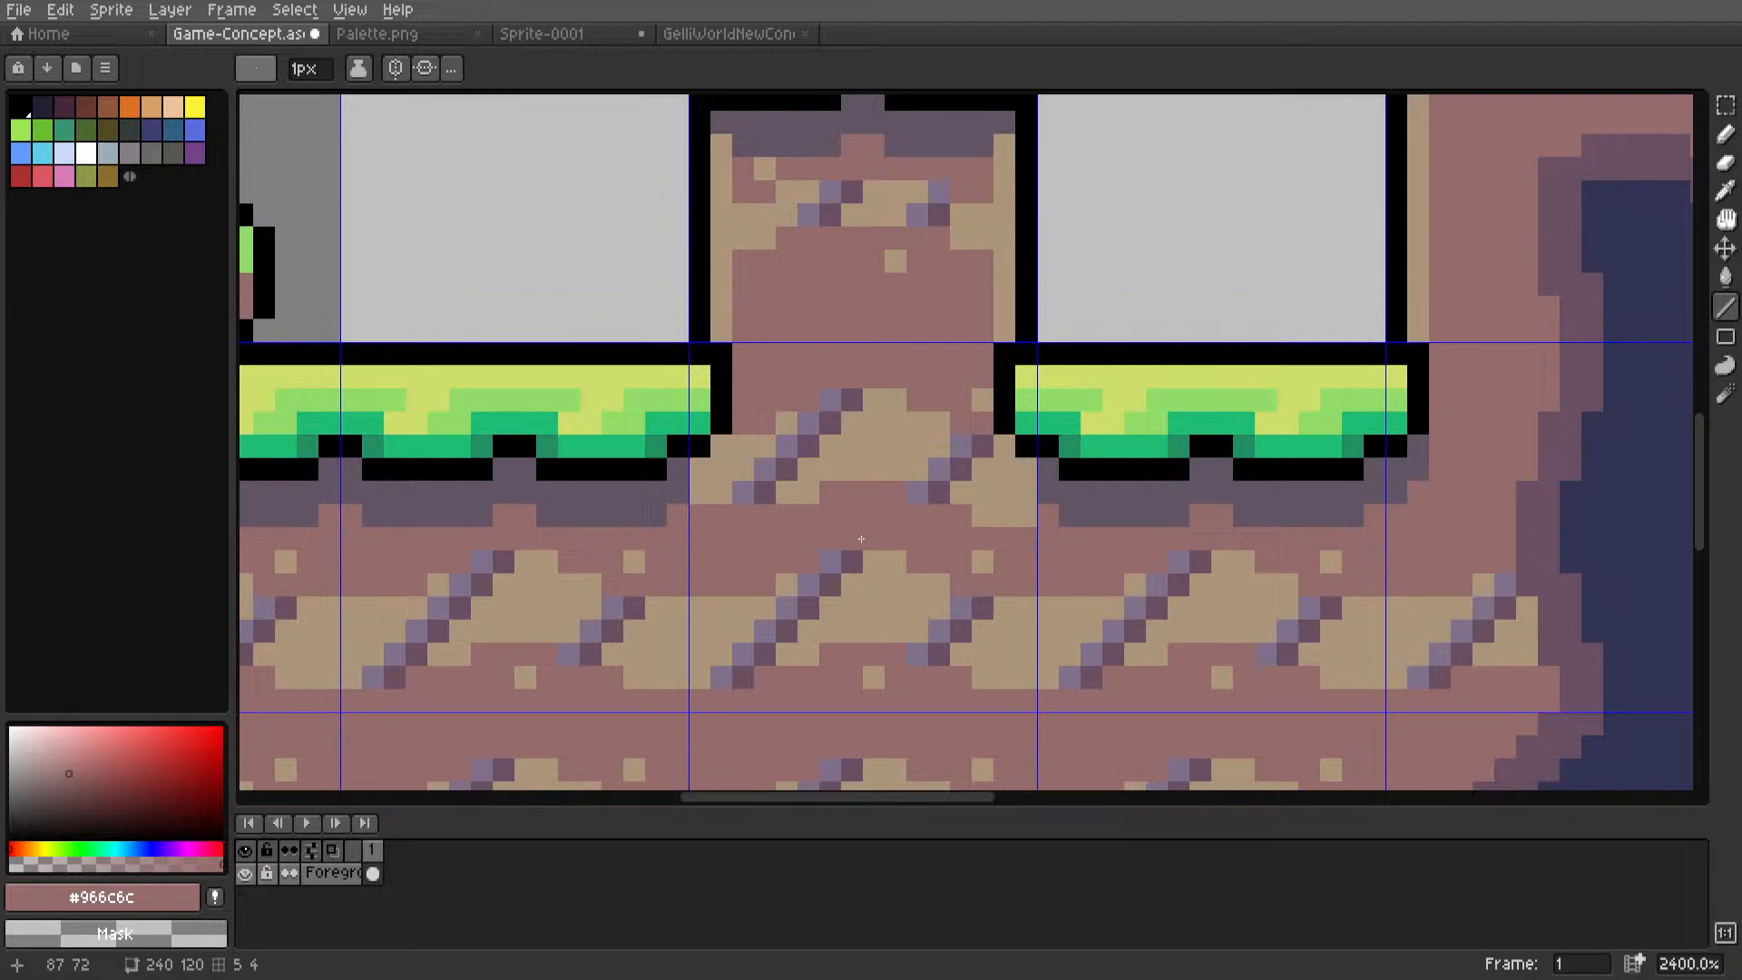
scroll(853, 540, up, 5)
alt+click(798, 573)
click(915, 493)
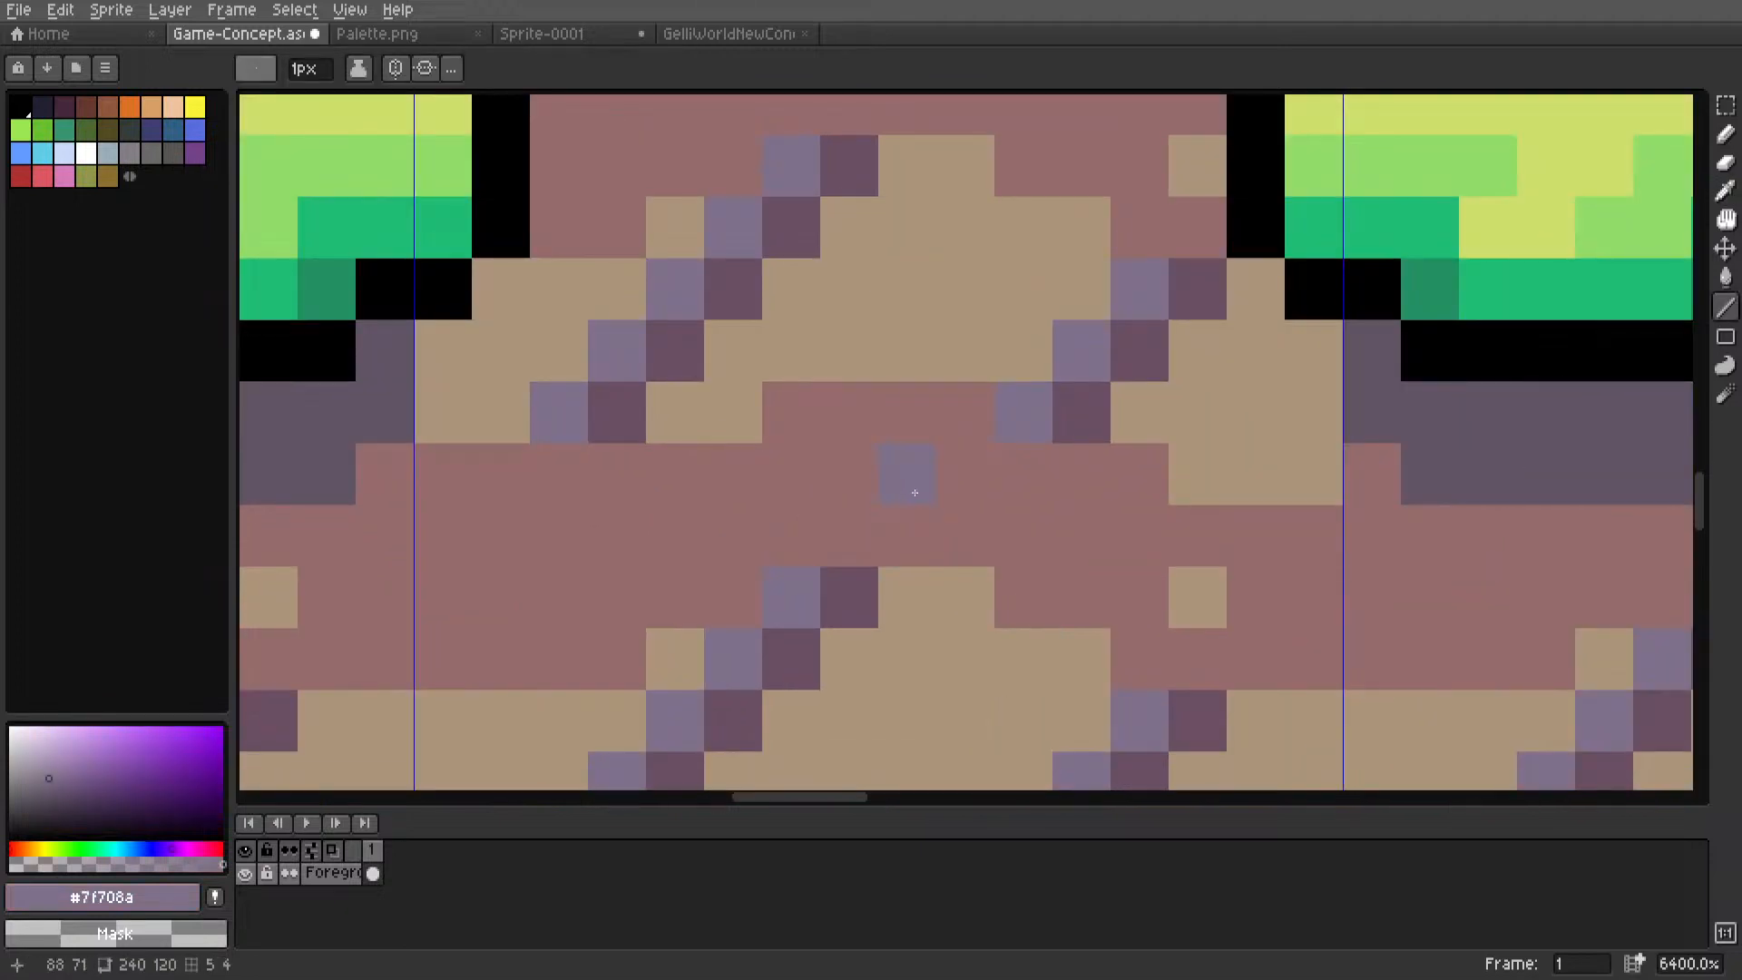
scroll(975, 422, down, 3)
Paint over the shorter crack in the tan patch beneath the pillar with #ab947a.
scroll(989, 399, up, 2)
alt+click(1008, 409)
click(996, 451)
click(1039, 451)
drag(1039, 407, 1117, 407)
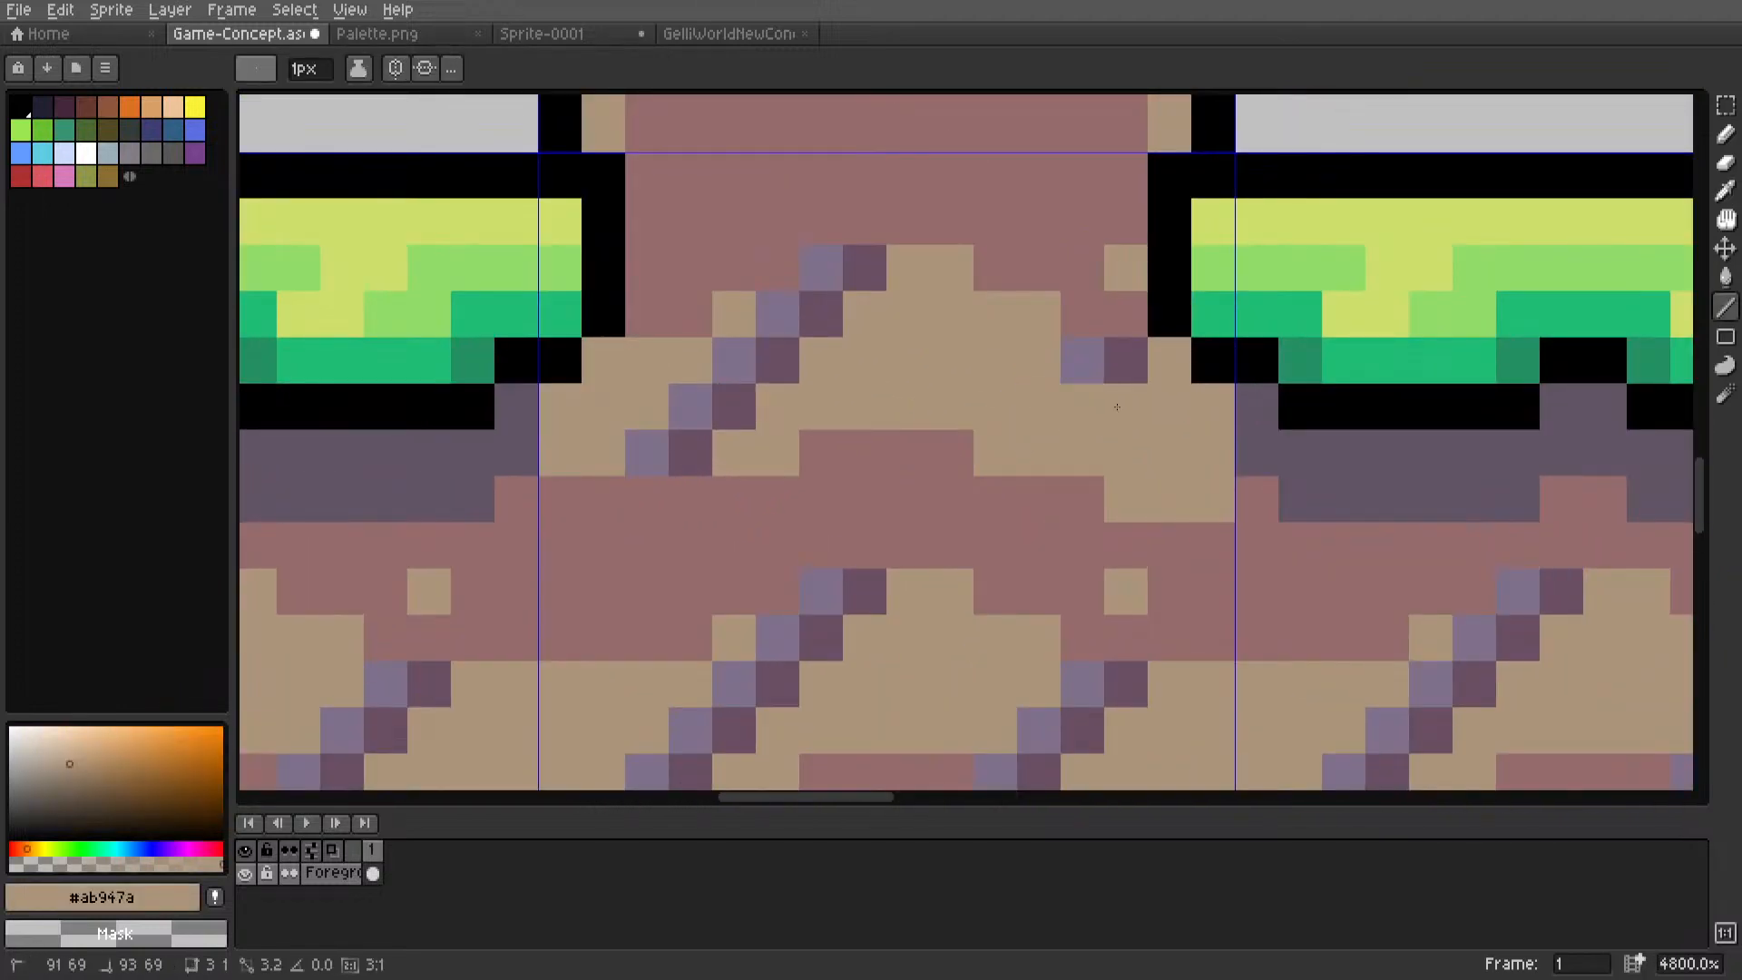
click(1083, 361)
click(1126, 360)
Cover the longer diagonal crack in the same tan patch with #ab947a, leaving the patch plain.
click(865, 269)
drag(821, 272, 821, 314)
drag(778, 314, 777, 360)
click(735, 360)
click(723, 405)
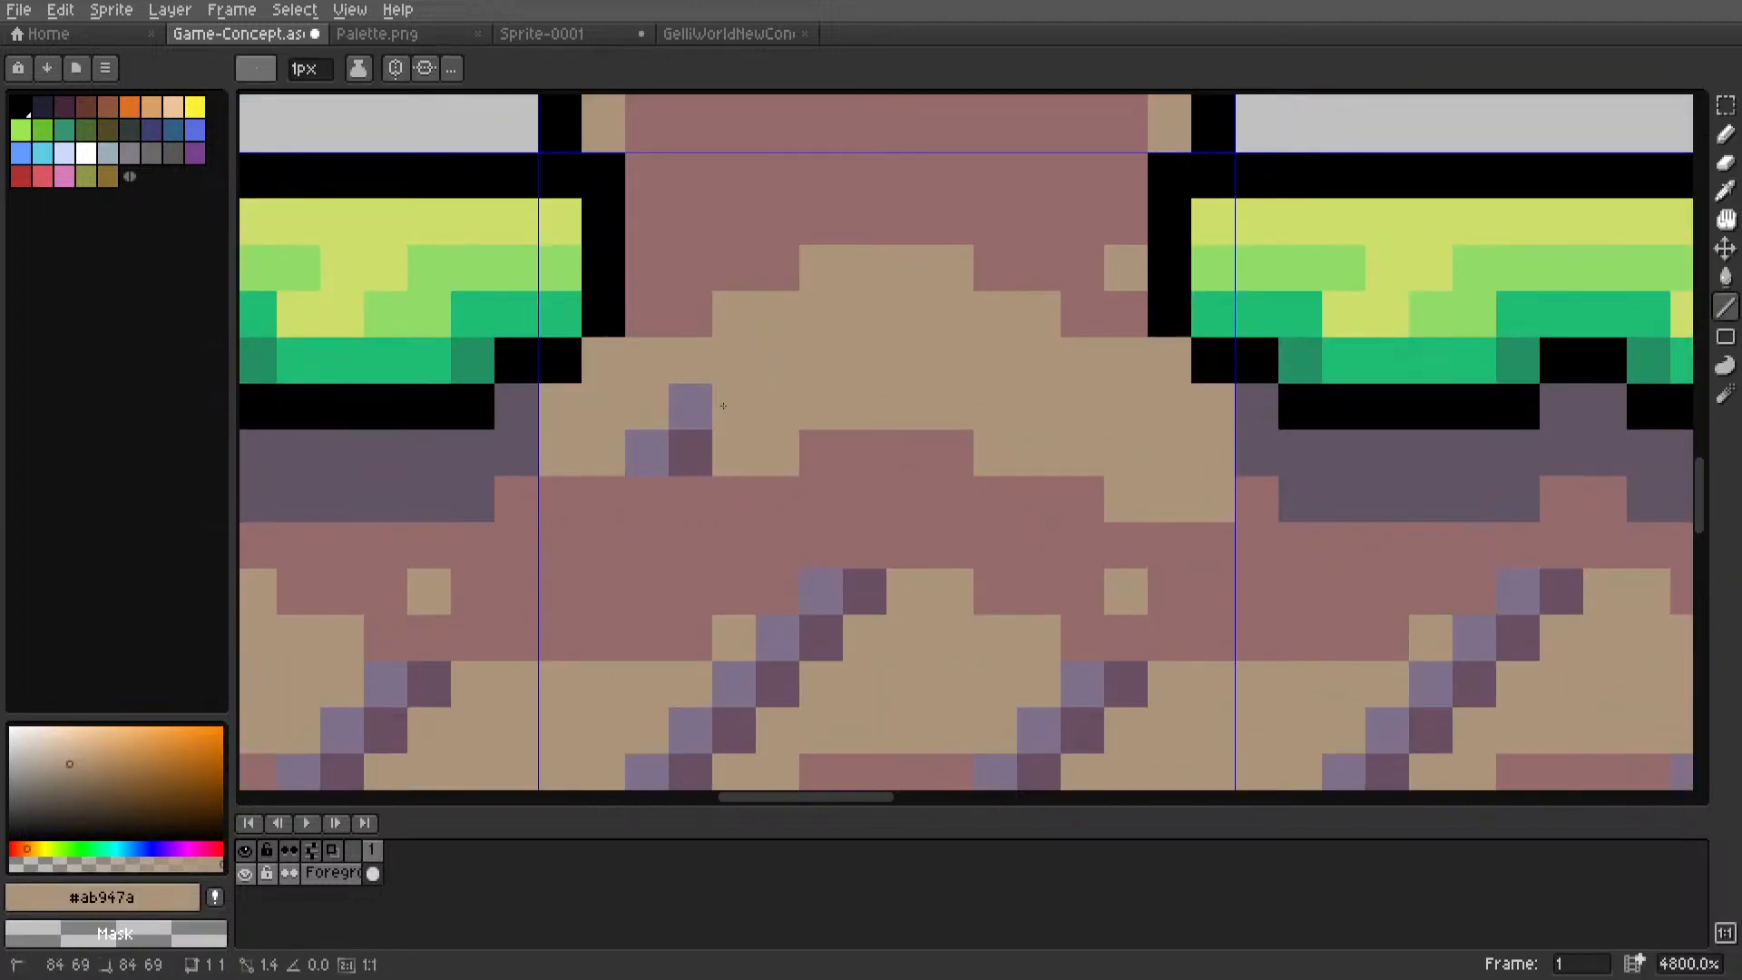
click(690, 405)
drag(646, 451, 689, 451)
scroll(708, 468, down, 4)
scroll(866, 481, up, 3)
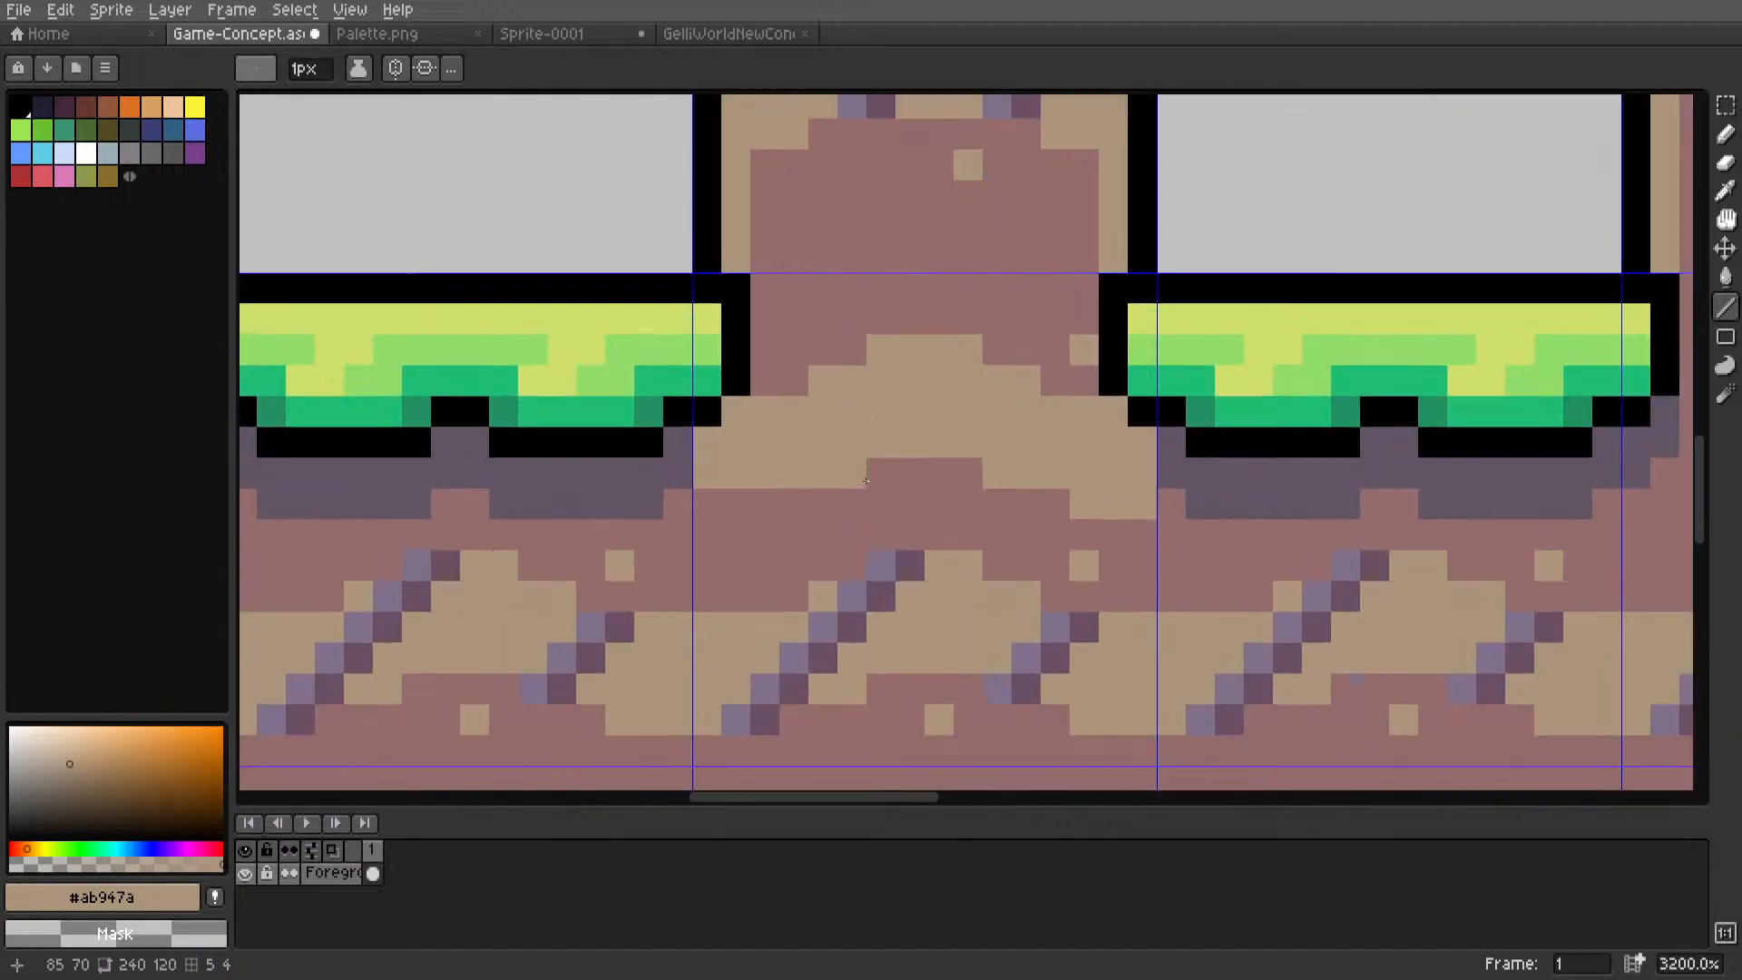
Trim the plain patch's lower edge by three pixels with #966c6c and cover the loose tan pixel beside its upper edge.
key(m)
scroll(862, 479, down, 4)
scroll(853, 474, up, 1)
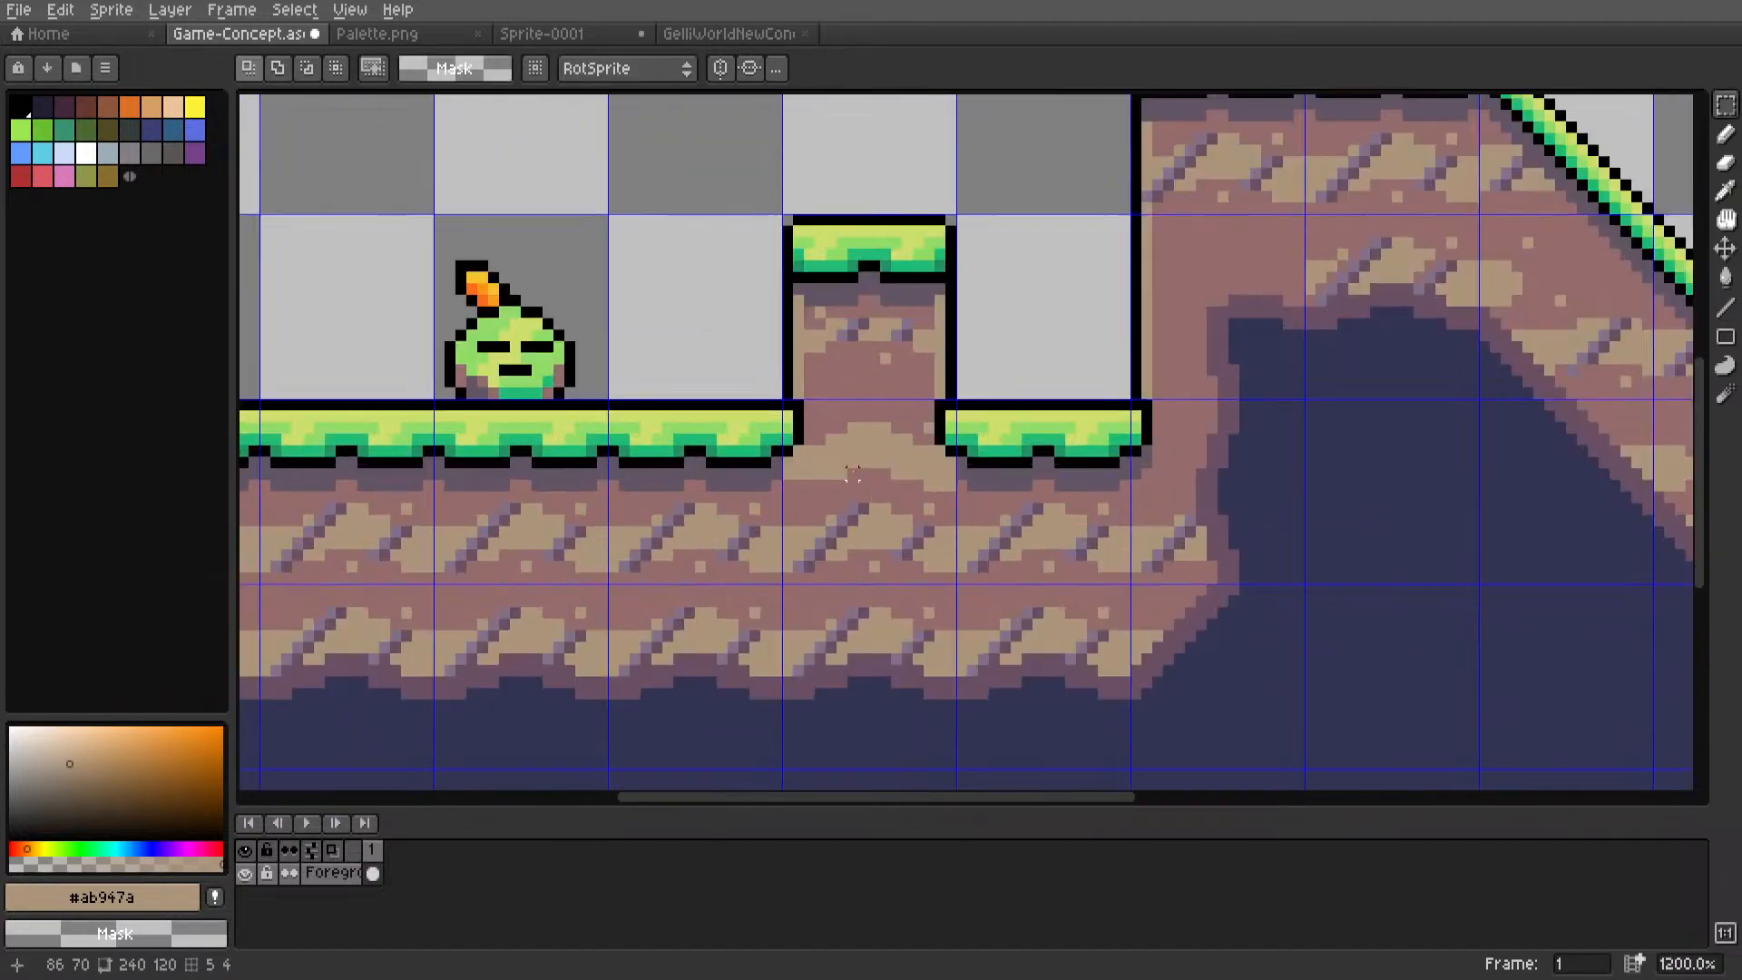
scroll(839, 519, up, 4)
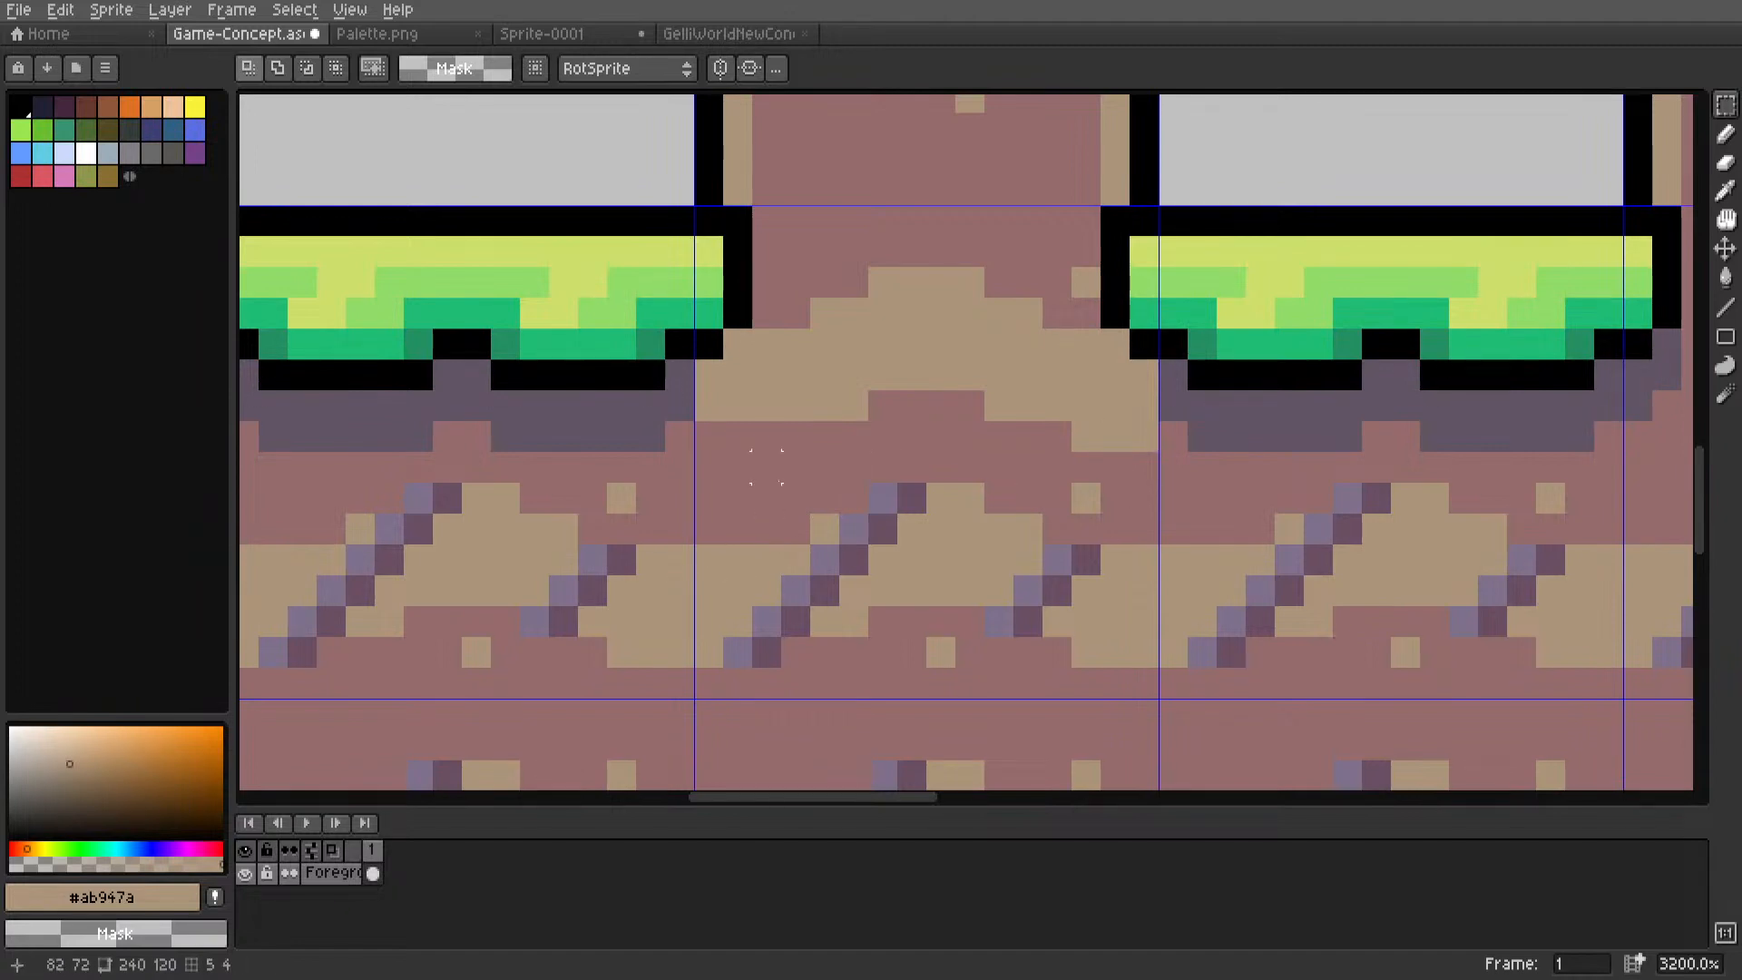
key(i)
click(786, 427)
key(l)
drag(796, 405, 862, 414)
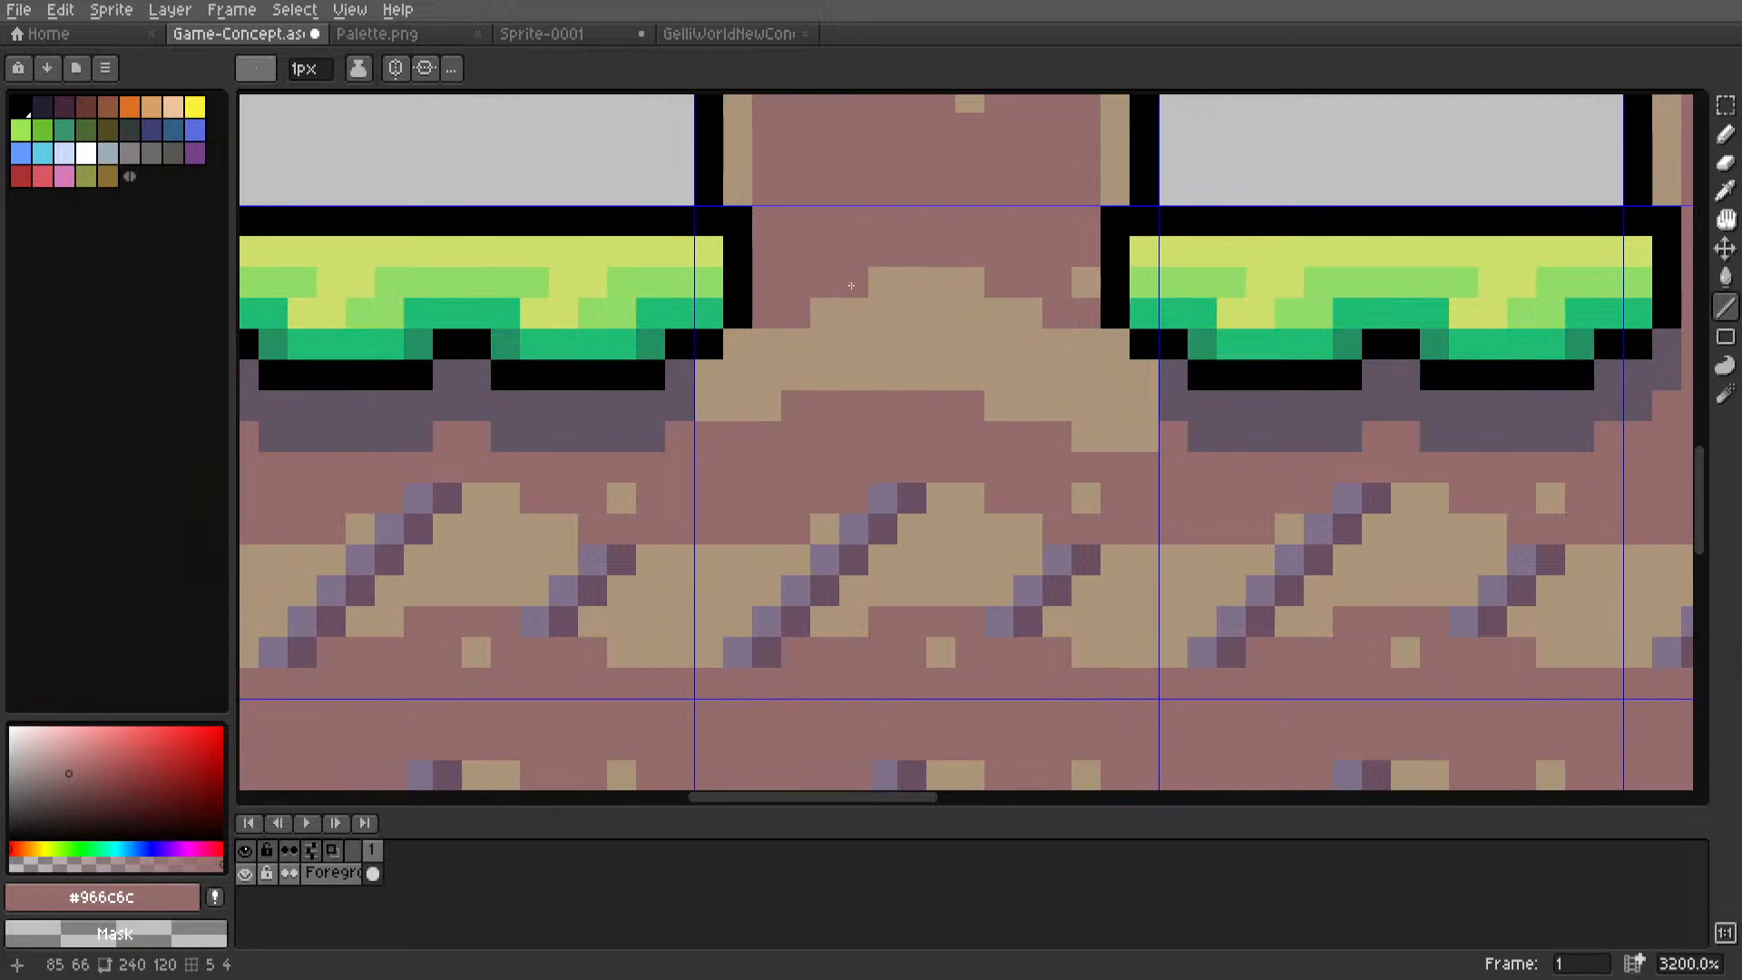
key(alt)
click(1087, 283)
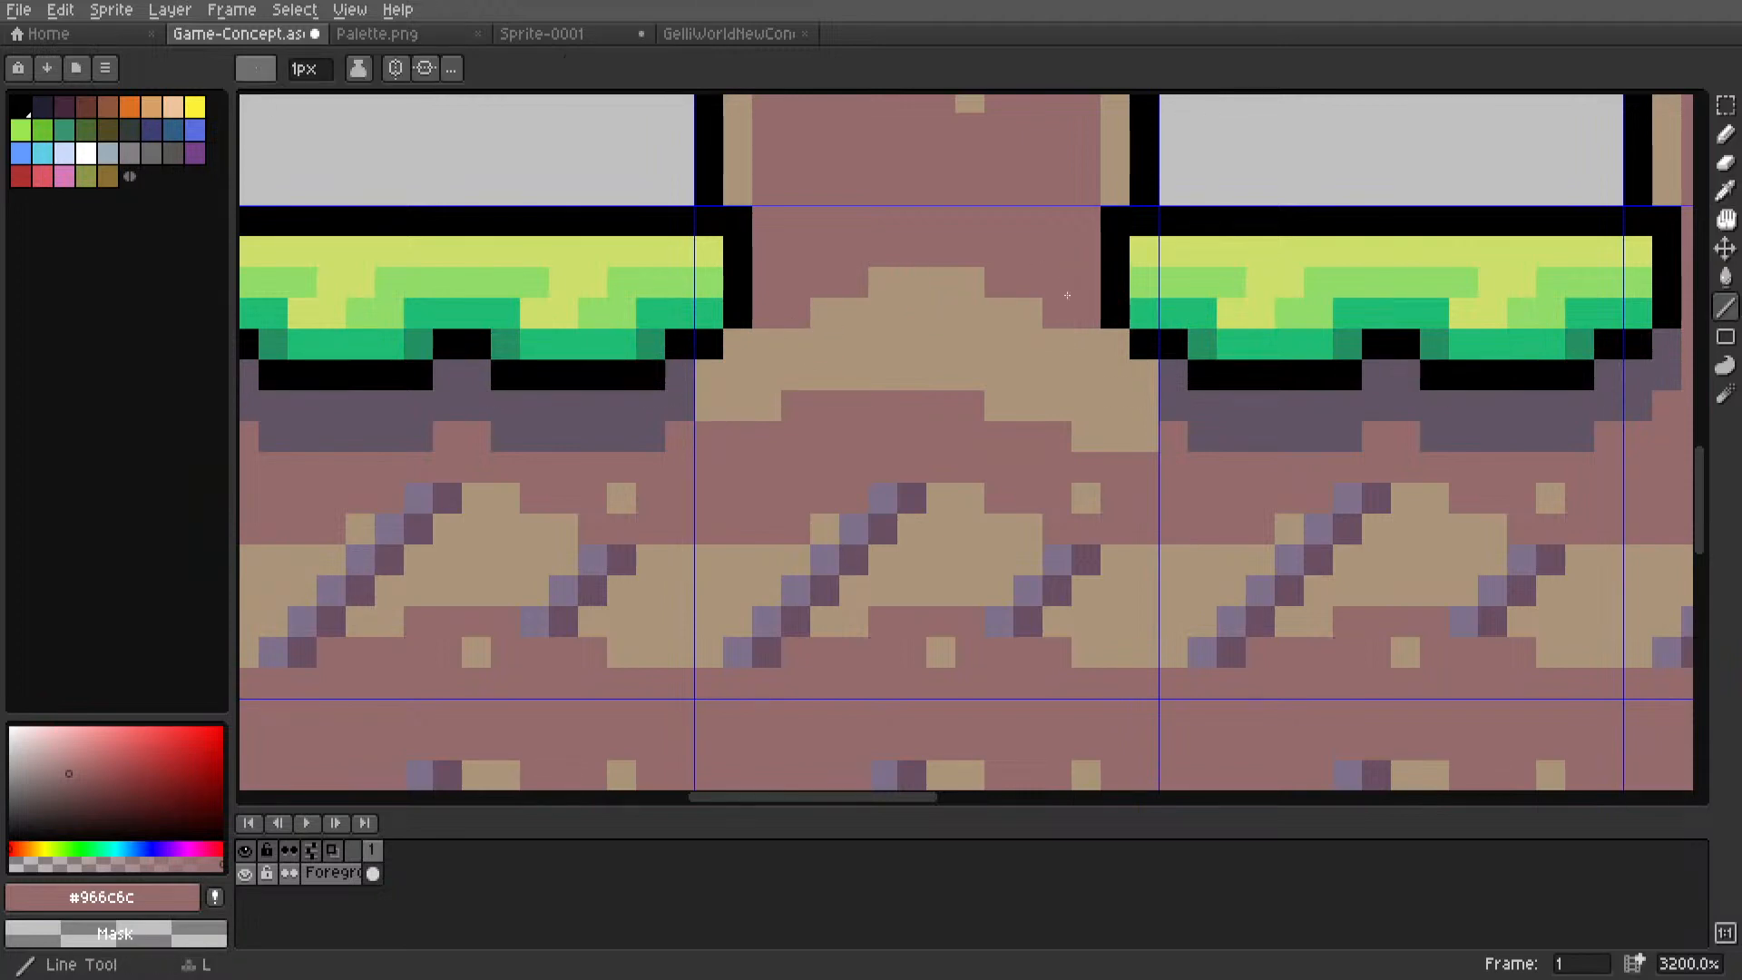
key(i)
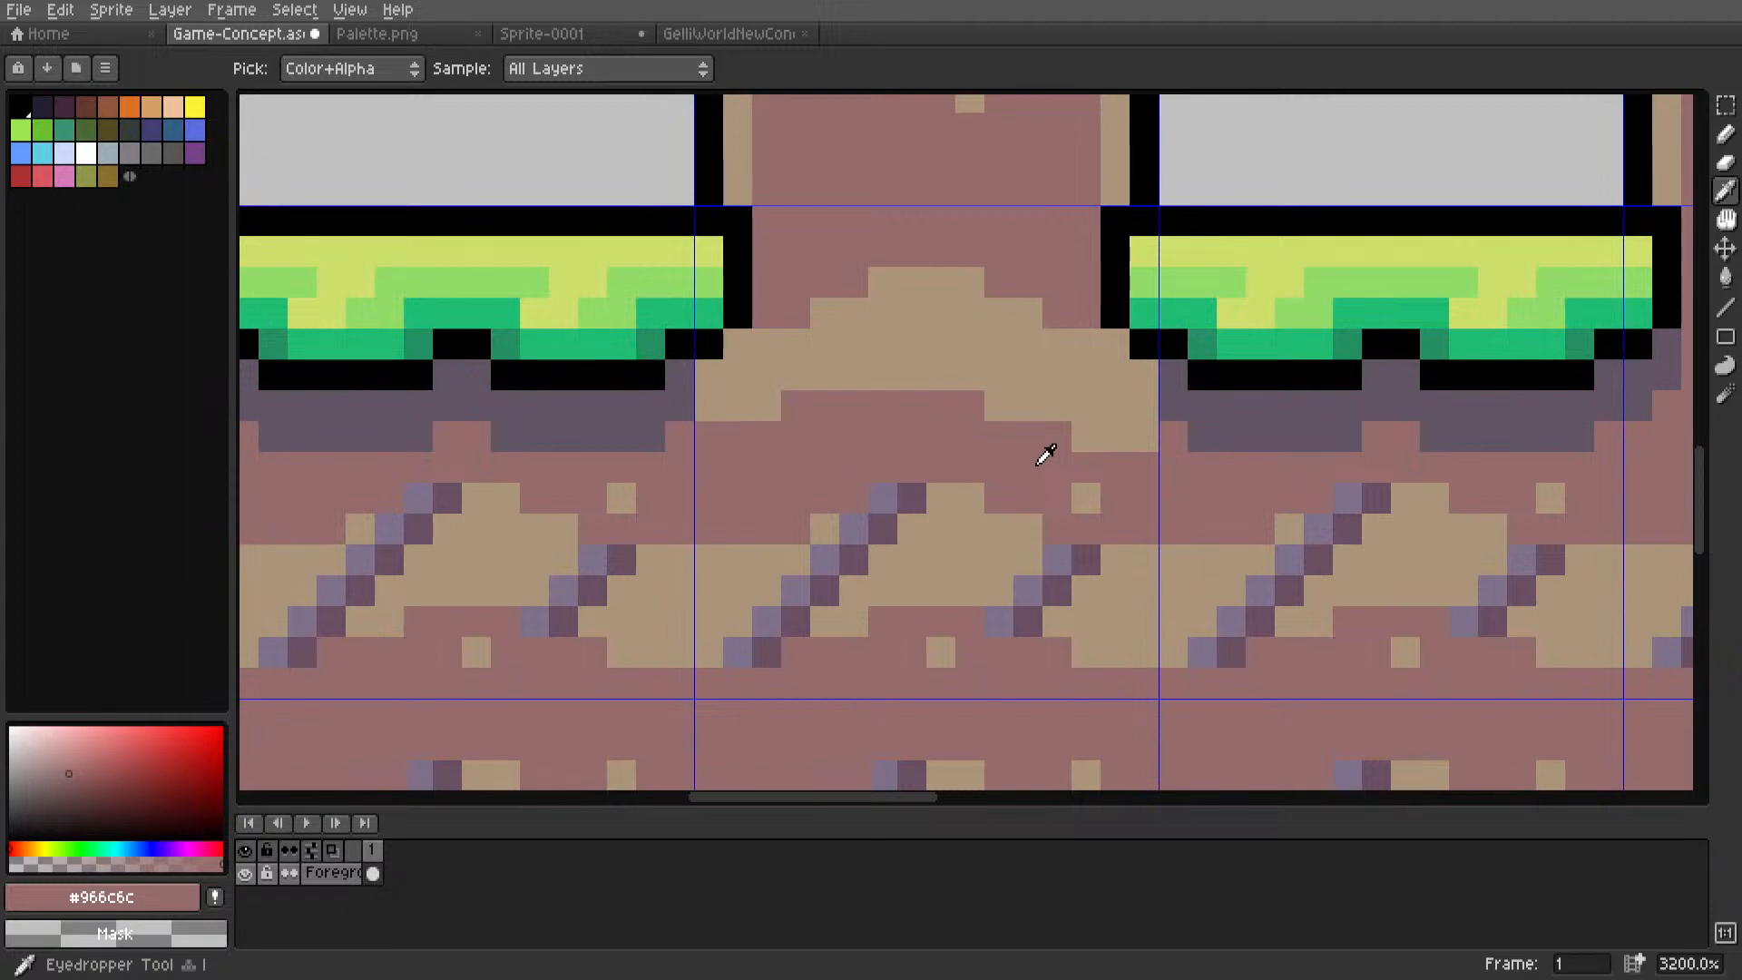
click(773, 407)
key(l)
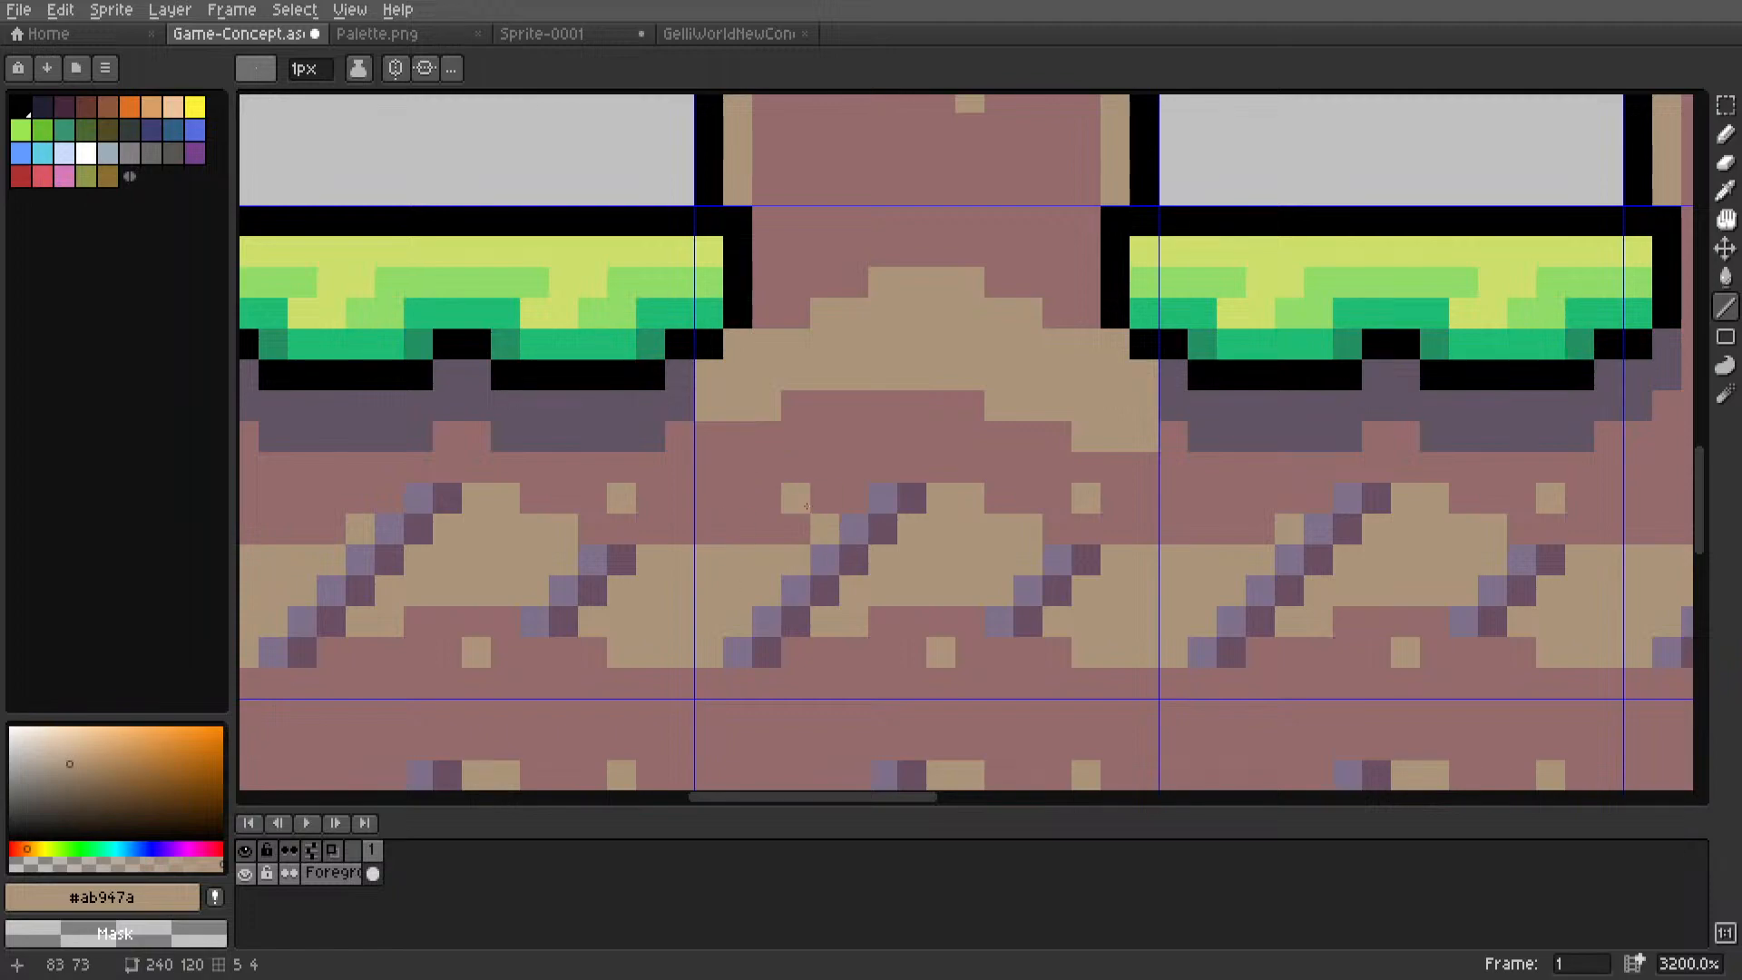
key(i)
click(777, 477)
Copy the 16×6 pixel cracked dirt strip from the ground tile onto the empty canvas above the pillar.
key(m)
scroll(776, 490, down, 5)
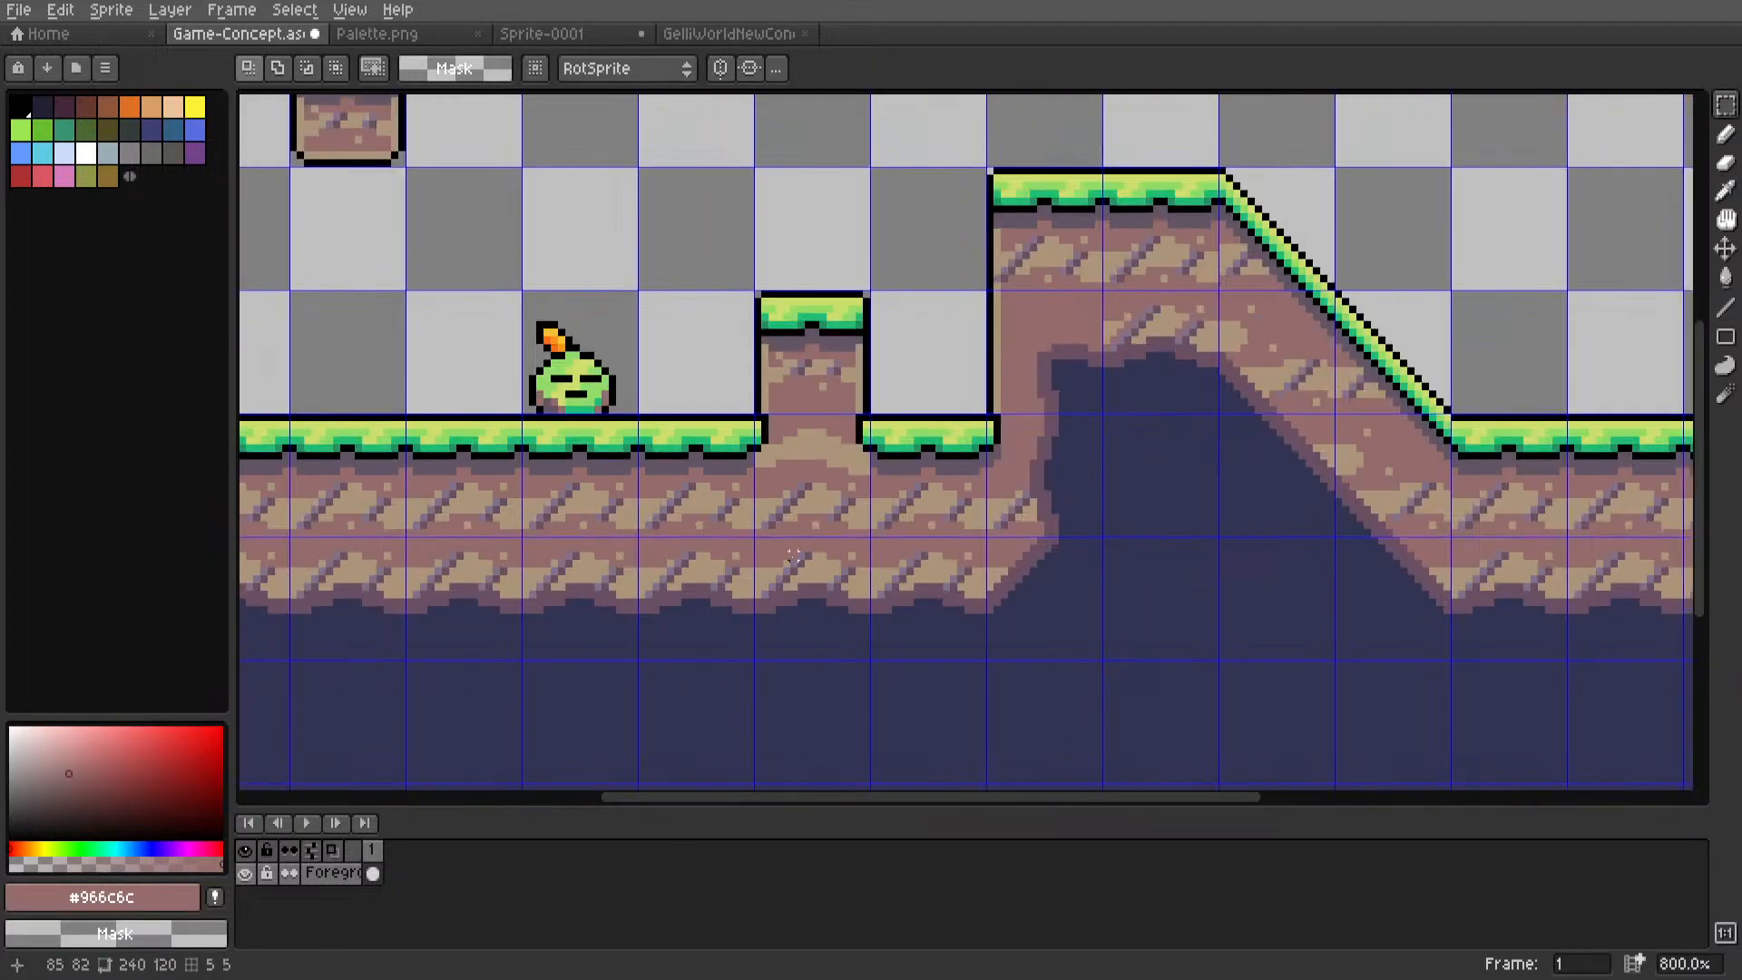
scroll(772, 523, up, 4)
drag(713, 527, 1039, 410)
scroll(935, 635, down, 3)
mouse_move(913, 621)
ctrl+mouse_down()
mouse_move(906, 373)
mouse_move(914, 420)
mouse_move(997, 459)
mouse_move(1029, 404)
ctrl+mouse_up()
scroll(910, 613, down, 3)
scroll(906, 367, up, 5)
click(1079, 391)
Cover both cracks in the copied strip with #ab947a and extend the tan patch's lower edge by one pixel.
scroll(903, 456, up, 3)
key(i)
click(915, 412)
key(l)
drag(1024, 358, 1085, 349)
mouse_move(742, 232)
mouse_down()
mouse_move(635, 299)
mouse_move(590, 385)
mouse_move(423, 521)
mouse_move(388, 523)
mouse_up()
scroll(388, 523, down, 5)
mouse_move(453, 528)
middle_down()
mouse_move(757, 562)
mouse_move(697, 638)
middle_up()
scroll(677, 601, up, 3)
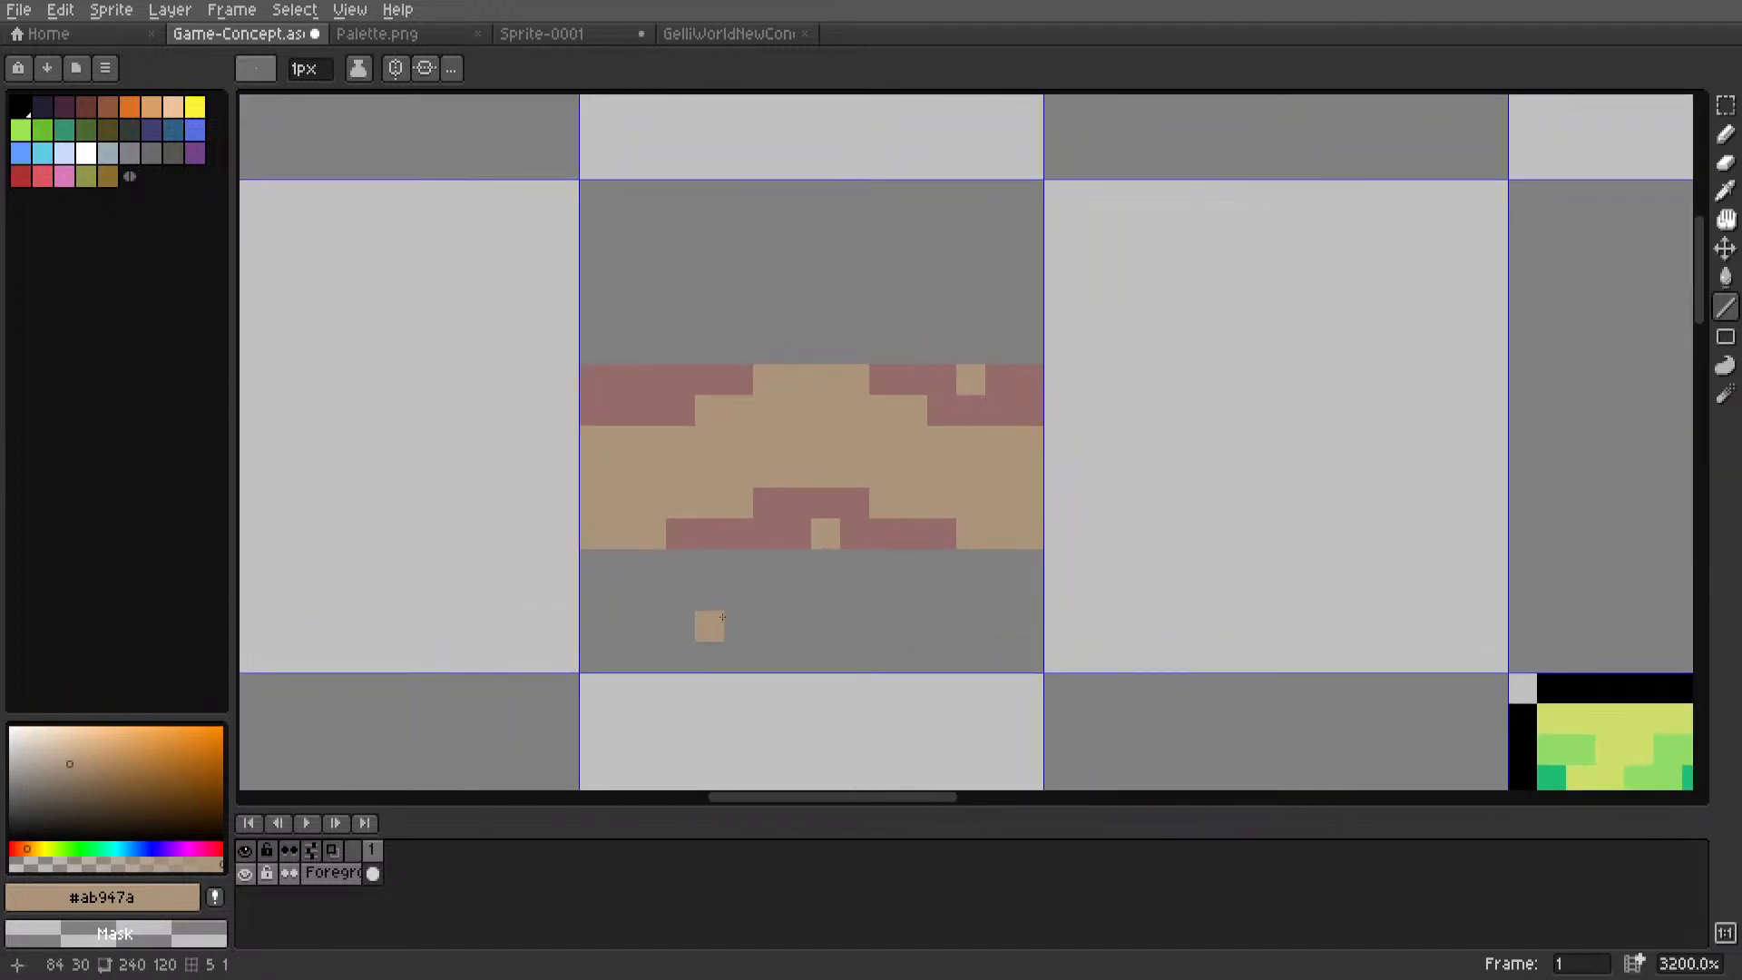
scroll(729, 563, up, 1)
click(683, 534)
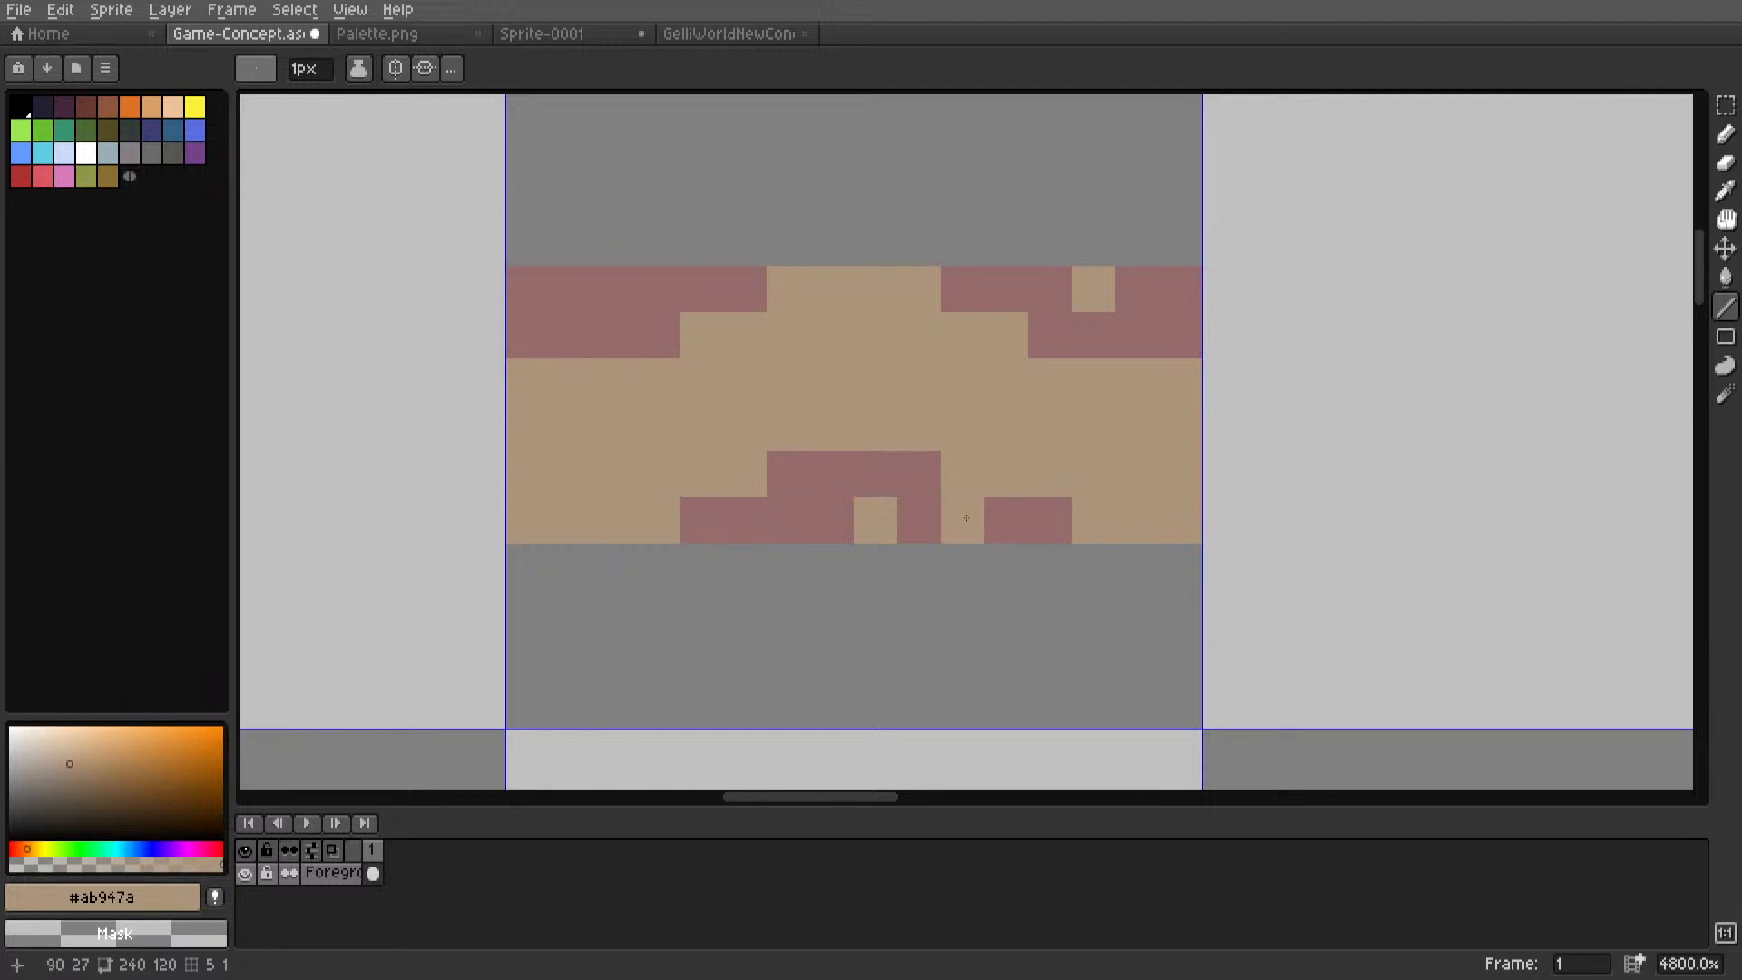
Replace the strip's two loose tan pixels with #966c6c and widen the tan at its lower right edge by one pixel of #ab947a.
alt+click(830, 520)
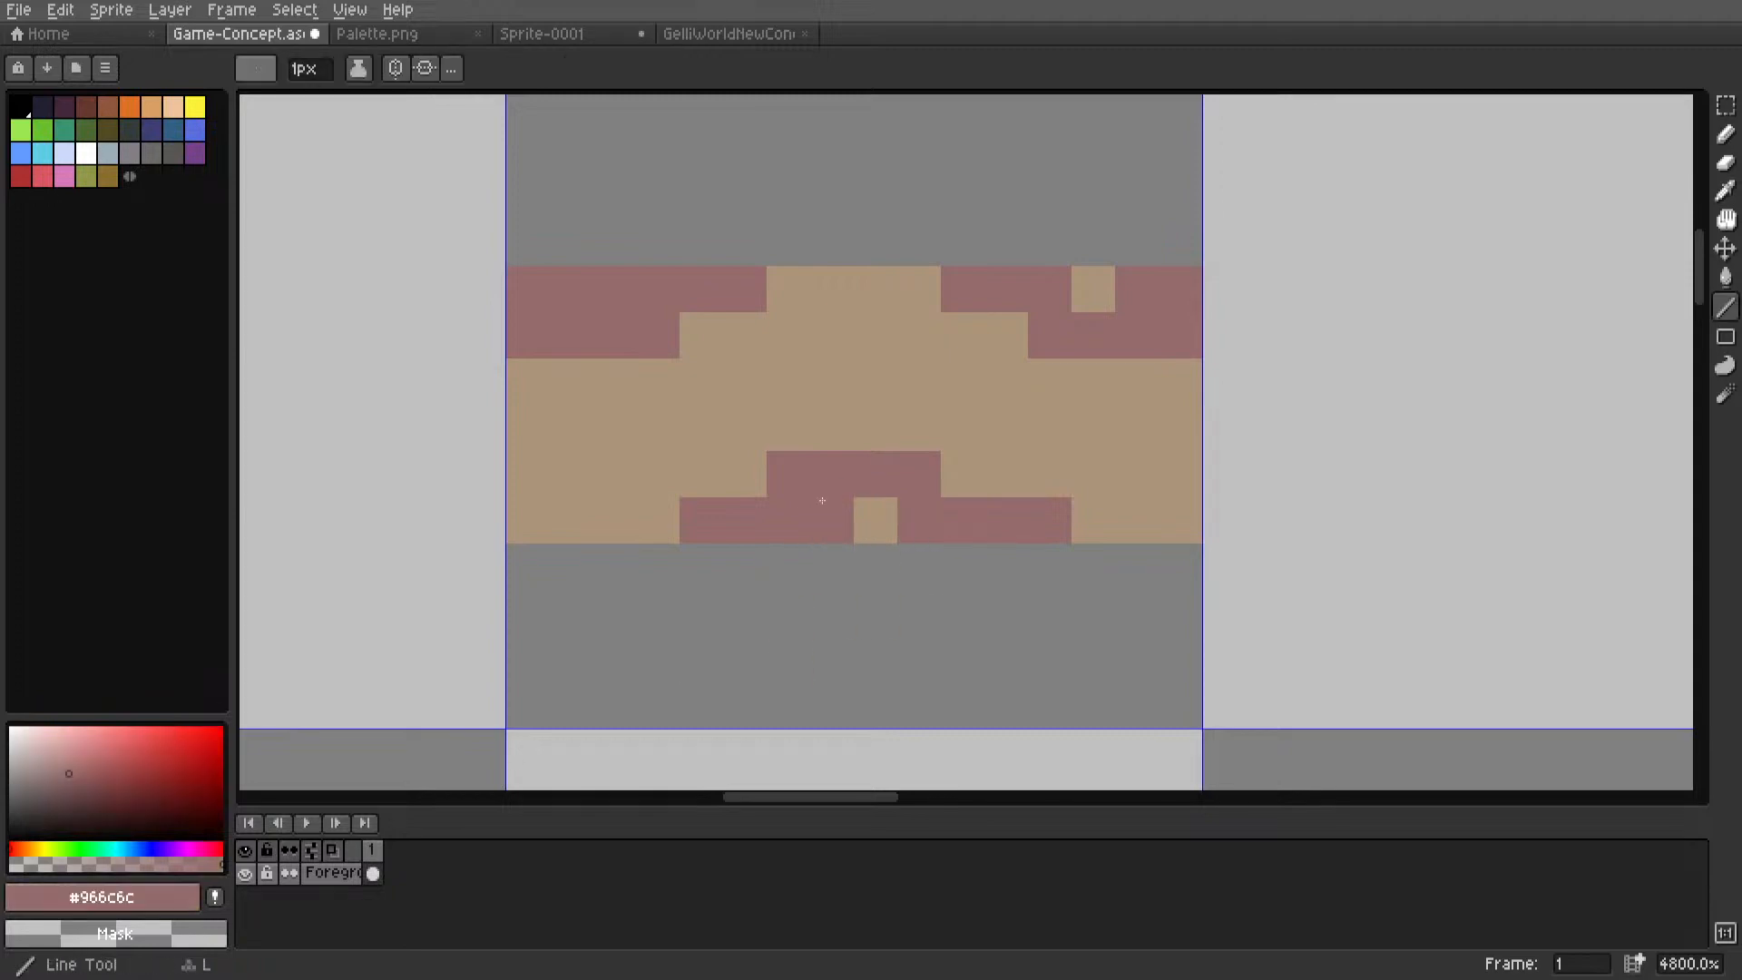
click(876, 520)
click(1093, 288)
scroll(1094, 289, down, 5)
scroll(905, 423, up, 4)
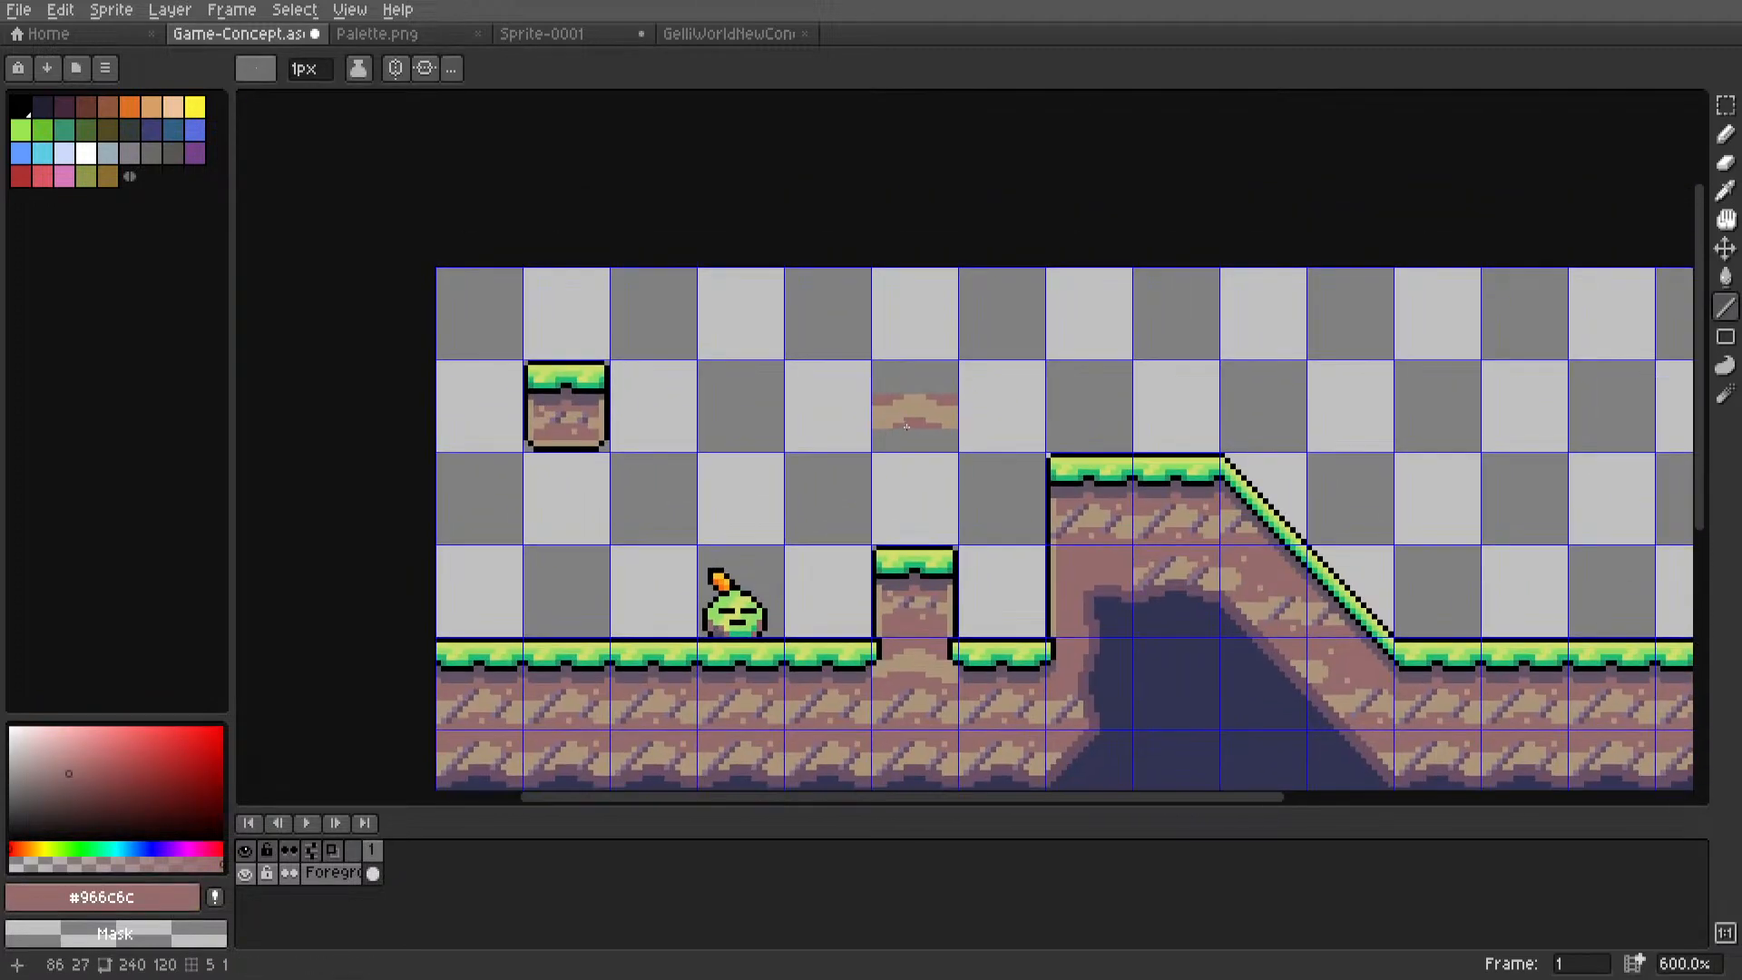
scroll(905, 423, up, 3)
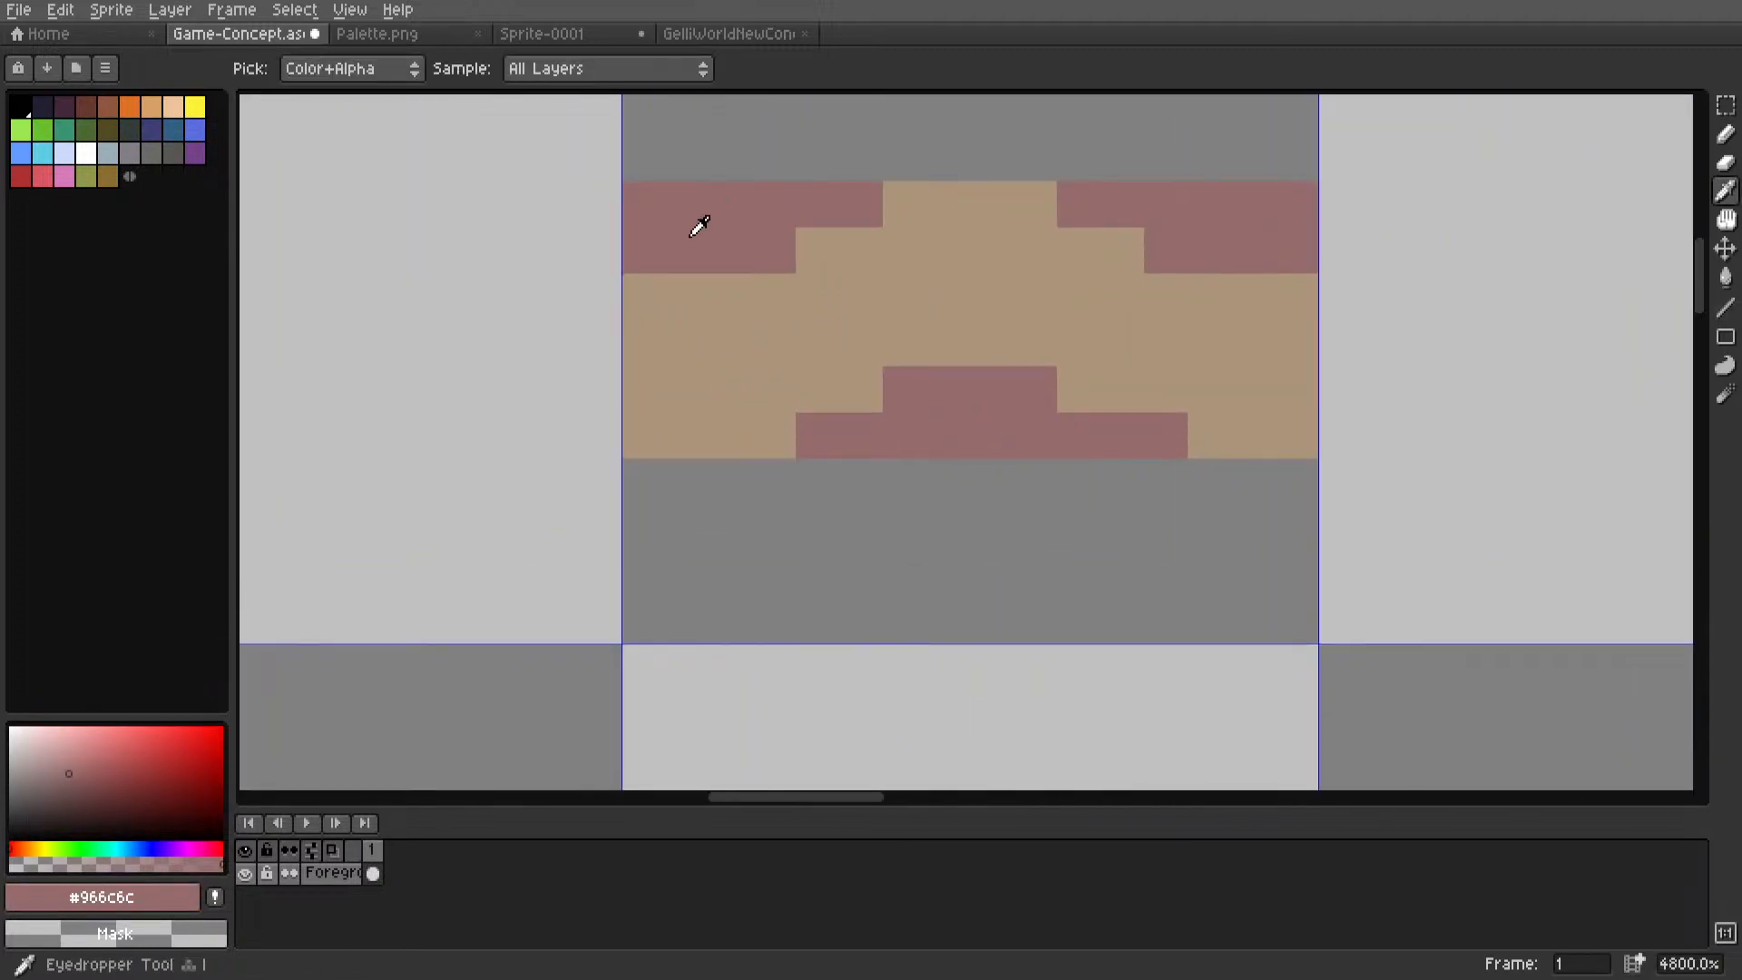
alt+click(644, 255)
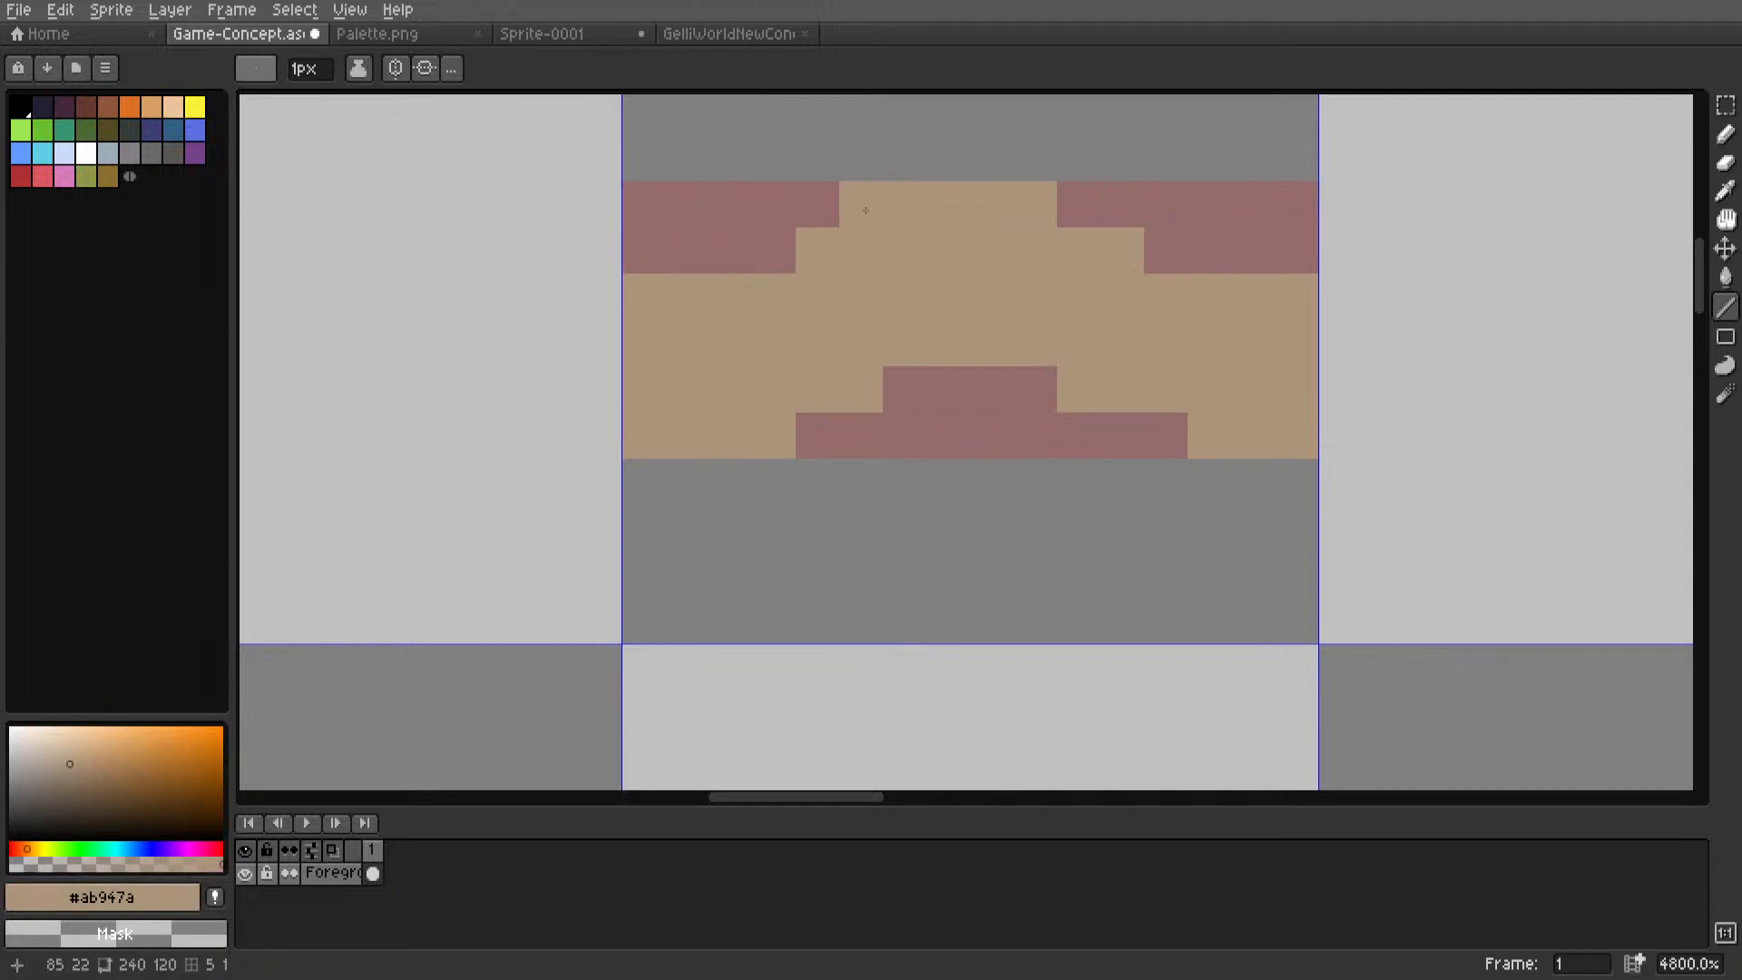
scroll(898, 537, down, 9)
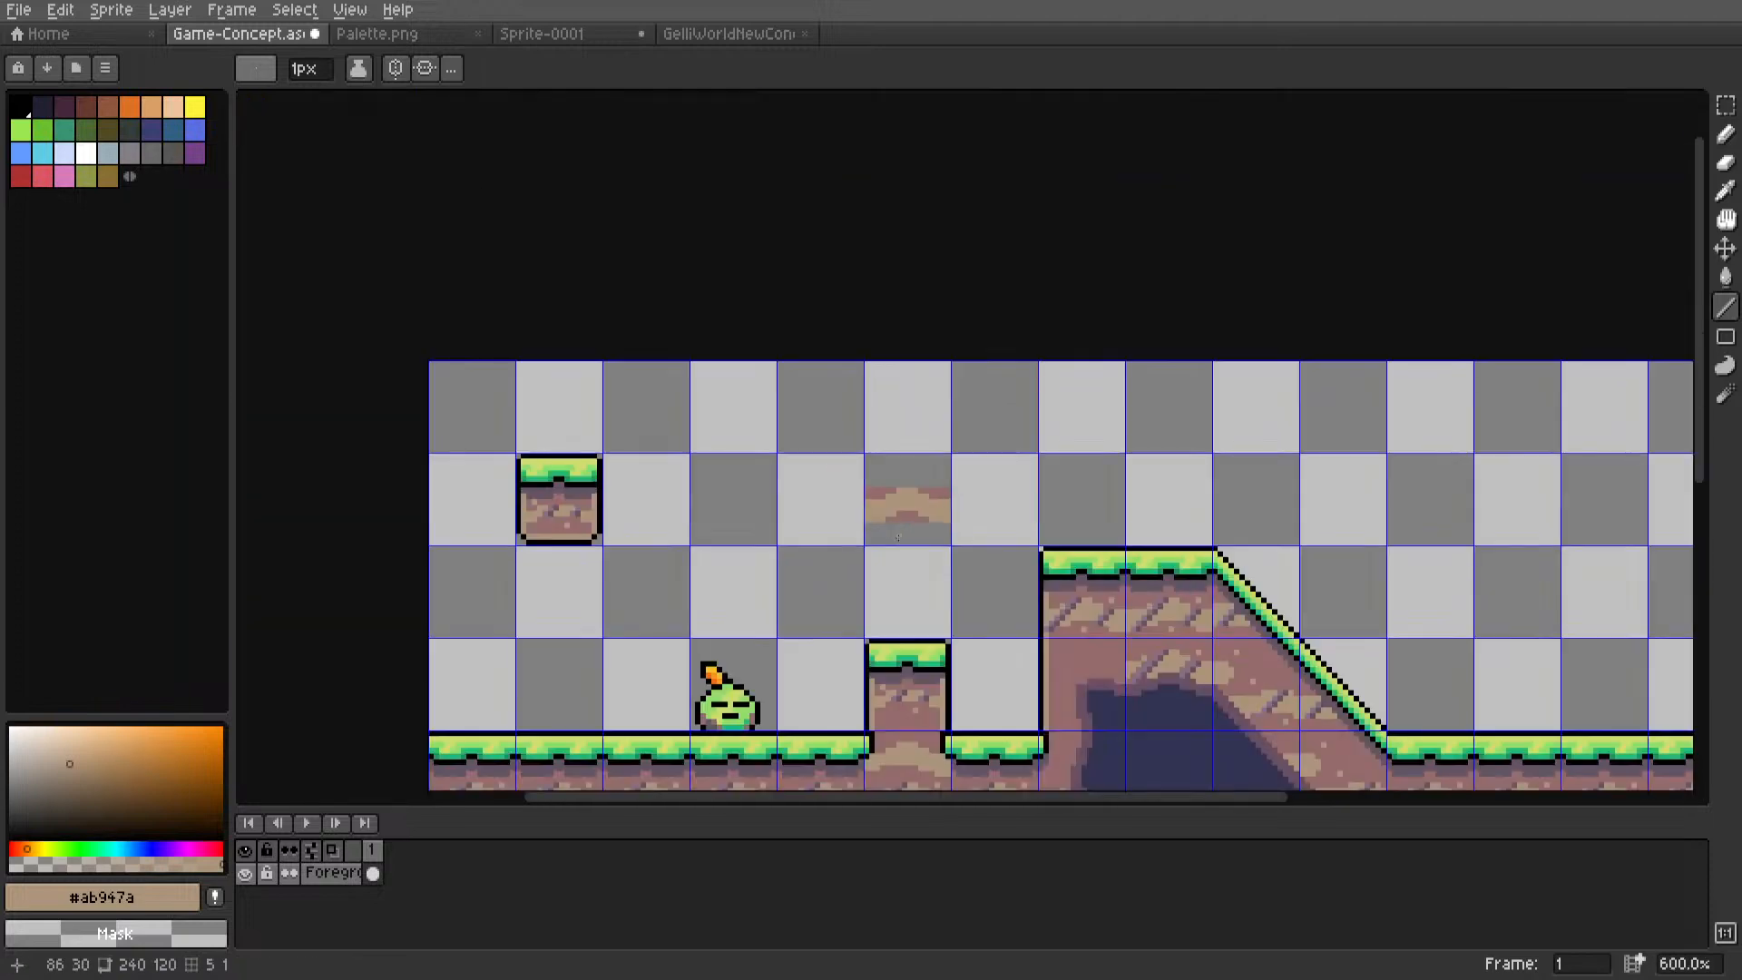
Copy the plain 16×6 strip over the cracked strip in the ground tile immediately left of the pillar.
middle_drag(894, 570, 903, 455)
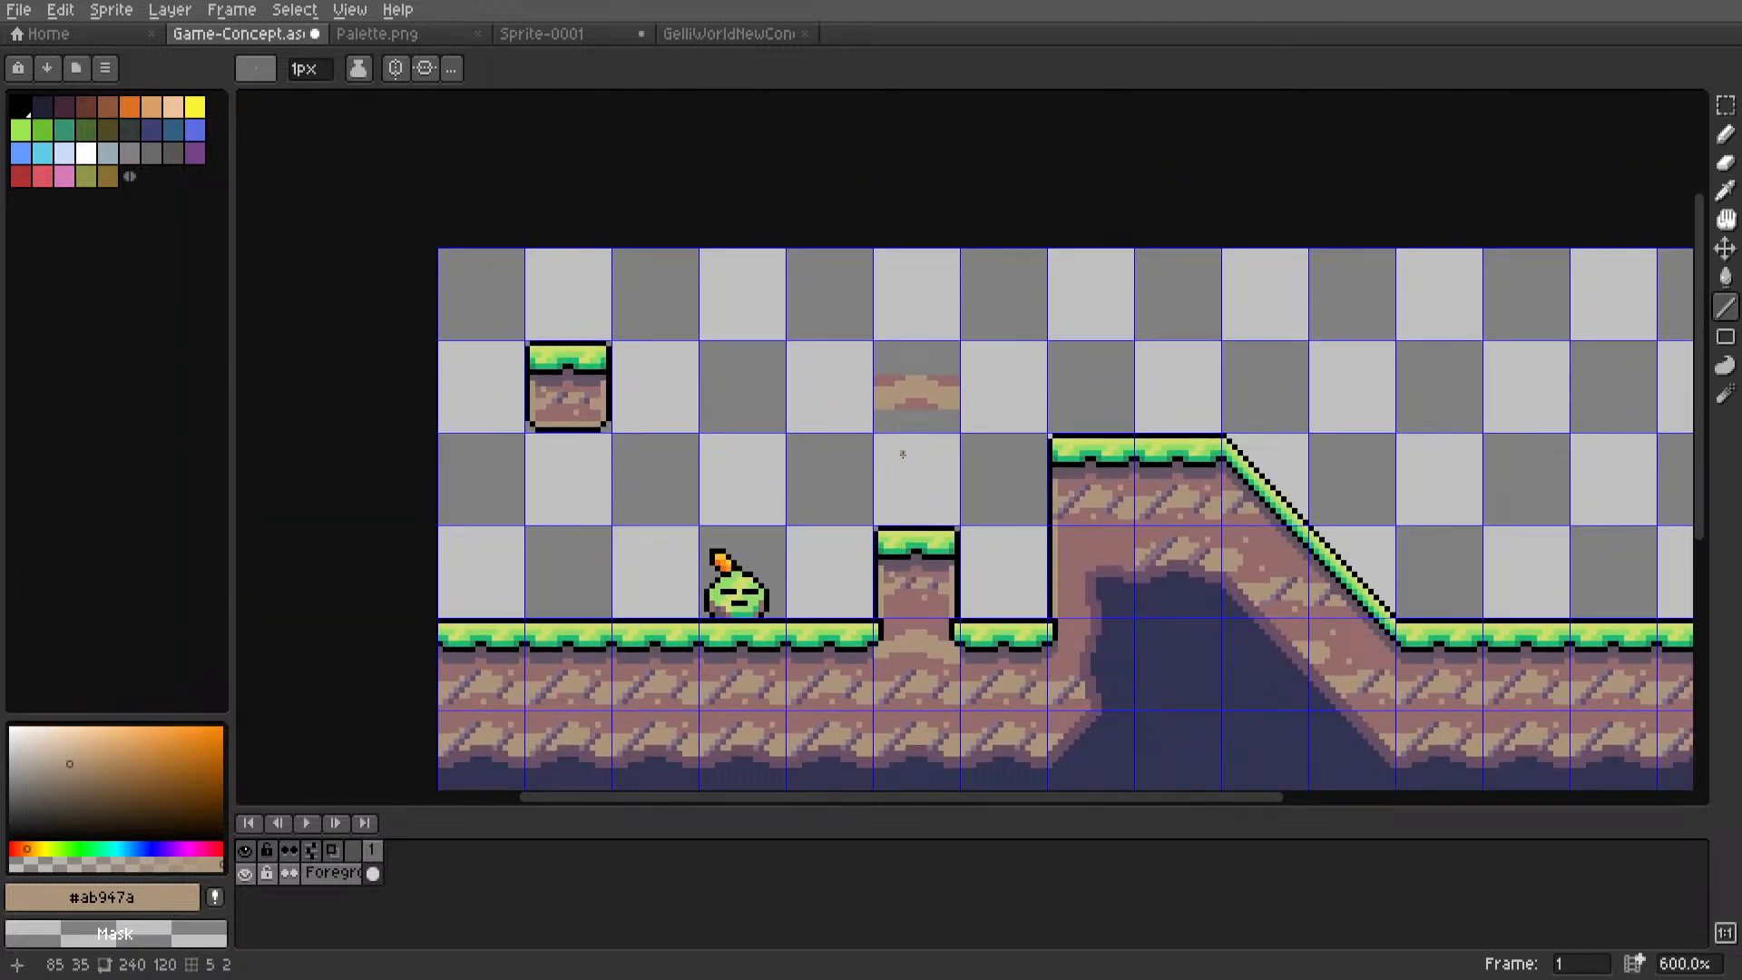
middle_drag(897, 544, 872, 395)
scroll(872, 395, up, 5)
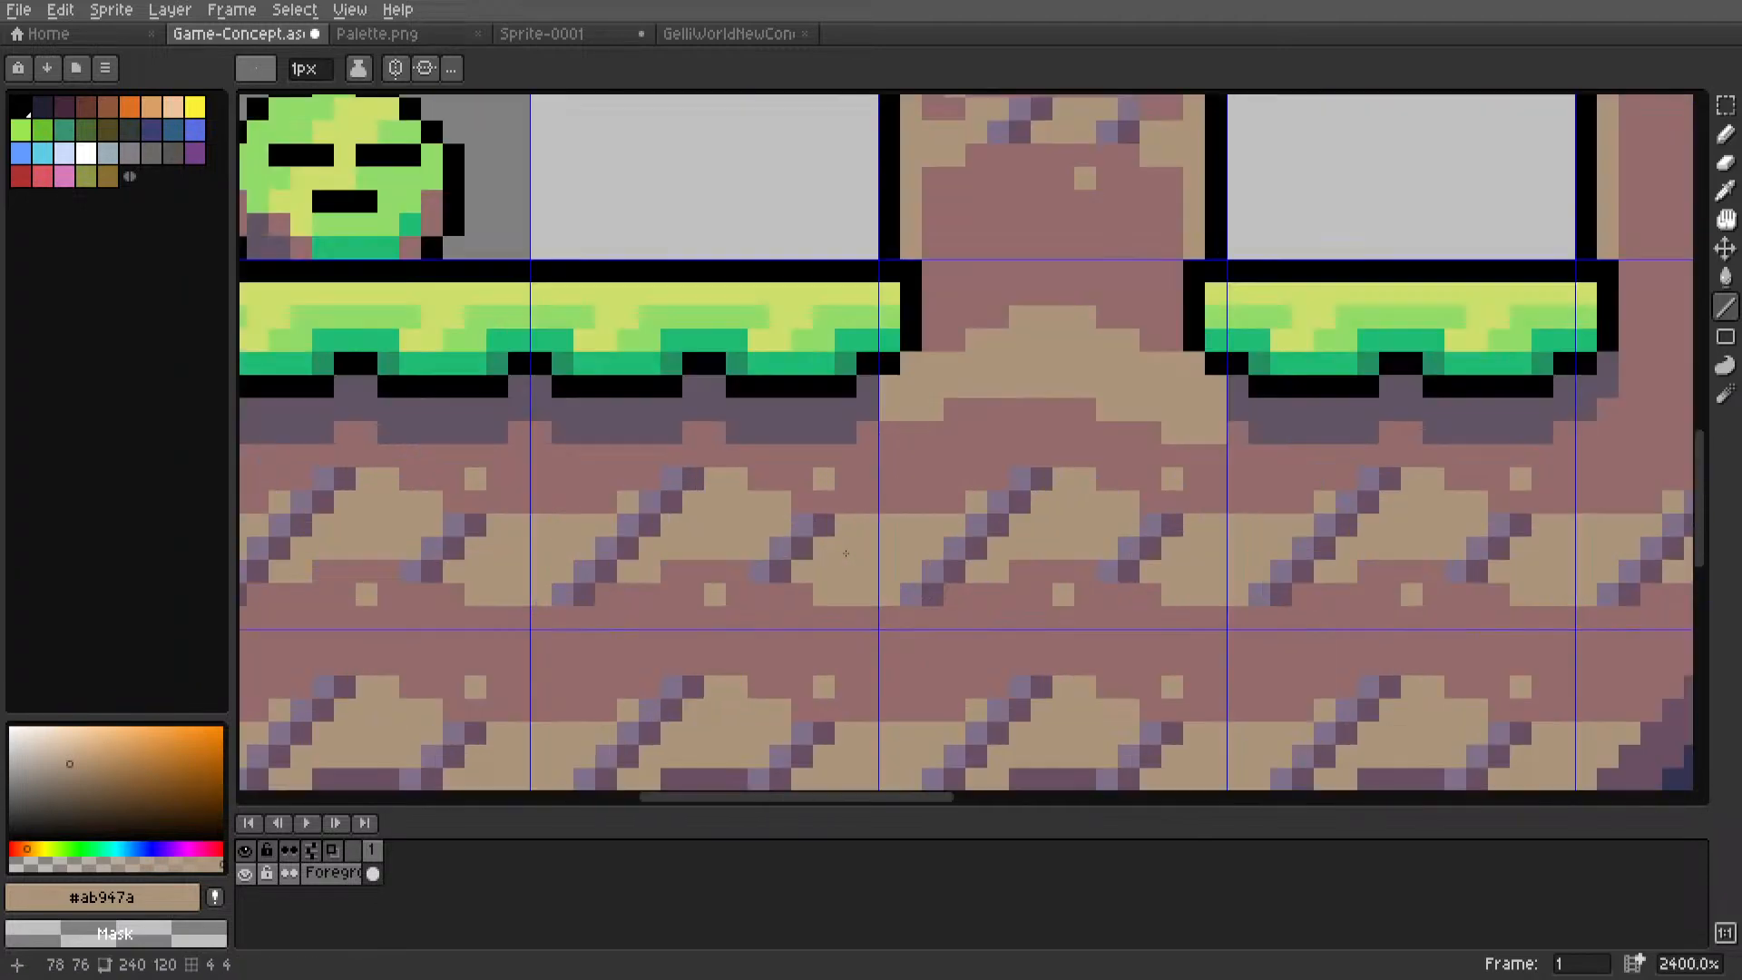
key(m)
drag(433, 613, 869, 444)
scroll(870, 444, down, 5)
scroll(853, 304, up, 3)
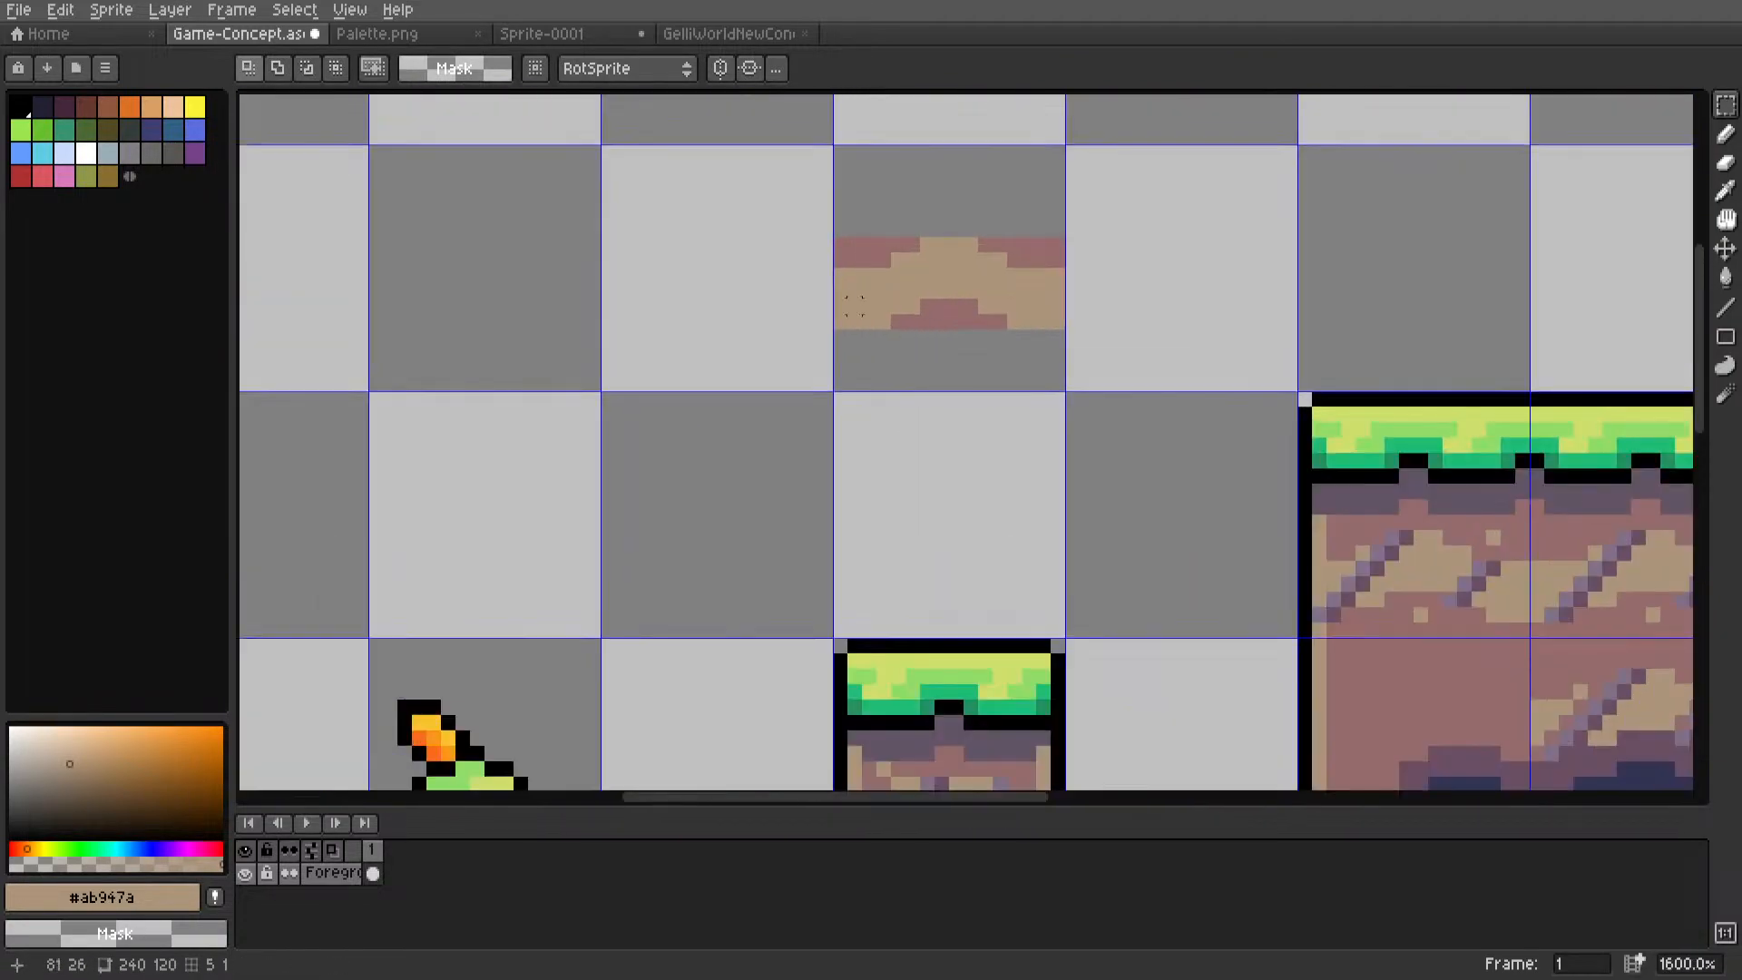
drag(840, 323, 826, 657)
scroll(998, 281, down, 3)
scroll(953, 556, up, 5)
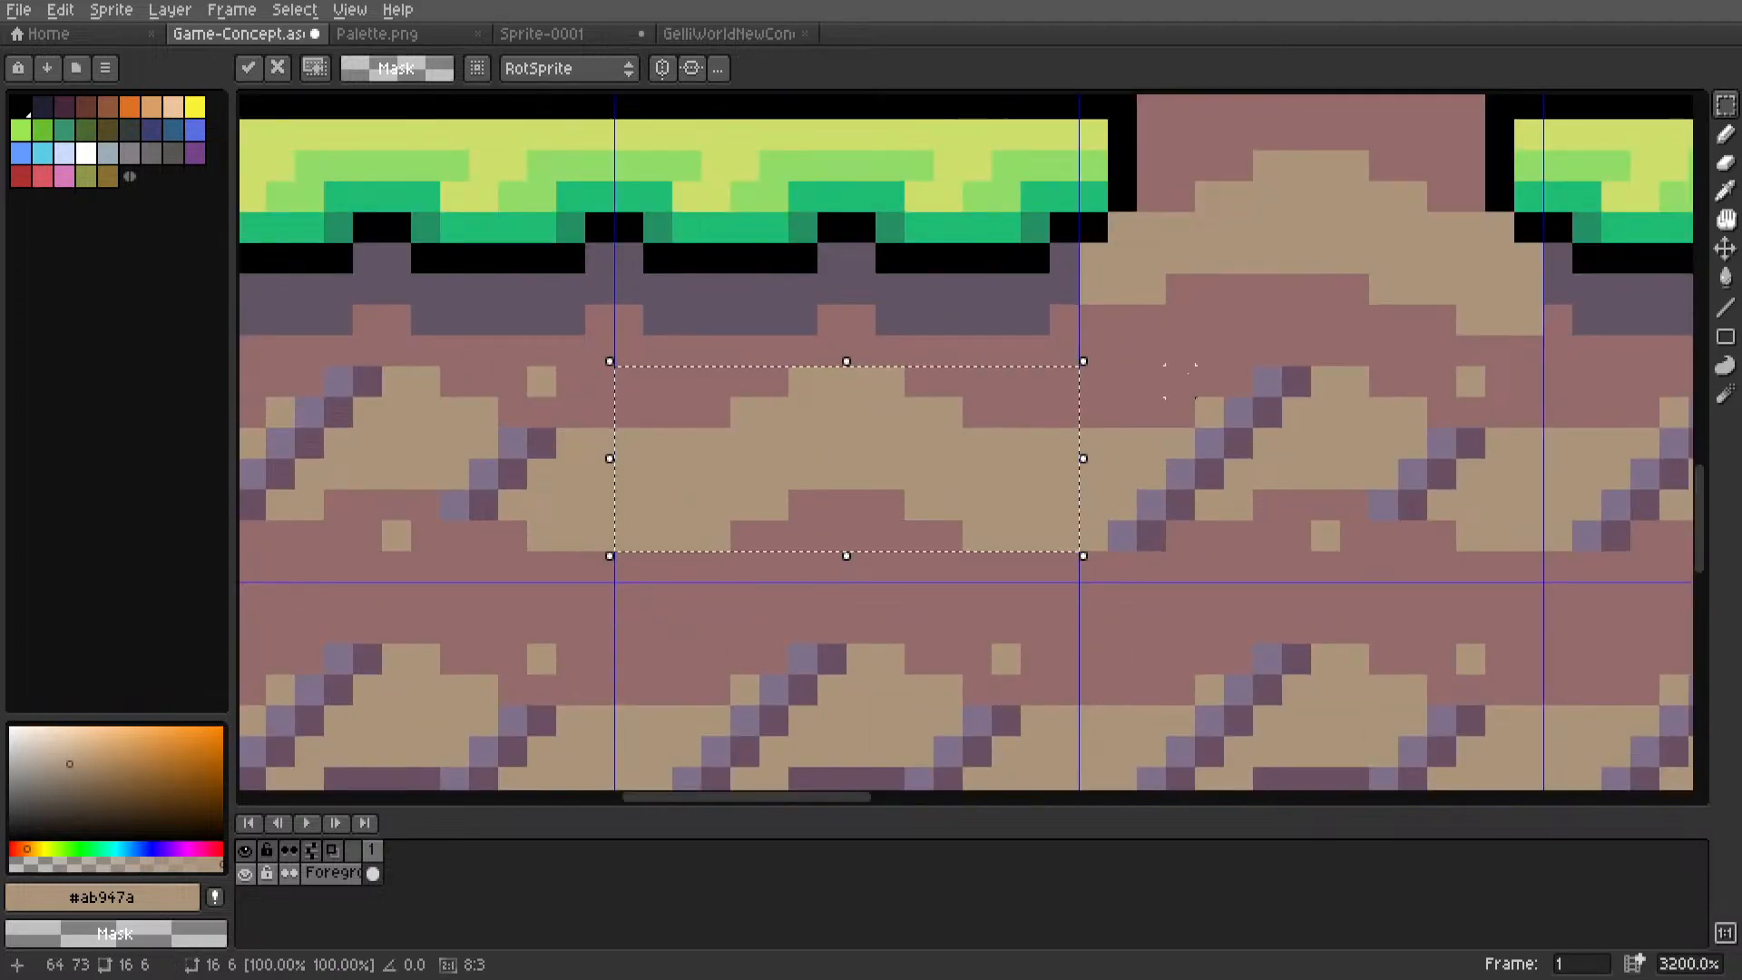
key(i)
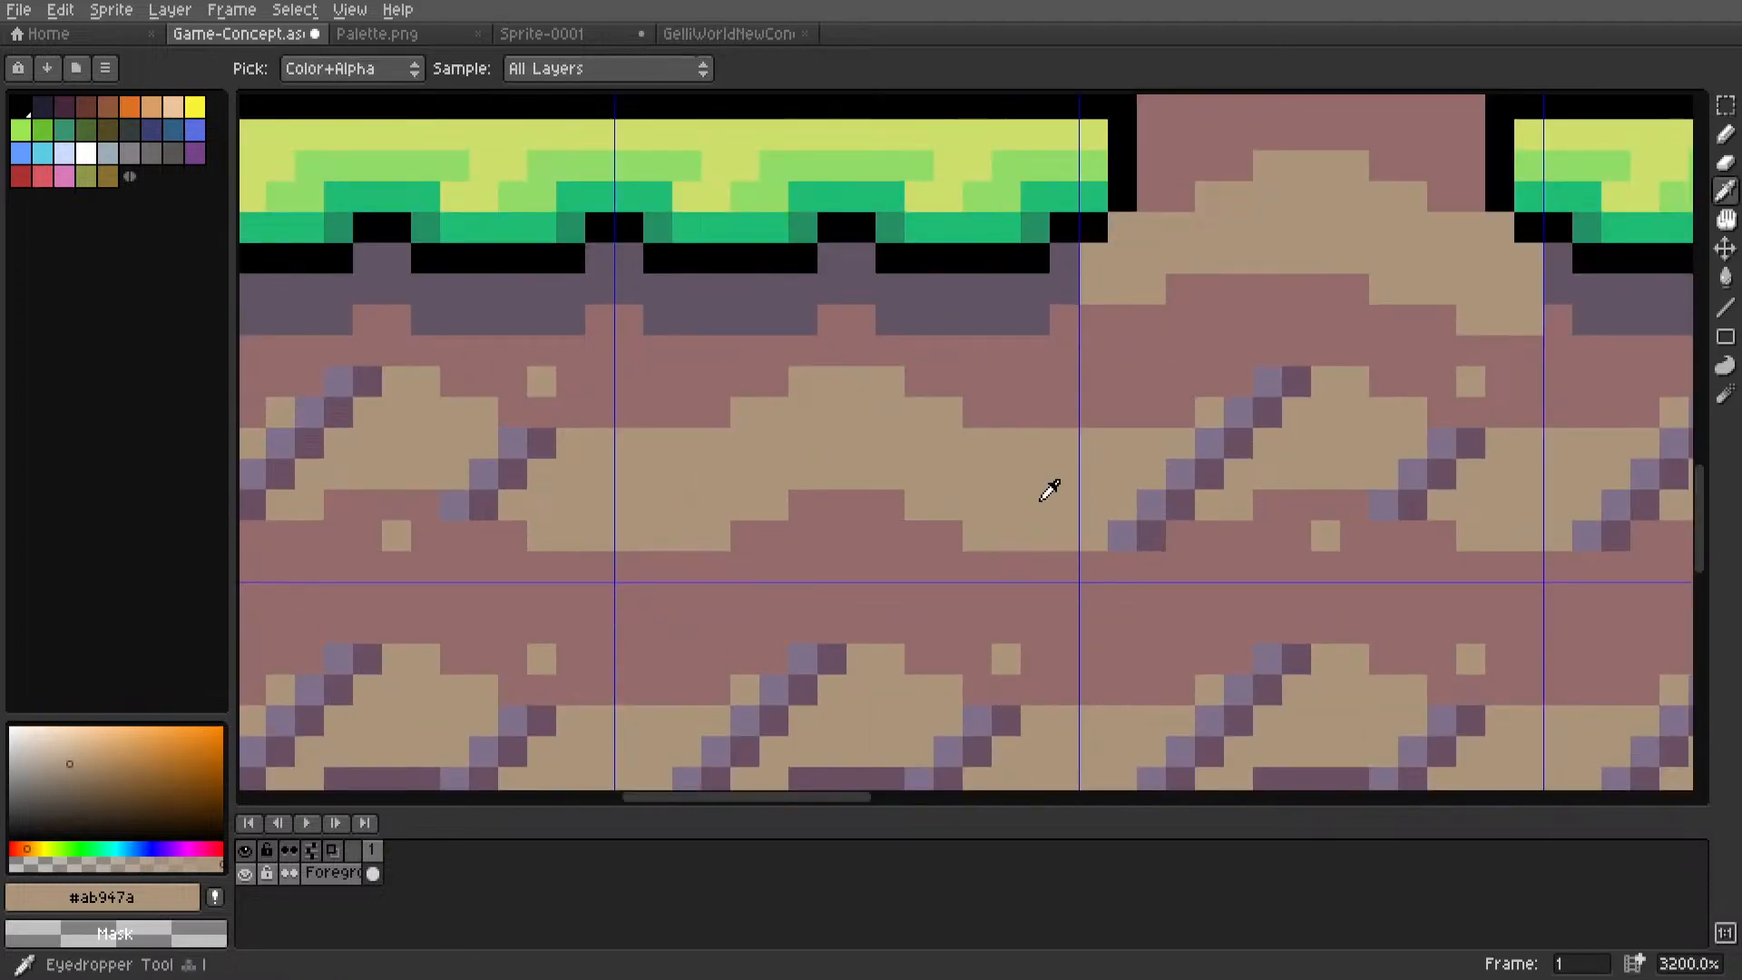
click(1134, 528)
key(l)
drag(657, 535, 773, 413)
key(i)
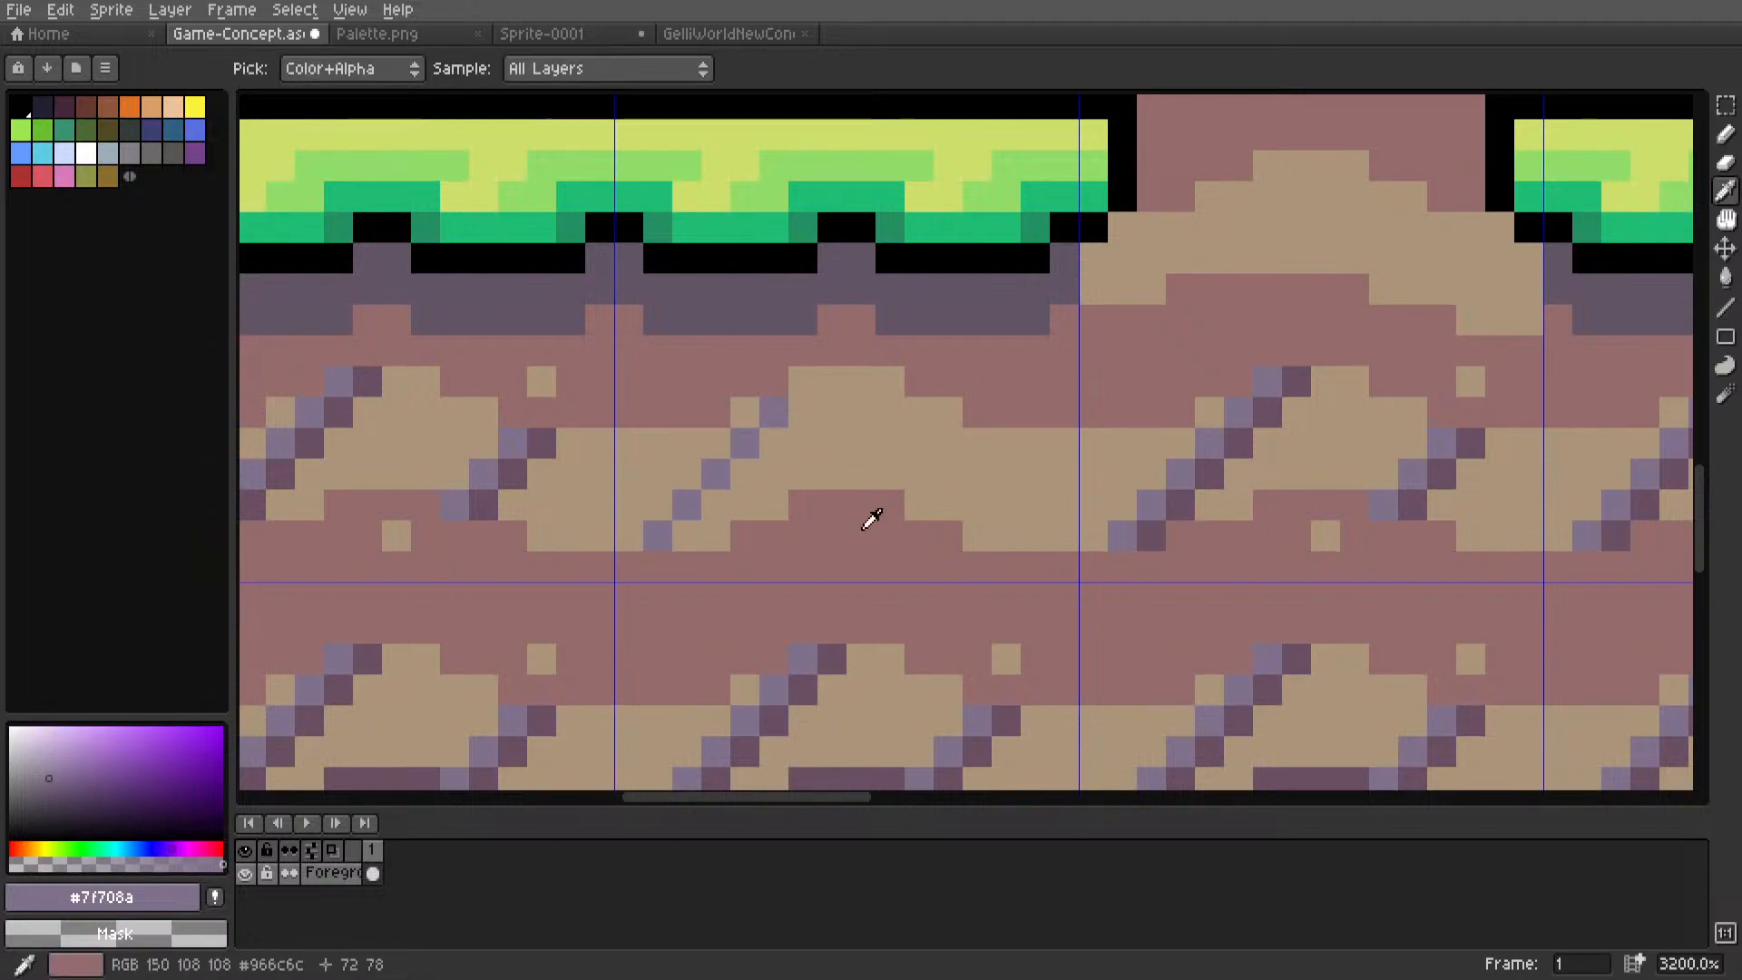
key(ctrl+z)
key(ctrl+z)
Draw a long diagonal crack at the plain strip's left edge in #7f708a with a #694f62 shadow line beside it.
key(m)
click(1135, 532)
key(i)
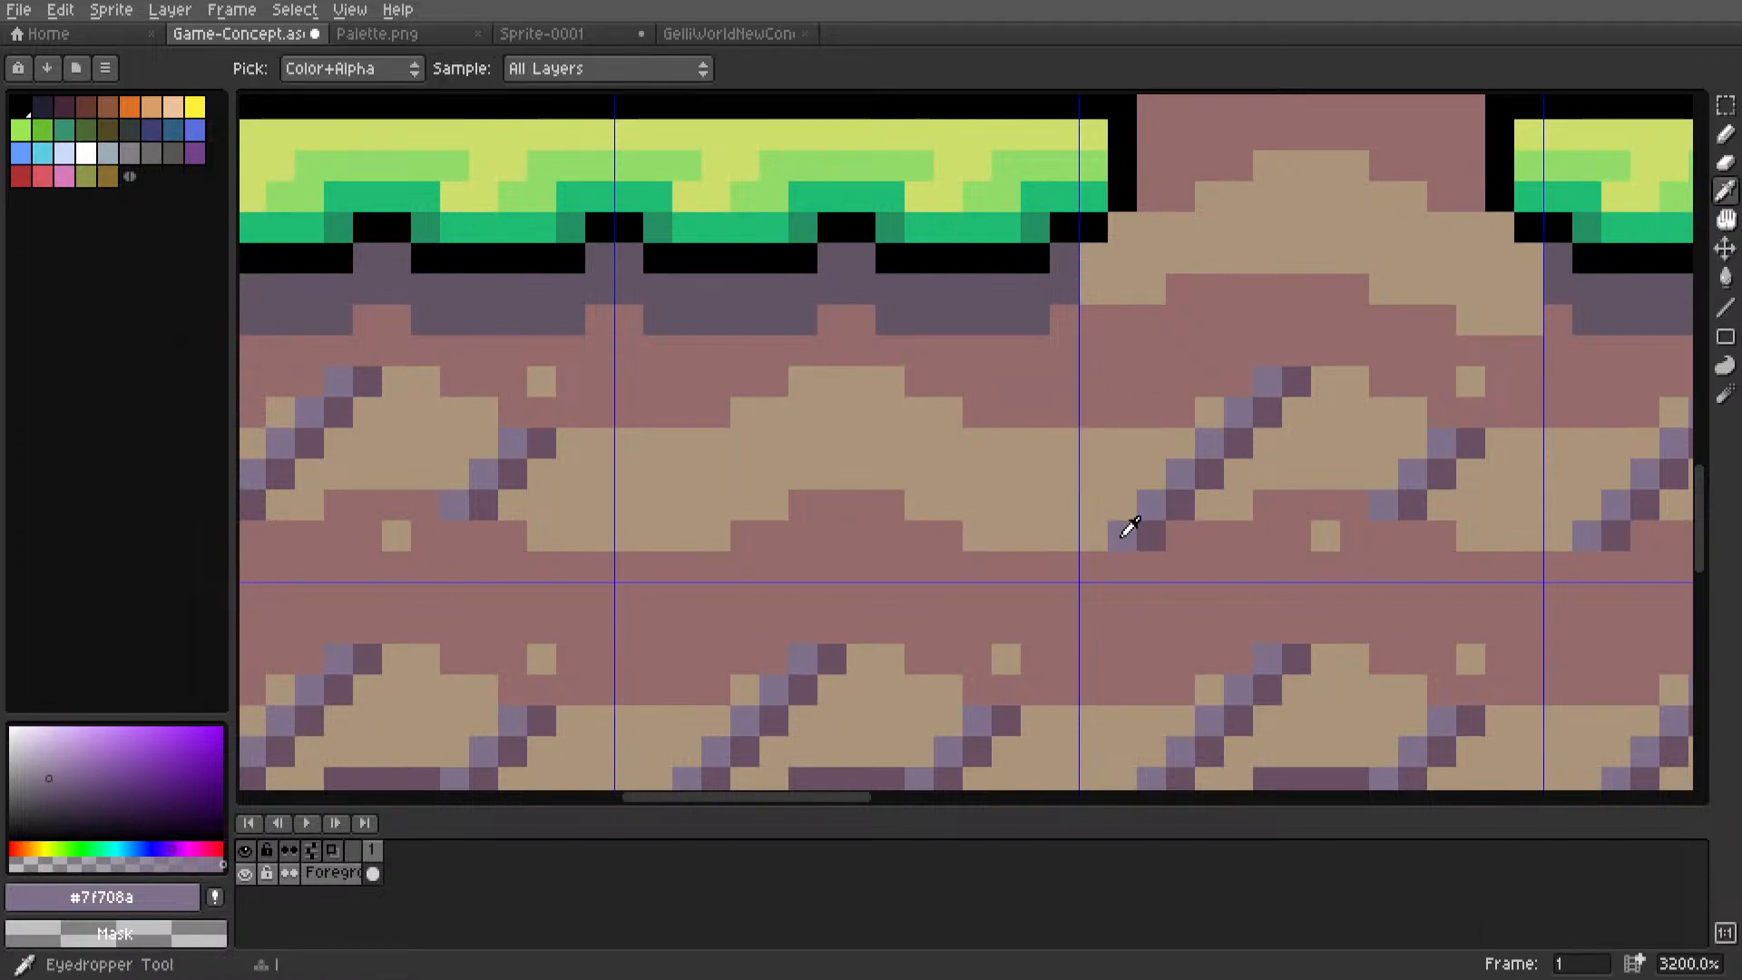
key(l)
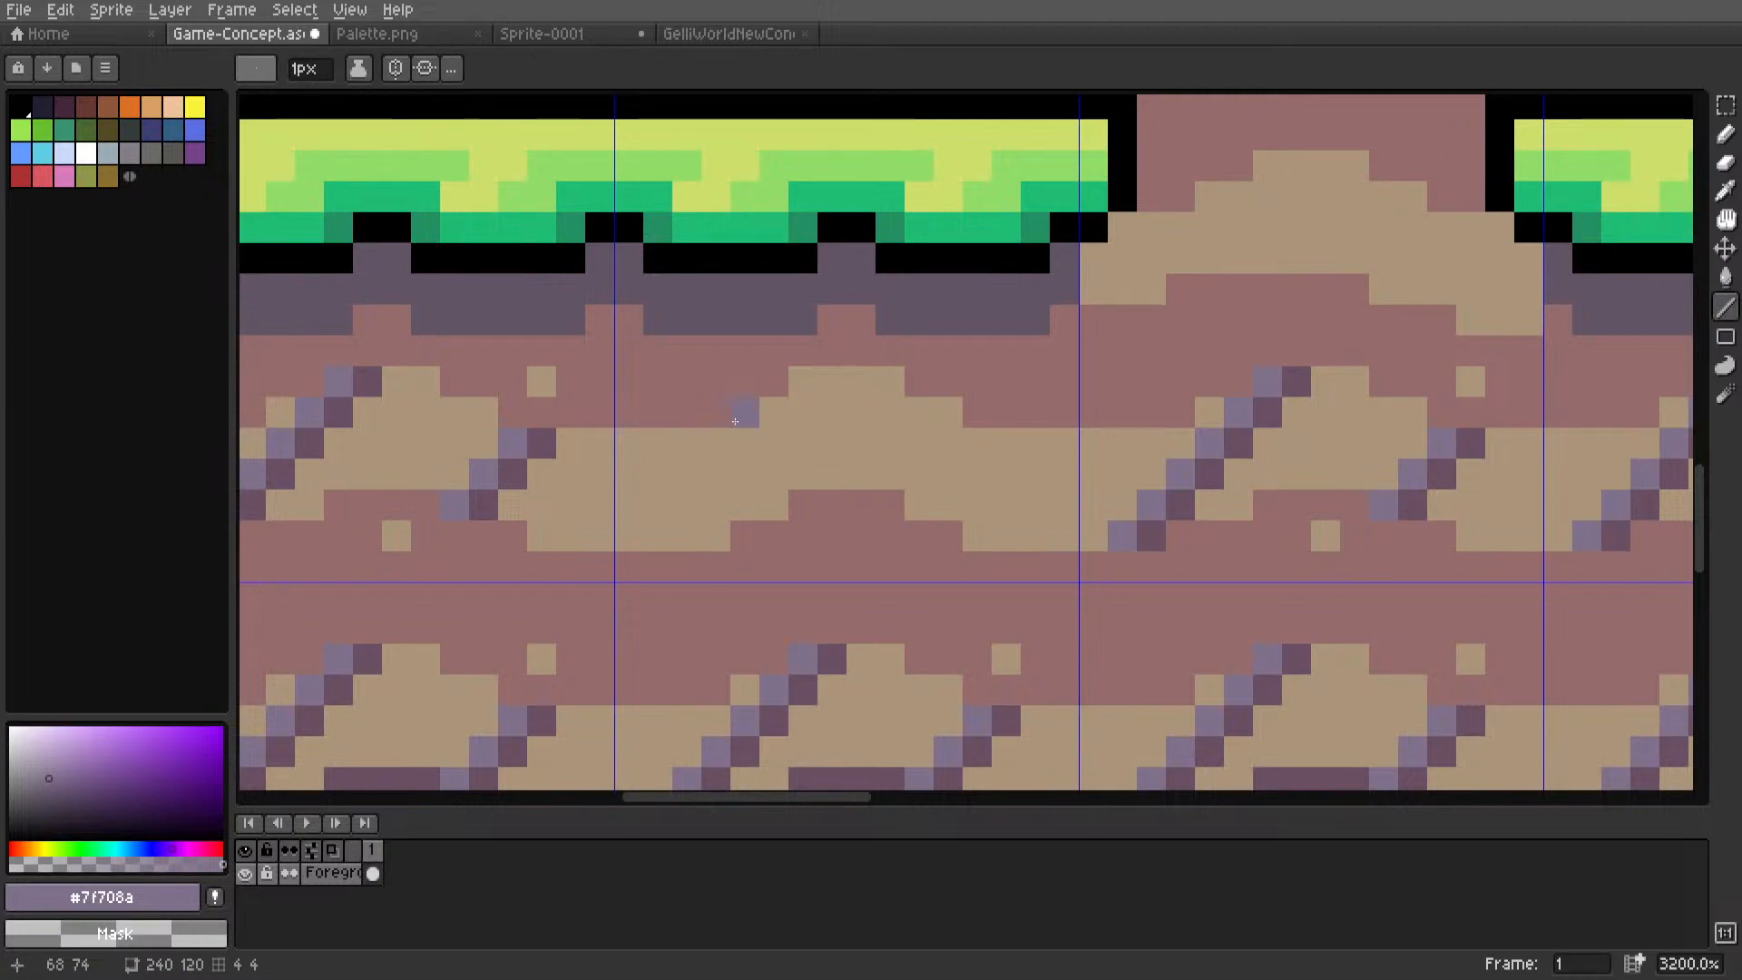
mouse_move(740, 421)
mouse_down()
mouse_move(681, 508)
mouse_move(635, 535)
mouse_up()
key(i)
key(l)
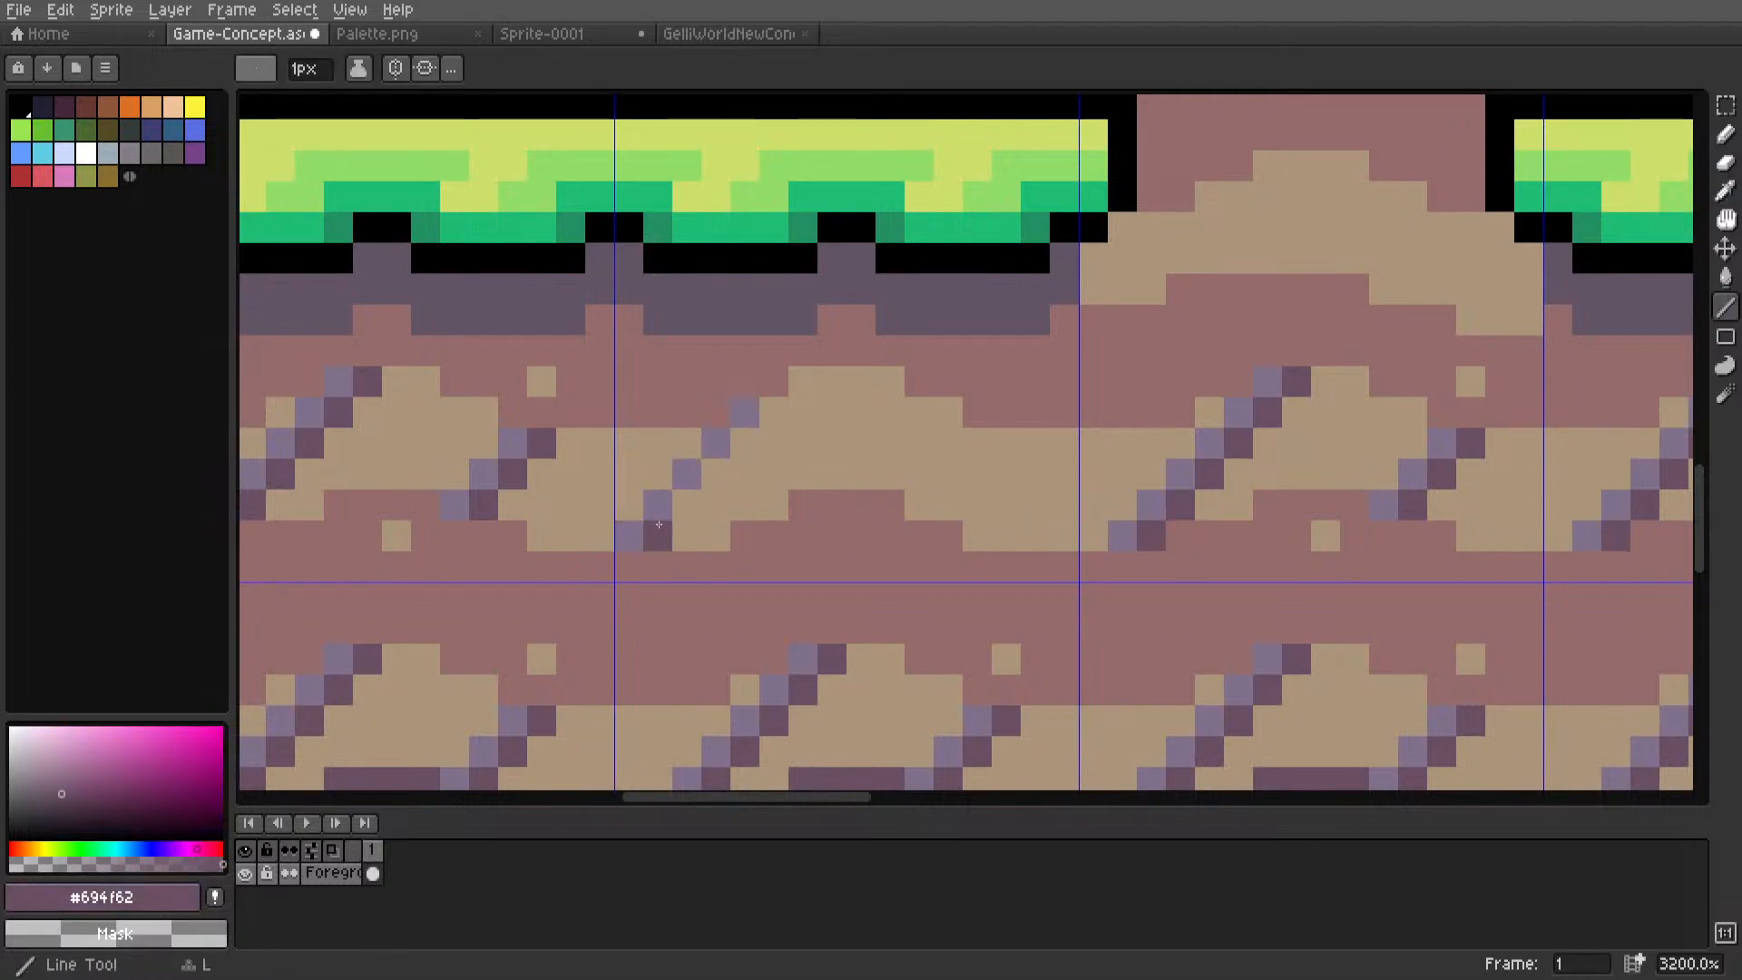
scroll(781, 401, down, 8)
scroll(781, 401, up, 8)
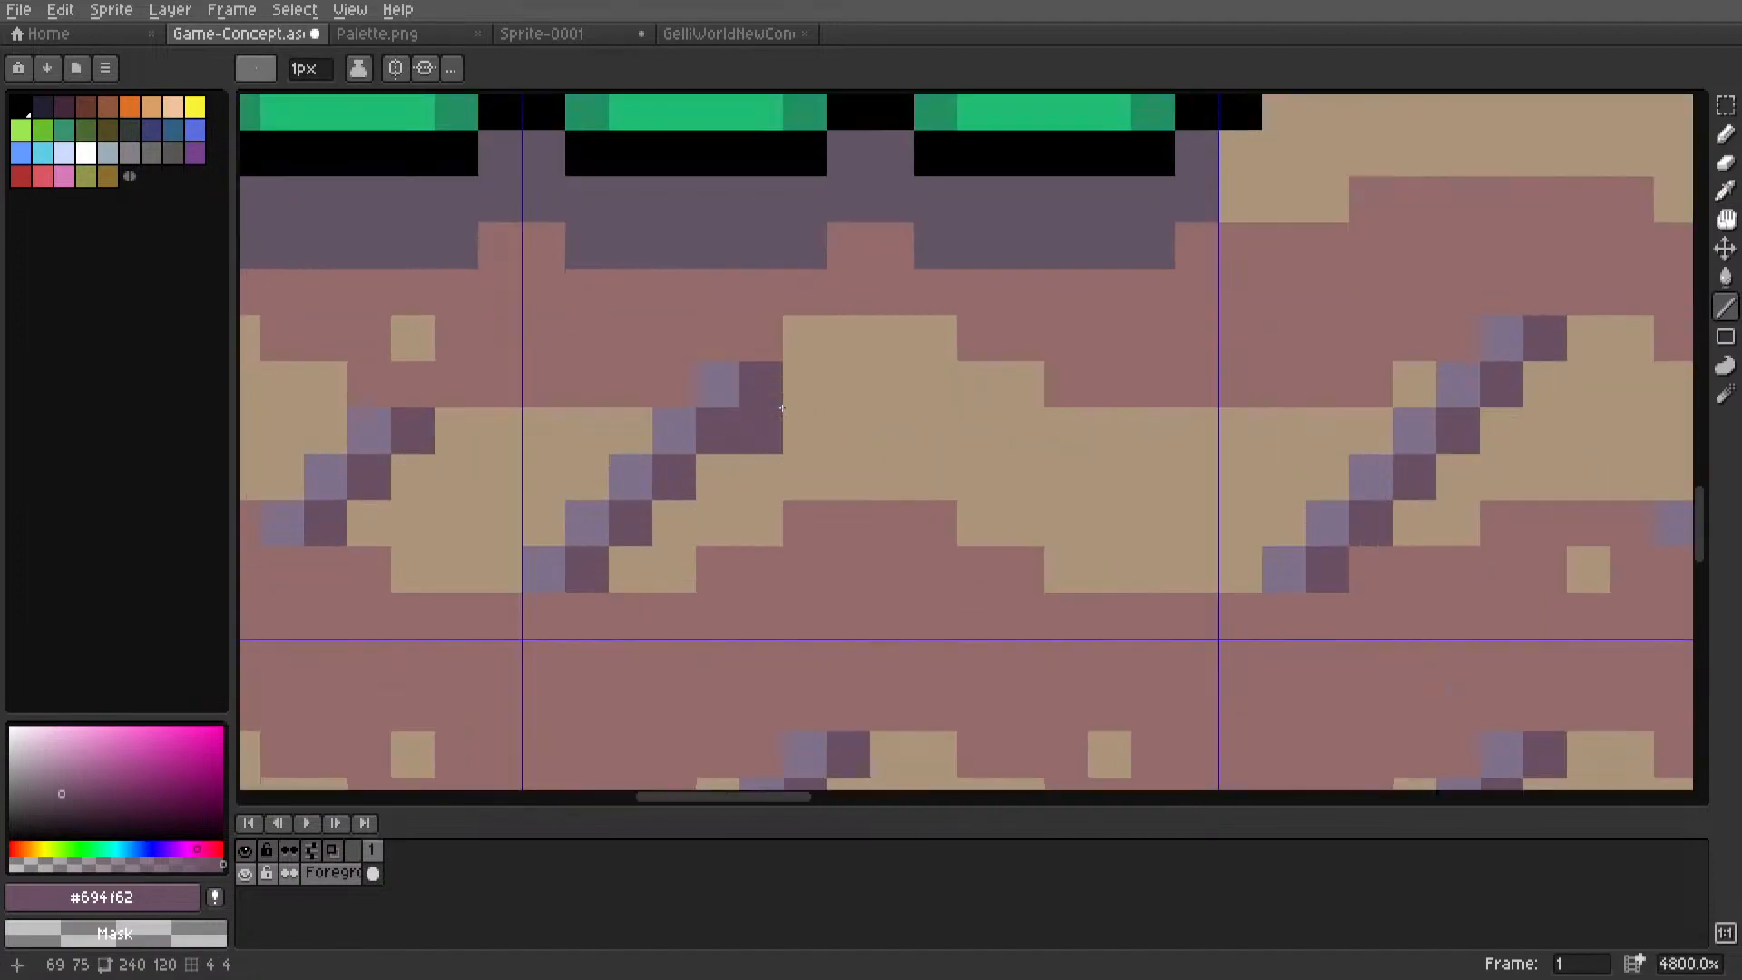
Draw a short three-pixel diagonal crack on the strip's right side in #7f708a with a #694f62 shadow line.
key(i)
click(648, 468)
scroll(746, 515, right, 3)
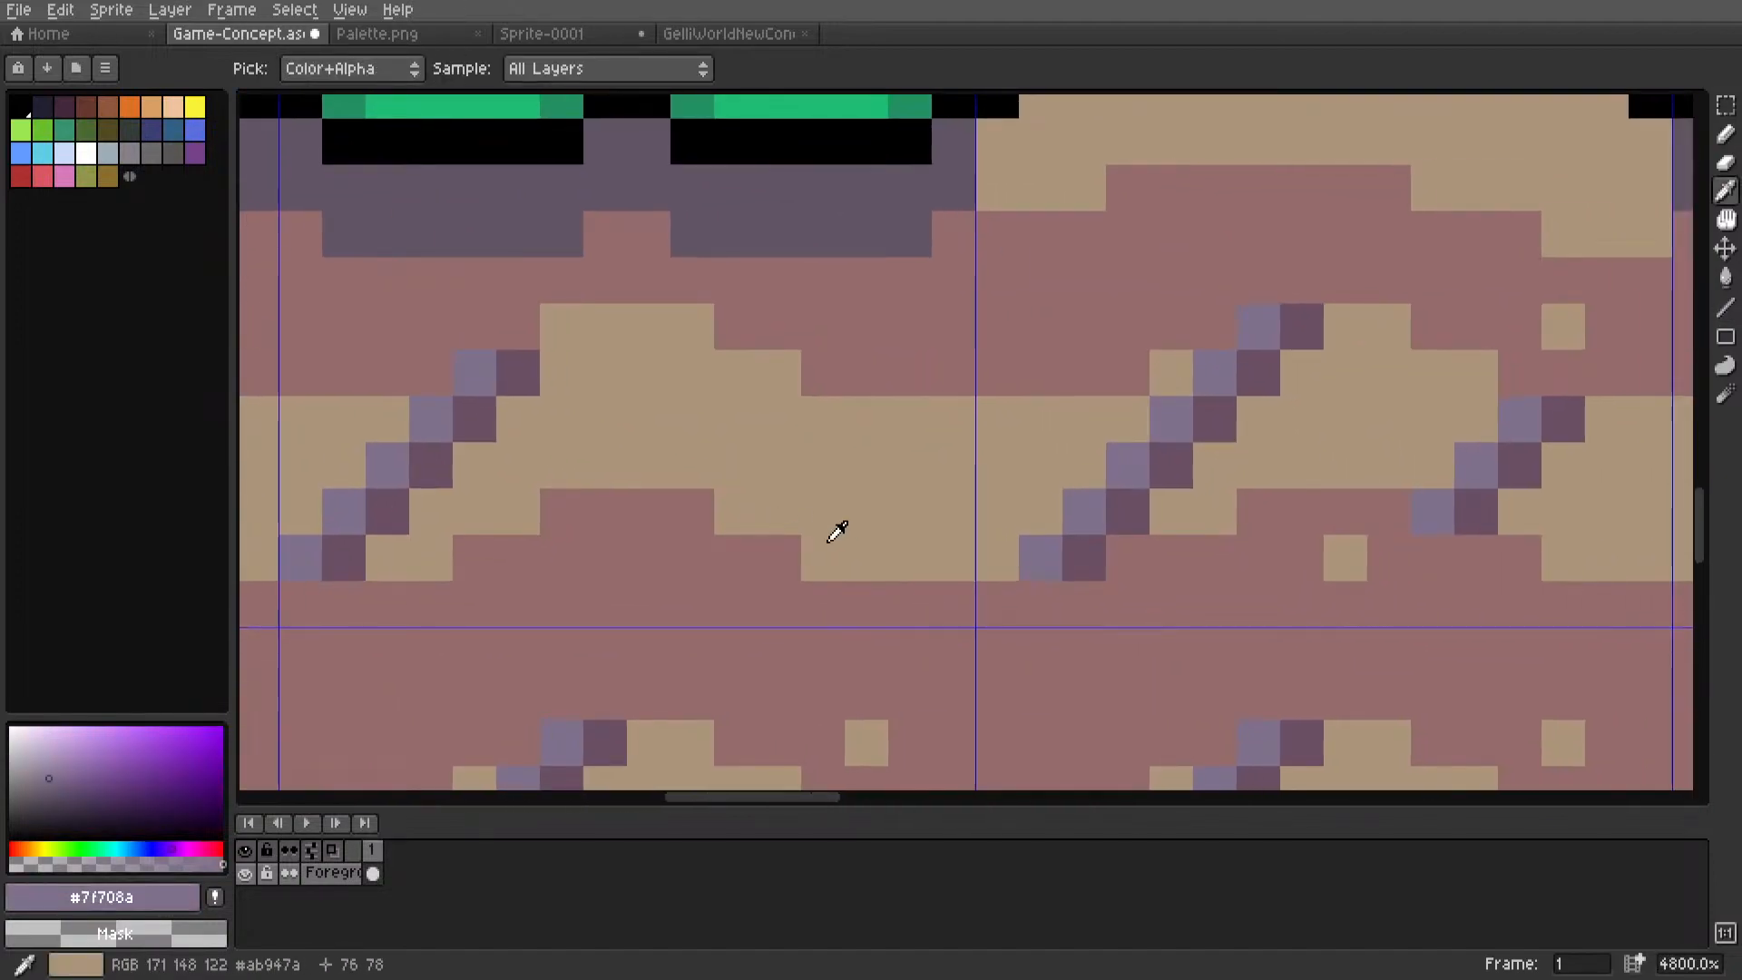
key(l)
drag(736, 513, 819, 414)
key(i)
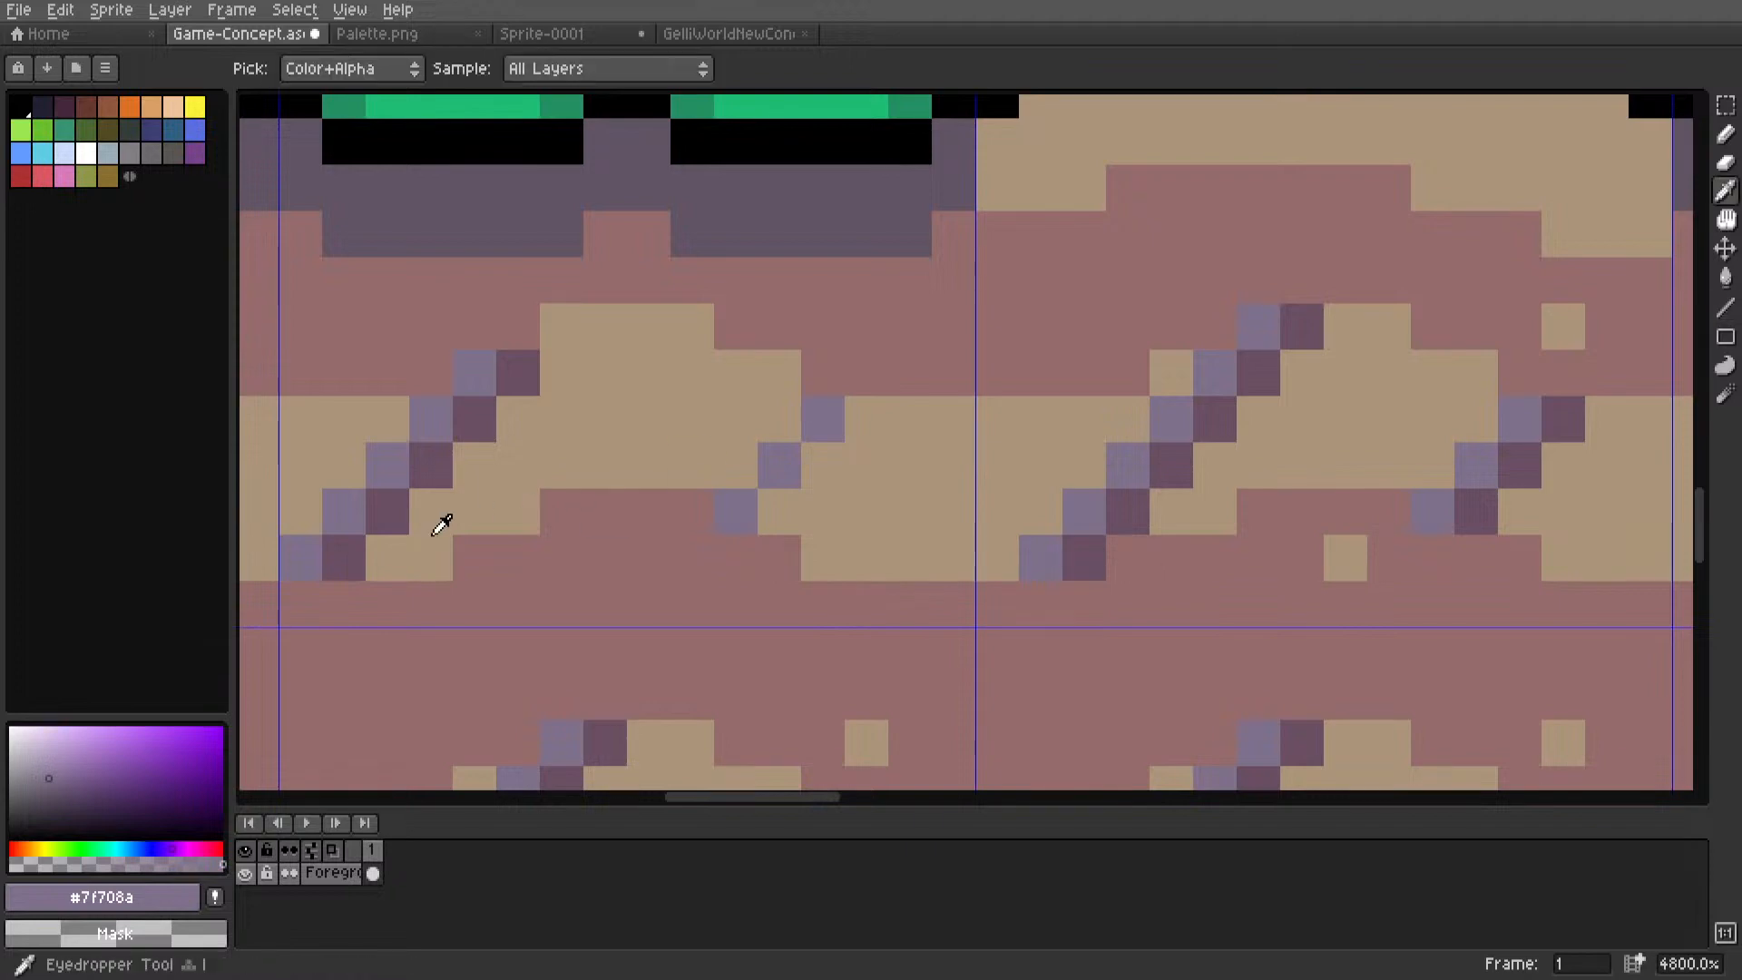
click(357, 545)
key(l)
drag(772, 510, 871, 424)
scroll(871, 424, down, 9)
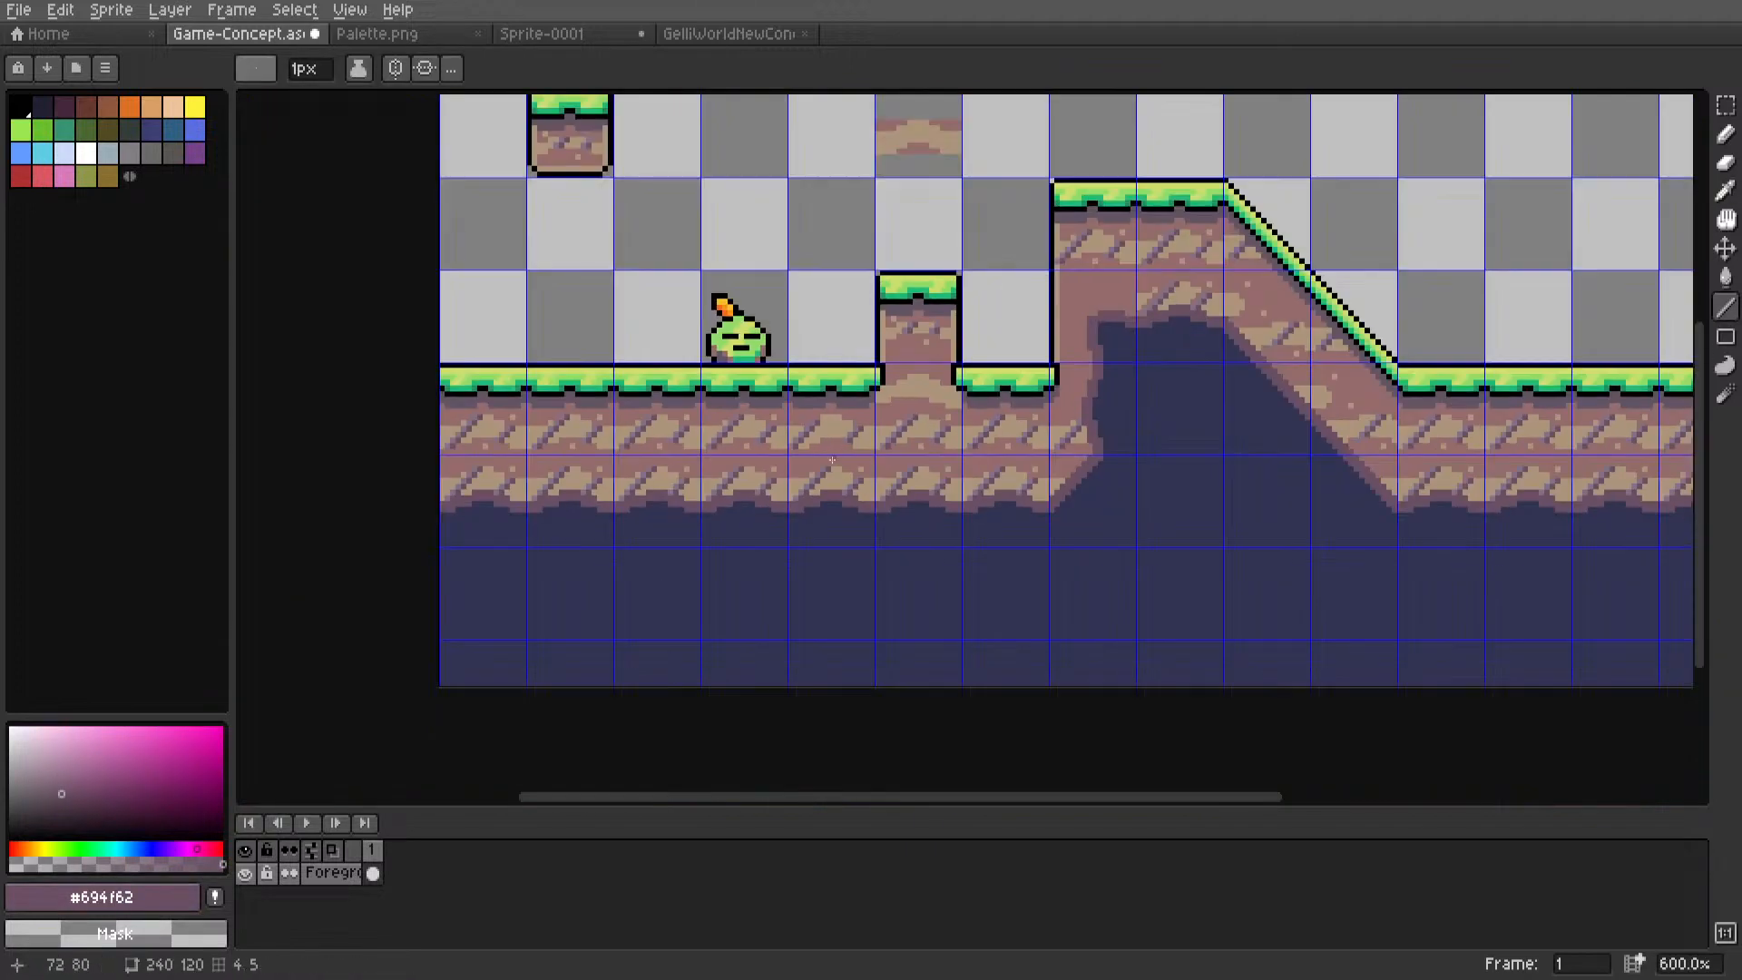
Add two loose #ab947a pixels to the tile's dirt, one beneath the tan patch and one above the short crack.
scroll(885, 477, up, 4)
key(i)
click(877, 483)
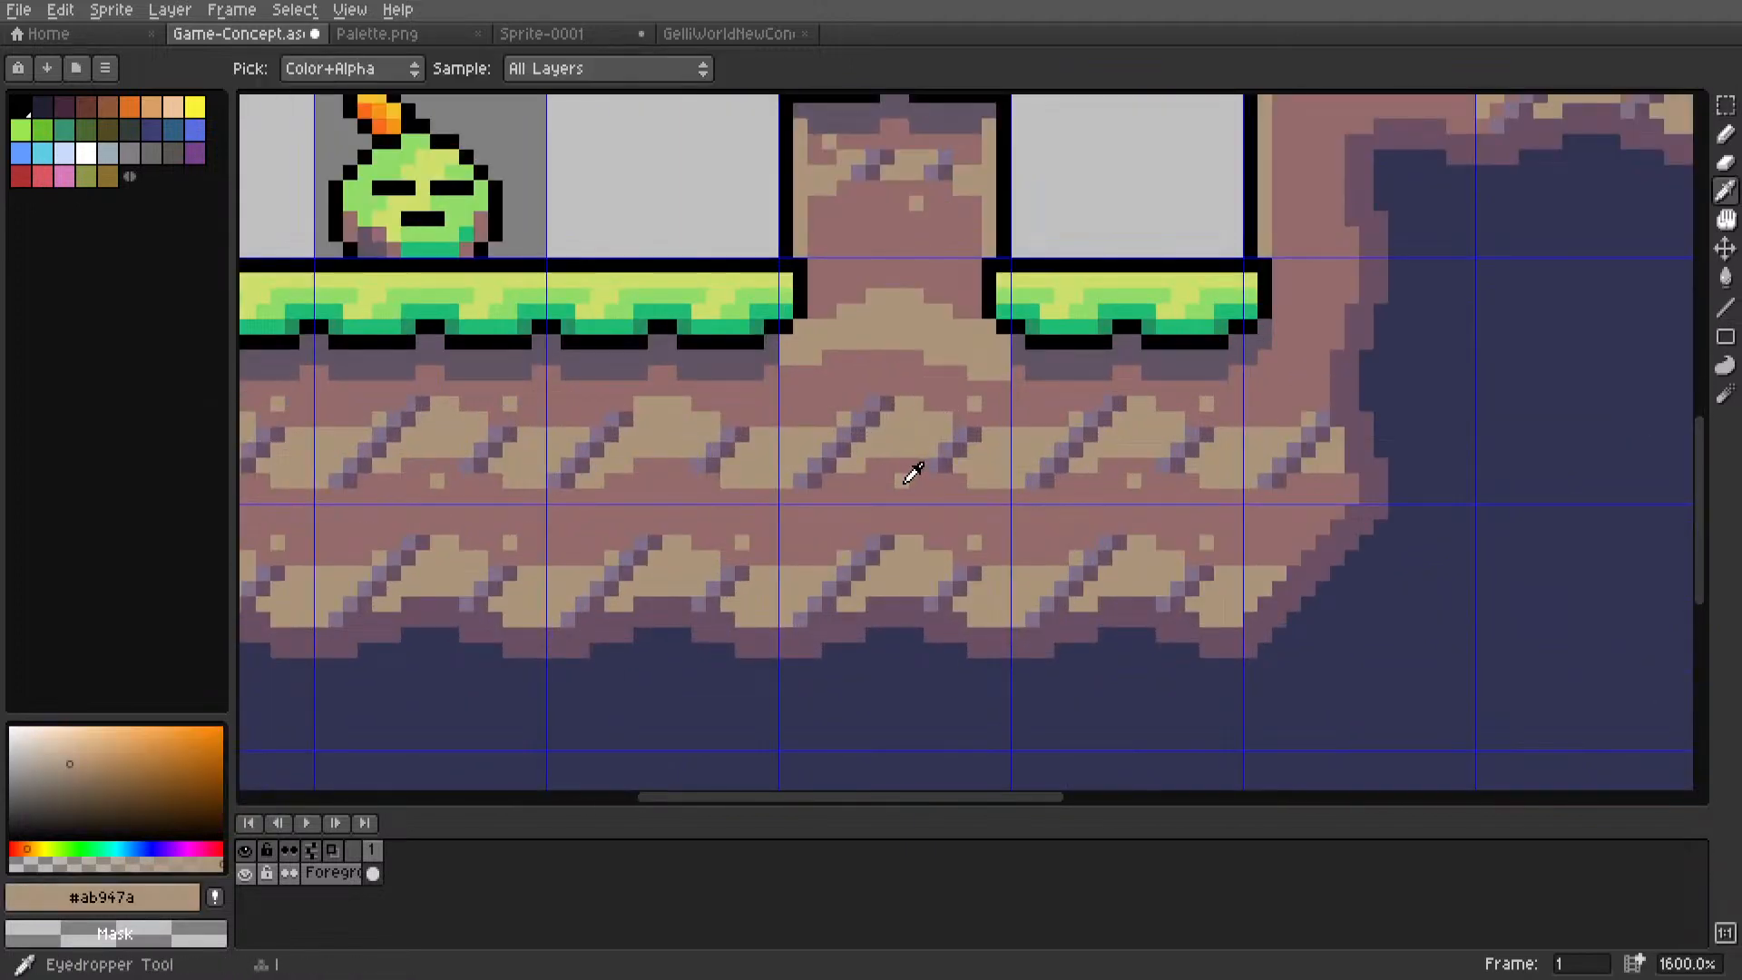
key(l)
scroll(885, 476, up, 2)
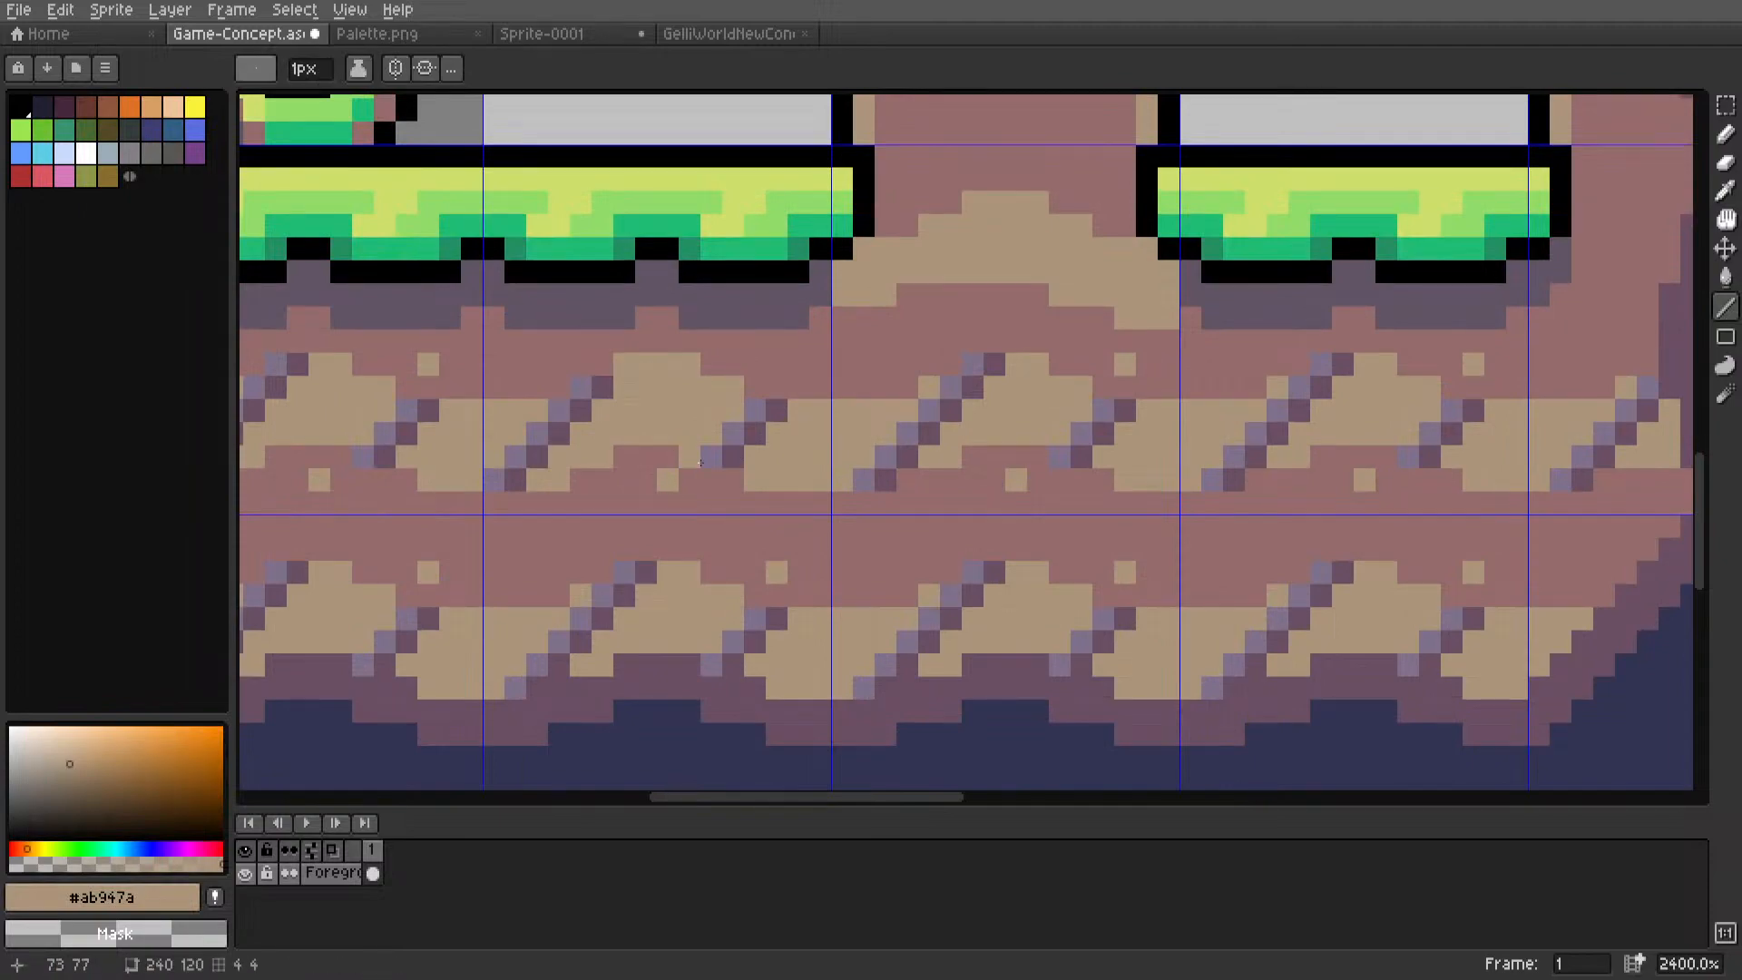
scroll(777, 363, down, 8)
scroll(777, 363, up, 6)
Select and copy the whole 16×16 reworked ground tile immediately left of the pillar.
key(m)
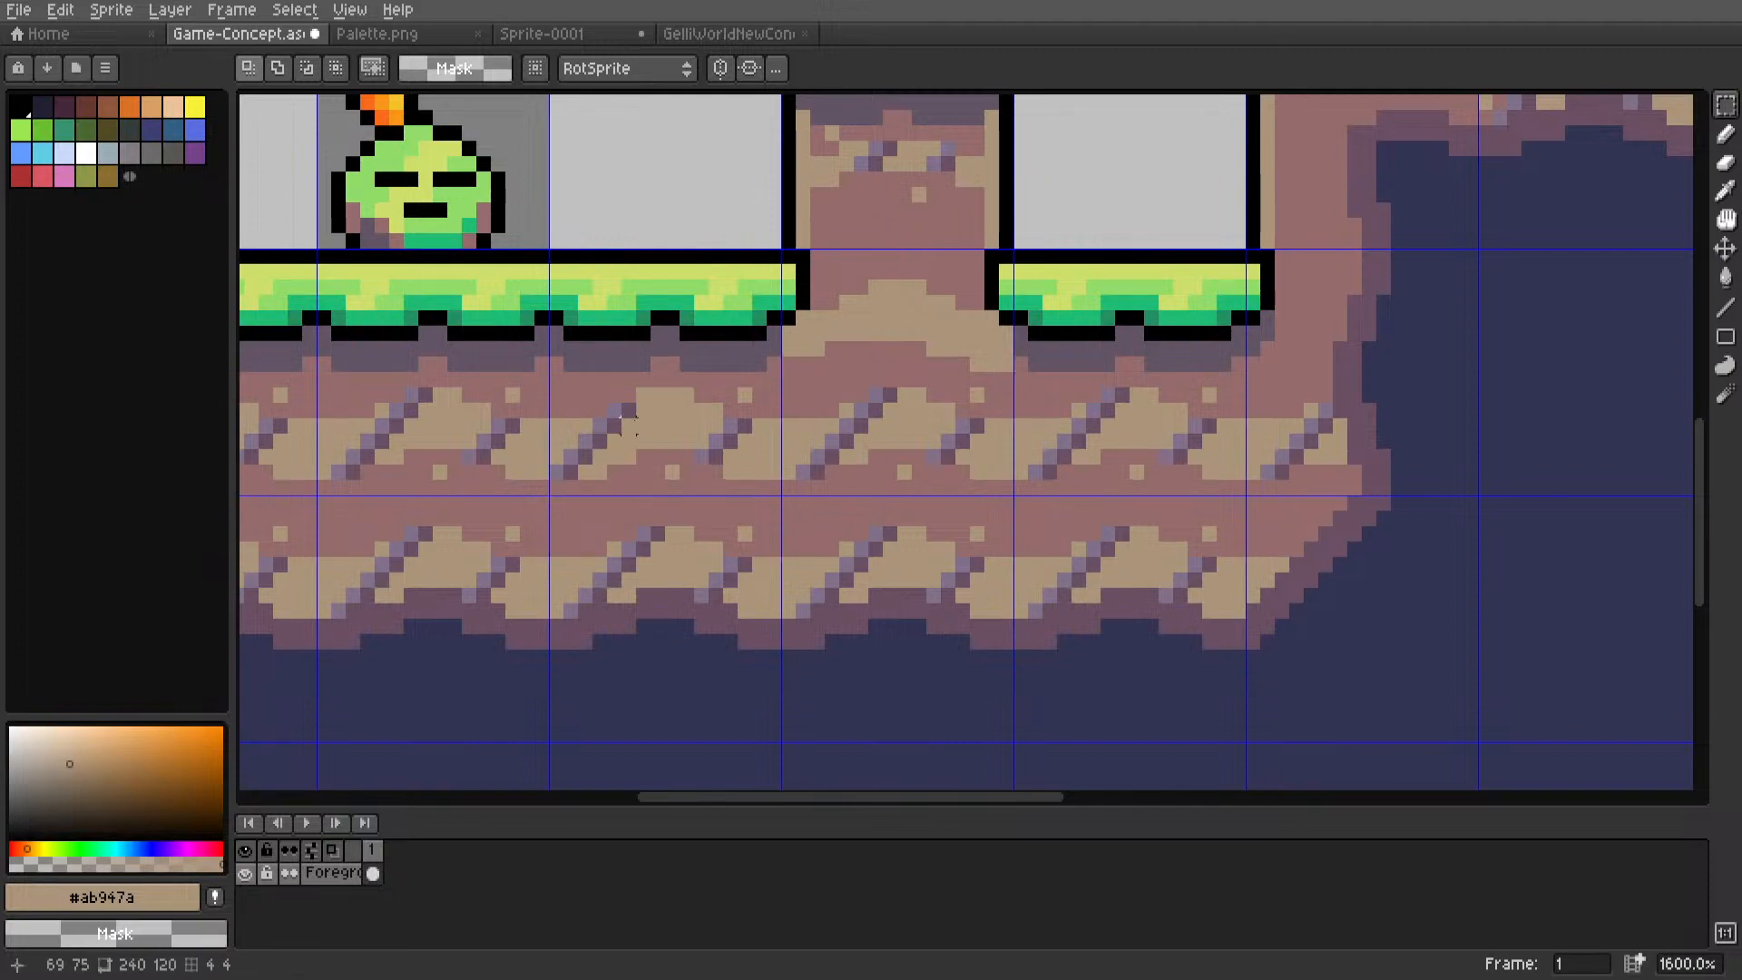
scroll(626, 422, up, 2)
drag(490, 531, 926, 363)
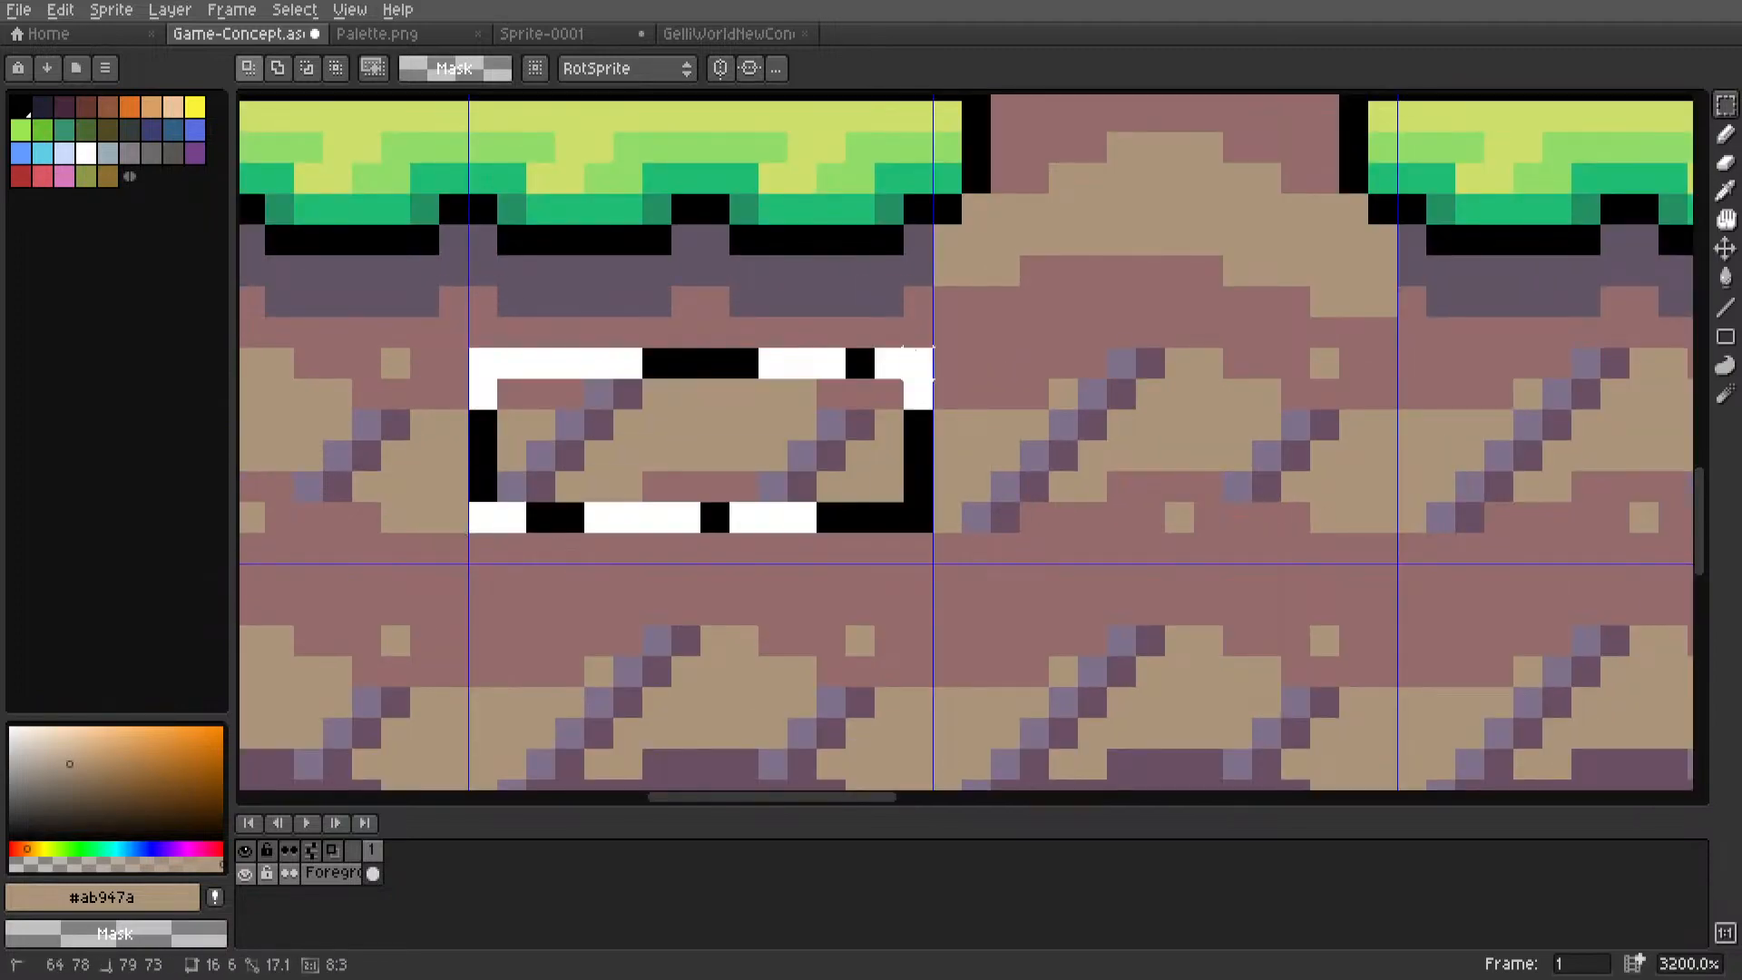
scroll(925, 363, down, 8)
scroll(735, 471, up, 3)
middle_drag(894, 377, 921, 481)
double_click(732, 459)
scroll(705, 437, down, 2)
scroll(920, 481, up, 1)
scroll(931, 491, up, 1)
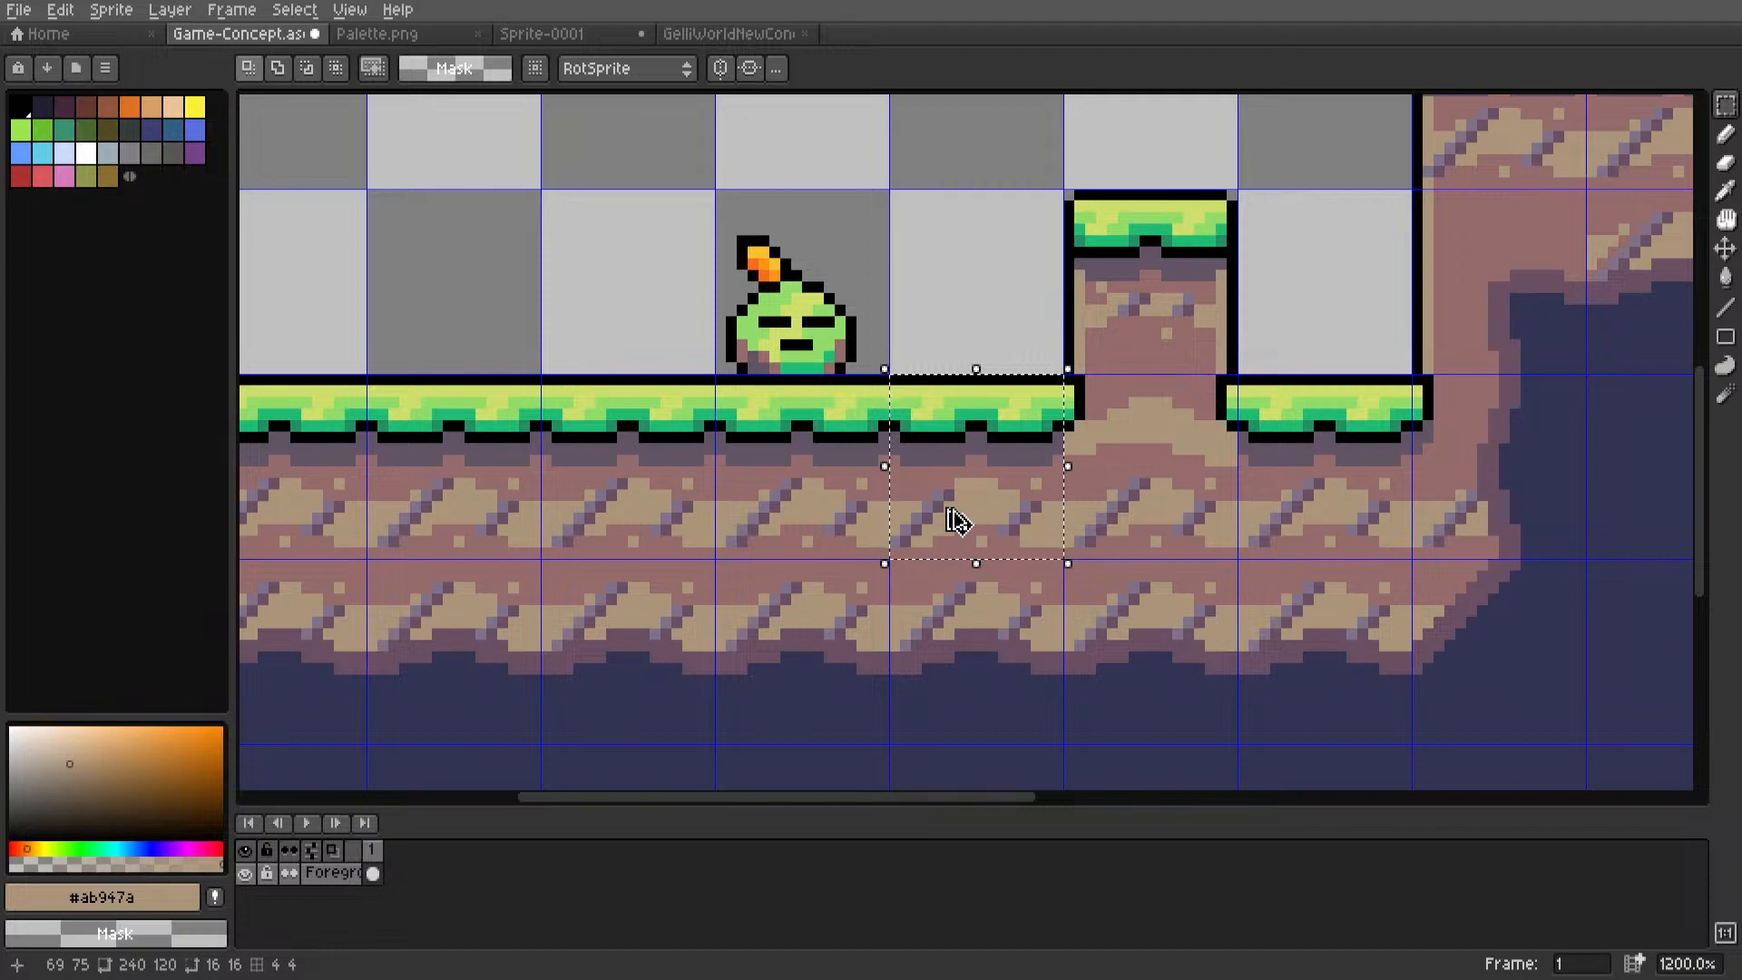
Delete the old grass-topped ground tiles: four left of the reworked tile, one right of the pillar and four beyond the slope.
scroll(974, 504, down, 3)
drag(1040, 545, 661, 513)
key(Delete)
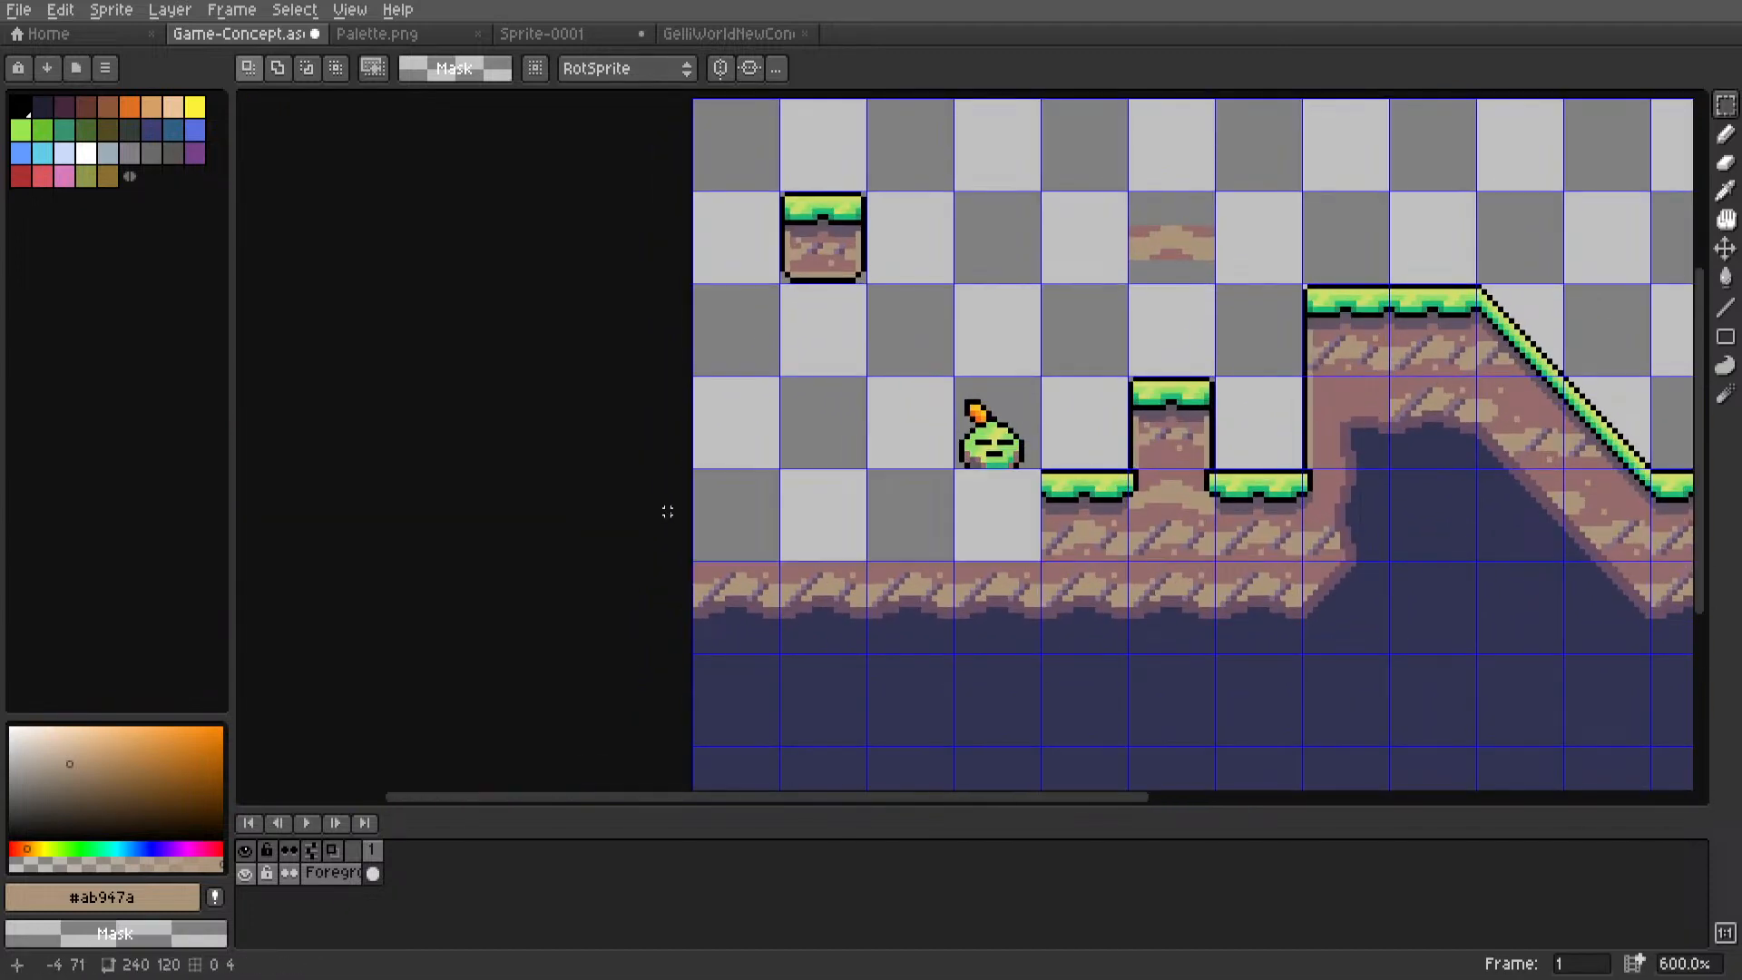
double_click(1271, 506)
middle_drag(1288, 502, 961, 526)
key(Delete)
drag(1363, 534, 1678, 541)
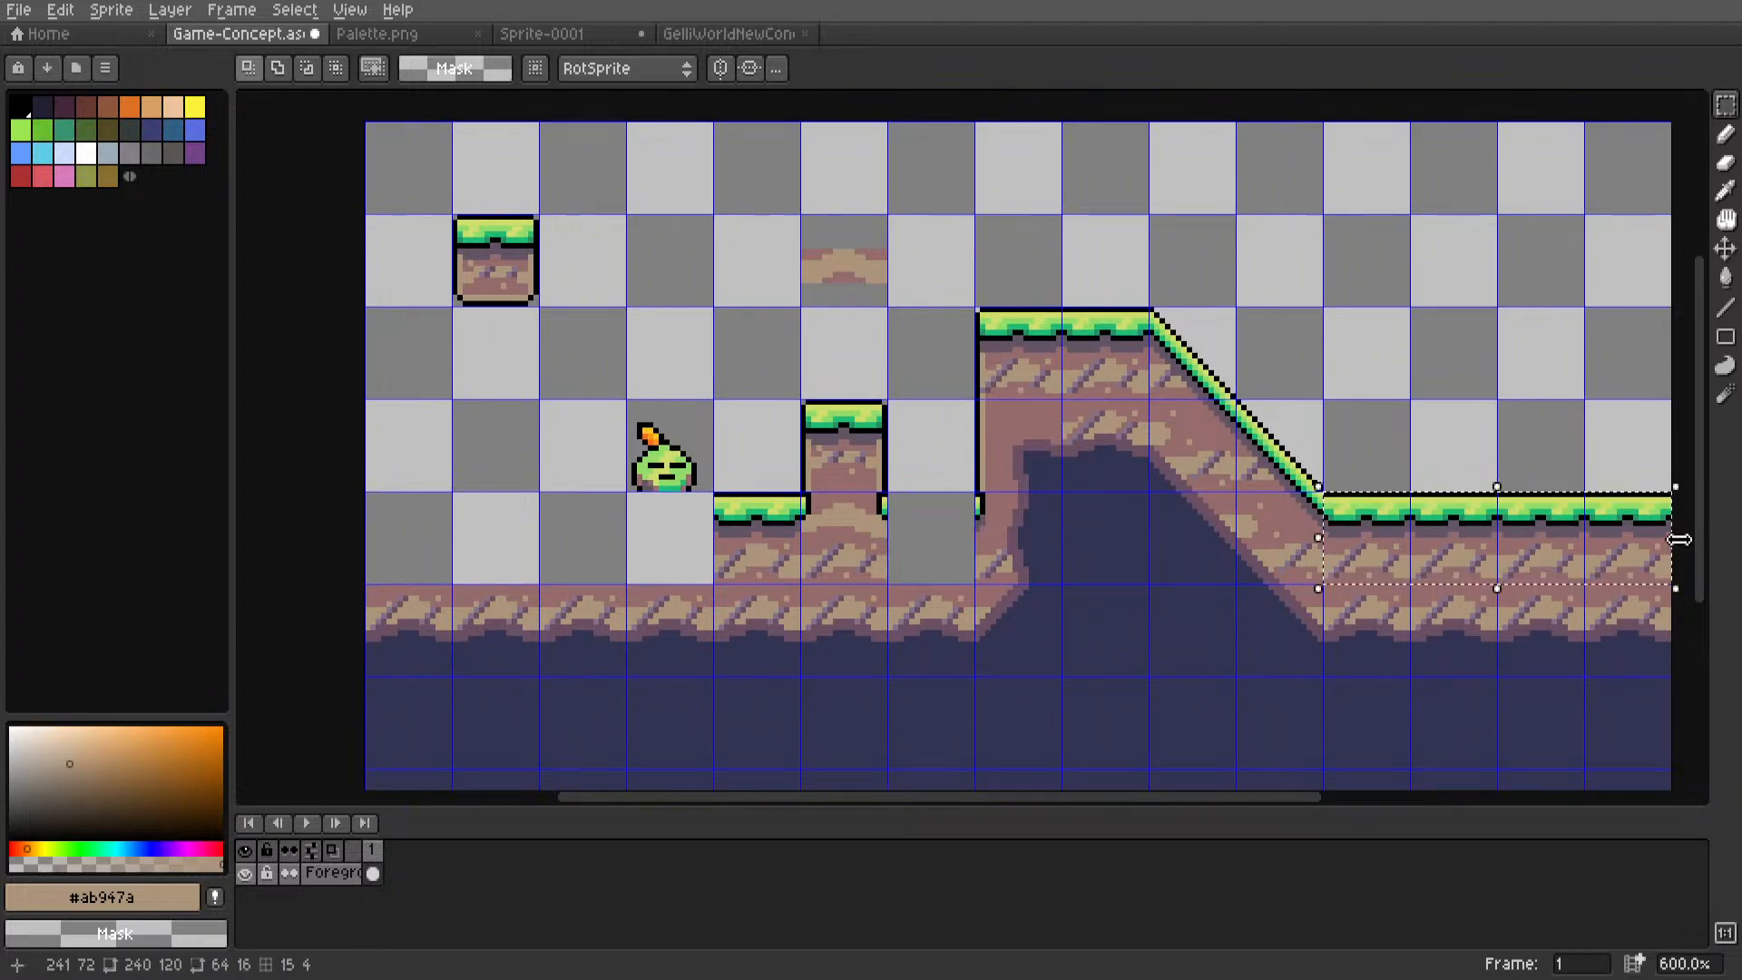
key(Delete)
Paste the reworked tile into the empty cell directly beneath the character.
middle_drag(867, 536, 1147, 536)
key(ctrl+v)
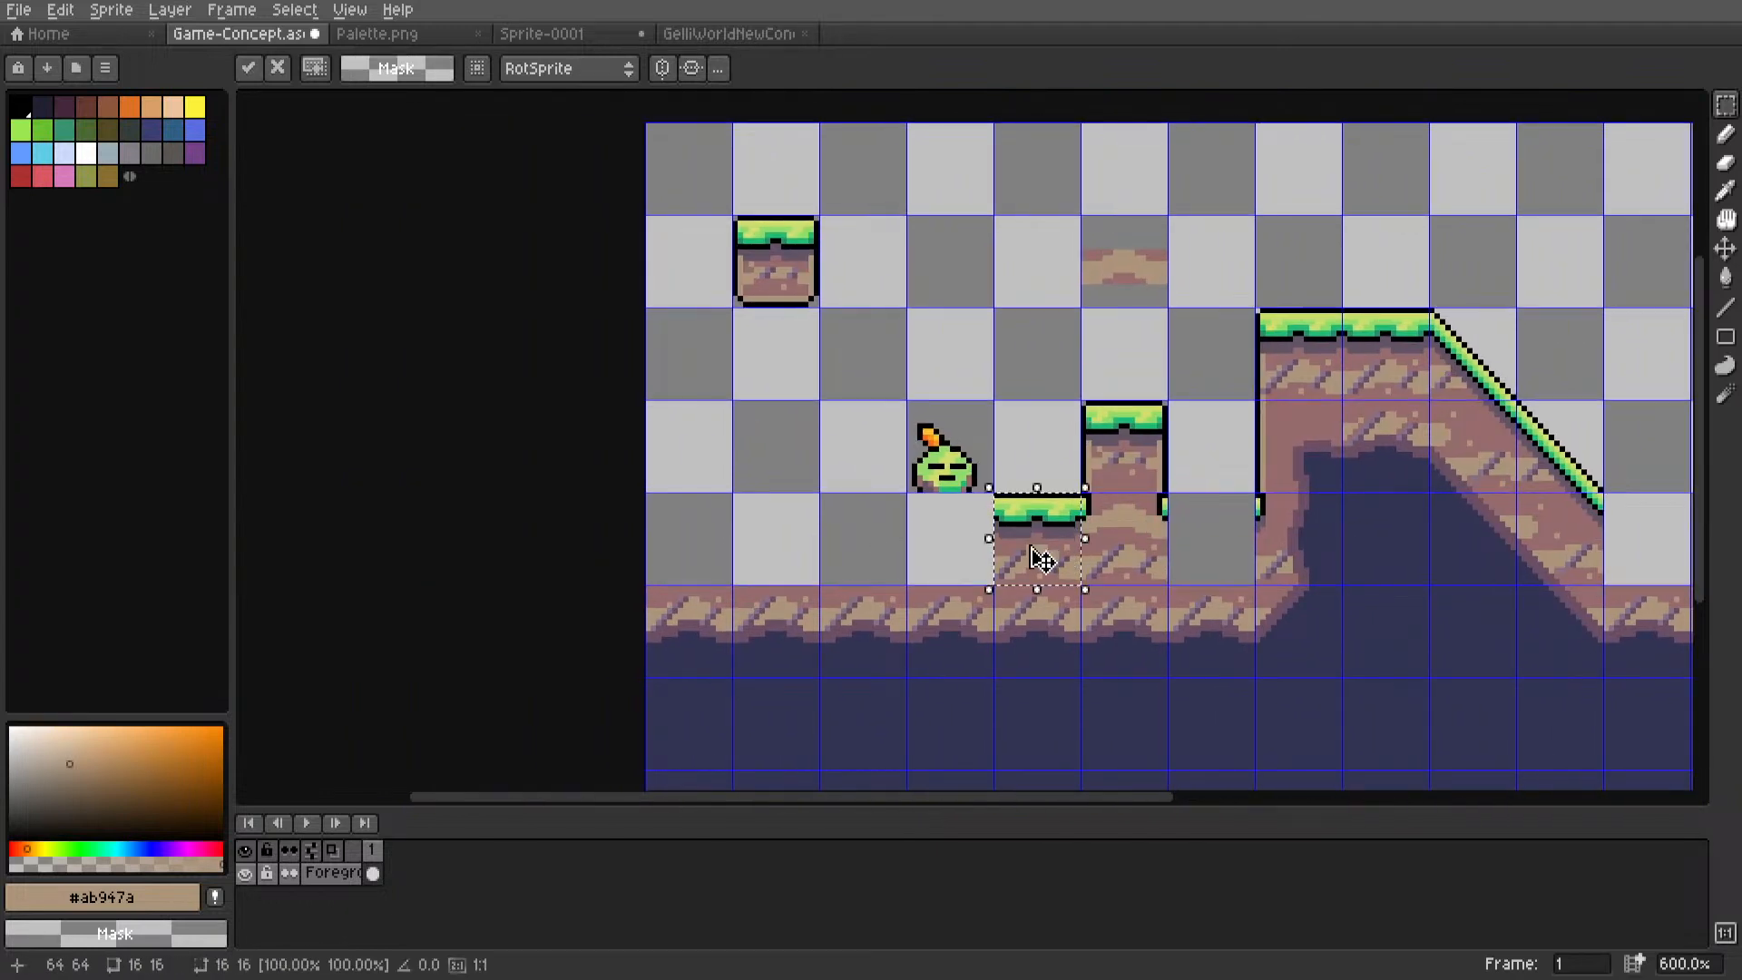
drag(1041, 560, 952, 559)
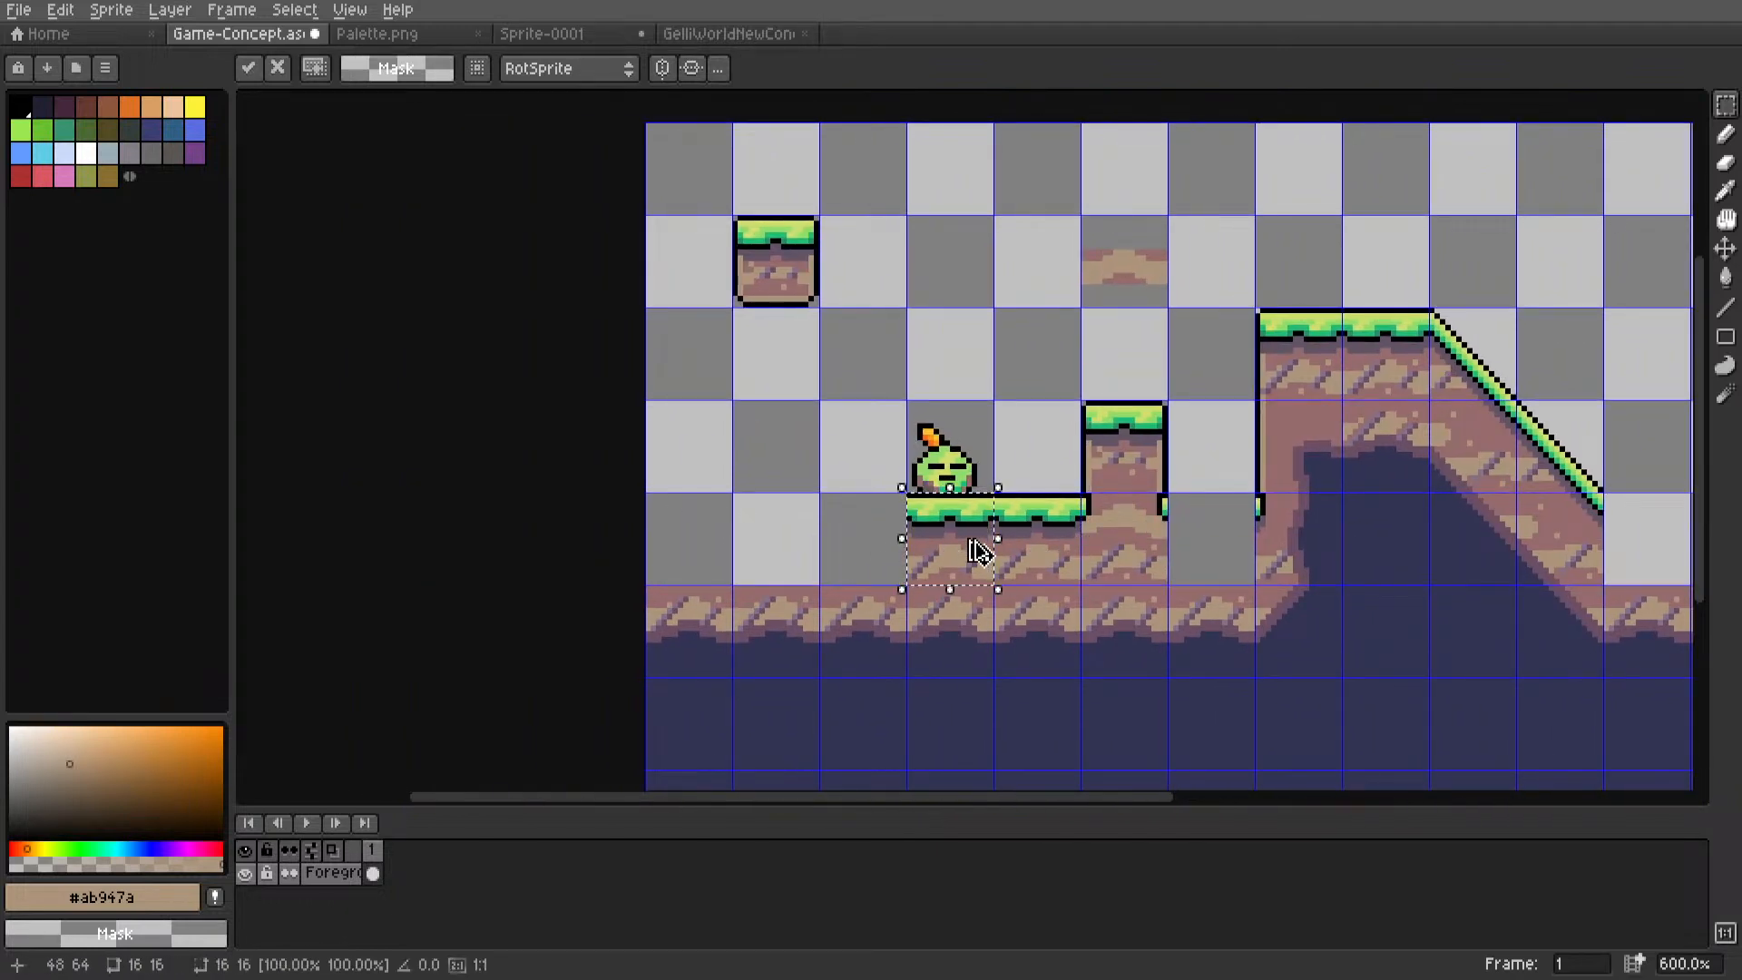
Fill the three empty ground cells at the level's left end with the reworked tile as a brush pattern.
key(b)
key(m)
drag(658, 505, 874, 562)
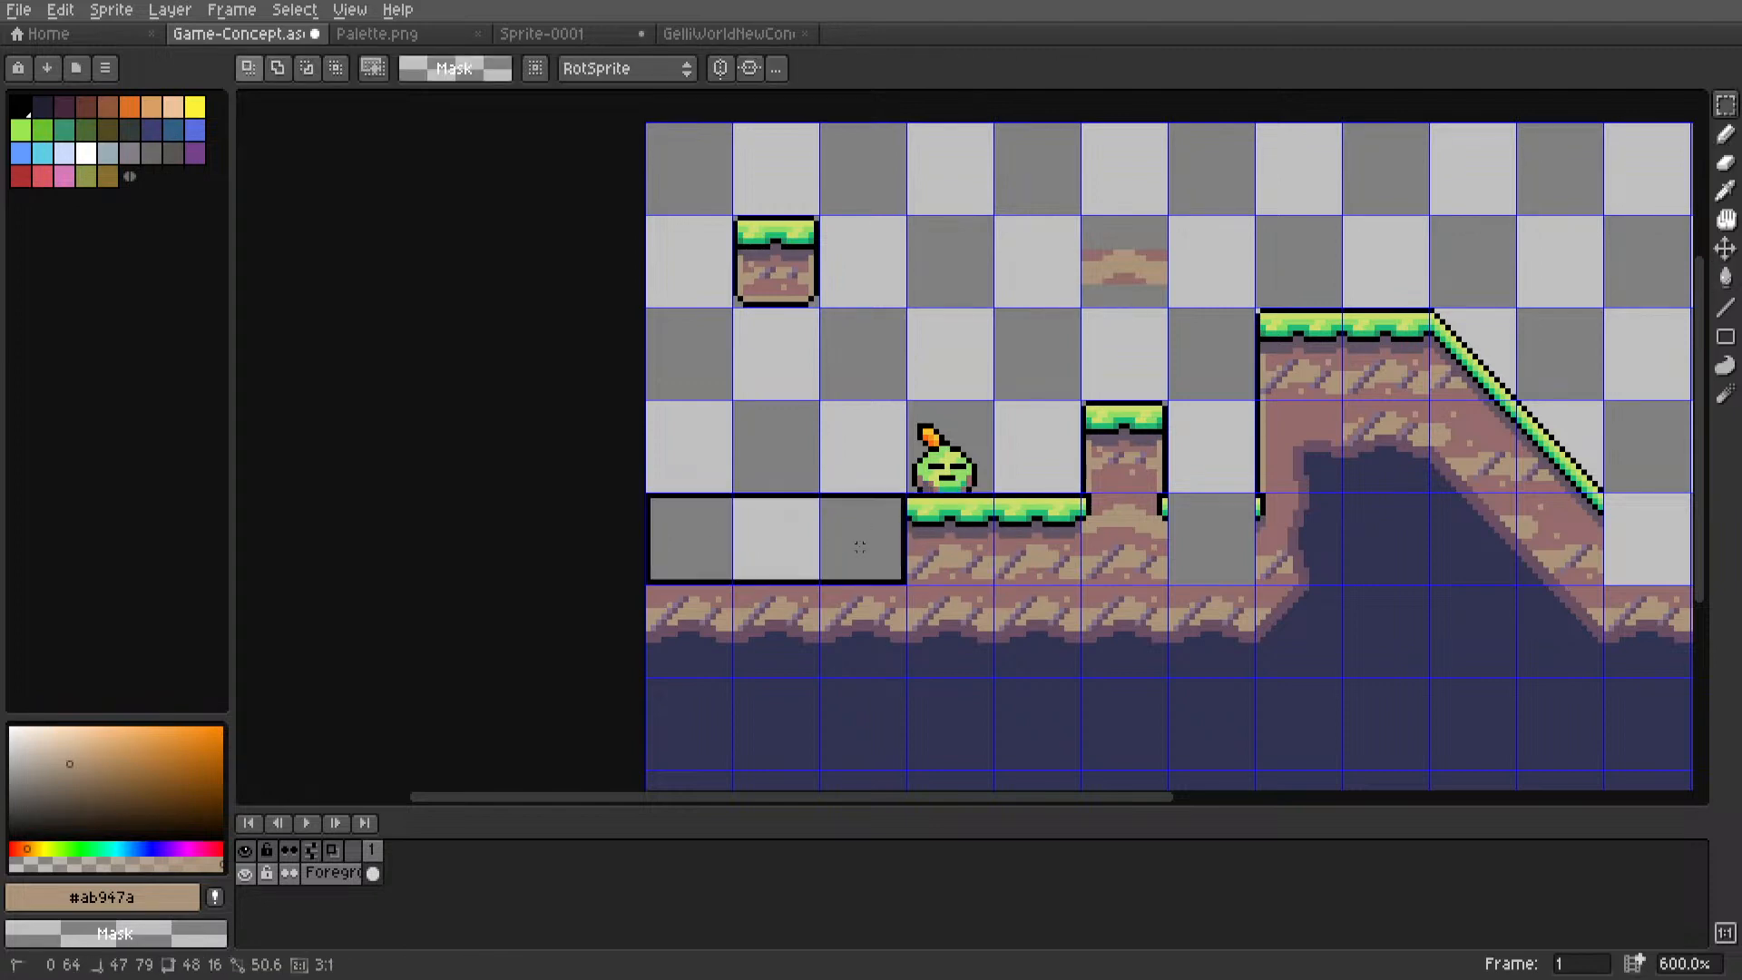
key(g)
click(874, 561)
Fill the empty ground cell just right of the pillar with the reworked tile as a pattern.
key(m)
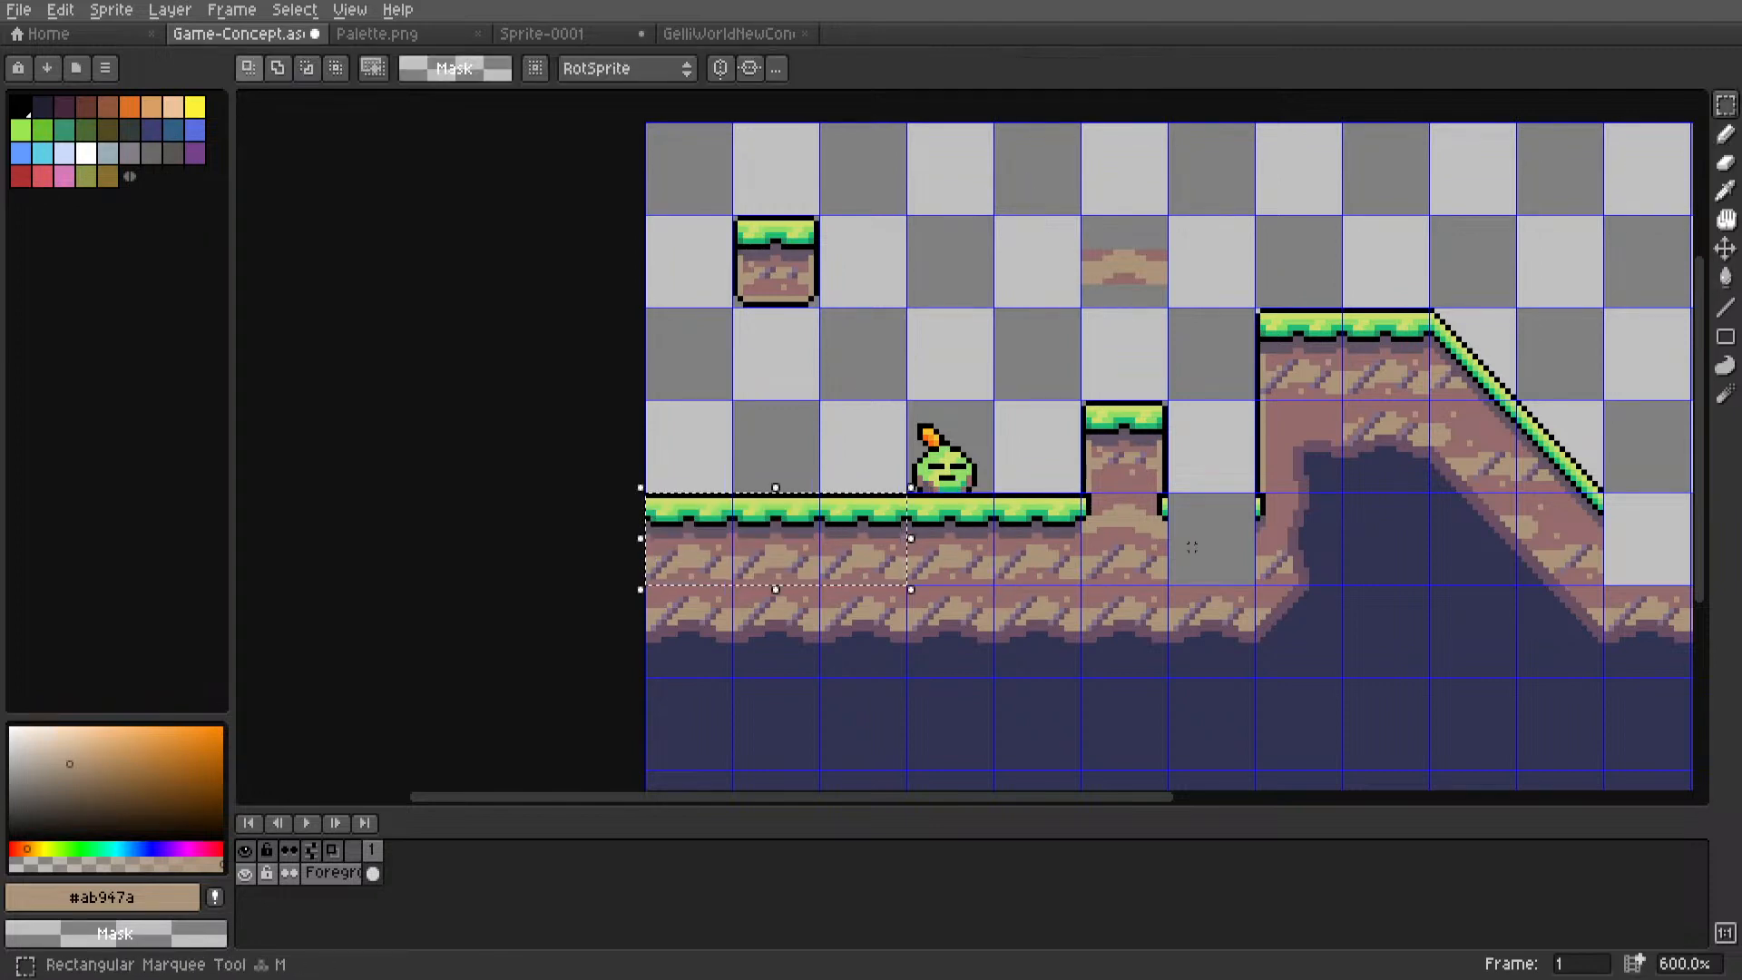
drag(1214, 541, 1217, 556)
scroll(1032, 557, up, 3)
key(g)
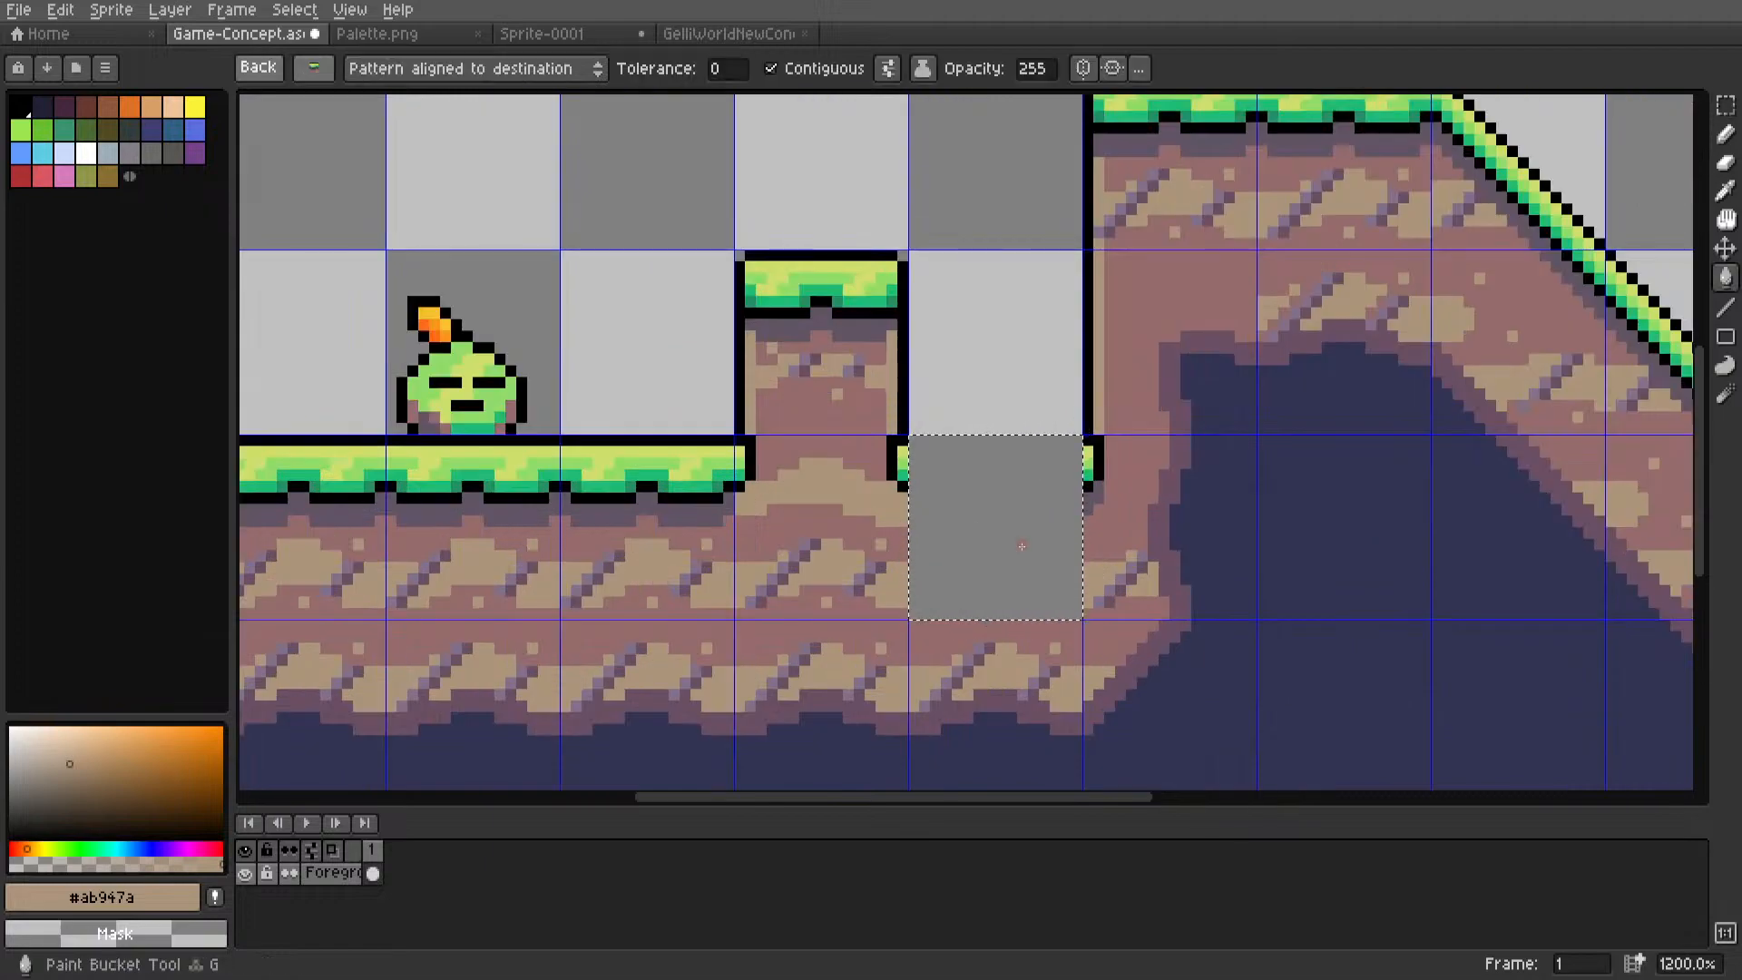
click(1020, 546)
Fill the four empty ground cells beyond the slope with the reworked tile pattern and clear the selection.
scroll(1020, 547, down, 5)
middle_drag(1020, 546, 745, 546)
key(m)
drag(1017, 535, 1207, 550)
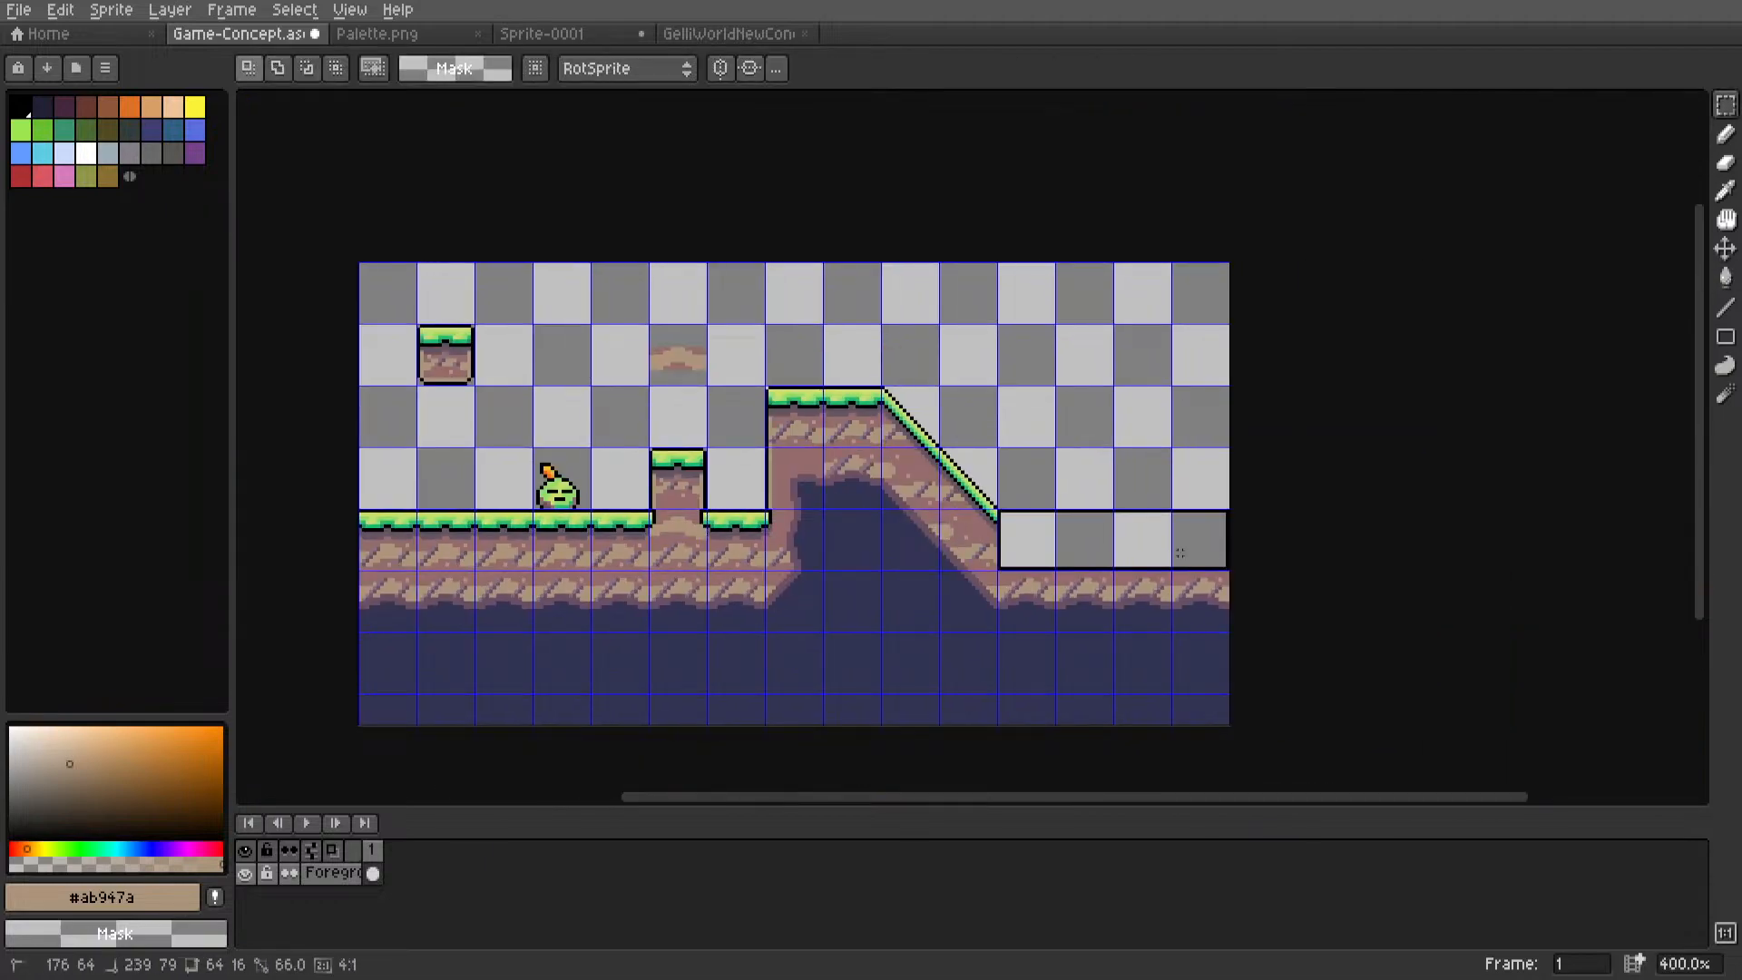
key(g)
click(1166, 550)
key(m)
key(ctrl+d)
Redraw the long crack in the second lower-row dirt tile one pixel further left with a plain #7f708a line, and clean up its edge.
middle_drag(754, 498, 1100, 468)
scroll(800, 522, up, 4)
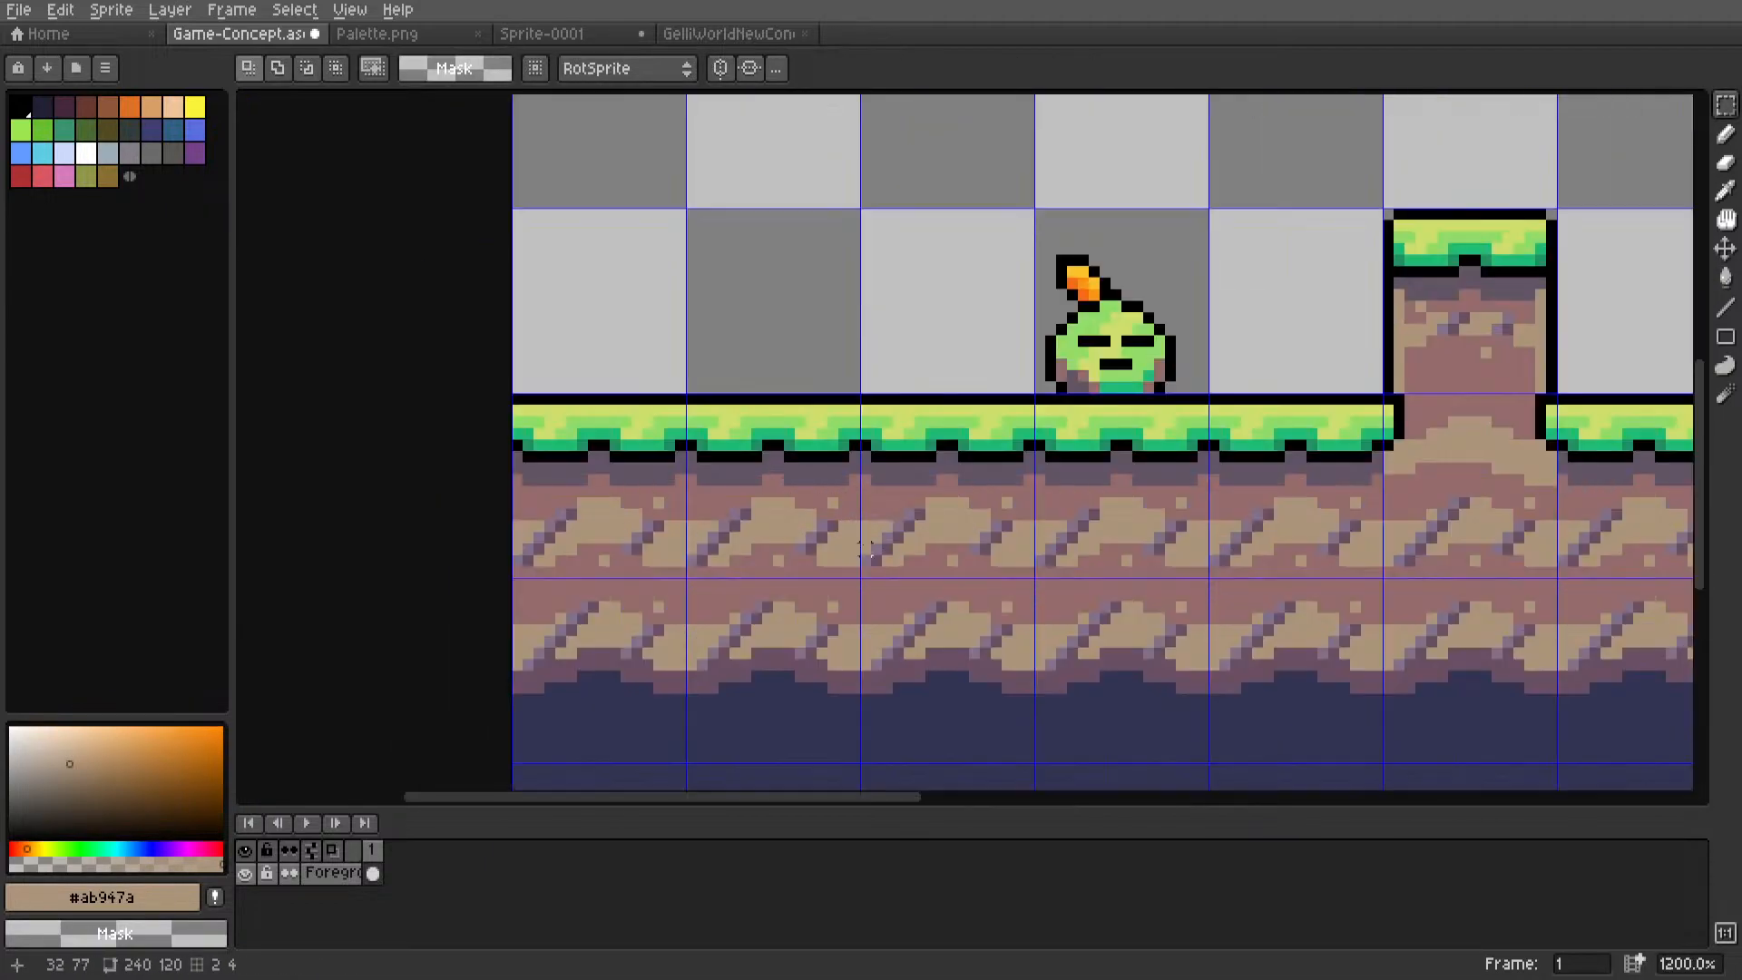
middle_drag(845, 585, 1089, 475)
scroll(915, 530, up, 4)
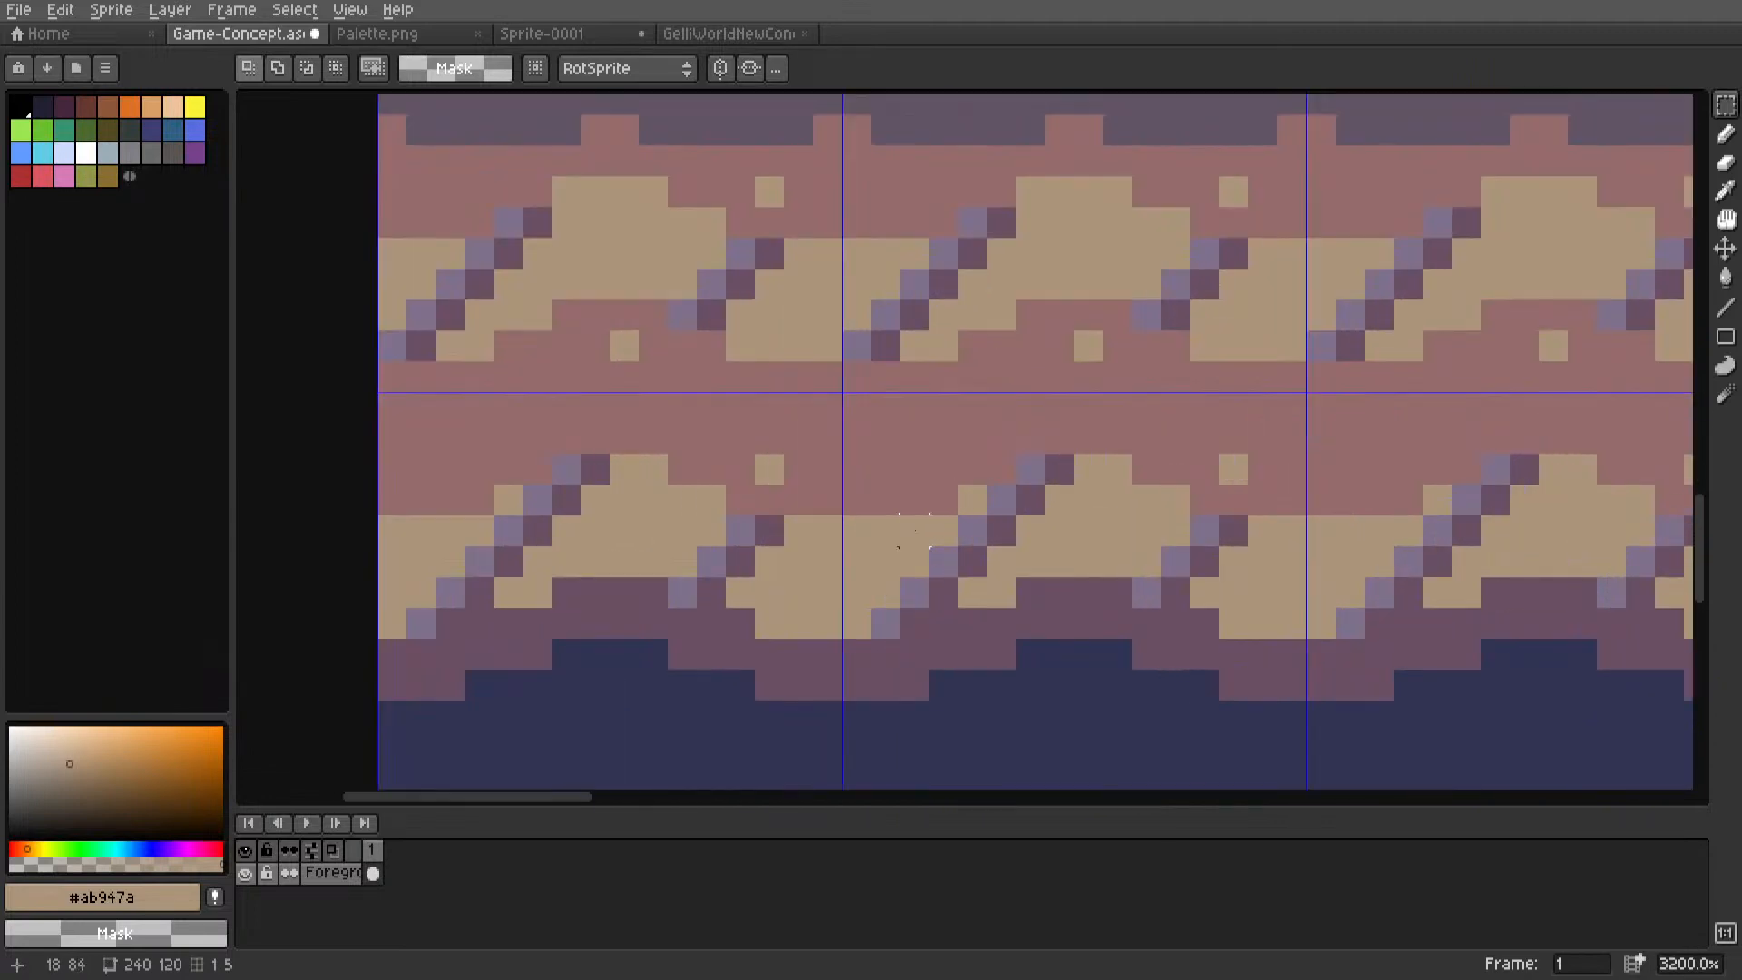
middle_drag(971, 526, 1012, 503)
key(i)
click(1043, 474)
key(l)
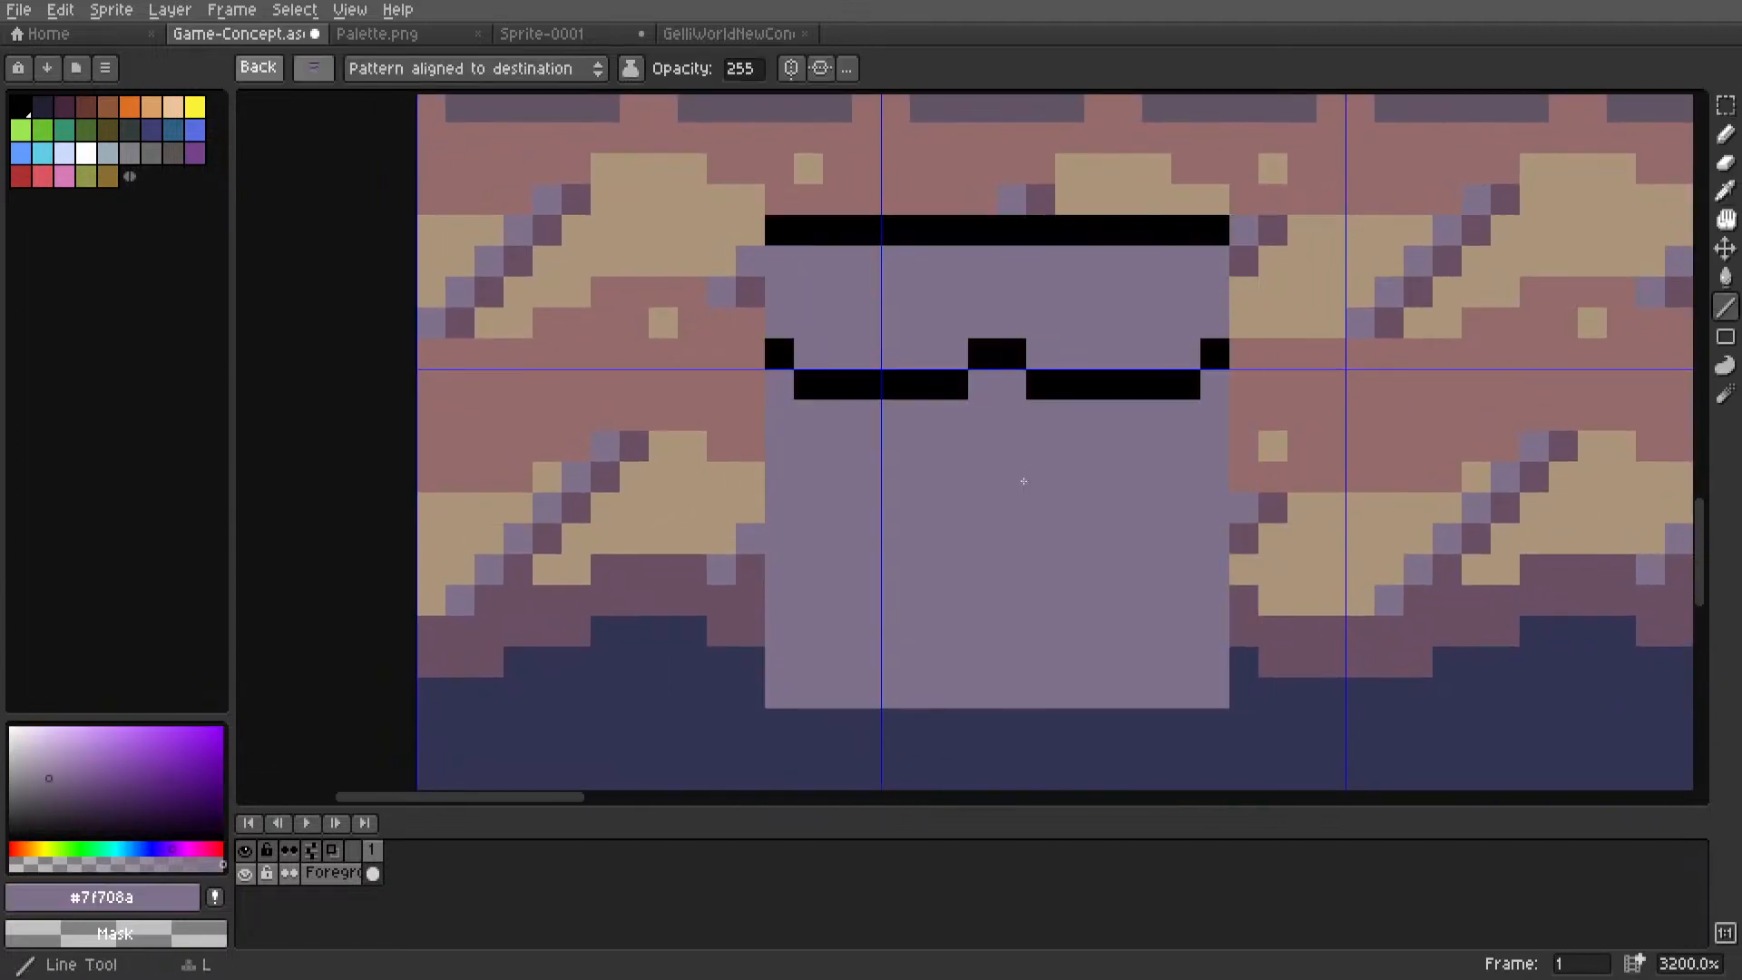
click(267, 72)
key(i)
key(l)
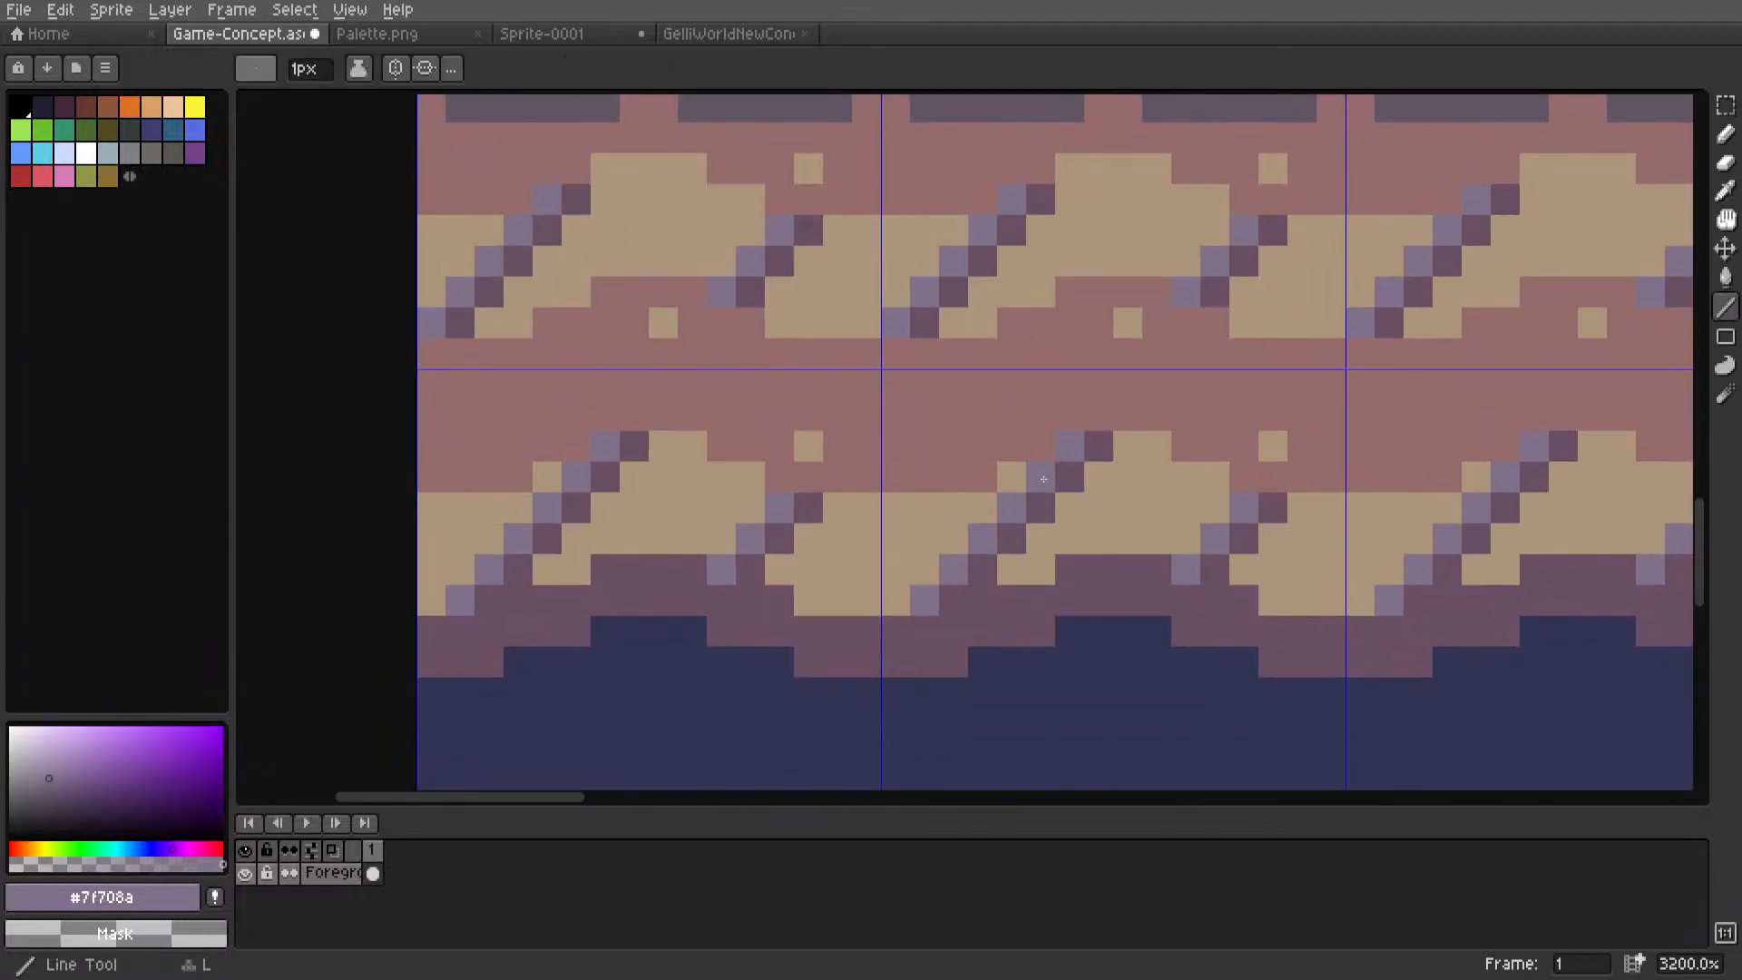
mouse_move(1012, 476)
mouse_down()
mouse_move(939, 569)
mouse_move(1065, 453)
mouse_move(974, 575)
mouse_up()
alt+click(992, 563)
alt+click(1119, 487)
click(1109, 457)
Add a dark #694f62 pixel at the upper tip of the long crack in the second grass-topped tile.
scroll(1057, 160, up, 2)
alt+click(1044, 242)
click(1084, 177)
scroll(1085, 177, down, 6)
middle_drag(1064, 226, 600, 472)
scroll(683, 444, up, 2)
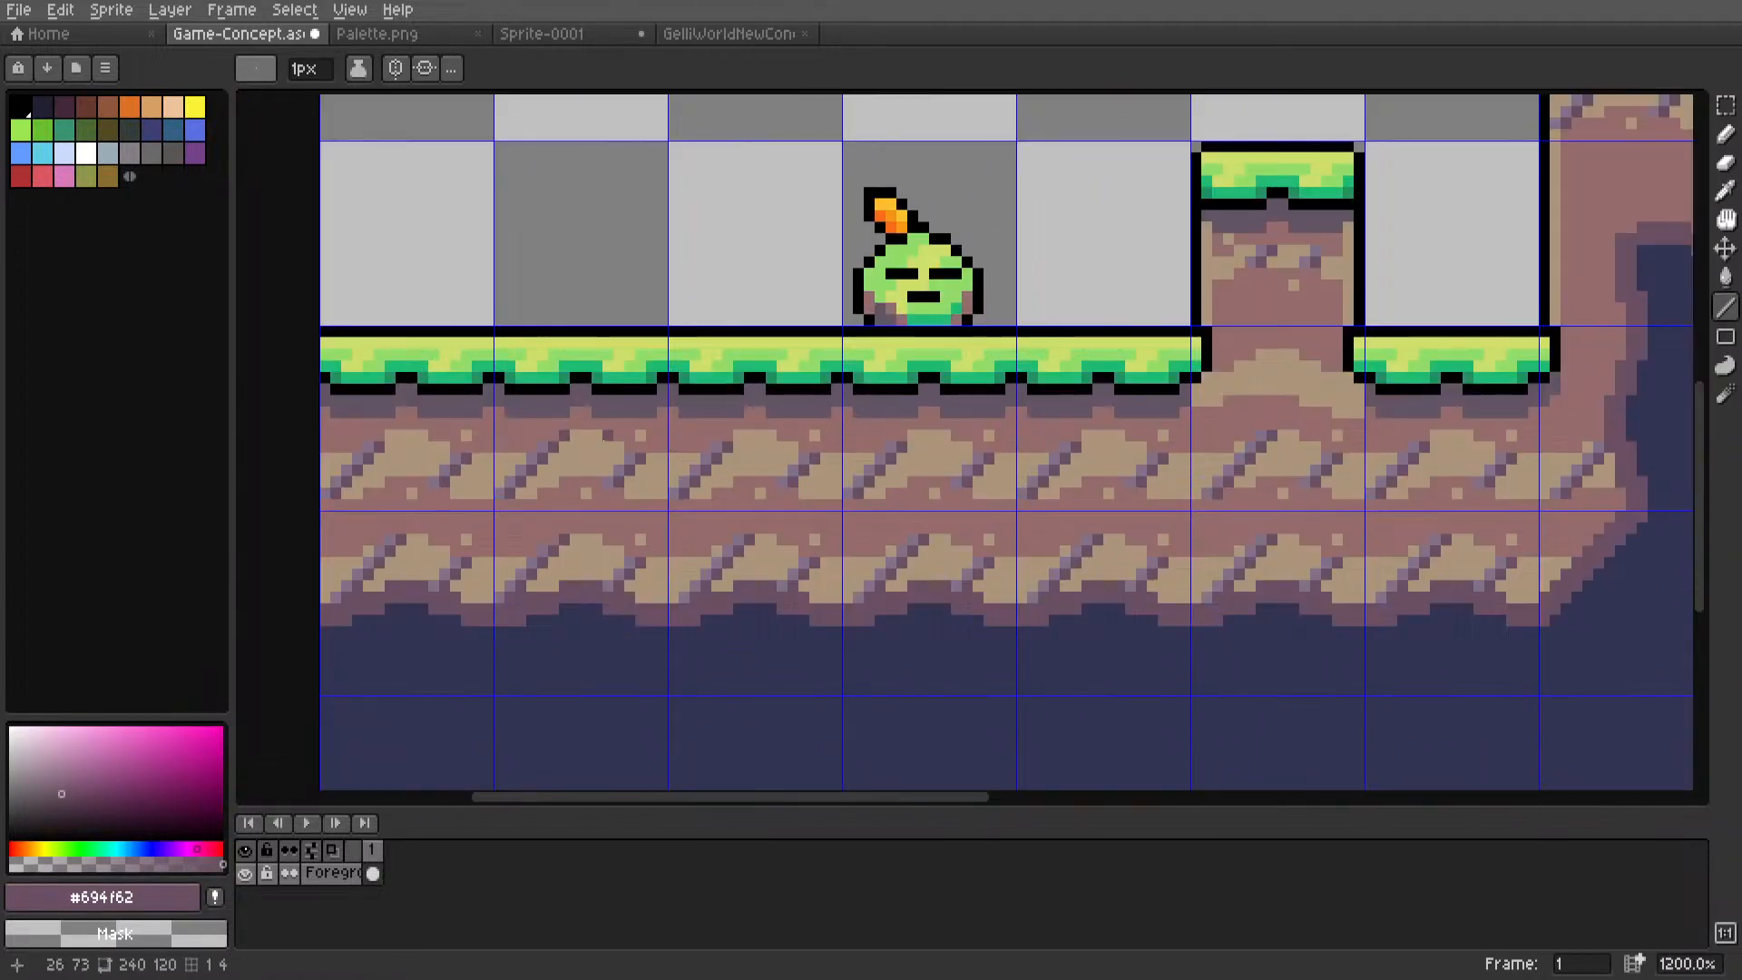
Select the edited second grass-topped tile, and delete the first tile, the three between it and the pillar, and the one beyond the pillar.
key(m)
drag(498, 328, 666, 508)
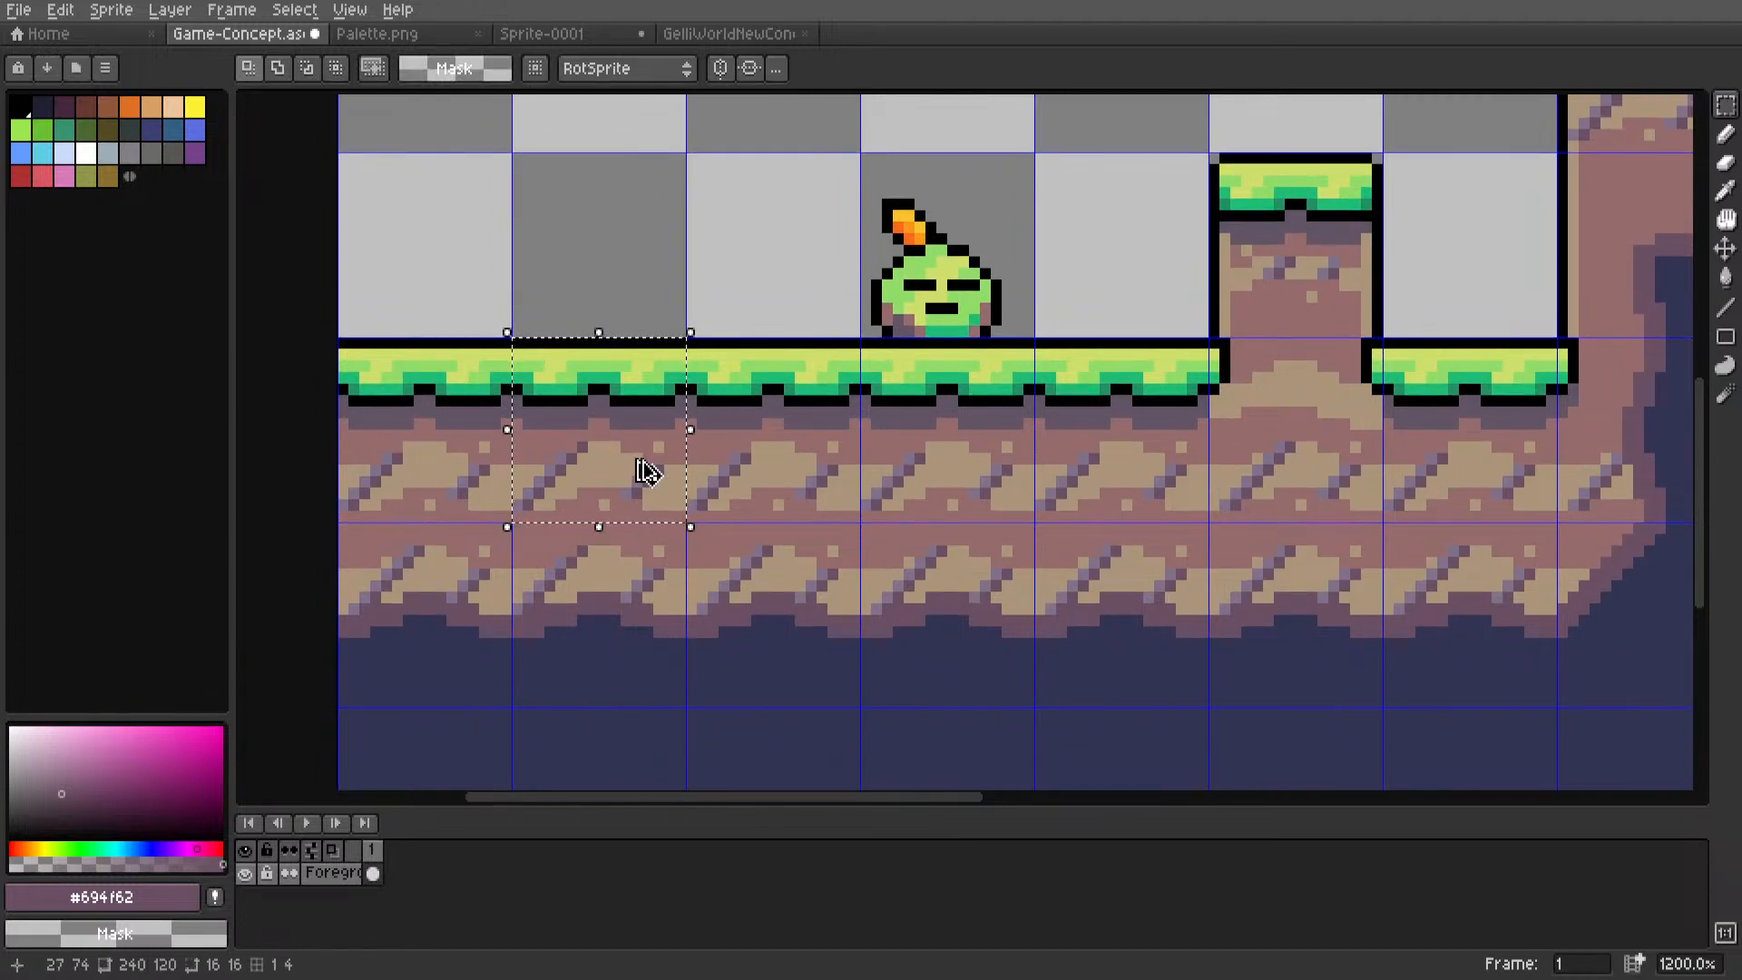
drag(699, 354, 1101, 471)
key(Delete)
drag(413, 431, 420, 443)
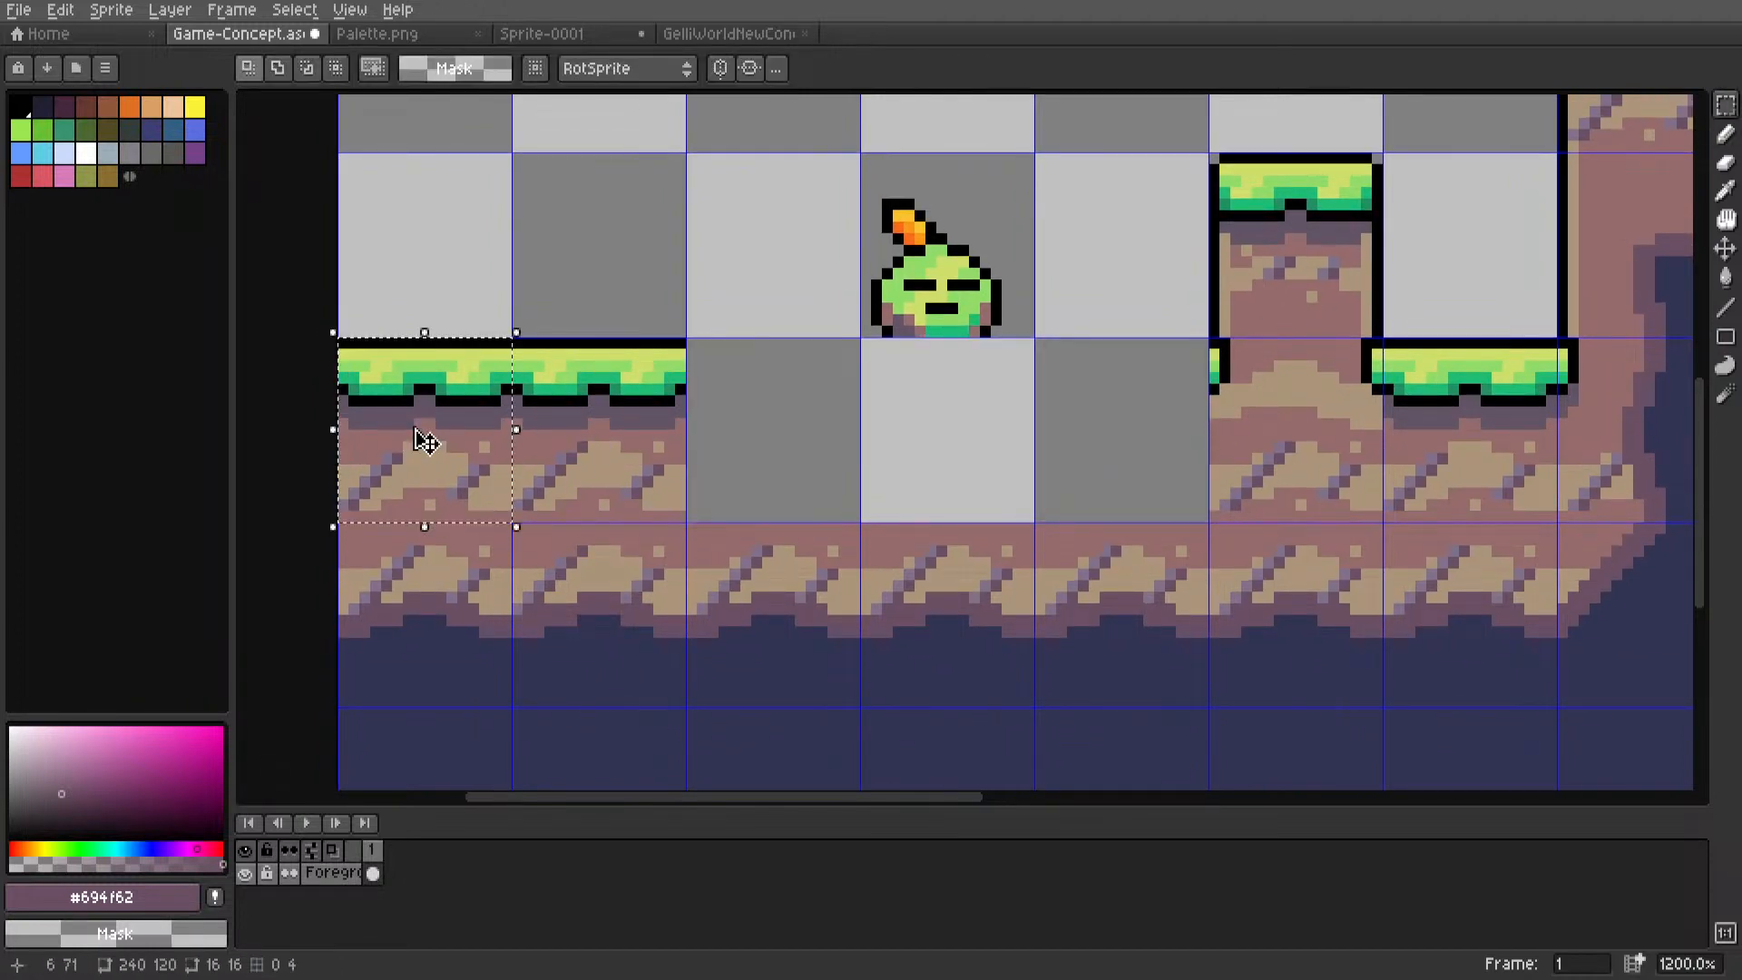
key(Delete)
drag(1421, 422, 1431, 436)
key(Delete)
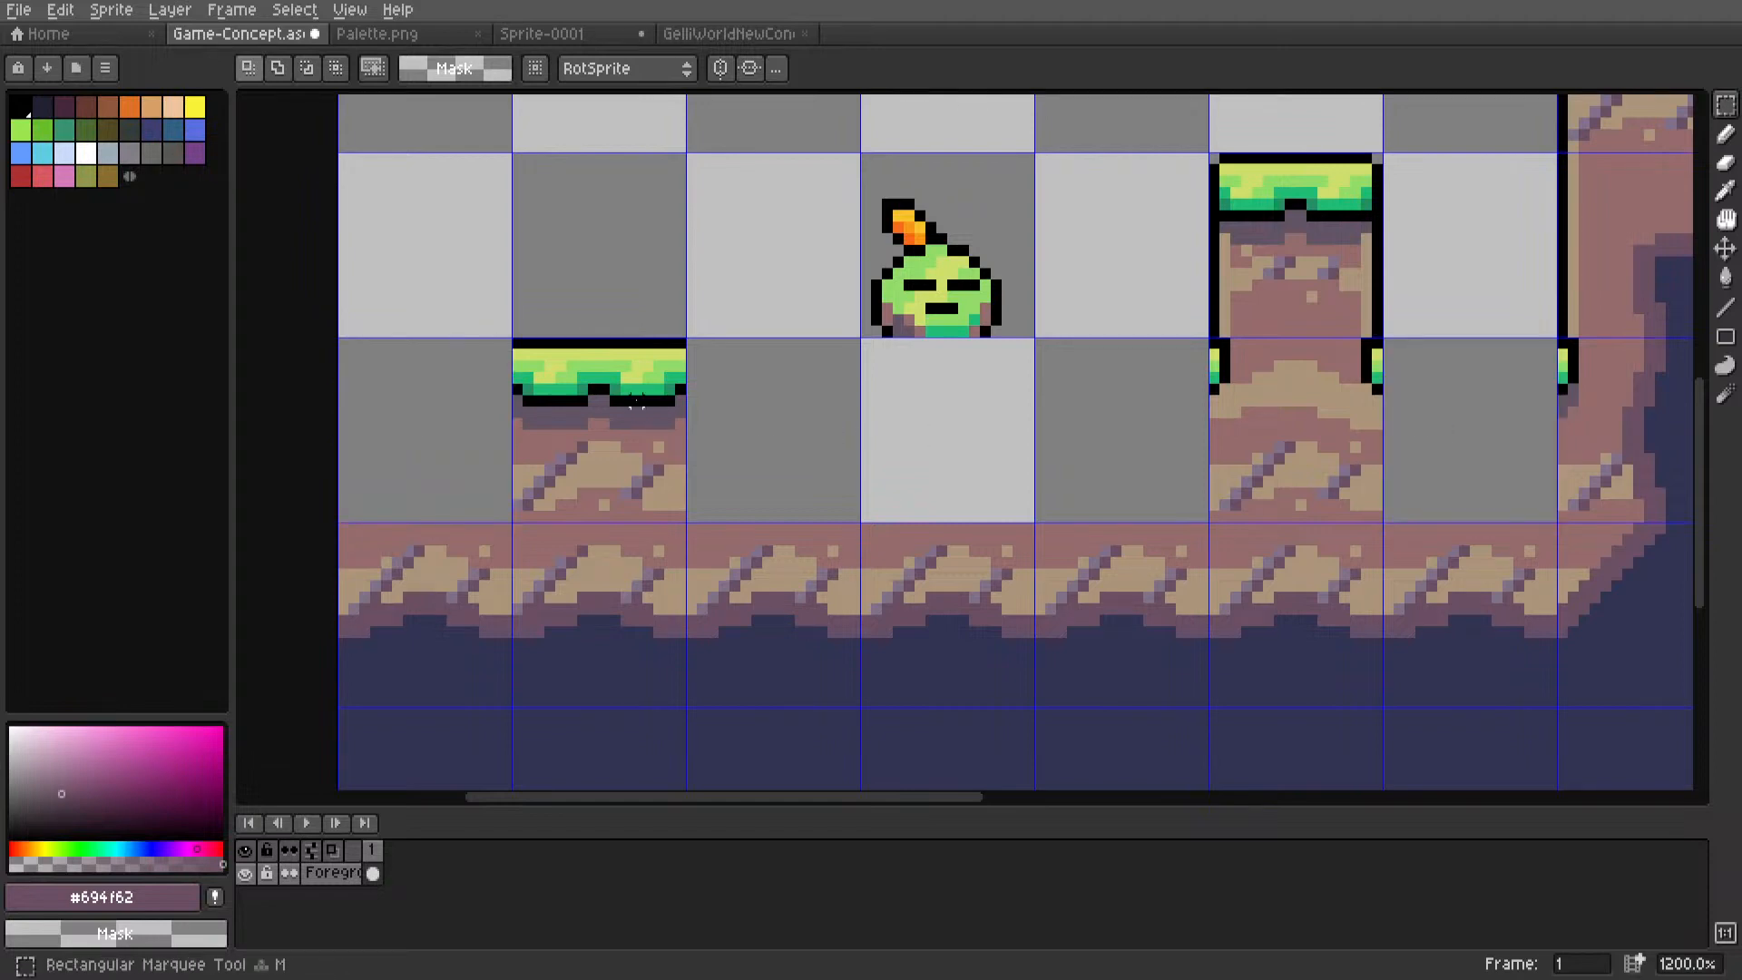
Fill the emptied grass-row cells at the level's start, beneath the character and beyond the pillar with the edited tile pattern.
drag(430, 413, 1040, 471)
key(ctrl+d)
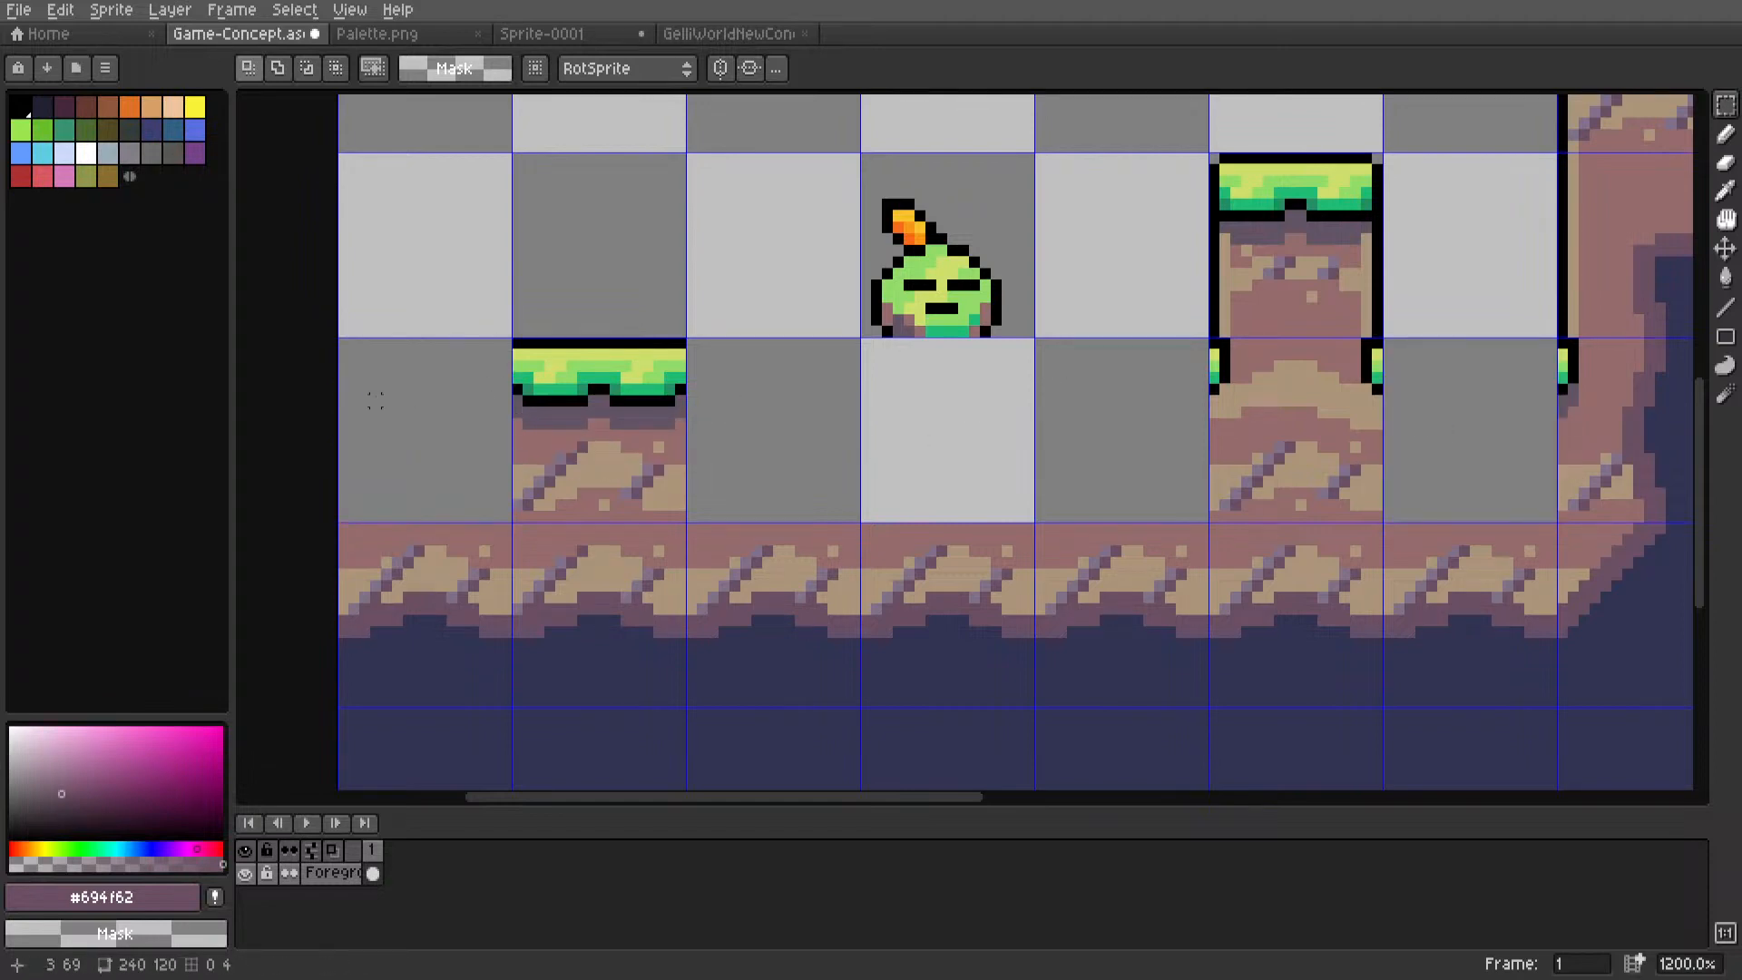
mouse_move(375, 400)
mouse_down()
mouse_move(962, 467)
mouse_move(1093, 474)
mouse_move(1113, 443)
mouse_move(1488, 508)
mouse_up()
key(g)
click(1093, 475)
scroll(412, 435, down, 2)
click(452, 427)
key(m)
key(g)
click(1112, 430)
Replace the four grass-topped tiles beyond the slope with the edited tile pattern.
scroll(1112, 430, down, 3)
scroll(1111, 431, up, 2)
key(m)
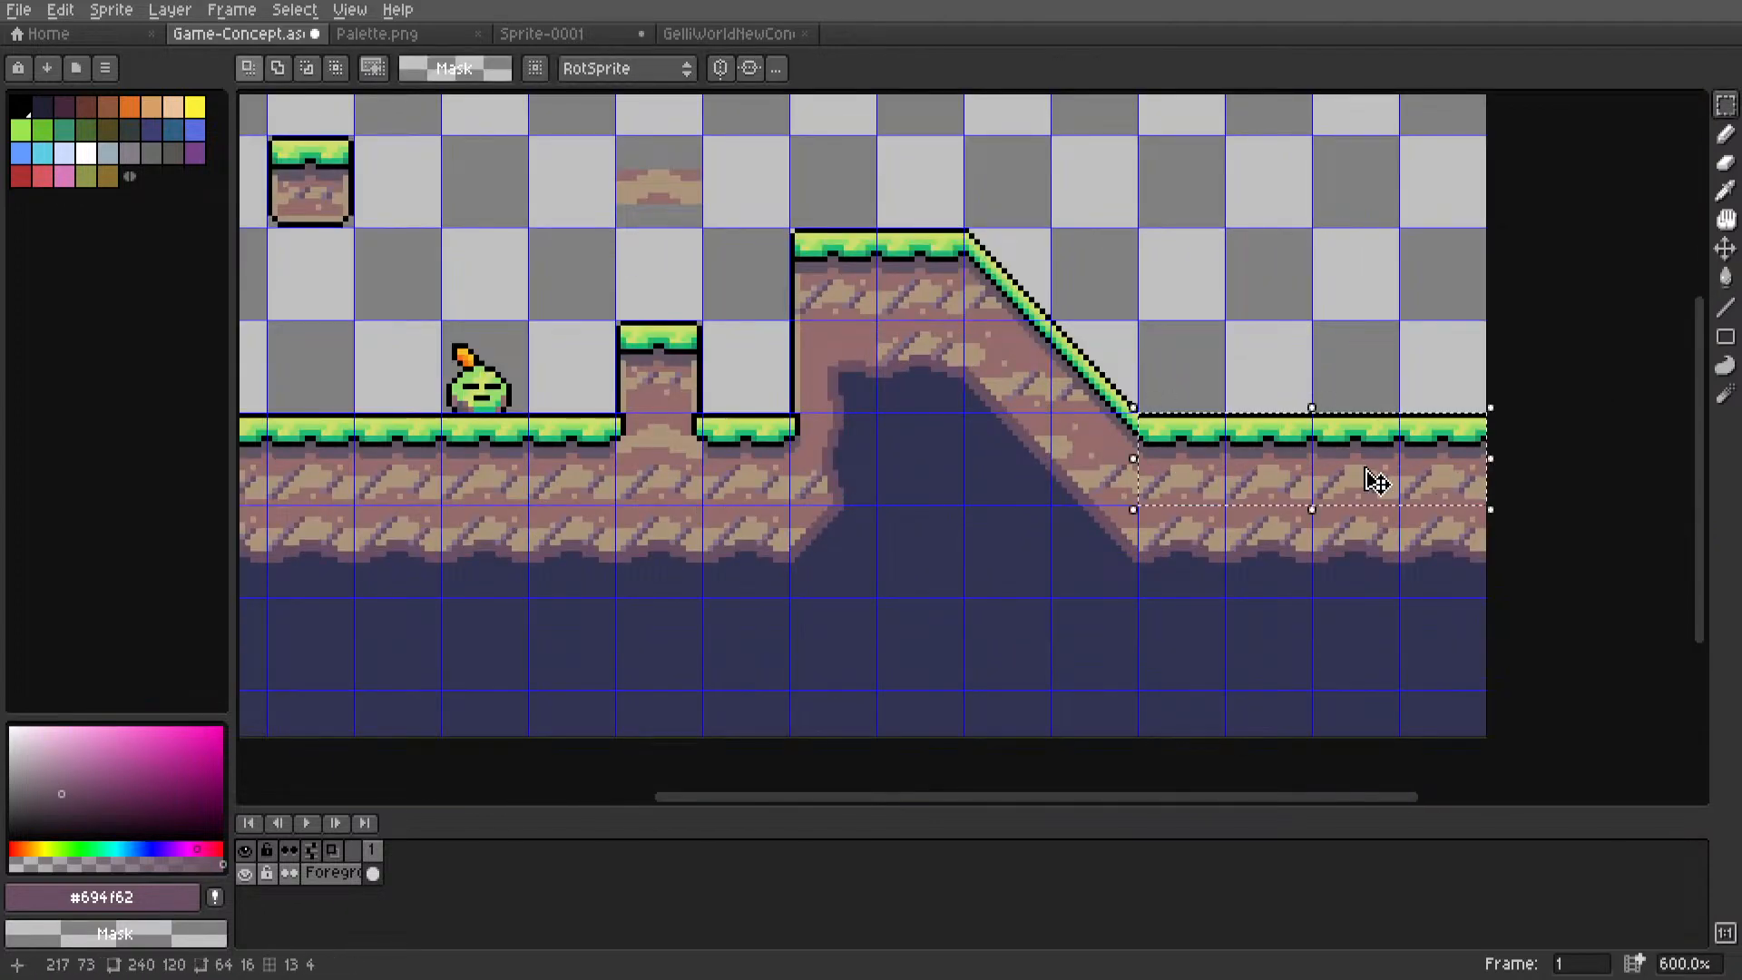
key(Delete)
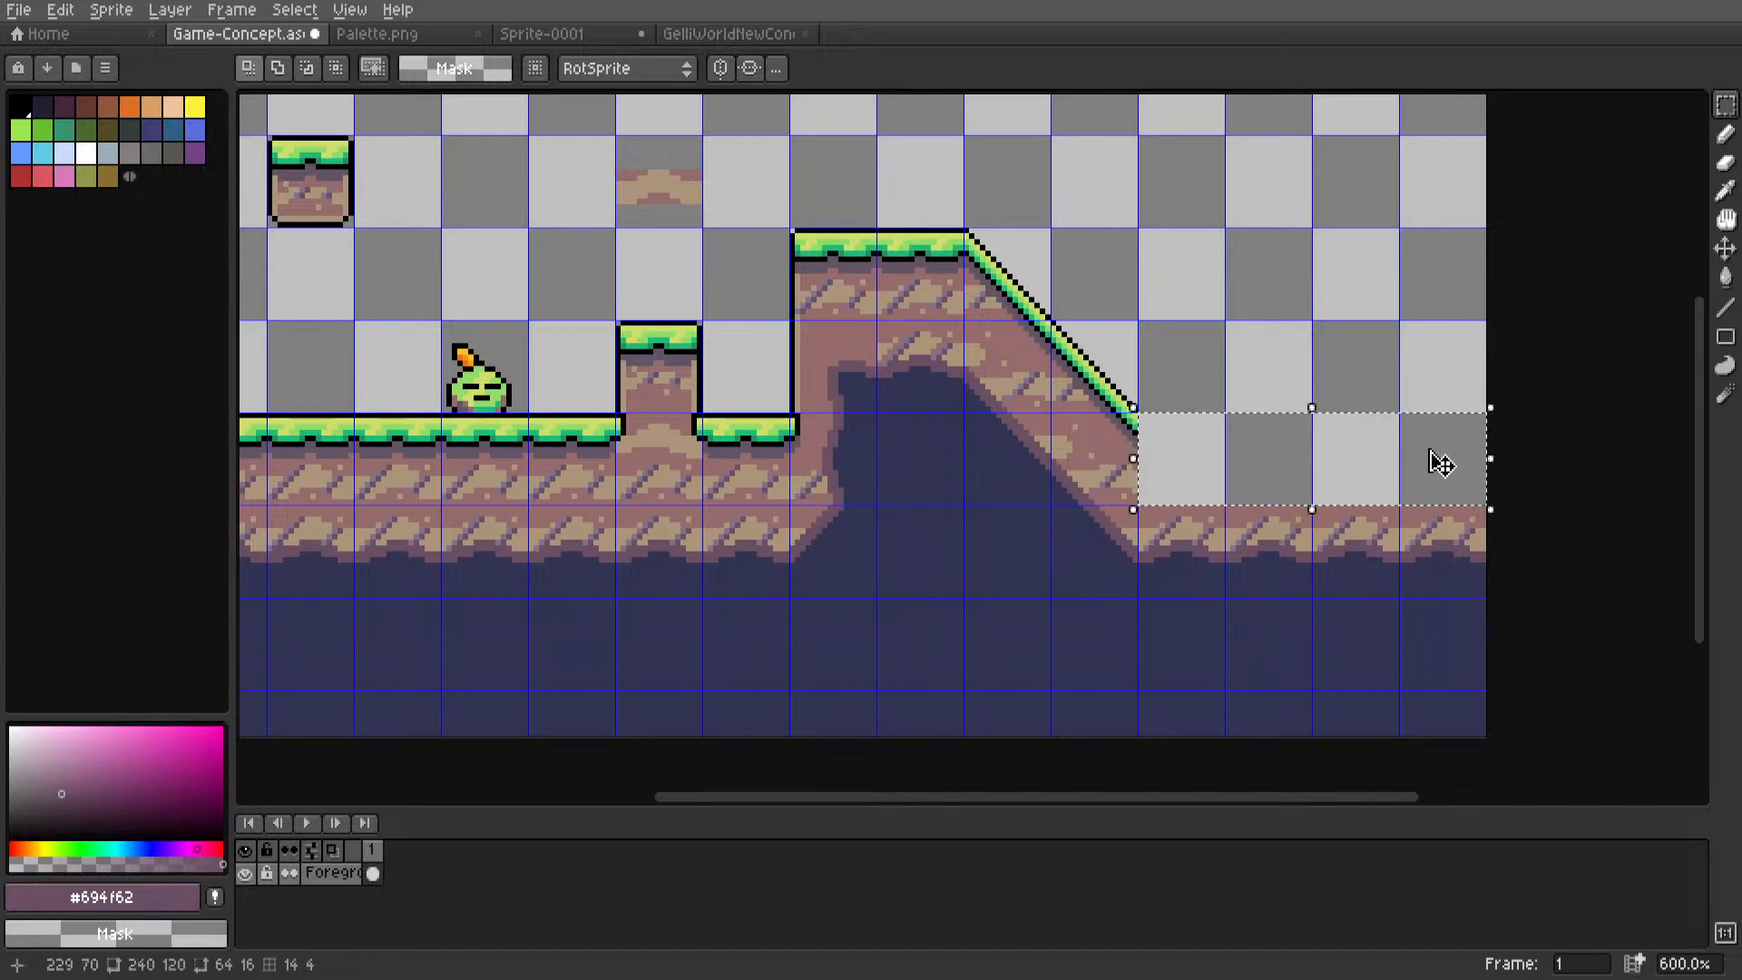
key(g)
click(1441, 464)
key(m)
key(ctrl+d)
scroll(1160, 330, down, 3)
scroll(1184, 284, up, 2)
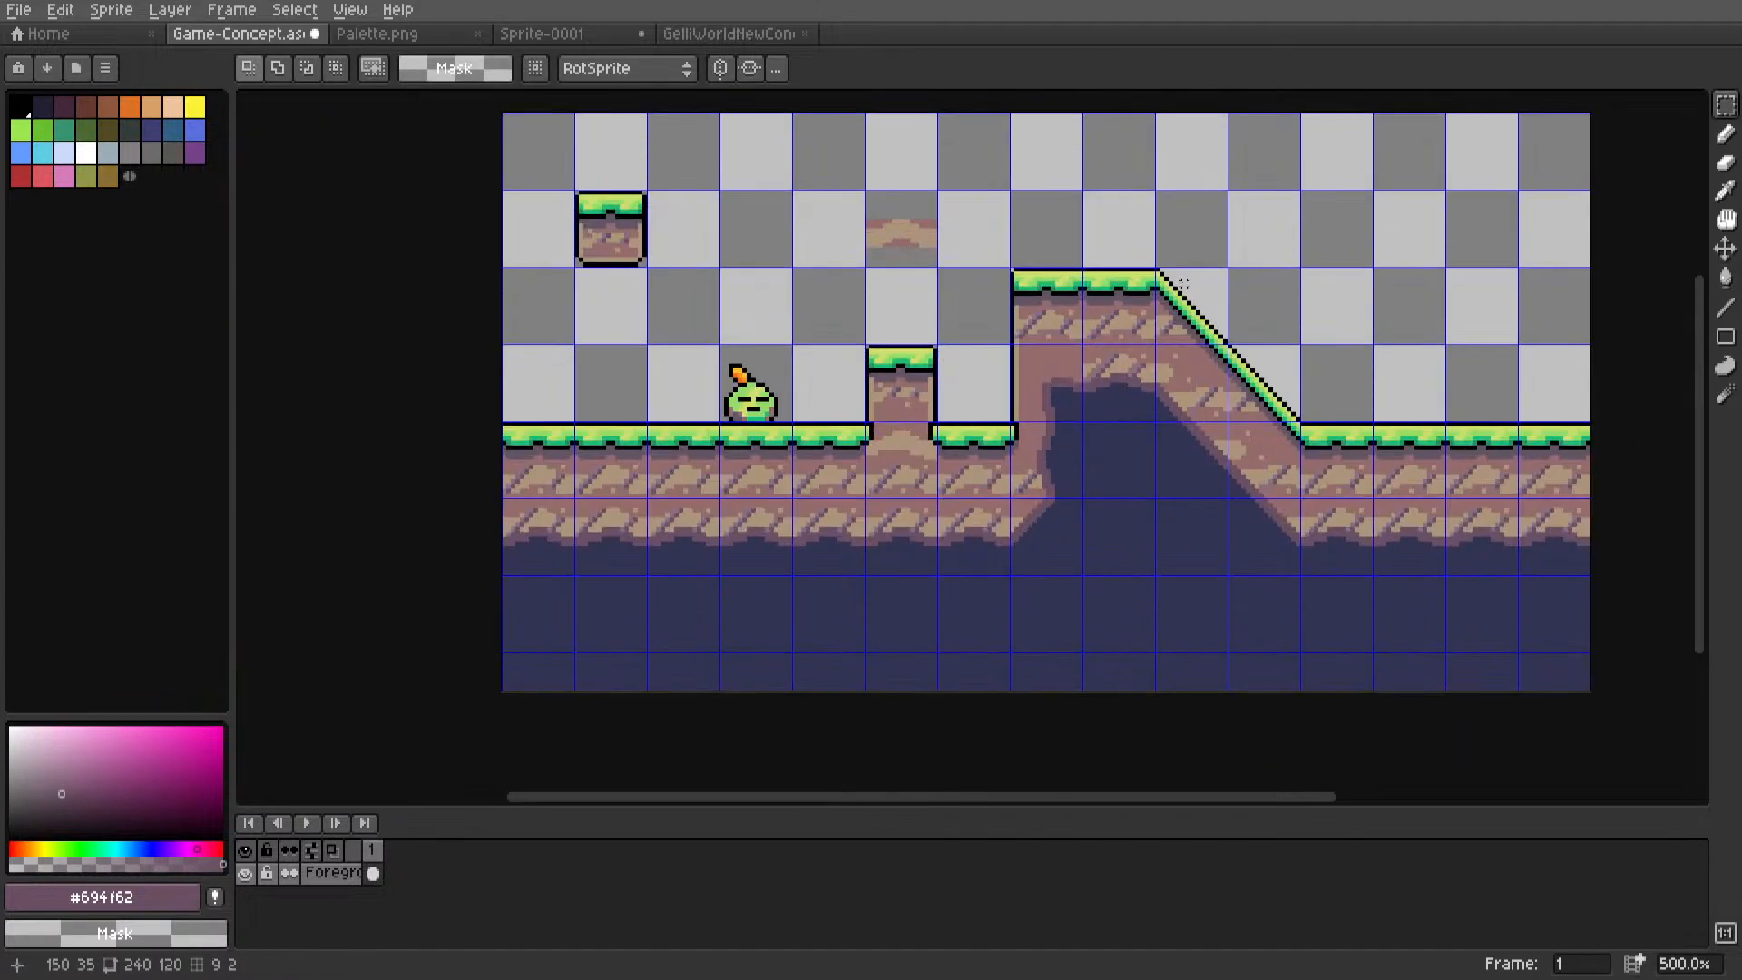
Cut out the hilltop tile next to the slope and paste the edited grass-topped tile into its cell.
scroll(1144, 286, up, 4)
double_click(1089, 323)
key(ctrl+x)
key(ctrl+v)
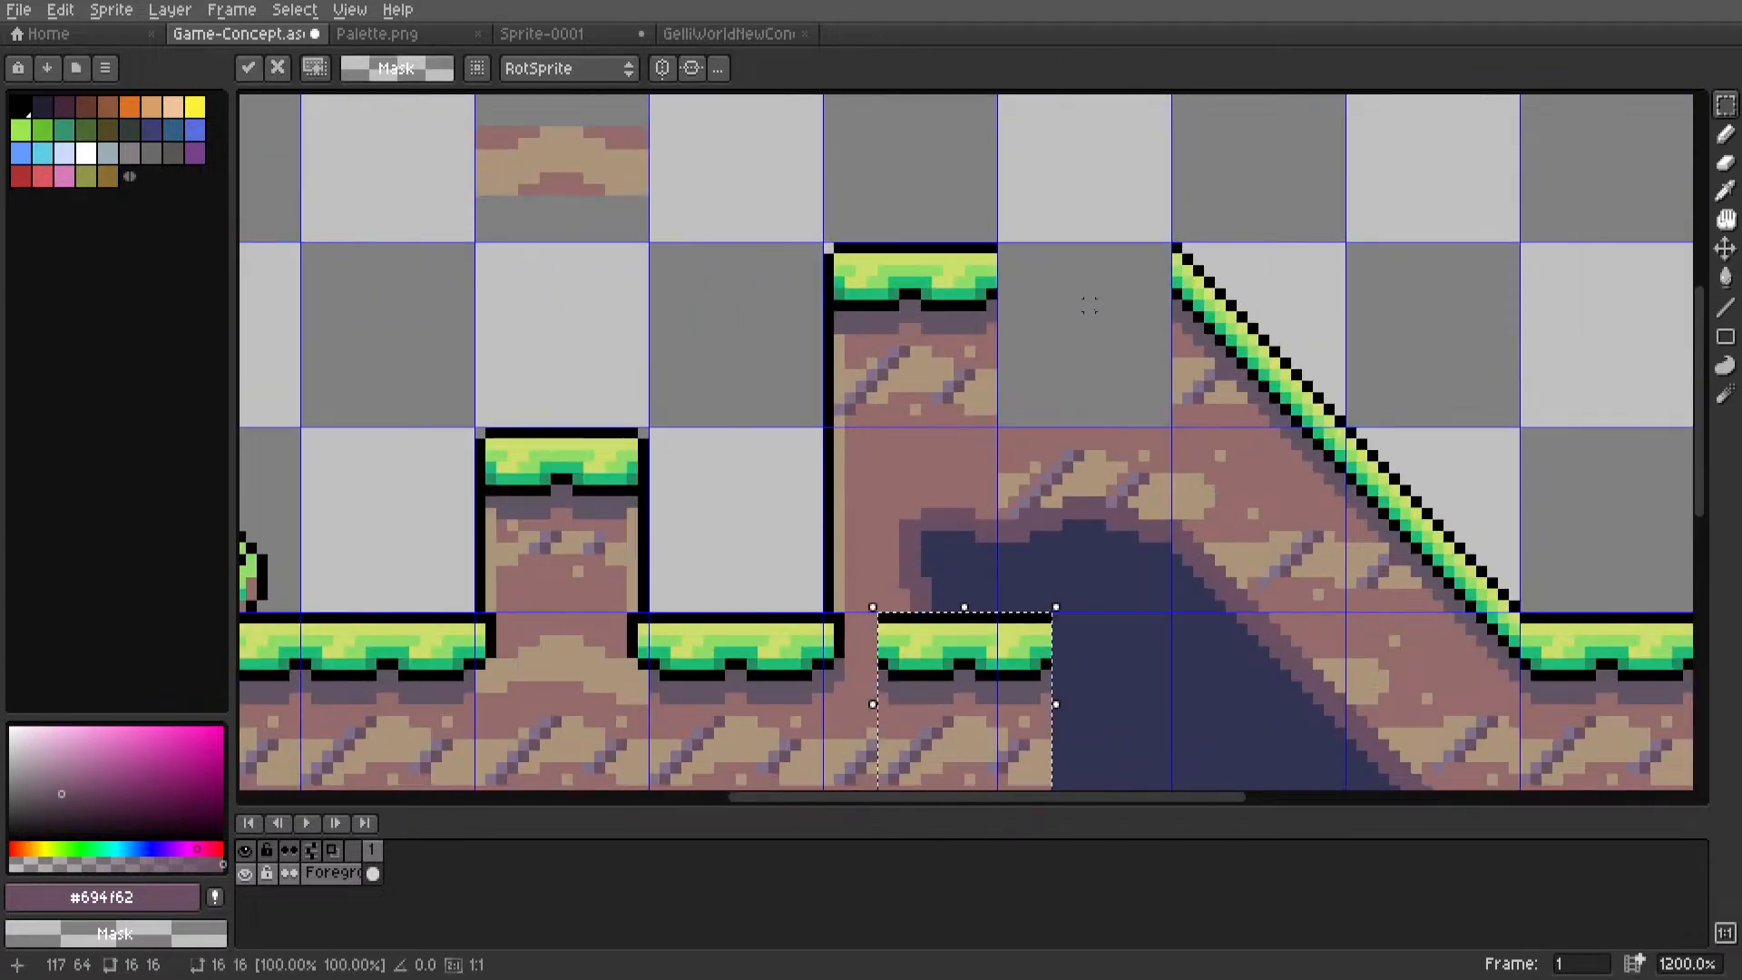
drag(946, 695, 1132, 281)
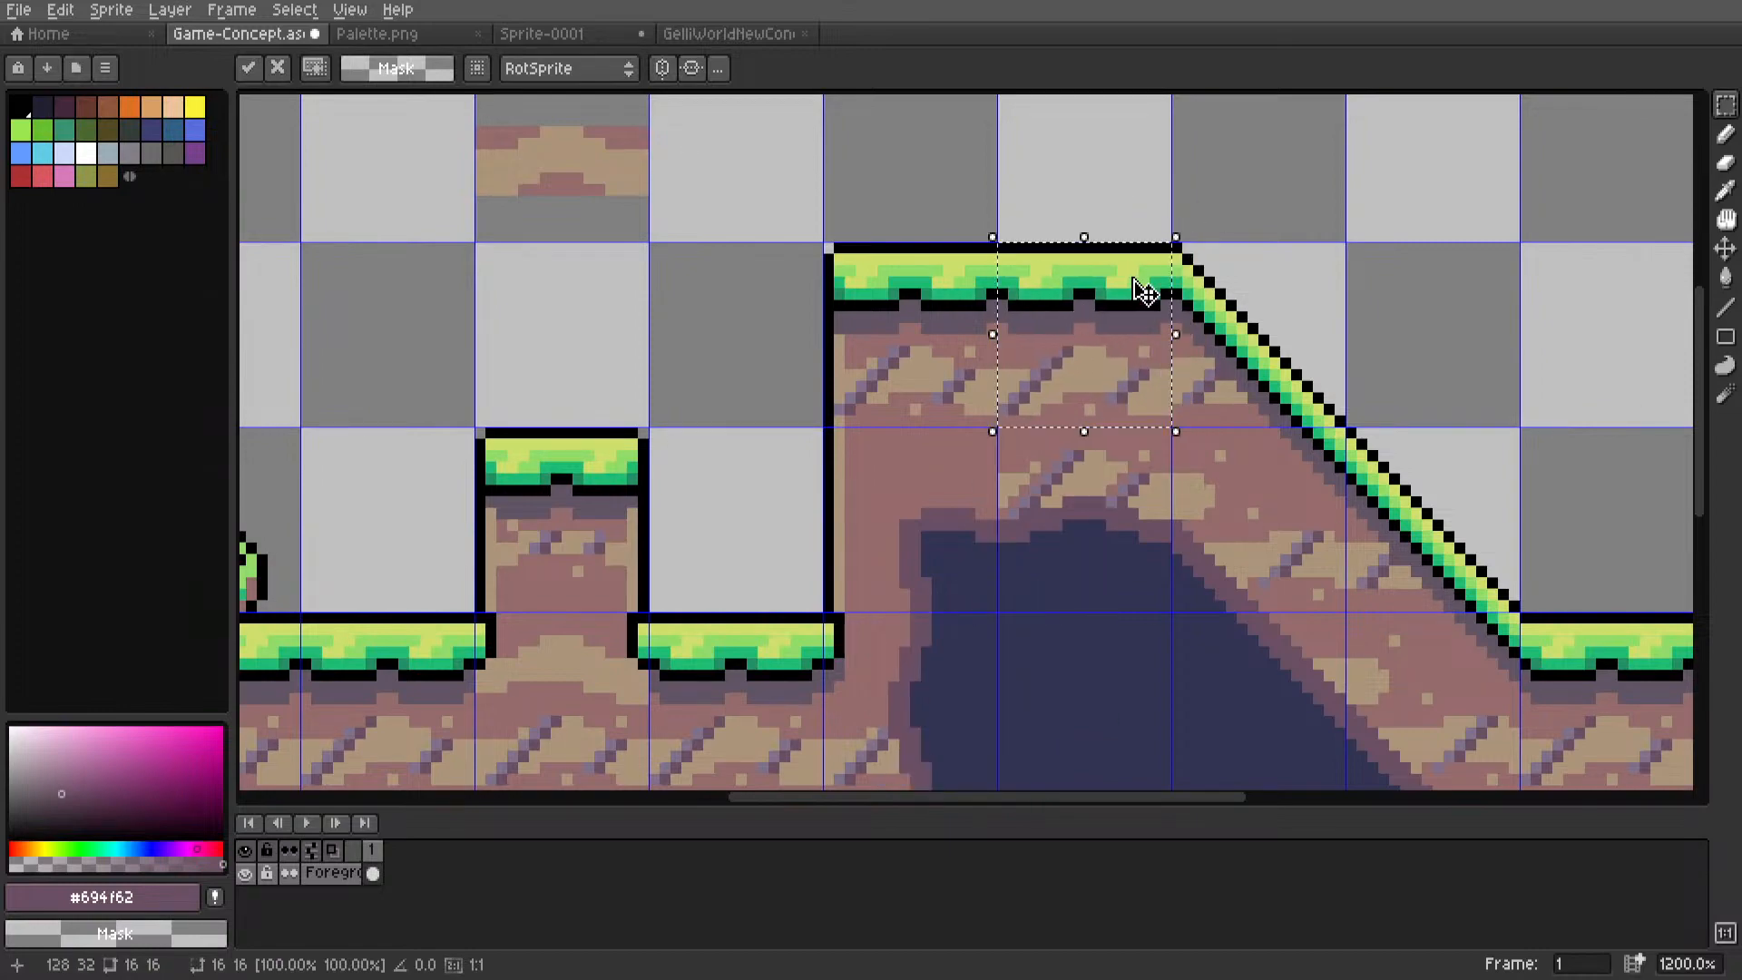
key(Return)
Replace the 16×6 cracked dirt band beneath the pillar with a copy of the neighbouring tile's band.
scroll(1133, 248, down, 5)
scroll(950, 336, up, 2)
scroll(1044, 472, up, 5)
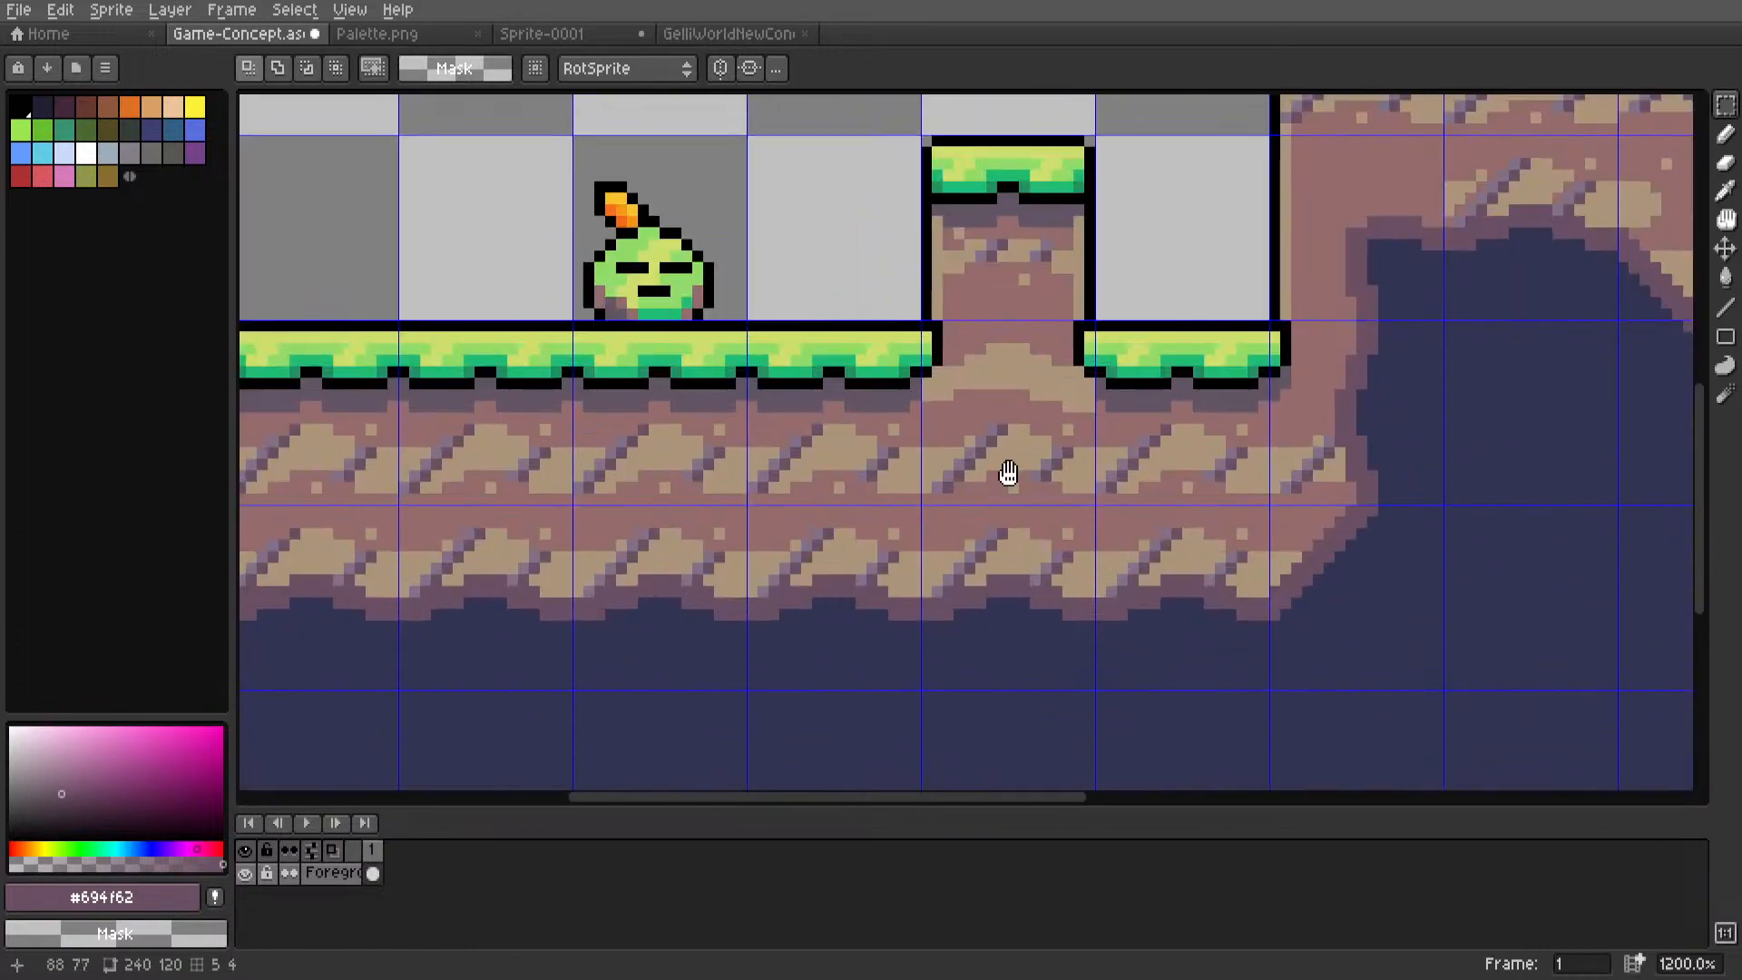
middle_drag(1003, 471, 1174, 446)
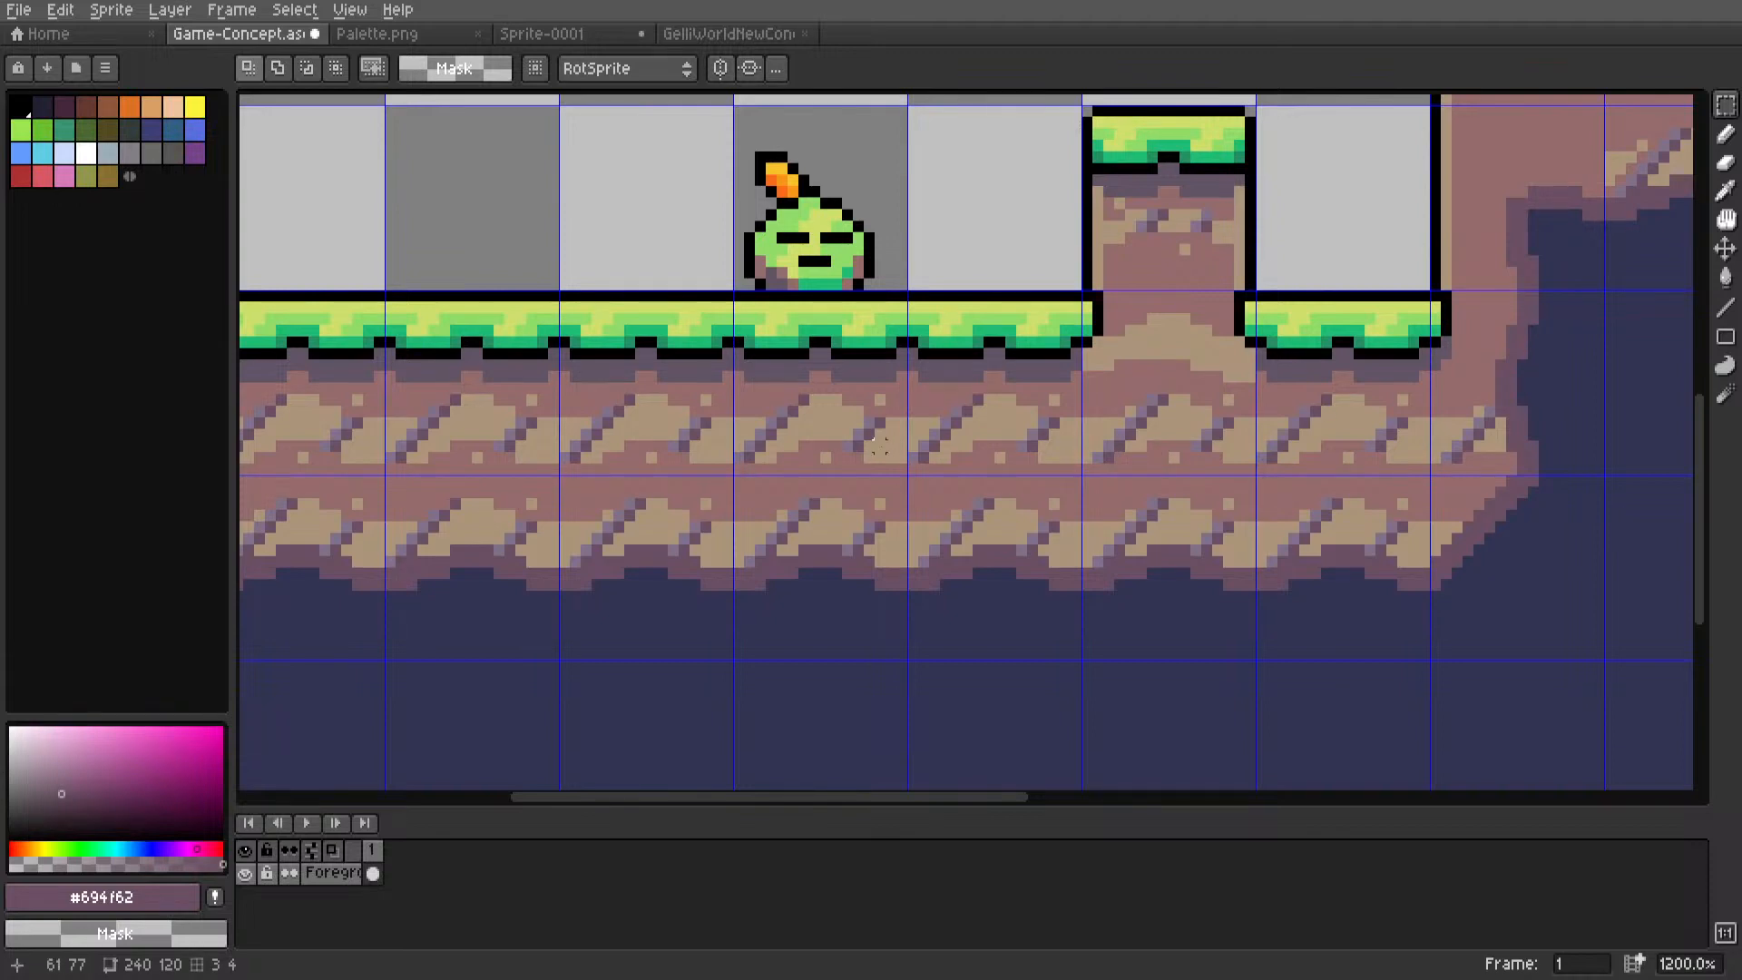
scroll(918, 451, left, 3)
scroll(1170, 448, right, 3)
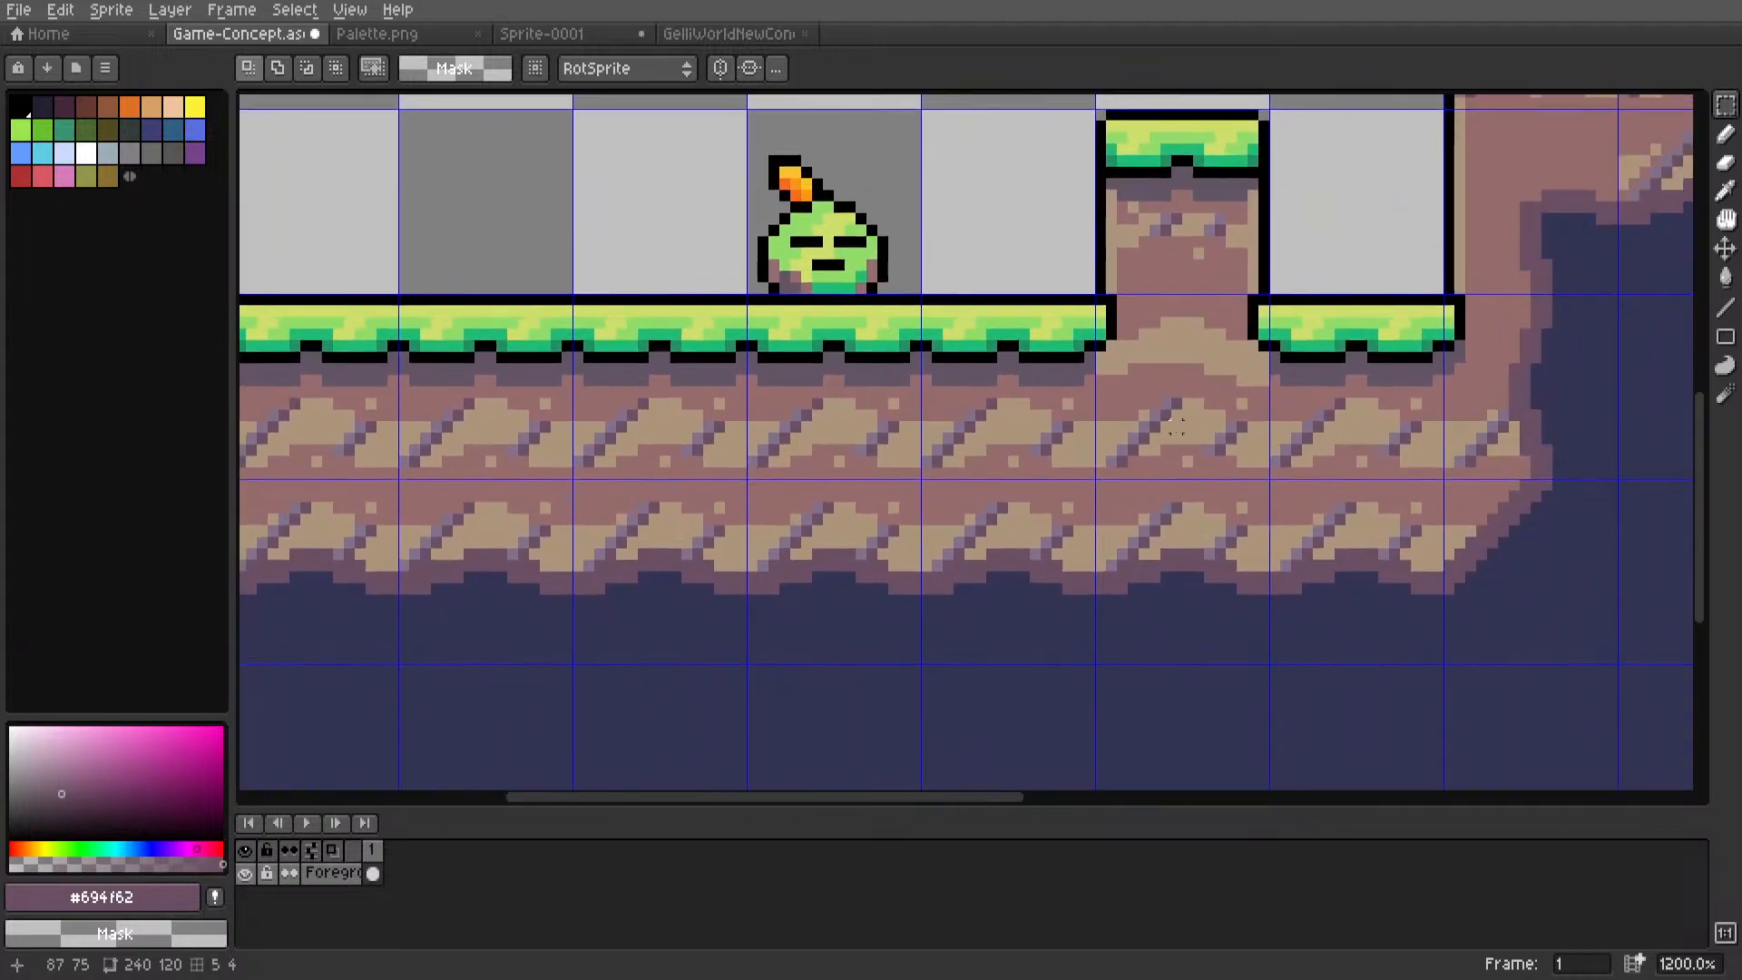
scroll(1188, 439, up, 1)
drag(969, 481, 1190, 402)
key(Delete)
drag(735, 481, 1109, 434)
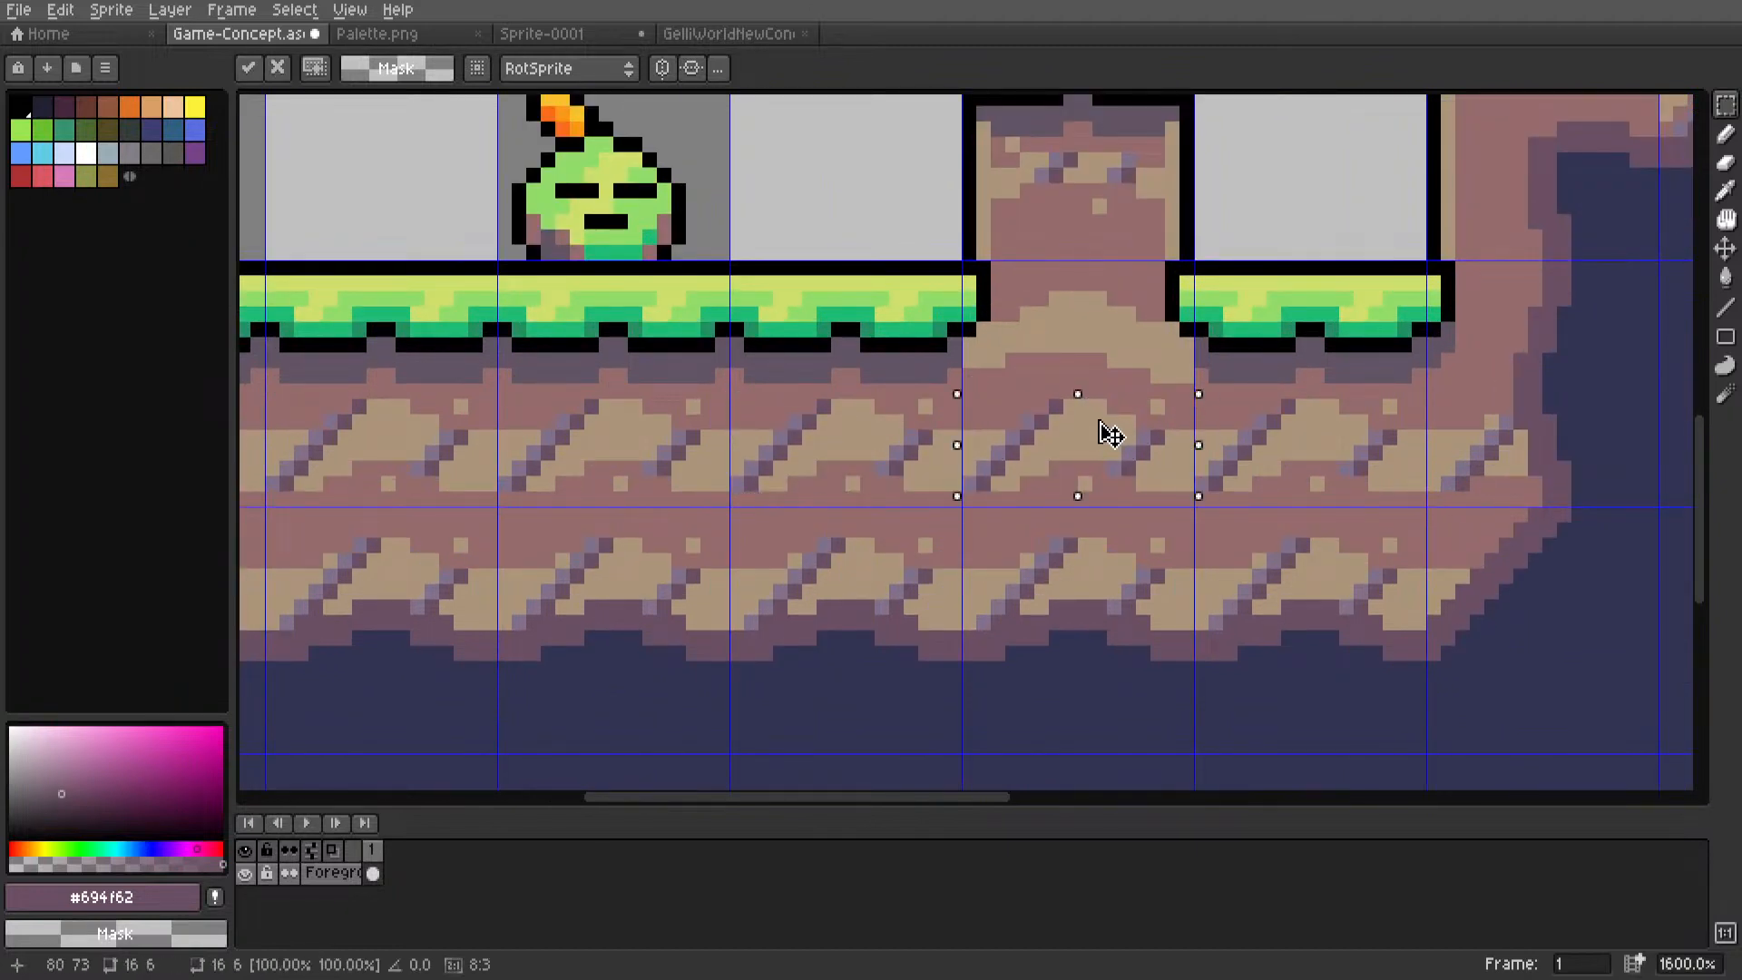
click(1303, 160)
Delete the lower-row dirt edge tiles between the level's start and the hill, keeping only the edited second one.
scroll(1270, 200, down, 5)
scroll(1089, 363, up, 5)
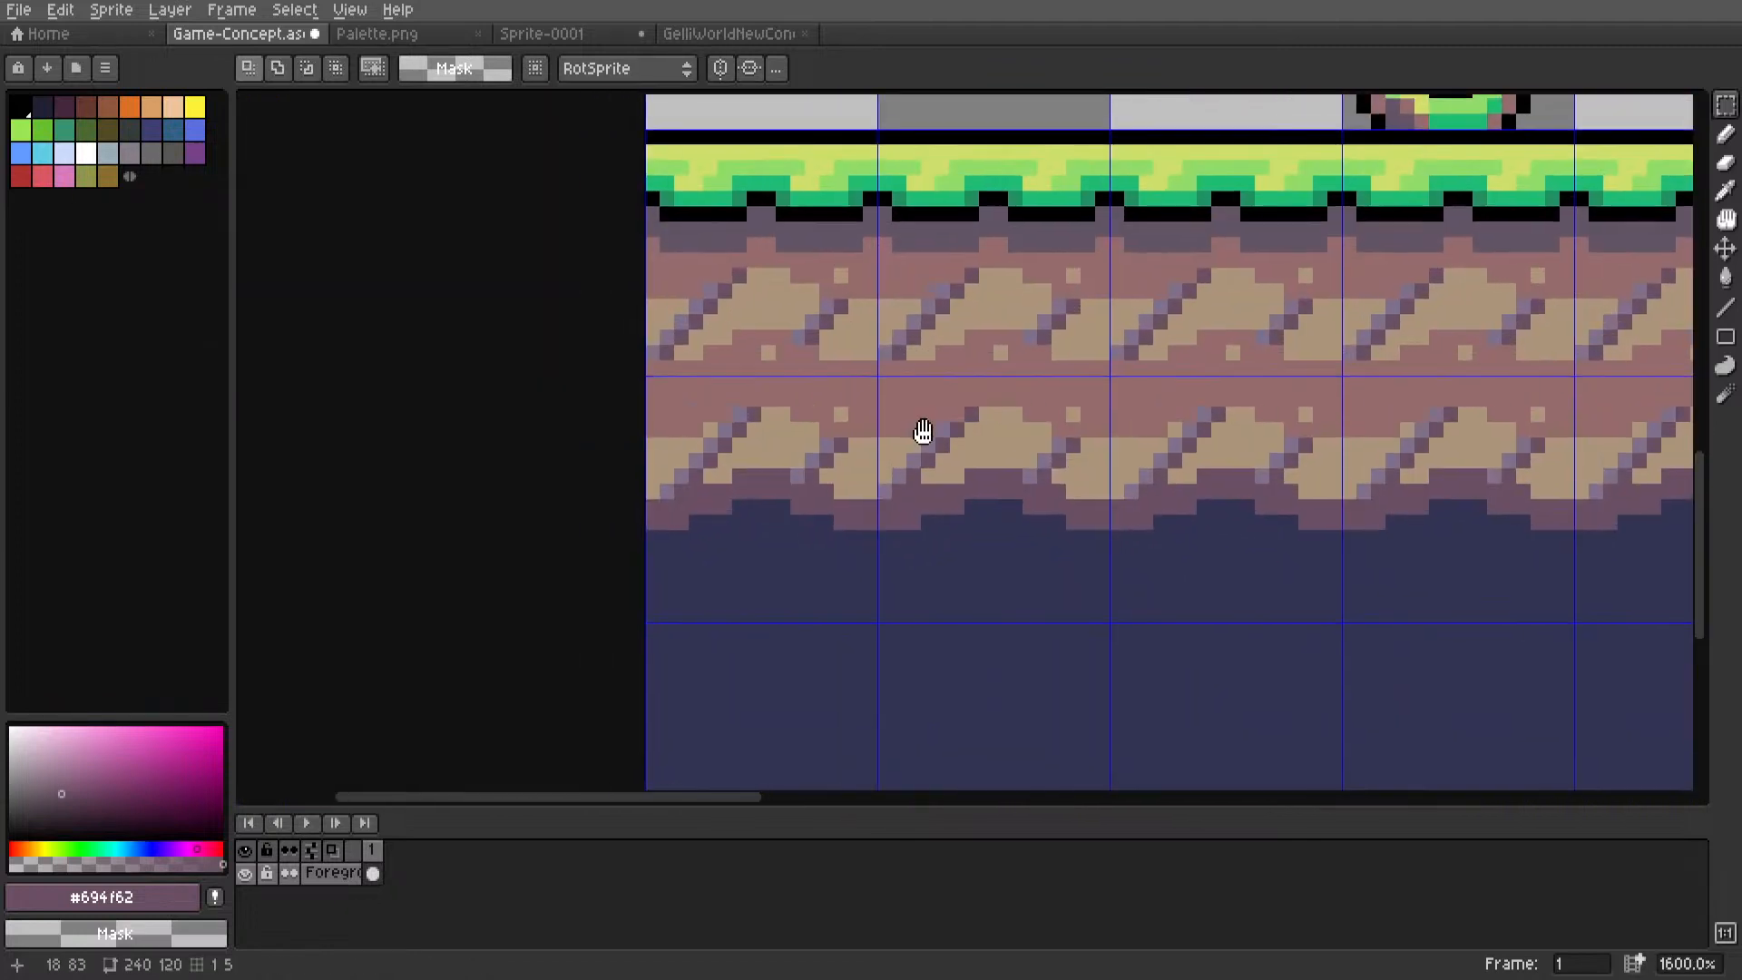
scroll(912, 449, up, 1)
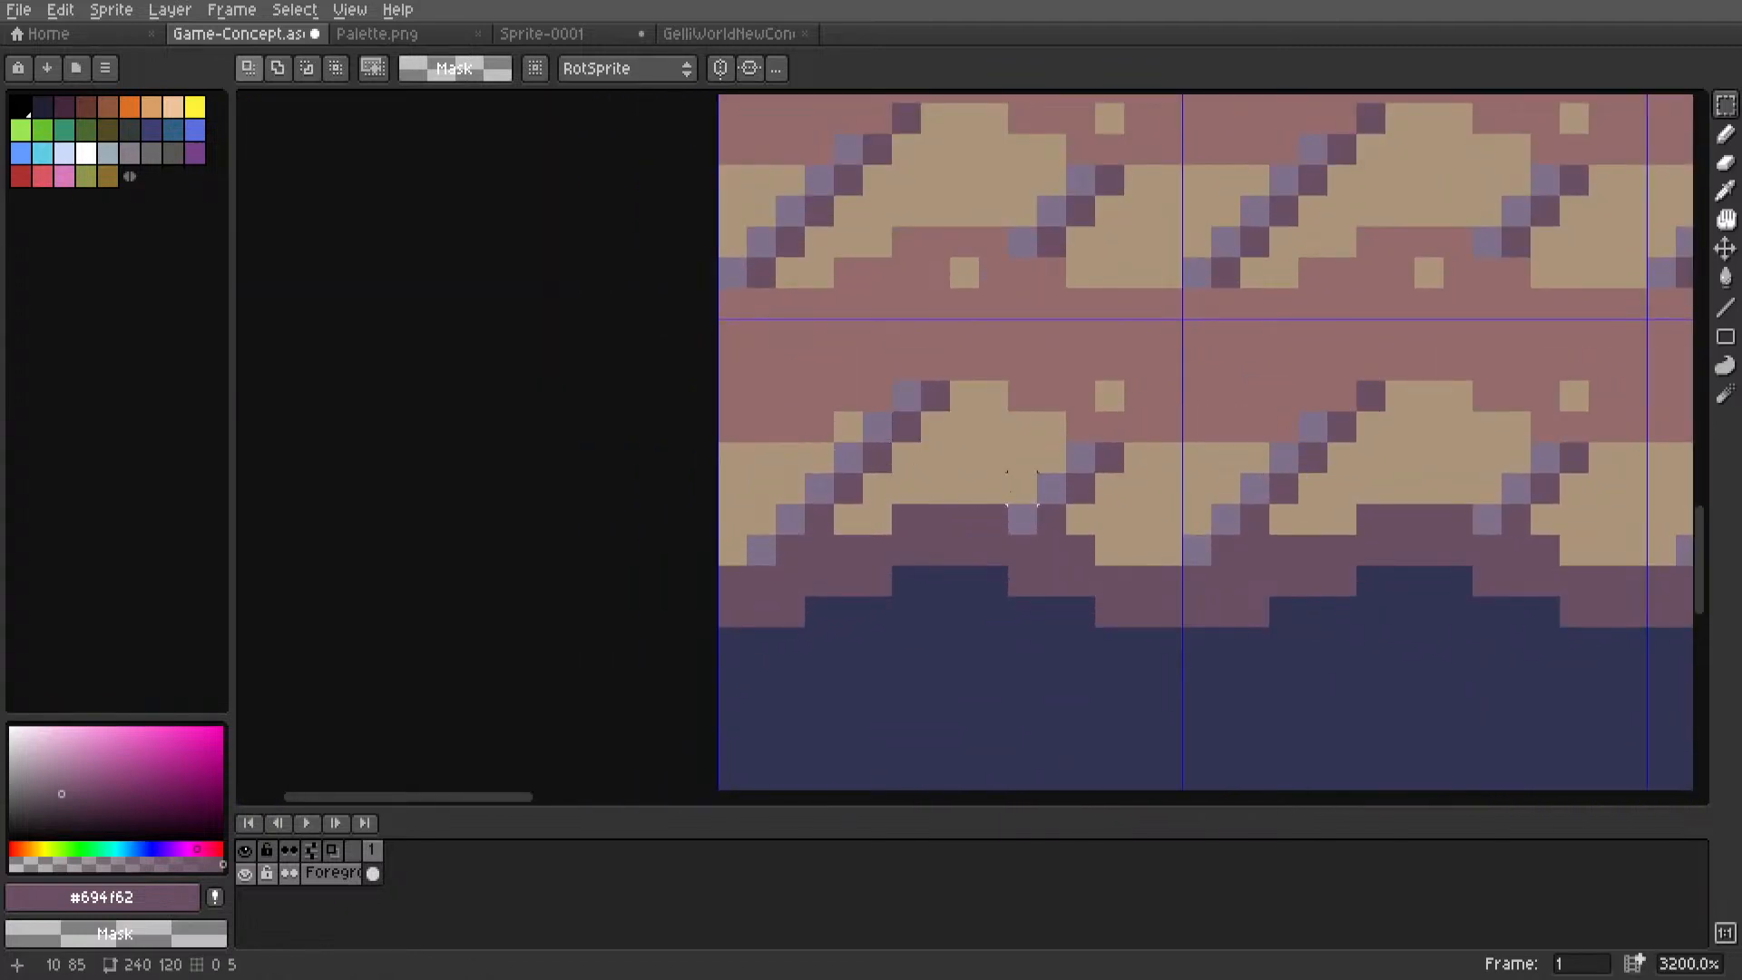
scroll(1023, 487, down, 2)
scroll(940, 473, up, 2)
scroll(940, 473, down, 2)
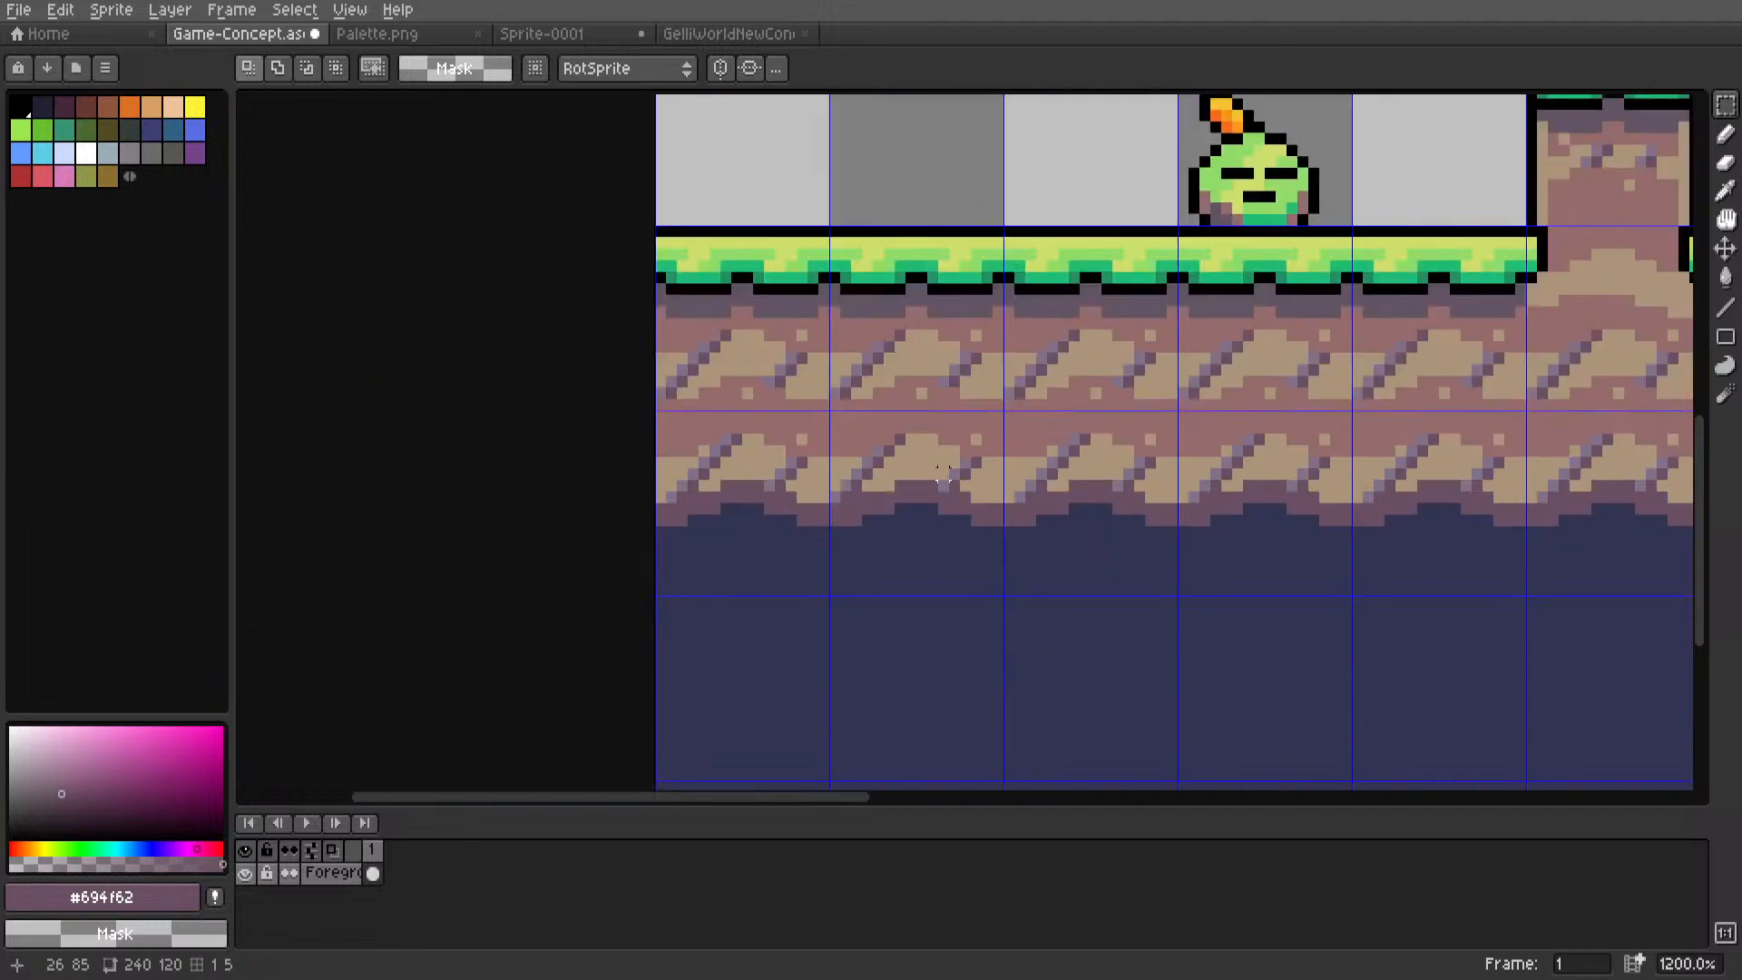
scroll(753, 521, up, 1)
drag(646, 408, 851, 631)
scroll(760, 531, down, 1)
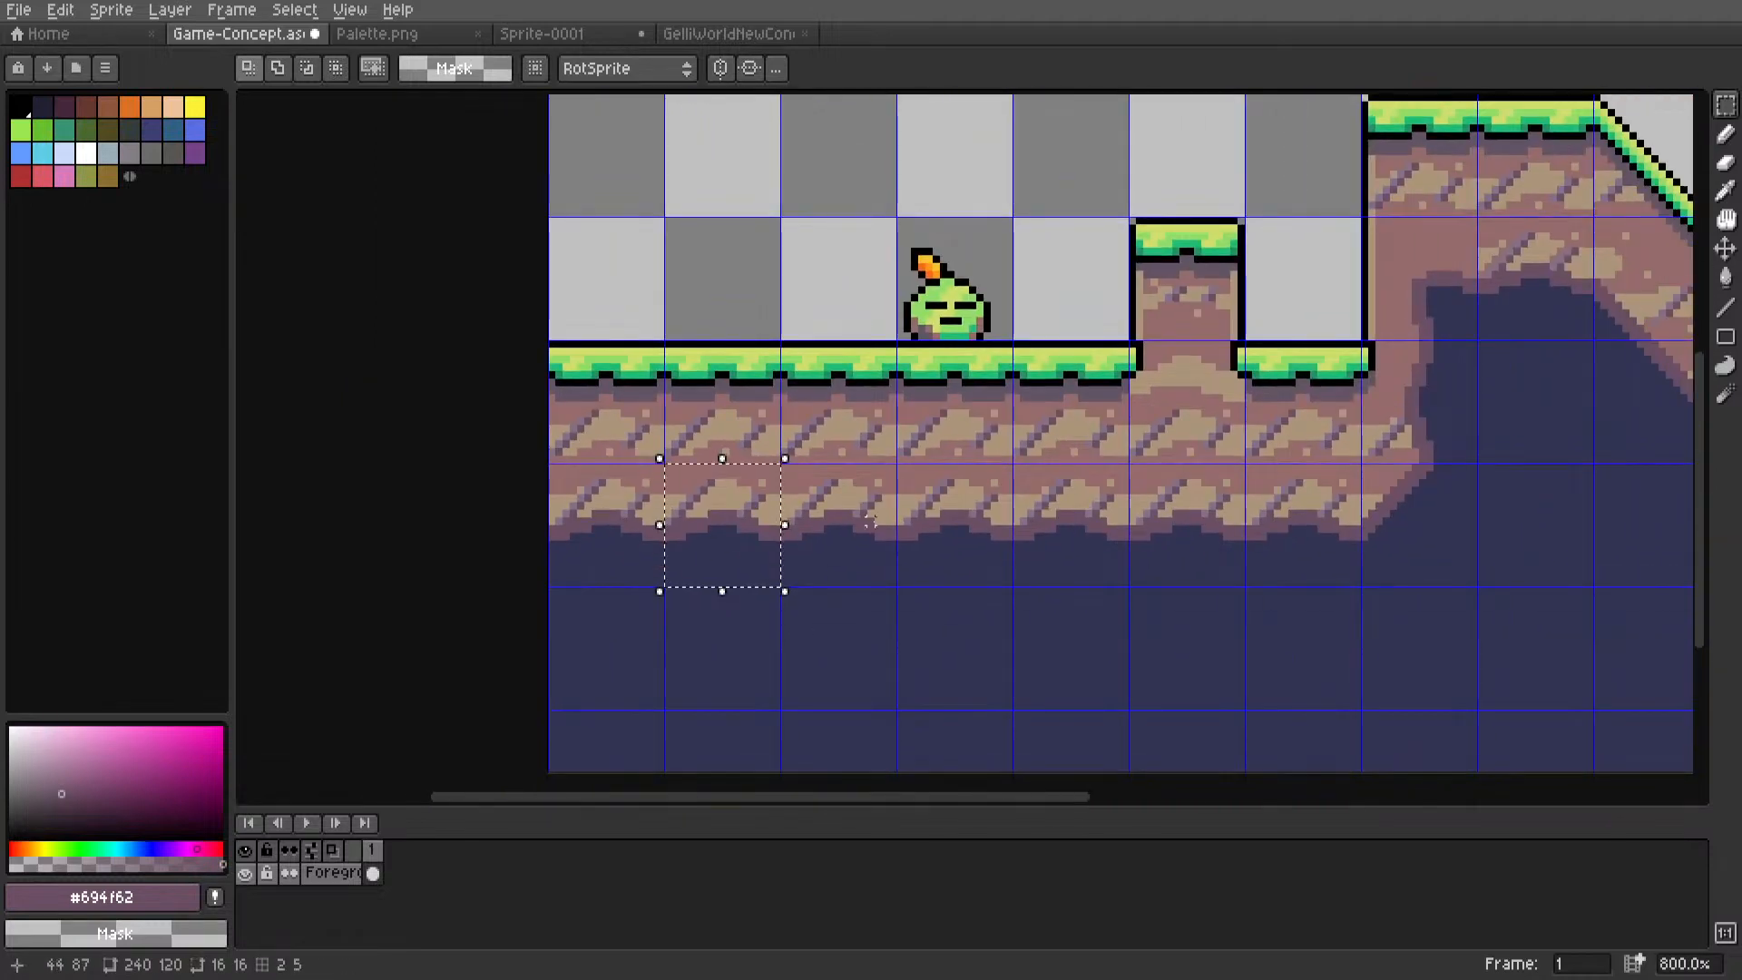
drag(871, 522, 1307, 524)
key(Delete)
double_click(580, 514)
key(Delete)
Delete the four lower-row dirt edge tiles beyond the slope and the dirt edge tile under the hilltop.
scroll(777, 524, down, 1)
middle_drag(999, 503, 883, 500)
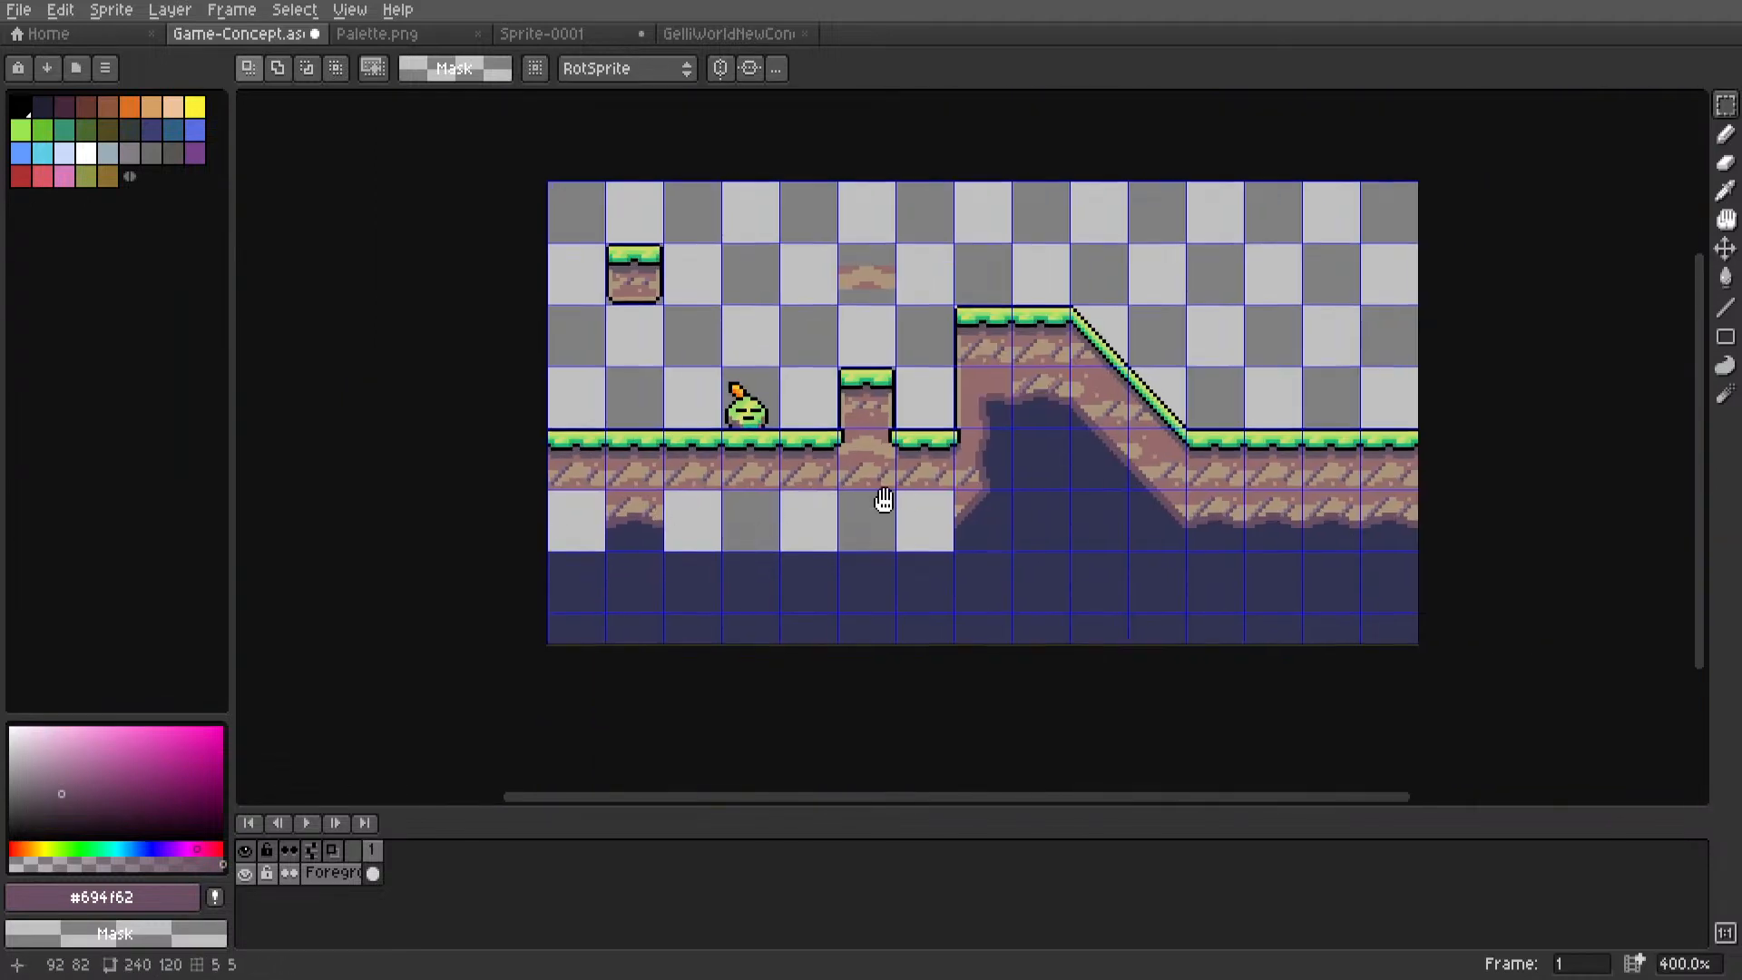
scroll(883, 500, up, 1)
drag(1089, 508, 1413, 537)
key(Delete)
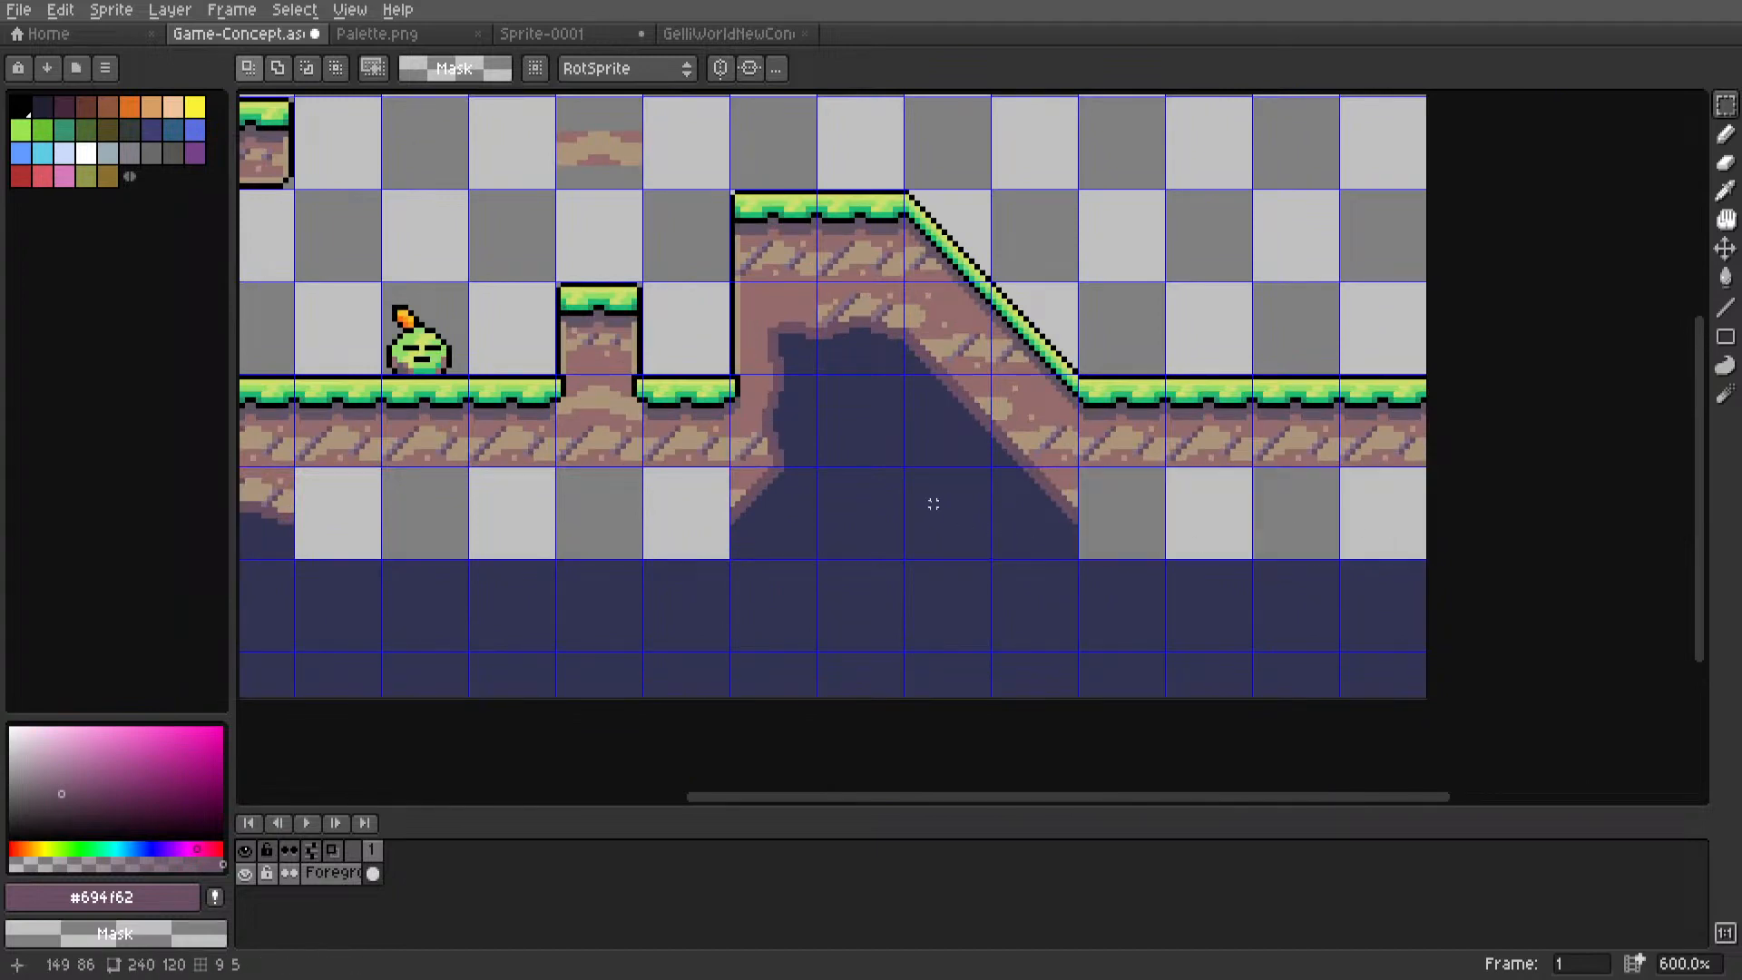
double_click(876, 305)
key(Delete)
Make a brush from the remaining lower-row dirt edge tile and fill the first lower-row cell with its pattern.
middle_drag(243, 335, 828, 374)
double_click(846, 567)
key(ctrl+b)
key(g)
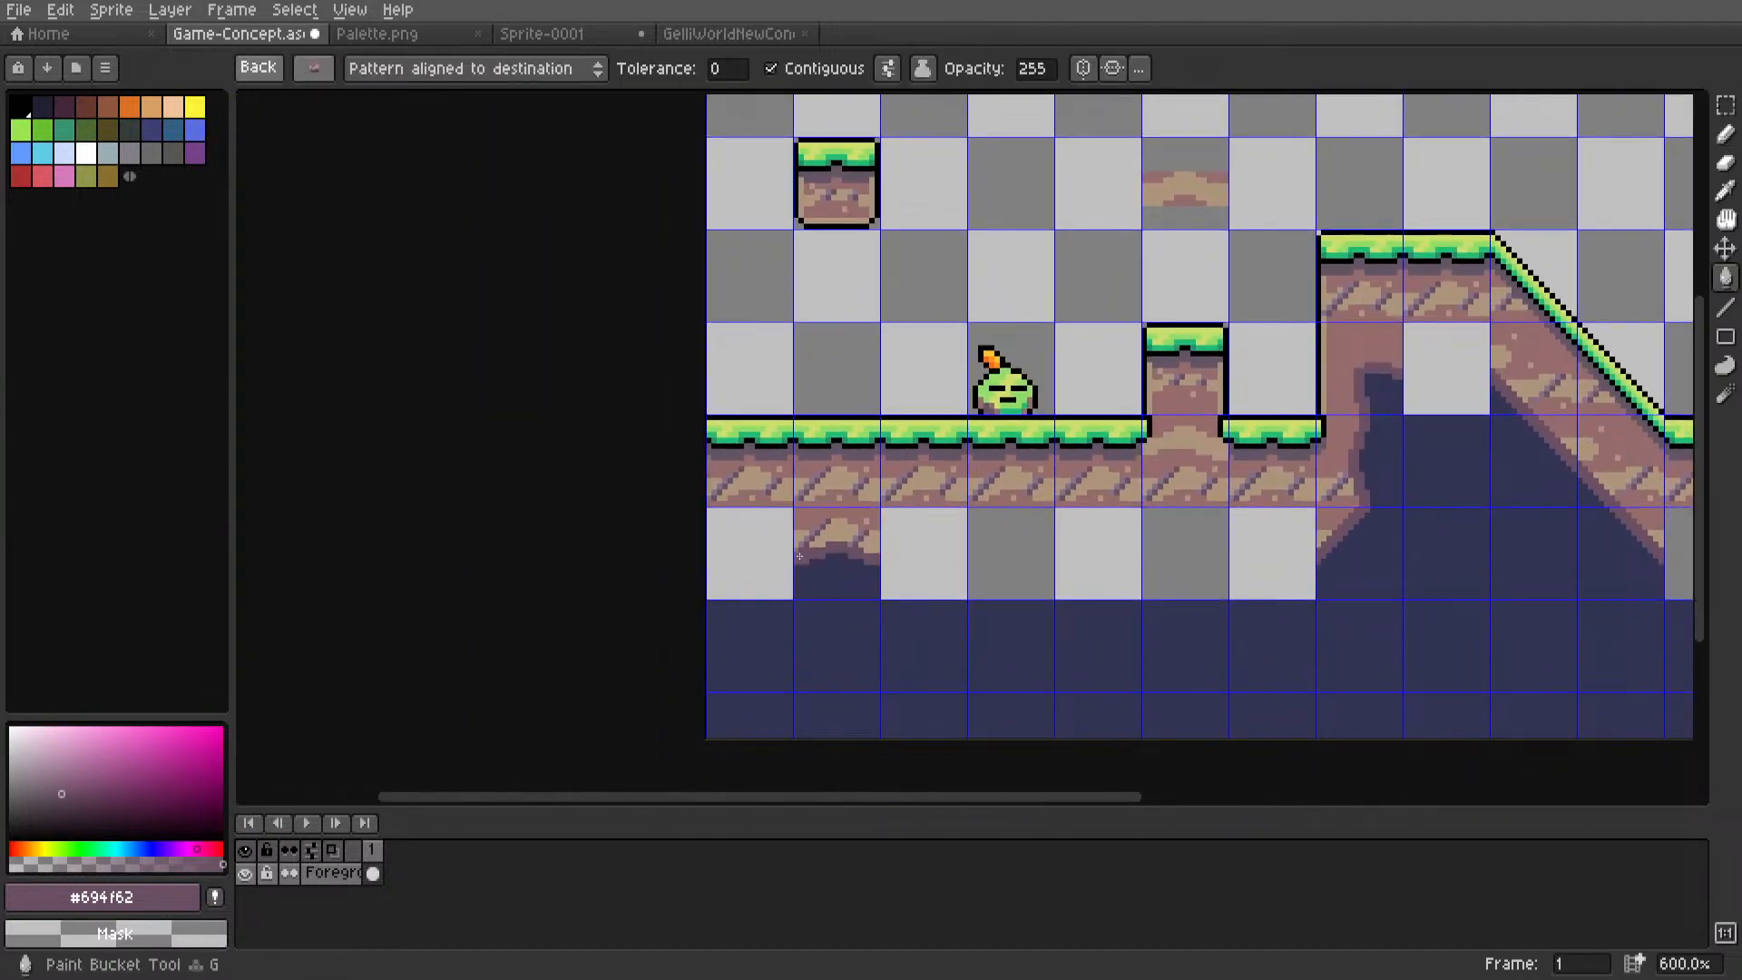
key(m)
double_click(769, 550)
key(g)
click(771, 556)
Fill the five empty lower-row cells leading up to the hill with the dirt edge tile pattern.
key(m)
drag(921, 544, 1268, 573)
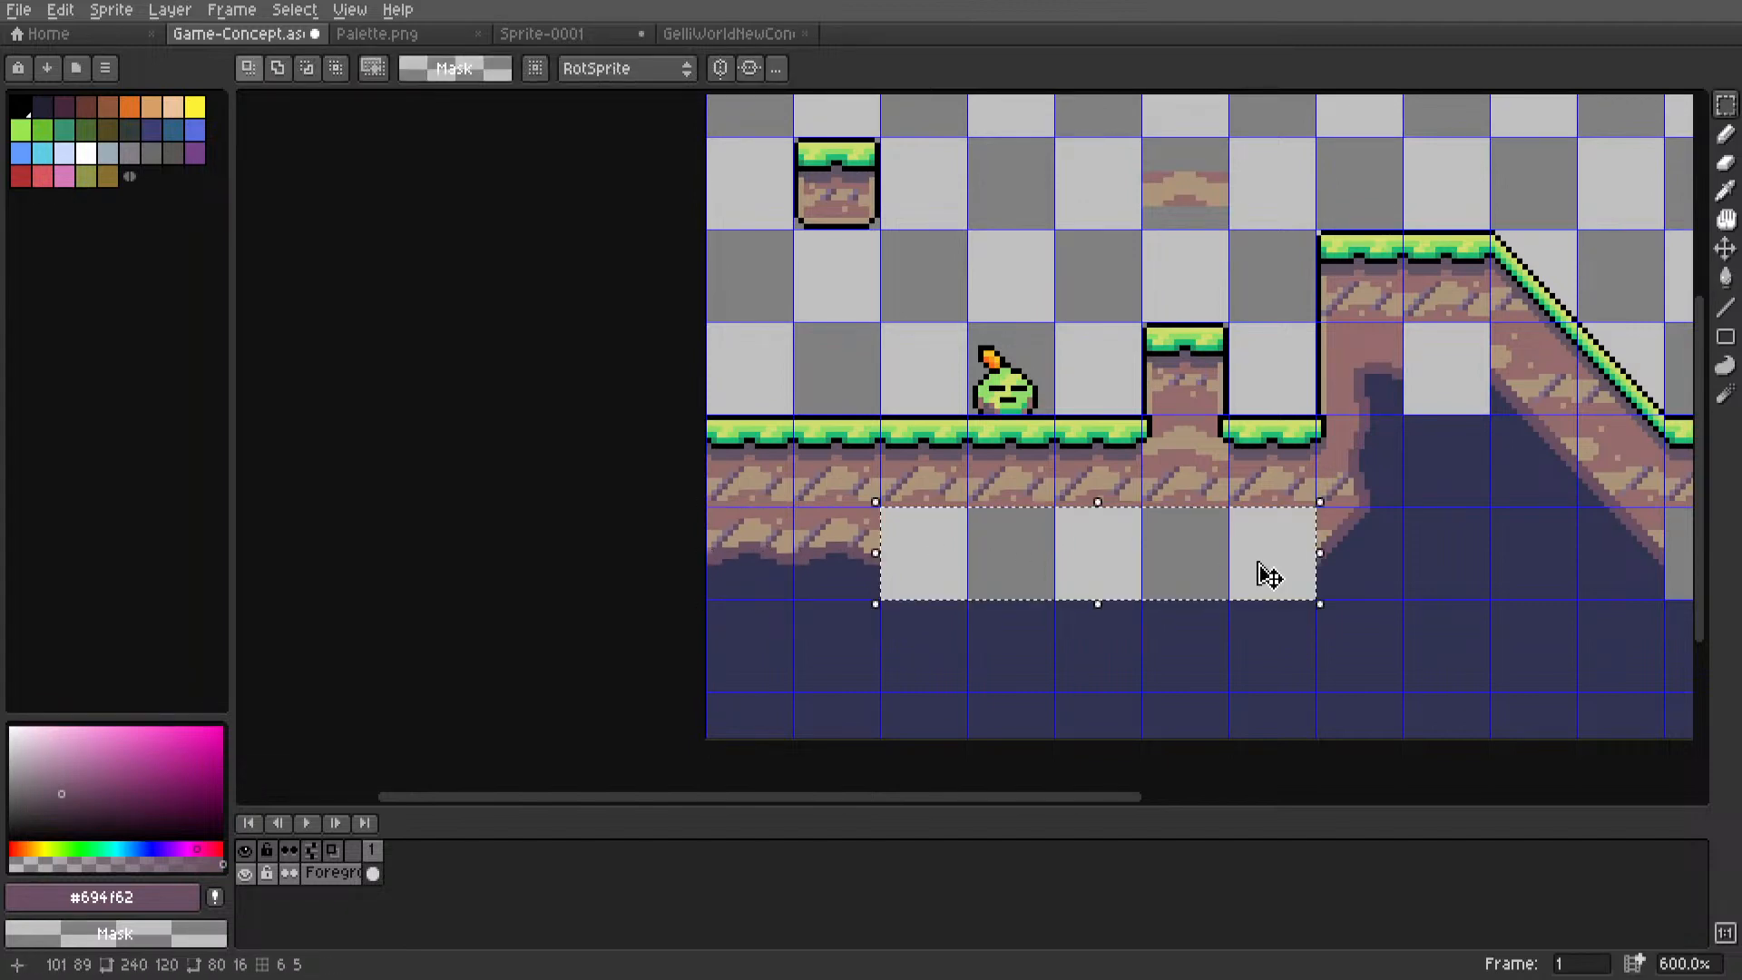
key(h)
key(g)
click(1244, 560)
Fill the empty cell under the hilltop with the dirt edge tile pattern.
middle_drag(1461, 375, 971, 374)
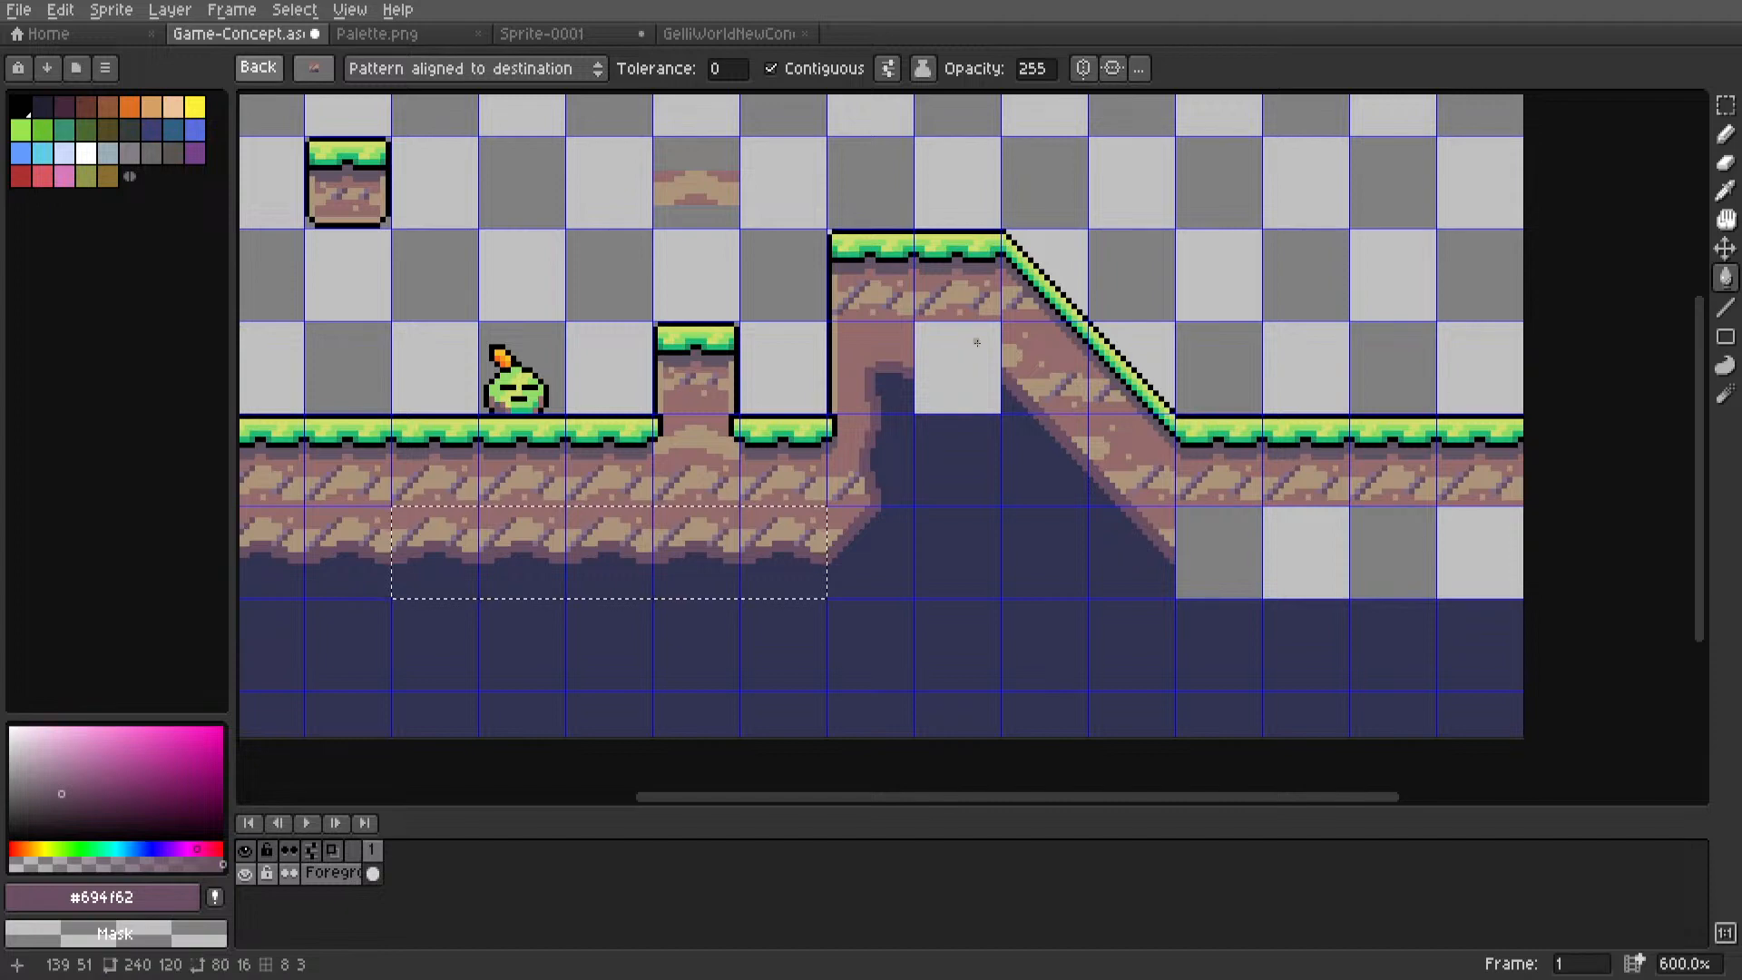
key(m)
double_click(969, 381)
key(g)
click(958, 372)
Fill the four empty lower-row cells beyond the slope with the dirt edge tile pattern.
key(m)
drag(1213, 541, 1492, 561)
key(g)
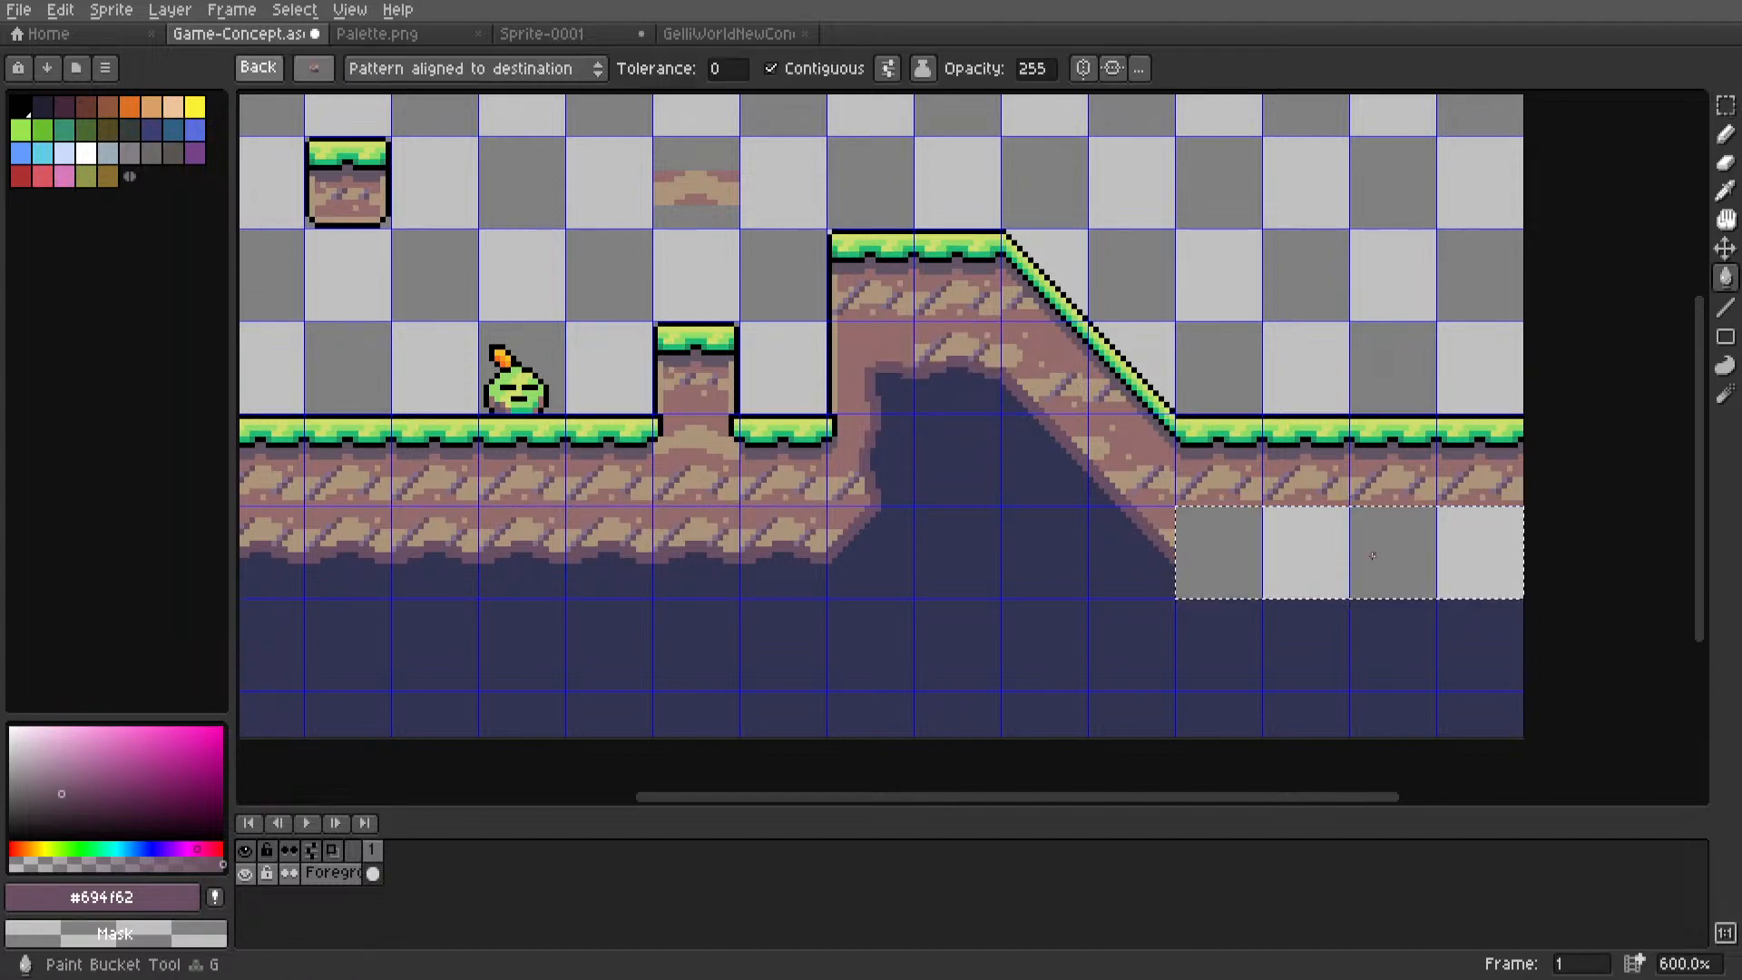
click(1493, 561)
key(m)
Sample the tan #ab947a from the slope's dirt texture and switch the Line tool back from the pattern brush to a plain one.
scroll(1327, 356, down, 3)
scroll(1128, 380, up, 3)
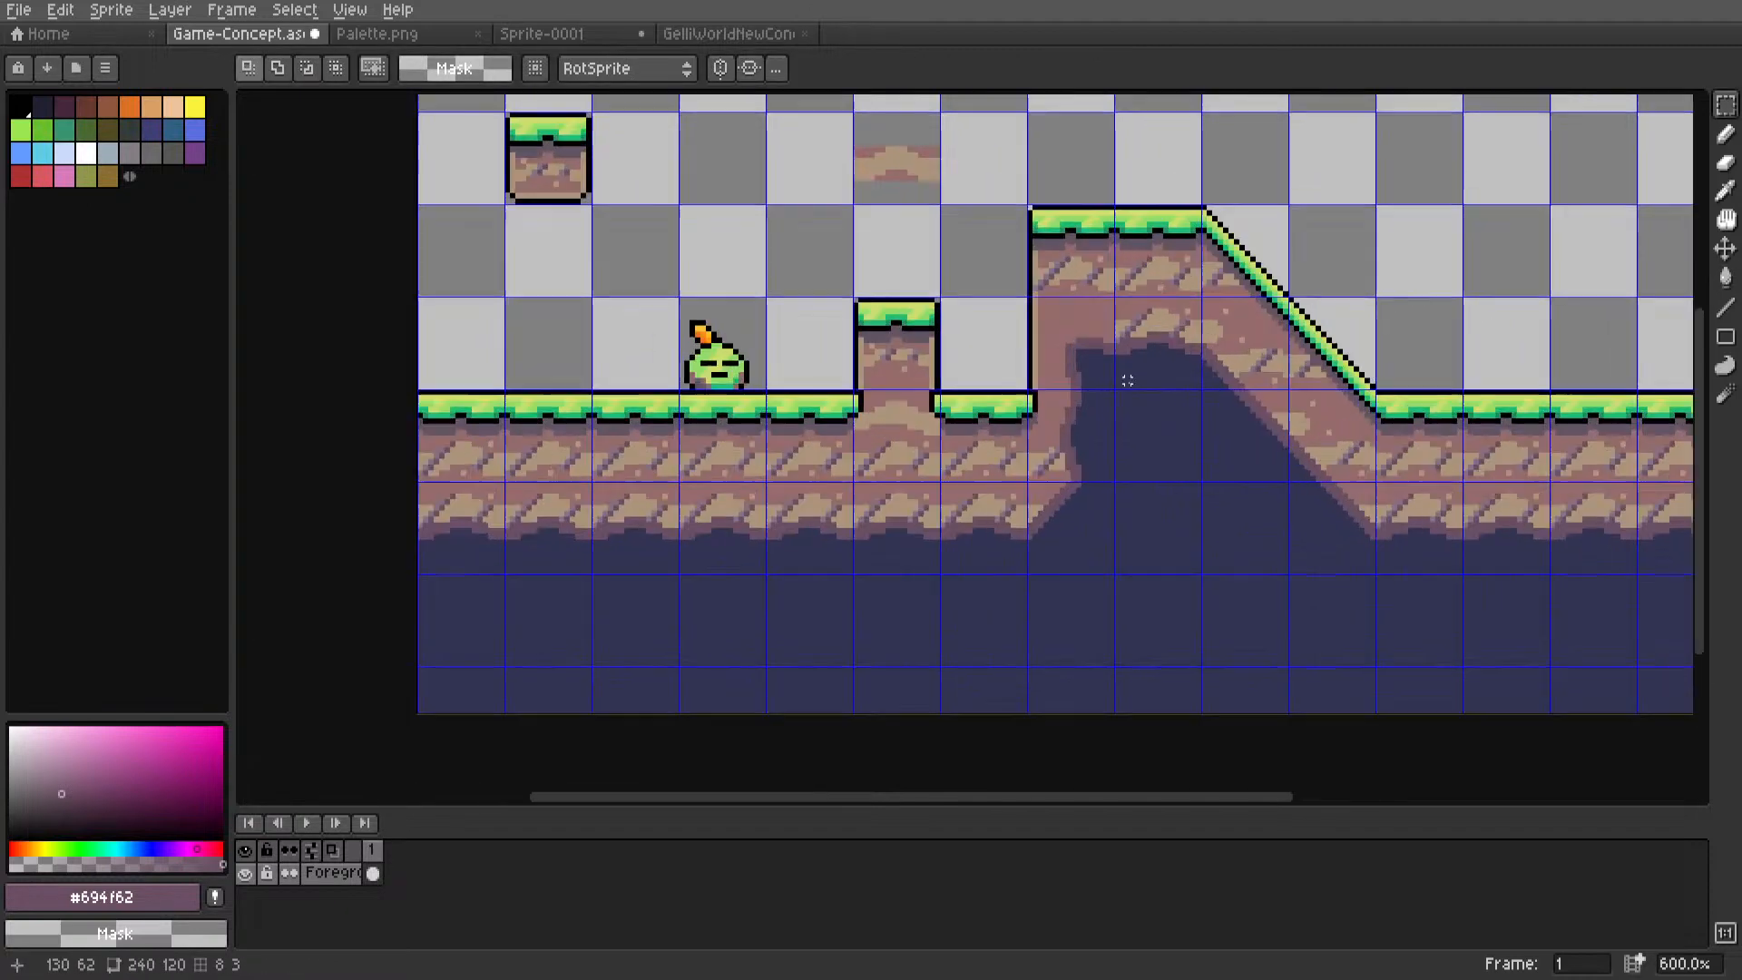
middle_drag(1227, 418, 1179, 467)
middle_drag(913, 461, 785, 461)
scroll(1125, 426, up, 4)
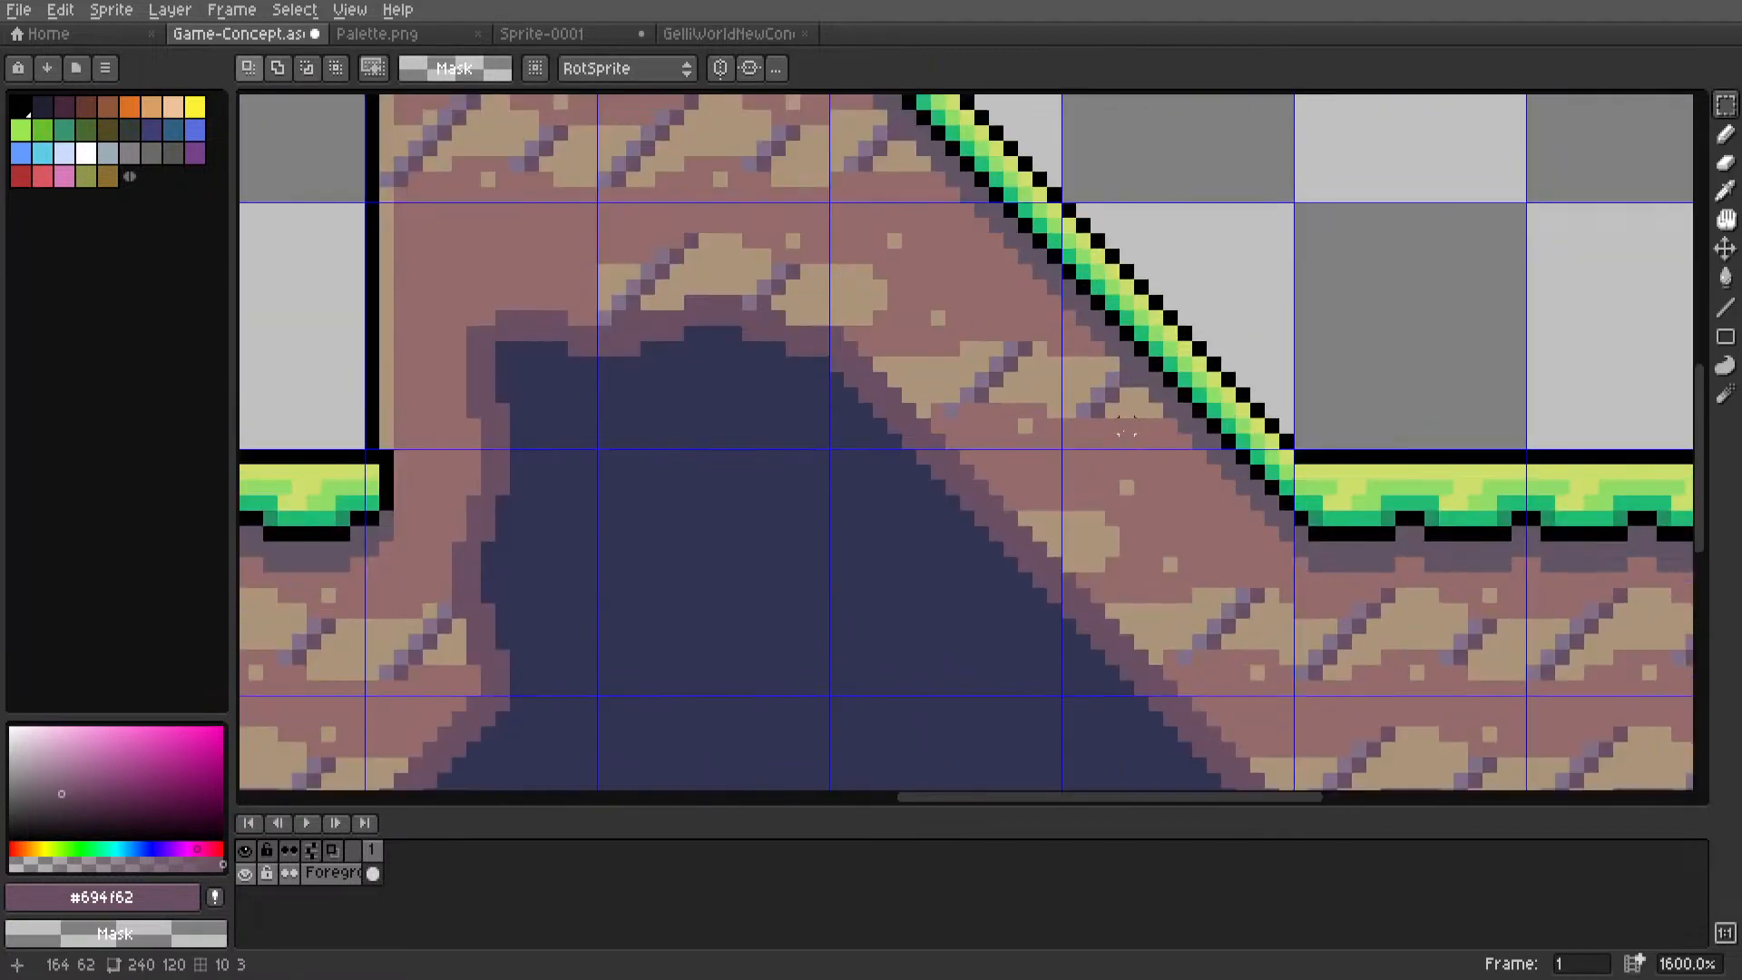
middle_drag(1005, 395, 1145, 400)
scroll(1100, 400, up, 3)
alt+click(1045, 389)
key(l)
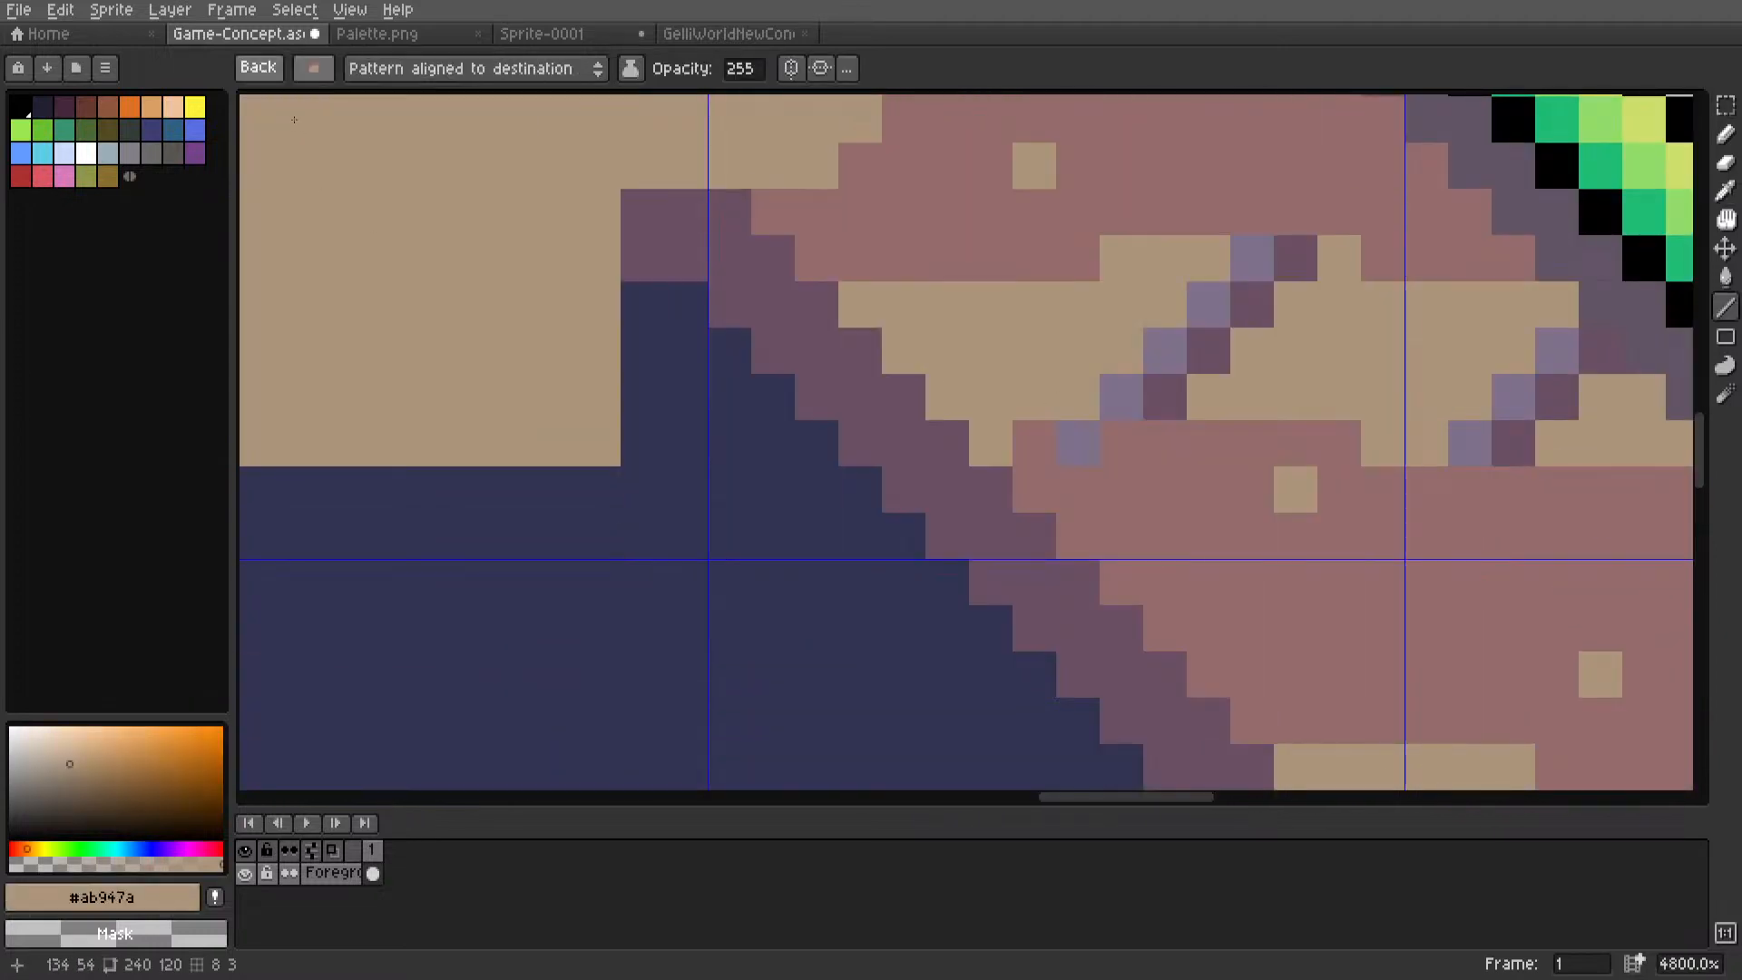
click(267, 65)
key(m)
scroll(990, 257, down, 4)
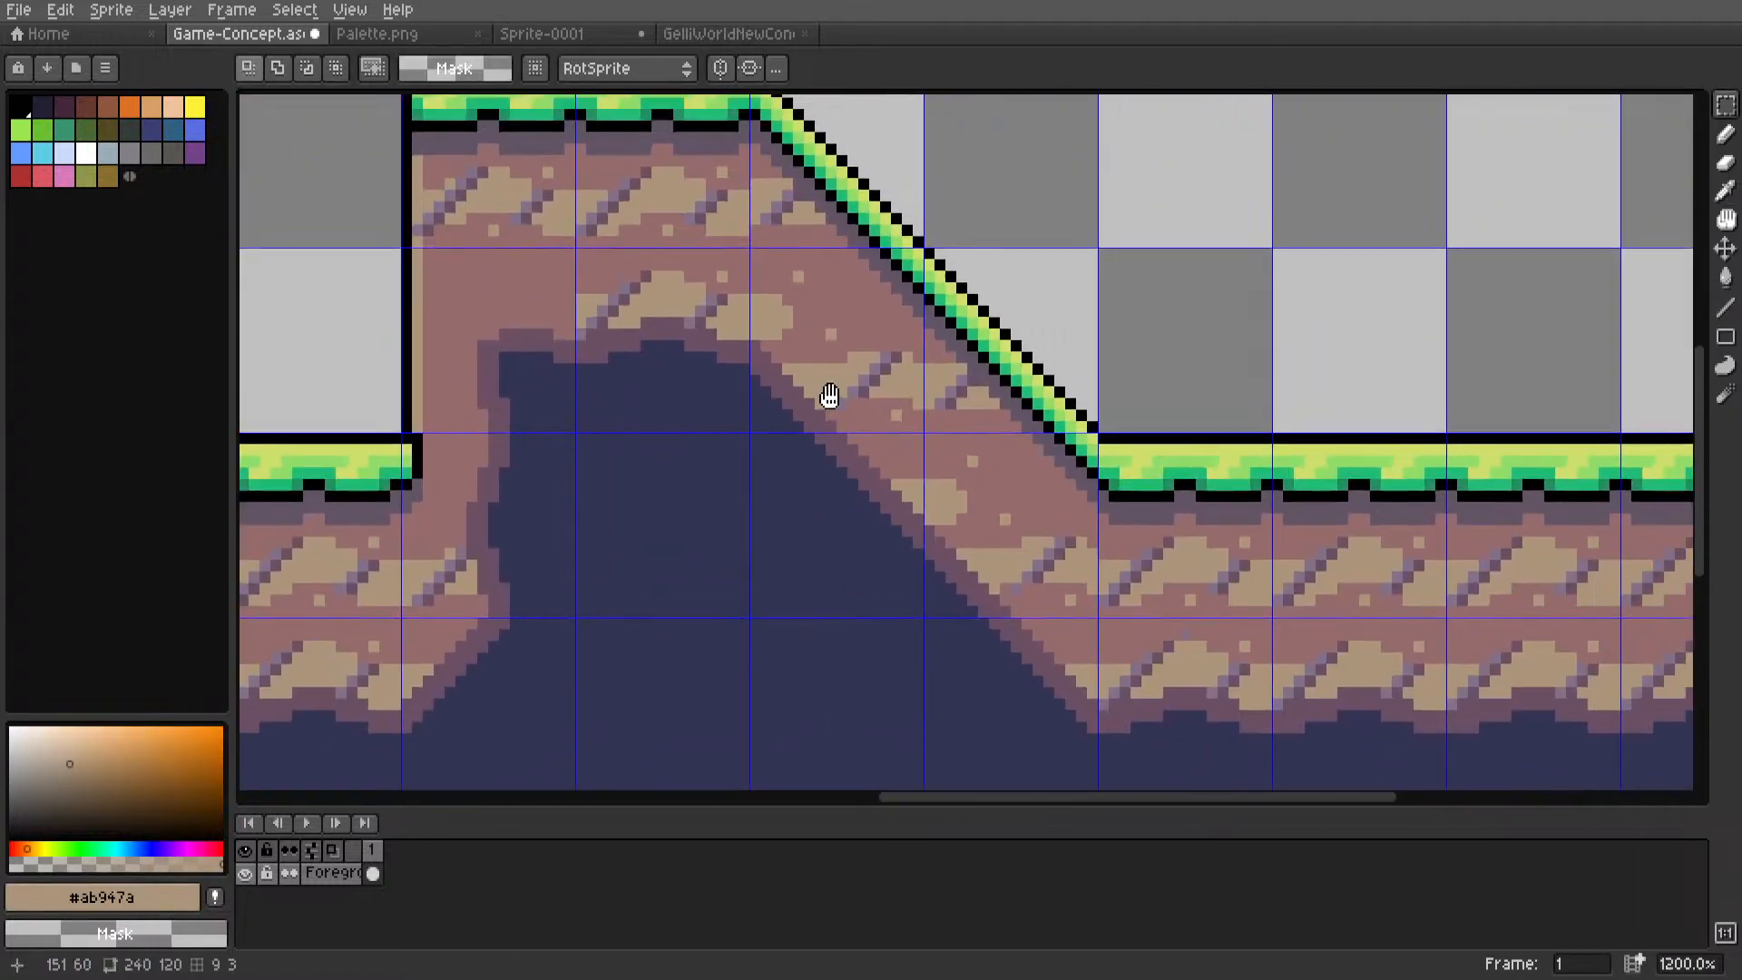
Clear the block of cracked dirt at the slope's foot, directly before the first flat dirt tile.
scroll(992, 554, up, 3)
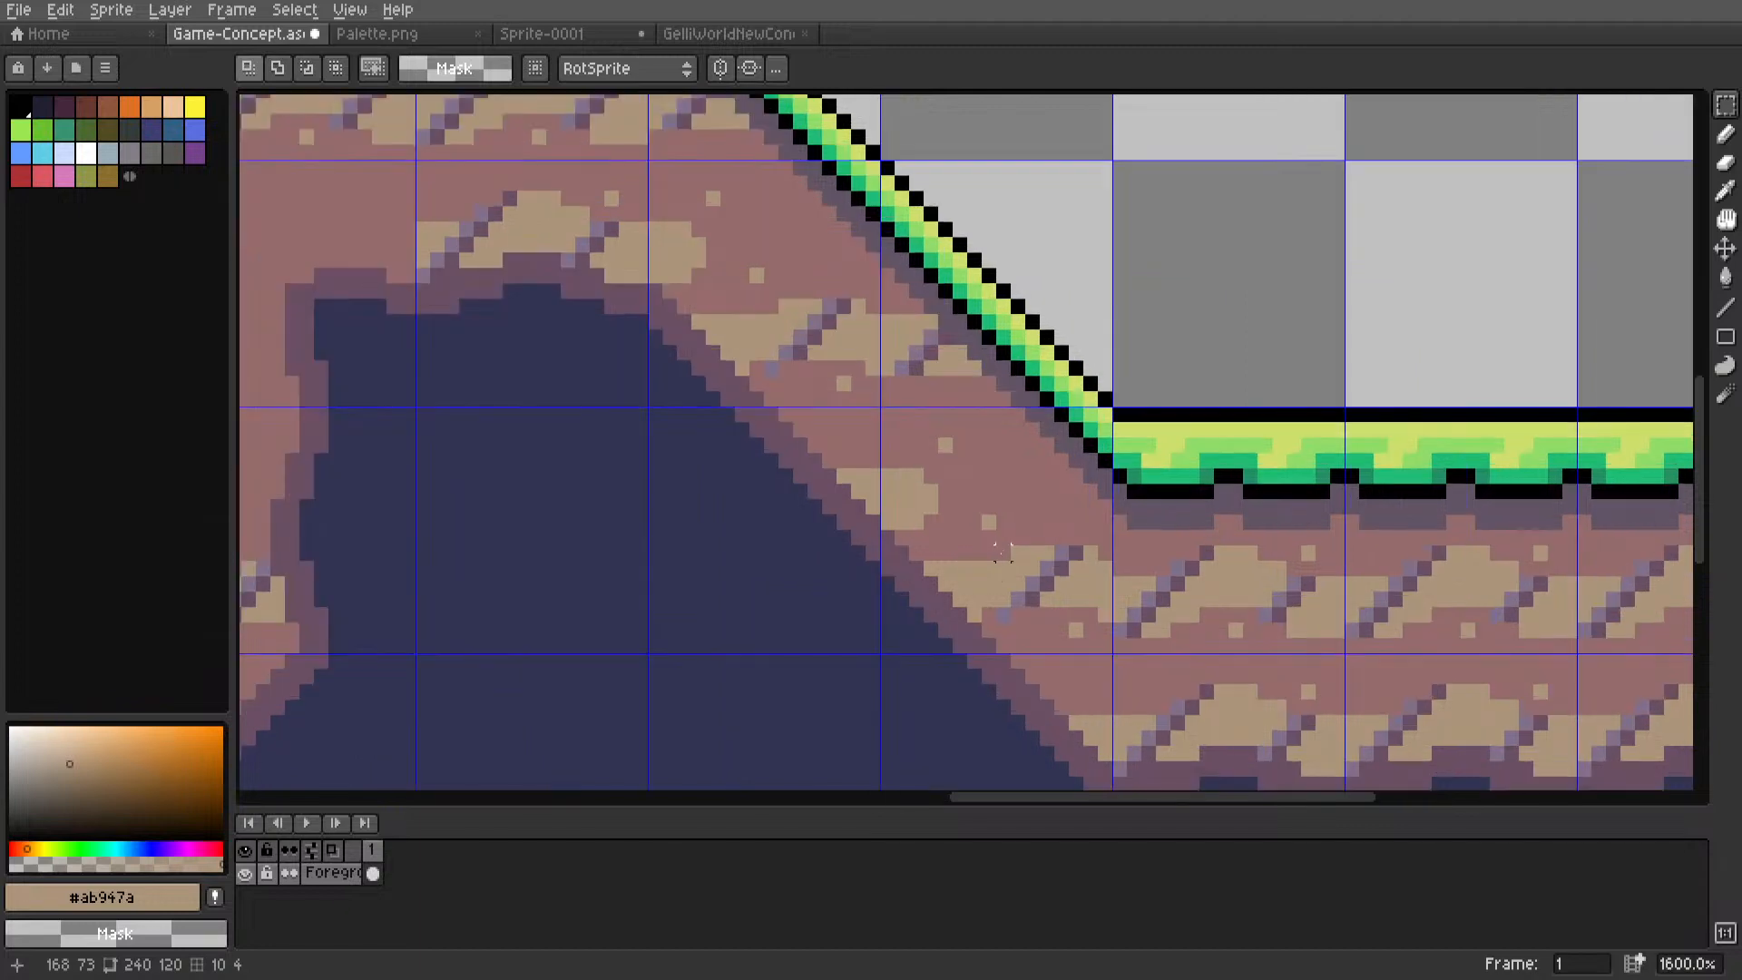
scroll(999, 548, down, 3)
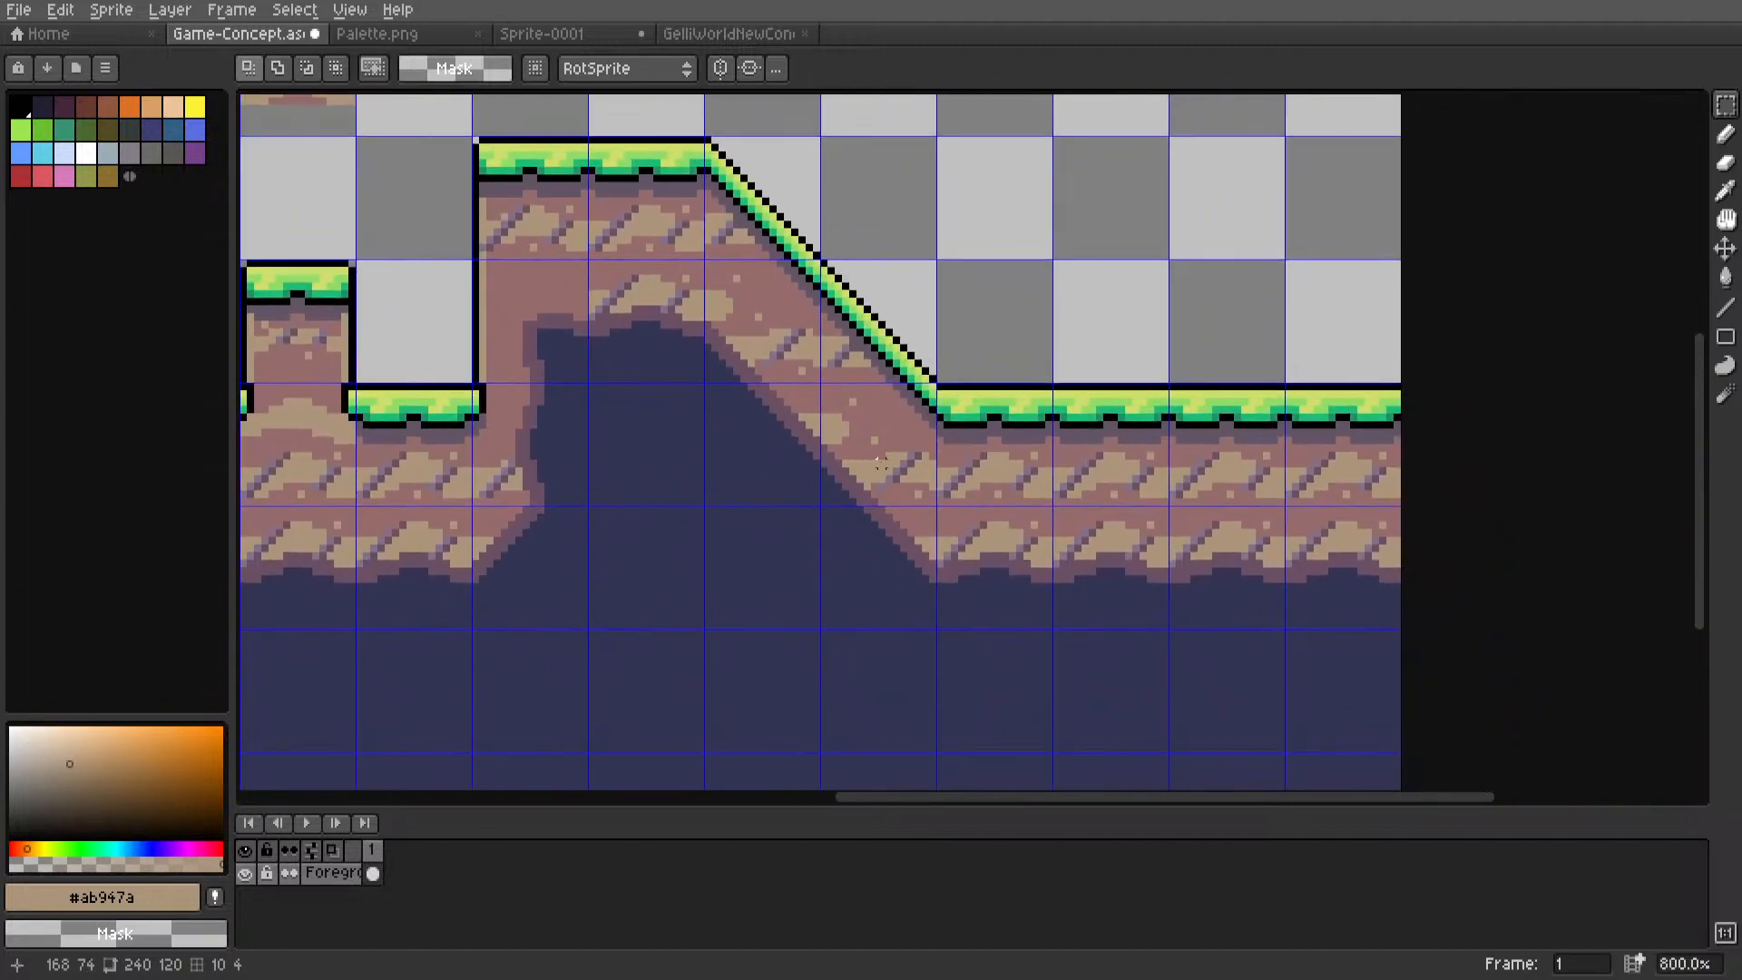
scroll(878, 467, up, 2)
middle_drag(879, 468, 830, 445)
scroll(831, 429, up, 2)
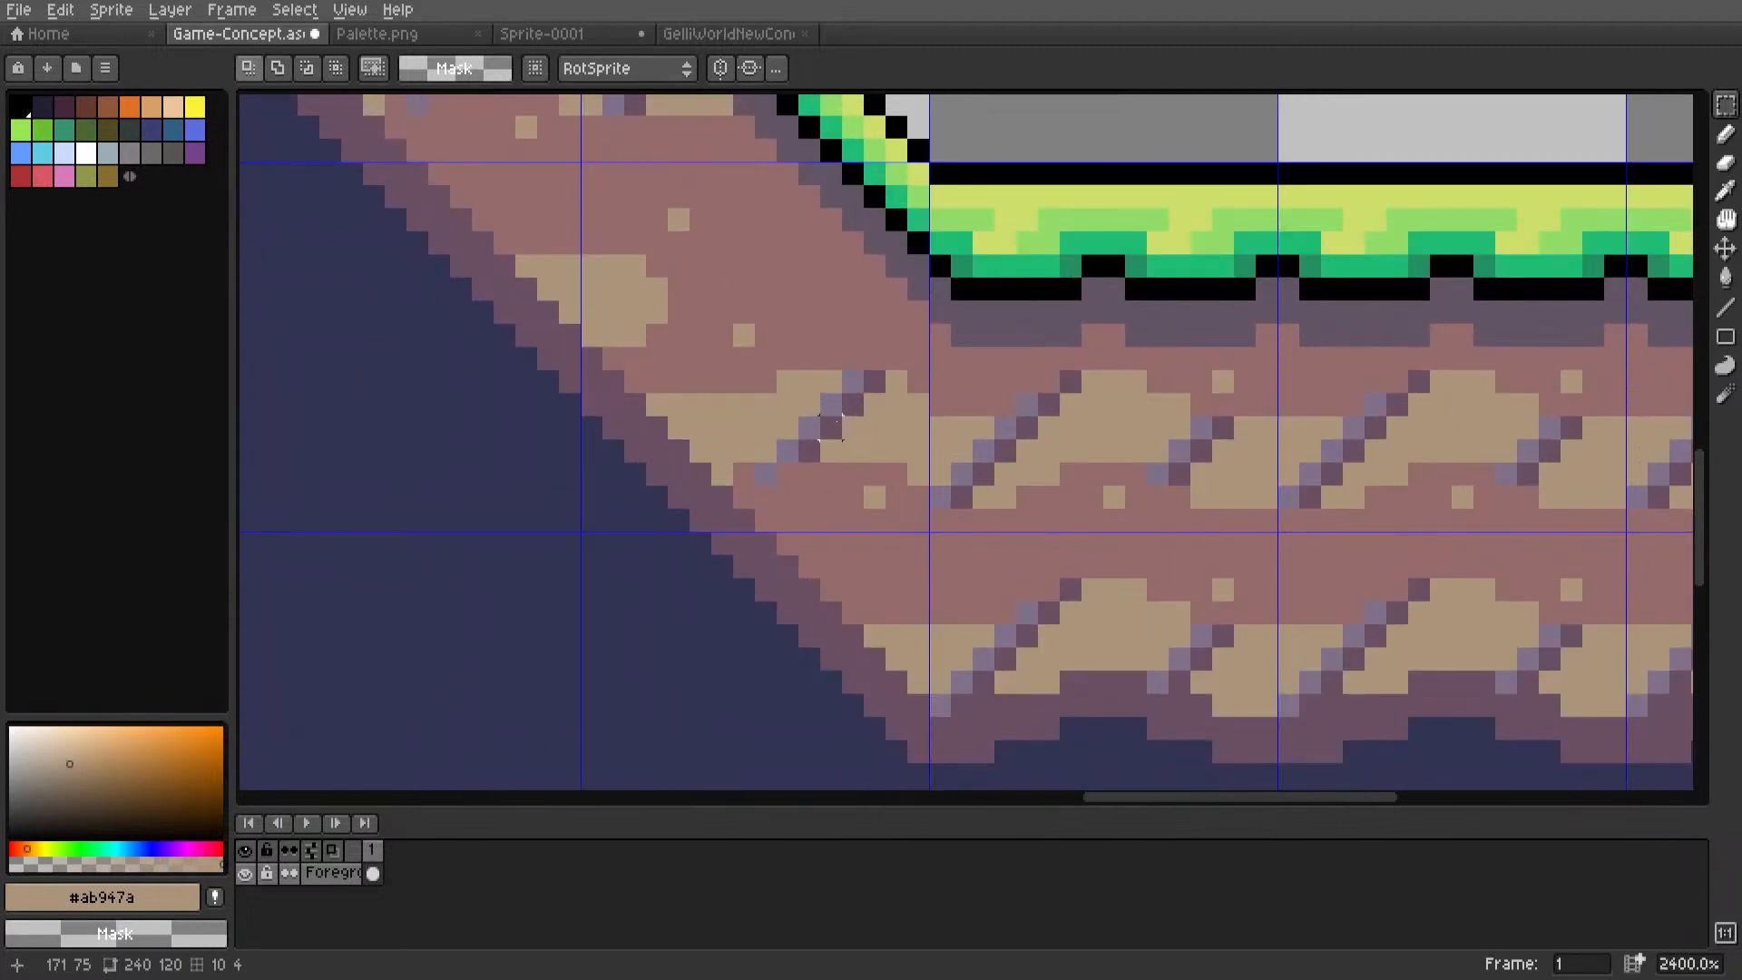
middle_drag(830, 426, 964, 402)
key(i)
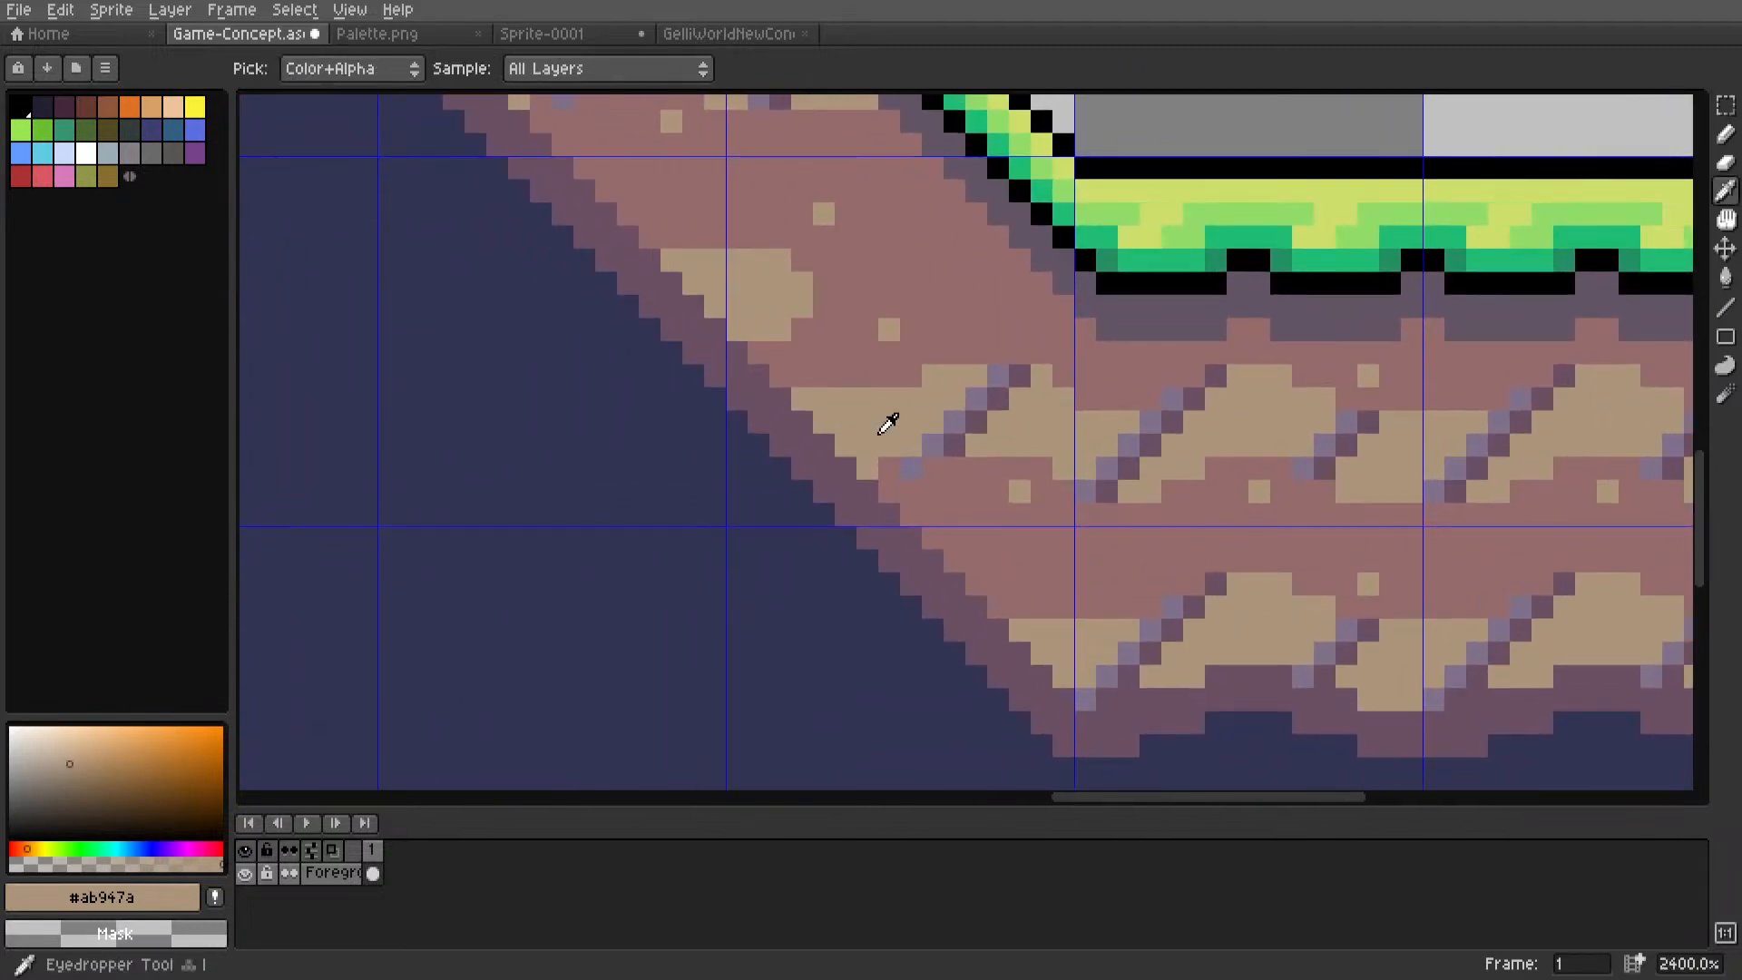
scroll(887, 423, down, 8)
middle_drag(894, 423, 960, 416)
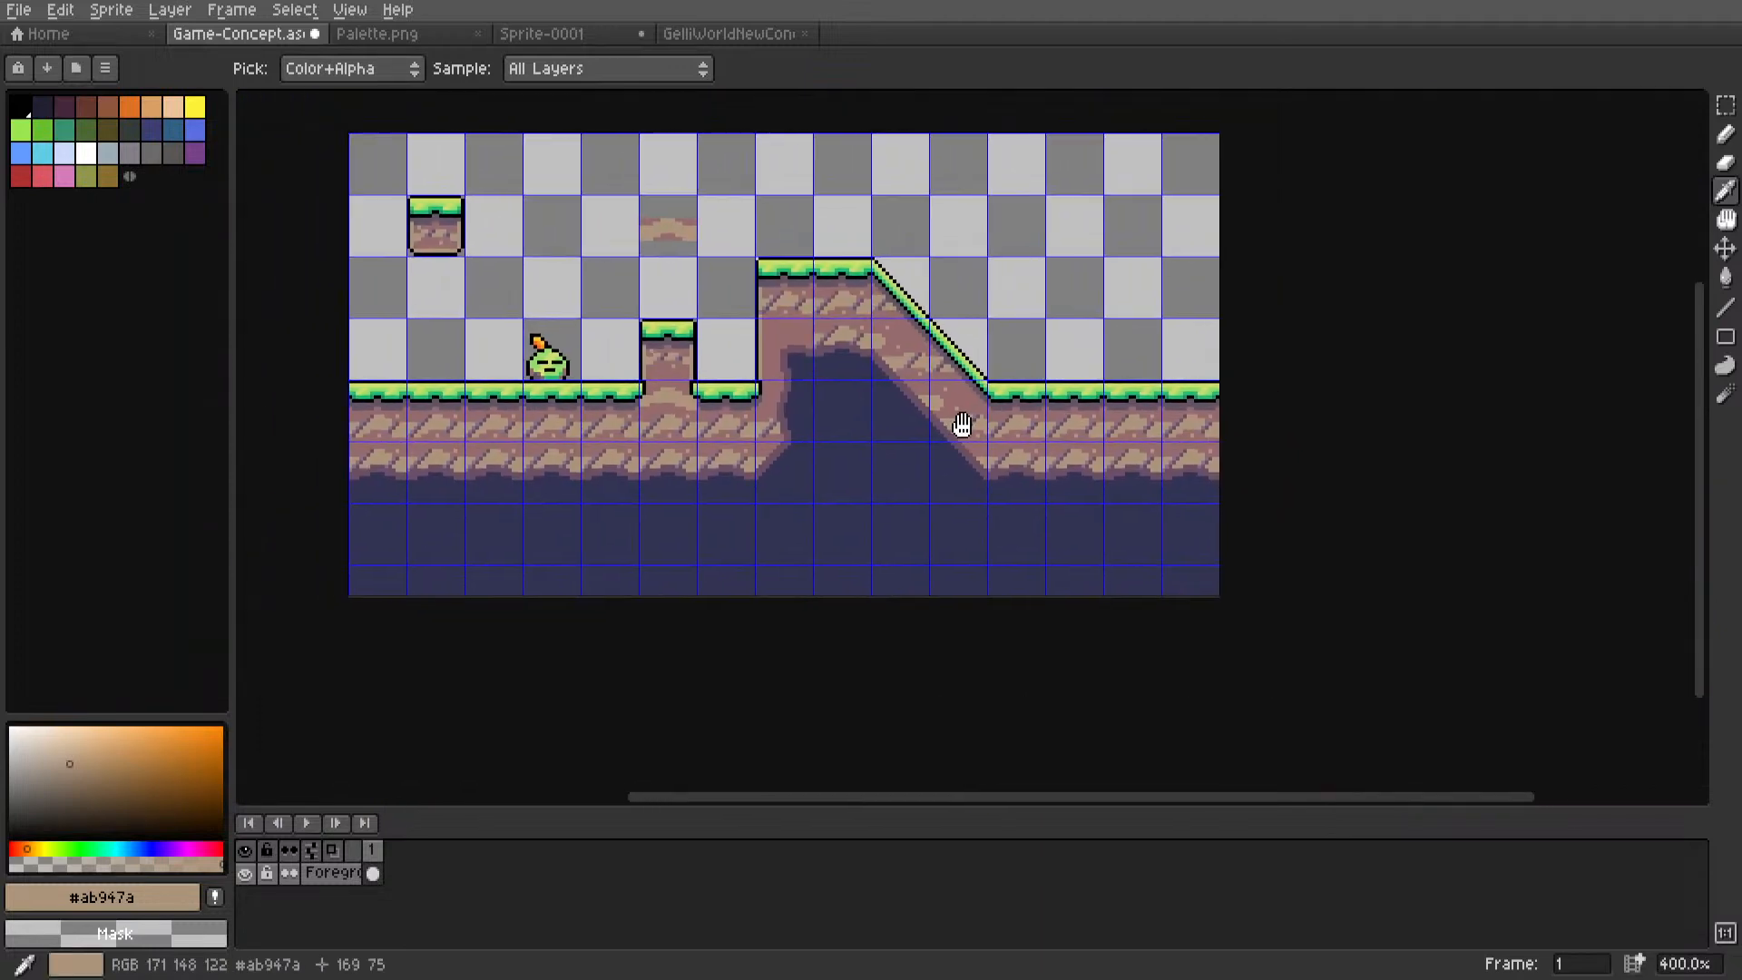
scroll(998, 436, up, 5)
scroll(1044, 354, up, 1)
key(m)
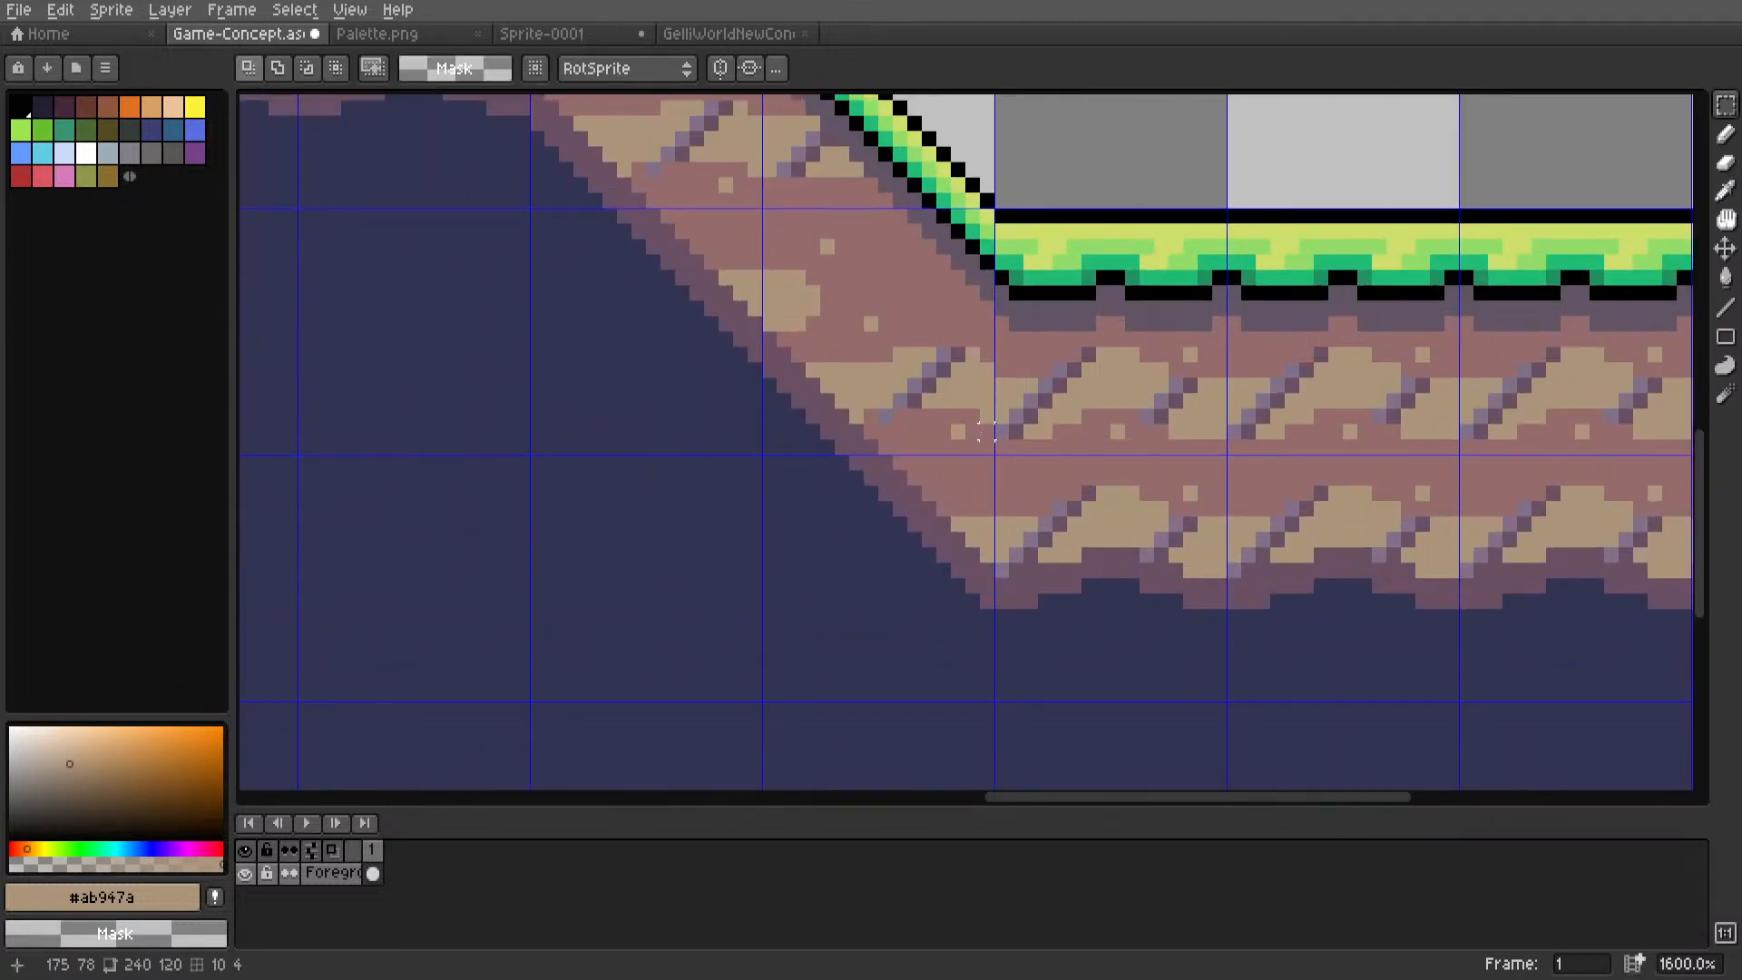
drag(987, 432, 864, 336)
key(Delete)
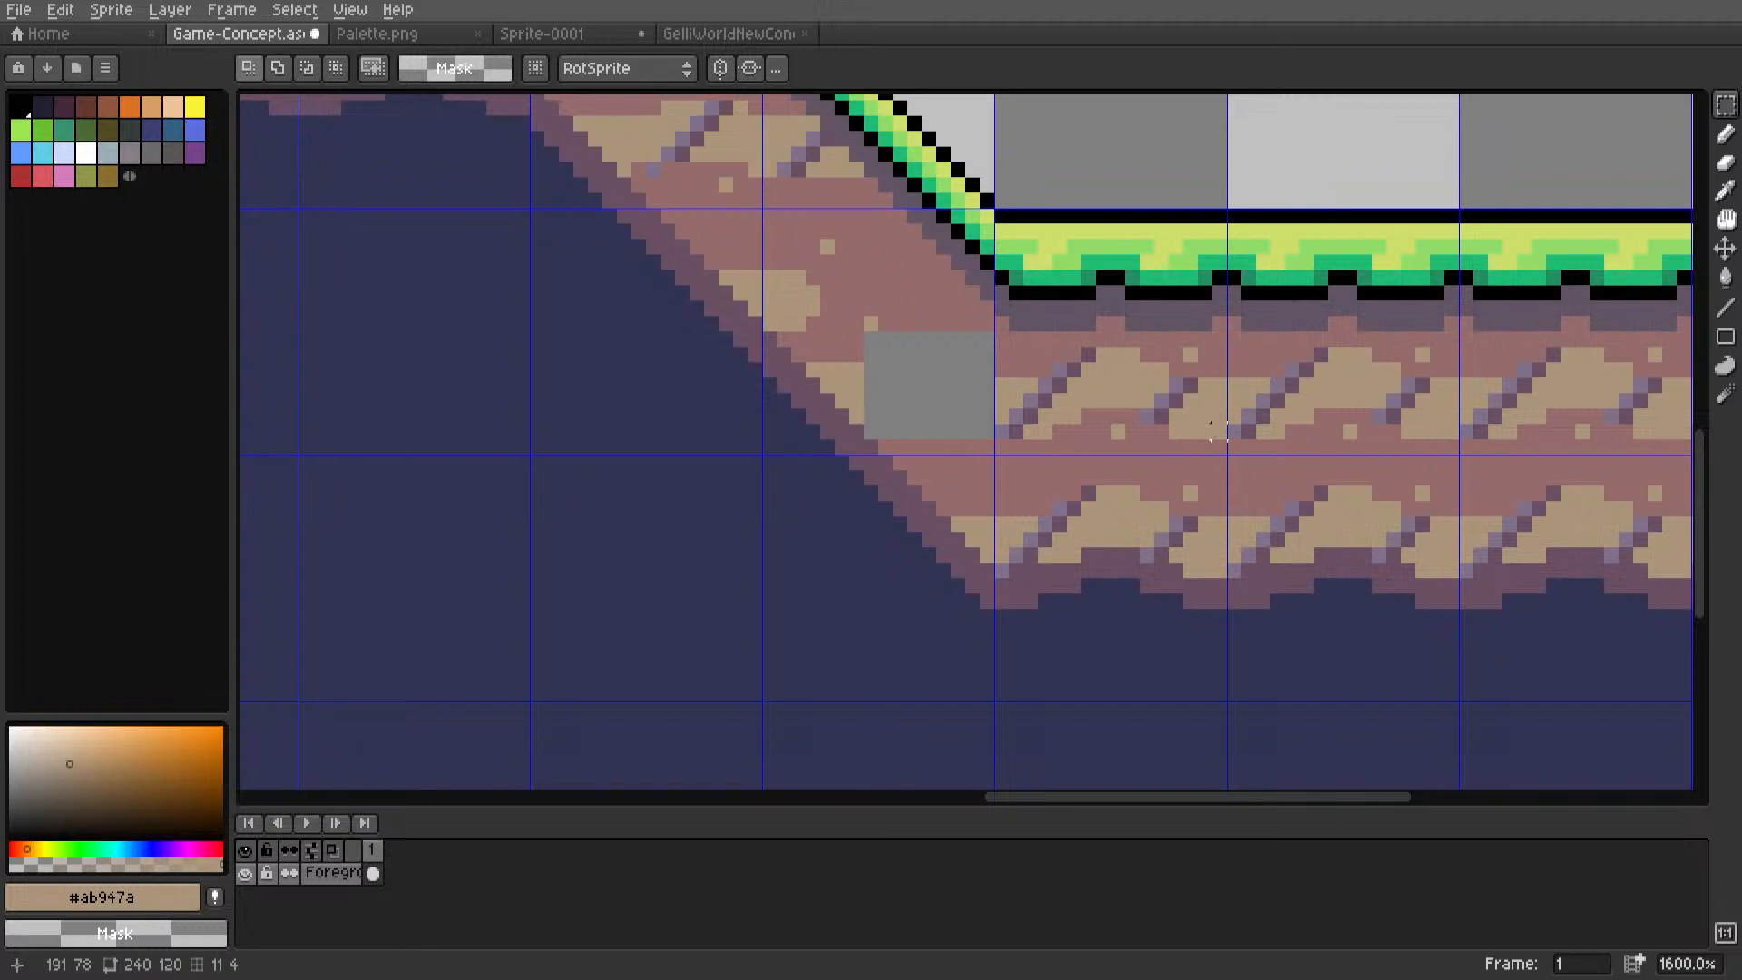
Fill the gap with a copy of the neighbouring flat tile's end texture, and sample the dirt brown #966c6c for the Line tool.
drag(1219, 431, 1202, 432)
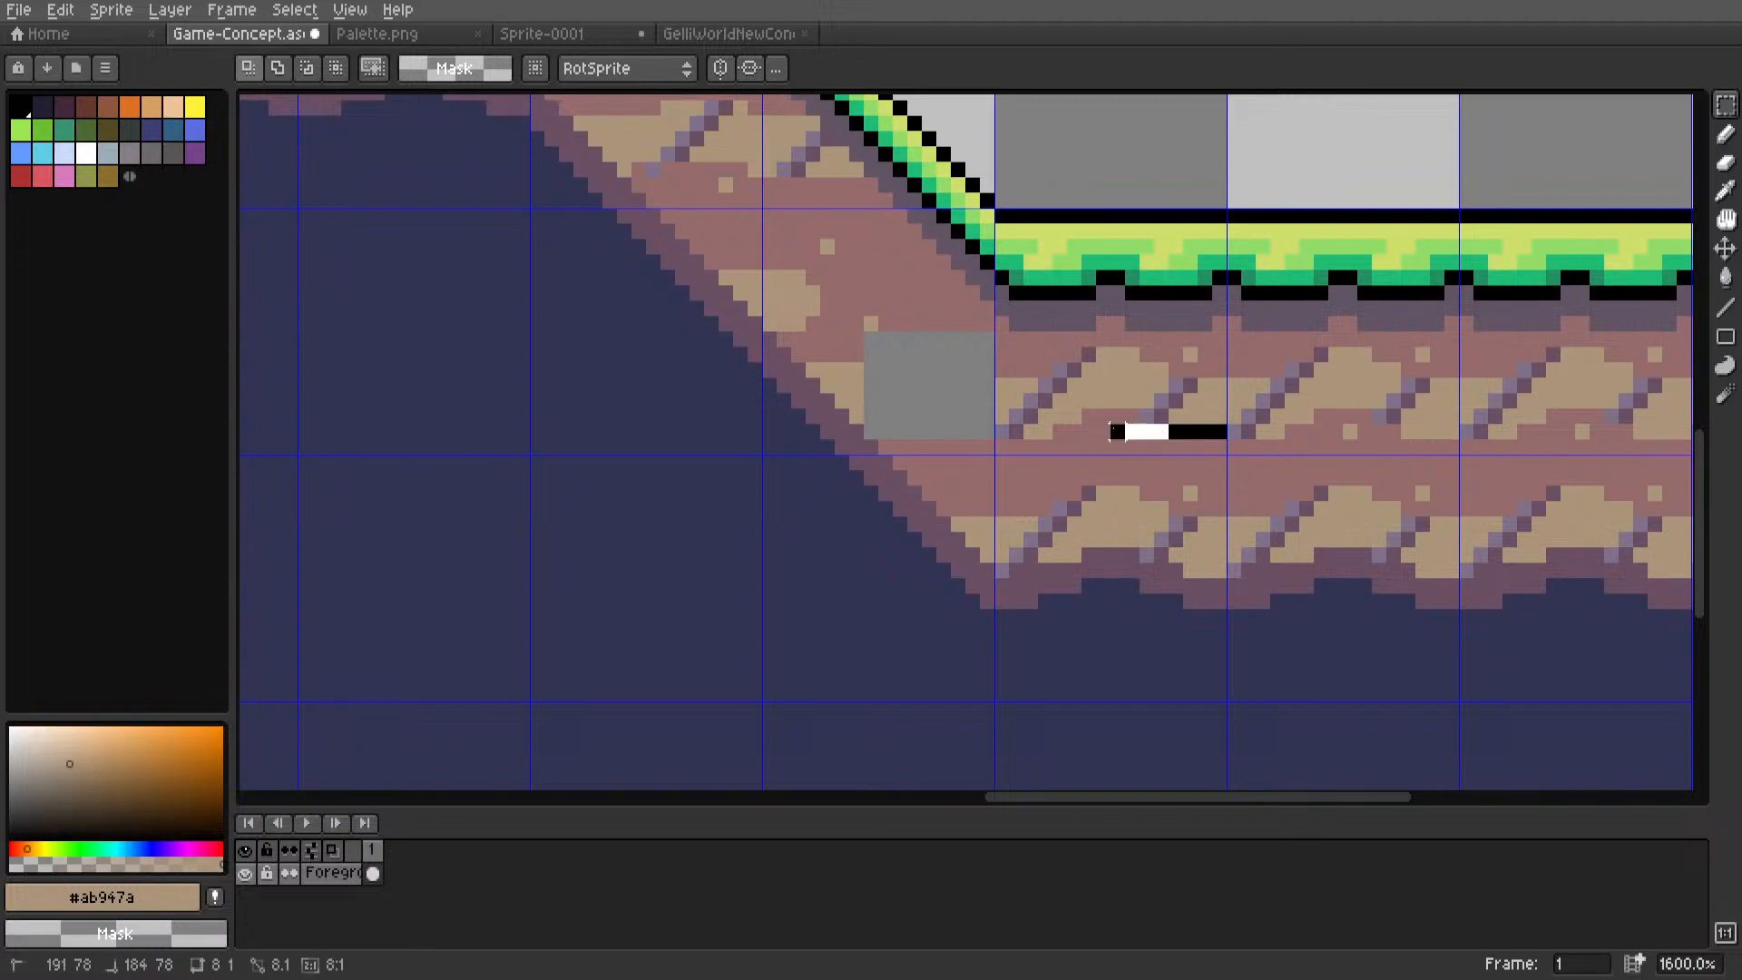
mouse_move(1097, 432)
mouse_down()
mouse_move(1082, 348)
mouse_move(1078, 396)
mouse_move(935, 397)
mouse_move(1203, 386)
mouse_up()
click(887, 291)
scroll(881, 312, up, 3)
alt+click(797, 385)
key(l)
scroll(1186, 385, down, 5)
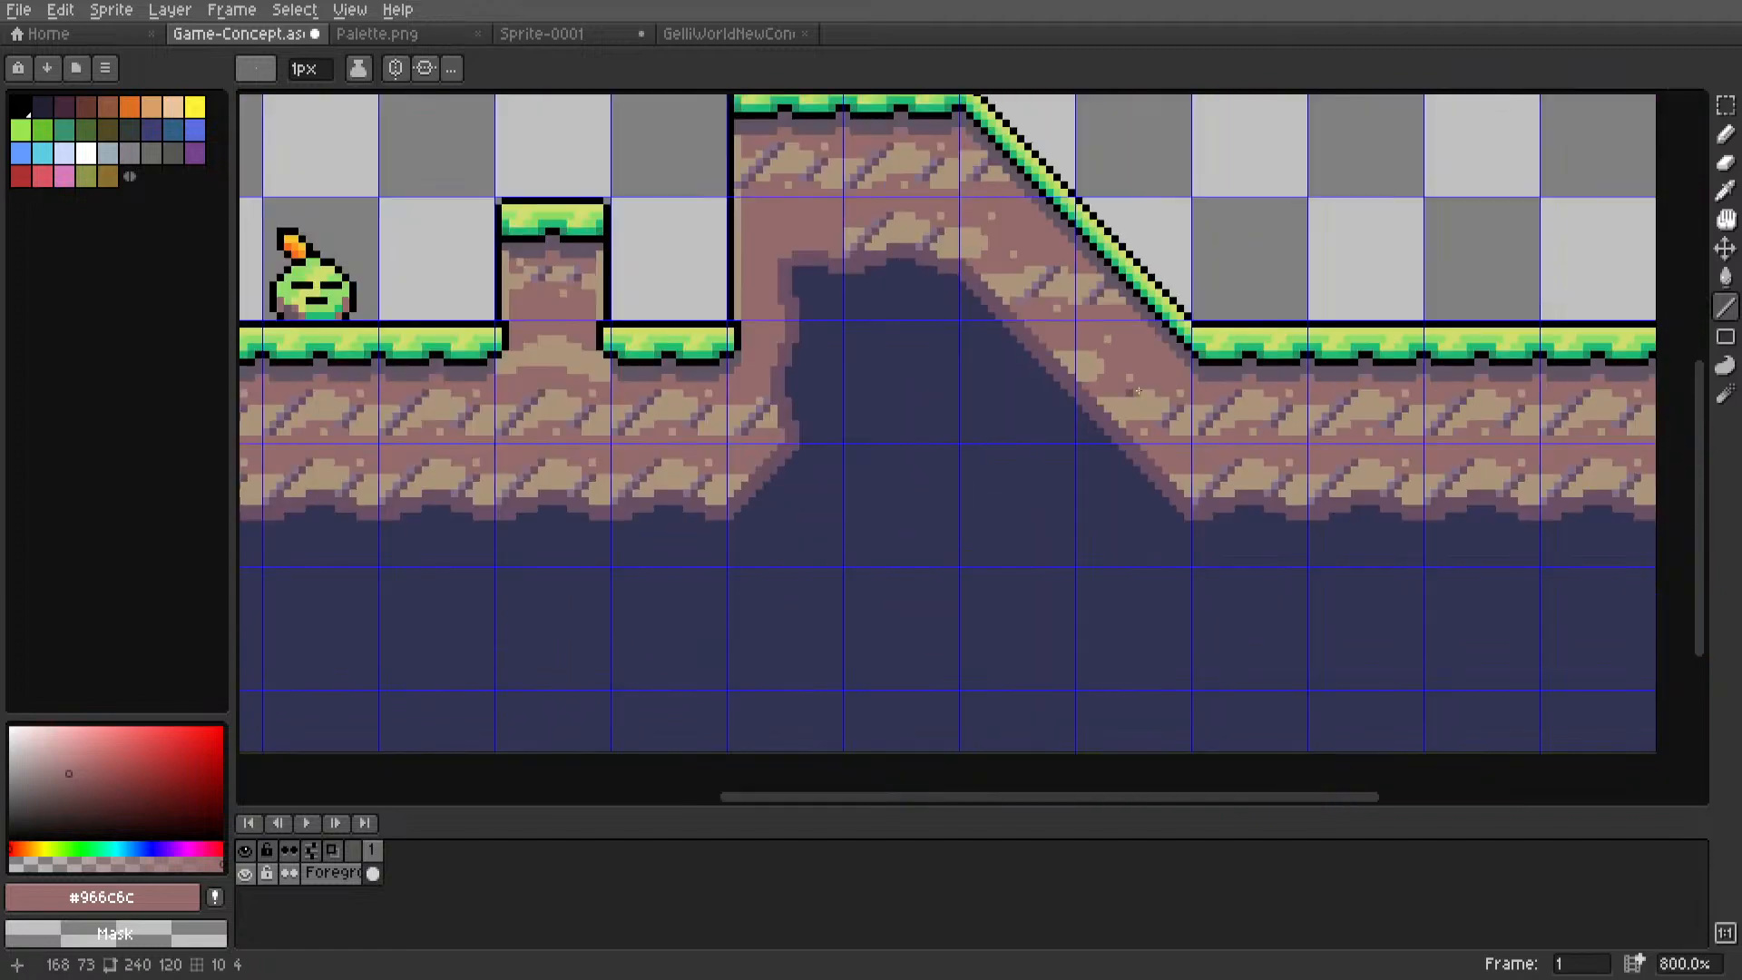
Extend the diagonal crack across the stone at the slope's foot using dark #694f62 and lighter #7f708a pixels.
middle_drag(1138, 391, 930, 399)
scroll(944, 415, up, 4)
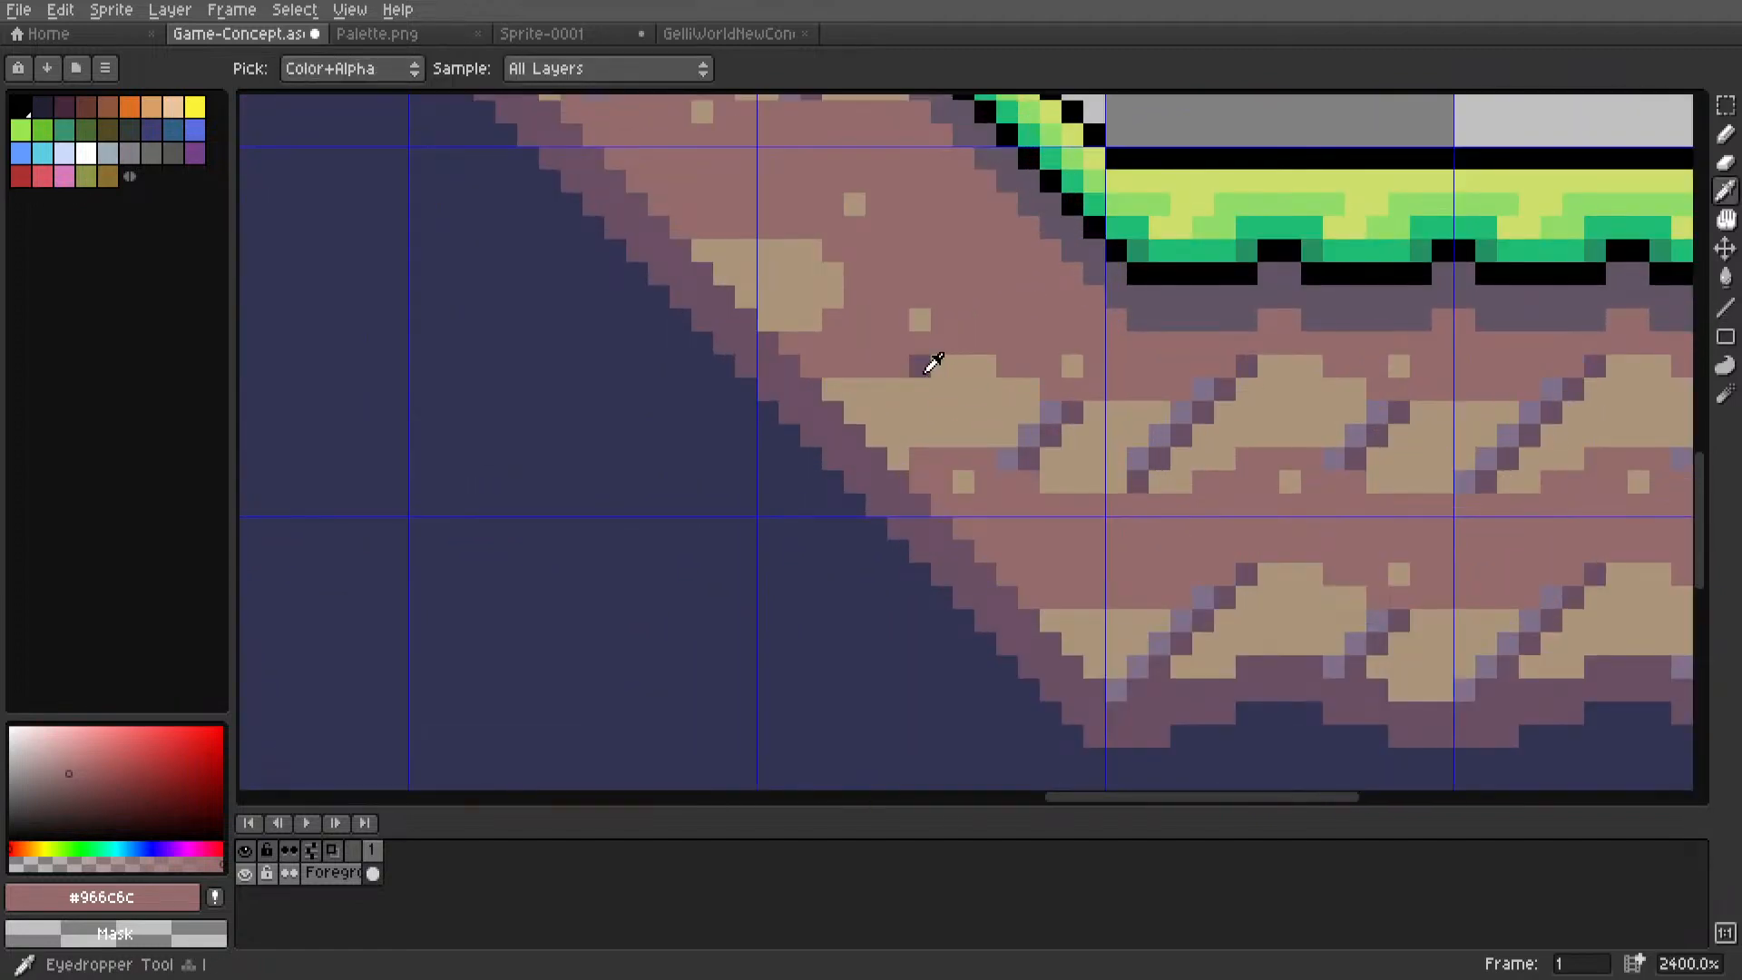
alt+click(919, 367)
click(877, 412)
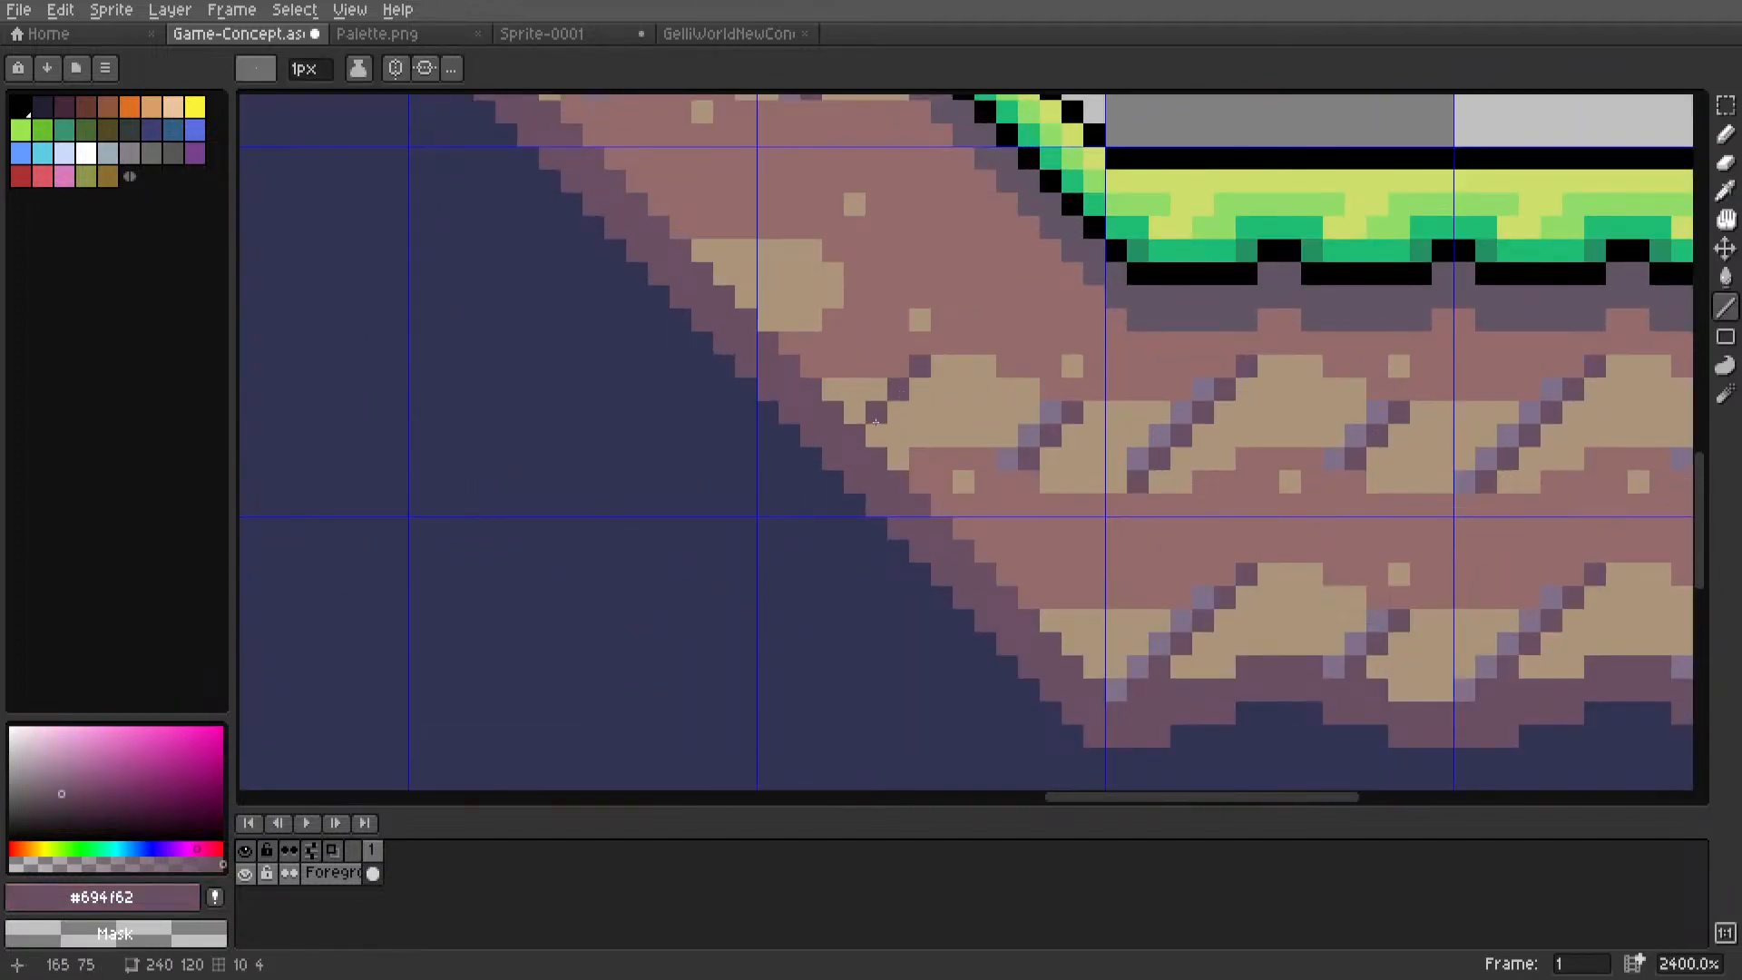
alt+click(1051, 412)
click(942, 412)
key(ctrl+z)
click(876, 389)
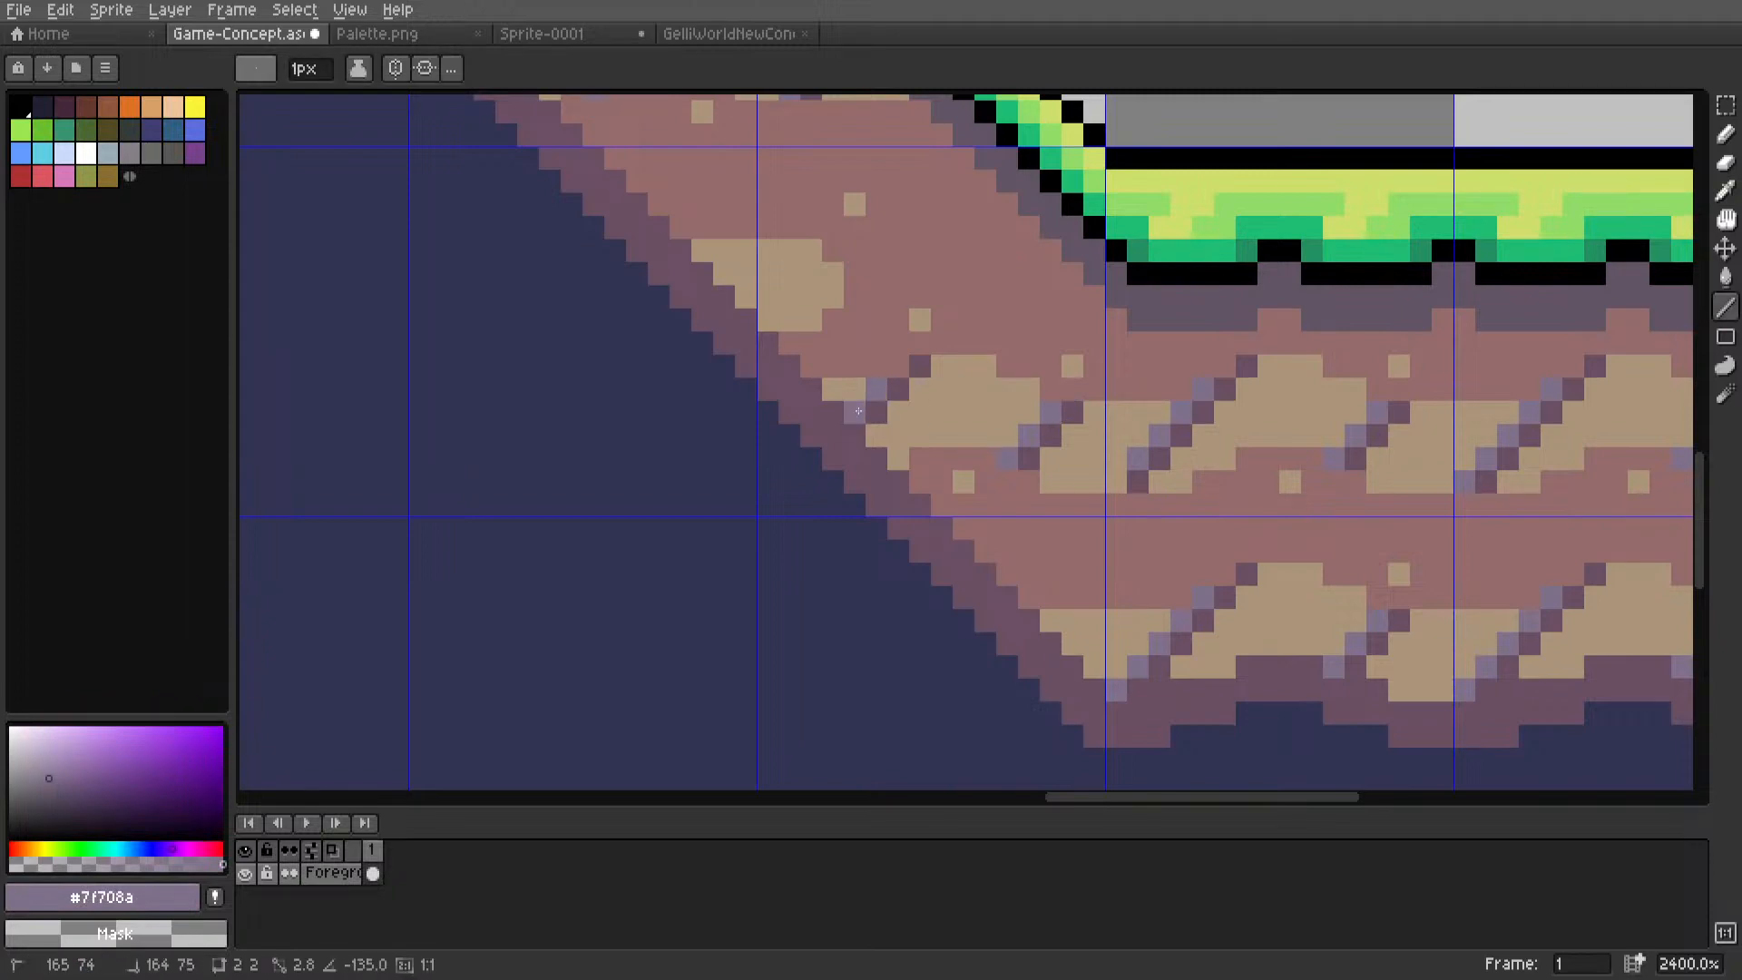
Copy the reworked 16 by 16 slope cell onto the slope cell diagonally above it, at position 144, 48.
key(m)
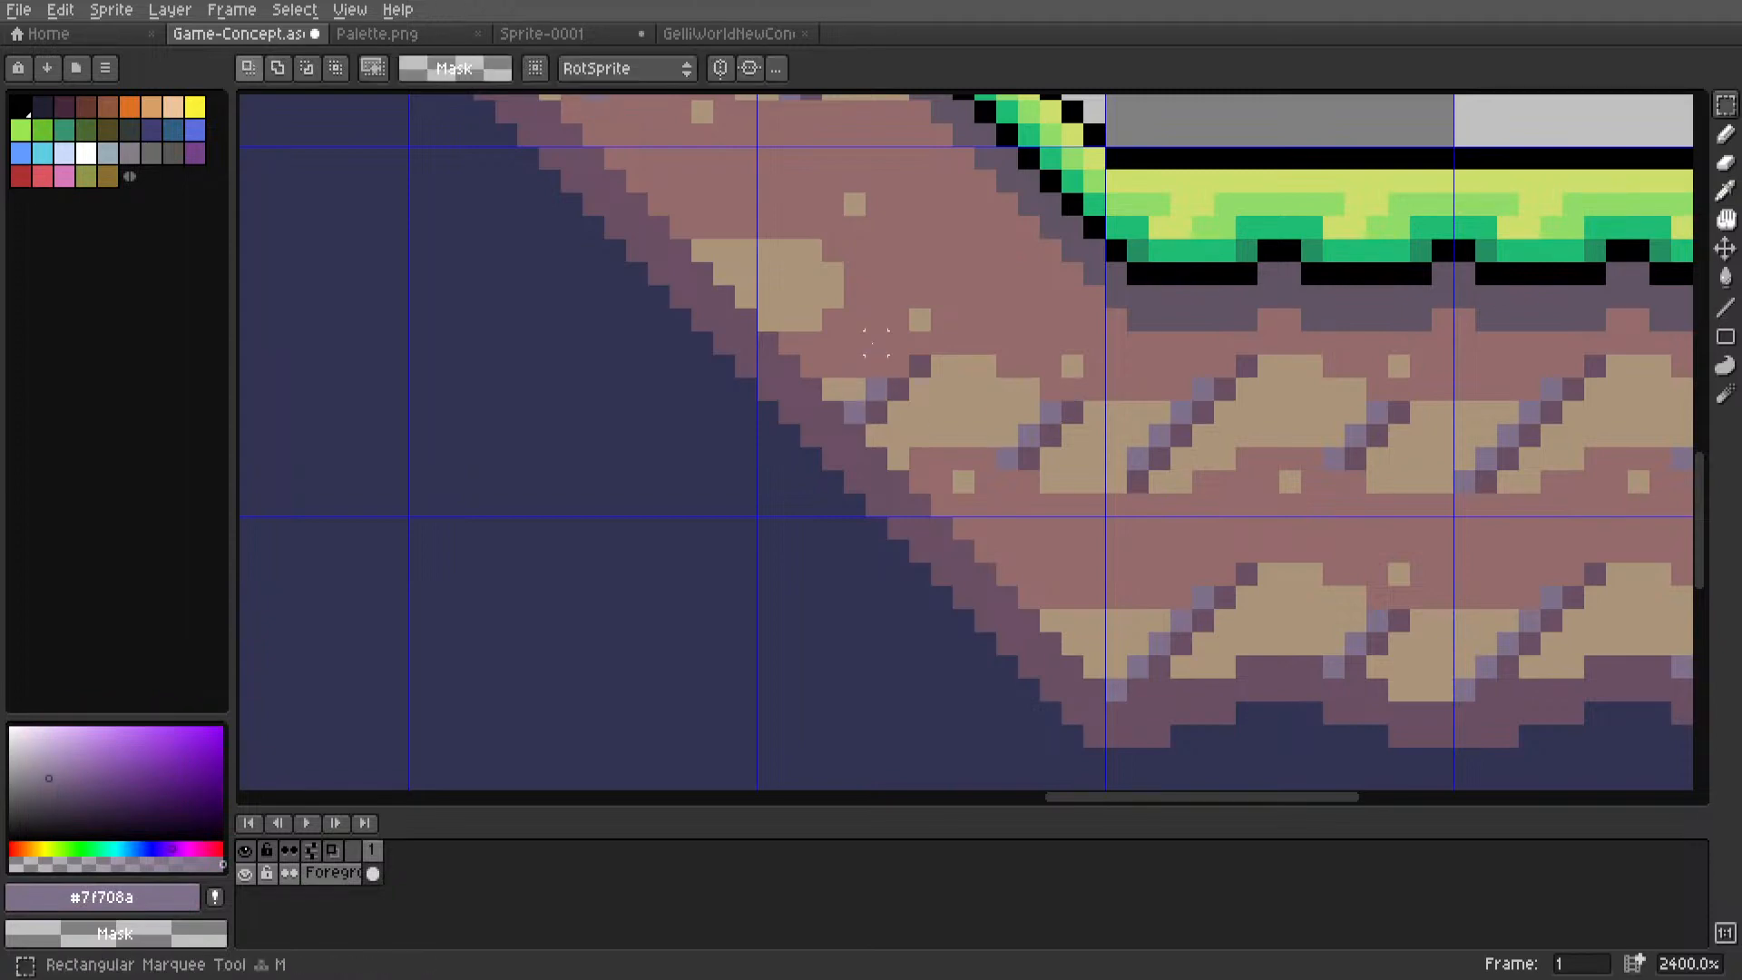
scroll(858, 413, down, 4)
scroll(871, 460, up, 2)
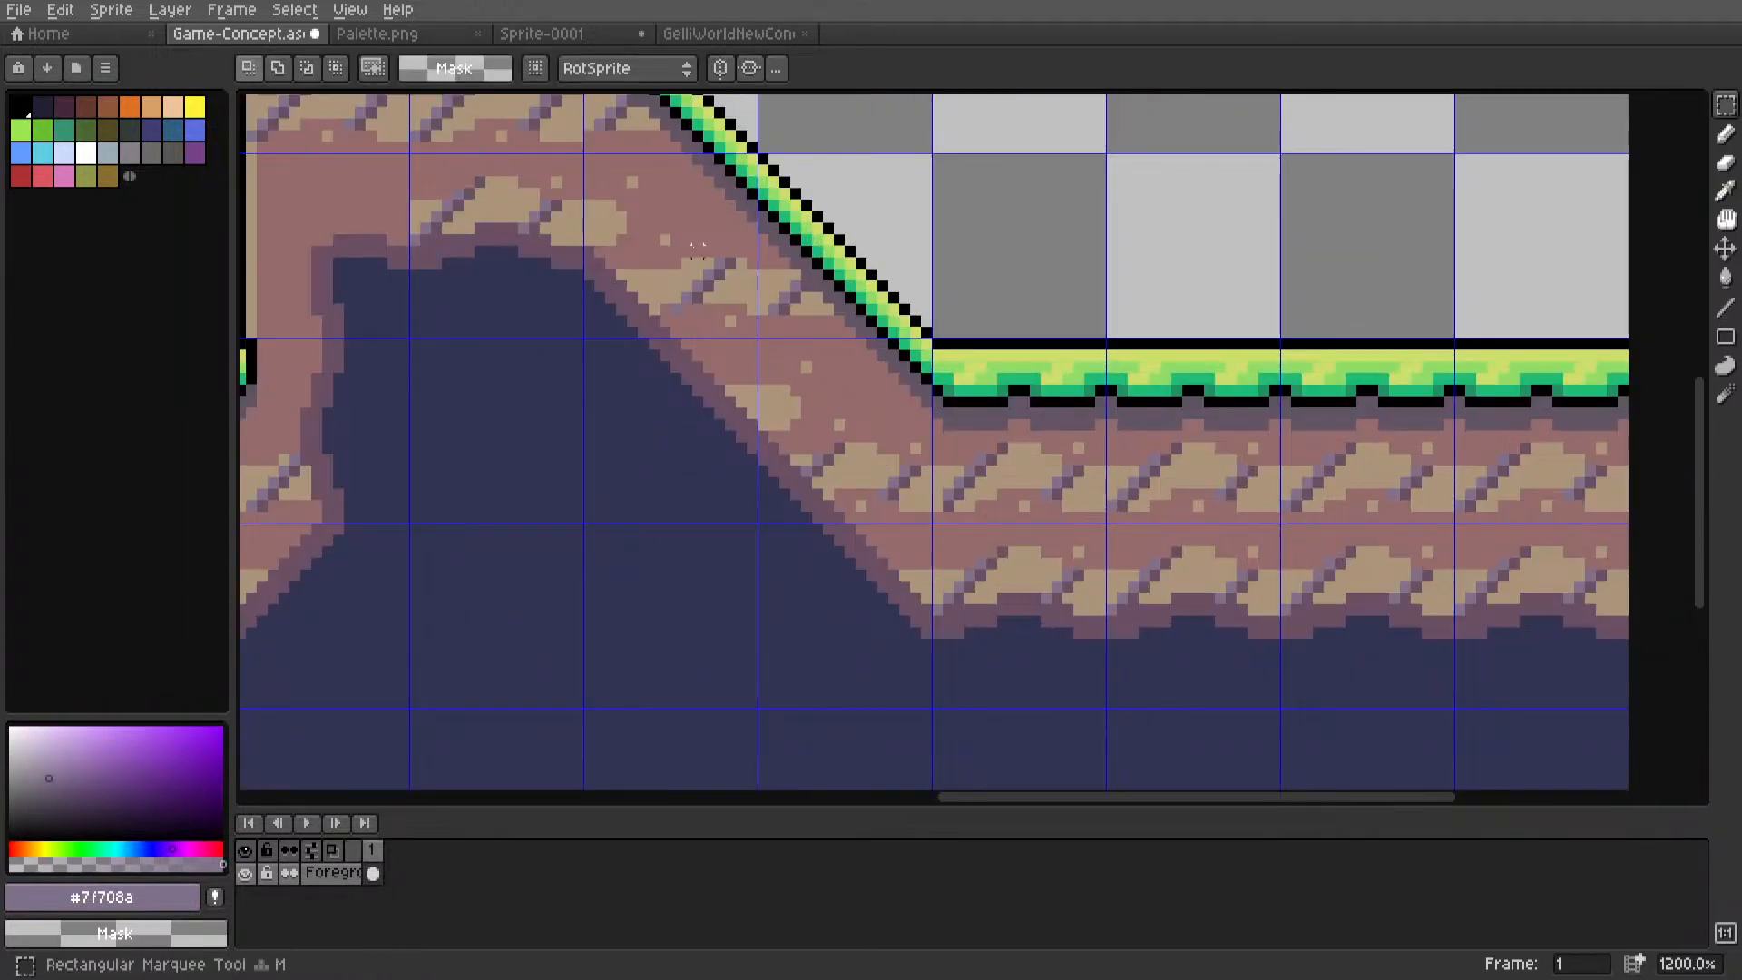
drag(581, 150, 918, 408)
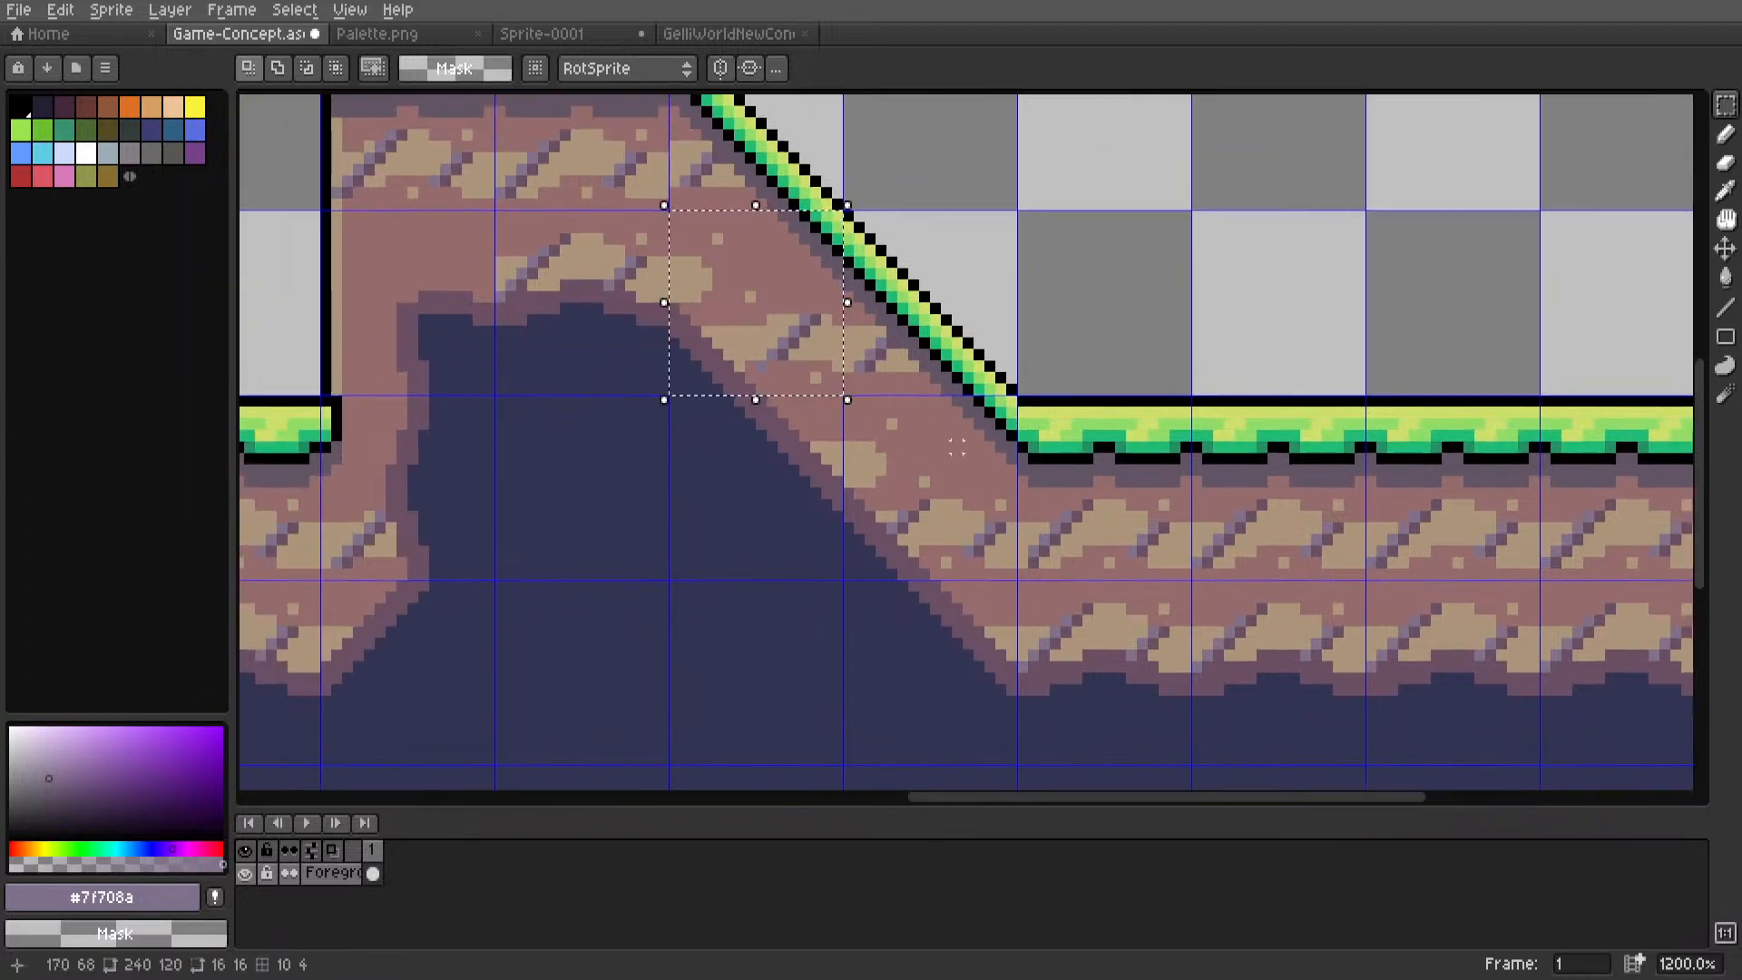
mouse_move(824, 319)
mouse_down()
mouse_move(998, 504)
mouse_move(798, 362)
mouse_move(816, 333)
mouse_up()
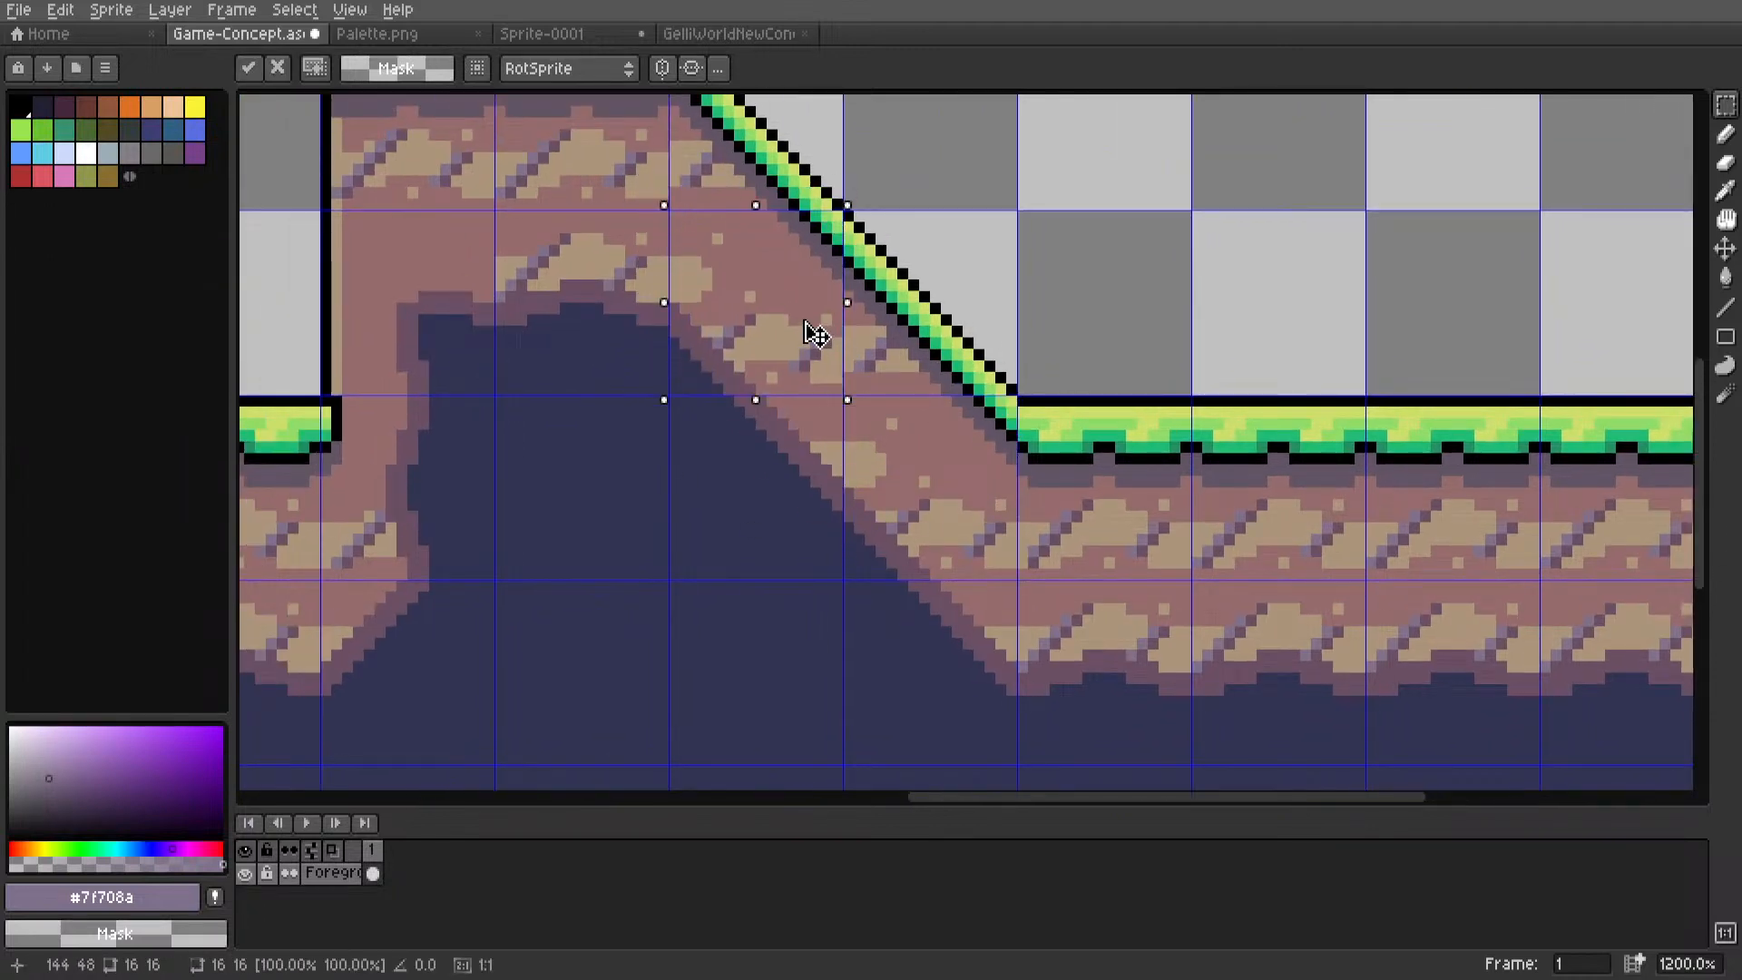
key(ctrl+d)
Restore the lower-end pixel of the first crack in the flat dirt tile beyond the slope with #7f708a.
scroll(946, 273, down, 6)
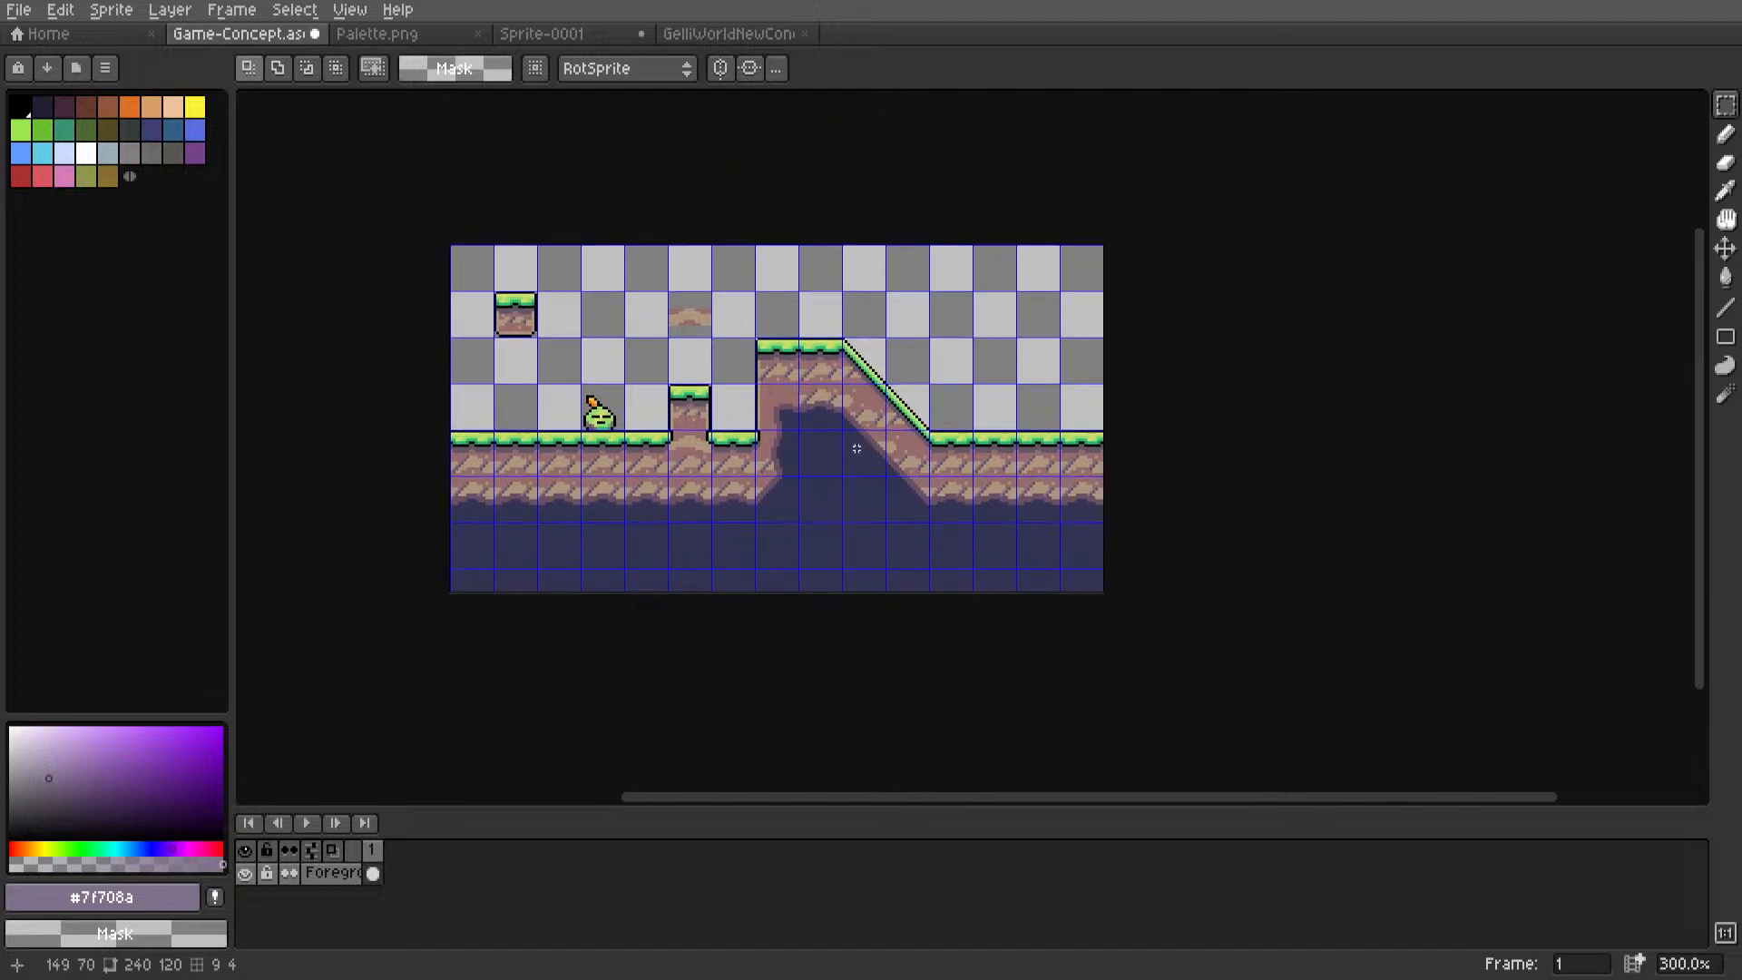
scroll(880, 433, up, 4)
scroll(880, 433, down, 4)
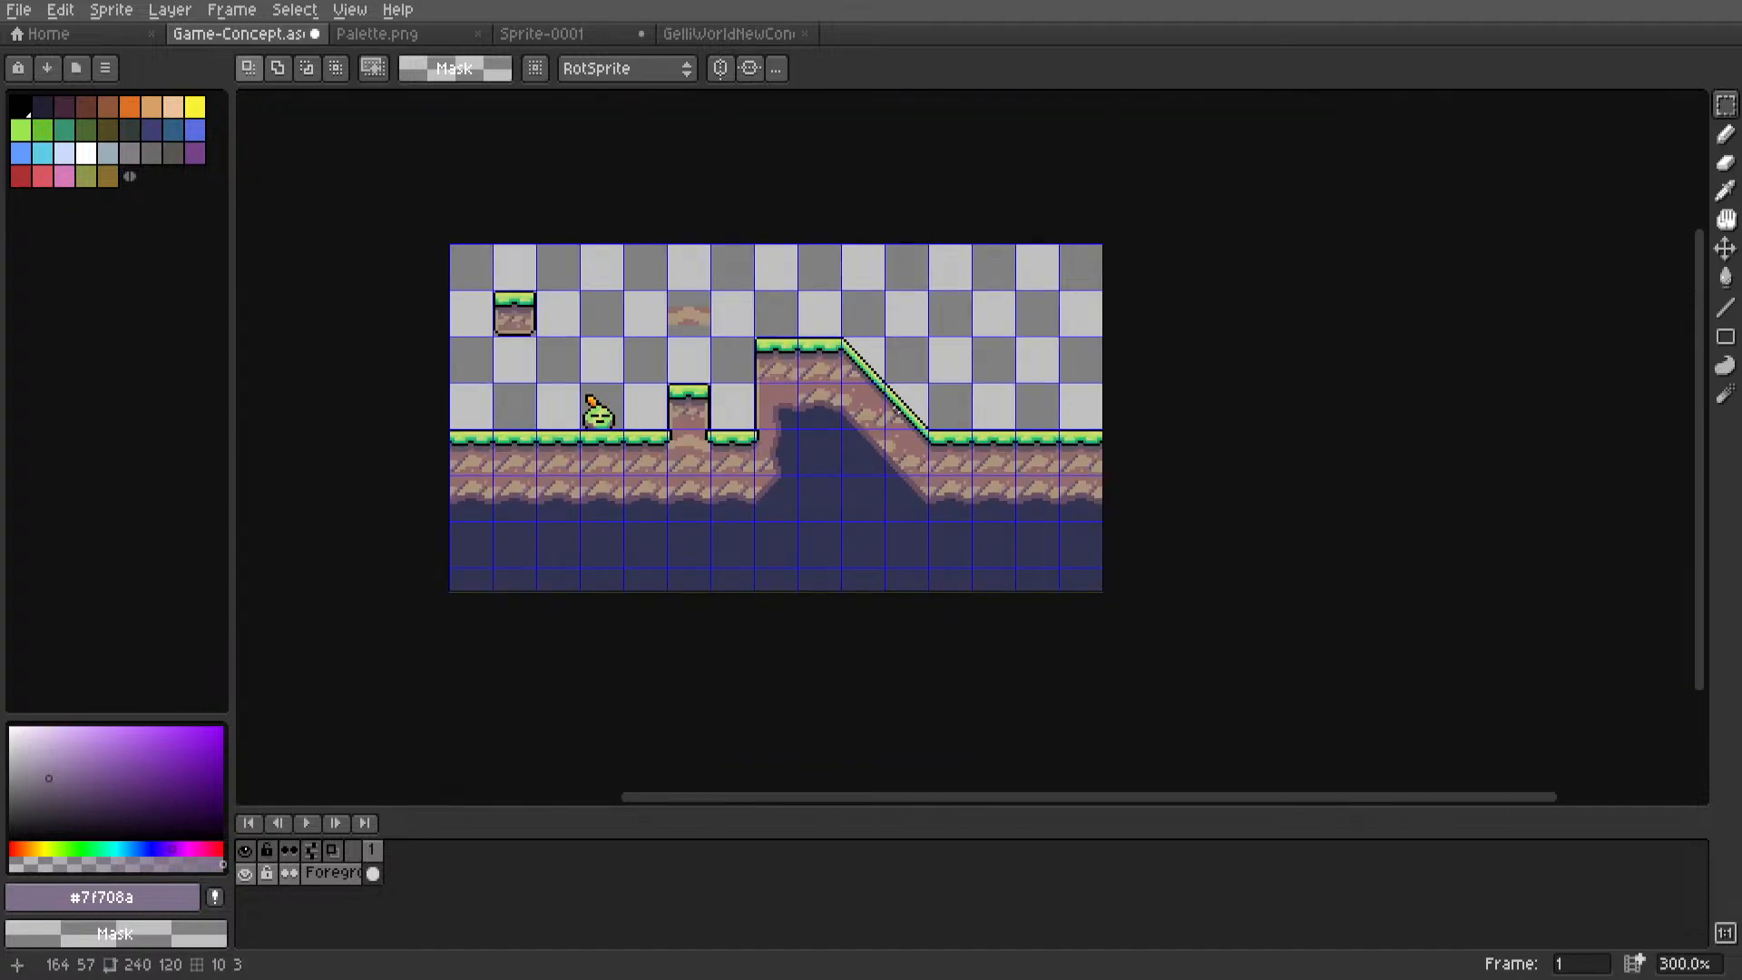
scroll(899, 411, up, 8)
scroll(830, 350, down, 3)
scroll(830, 347, up, 2)
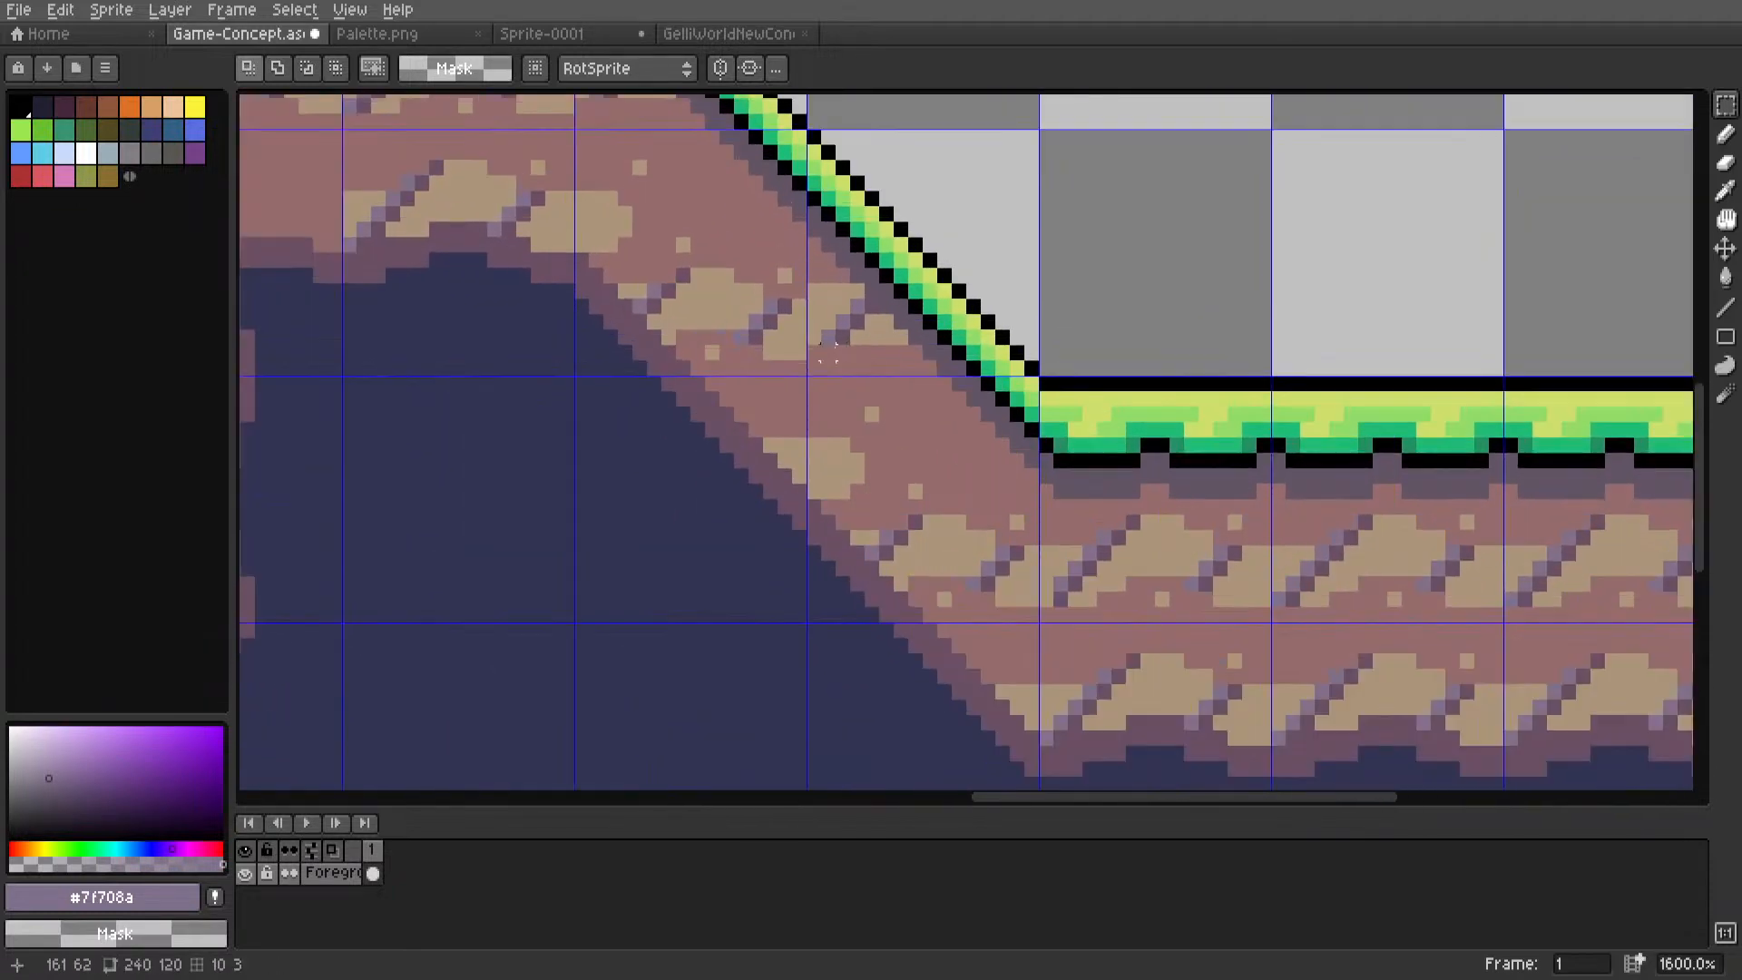
scroll(828, 349, up, 2)
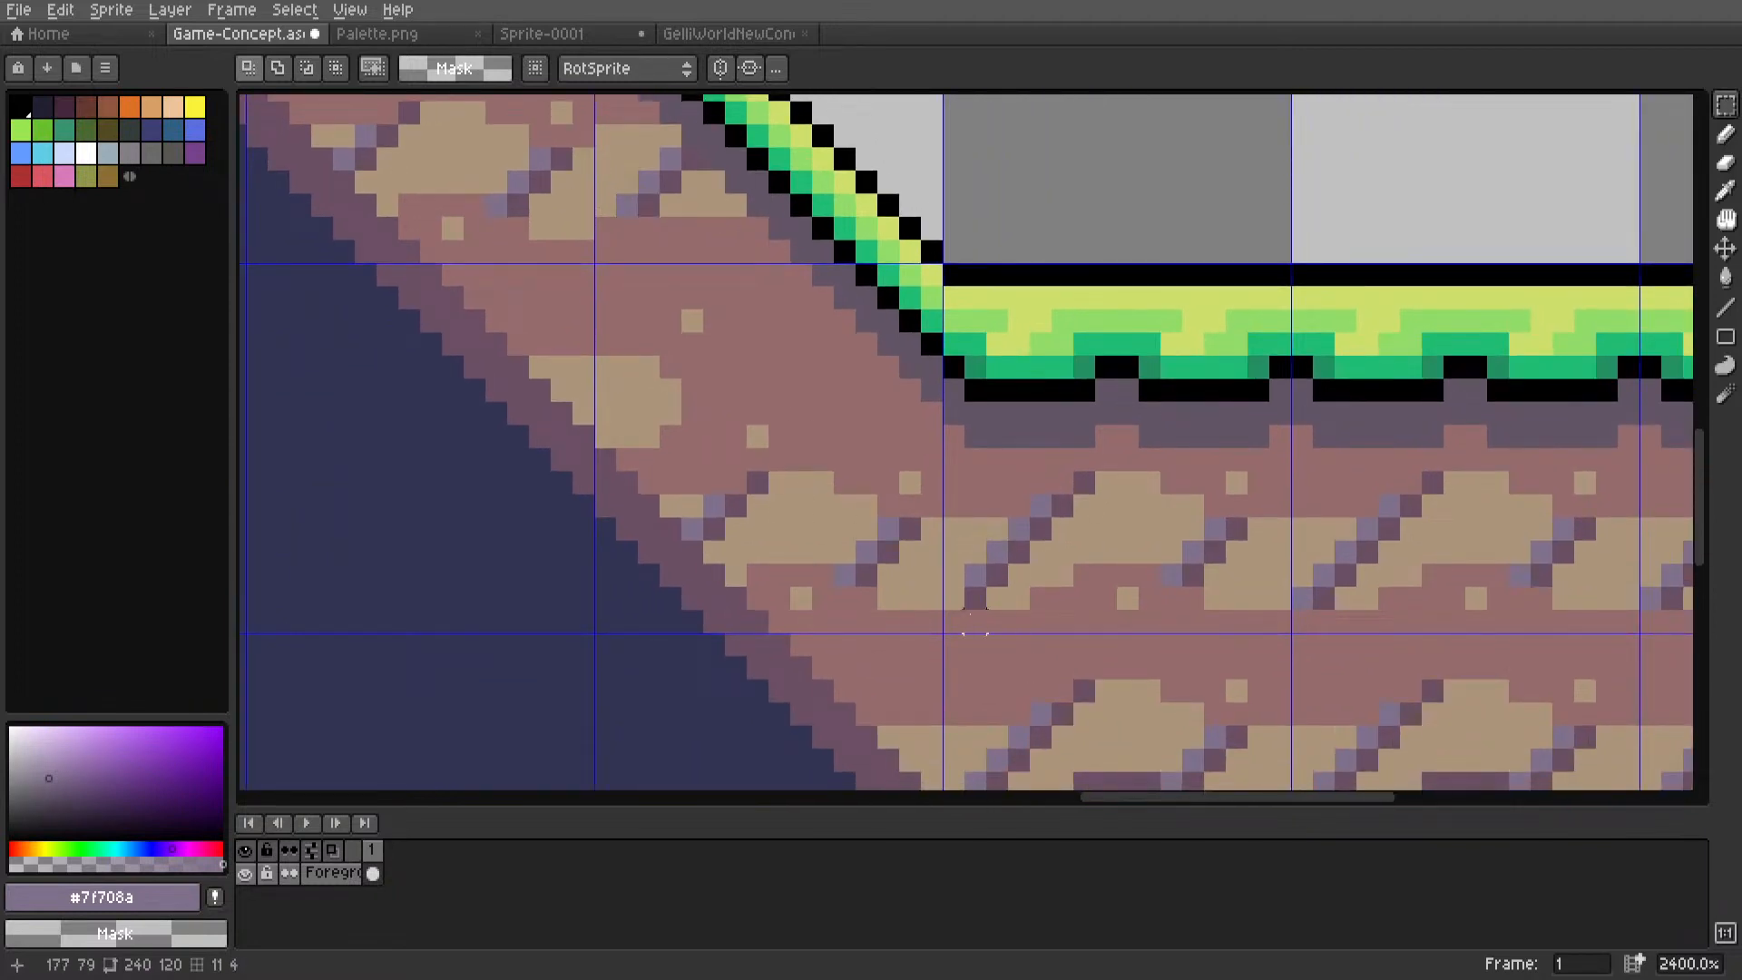
click(954, 598)
drag(980, 601, 999, 599)
key(ctrl+d)
key(i)
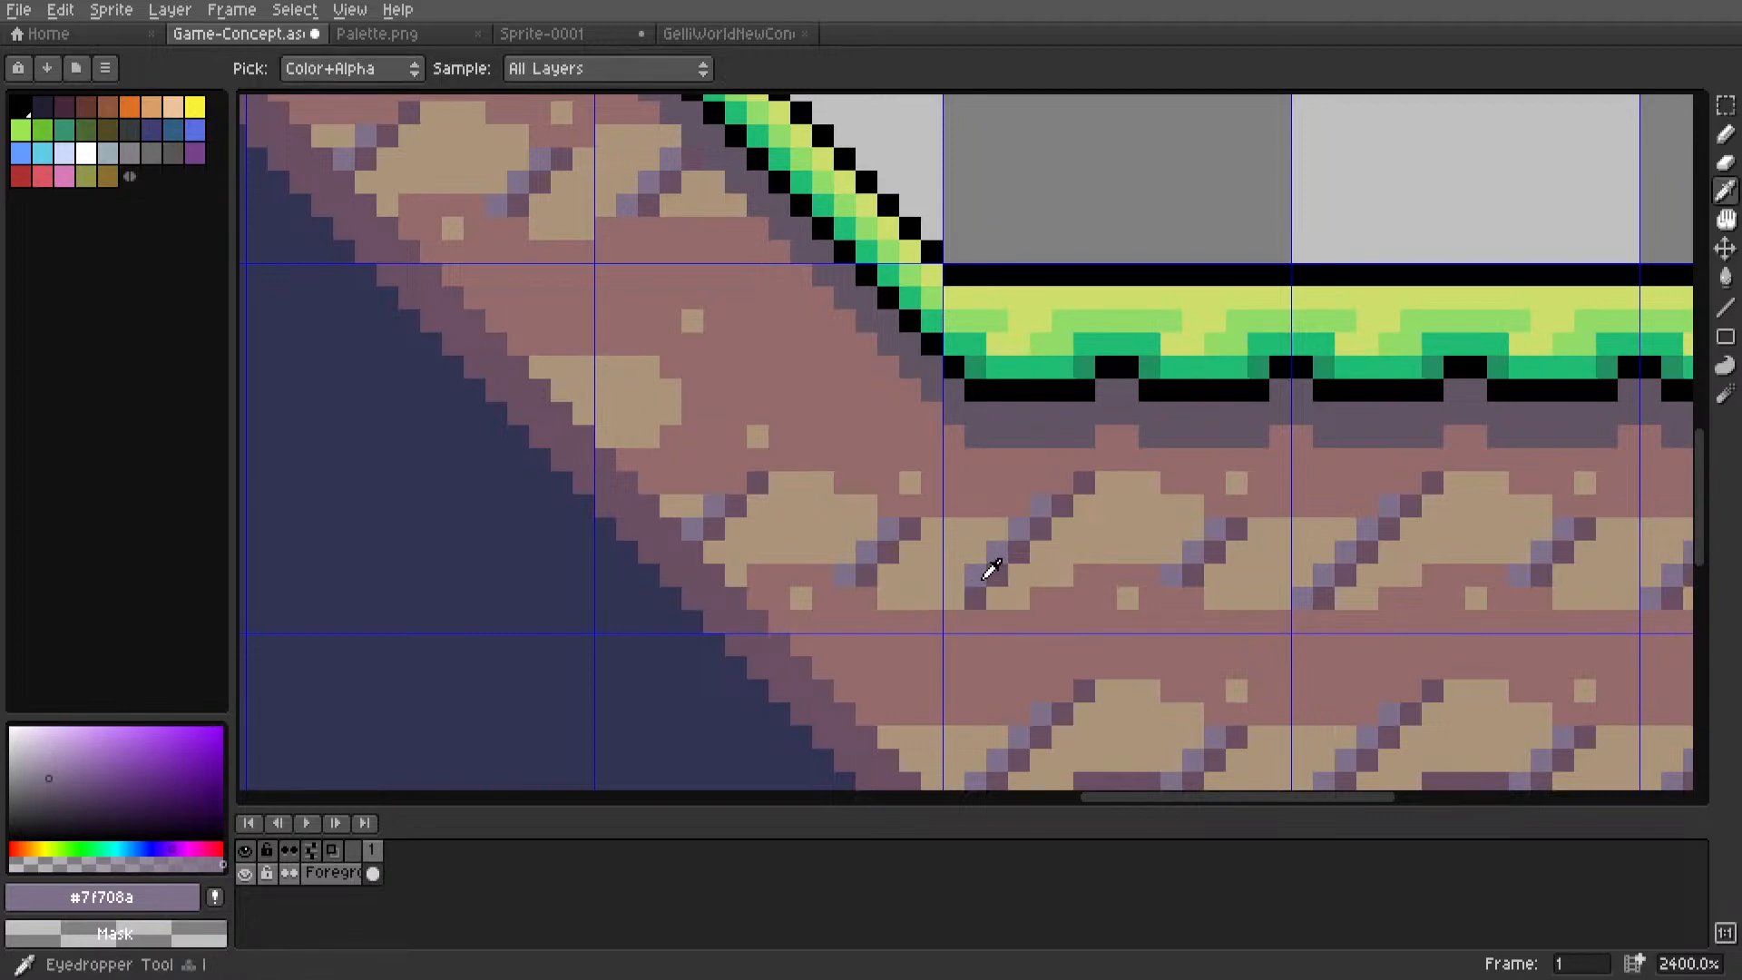
key(l)
key(m)
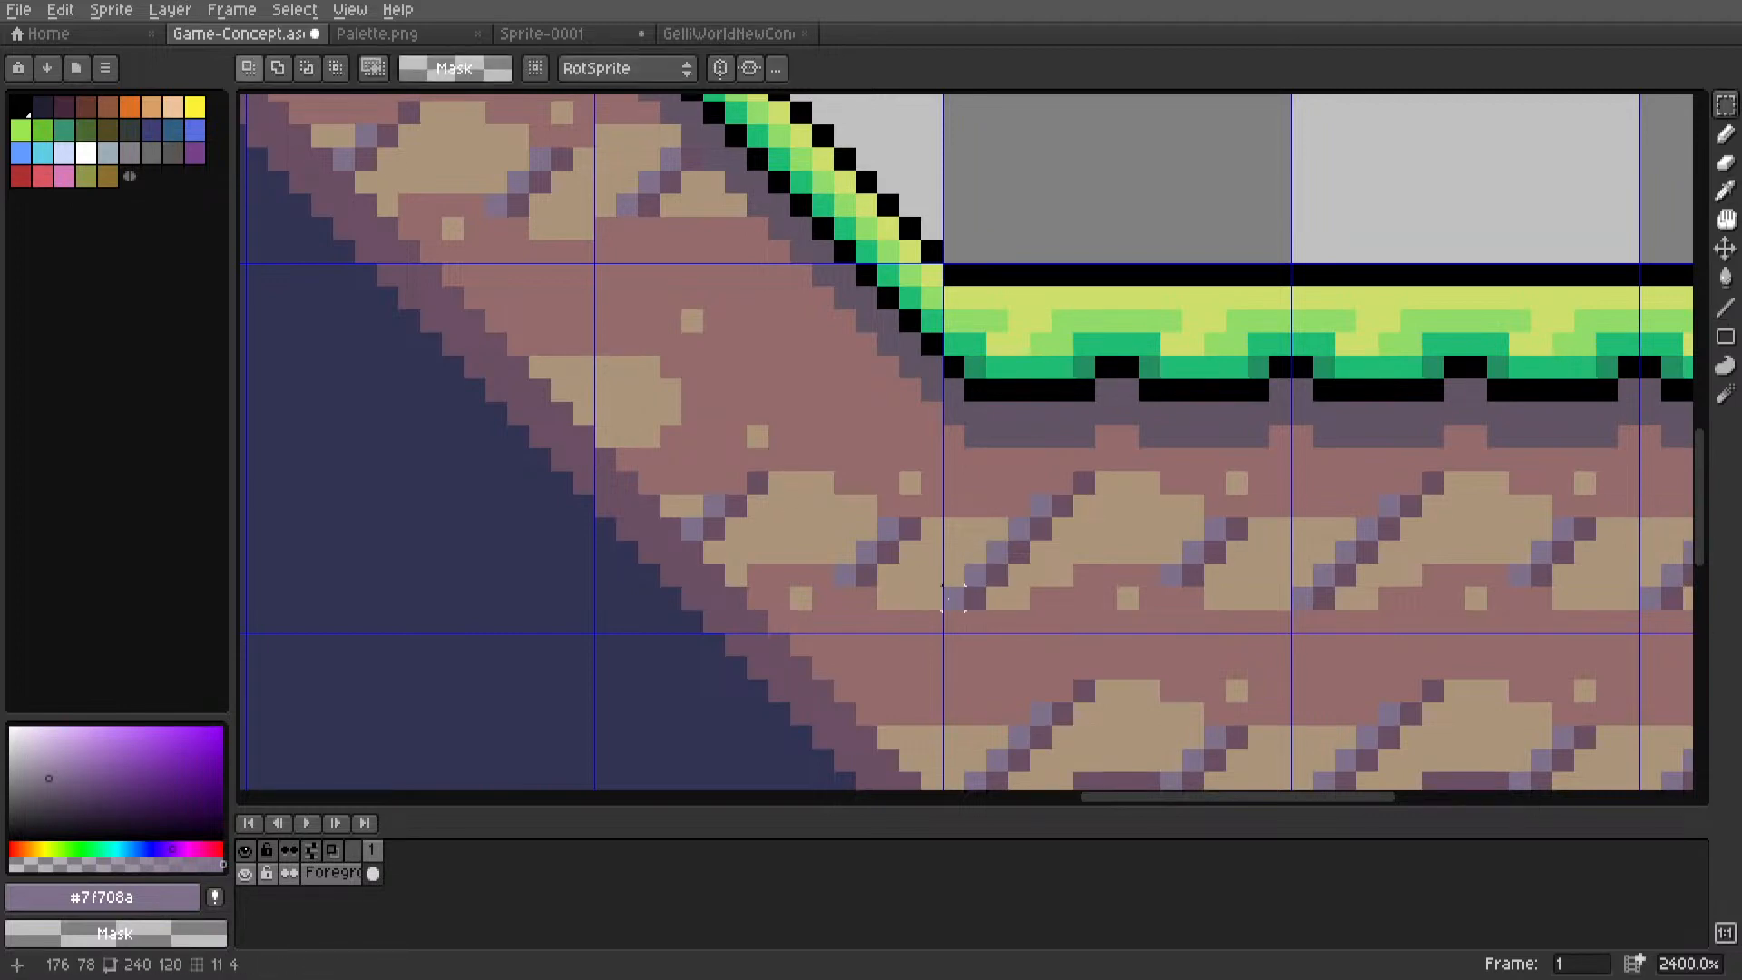
Copy the 4 by 4 pixel crack block from the first flat dirt tile onto the stone beside the slope's upper cell boundary.
click(960, 592)
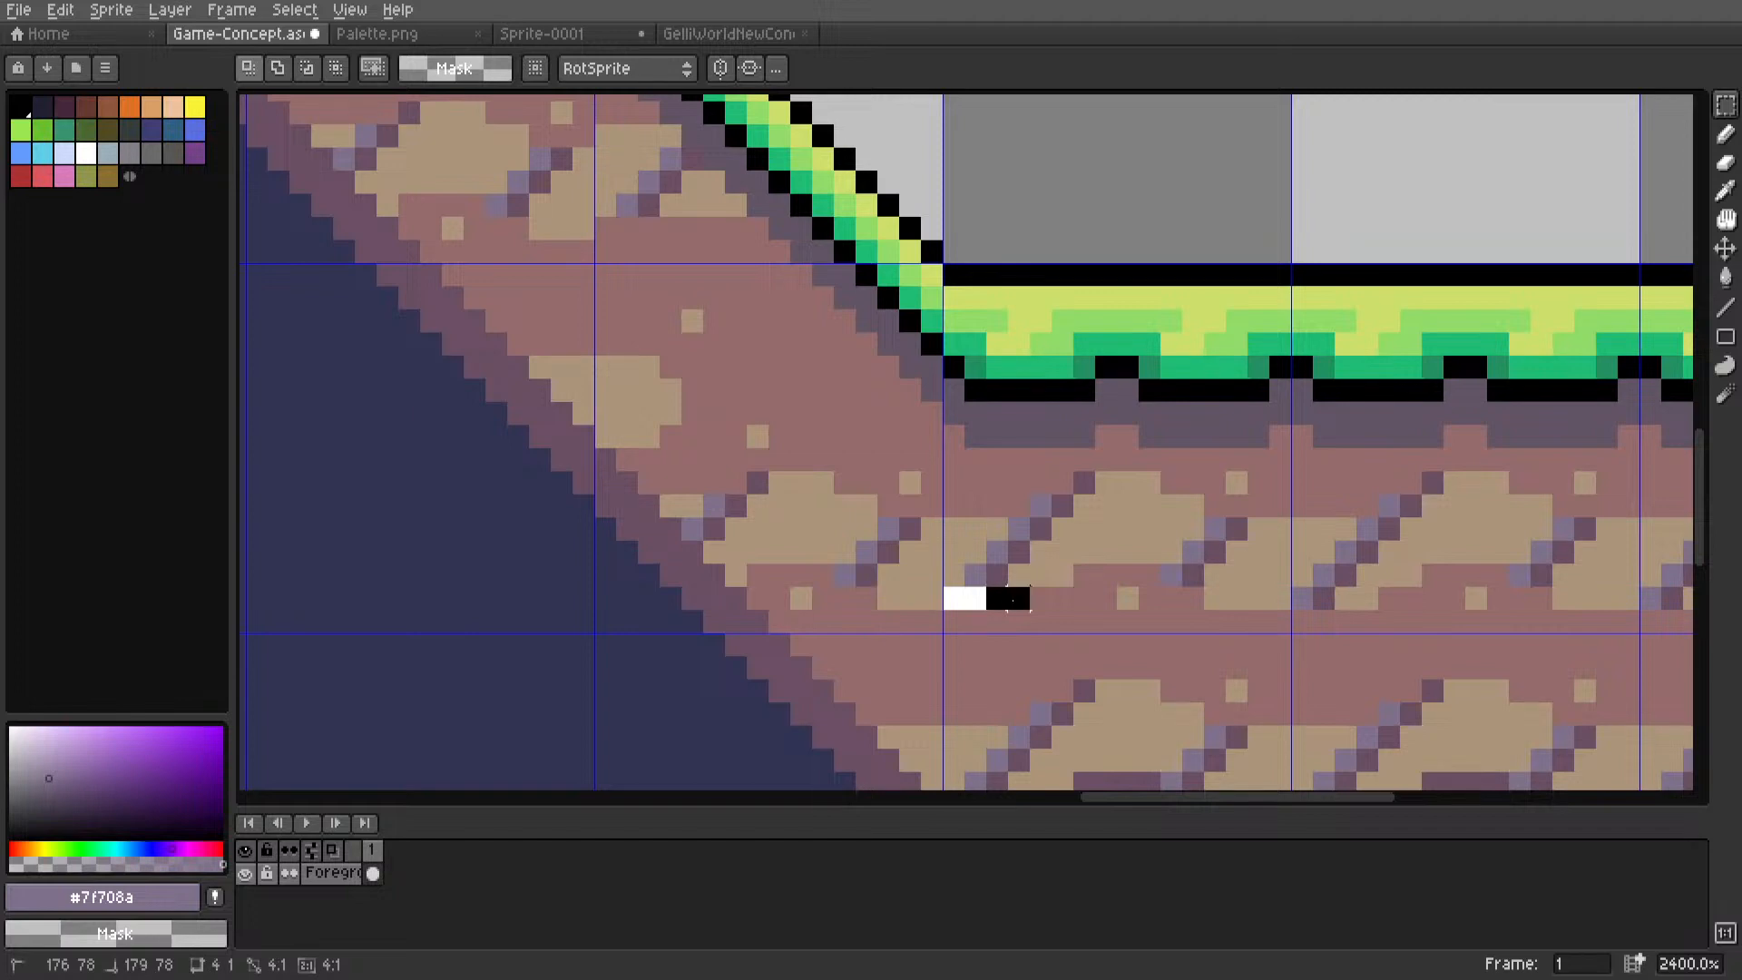
drag(1010, 598, 1017, 510)
scroll(1019, 544, down, 4)
scroll(999, 544, up, 2)
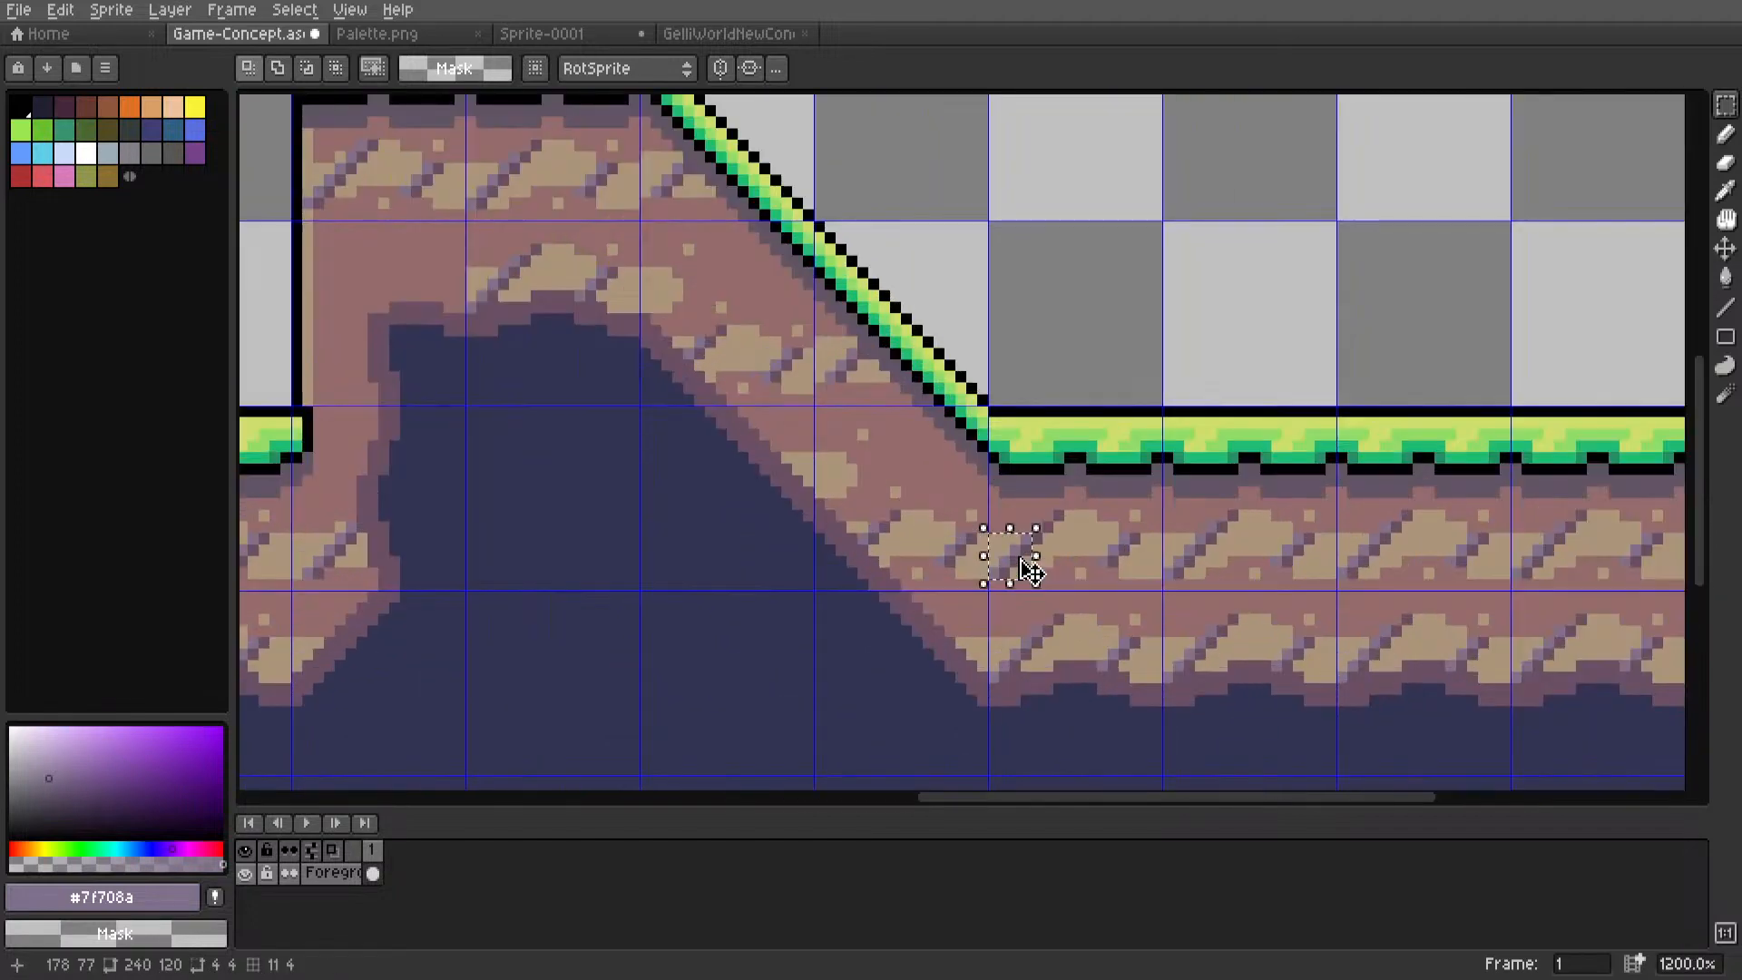
scroll(1032, 572, up, 1)
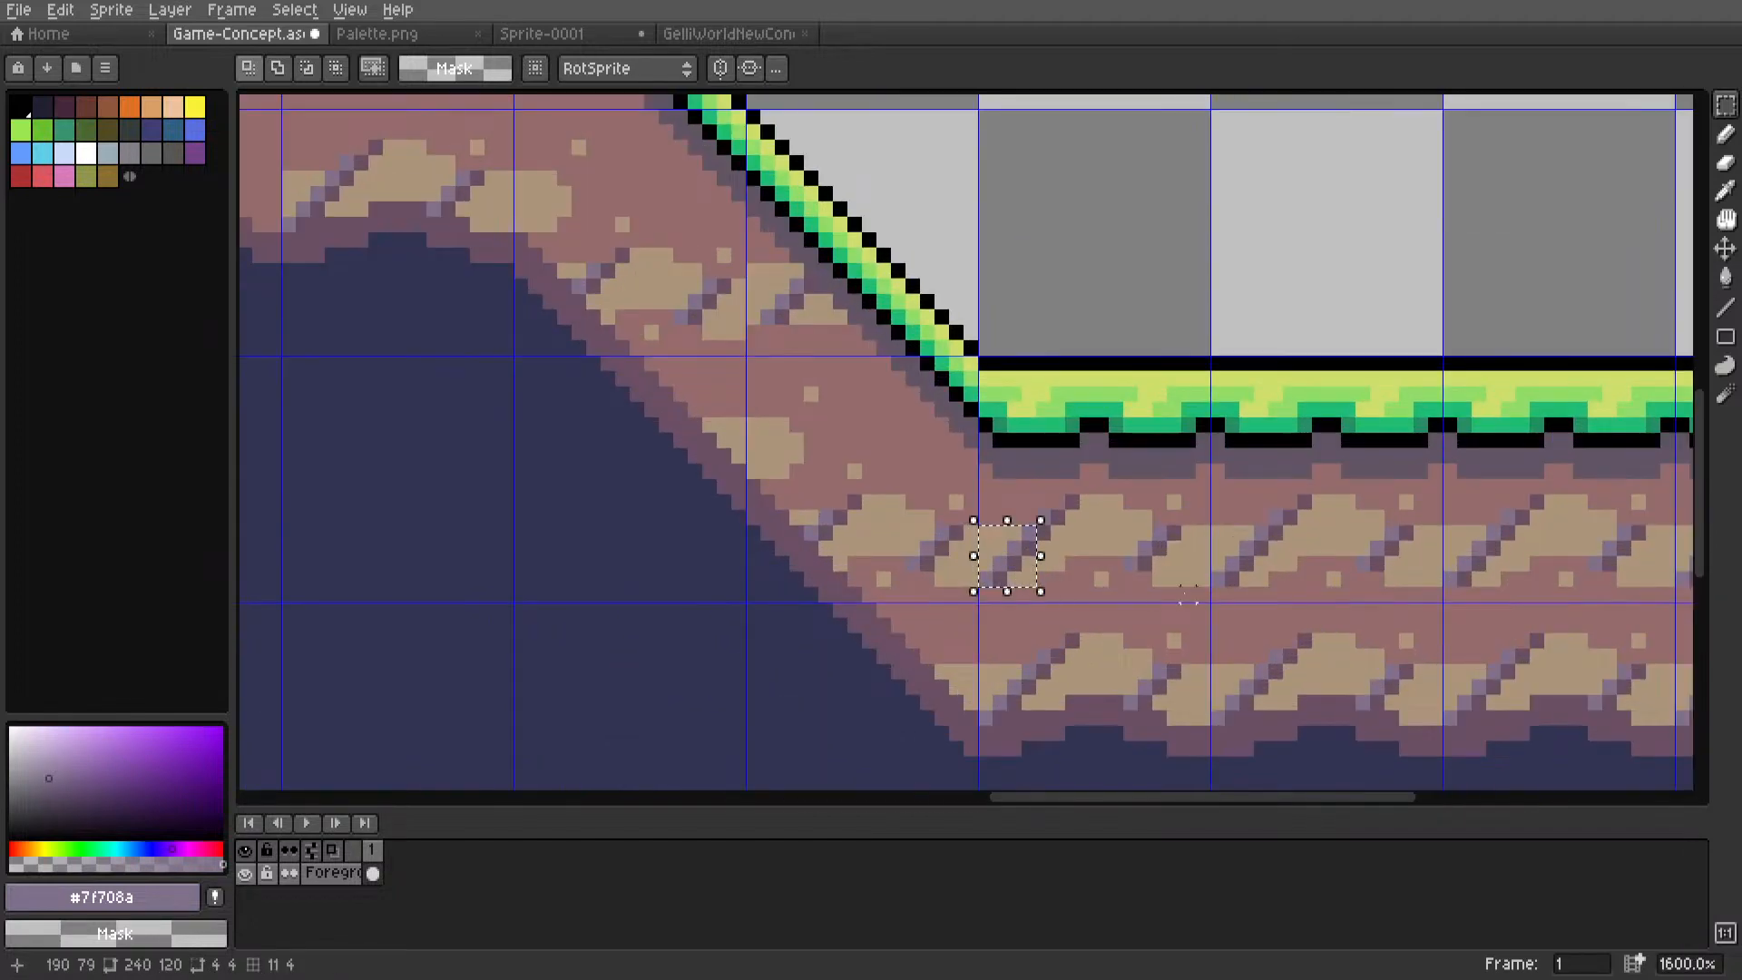
scroll(935, 581, up, 2)
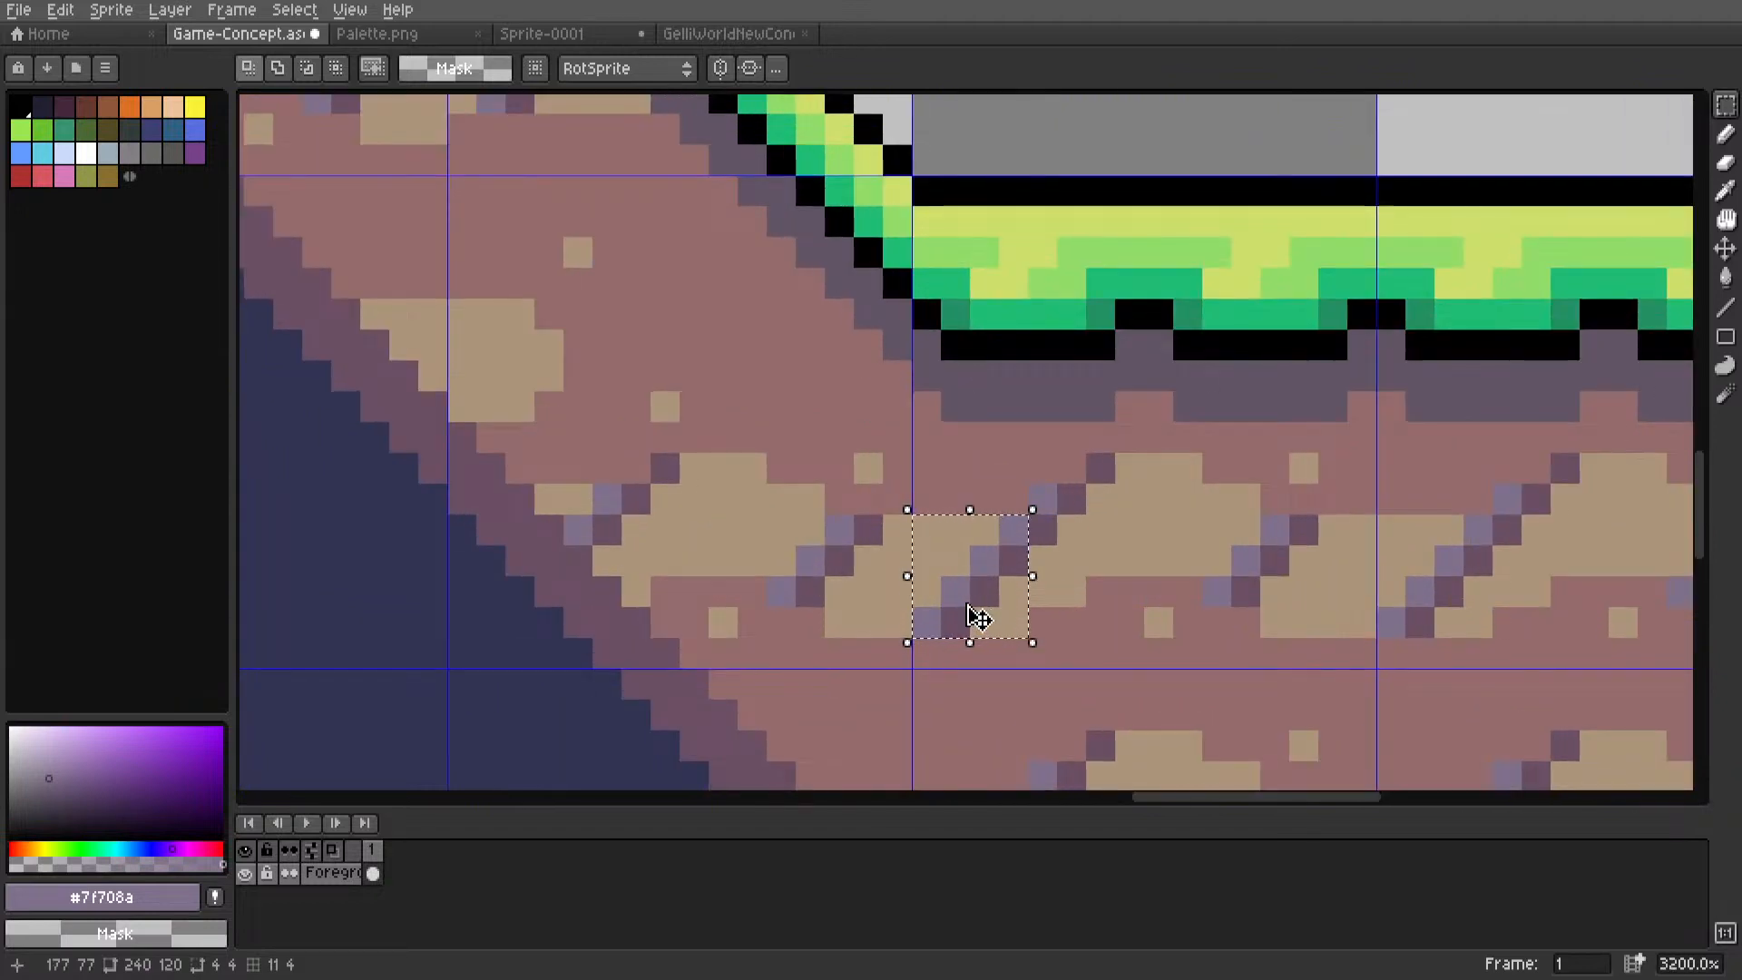
scroll(978, 617, down, 1)
middle_drag(977, 612, 1076, 638)
drag(1067, 633, 718, 263)
click(817, 291)
scroll(792, 352, up, 2)
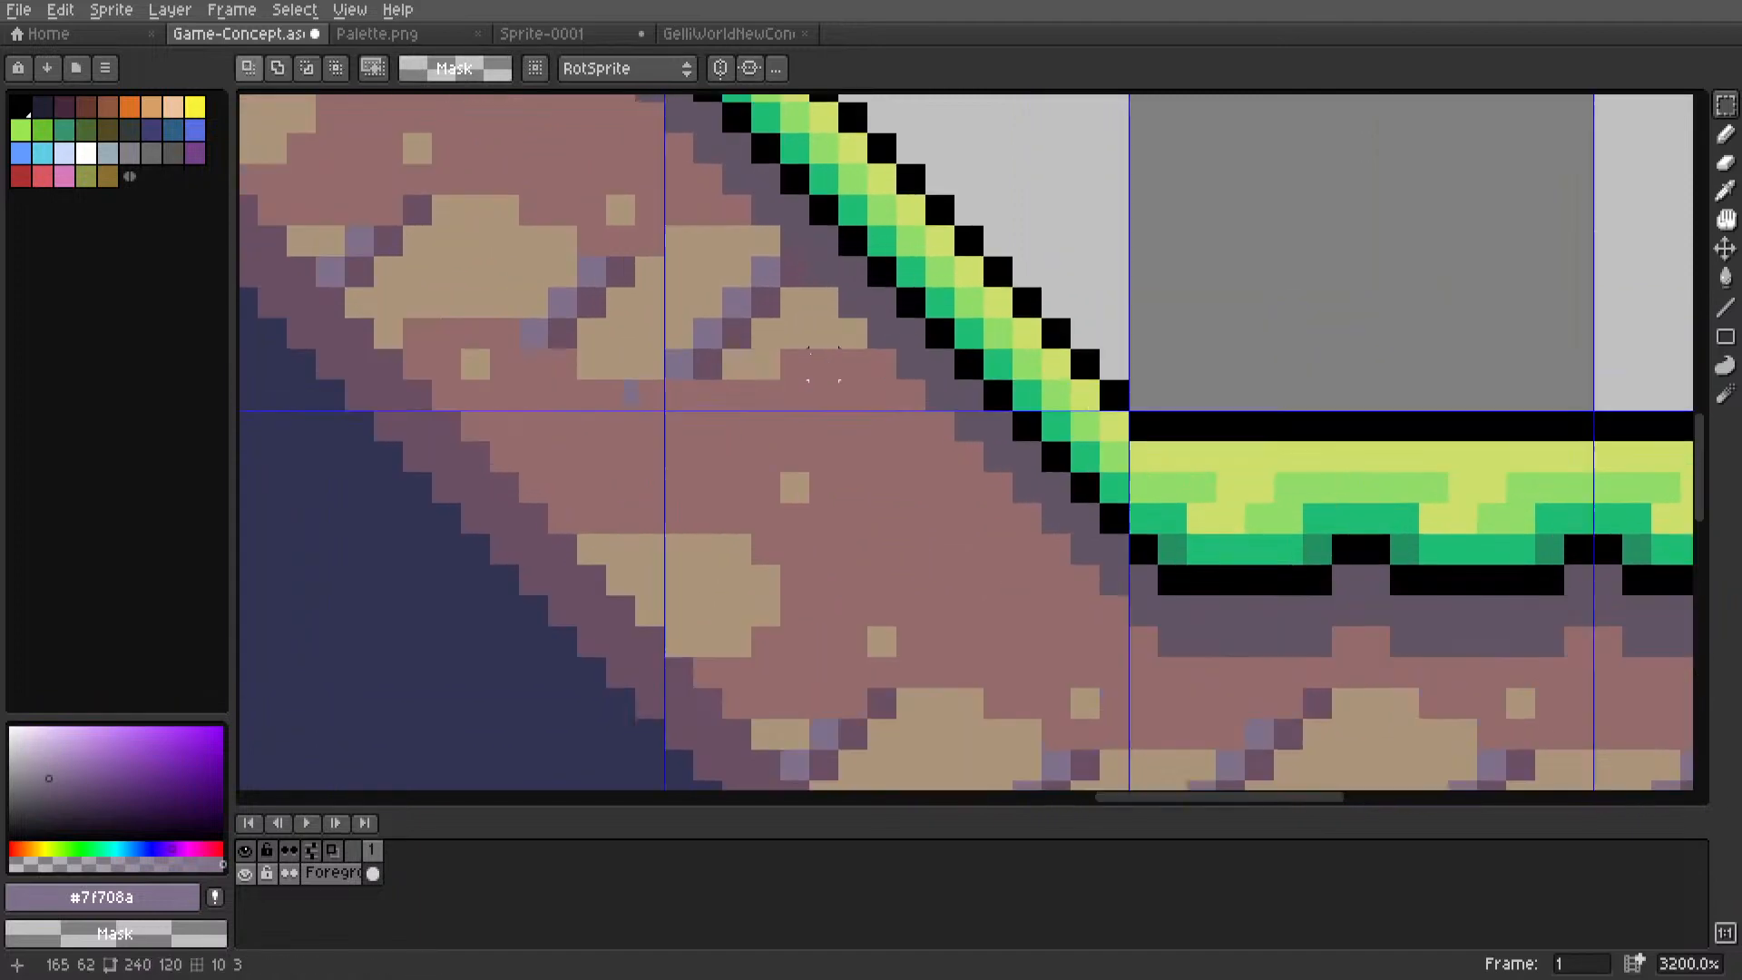
Paint out the leftover tan row above the copied crack block with the dirt brown #966c6c.
key(i)
click(620, 126)
key(l)
drag(626, 184, 742, 186)
scroll(742, 186, down, 4)
scroll(777, 342, down, 2)
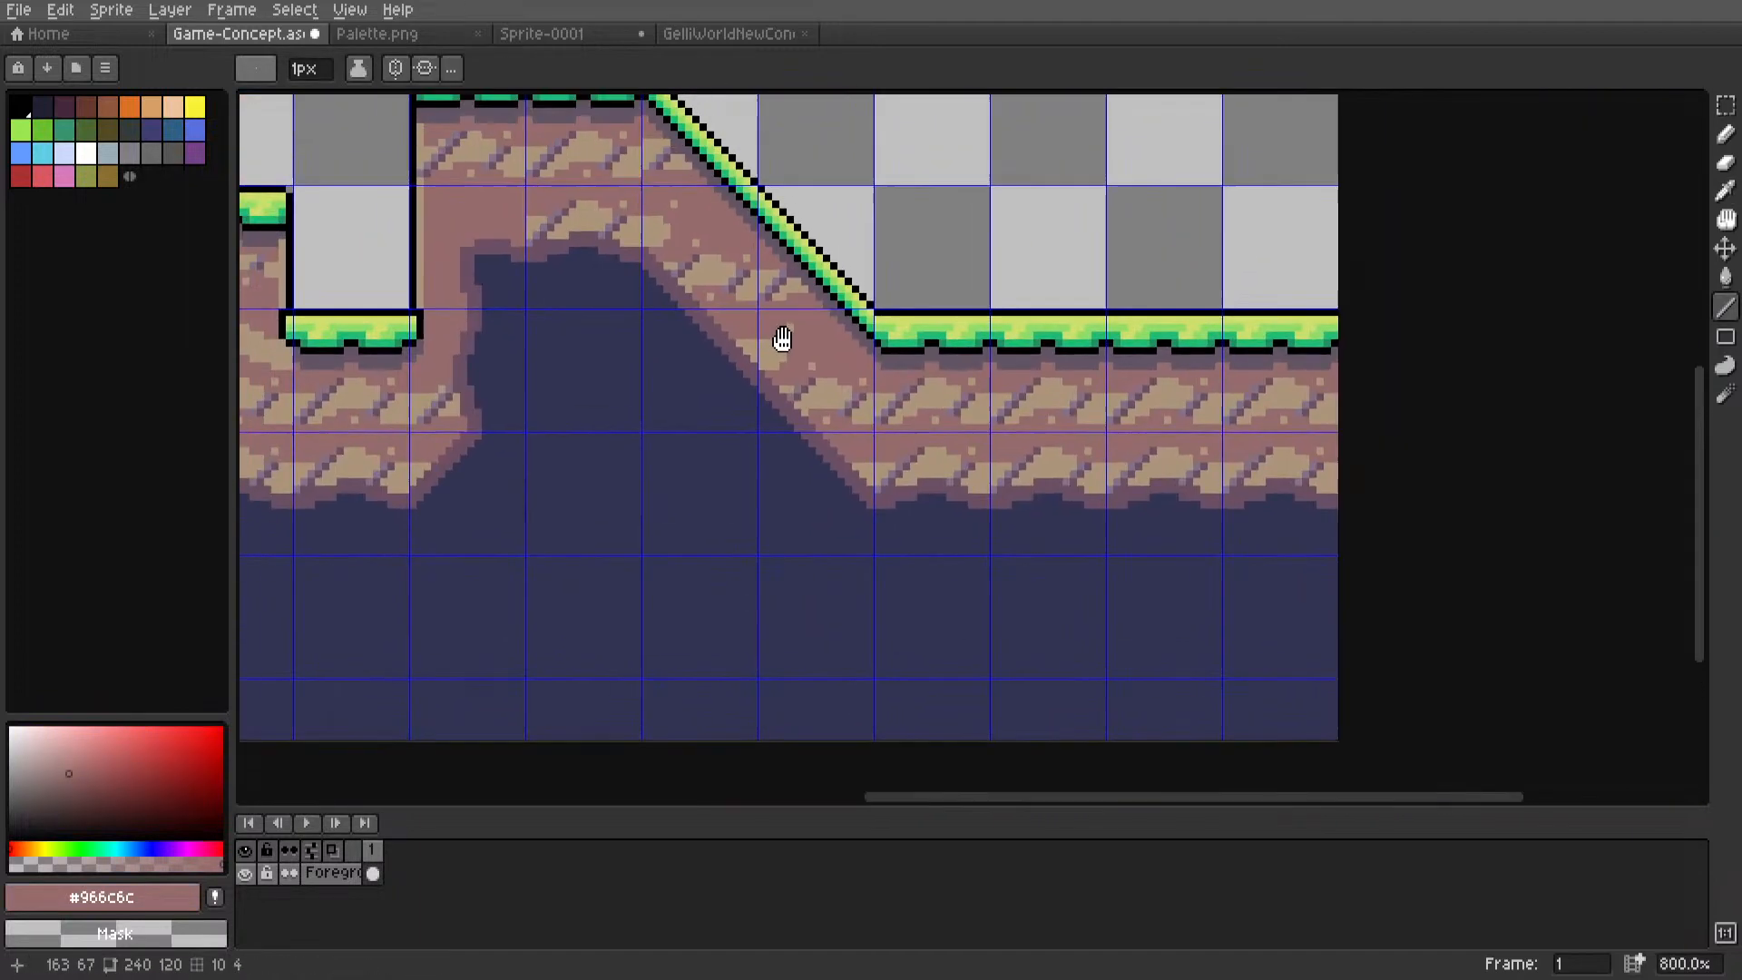
Erase the copied crack block and the tan remainder beside it, and fill the gap with the dirt brown #966c6c.
scroll(796, 318, up, 5)
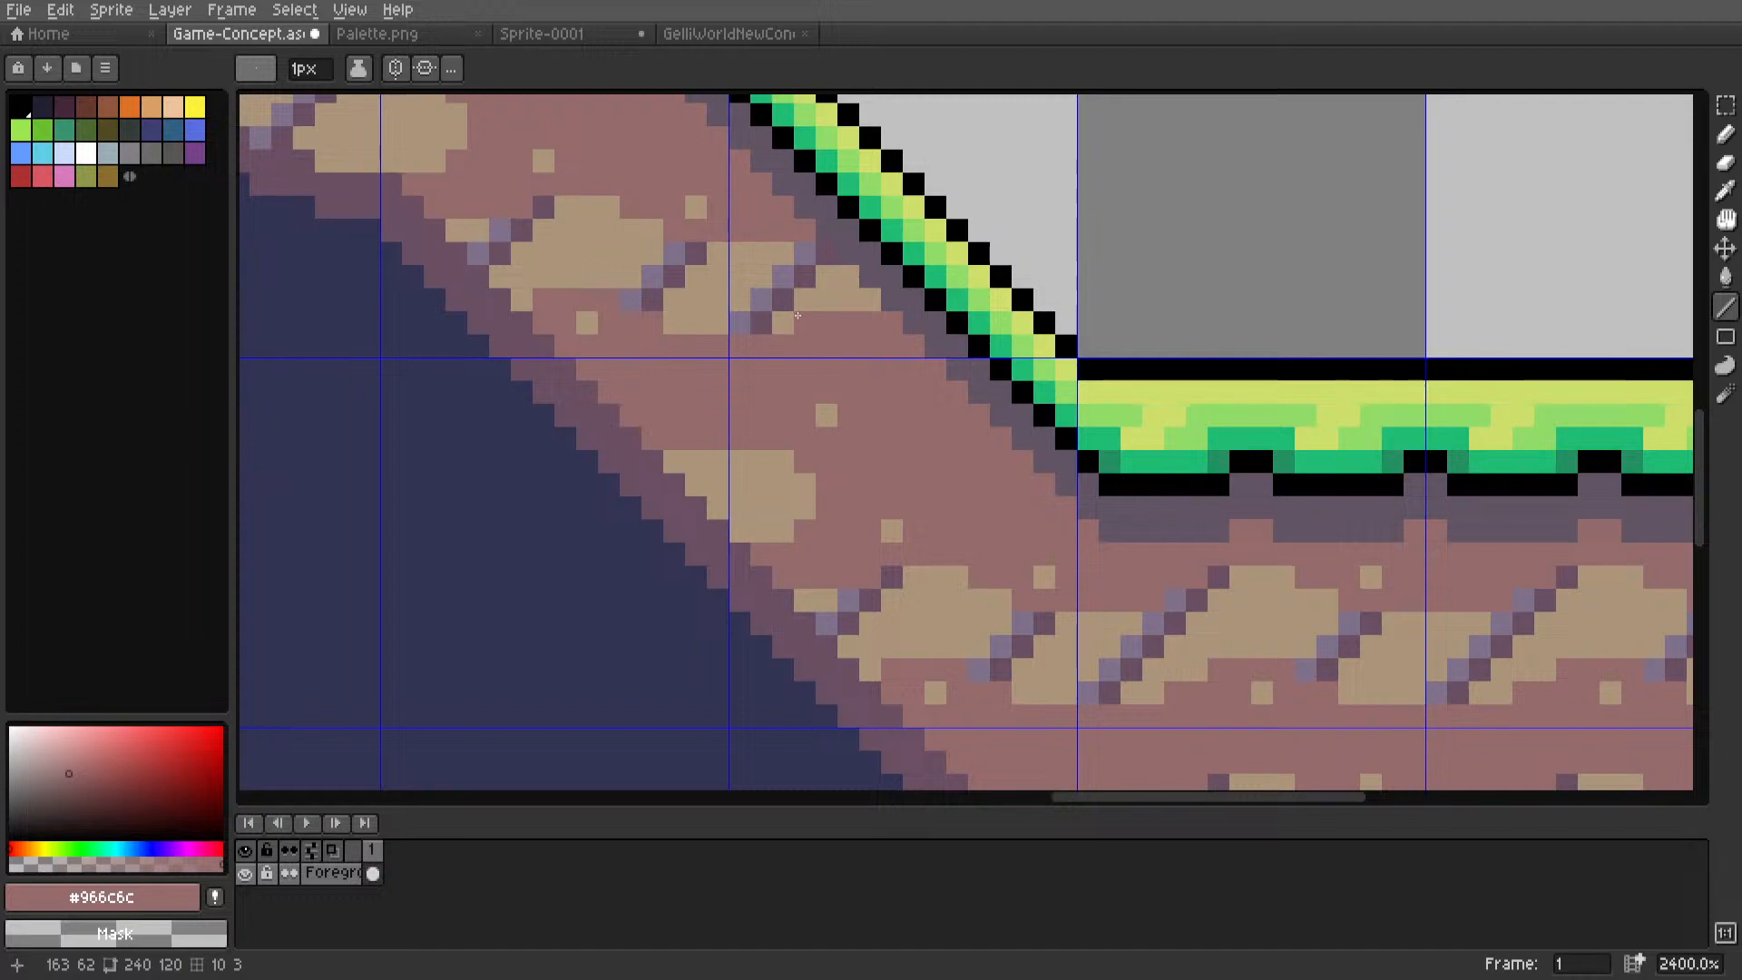
key(m)
drag(731, 333, 817, 242)
key(Delete)
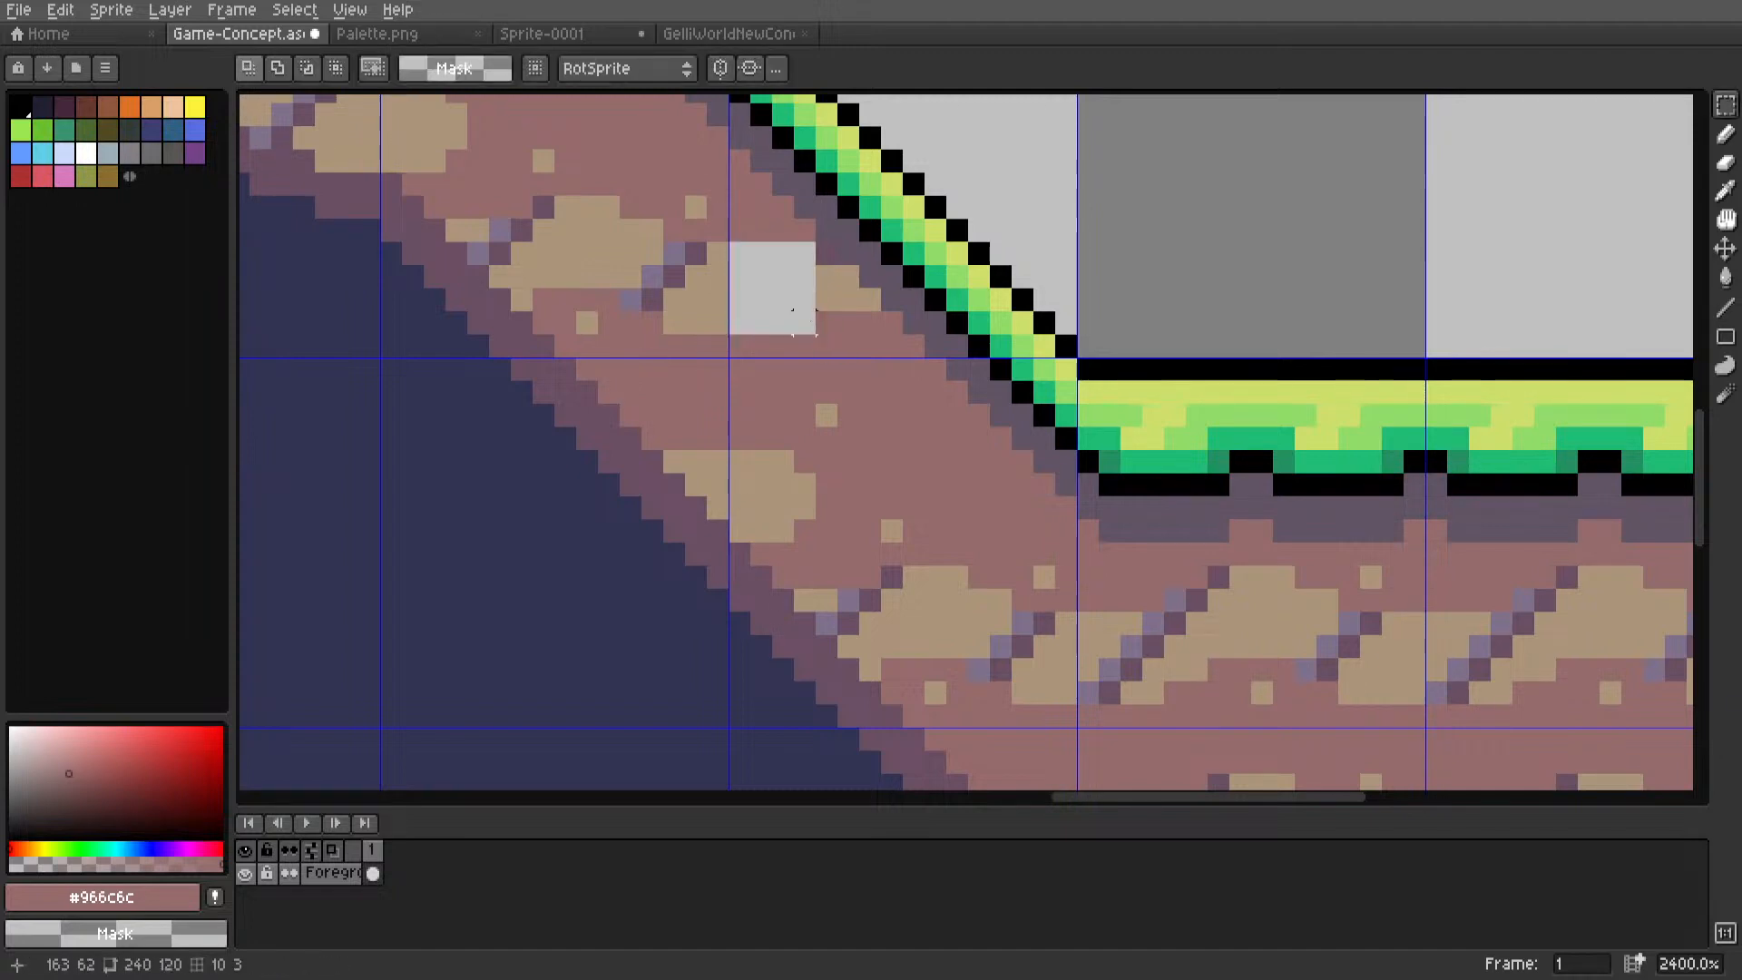
drag(805, 322, 805, 276)
key(Delete)
key(Delete)
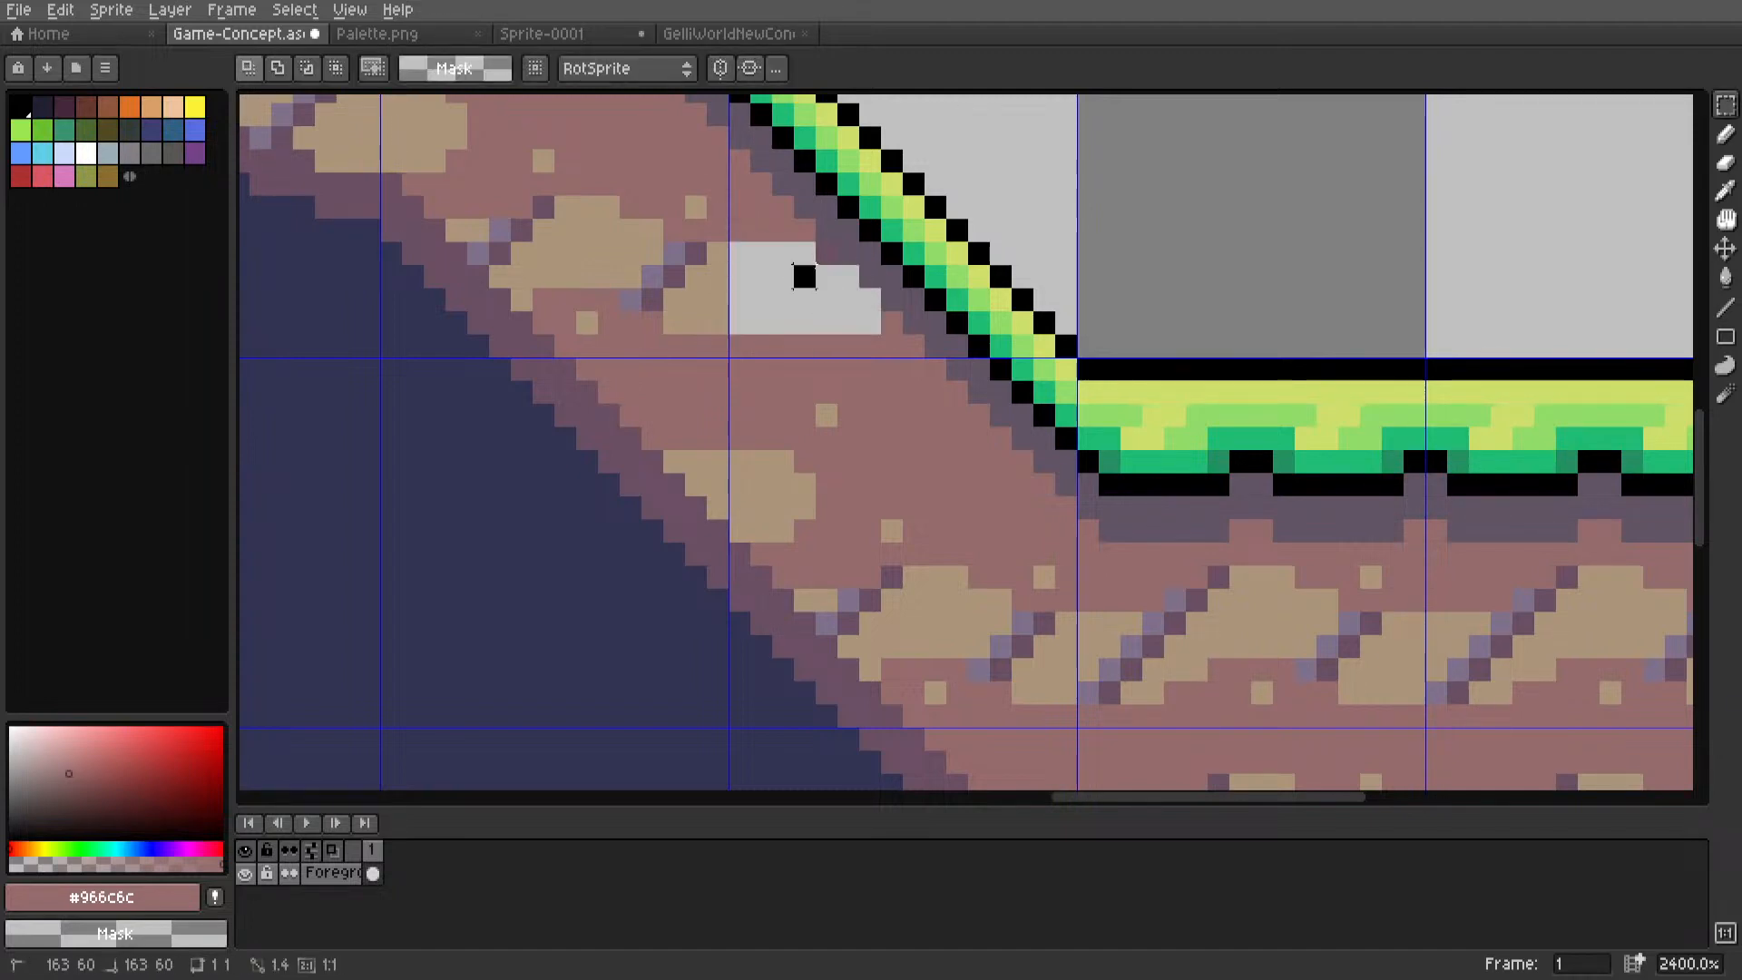
key(i)
key(g)
click(793, 291)
middle_drag(793, 291, 869, 395)
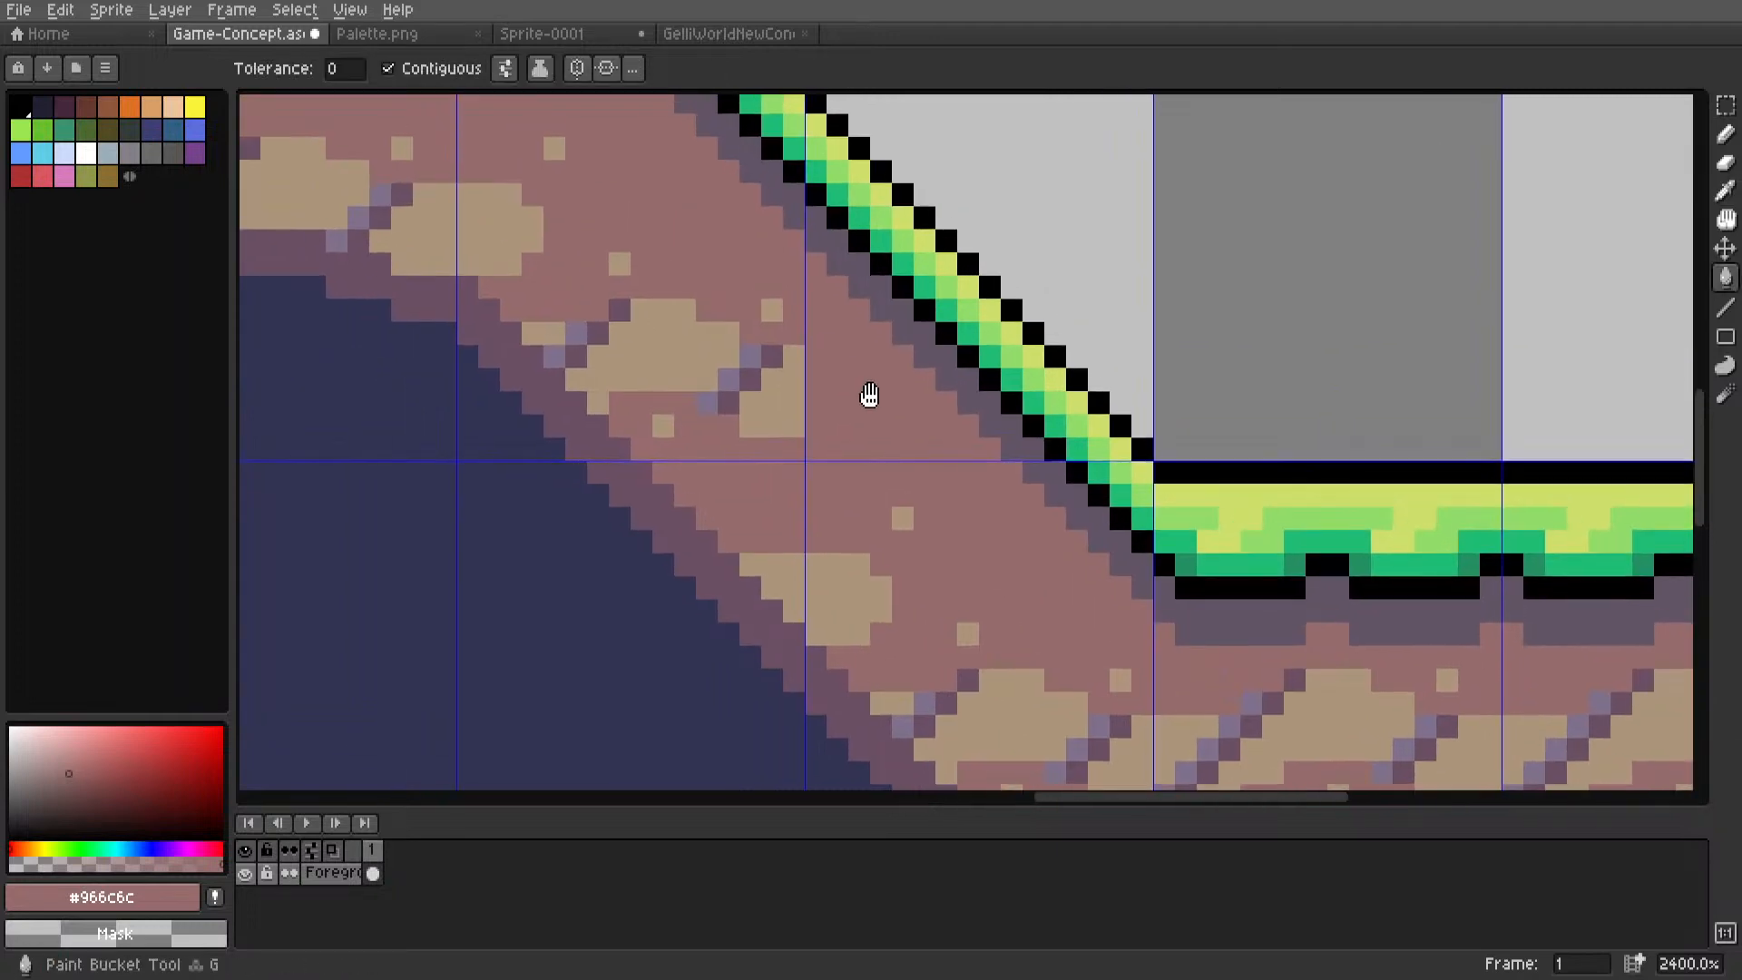
Paste the 4 by 4 crack block onto the refilled dirt, flush with the stone at the slope's upper cell boundary.
key(ctrl+v)
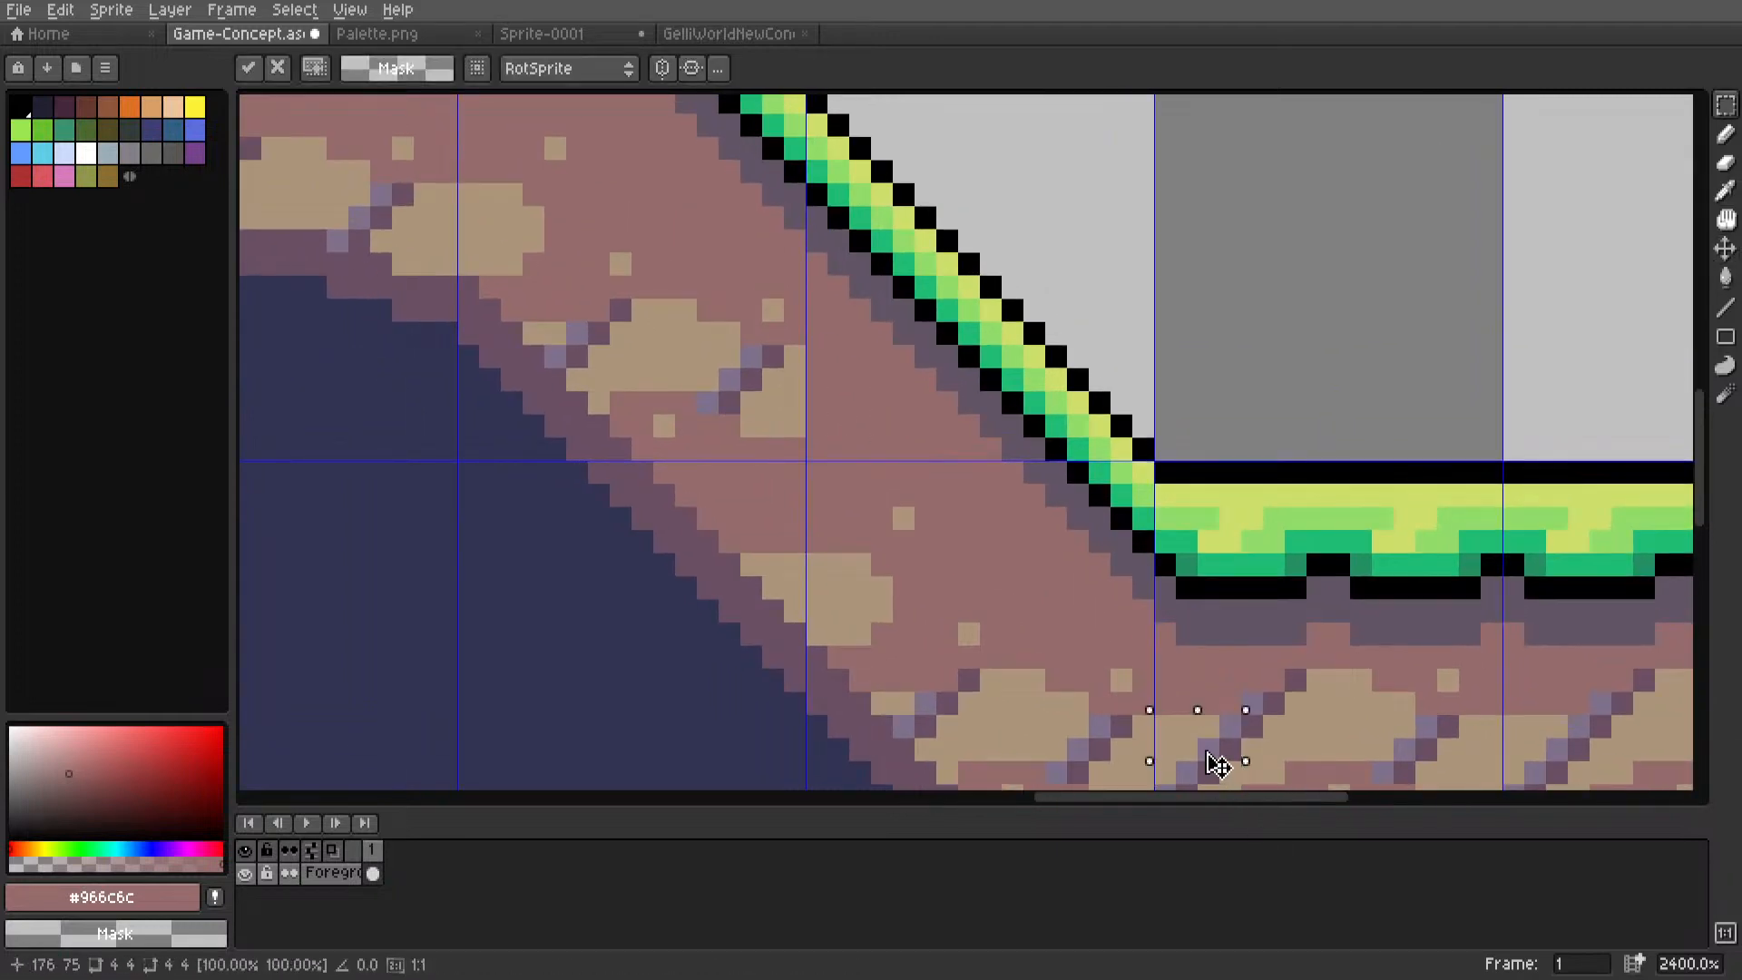
drag(1215, 763, 879, 389)
click(1078, 287)
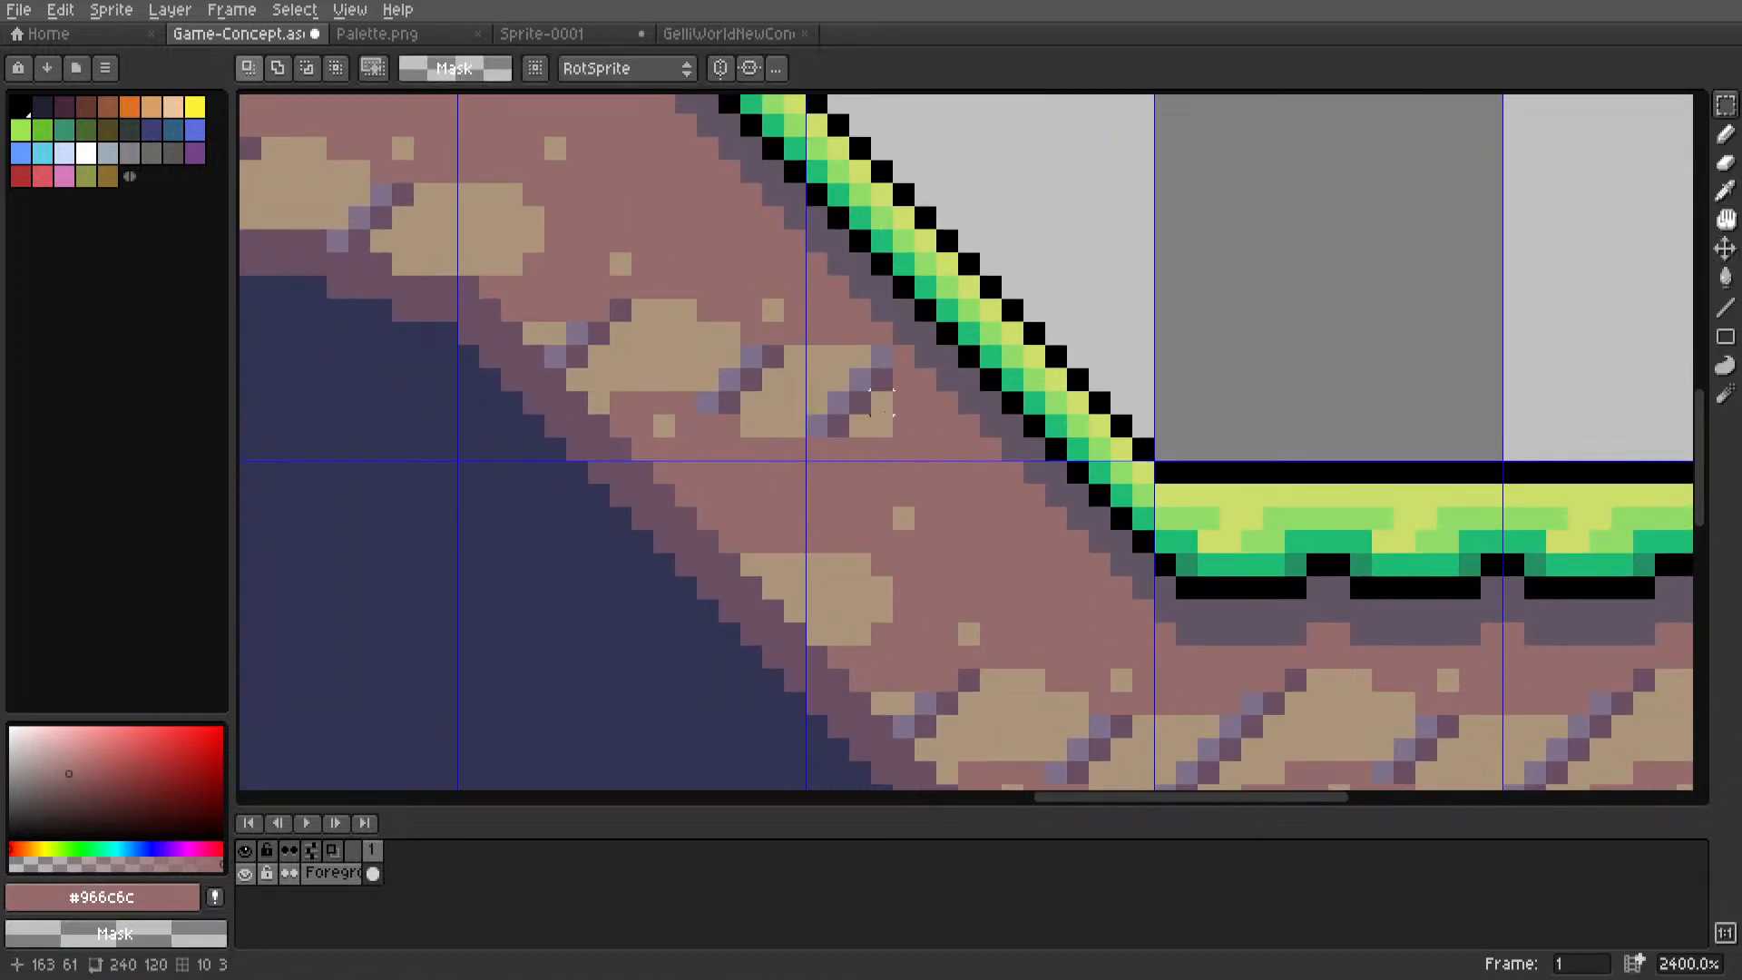
scroll(880, 404, down, 3)
middle_drag(879, 407, 839, 445)
scroll(757, 404, up, 3)
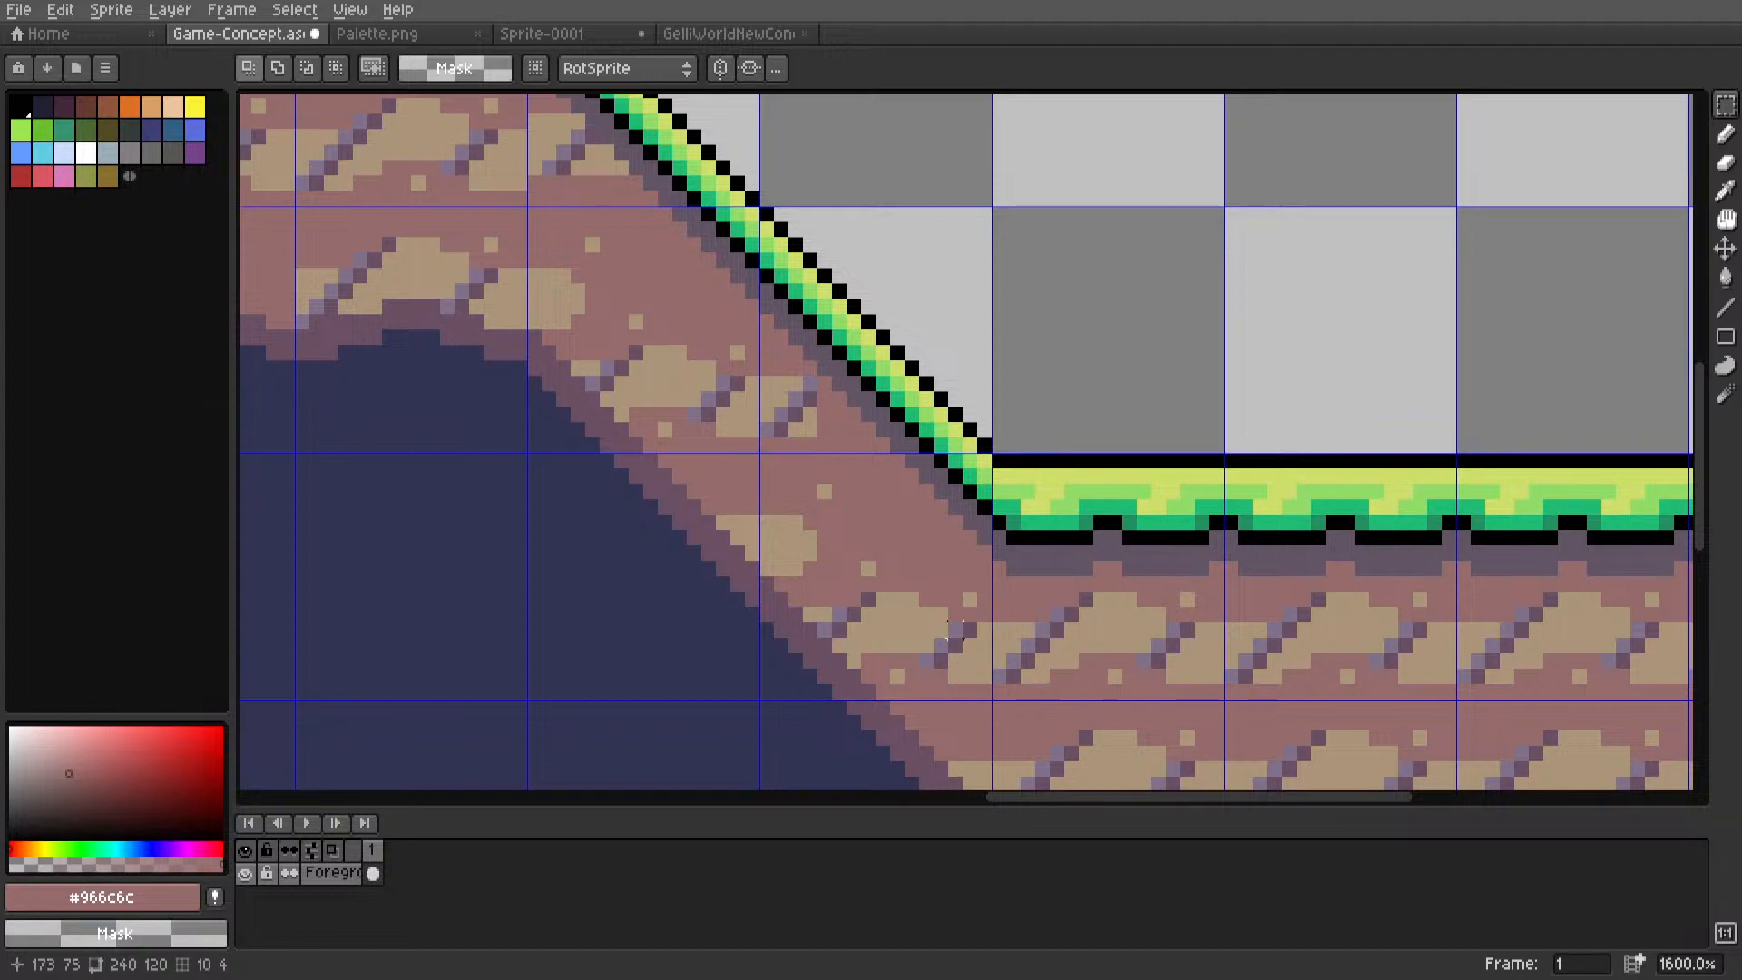
Extend the tan stone beside the pasted crack block toward the slope's grass edge with #ab947a.
scroll(801, 452, up, 2)
alt+click(821, 407)
key(l)
scroll(845, 394, down, 2)
middle_drag(845, 394, 844, 387)
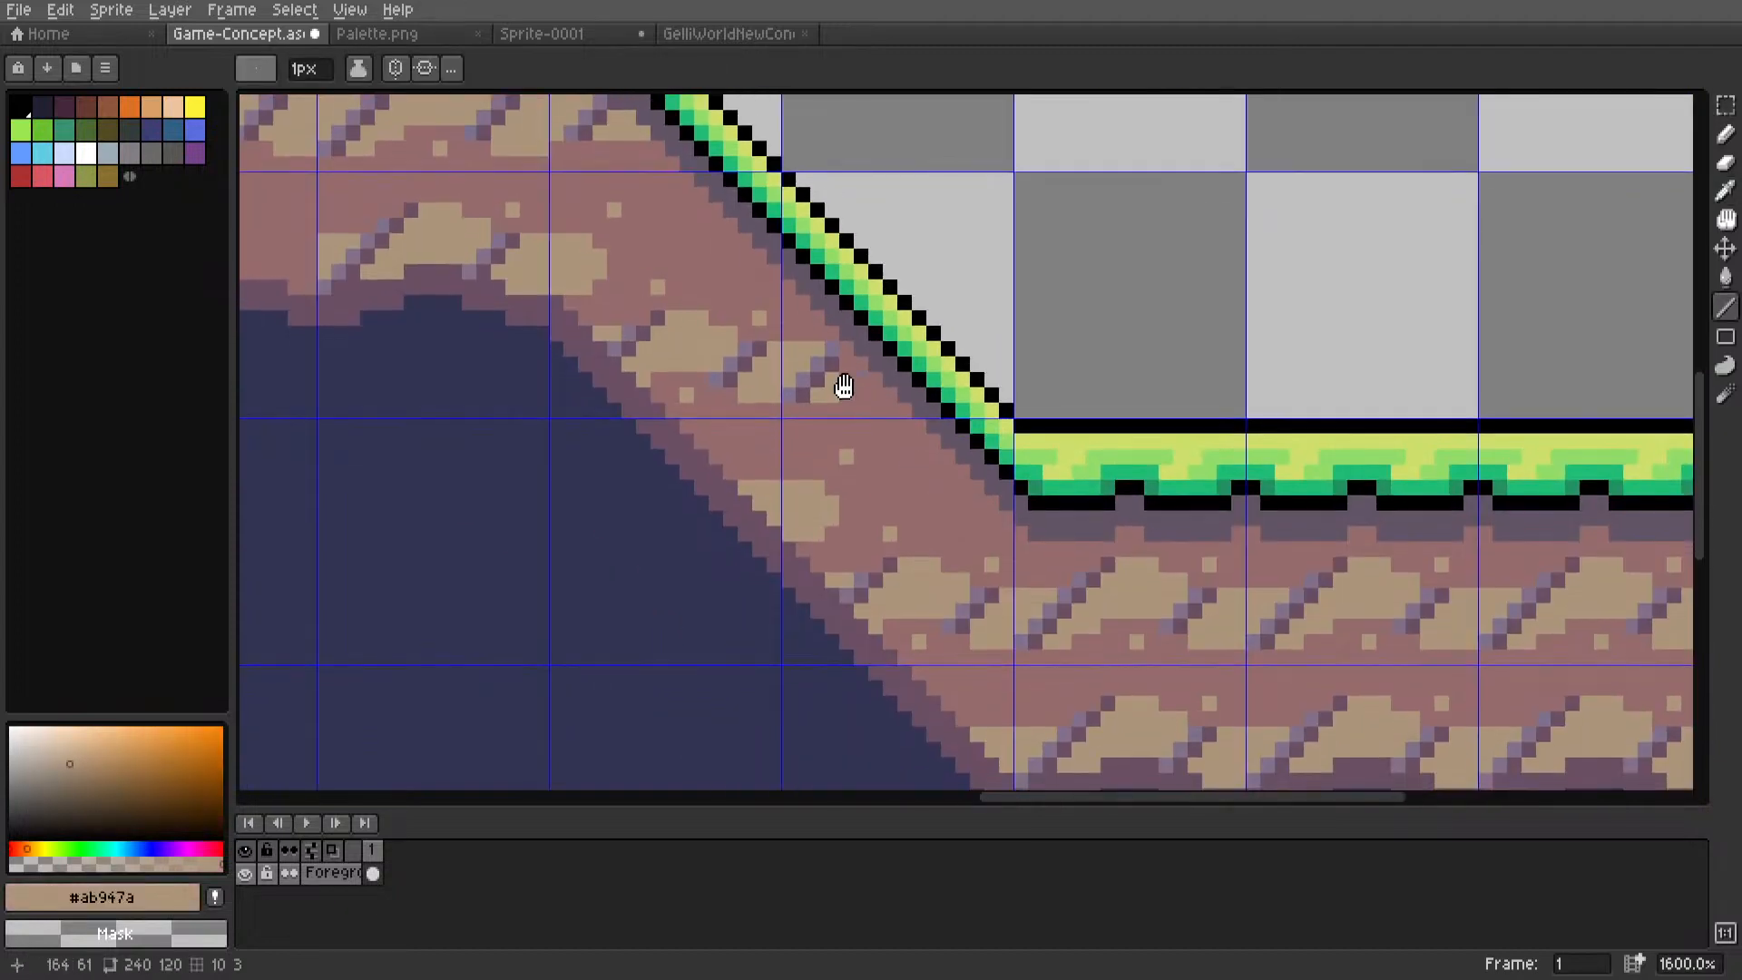
scroll(844, 386, up, 1)
drag(862, 380, 879, 380)
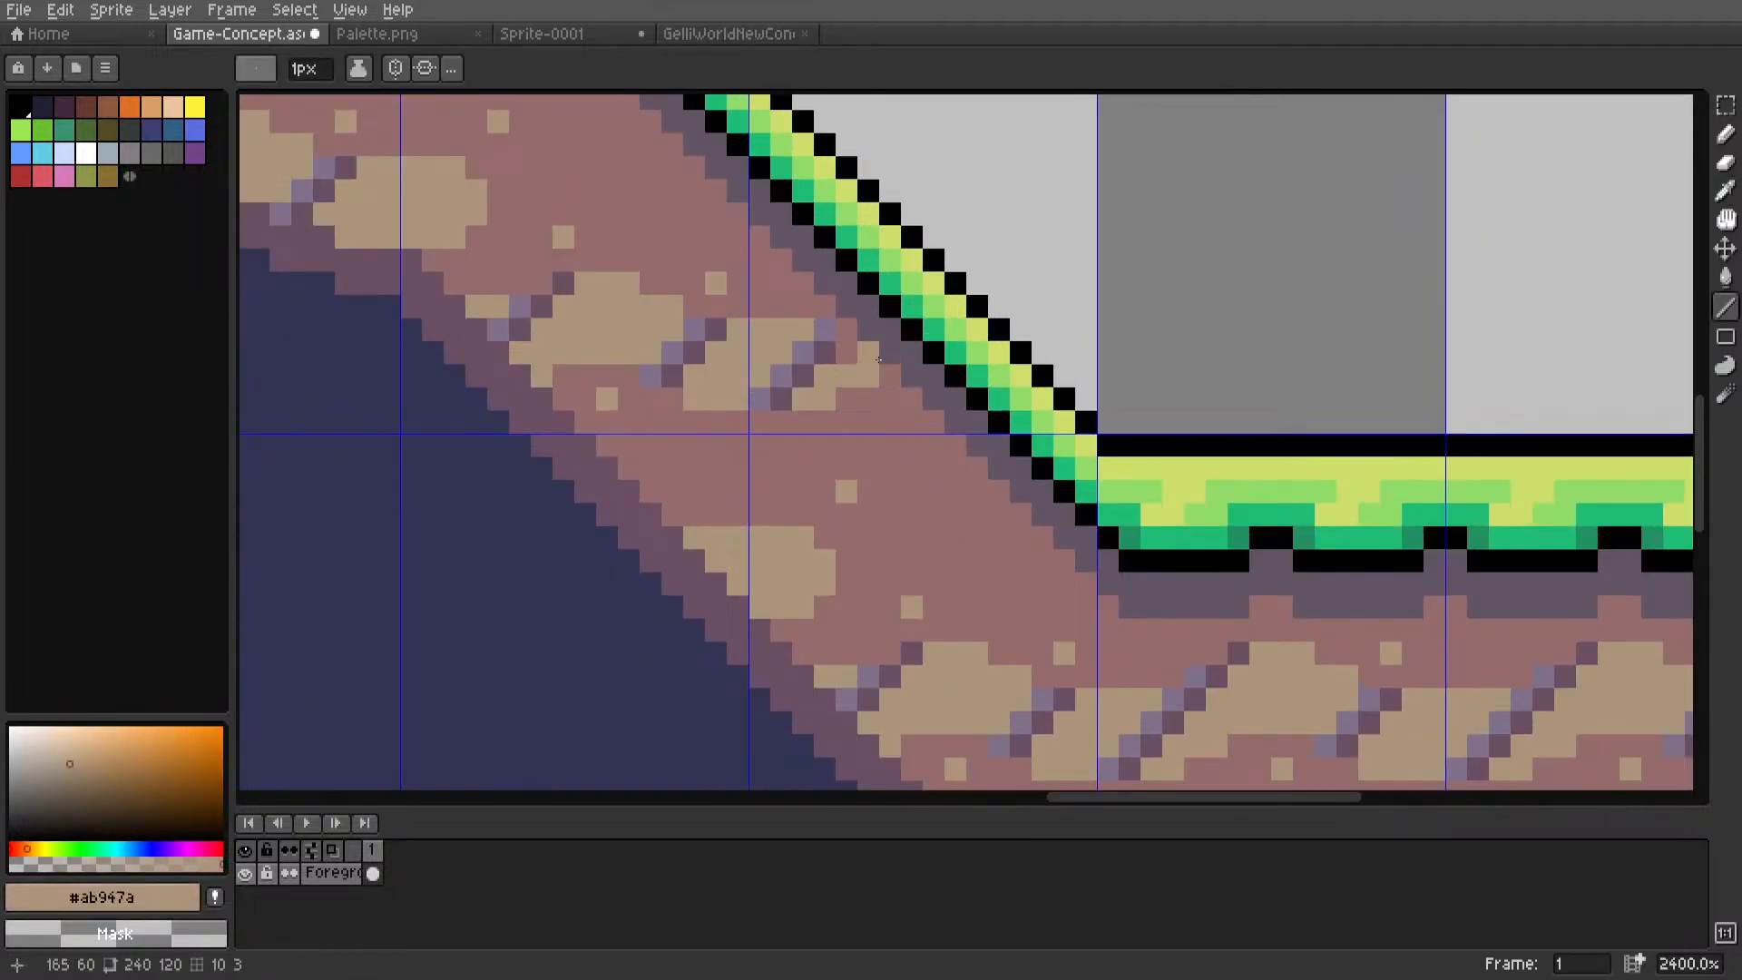
scroll(837, 372, down, 4)
middle_drag(830, 396, 825, 427)
scroll(849, 371, up, 4)
key(m)
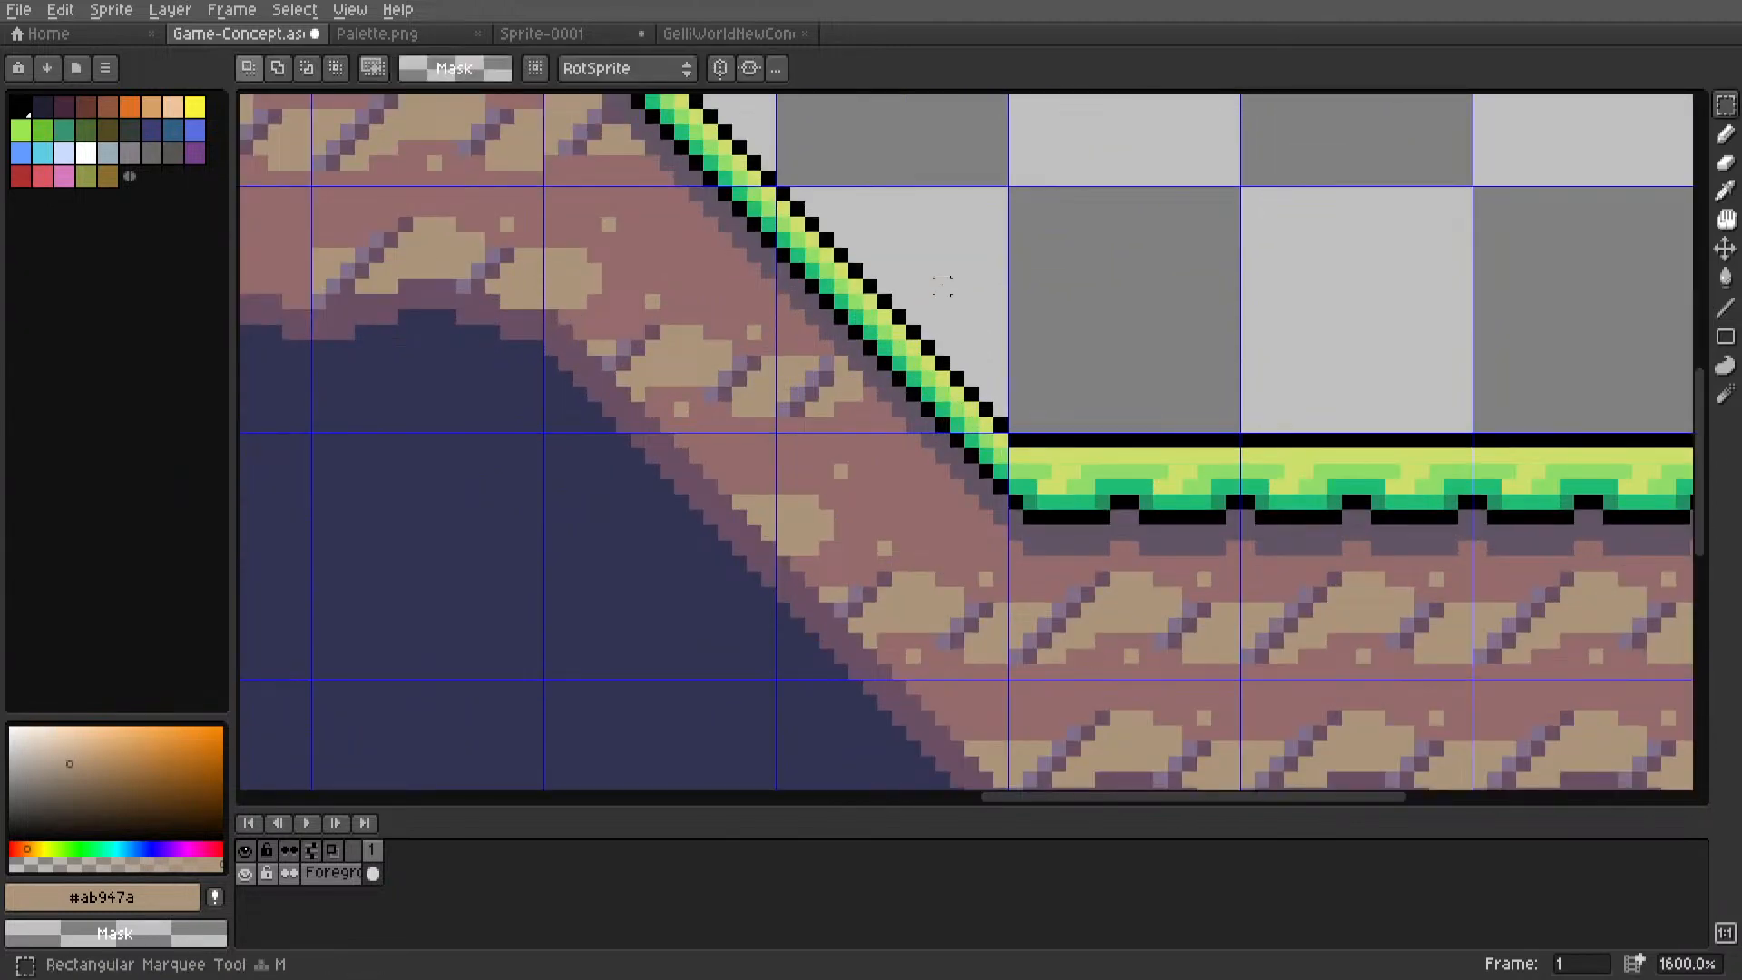
Replace the upper slope tile with a copy of the 16 by 16 pixel lower slope tile, aligned to the upper grid cell.
scroll(939, 291, down, 4)
scroll(944, 352, up, 4)
scroll(944, 352, down, 2)
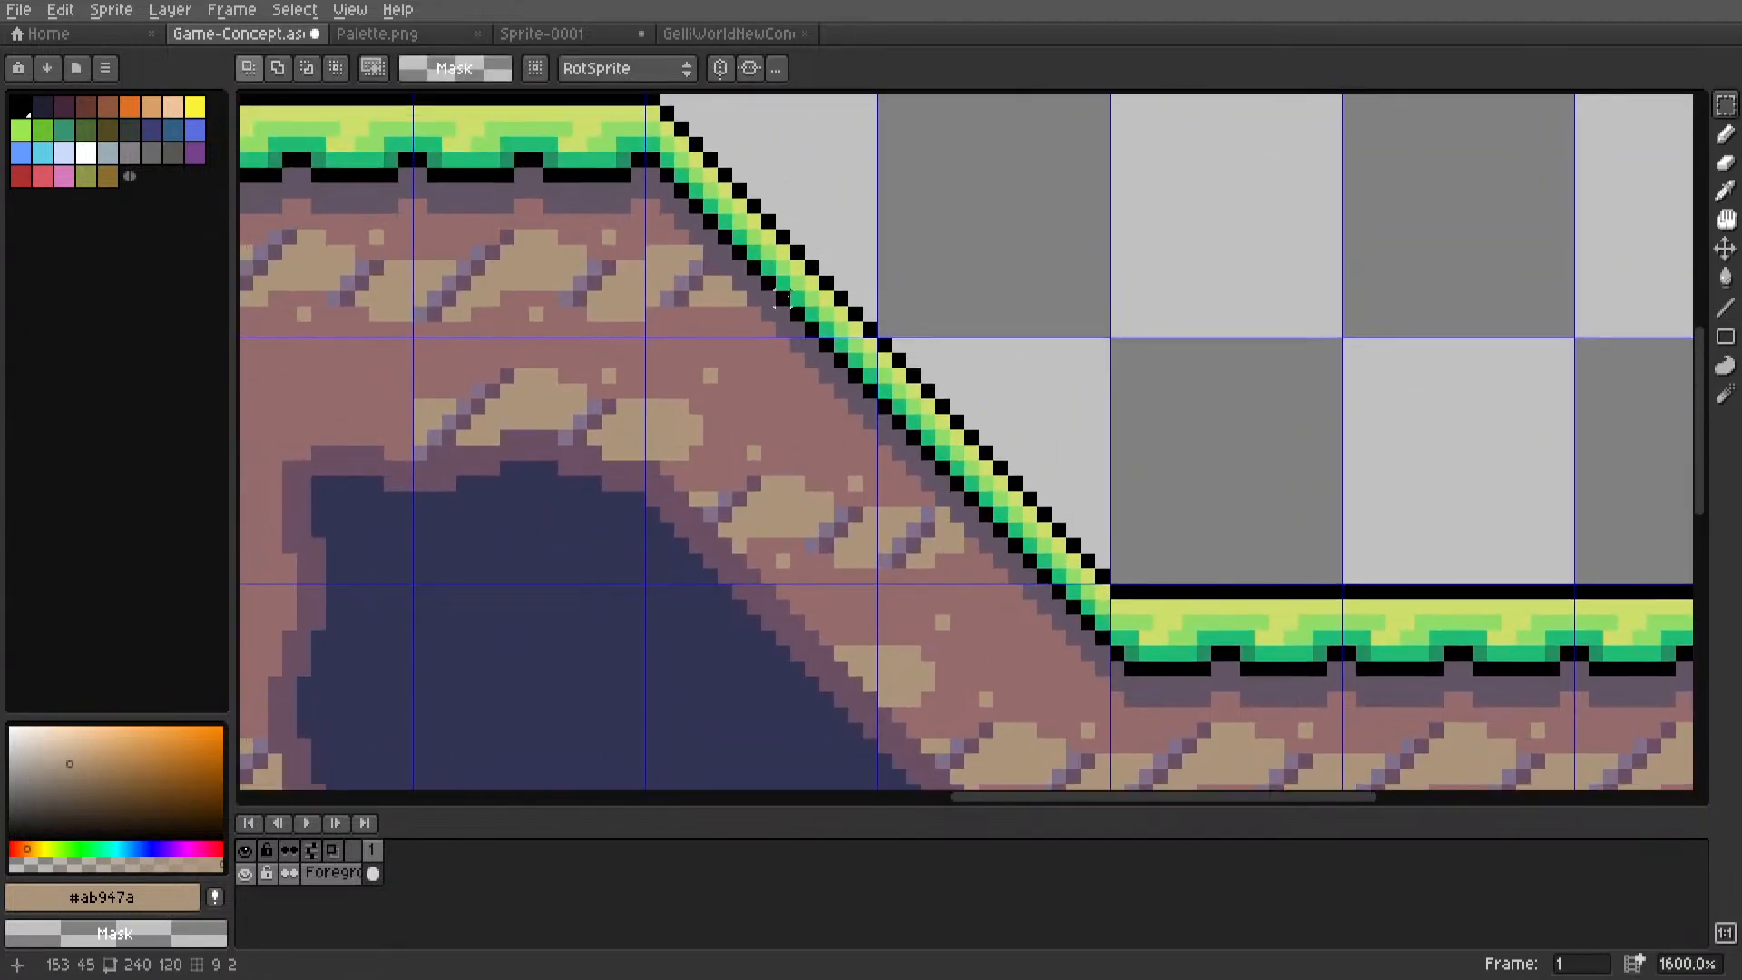
drag(646, 98, 879, 340)
key(ctrl+x)
scroll(989, 526, down, 3)
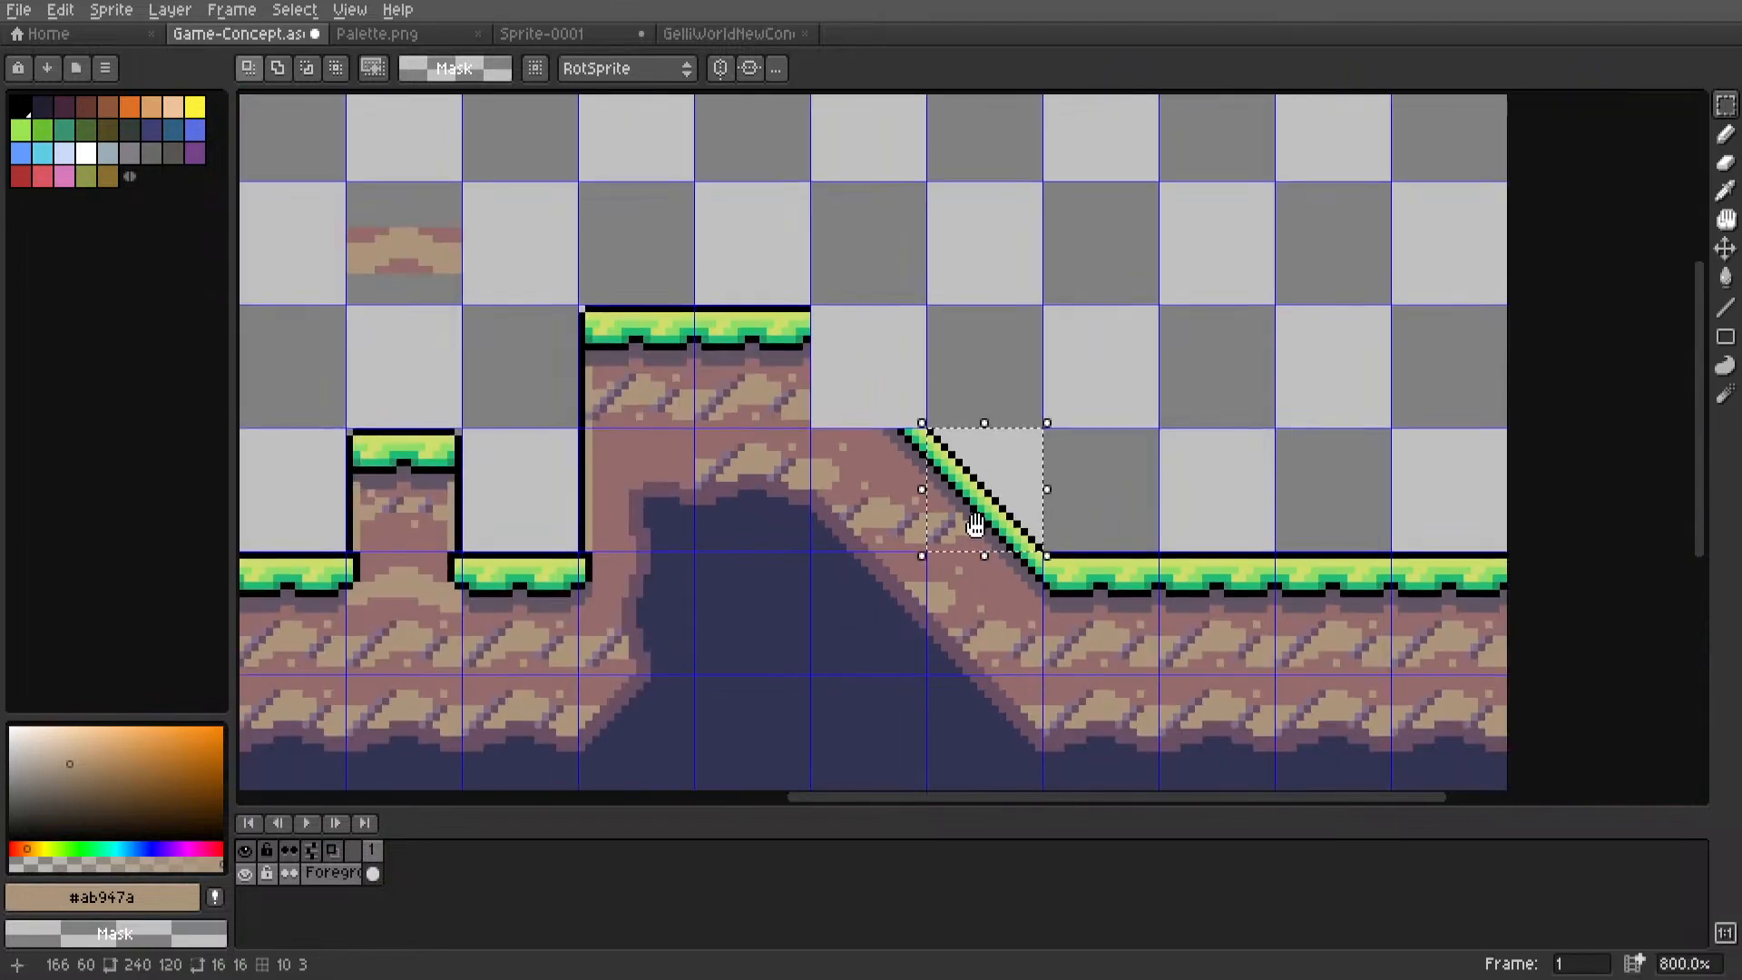
key(ctrl+v)
mouse_move(875, 448)
mouse_down()
mouse_move(885, 424)
mouse_move(876, 452)
mouse_up()
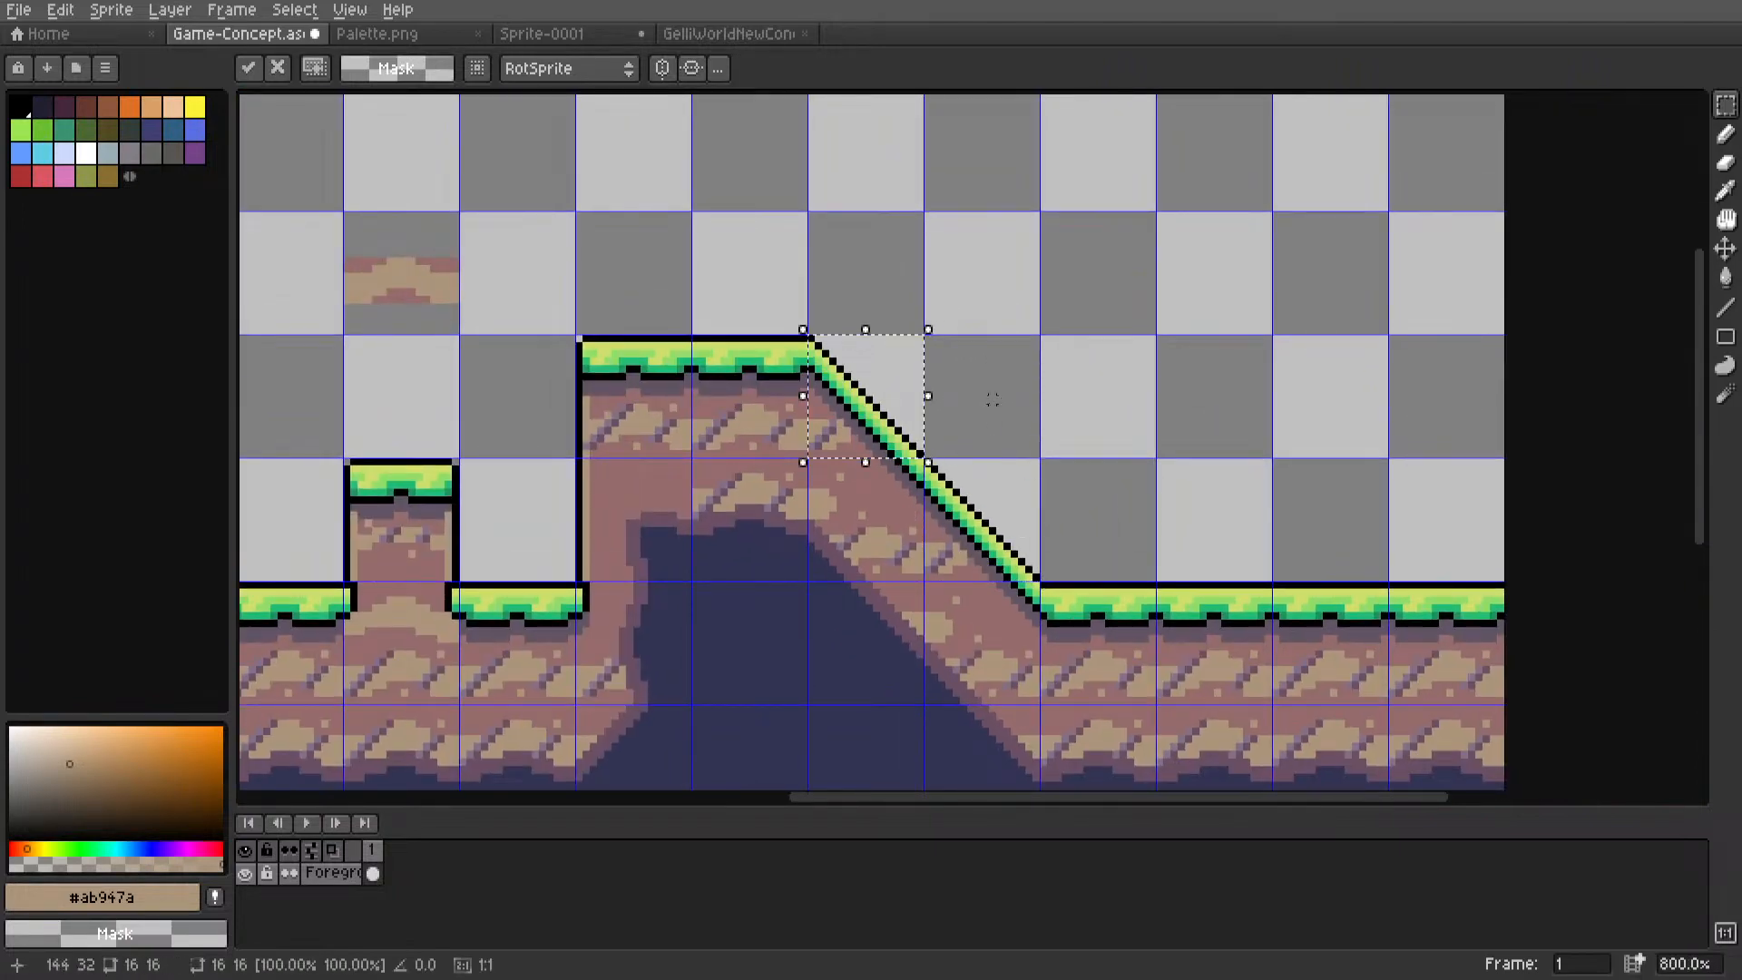
key(Return)
scroll(898, 470, down, 4)
scroll(916, 424, up, 5)
scroll(944, 439, down, 4)
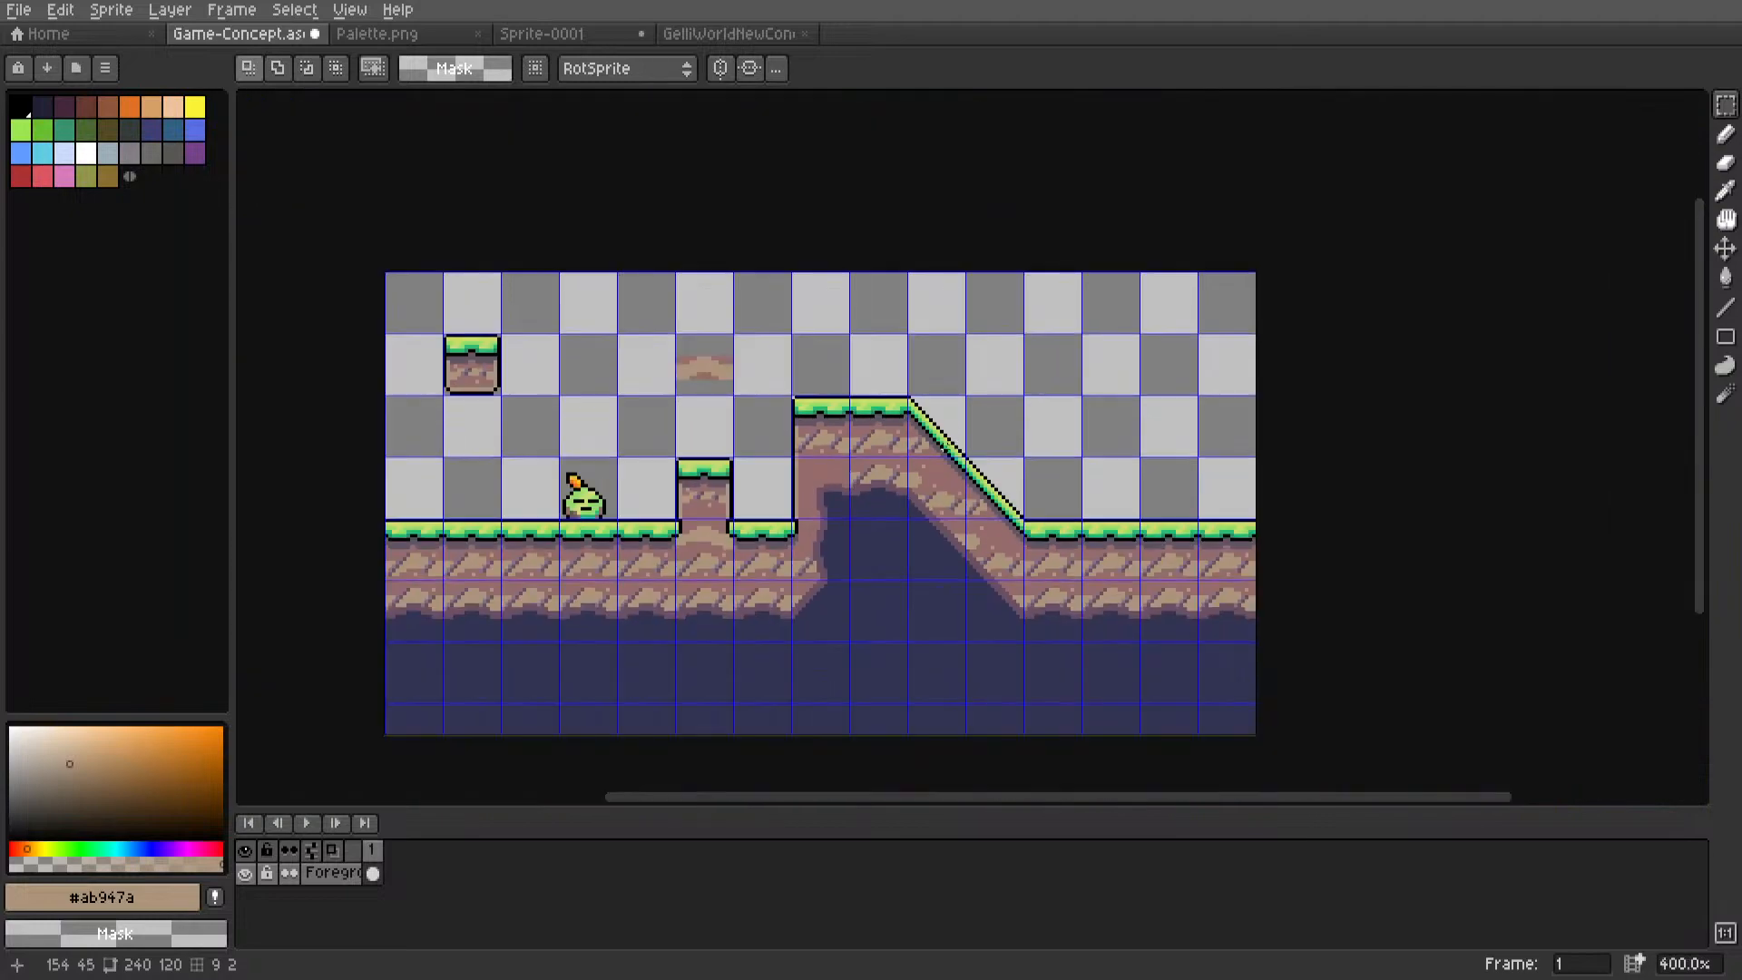
middle_drag(923, 469, 1054, 395)
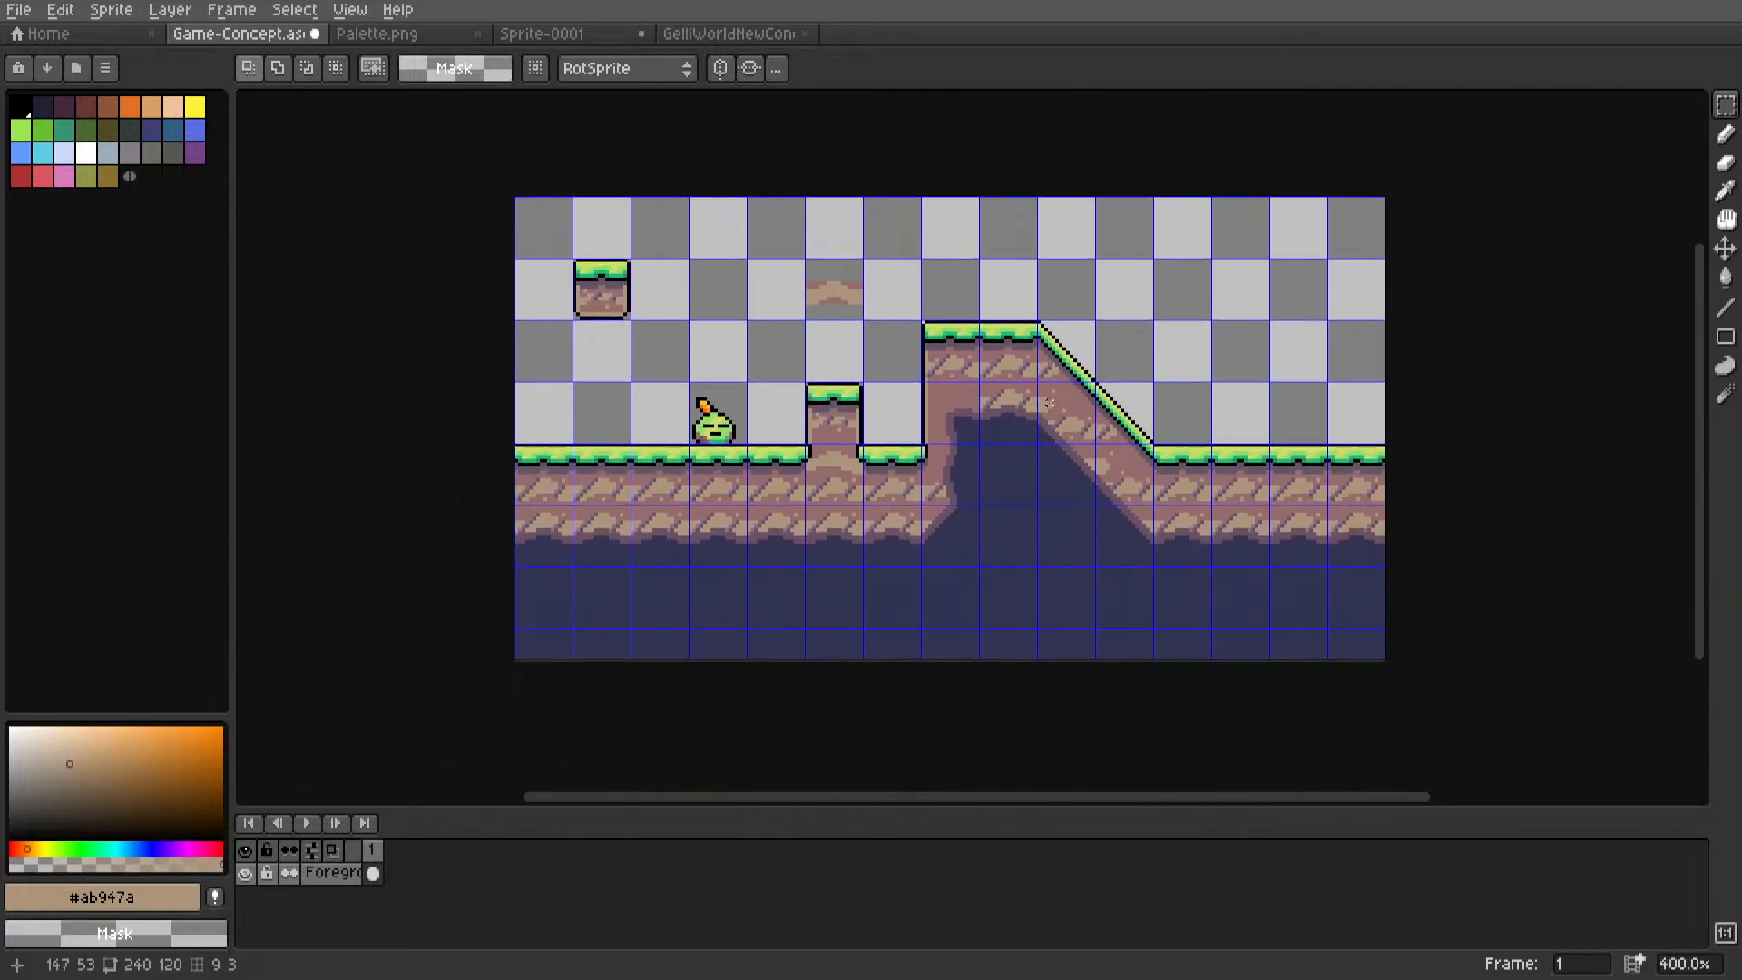
Erase most of the old tan arch in the dirt below the grass pillar, between the two grass strips.
scroll(845, 425, up, 5)
middle_drag(798, 445, 903, 466)
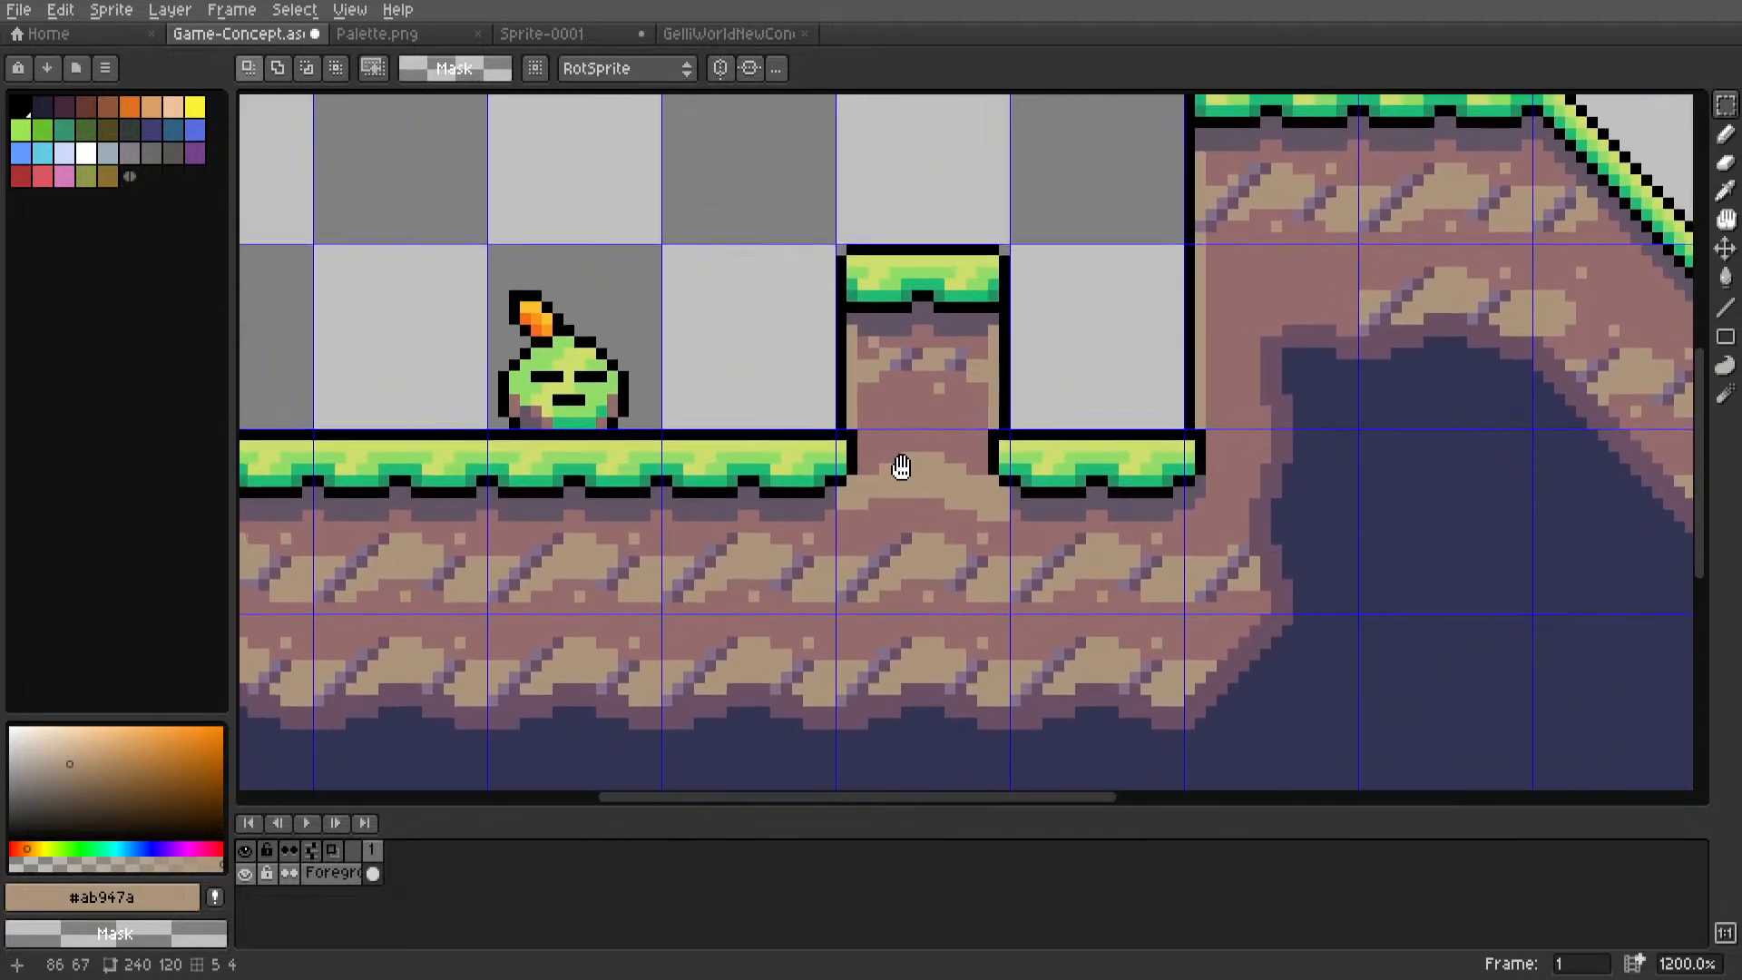
scroll(926, 533, up, 3)
scroll(805, 515, down, 3)
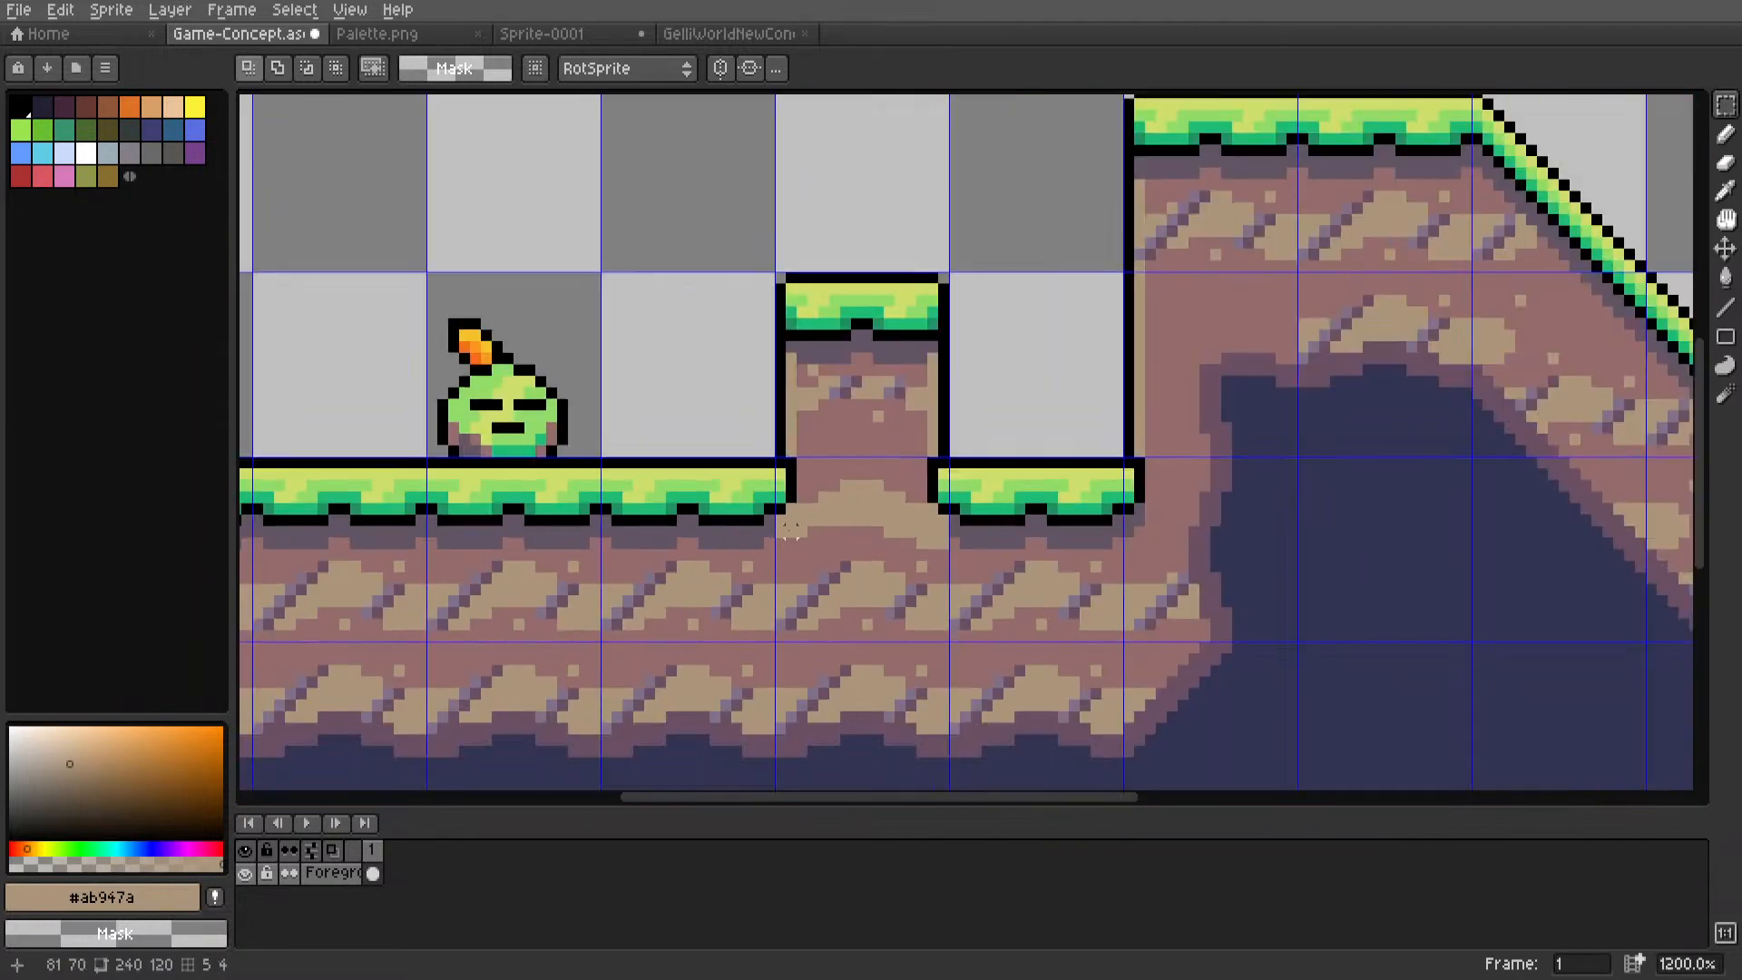
middle_drag(806, 516, 969, 475)
scroll(947, 490, up, 3)
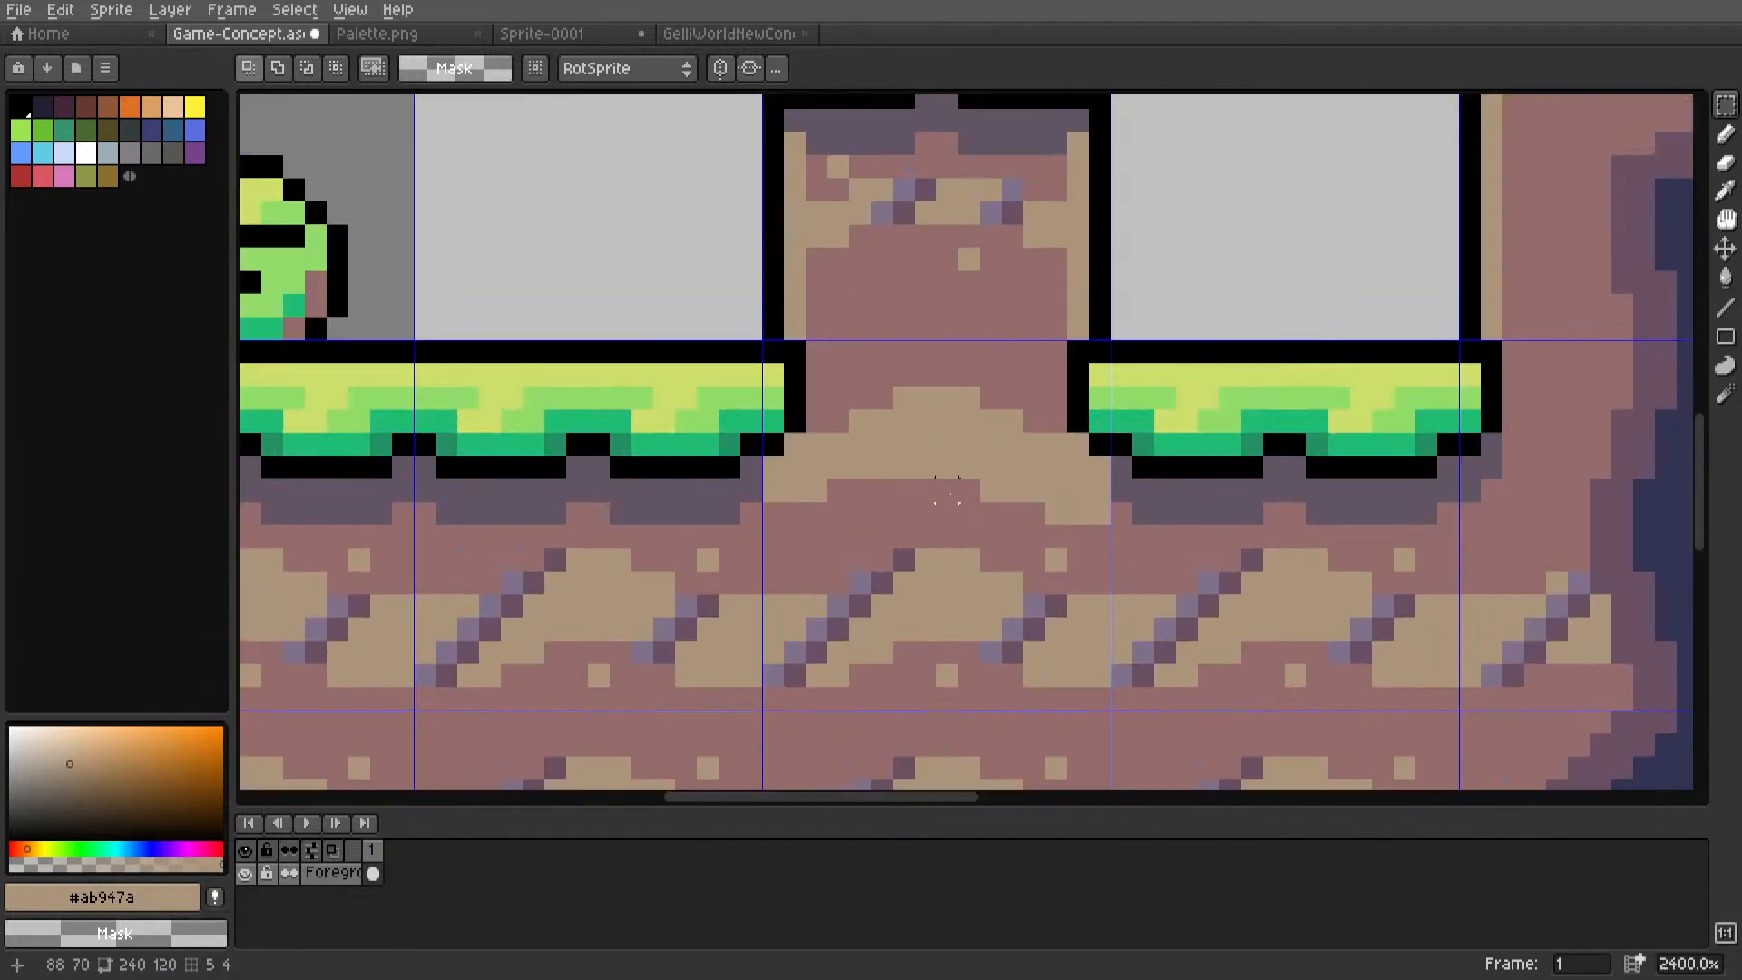
drag(795, 487, 1017, 388)
key(Delete)
drag(1013, 490, 1103, 459)
key(Delete)
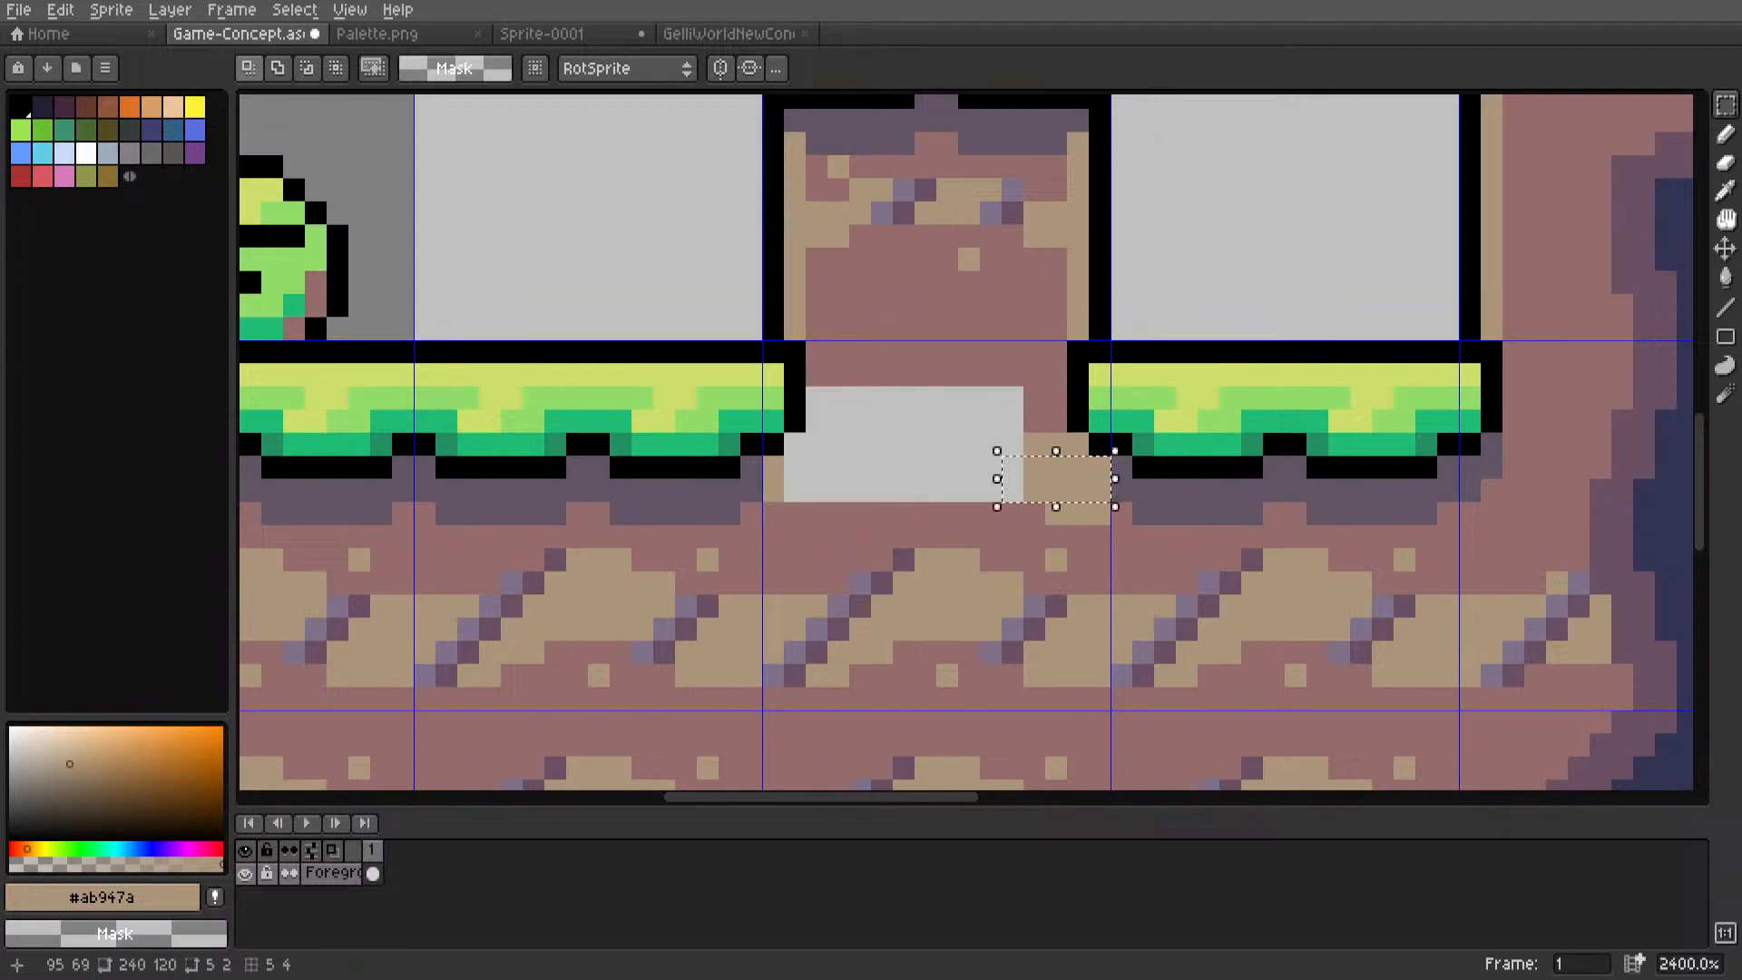
Fill the erased gap and the leftover tan below the pillar with the dirt brown #966c6c.
key(i)
click(1097, 534)
key(g)
click(1056, 444)
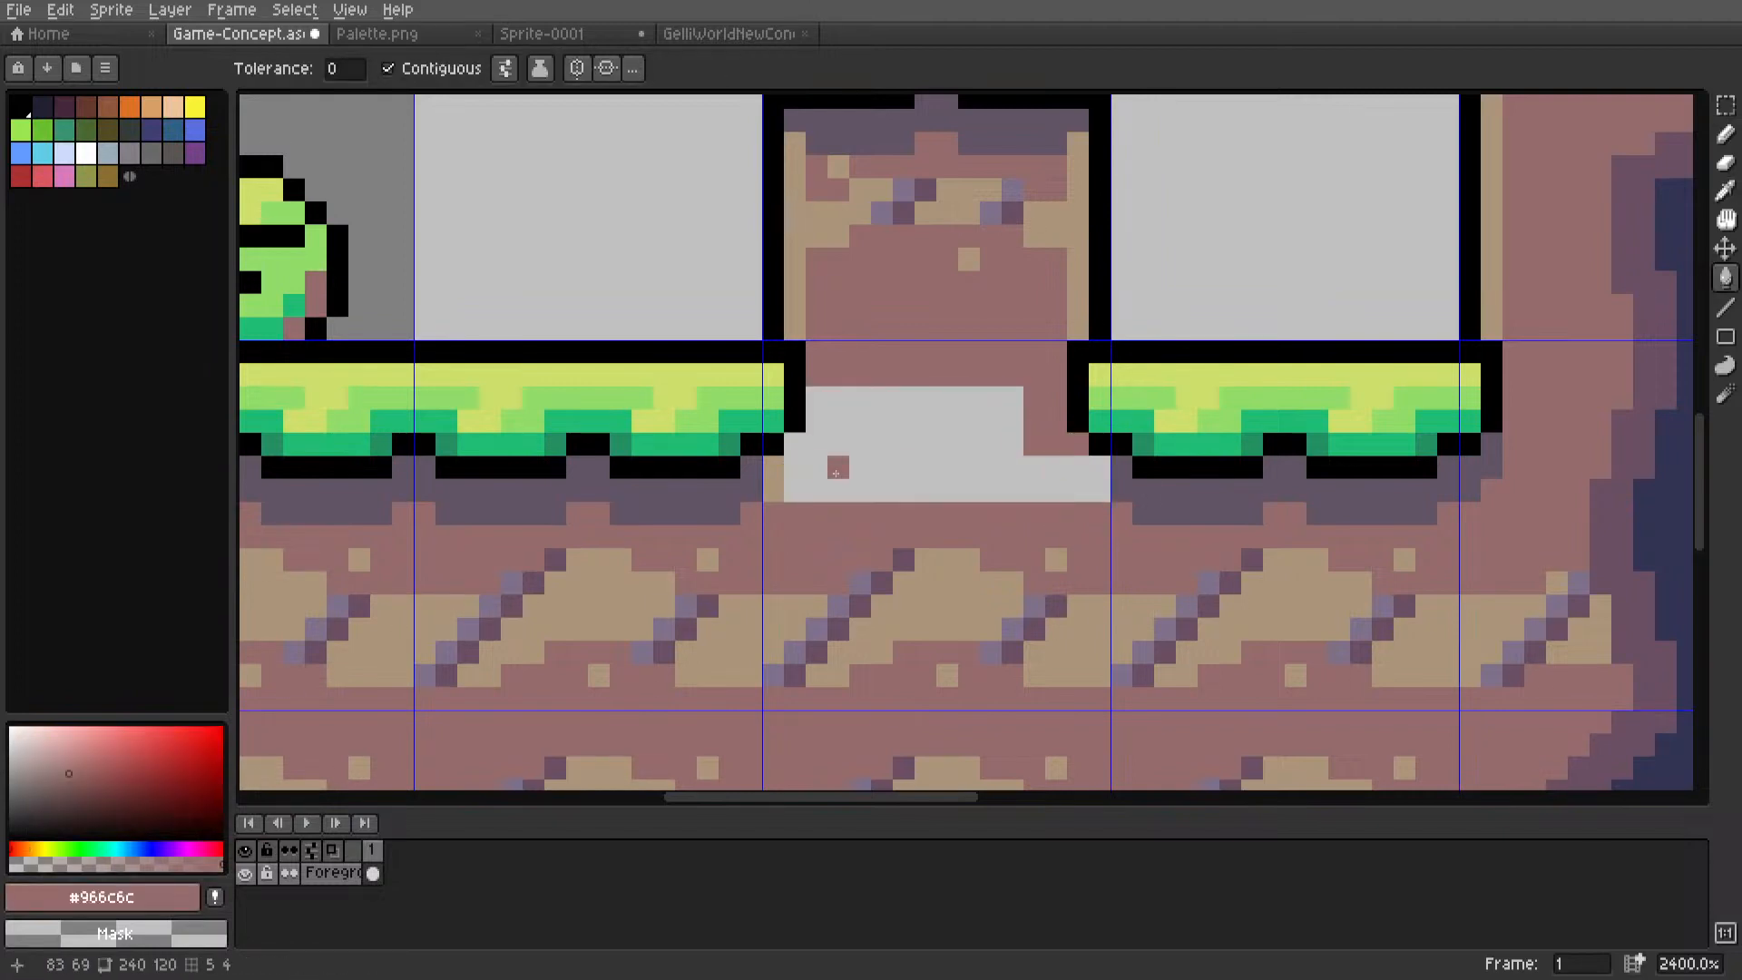
click(838, 467)
key(m)
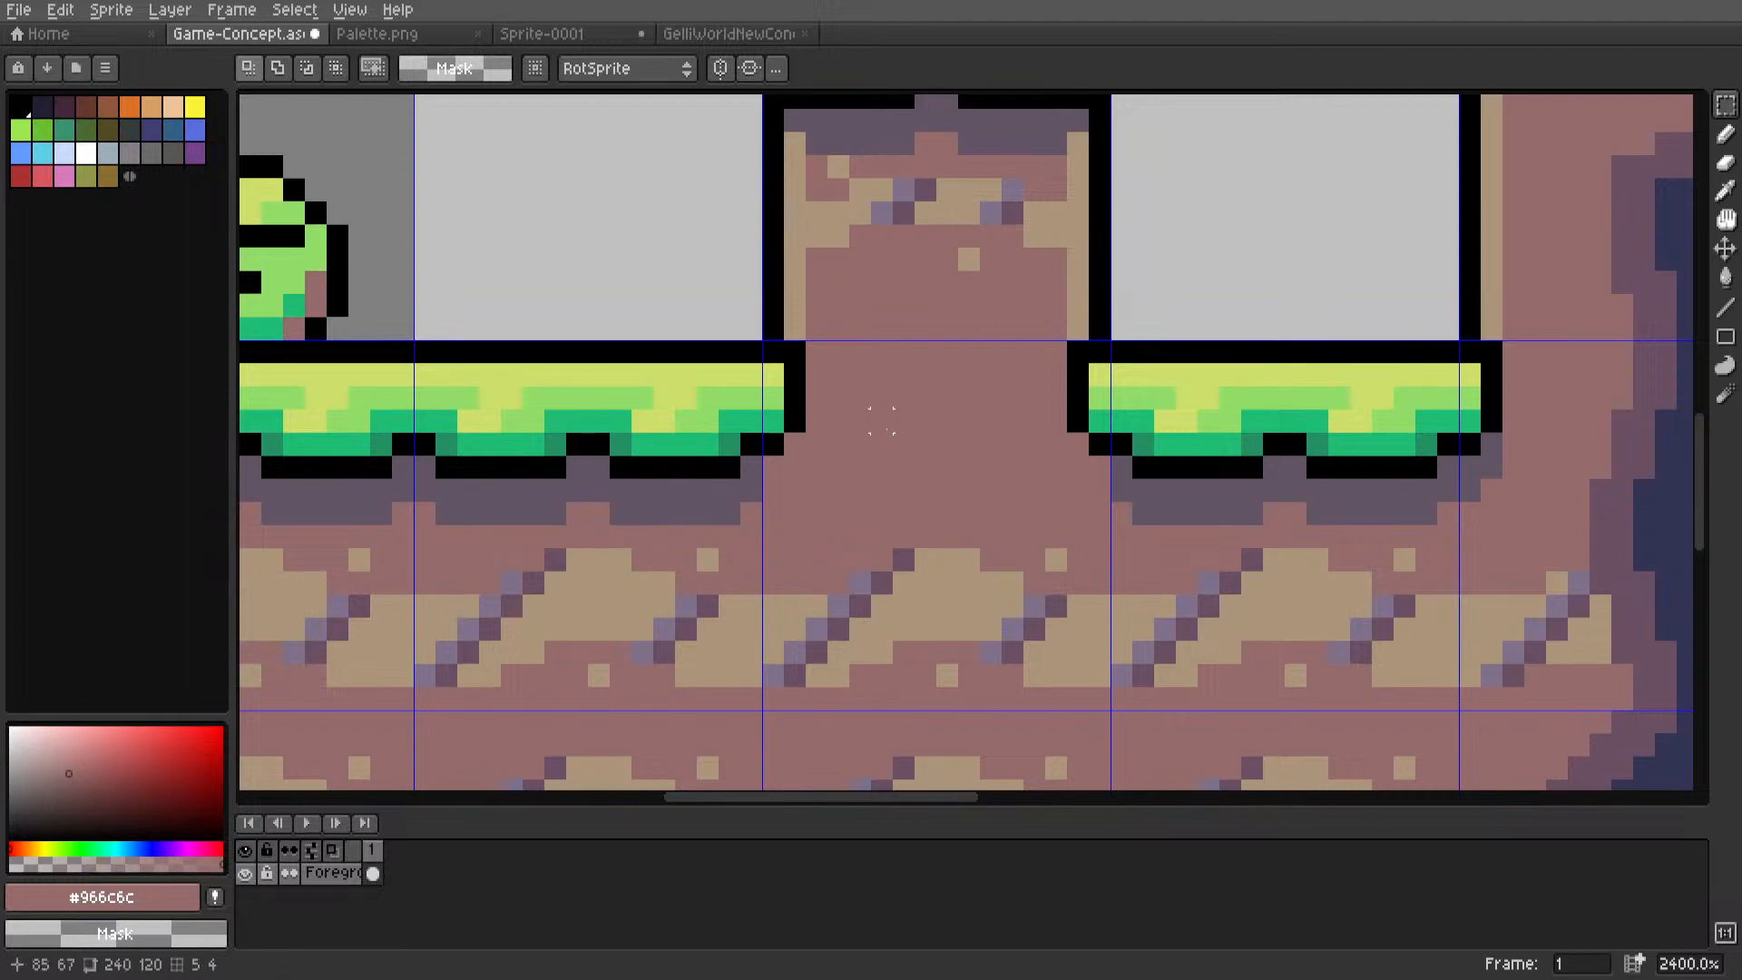
Copy the 12 by 6 pixel crack block from the dirt below up into the gap between the two grass strips.
scroll(881, 420, down, 5)
scroll(860, 478, up, 5)
drag(758, 572, 1075, 448)
click(822, 358)
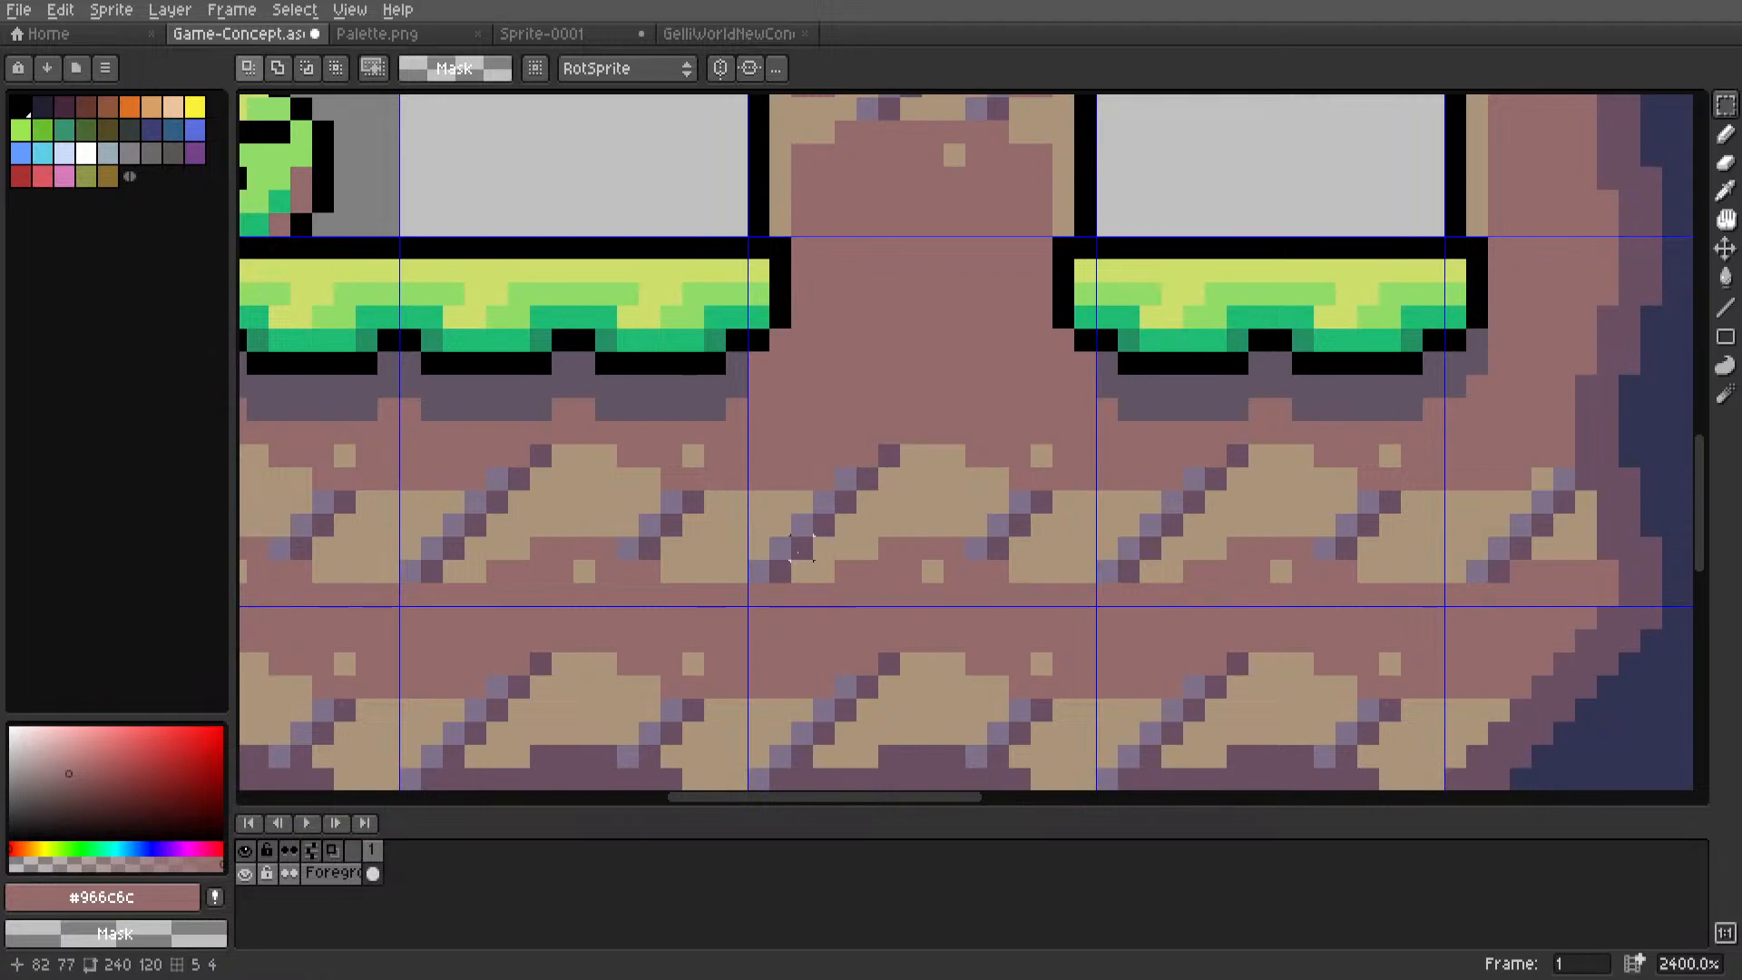
drag(802, 549, 1044, 454)
middle_drag(933, 498, 916, 567)
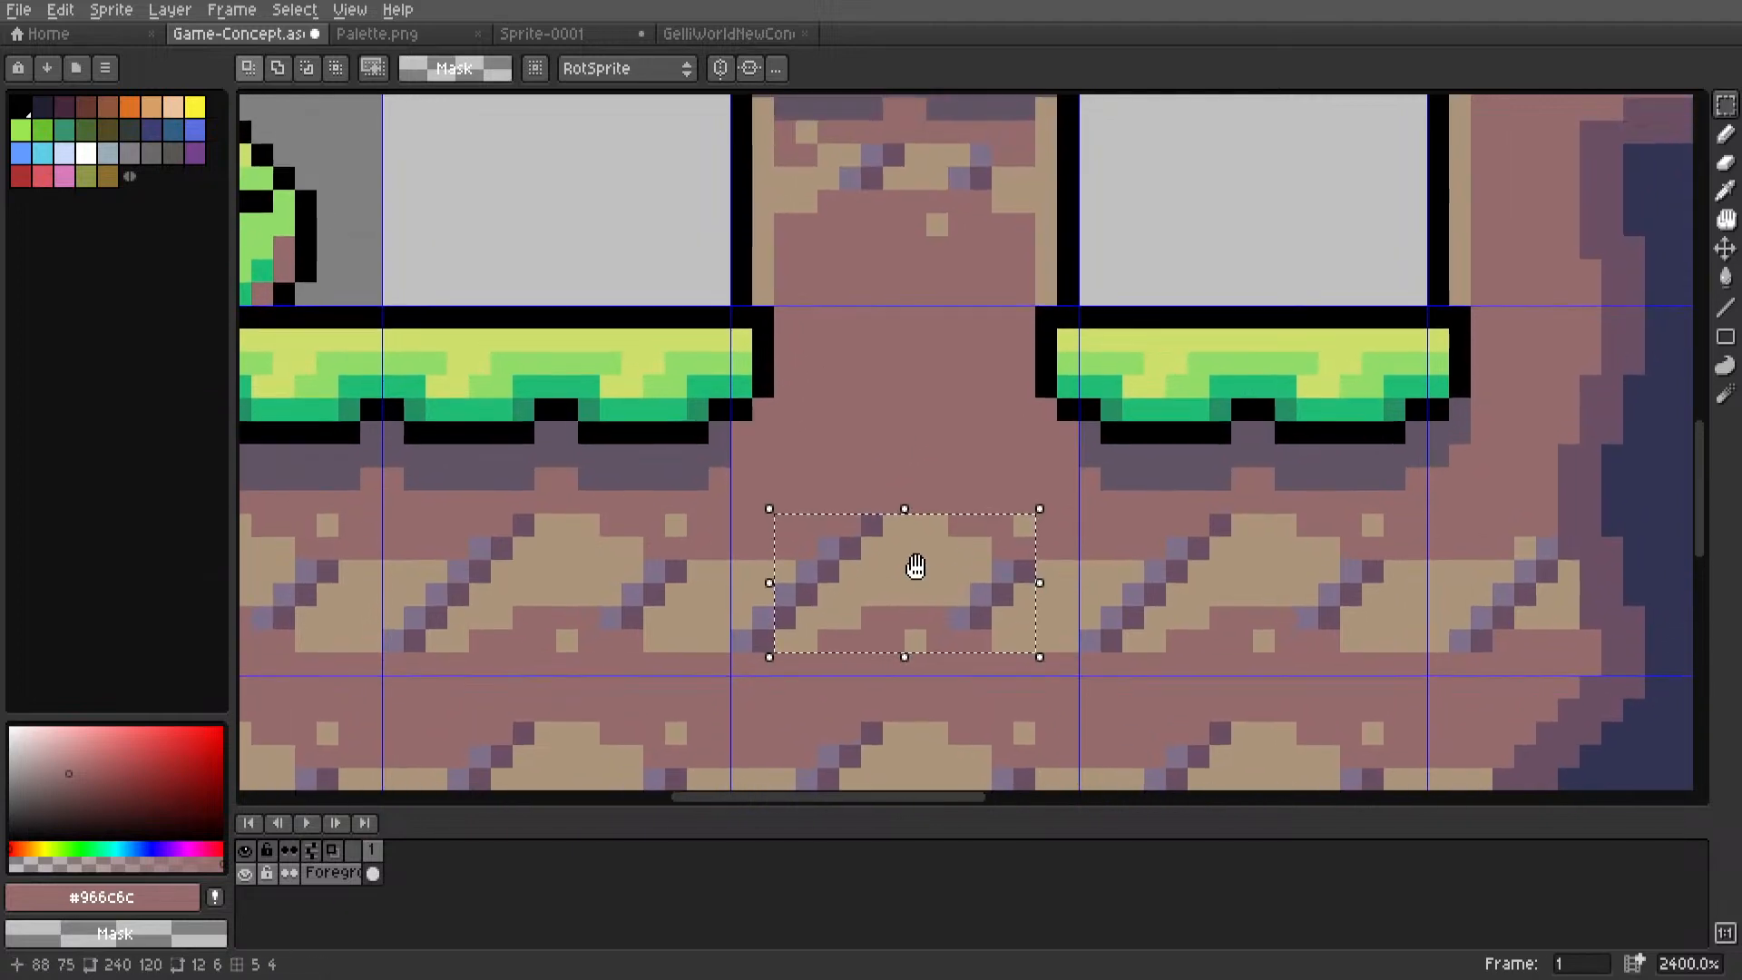
drag(903, 588, 906, 404)
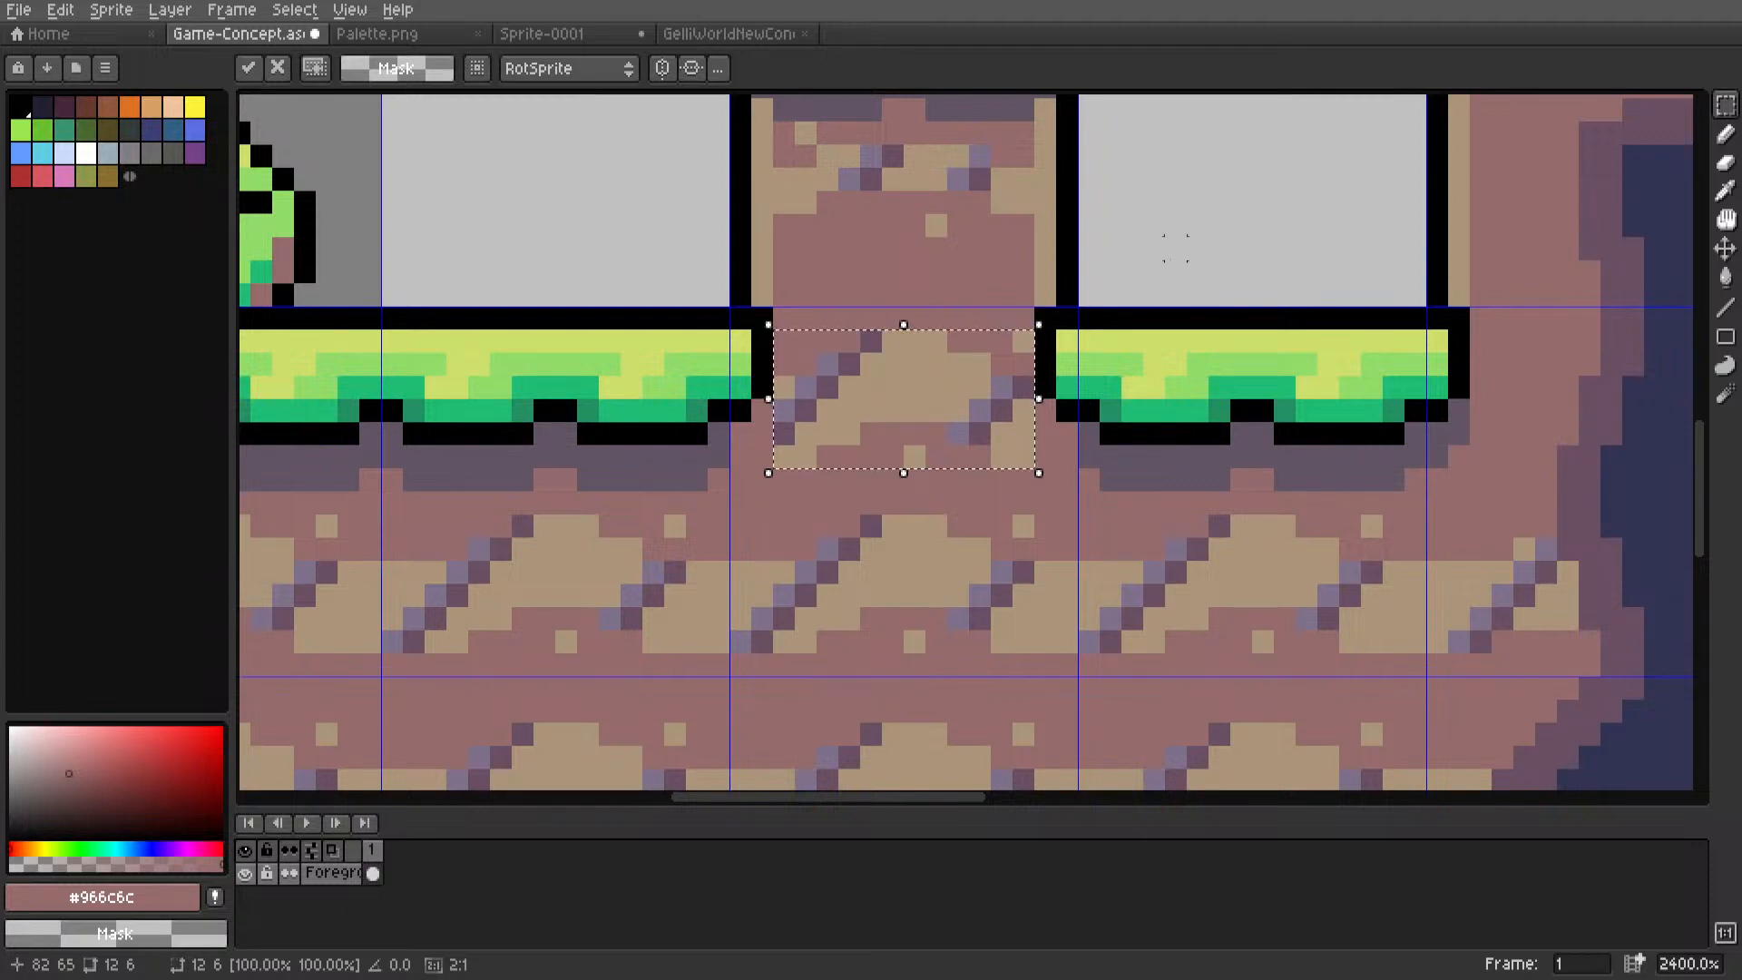
key(Return)
Extend the copied block's stone on both sides, under the ends of the grass strips, with the tan #ab947a.
key(i)
click(1012, 456)
key(l)
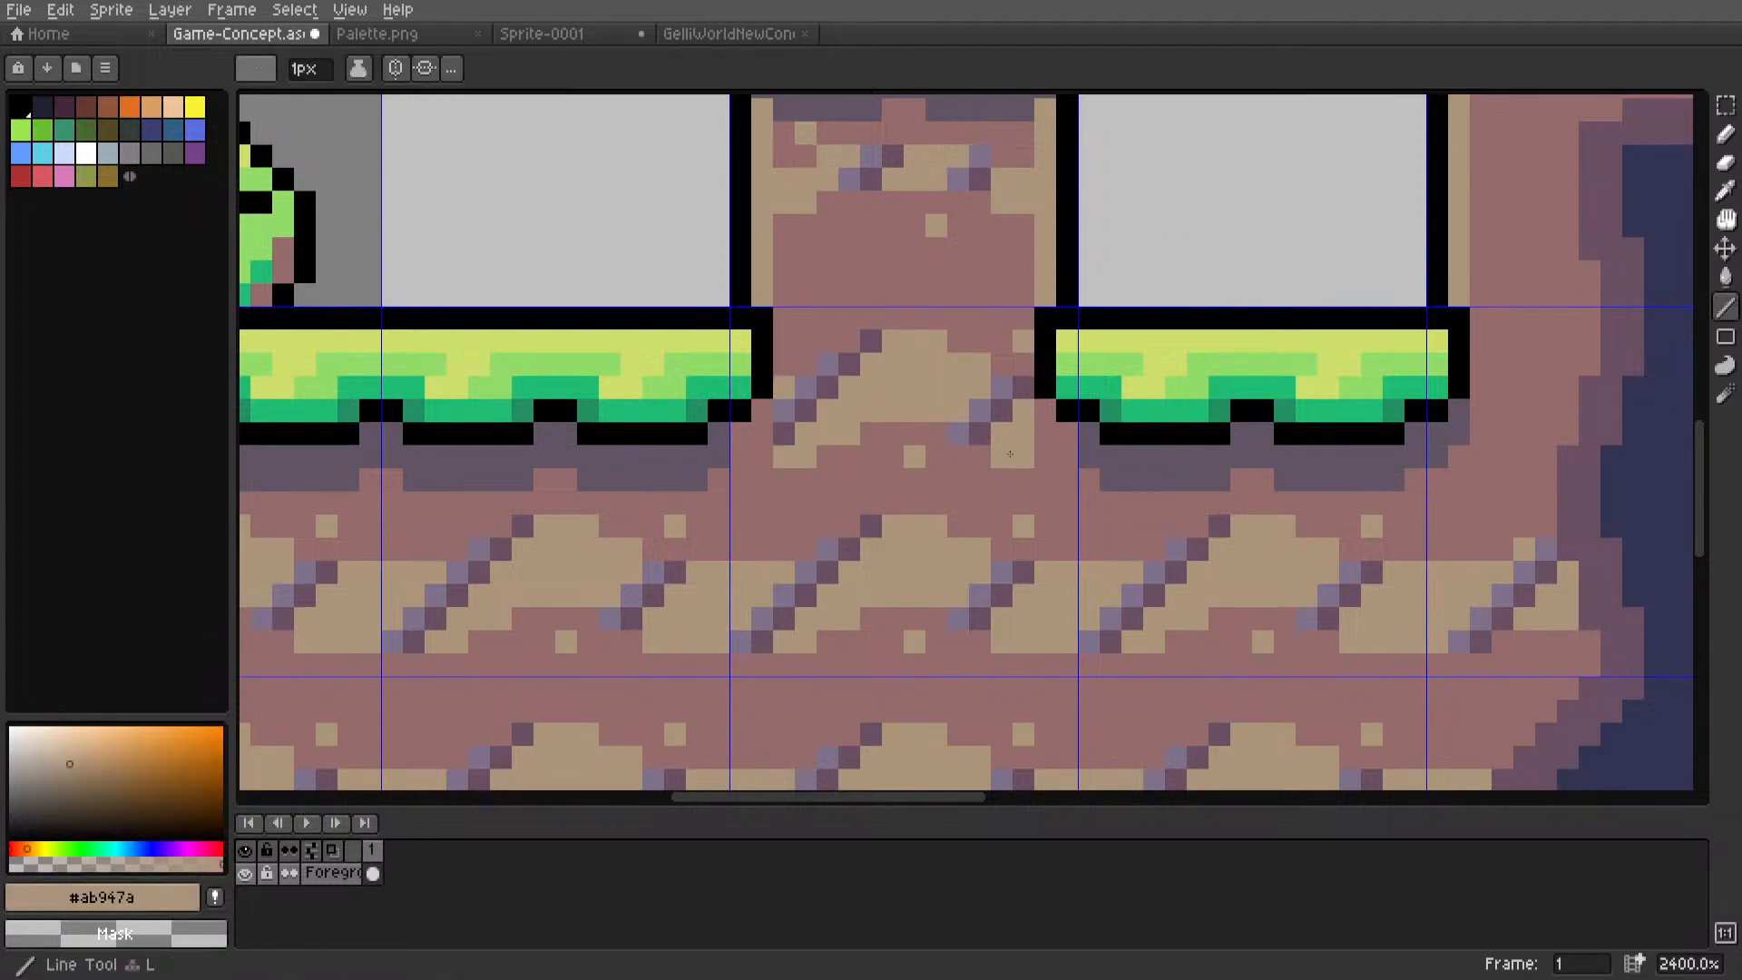
mouse_move(1046, 457)
mouse_down()
mouse_move(1067, 456)
mouse_move(1045, 433)
mouse_up()
click(1045, 411)
mouse_move(757, 461)
mouse_down()
mouse_move(740, 457)
mouse_move(761, 434)
mouse_up()
click(758, 410)
scroll(758, 410, down, 6)
key(m)
scroll(748, 411, up, 6)
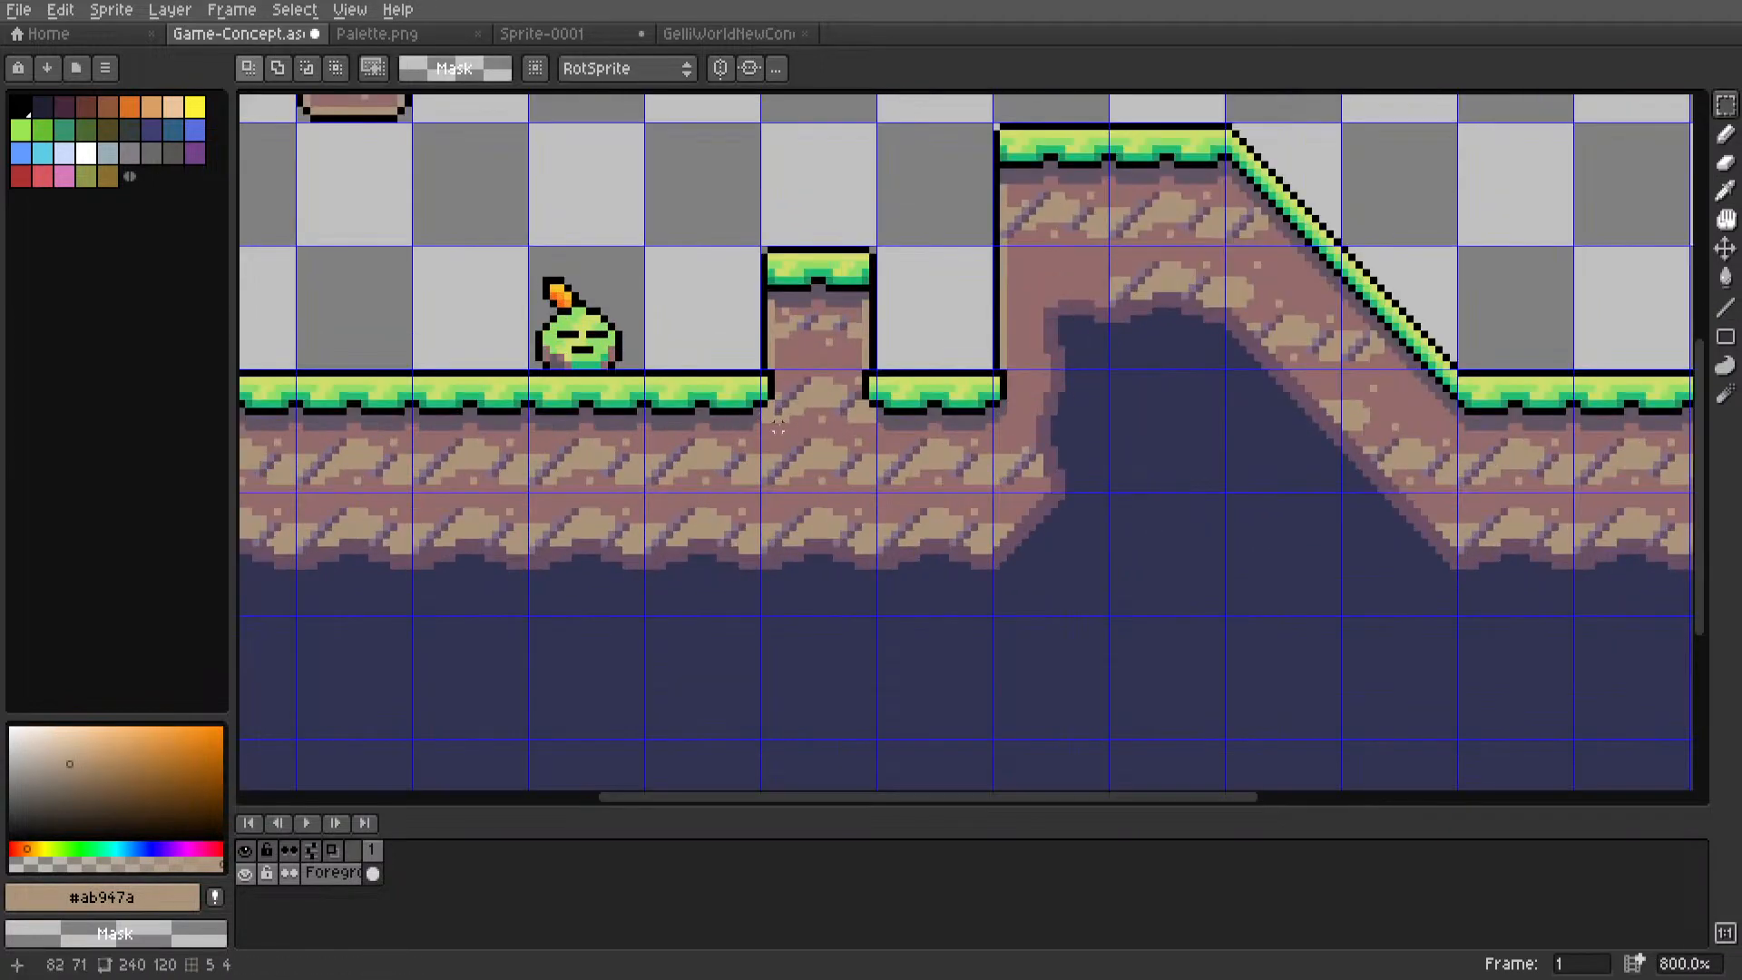
Extend the long diagonal crack down across the added left-hand stone with #694f62 and #7f708a.
key(i)
click(741, 388)
key(l)
key(i)
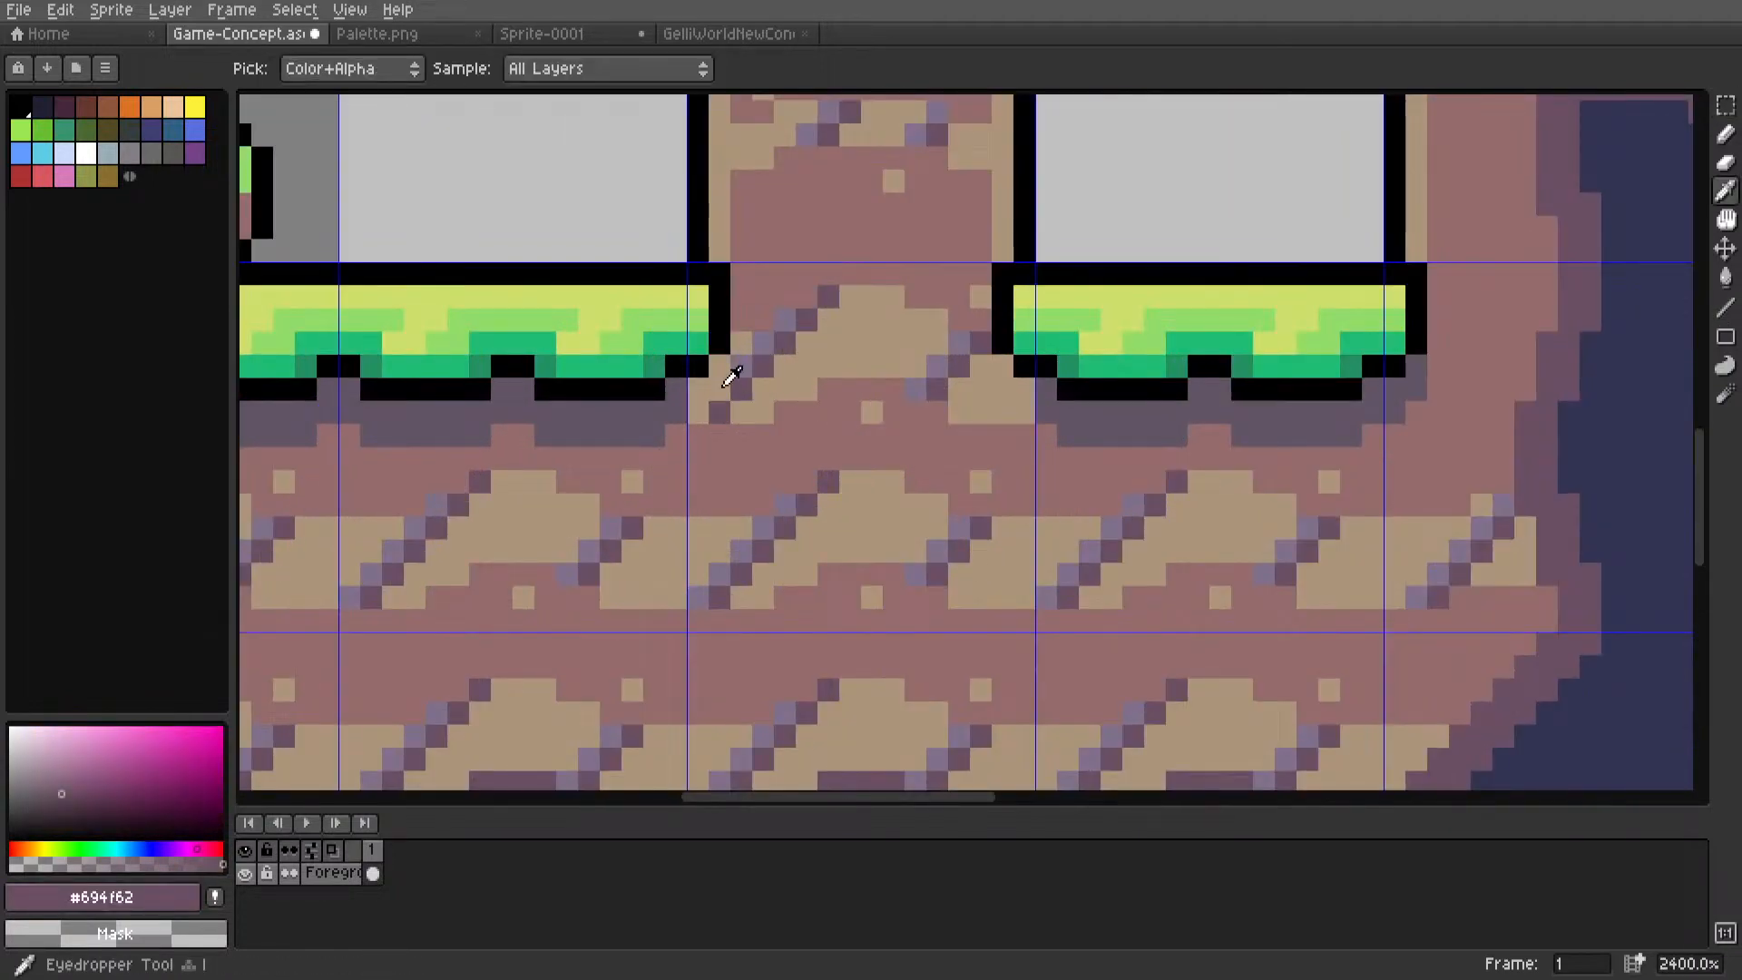
click(737, 370)
key(l)
key(v)
key(l)
drag(744, 381, 701, 410)
key(m)
scroll(801, 470, down, 3)
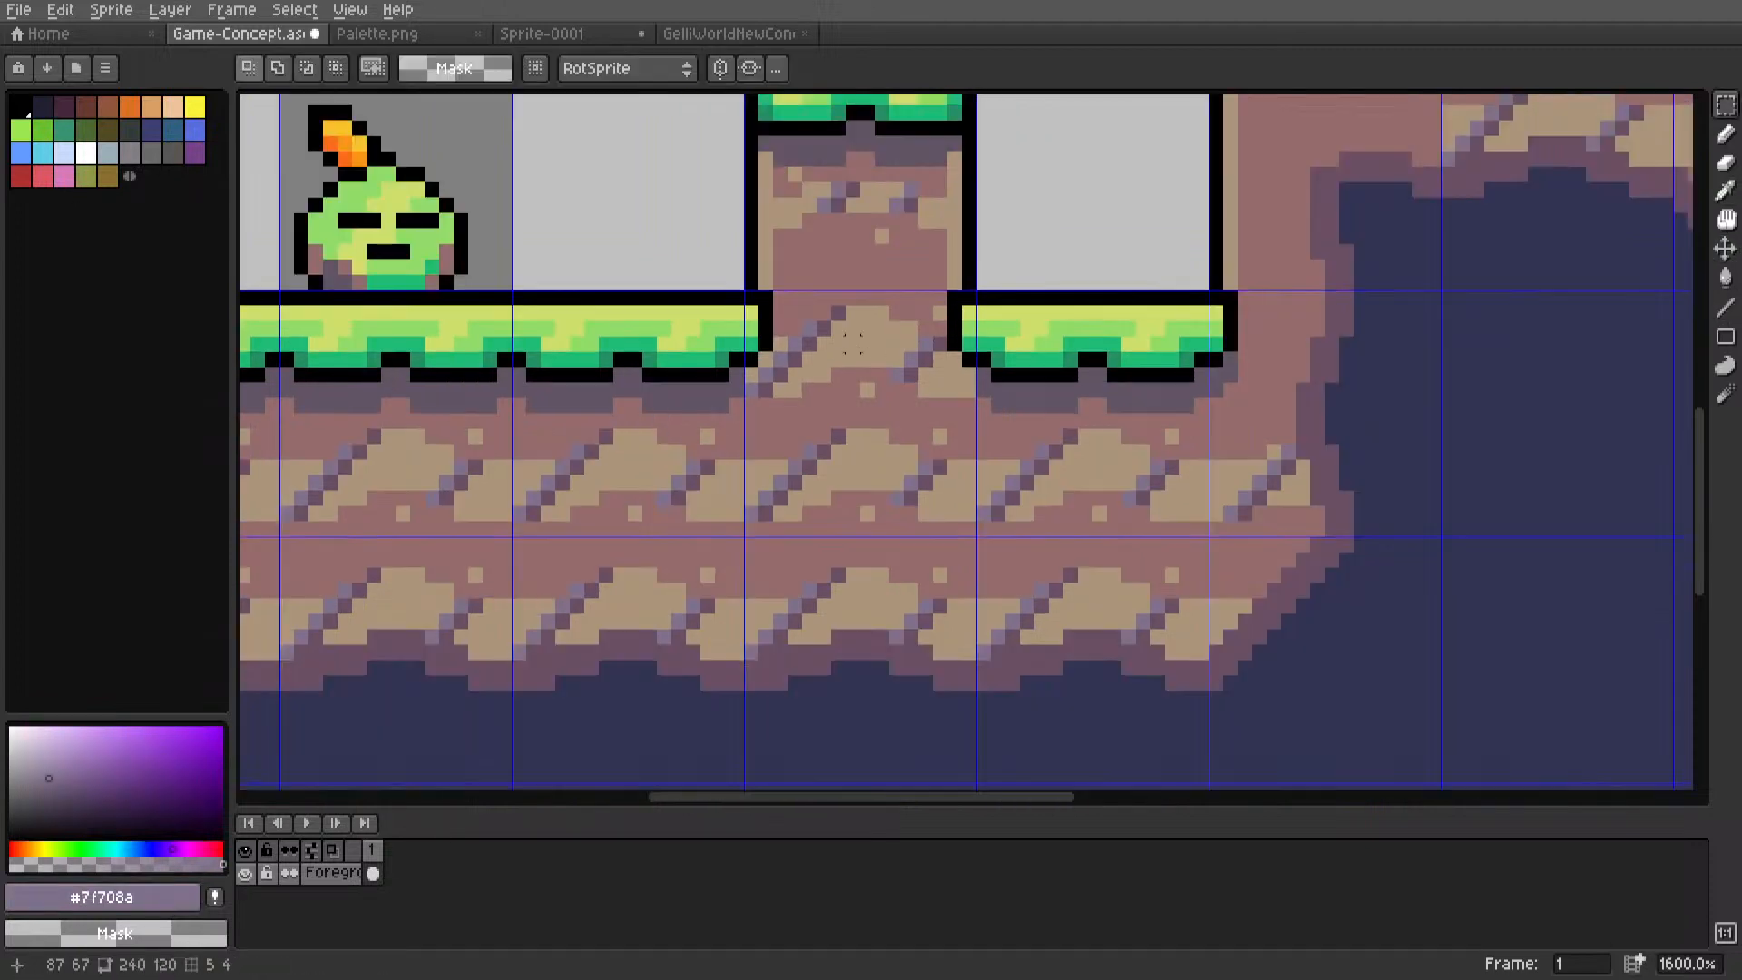
scroll(800, 470, down, 4)
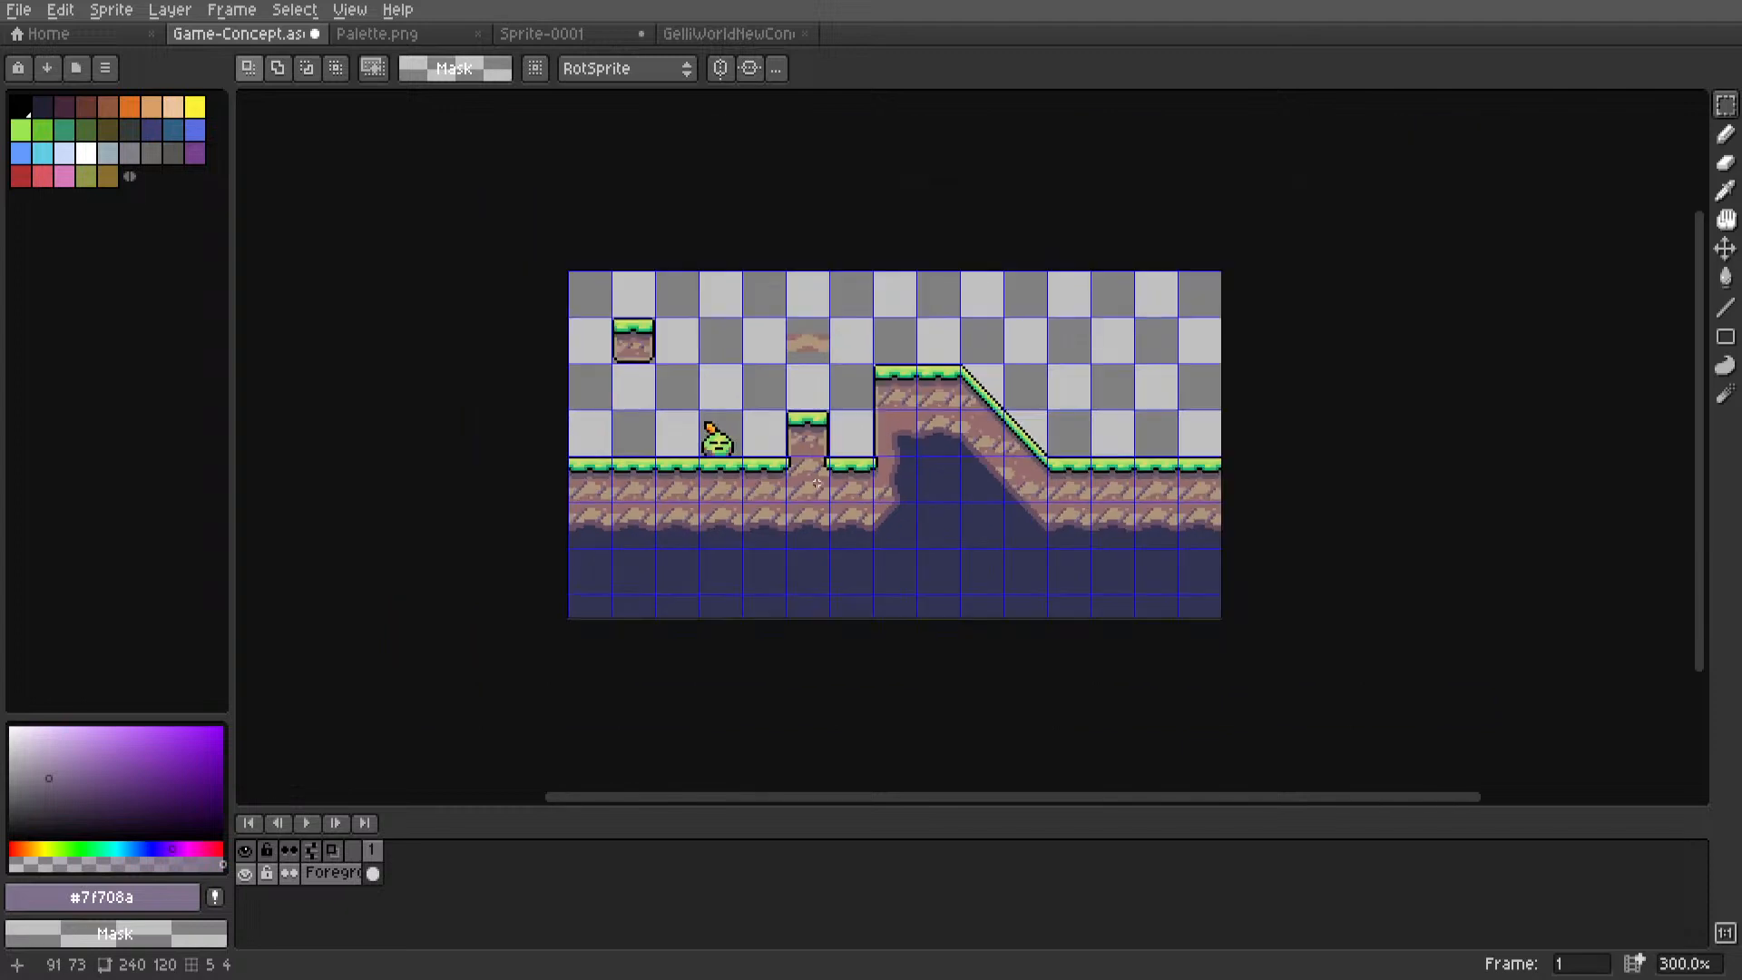
Try to copy the 5 by 7 pixel left part of the new crack block to the dirt at the foot of the cliff wall.
scroll(812, 472, up, 2)
scroll(812, 472, up, 4)
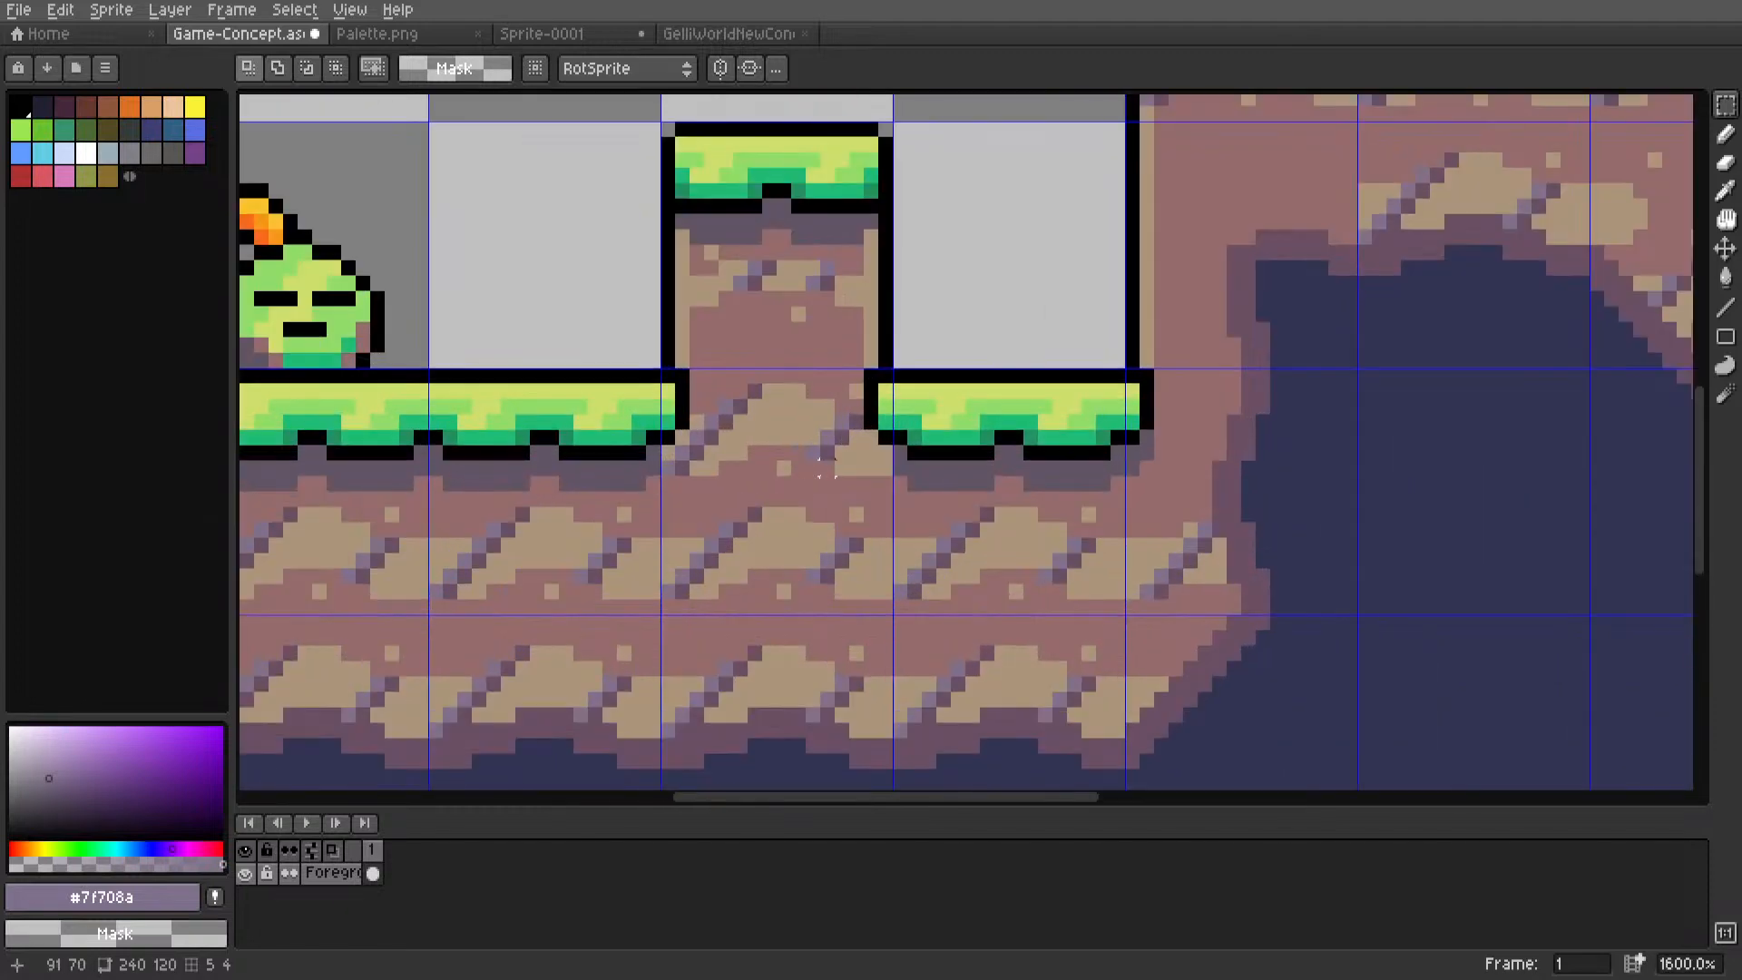
scroll(608, 454, up, 1)
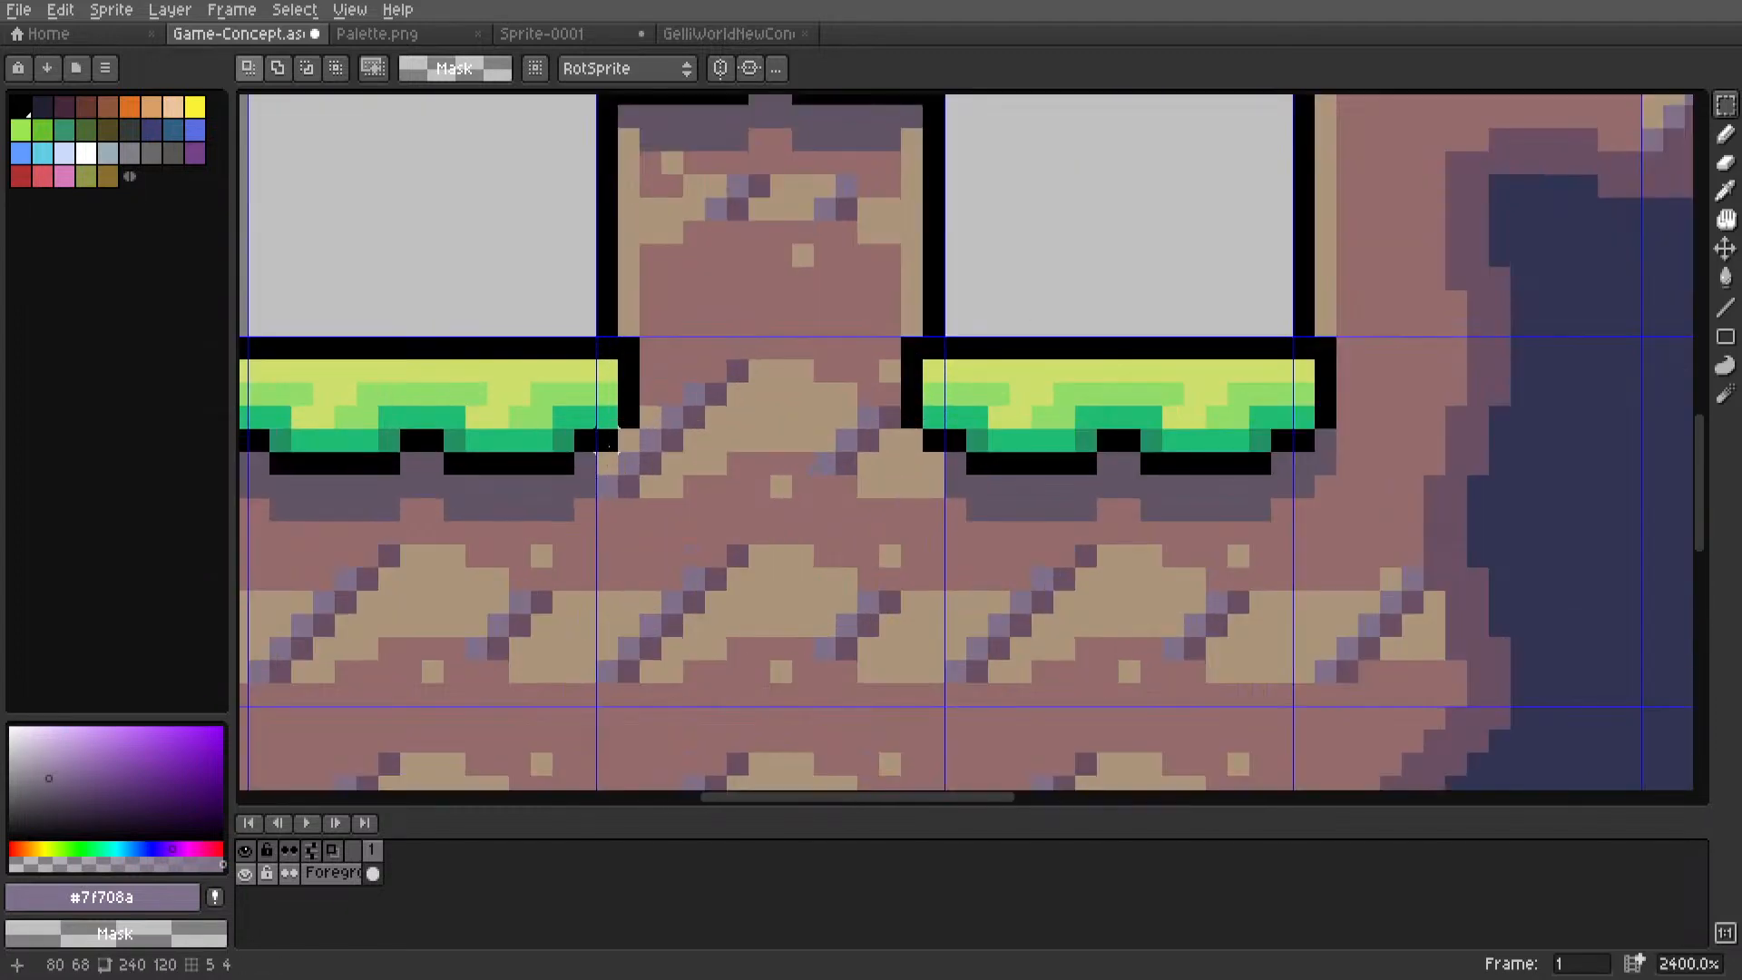
drag(606, 485, 705, 339)
middle_drag(673, 431, 613, 447)
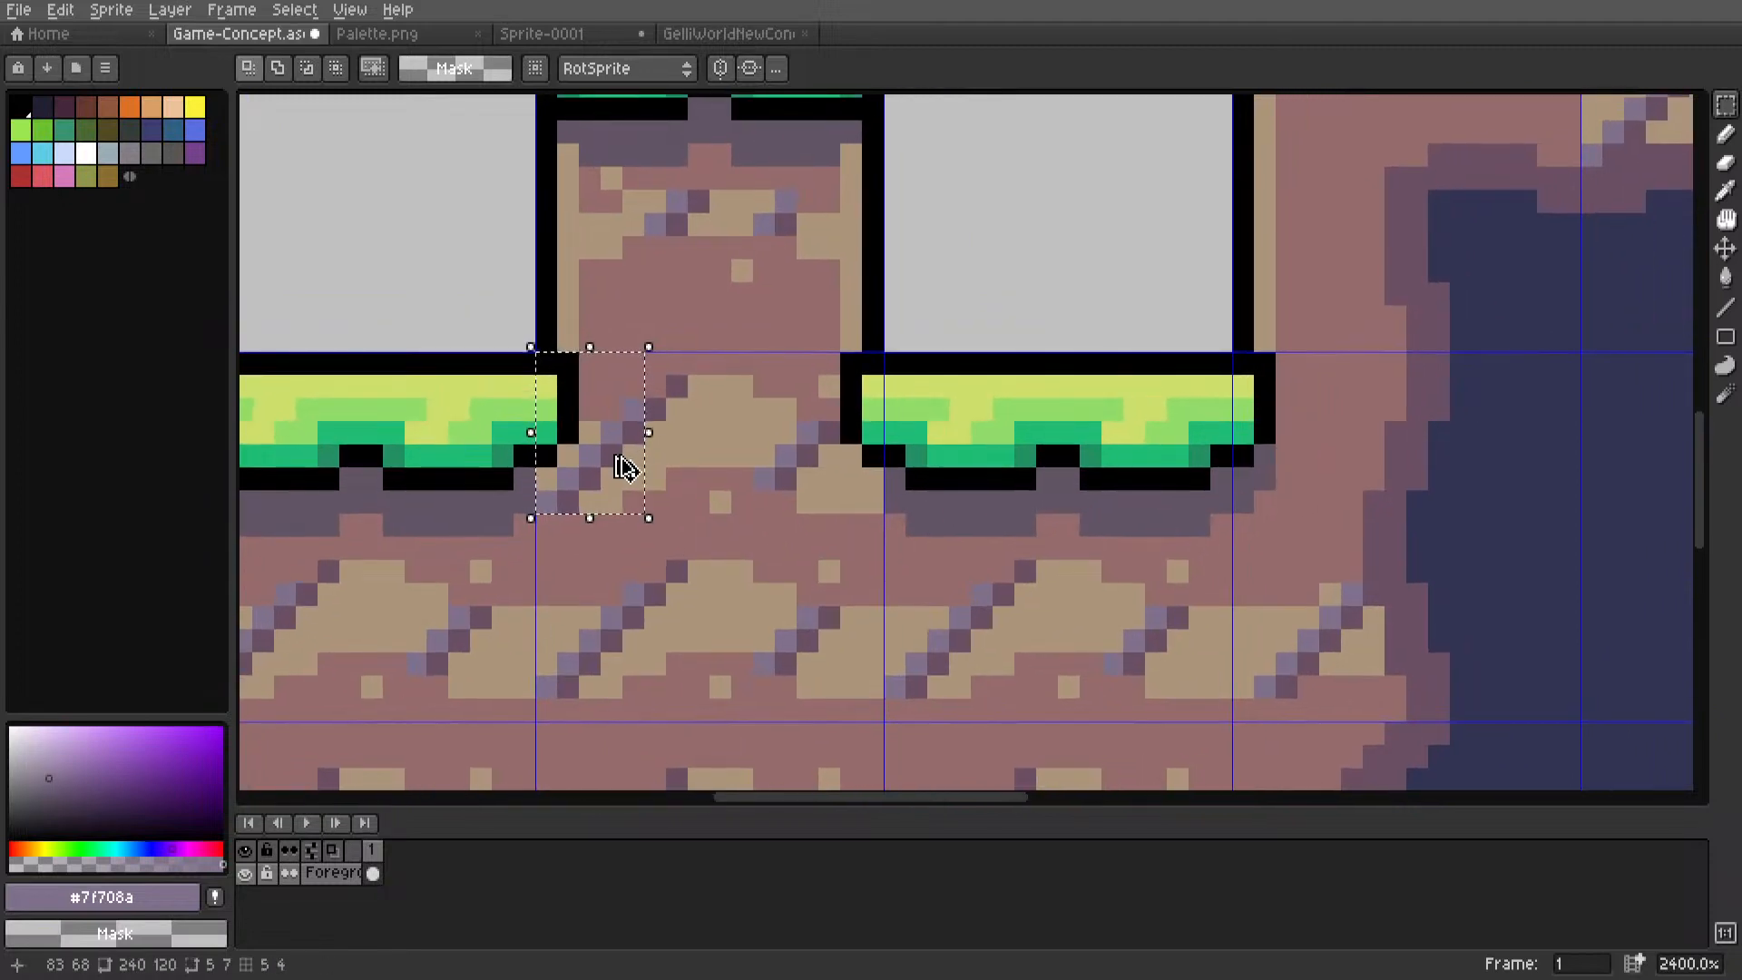
drag(623, 473, 1302, 468)
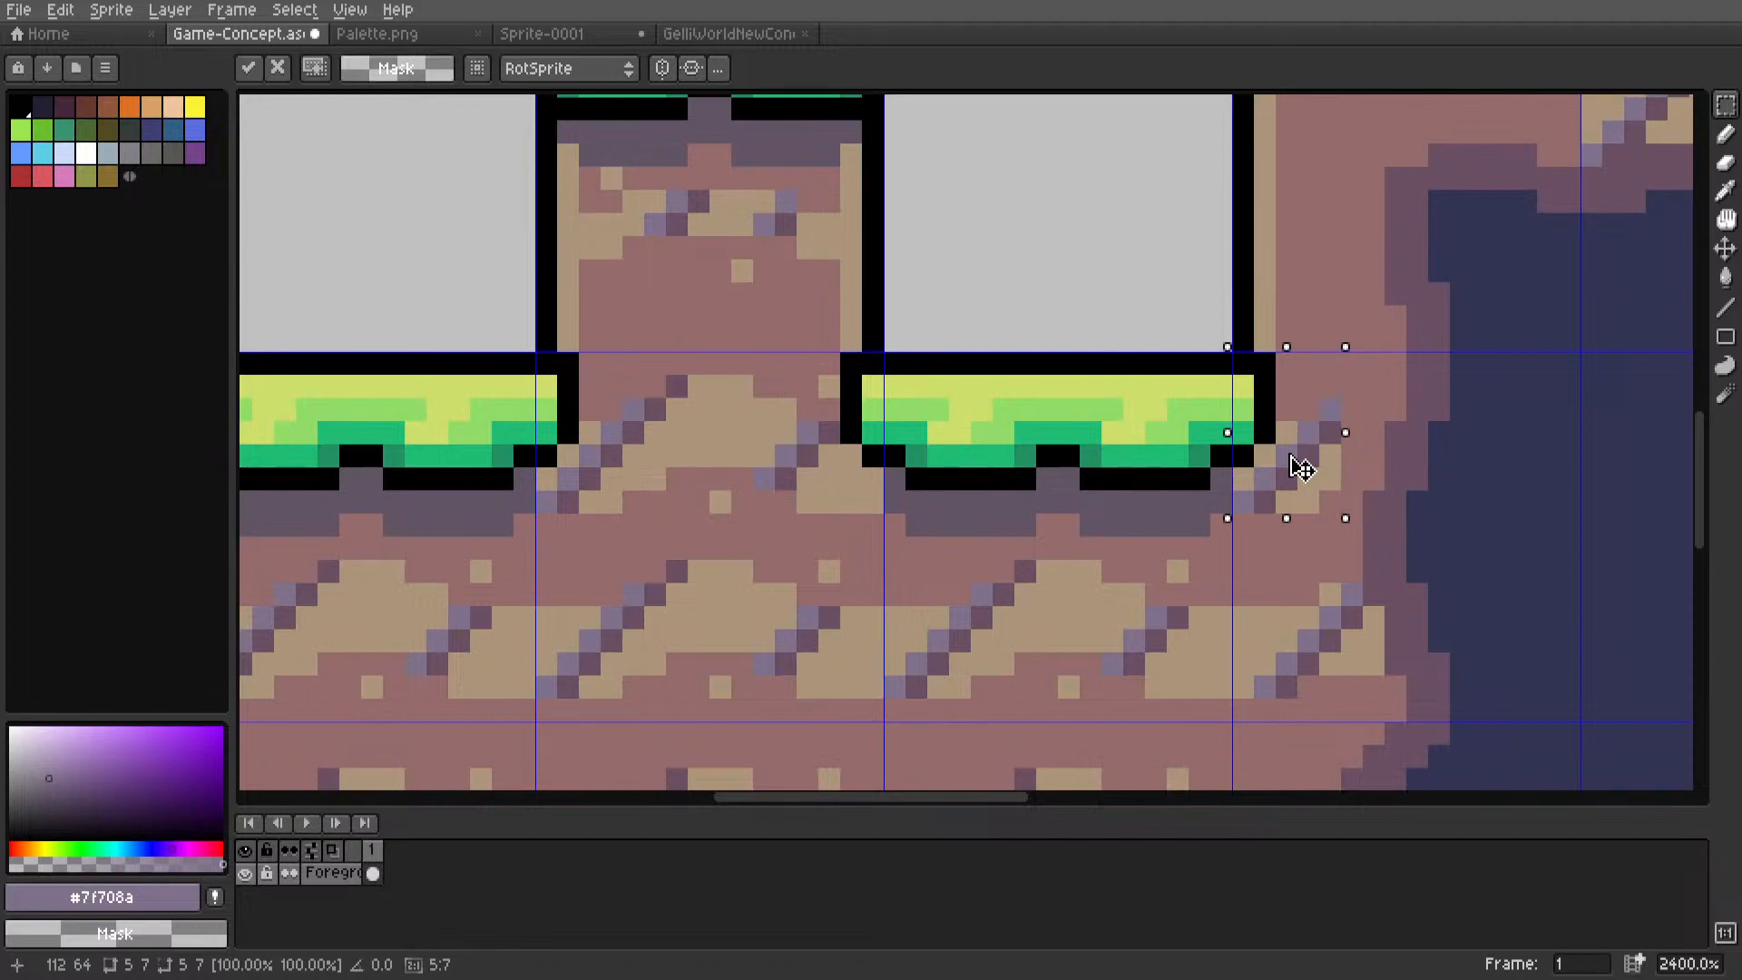
click(1397, 432)
middle_drag(1368, 441, 1128, 446)
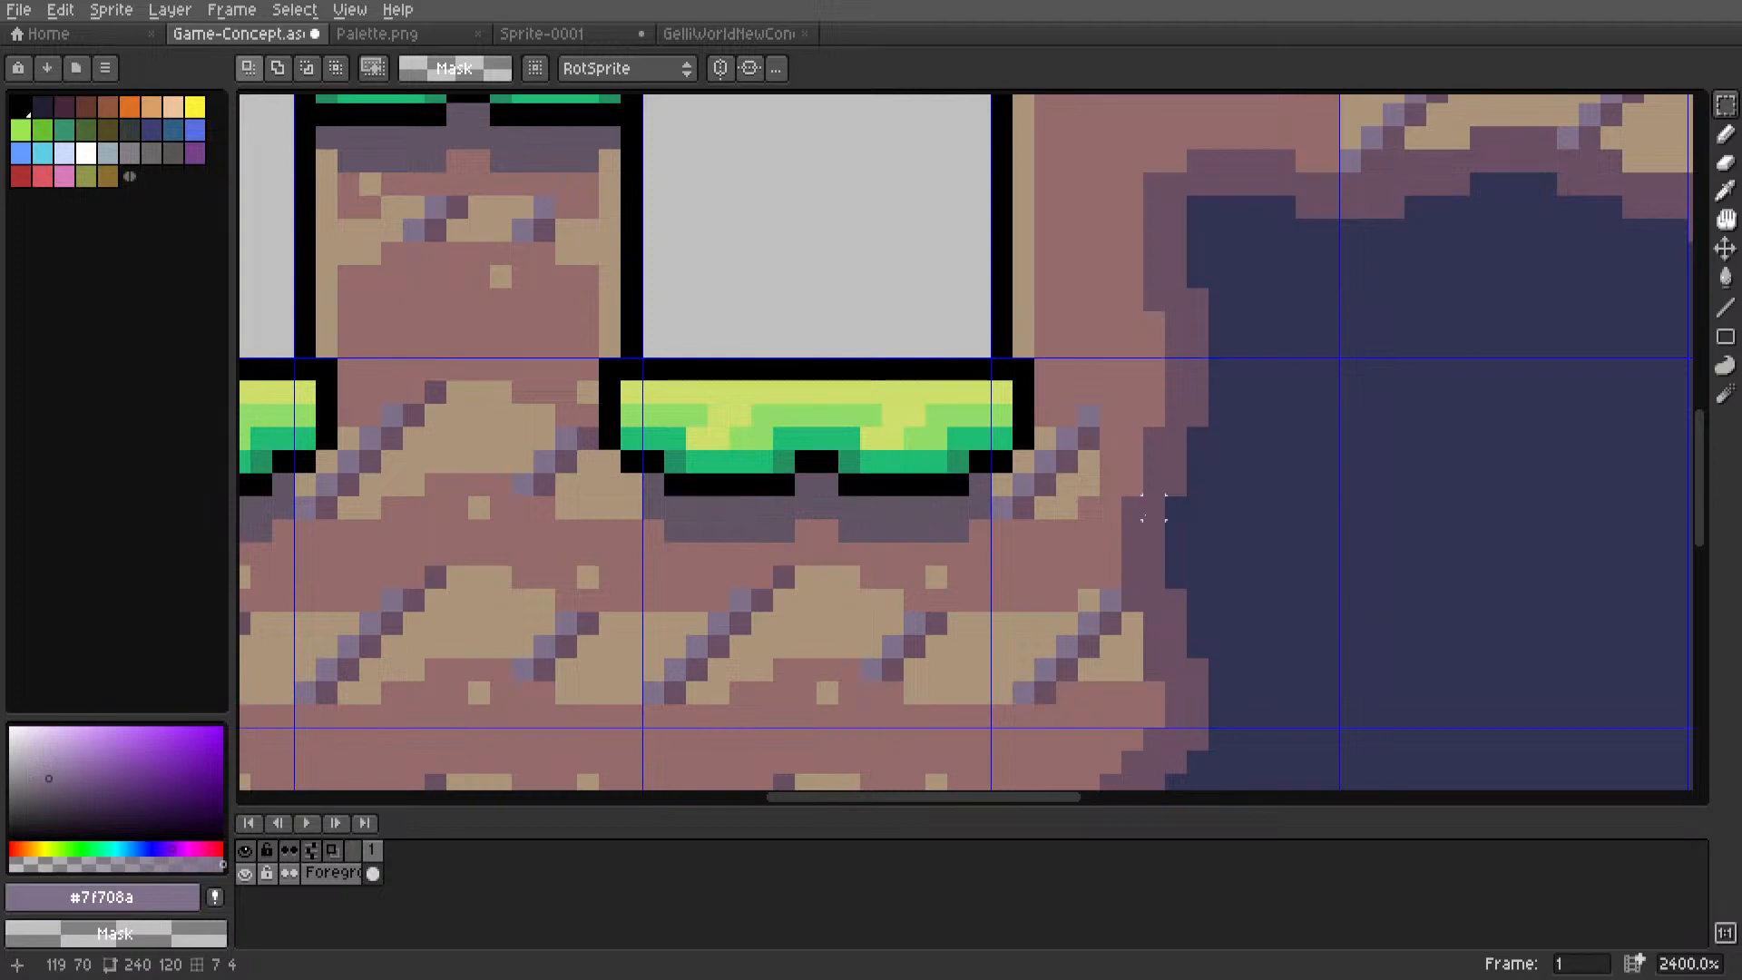
key(ctrl+z)
key(ctrl+z)
Copy the 6 by 7 pixel left part of the pillar's crack block to the dirt at the foot of the cliff wall.
click(414, 508)
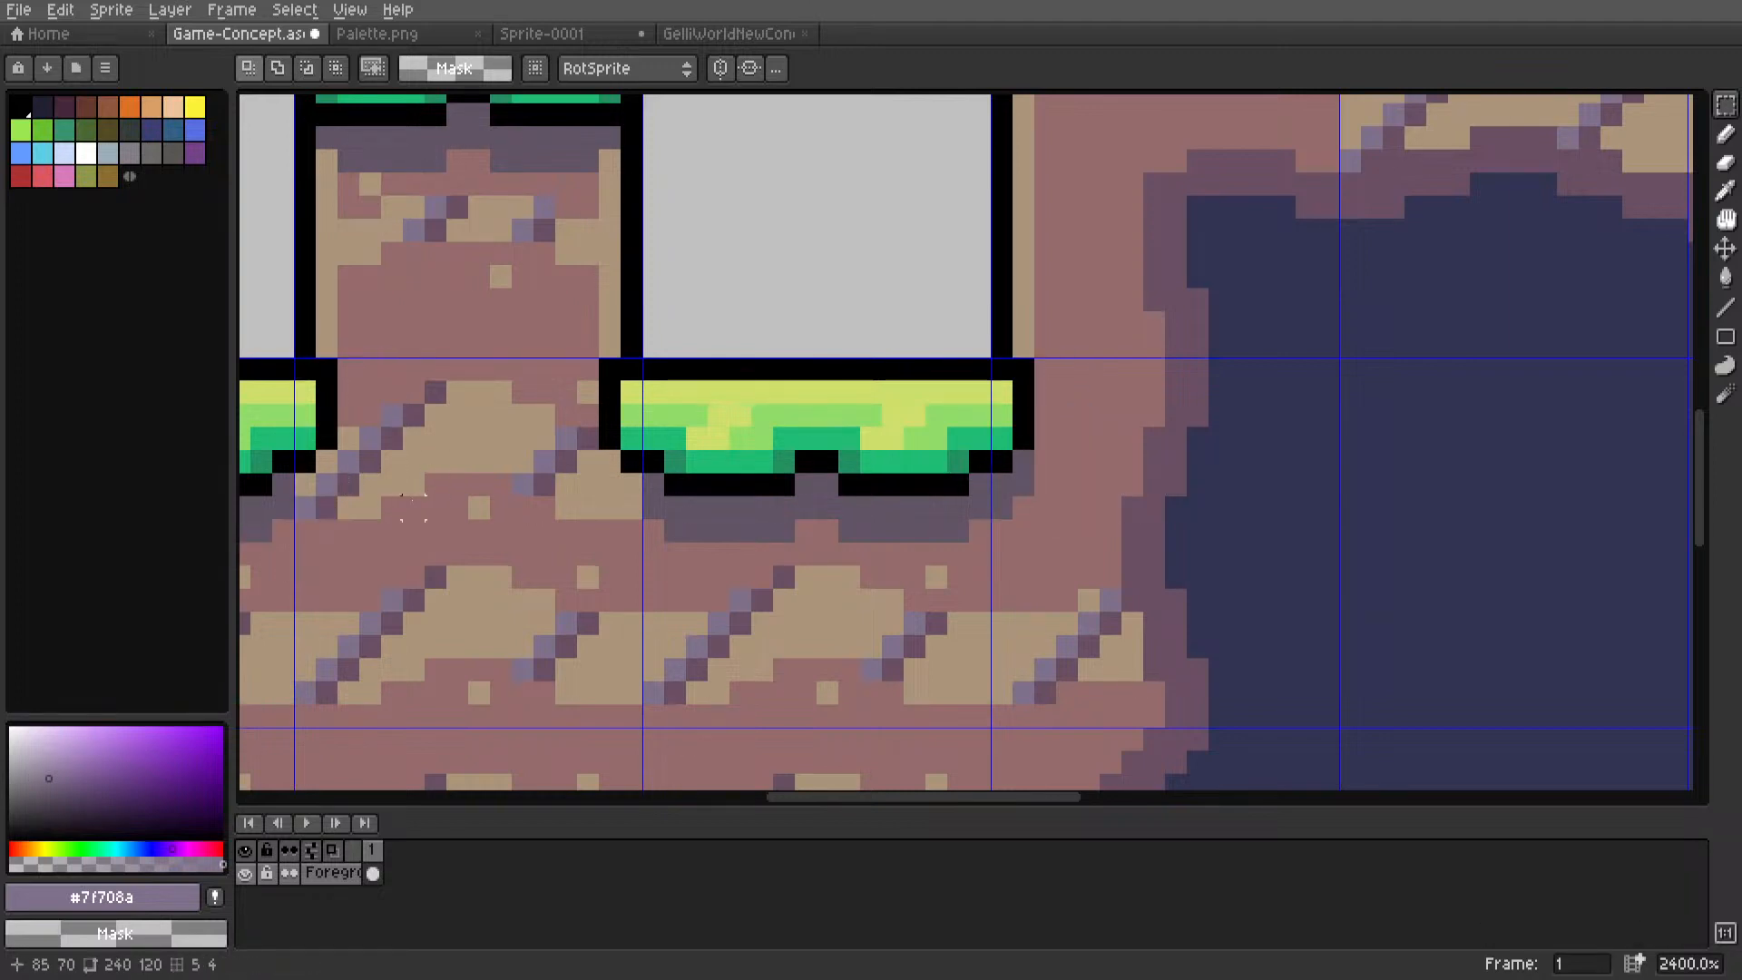
drag(414, 507, 296, 360)
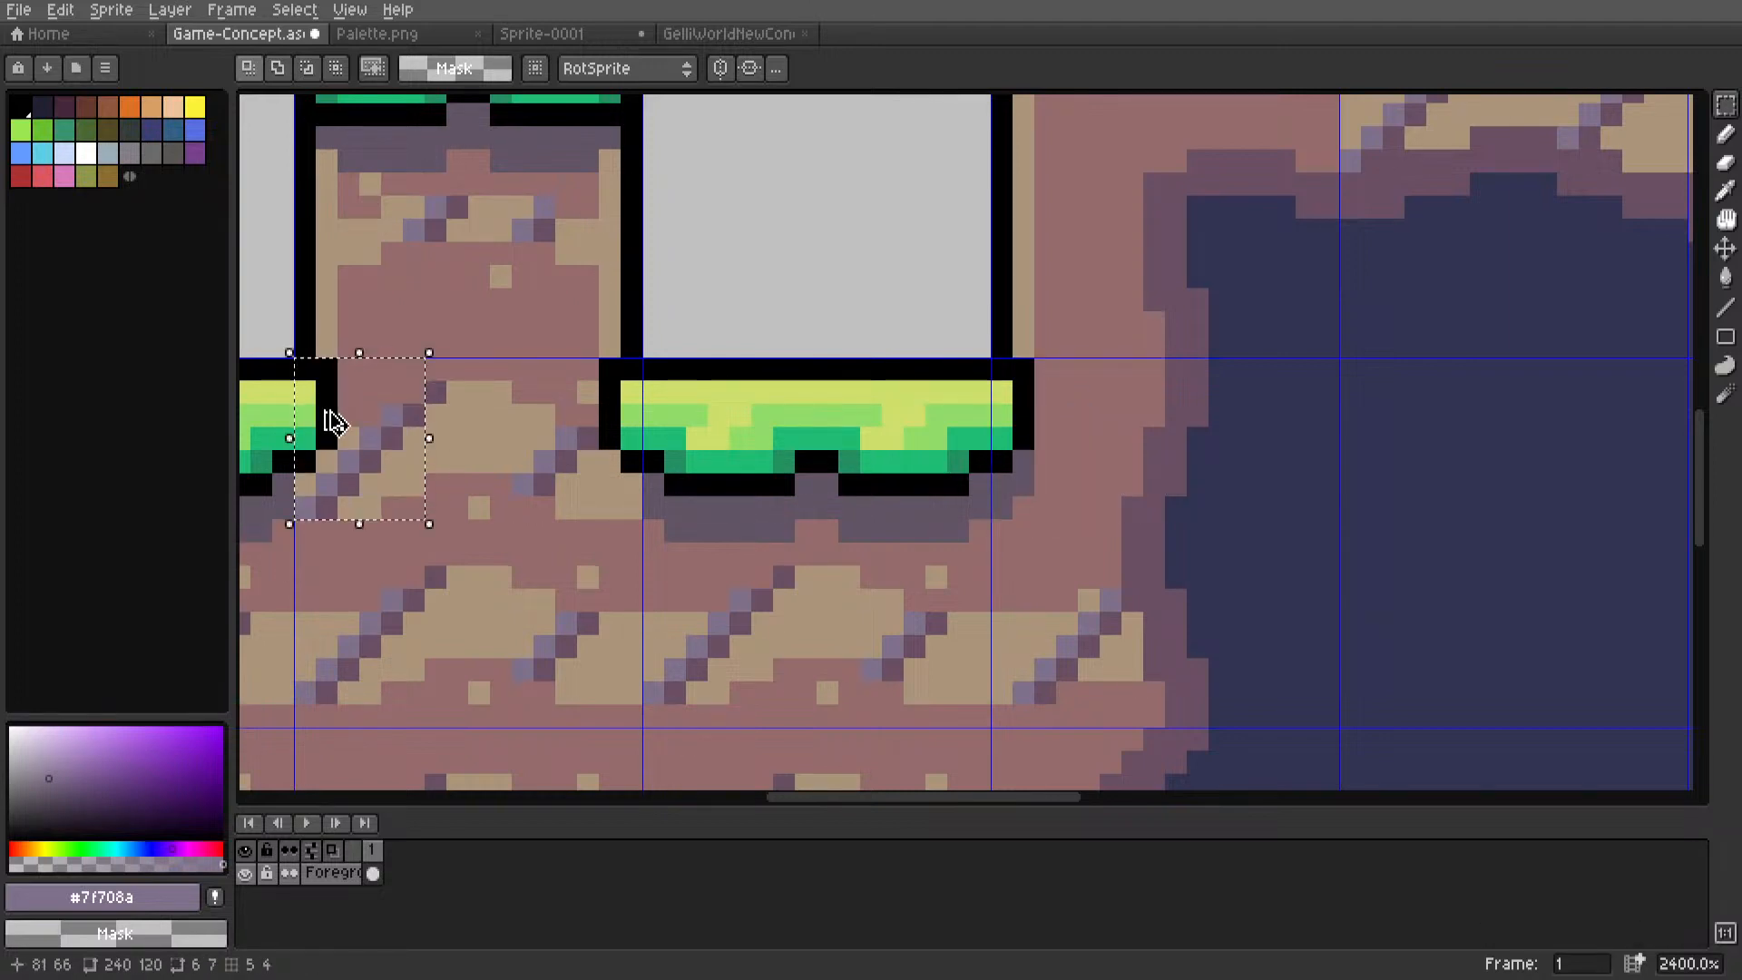
drag(339, 494, 1042, 479)
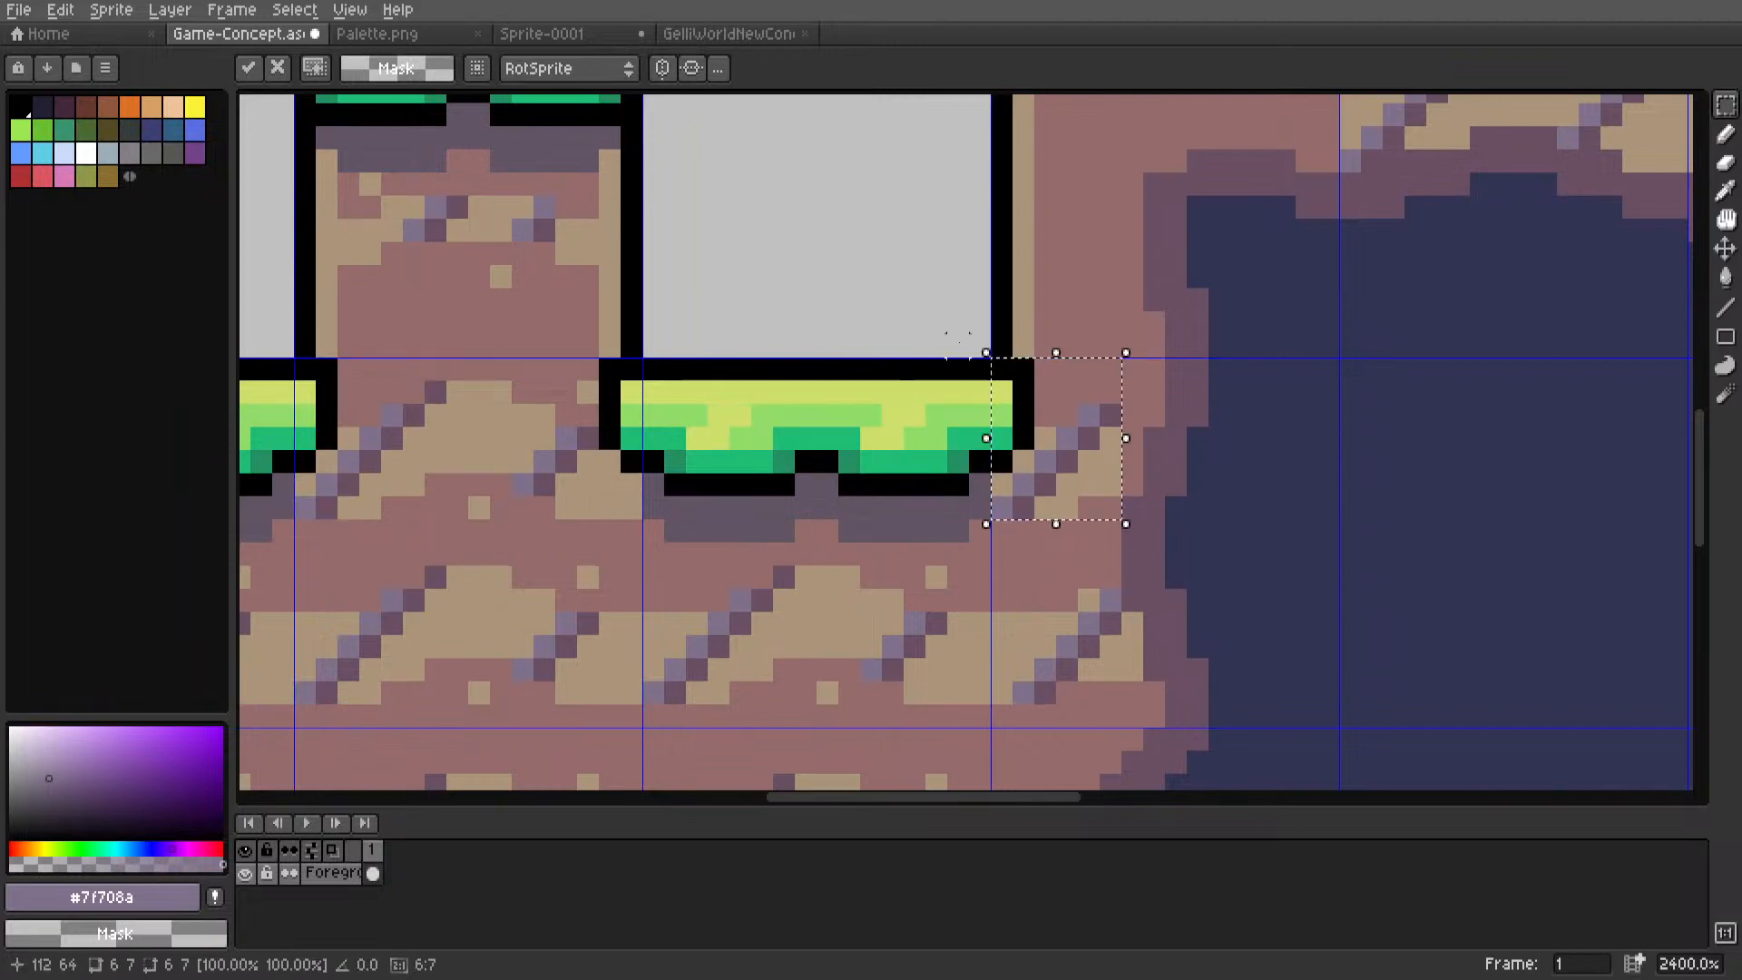
click(894, 415)
scroll(849, 492, left, 3)
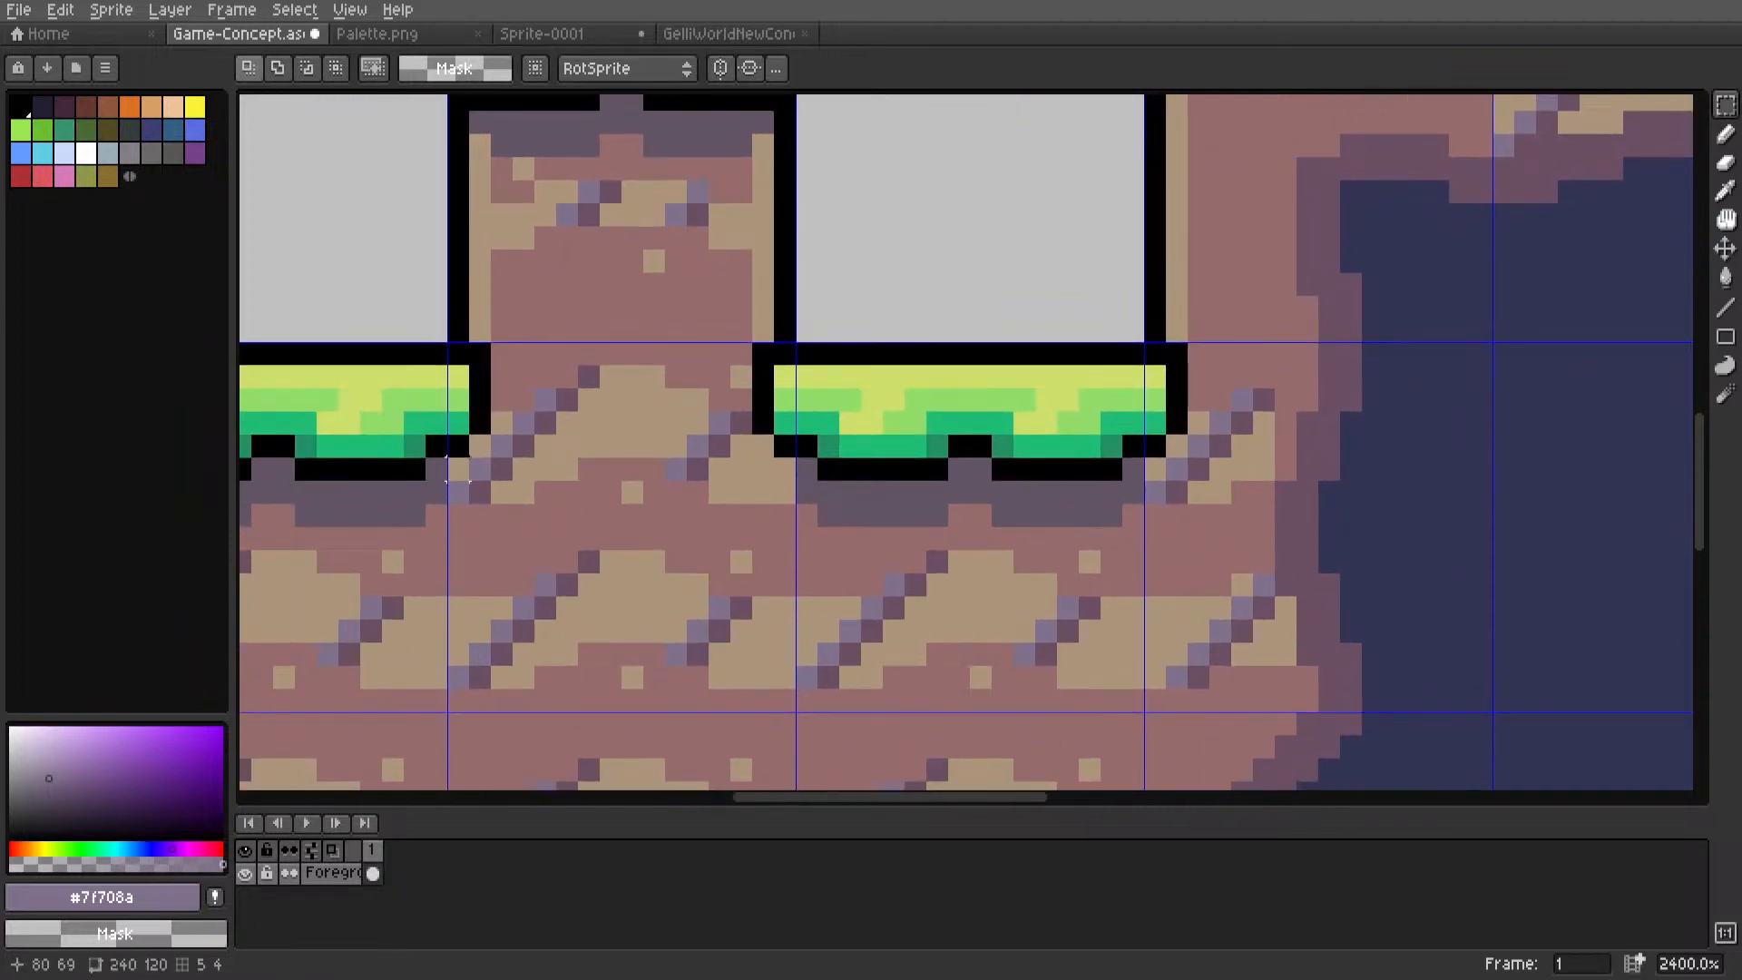
Extend the copied stone toward the cave edge with #ab947a and touch up its crack's upper end with #694f62.
key(i)
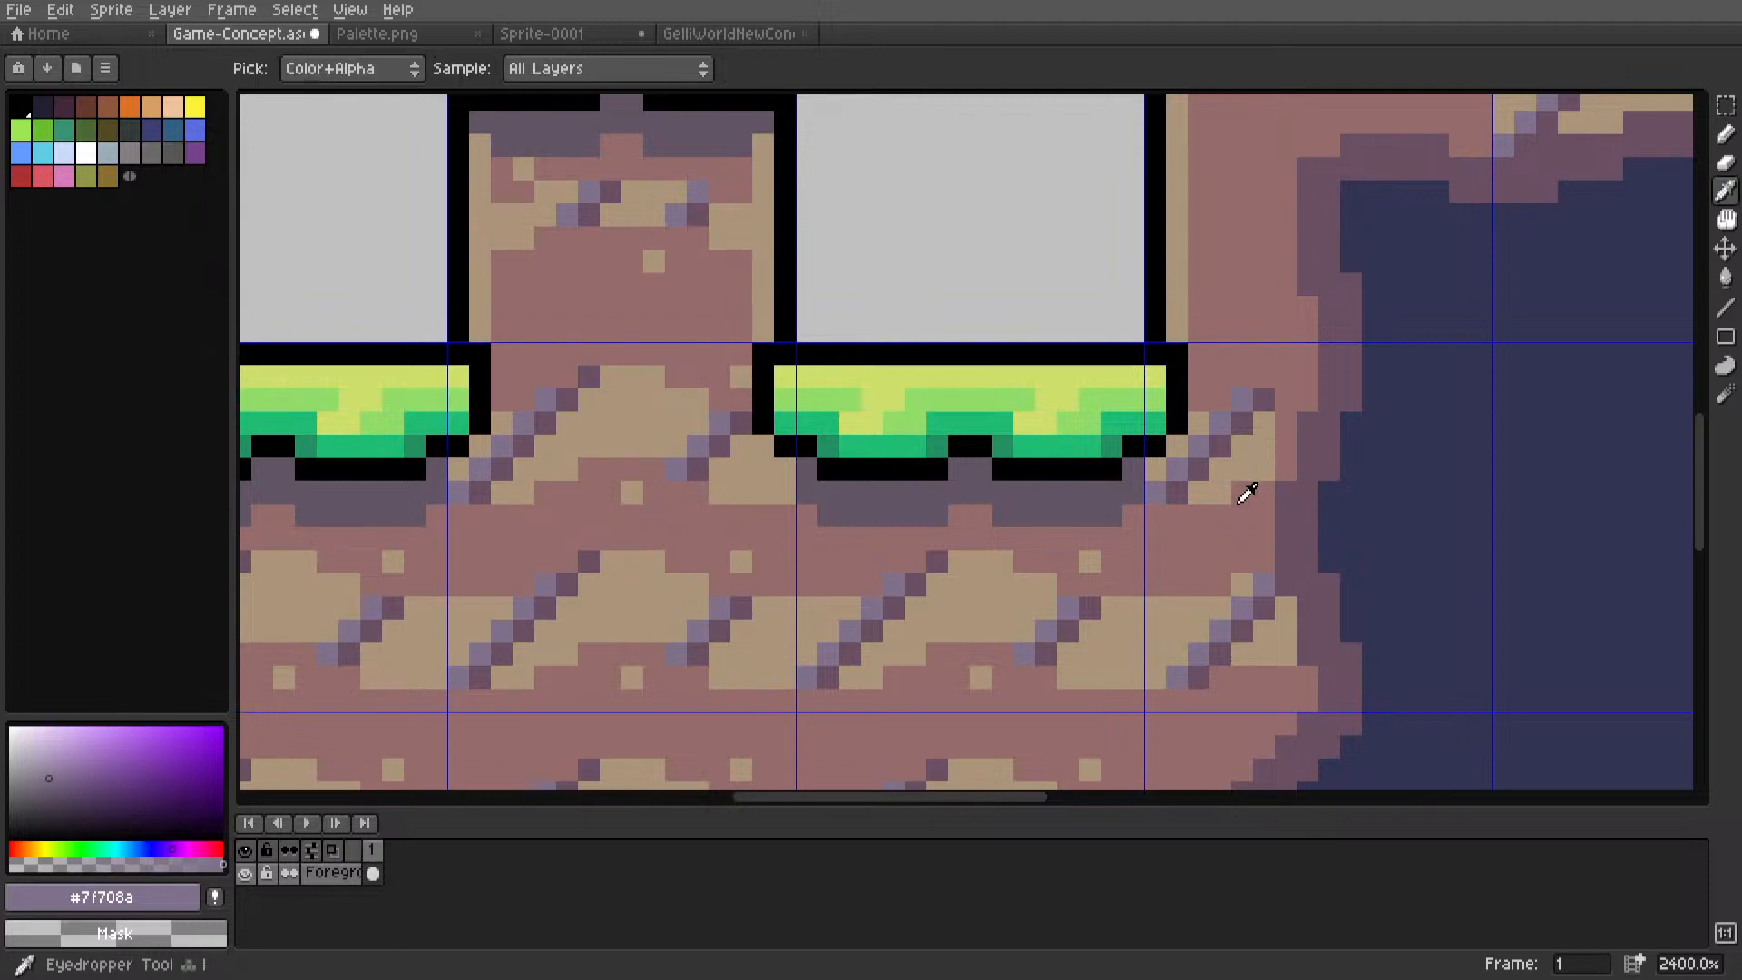
click(1288, 449)
key(l)
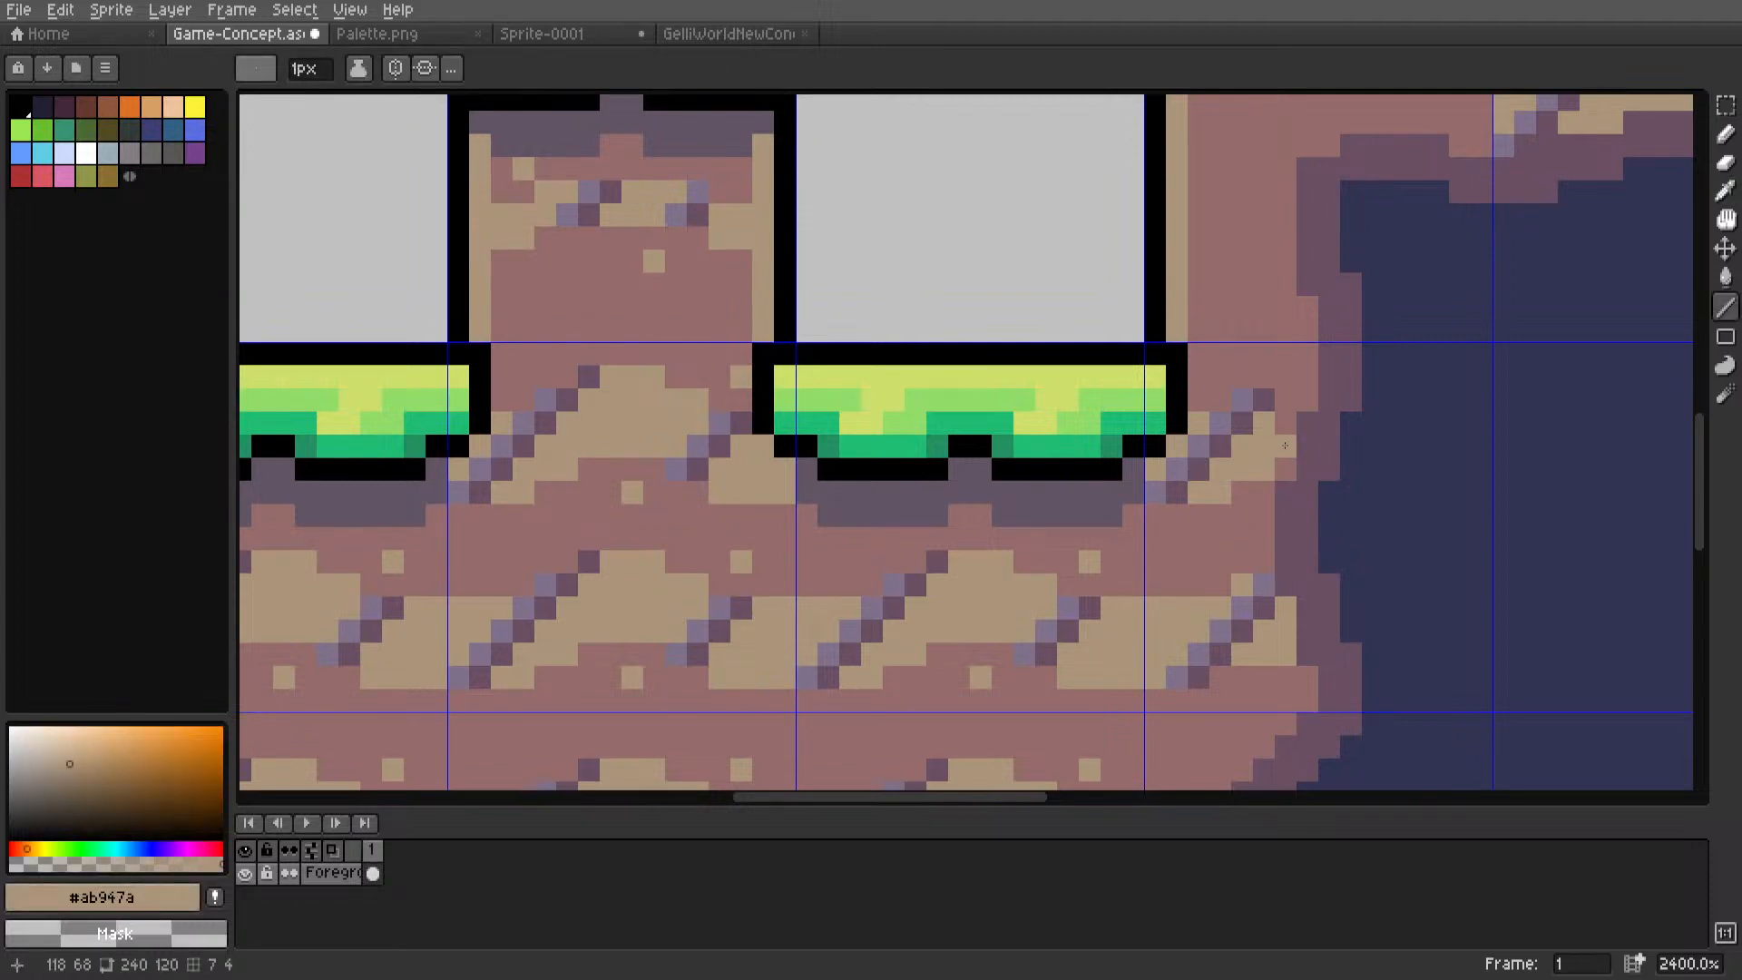
key(i)
click(1280, 390)
key(l)
scroll(1280, 390, down, 5)
key(m)
scroll(1001, 461, right, 5)
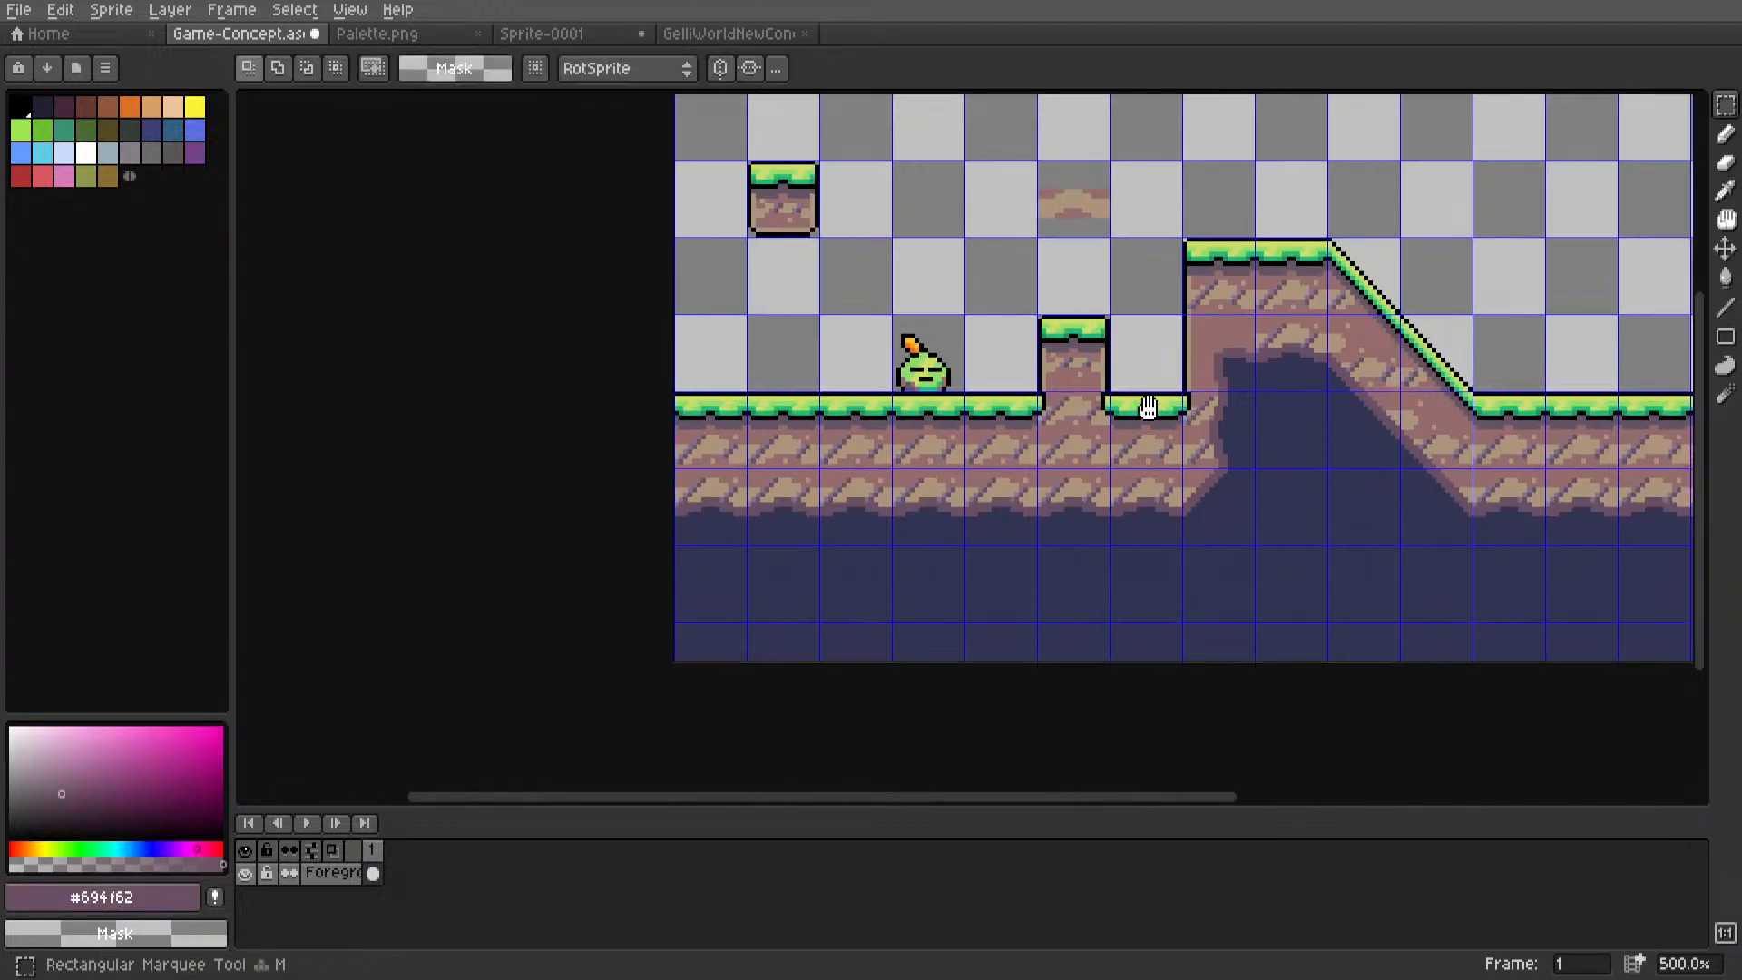
scroll(1001, 461, up, 1)
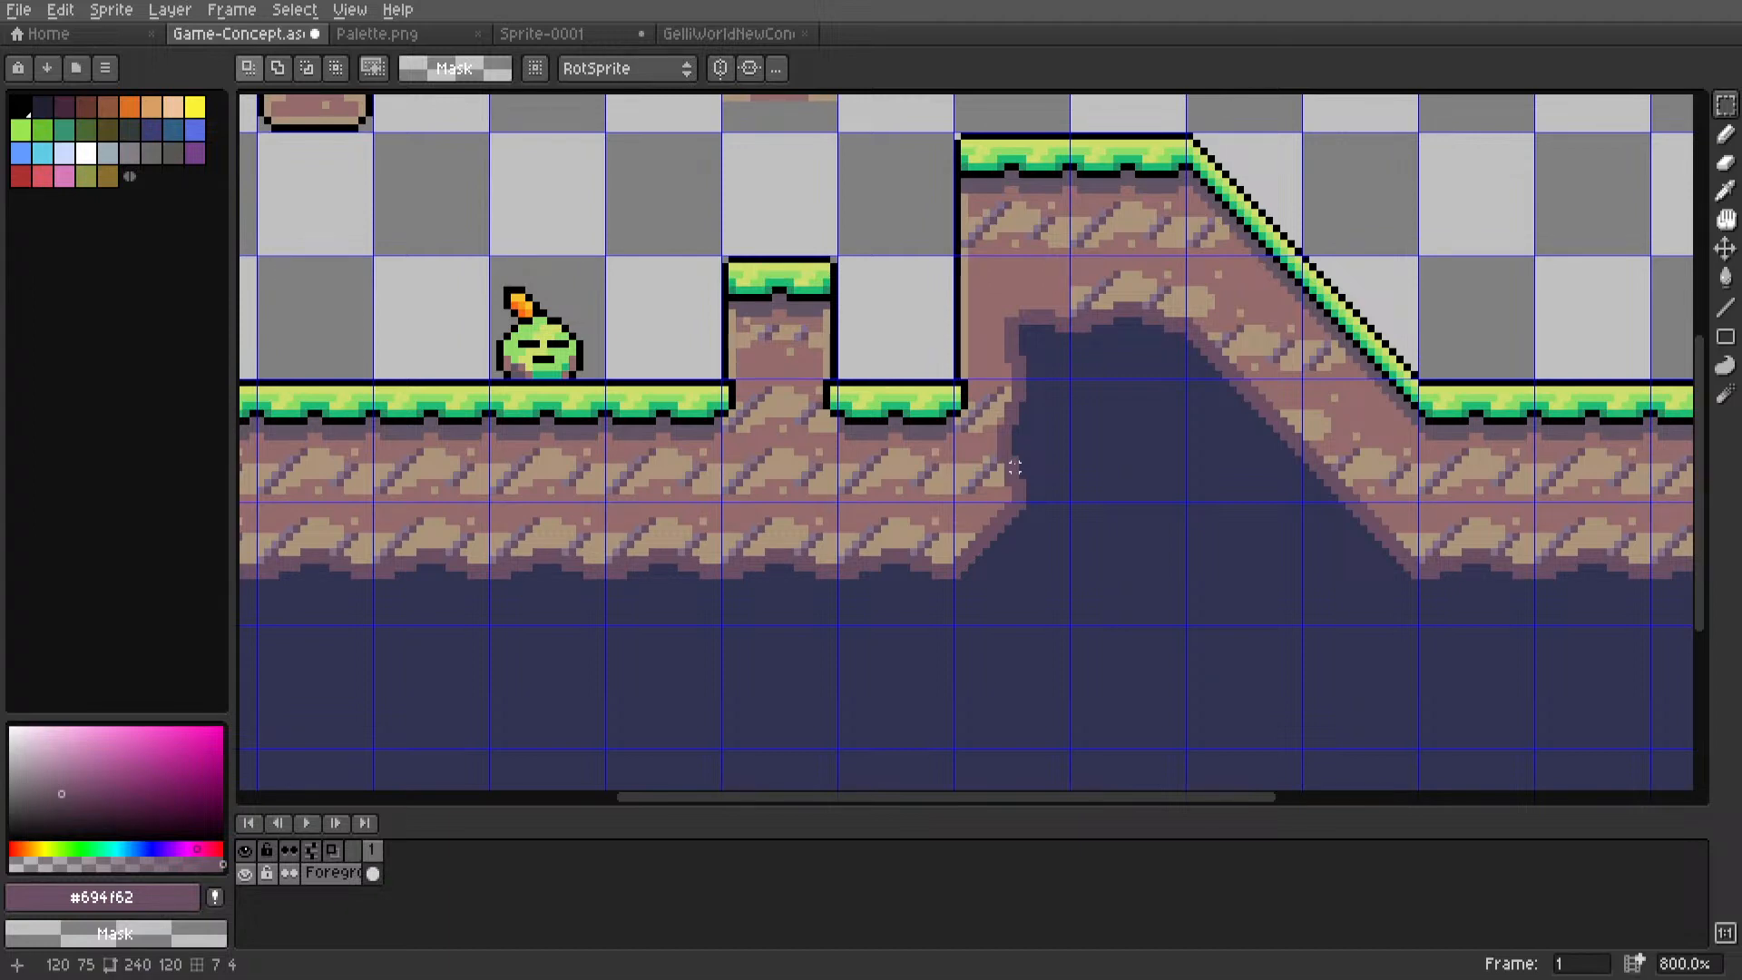
Examine how the cracked dirt texture reads across the pillar, cliff and slope, looking for areas still left plain.
key(m)
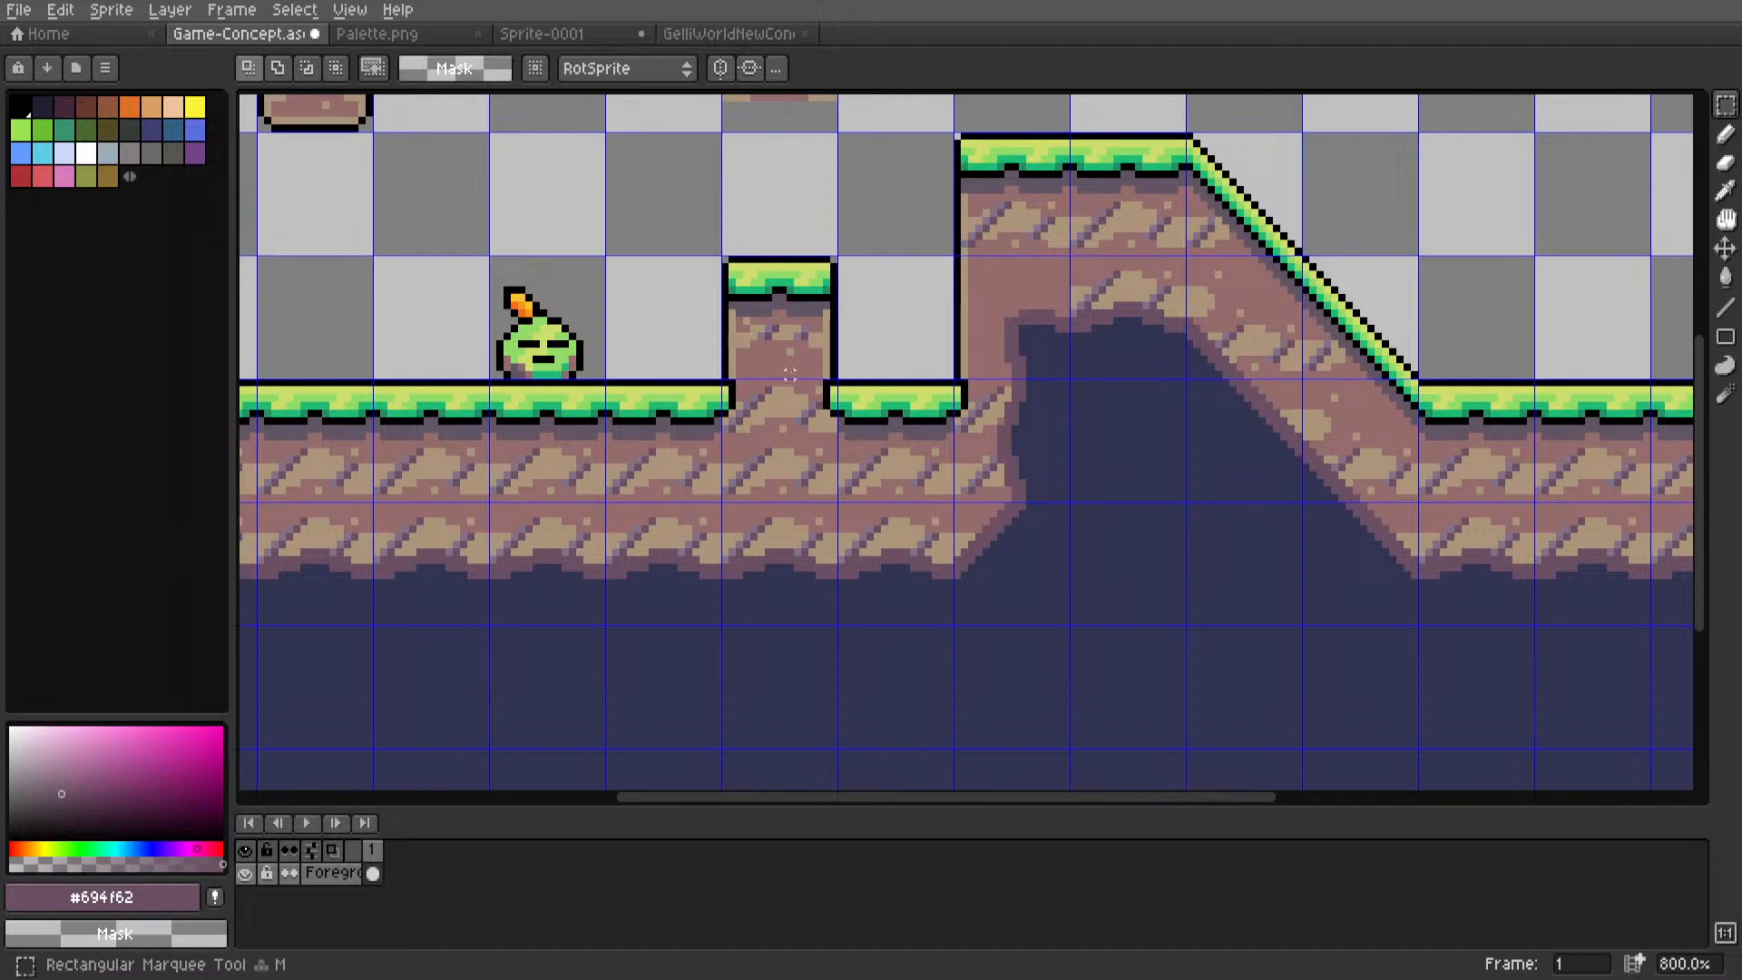
middle_drag(834, 372, 776, 450)
scroll(785, 414, up, 2)
scroll(803, 404, down, 2)
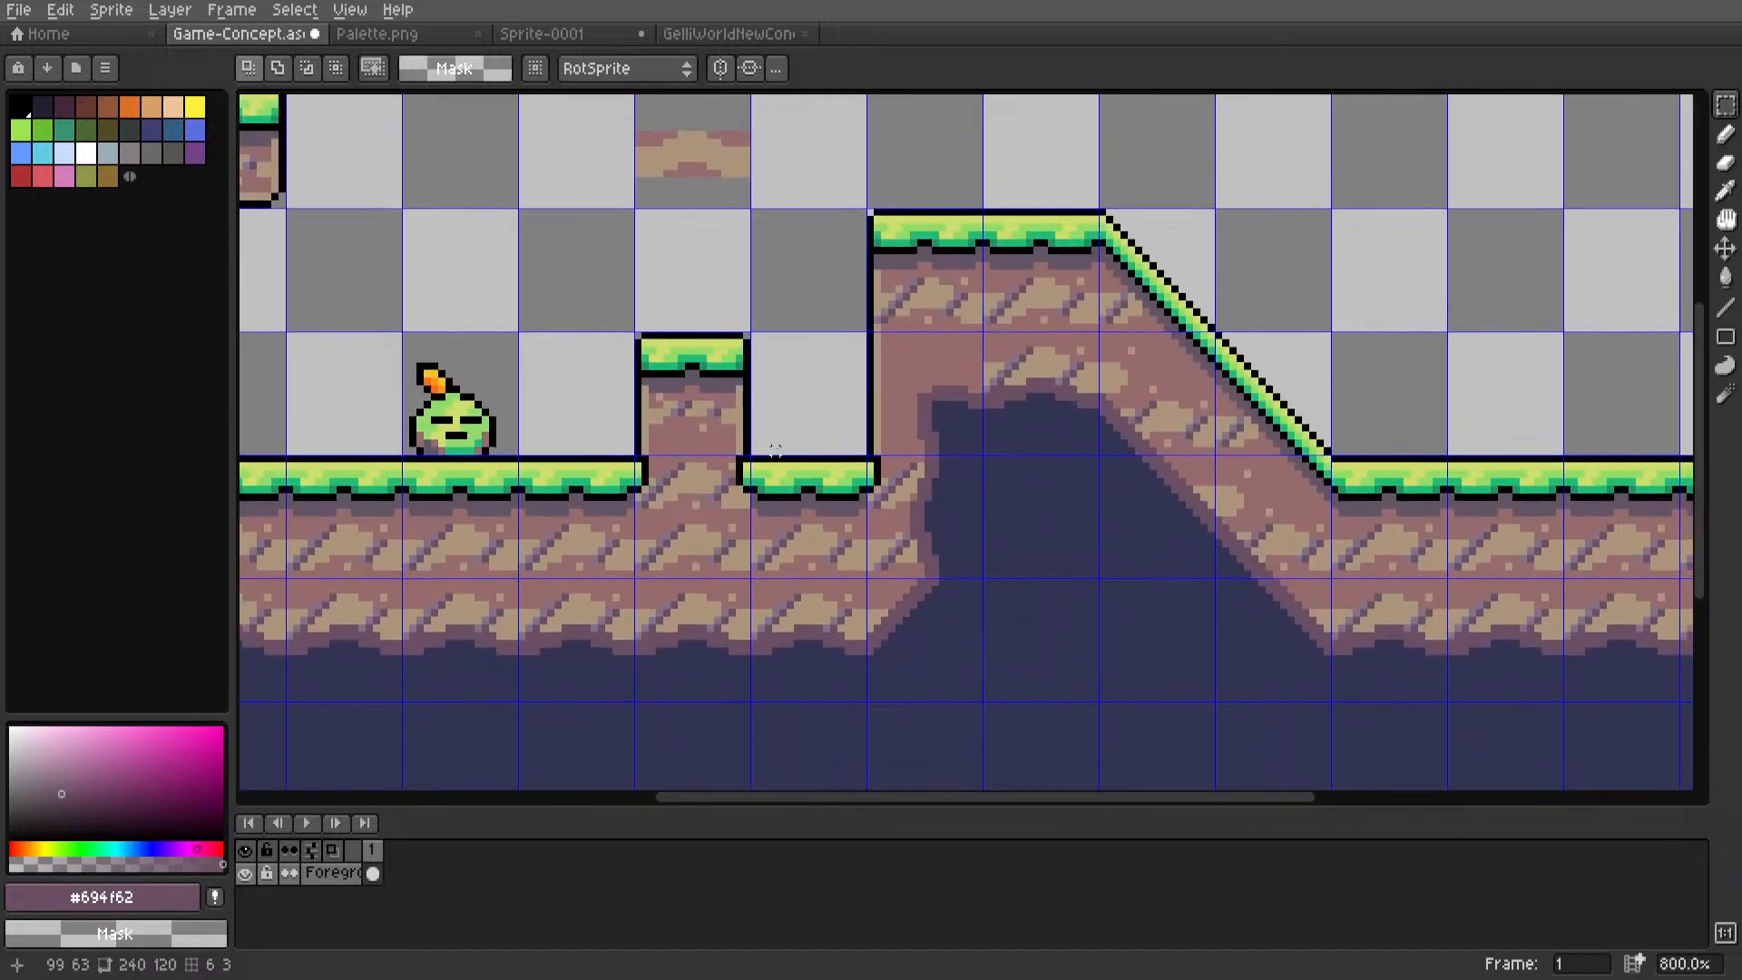
middle_drag(1052, 365, 1193, 386)
scroll(1126, 390, up, 5)
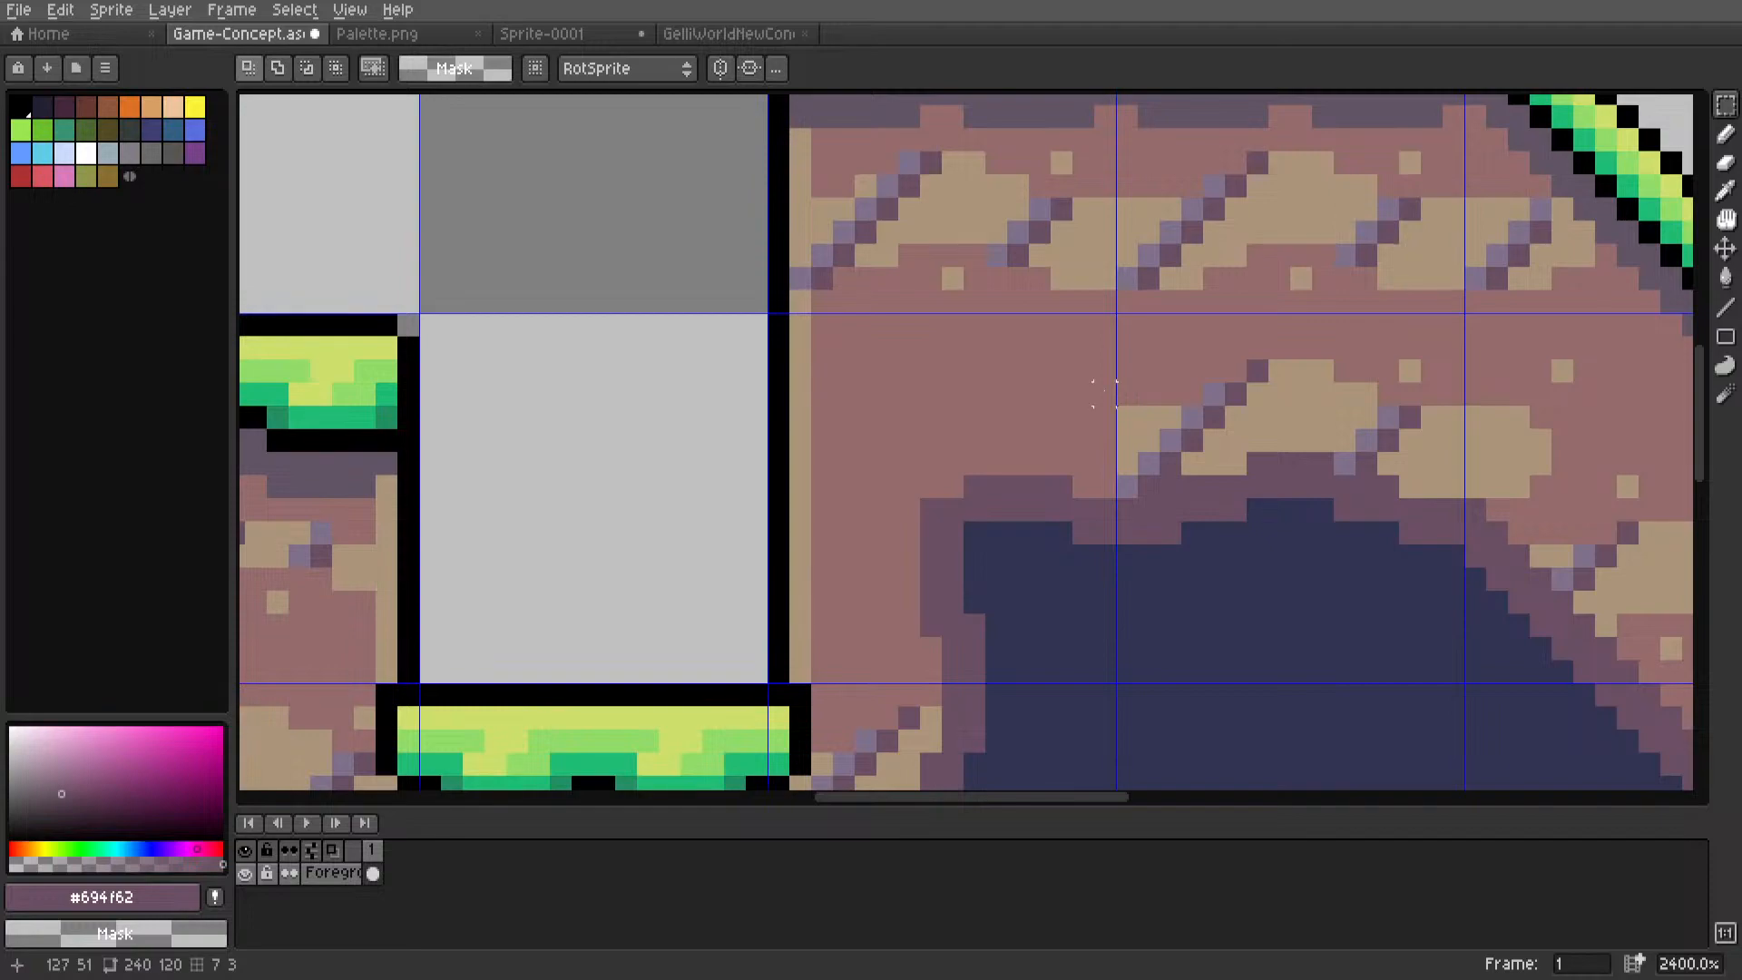
scroll(1104, 392, down, 6)
scroll(977, 441, up, 3)
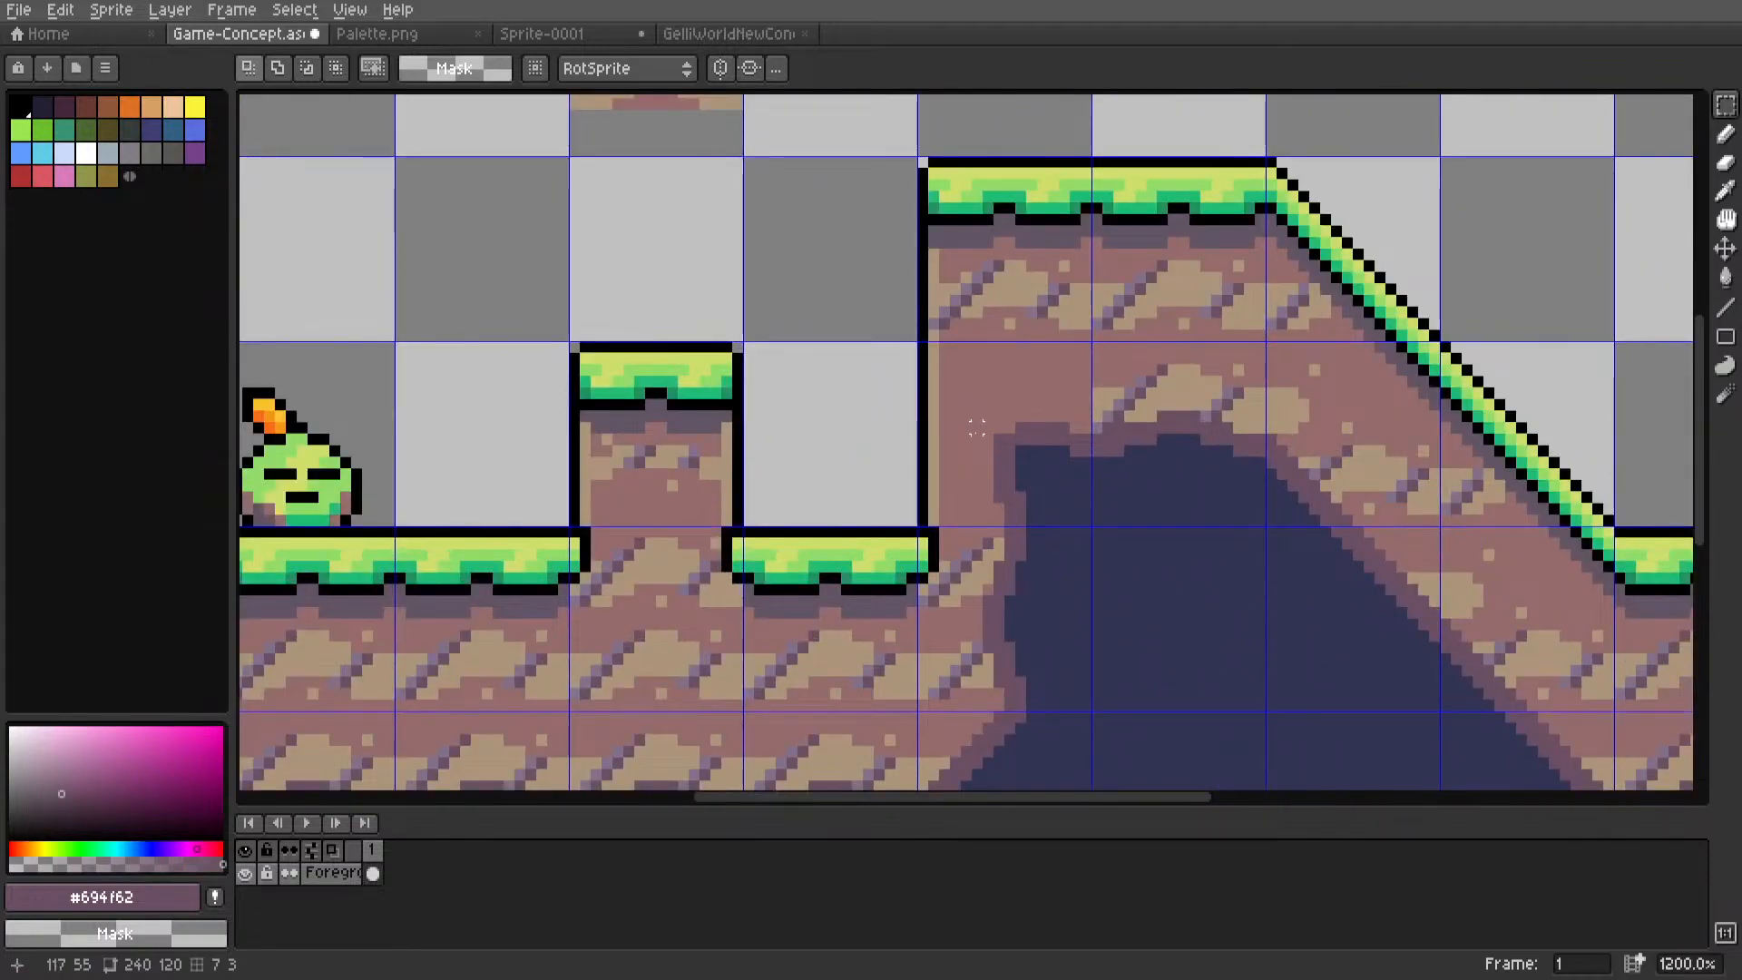
key(m)
scroll(1020, 392, down, 4)
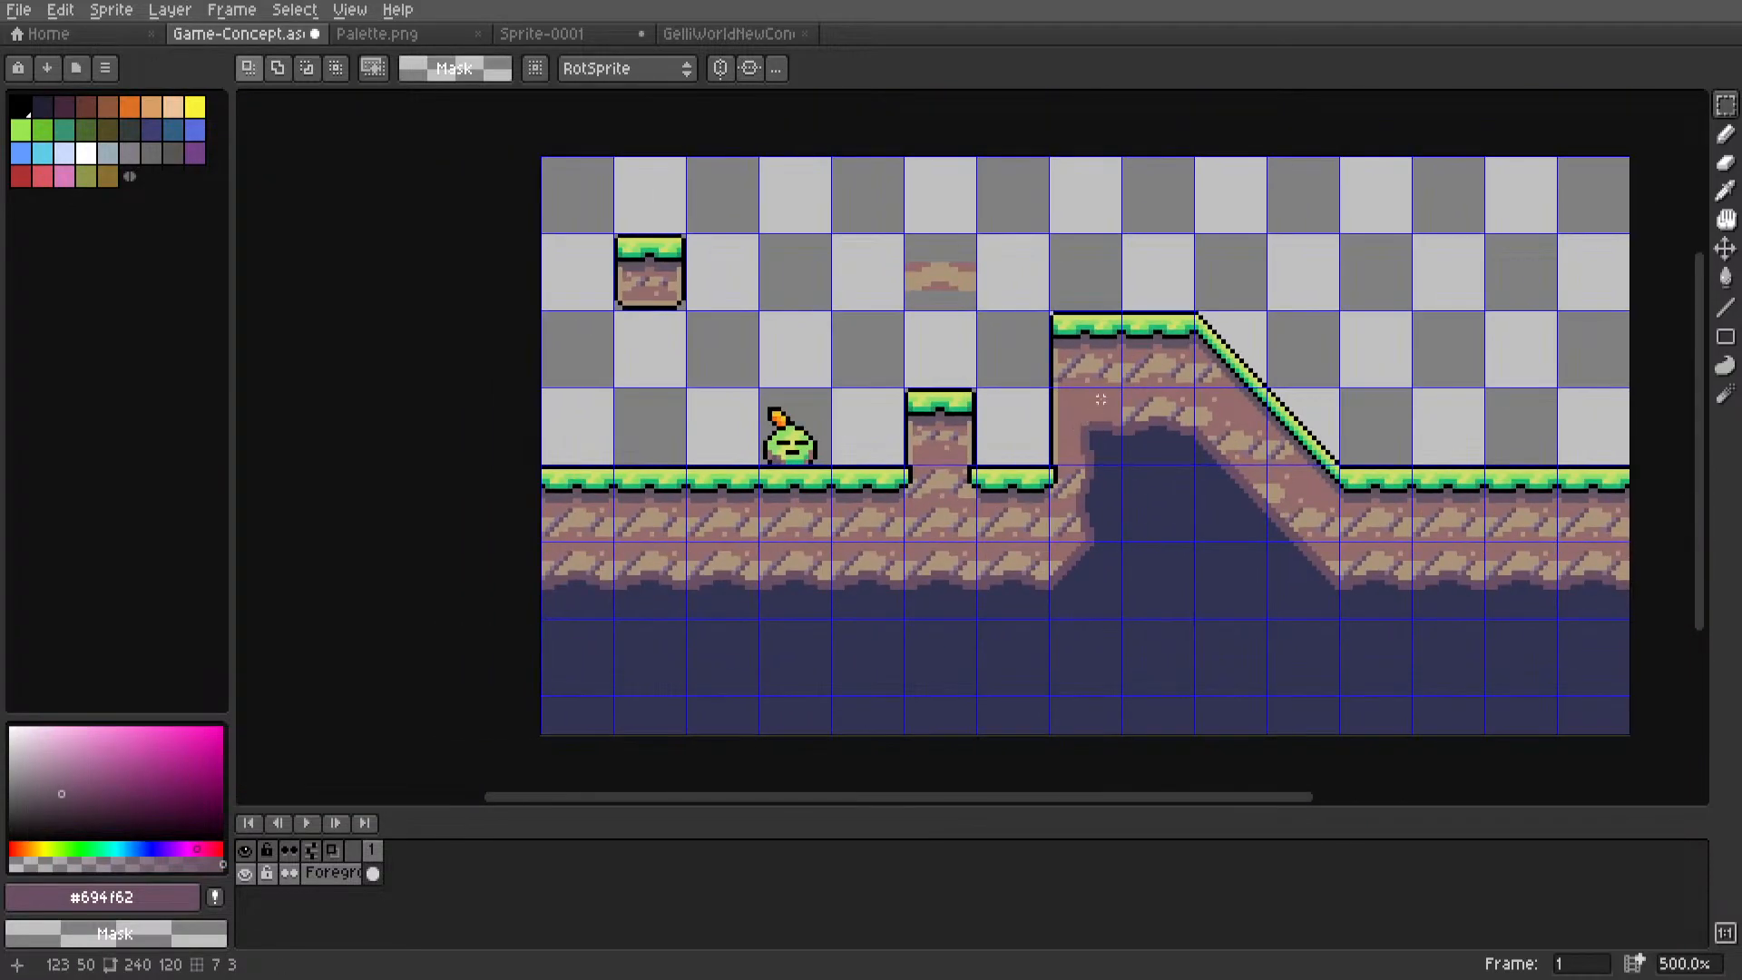
scroll(907, 527, up, 4)
scroll(907, 527, down, 1)
middle_drag(907, 526, 662, 568)
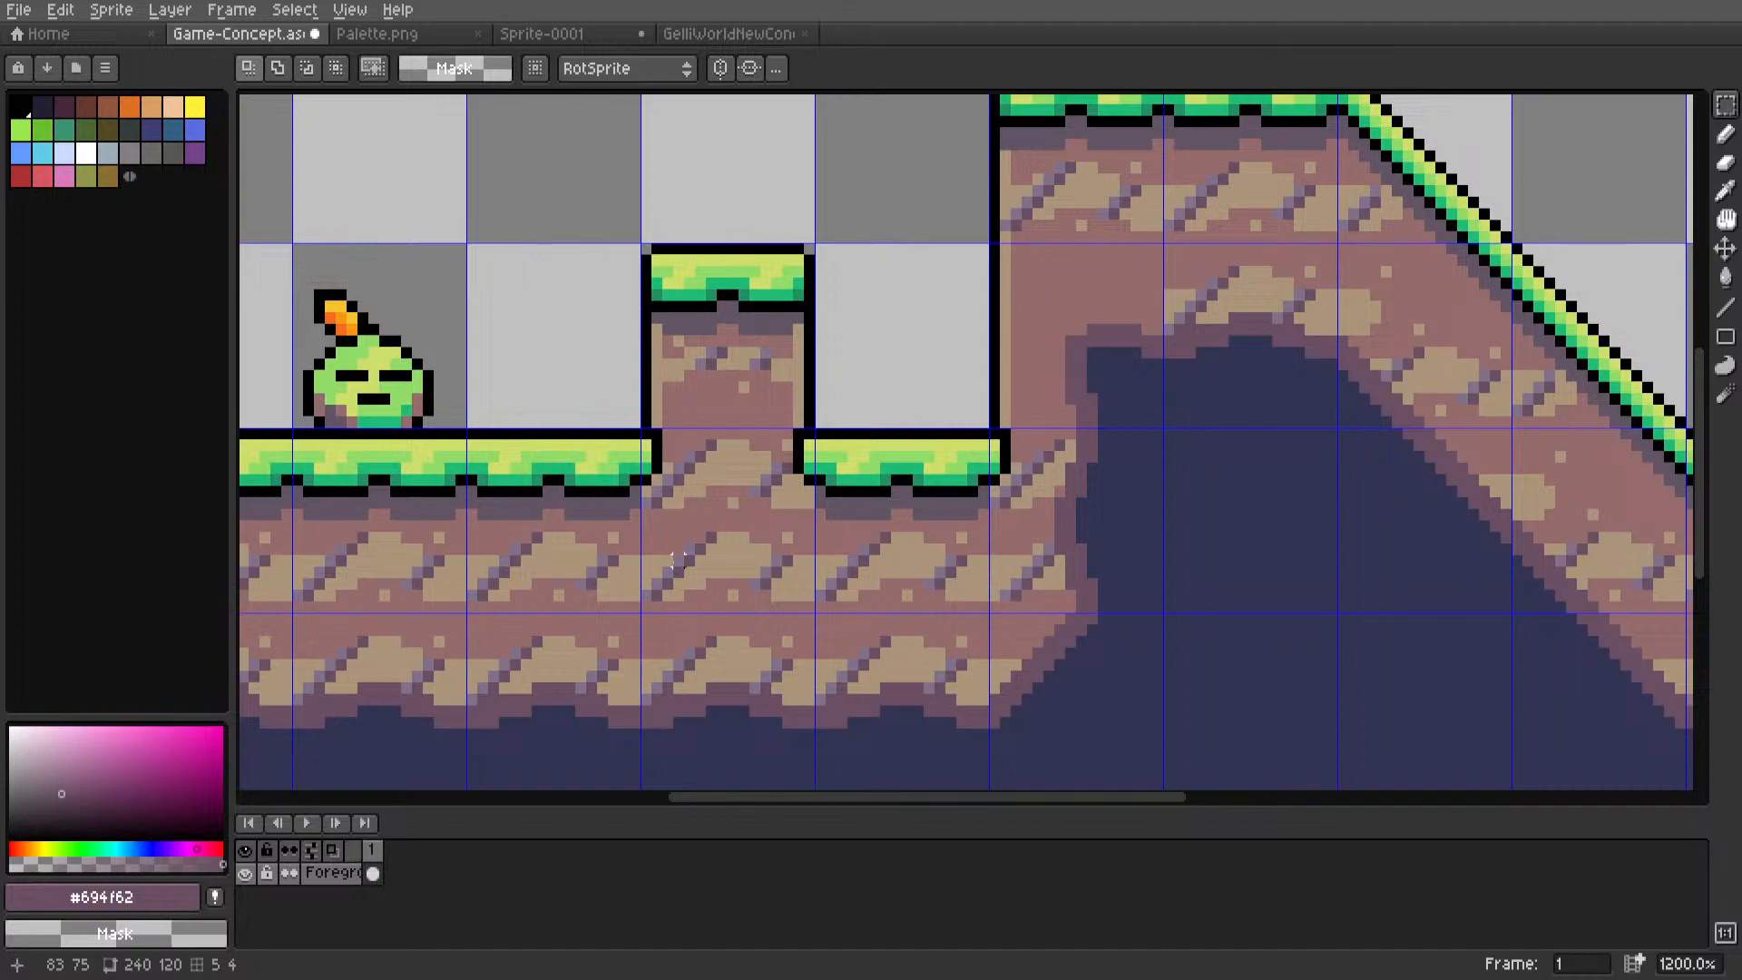
scroll(1058, 393, down, 4)
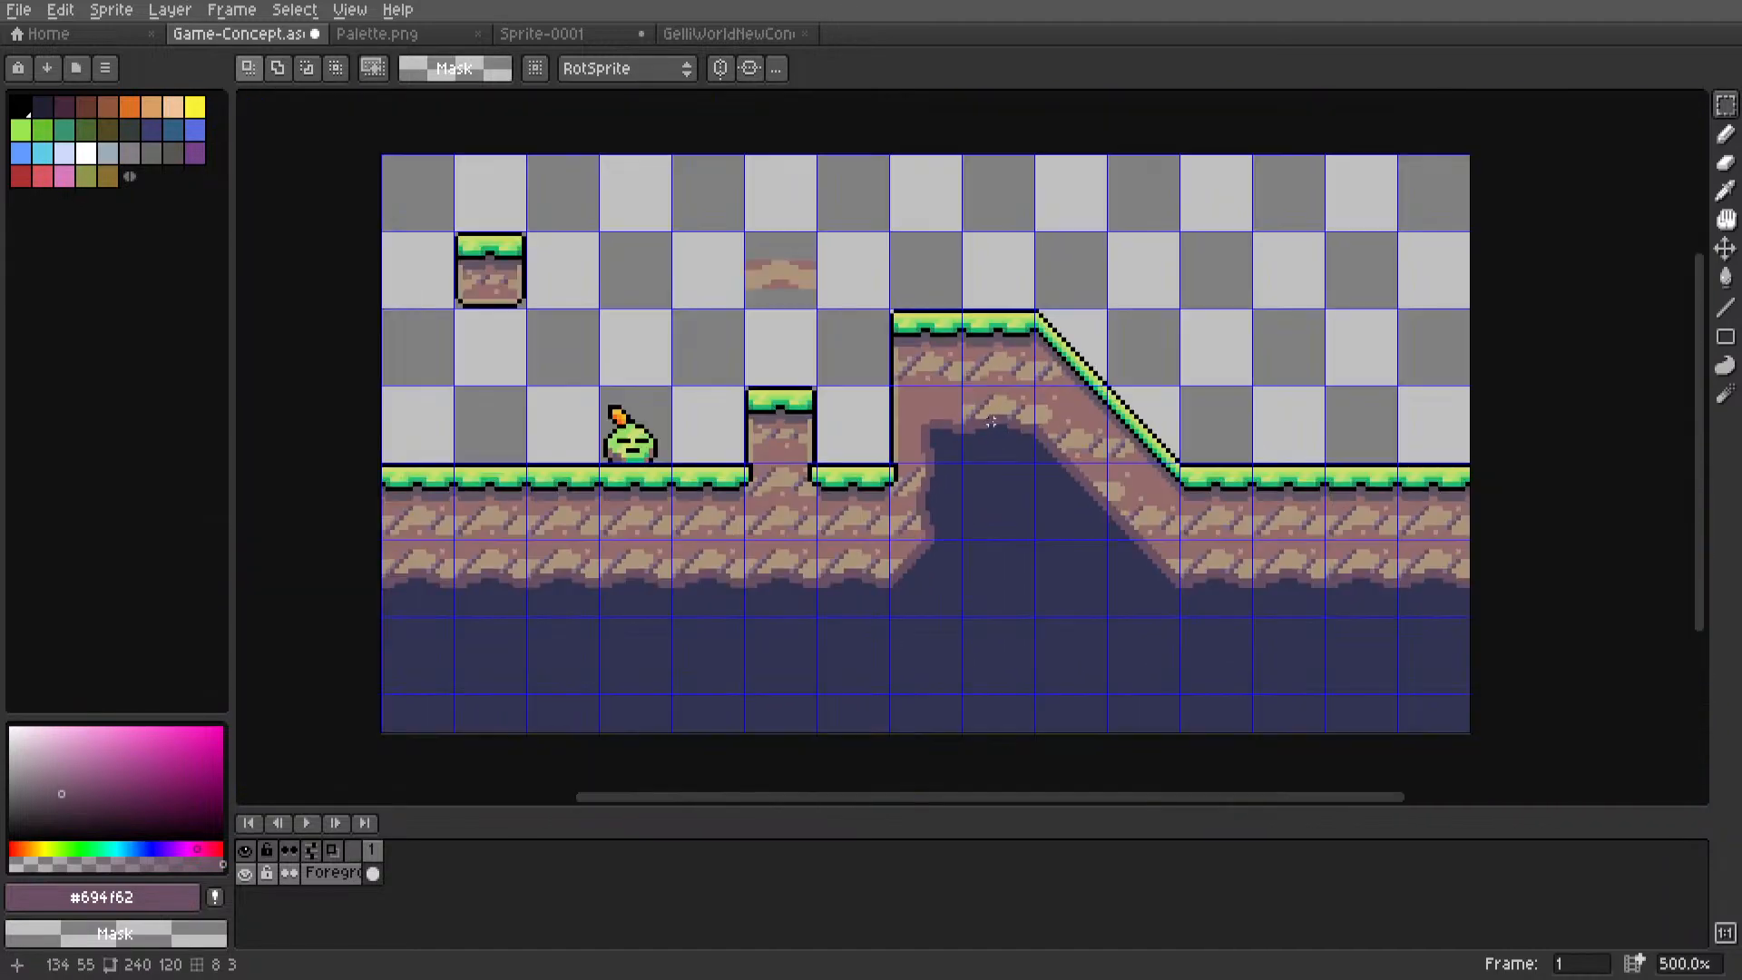
Select the 16 by 6 pixel crack-and-stone block in the dirt directly below the pillar.
middle_drag(976, 418, 1153, 384)
scroll(1059, 415, up, 5)
scroll(1064, 398, down, 4)
scroll(1153, 384, up, 2)
key(m)
drag(778, 621, 944, 561)
middle_drag(884, 592, 817, 639)
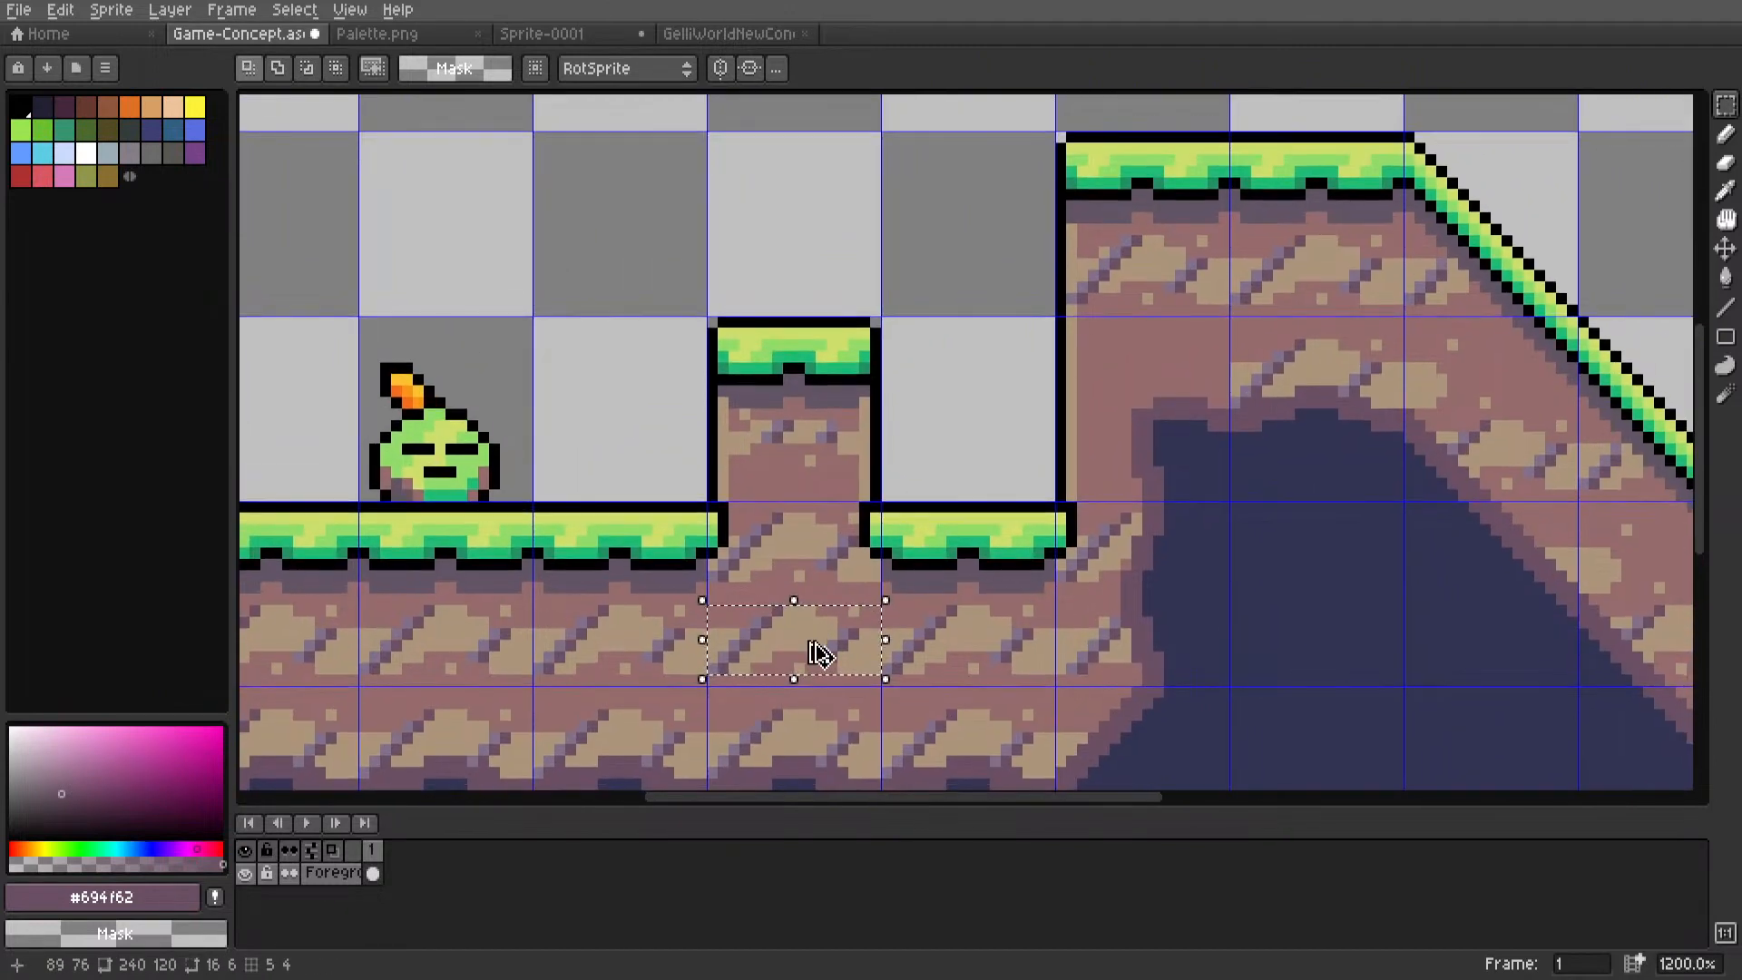
click(782, 673)
drag(792, 682, 1165, 420)
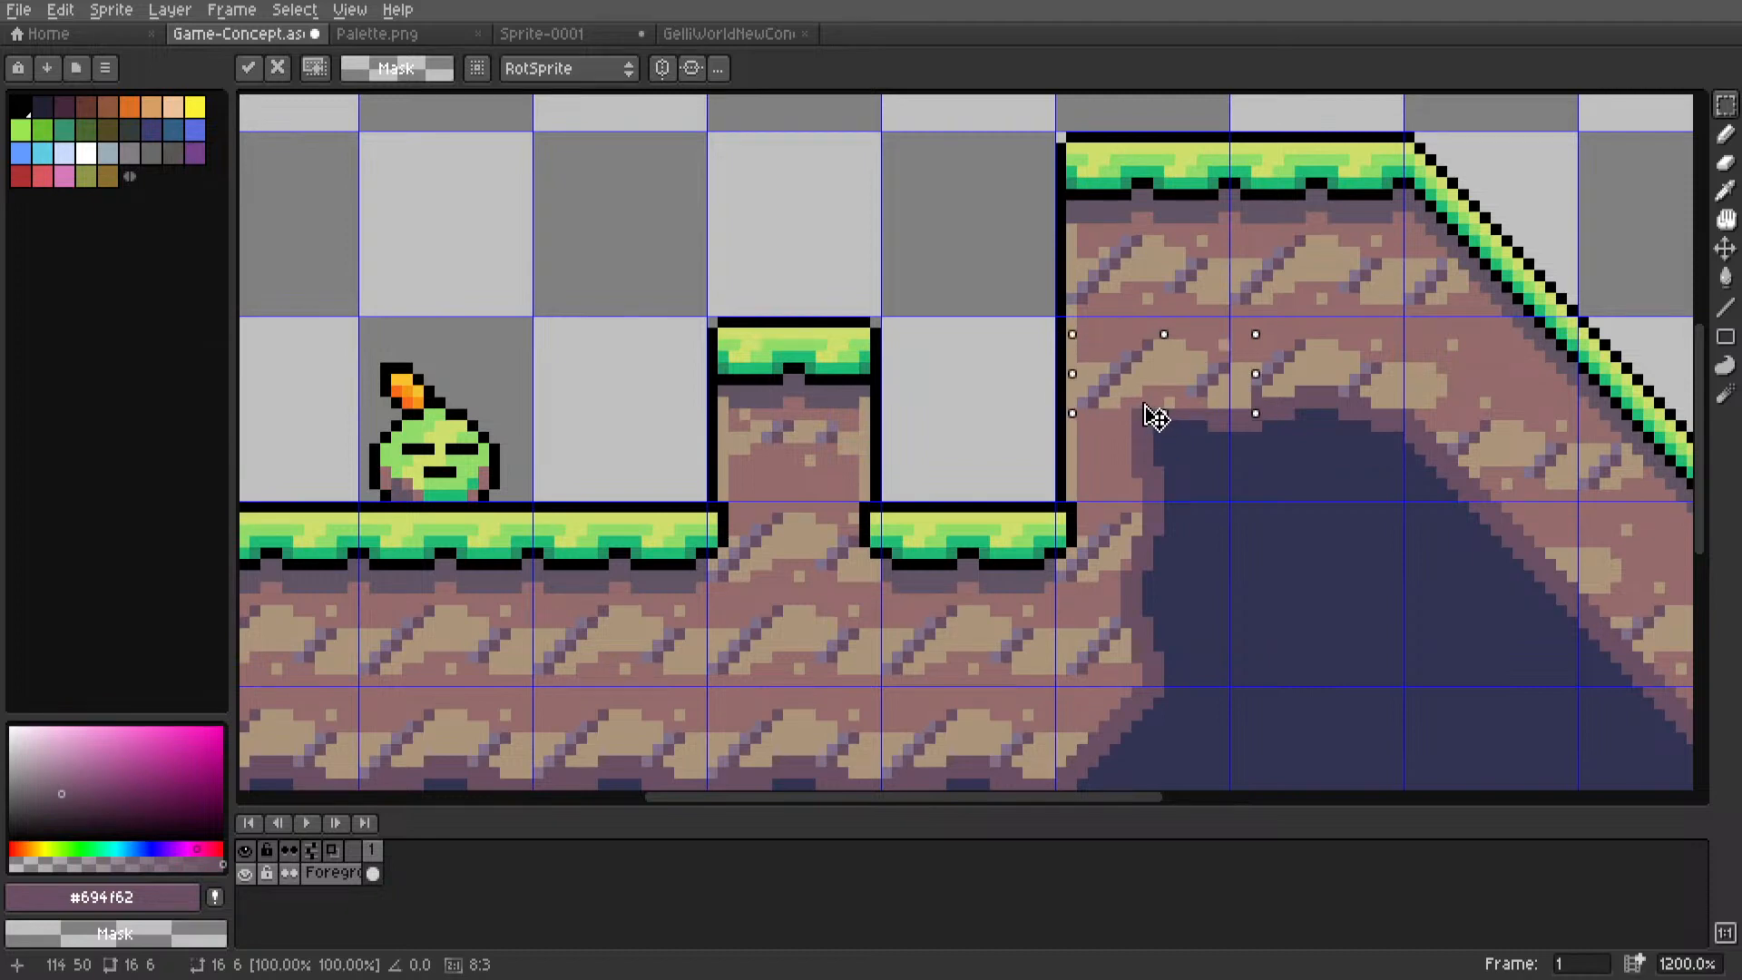
key(Escape)
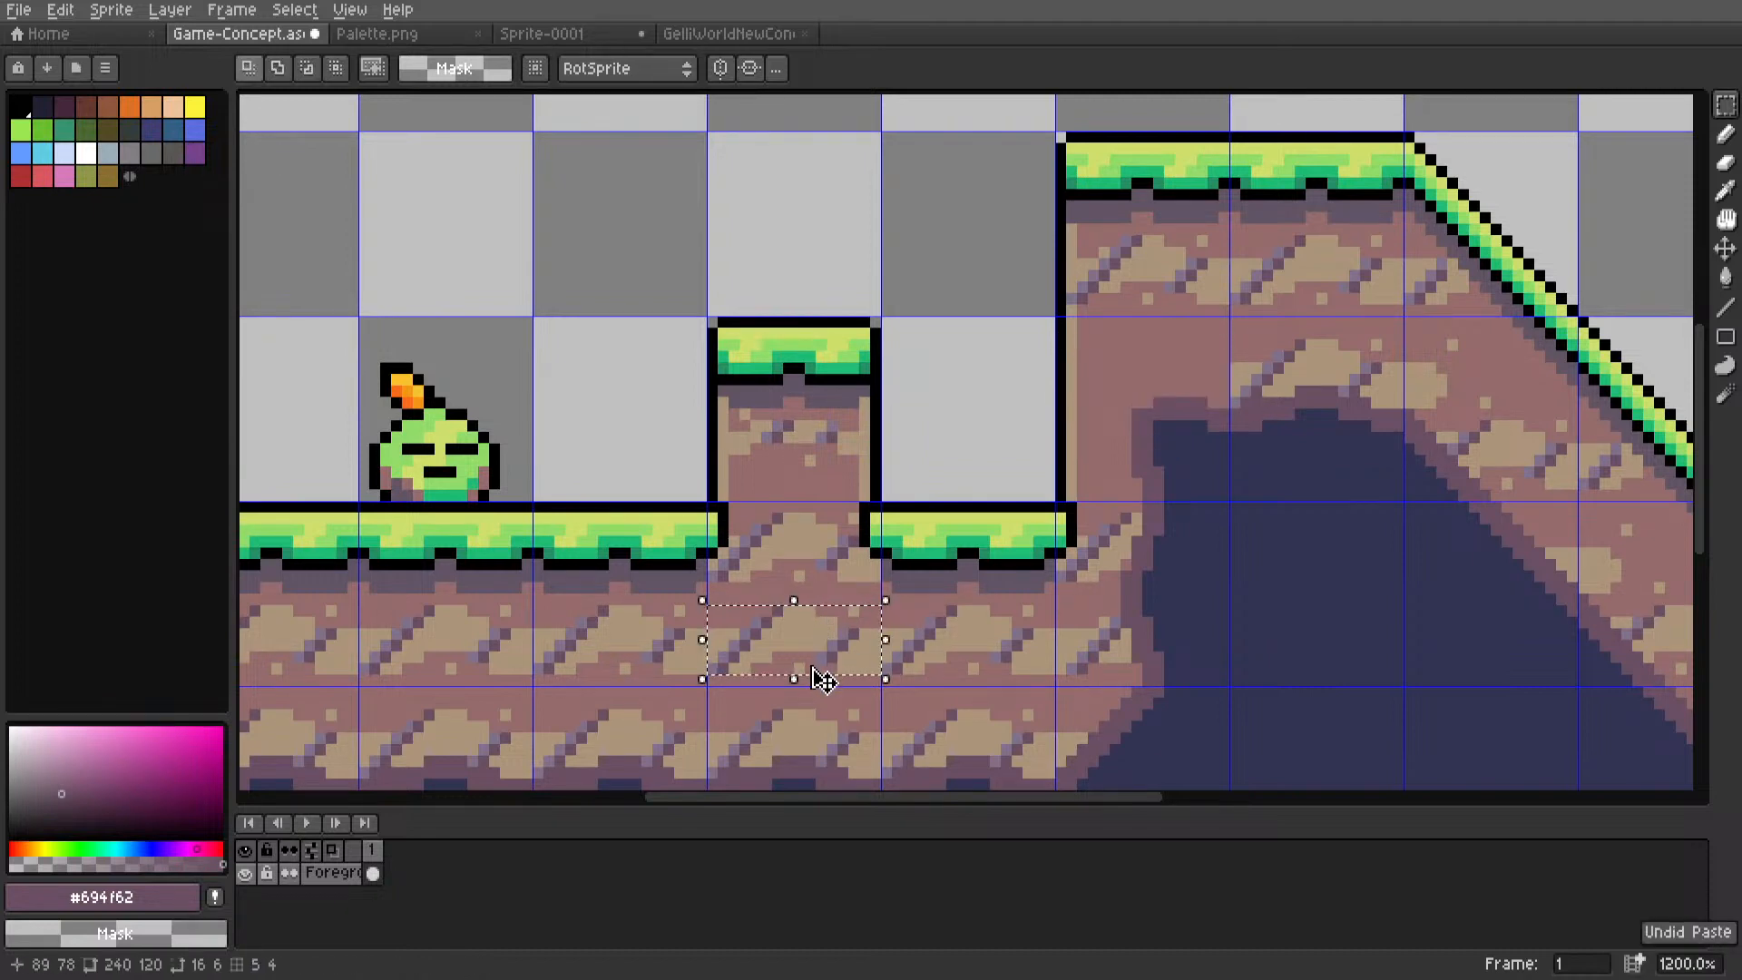
Copy the selected crack block into the plain dirt above the cave, aligned to the tile grid at the cliff's vertical wall.
drag(814, 671, 1058, 509)
scroll(1058, 509, up, 3)
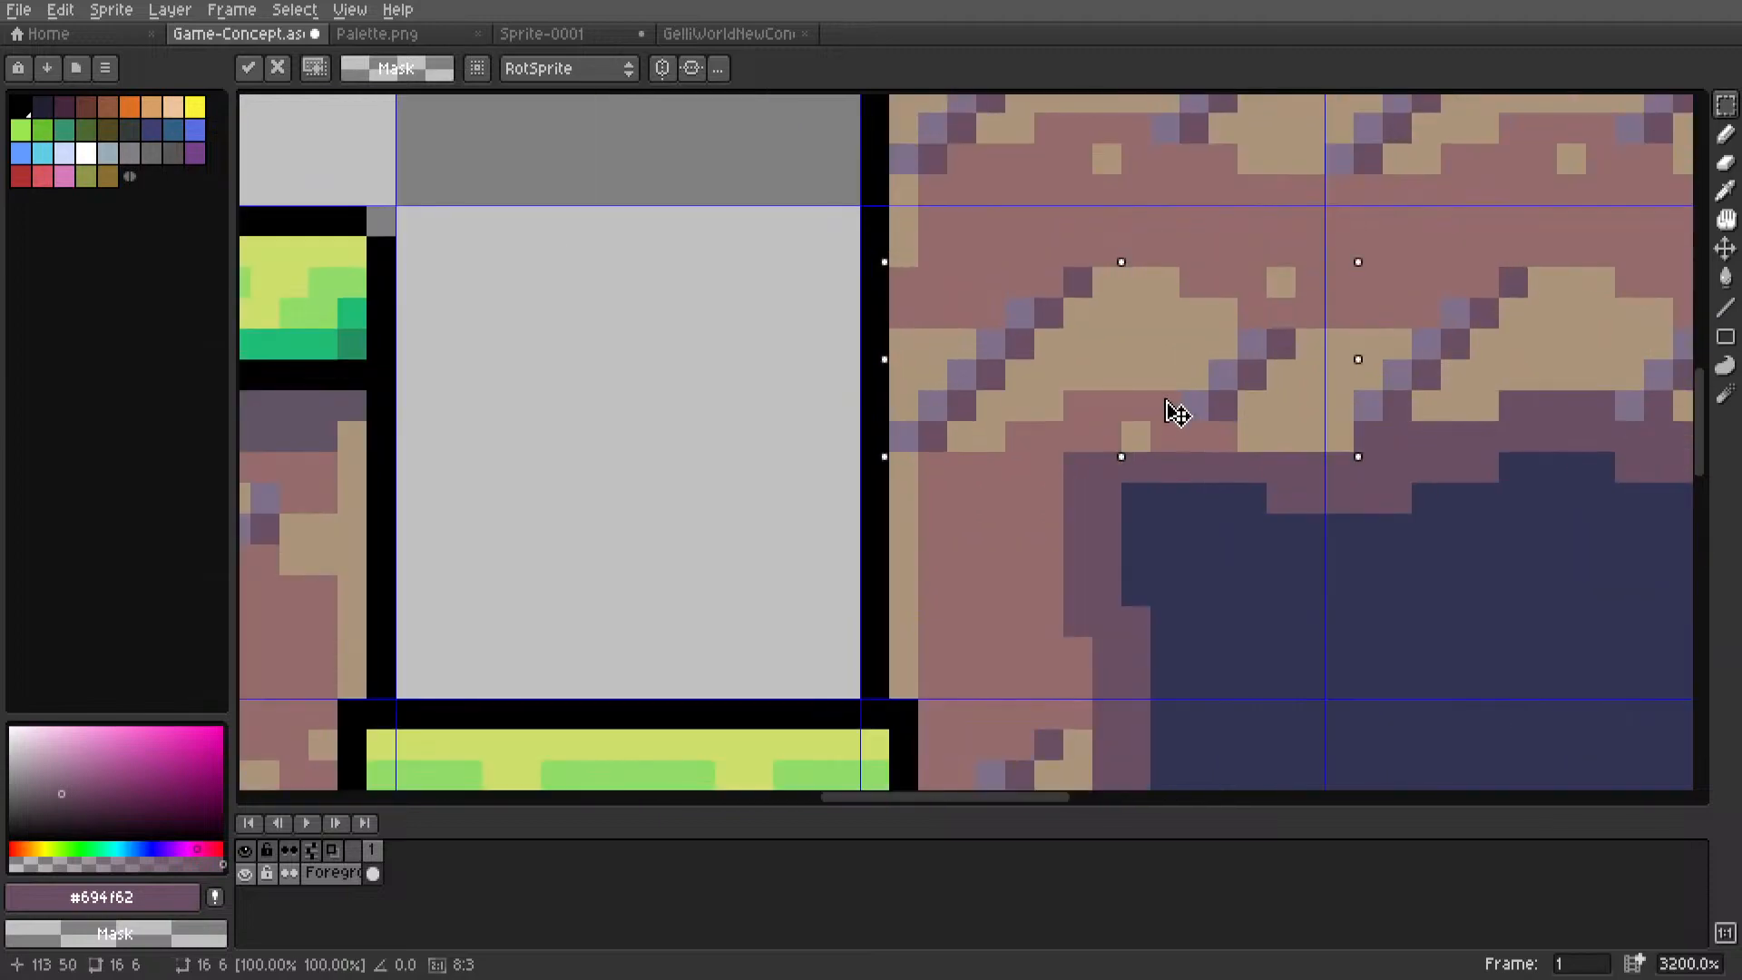
scroll(1177, 422, down, 5)
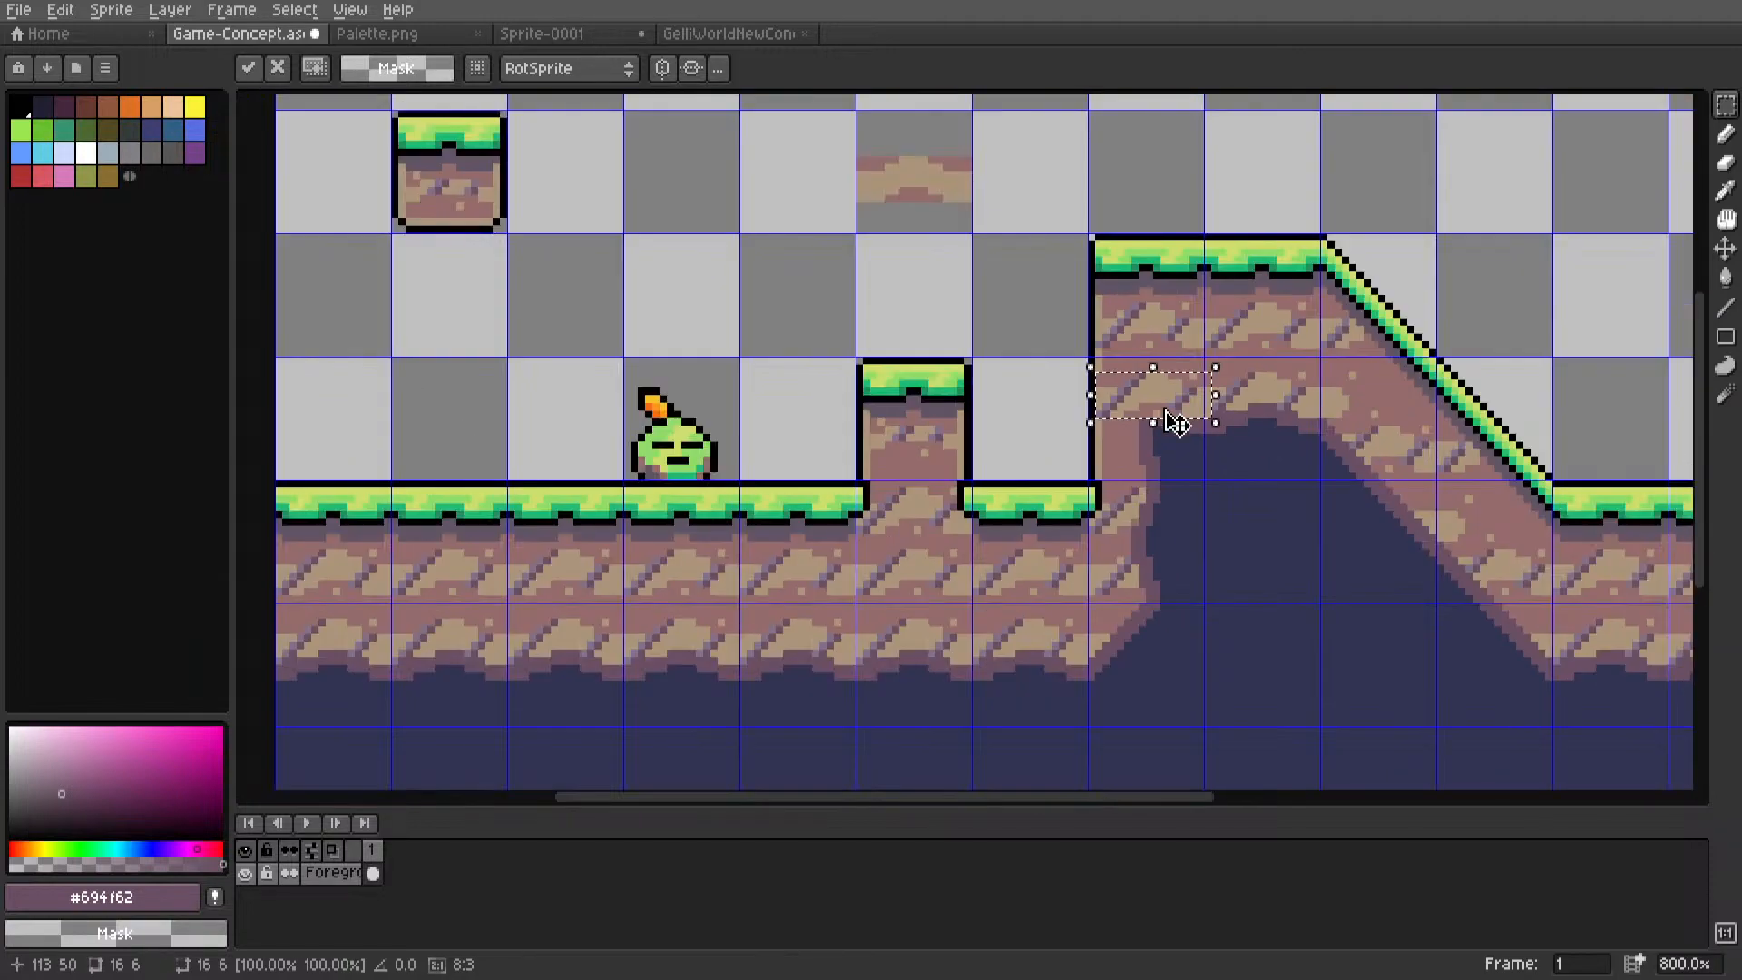
scroll(1038, 478, up, 3)
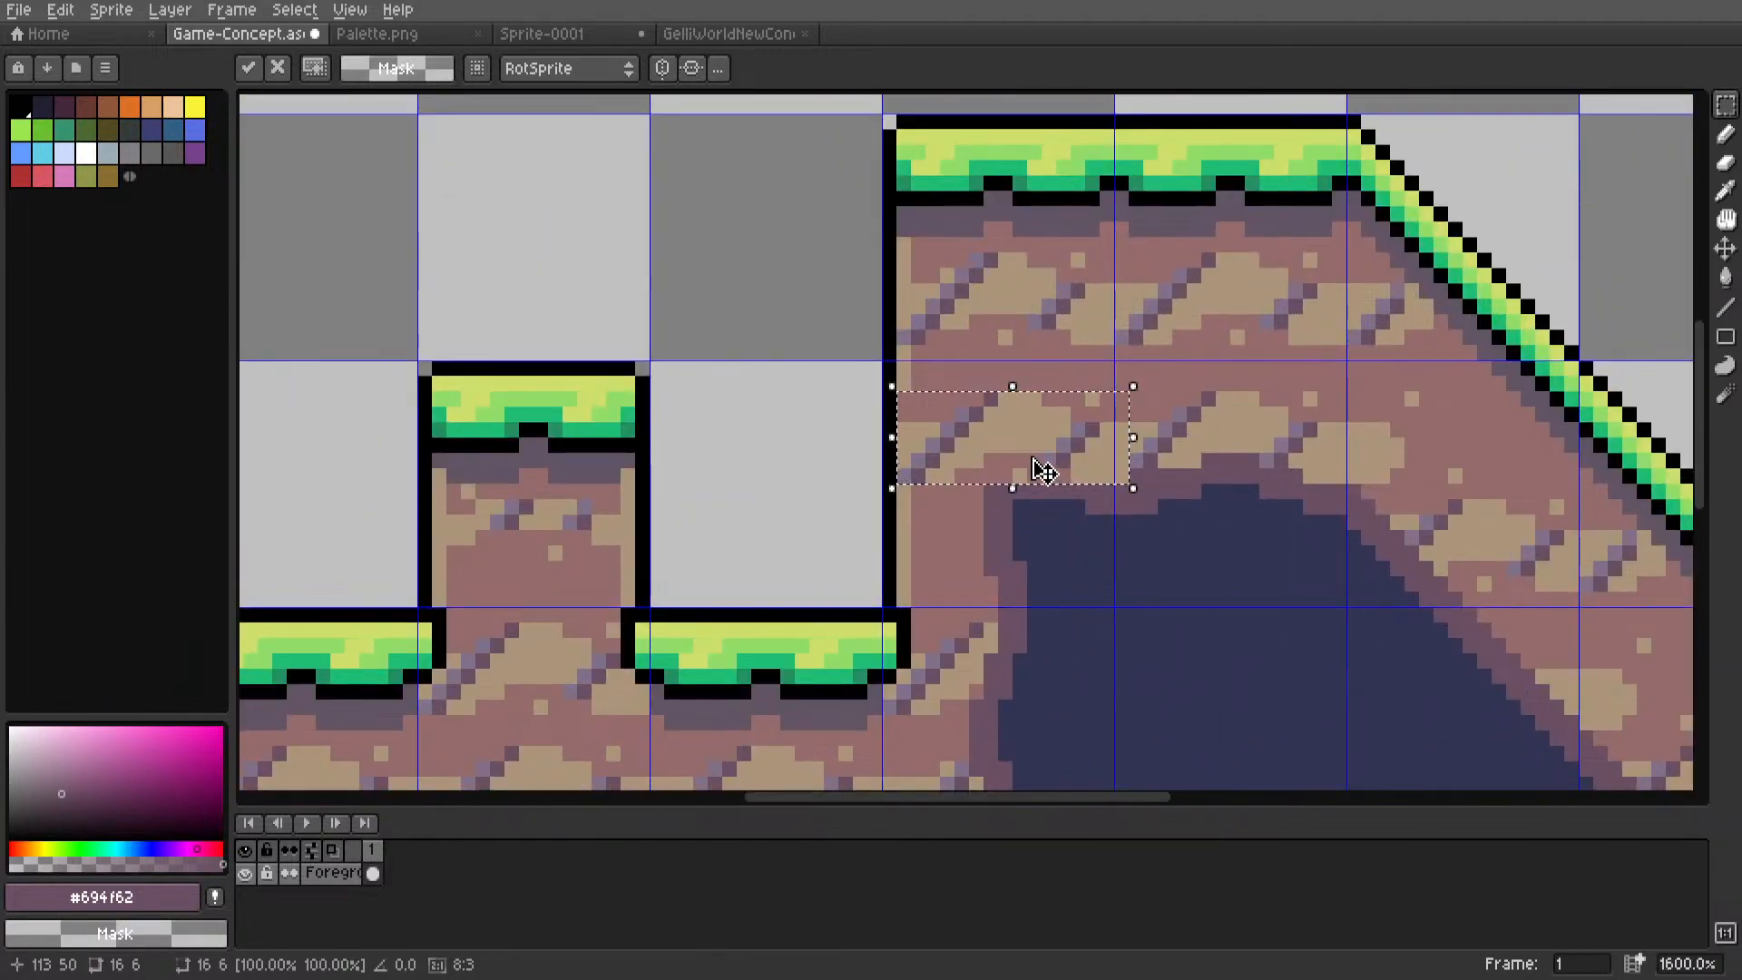
drag(1042, 471, 1033, 471)
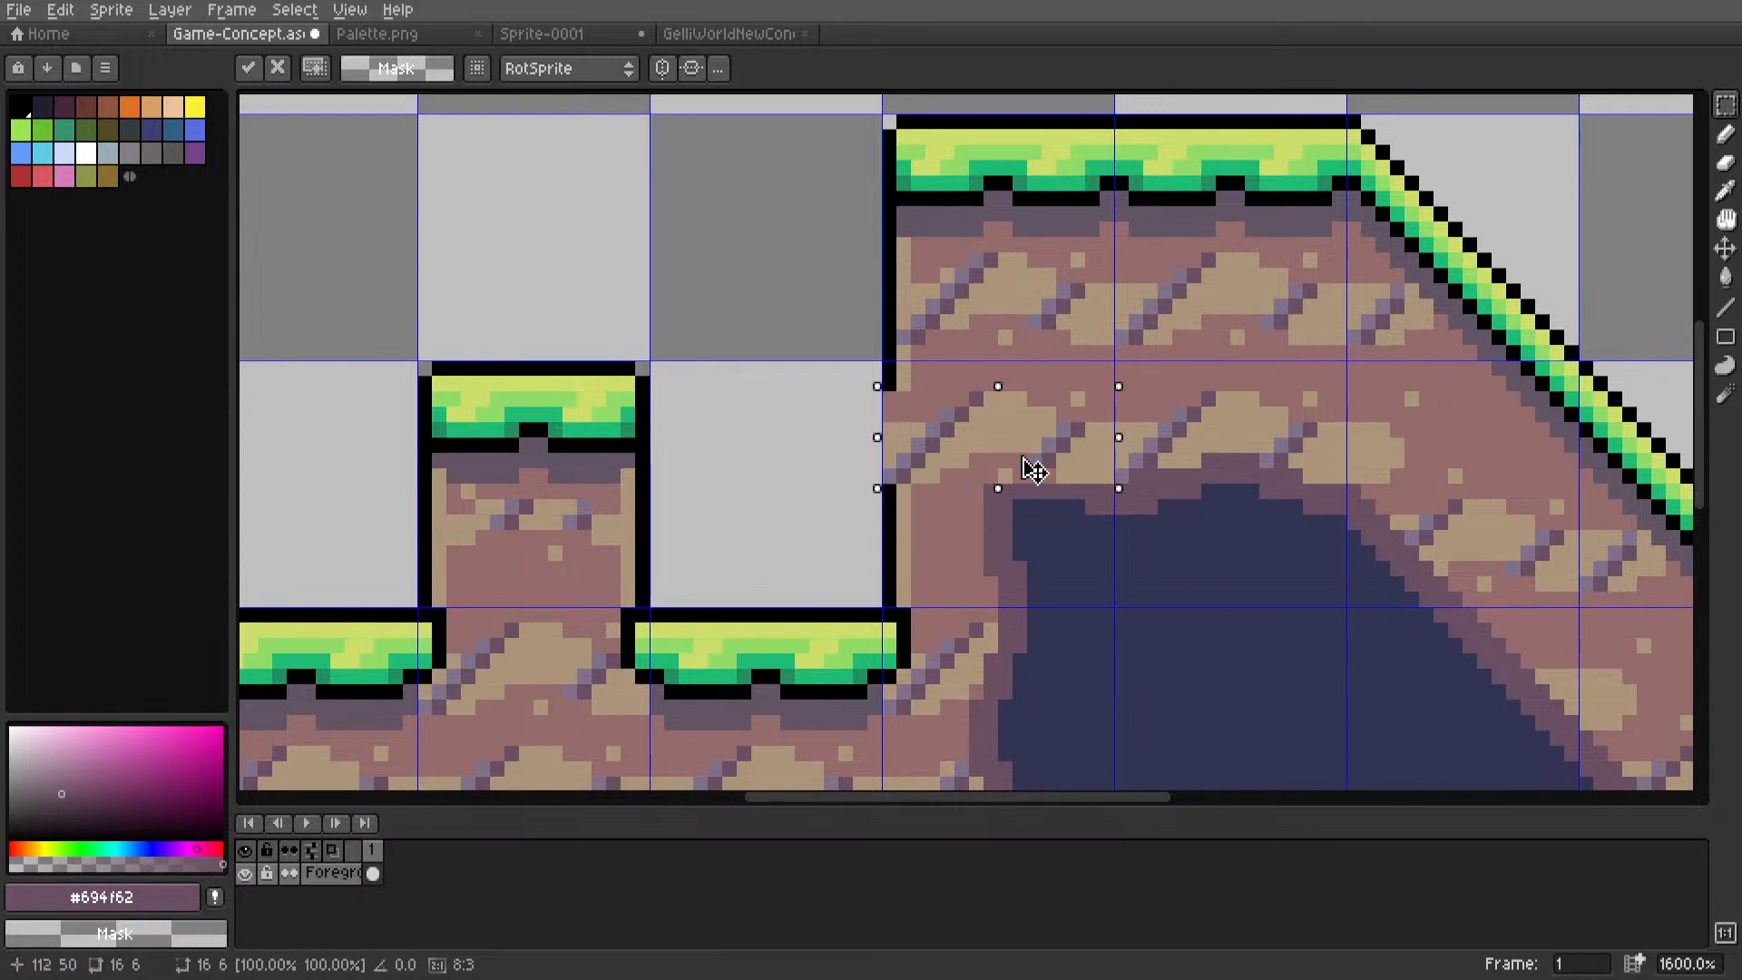
scroll(1033, 471, up, 1)
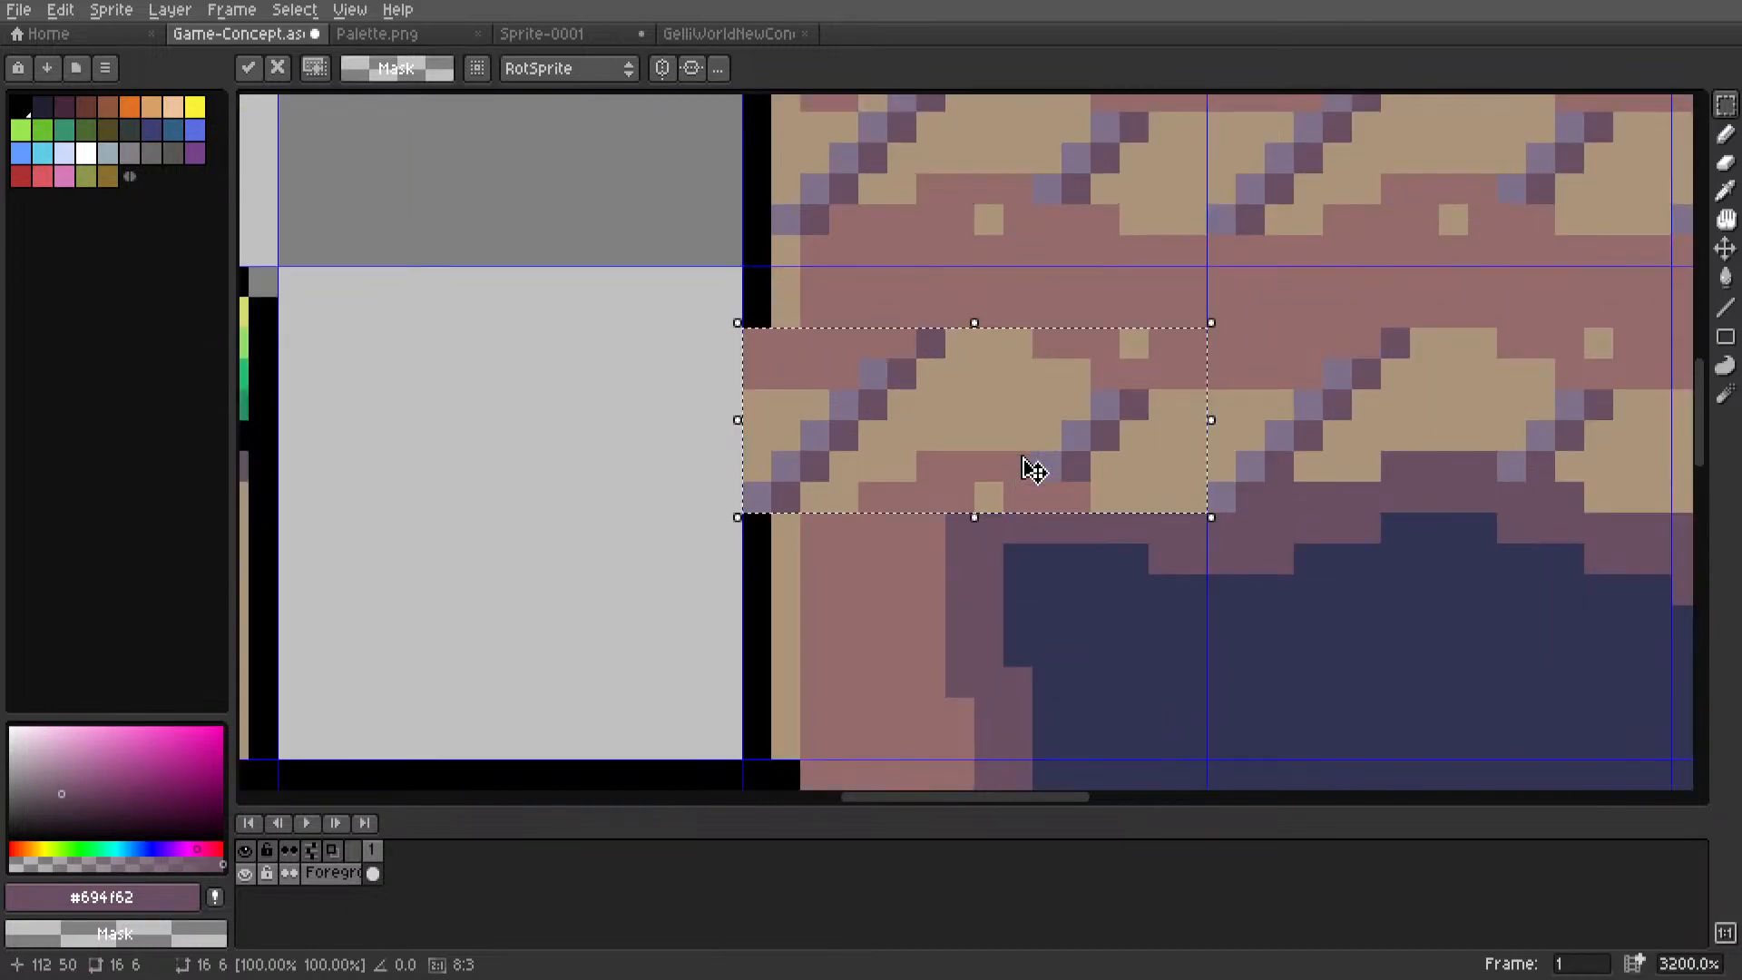
Redraw the cliff wall's outline in #000000 and its inner edge in #ab947a where the copied block covers them.
key(l)
alt+click(746, 325)
drag(746, 327, 758, 499)
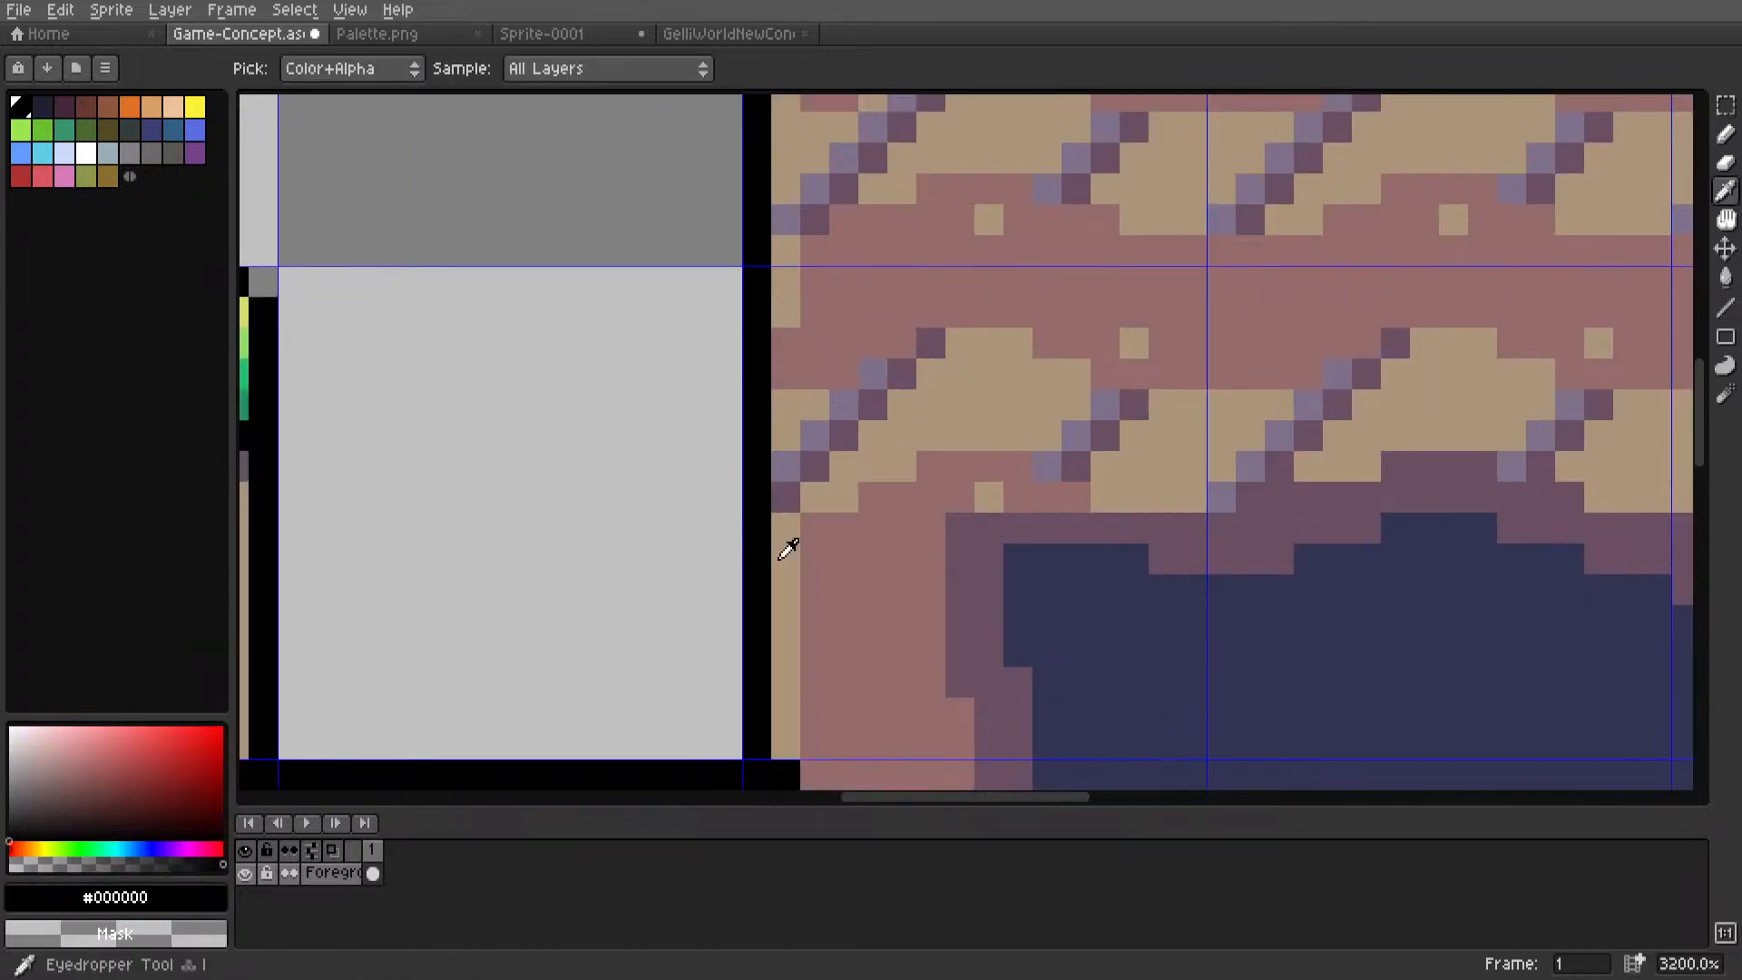
alt+click(781, 558)
drag(782, 558, 792, 339)
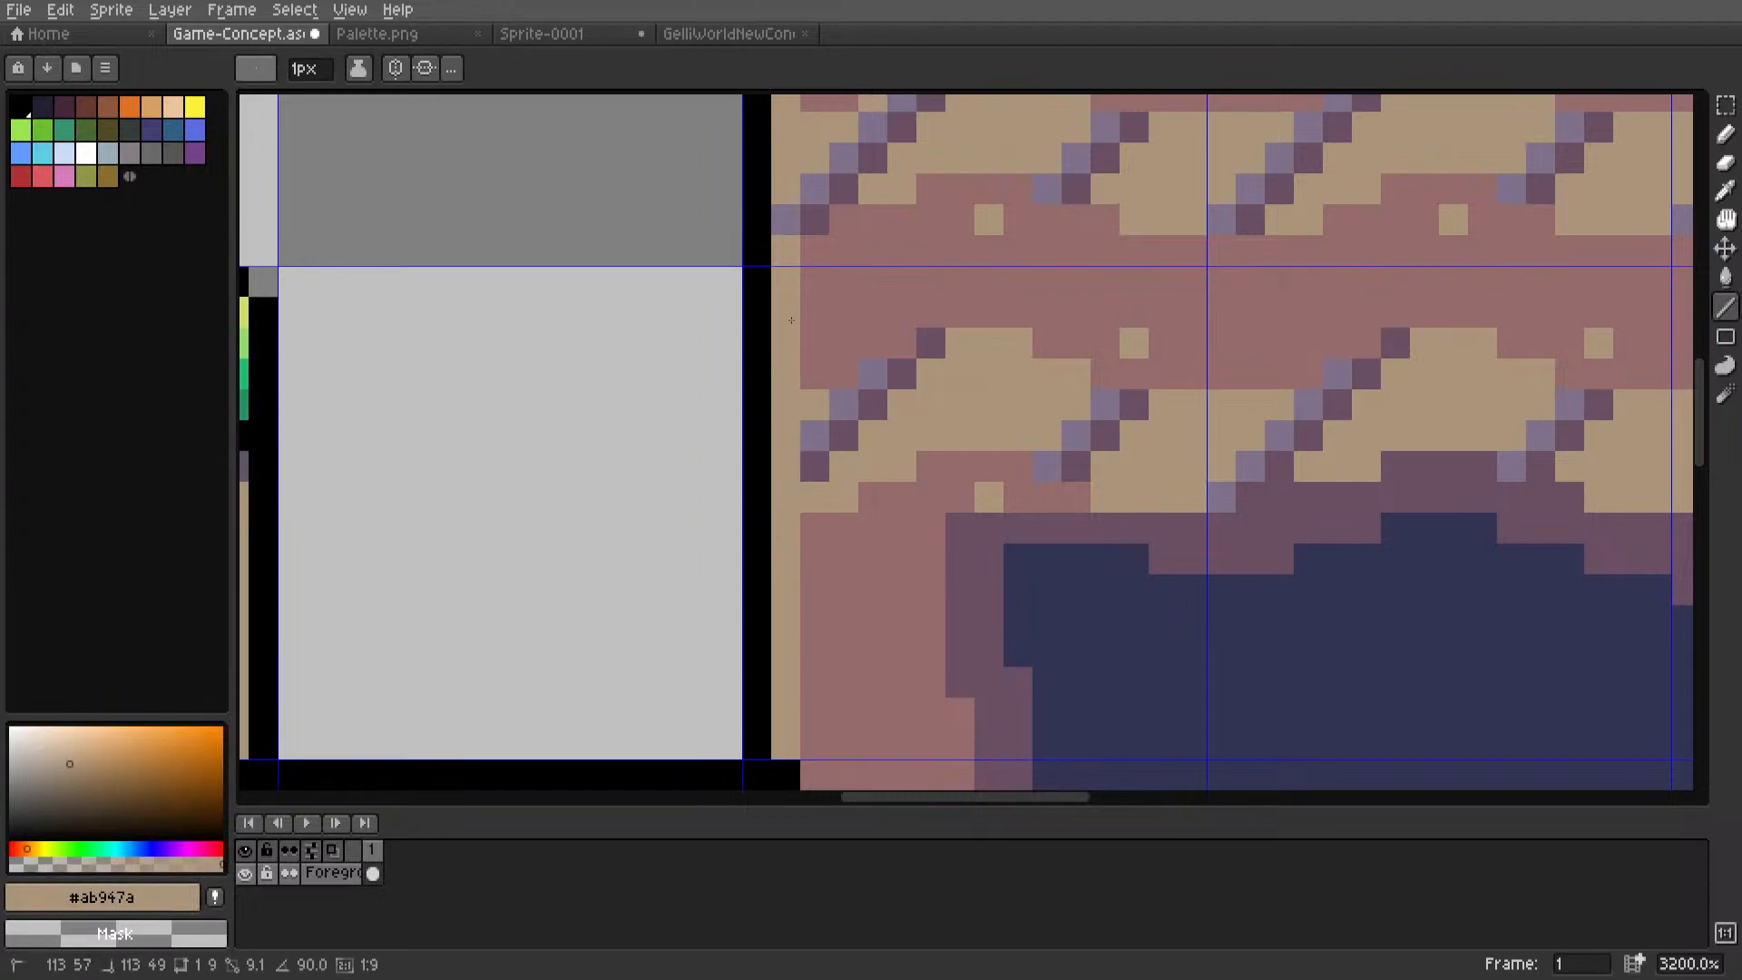
Examine the newly textured cliff dirt against the cave edge and the rest of the level.
scroll(792, 321, down, 7)
key(m)
scroll(809, 379, down, 1)
middle_drag(809, 378, 842, 446)
scroll(841, 446, up, 2)
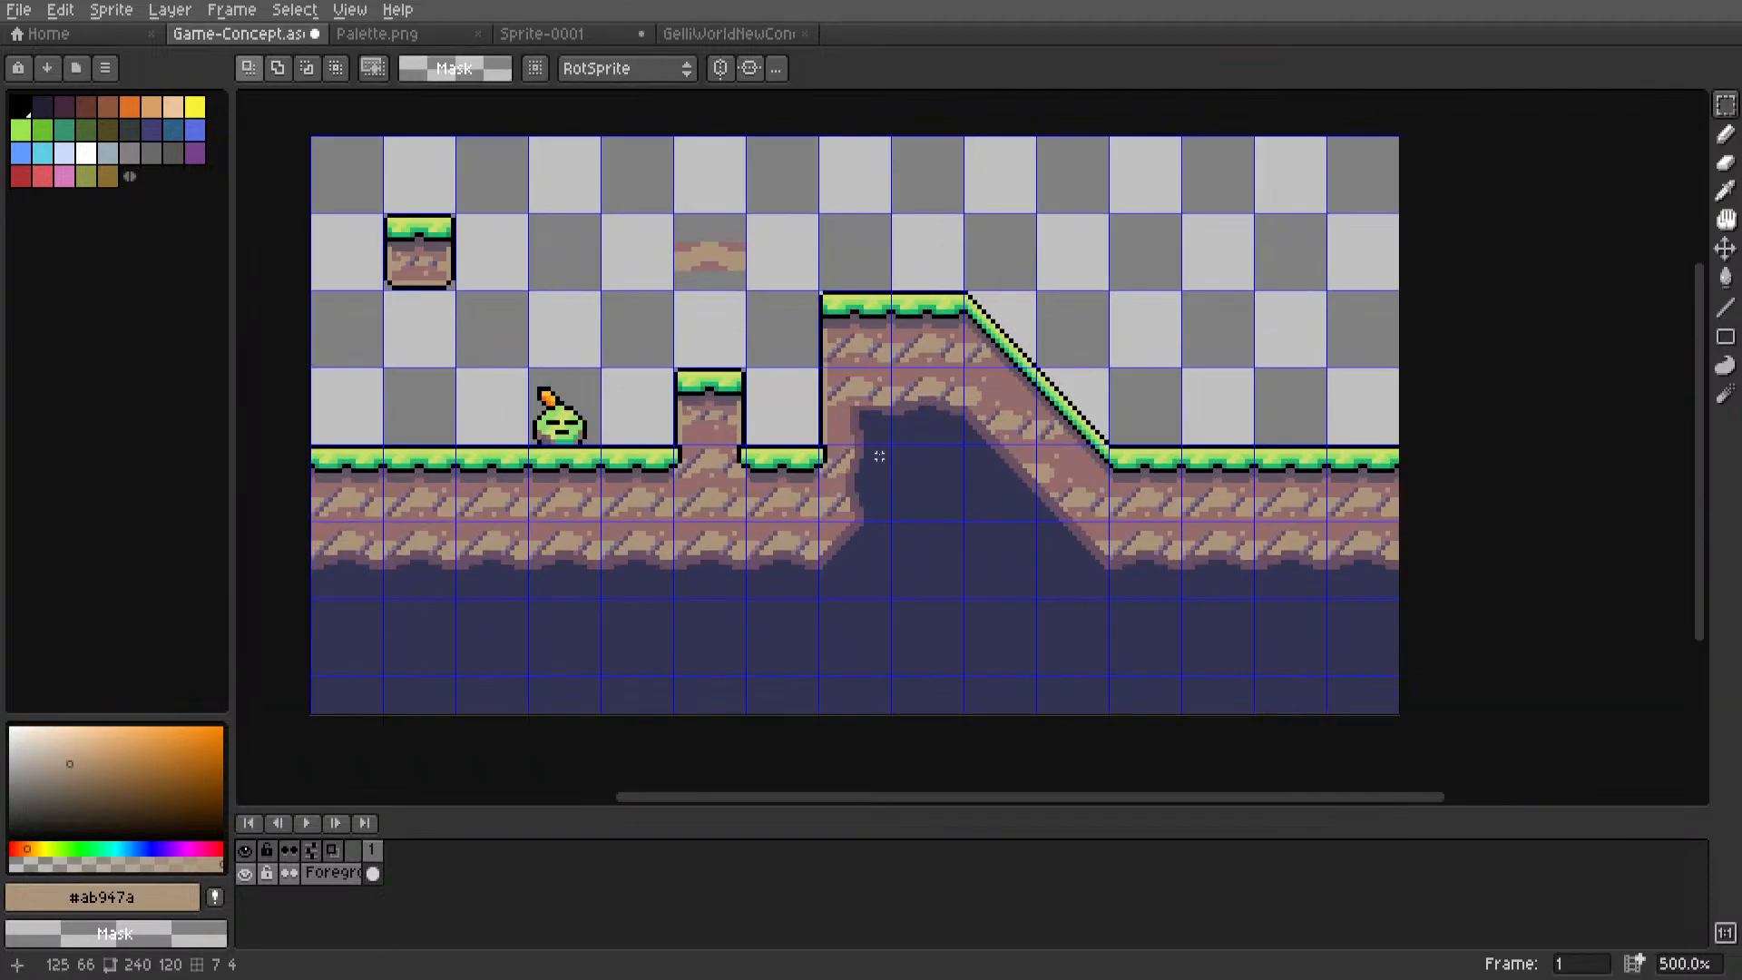
scroll(934, 470, down, 2)
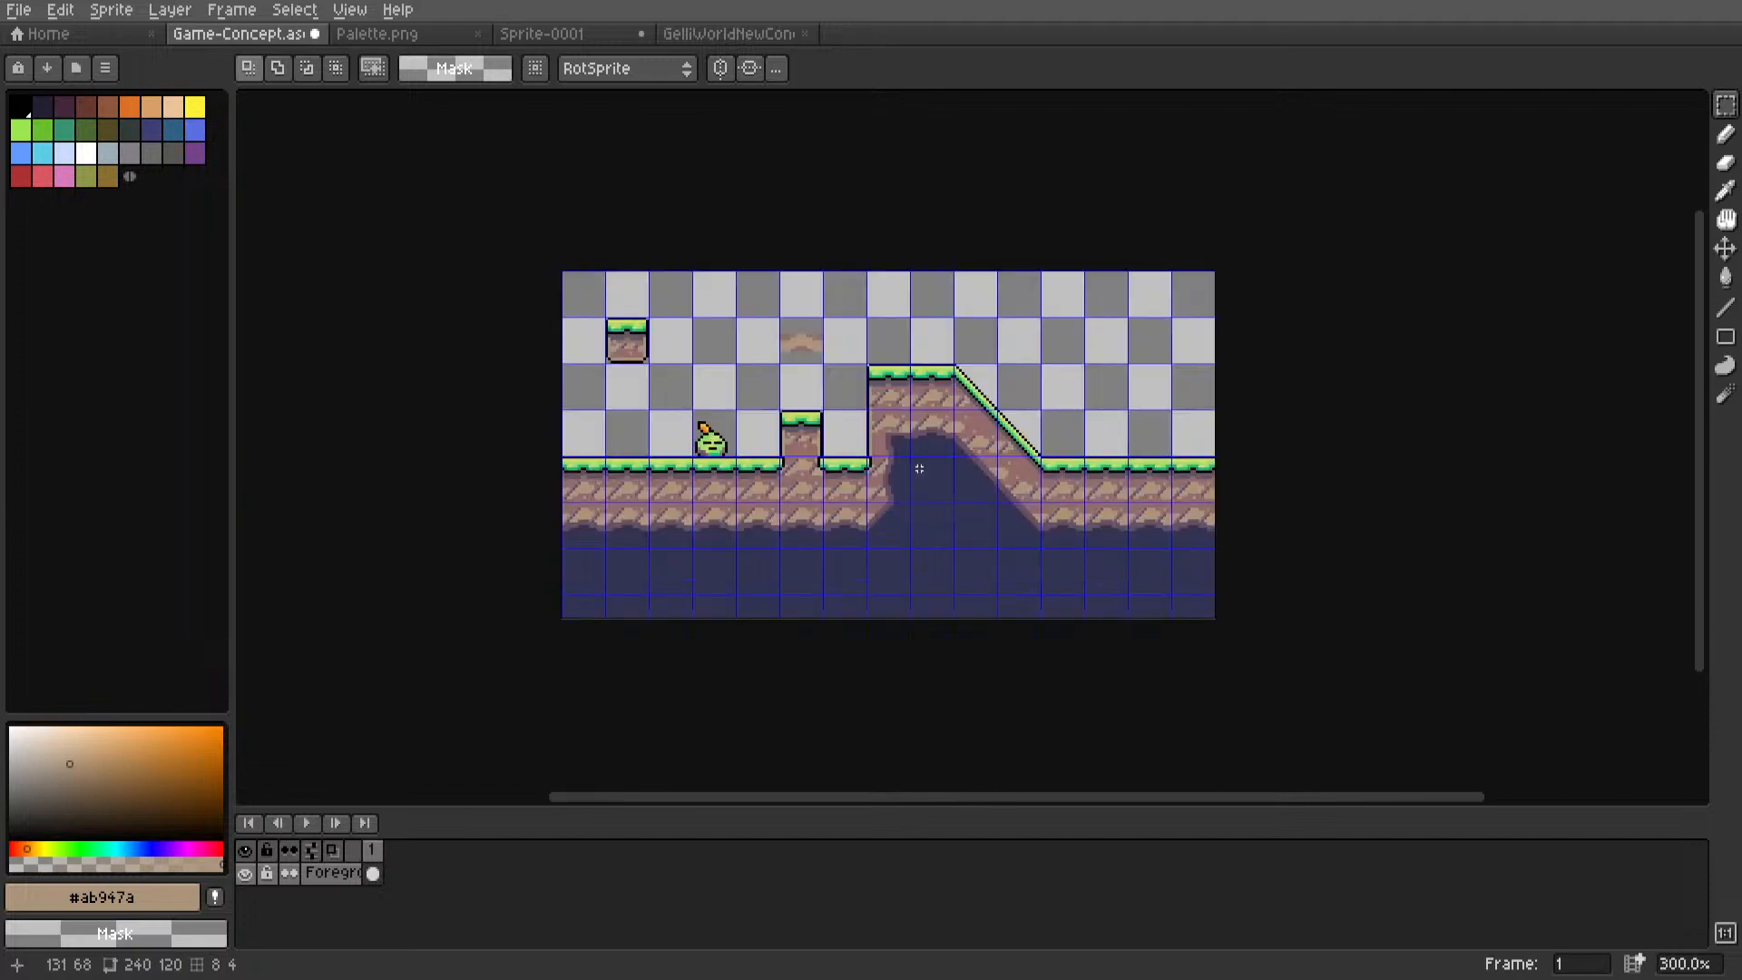
scroll(918, 459, up, 1)
scroll(919, 345, up, 5)
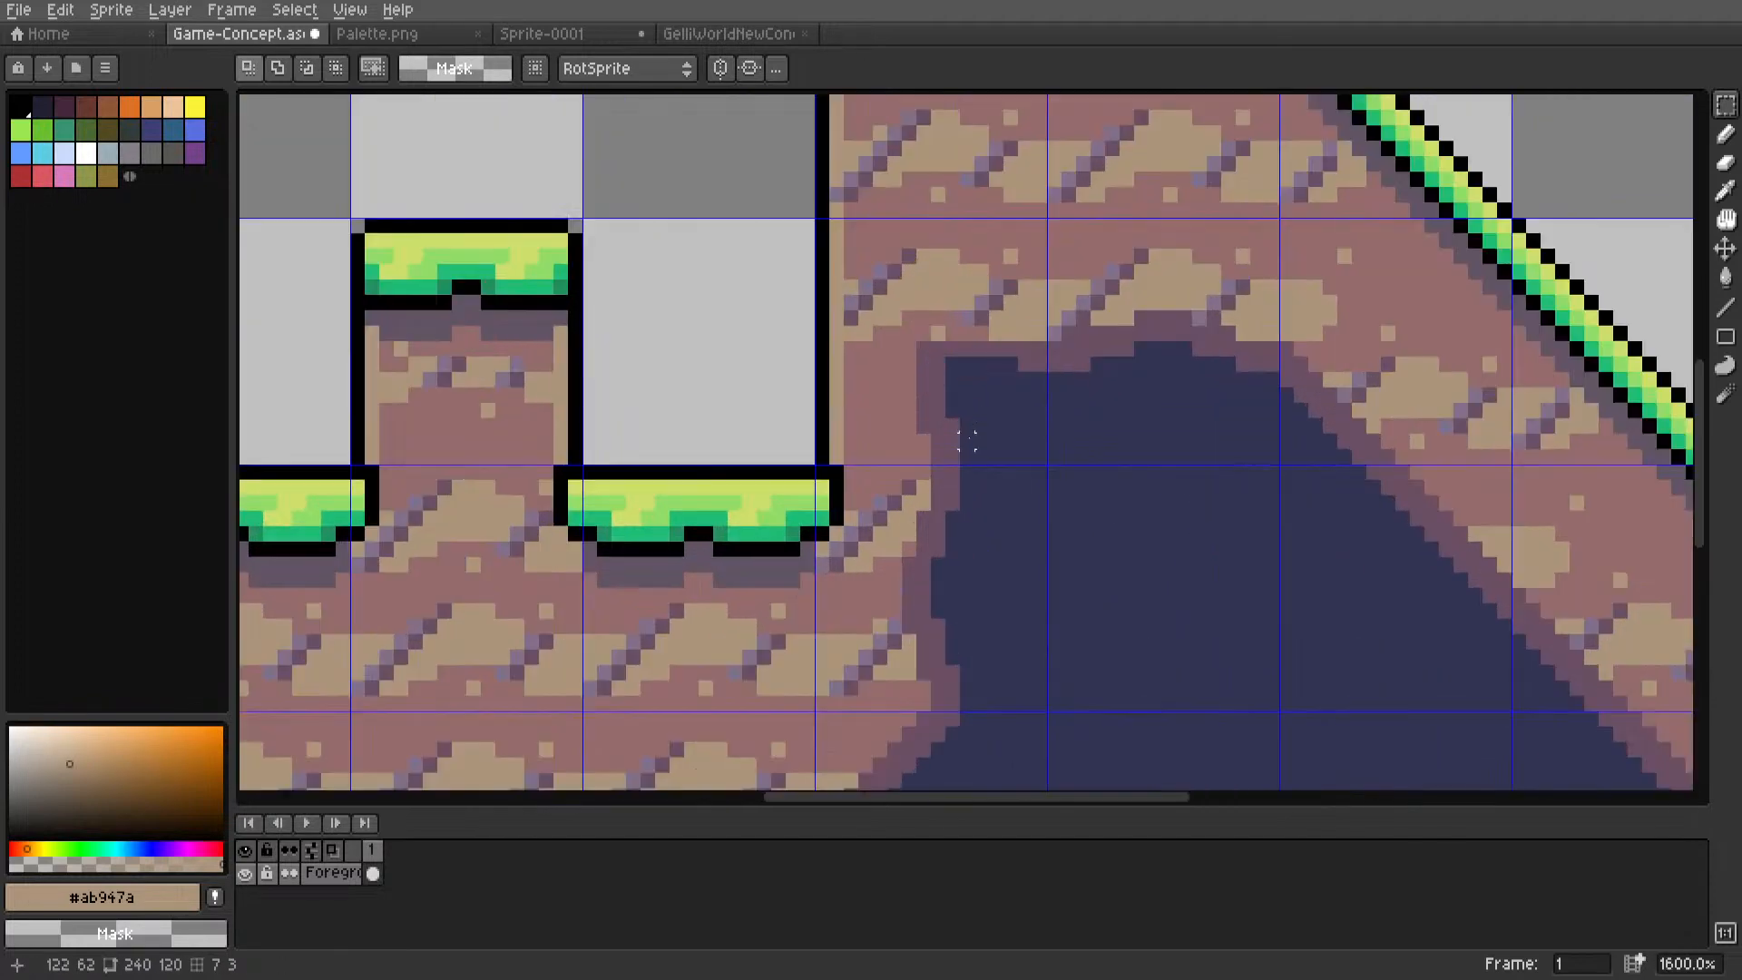
Sample the dark purple #694f62 from the cave edge beside the cliff wall.
key(l)
alt+click(918, 345)
alt+click(934, 378)
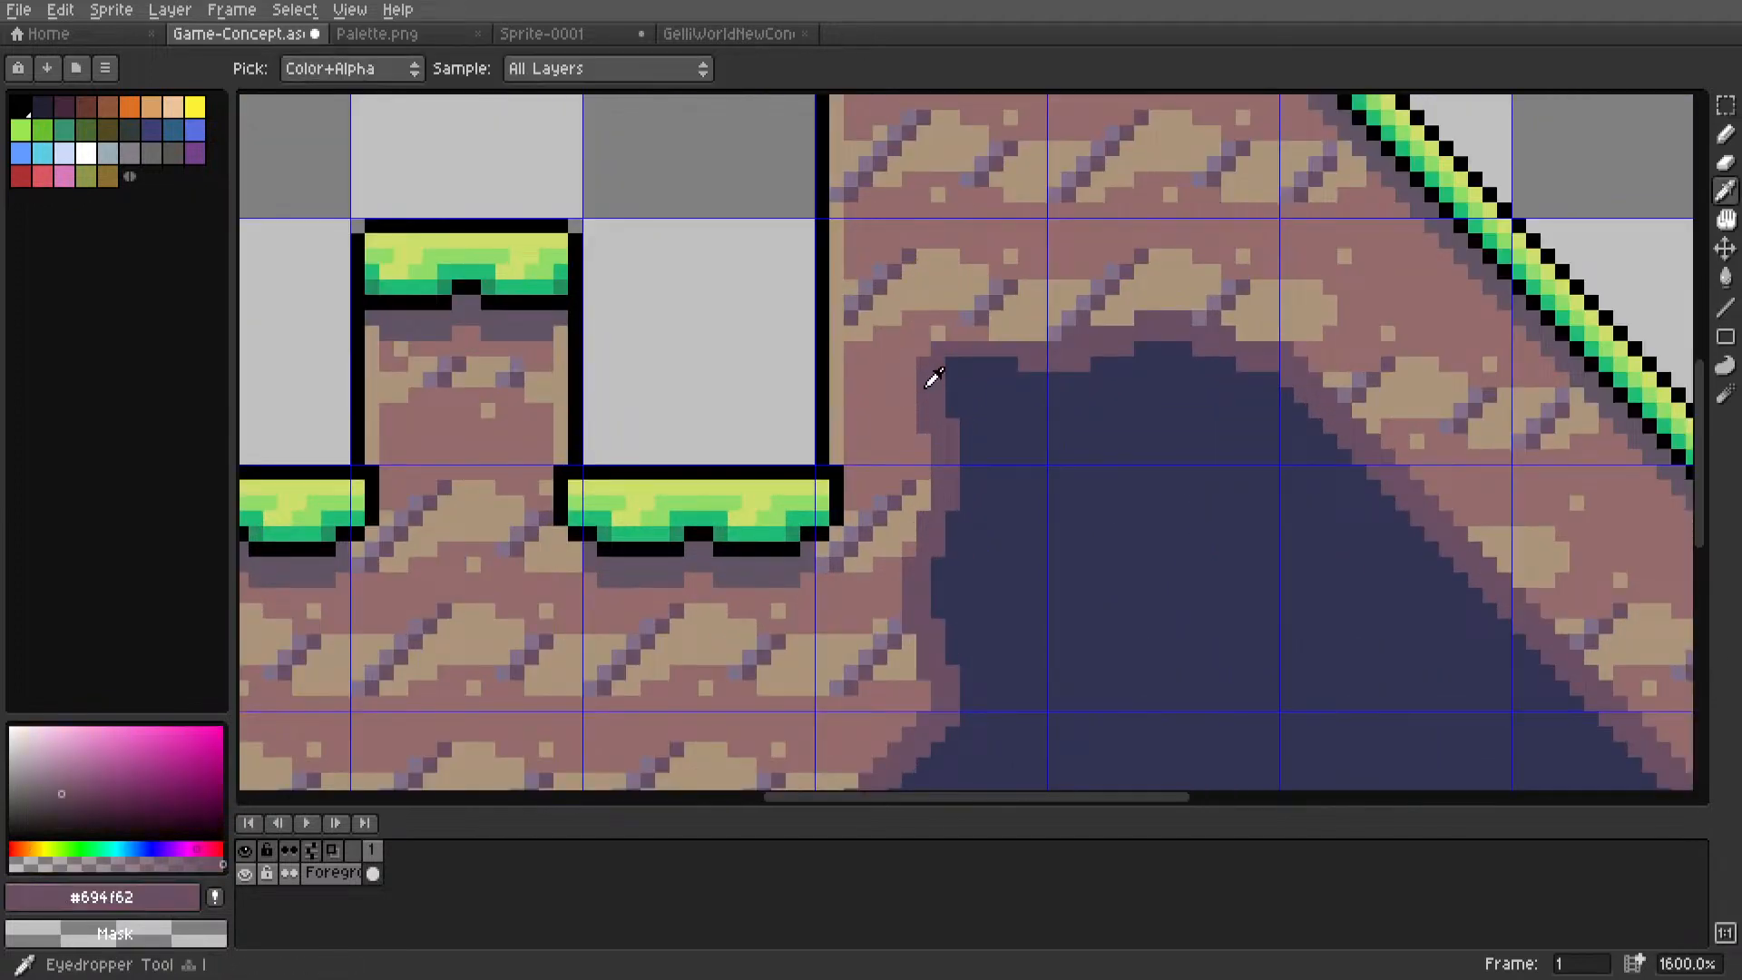
key(m)
scroll(895, 379, down, 7)
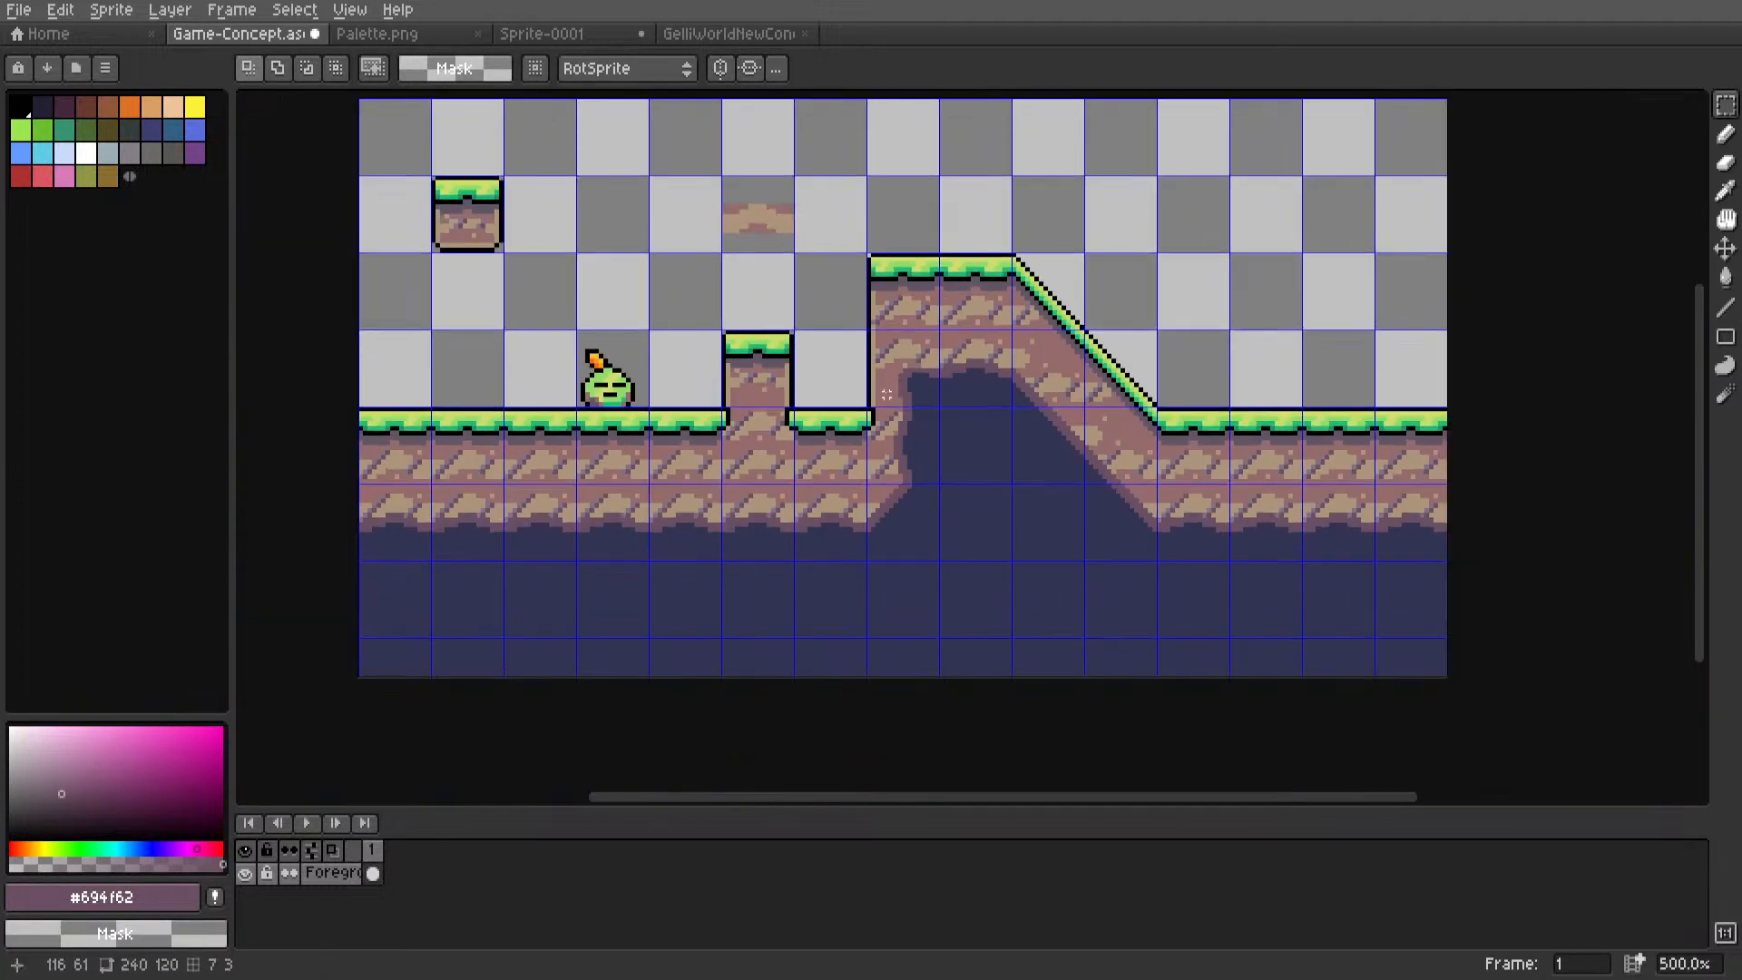
scroll(1004, 456, up, 2)
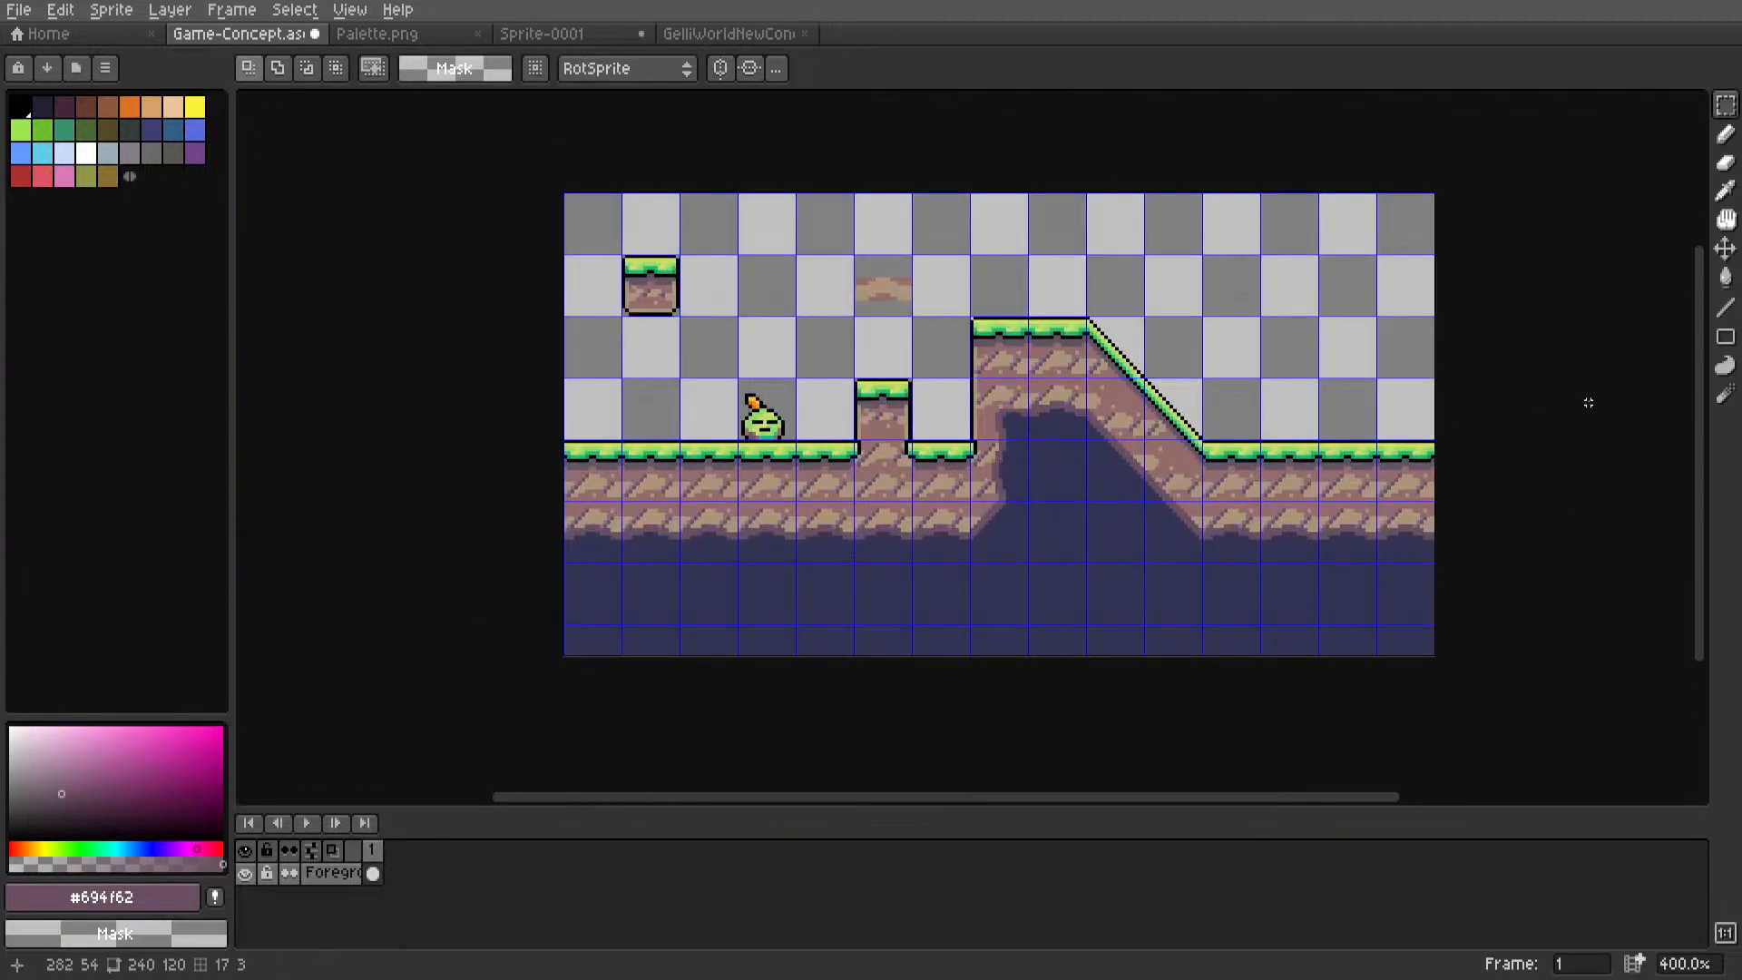
middle_drag(1114, 467, 849, 514)
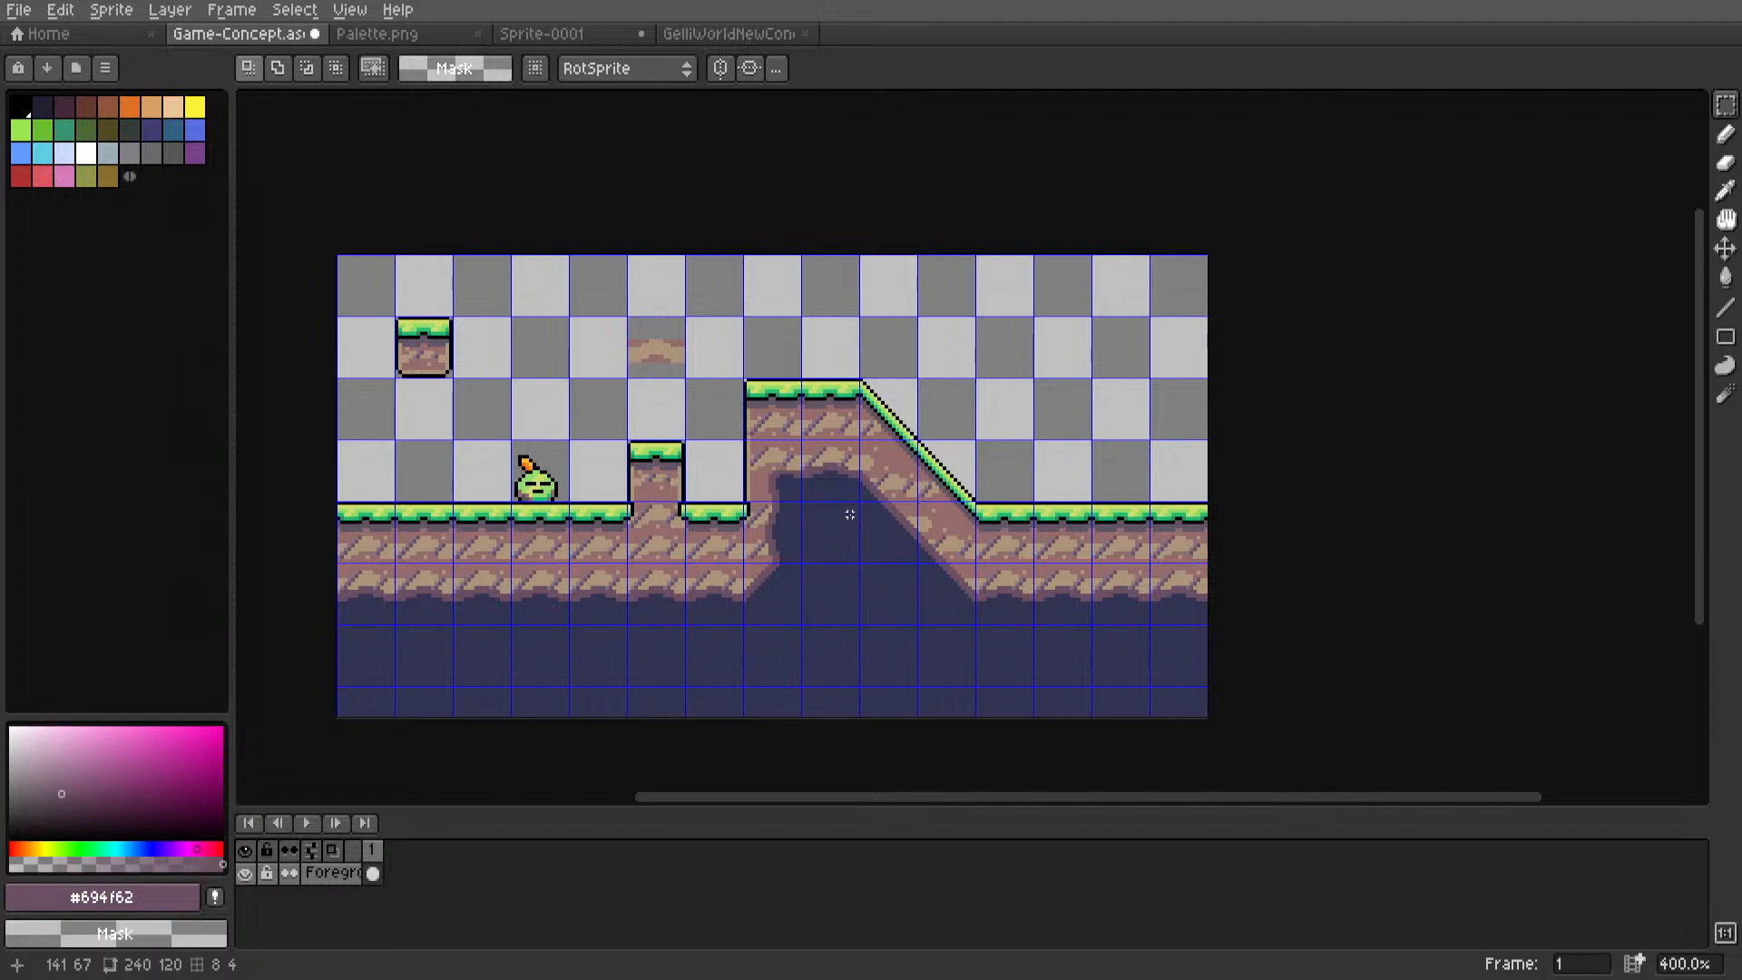
Move the upper part of the hill, including its grassy top and upper slope, up by one tile.
scroll(895, 494, up, 3)
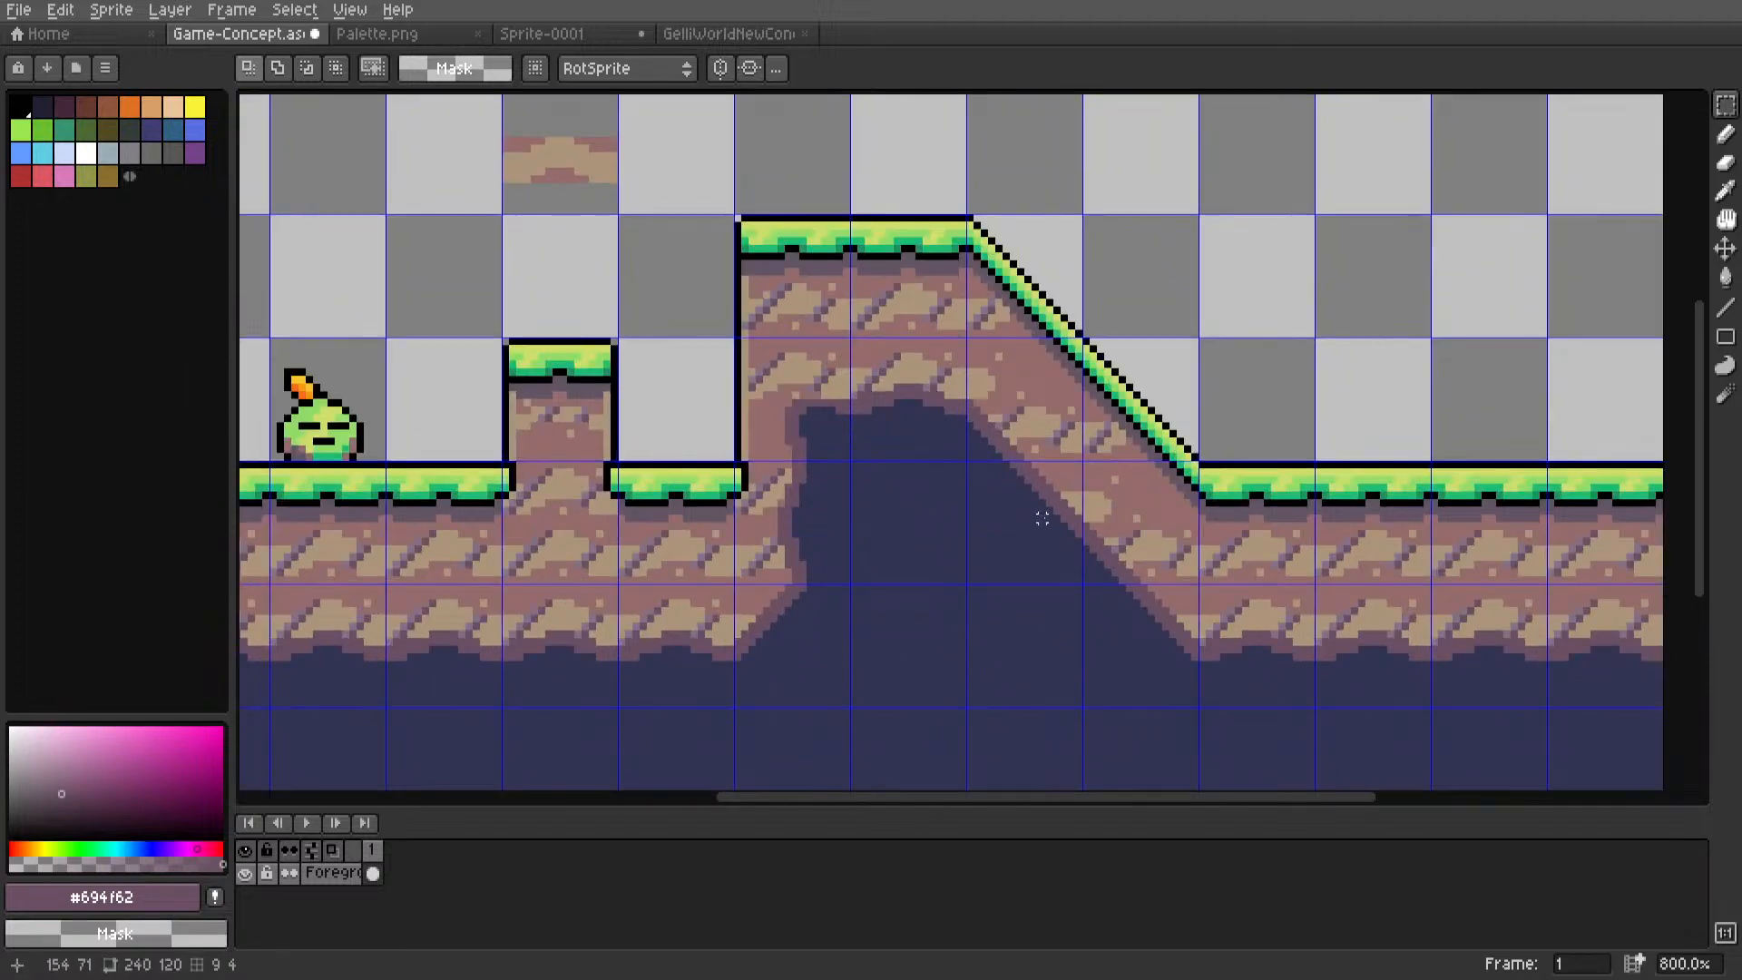
scroll(1012, 507, down, 1)
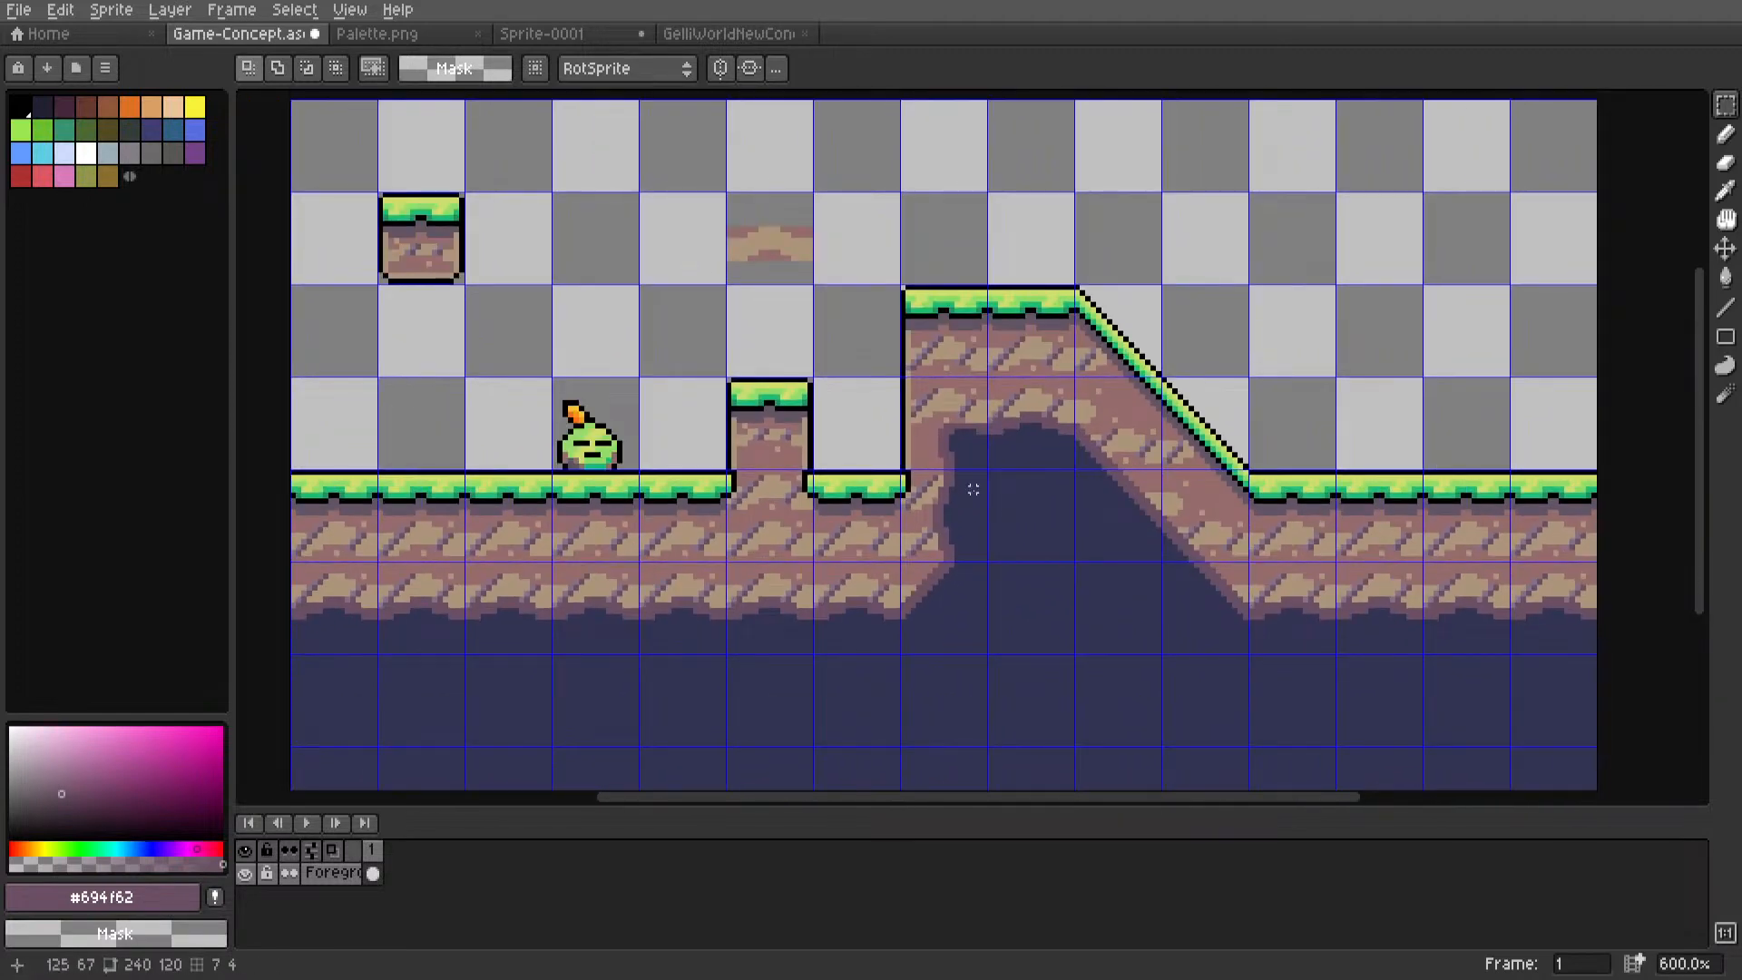
drag(898, 370, 982, 459)
scroll(948, 447, down, 2)
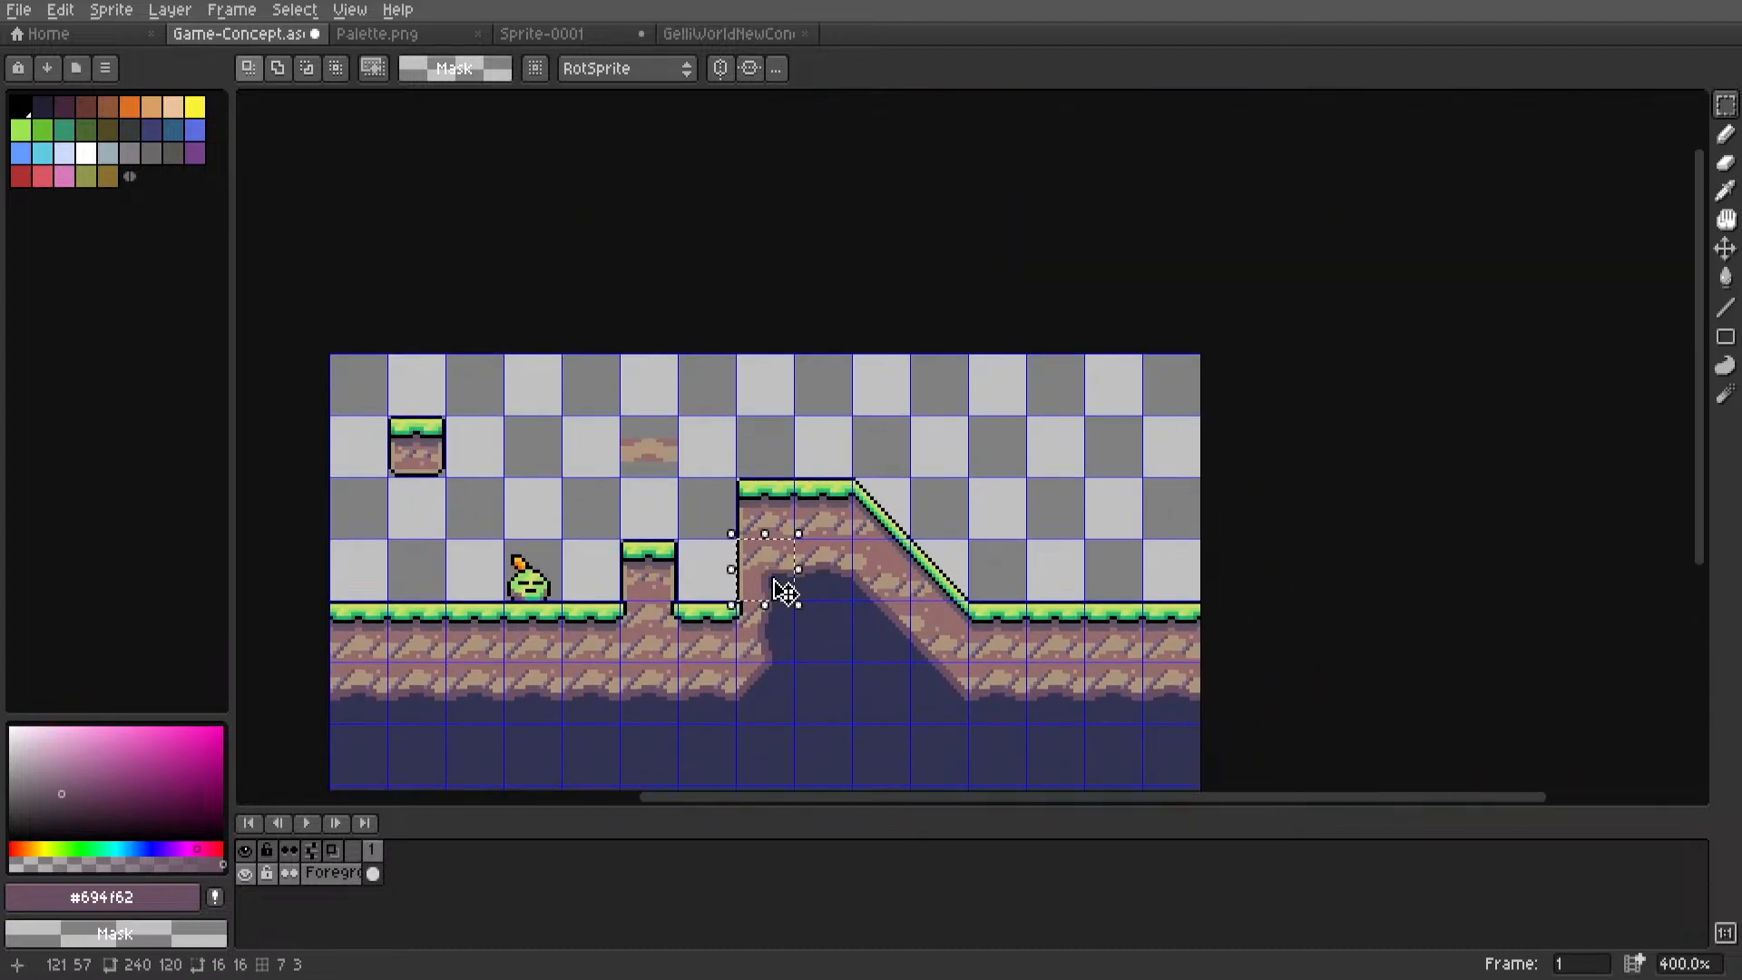
click(777, 509)
scroll(778, 513, up, 2)
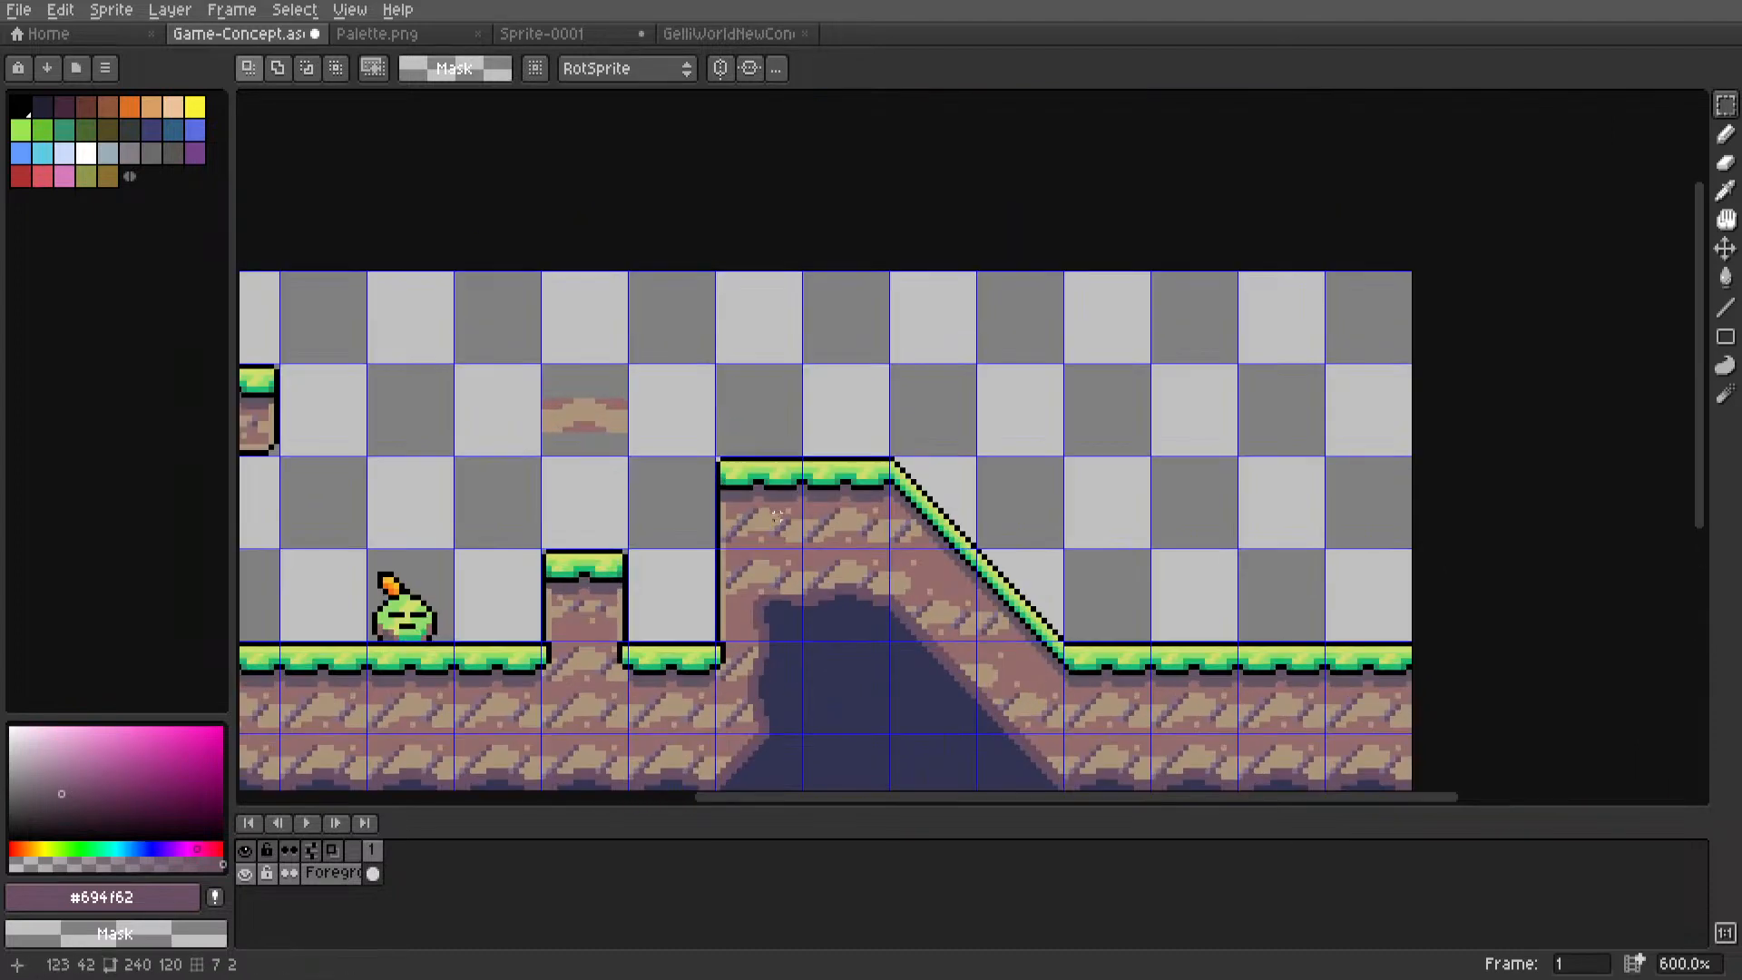
drag(778, 512, 1017, 490)
click(1039, 504)
drag(980, 551, 1015, 532)
click(1087, 541)
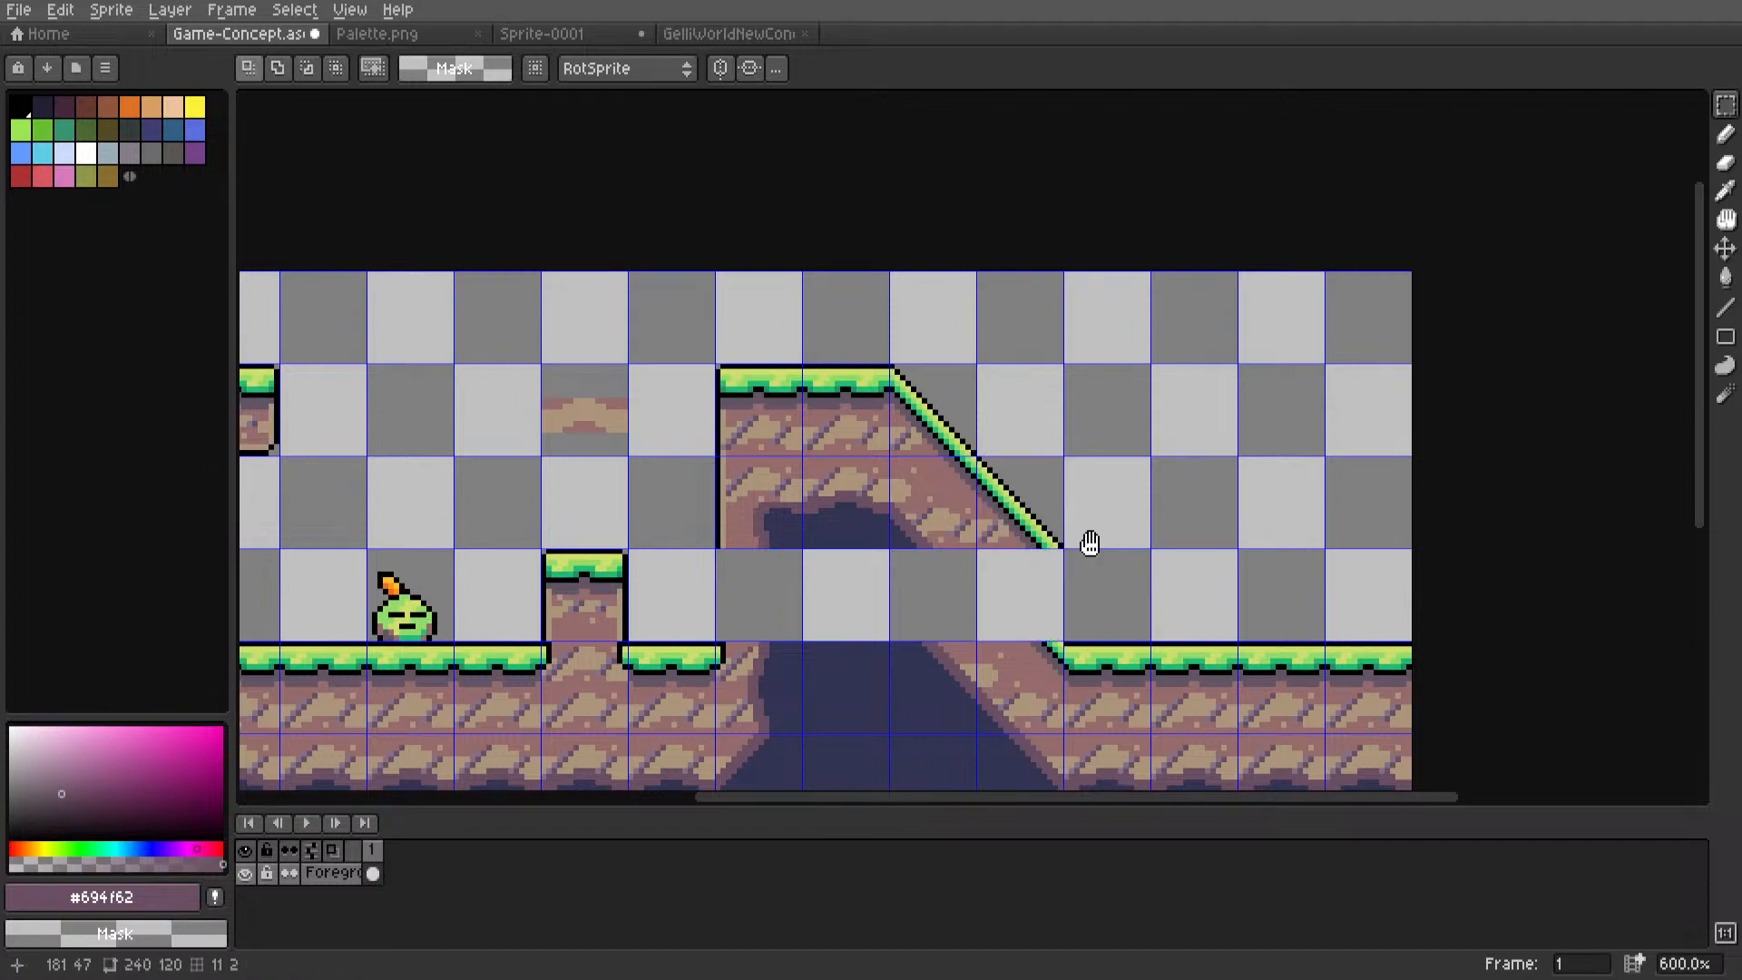
Copy the grassy slope tile one tile diagonally down to bridge the gap to the ground.
scroll(1087, 540, up, 3)
click(912, 458)
drag(921, 454, 1086, 632)
click(1240, 595)
scroll(1240, 595, down, 2)
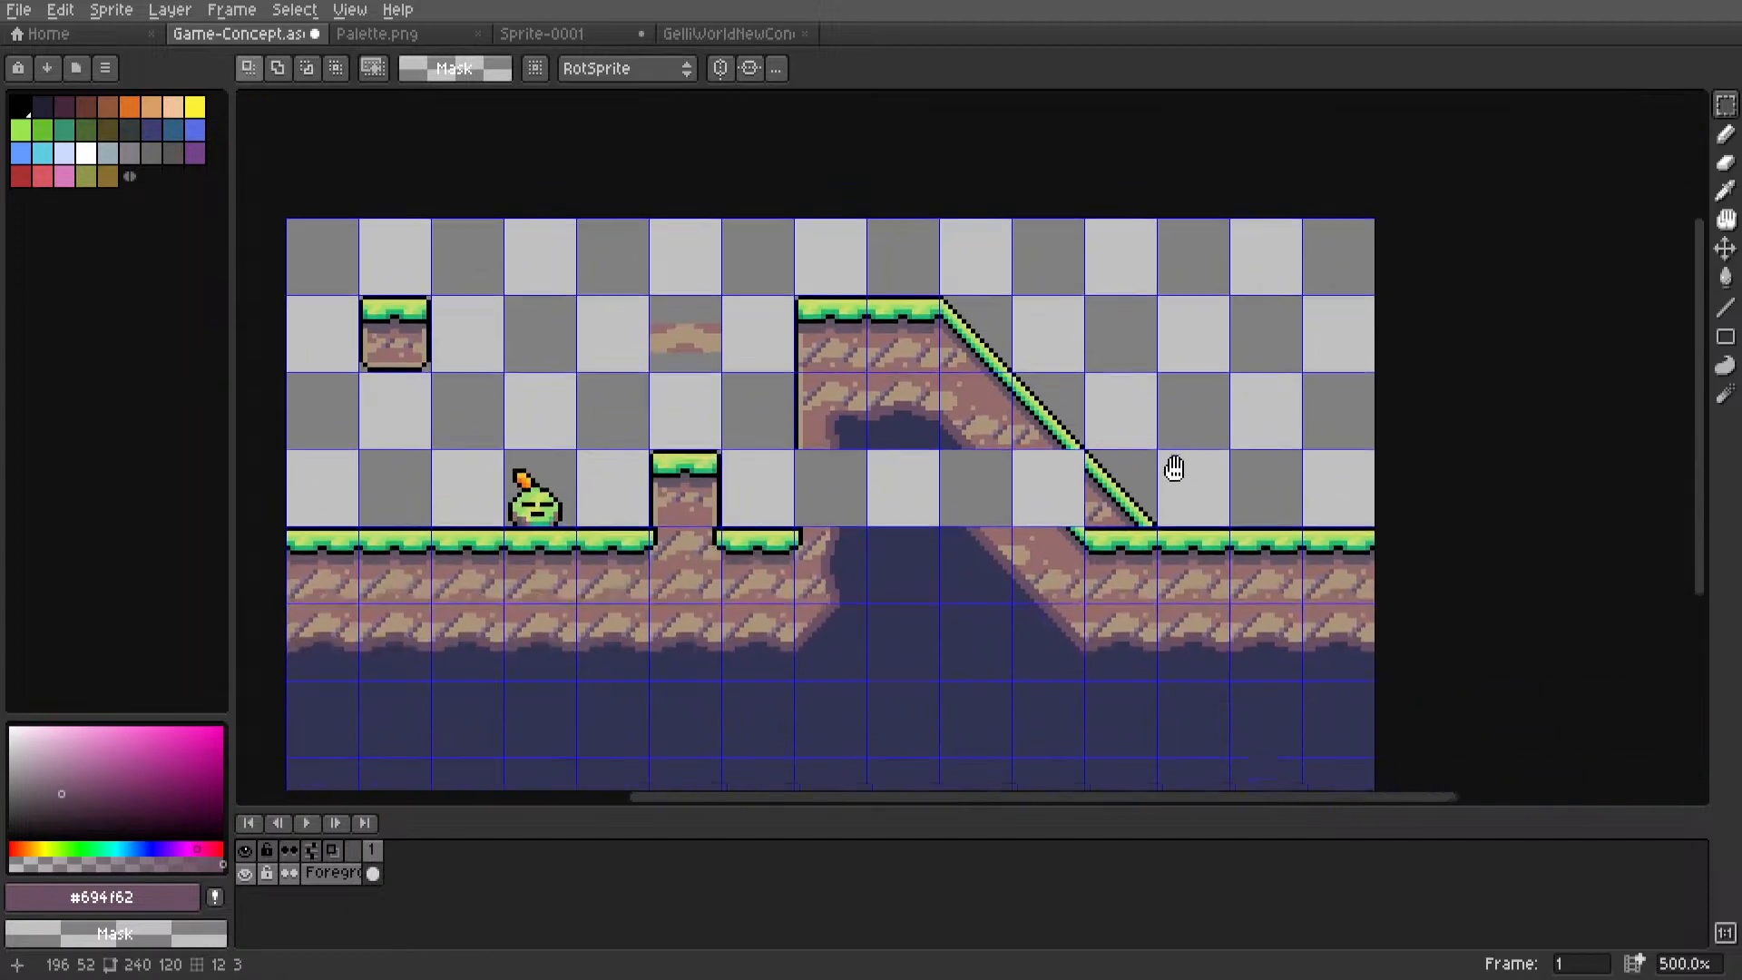
Clear the old ground tile at the slope's foot and place slope dirt tiles beneath the extended grass edge.
scroll(1101, 575, up, 1)
scroll(1107, 607, up, 2)
drag(1106, 707, 1072, 559)
click(1303, 606)
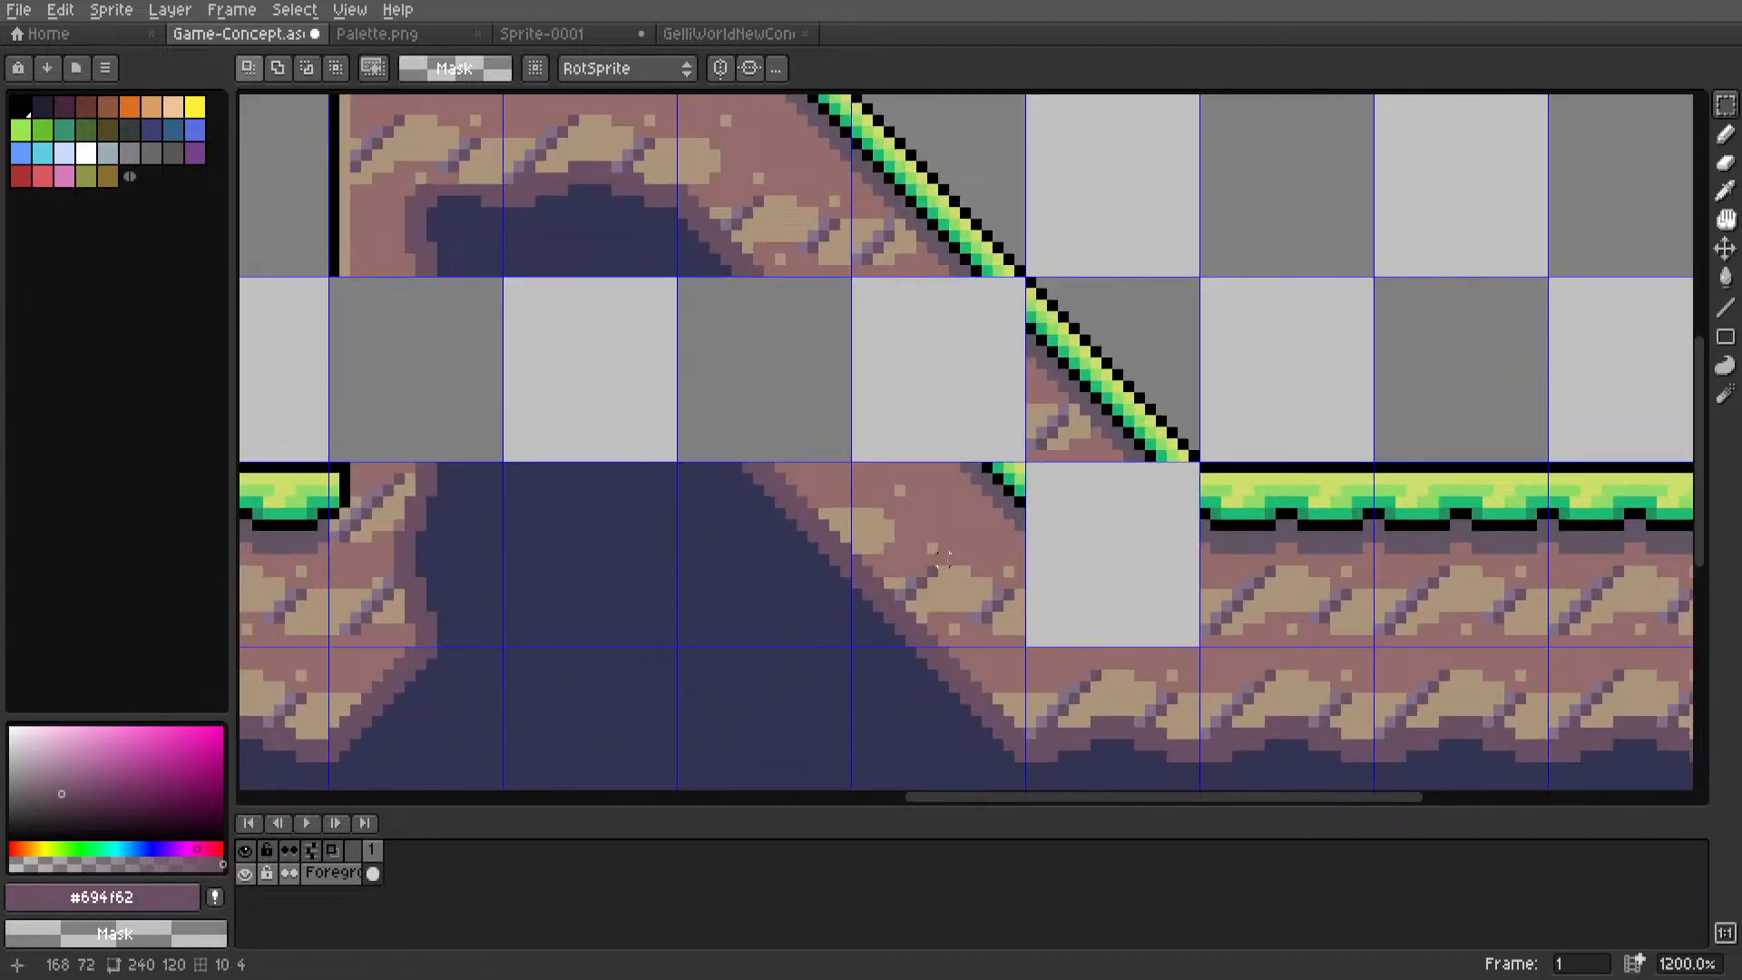
drag(987, 514, 988, 367)
click(1214, 339)
scroll(1214, 338, down, 3)
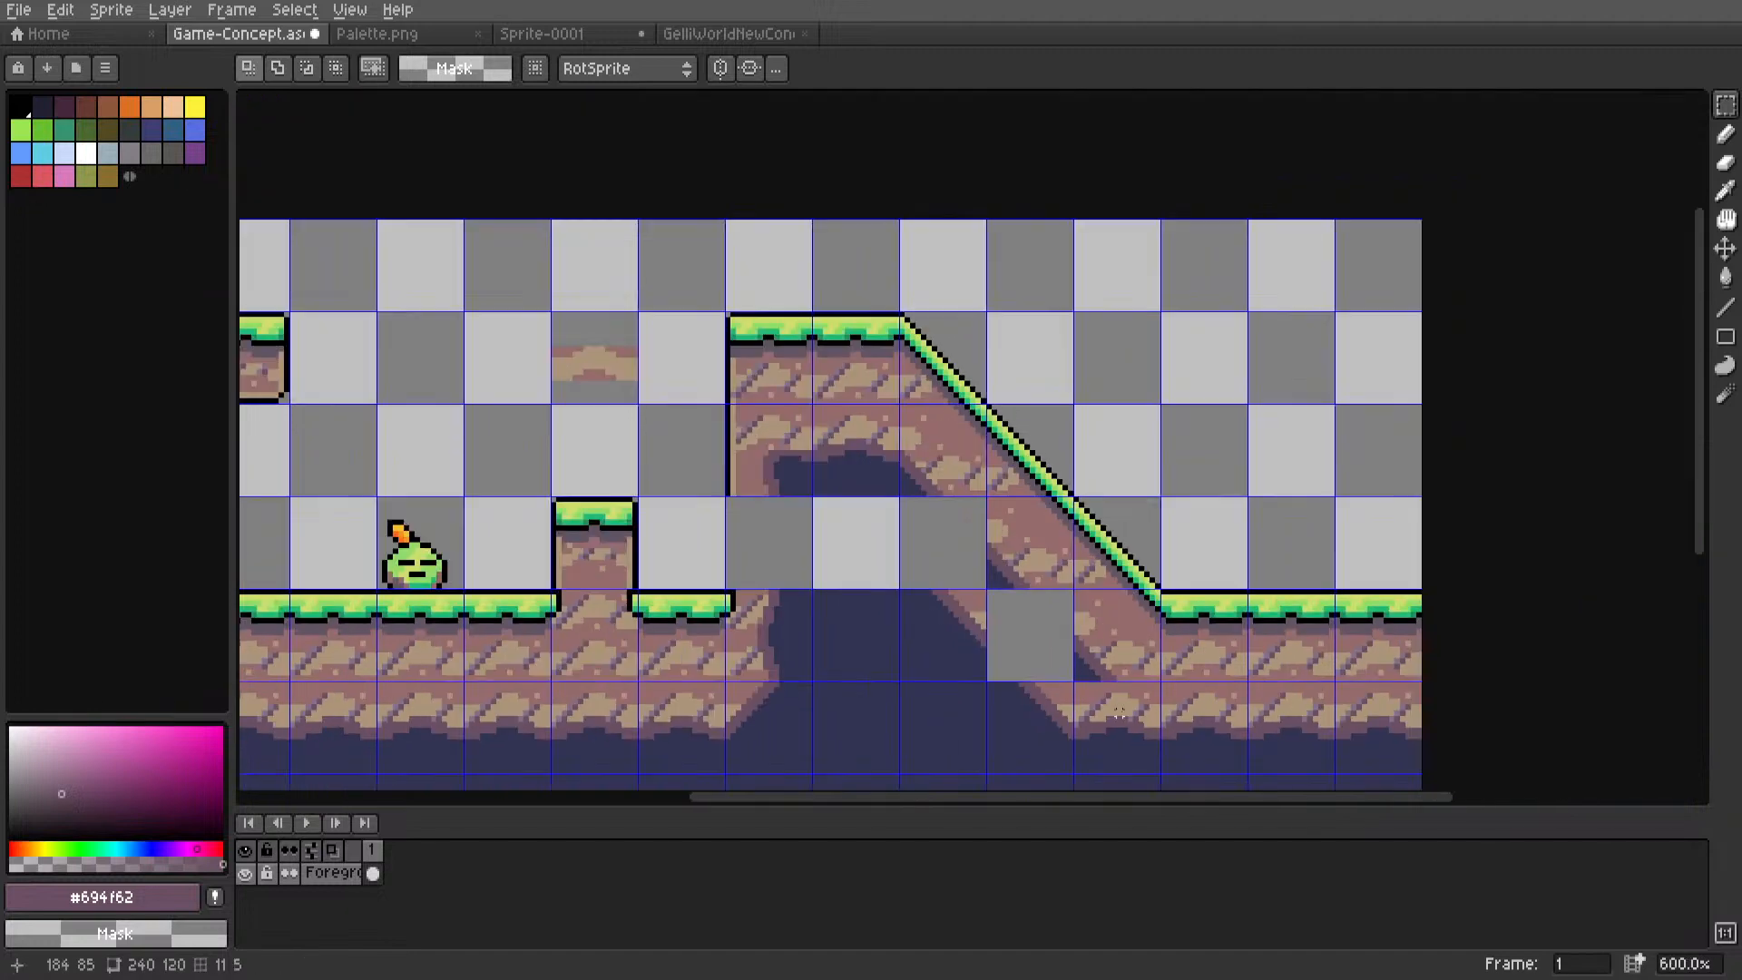
Delete the bottom ground tile under the slope's foot and move the neighbouring diagonal dirt edge tile into its place.
scroll(1093, 642, up, 2)
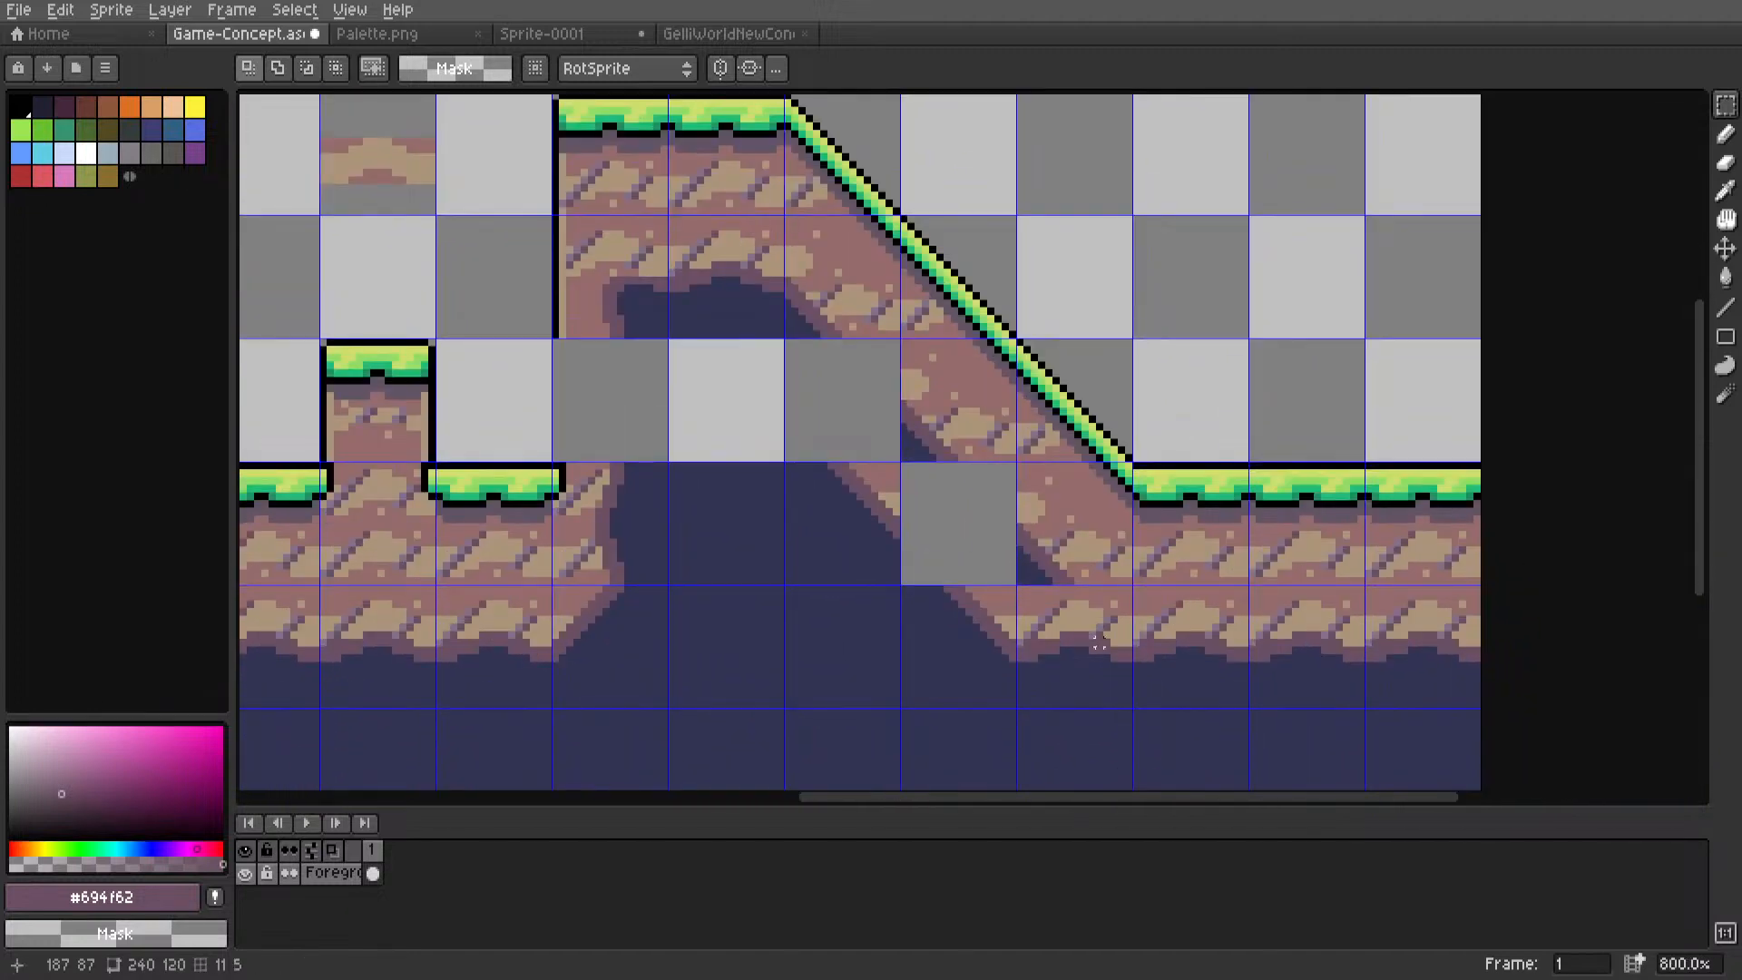
drag(1098, 643, 1102, 646)
key(Delete)
drag(972, 650, 1089, 637)
click(1186, 416)
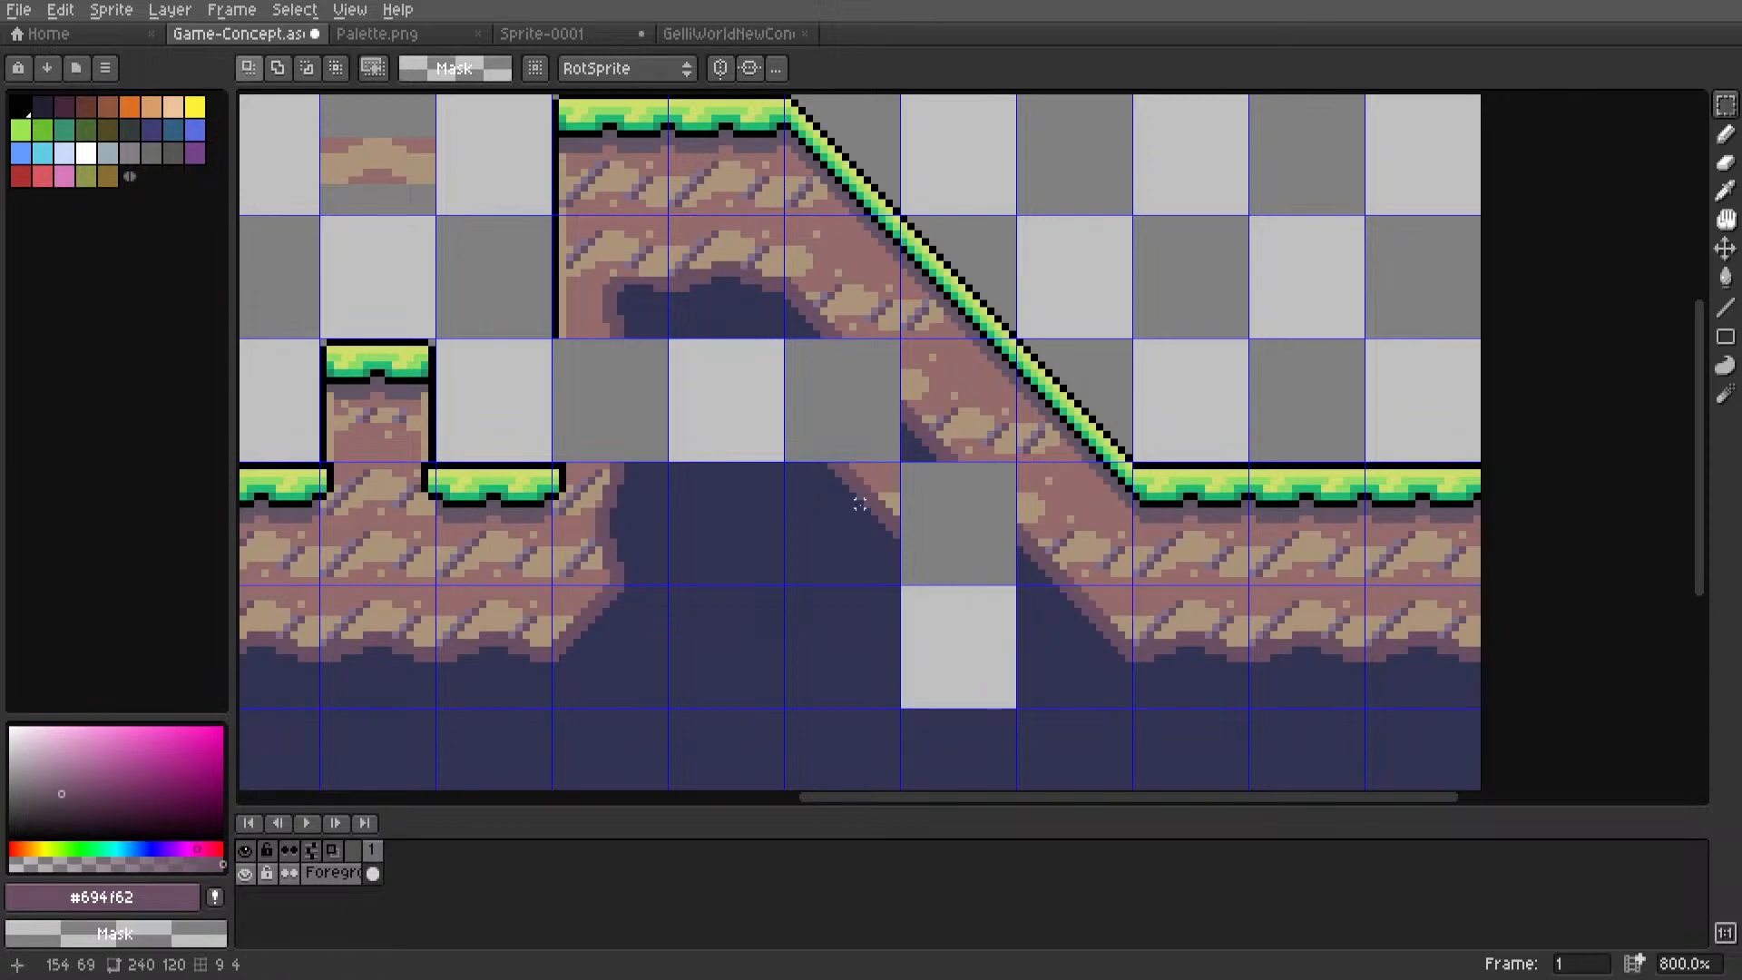
Move the remaining slope underside tile up one tile to complete the diagonal dirt band.
drag(786, 462, 900, 585)
drag(862, 531, 850, 421)
click(906, 377)
scroll(906, 367, down, 5)
middle_drag(793, 367, 947, 475)
scroll(945, 475, up, 3)
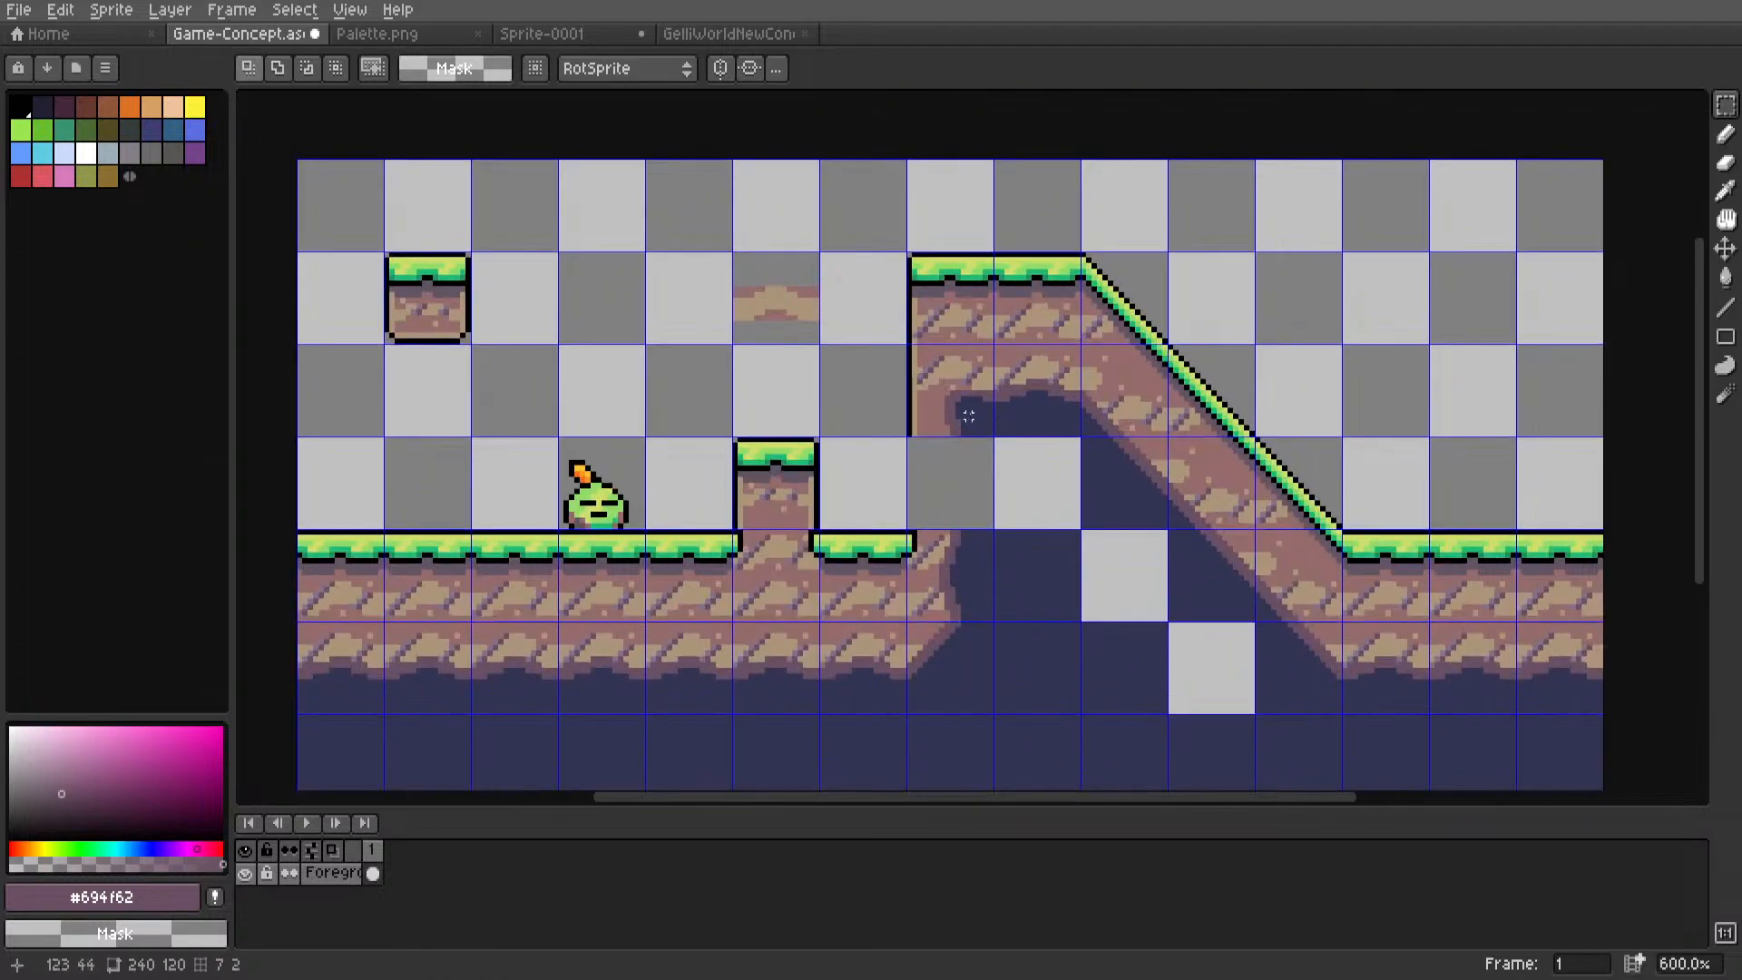
Copy the hill's vertical wall tile down one tile to fill the gap above ground level.
key(m)
scroll(941, 455, up, 1)
double_click(935, 379)
drag(944, 389, 964, 512)
click(1046, 571)
Sample the dark underground colour #323353 and fill the empty tiles inside the hill with it.
key(i)
click(1043, 599)
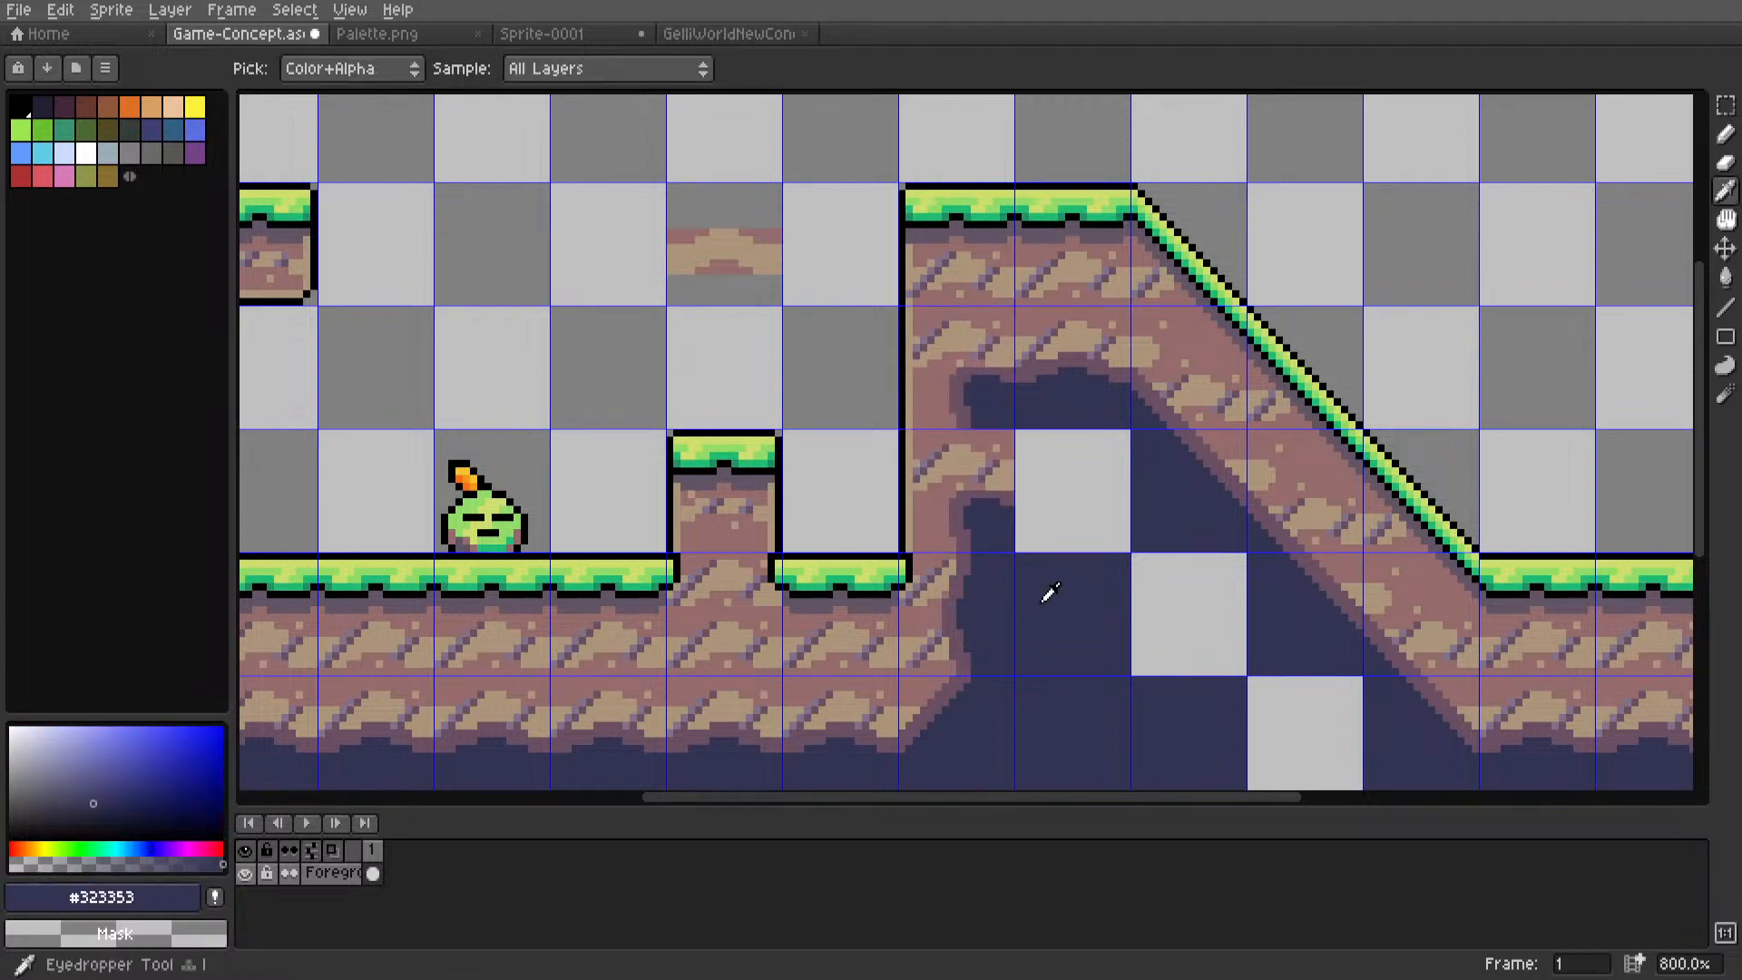
middle_drag(1068, 514, 1040, 413)
key(g)
click(1040, 407)
click(1128, 531)
click(1234, 617)
scroll(1125, 563, down, 3)
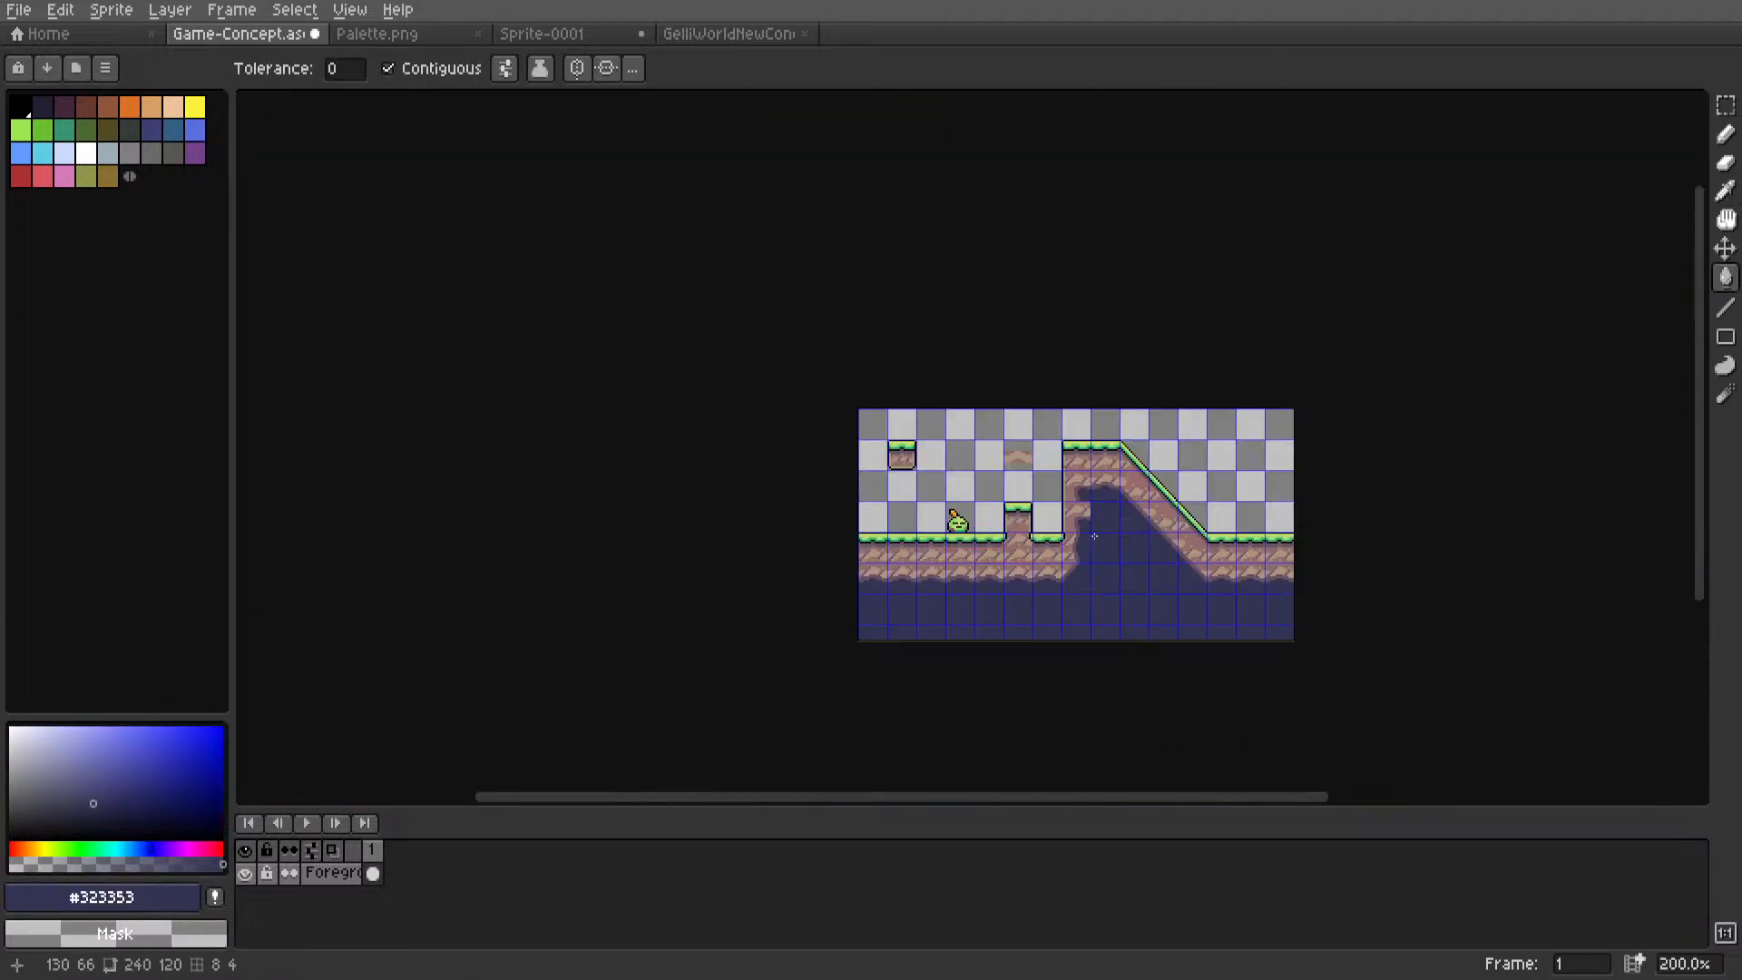
Delete the surplus dirt protruding from the copied wall tile and fill the gap with #323353.
scroll(1170, 599, up, 5)
key(i)
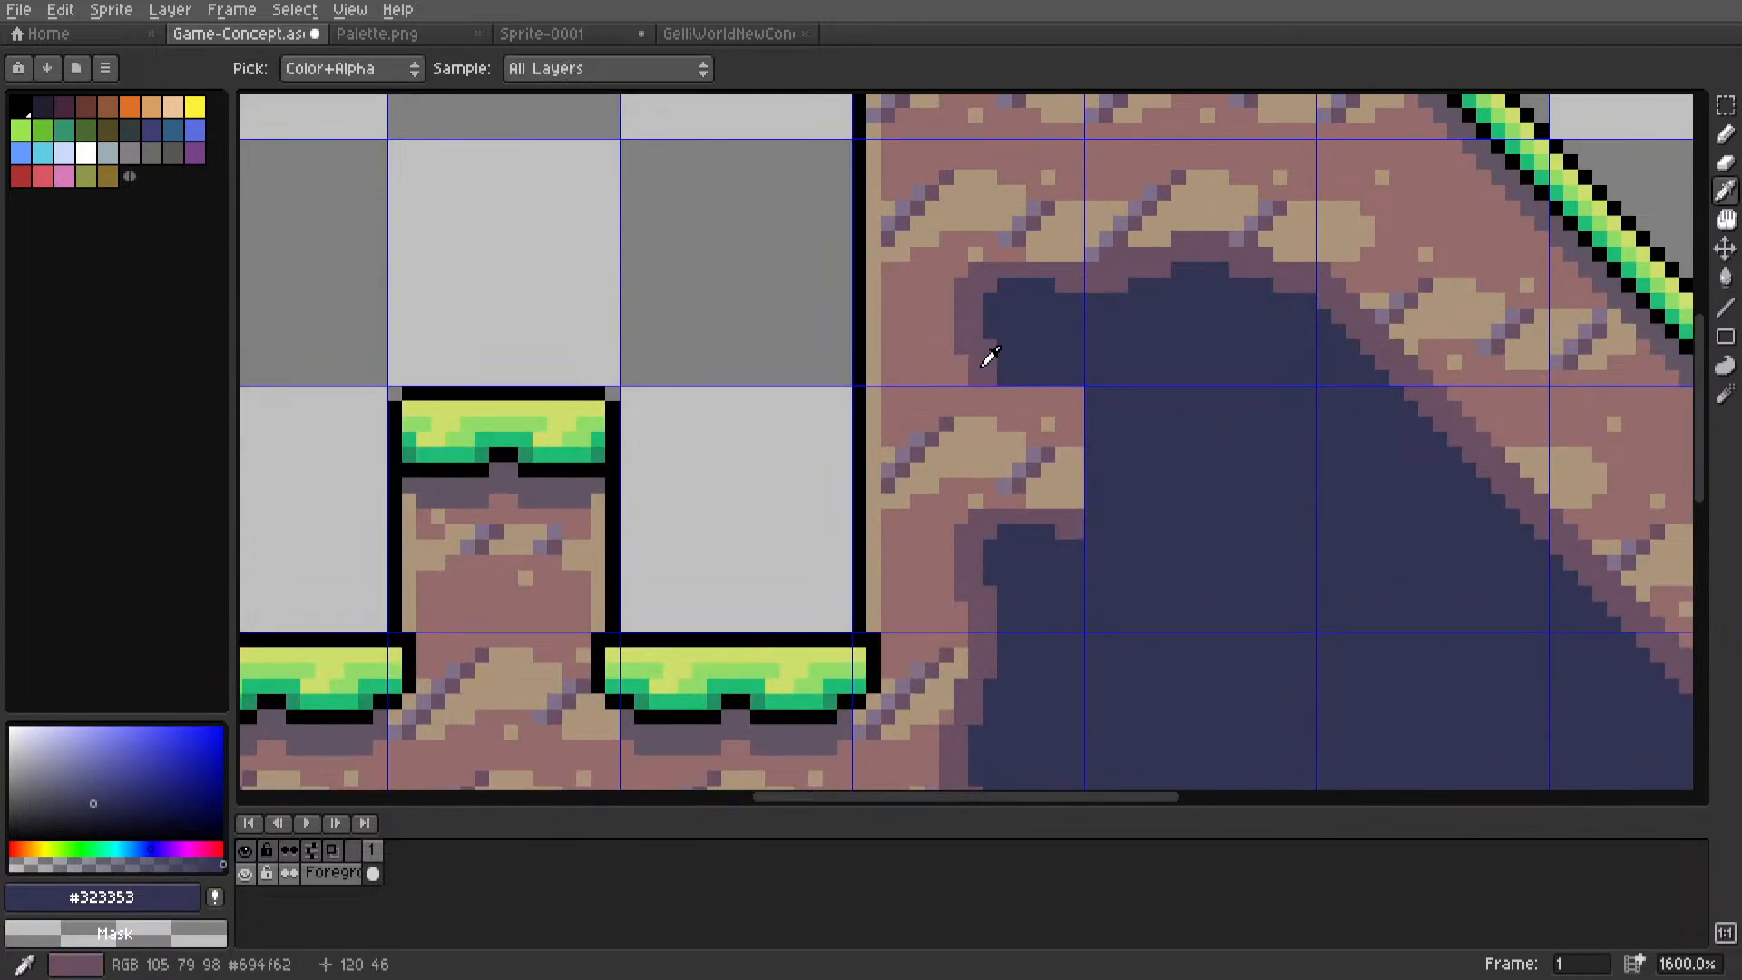
scroll(989, 356, down, 2)
scroll(999, 459, up, 2)
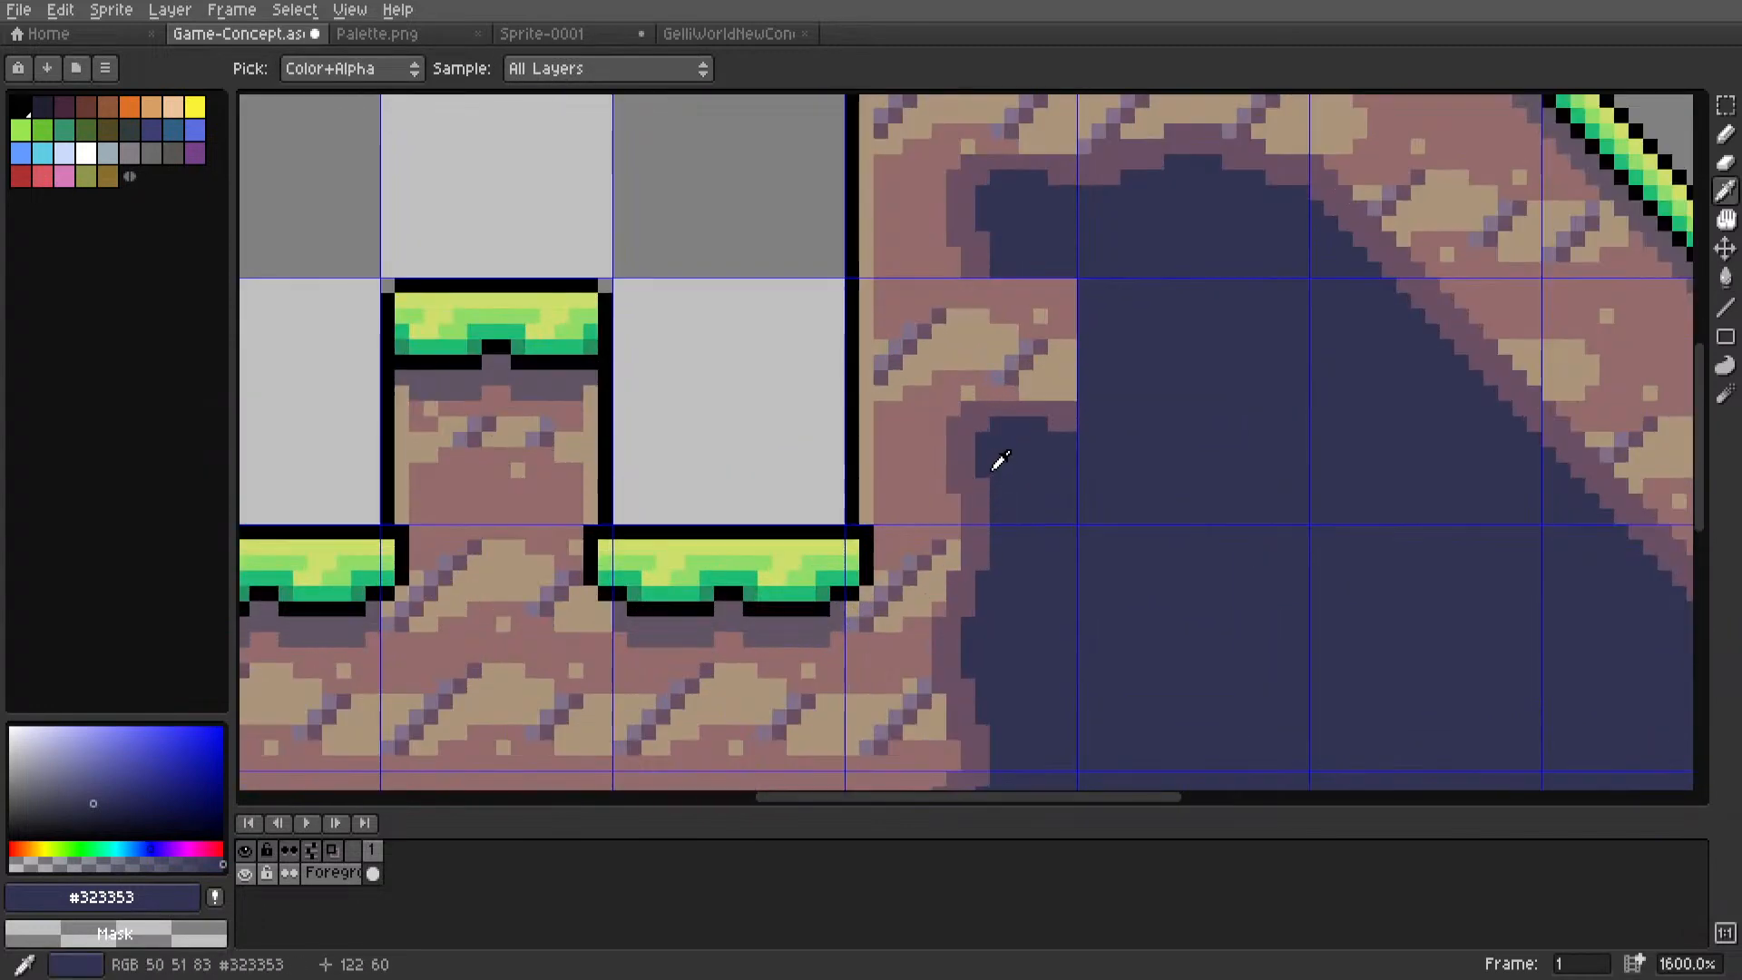
key(m)
mouse_move(1055, 424)
mouse_down()
mouse_move(990, 276)
mouse_move(992, 454)
mouse_up()
key(Delete)
key(i)
key(l)
key(i)
key(g)
click(1058, 420)
scroll(1058, 420, down, 3)
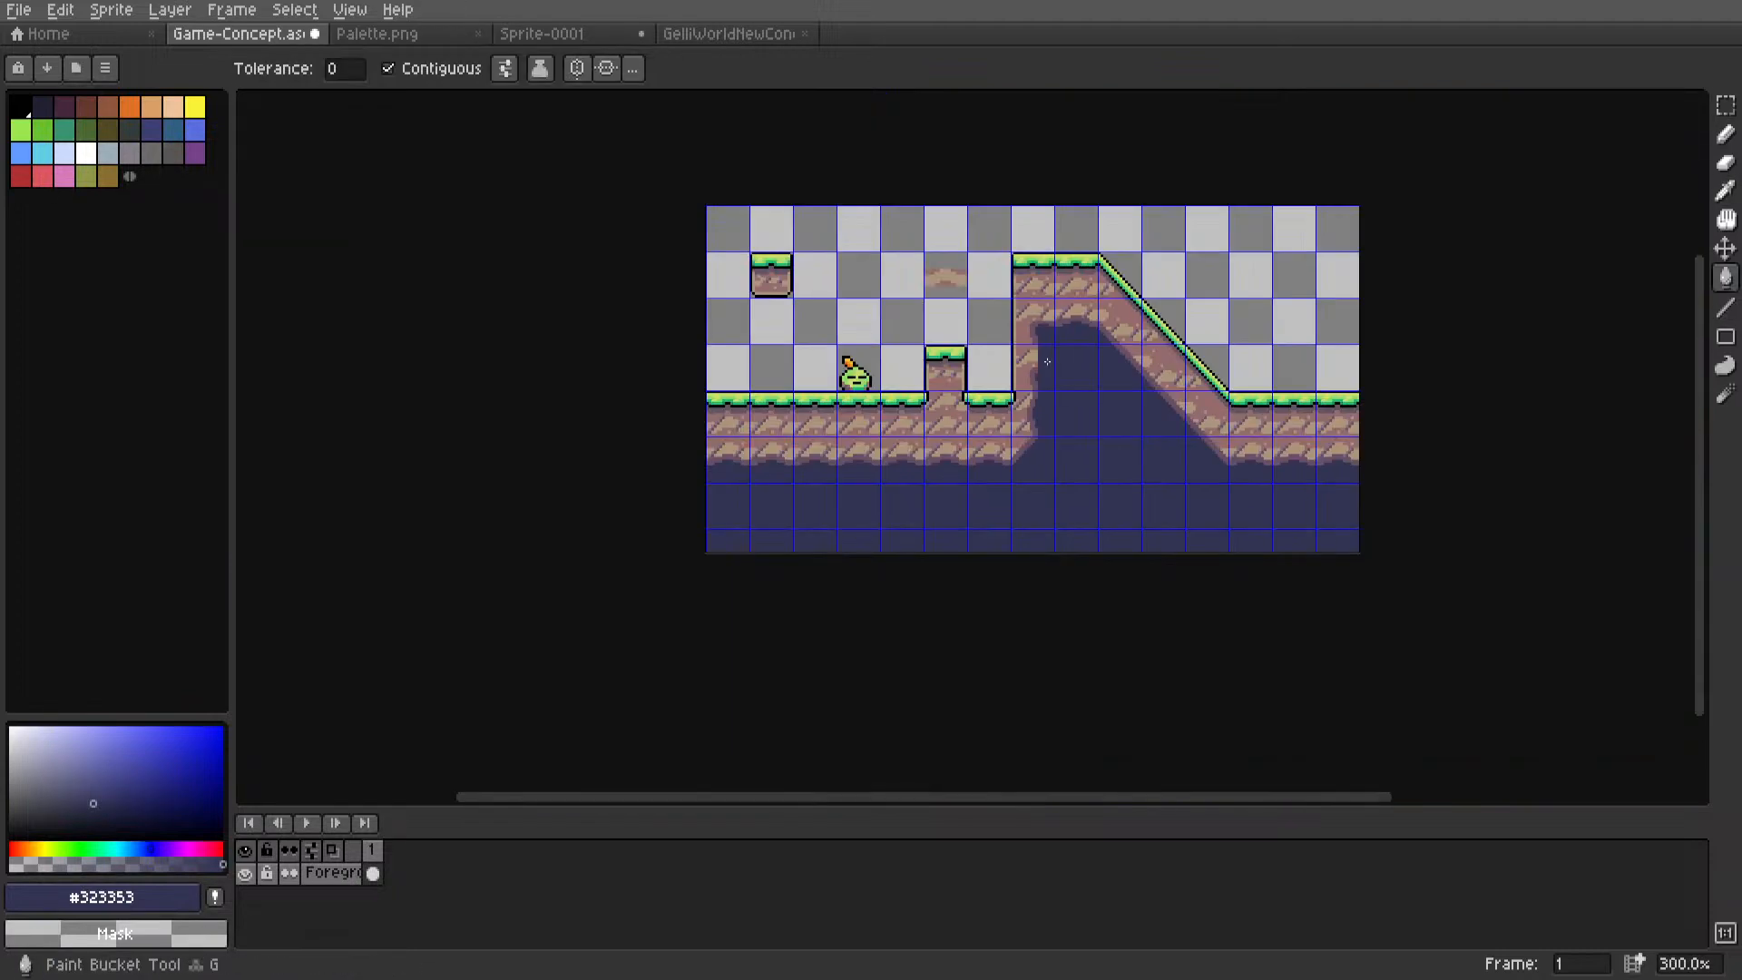
scroll(1047, 382, up, 2)
scroll(1040, 323, up, 3)
key(i)
click(985, 230)
key(l)
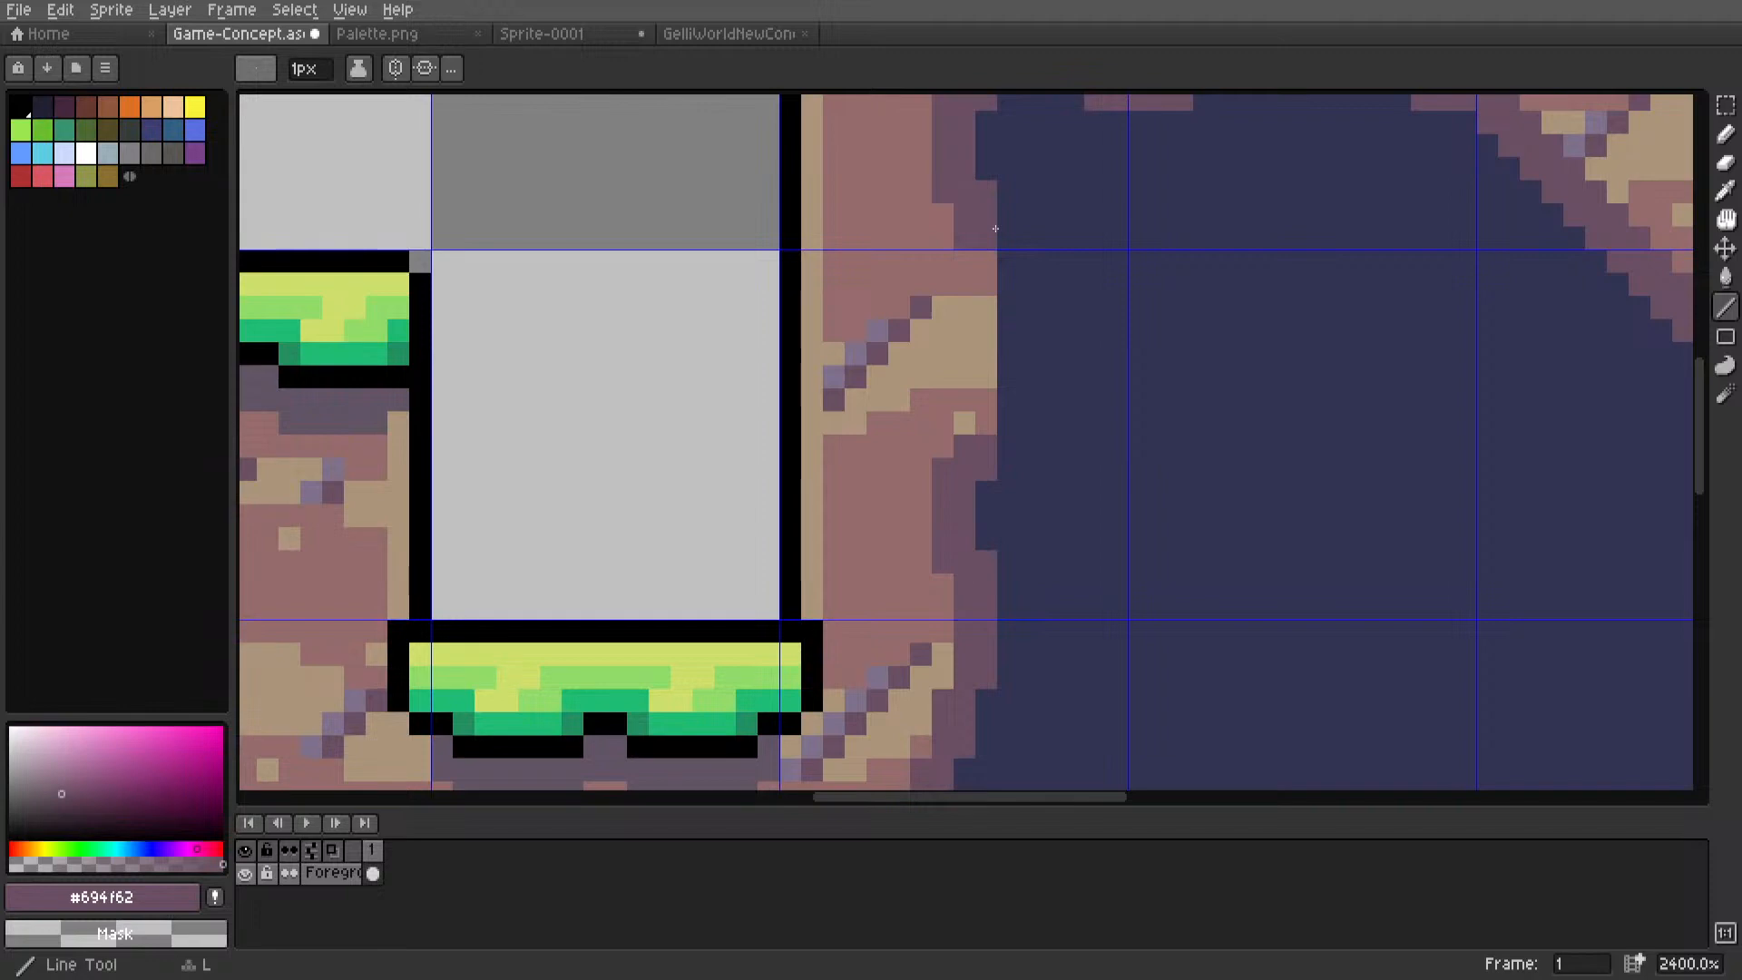
scroll(997, 298, down, 4)
middle_drag(1003, 442, 1040, 499)
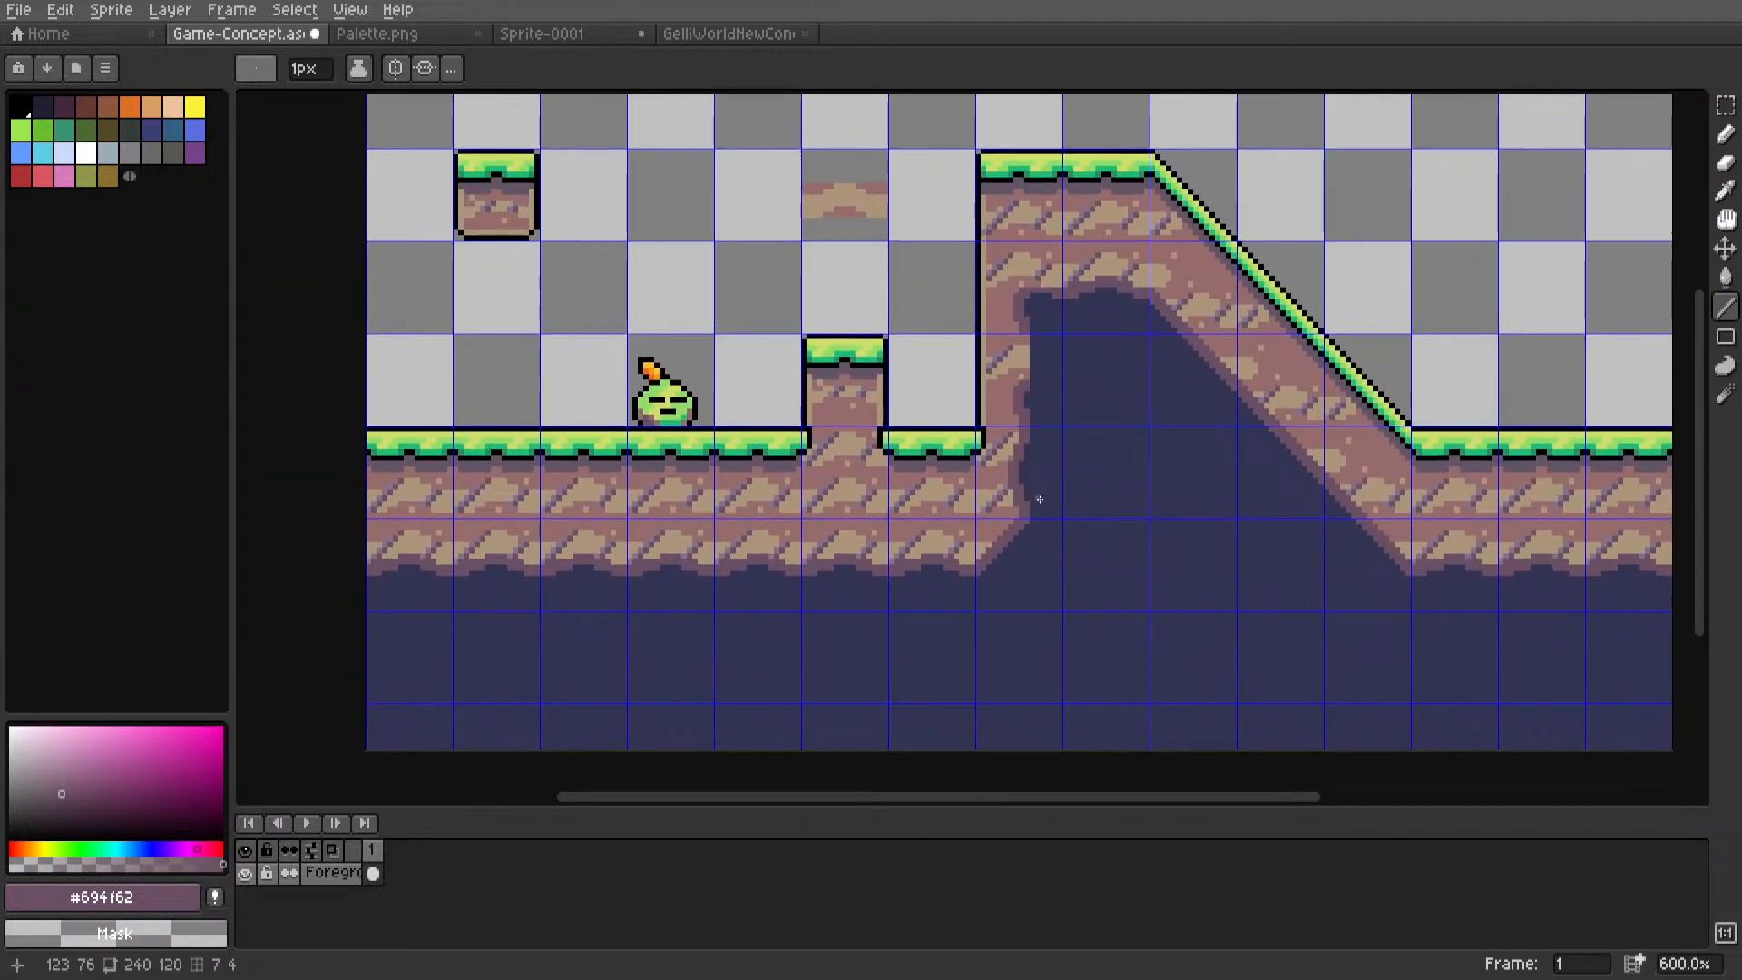
Copy the 8 by 16 px dirt wall strip up one tile over the new wall section, offset one pixel right.
scroll(1038, 499, up, 5)
key(m)
middle_drag(944, 187, 972, 279)
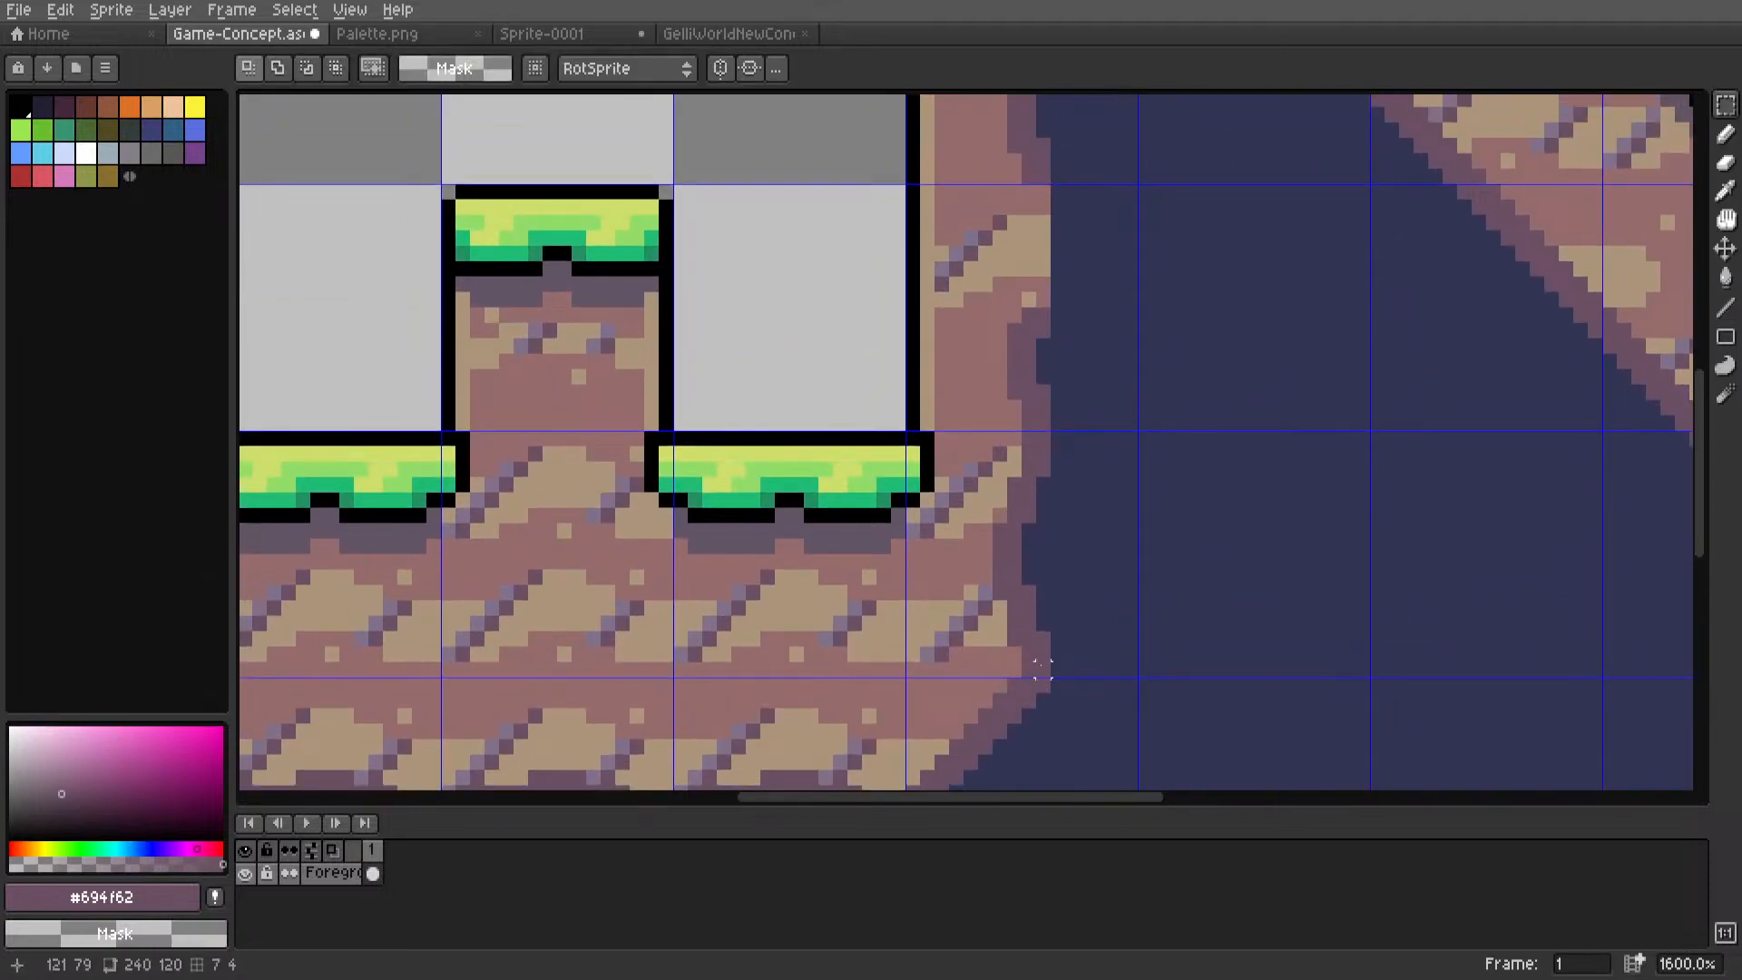
drag(1042, 669, 931, 428)
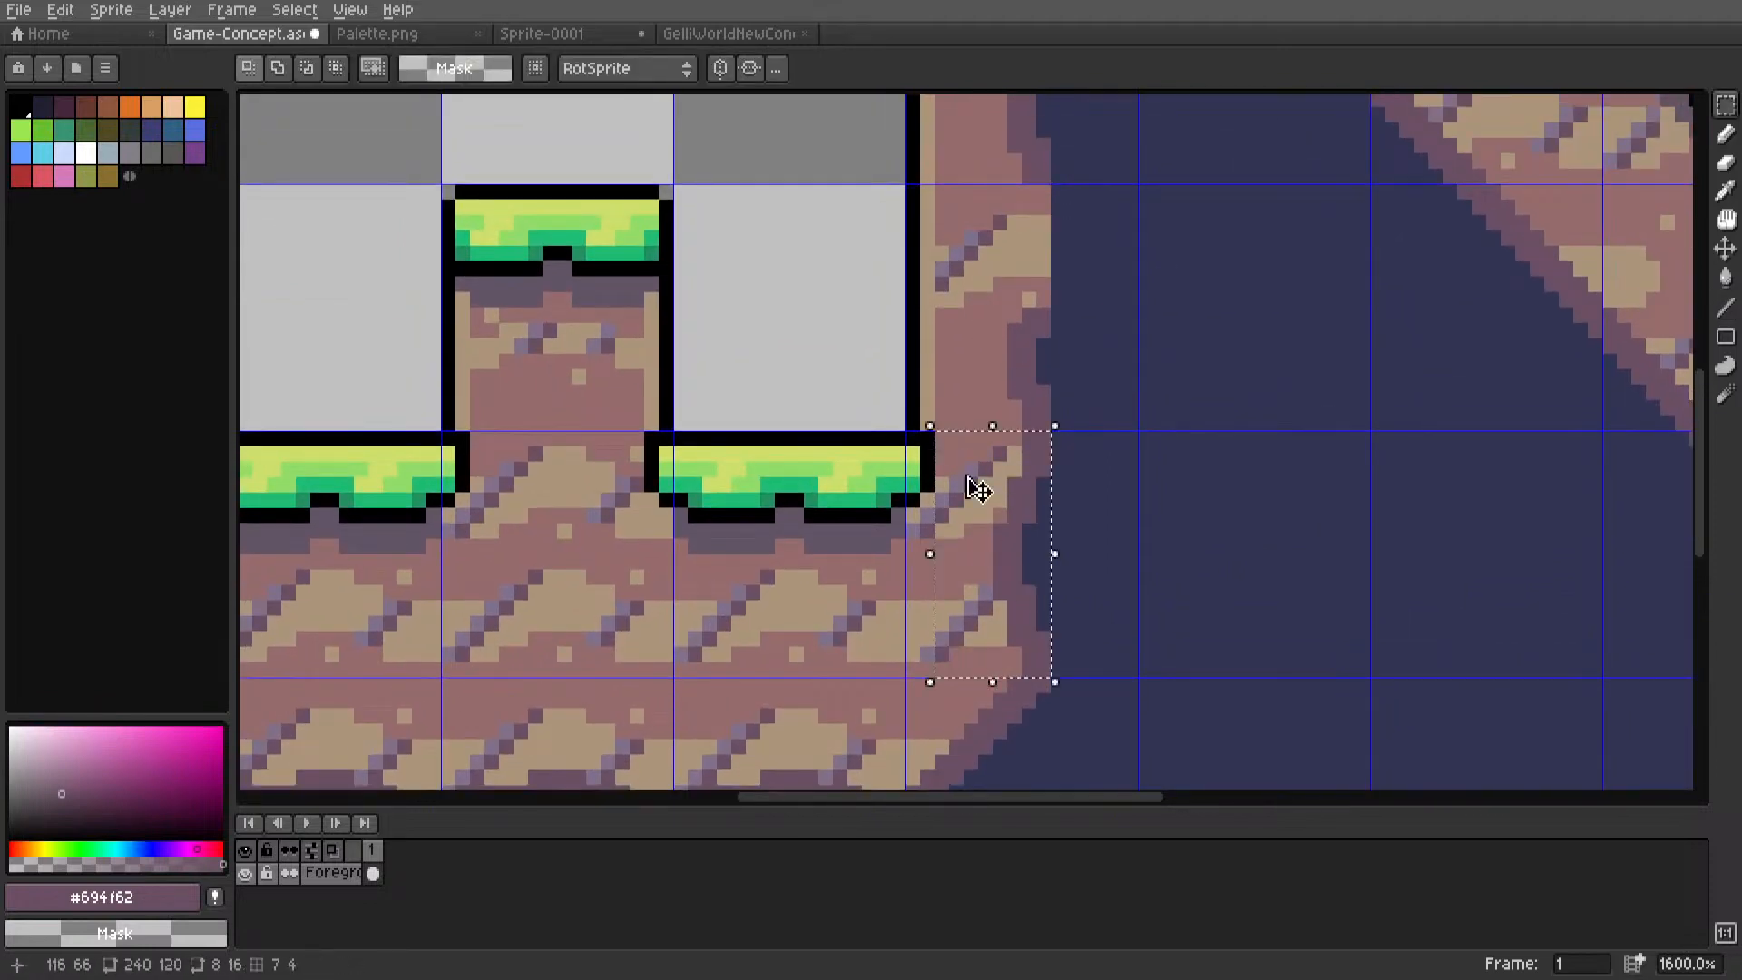
middle_drag(980, 491, 981, 616)
drag(1004, 662, 1012, 461)
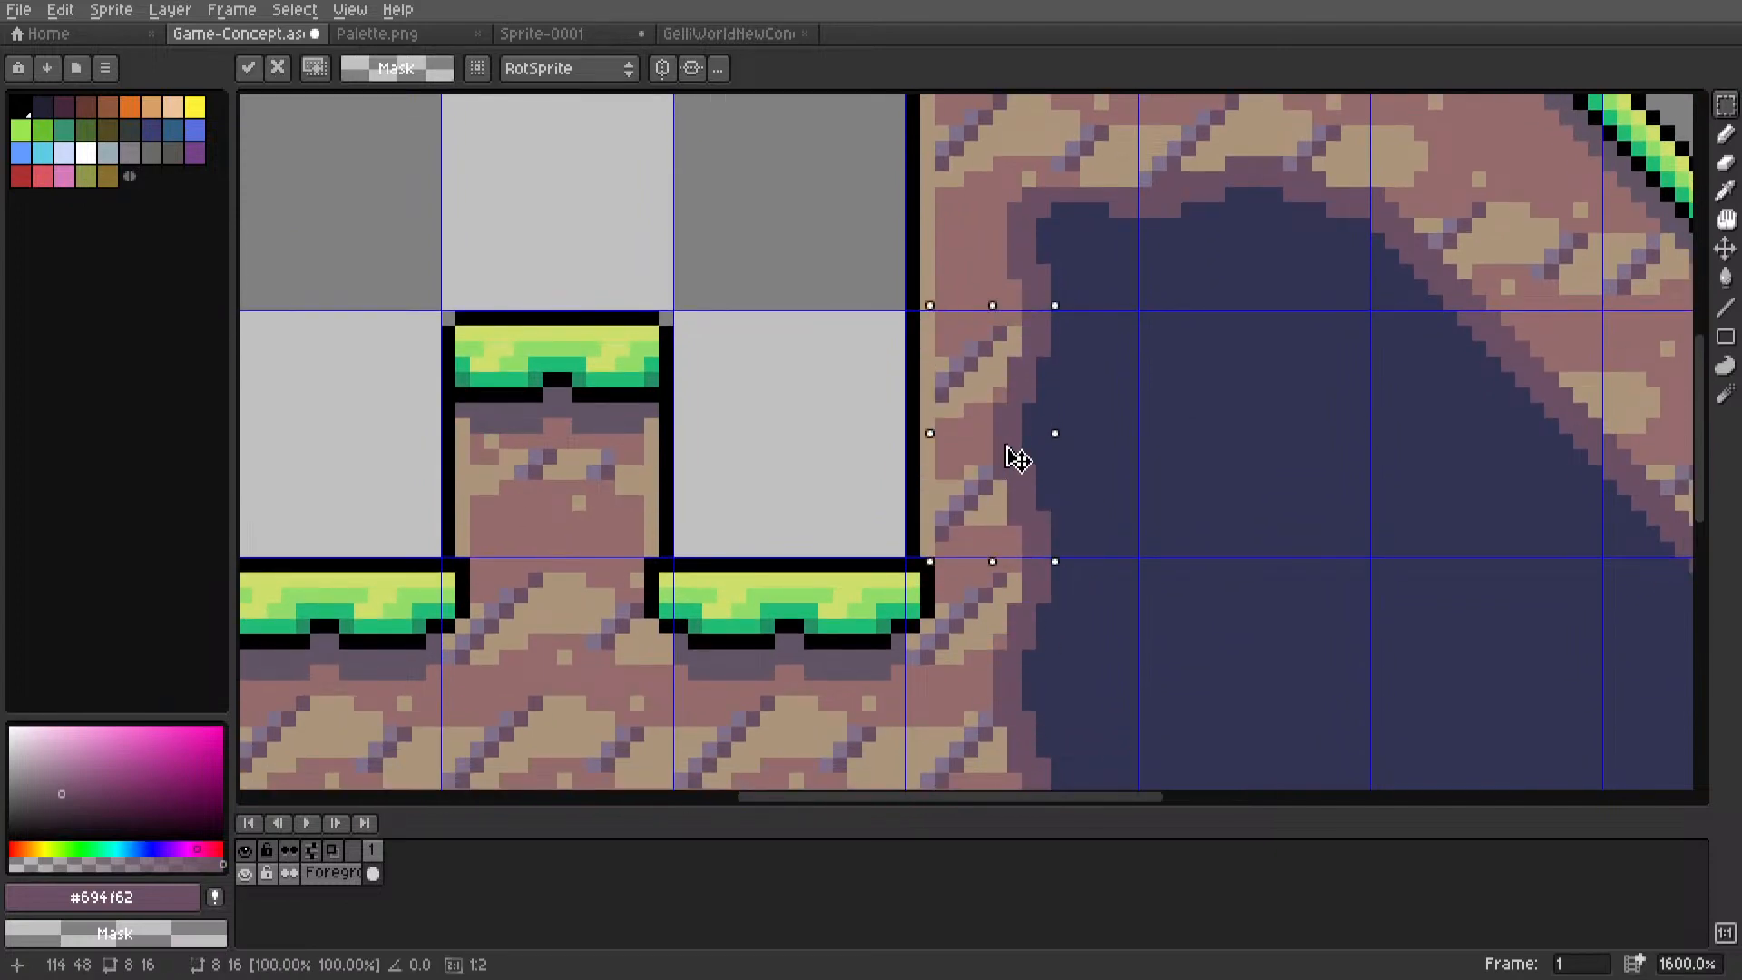
middle_drag(1013, 461, 1011, 400)
key(Right)
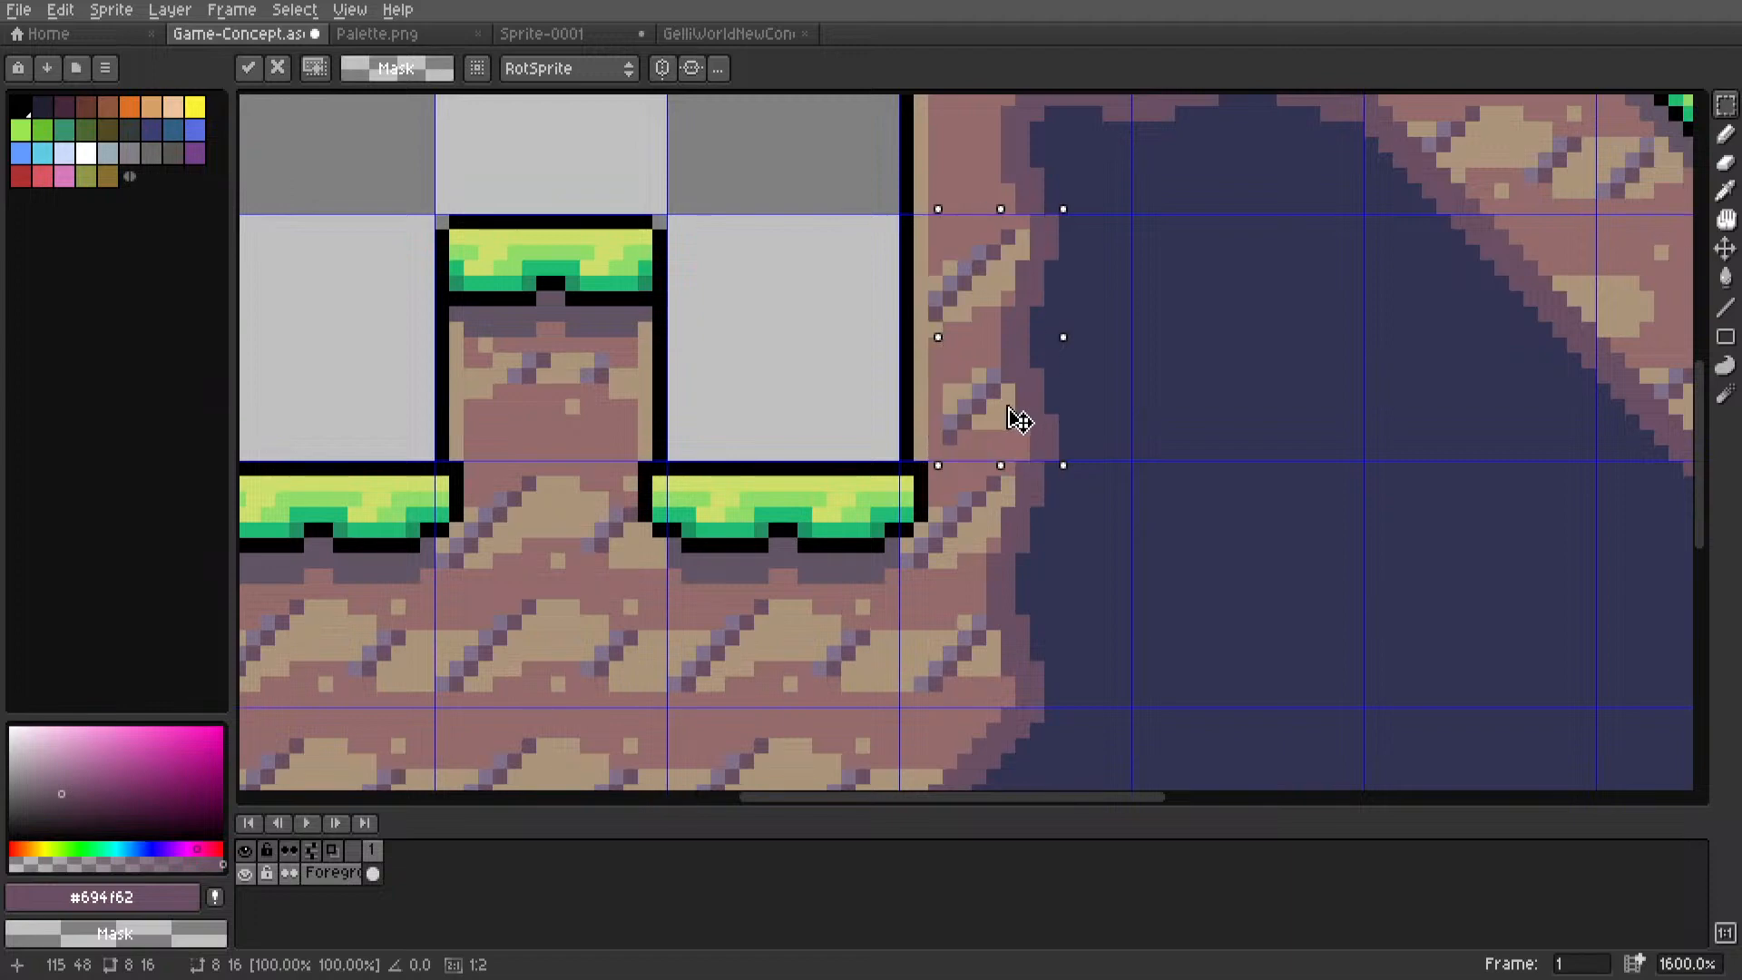
click(1096, 407)
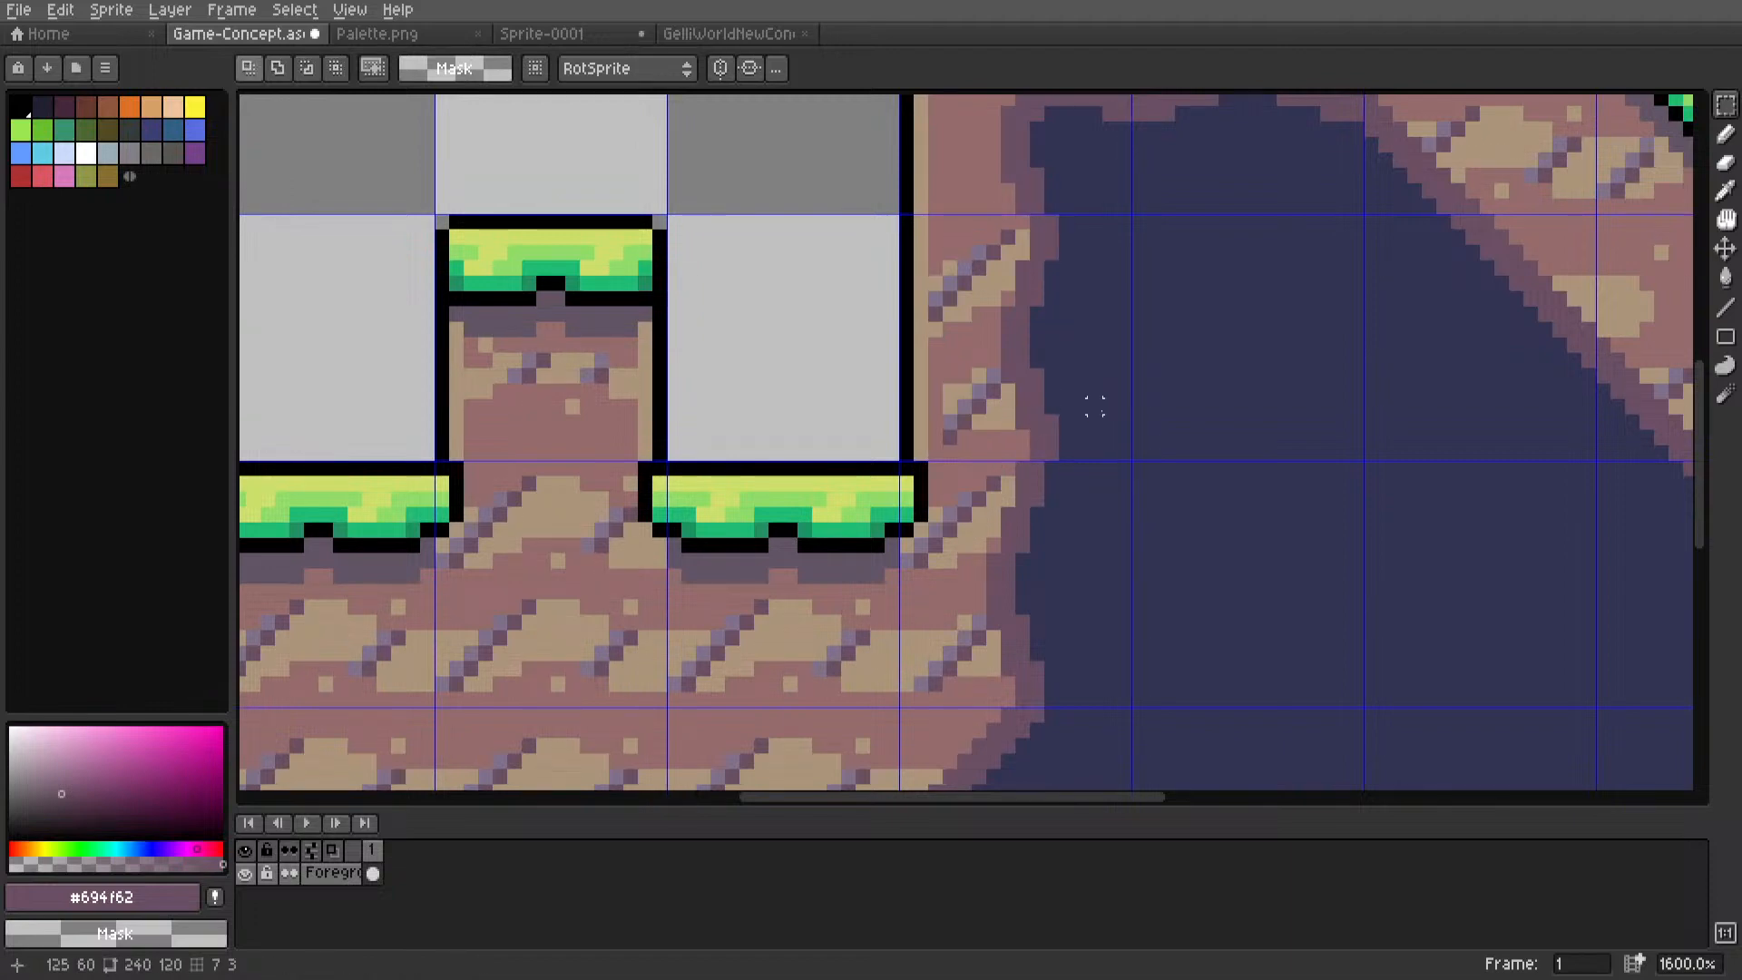
Shift the copied wall strip back one or two pixels left and paint the resulting empty column with #323353.
drag(1037, 699, 940, 459)
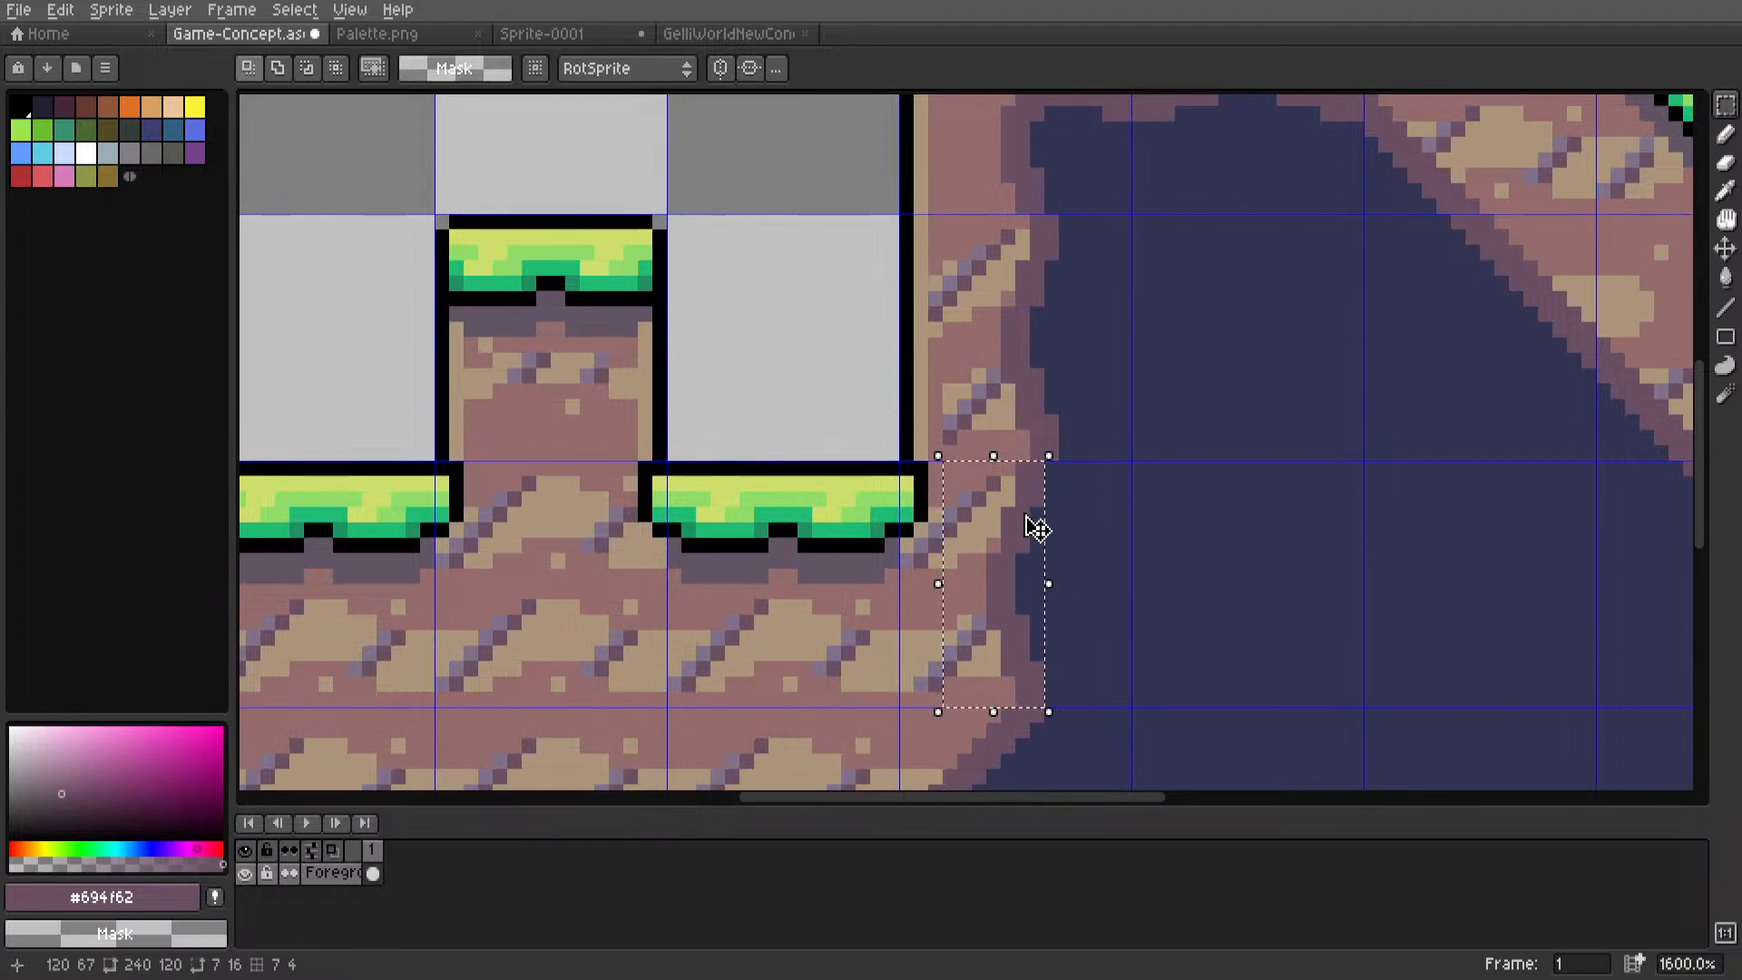
key(ctrl+z)
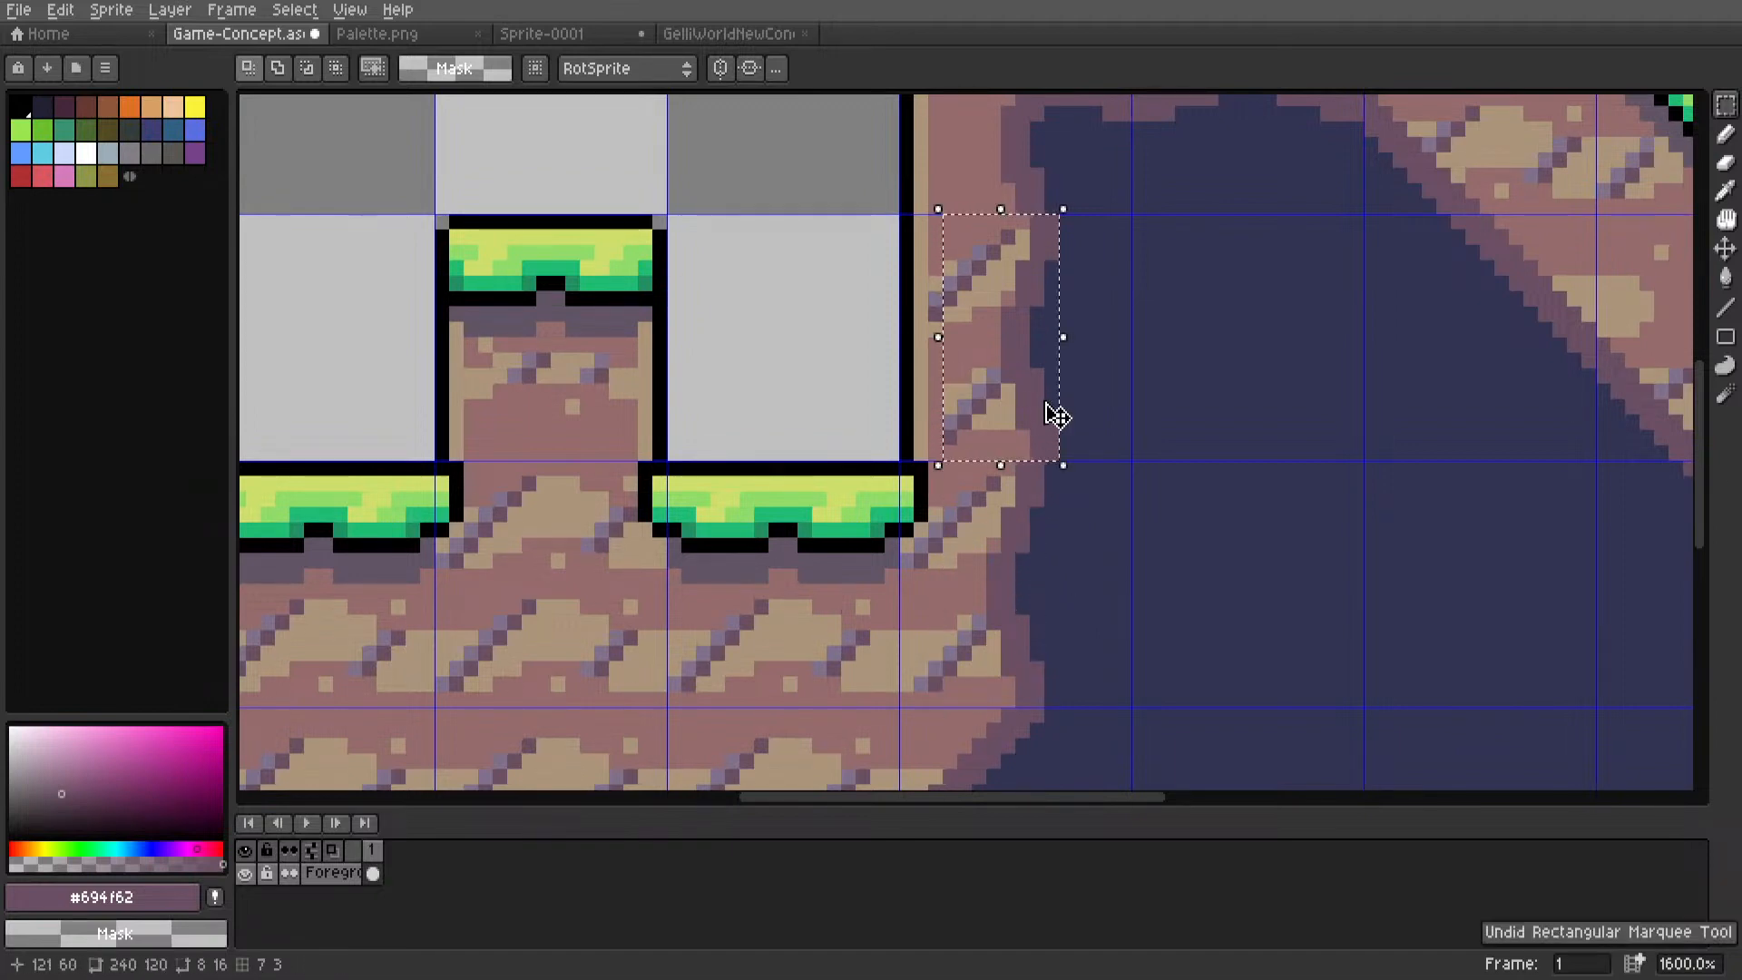
drag(1055, 413, 1040, 393)
key(i)
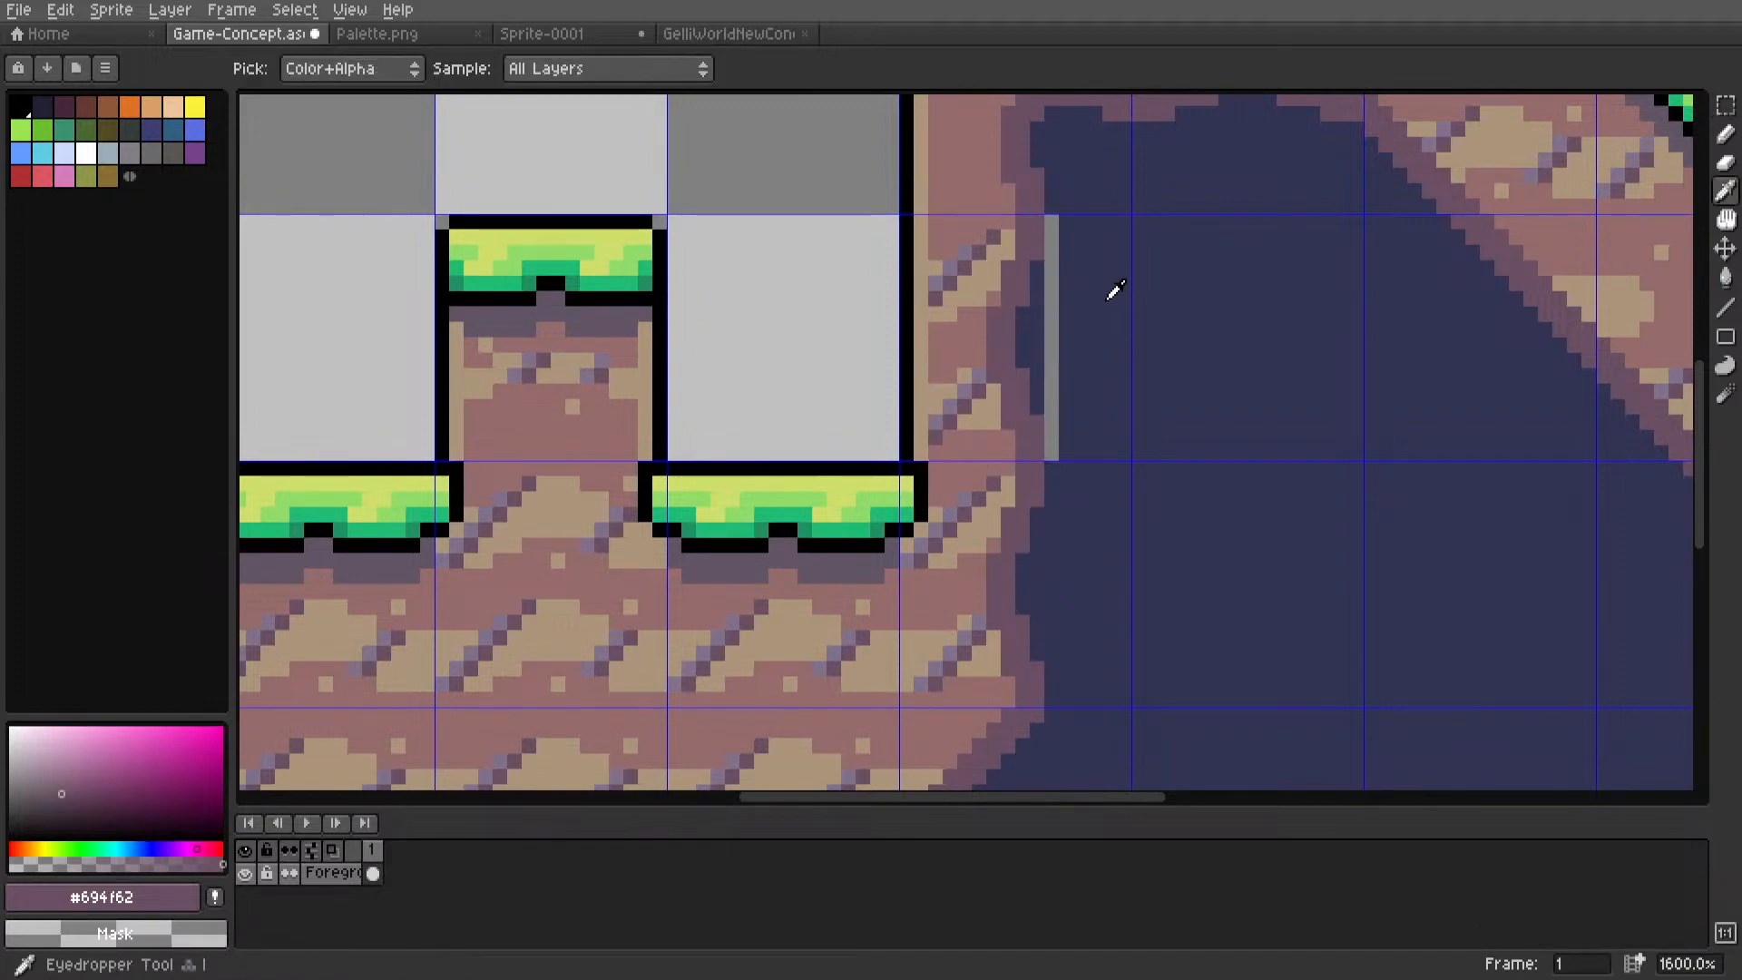
click(1113, 291)
key(l)
drag(1050, 222, 1050, 459)
key(m)
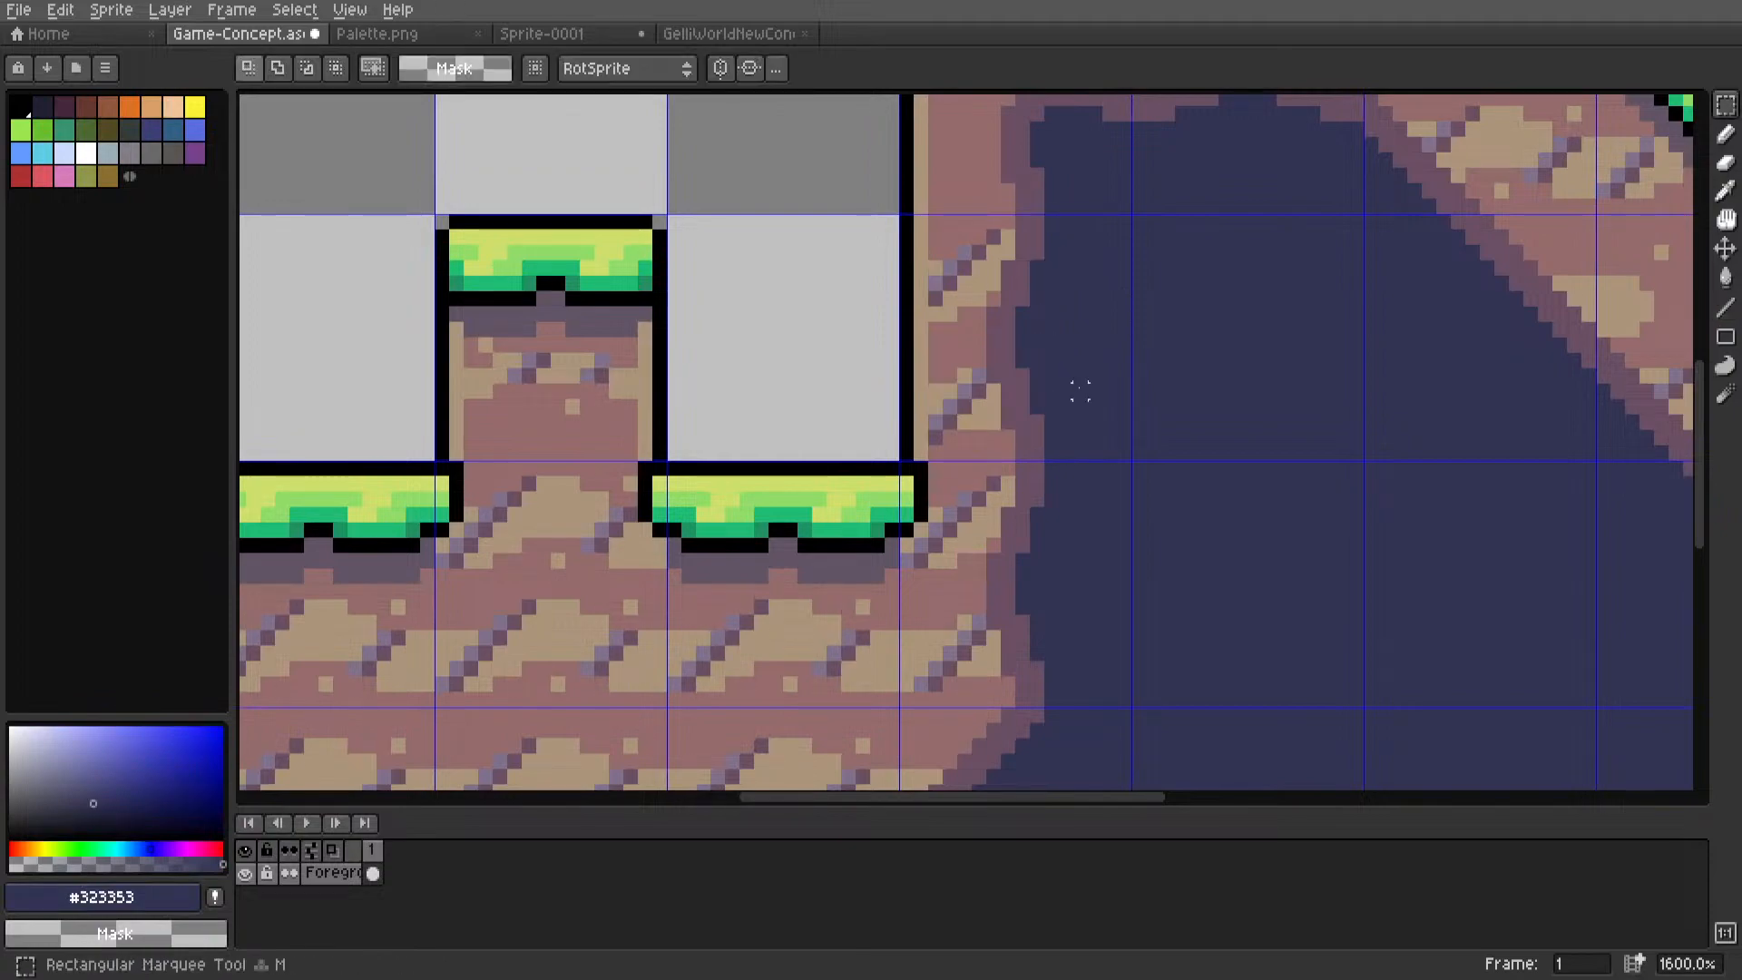
Copy the 5 by 5 px stone detail from the new wall section up one tile into the plain dirt above.
scroll(1077, 388, down, 4)
middle_drag(1056, 461, 932, 526)
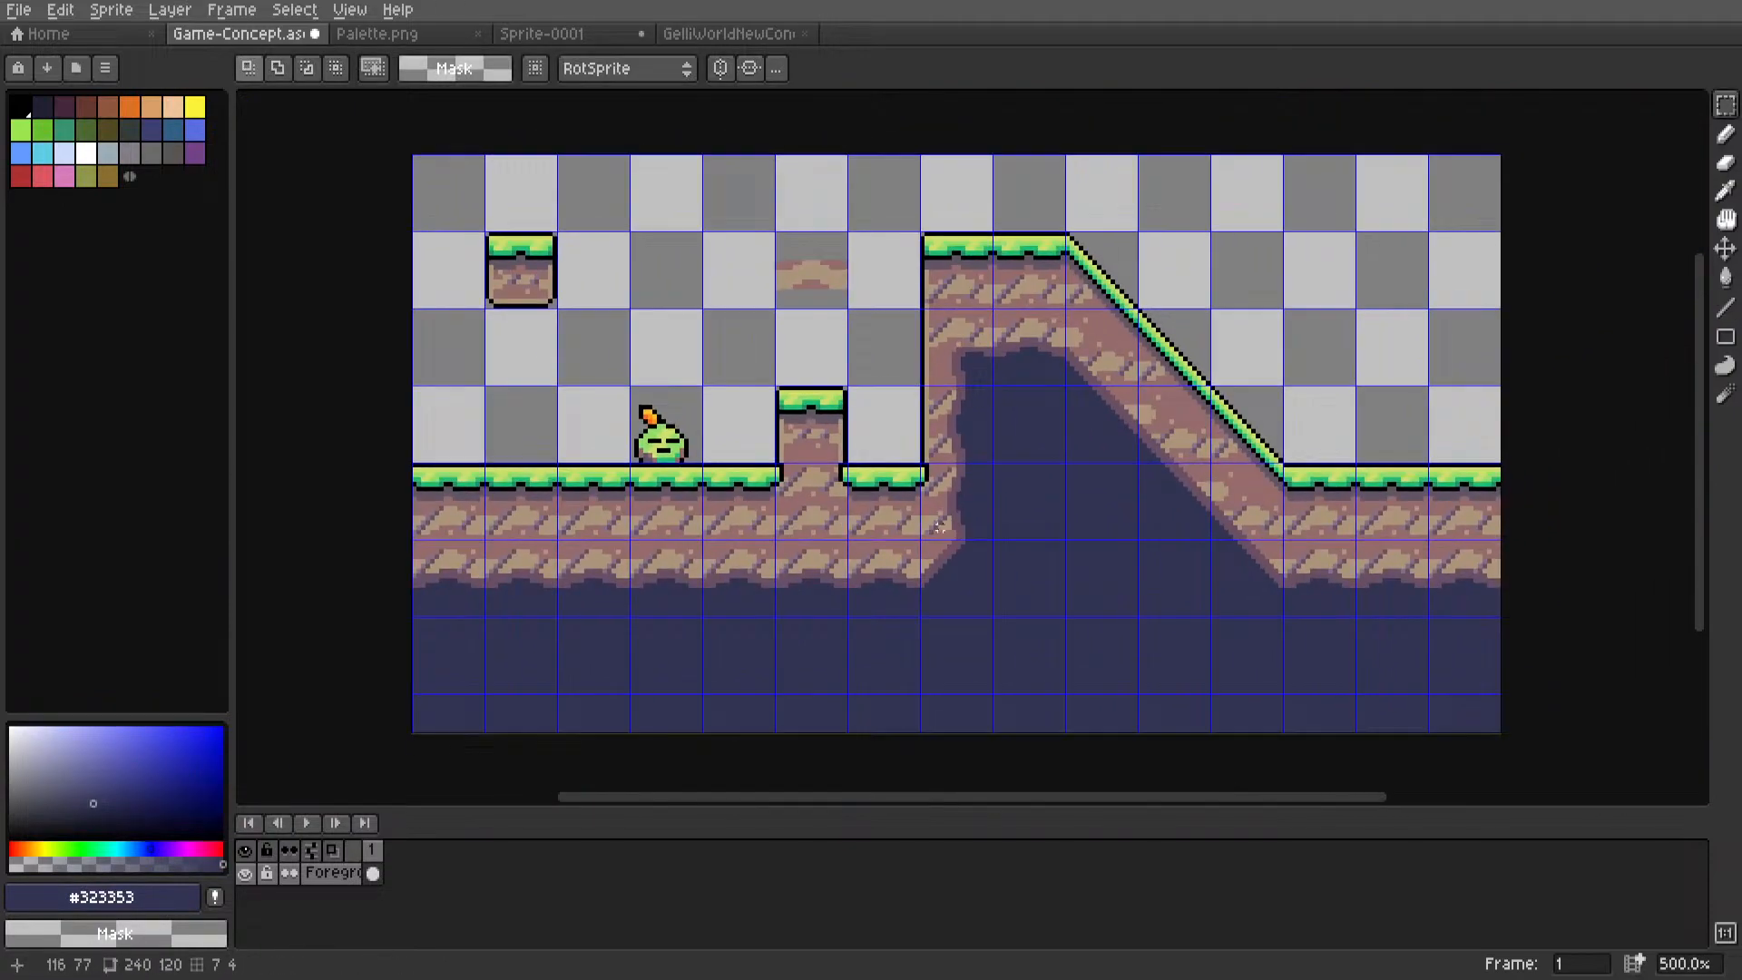
scroll(969, 413, down, 4)
scroll(970, 414, up, 6)
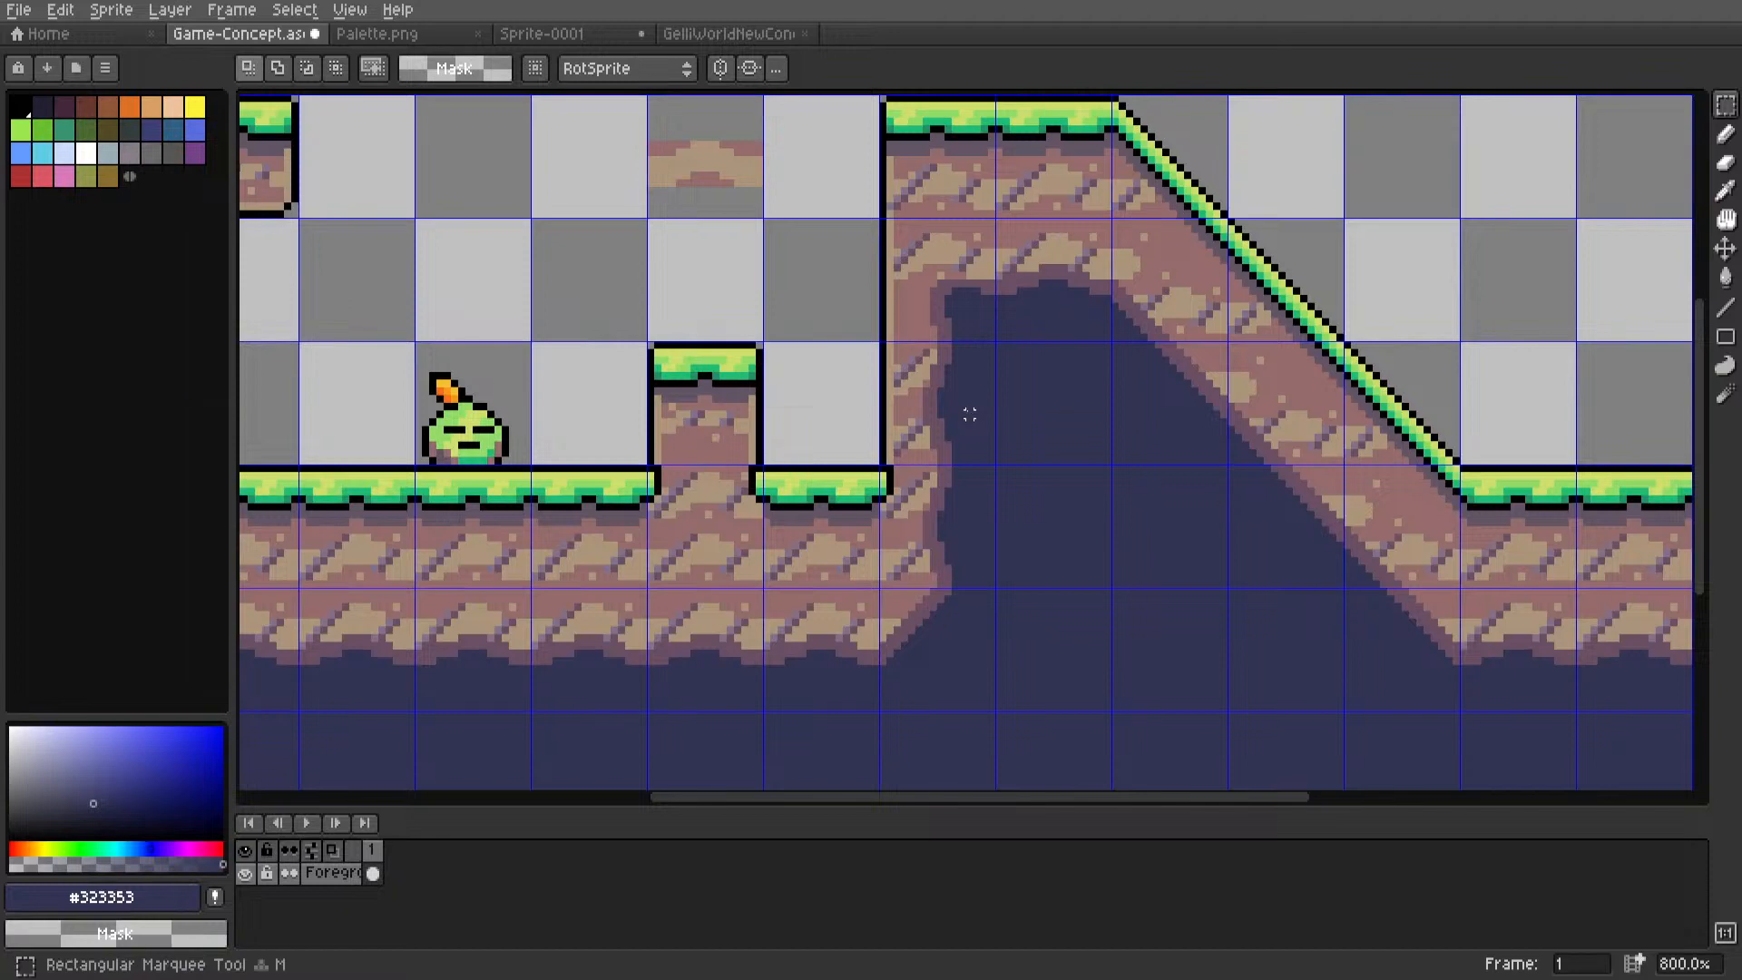
scroll(971, 422, down, 3)
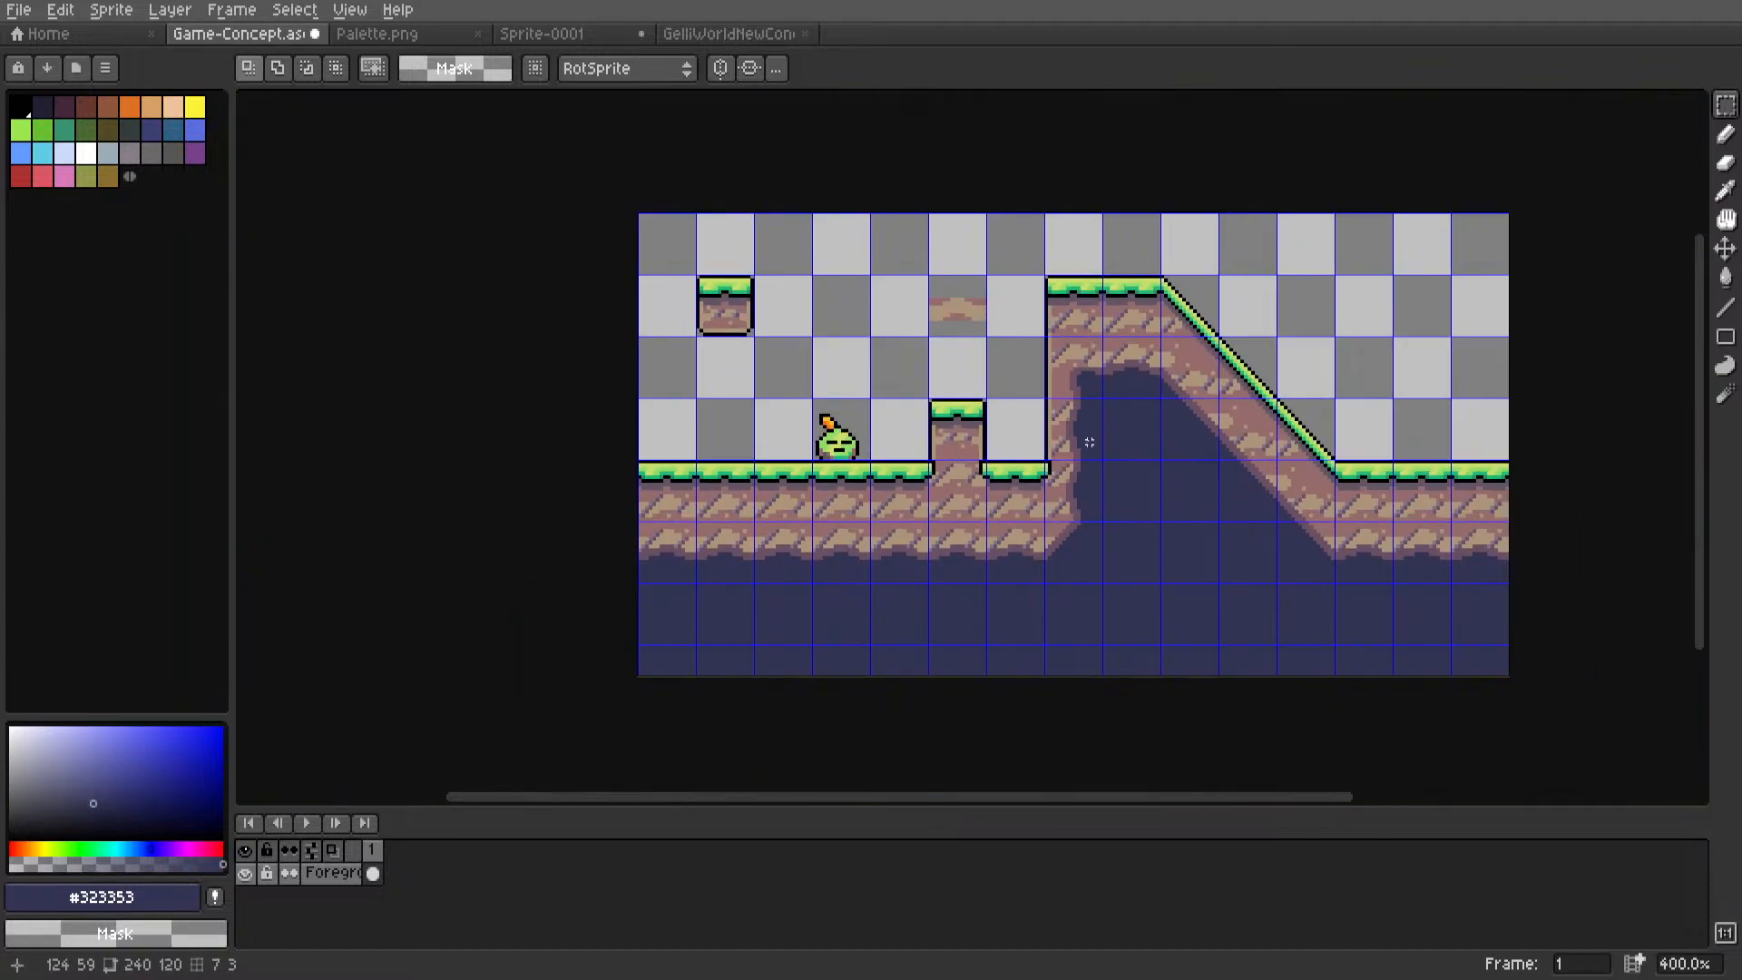
scroll(1089, 380, up, 8)
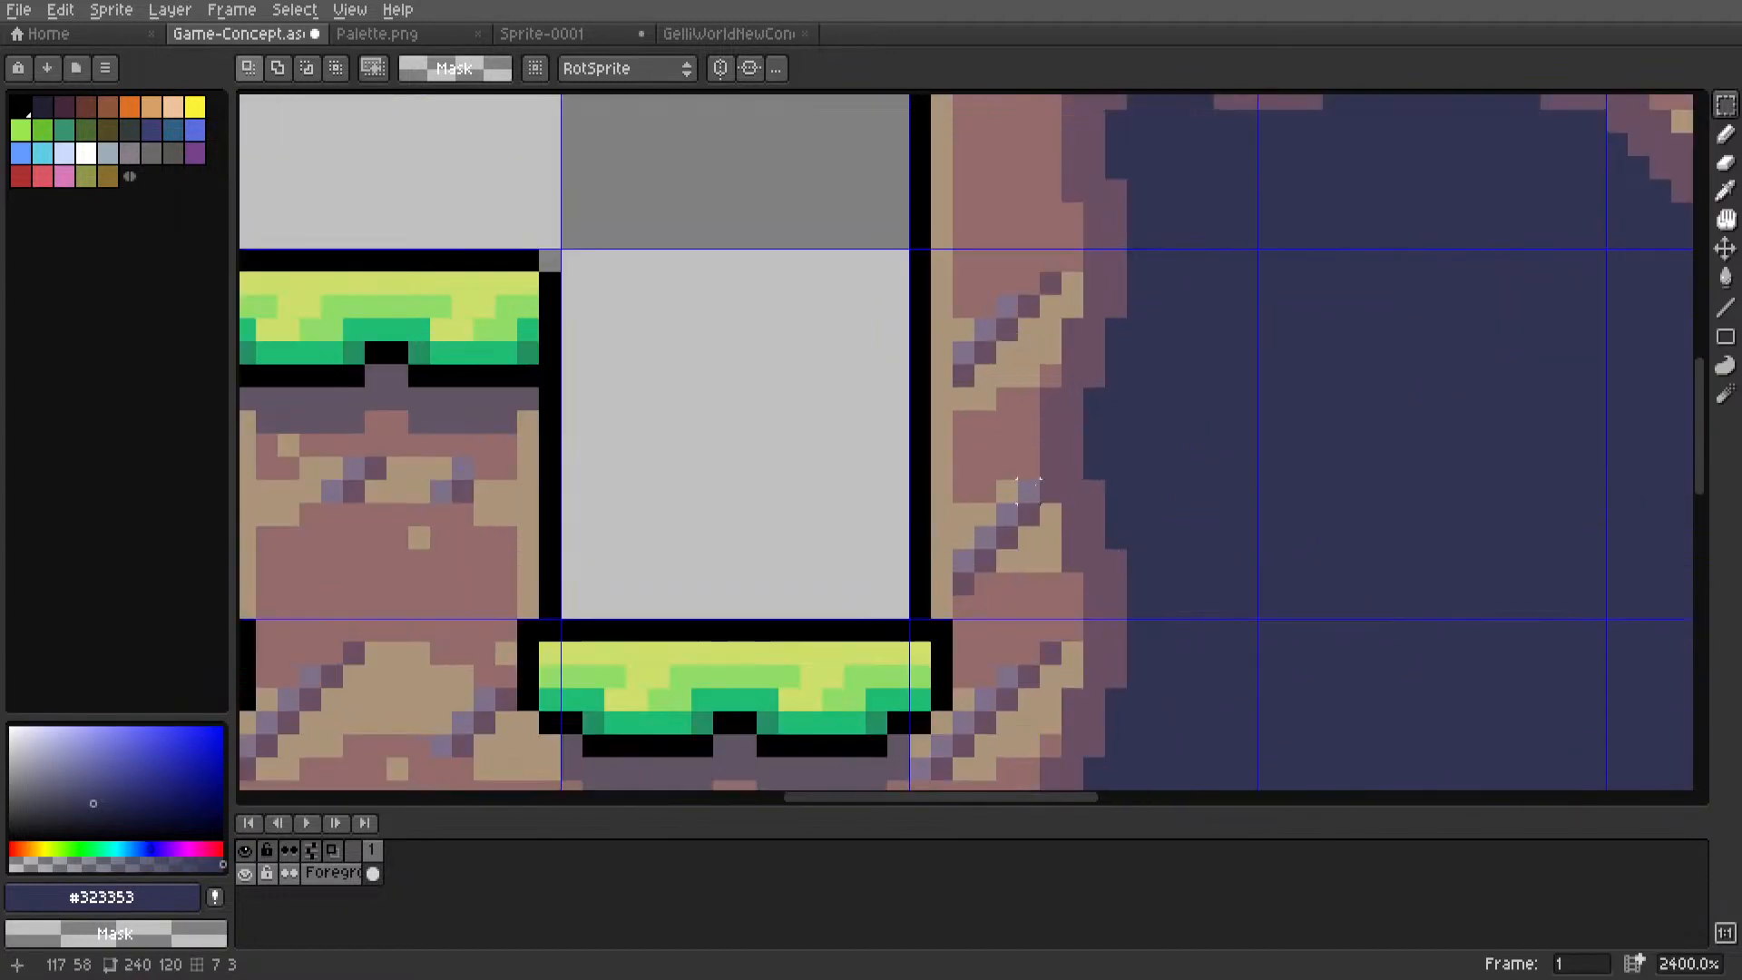
drag(965, 584, 1043, 490)
scroll(1017, 590, down, 2)
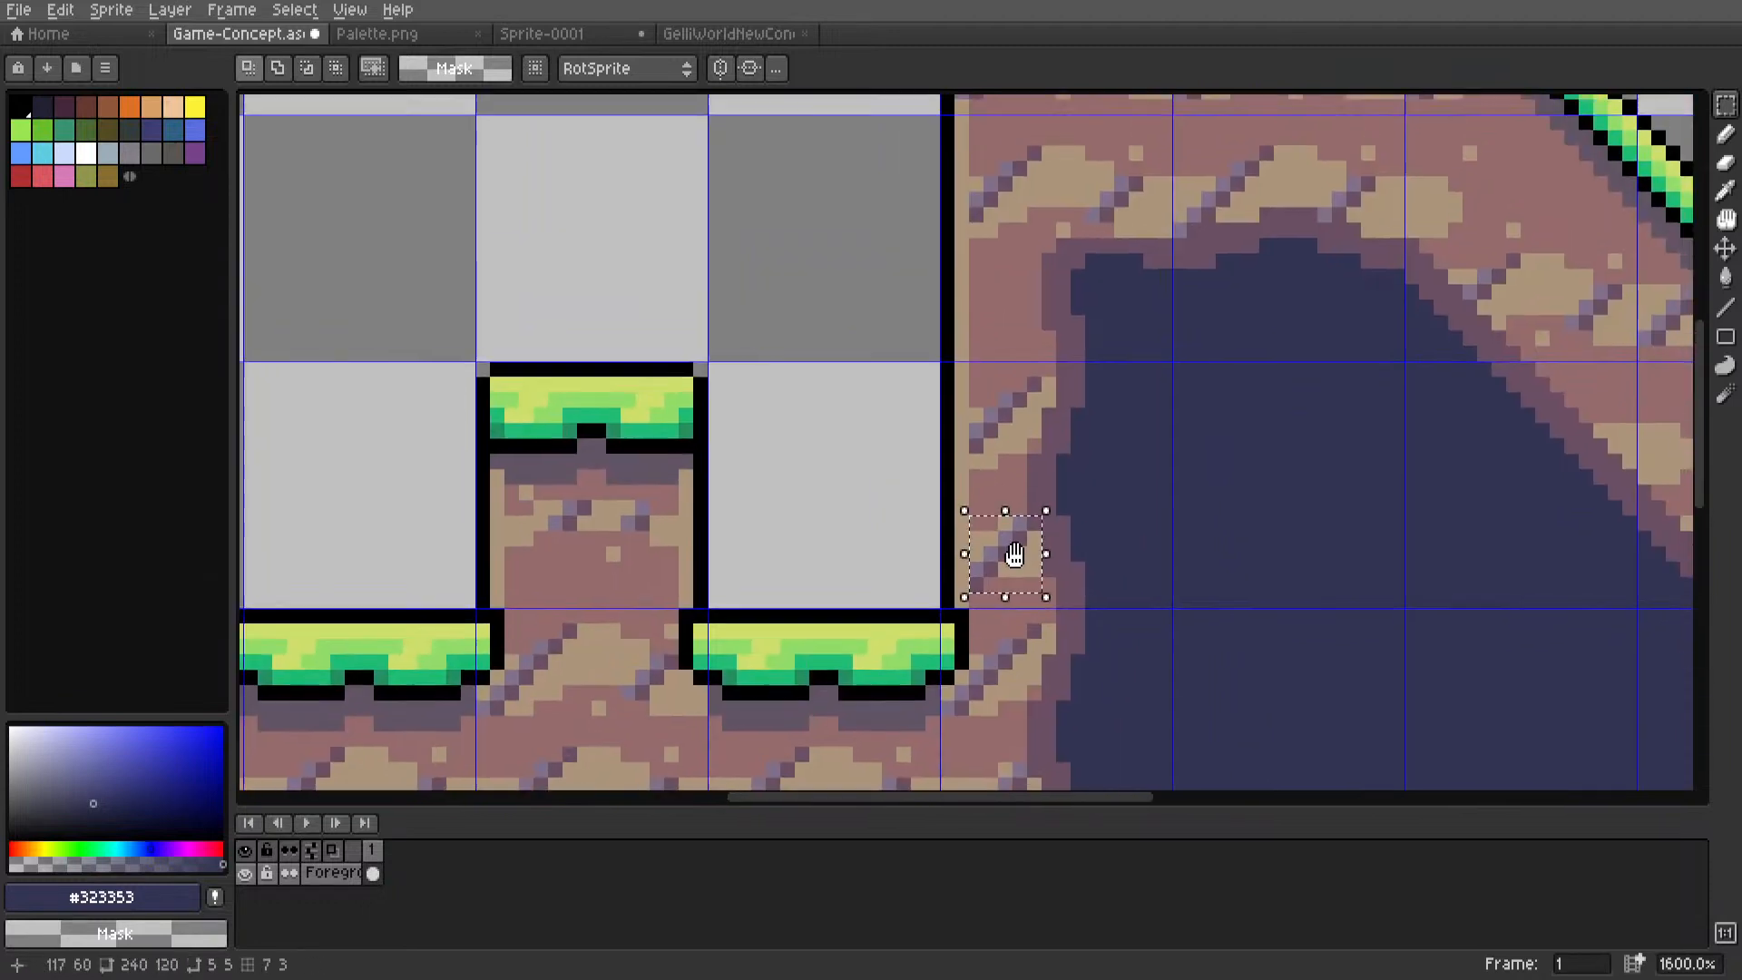
scroll(1016, 600, up, 2)
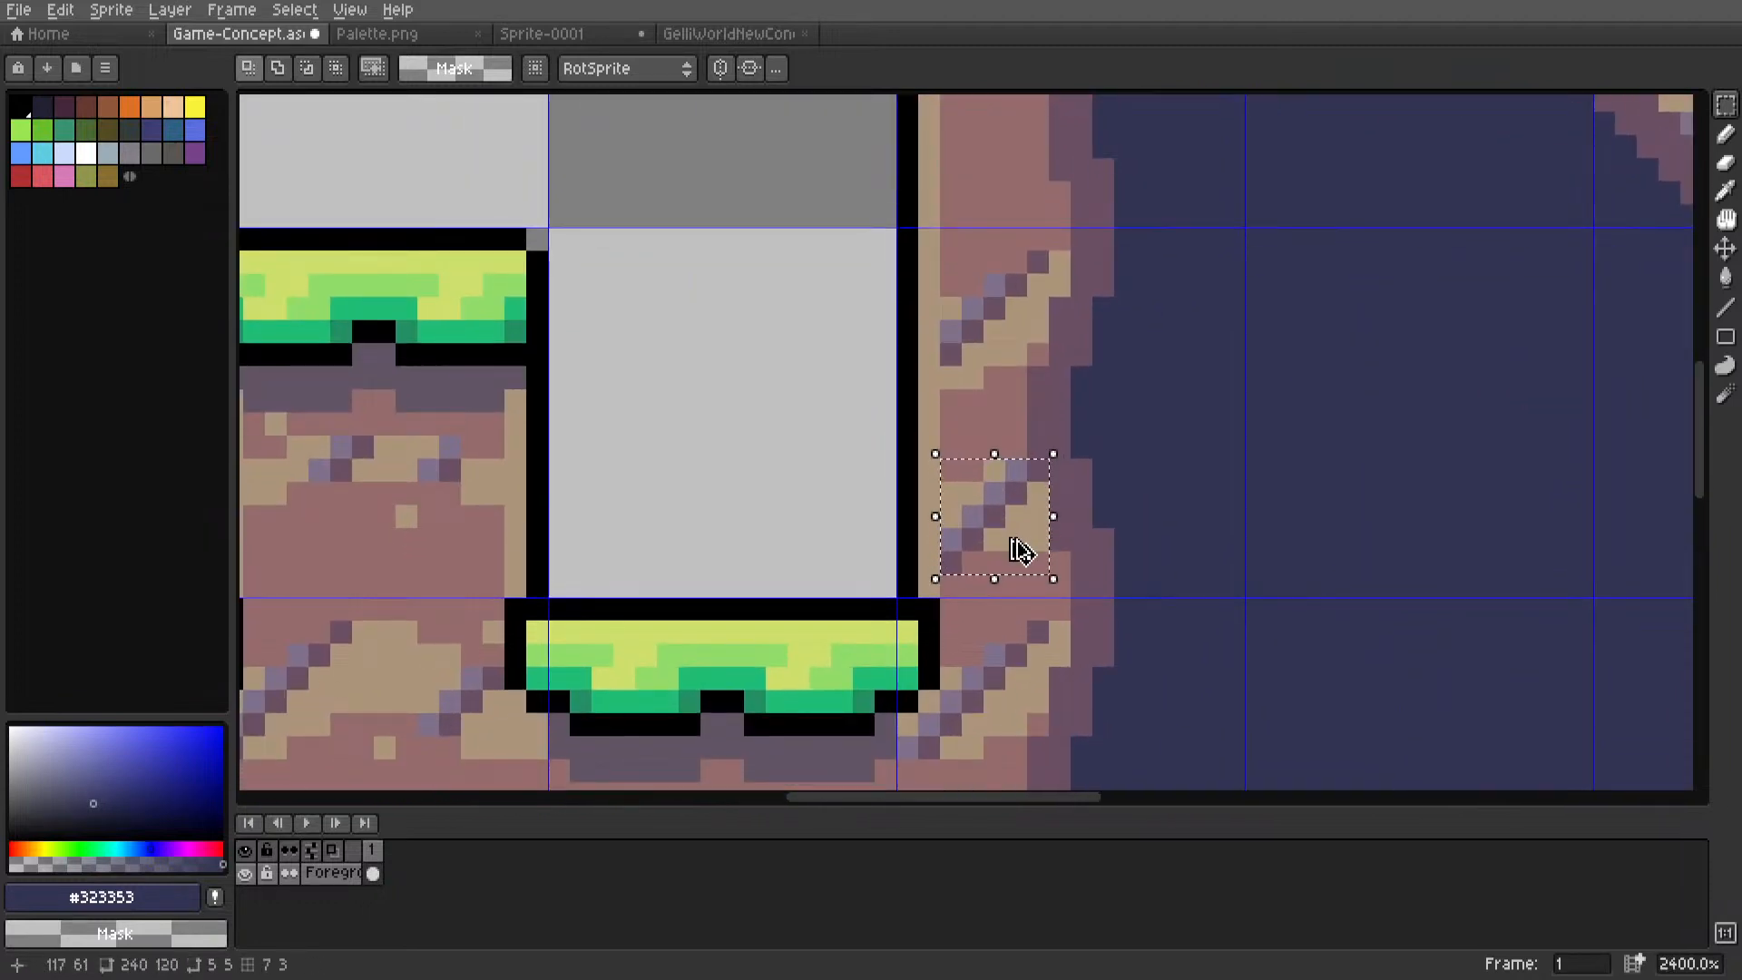
drag(1009, 536, 1004, 164)
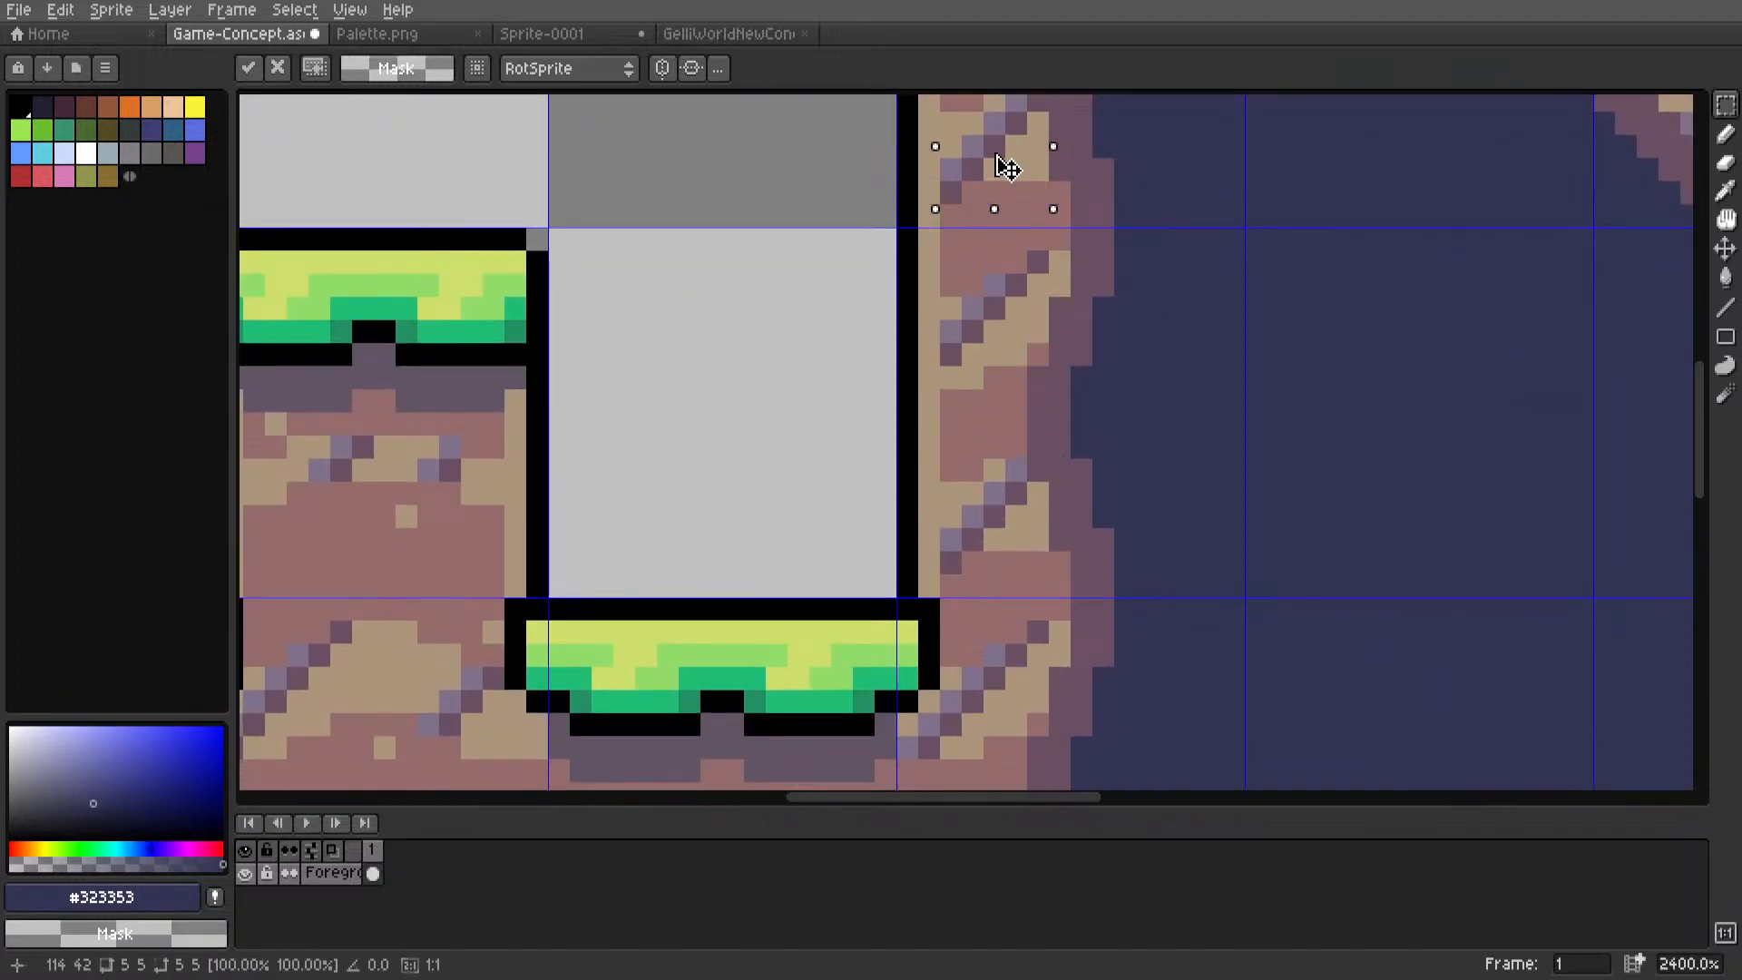
scroll(1003, 172, down, 5)
middle_drag(1004, 189, 1037, 473)
click(1043, 357)
scroll(1043, 357, down, 3)
scroll(966, 430, down, 2)
scroll(962, 433, up, 3)
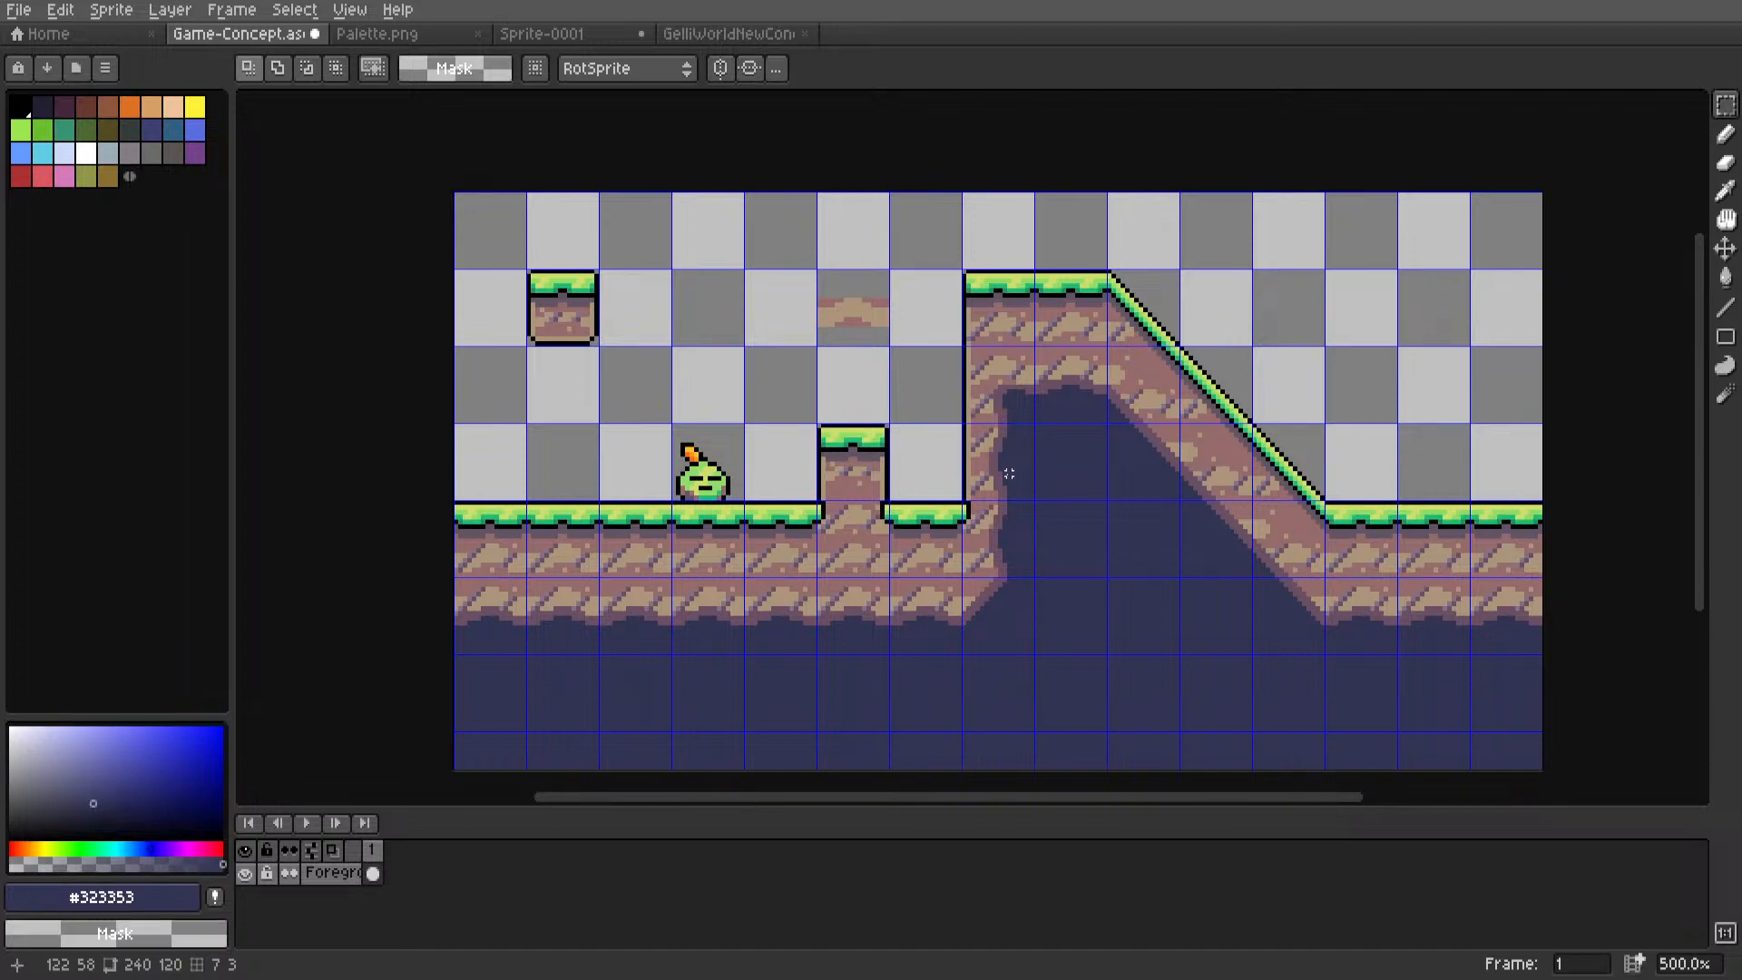
scroll(828, 277, up, 5)
key(u)
drag(810, 352, 1035, 481)
scroll(760, 400, down, 5)
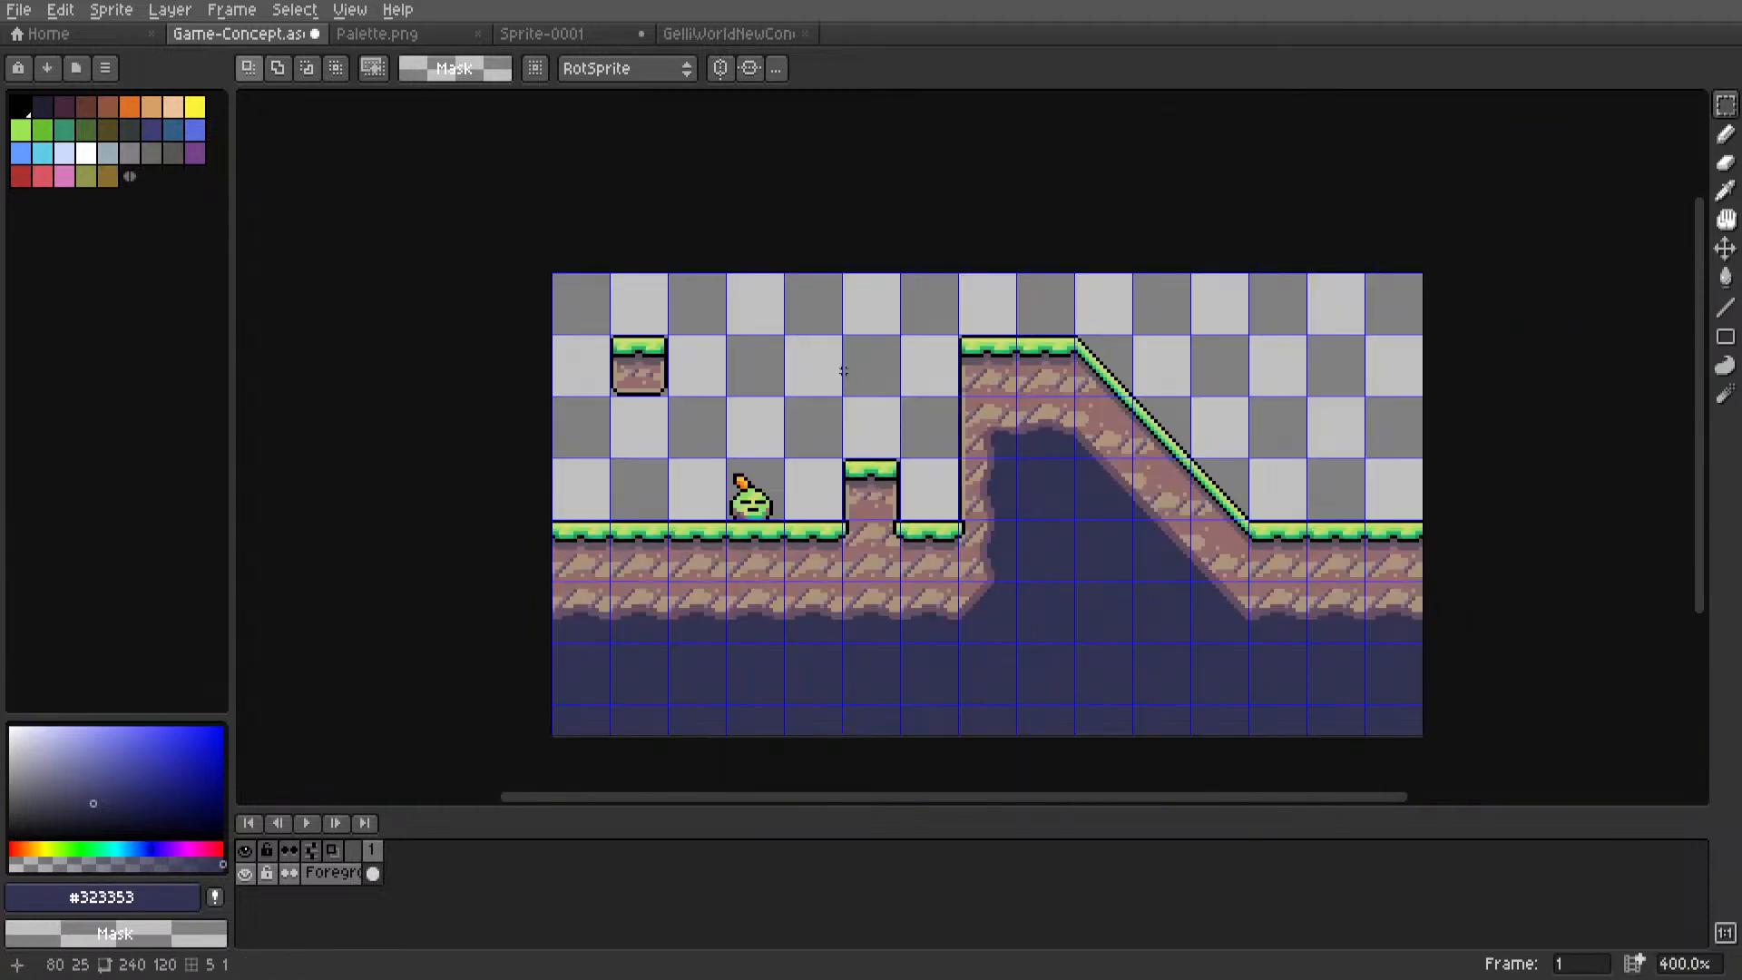
middle_drag(780, 424, 752, 407)
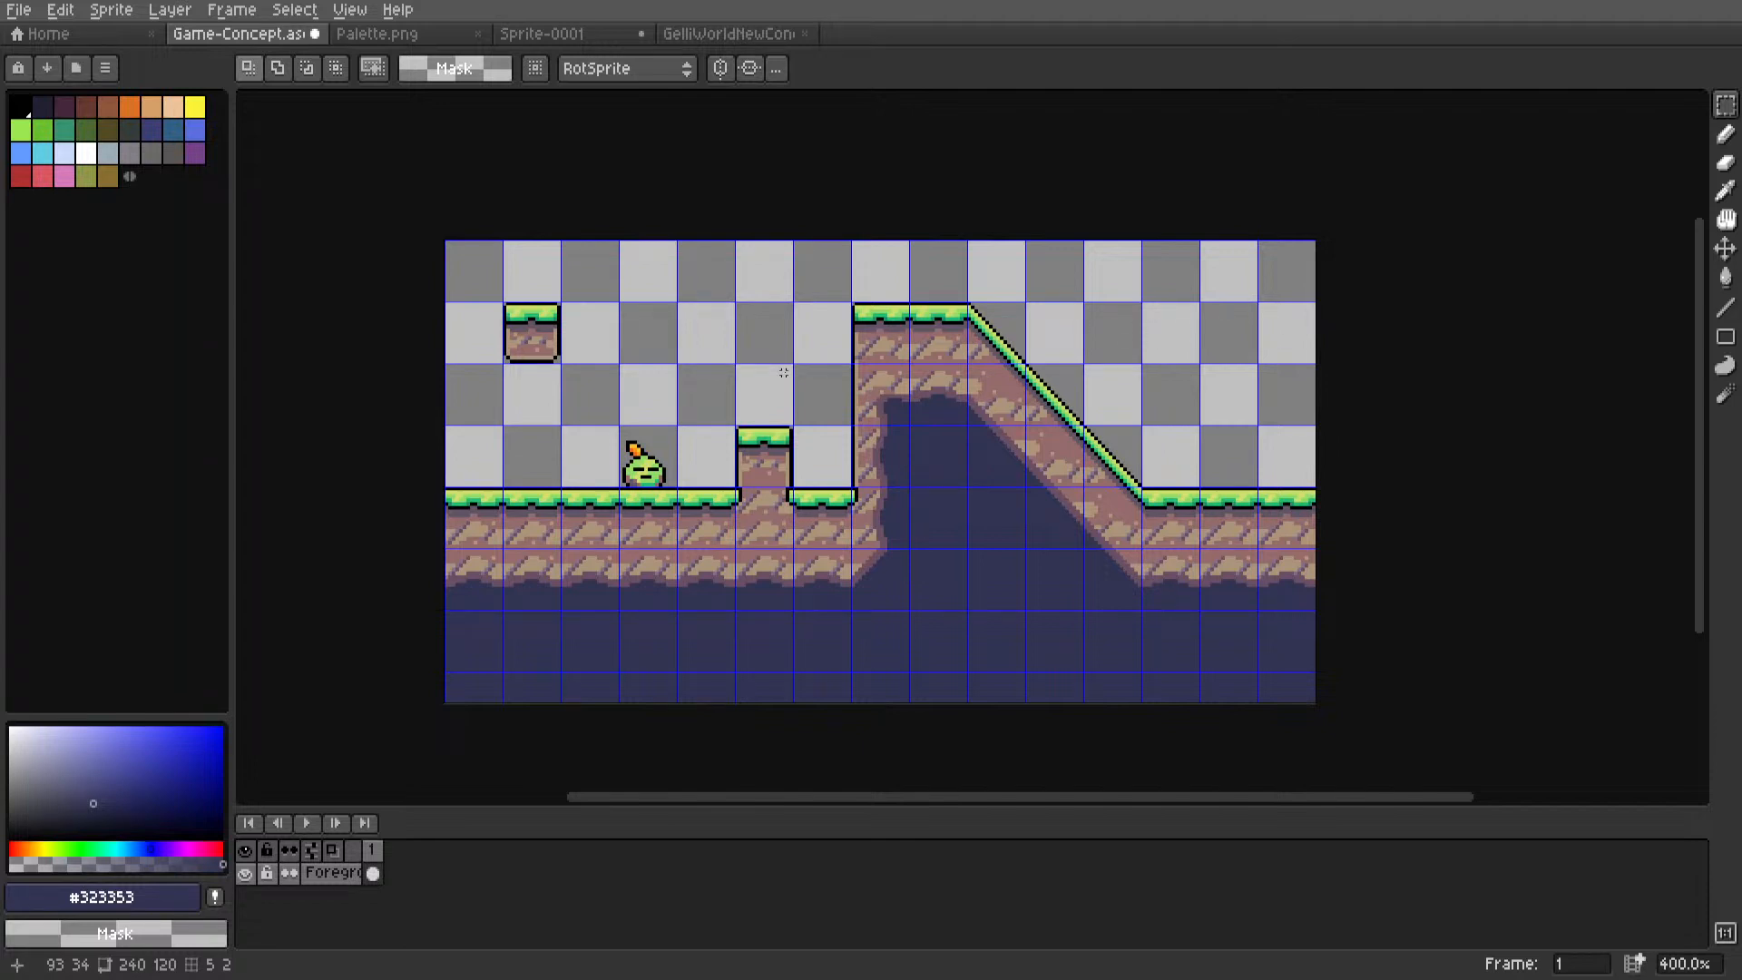
Move the 8 by 16 px inner edge strip of the hill's wall right to the start of the next tile column.
scroll(758, 369, up, 5)
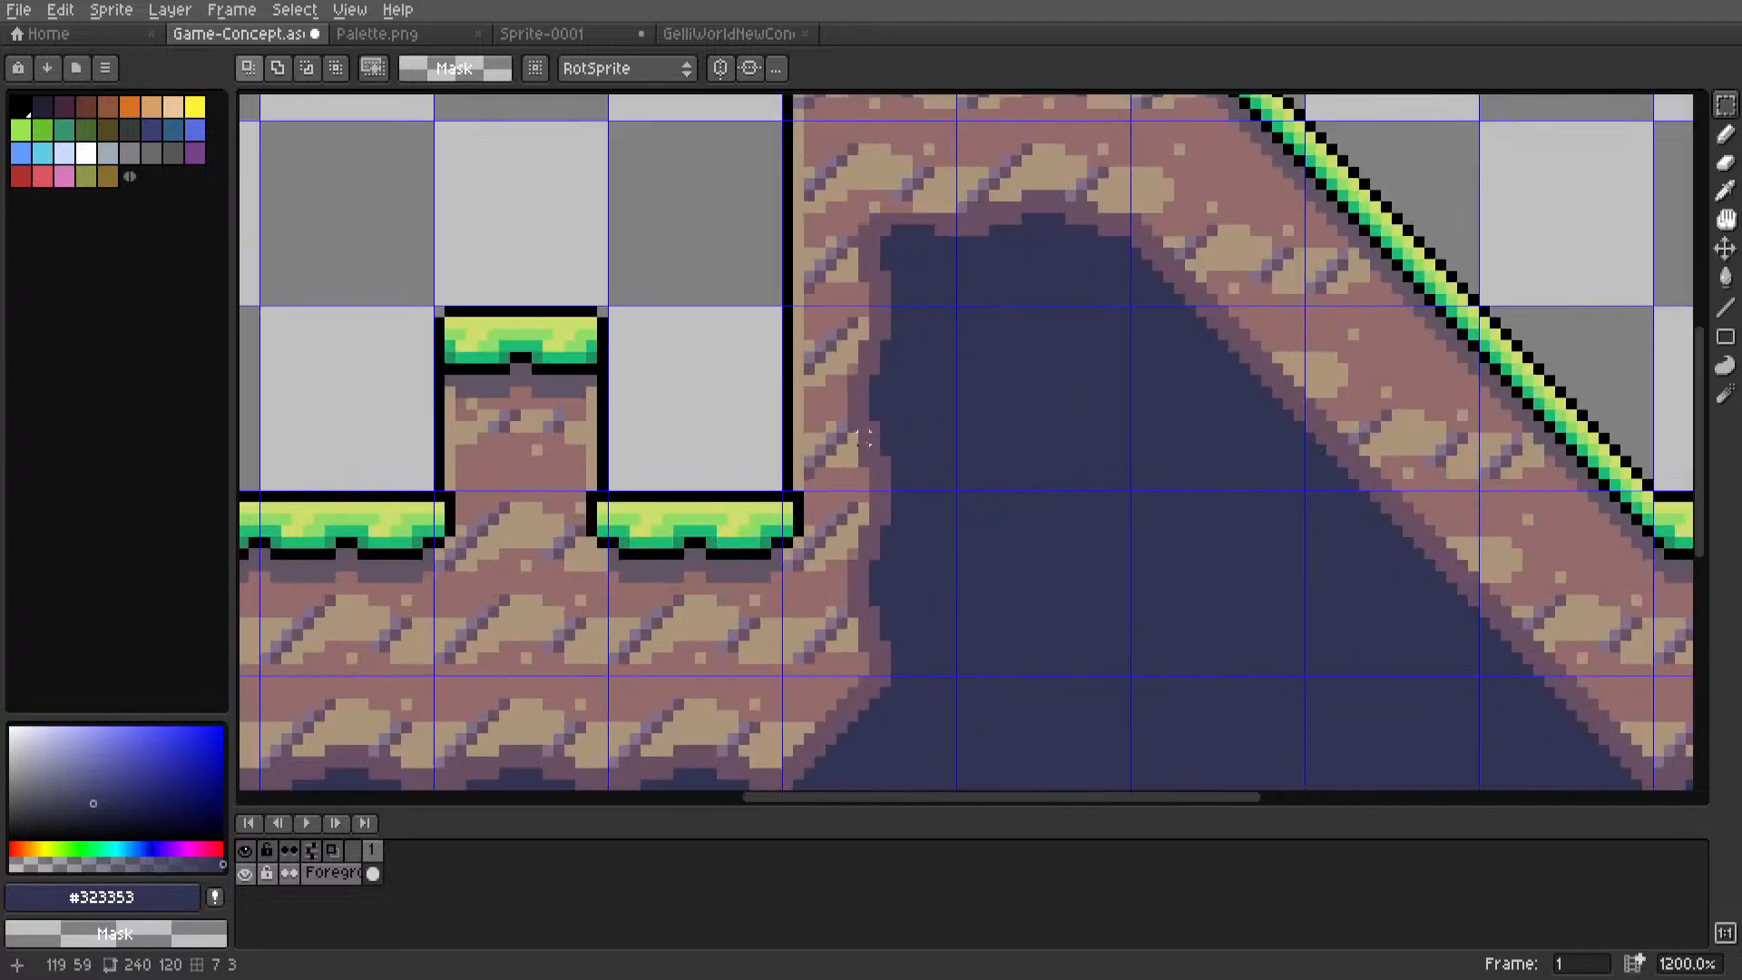
scroll(874, 282, up, 3)
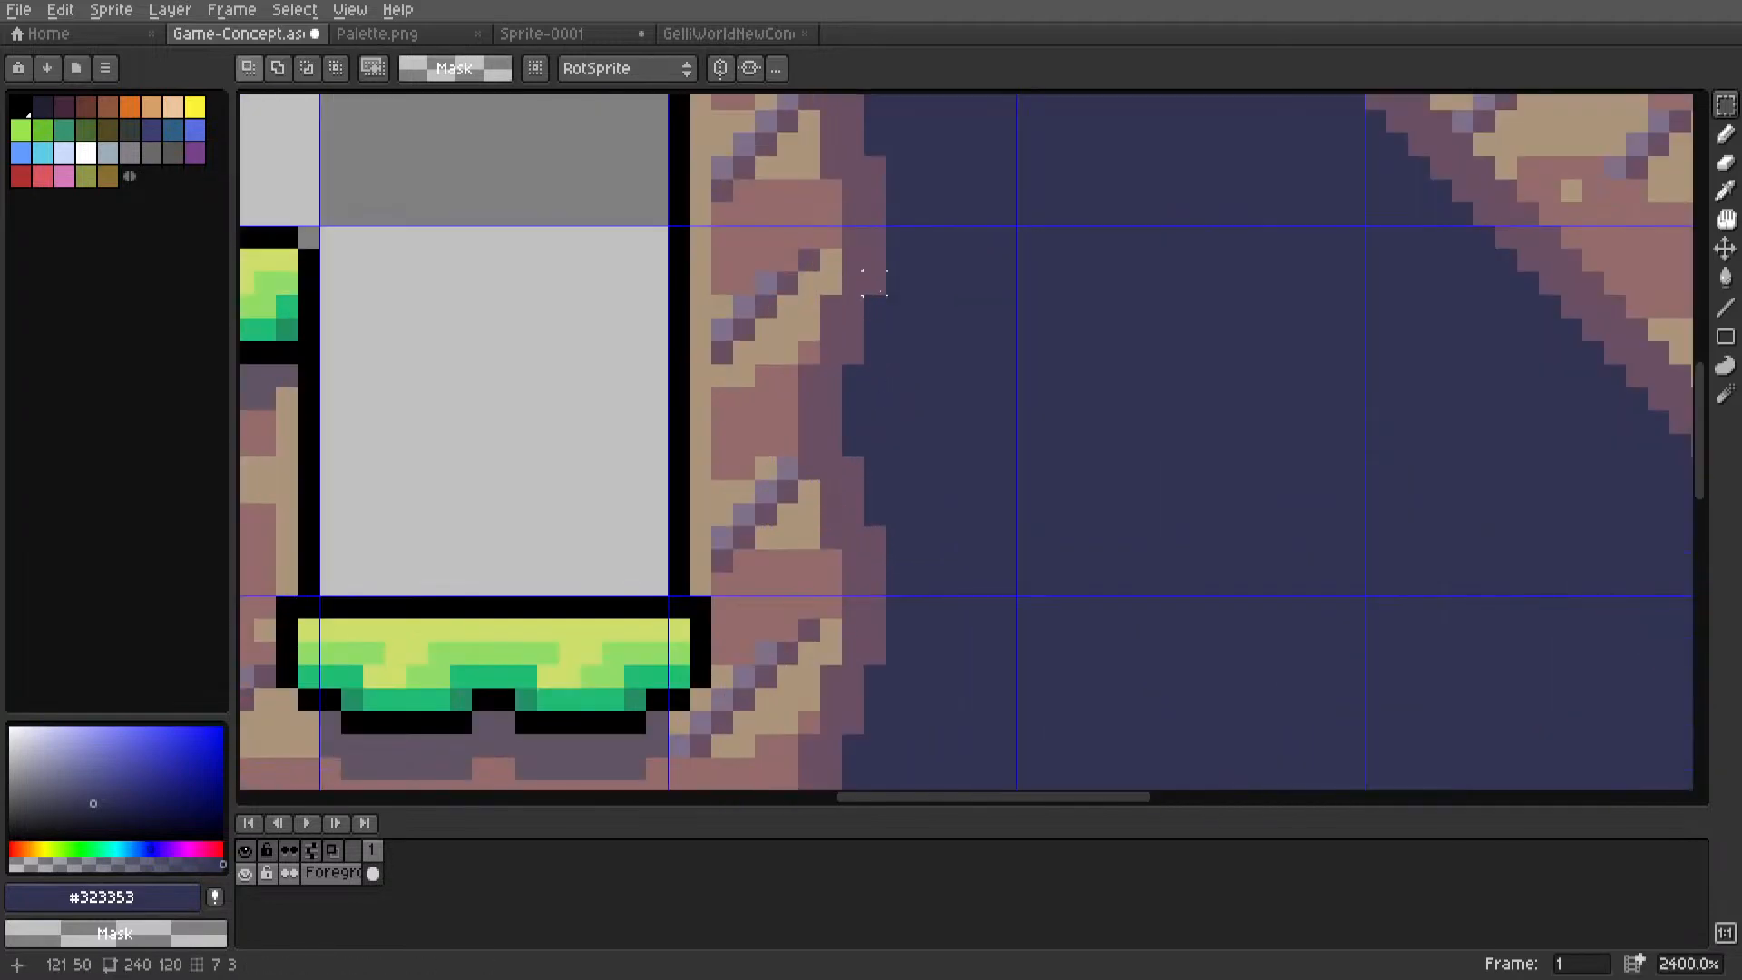
drag(874, 259, 711, 596)
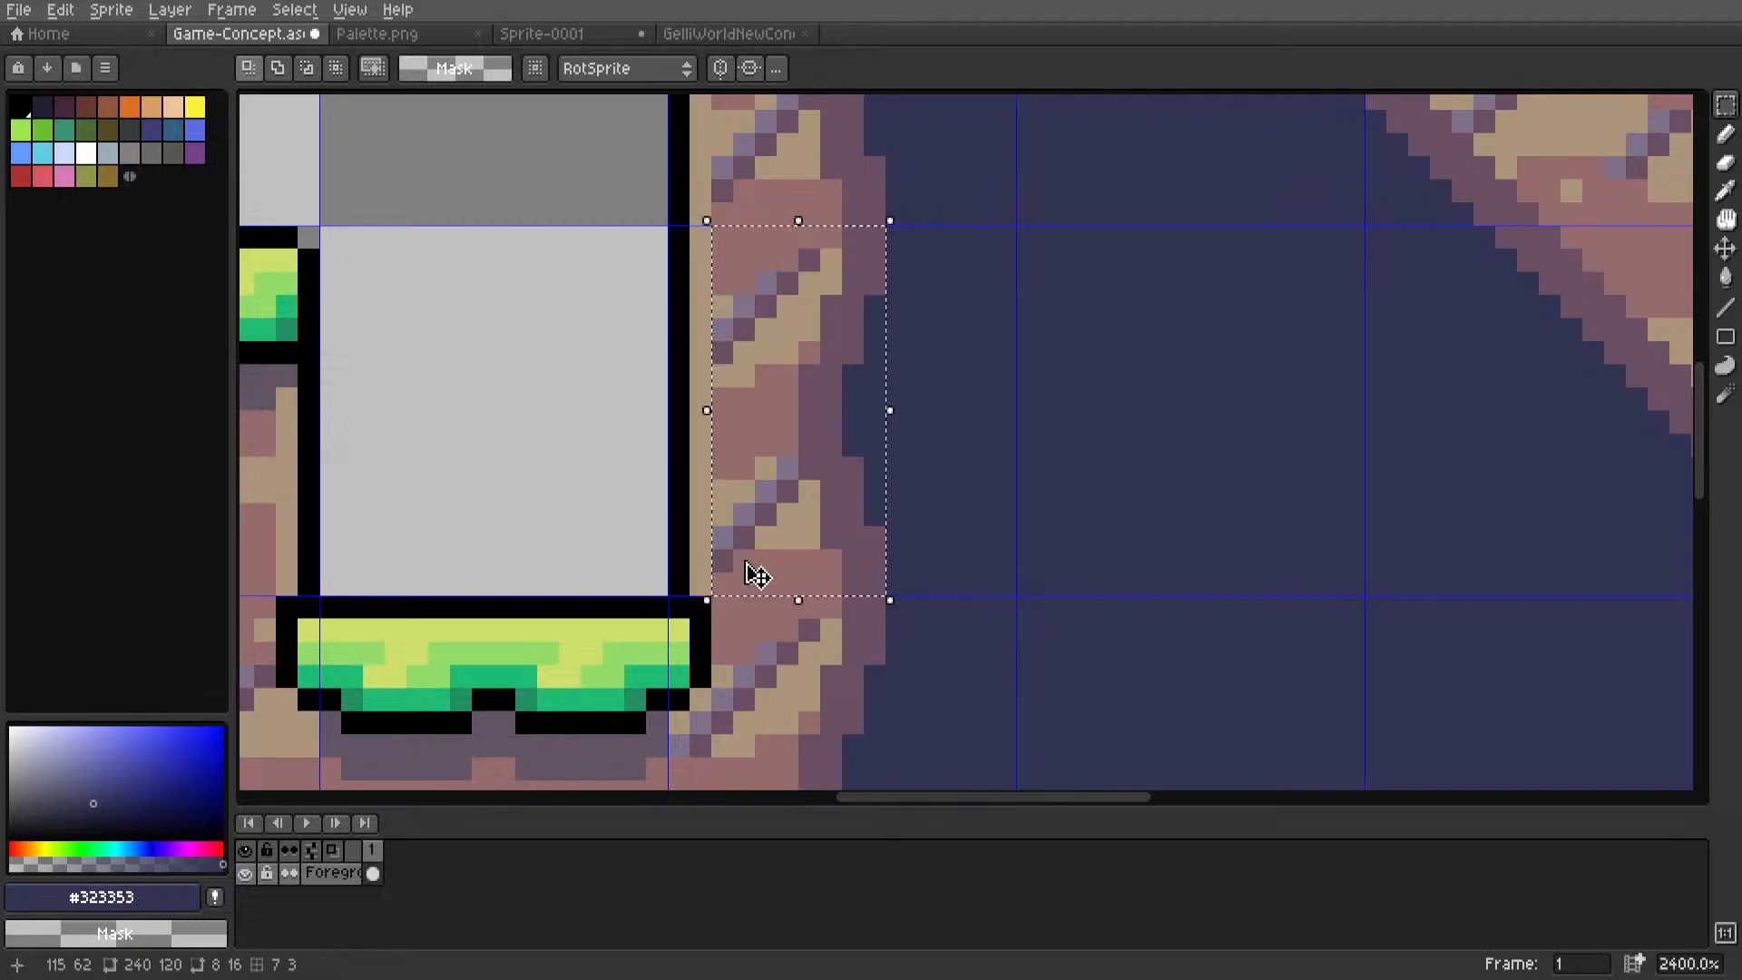
scroll(767, 544, down, 3)
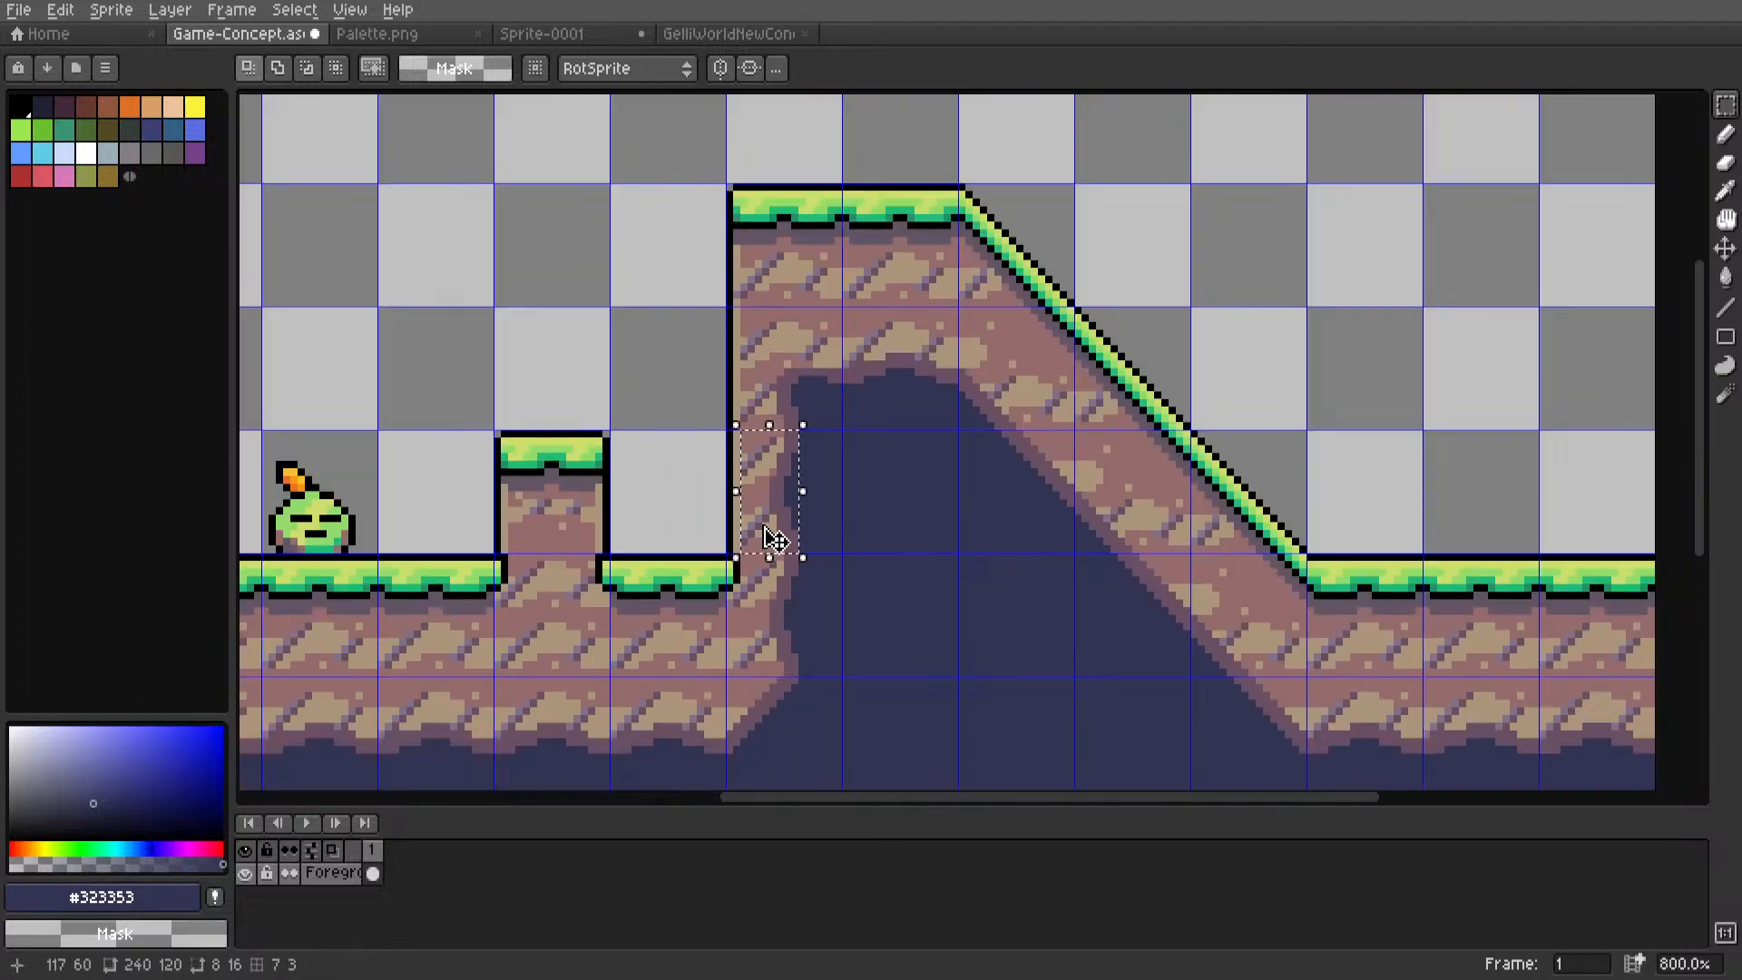
middle_drag(777, 536, 741, 500)
drag(741, 500, 847, 505)
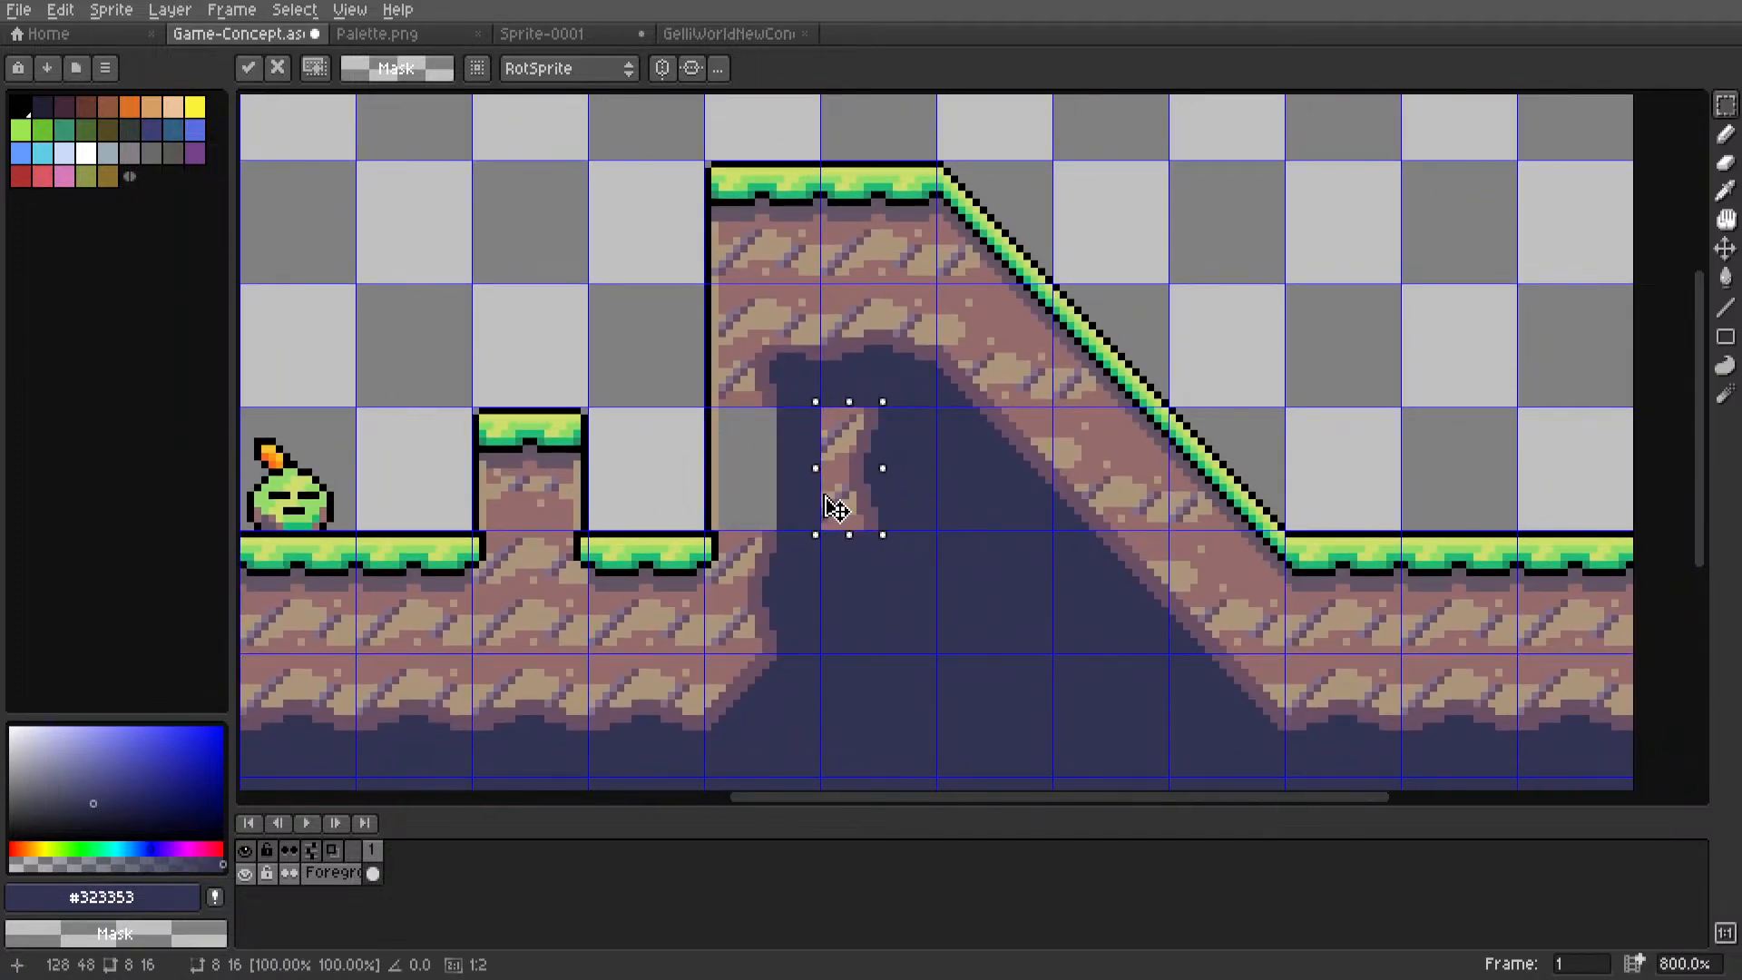
click(765, 495)
Fill the emptied section of the hill's wall with #323353.
scroll(851, 486, up, 1)
mouse_move(765, 496)
middle_down()
mouse_move(851, 487)
mouse_move(863, 451)
middle_up()
key(i)
key(g)
click(828, 441)
scroll(829, 443, down, 4)
scroll(863, 451, up, 3)
Clear the dark gap between the wall's outer edge and the moved strip and fill it with dirt colour #966c6c.
key(i)
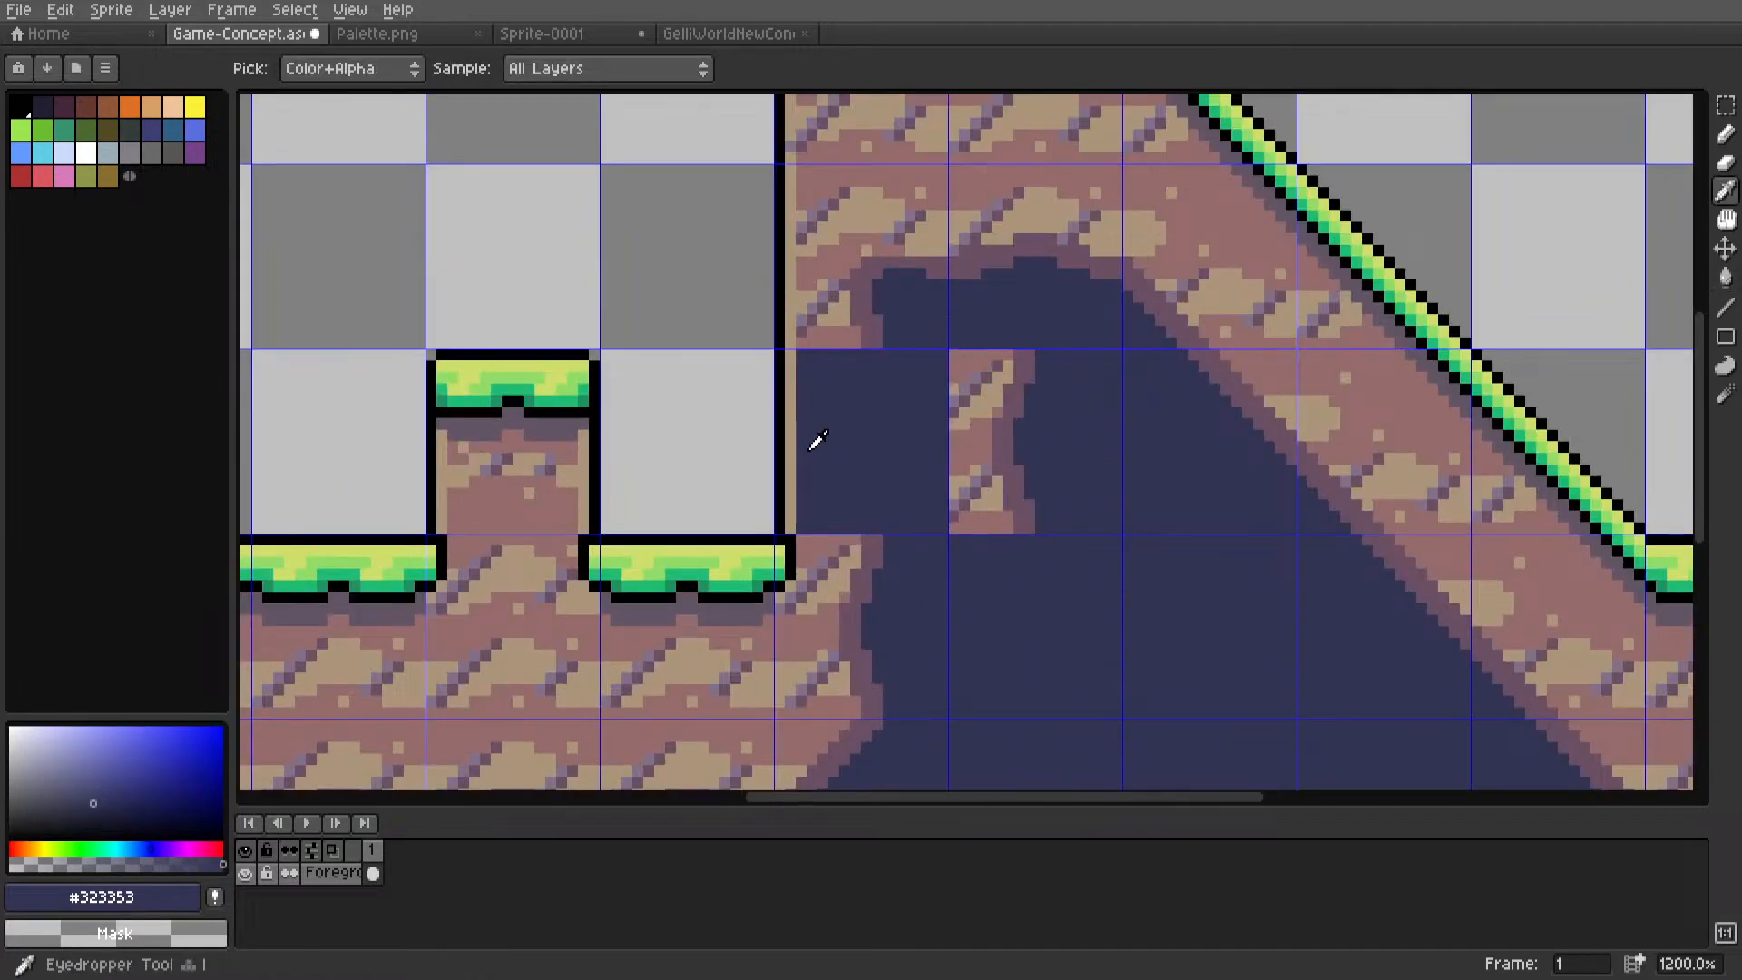
click(850, 337)
key(m)
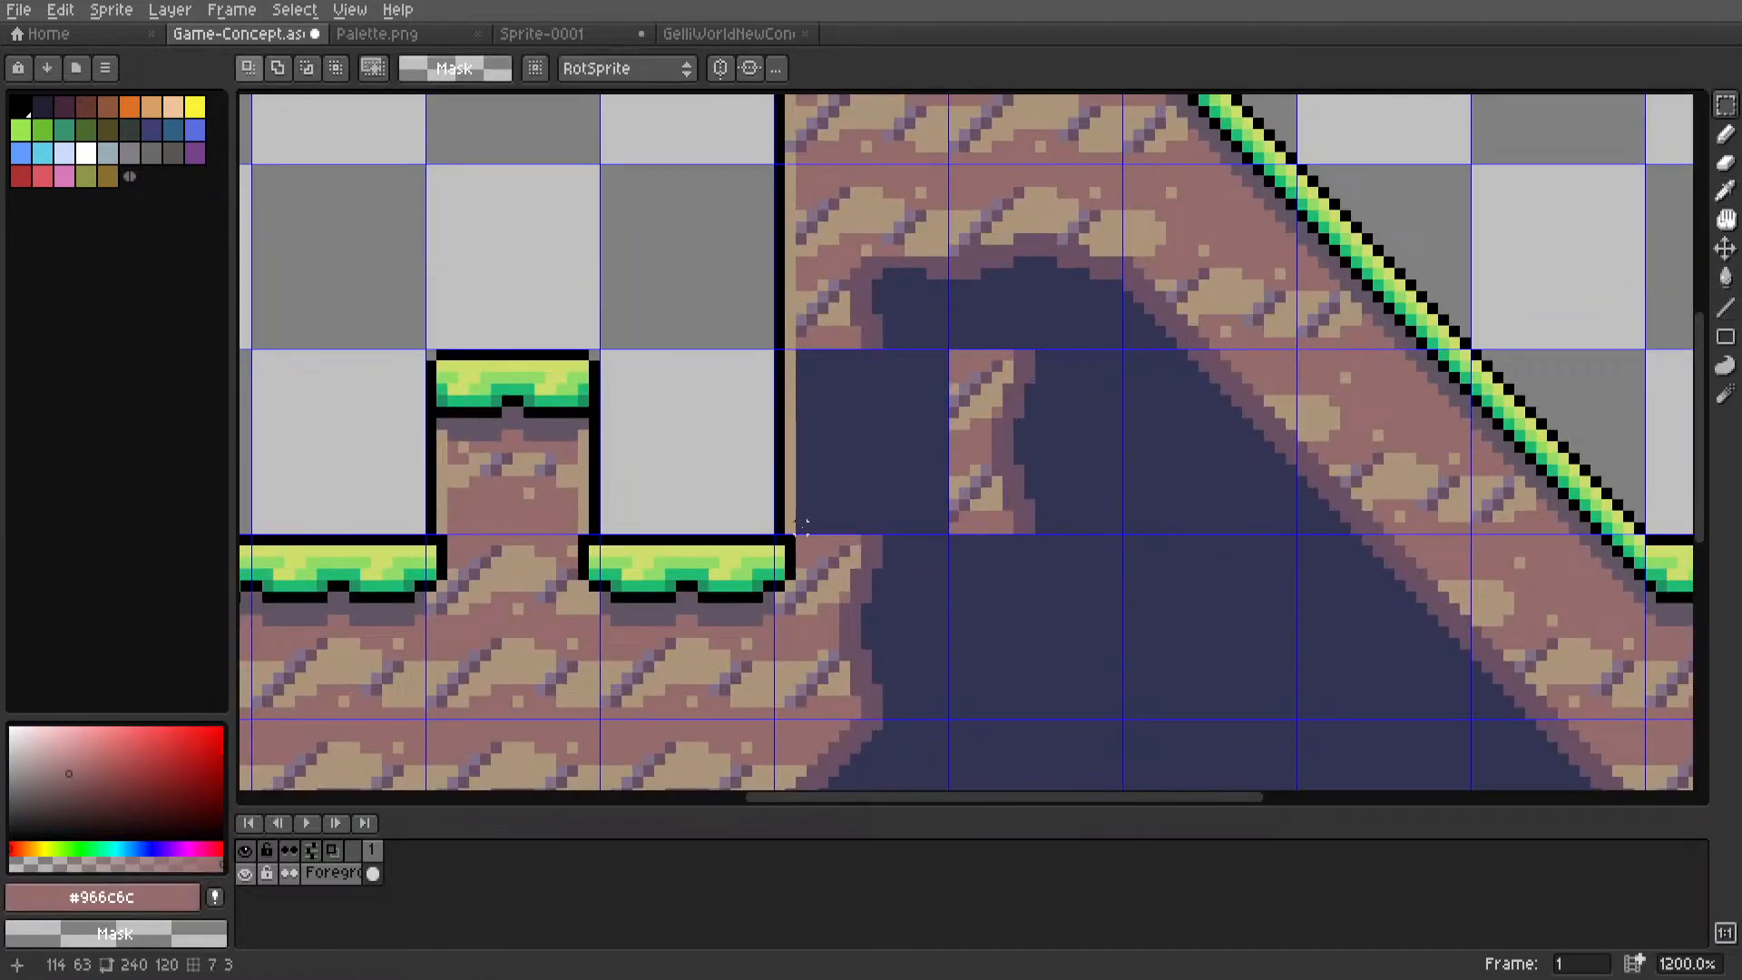
drag(795, 535, 949, 349)
key(Delete)
key(i)
key(g)
click(886, 487)
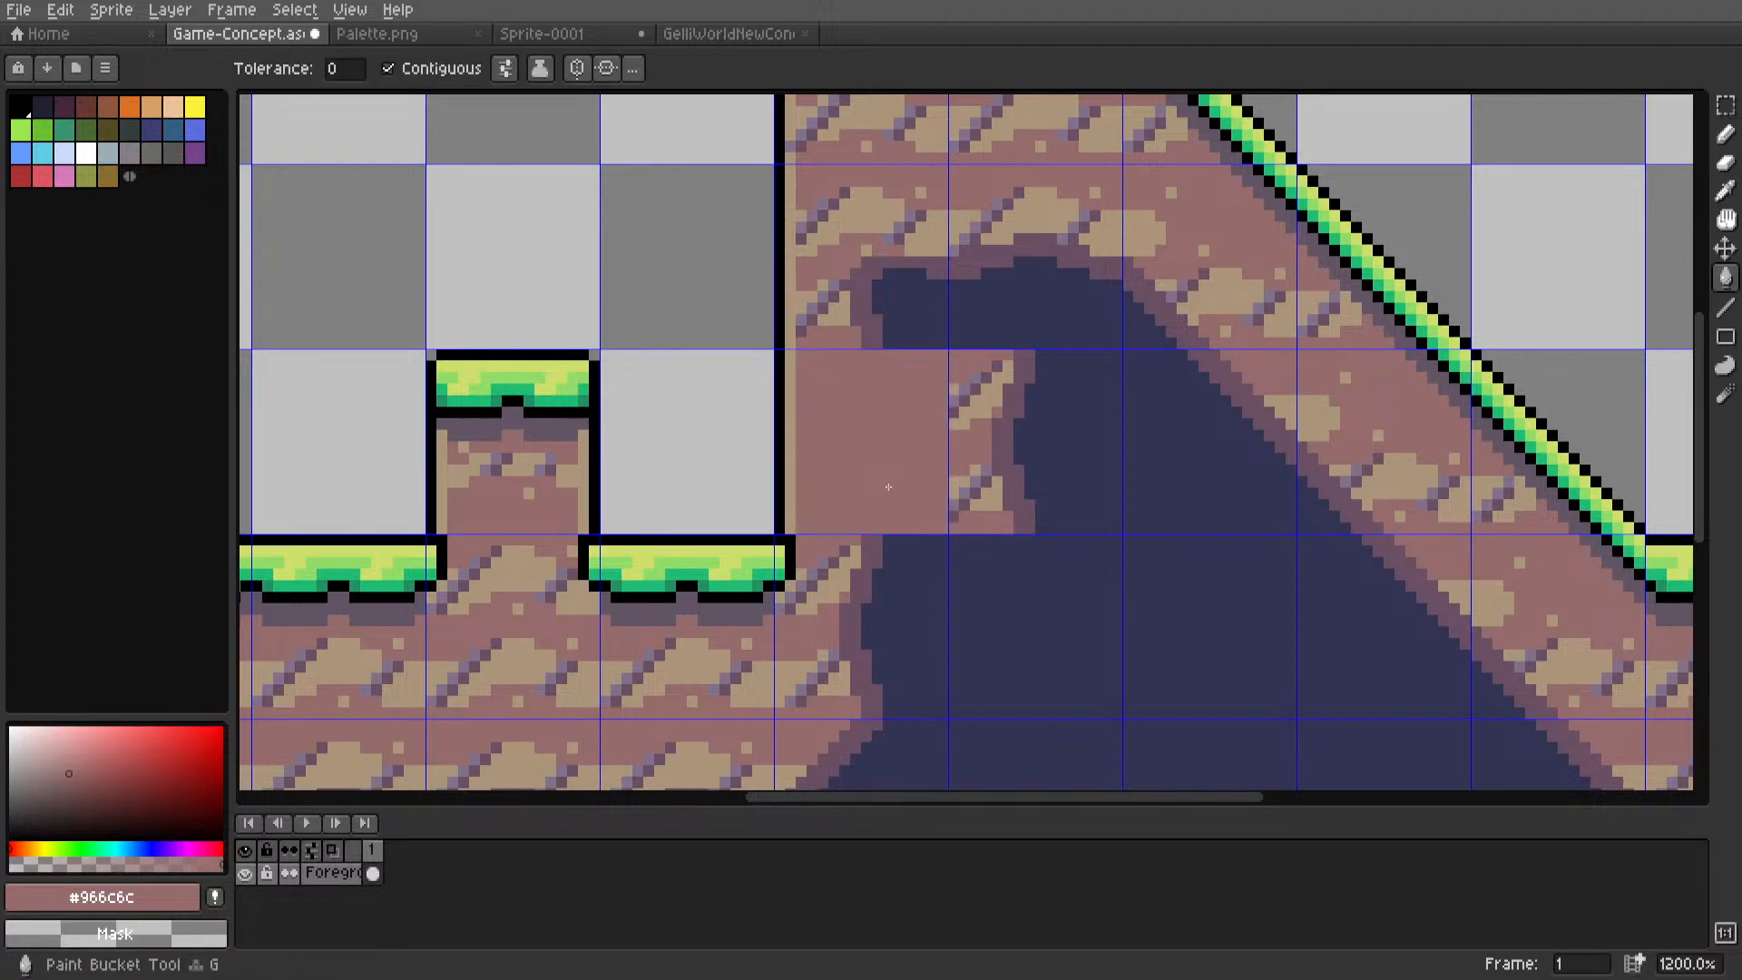
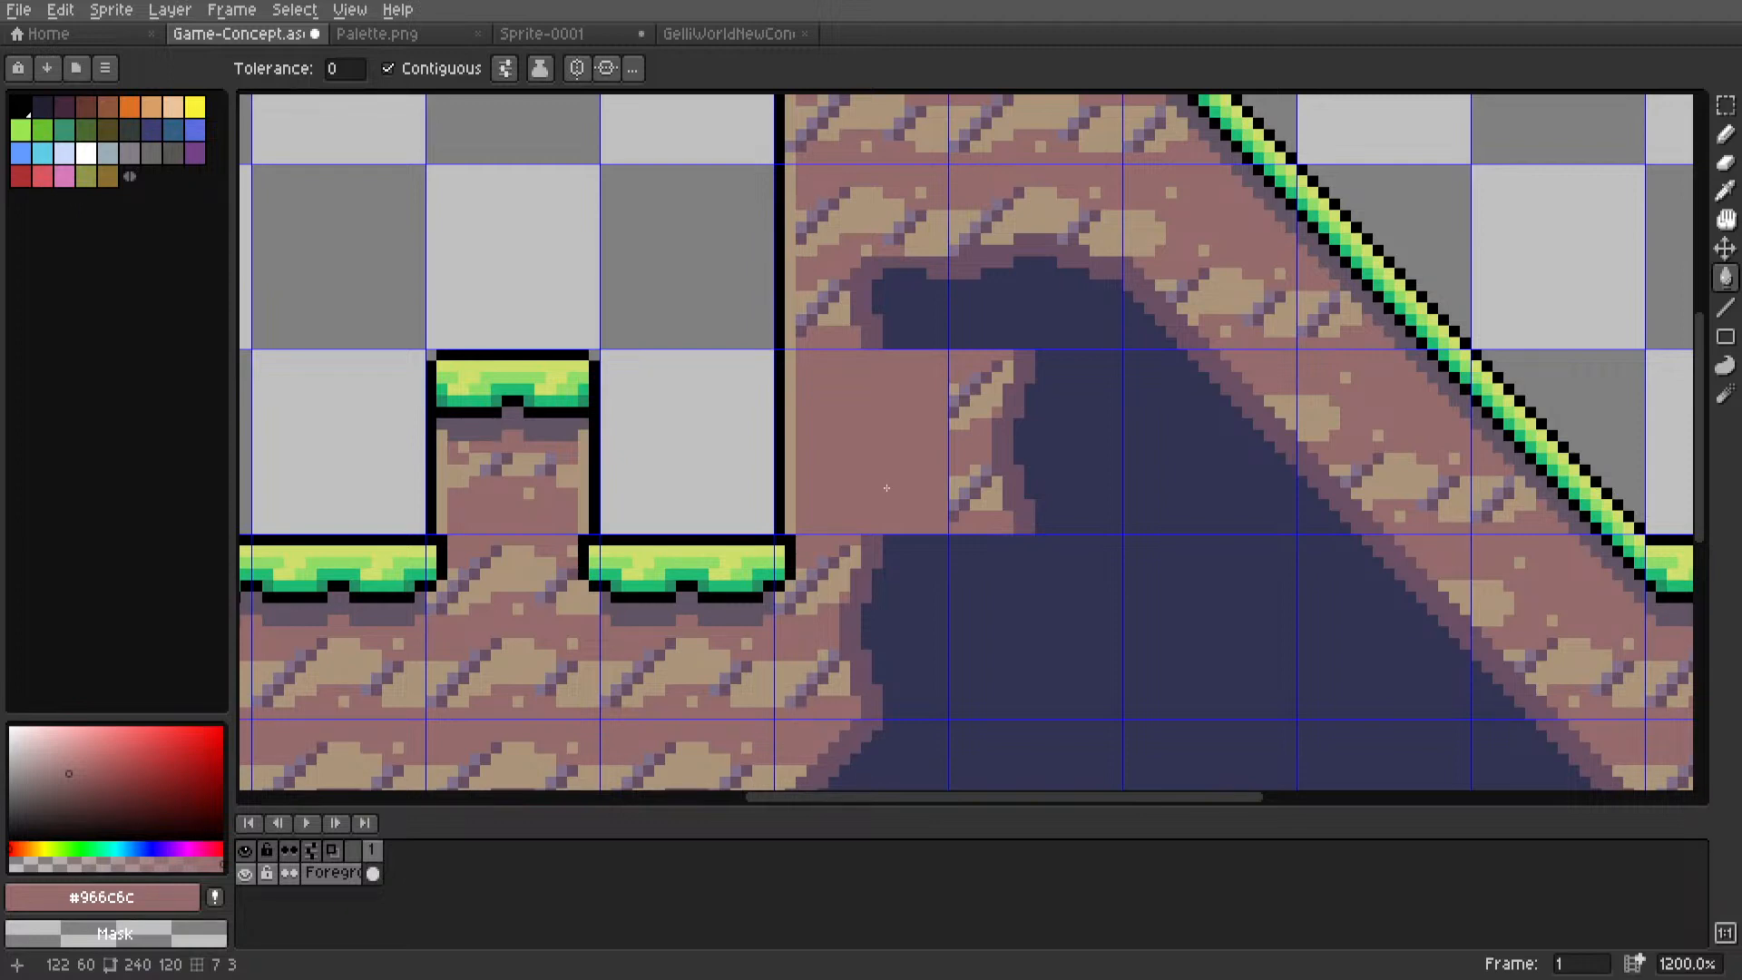
Copy a 16 by 6 px stone detail from the ground's dirt layer into the lower half of the plain wall section.
key(m)
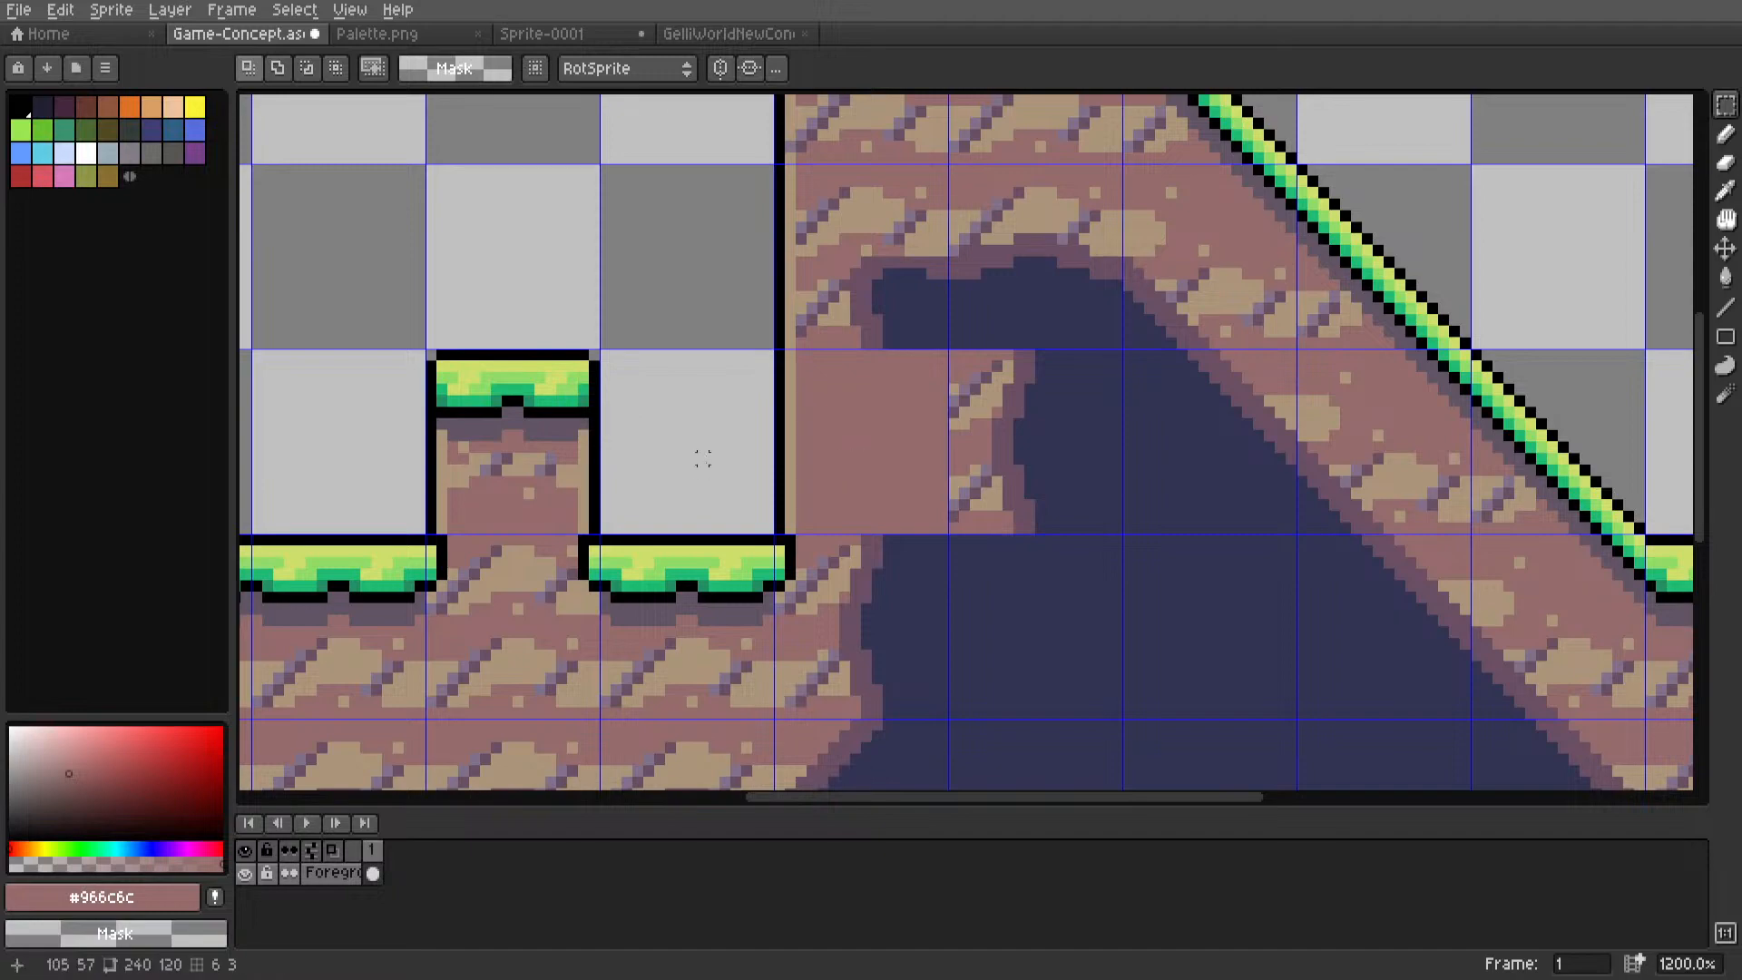
scroll(700, 451, down, 6)
scroll(917, 431, up, 4)
middle_drag(917, 431, 883, 461)
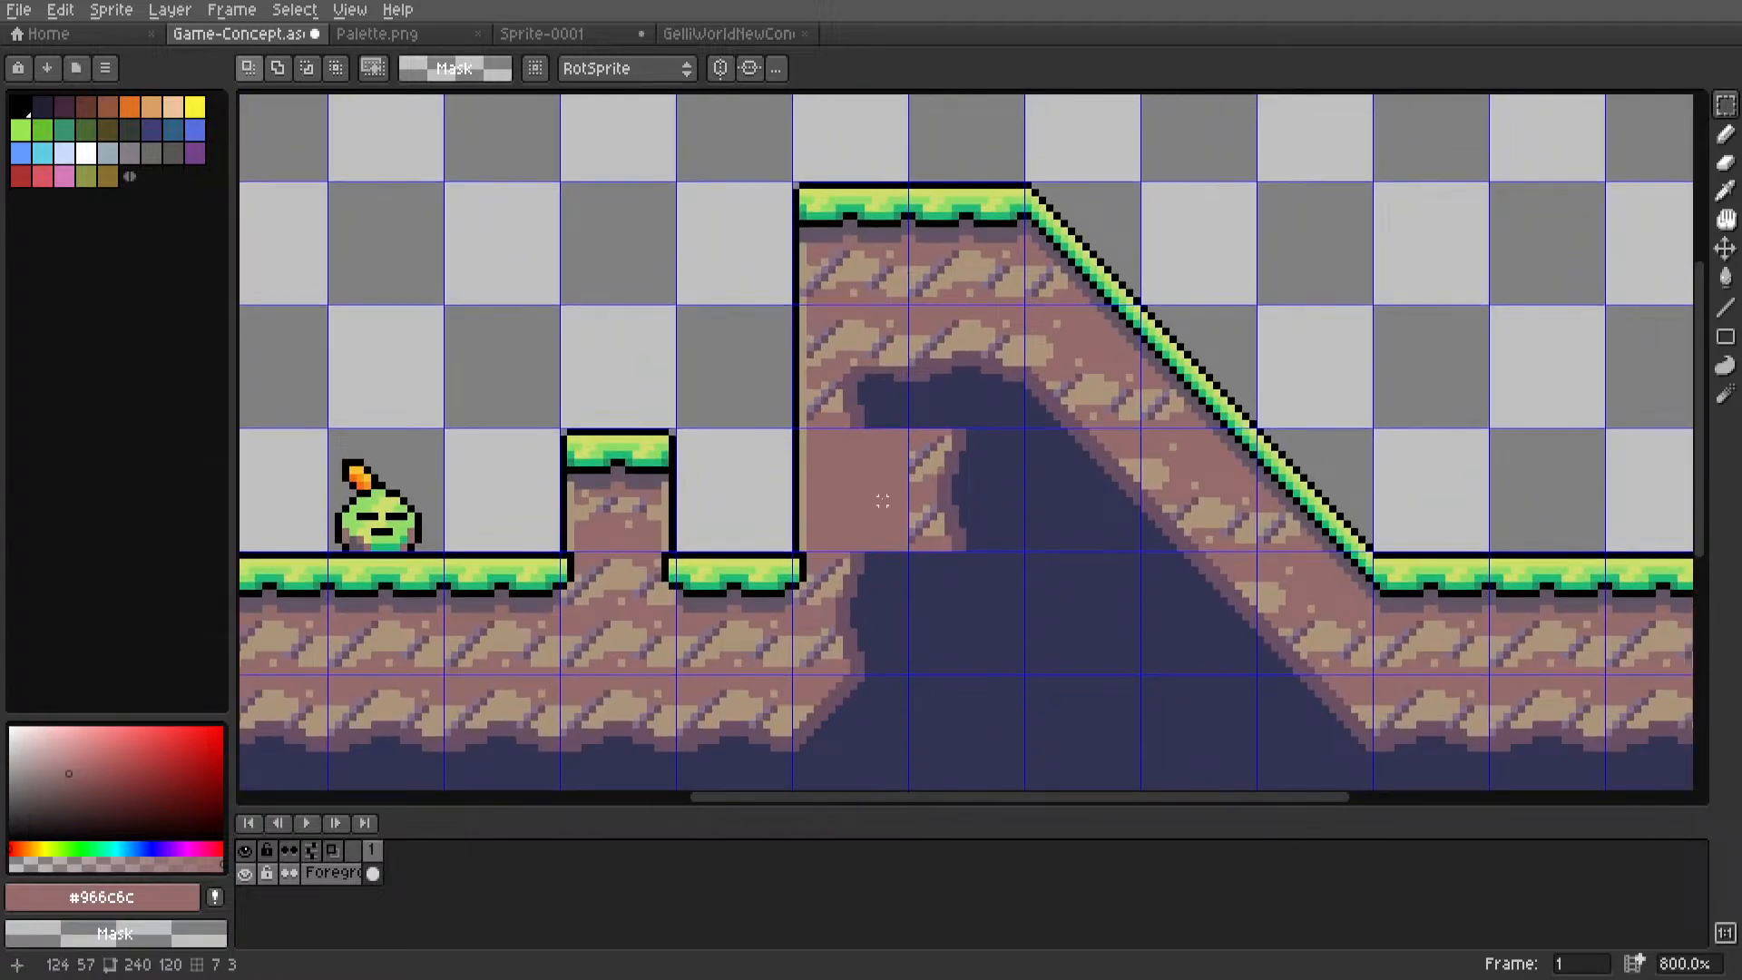
scroll(883, 501, up, 3)
scroll(902, 475, down, 6)
scroll(935, 471, up, 9)
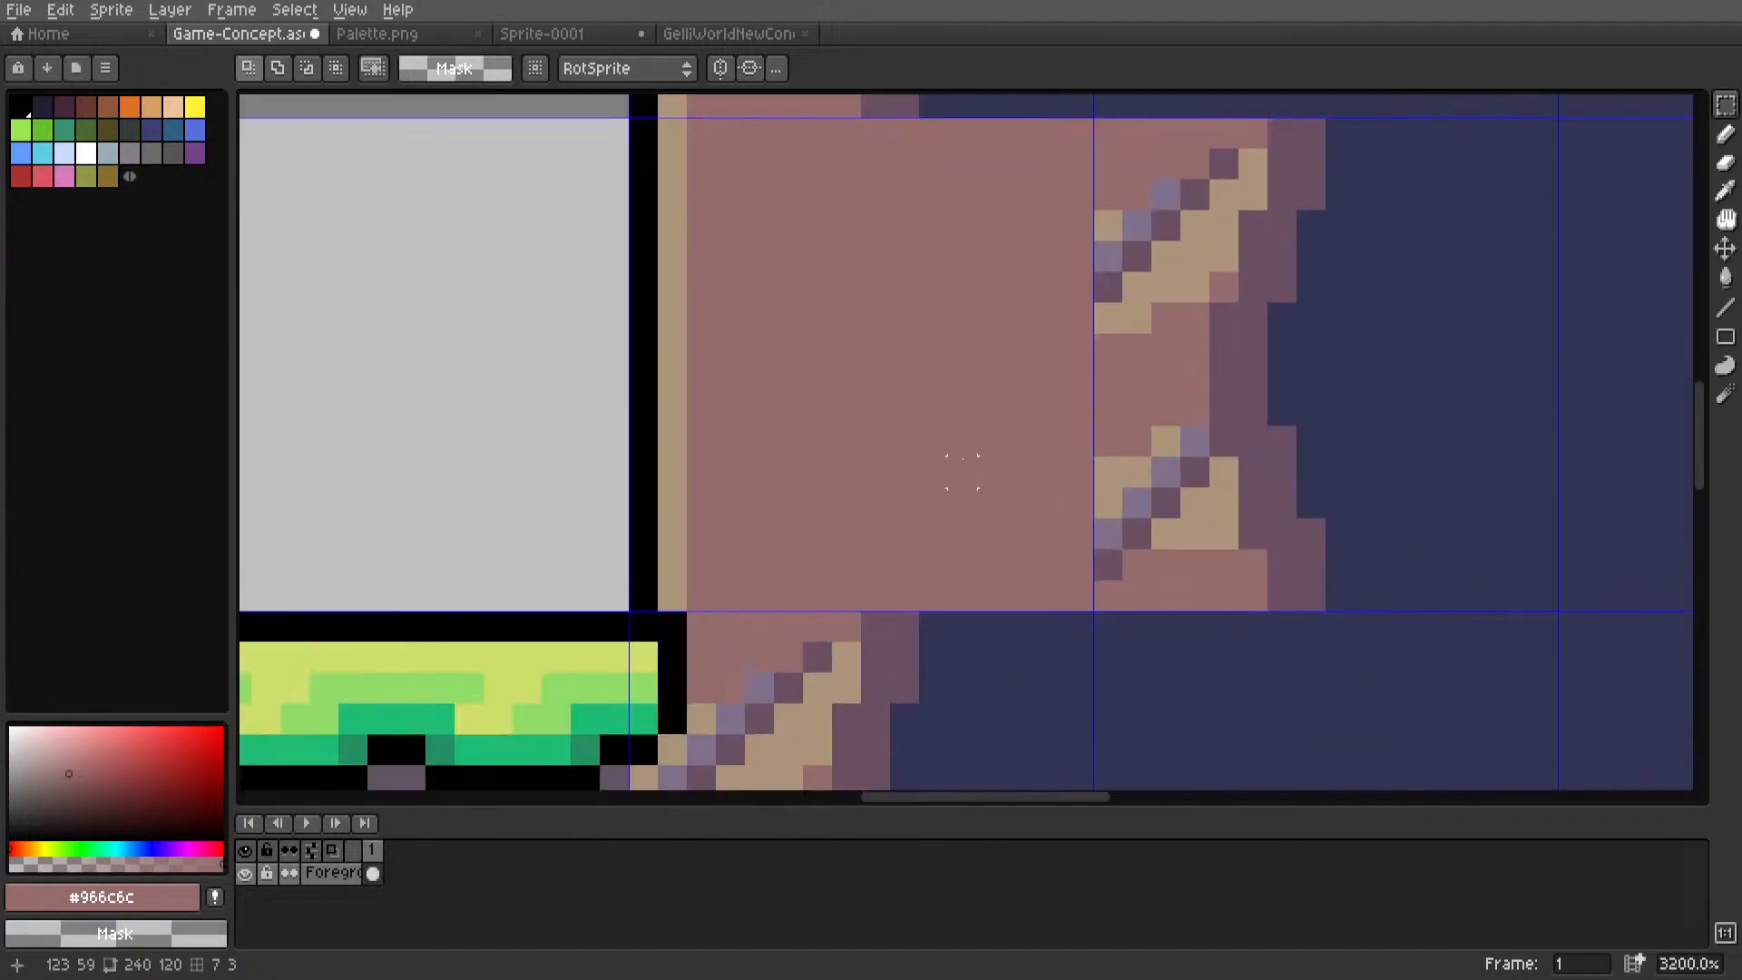
scroll(962, 472, down, 5)
middle_drag(579, 554, 686, 524)
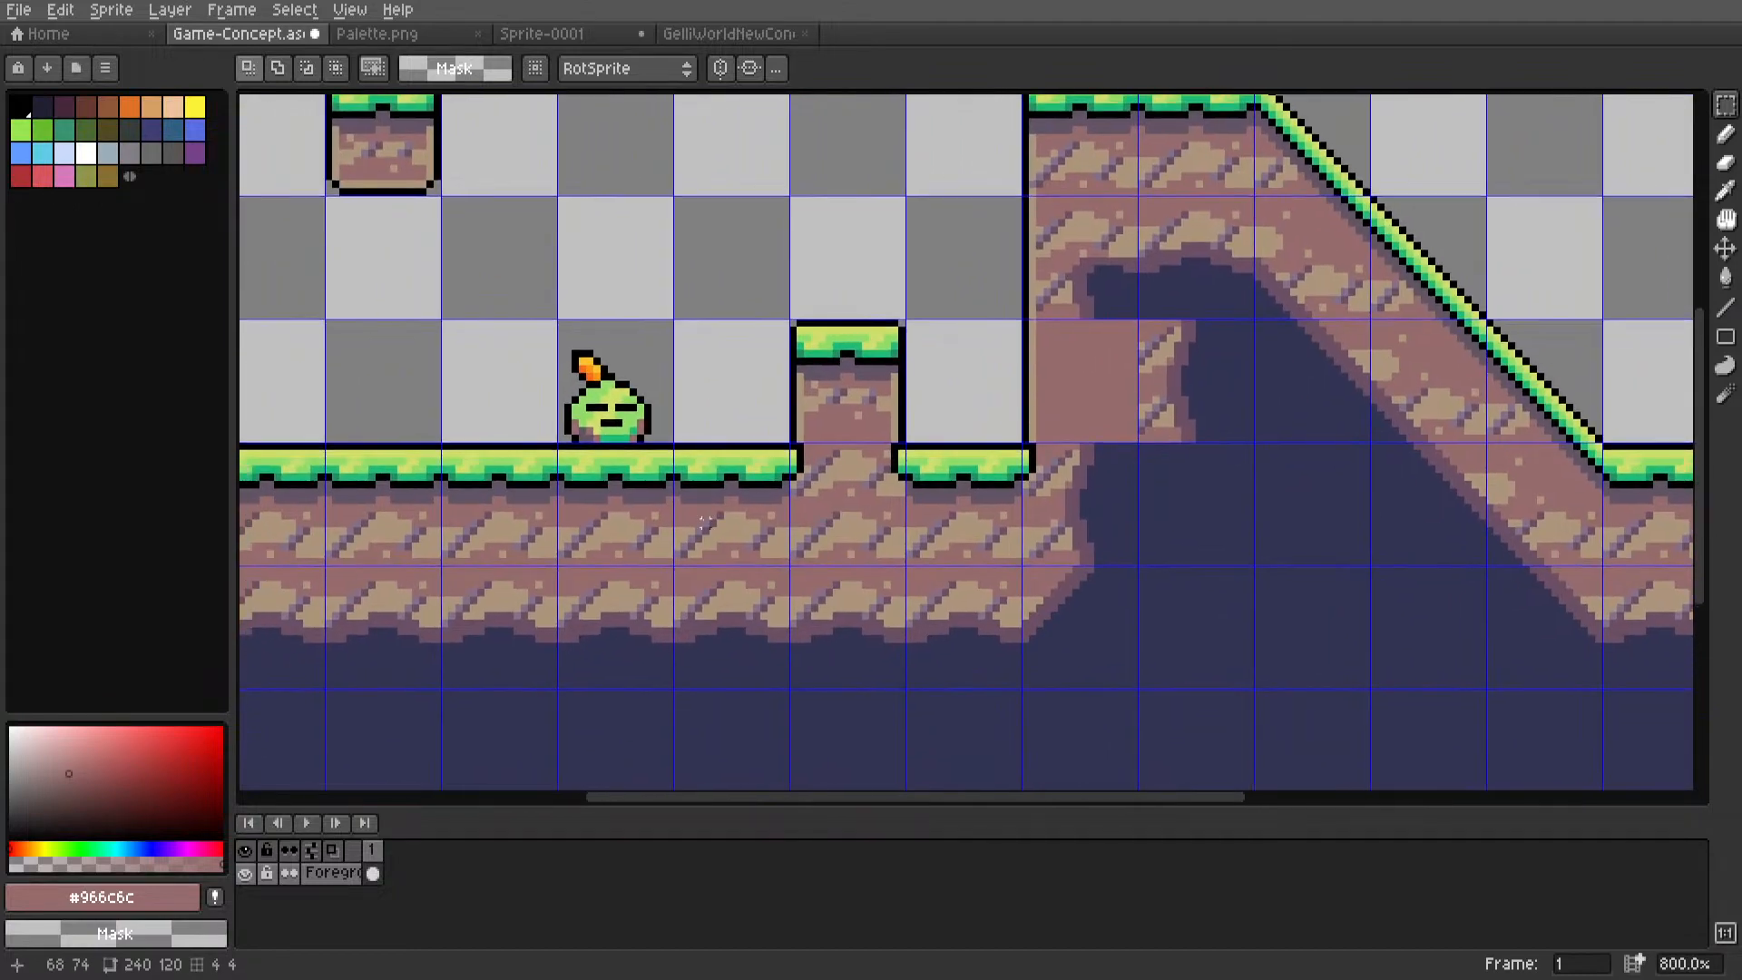
scroll(687, 553, up, 2)
drag(654, 551, 863, 466)
scroll(726, 584, down, 2)
scroll(728, 585, up, 1)
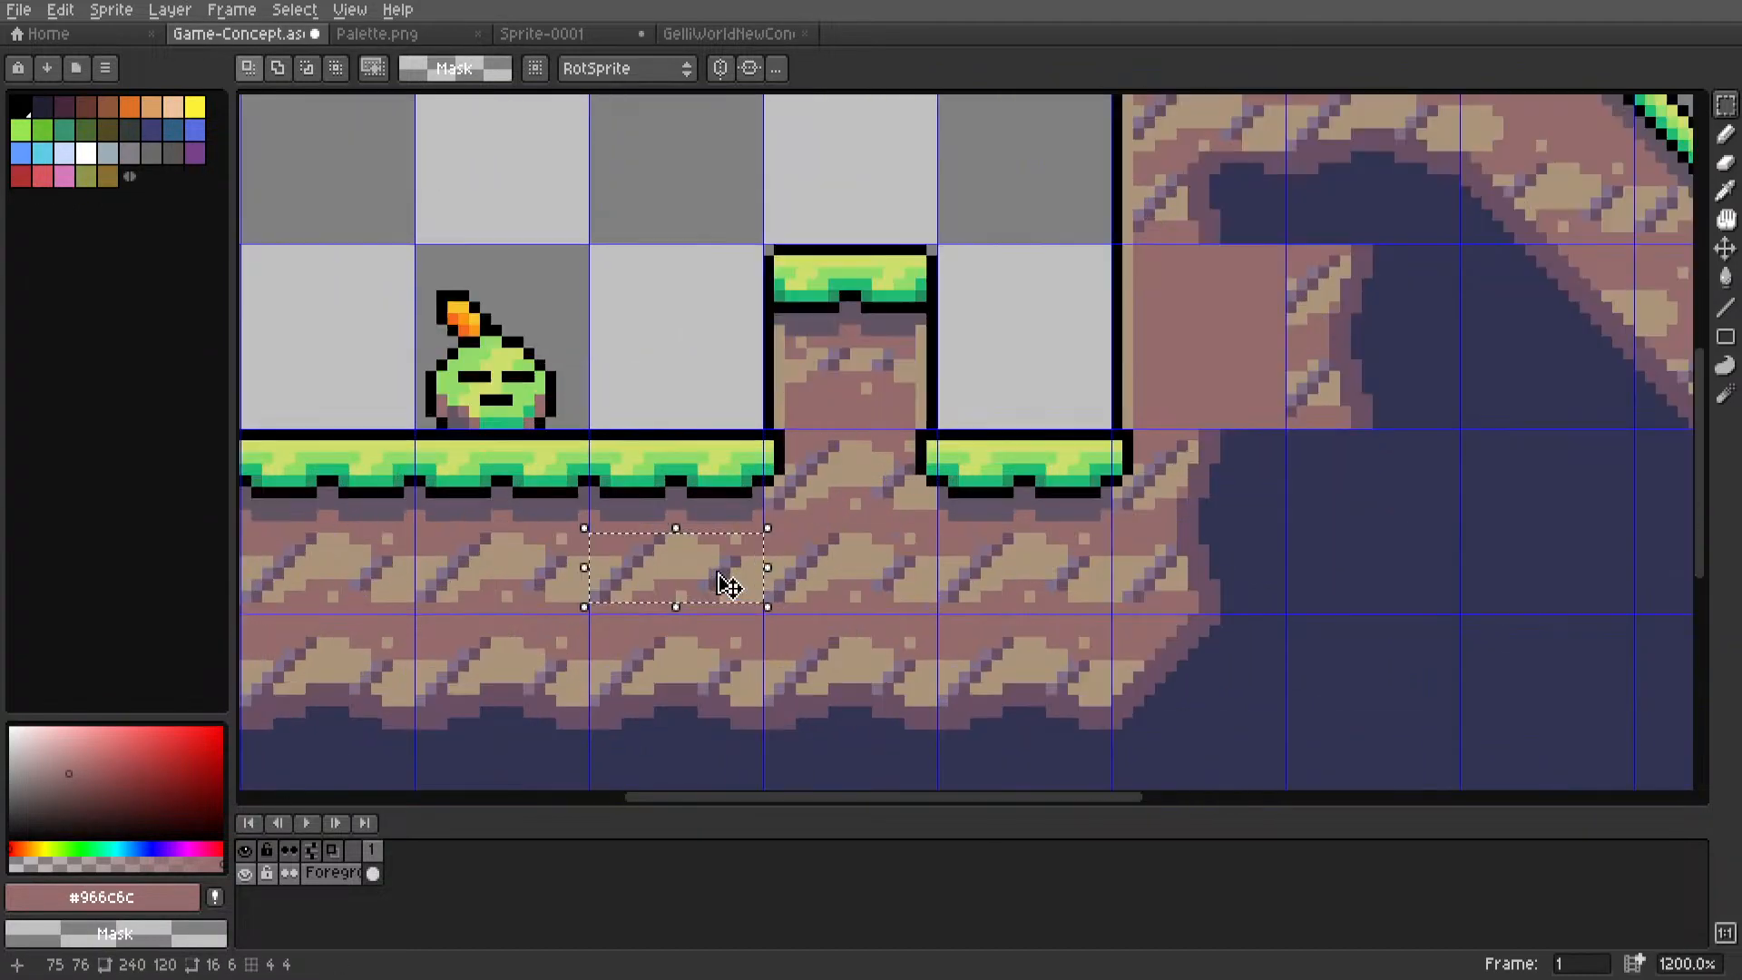
drag(687, 597, 1125, 433)
scroll(1209, 408, up, 1)
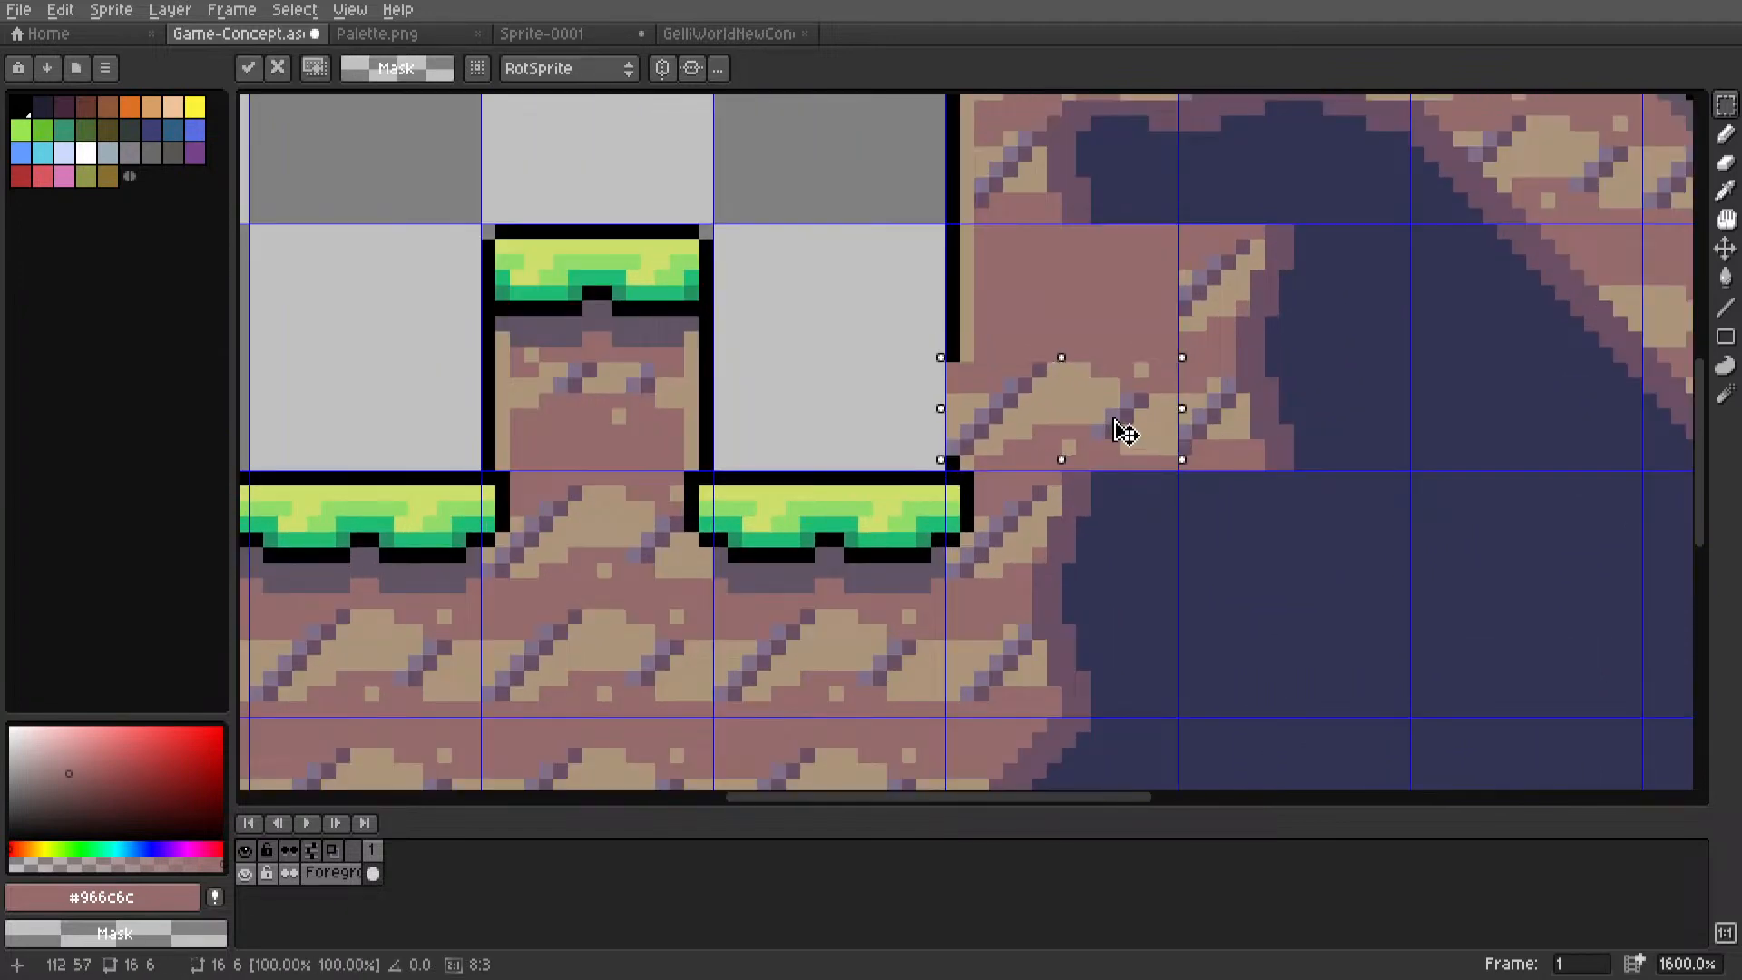
click(880, 416)
key(ctrl+d)
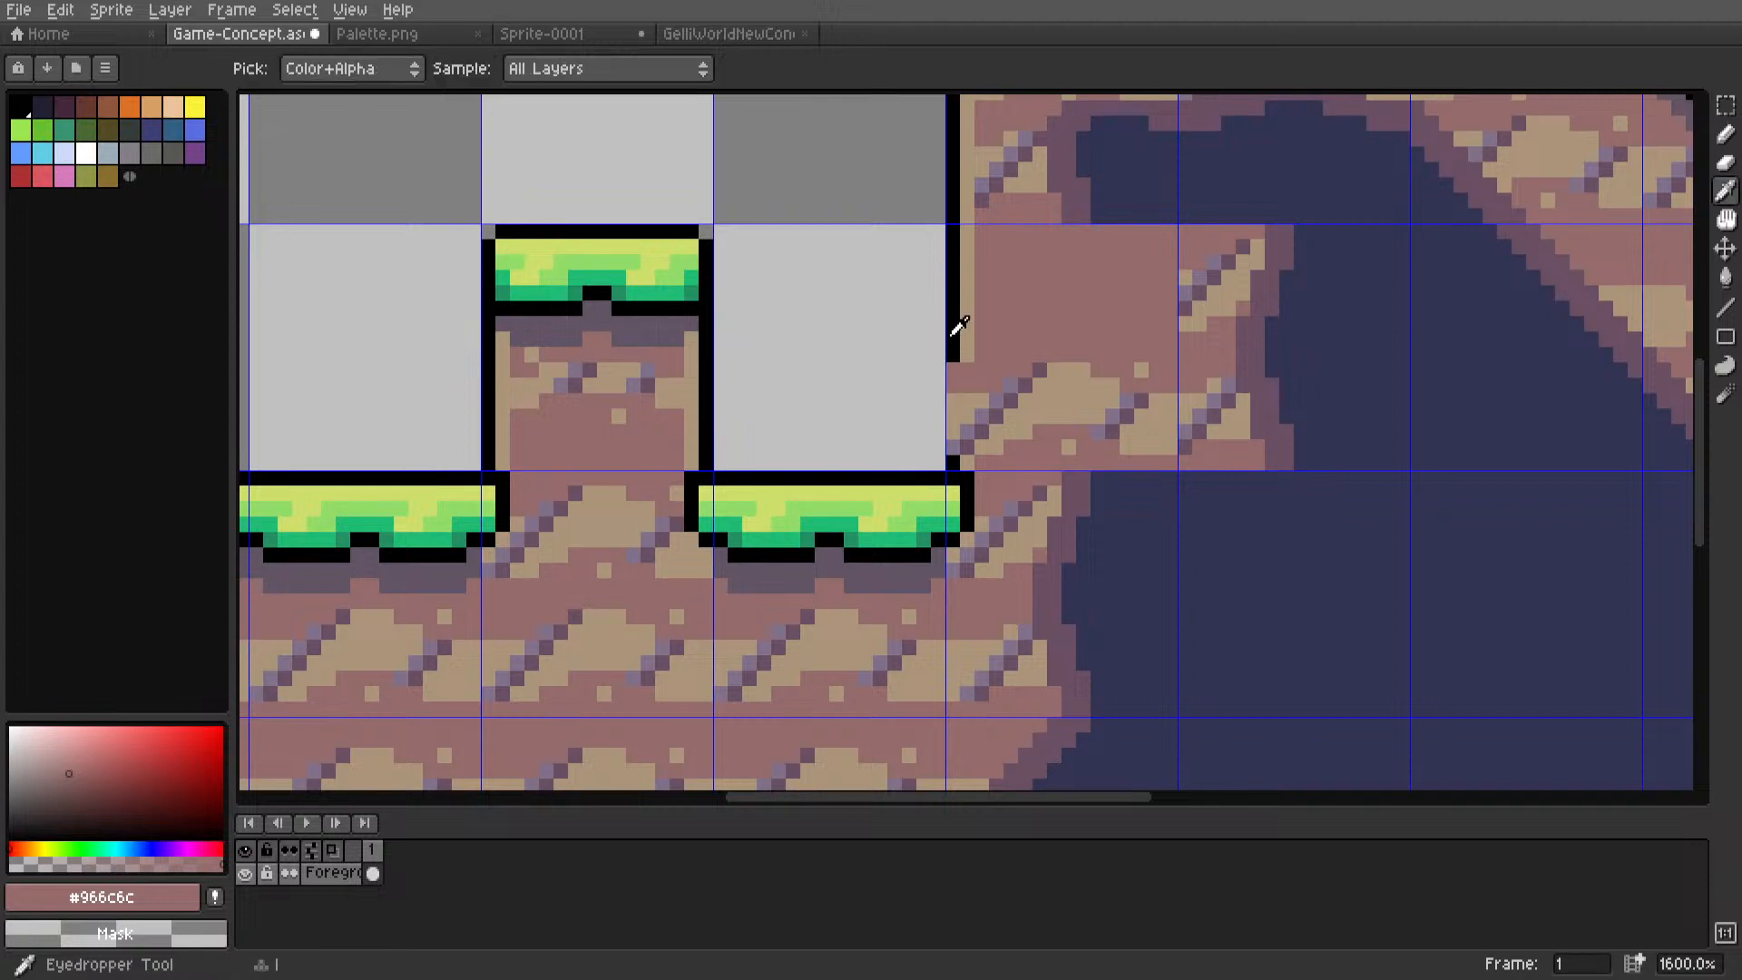
Redraw the black wall outline beside the copied stones and restore the #ab947a edge column with the Line tool.
alt+click(955, 336)
key(l)
drag(955, 341, 955, 463)
alt+click(989, 381)
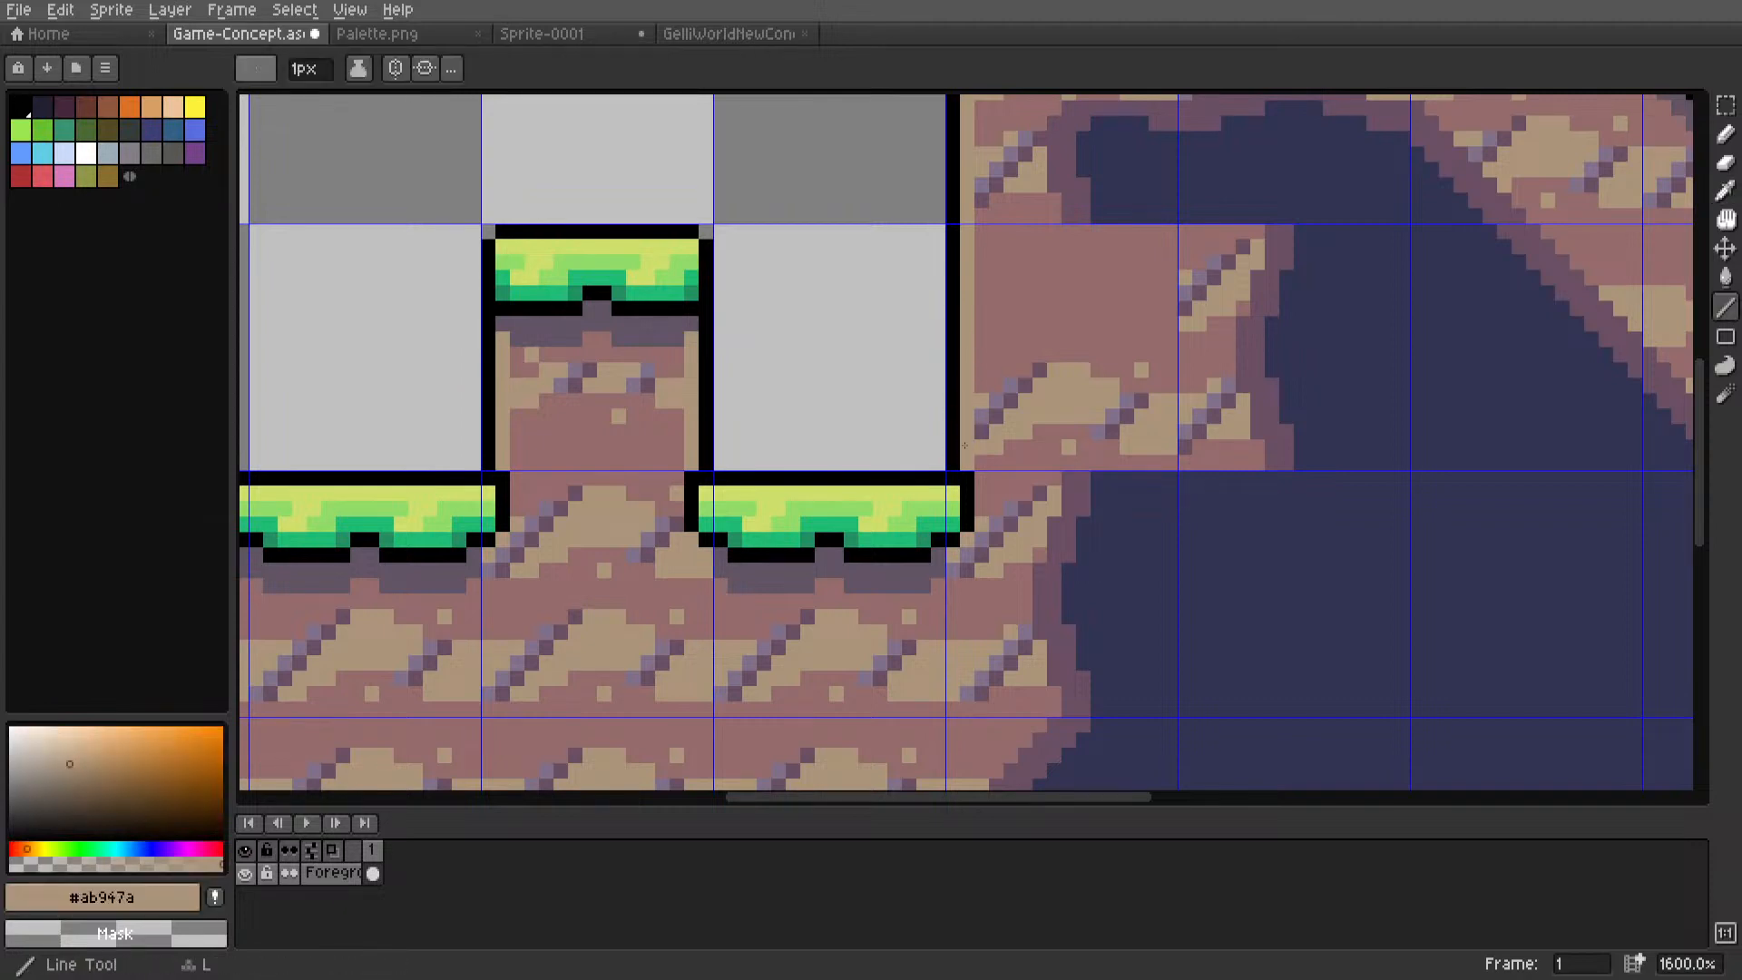
Copy the 15 by 7 px stone detail from the tile above into the upper half of the plain wall section.
key(m)
scroll(908, 369, down, 5)
scroll(780, 508, up, 3)
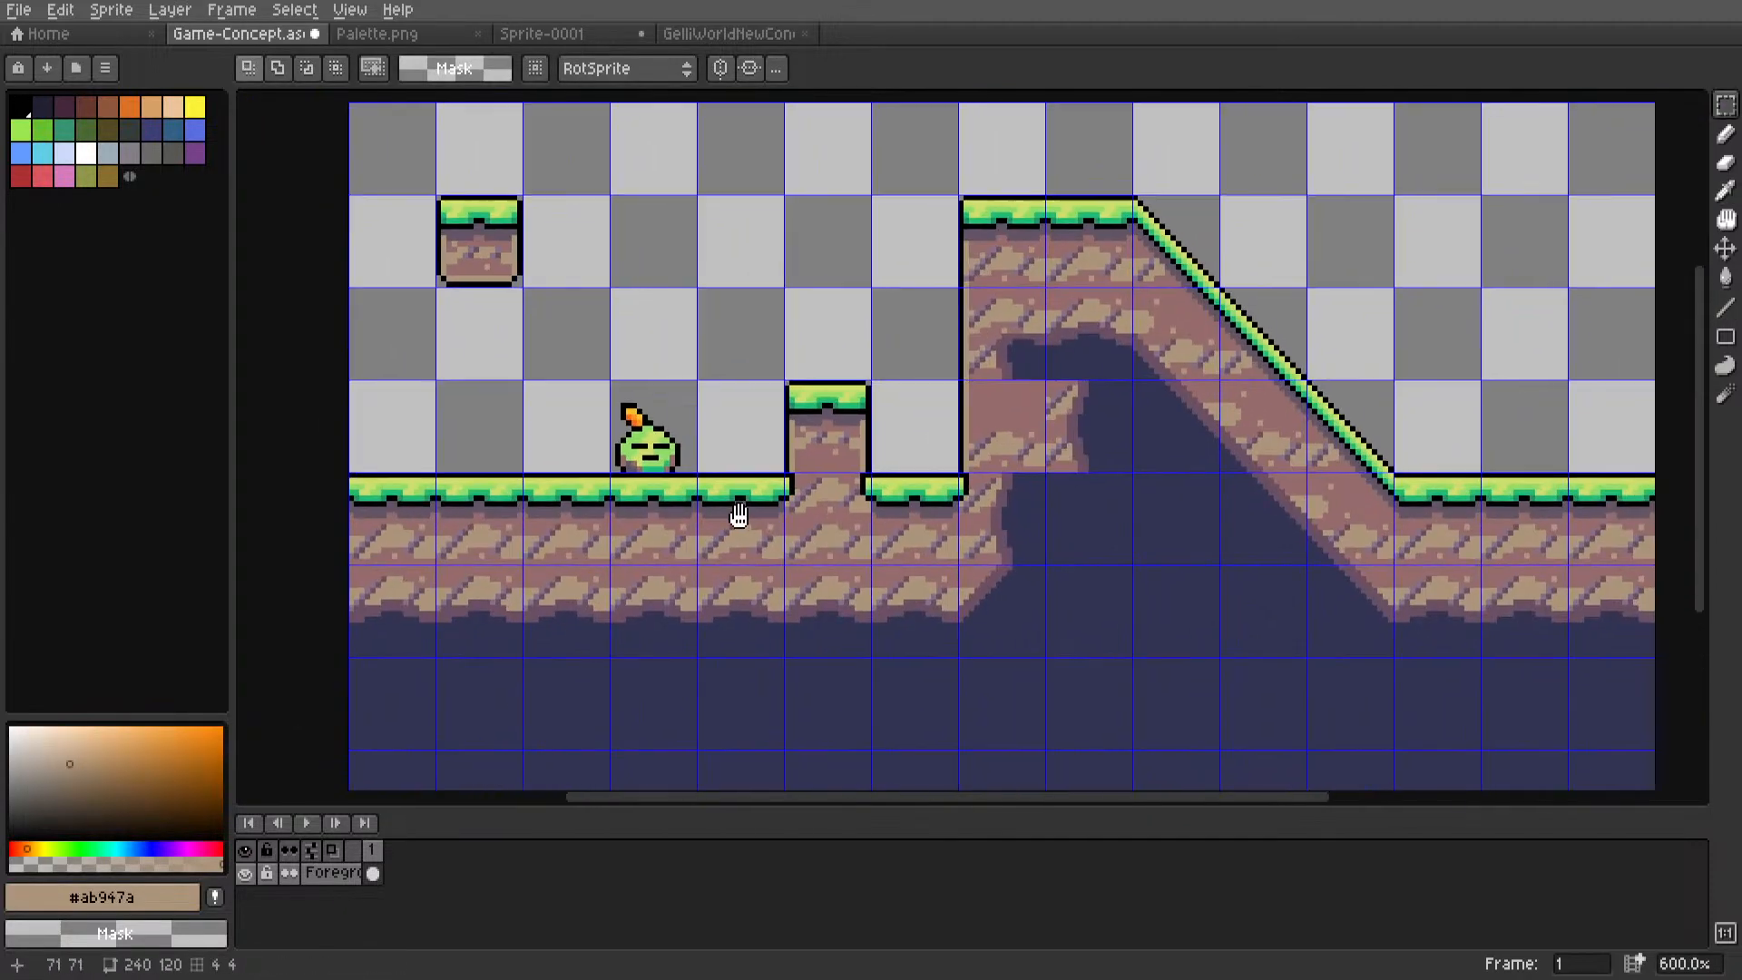
middle_drag(965, 449, 792, 493)
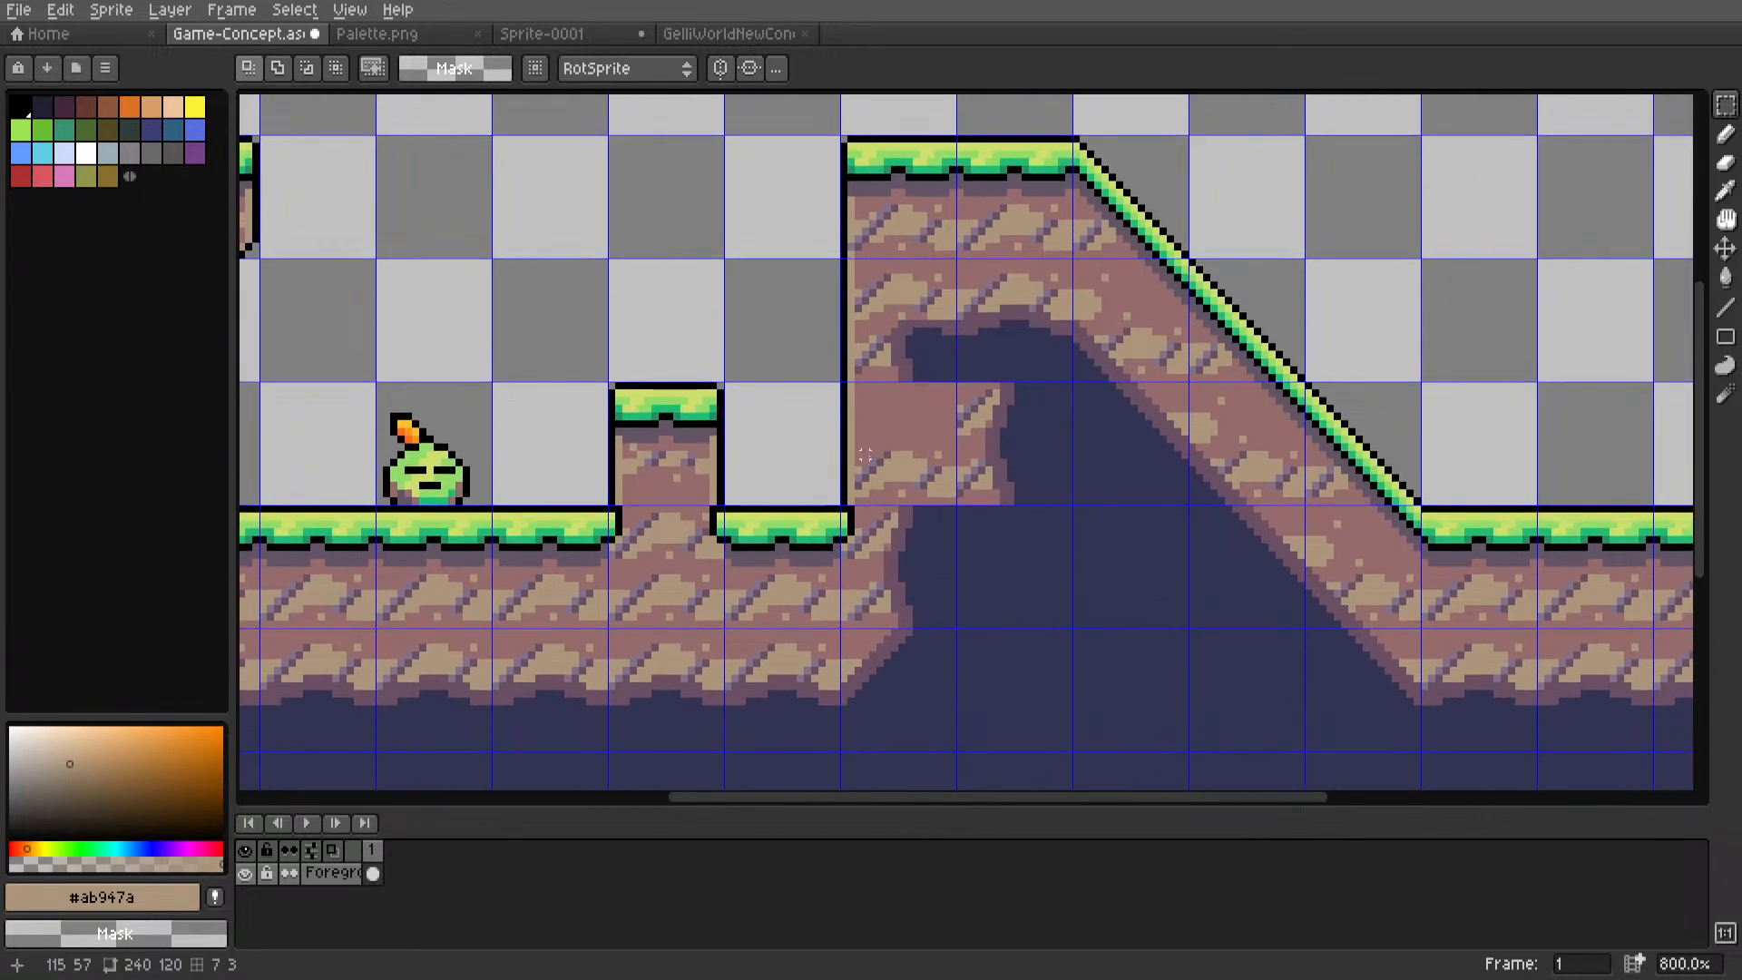
scroll(865, 455, up, 1)
drag(822, 313, 1030, 202)
middle_drag(923, 322, 937, 309)
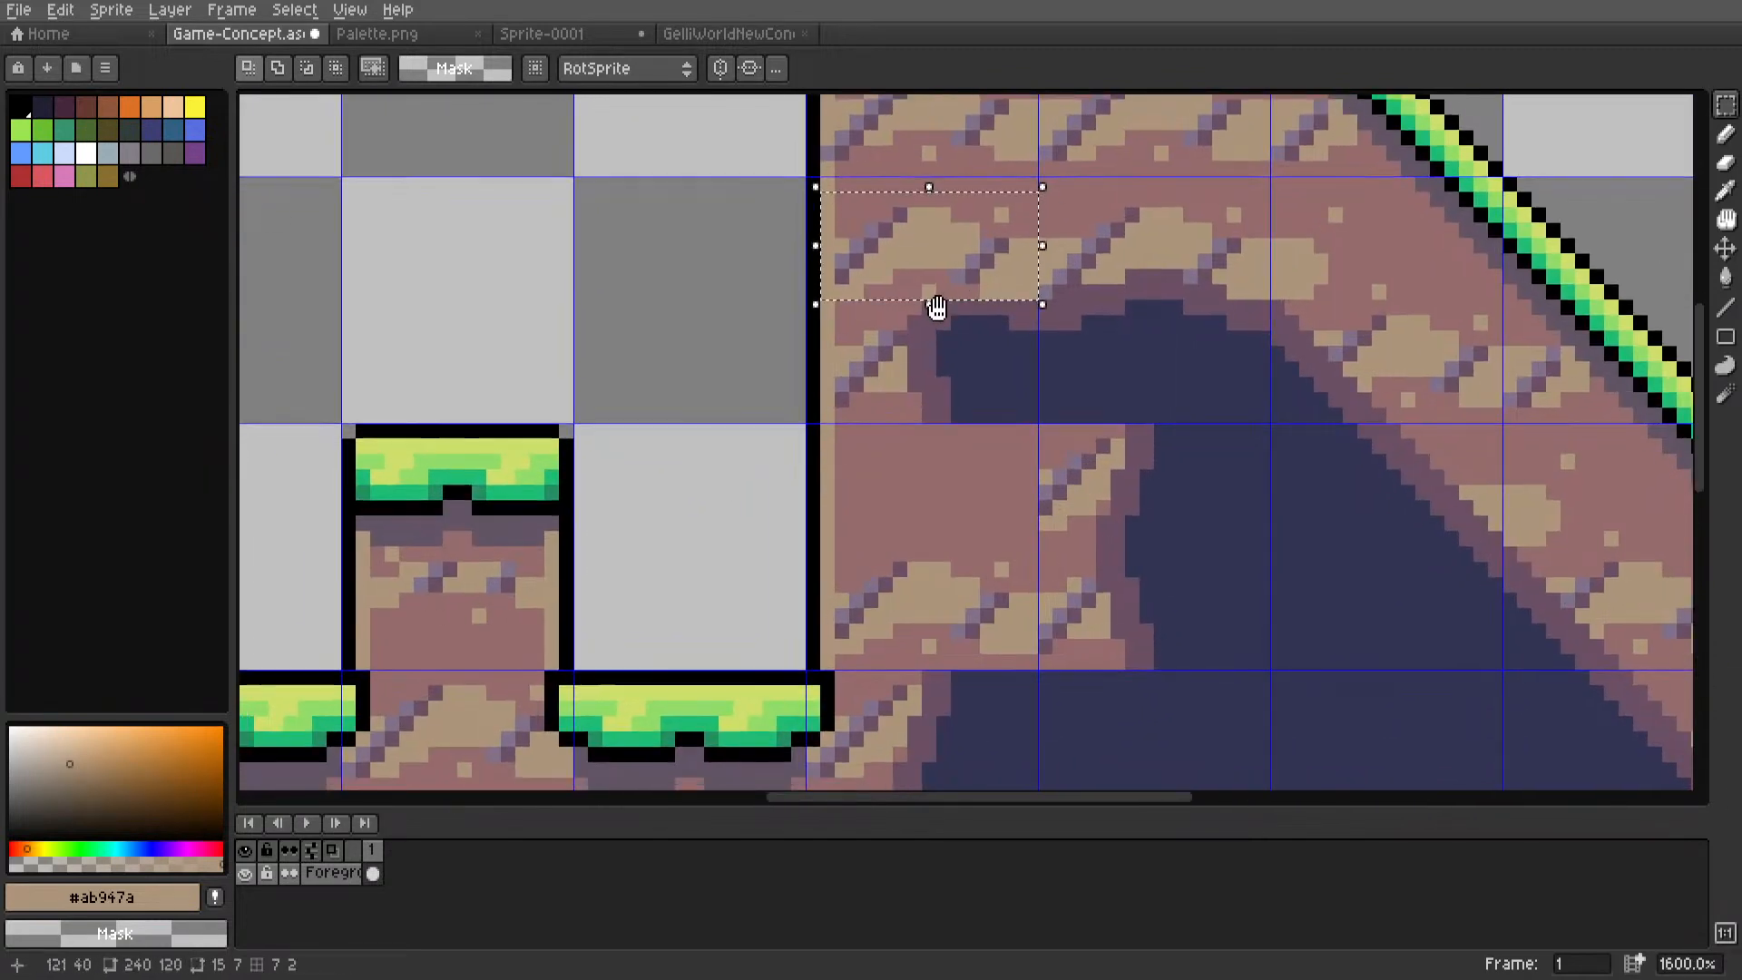
drag(945, 272, 939, 508)
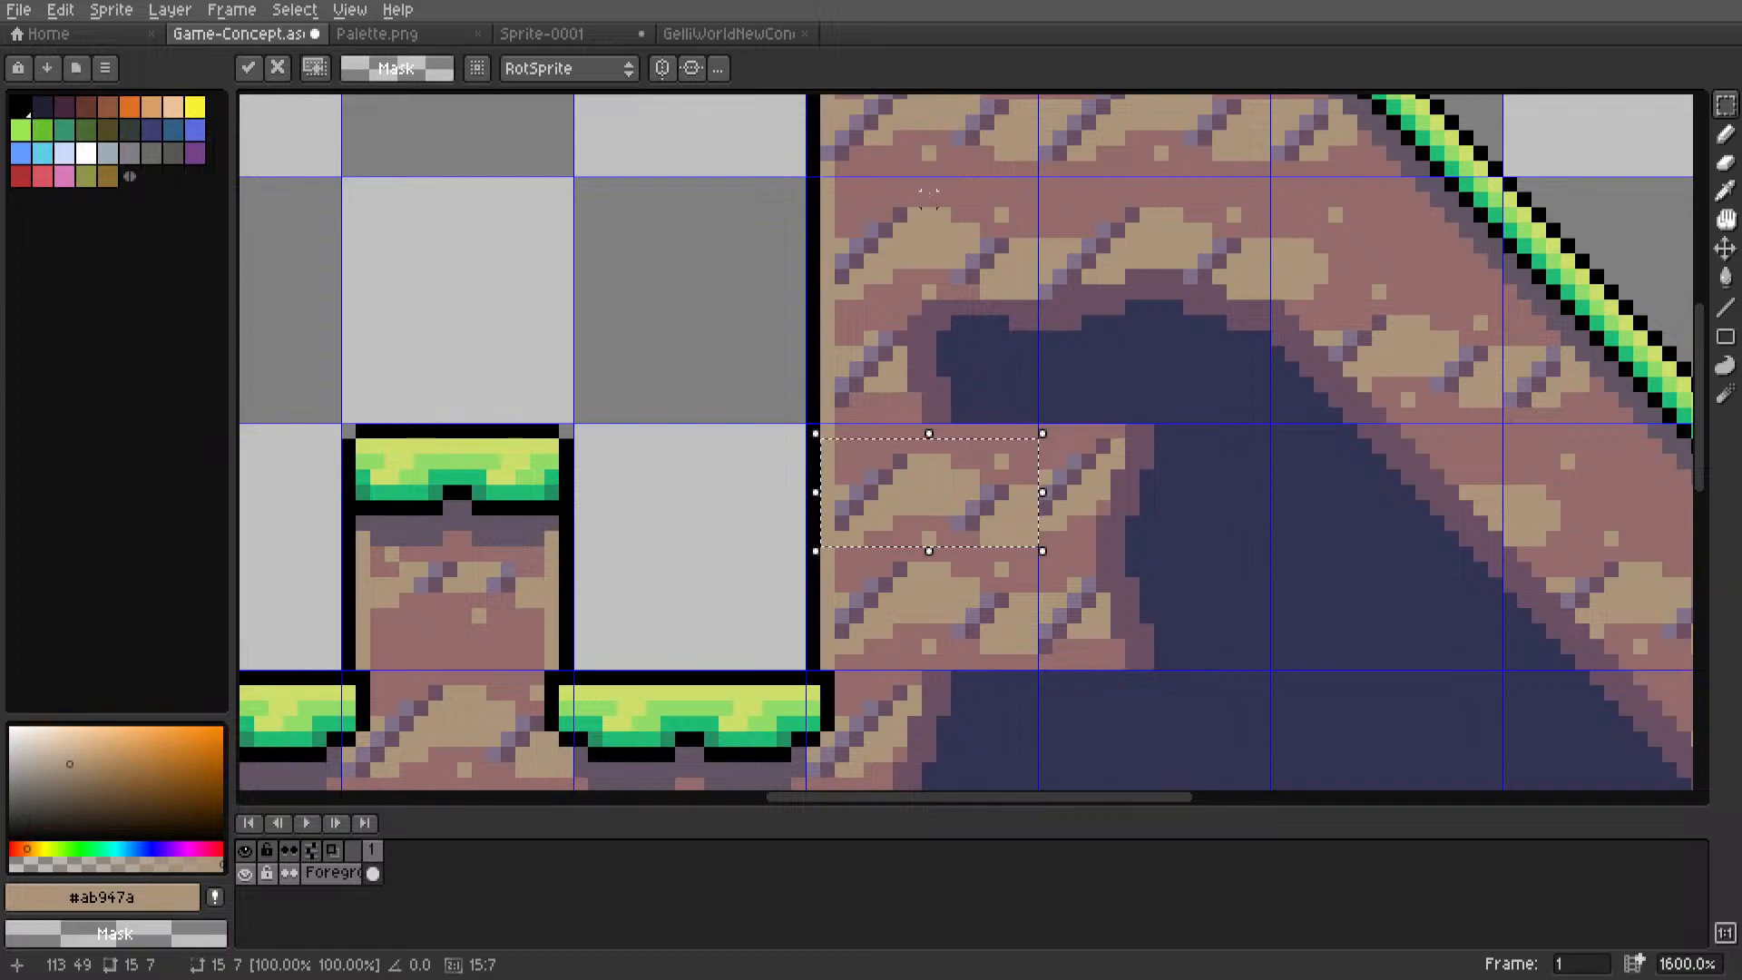
click(740, 401)
scroll(744, 401, down, 5)
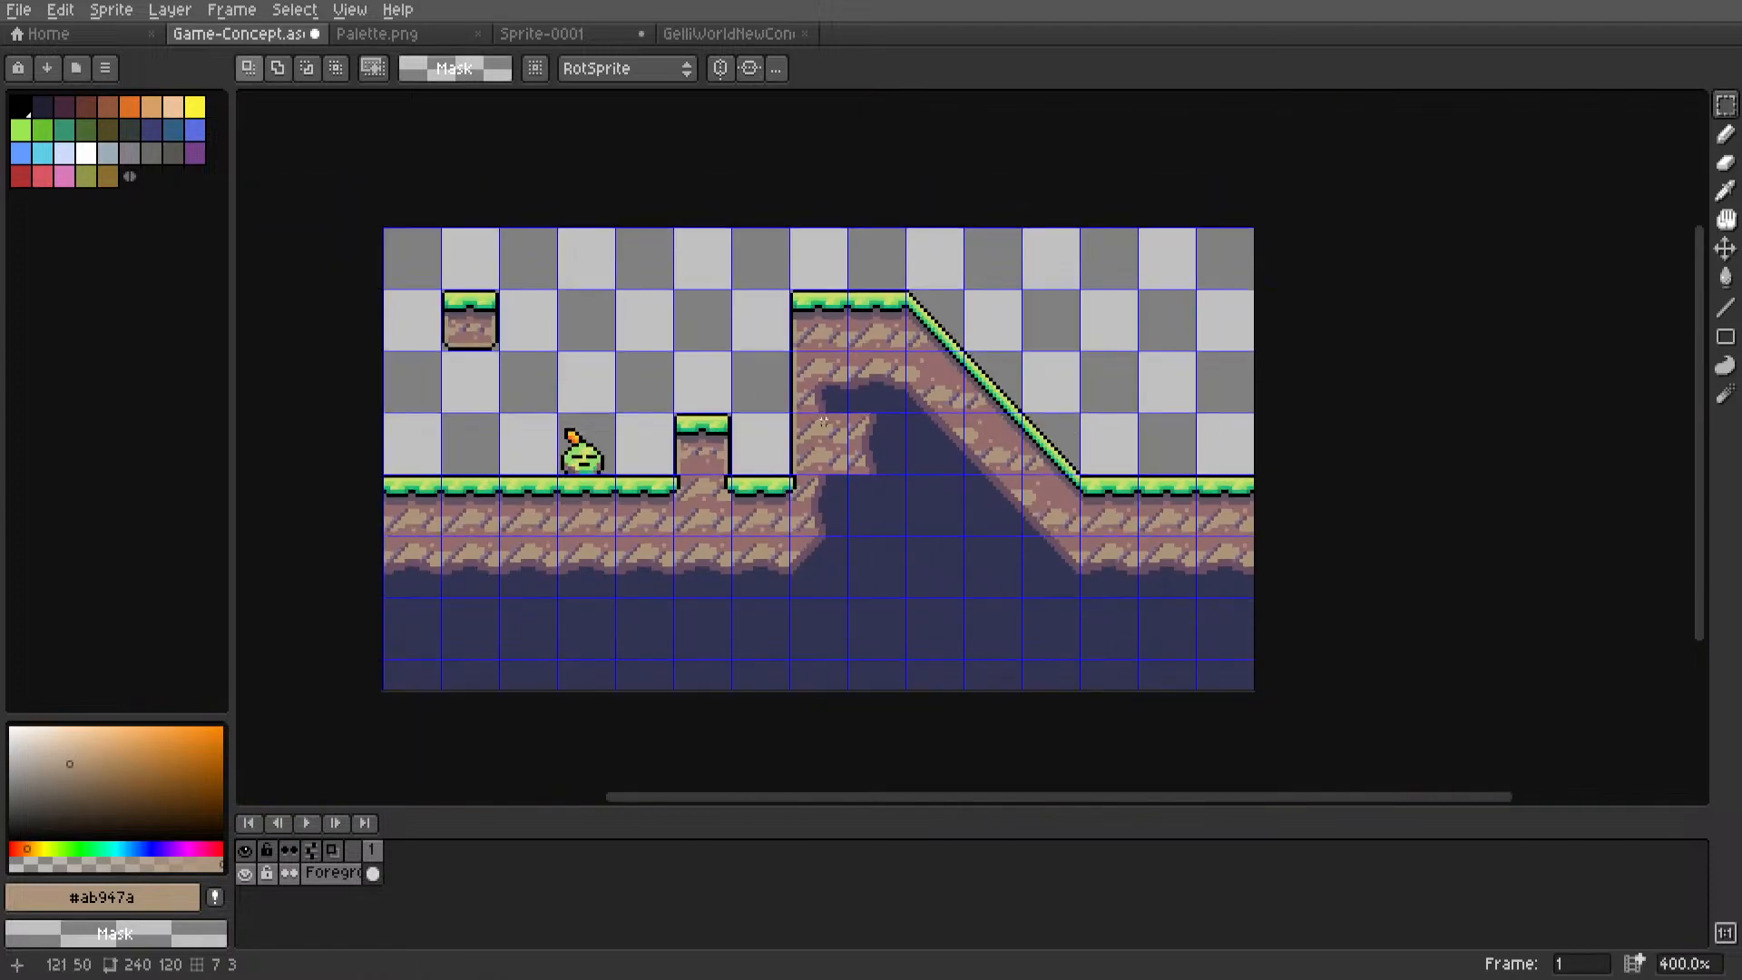
middle_drag(802, 436, 926, 436)
scroll(927, 436, up, 4)
scroll(1030, 474, down, 5)
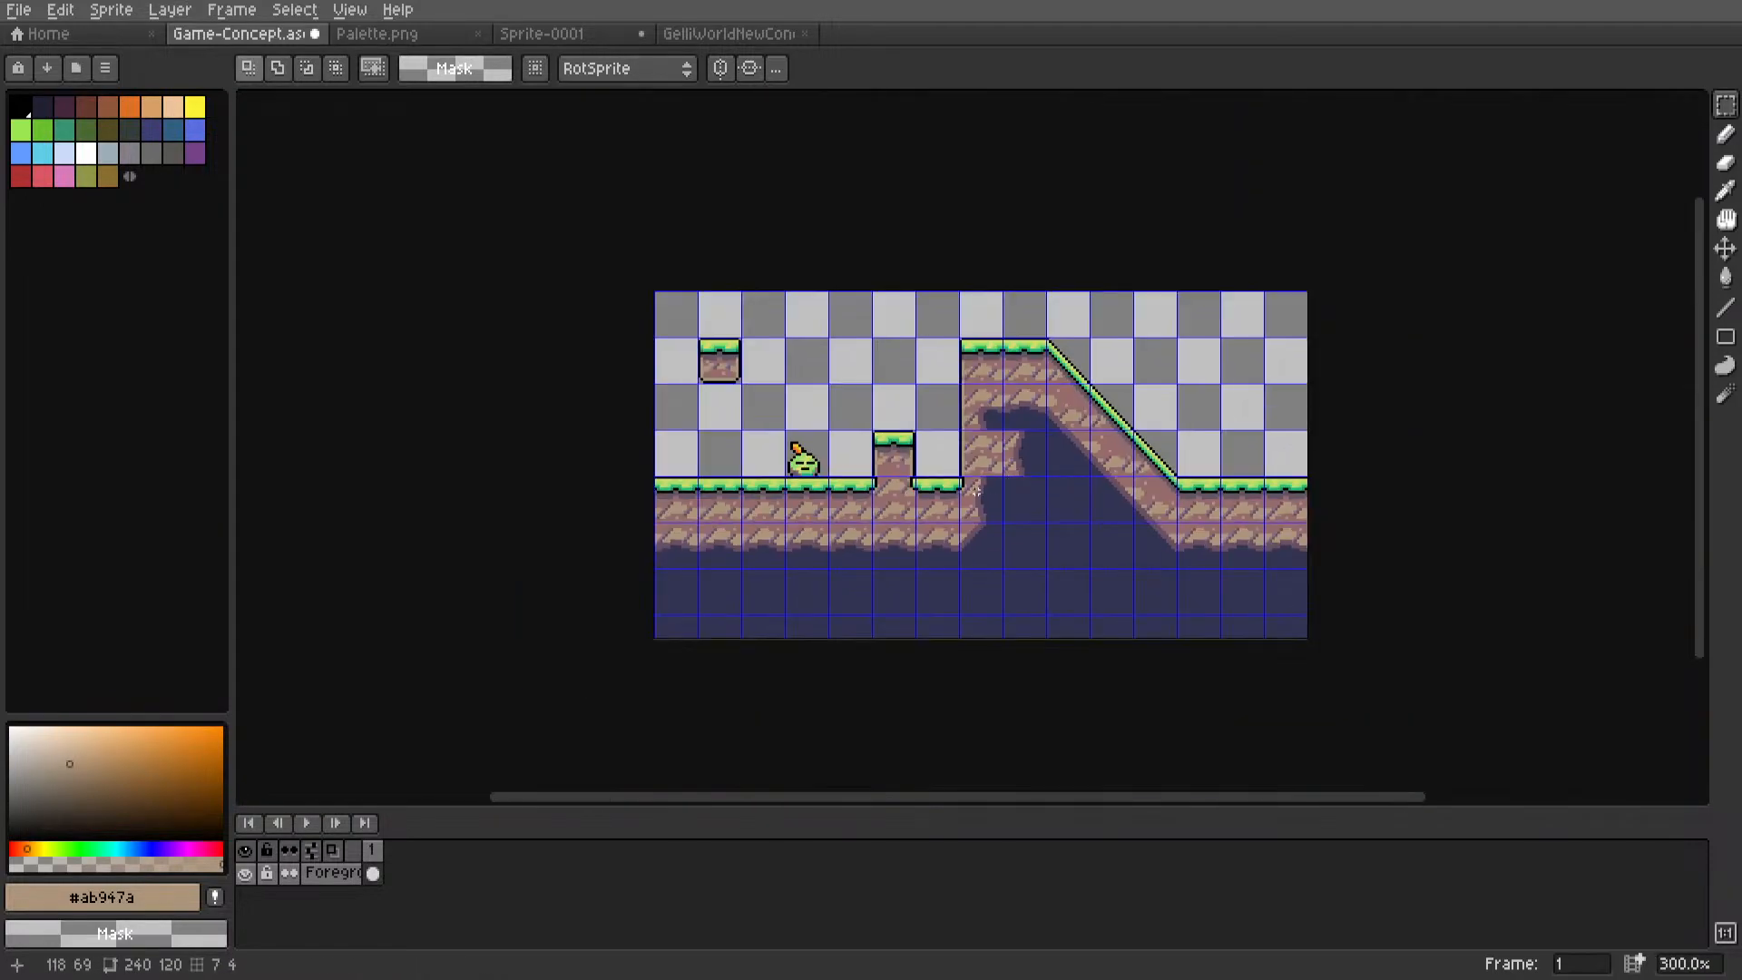
middle_drag(1030, 474, 1005, 506)
scroll(886, 444, up, 5)
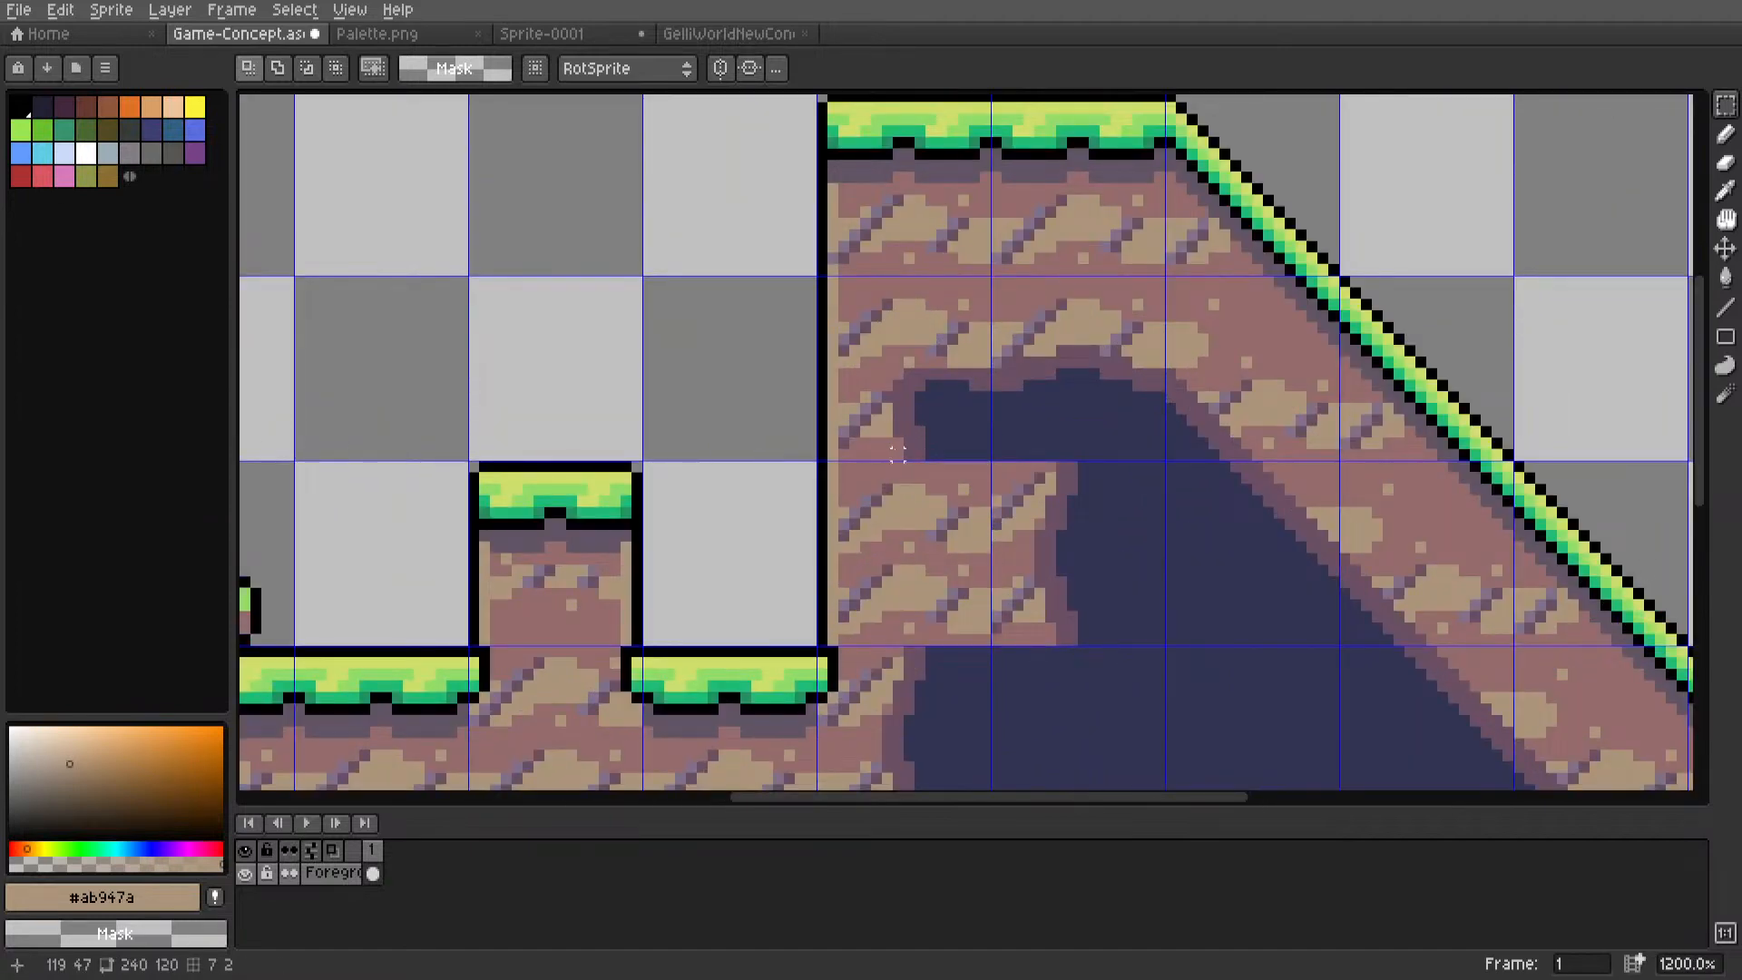
drag(891, 463, 1106, 420)
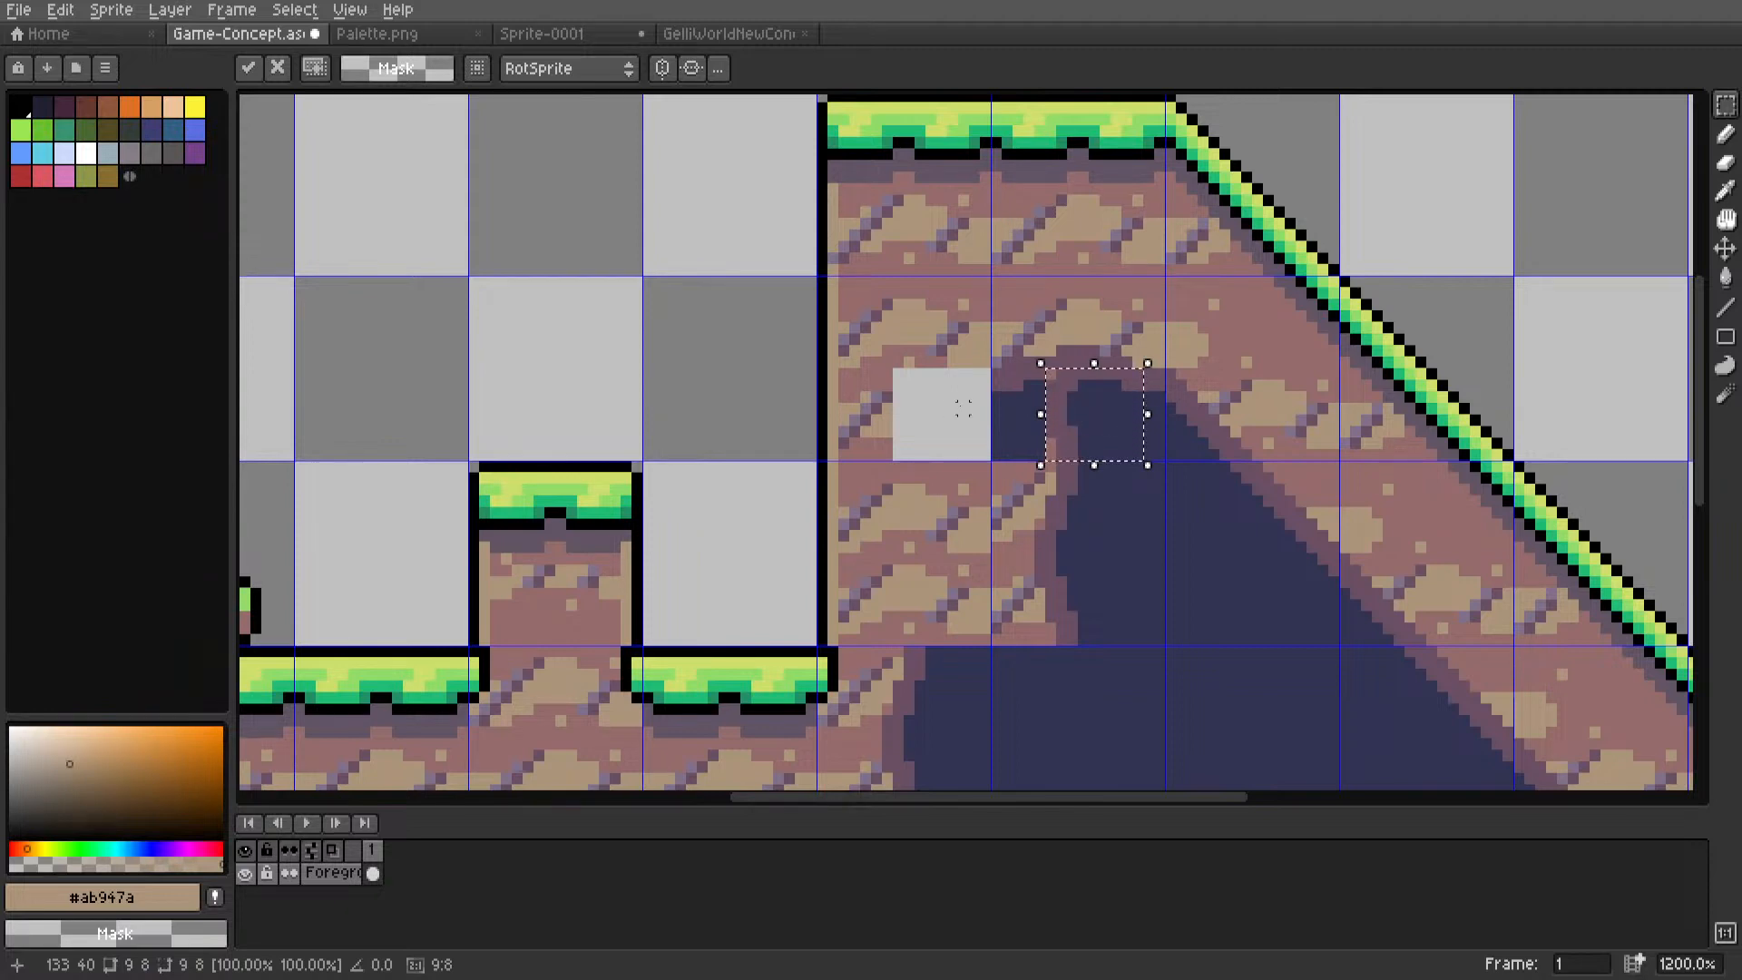
drag(1061, 316, 1023, 447)
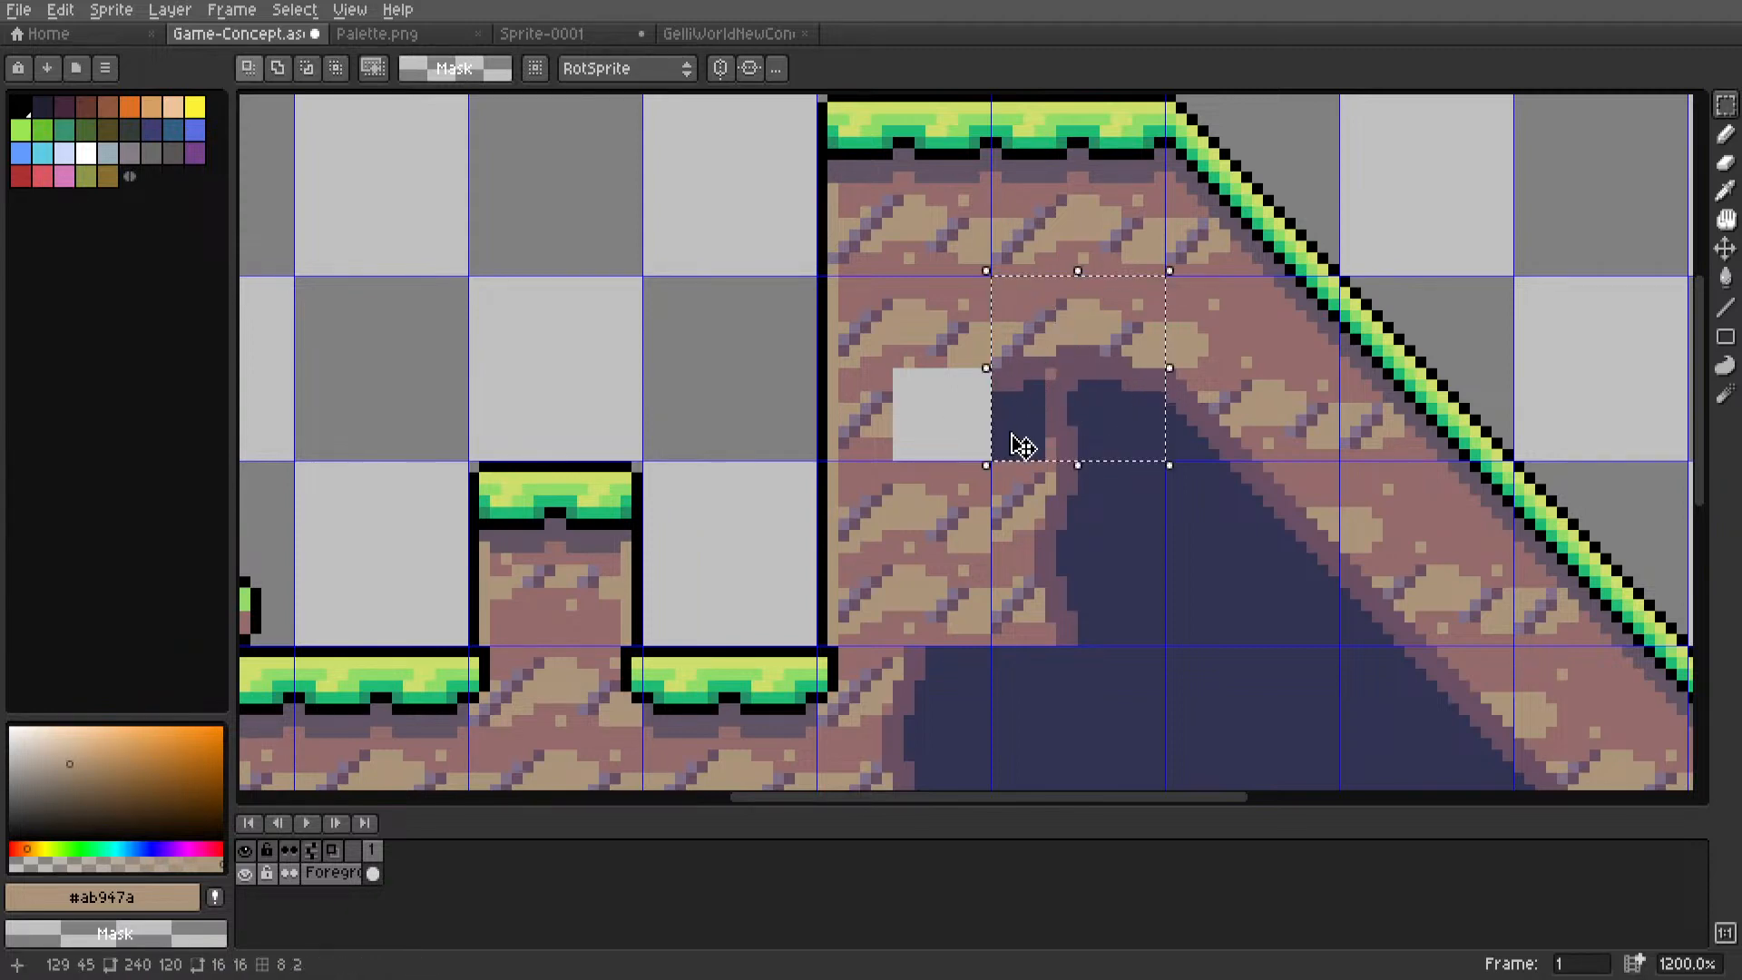
key(ctrl+z)
key(ctrl+z)
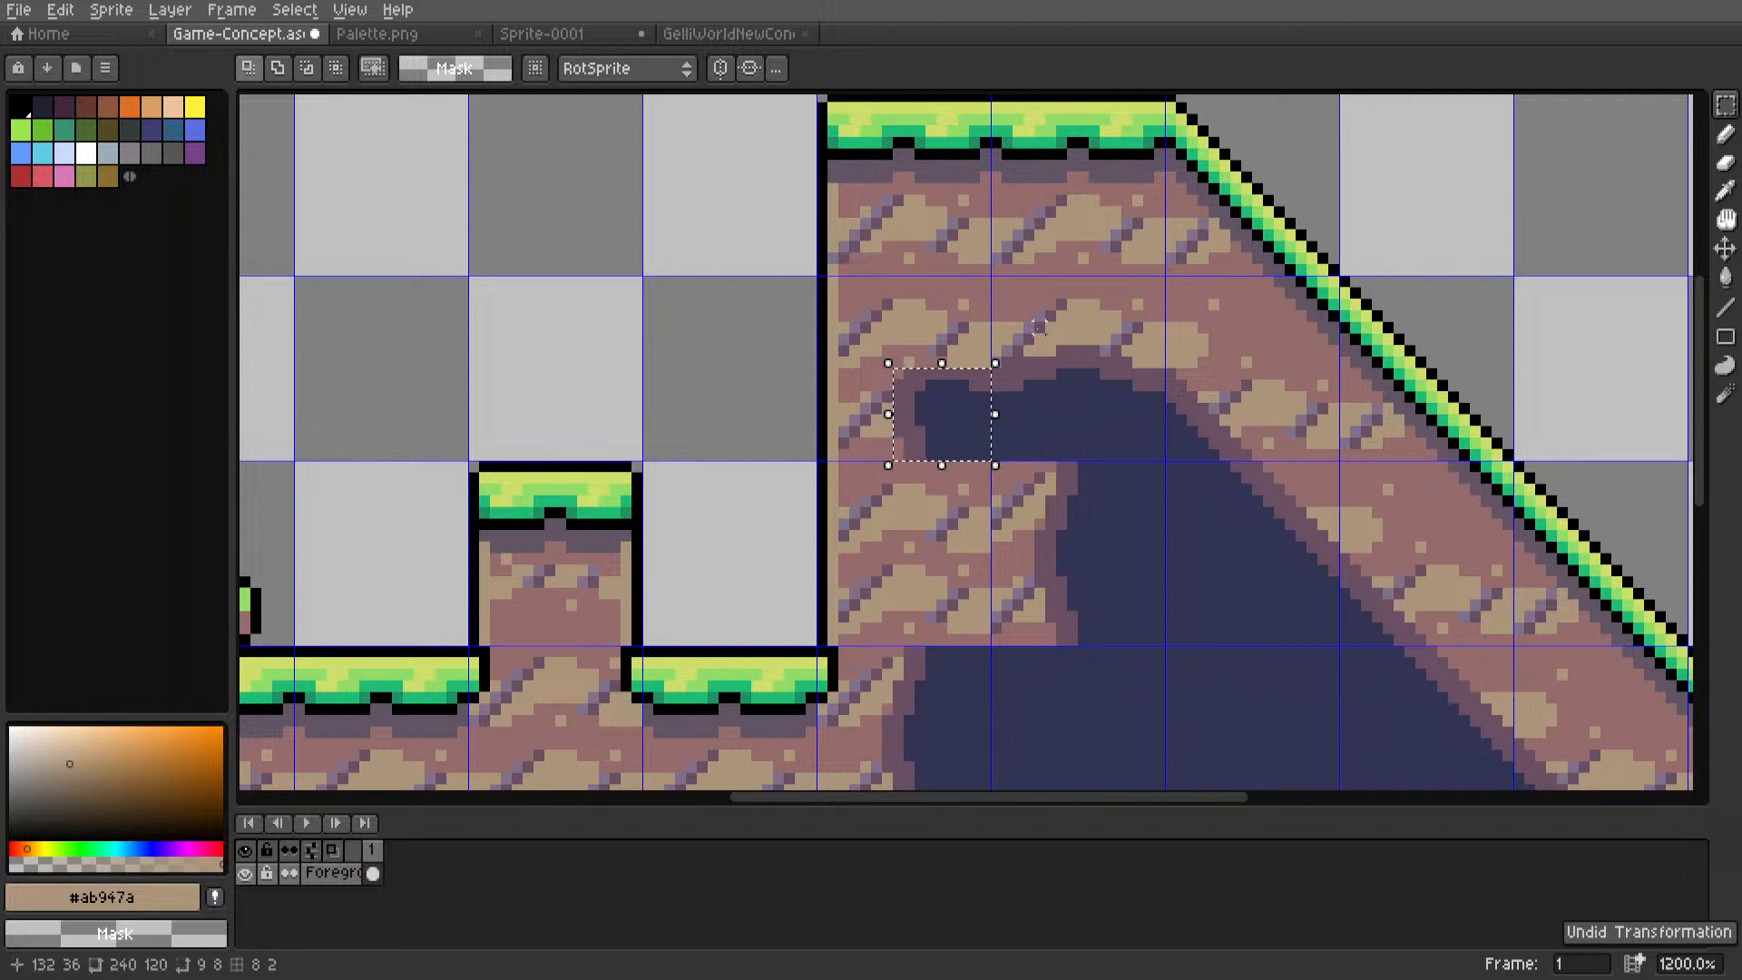
Clear the dirt tile above the interior, beside the wall, and move the 9 by 8 px dark inner corner right into it.
double_click(1072, 383)
key(Delete)
scroll(909, 409, up, 1)
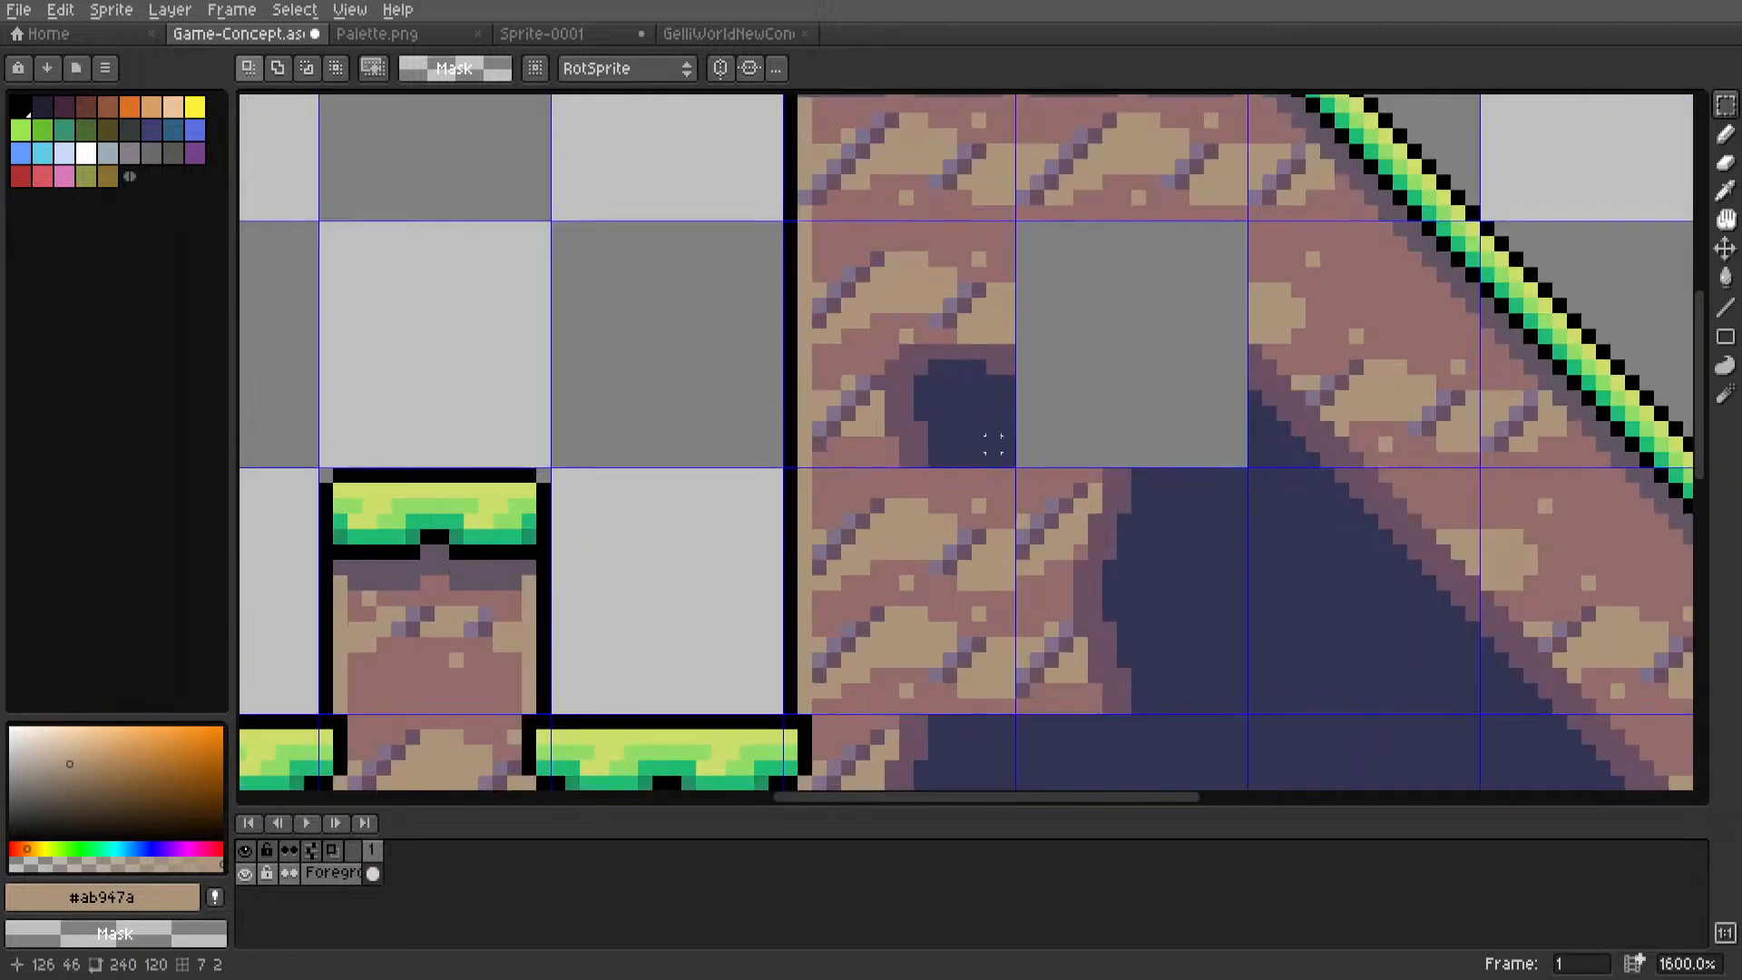
drag(1006, 458, 888, 347)
drag(926, 418, 1125, 417)
click(1245, 370)
Extend the moved corner's #694f62 upper border across to the slope with the Line tool.
scroll(1247, 371, up, 4)
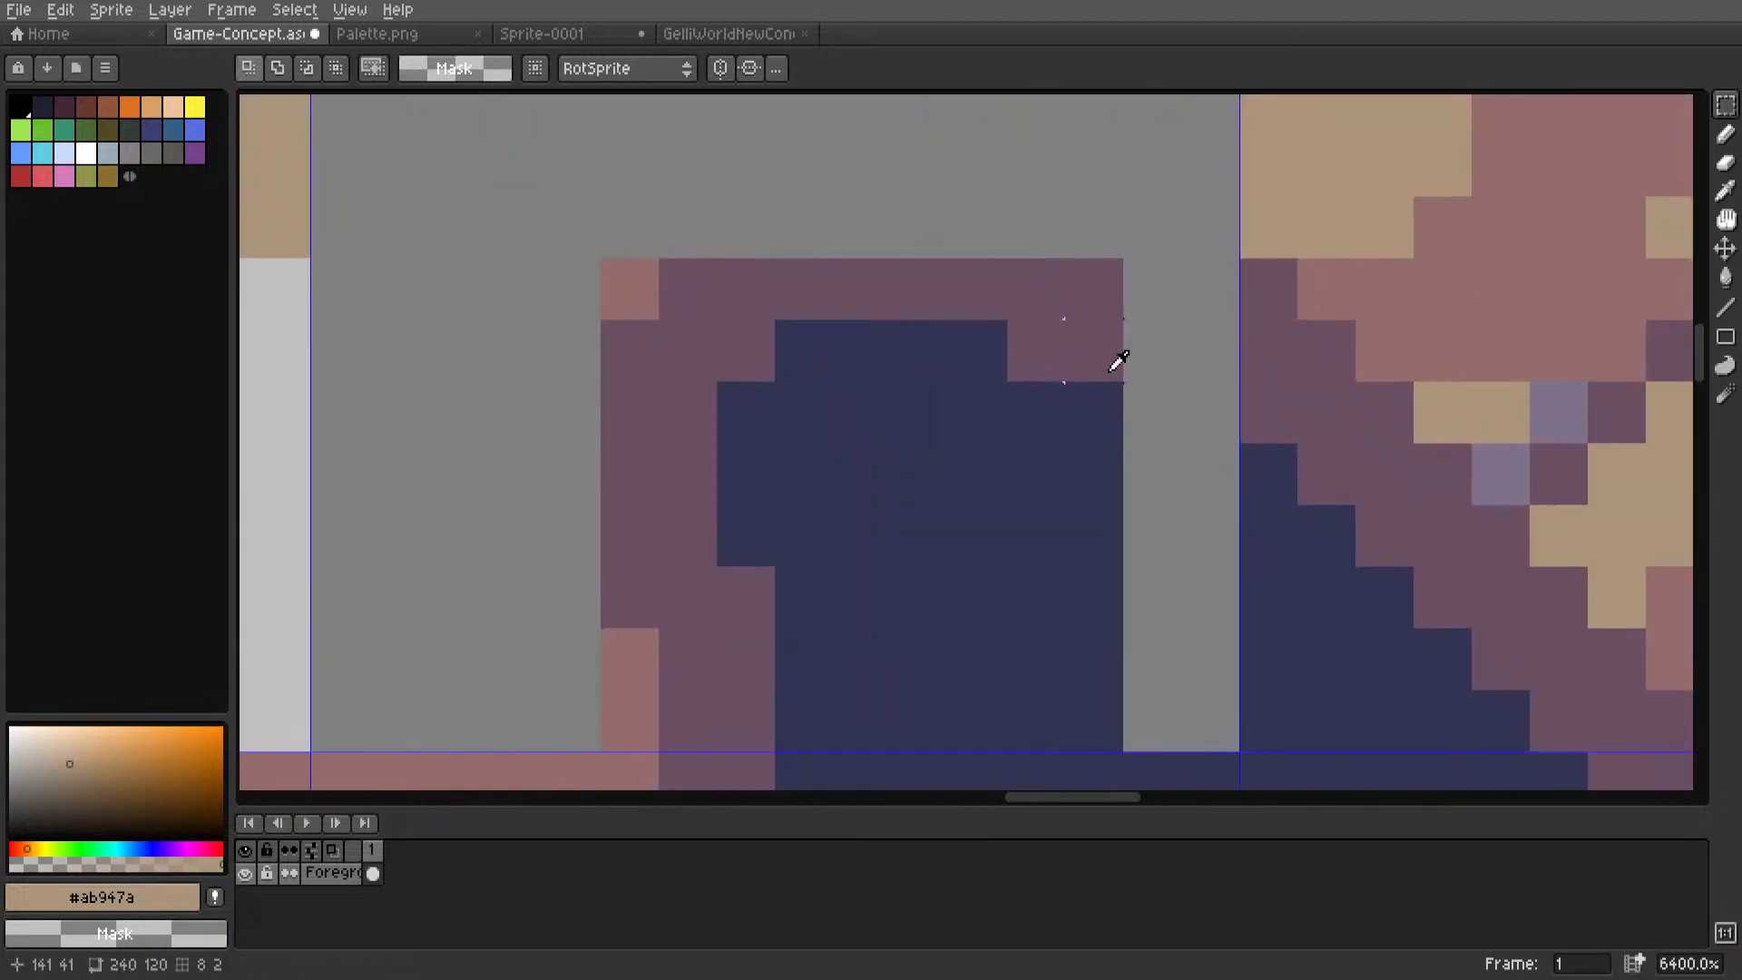
alt+click(1112, 364)
key(l)
click(1149, 365)
click(1202, 352)
click(1195, 290)
drag(1195, 290, 1145, 290)
Fill the empty gap between the moved corner and the slope's interior with #323353.
scroll(1132, 291, down, 7)
middle_drag(1128, 292, 1089, 379)
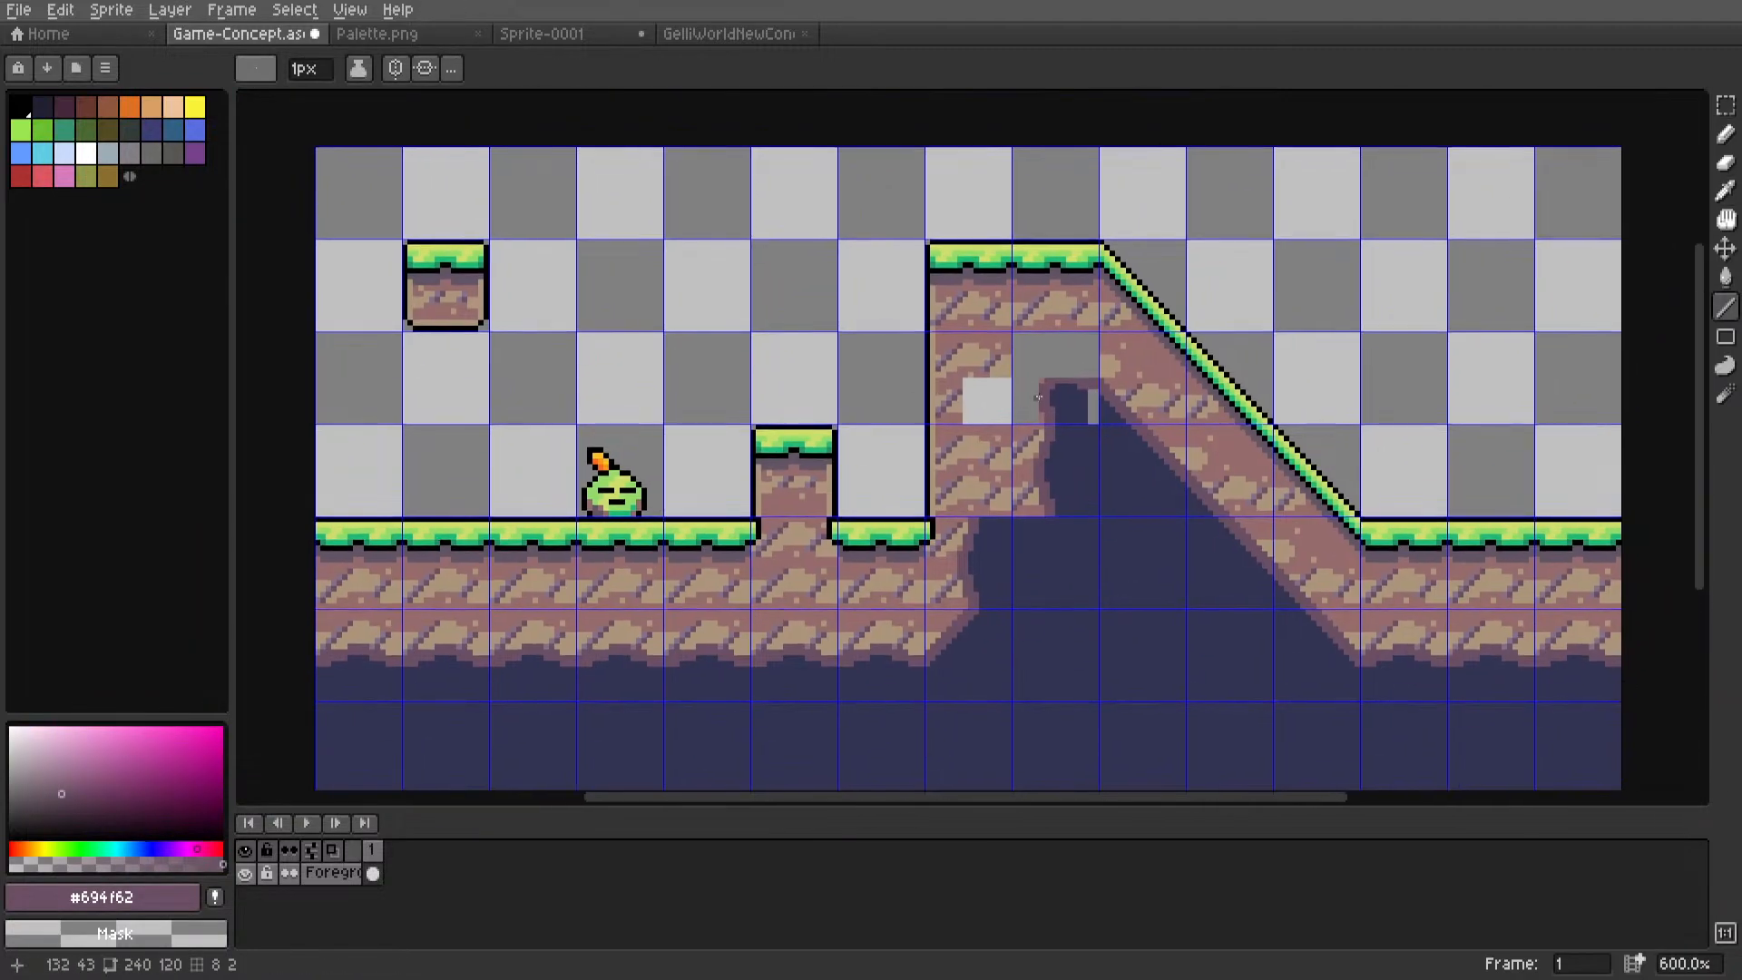
scroll(1078, 380, up, 3)
alt+click(1092, 431)
key(alt)
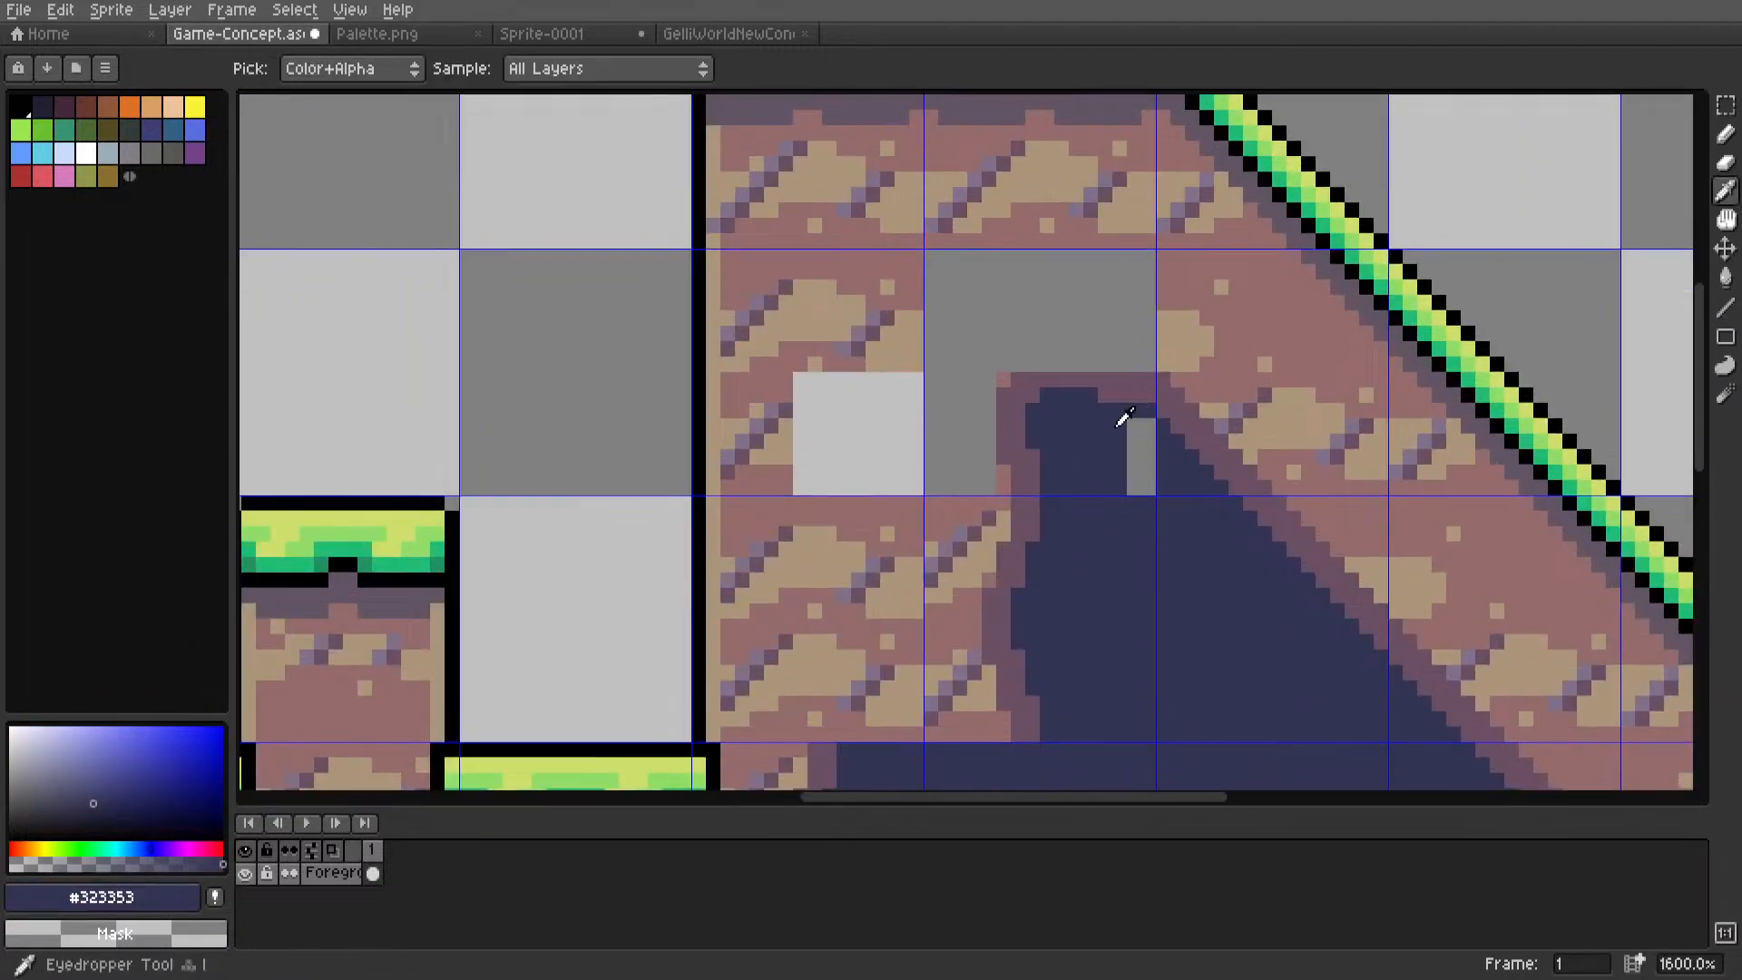
key(g)
click(1140, 431)
scroll(1135, 429, down, 5)
scroll(1080, 436, up, 3)
Touch up the dirt edge of the moved inner corner with a #694f62 pixel.
key(m)
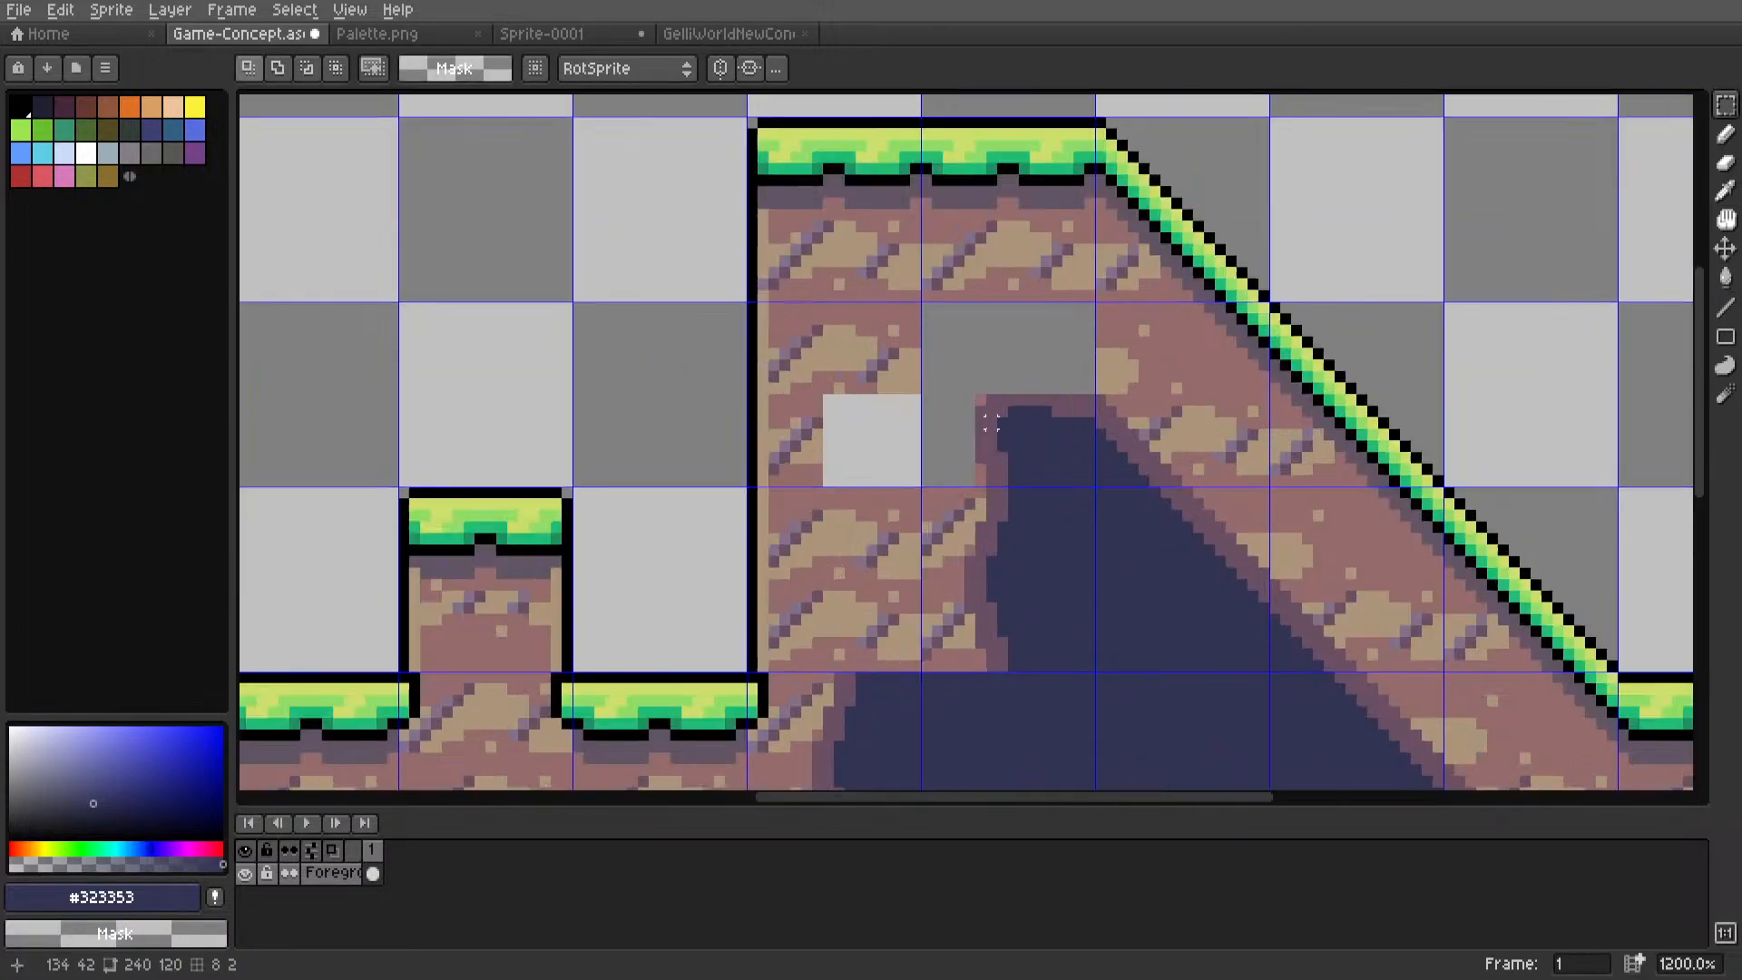
scroll(983, 410, up, 4)
key(l)
alt+click(985, 410)
click(955, 537)
scroll(962, 517, down, 4)
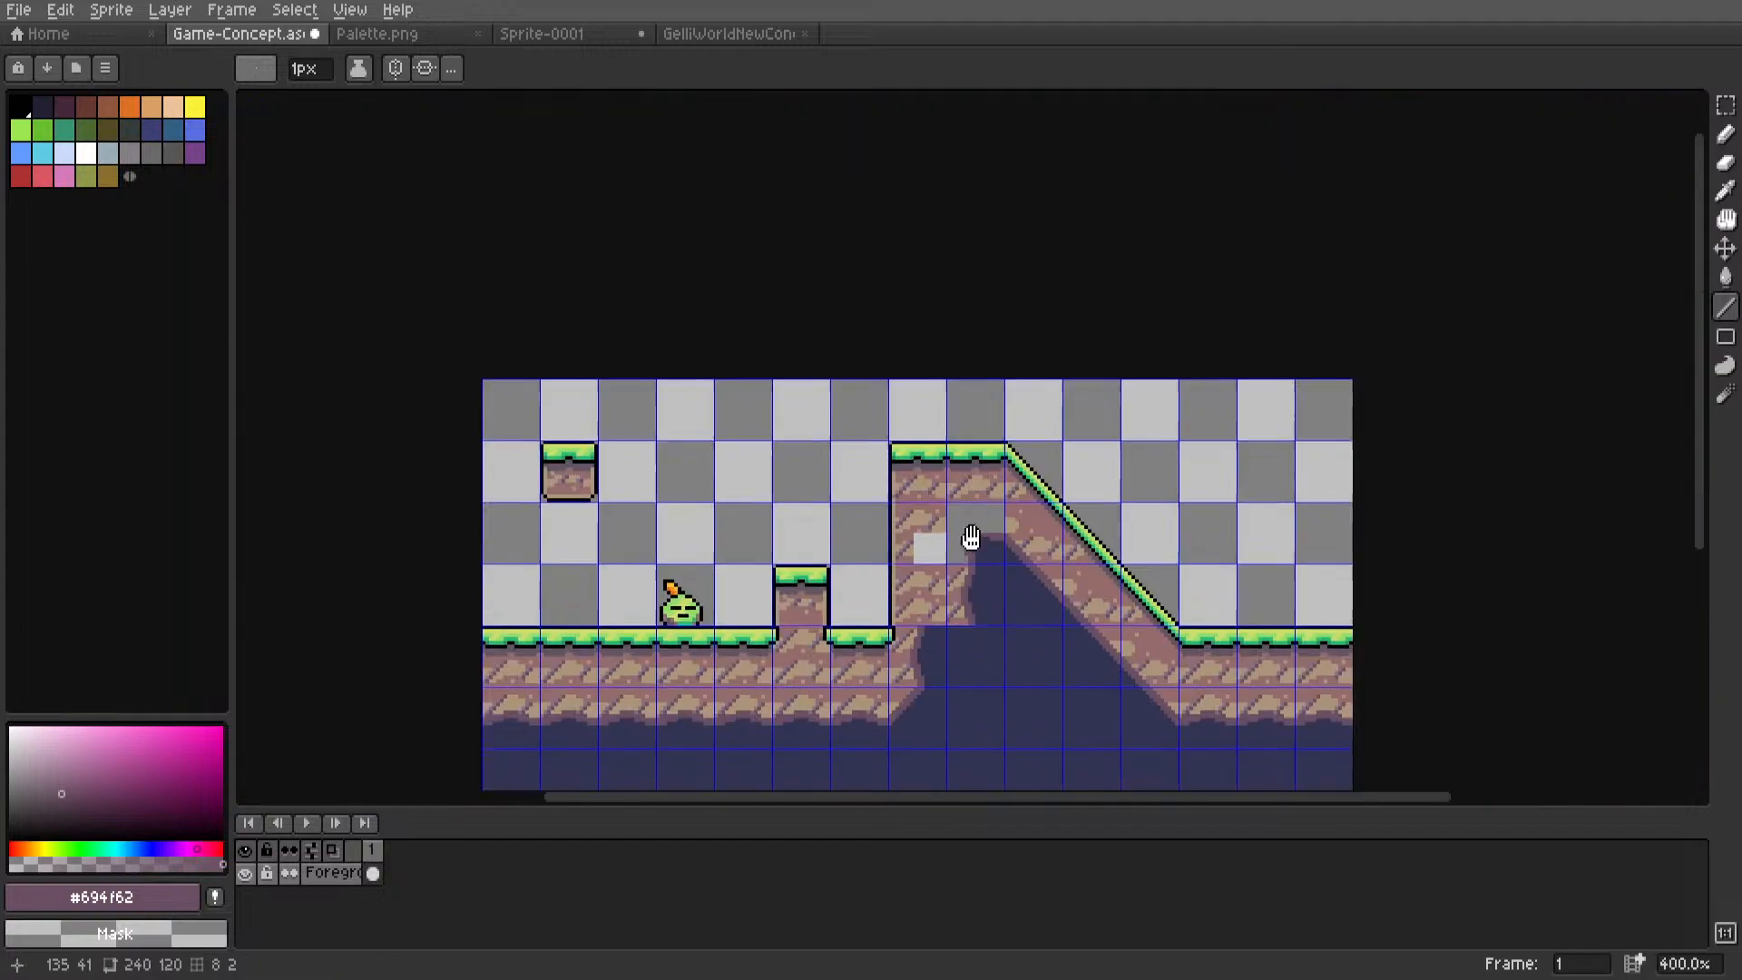
Copy the 16 by 16 px wall tile one tile up to cover the hole in the dirt wall.
key(m)
scroll(989, 462, down, 2)
scroll(971, 428, up, 7)
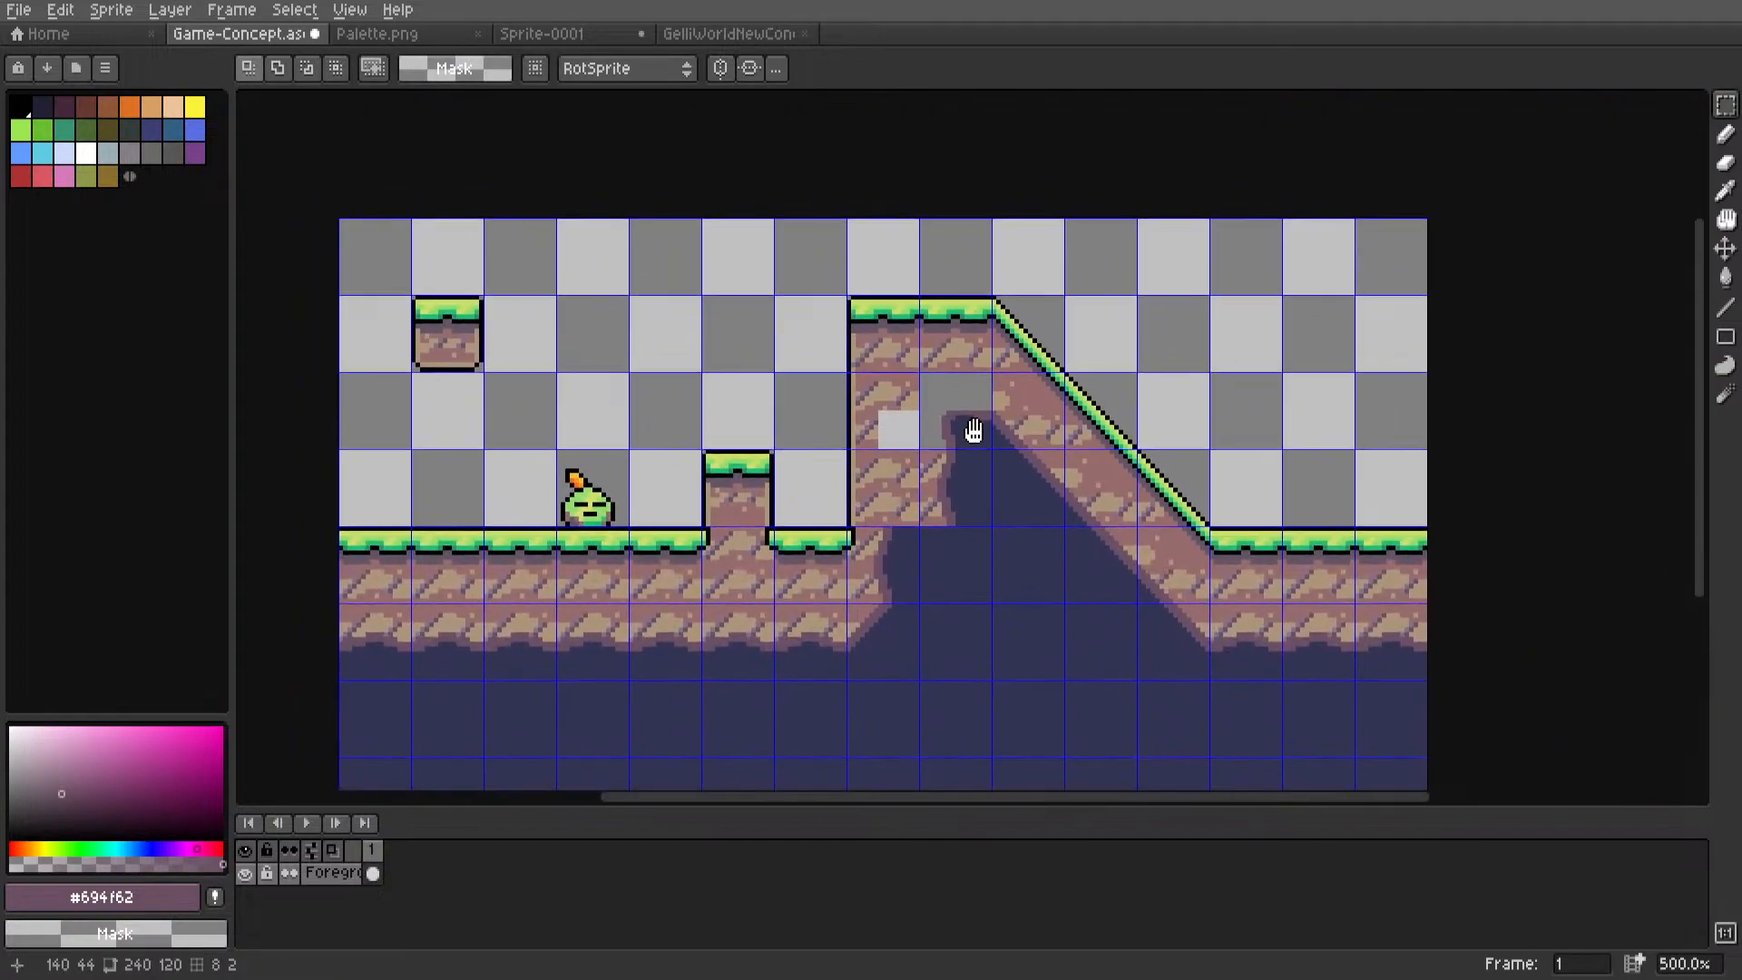
scroll(874, 435, down, 6)
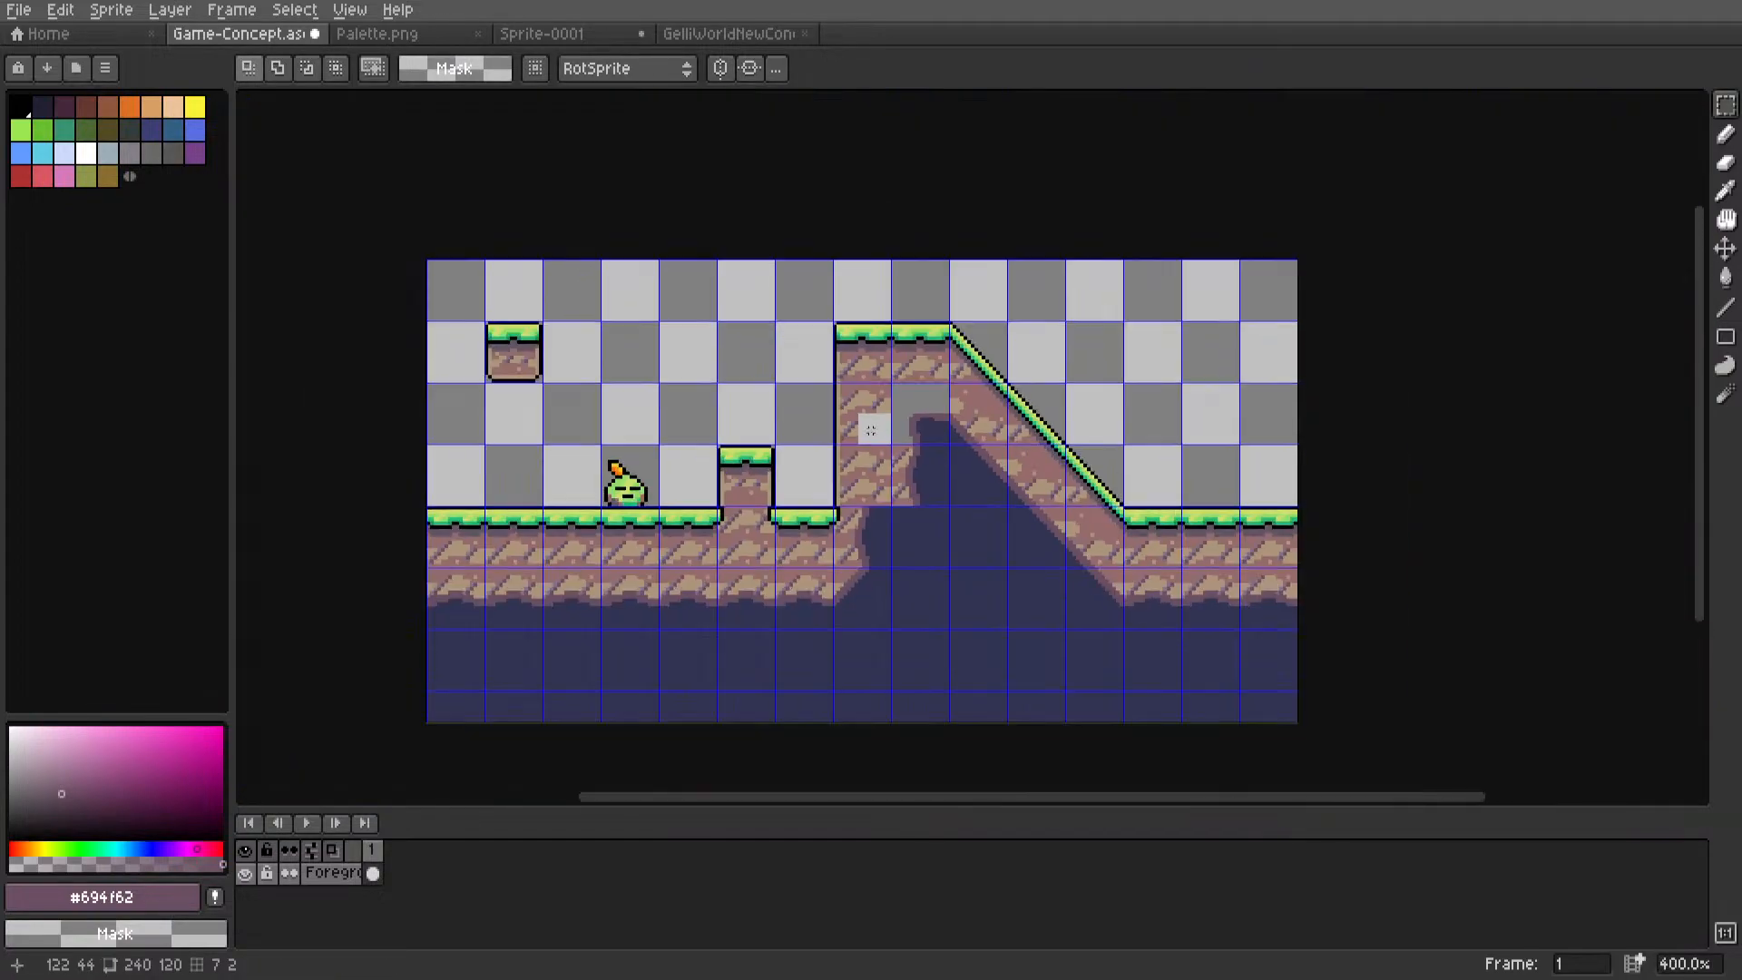
scroll(927, 550, up, 3)
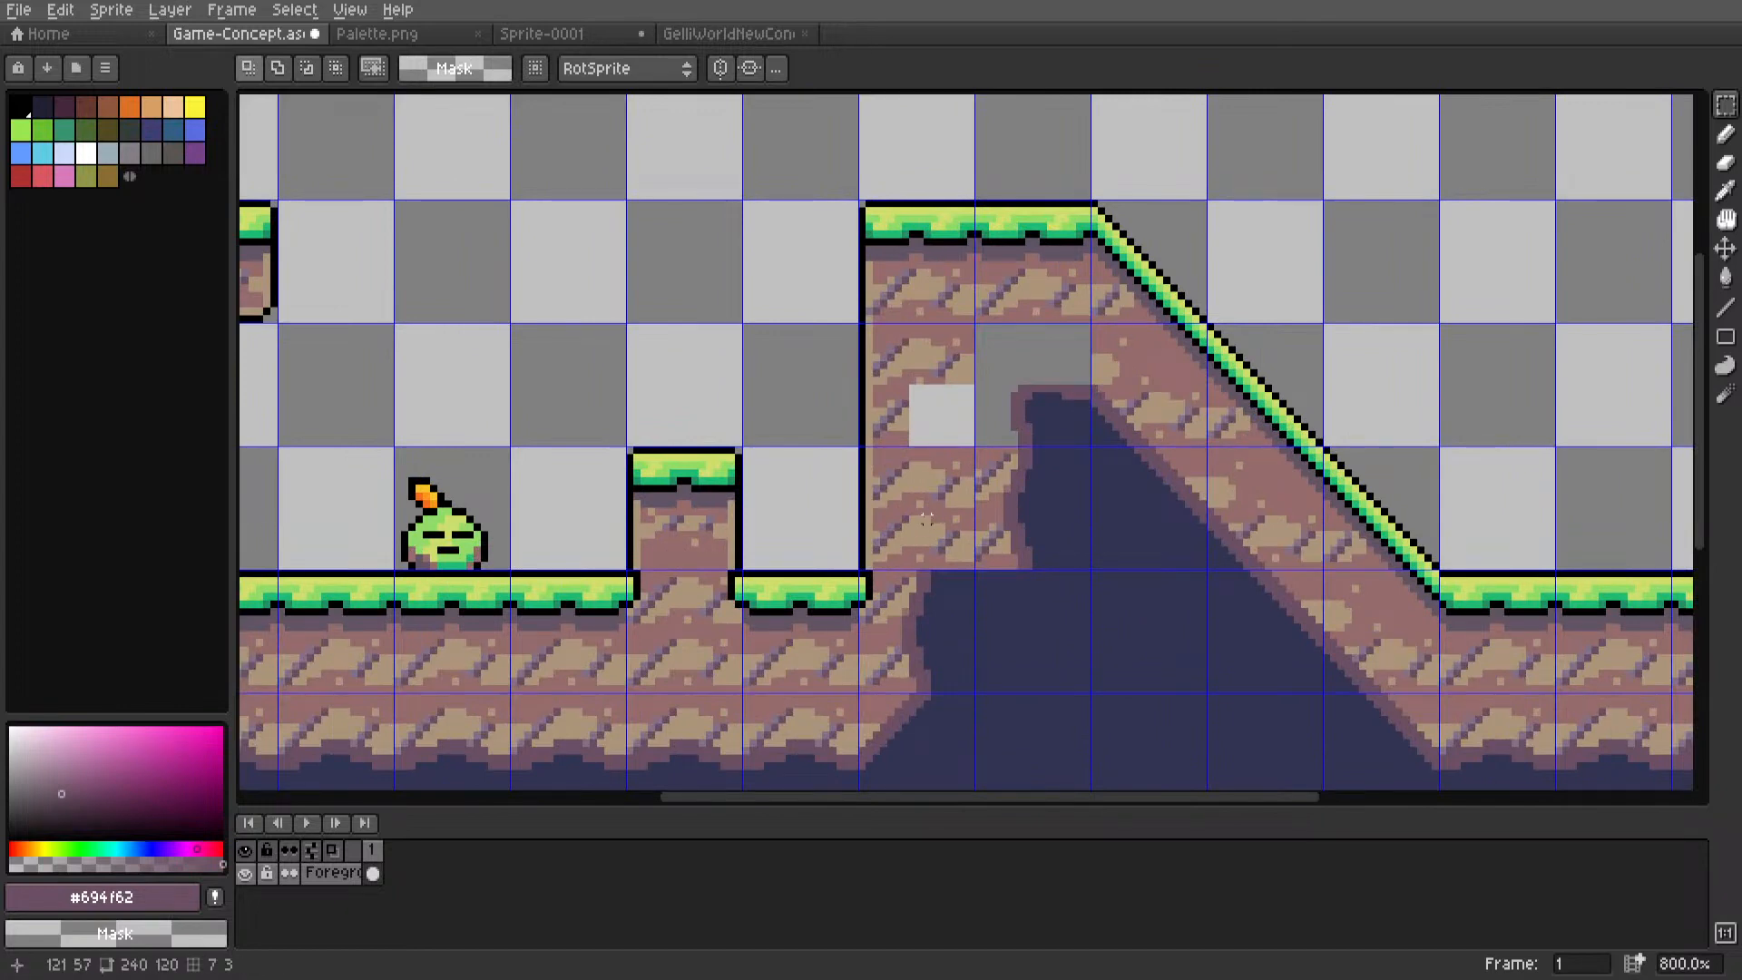
scroll(919, 519, up, 1)
drag(910, 507, 914, 518)
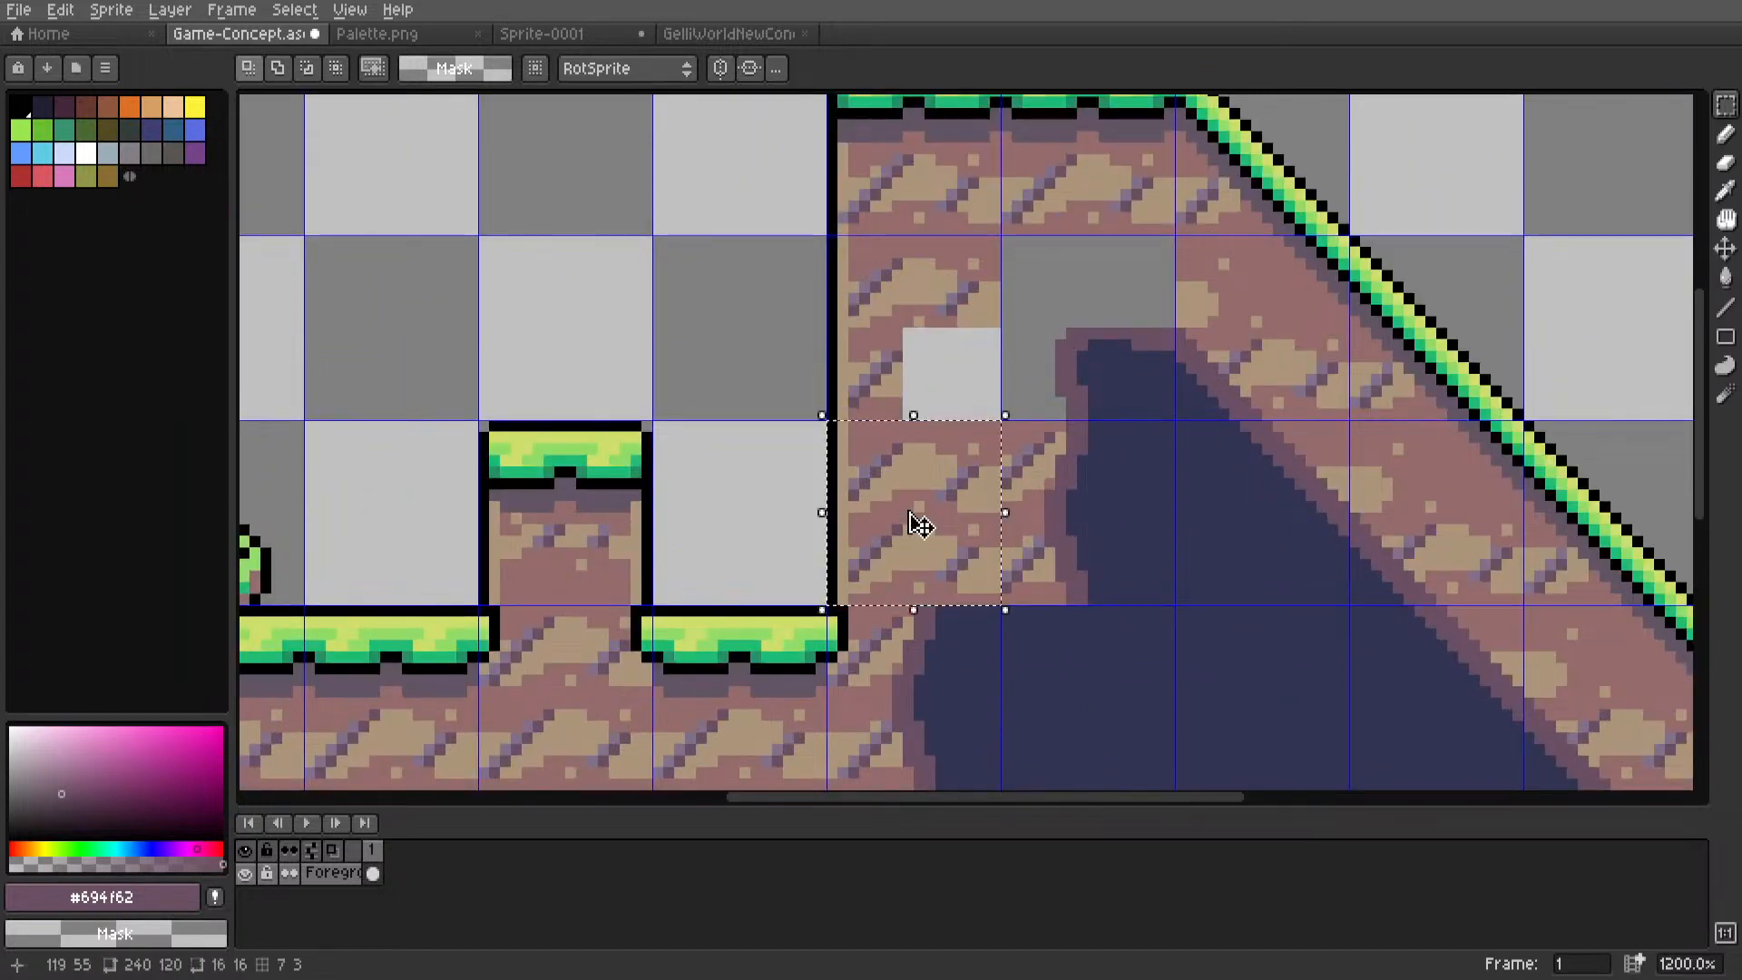
middle_drag(914, 517, 907, 583)
drag(907, 584, 913, 401)
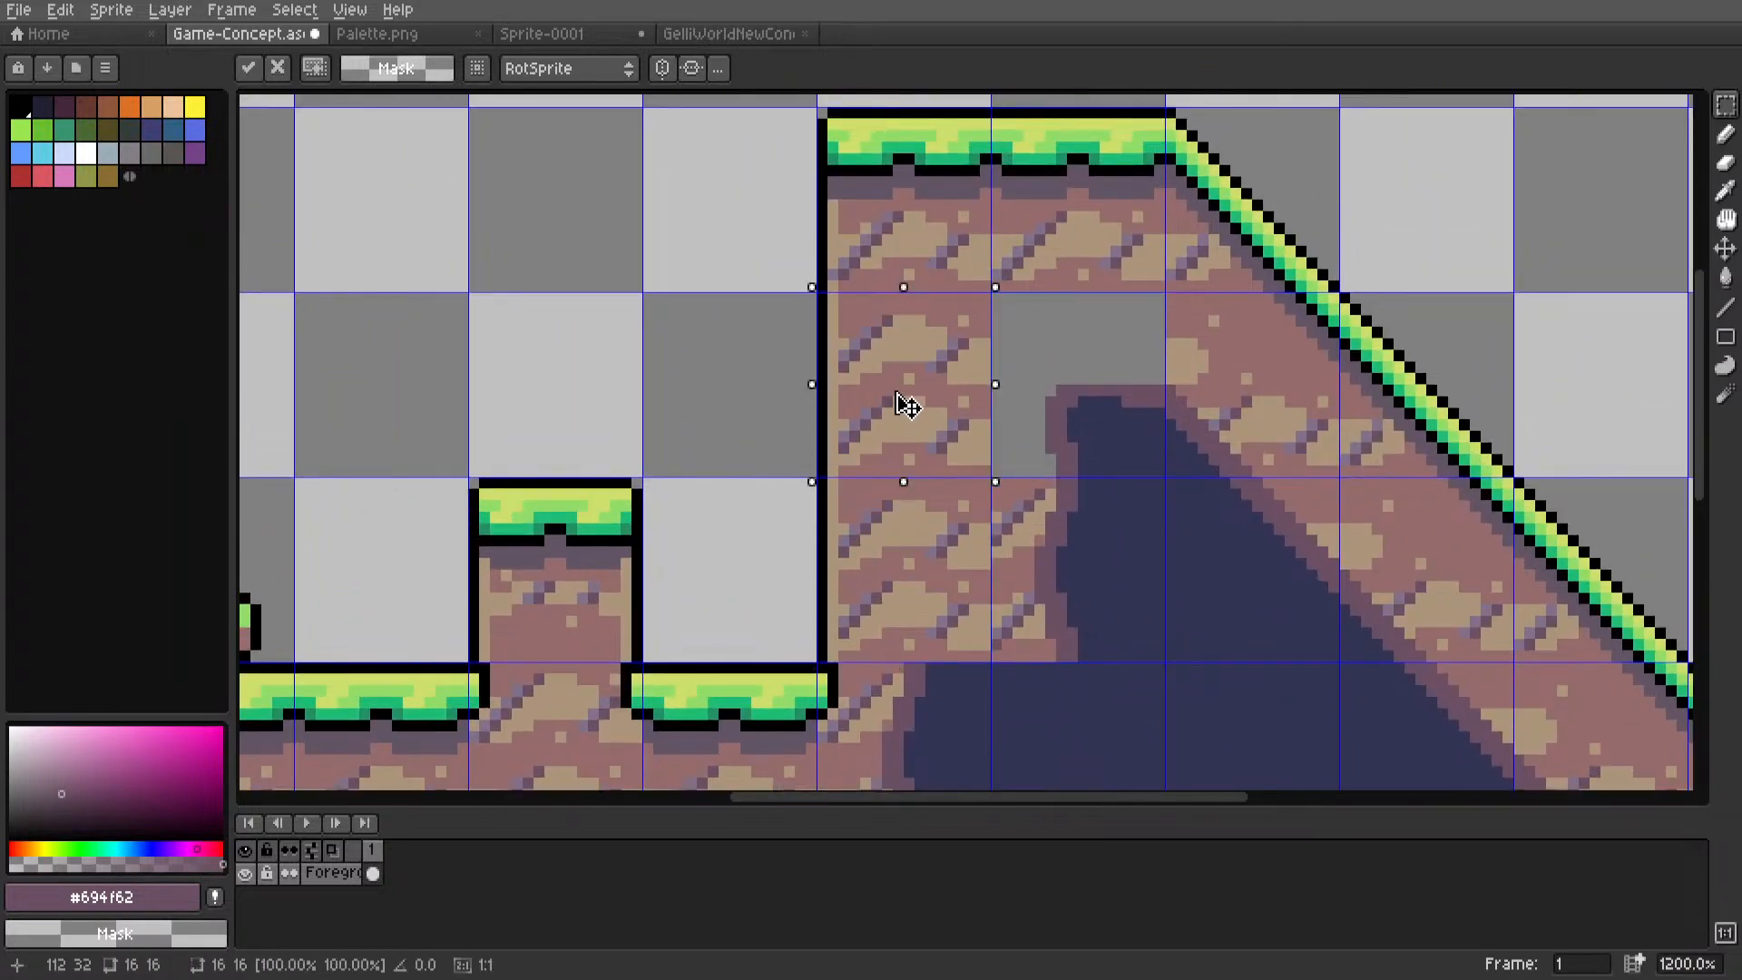
click(754, 378)
scroll(973, 444, down, 3)
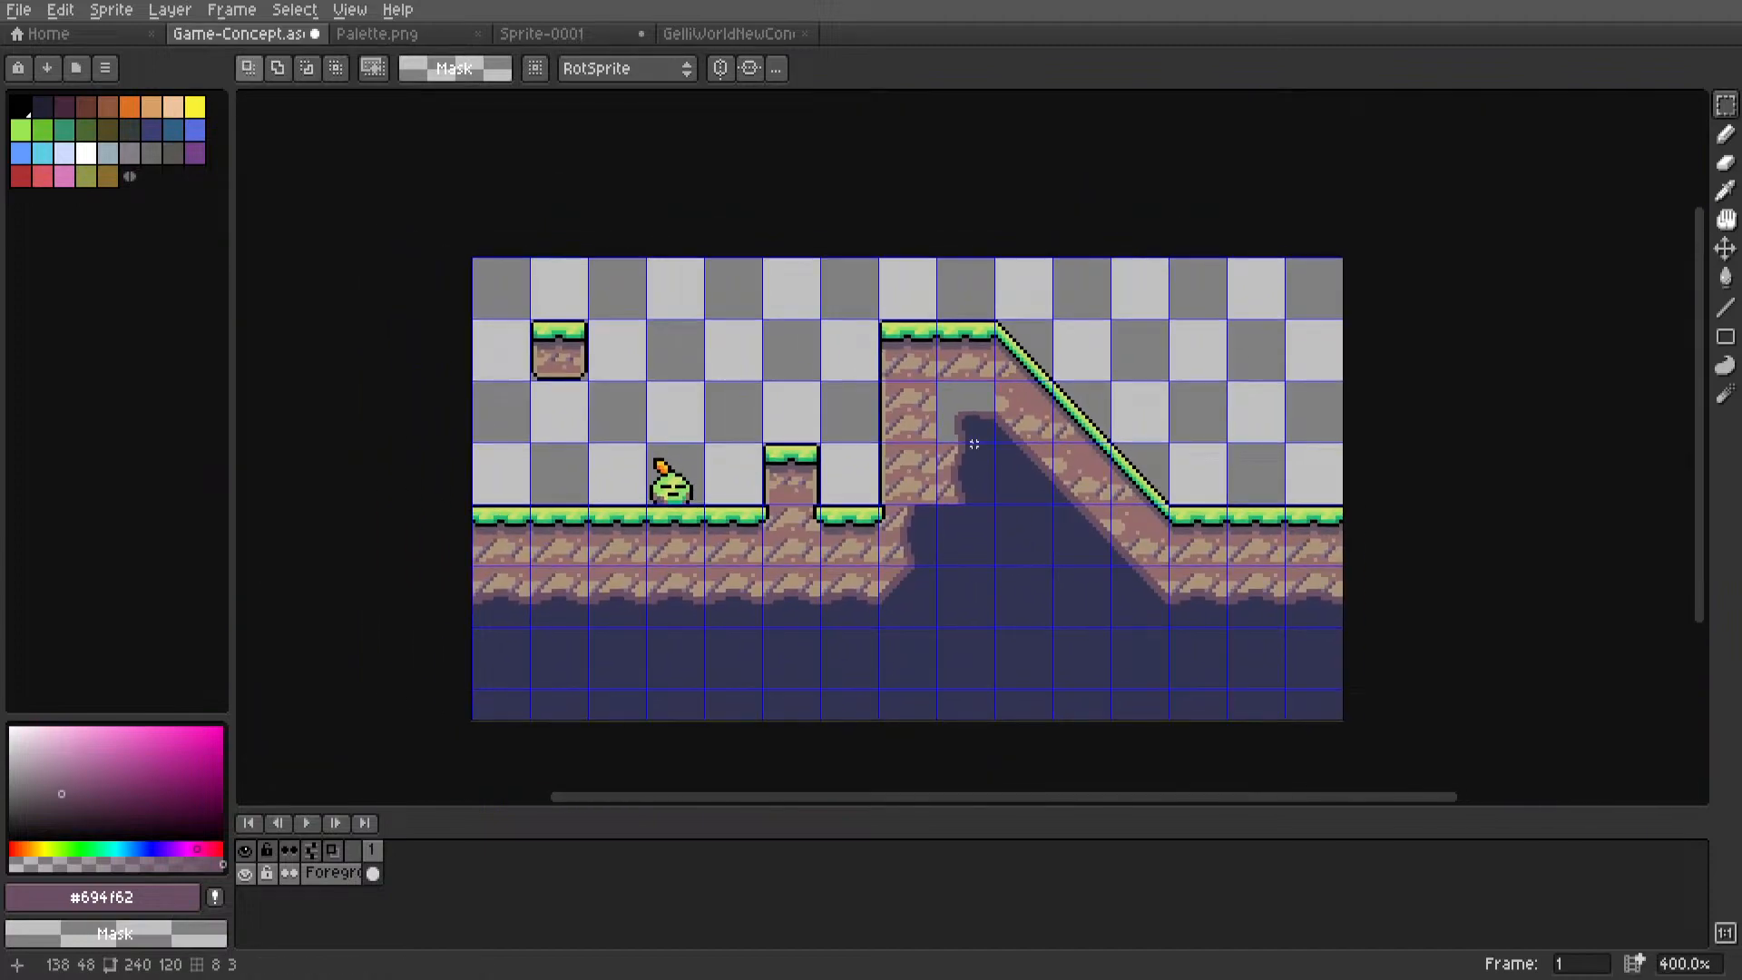
Move the dark inner corner piece out of the hill into the empty sky beside the slope.
scroll(948, 441, up, 3)
drag(933, 392, 1276, 299)
scroll(961, 494, down, 3)
scroll(961, 500, up, 3)
scroll(919, 451, down, 5)
scroll(893, 465, up, 3)
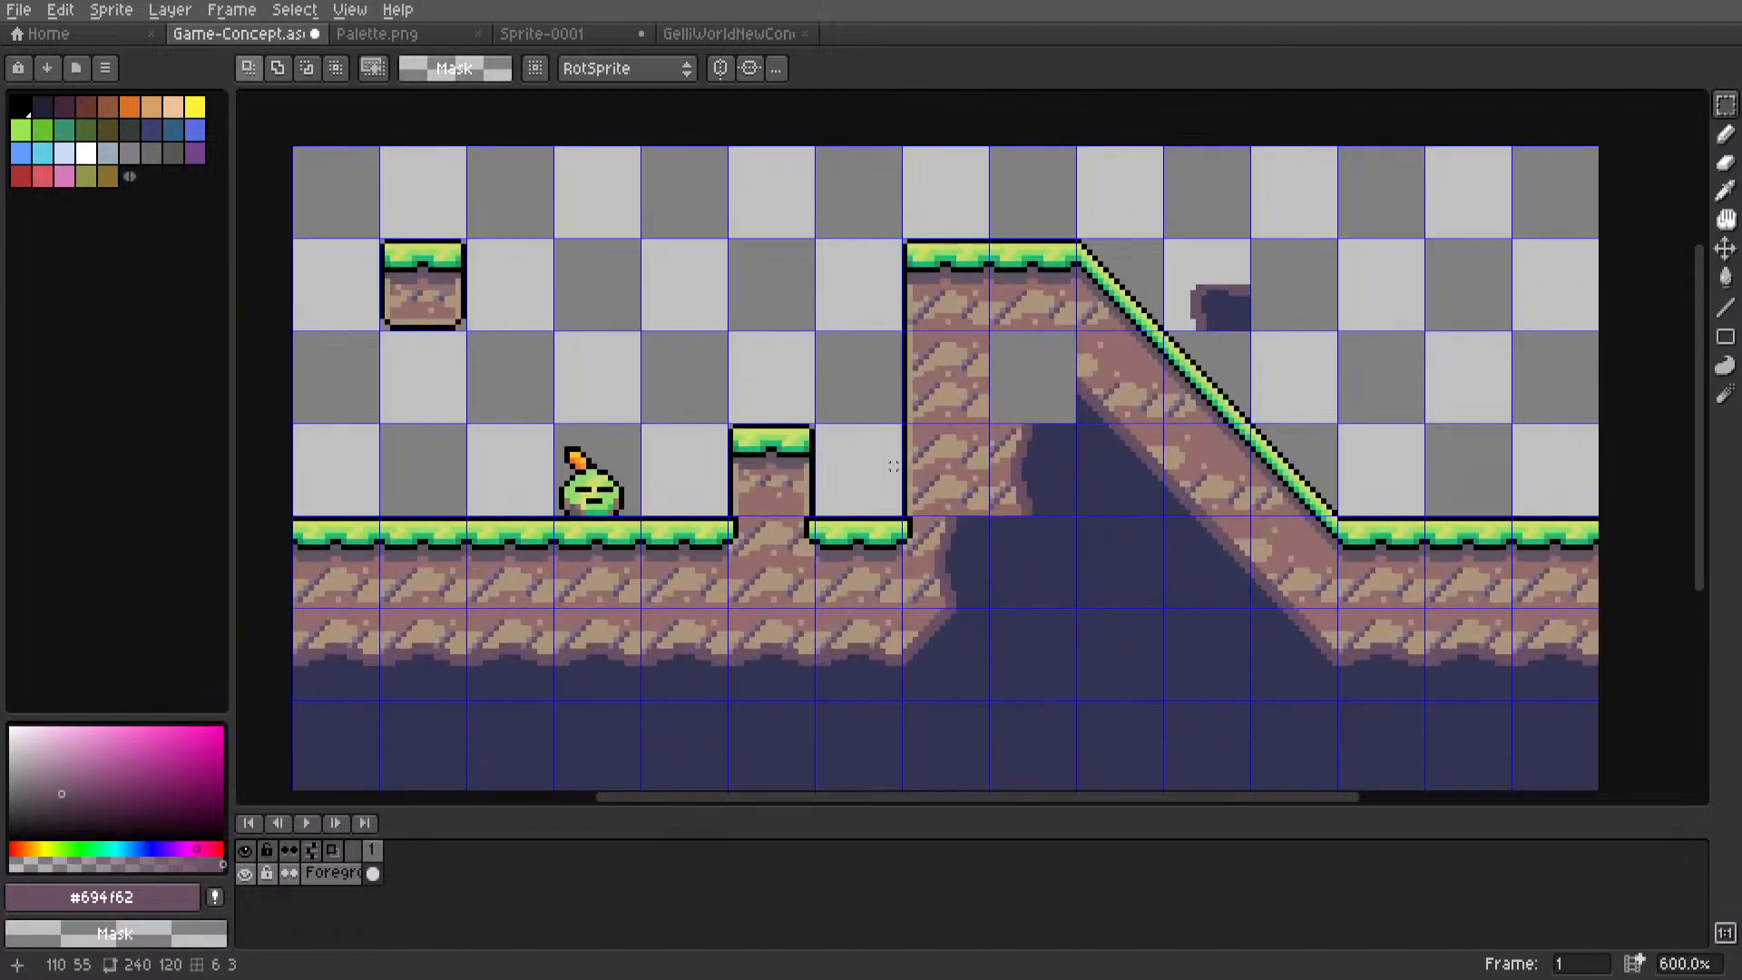
Try to copy a bottom-edge ground tile into the empty tile between the wall and the slope.
double_click(769, 646)
middle_drag(769, 646, 714, 657)
ctrl+drag(714, 666, 978, 395)
scroll(975, 373, up, 2)
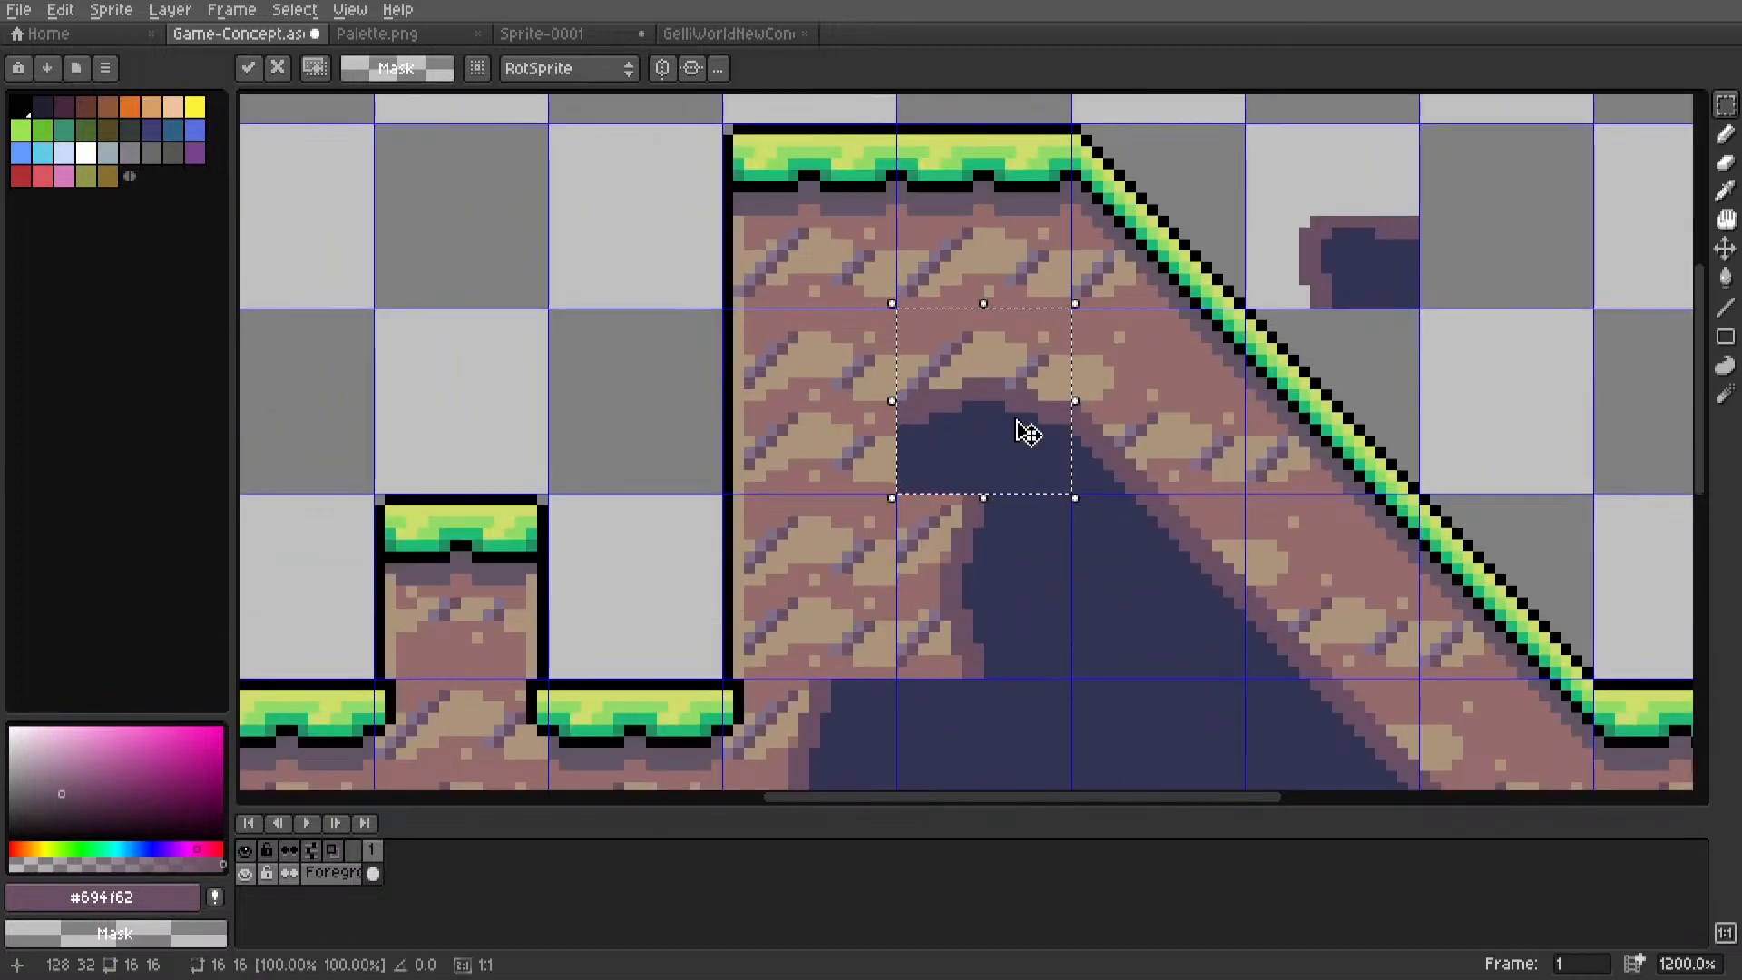
key(ctrl+z)
scroll(870, 445, down, 5)
click(750, 370)
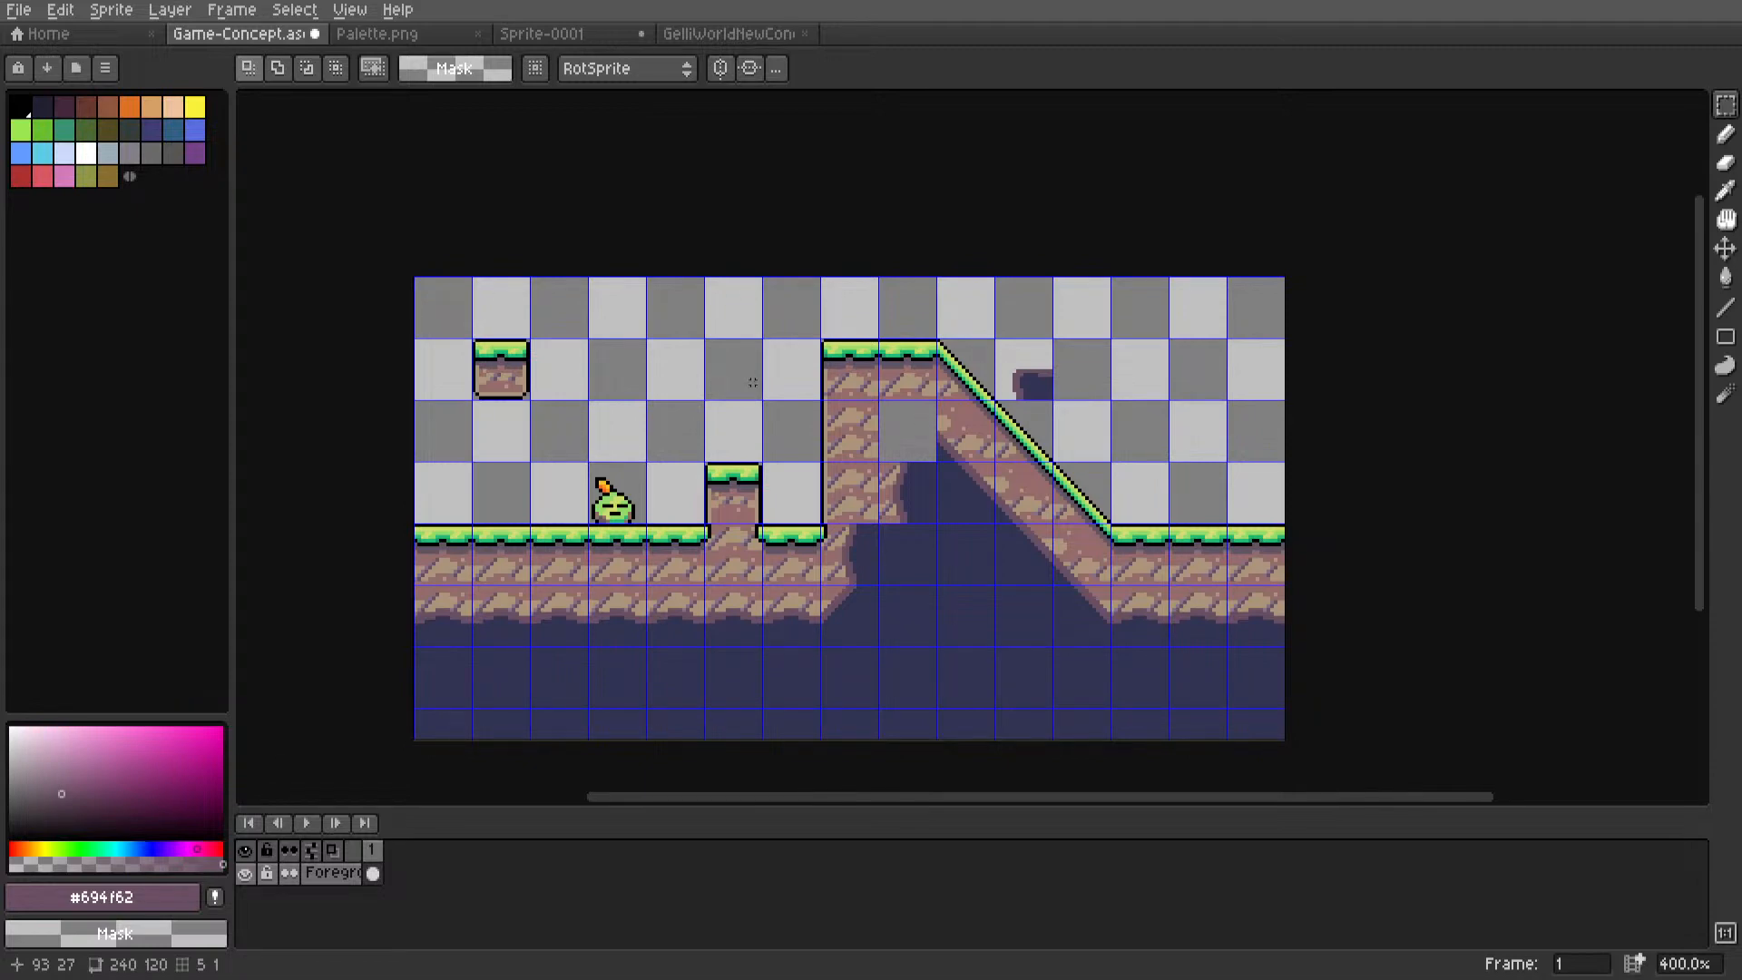
Copy a 16 by 7 px dirt strip from the ground under the pillar into the lower part of the empty tile beside the slope.
scroll(753, 382, up, 9)
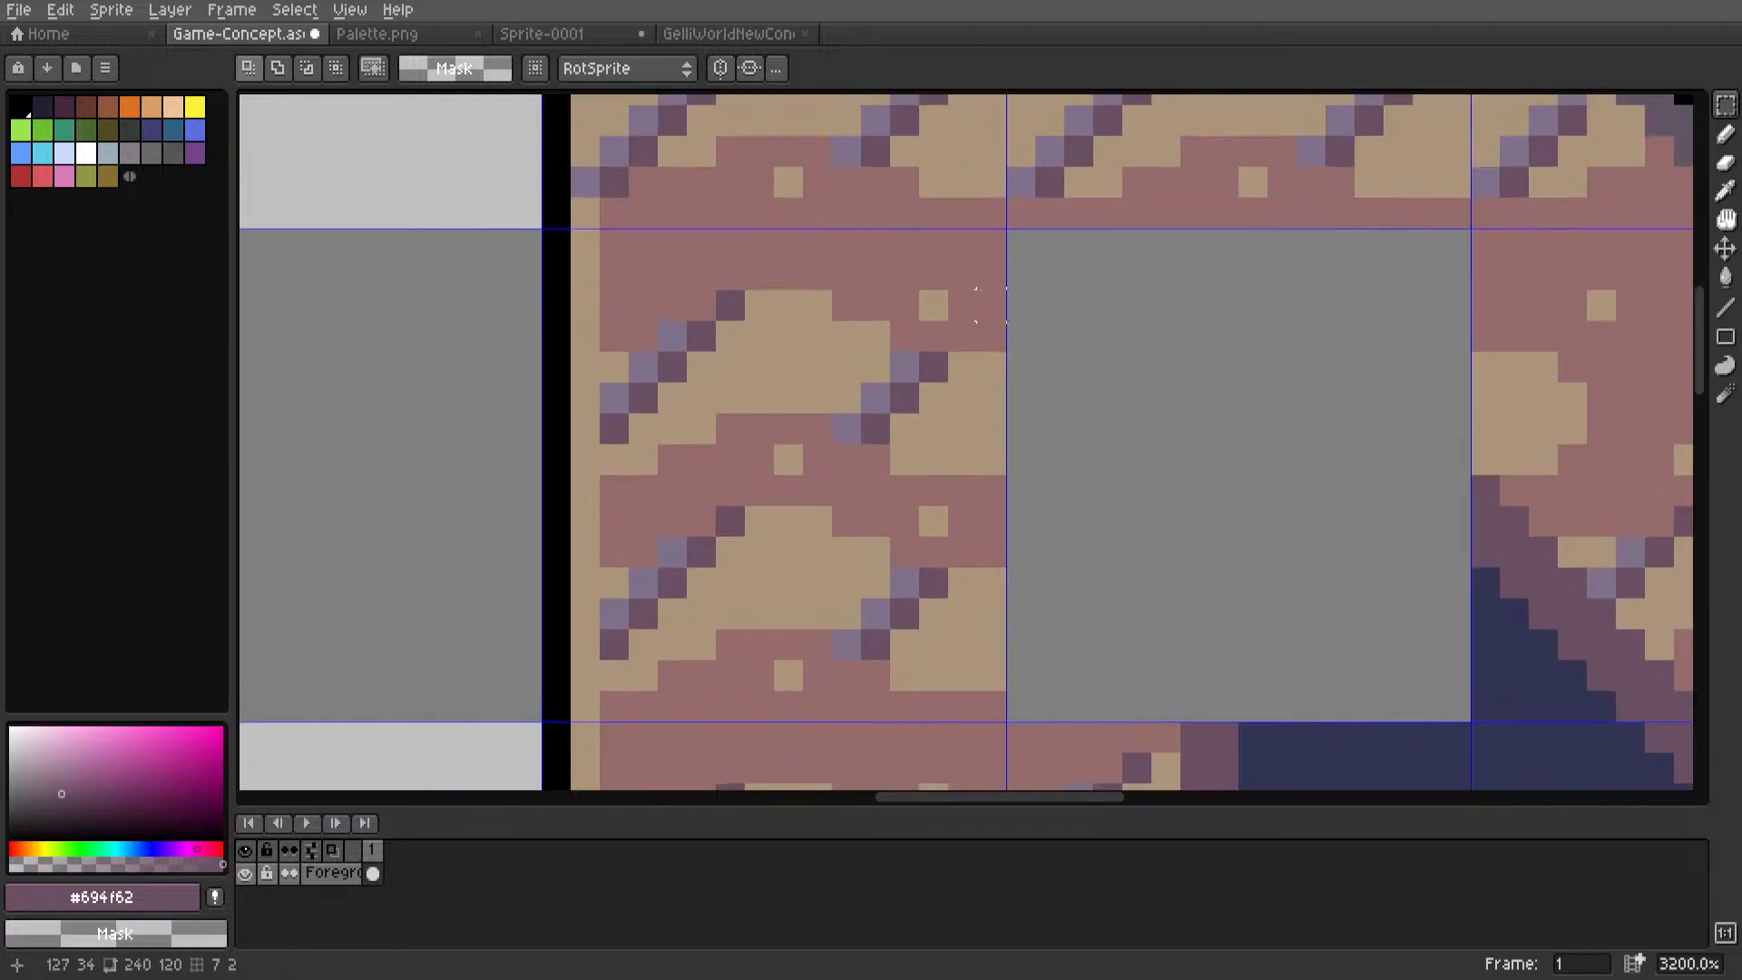
scroll(622, 602, down, 4)
middle_drag(633, 595, 1093, 193)
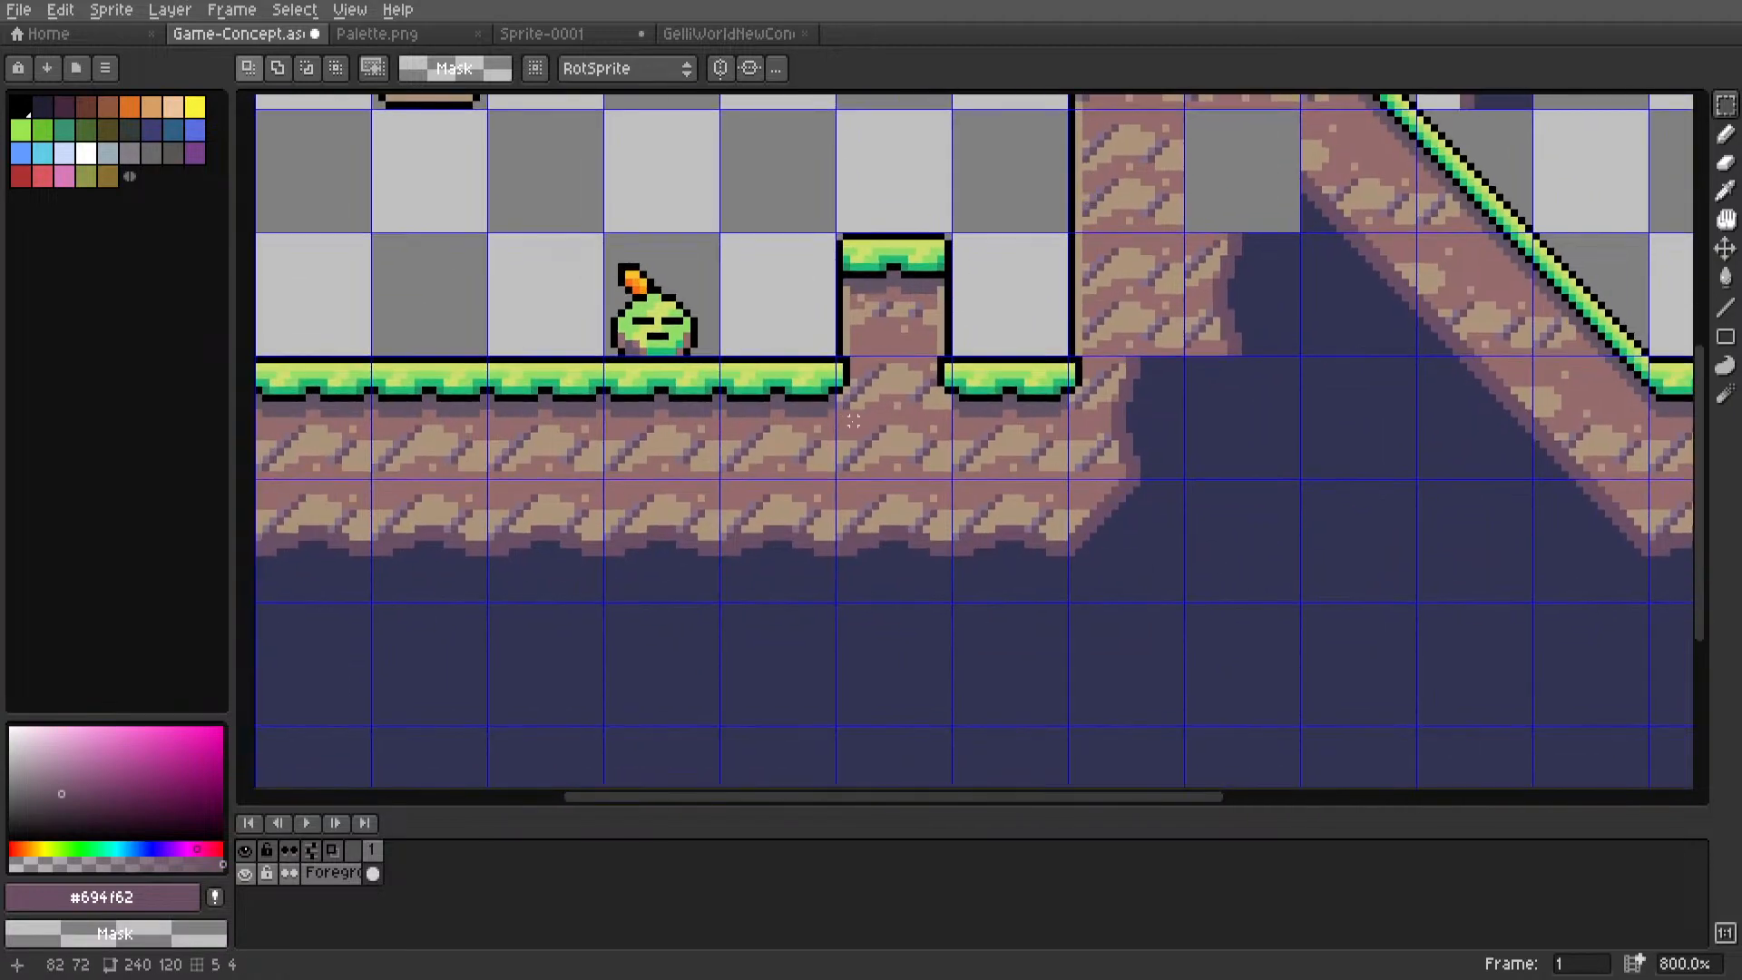
scroll(850, 450, up, 3)
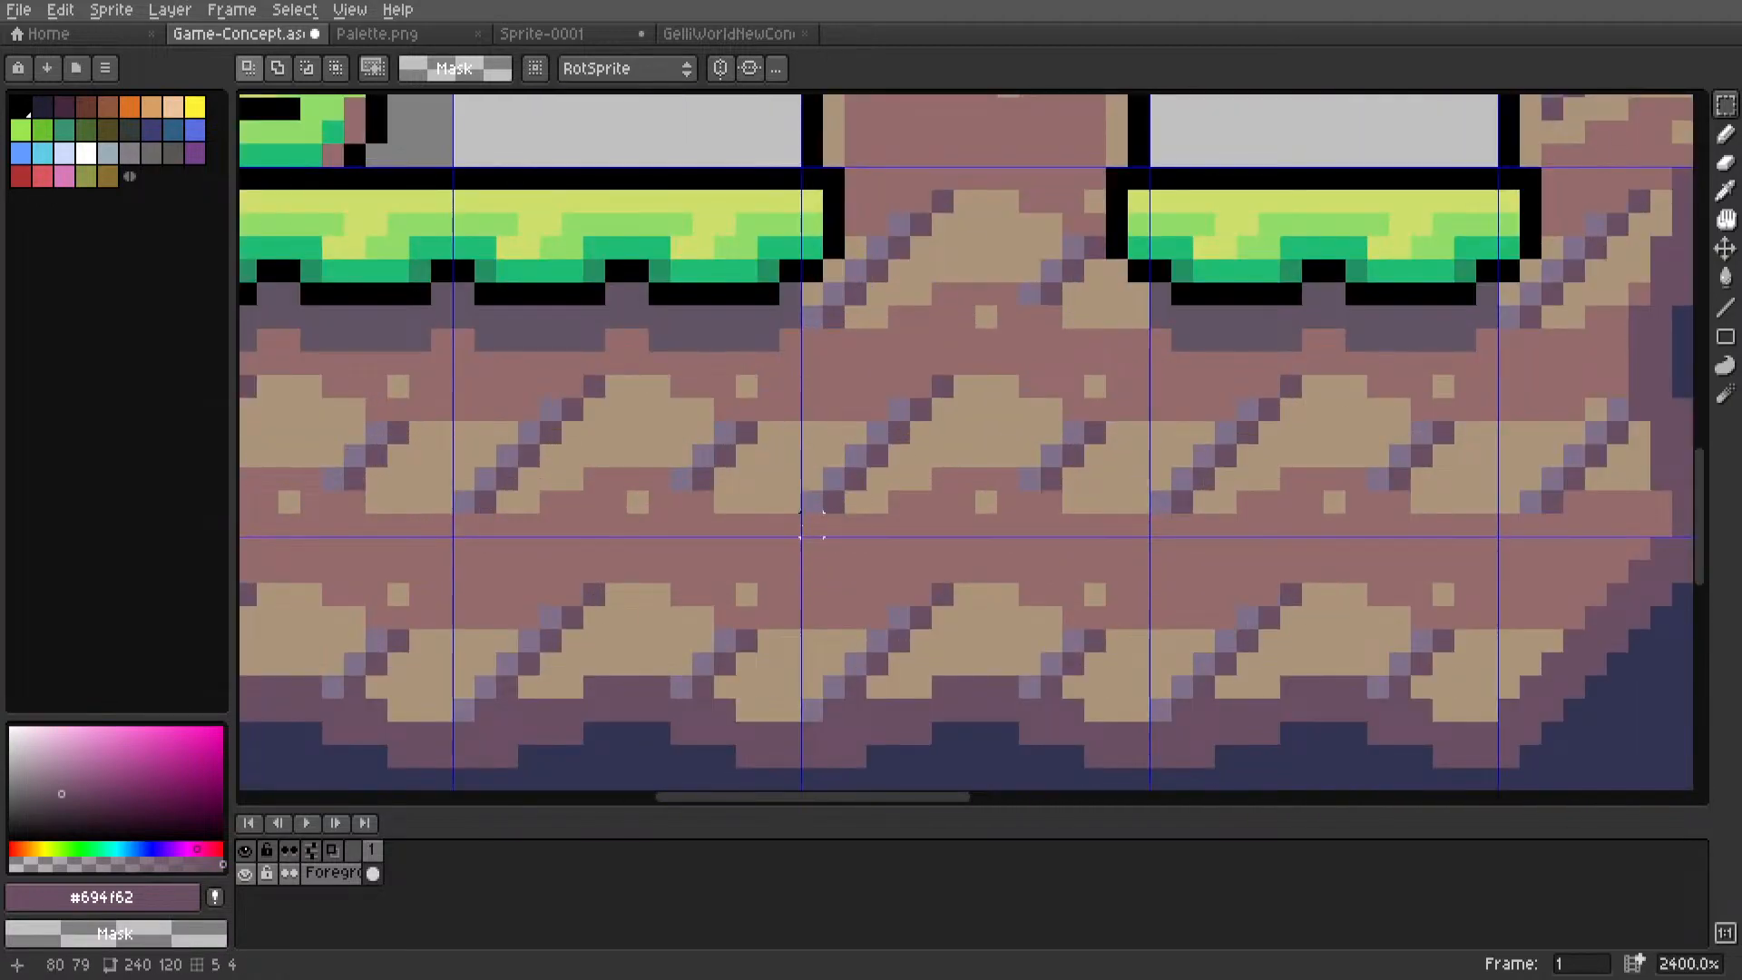
drag(812, 525, 1151, 372)
scroll(837, 581, down, 5)
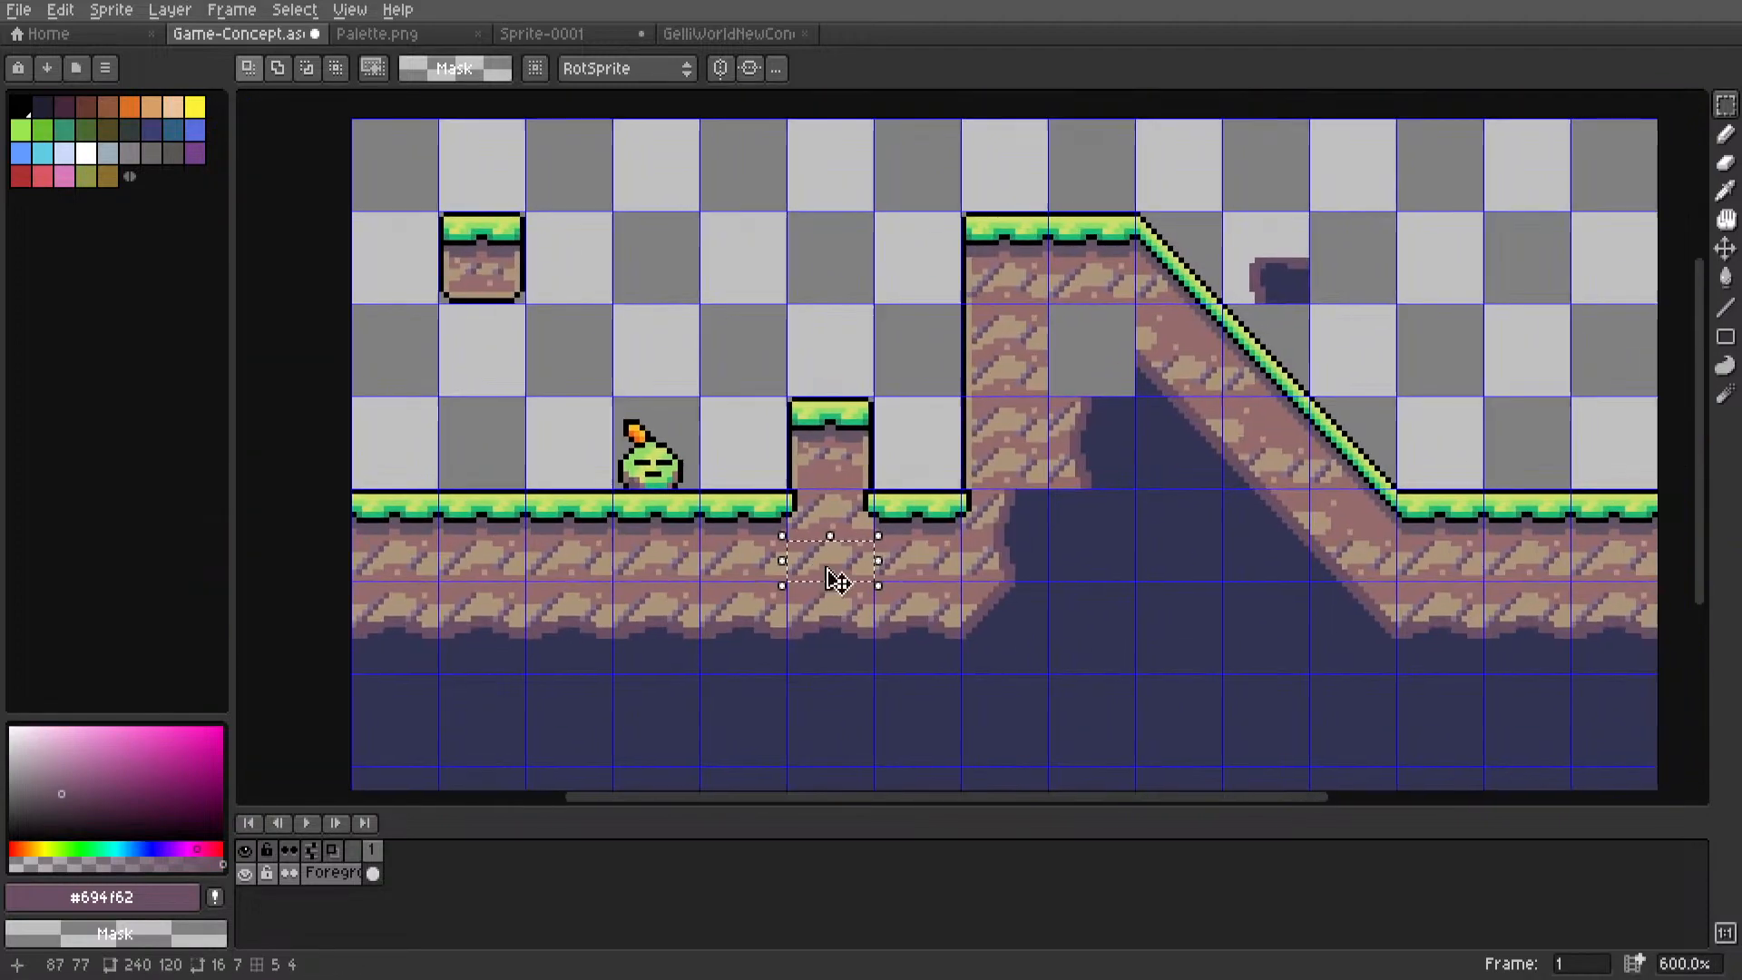
scroll(828, 570, up, 1)
key(ctrl+c)
key(ctrl+v)
scroll(1185, 279, up, 3)
drag(809, 569, 1095, 390)
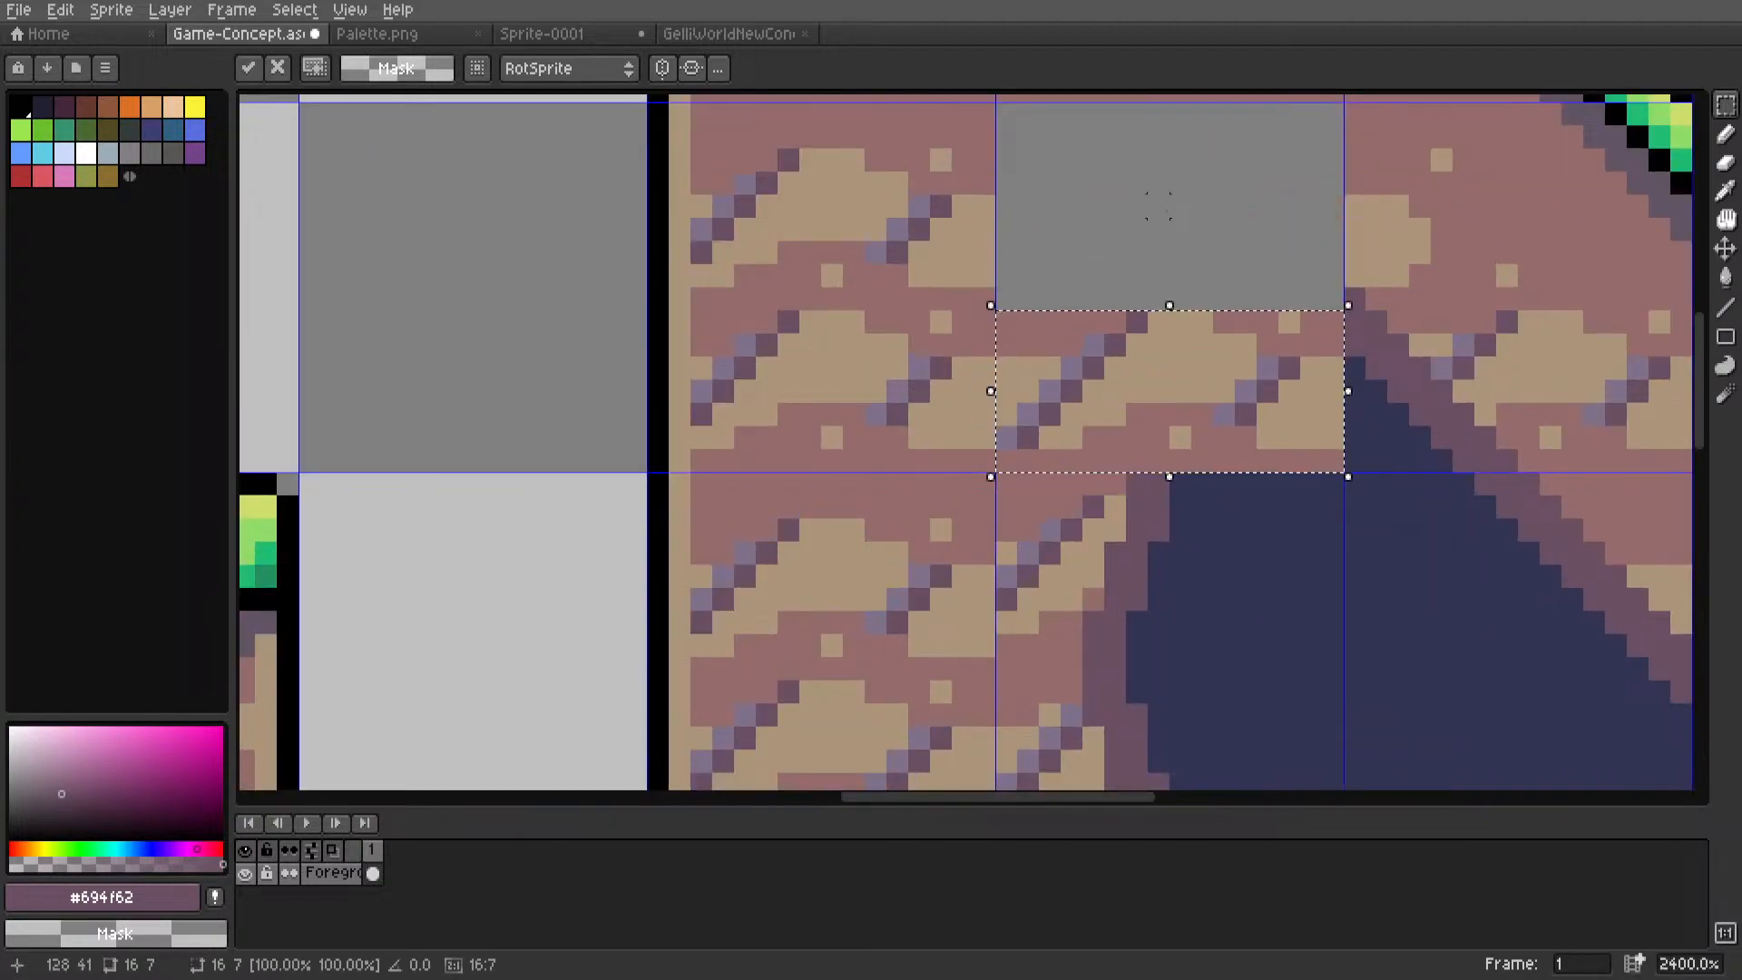
click(1159, 206)
Duplicate the pasted dirt strip directly above itself in the same tile, aligned with the neighbouring rock rows.
scroll(1112, 309, down, 4)
middle_drag(1112, 308, 1030, 409)
middle_drag(809, 514, 1016, 384)
middle_drag(991, 445, 771, 478)
scroll(994, 345, up, 4)
middle_drag(885, 415, 896, 465)
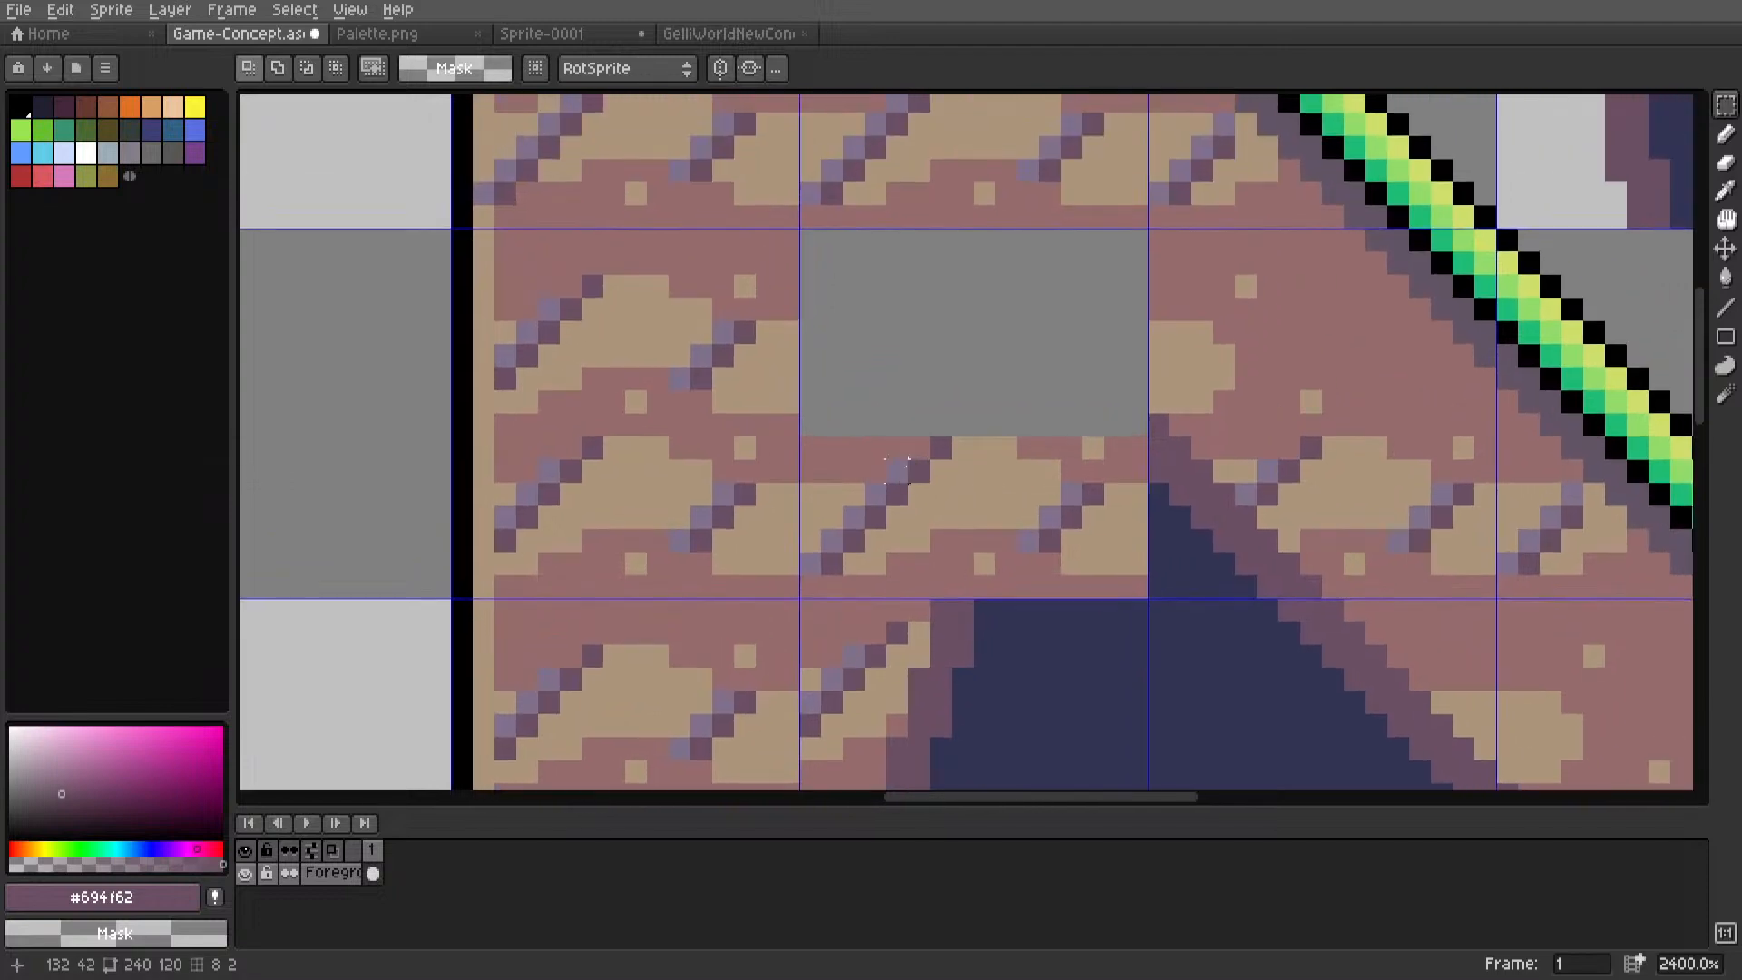
drag(810, 542, 915, 363)
key(ctrl+d)
Fill the remaining gap above the copied dirt strips with the neighbouring dirt colour #966c6c.
key(i)
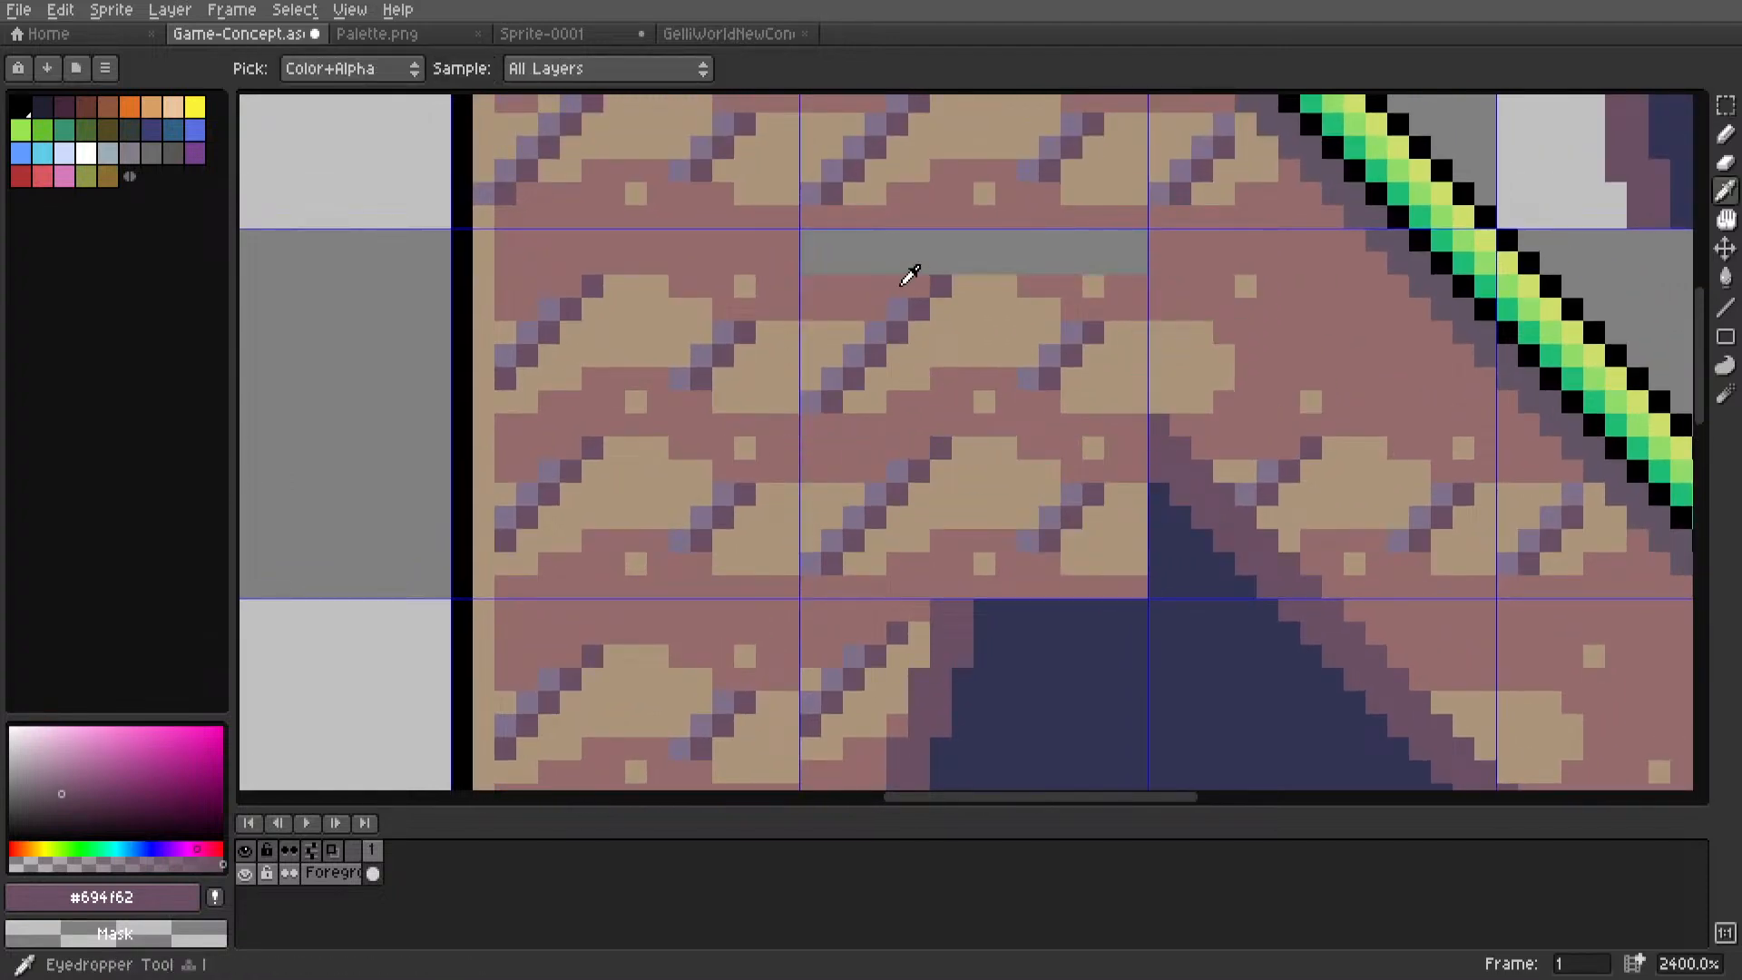
click(778, 242)
key(g)
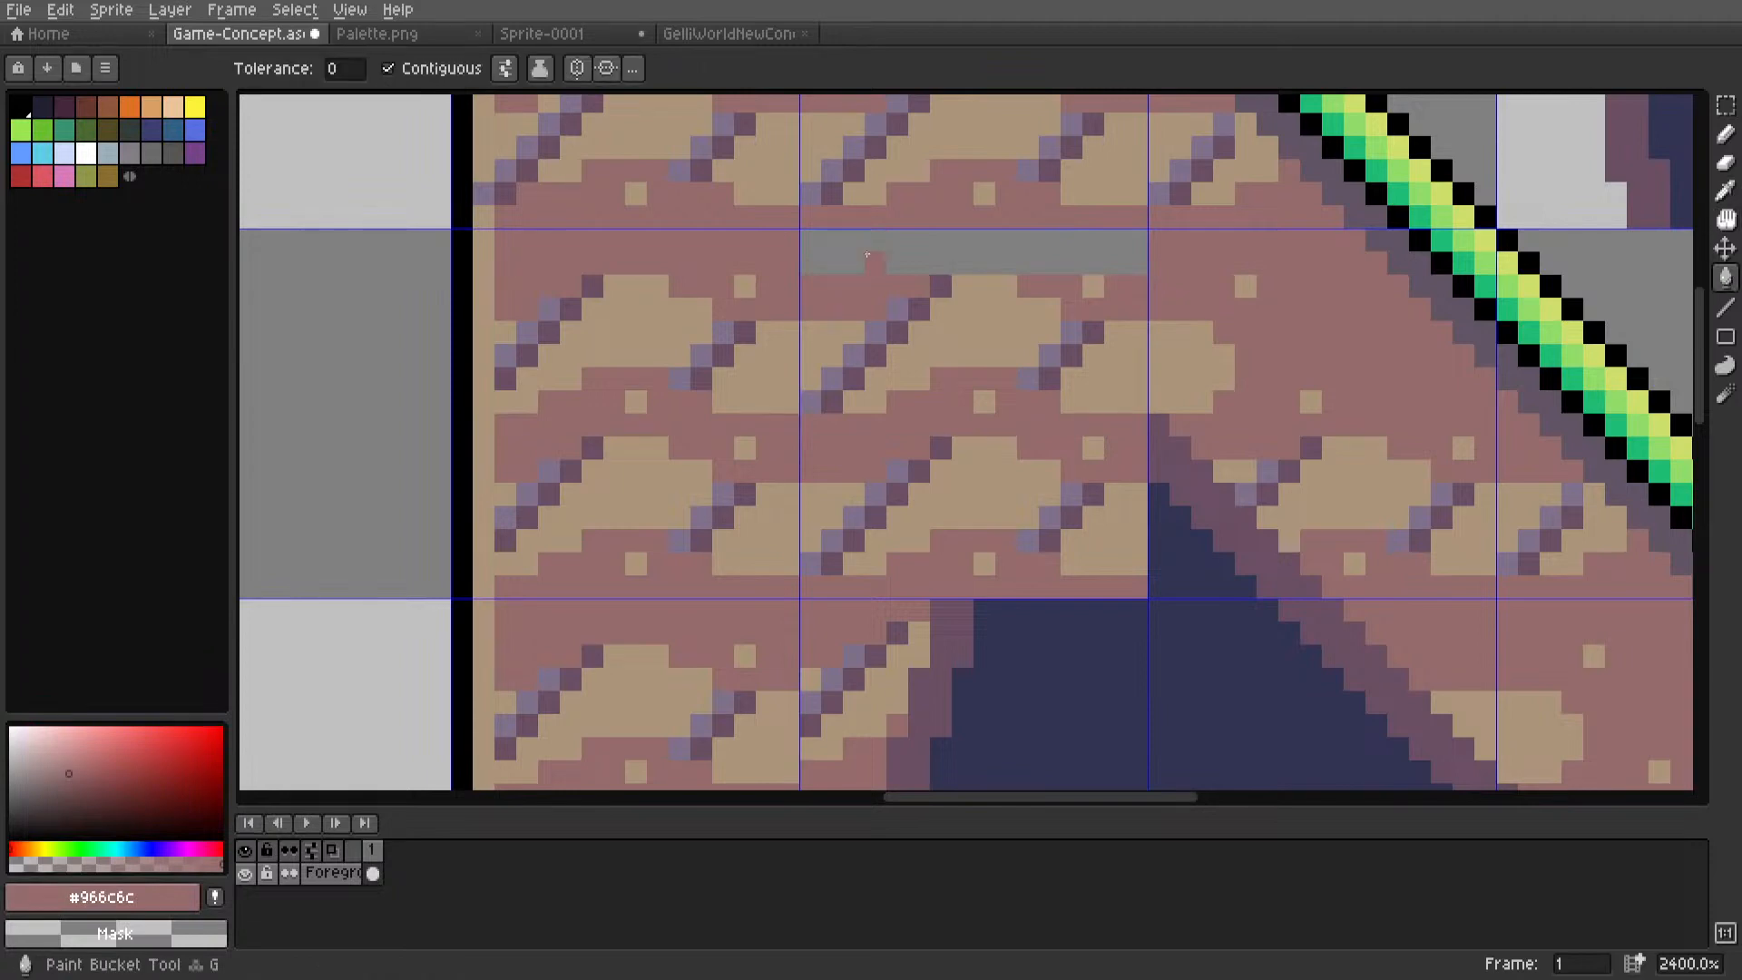
click(868, 256)
Copy the 11 by 8 px dark inner corner from the sky back into the hill, joining the wall edge and the slope's interior.
key(m)
scroll(868, 256, down, 7)
scroll(1021, 310, up, 4)
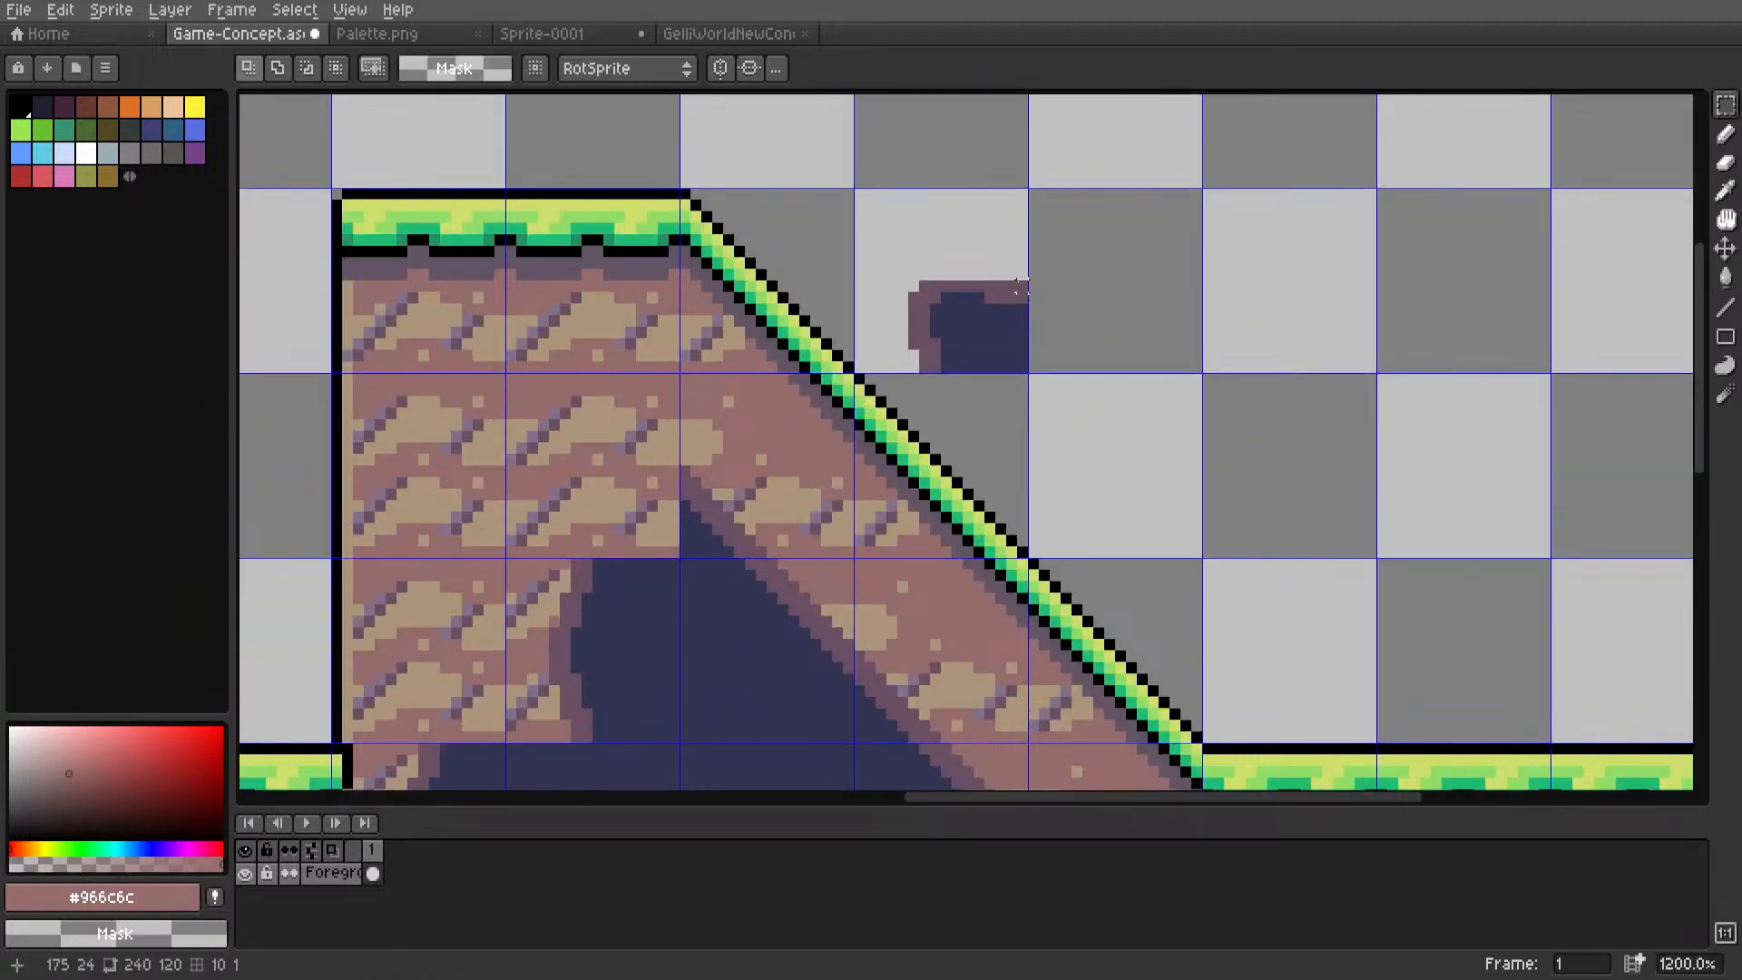
drag(1022, 286, 915, 368)
middle_drag(924, 368, 1070, 326)
drag(1124, 319, 794, 498)
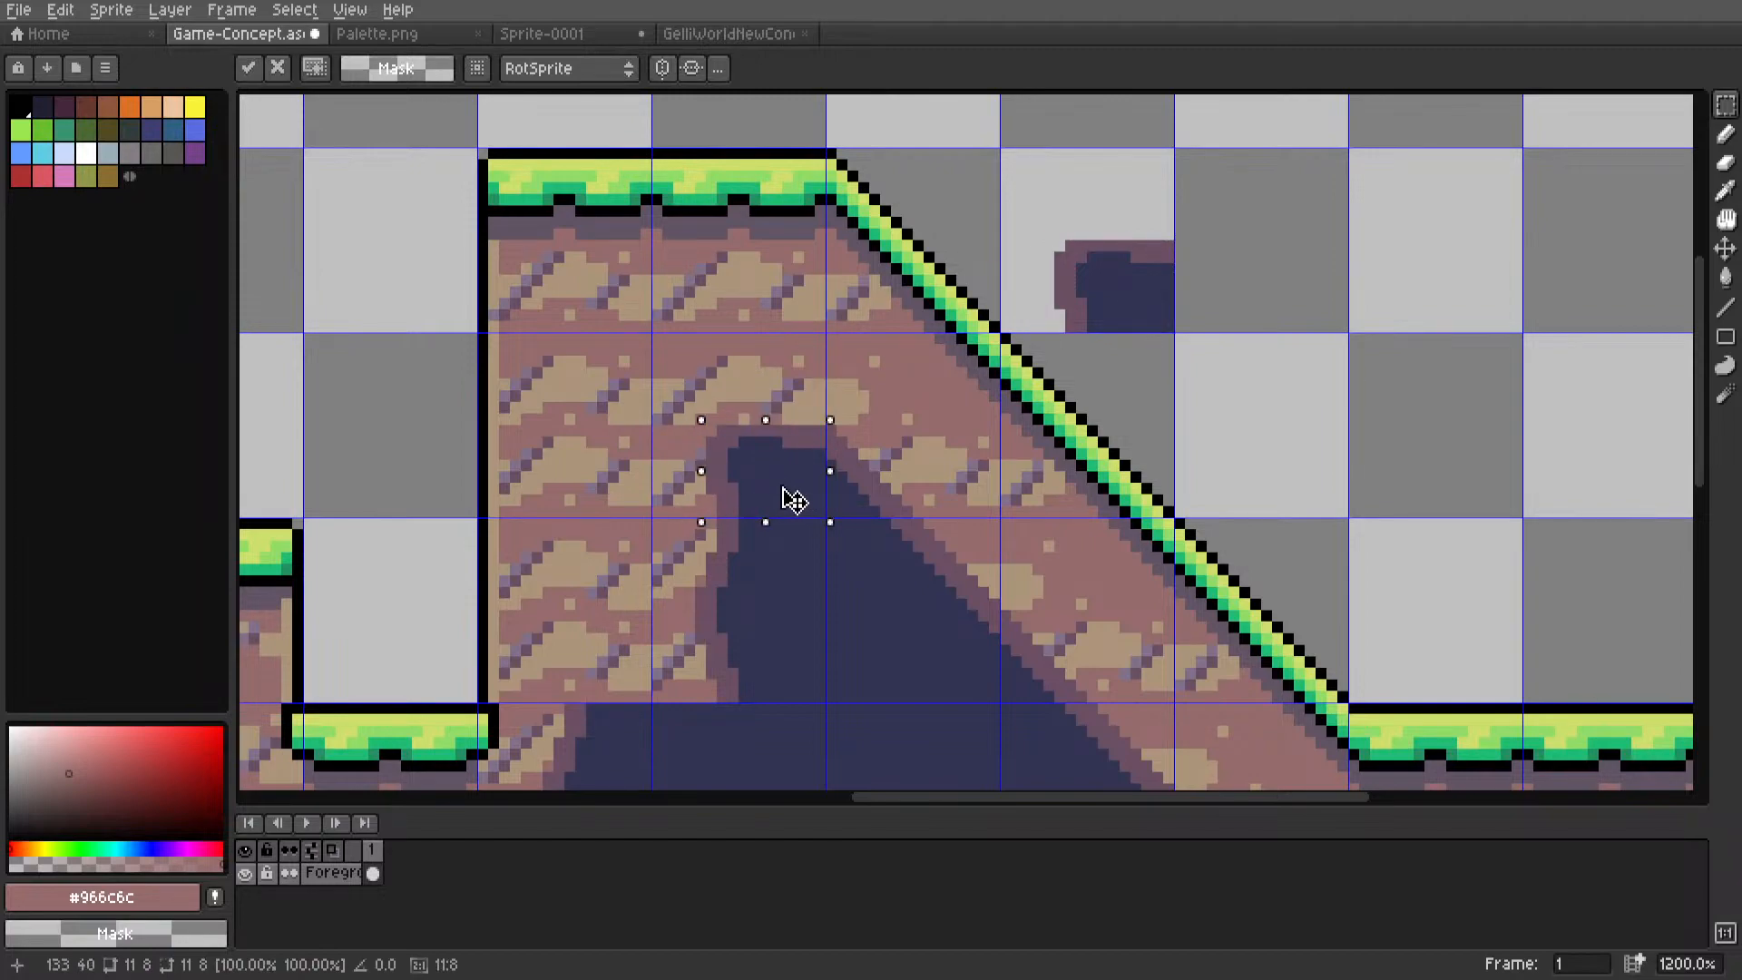
Delete the leftover inner corner piece in the sky.
double_click(1109, 272)
scroll(1111, 281, down, 3)
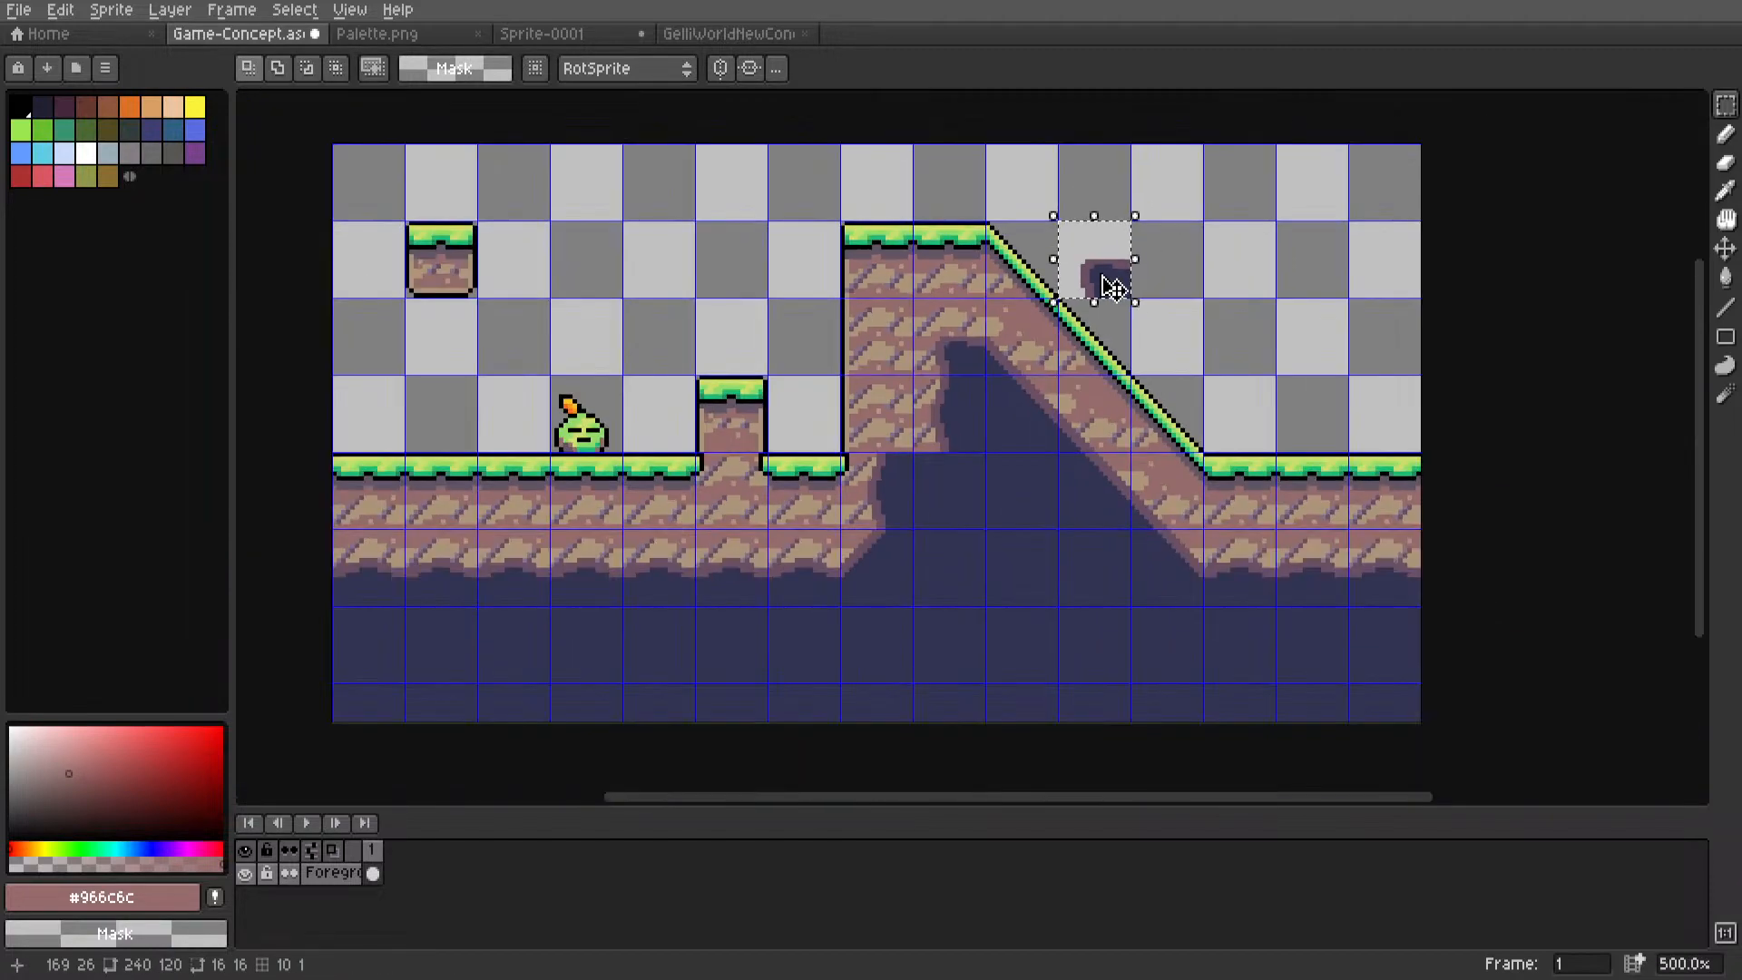
key(Delete)
Add a short #694f62 line along the top border of the dark inner corner with the Line tool.
scroll(932, 359, up, 5)
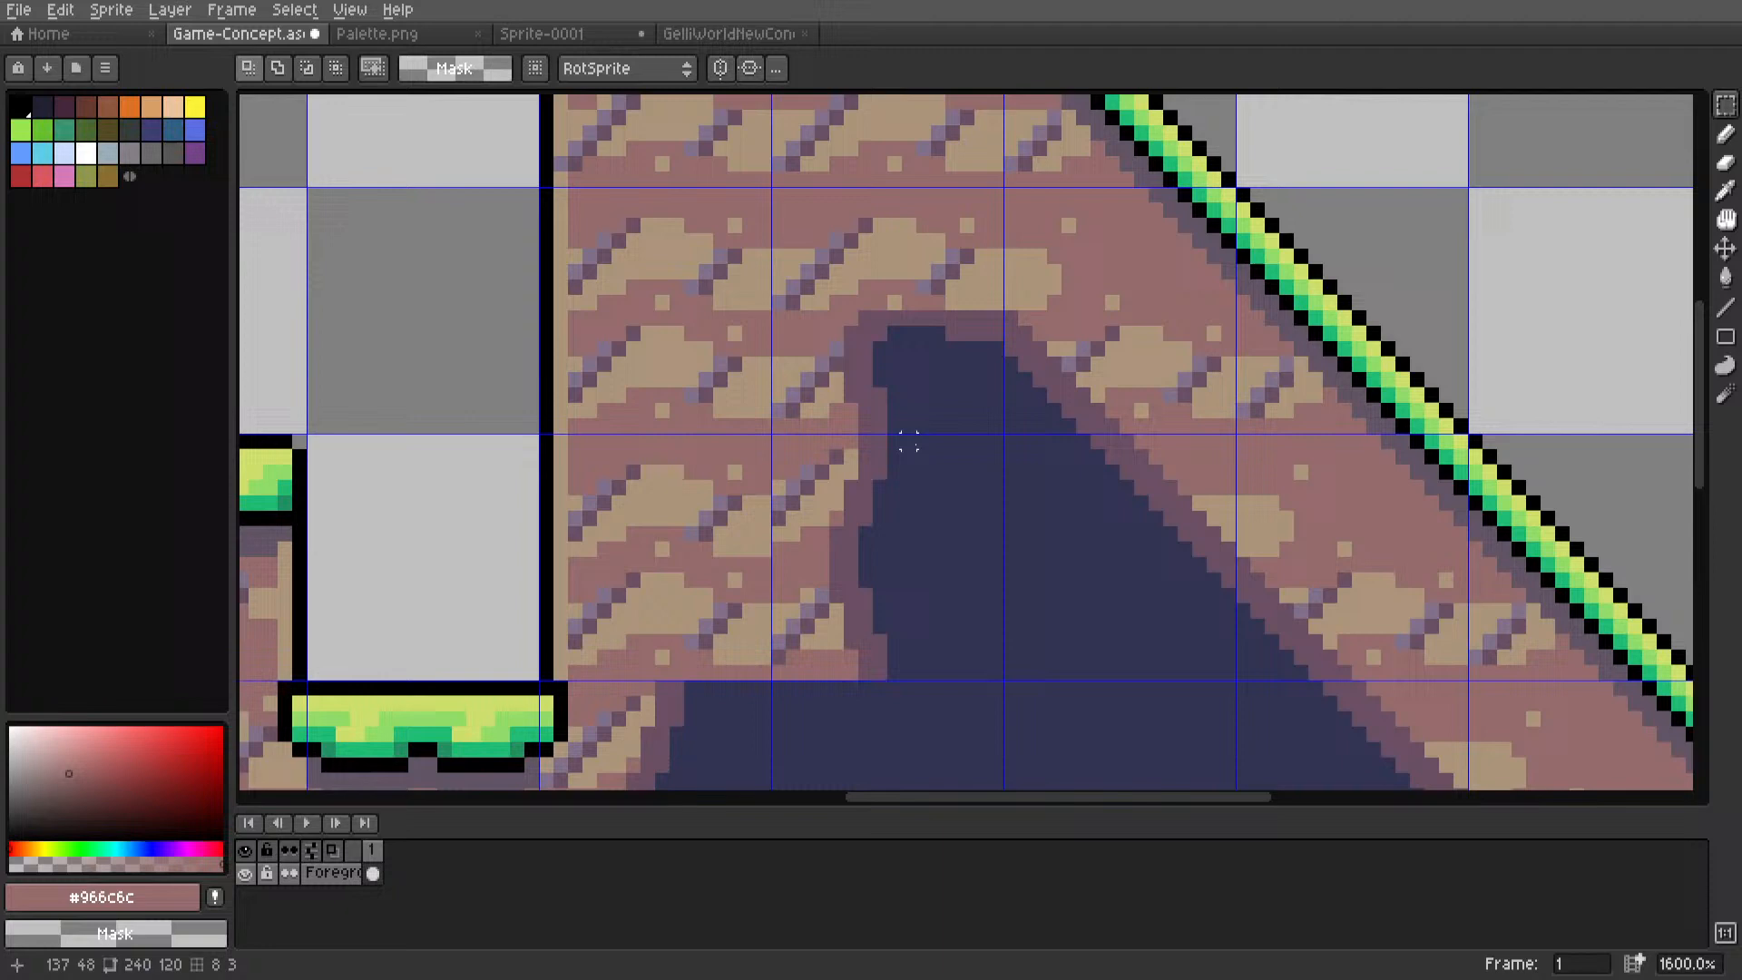
scroll(923, 316, up, 1)
key(l)
alt+click(918, 313)
drag(953, 290, 895, 295)
scroll(862, 298, down, 6)
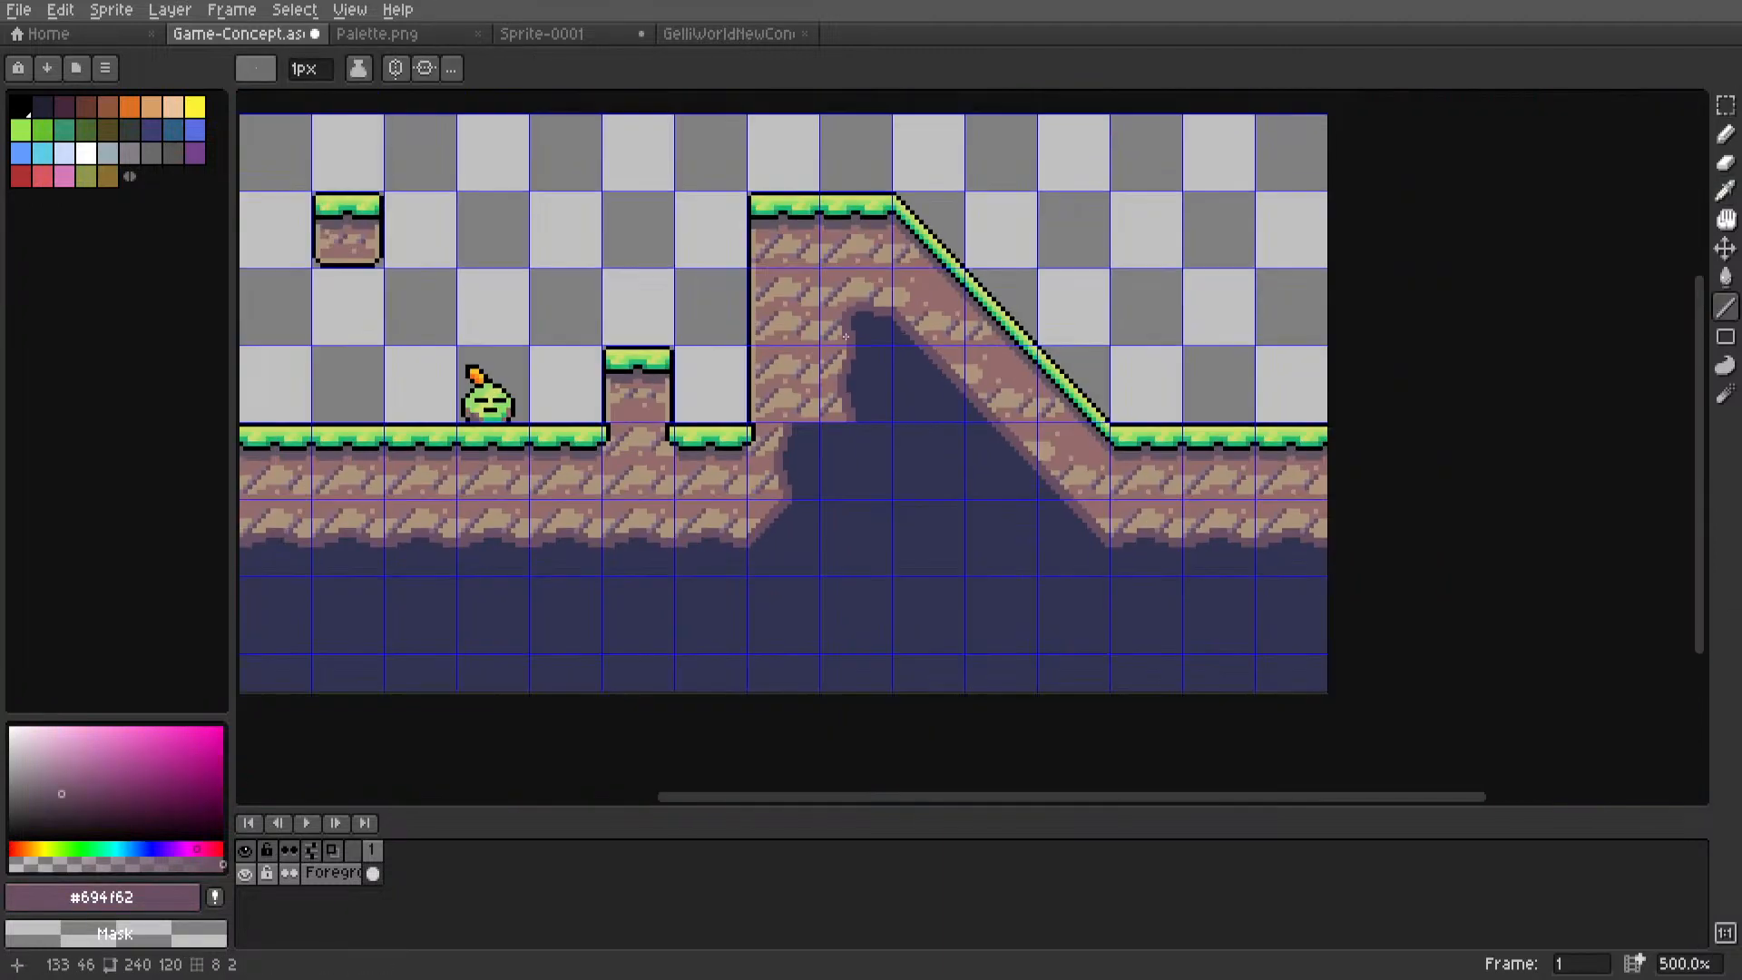
Copy the 16 by 16 px inner wall edge tile one tile down to continue the wall into the ground.
key(m)
scroll(1060, 202, down, 4)
scroll(918, 349, up, 3)
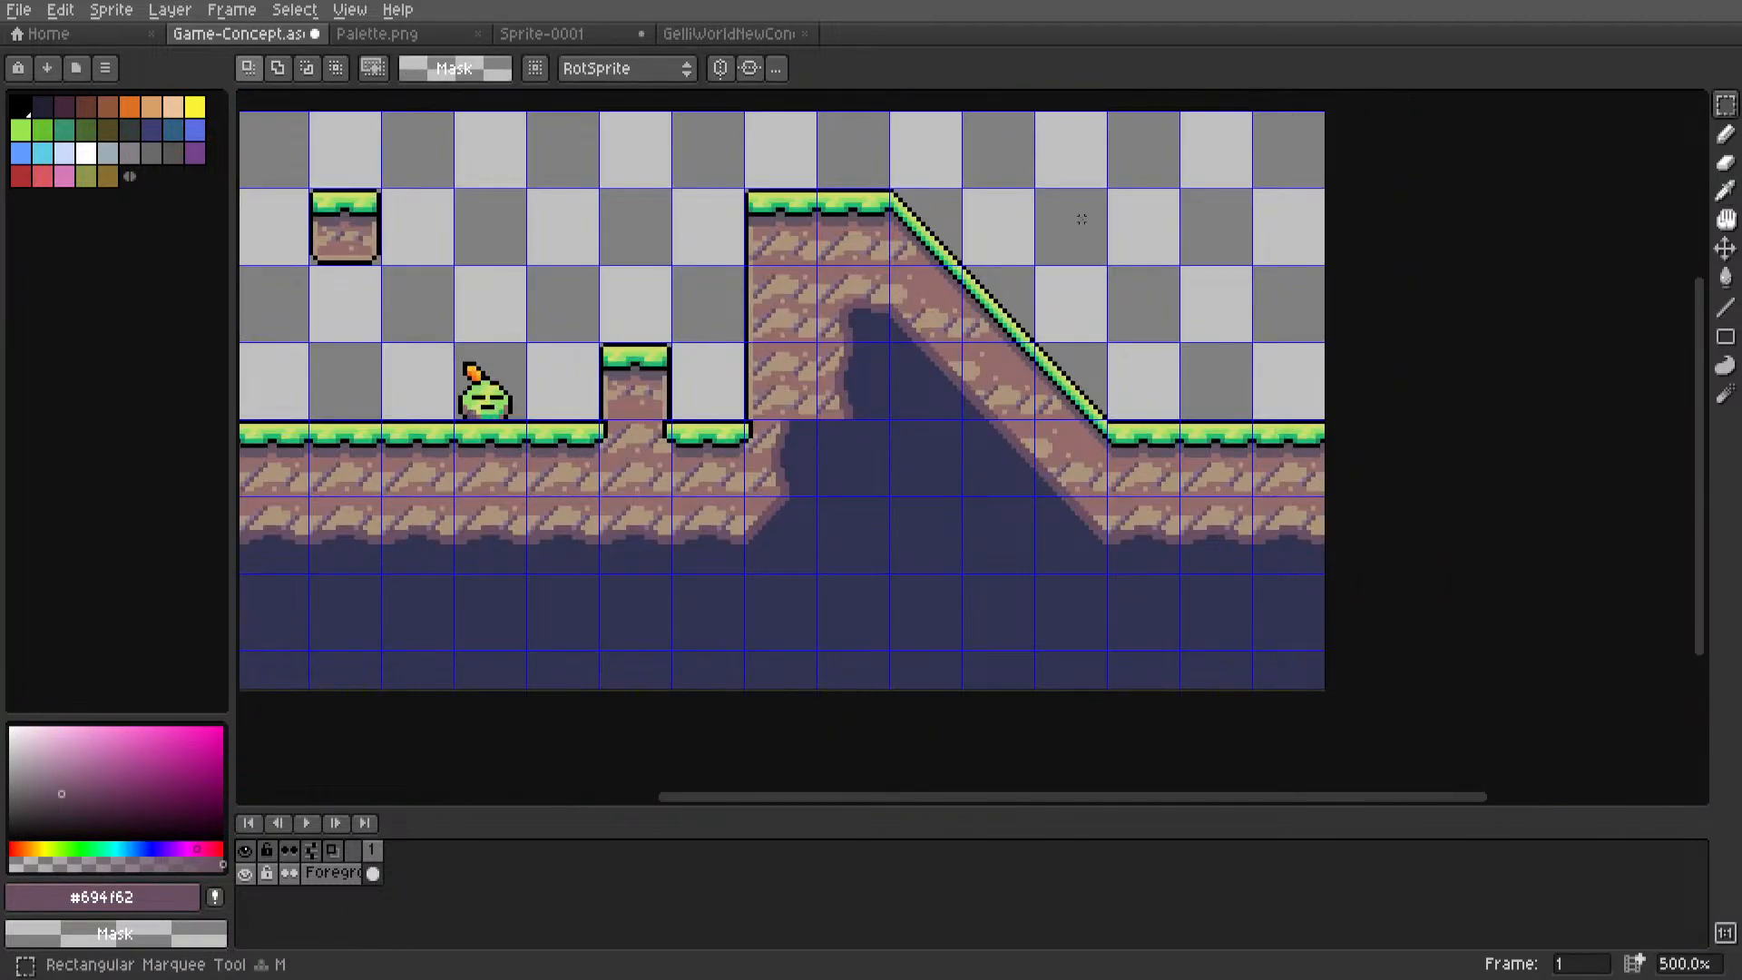
scroll(782, 427, up, 1)
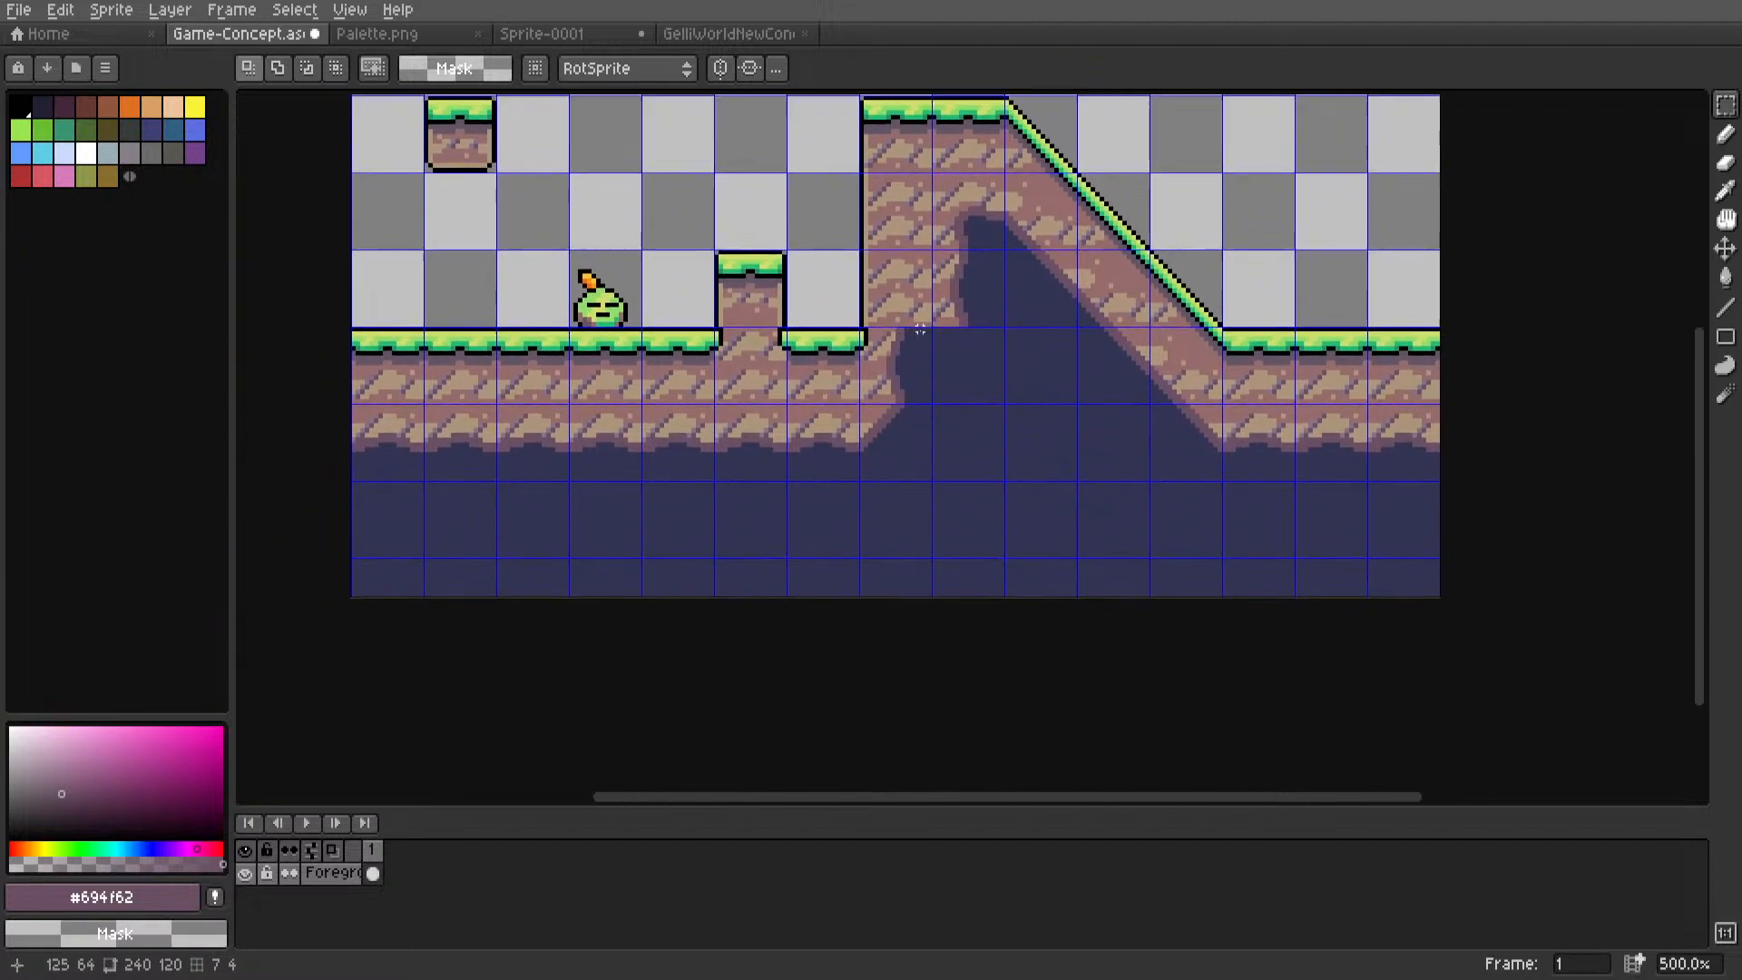
mouse_move(972, 280)
mouse_down()
mouse_move(979, 477)
mouse_move(984, 463)
mouse_up()
scroll(977, 313, up, 3)
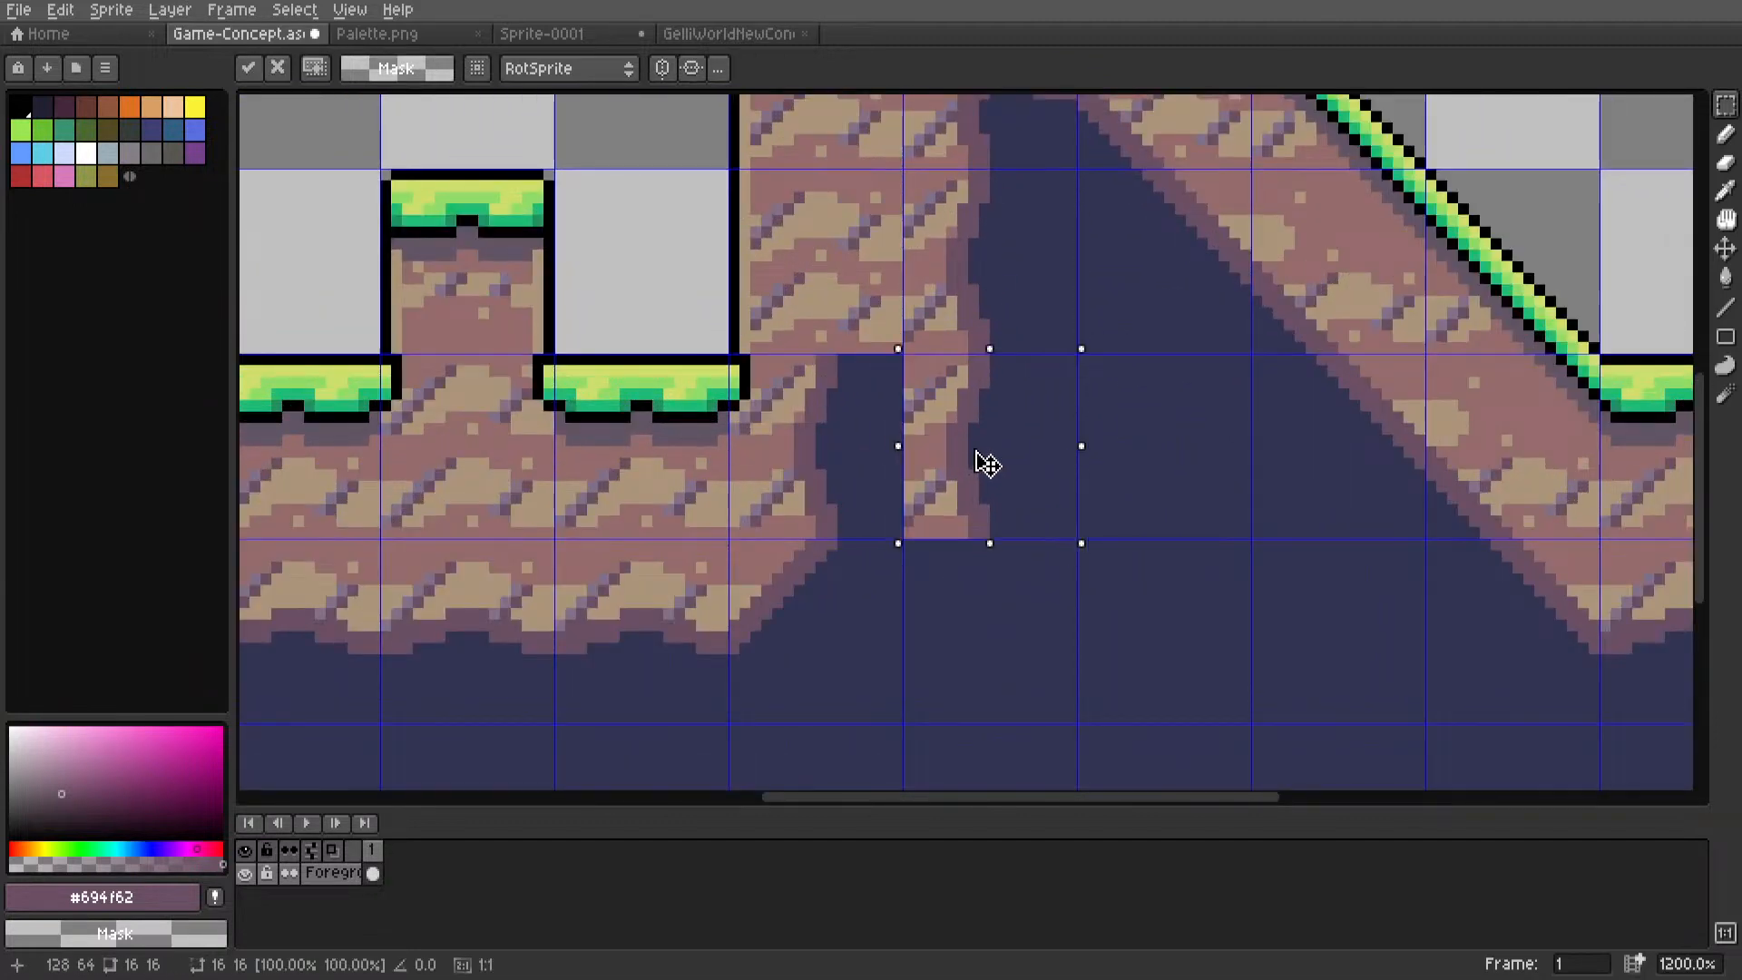
key(ctrl+d)
Copy the 16 by 16 px diagonal bottom corner tile one tile right, beneath the extended wall edge.
drag(782, 599, 813, 620)
middle_drag(812, 621, 852, 559)
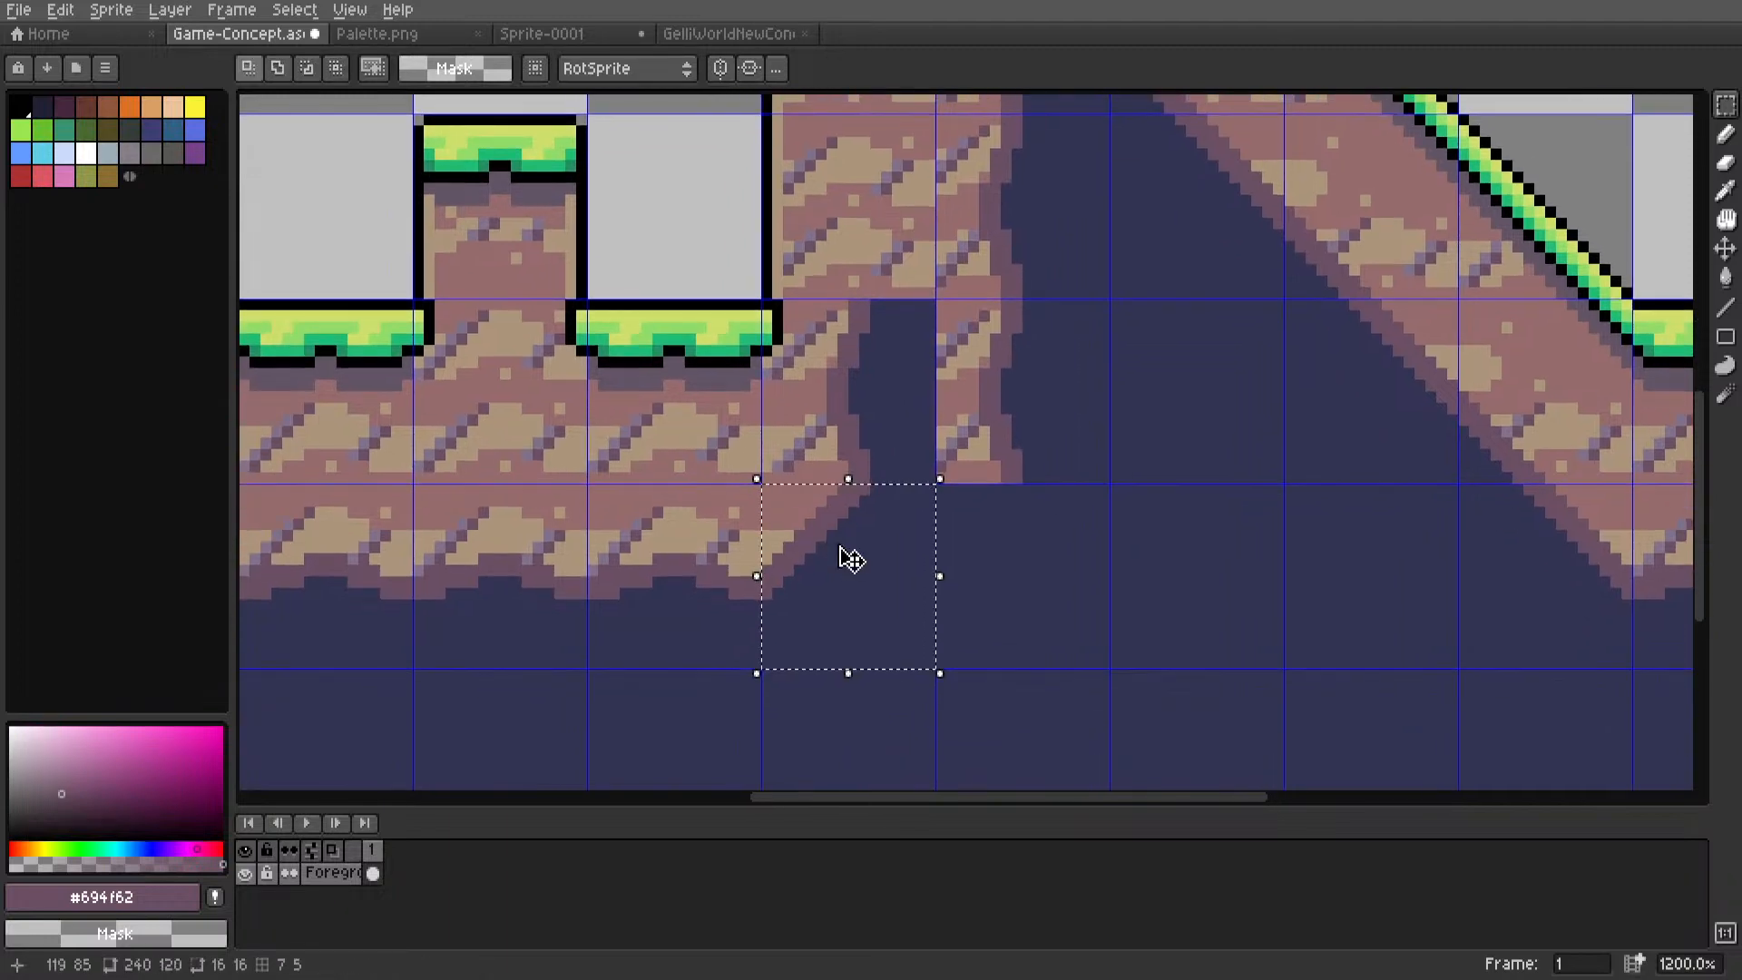
drag(844, 561, 1021, 570)
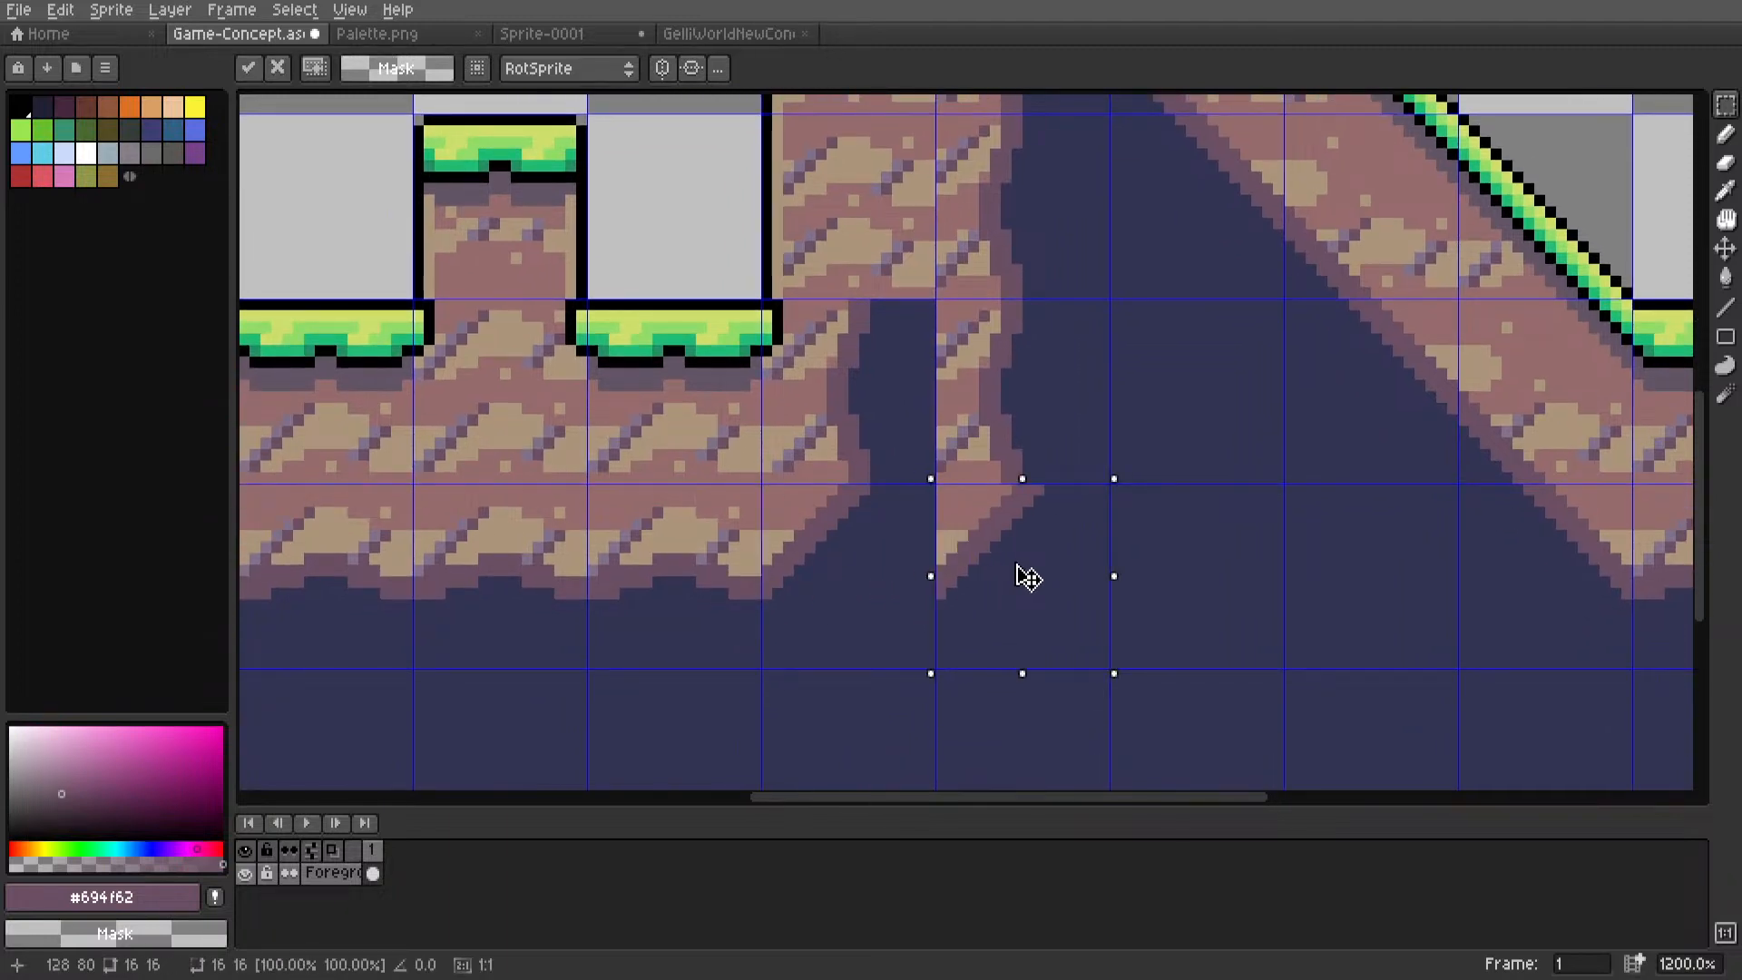
key(ctrl+d)
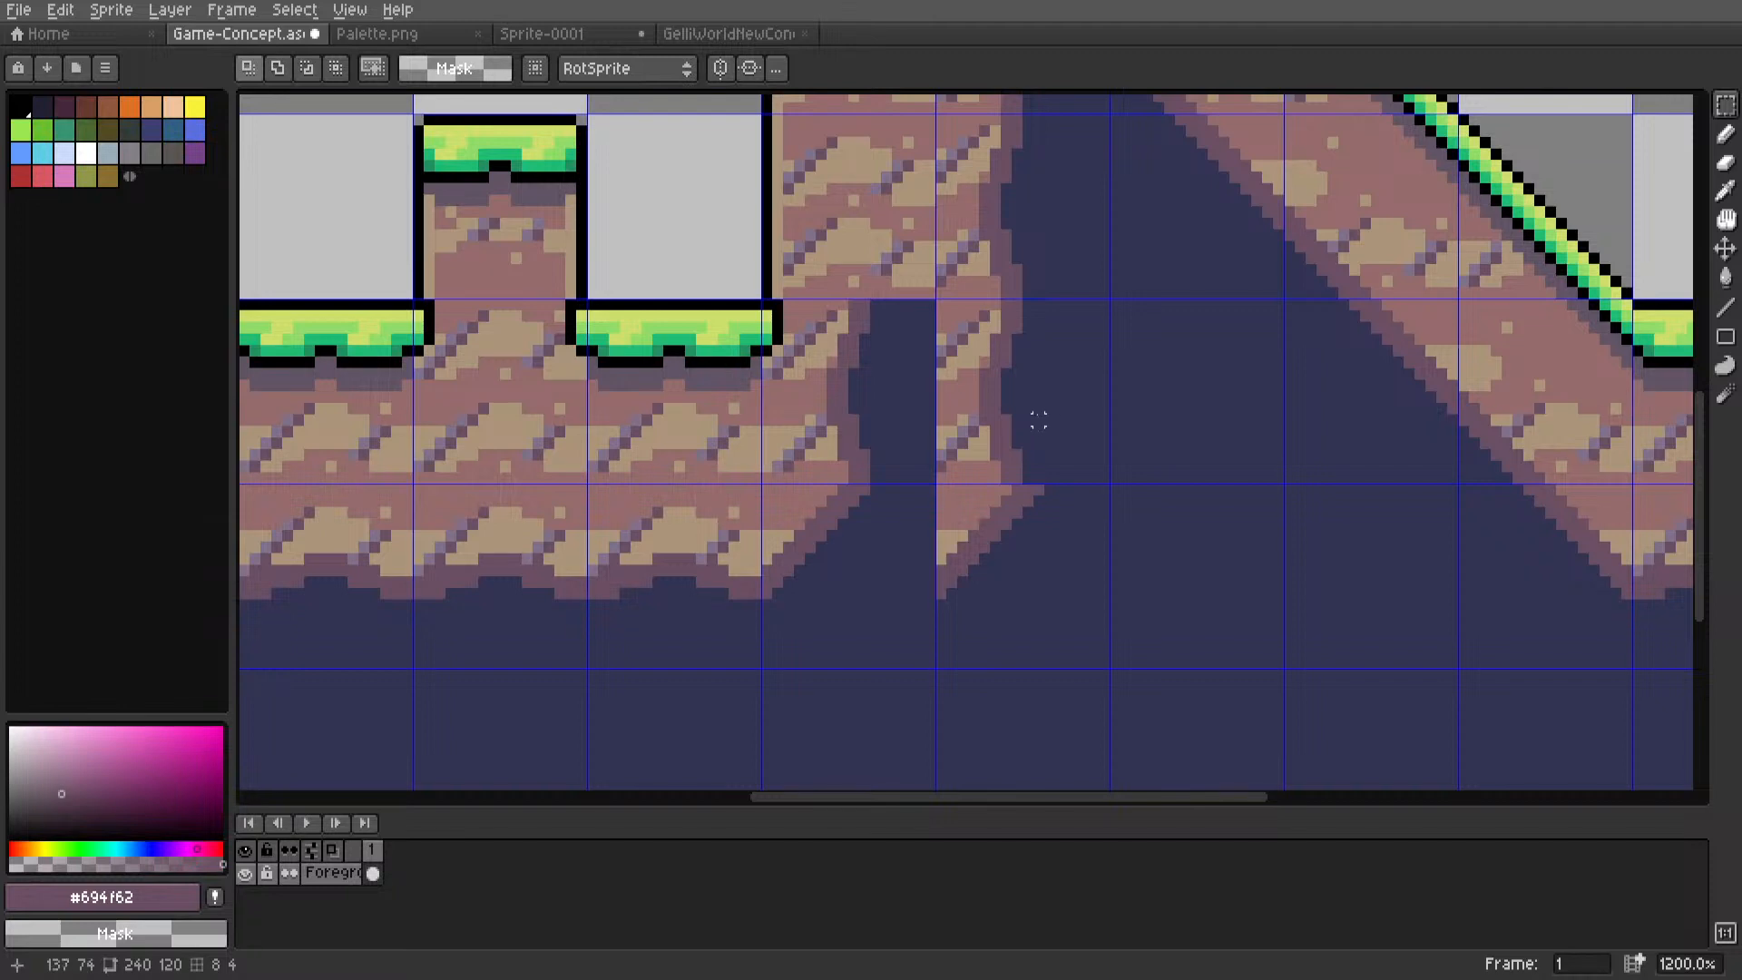
scroll(1039, 421, down, 4)
scroll(1002, 444, up, 2)
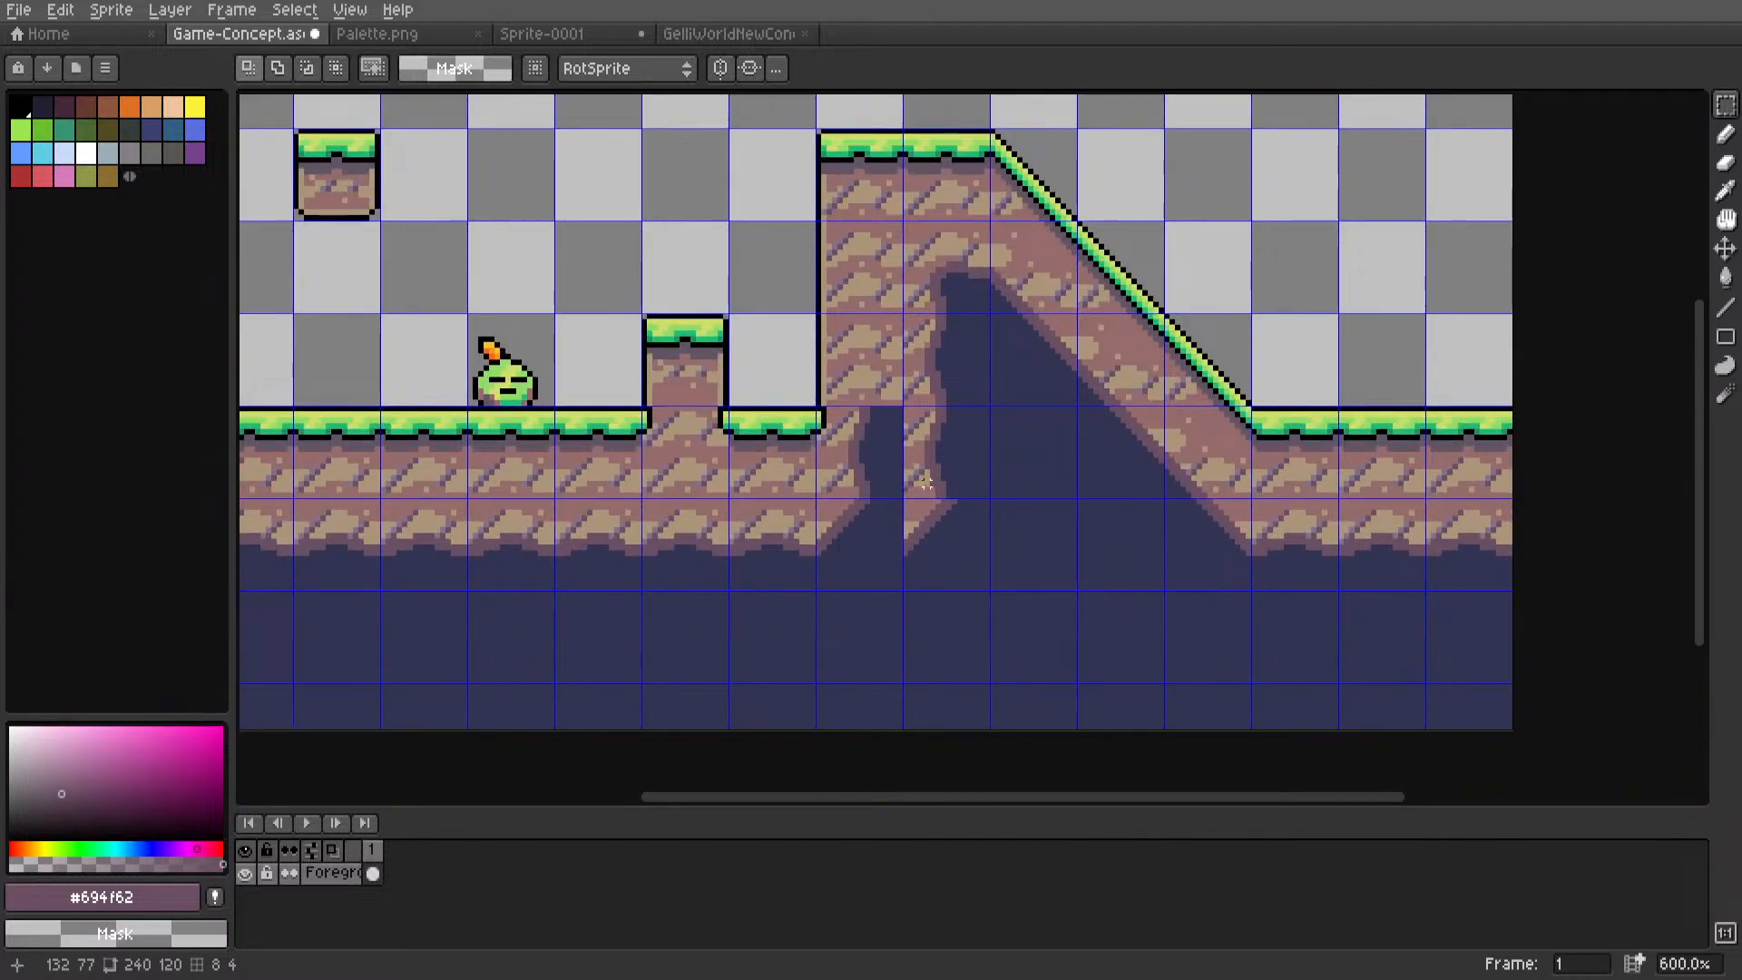
Shift the two stacked inner wall edge tiles 2 px right to meet the diagonal bottom corner.
scroll(905, 403, up, 3)
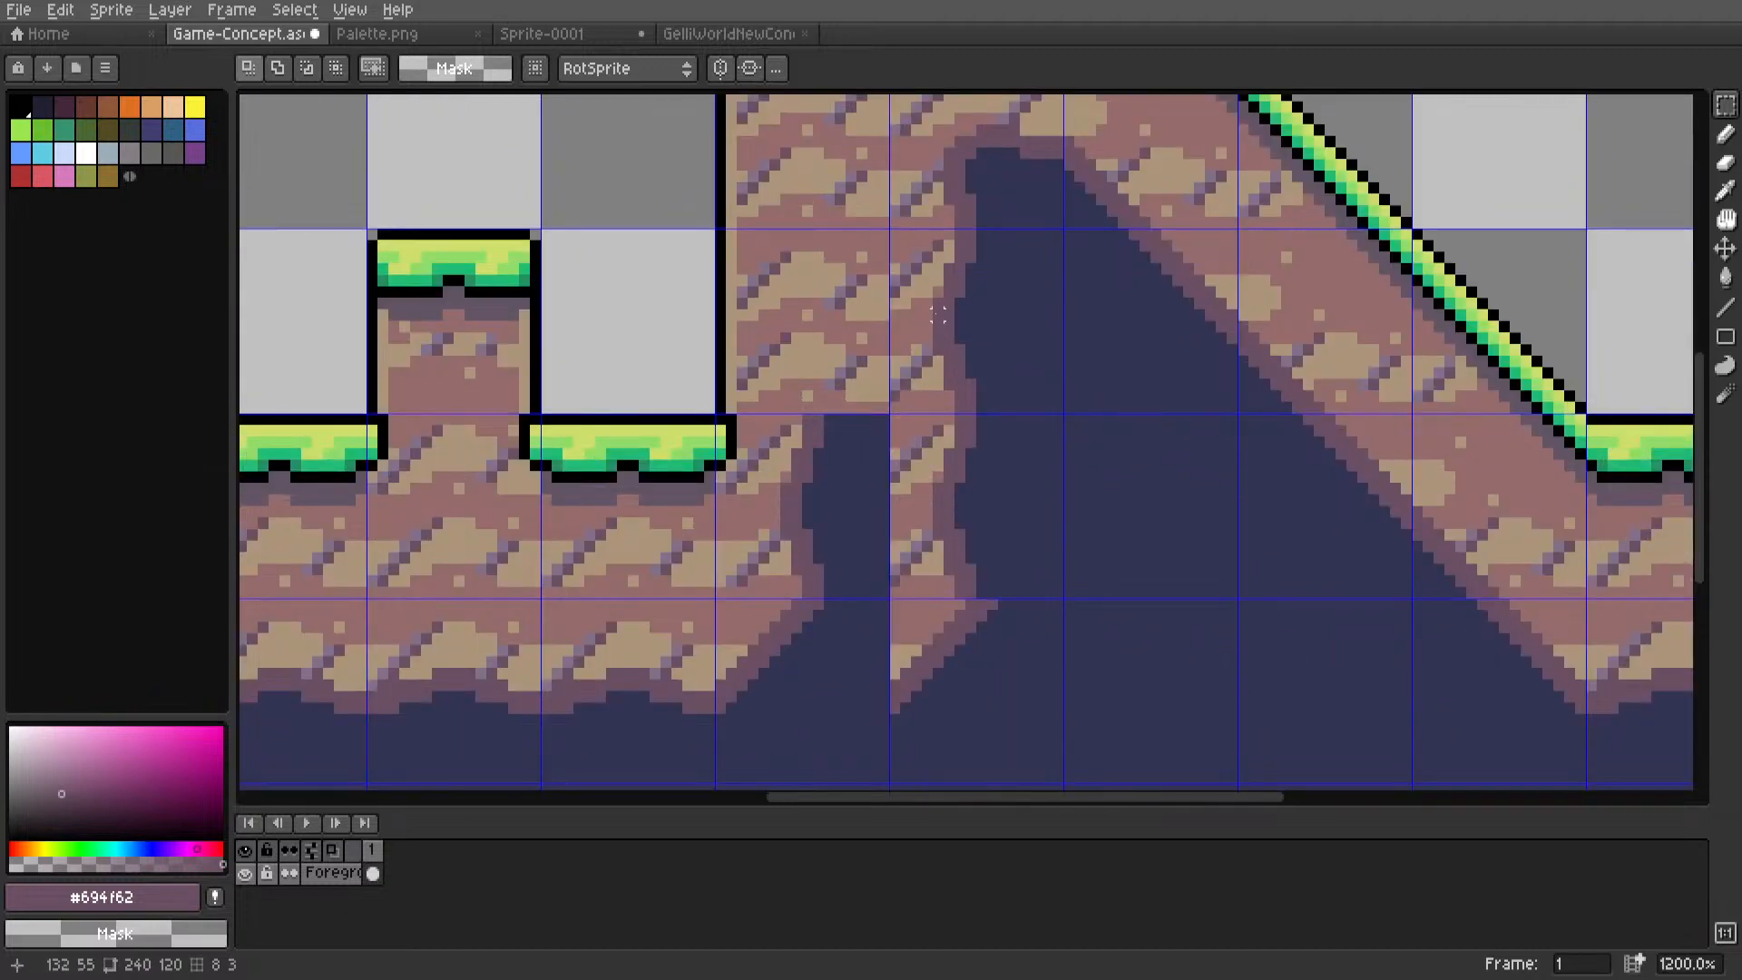
mouse_move(939, 315)
mouse_down()
mouse_move(1062, 410)
mouse_move(948, 324)
mouse_up()
drag(928, 486, 969, 516)
drag(960, 306, 964, 330)
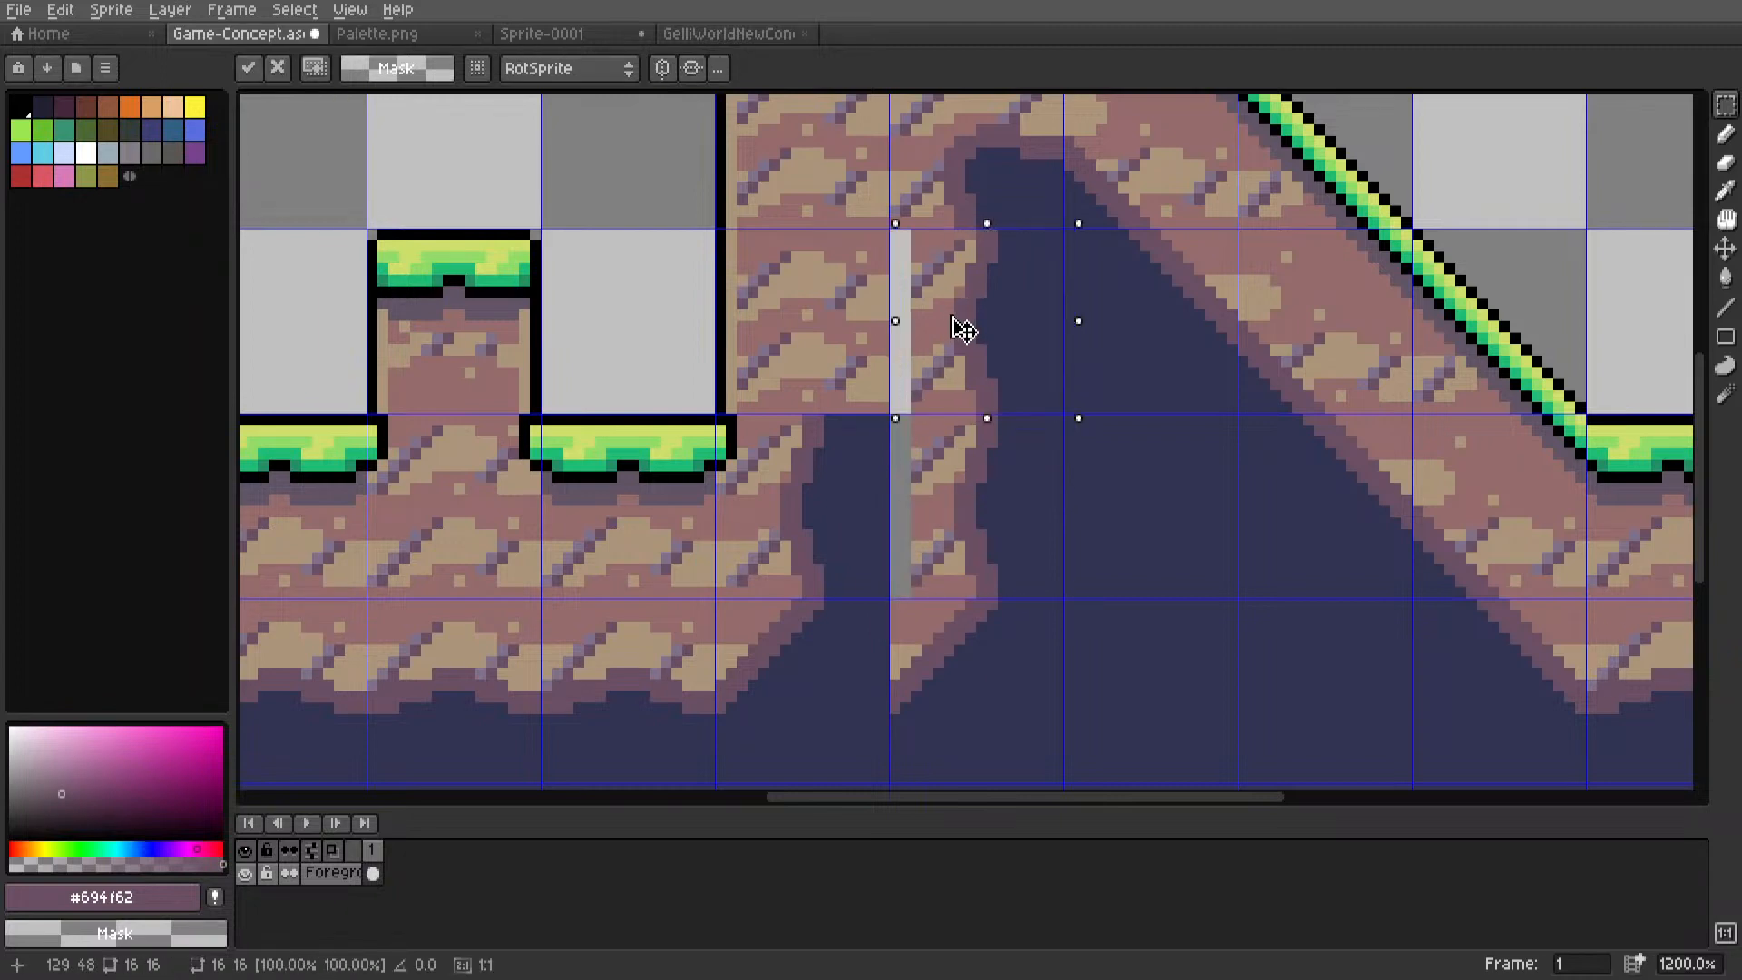
Select the dark inner corner at the top of the hill's interior and move it 1 px right.
double_click(938, 165)
click(1115, 185)
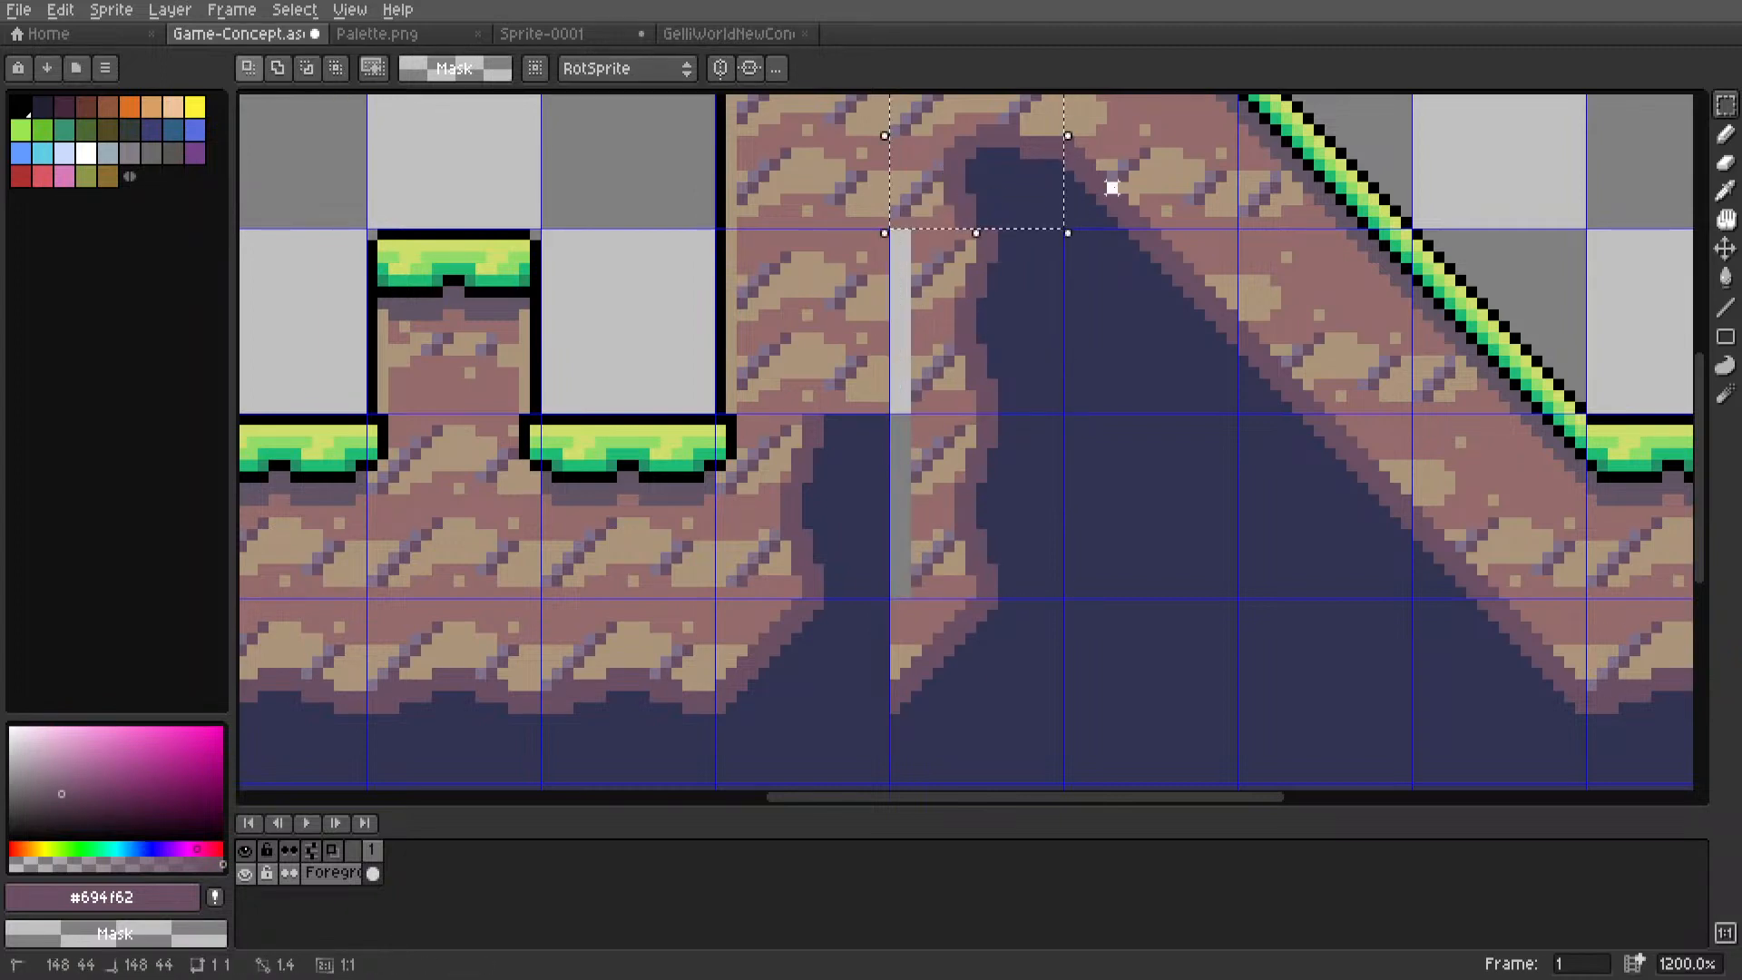
middle_drag(1102, 198, 1095, 376)
click(964, 331)
double_click(966, 334)
scroll(969, 339, down, 2)
scroll(968, 337, up, 4)
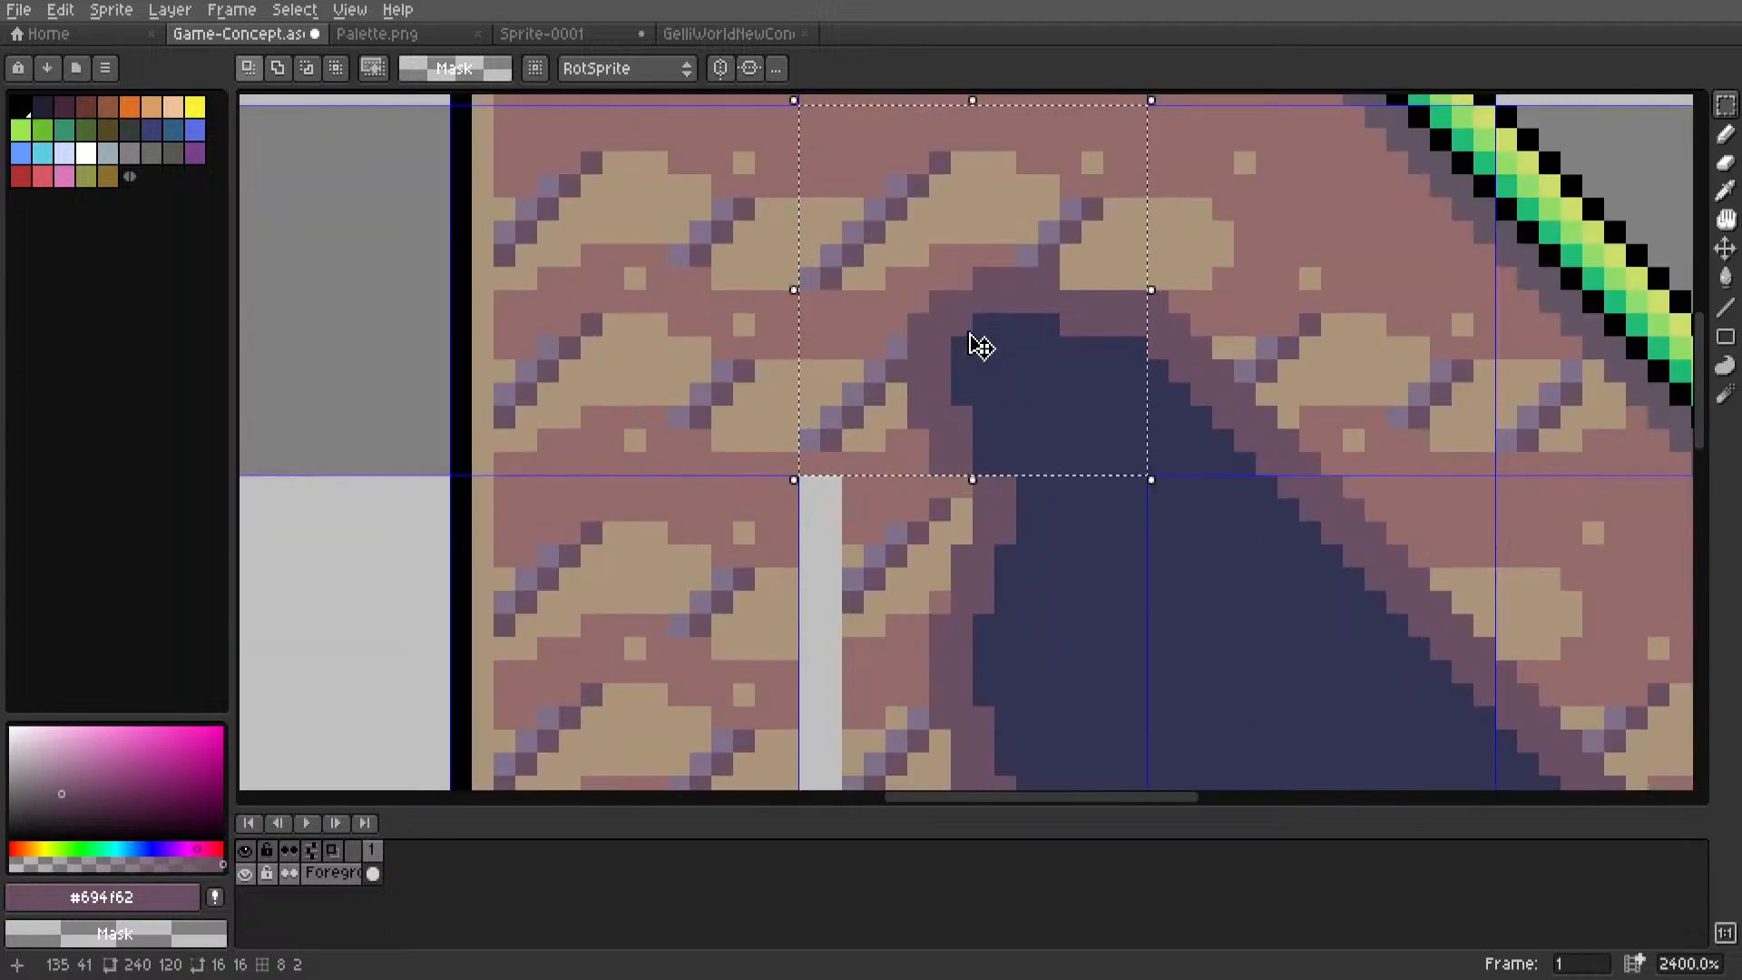
click(920, 388)
click(1201, 417)
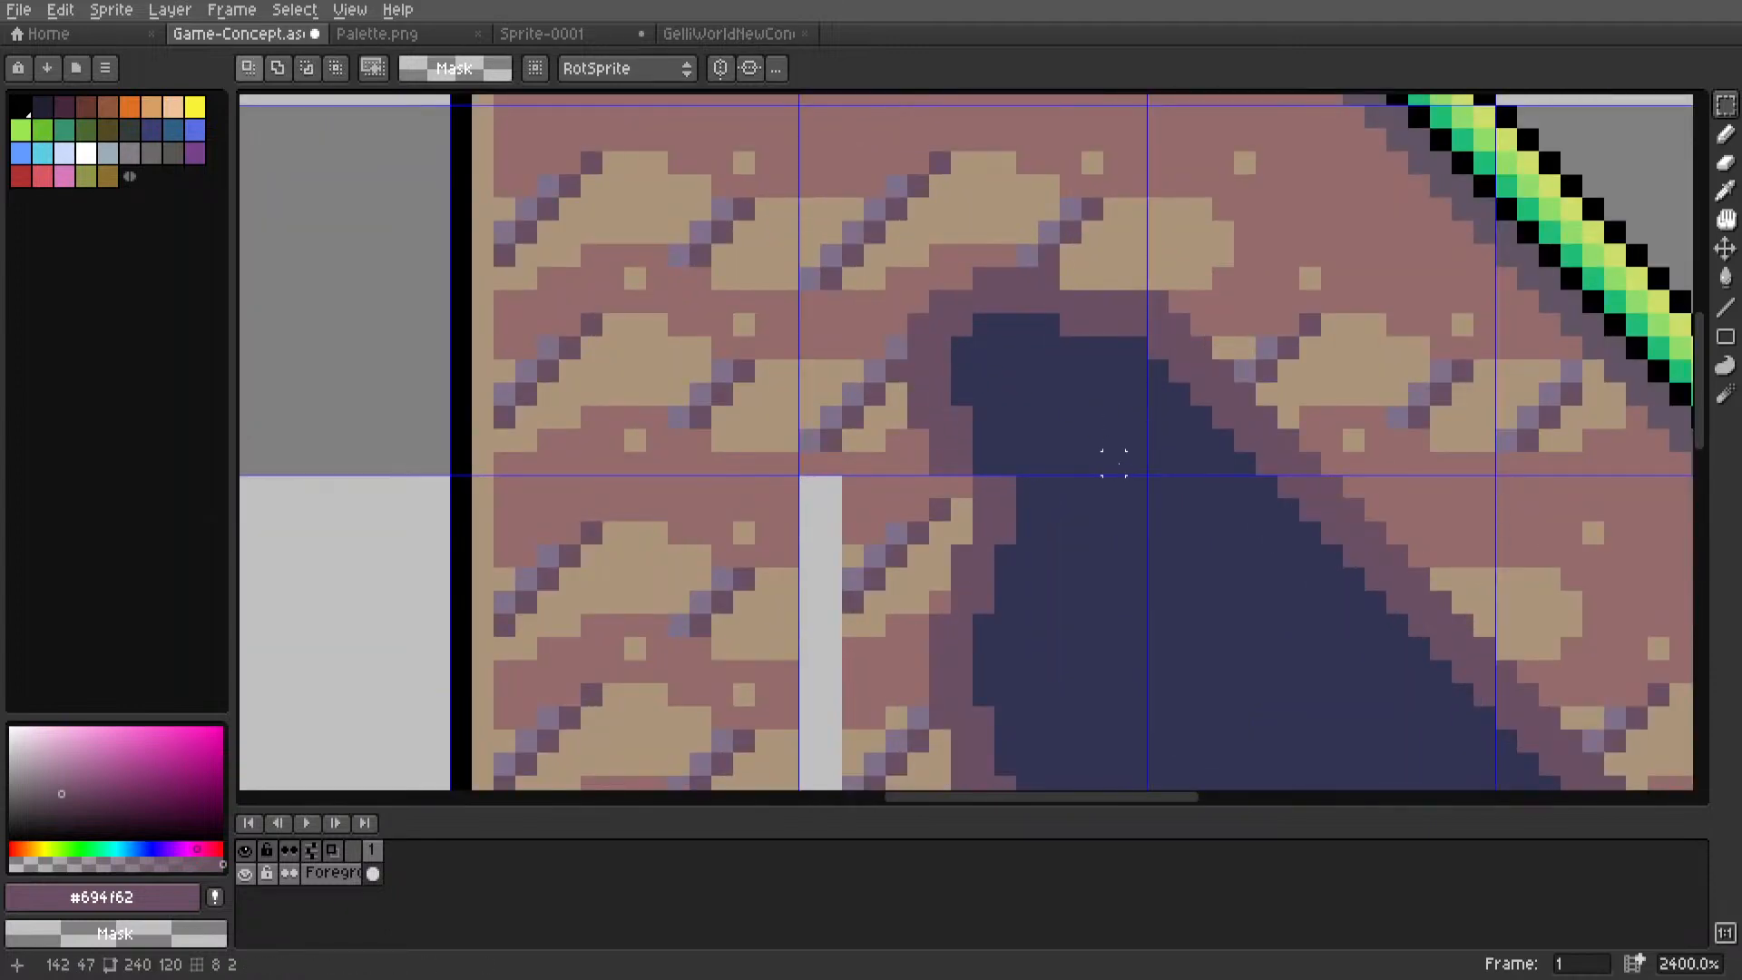
drag(1115, 463, 918, 302)
mouse_move(958, 357)
mouse_down()
mouse_move(1005, 348)
mouse_move(985, 346)
mouse_up()
click(898, 505)
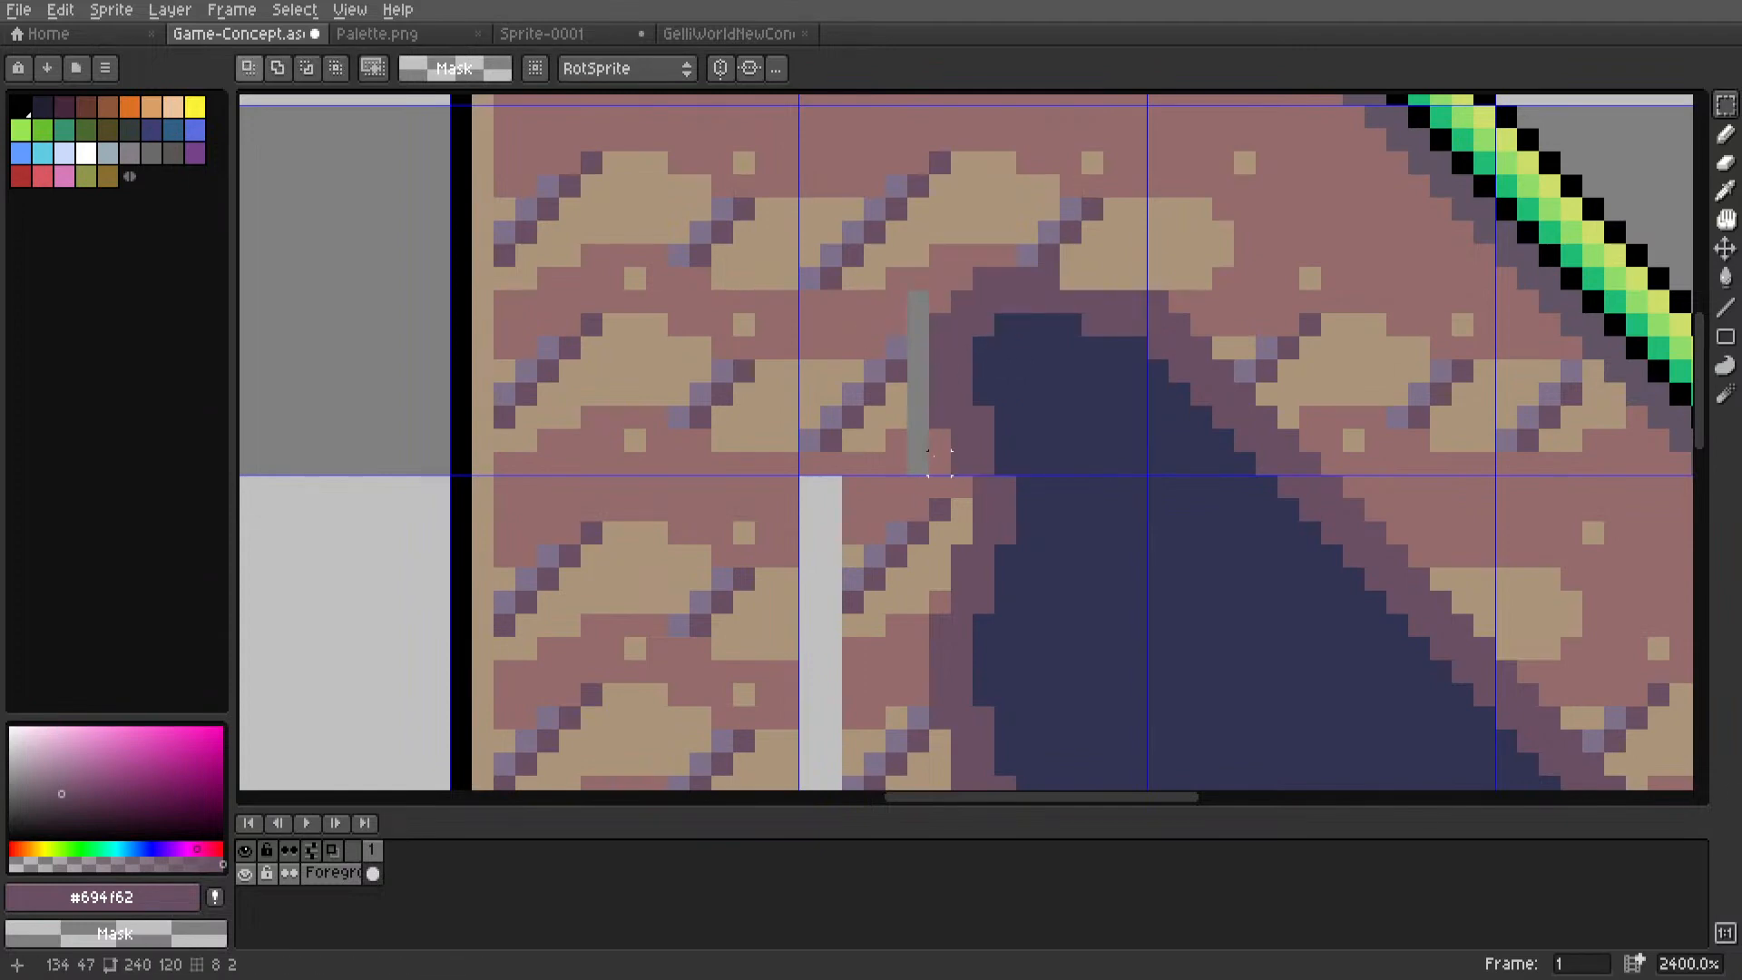
Shift the 9 by 9 px selection around the hill's upper interior corner 1 px right to line up with the wall edge below.
drag(940, 463, 1116, 278)
drag(1037, 324, 1049, 336)
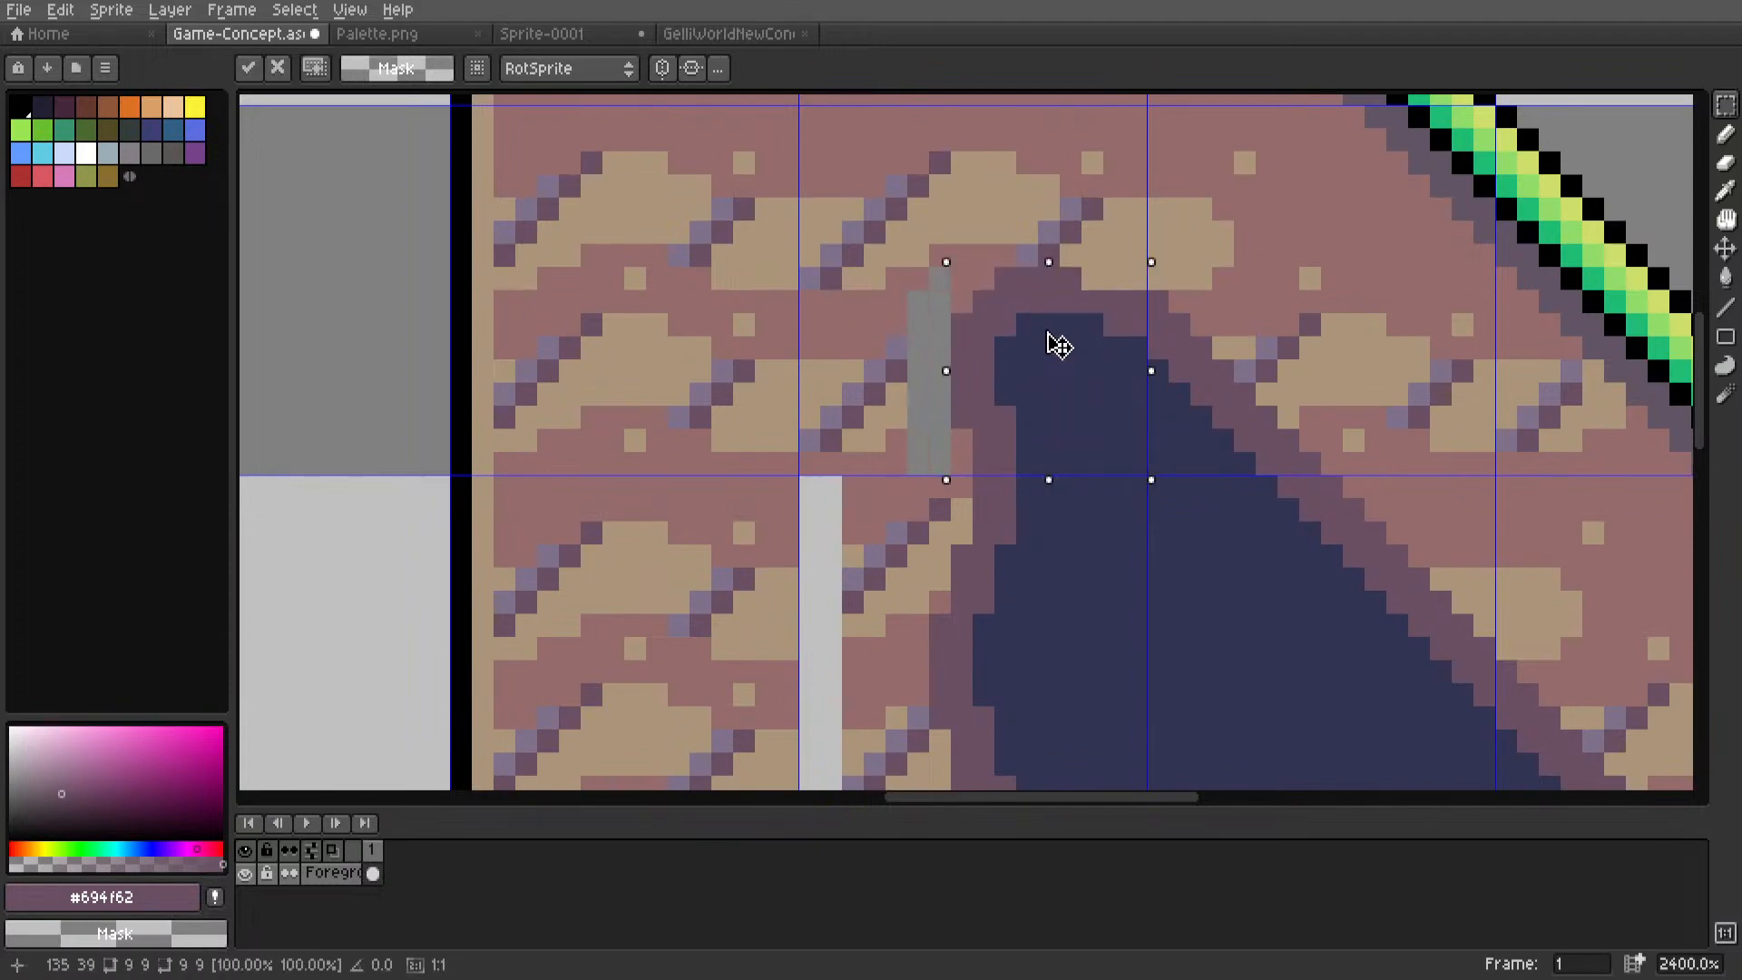
key(ctrl+d)
middle_drag(962, 347, 918, 420)
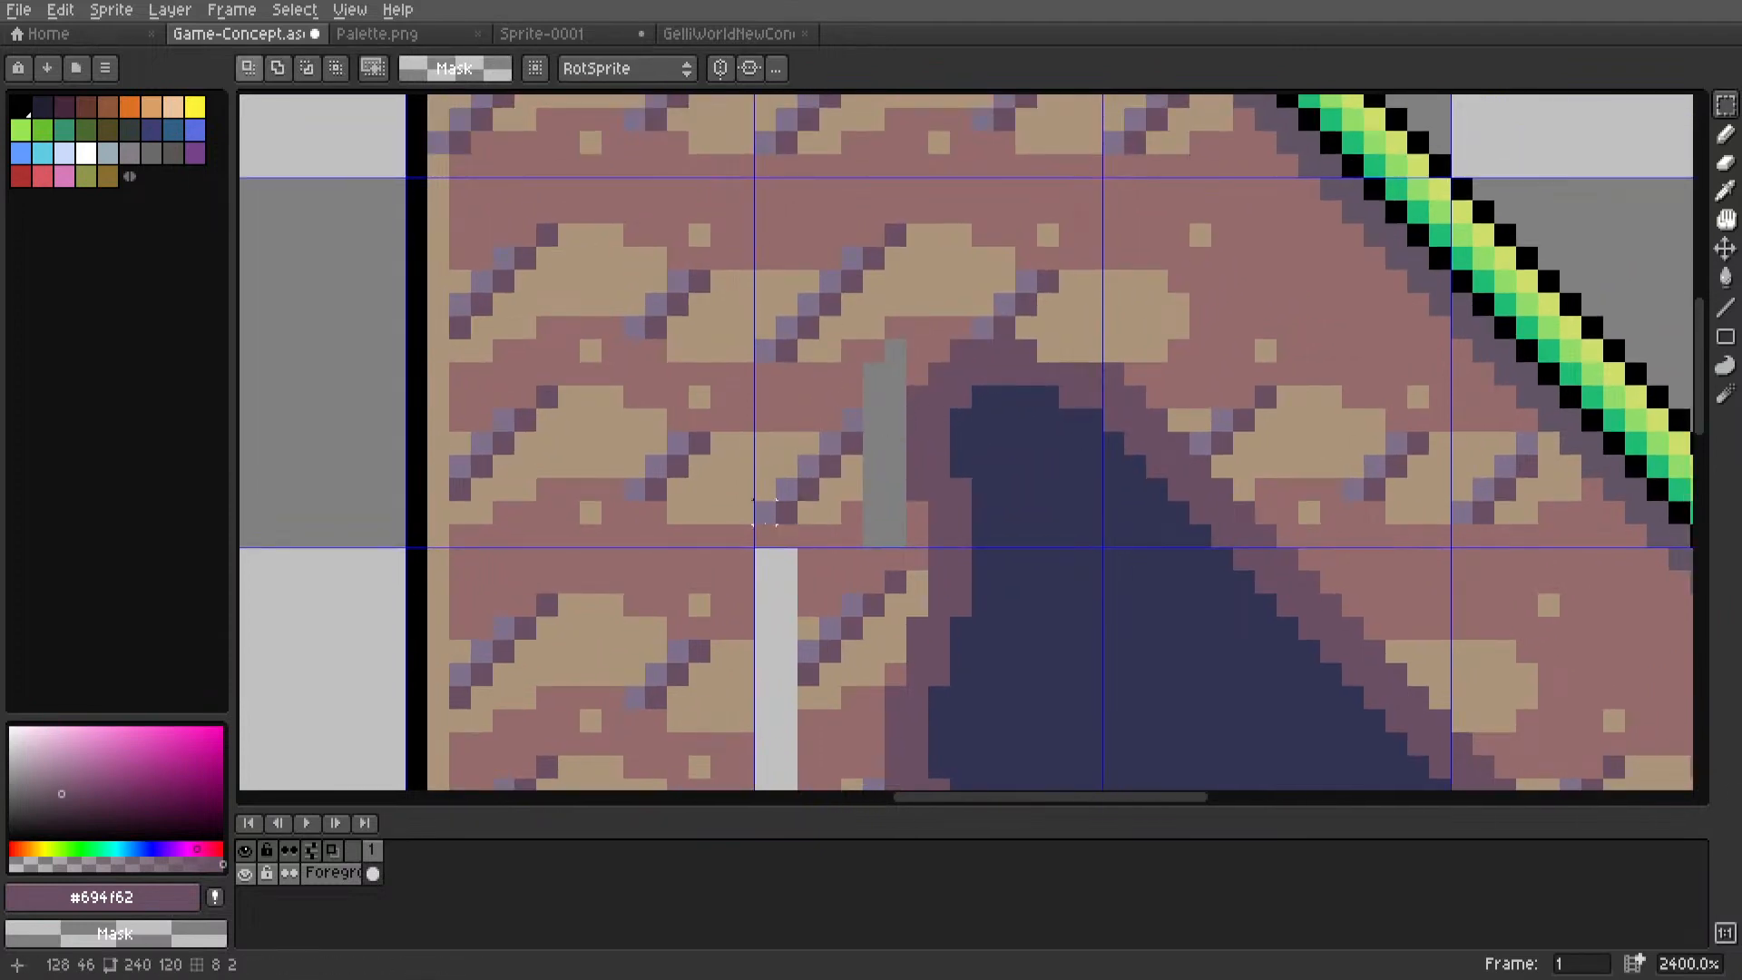
Erase the dirt texture around the dark interior's upper corner, leaving only its purple outline and dark fill in that tile.
drag(767, 535, 1103, 342)
key(Delete)
key(Delete)
drag(1103, 226, 1036, 367)
key(Delete)
drag(865, 248, 939, 353)
key(Delete)
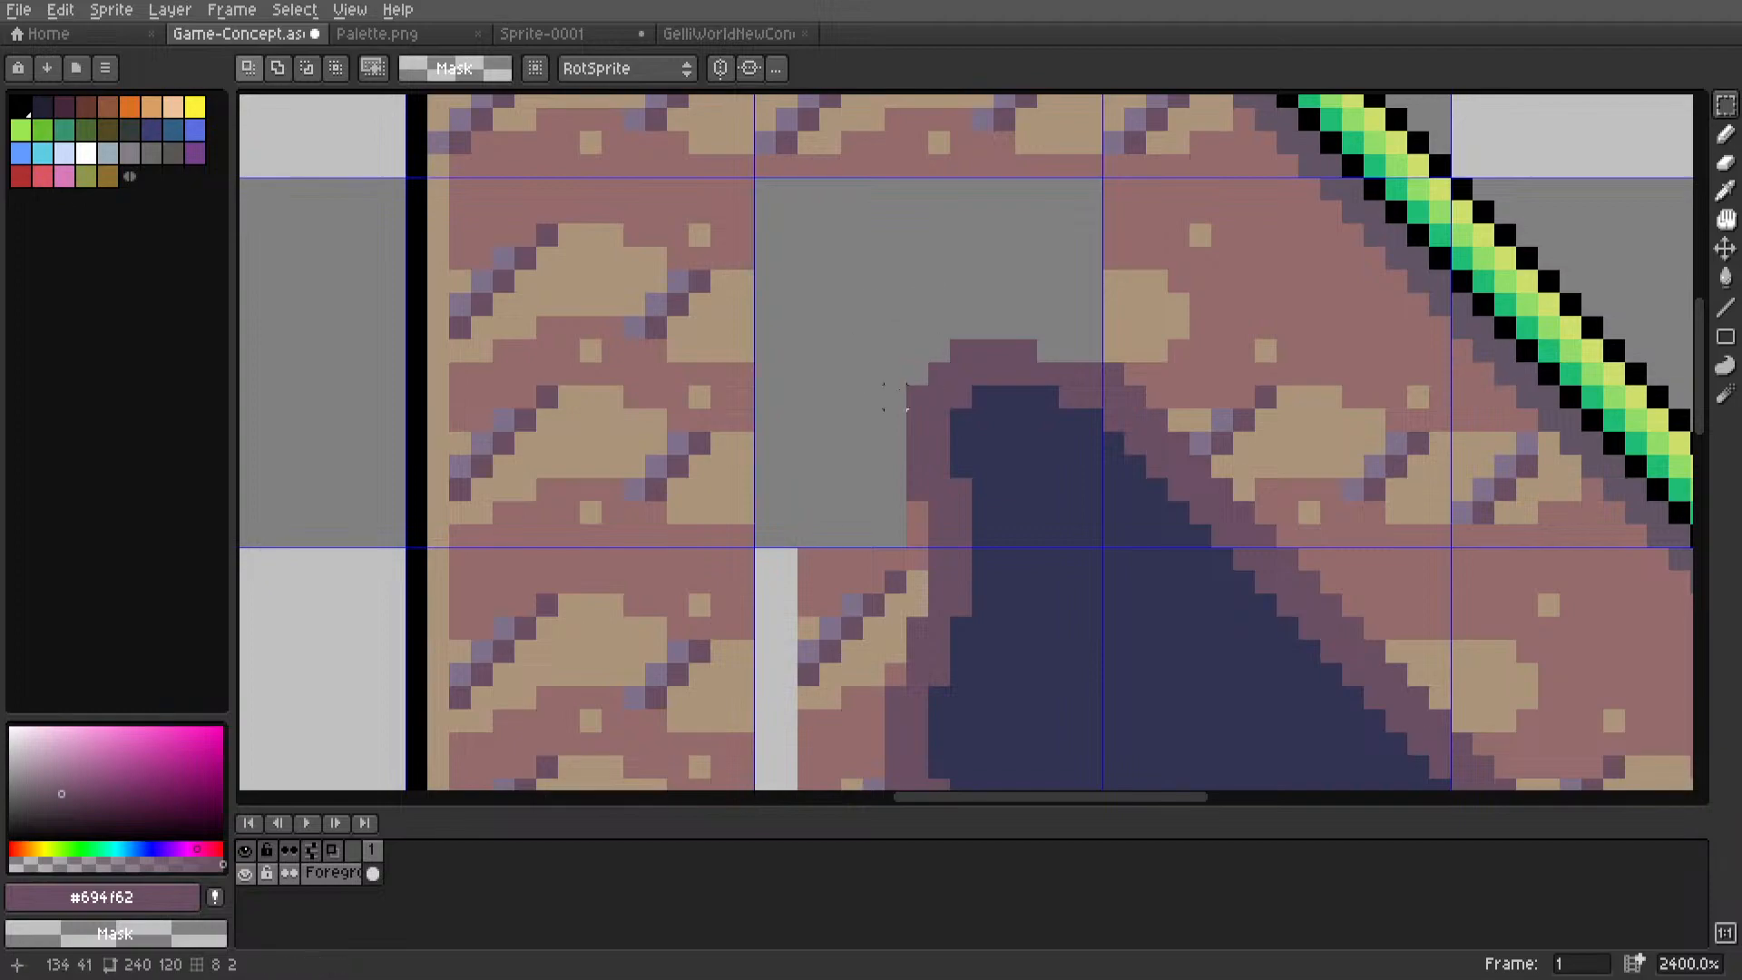
drag(873, 537, 918, 522)
key(Delete)
Copy the isolated dark interior corner tile three tiles right into the empty sky beyond the slope.
scroll(912, 500, down, 6)
scroll(989, 471, up, 5)
mouse_move(912, 500)
middle_down()
mouse_move(995, 451)
mouse_move(926, 494)
middle_up()
double_click(989, 432)
scroll(964, 449, down, 2)
drag(926, 494, 1259, 500)
key(Return)
middle_drag(875, 615, 1024, 506)
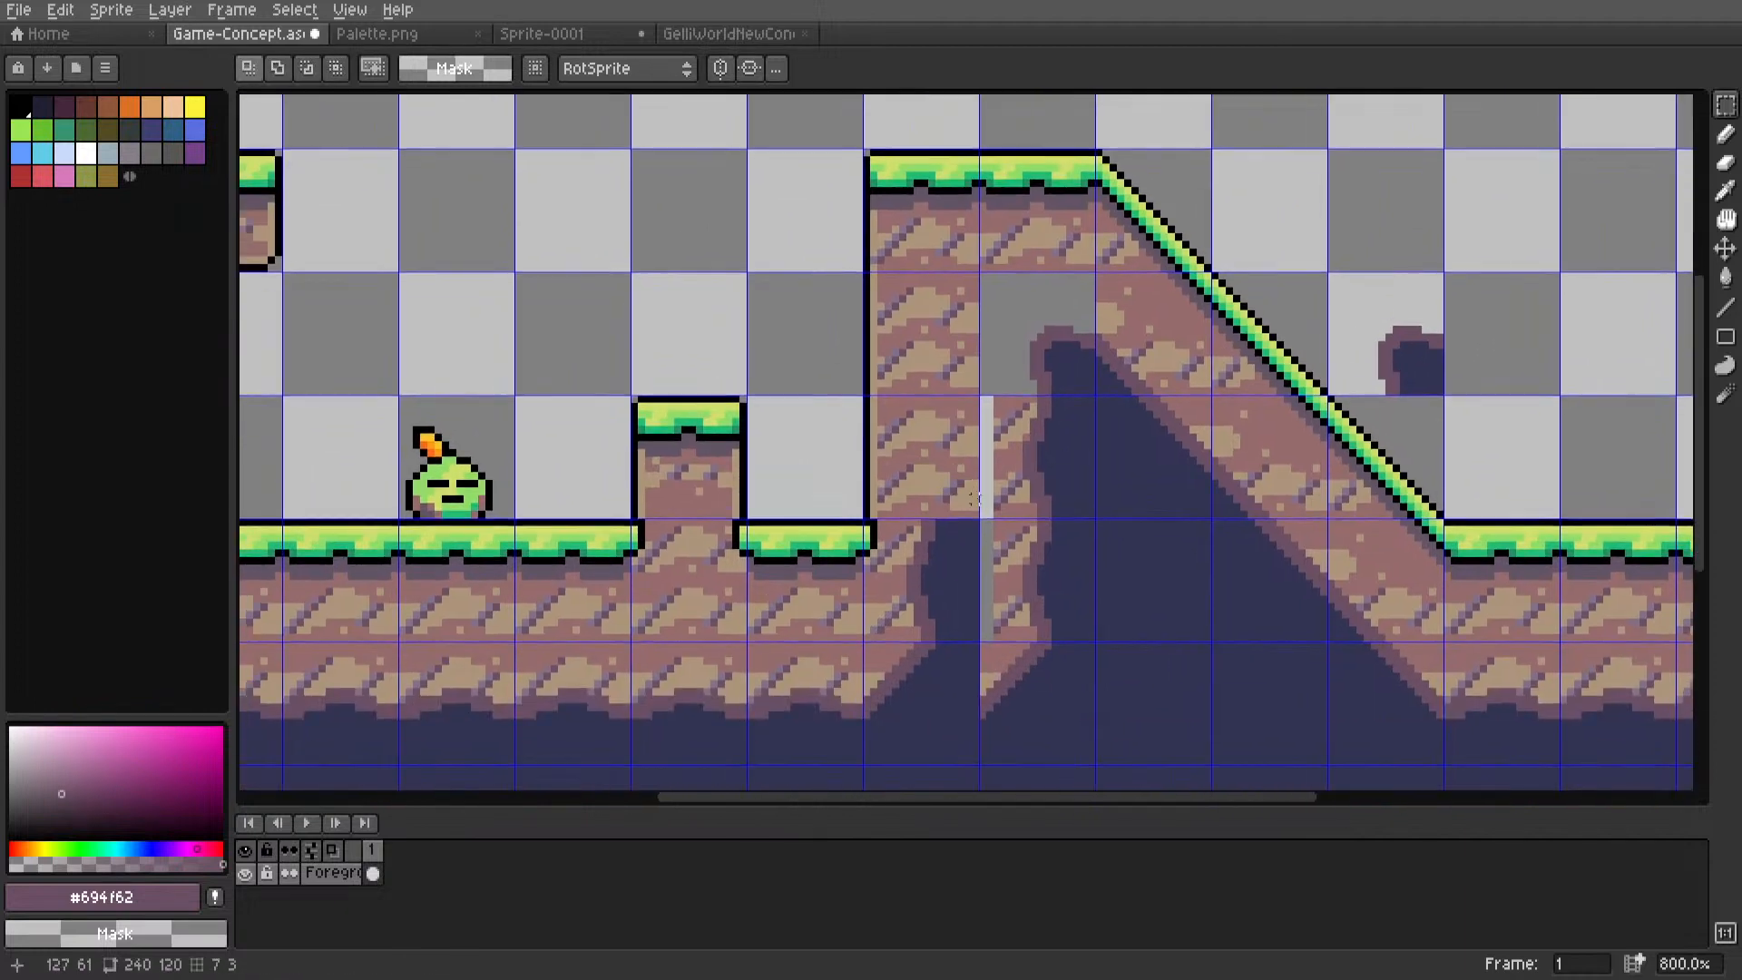
Erase the dirt texture from the wall edge tile directly below the interior corner, keeping its outline and dark fill.
scroll(1023, 506, up, 3)
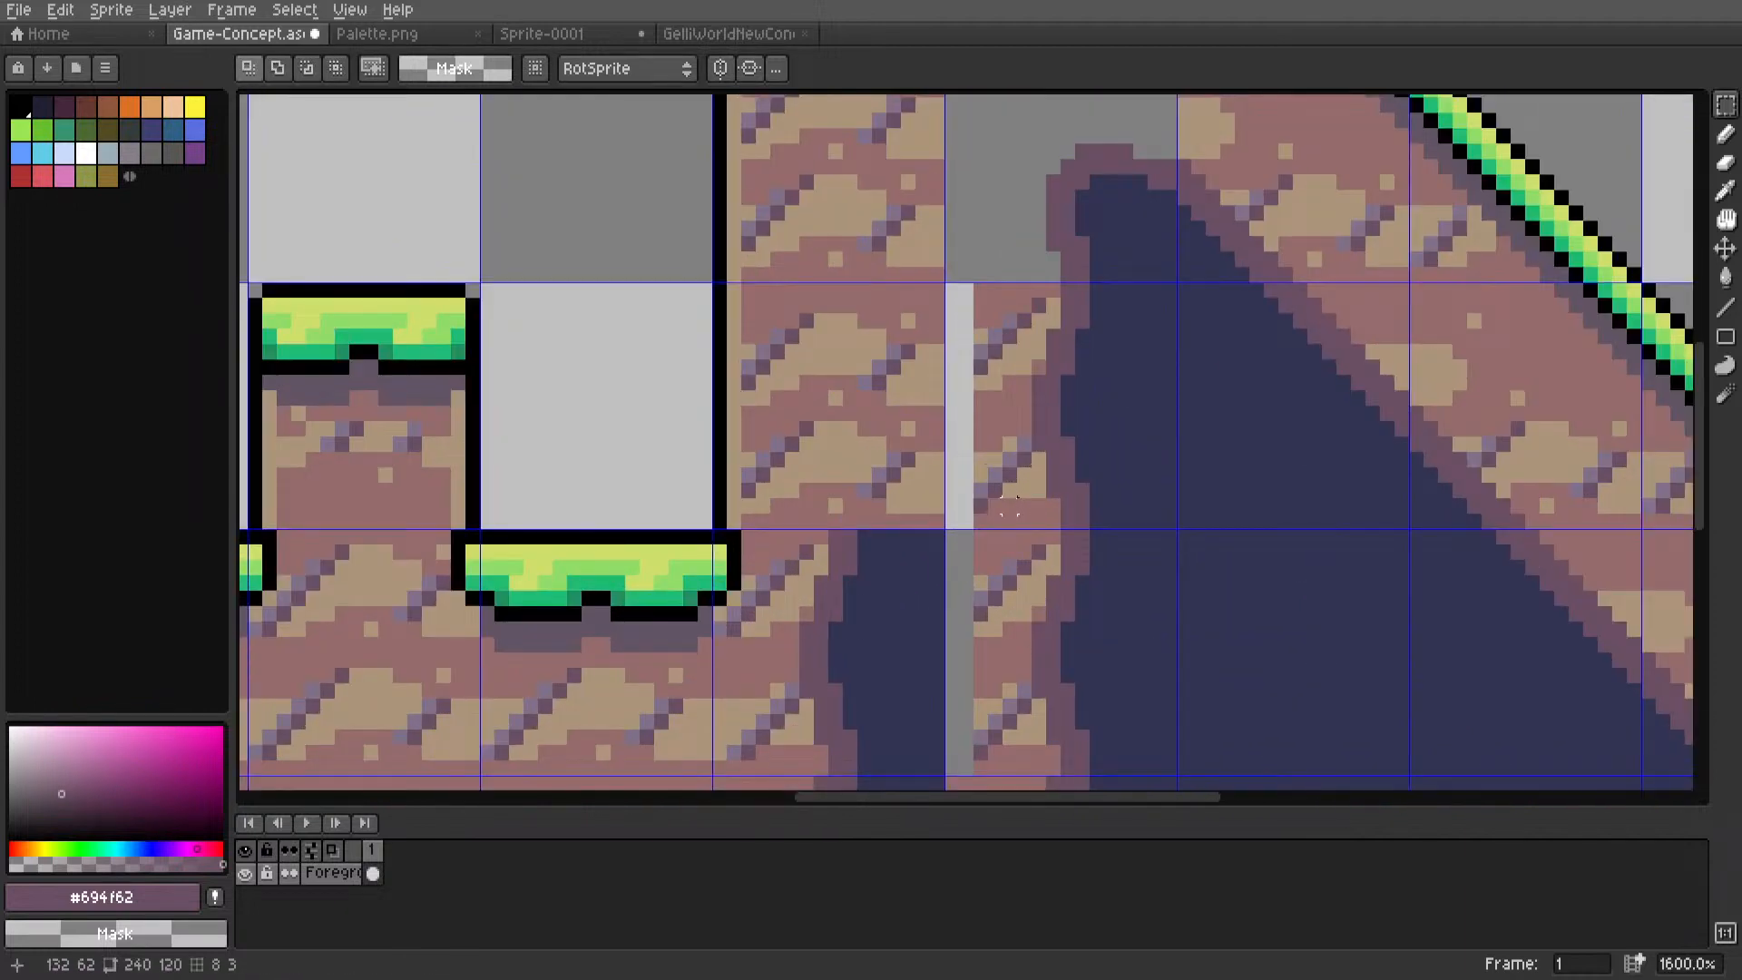
drag(1055, 287, 1039, 461)
key(Delete)
key(Delete)
key(Delete)
key(Delete)
key(Delete)
scroll(1037, 461, down, 6)
middle_drag(1023, 465, 952, 463)
scroll(951, 463, up, 5)
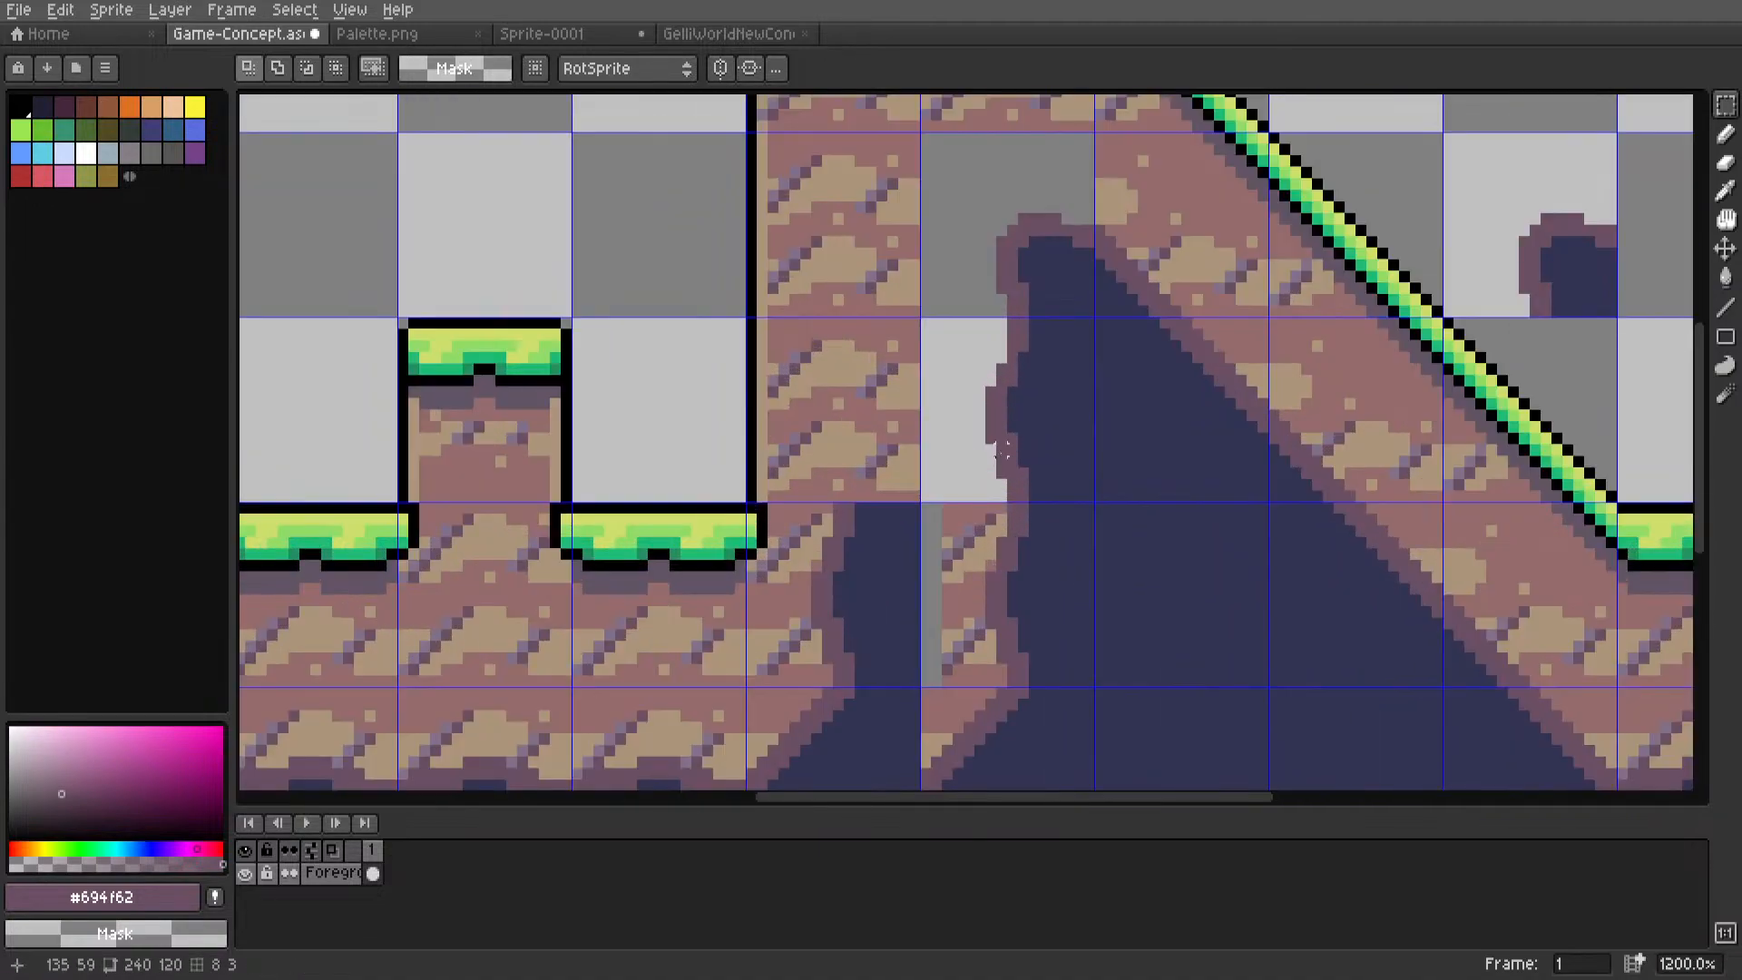
Copy the isolated wall edge tile into the sky, directly right of the stored interior corner.
double_click(1011, 451)
scroll(1014, 452, down, 3)
scroll(904, 521, up, 1)
drag(907, 516, 1361, 393)
click(1454, 357)
middle_drag(1010, 479, 1113, 417)
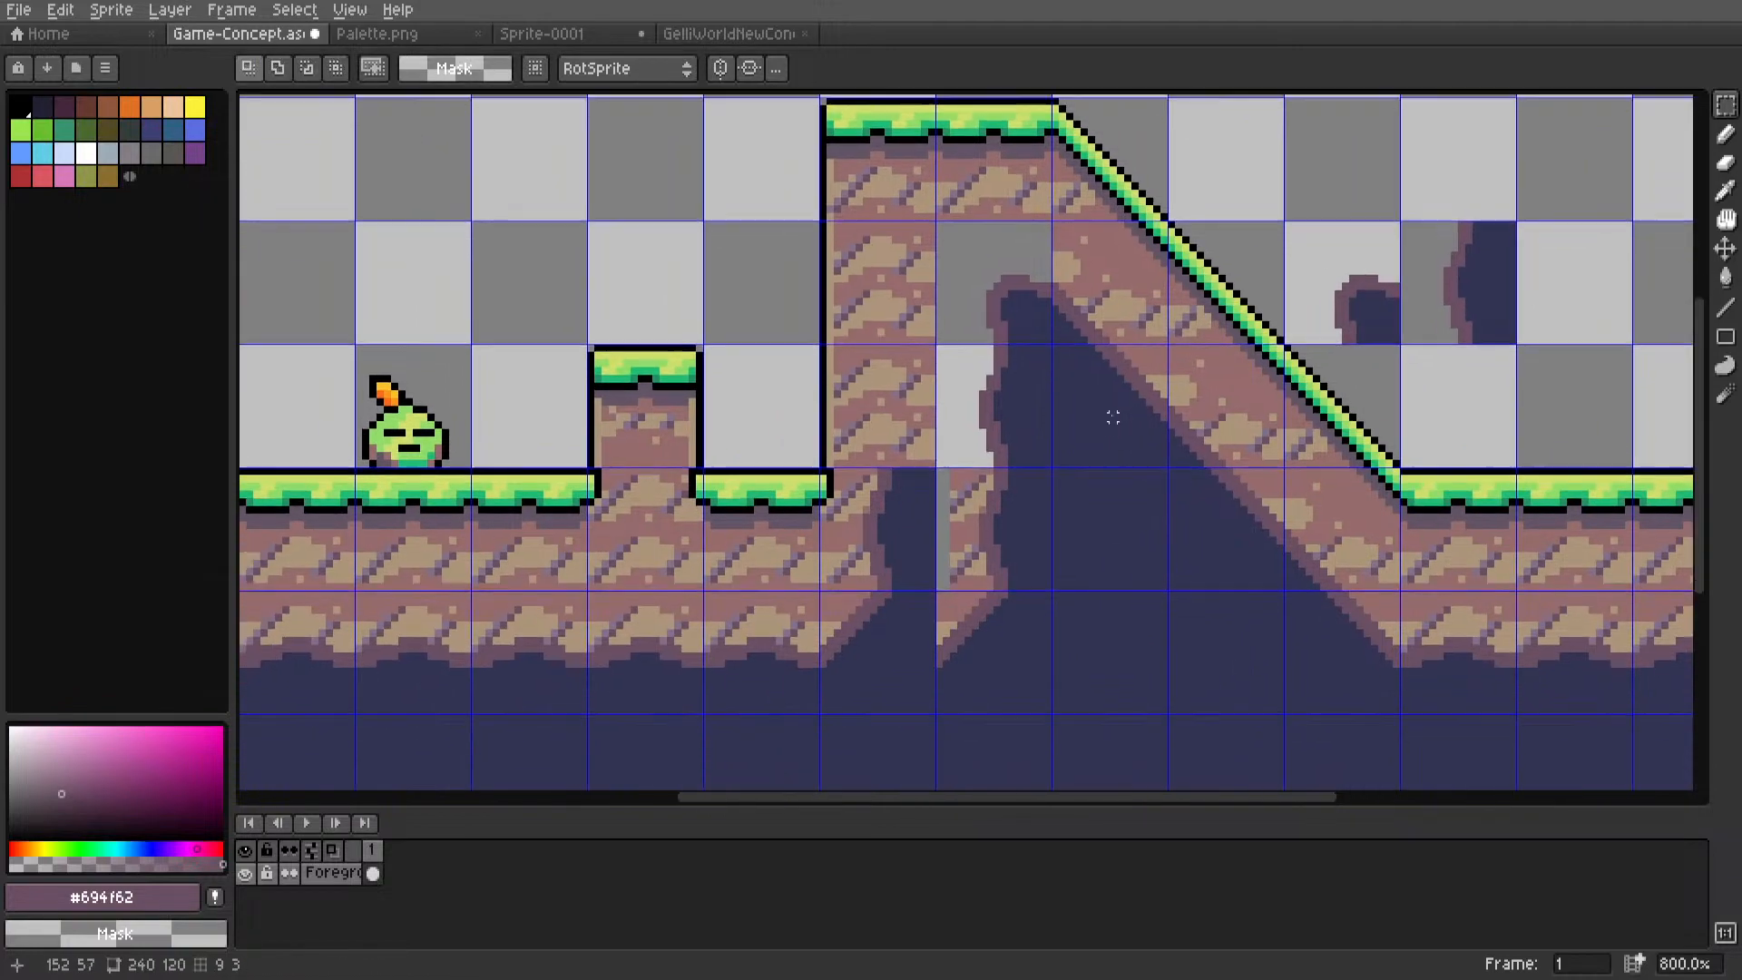
Delete the original wall edge tile and the original interior corner tile above it from the hill.
double_click(1012, 406)
key(Delete)
double_click(996, 316)
key(Delete)
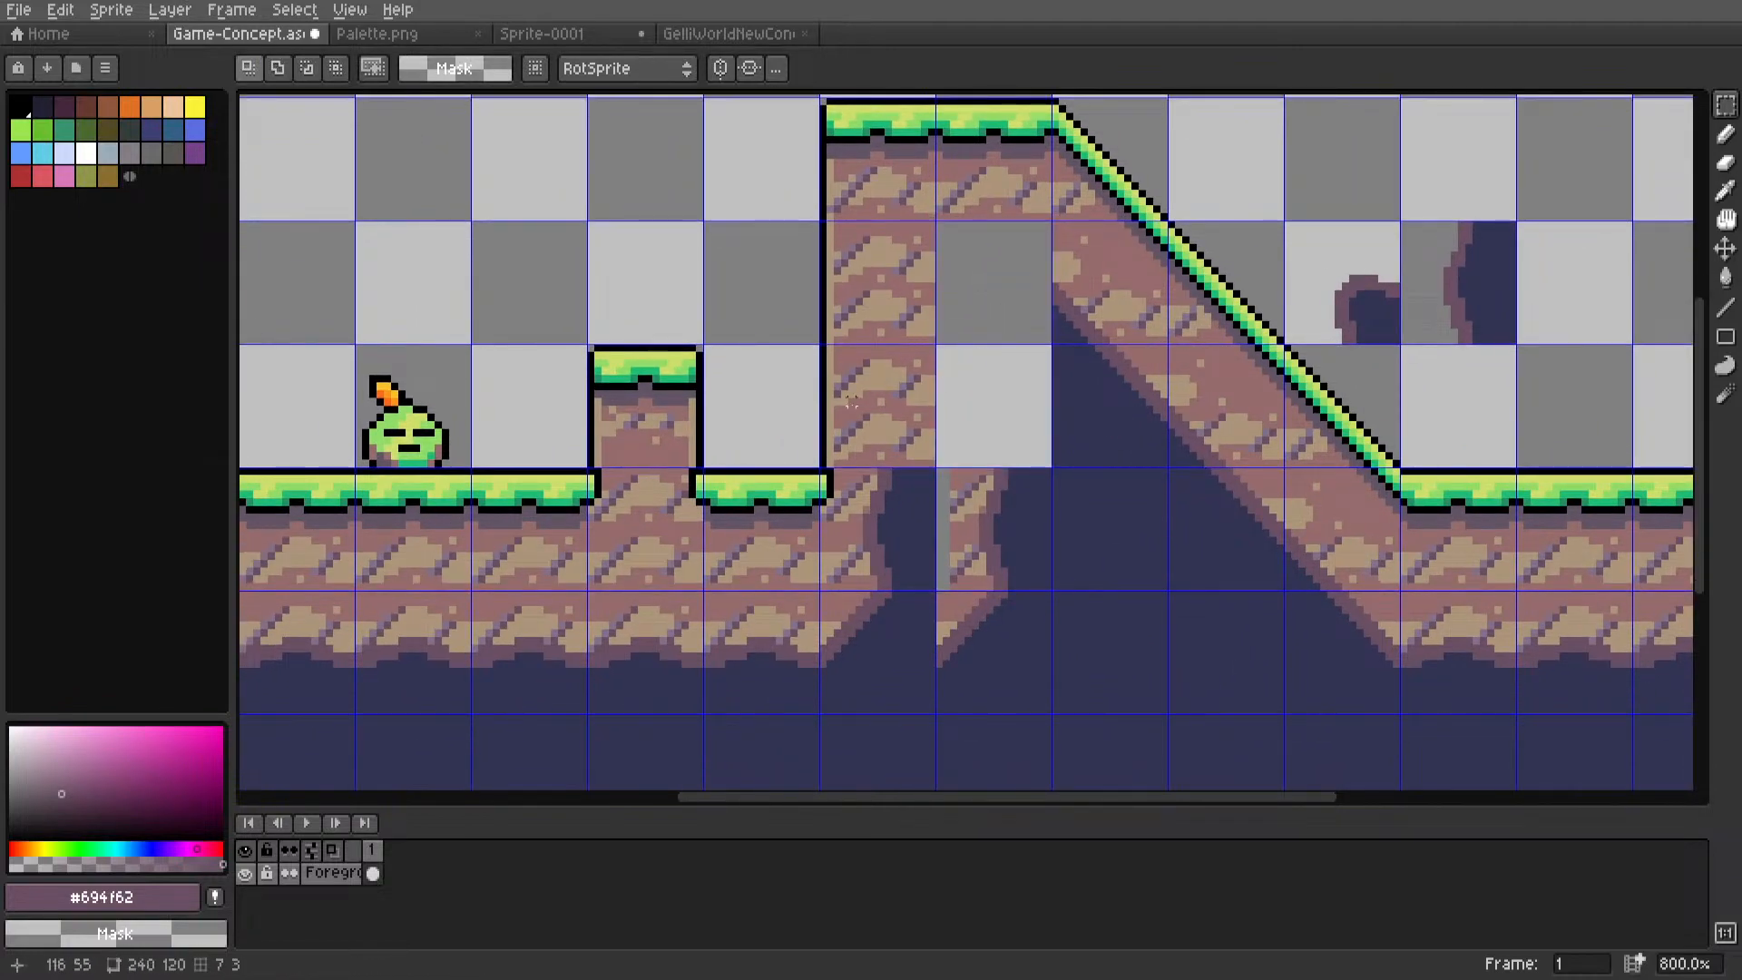
Place two stacked copies of the 16 by 7 px ground dirt strip in the lower emptied hill tile, starting at its base.
scroll(909, 473, up, 2)
middle_drag(499, 485, 823, 310)
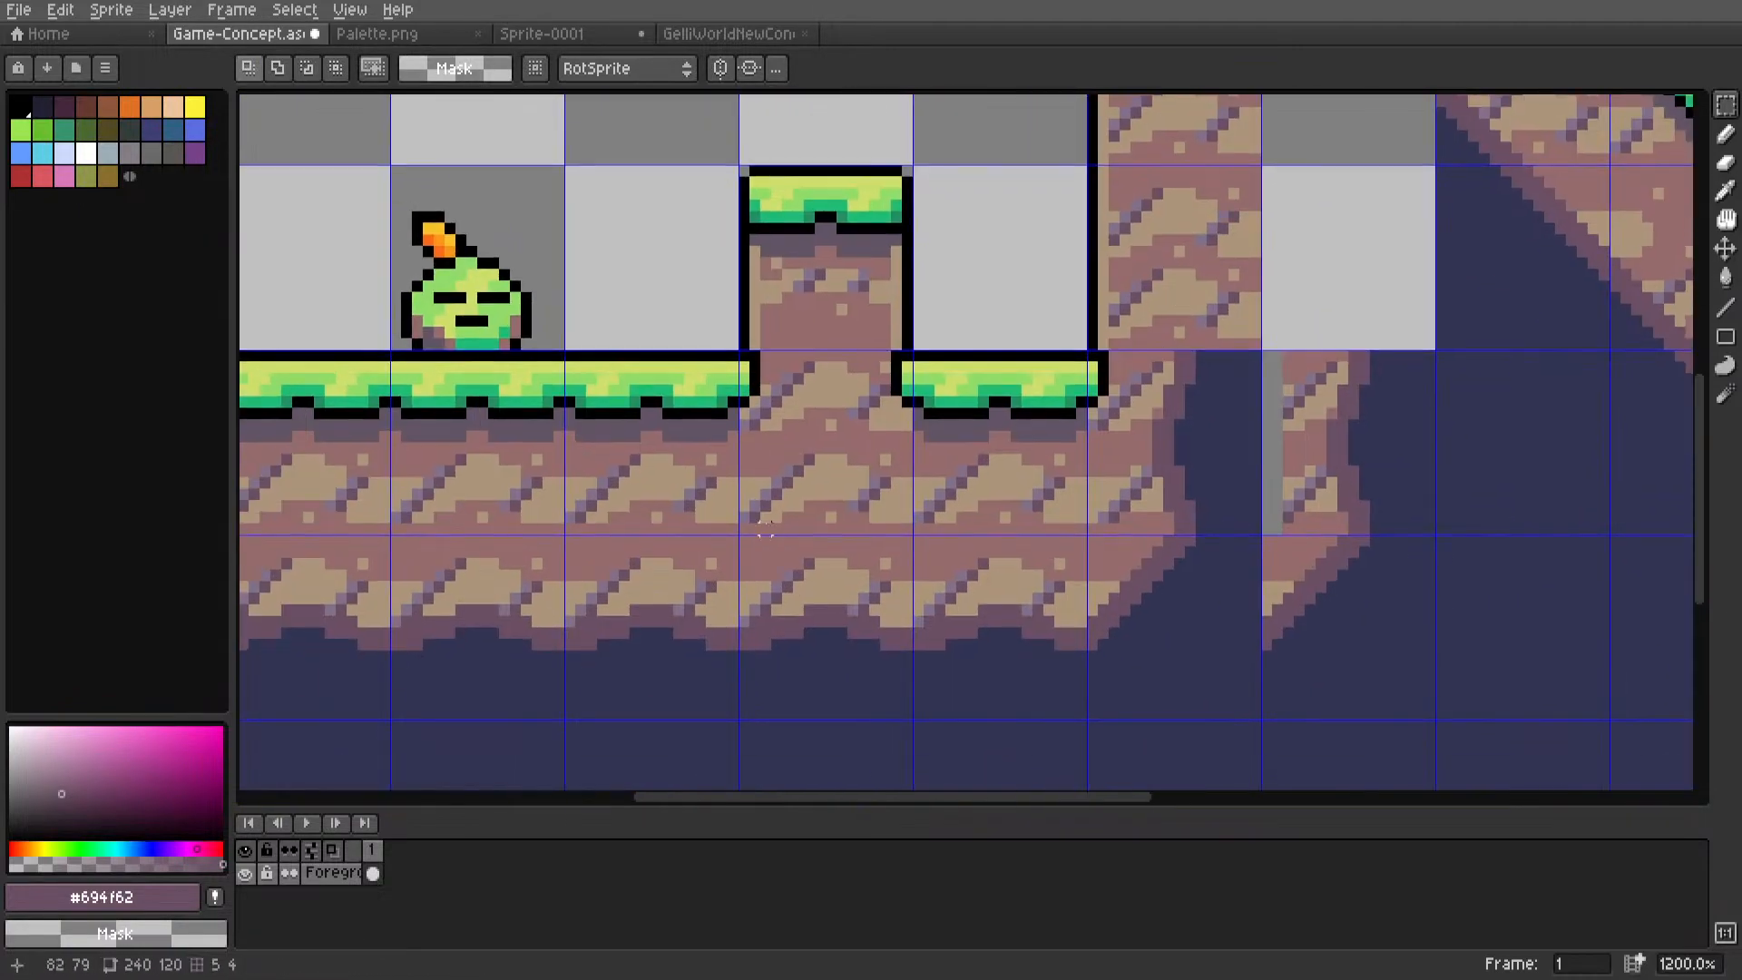
drag(743, 532, 898, 460)
middle_drag(912, 459, 727, 591)
drag(727, 590, 1229, 406)
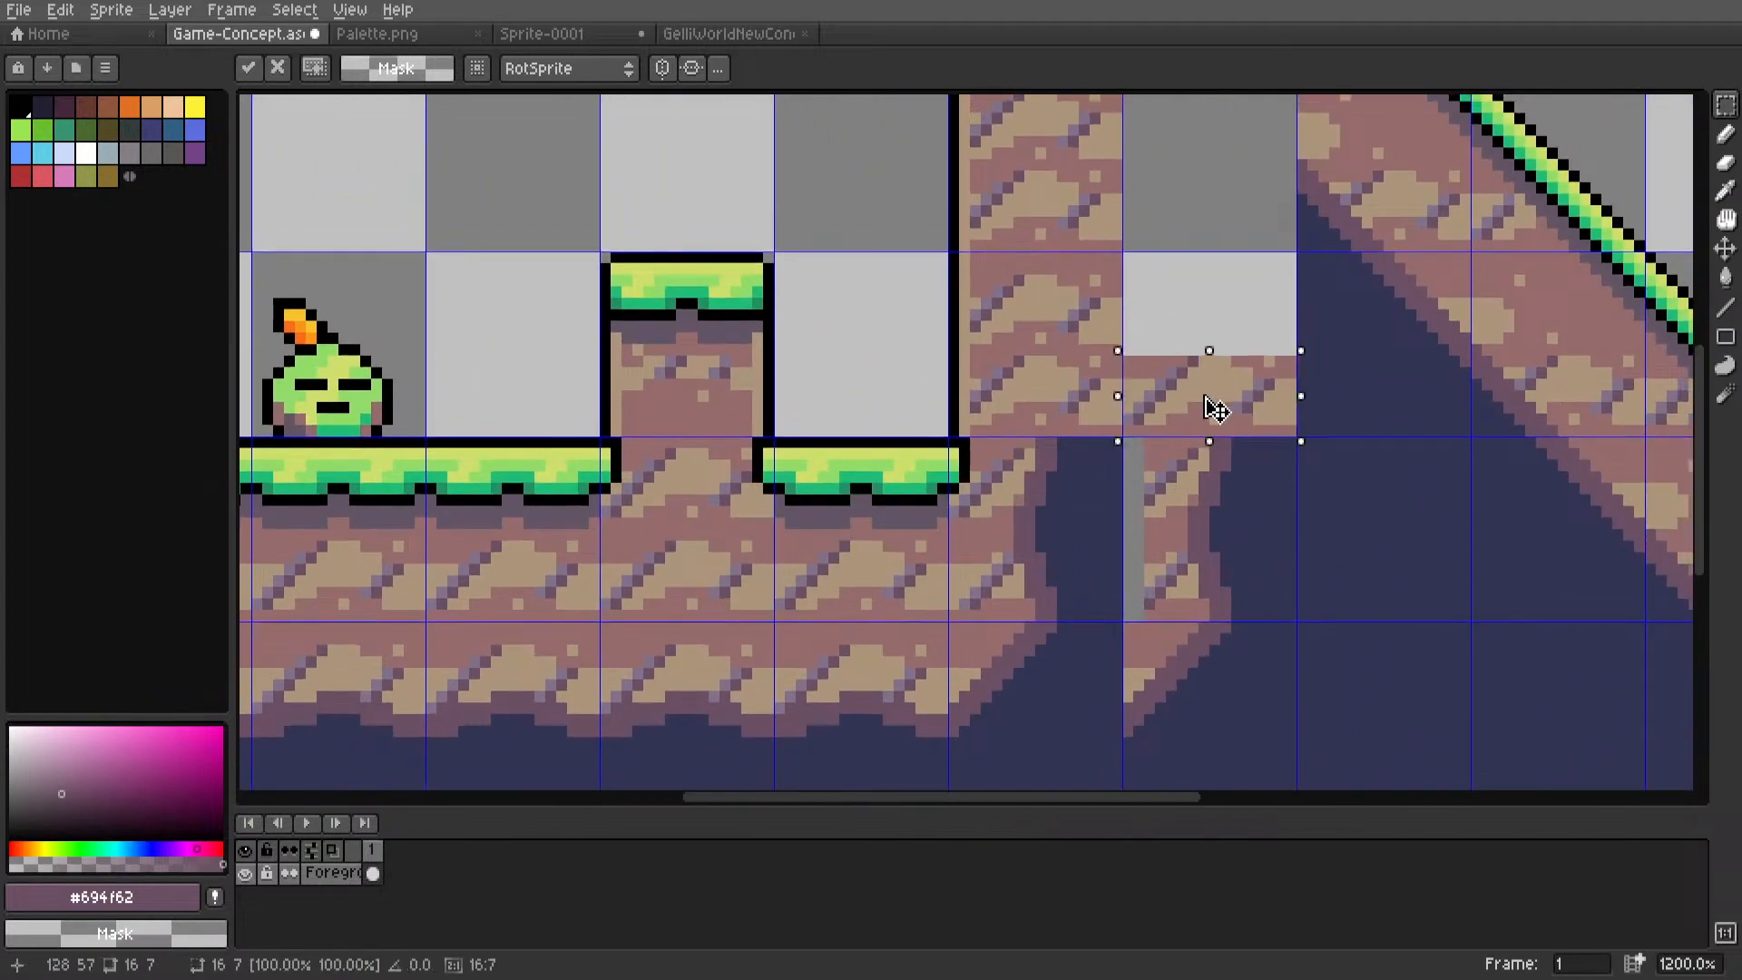
middle_drag(1213, 400, 956, 575)
key(Return)
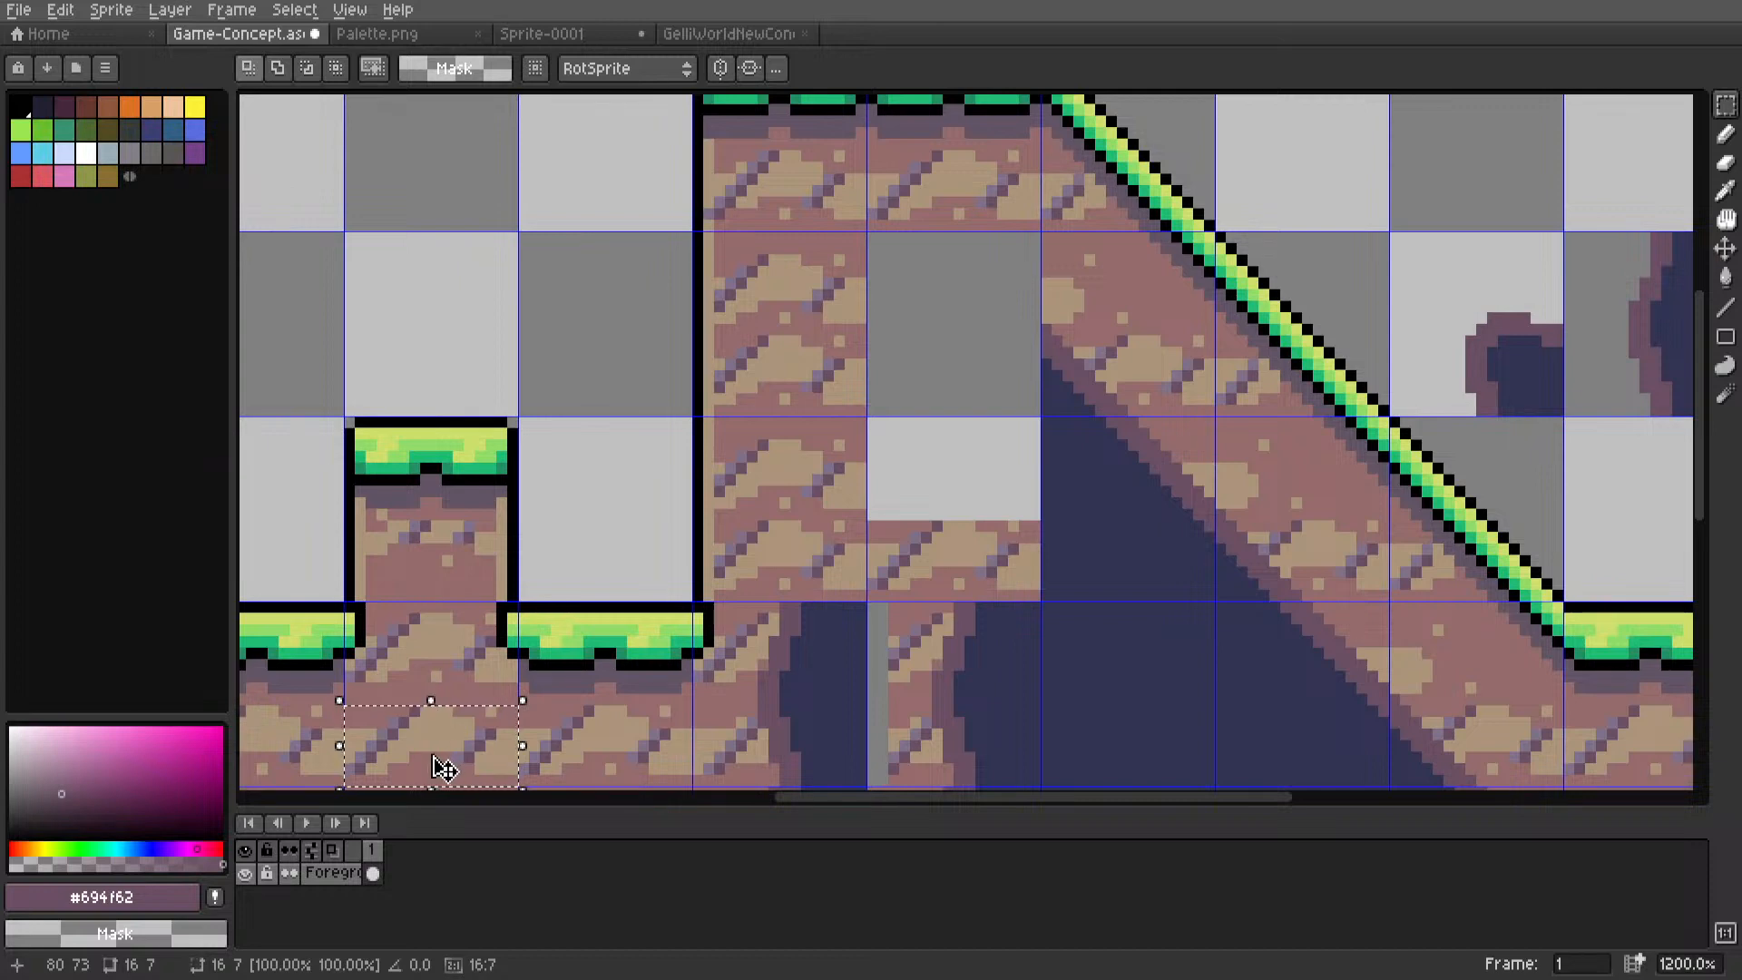
drag(439, 766, 968, 505)
click(953, 408)
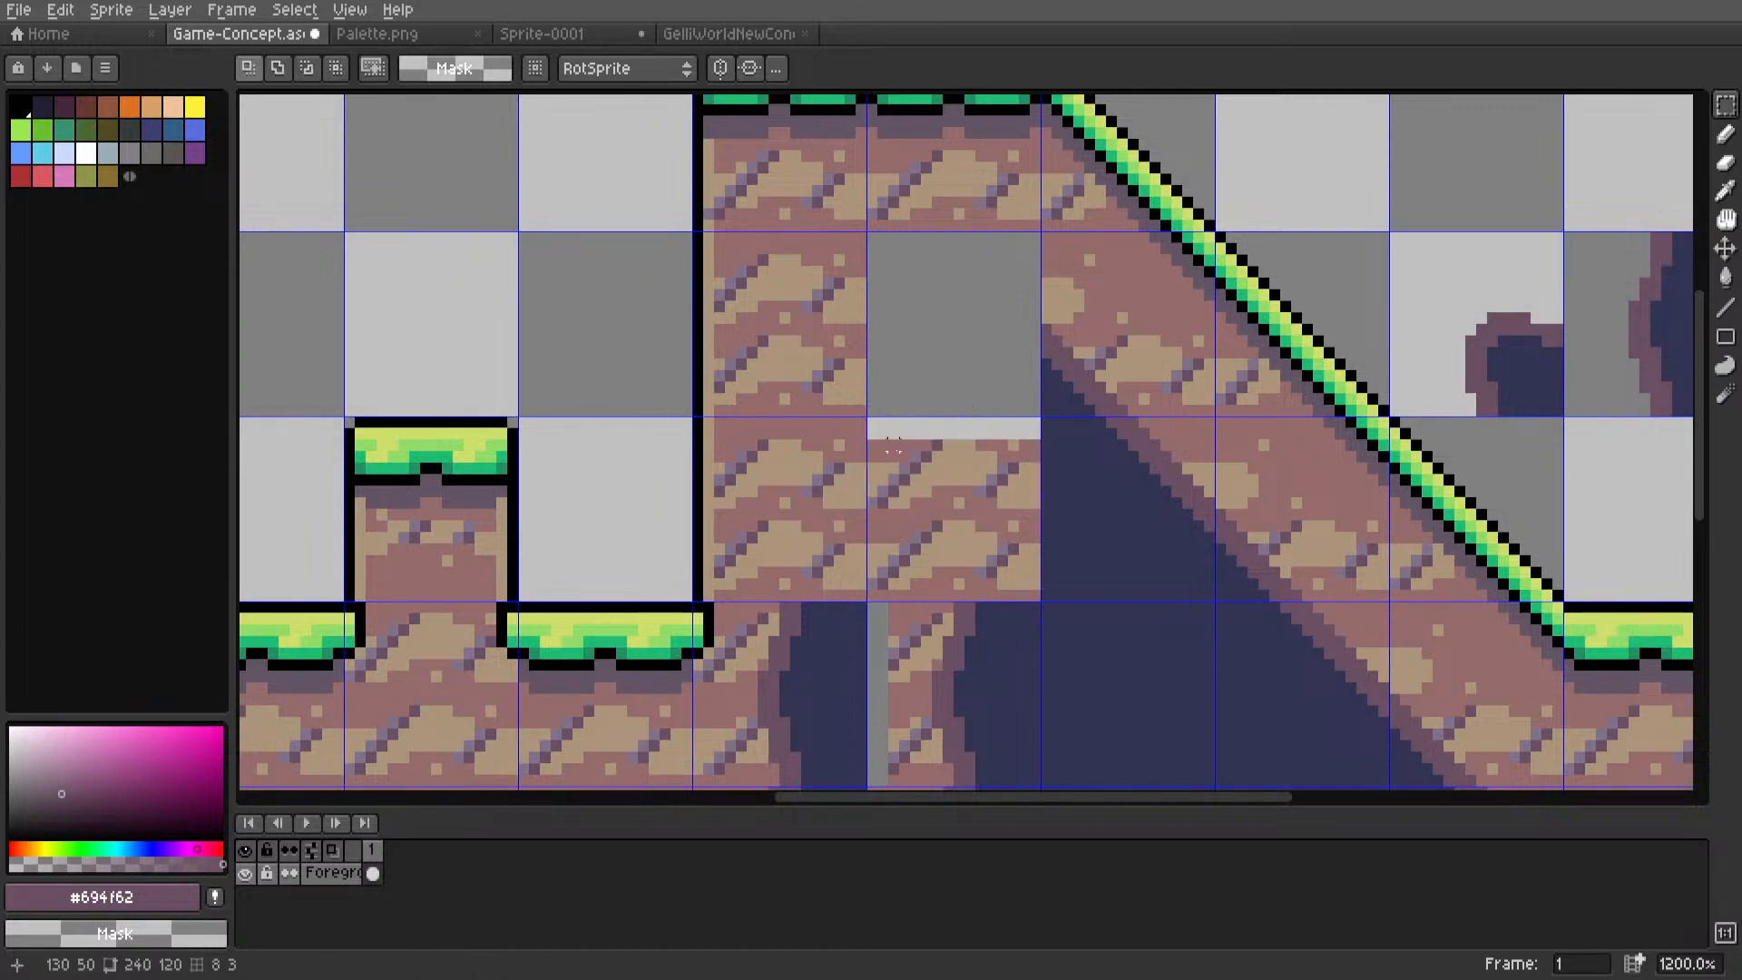
Sample dirt colour #966c6c and fill the two empty pixel rows at the top of the new dirt tile.
scroll(897, 454, up, 4)
alt+click(899, 445)
key(l)
scroll(846, 379, down, 2)
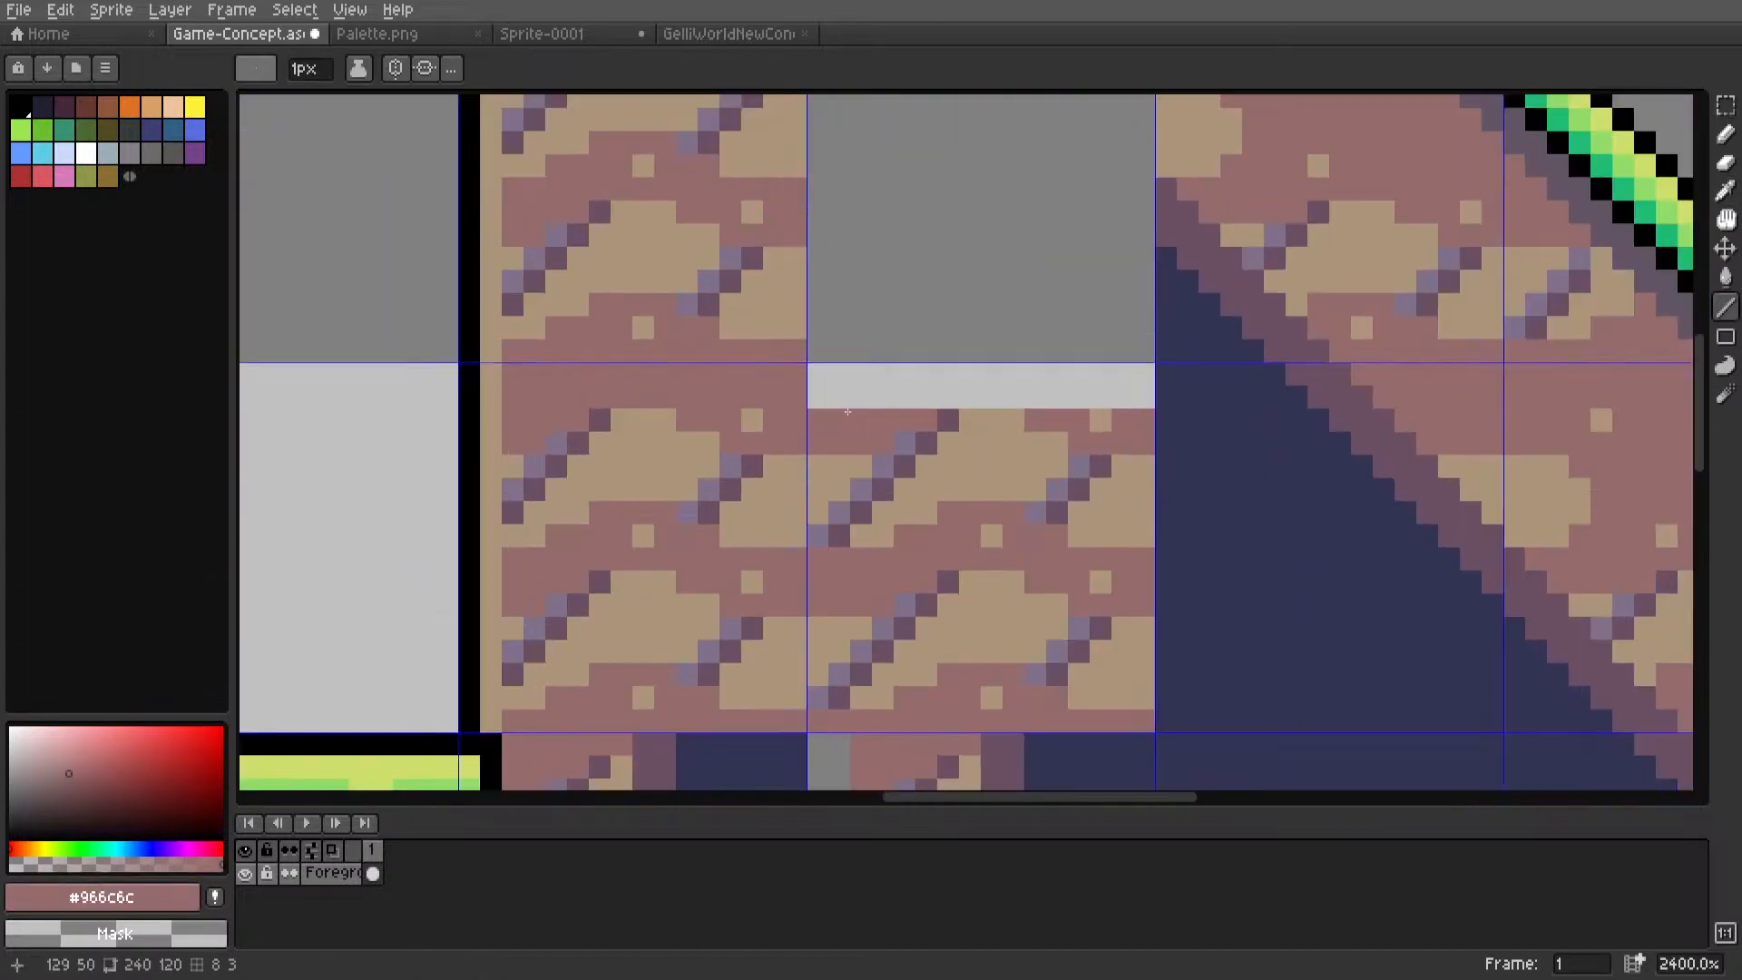
scroll(858, 390, up, 1)
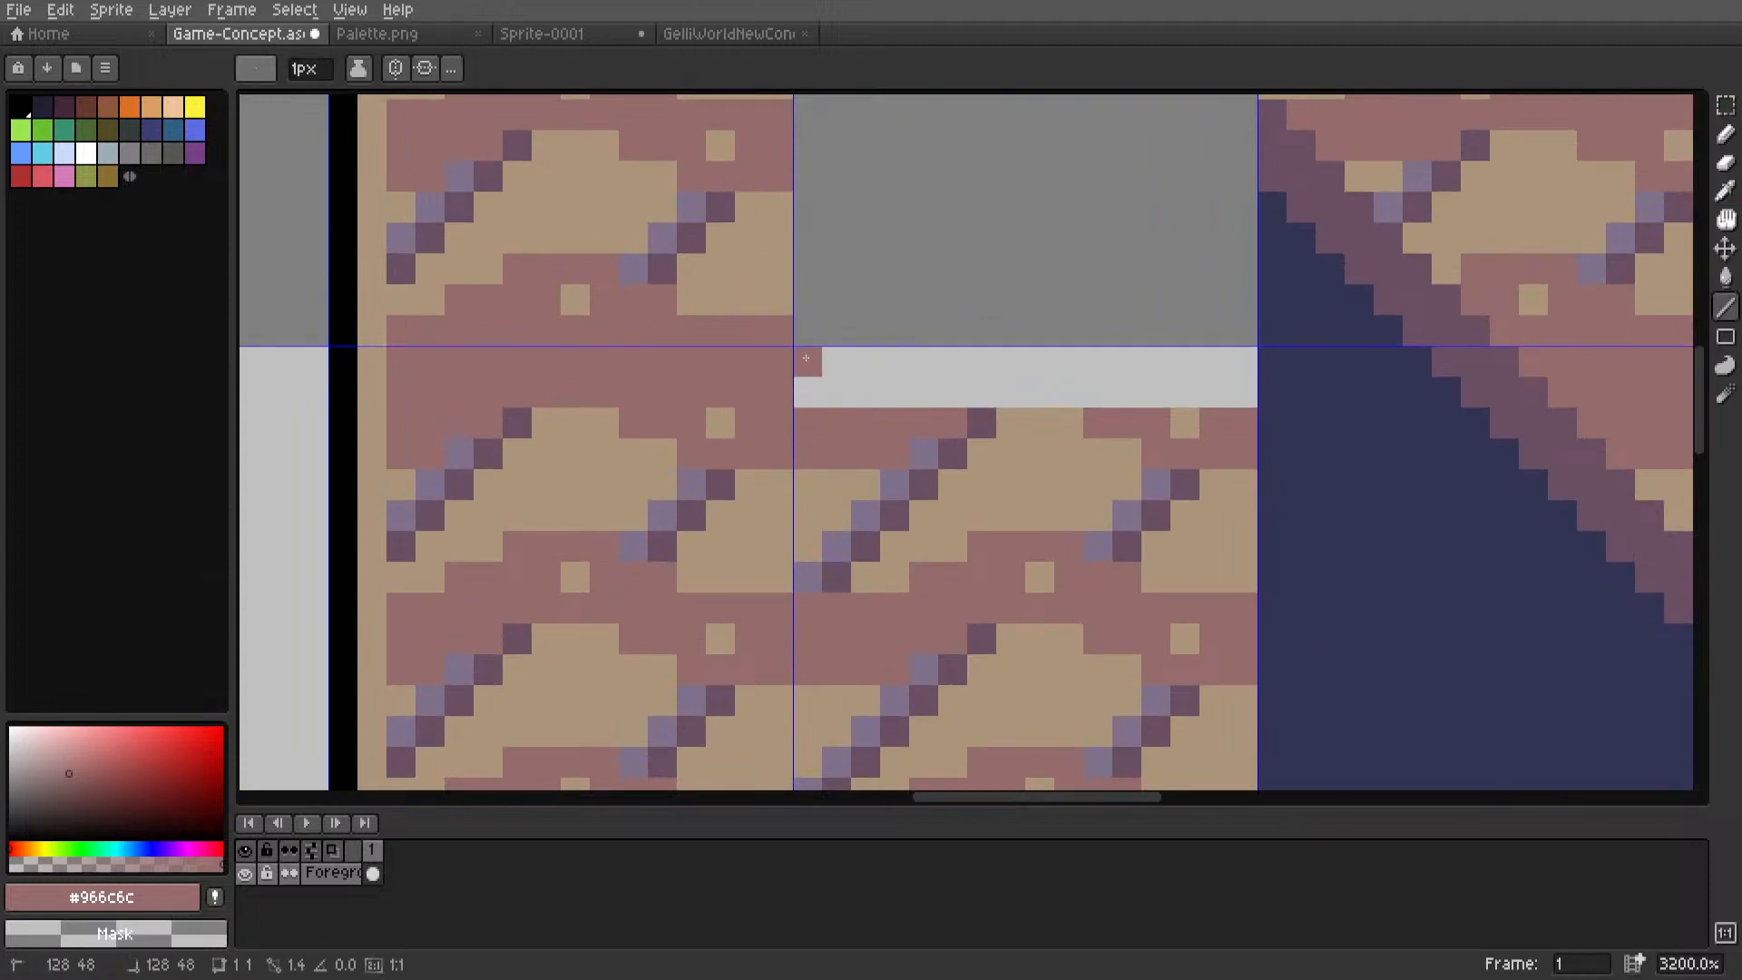
drag(808, 361, 1243, 362)
key(g)
click(1207, 395)
scroll(1182, 402, down, 4)
Copy the finished 16 by 16 px dirt tile into the empty sky between the floating block and the hill.
key(m)
middle_drag(1182, 402, 1033, 508)
double_click(1050, 451)
scroll(1041, 482, down, 3)
ctrl+drag(1036, 508, 790, 385)
scroll(797, 396, up, 5)
scroll(790, 385, down, 4)
scroll(1332, 471, up, 3)
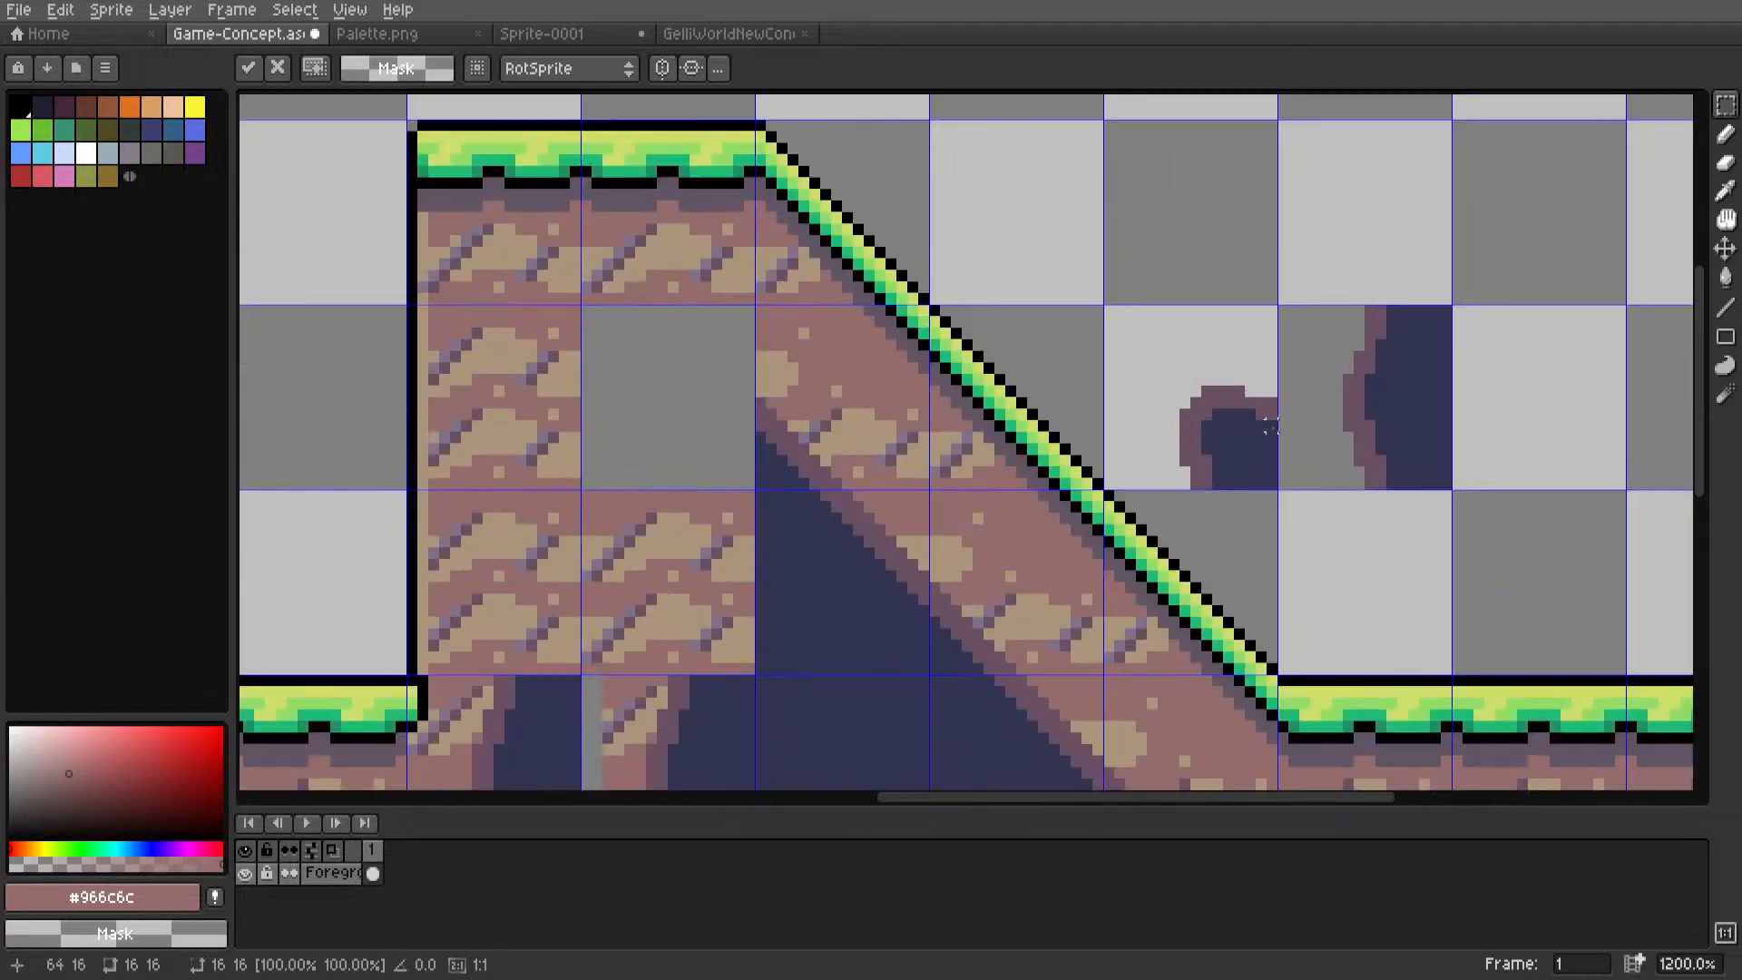
Move the stored wall edge tile from the sky onto the new dirt tile inside the hill.
double_click(1243, 426)
double_click(1417, 427)
middle_drag(1418, 427, 1483, 373)
drag(1476, 374, 778, 575)
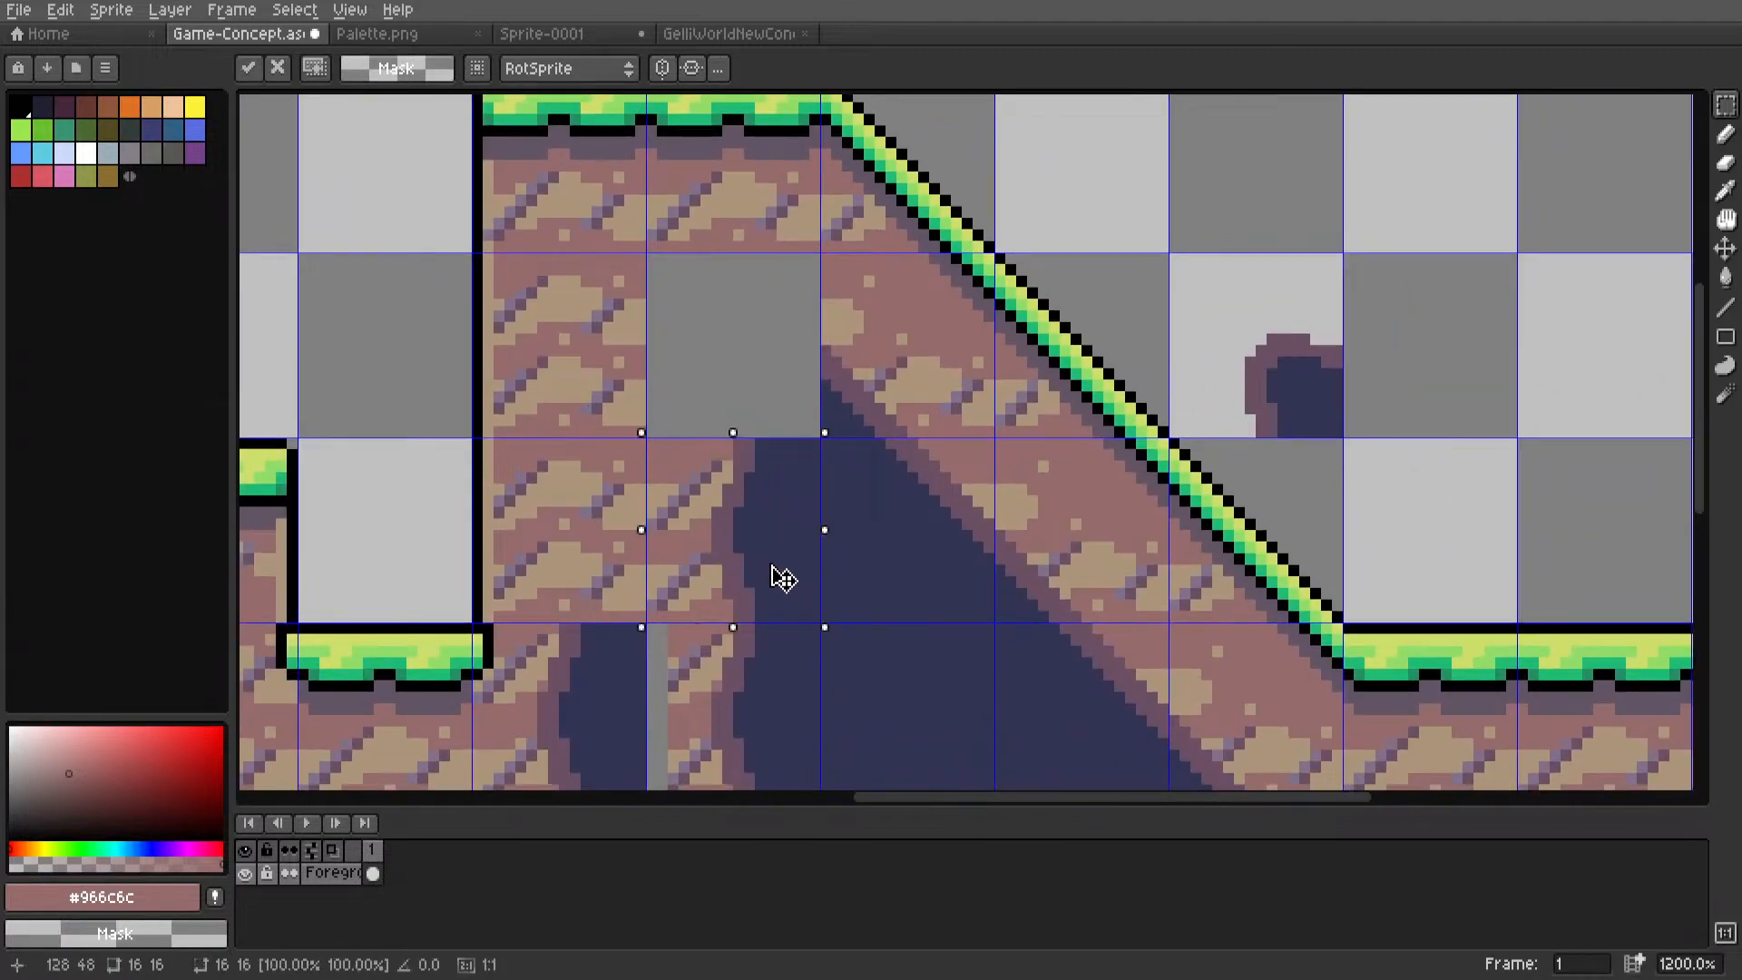
click(856, 545)
scroll(795, 438, down, 4)
middle_drag(795, 438, 986, 487)
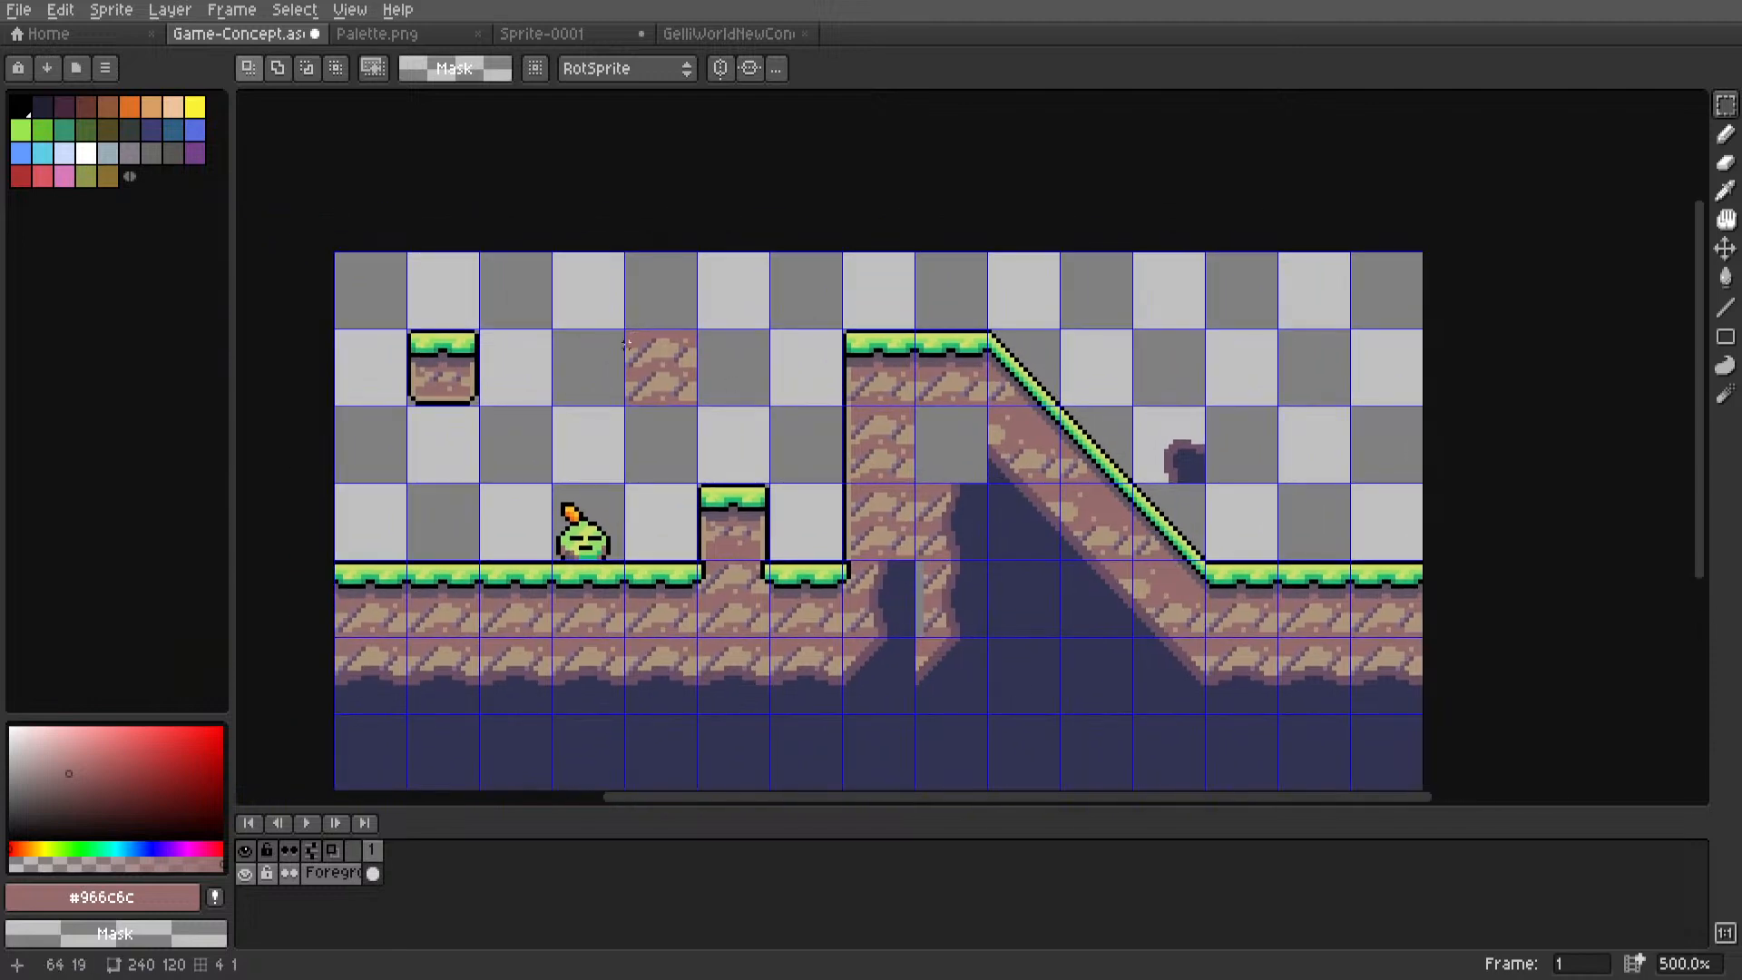
Fill the empty tile beneath the hilltop with a copy of the spare dirt tile, overlaid with the stored dark interior corner.
double_click(669, 381)
scroll(969, 470, up, 5)
ctrl+drag(669, 381, 944, 458)
scroll(903, 456, down, 2)
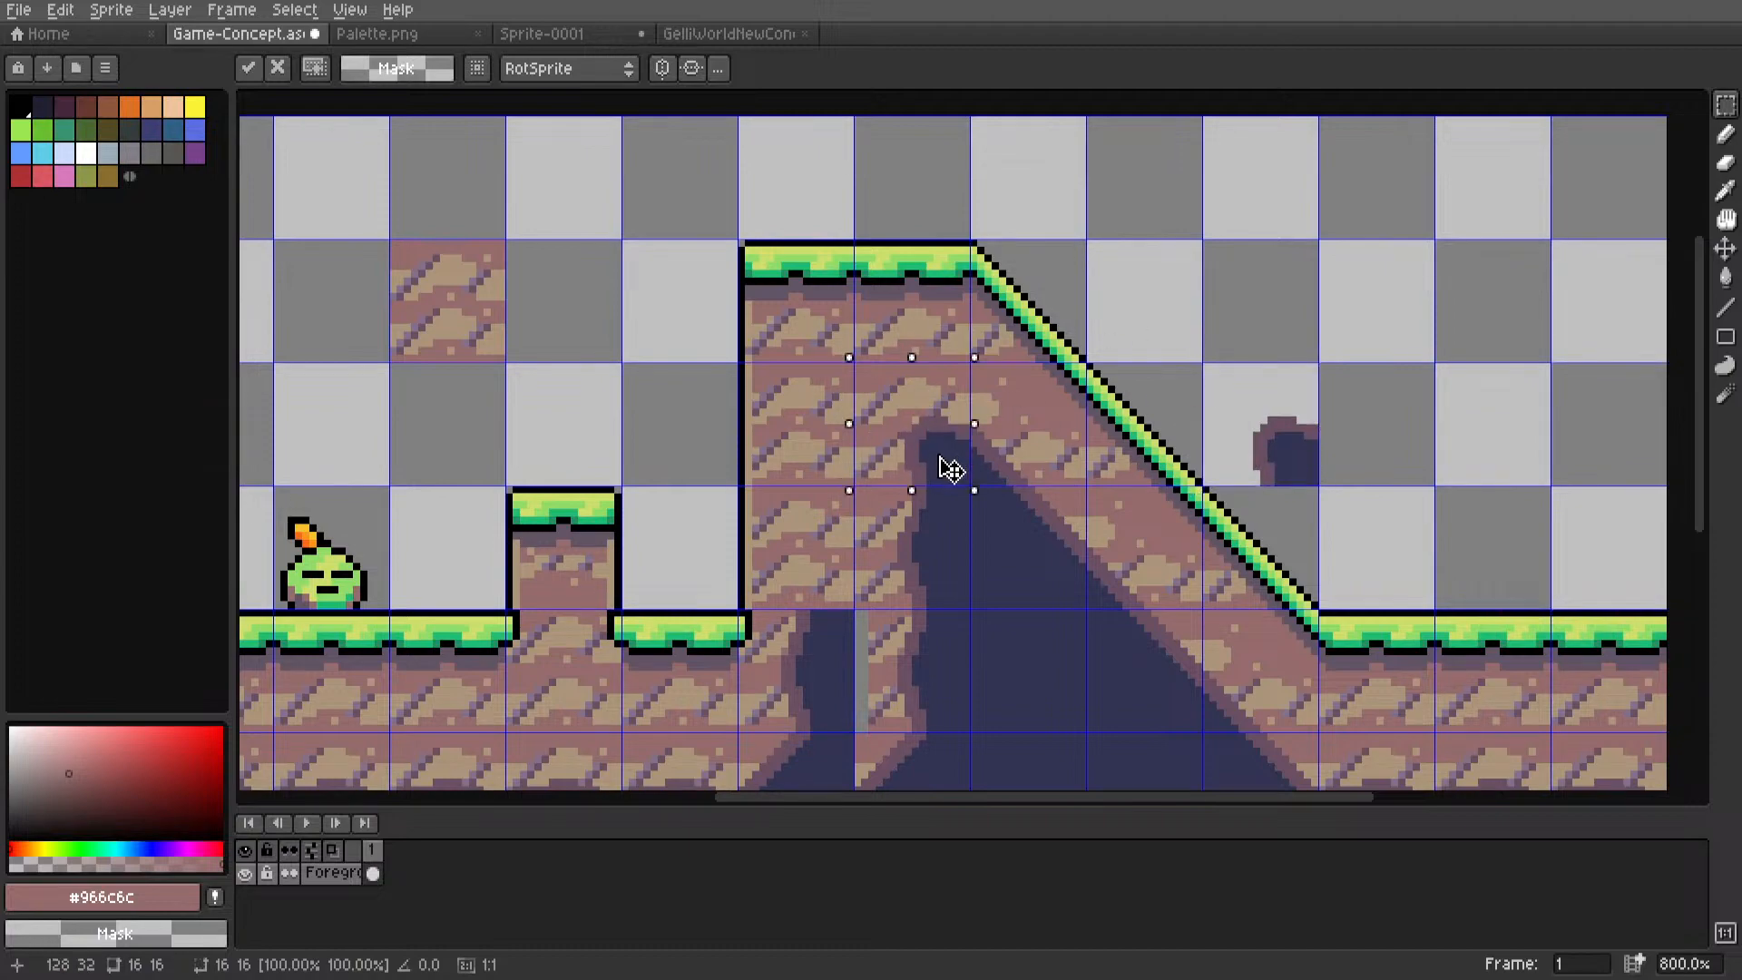
key(Return)
scroll(1200, 461, down, 3)
scroll(1097, 482, up, 3)
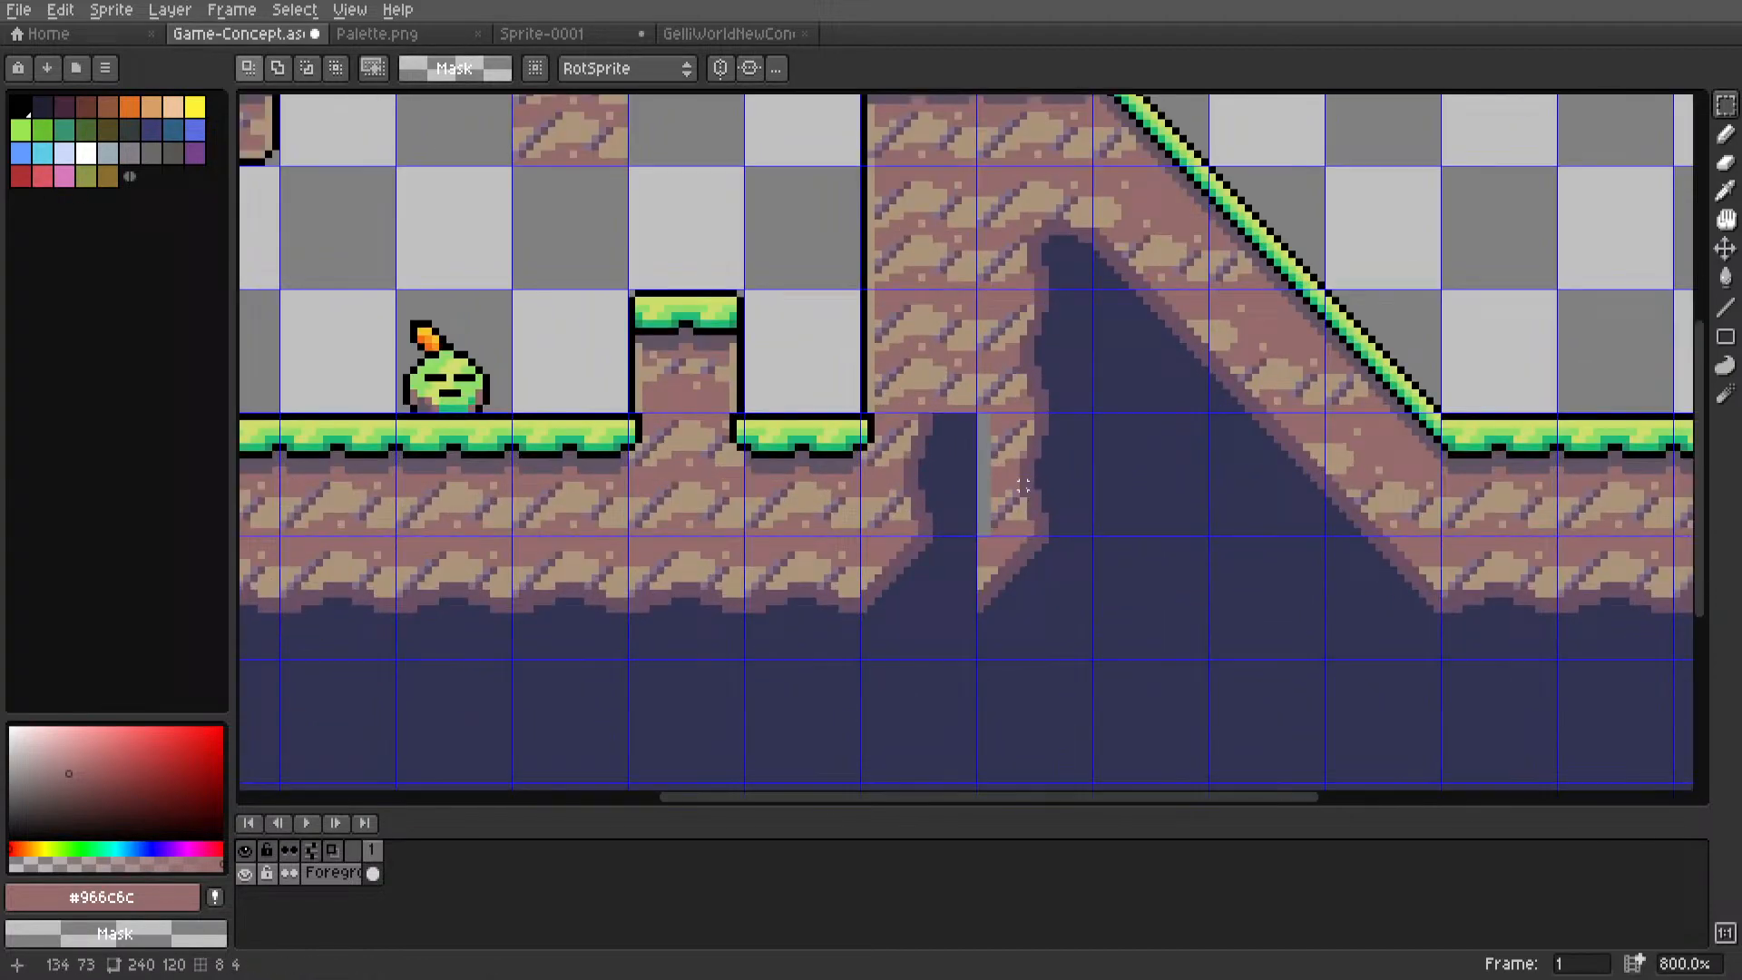
Replace the gapped wall edge tile below ground level with a copy of the wall edge tile directly above it.
double_click(1024, 485)
scroll(1024, 486, down, 2)
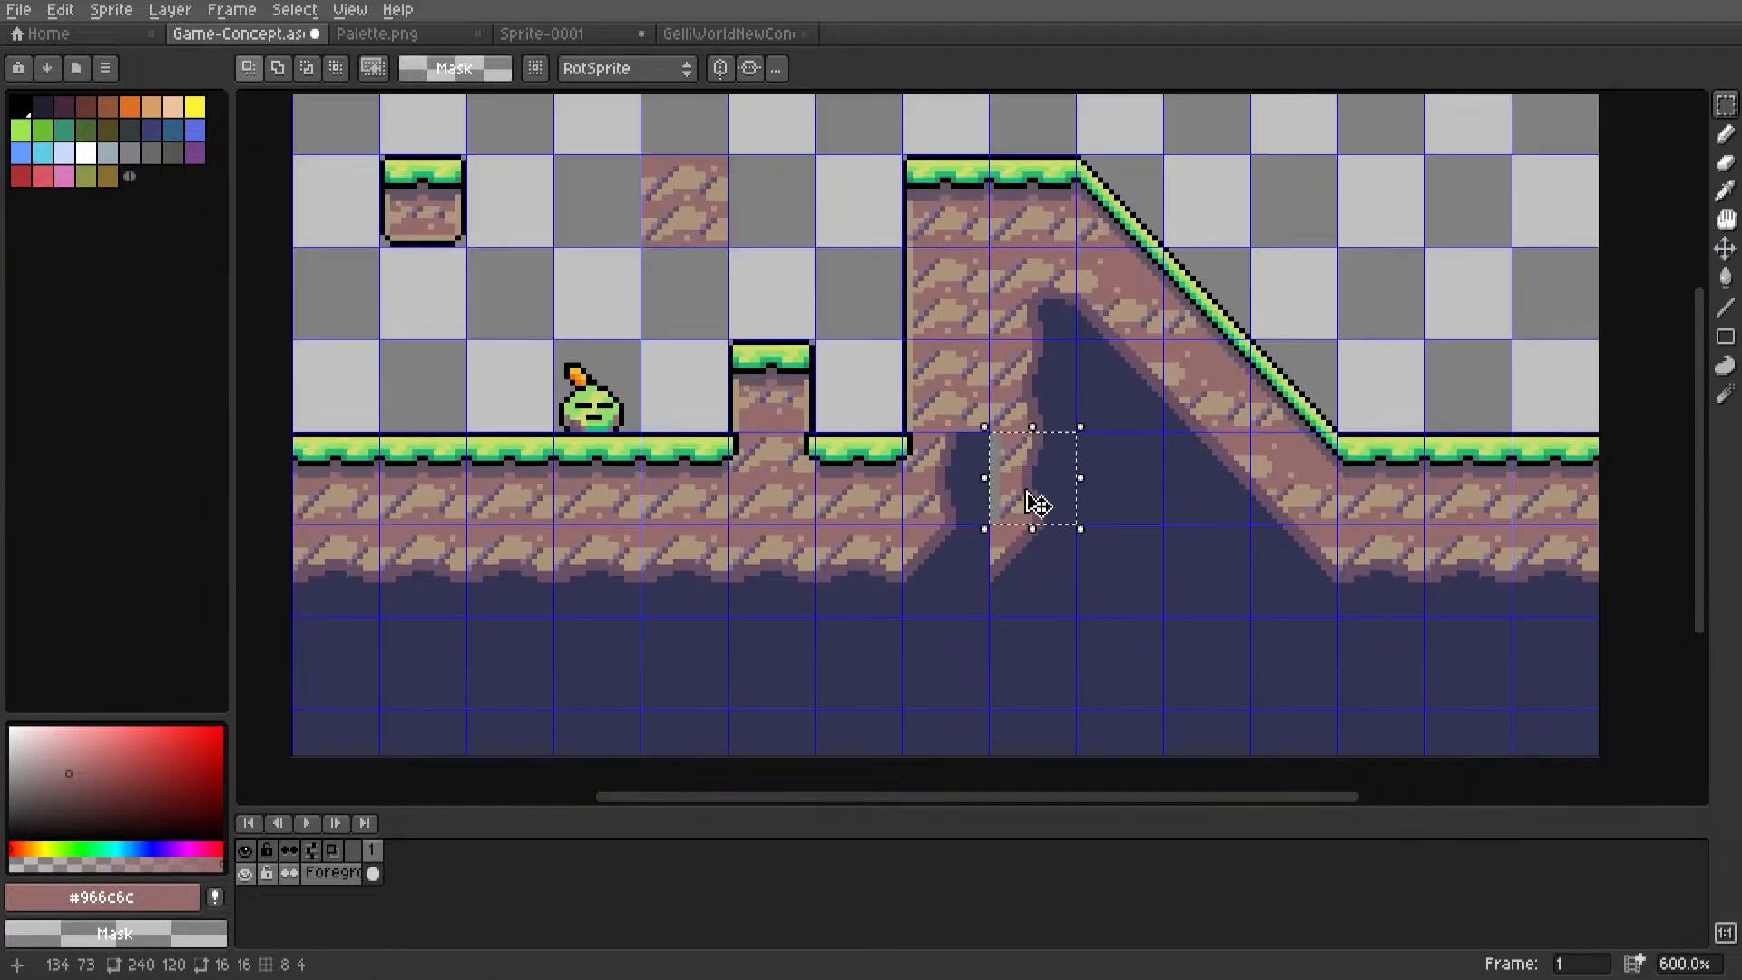
key(Delete)
middle_drag(1038, 505, 994, 554)
scroll(1003, 462, up, 2)
double_click(999, 459)
ctrl+drag(989, 446, 1003, 568)
key(Return)
Copy the ground's bottom edge tile one tile right over the old diagonal corner to close the gap under the wall.
middle_drag(787, 632, 874, 564)
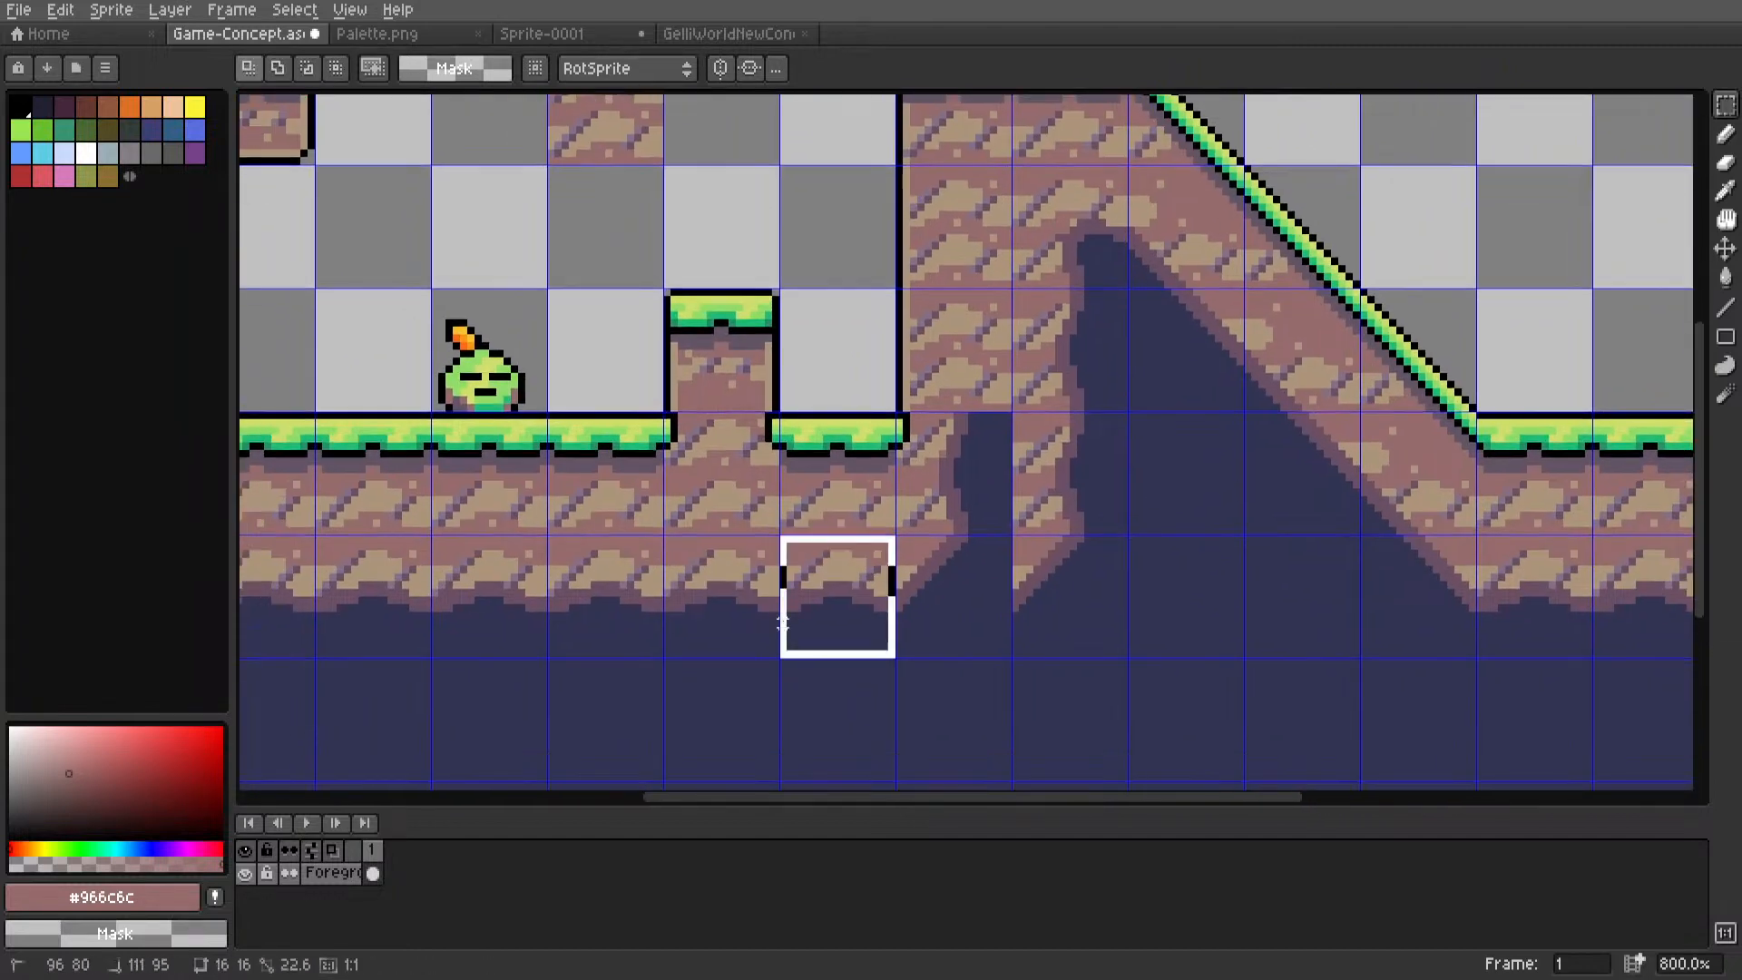
double_click(817, 614)
ctrl+drag(816, 614, 933, 617)
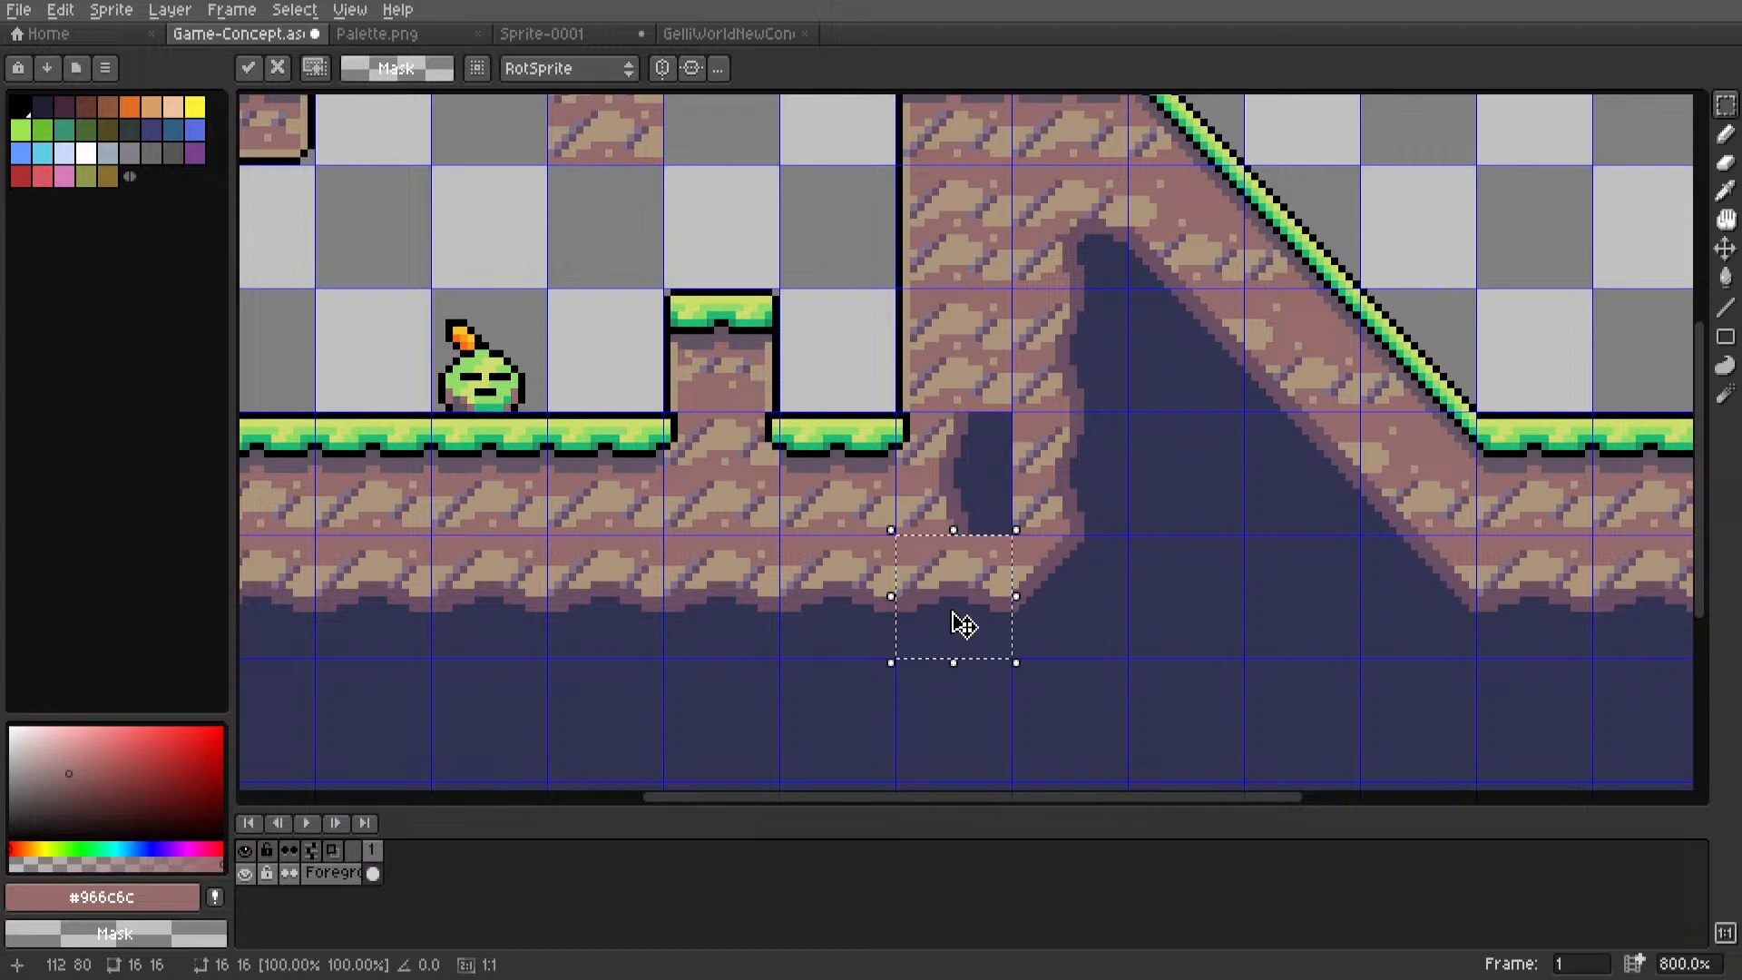
click(972, 469)
middle_drag(957, 476, 907, 506)
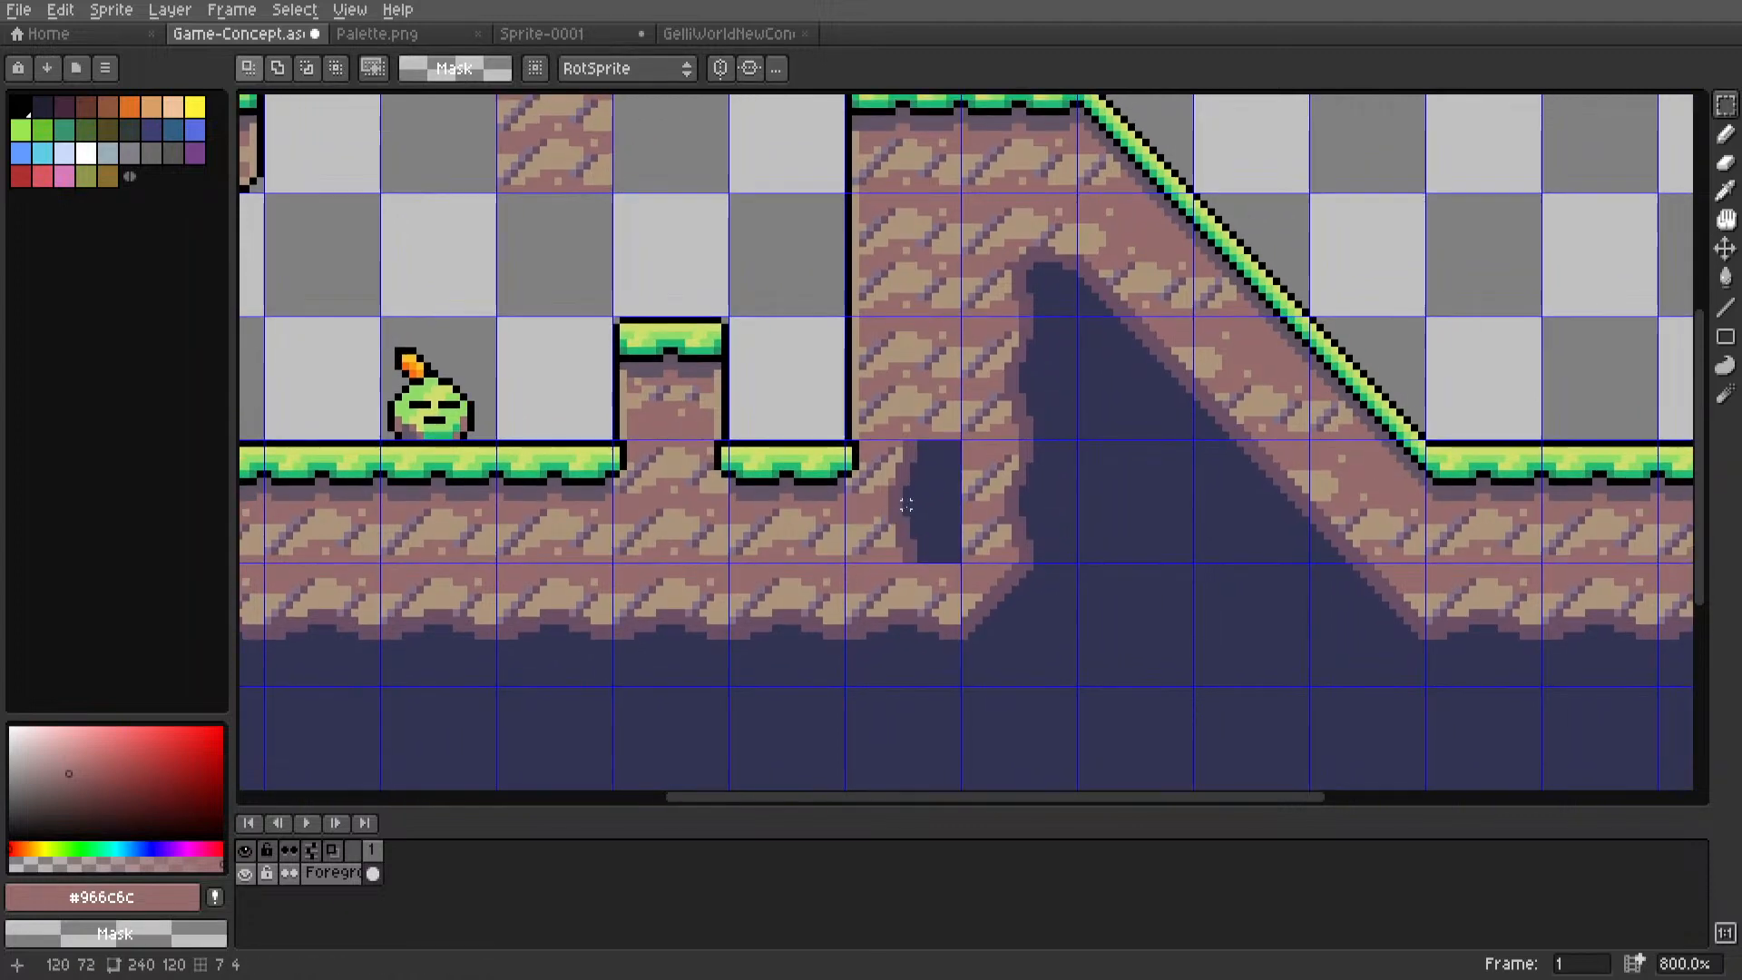
Replace the leftover wall edge tile with the dark gap at the wall's base with plain dirt.
double_click(903, 506)
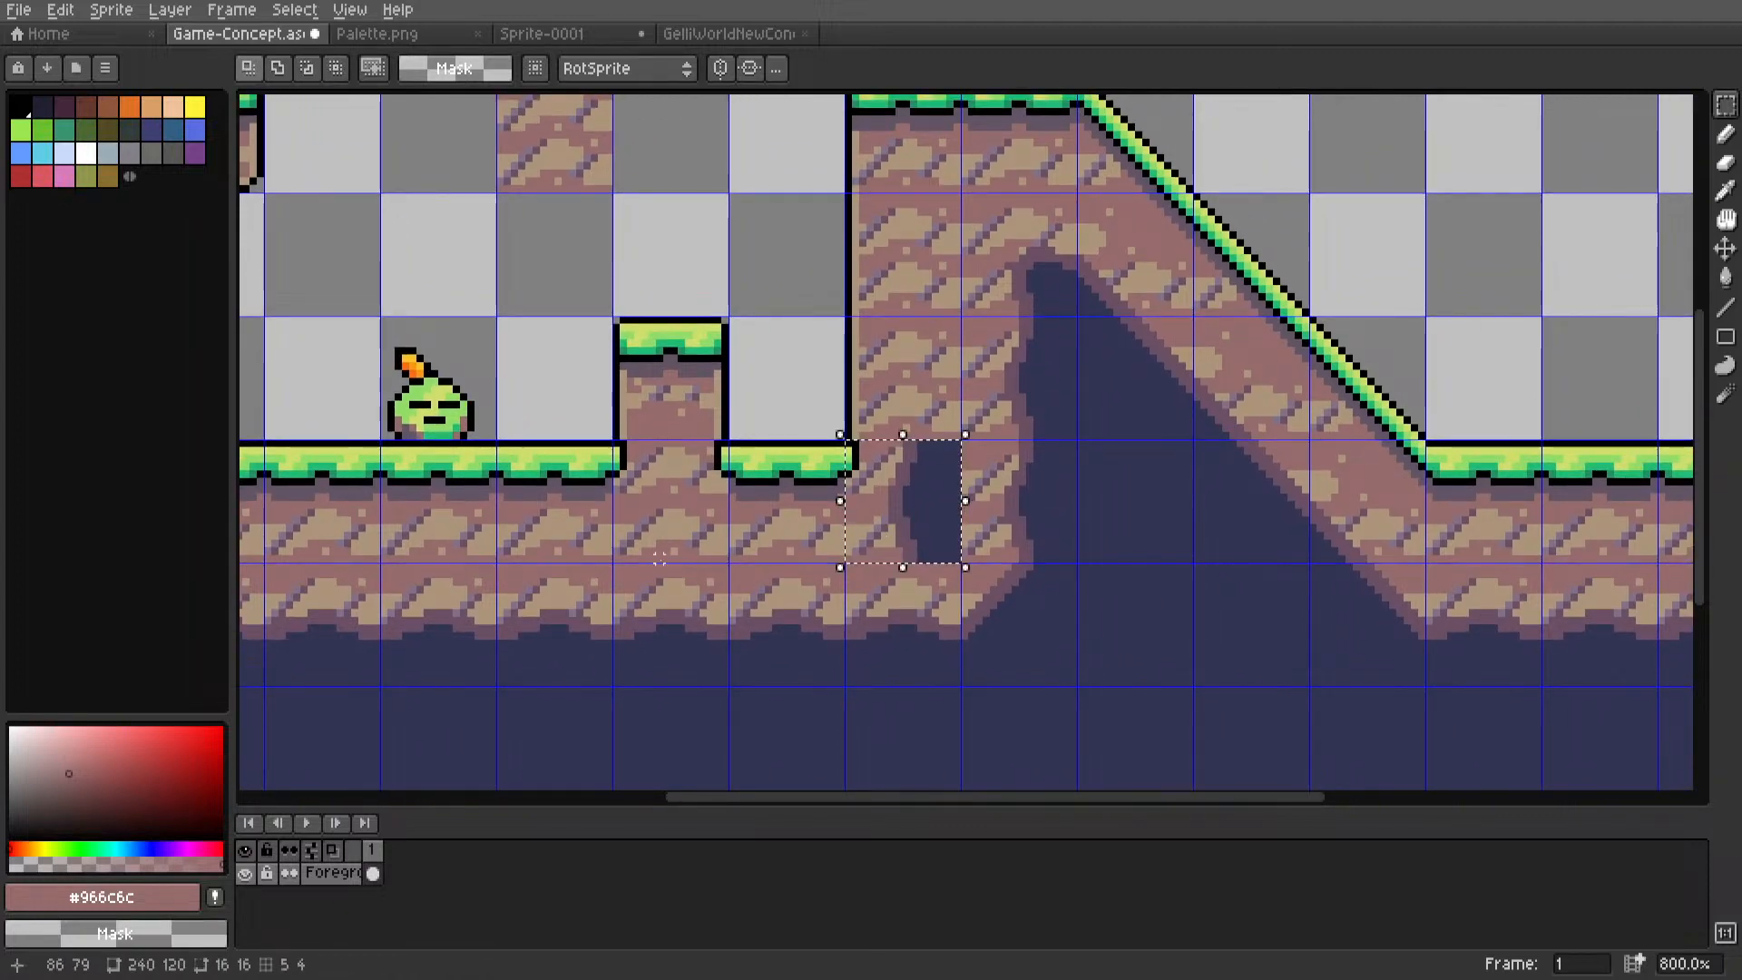
drag(862, 515, 937, 578)
click(763, 578)
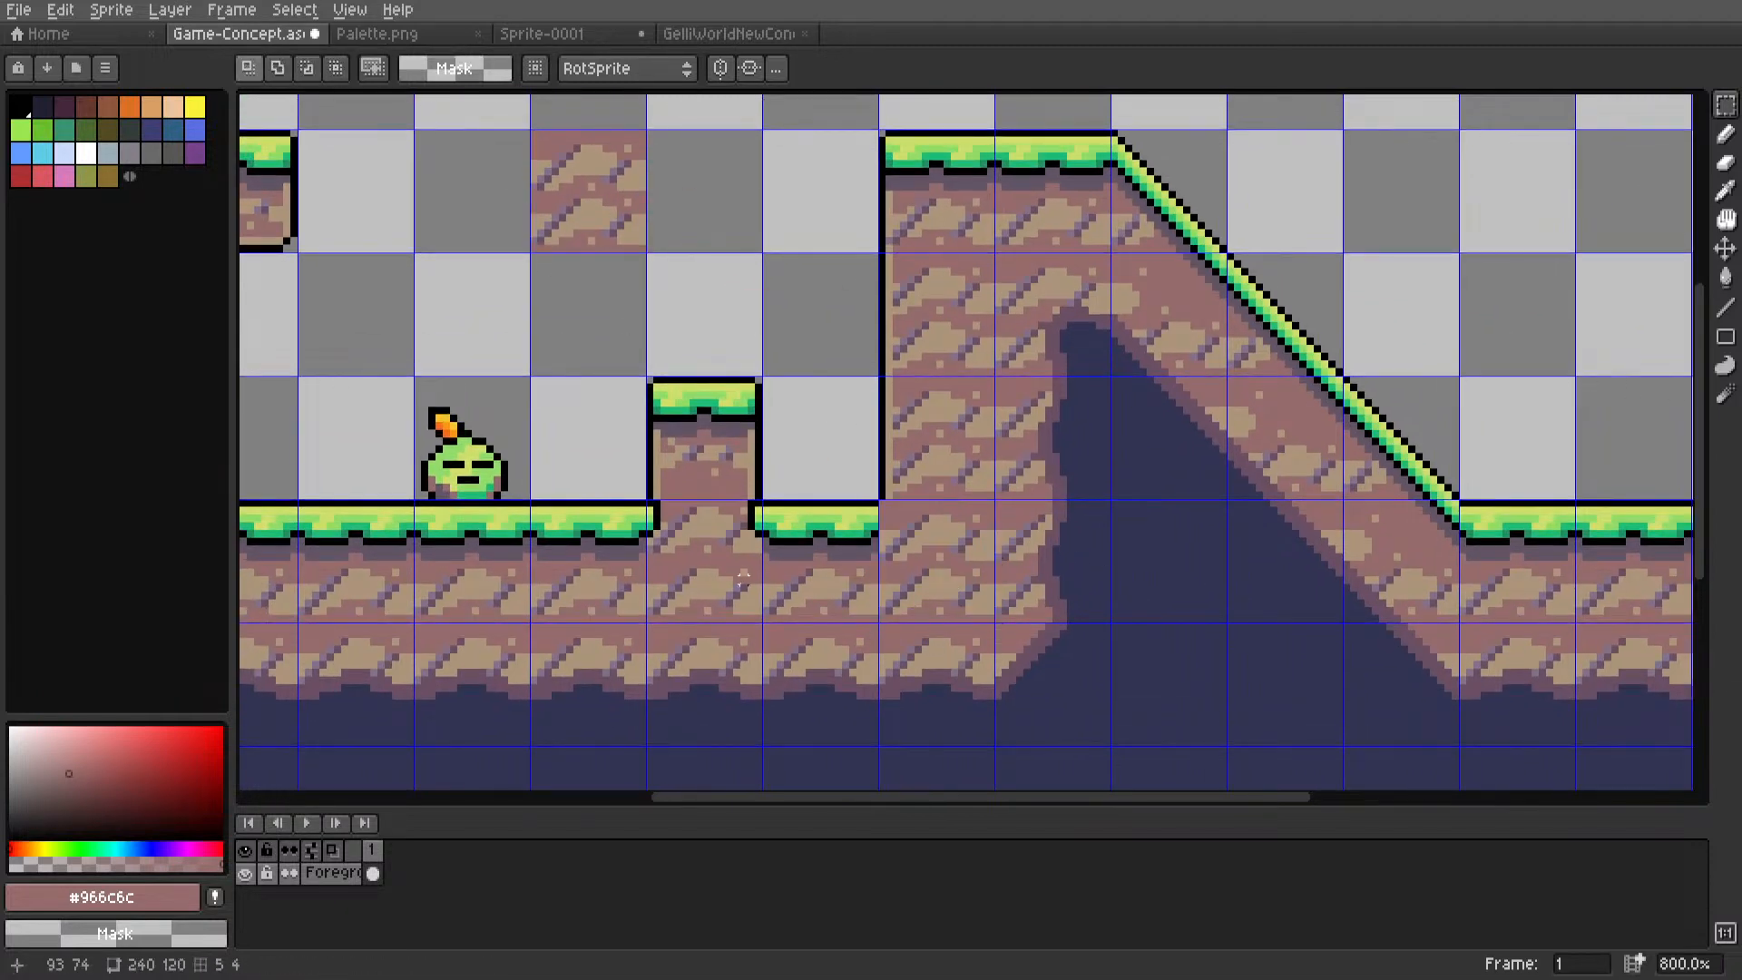
Copy the 2 by 5 px grass end cap from the small pillar's base to the foot of the hill's wall.
scroll(631, 535, up, 2)
scroll(628, 534, up, 1)
drag(657, 540, 692, 423)
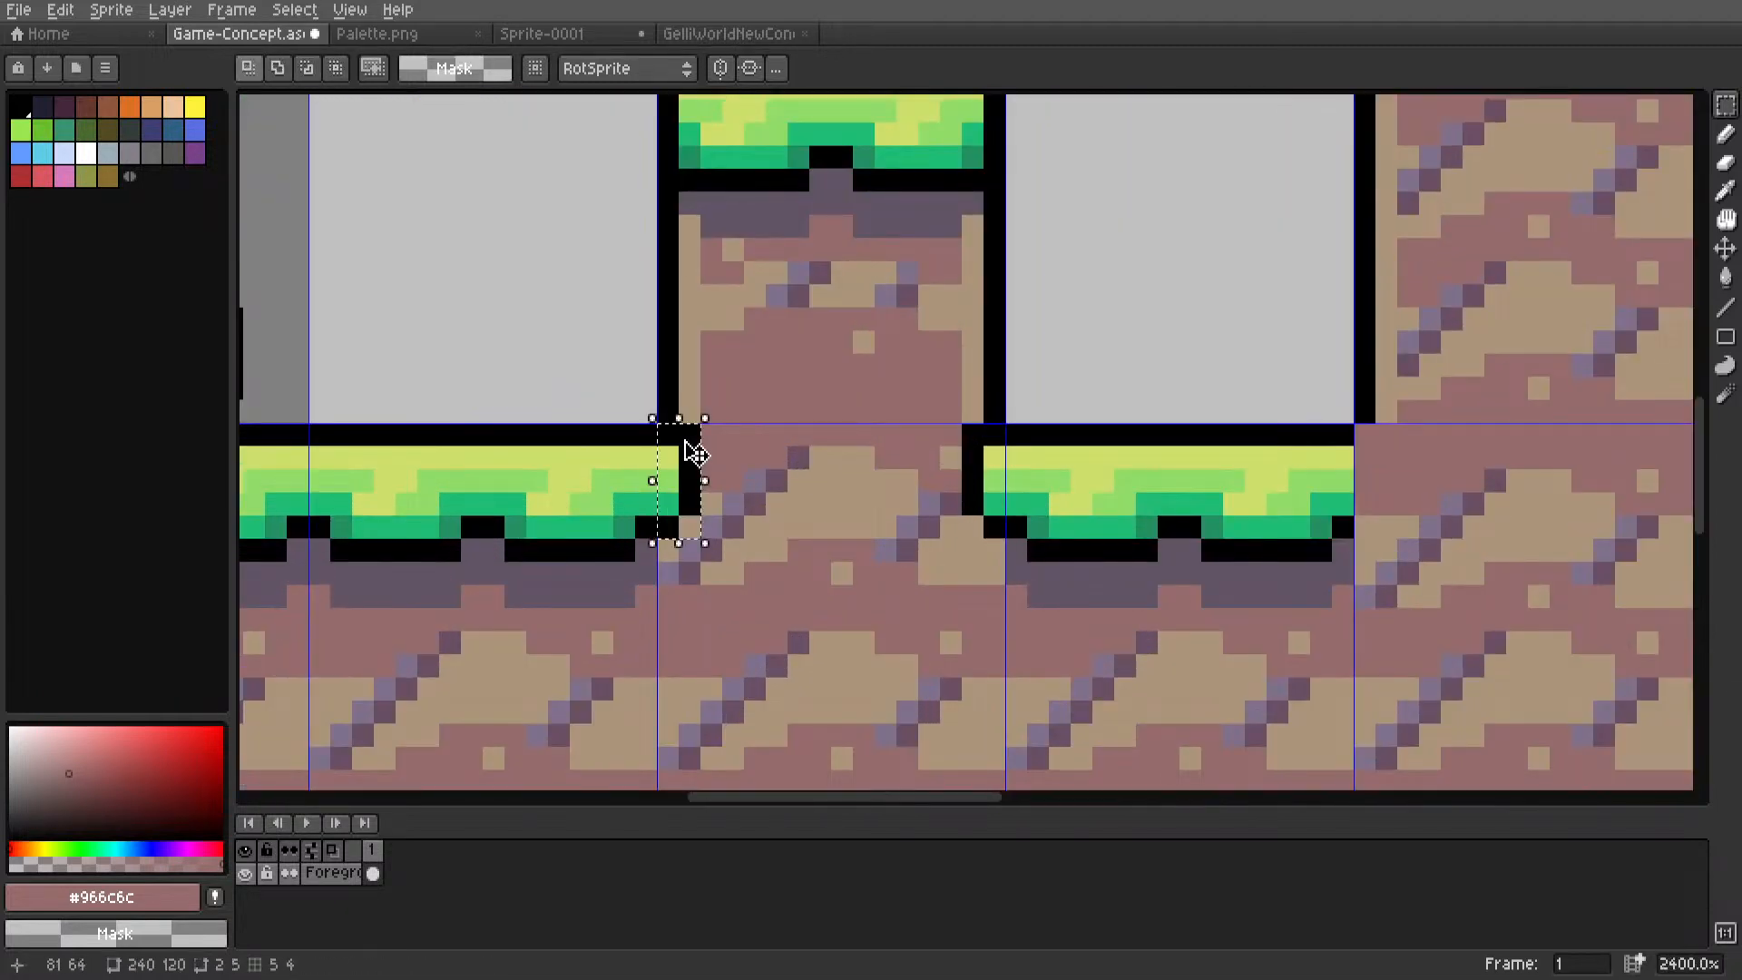
scroll(648, 495, down, 4)
scroll(647, 495, up, 1)
drag(645, 506, 986, 497)
click(936, 414)
scroll(937, 414, down, 3)
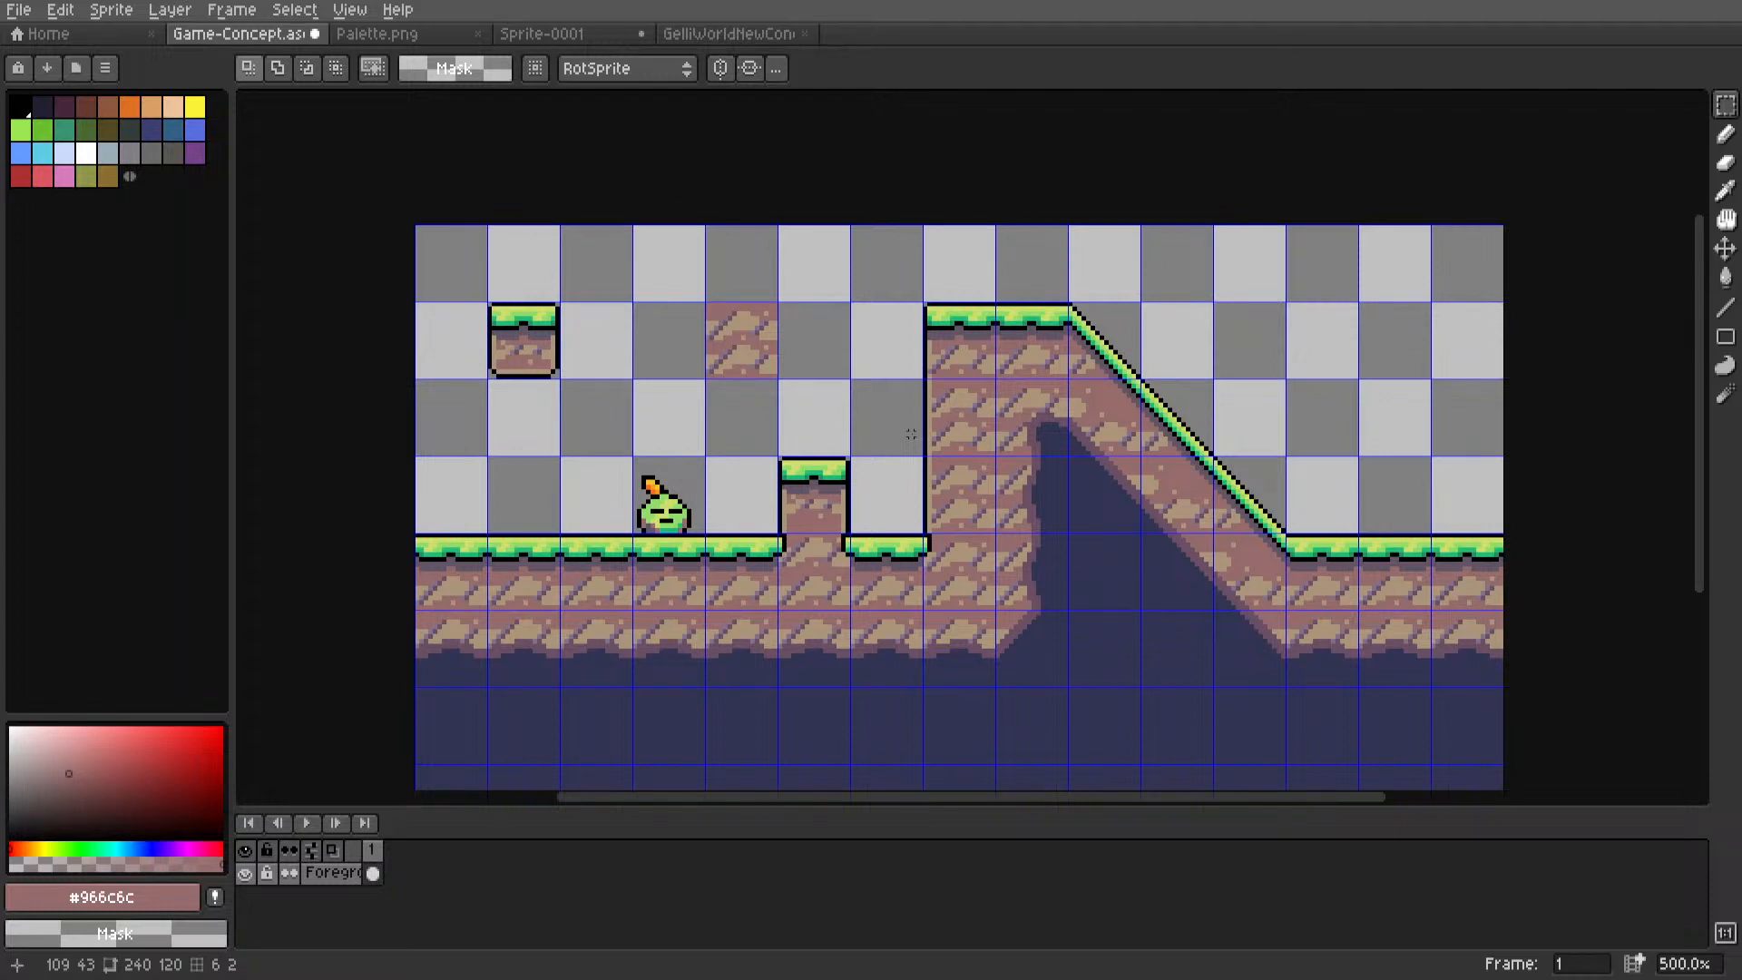
Move the spare dirt tile in the sky one tile left.
scroll(898, 434, down, 3)
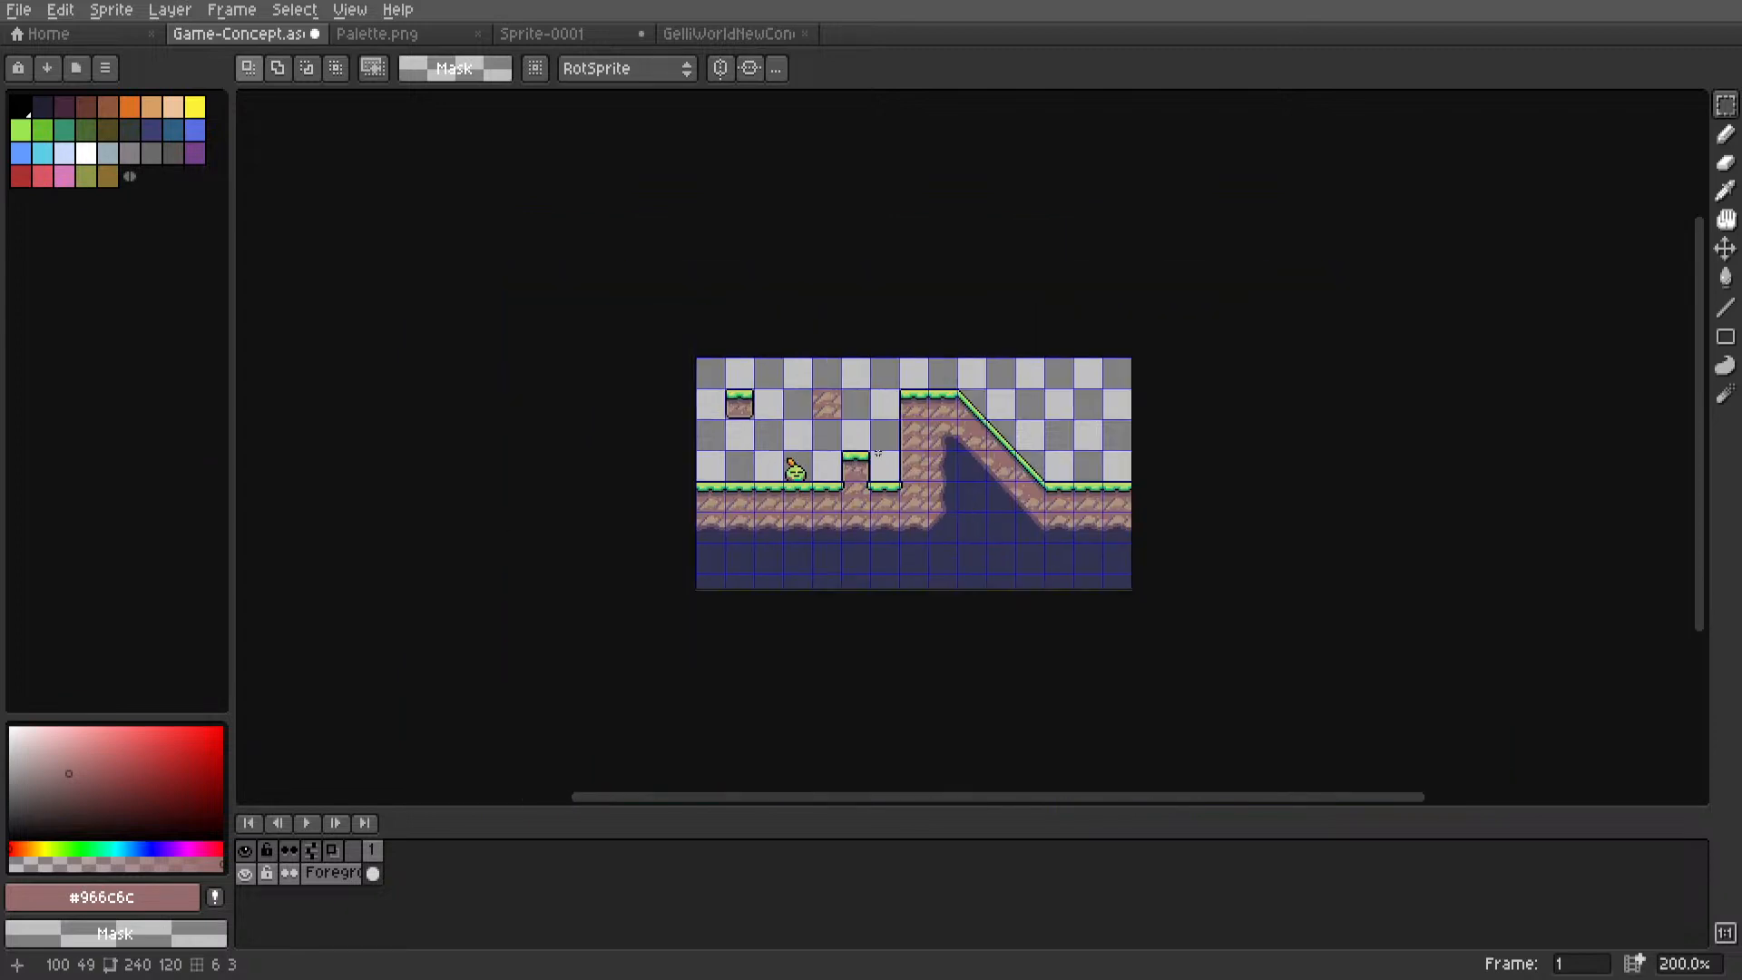
scroll(784, 397, up, 2)
double_click(772, 370)
drag(772, 368, 718, 369)
click(827, 363)
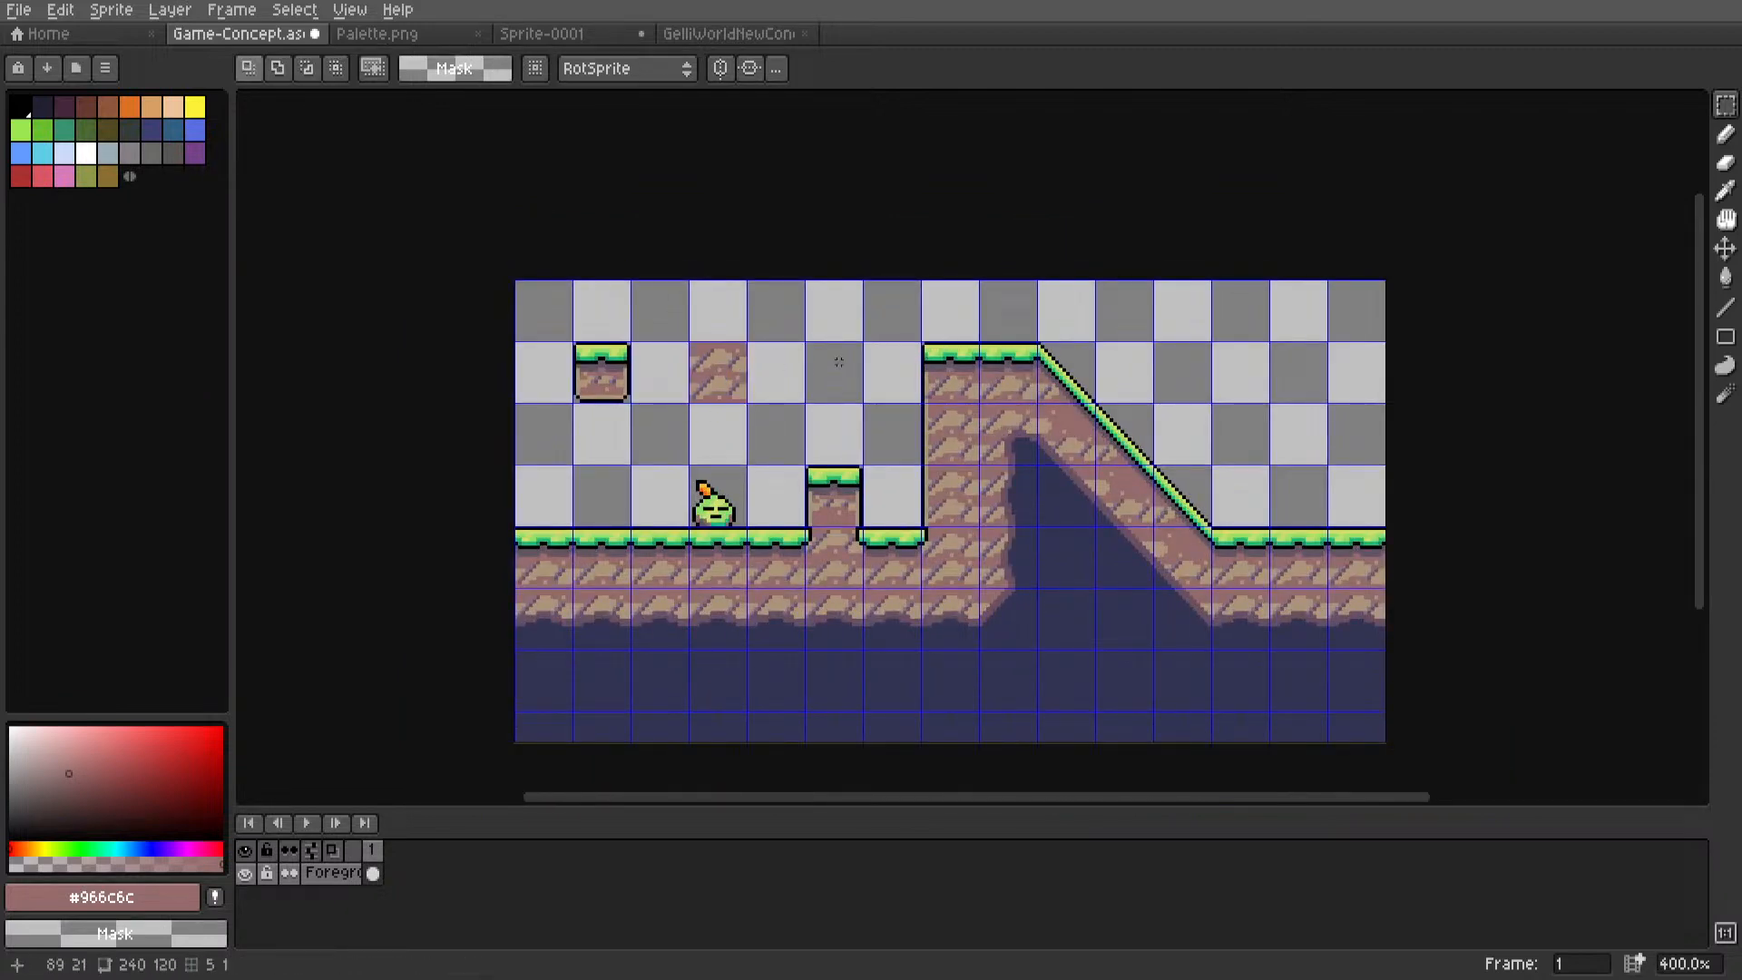
Move the green character two tiles left along the grass.
middle_drag(821, 390, 864, 349)
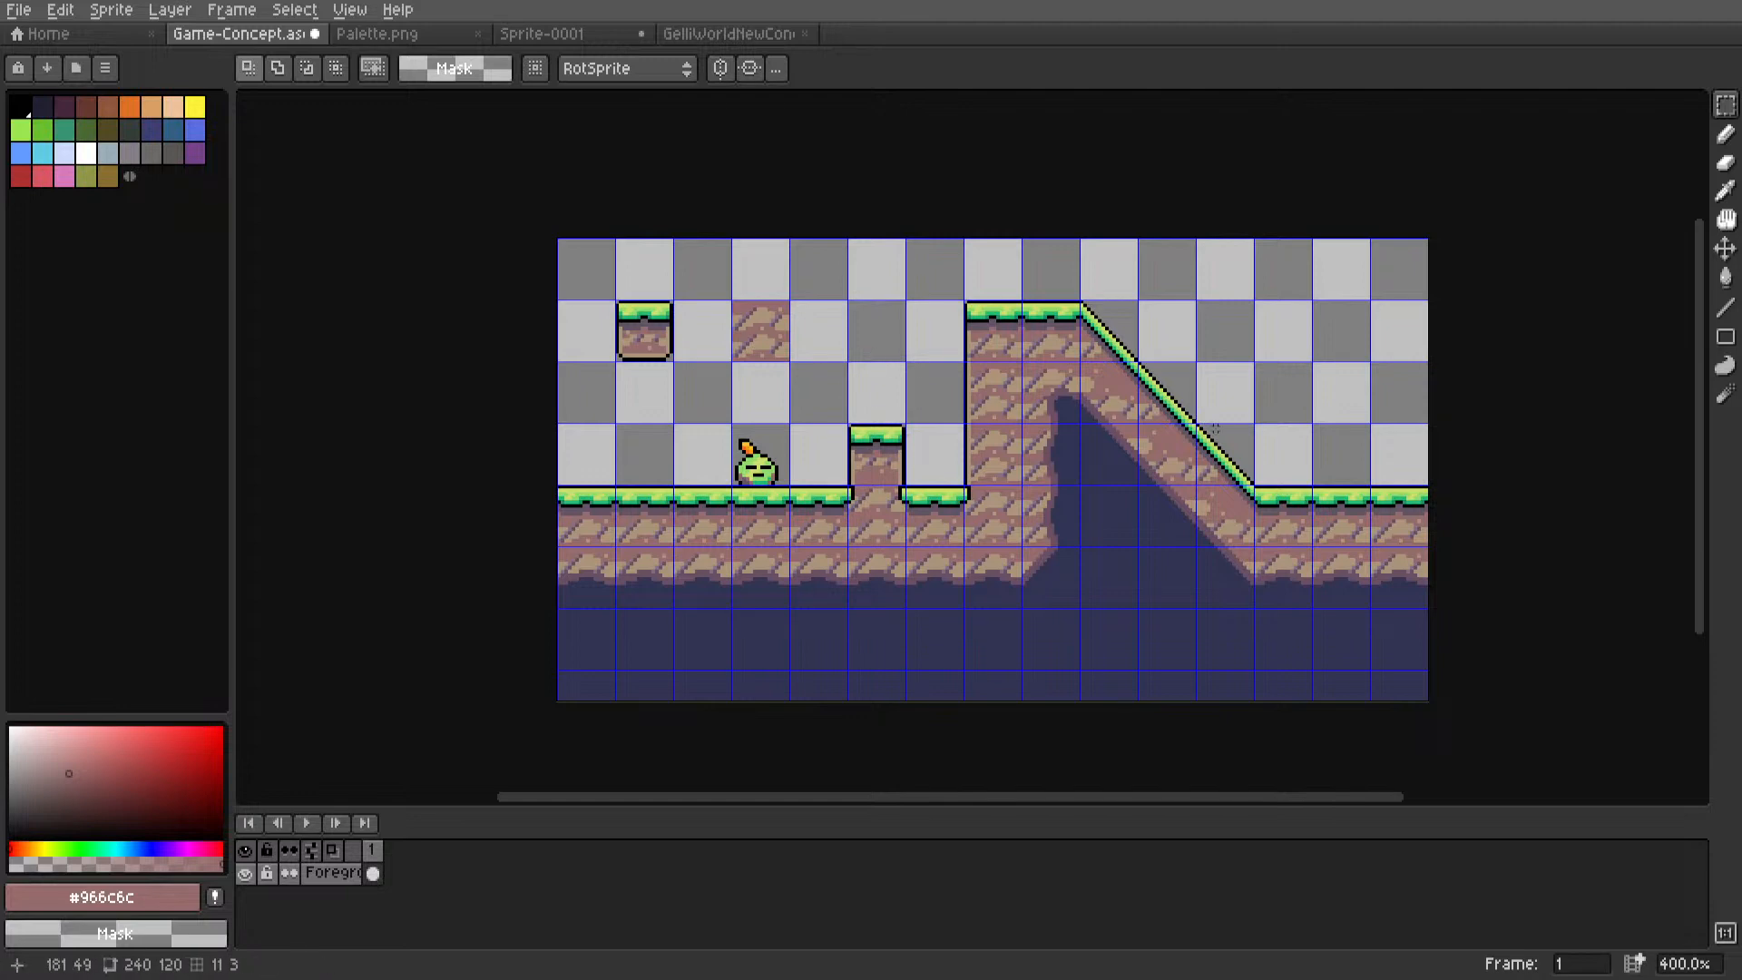
scroll(1207, 385, up, 3)
scroll(1126, 400, down, 4)
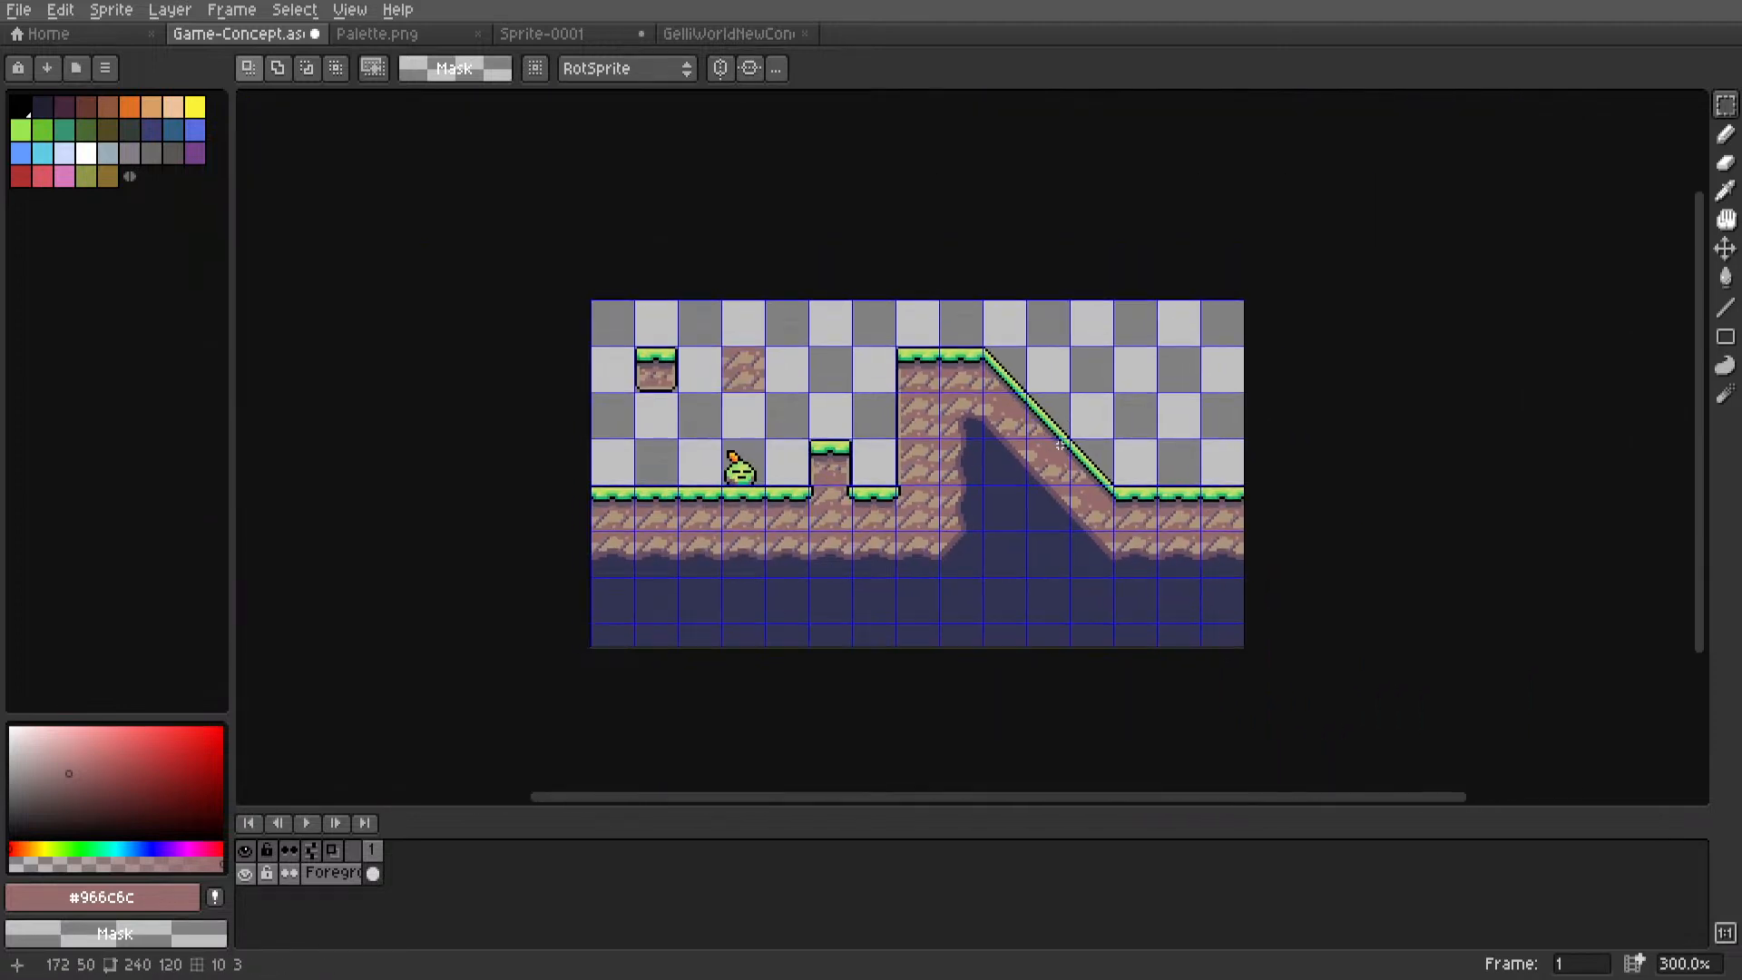
scroll(1060, 444, up, 2)
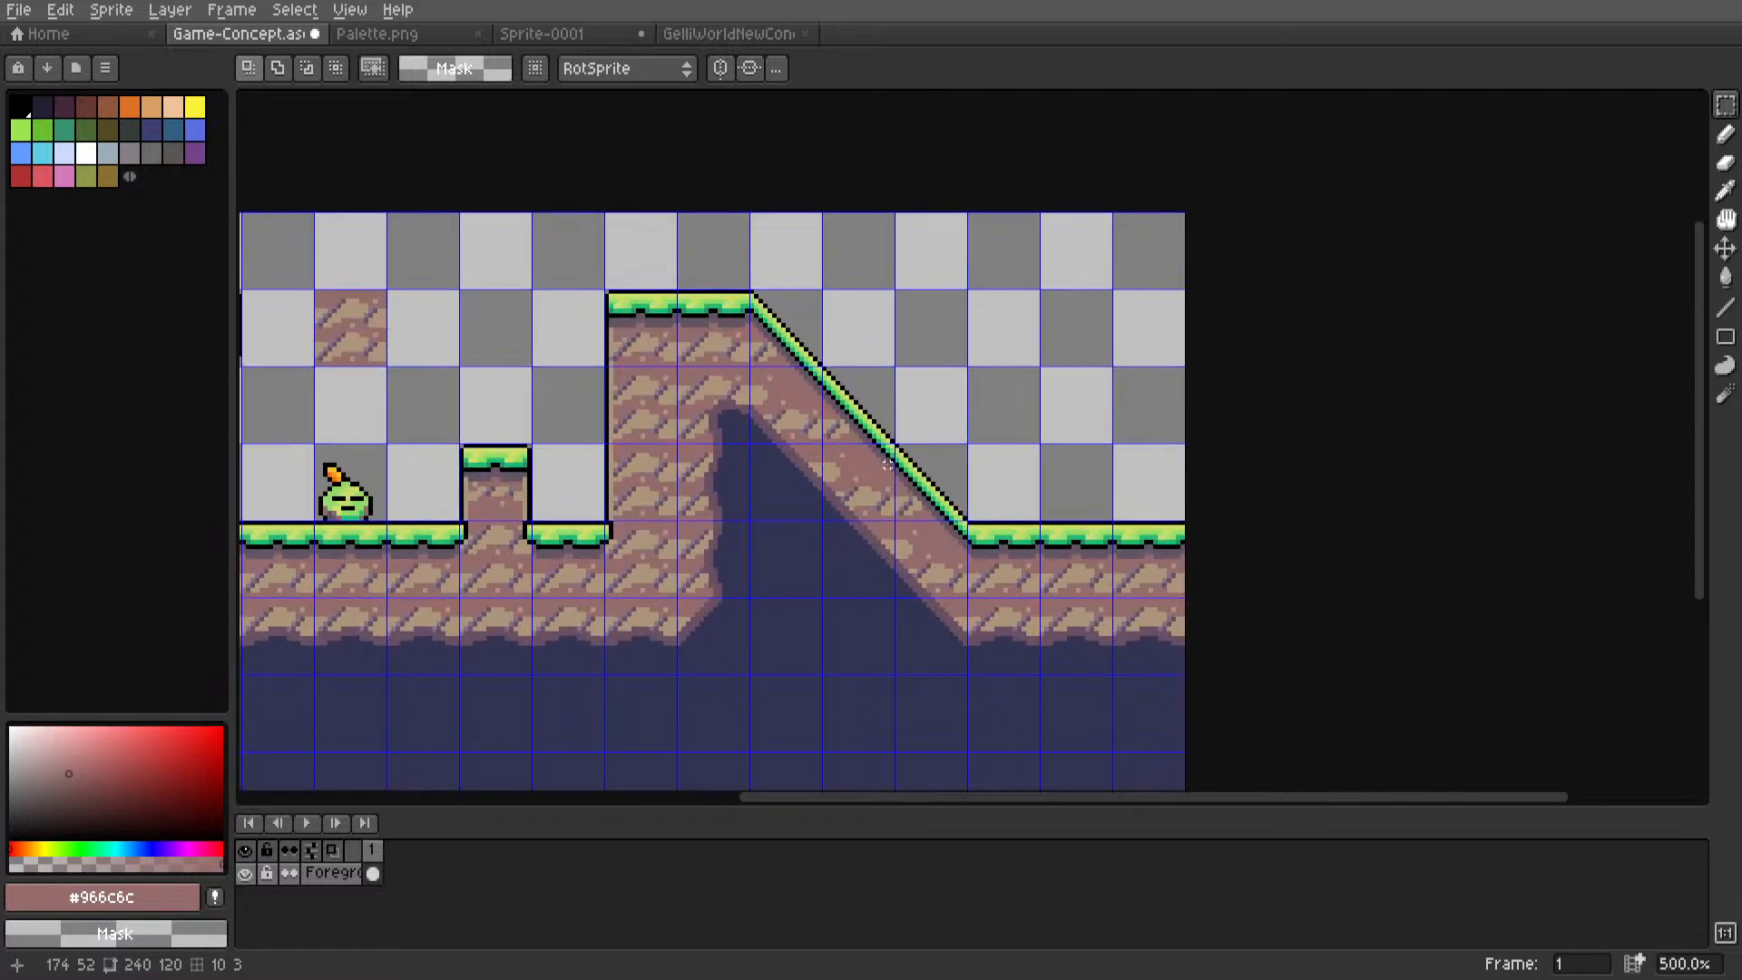
middle_drag(887, 463, 1386, 398)
middle_drag(1002, 468, 1101, 501)
scroll(1054, 485, up, 2)
double_click(882, 444)
drag(881, 444, 676, 450)
click(802, 436)
scroll(867, 476, down, 4)
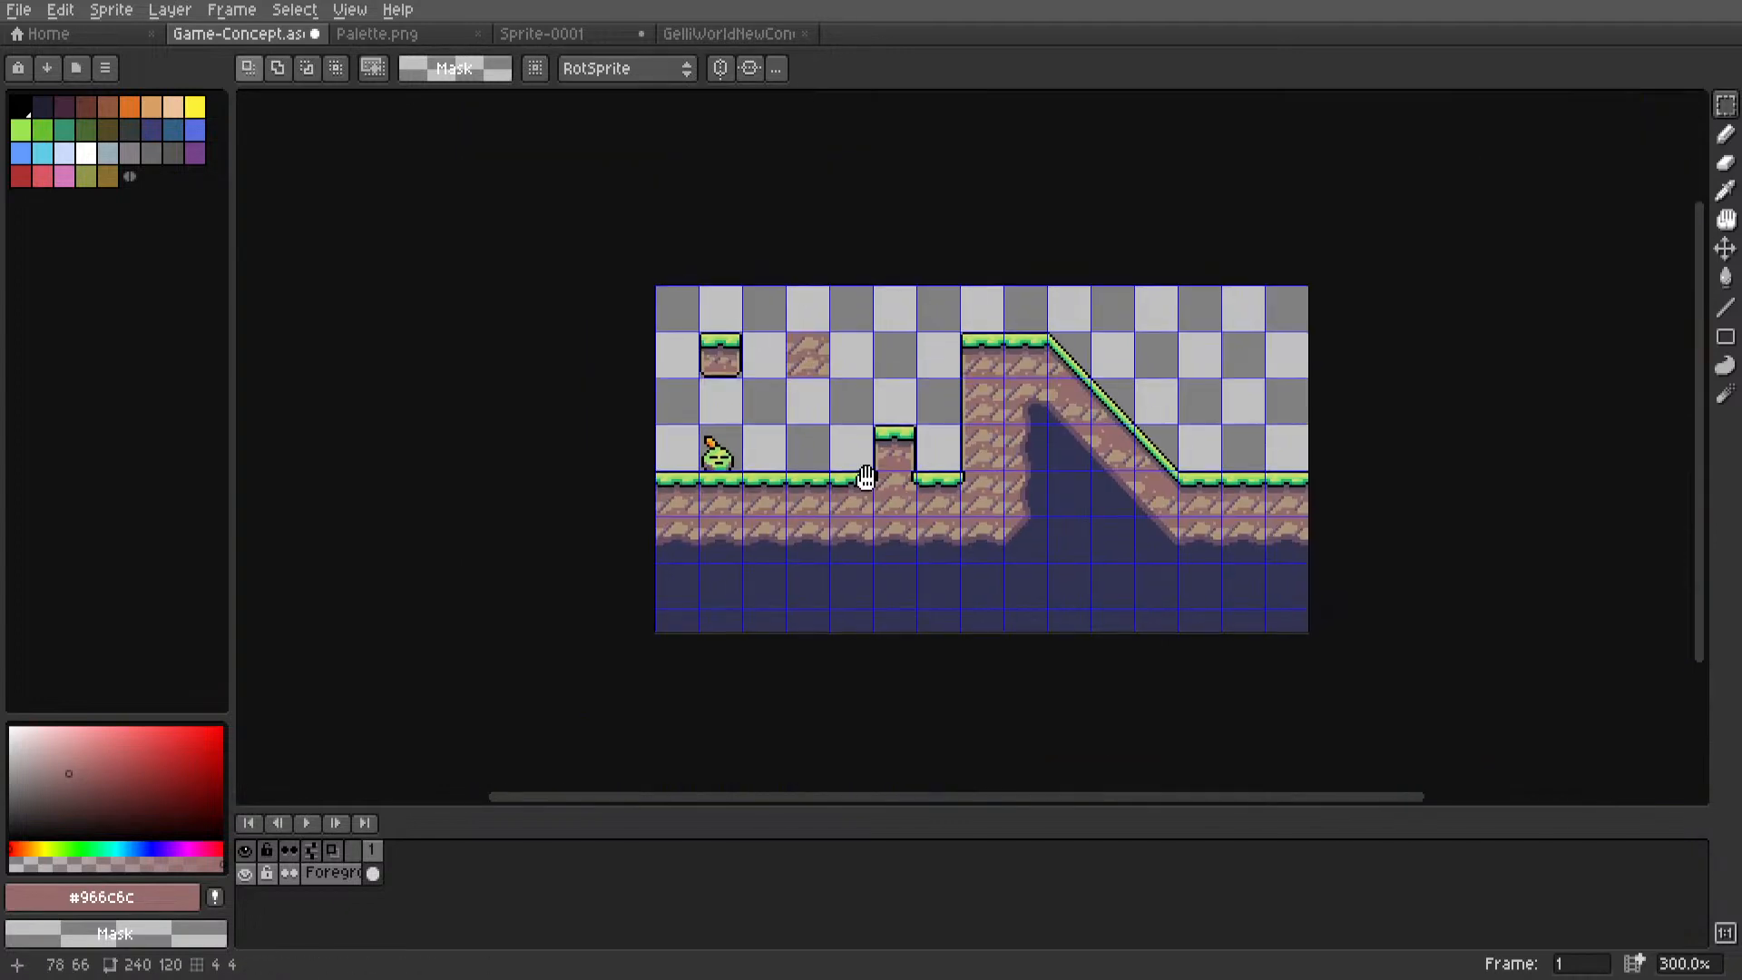
middle_drag(866, 476, 1062, 536)
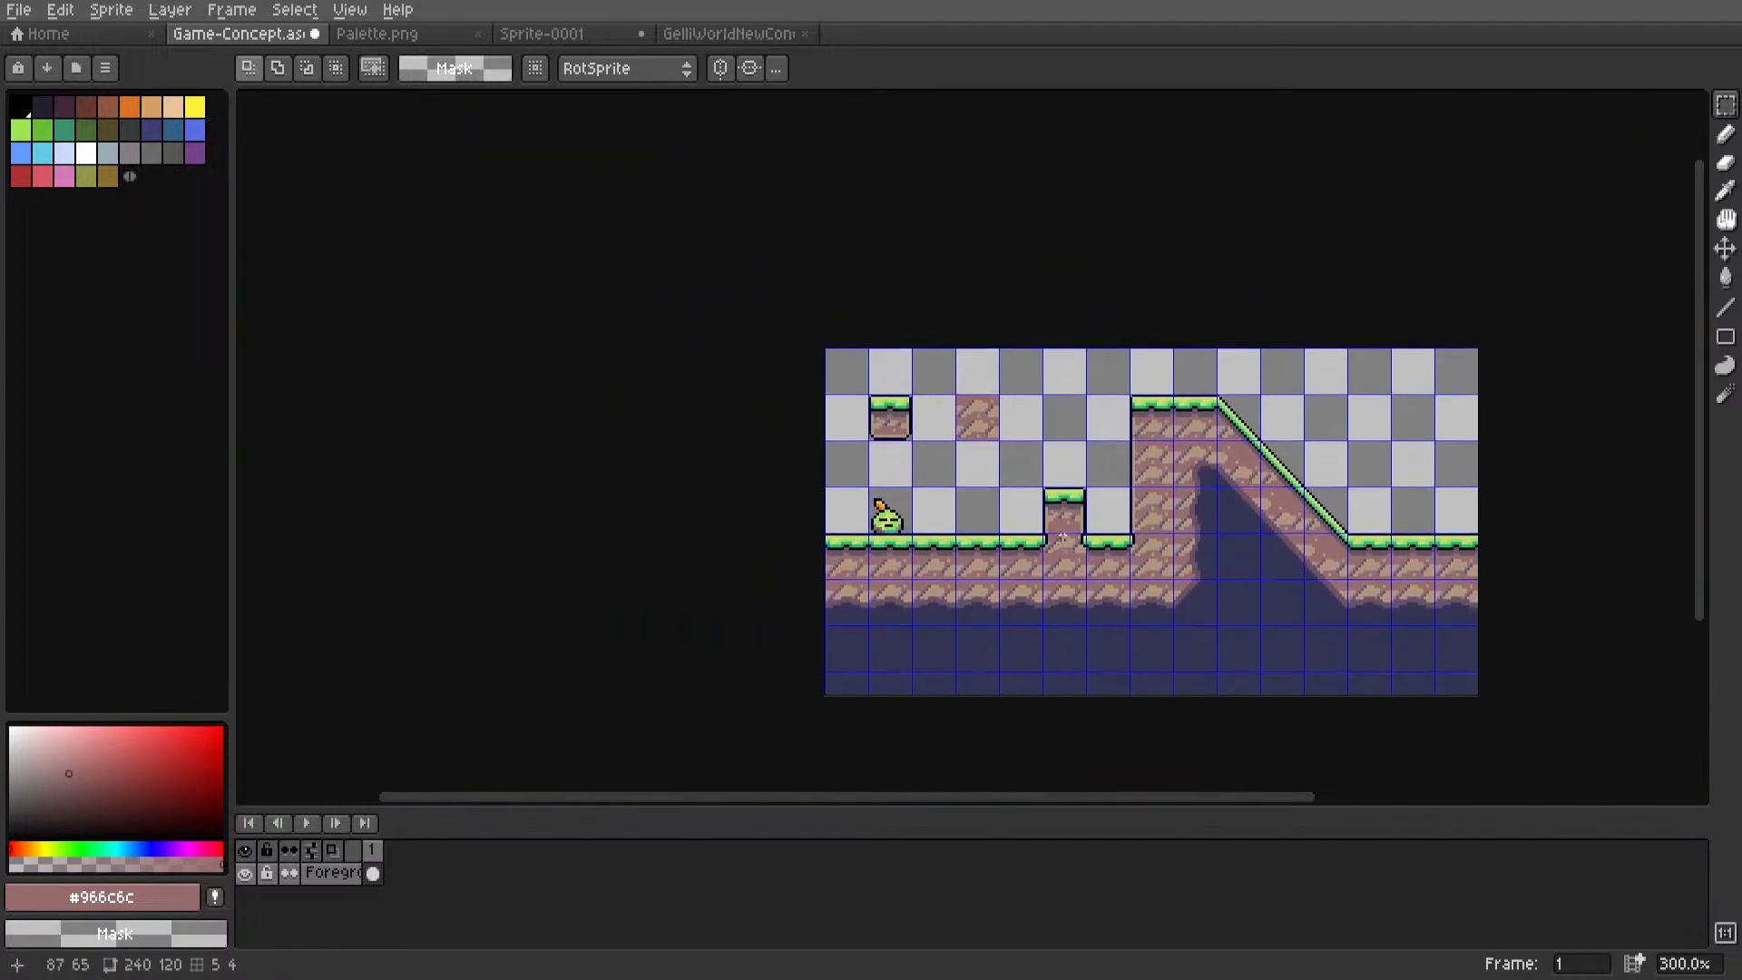
middle_drag(603, 338, 556, 323)
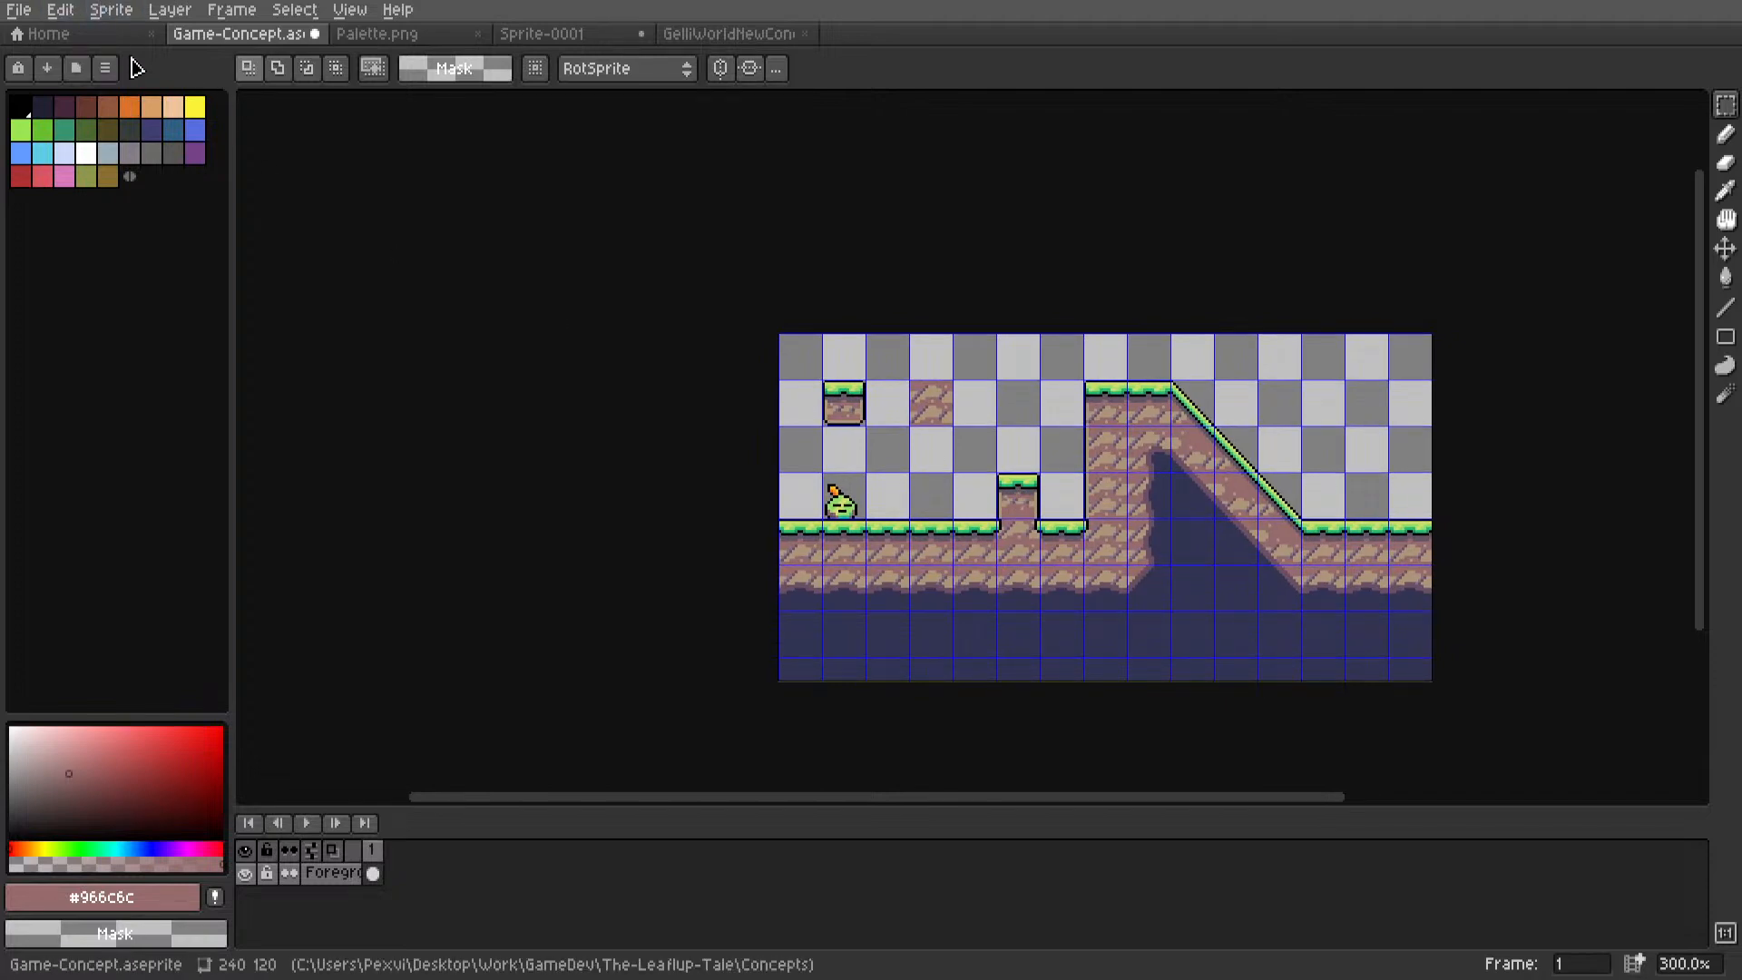
Extend the sprite canvas by 32 px at the top border.
click(111, 10)
click(136, 133)
click(1666, 312)
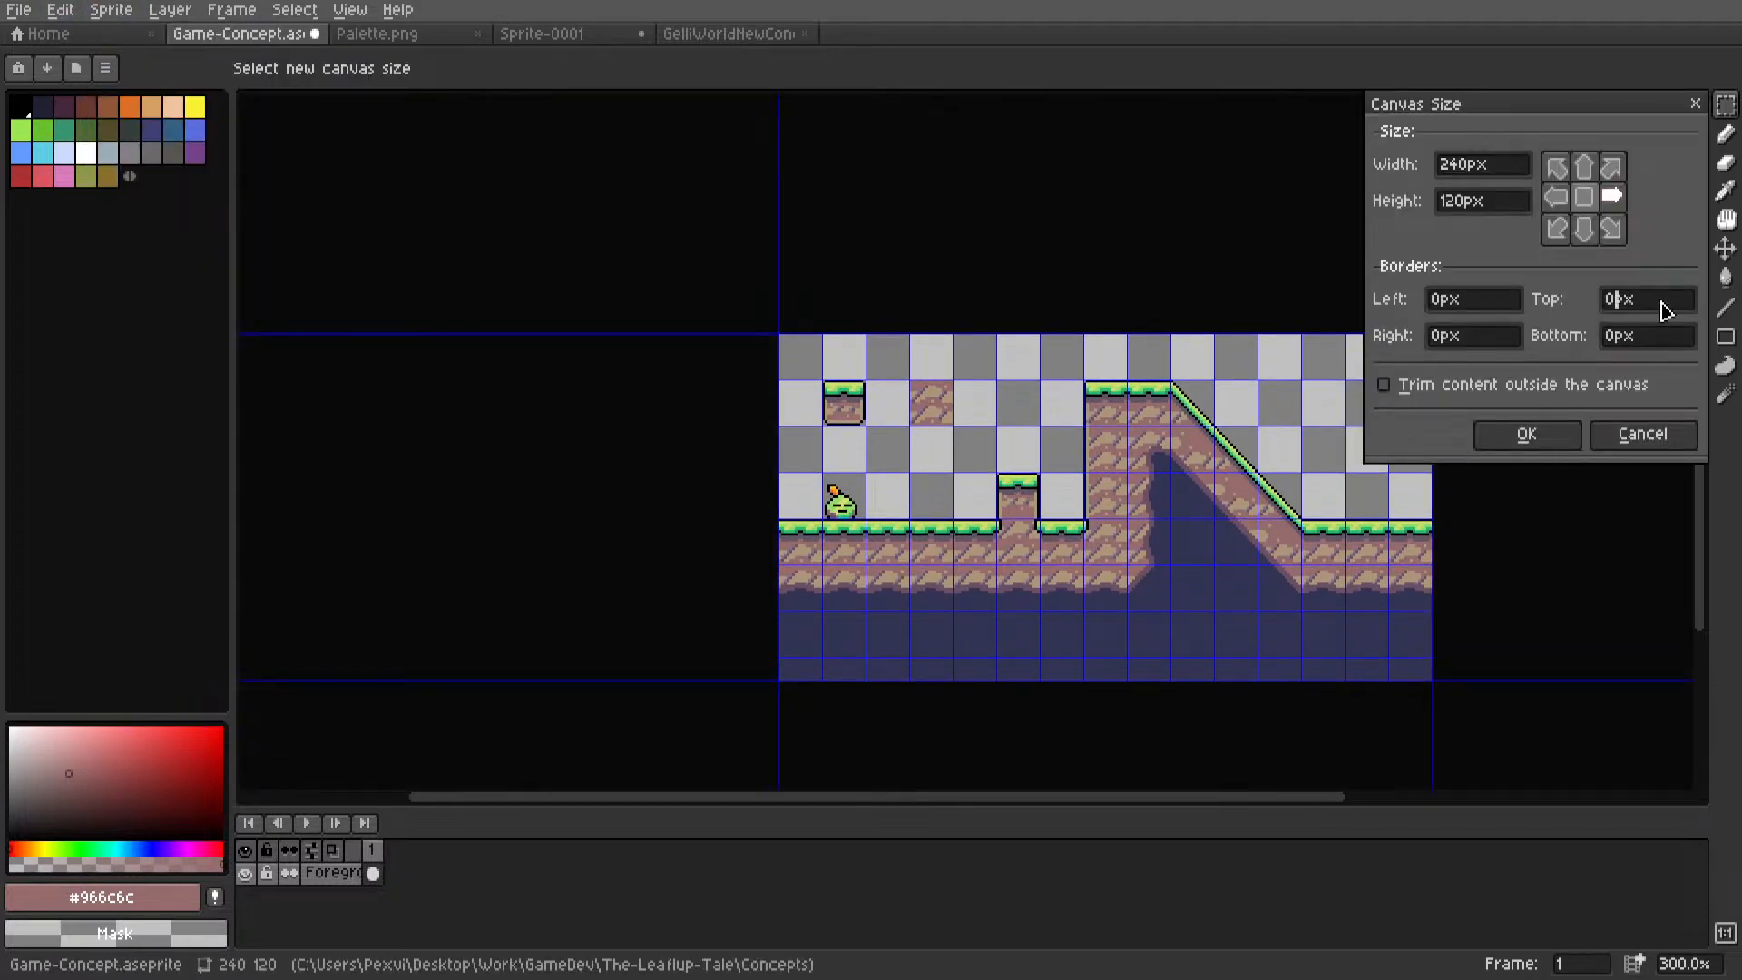
drag(1662, 312, 1579, 306)
text(32)
key(Return)
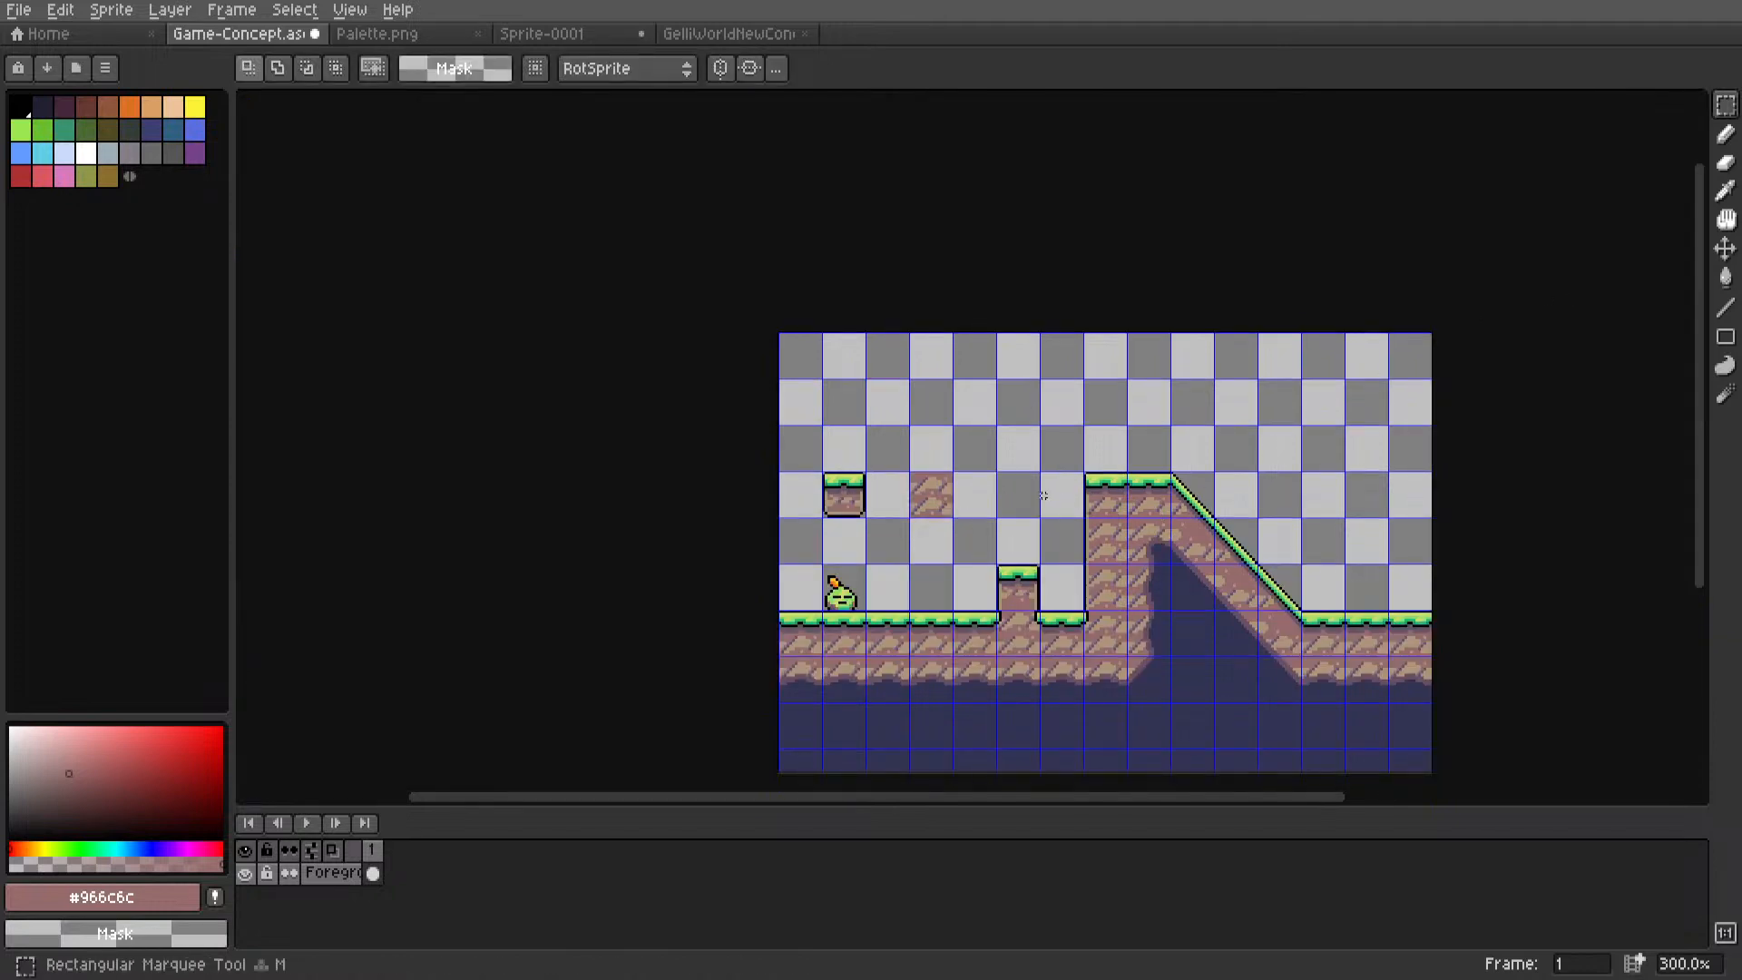
scroll(1031, 505, up, 2)
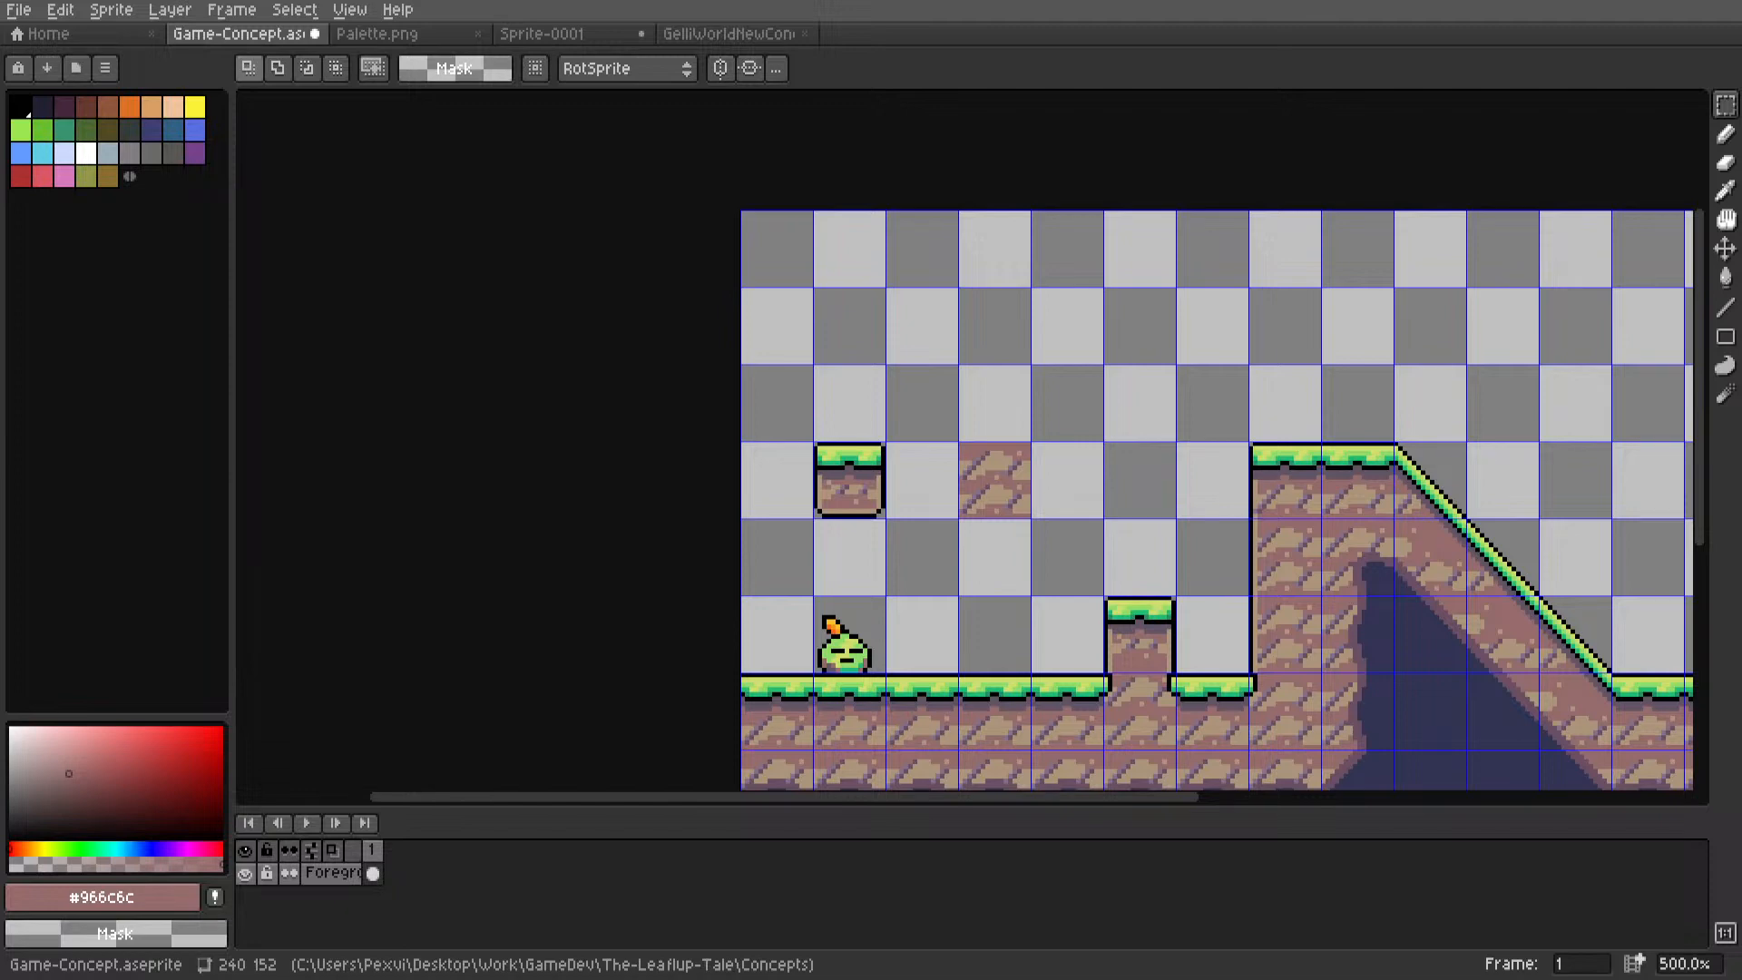
middle_drag(1151, 381, 1044, 402)
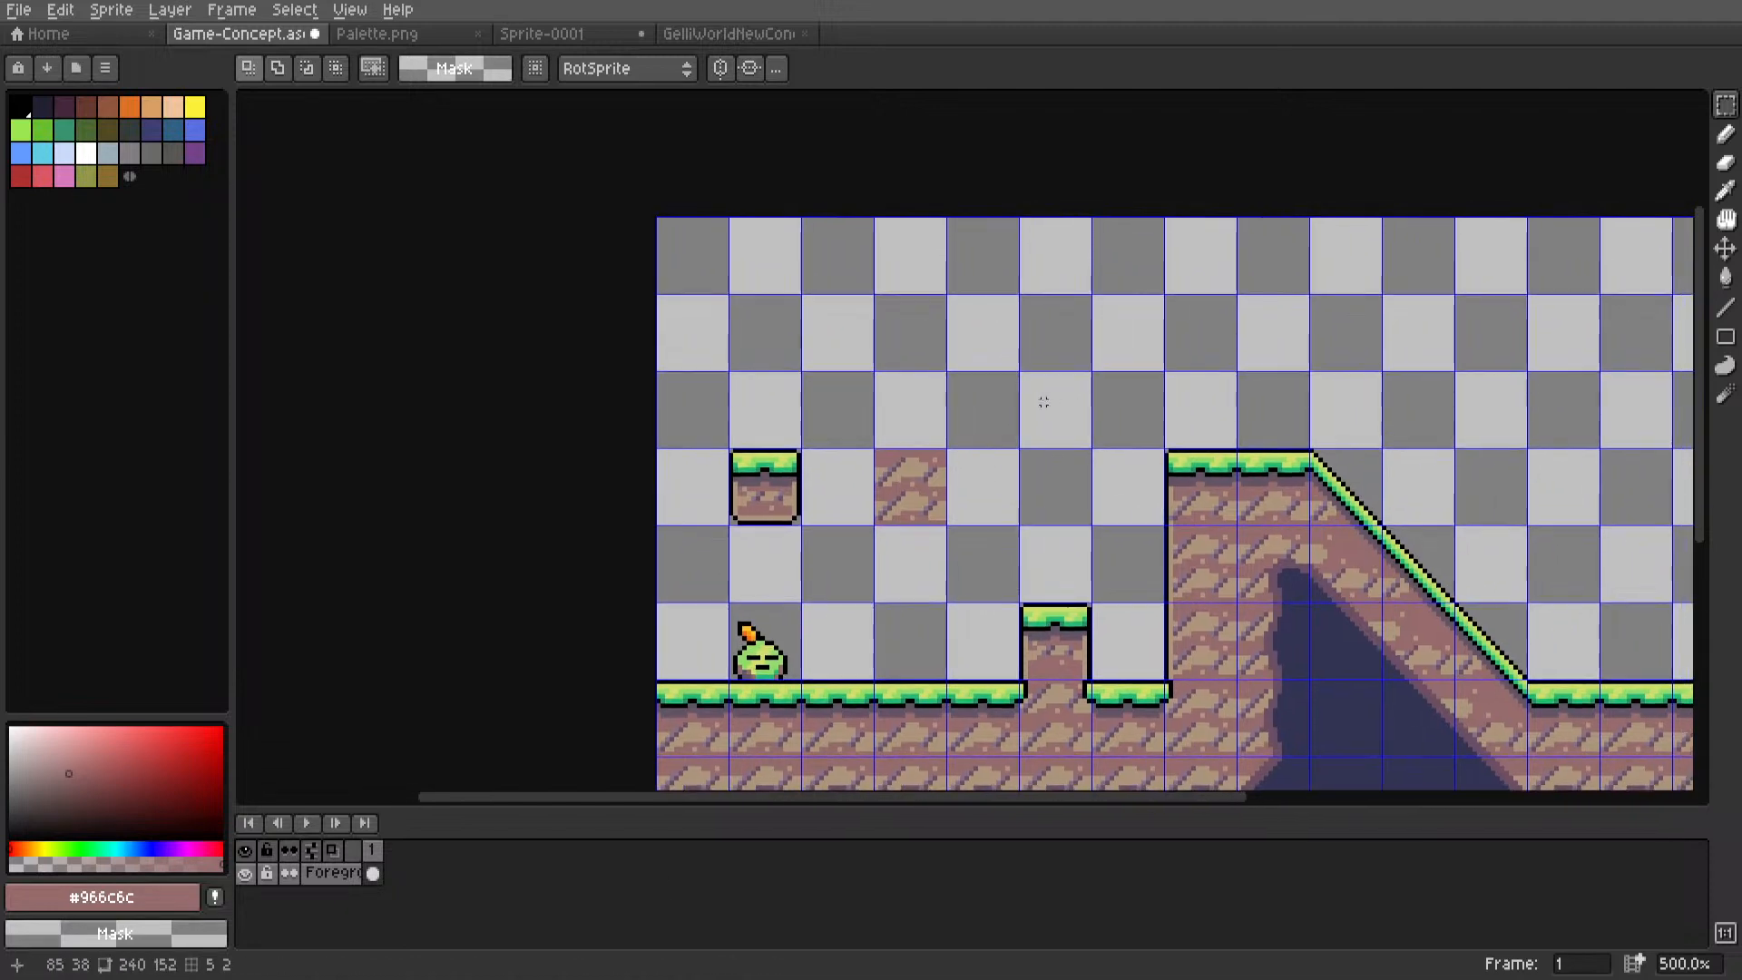
scroll(954, 433, up, 1)
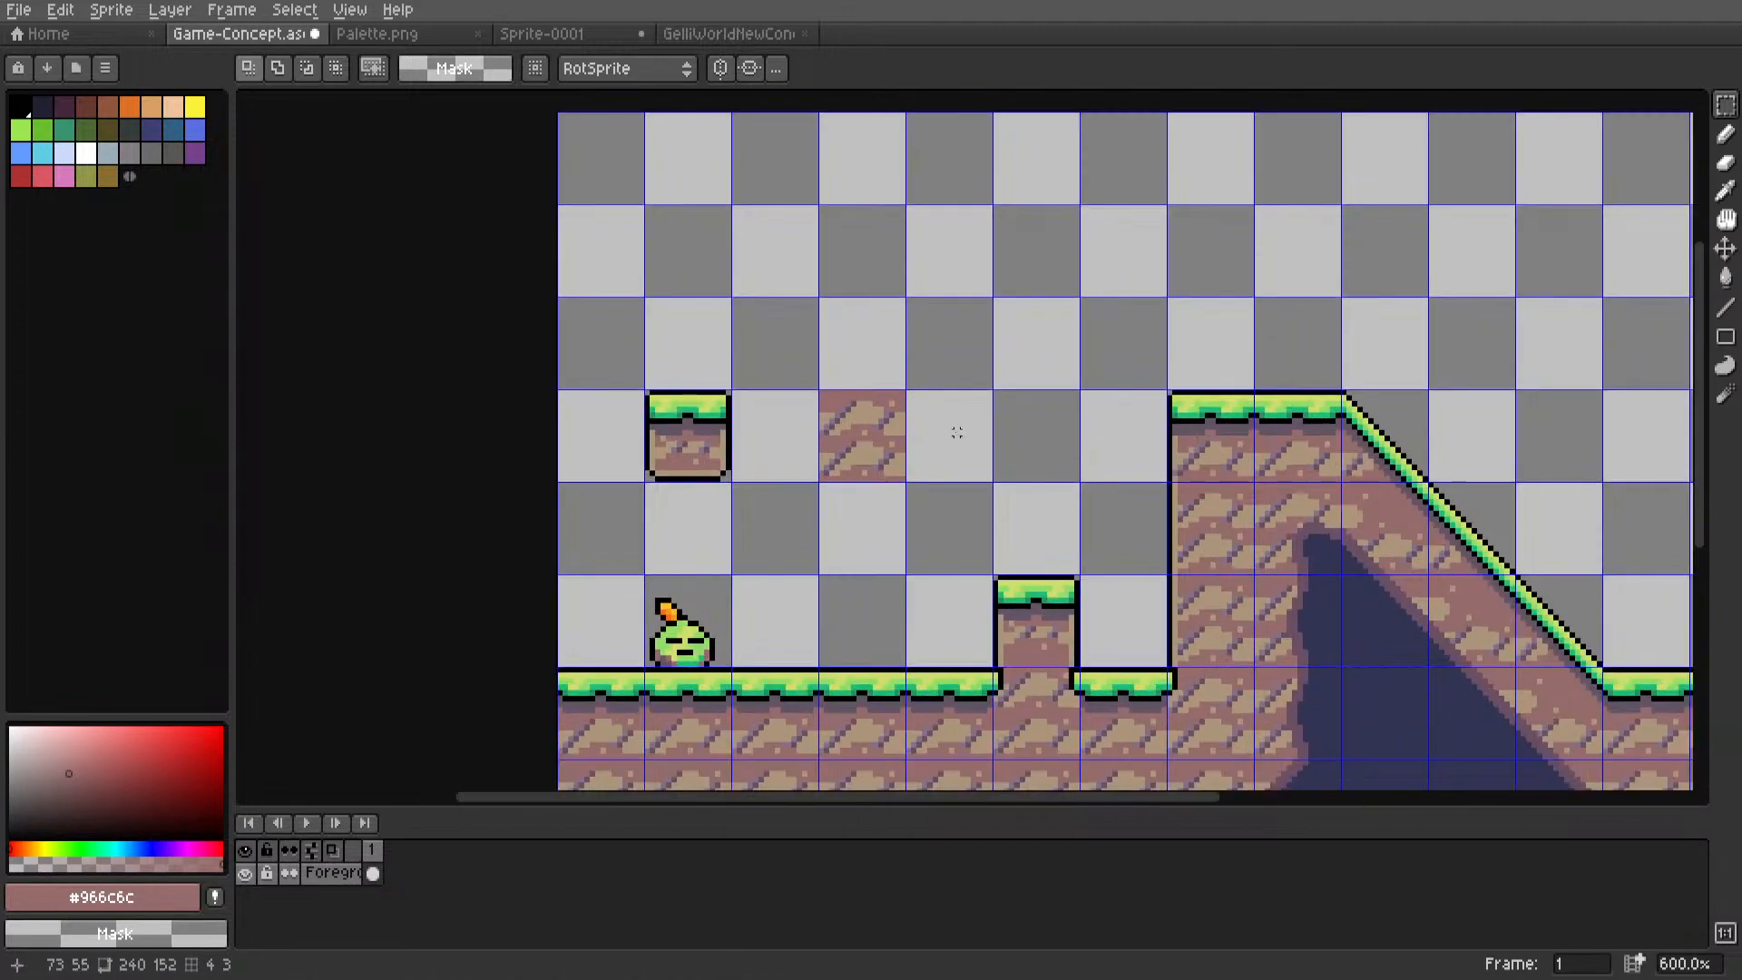
middle_drag(957, 433, 897, 361)
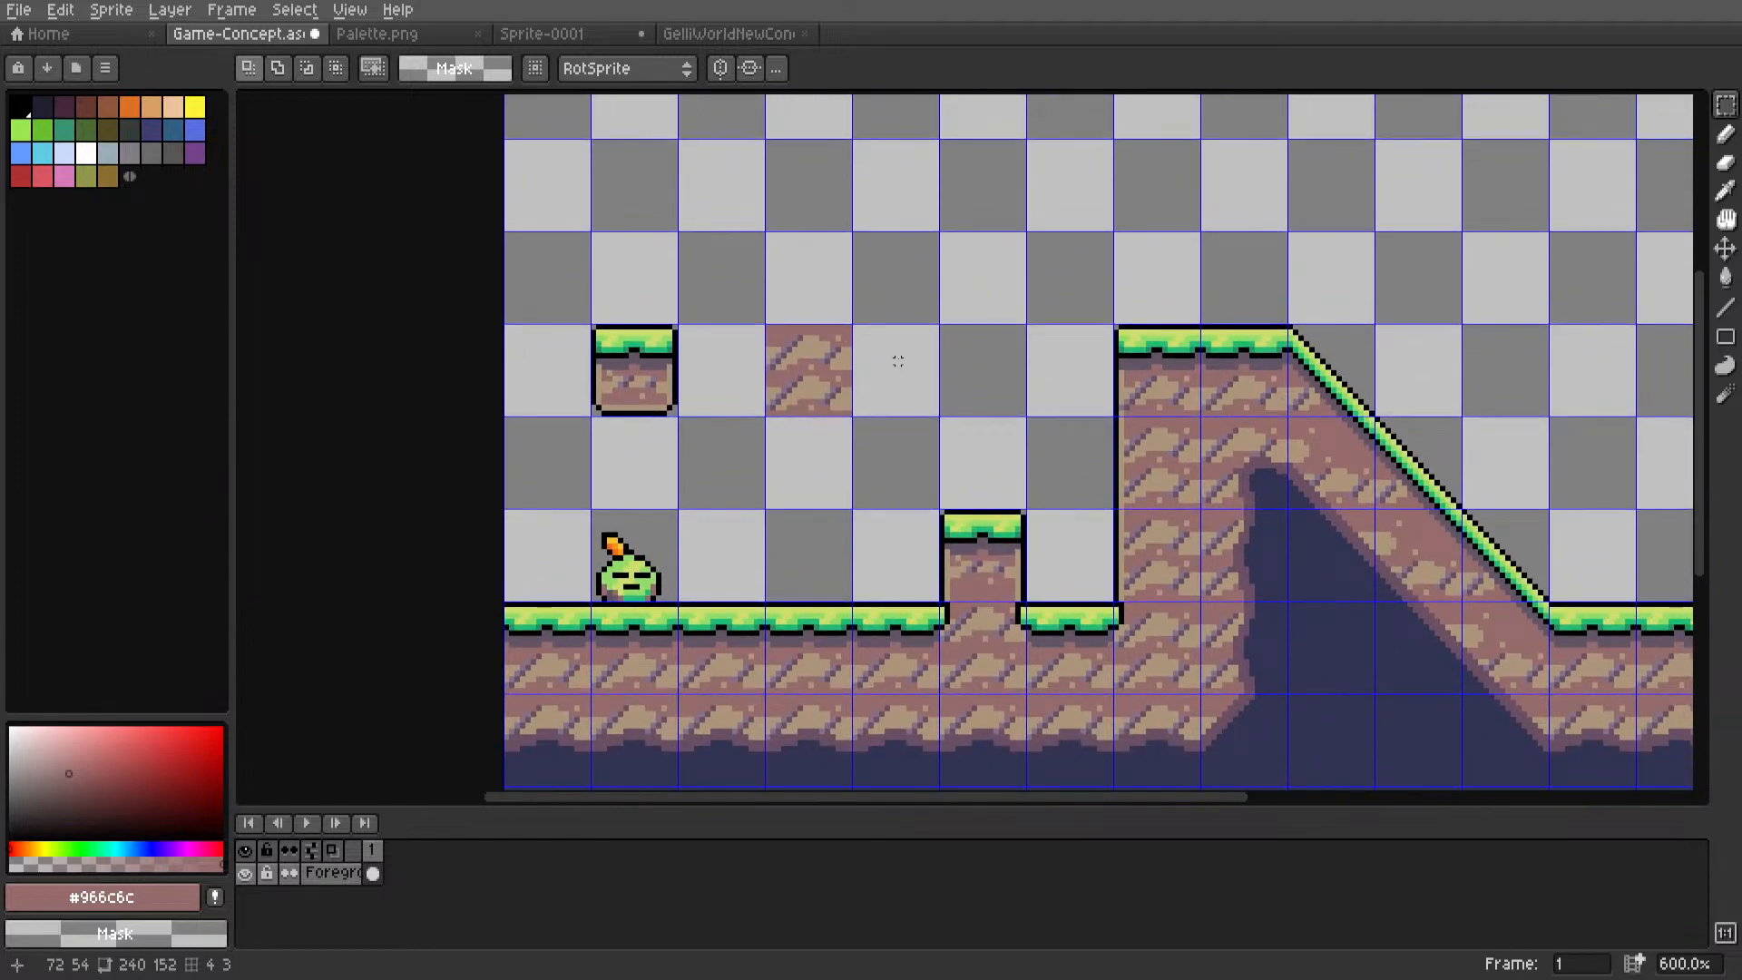
middle_drag(875, 421, 935, 488)
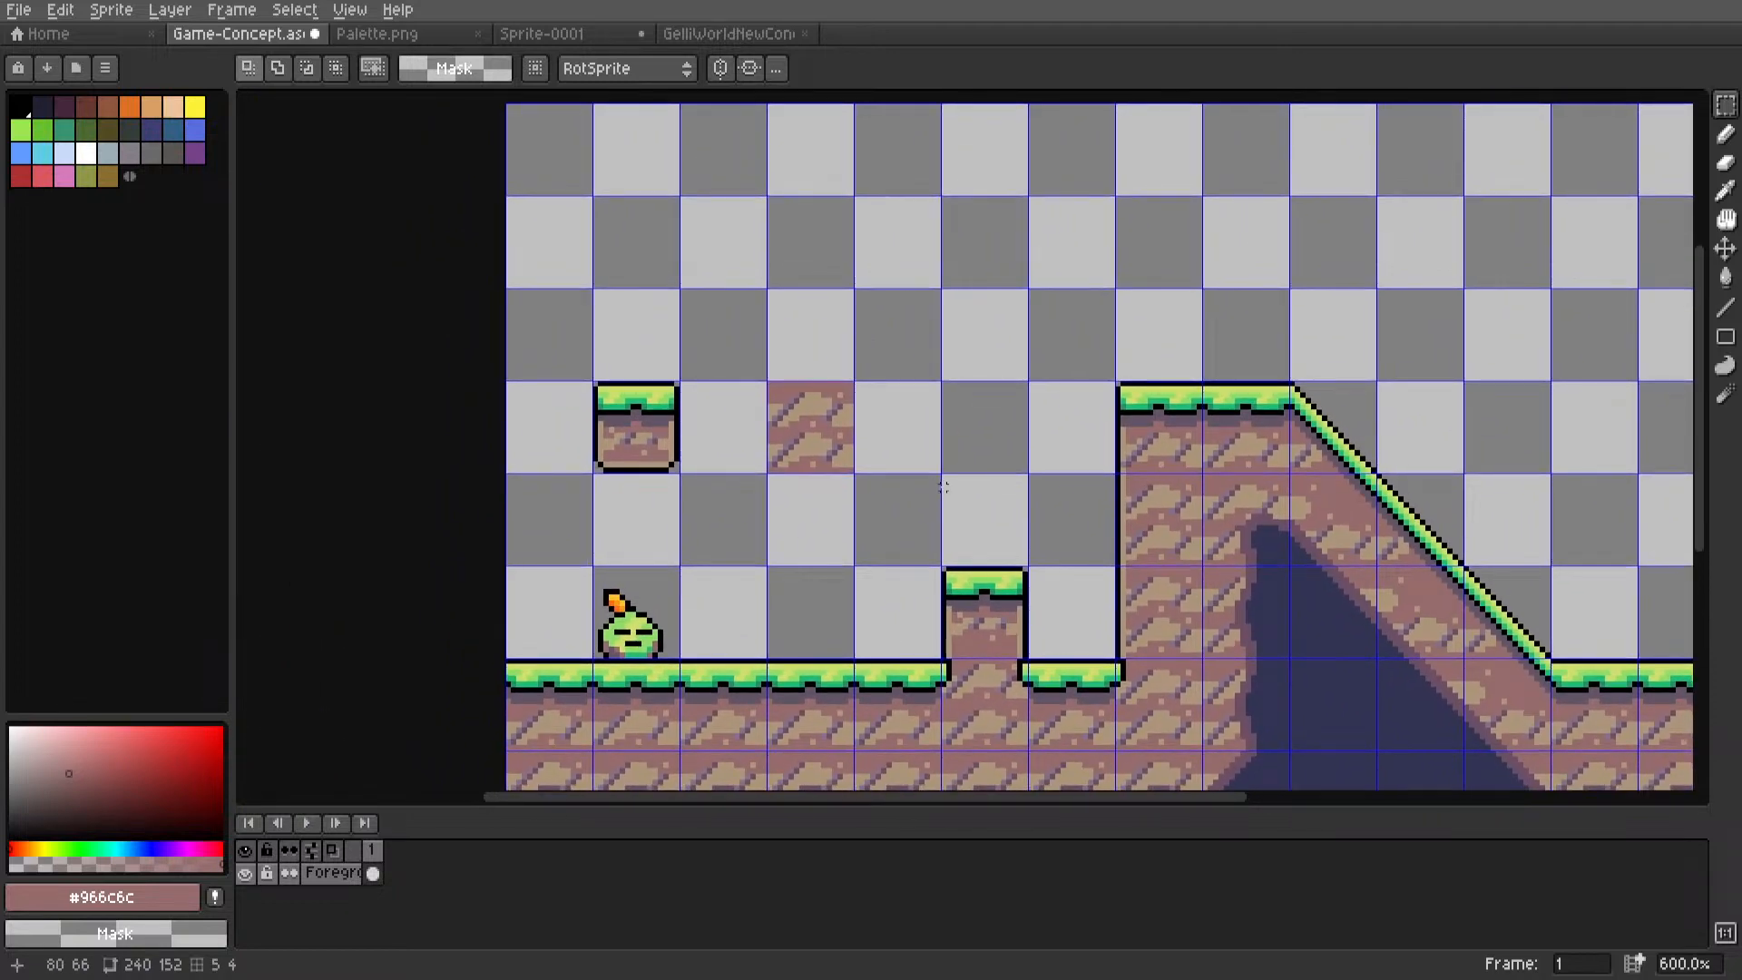
middle_drag(910, 482, 837, 392)
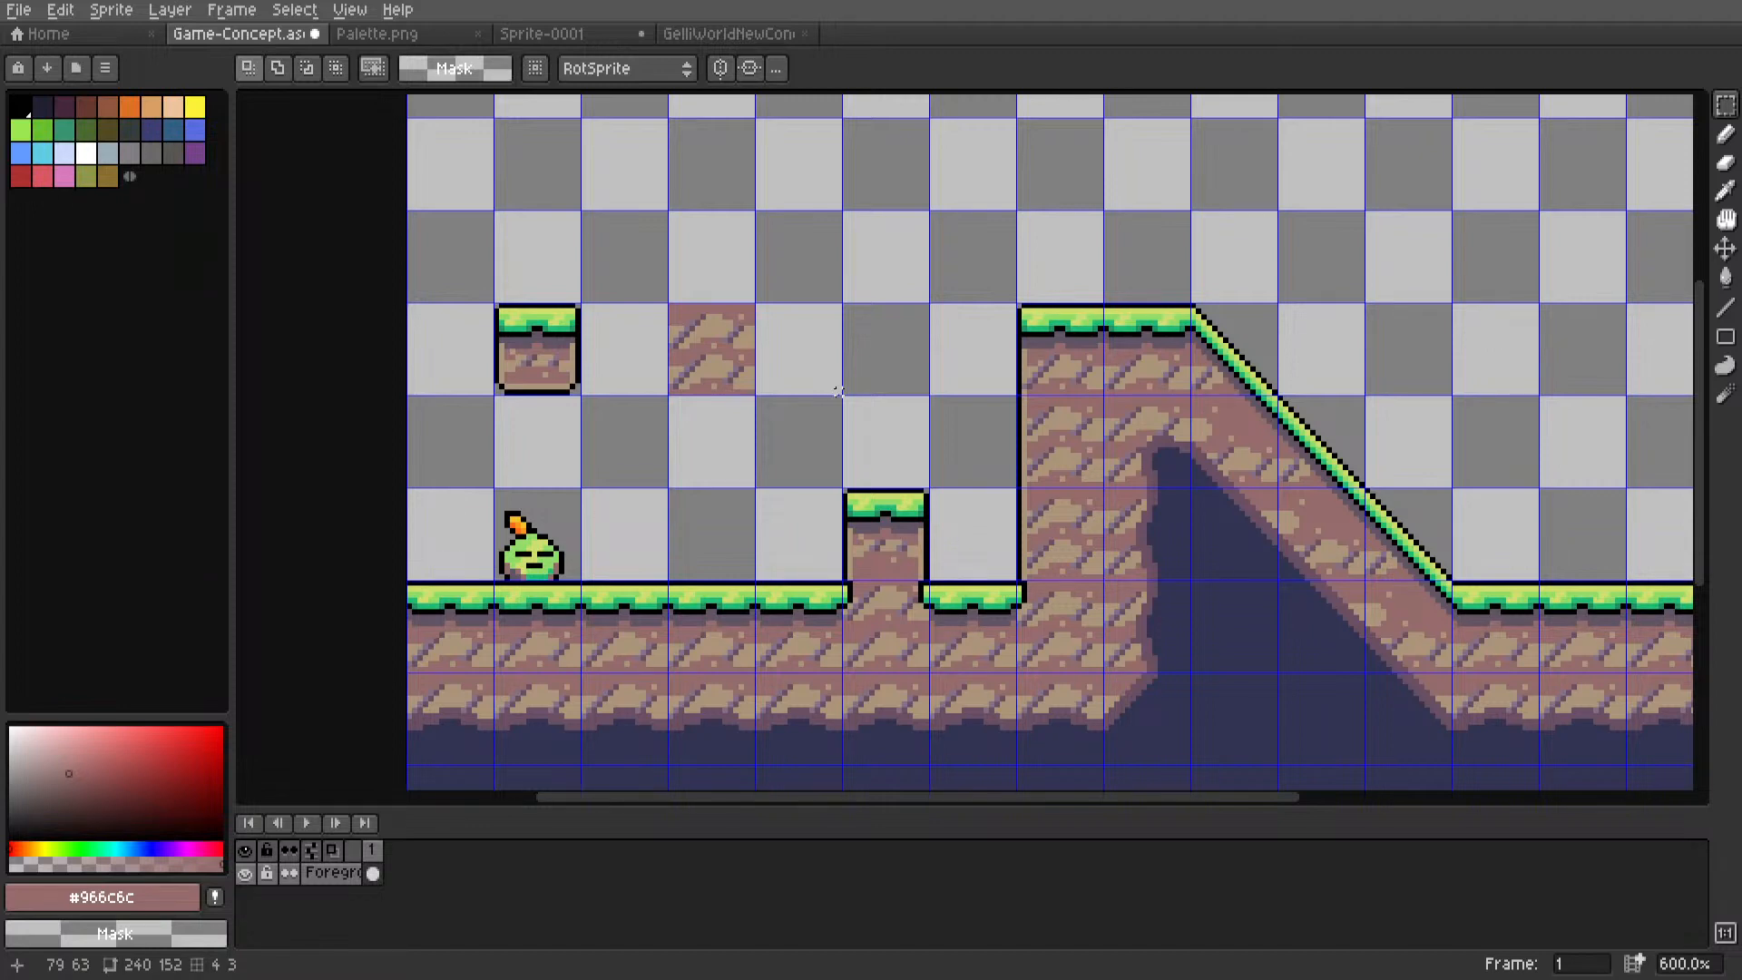
middle_drag(844, 379, 937, 429)
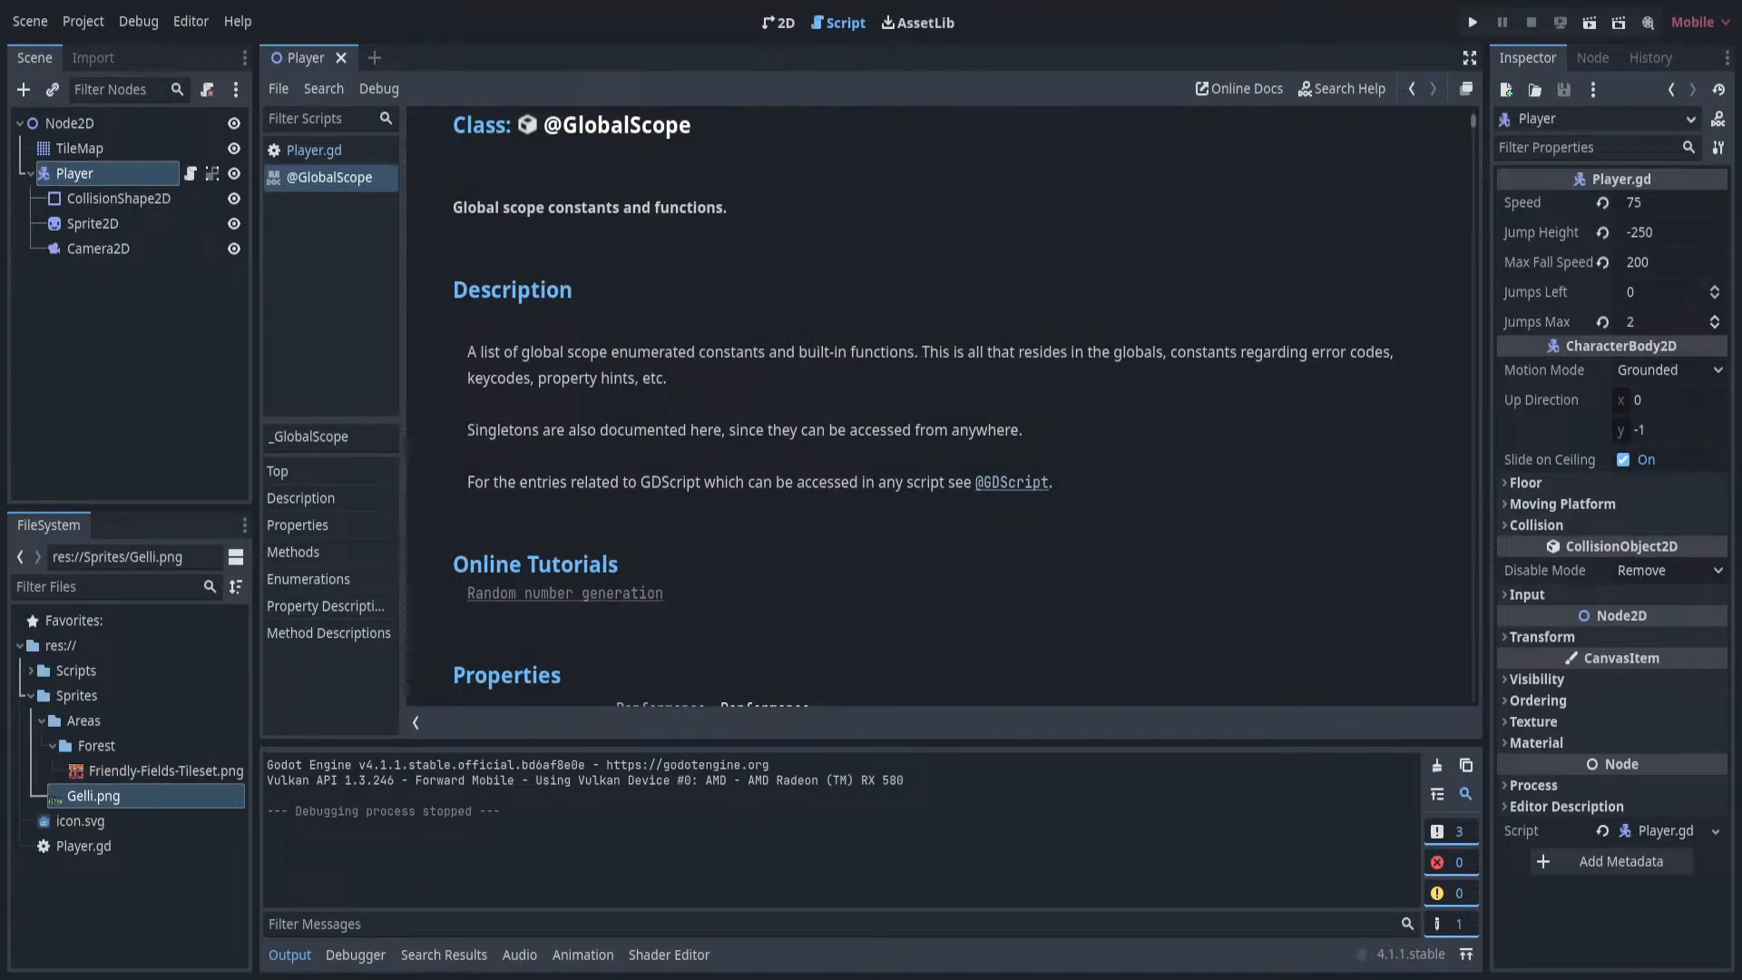
Switch to Godot's 2D view, run the project and test moving and jumping with the player in both directions.
click(779, 23)
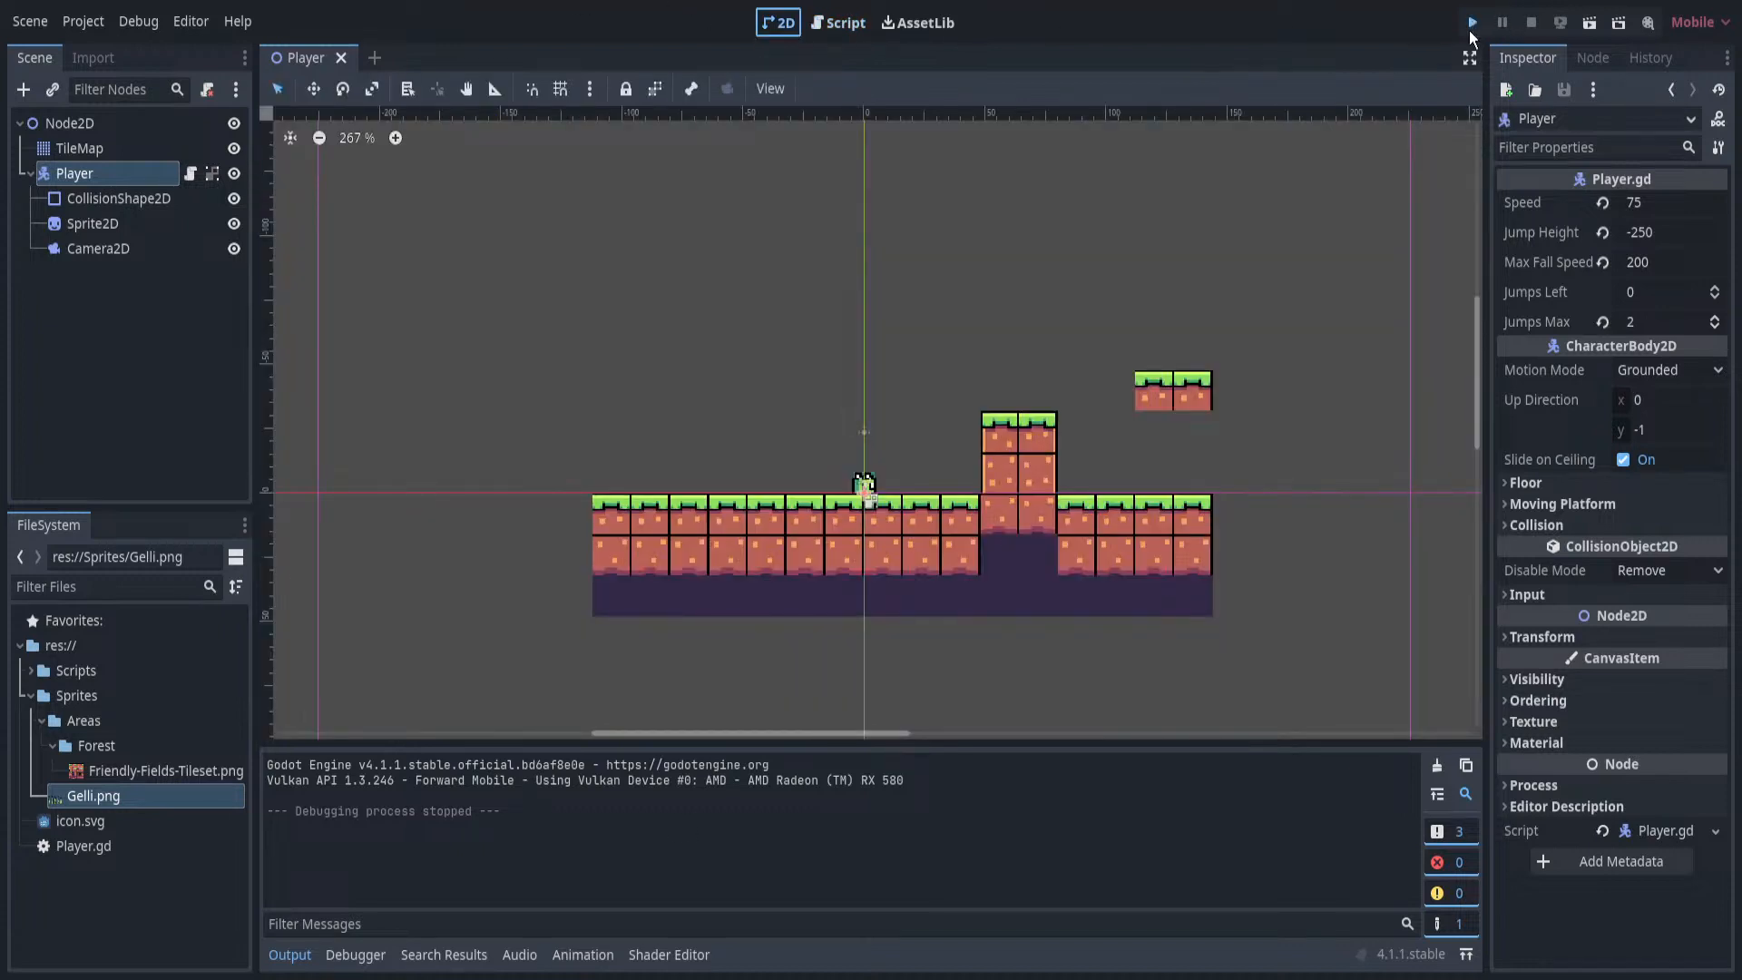
click(1473, 24)
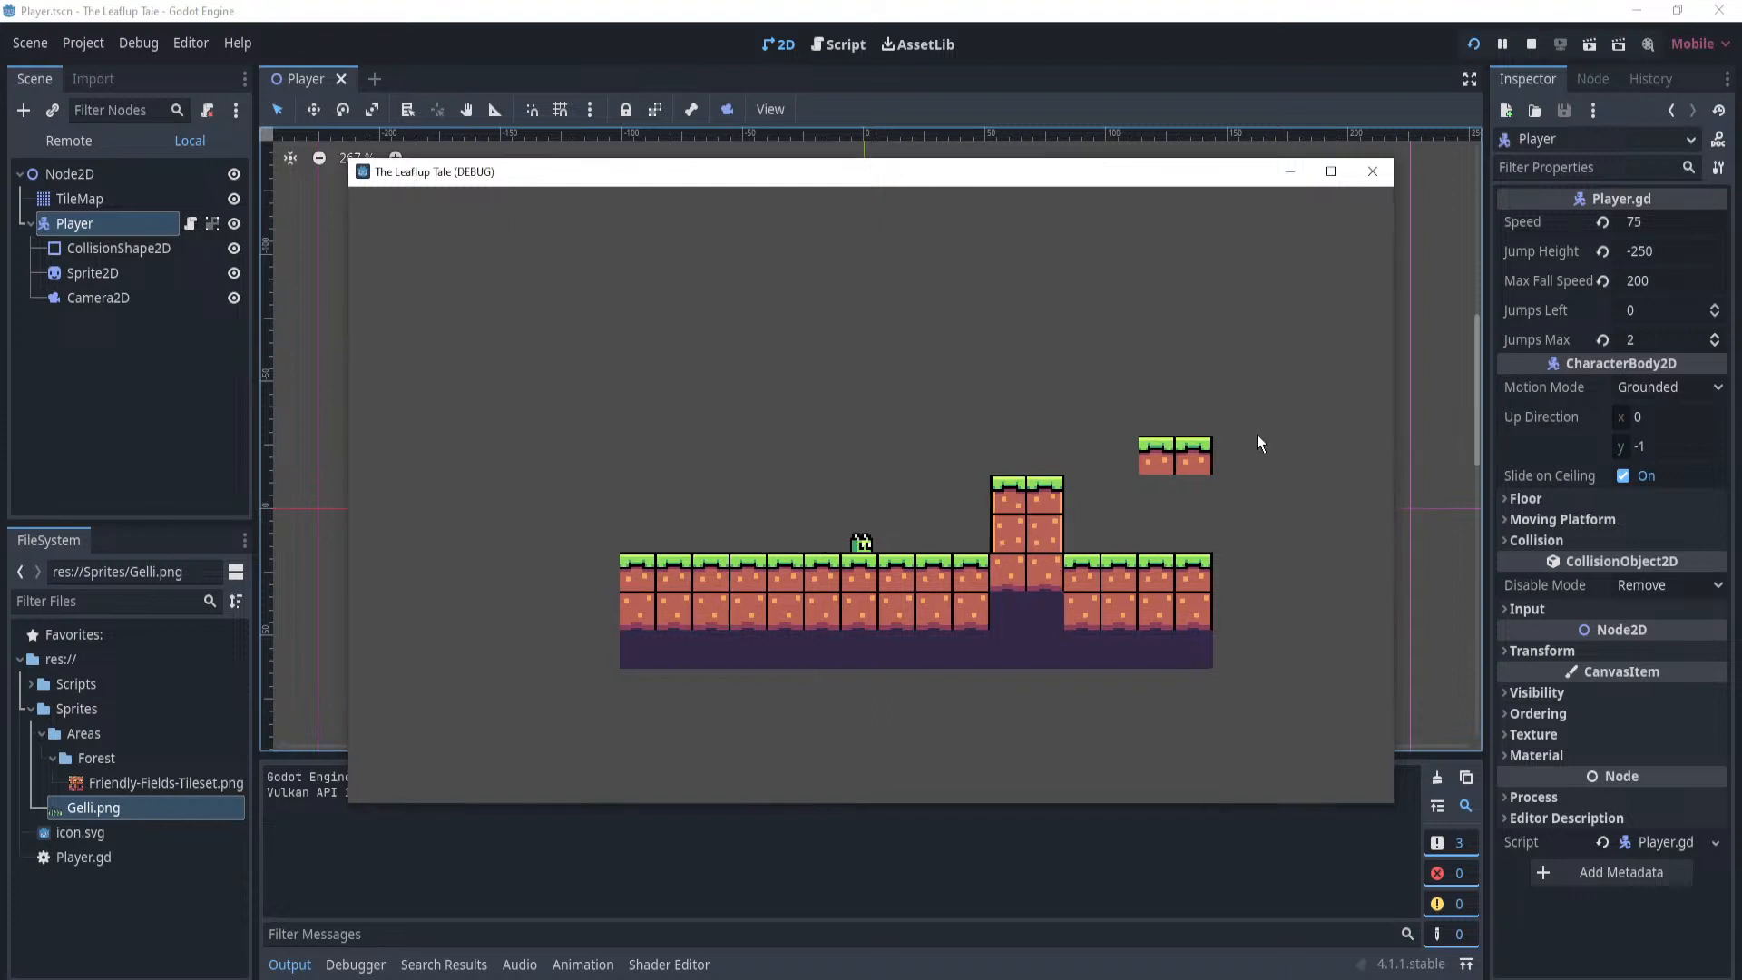
key(space)
key(Right)
key(space)
key(space)
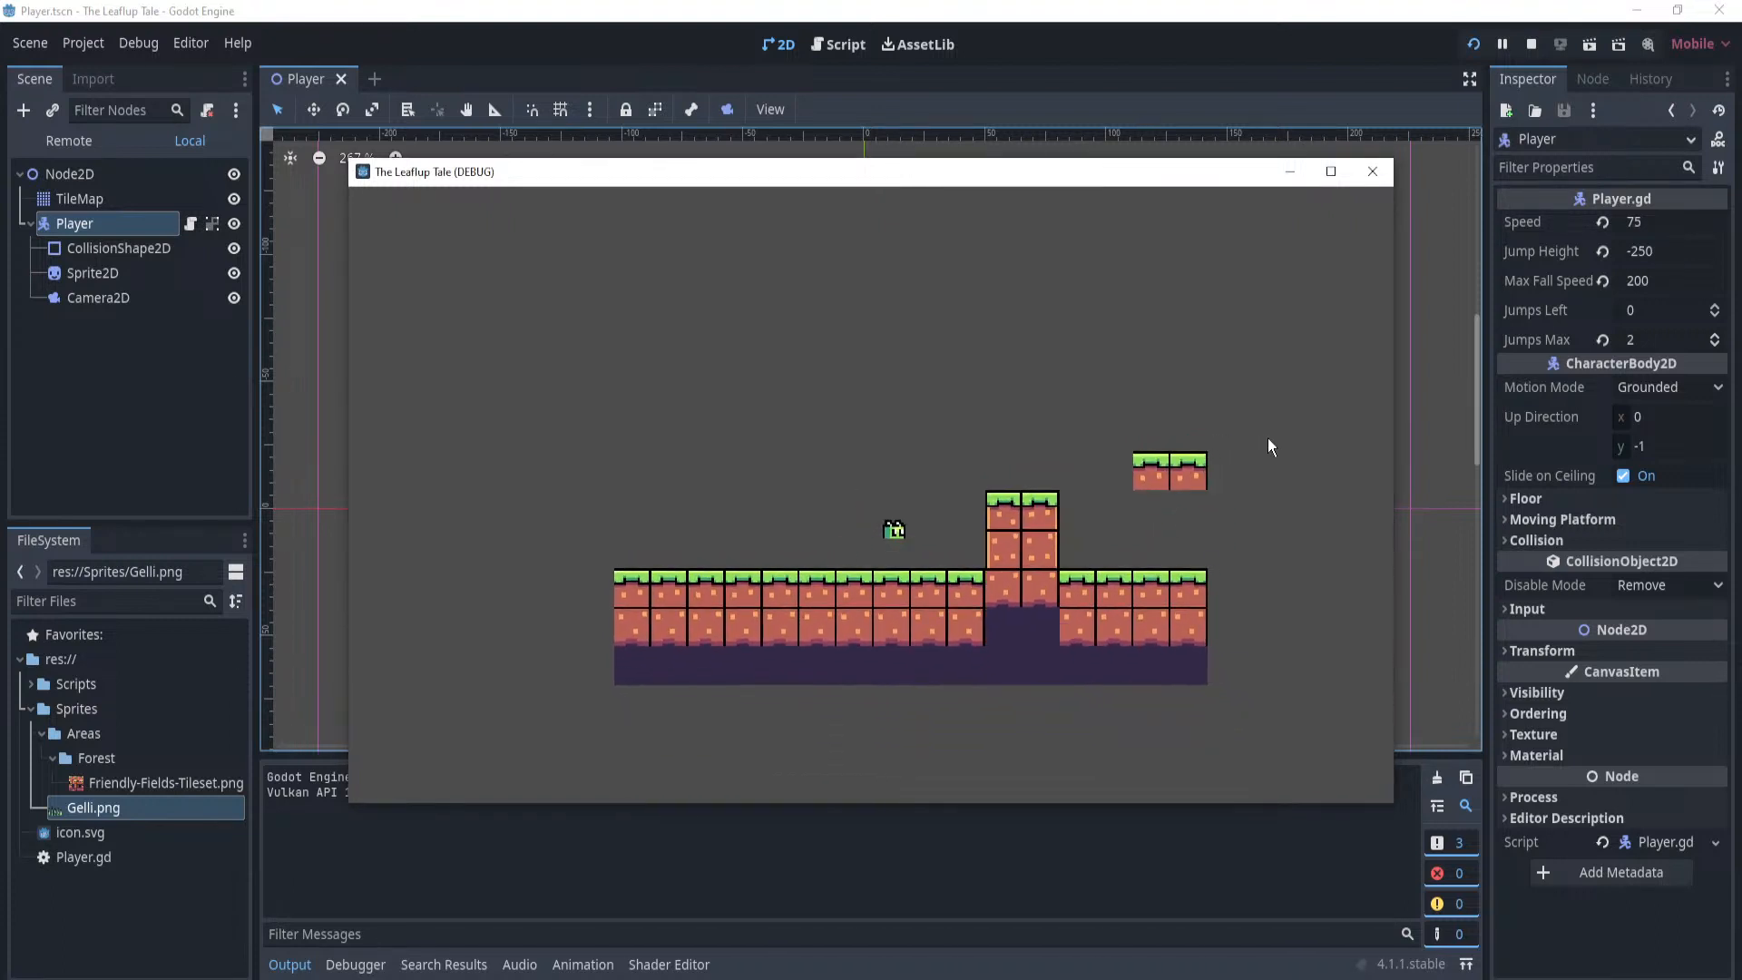
key(Left)
key(space)
key(space)
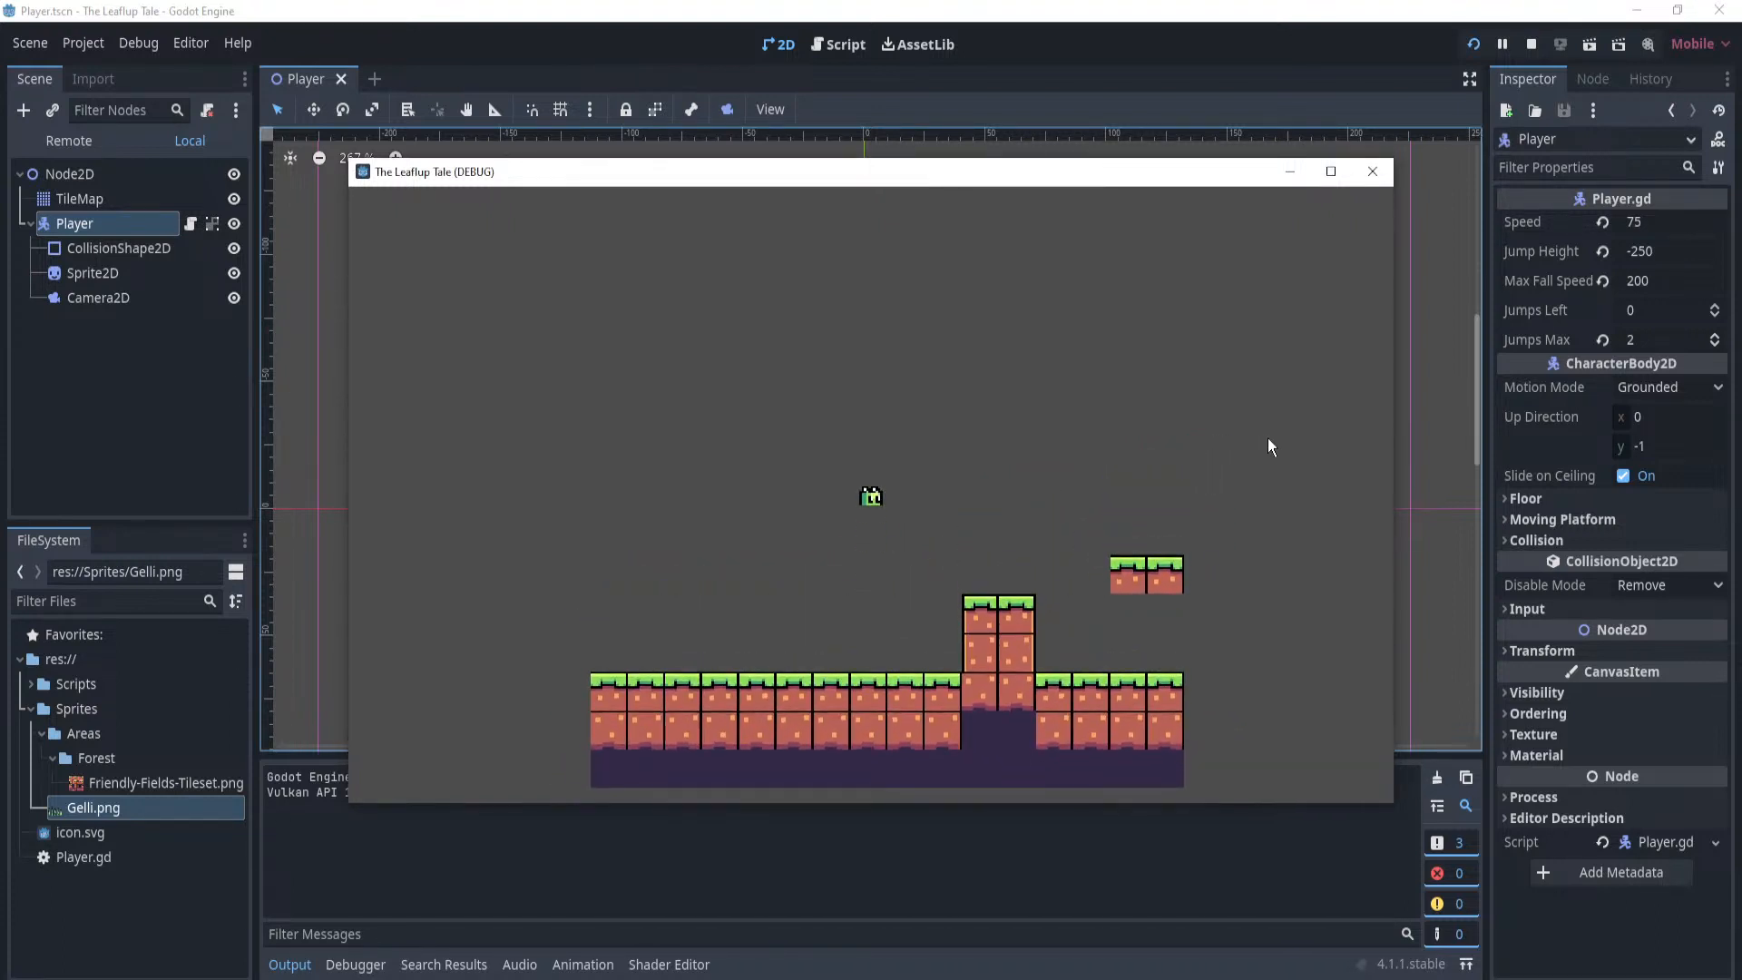
key(Left)
key(space)
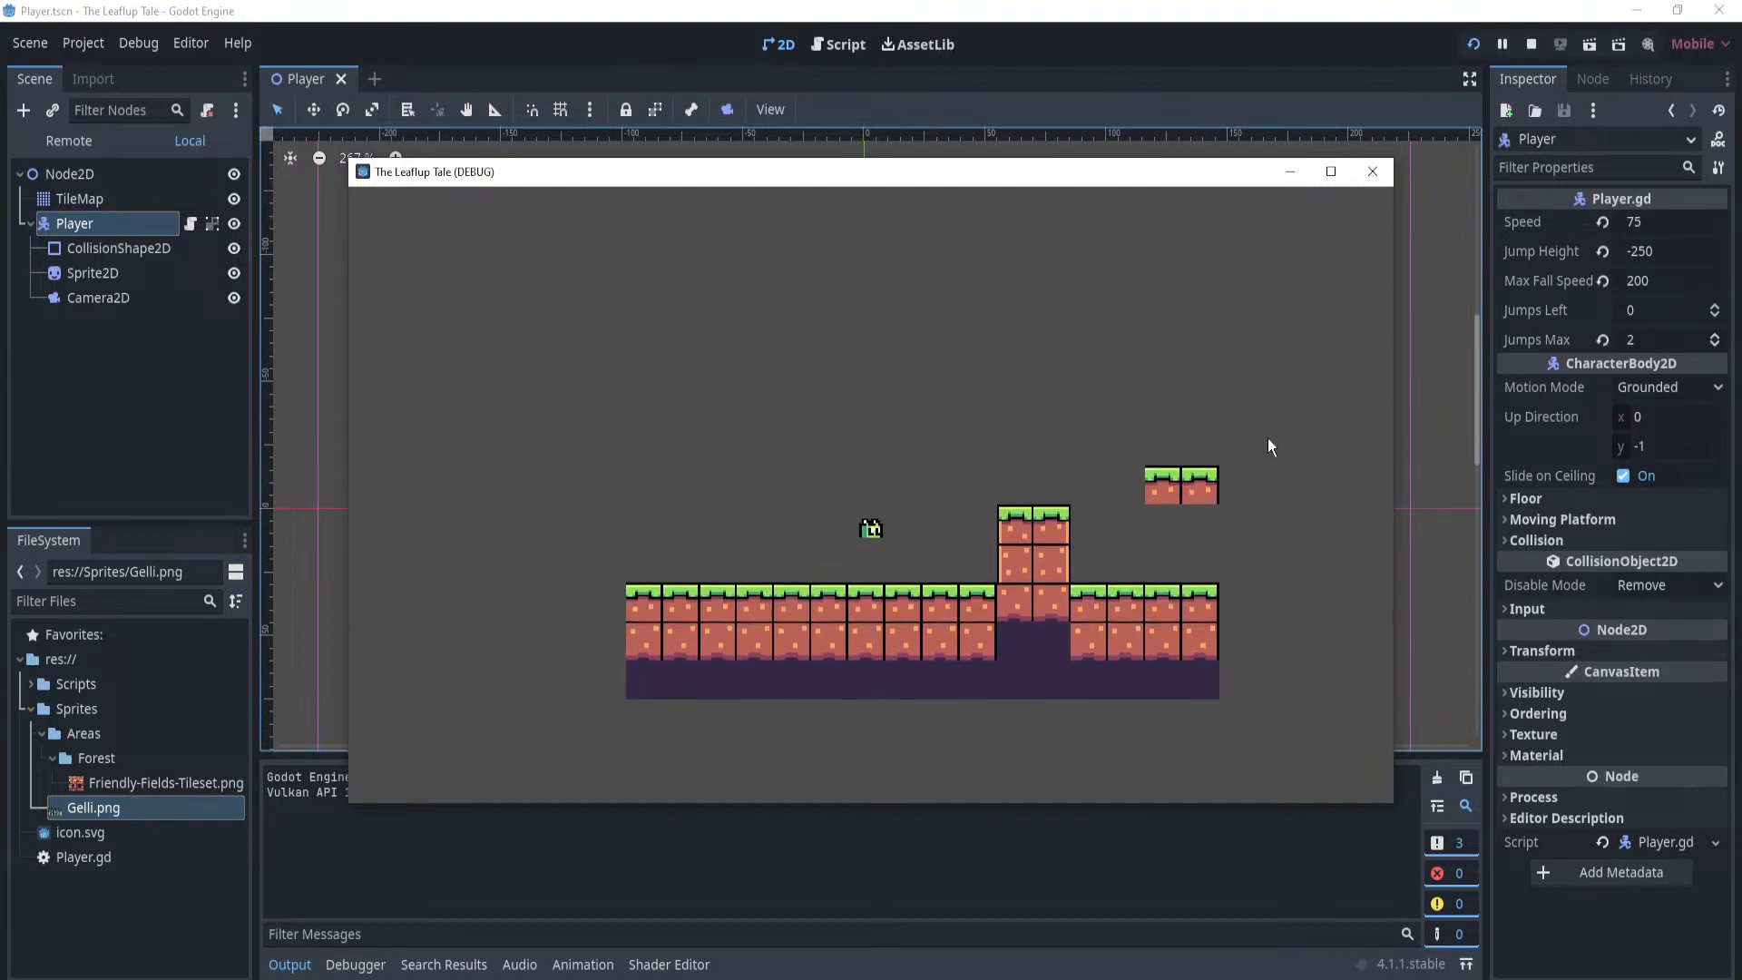
Test the player's repeated jumps and double jumps in place, and close the running game.
key(space)
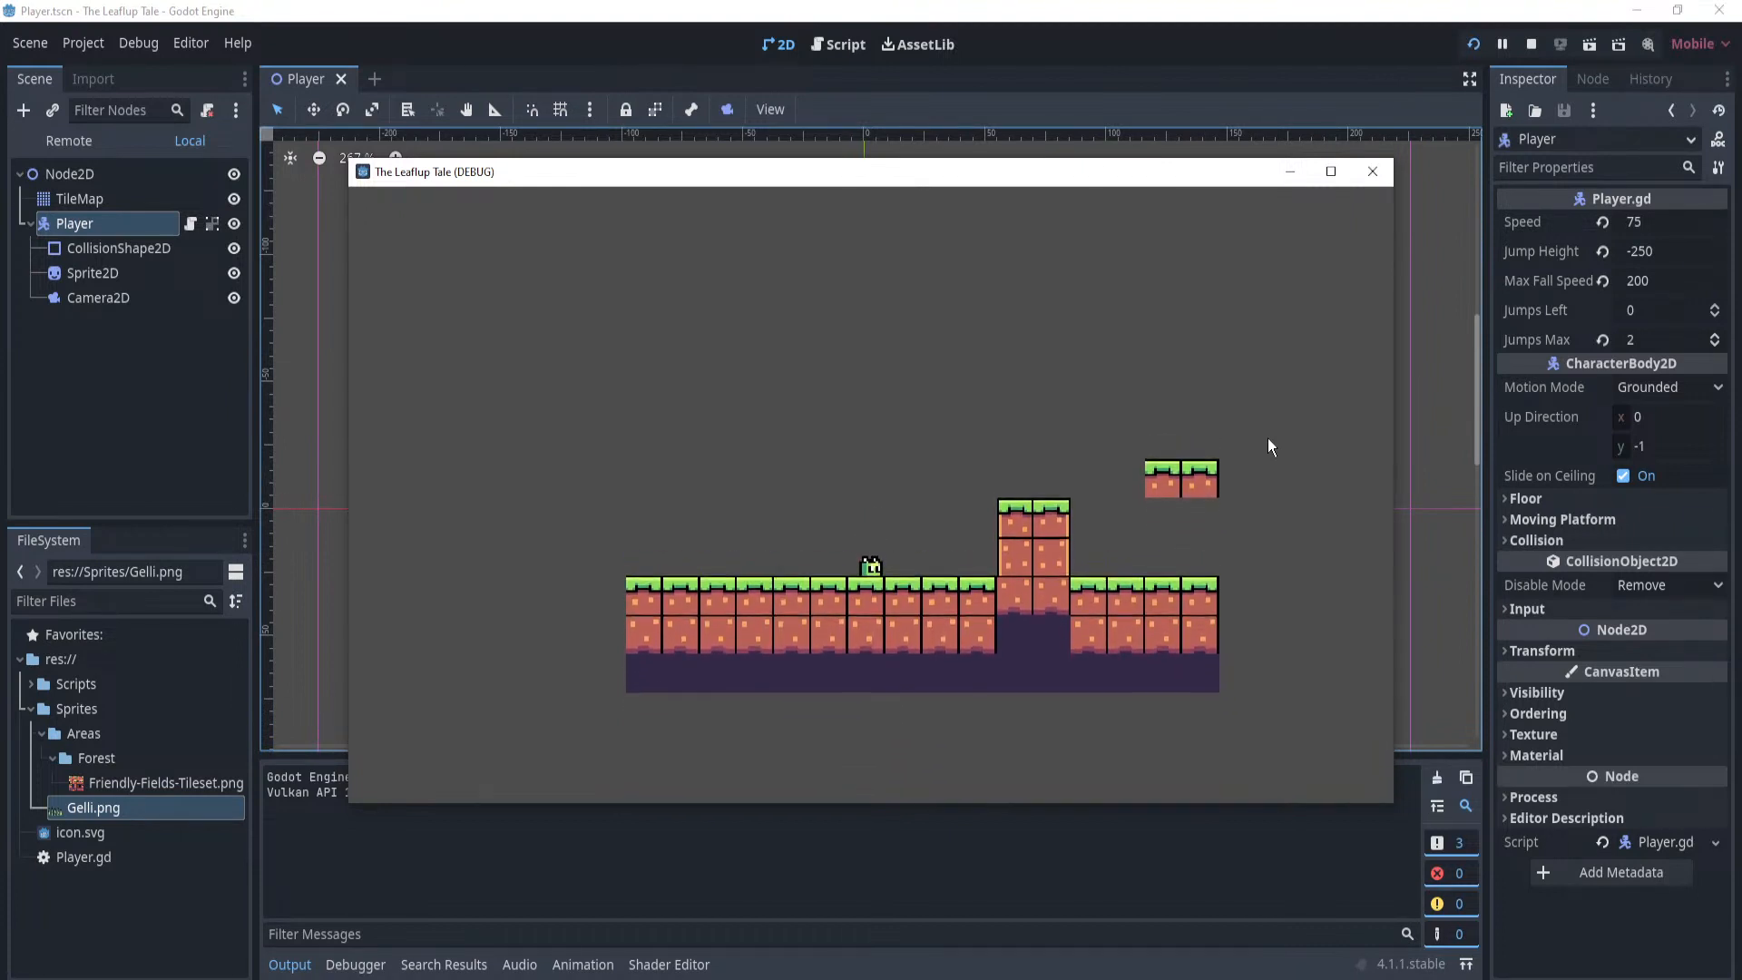
key(space)
key(space)
key(space)
key(space)
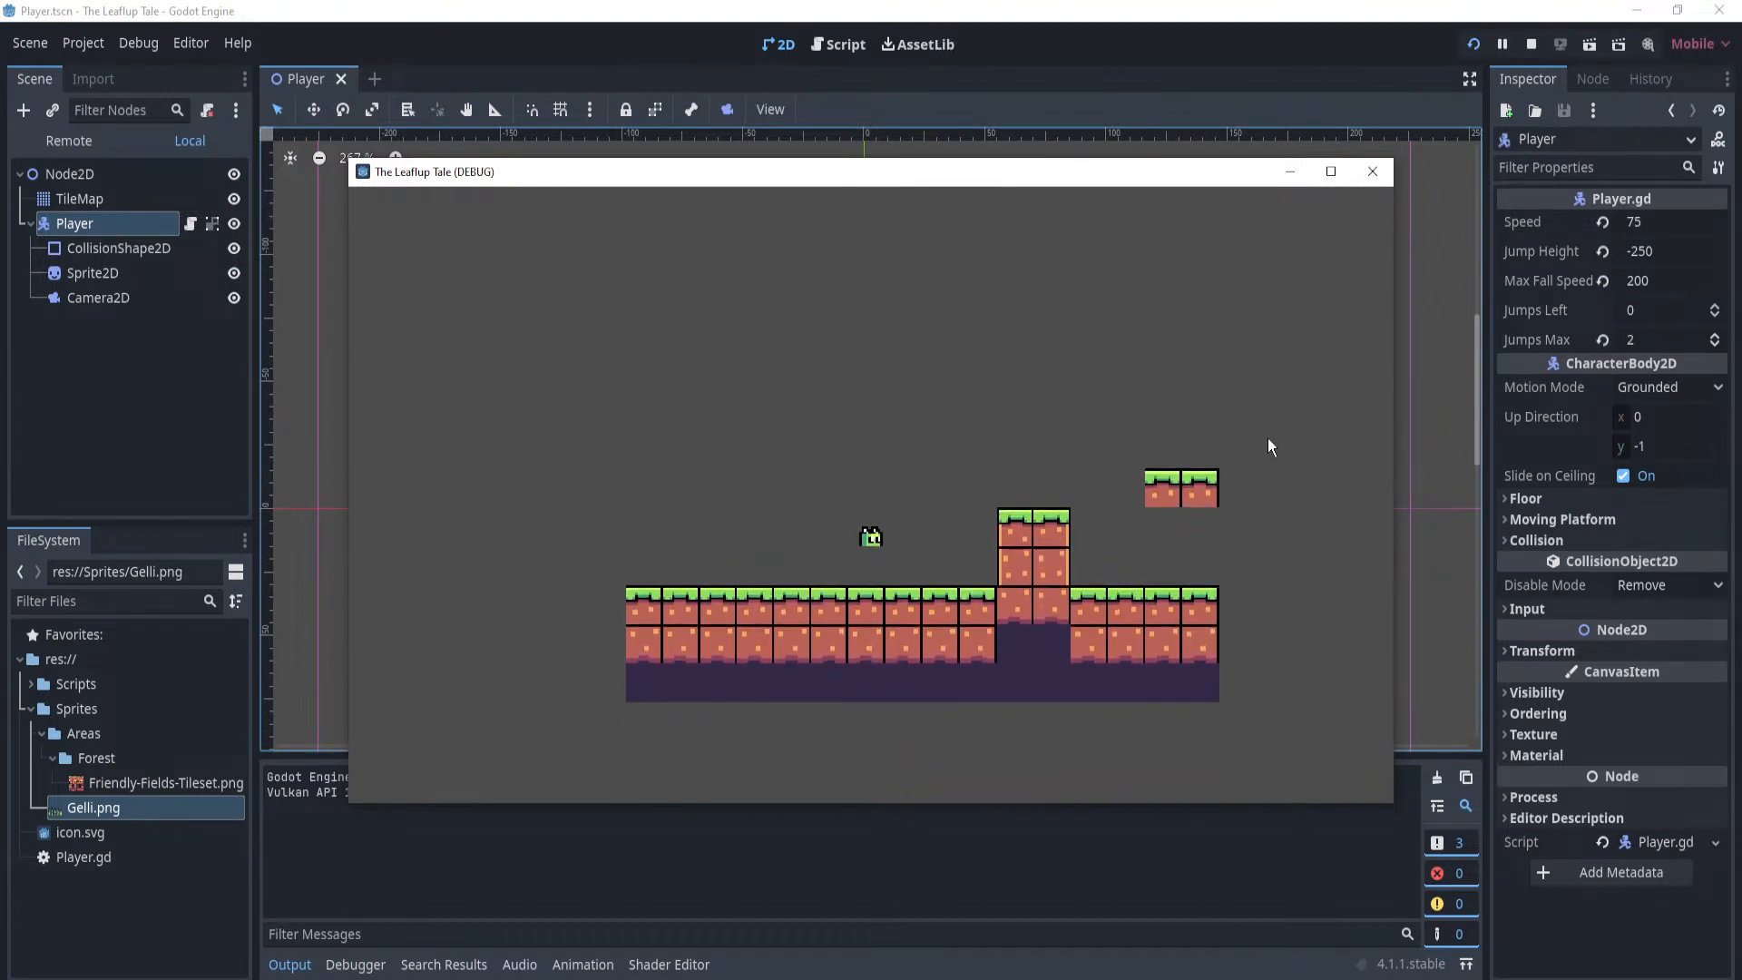
key(space)
key(space)
key(space)
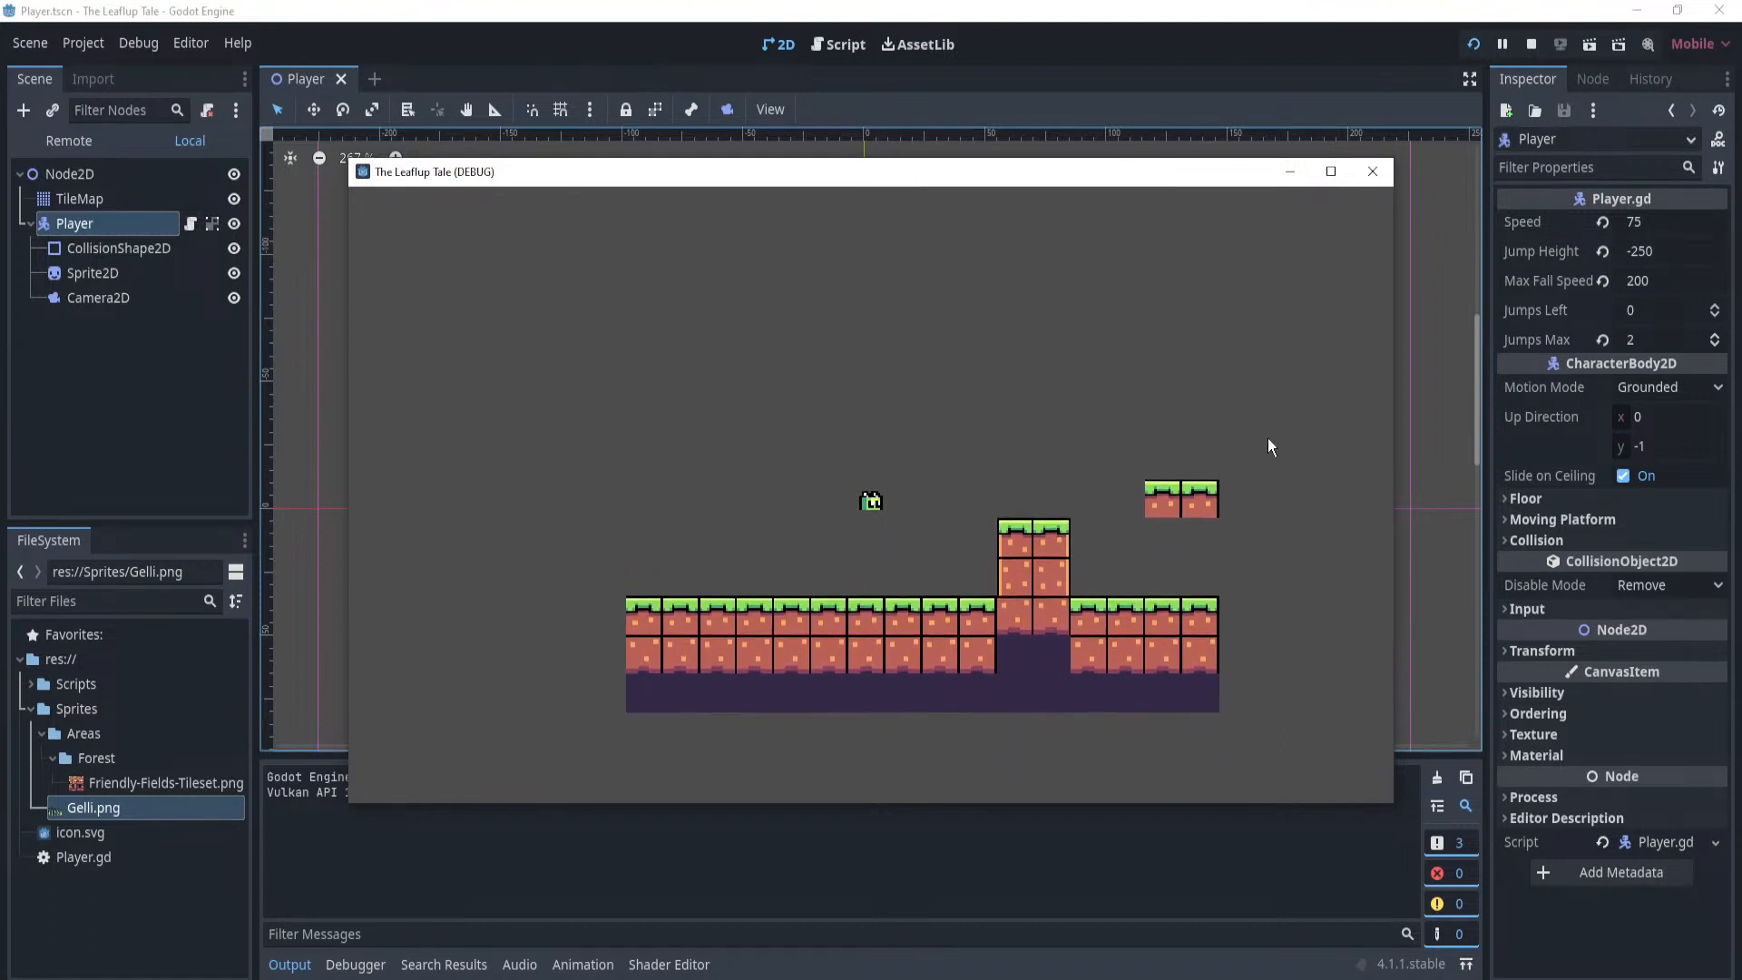
key(space)
key(space)
key(space)
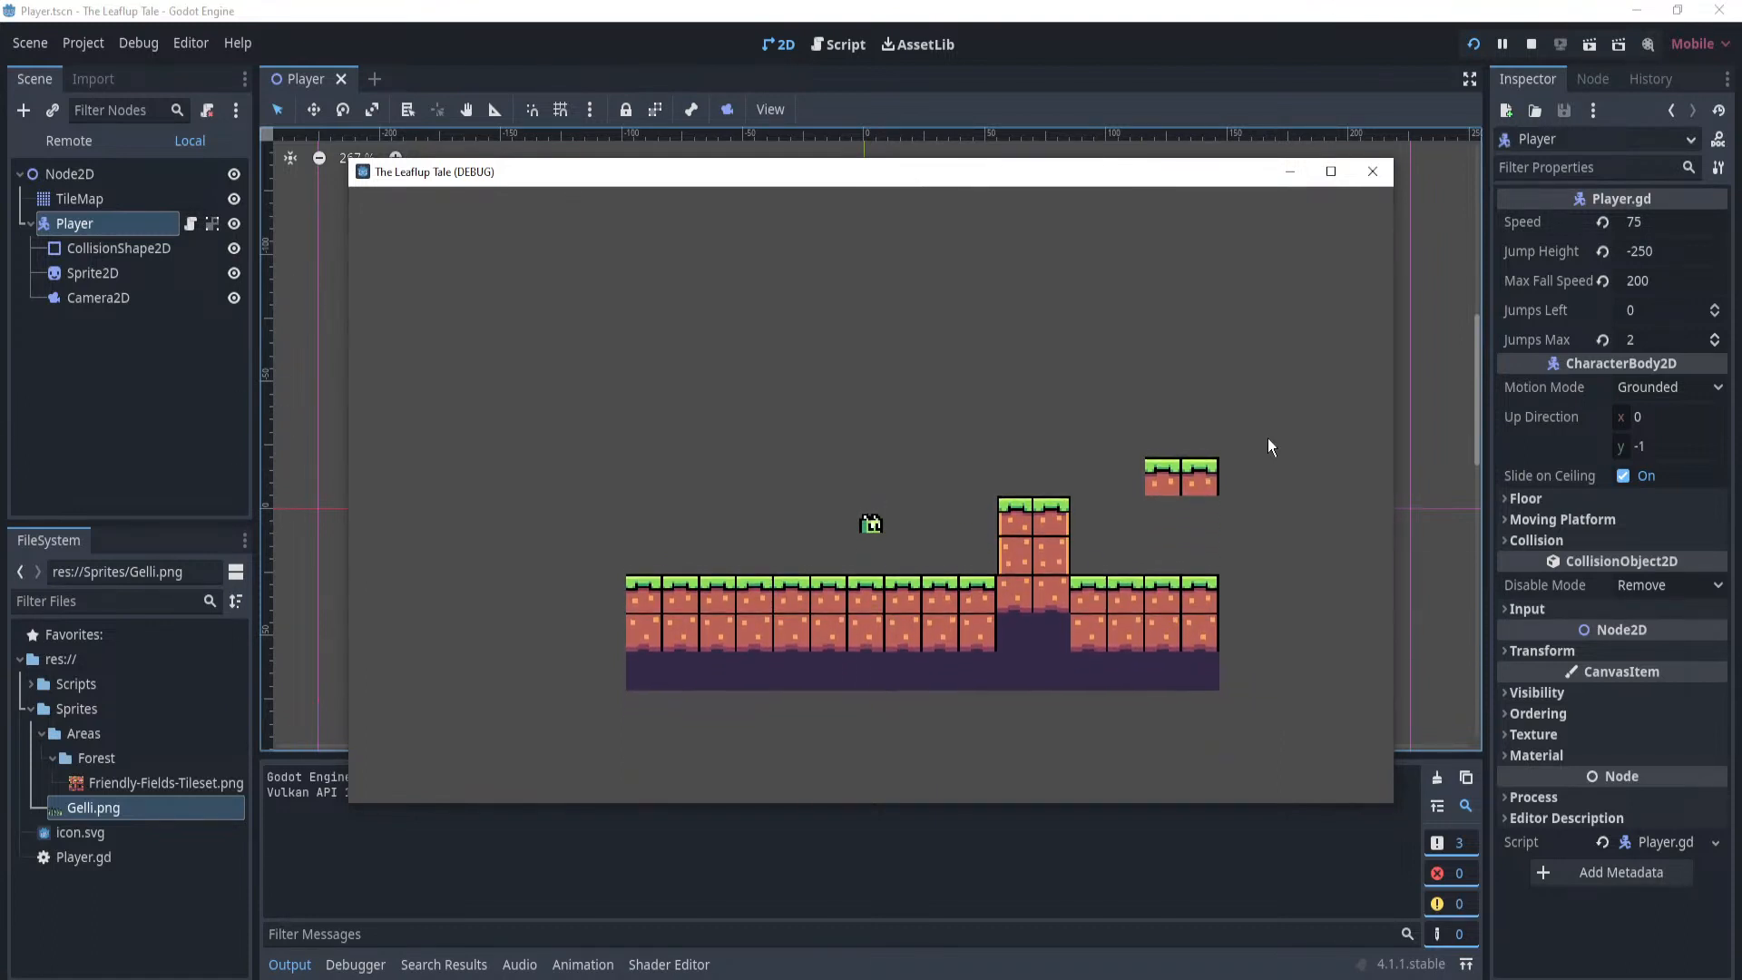
click(1372, 172)
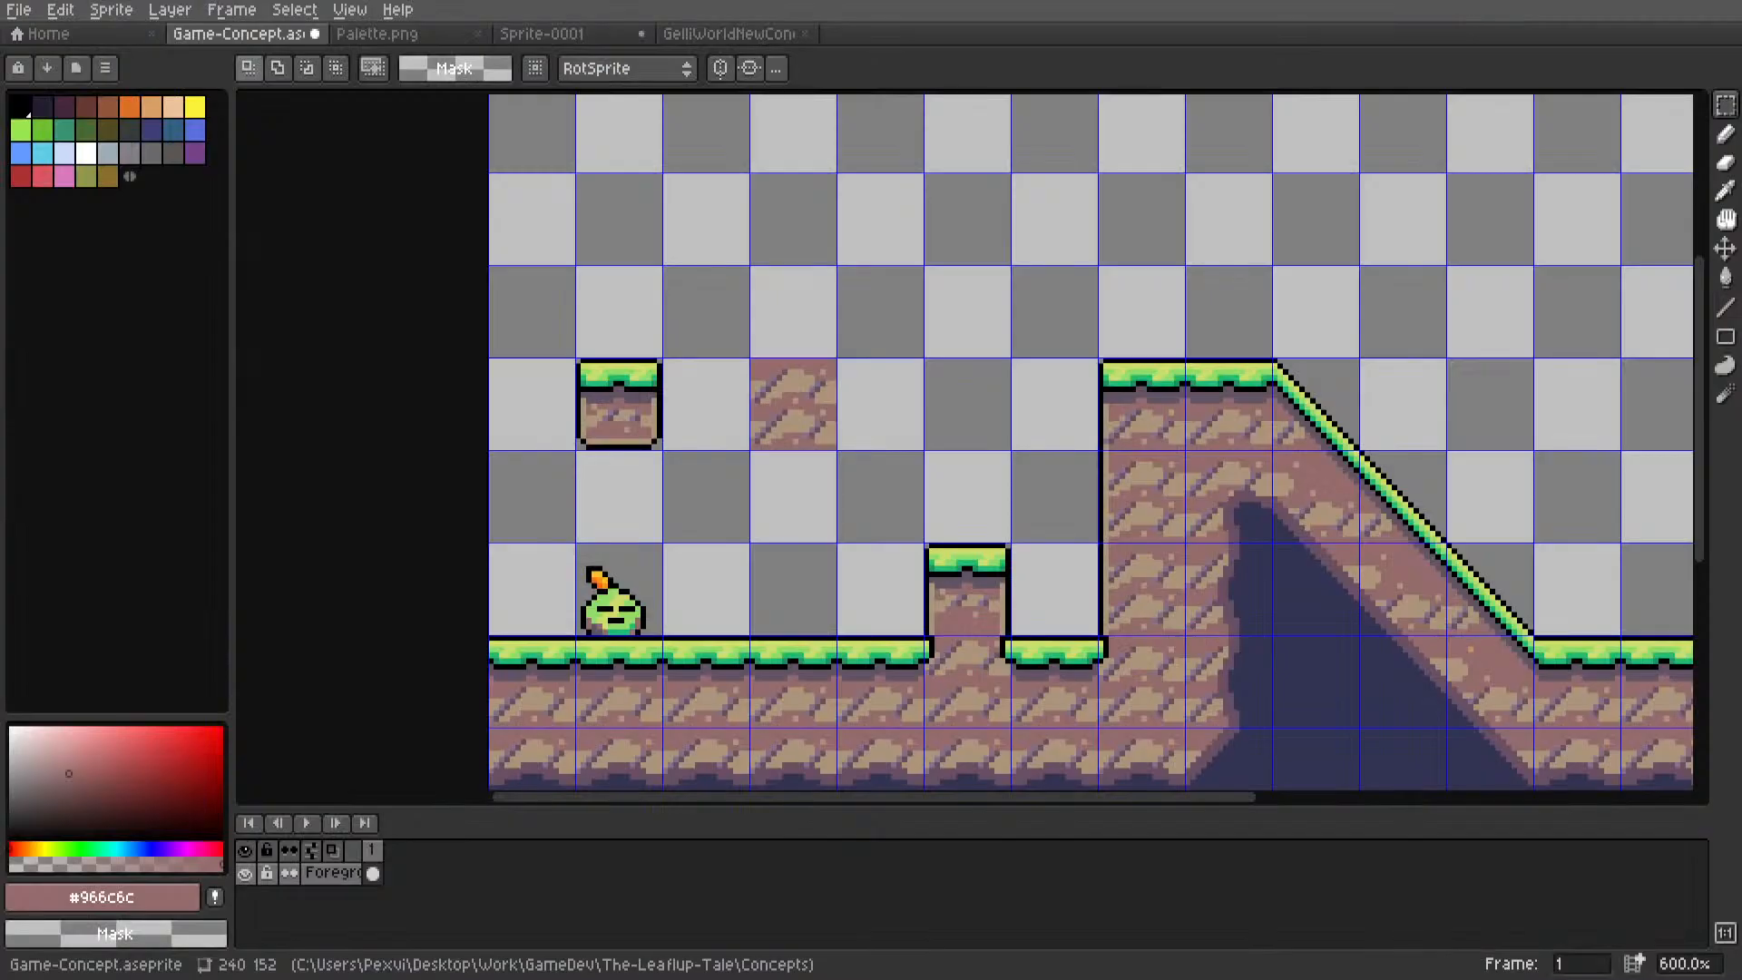
Return to Aseprite and save the Game-Concept.aseprite file.
scroll(883, 304, down, 5)
scroll(883, 304, up, 5)
middle_drag(883, 304, 978, 287)
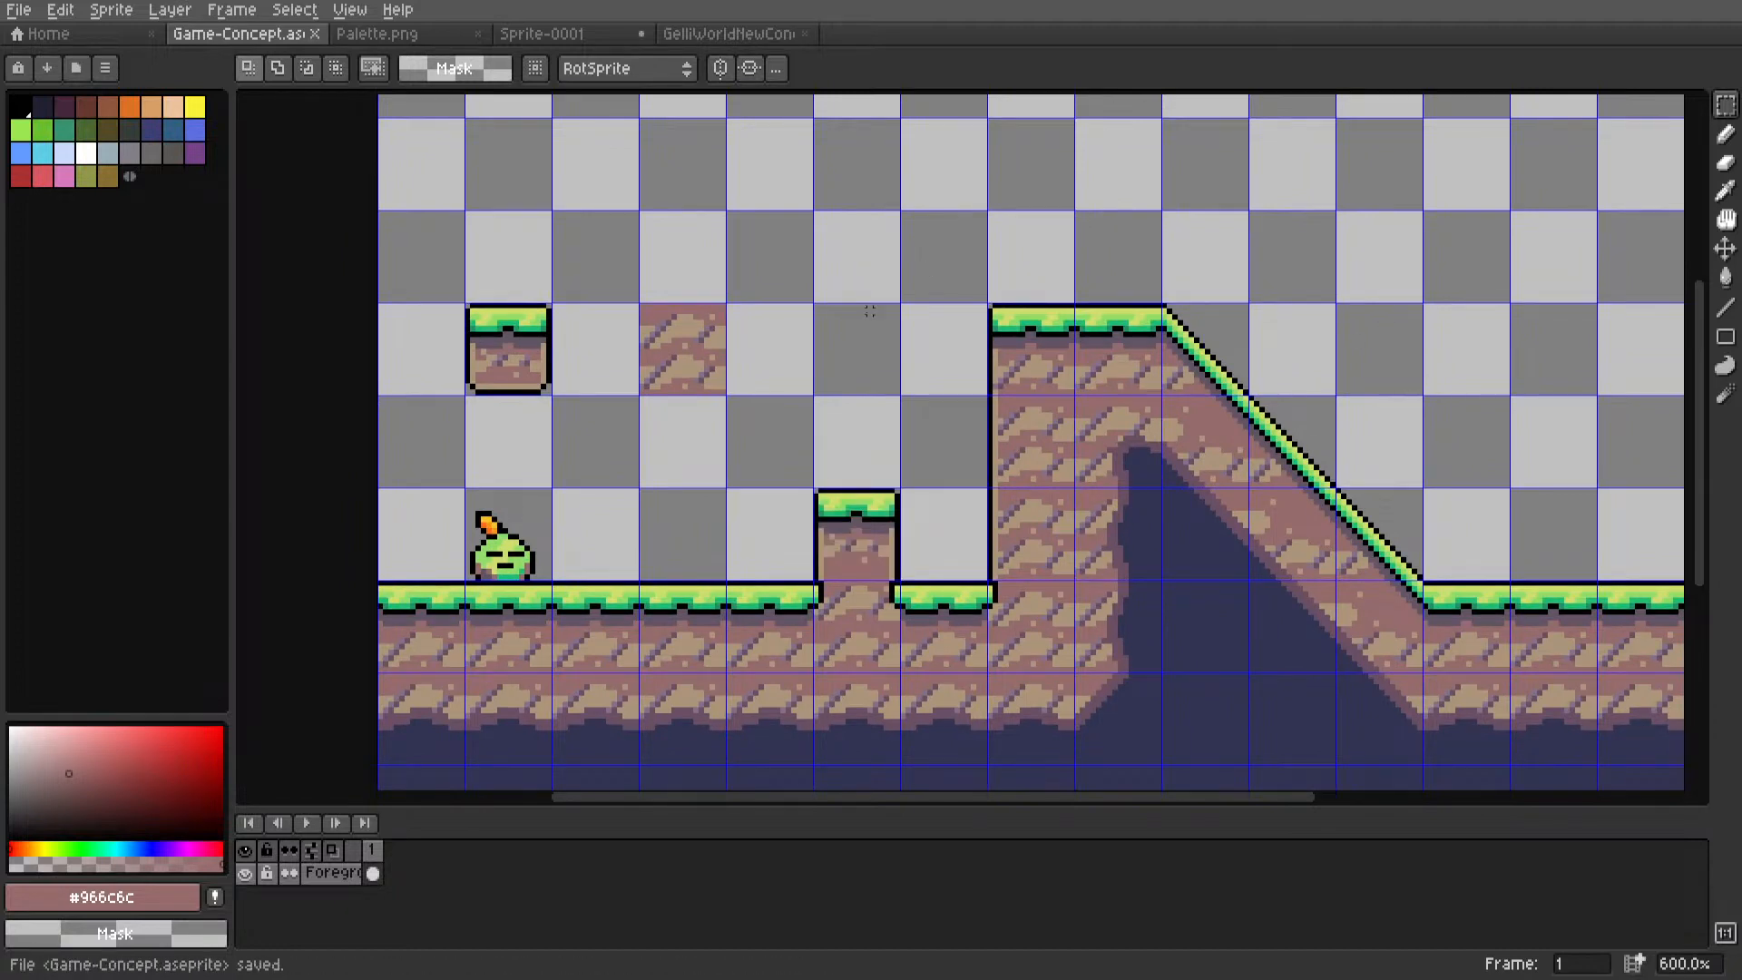
middle_drag(827, 330, 979, 410)
scroll(817, 315, down, 1)
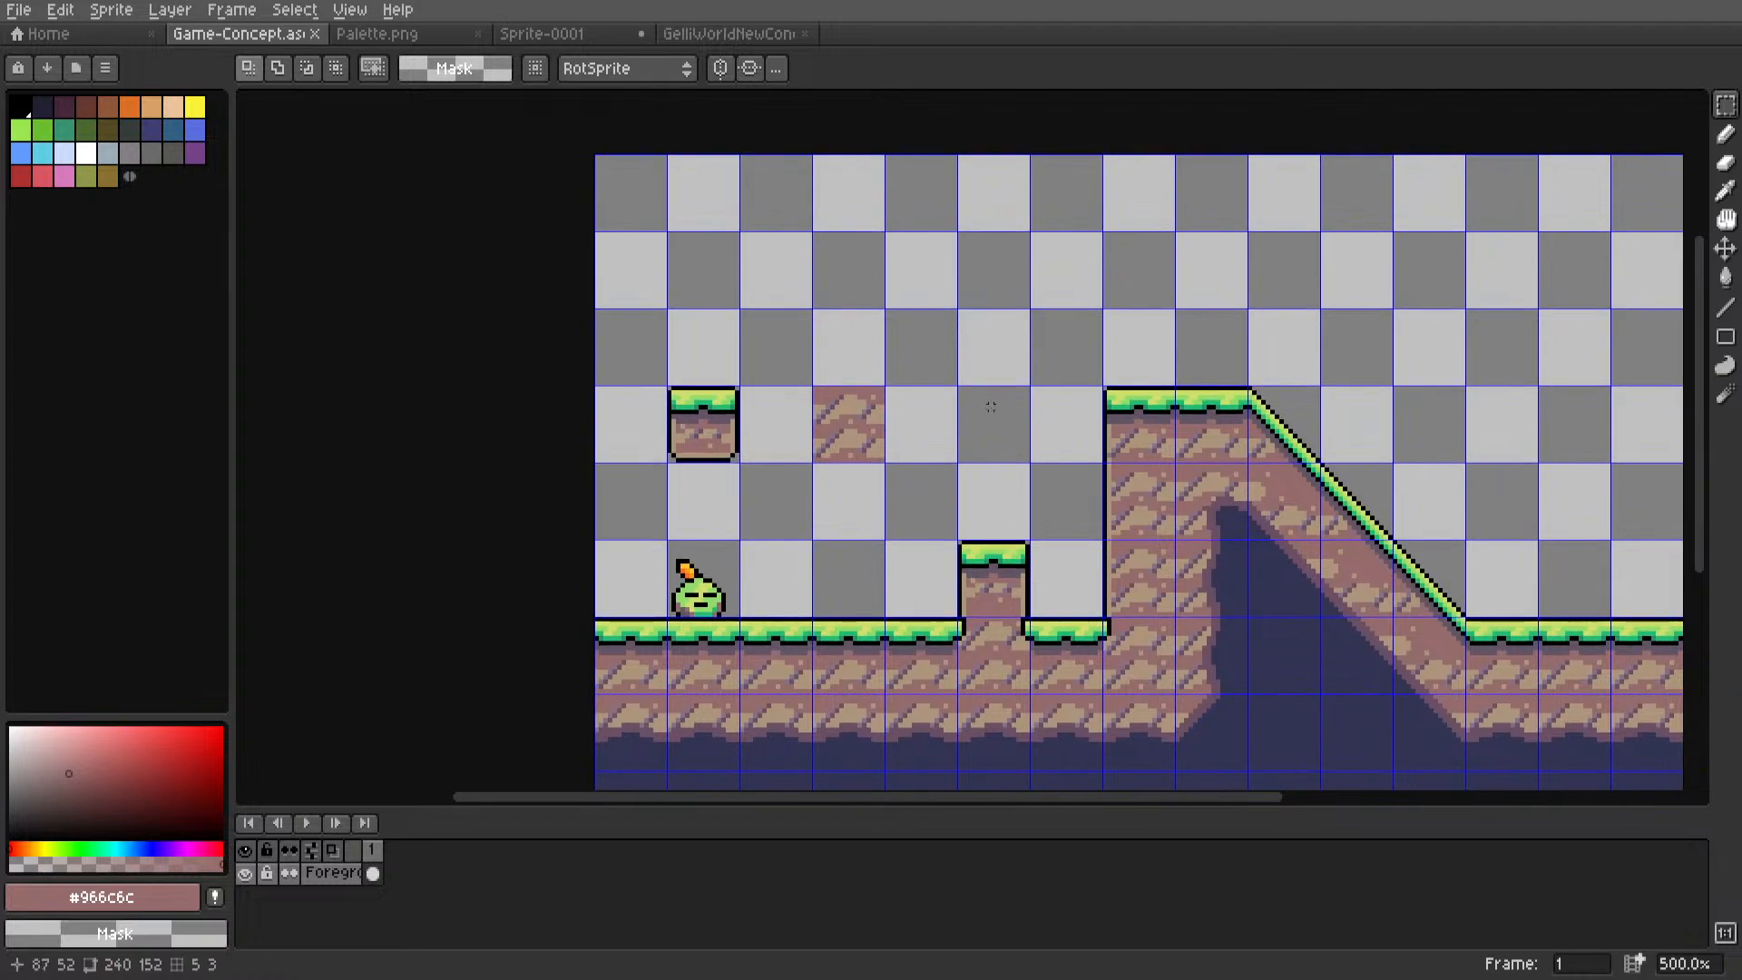
middle_drag(1125, 418, 1203, 518)
click(1180, 467)
scroll(1203, 518, up, 2)
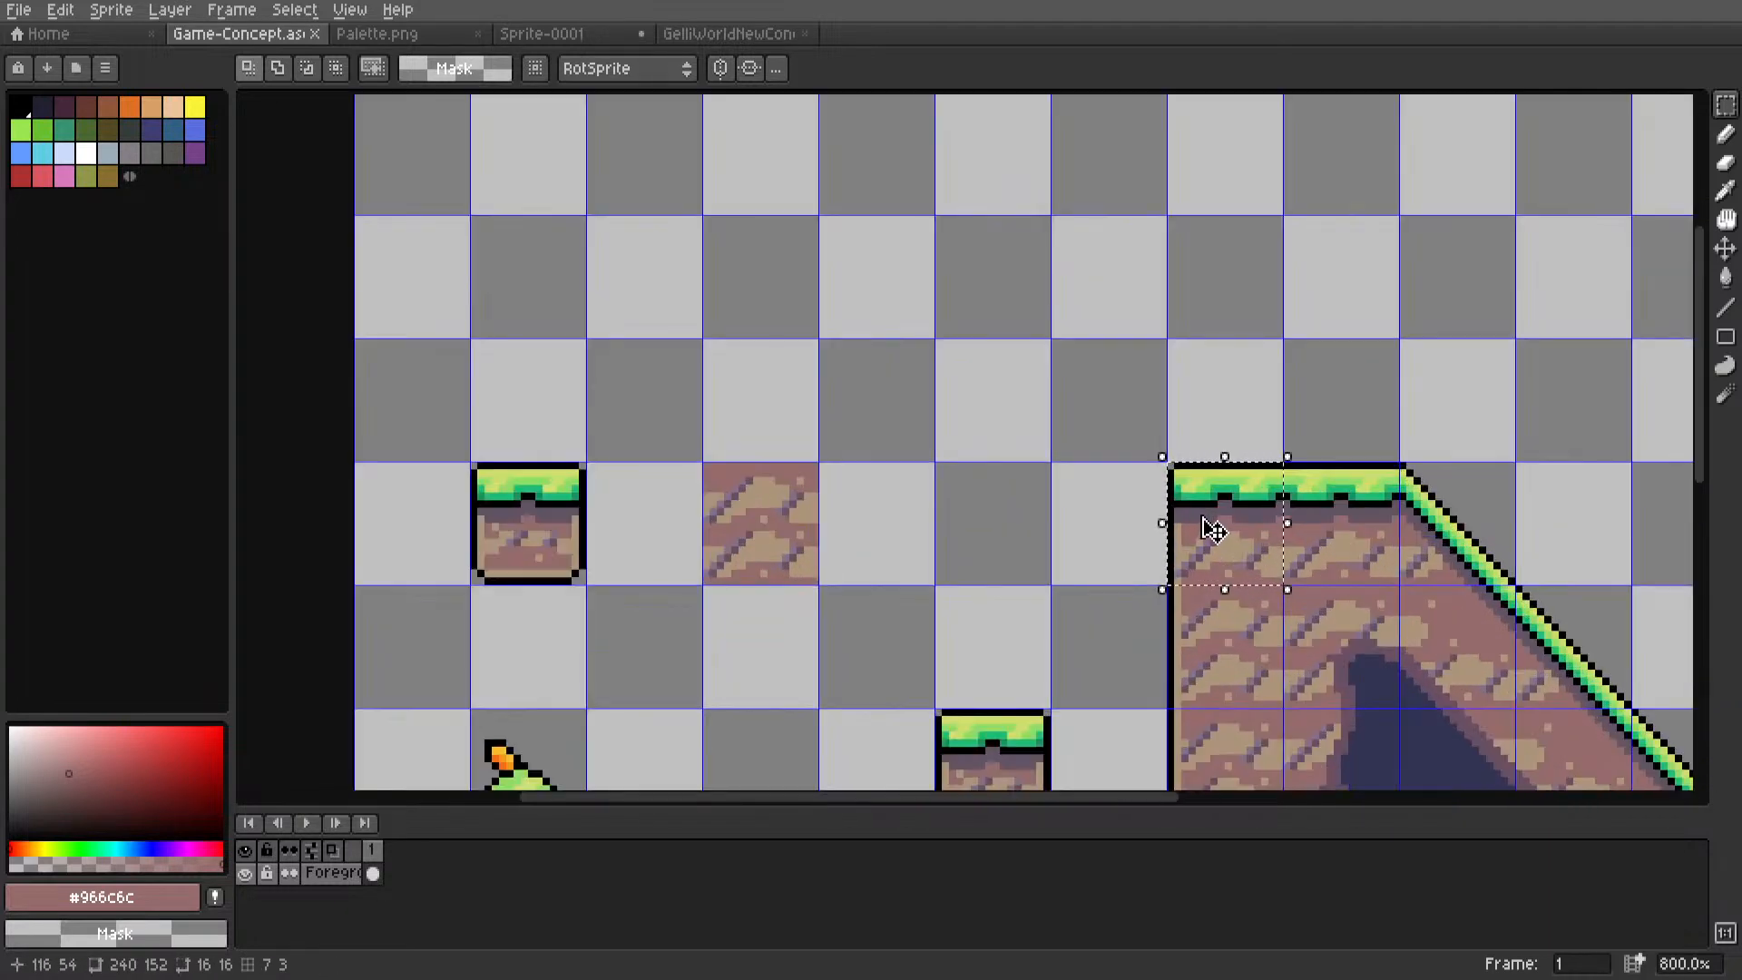
click(1050, 479)
Copy a 16 by 16 px grass ground tile into the sky above the small pillar, one row above the spare dirt tile.
middle_drag(1050, 479, 1036, 336)
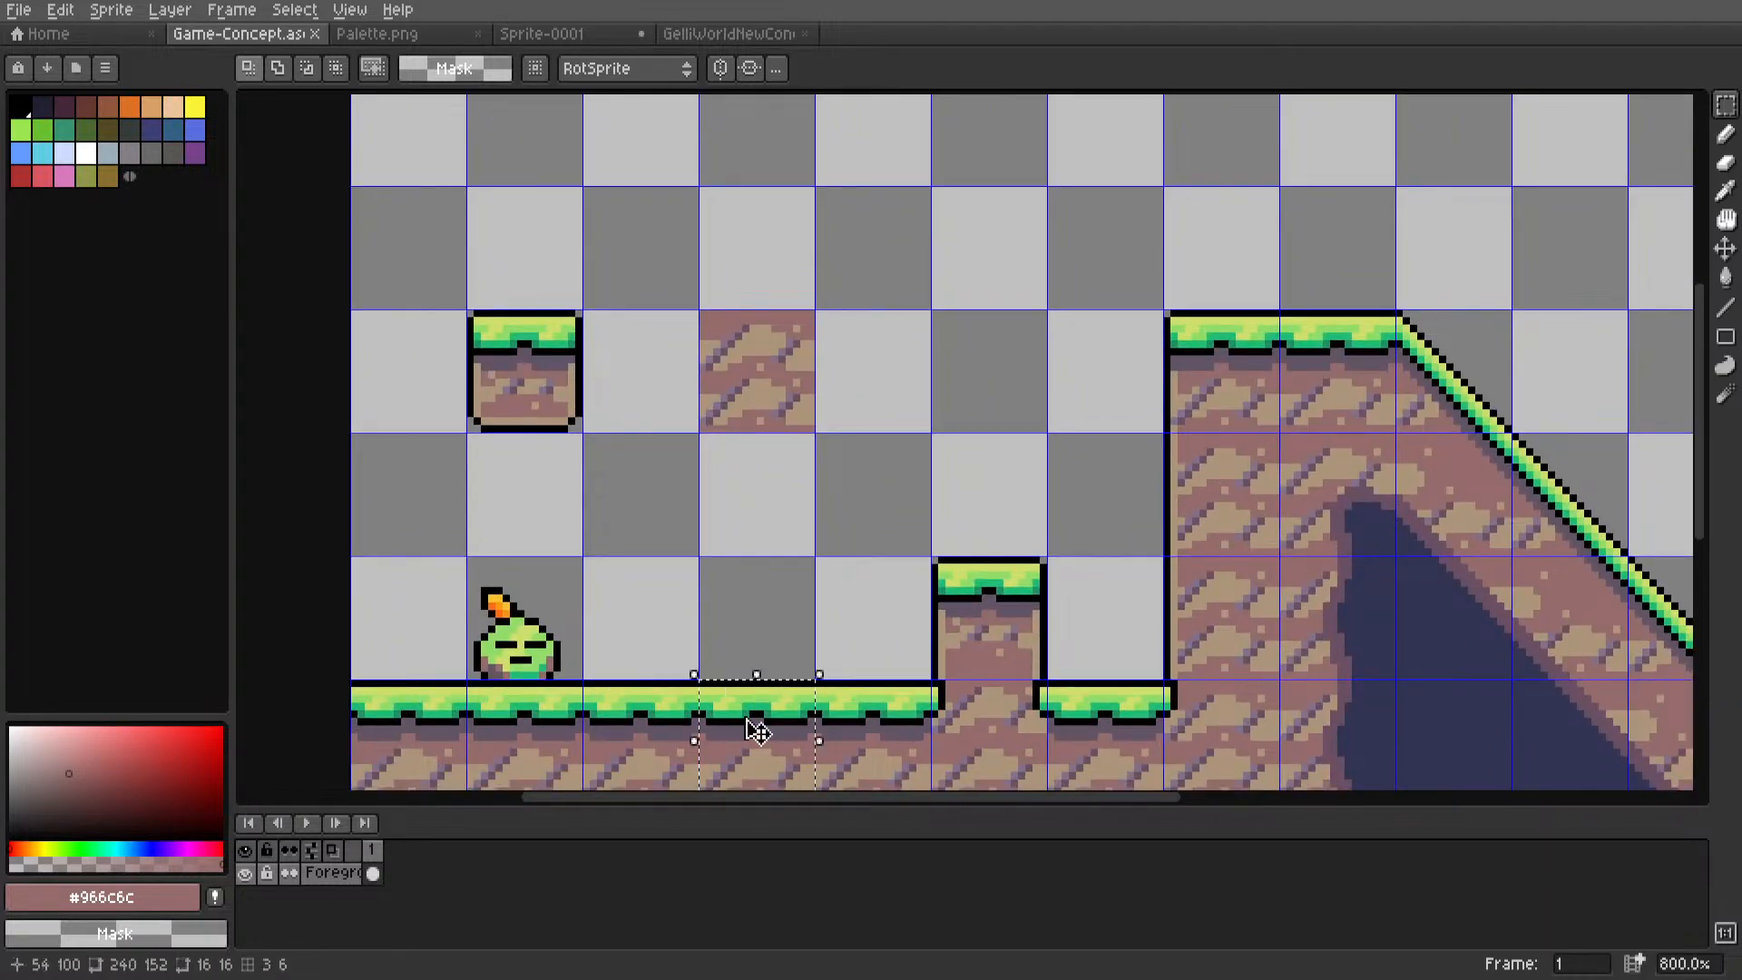
ctrl+drag(758, 731, 1002, 241)
click(1085, 241)
Outline the copied grass tile's right edge with a 1 px black line, leaving its top corner pixel empty.
middle_drag(1043, 229, 976, 262)
scroll(977, 262, up, 2)
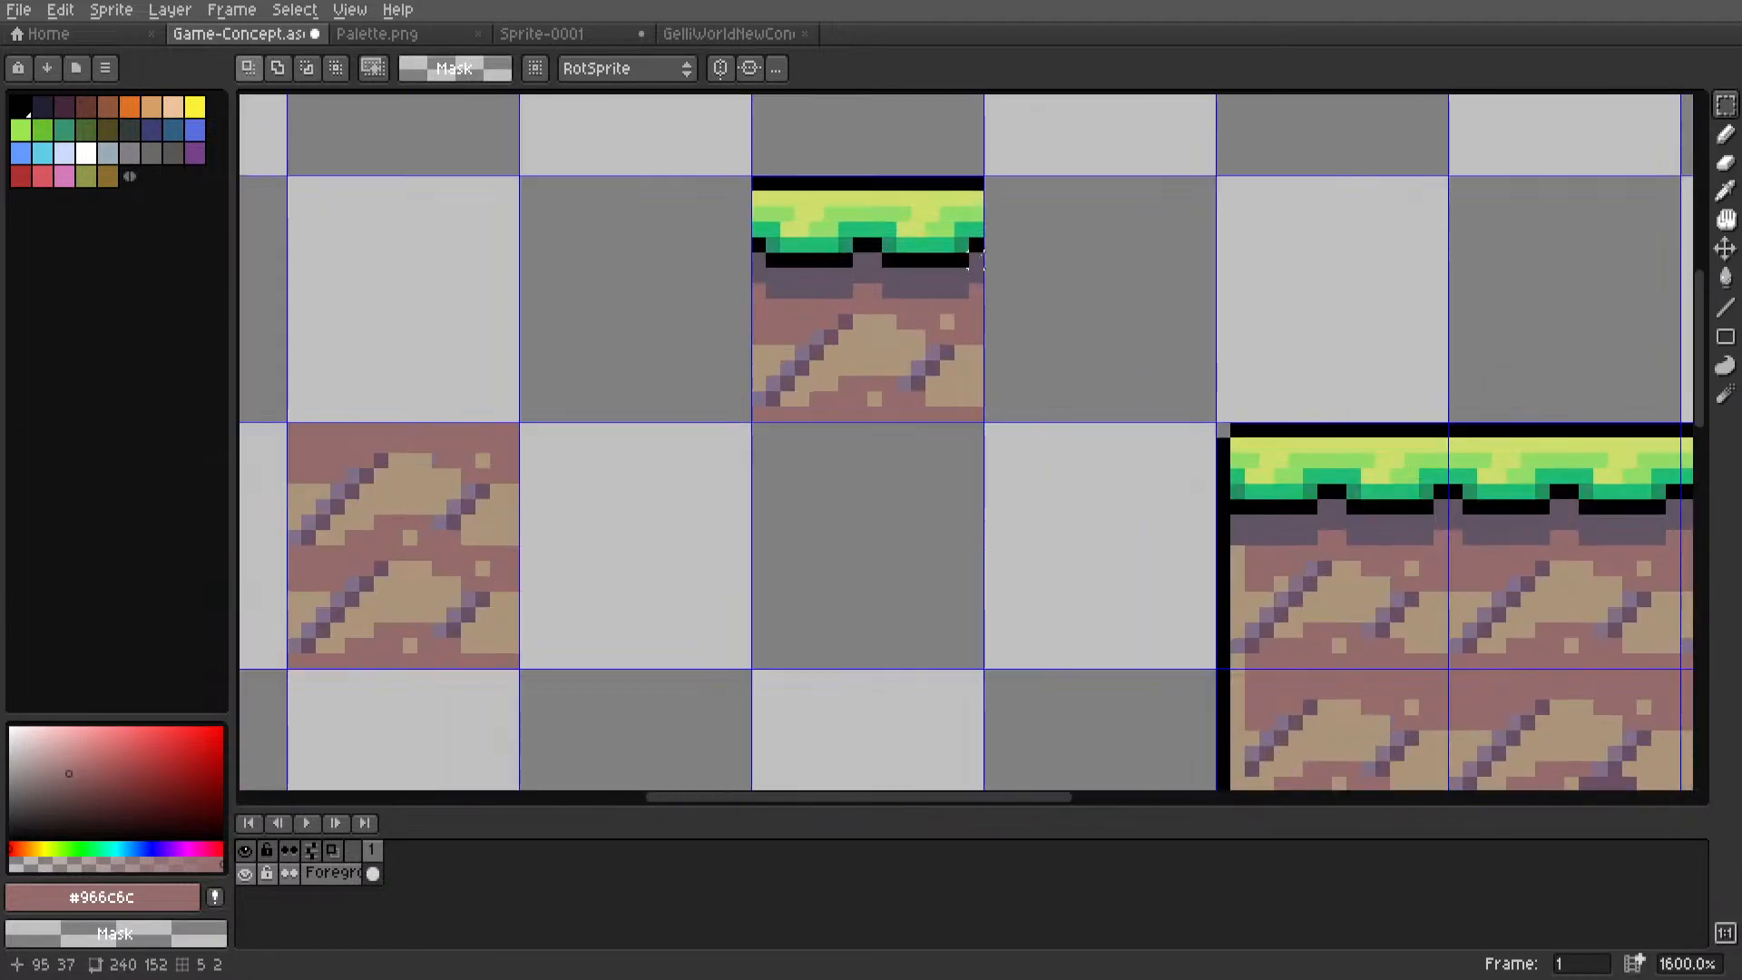
key(l)
alt+click(977, 182)
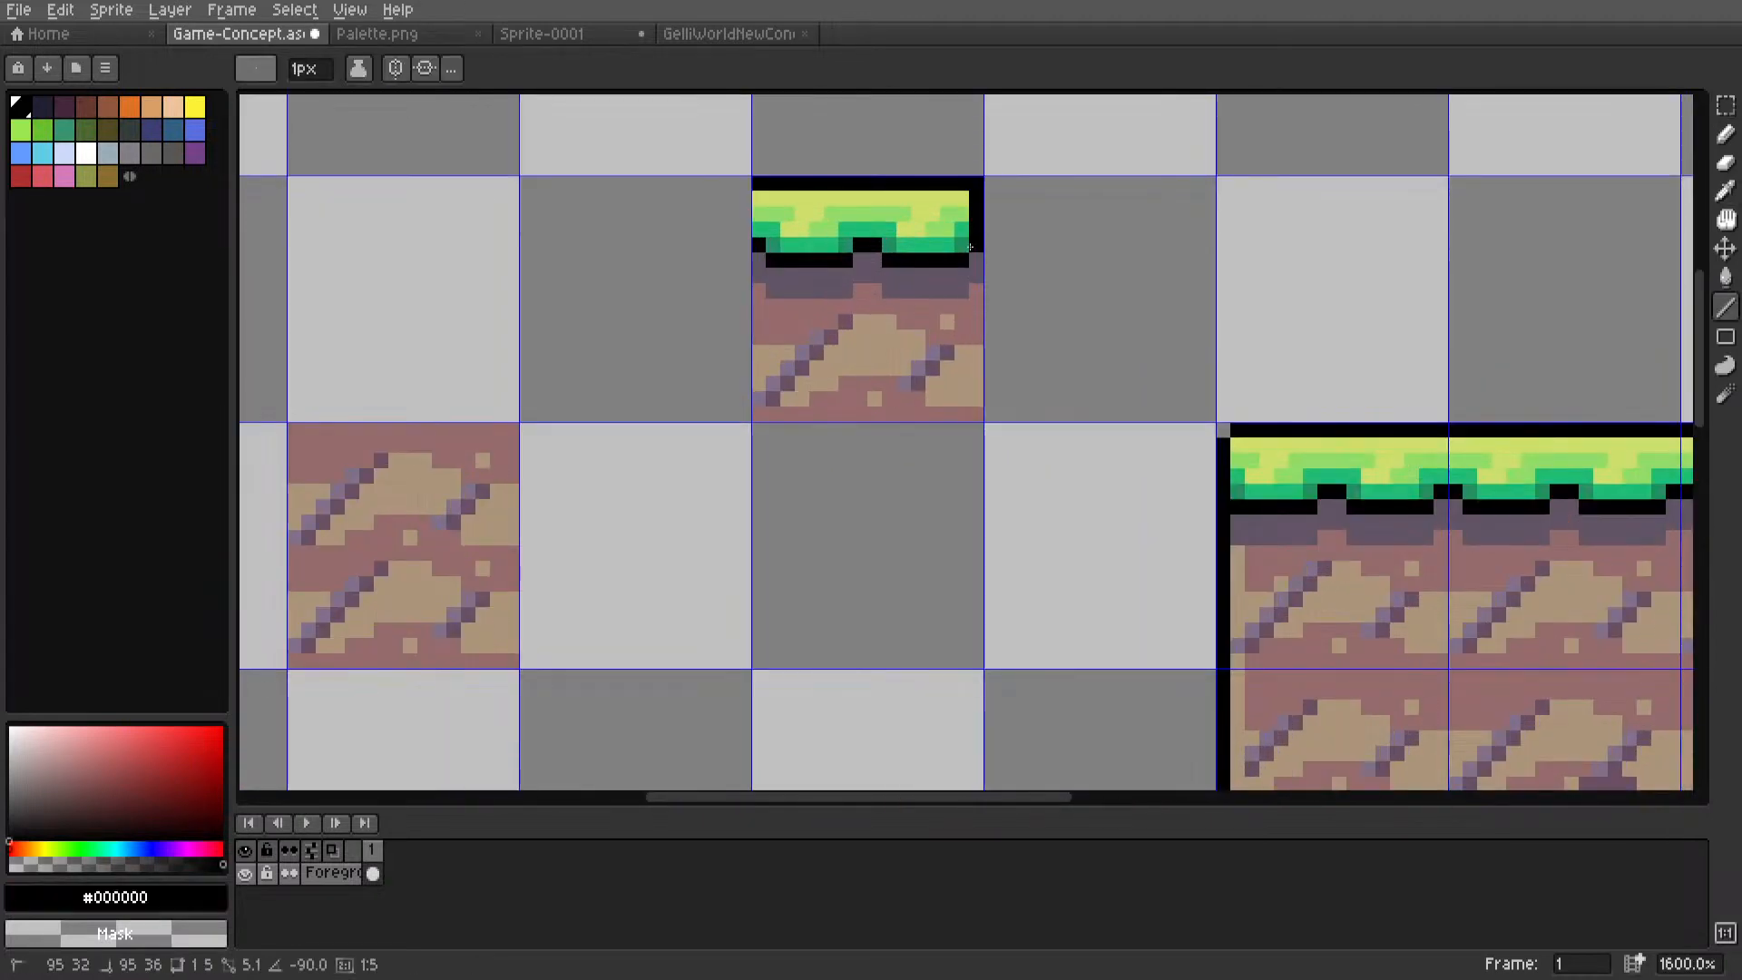
scroll(998, 218, down, 3)
scroll(964, 206, up, 5)
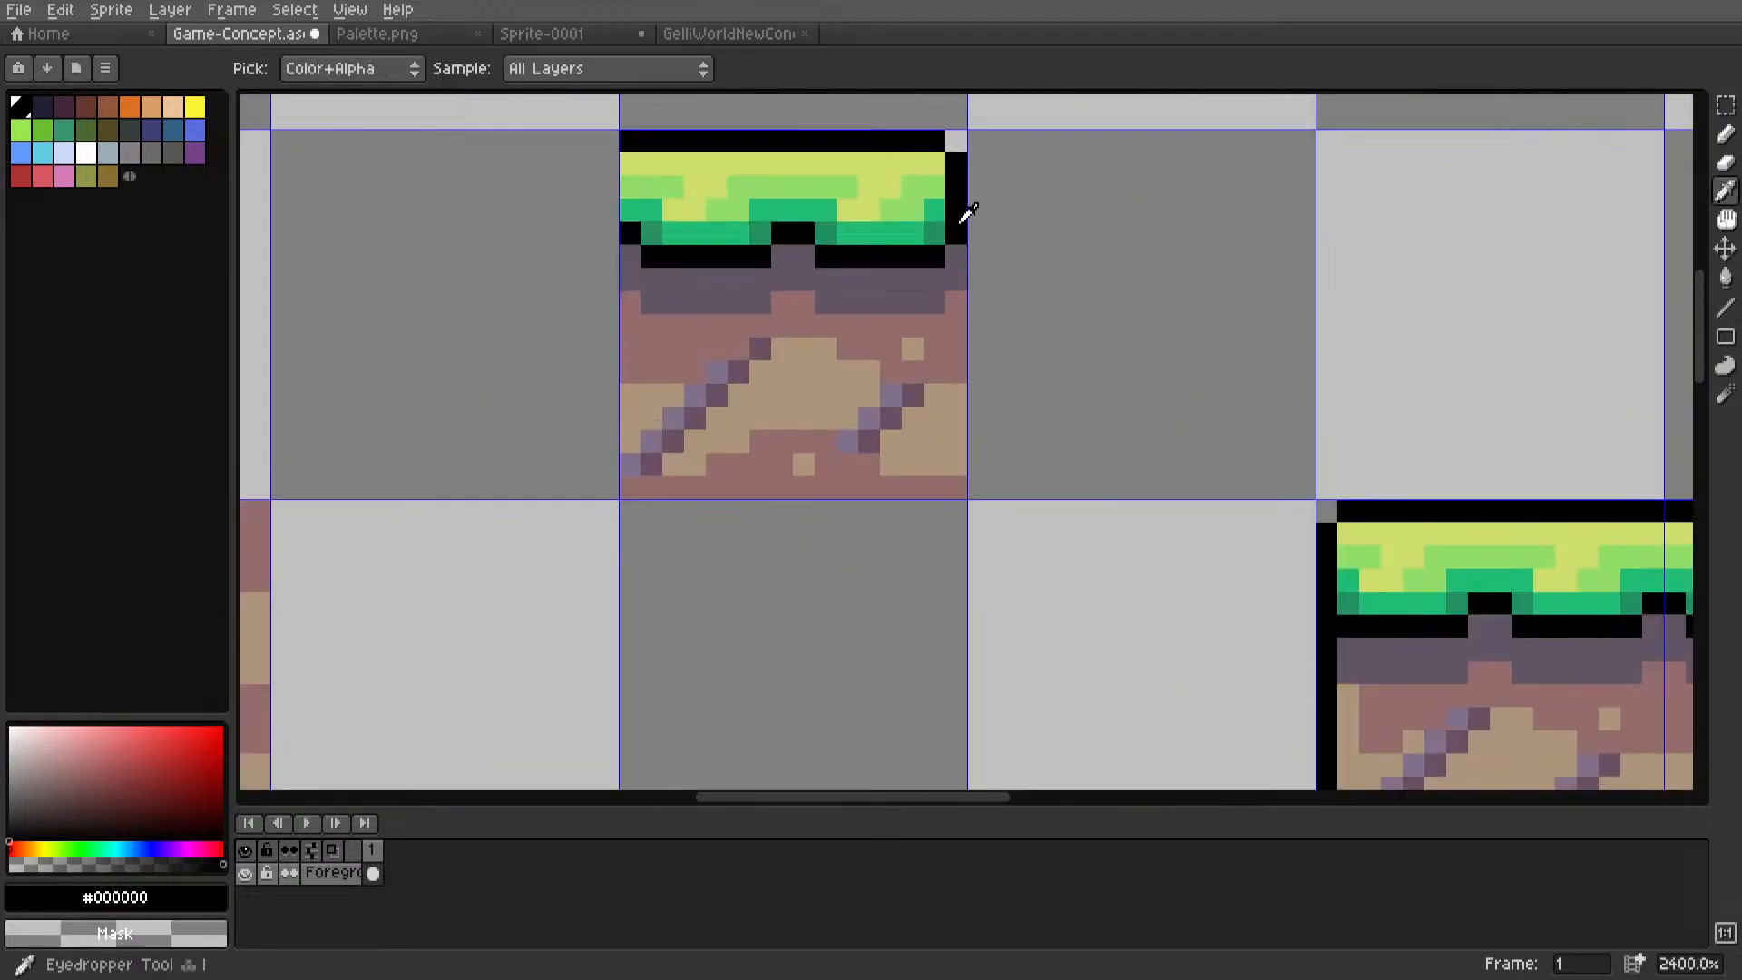
drag(957, 238, 956, 494)
Draw a 1 px tan #ab947a highlight line just inside the tile's right outline, from below the grass shadow to the tile's bottom.
scroll(955, 467, down, 2)
scroll(1105, 553, up, 2)
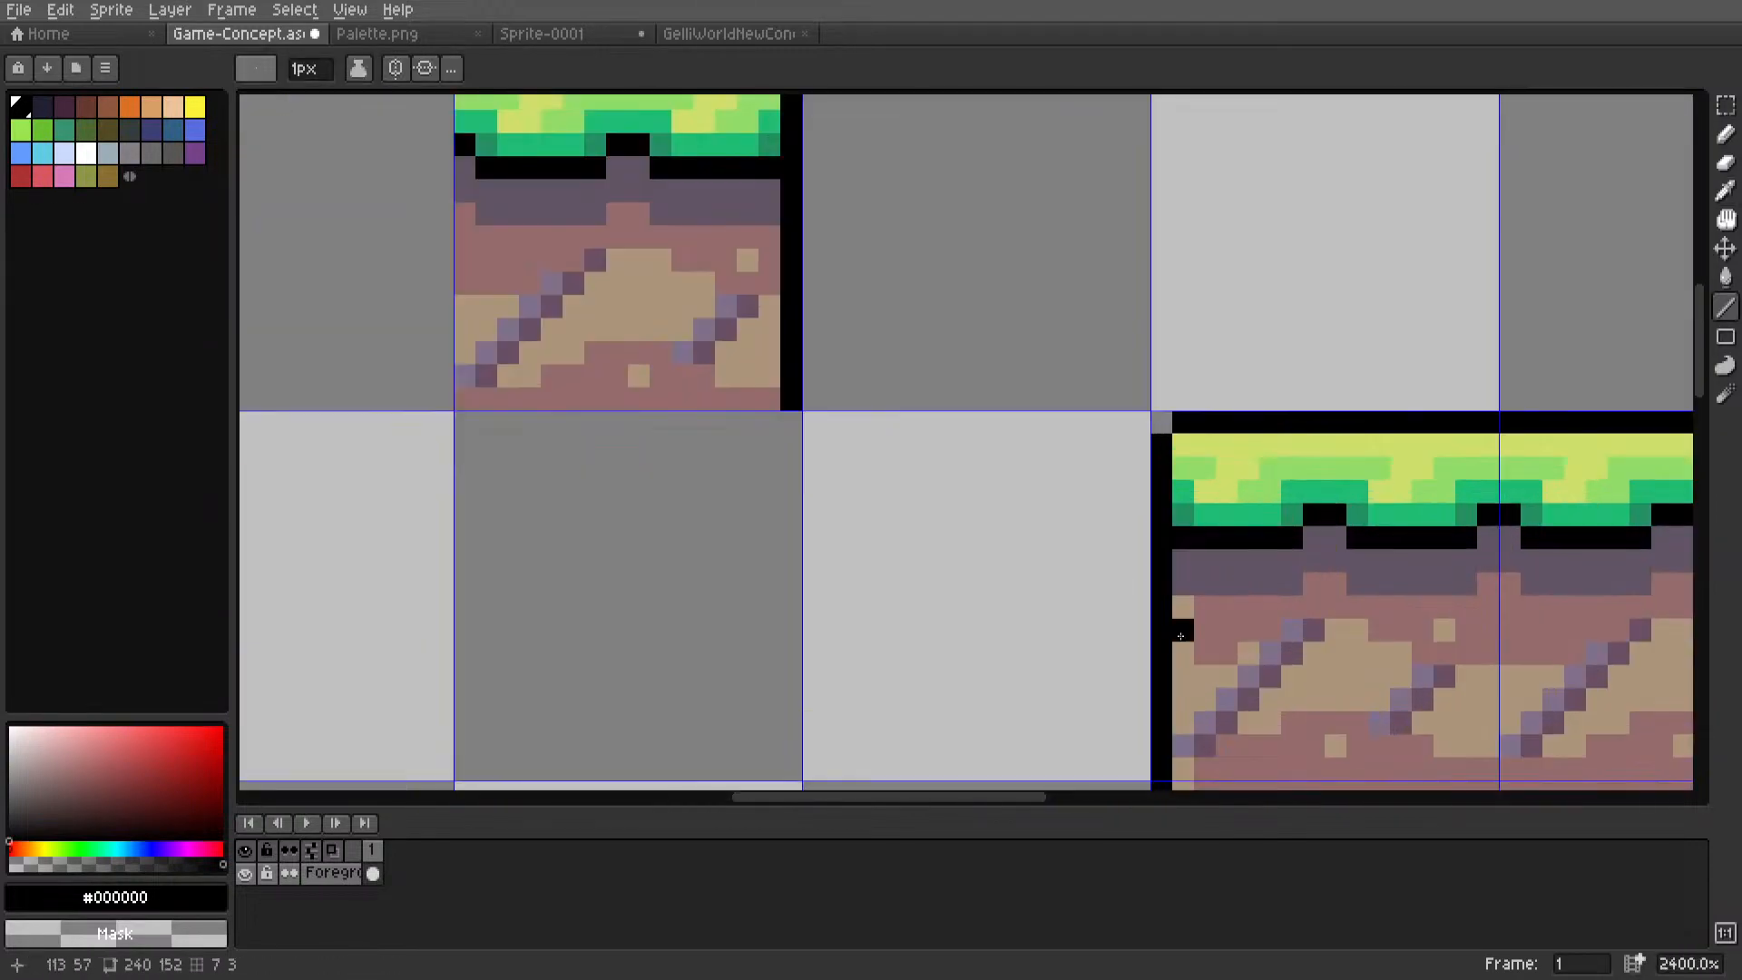
alt+click(1175, 621)
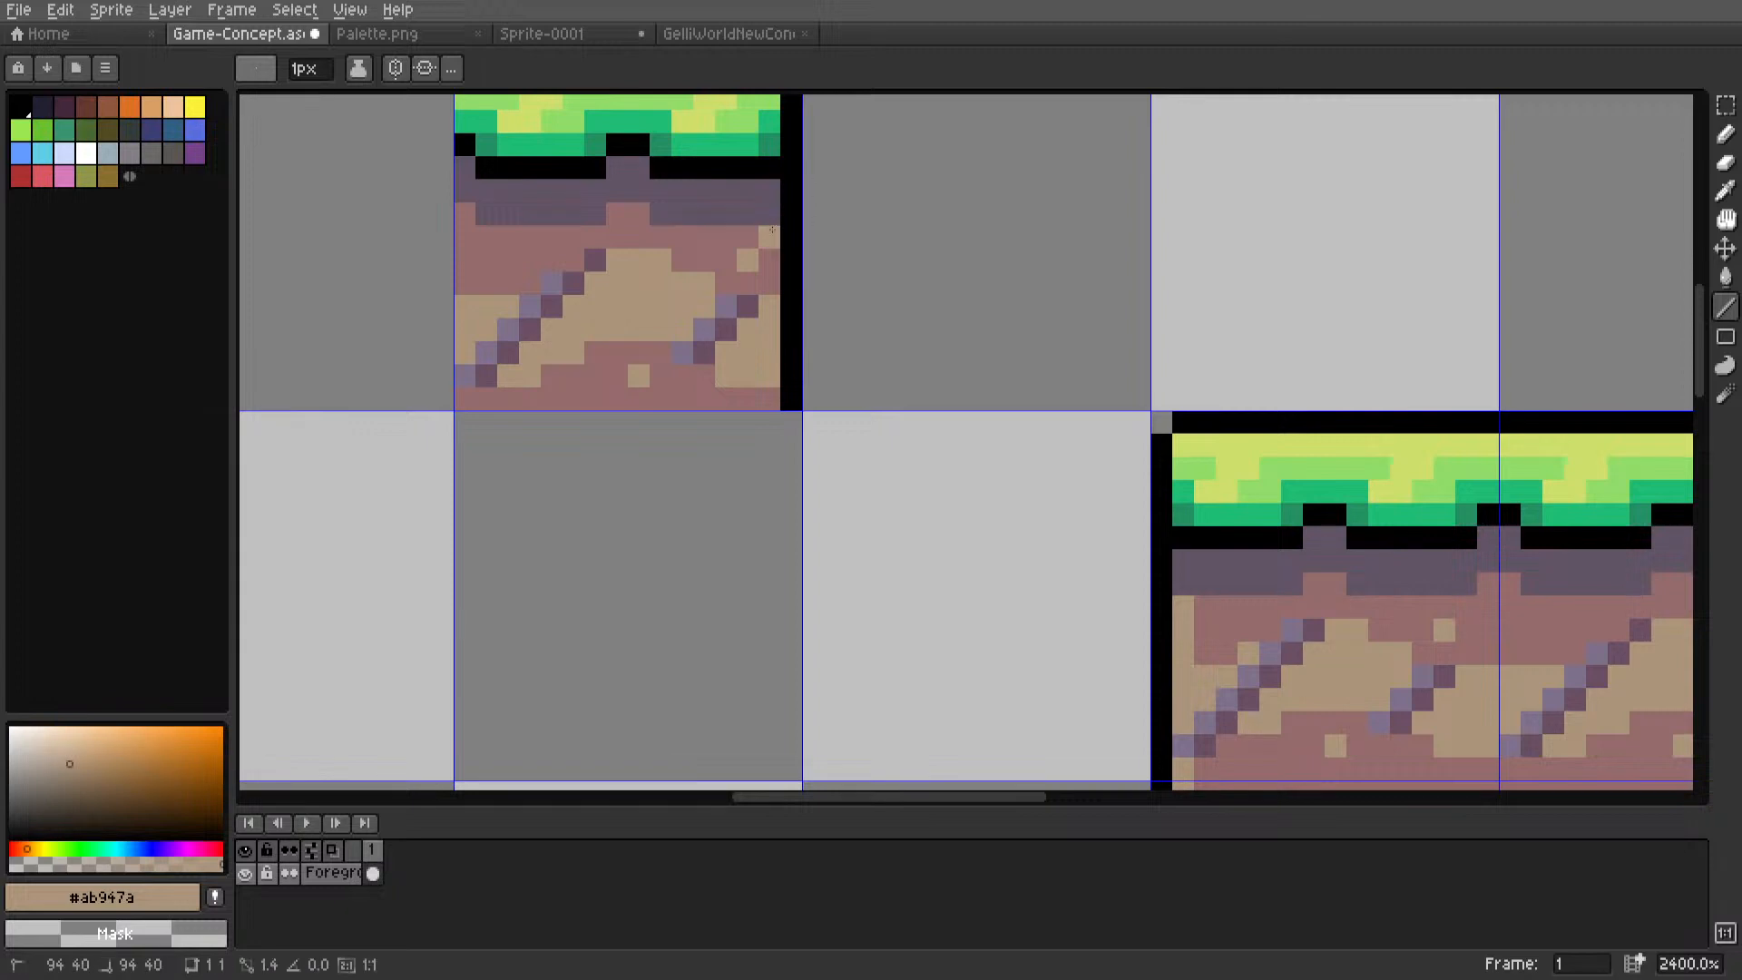
drag(780, 397, 776, 398)
scroll(776, 397, down, 2)
middle_drag(776, 394, 792, 376)
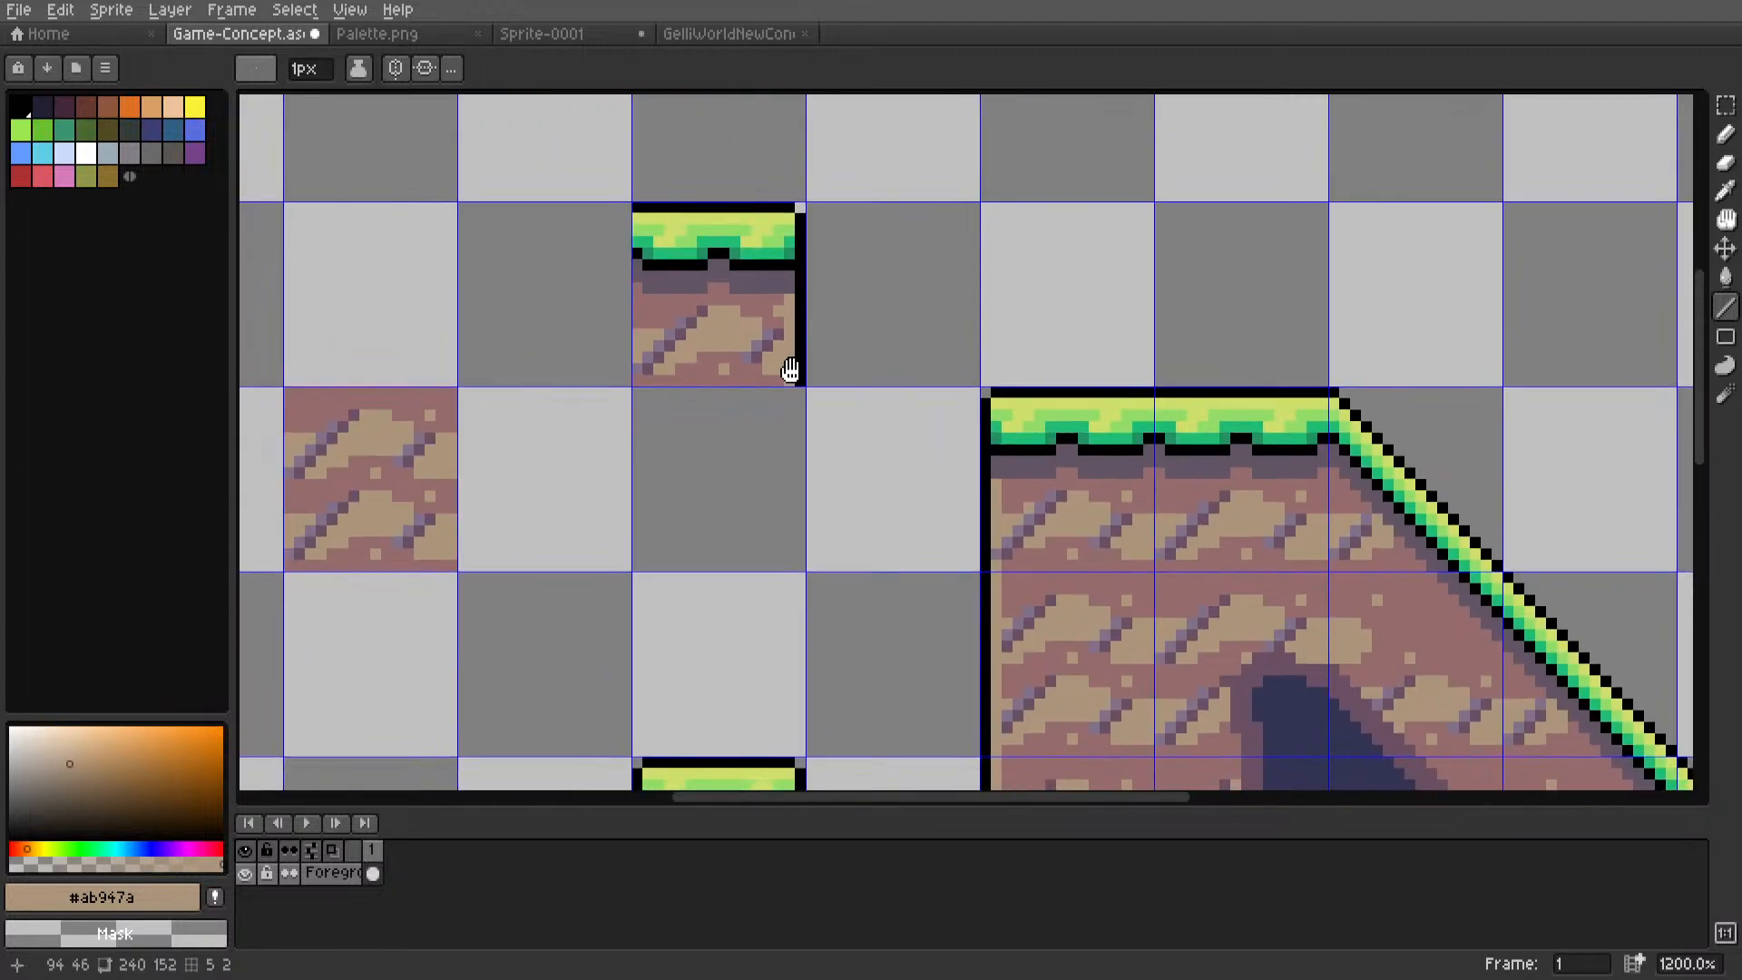
scroll(793, 363, up, 3)
key(ctrl+z)
drag(778, 204, 778, 232)
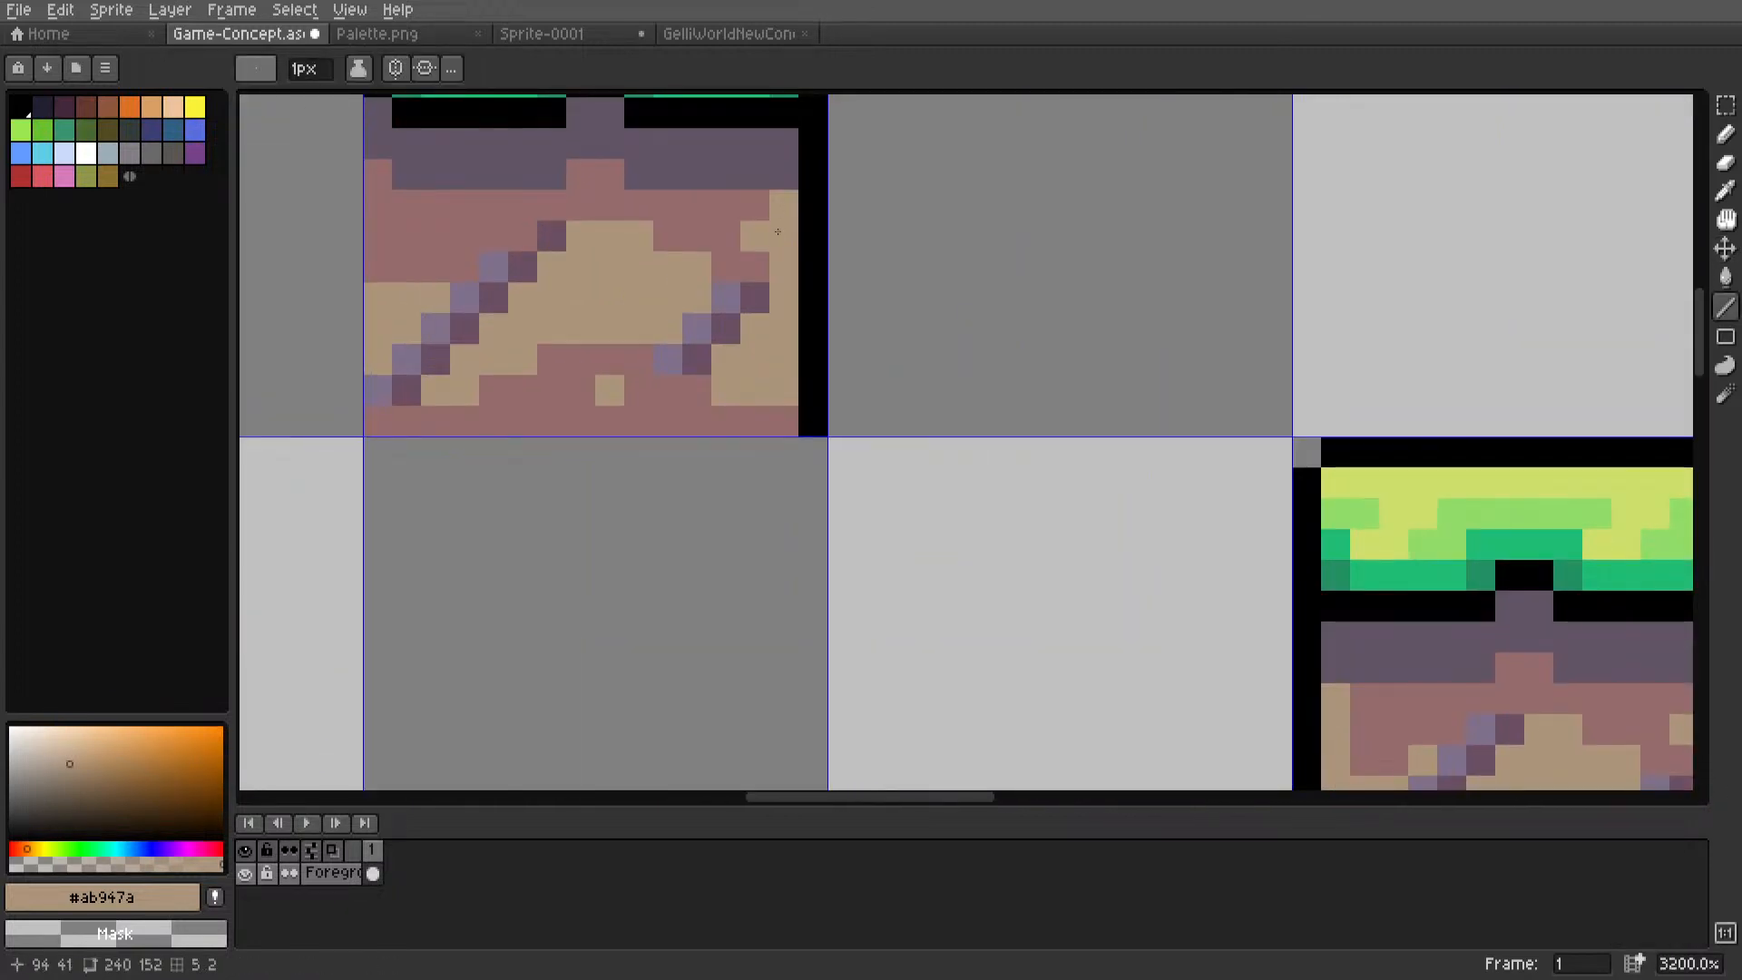
Try extending the dirt streak beside the right outline with one dark #694f62 pixel.
alt+click(751, 291)
click(786, 263)
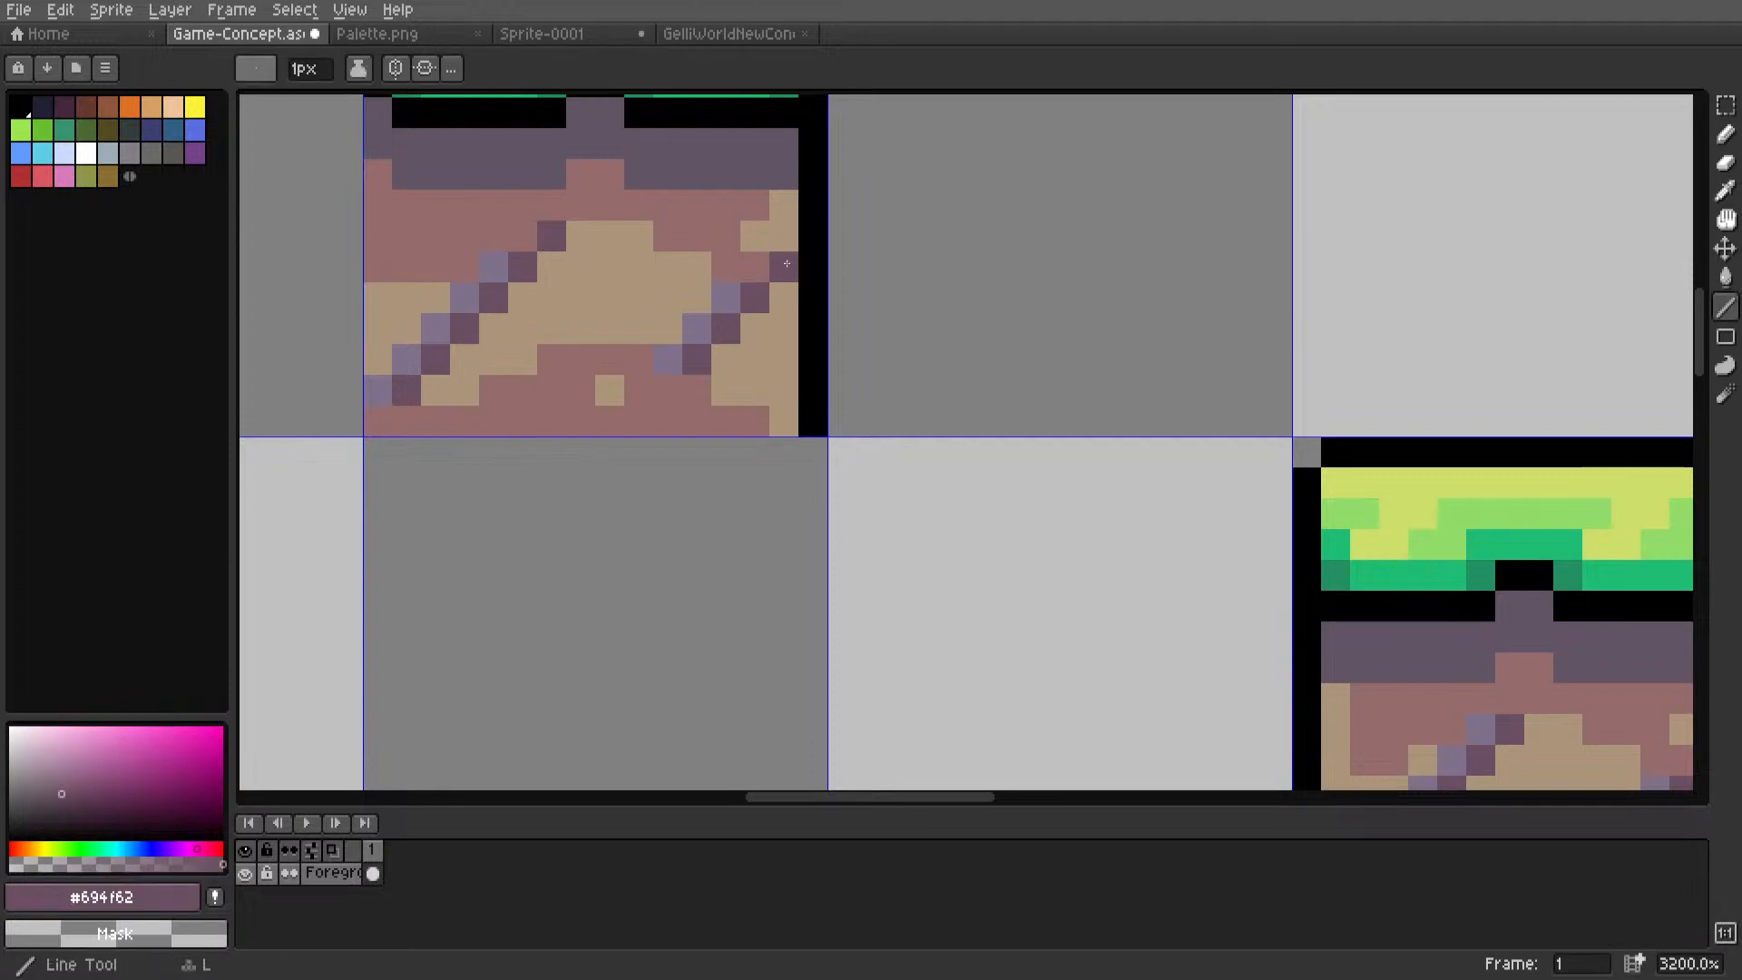
scroll(786, 263, down, 3)
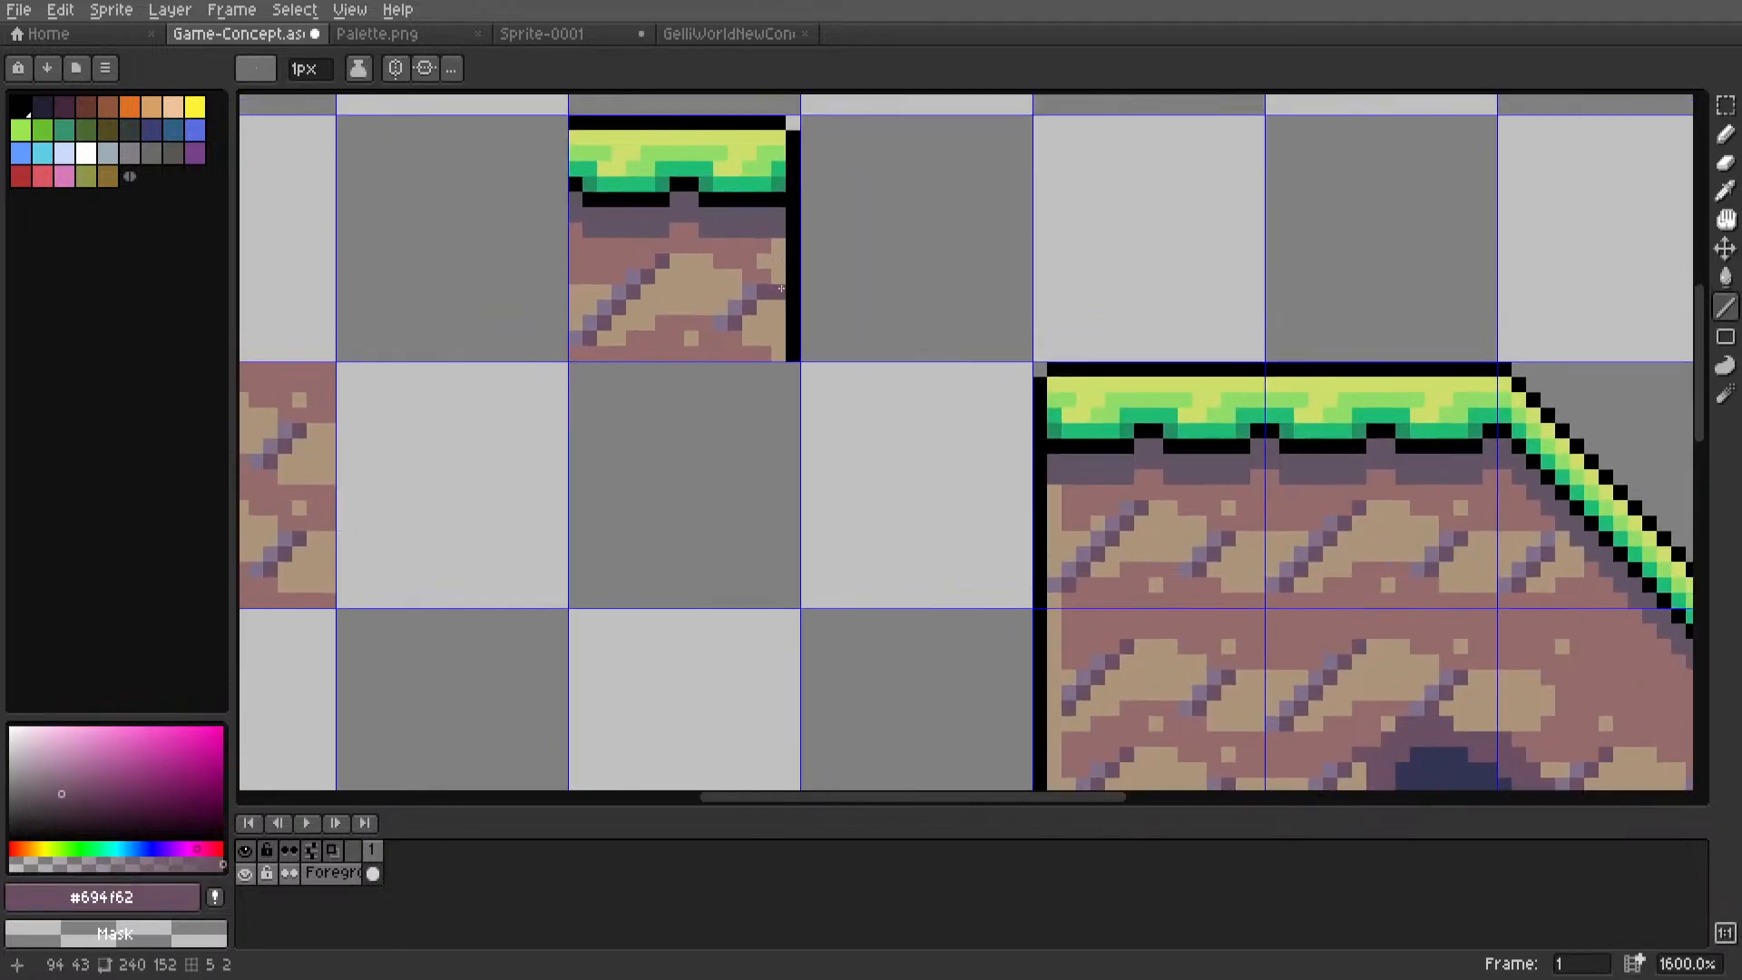
Inspect the edited tile against the whole scene and undo the last dark streak pixel.
scroll(825, 291, down, 5)
key(m)
middle_drag(813, 291, 880, 277)
scroll(825, 321, up, 6)
key(i)
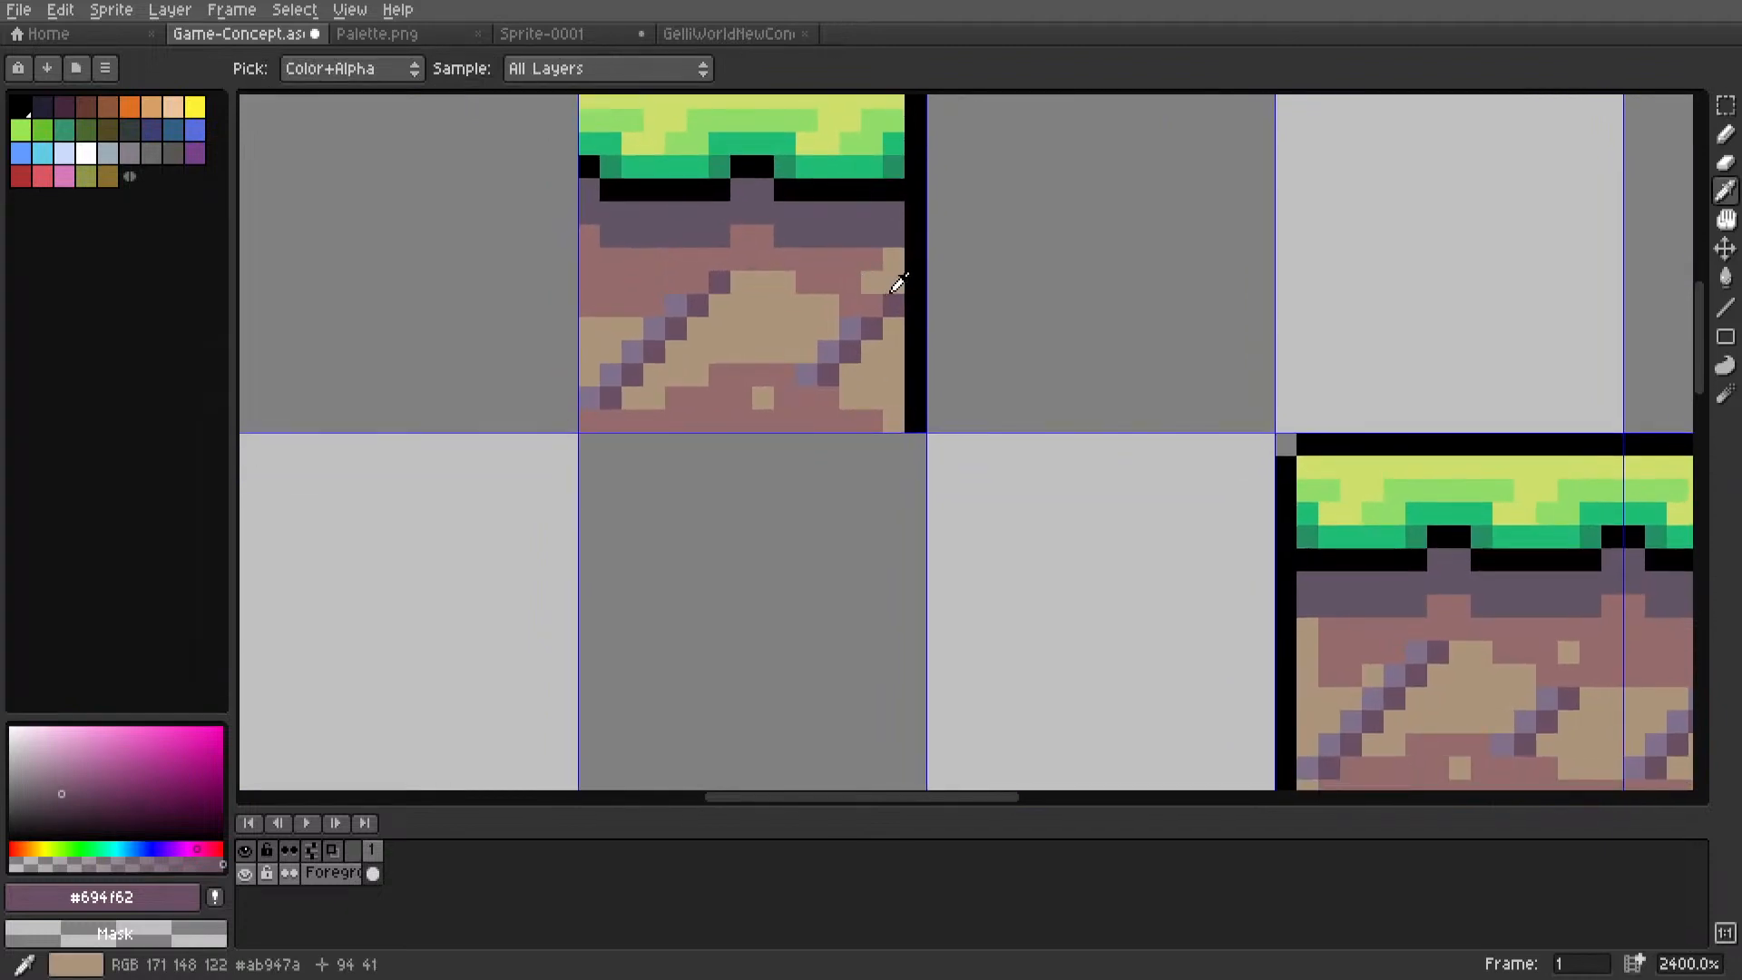
scroll(882, 280, down, 4)
scroll(841, 341, up, 2)
scroll(872, 377, down, 2)
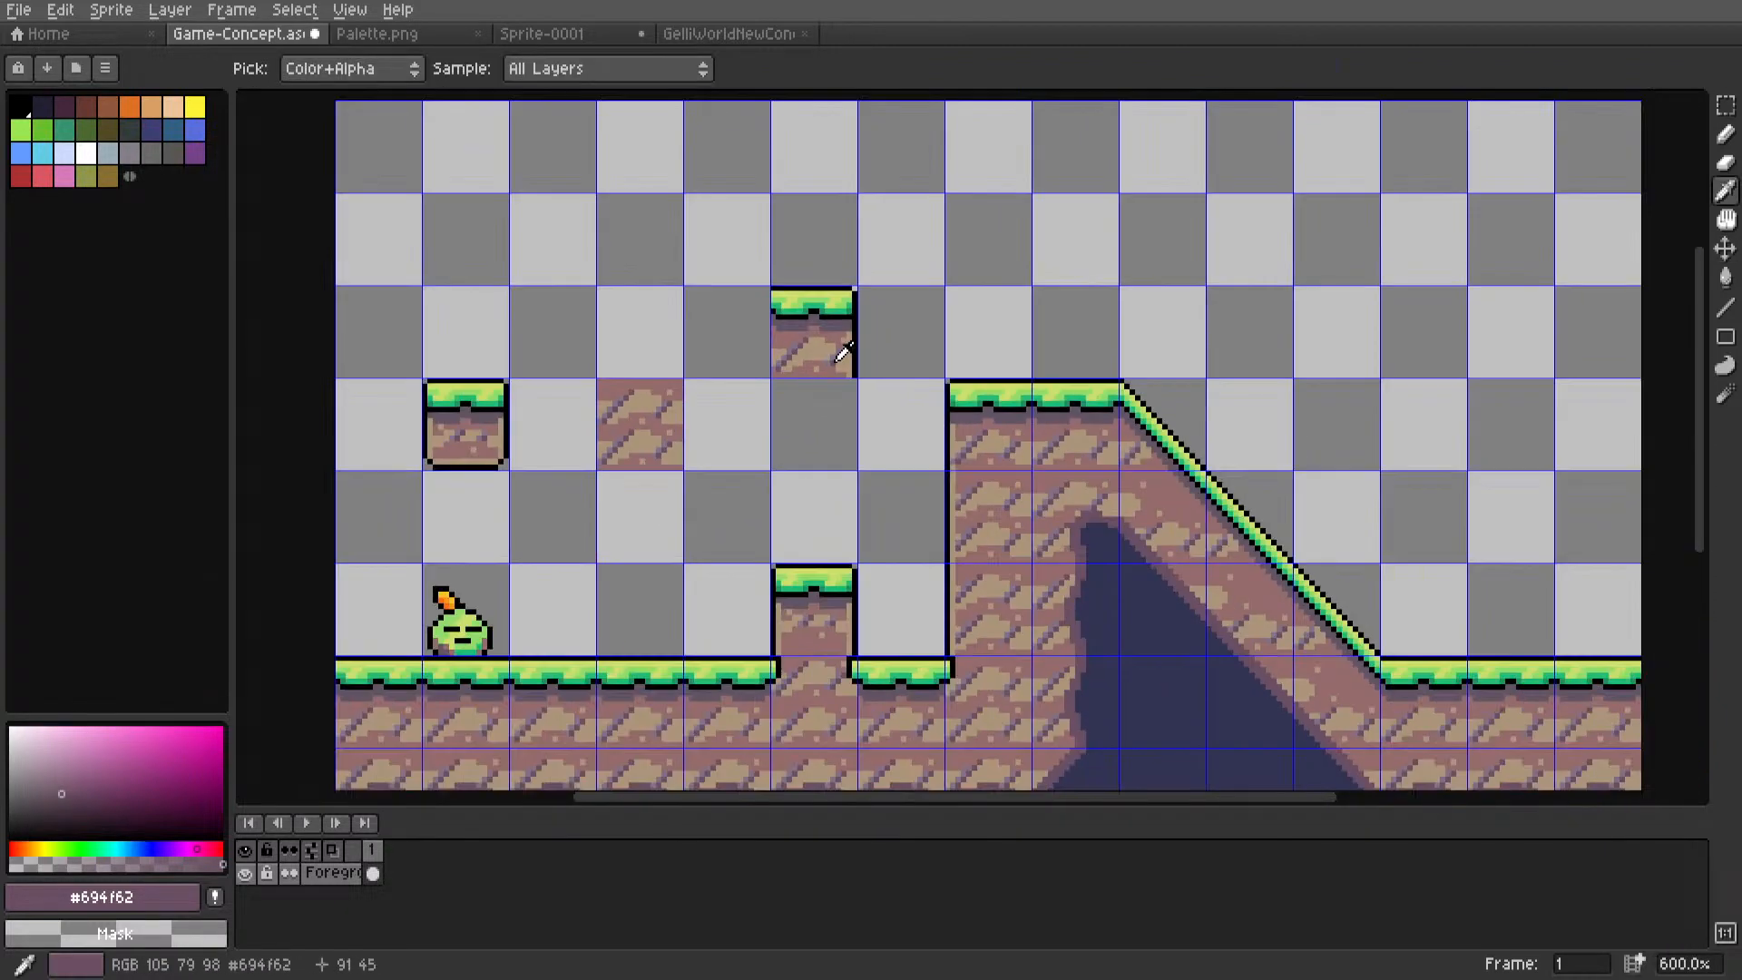
middle_drag(841, 357, 915, 313)
key(ctrl+z)
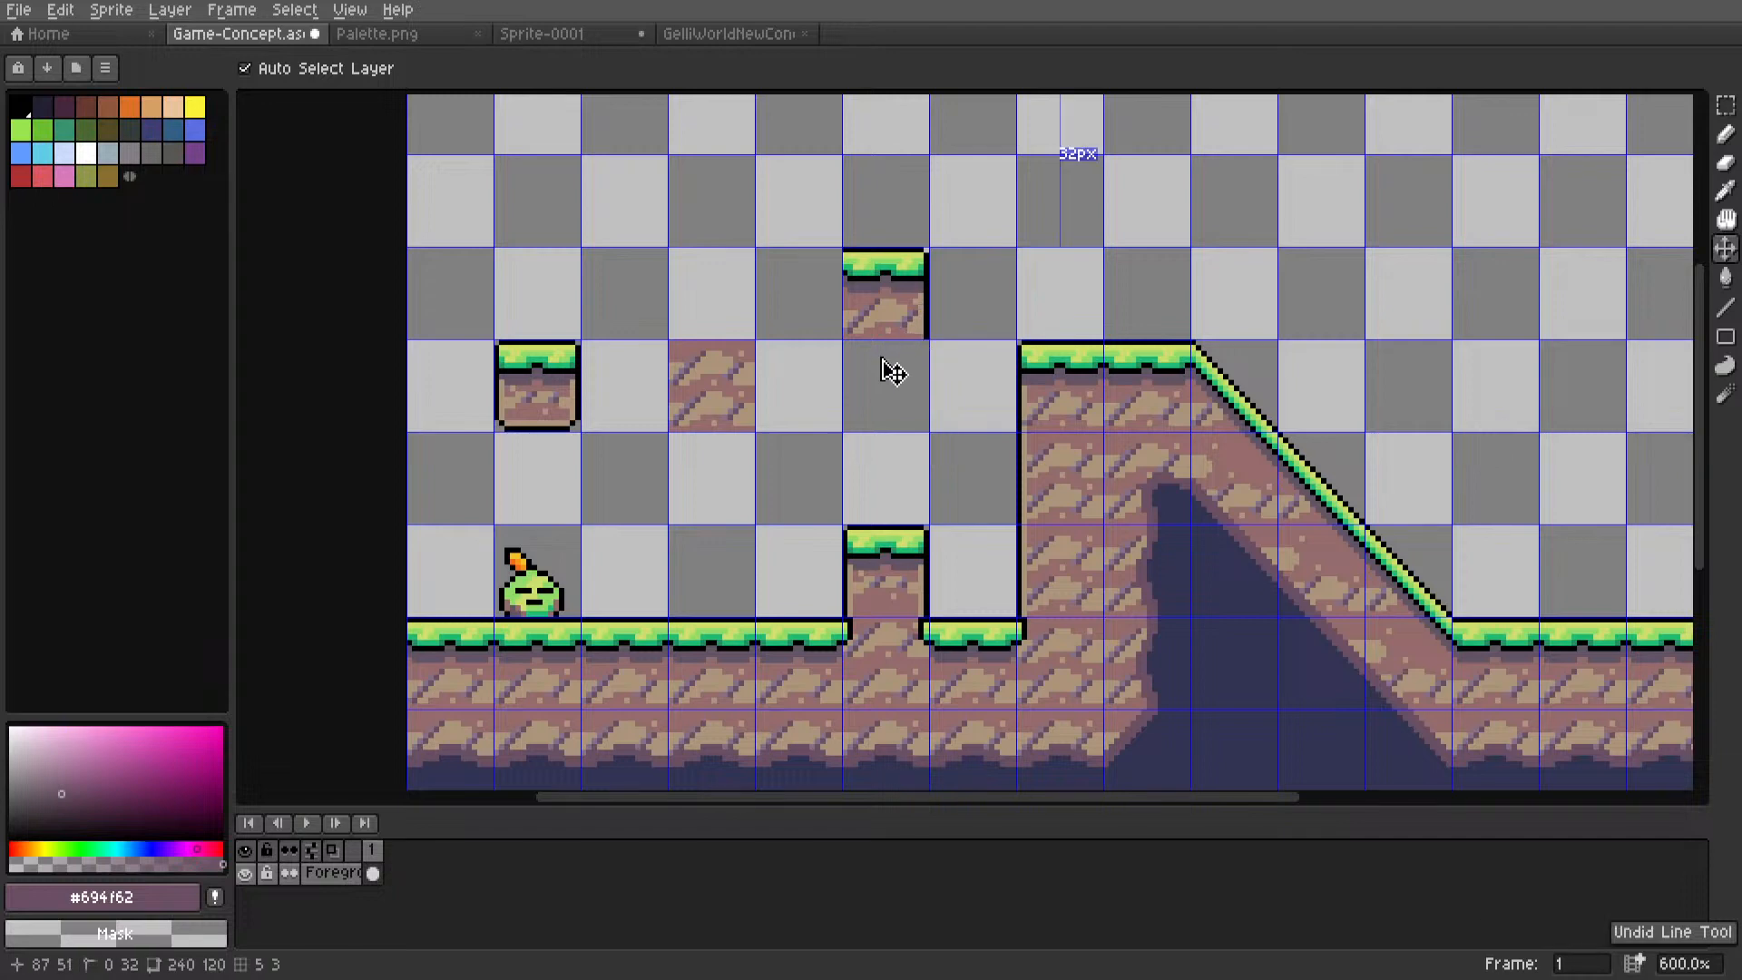
Extend the grass tile's black right outline to the bottom and draw a 1 px tan #ab947a highlight just inside it.
scroll(939, 287, up, 4)
alt+click(890, 223)
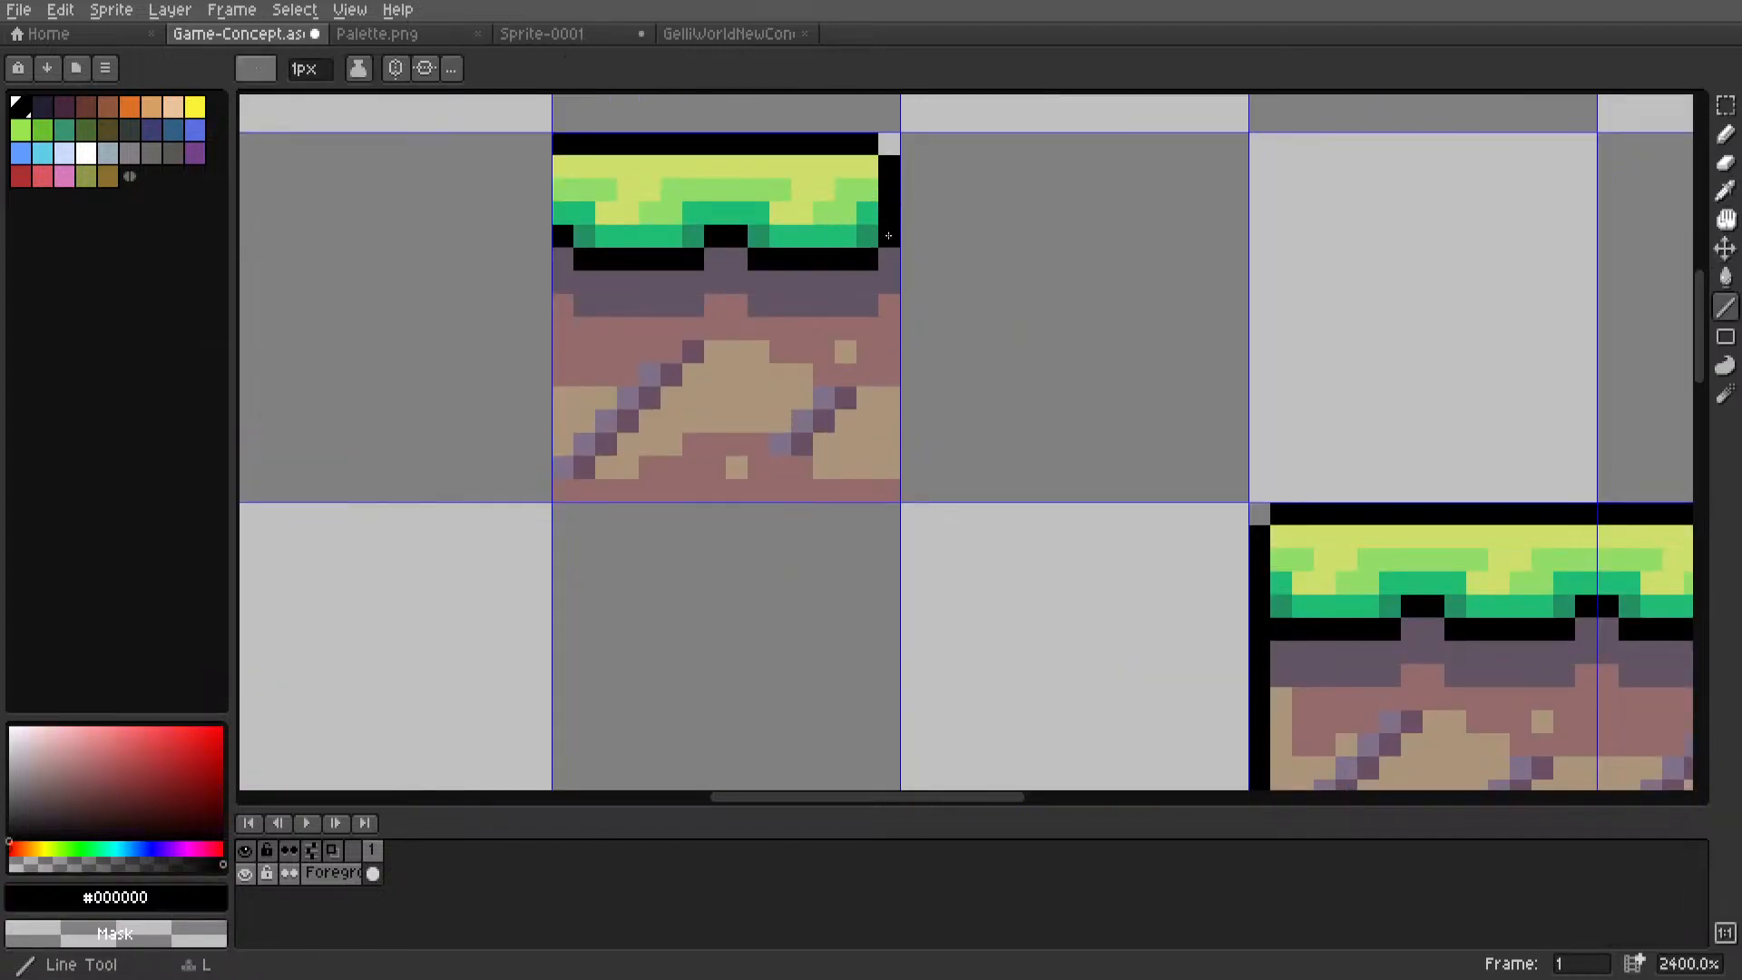
drag(889, 229, 885, 495)
key(i)
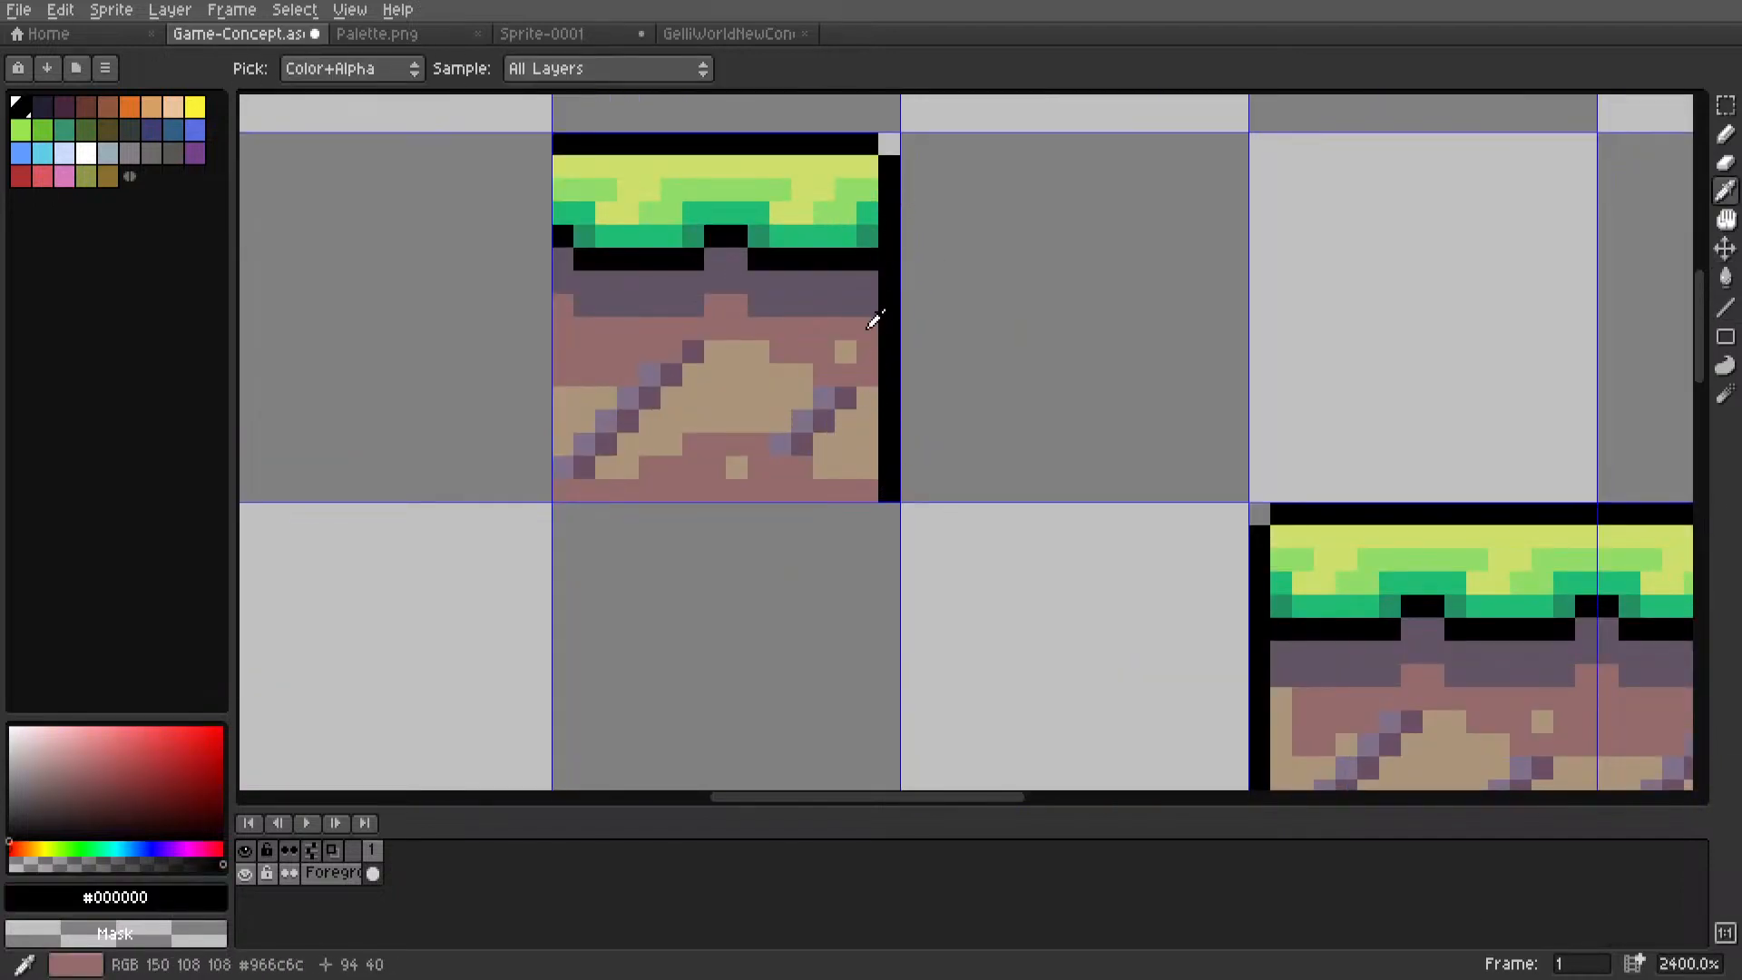
click(870, 422)
key(l)
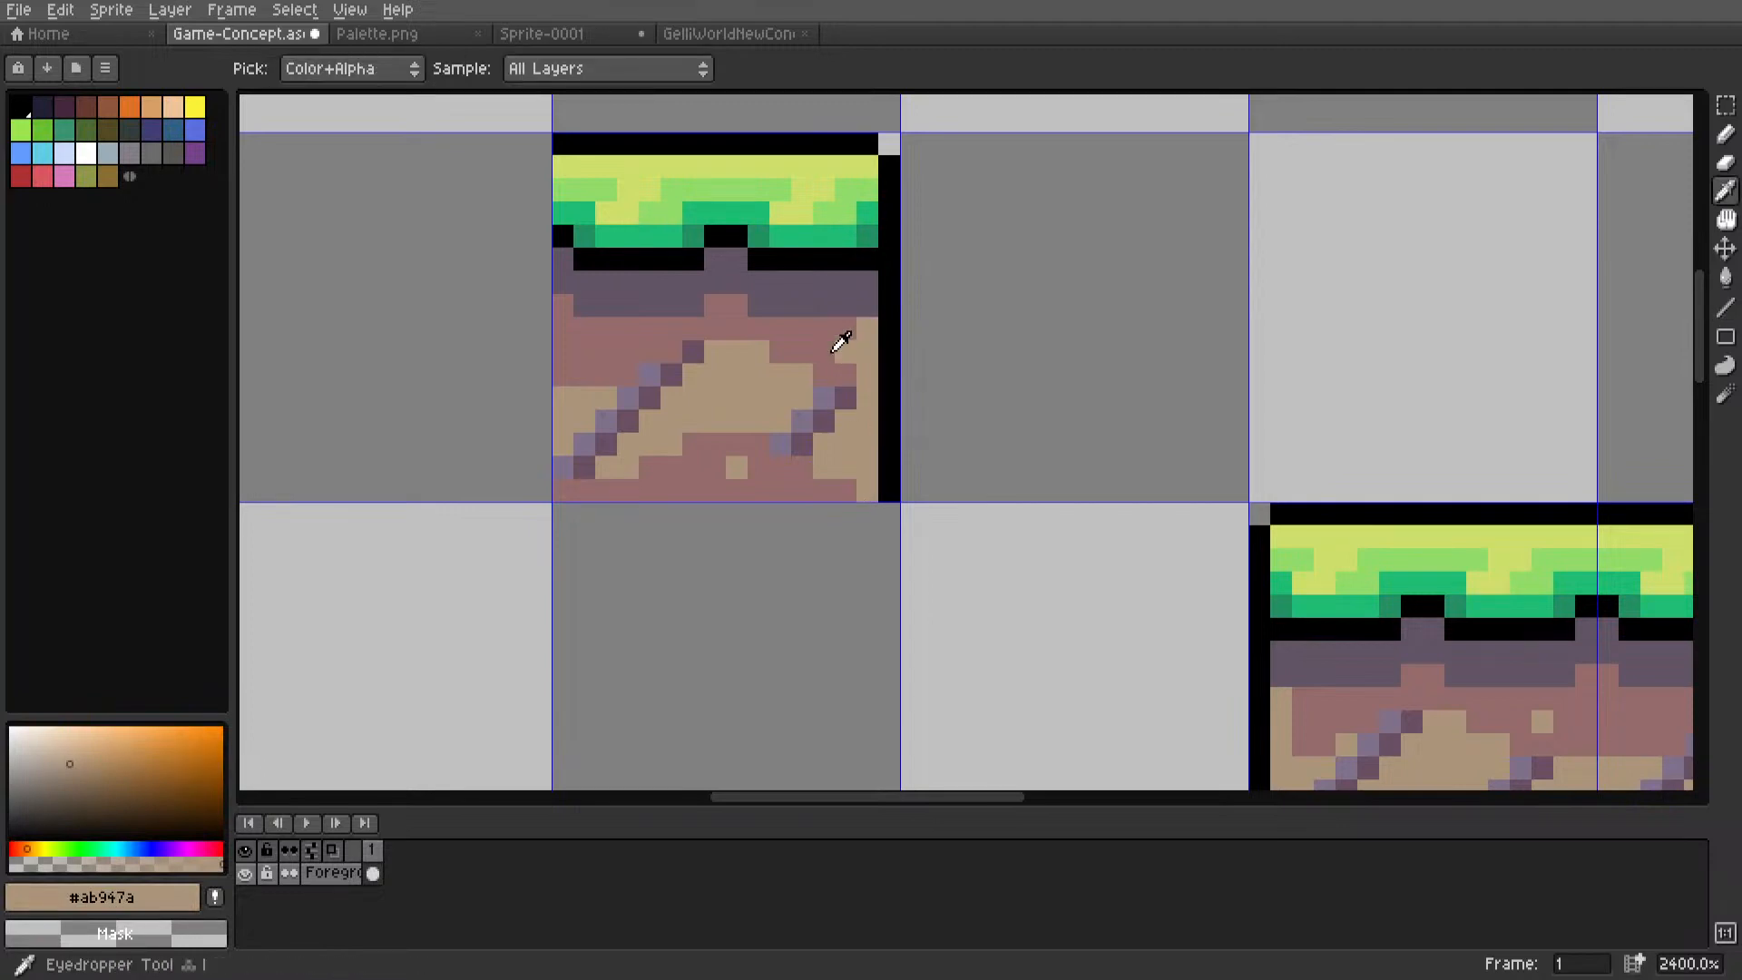
Touch up the dirt beside the right highlight with #966c6c and extend the streak to the outline with a dark #694f62 pixel.
alt+click(840, 342)
scroll(844, 363, down, 6)
scroll(888, 409, up, 1)
scroll(1009, 377, up, 5)
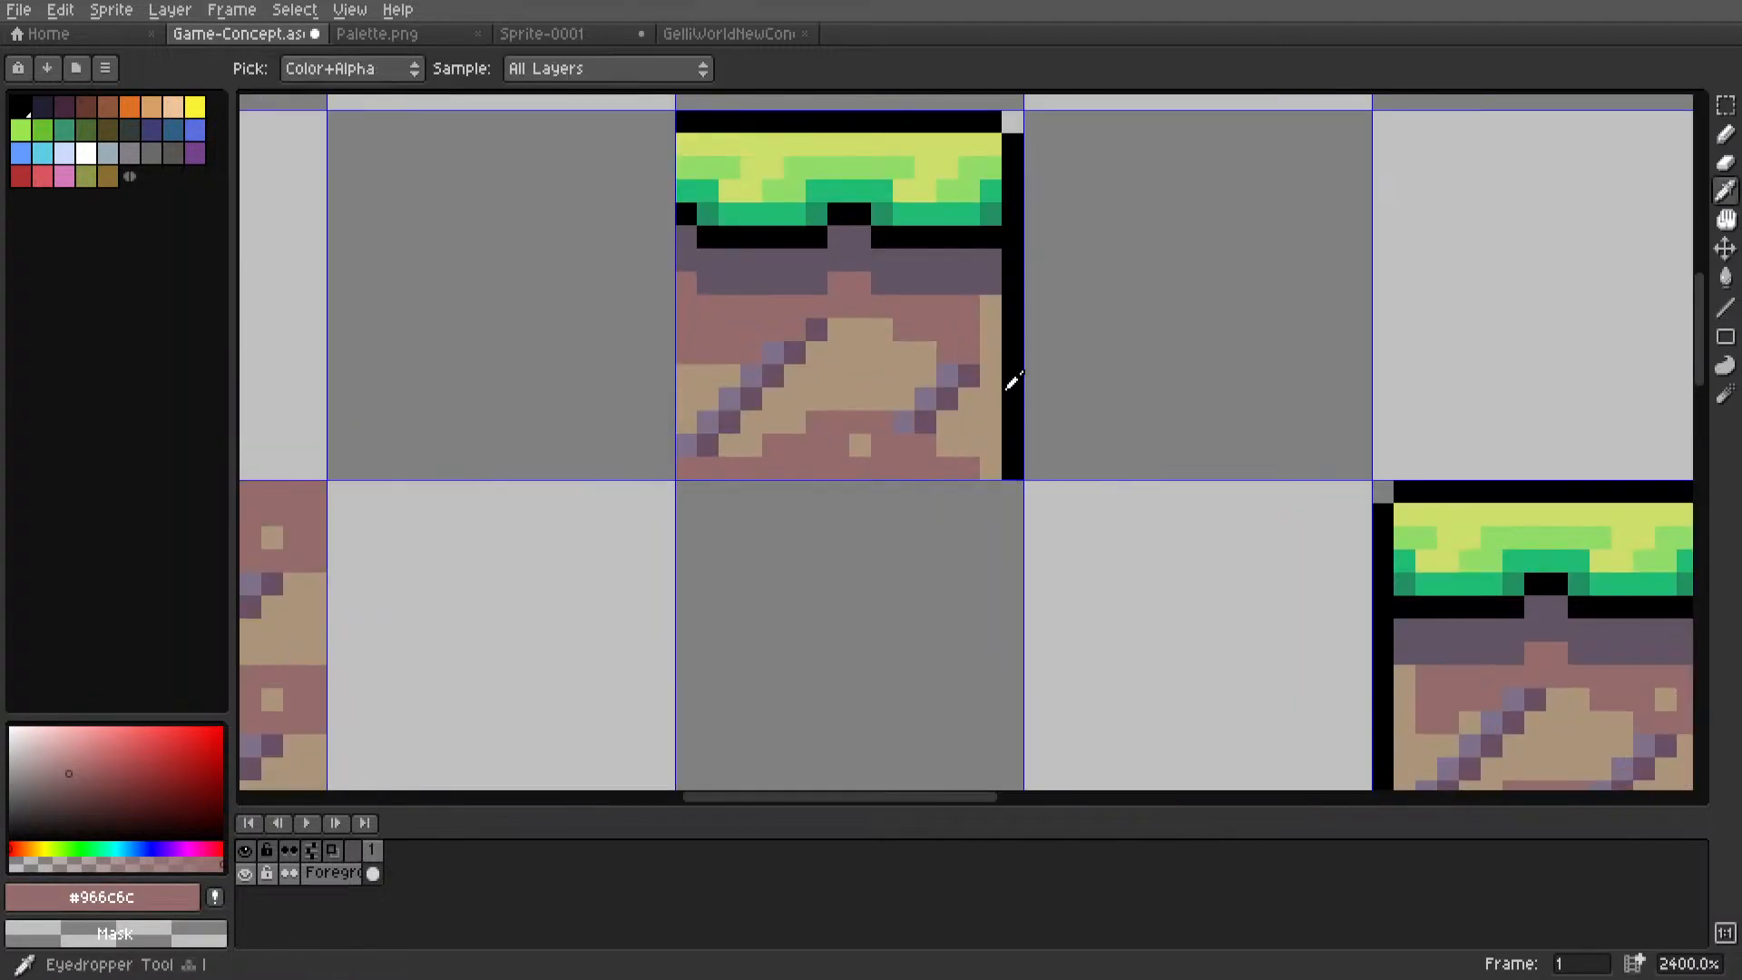
alt+click(1009, 377)
scroll(1008, 372, down, 7)
key(m)
scroll(971, 370, down, 1)
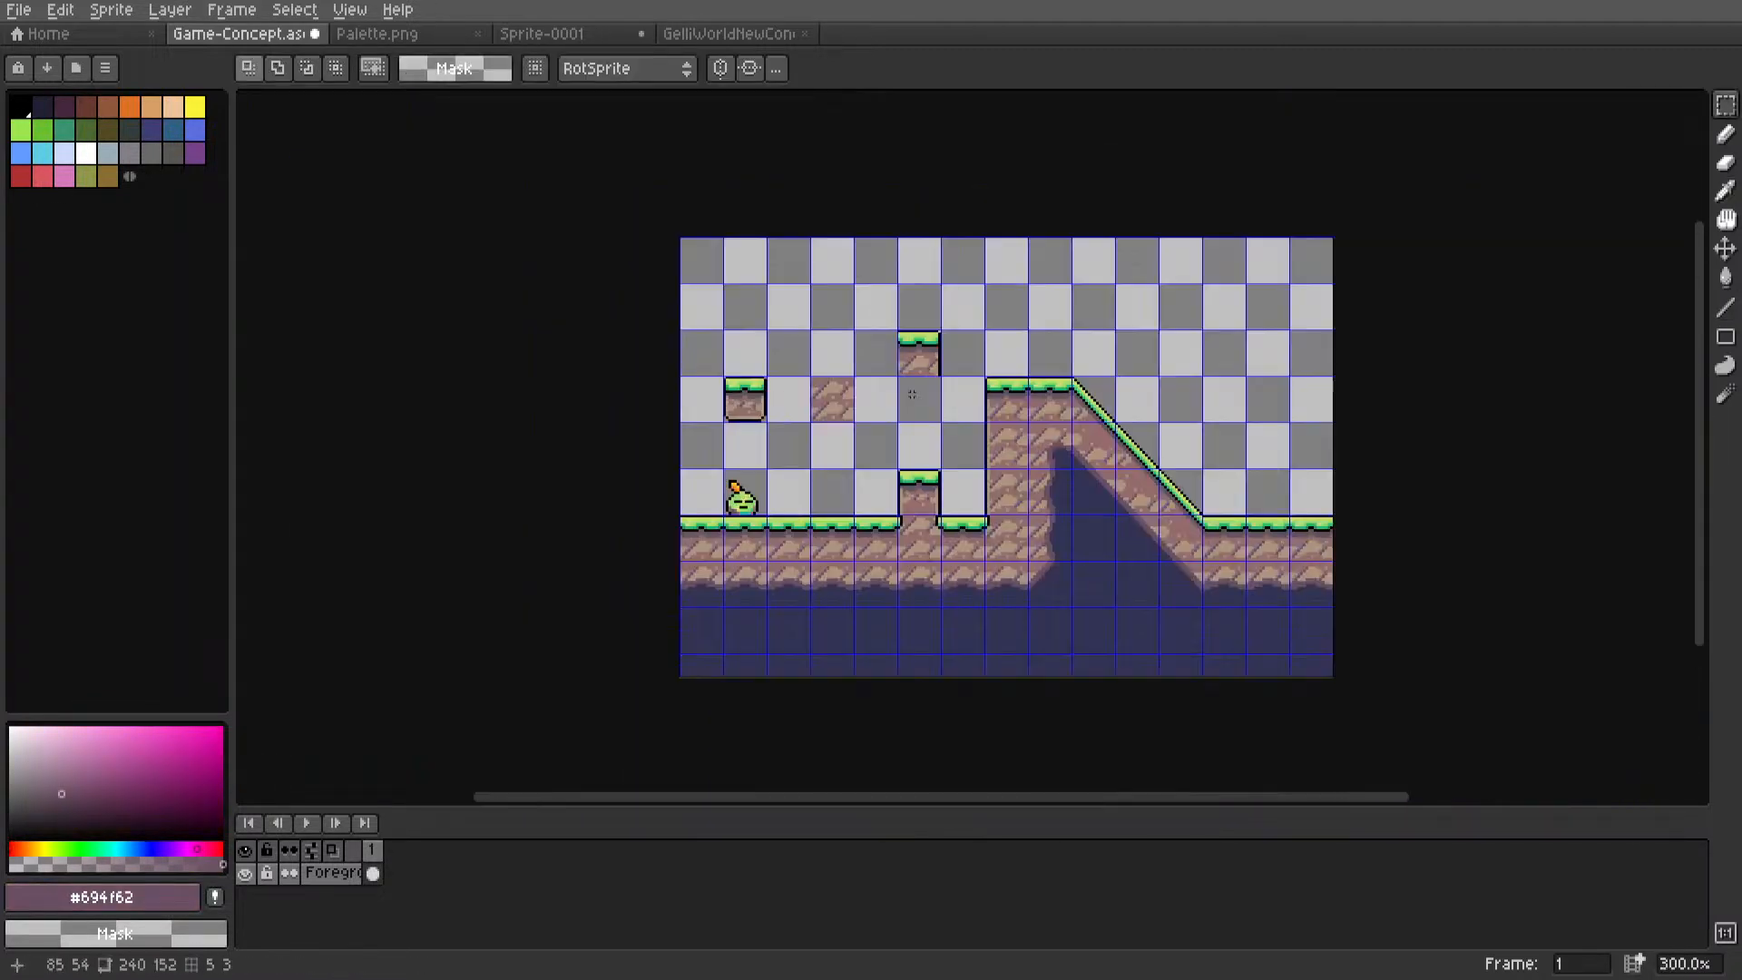
scroll(907, 377, up, 7)
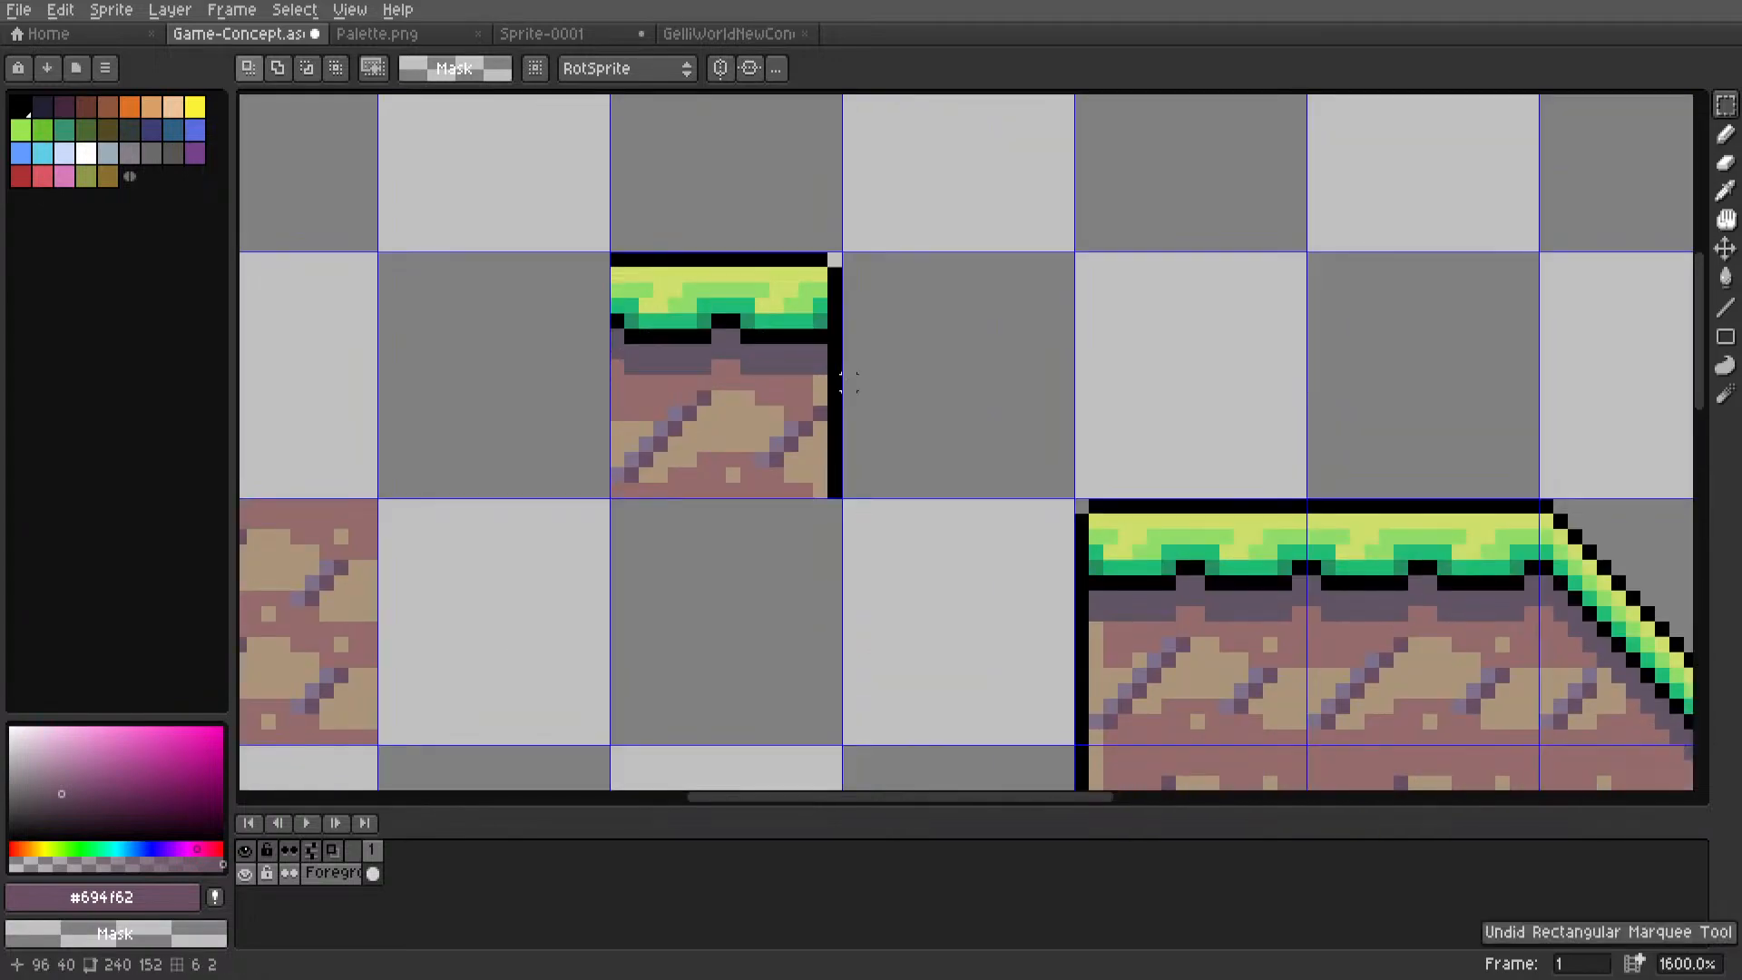
scroll(852, 248, up, 1)
scroll(1132, 646, up, 3)
key(l)
alt+click(1109, 515)
scroll(1109, 515, down, 9)
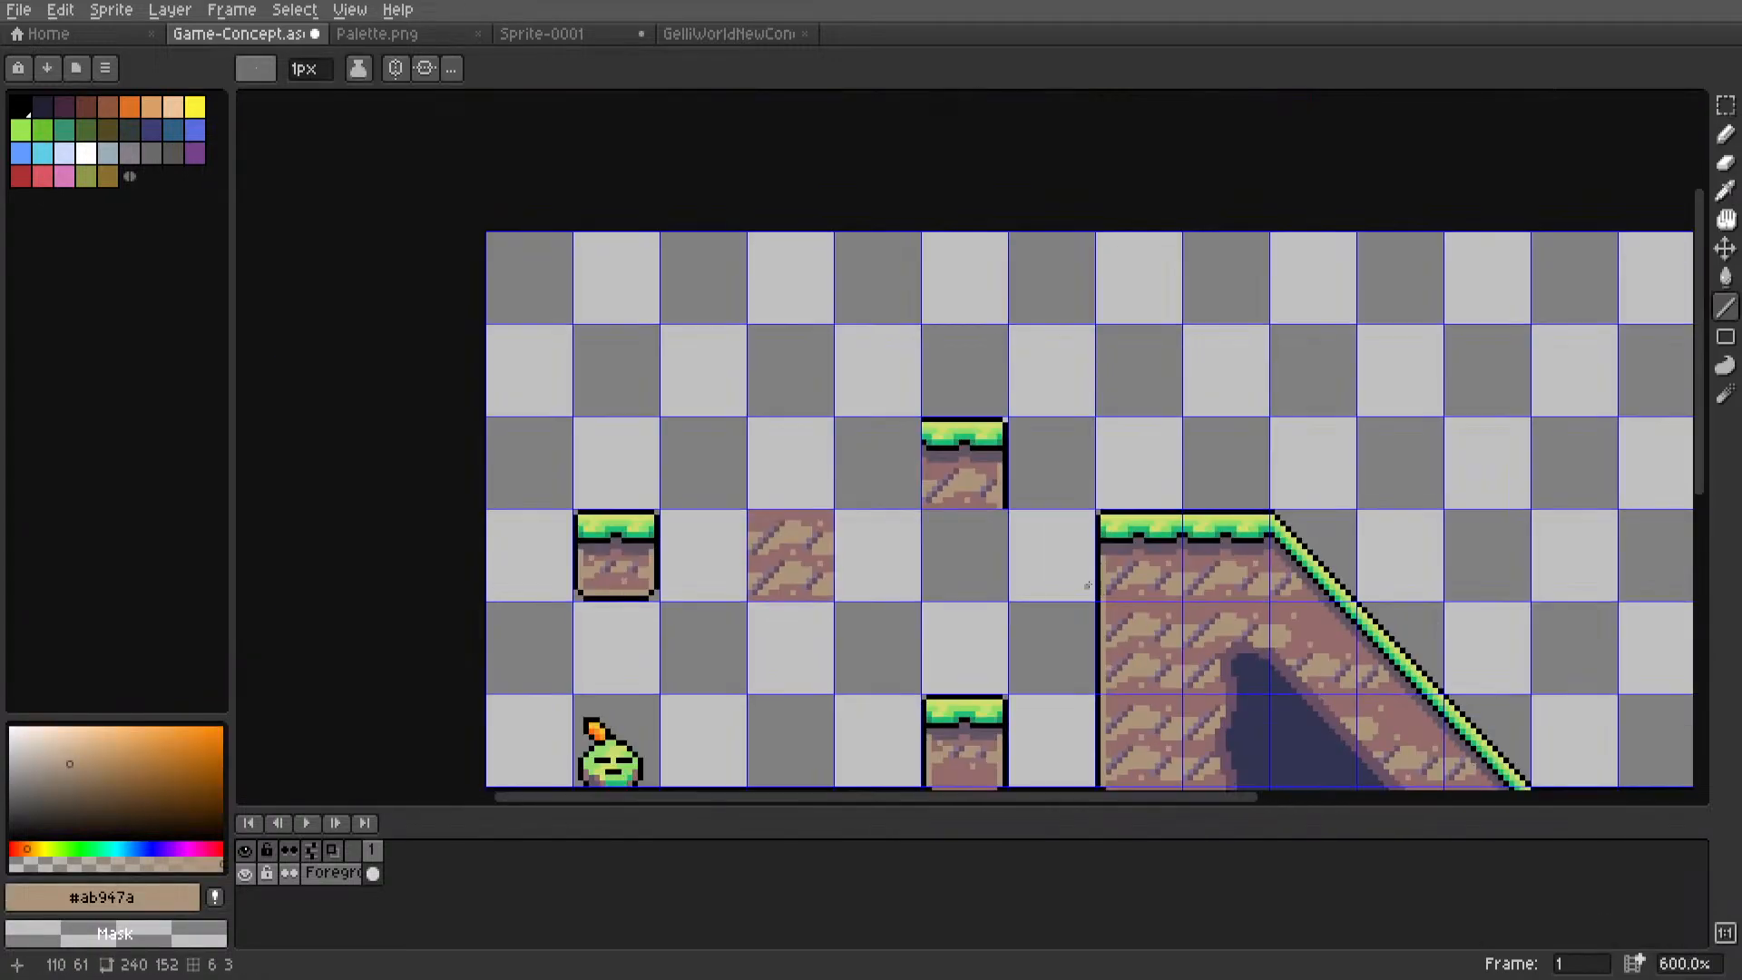
Move the right-edge grass tile up one 16 px cell and copy the cliff's top-left grass tile two cells to its left.
key(m)
scroll(886, 296, down, 1)
scroll(1016, 400, up, 2)
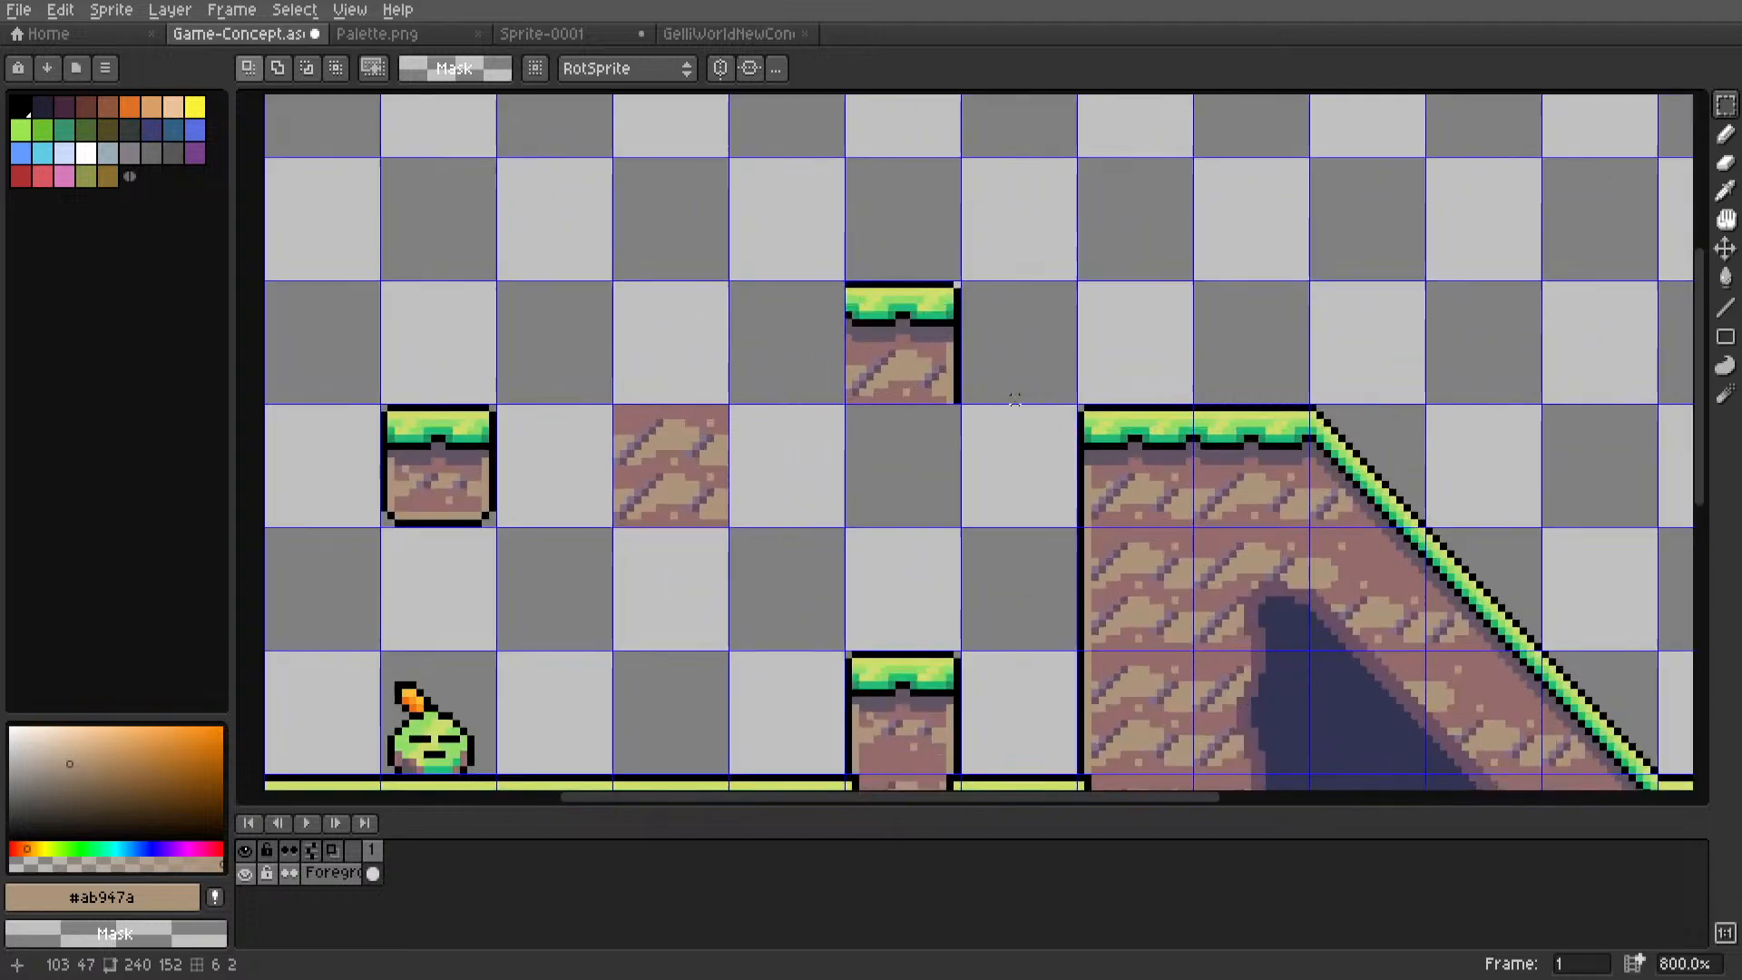
middle_drag(982, 360, 945, 488)
drag(944, 487, 937, 393)
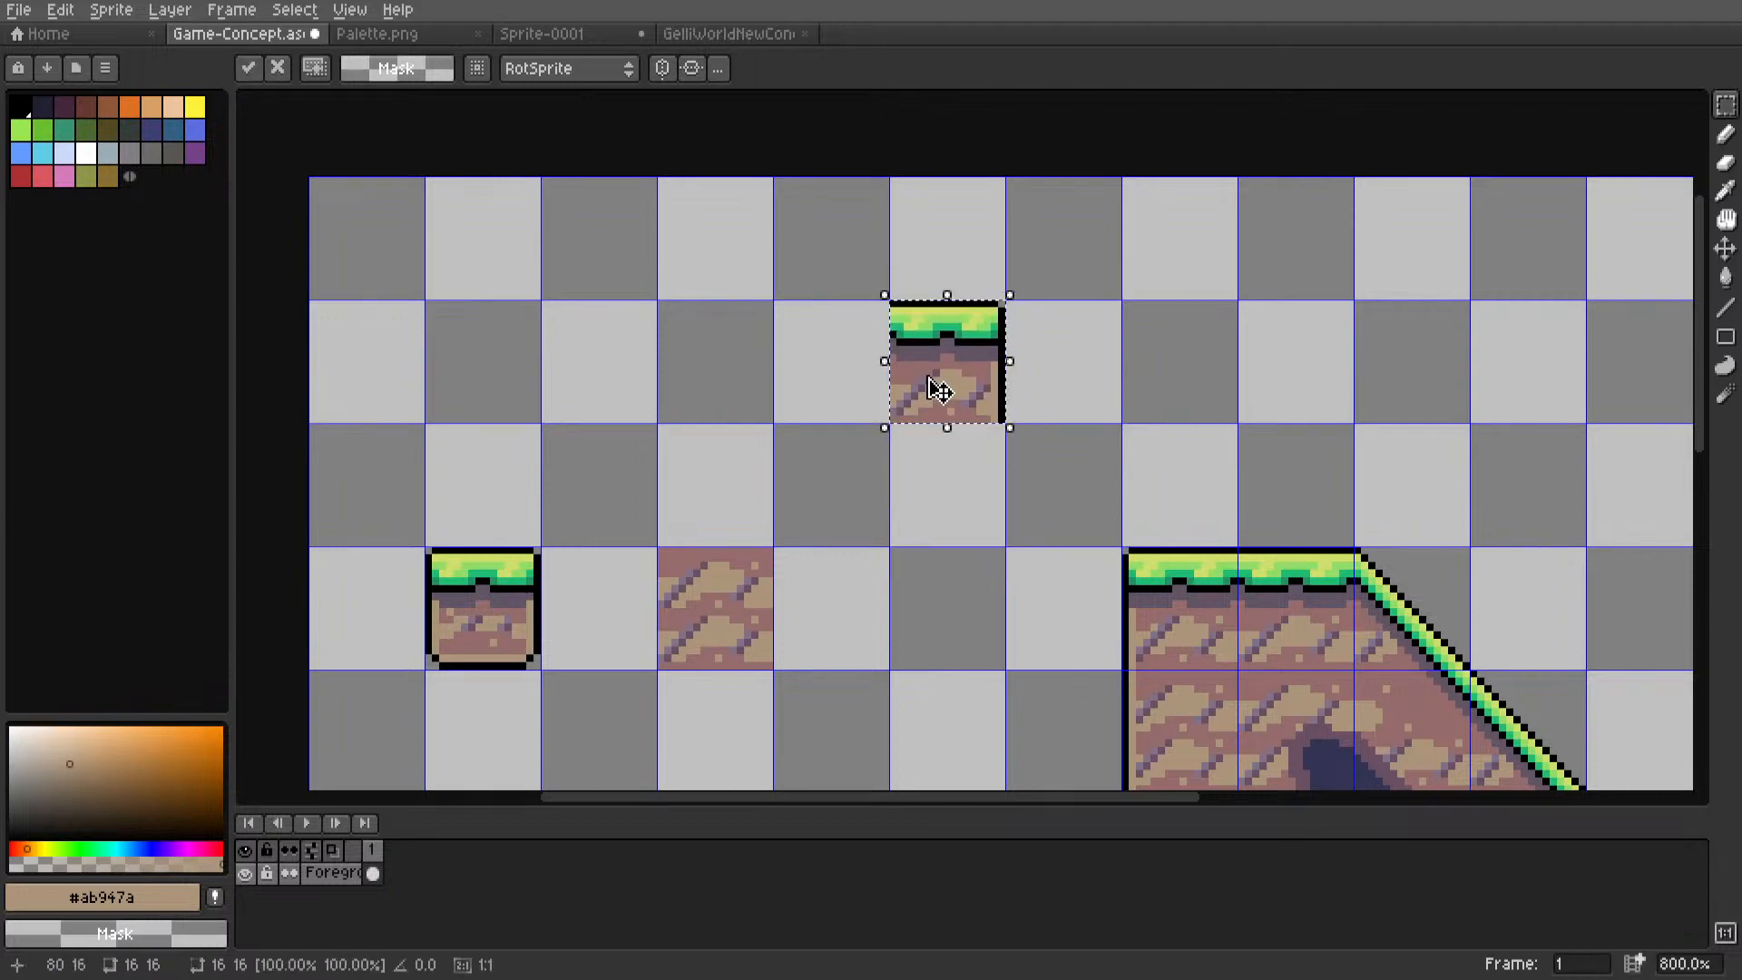
drag(1123, 549, 740, 388)
Move the plain dirt tile two cells left and two cells up, above the small floating block.
scroll(739, 388, up, 2)
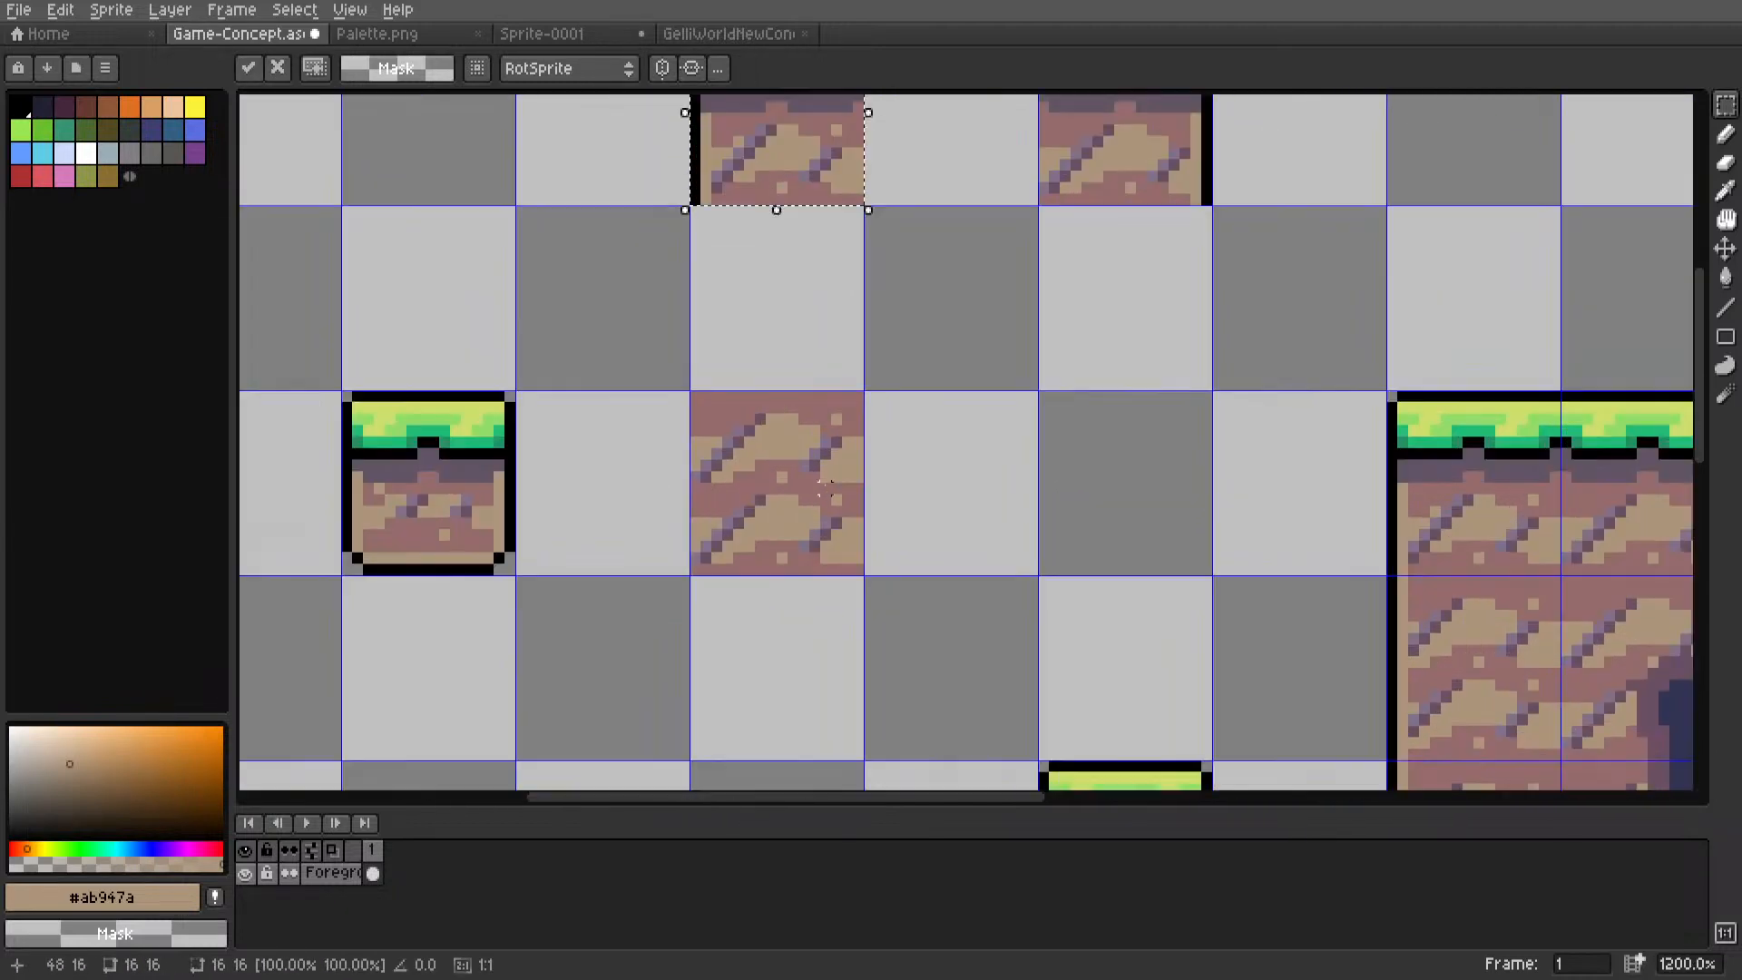
scroll(956, 514, down, 3)
drag(891, 511, 720, 321)
click(848, 402)
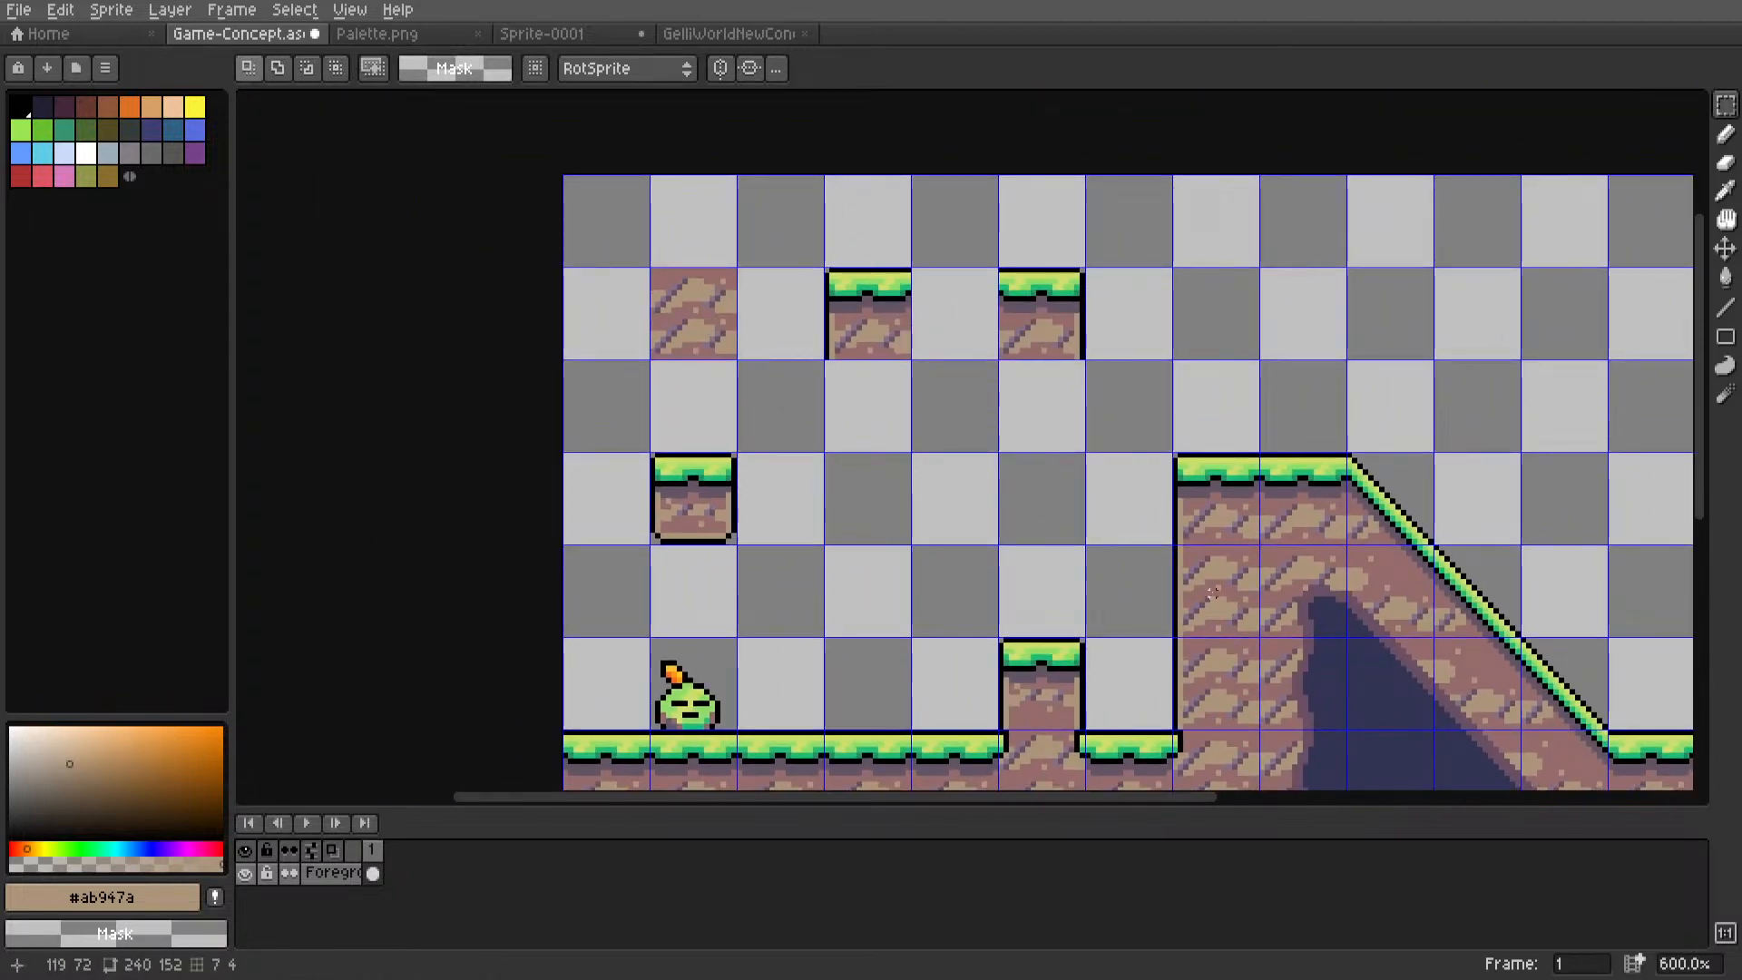
Copy the cliff's left wall tile below the left grass tile and a ground grass tile into the gap between the two grass corners.
drag(1213, 592, 864, 418)
click(956, 420)
mouse_move(942, 470)
middle_down()
mouse_move(934, 406)
mouse_move(933, 446)
middle_up()
drag(780, 746, 968, 309)
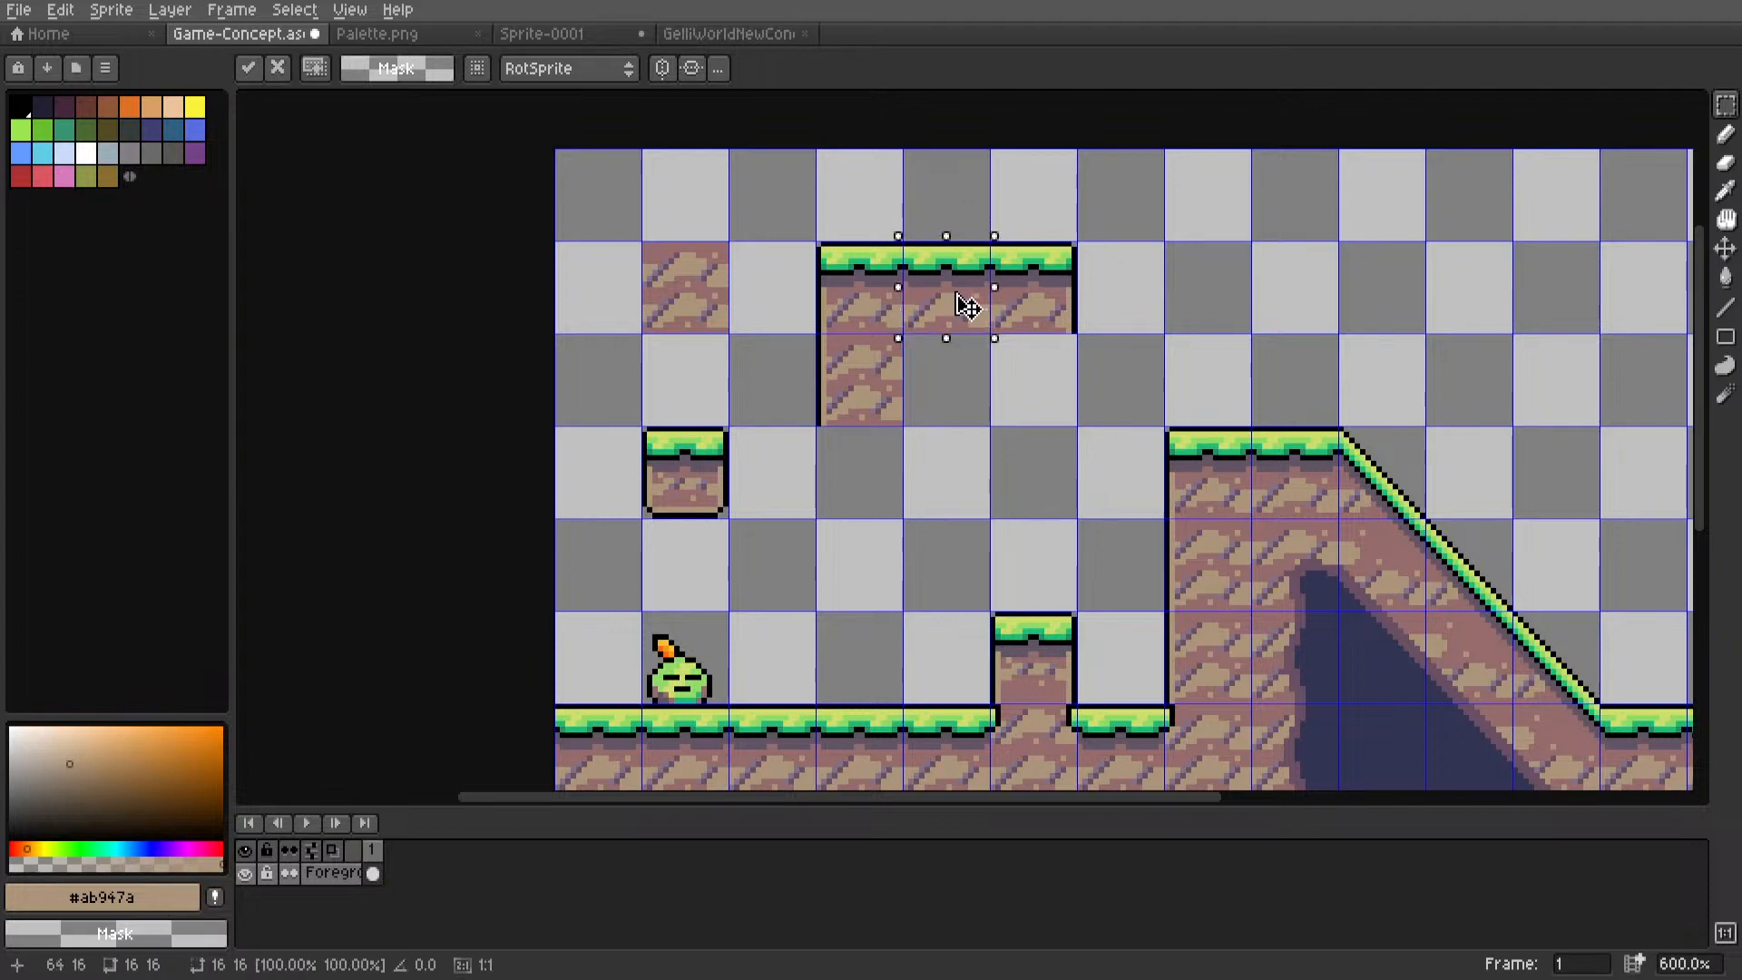
click(1160, 313)
Copy the plain dirt tile into the cell below the platform's right grass corner.
scroll(1038, 292, down, 2)
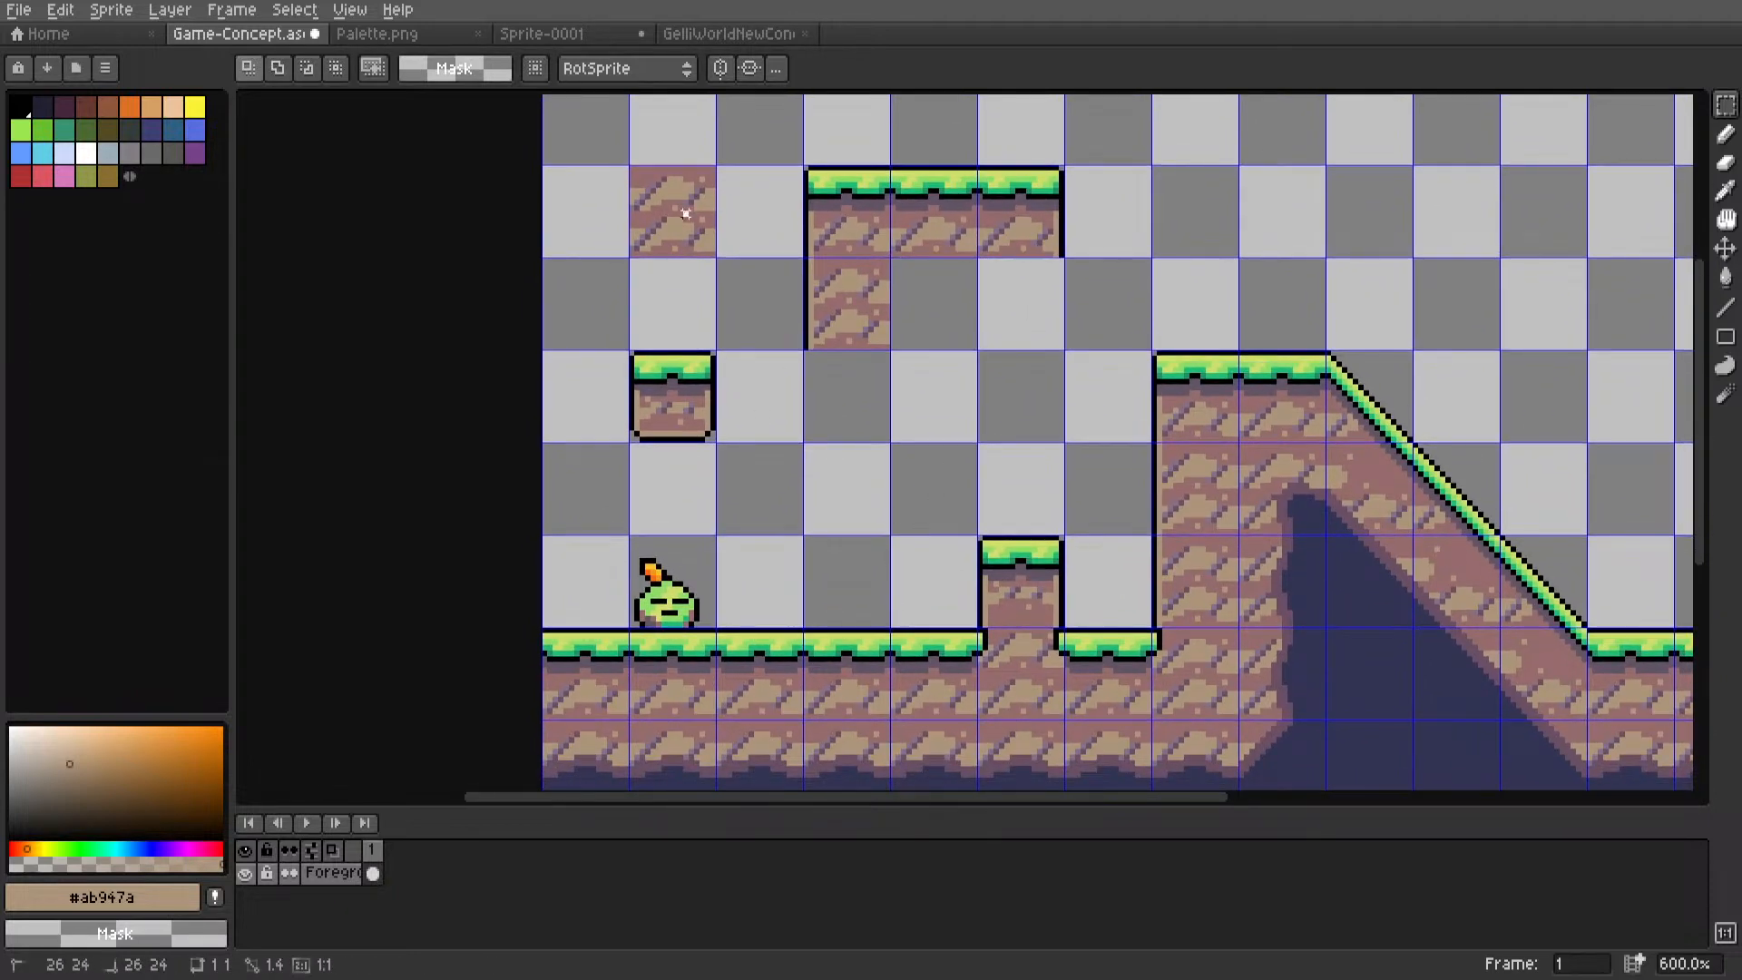
drag(685, 214, 1037, 321)
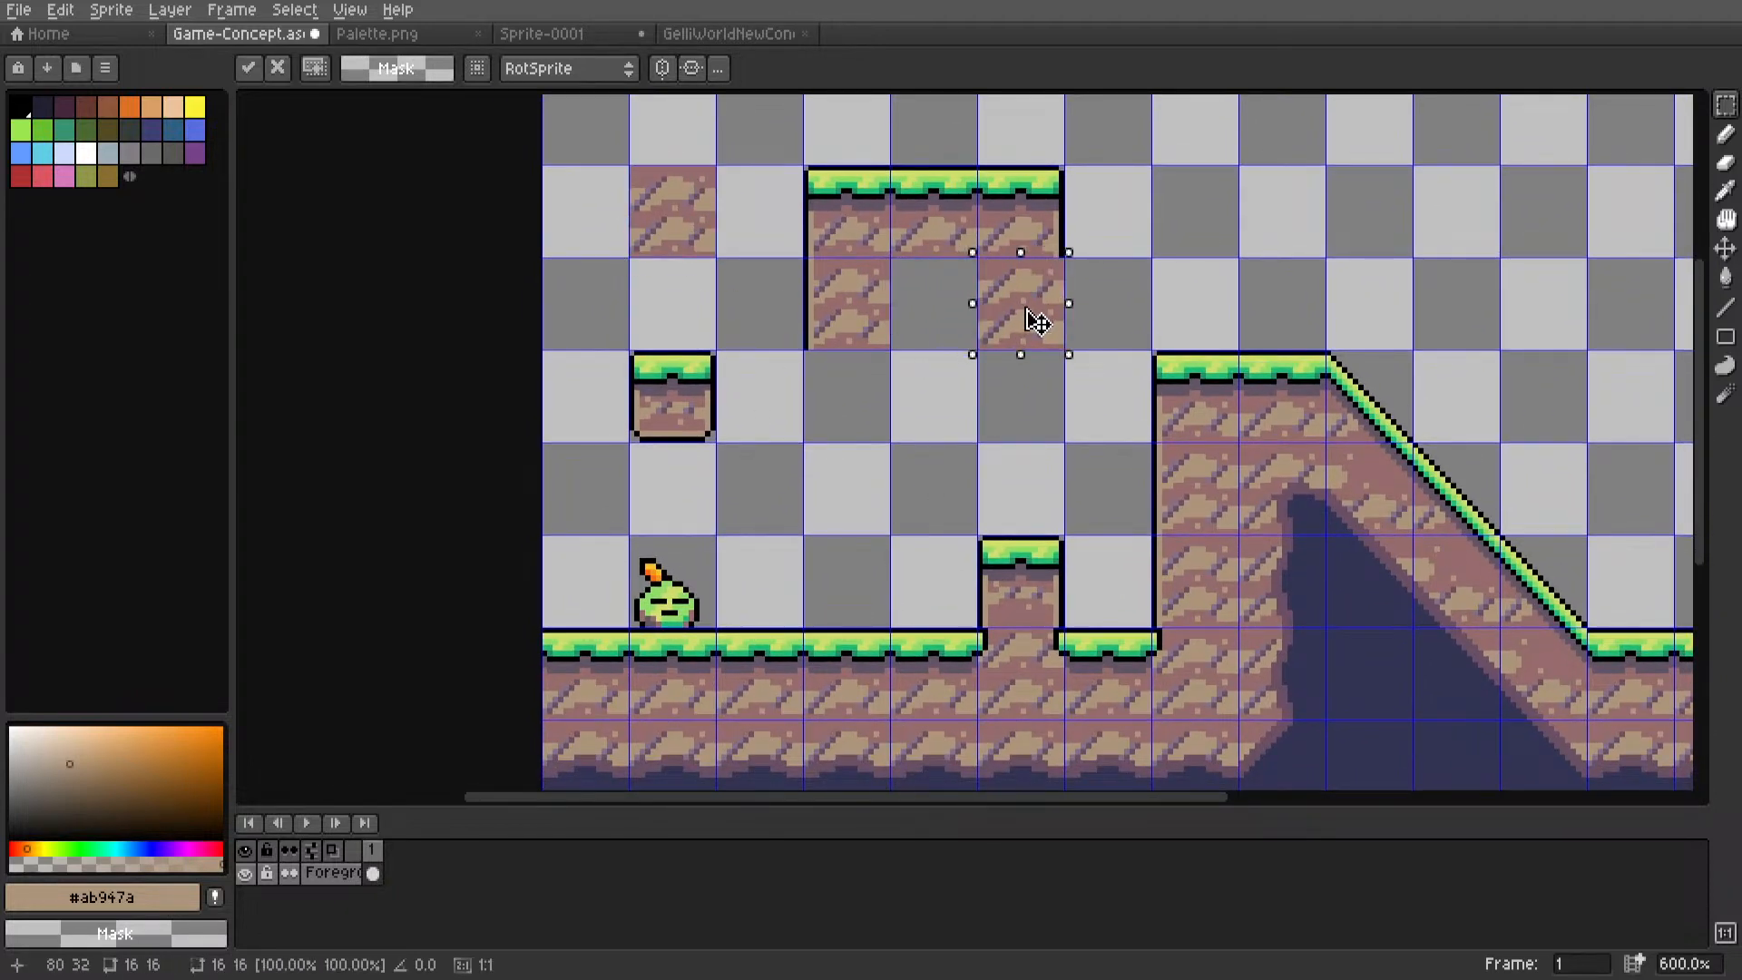
click(1073, 287)
Outline the copied dirt tile's right edge with a 1 px black line and add a tan #ab947a highlight just inside it.
ctrl+scroll(1073, 287, up, 5)
key(l)
alt+click(1026, 131)
mouse_move(1026, 186)
mouse_down()
mouse_move(1022, 528)
mouse_move(1003, 181)
mouse_up()
alt+click(1003, 517)
ctrl+scroll(982, 418, down, 5)
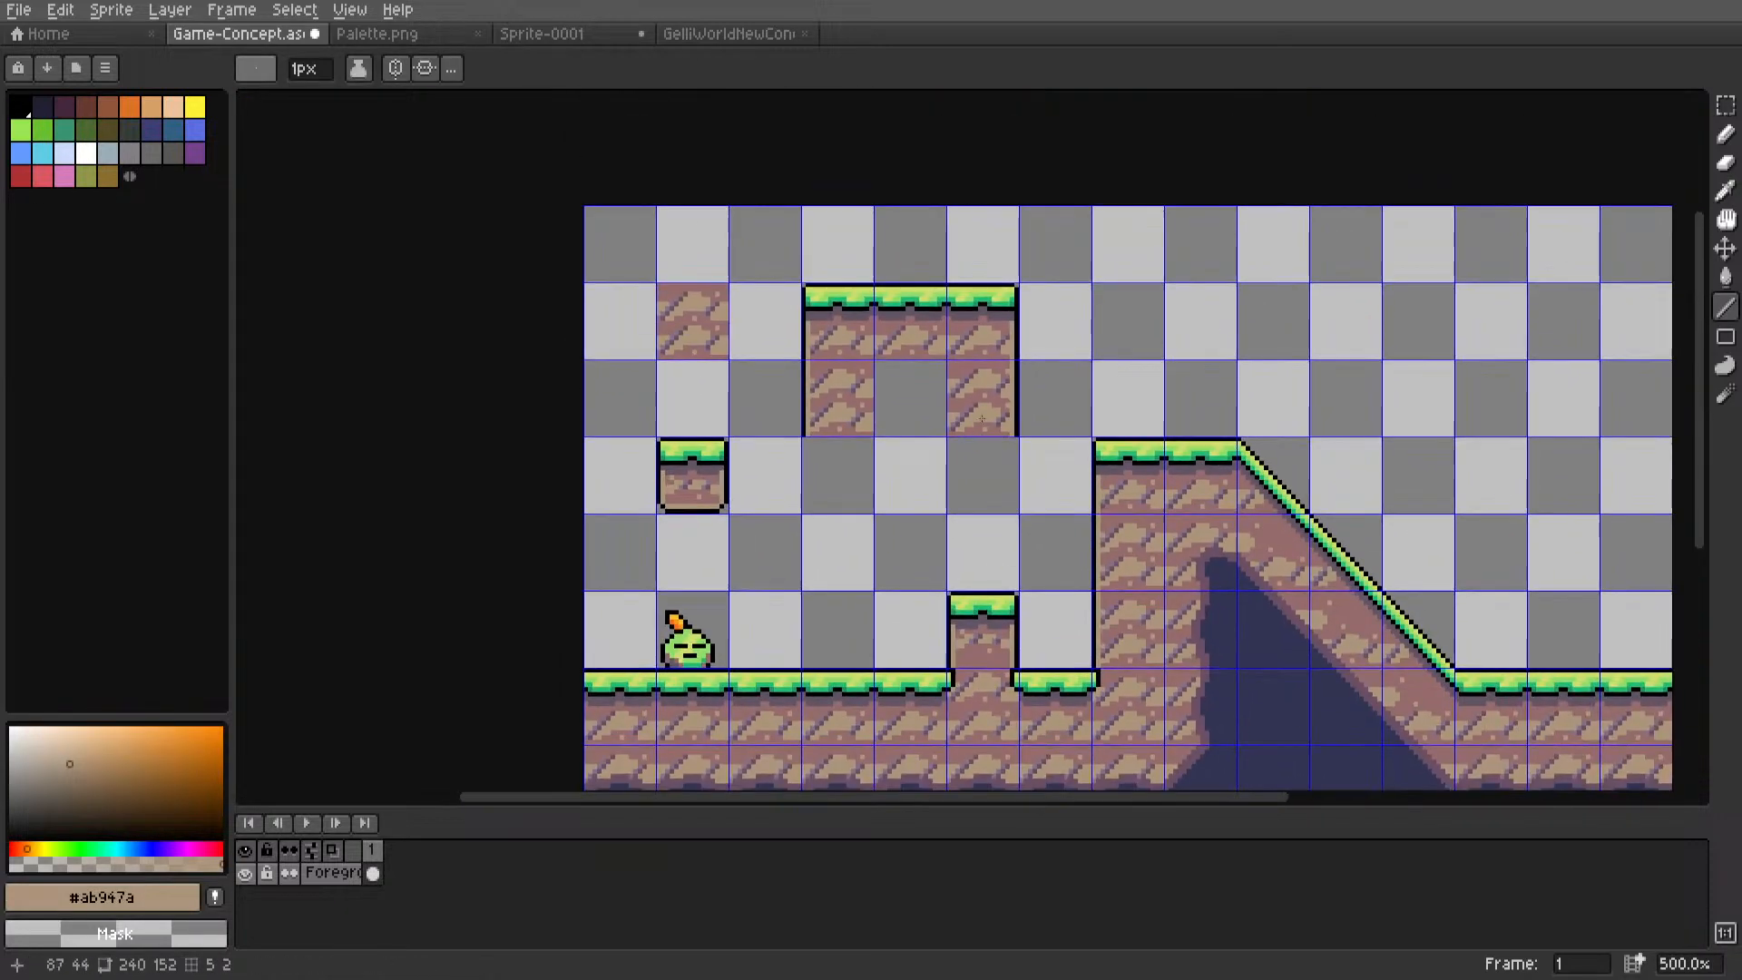
scroll(983, 418, up, 2)
Try making a bottom-edge tile by copying the left wall tile below itself, rotating it to face down, and moving it one cell right.
key(m)
middle_drag(1087, 378, 1152, 285)
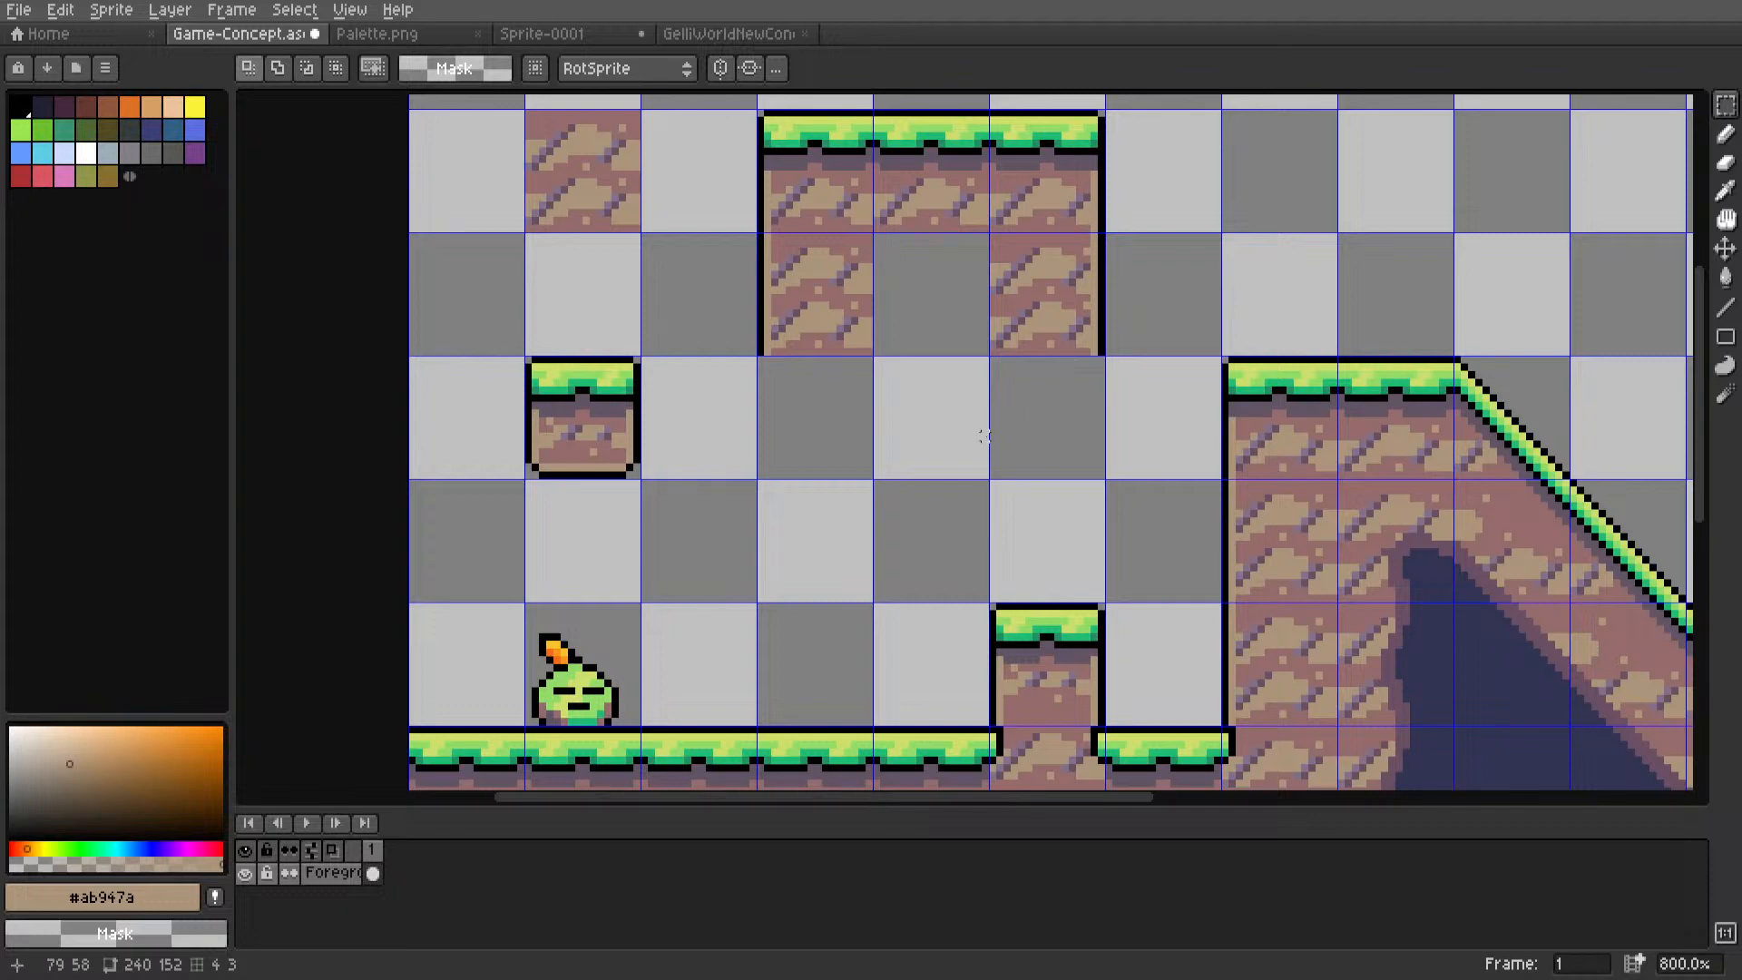
middle_drag(991, 389, 993, 330)
double_click(815, 250)
middle_drag(825, 308, 825, 391)
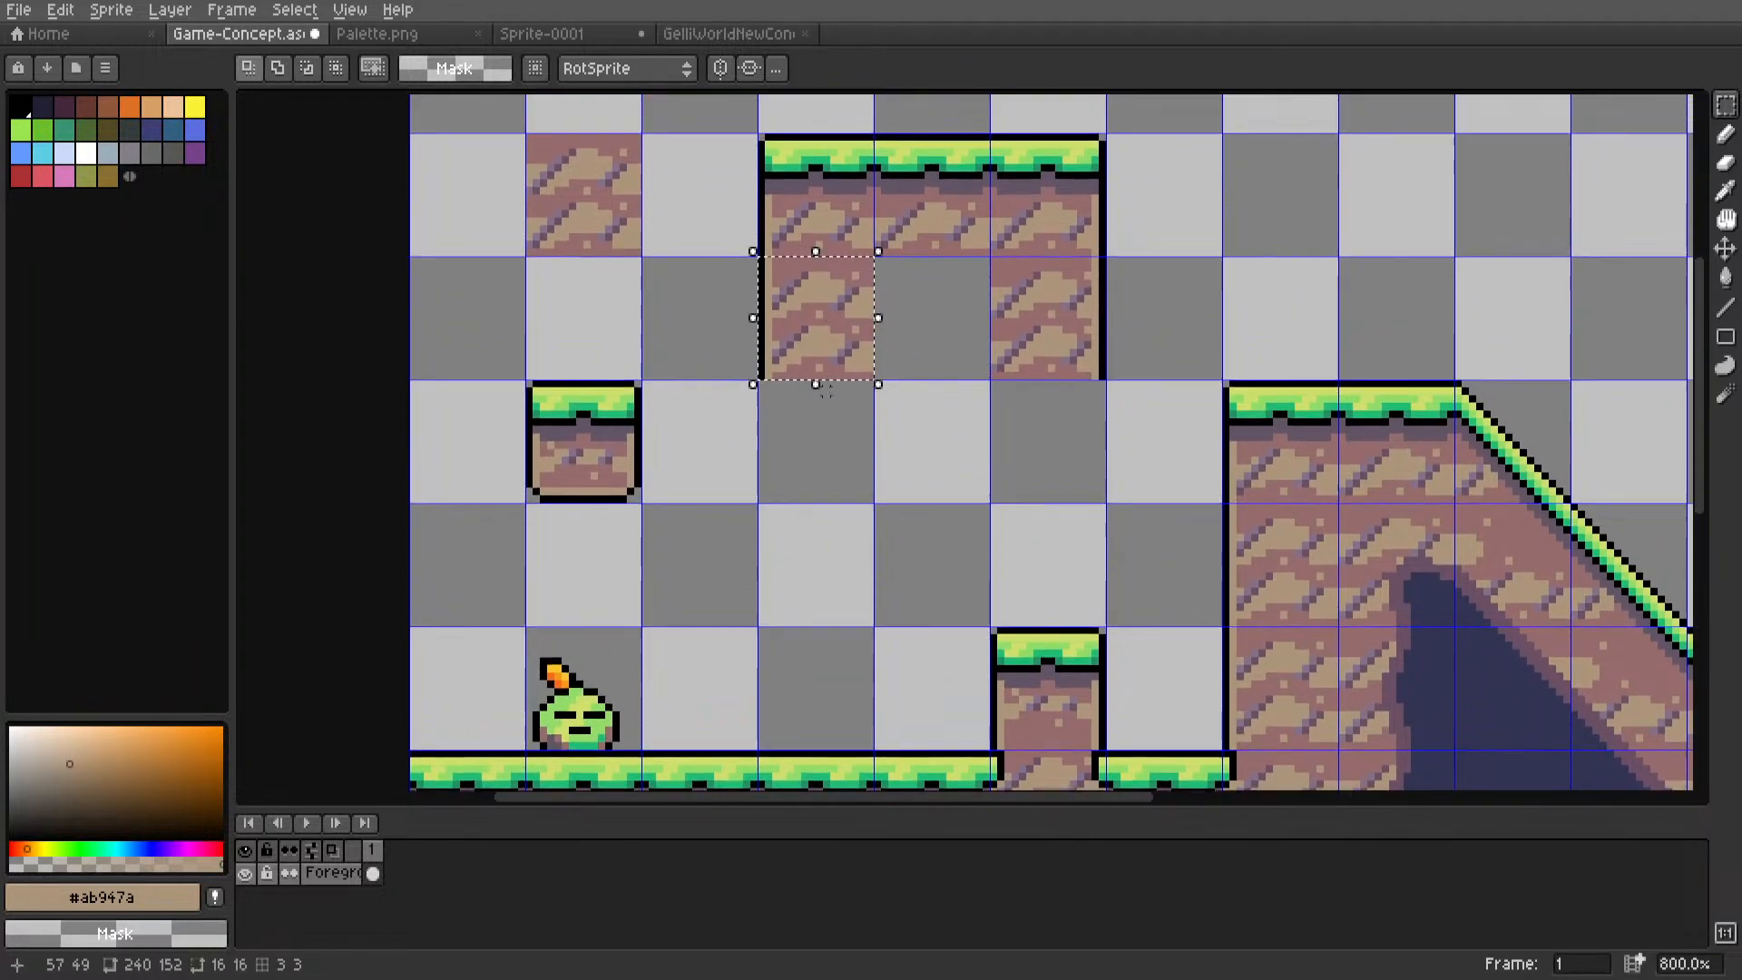
ctrl+drag(825, 312, 825, 439)
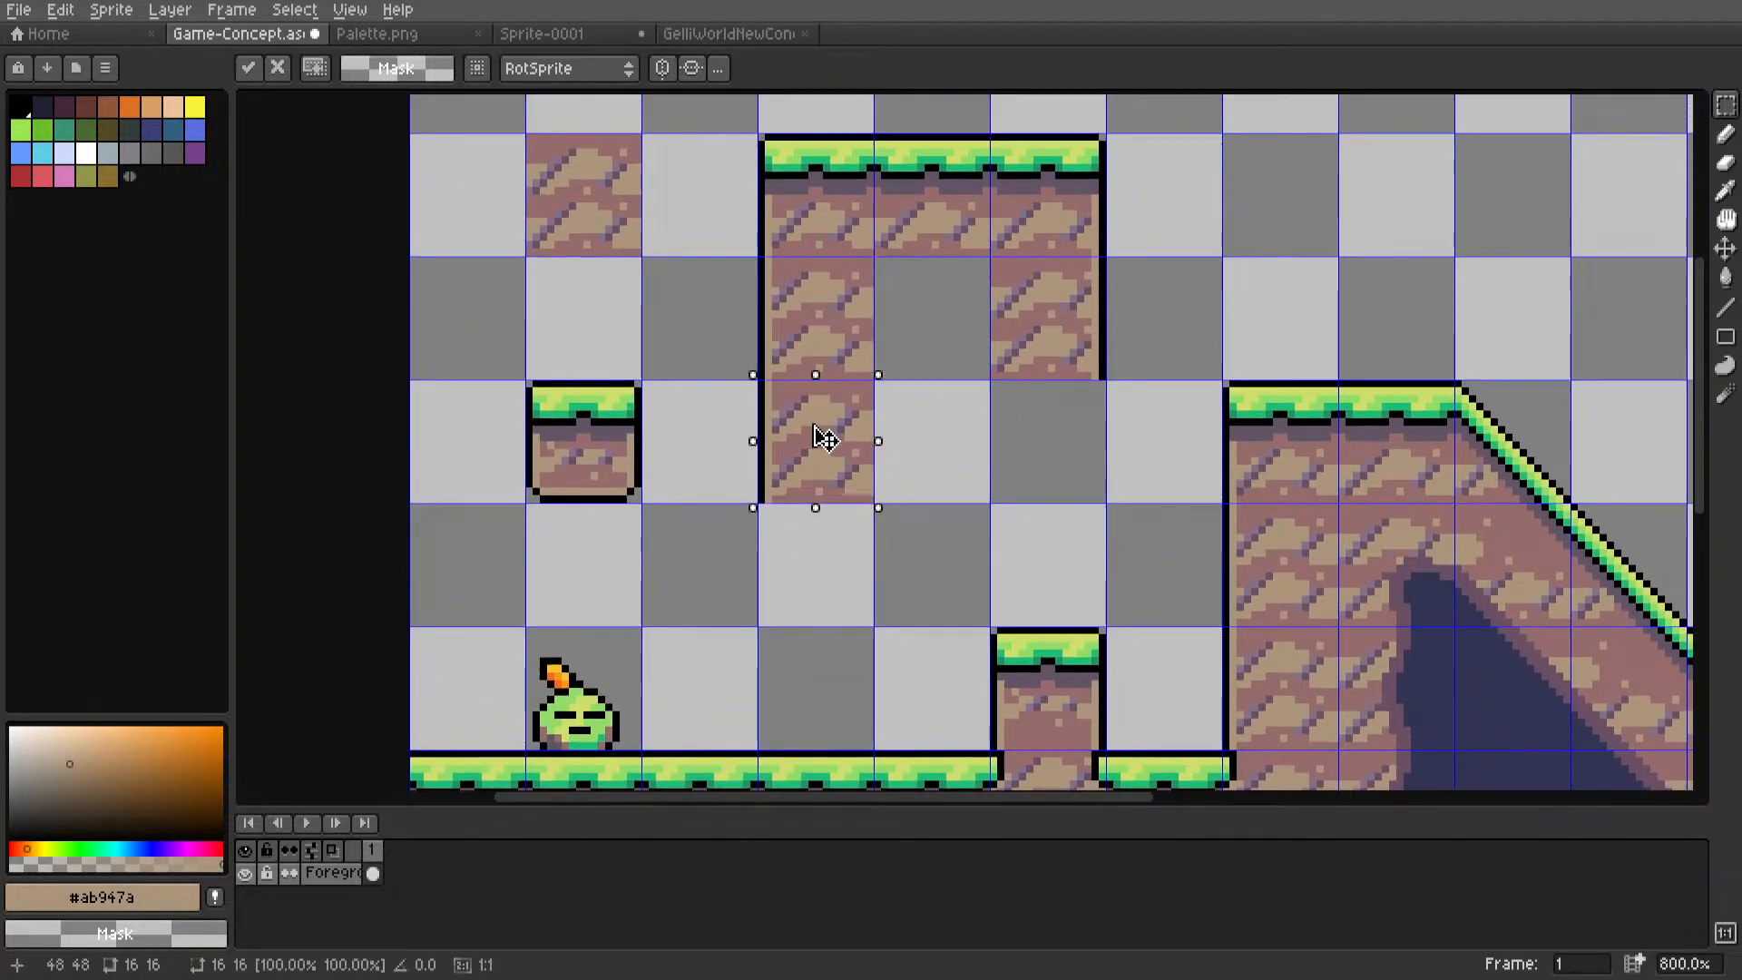
key(r)
key(r)
key(r)
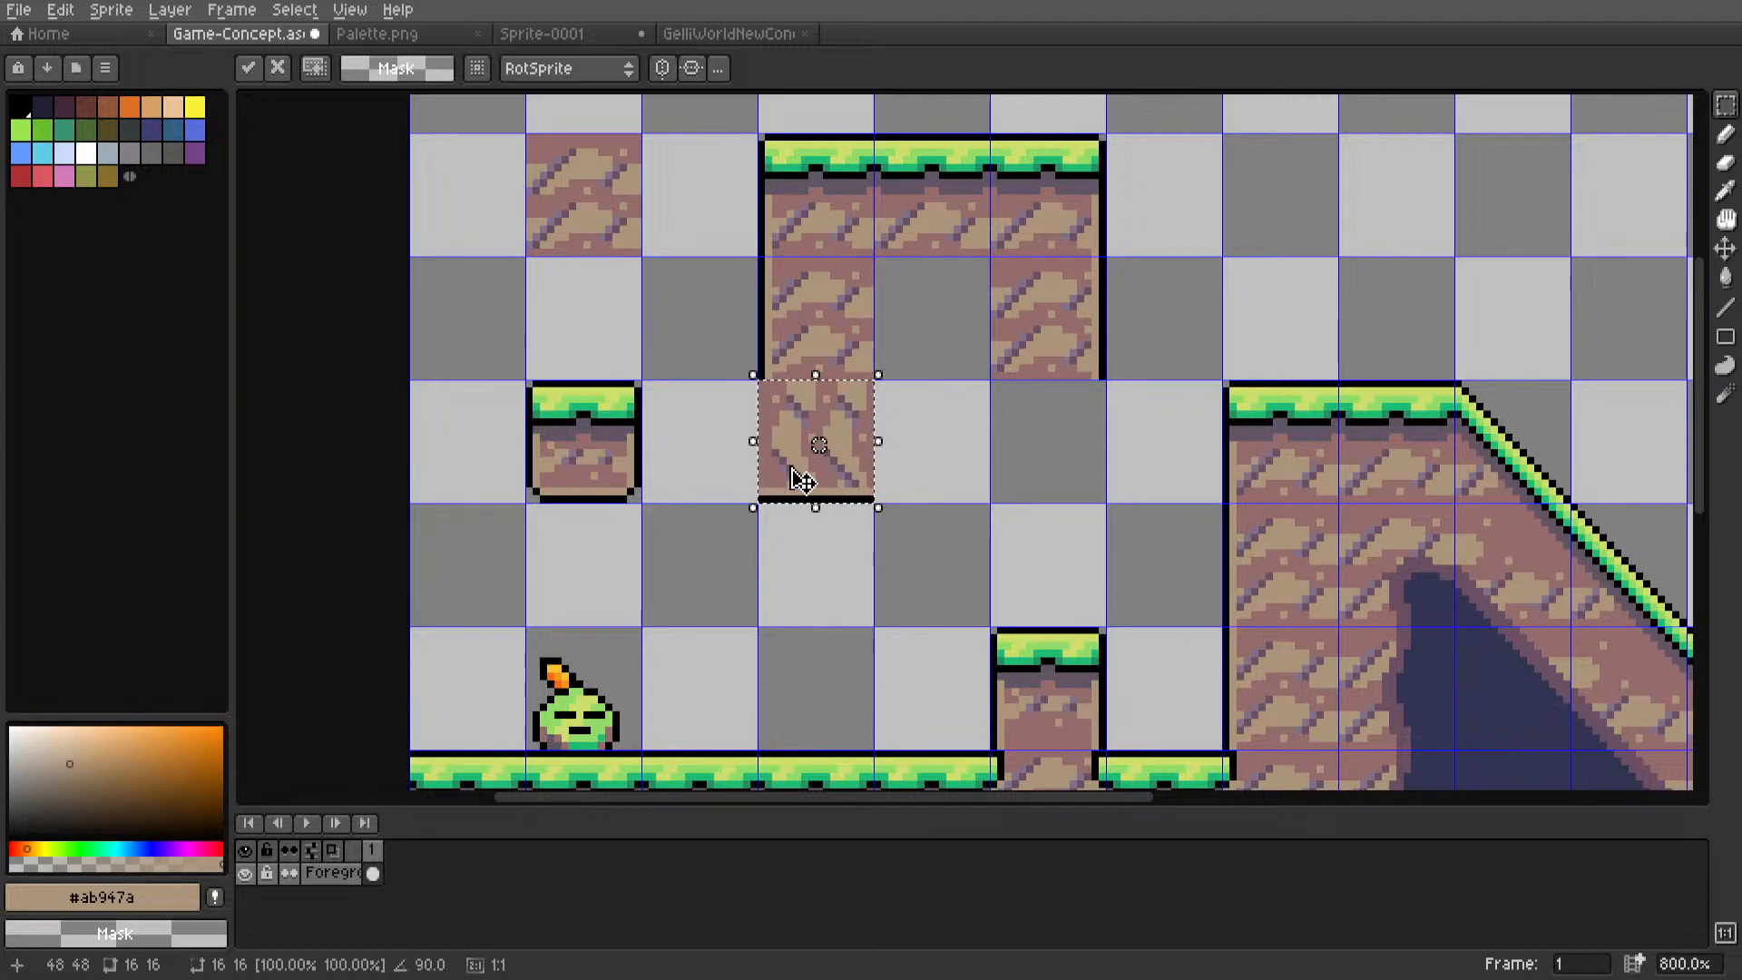
drag(797, 475, 911, 474)
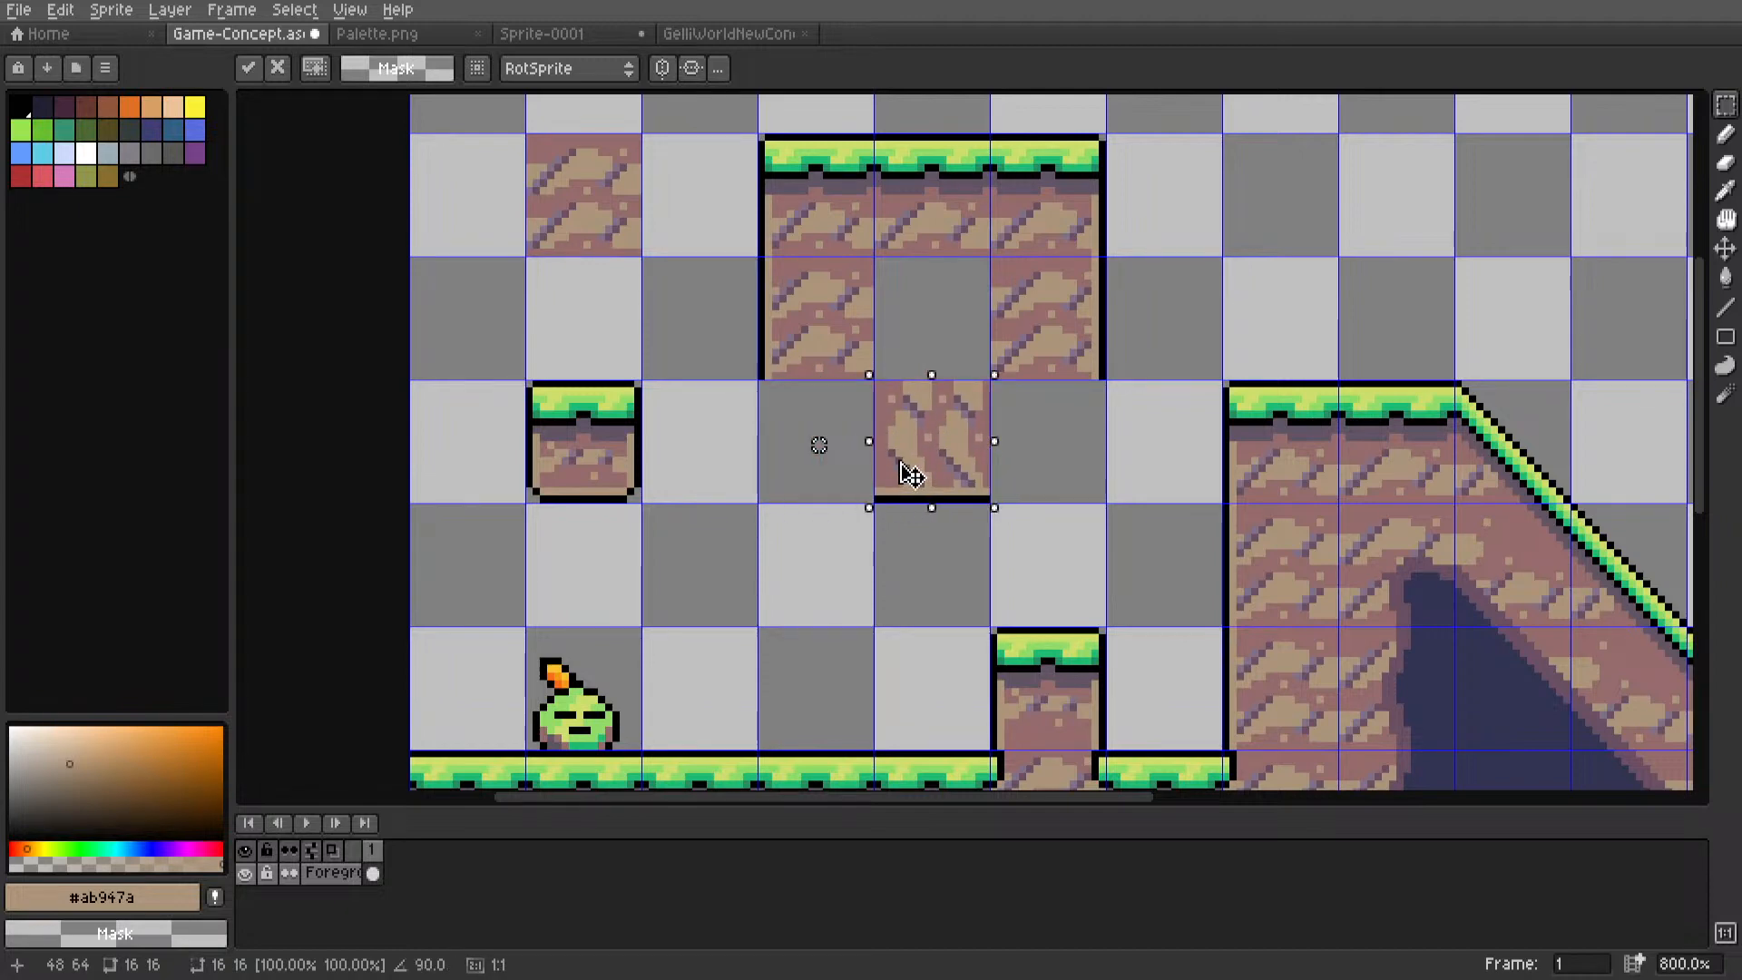
key(ctrl+d)
Try rotating the bottom-edge tile's upper 16 × 14 px dirt area by -90° and aligning it to the cell's bottom-left corner.
drag(875, 381, 992, 498)
click(64, 9)
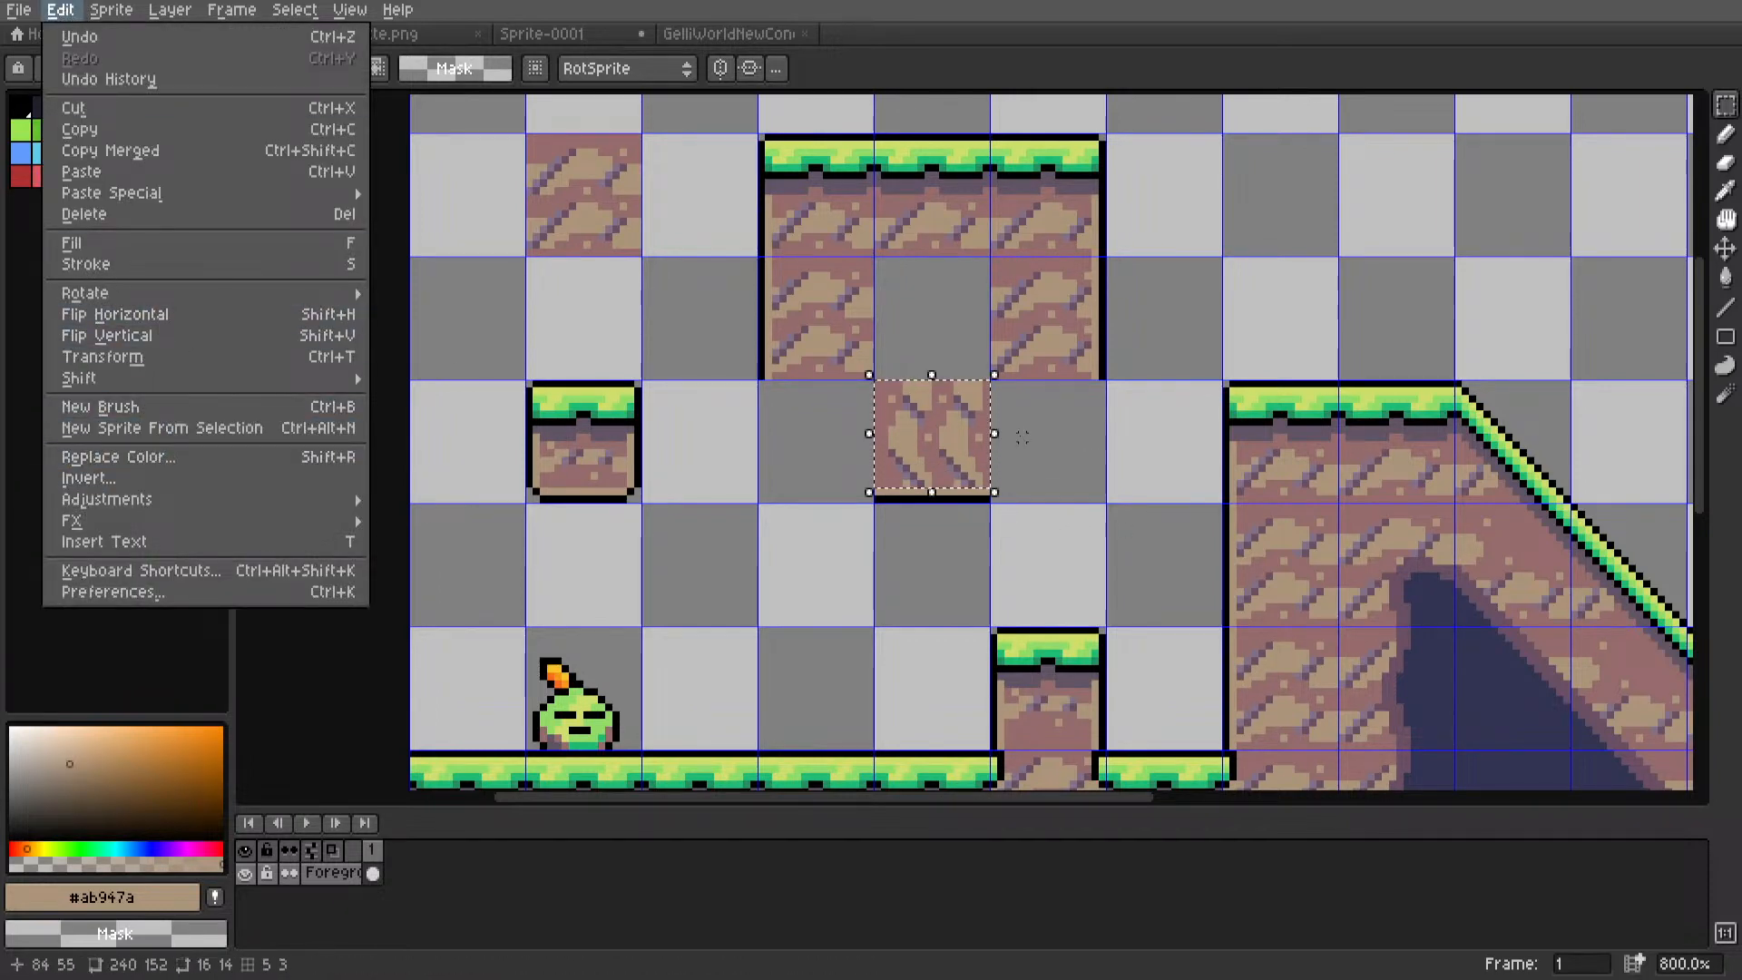
click(1022, 443)
key(r)
scroll(1029, 452, up, 1)
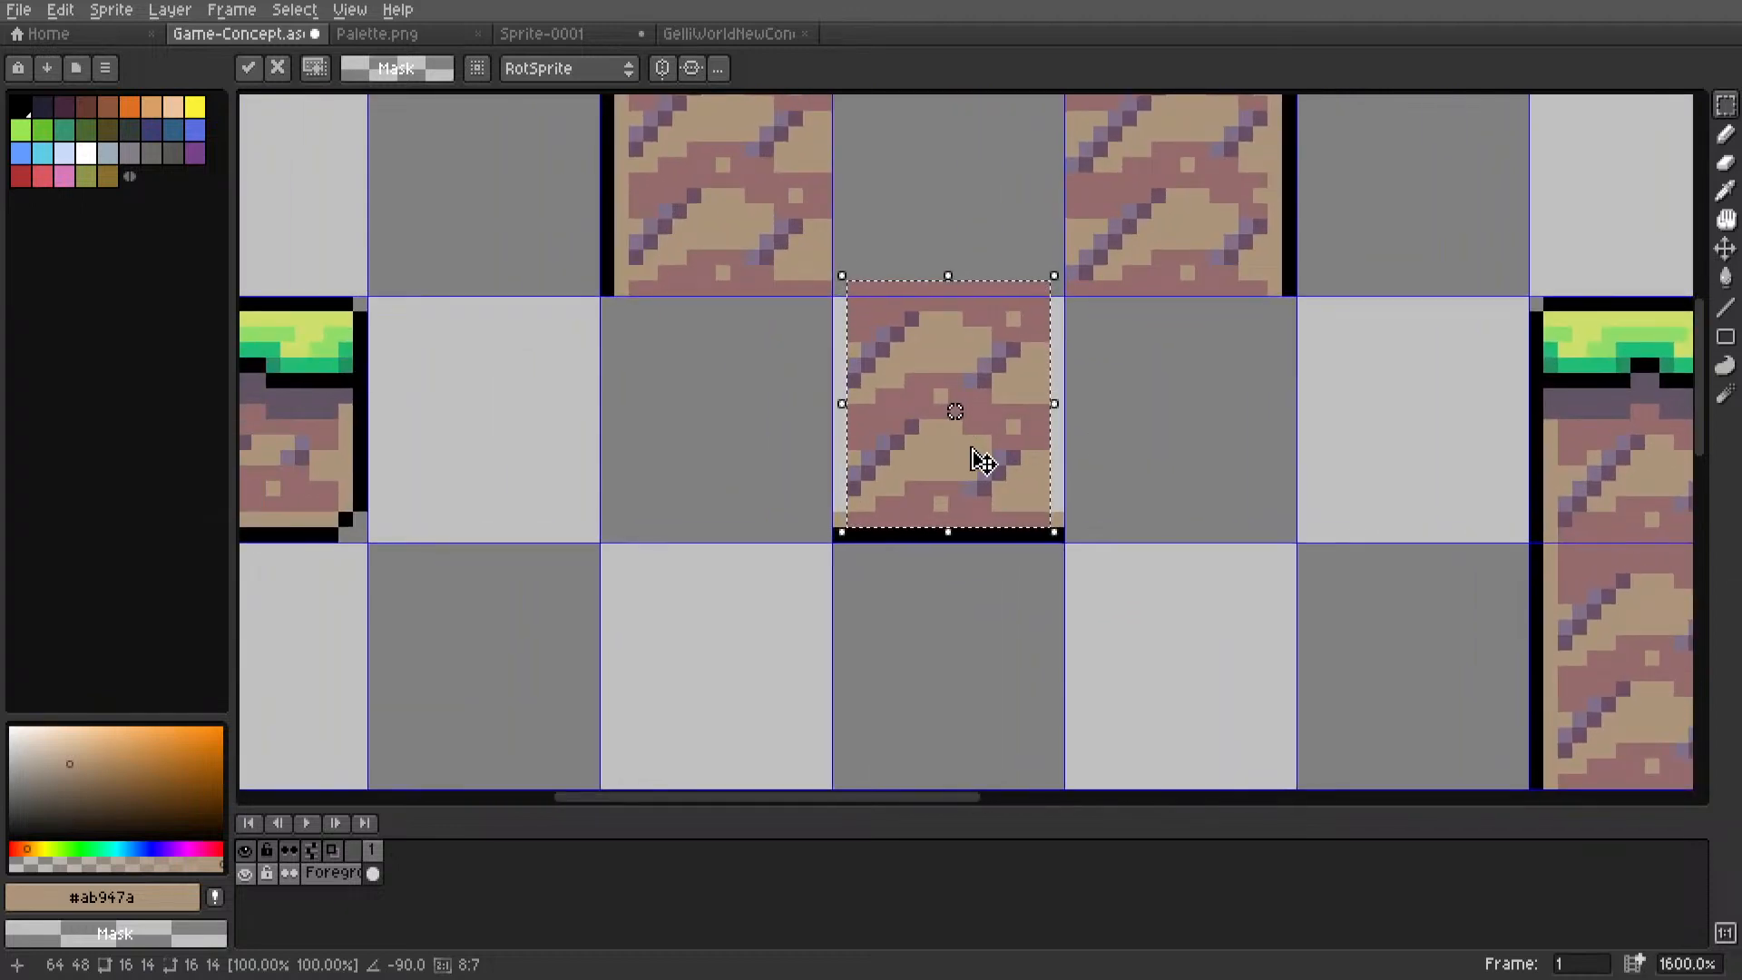
drag(969, 450, 954, 449)
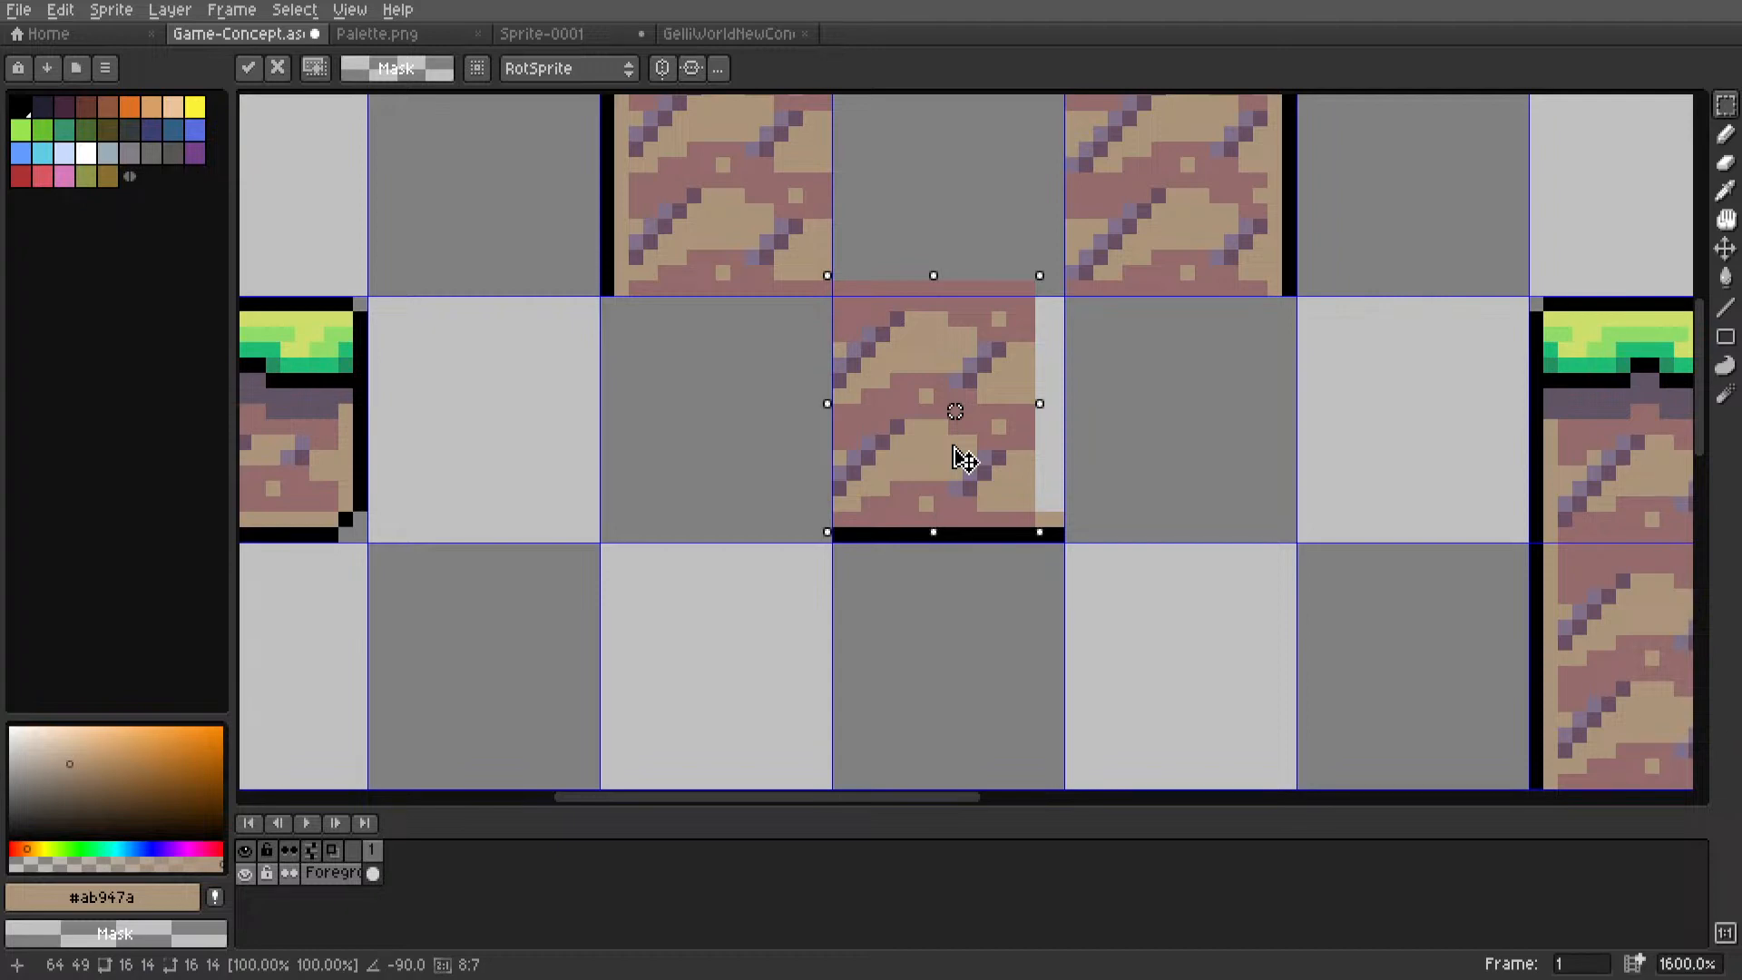
drag(964, 460, 965, 473)
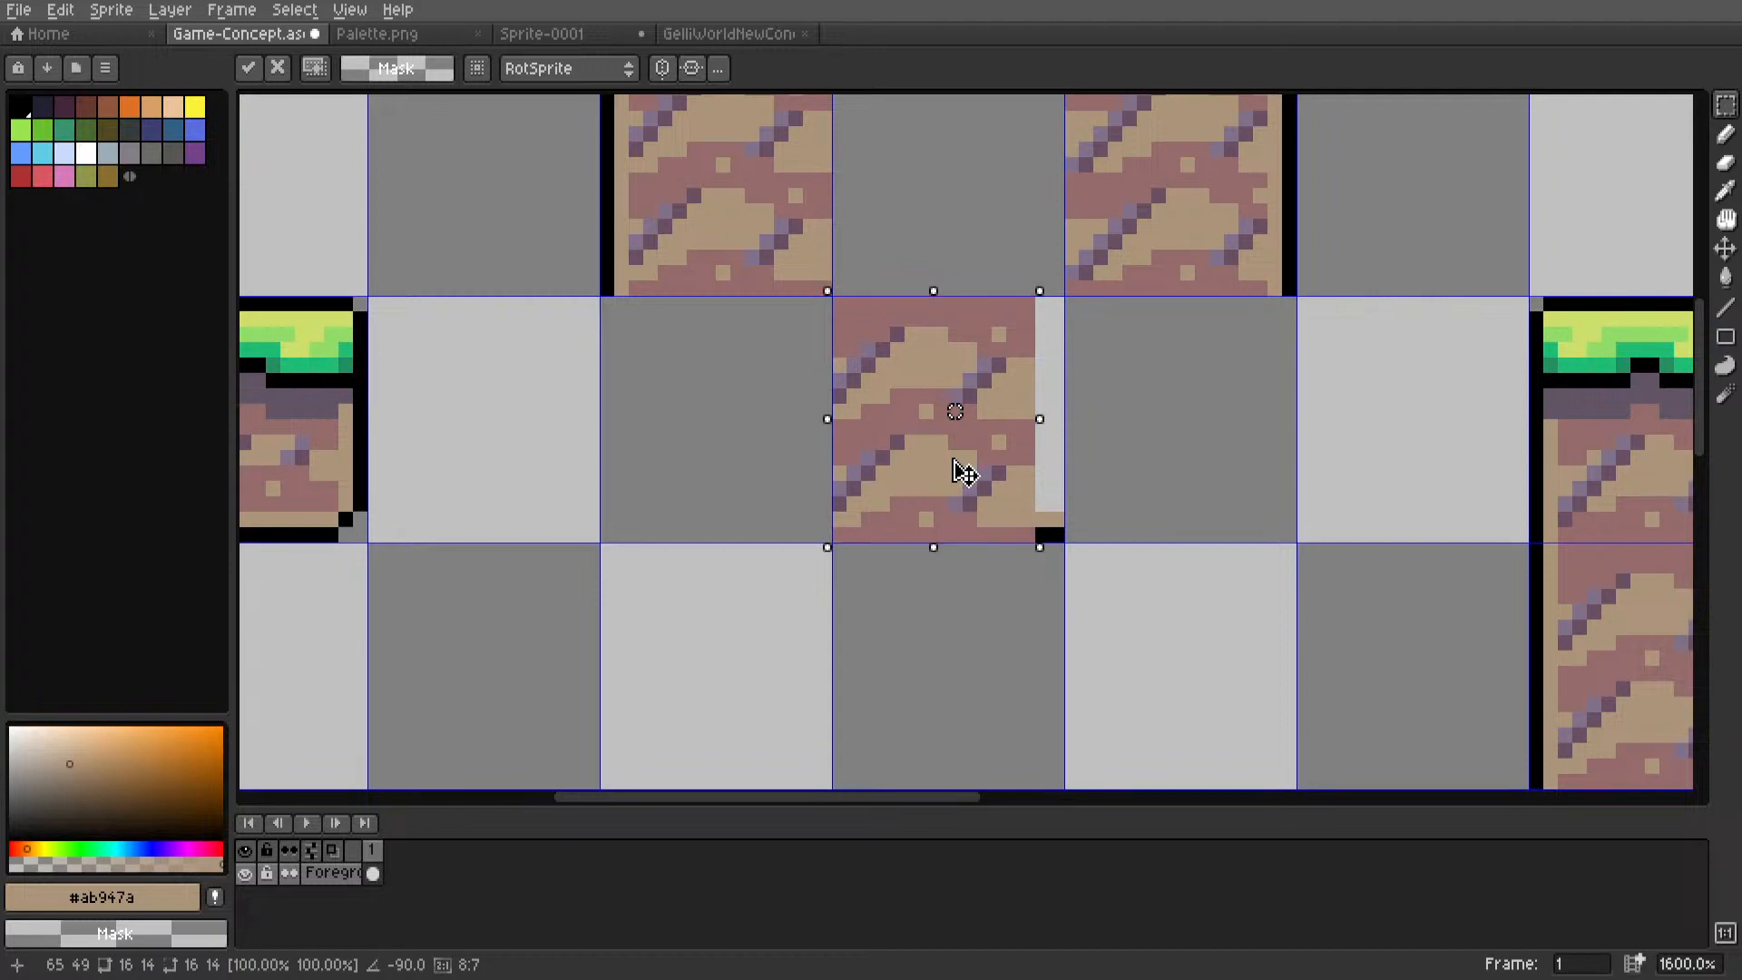
Redraw the rotated tile's bottom outline with a 1 px black line.
key(i)
click(1042, 533)
key(l)
drag(1043, 532, 823, 533)
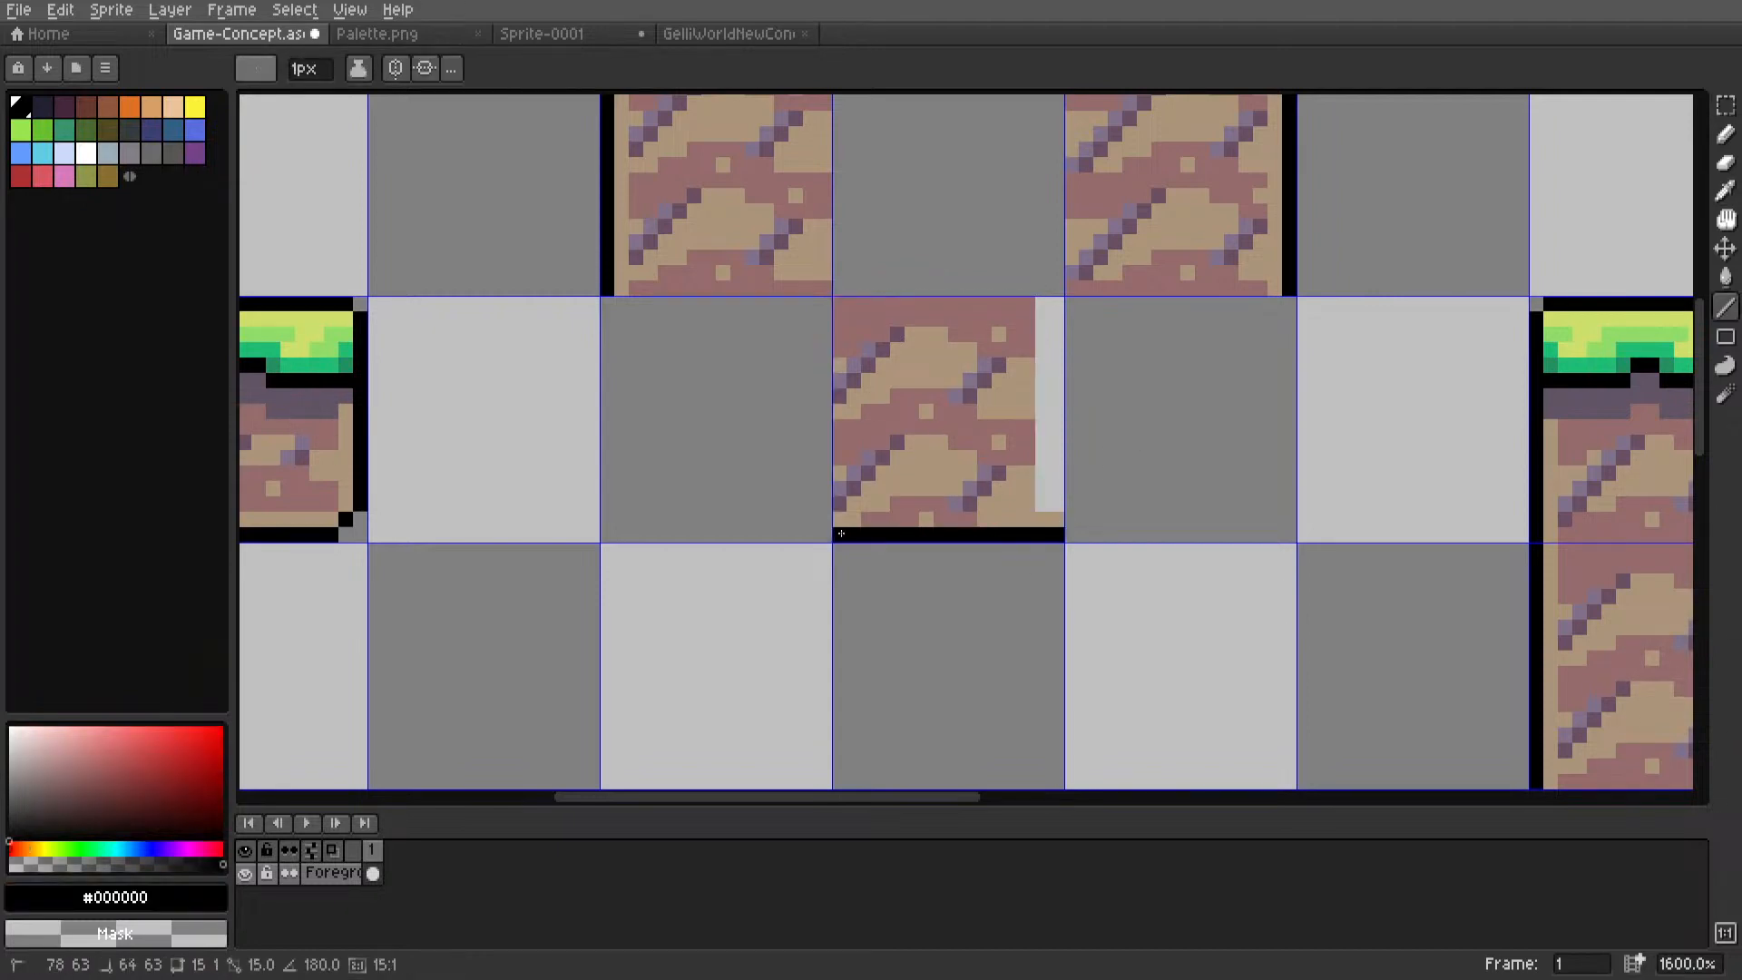
scroll(841, 534, down, 4)
scroll(984, 483, up, 2)
key(m)
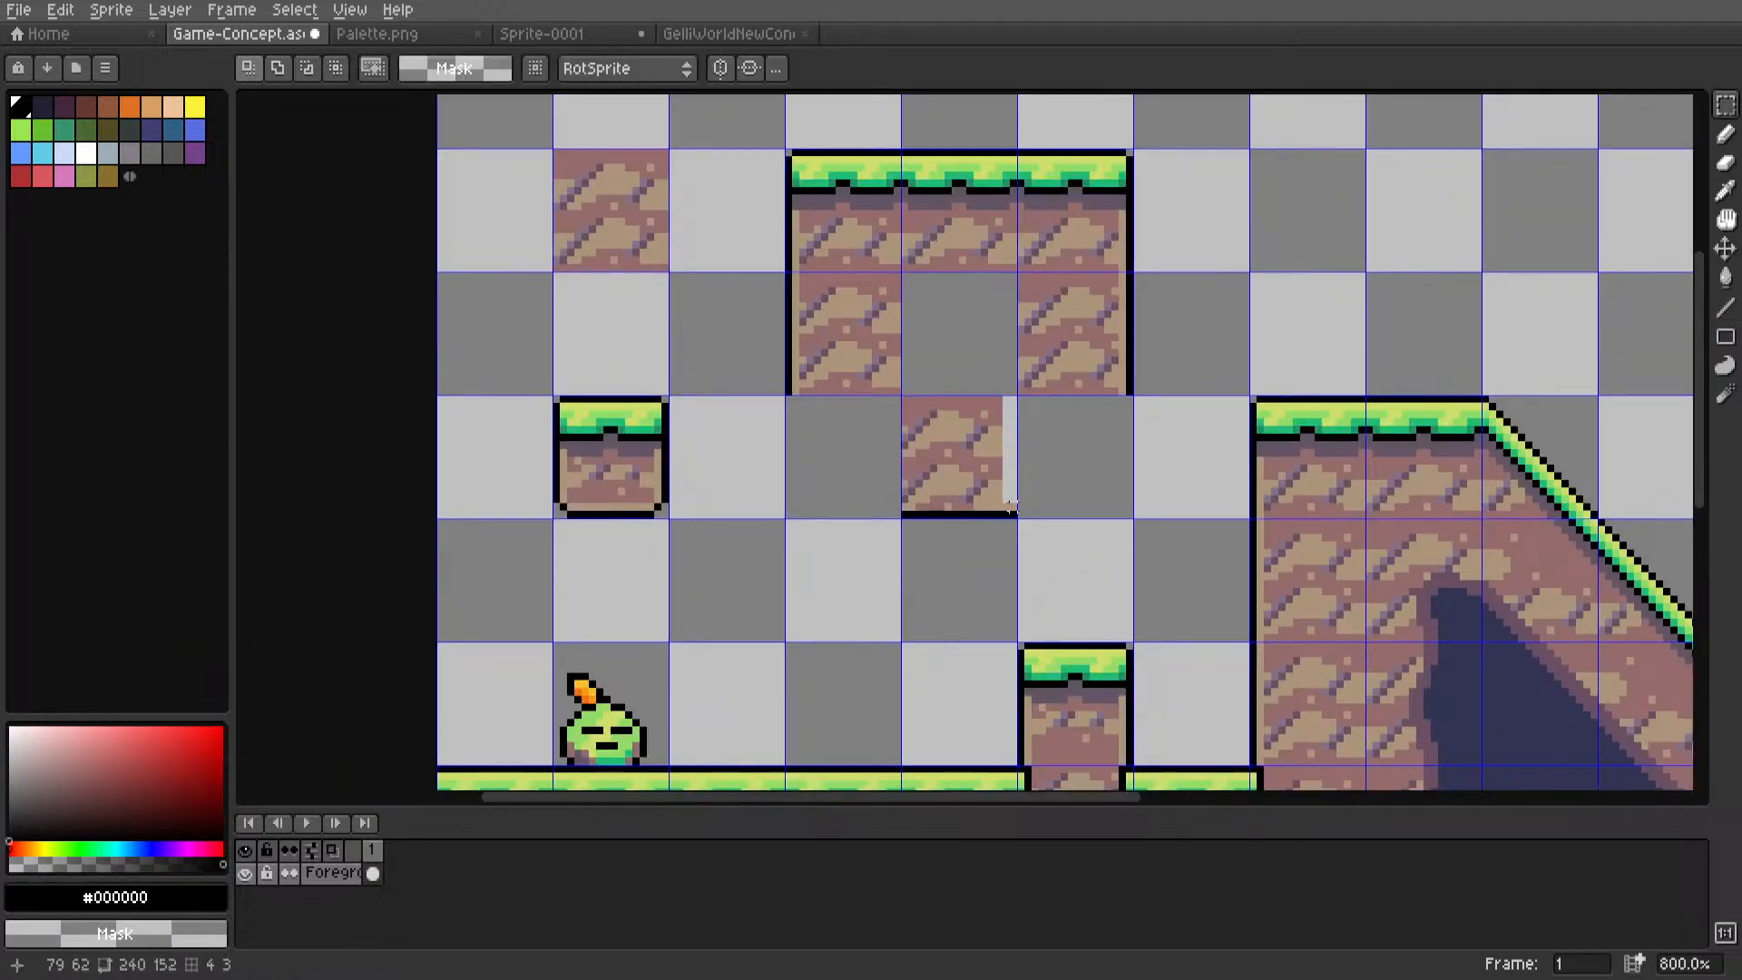
Draw a 1 px tan #ab947a highlight just above the rotated tile's black bottom outline.
scroll(1019, 516, up, 3)
key(i)
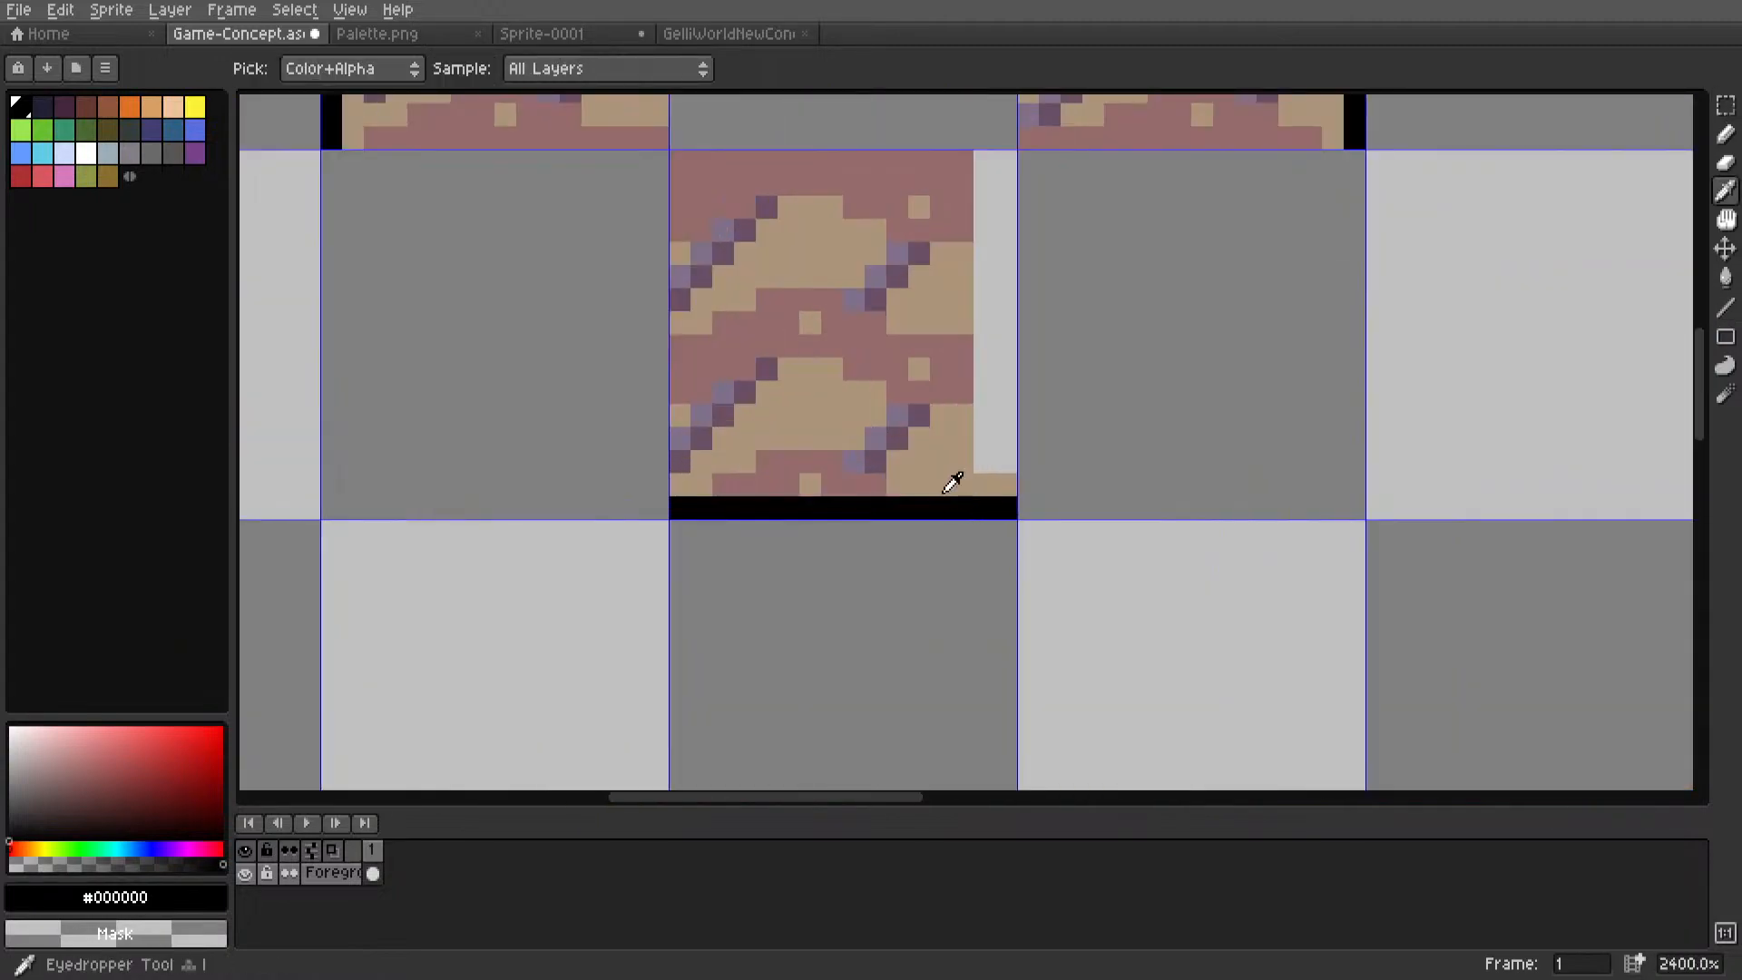
click(944, 486)
key(l)
drag(941, 482, 679, 482)
scroll(873, 508, down, 4)
middle_drag(873, 508, 878, 503)
scroll(878, 503, up, 4)
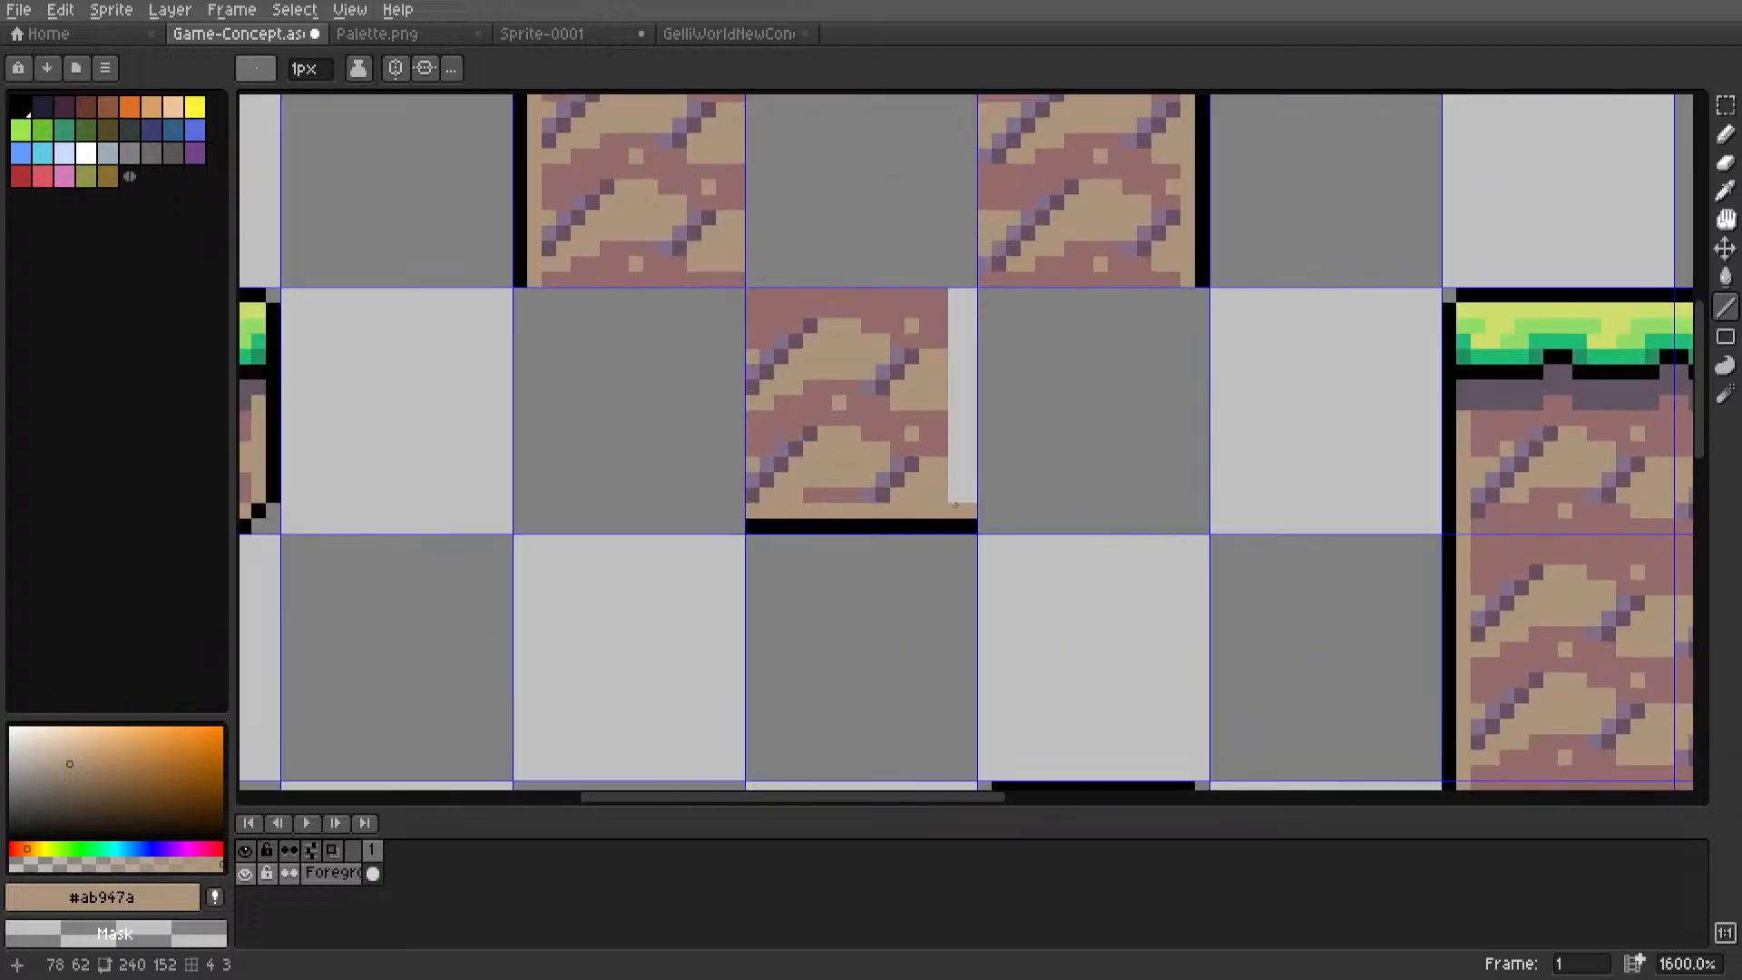
Remove the incomplete rotated tile from the platform's bottom middle cell.
key(i)
key(m)
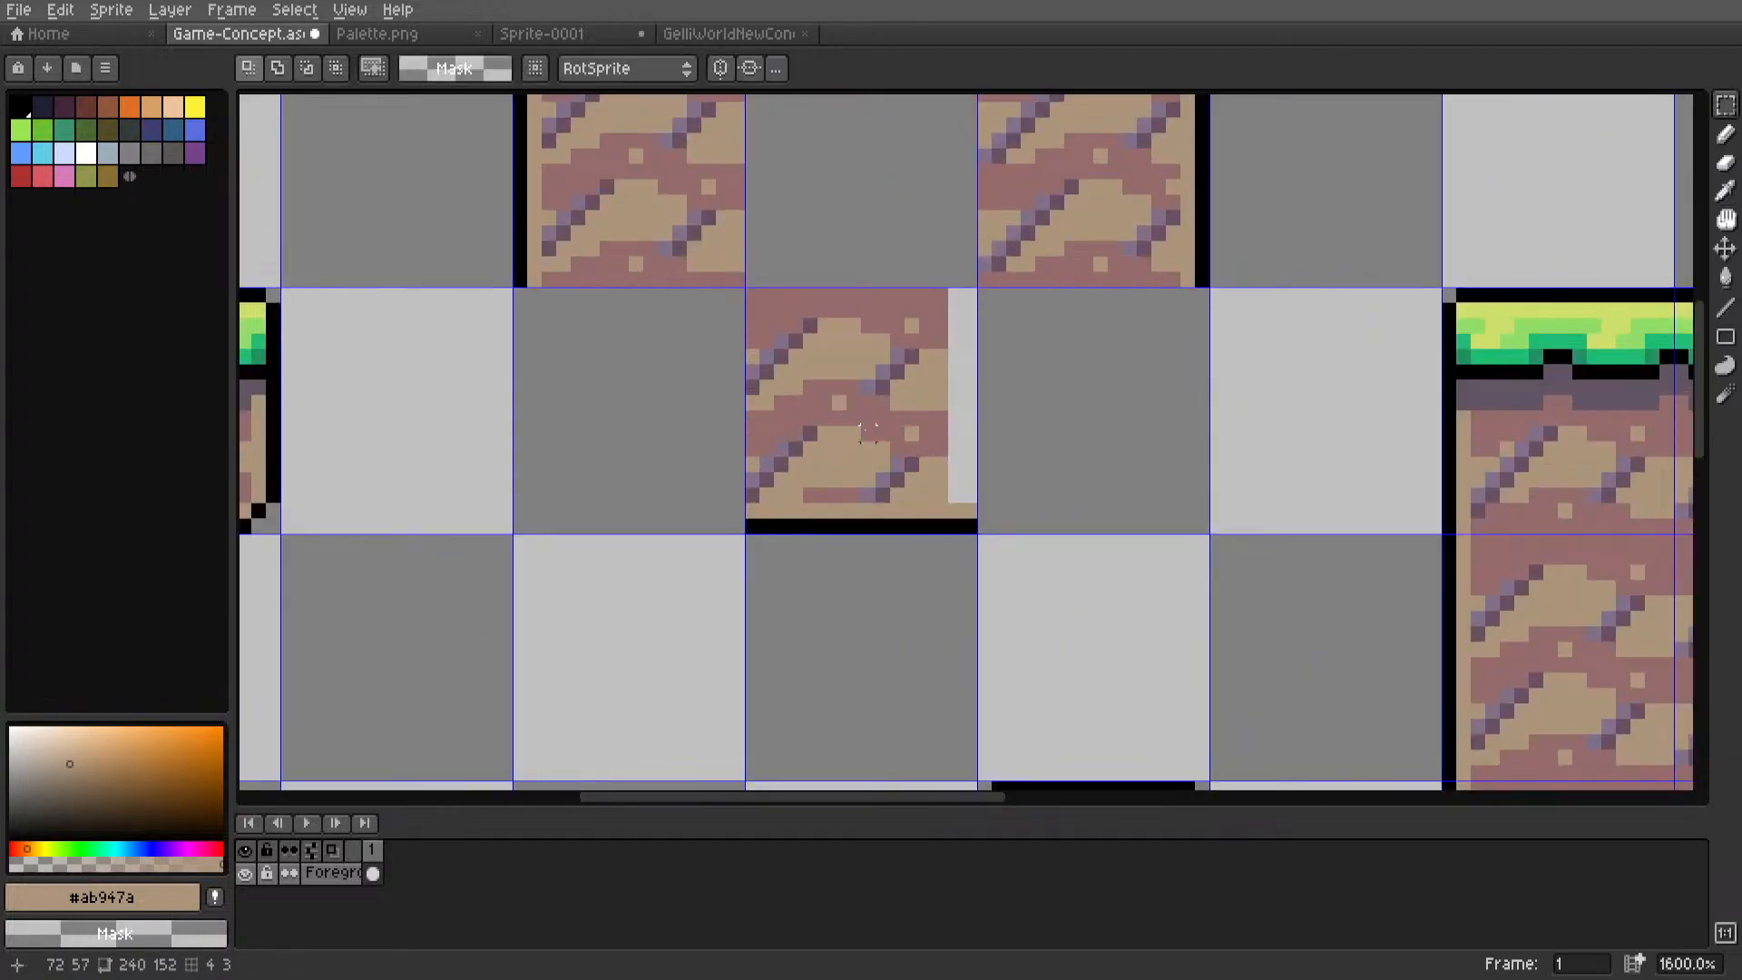
scroll(869, 432, down, 5)
scroll(926, 409, up, 3)
Copy the plain dirt tile into the platform's bottom middle cell.
drag(547, 148, 591, 186)
middle_drag(592, 186, 580, 252)
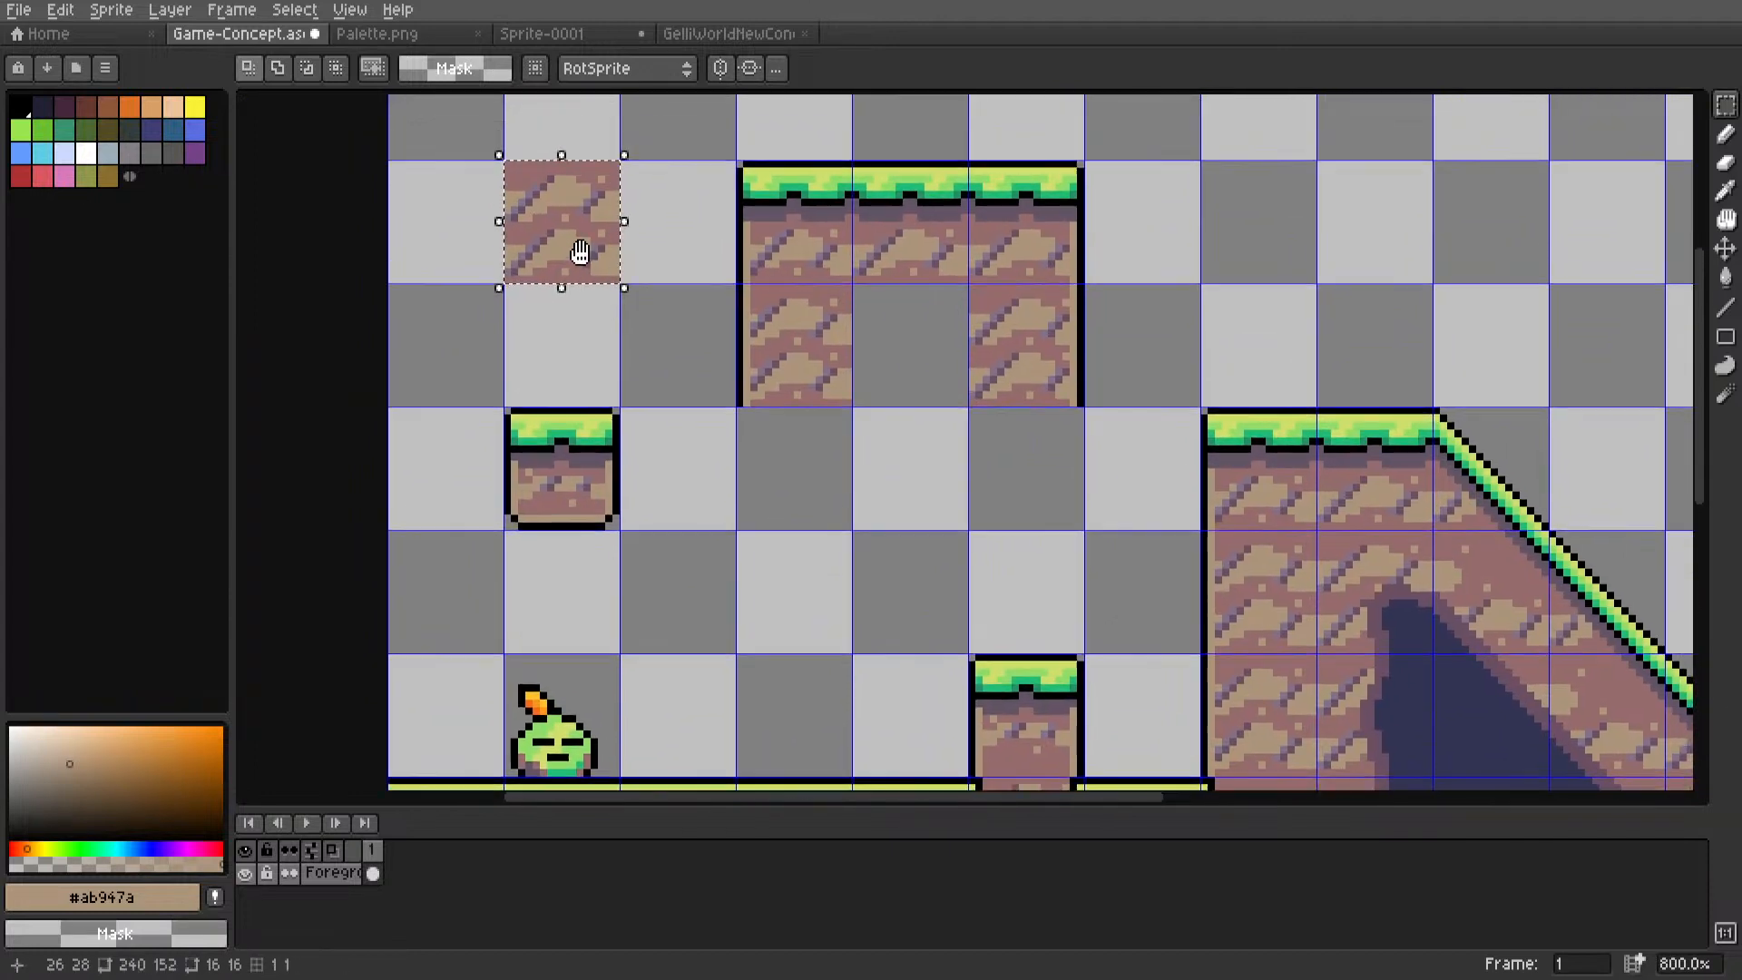
ctrl+drag(592, 265, 676, 534)
click(1029, 456)
Give the bottom middle dirt tile a 1 px black bottom outline with a tan #ab947a highlight row just above it.
key(i)
click(1081, 375)
key(l)
scroll(949, 521, up, 5)
alt+click(690, 513)
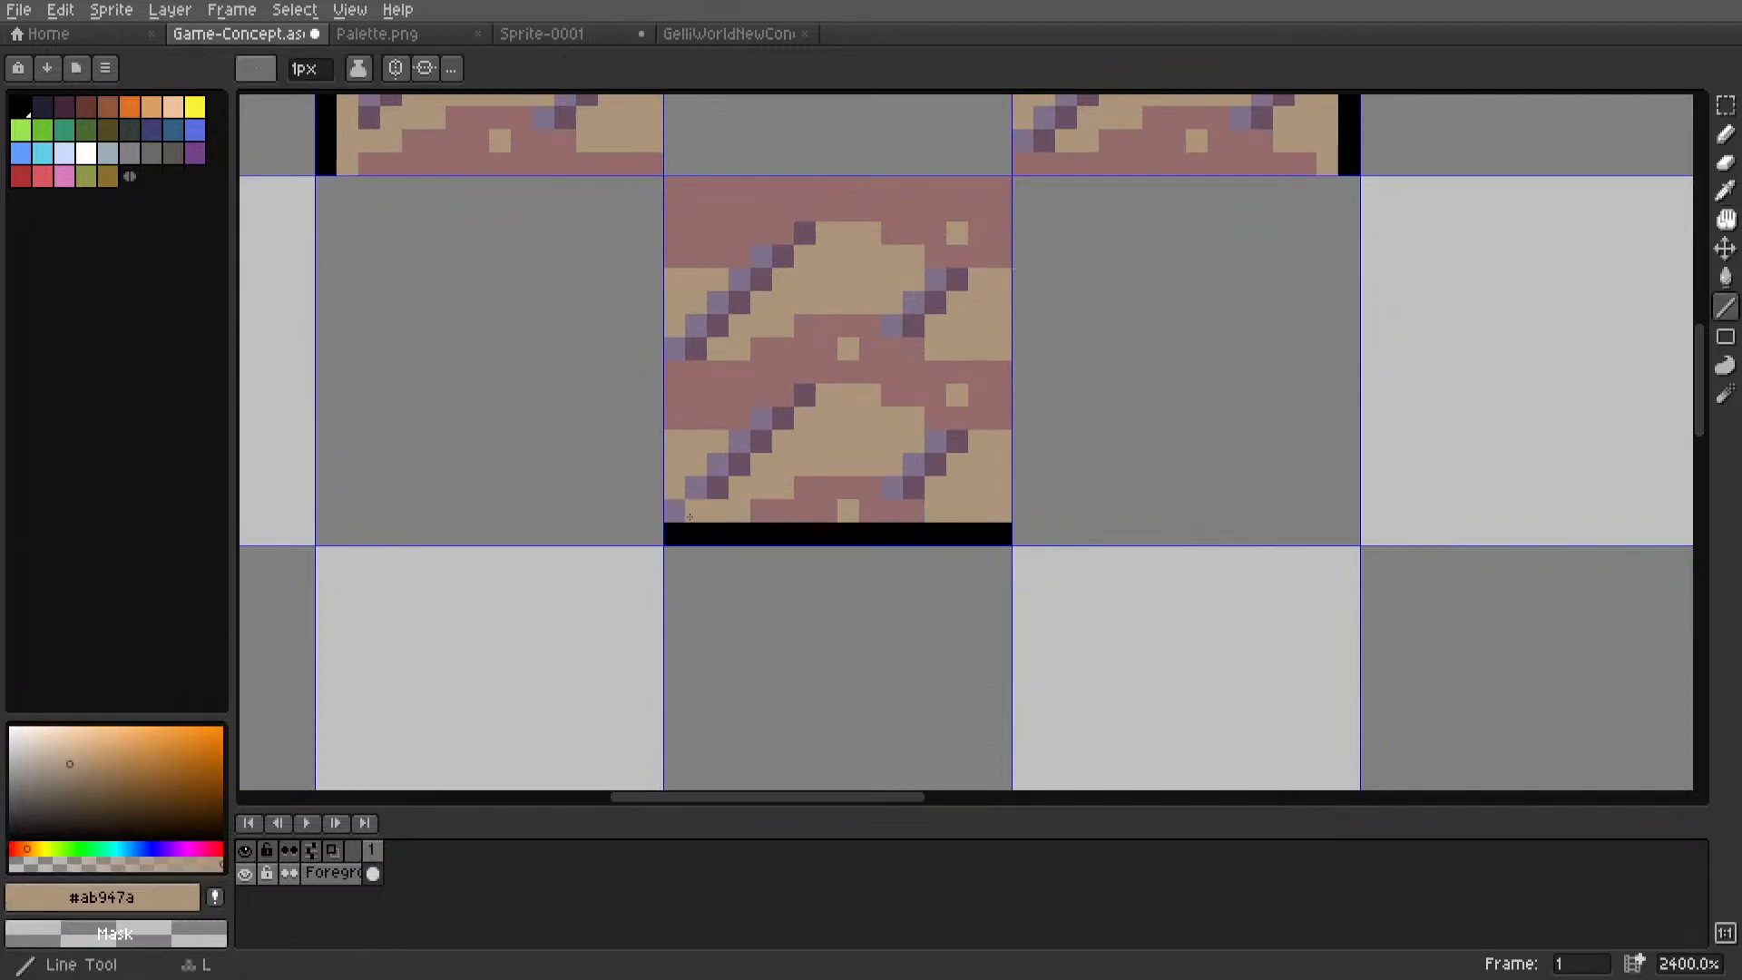
drag(996, 512, 675, 511)
scroll(846, 477, down, 6)
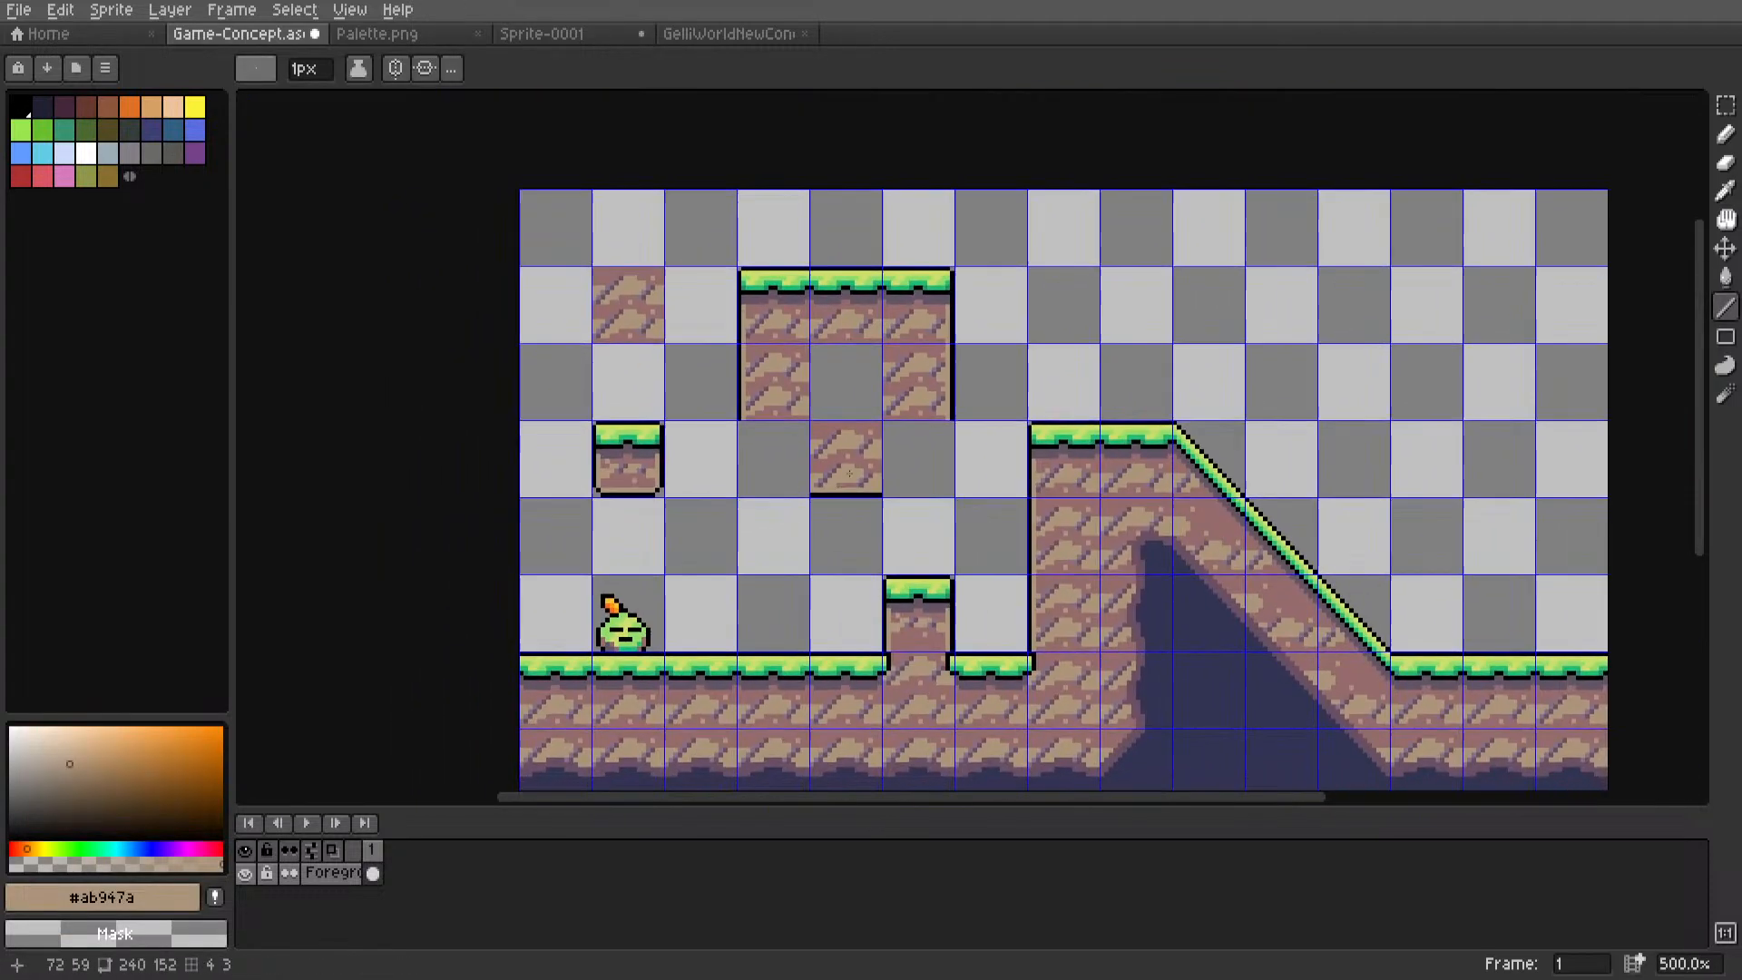
Copy the outlined bottom middle tile into the platform's bottom-right and bottom-left corner cells.
key(m)
mouse_move(842, 461)
mouse_down()
mouse_move(798, 483)
mouse_move(1042, 482)
mouse_up()
scroll(844, 465, up, 3)
click(1168, 362)
middle_drag(751, 506, 829, 518)
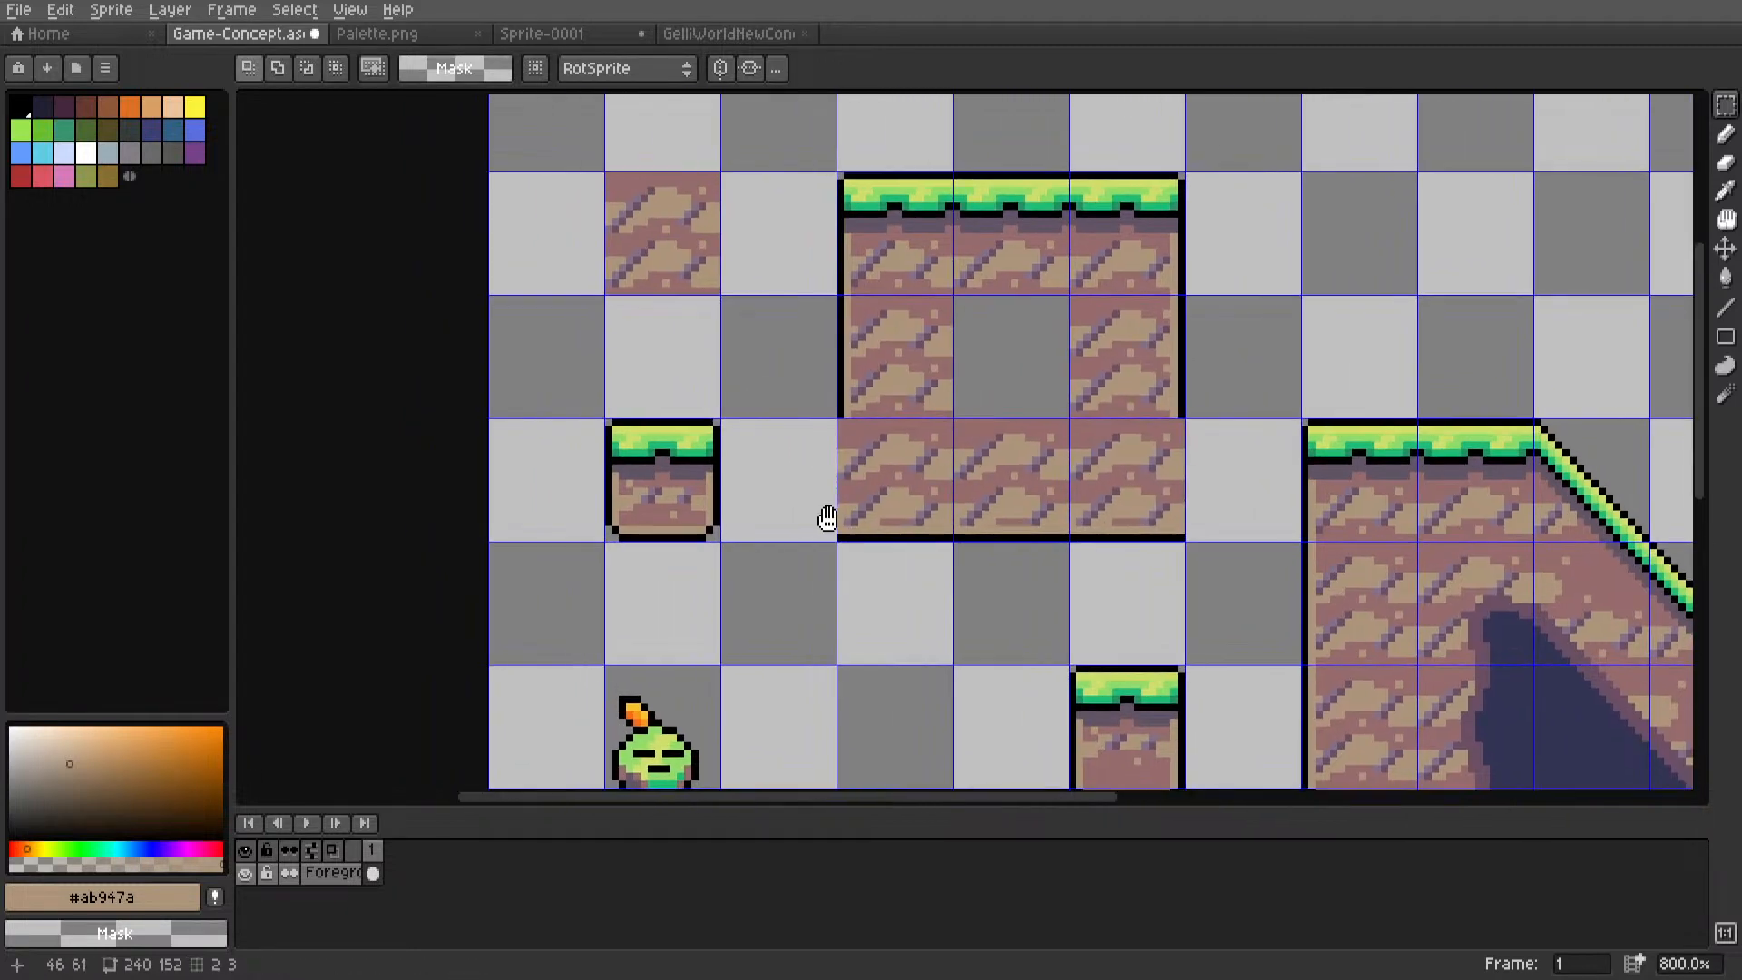
Extend the platform's black left outline down to the bottom corner with a 1 px line.
scroll(829, 518, up, 3)
key(i)
alt+click(825, 343)
drag(823, 389, 824, 621)
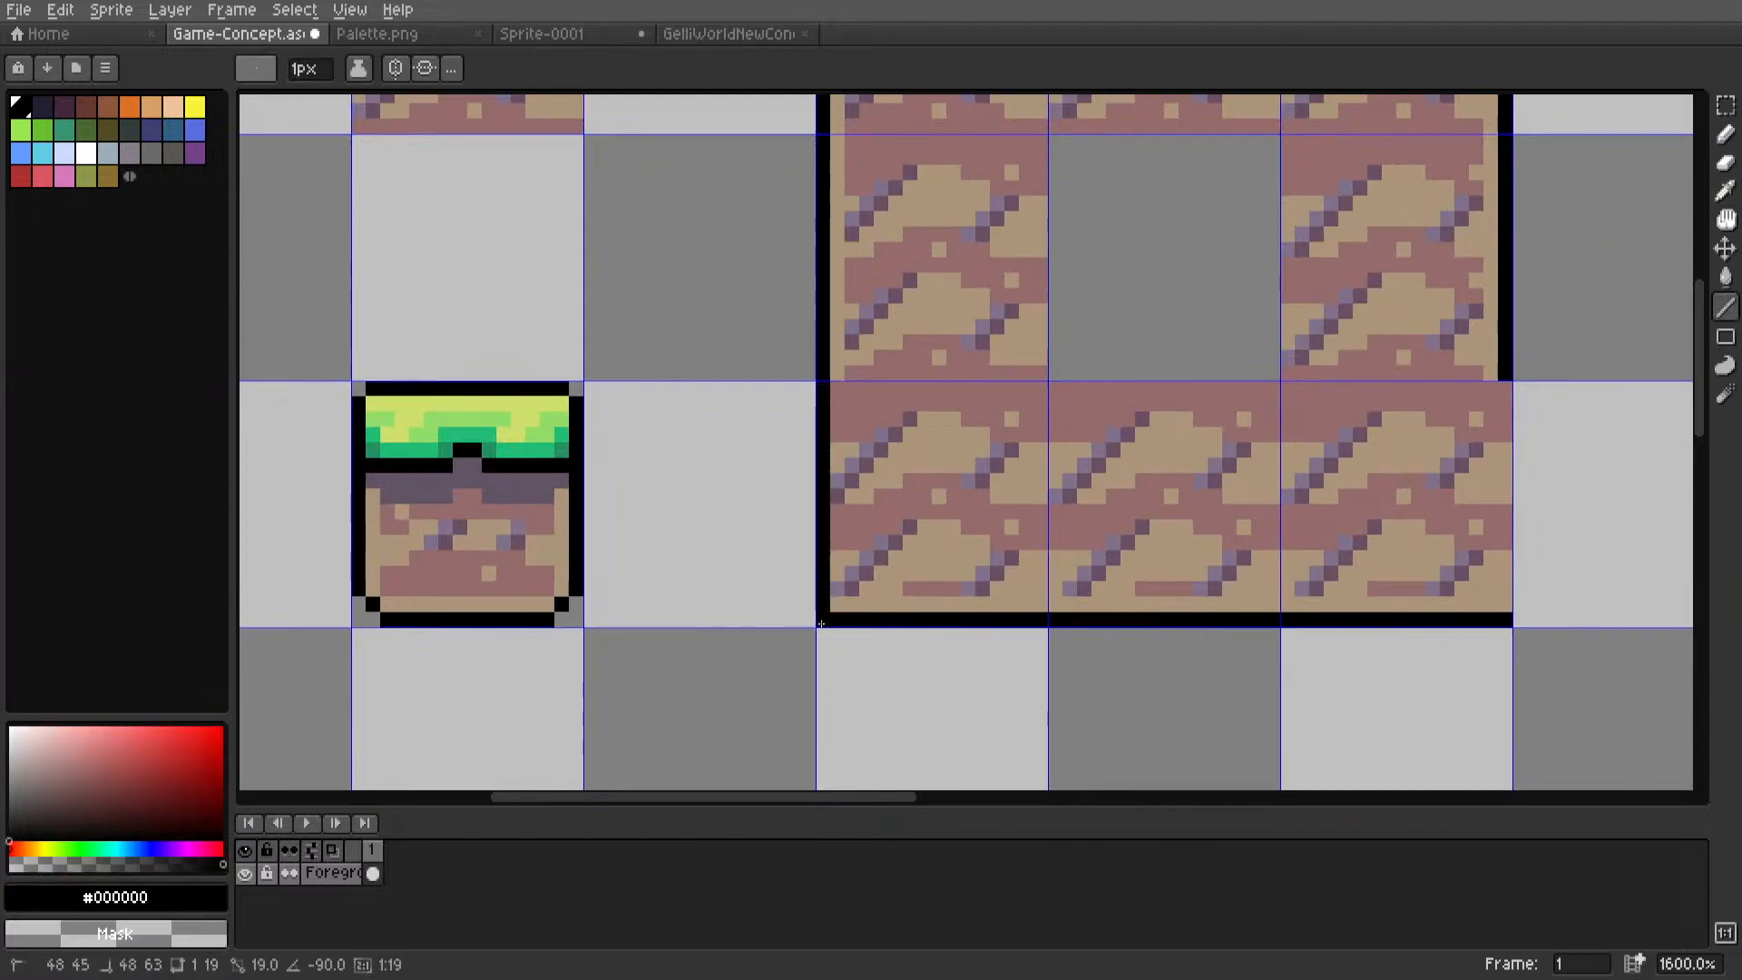
Draw a 17 px long tan #ab947a highlight line just inside the bottom-left tile's left outline.
alt+click(847, 342)
drag(837, 382, 835, 599)
key(ctrl+z)
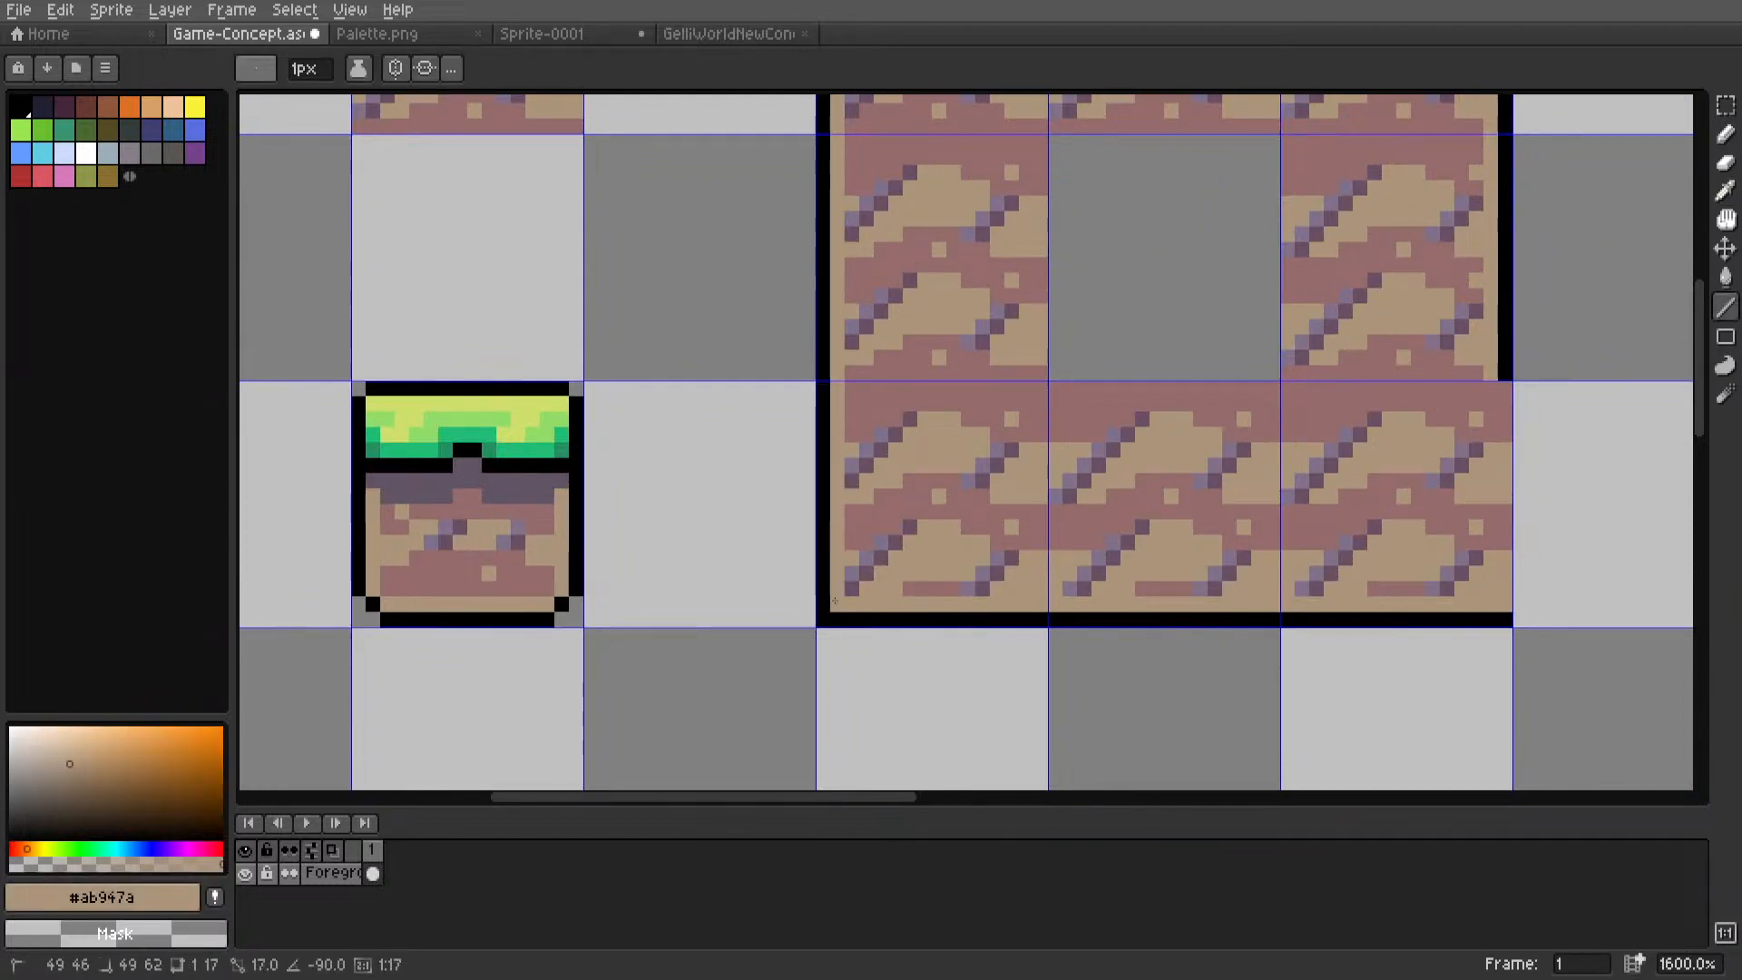
Clear the outer corner pixel of the platform's bottom-left tile to round off its black outline.
scroll(887, 568, down, 6)
scroll(897, 534, up, 5)
key(i)
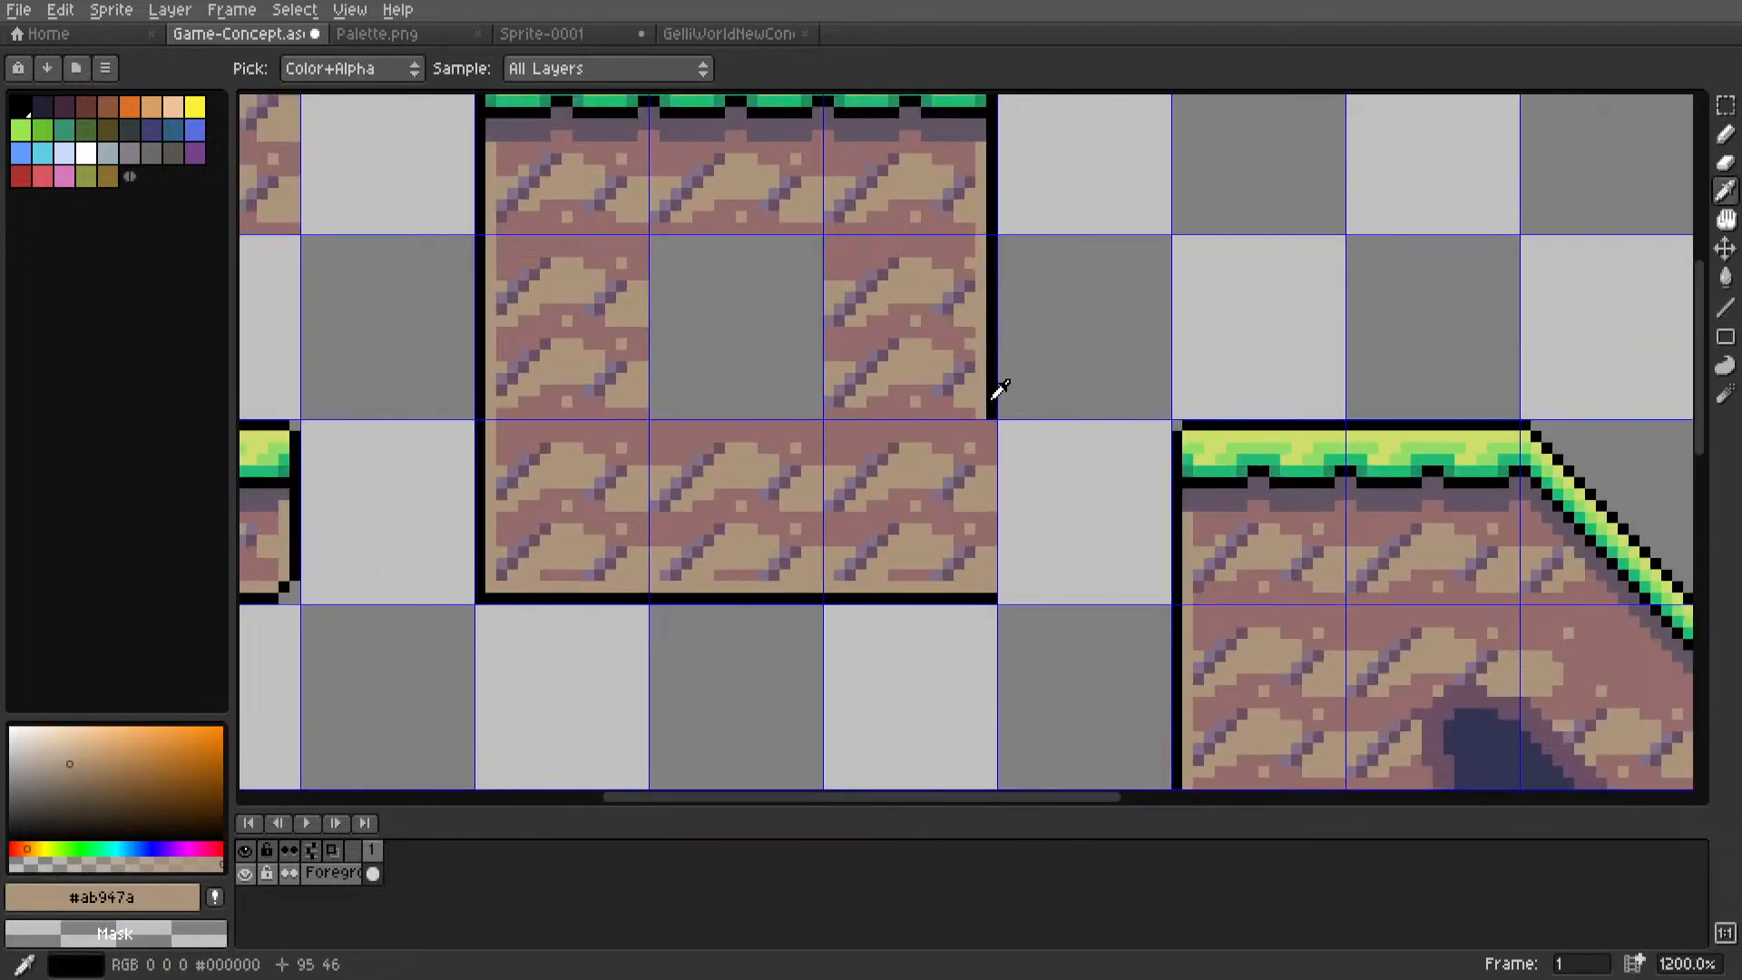
scroll(669, 493, up, 4)
click(708, 528)
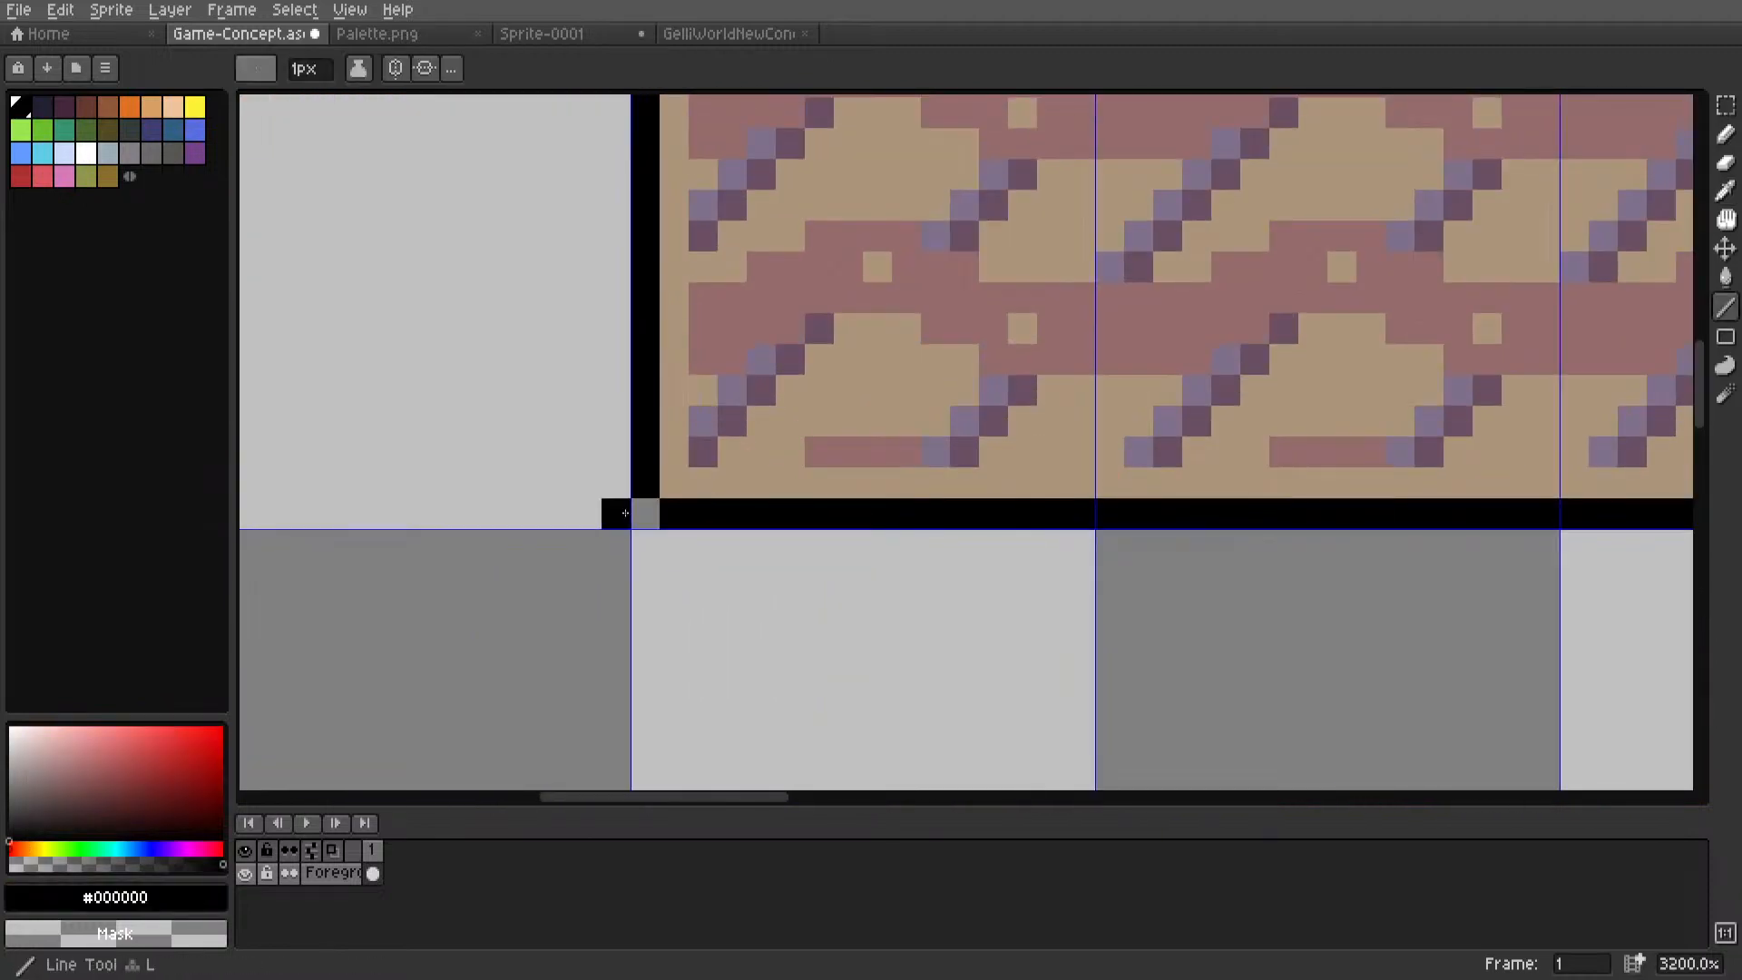
scroll(616, 514, down, 8)
middle_drag(609, 537, 692, 568)
scroll(724, 573, up, 3)
key(m)
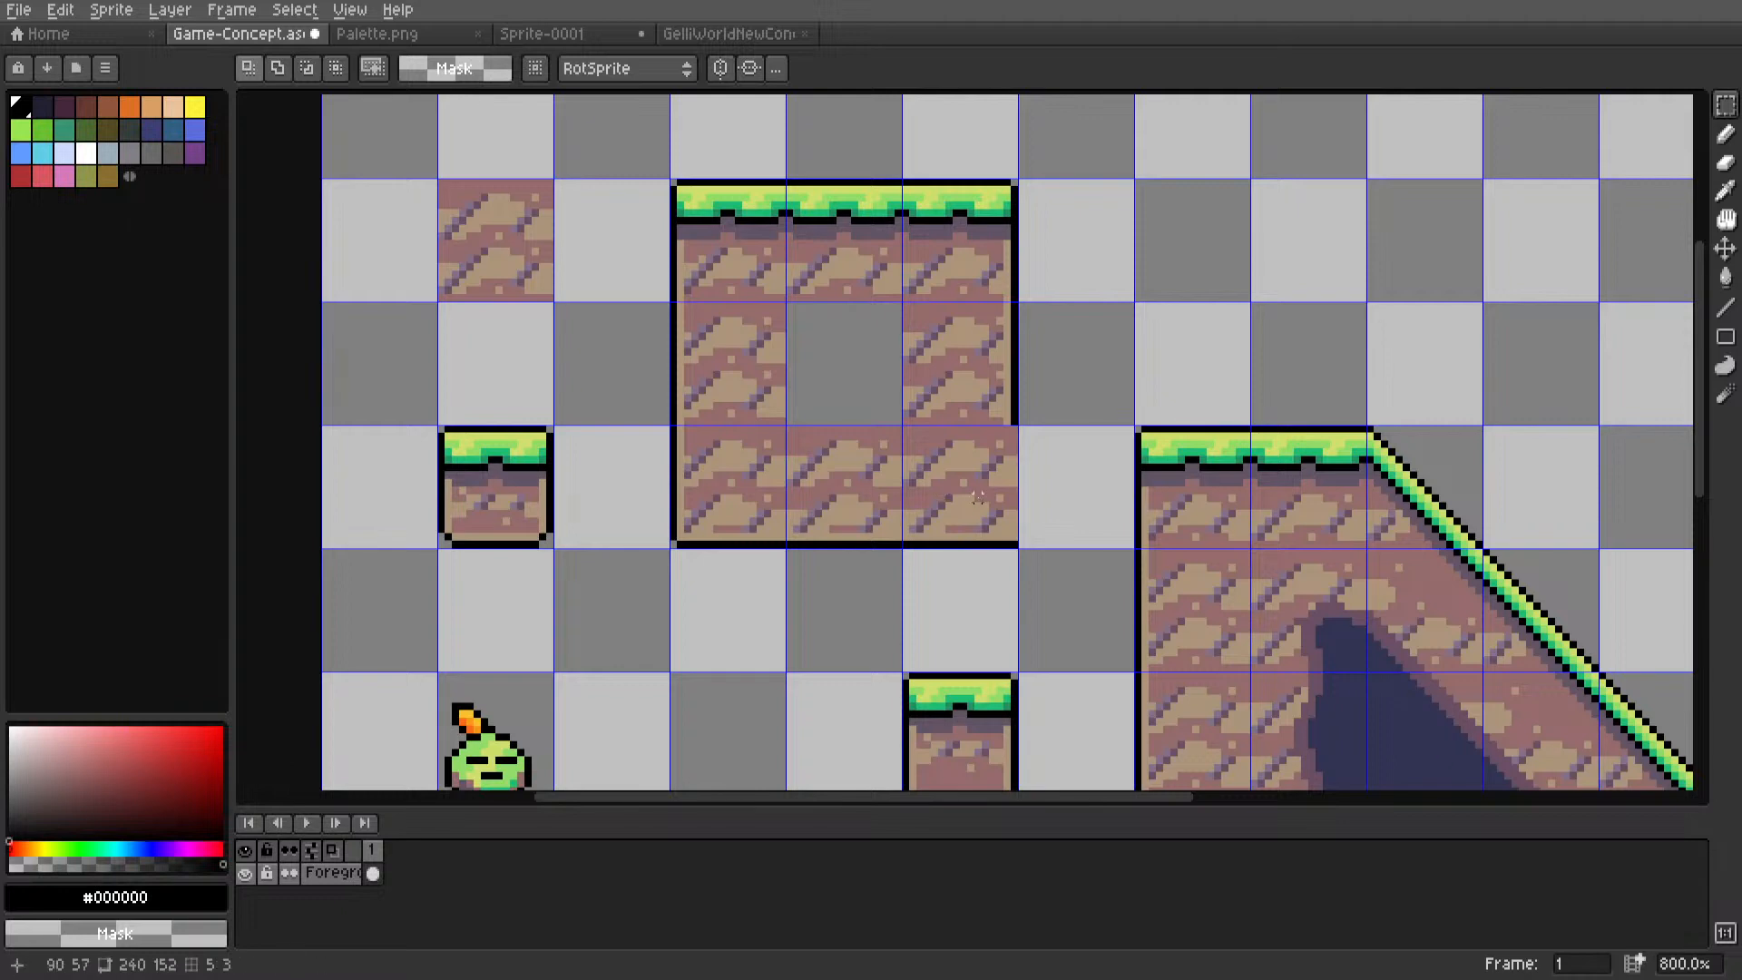
scroll(1029, 468, up, 1)
key(i)
key(l)
drag(999, 356, 999, 641)
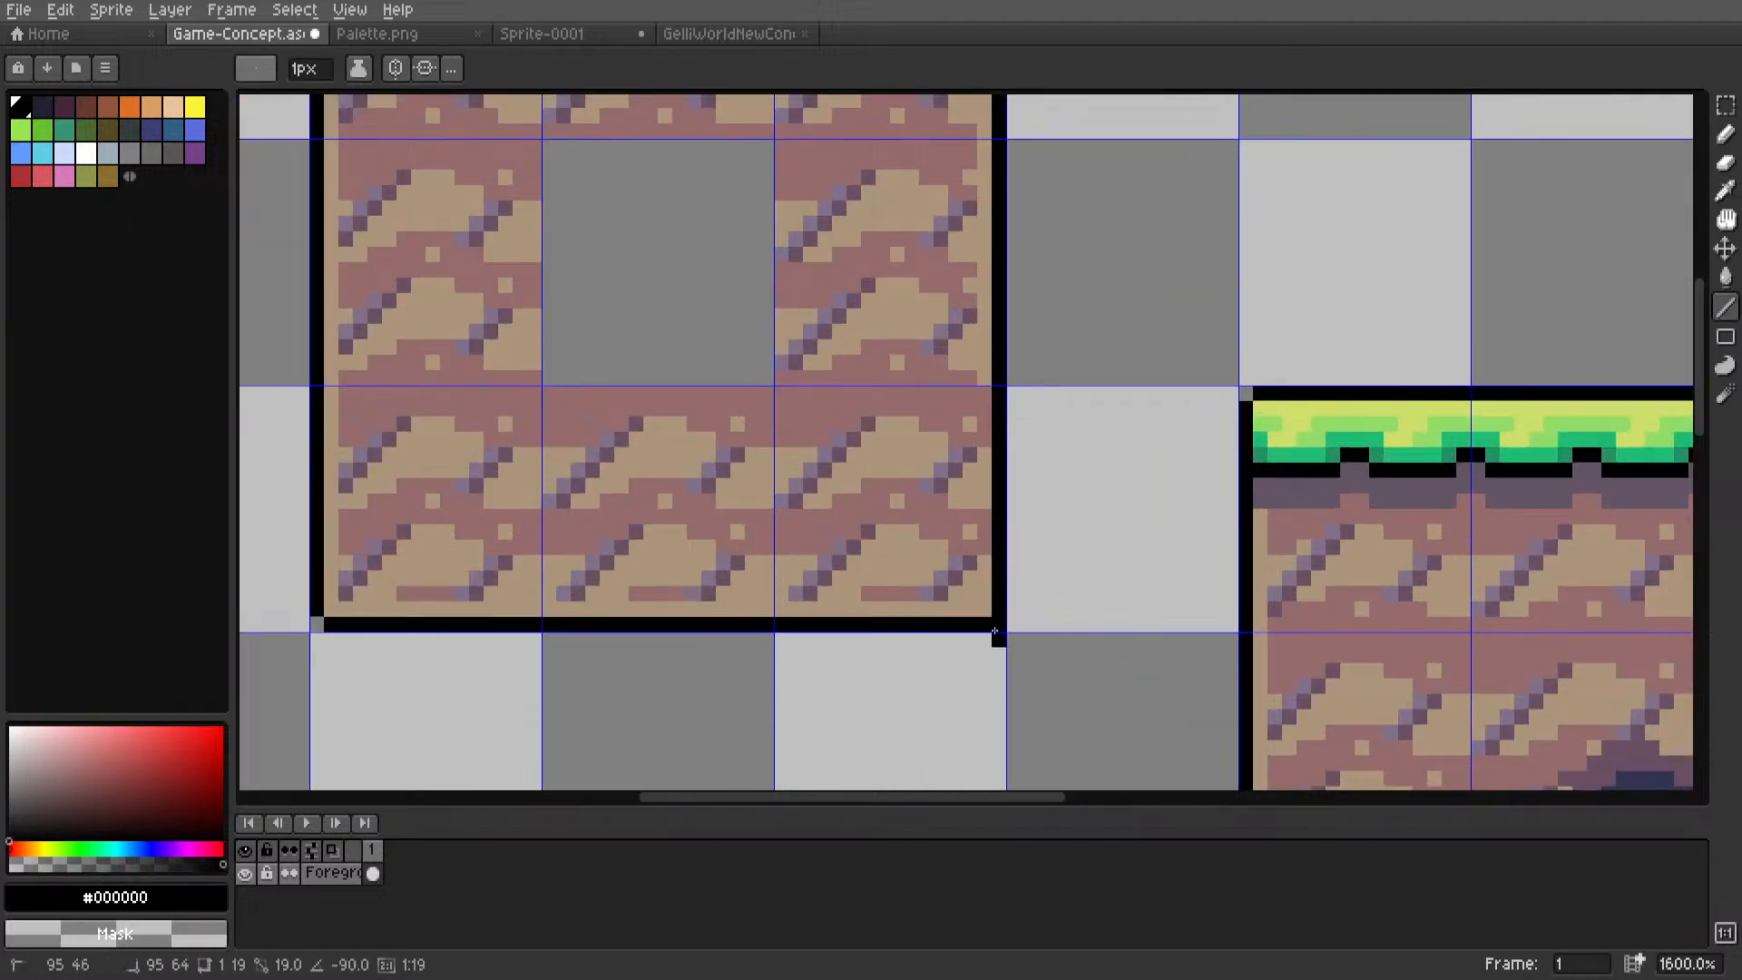
key(i)
alt+click(986, 374)
key(ctrl+z)
alt+click(1002, 363)
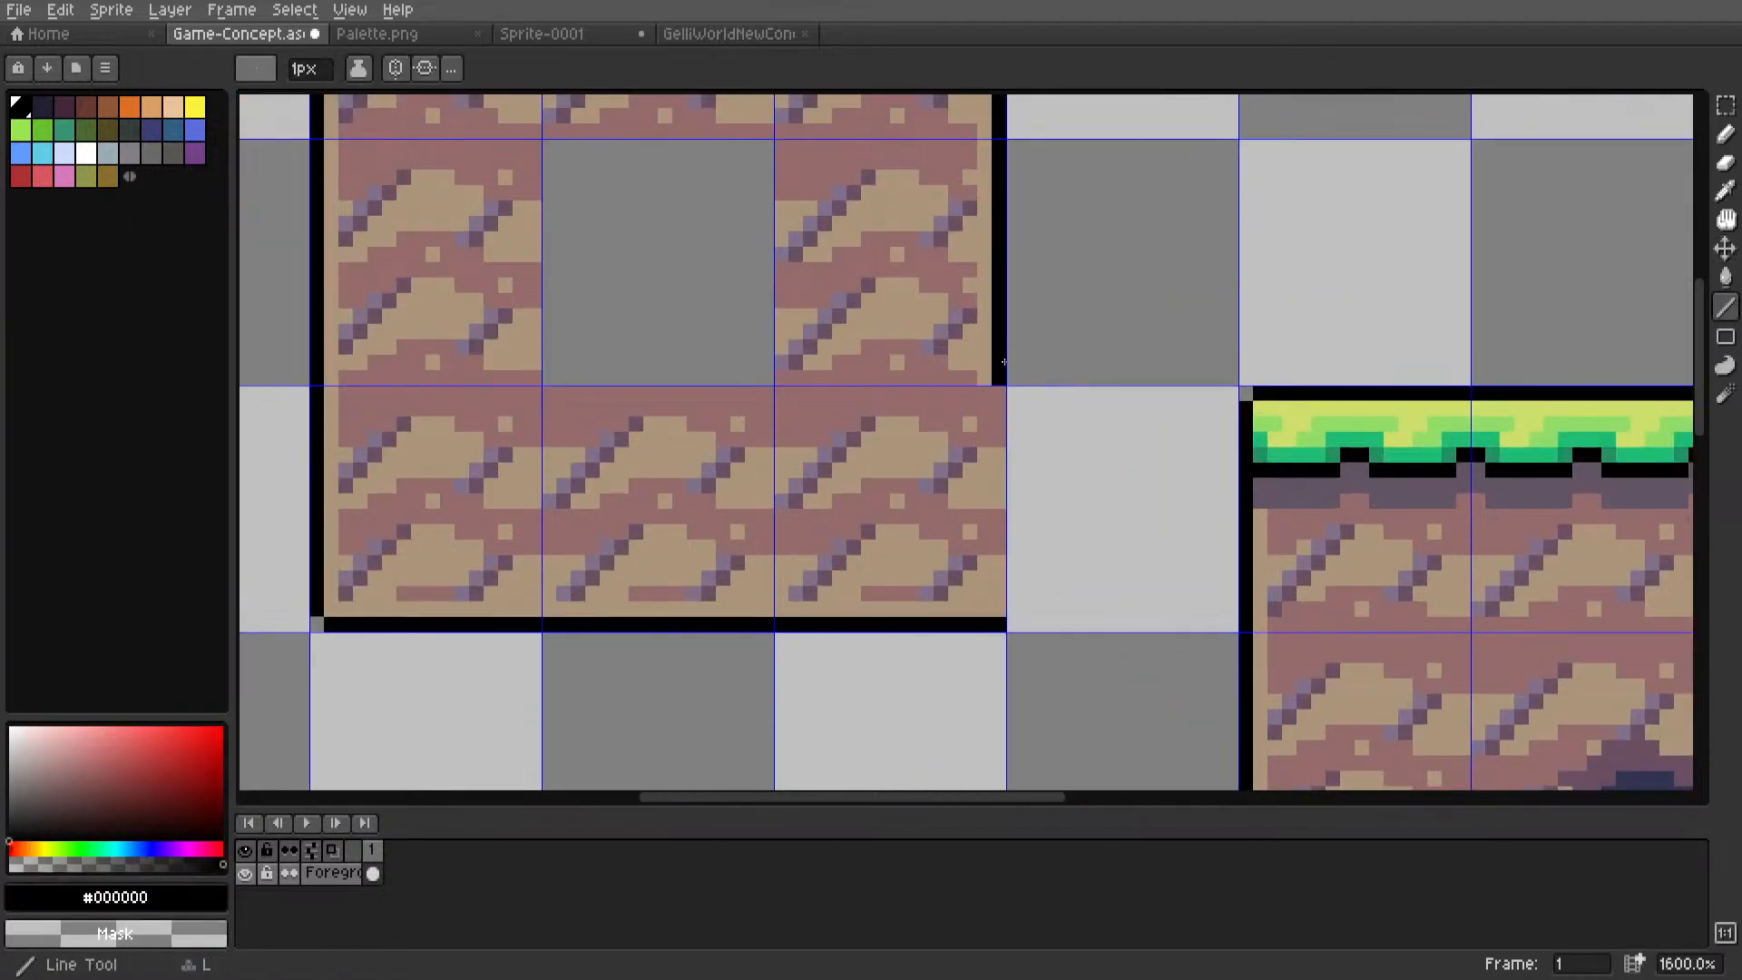
alt+click(1008, 361)
click(1002, 354)
key(l)
drag(1002, 354, 999, 615)
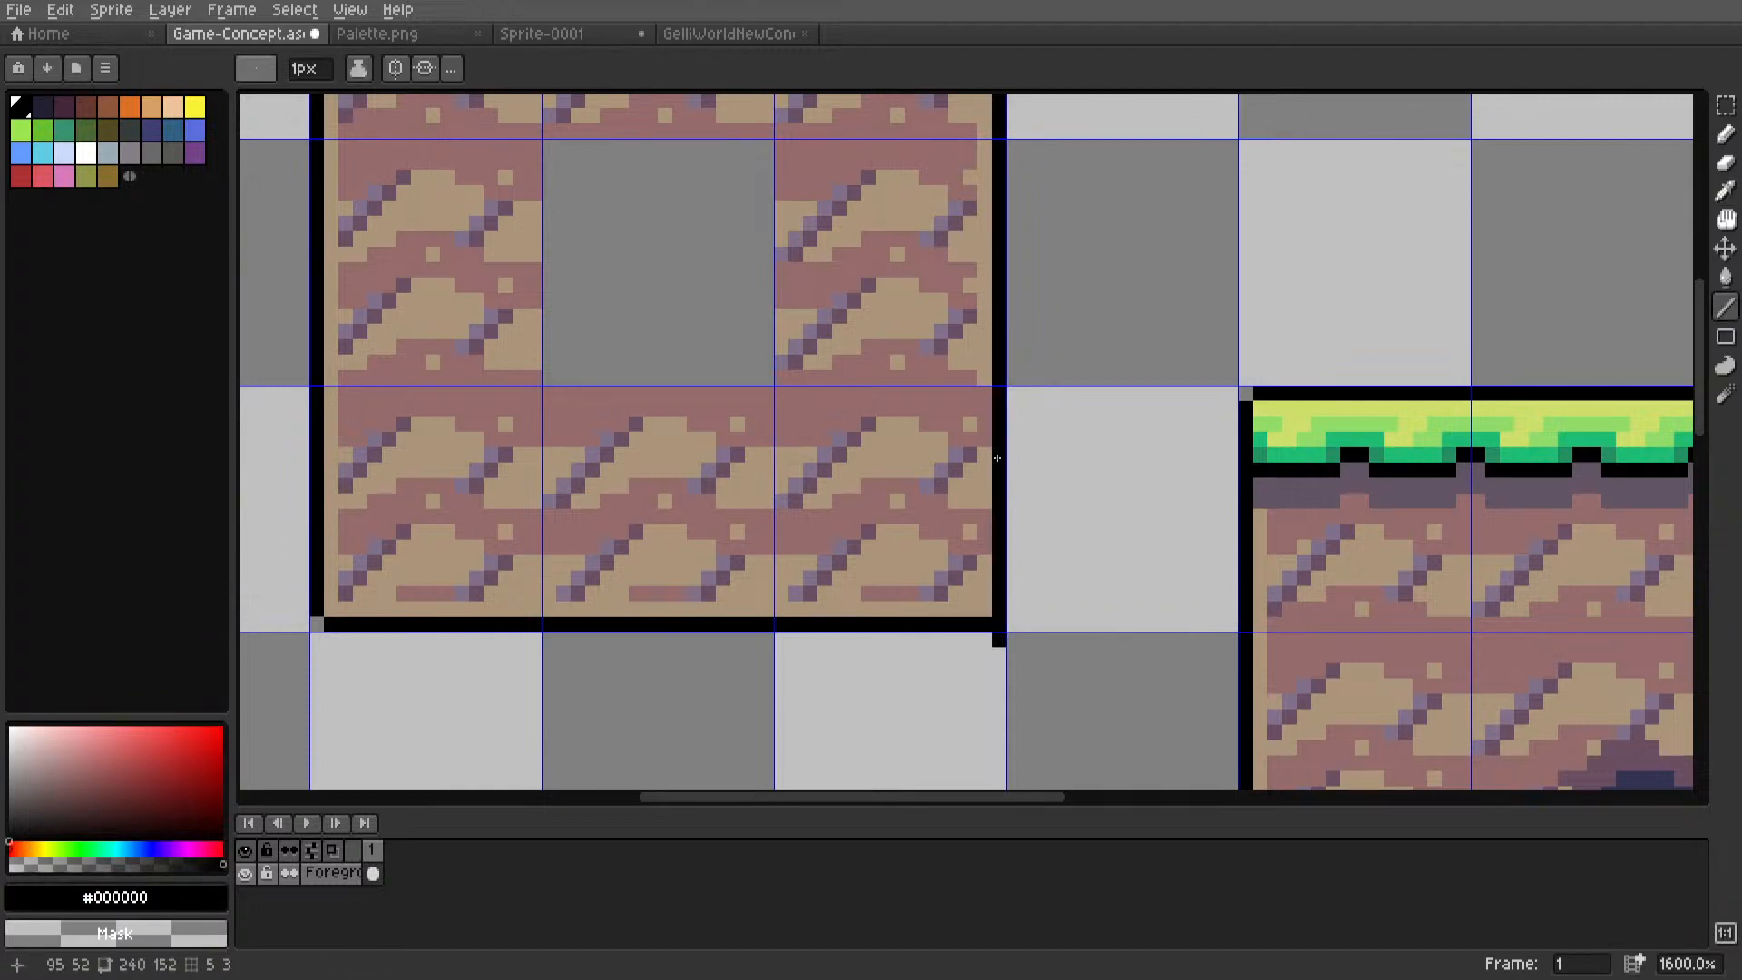
key(ctrl+z)
Extend the platform's black right outline down through the bottom-right tile and sample the tan #ab947a highlight colour.
alt+click(1003, 362)
drag(1002, 365, 999, 624)
alt+click(987, 344)
scroll(997, 554, down, 6)
Copy the plain dirt tile into the empty centre cell of the 3 × 3 platform.
key(m)
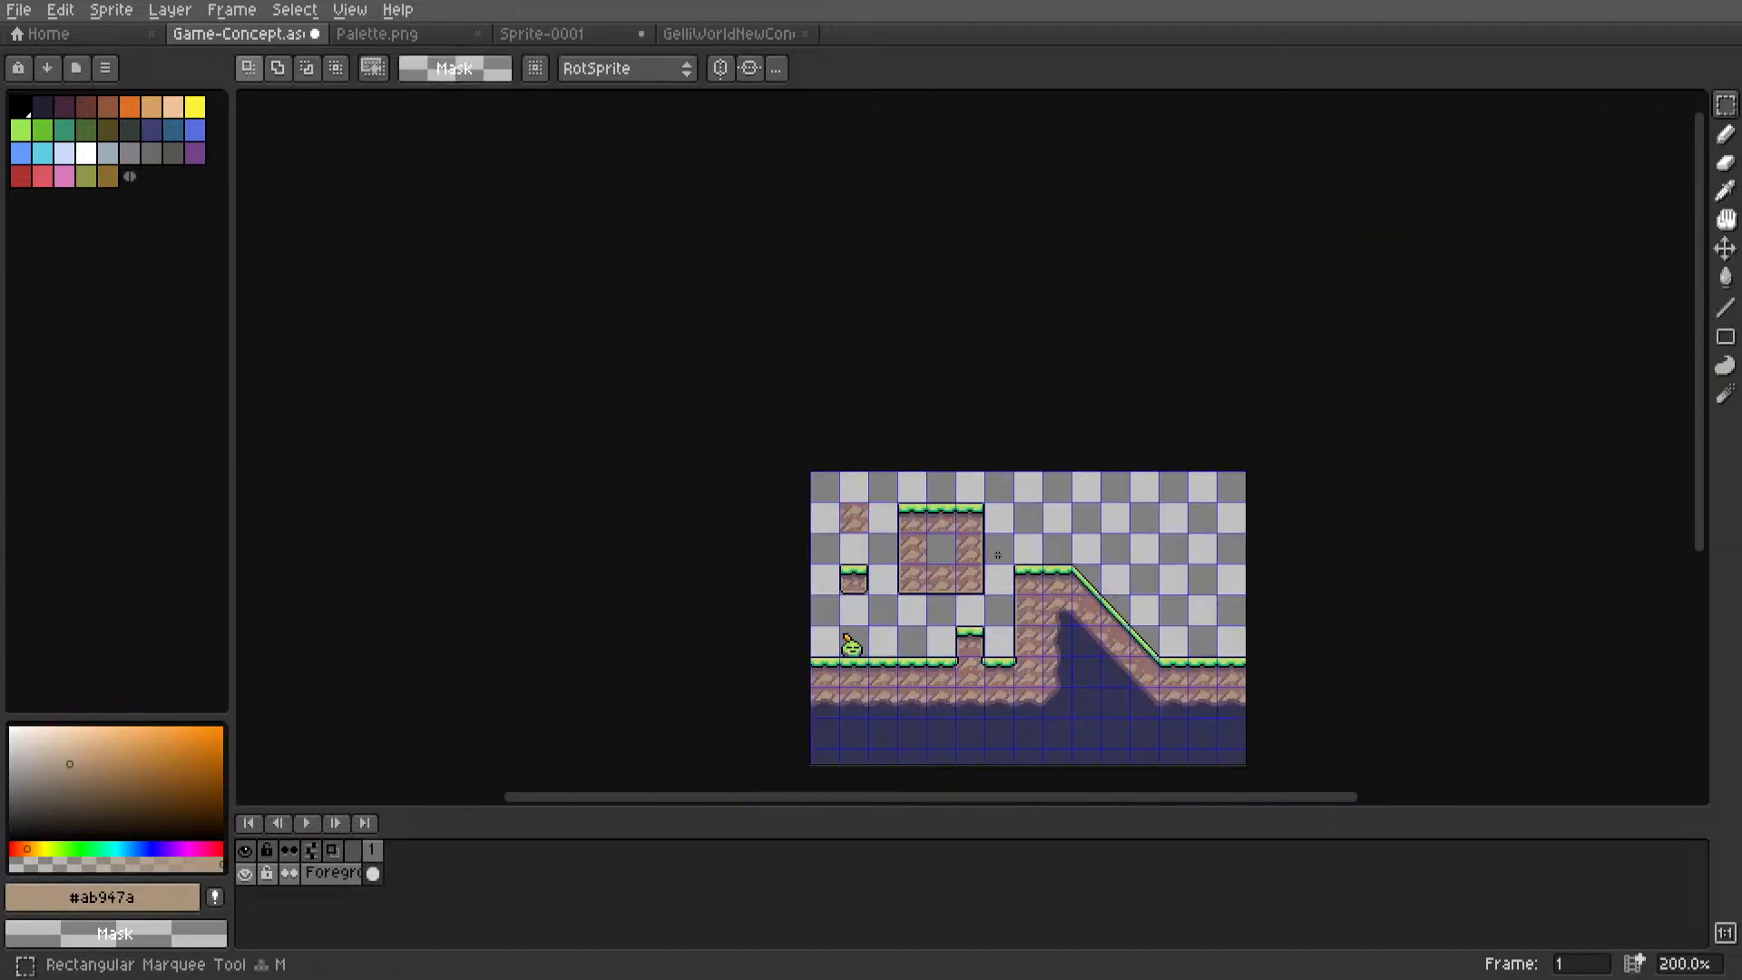
scroll(997, 554, up, 4)
drag(660, 381, 910, 482)
key(Return)
Examine how the filled 3 × 3 platform's tiles join and how it looks beside the rest of the scene.
scroll(998, 490, down, 4)
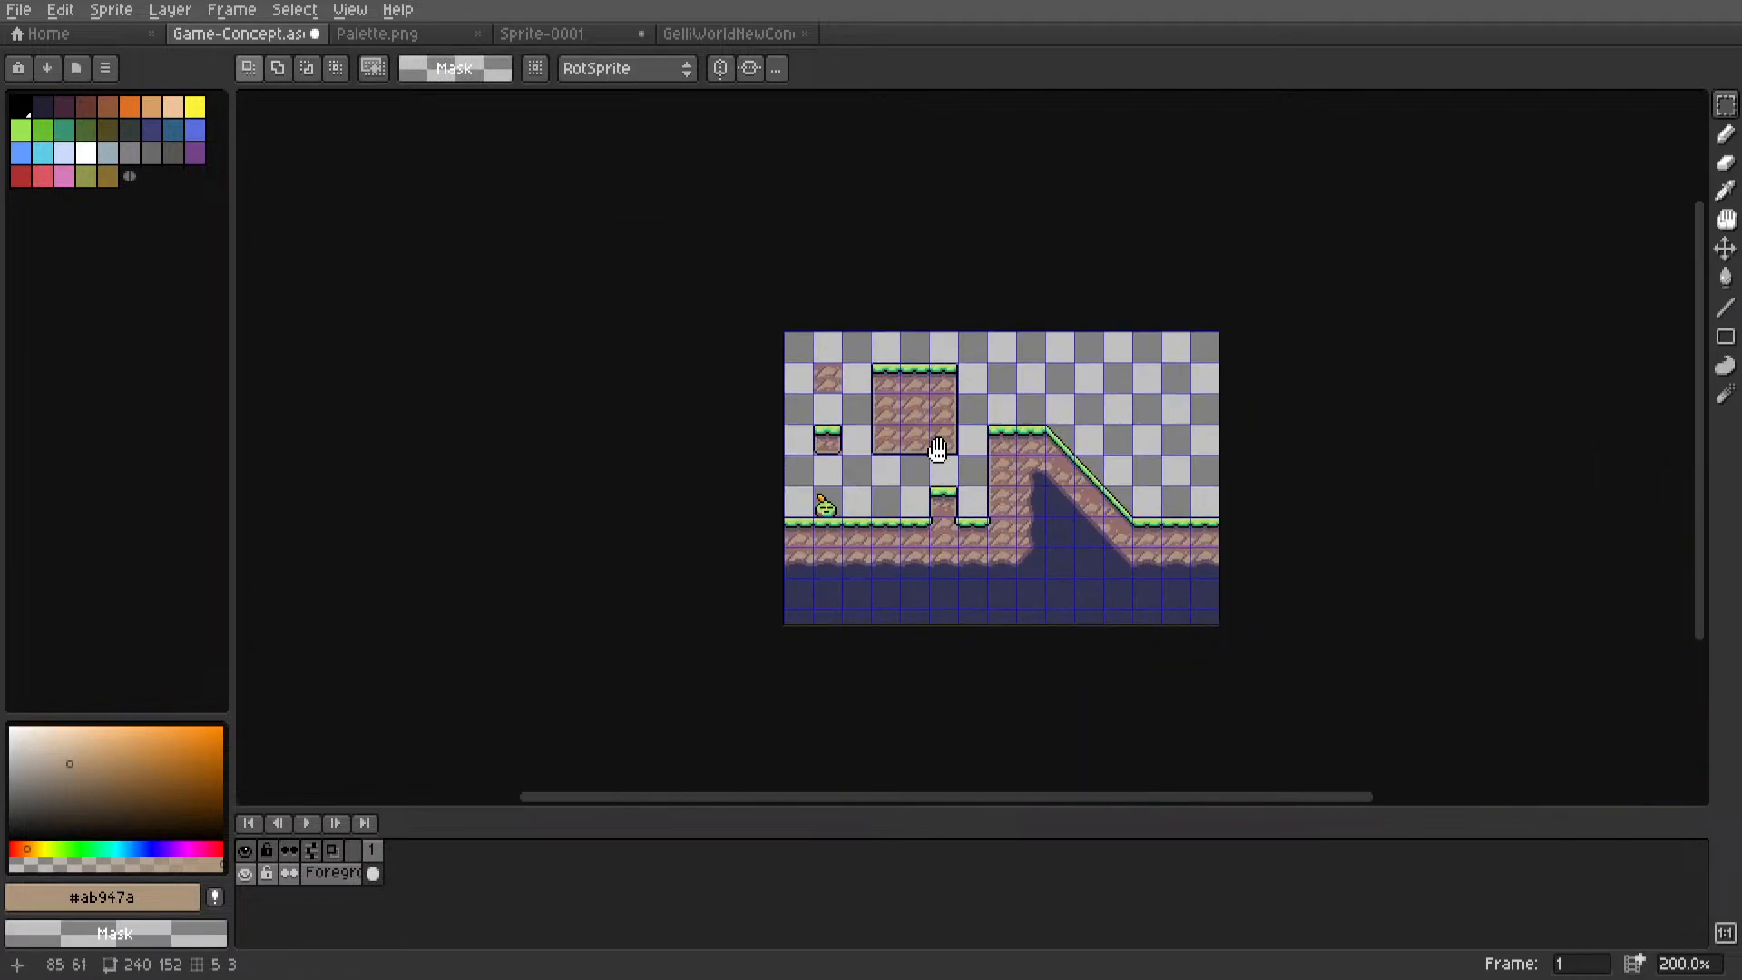
scroll(1039, 497, up, 3)
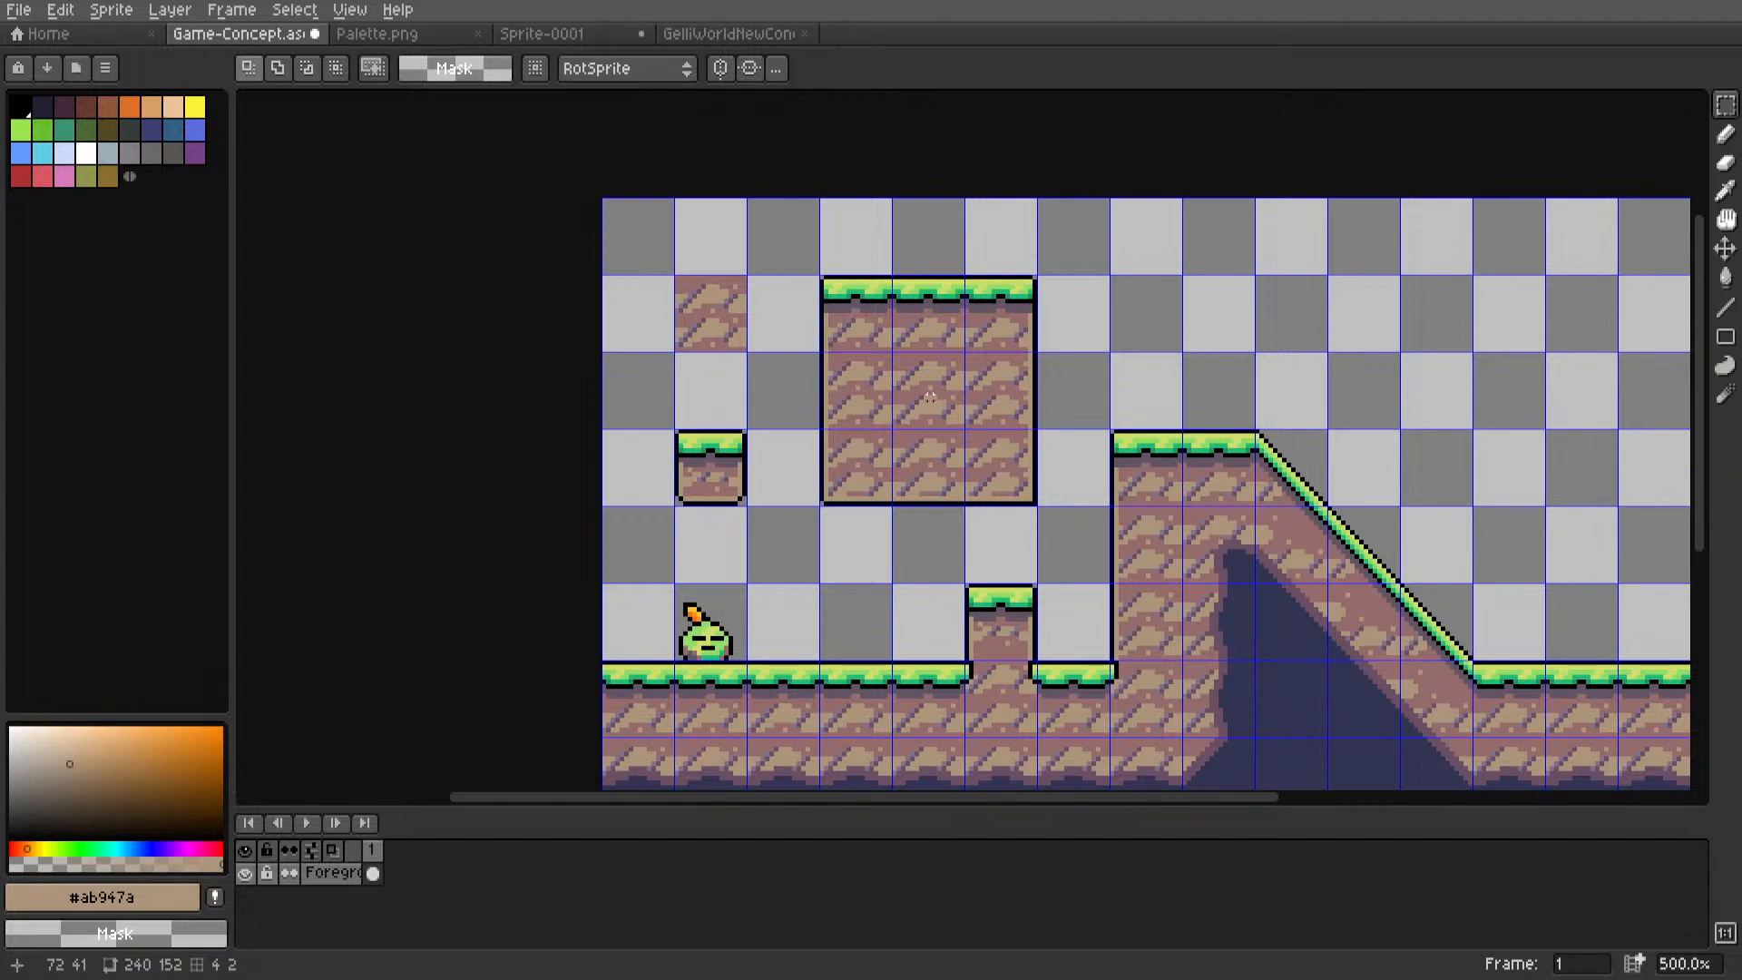
scroll(931, 397, down, 3)
scroll(944, 393, up, 4)
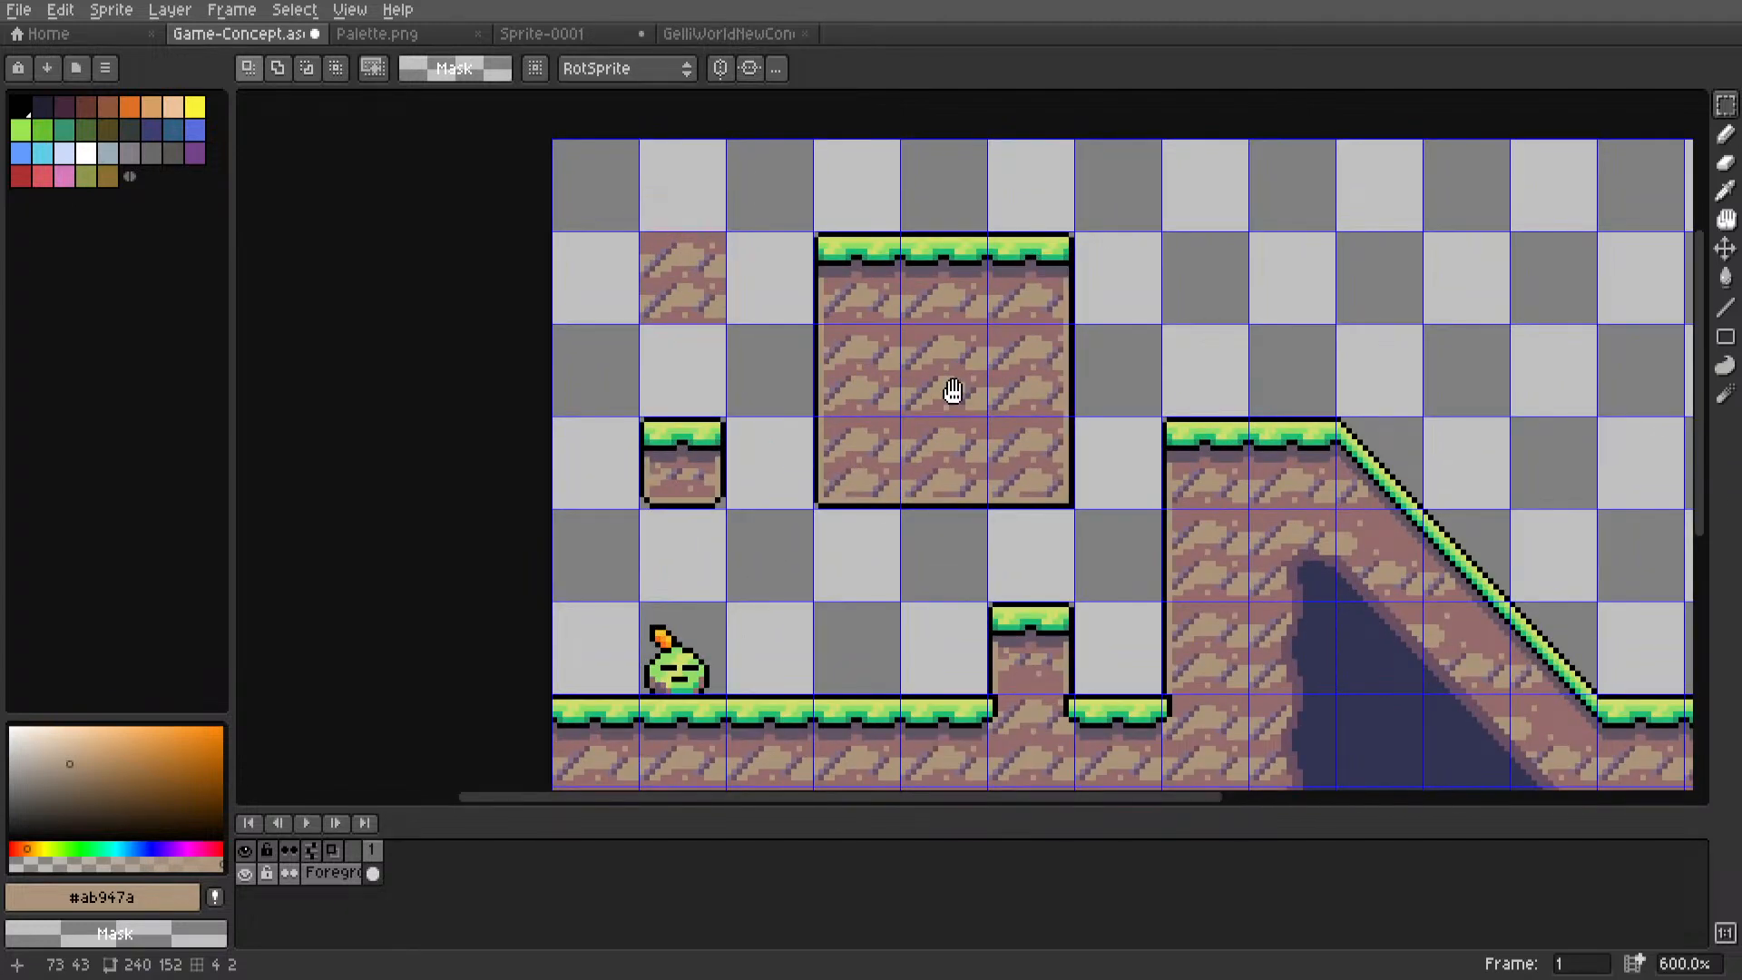
middle_drag(953, 391, 909, 375)
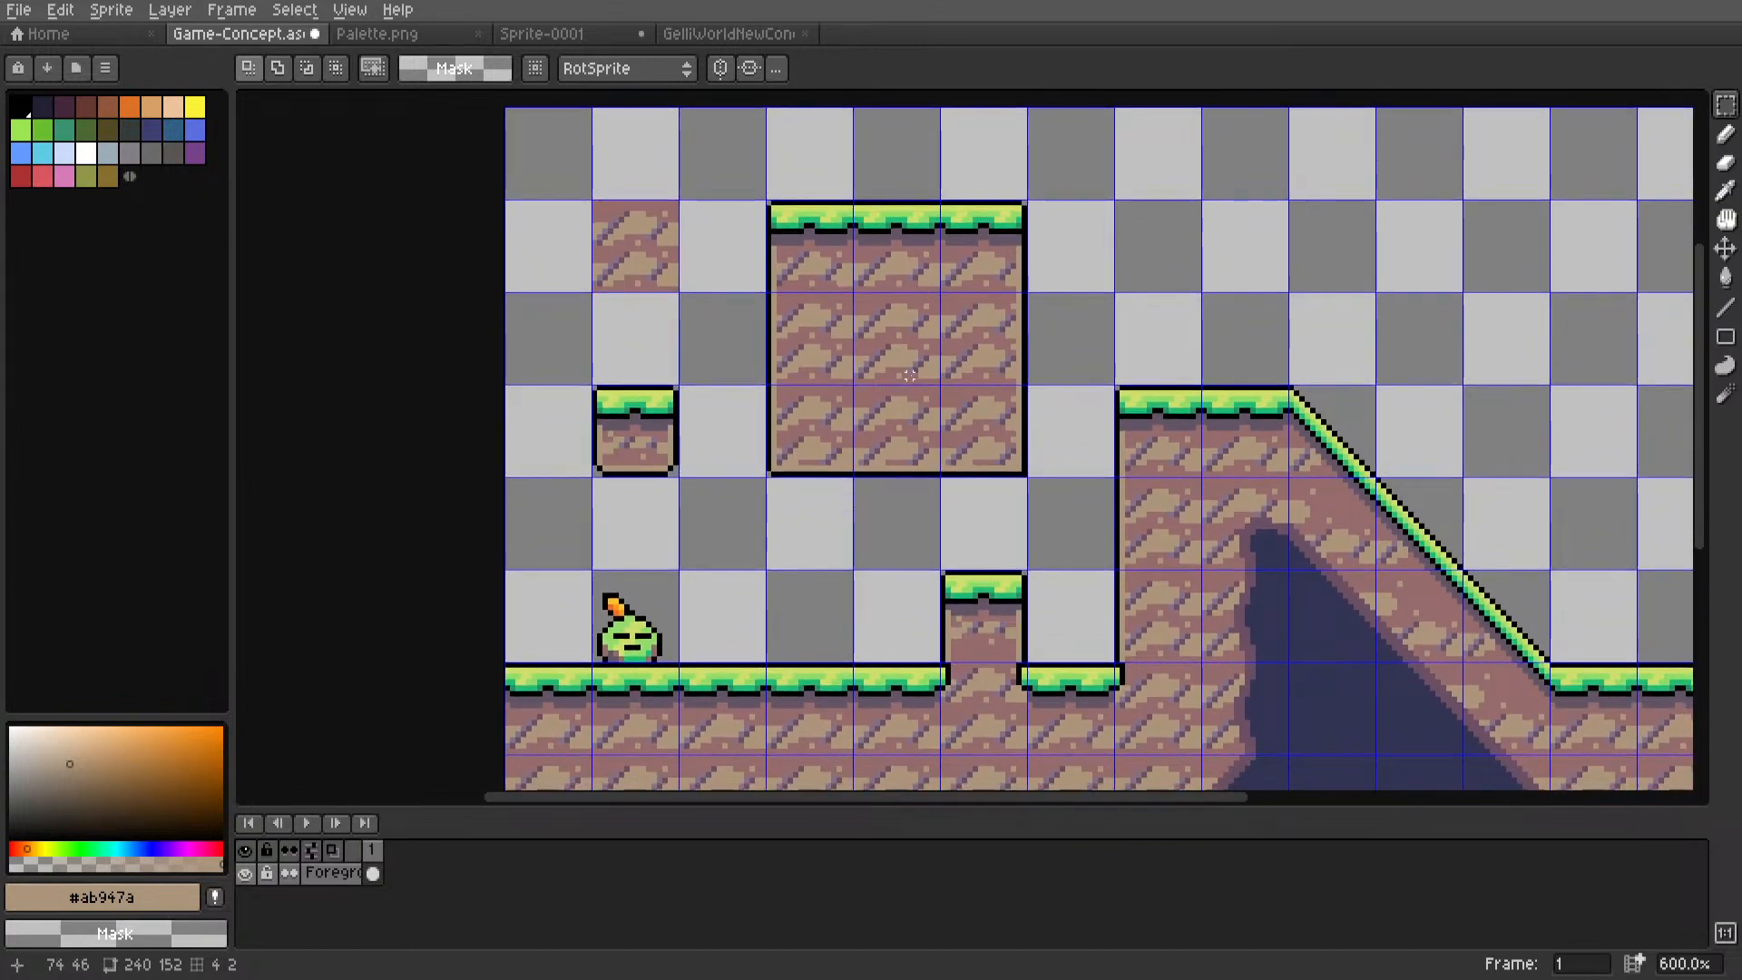
scroll(909, 375, down, 3)
scroll(908, 377, up, 2)
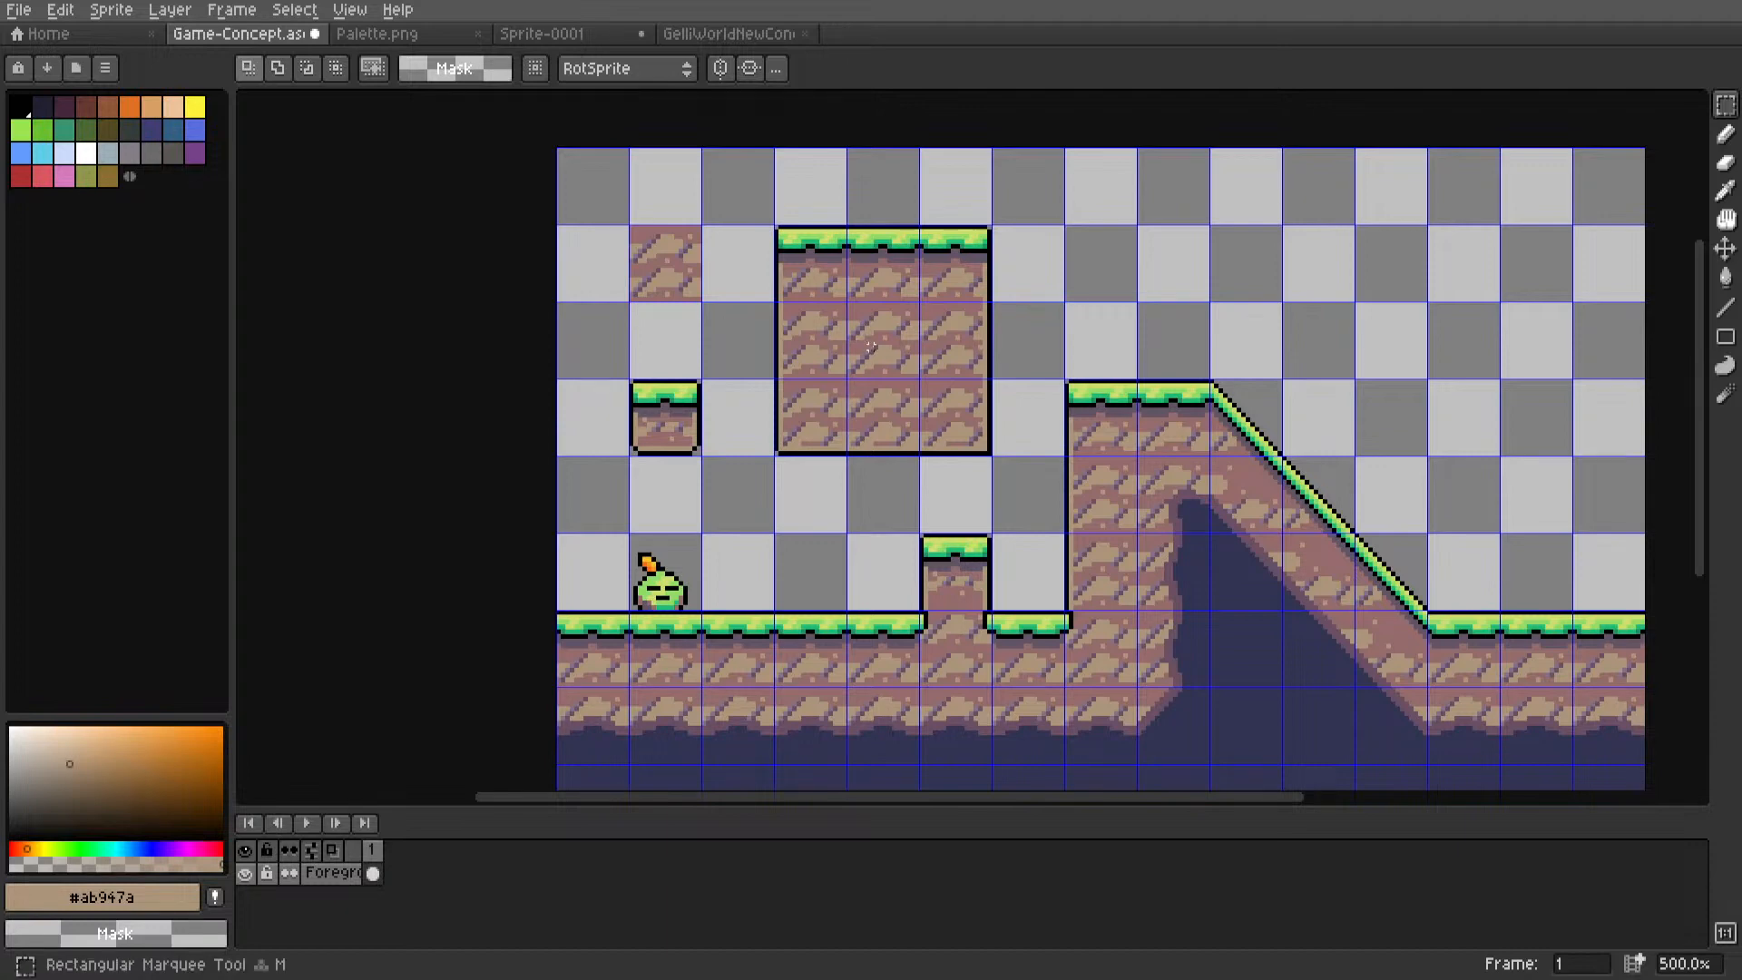
drag(870, 348, 885, 363)
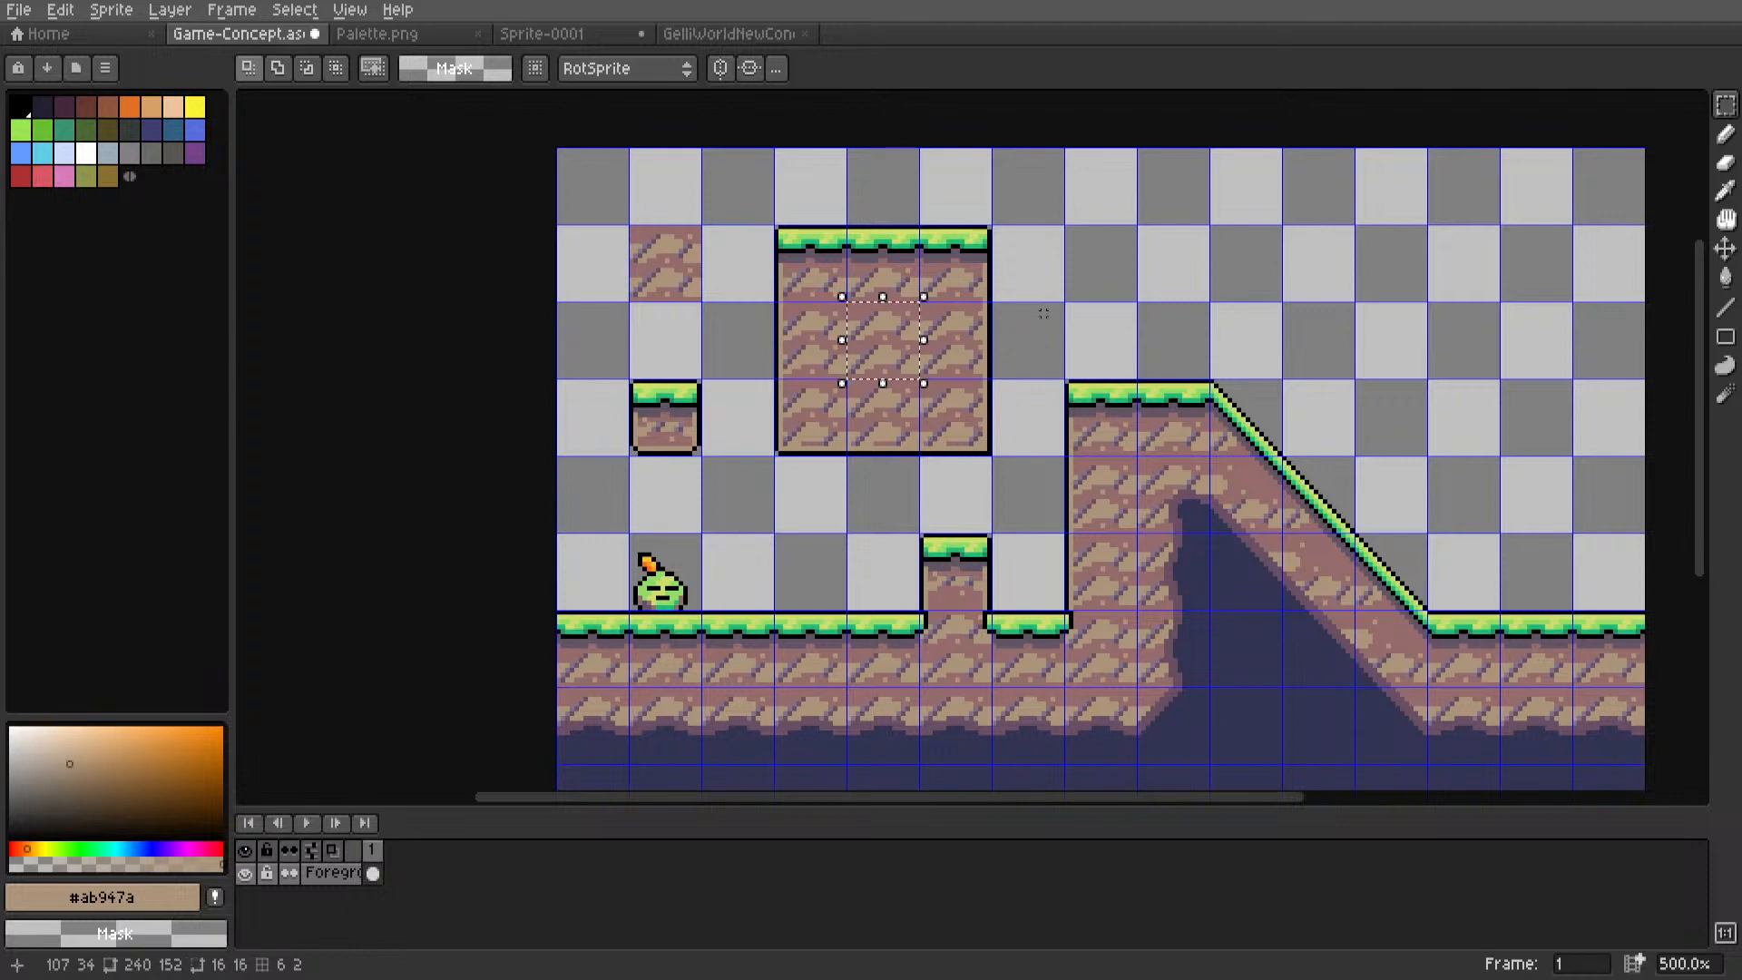
Enlarge the canvas by 64 px on the right and 64 px at the top.
scroll(1043, 313, down, 3)
scroll(907, 454, up, 1)
click(110, 10)
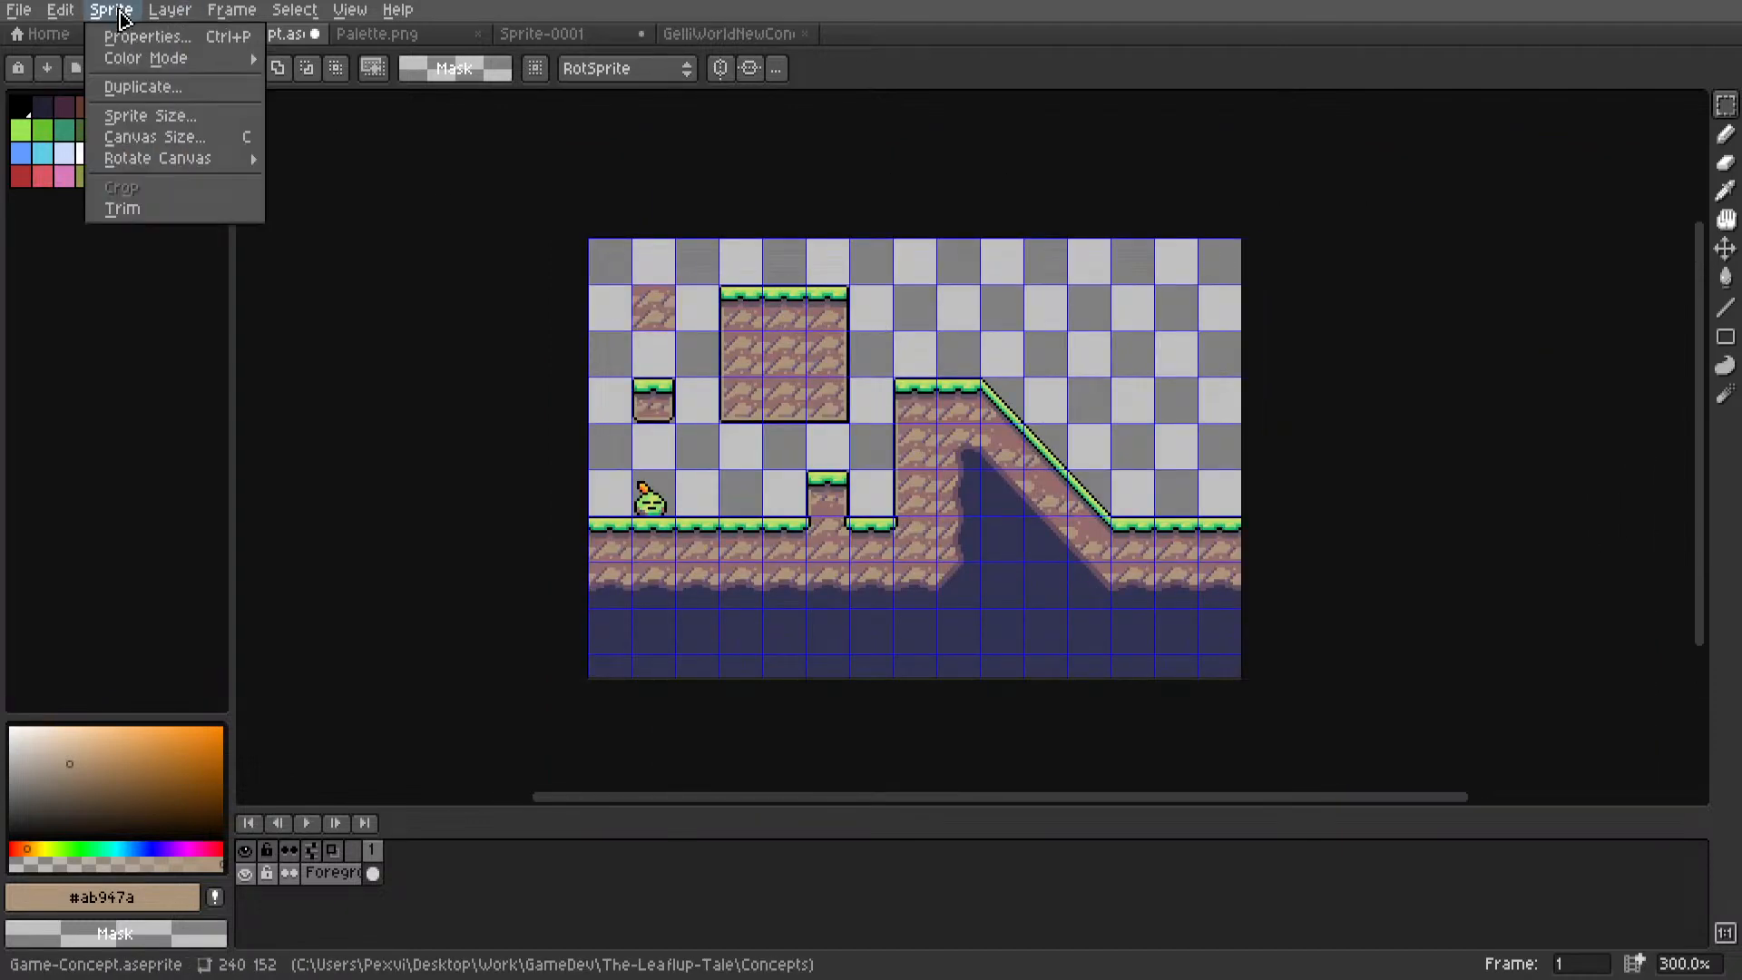
click(146, 137)
click(1437, 341)
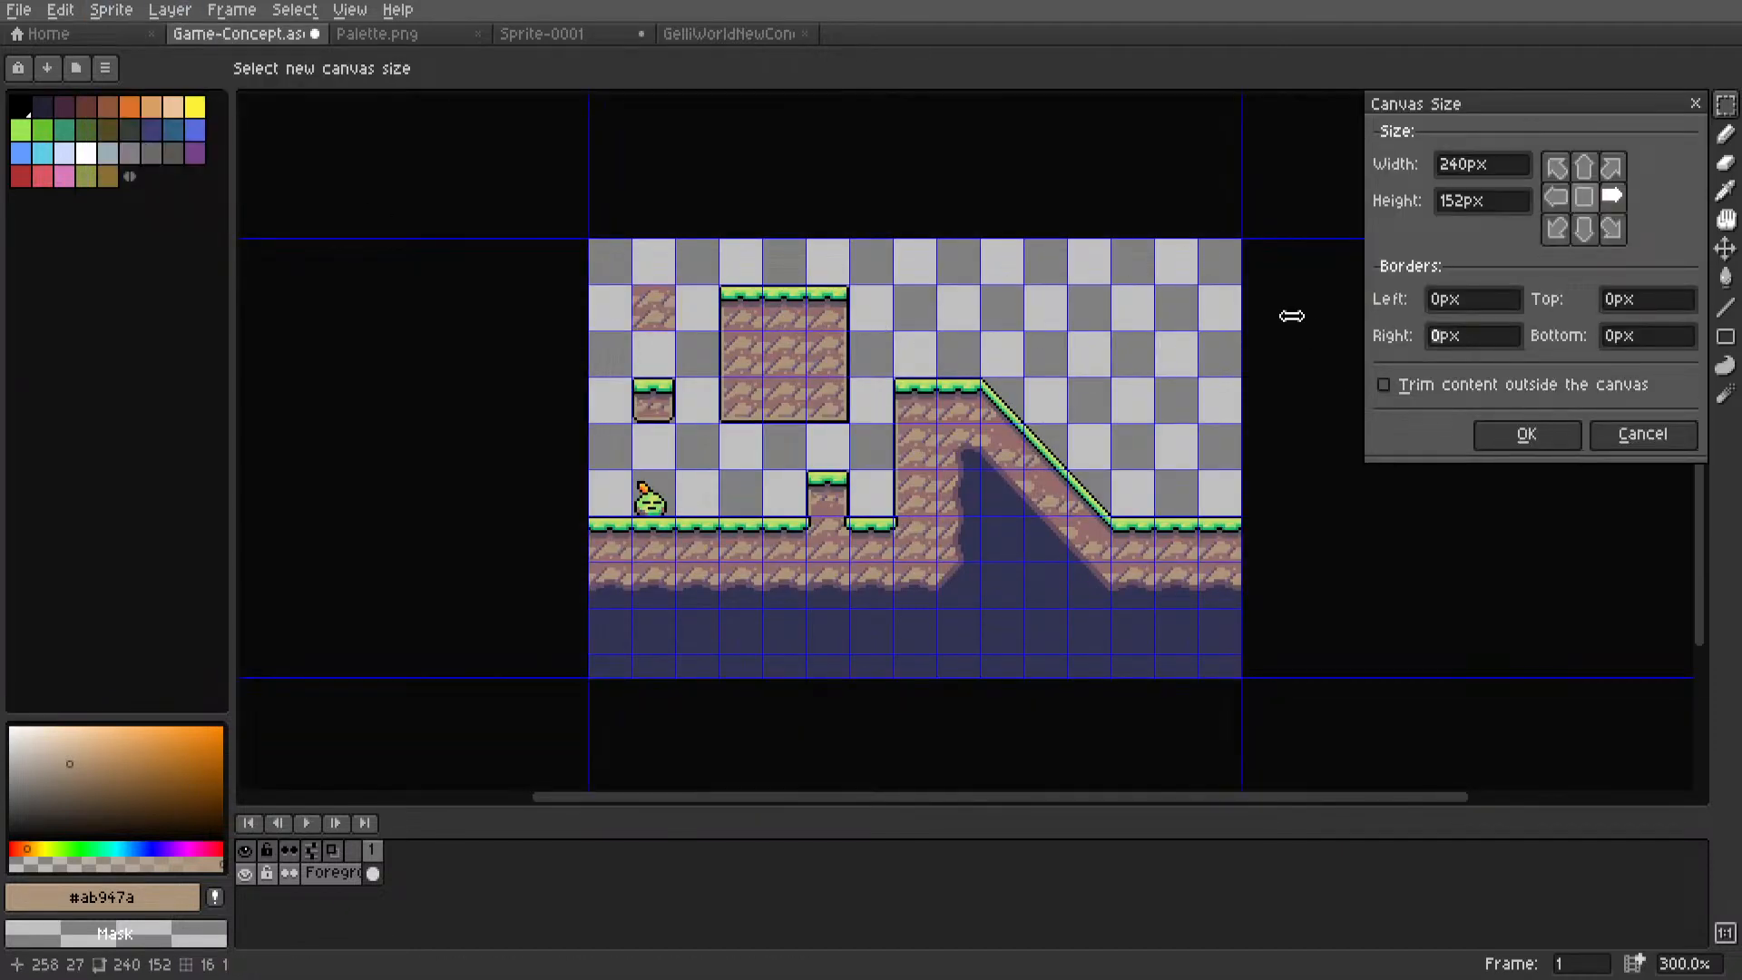
drag(1295, 316, 1470, 325)
drag(1672, 307, 1579, 300)
text(64)
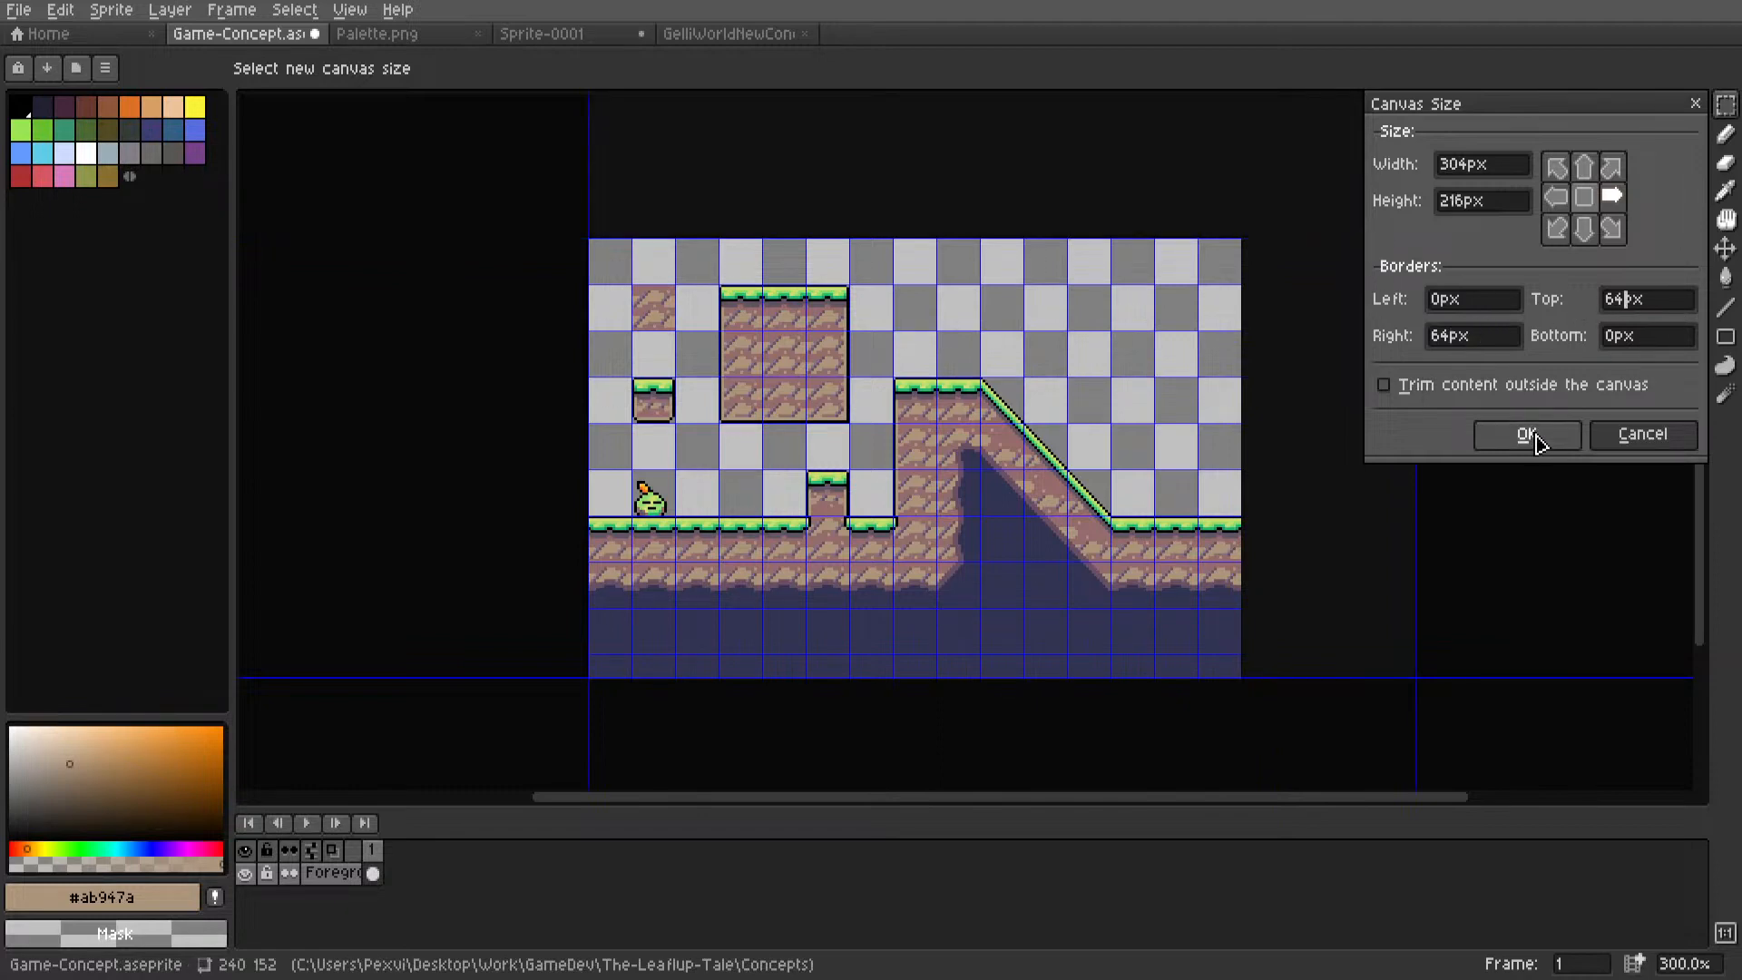
click(1532, 439)
Build a five-tile-wide grass row above the slope from copies of the platform's top-left, top middle and top-right tiles.
middle_drag(714, 538, 855, 443)
scroll(855, 443, up, 2)
middle_drag(783, 358, 710, 408)
double_click(708, 417)
ctrl+drag(706, 419, 1432, 277)
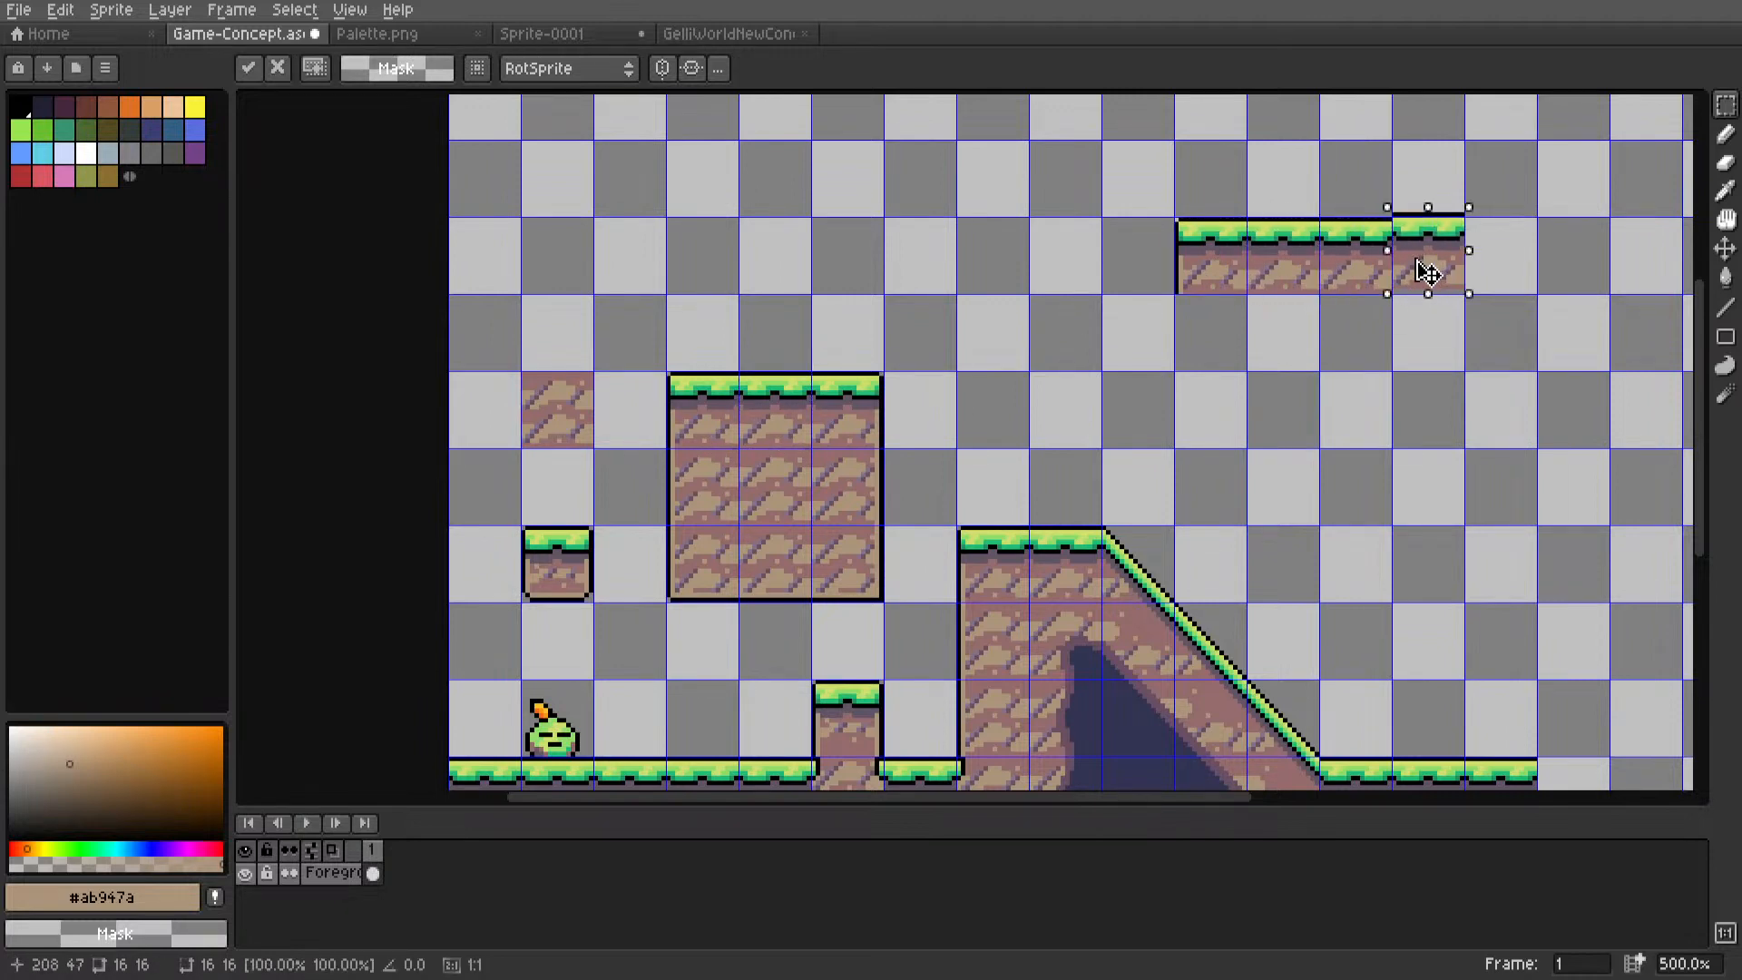
ctrl+drag(853, 428, 1510, 275)
middle_drag(727, 474, 529, 460)
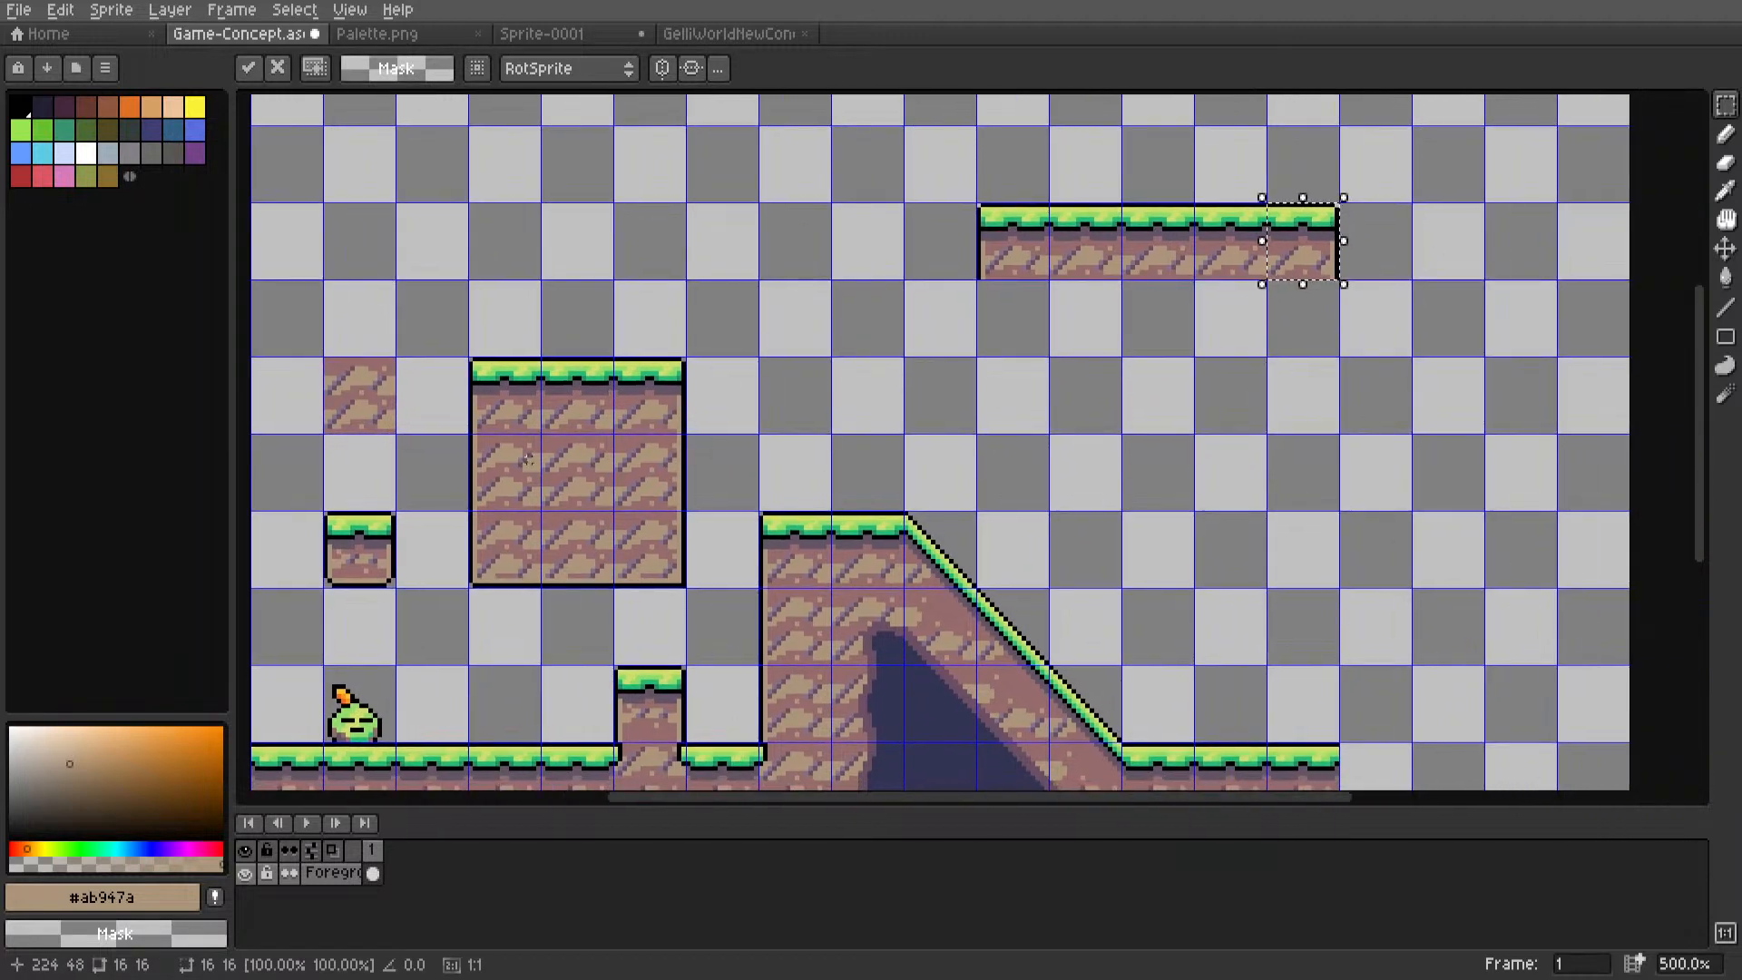
Copy the platform's left edge tile beneath the left end of the new grass row.
click(487, 460)
double_click(500, 480)
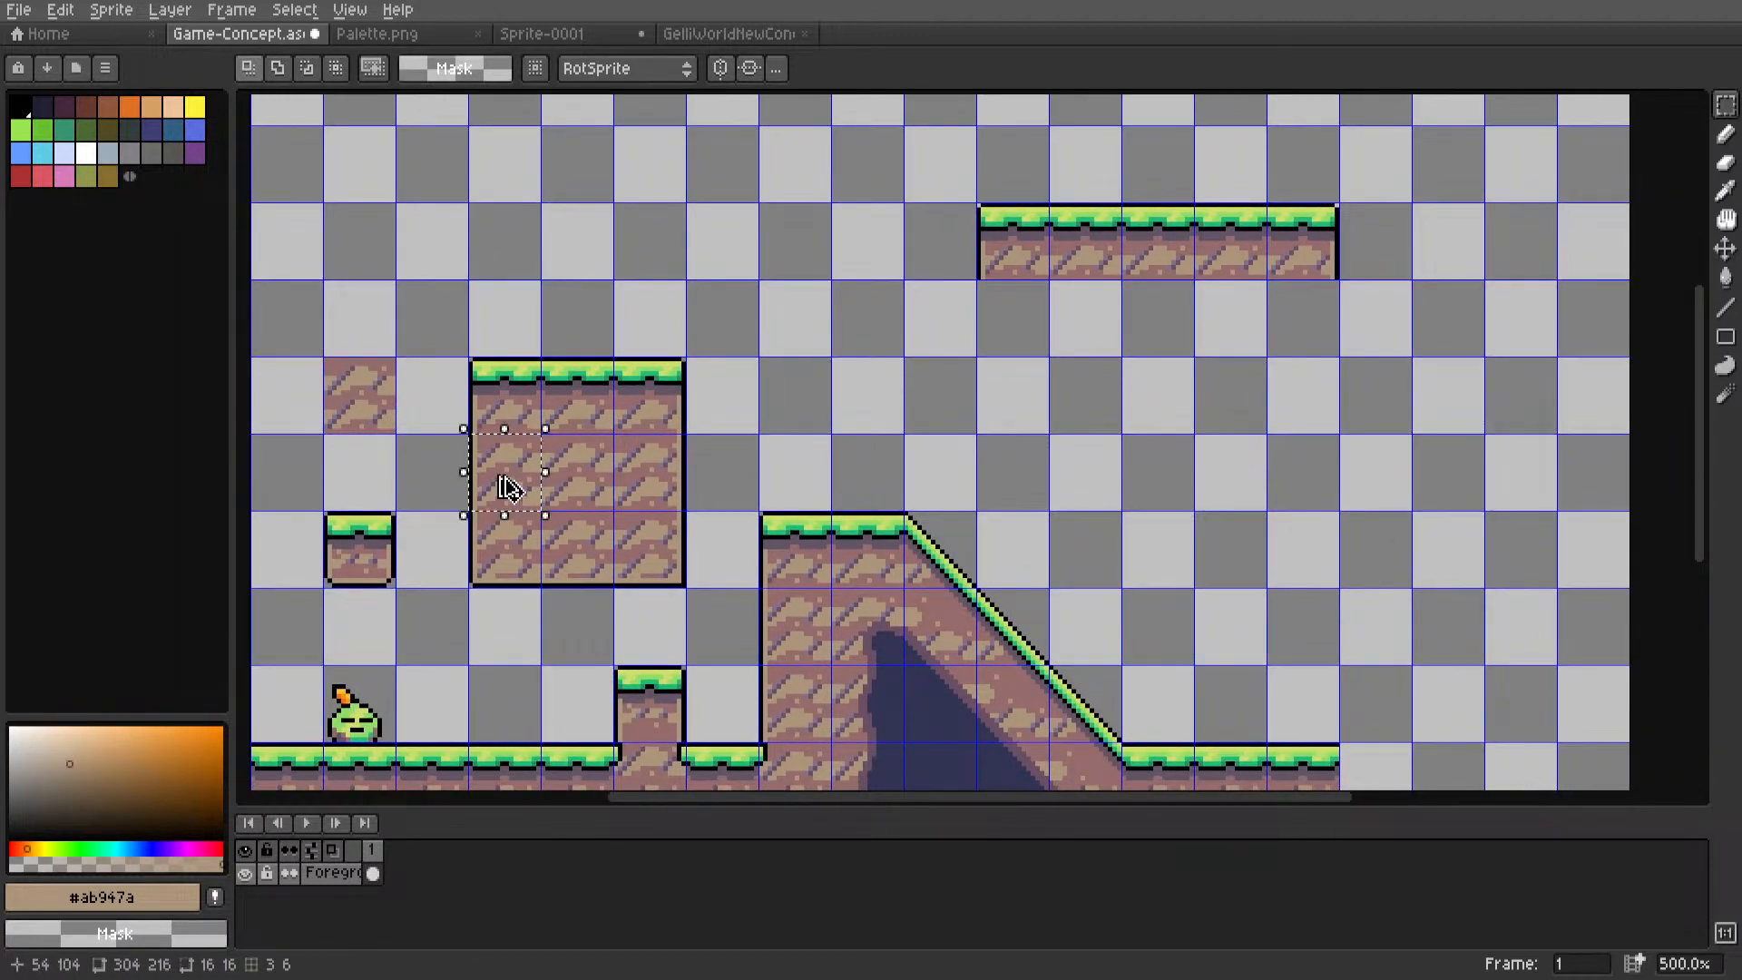
ctrl+drag(501, 480, 1007, 324)
middle_drag(1121, 319, 1186, 230)
double_click(940, 608)
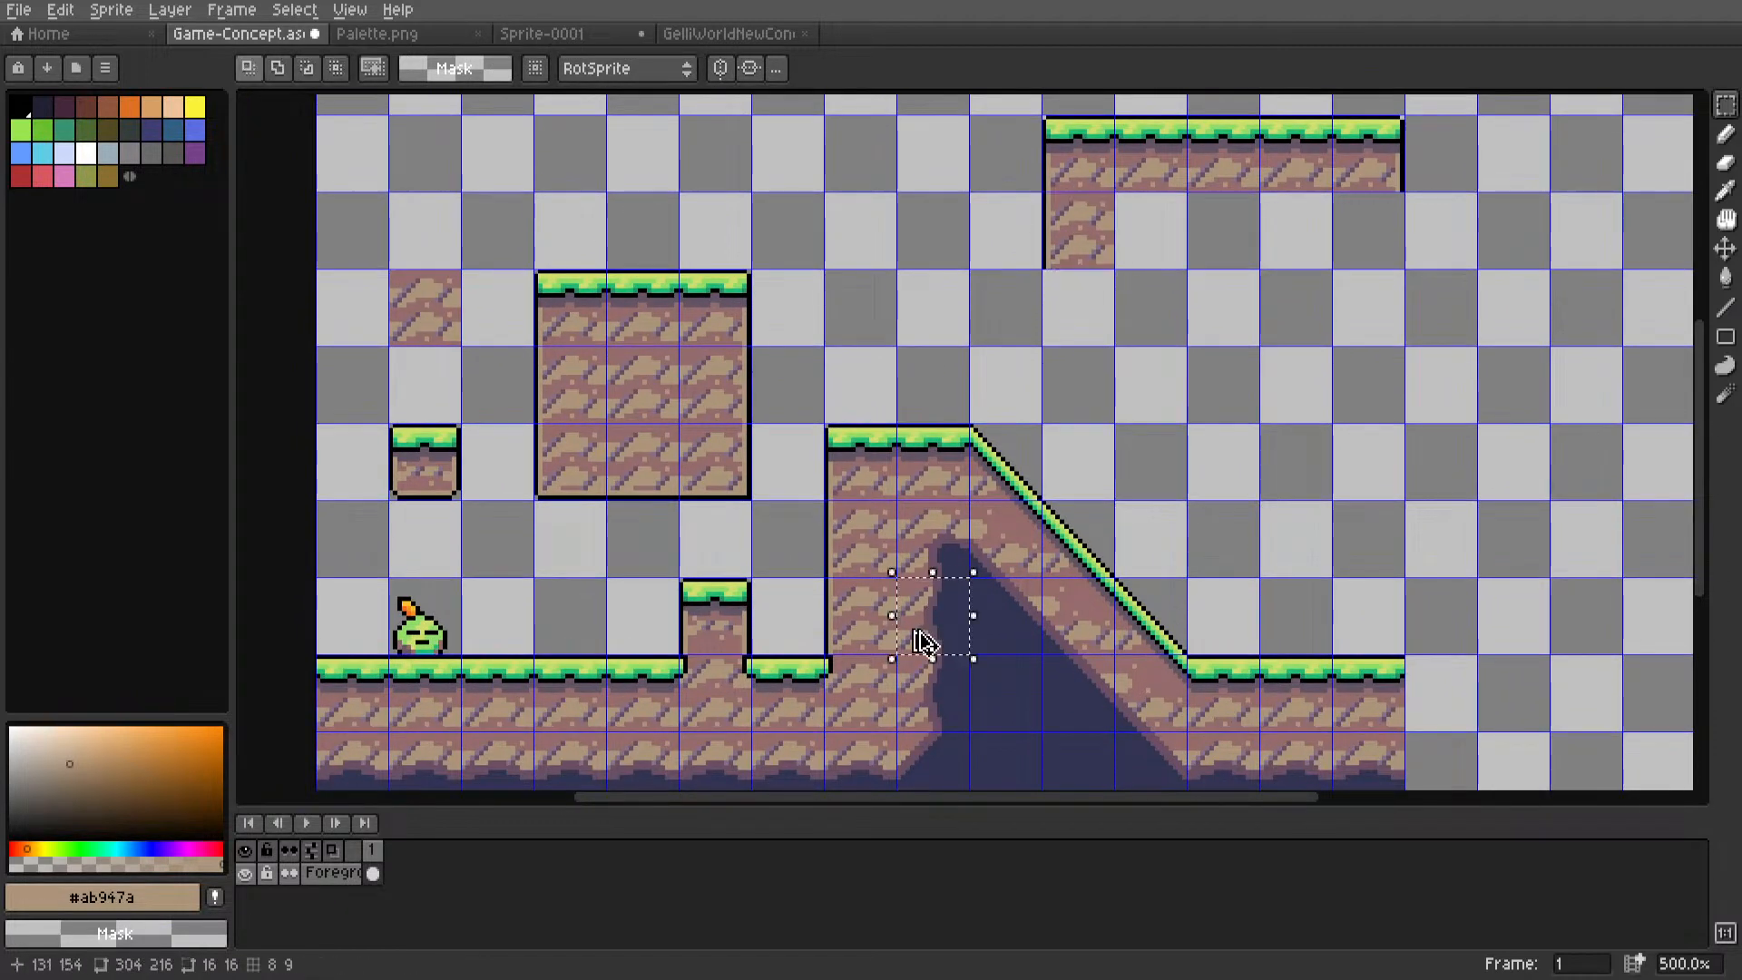
ctrl+drag(934, 622, 1128, 264)
key(ctrl+z)
Copy the cave's upper-left corner tile and the ground's dark-bottomed dirt tile beside the new platform's left edge tile.
ctrl+drag(934, 574, 1159, 257)
click(1216, 233)
double_click(1223, 762)
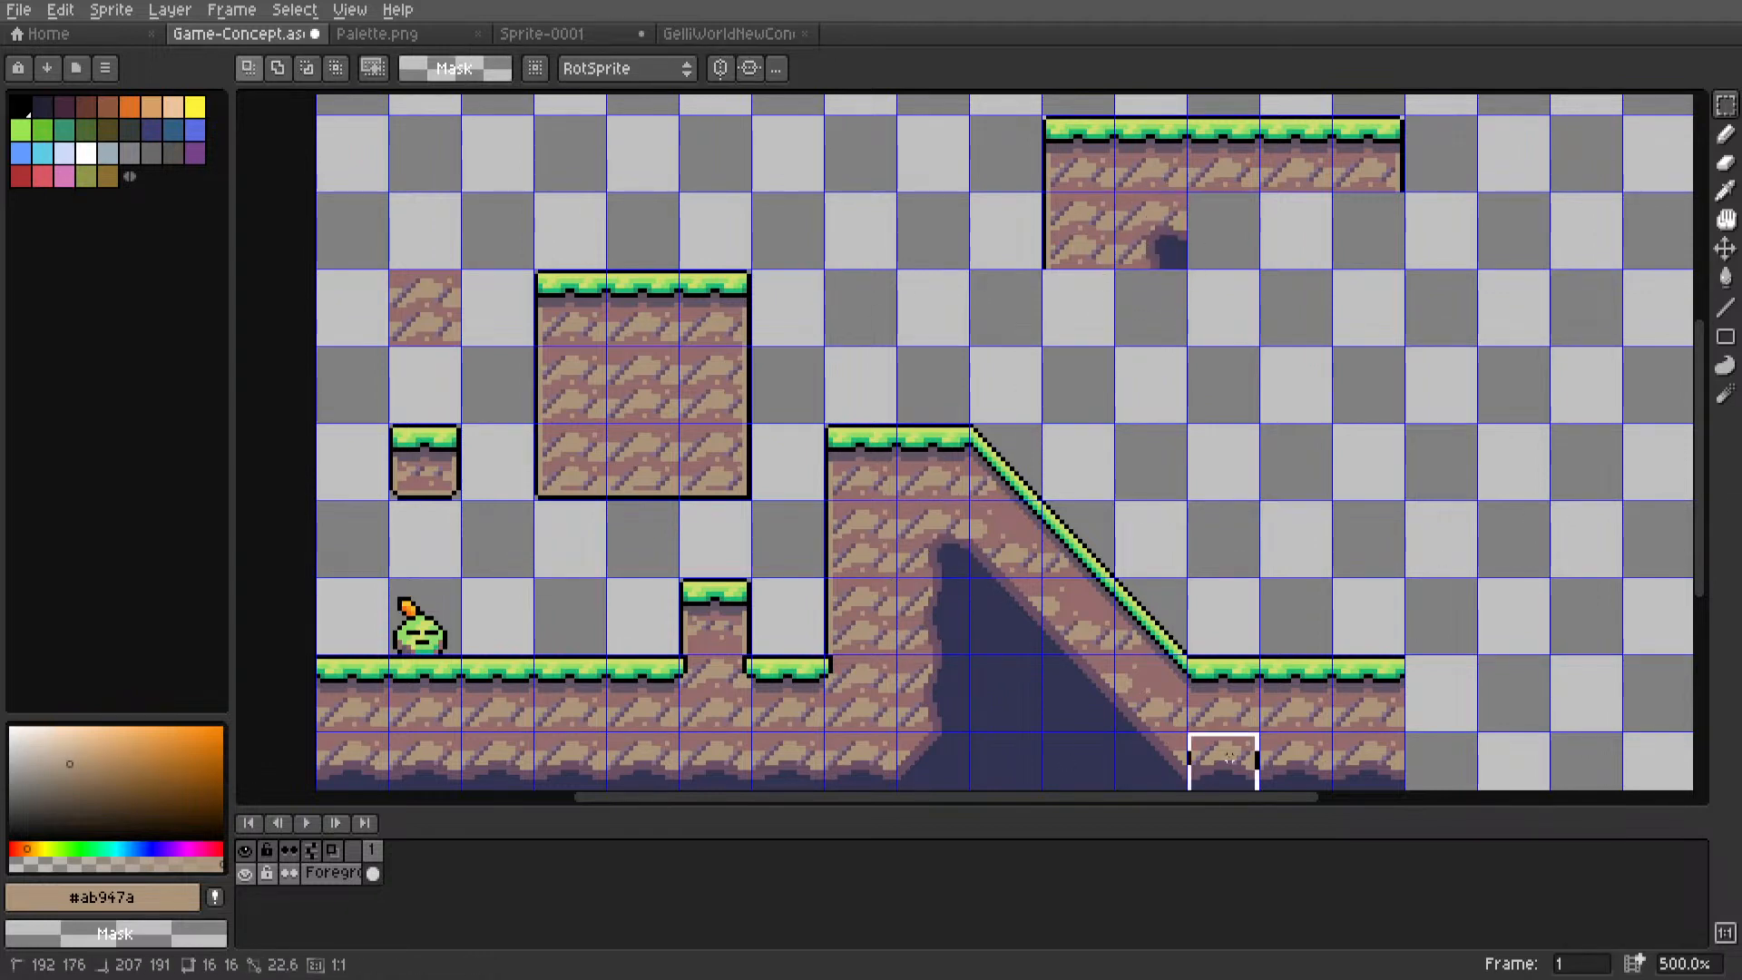
ctrl+drag(1223, 762, 1236, 236)
middle_drag(1229, 241, 1069, 337)
click(945, 442)
middle_drag(945, 442, 1059, 354)
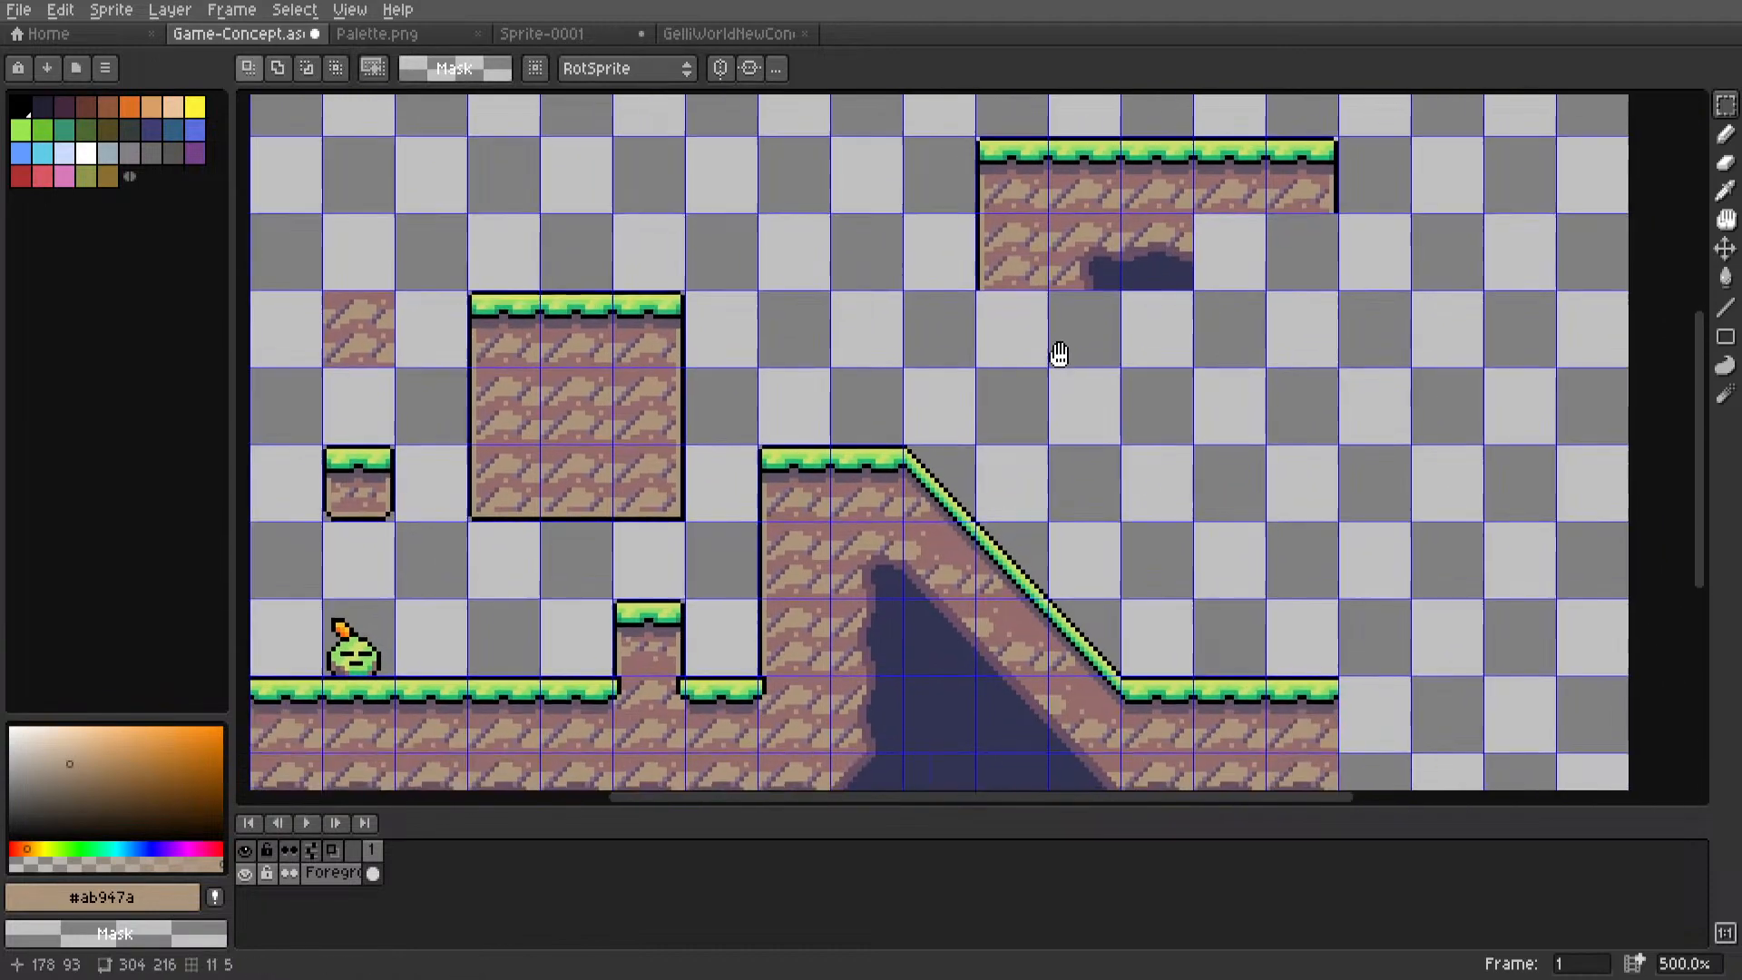
middle_drag(1181, 345, 1121, 400)
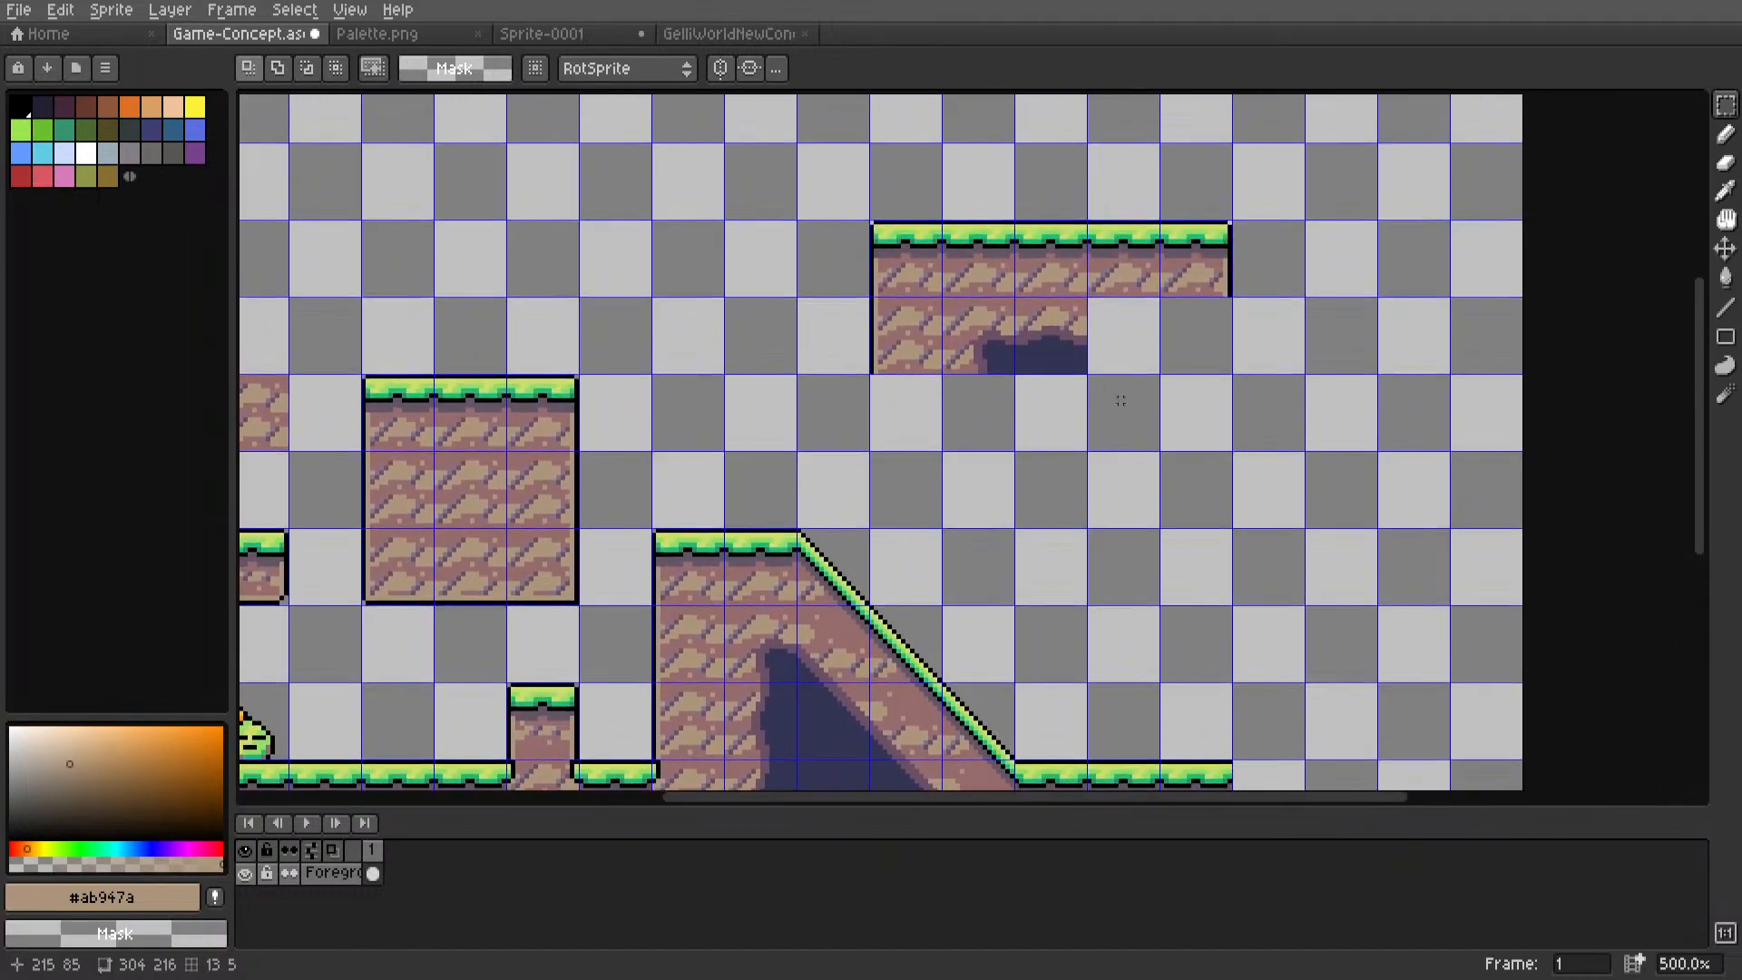
double_click(1184, 284)
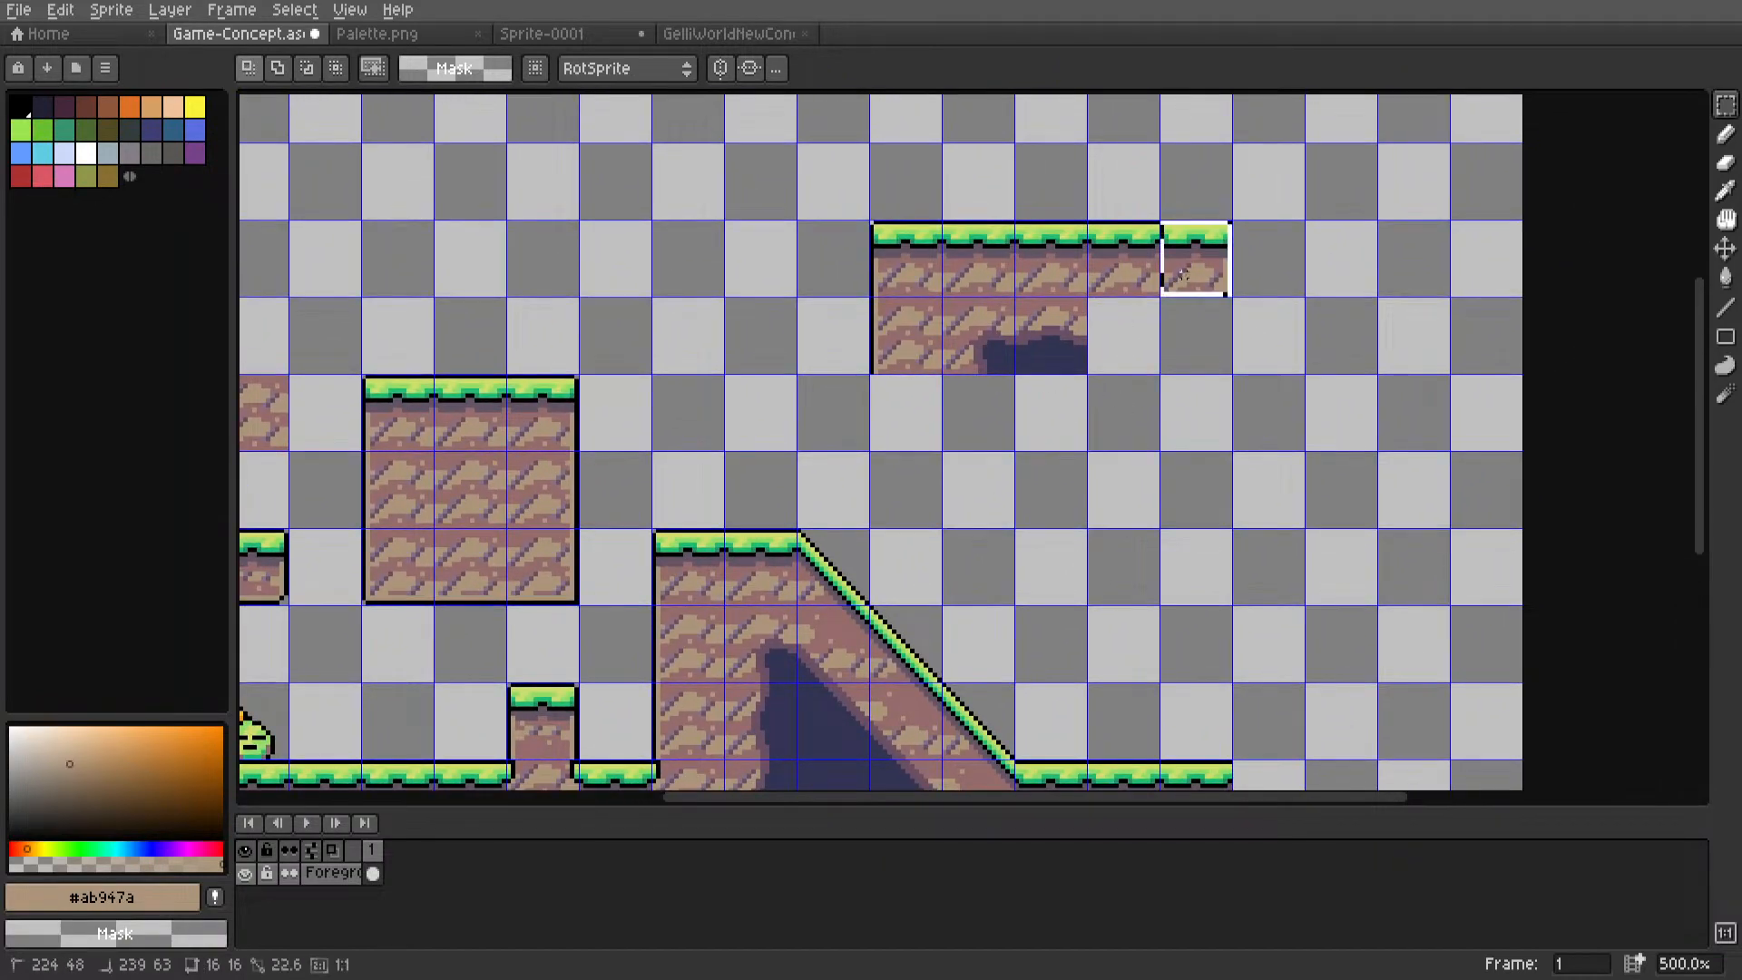
drag(1189, 278, 1200, 288)
key(ctrl+z)
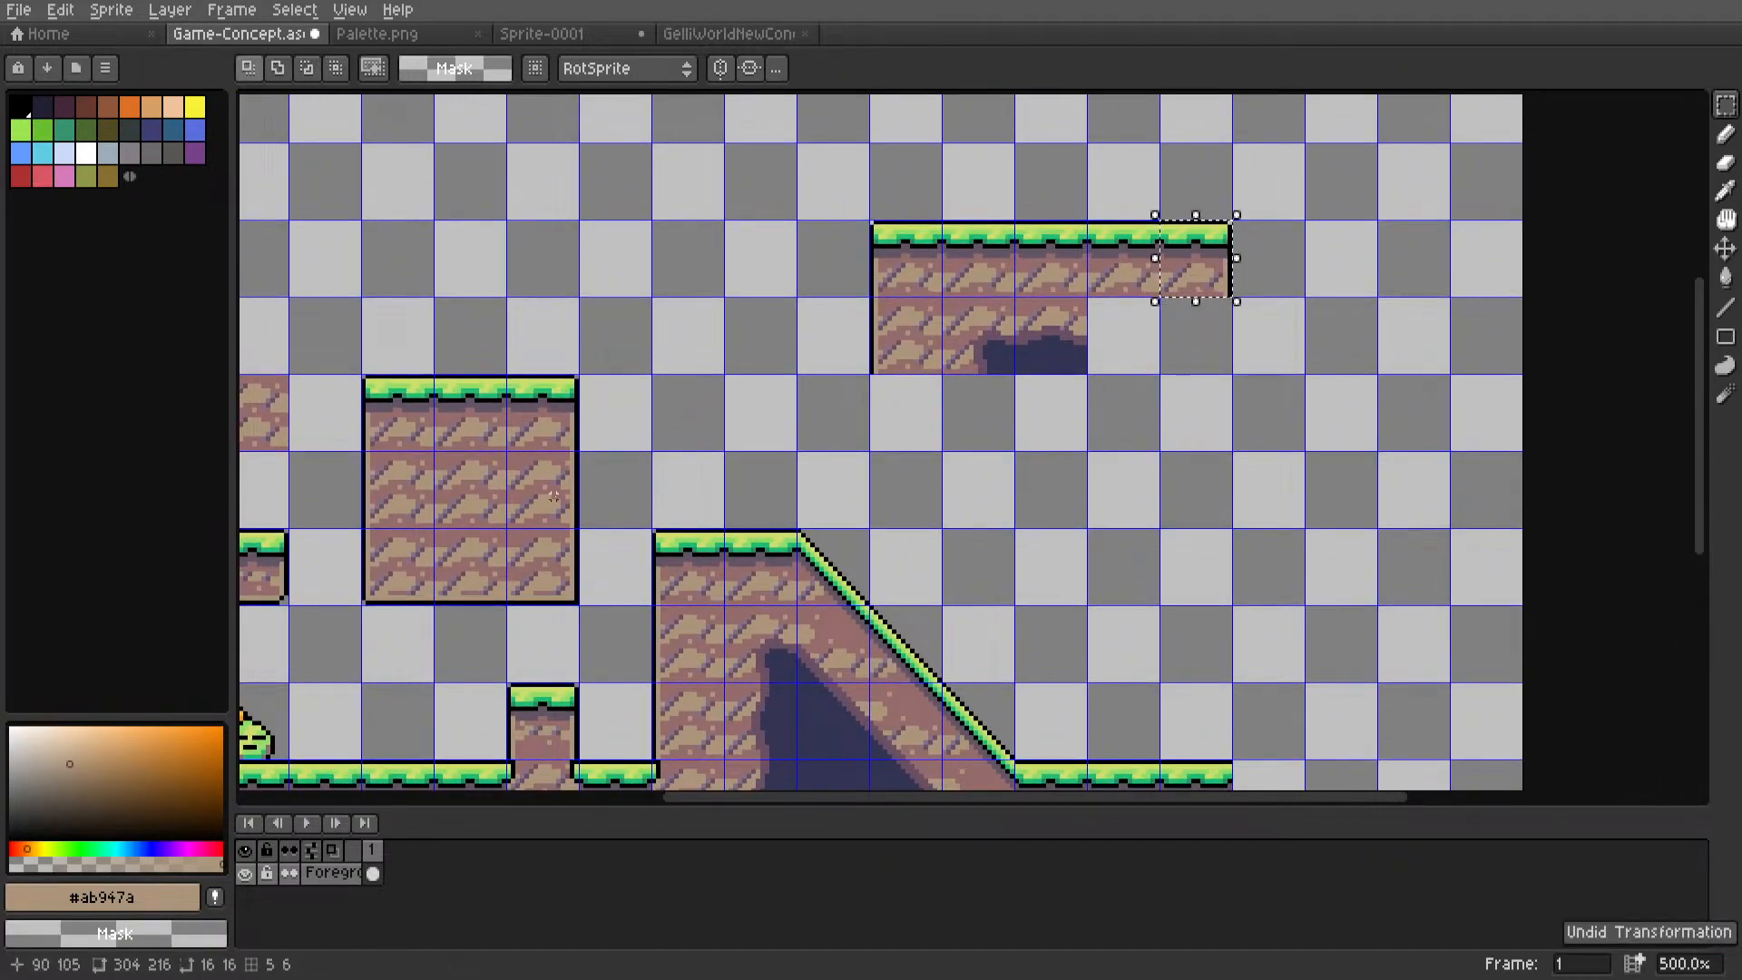
Copy the small platform's right edge tile into three cells down the new platform's right side.
double_click(553, 497)
ctrl+drag(548, 514, 1196, 505)
middle_drag(1196, 504, 1219, 432)
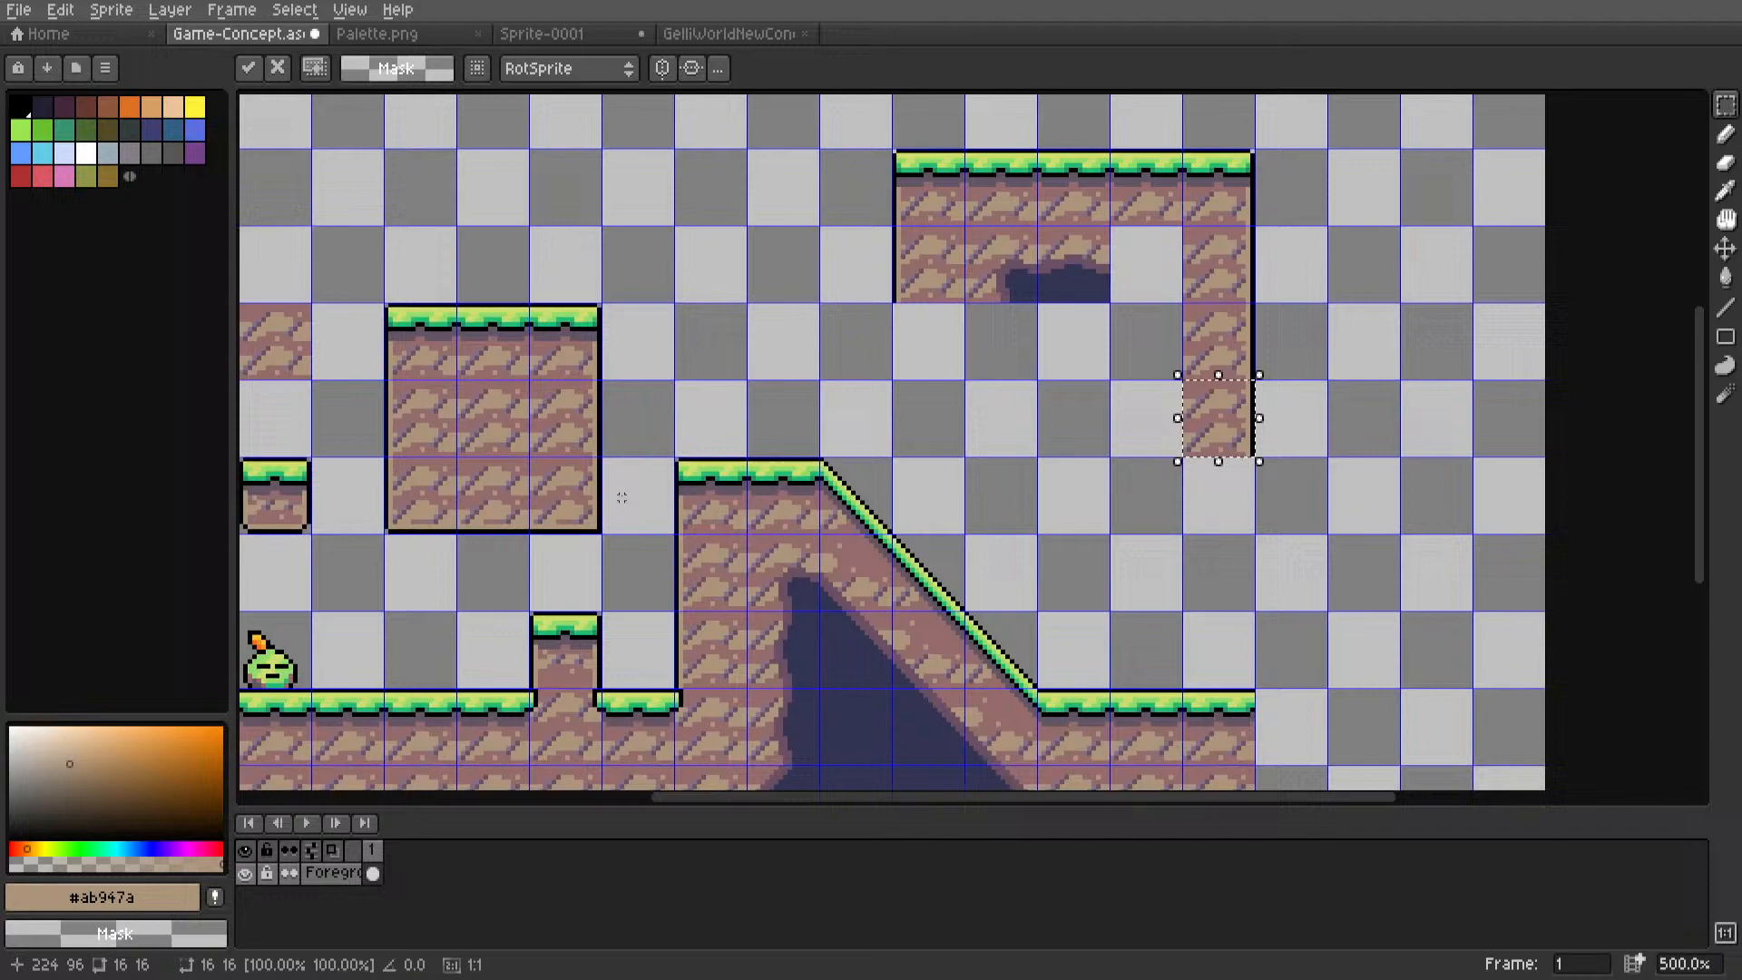
Erase the outer corner pixel of the small platform's bottom-right tile.
double_click(571, 507)
middle_drag(576, 505, 684, 488)
scroll(634, 485, up, 4)
key(i)
click(753, 524)
key(l)
click(758, 510)
right_click(772, 525)
key(m)
double_click(727, 474)
scroll(725, 474, down, 5)
scroll(681, 480, up, 2)
ctrl+drag(691, 478, 1461, 488)
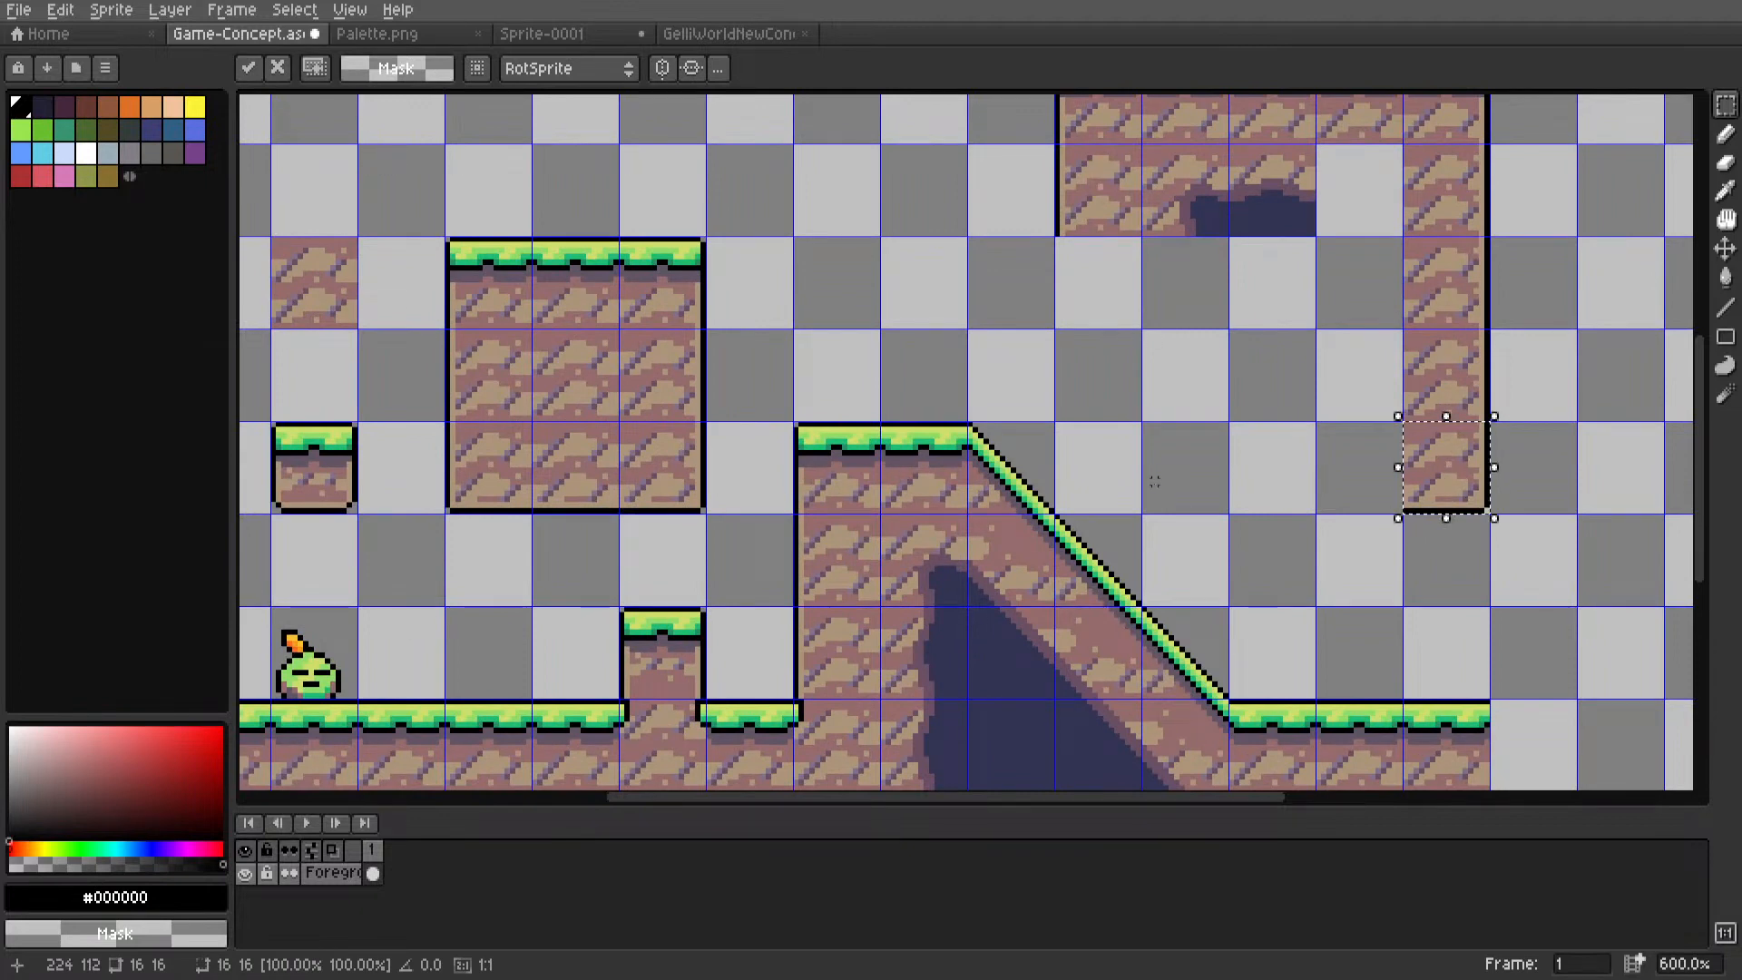
key(Delete)
Replace the new platform's lowest right edge tile with a copy of the small platform's bottom-right corner tile.
double_click(1446, 381)
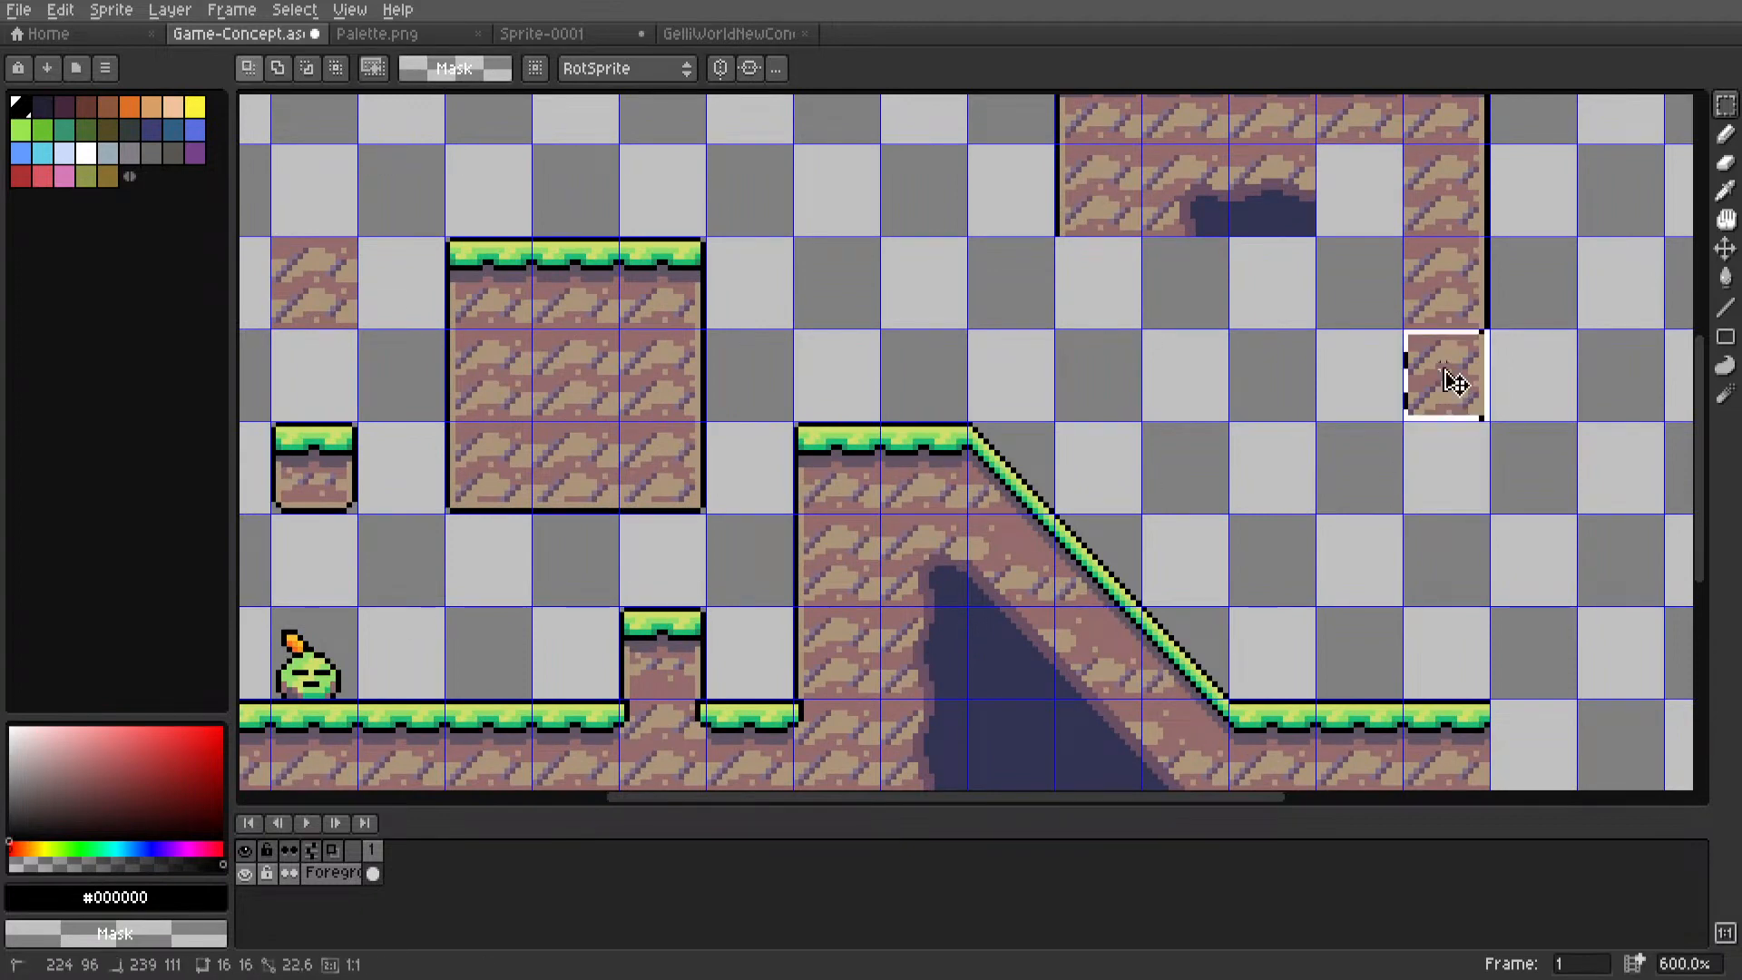
key(Delete)
double_click(677, 485)
ctrl+drag(677, 485, 1443, 410)
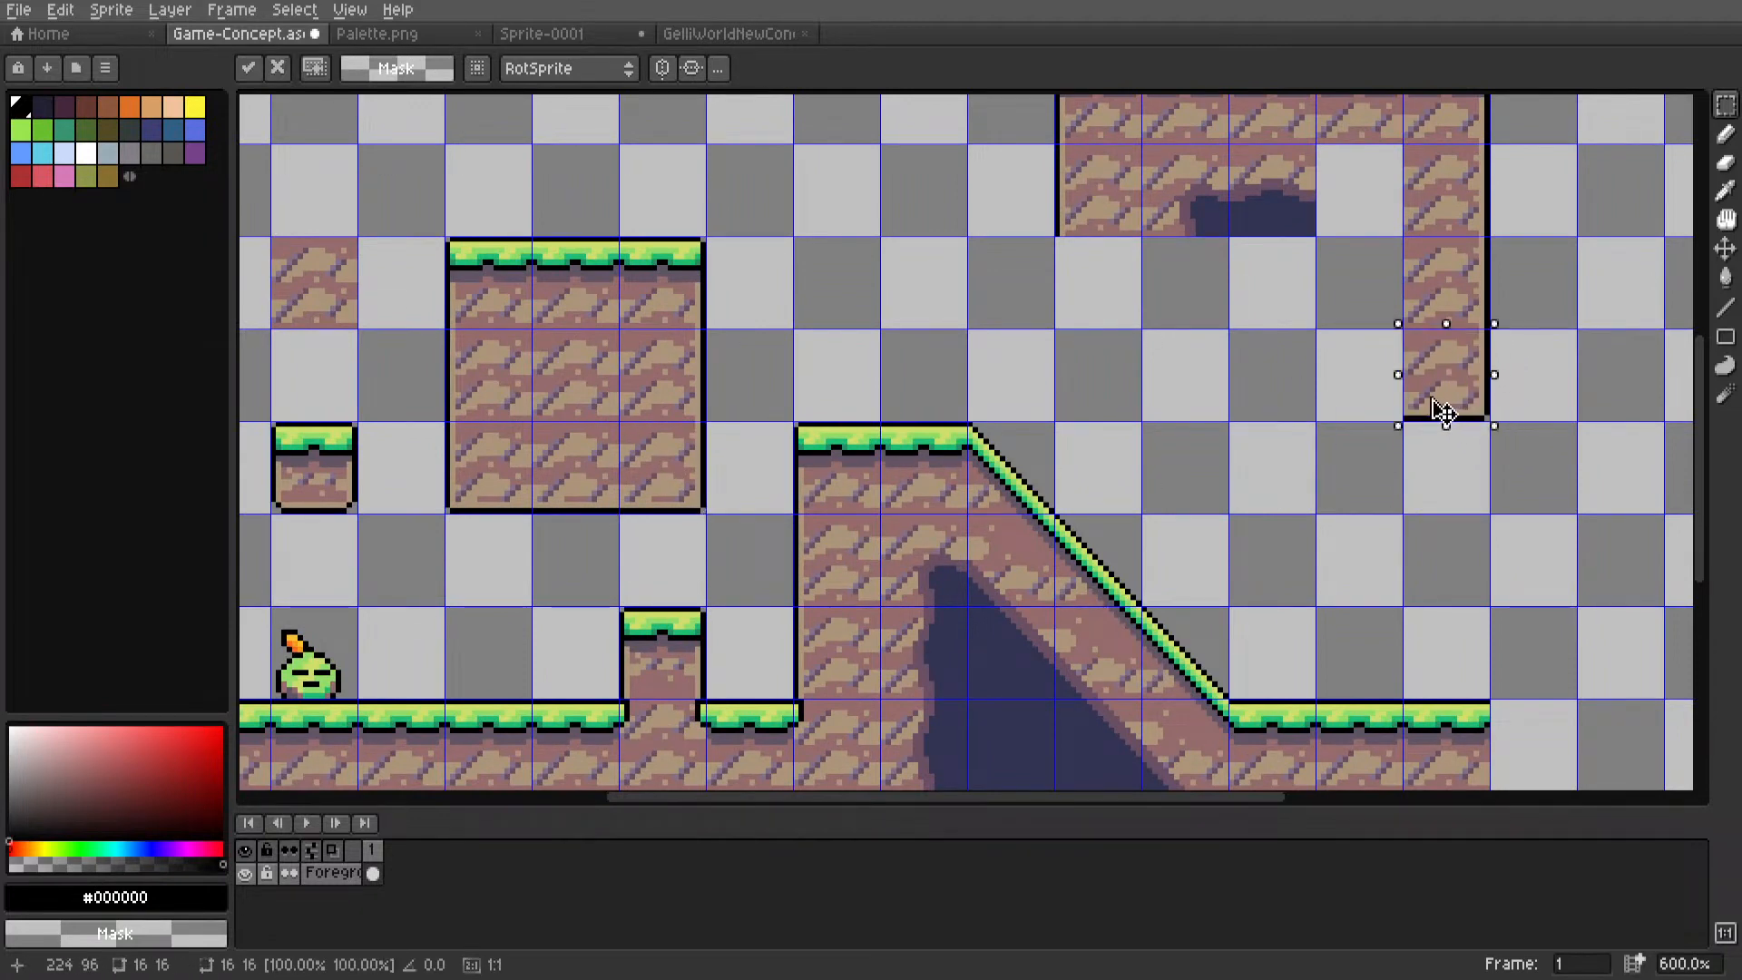
Complete the new platform's bottom row with copies of the small platform's bottom-left and bottom middle tiles.
double_click(487, 486)
ctrl+drag(486, 486, 1108, 406)
double_click(574, 490)
ctrl+drag(574, 491, 1358, 394)
middle_drag(1178, 361, 1146, 467)
Close the gap in the new platform's left side with a copy of the left edge tile.
ctrl+drag(382, 473, 1065, 405)
scroll(1080, 413, down, 1)
scroll(1092, 413, down, 1)
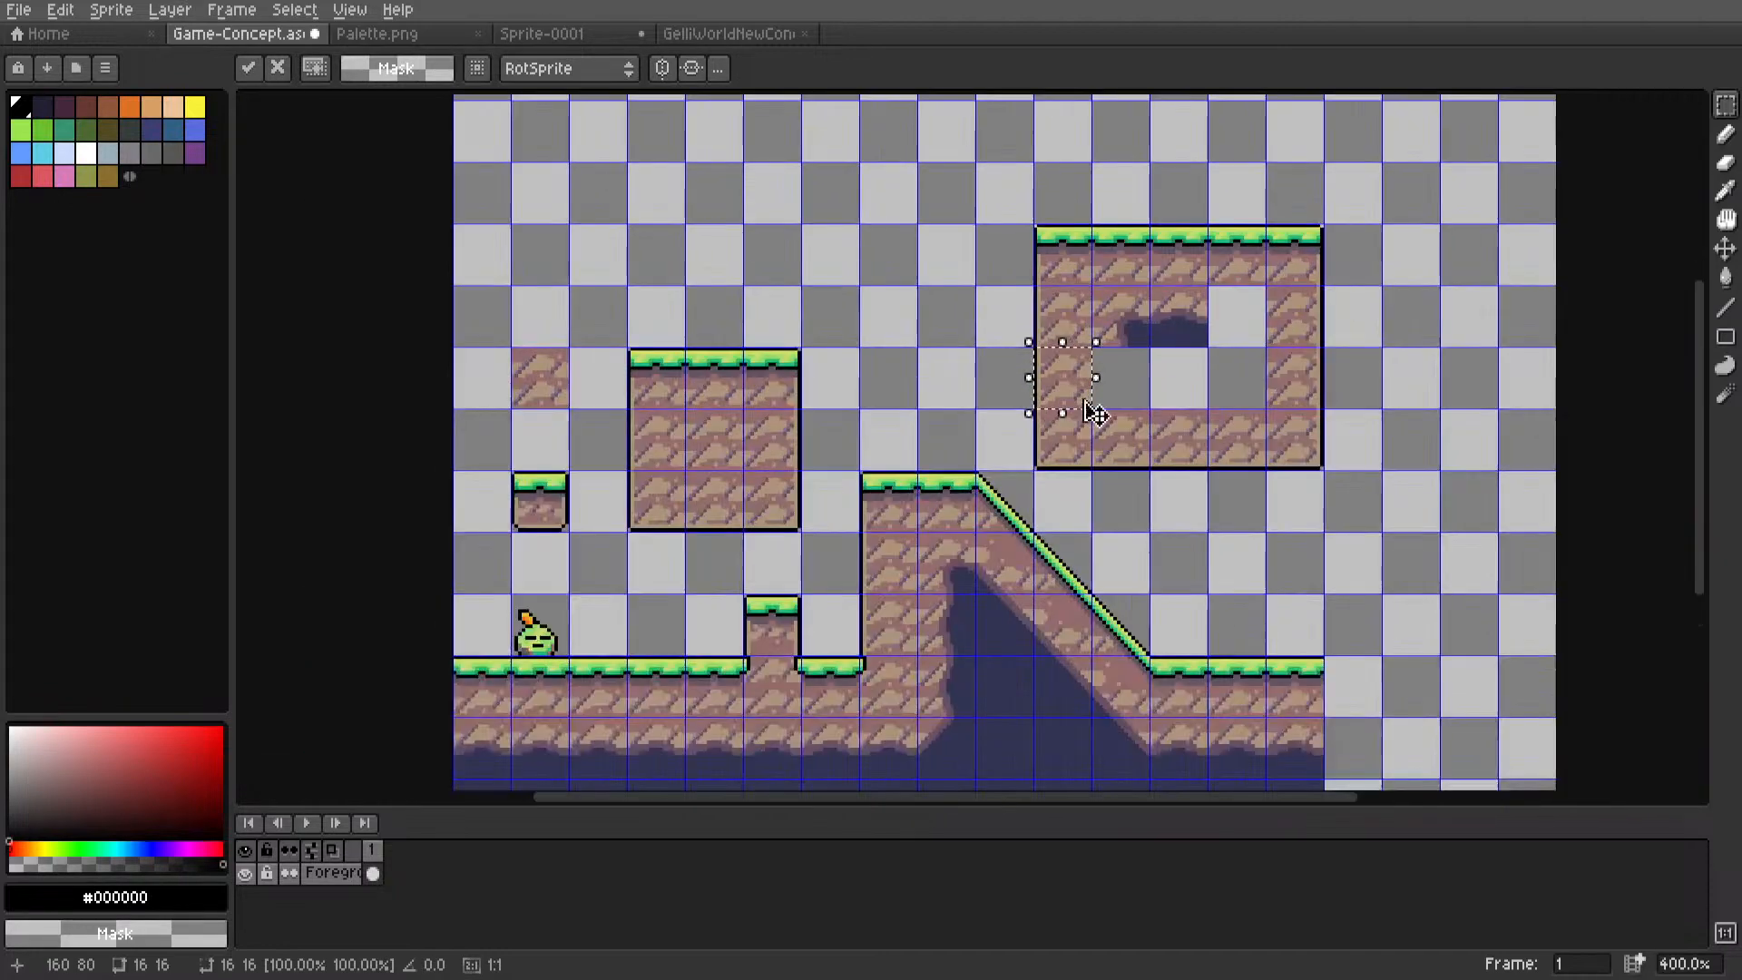
click(1146, 374)
Copy the plain dirt tile into the middle cell of the new platform's empty interior, just above the bottom row.
scroll(1147, 372, up, 2)
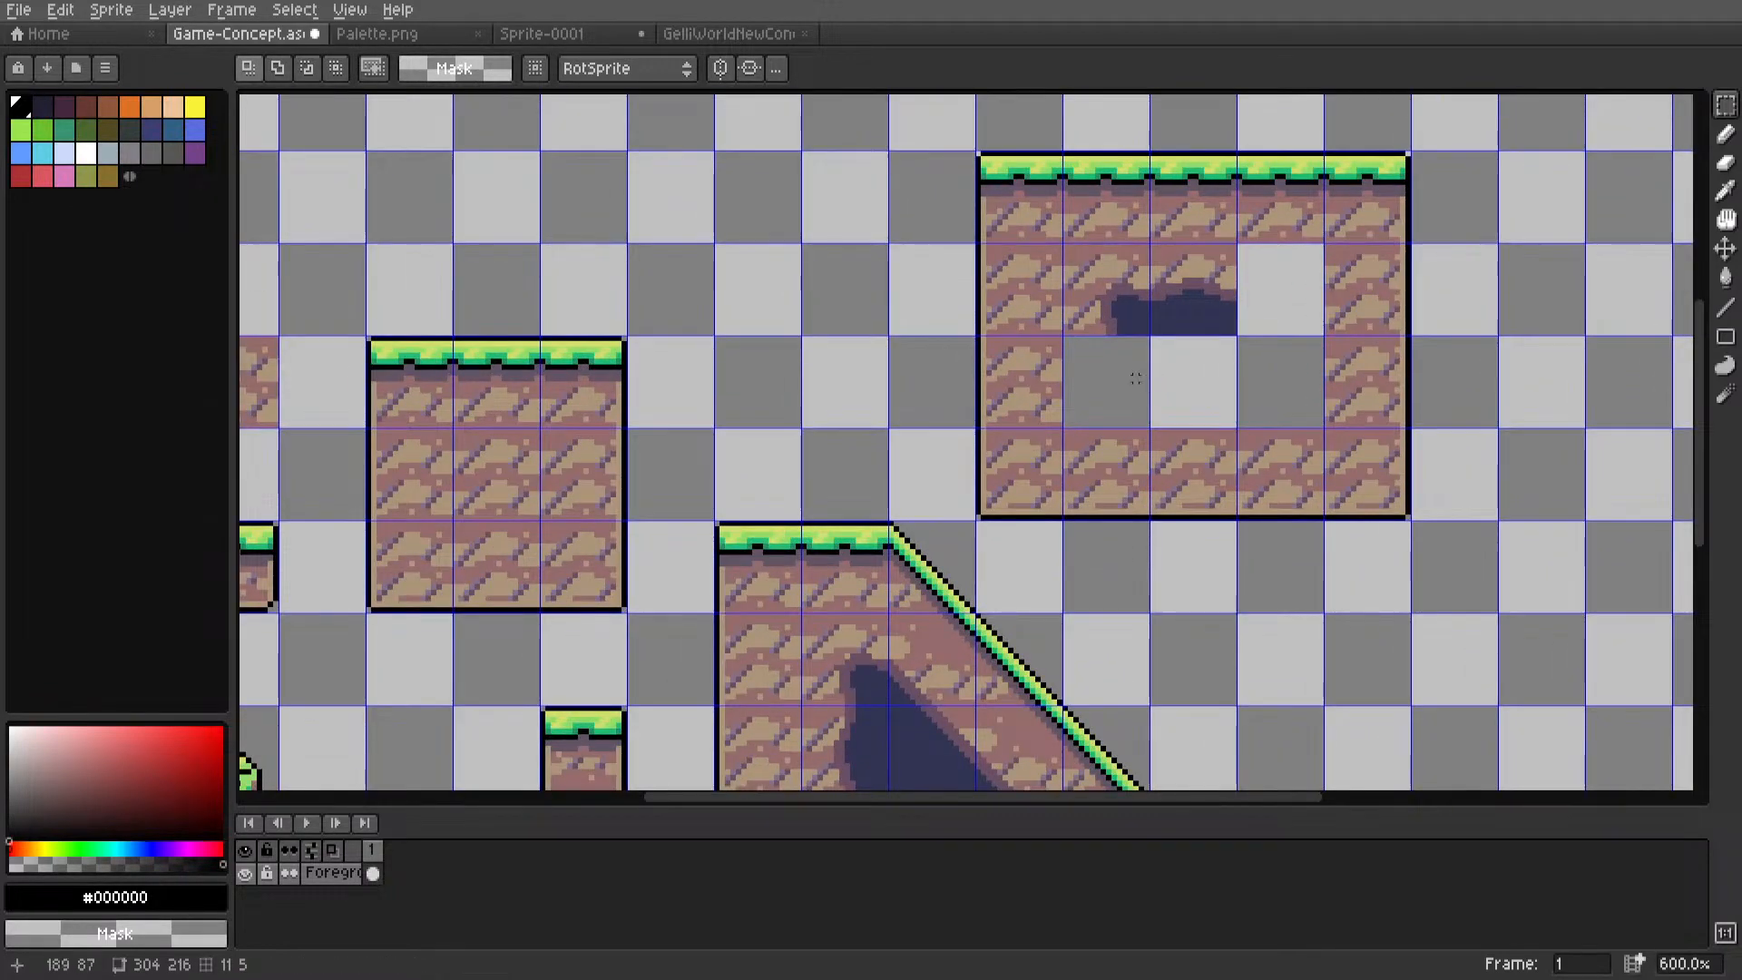
middle_drag(1201, 378, 1147, 377)
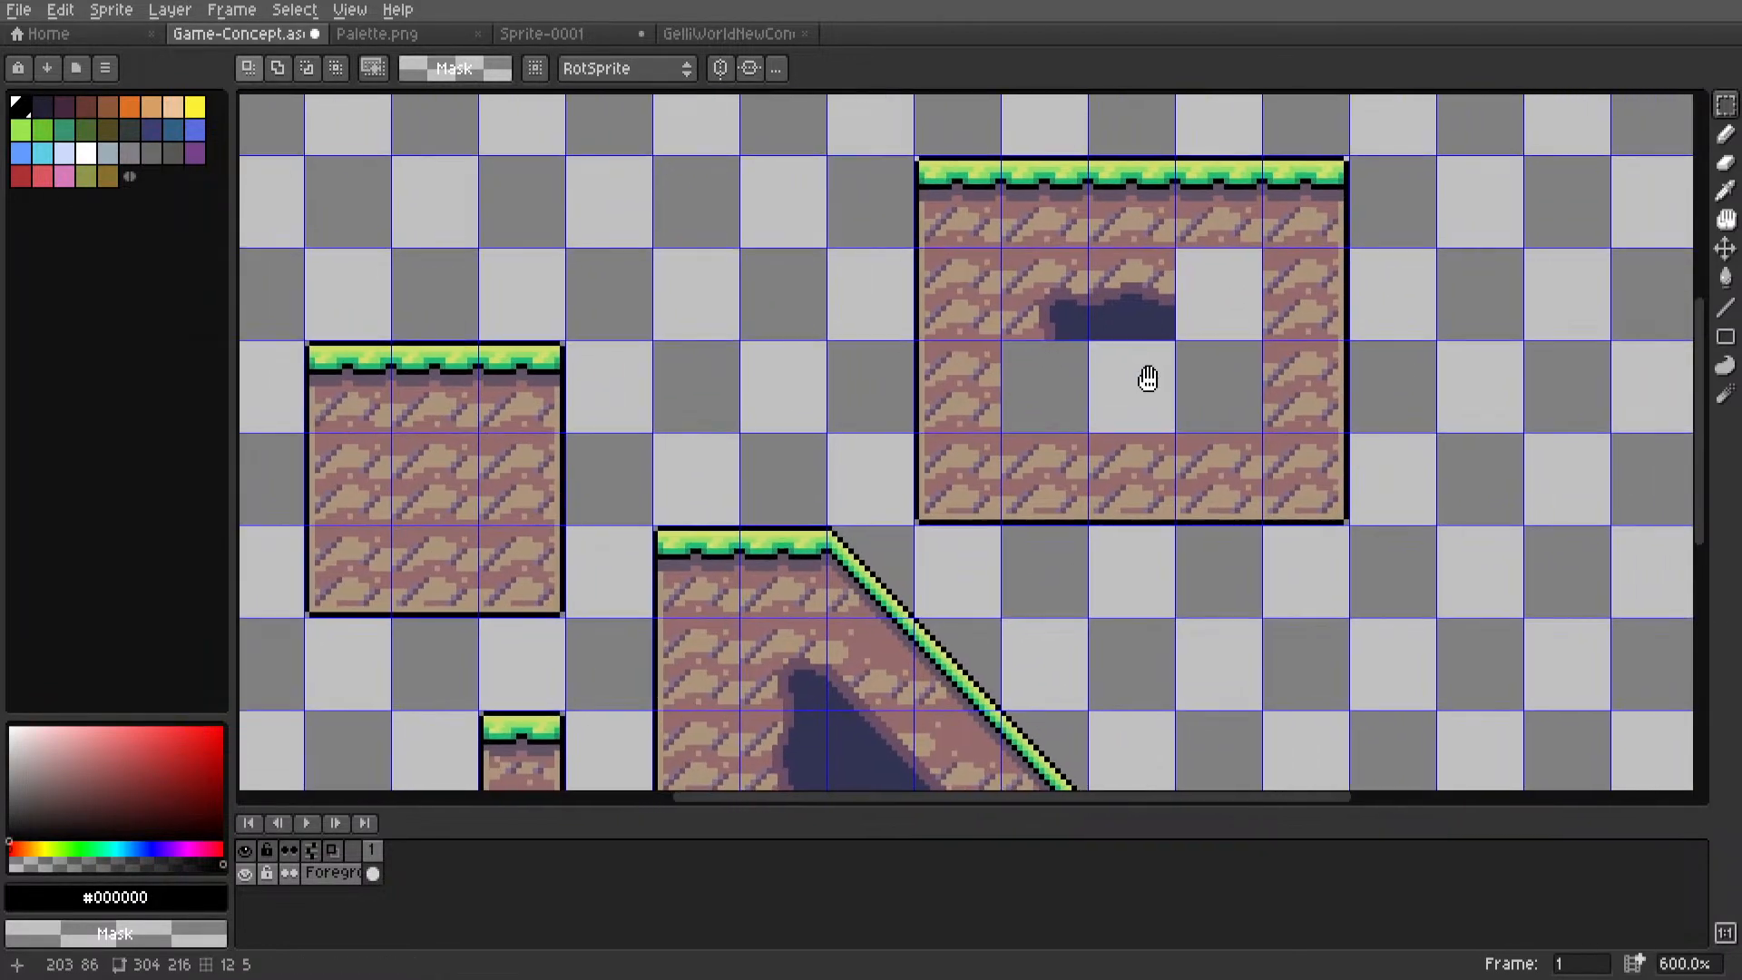
middle_drag(1116, 311, 1610, 473)
drag(628, 405, 1639, 417)
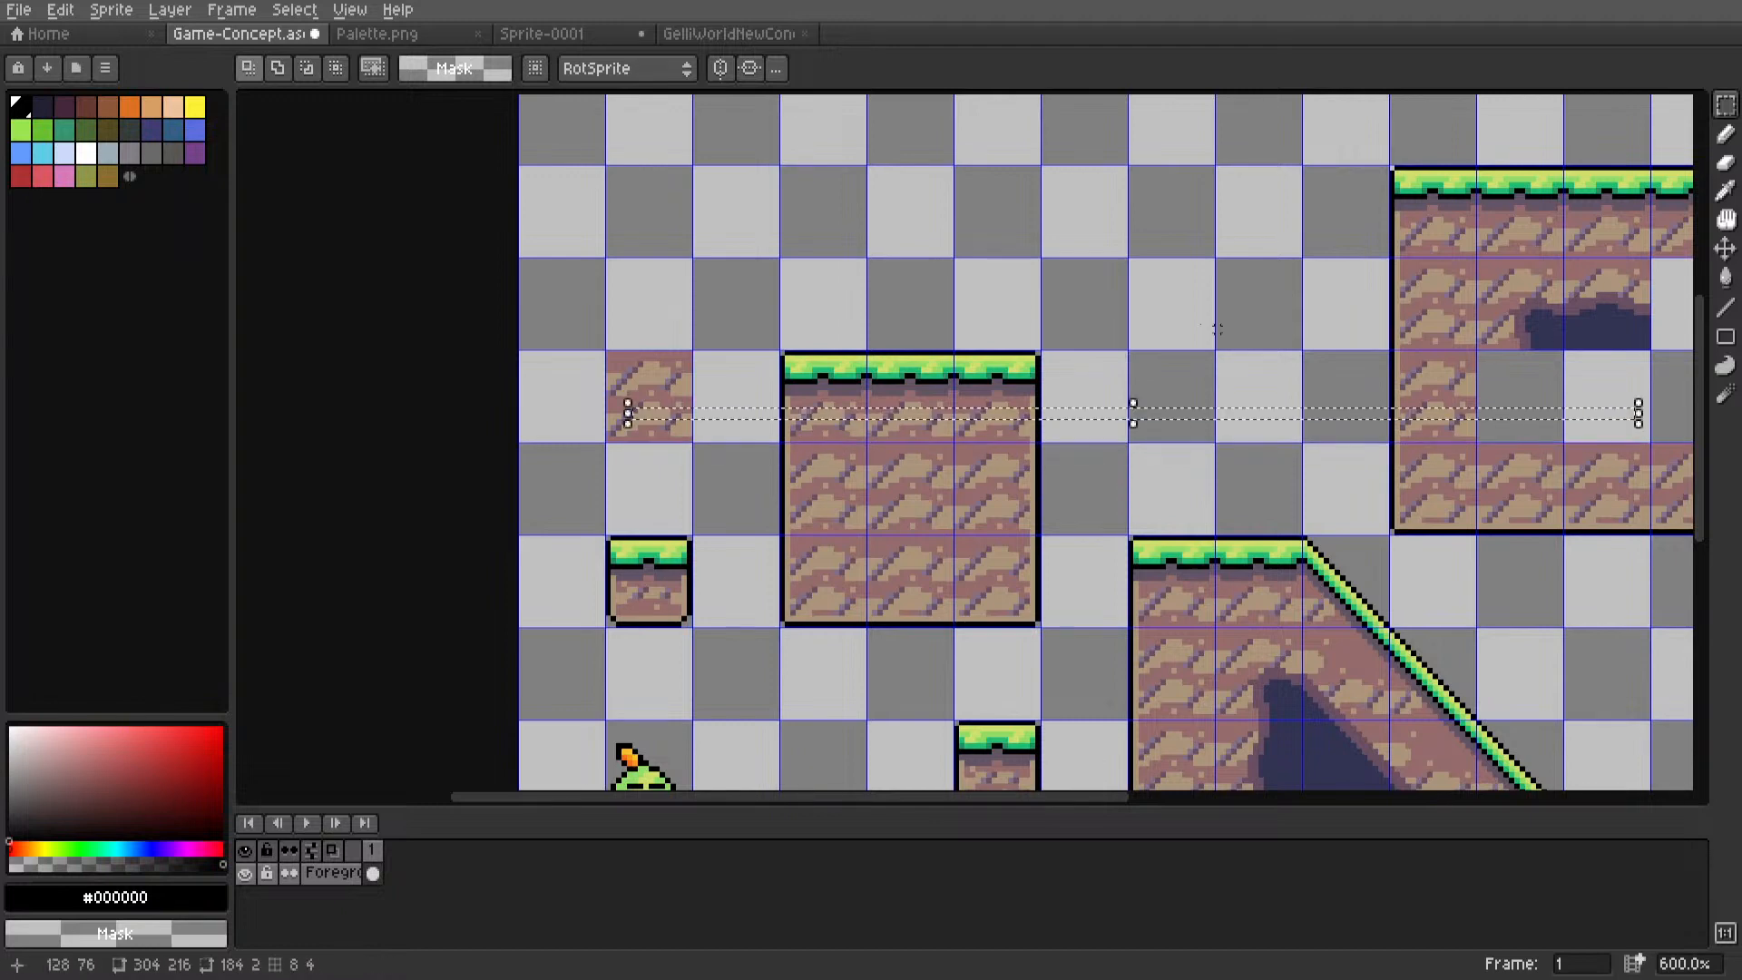
key(ctrl+d)
double_click(643, 420)
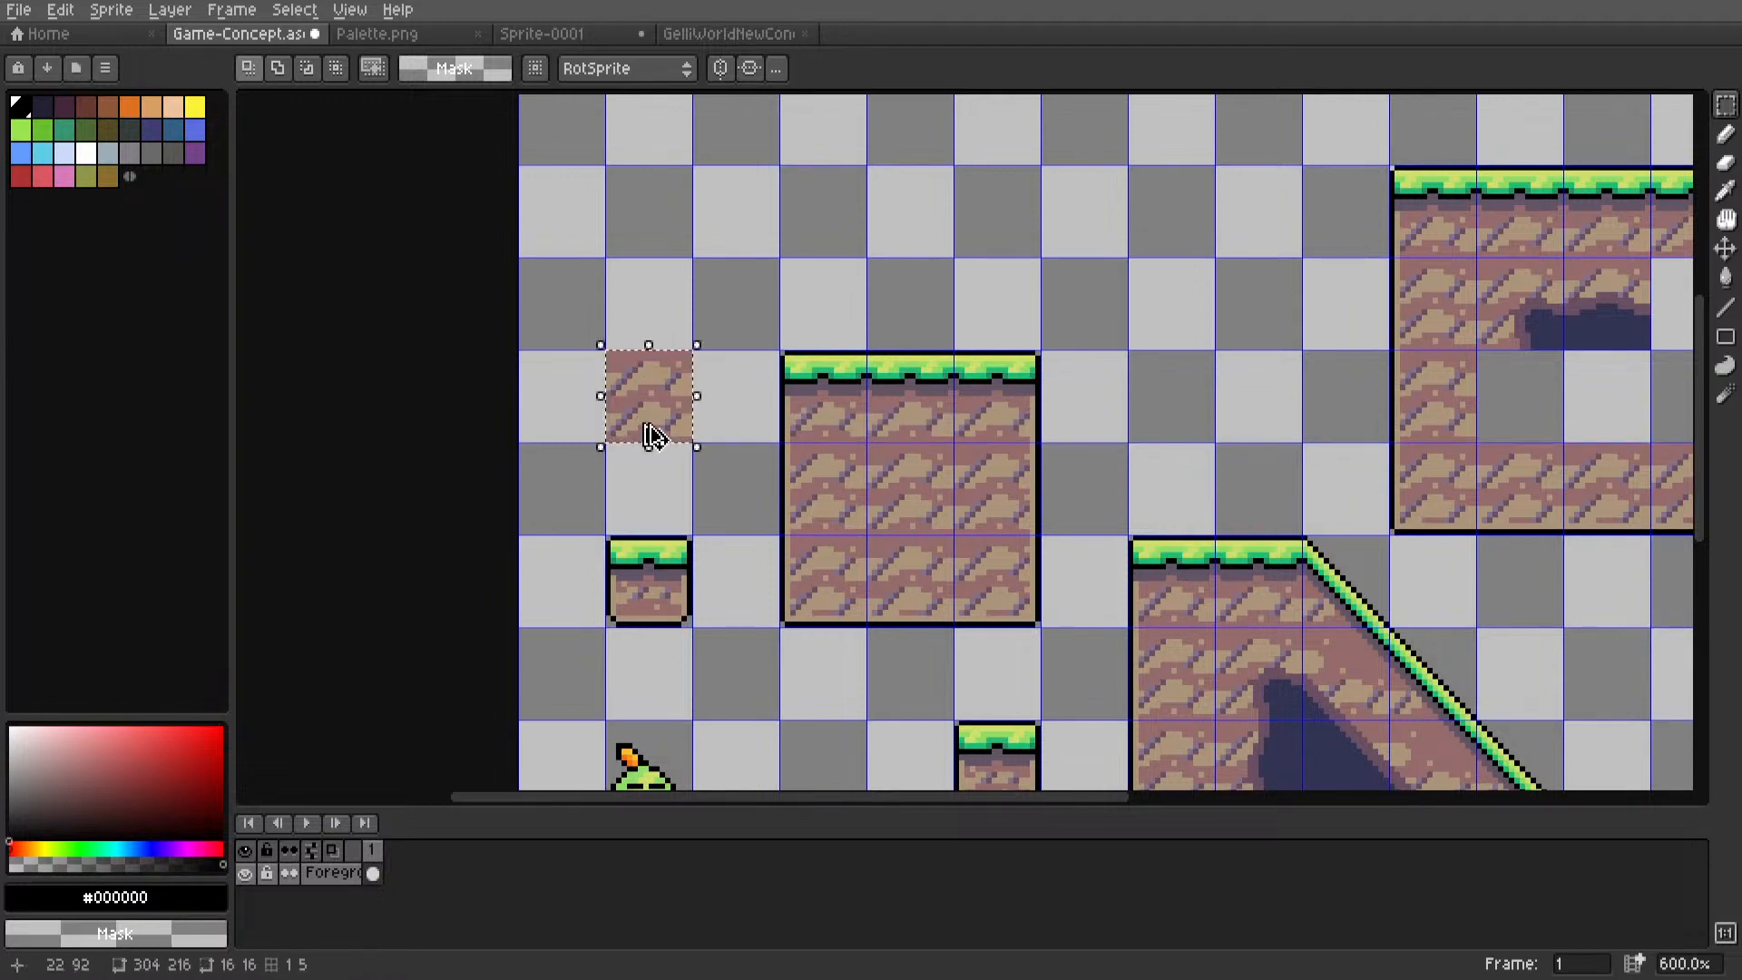
ctrl+drag(643, 419, 1170, 410)
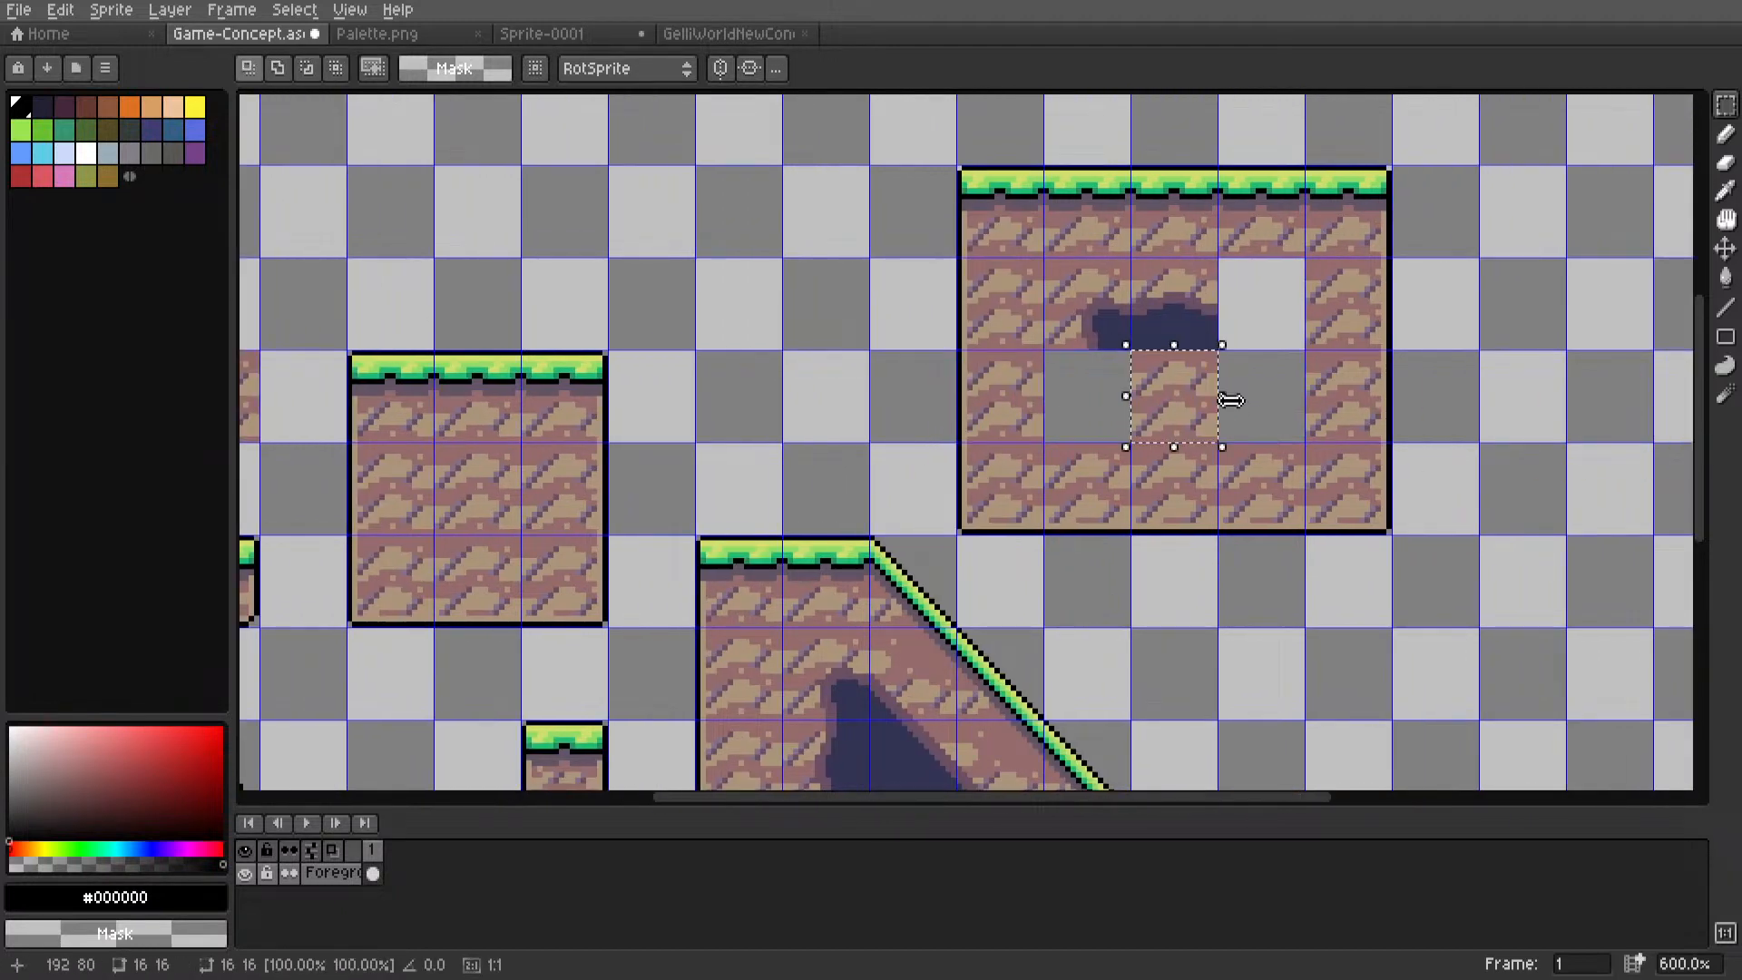
Copy the 16×10 px dark cavity edge from the interior's upper middle tile to the empty area beside the new platform.
click(1240, 388)
scroll(1241, 386, up, 2)
middle_drag(1187, 381, 1101, 374)
scroll(1100, 374, up, 1)
middle_drag(1001, 324, 970, 395)
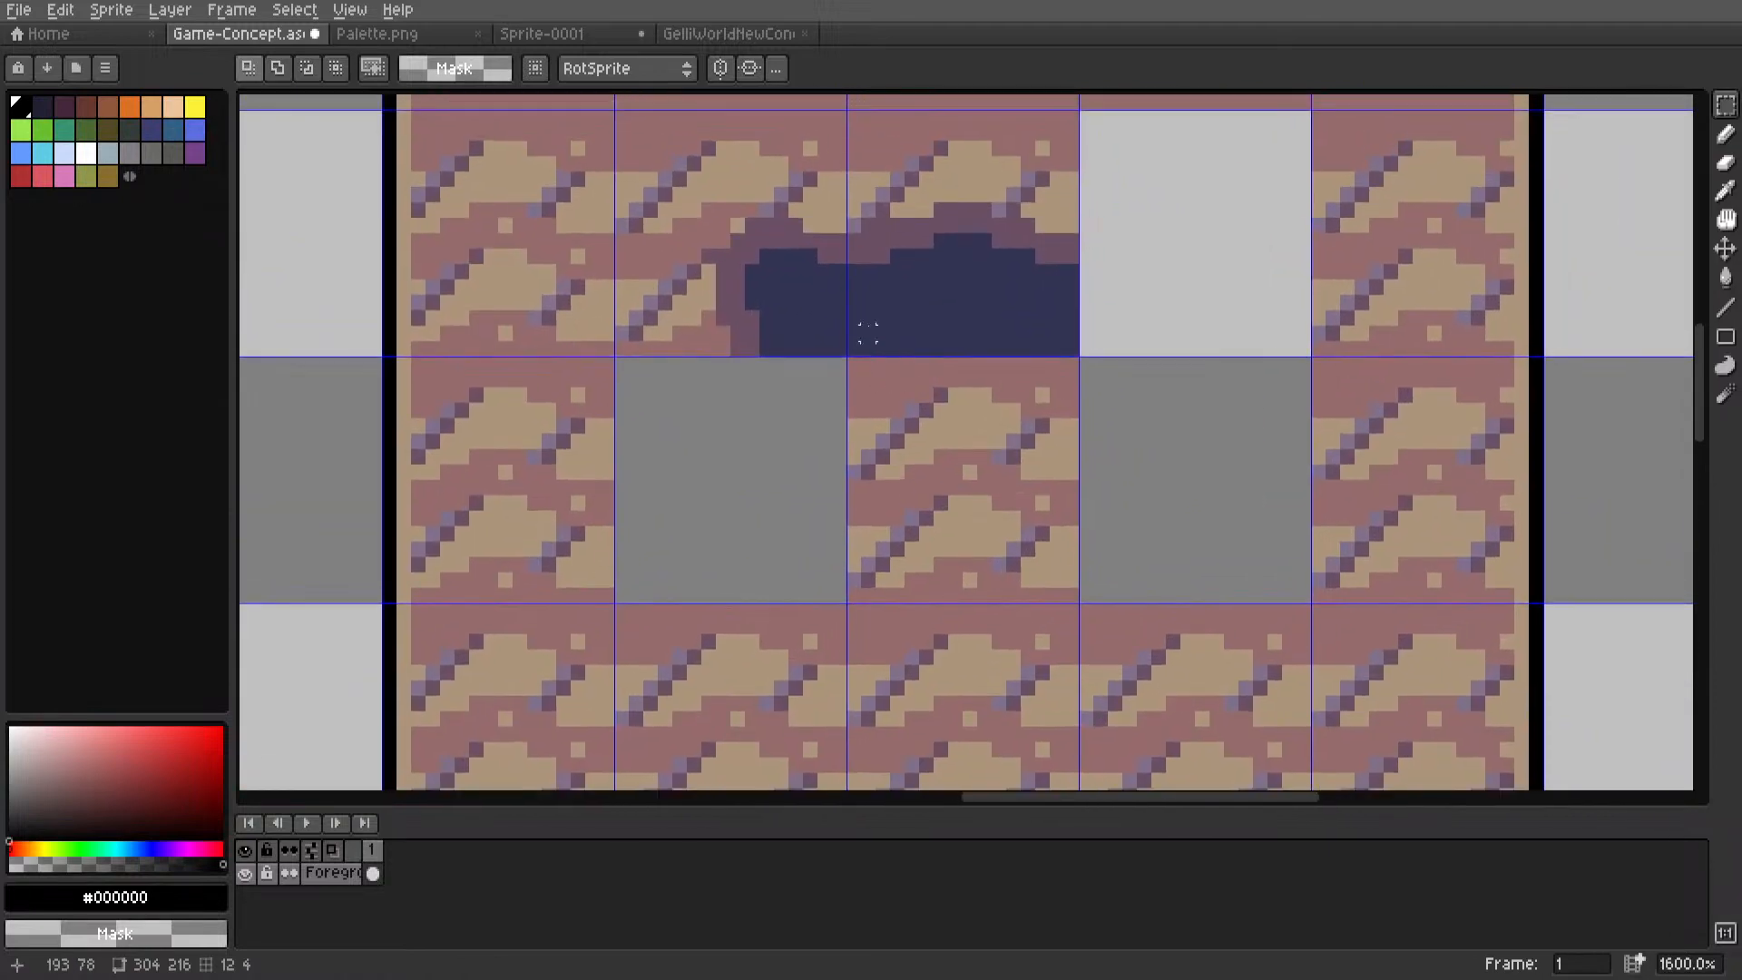
drag(853, 350, 1073, 207)
scroll(796, 545, down, 2)
scroll(797, 525, up, 1)
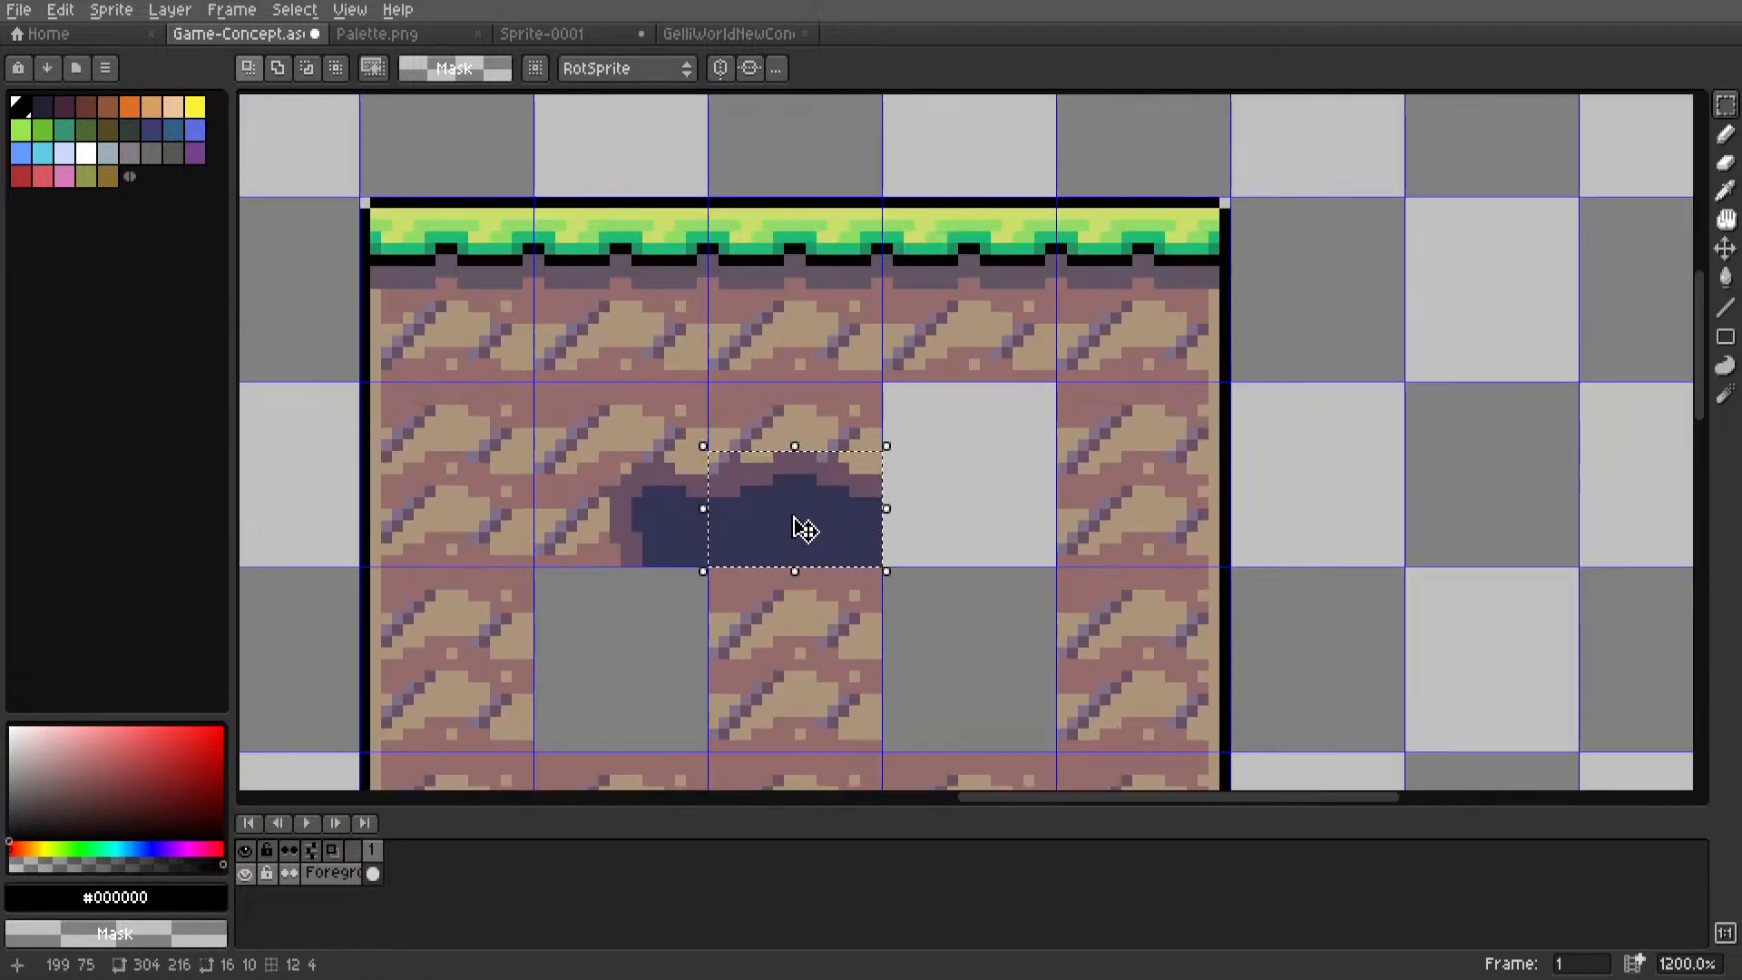
drag(806, 526, 1502, 464)
click(1604, 443)
middle_drag(1604, 444, 1418, 446)
Erase the stray dirt pixels along the border of the copied cavity edge piece.
scroll(1416, 444, up, 1)
drag(1129, 318, 1249, 367)
scroll(1202, 367, up, 2)
key(Delete)
drag(1114, 349, 1114, 411)
key(Delete)
drag(1578, 317, 1491, 411)
key(Delete)
drag(1518, 347, 1404, 380)
key(Delete)
scroll(1299, 399, down, 3)
Rotate the cleaned cavity edge piece 180° and place it over the dirt tile in the interior's lower middle cell.
middle_drag(1307, 410, 1387, 399)
double_click(1294, 470)
key(shift+r)
key(shift+r)
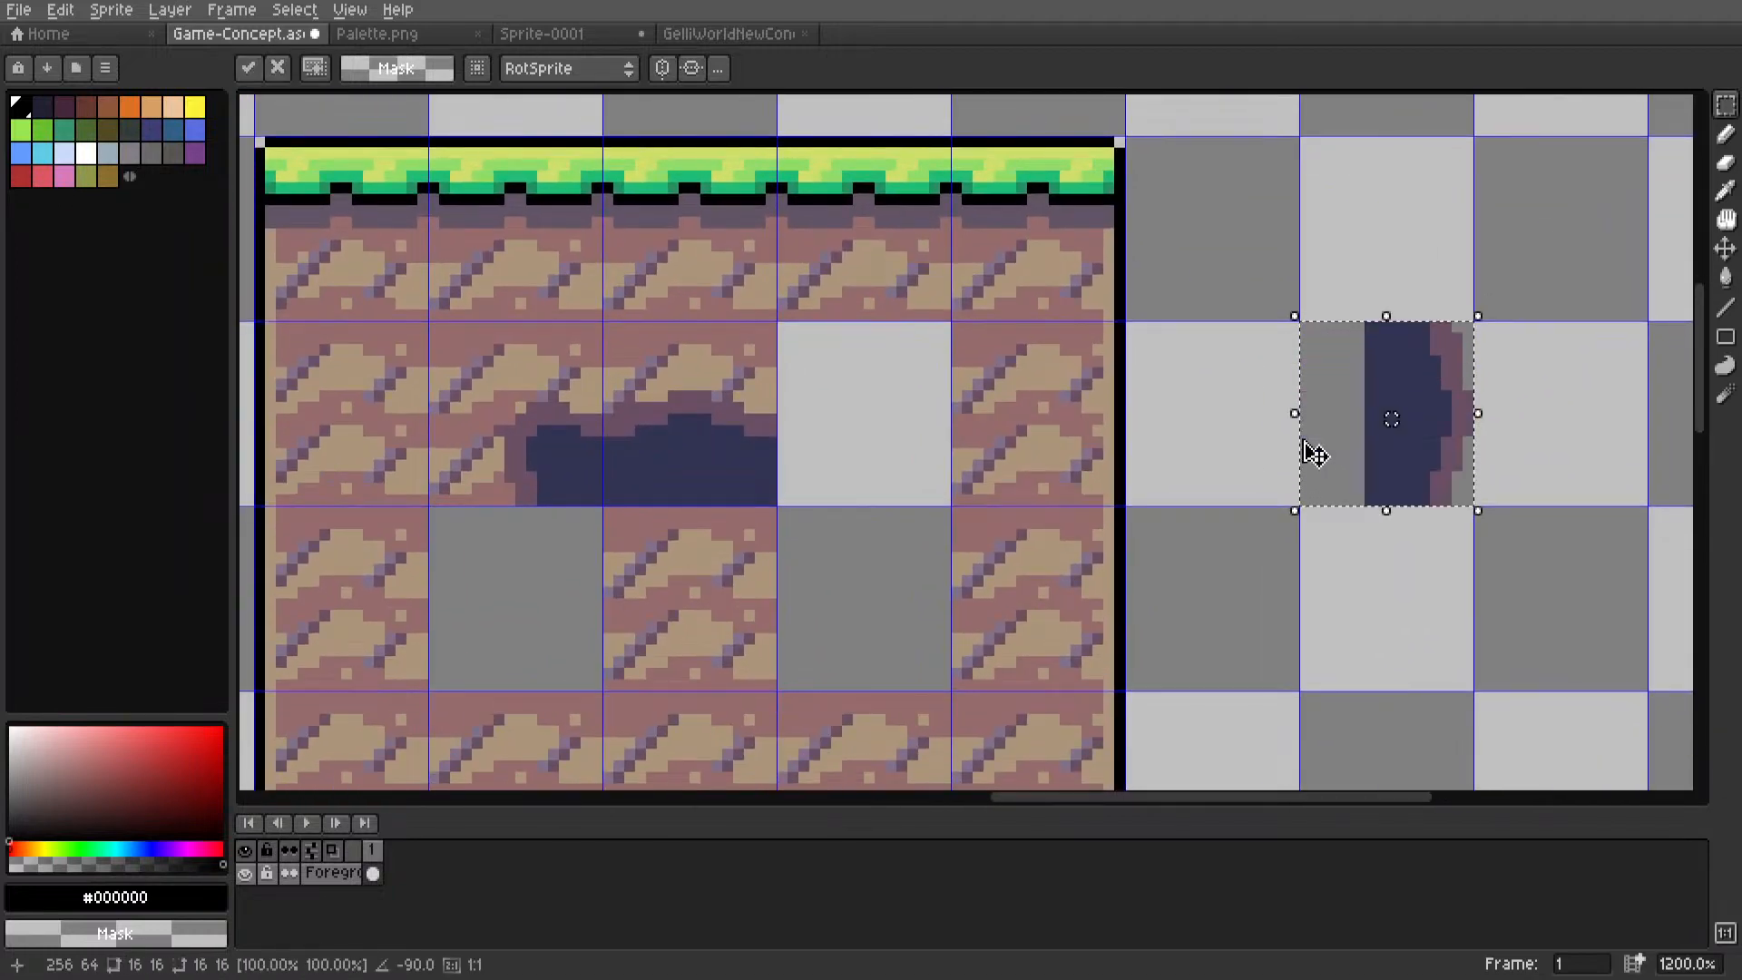
drag(1357, 478, 678, 598)
middle_drag(703, 590, 1062, 461)
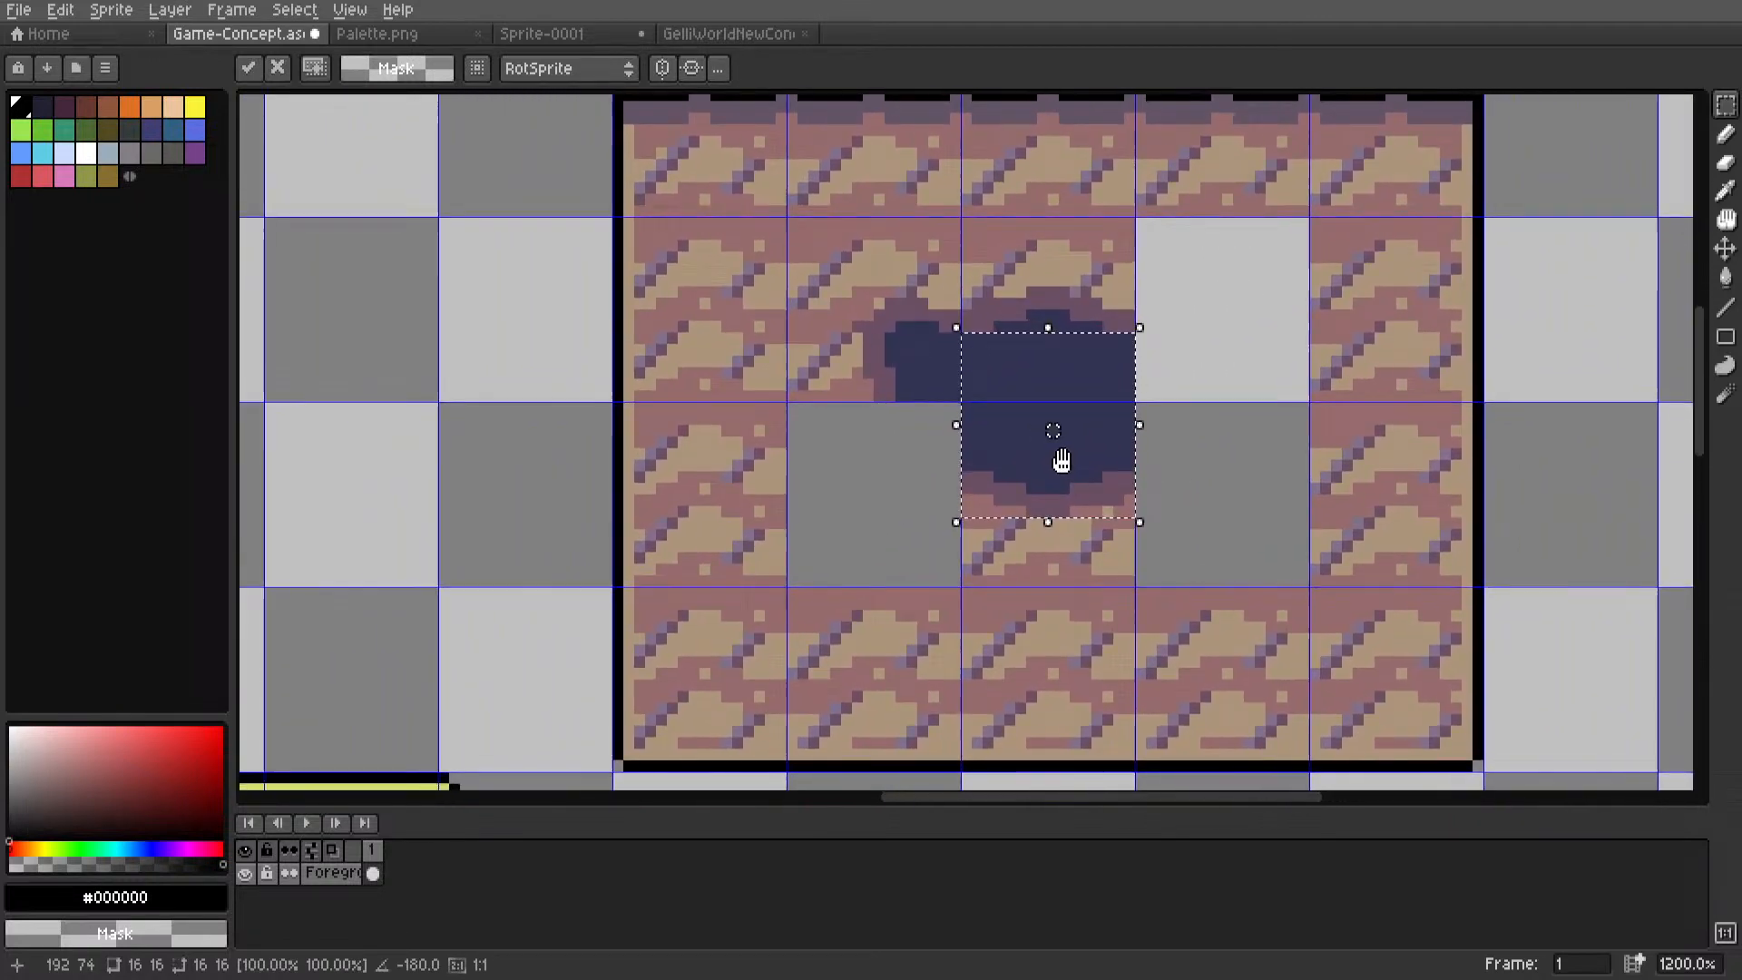
click(922, 442)
Copy the plain dirt tile into the lower left cell of the new platform's interior.
scroll(920, 443, down, 4)
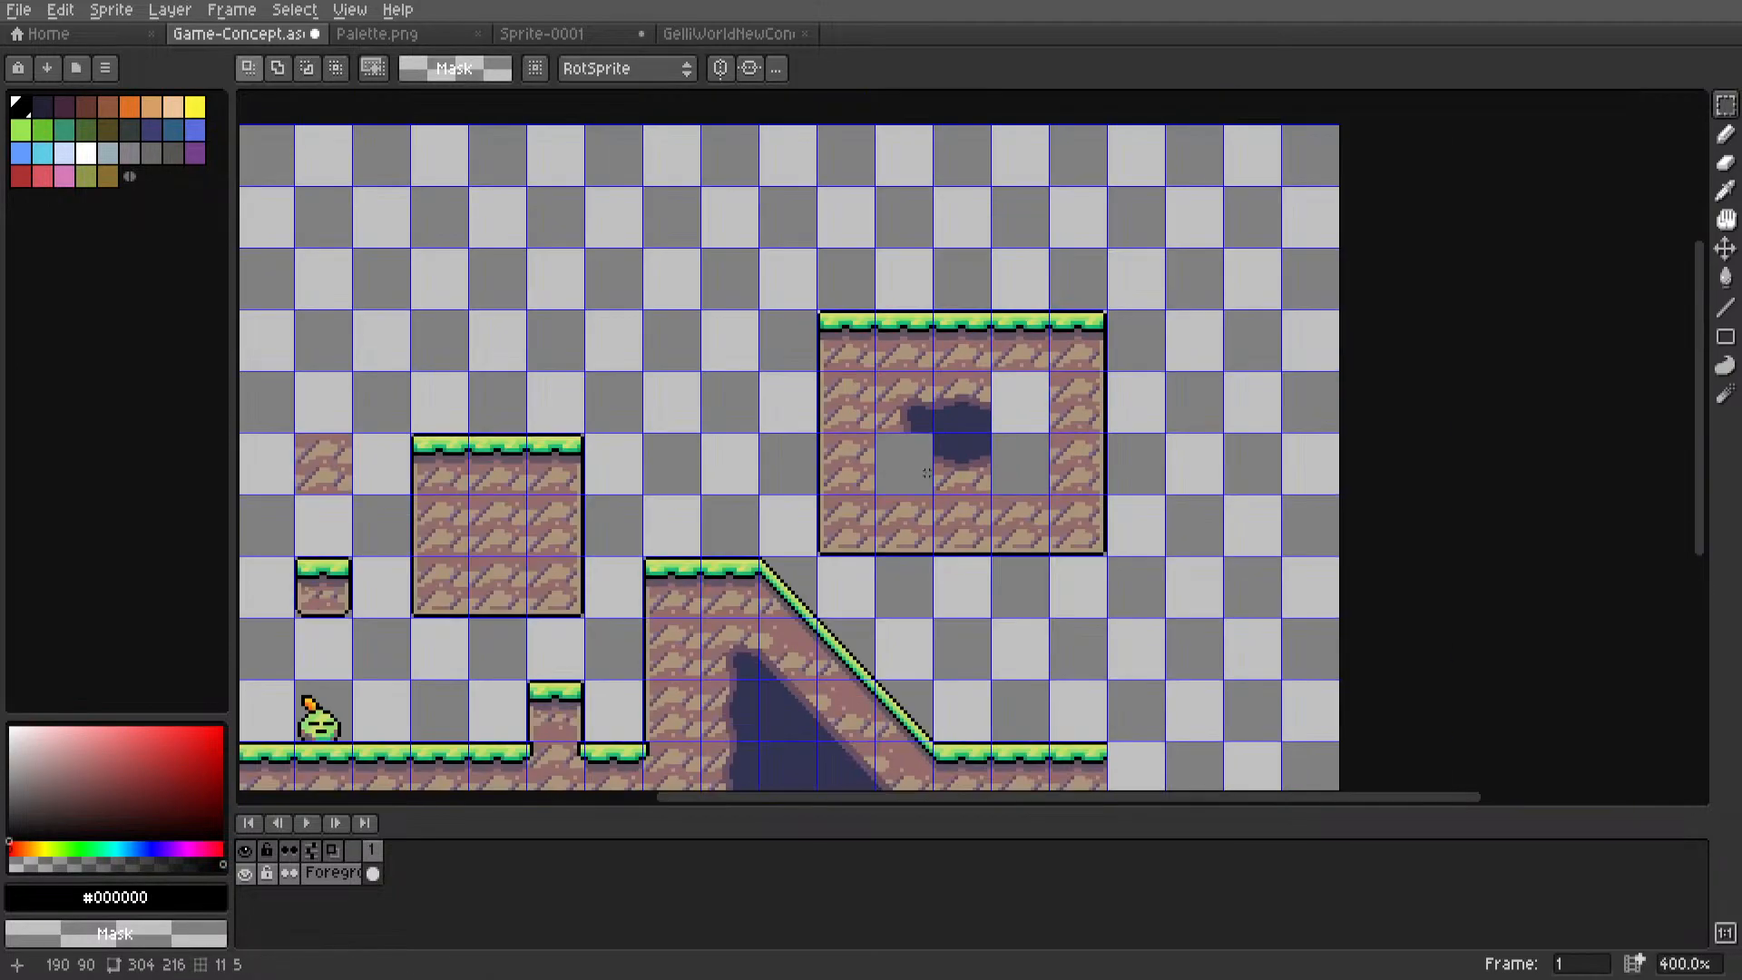
mouse_move(940, 474)
middle_down()
mouse_move(1061, 455)
mouse_move(973, 469)
middle_up()
scroll(1061, 455, down, 2)
scroll(976, 468, up, 3)
middle_drag(571, 432, 878, 412)
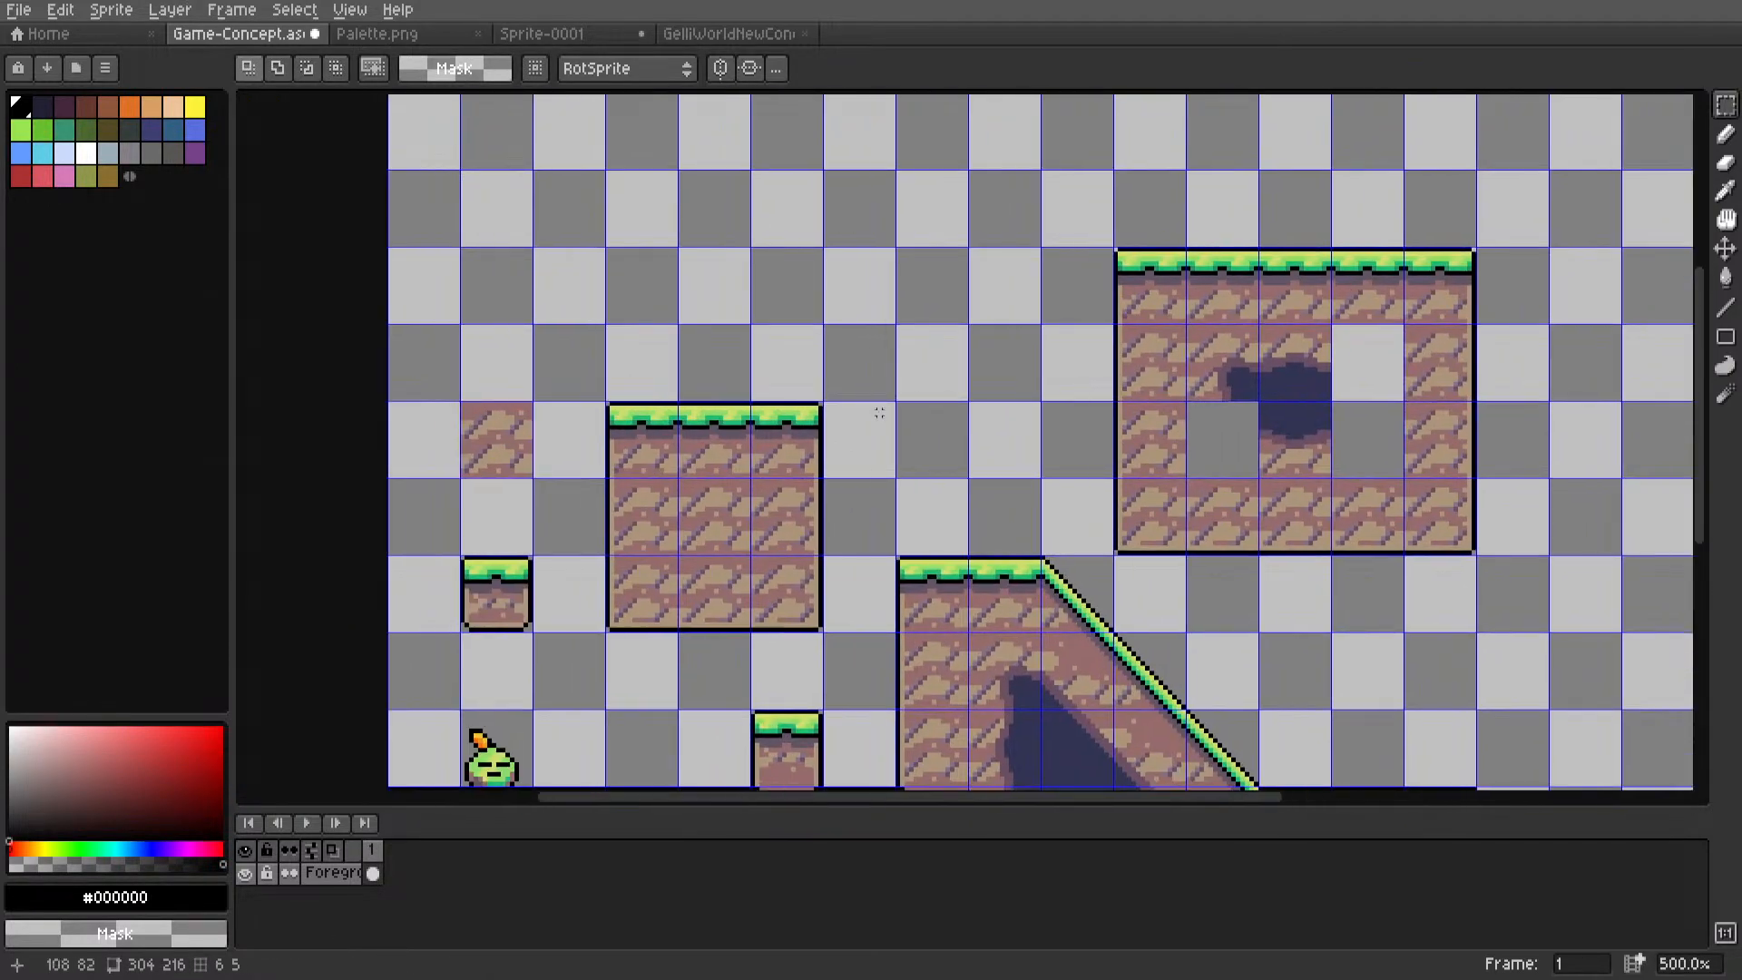
double_click(498, 439)
ctrl+drag(521, 451, 1217, 455)
scroll(1219, 456, up, 5)
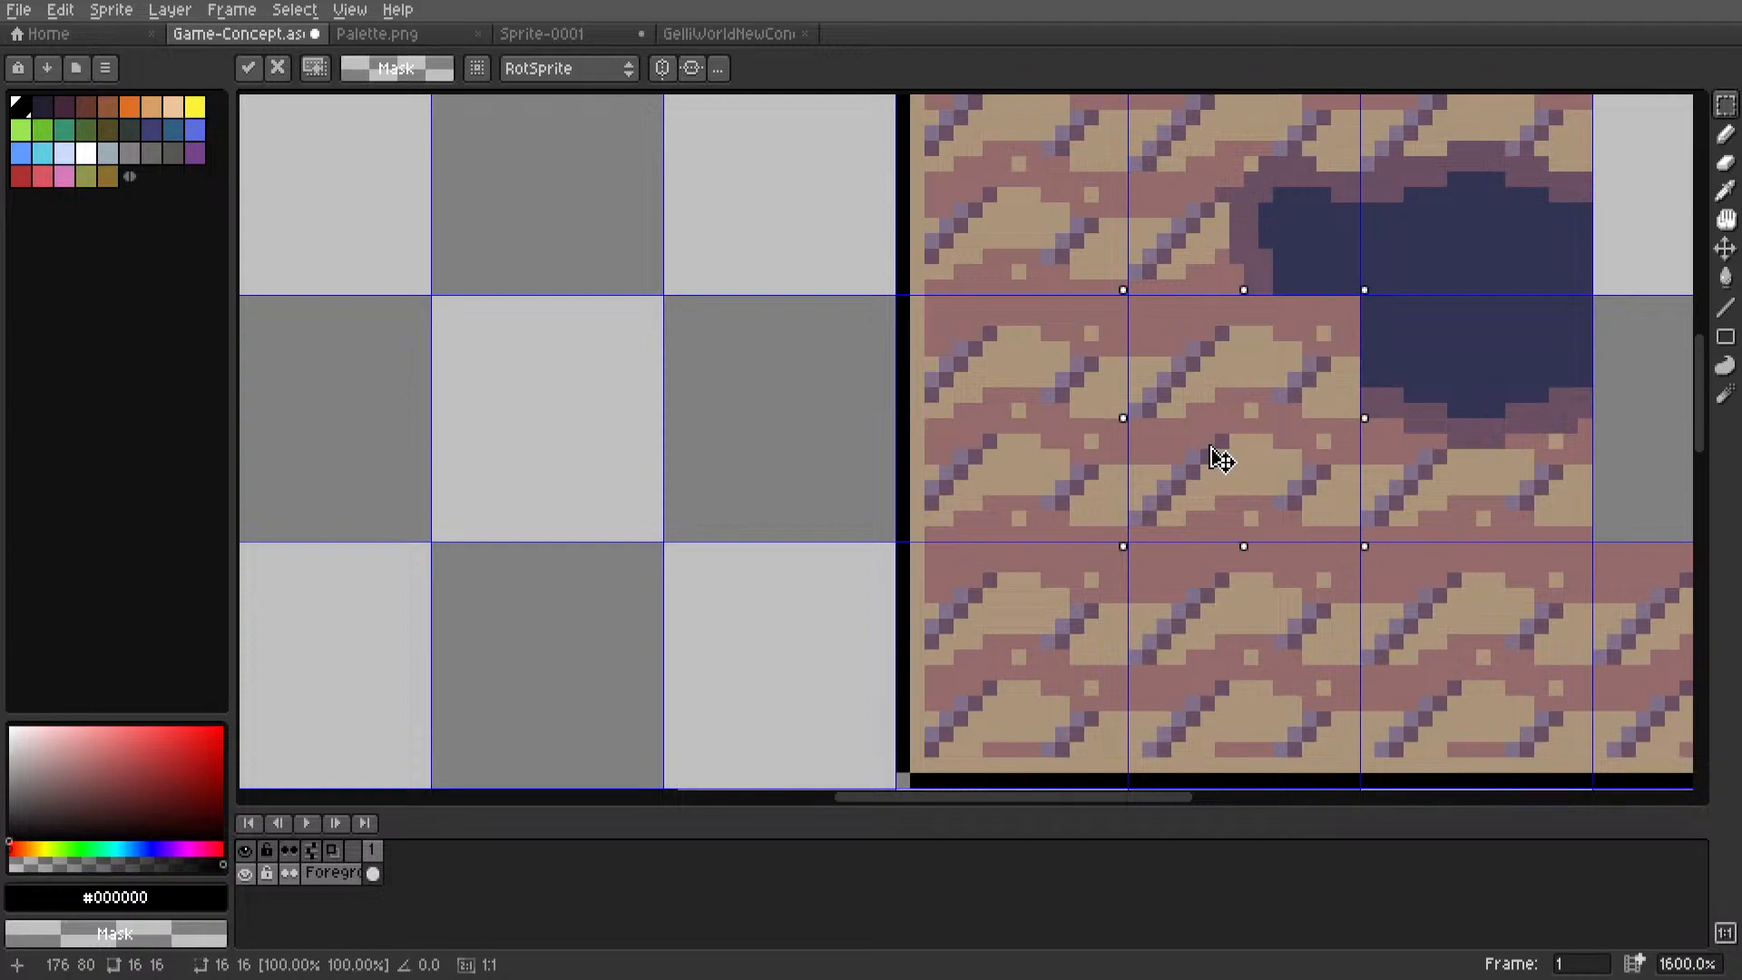
click(1417, 334)
Copy the cavity's 9×9 px upper-left corner to the empty area beside the new platform.
scroll(1418, 334, down, 2)
scroll(1081, 420, up, 1)
middle_drag(1395, 309, 1054, 421)
scroll(1073, 441, down, 5)
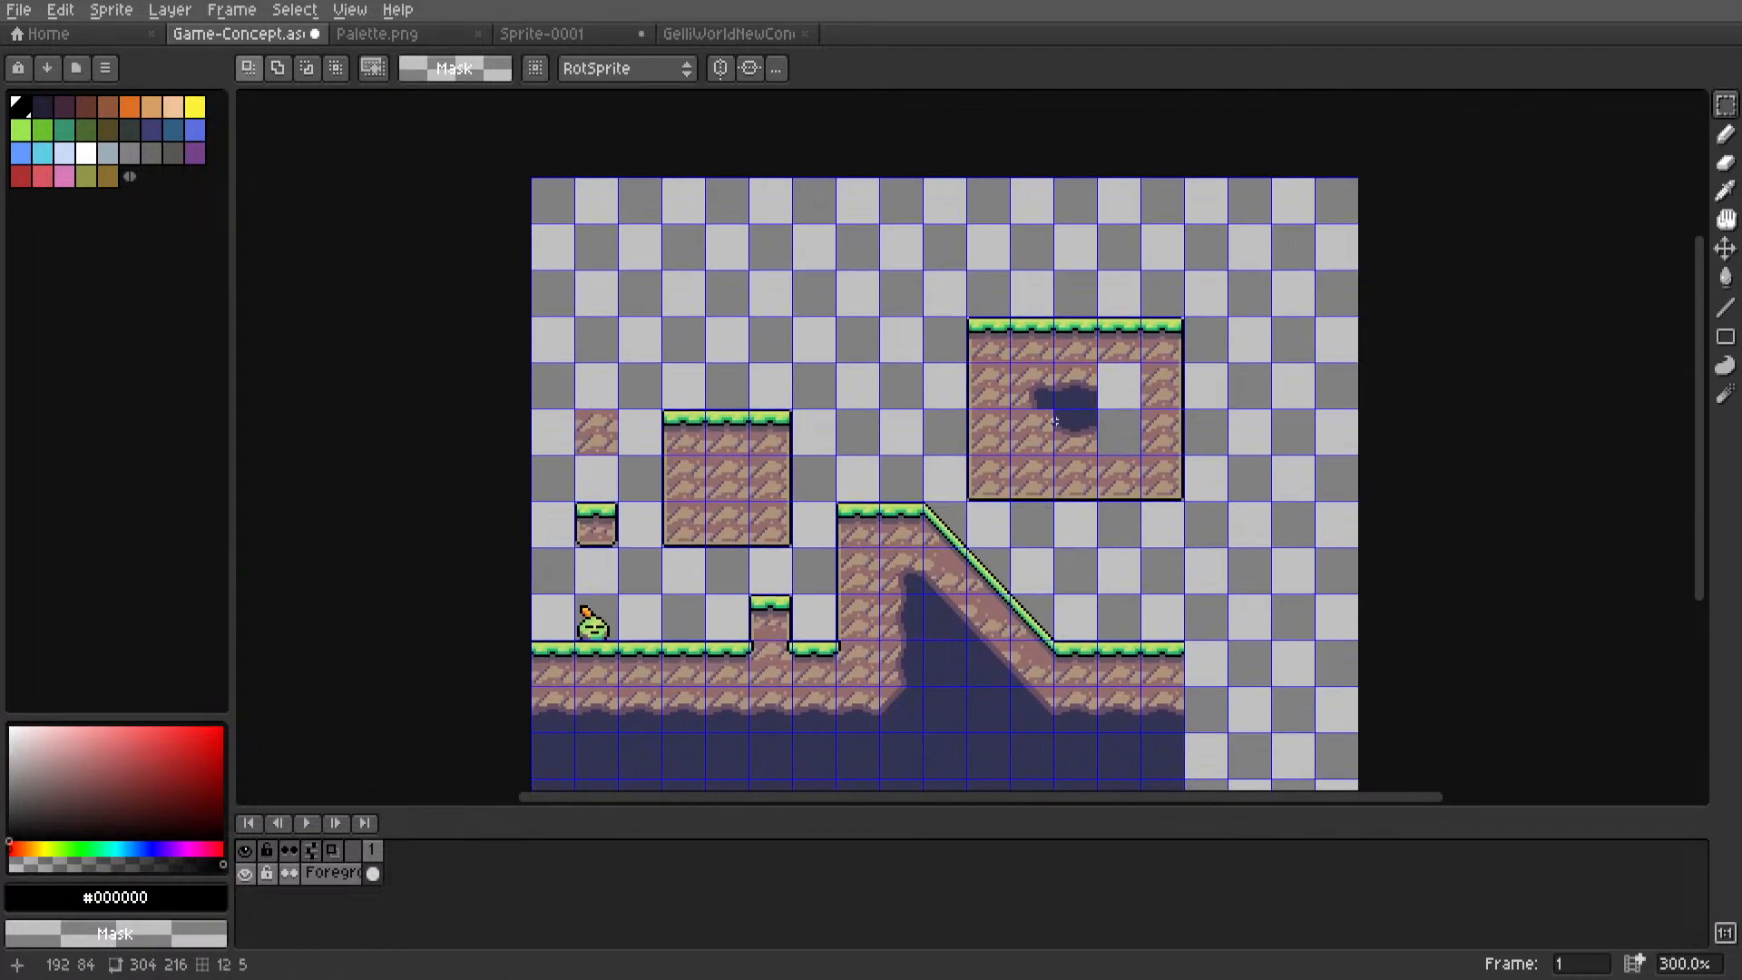
scroll(1056, 422, up, 6)
drag(974, 399, 1067, 303)
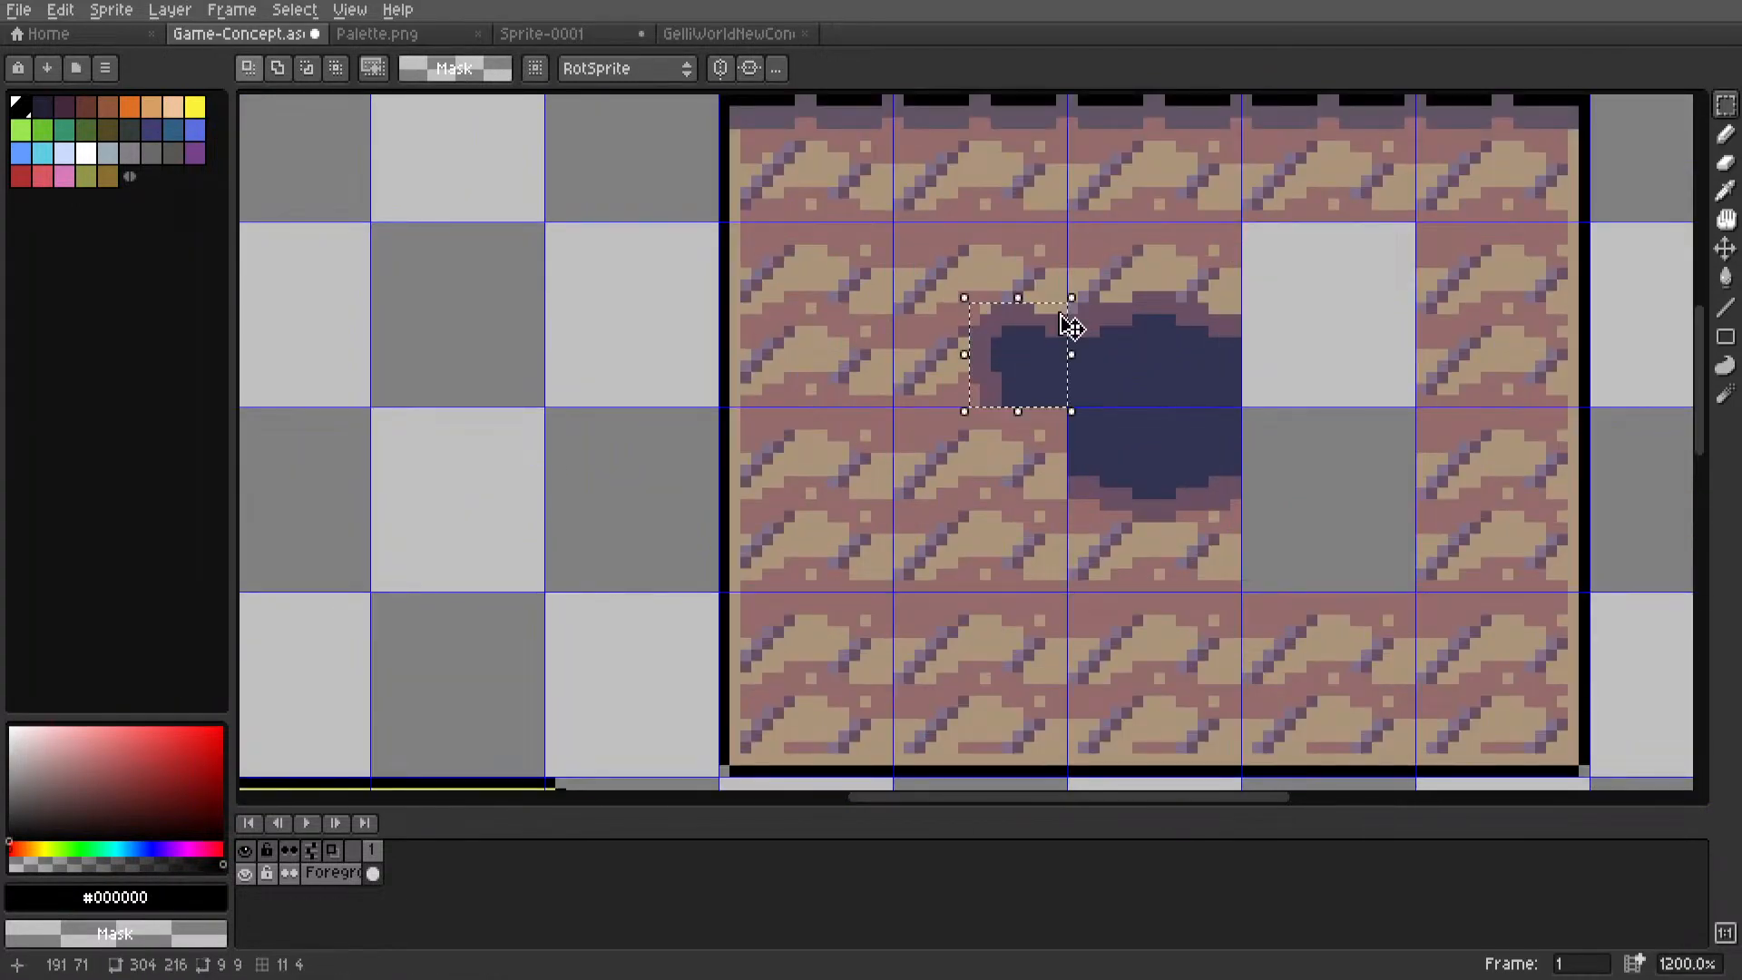
middle_drag(1069, 327, 950, 329)
click(918, 390)
scroll(907, 379, down, 3)
drag(907, 378, 1237, 529)
scroll(1256, 384, up, 4)
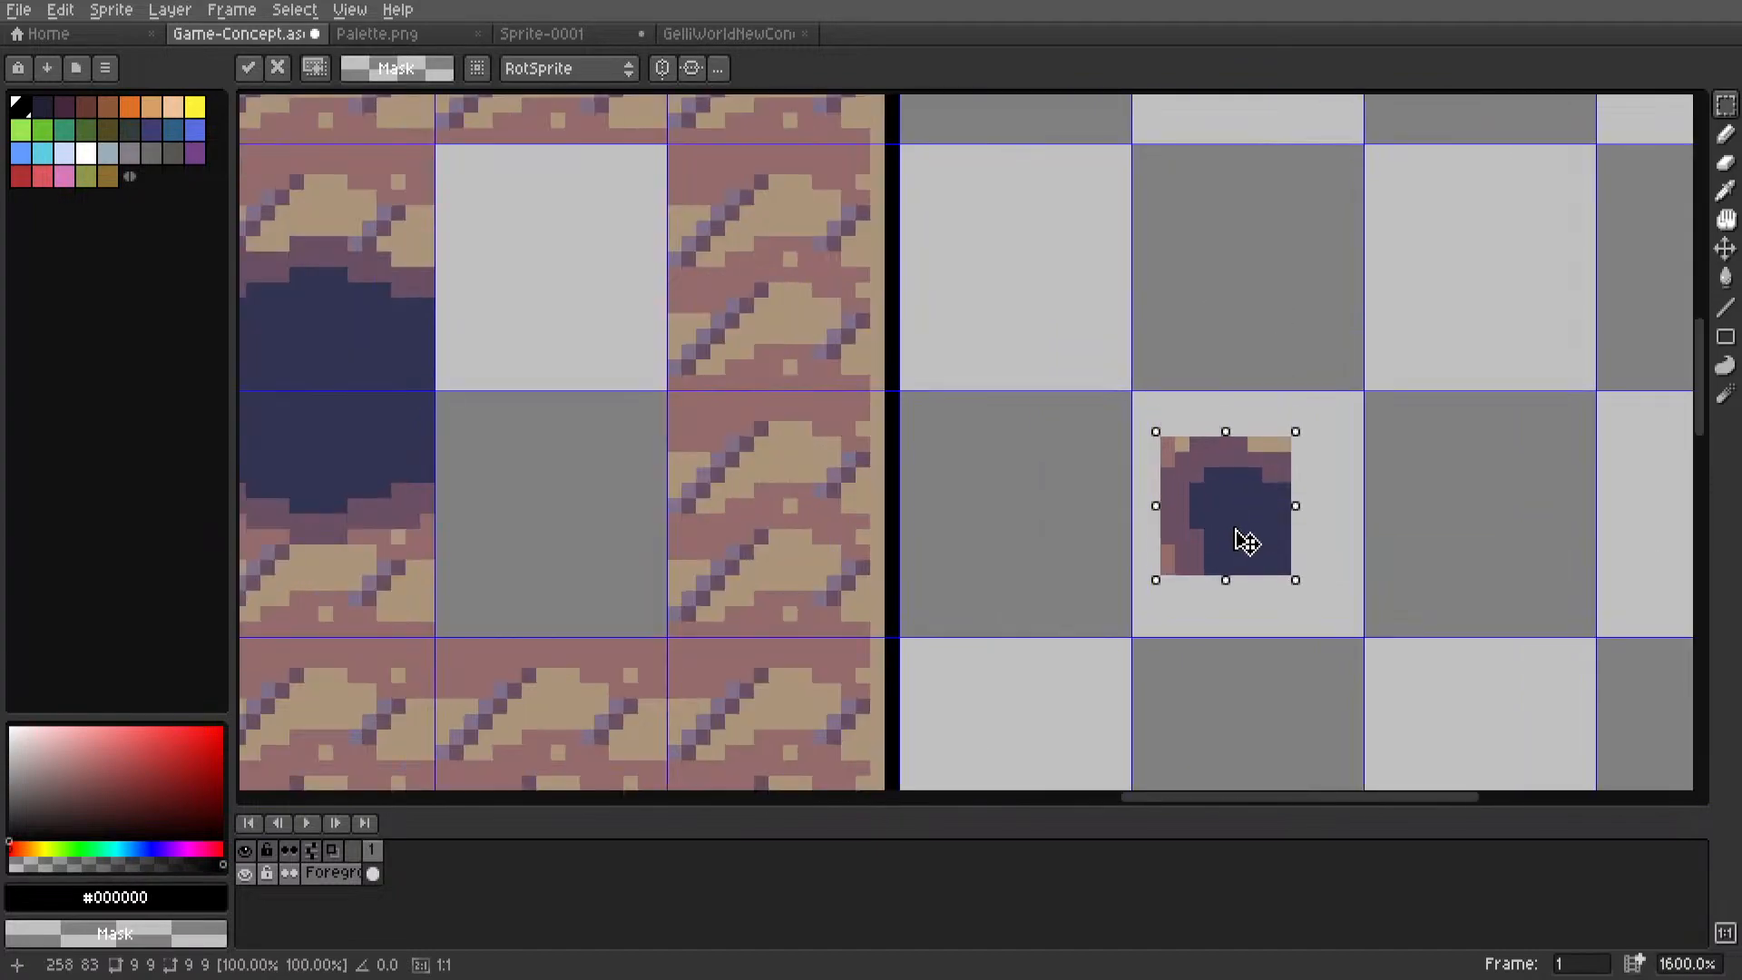
scroll(1299, 456, up, 1)
click(1315, 459)
Erase the stray dirt pixels around the outside of the copied cavity corner piece.
scroll(1300, 447, up, 1)
drag(1328, 373, 1214, 438)
key(Delete)
drag(979, 343, 1037, 465)
key(Delete)
key(Delete)
drag(1023, 729, 1053, 634)
key(Delete)
scroll(1043, 635, down, 3)
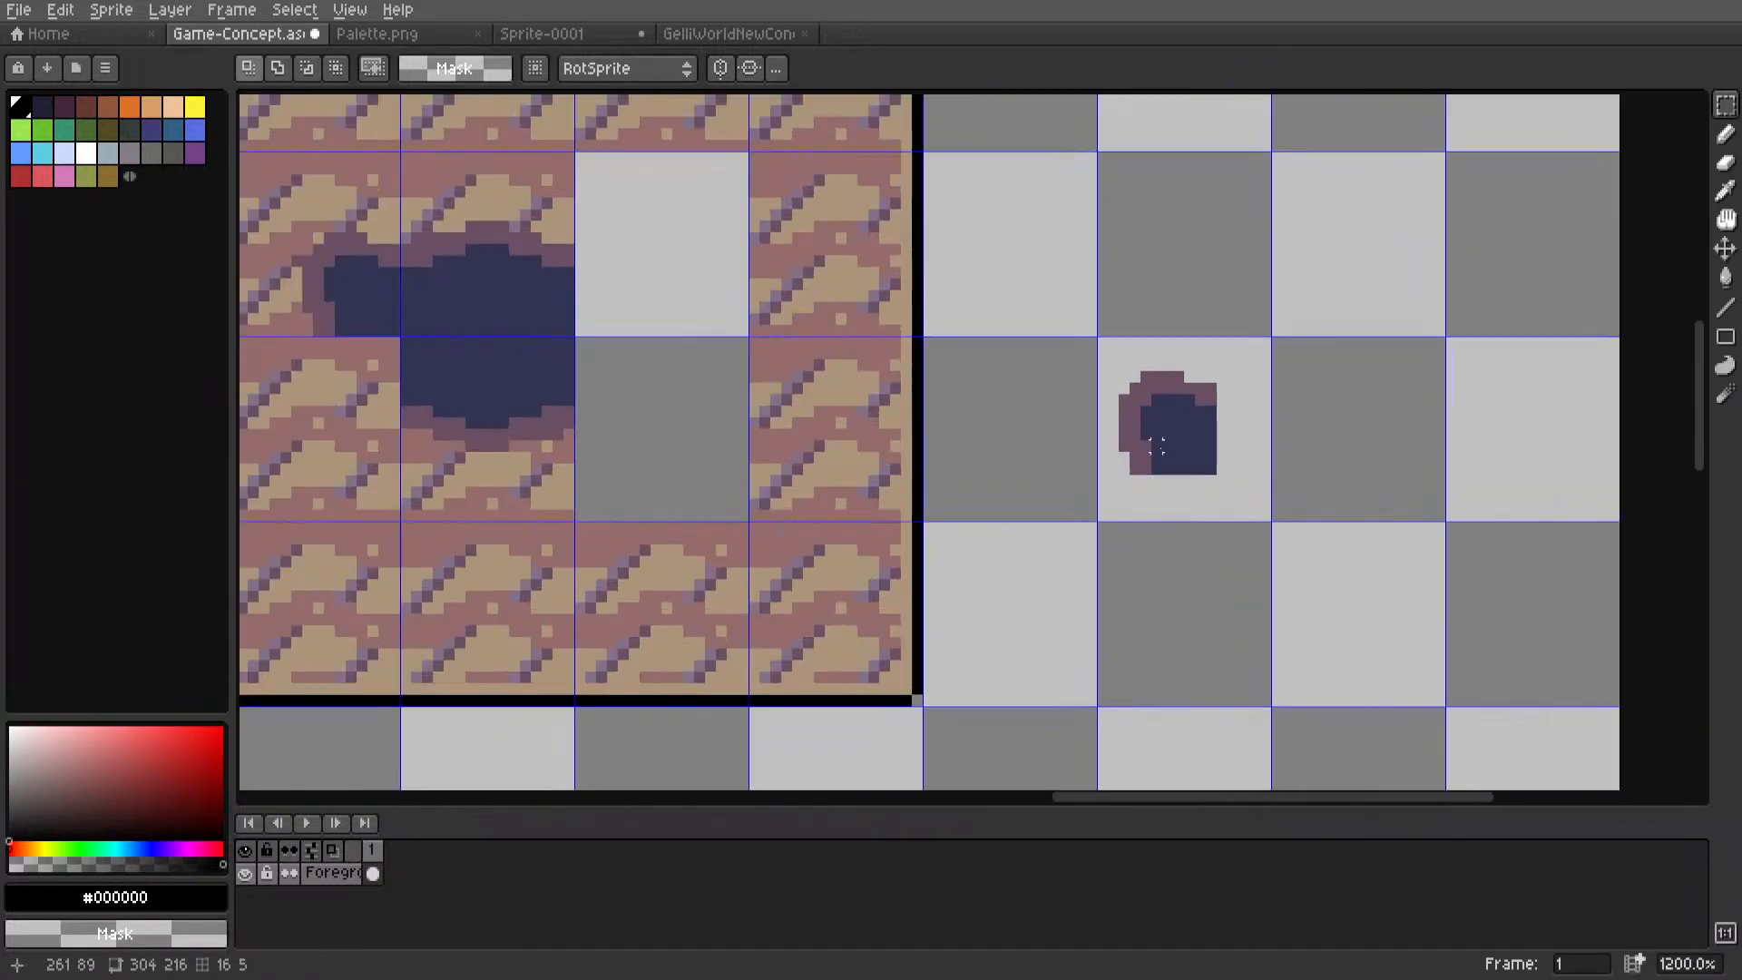
Align the cleaned corner piece to its grid cell and place a vertically flipped copy as the cavity's lower-left corner.
drag(1090, 331, 1274, 525)
mouse_move(1190, 455)
mouse_down()
mouse_move(1177, 396)
mouse_move(1101, 341)
mouse_up()
key(ctrl+d)
middle_drag(1136, 382, 1342, 404)
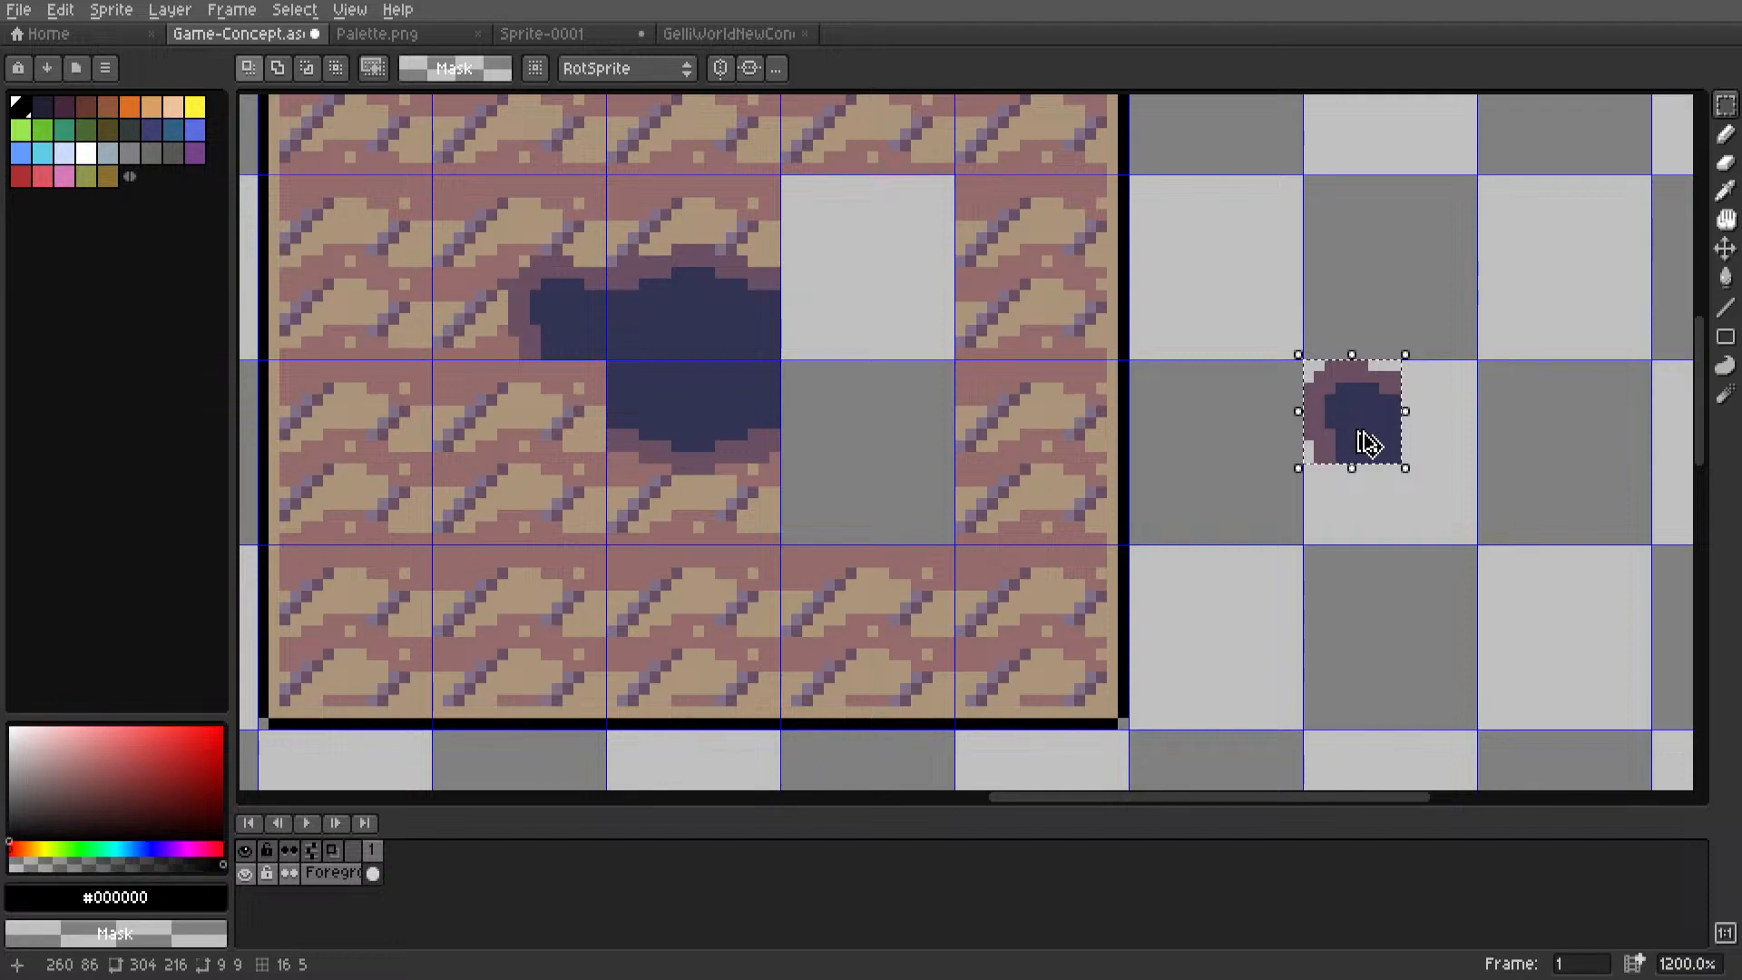
key(r)
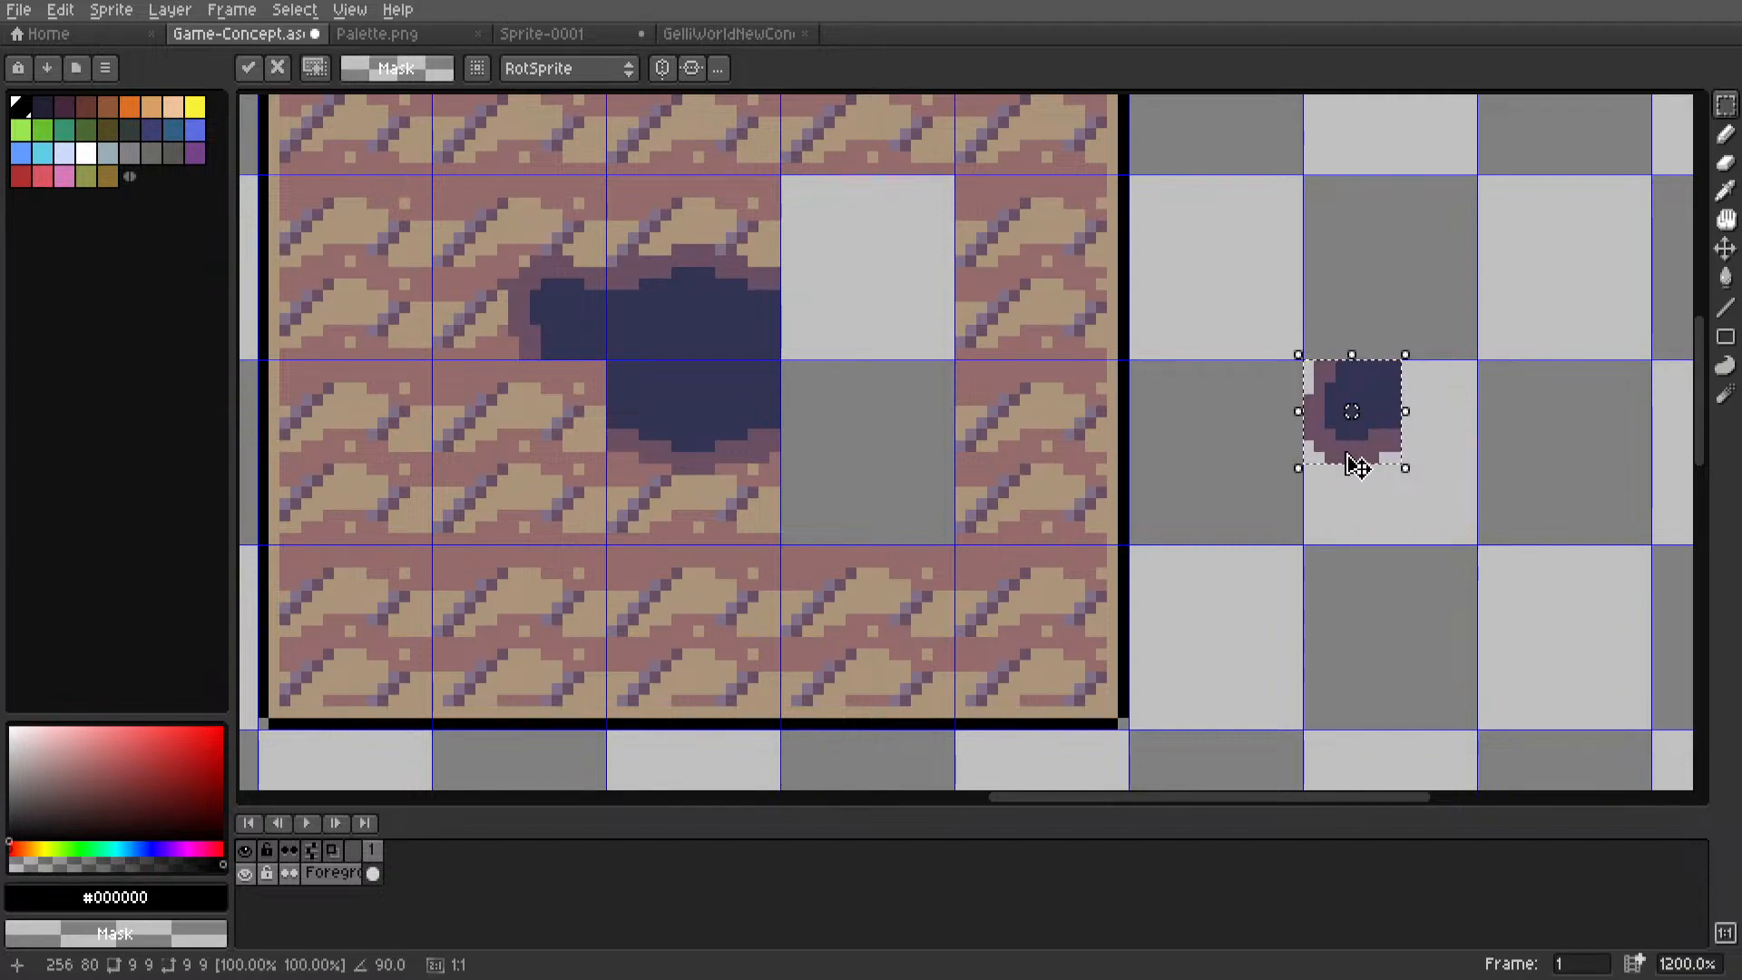
ctrl+drag(1363, 443, 574, 449)
key(r)
scroll(846, 434, down, 2)
click(844, 435)
Fill the two remaining empty interior cells of the new platform with copies of the plain dirt tile.
middle_drag(738, 451, 984, 451)
scroll(606, 420, down, 2)
middle_drag(606, 420, 879, 417)
drag(542, 405, 1195, 427)
scroll(1194, 428, up, 2)
scroll(1148, 473, down, 2)
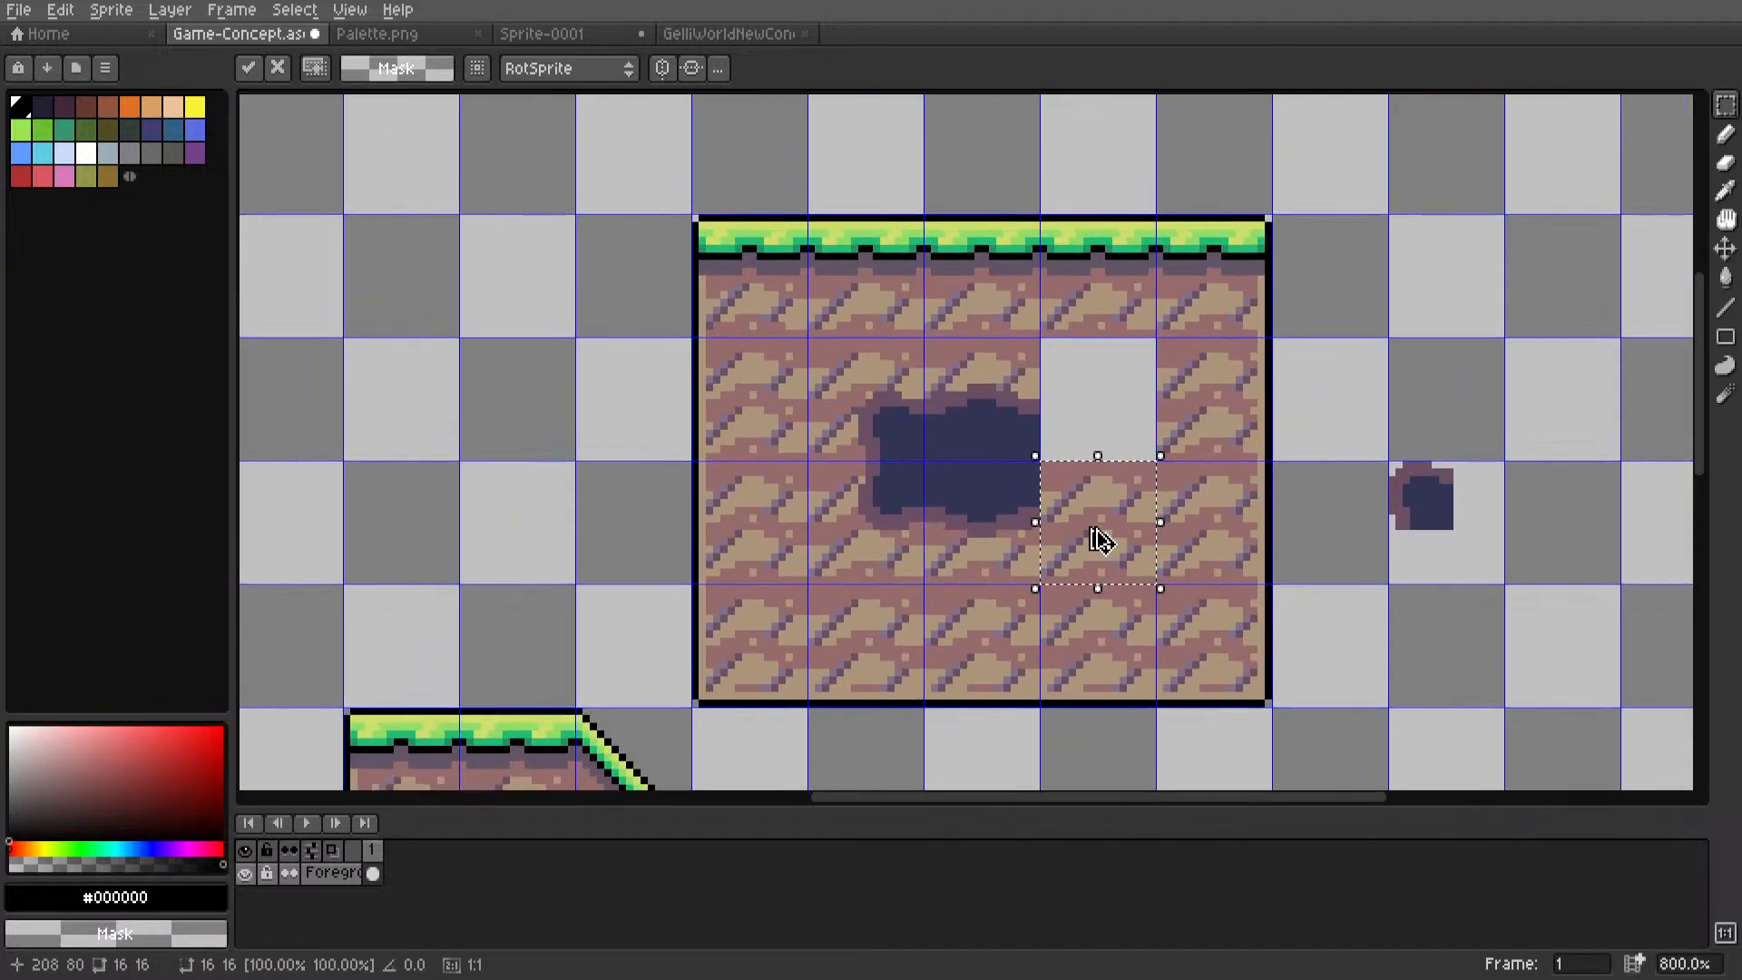
drag(1101, 536, 1101, 421)
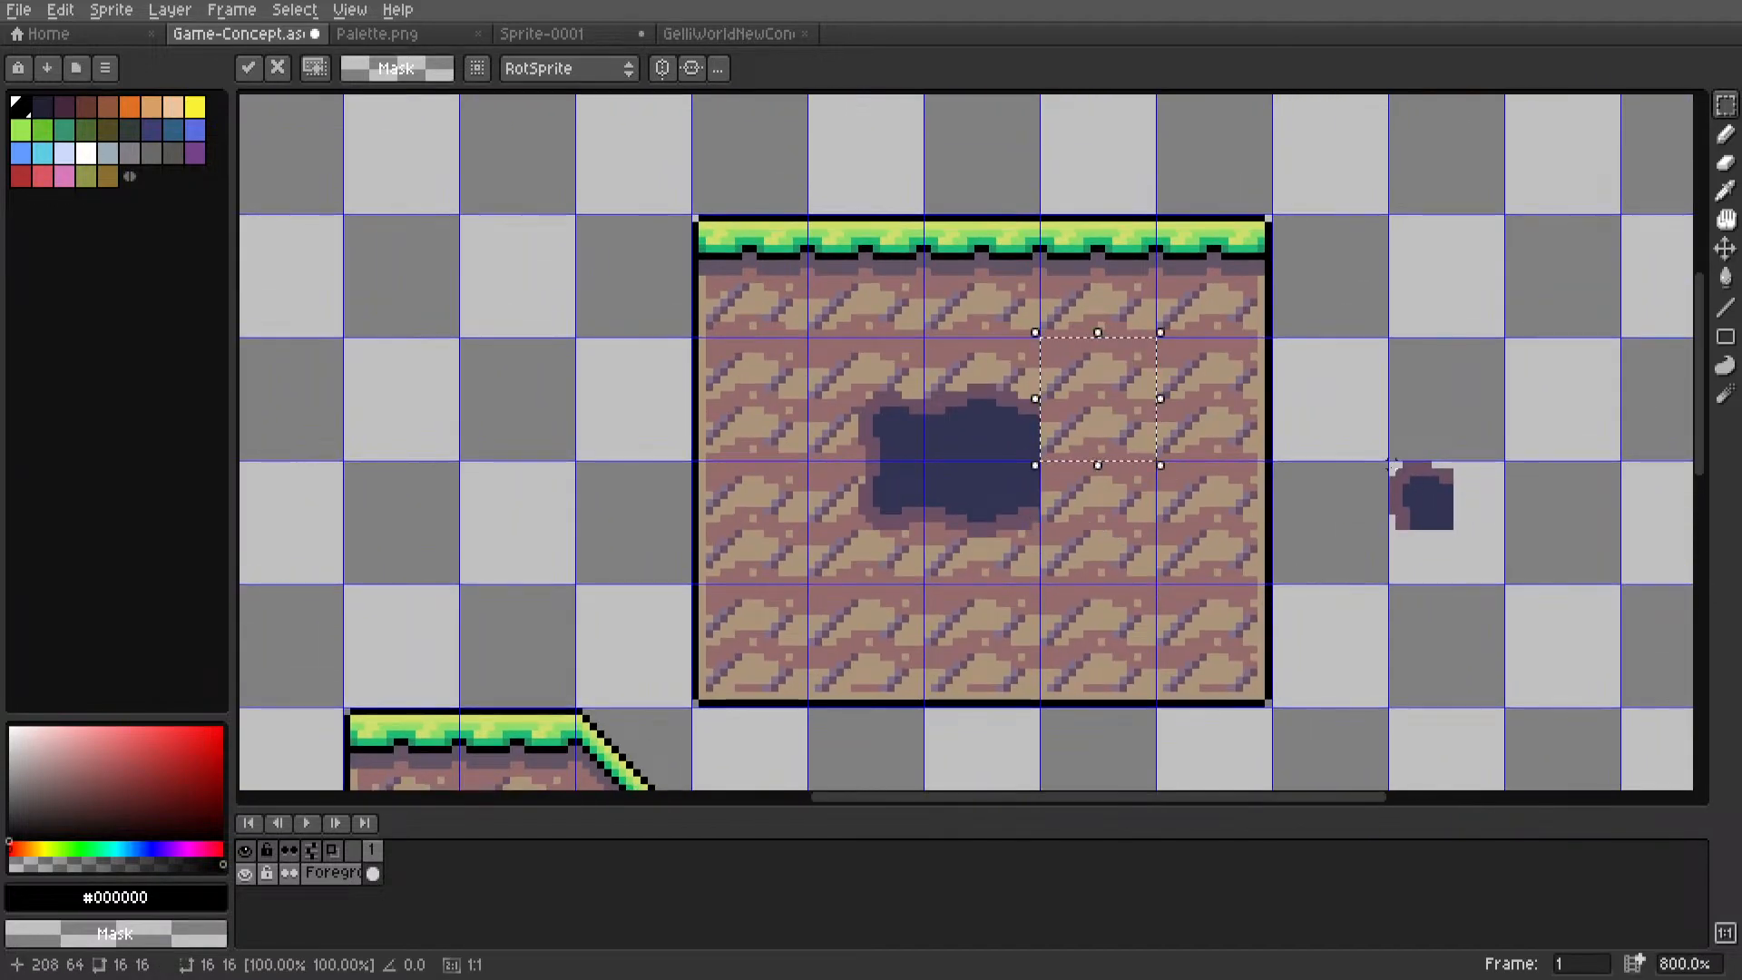
Place a horizontally flipped copy of the corner piece as the cavity's upper-right corner.
drag(1385, 459, 1084, 464)
click(1353, 424)
middle_drag(1406, 488, 1306, 462)
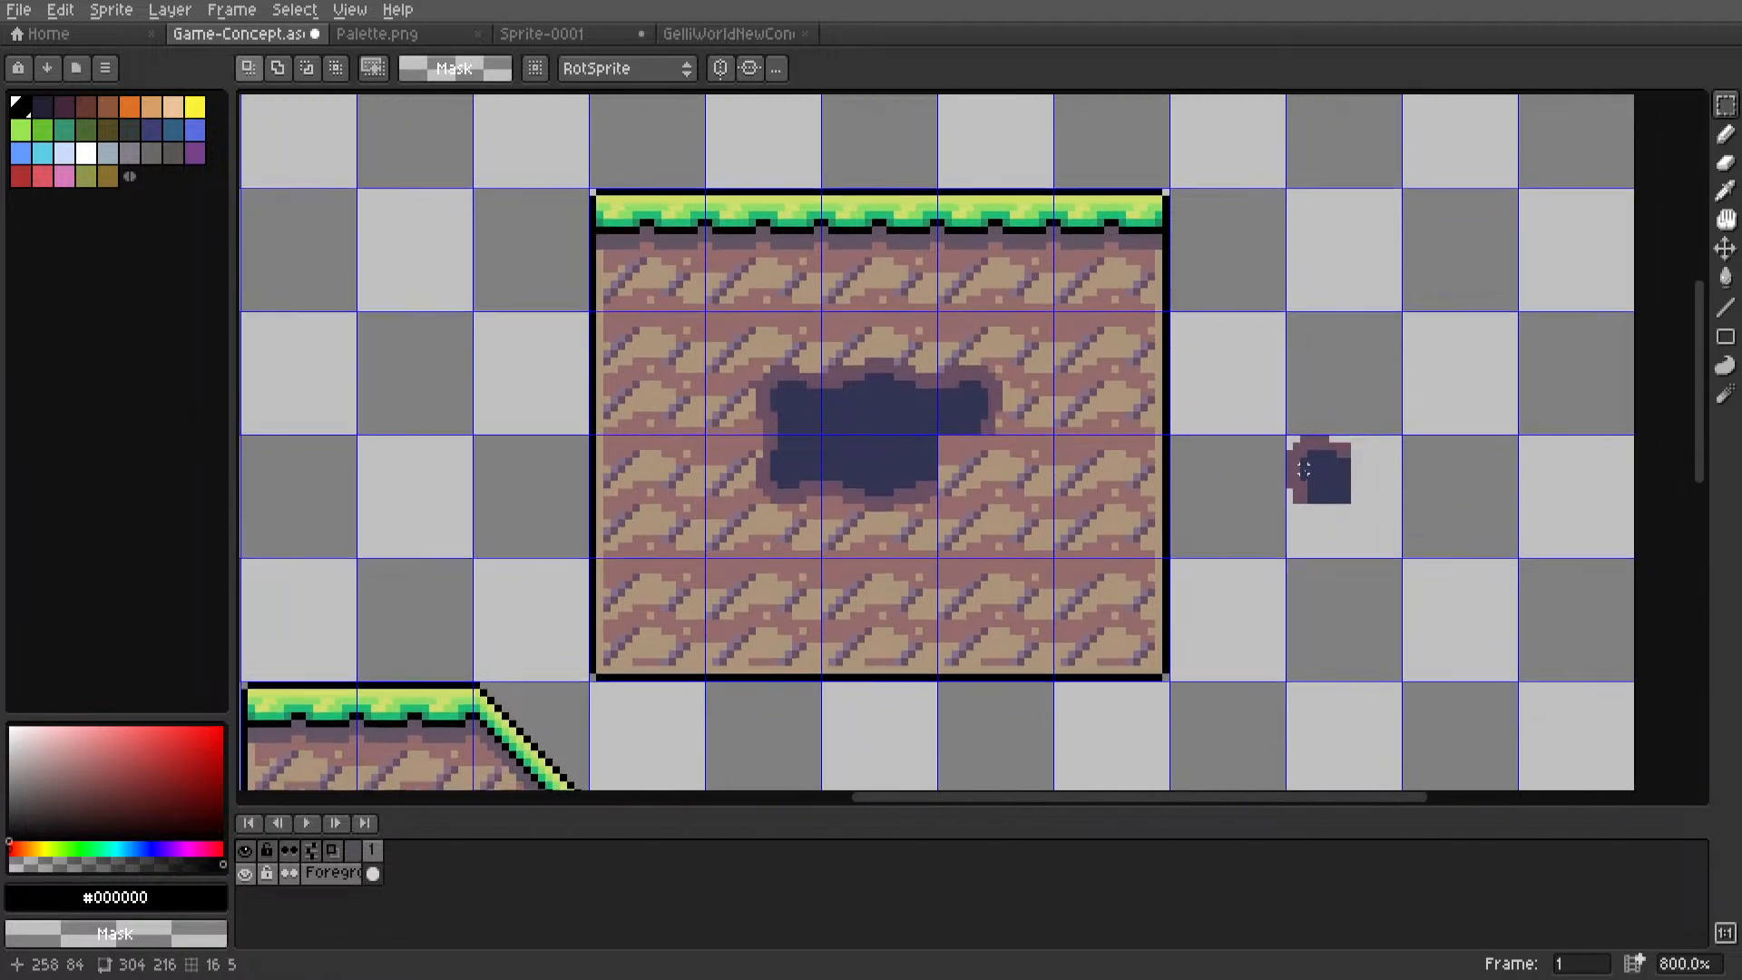
Place a copy of the corner piece, flipped both horizontally and vertically, as the cavity's lower-right corner.
scroll(1299, 454, up, 2)
drag(1284, 428, 677, 528)
key(shift+h)
key(shift+v)
click(1185, 293)
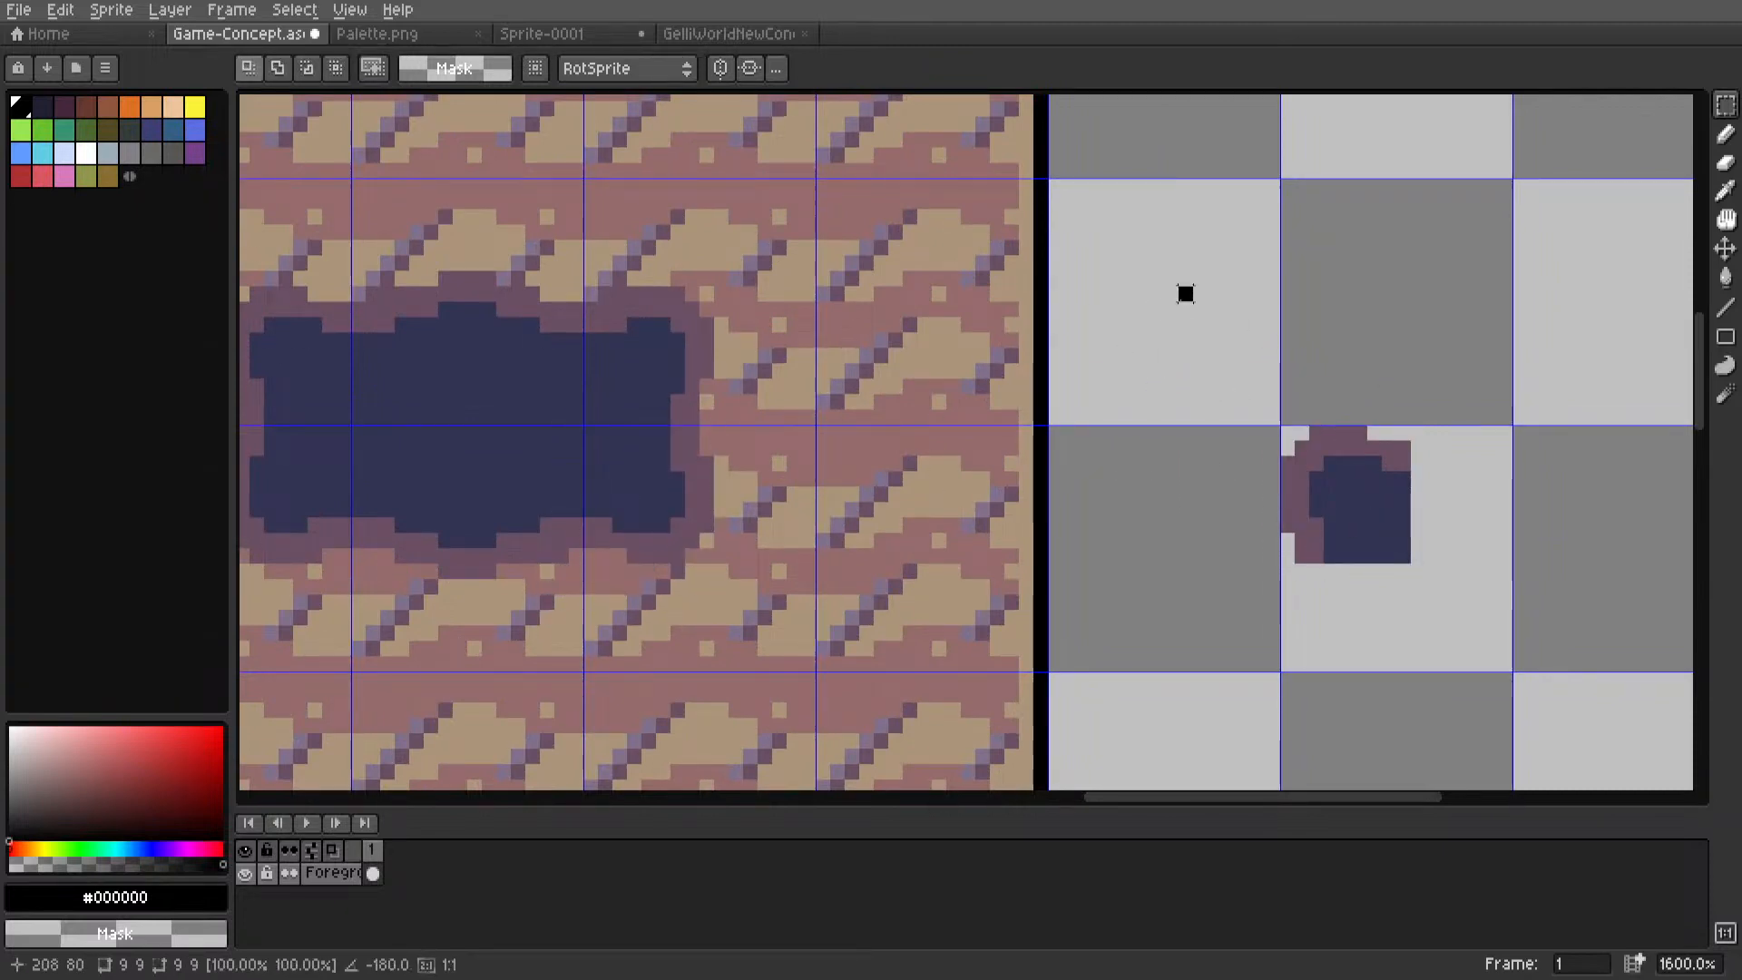
Examine the finished dark cavity and the whole platform scene both up close and at a distance.
scroll(1172, 299, down, 6)
scroll(971, 378, down, 3)
middle_drag(971, 378, 940, 505)
scroll(961, 392, up, 7)
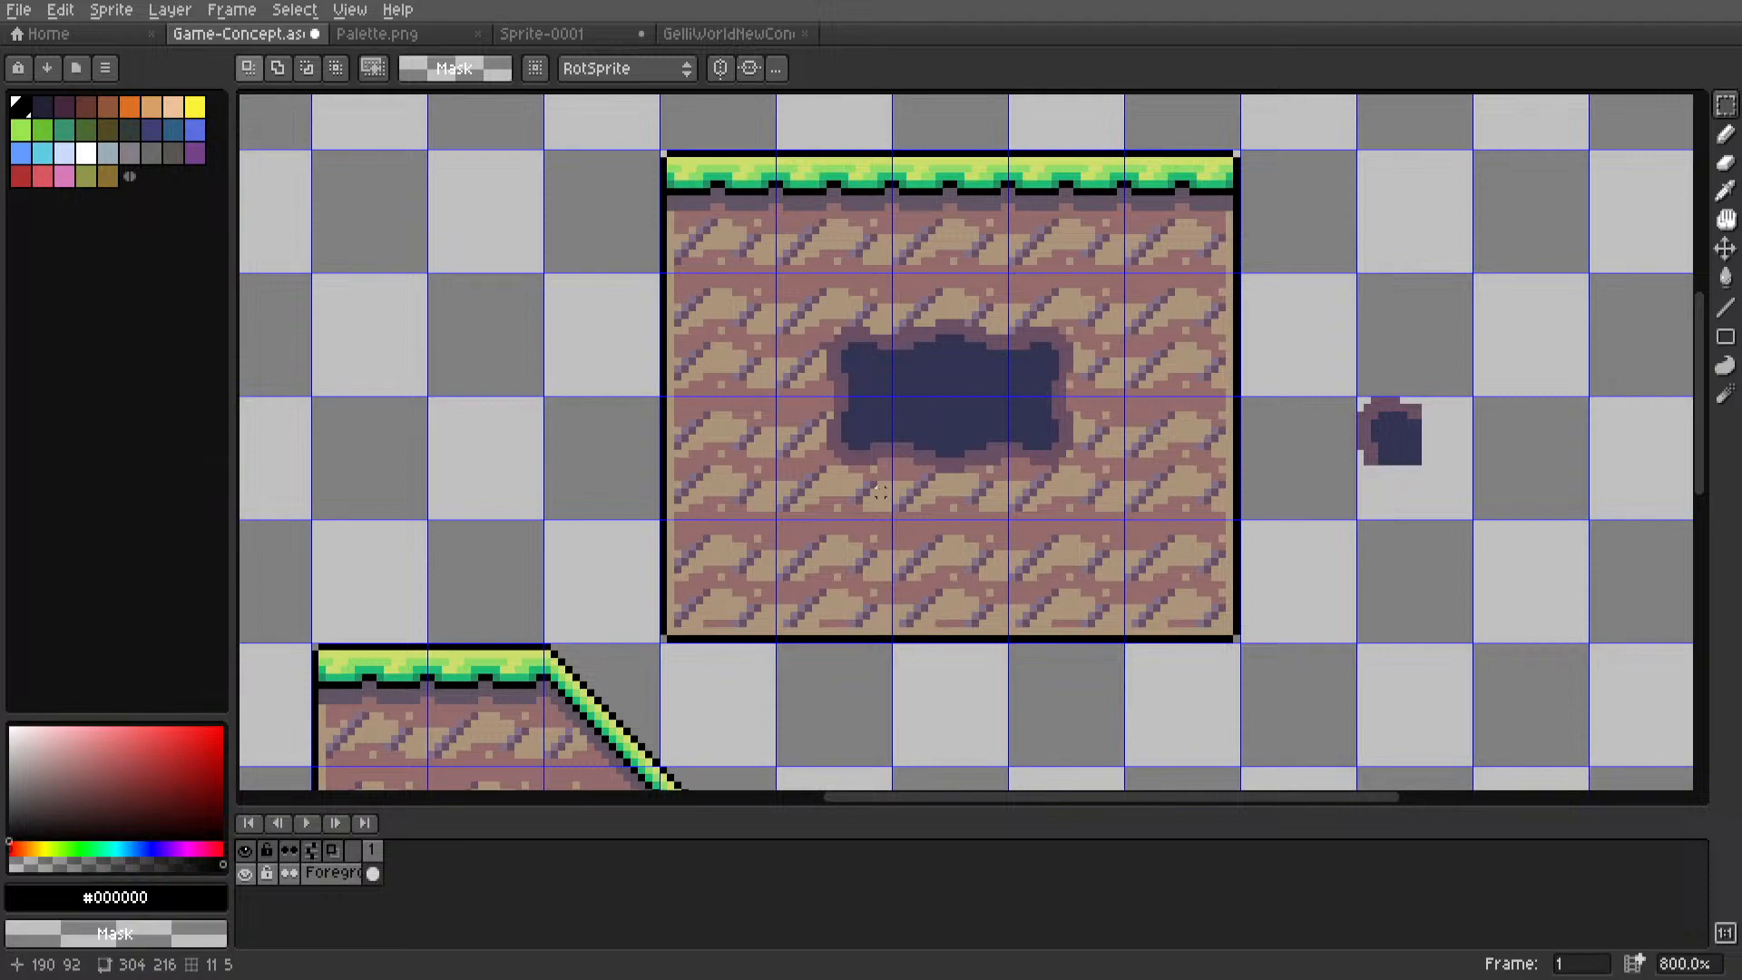
scroll(881, 493, down, 7)
scroll(880, 493, up, 3)
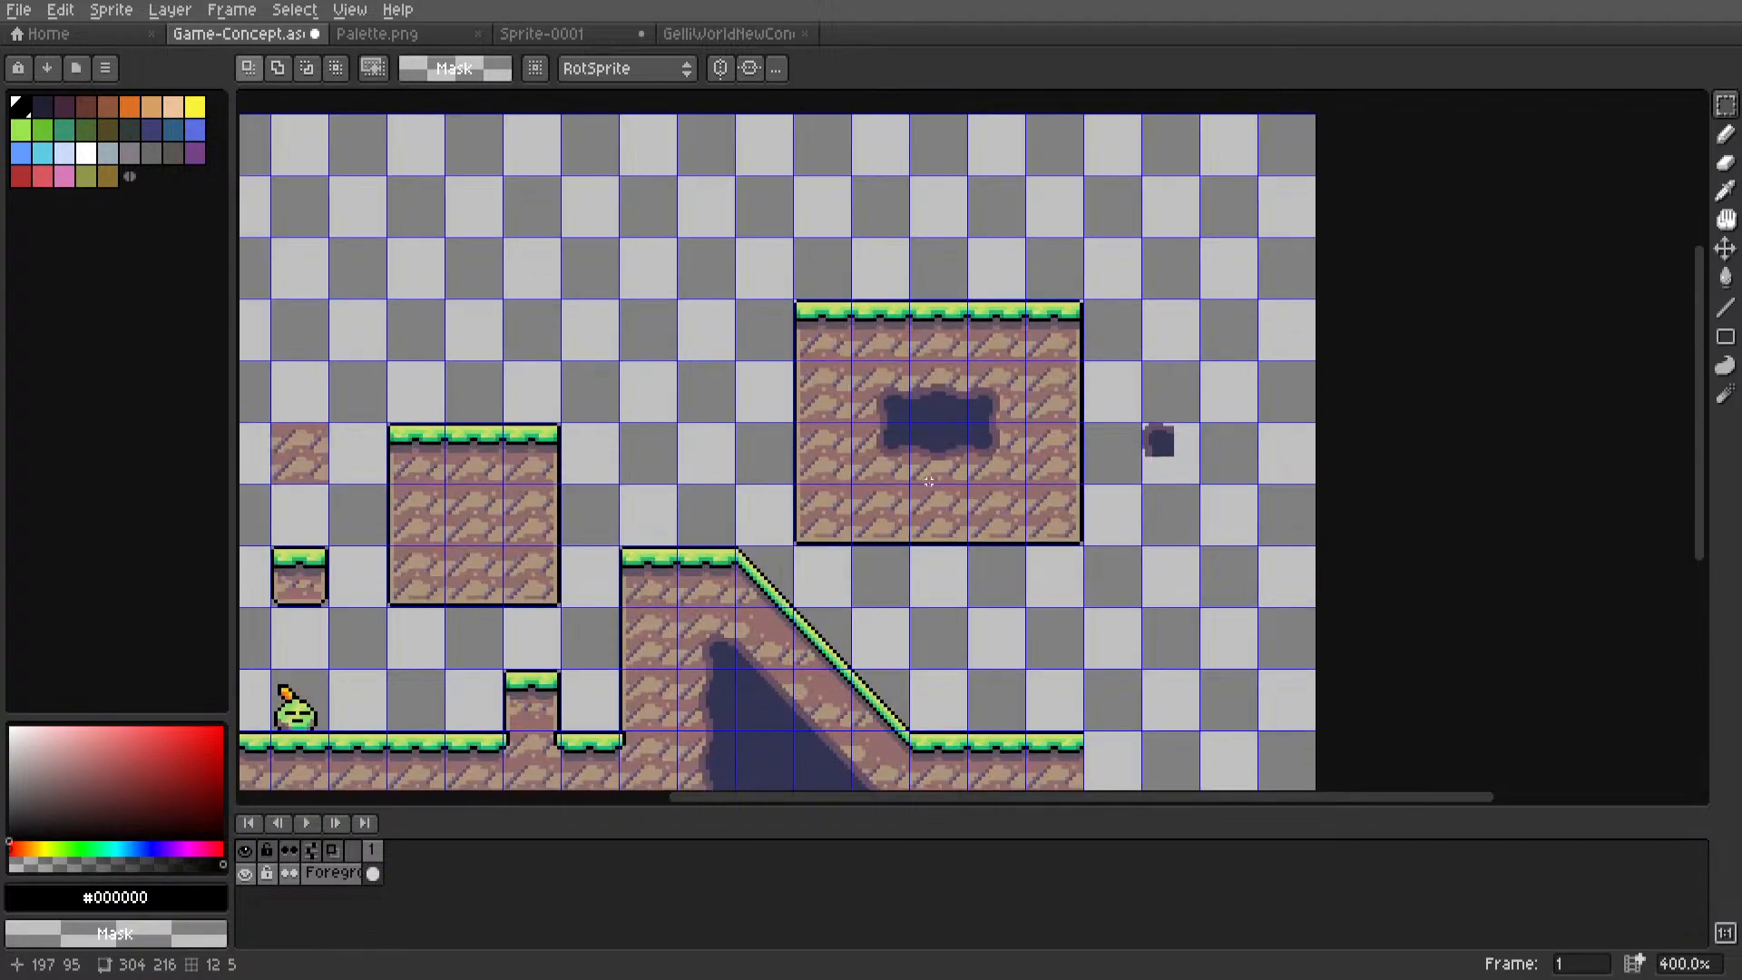
middle_drag(928, 484, 989, 493)
scroll(988, 493, up, 1)
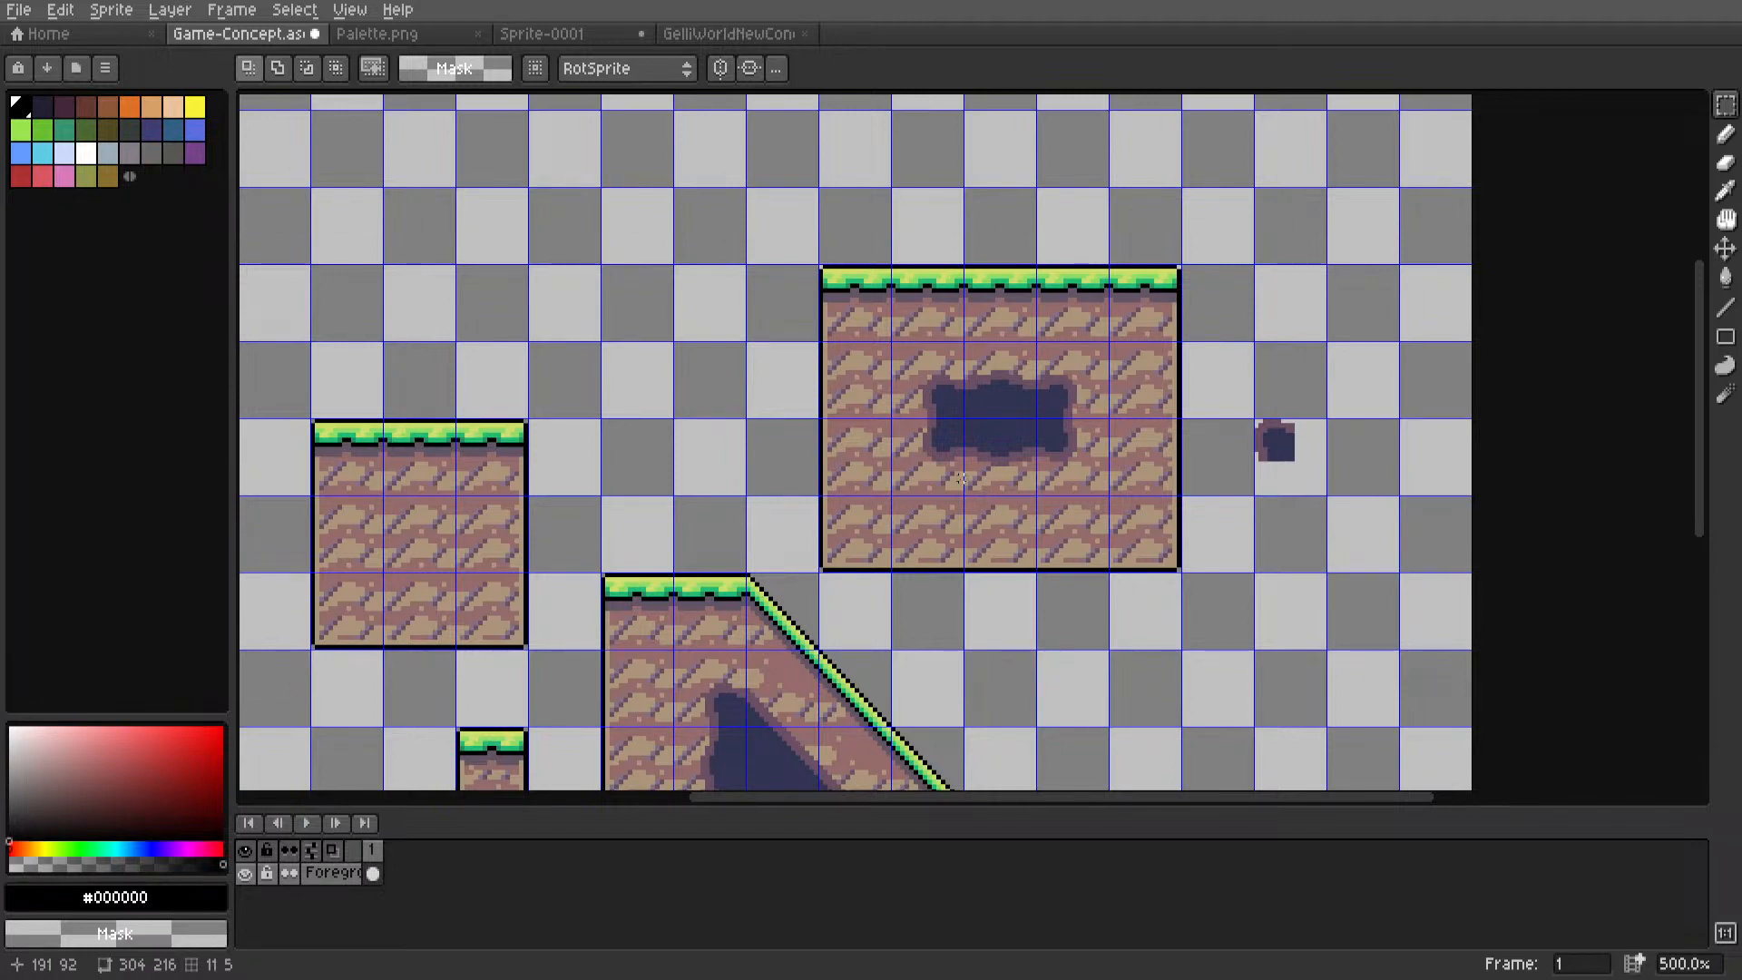
scroll(852, 493, down, 4)
scroll(704, 506, up, 4)
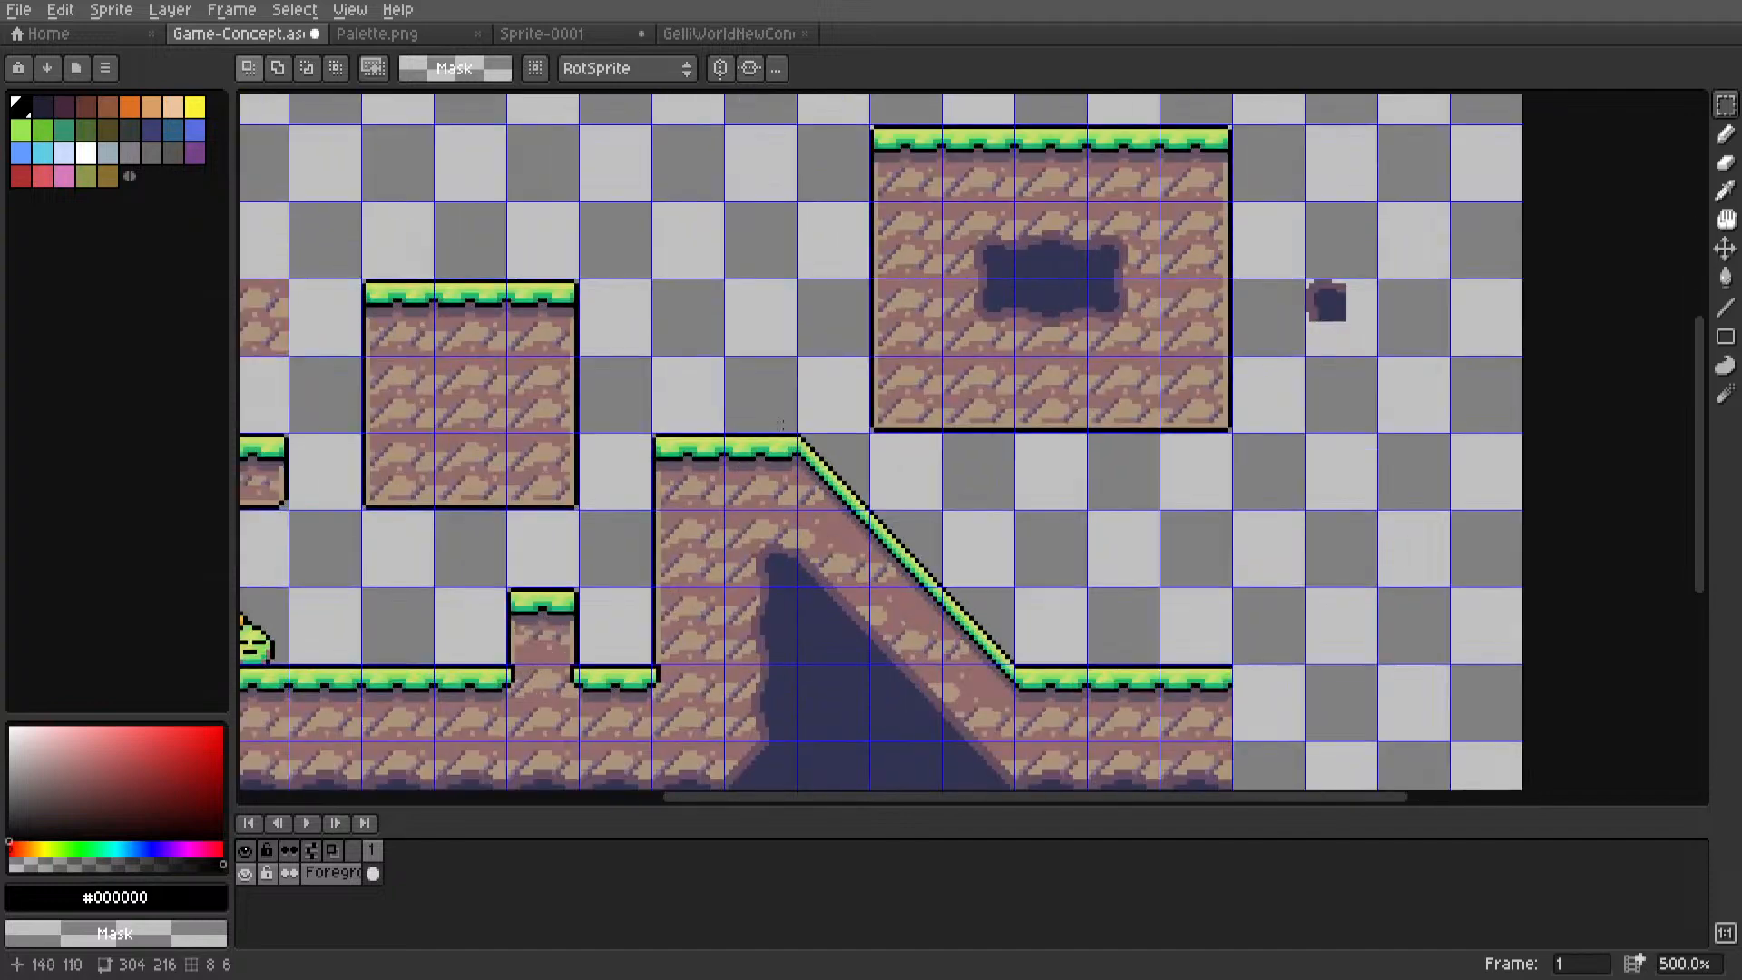
drag(880, 521, 1128, 400)
scroll(878, 464, down, 2)
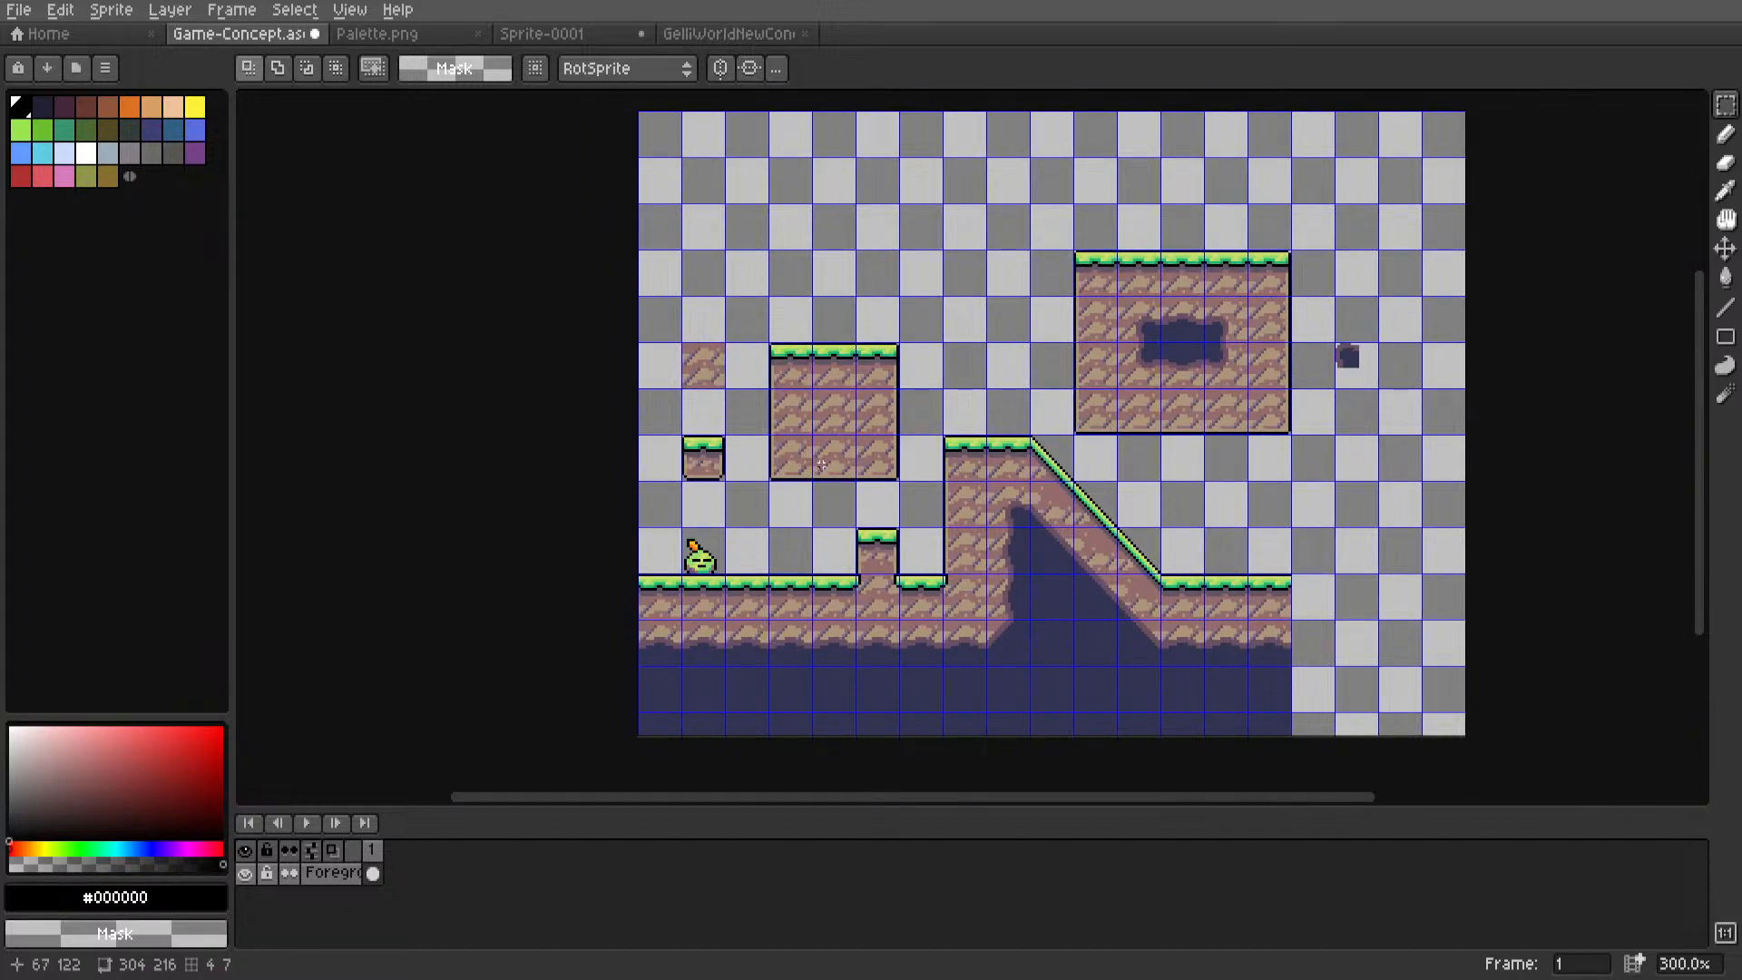
drag(826, 467, 915, 430)
scroll(1268, 307, up, 3)
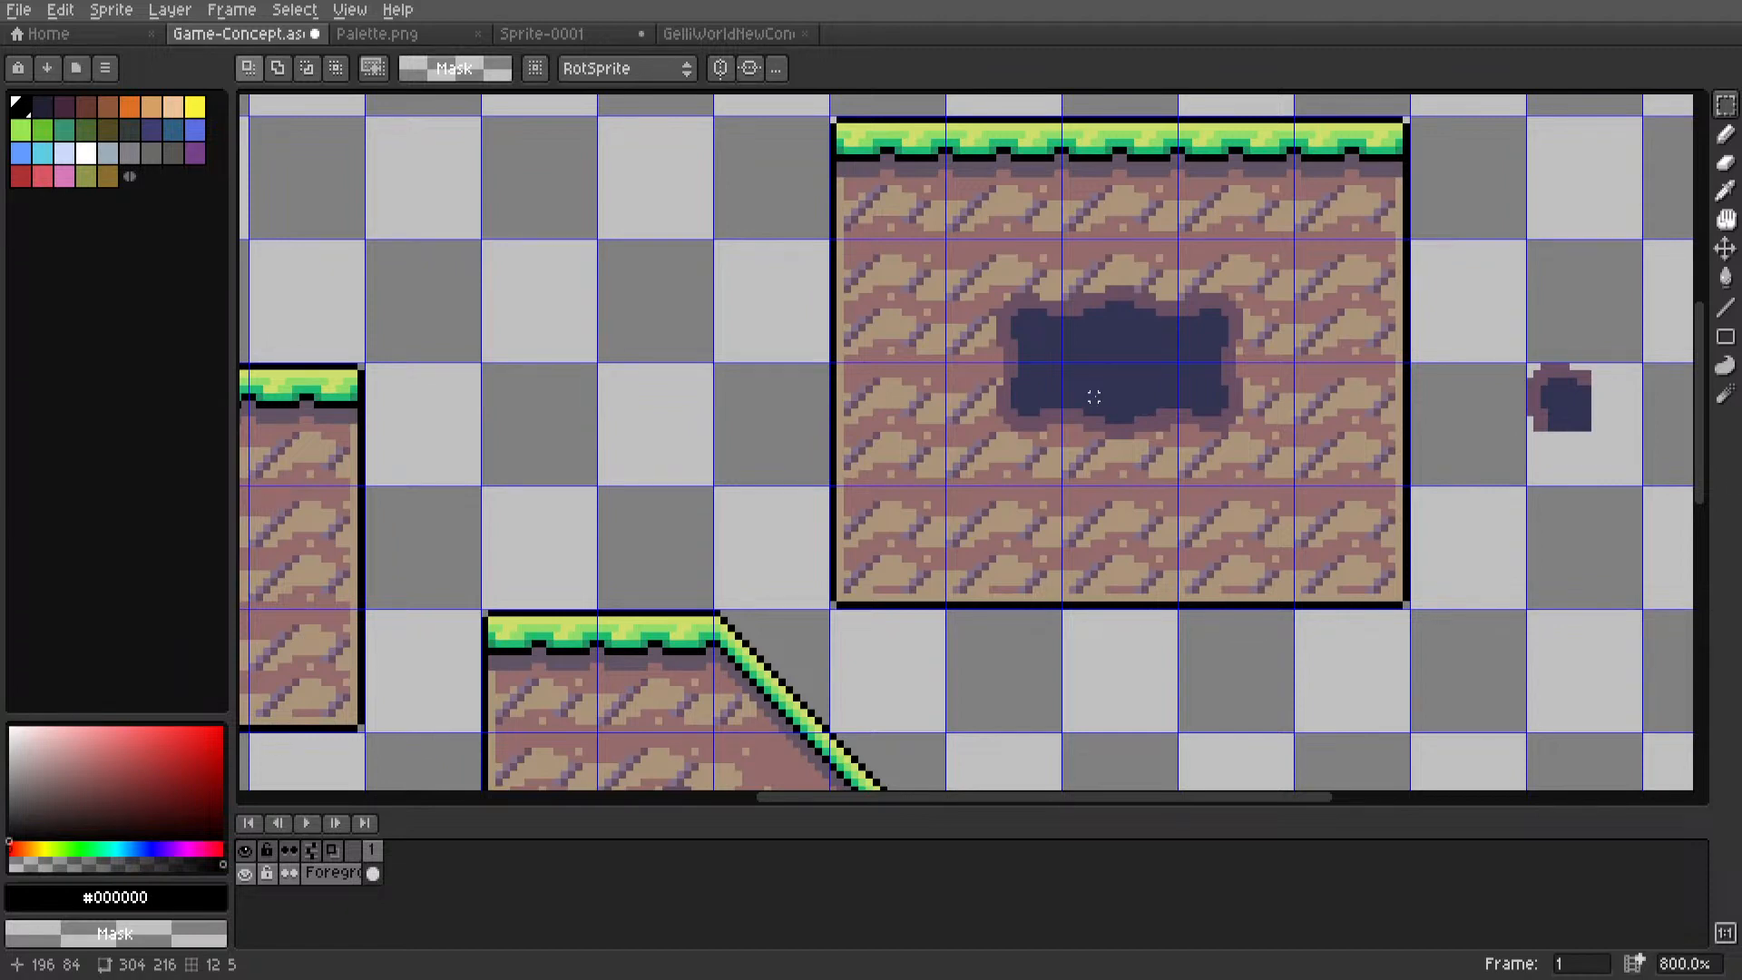
scroll(1094, 396, down, 6)
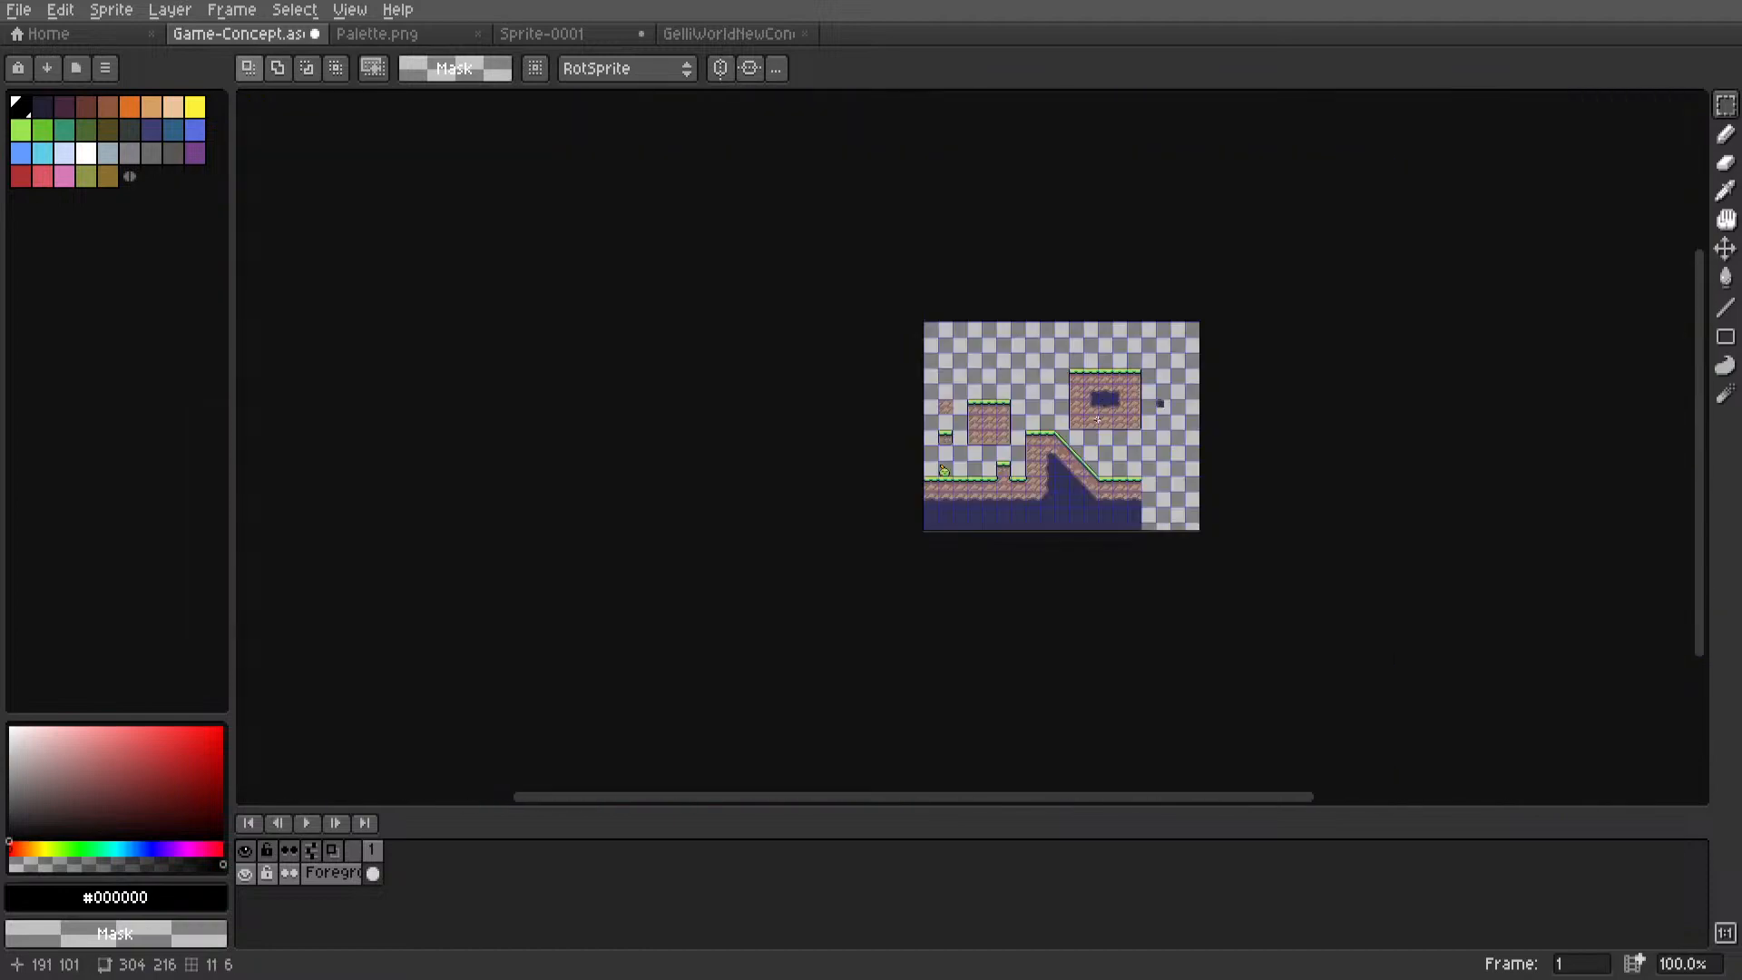
scroll(1070, 495, up, 2)
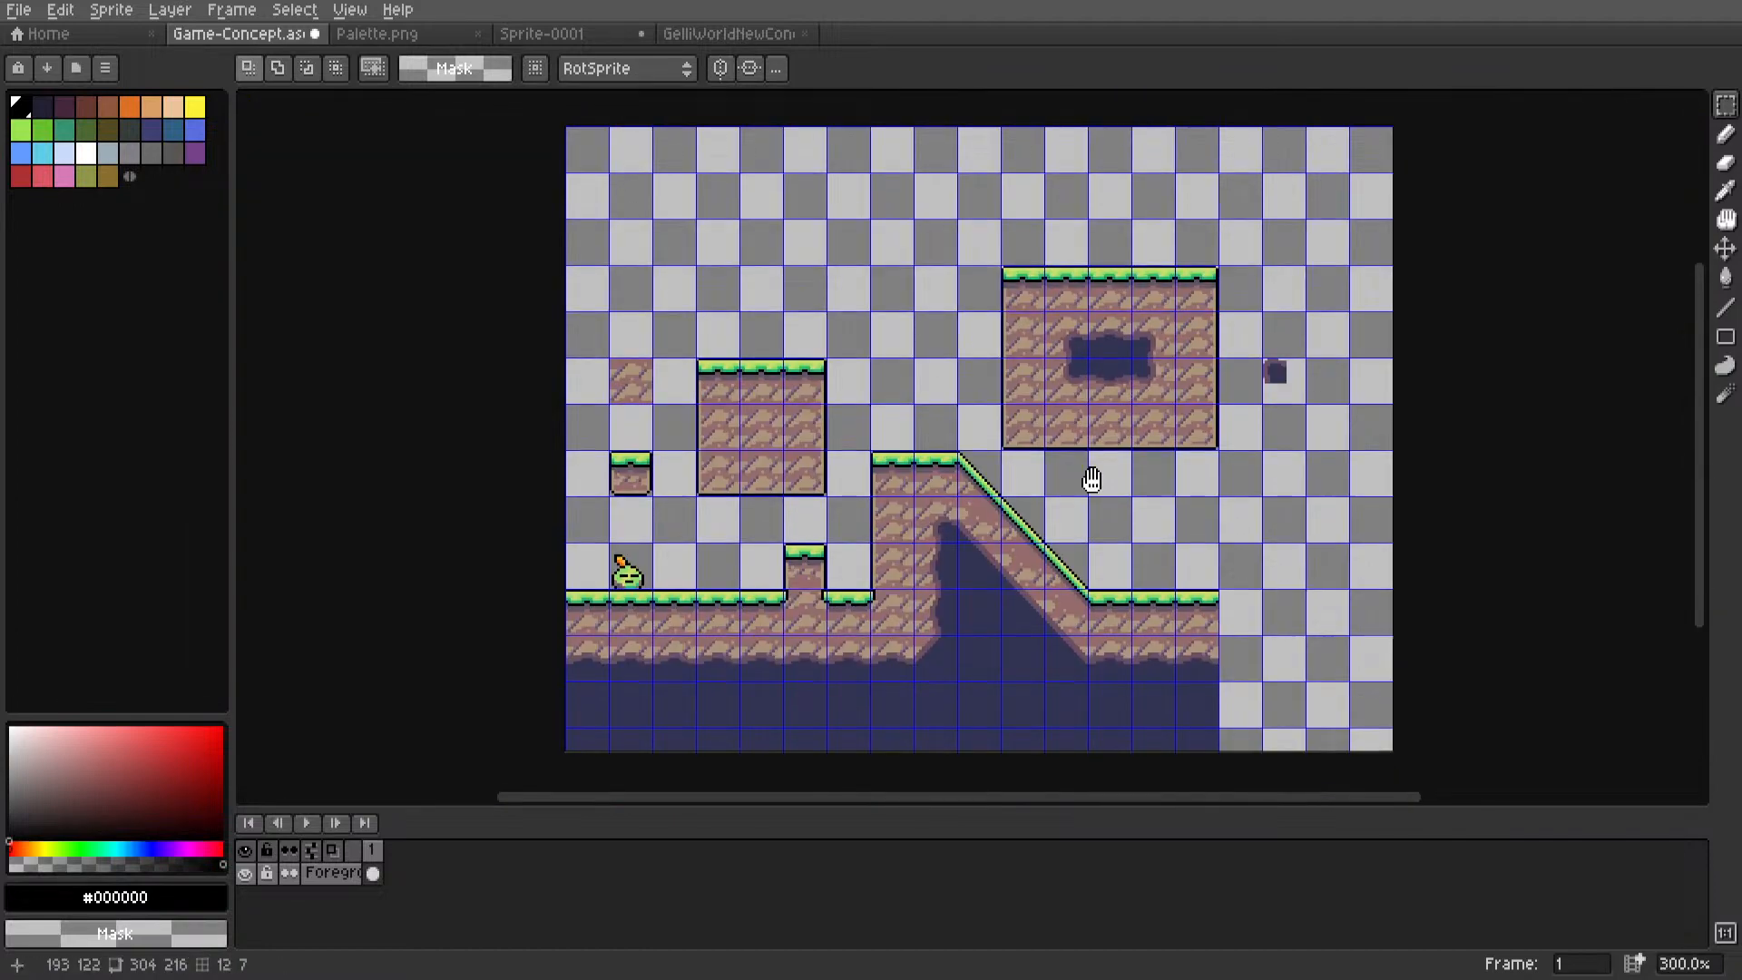
scroll(1093, 409, up, 2)
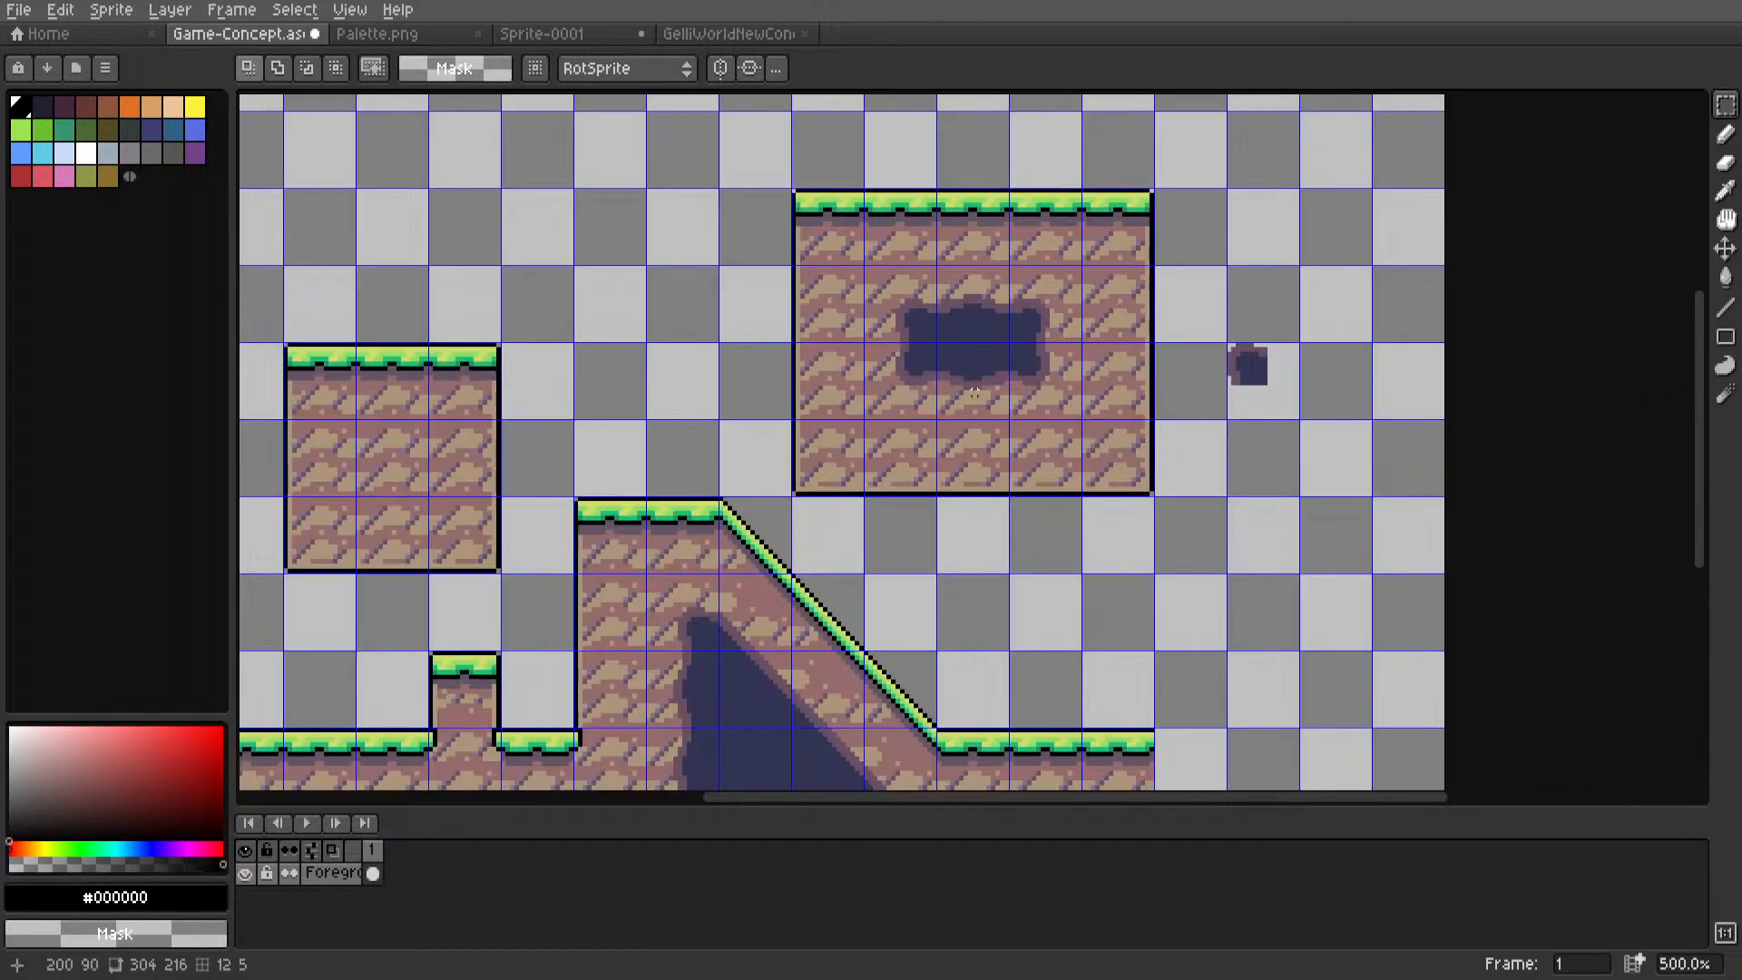
scroll(966, 393, down, 3)
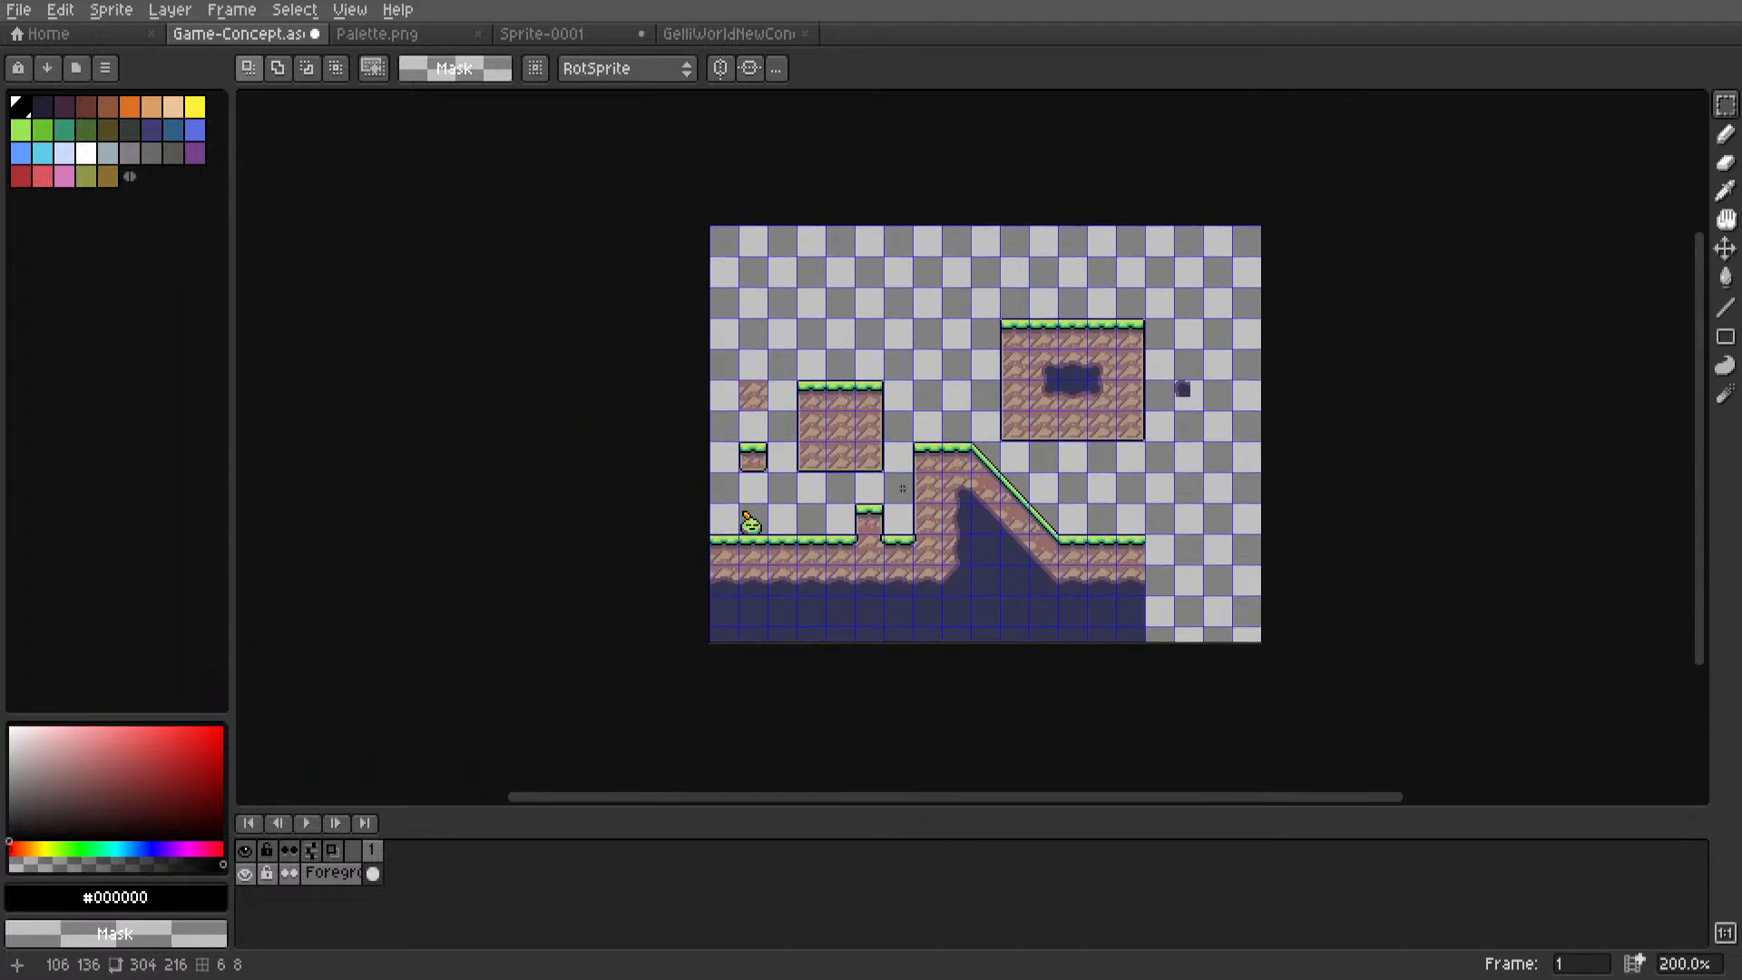
middle_drag(946, 470, 1057, 435)
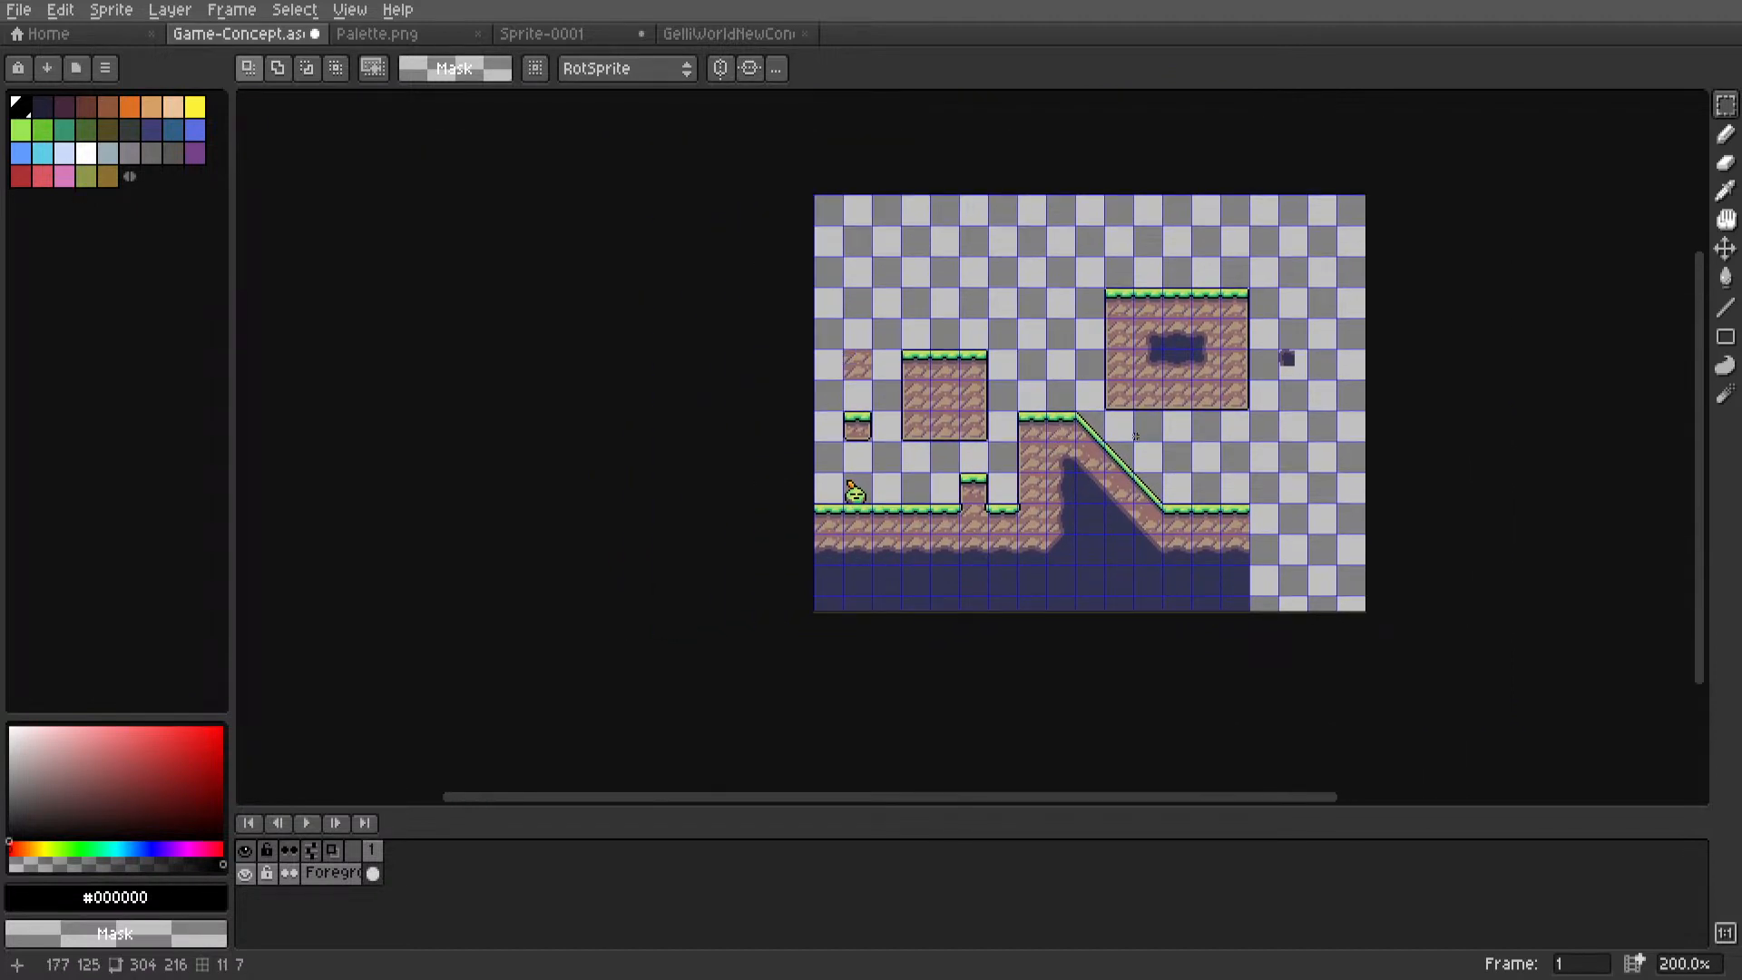
scroll(1124, 442, up, 3)
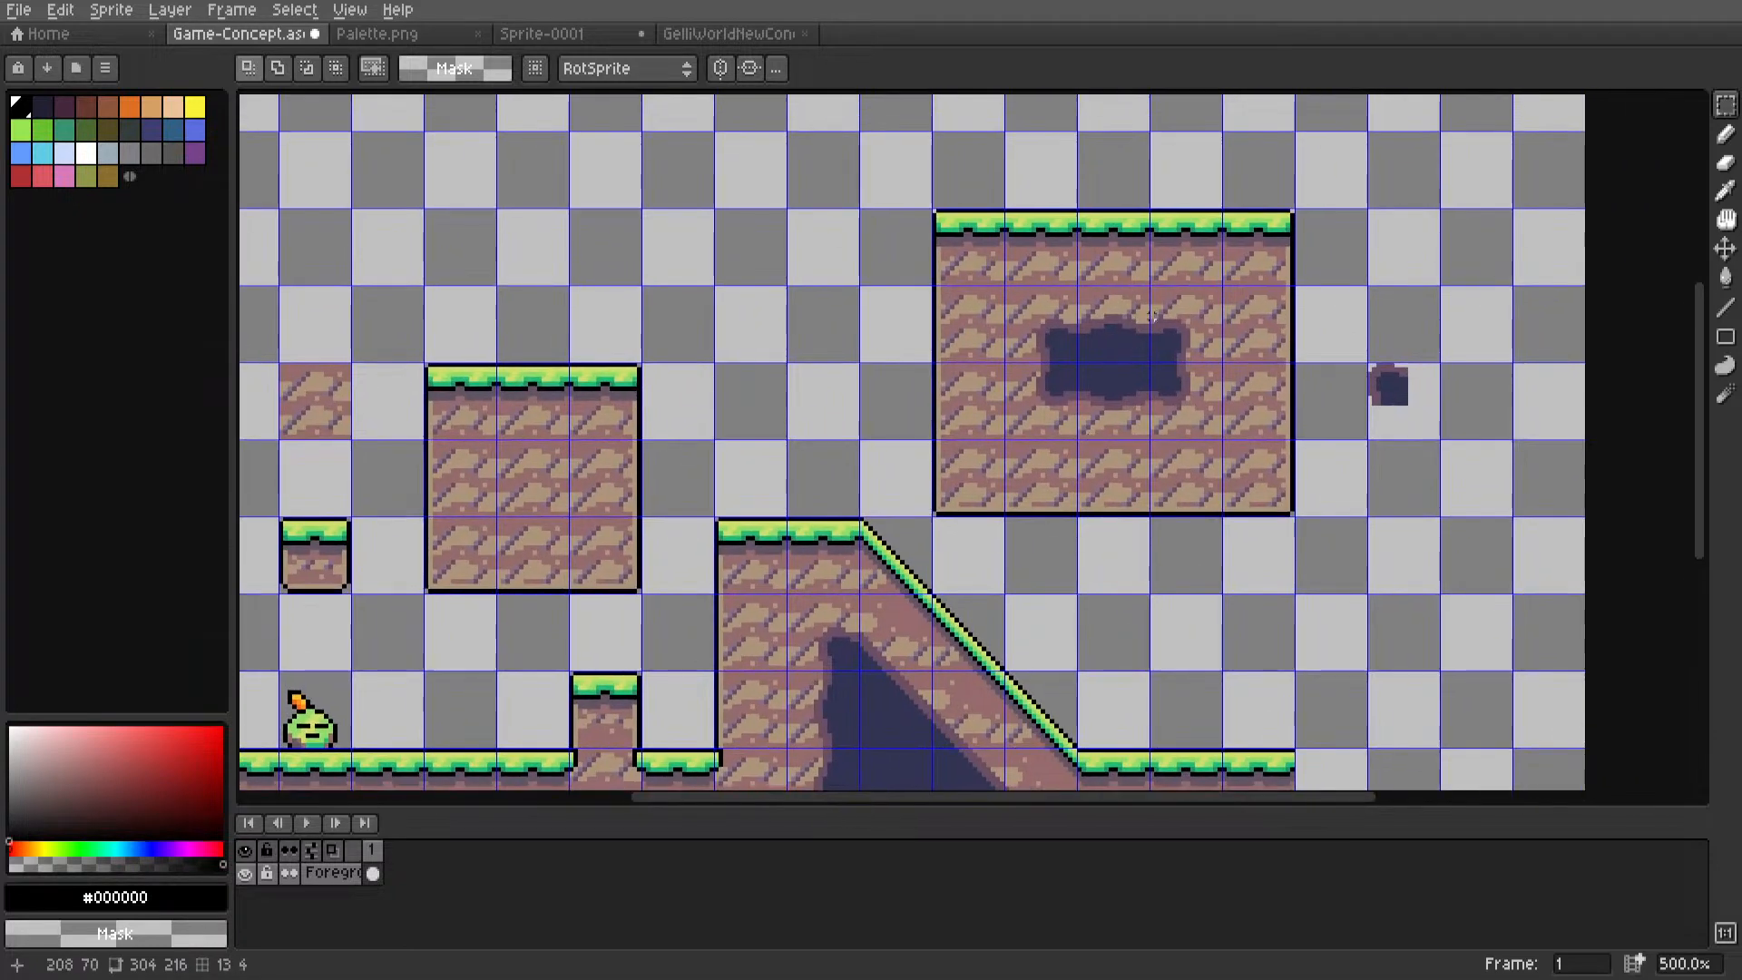
scroll(1142, 378, down, 1)
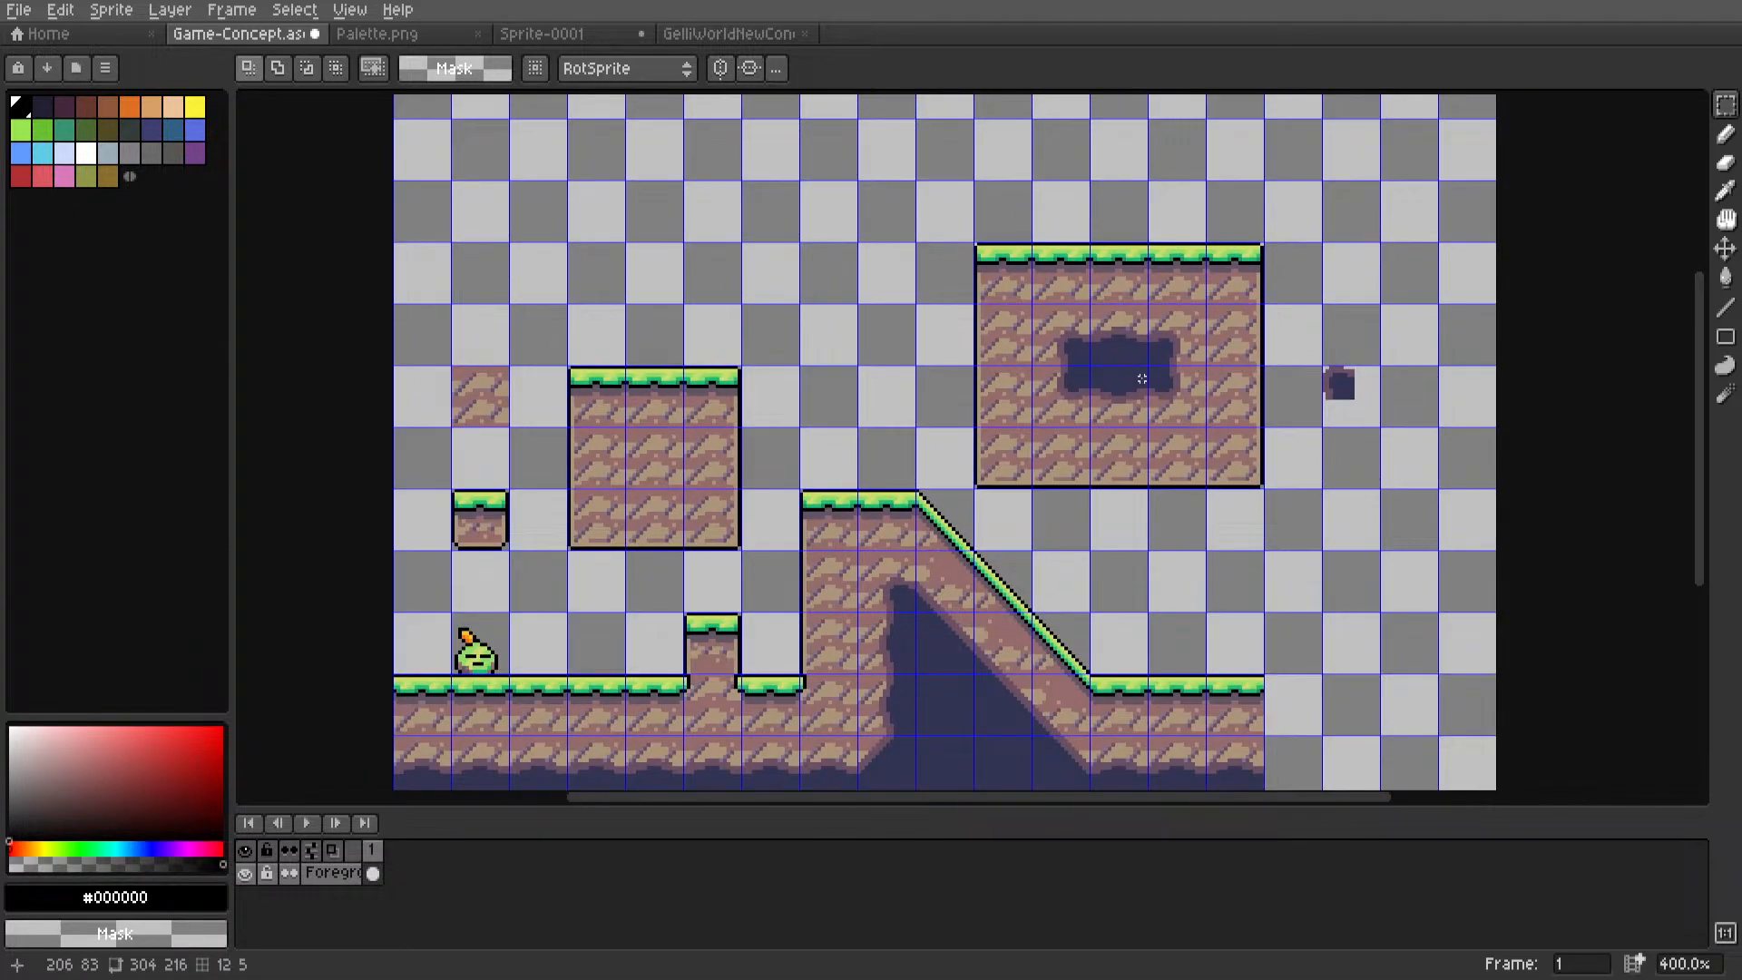
scroll(1142, 379, down, 2)
scroll(1139, 385, up, 3)
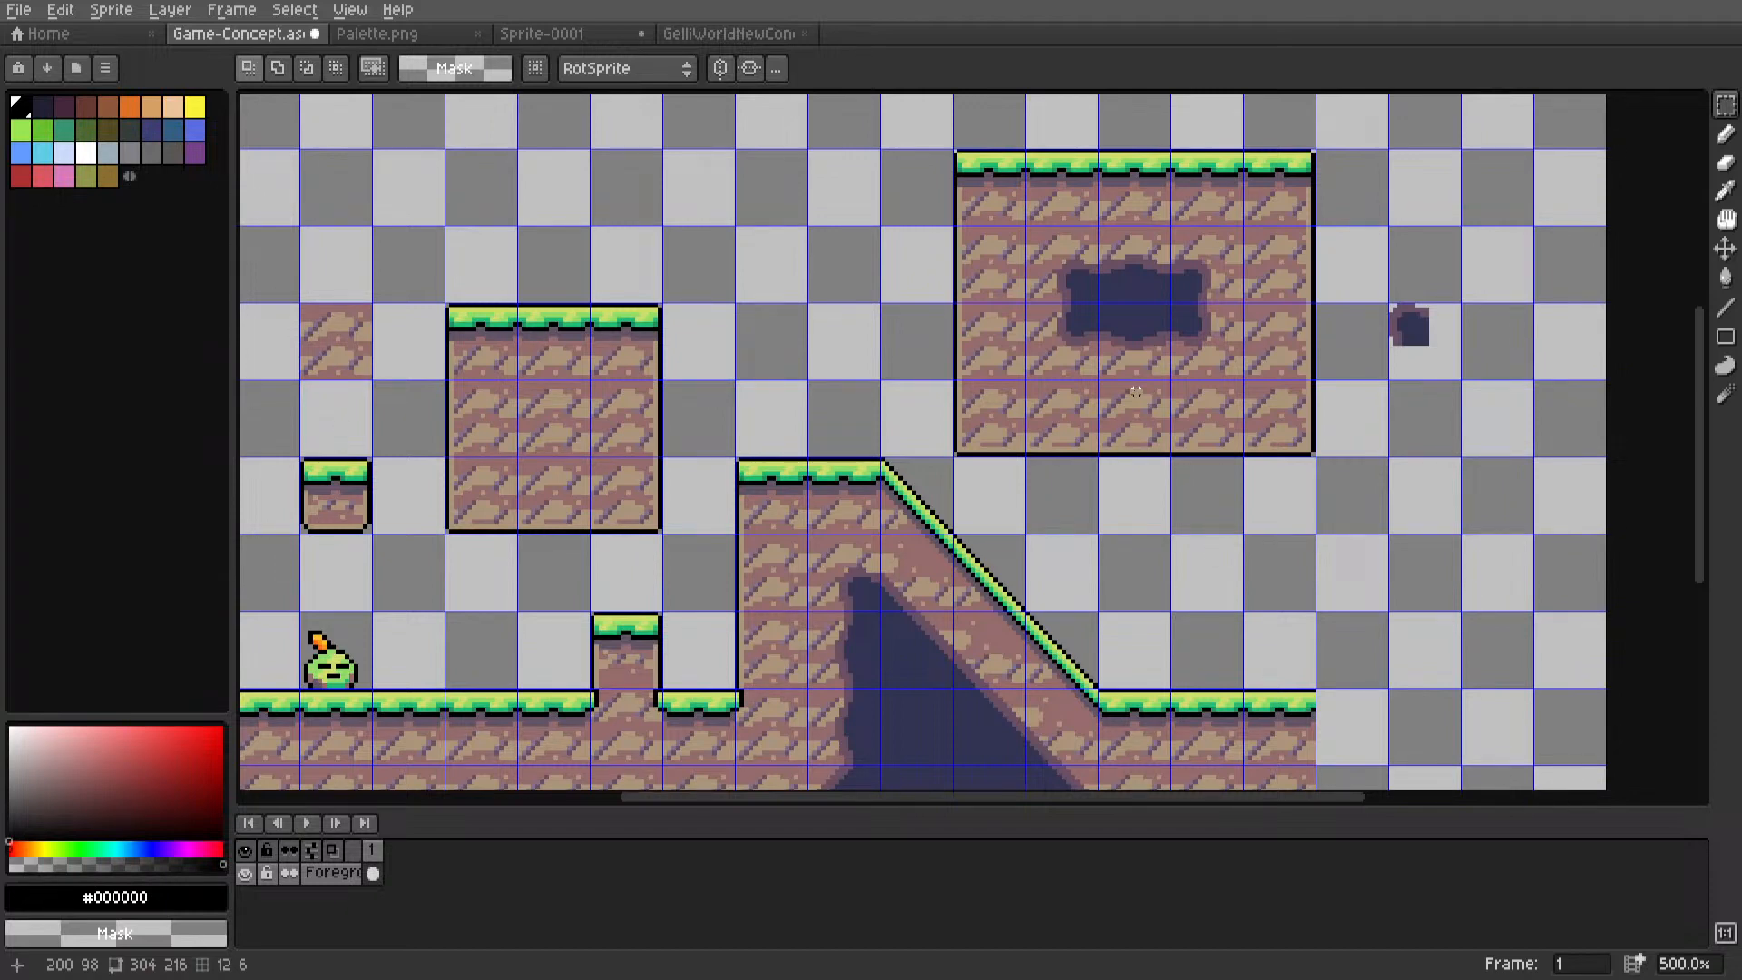
Delete the leftover cavity corner piece beside the new platform.
key(m)
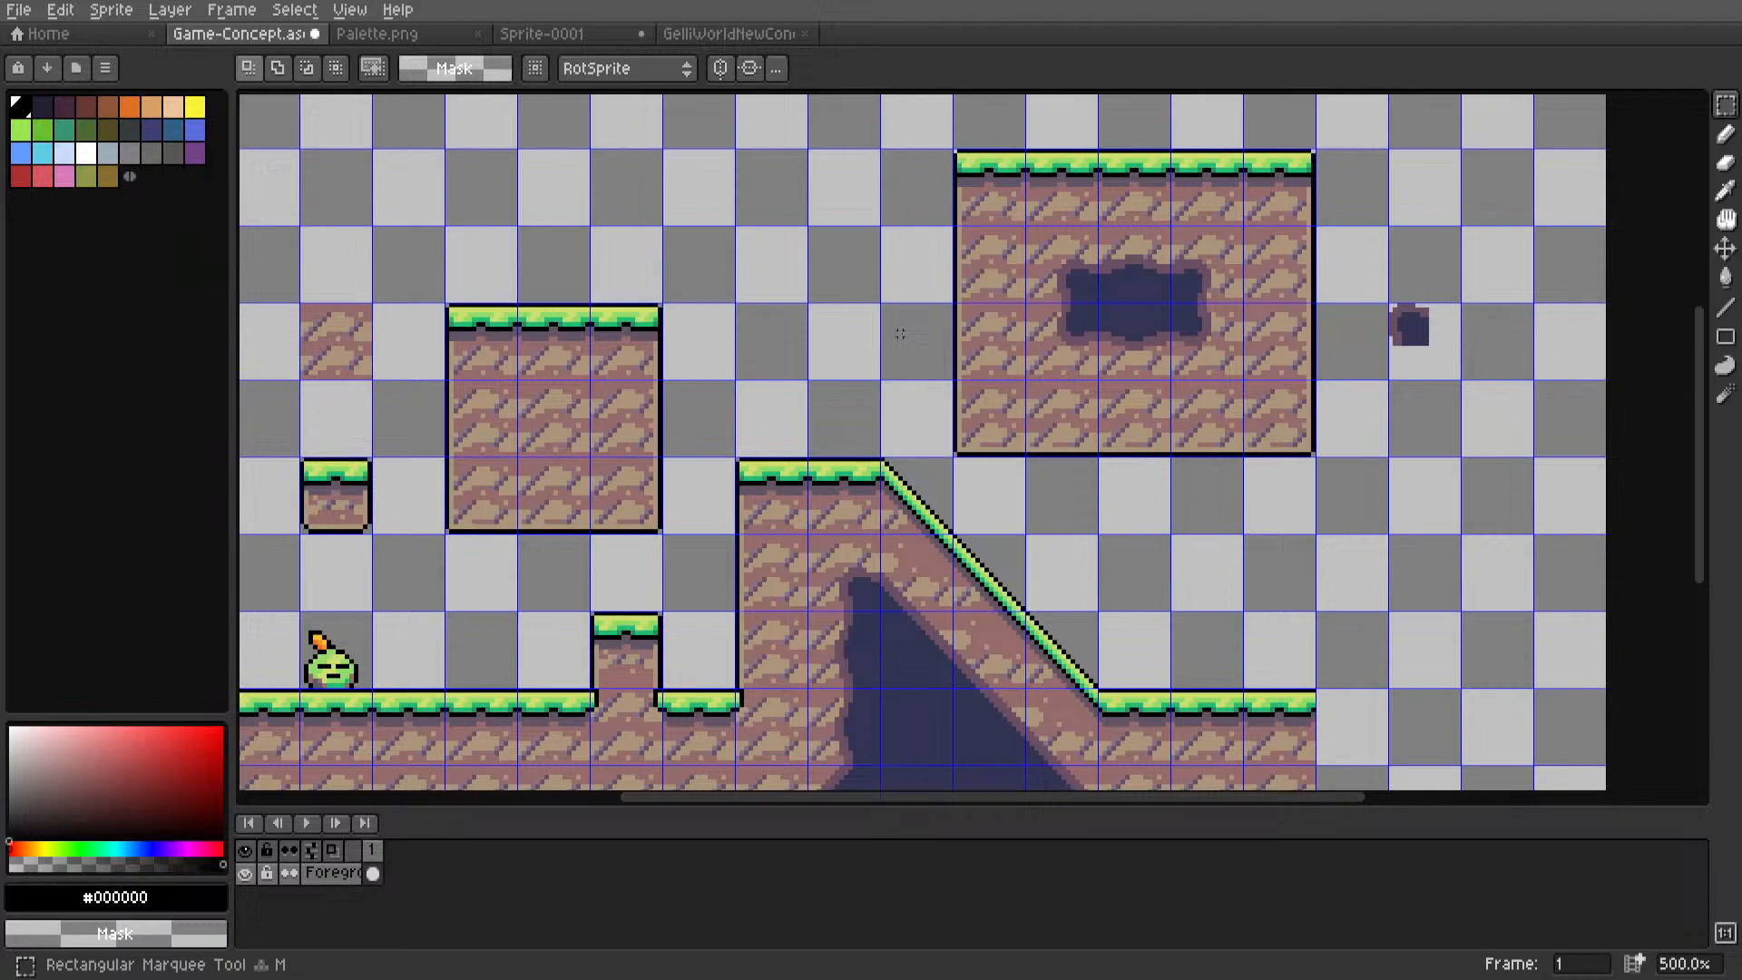
drag(1422, 324, 1434, 348)
scroll(1359, 344, down, 6)
key(Delete)
scroll(1324, 363, up, 4)
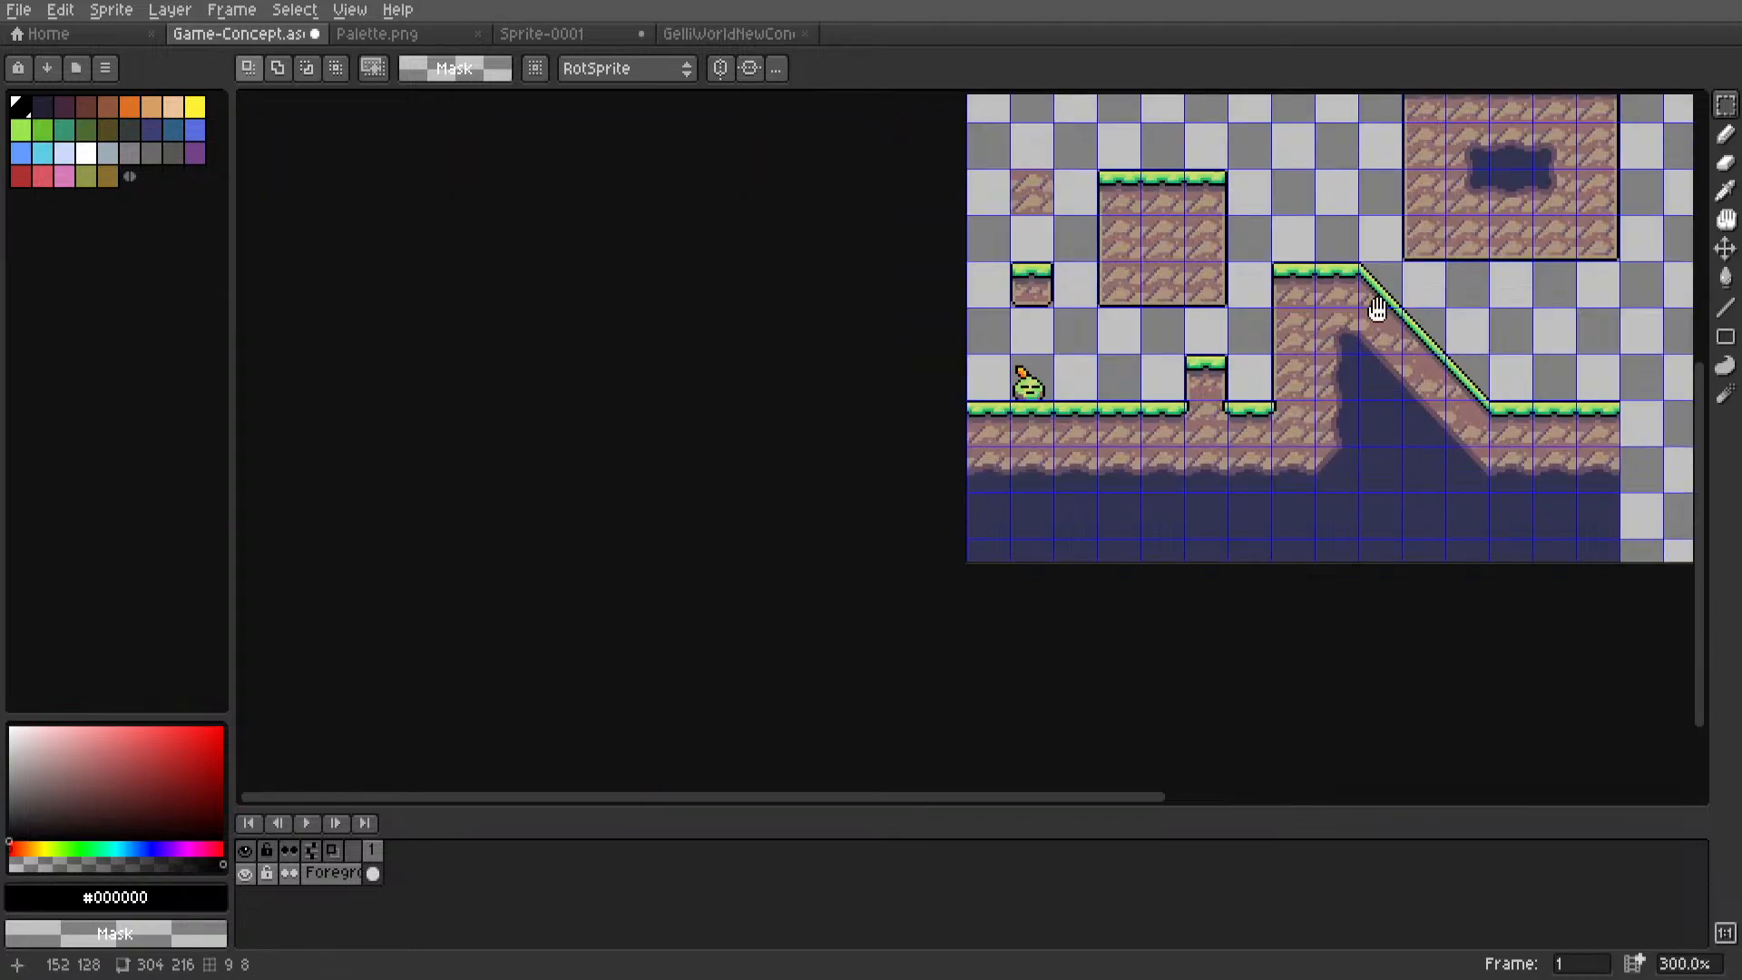
middle_drag(1378, 310, 1151, 439)
scroll(1014, 381, up, 1)
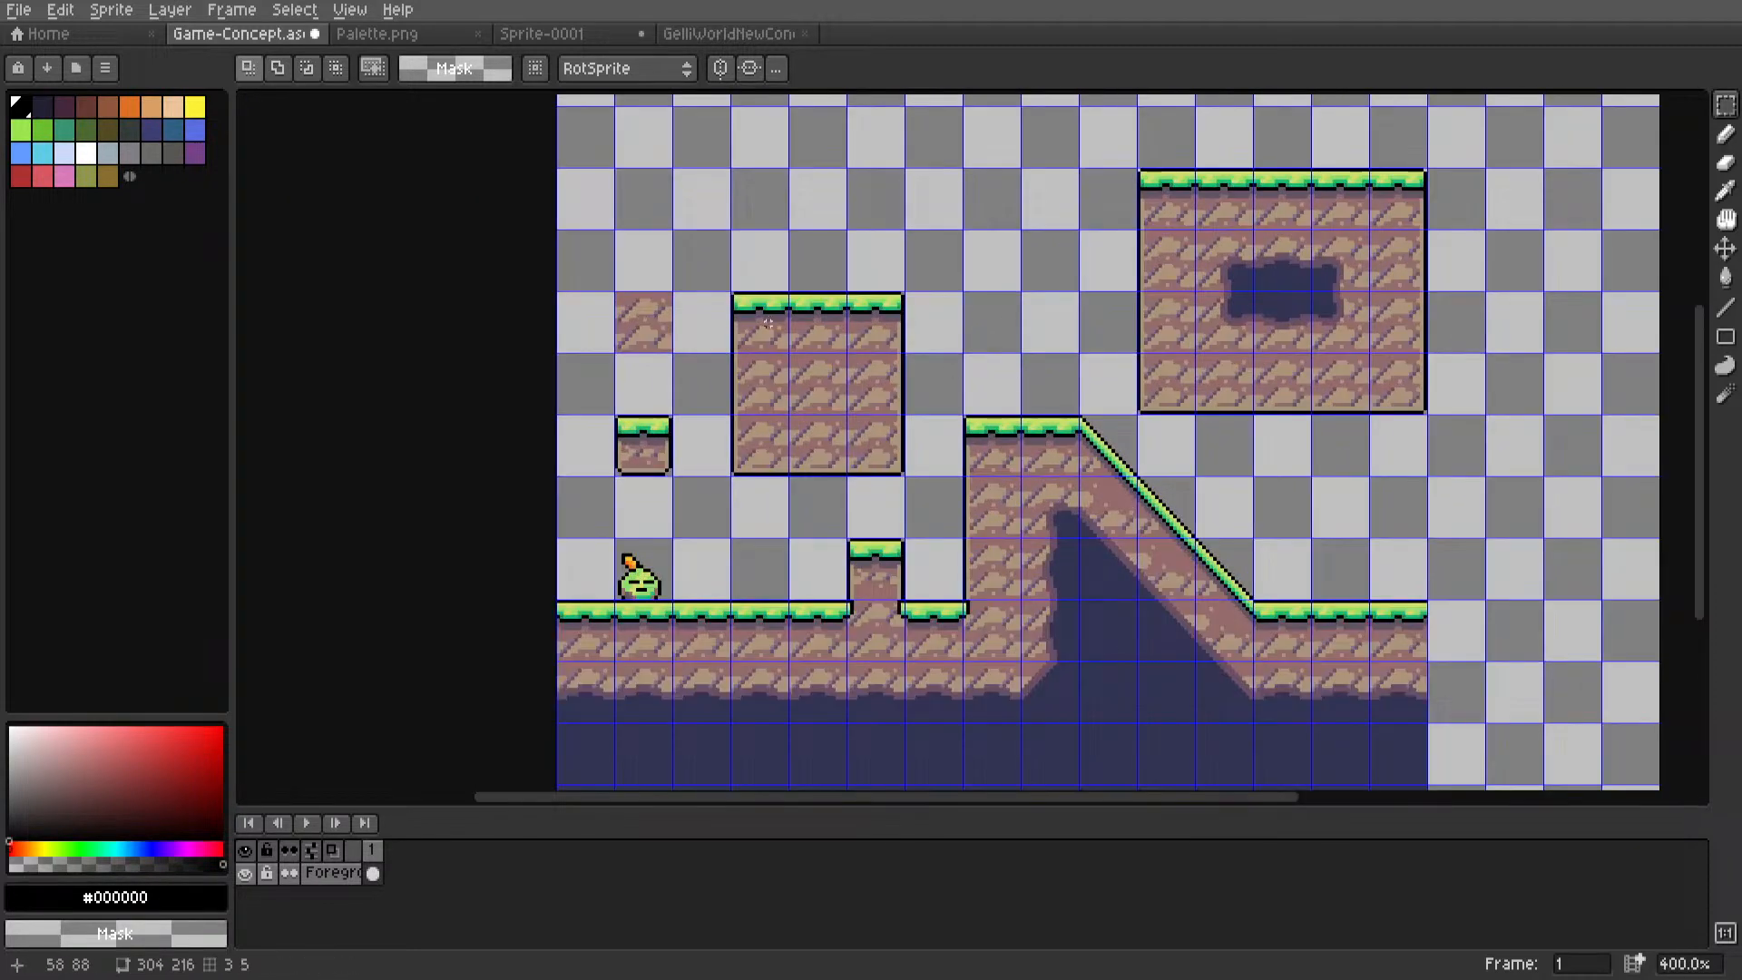
scroll(768, 324, up, 2)
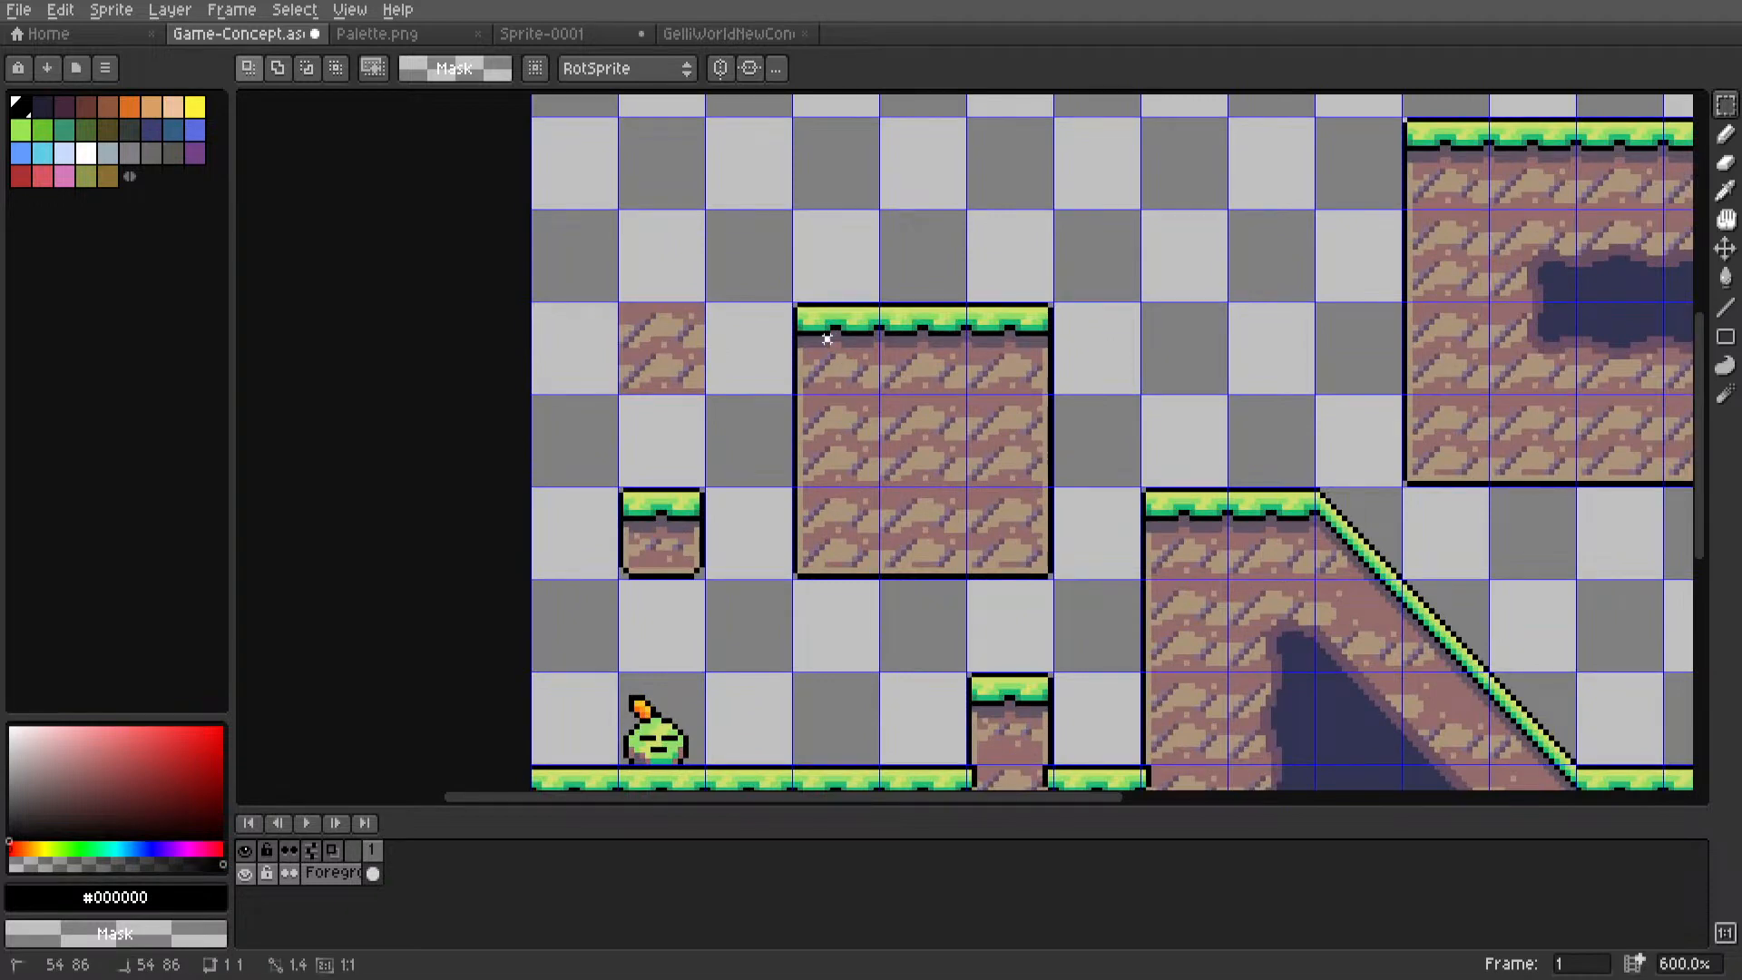
drag(827, 338, 817, 358)
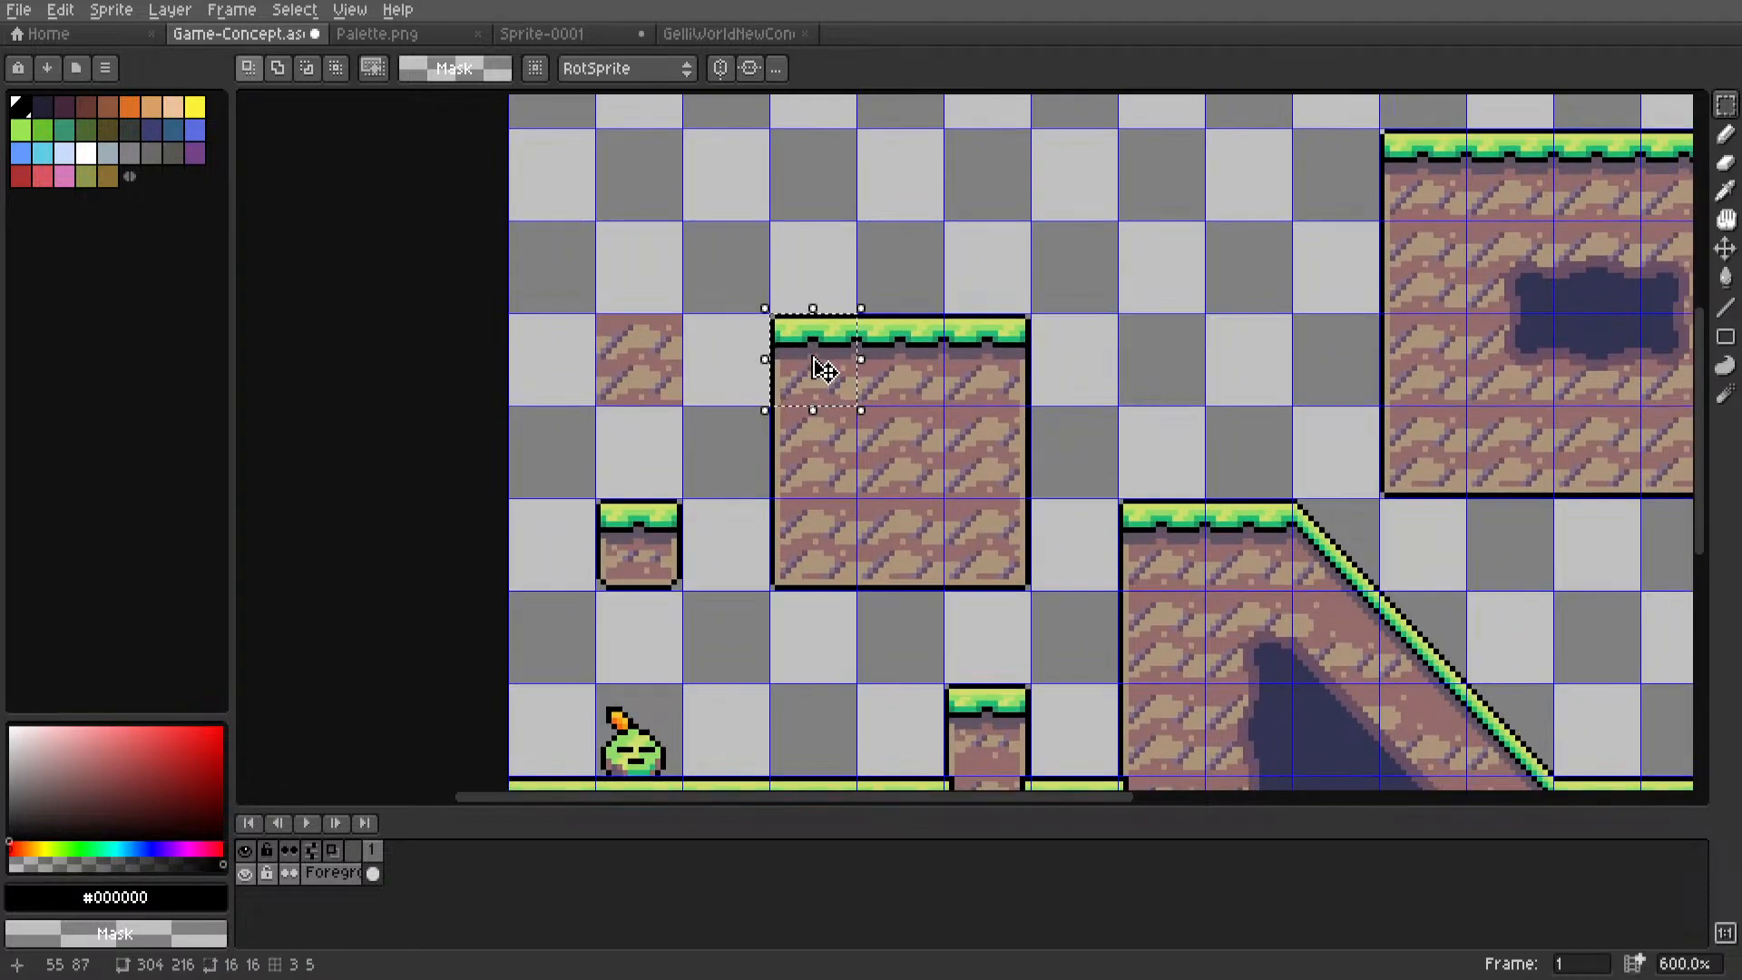
click(20, 10)
click(36, 44)
click(815, 666)
scroll(1003, 311, up, 9)
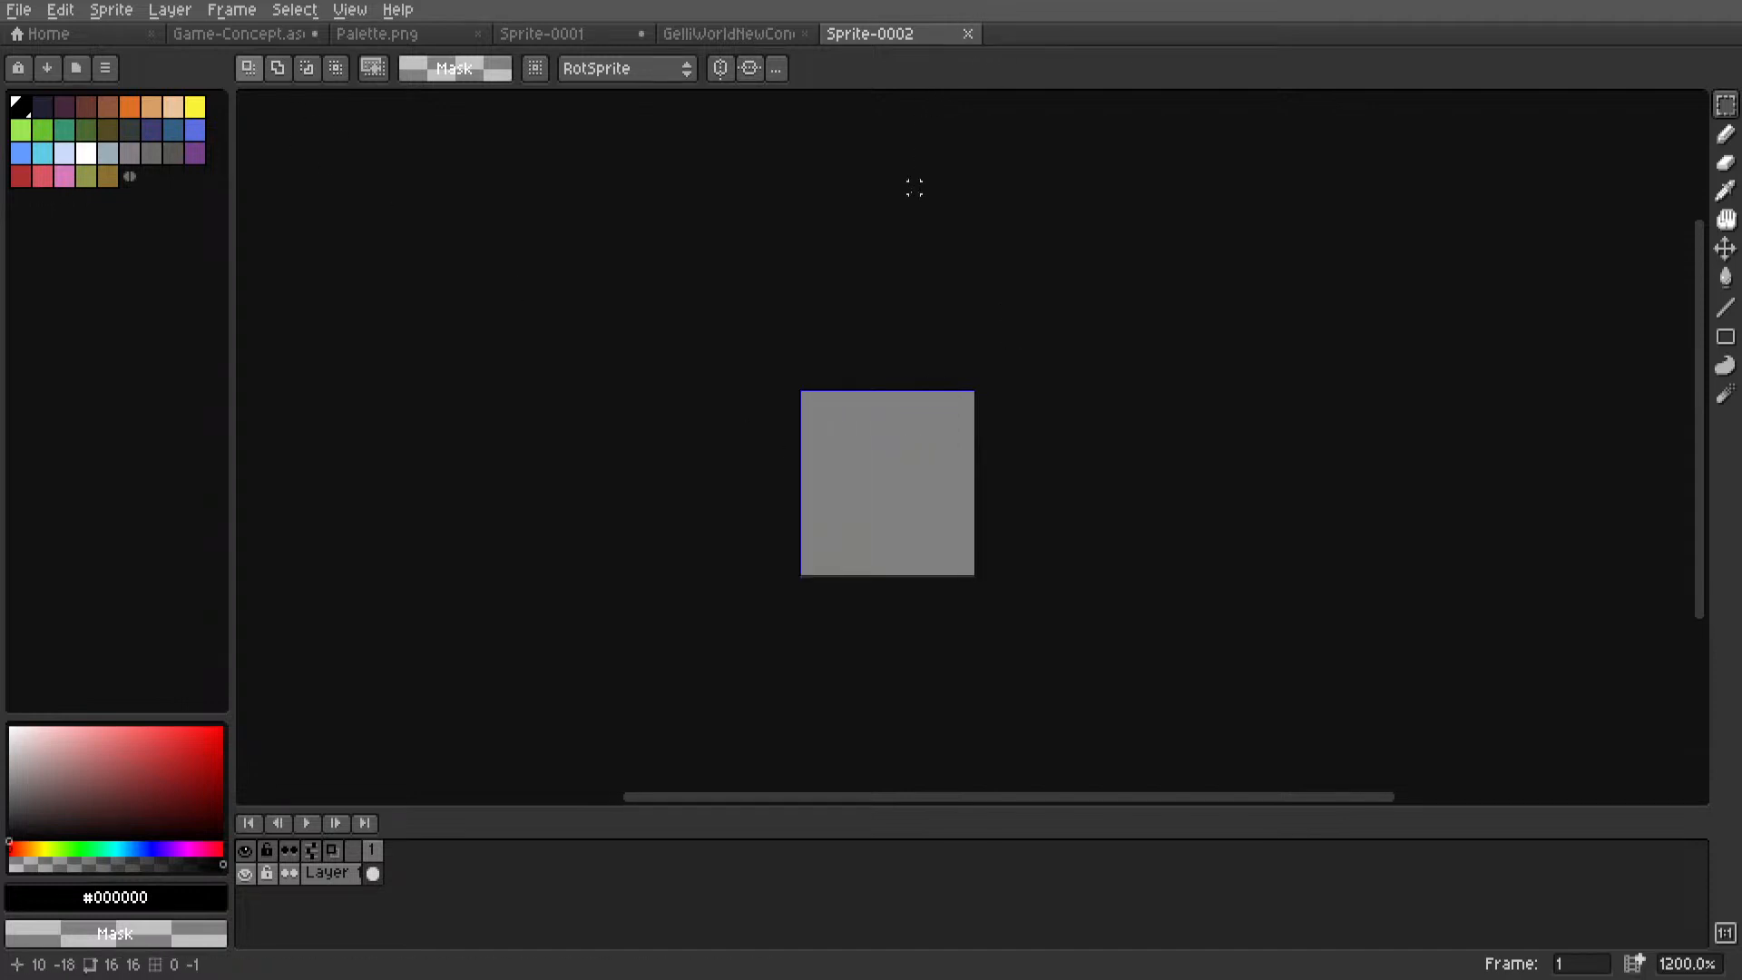
click(976, 37)
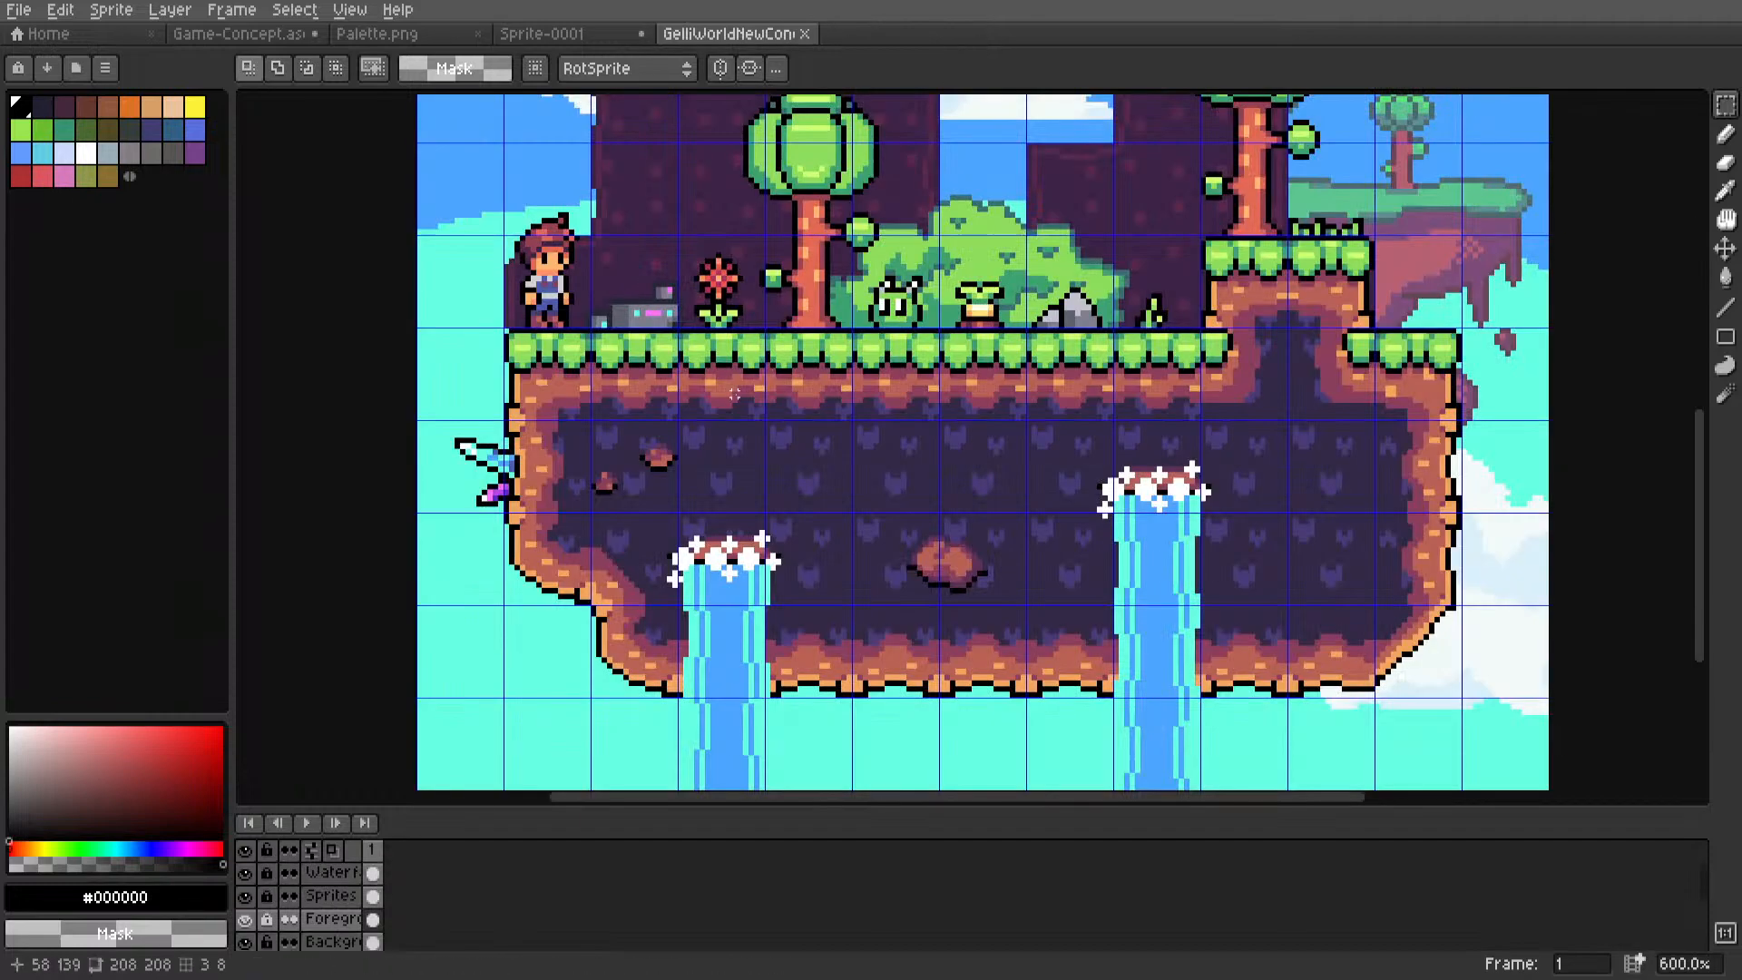
scroll(633, 43, up, 3)
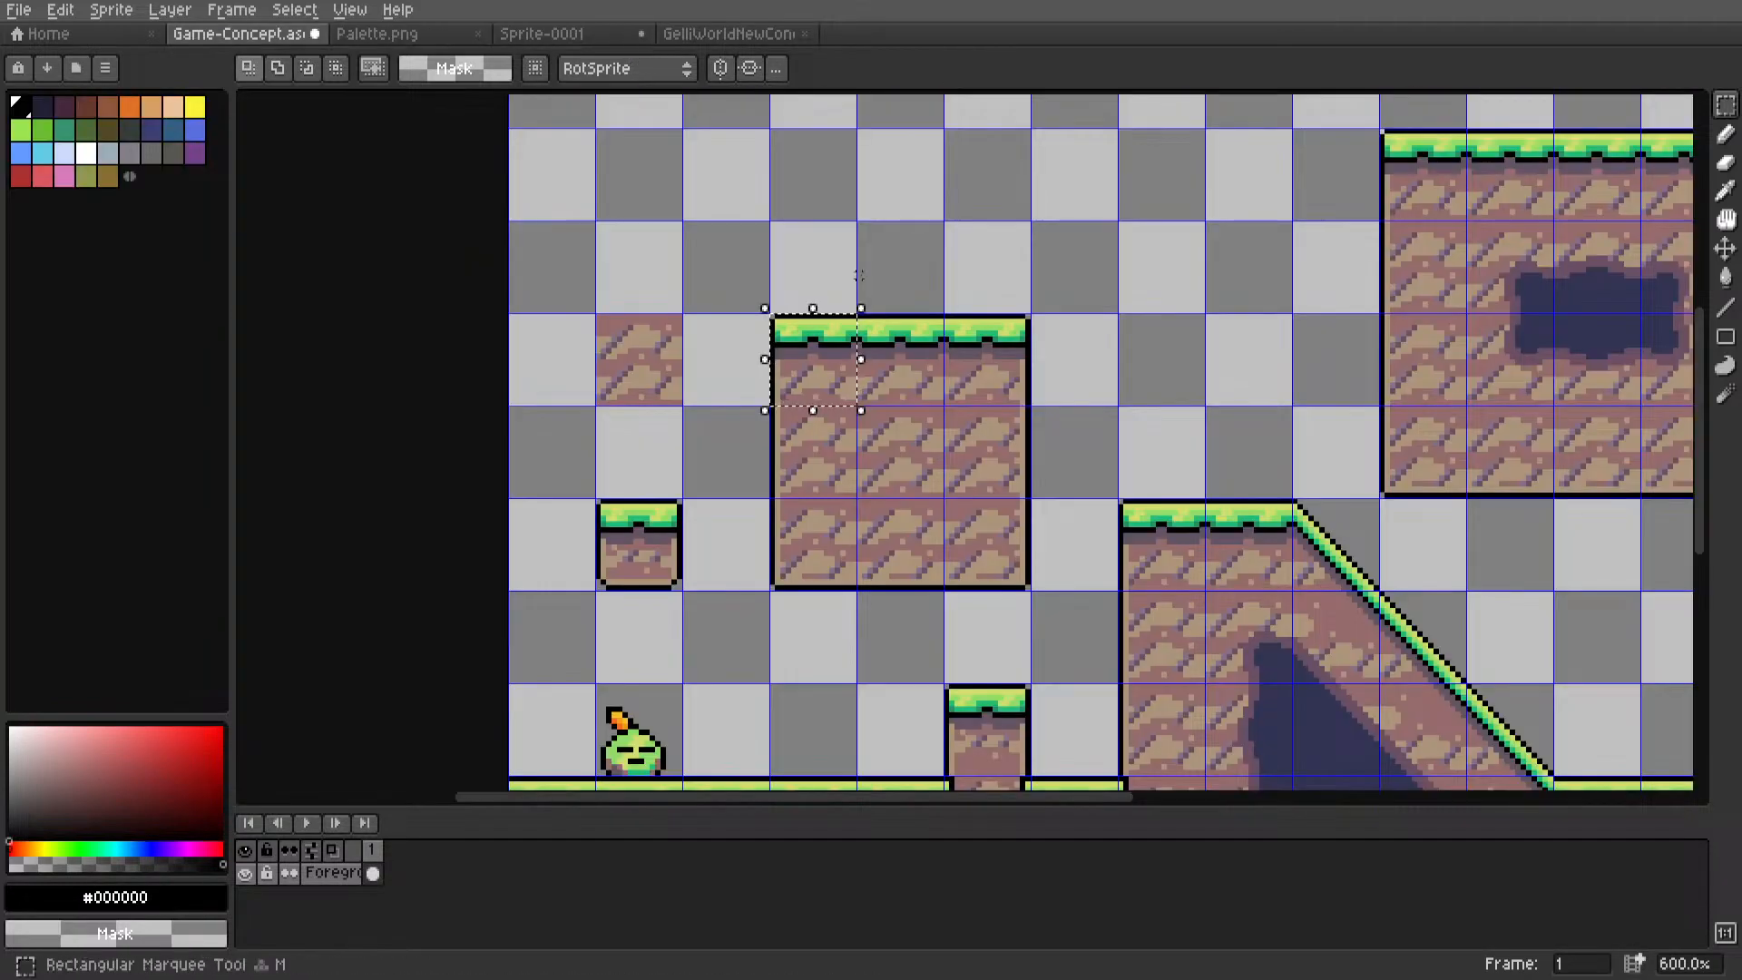
Create a new transparent RGBA sprite 120 px wide and 64 px high for the tileset.
key(ctrl+d)
click(18, 9)
click(36, 34)
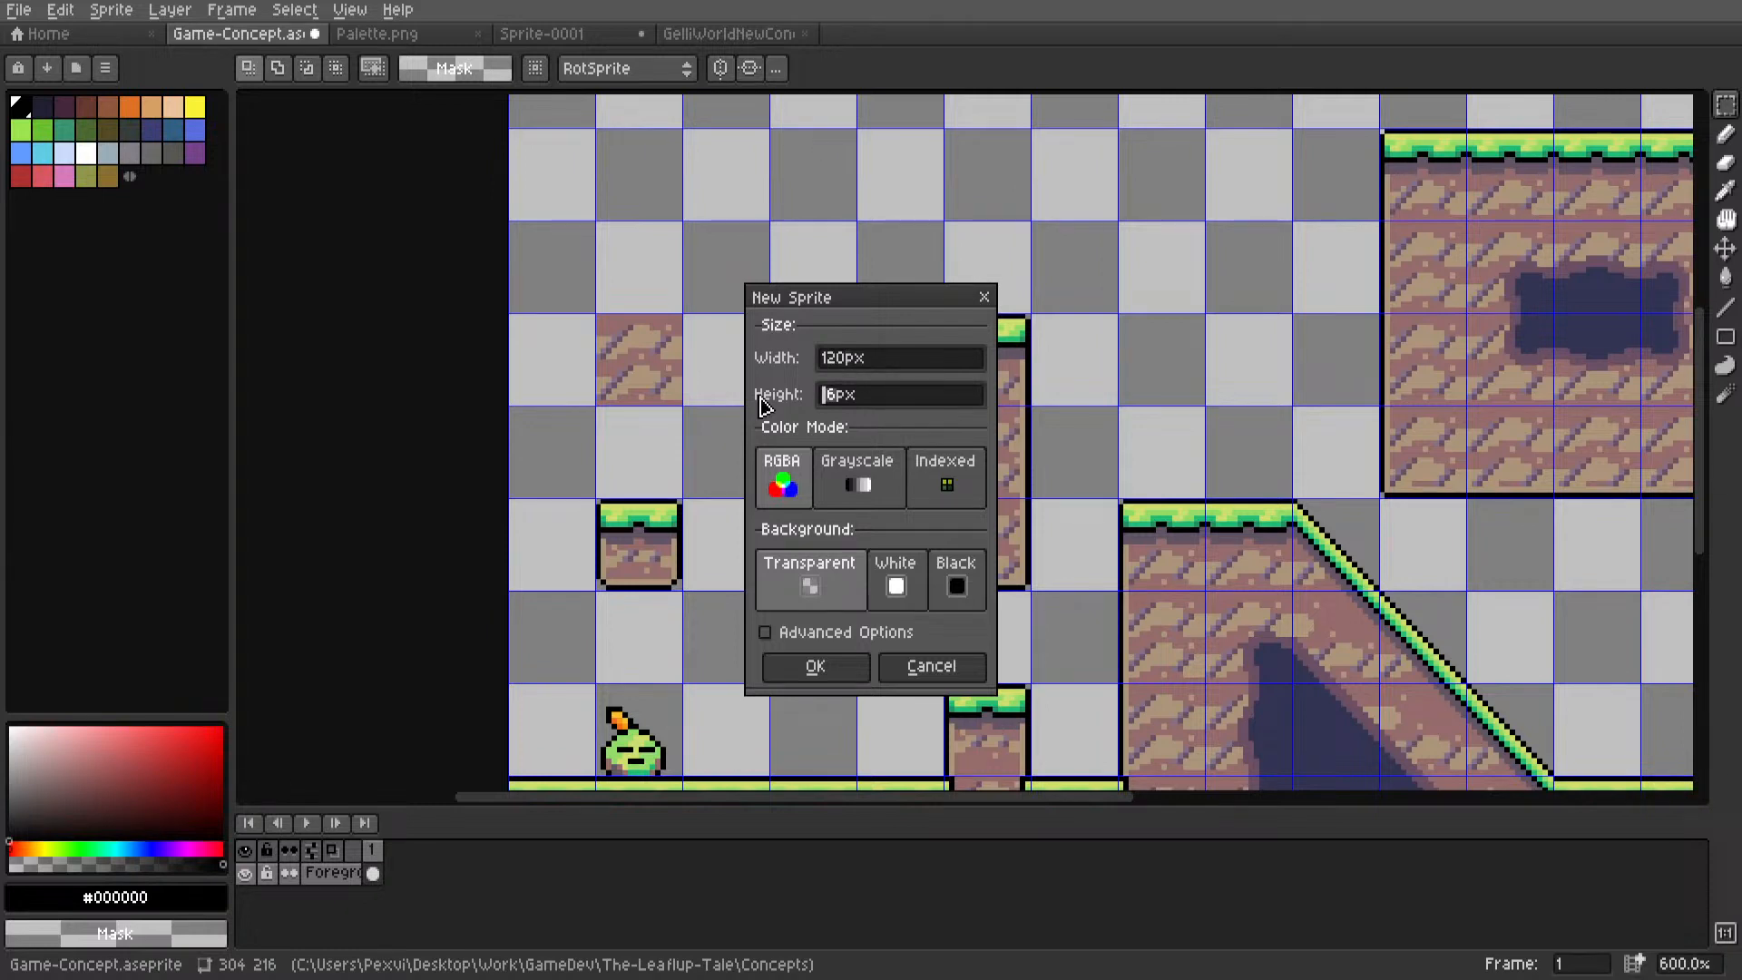
click(815, 666)
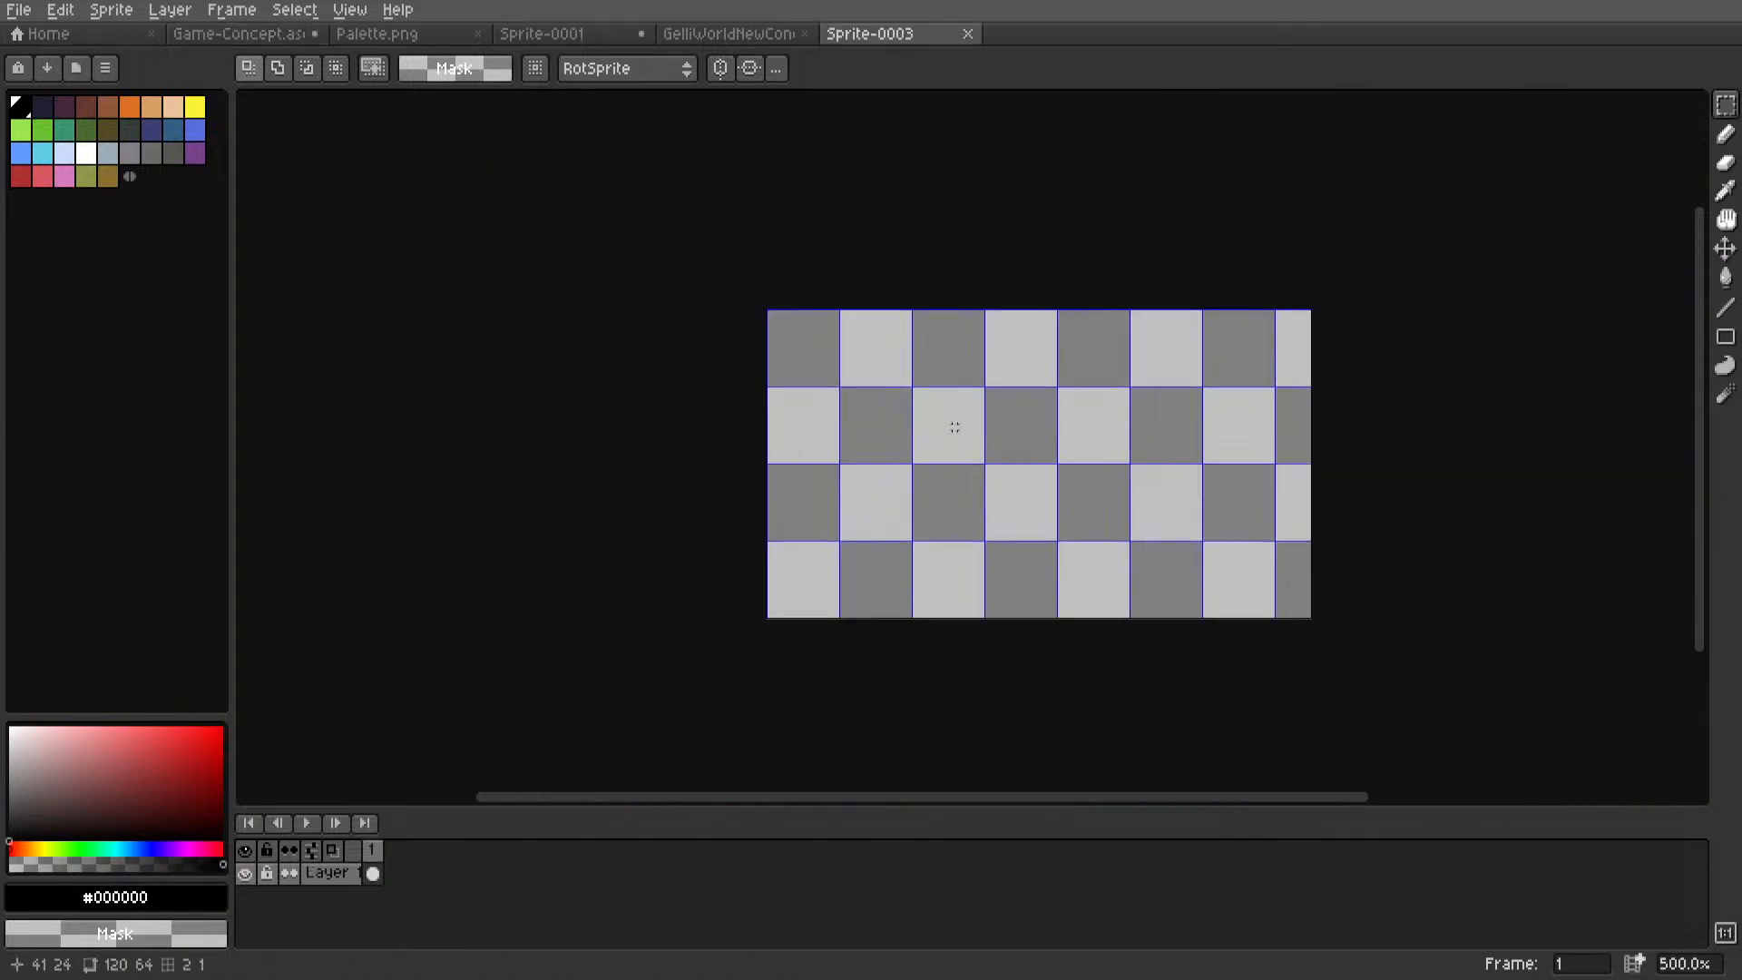
scroll(710, 36, up, 2)
scroll(710, 36, up, 2)
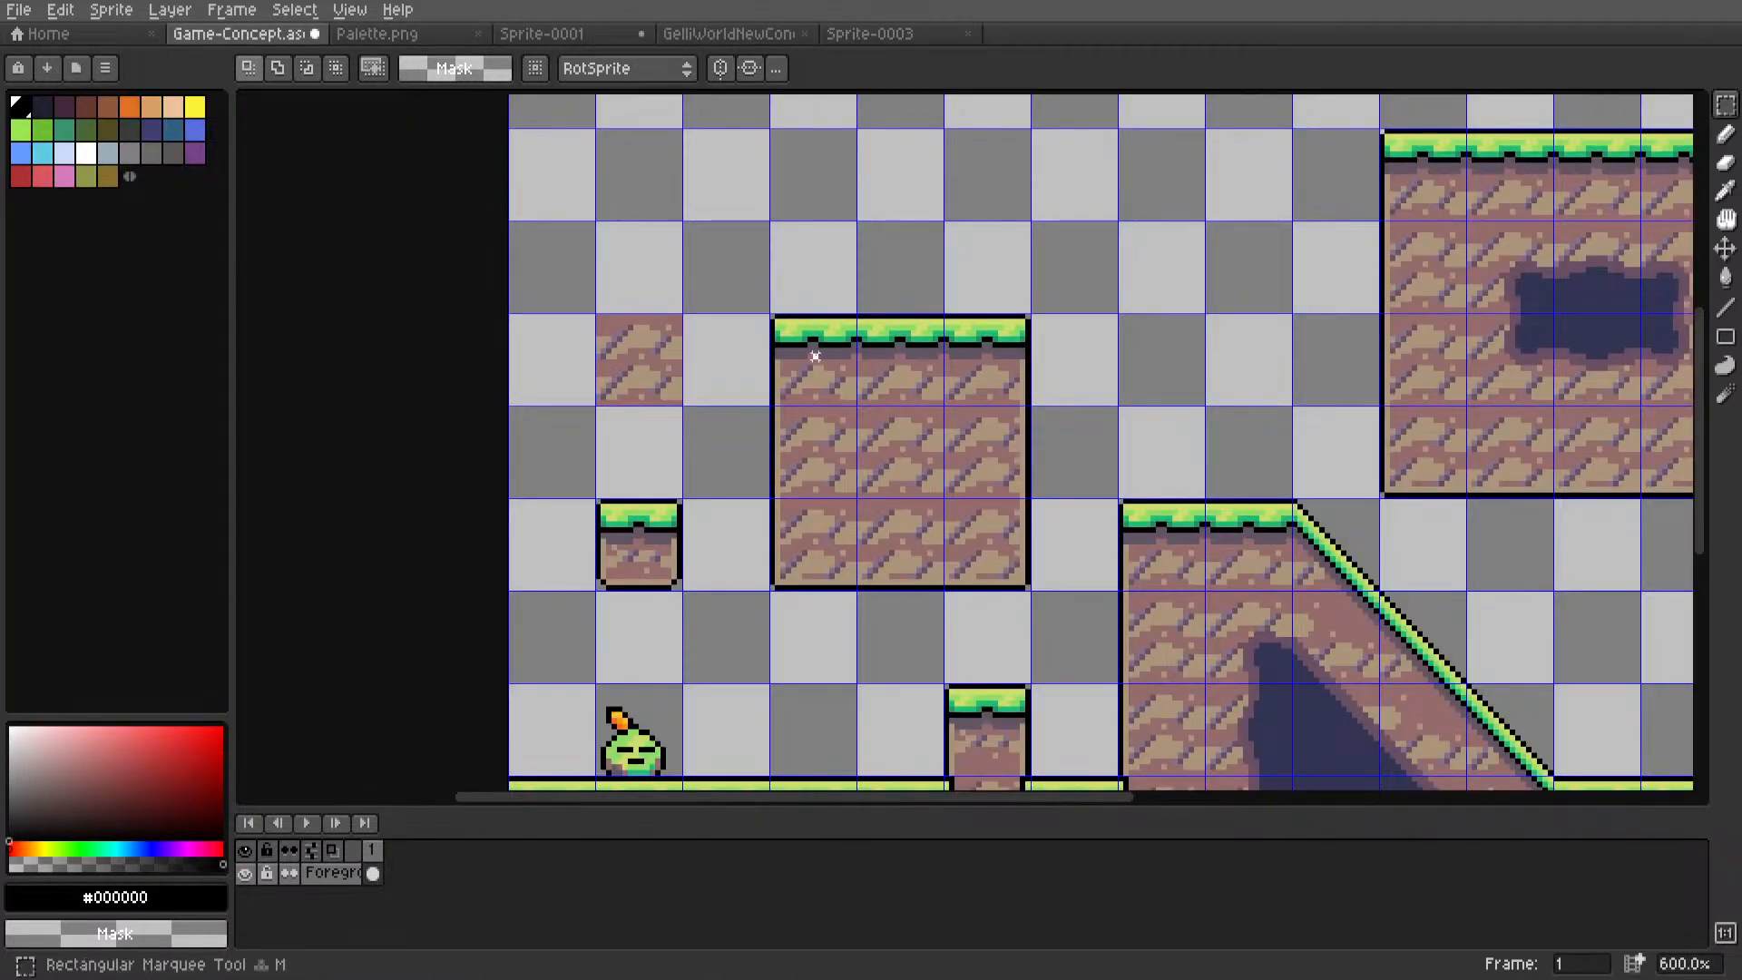
middle_drag(819, 361, 756, 382)
scroll(760, 382, up, 1)
scroll(846, 36, down, 4)
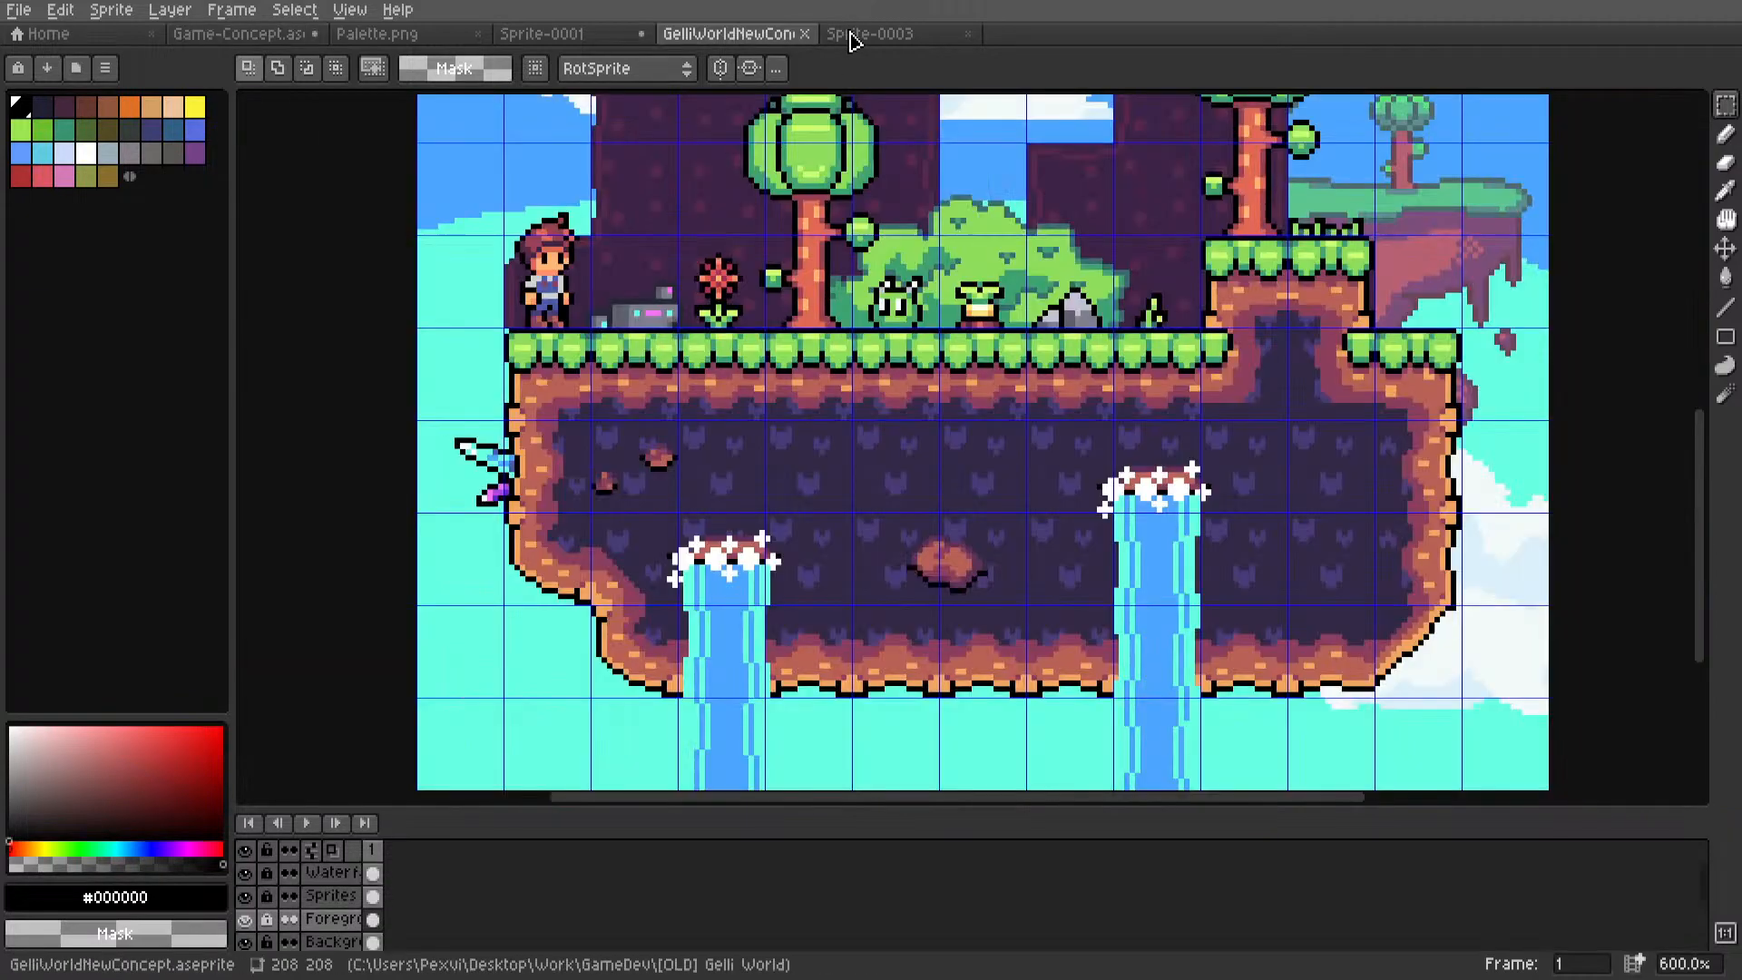
scroll(834, 396, up, 4)
drag(1020, 652, 764, 262)
scroll(804, 32, up, 3)
scroll(808, 36, up, 1)
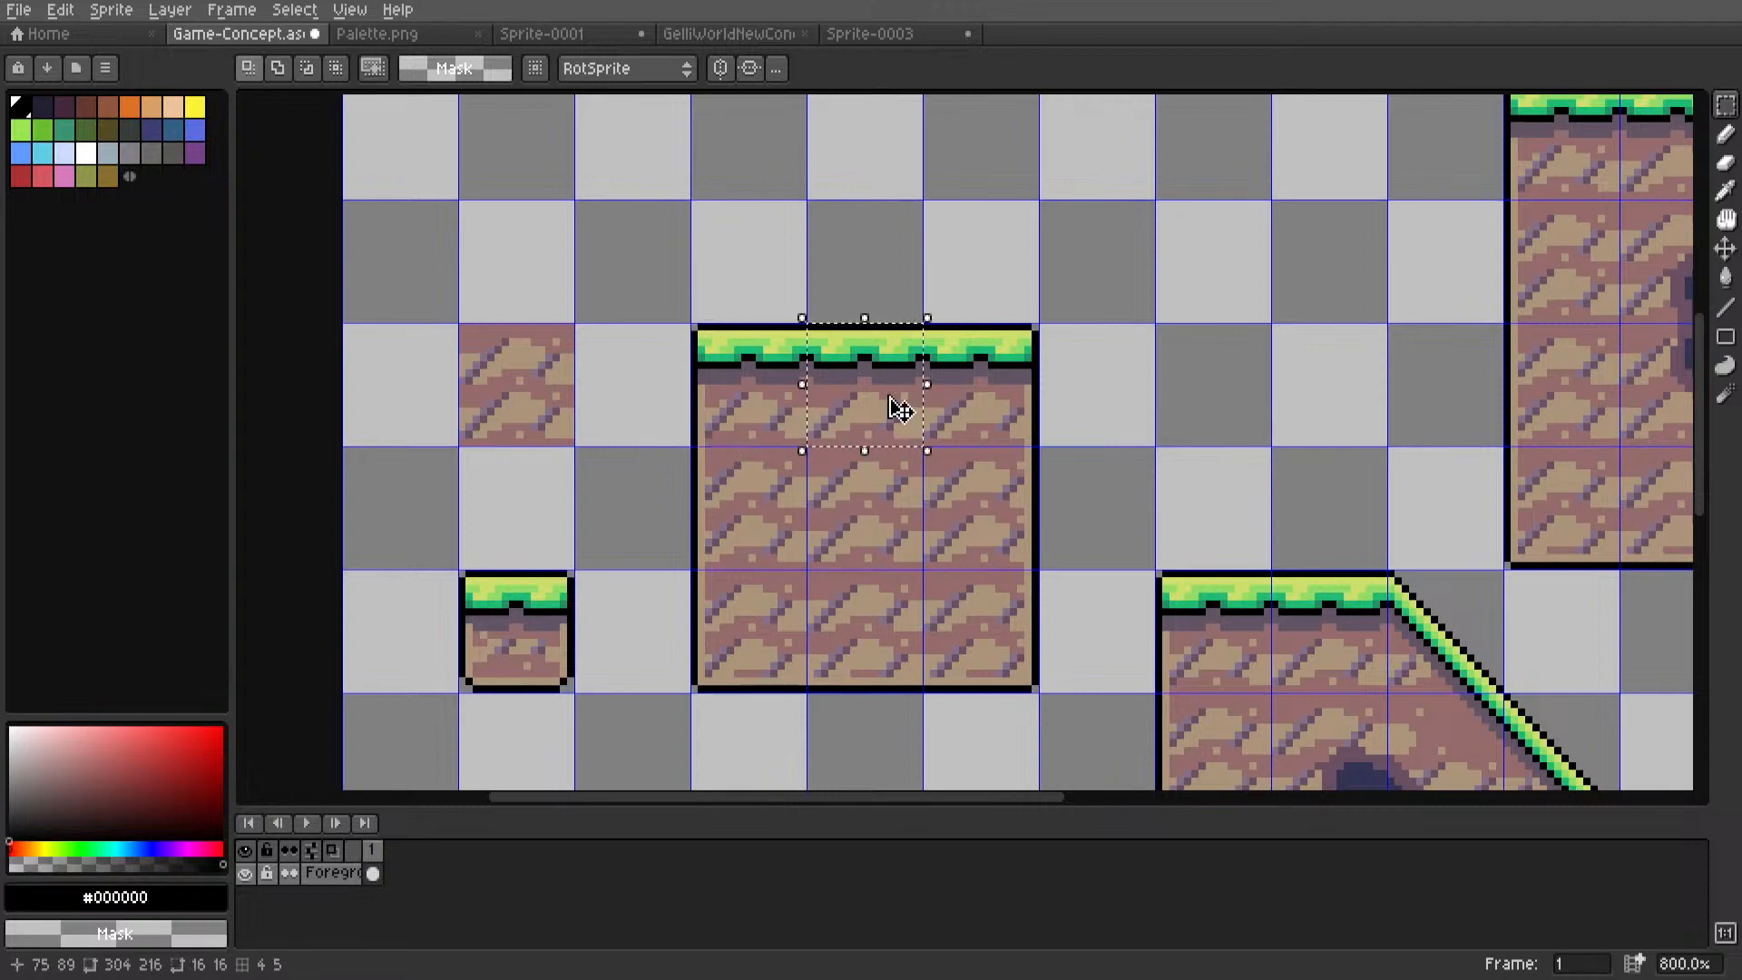
Copy the 48×48 px grass-topped block from Game-Concept into the upper-left corner of Sprite-0003.
drag(759, 362, 1001, 660)
key(ctrl+d)
drag(749, 350, 953, 623)
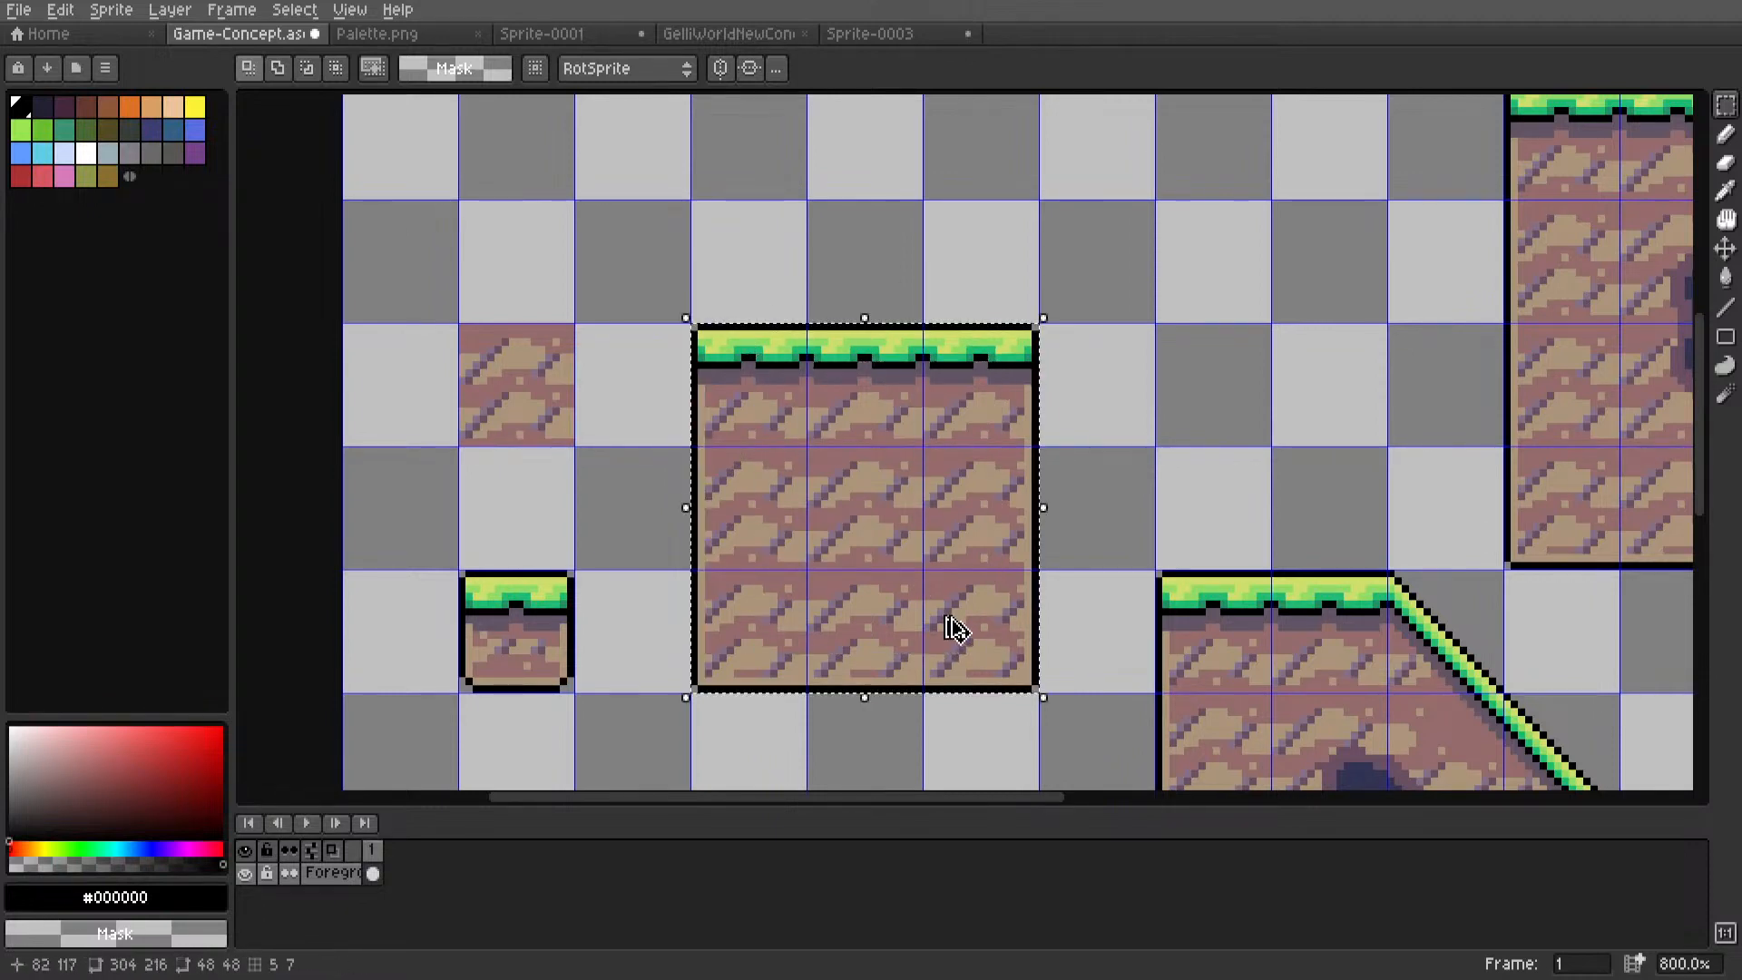
click(814, 37)
click(824, 37)
scroll(936, 329, down, 3)
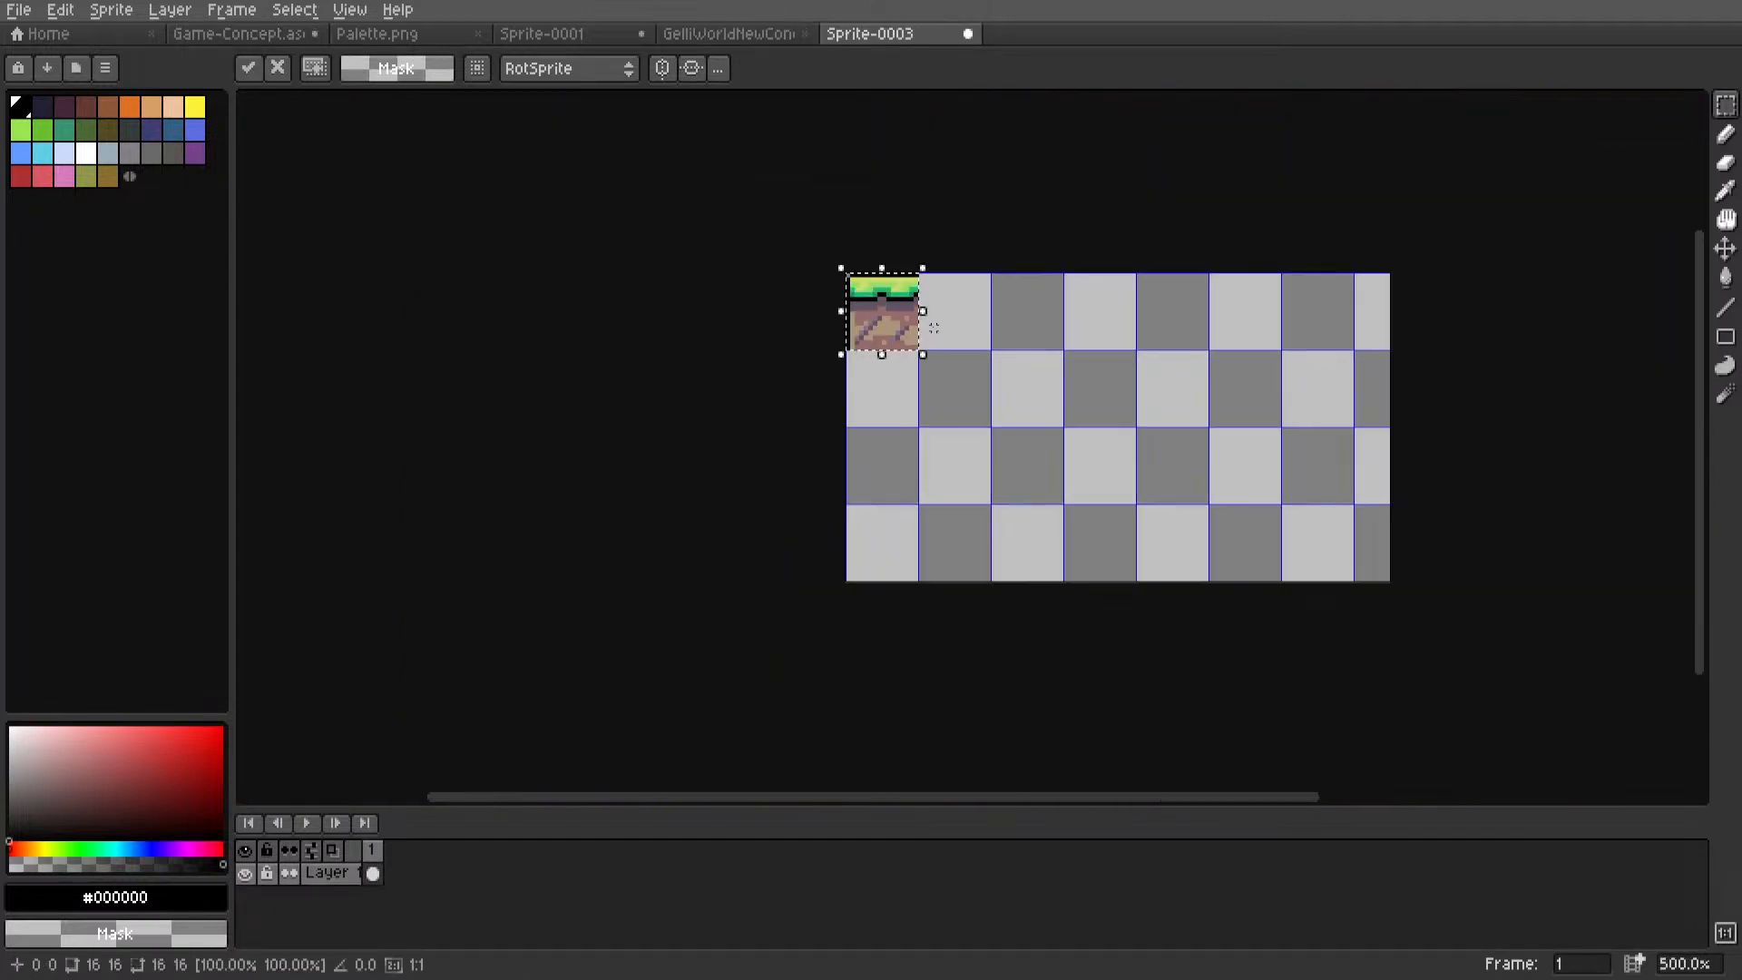
scroll(937, 330, up, 2)
key(ctrl+v)
drag(1280, 474, 938, 430)
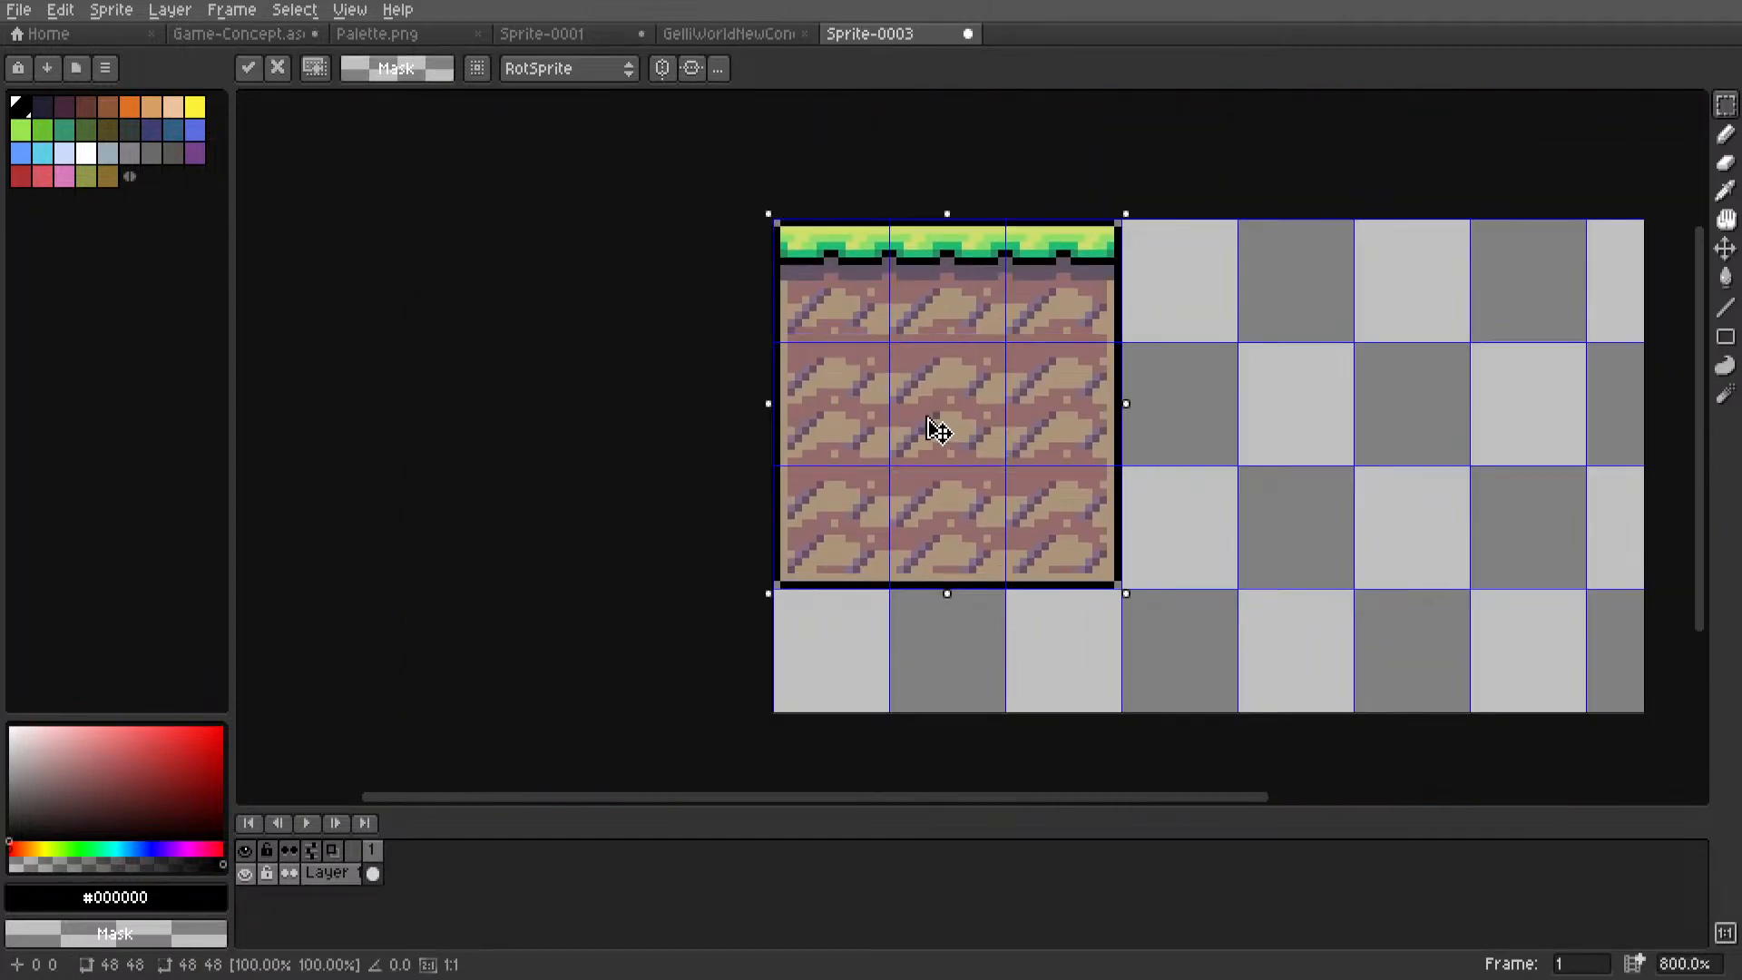
click(1212, 345)
middle_drag(1162, 345, 1007, 343)
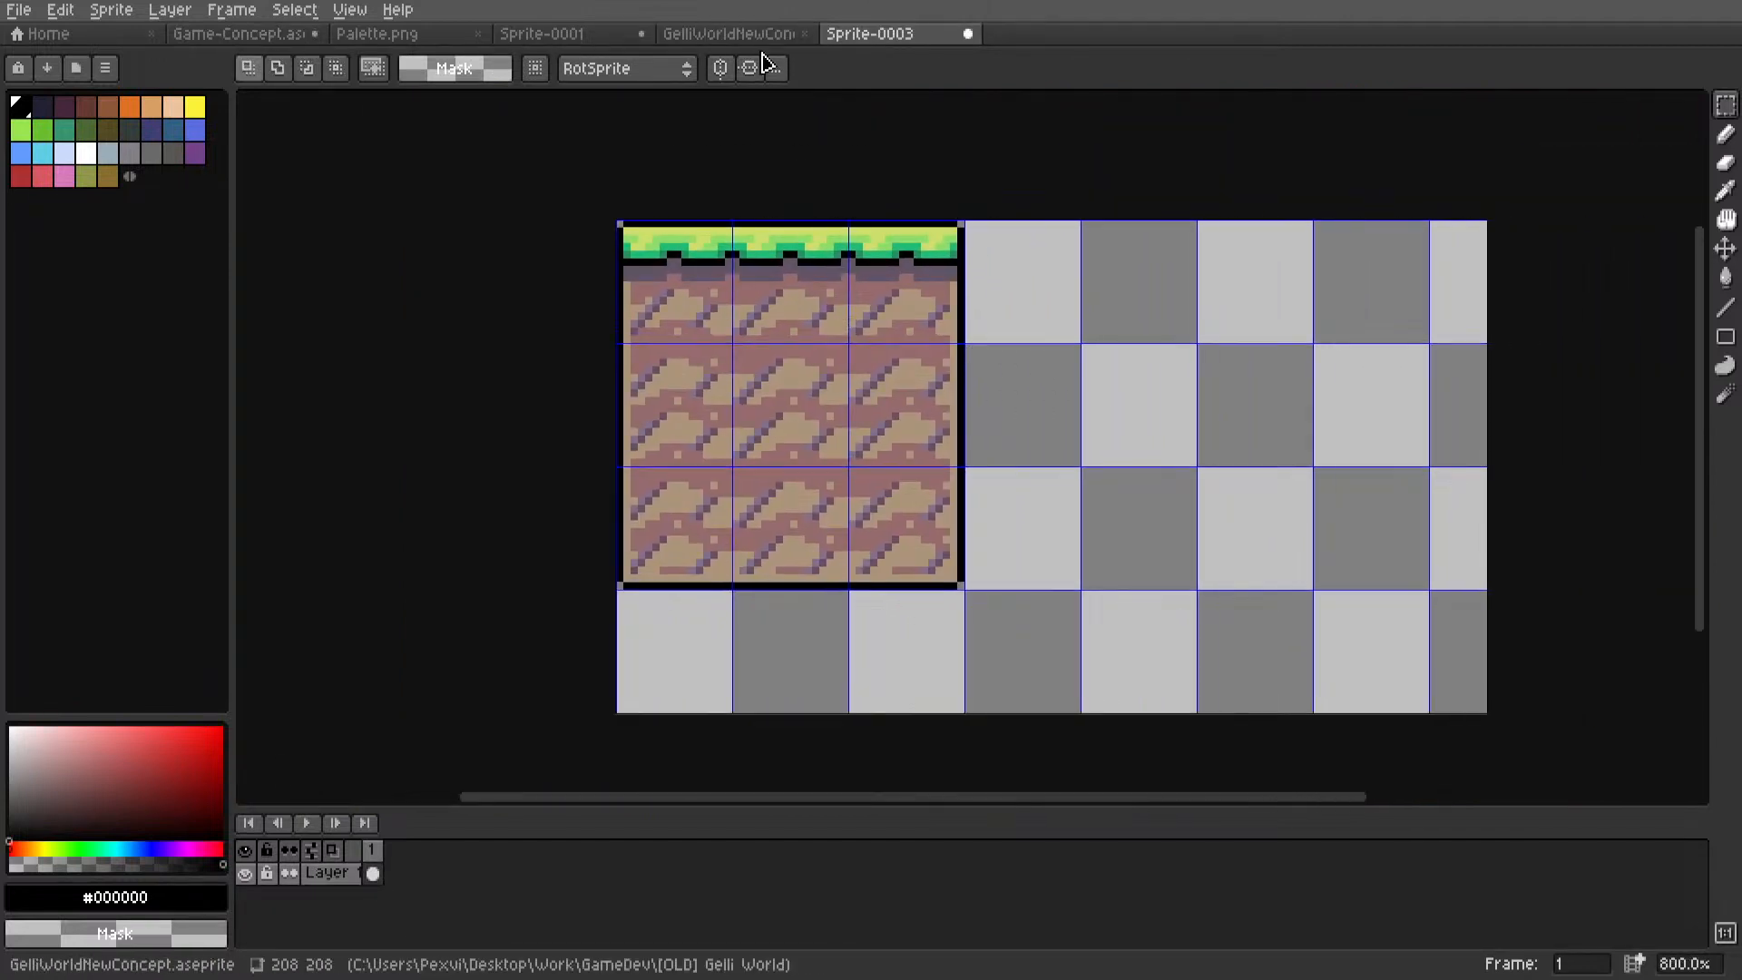
Copy the upper 32×48 px section of the grassy slope from Game-Concept and place it directly right of the block in Sprite-0003.
scroll(750, 41, up, 3)
scroll(750, 42, up, 1)
drag(1200, 453, 1219, 459)
scroll(766, 309, down, 4)
scroll(964, 392, up, 4)
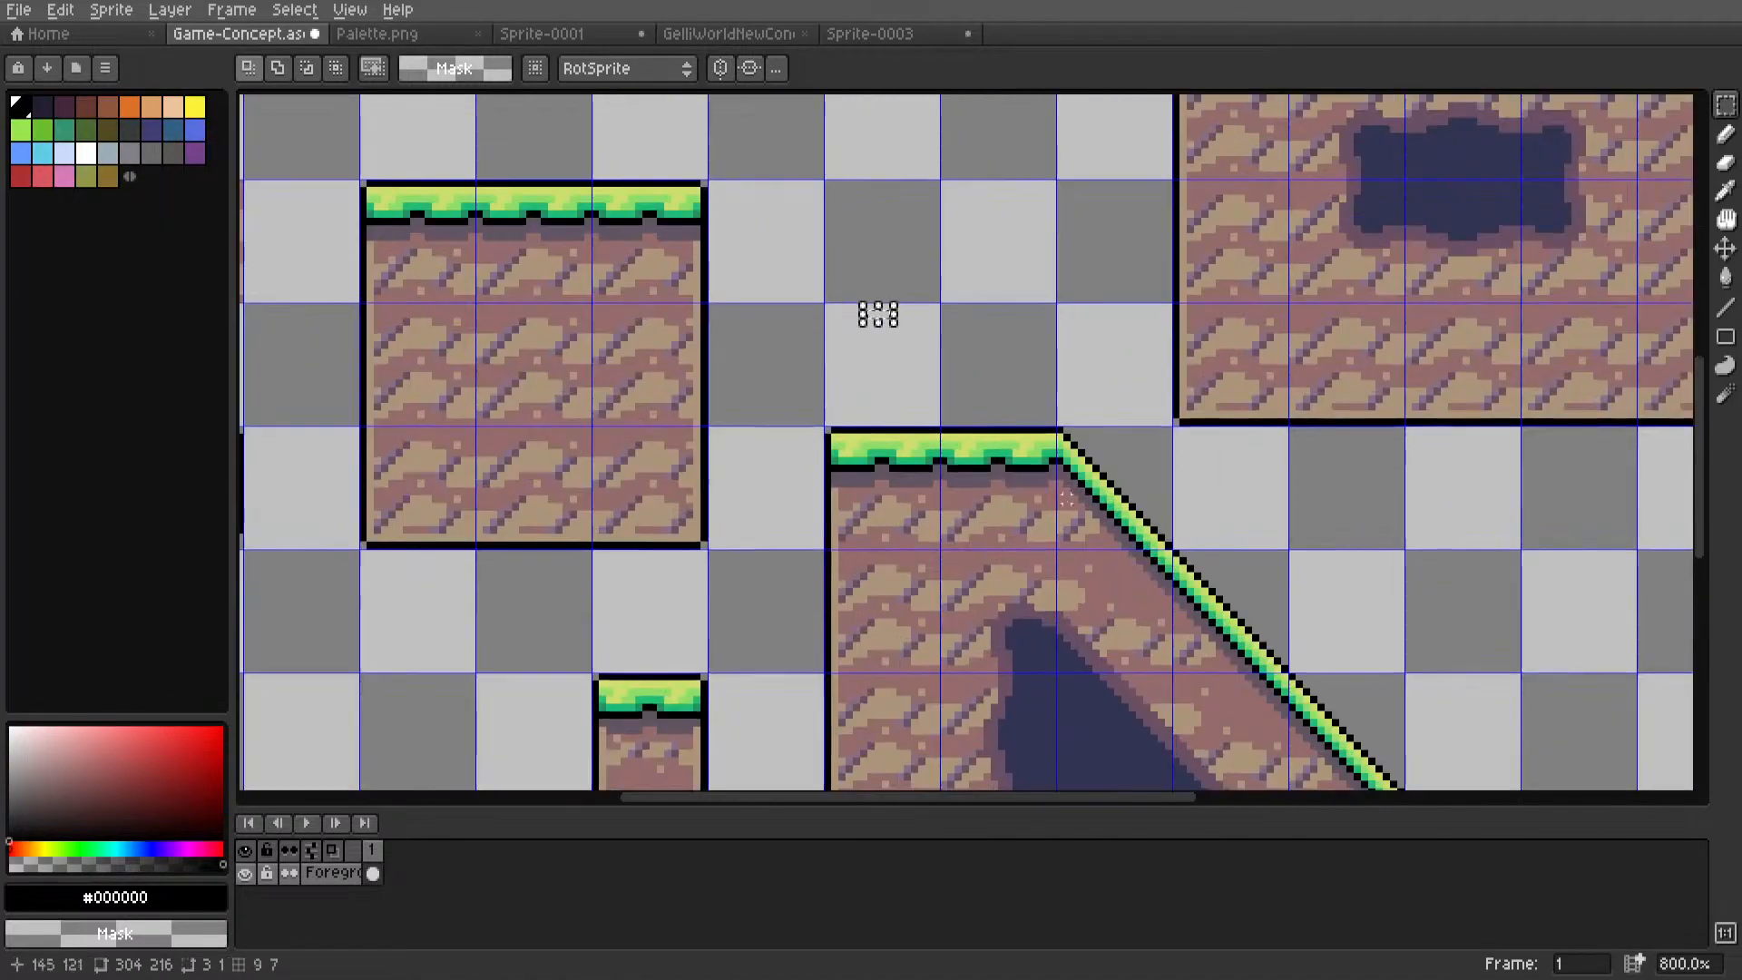
middle_drag(1128, 494, 827, 268)
drag(760, 204, 992, 553)
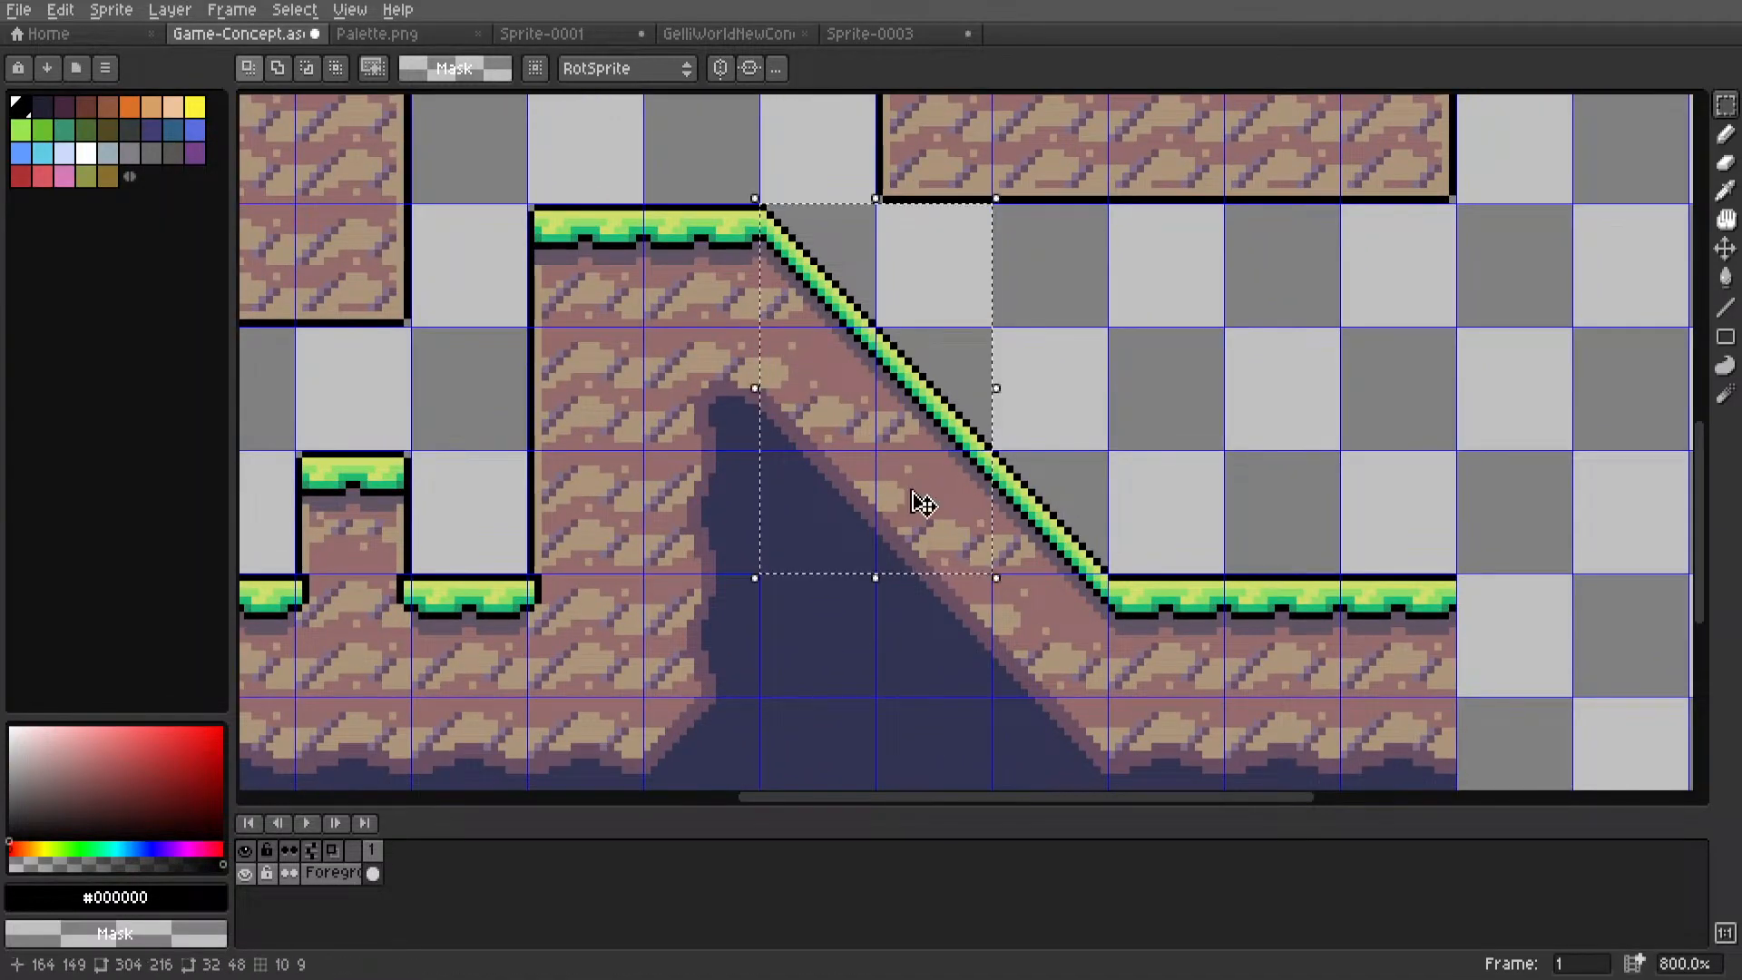
scroll(917, 506, down, 2)
scroll(942, 500, up, 2)
key(ctrl+c)
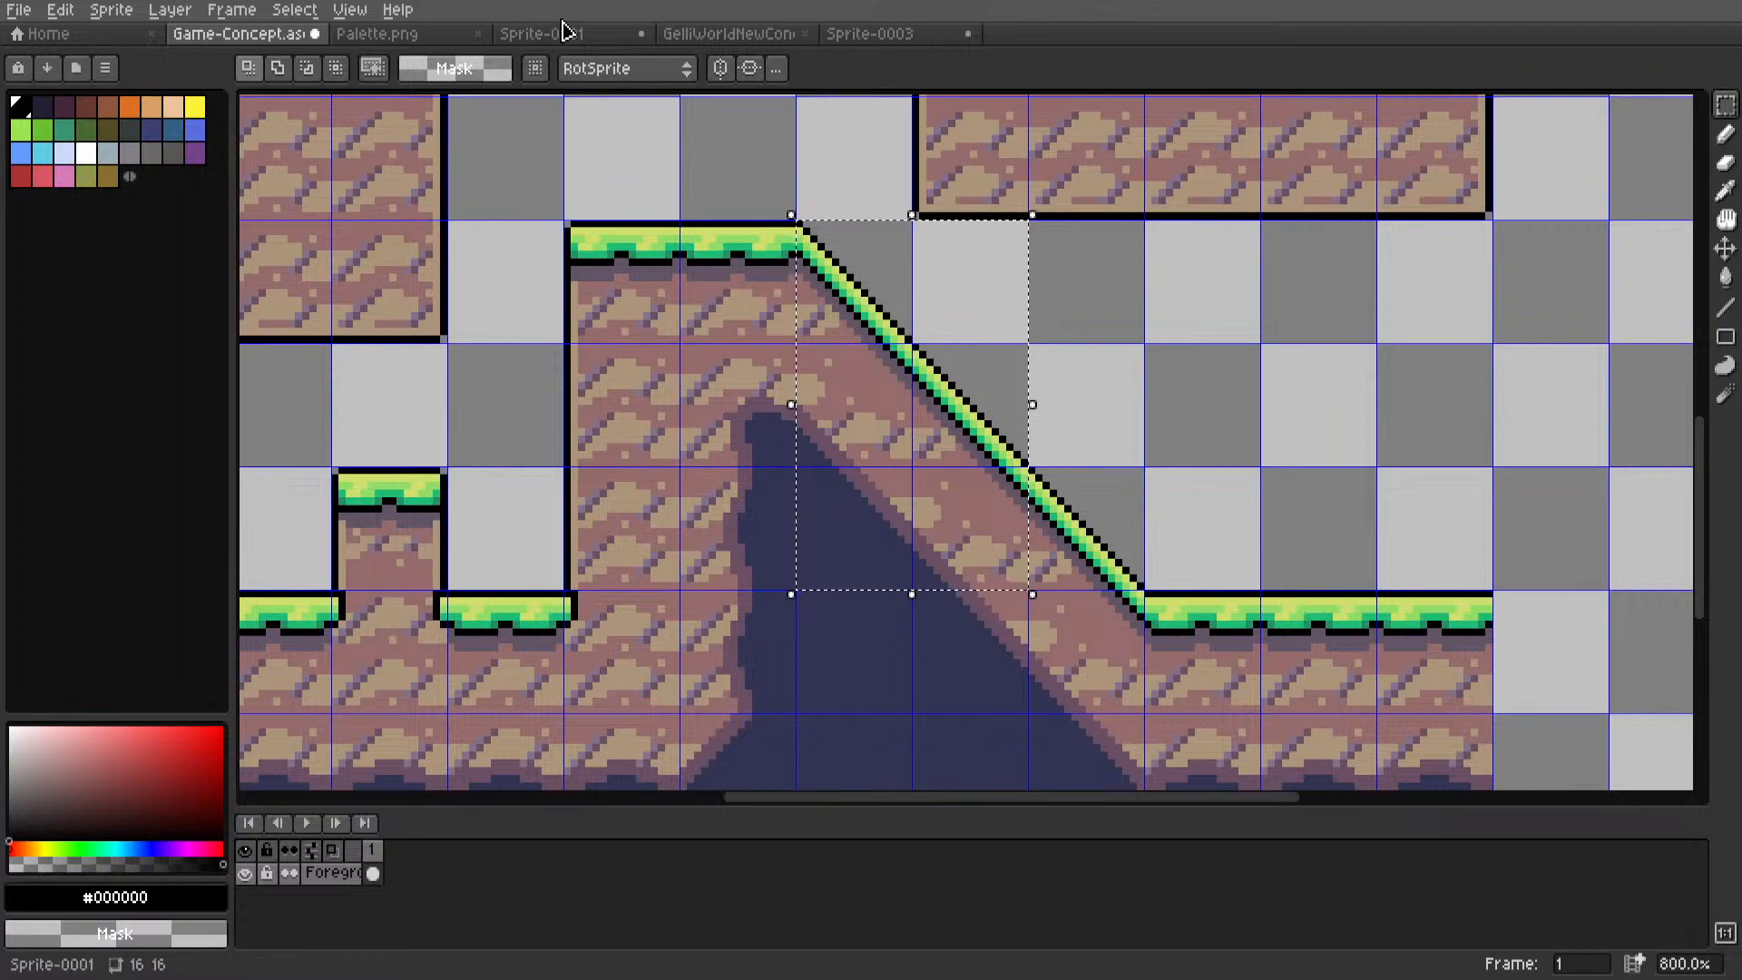
scroll(588, 36, down, 4)
key(ctrl+v)
drag(902, 475, 1009, 447)
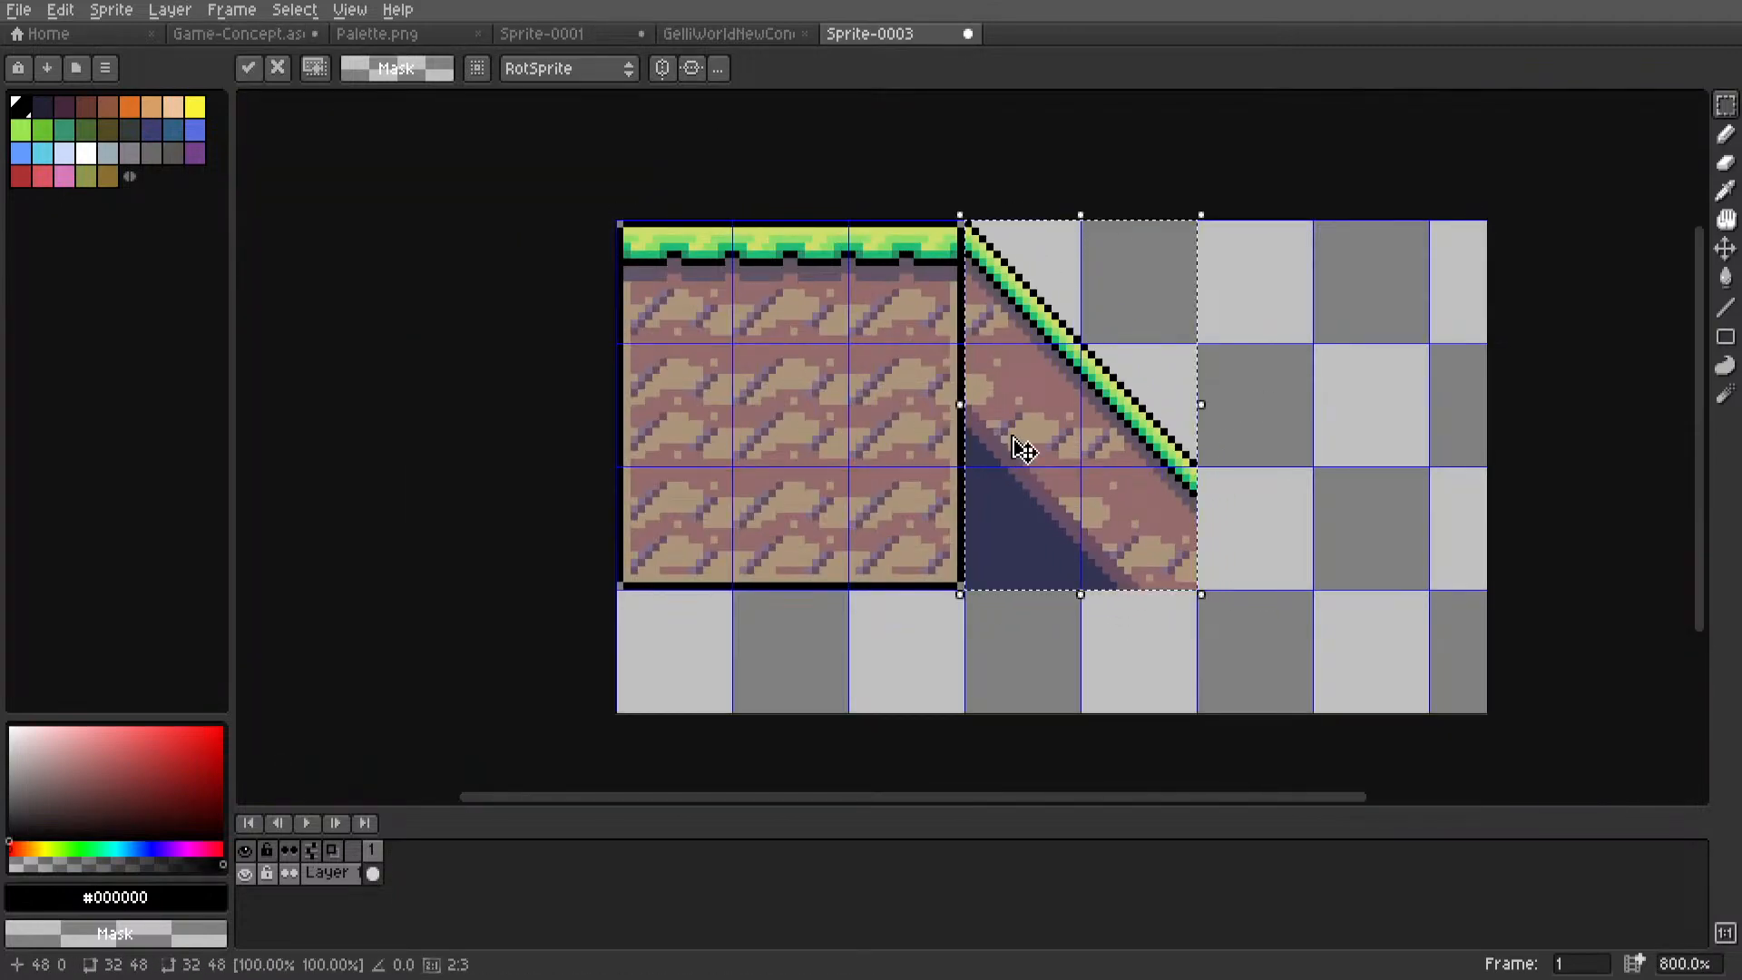
key(ctrl+d)
Delete the two surplus slope tiles in the right column of the pasted slope section.
click(1148, 411)
key(Delete)
key(ctrl+d)
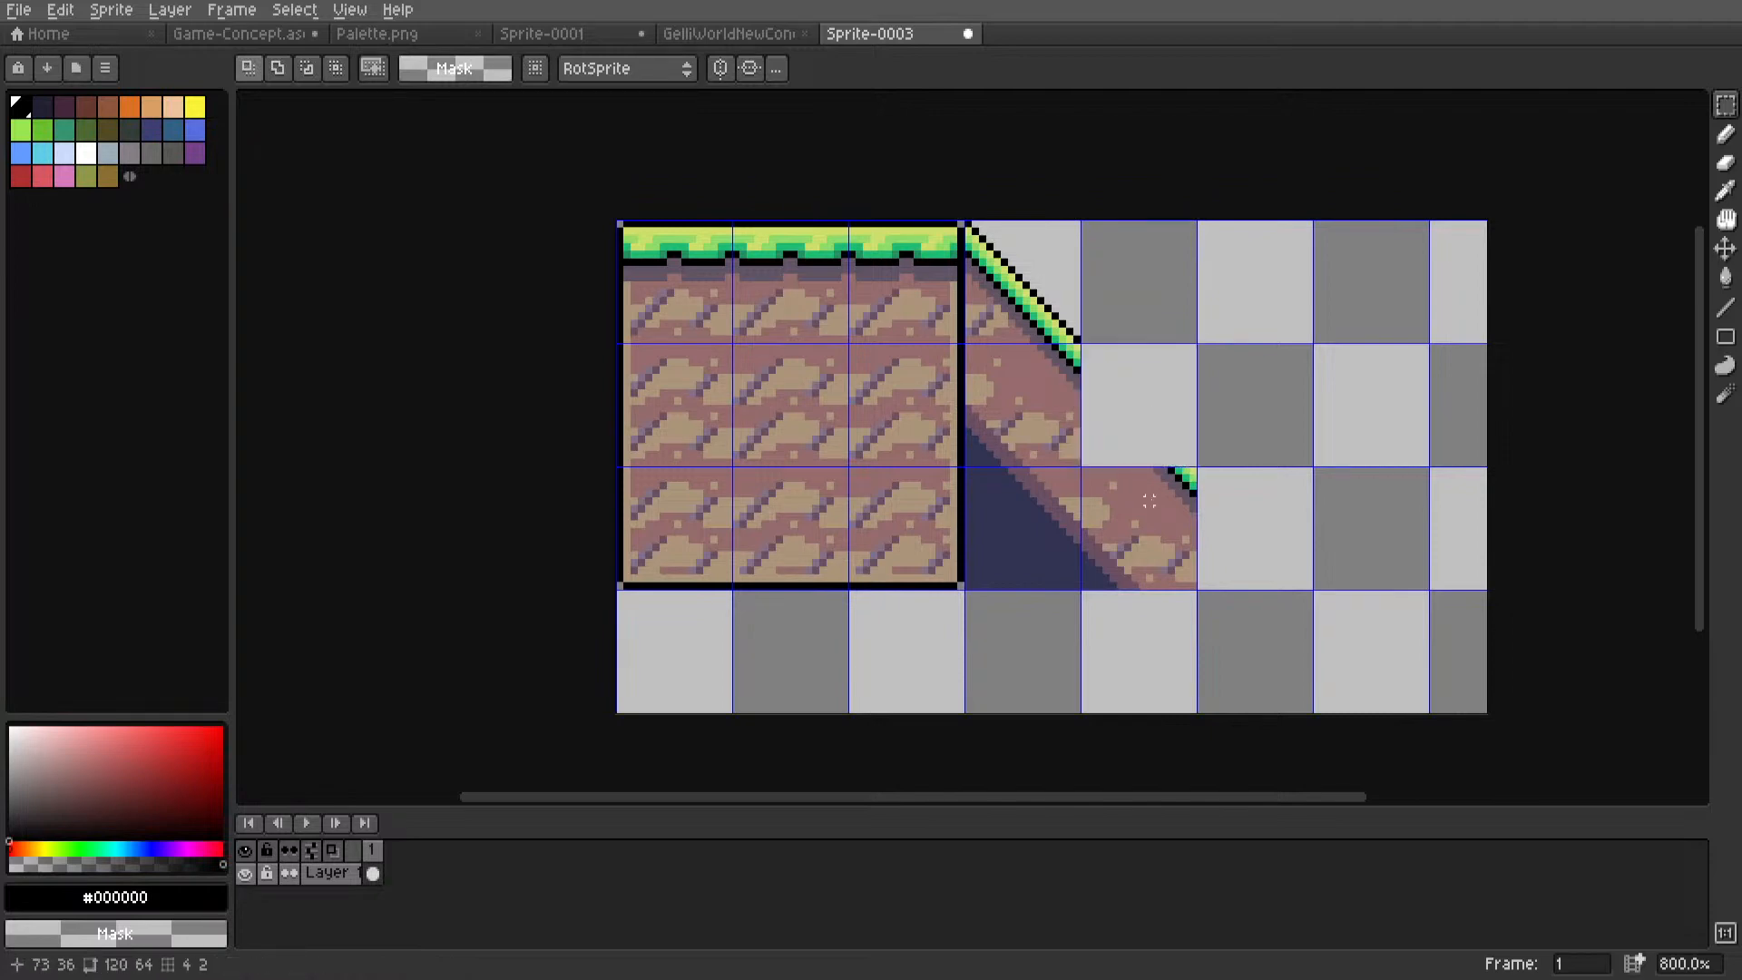
click(1165, 525)
key(Delete)
key(ctrl+d)
middle_drag(1175, 517, 999, 448)
Copy the diagonal dirt-to-dark corner tile below the hill's inner wall into Sprite-0003, beside the lowest slope tile.
key(ctrl+Tab)
key(ctrl+Tab)
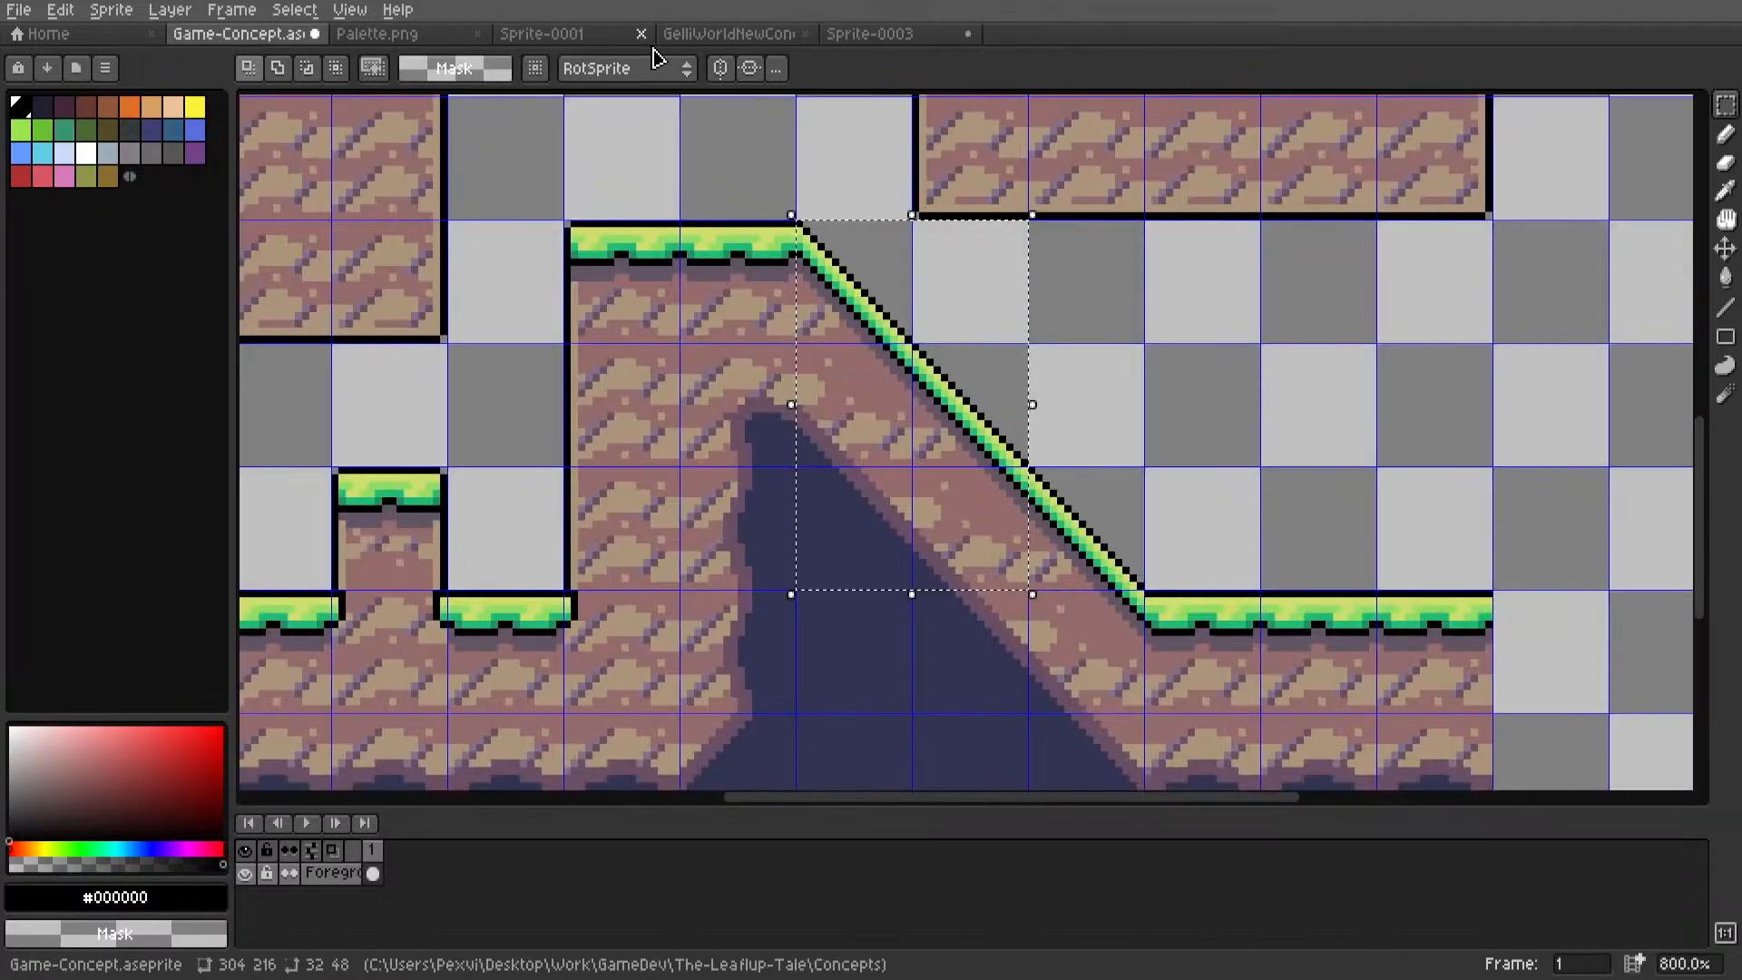
scroll(887, 451, up, 1)
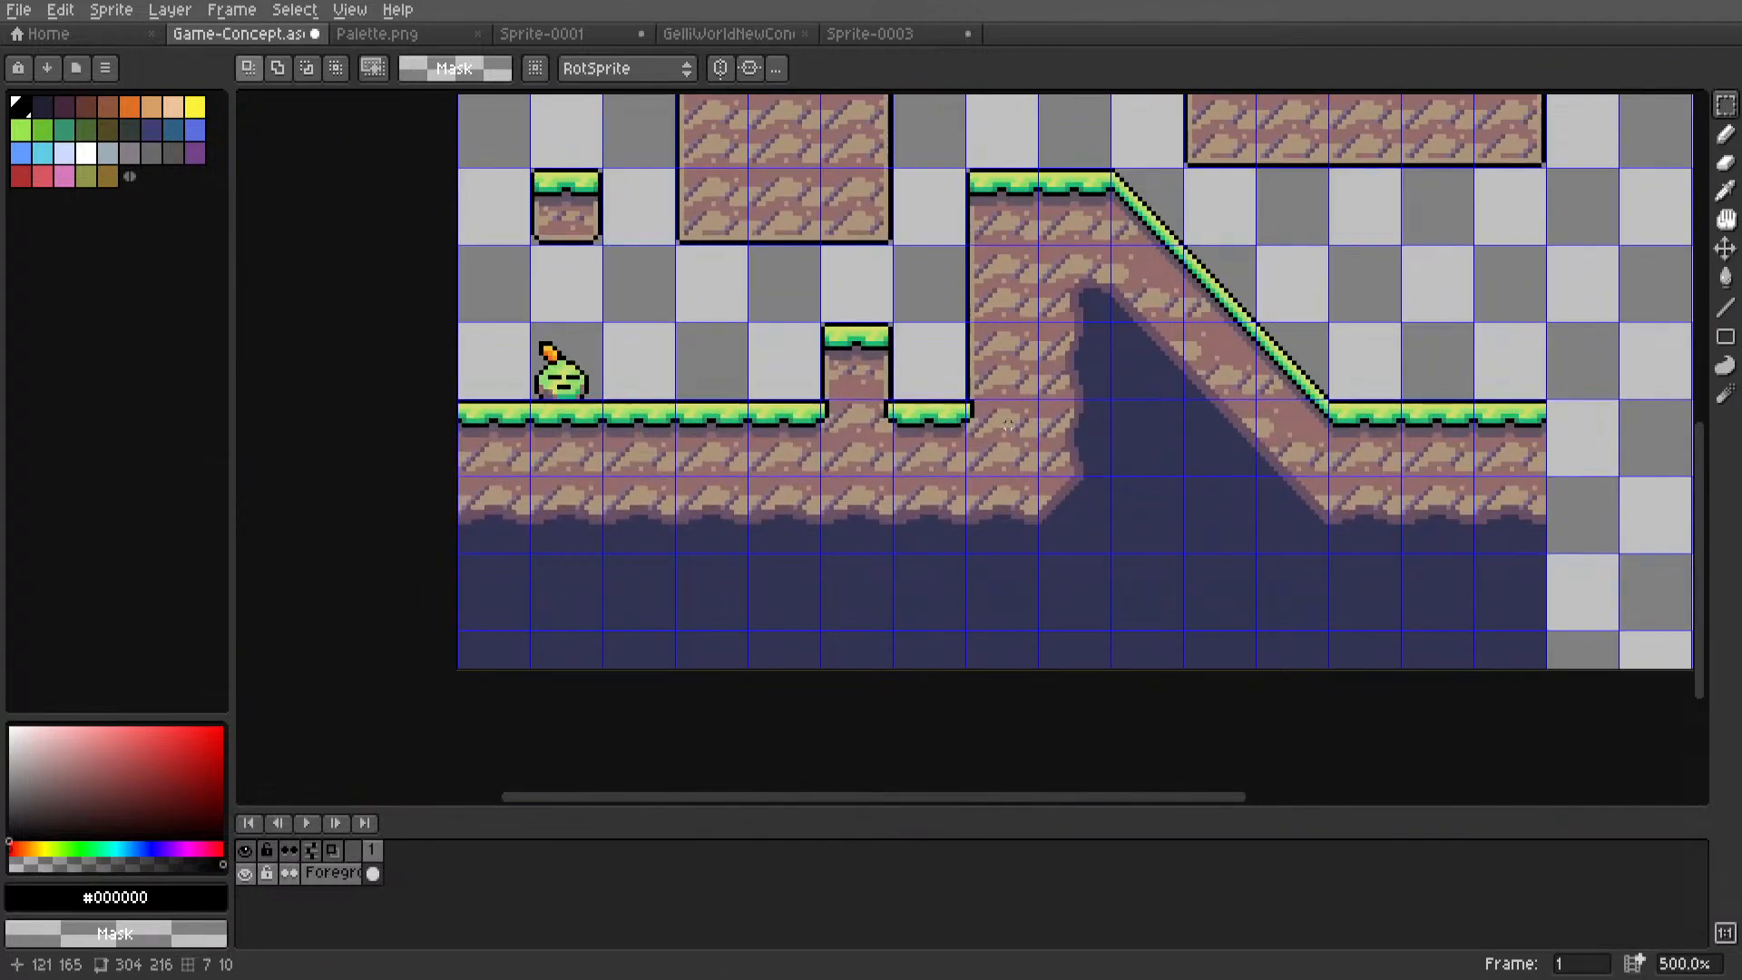
key(ctrl+Tab)
key(ctrl+Tab)
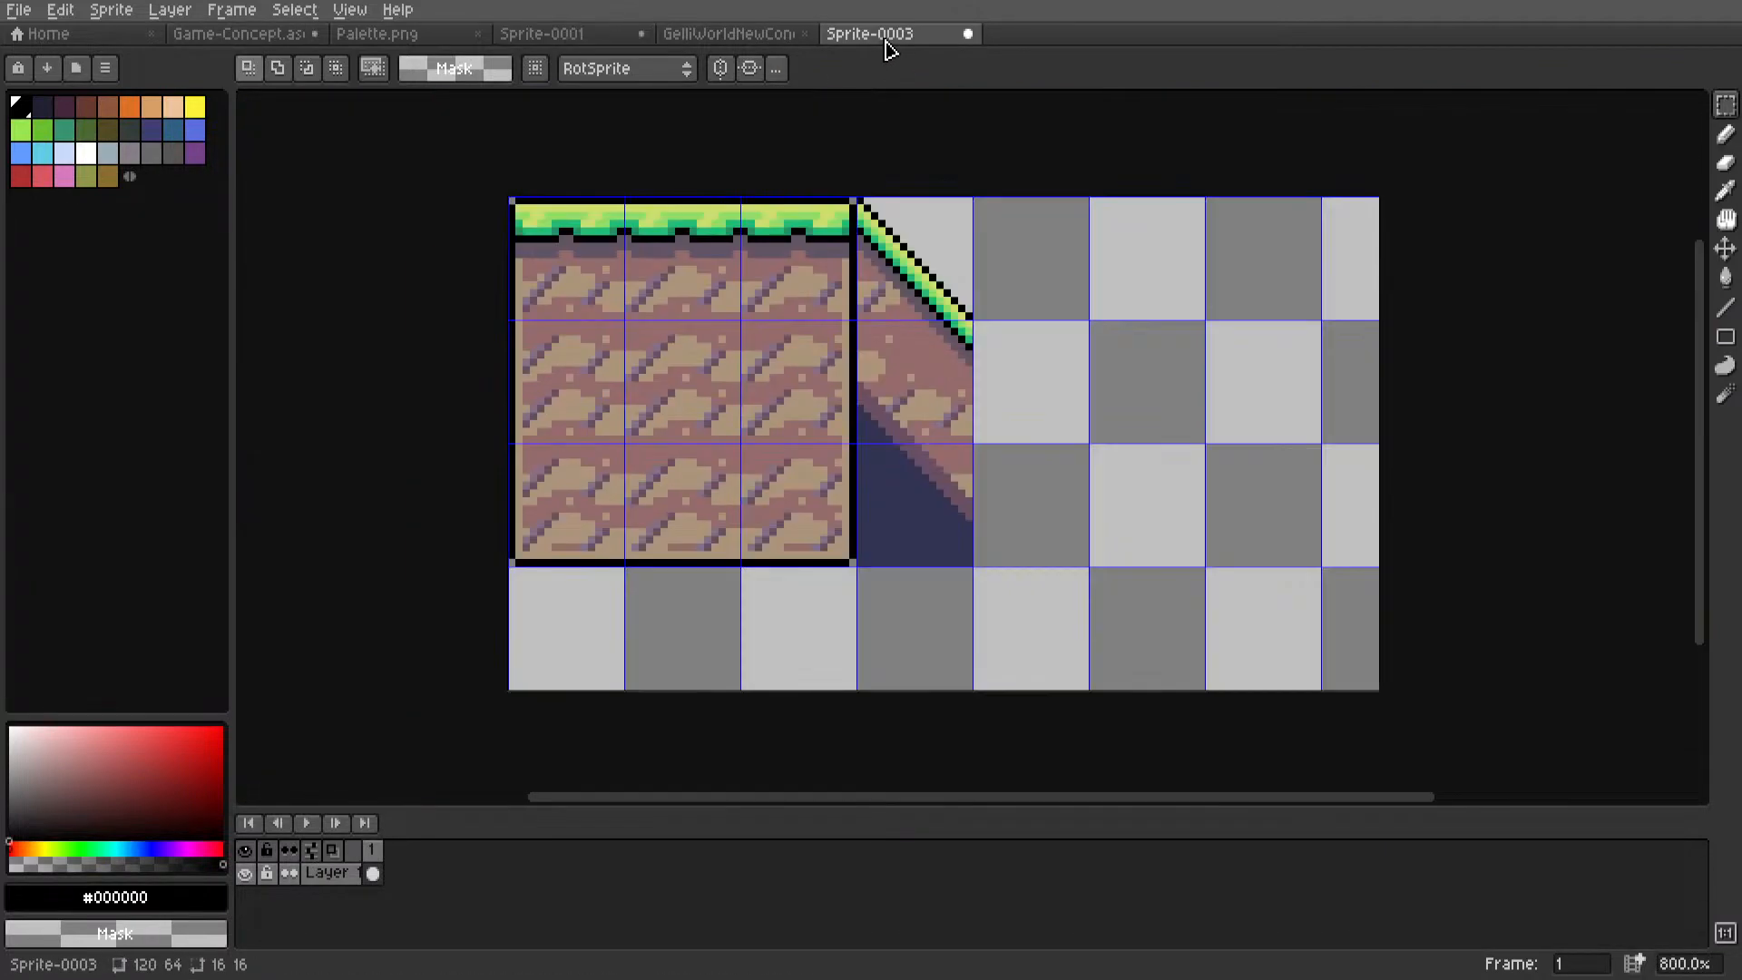
key(ctrl+shift+Tab)
key(ctrl+shift+Tab)
key(ctrl+v)
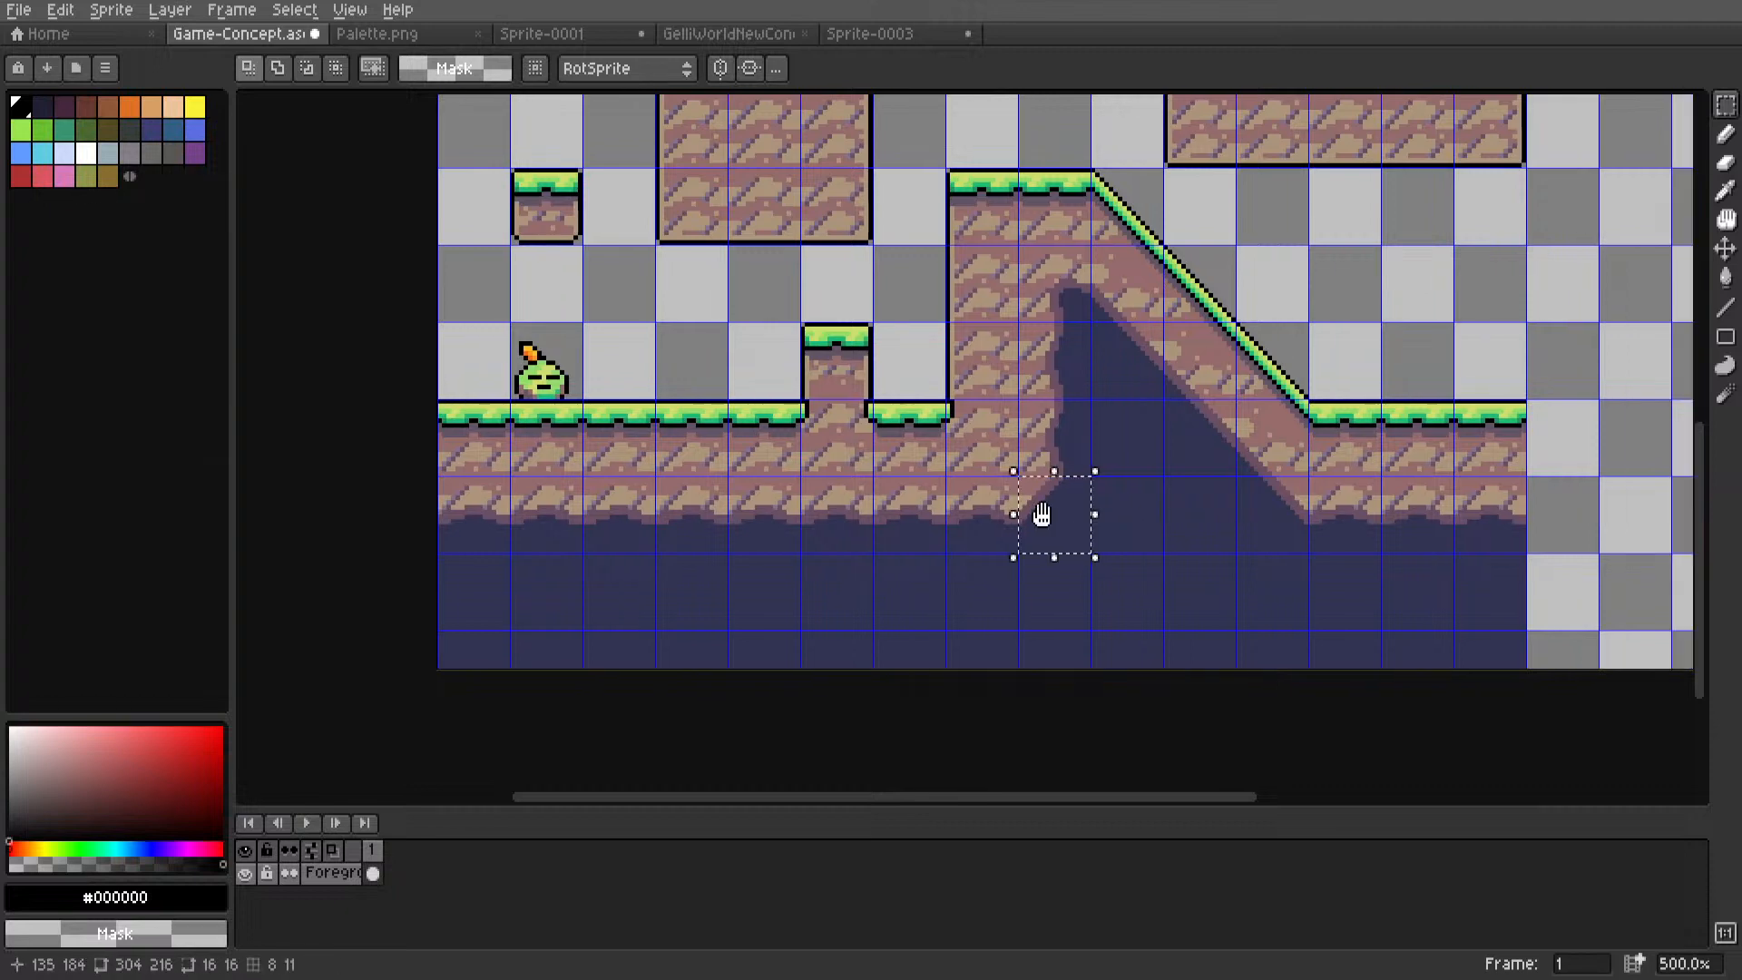
click(848, 36)
key(ctrl+v)
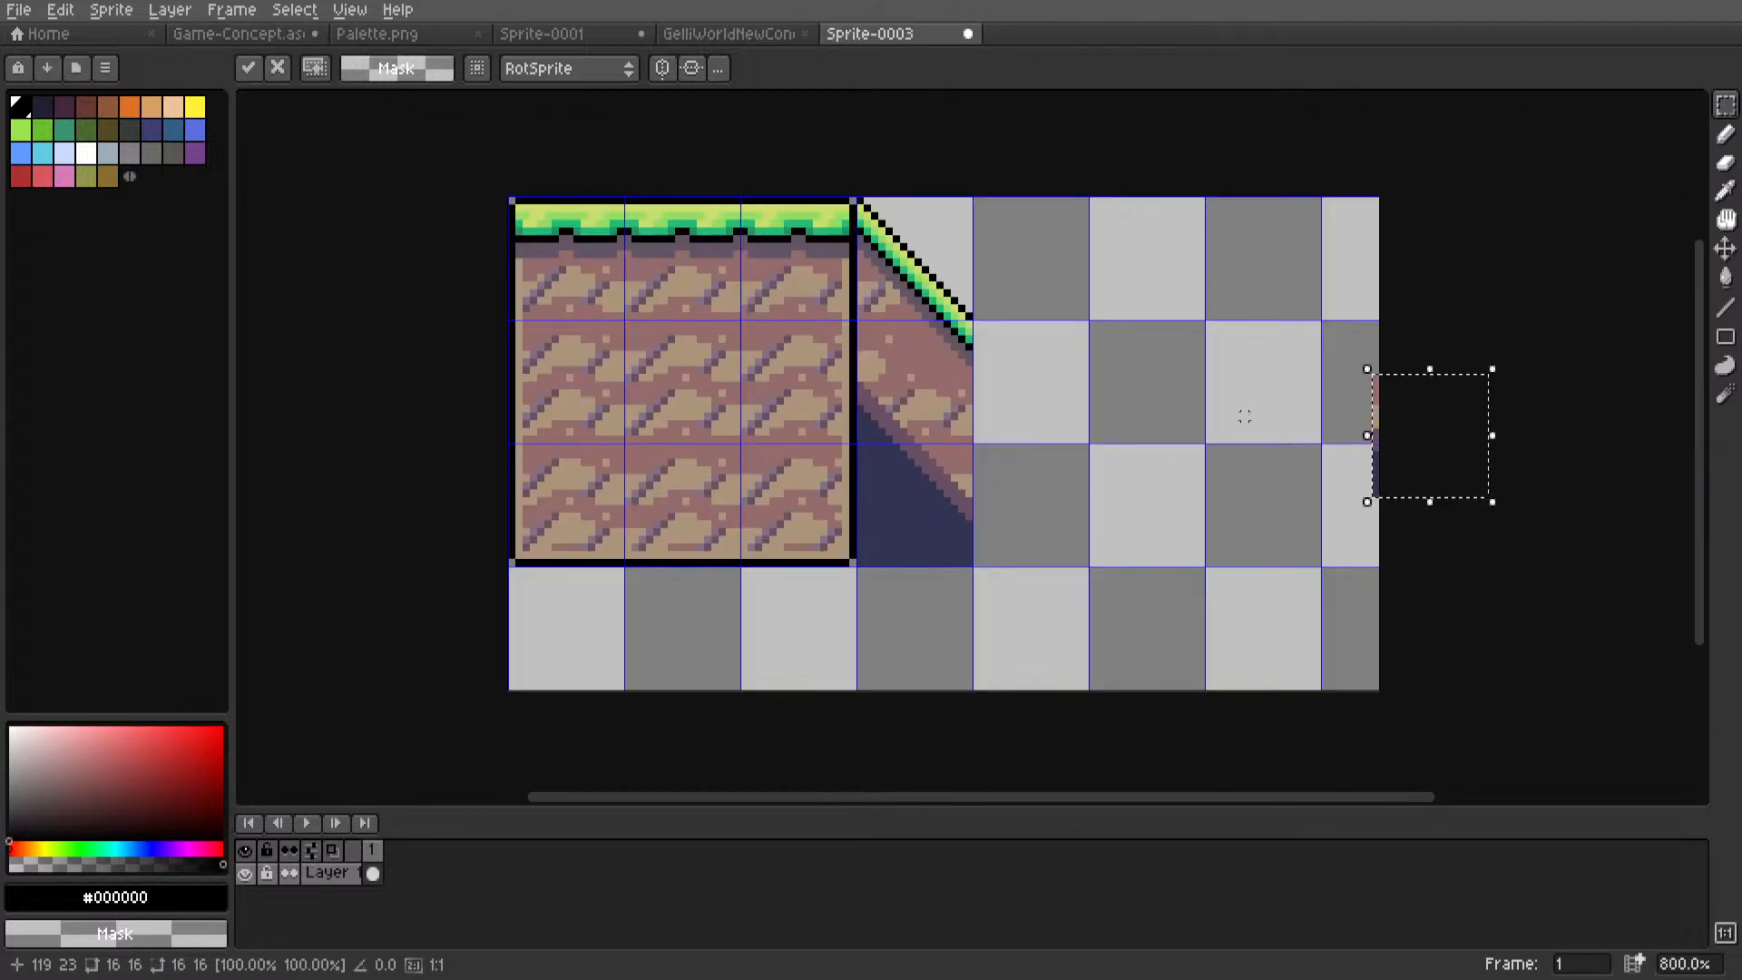
drag(1448, 447, 1048, 517)
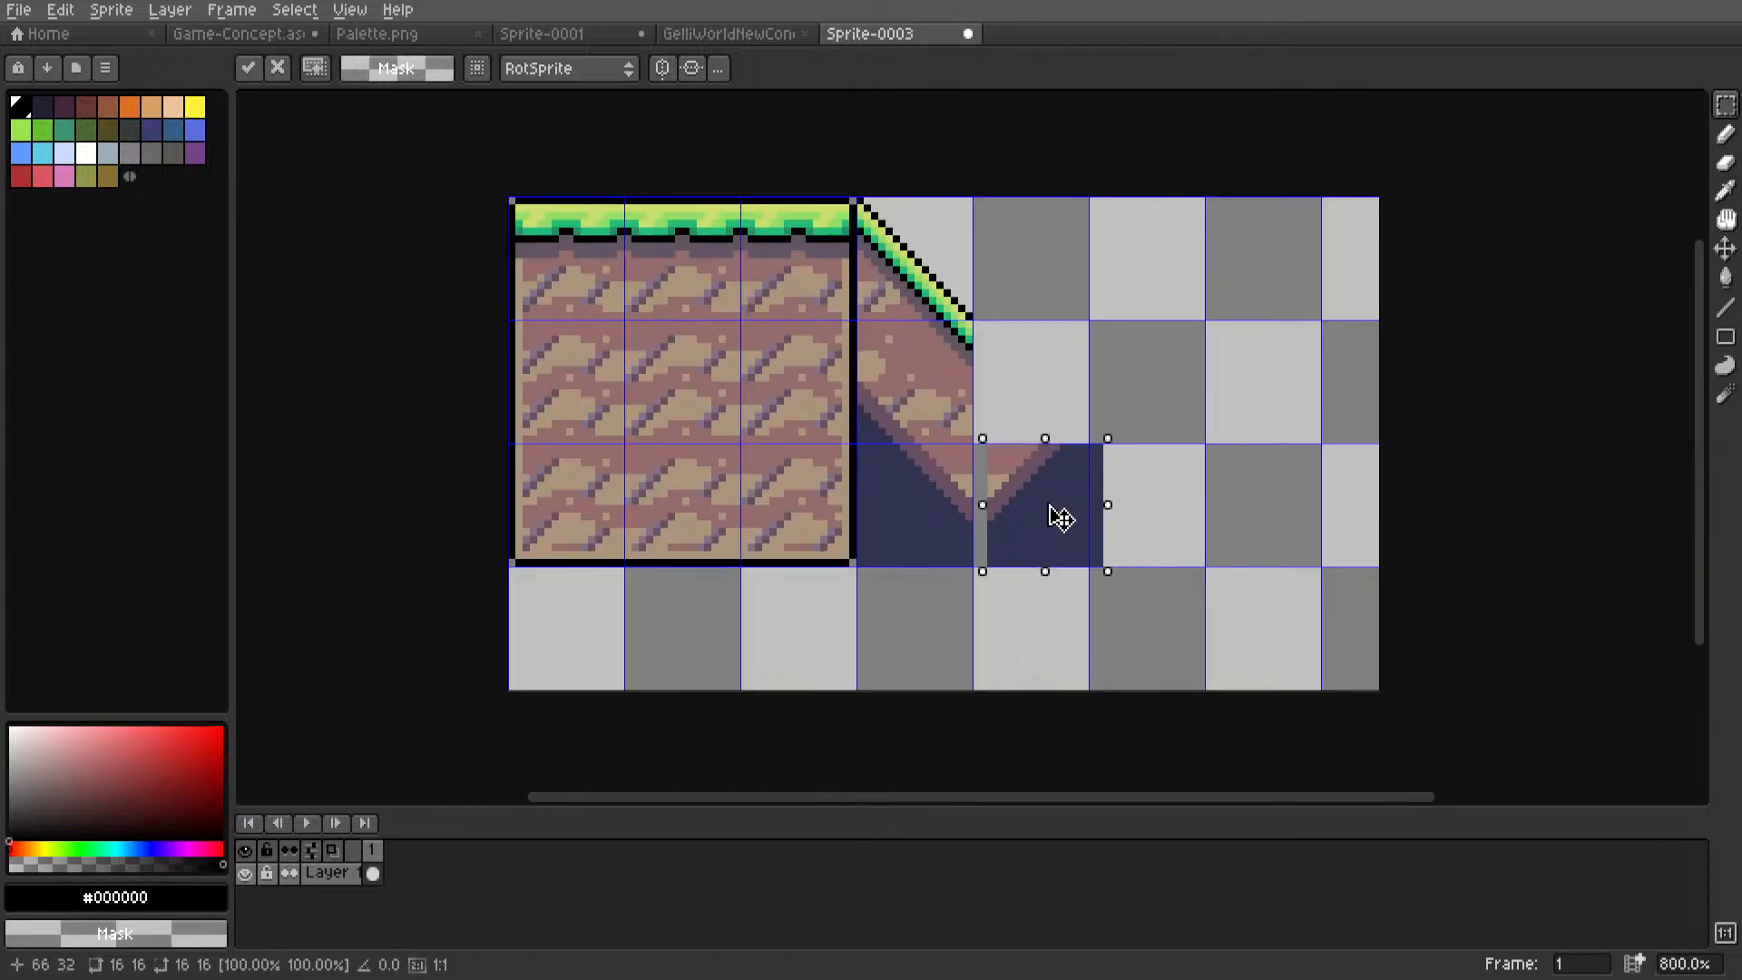
click(1165, 378)
Copy the hill's vertical cavity wall tile into Sprite-0003, directly above the diagonal corner tile.
scroll(863, 34, up, 4)
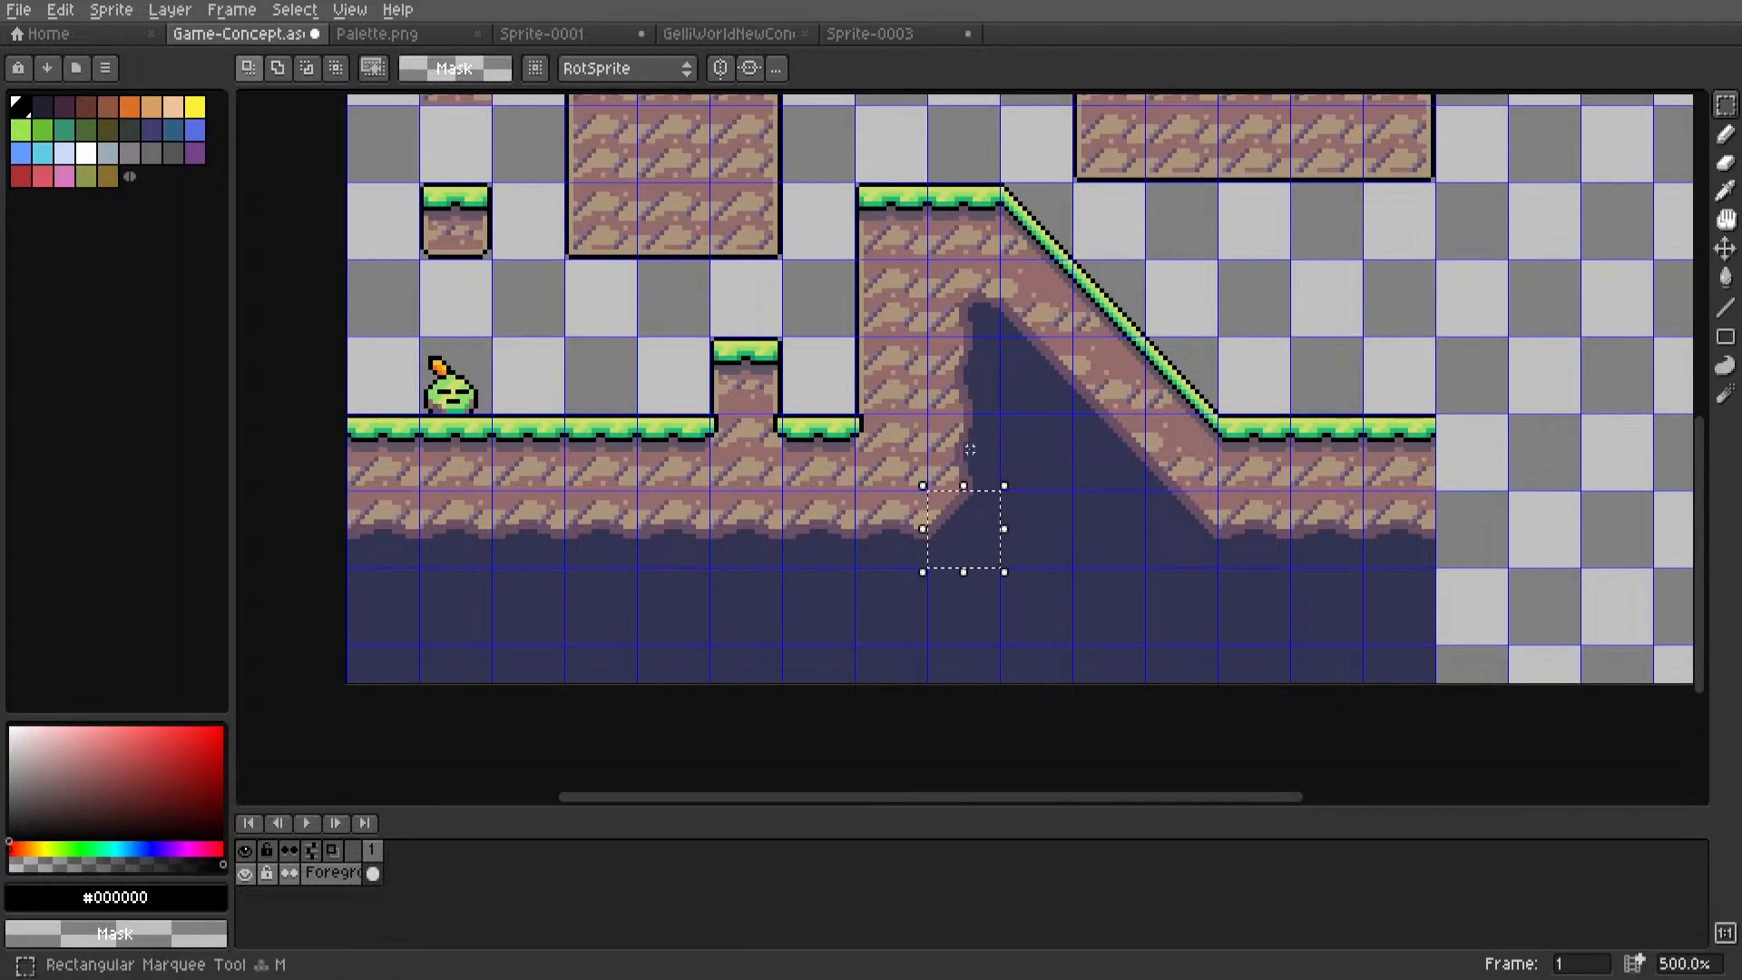
drag(970, 535, 981, 464)
key(ctrl+c)
click(940, 37)
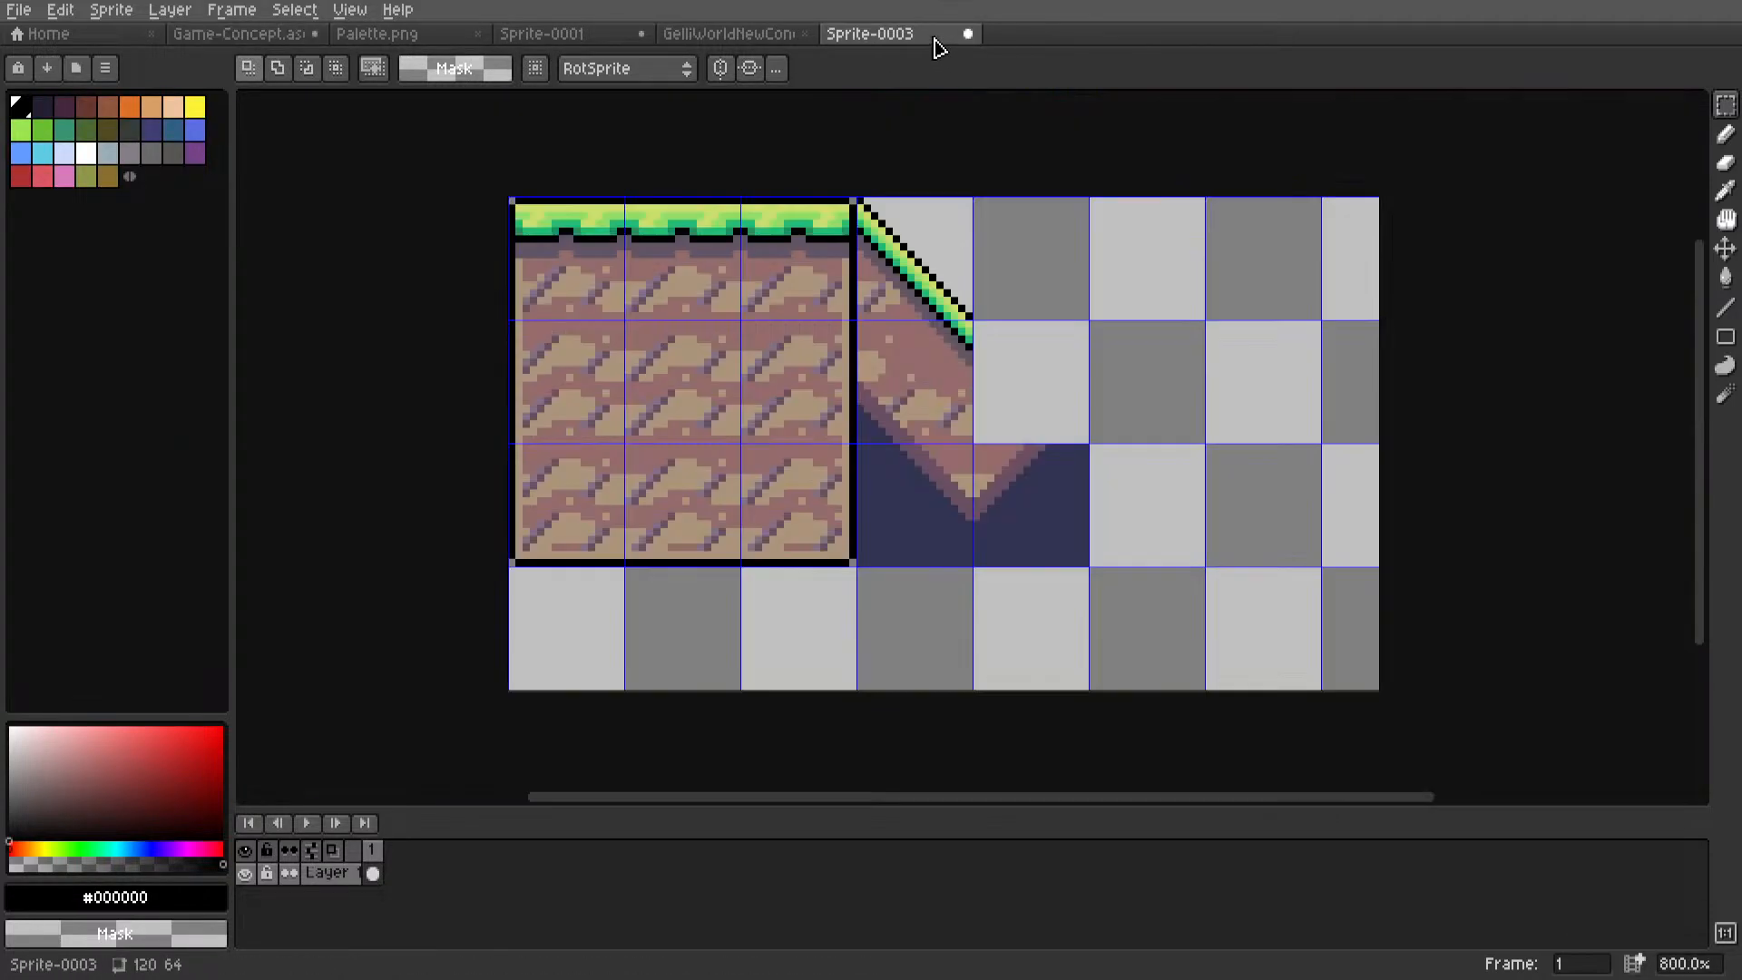
key(ctrl+v)
drag(1437, 454, 1031, 401)
click(881, 185)
Copy the ground's dirt-to-dark lower edge tile into Sprite-0003, in the top row above the cavity wall tile.
scroll(807, 42, up, 4)
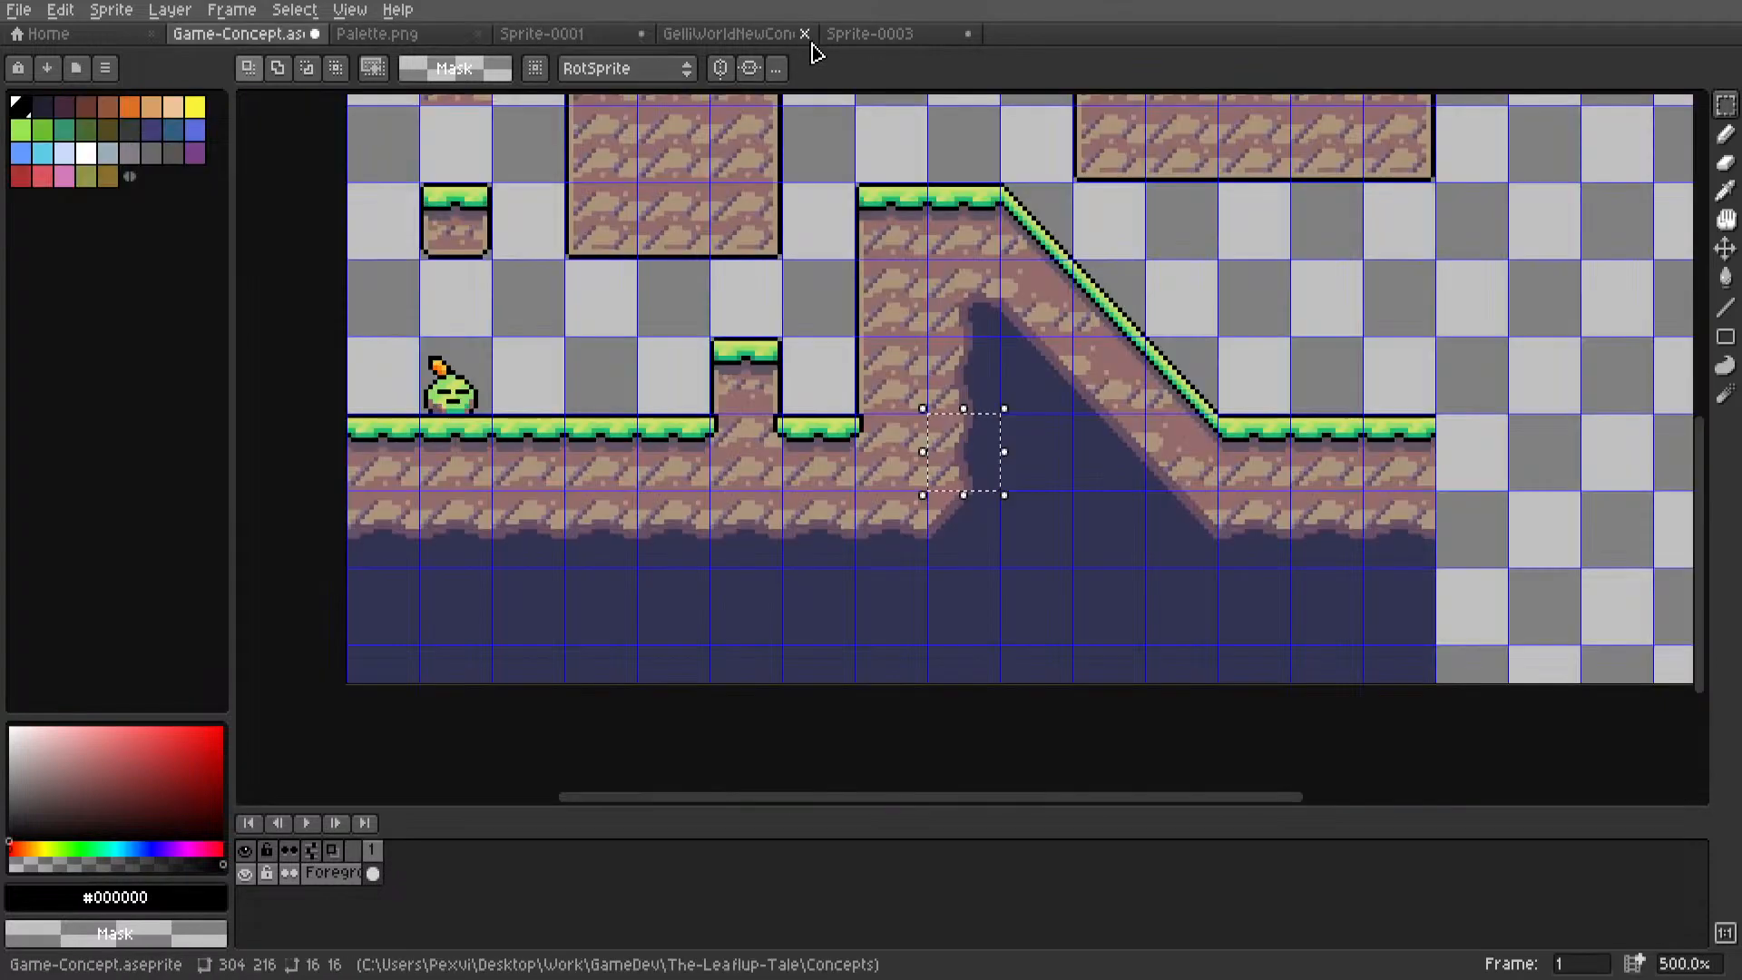
click(863, 35)
scroll(863, 41, up, 4)
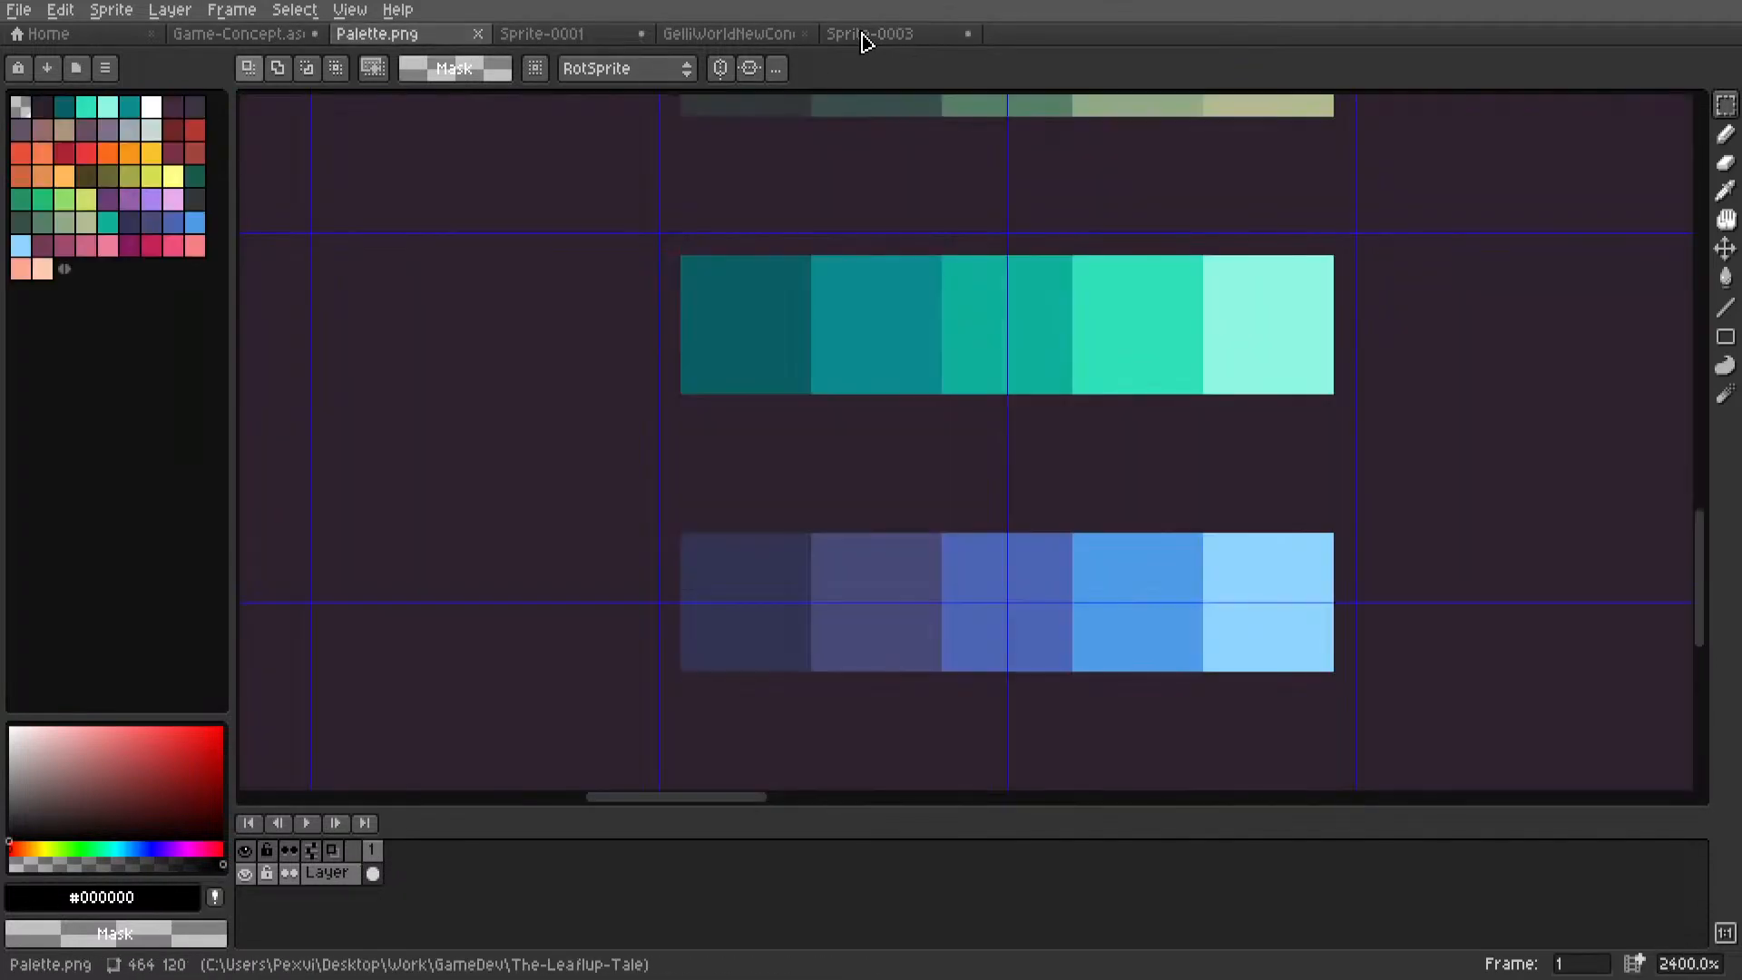
key(ctrl+c)
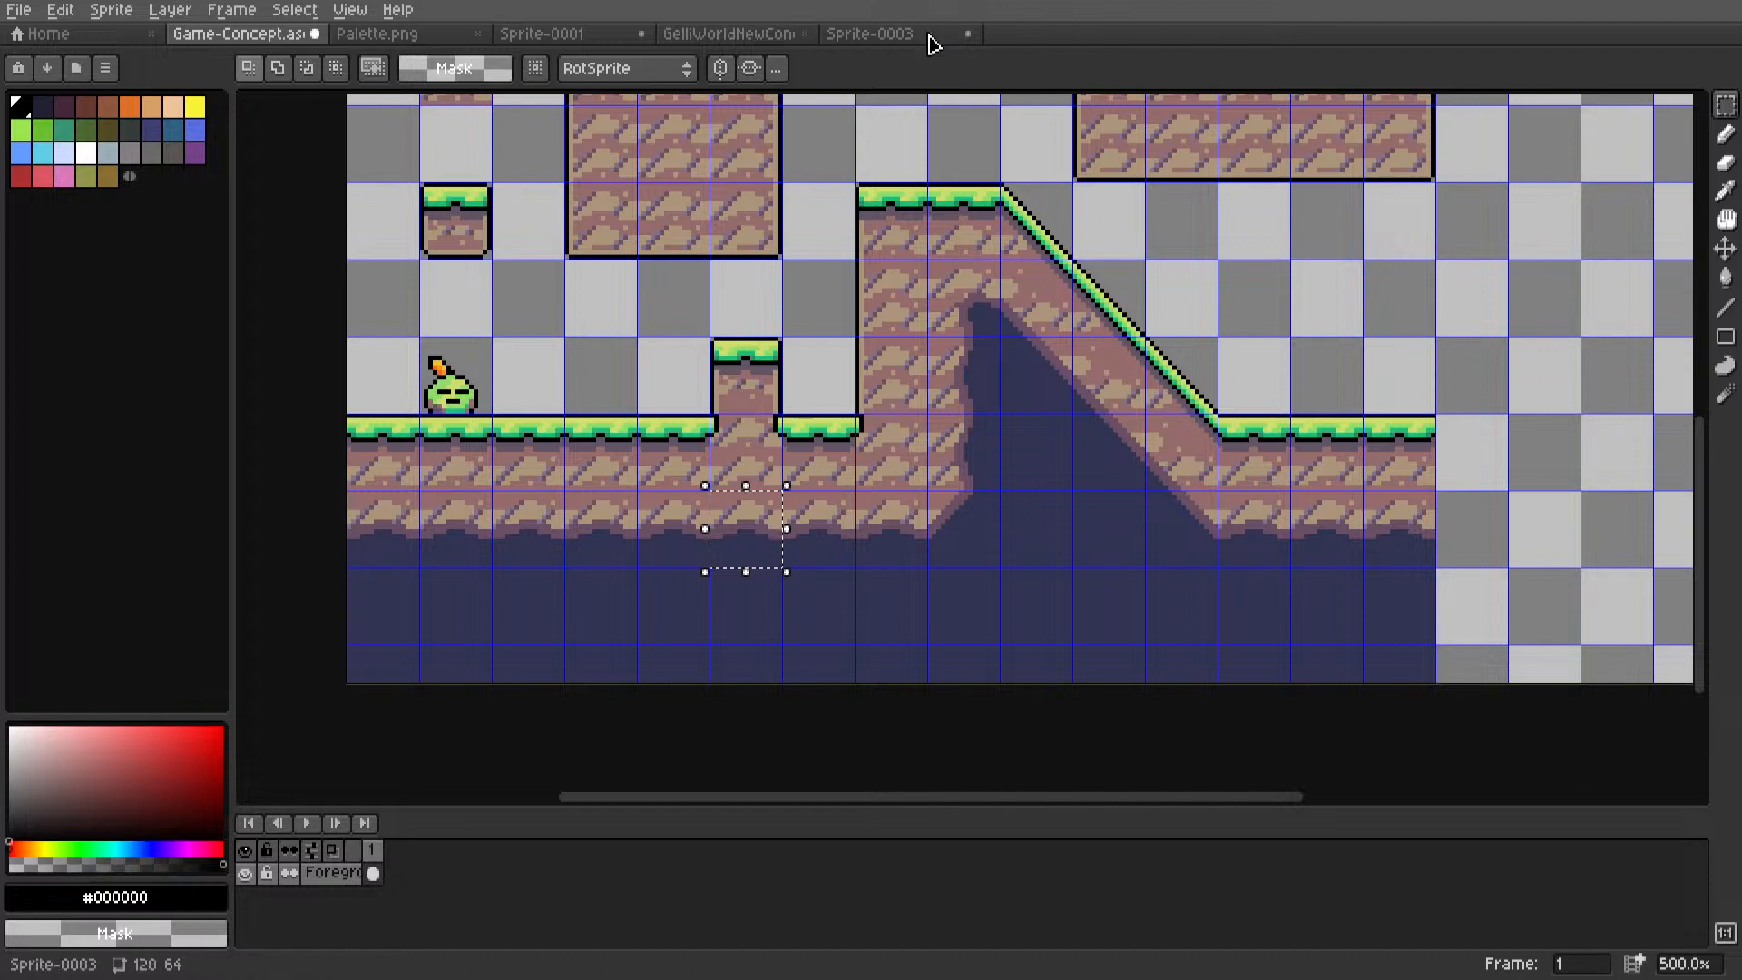
click(918, 35)
key(ctrl+v)
drag(1162, 435, 1046, 254)
click(1100, 266)
scroll(1100, 266, down, 1)
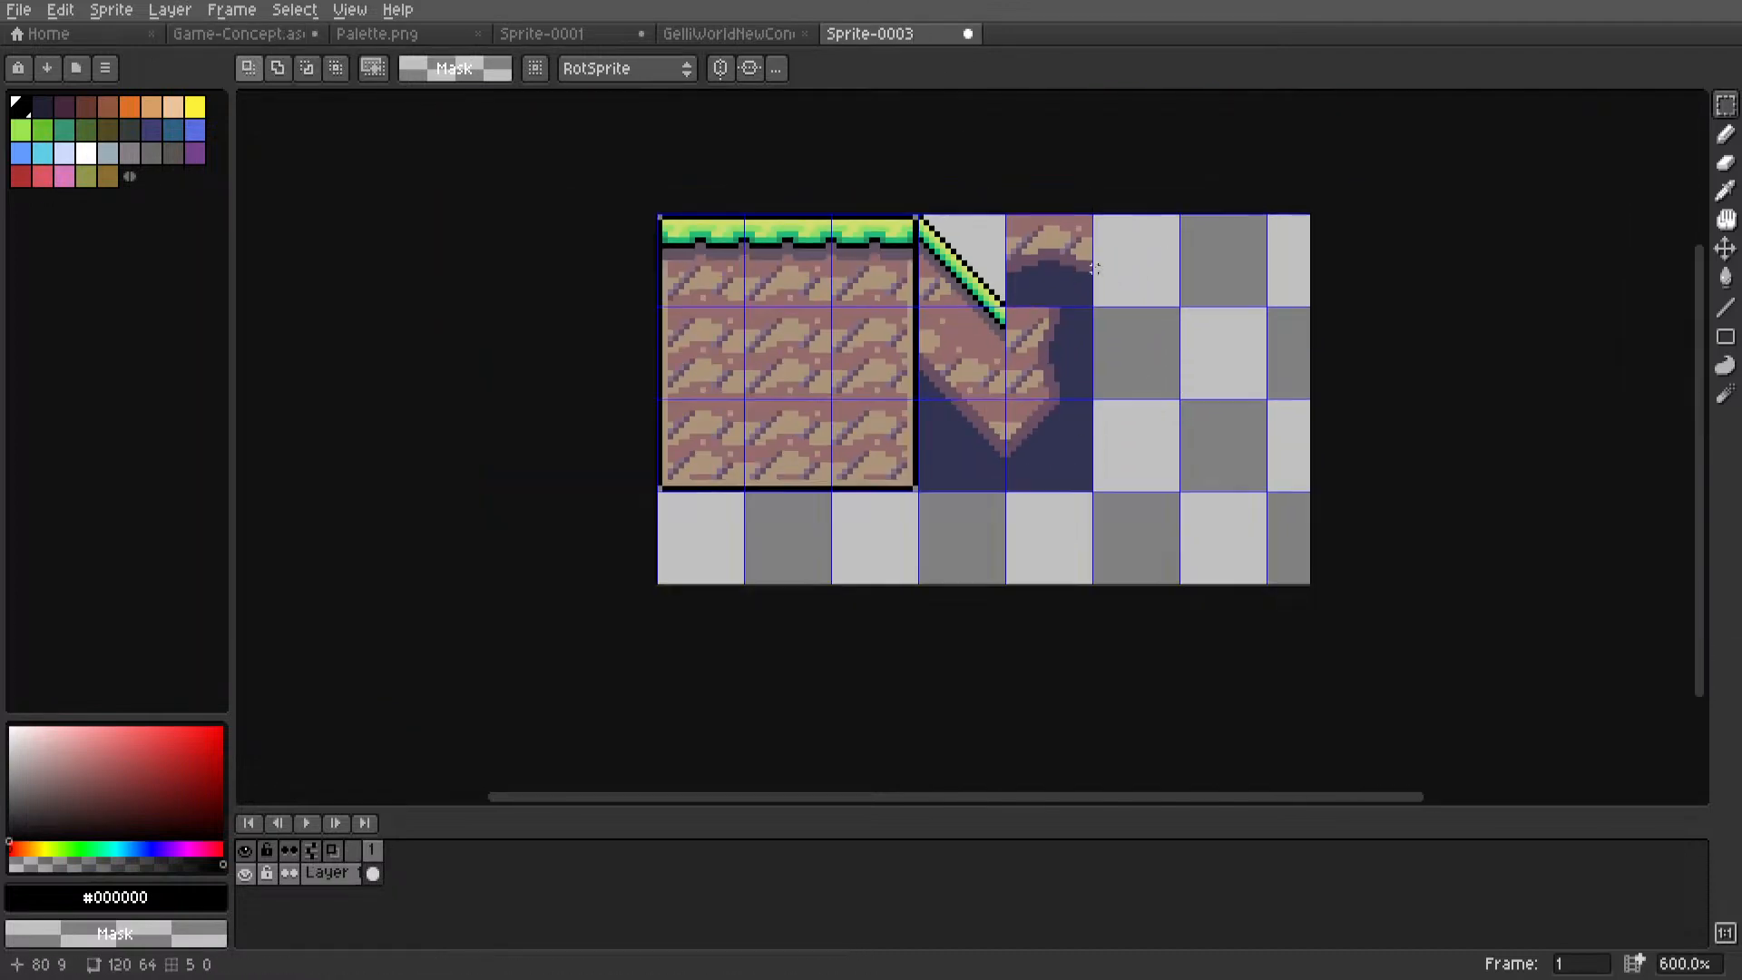
middle_drag(1082, 270, 977, 290)
scroll(965, 309, up, 1)
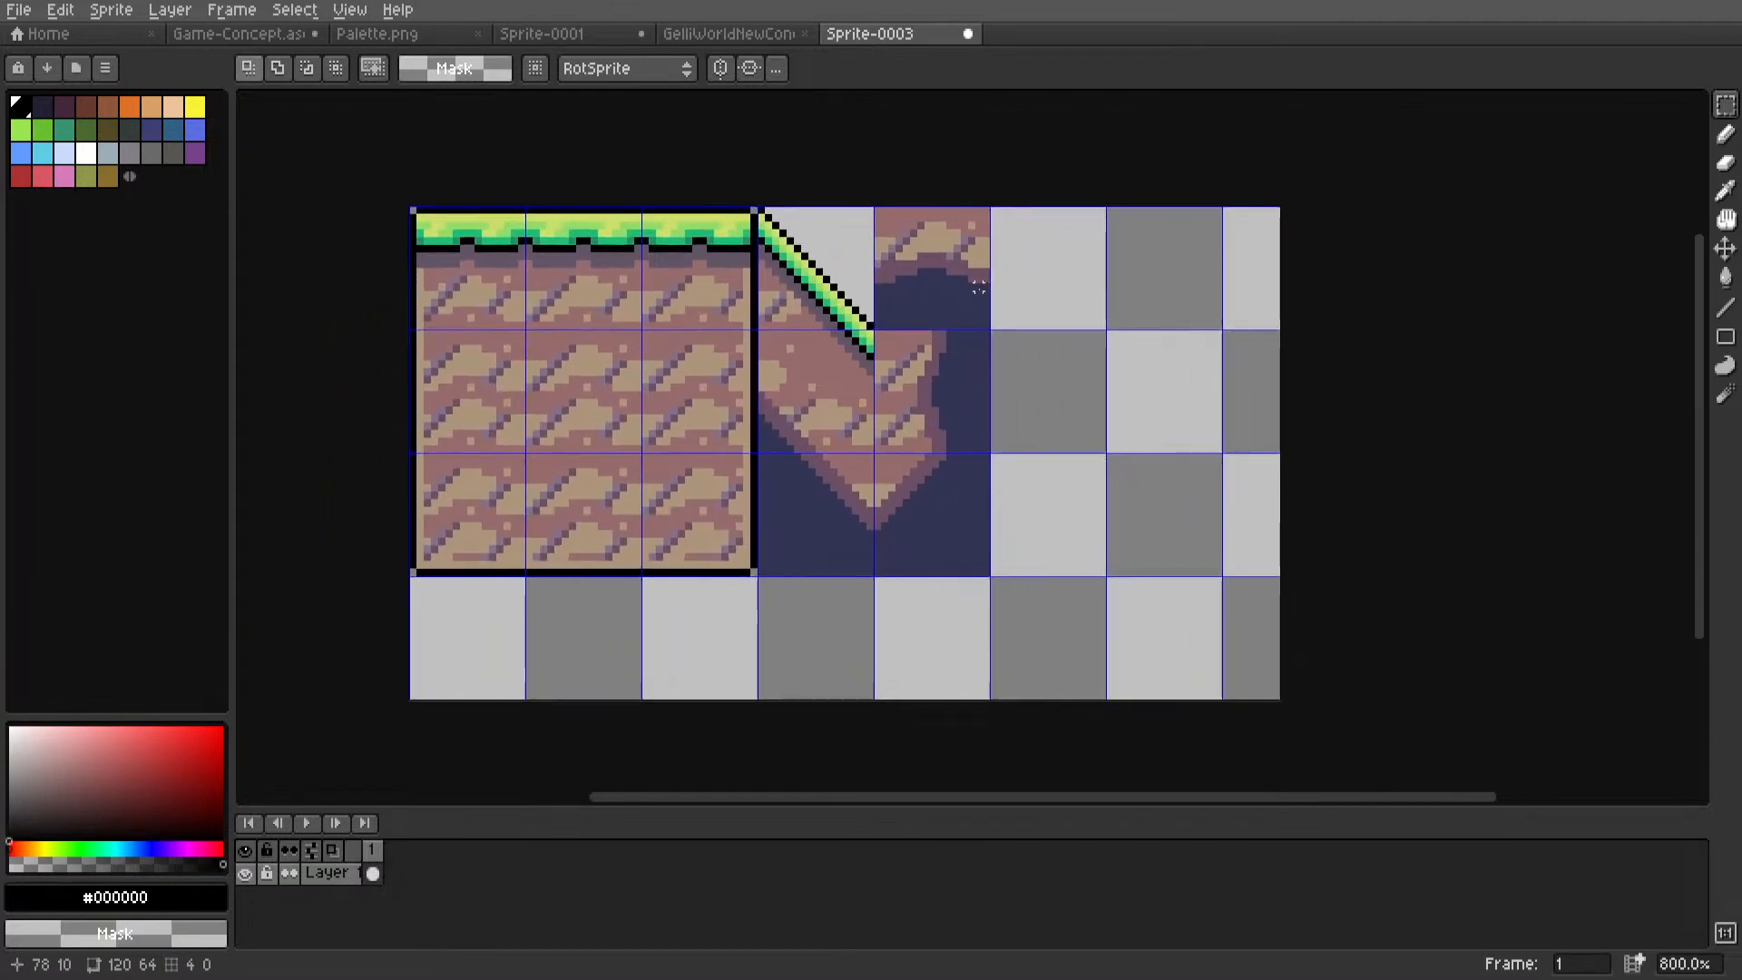
Copy the standalone 16×16 px grass block into Sprite-0003, in the top row right of the dirt-to-dark edge tile.
scroll(761, 42, up, 4)
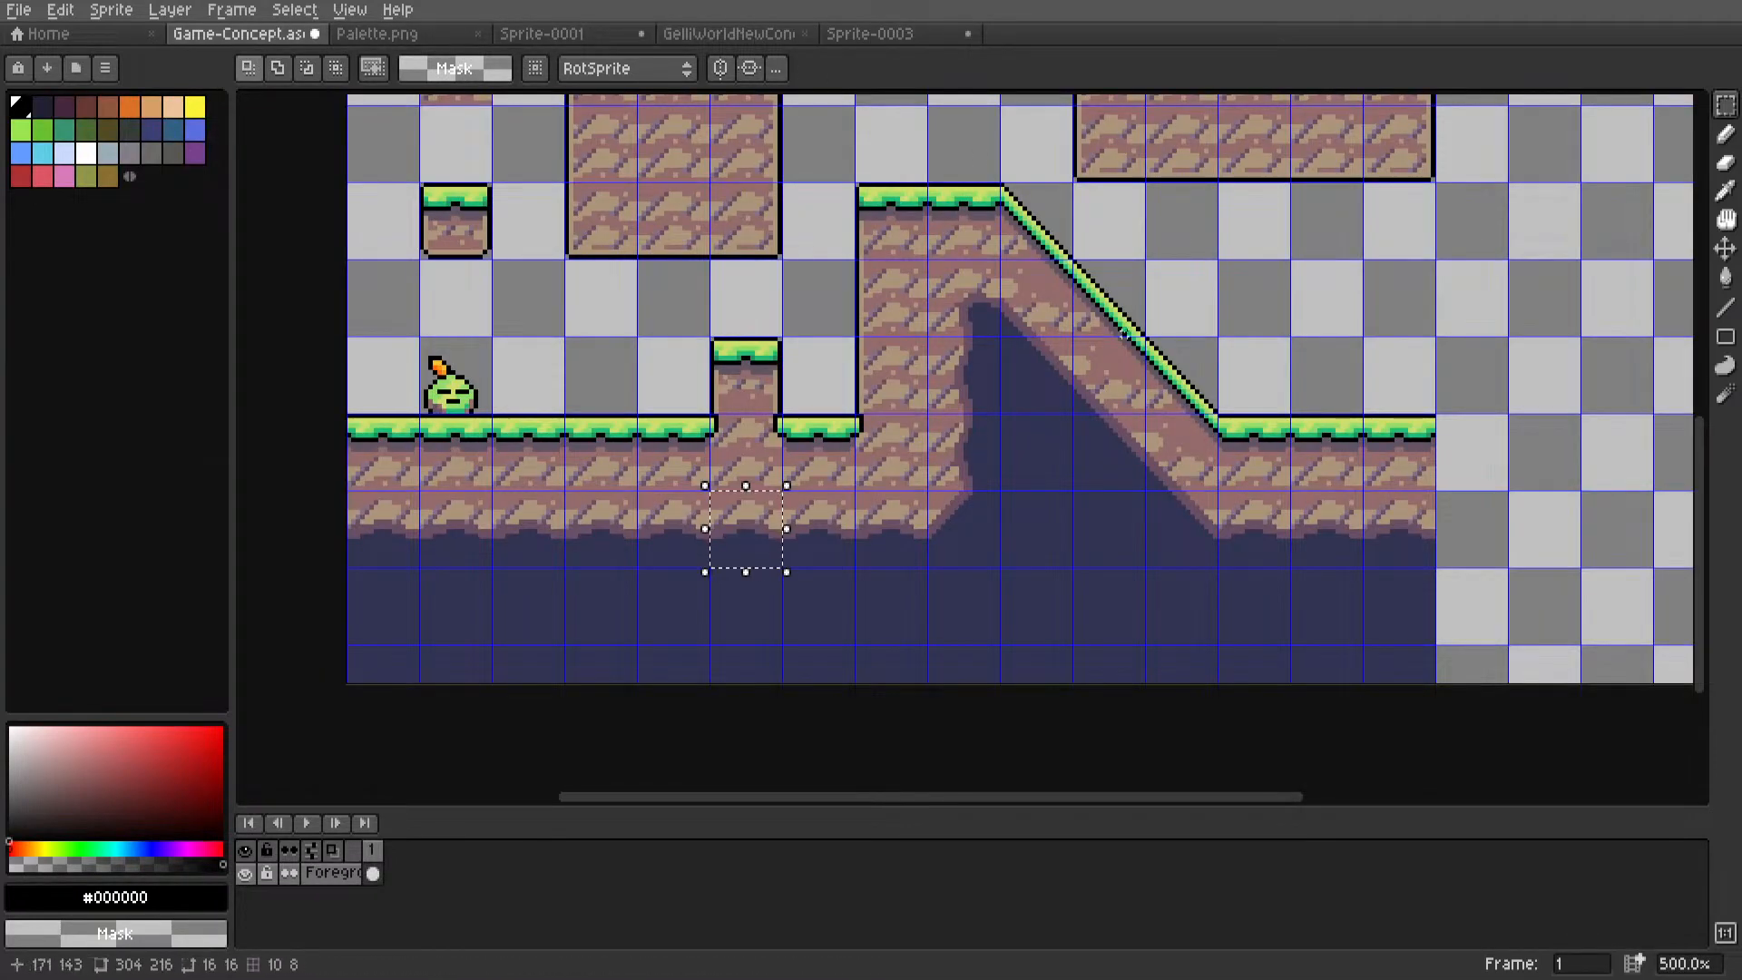
click(1024, 271)
middle_drag(979, 306, 1145, 347)
drag(581, 220, 659, 302)
key(ctrl+c)
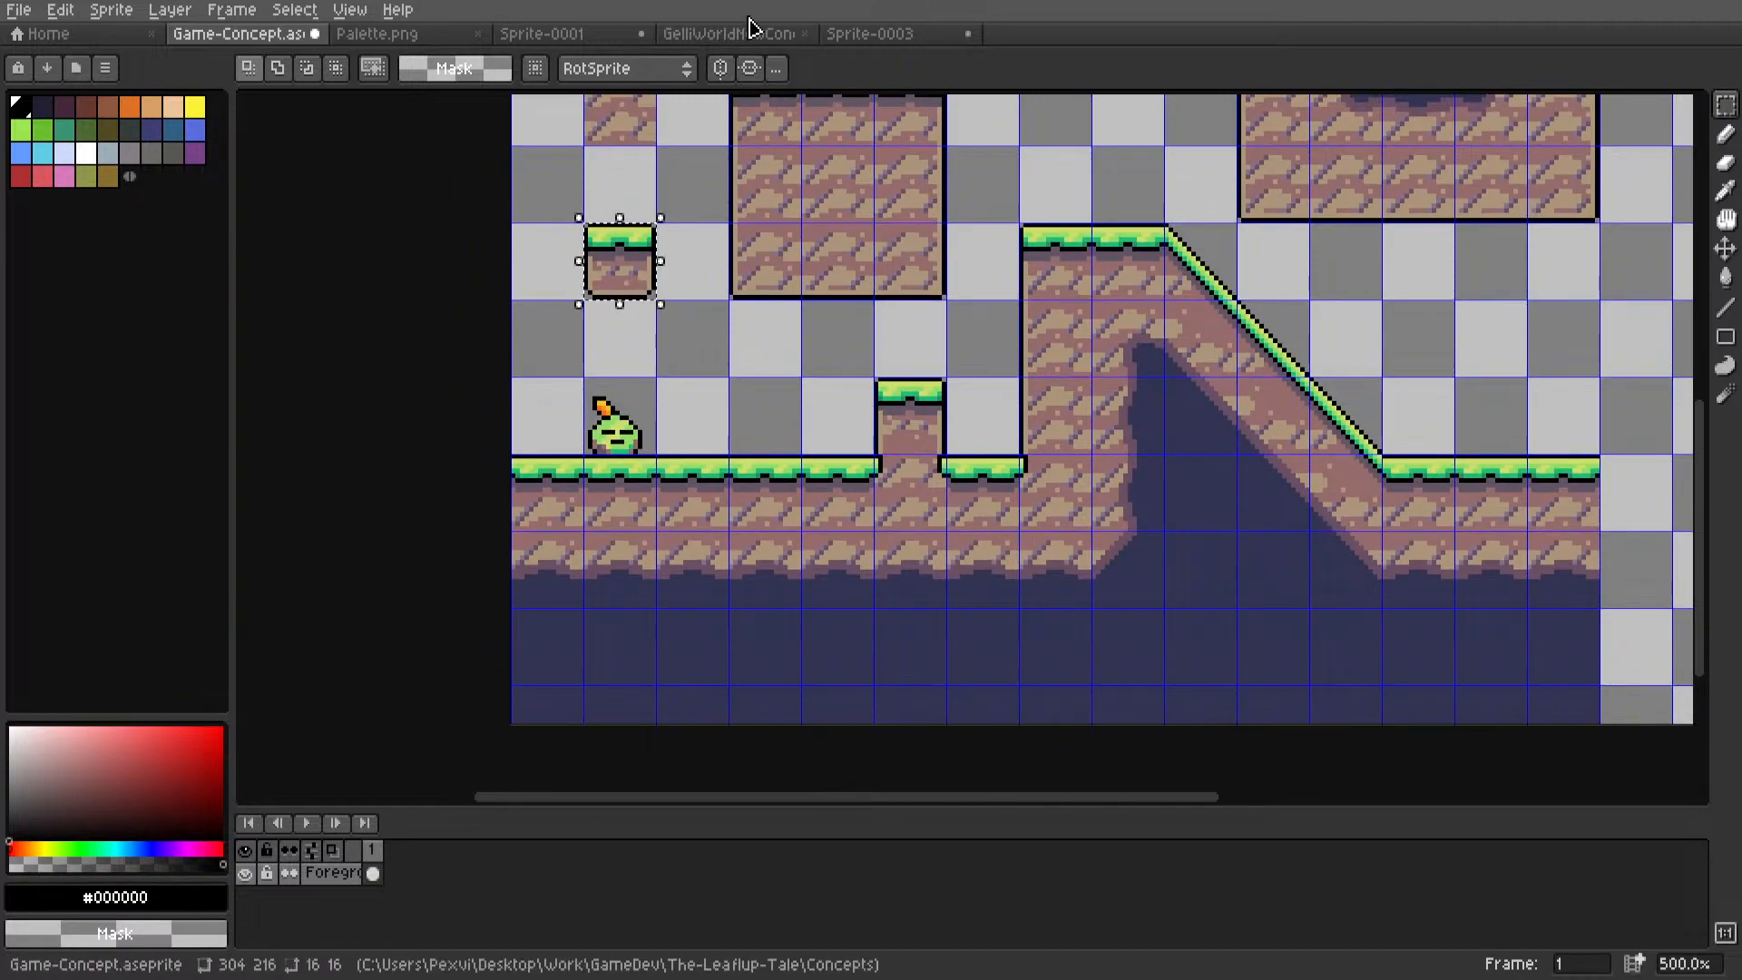
scroll(762, 43, down, 4)
key(ctrl+v)
drag(563, 430, 1020, 264)
click(1126, 245)
Copy the grass-topped pillar tile from Game-Concept into Sprite-0003, directly below the standalone grass block.
scroll(846, 43, up, 4)
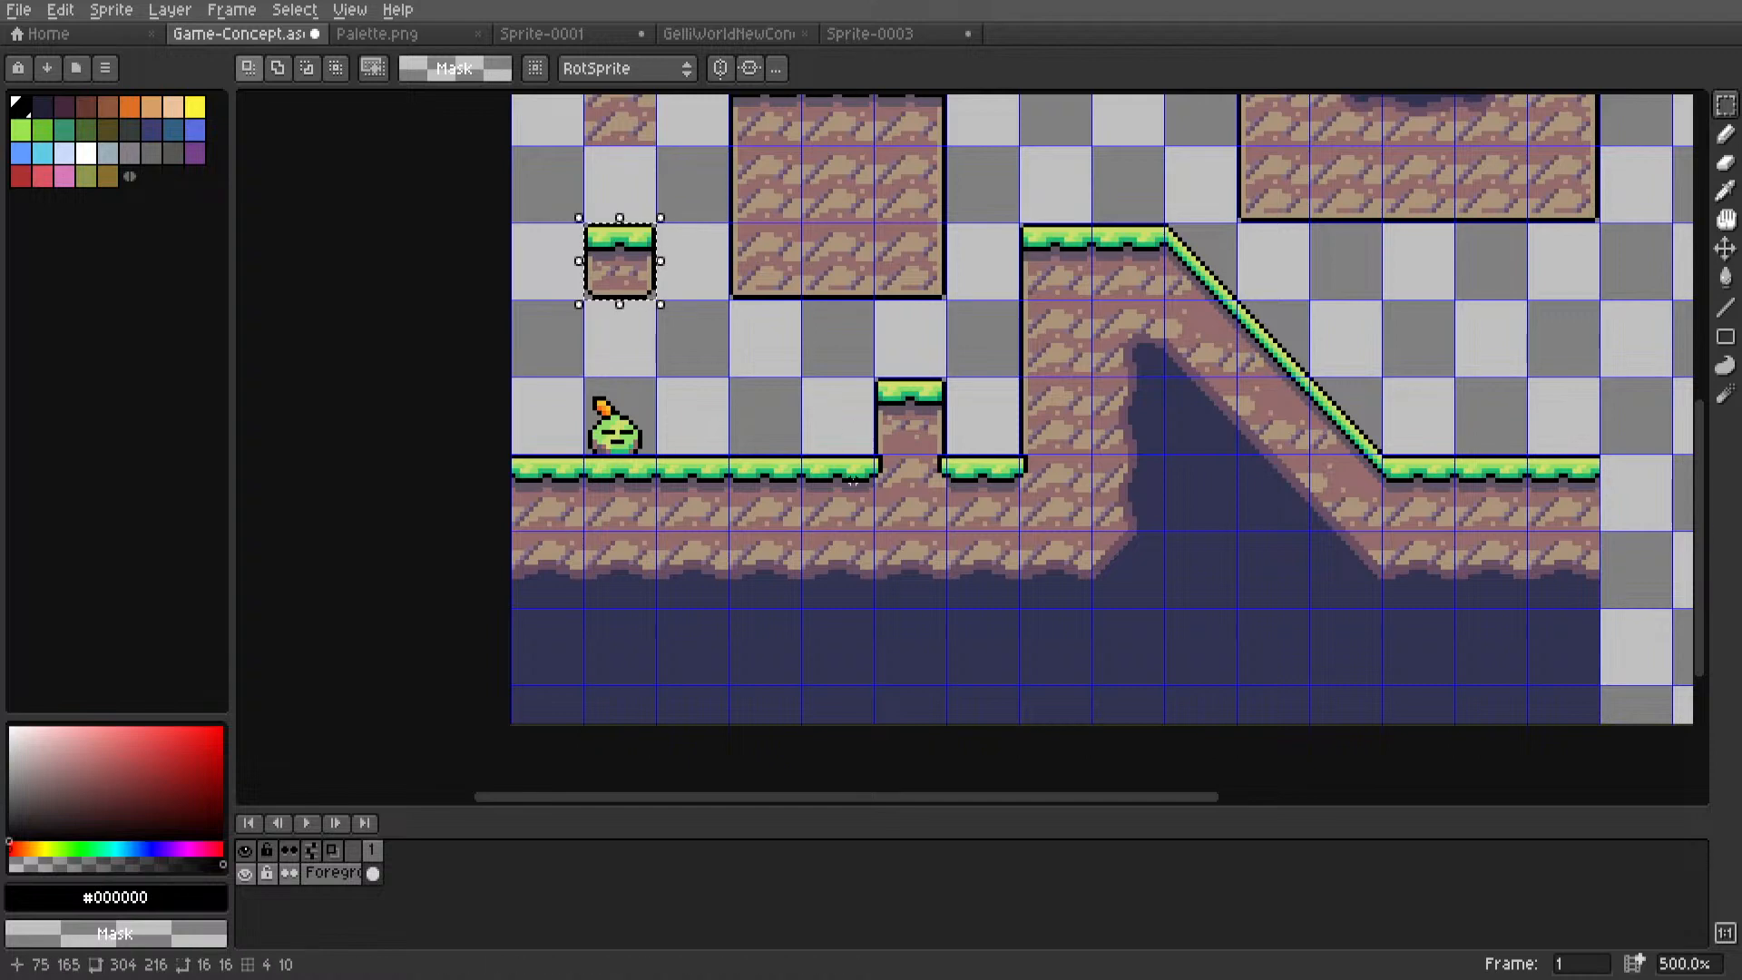
double_click(927, 424)
key(ctrl+c)
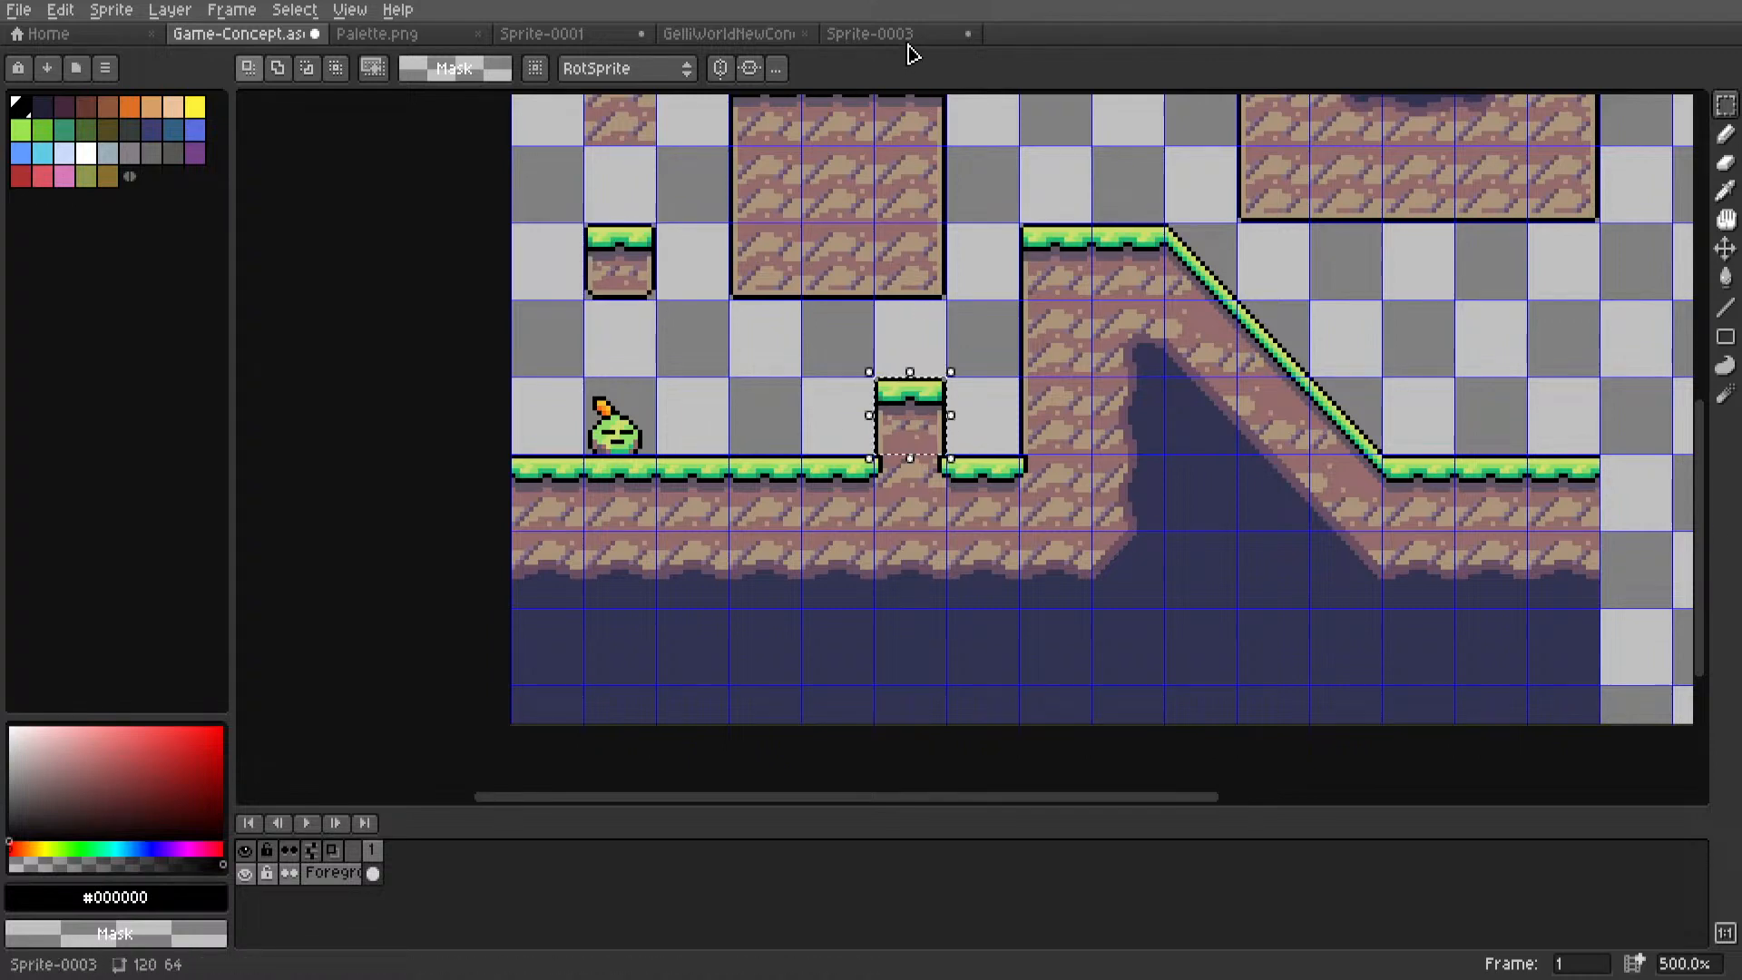
scroll(917, 45, down, 4)
key(ctrl+v)
drag(1032, 448, 1040, 400)
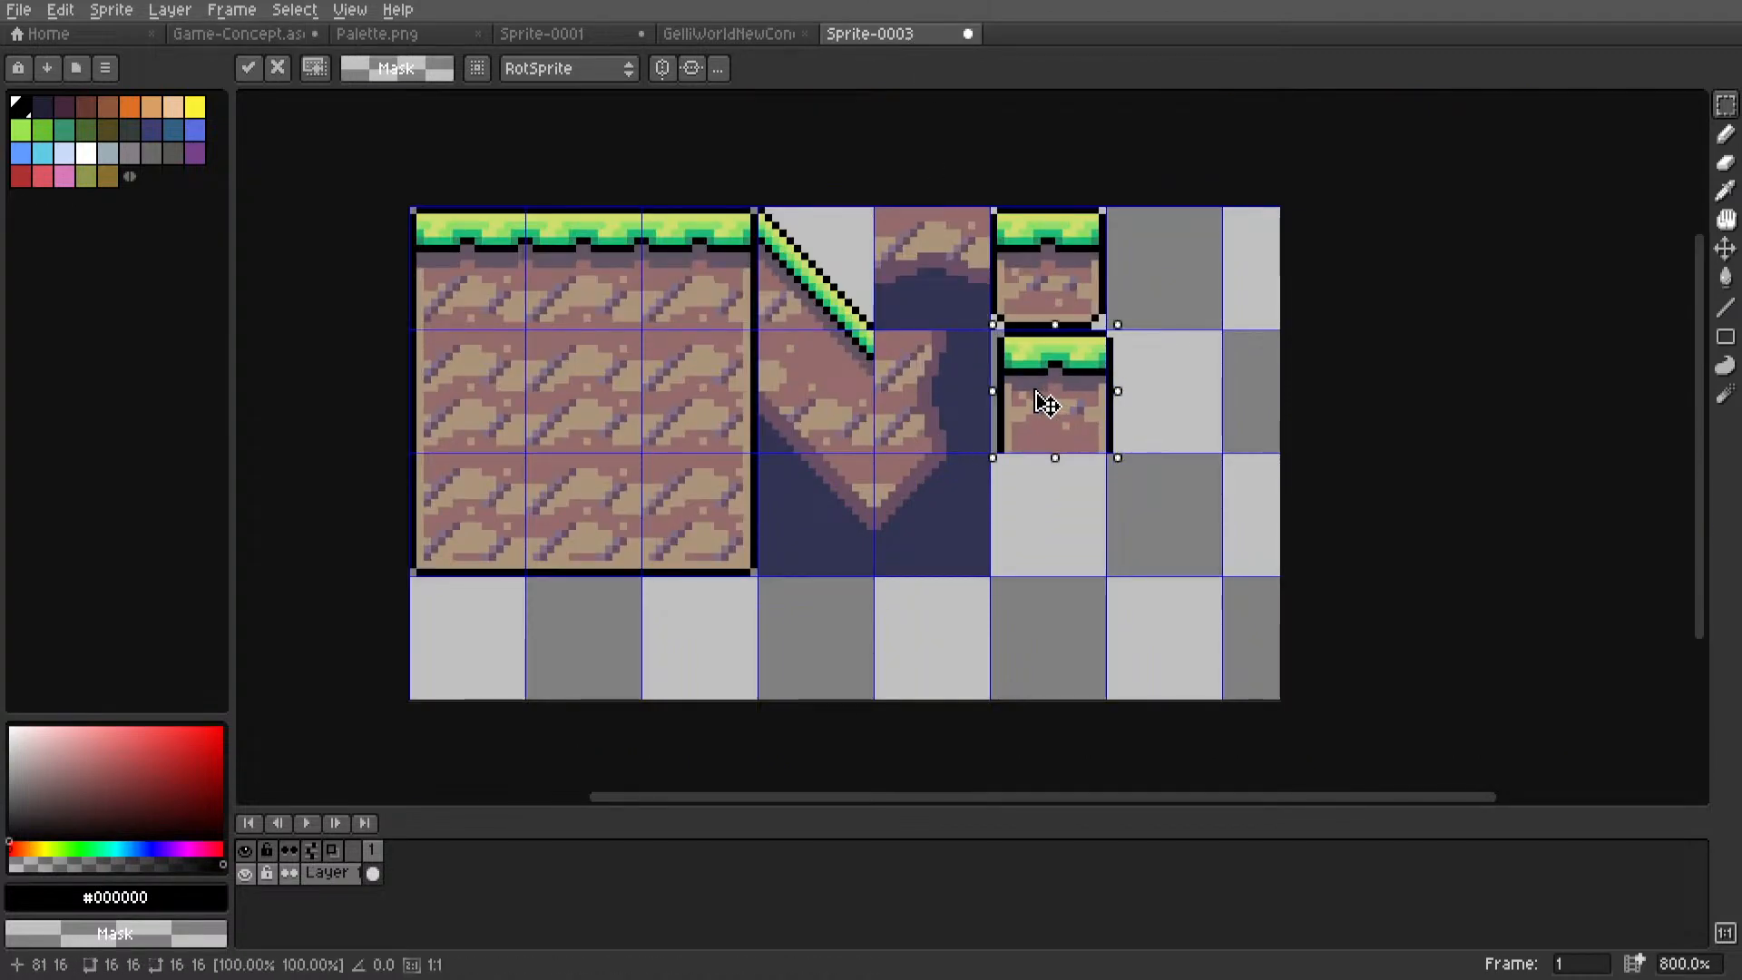
click(1116, 404)
Copy the ground tile where the pillar meets the grass into Sprite-0003, directly below the pillar top tile.
scroll(889, 46, up, 4)
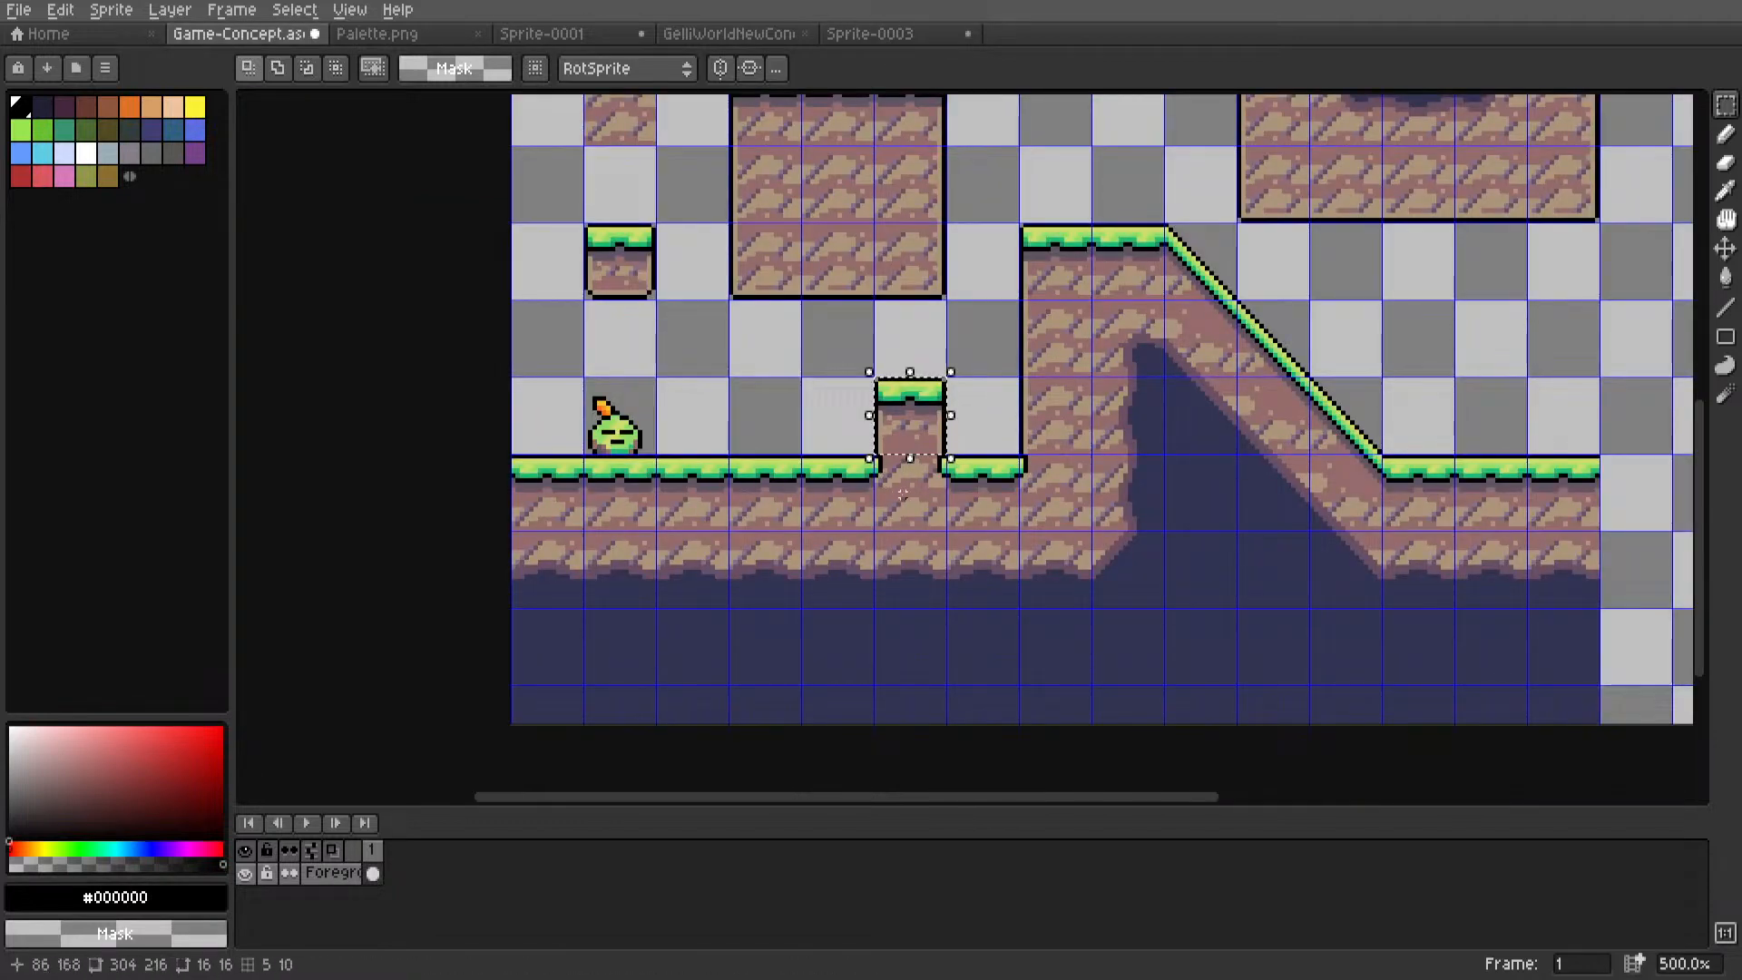
click(884, 33)
key(ctrl+v)
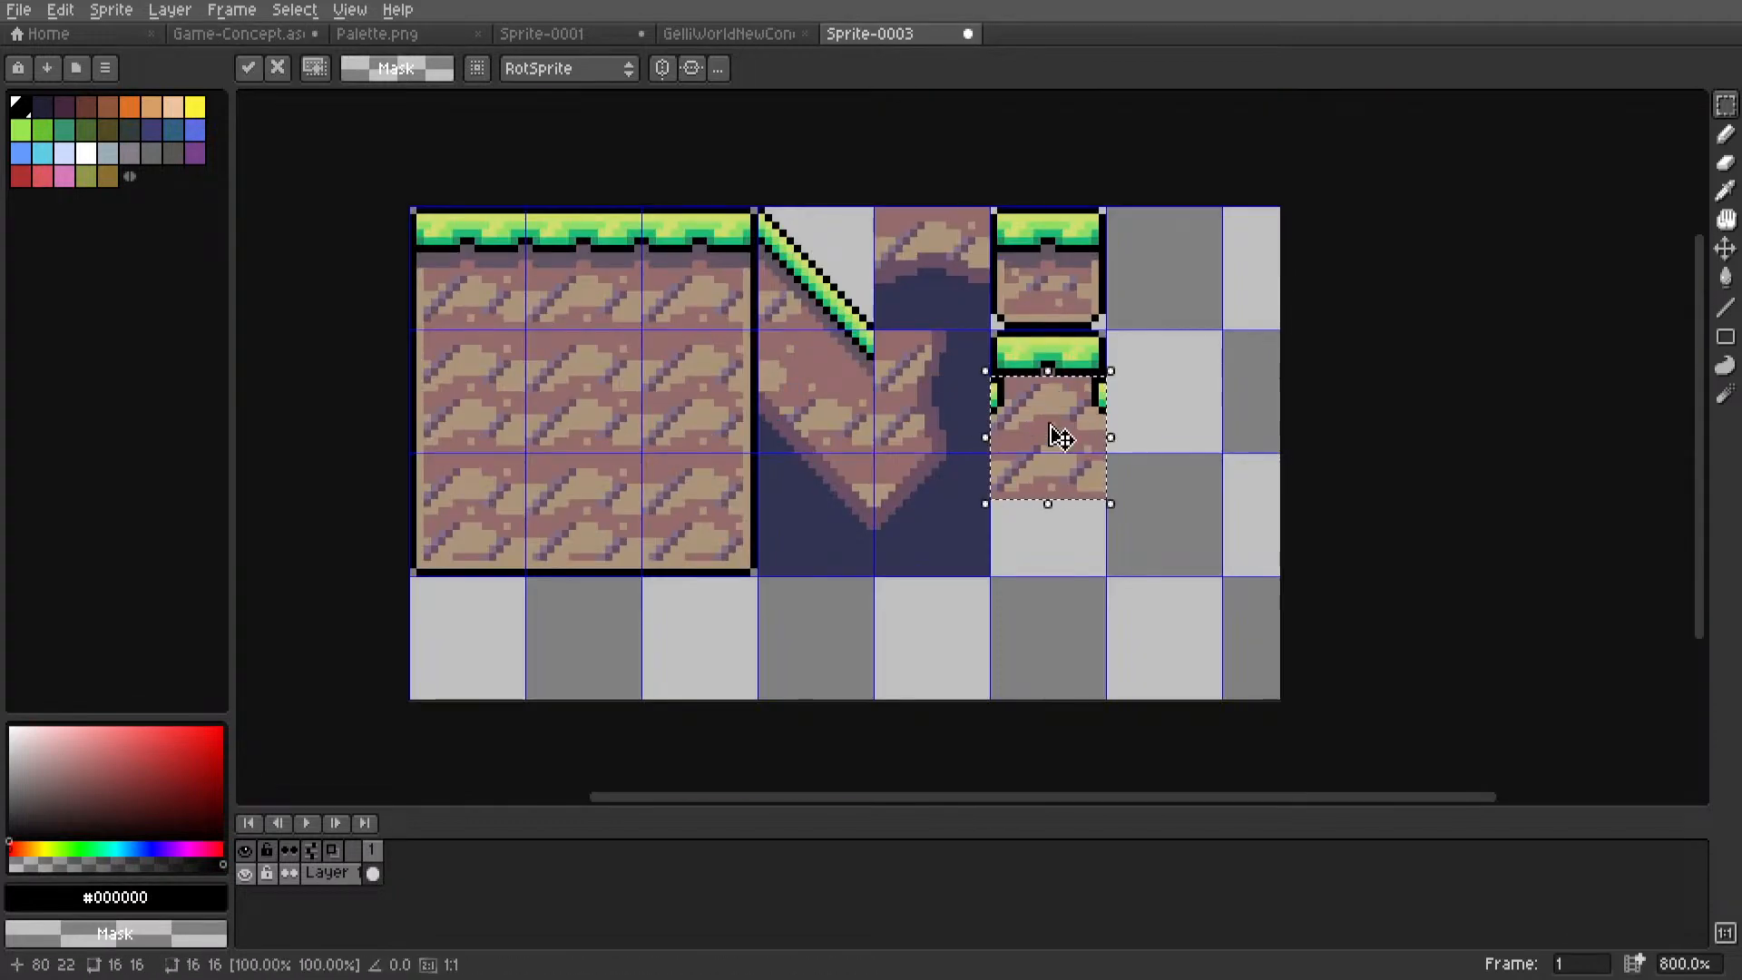
drag(1054, 432, 1058, 509)
click(885, 187)
Copy the 48×32 px dirt area surrounding the dark cavity in Game-Concept's large block and switch to Sprite-0003.
scroll(866, 36, up, 4)
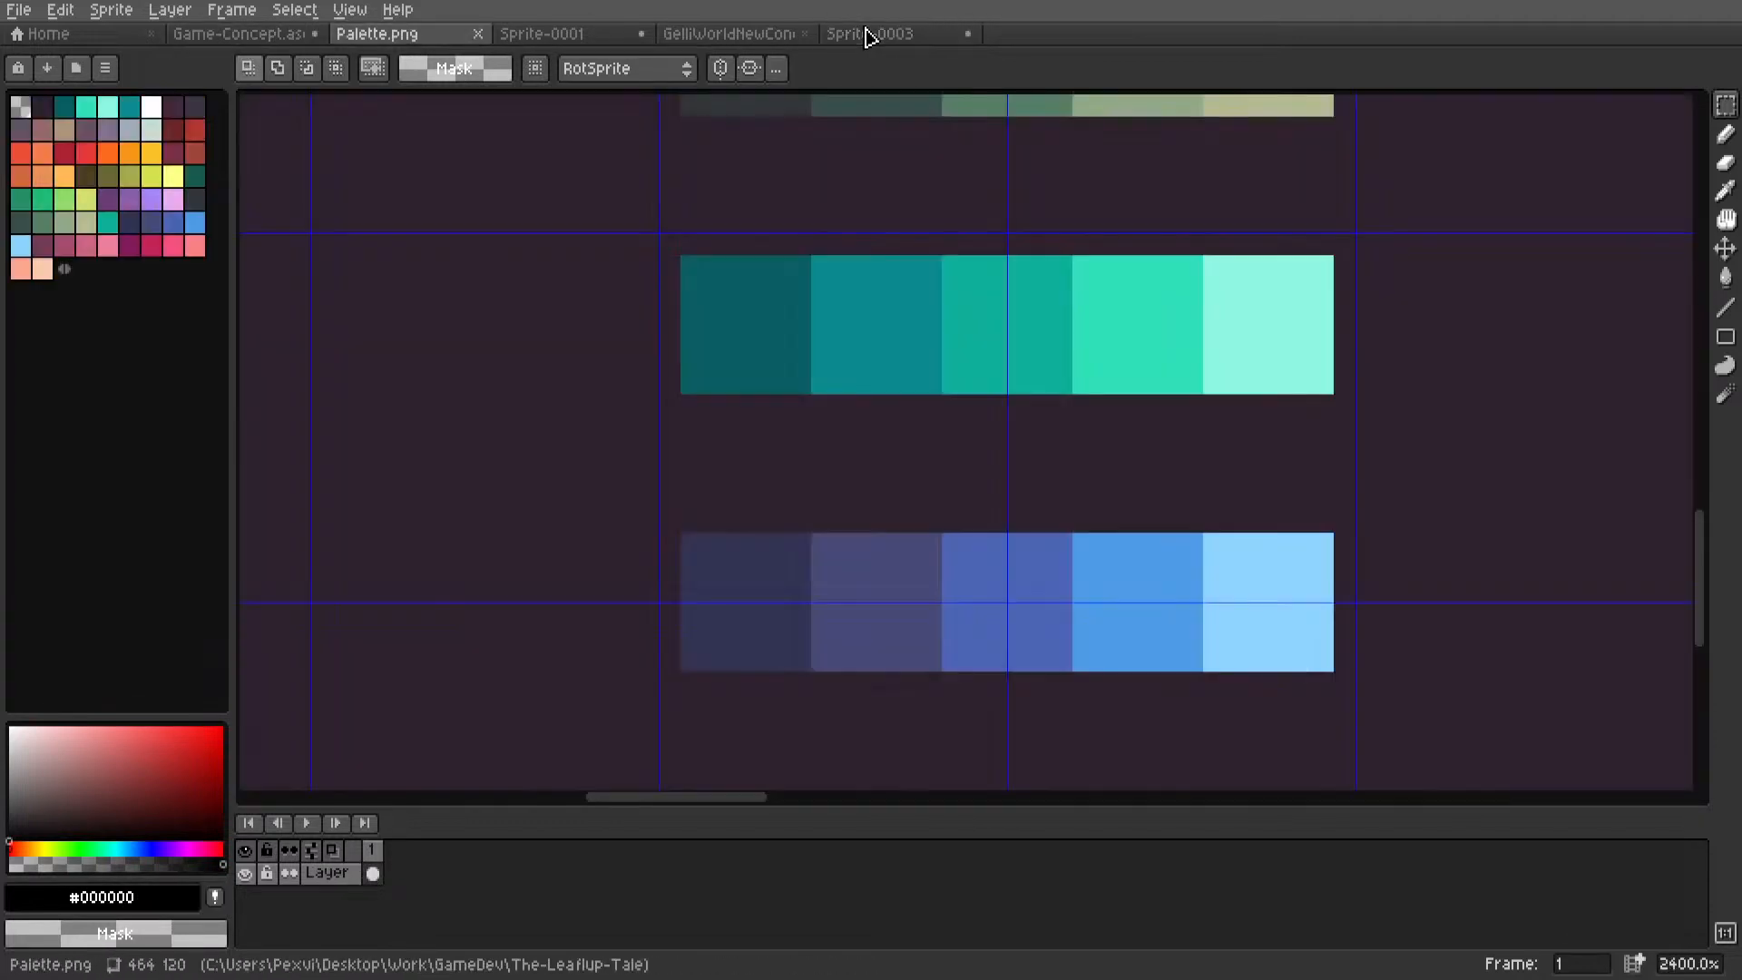
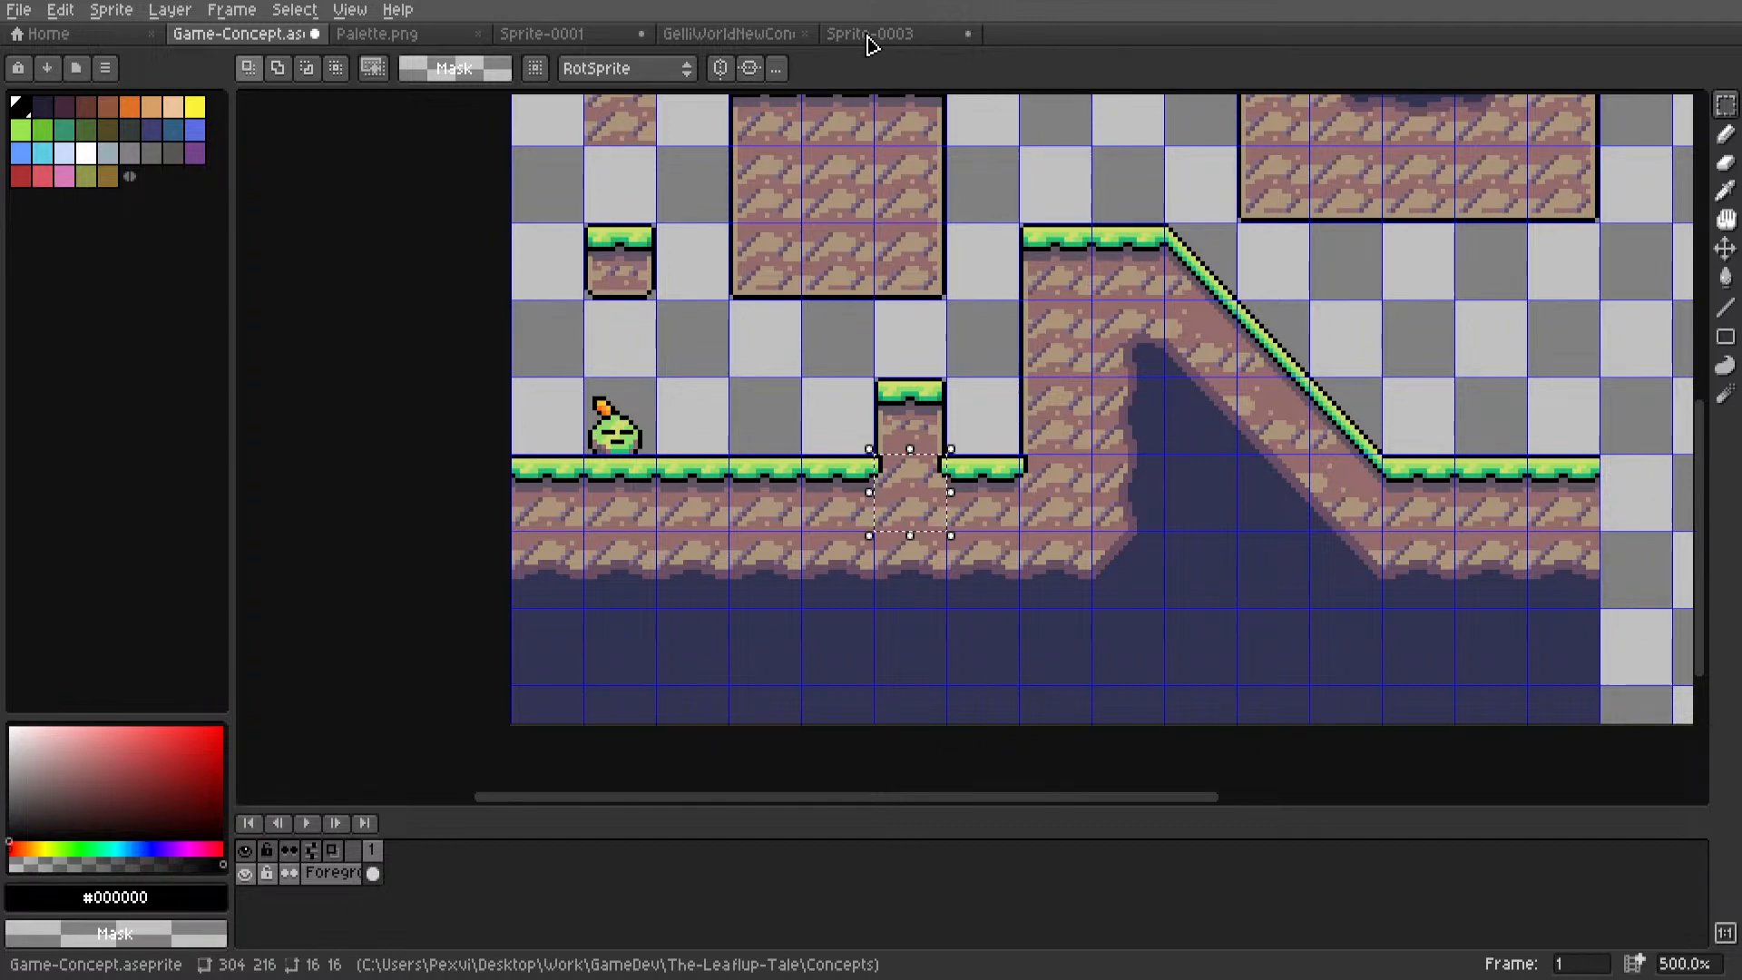
click(759, 354)
middle_drag(728, 420, 669, 521)
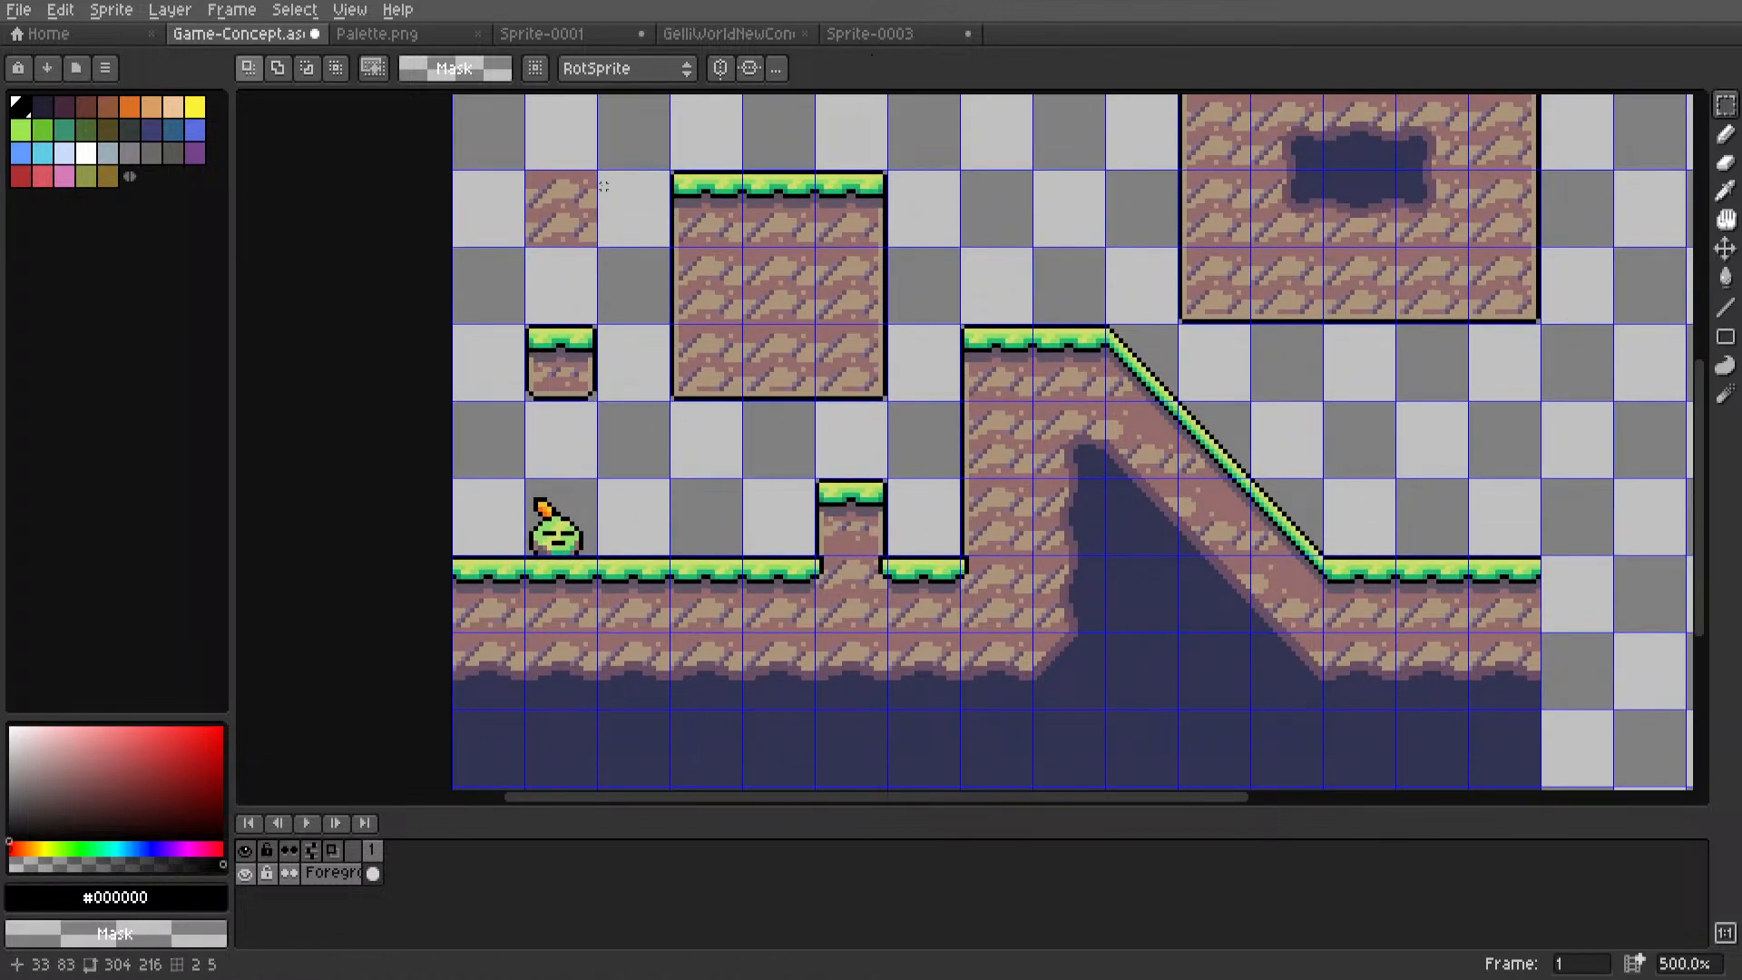
scroll(622, 326, right, 5)
scroll(906, 260, up, 1)
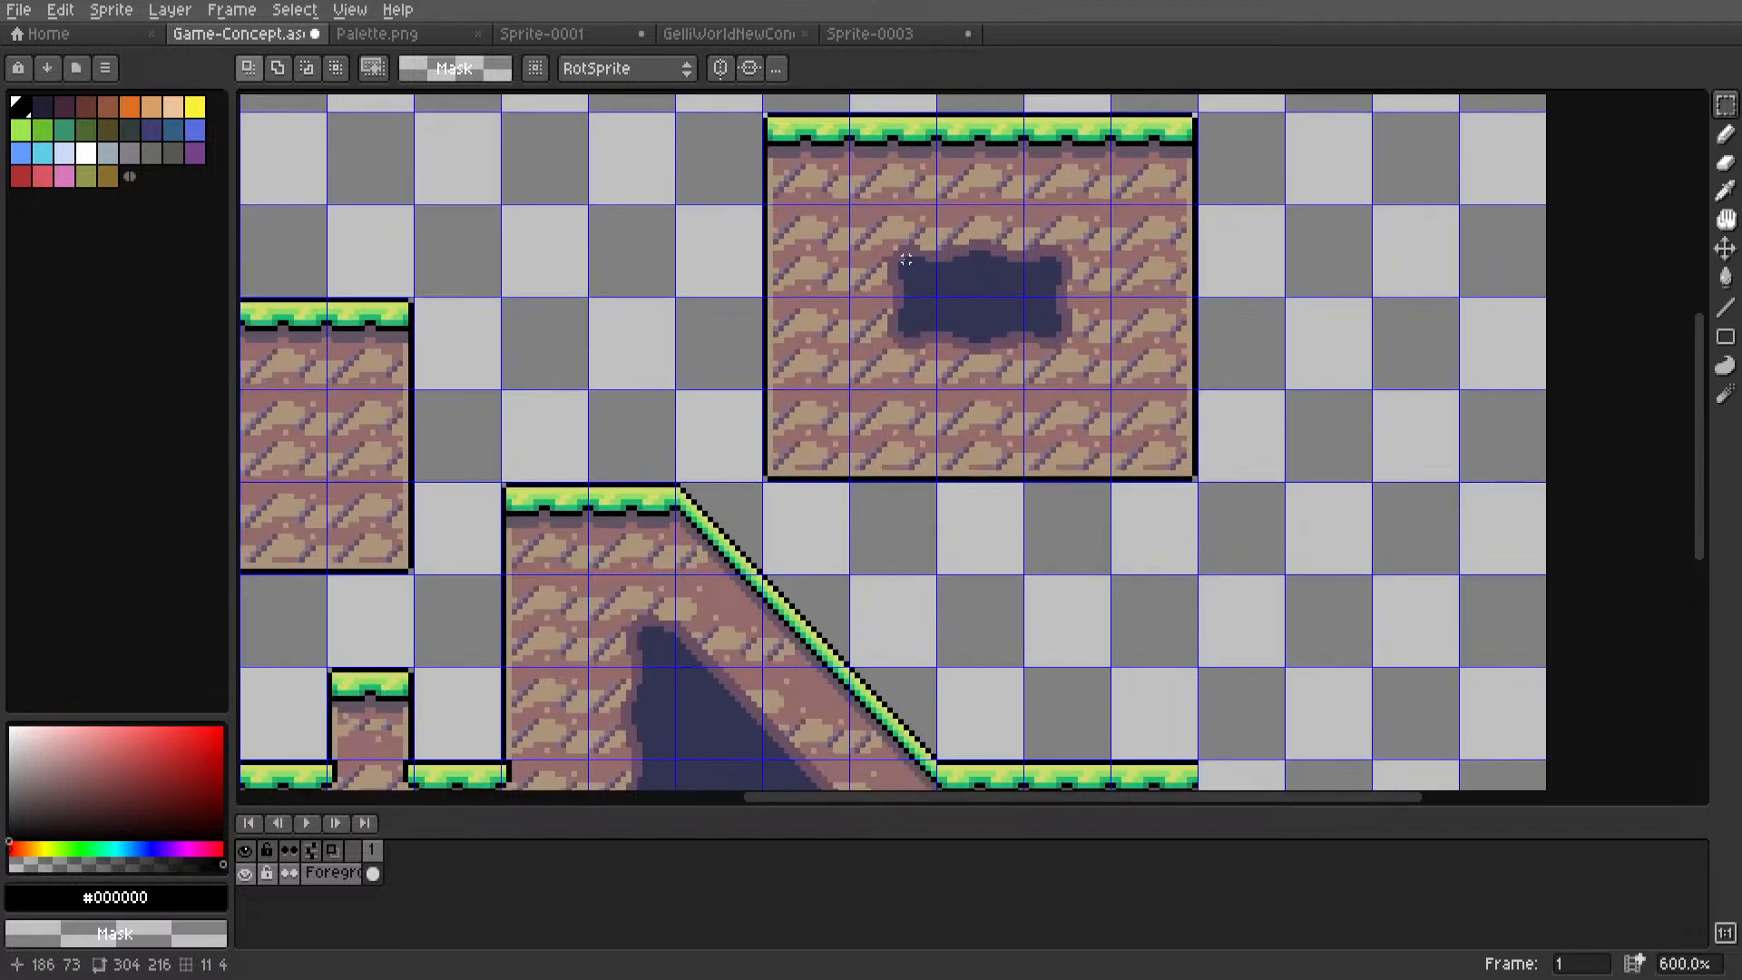
drag(851, 207, 1109, 391)
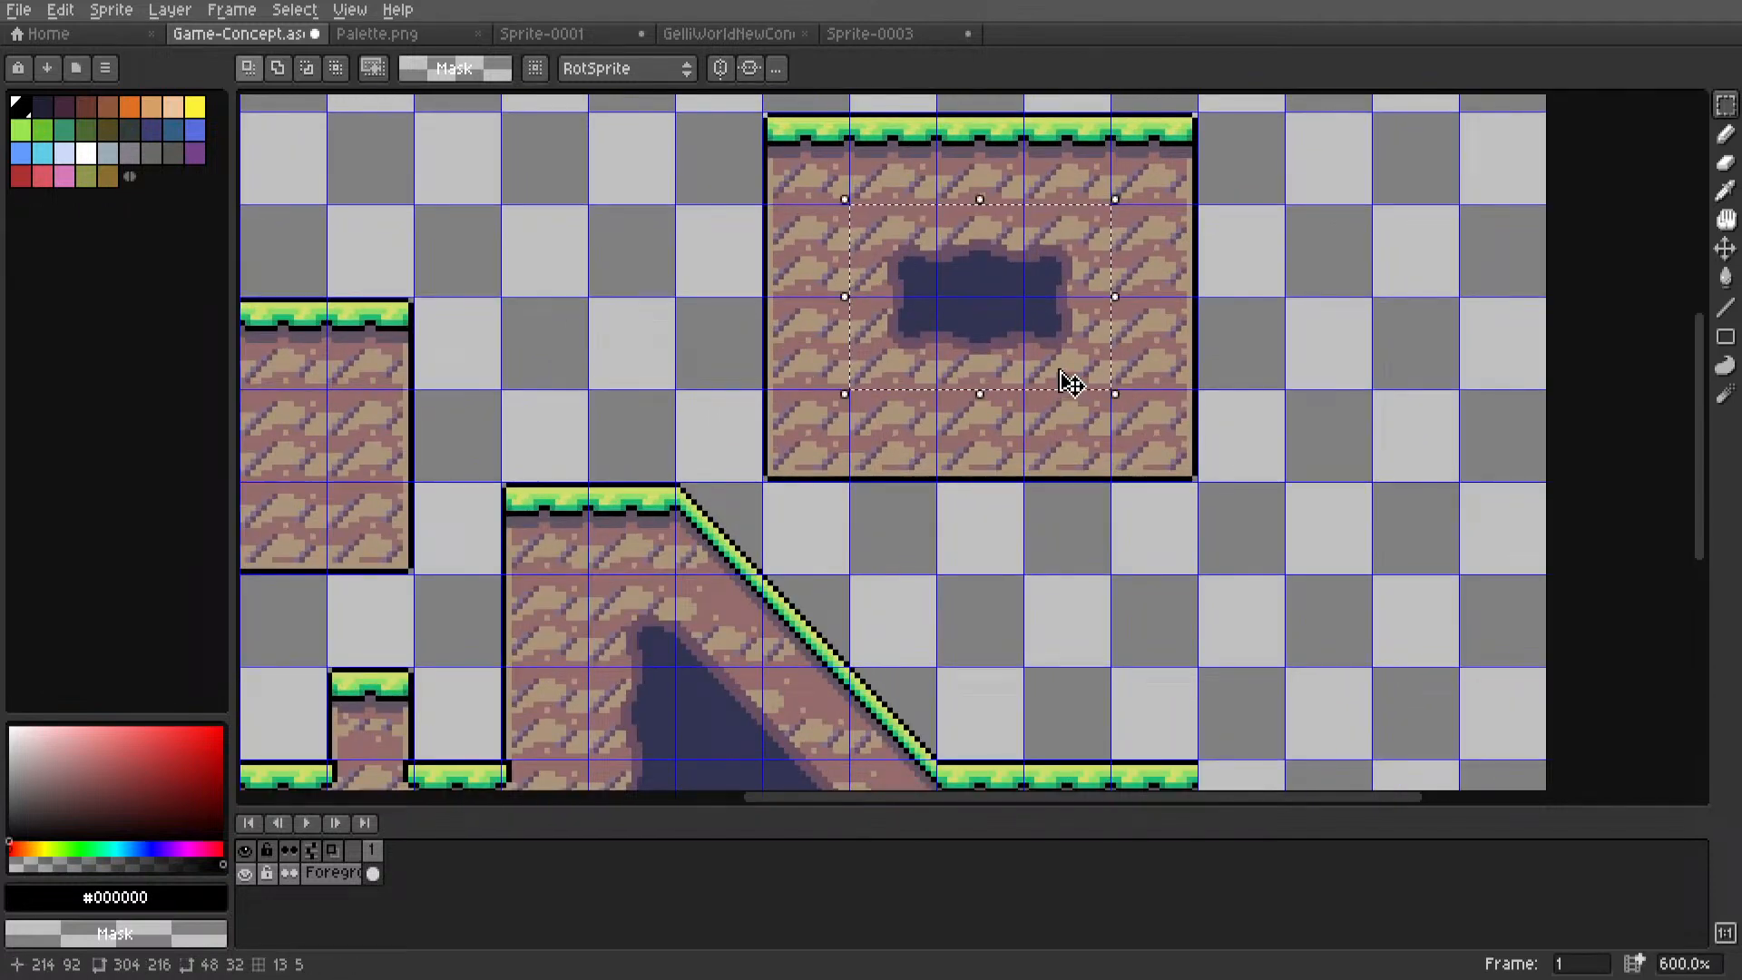
click(908, 36)
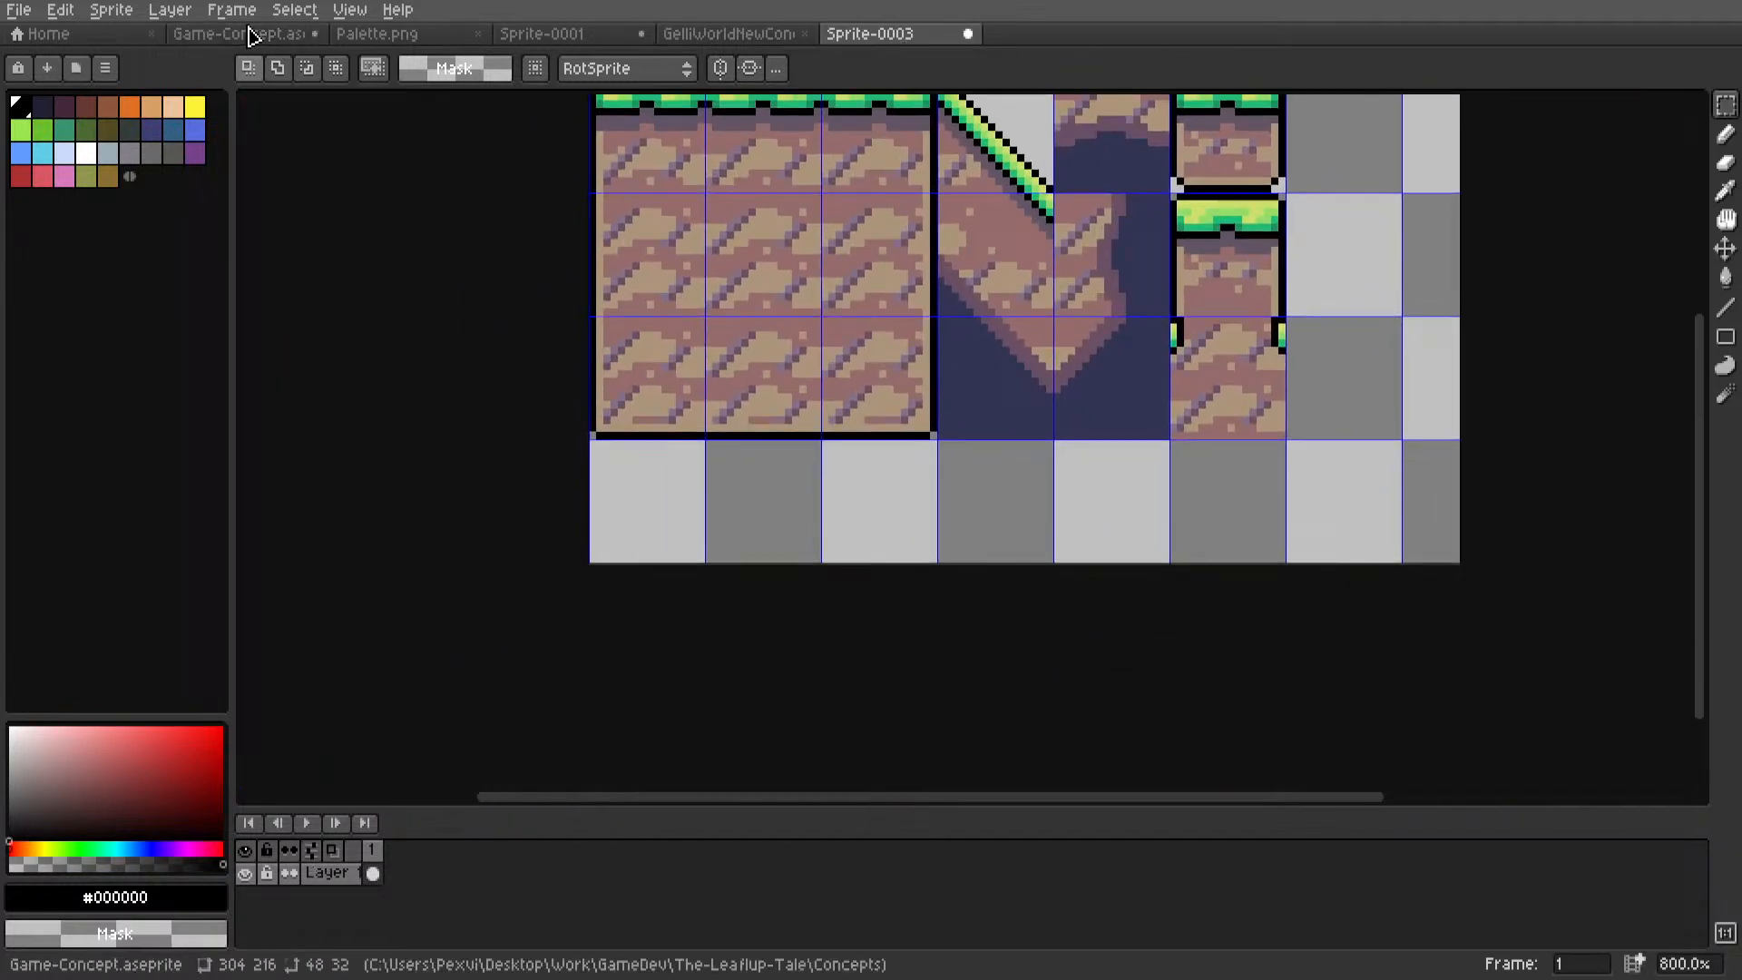
Extend the Sprite-0003 canvas by 32 px at its bottom border.
click(111, 9)
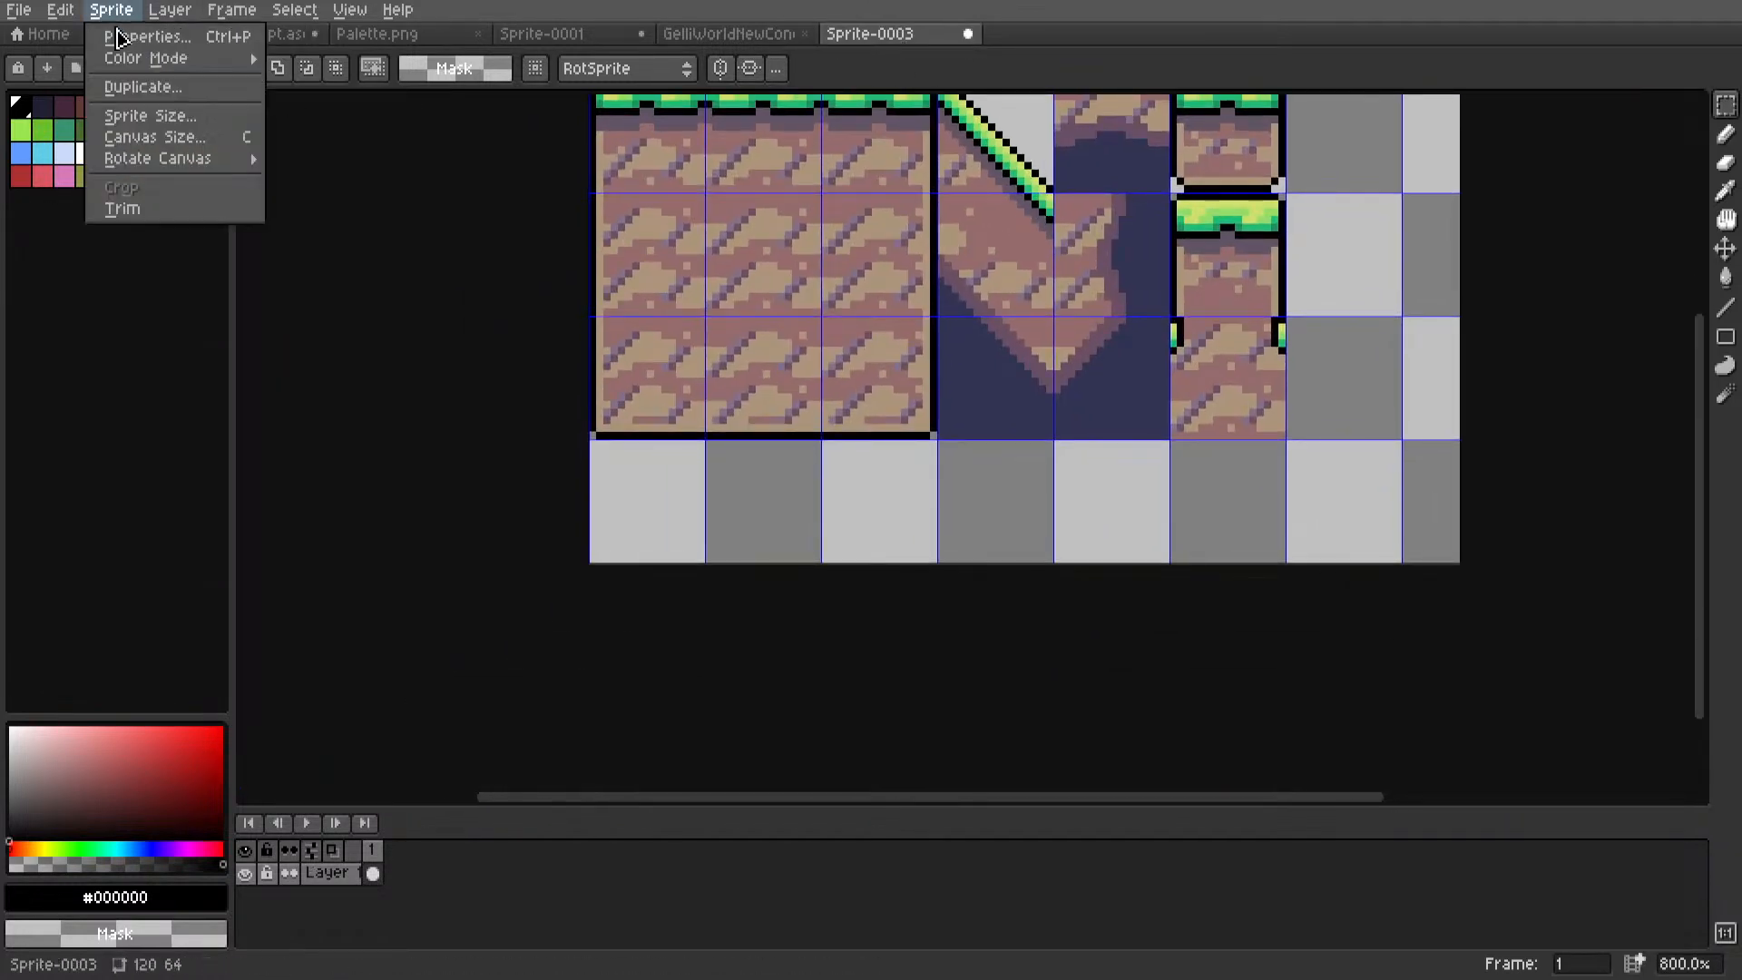
click(161, 141)
drag(1668, 335, 1508, 334)
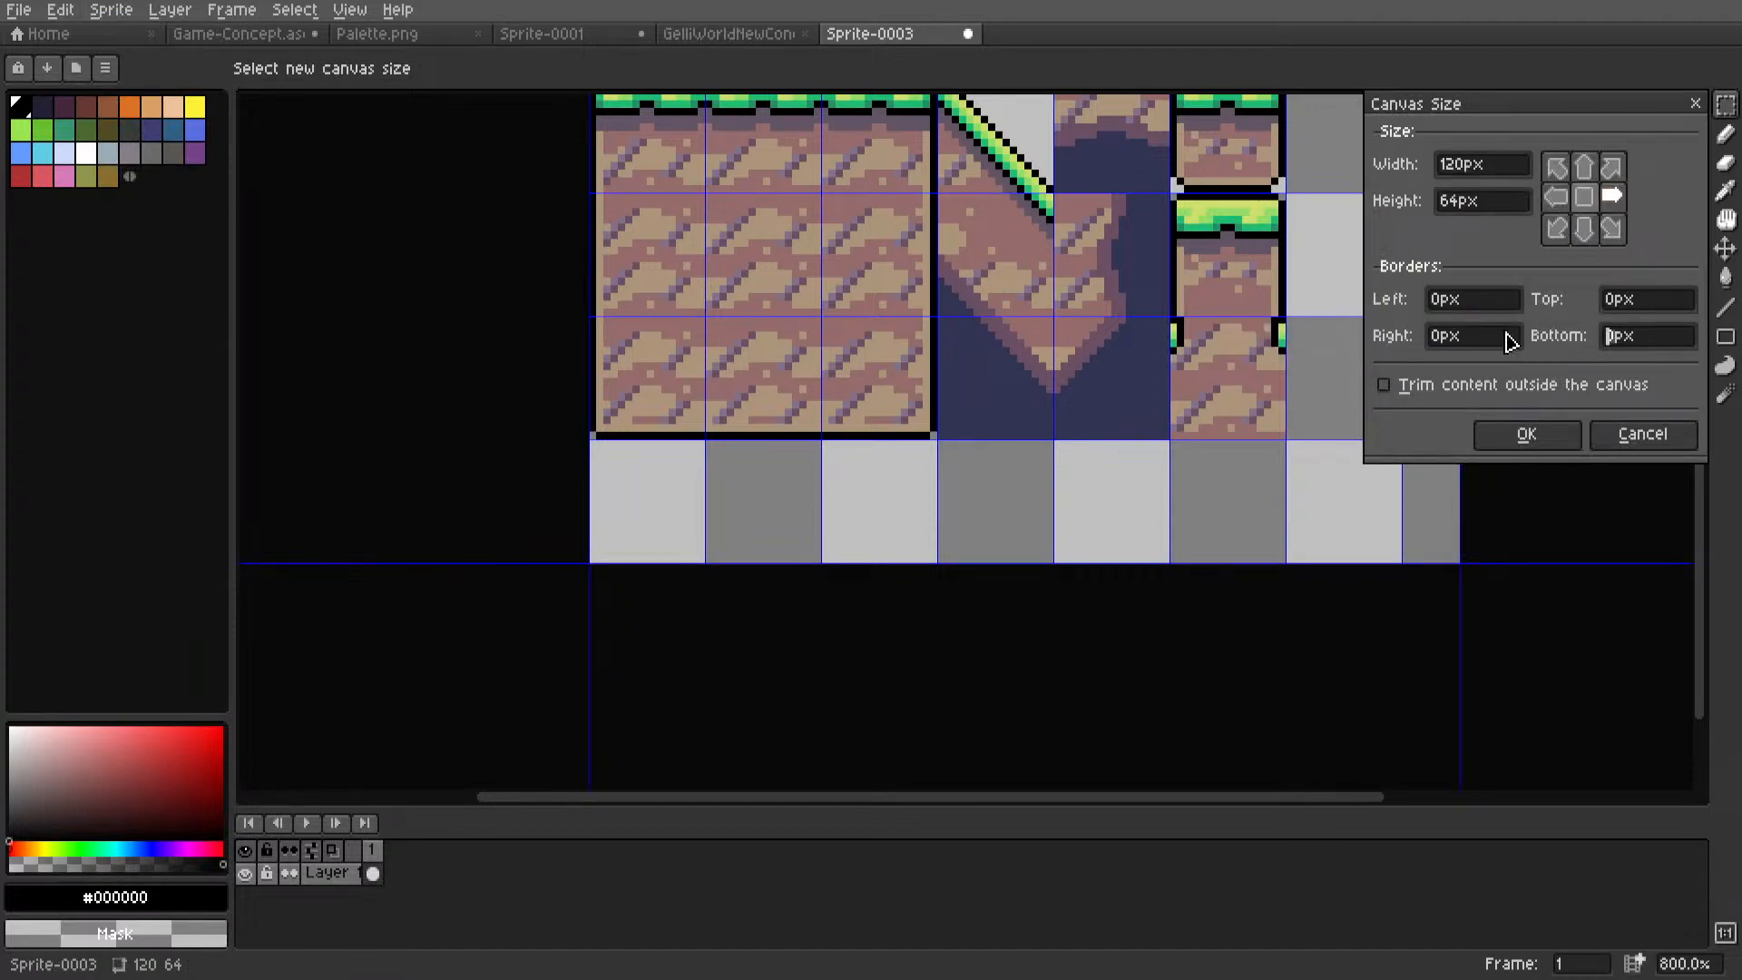
key(BackSpace)
text(32)
key(Return)
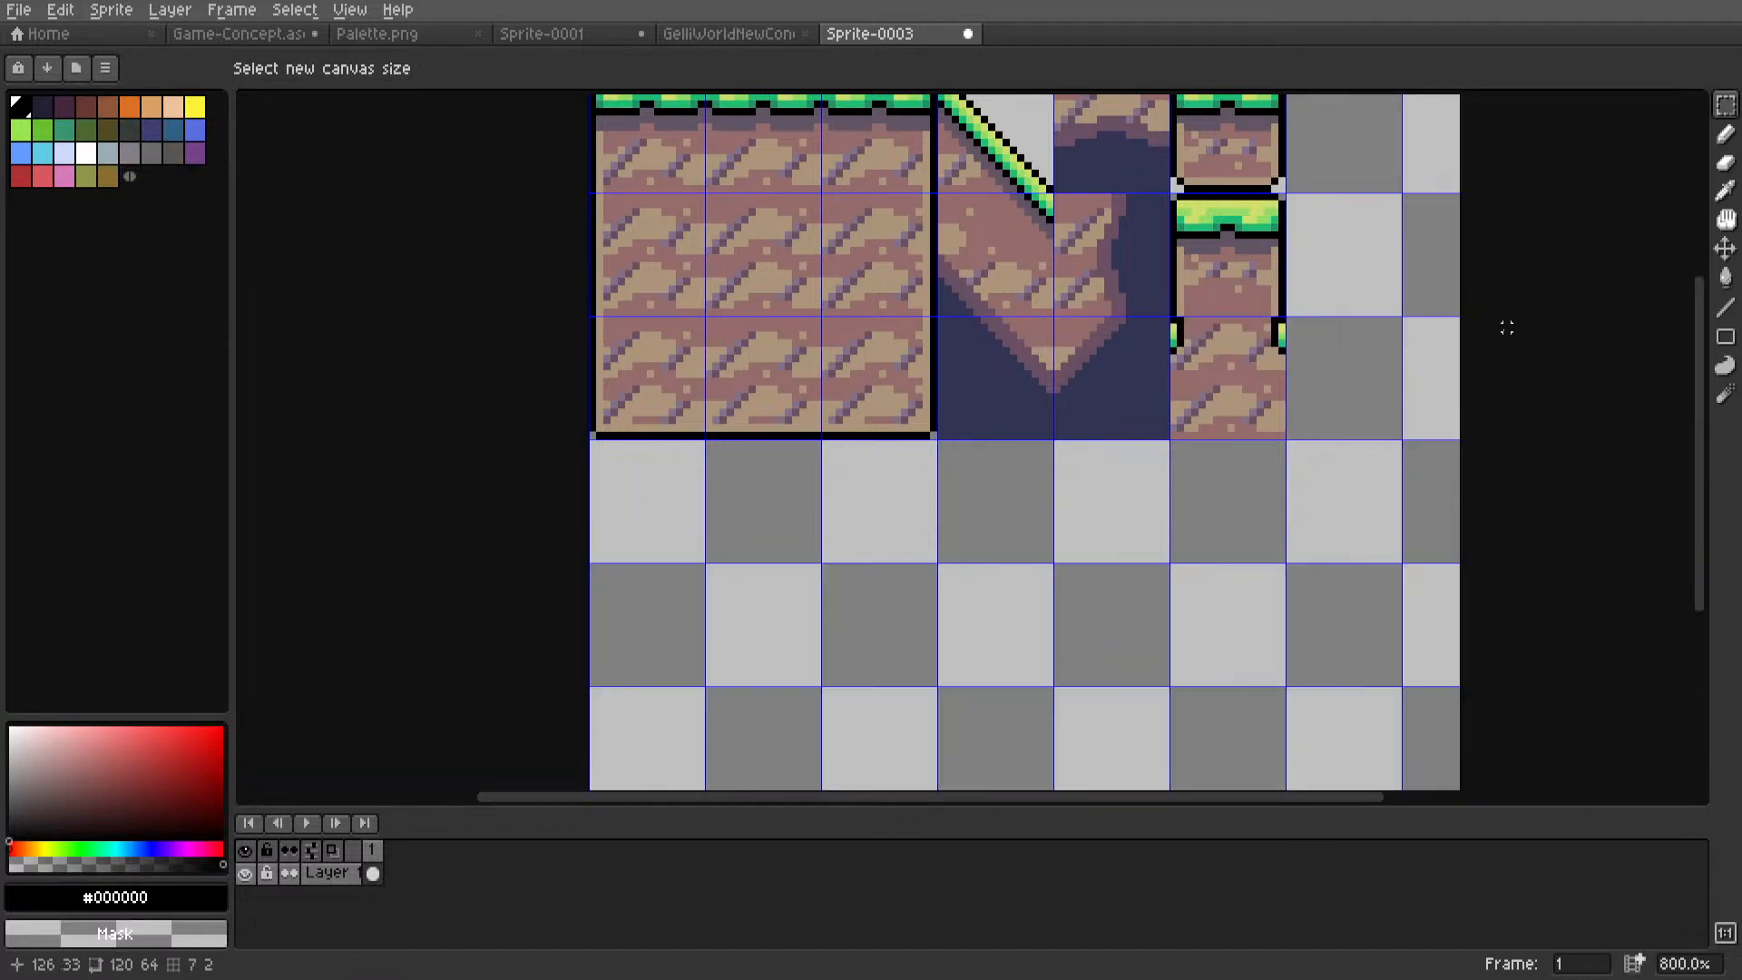
Paste the 48×32 px cavity block into Sprite-0003, directly below the 3×3 grass and dirt block, and deselect it.
middle_drag(859, 511, 934, 381)
key(ctrl+v)
drag(971, 545, 848, 421)
key(ctrl+d)
scroll(661, 412, down, 3)
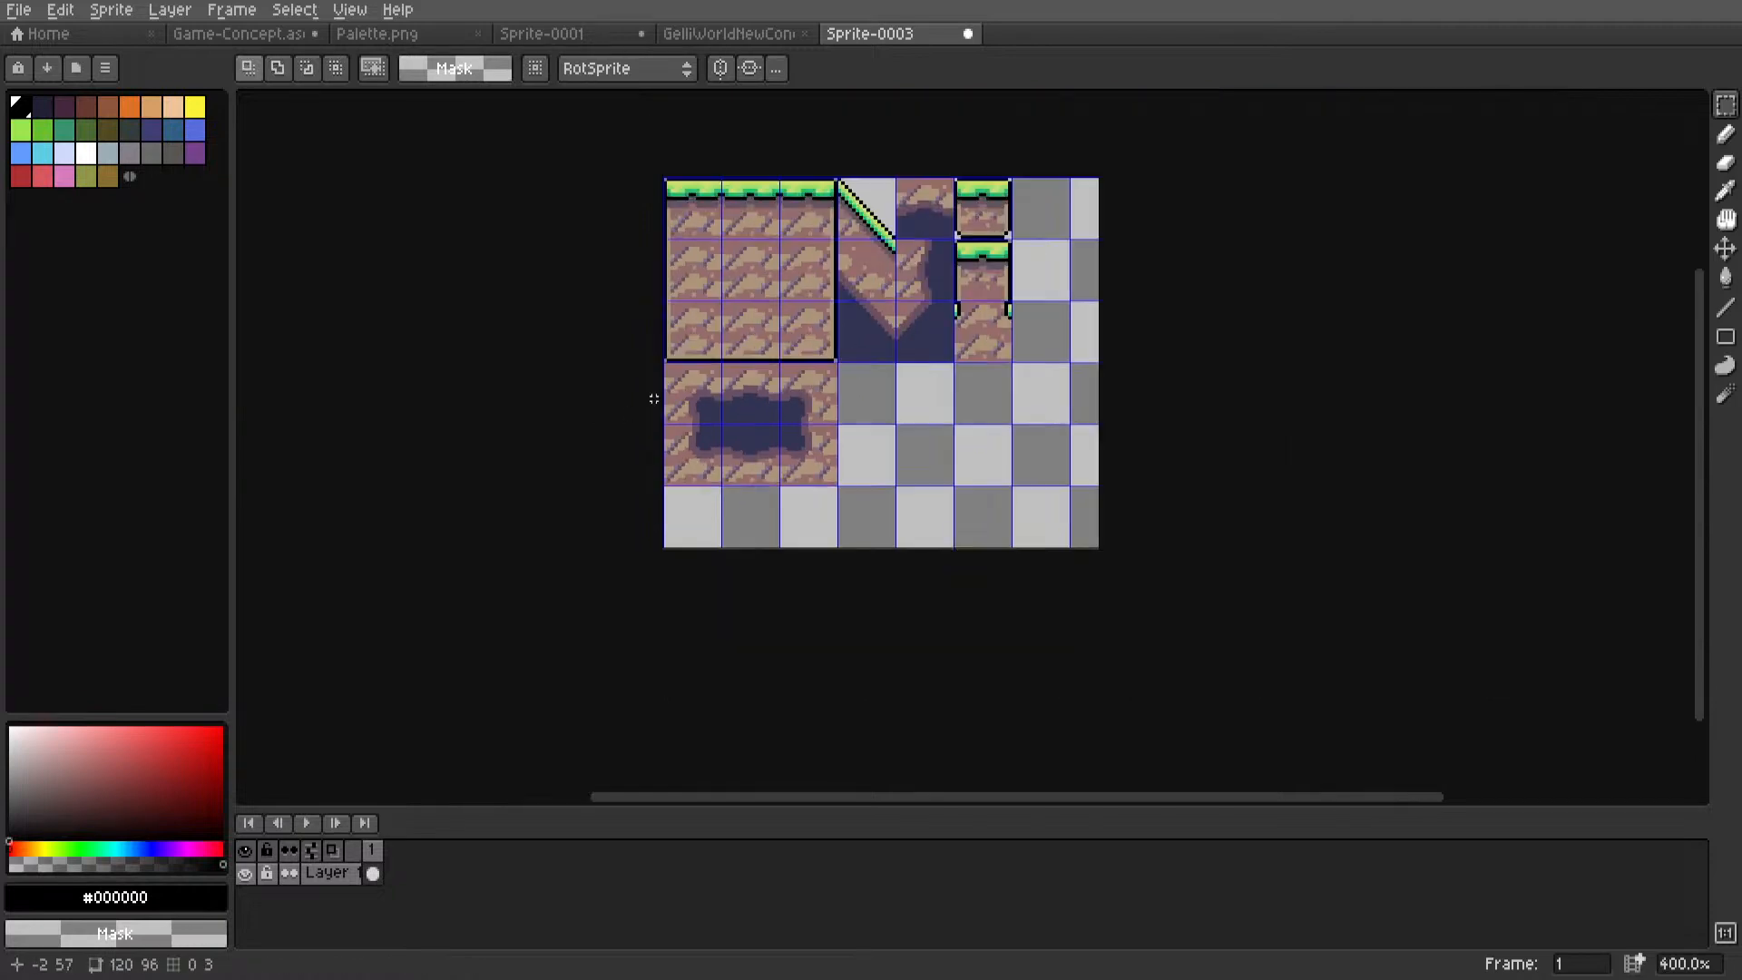
middle_drag(777, 323, 715, 450)
scroll(808, 429, up, 2)
scroll(781, 230, up, 1)
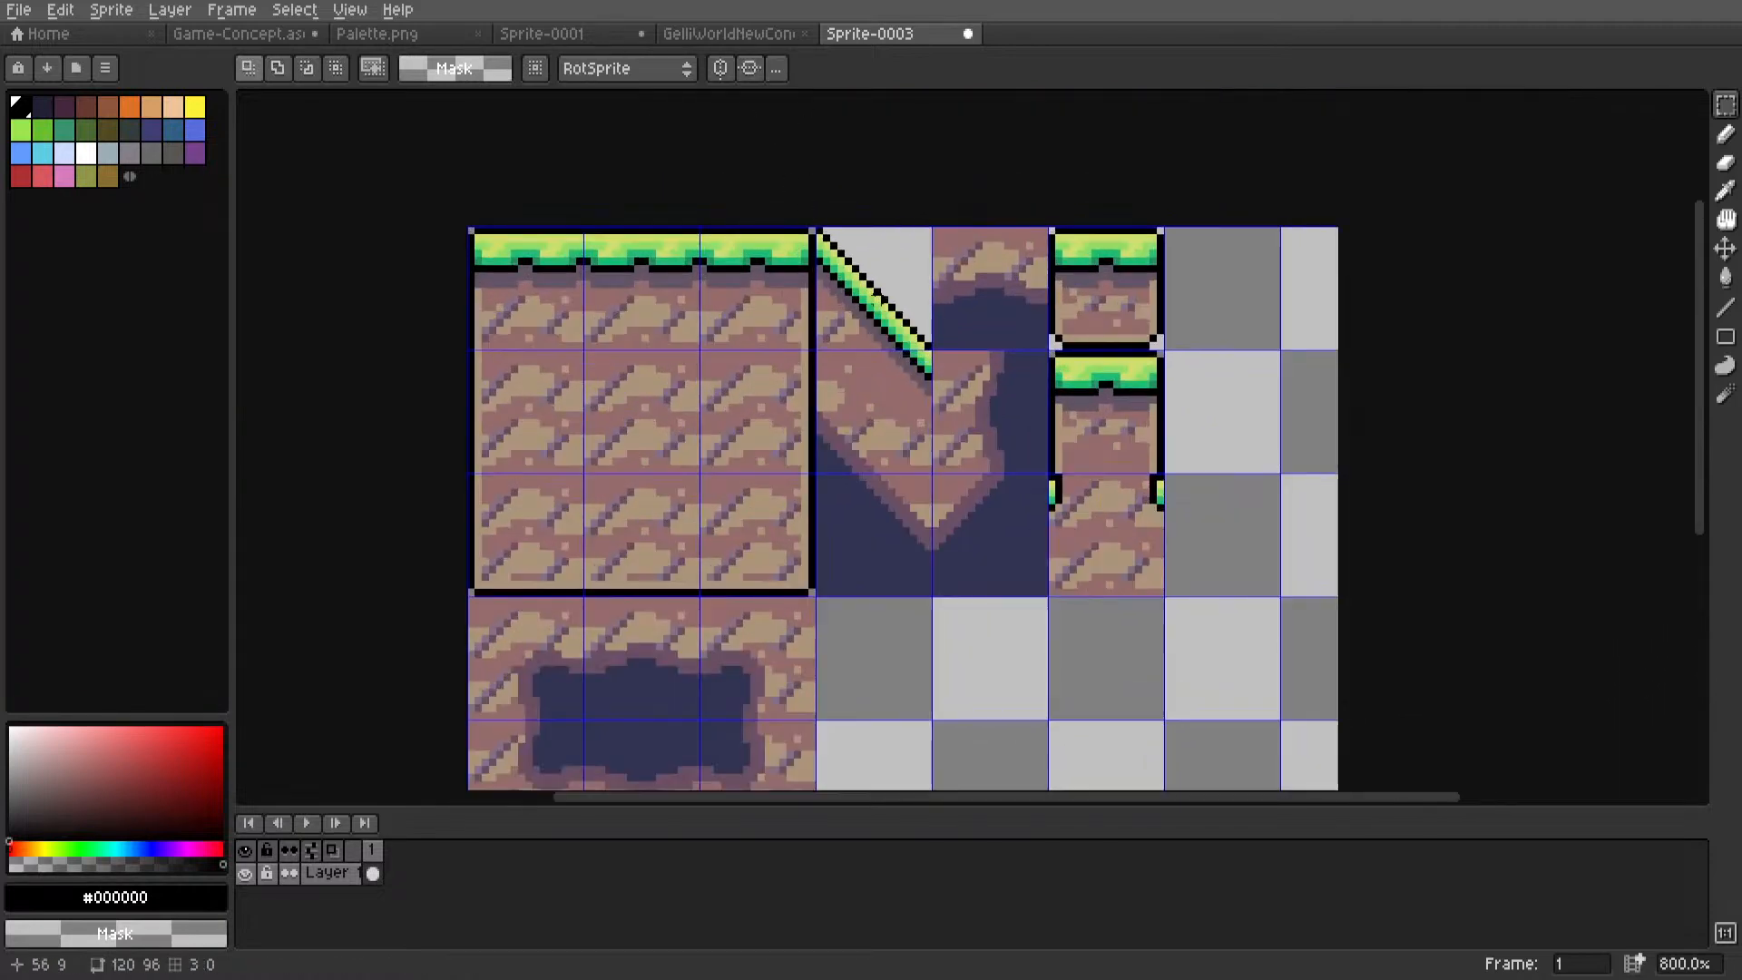
In Game-Concept, duplicate the standalone dirt tile into the empty area between the 3×3 block and the large cavity block.
click(376, 33)
click(238, 34)
scroll(720, 470, down, 1)
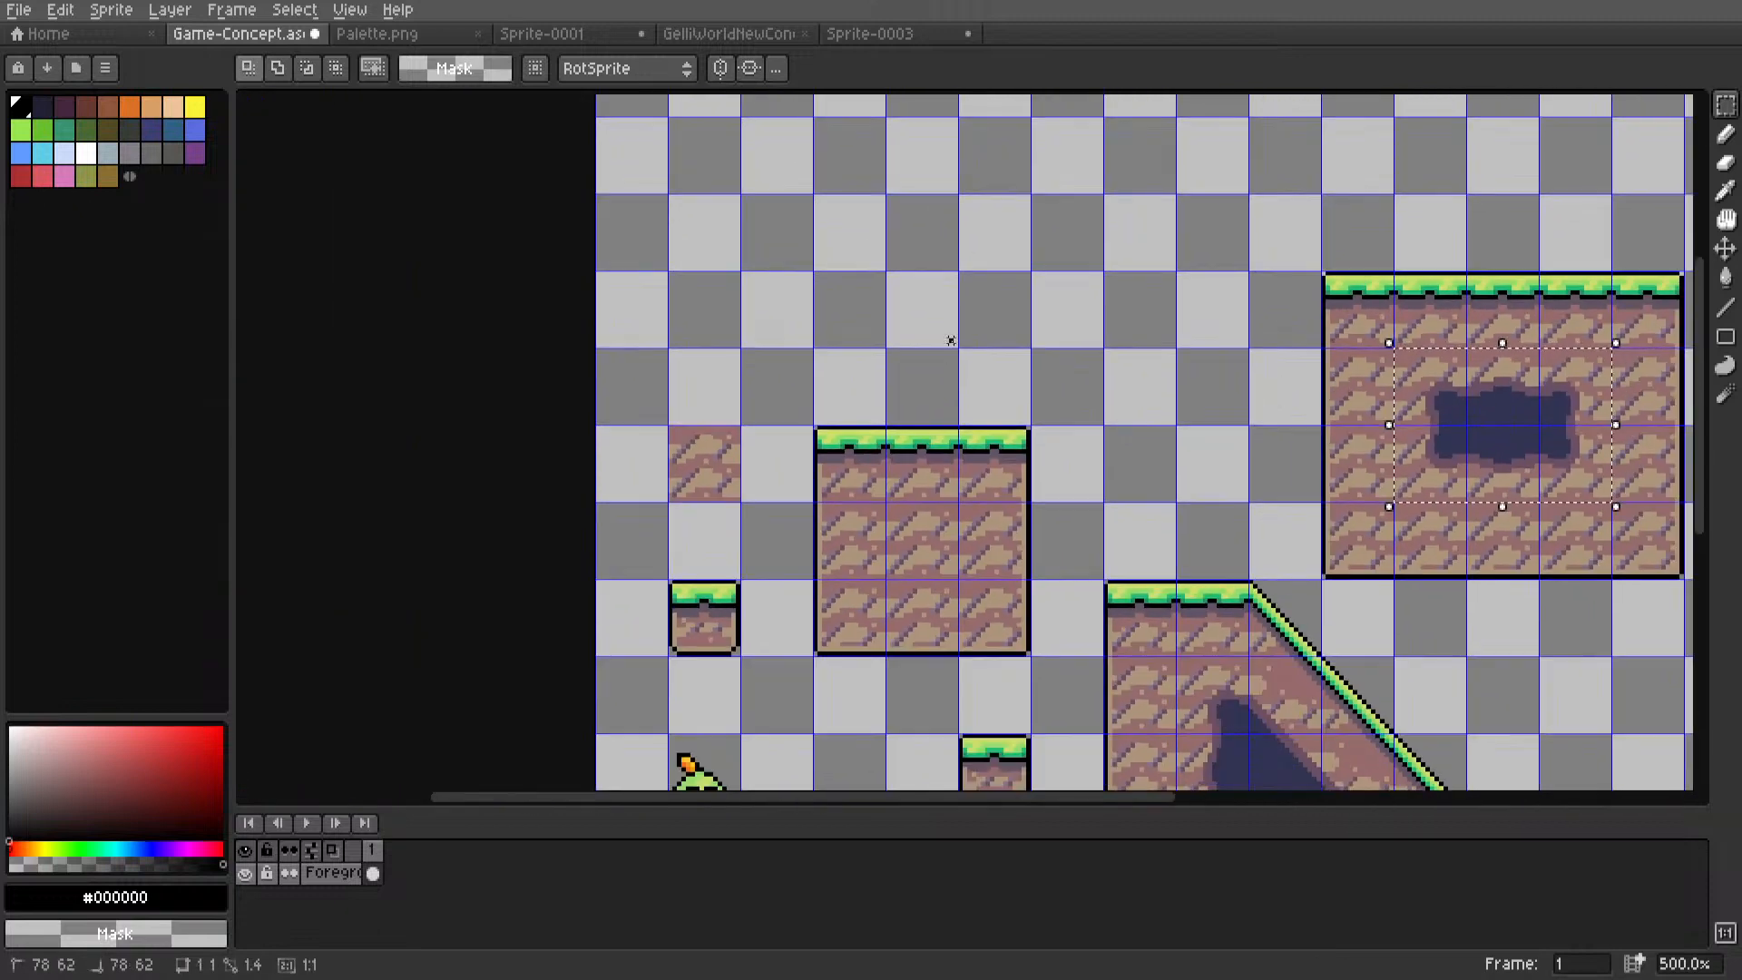
click(705, 475)
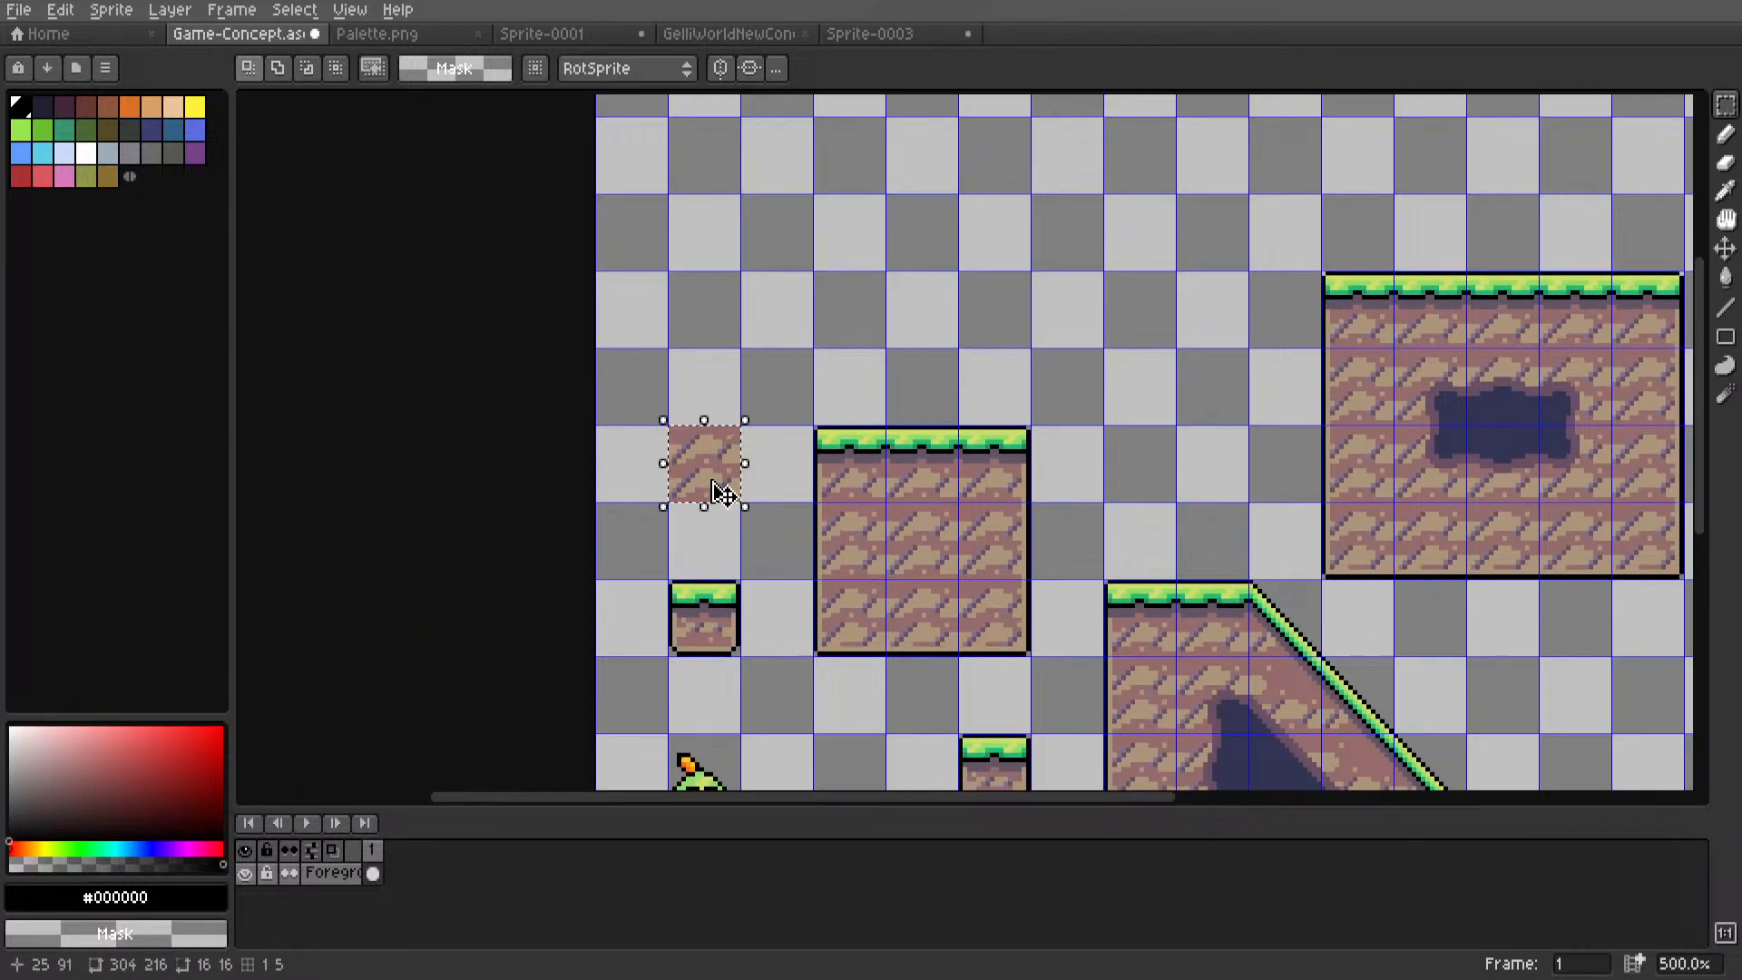
ctrl+drag(724, 494, 1152, 336)
scroll(1214, 288, up, 4)
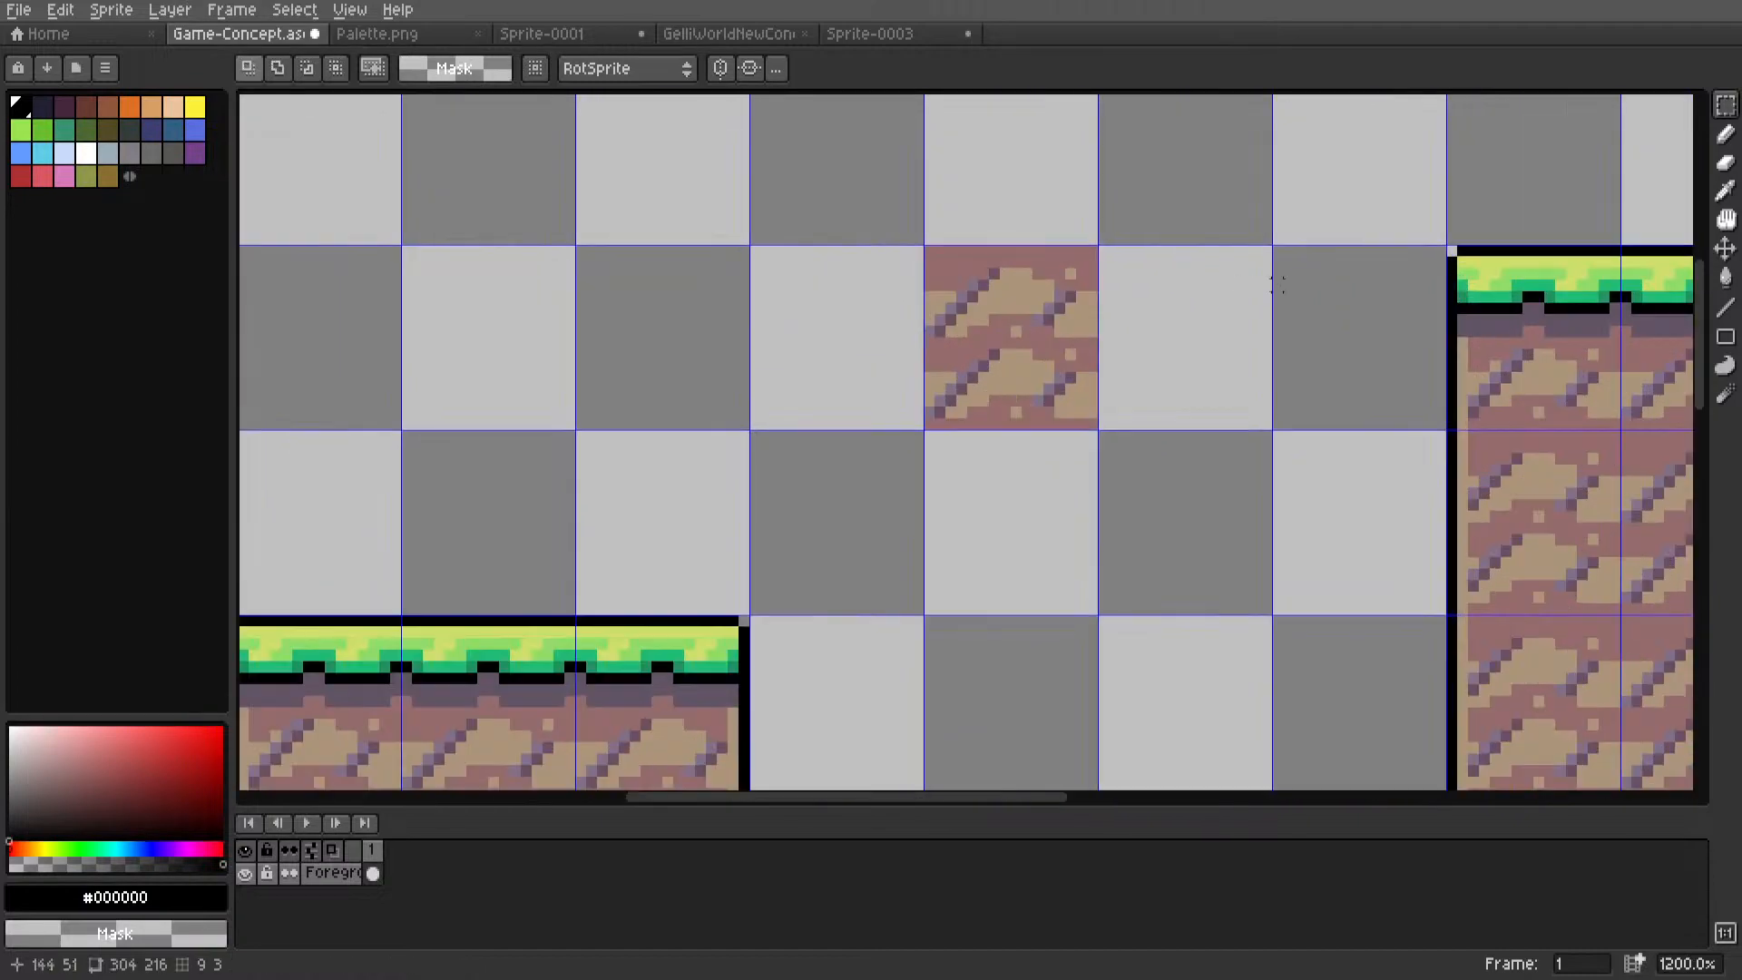
Duplicate the hill's uppermost grass slope tile into the empty space directly below the duplicated dirt tile.
key(i)
scroll(1030, 226, down, 3)
middle_drag(1030, 226, 957, 98)
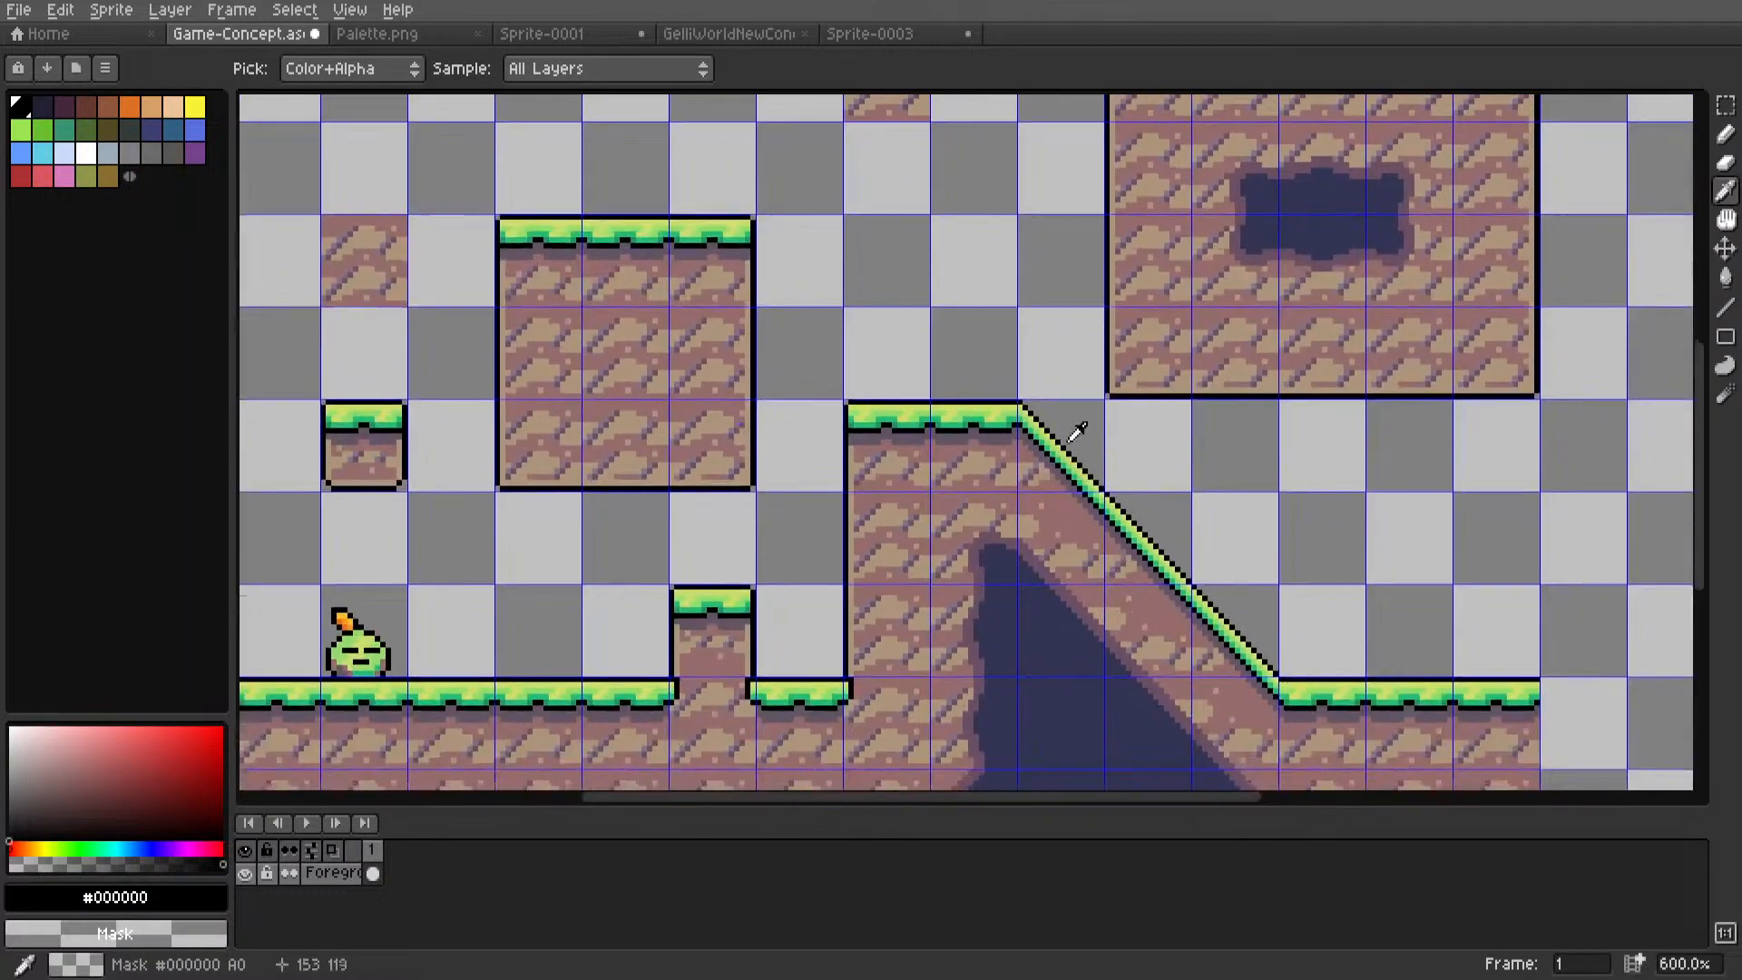
scroll(1073, 490, up, 3)
key(m)
double_click(1029, 443)
middle_drag(1027, 441, 1071, 613)
scroll(1080, 610, down, 3)
ctrl+drag(1080, 610, 912, 328)
scroll(747, 381, up, 2)
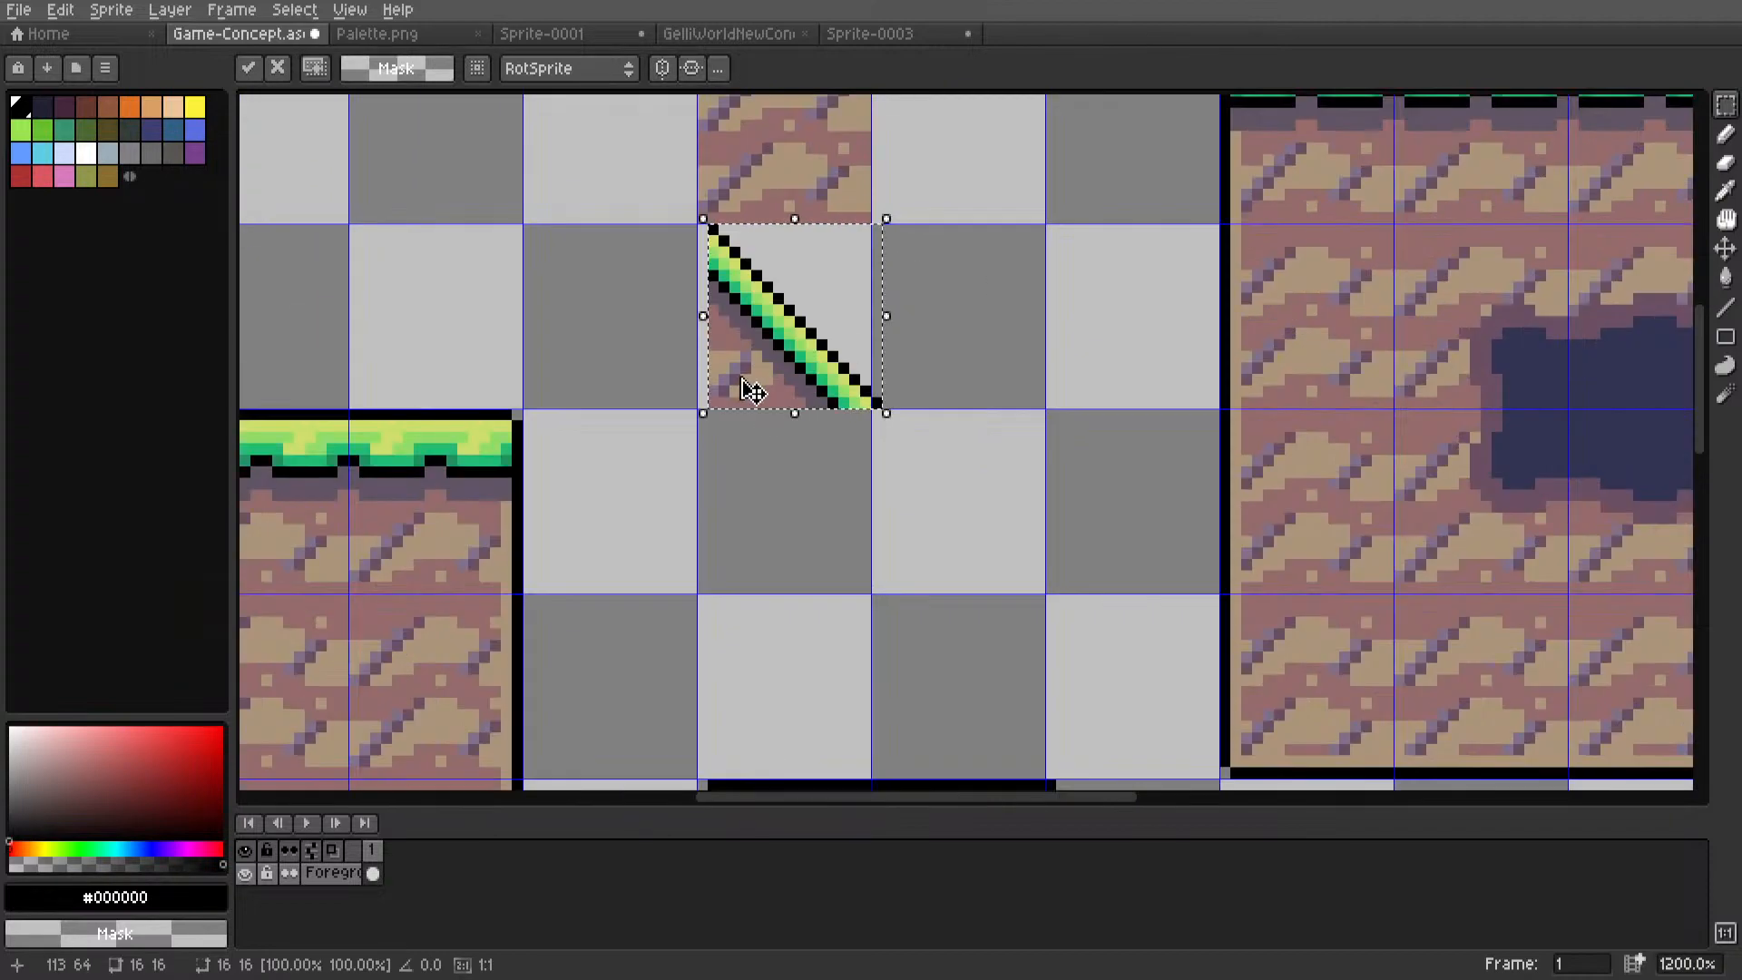
key(ctrl+d)
Clear the dirt and stone pixels from the slope copy with the Paint Bucket, keeping only the grass edge and its shadow.
scroll(778, 409, up, 2)
middle_drag(778, 409, 846, 443)
key(g)
right_click(846, 443)
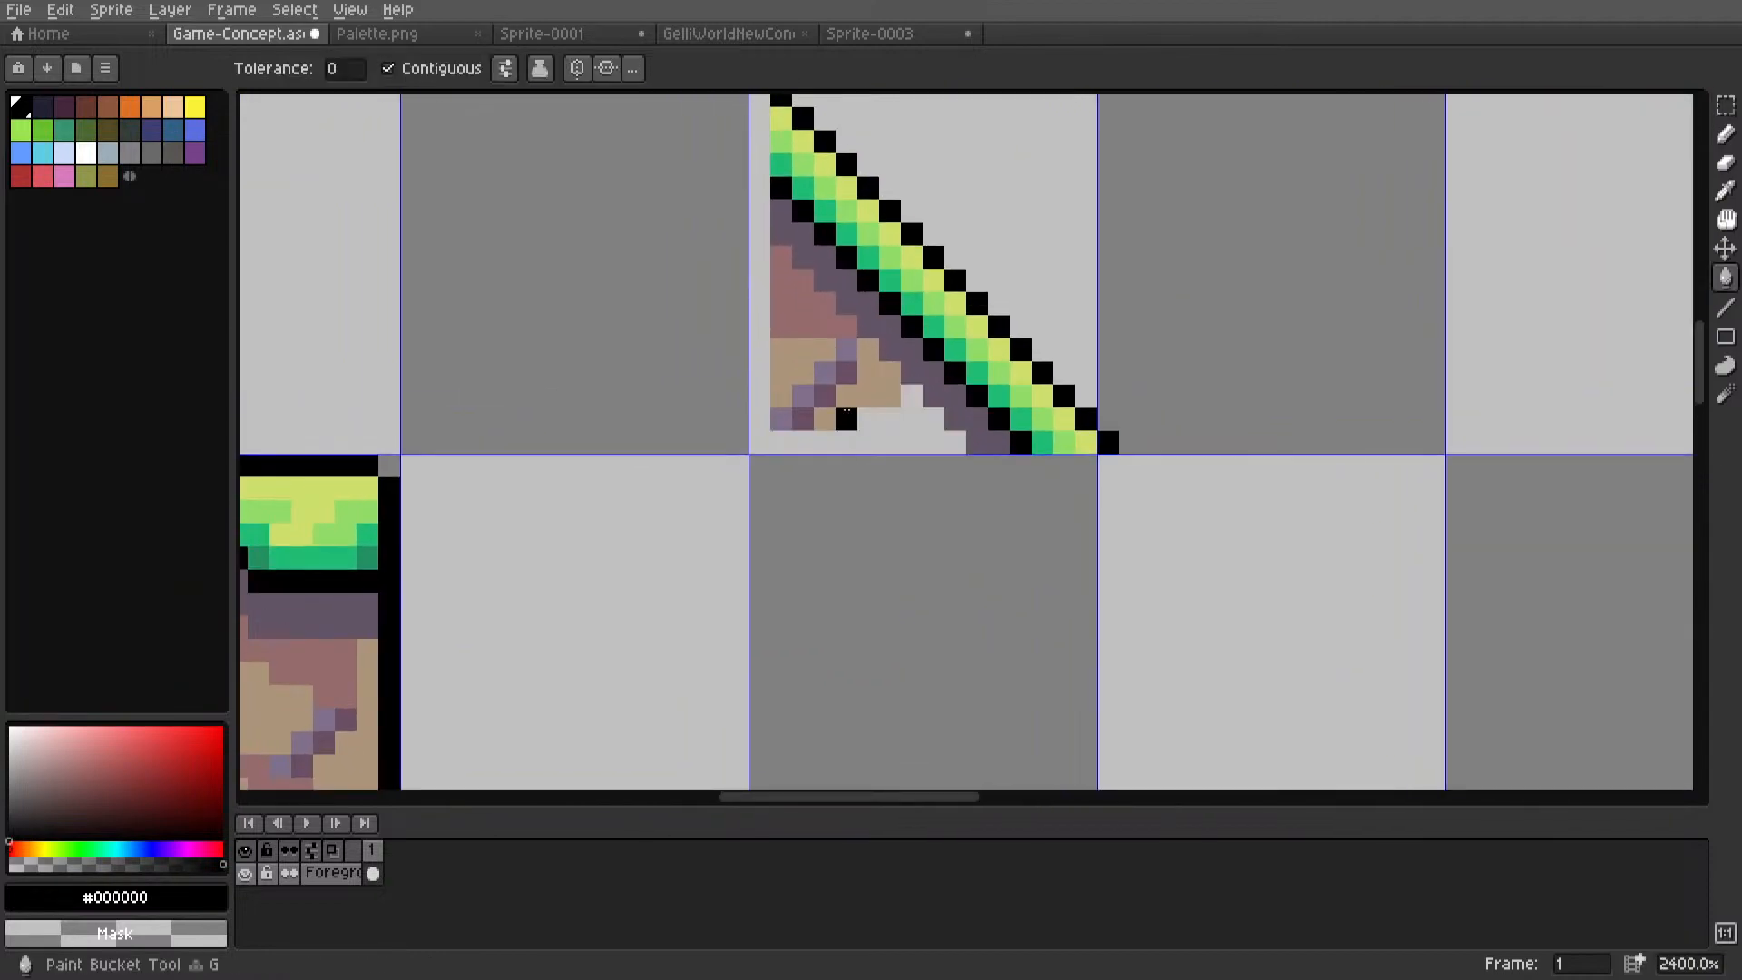
right_click(846, 416)
right_click(825, 373)
right_click(817, 356)
right_click(844, 368)
right_click(806, 399)
right_click(796, 412)
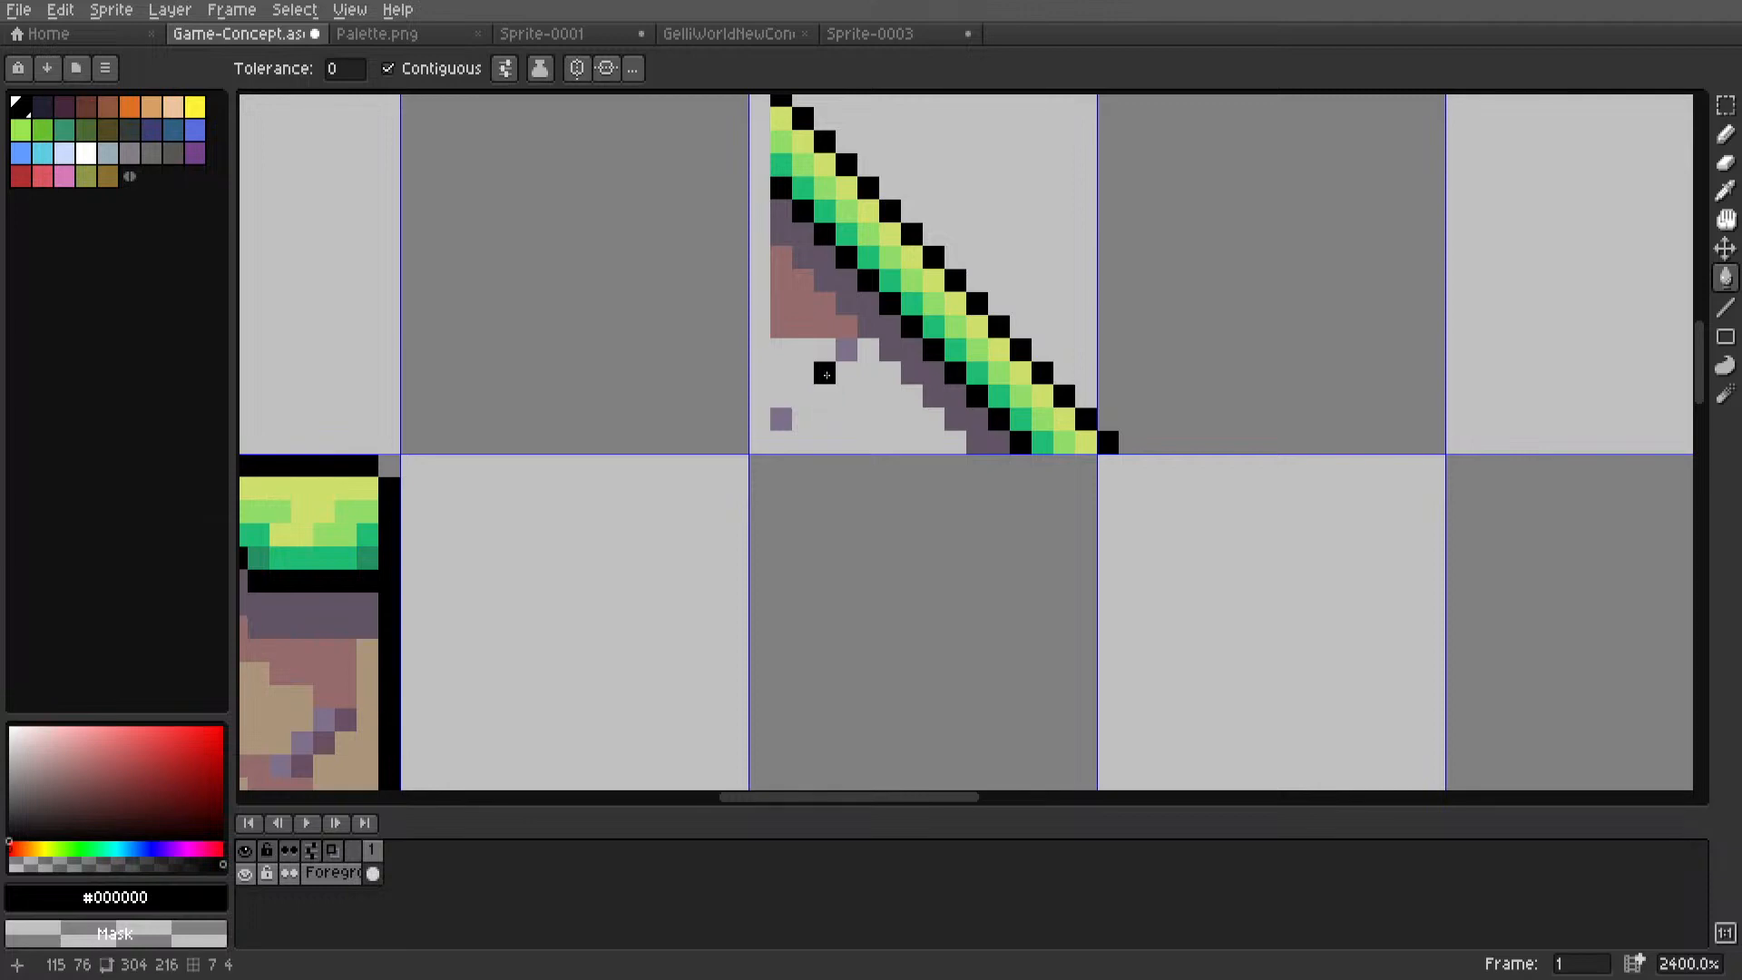
right_click(846, 351)
right_click(800, 336)
Shift the cleaned slope strip 1 px sideways into its 16×16 px grid cell and select that cell.
scroll(799, 331, down, 1)
middle_drag(800, 322, 792, 406)
key(m)
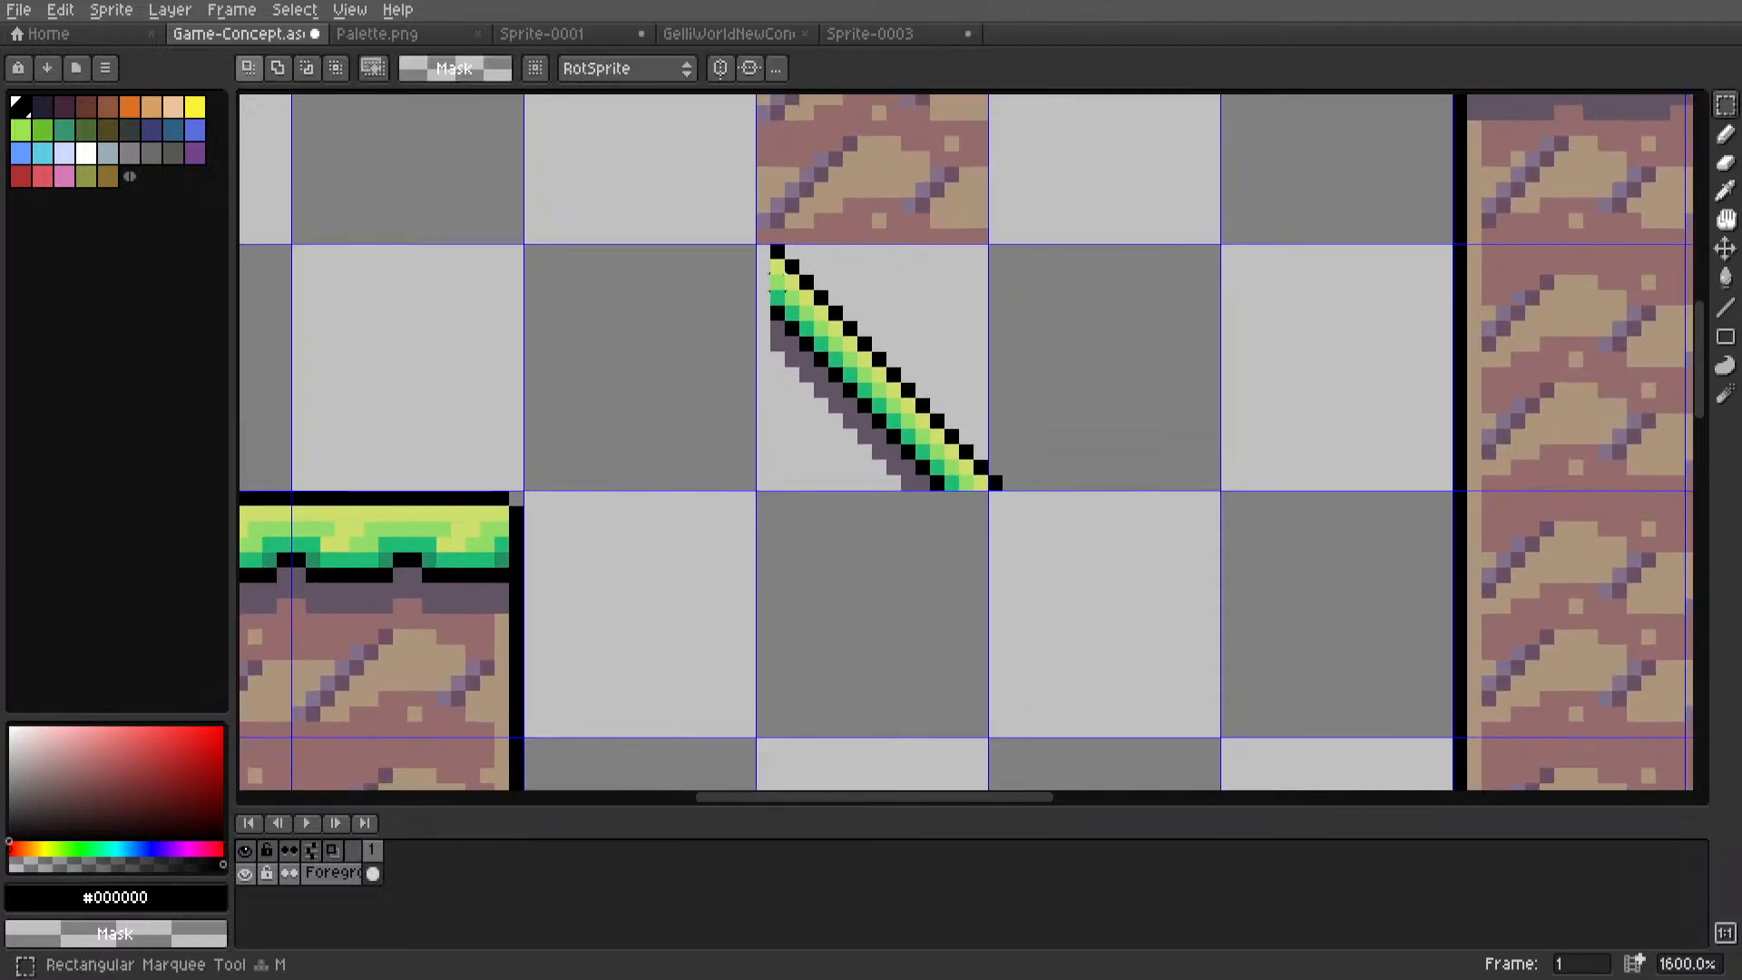
drag(778, 252, 935, 470)
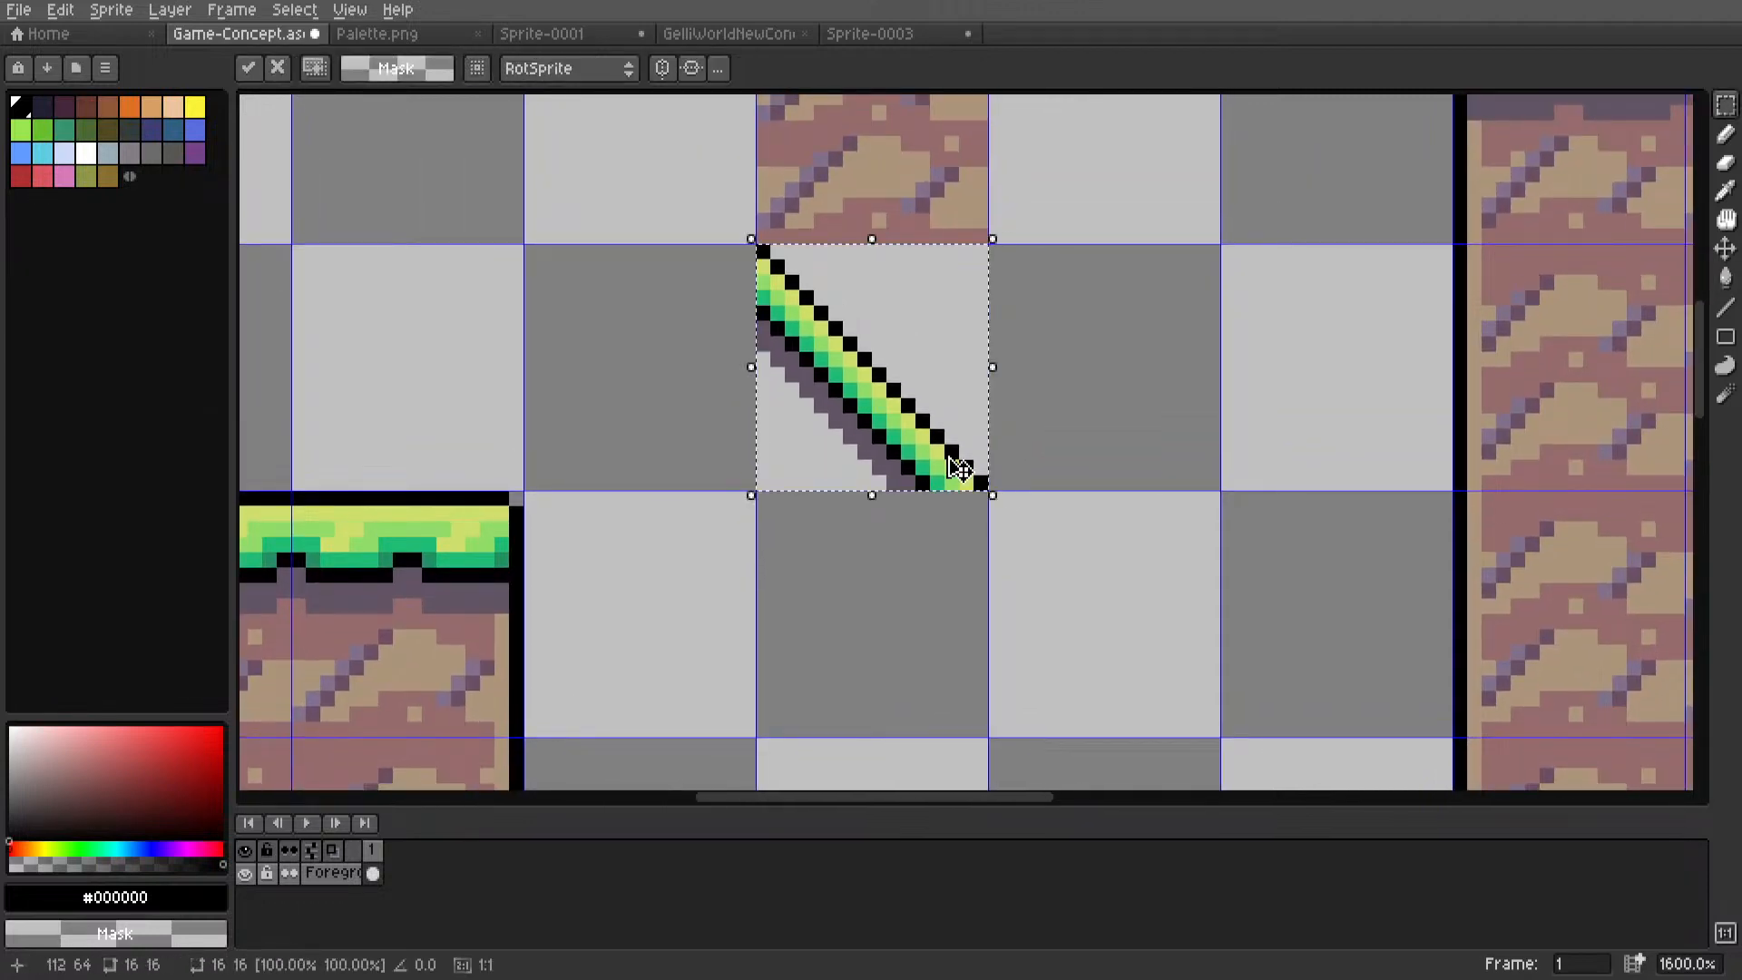
click(1054, 436)
drag(894, 405, 894, 404)
double_click(894, 405)
middle_drag(894, 413, 830, 599)
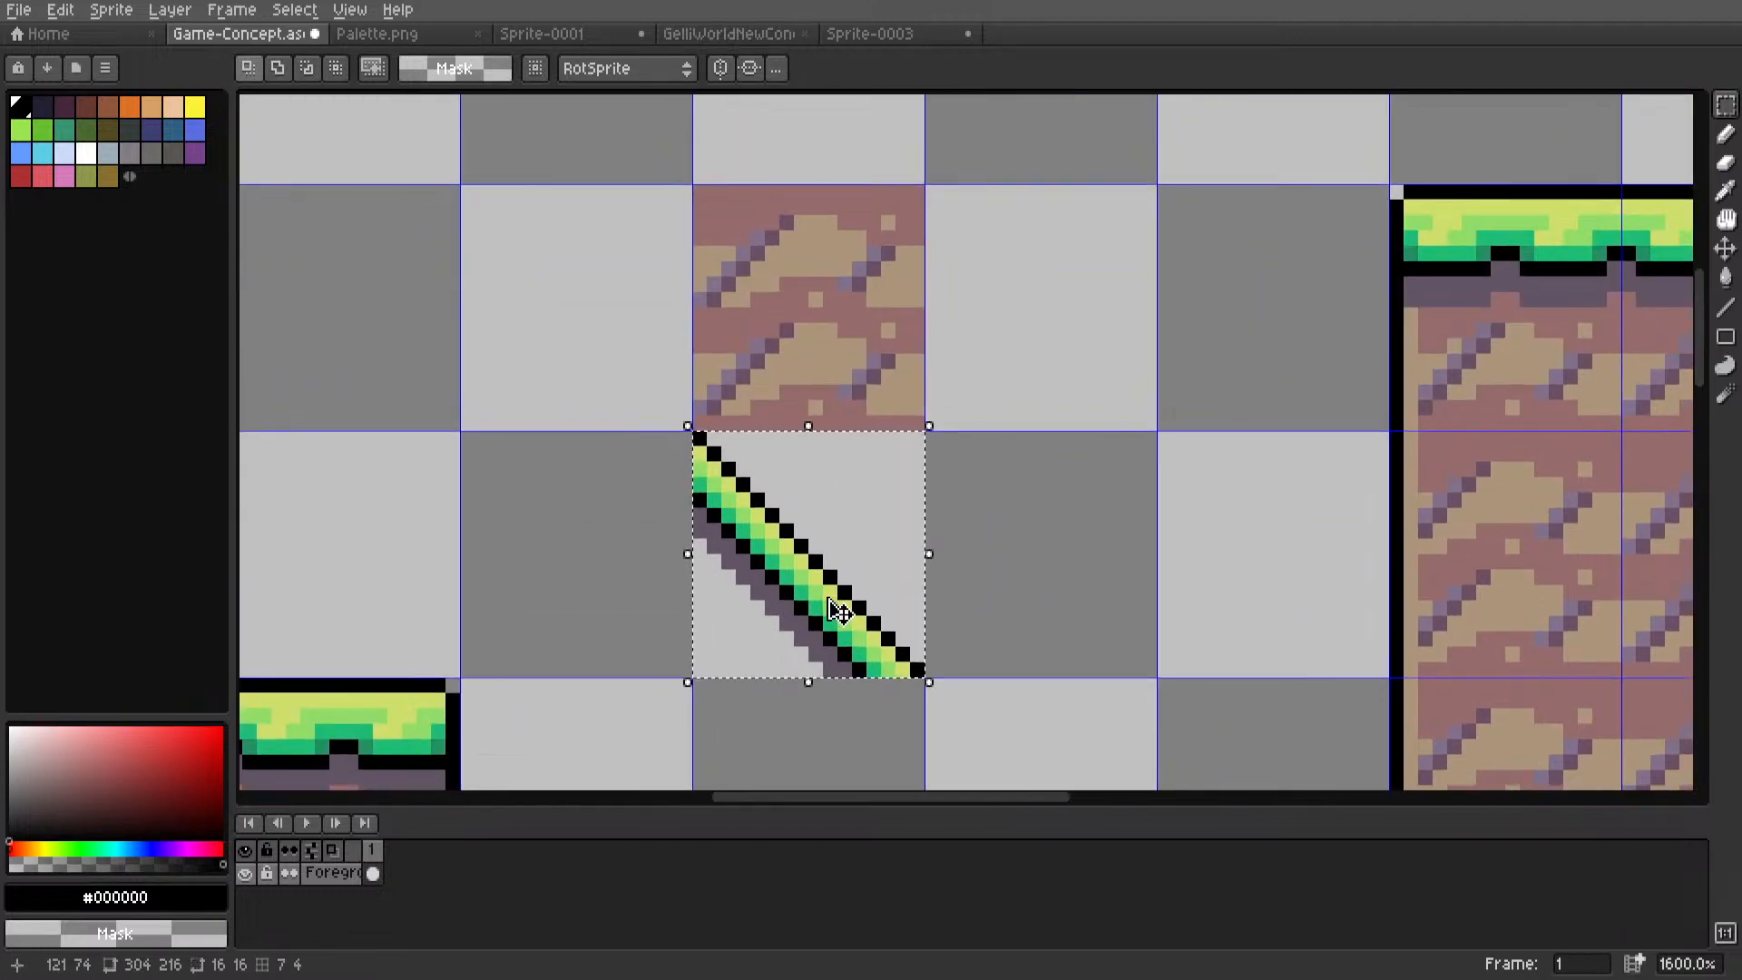
Rotate the slope strip to 90° so it rises to the right and place it over the duplicated dirt tile.
key(r)
key(r)
key(r)
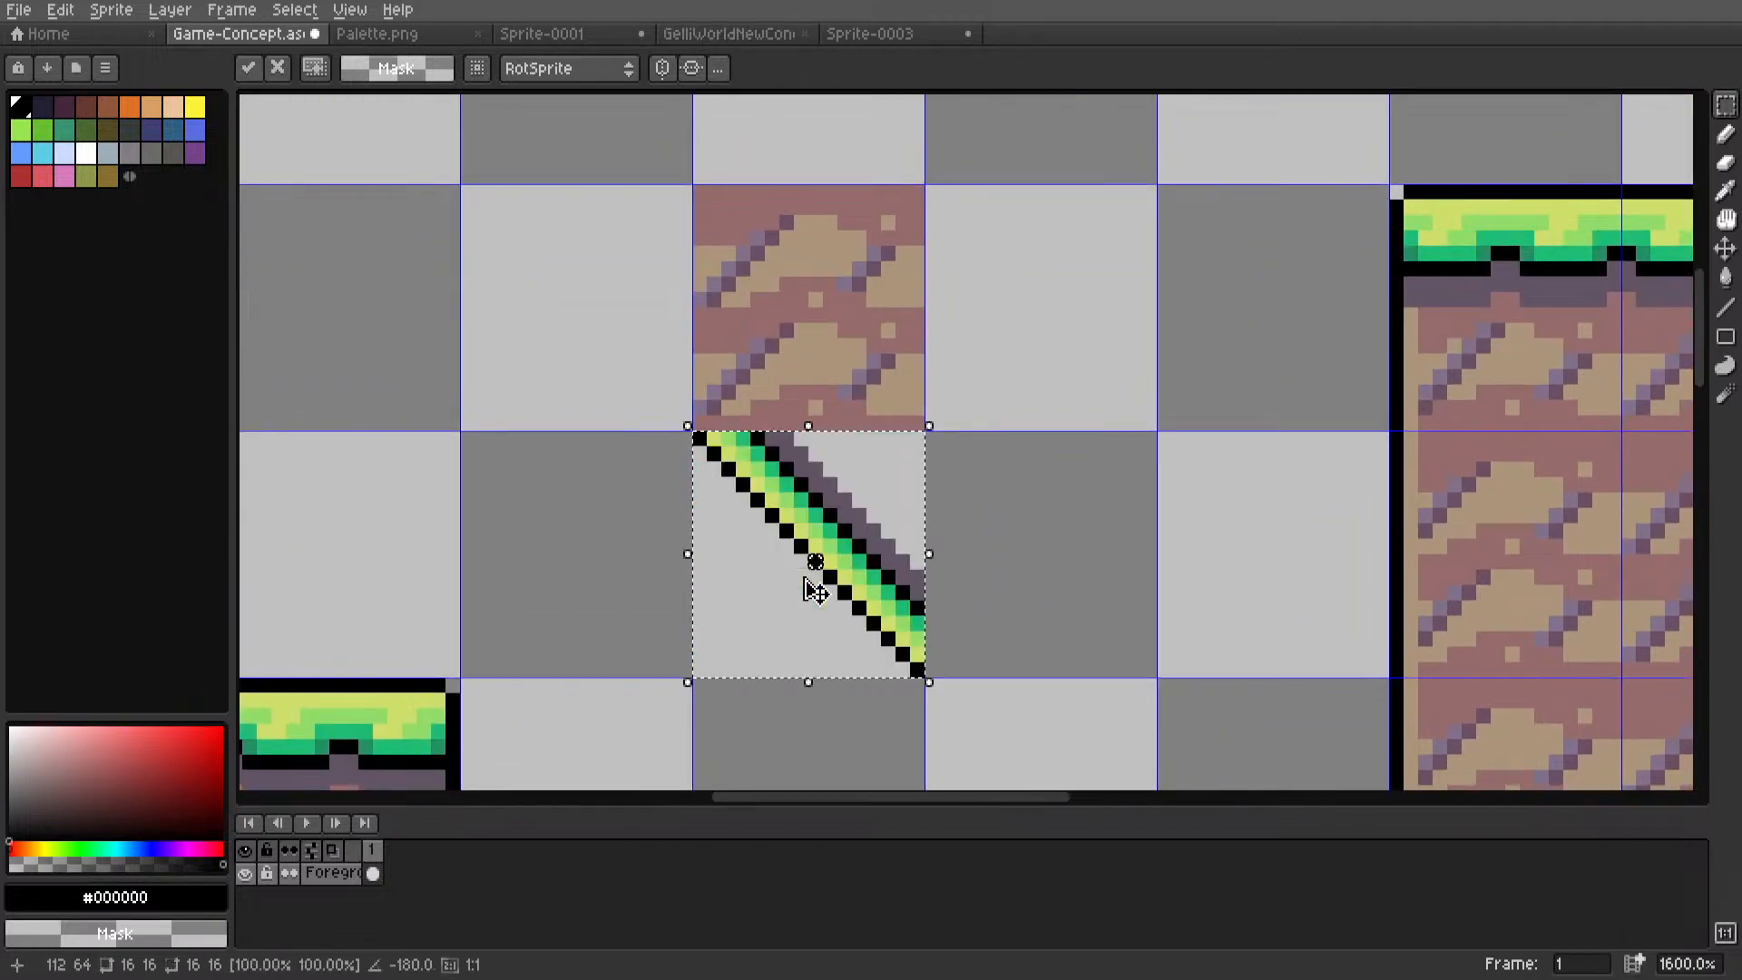
drag(891, 562, 879, 323)
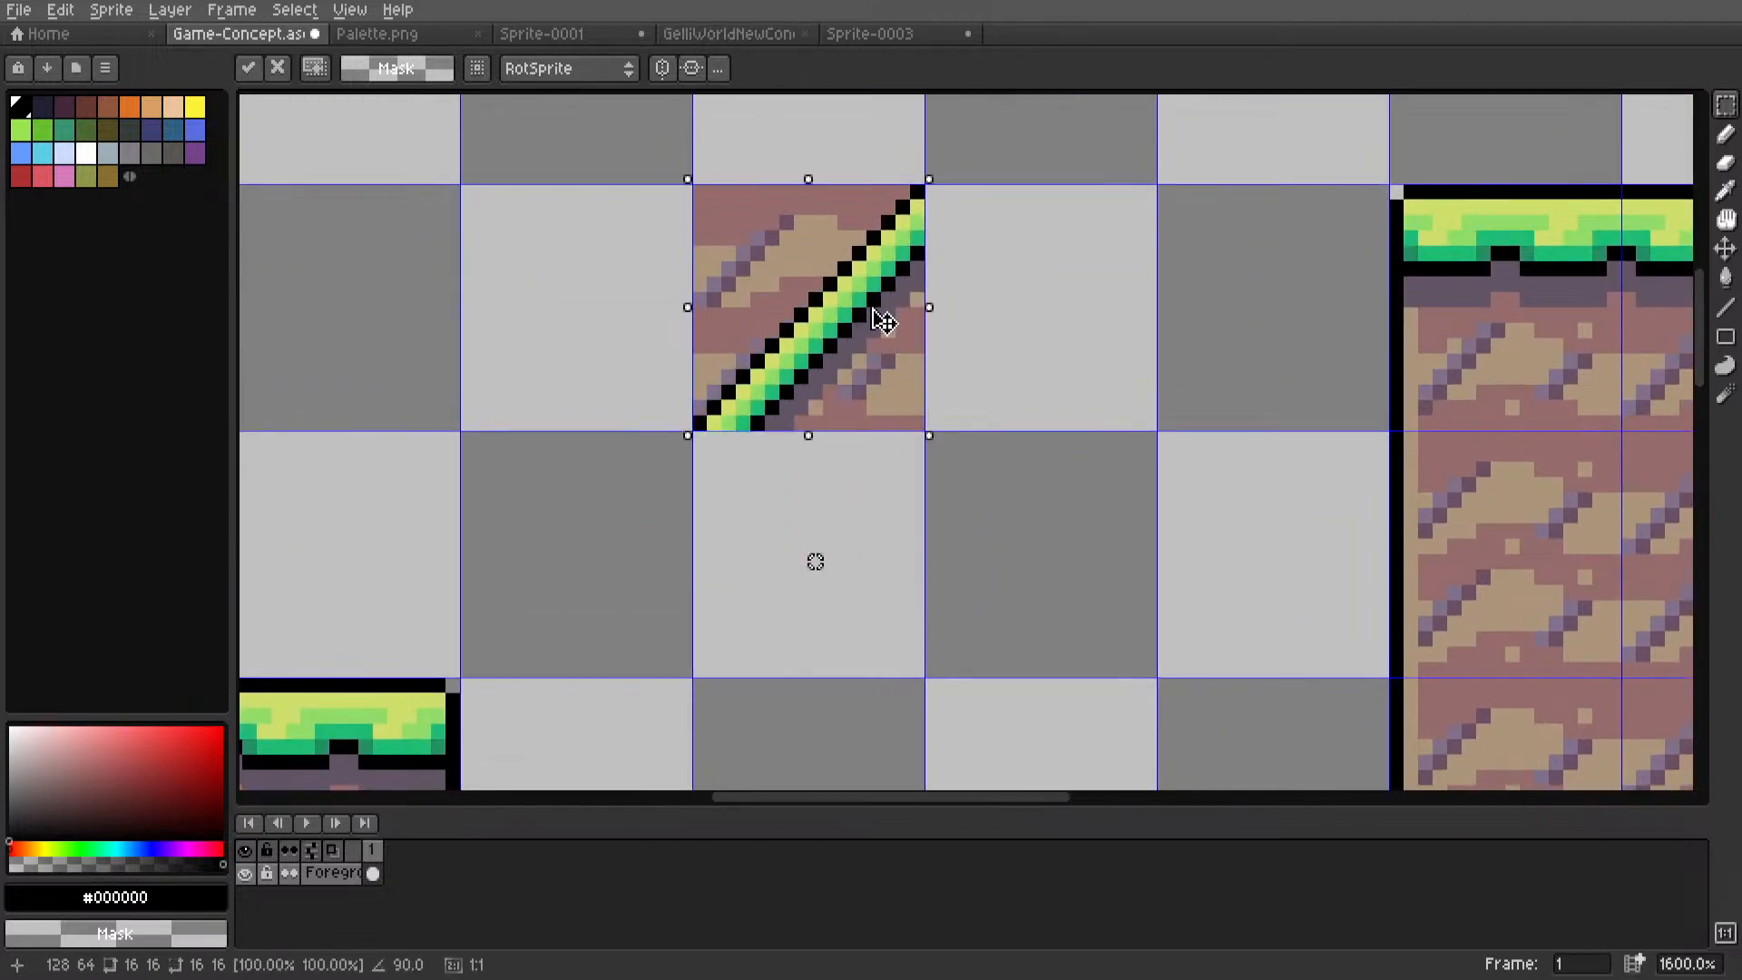
click(975, 315)
Delete the dirt in the left half of the tile above the rising grass slope using rectangular selections.
middle_drag(810, 307, 941, 431)
scroll(941, 431, up, 1)
drag(755, 240, 908, 448)
key(Delete)
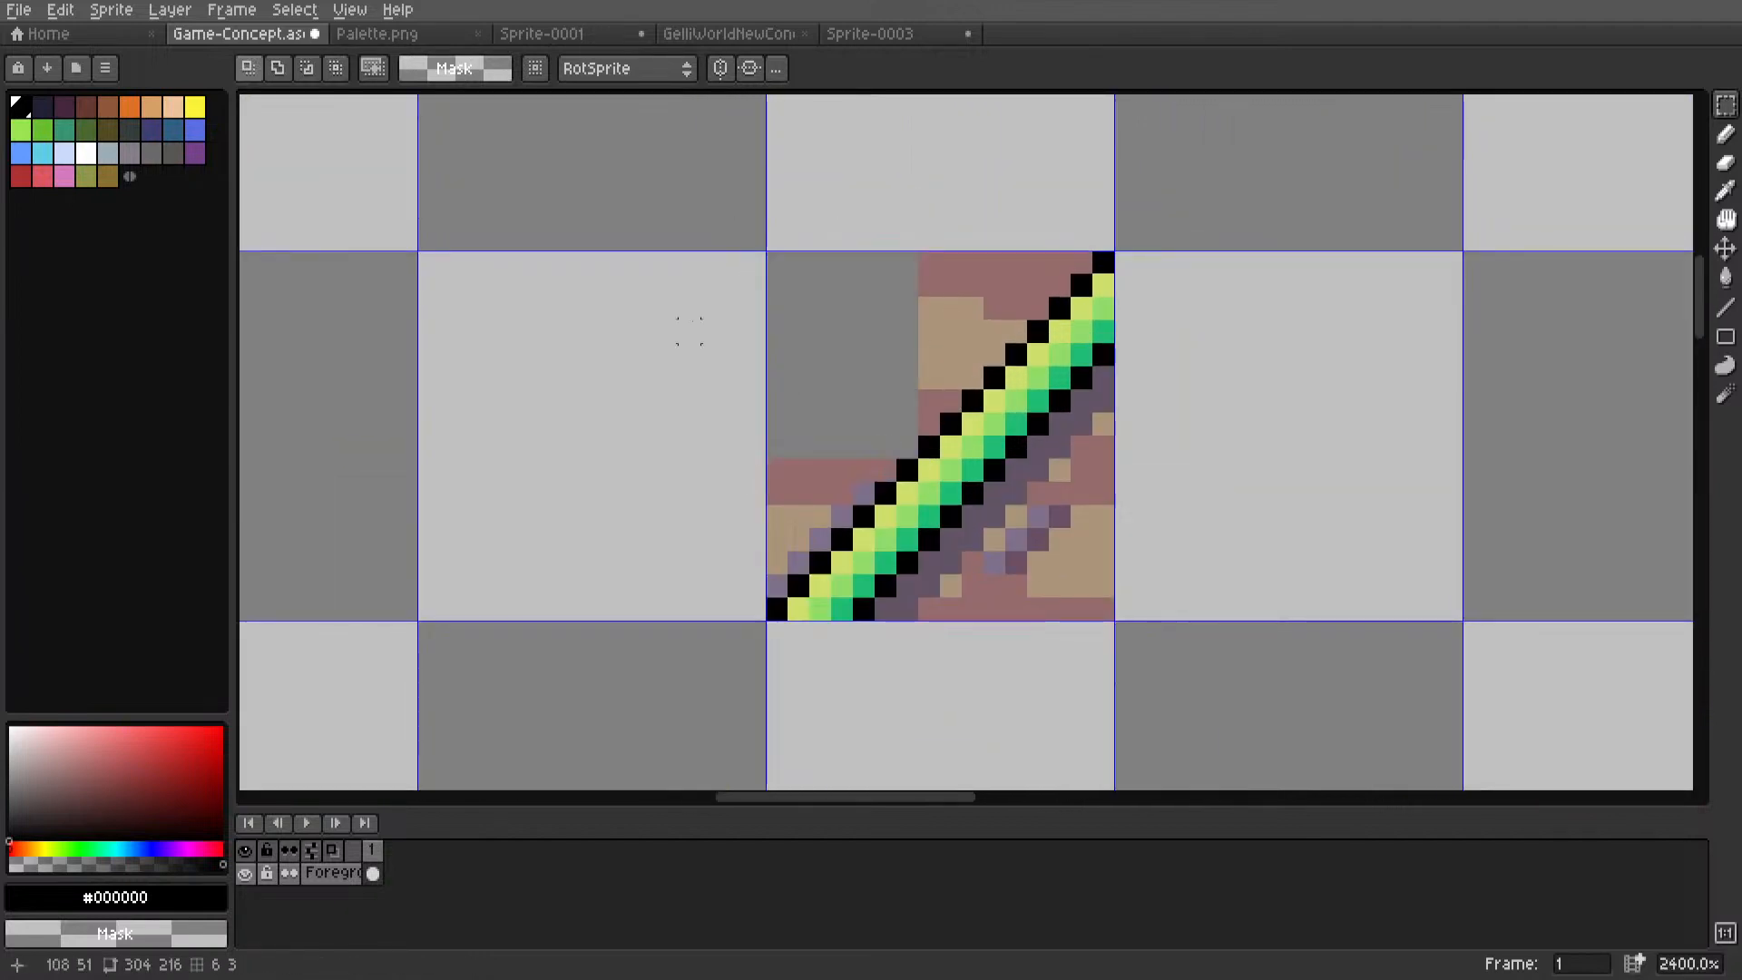
drag(690, 308, 886, 470)
key(Delete)
drag(712, 400, 864, 494)
key(Delete)
mouse_move(733, 446)
mouse_down()
mouse_move(836, 514)
mouse_move(776, 493)
mouse_move(820, 540)
mouse_move(777, 586)
mouse_up()
key(Delete)
key(Delete)
key(Delete)
key(Delete)
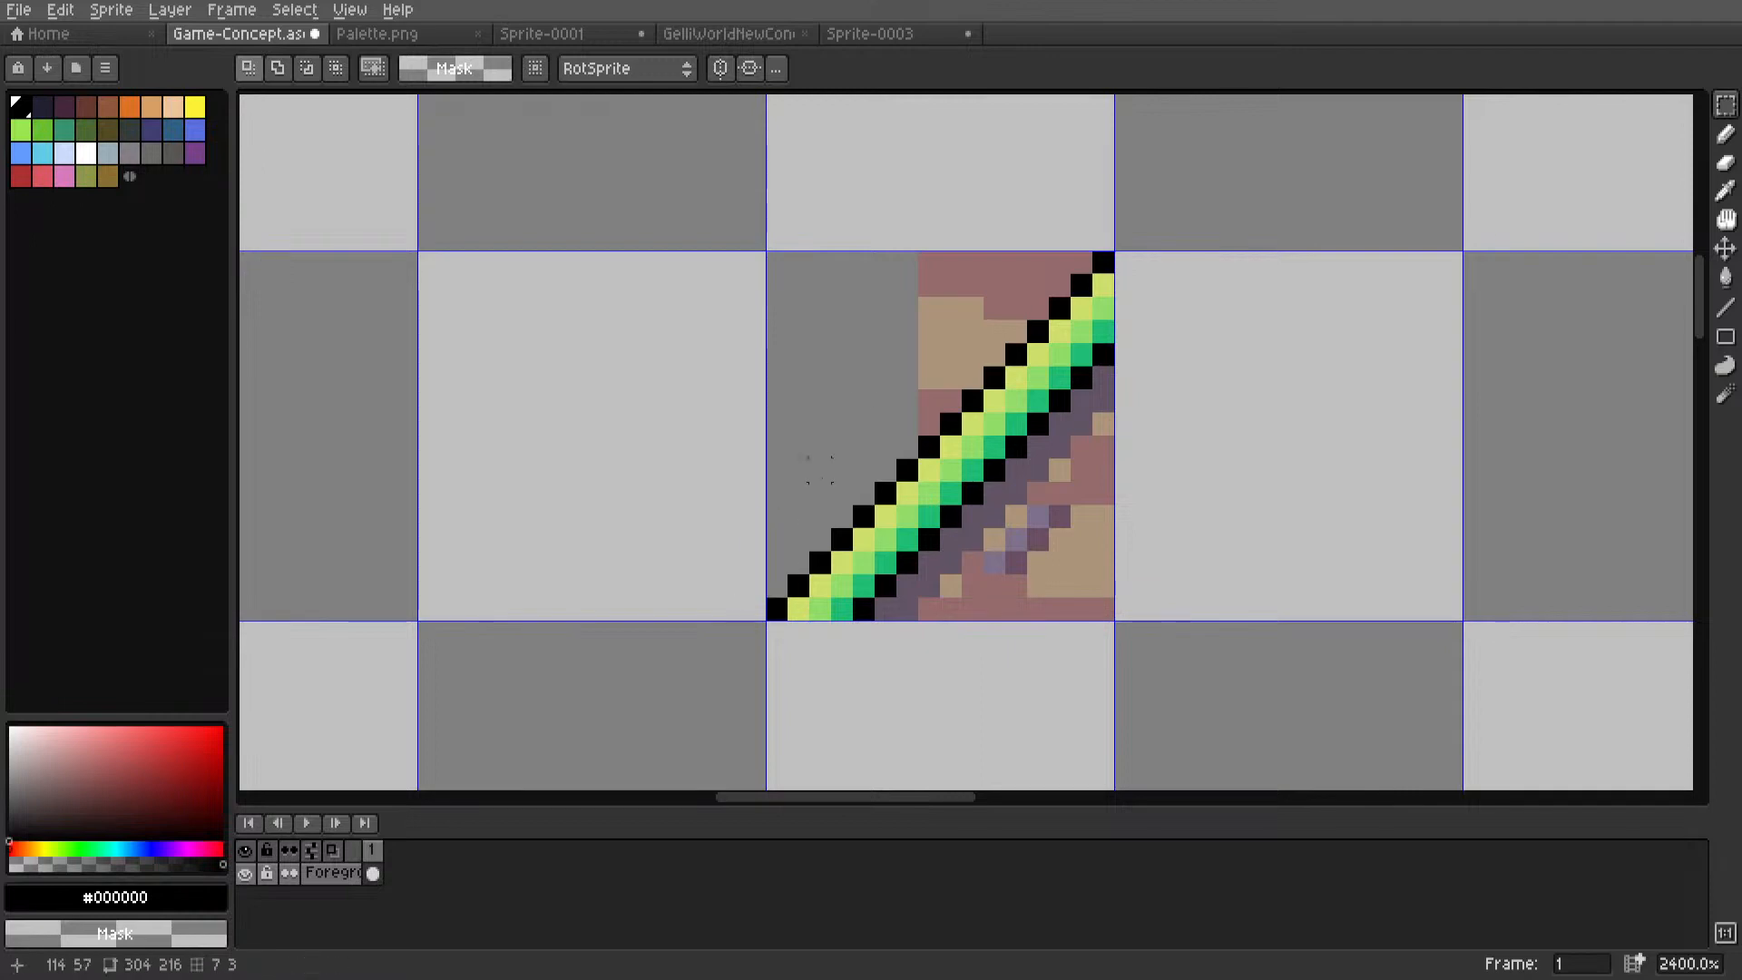
drag(896, 252, 940, 425)
key(Delete)
Clear the remaining dirt patches above the rising slope with the Paint Bucket.
middle_drag(971, 353, 953, 400)
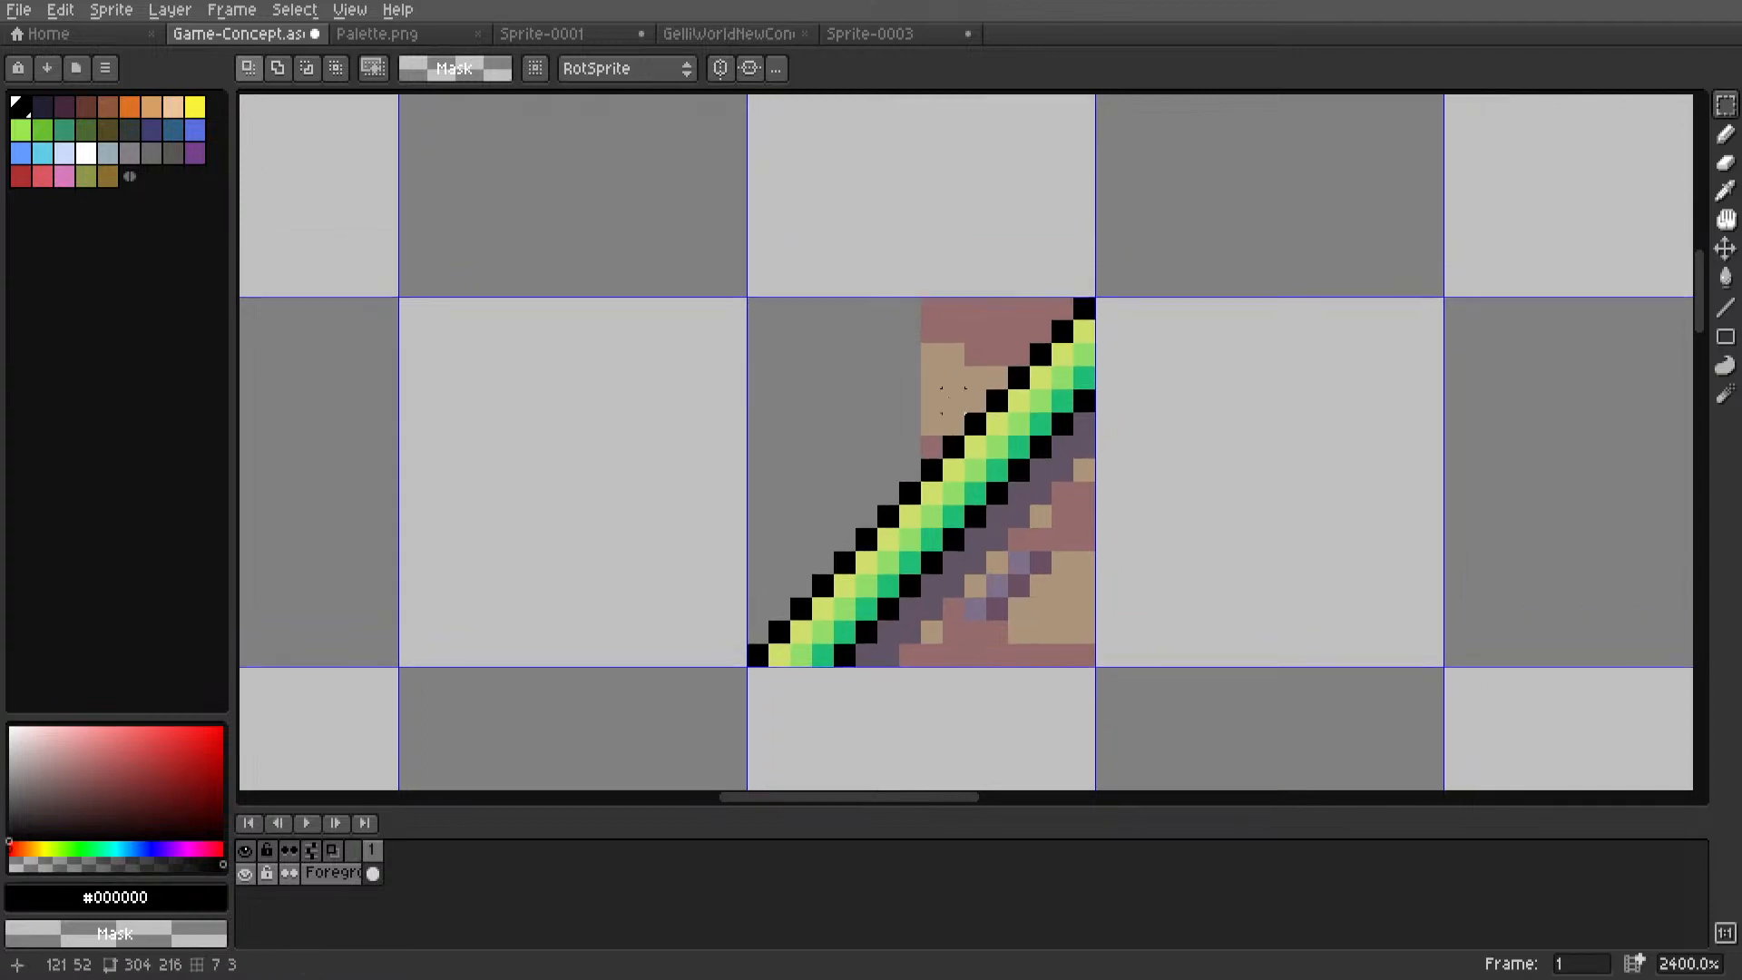
key(g)
right_click(953, 399)
right_click(949, 319)
scroll(923, 441, down, 3)
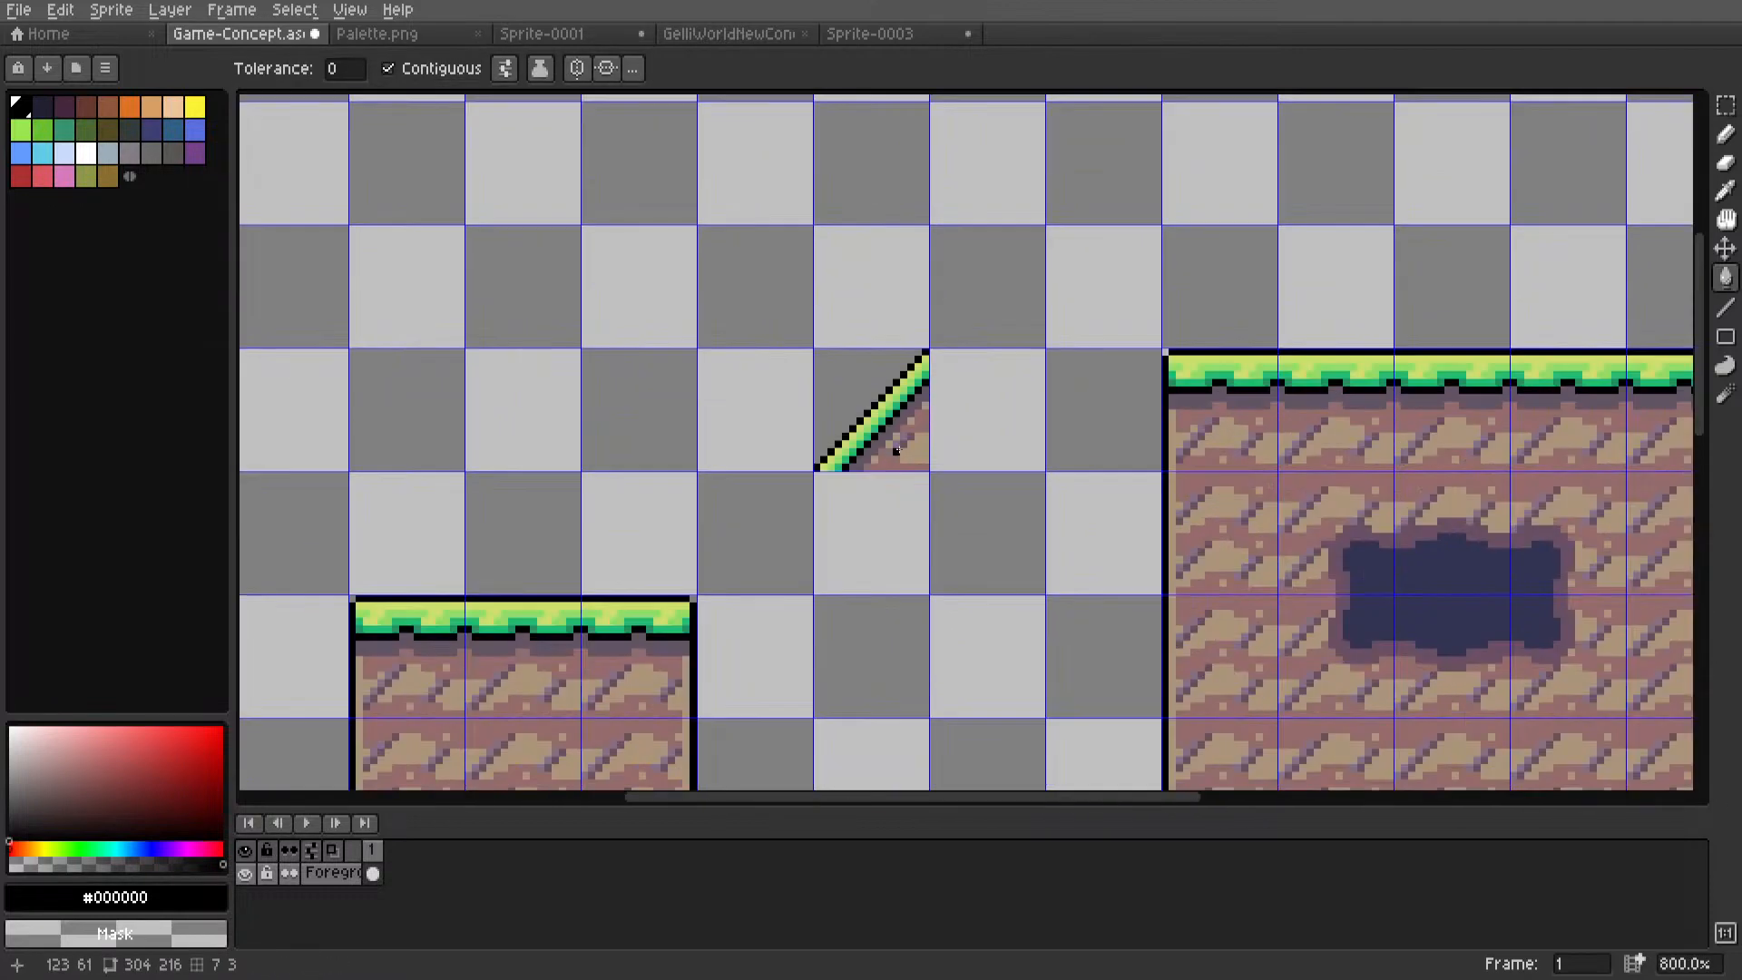
Copy the finished 16×16 px rising slope tile into Sprite-0003, in the fourth row below the diagonal corner tile.
key(m)
drag(931, 347, 807, 475)
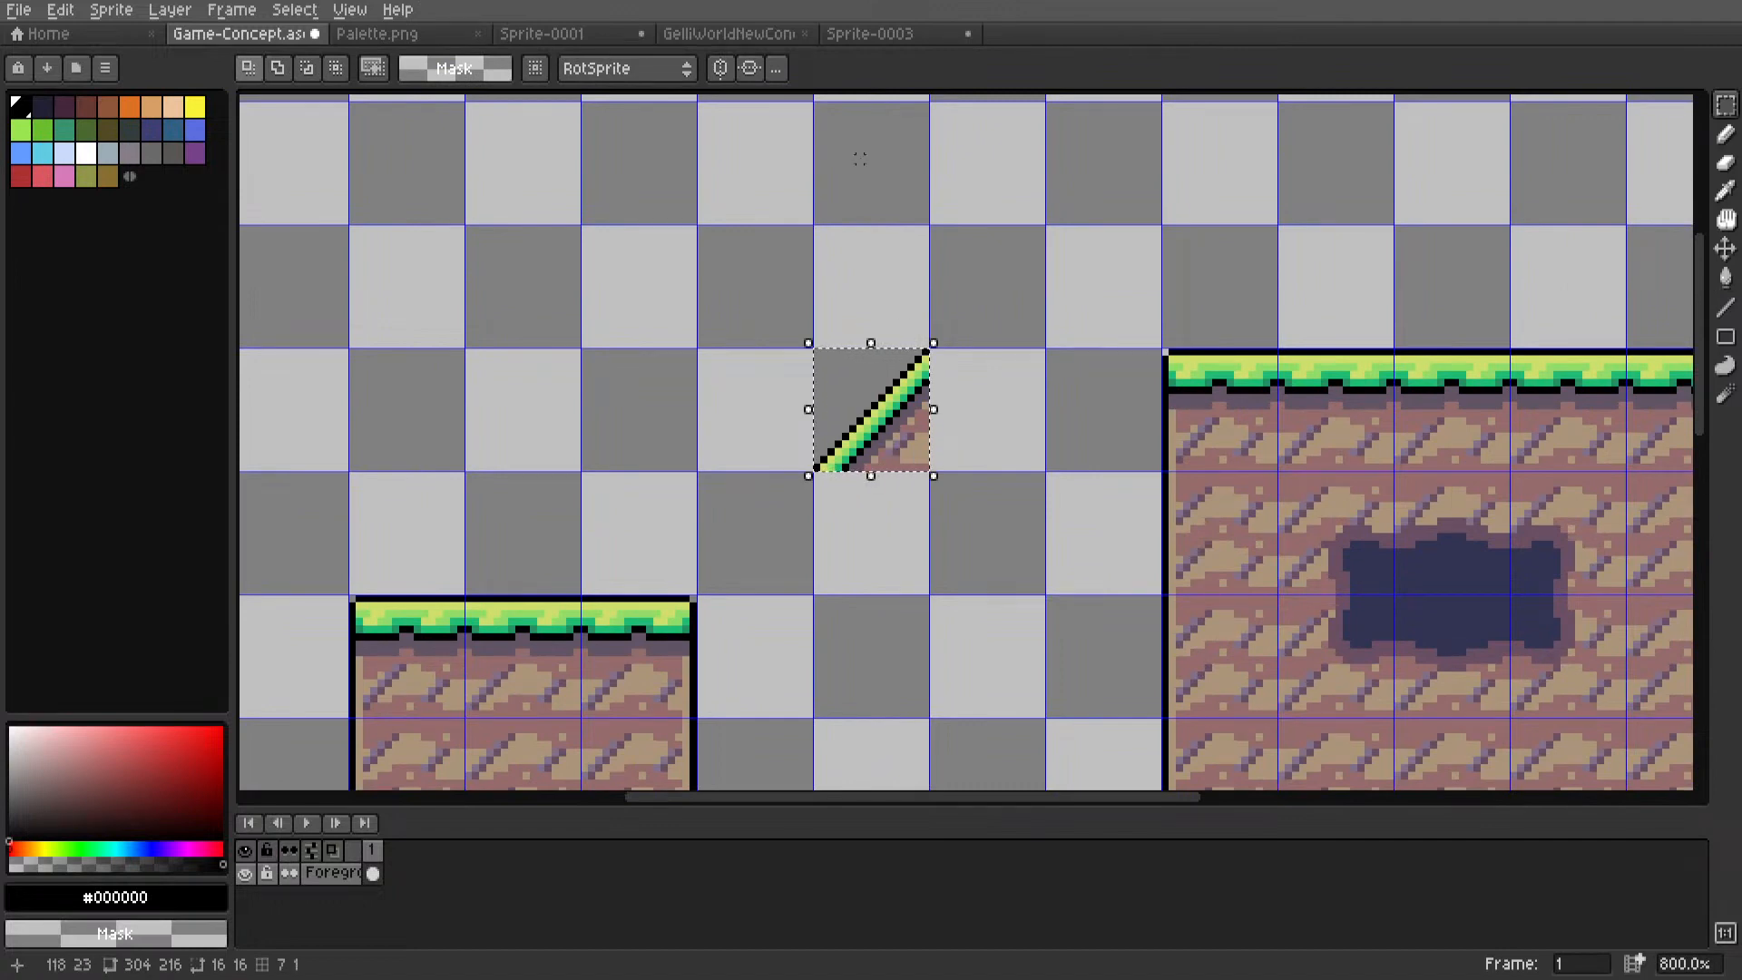
key(ctrl+c)
click(541, 33)
click(870, 34)
key(ctrl+v)
middle_drag(1312, 670, 1282, 591)
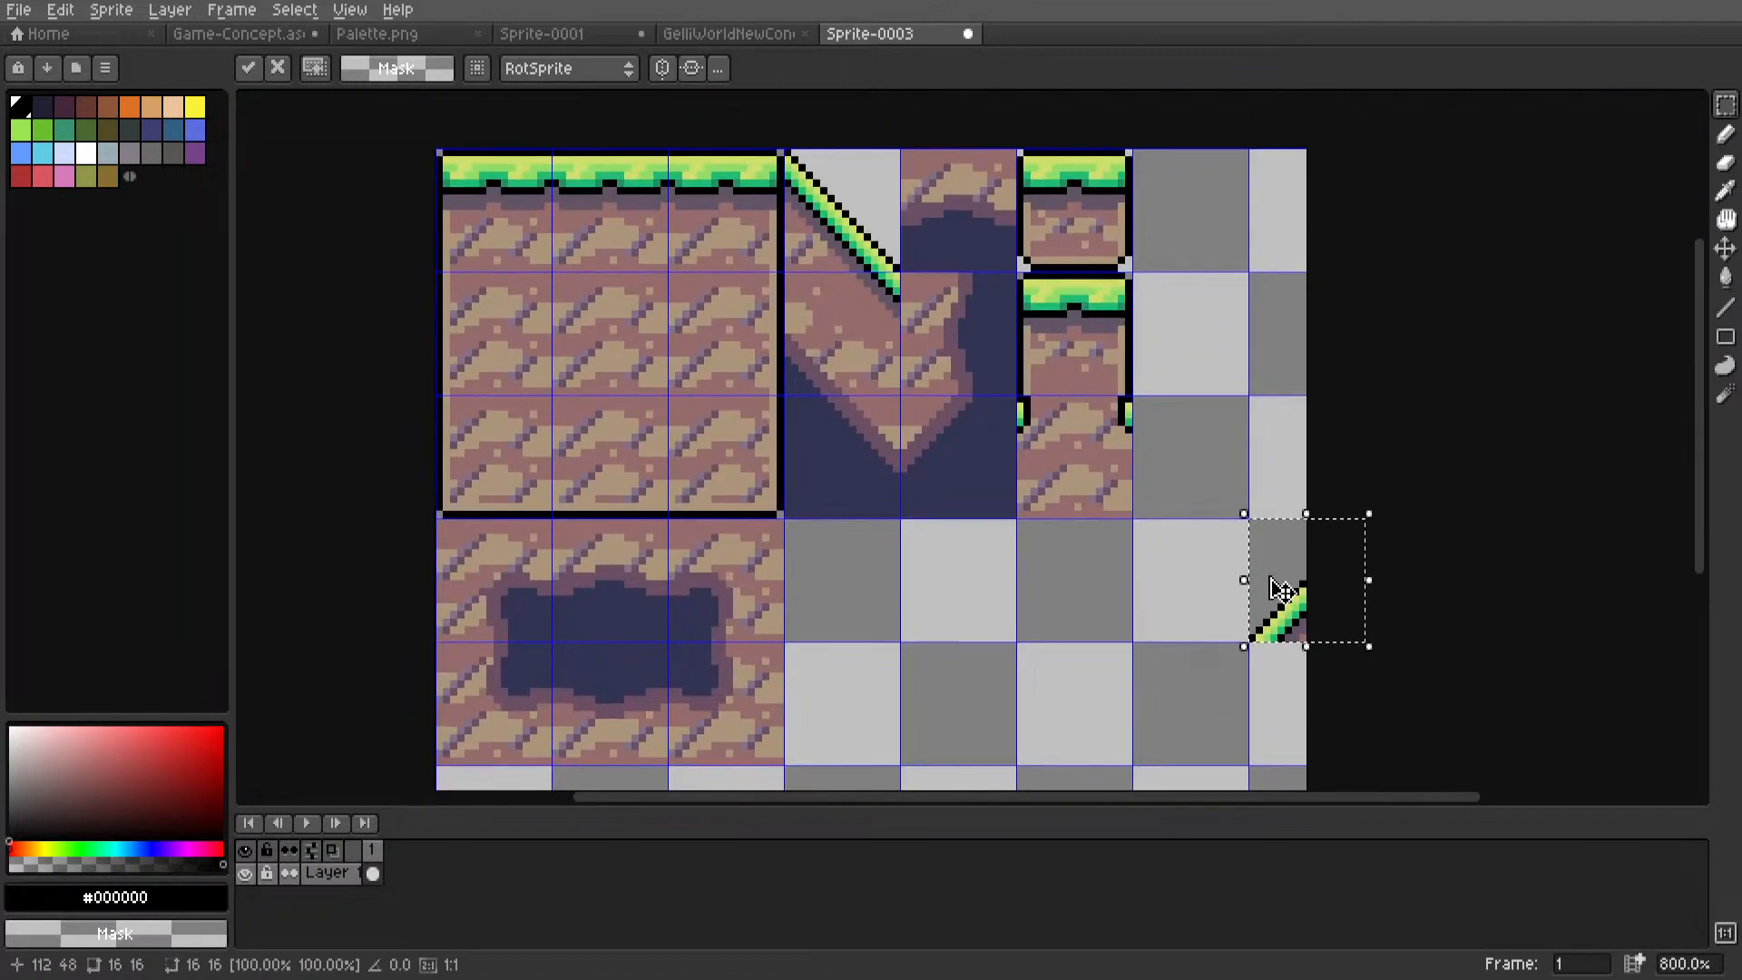
drag(1317, 631, 975, 635)
Move the dirt-to-dark edge tile to the top-row cell right of the standalone grass block, and select the rising slope tile.
click(965, 220)
drag(965, 219, 1189, 218)
drag(932, 606, 991, 520)
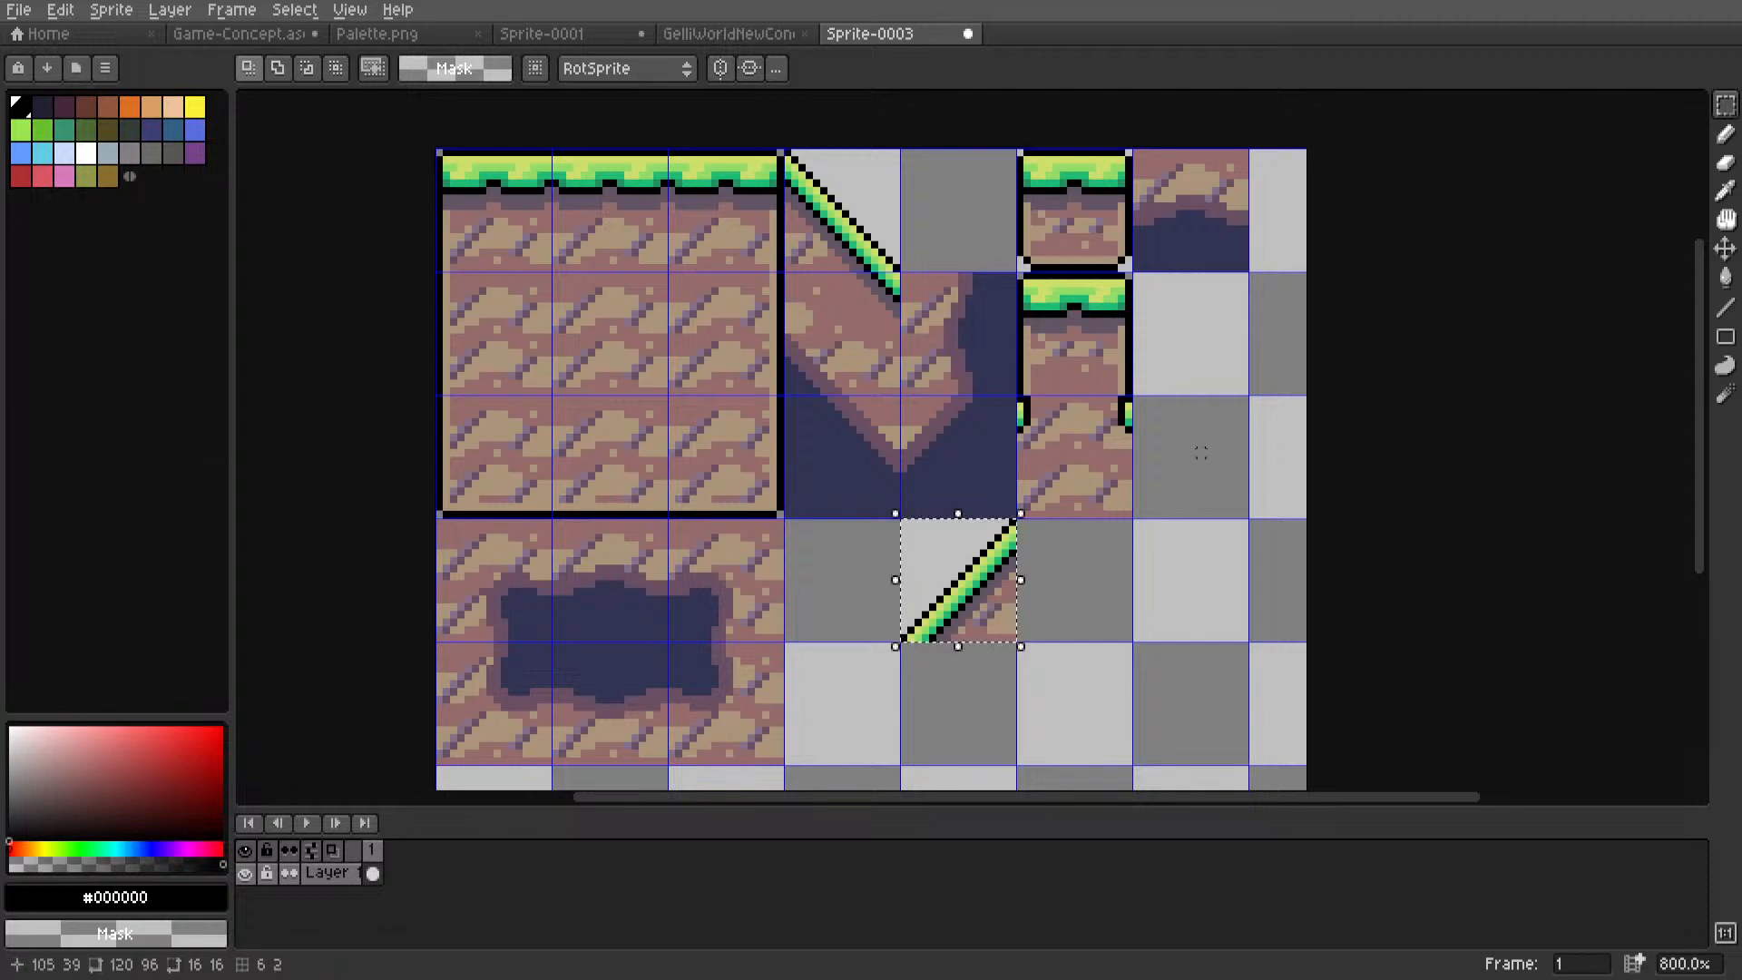
Delete the dirt-to-dark edge tile from the top row and move the rising slope tile up beside the falling slope.
double_click(1190, 211)
key(Delete)
double_click(975, 599)
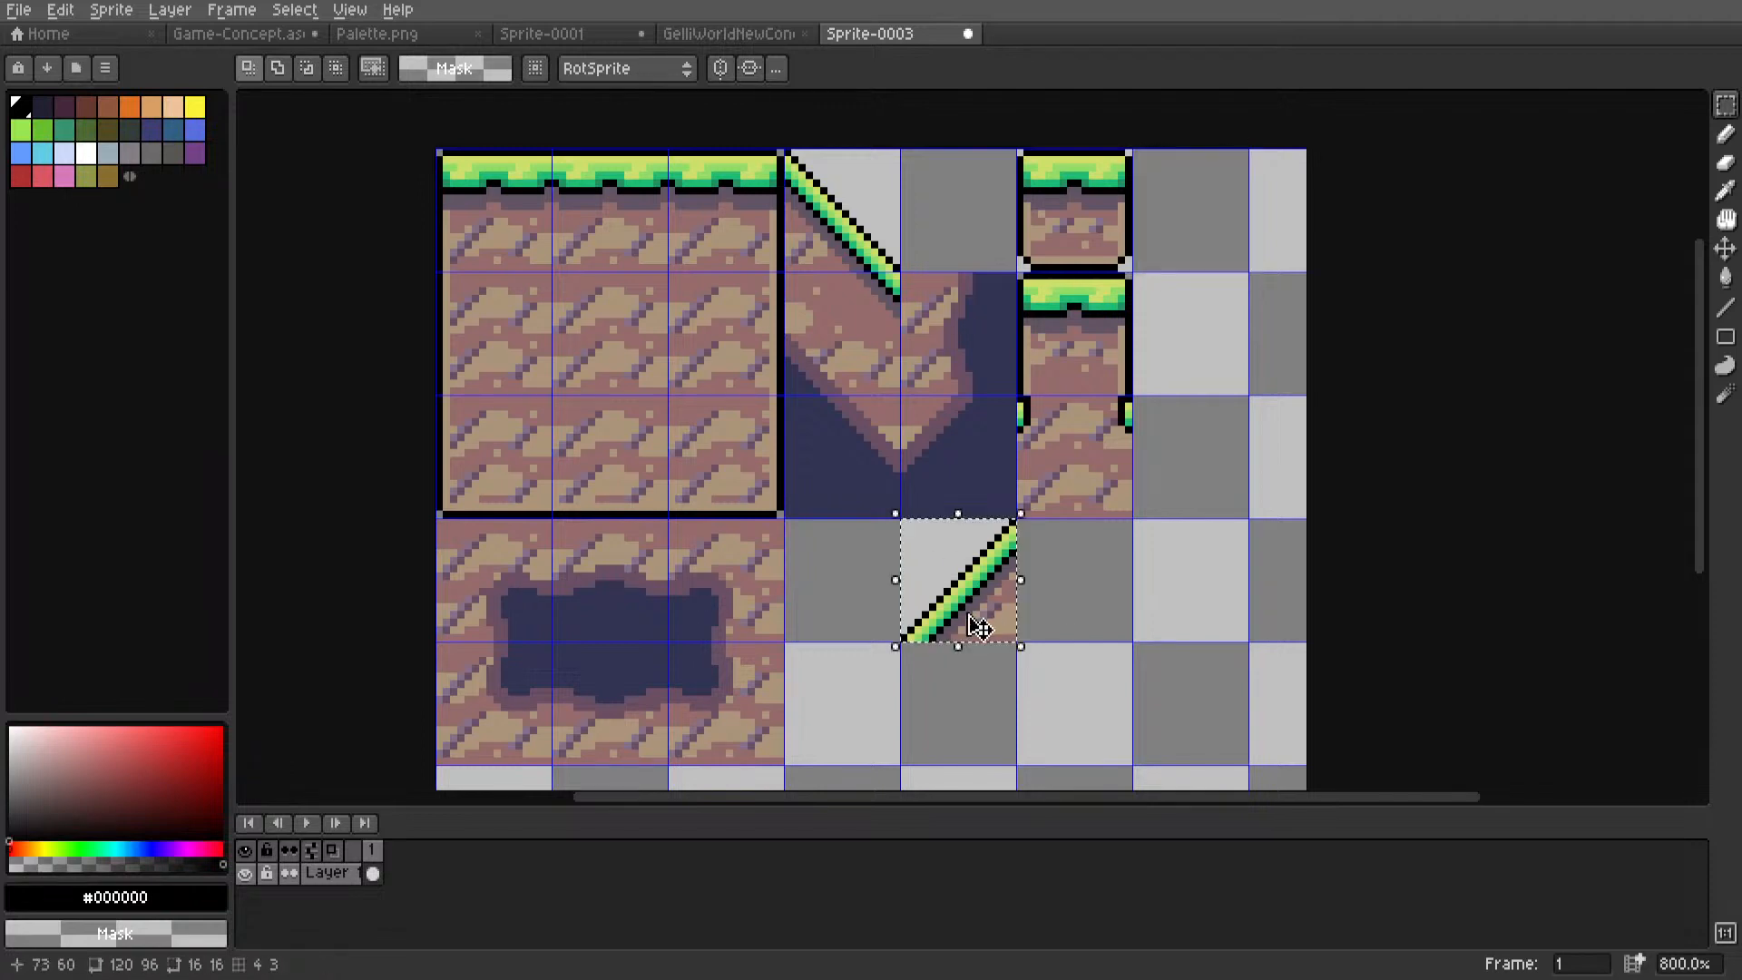
drag(976, 599, 974, 251)
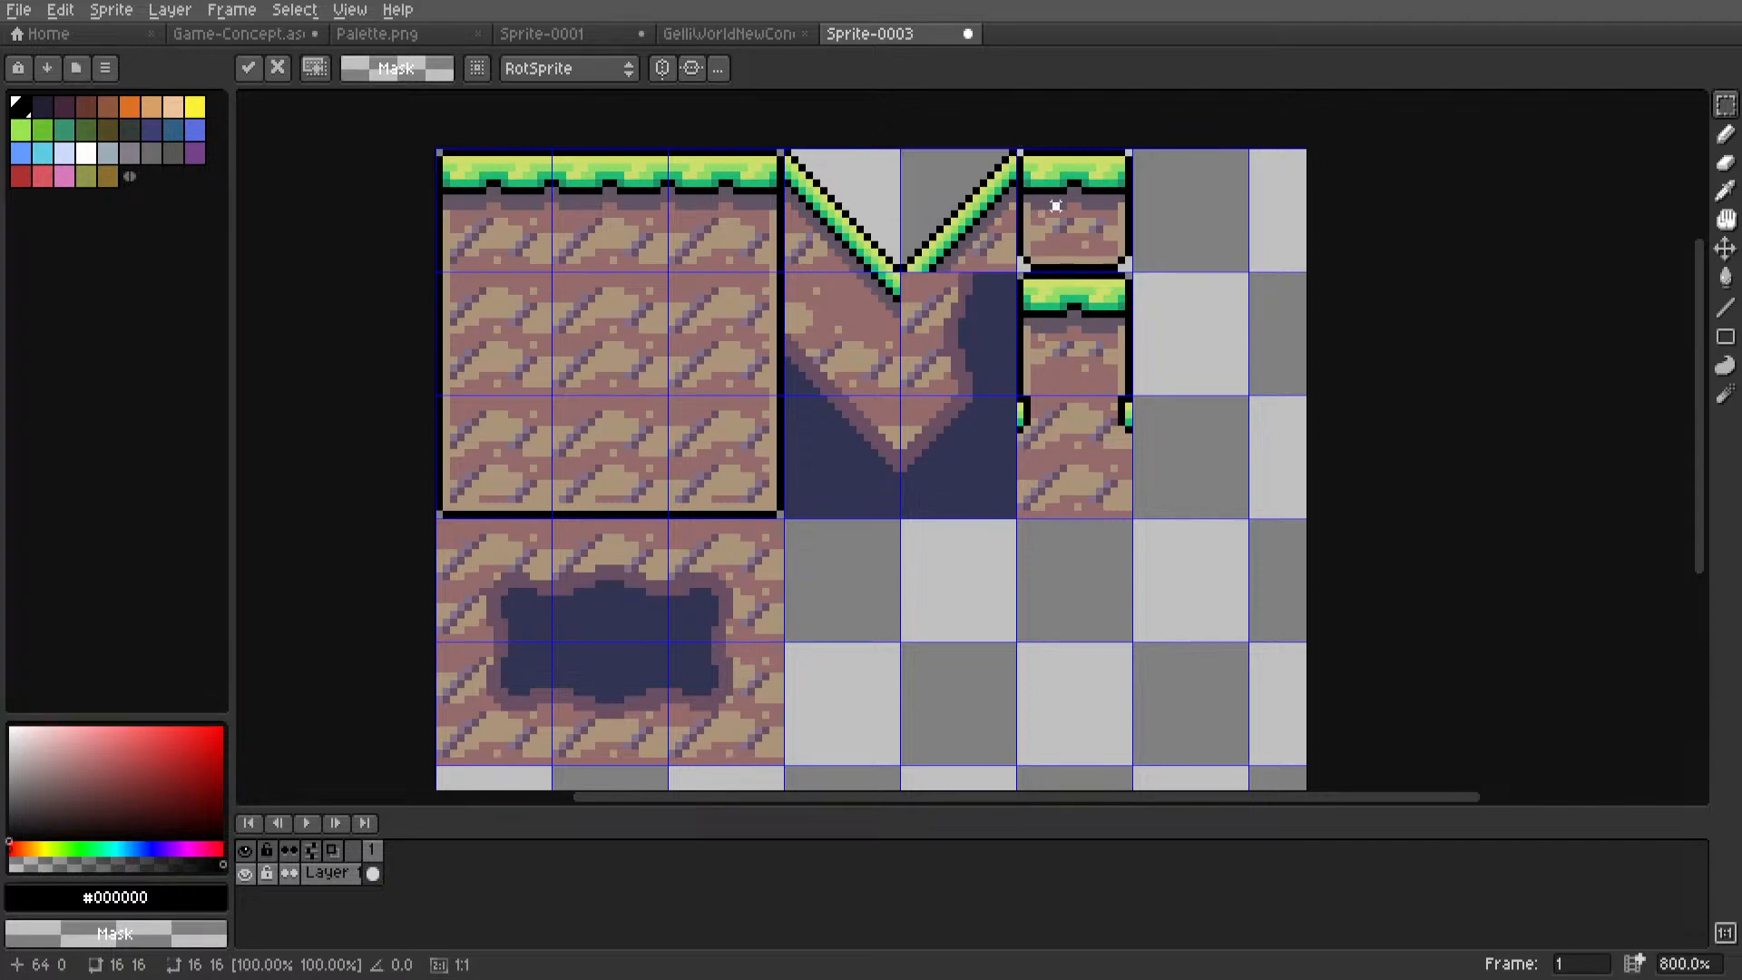
Shift the 16×48 px standalone grass column one cell right and place the rising slope tile in the top-row cell it vacated.
drag(1056, 207, 1080, 490)
drag(1078, 334, 1197, 337)
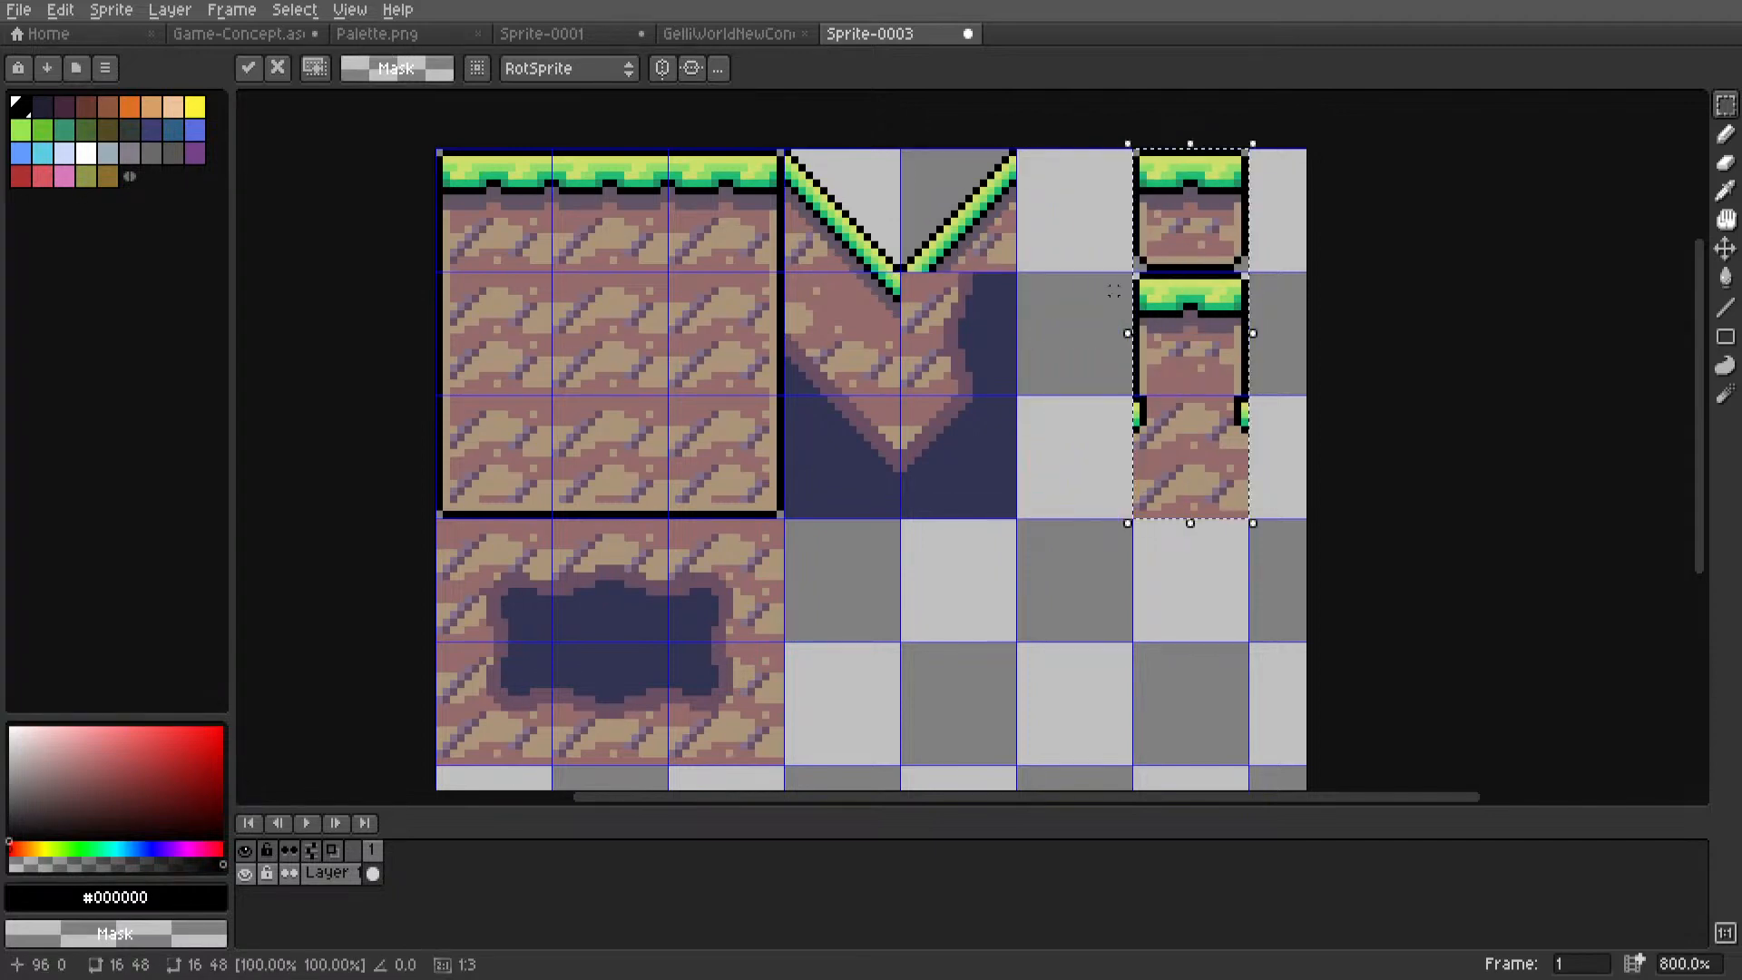
click(962, 206)
drag(963, 206, 1091, 245)
key(ctrl+d)
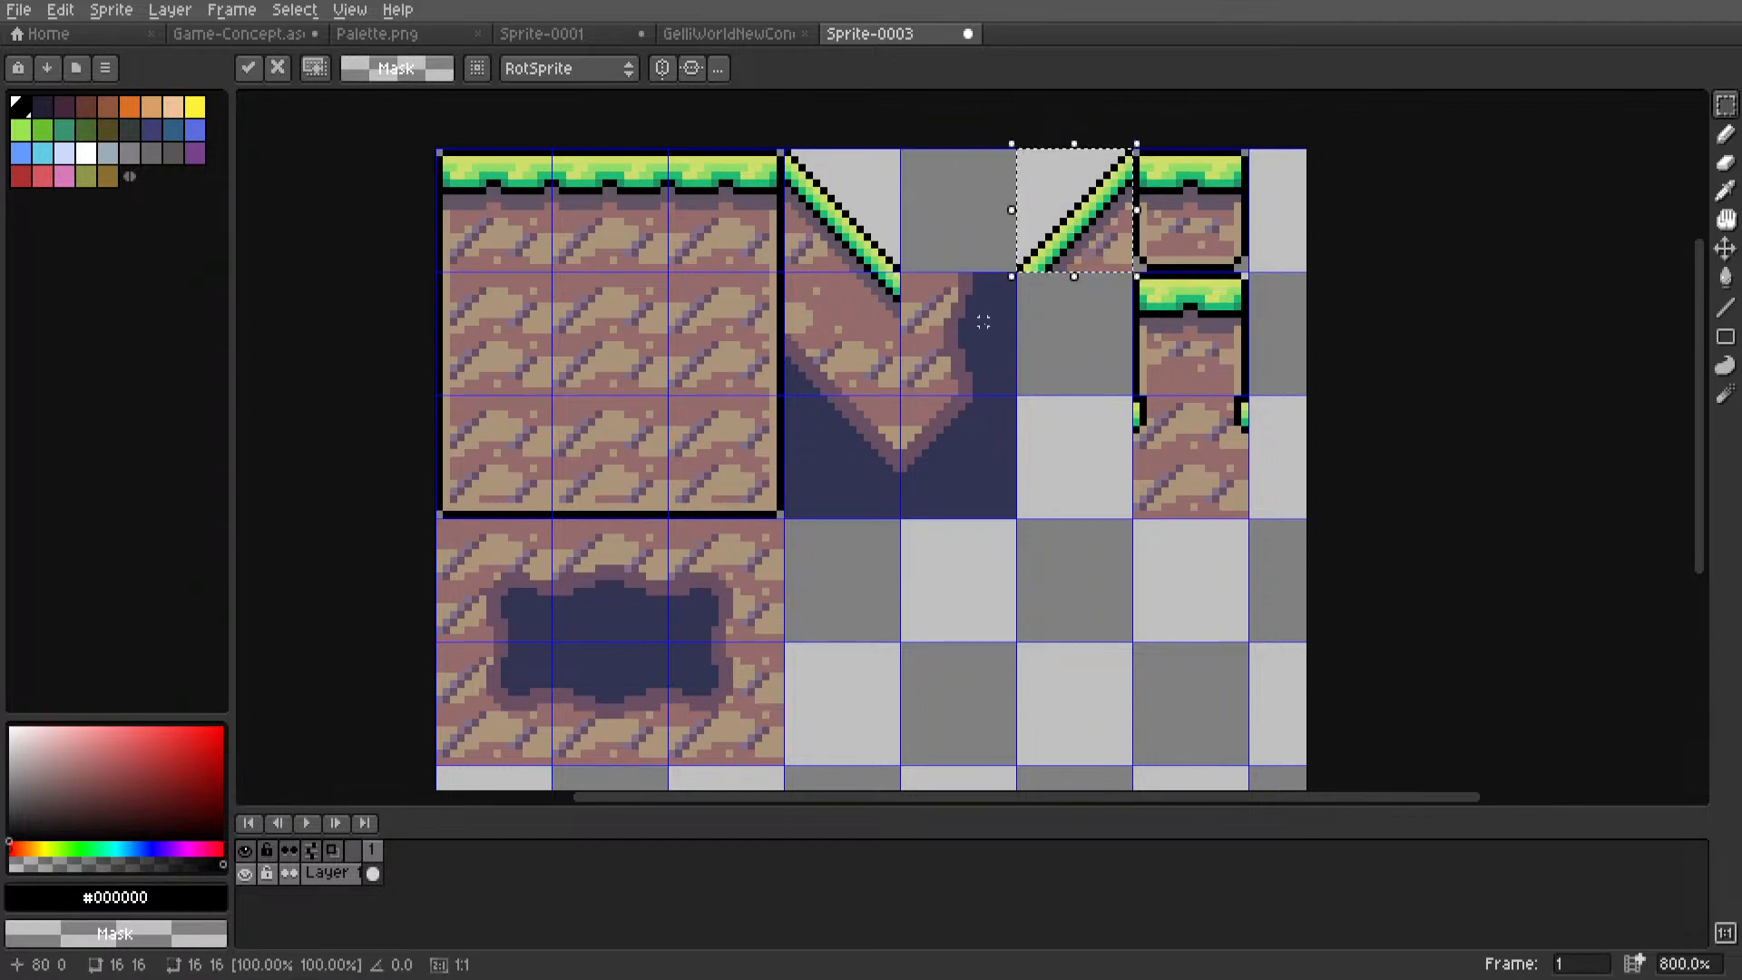
In Game-Concept, copy the standalone 16×16 px dirt tile into the cell directly below the rising slope tile.
click(237, 33)
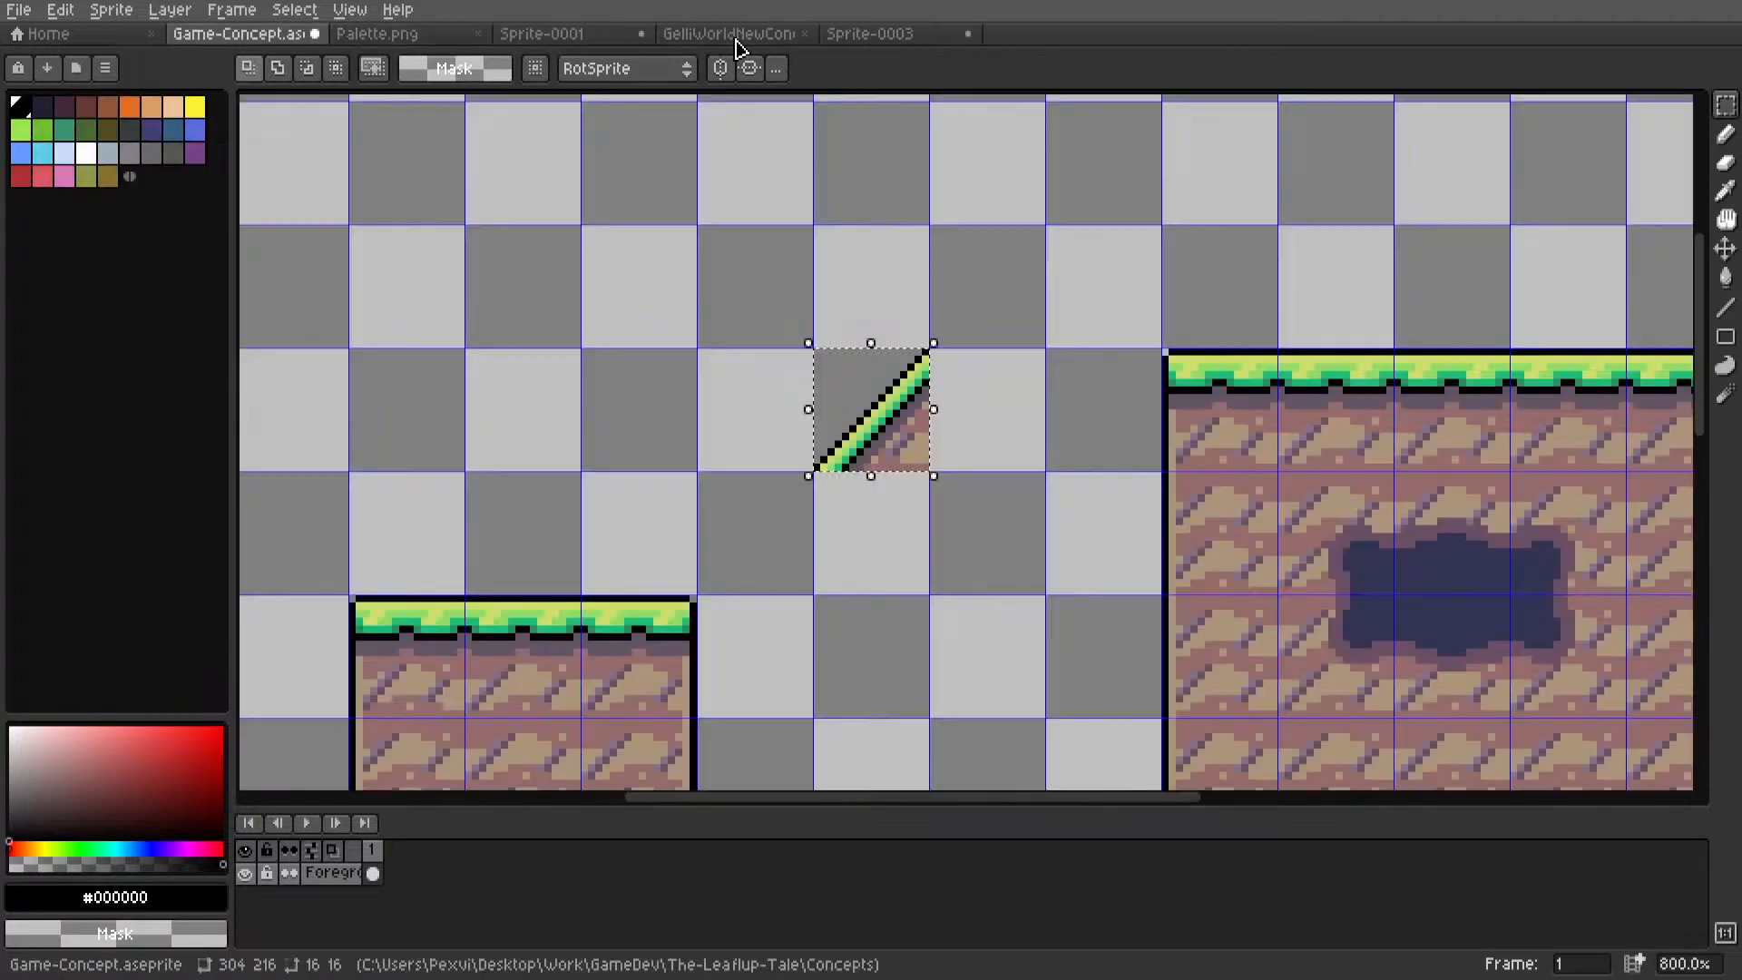
scroll(1067, 371, down, 3)
middle_drag(1069, 369, 1092, 273)
scroll(816, 414, up, 1)
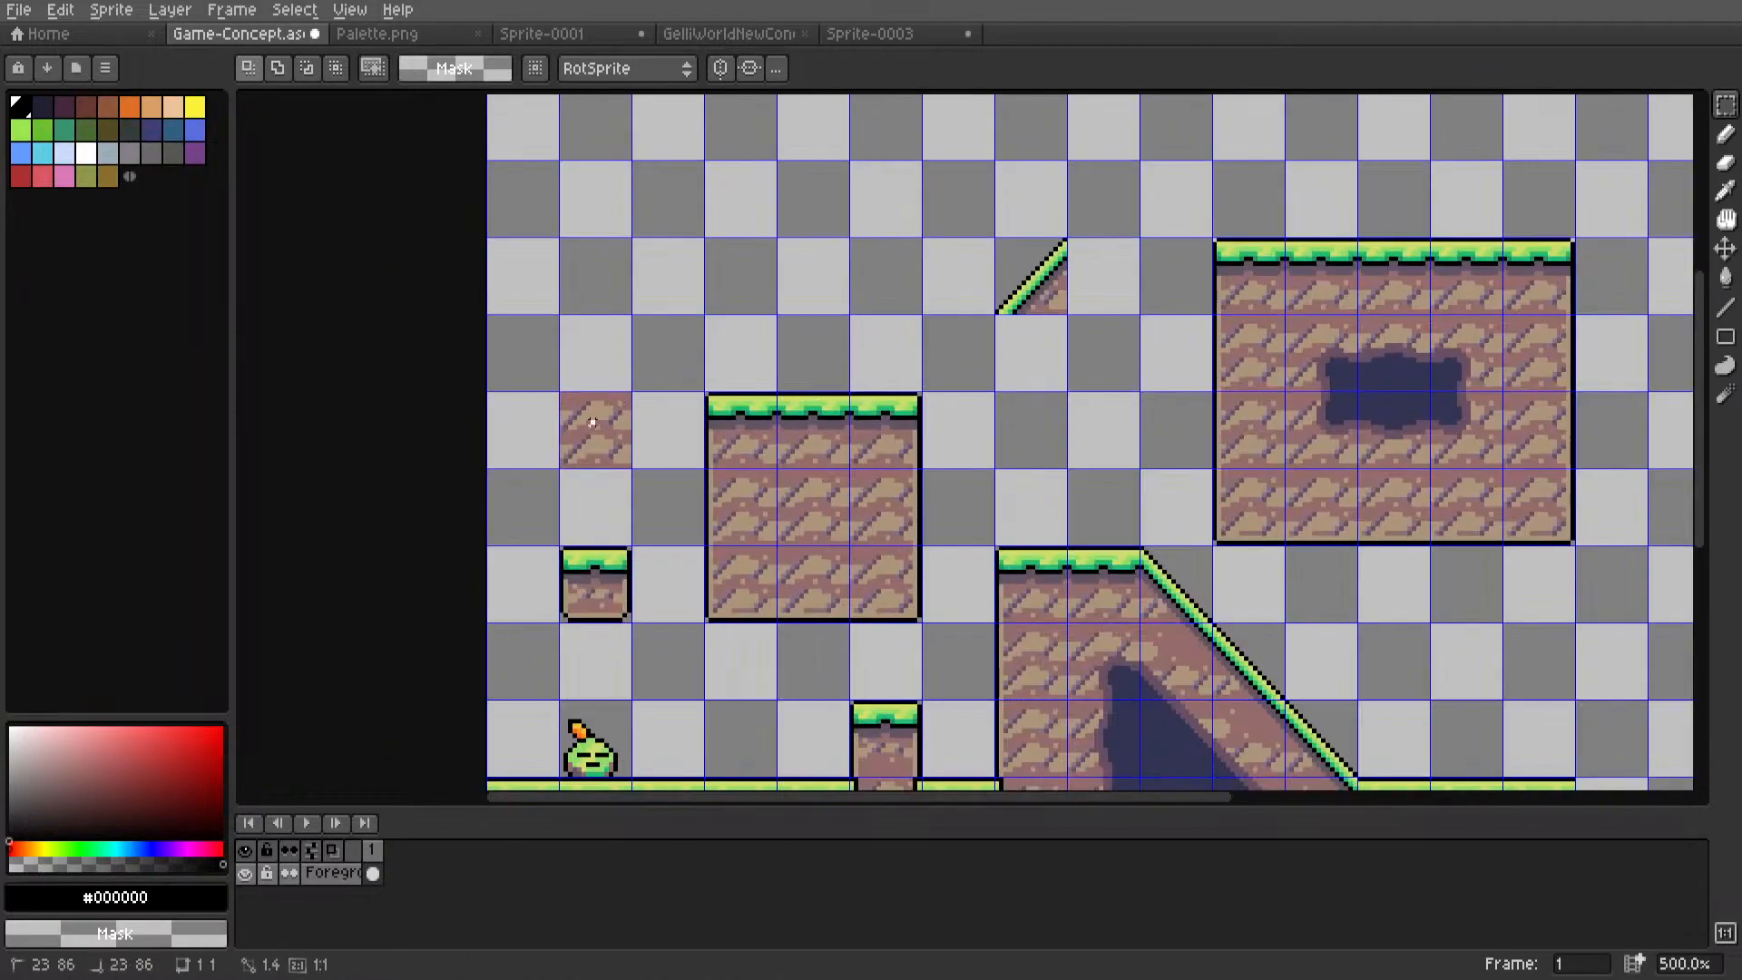
double_click(595, 431)
drag(594, 439, 1030, 367)
scroll(1030, 368, up, 4)
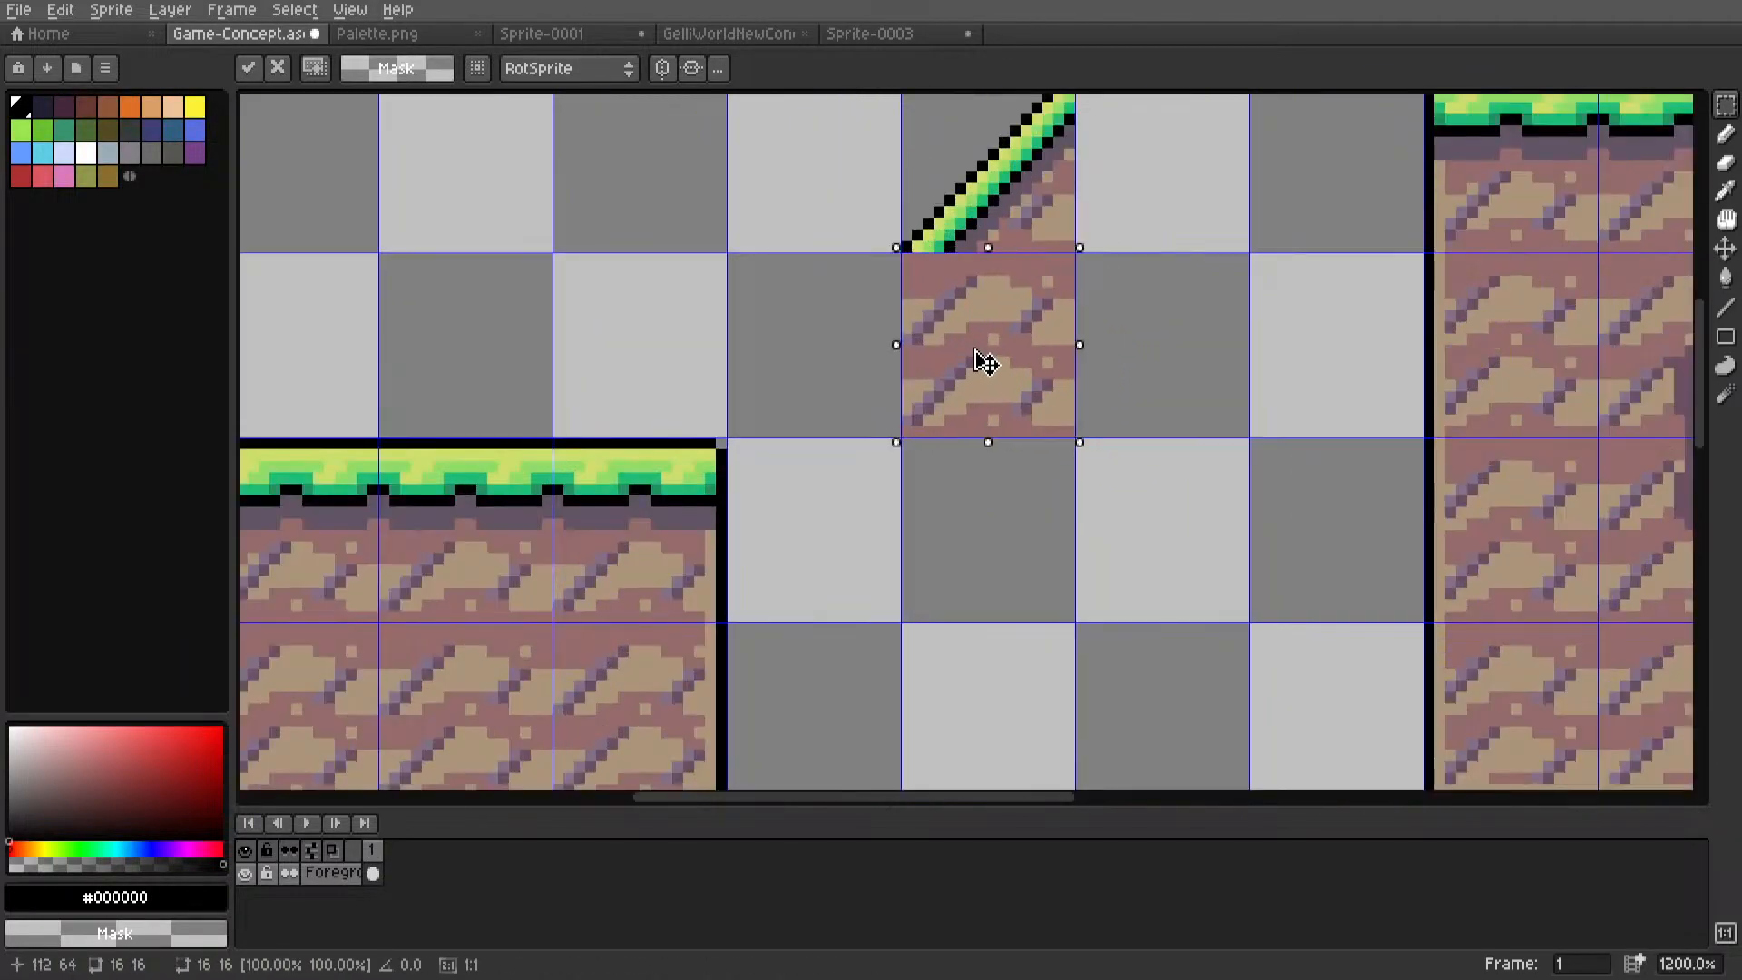
scroll(1147, 340, down, 4)
click(1163, 351)
middle_drag(1127, 423, 1124, 338)
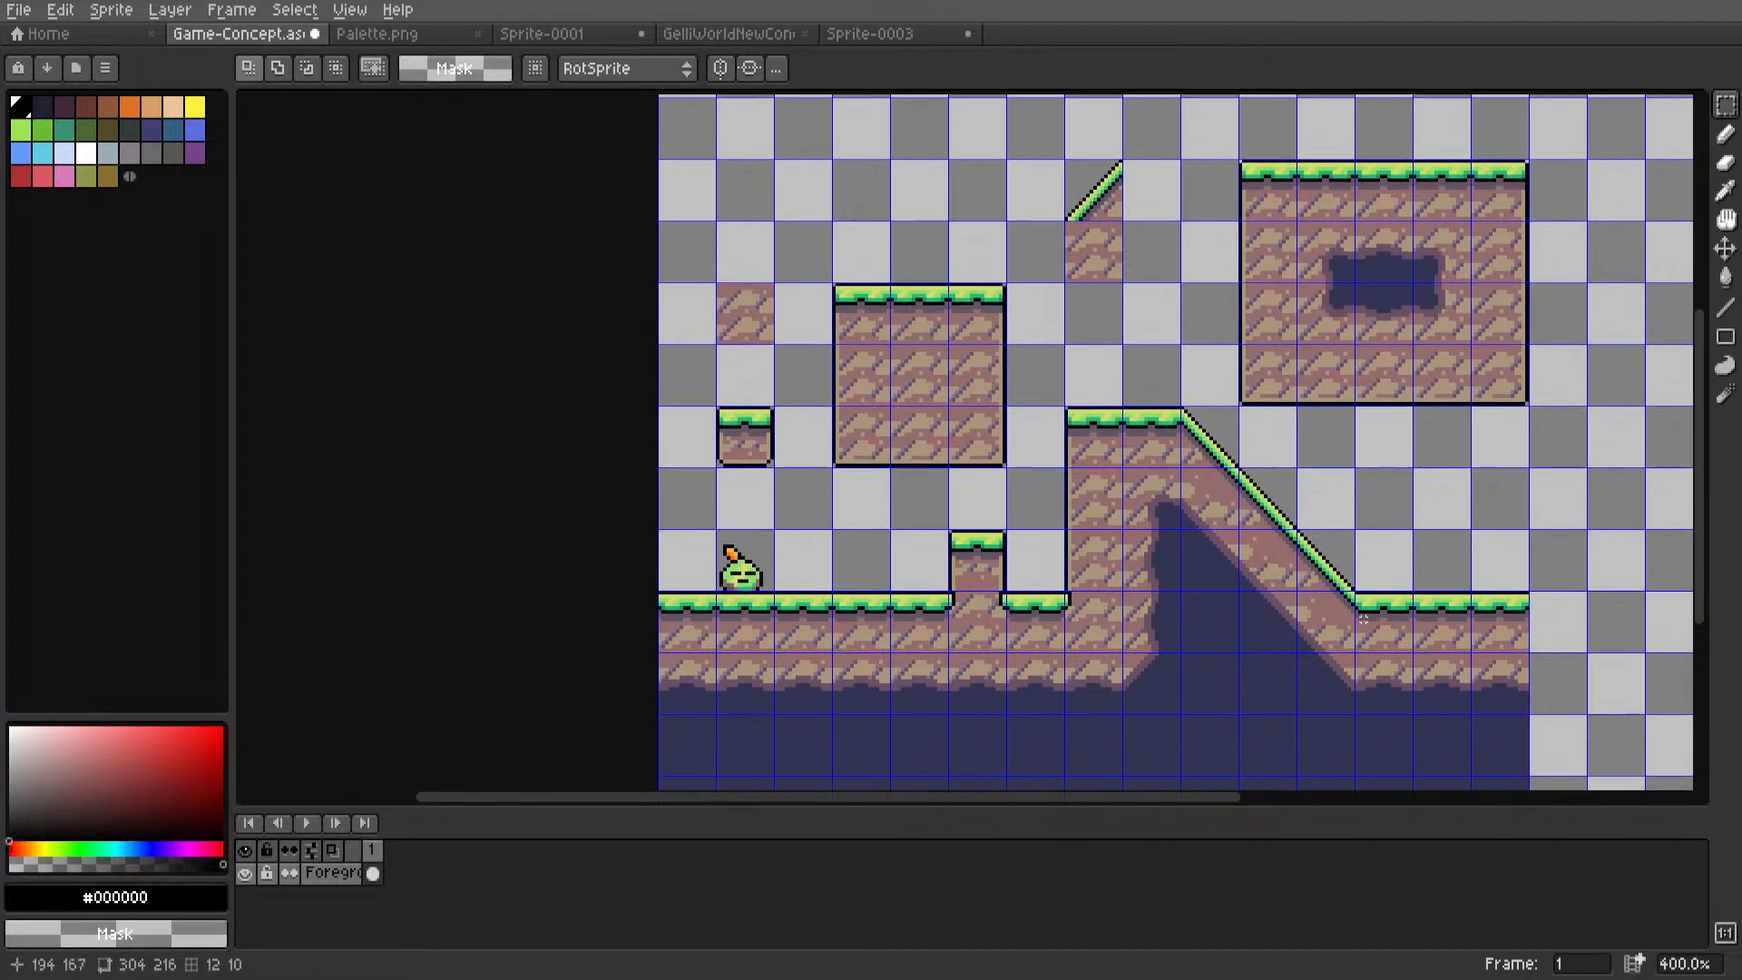
Copy the diagonal dirt-to-dark tile from inside the hill onto the dirt tile below the rising slope.
scroll(1255, 557, up, 5)
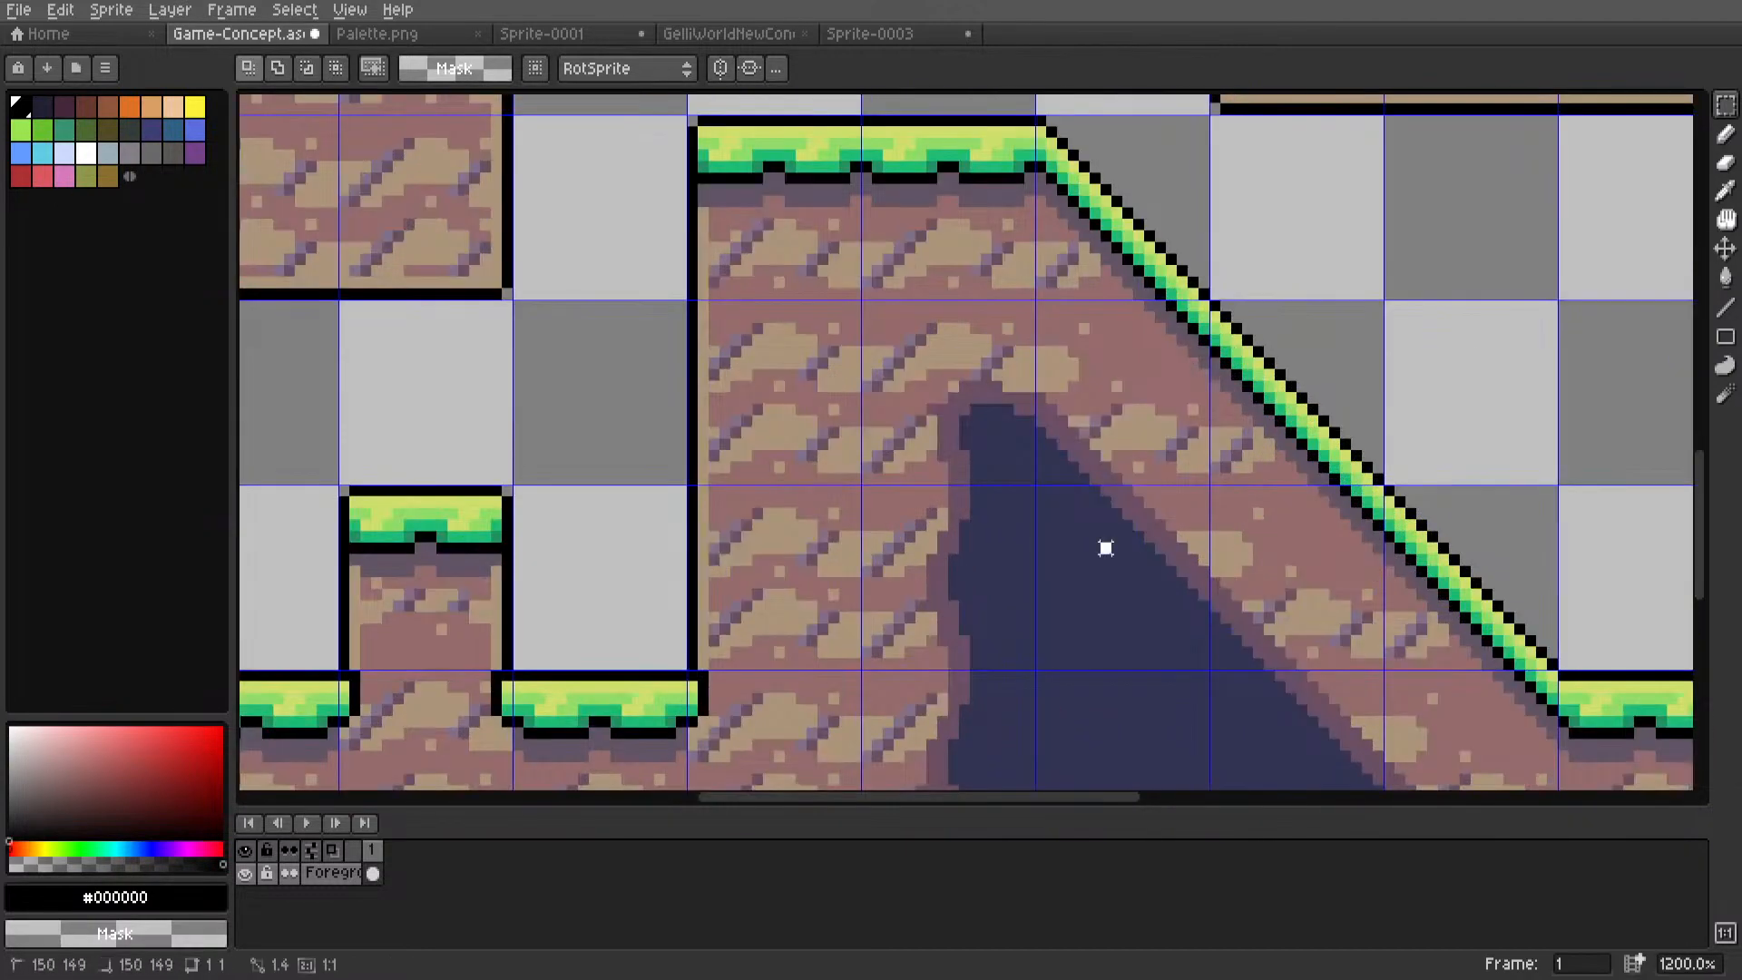
scroll(1105, 548, down, 5)
drag(1108, 556, 1136, 582)
scroll(1170, 548, up, 5)
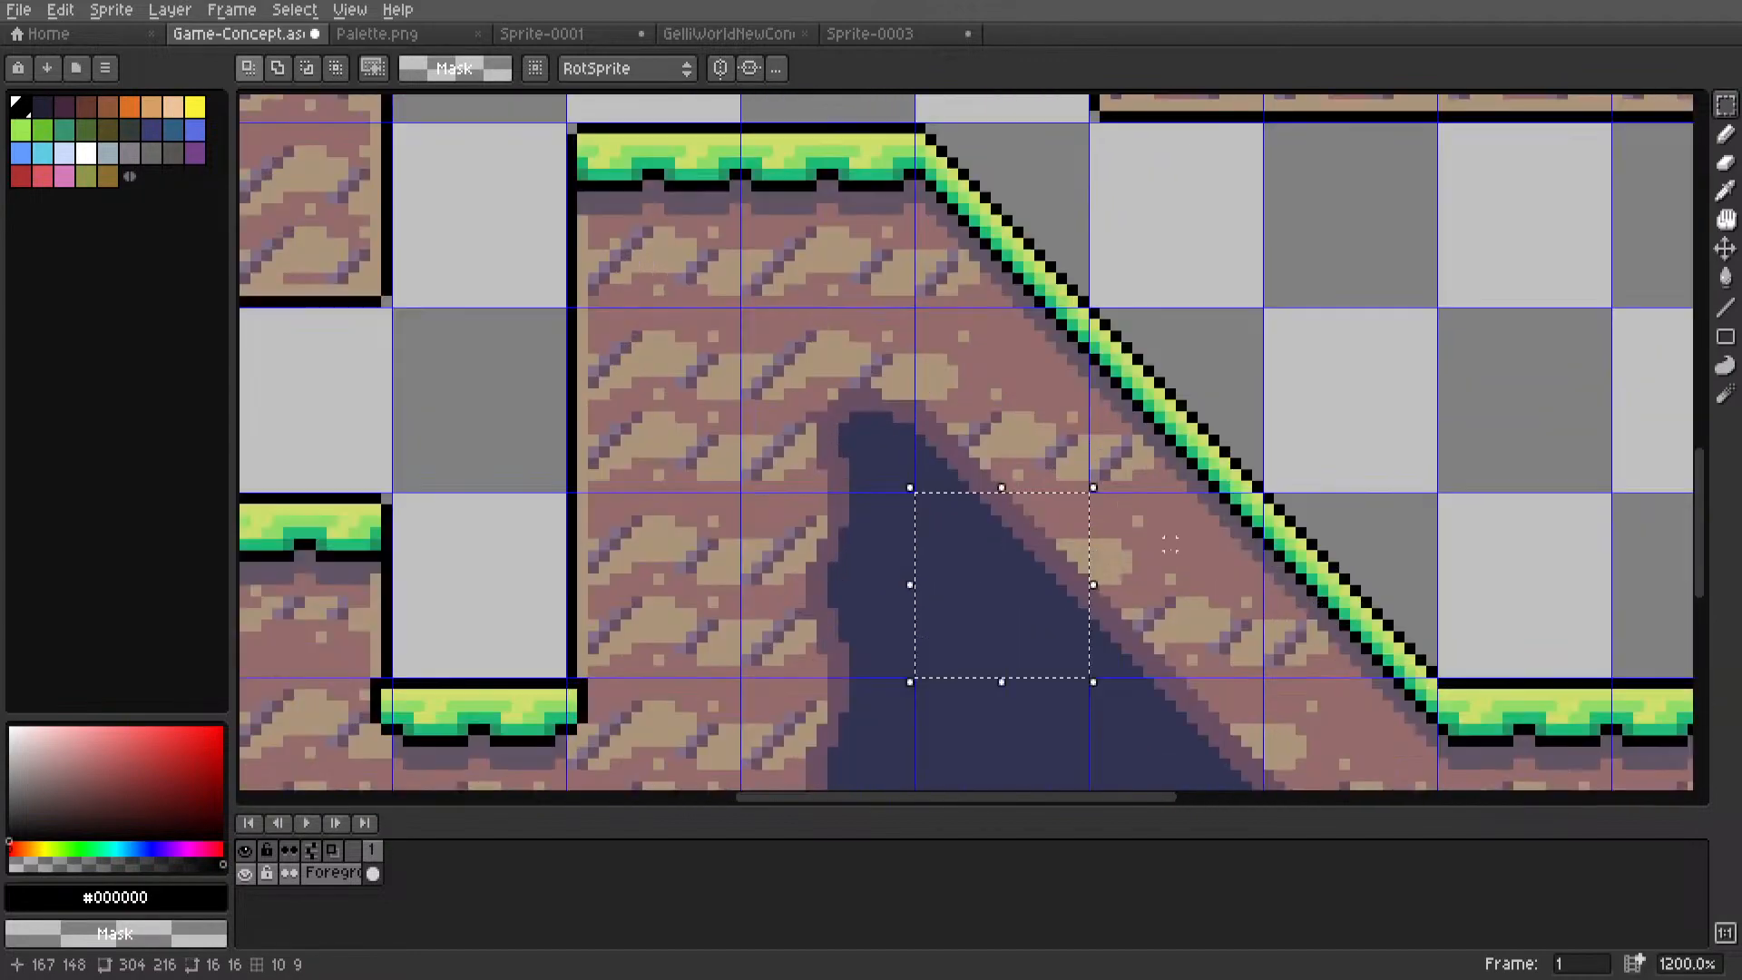
scroll(1010, 605, down, 5)
ctrl+drag(1010, 604, 852, 296)
scroll(917, 296, up, 5)
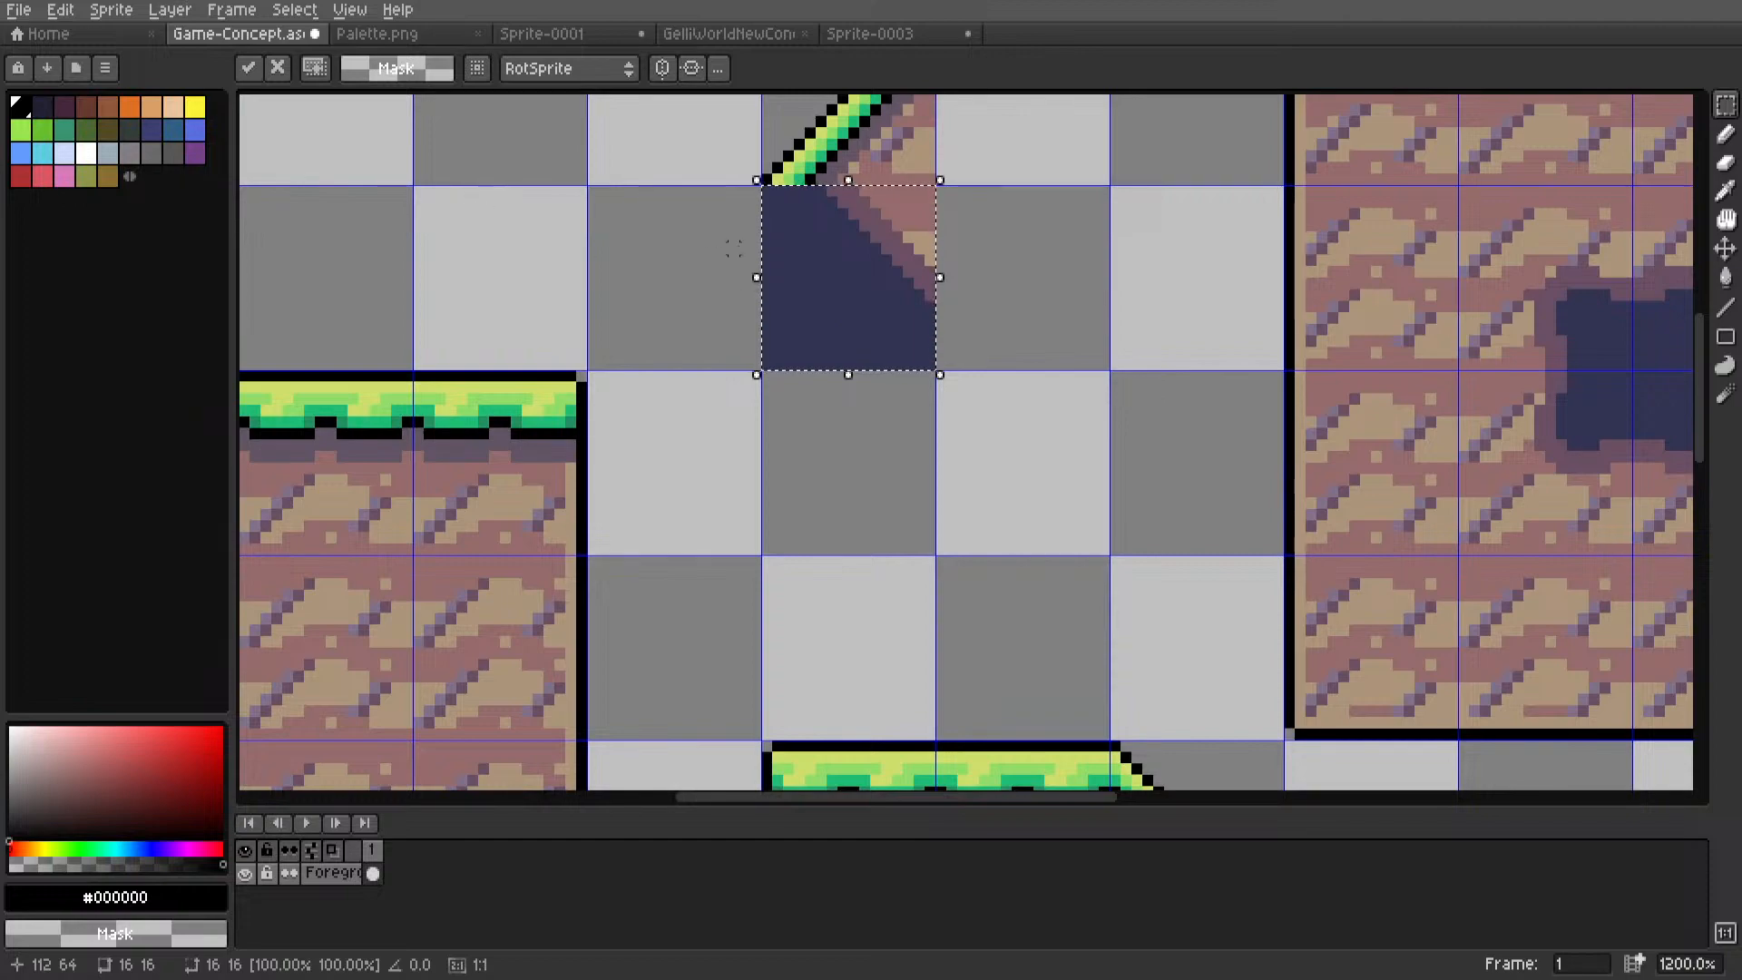
scroll(984, 341, down, 5)
scroll(990, 395, up, 3)
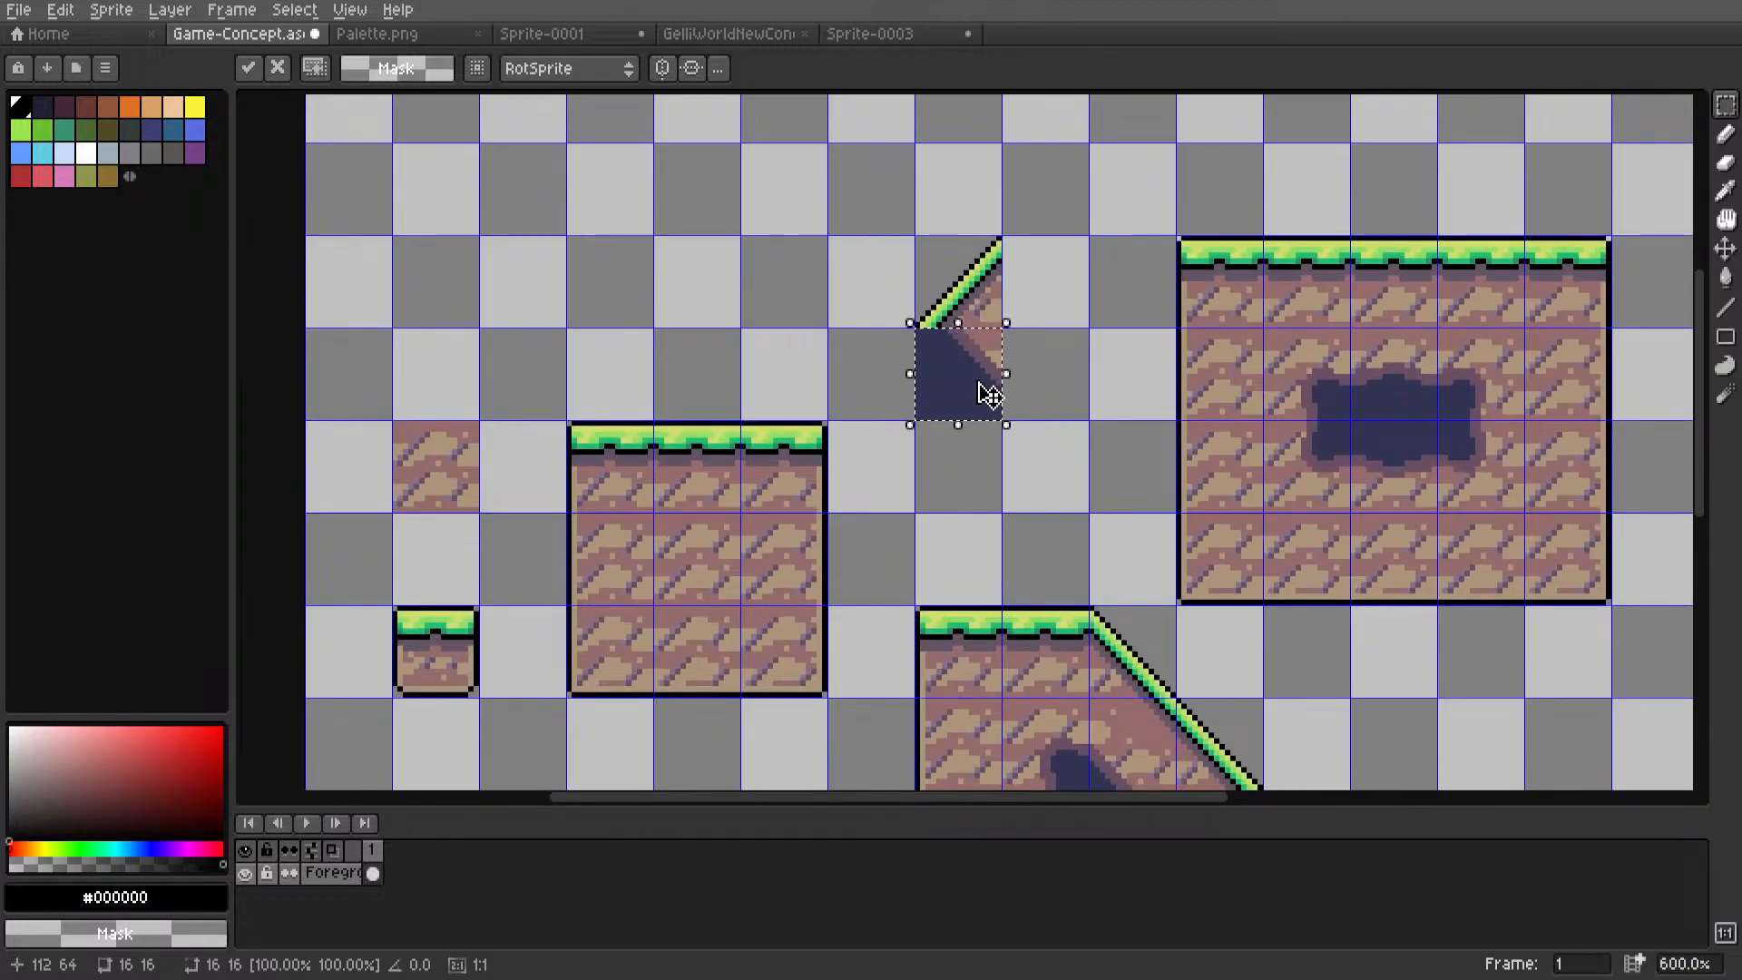
Try rotating the diagonal dirt-to-dark copy by 90° and placing it beside the dirt tile, and undo it.
key(shift+r)
key(shift+r)
key(shift+r)
key(shift+r)
key(shift+r)
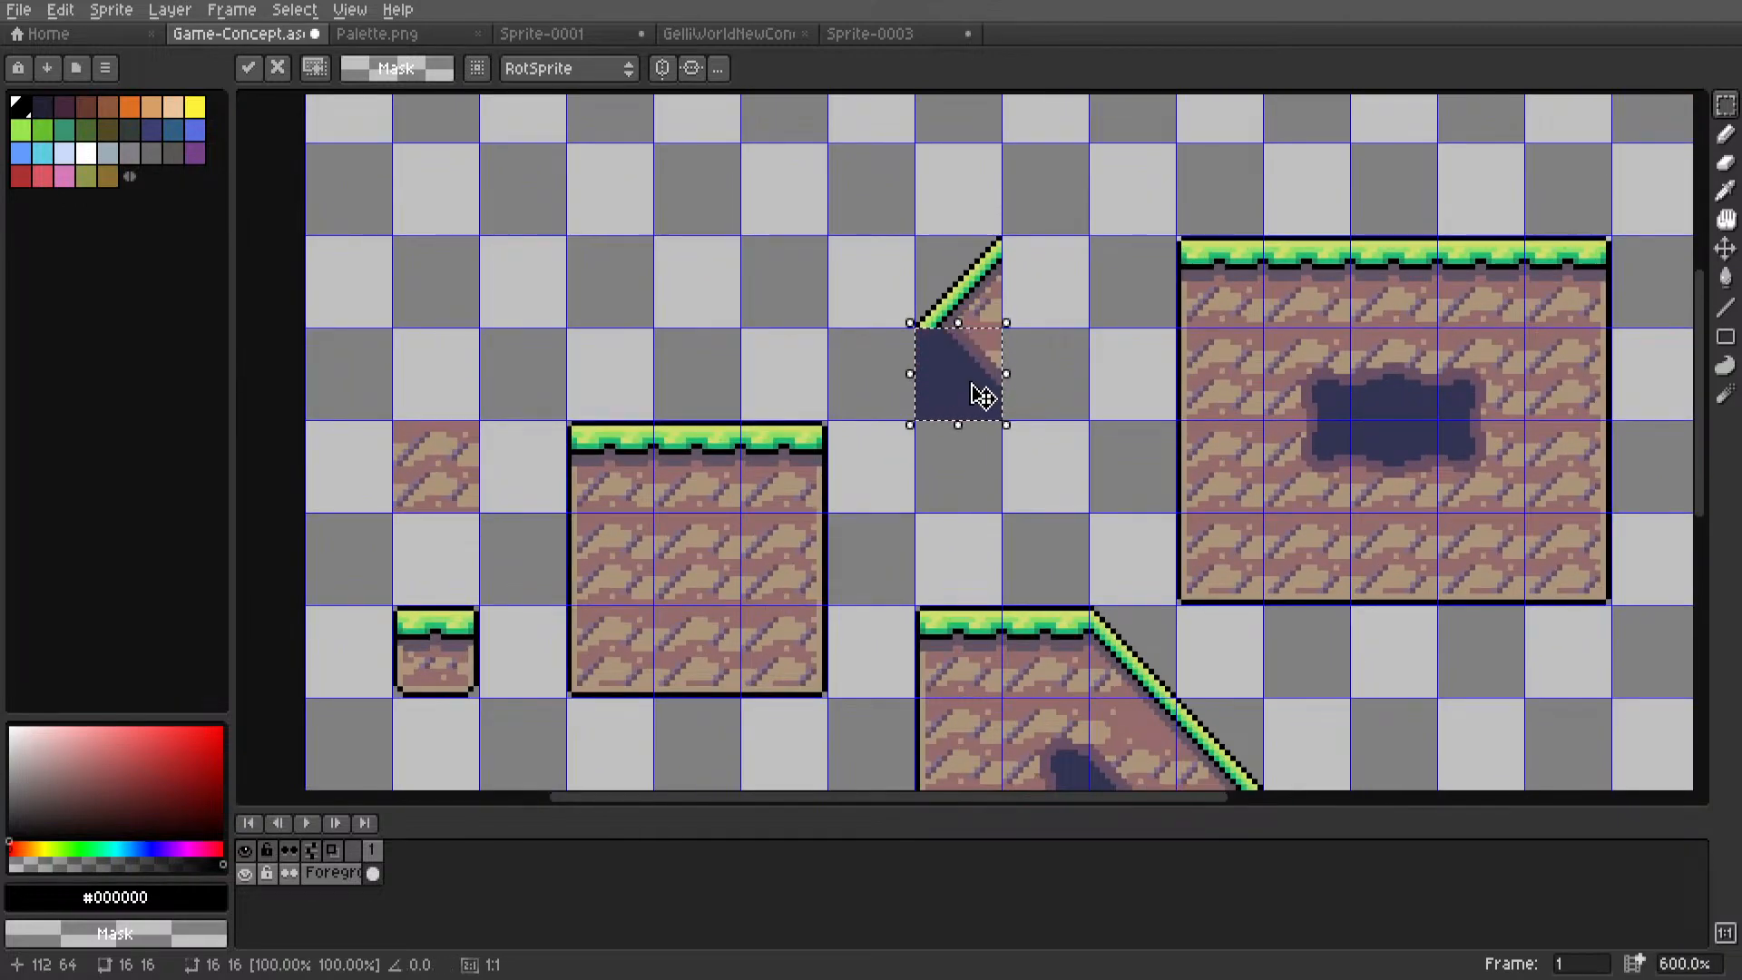
drag(957, 400, 1030, 399)
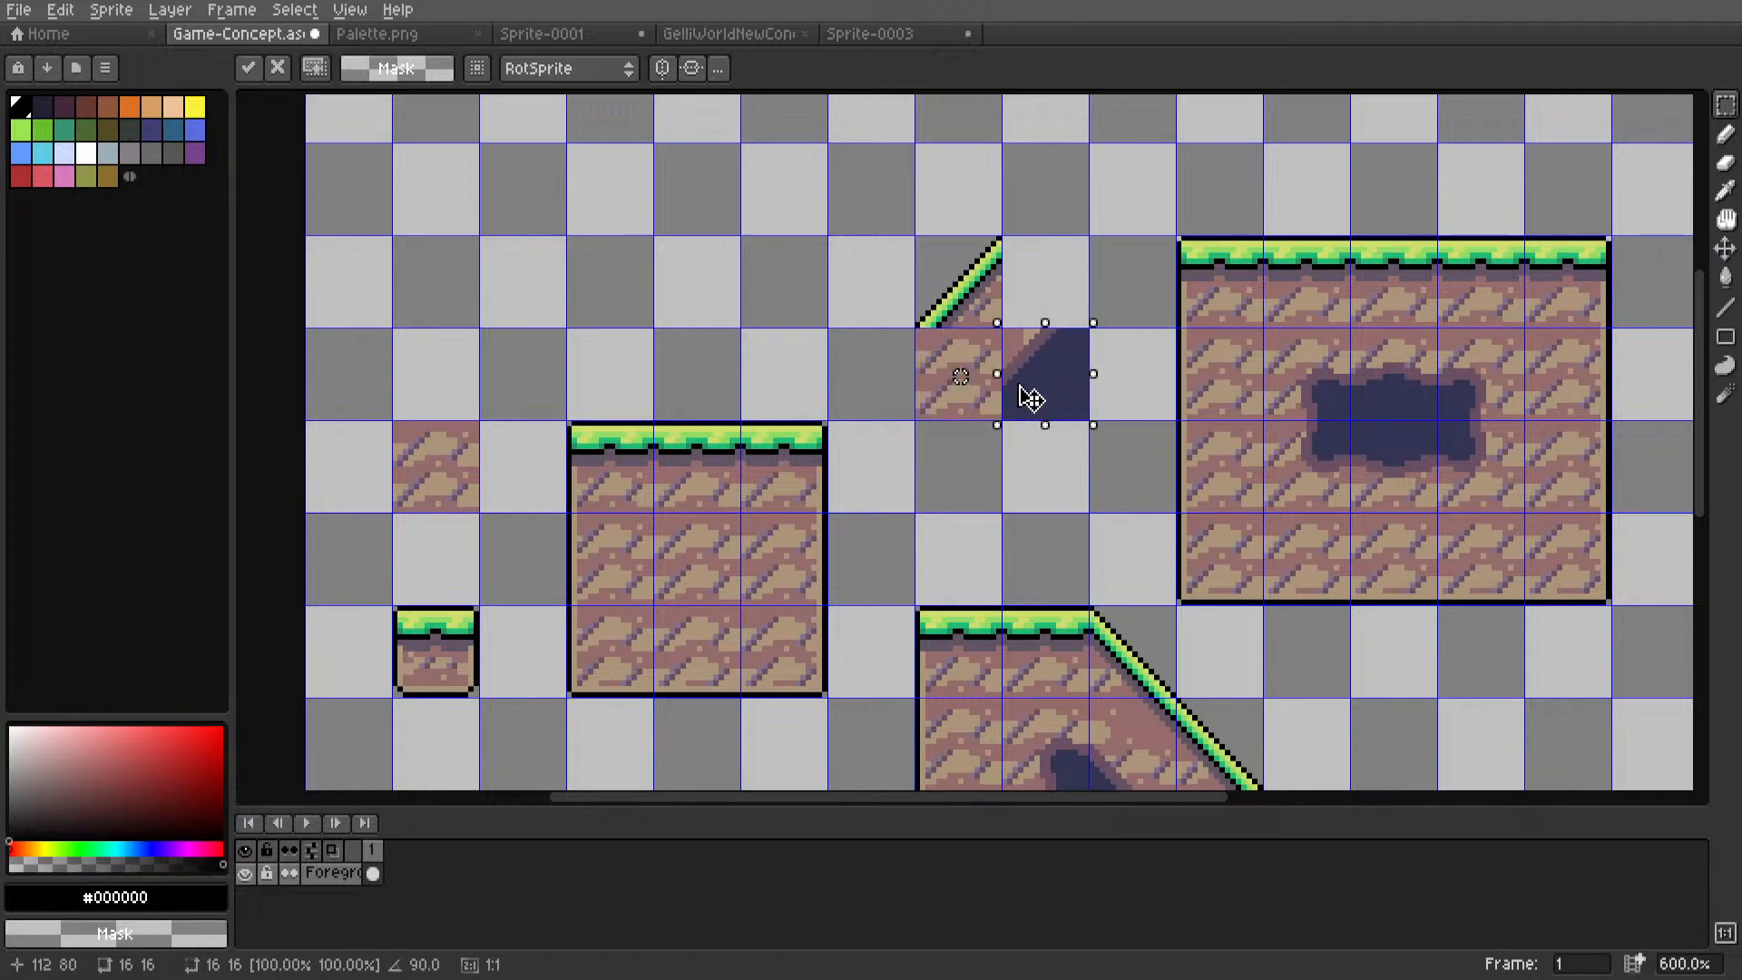
key(ctrl+z)
Copy the rising slope tile diagonally down-left so the slope continues beside the dirt tile, and select that dirt tile.
scroll(1020, 392, down, 1)
middle_drag(1017, 374, 1056, 317)
drag(976, 208, 908, 381)
scroll(1024, 278, up, 2)
drag(988, 343, 1048, 345)
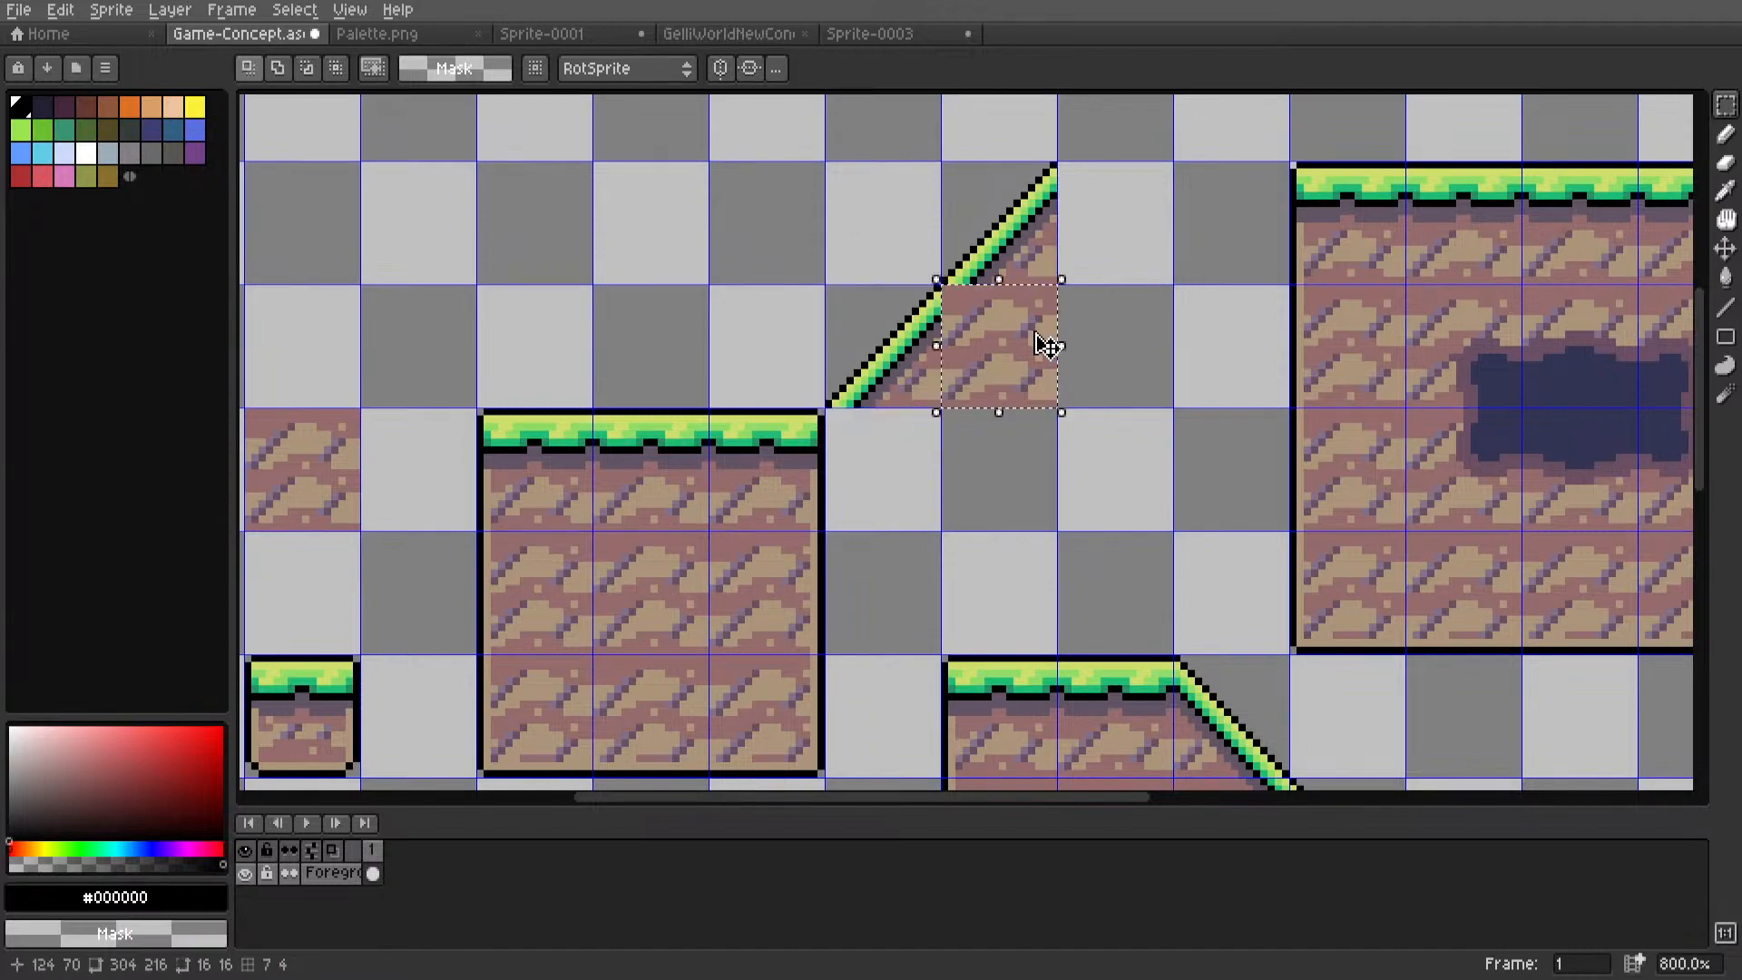
Try placing a copy of the hill's diagonal dirt-to-dark tile over the dirt tile beneath the rising slope.
scroll(1089, 354, down, 2)
middle_drag(1089, 354, 1287, 809)
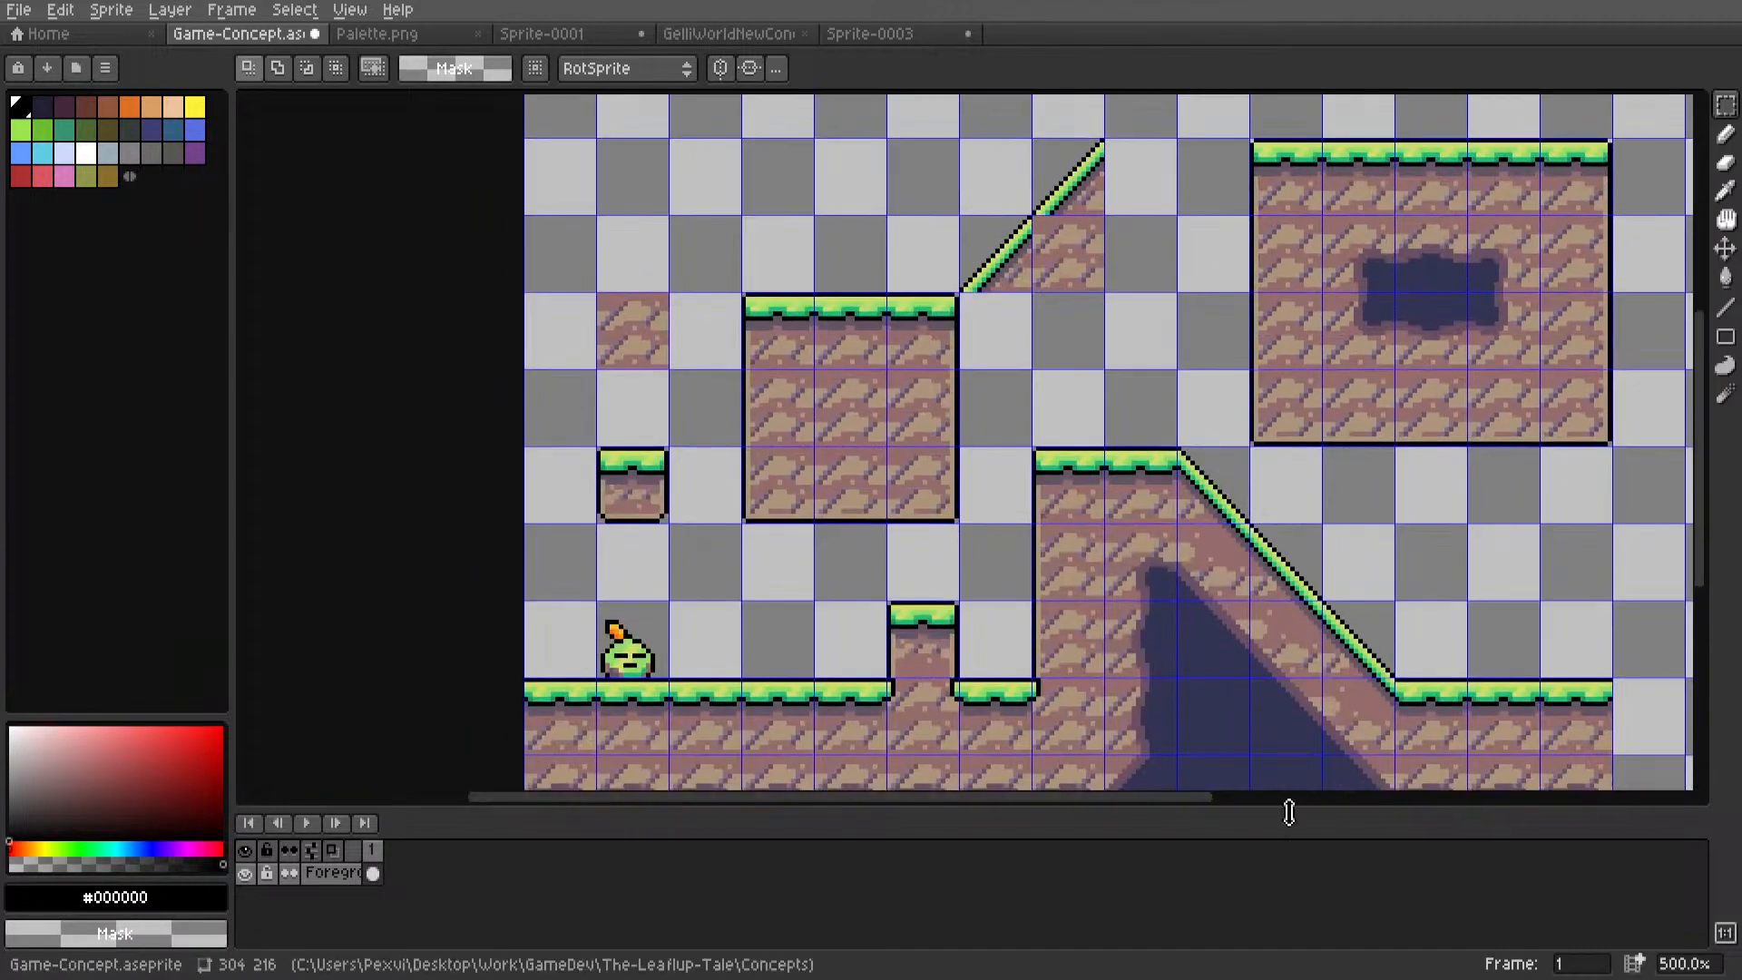
scroll(1224, 623, up, 5)
drag(1224, 623, 1238, 638)
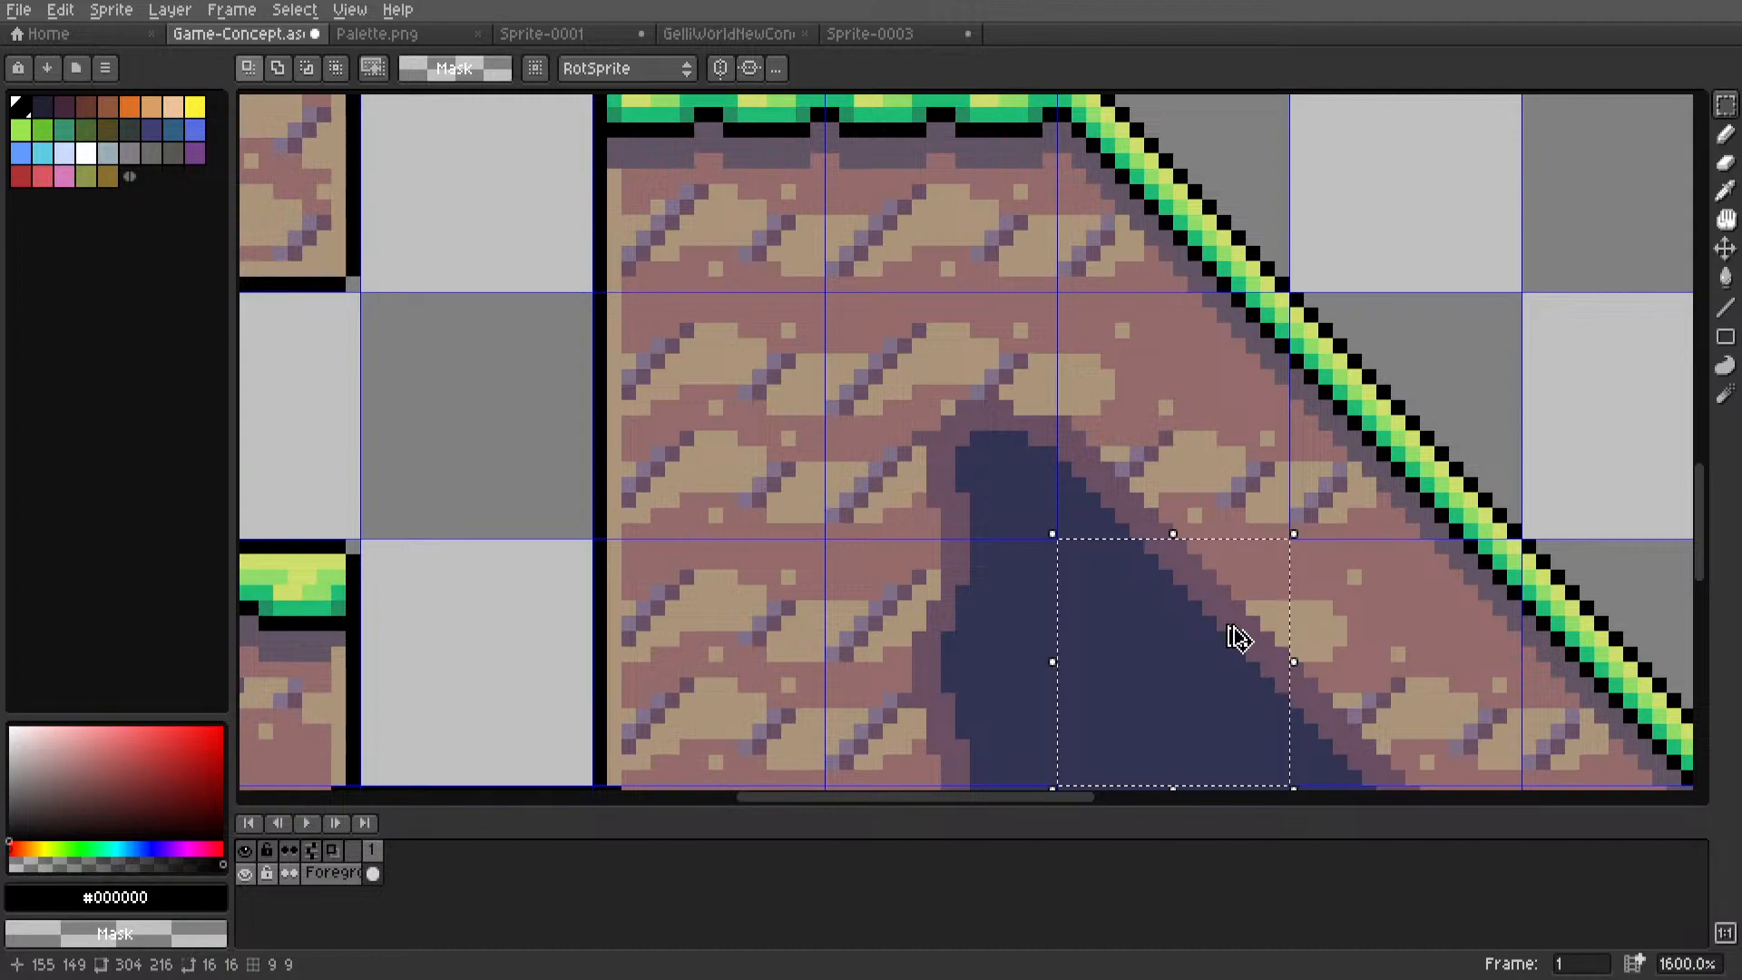
click(1239, 638)
scroll(1234, 639, down, 3)
middle_drag(1229, 648, 1187, 742)
drag(1187, 742, 1013, 293)
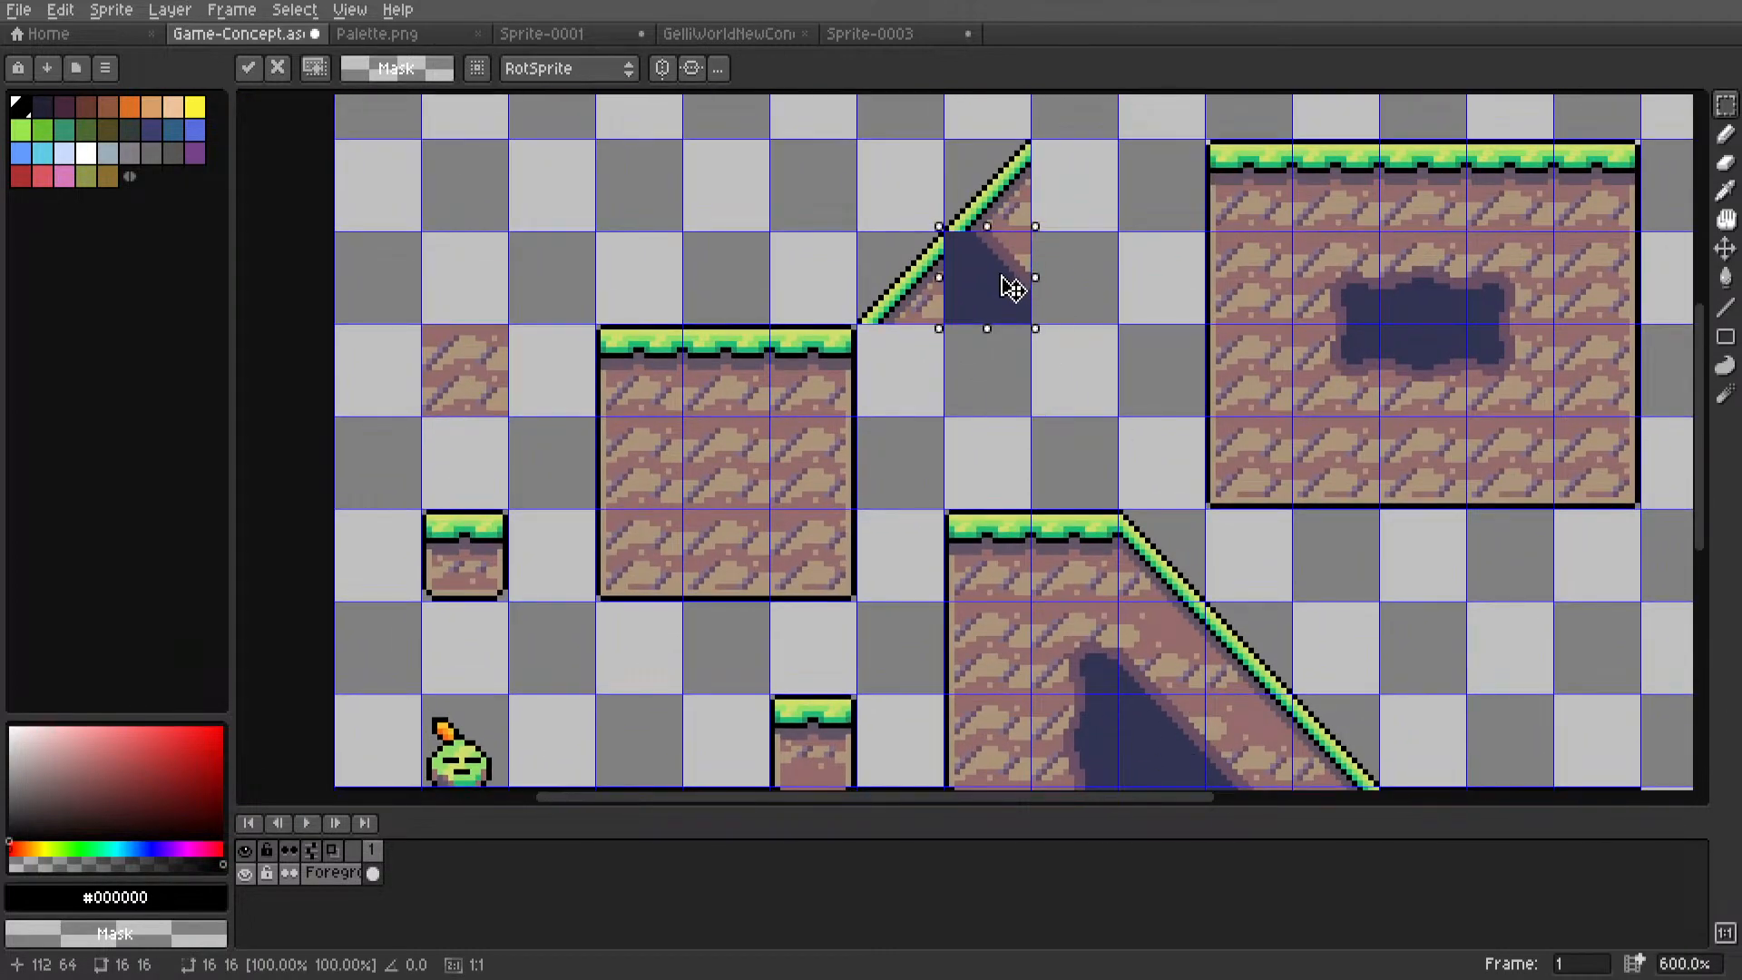
key(Escape)
Copy the 6×6 px grass corner of the tile under the hill's falling slope into the empty cell beside the dirt tile.
middle_drag(1245, 611, 1148, 660)
click(1211, 485)
double_click(1149, 519)
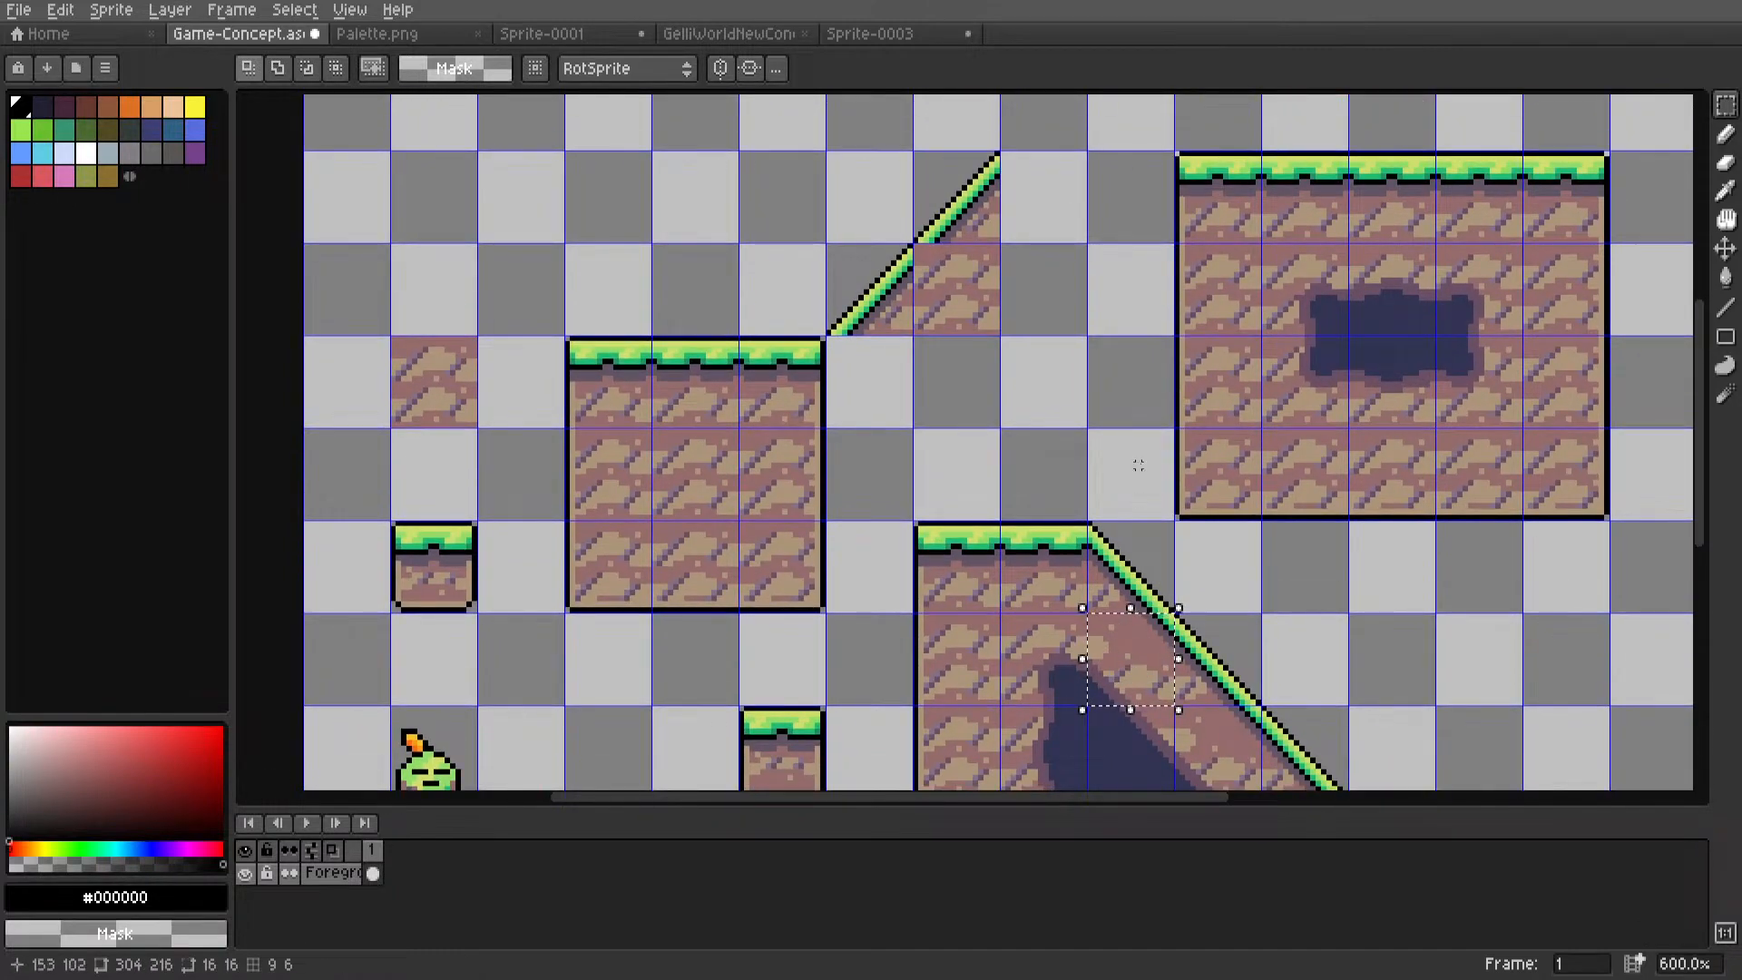
scroll(1170, 627, up, 5)
drag(949, 446, 1121, 620)
scroll(1065, 556, down, 5)
drag(1065, 556, 995, 314)
scroll(995, 314, up, 5)
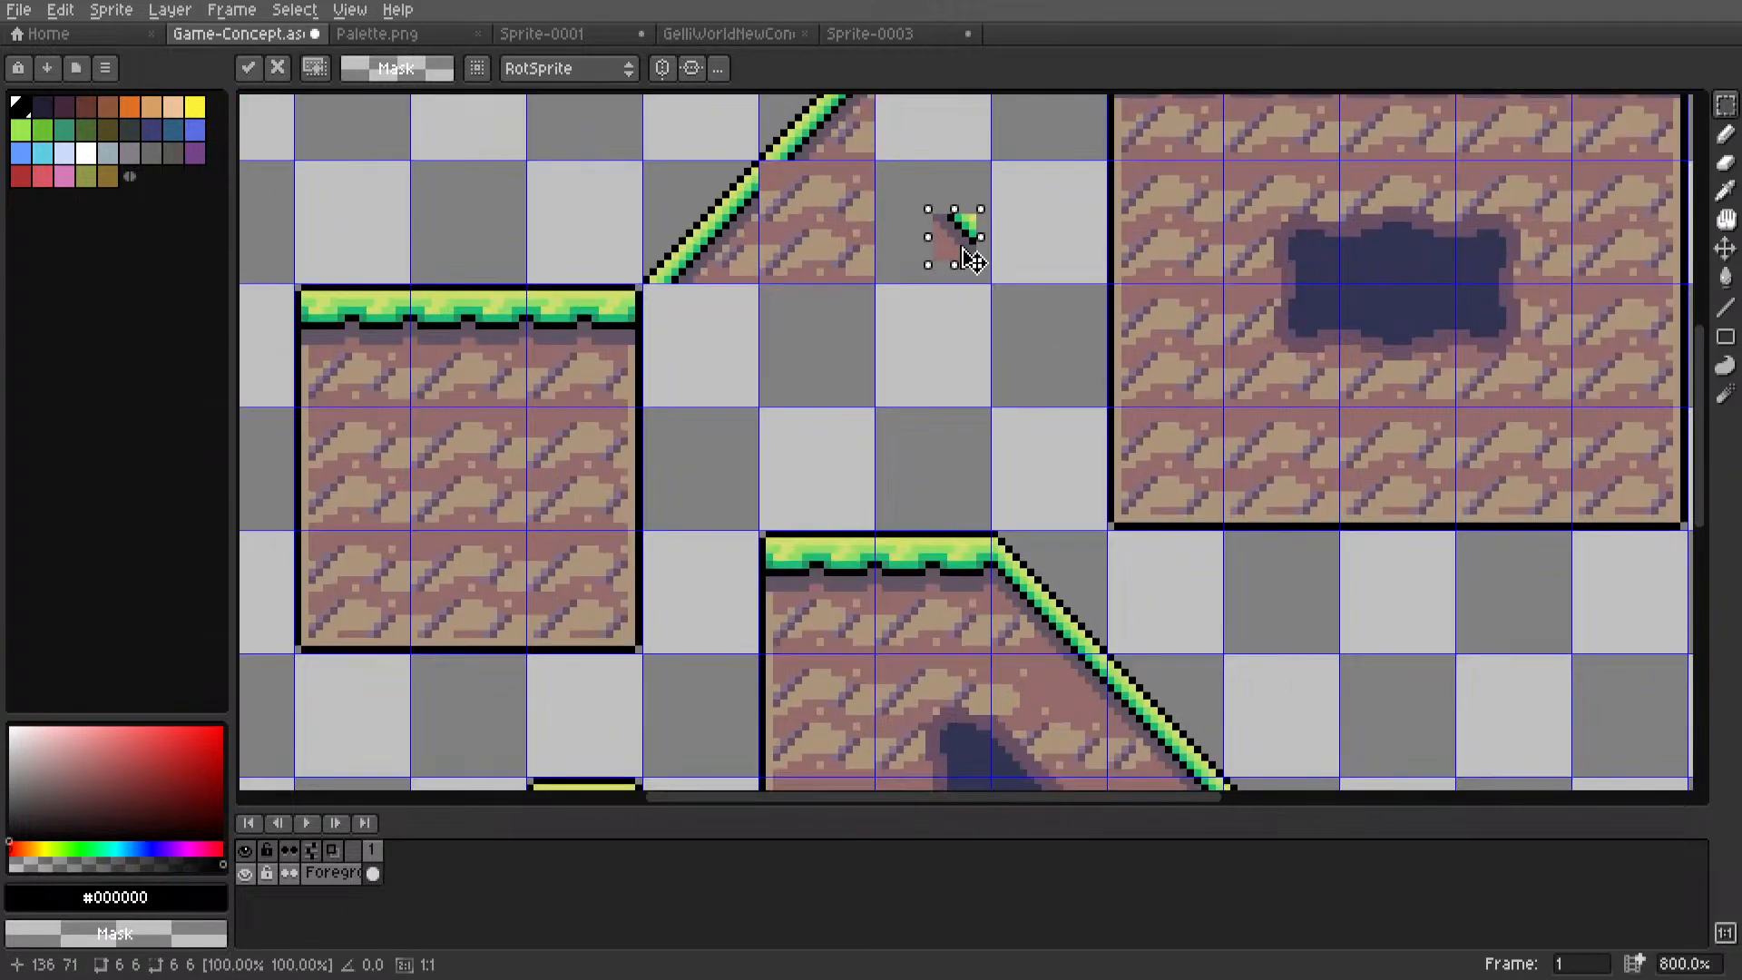
Clear the plain dirt area of the copied 6×6 px corner piece with the Paint Bucket.
key(g)
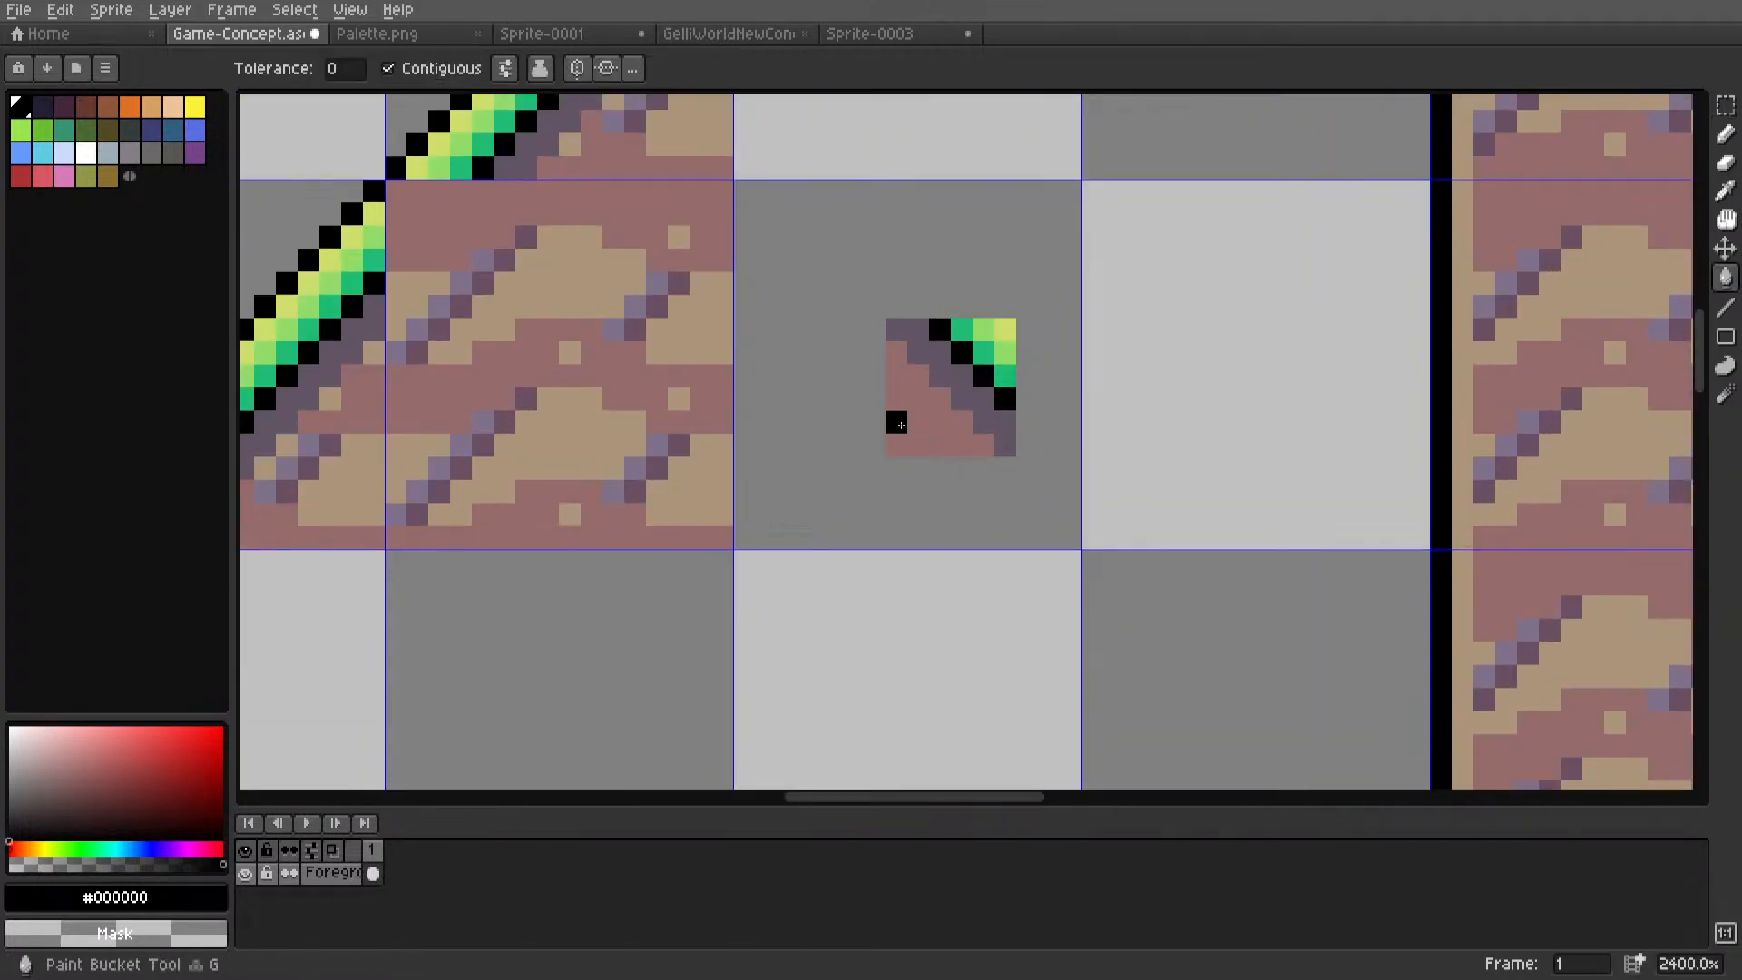
right_click(897, 421)
scroll(933, 436, down, 2)
middle_drag(933, 436, 1138, 439)
Move the grass corner piece into the upper-left corner of the dirt tile under the rising slope and flip it horizontally.
key(m)
drag(1115, 383, 897, 347)
key(shift+h)
key(Return)
scroll(1079, 431, down, 5)
middle_drag(1079, 431, 1008, 357)
scroll(973, 326, up, 2)
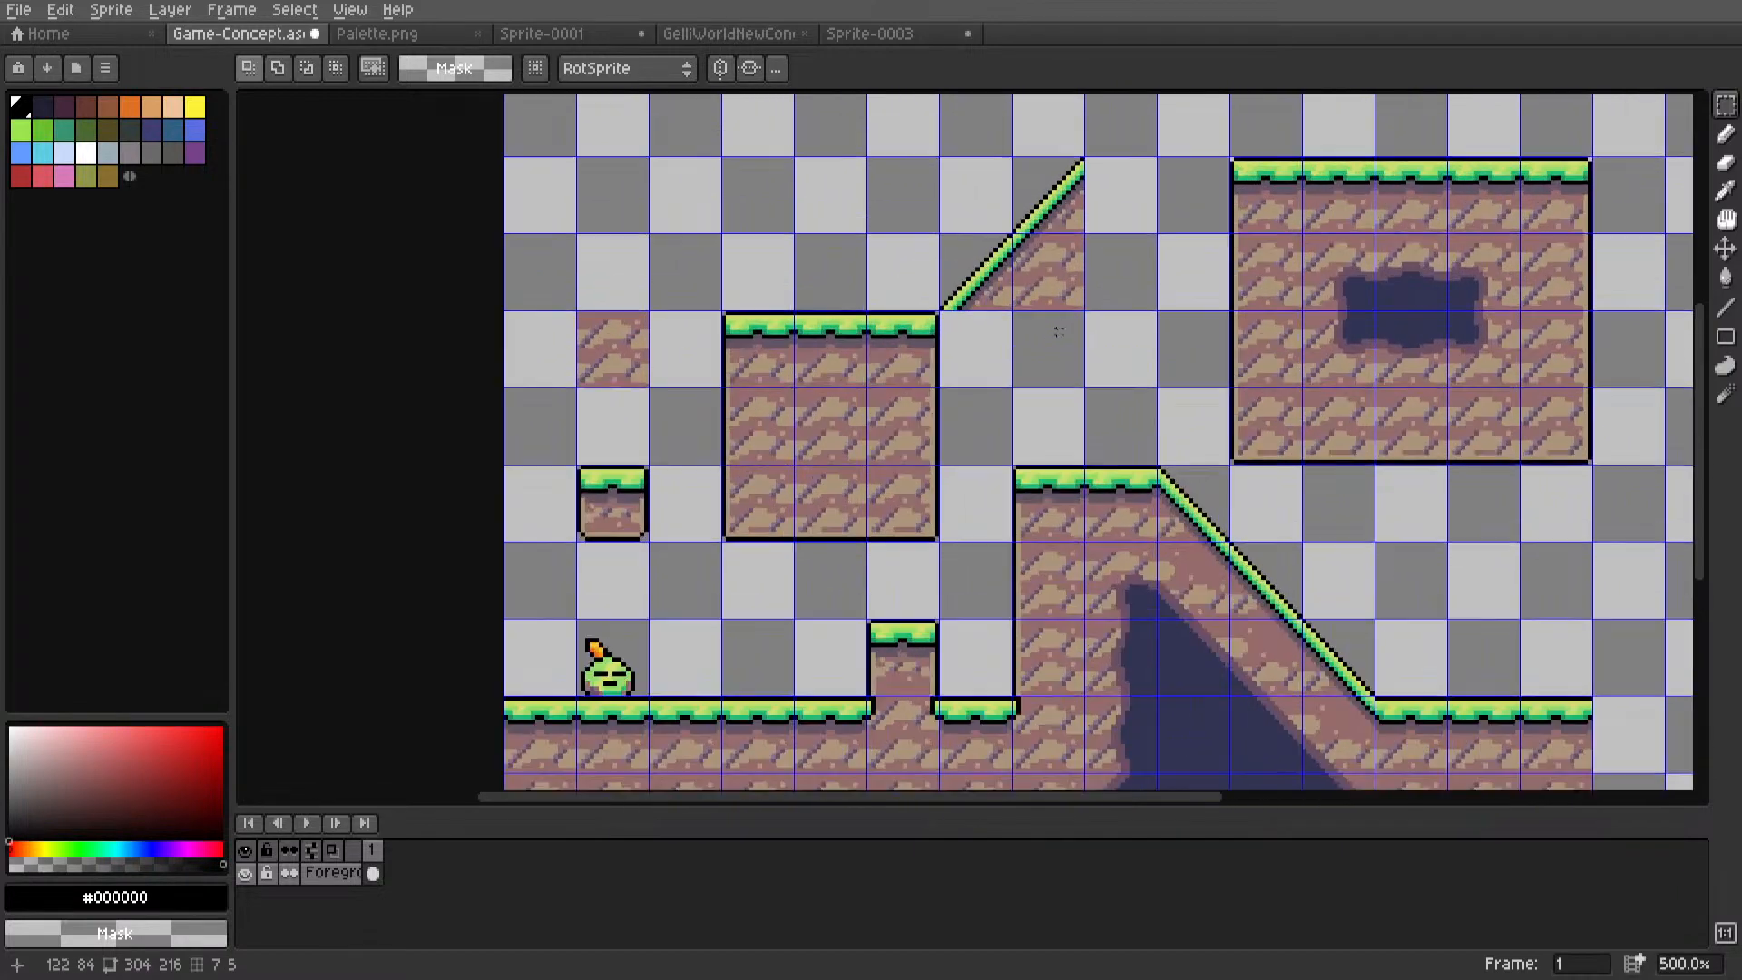
In Sprite-0003, clear the selection and move the cave wall tile beside the slope two tiles down into the empty area.
middle_drag(1081, 361, 1010, 159)
key(m)
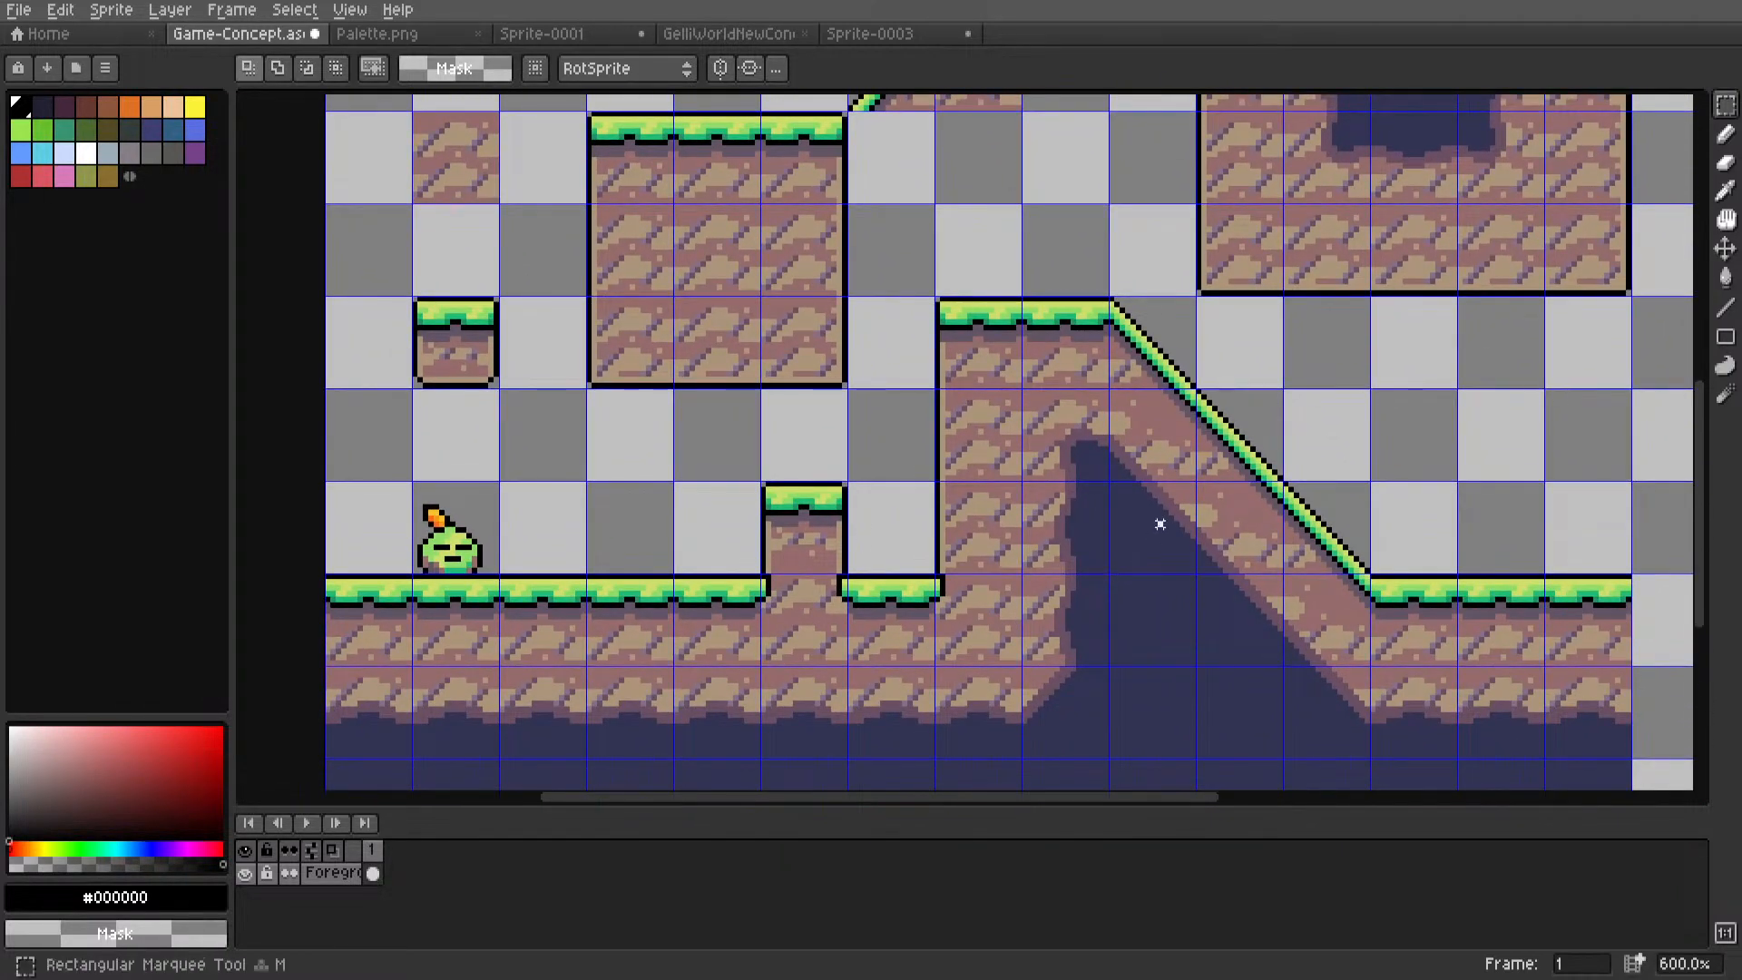
click(869, 34)
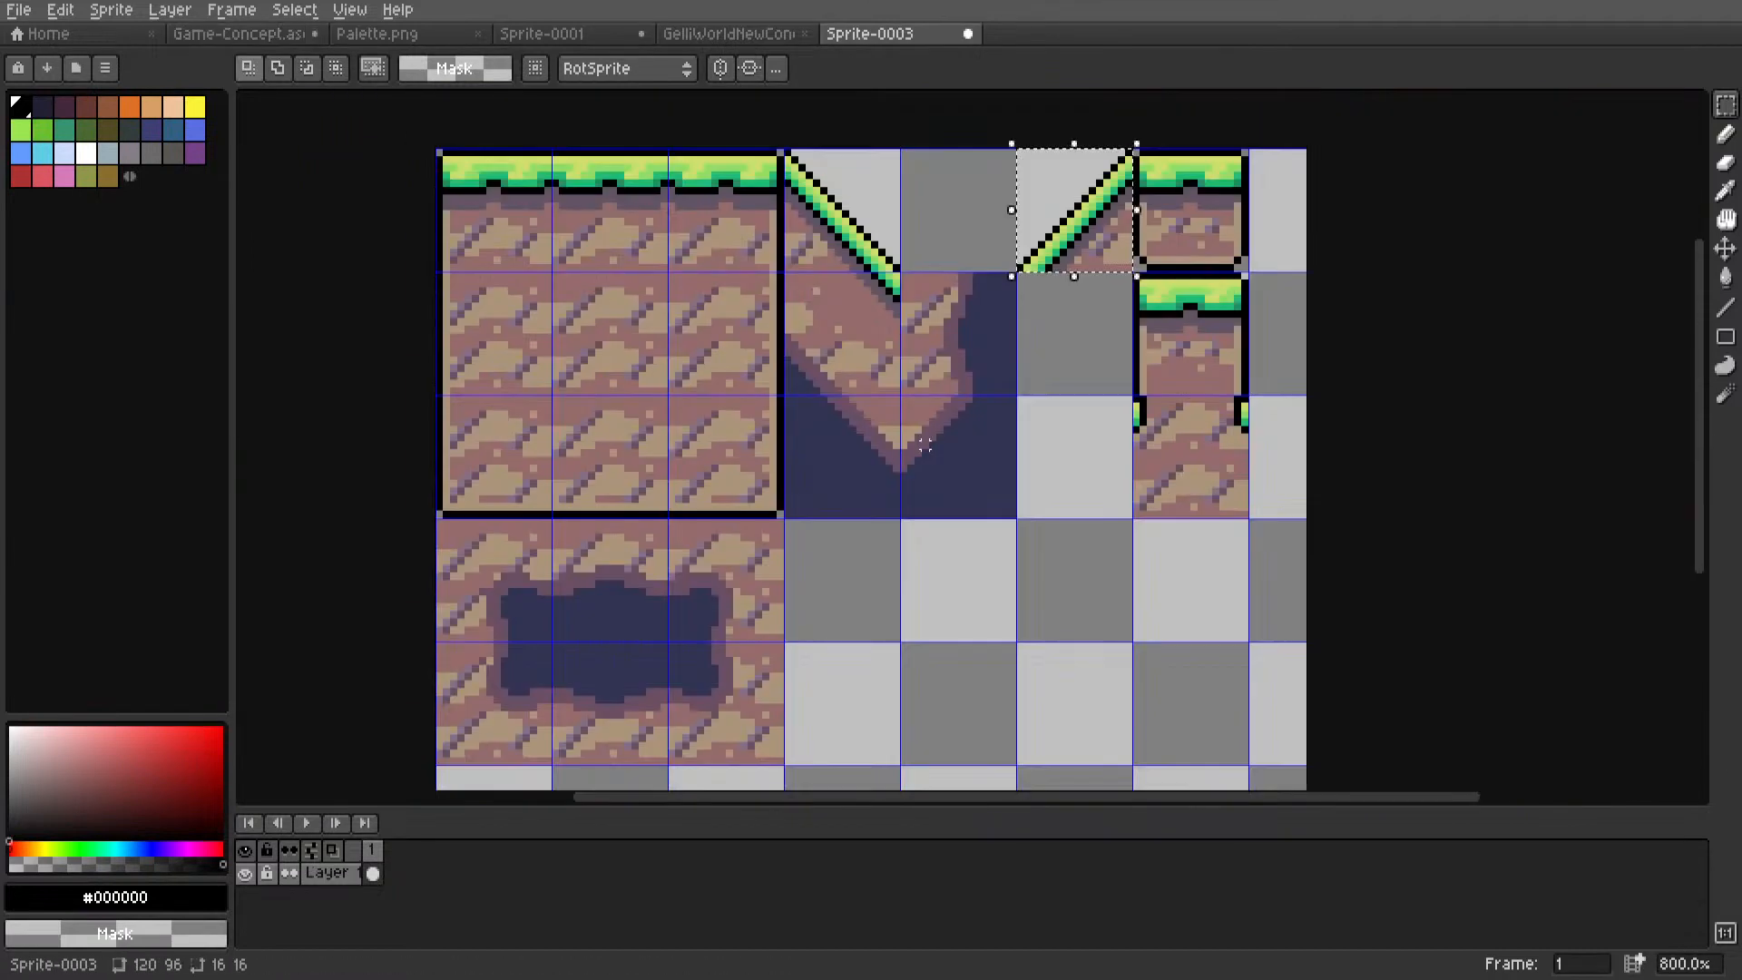
key(m)
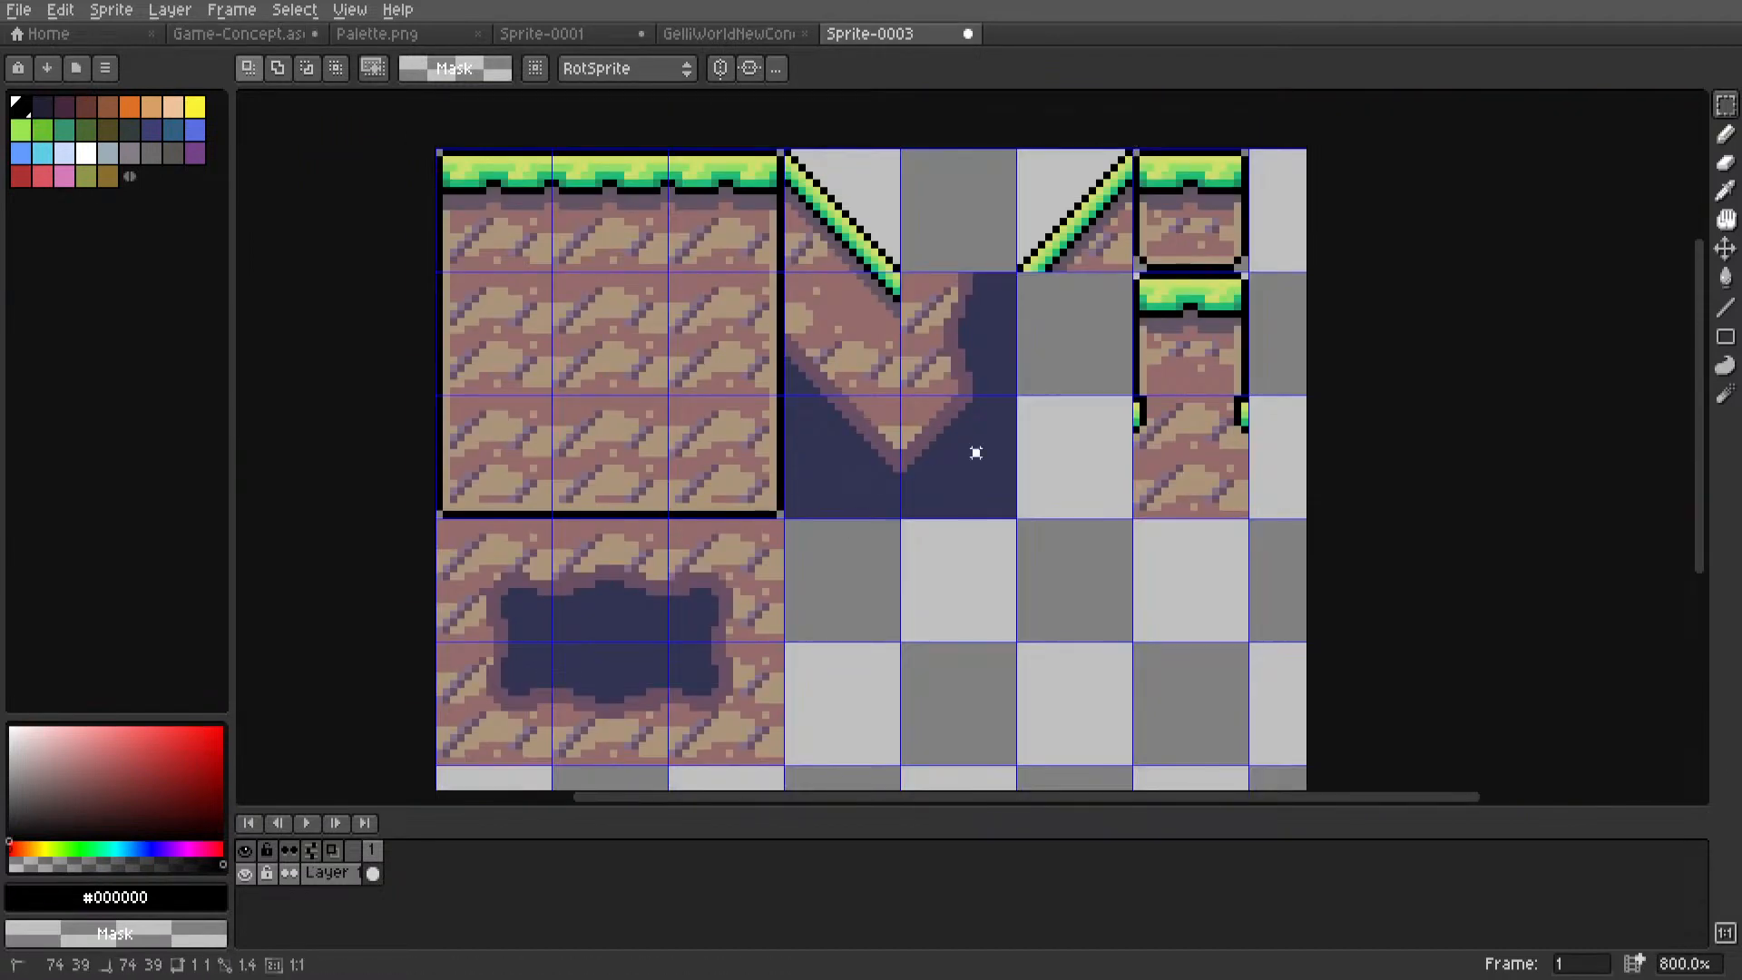
scroll(976, 452, up, 2)
middle_drag(935, 401, 974, 325)
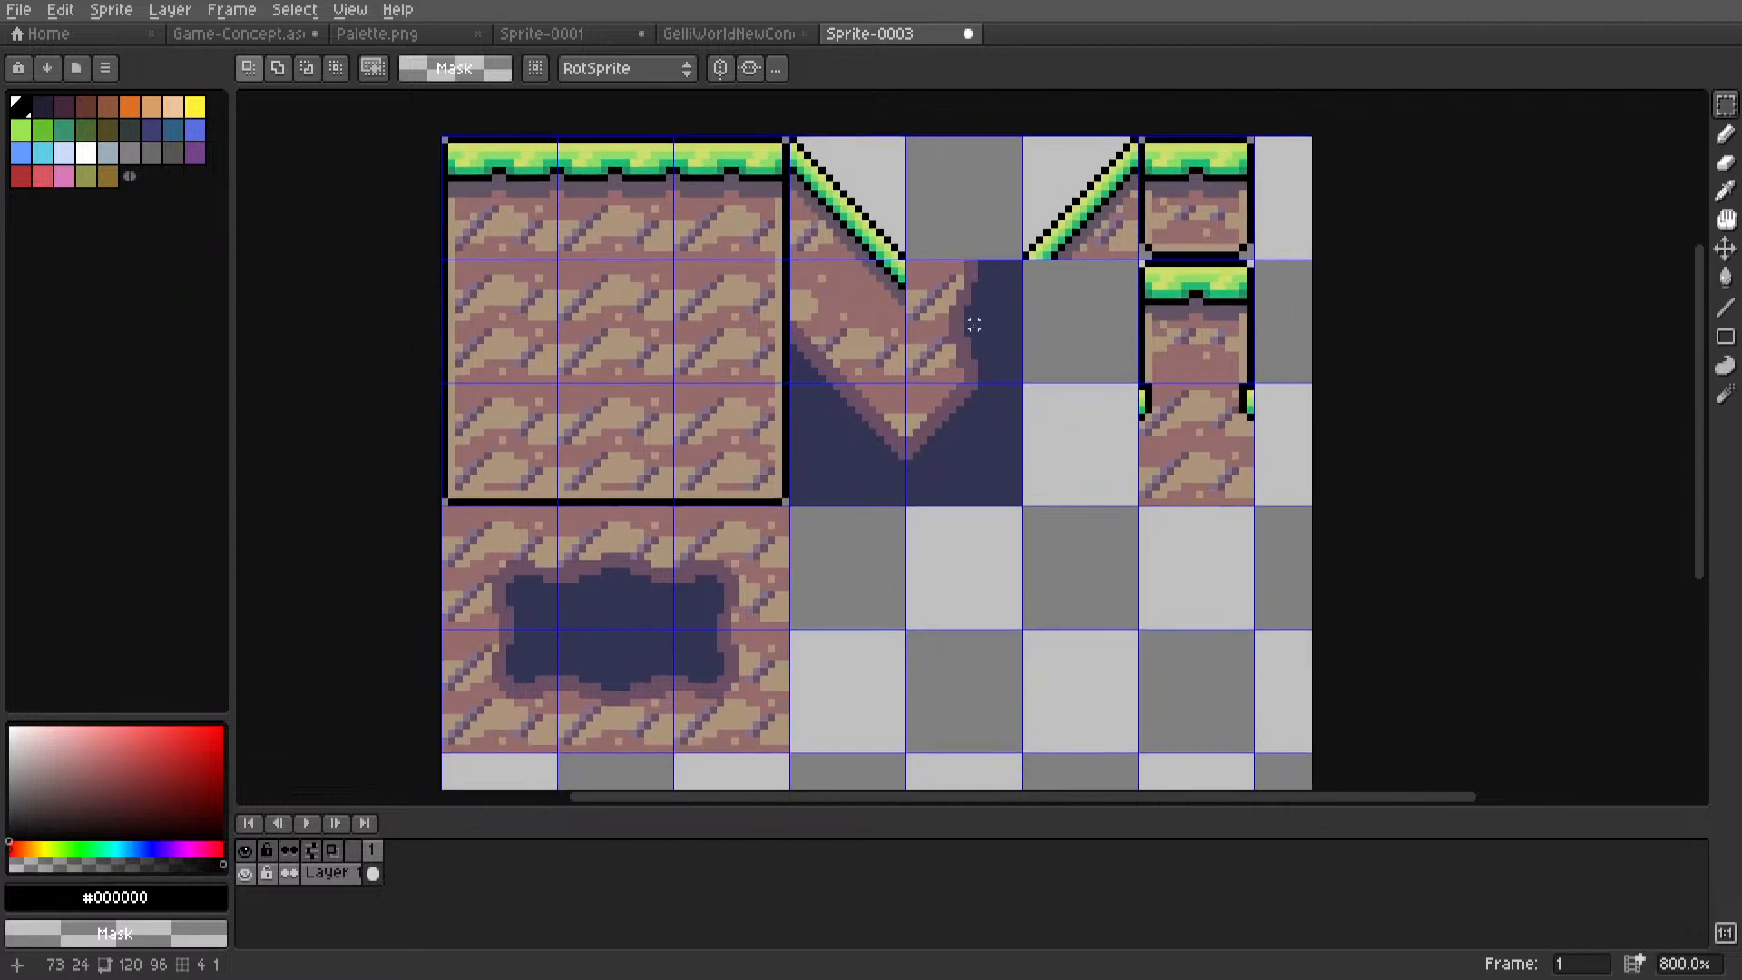
drag(968, 317, 972, 579)
click(1076, 571)
middle_drag(1077, 570, 1120, 536)
scroll(1120, 536, up, 2)
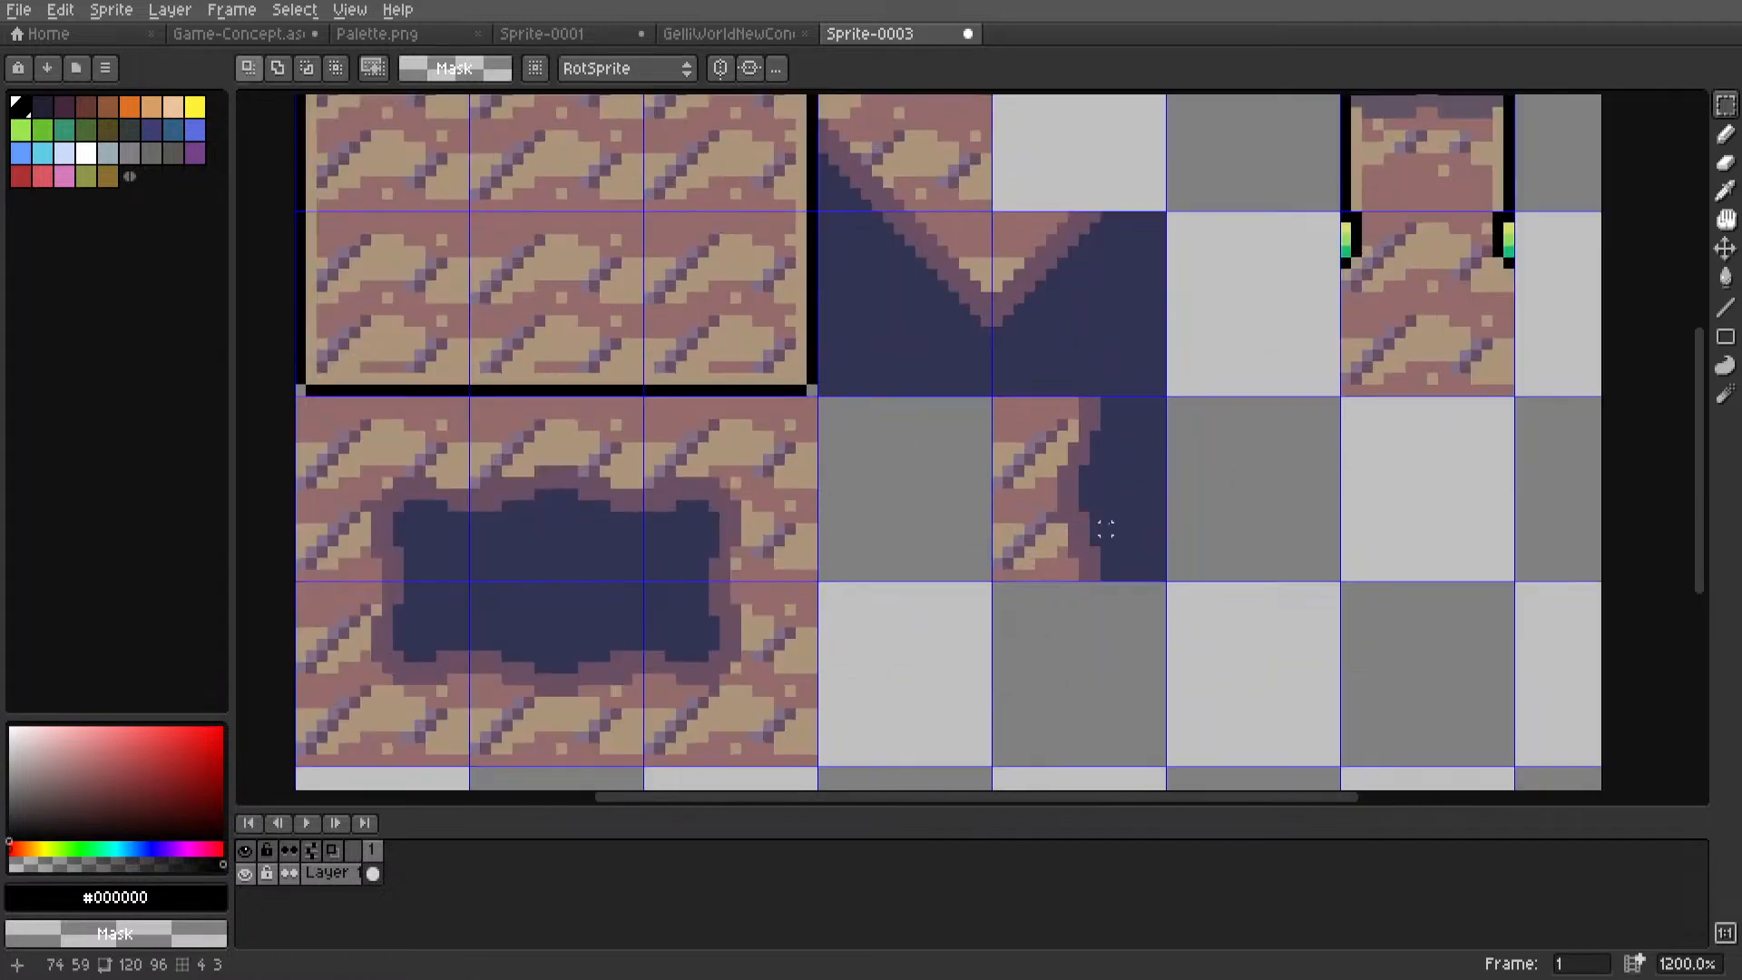
Move the lower row of three cave tiles in Sprite-0003 down by one tile, leaving an empty row in the middle.
drag(1073, 518, 1080, 537)
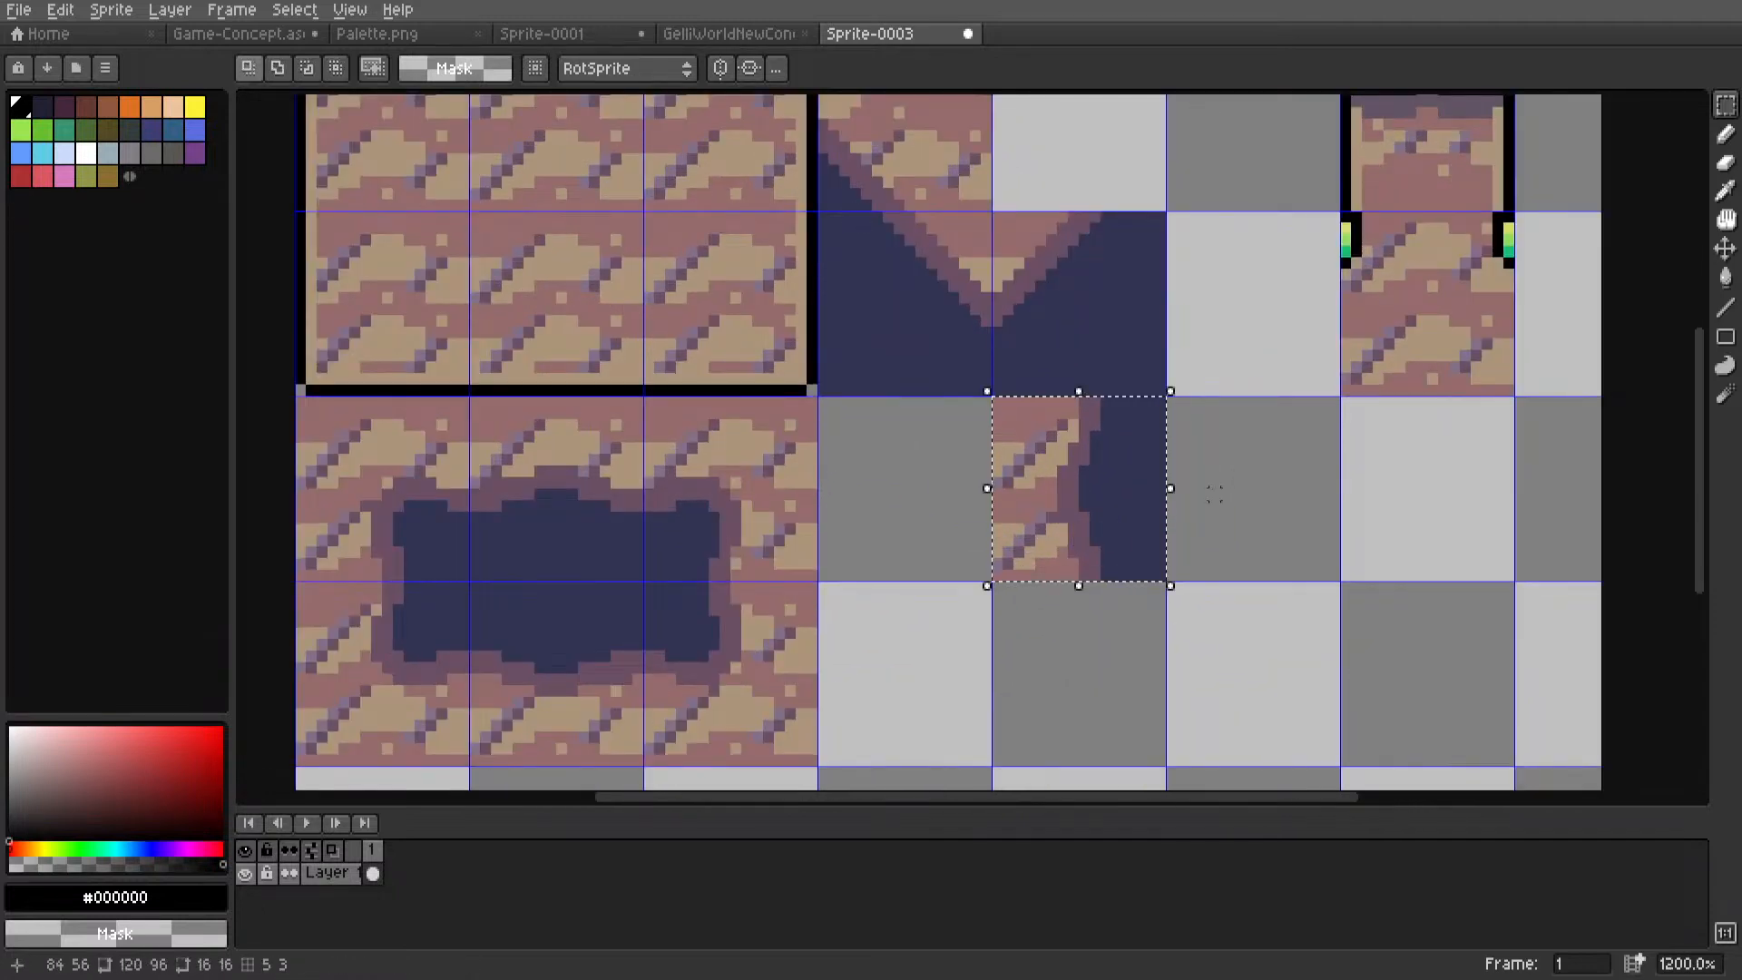
scroll(673, 34, up, 4)
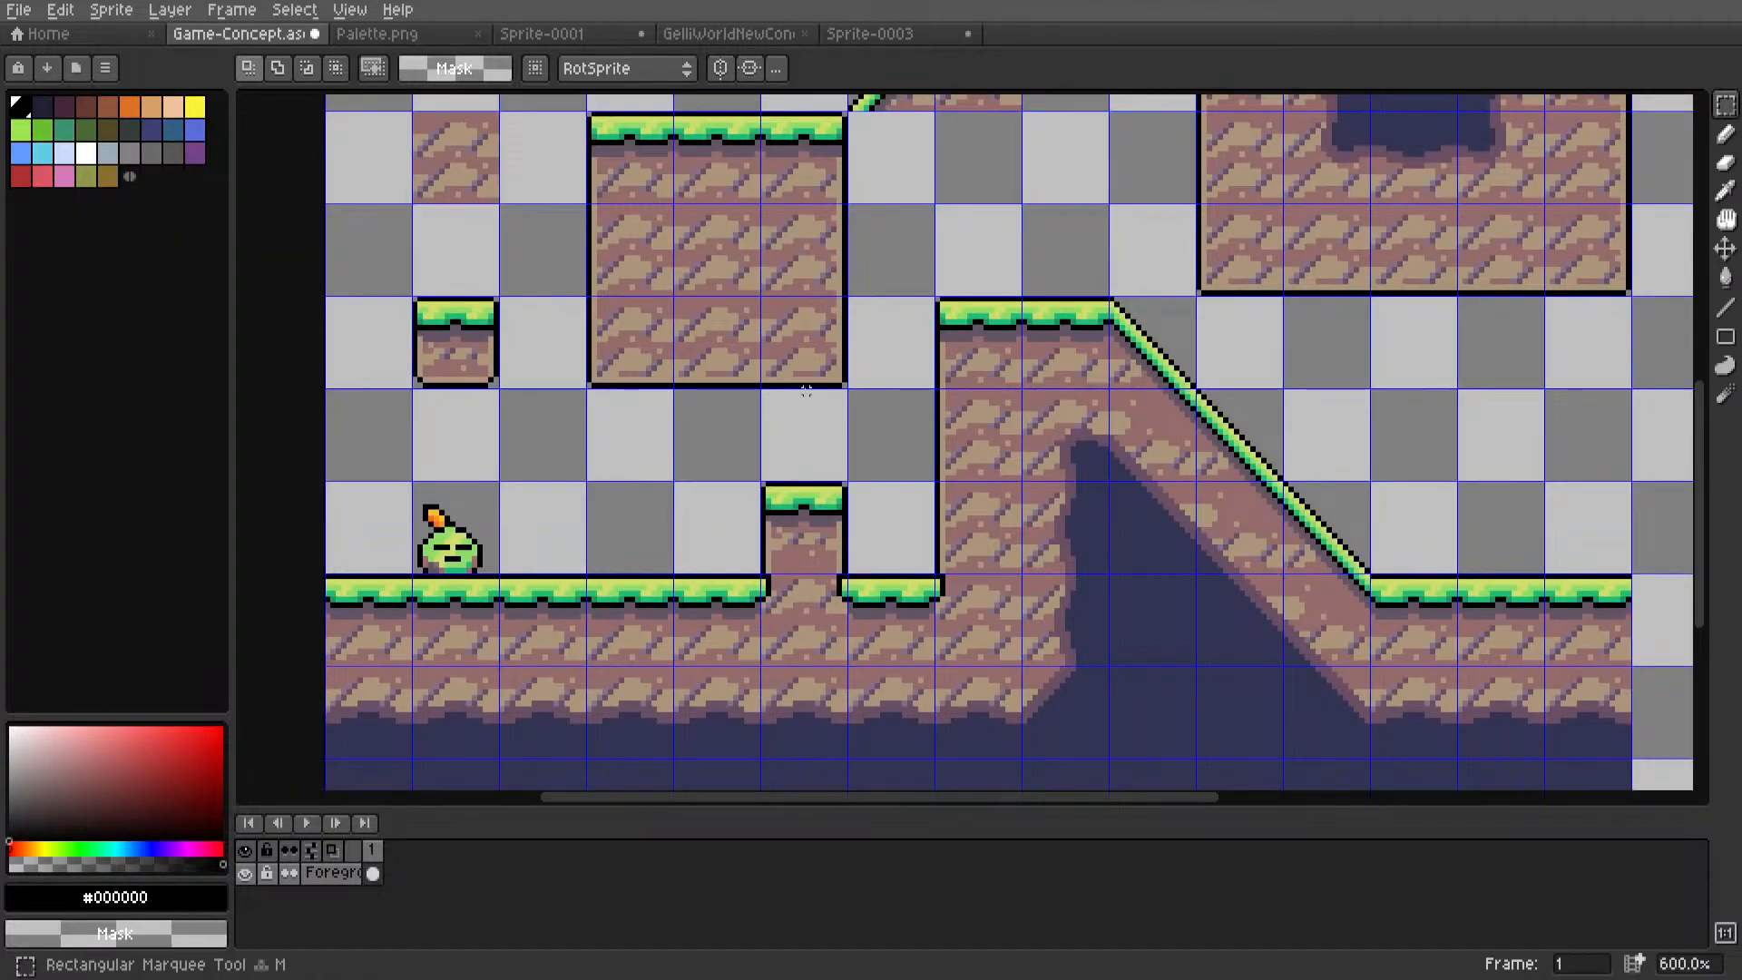
click(866, 35)
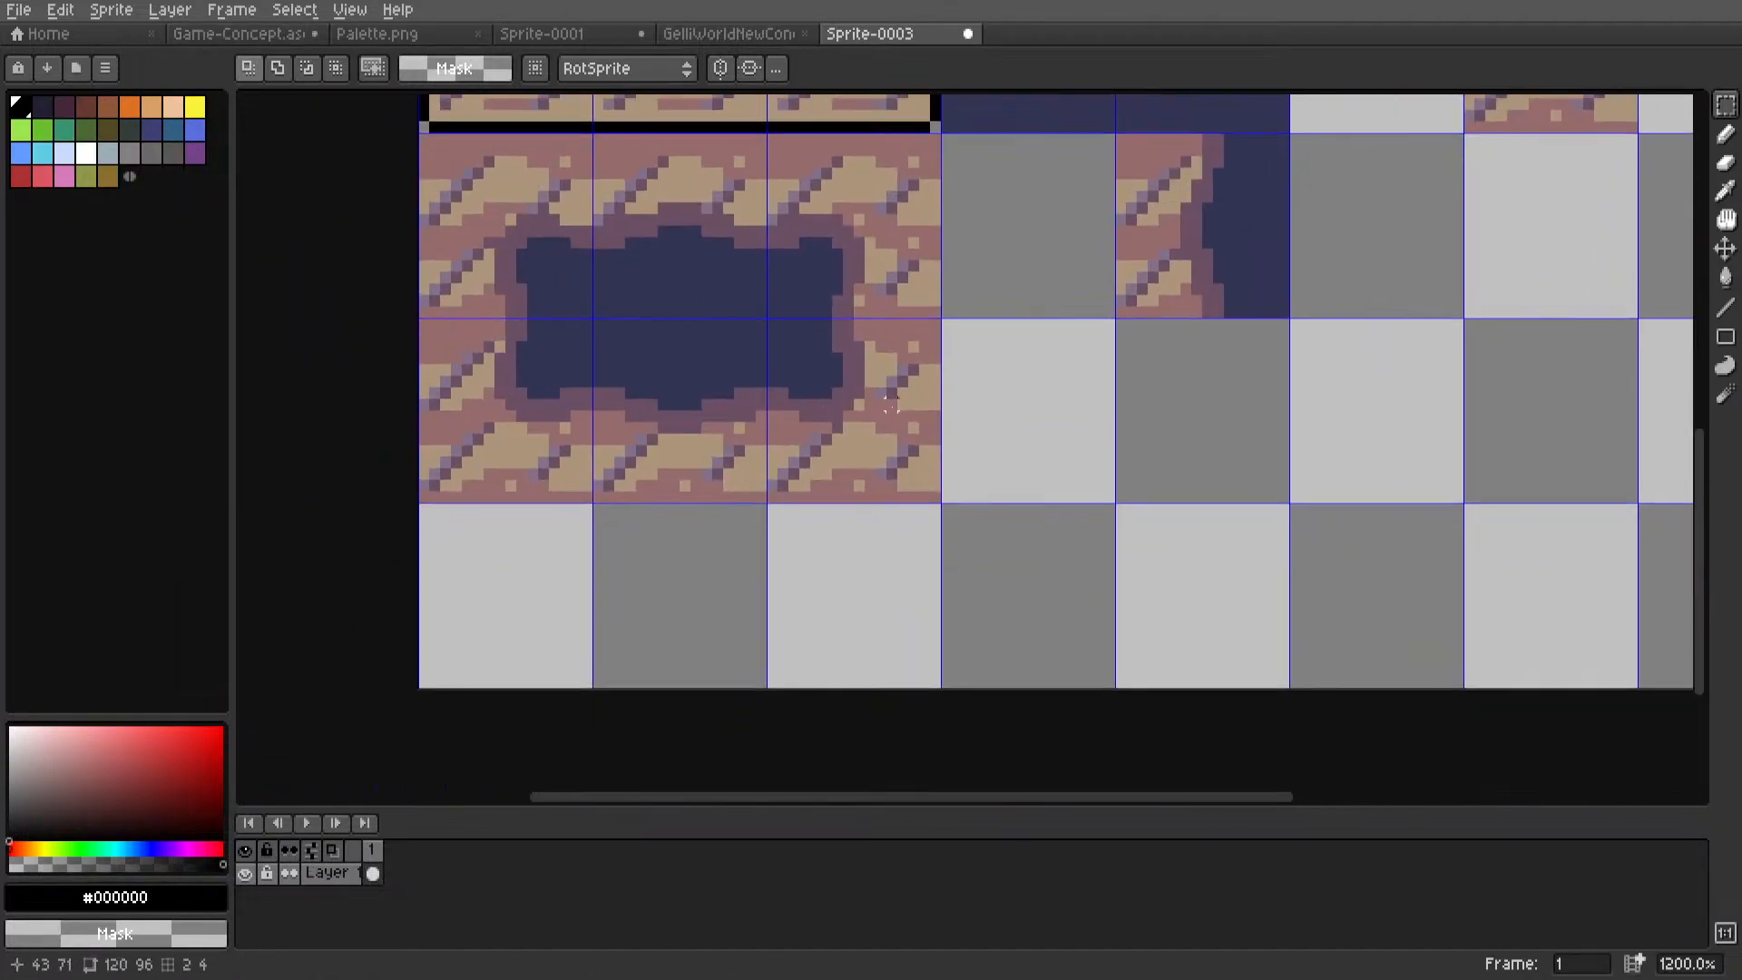
mouse_move(892, 418)
mouse_down()
mouse_move(544, 418)
mouse_move(551, 606)
mouse_up()
click(1044, 369)
Move the loose cave wall tile into the left end of the empty row between the cave tiles.
drag(1210, 238, 1183, 287)
click(1055, 335)
drag(1055, 335, 541, 418)
click(760, 405)
Fill the empty centre tile of the cave block with the dark blue cave colour #323353.
middle_drag(663, 405, 798, 517)
scroll(725, 417, down, 3)
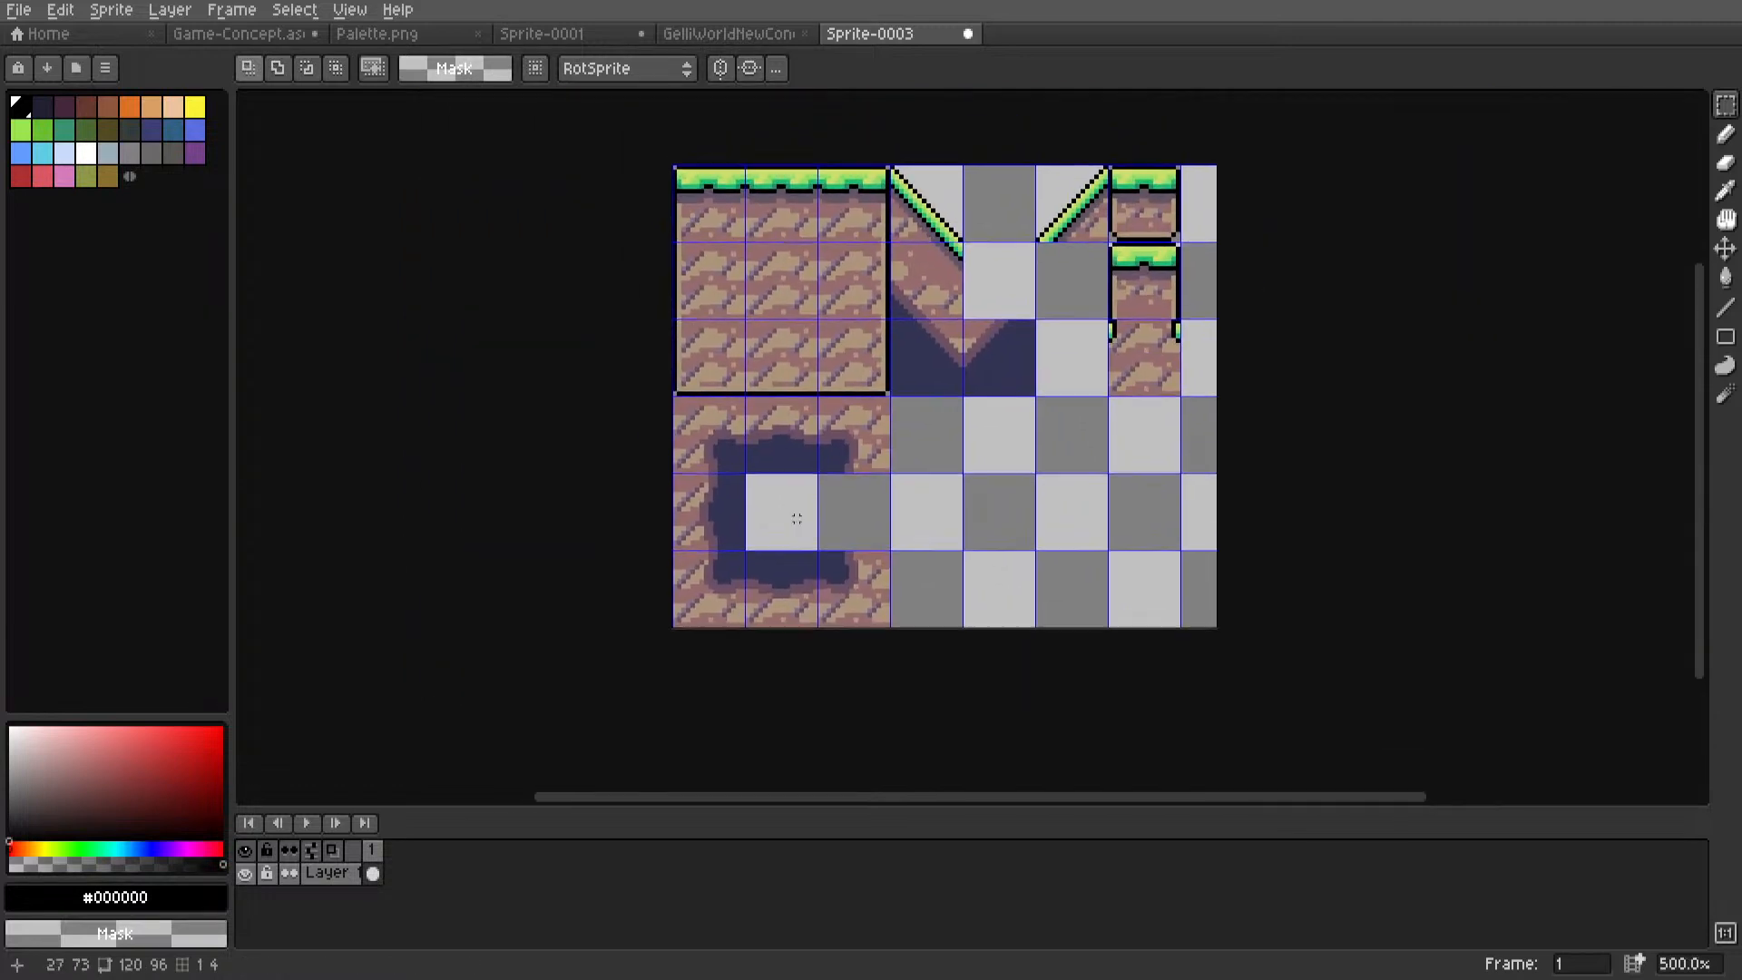
scroll(788, 500, up, 3)
alt+click(799, 417)
key(l)
drag(843, 422, 861, 619)
key(i)
key(g)
click(798, 533)
scroll(797, 532, down, 5)
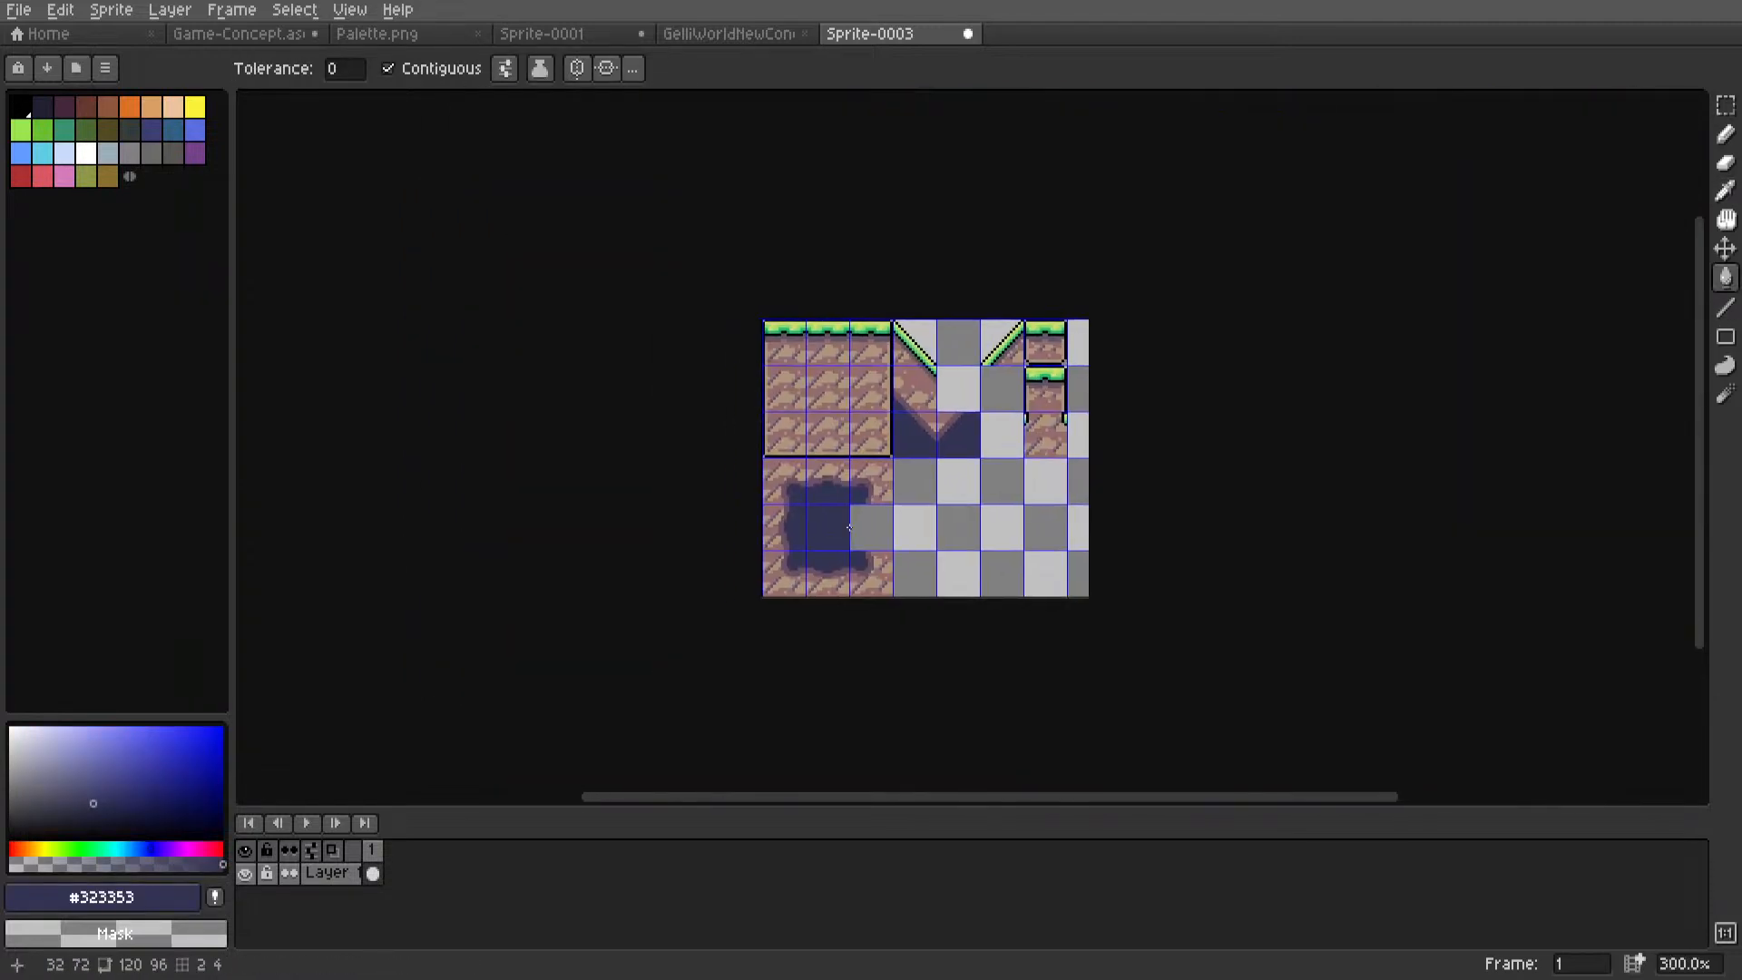
In Game-Concept, copy the cave wall tile from inside the hill to the empty space above the grass platform.
scroll(844, 524, up, 3)
key(m)
scroll(650, 39, up, 4)
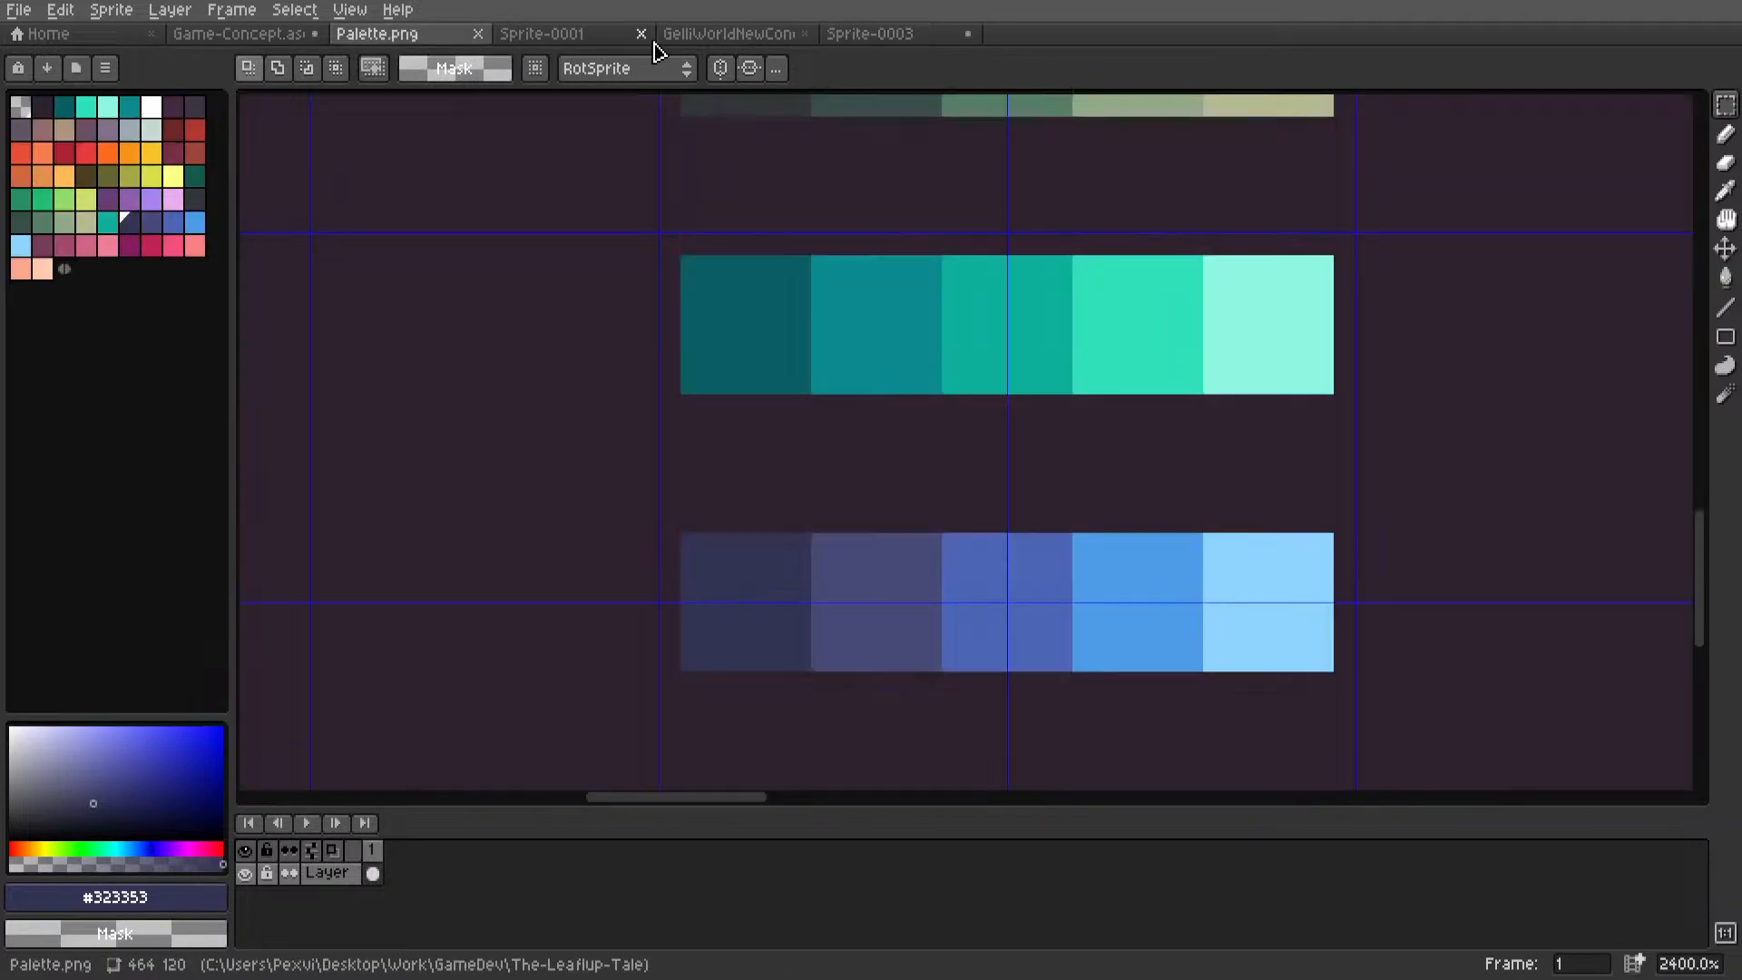
double_click(1071, 539)
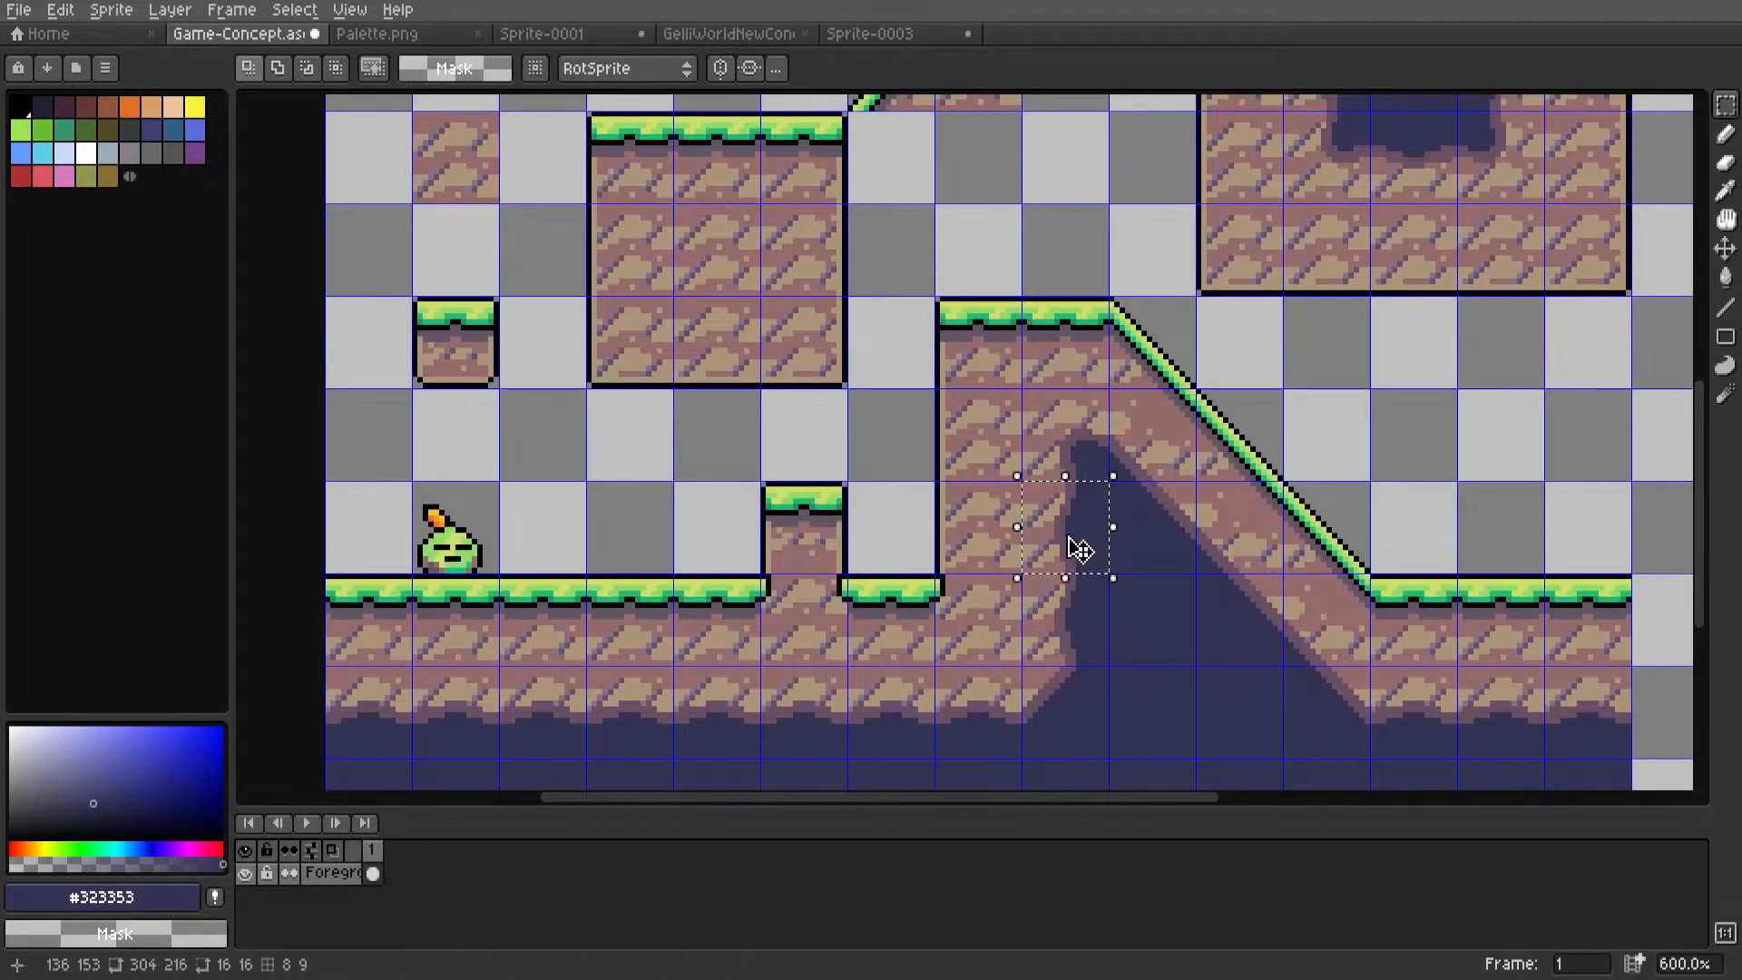
middle_drag(1070, 544, 1125, 602)
click(1101, 601)
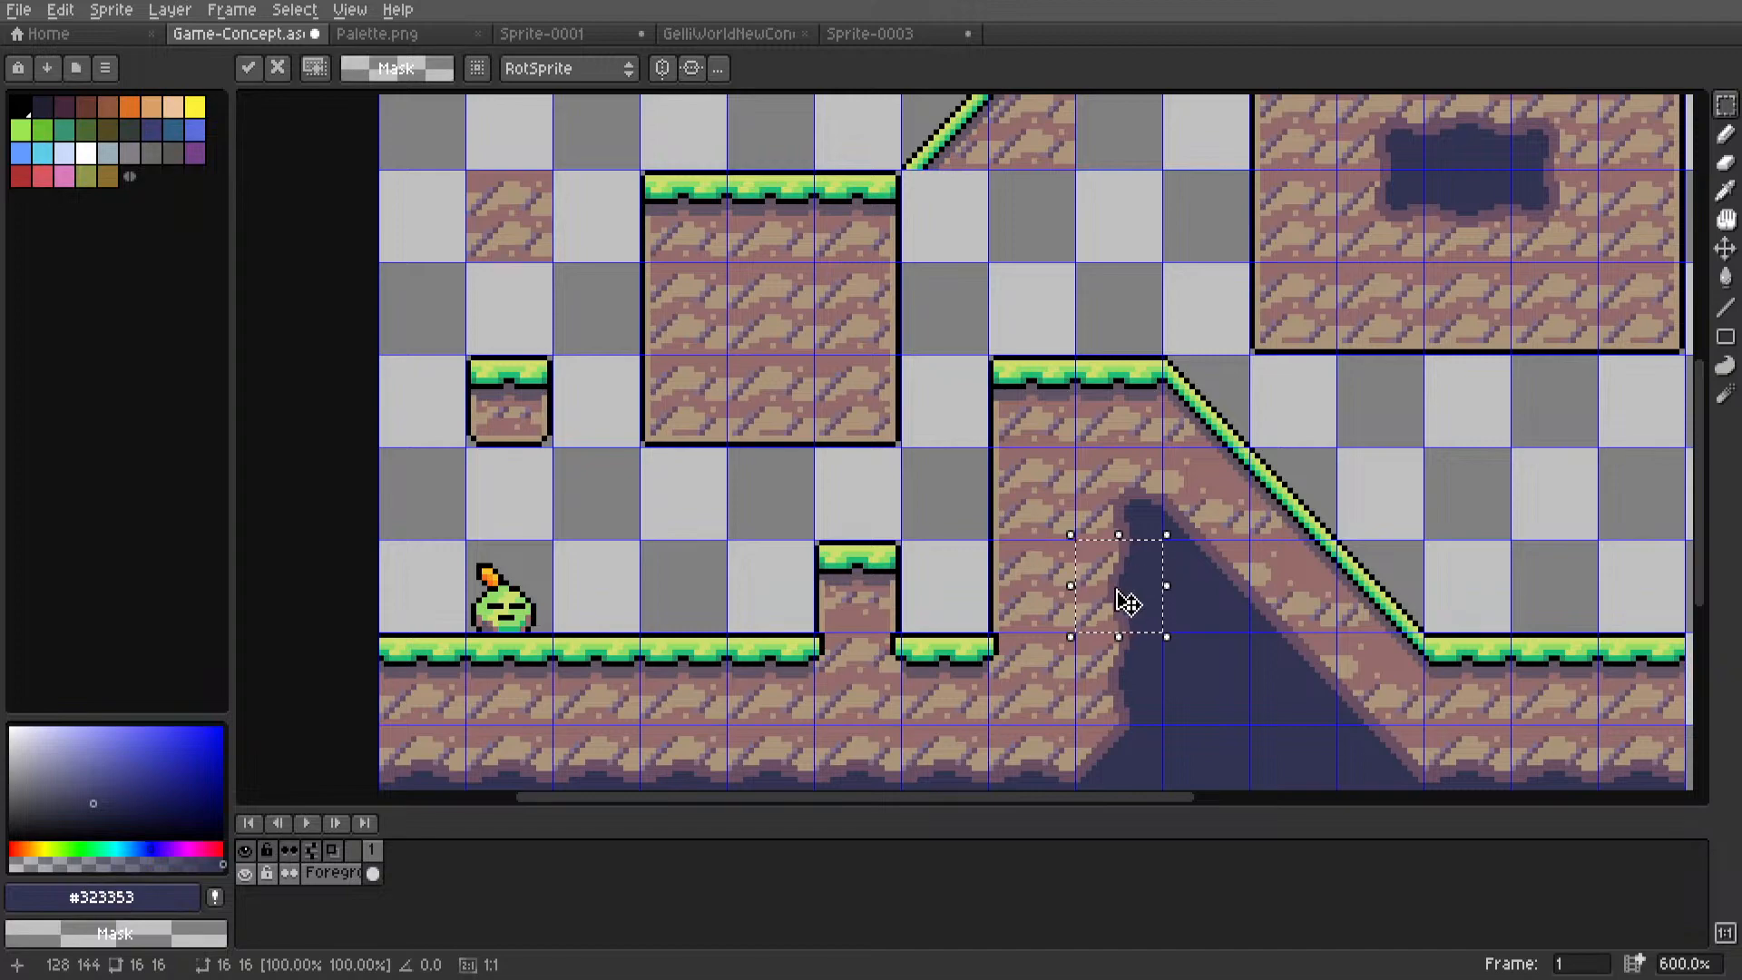
scroll(873, 358, down, 3)
drag(1128, 603, 912, 329)
scroll(886, 327, up, 4)
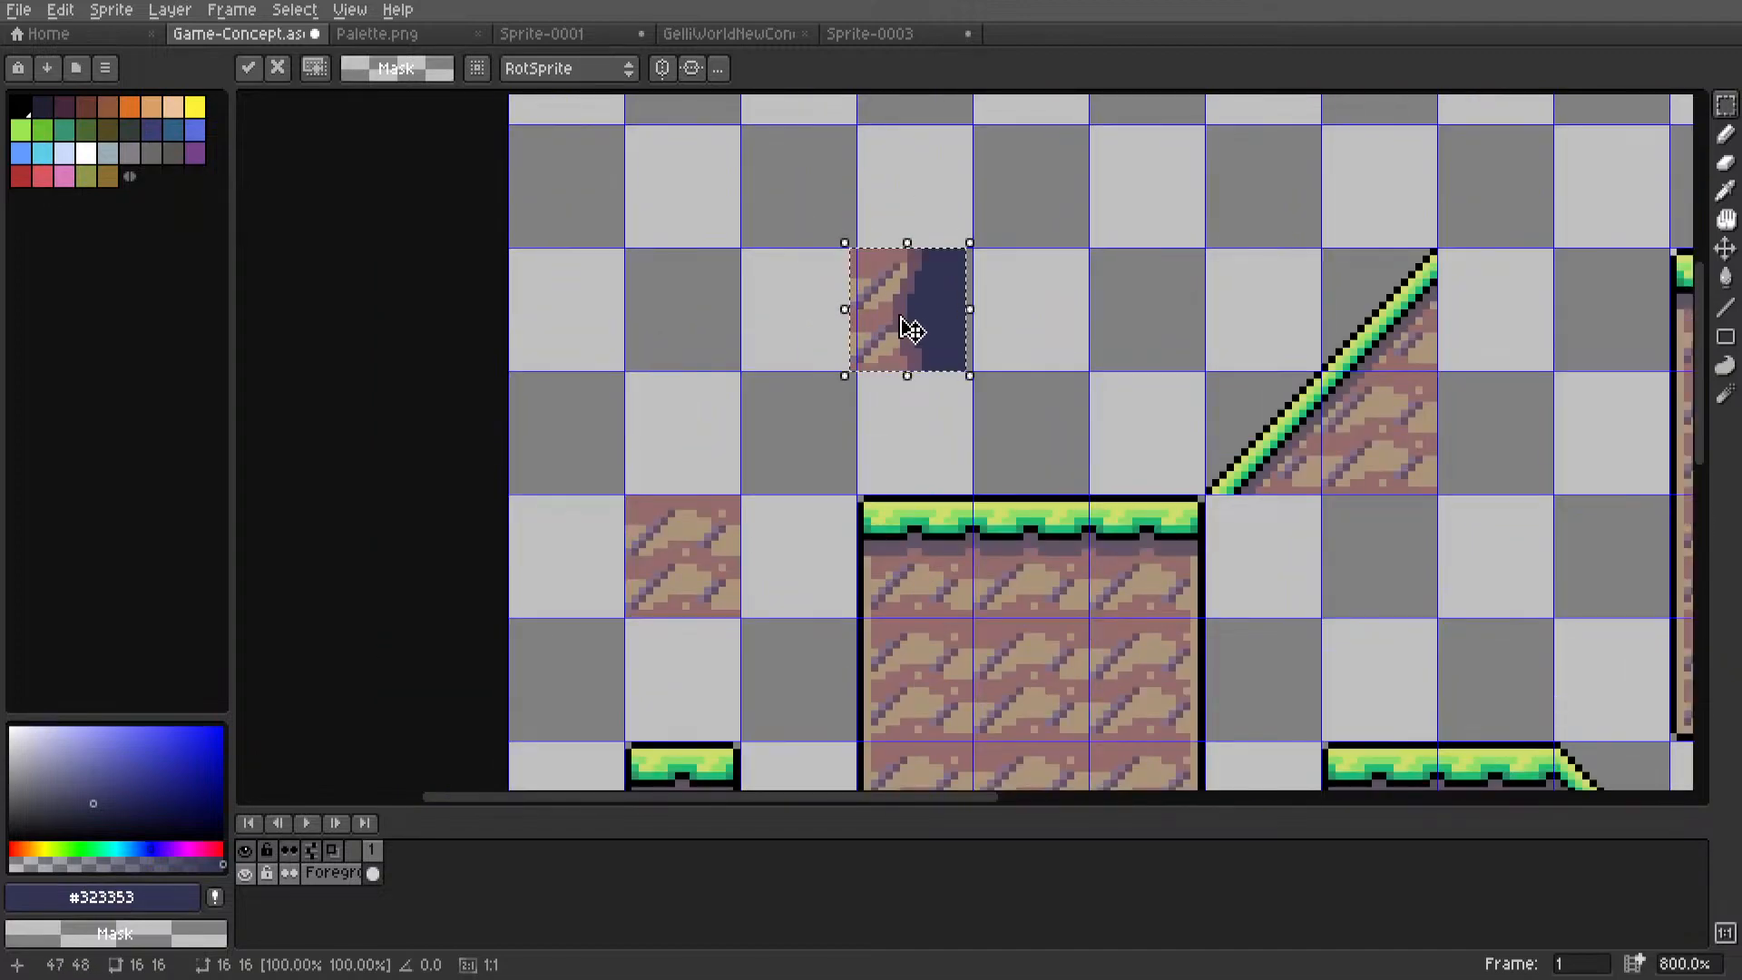
key(Return)
Erase the rock pixels directly bordering the purple edge of the copied wall tile with the Line tool.
scroll(974, 335, up, 1)
key(i)
click(883, 360)
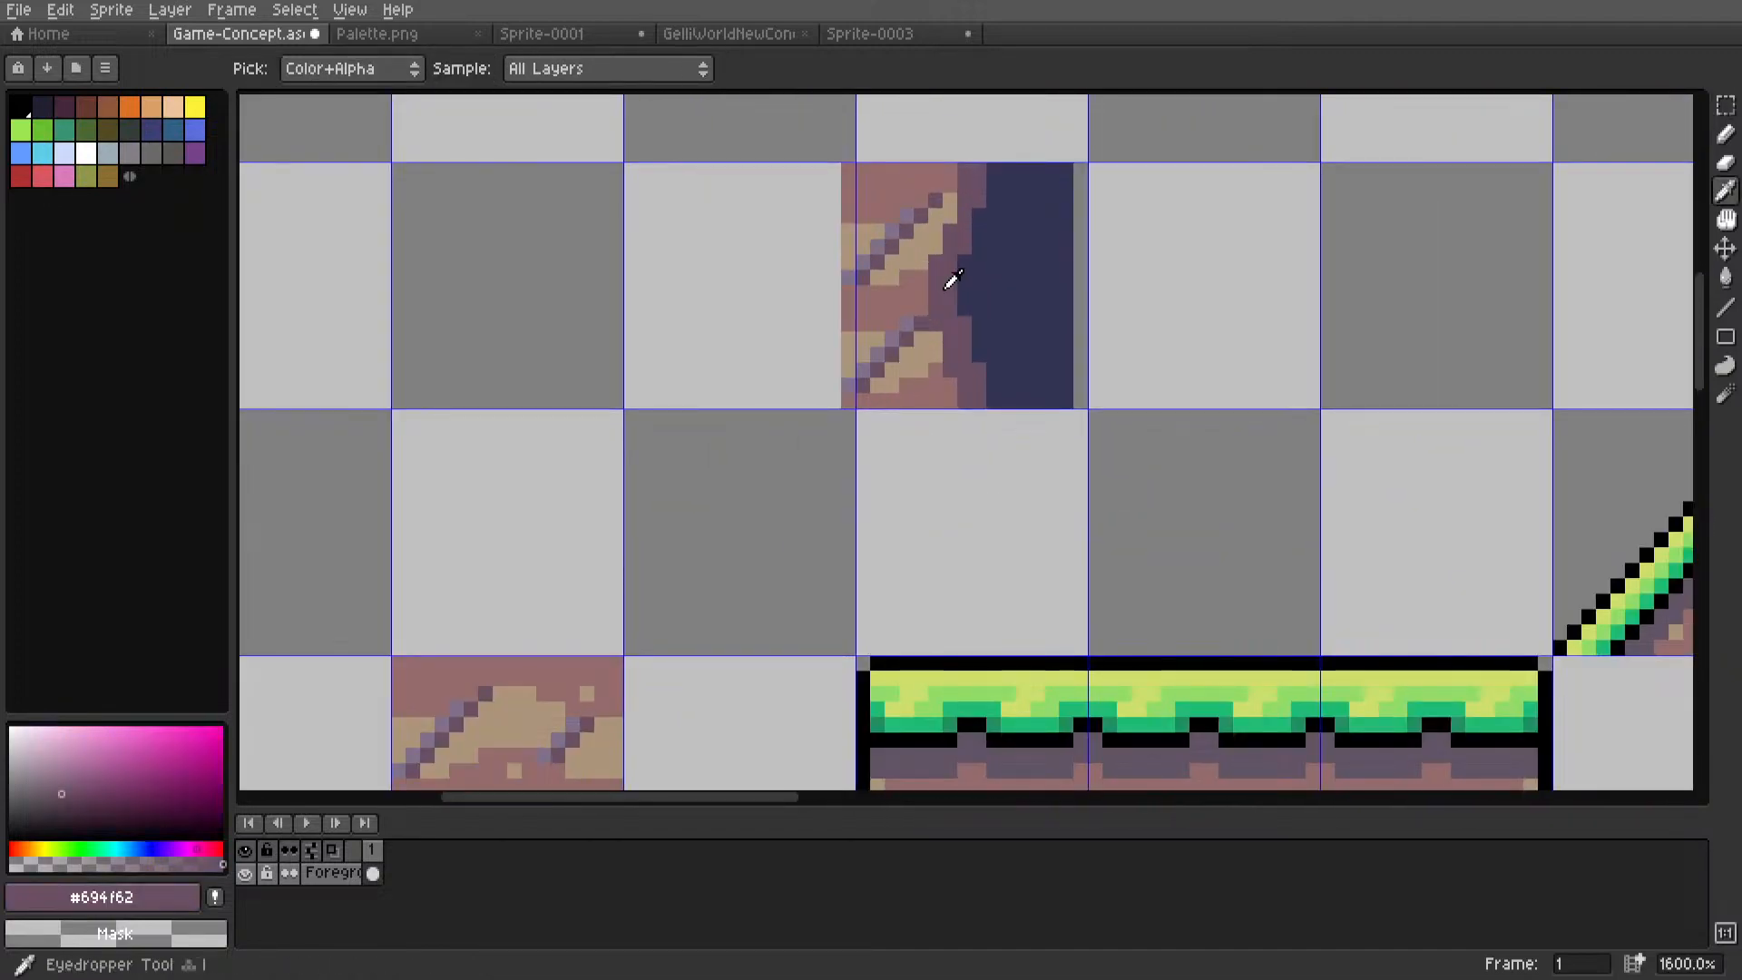
scroll(921, 381, up, 1)
key(l)
drag(922, 410, 937, 287)
right_drag(937, 287, 937, 289)
middle_drag(932, 308, 911, 452)
mouse_move(911, 432)
right_down()
mouse_move(908, 277)
mouse_move(929, 186)
right_up()
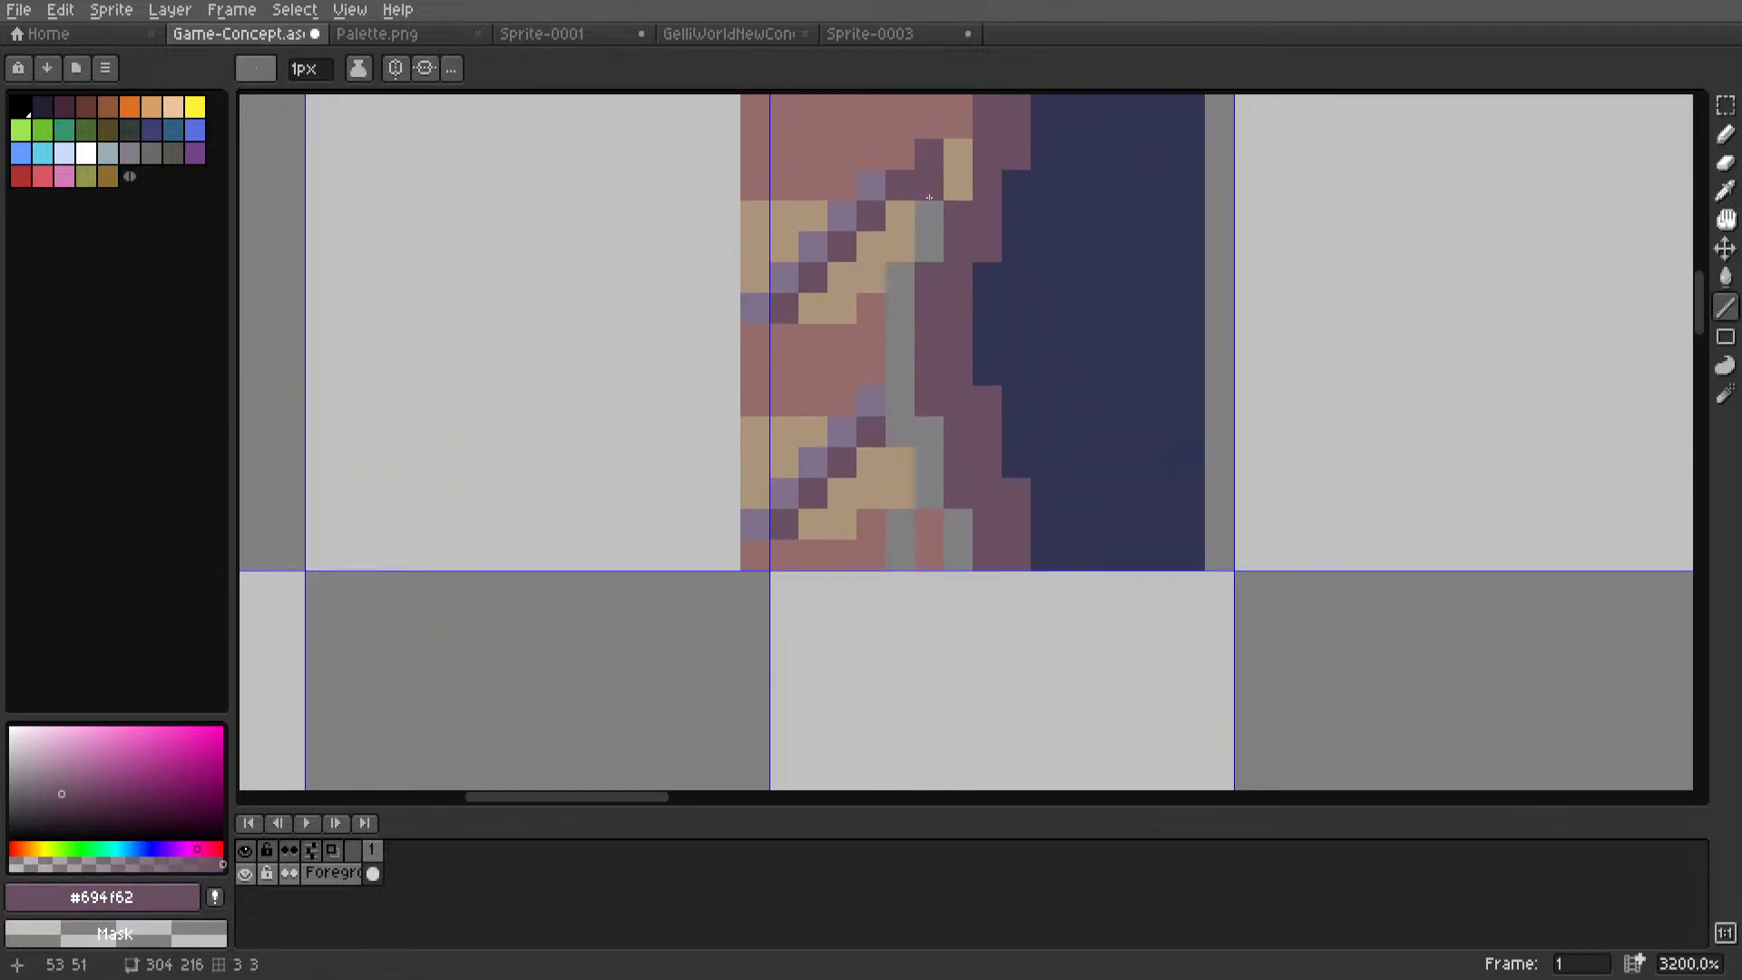
middle_drag(947, 173, 939, 347)
right_drag(940, 334, 942, 267)
Erase the remaining rock texture from the copied tile with the Paint Bucket, keeping the purple edge and dark cave area.
key(g)
right_click(844, 291)
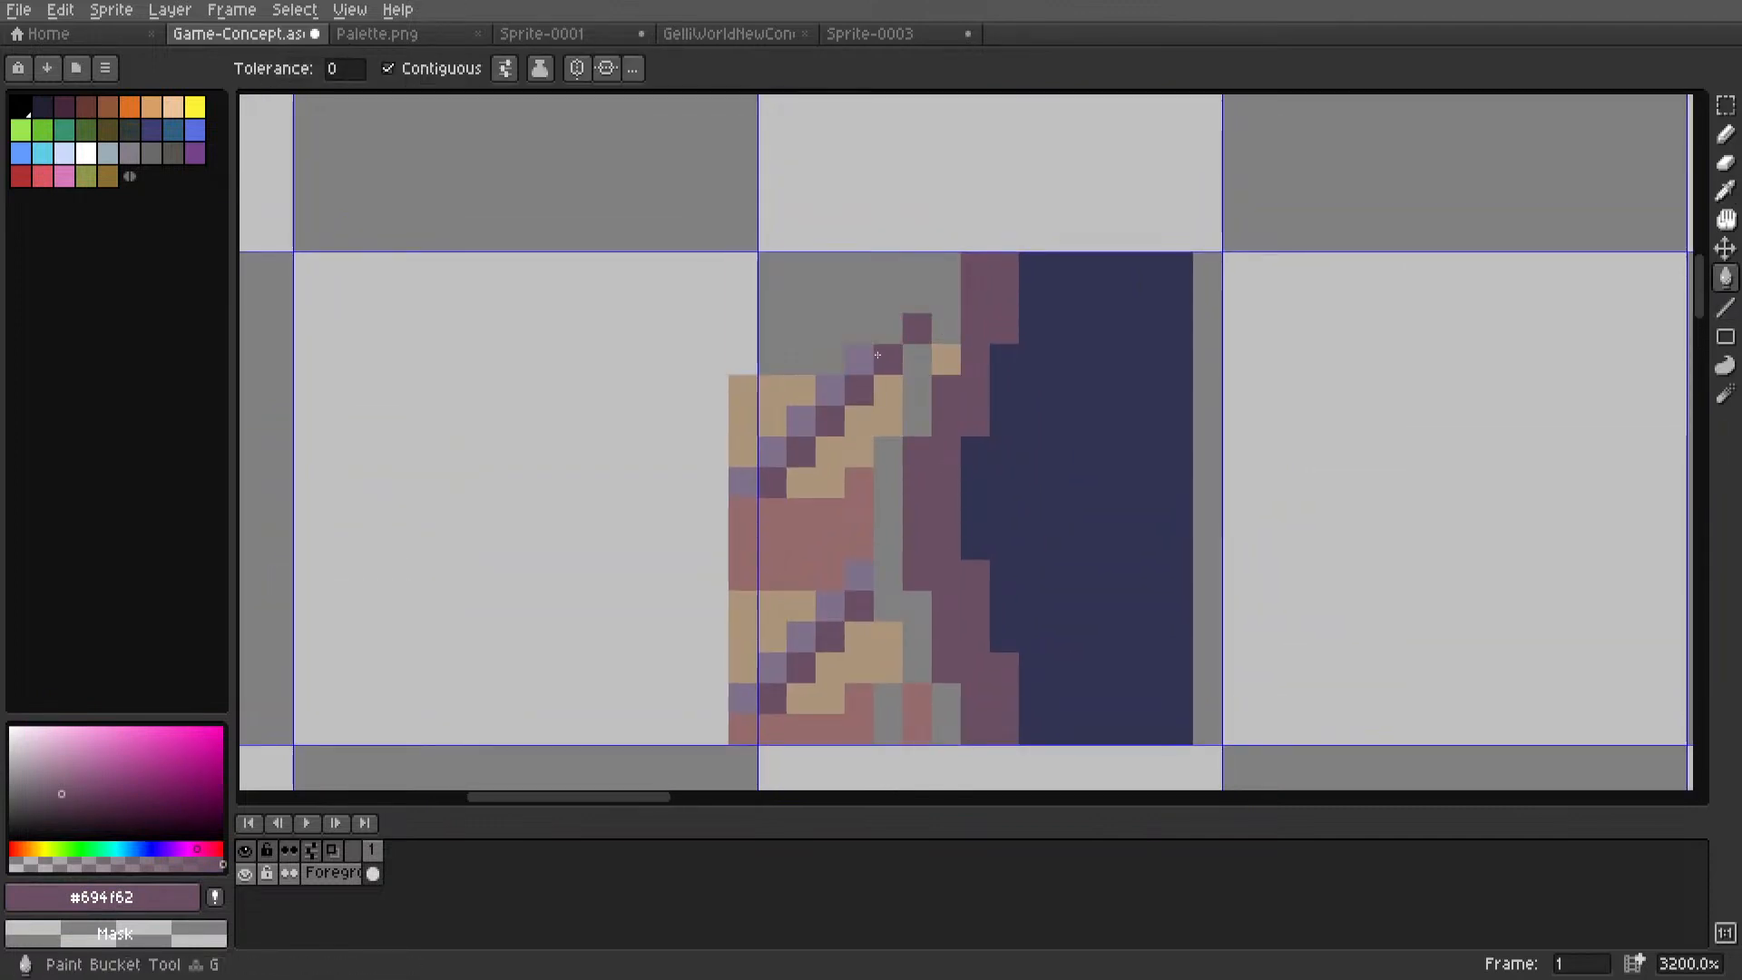
right_click(830, 451)
right_click(799, 535)
right_click(808, 726)
right_click(917, 717)
right_click(862, 653)
click(830, 607)
right_click(829, 608)
right_click(857, 575)
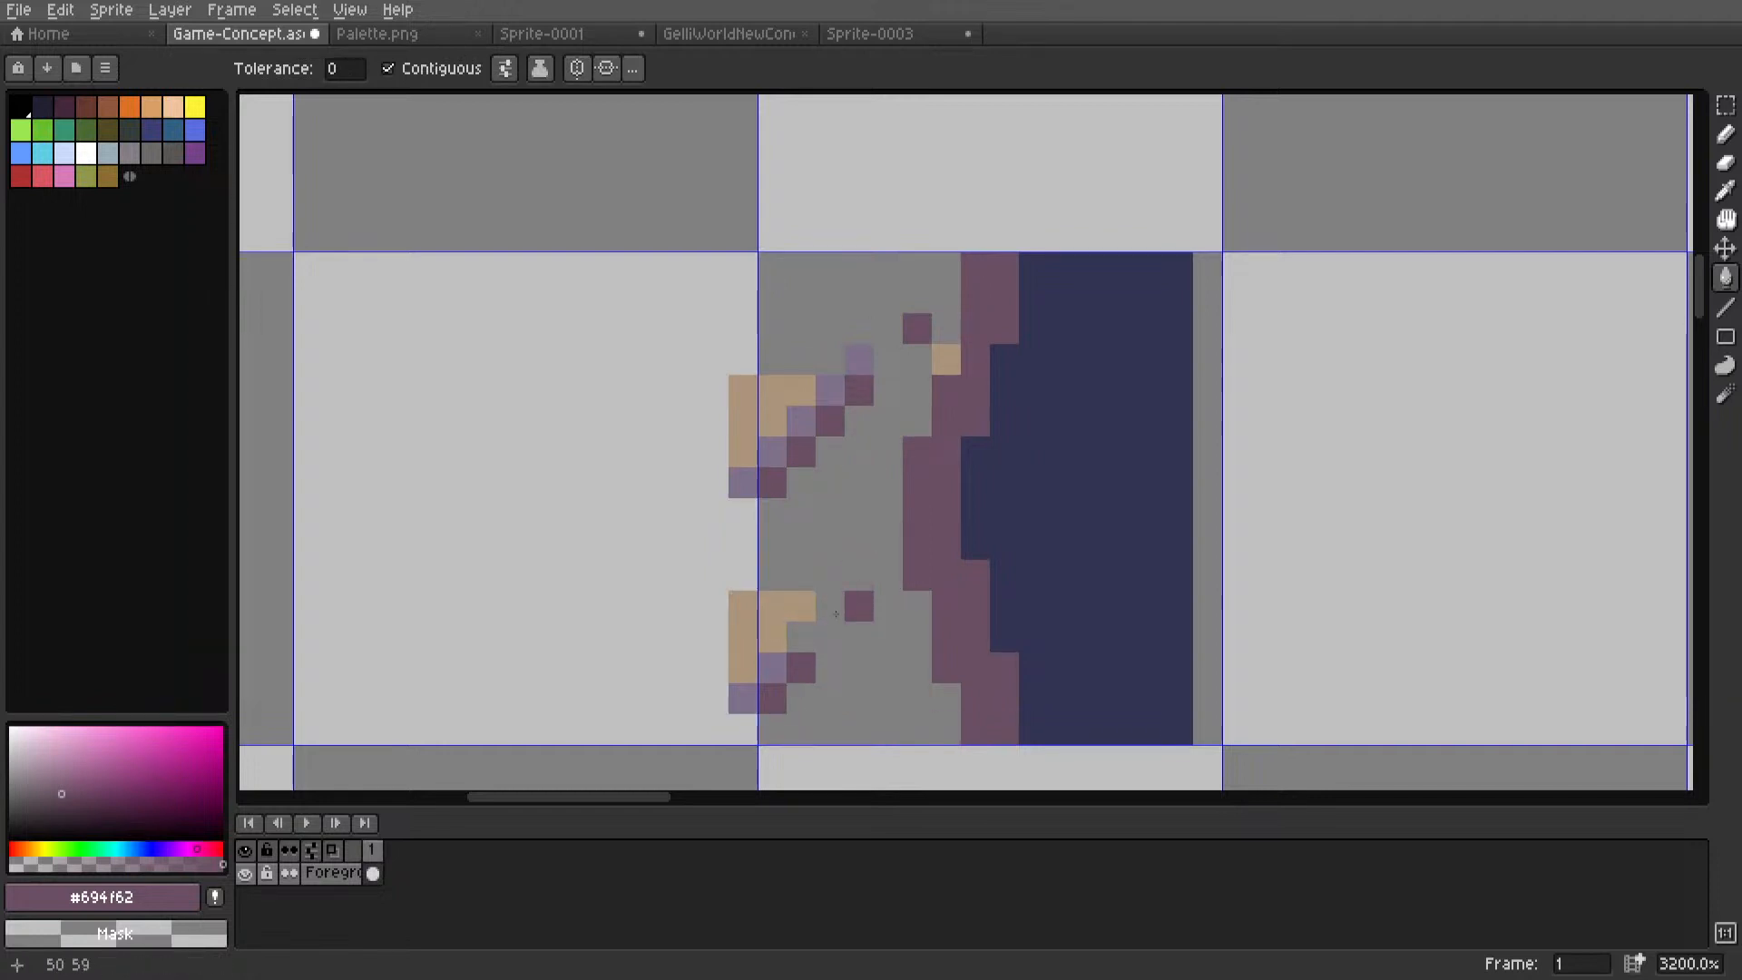
right_click(775, 602)
right_click(786, 687)
right_click(743, 698)
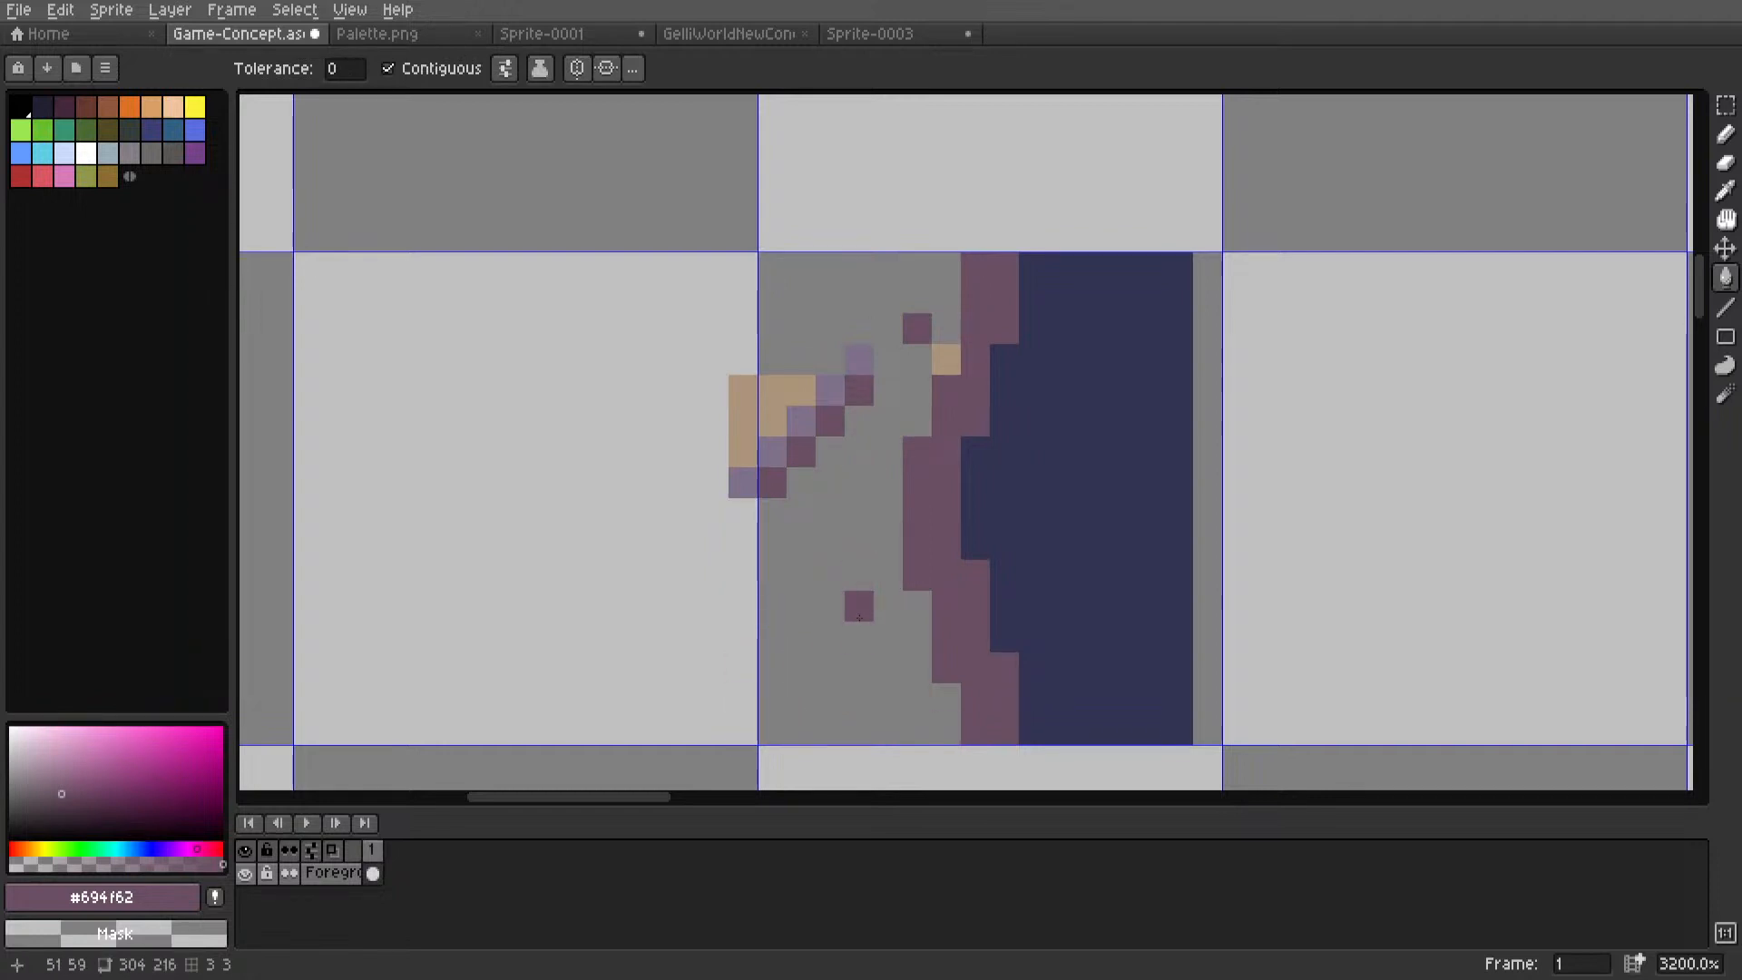
right_click(858, 606)
right_click(743, 427)
right_click(801, 420)
right_click(772, 451)
right_click(743, 482)
right_click(795, 447)
right_click(772, 482)
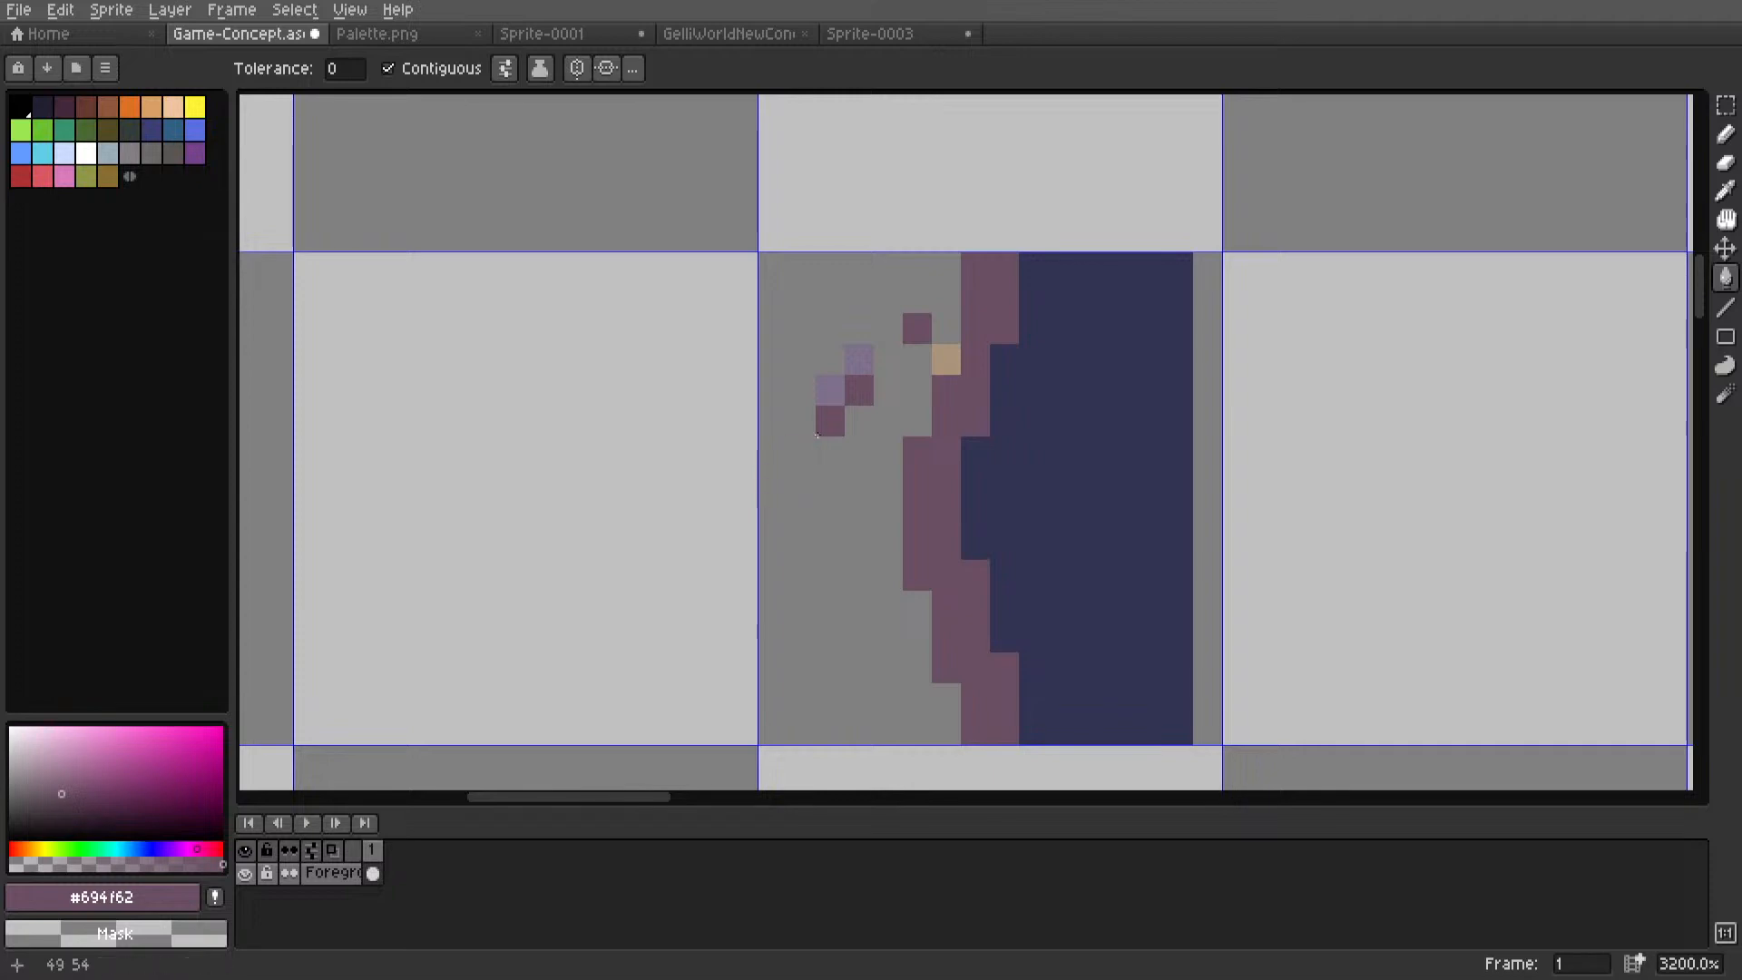
right_click(830, 420)
right_click(830, 389)
right_click(861, 390)
scroll(936, 357, down, 5)
Copy the plain dirt tile into the grid cell directly above the isolated cave edge.
key(m)
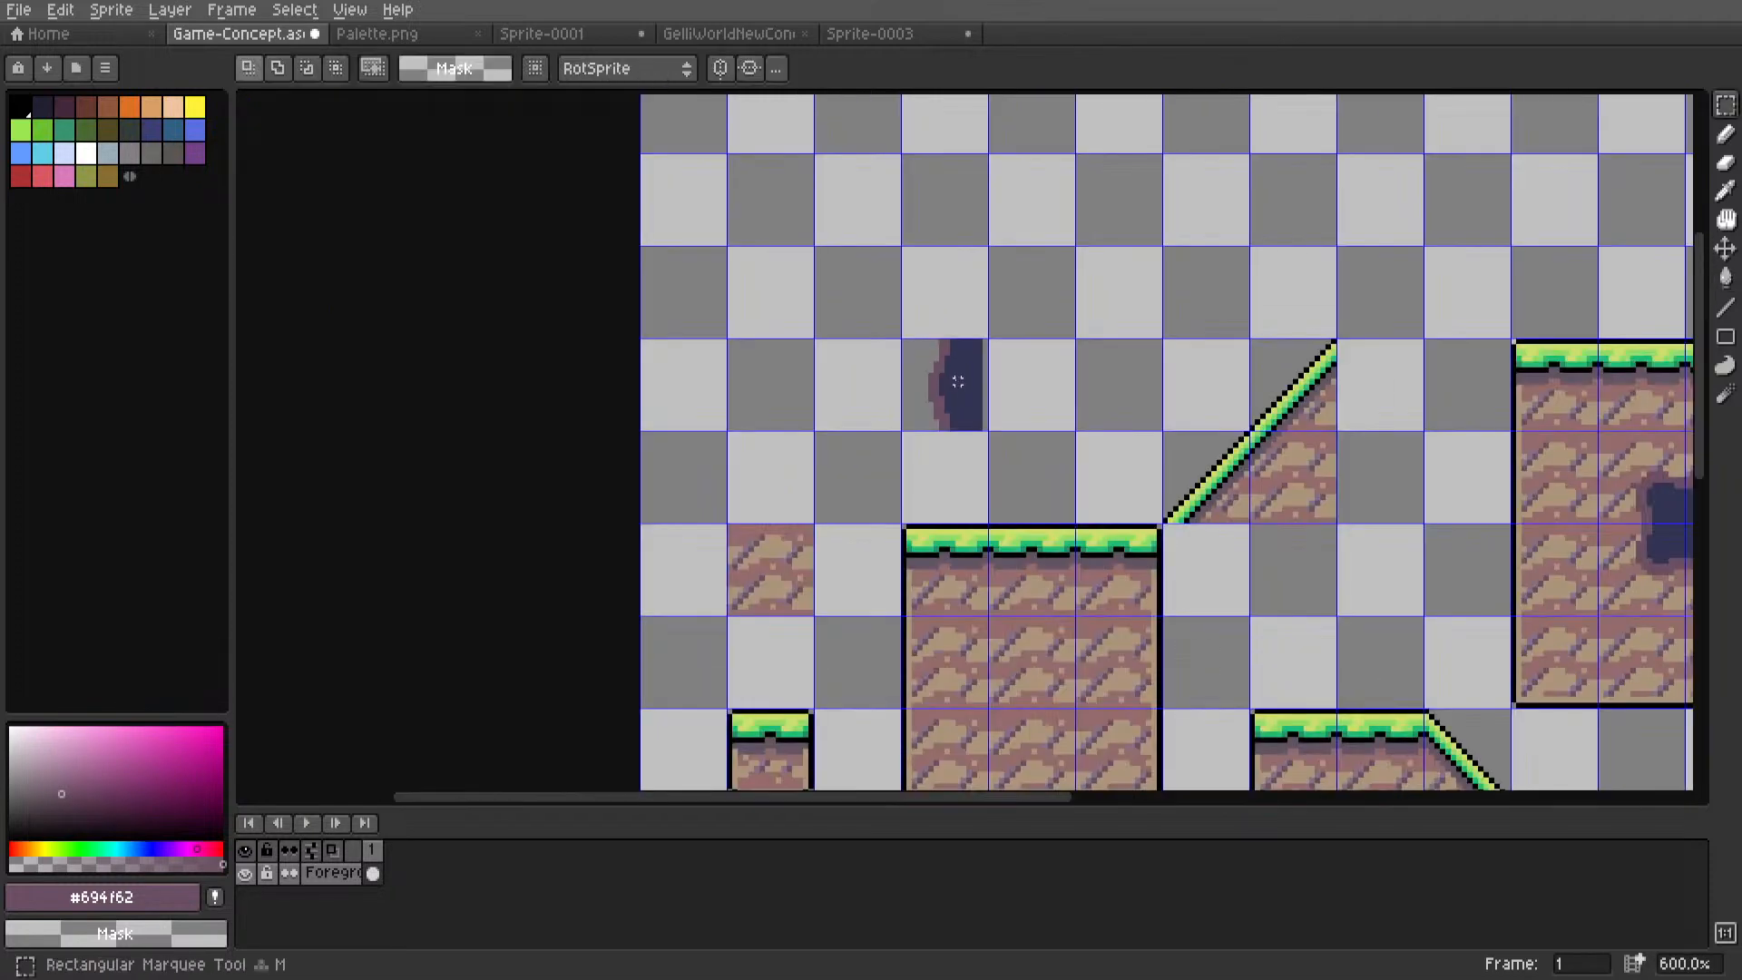
drag(756, 560, 796, 564)
middle_drag(797, 564, 750, 650)
ctrl+drag(750, 649, 895, 377)
key(Return)
scroll(980, 358, down, 2)
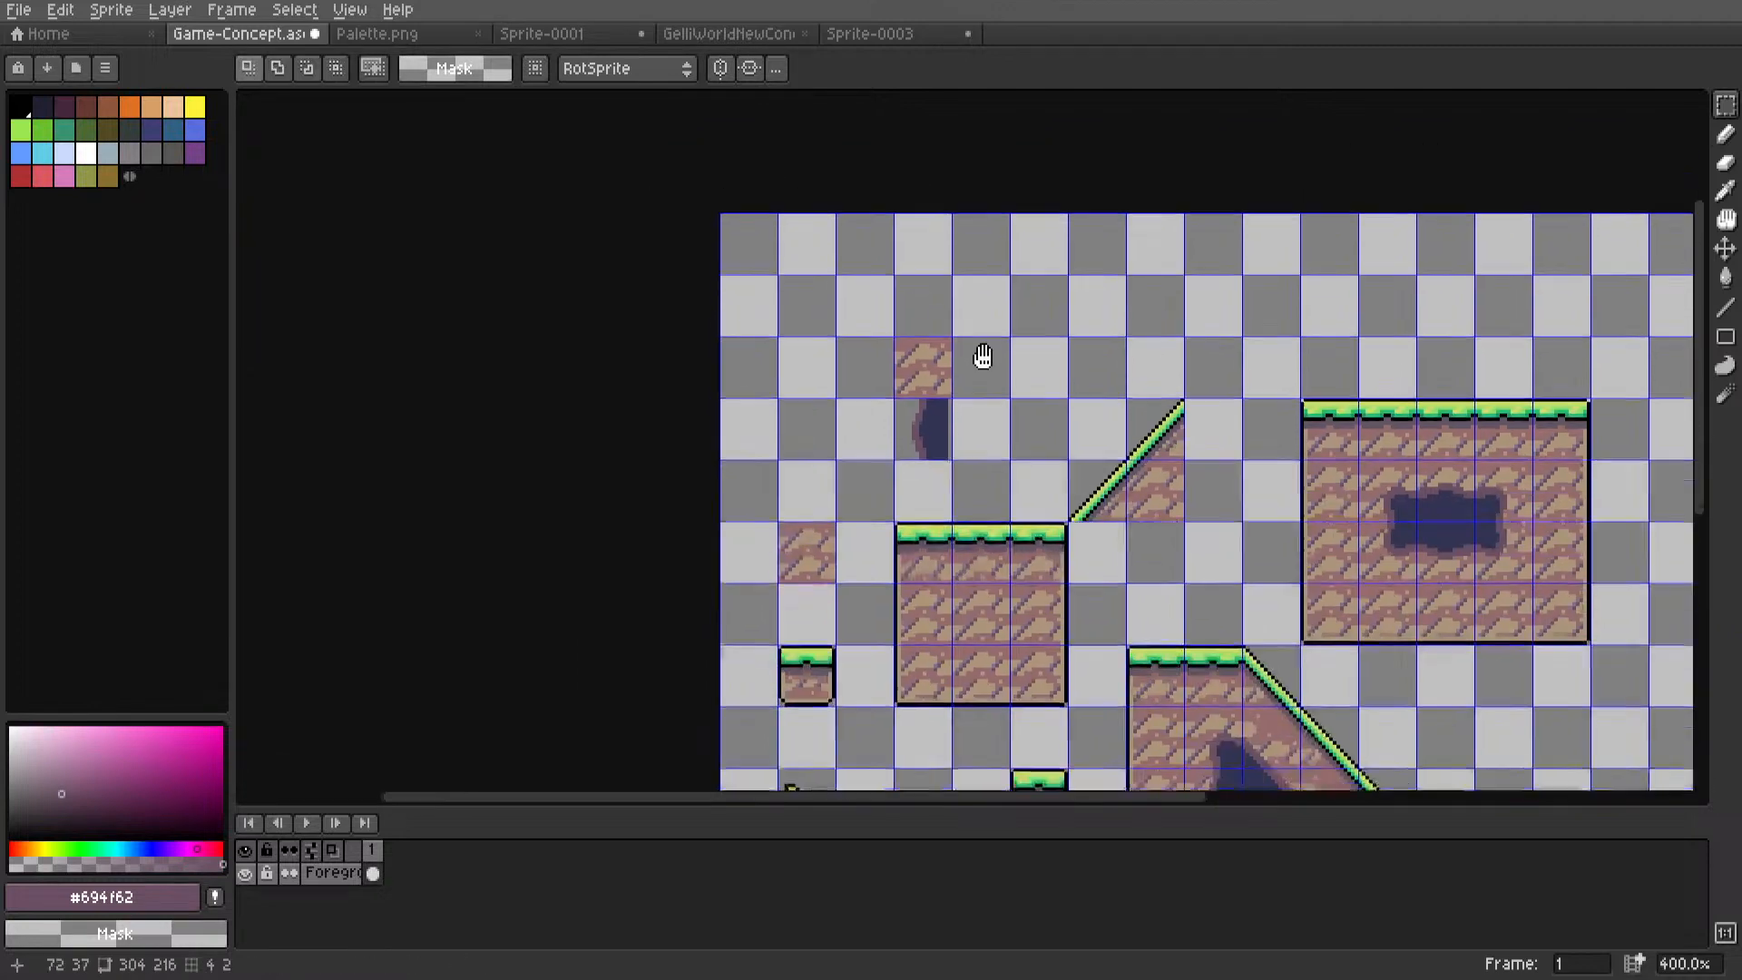
Flip the isolated cave edge horizontally and place it over the copied dirt tile, flush with the tile's left side.
middle_drag(980, 358, 969, 284)
scroll(969, 284, up, 3)
drag(803, 368, 863, 451)
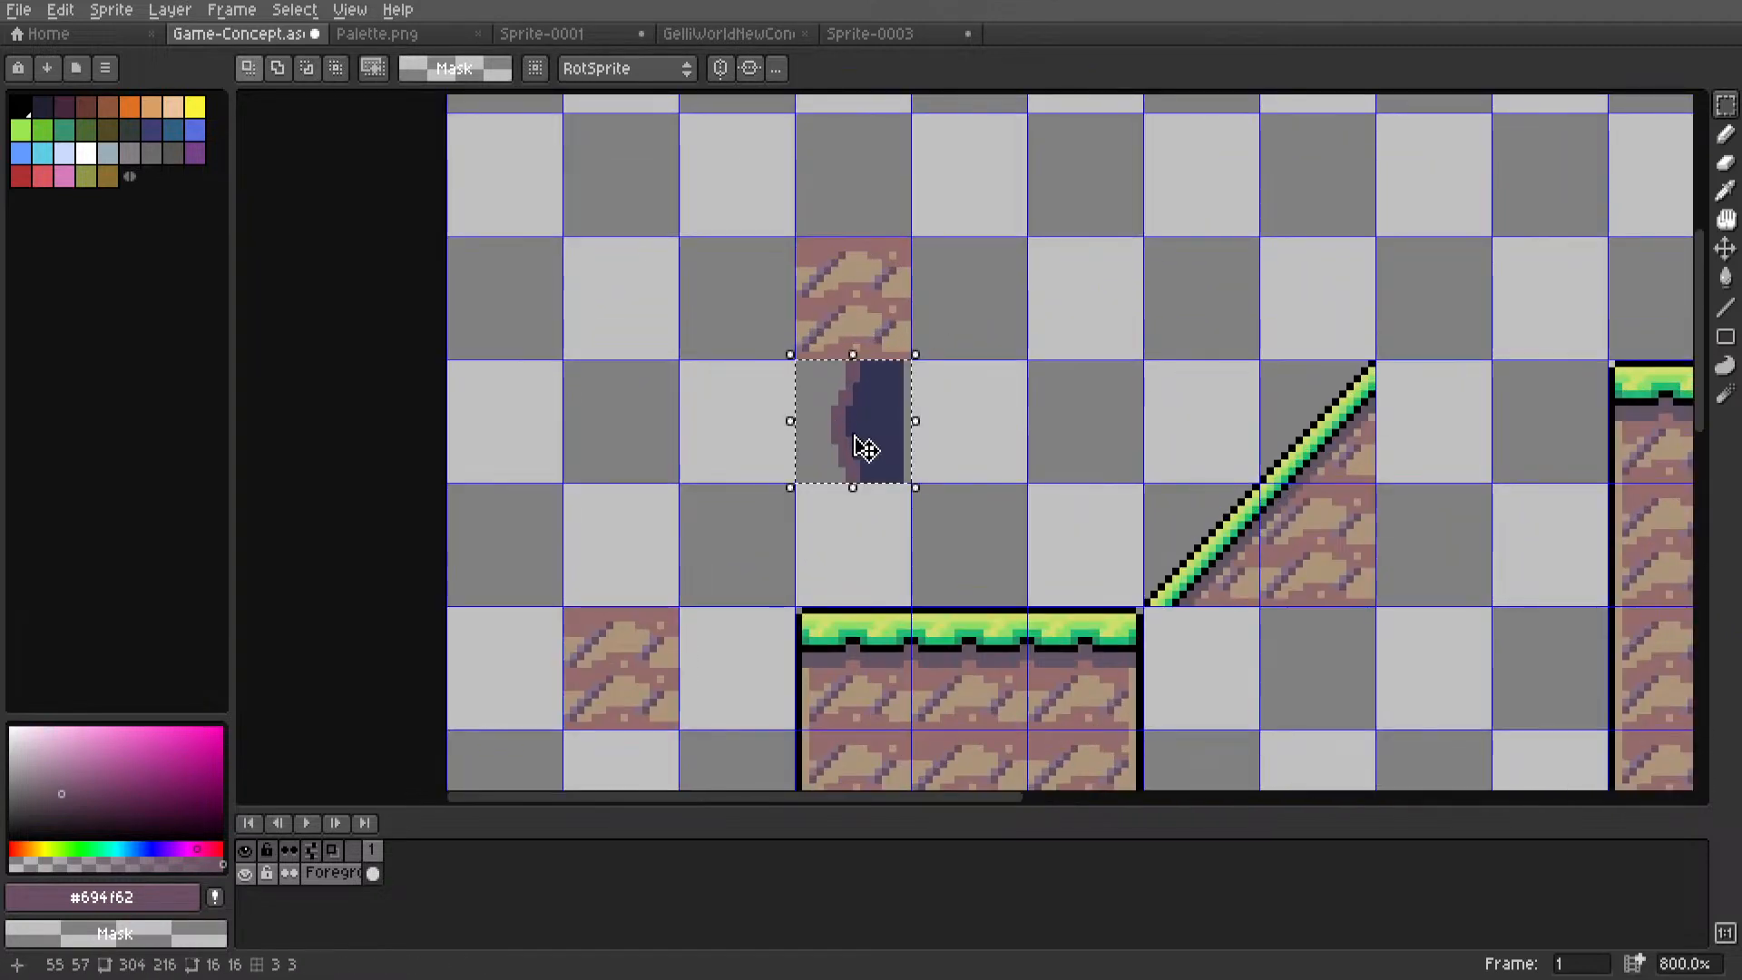
middle_drag(863, 451, 874, 515)
key(shift+h)
scroll(872, 509, up, 2)
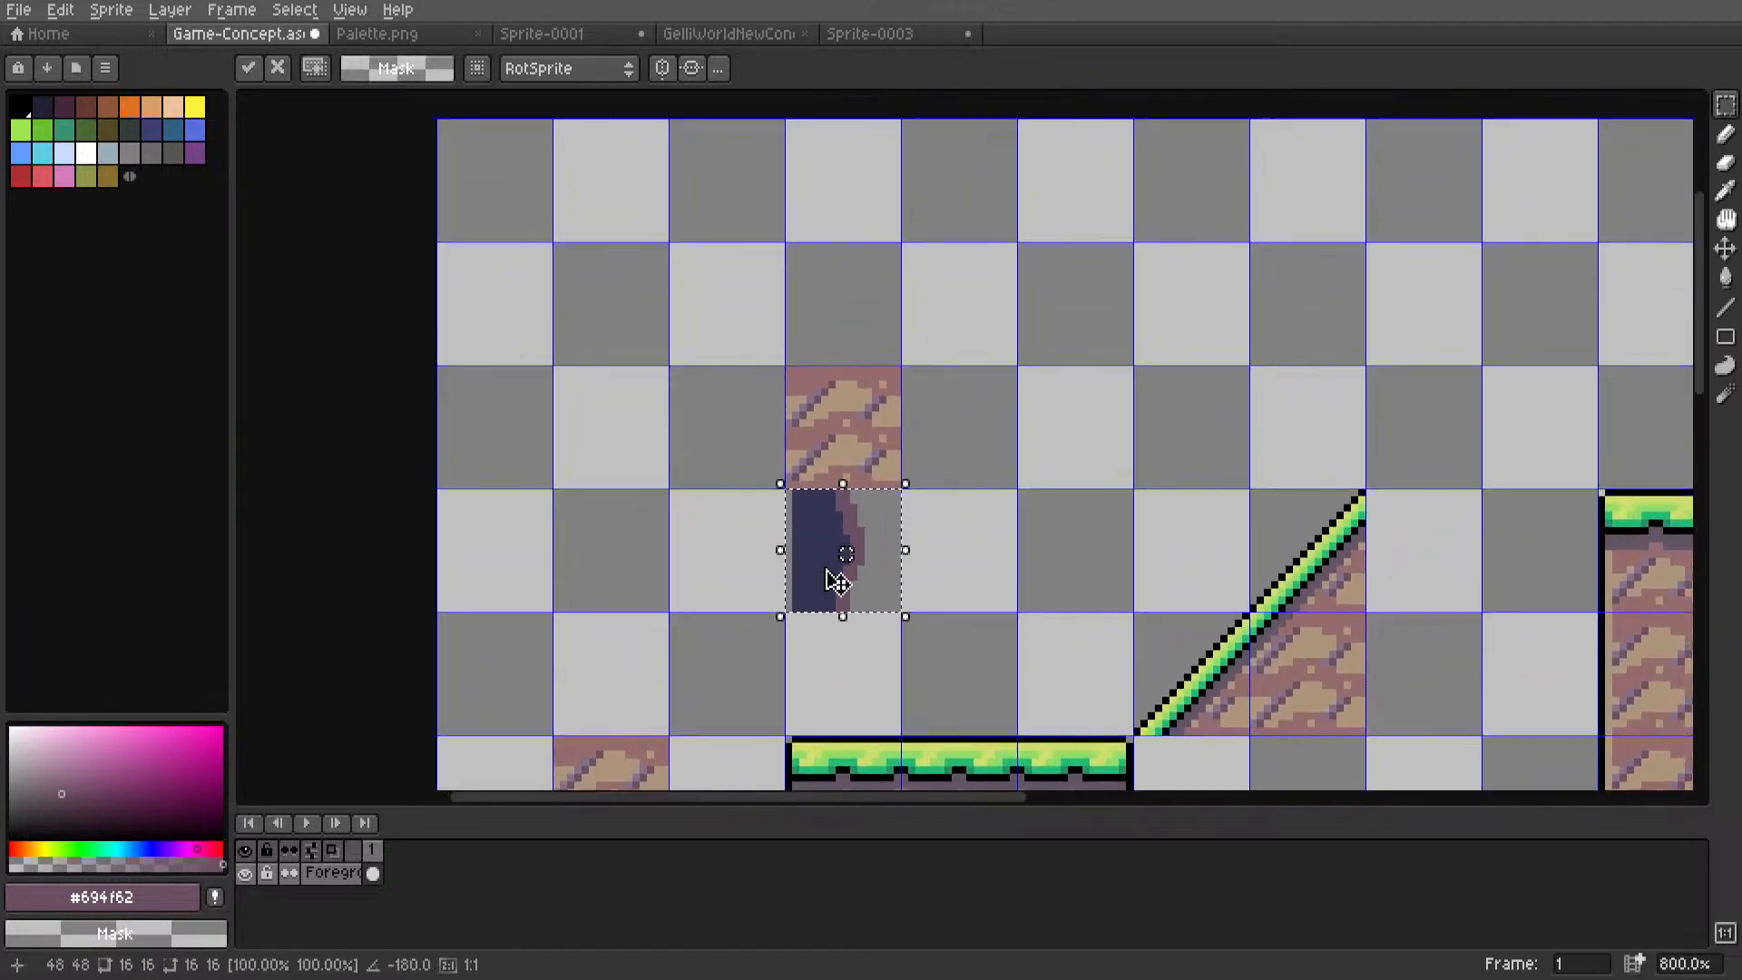
drag(825, 568, 813, 378)
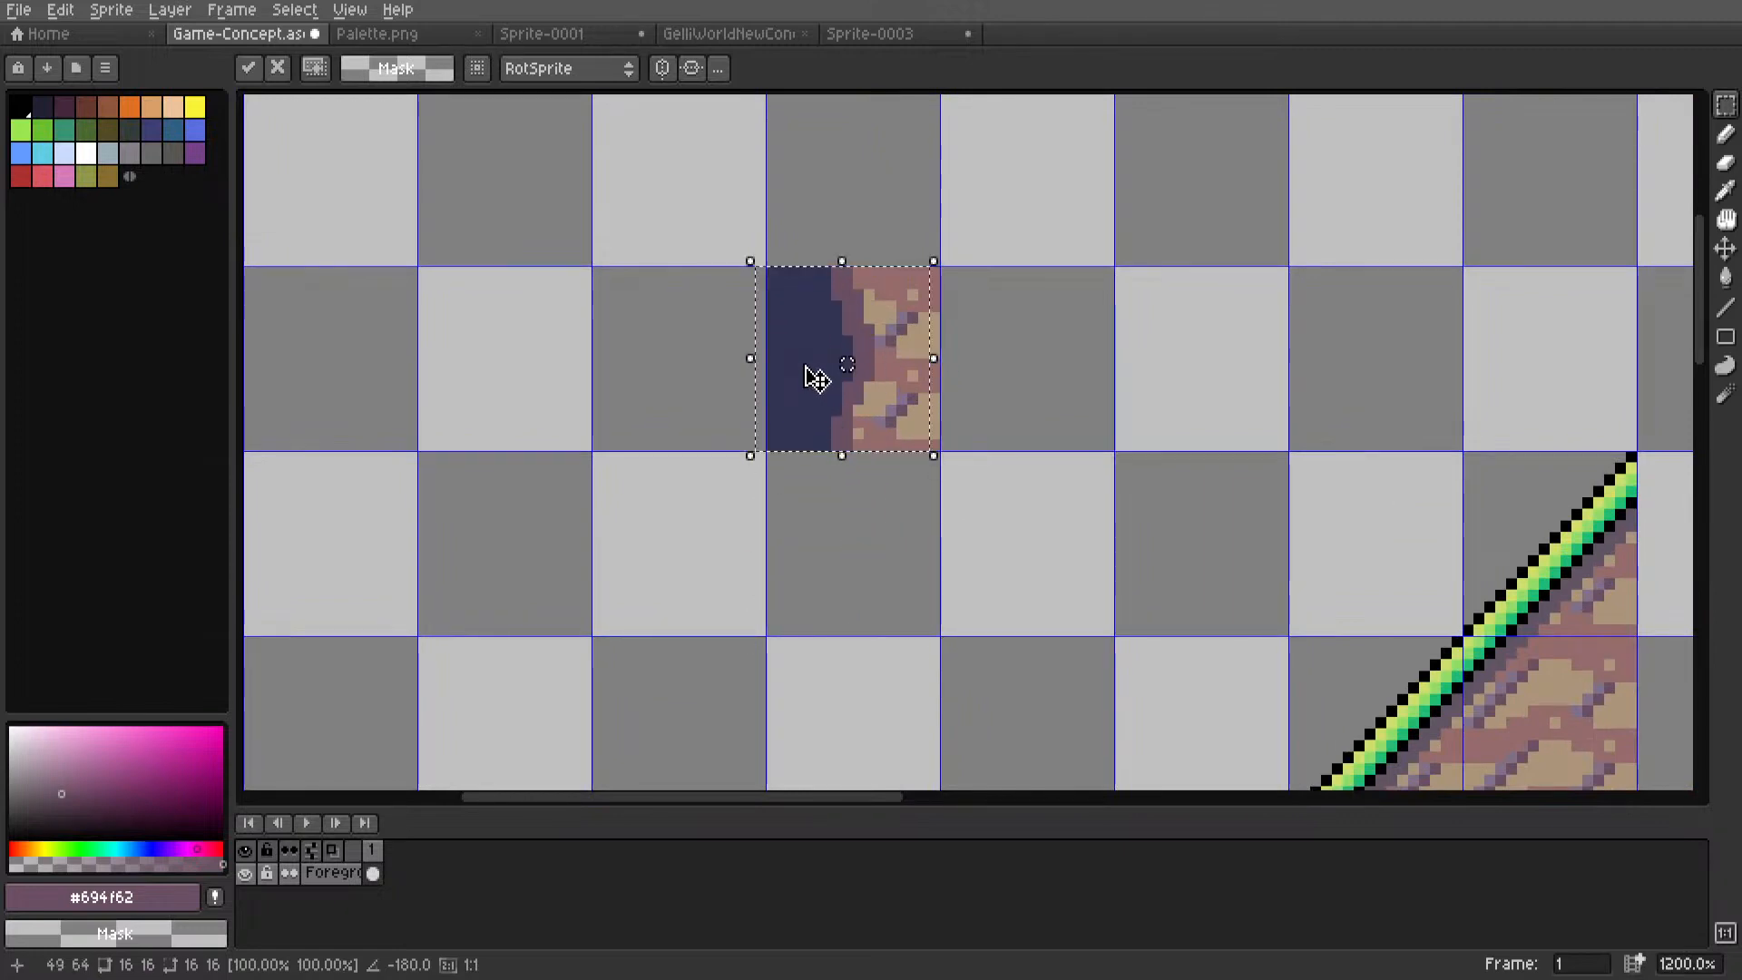
key(Return)
Paste the mirrored cave wall tile into the remaining gap at the right of the cave block in Sprite-0003.
scroll(808, 36, down, 4)
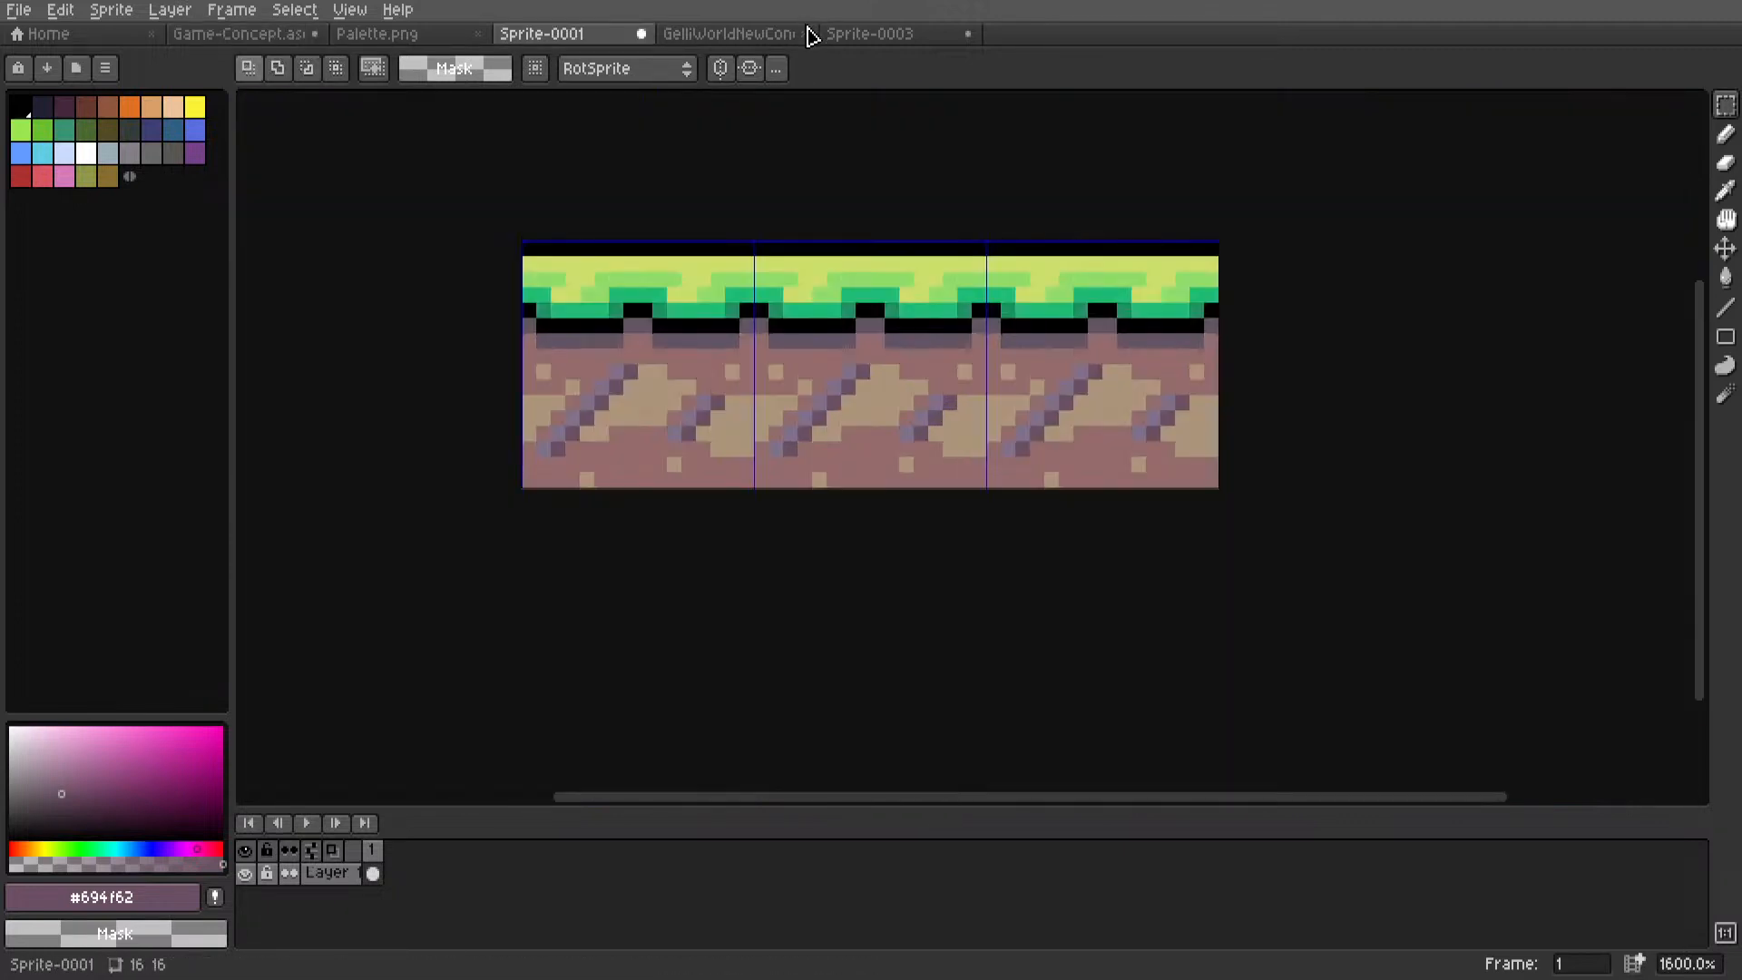
key(ctrl+v)
scroll(884, 479, up, 4)
drag(1020, 368, 941, 572)
key(Return)
scroll(950, 536, down, 6)
scroll(950, 535, up, 5)
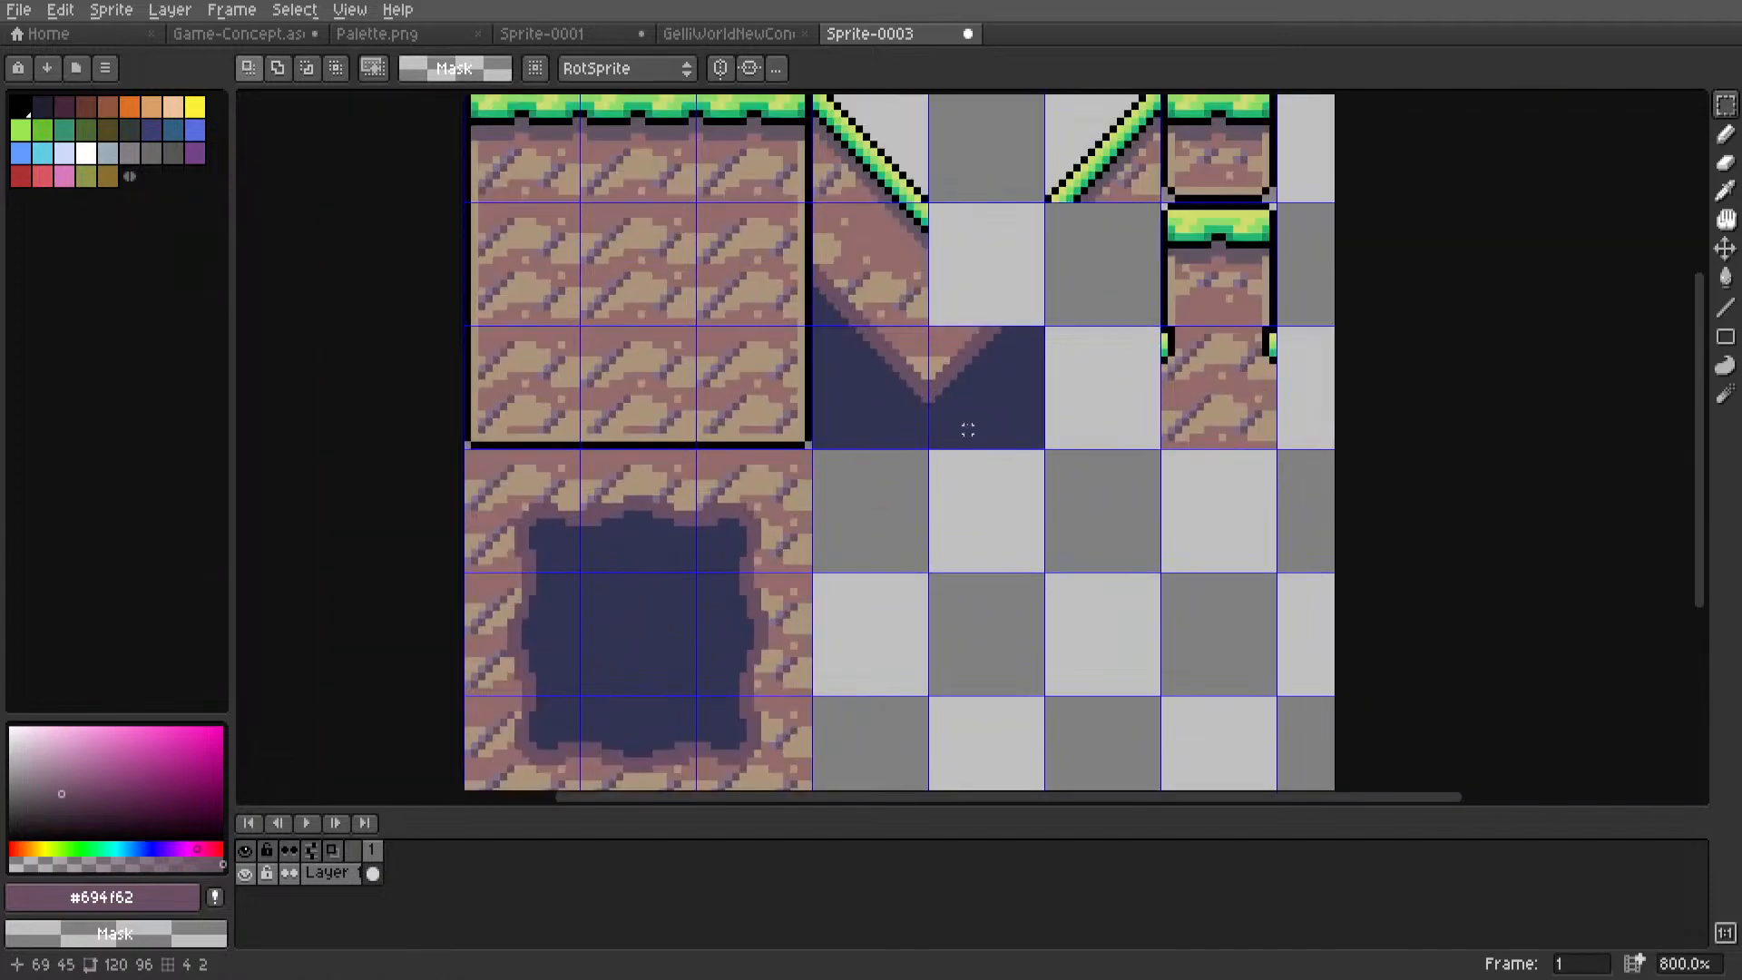
Copy the lower dirt tile of the upward slope in Game-Concept and paste it beneath the upward slope tile in Sprite-0003.
scroll(961, 555, down, 3)
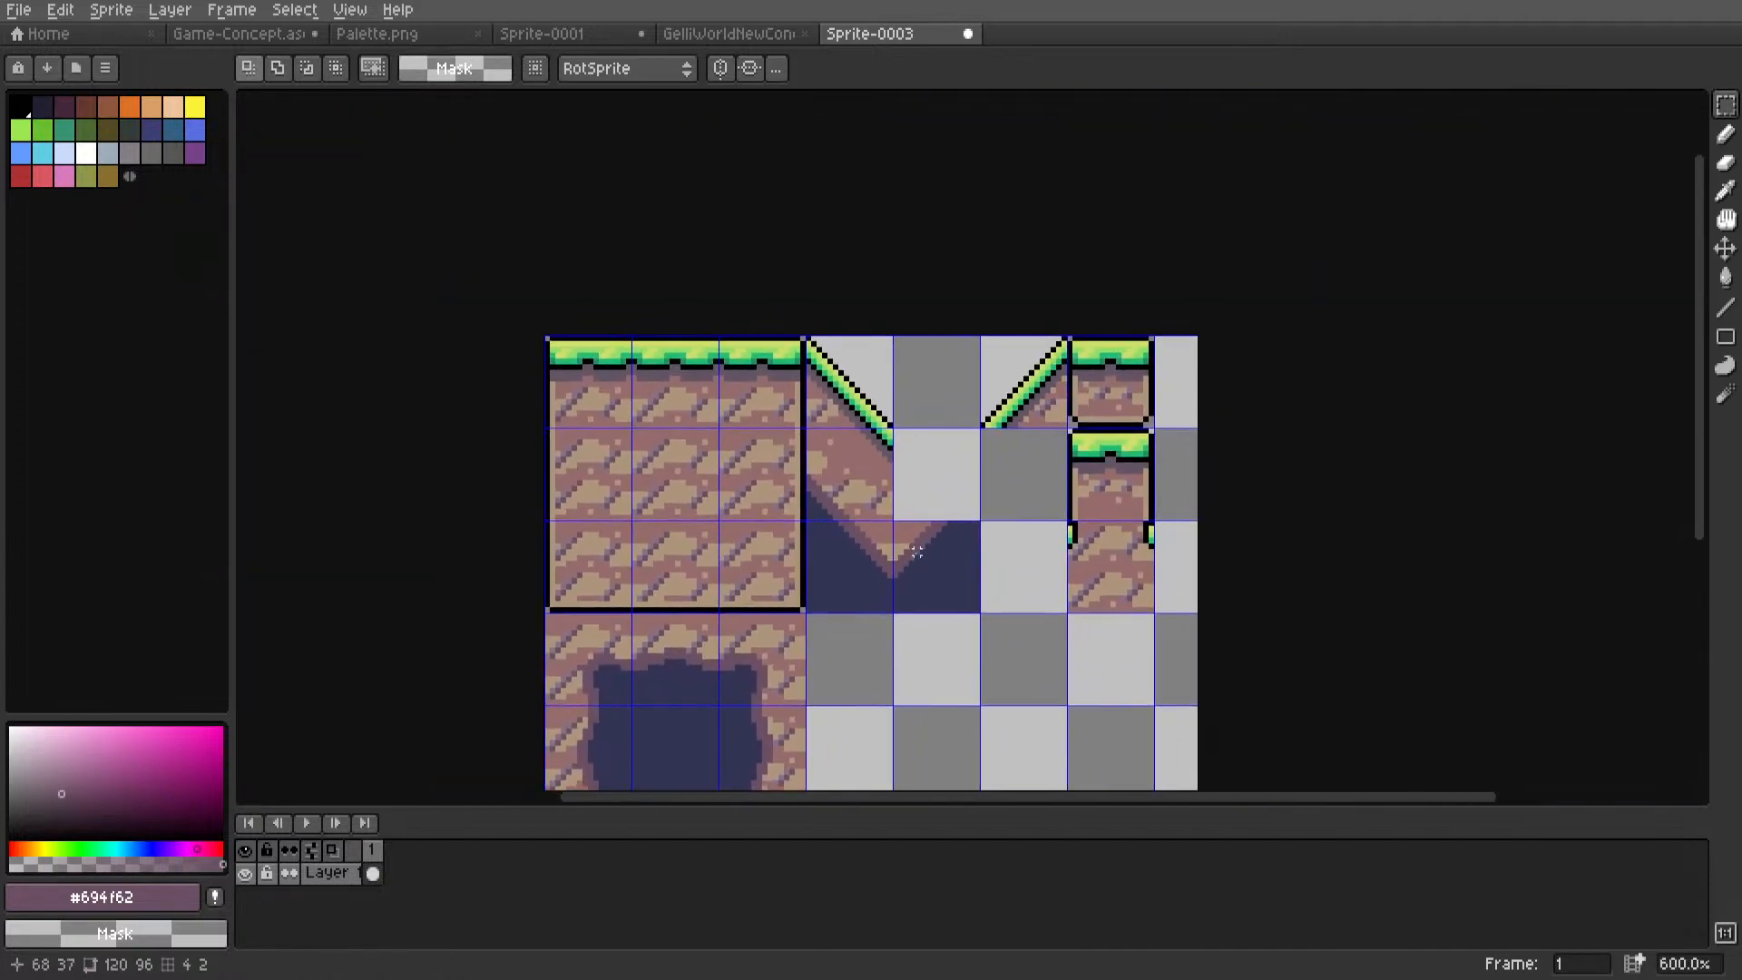
key(ctrl+Tab)
key(ctrl+Tab)
scroll(1134, 399, down, 5)
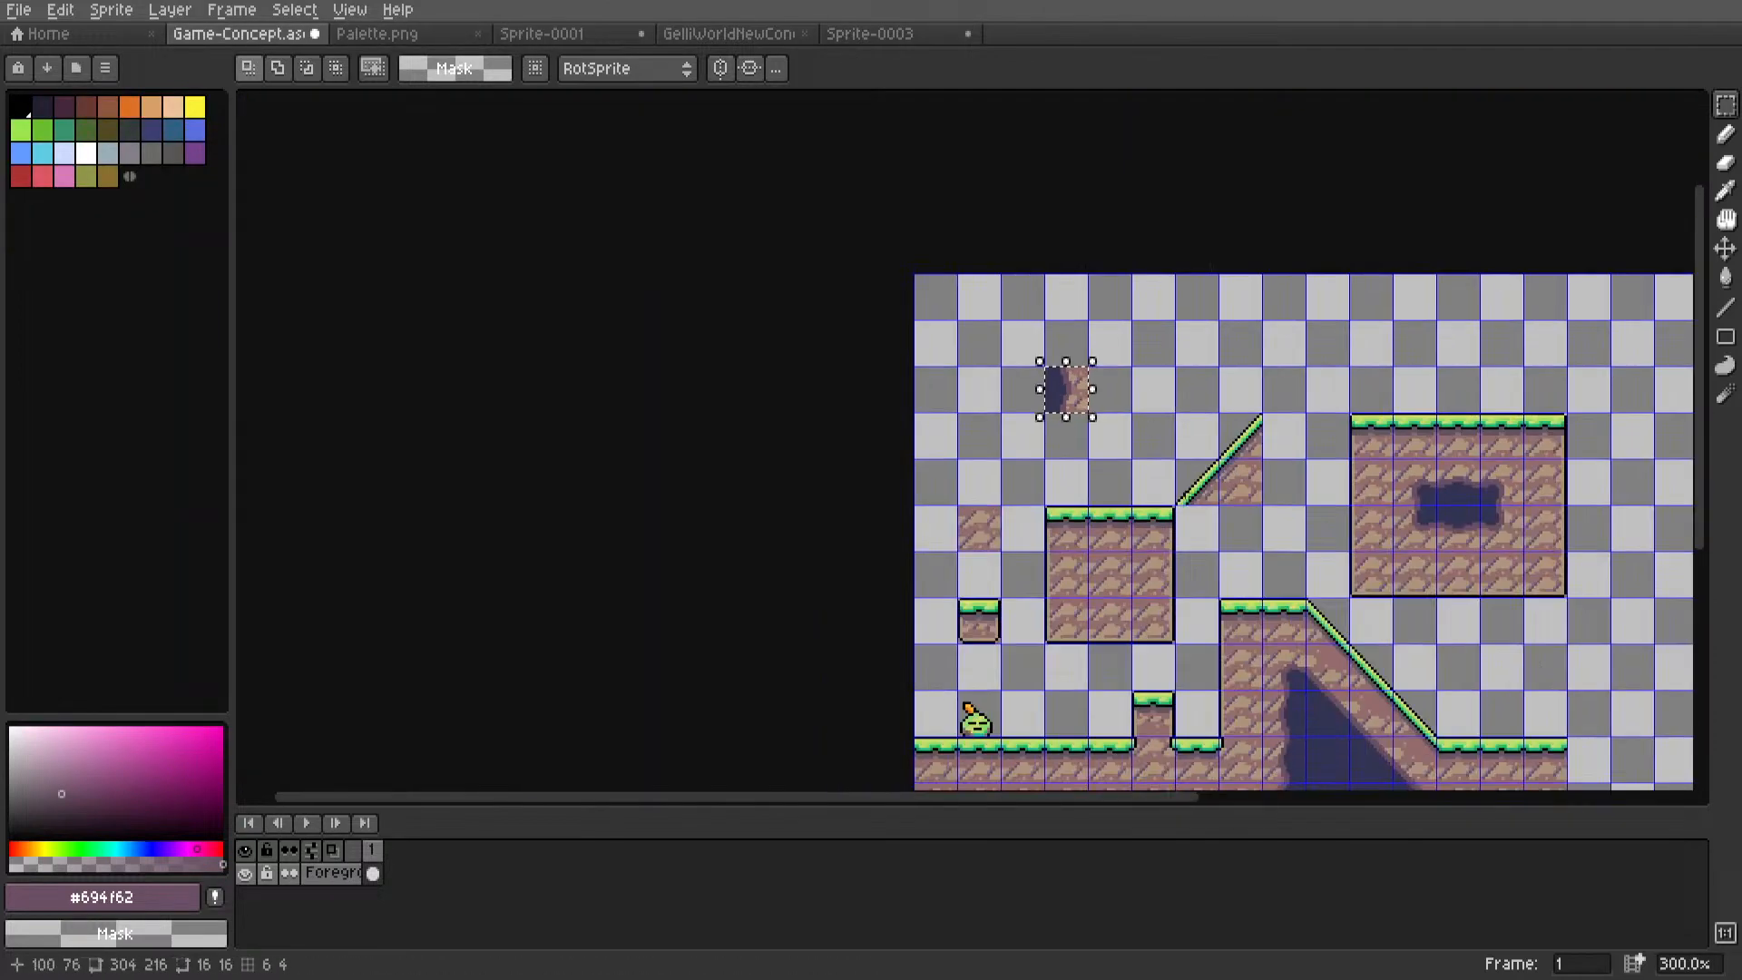
middle_drag(1228, 480, 1102, 445)
scroll(1109, 401, up, 4)
key(ctrl+d)
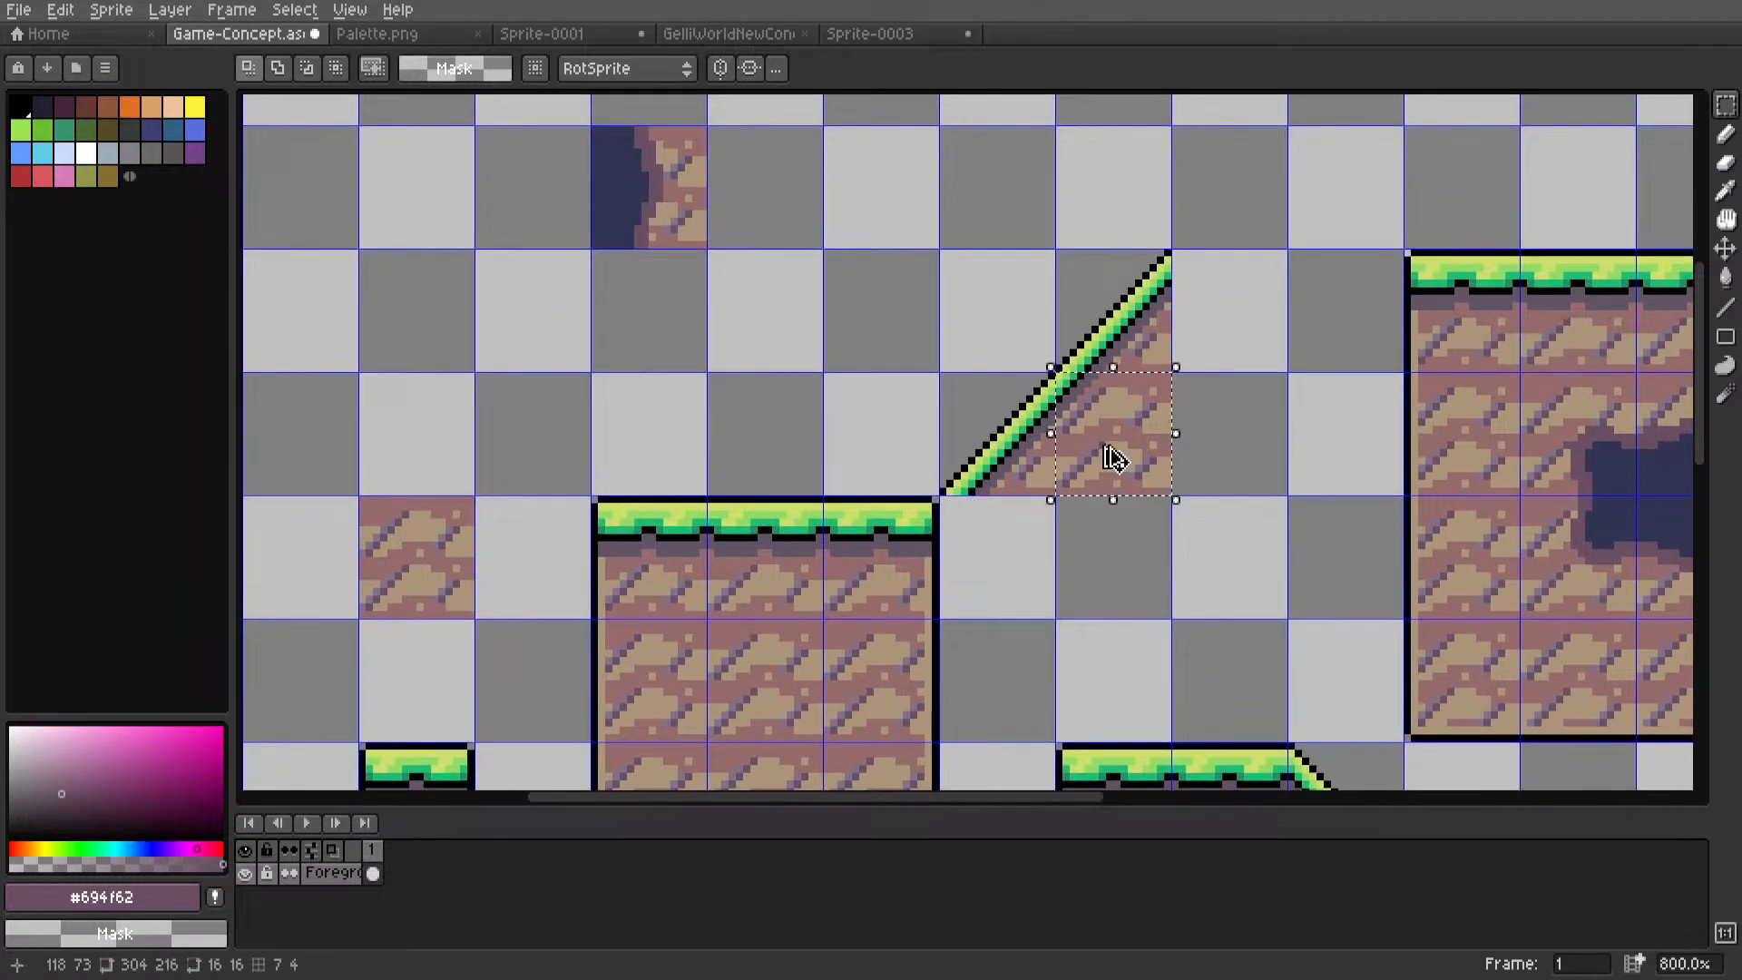
key(ctrl+c)
scroll(792, 47, down, 4)
key(ctrl+v)
drag(1191, 742, 1020, 395)
scroll(1025, 516, up, 3)
middle_drag(1017, 396, 1003, 500)
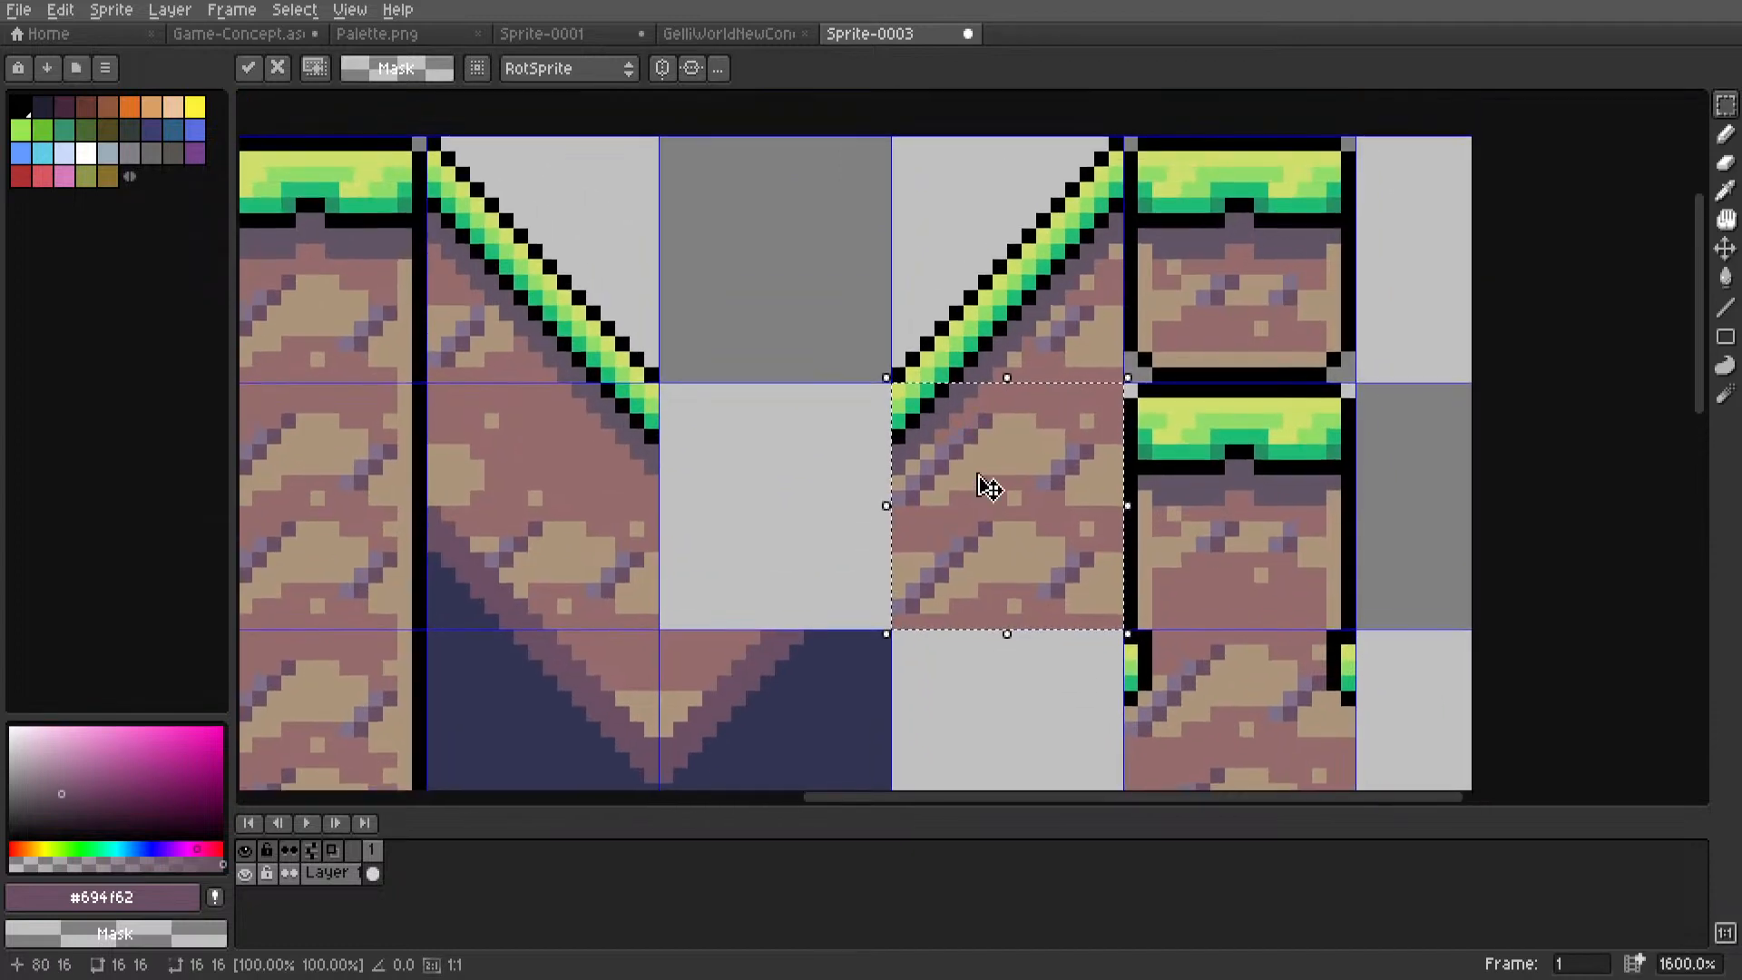
Move the two stacked upward slope tiles one tile left so they join the downward slope in a V shape.
click(839, 282)
drag(898, 143, 1116, 621)
drag(1000, 505, 772, 500)
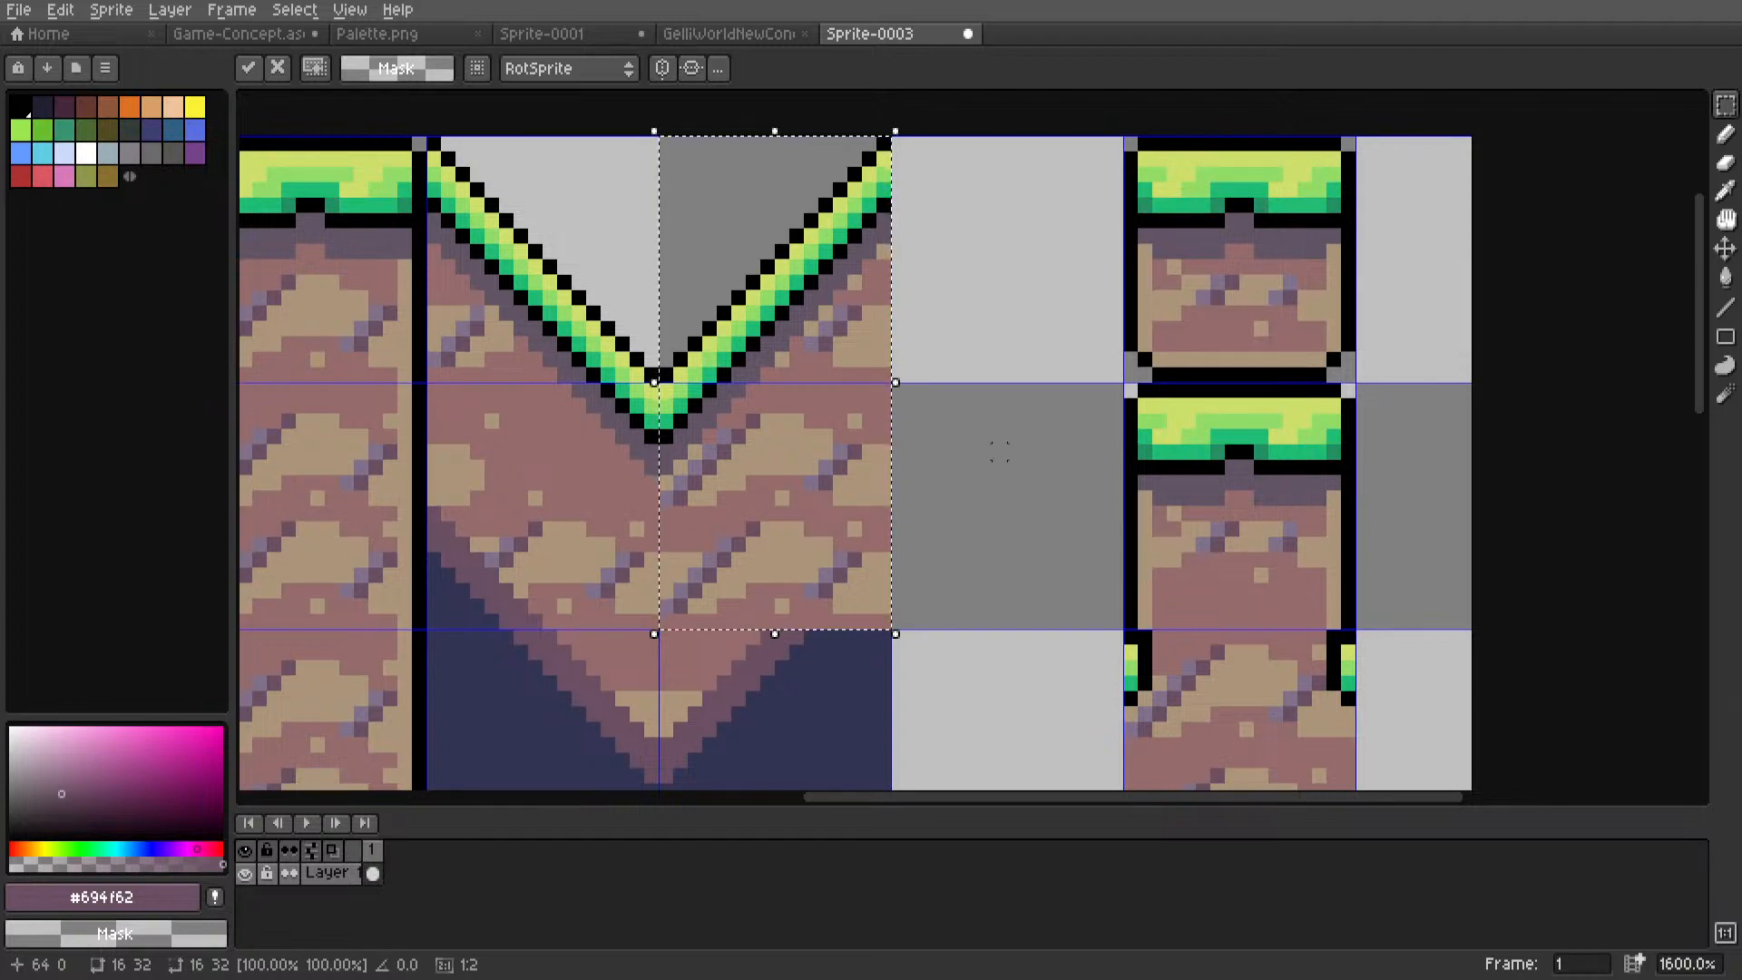
click(971, 451)
Examine the hilltop in Game-Concept where the flat grass meets the downward slope.
scroll(971, 453, down, 4)
scroll(759, 39, up, 3)
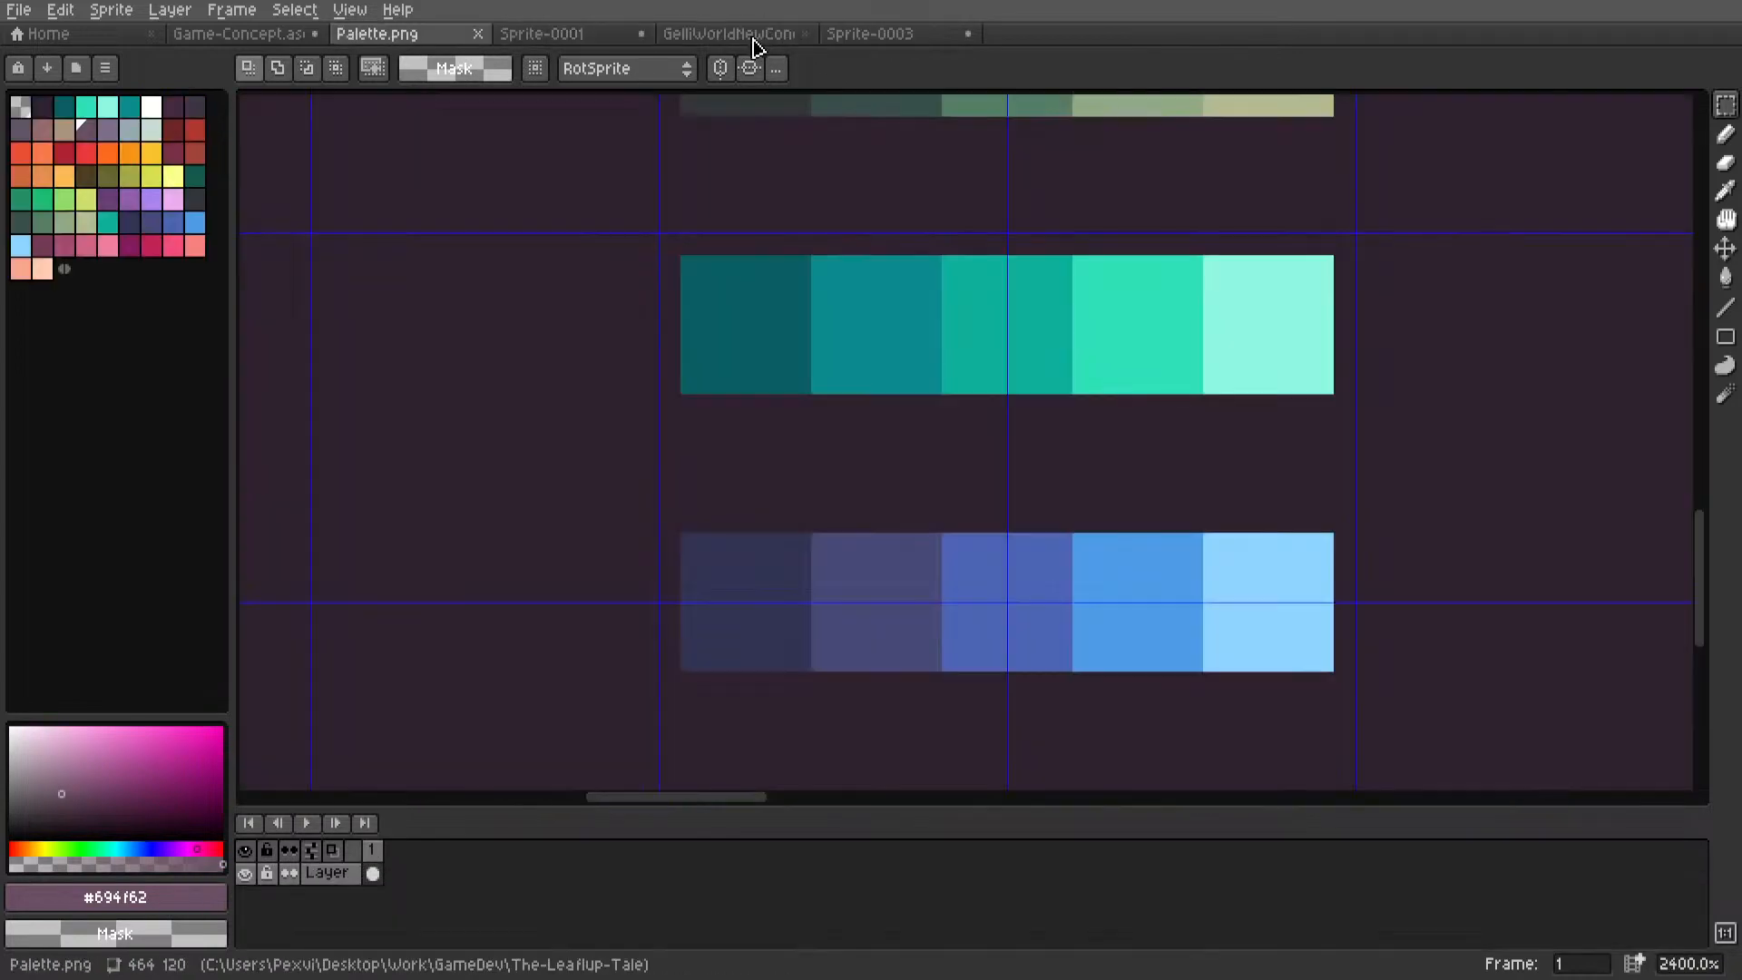
scroll(753, 40, up, 1)
scroll(1291, 452, down, 5)
scroll(878, 474, up, 3)
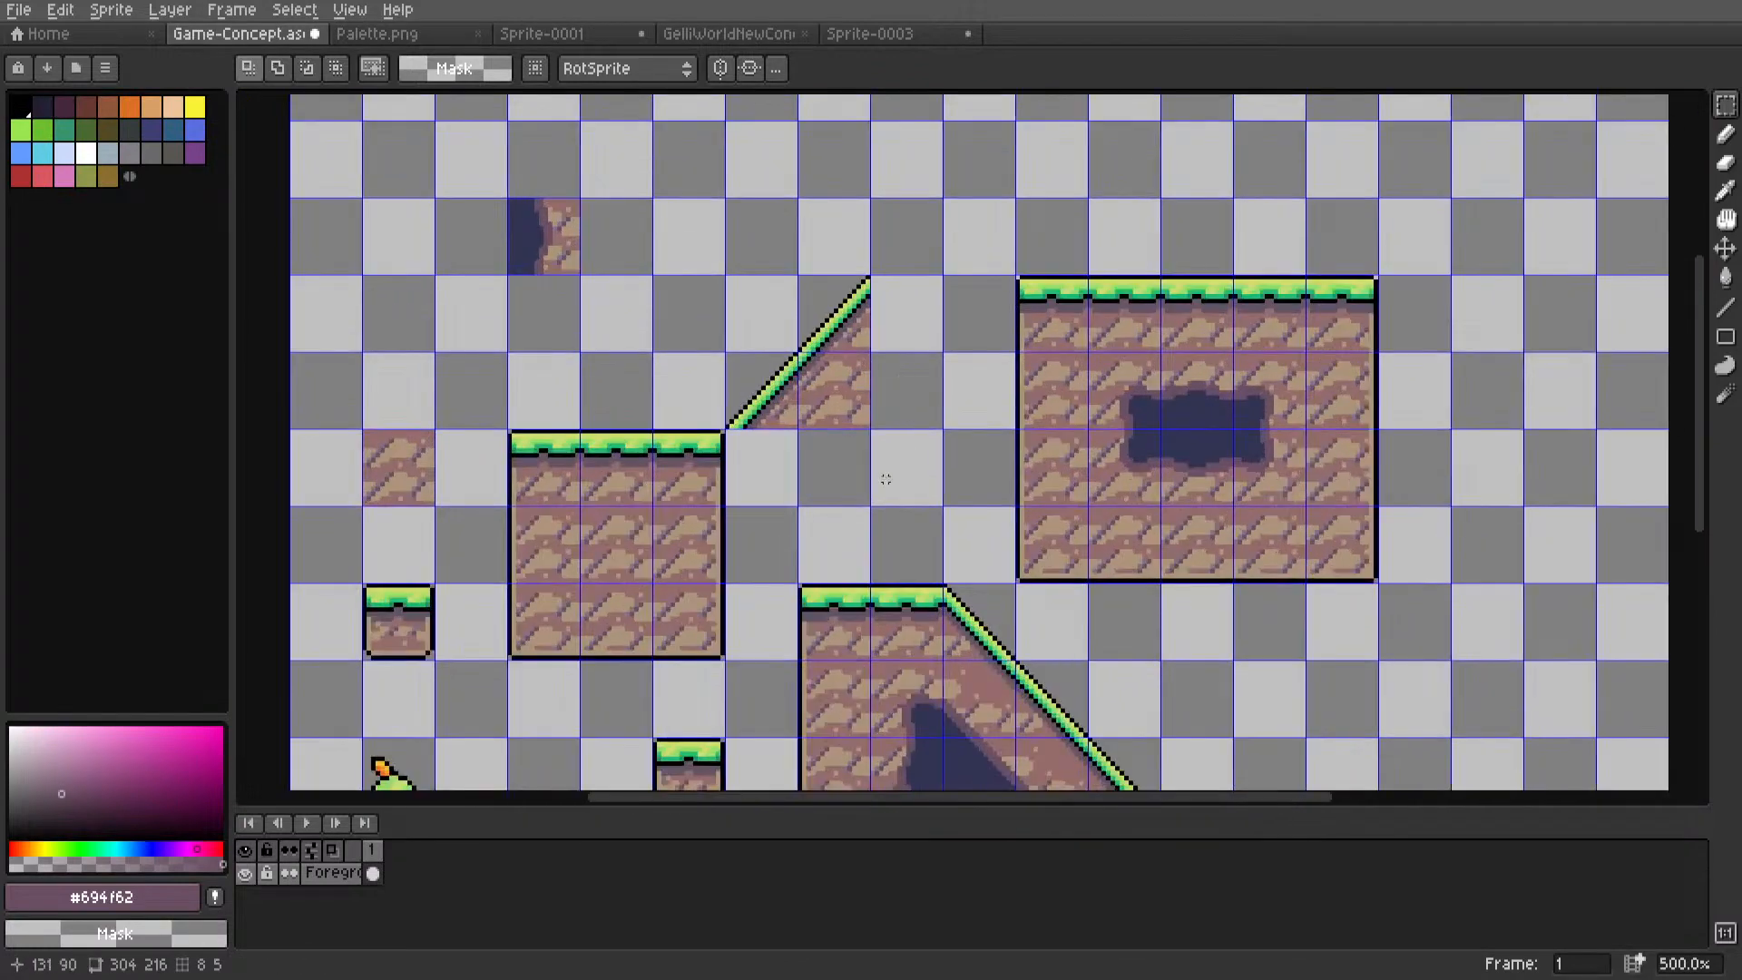
middle_drag(976, 276, 999, 370)
scroll(999, 370, up, 5)
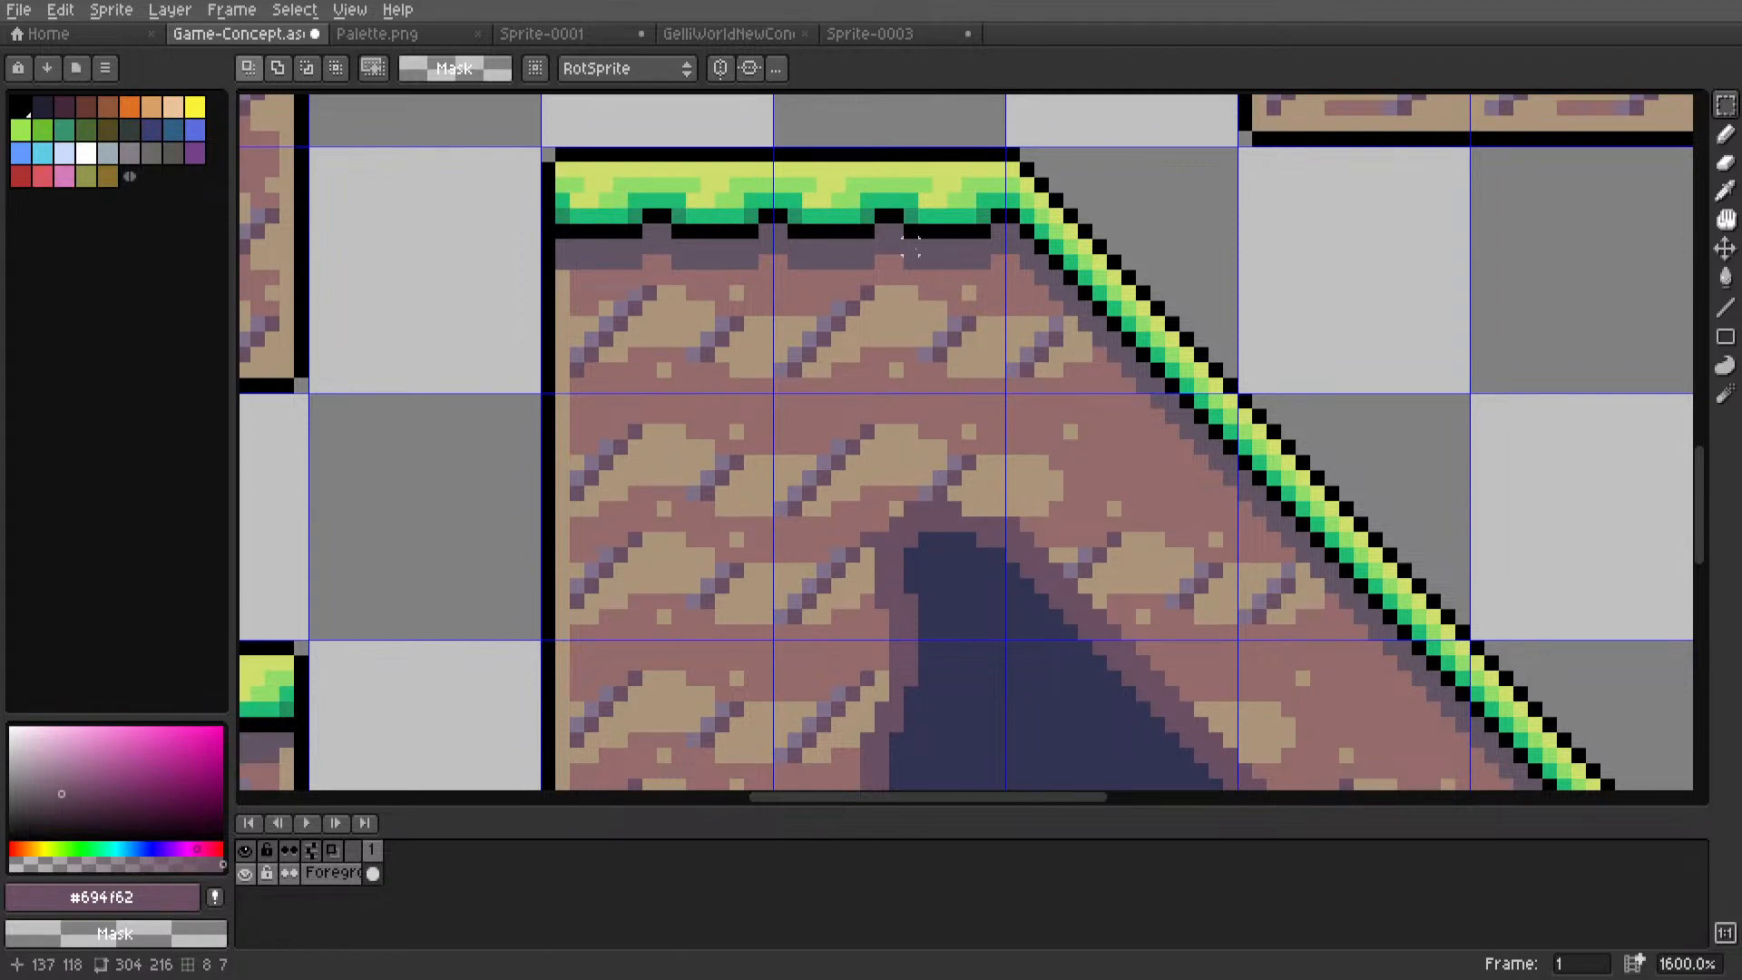
Cover the large upper rock and its shading in the upward slope's lower tile with dirt colour #966c6c in Game-Concept.
middle_drag(911, 247, 947, 520)
middle_drag(466, 150, 934, 466)
middle_drag(1139, 327, 974, 642)
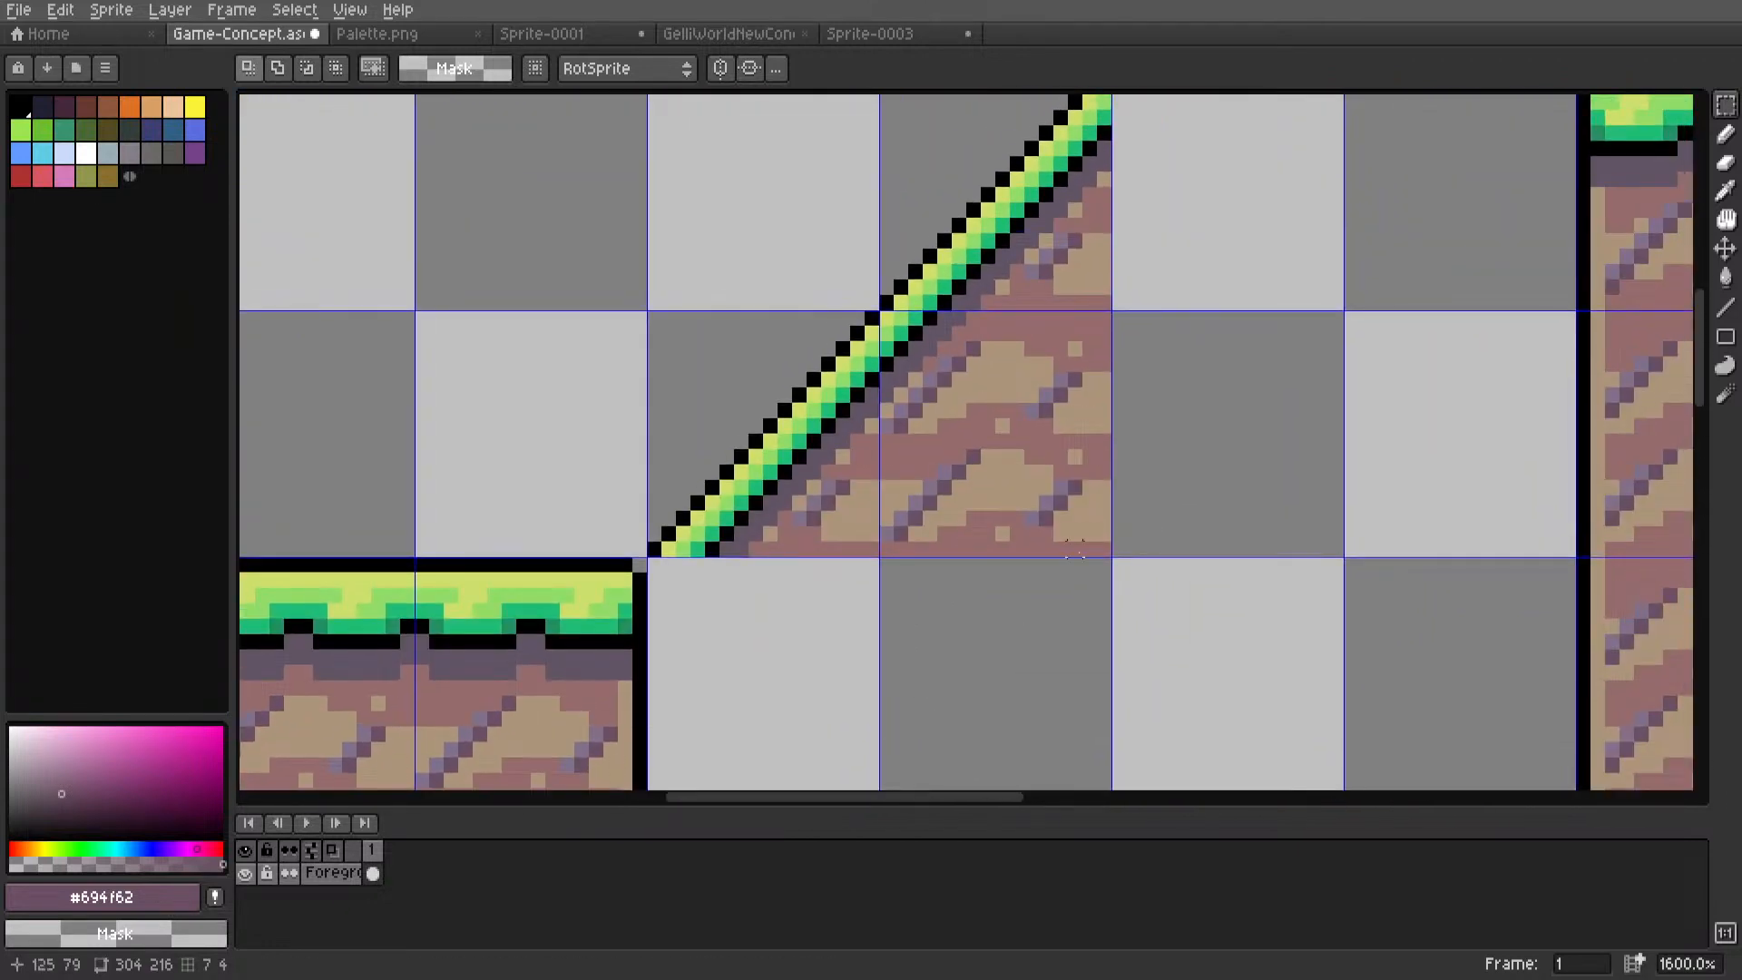
middle_drag(1053, 515, 1036, 610)
scroll(1038, 542, up, 3)
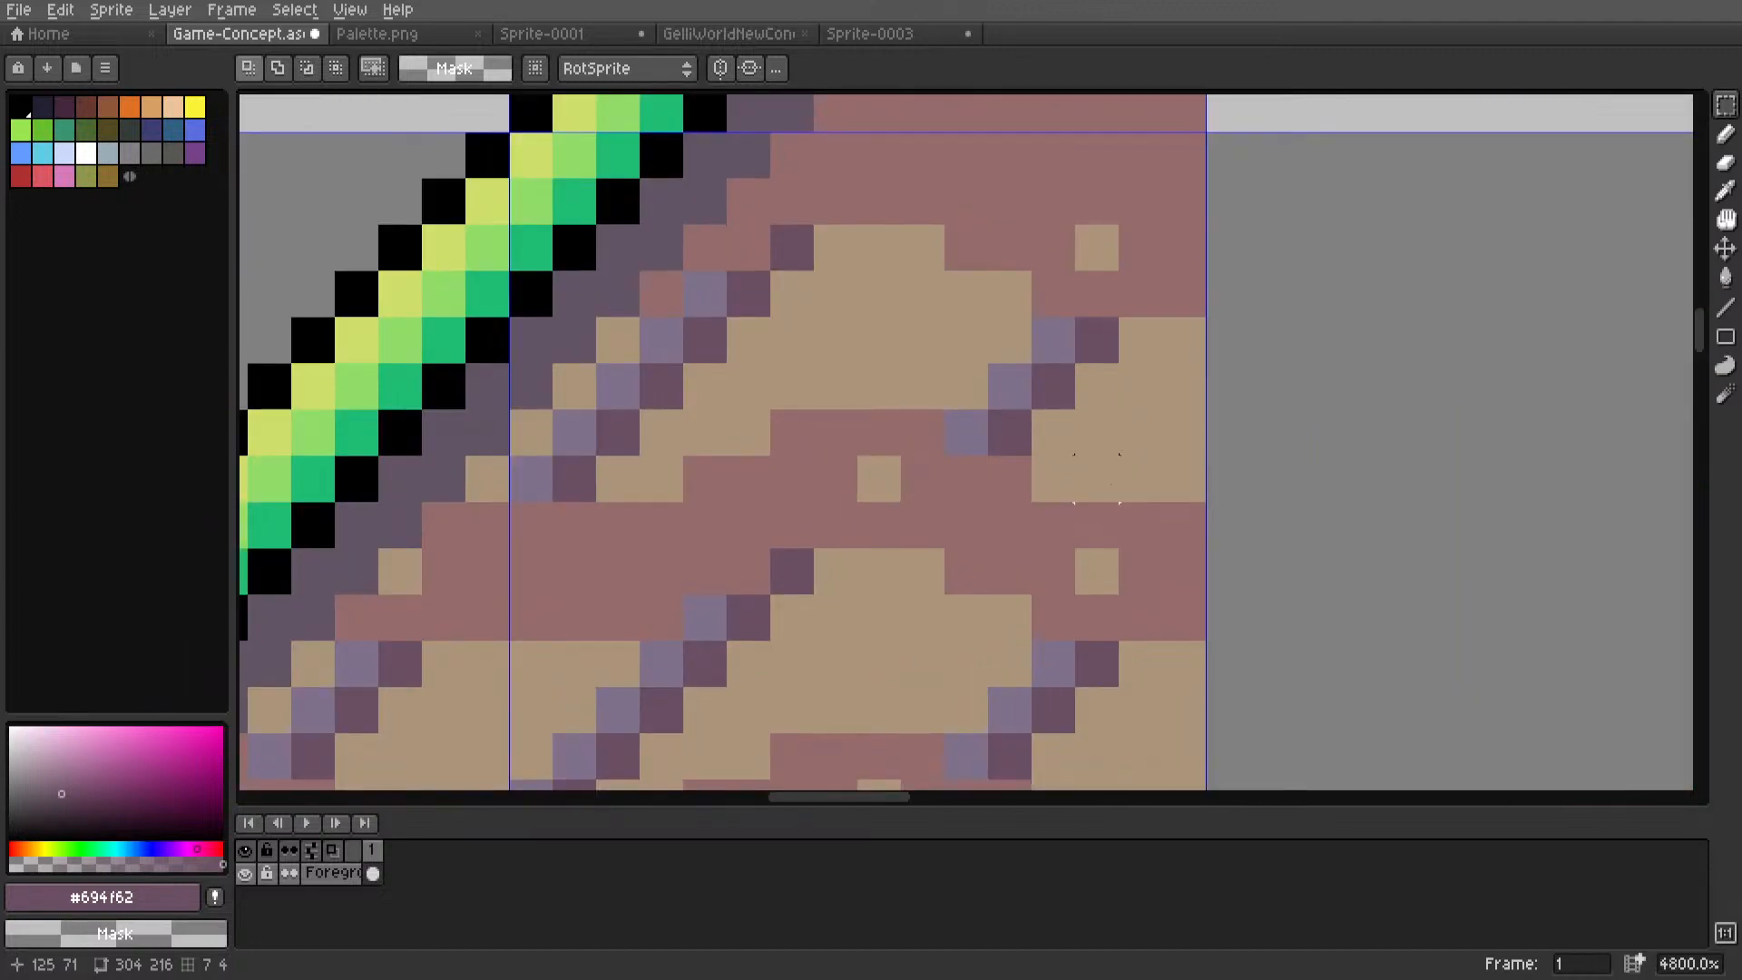
key(i)
click(942, 441)
key(l)
mouse_move(1007, 433)
mouse_down()
mouse_move(1005, 292)
mouse_move(961, 396)
mouse_move(953, 272)
mouse_move(917, 381)
mouse_up()
scroll(914, 378, down, 4)
middle_drag(900, 365, 903, 387)
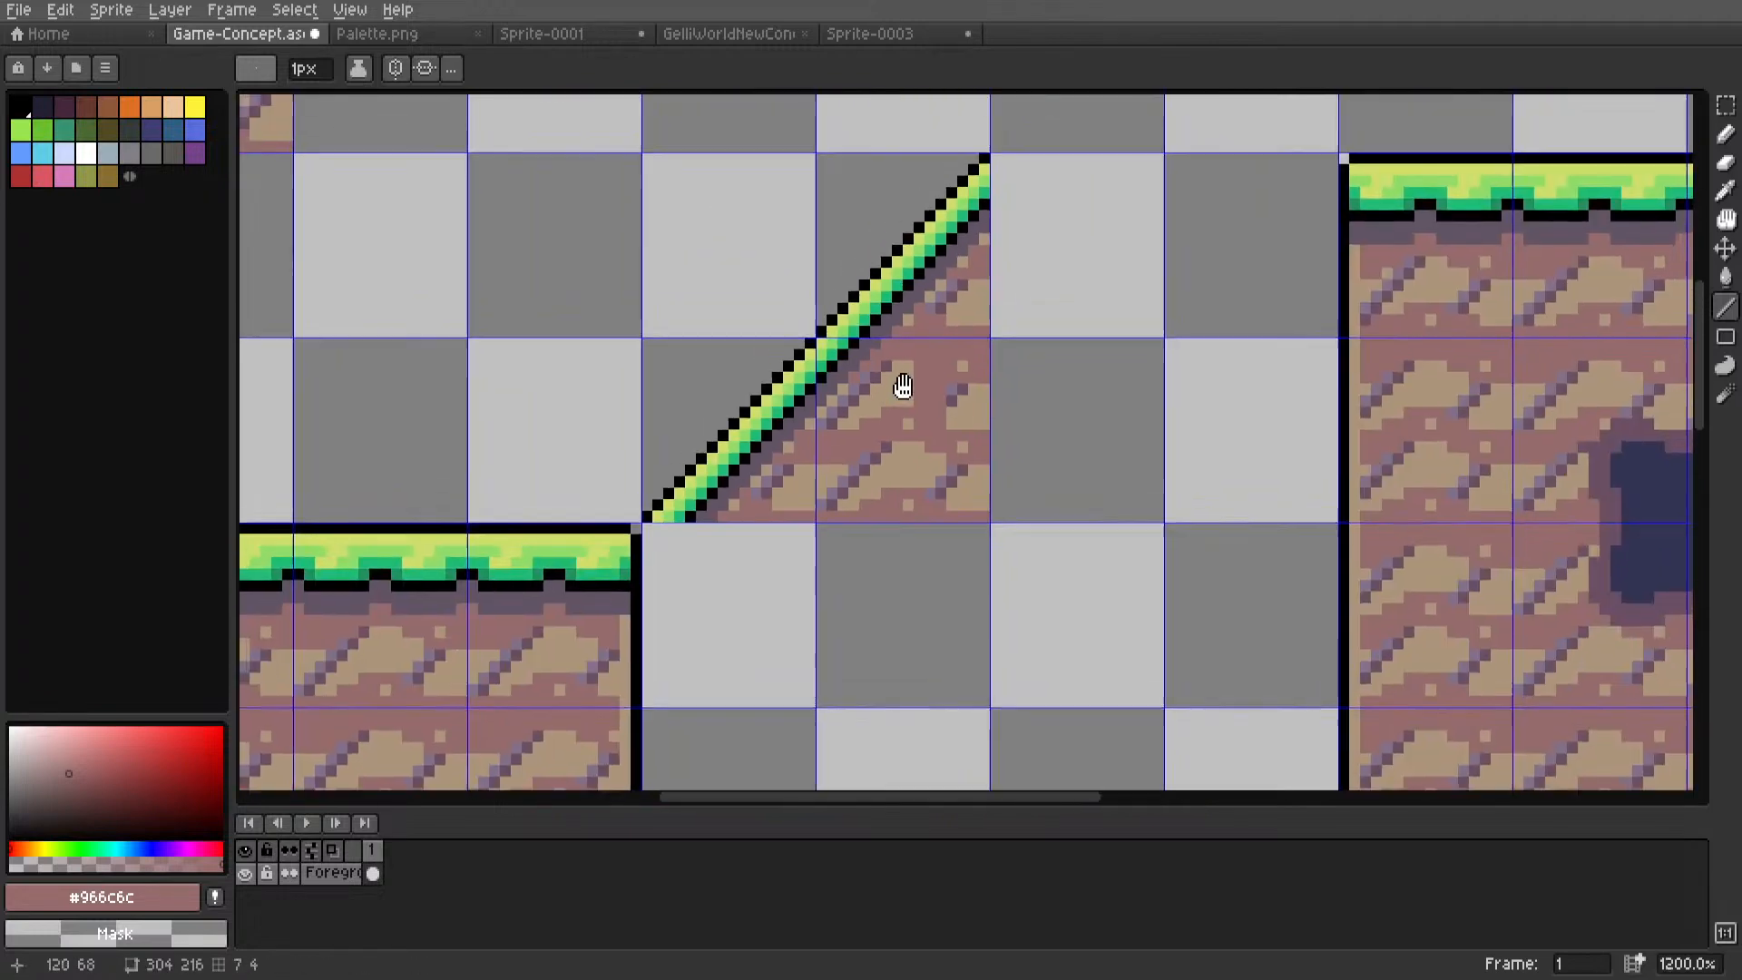
scroll(903, 387, up, 3)
drag(916, 309, 917, 432)
mouse_move(888, 313)
mouse_down()
mouse_move(859, 451)
mouse_move(858, 339)
mouse_move(829, 463)
mouse_up()
mouse_move(808, 463)
mouse_down()
mouse_move(802, 368)
mouse_move(766, 490)
mouse_up()
mouse_move(743, 401)
mouse_down()
mouse_move(736, 501)
mouse_move(685, 462)
mouse_up()
Round off the leftover rock at the slope tile's outer edge using #966c6c and tan #ab947a, removing its purple shading.
key(i)
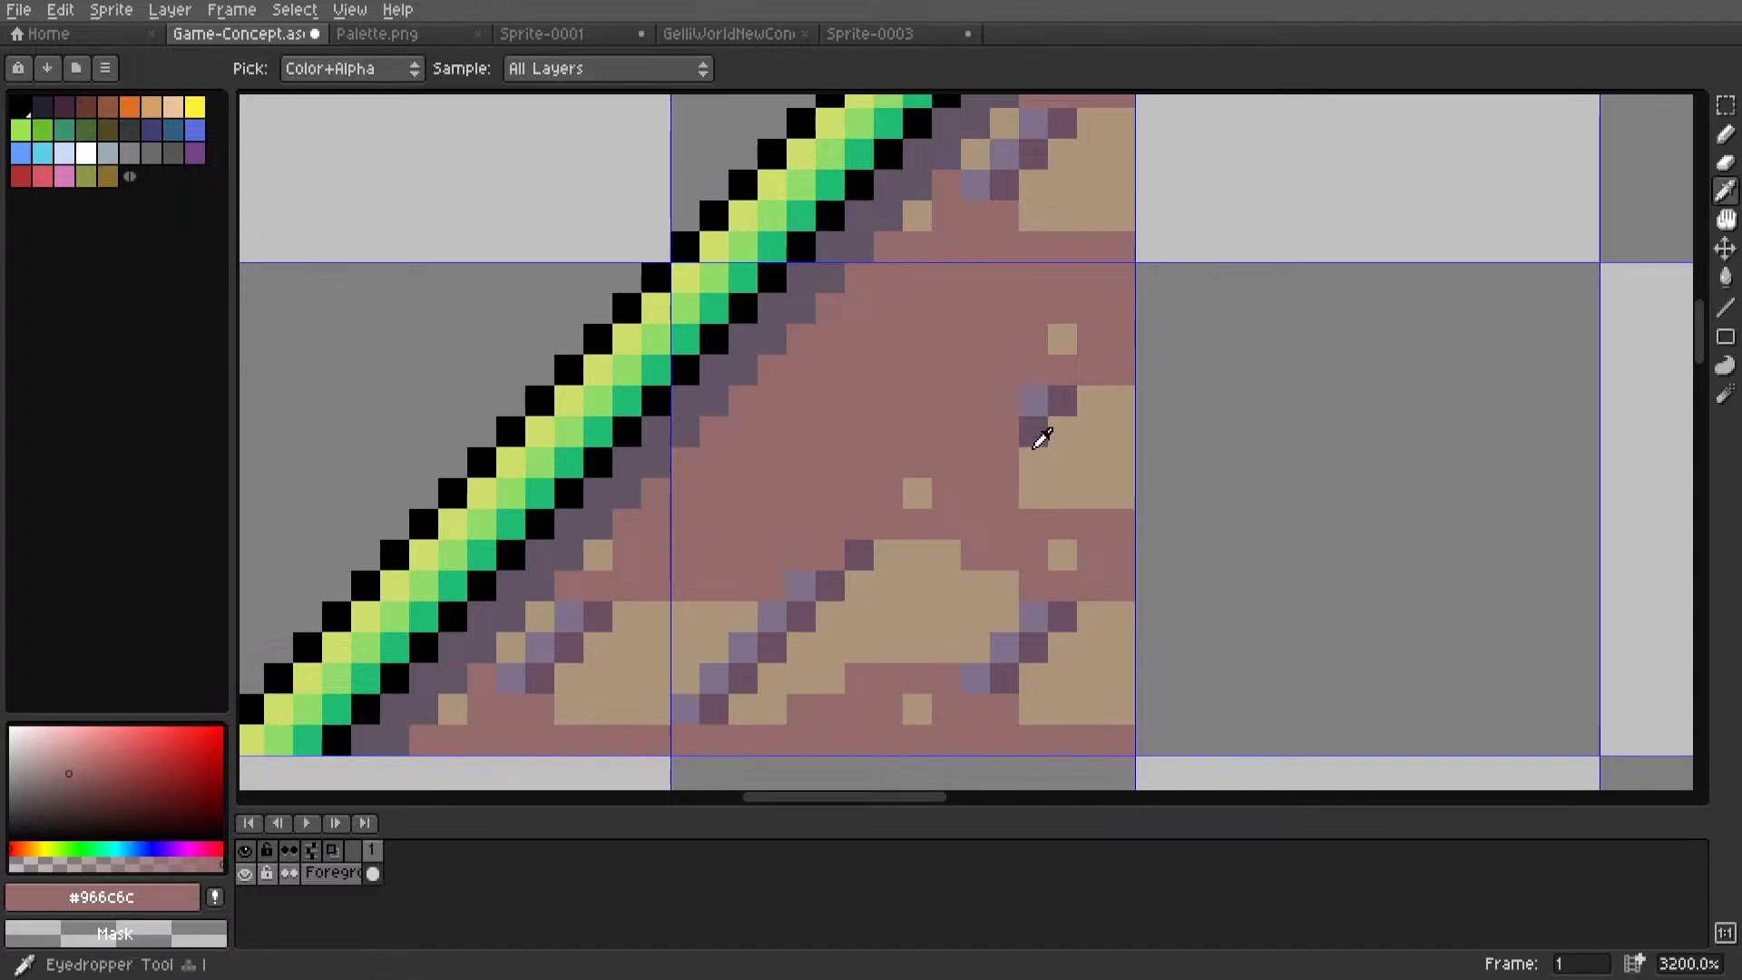
click(1065, 465)
key(l)
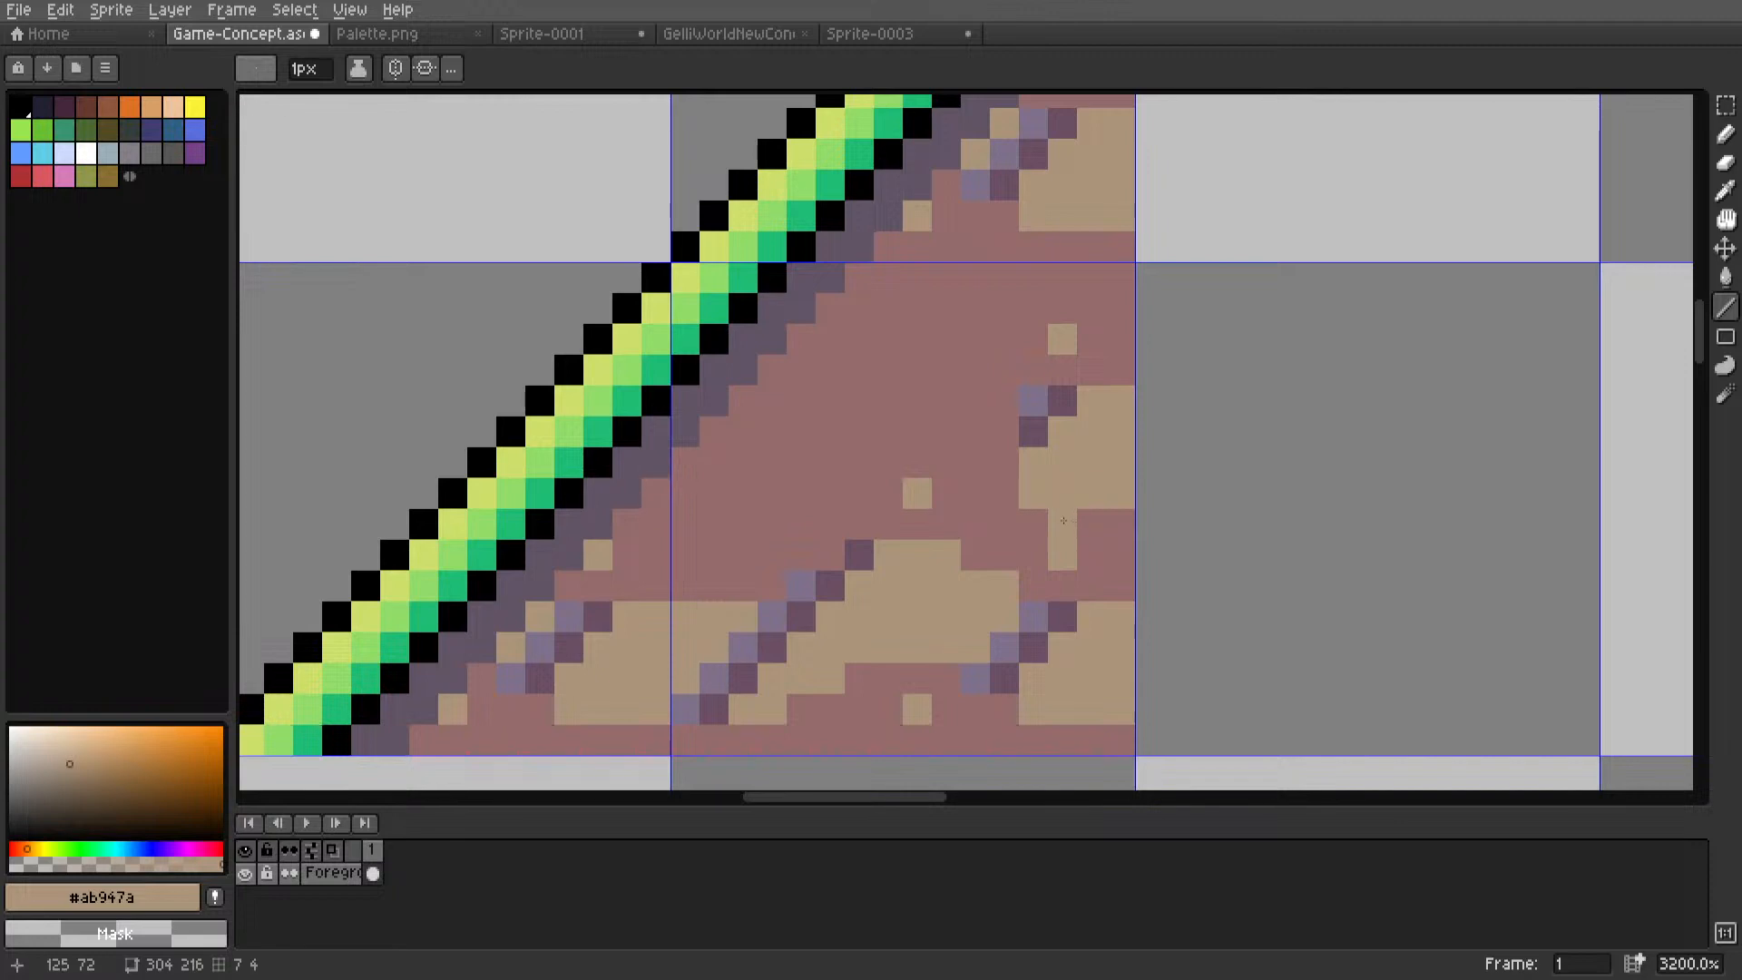
alt+click(995, 401)
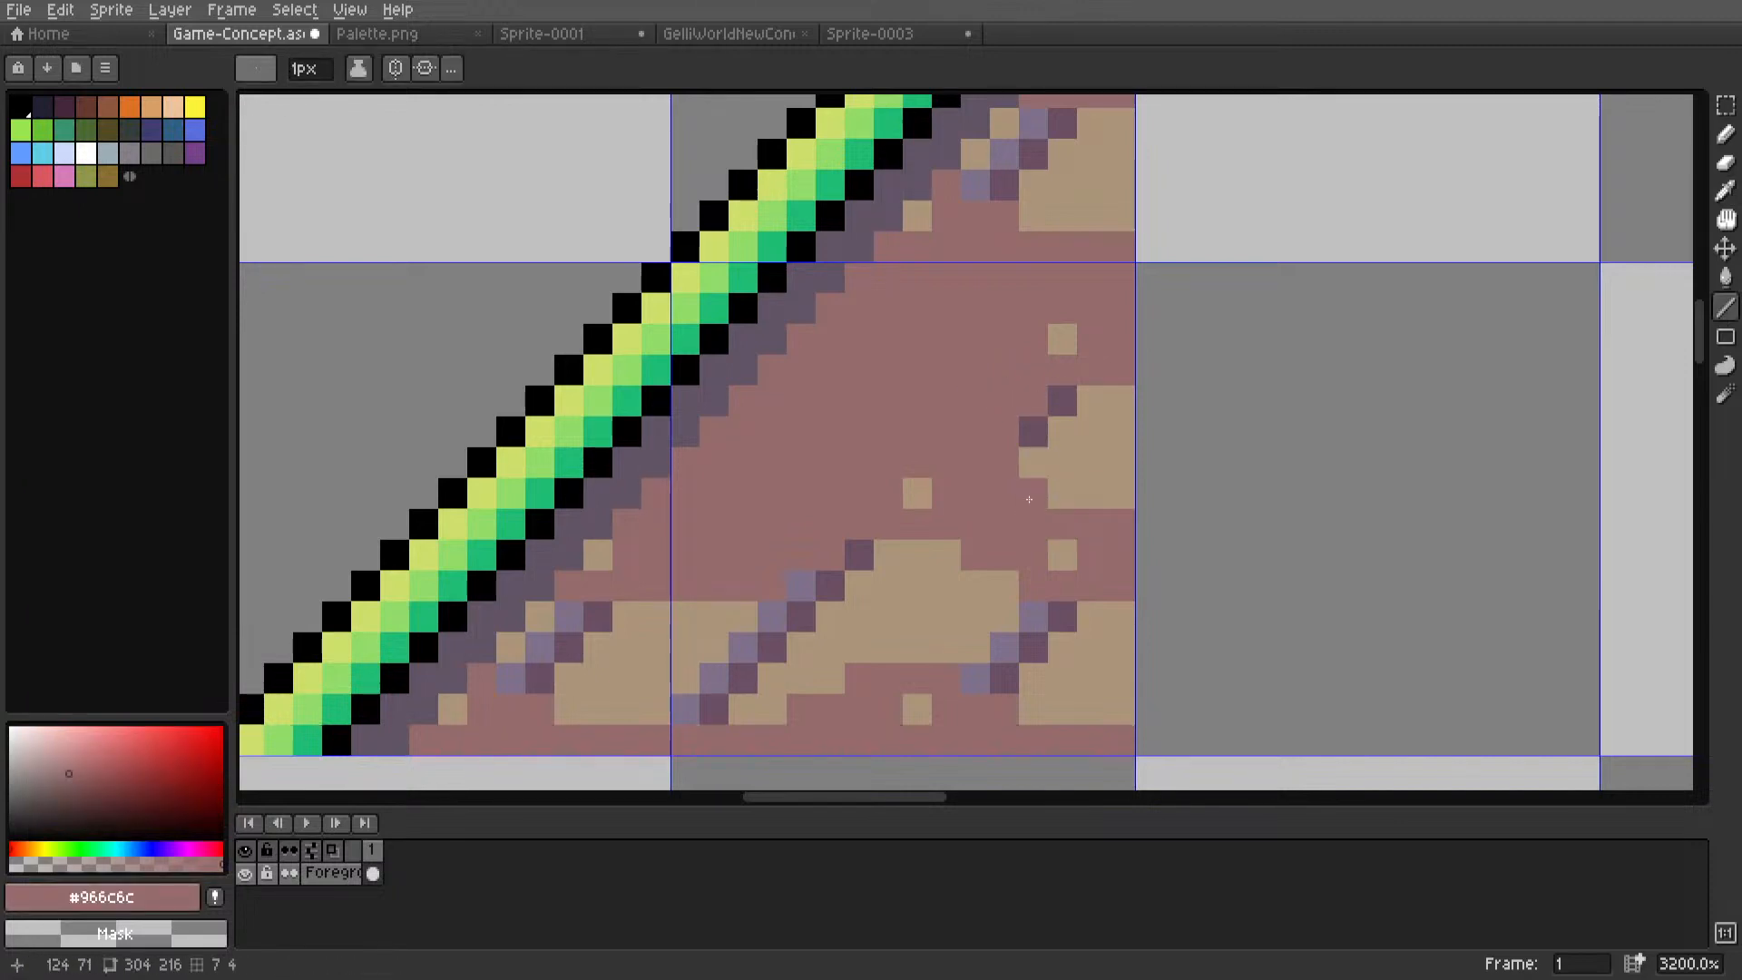
key(i)
key(m)
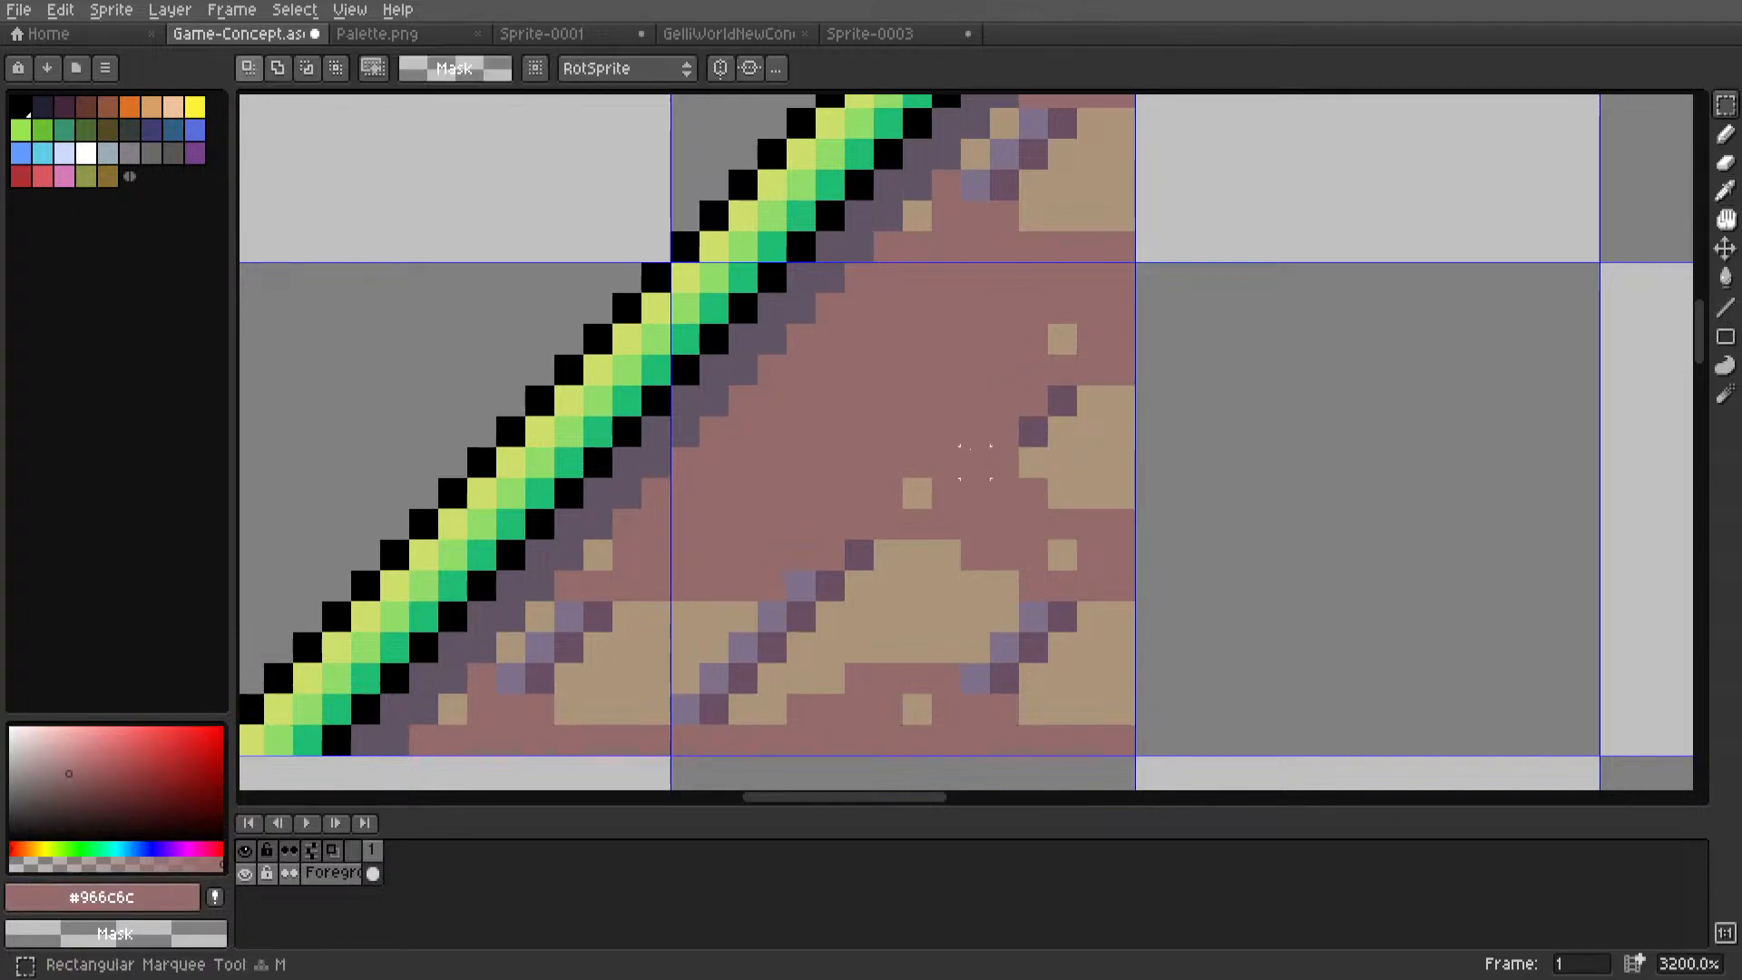
scroll(987, 444, down, 5)
click(976, 481)
middle_drag(1068, 457, 1008, 316)
key(ctrl+d)
alt+click(1005, 332)
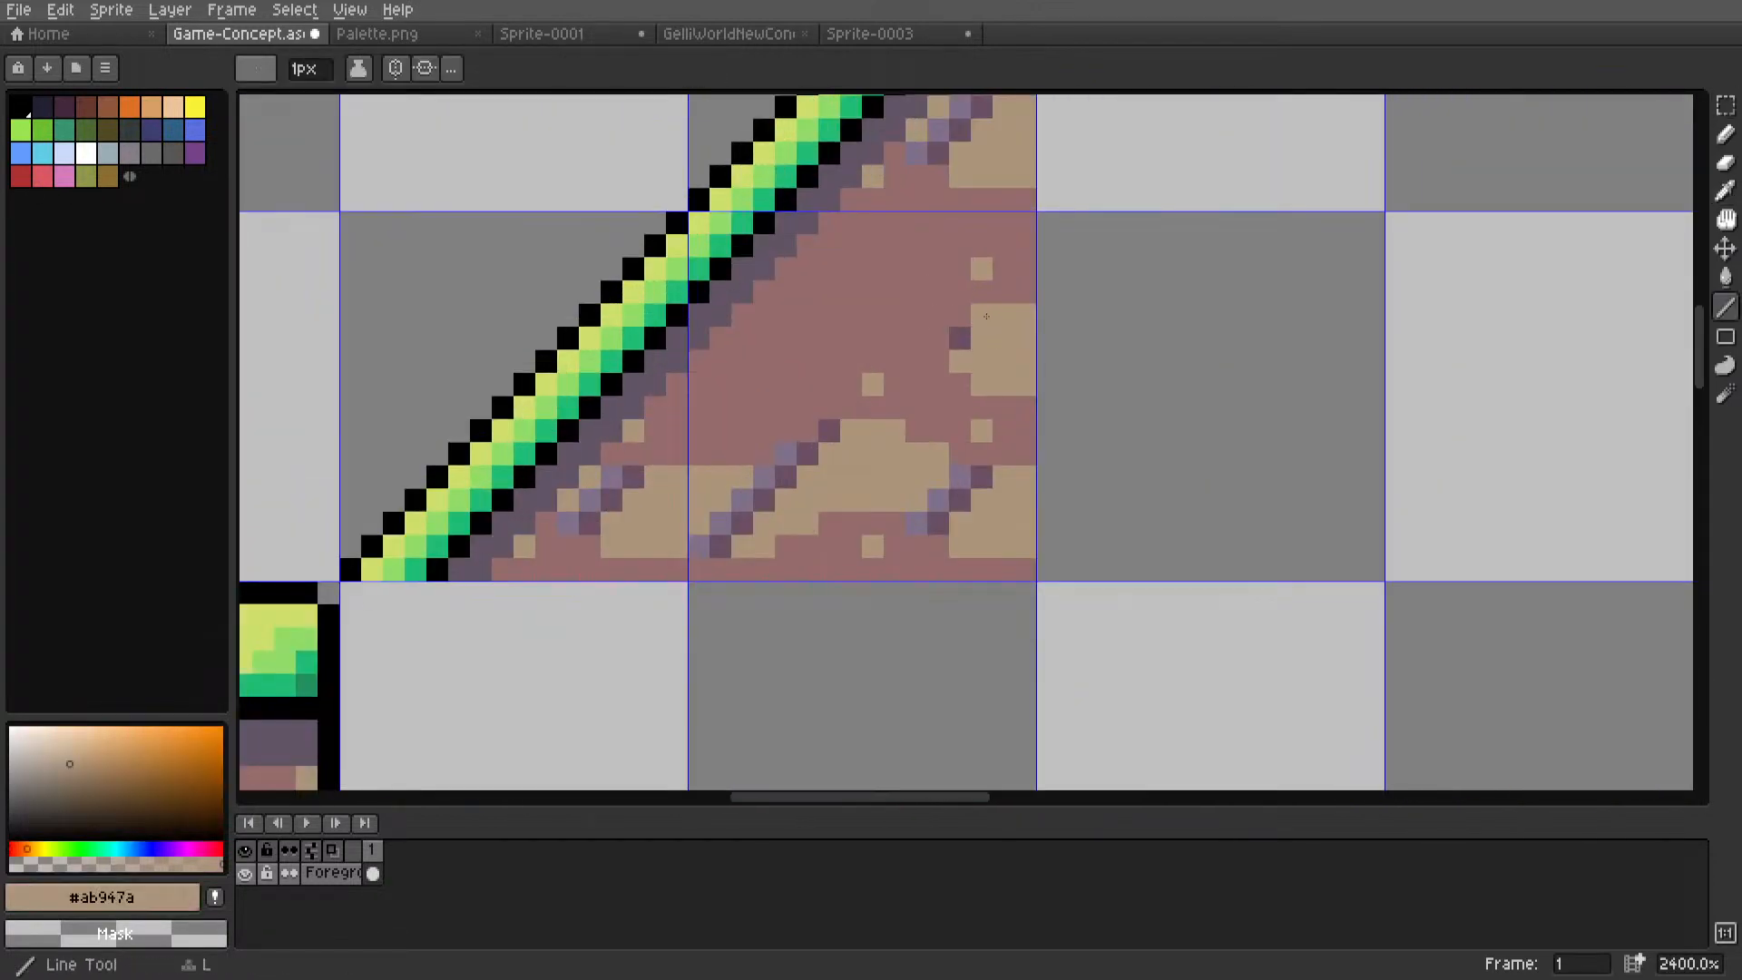
Copy the cleaned-up lower slope tile and paste it over the matching tile on the V's rising side in Sprite-0003.
key(m)
drag(917, 313, 934, 311)
scroll(934, 311, down, 5)
key(ctrl+c)
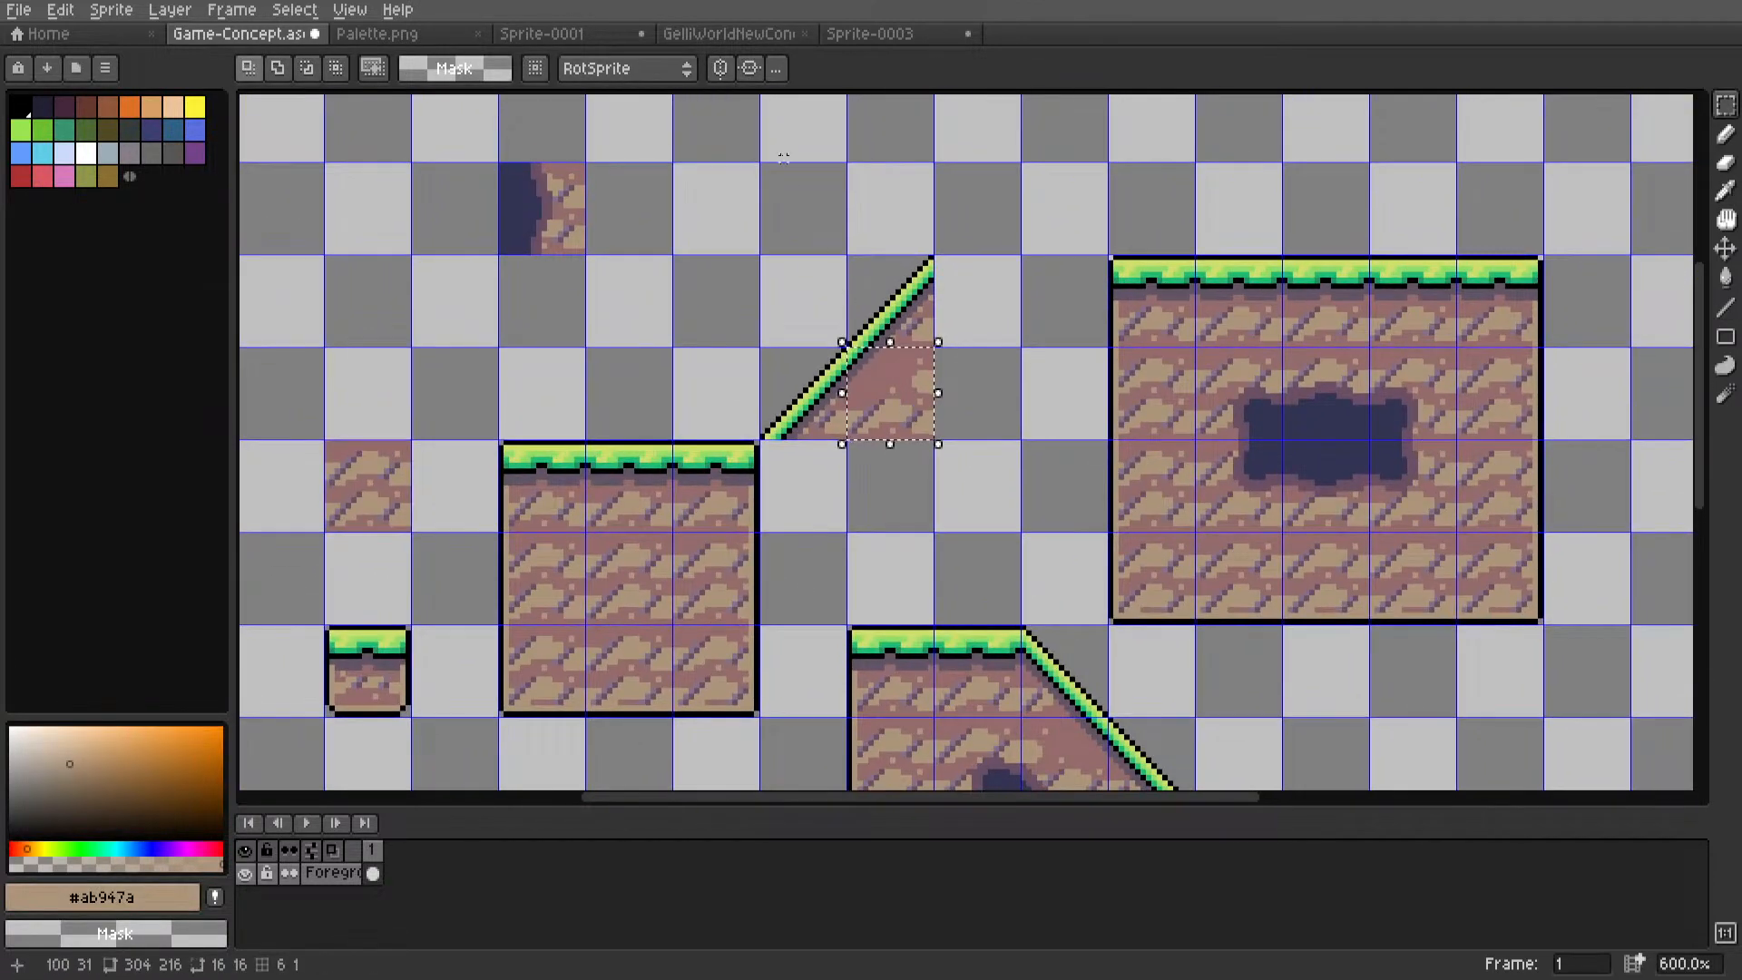
scroll(778, 132, down, 1)
click(837, 38)
key(ctrl+v)
middle_drag(1096, 733, 1096, 664)
scroll(1096, 664, up, 2)
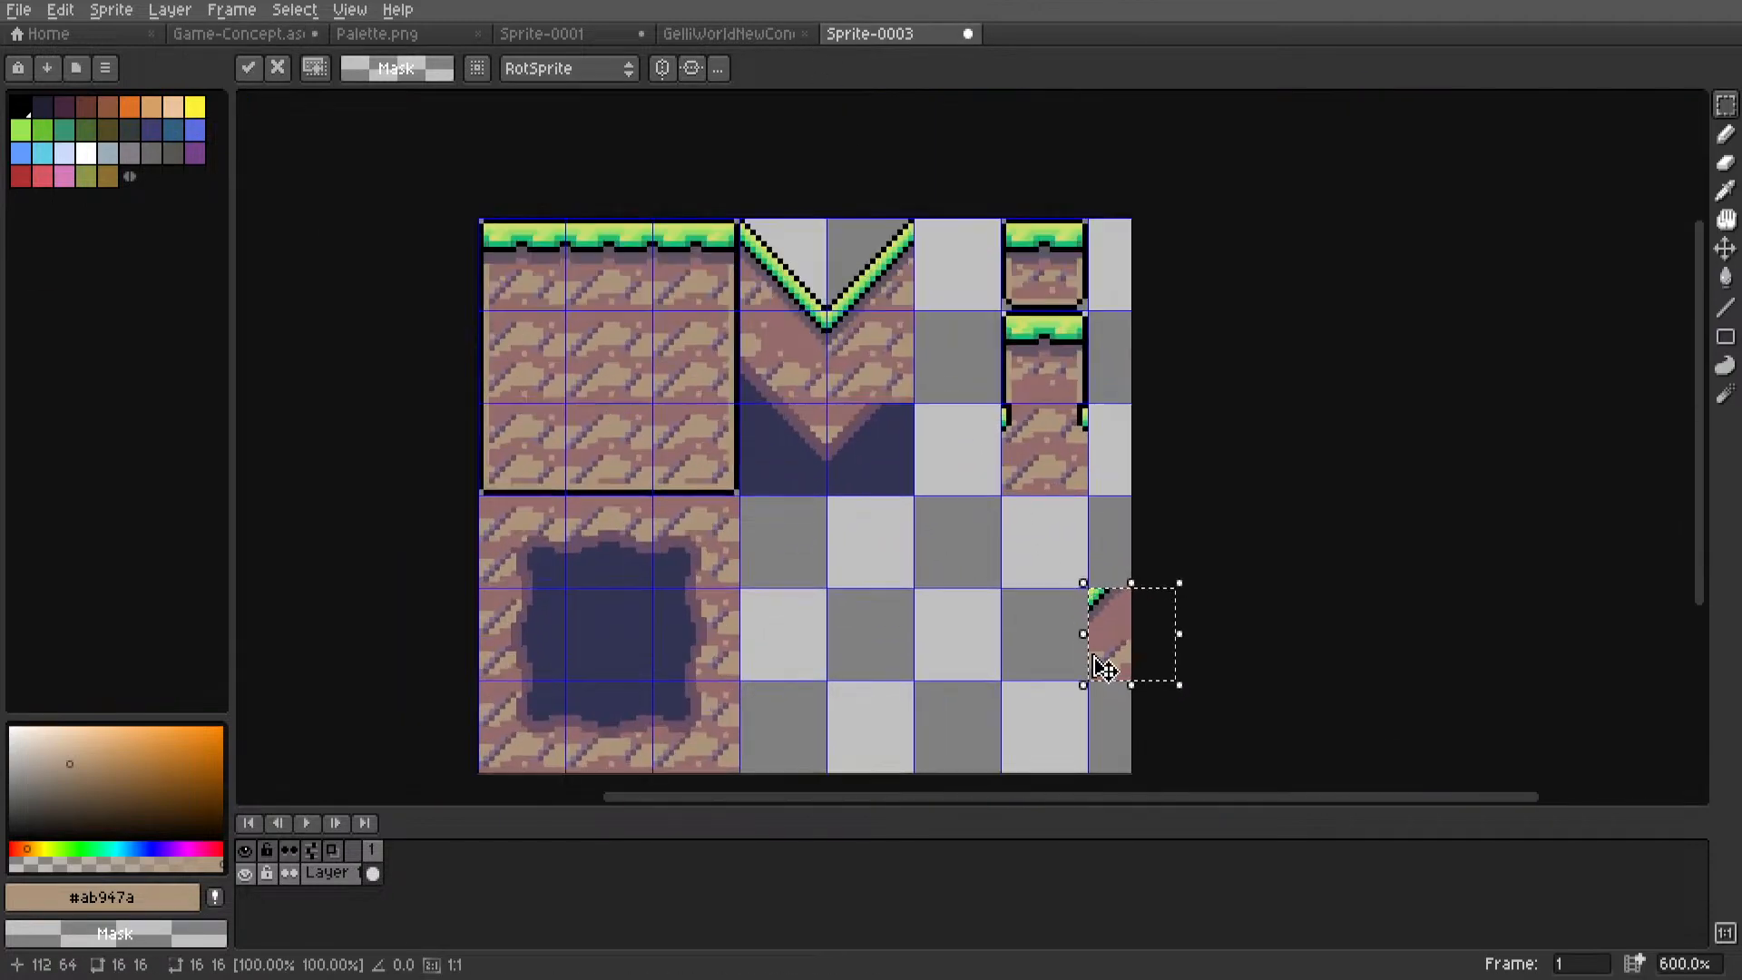
drag(1135, 628, 705, 327)
scroll(822, 231, up, 3)
click(1034, 292)
Move the column of narrow platform tiles one tile left so it sits directly beside the V-shaped slopes.
scroll(940, 343, down, 5)
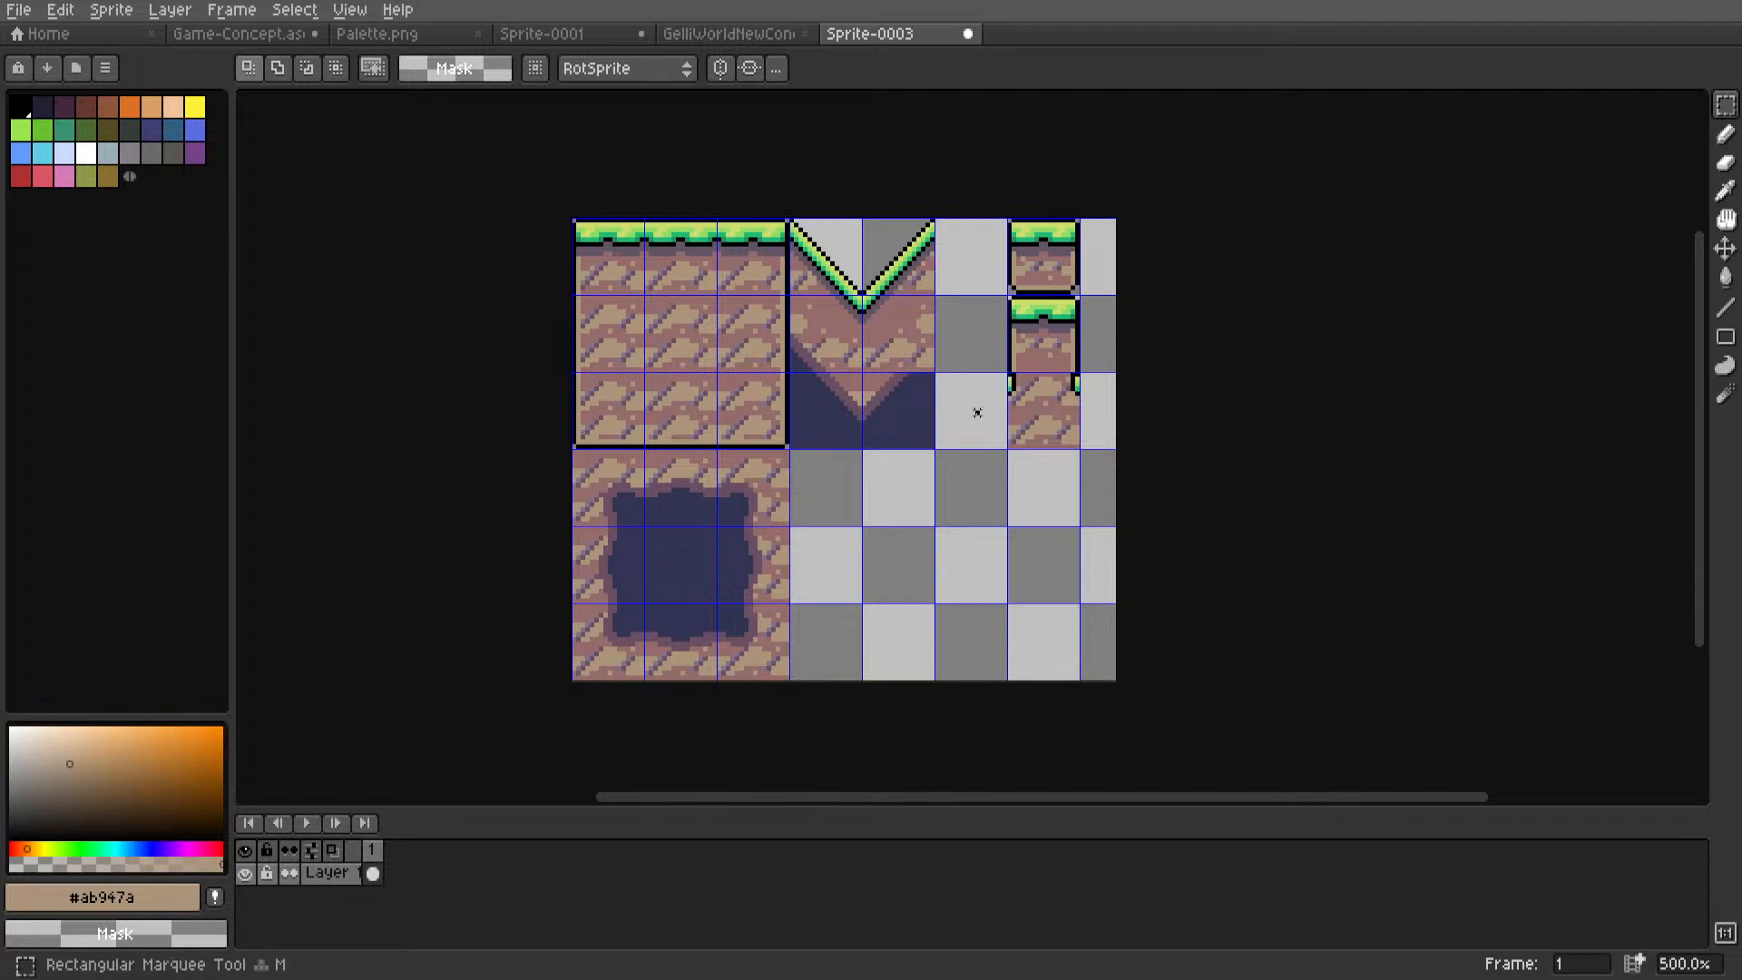
scroll(1044, 417, up, 2)
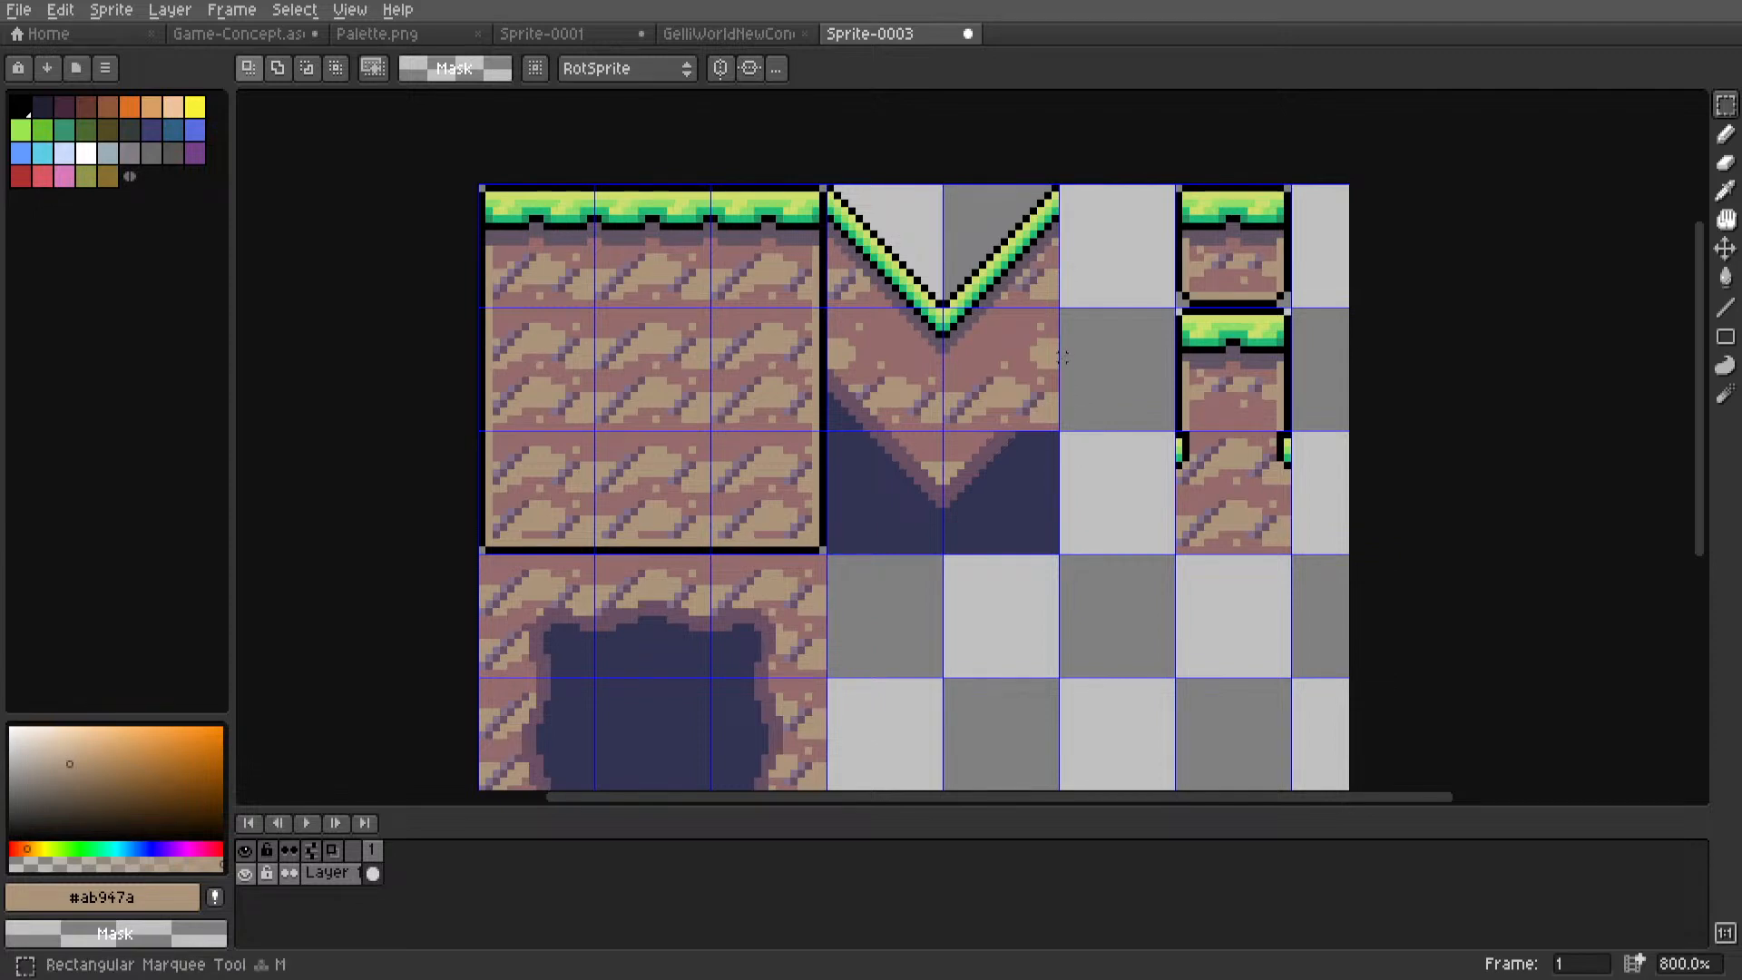
scroll(1081, 373, up, 3)
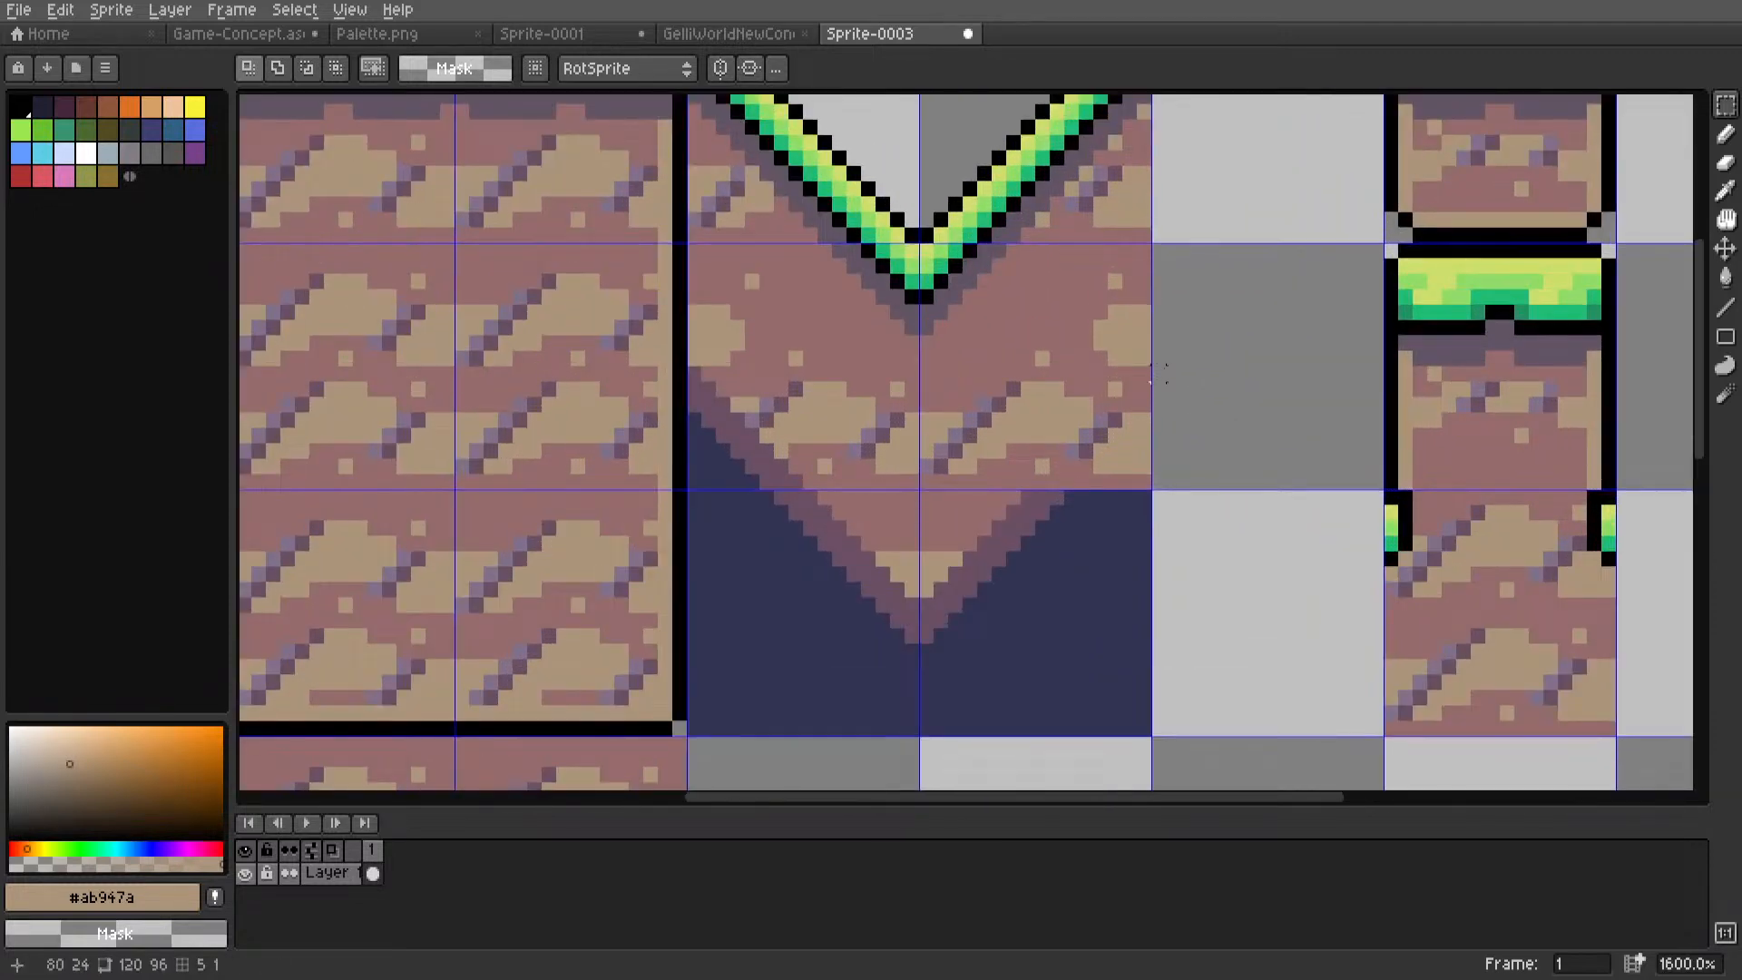
scroll(1159, 372, down, 3)
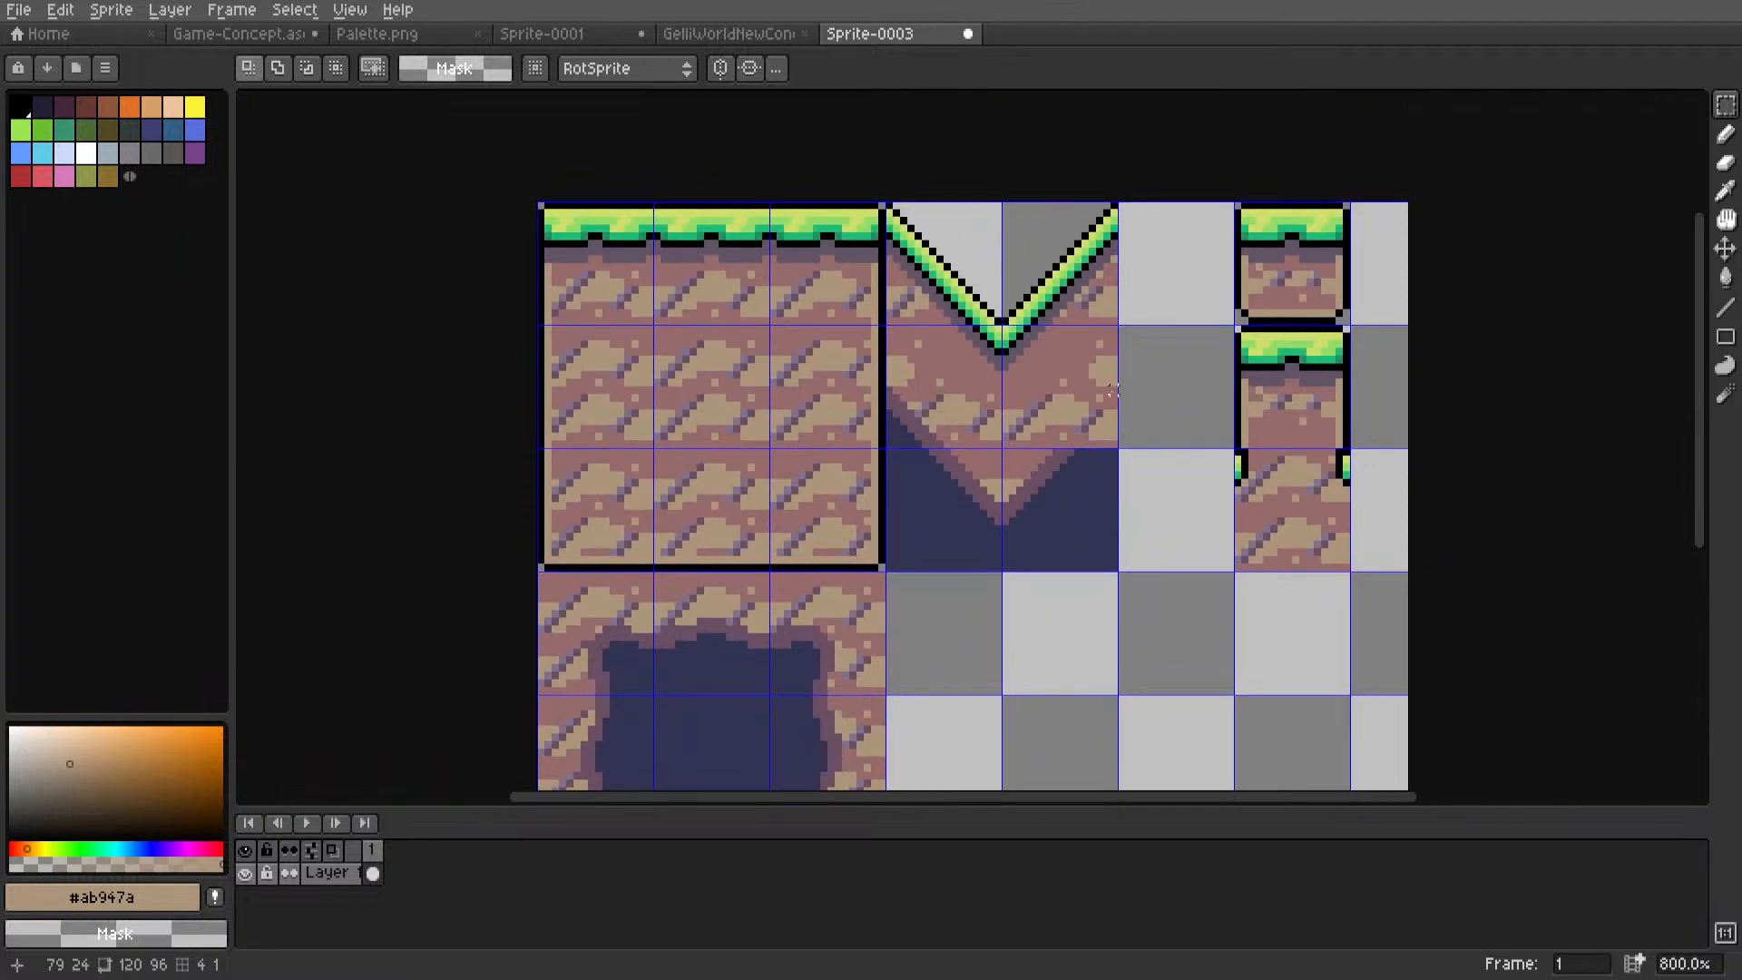
scroll(1144, 383, up, 2)
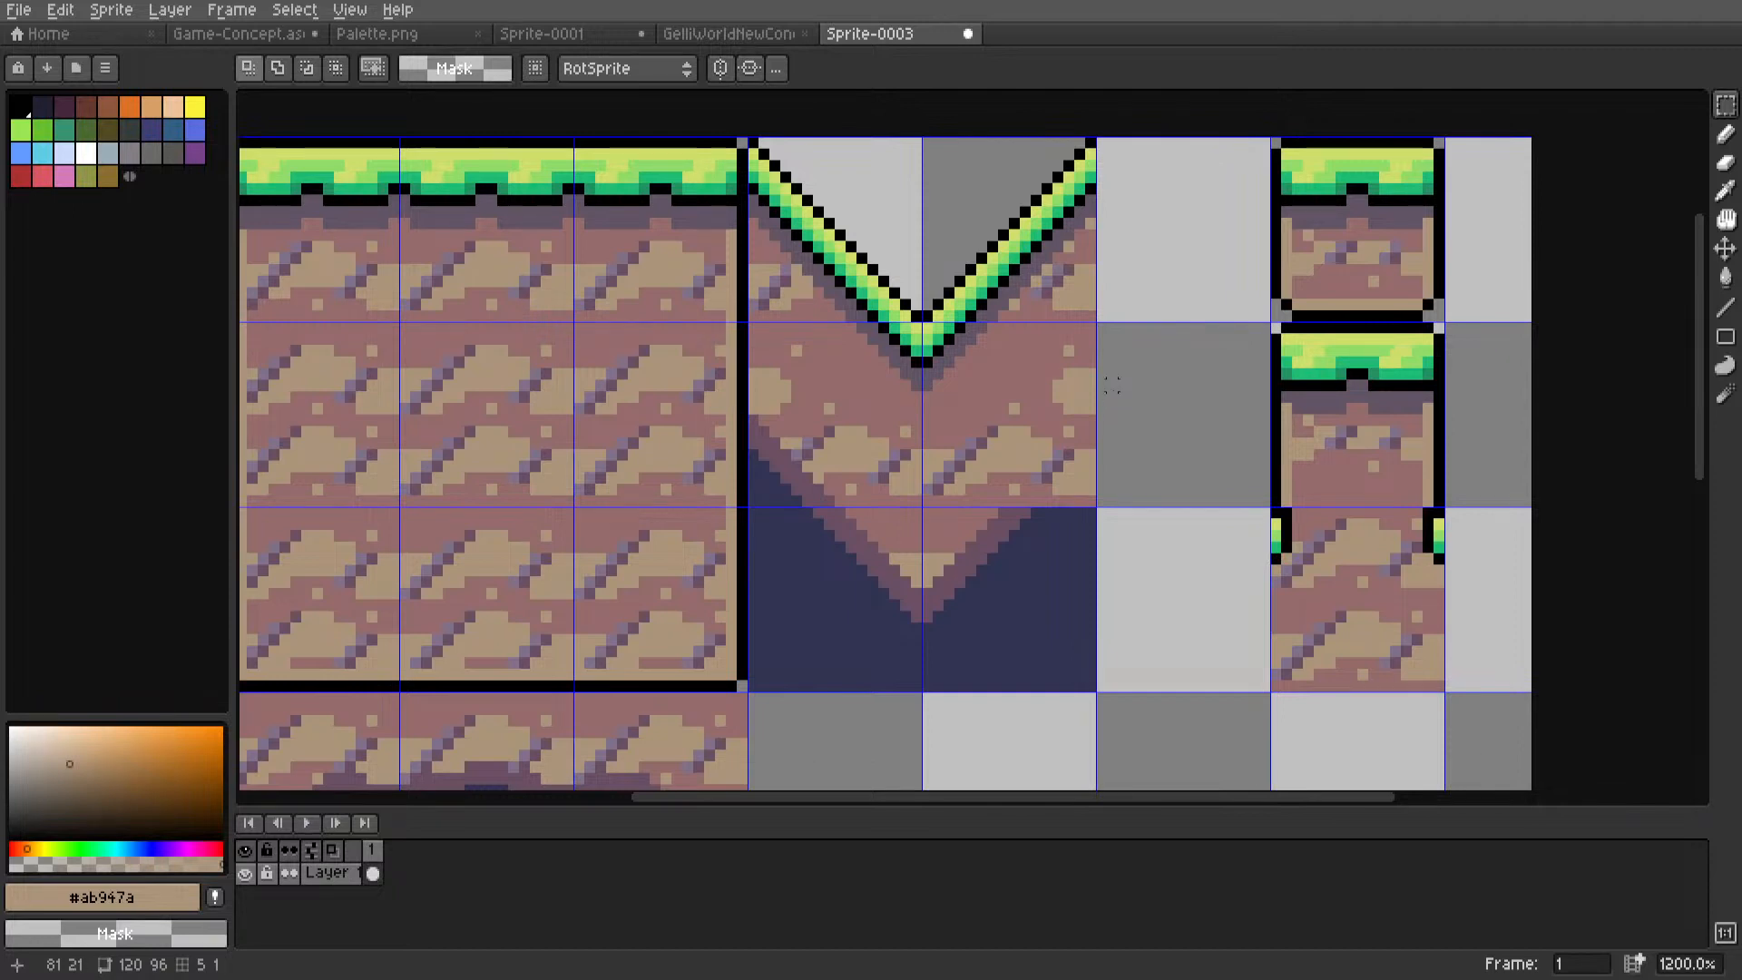
scroll(991, 427, down, 4)
click(1159, 340)
drag(1159, 341, 1034, 522)
scroll(1167, 494, up, 2)
key(Return)
Try cropping the canvas to the six filled tile columns, 96 × 96 px.
scroll(1044, 527, down, 3)
scroll(1097, 551, up, 1)
scroll(1124, 520, up, 1)
scroll(1156, 472, down, 1)
drag(651, 186, 1174, 717)
scroll(1143, 652, up, 4)
scroll(1216, 780, down, 5)
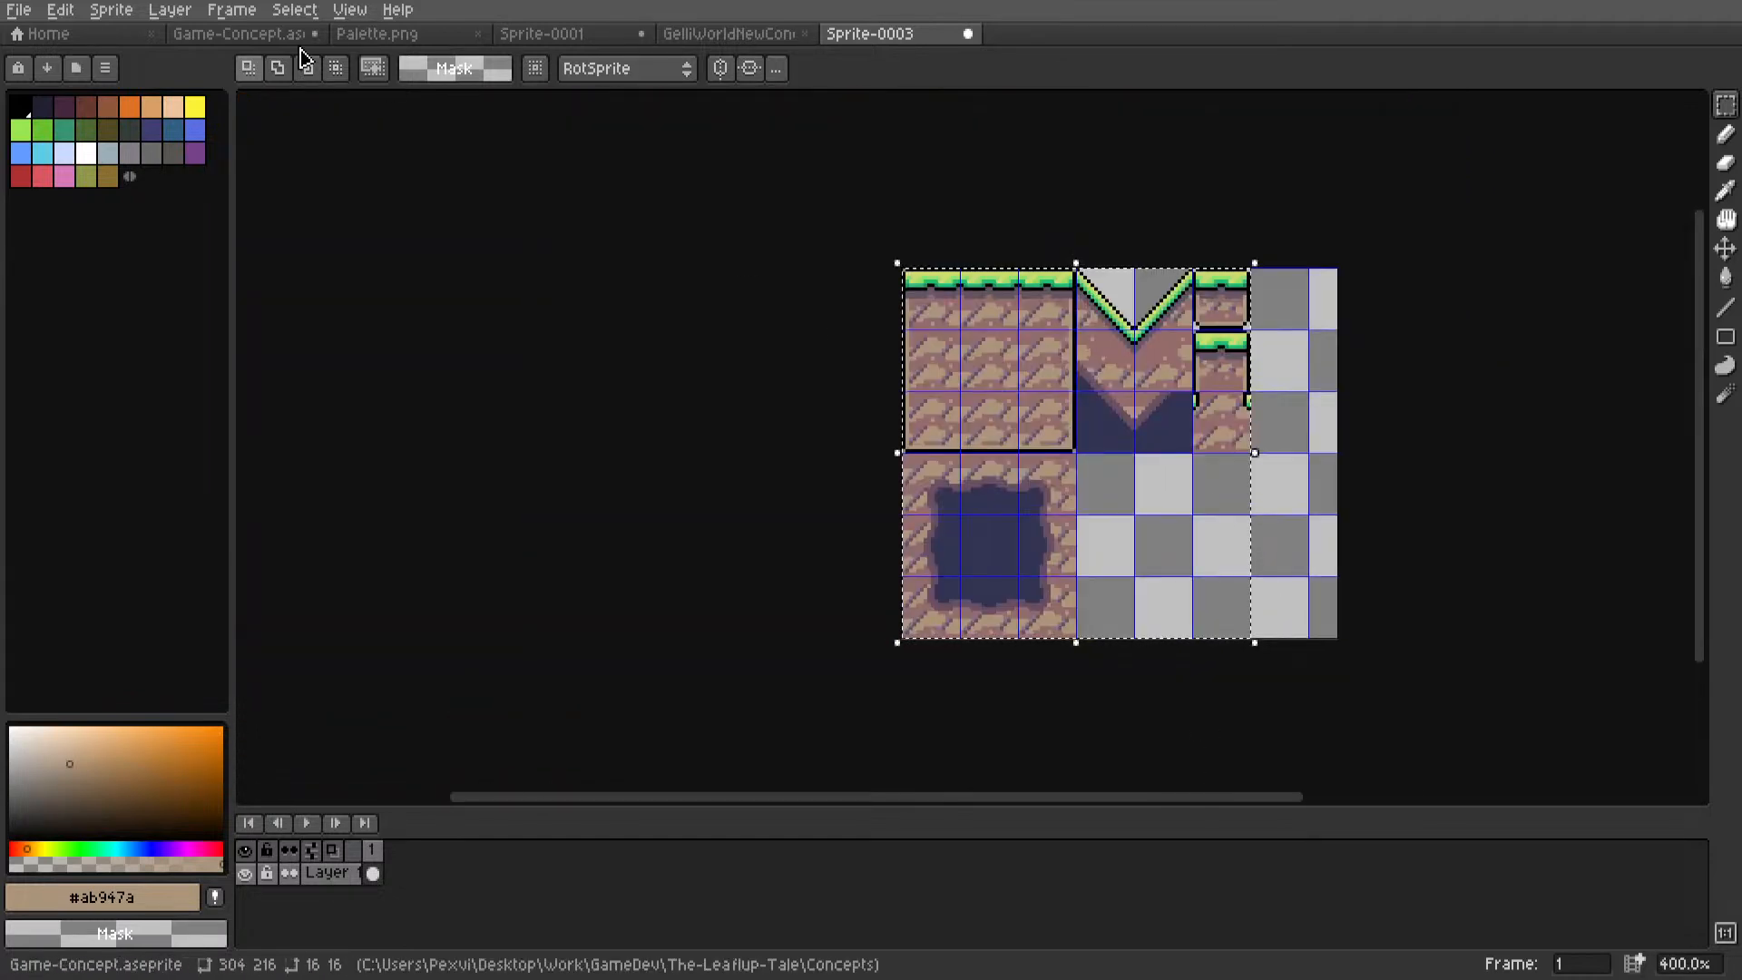
click(111, 9)
click(122, 188)
scroll(1389, 397, up, 2)
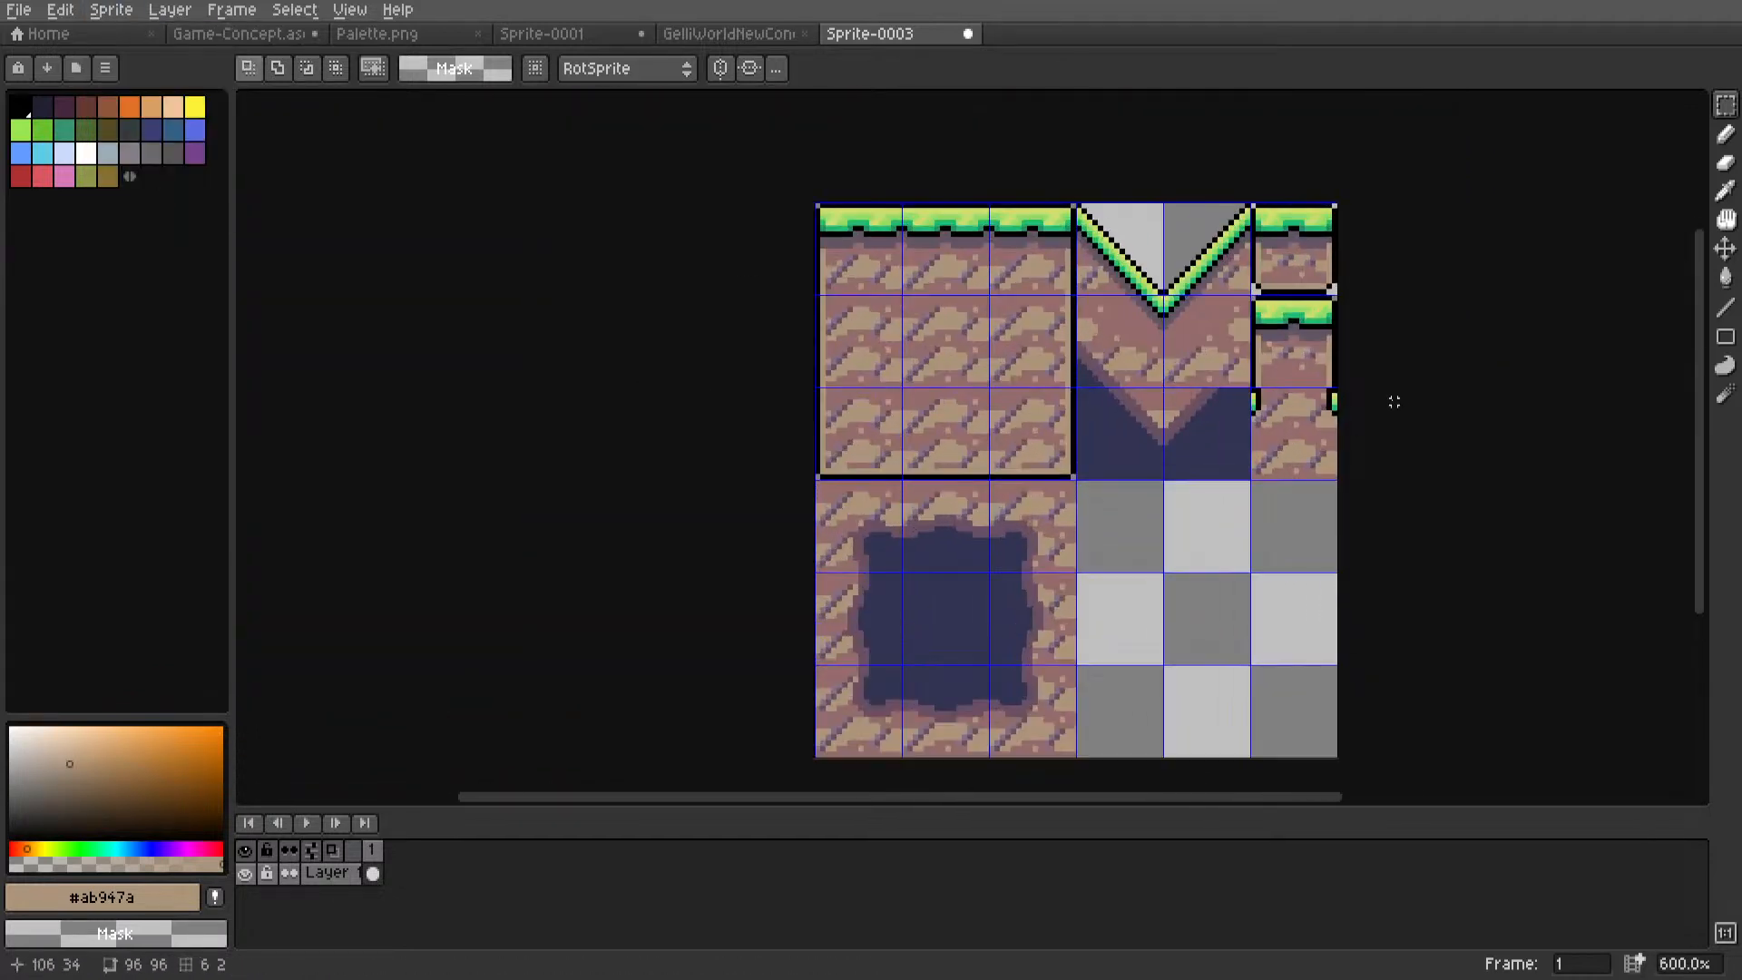
drag(1388, 397, 1194, 365)
key(ctrl+z)
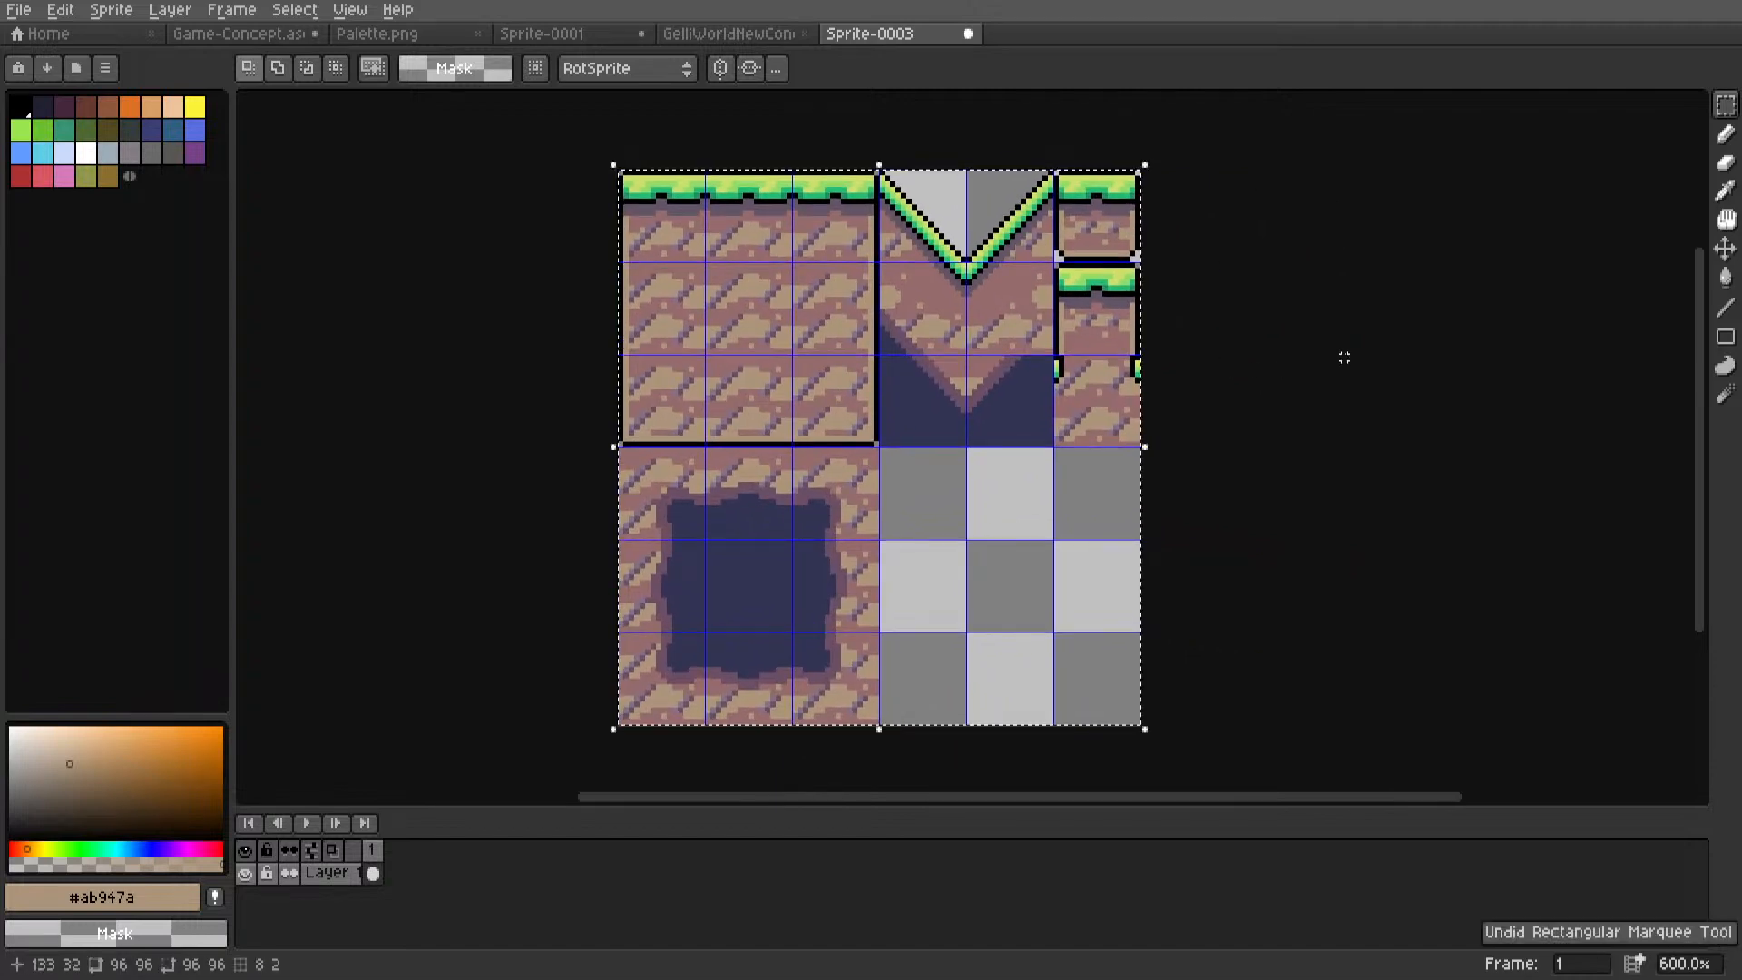
key(ctrl+z)
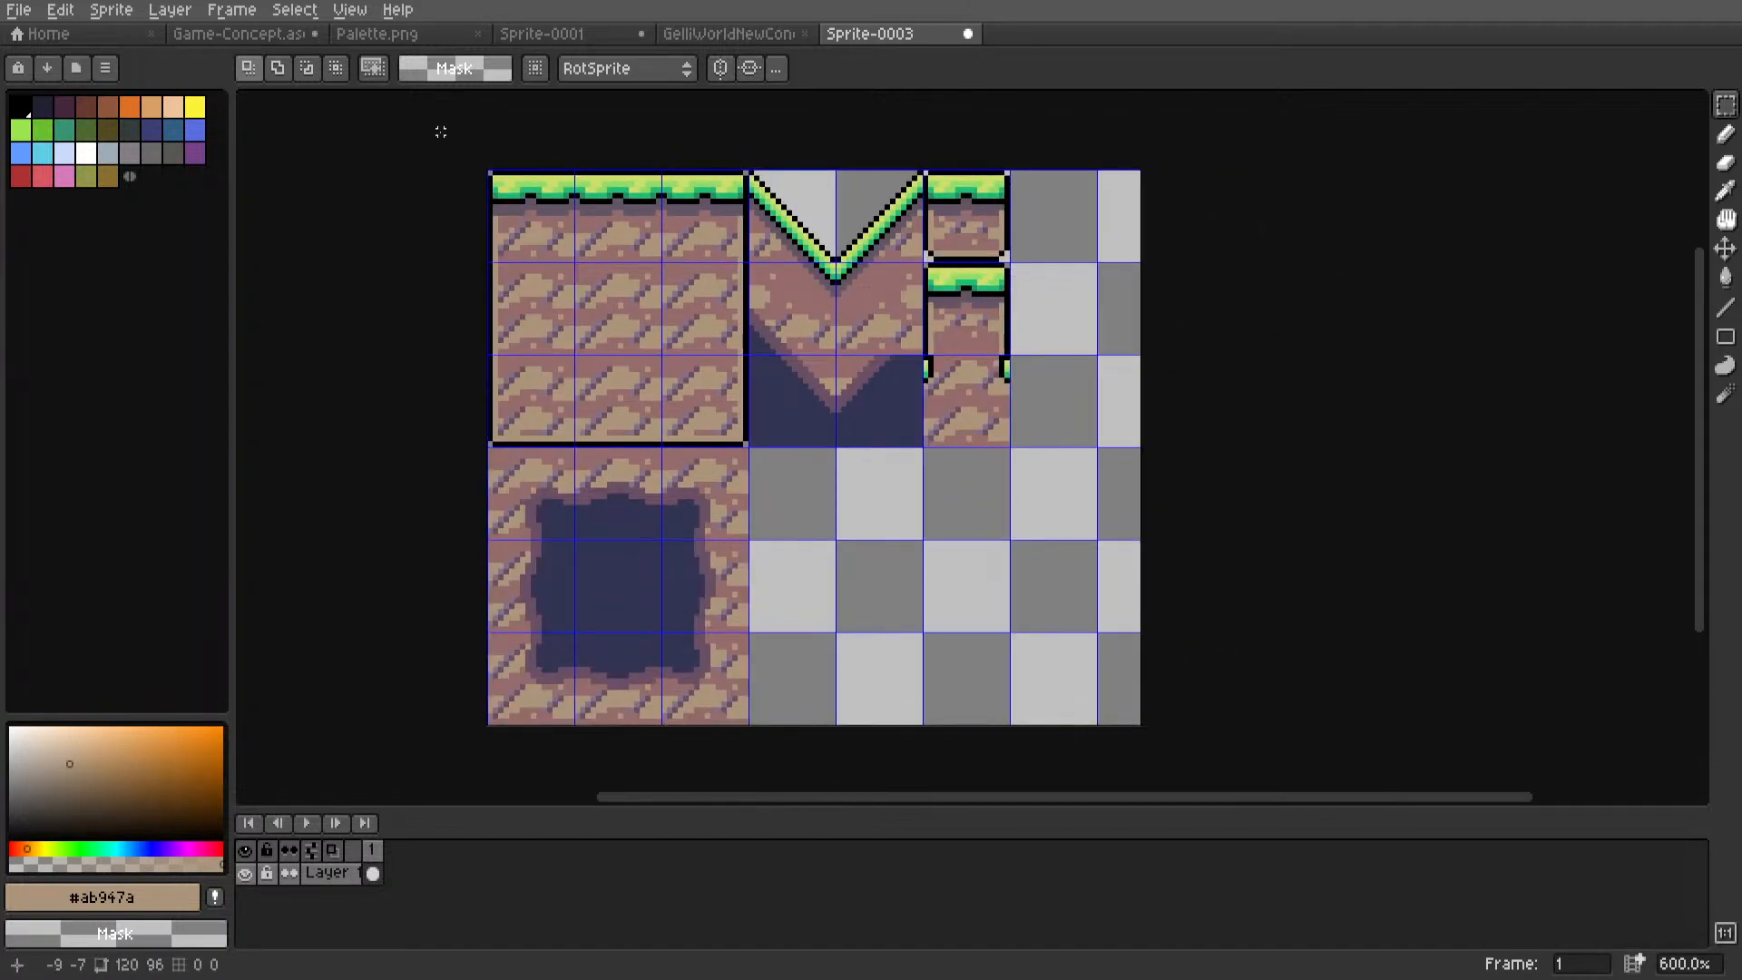
Crop the canvas to seven whole tile columns, 112 × 96 px, dropping the partial column at the edge.
drag(439, 133, 1093, 687)
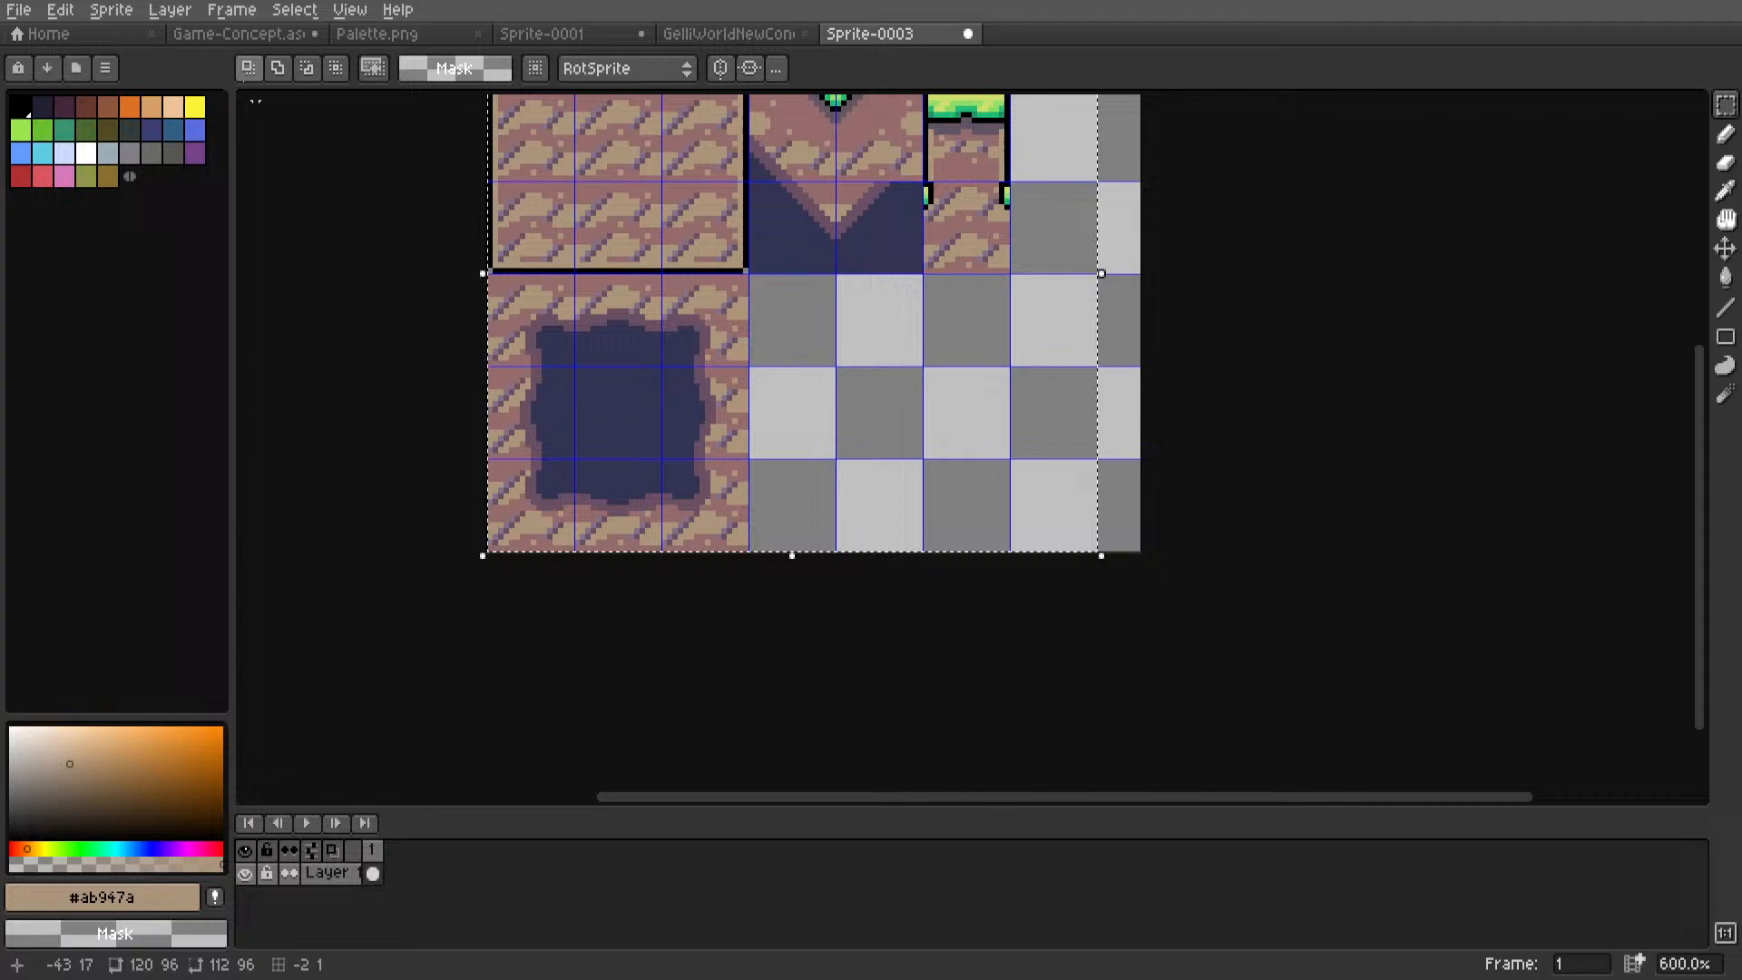
click(111, 9)
click(136, 185)
scroll(420, 303, down, 2)
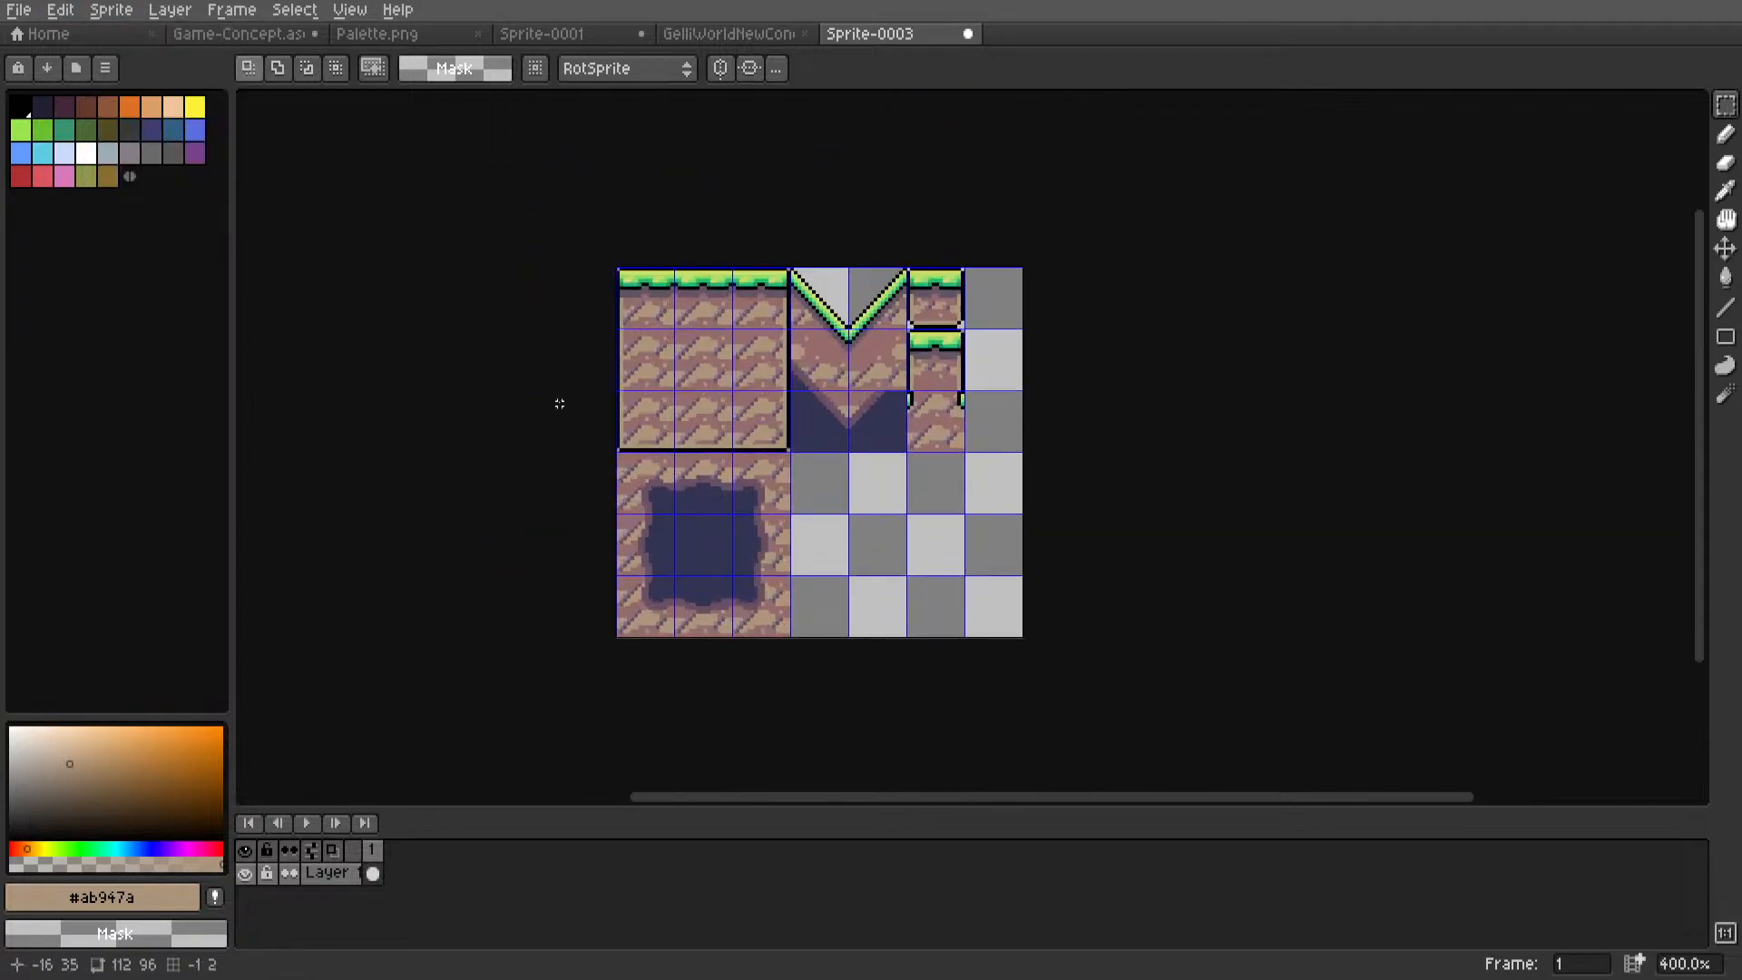
scroll(607, 385, up, 2)
Begin saving the sprite under a new name and create an Areas folder inside GameDev's The-Leaflup-Tale folder.
click(19, 9)
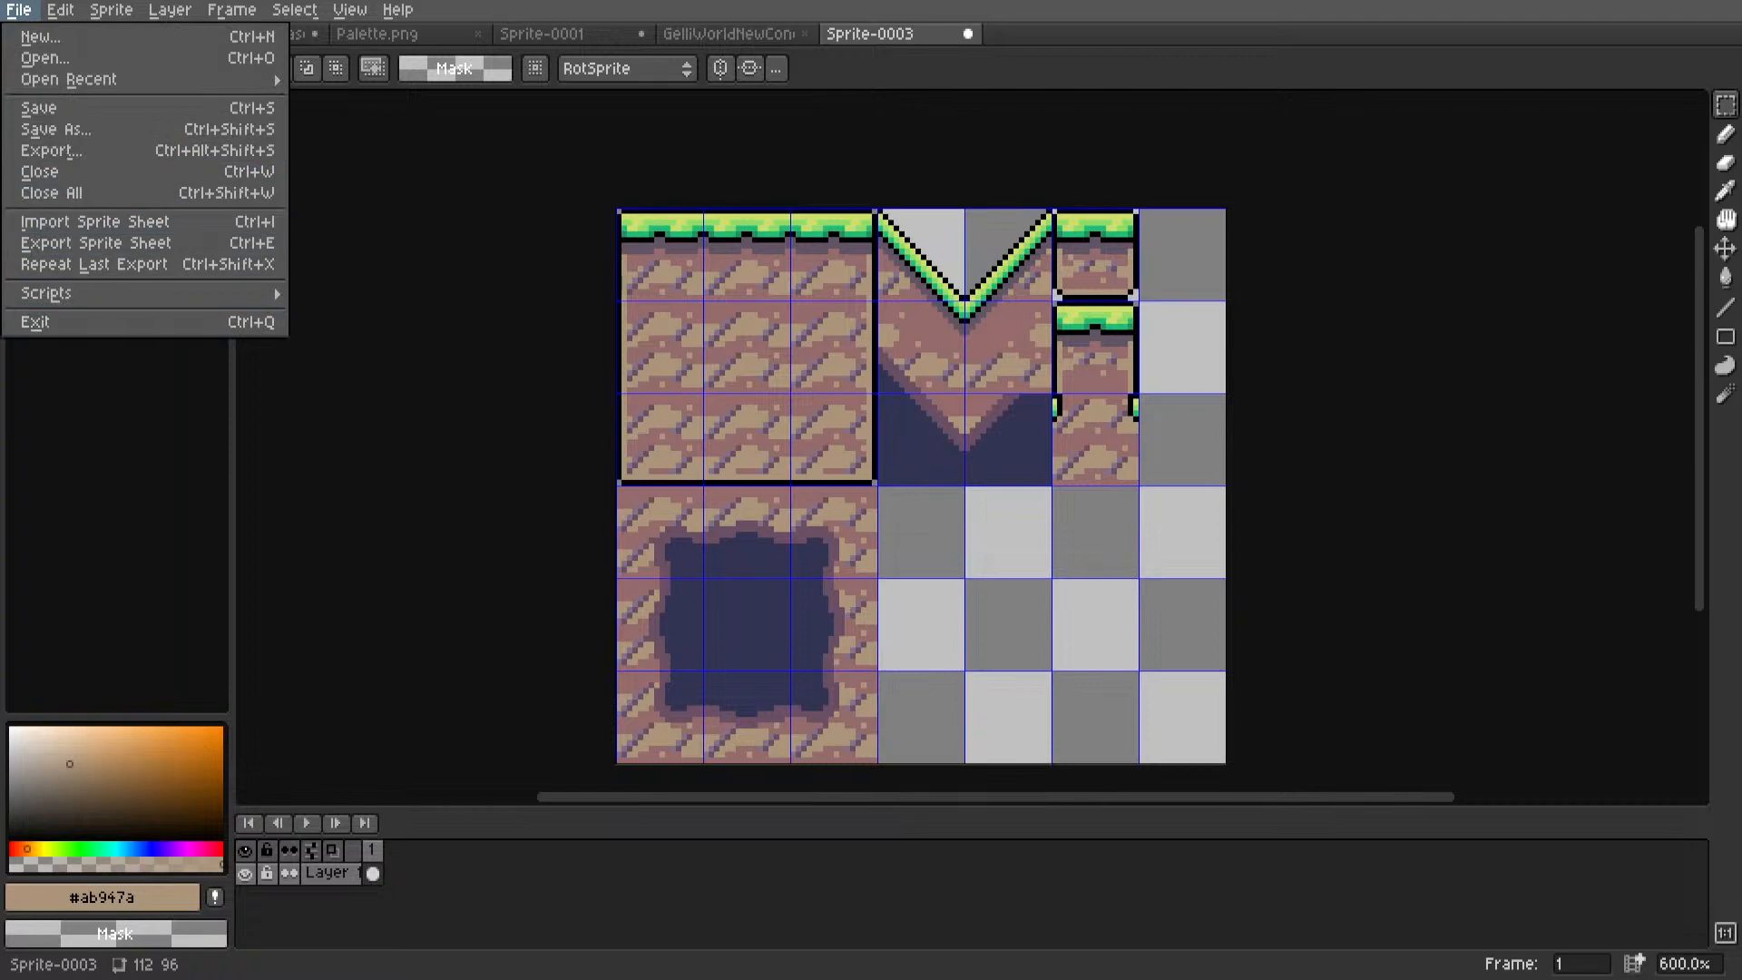
click(68, 129)
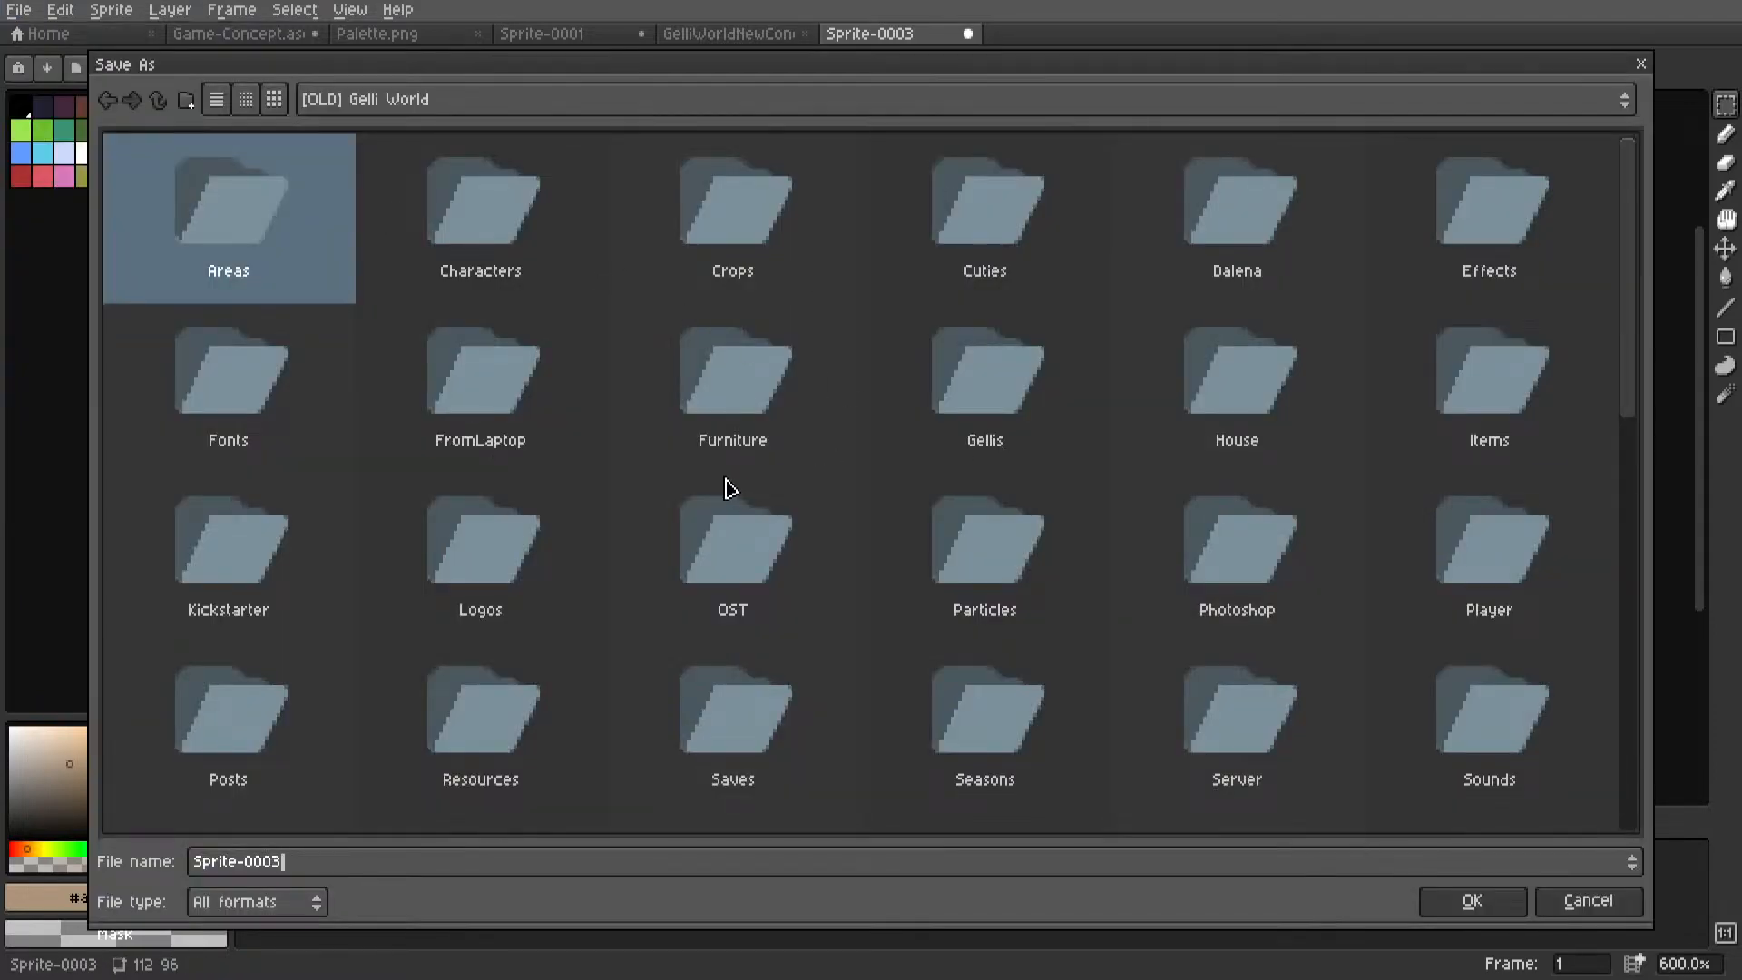
scroll(727, 486, down, 5)
click(186, 102)
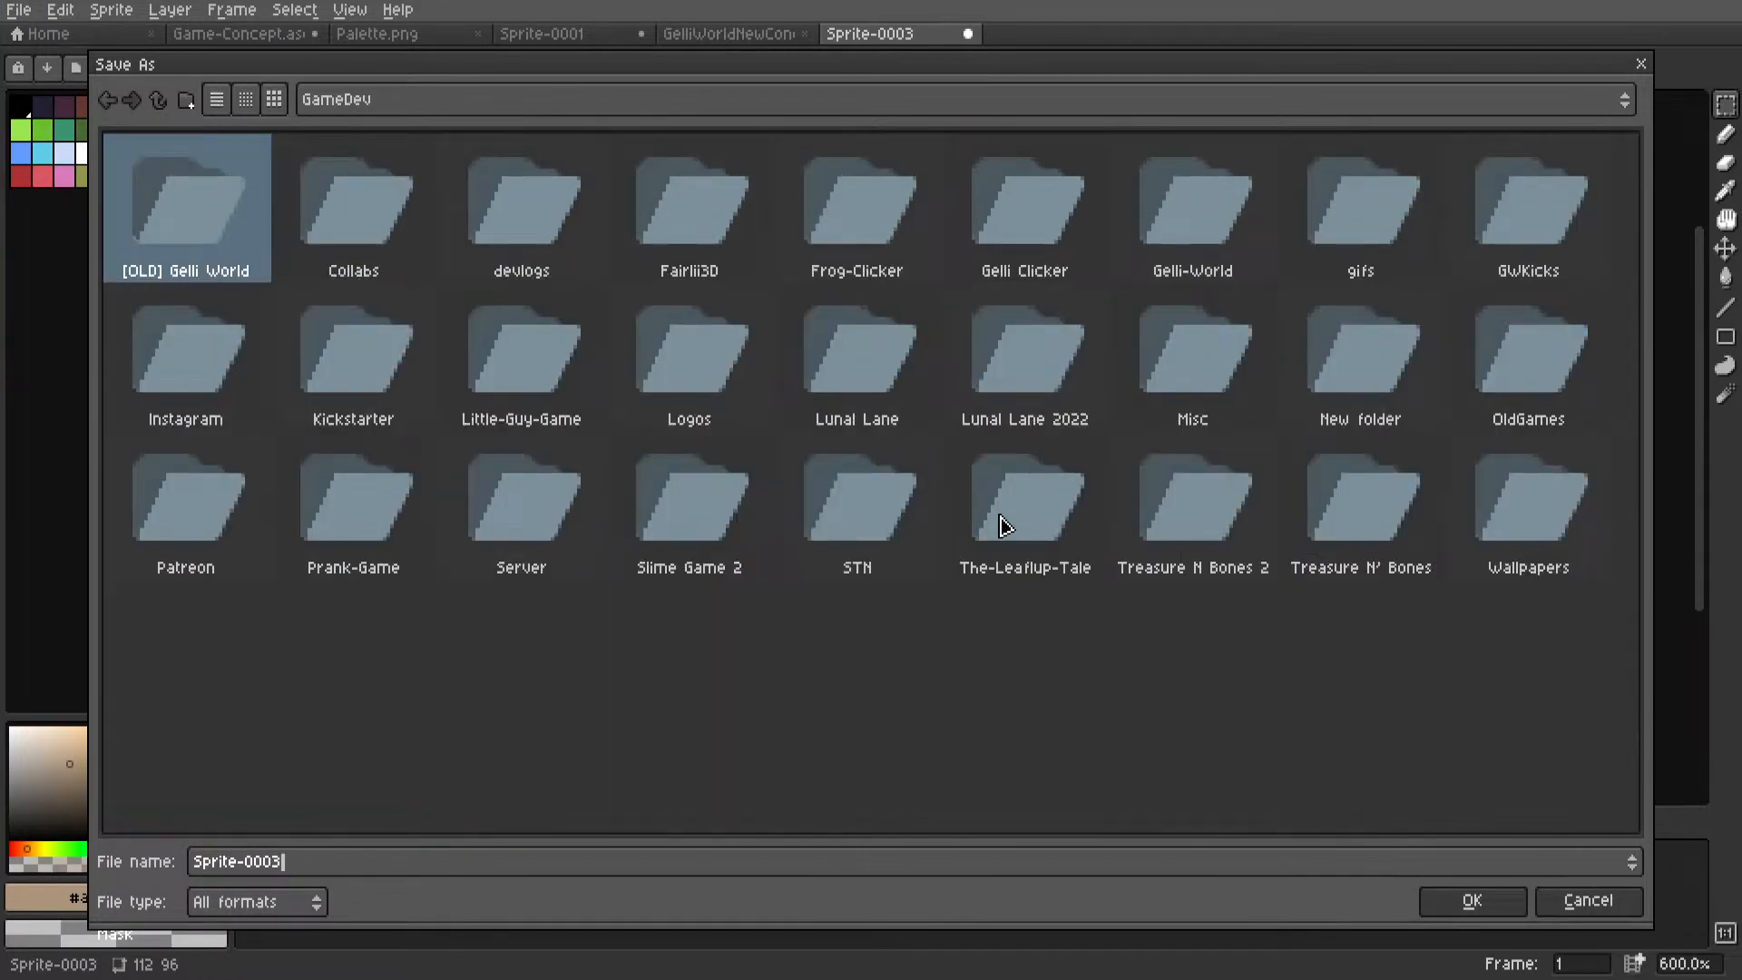
double_click(1005, 524)
click(188, 100)
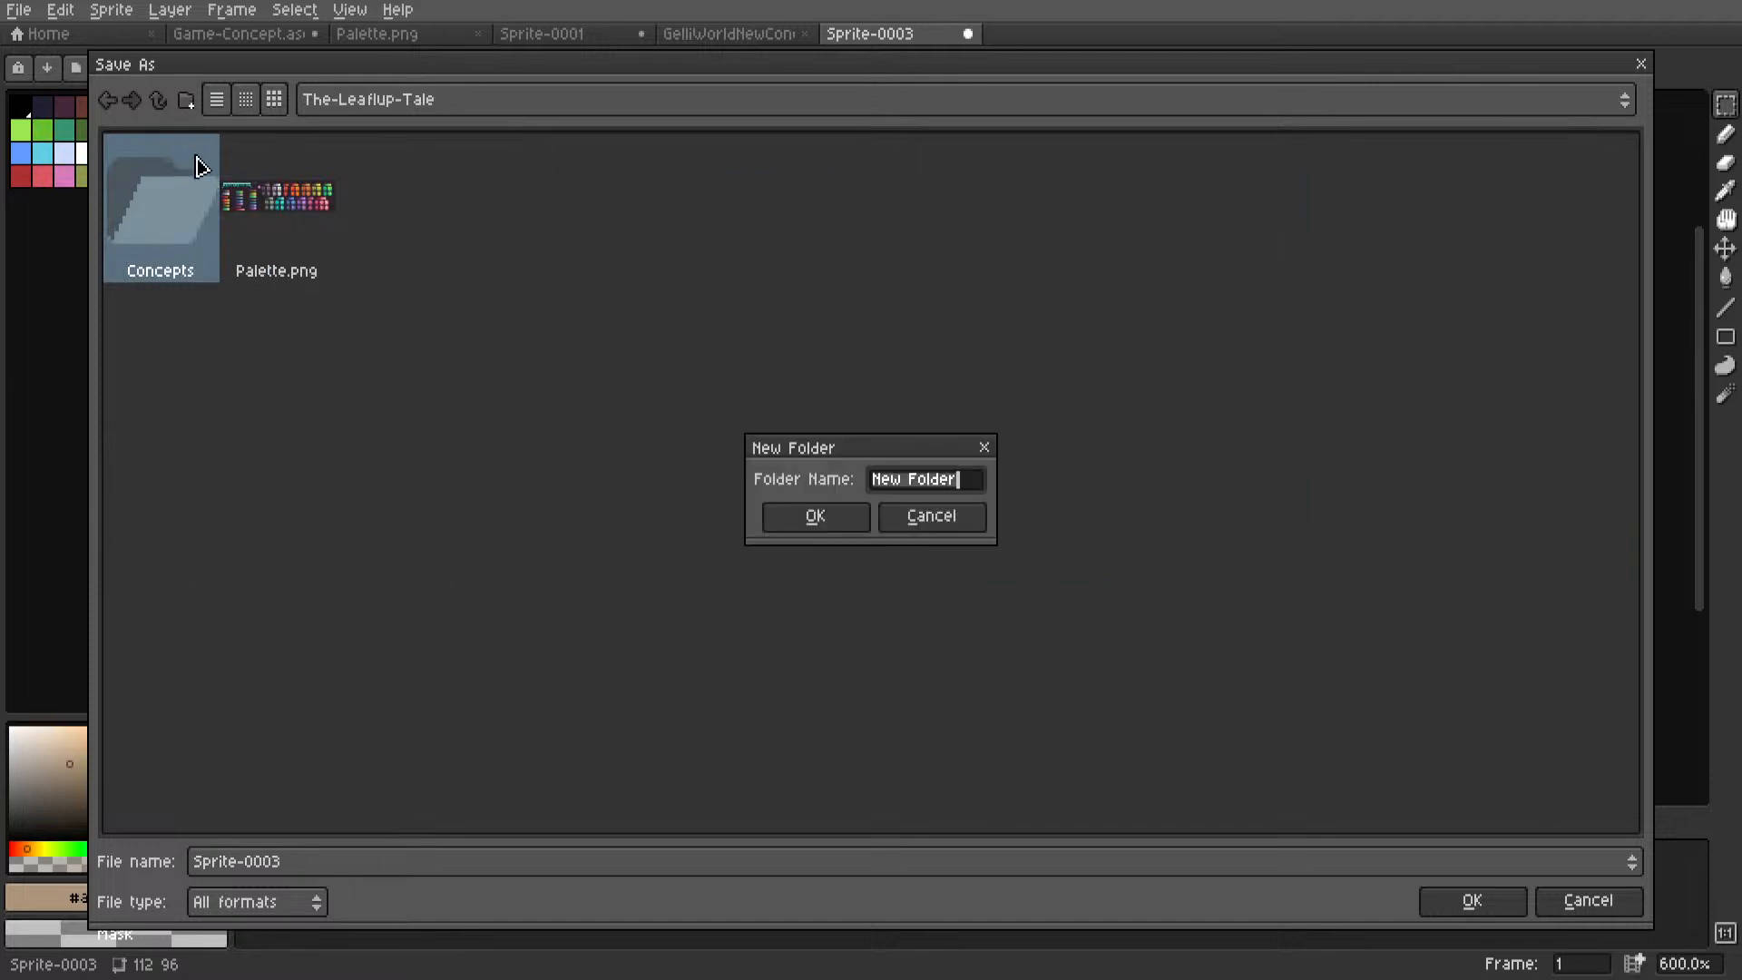
text(Areas)
key(Return)
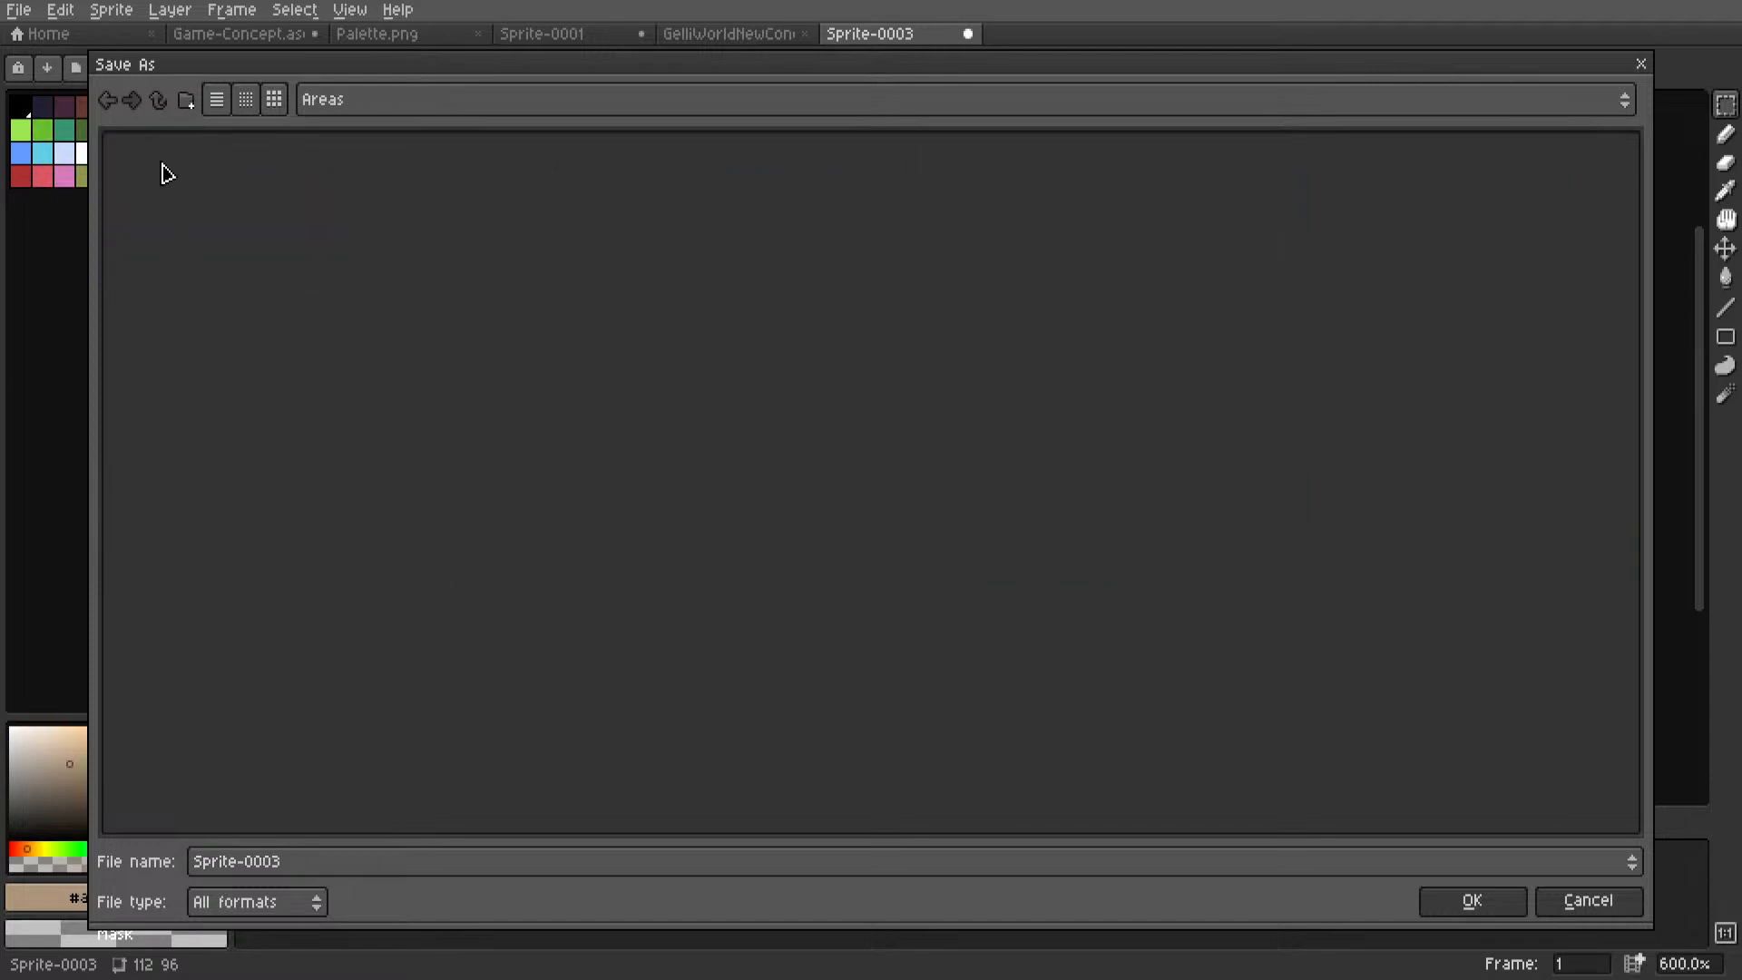
Create an Area-1 folder inside Areas and save the sprite there as Area-1-Tileset.
click(186, 100)
text(Area-1)
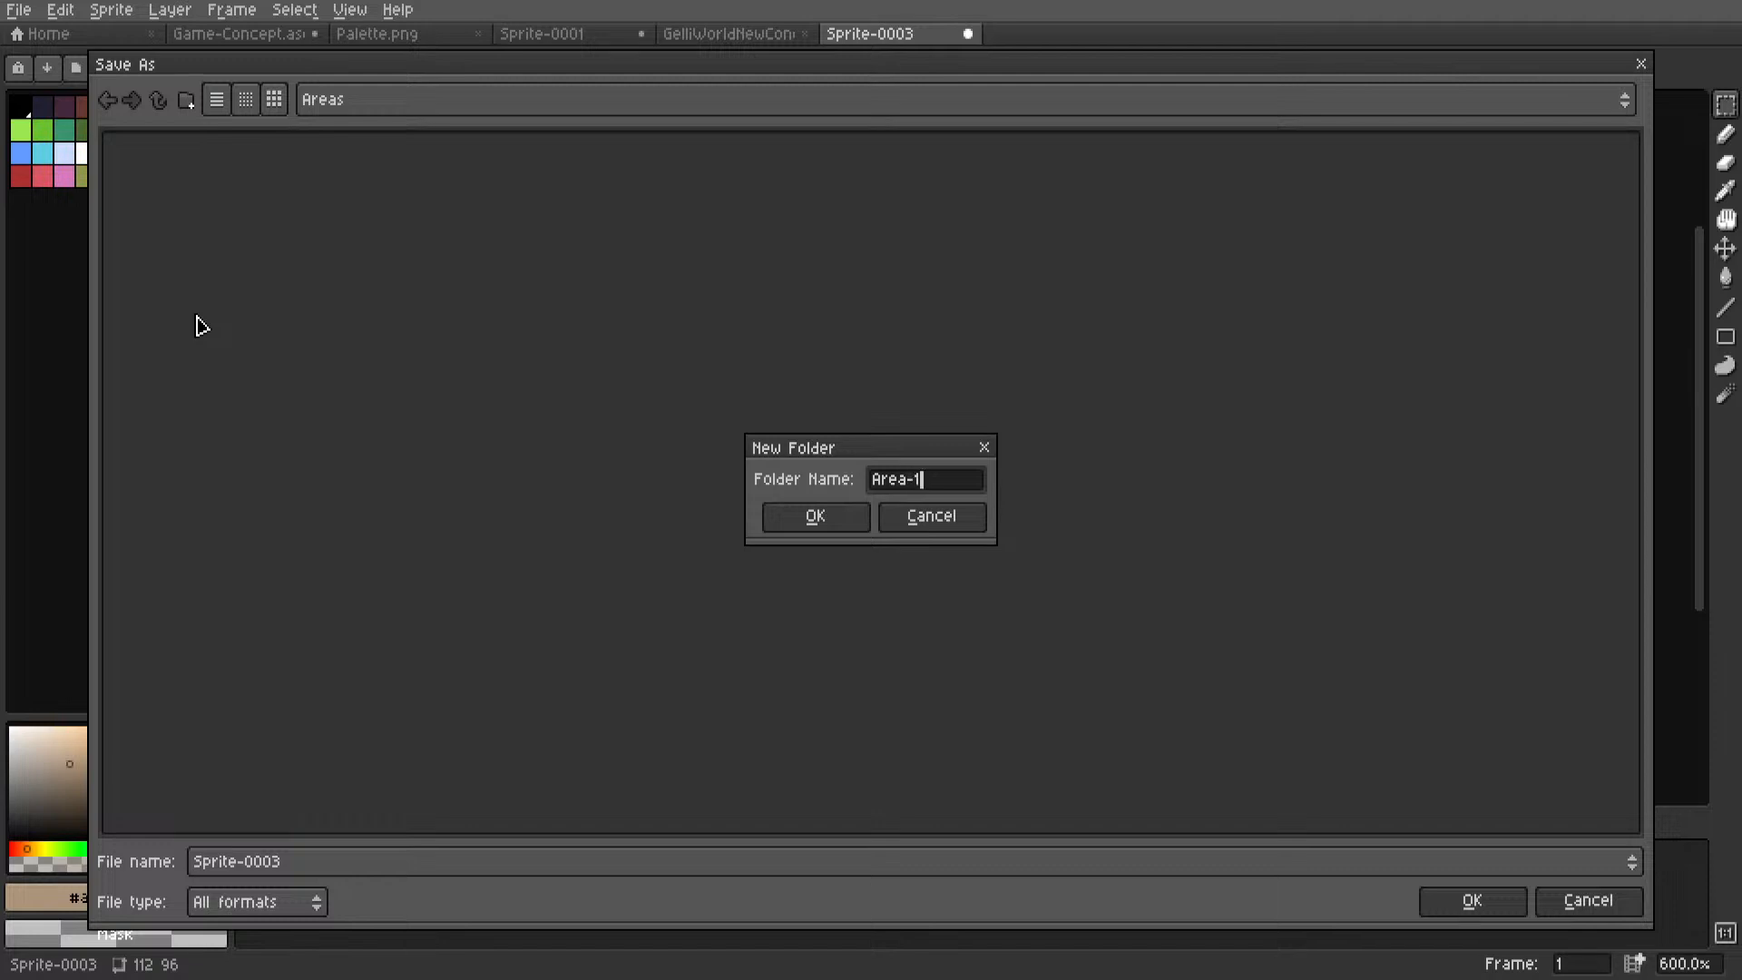
key(Return)
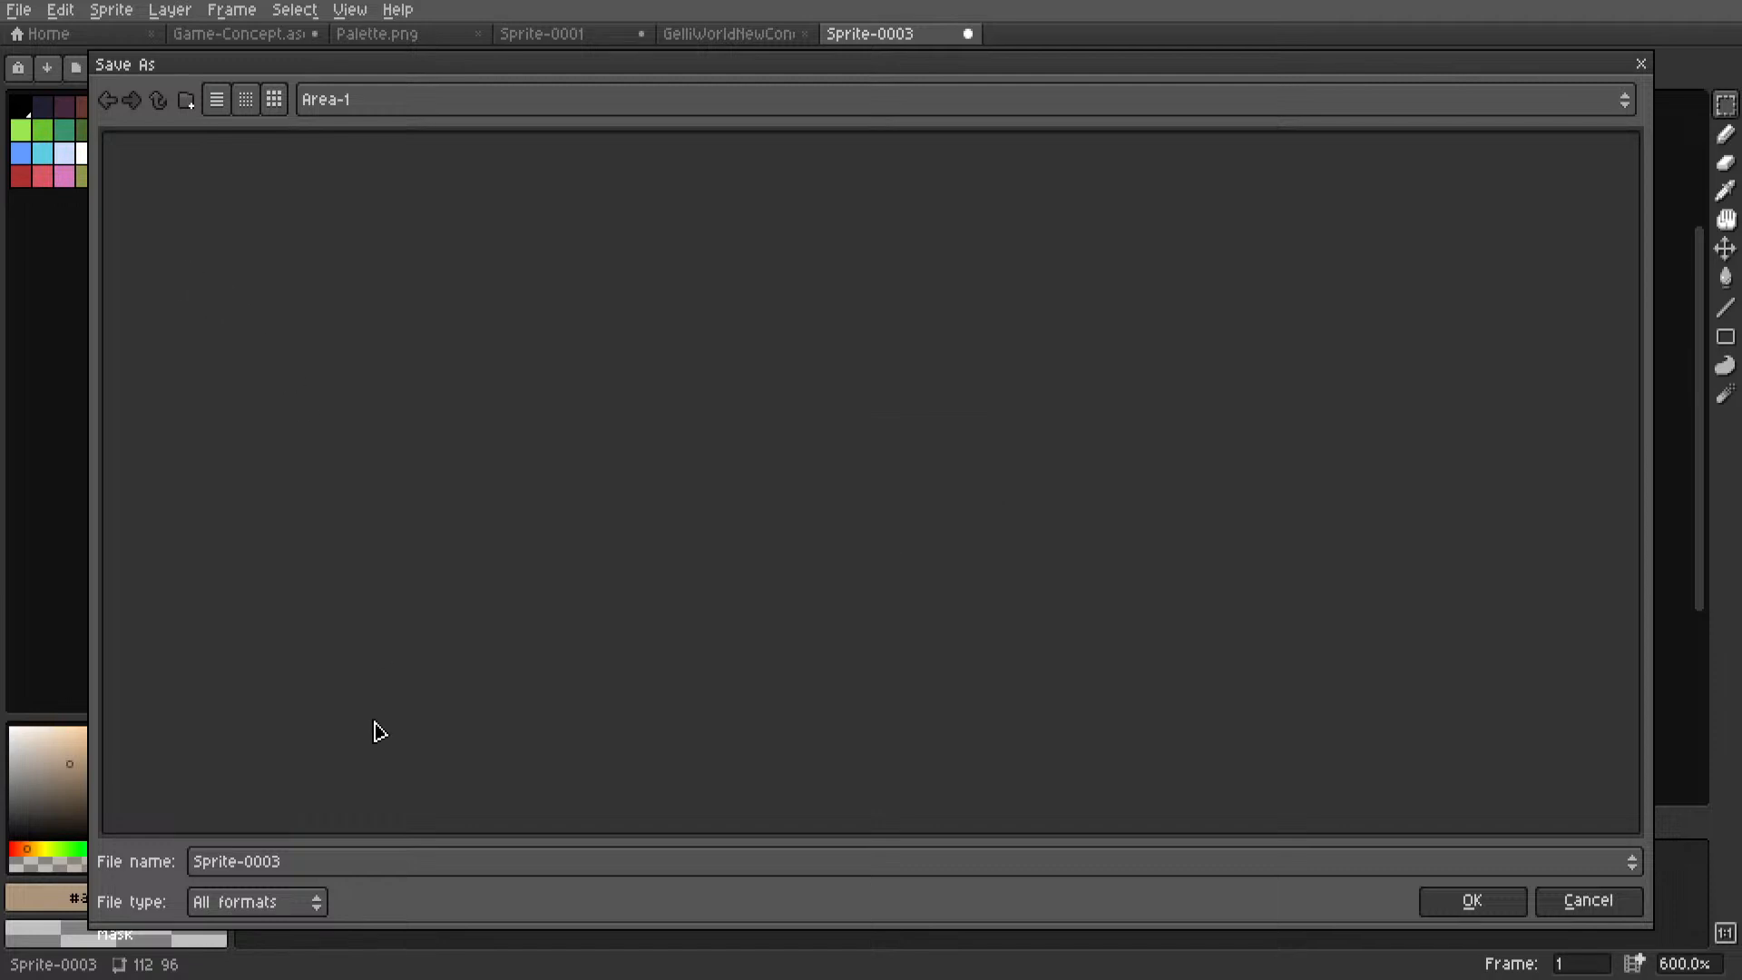
text(Area-1-Tileset)
key(Return)
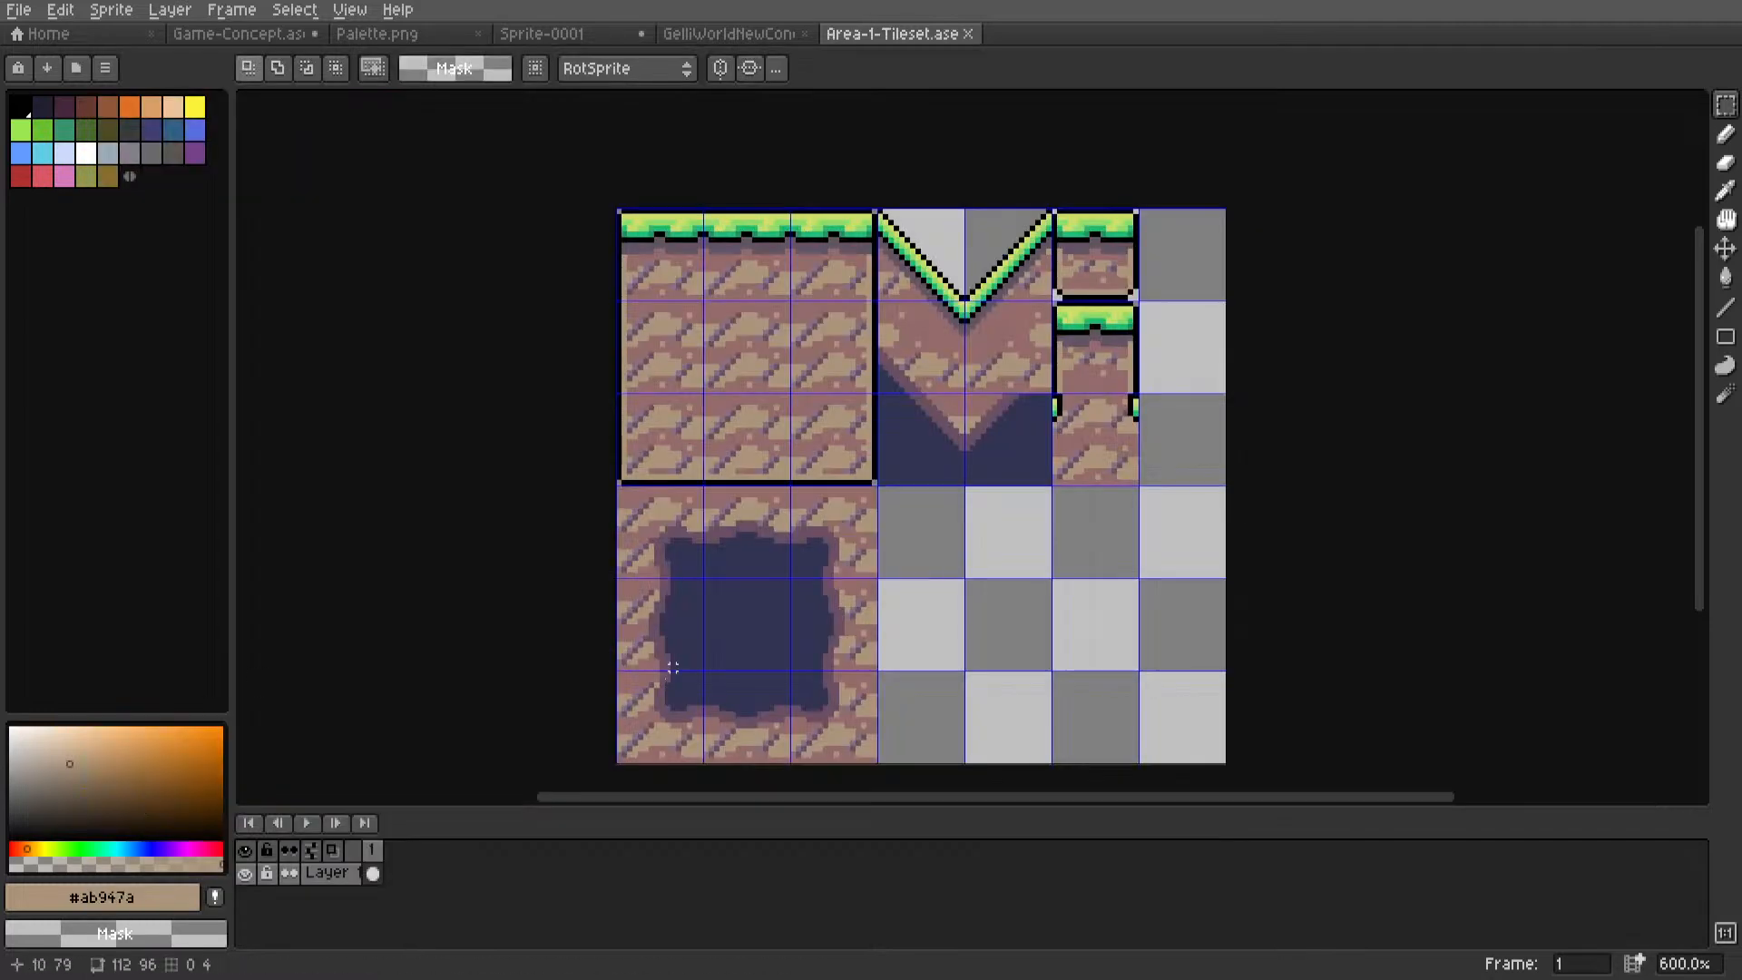
Export the saved Area-1-Tileset sprite.
click(18, 9)
click(37, 149)
click(319, 309)
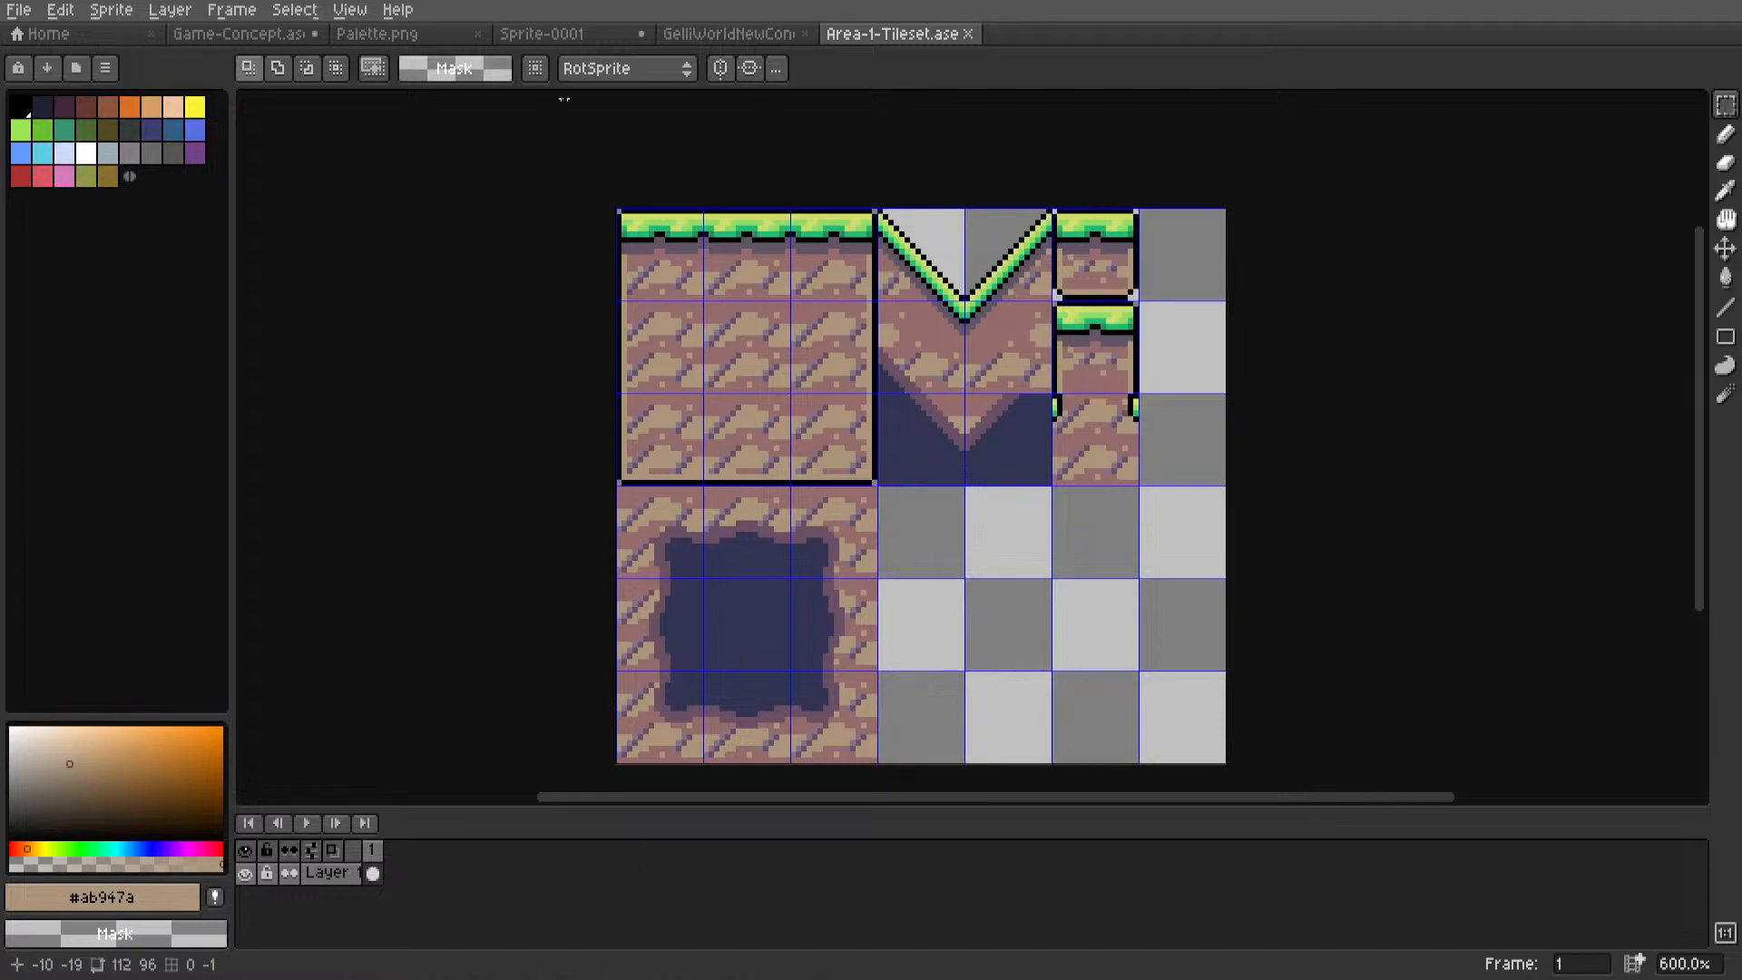
Select the 16 × 16 tile holding the green character in Game-Concept and shift the character one pixel right.
key(ctrl+Tab)
key(ctrl+Tab)
middle_drag(511, 582, 778, 296)
scroll(778, 296, up, 5)
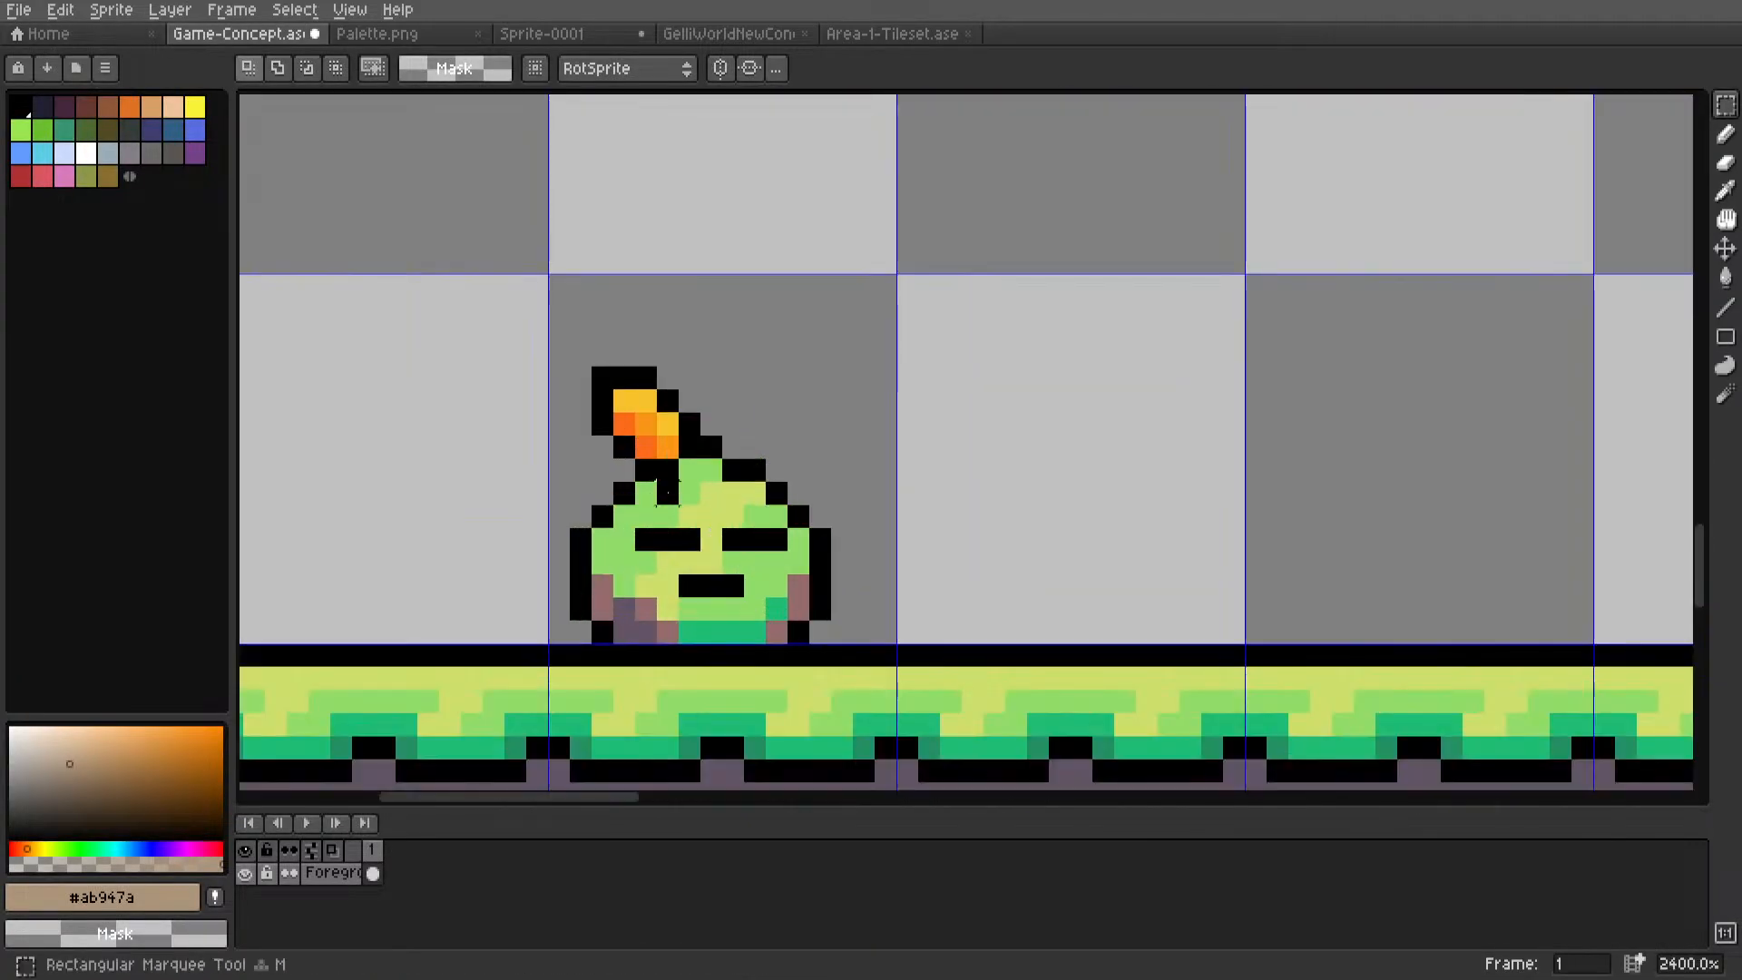
double_click(668, 505)
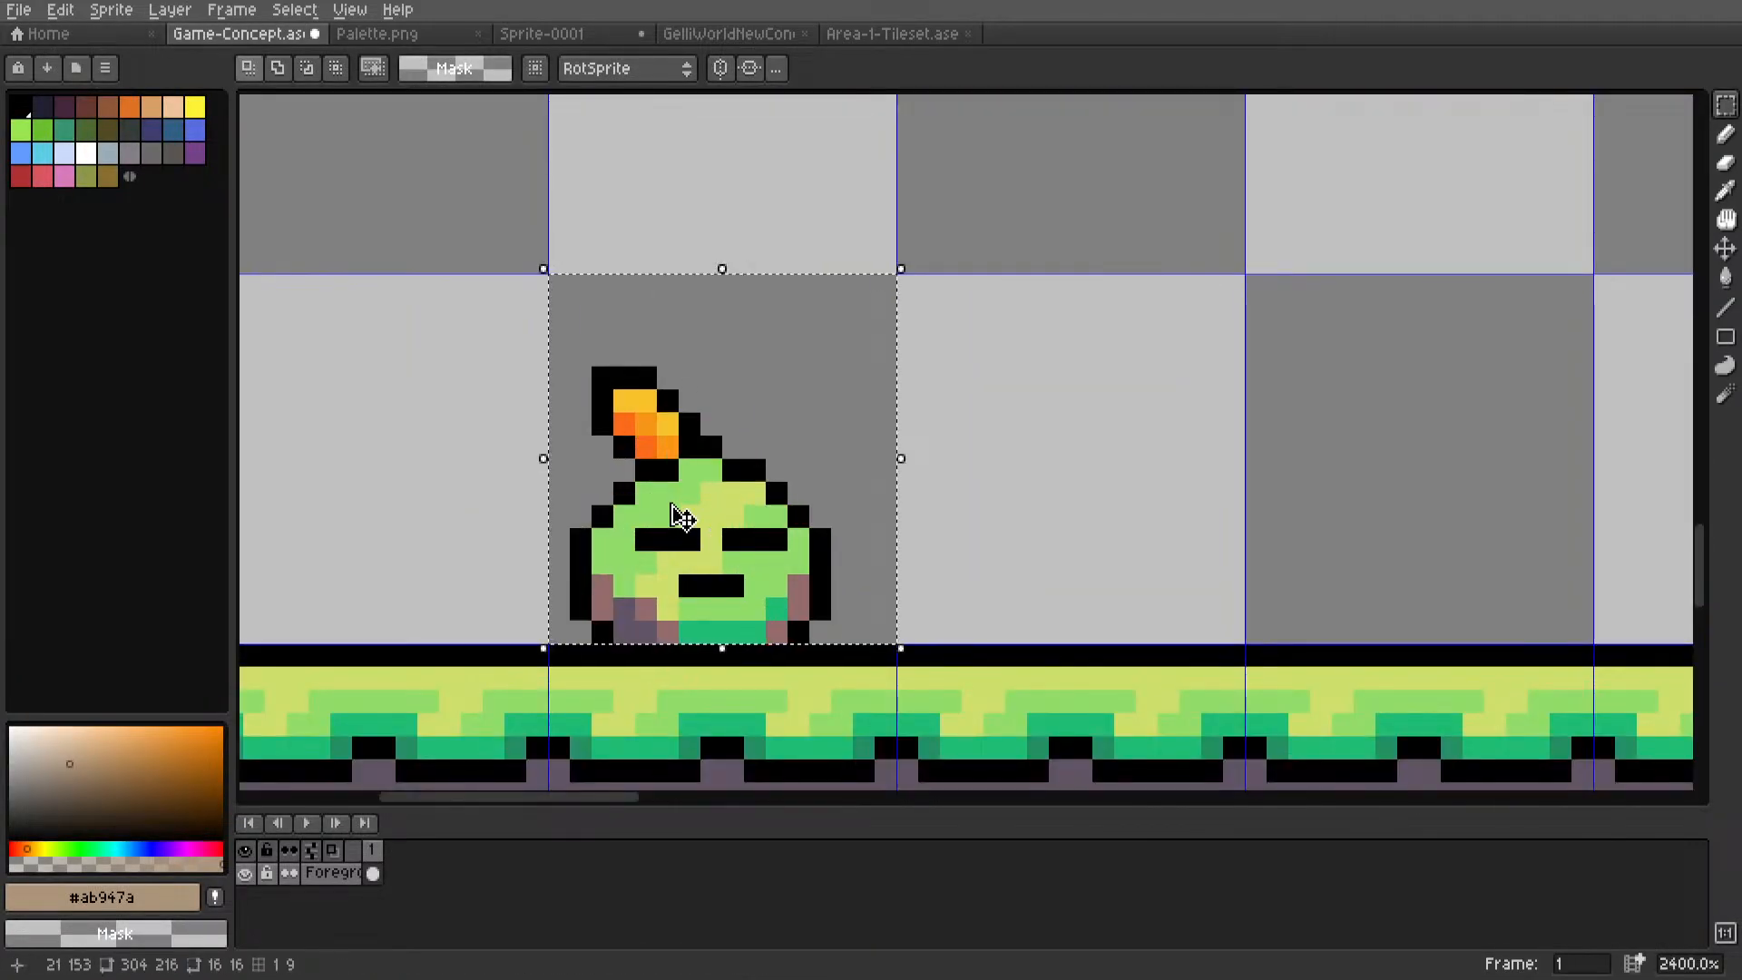
key(ctrl+d)
double_click(601, 423)
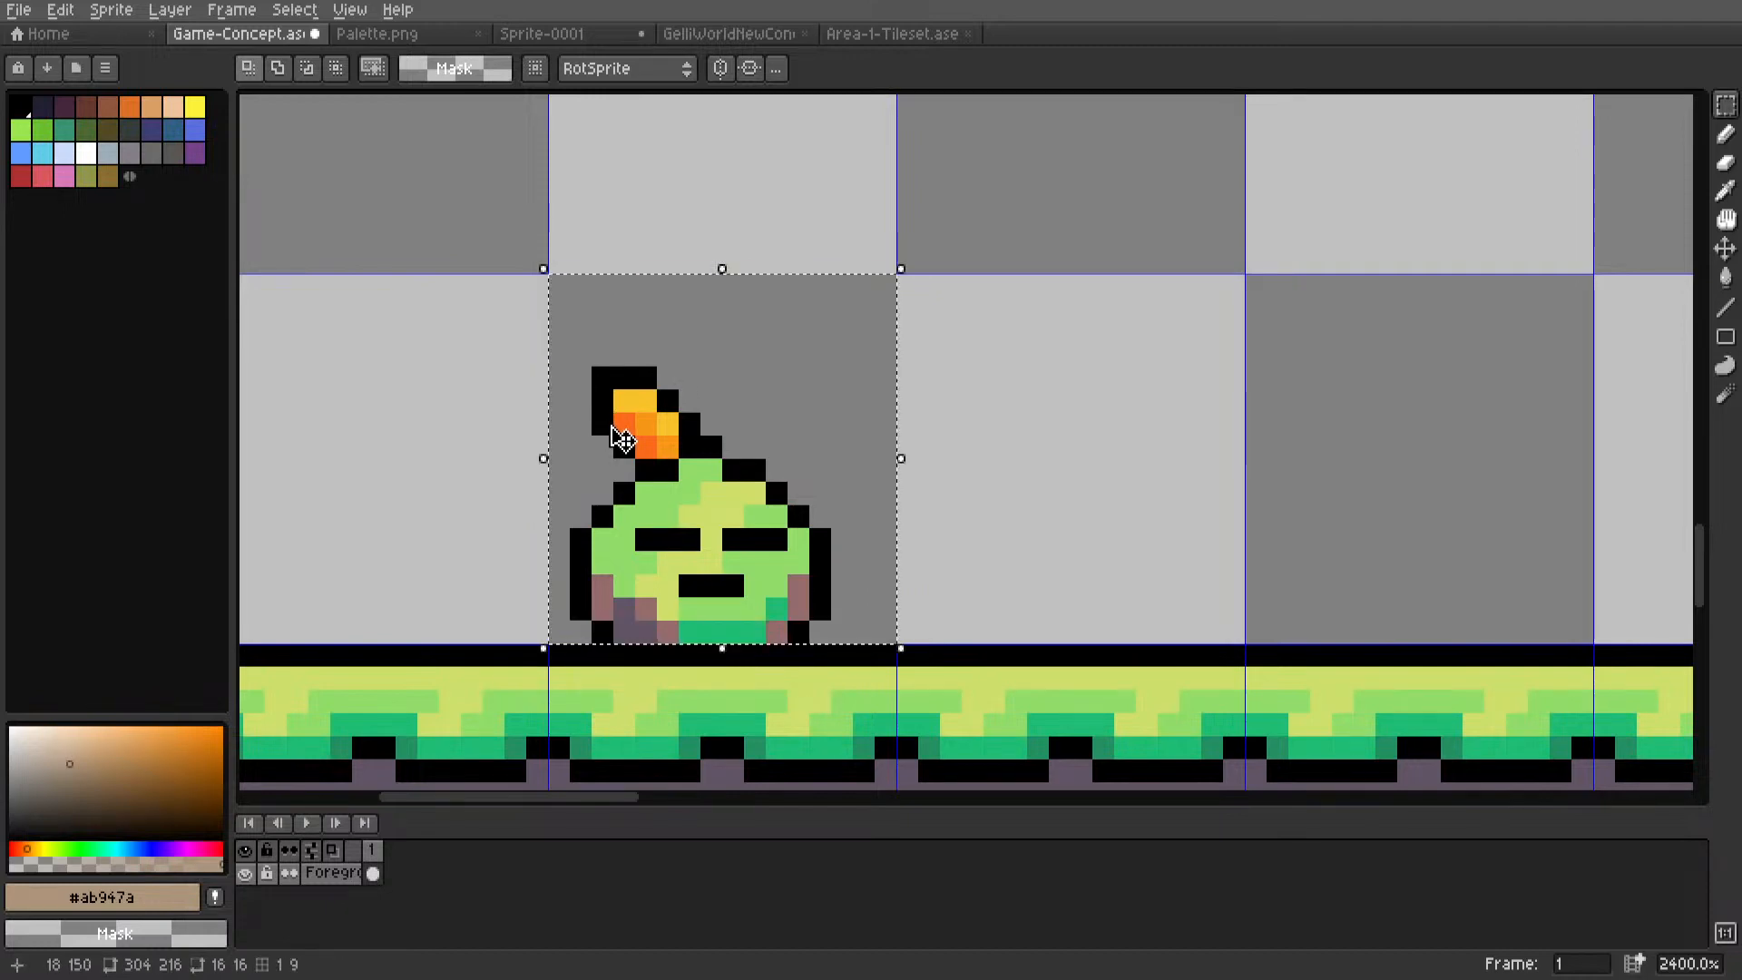
key(Right)
key(Return)
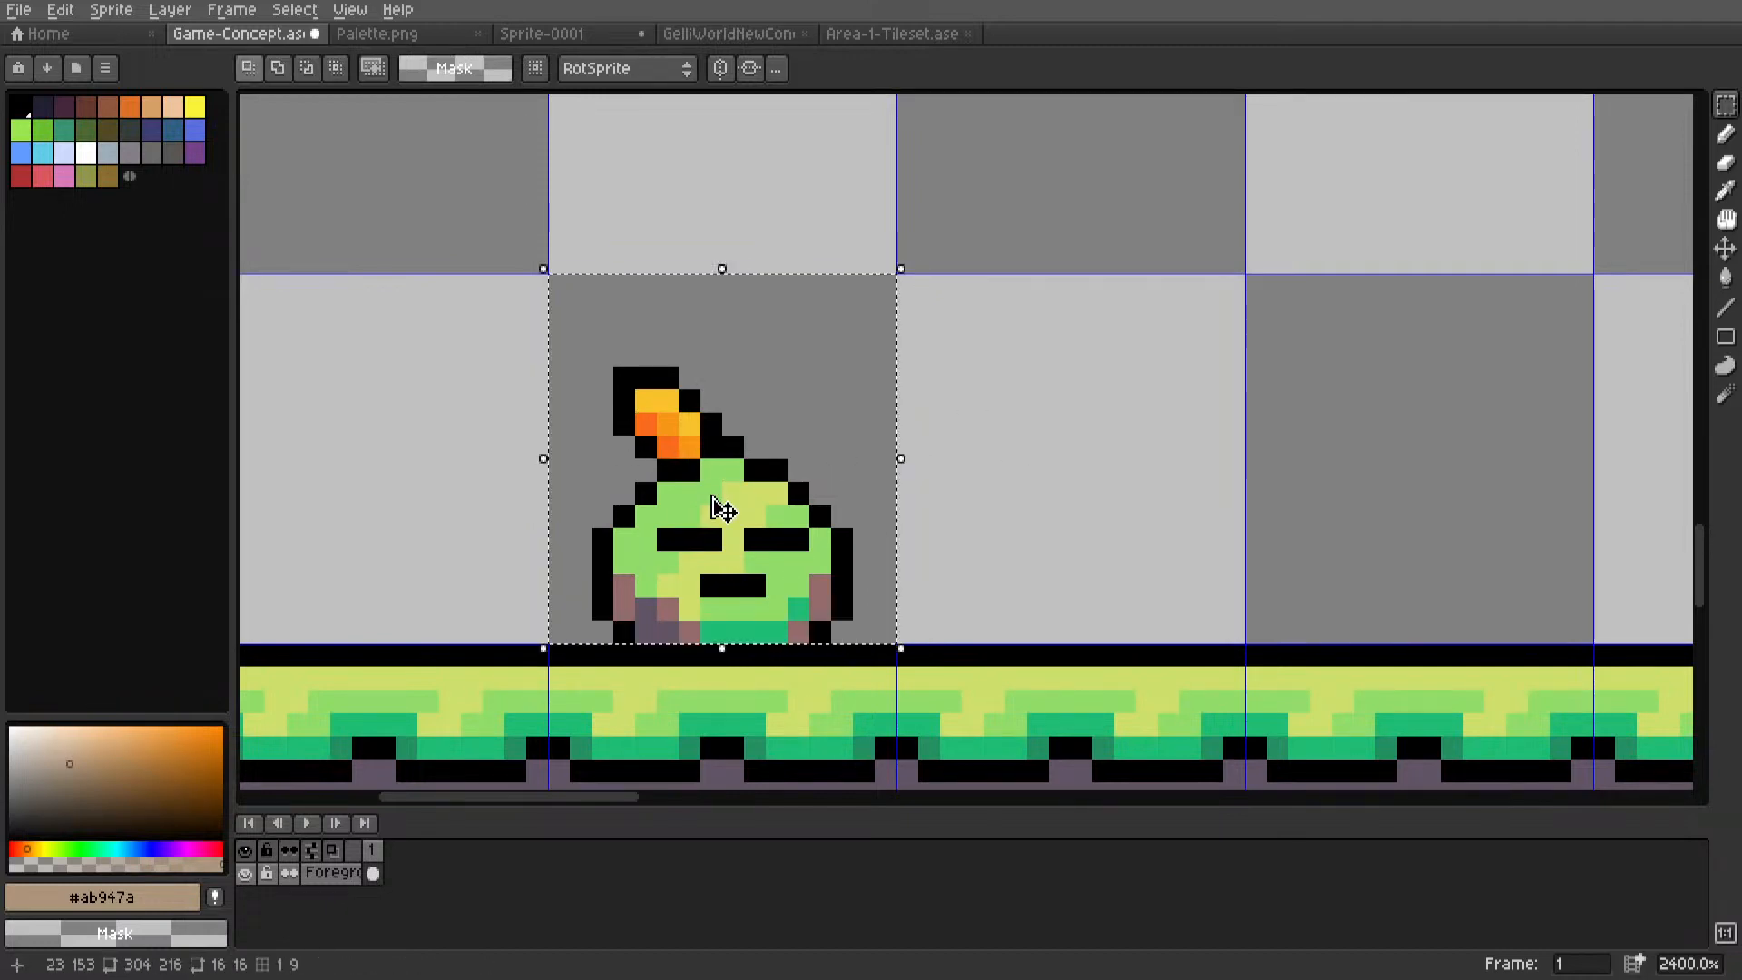
Create a new 16 × 16 px transparent RGBA sprite and paste the green character into it.
click(21, 10)
click(40, 37)
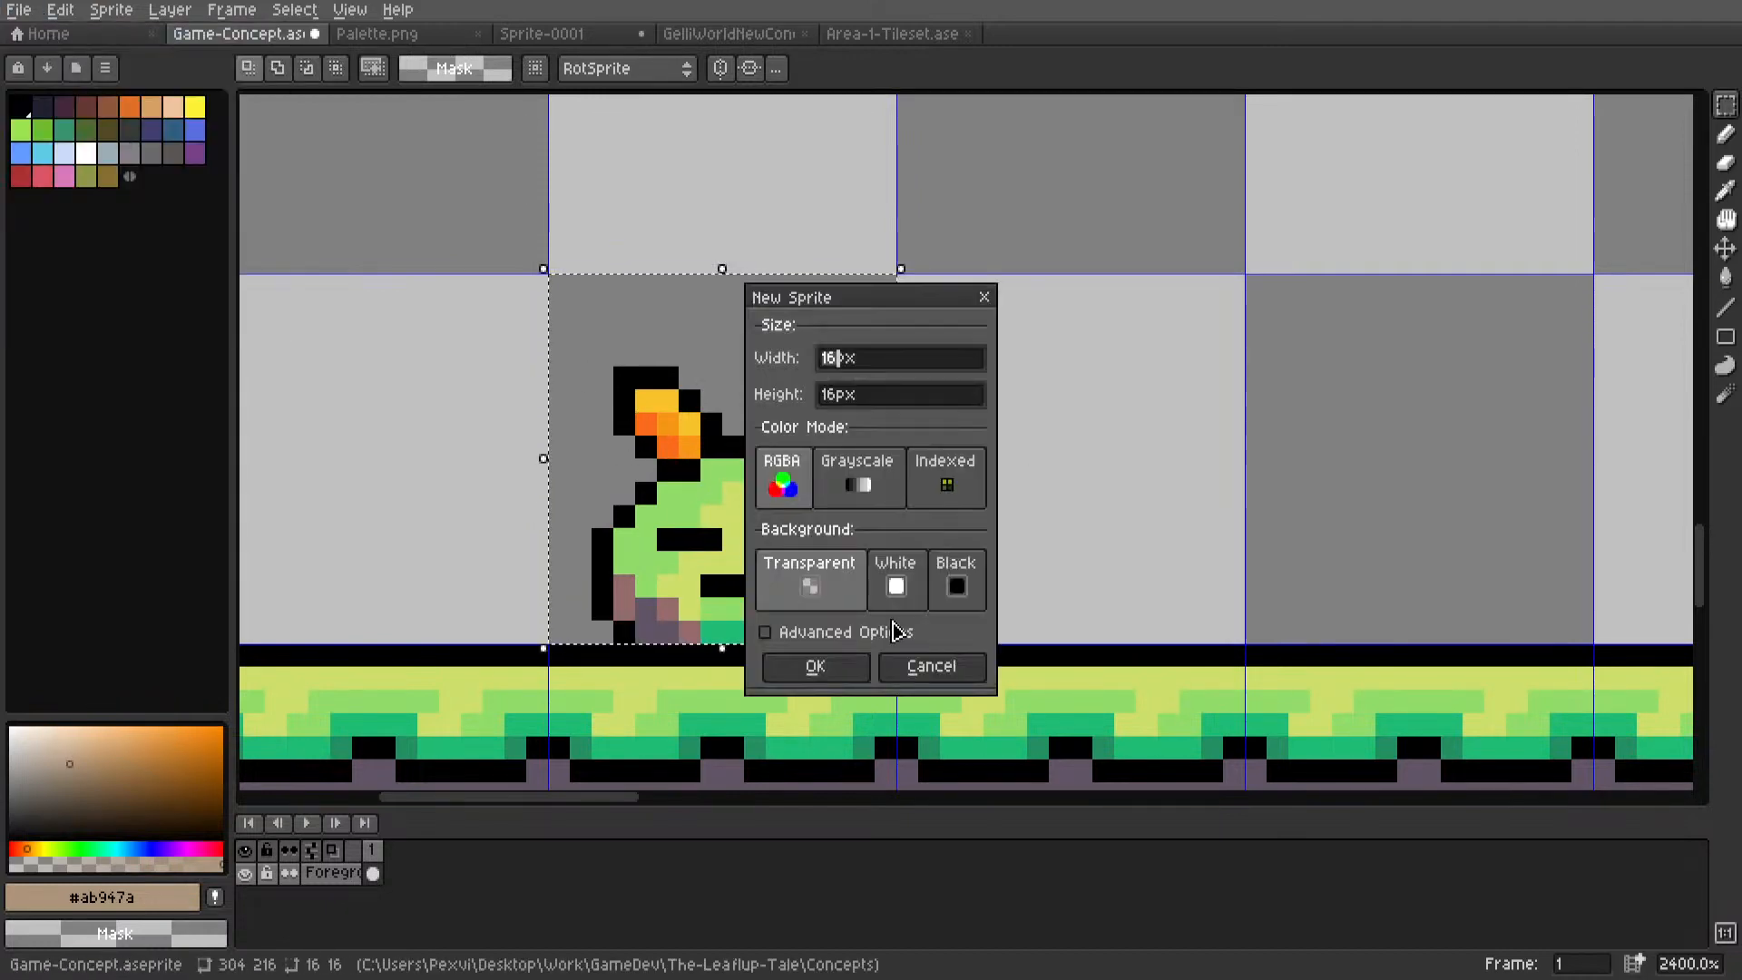
key(Return)
key(ctrl+v)
key(Return)
drag(1099, 429, 1099, 349)
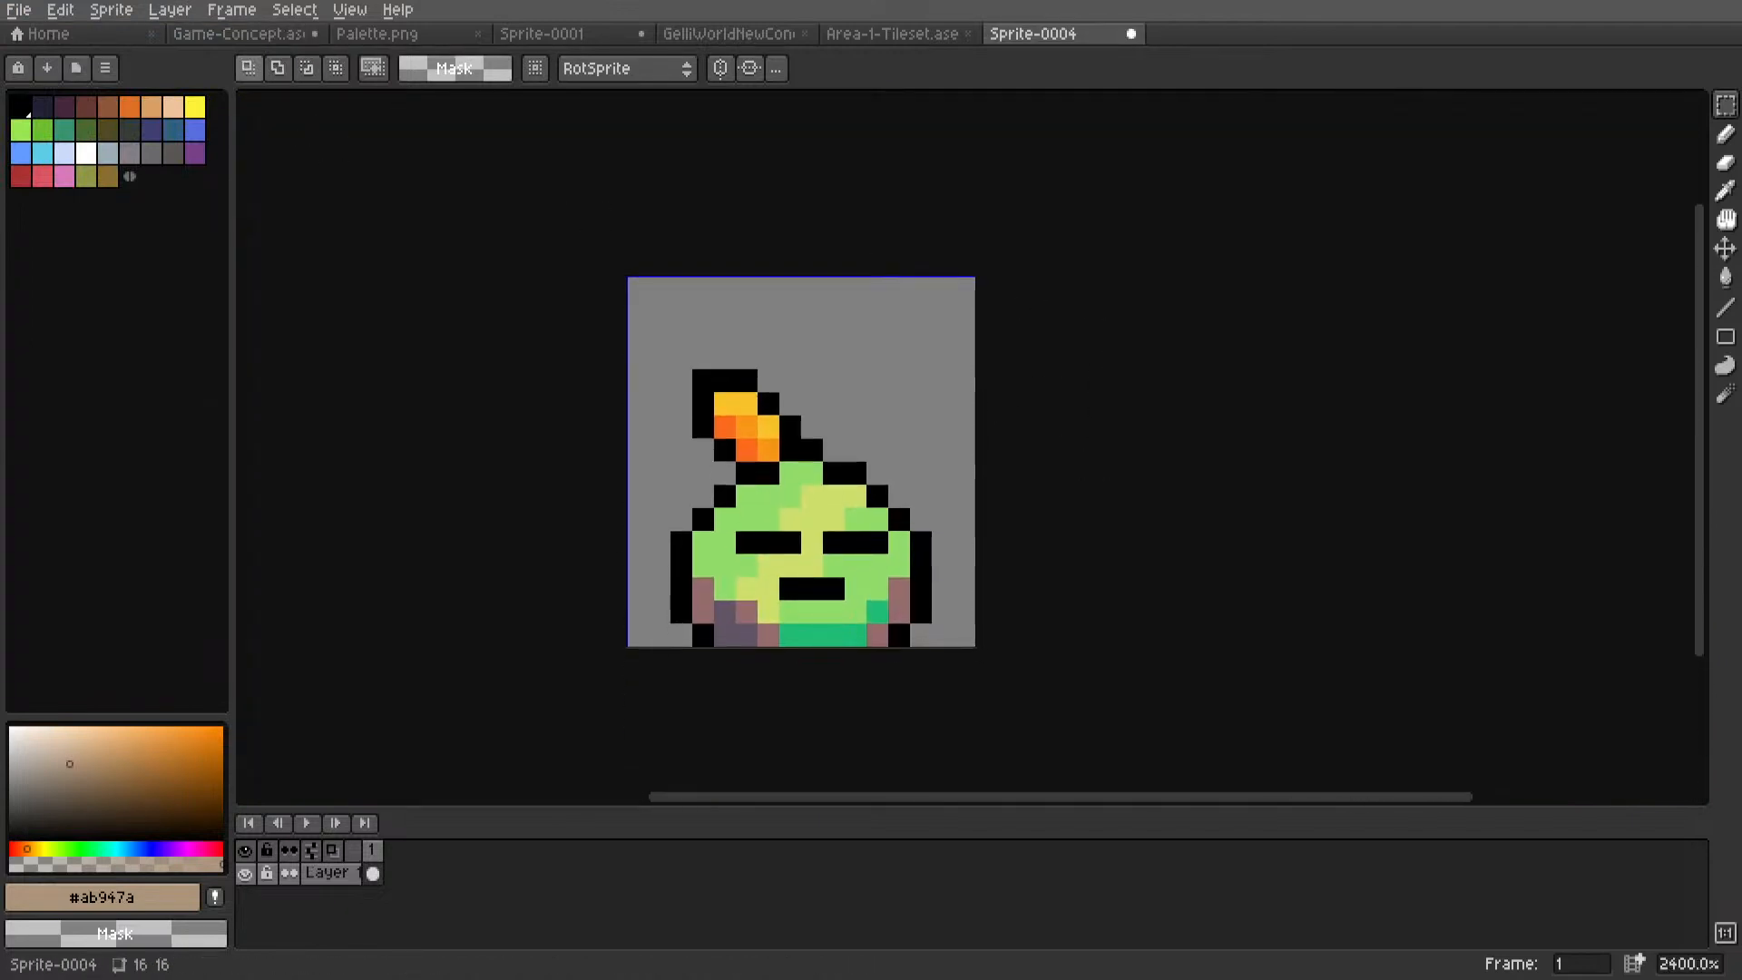
Export the character sprite as Leaflup.png into the The-Leaflup-Tale folder.
click(20, 10)
click(54, 151)
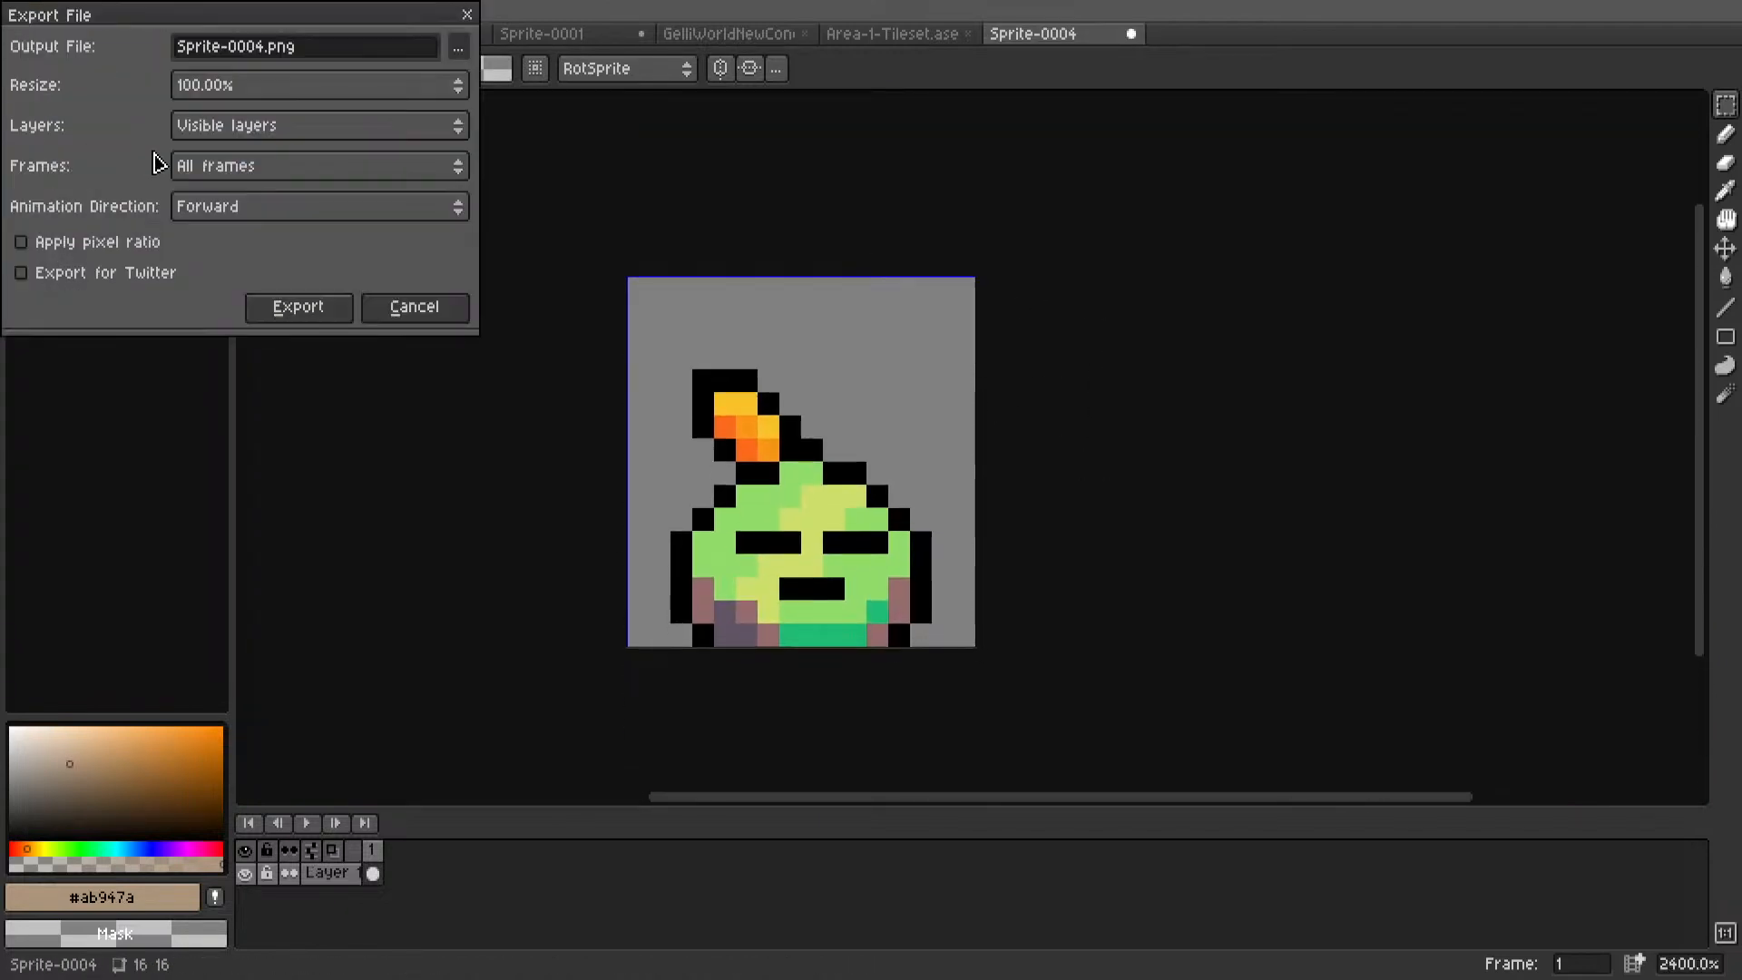
click(458, 45)
click(158, 101)
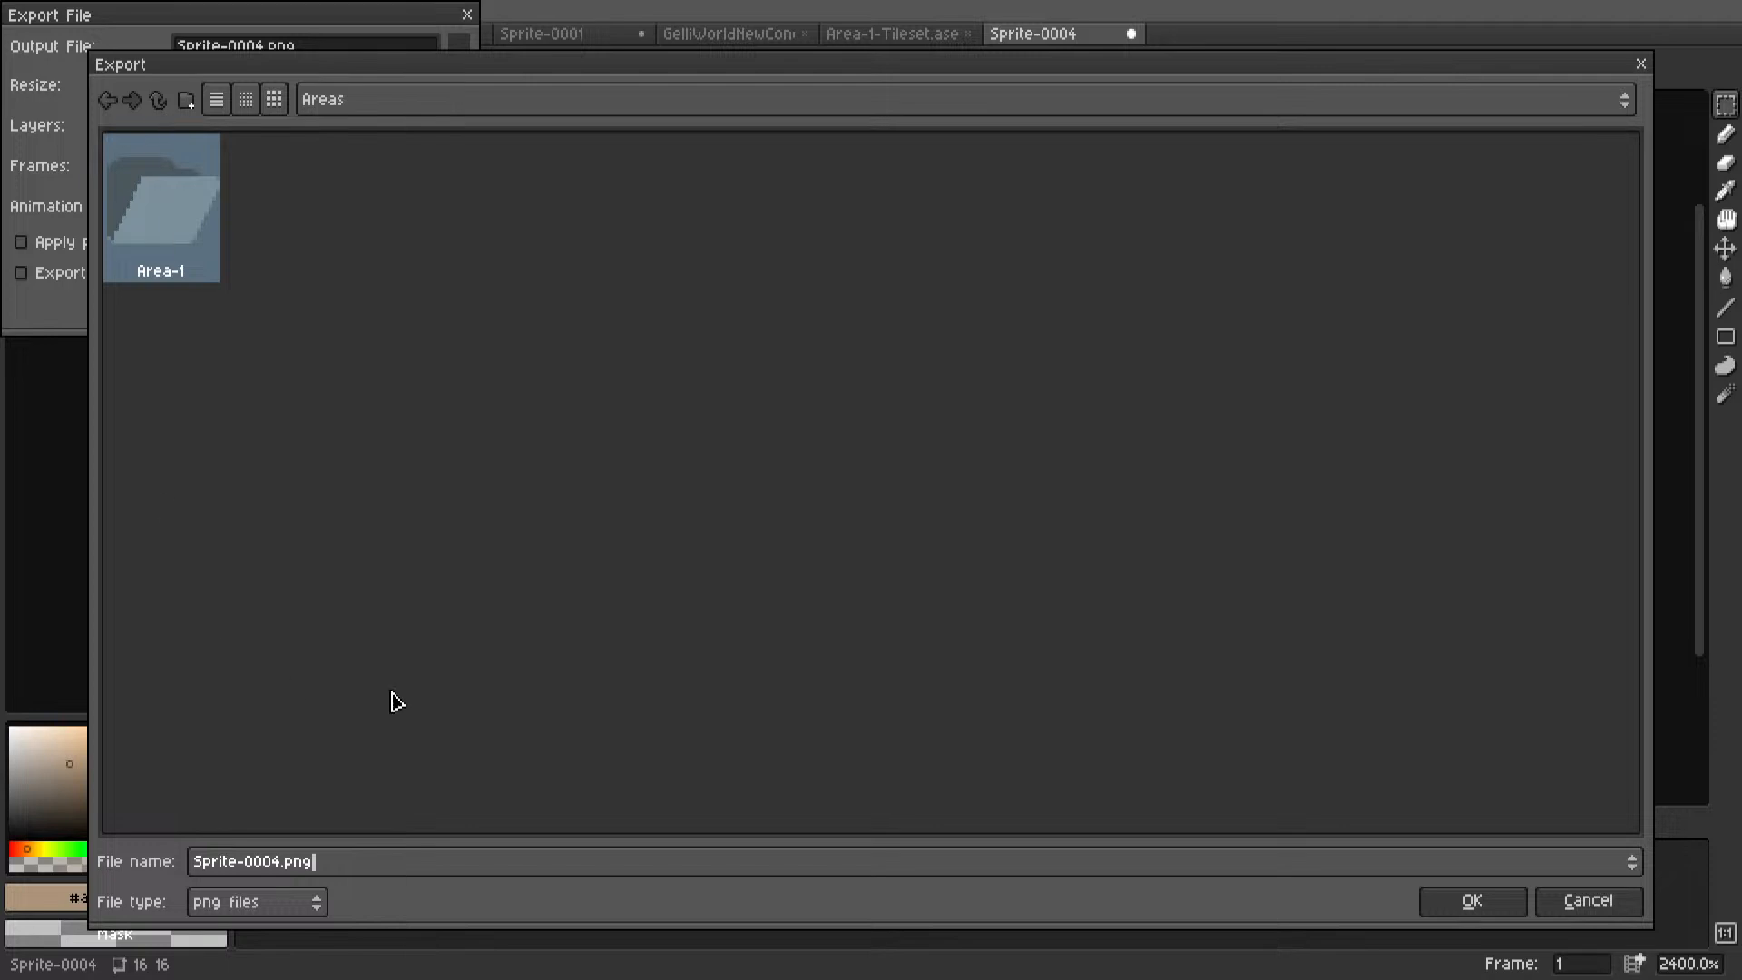
click(158, 101)
drag(401, 862, 101, 832)
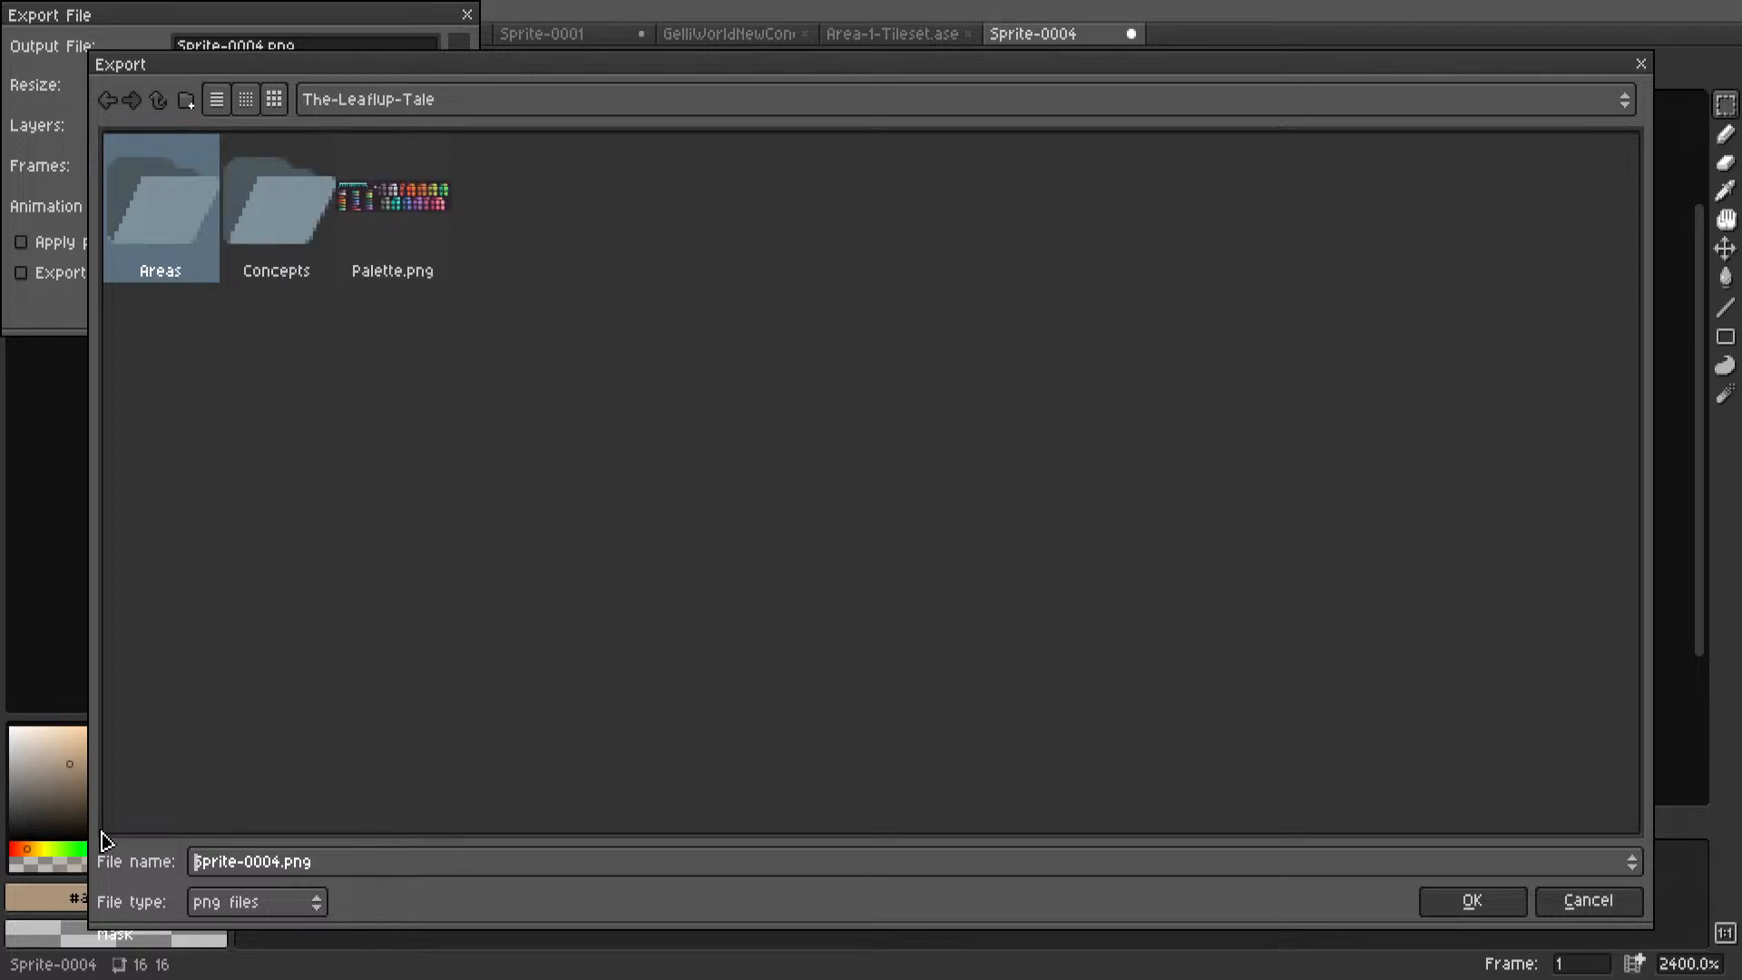
text(Leaflu)
key(BackSpace)
key(BackSpace)
text(lup)
click(1472, 901)
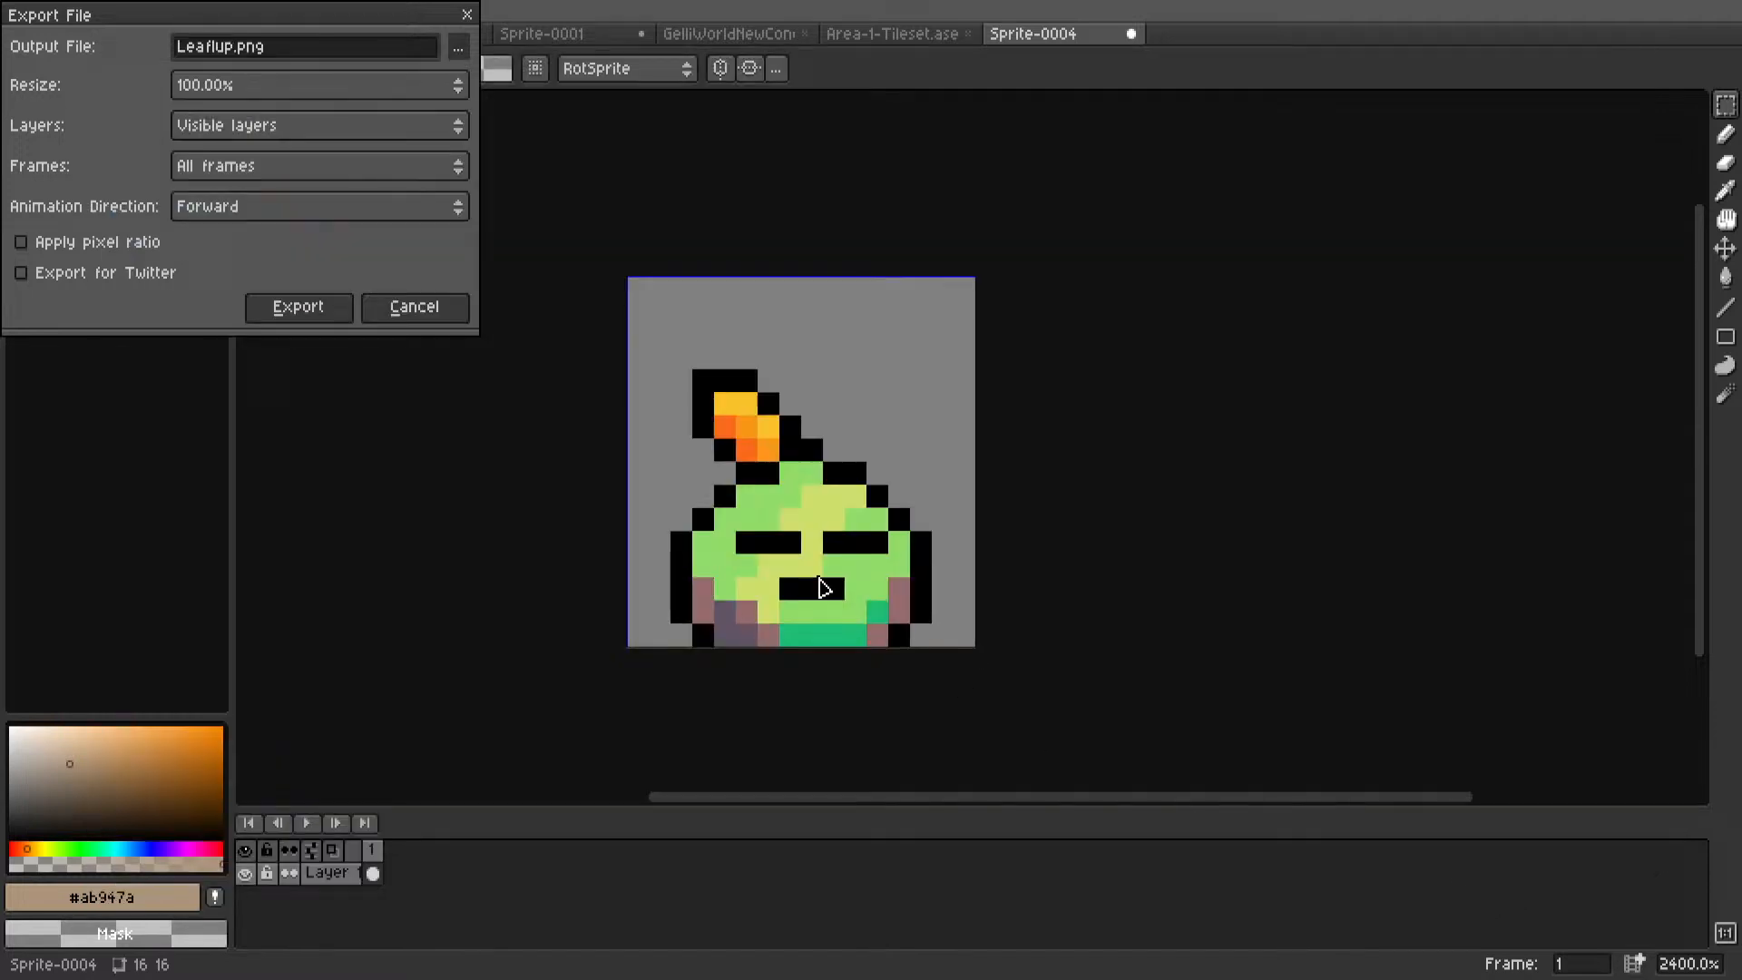
click(308, 318)
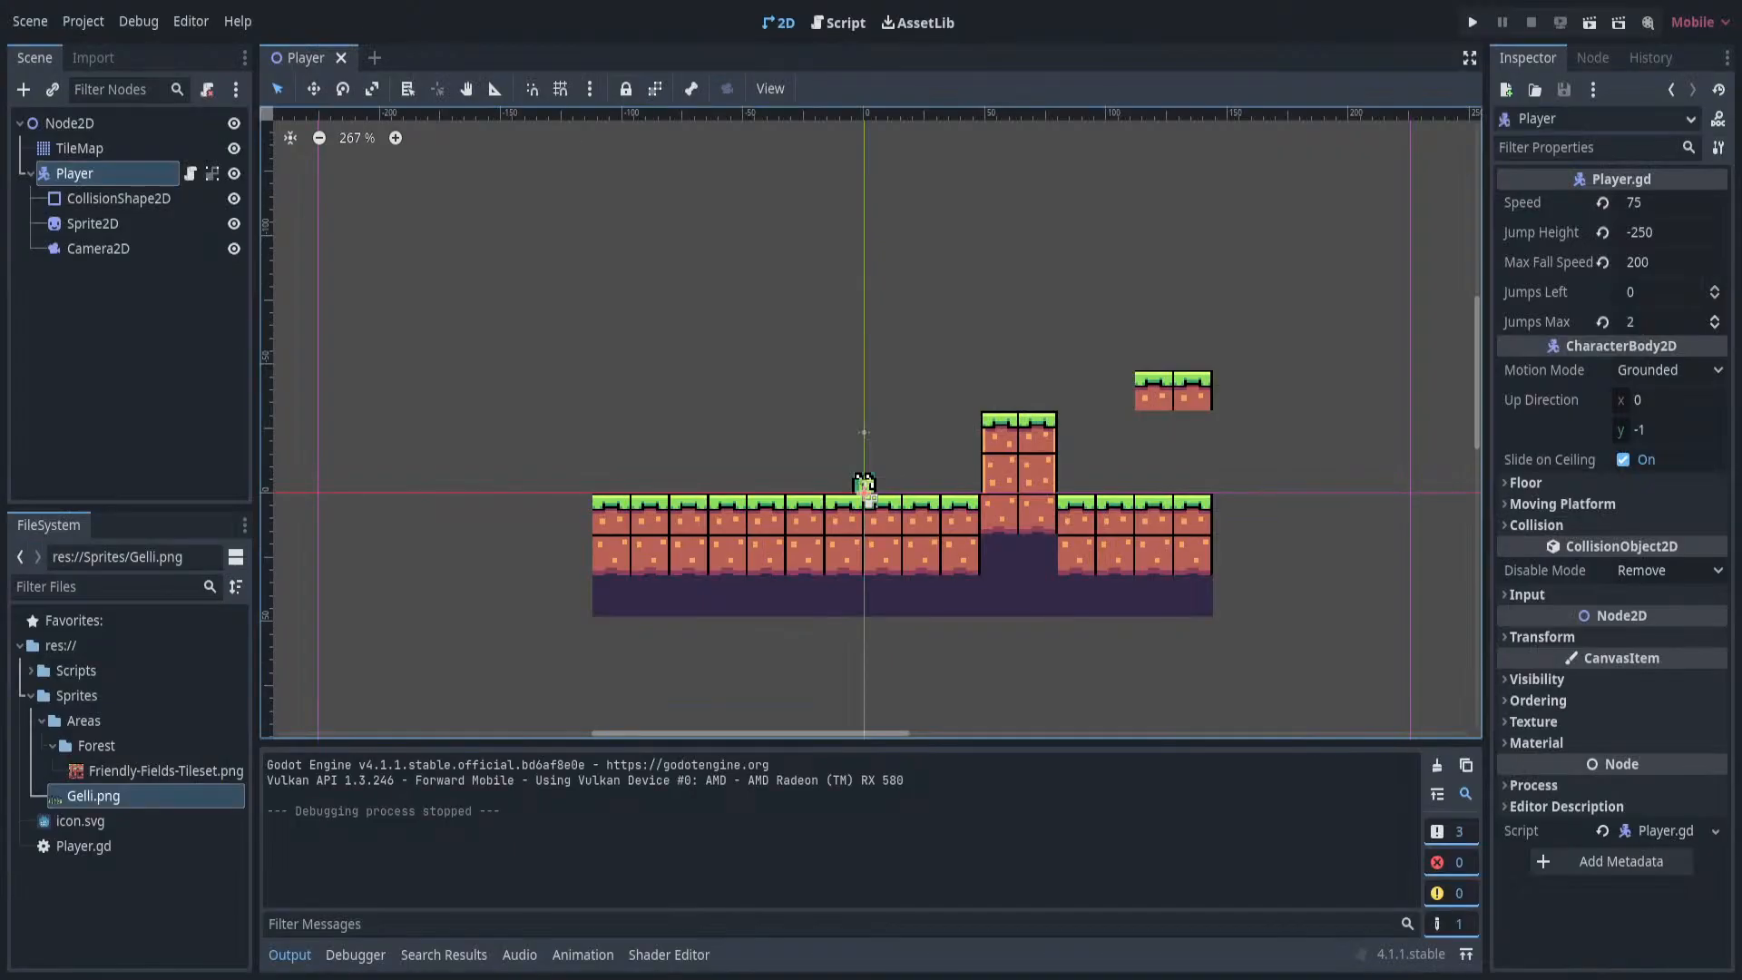
Switch to the Godot project, clear the output log and delete Gelli.png from the Sprites folder.
scroll(944, 436, up, 6)
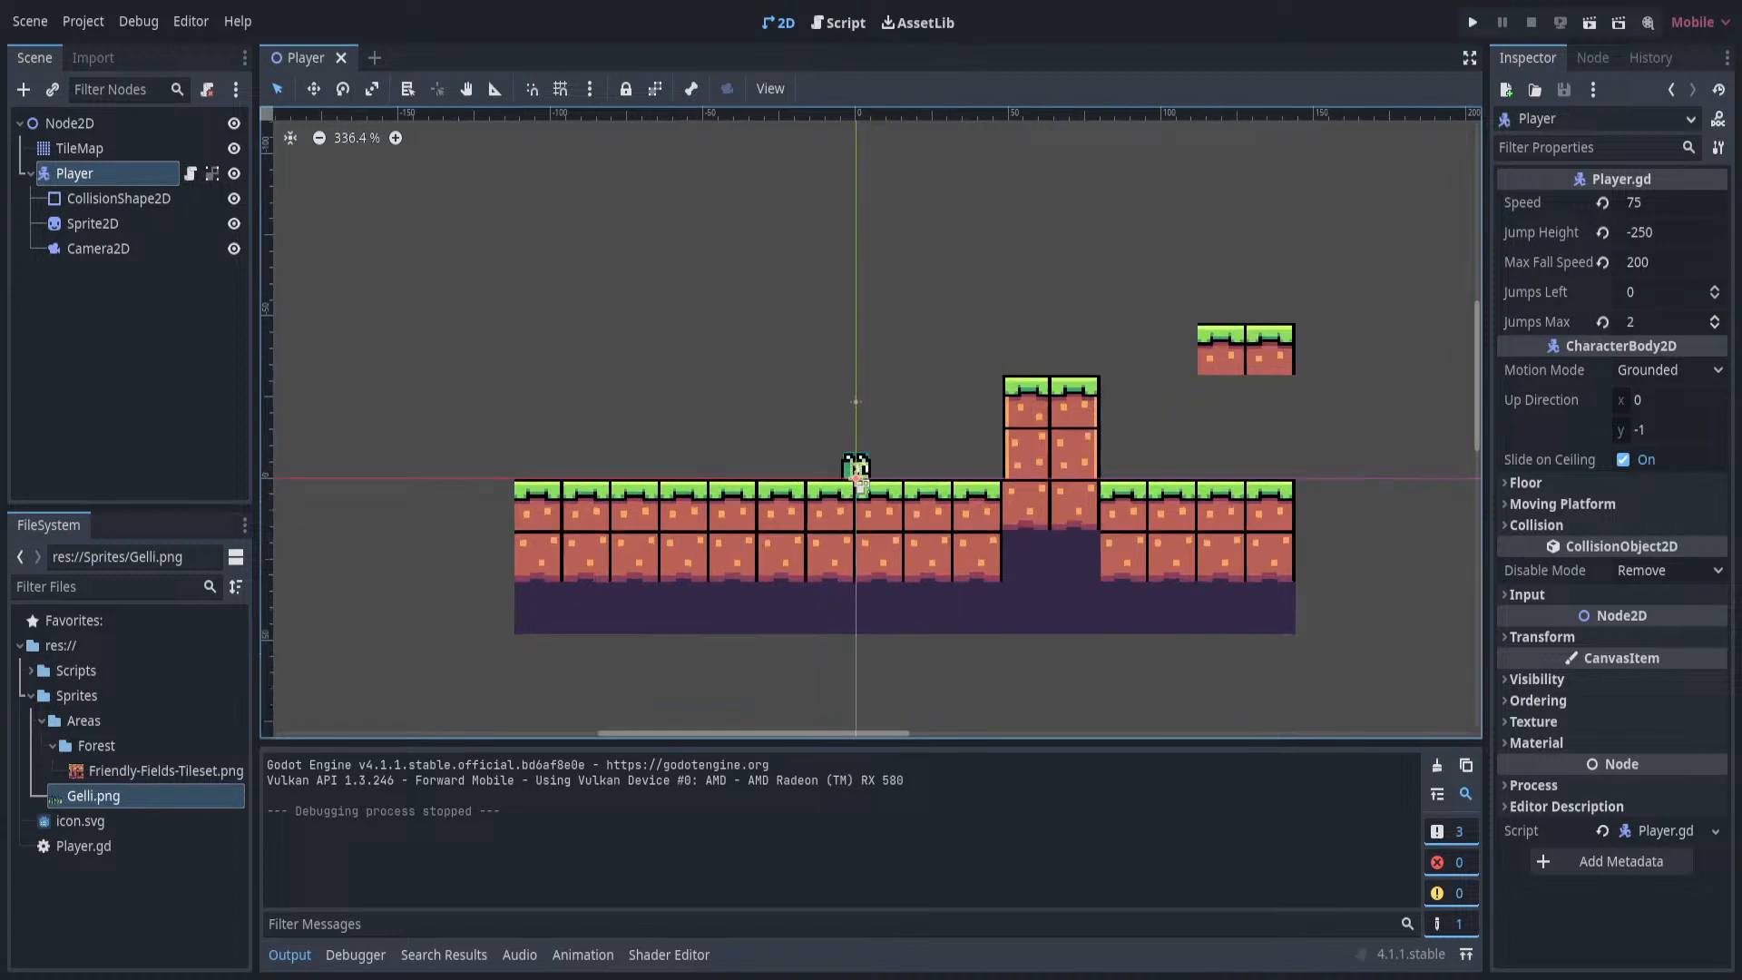
click(1436, 765)
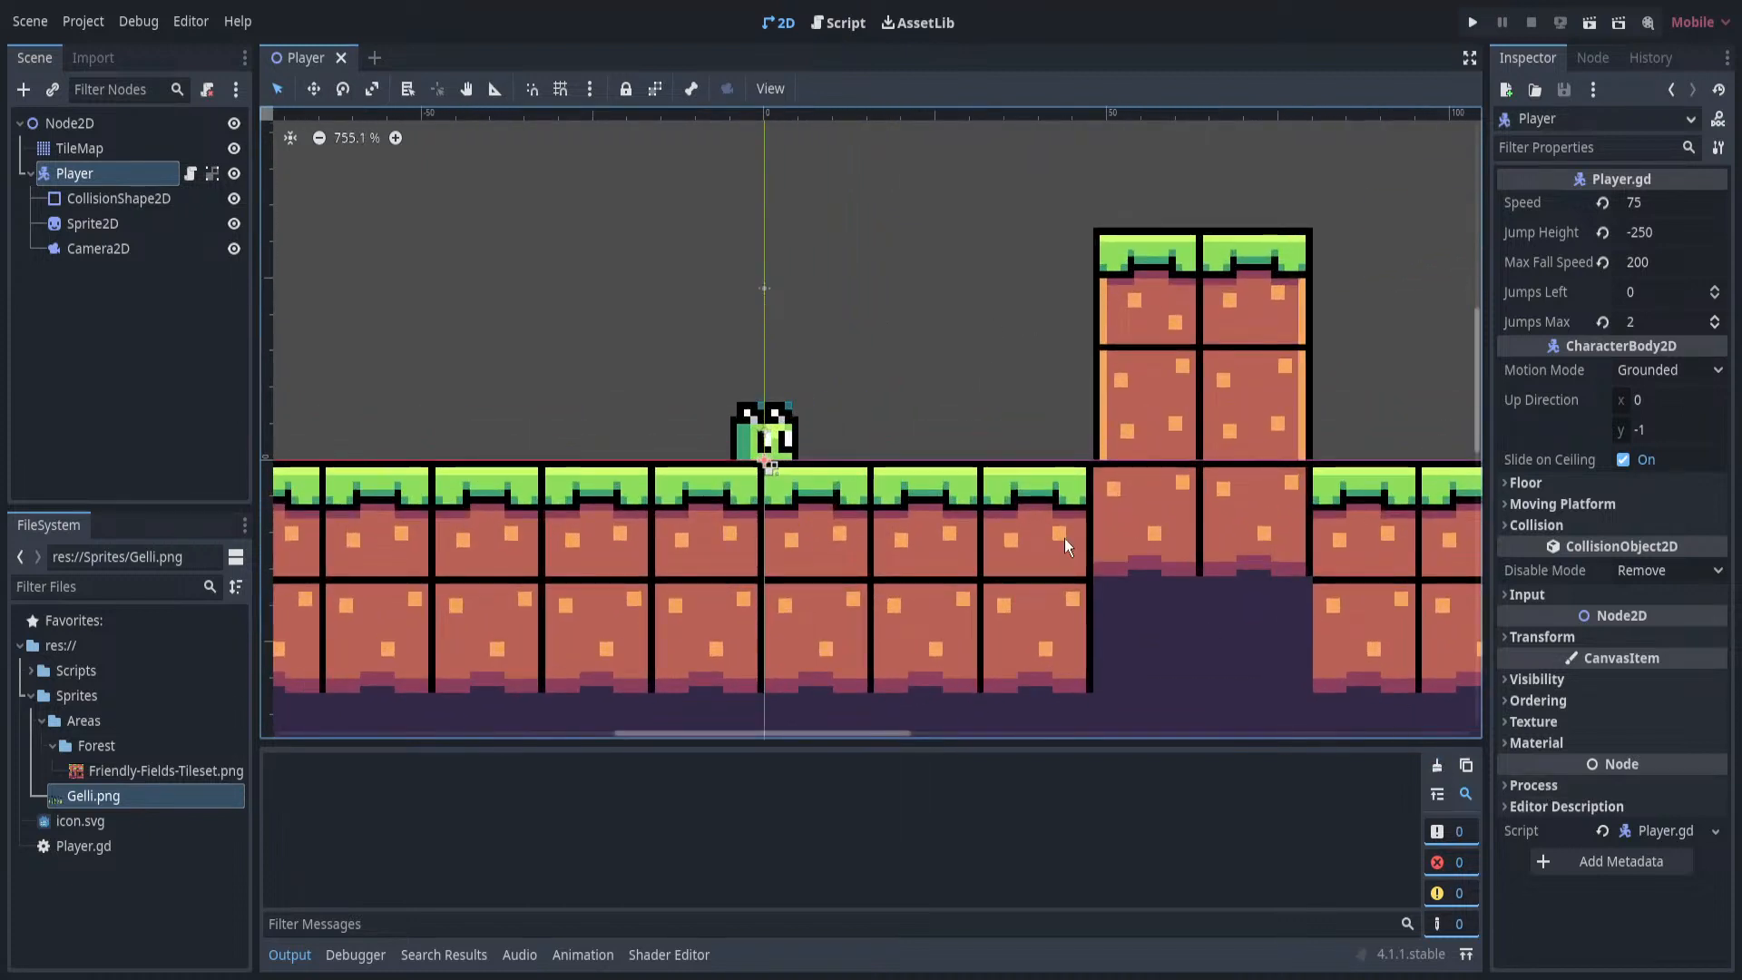
click(104, 796)
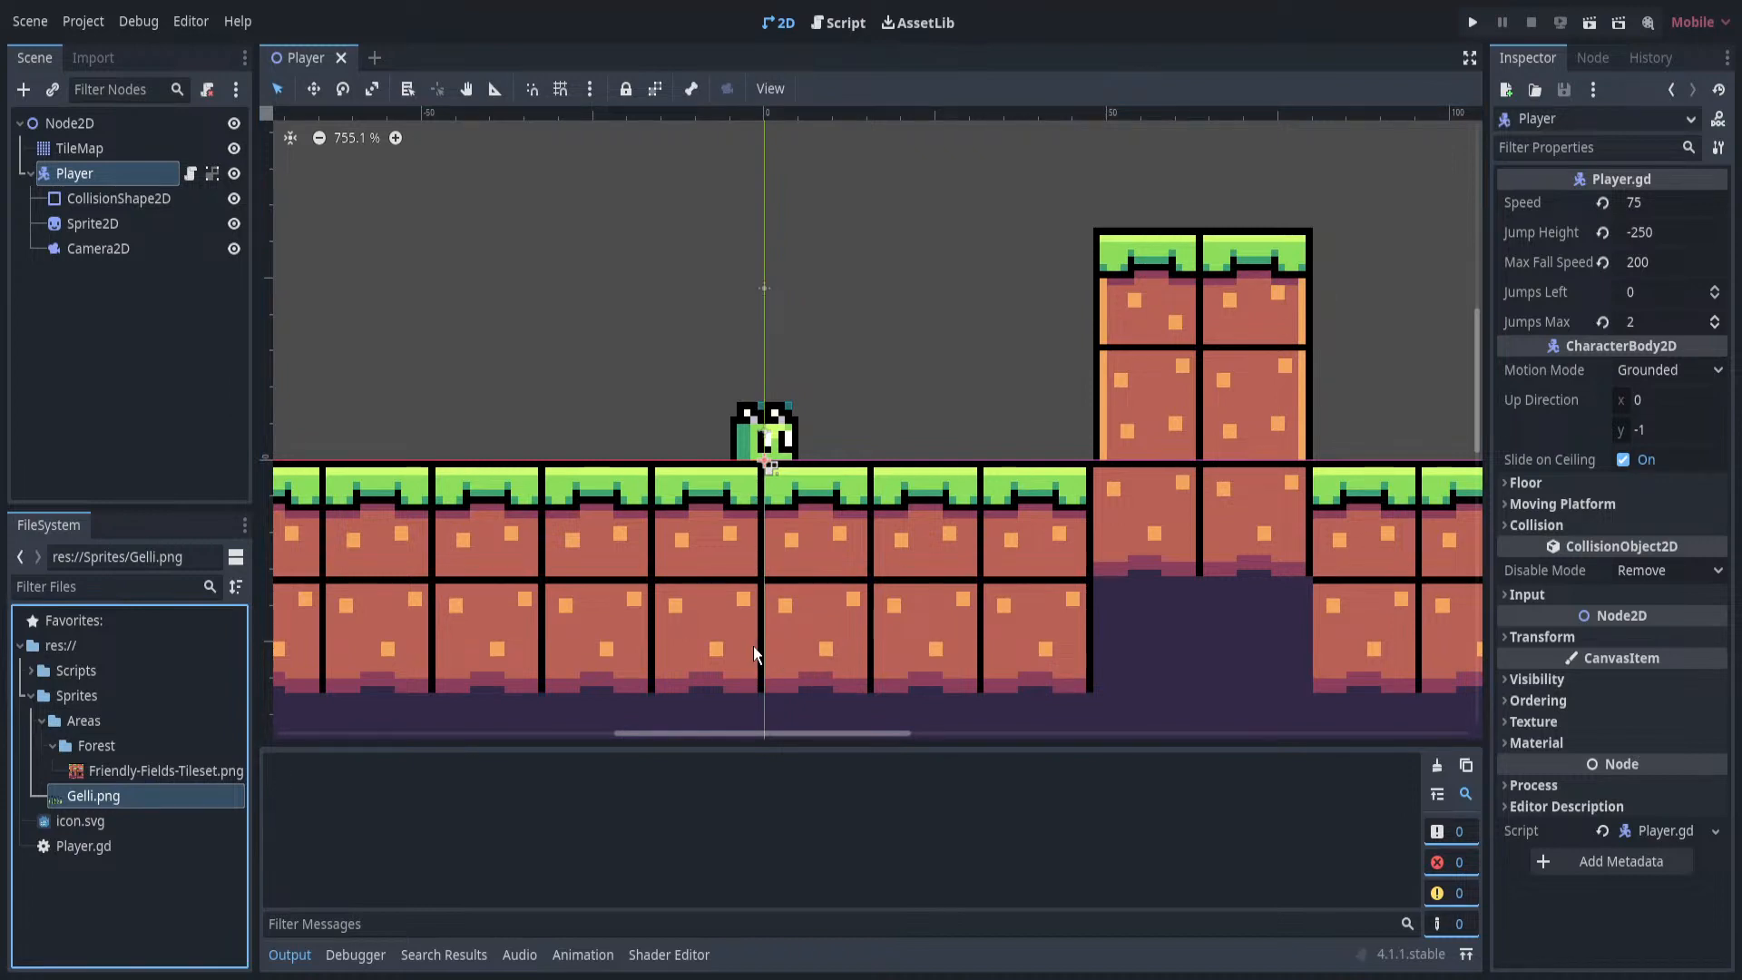
click(116, 775)
click(603, 706)
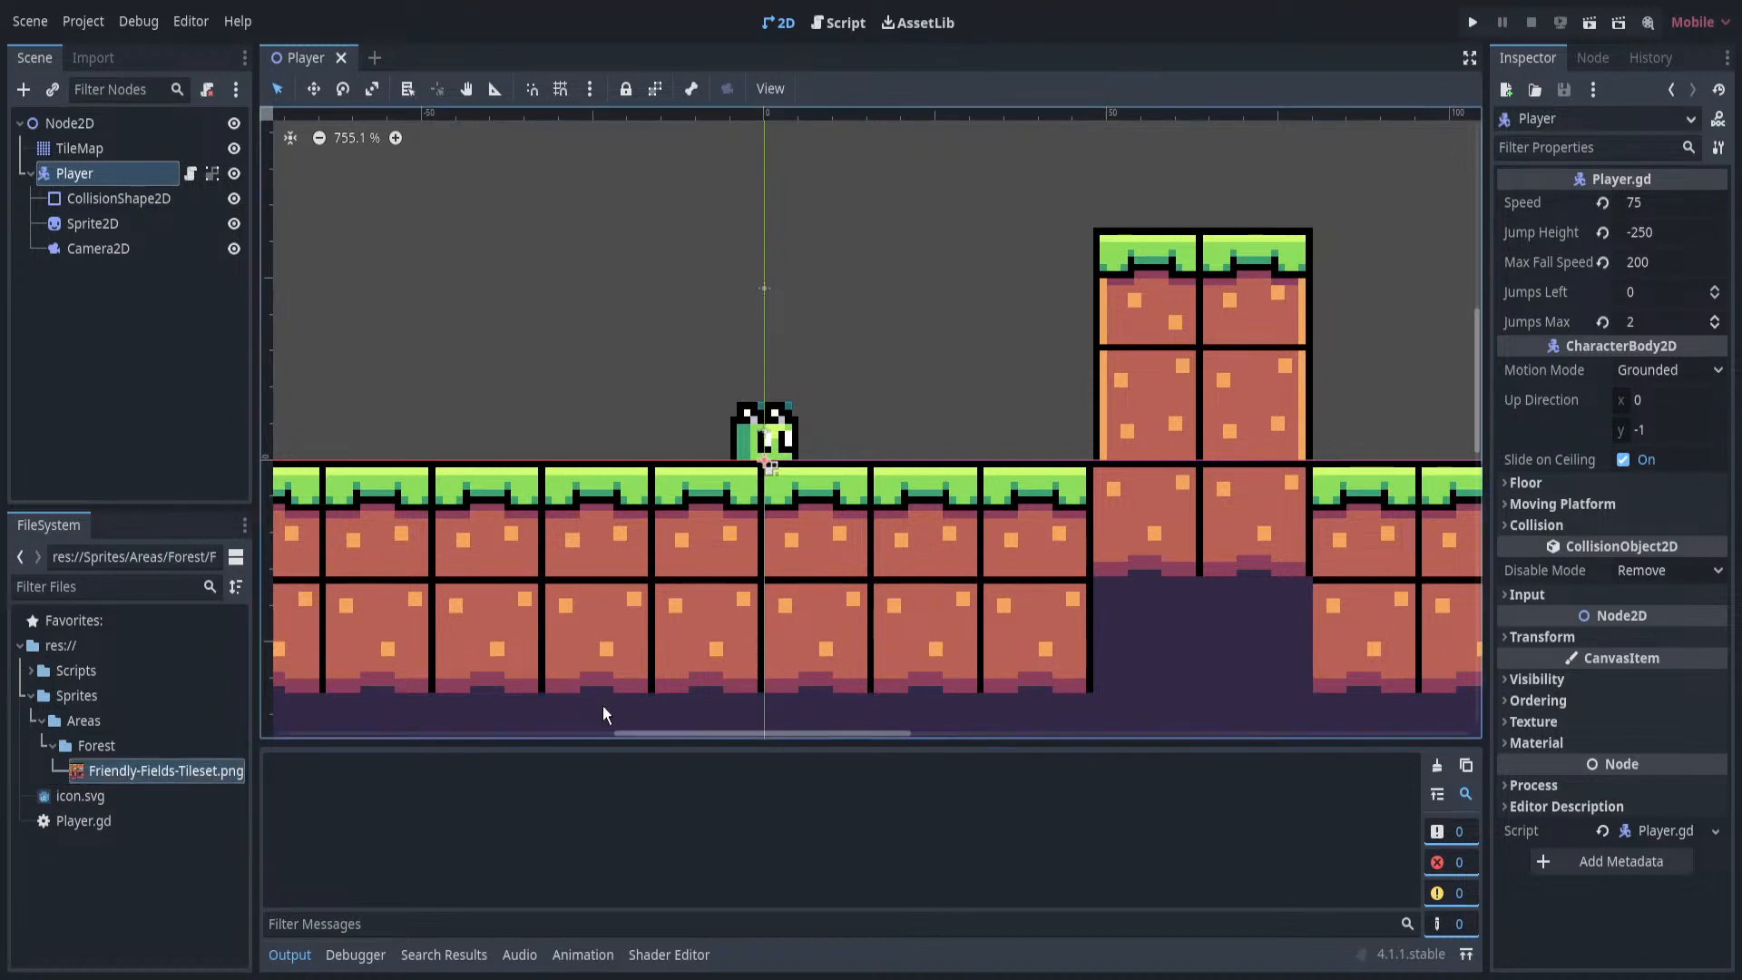
Delete the TileMap node from the Player scene.
click(107, 742)
click(123, 775)
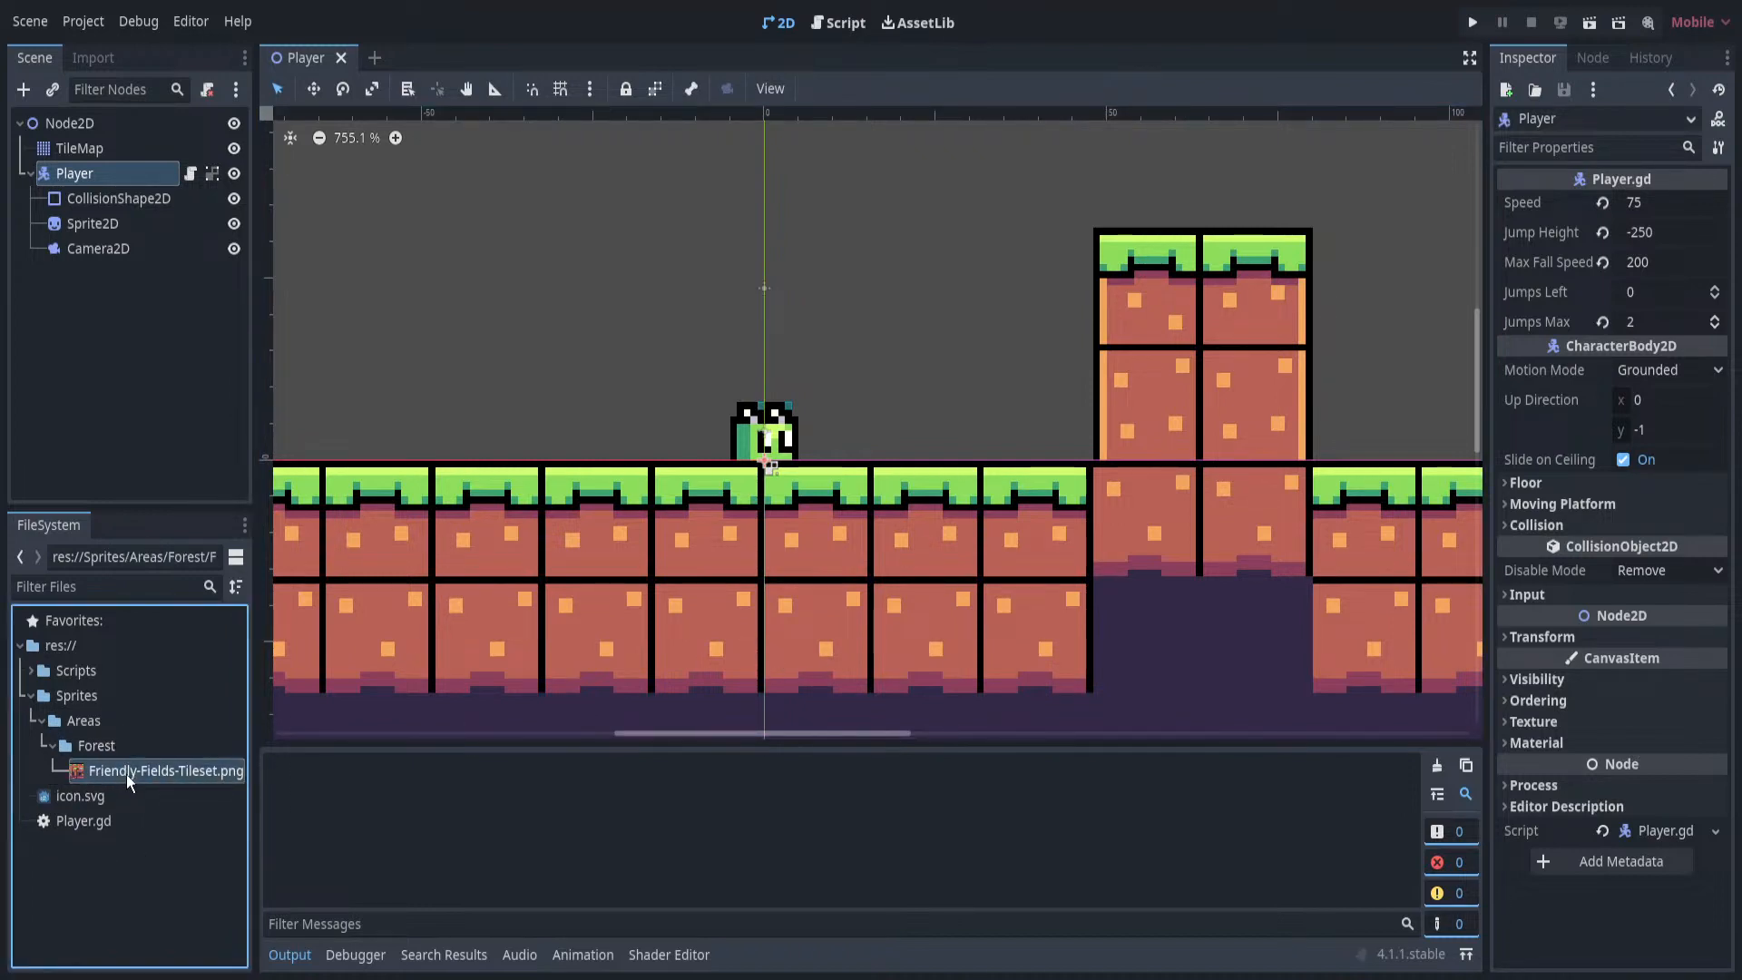
scroll(490, 564, down, 4)
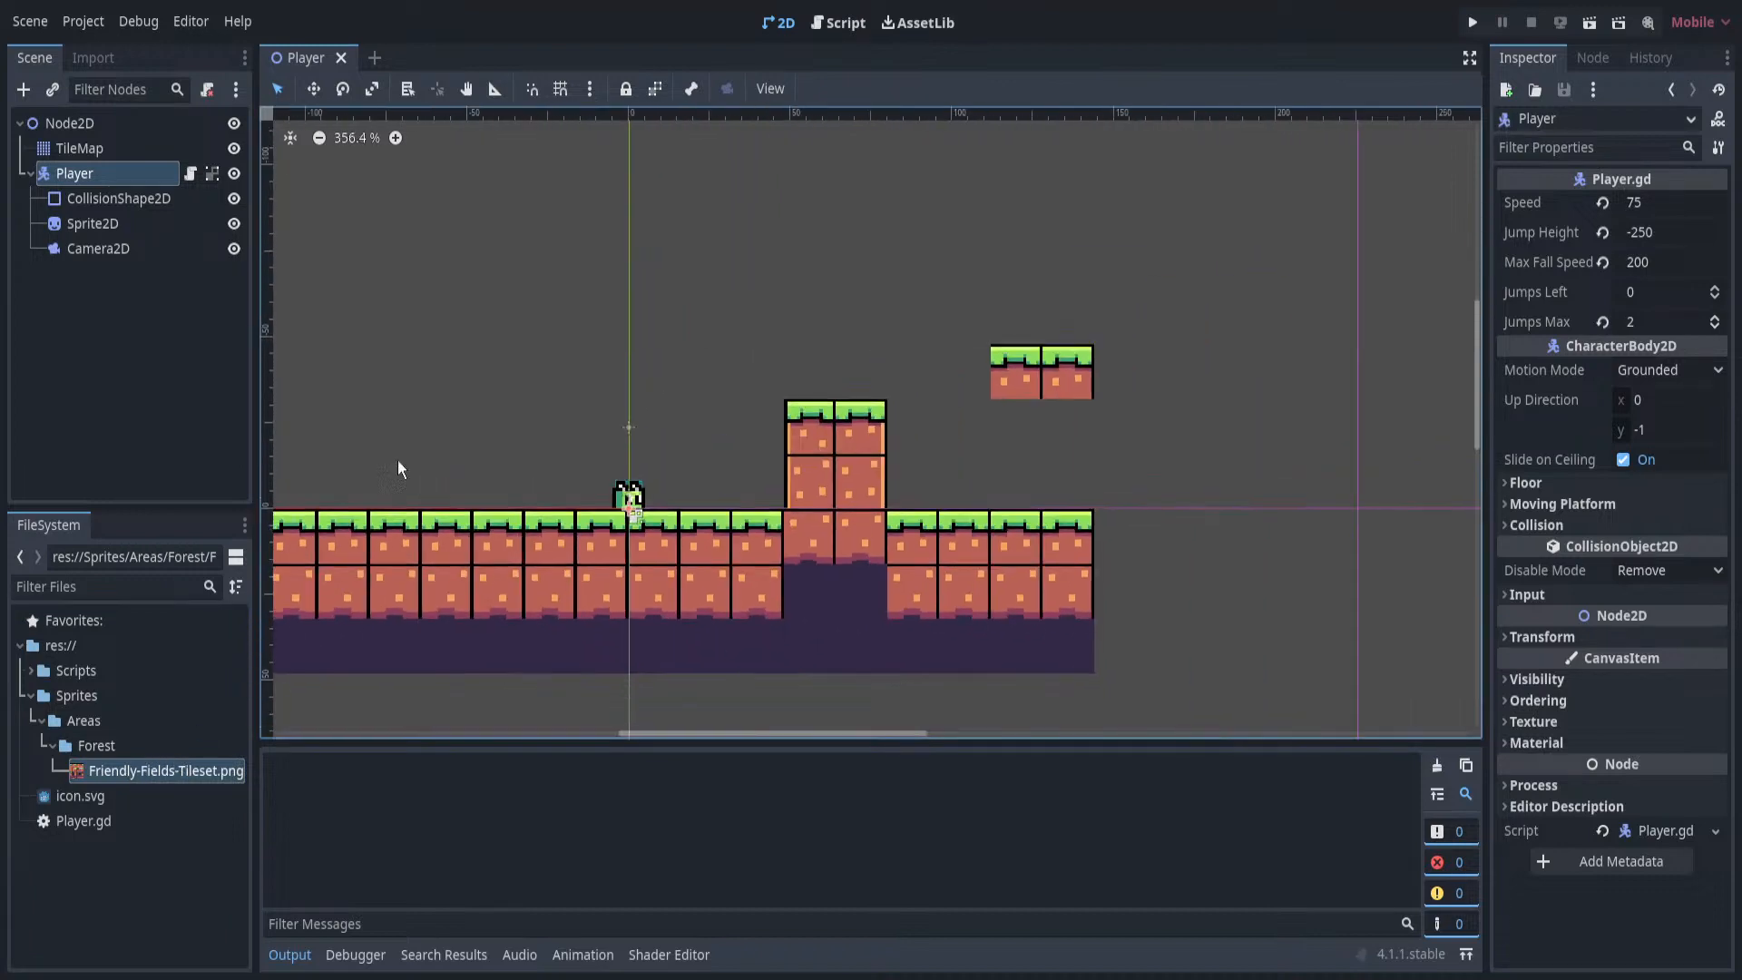
click(85, 152)
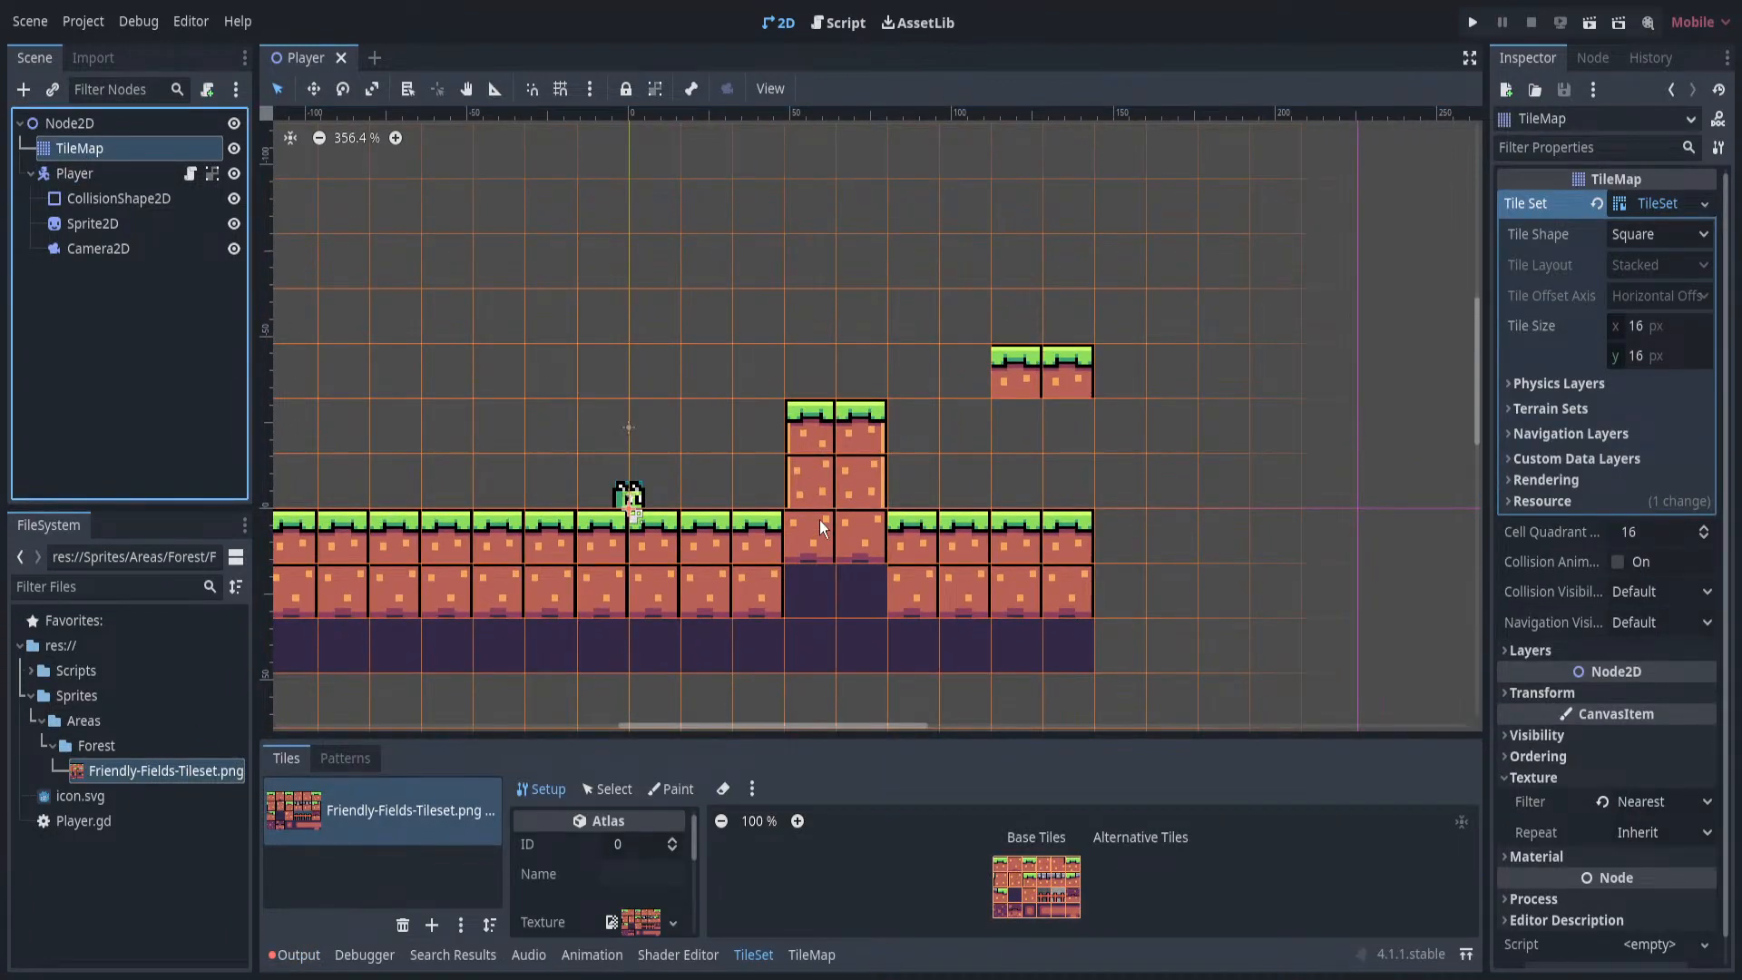
key(Delete)
middle_drag(672, 465, 815, 414)
scroll(815, 415, up, 1)
Delete Friendly-Fields-Tileset.png and its Forest folder from the project's Areas folder.
click(116, 777)
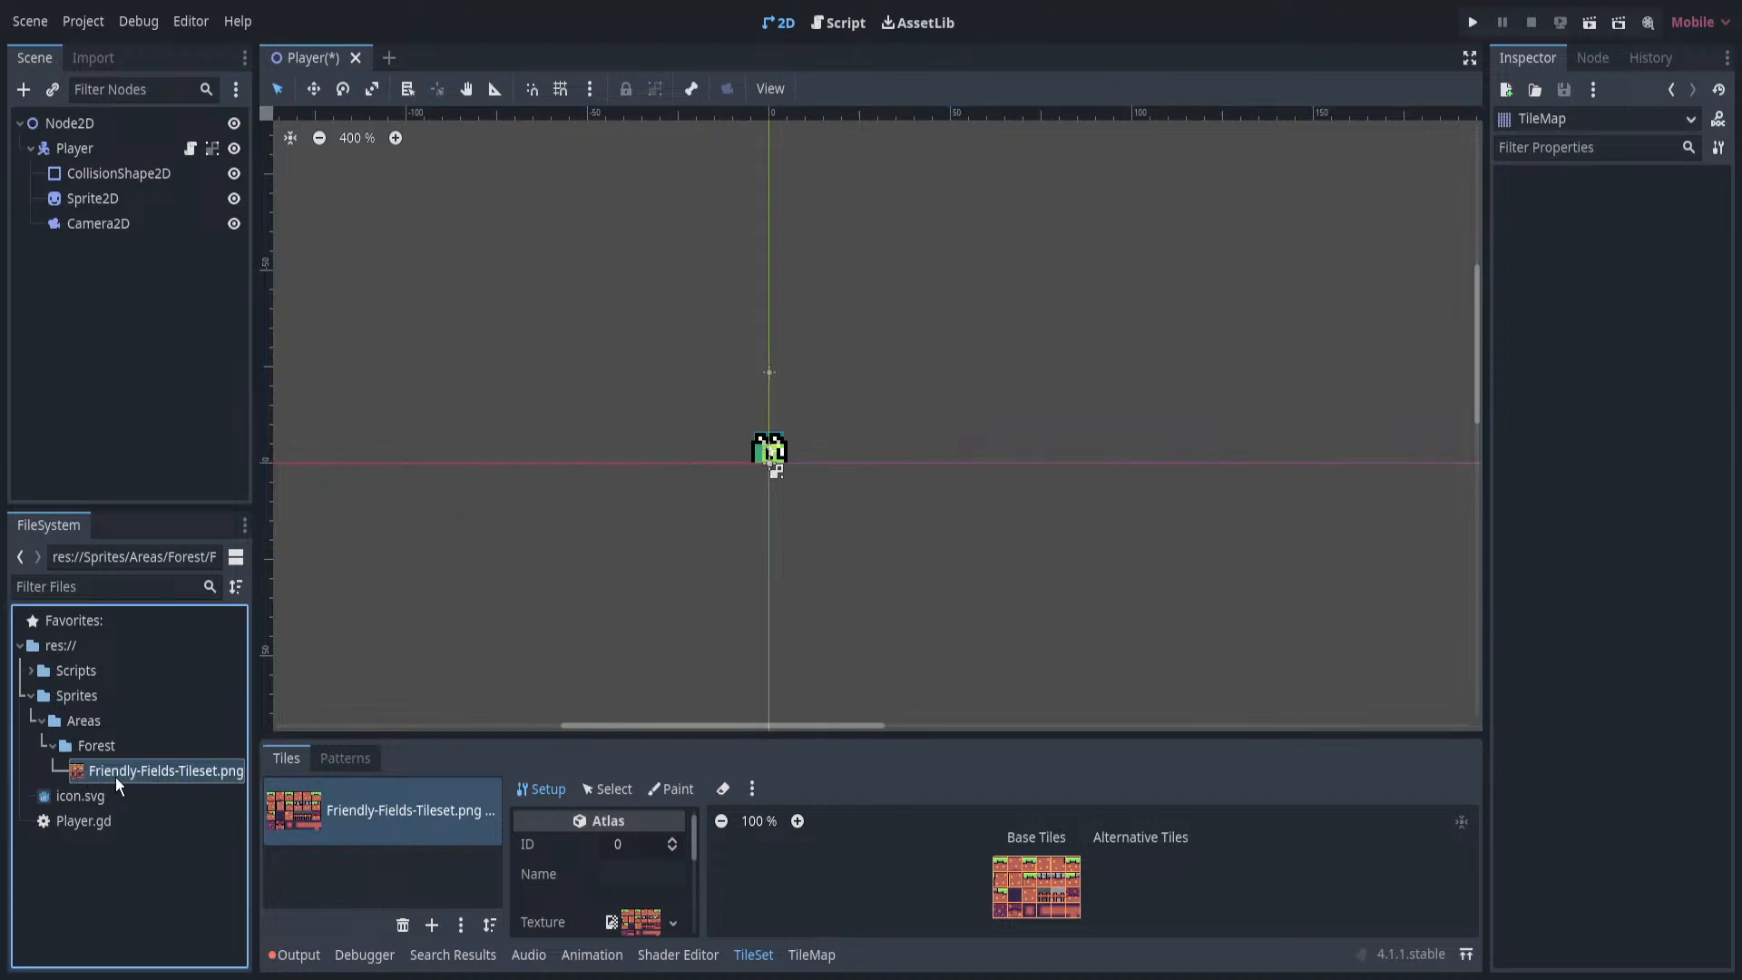
click(102, 747)
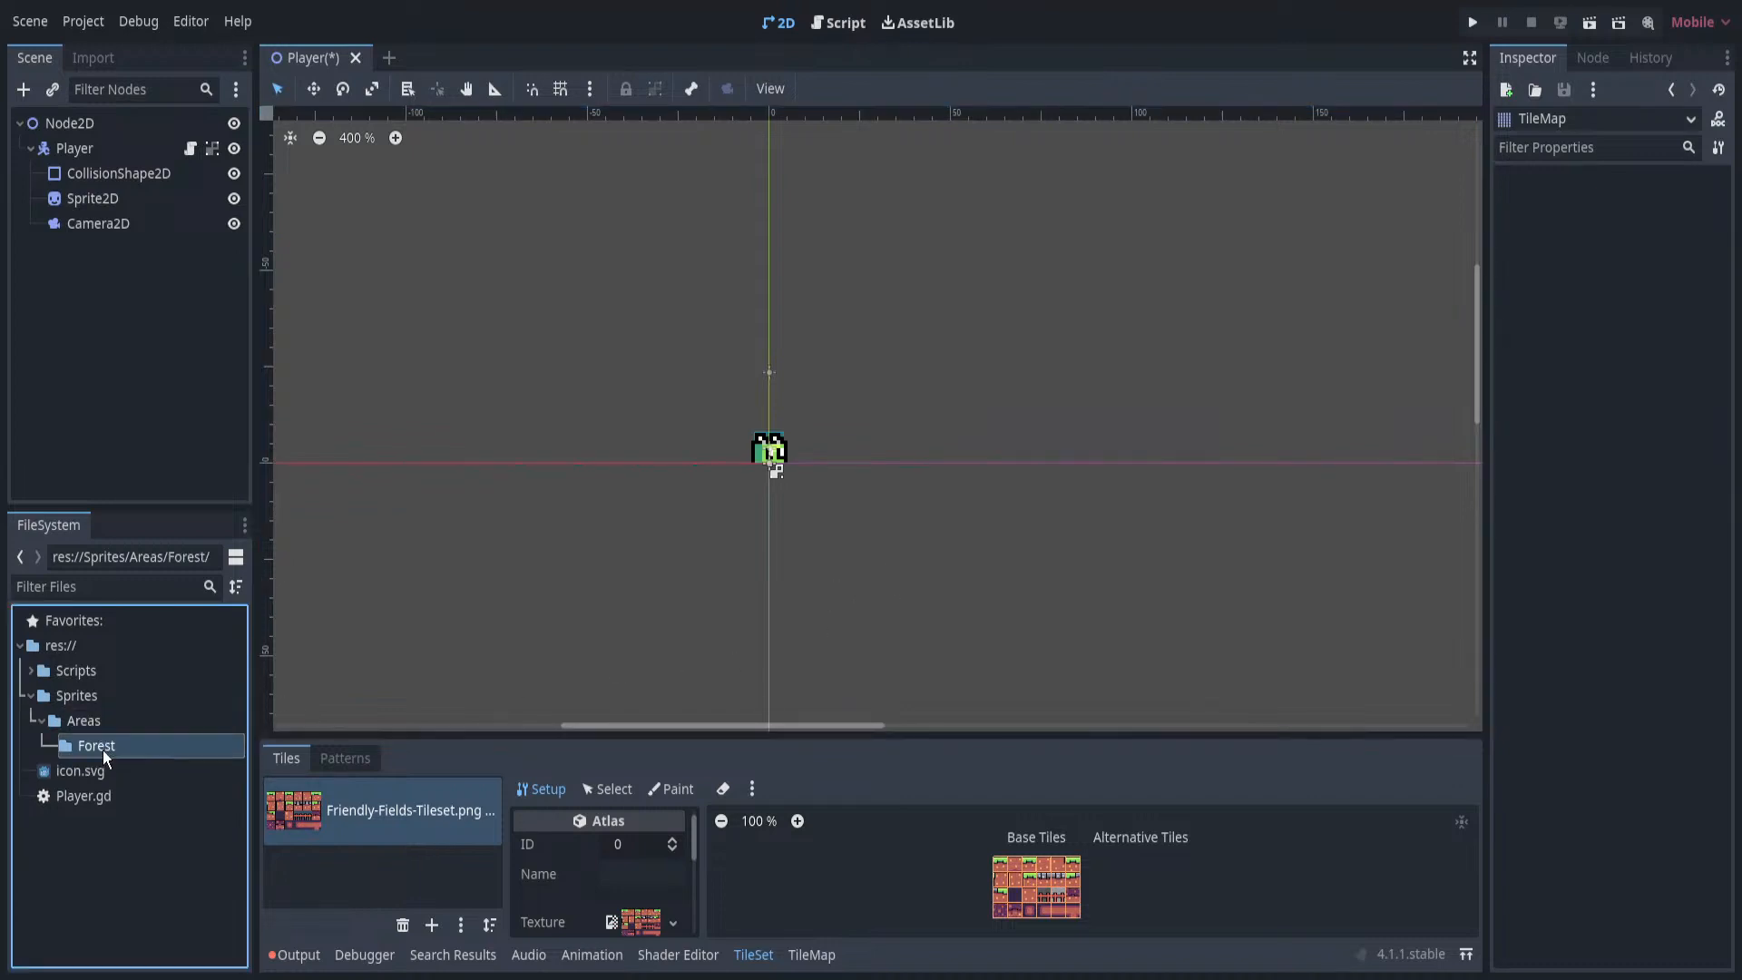
click(47, 723)
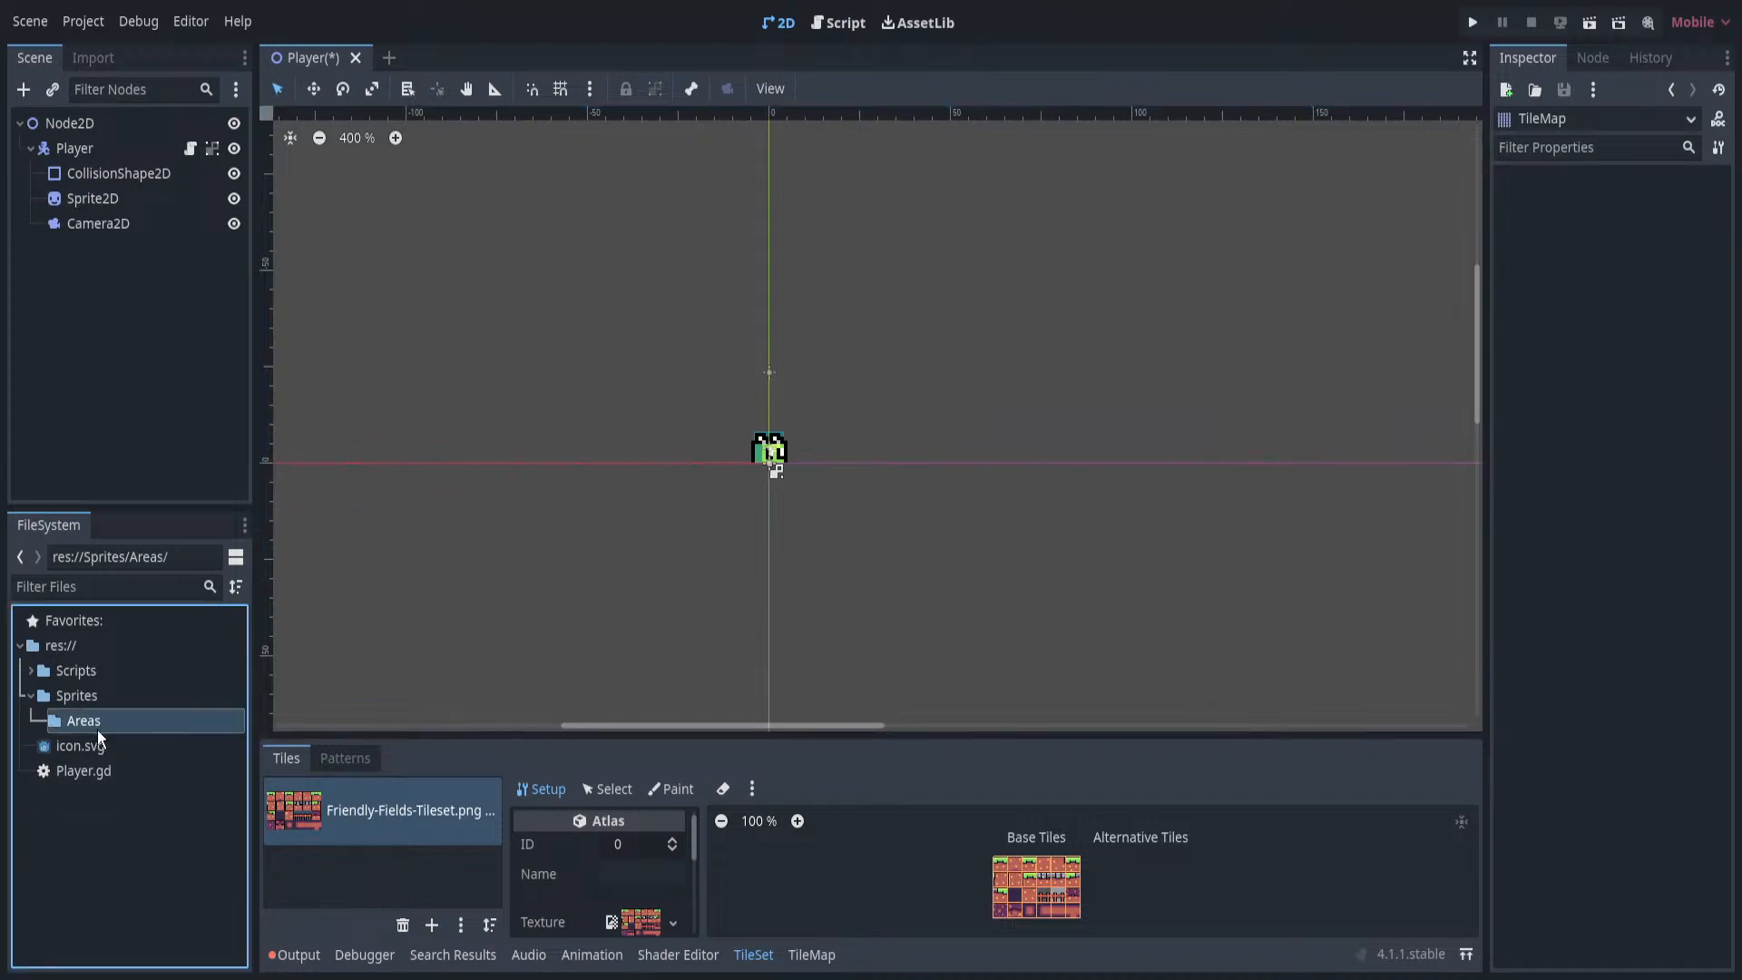
Add an Area-1 folder inside Sprites/Areas and select it.
click(399, 661)
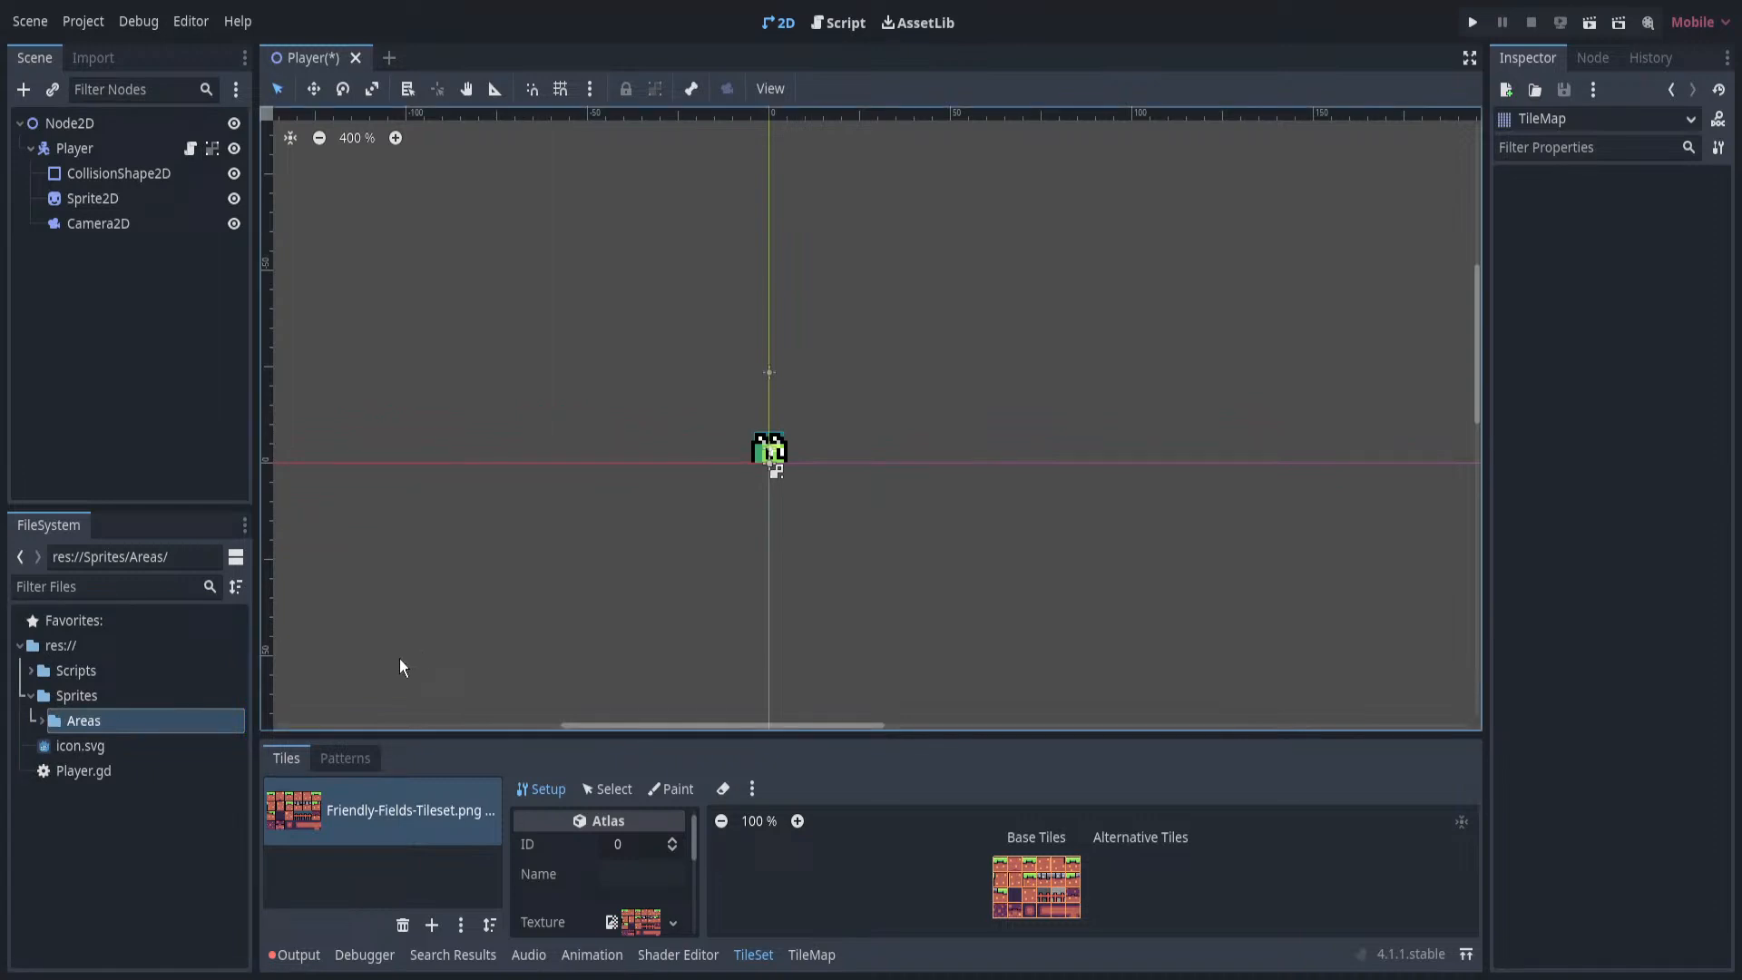
double_click(85, 722)
click(101, 745)
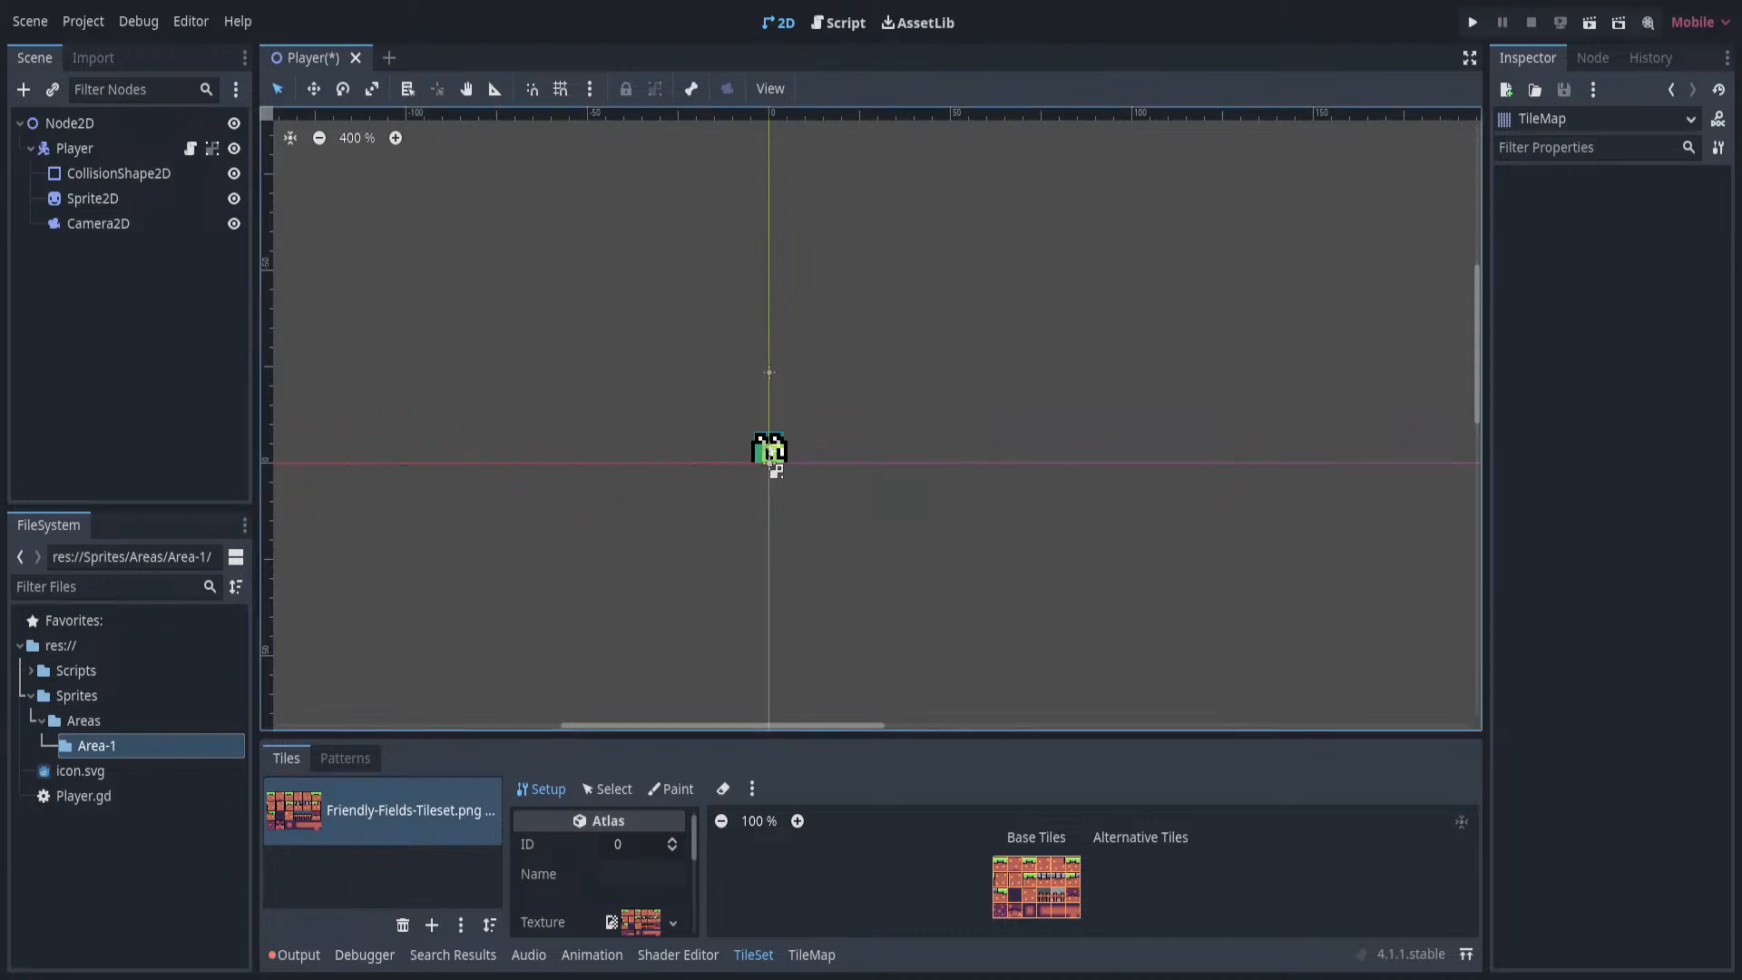
Remove the Friendly-Fields-Tileset source from the tile set.
click(402, 925)
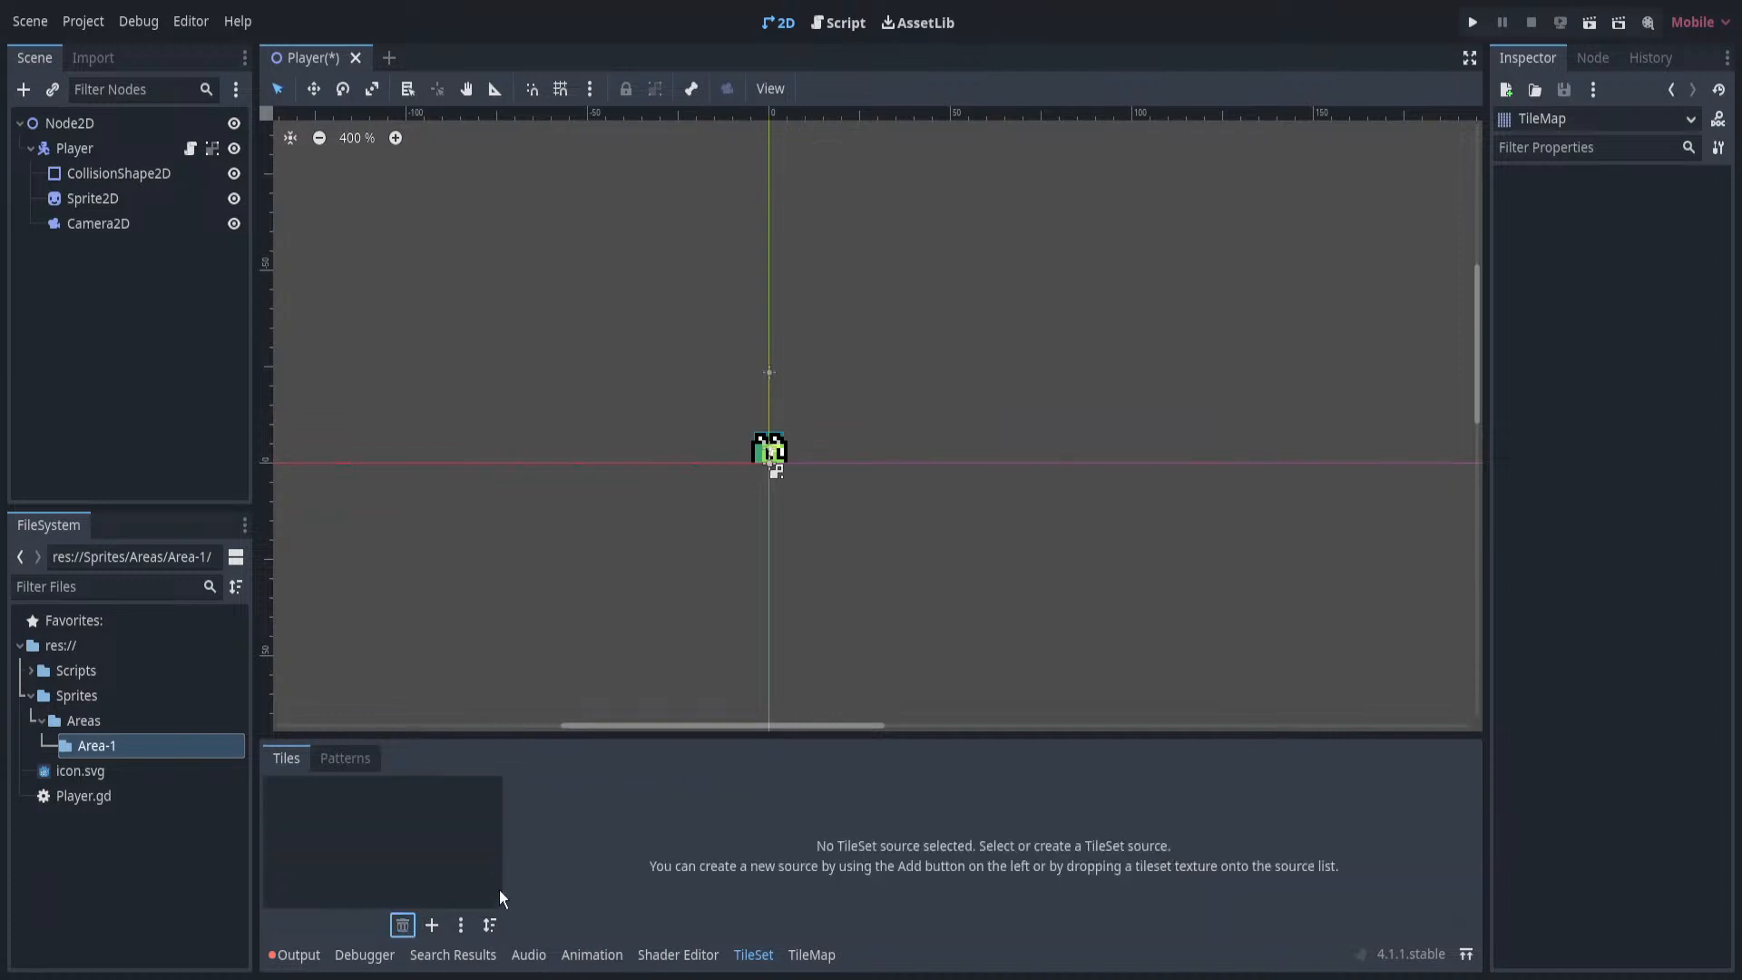
click(336, 759)
click(286, 758)
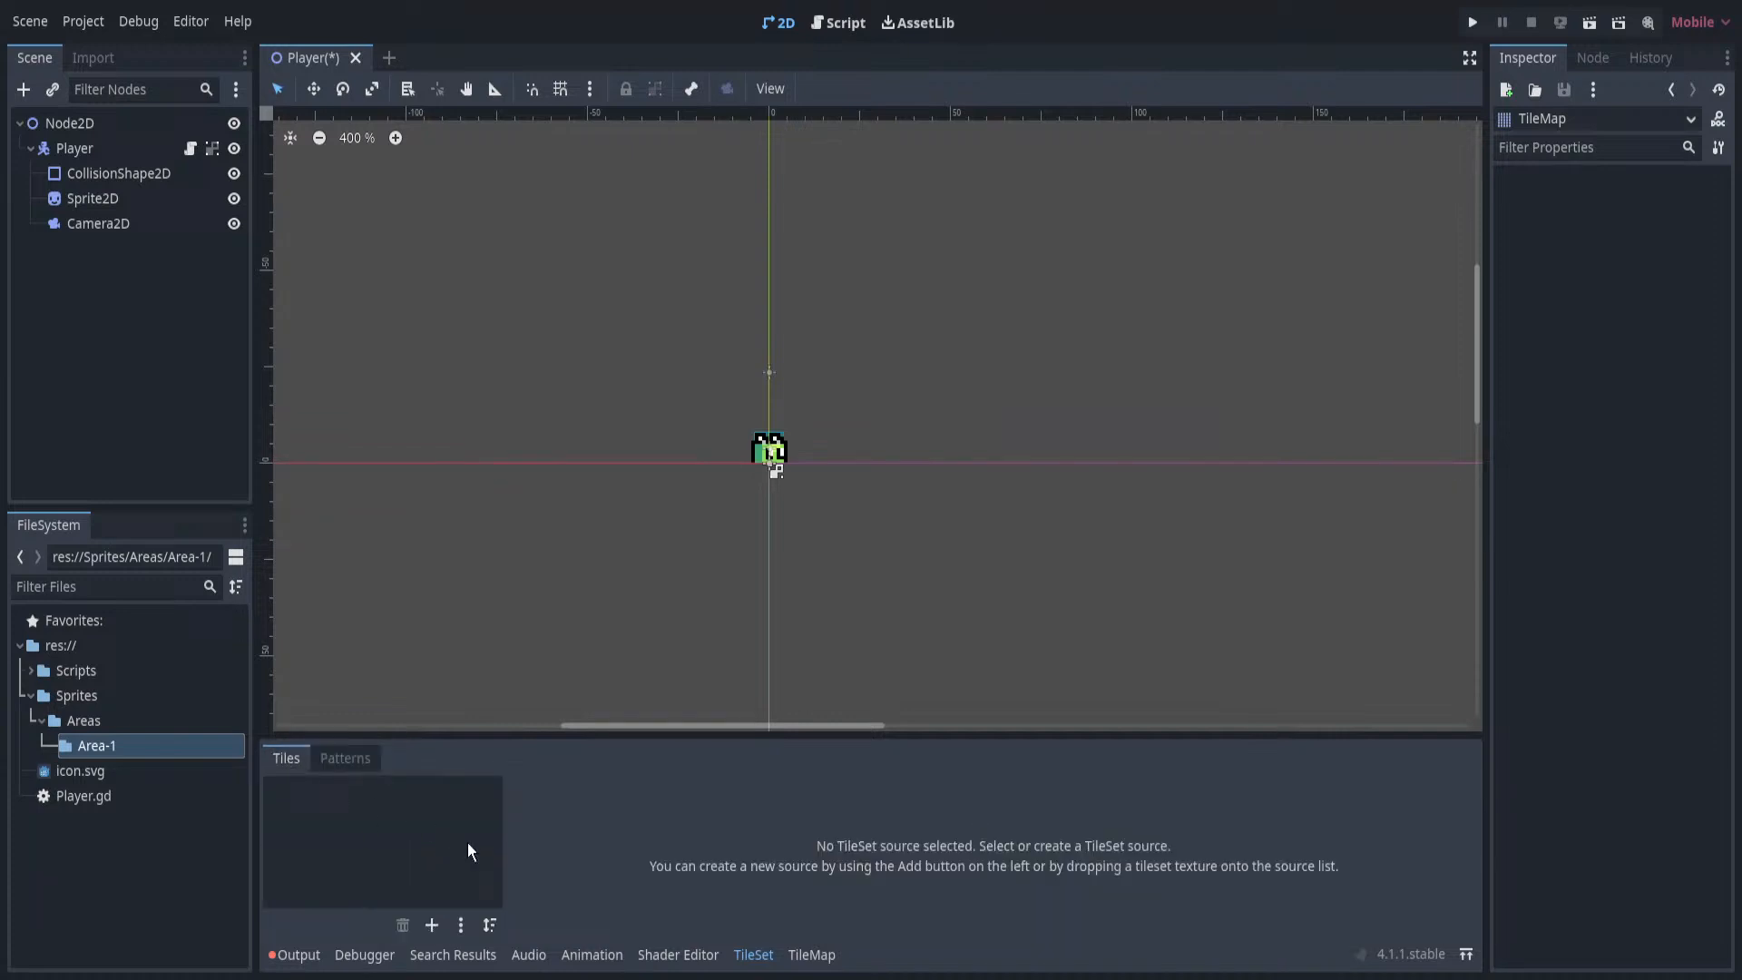
click(811, 956)
click(754, 955)
Bring the Area-1 tileset into the Area-1 folder and Leaflup.png into the Sprites folder.
click(111, 745)
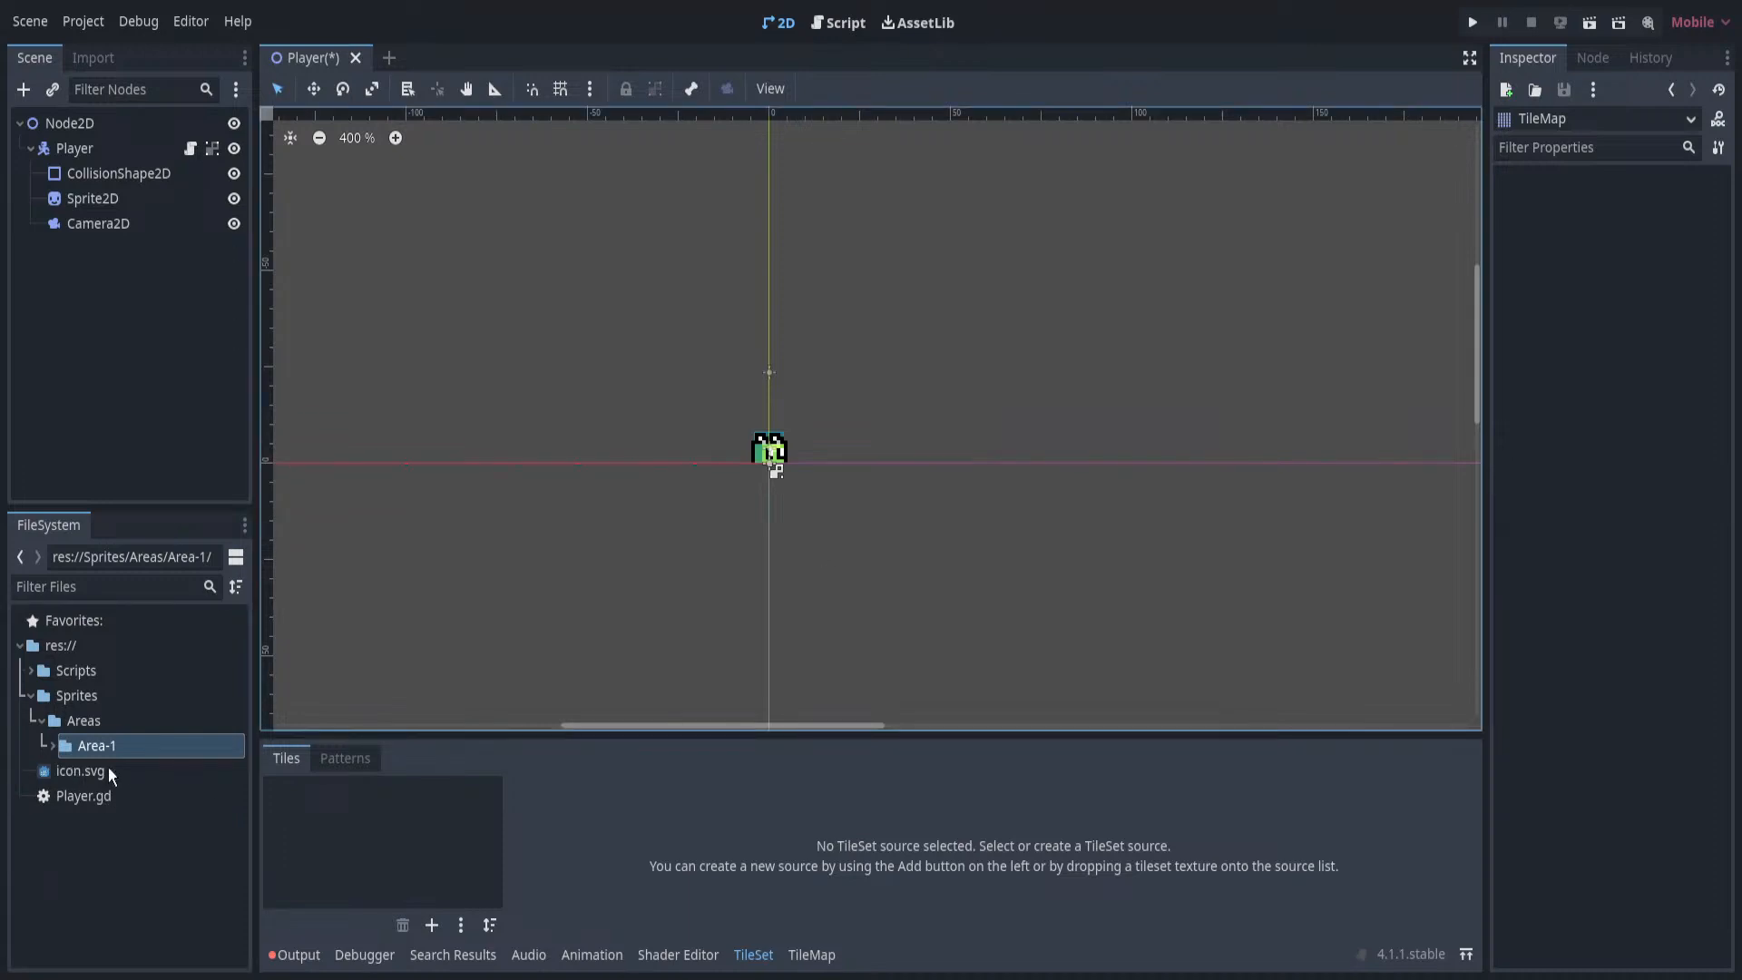
click(85, 699)
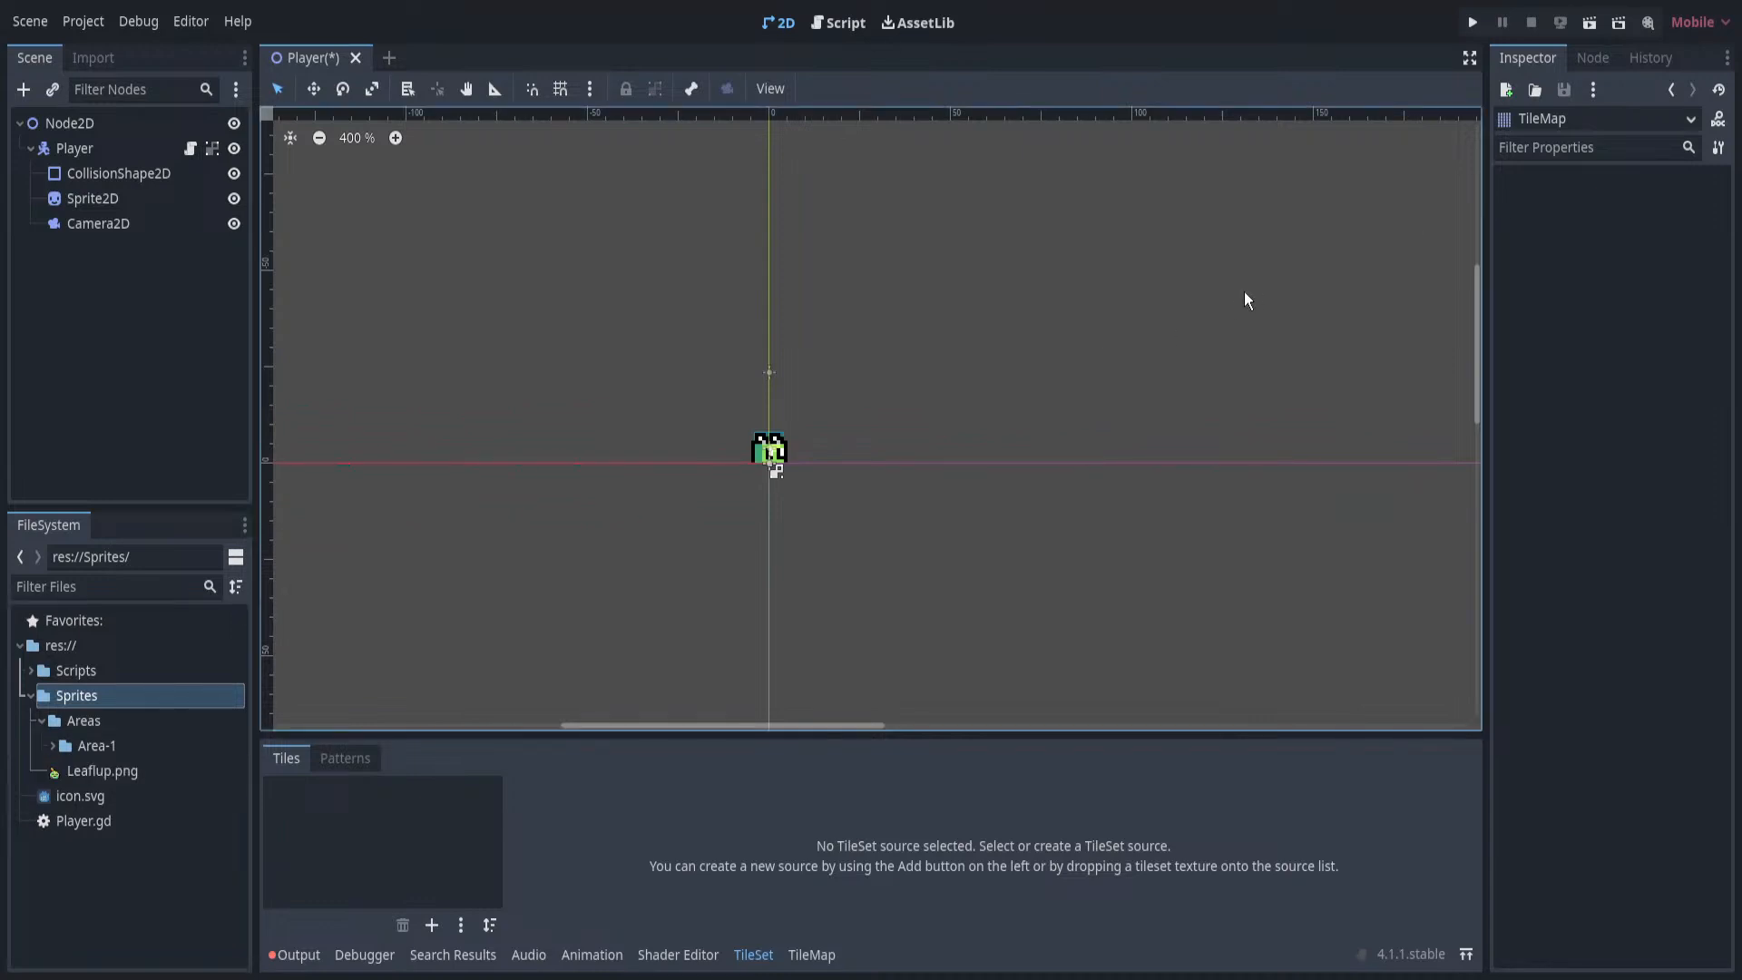
scroll(835, 446, up, 8)
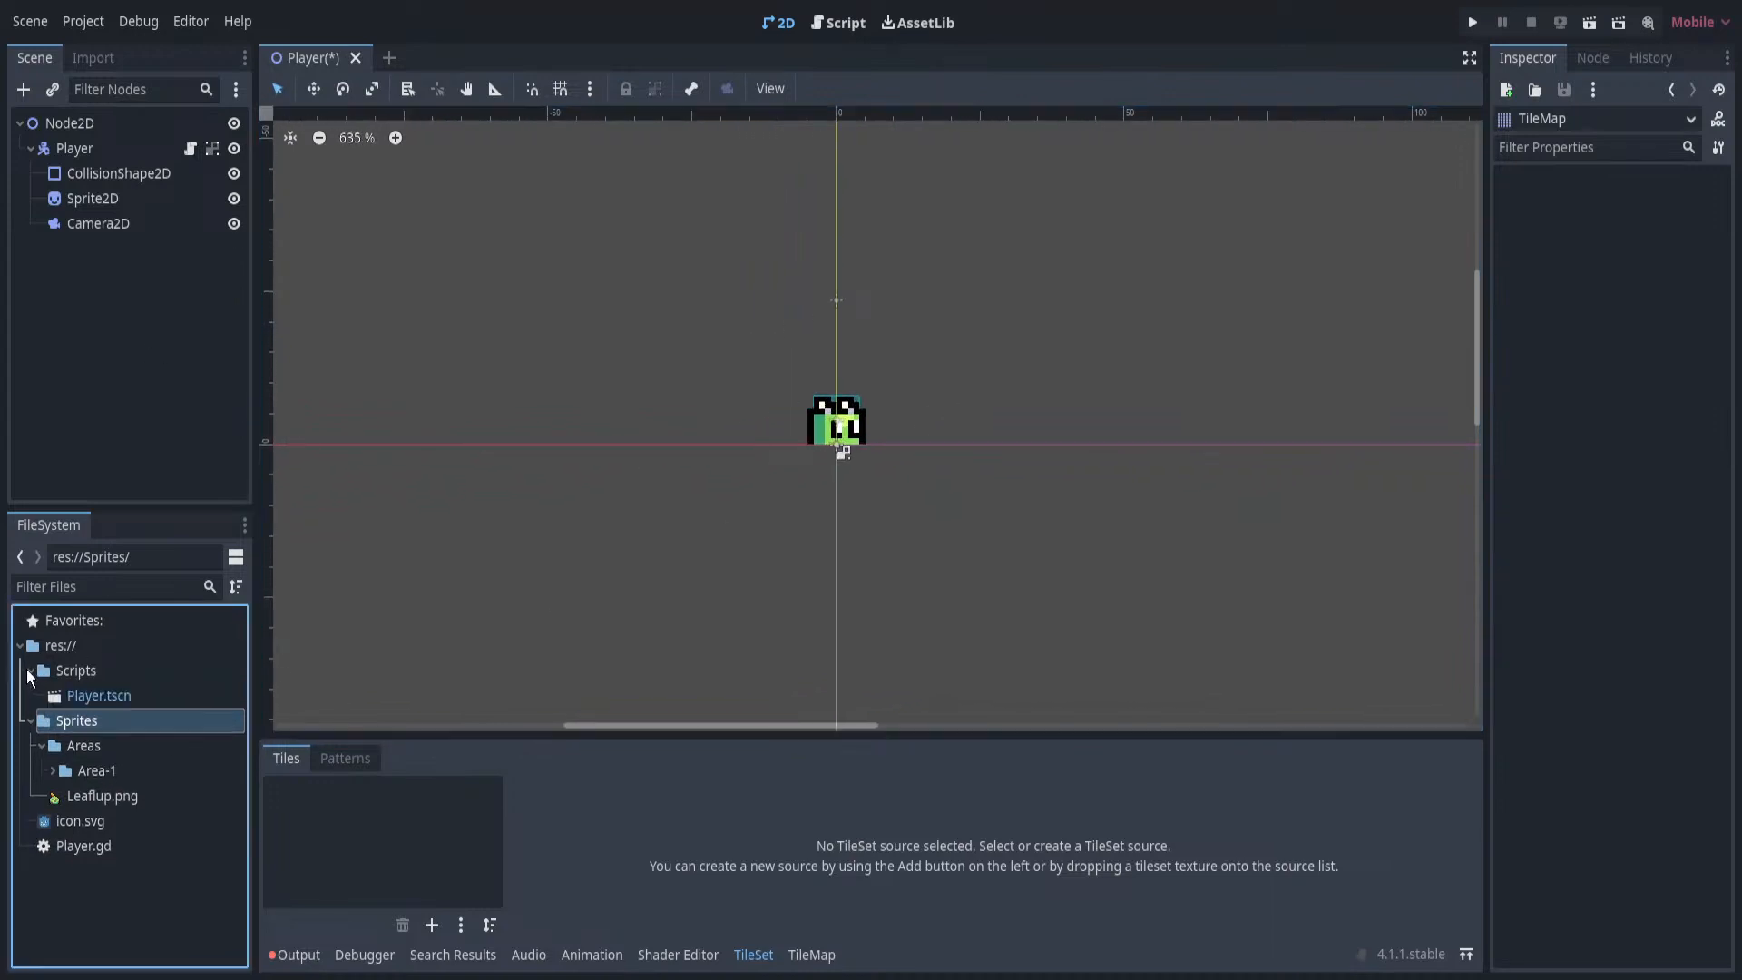
click(30, 695)
click(30, 695)
click(107, 770)
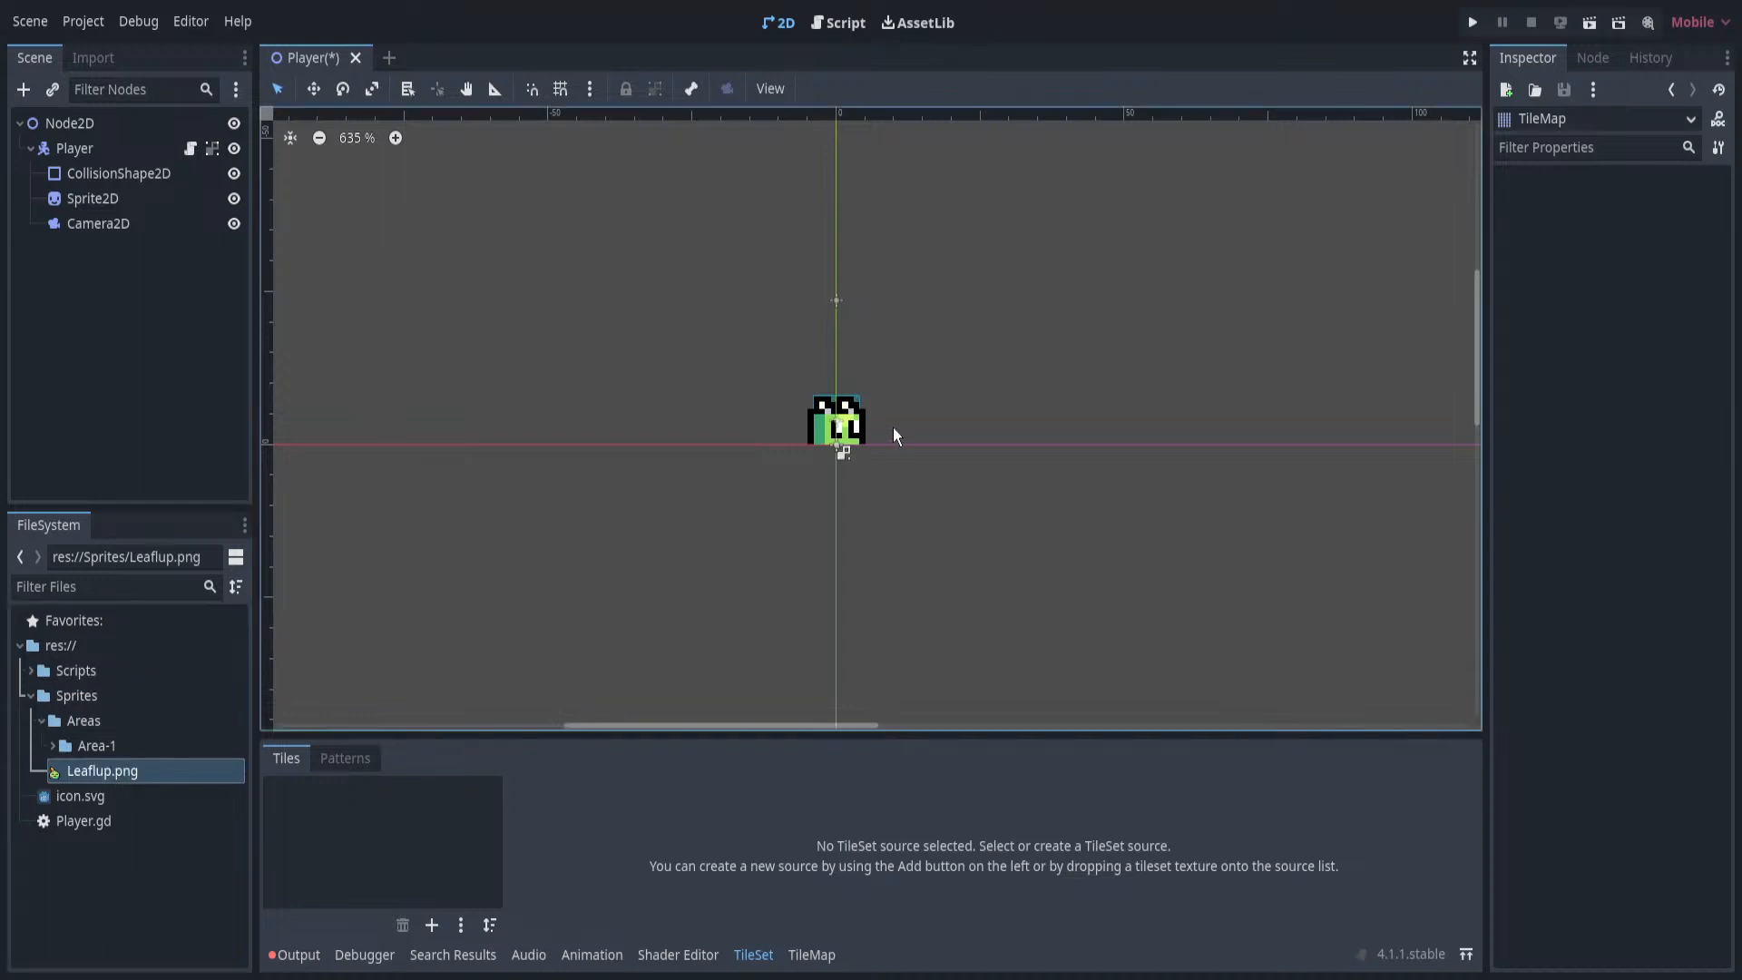
Assign Leaflup.png as the texture of the Player's Sprite2D node.
click(853, 428)
scroll(859, 426, up, 10)
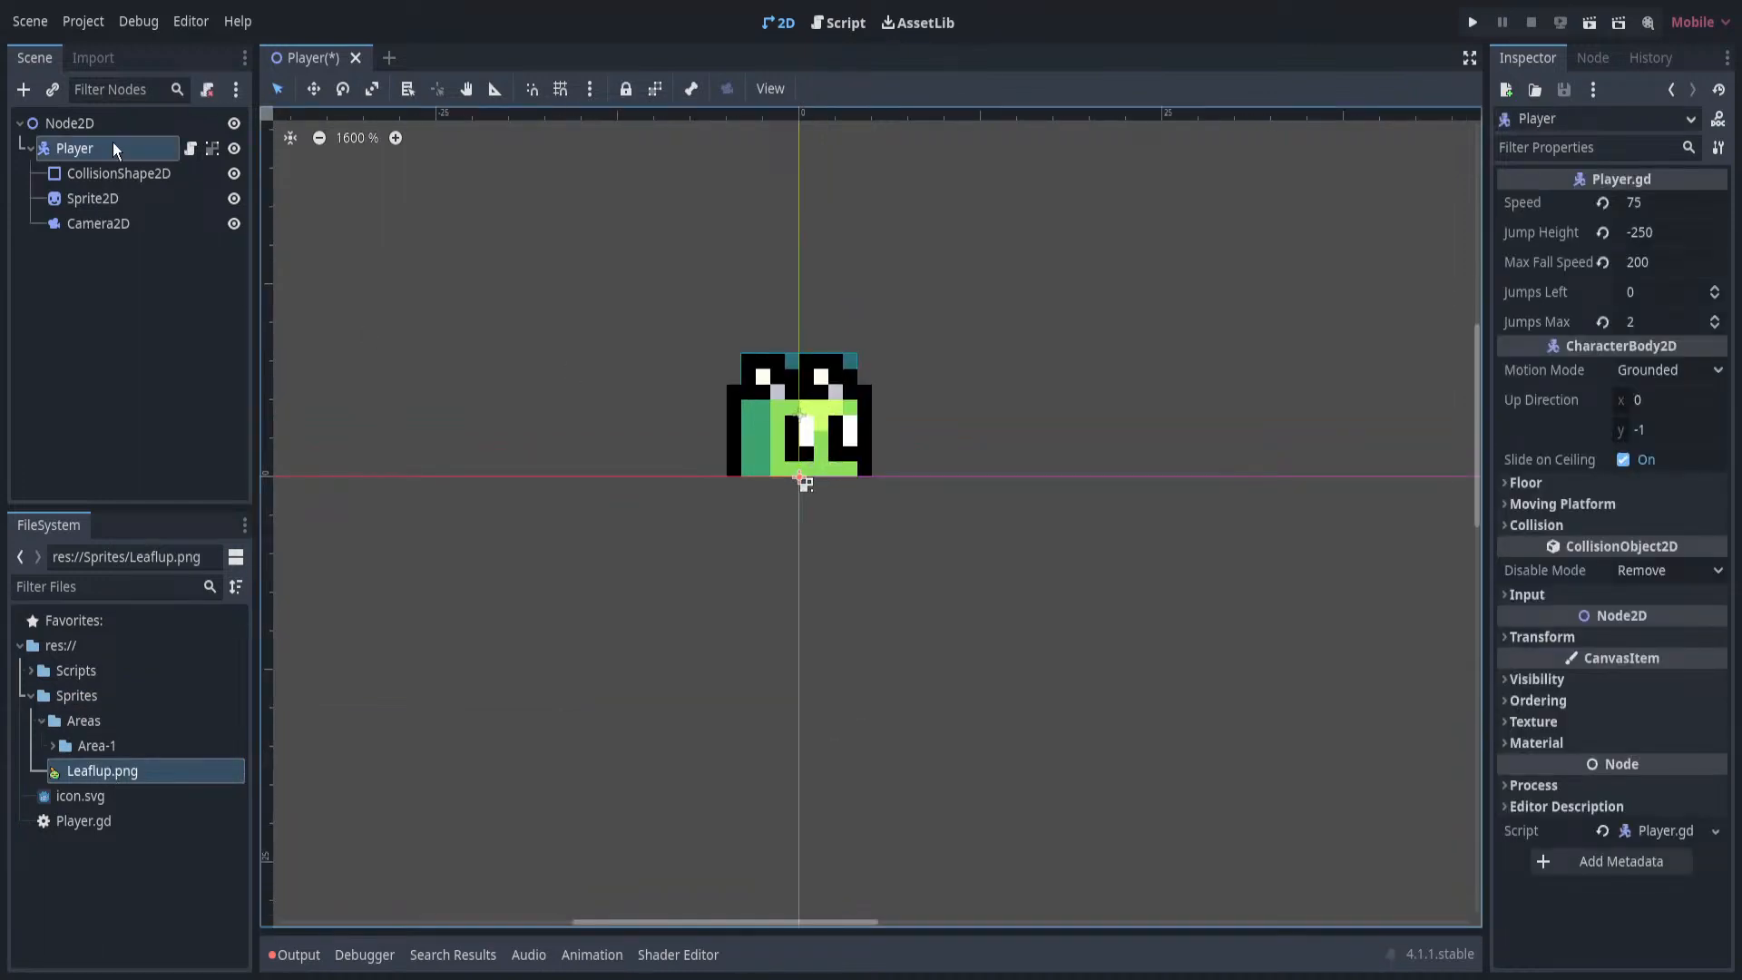
click(118, 170)
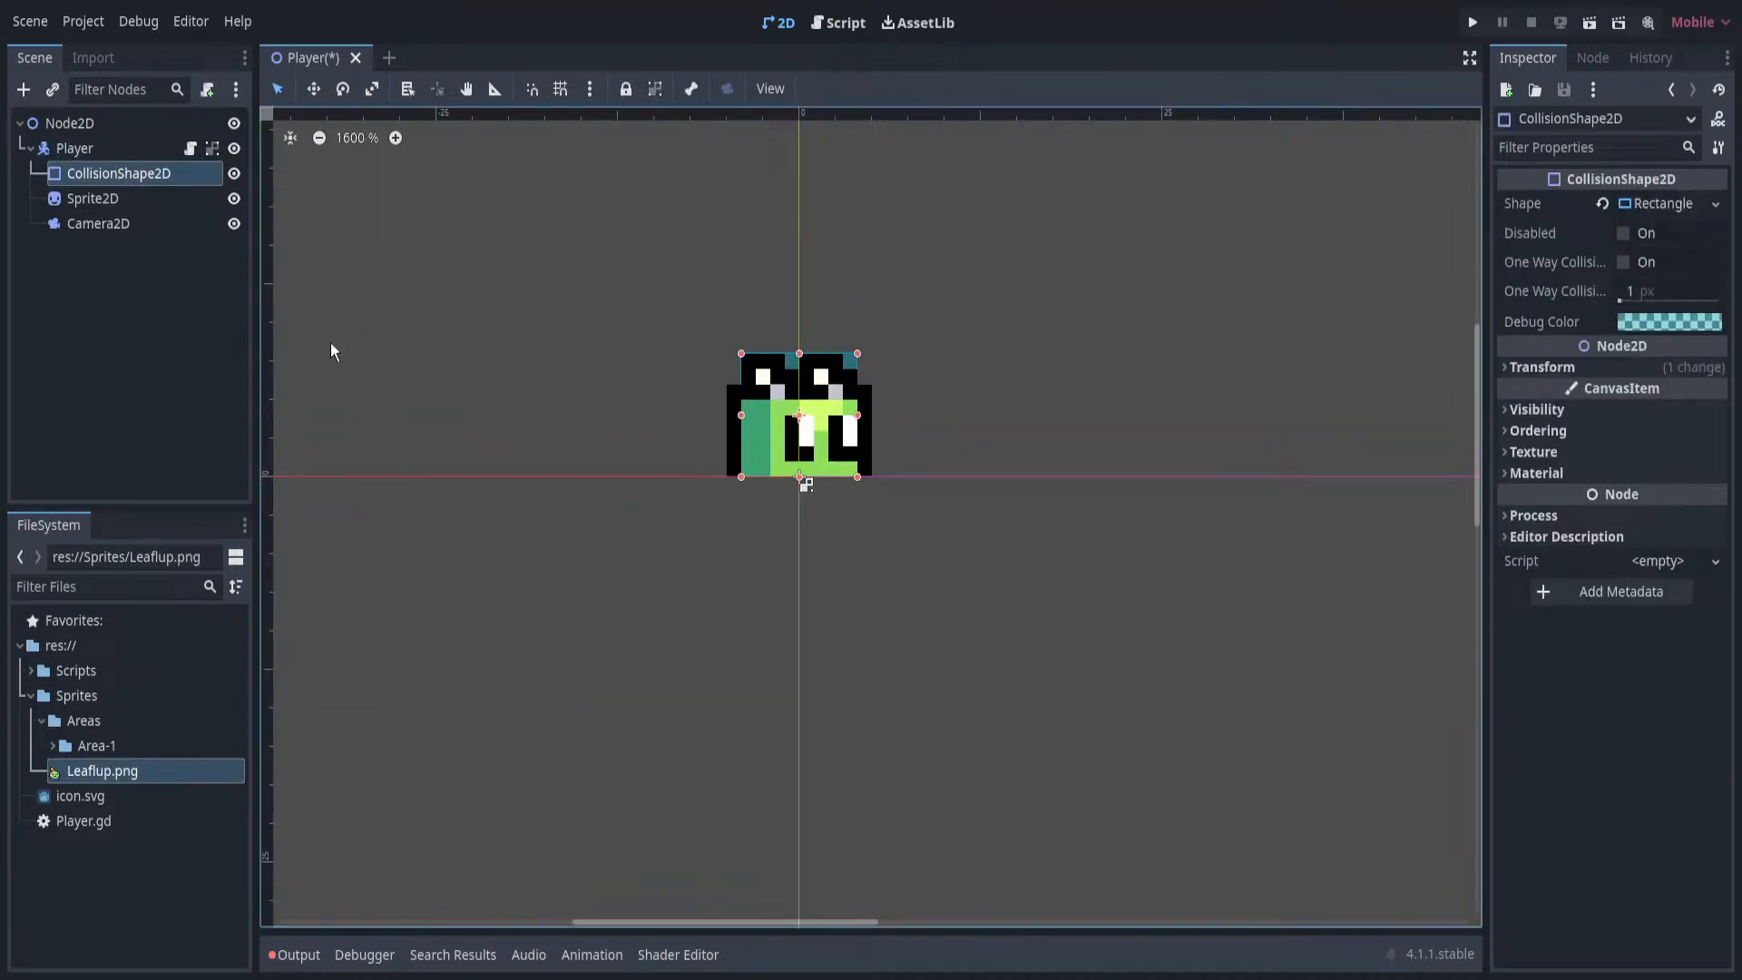
click(124, 196)
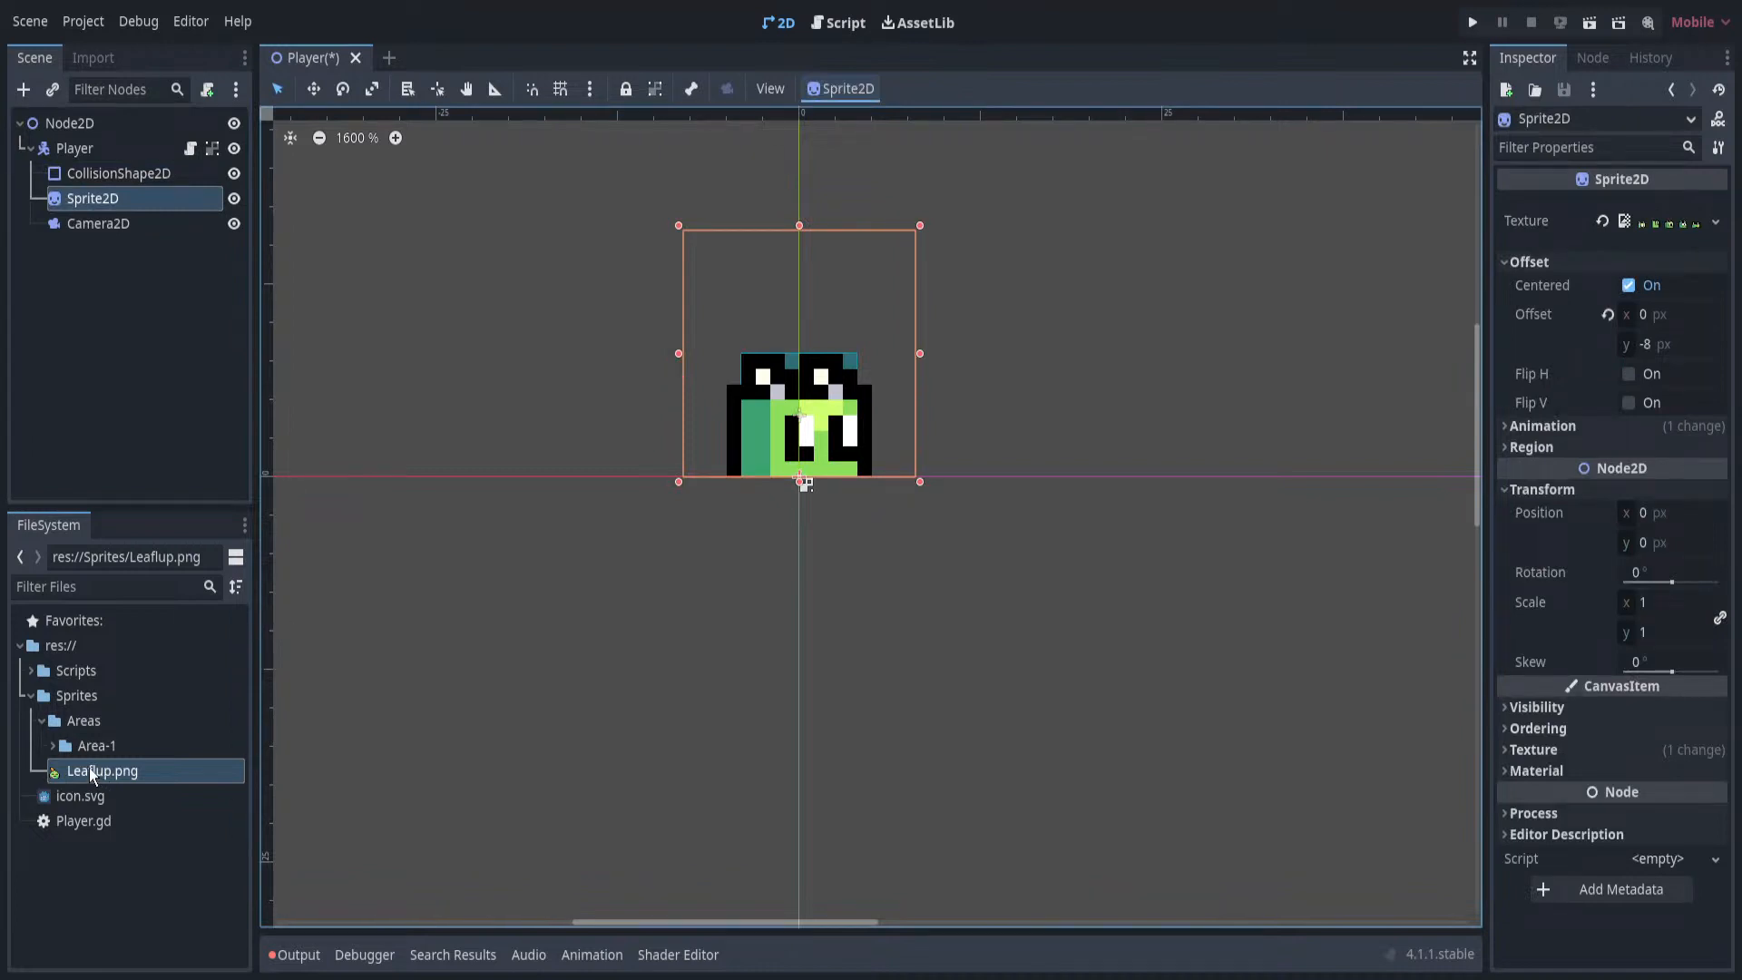
drag(93, 772, 1604, 231)
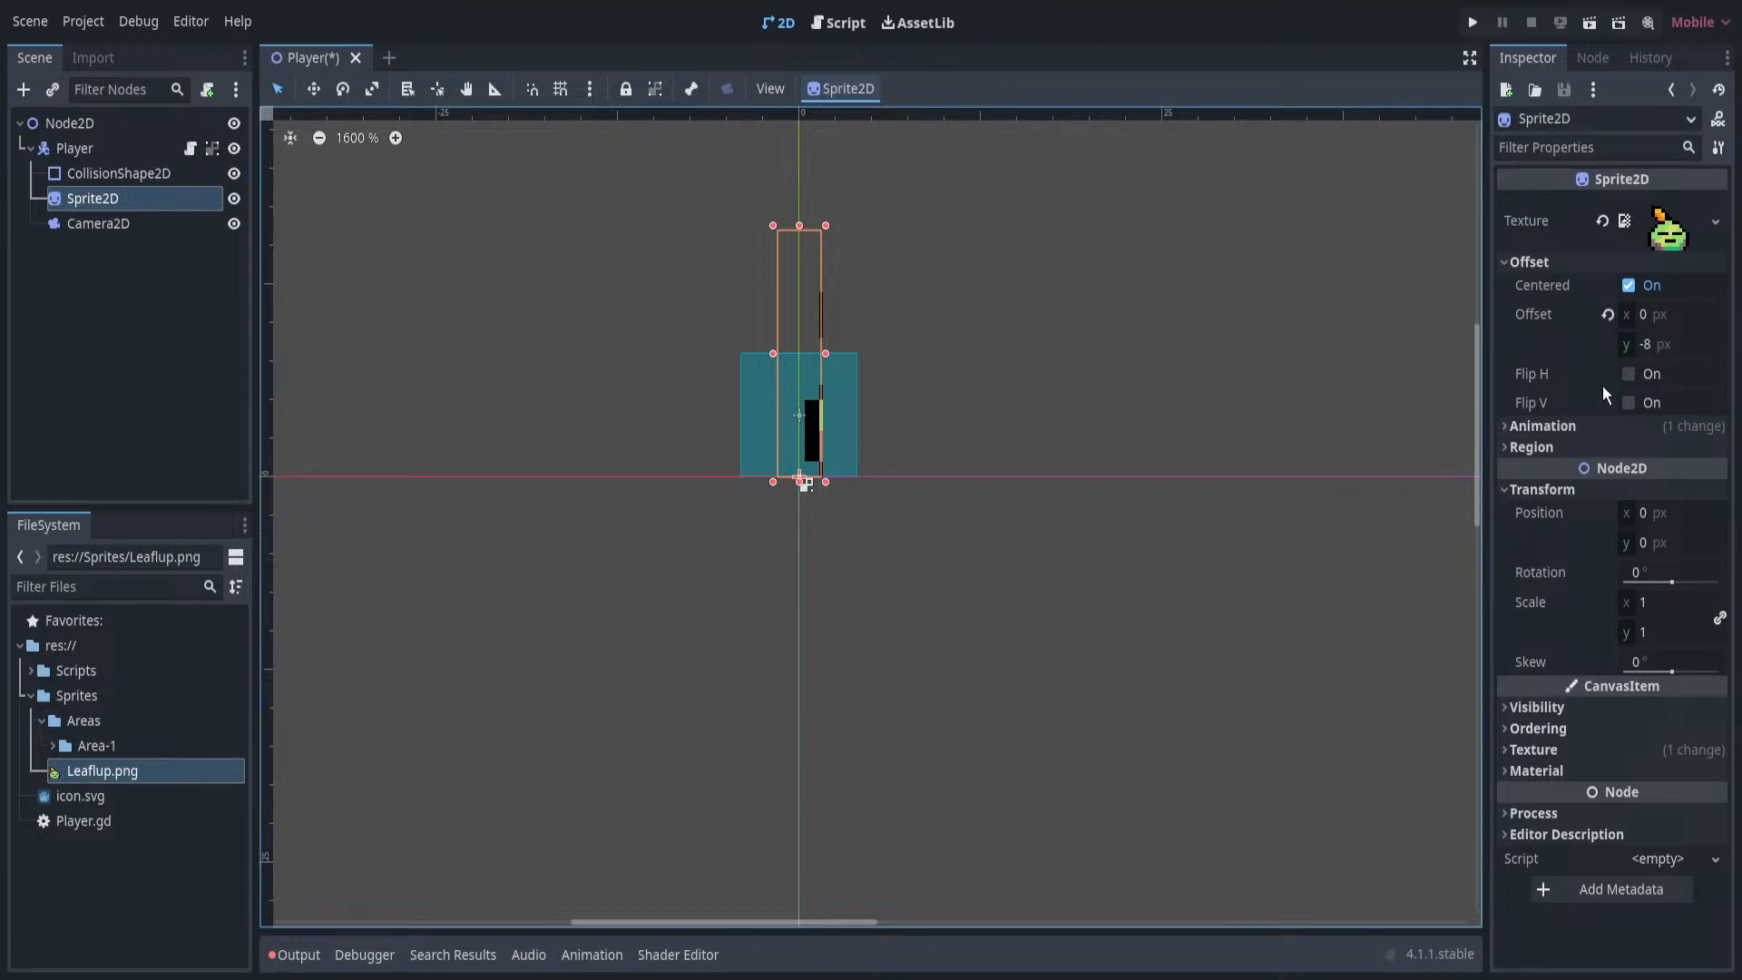
Set the Sprite2D animation's Hframes to 1.
click(1540, 425)
click(1653, 448)
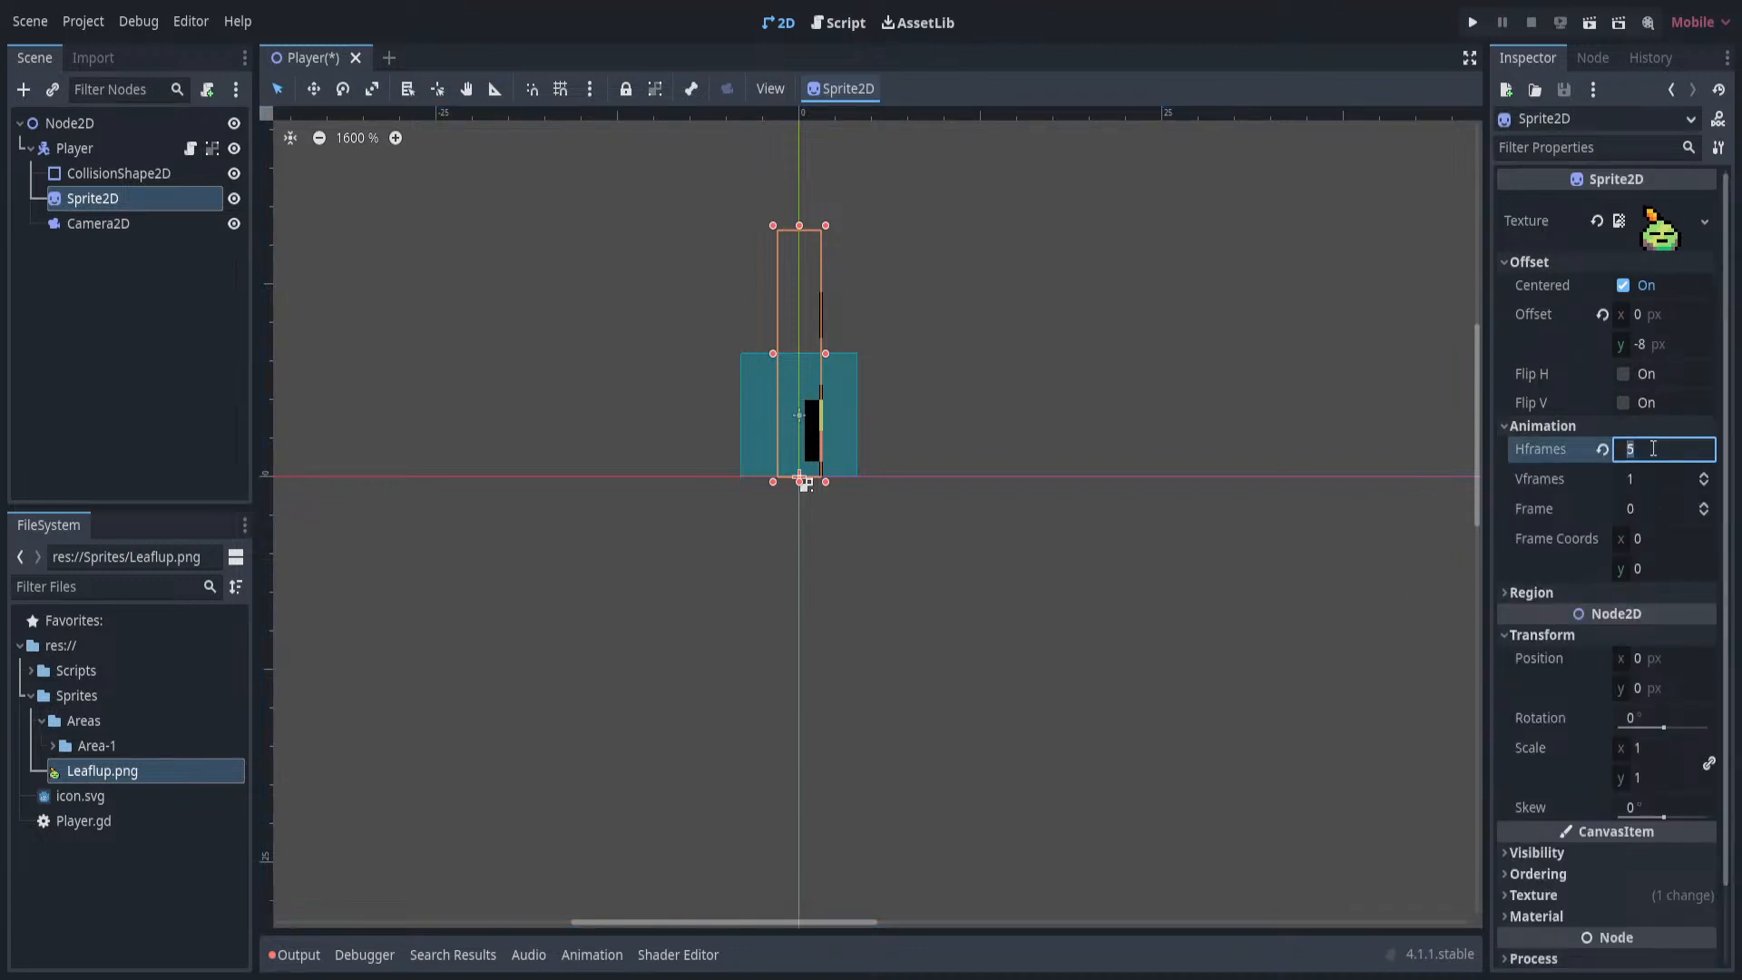
text(1)
key(Return)
scroll(1069, 432, down, 3)
scroll(1069, 439, up, 2)
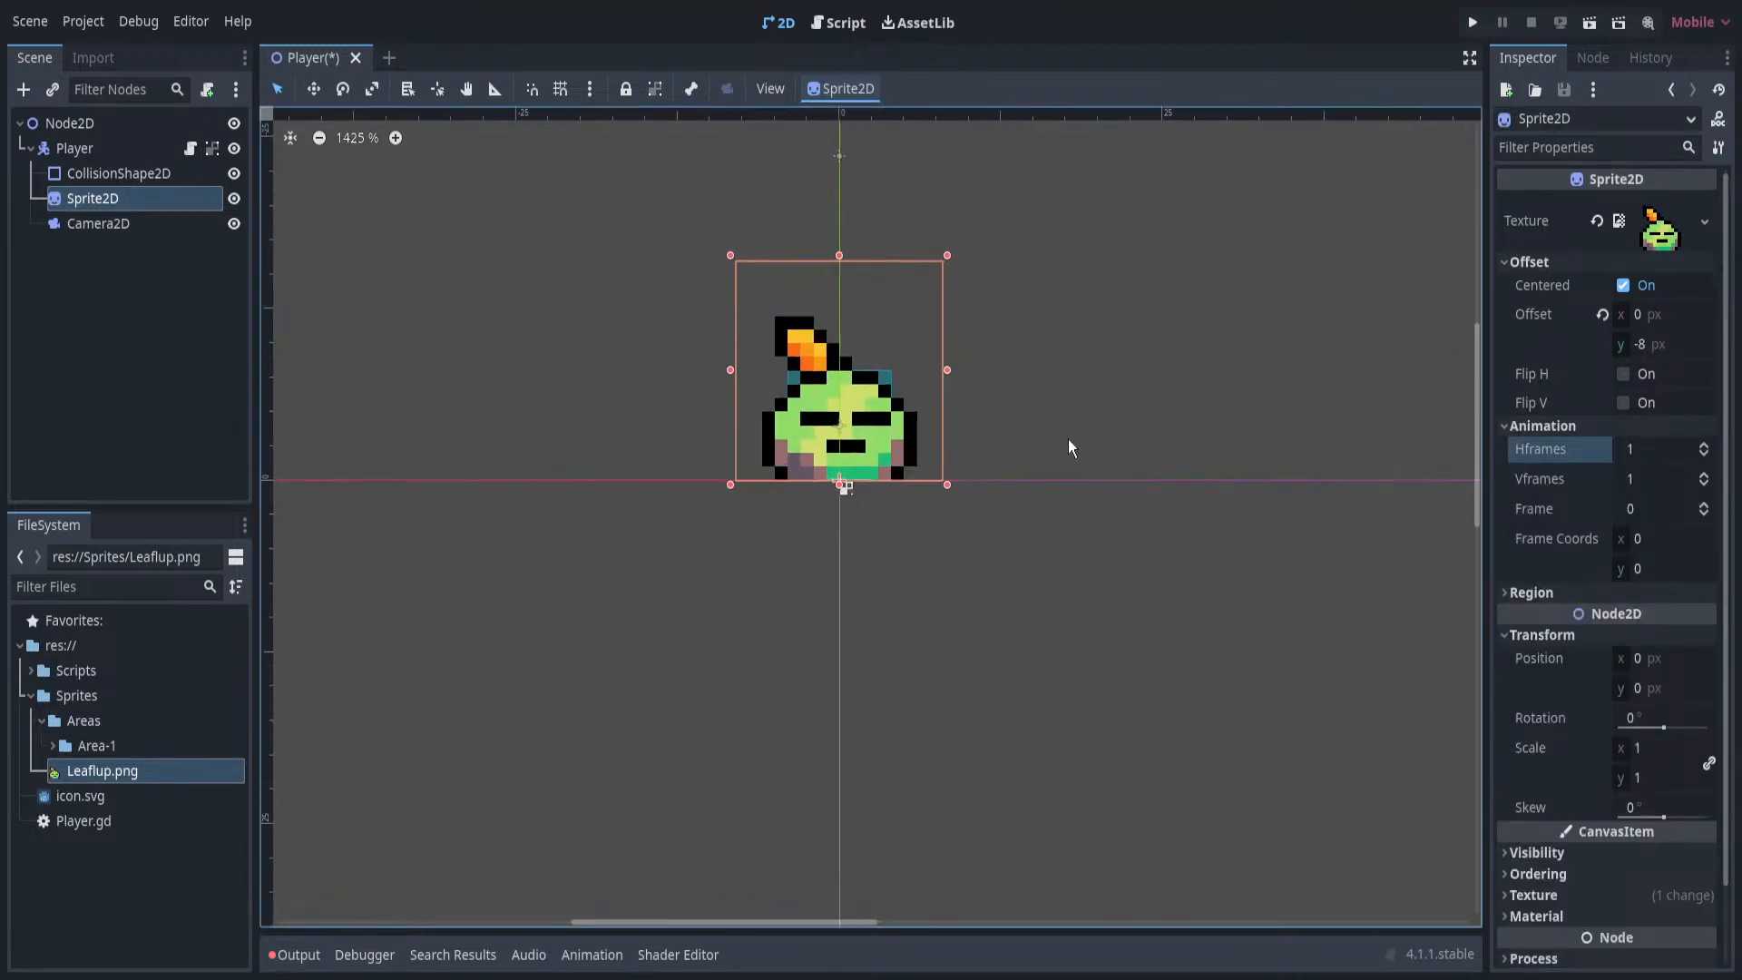
Enlarge the Player's rectangular collision shape by one pixel on each side and about three pixels upward to fit the Leaflup character.
click(153, 415)
click(143, 172)
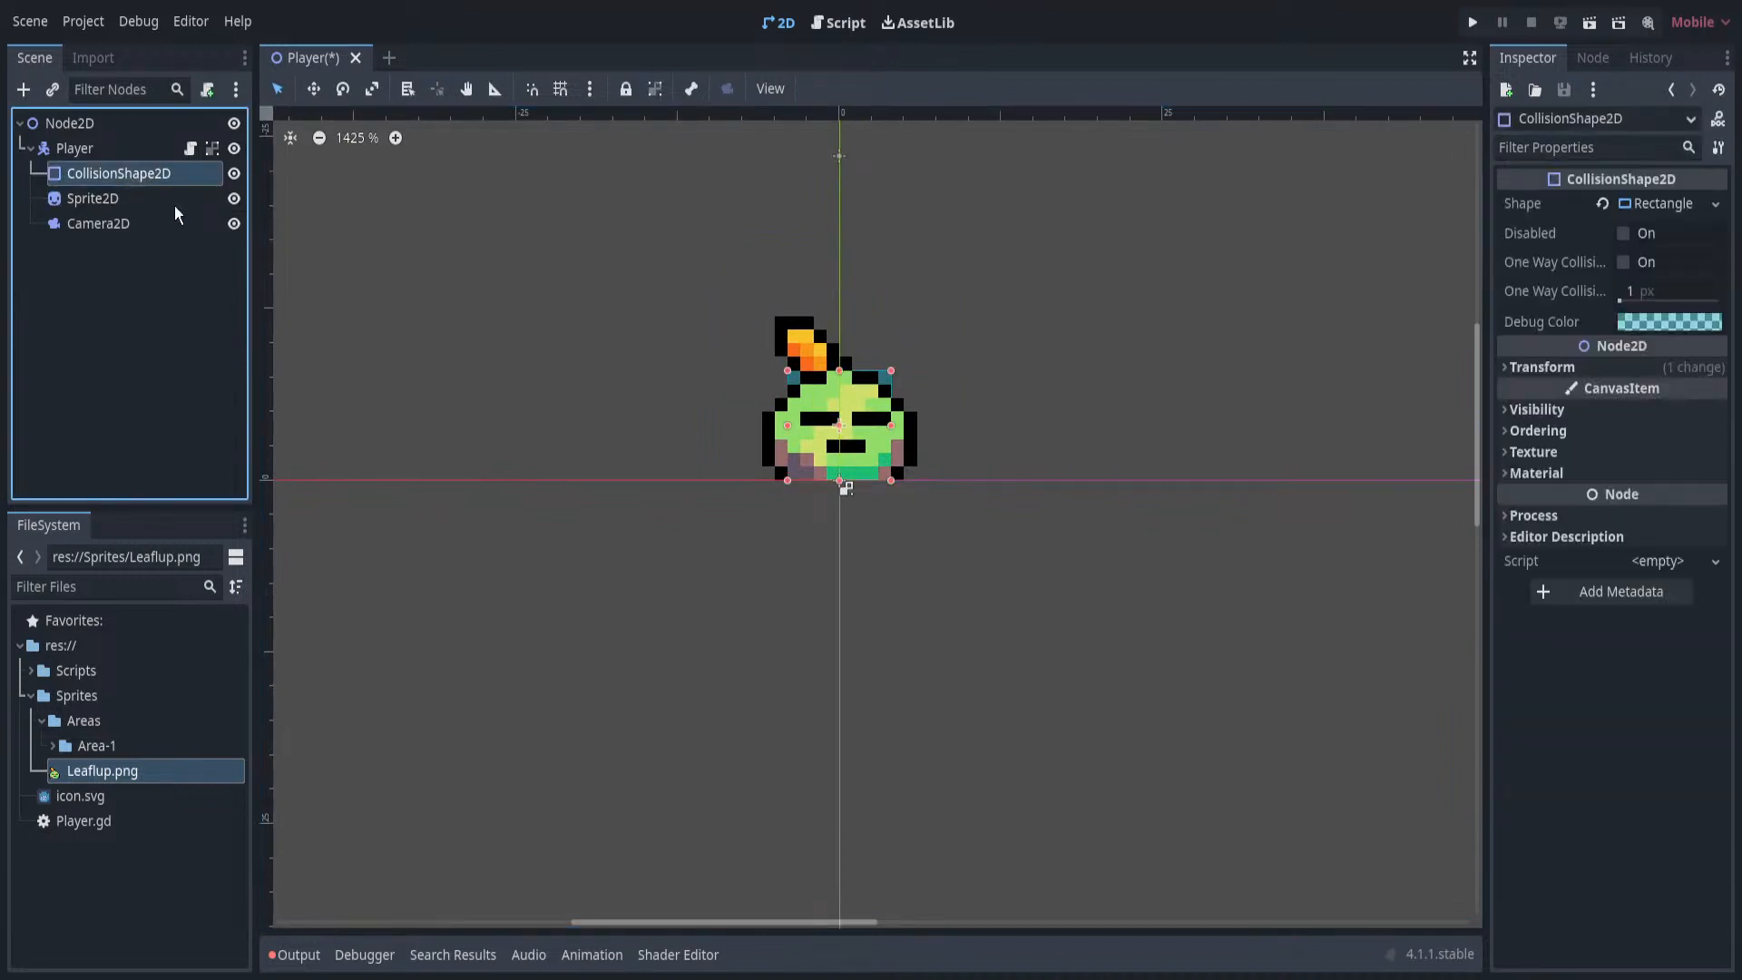
scroll(817, 408, up, 4)
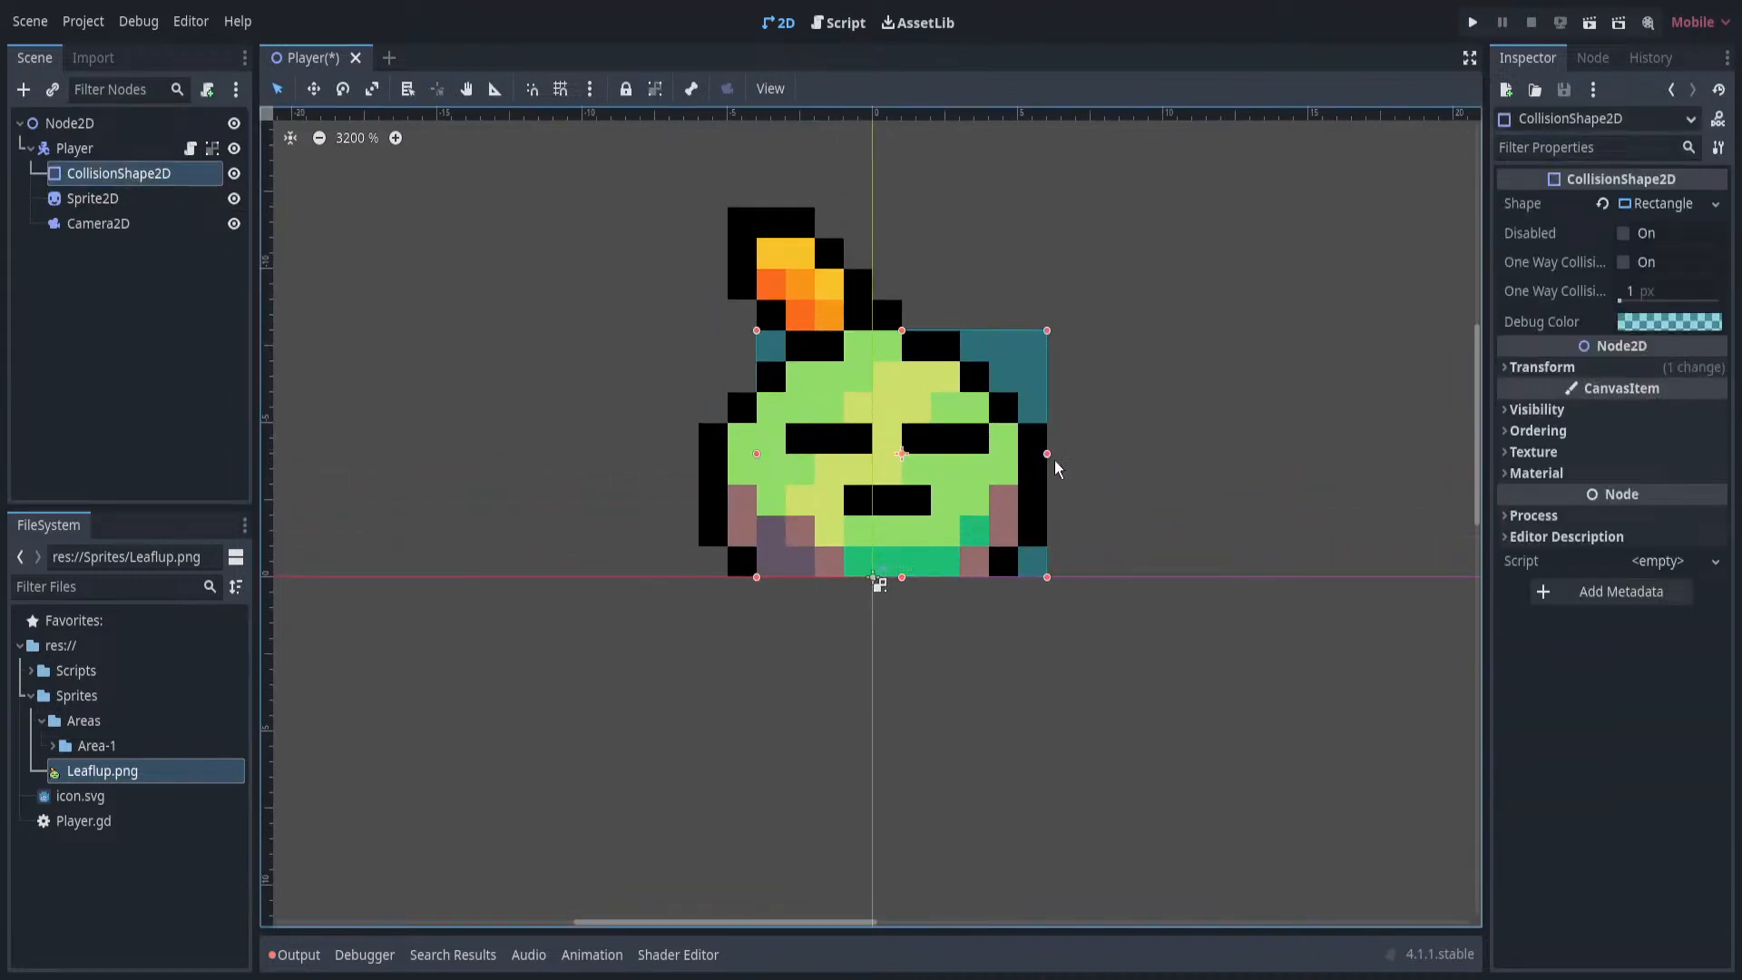
drag(757, 454, 727, 453)
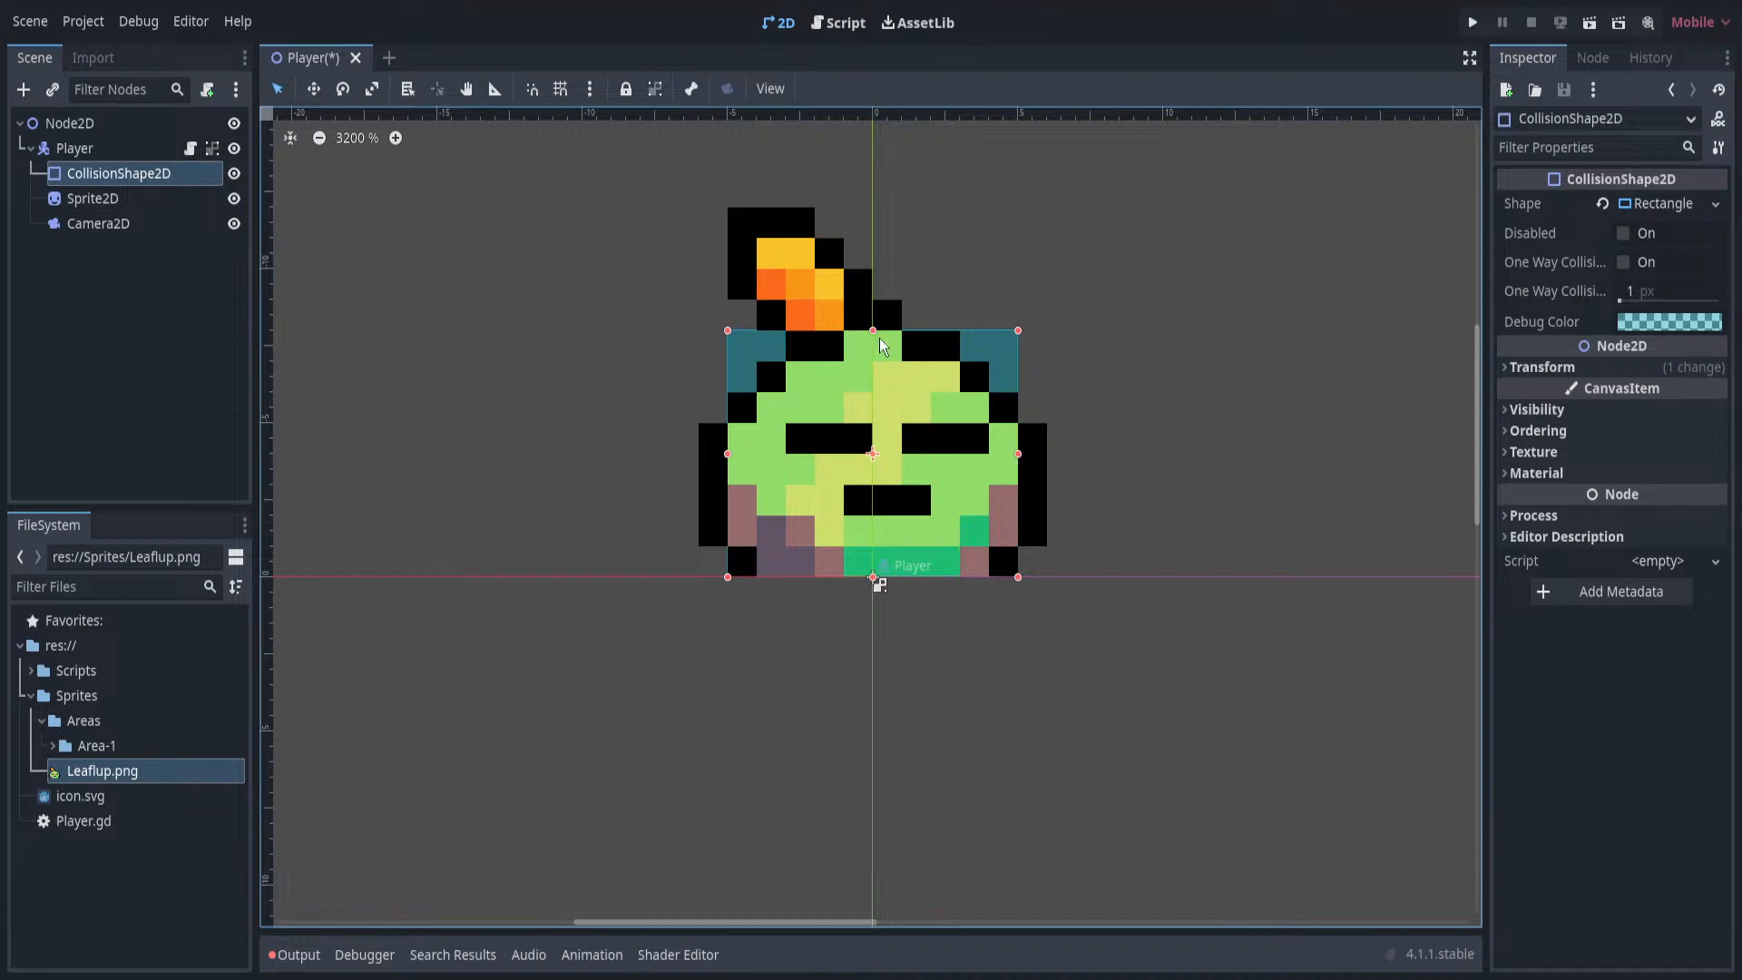
mouse_move(873, 330)
mouse_down()
mouse_move(871, 205)
mouse_move(870, 236)
mouse_up()
scroll(1078, 315, down, 3)
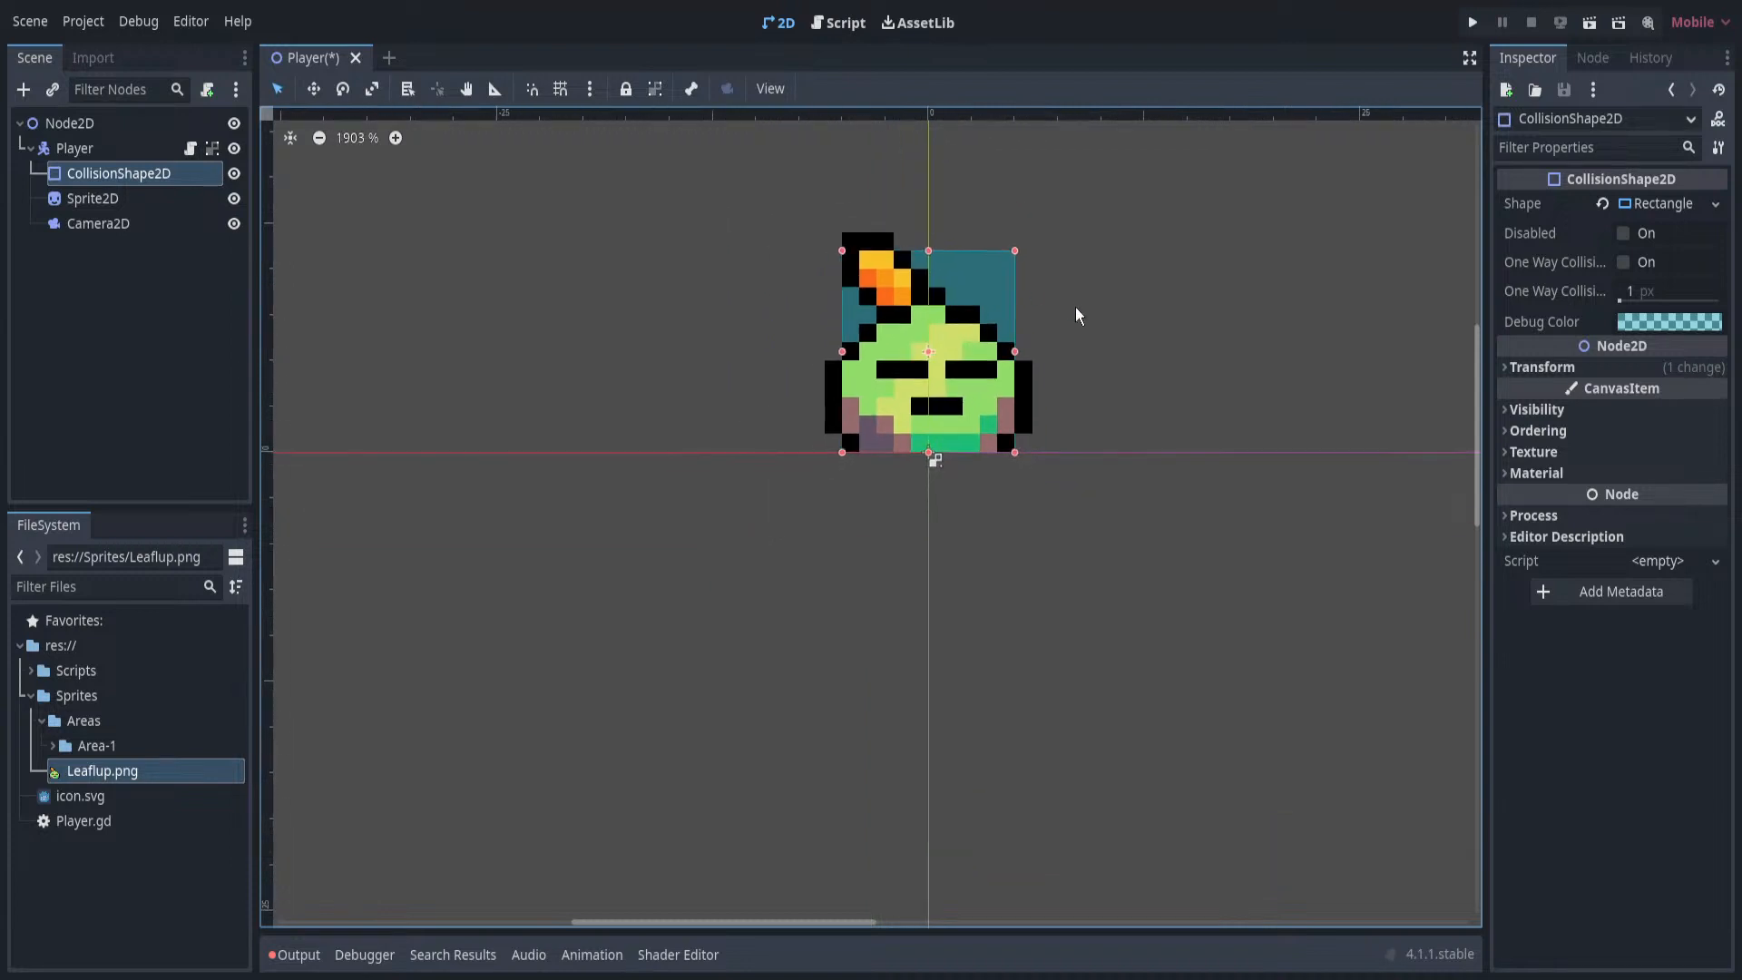
Save the Player scene and add a TileMap node as a child of Node2D.
click(216, 336)
key(ctrl+s)
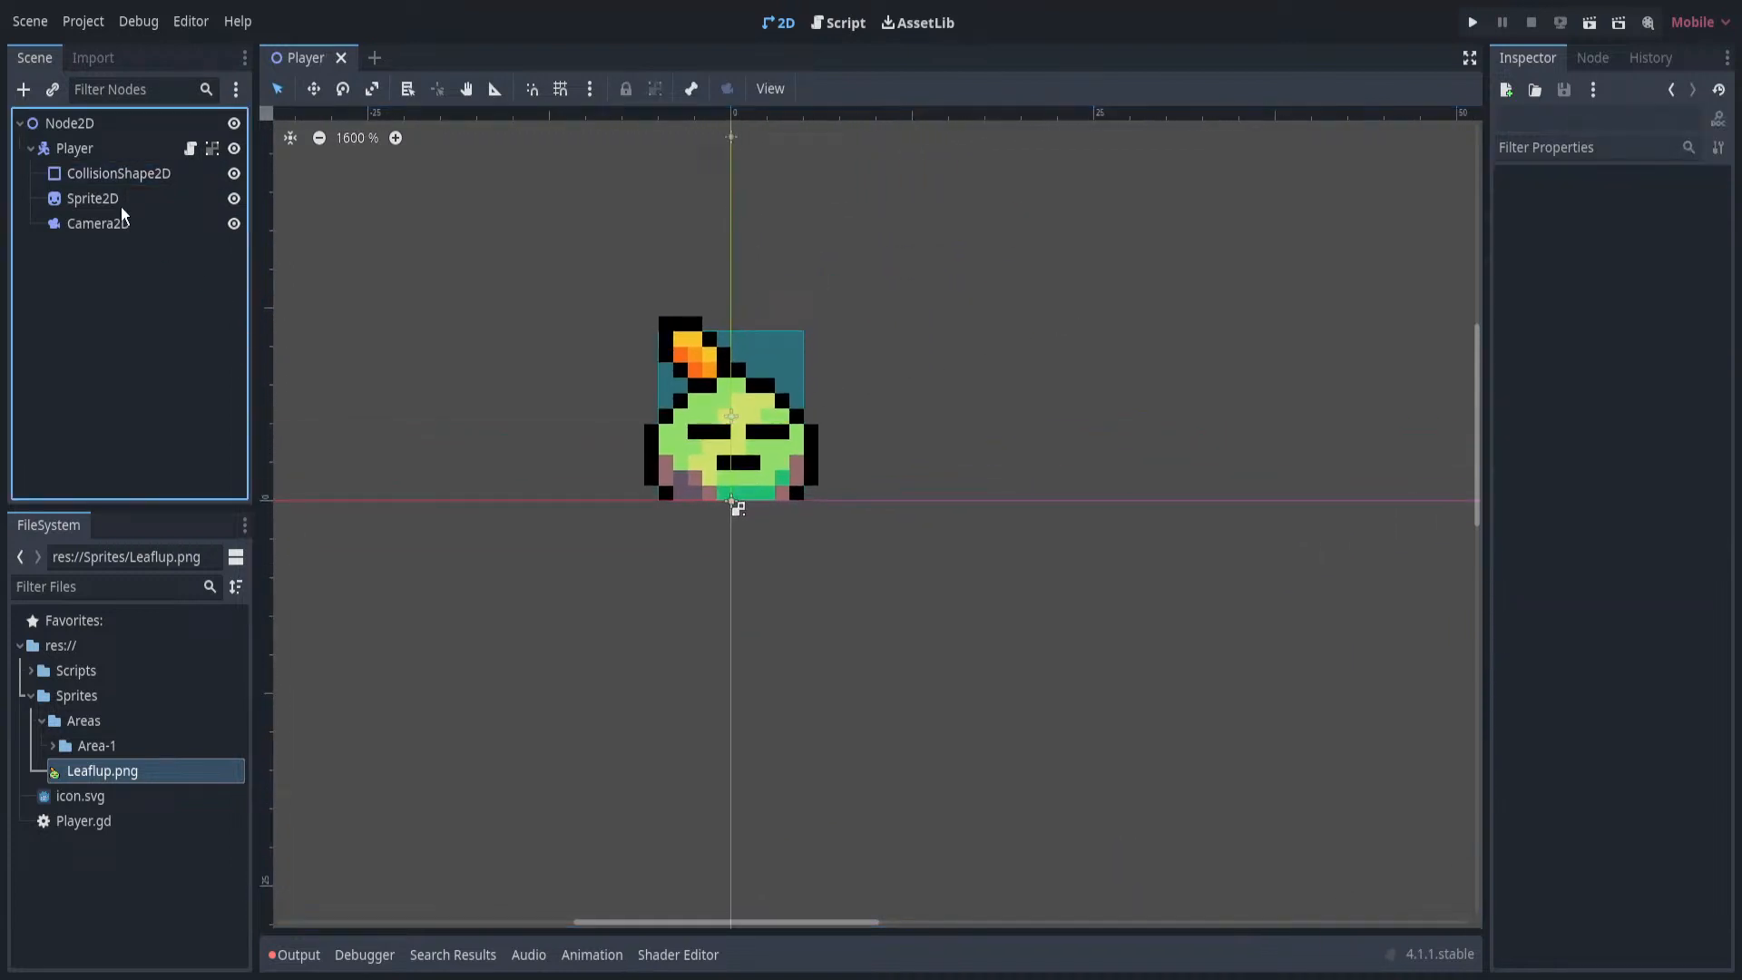
click(31, 148)
click(94, 127)
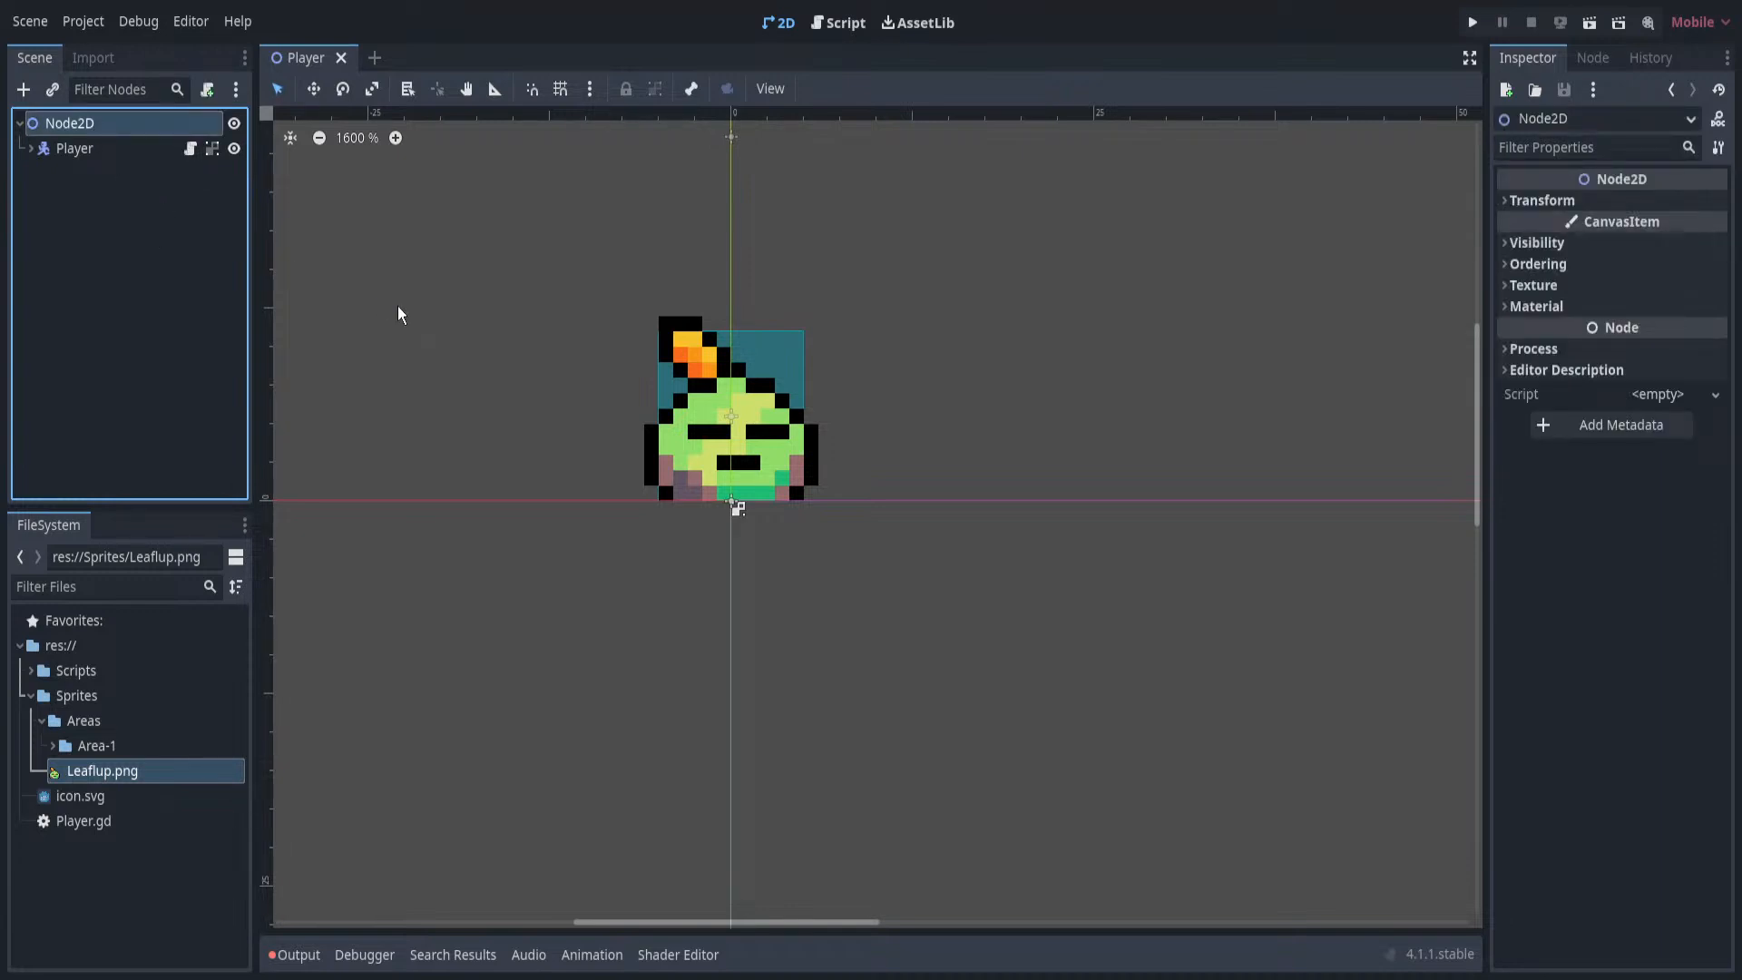
key(Return)
Create a new TileSet resource for the TileMap node.
click(1715, 203)
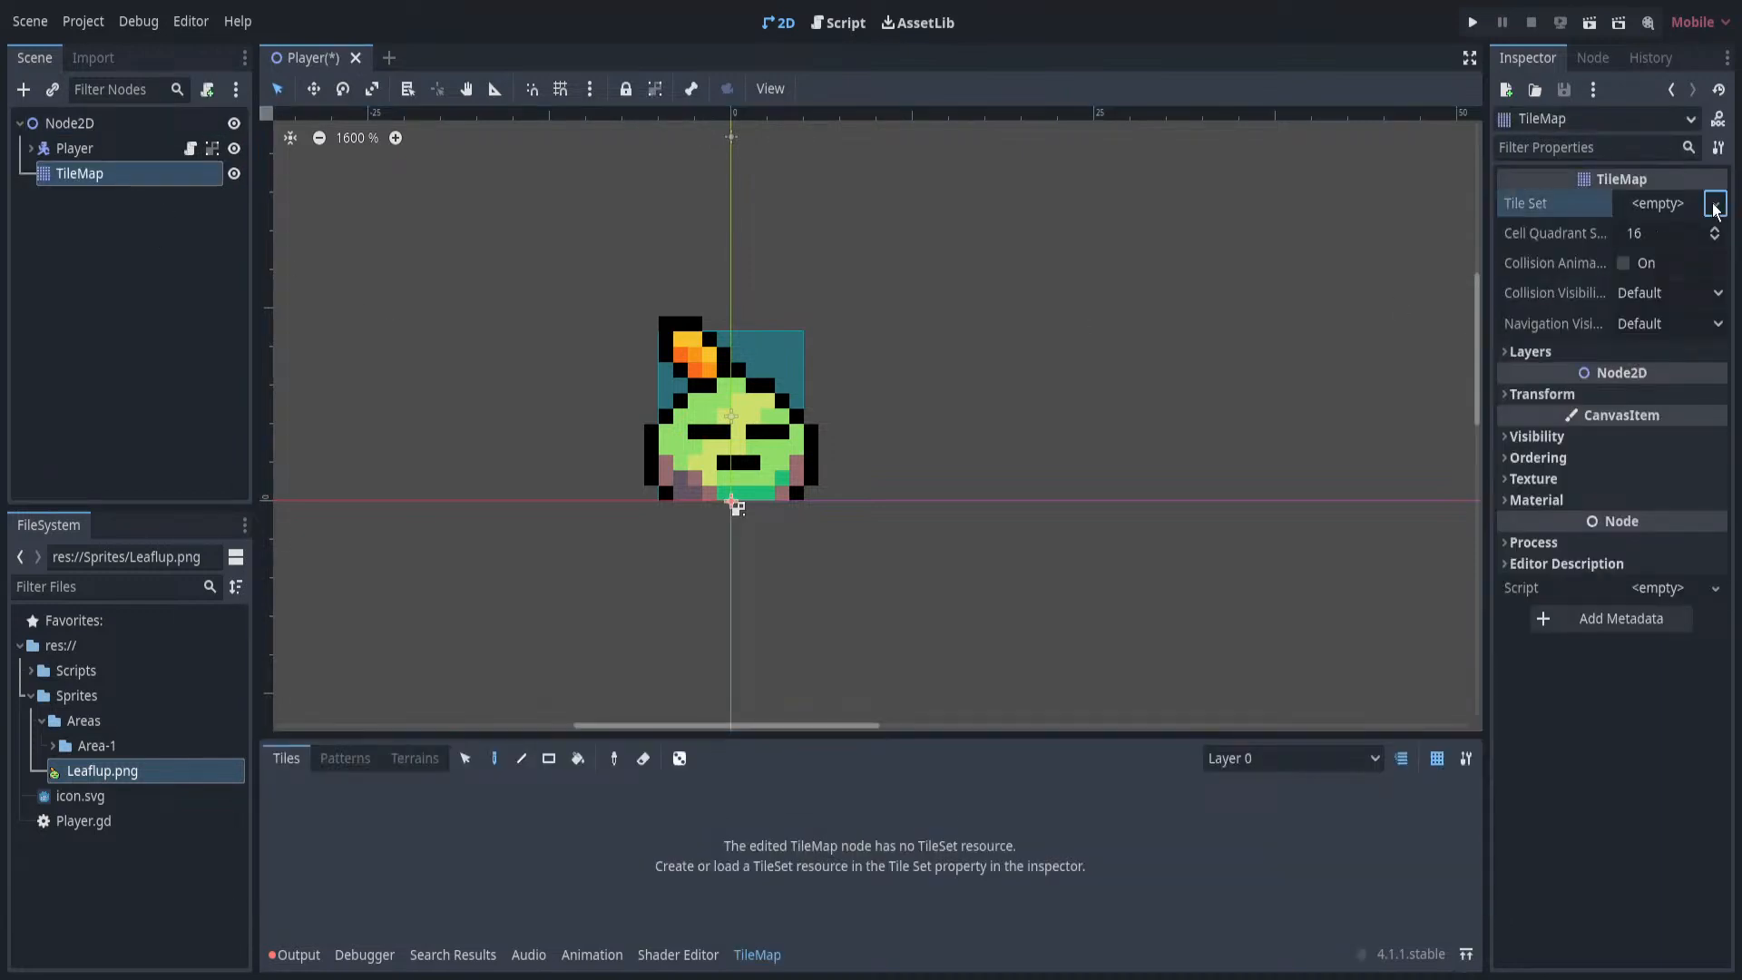
click(1654, 243)
scroll(891, 424, down, 2)
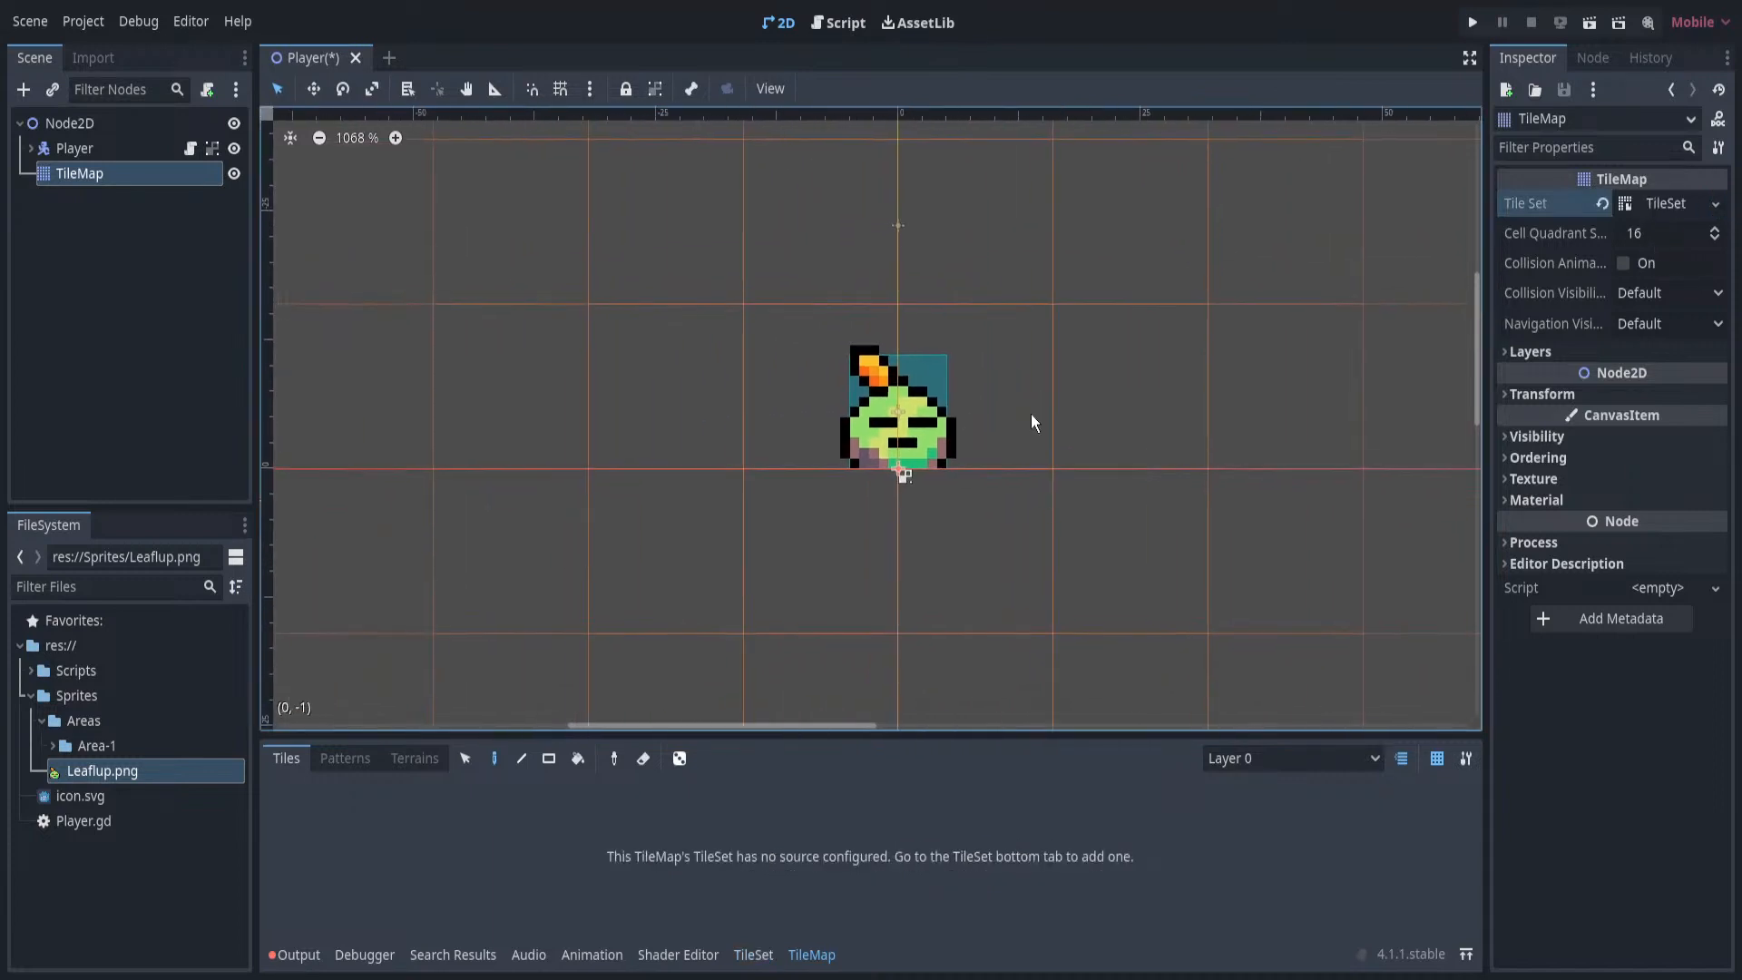
Add Area-1-Tileset.png from the Area-1 folder to the TileSet as an atlas source.
click(52, 745)
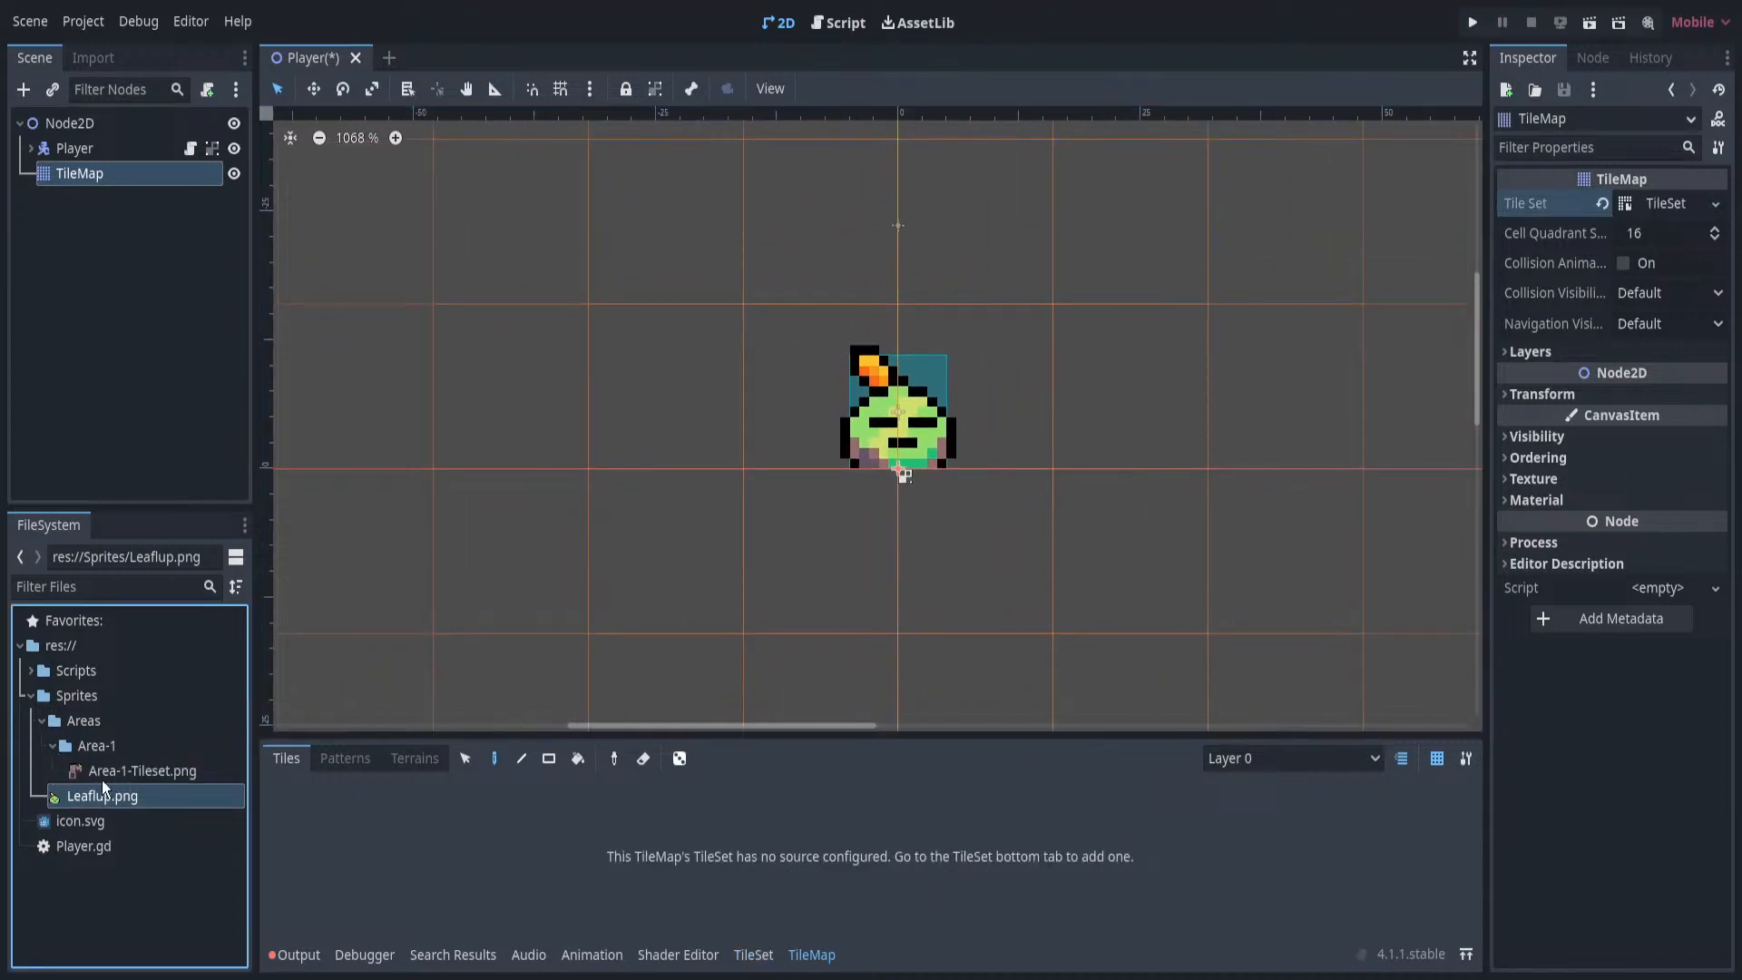
drag(128, 771, 598, 891)
click(754, 955)
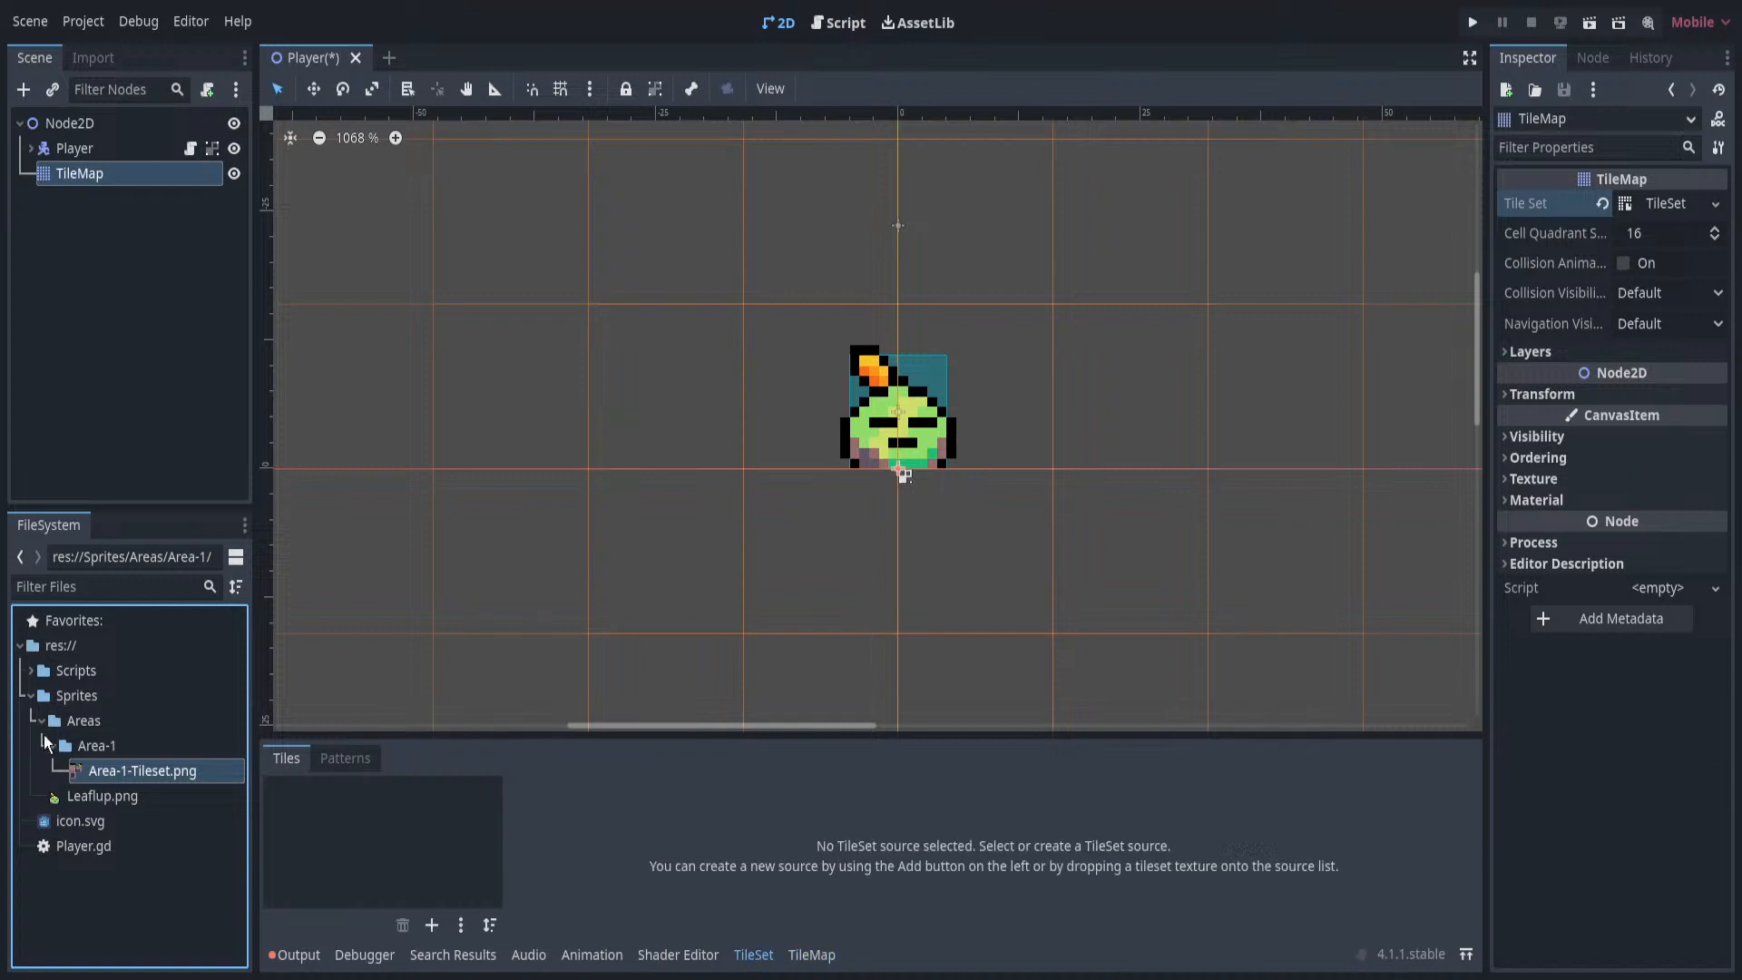
drag(136, 770, 421, 836)
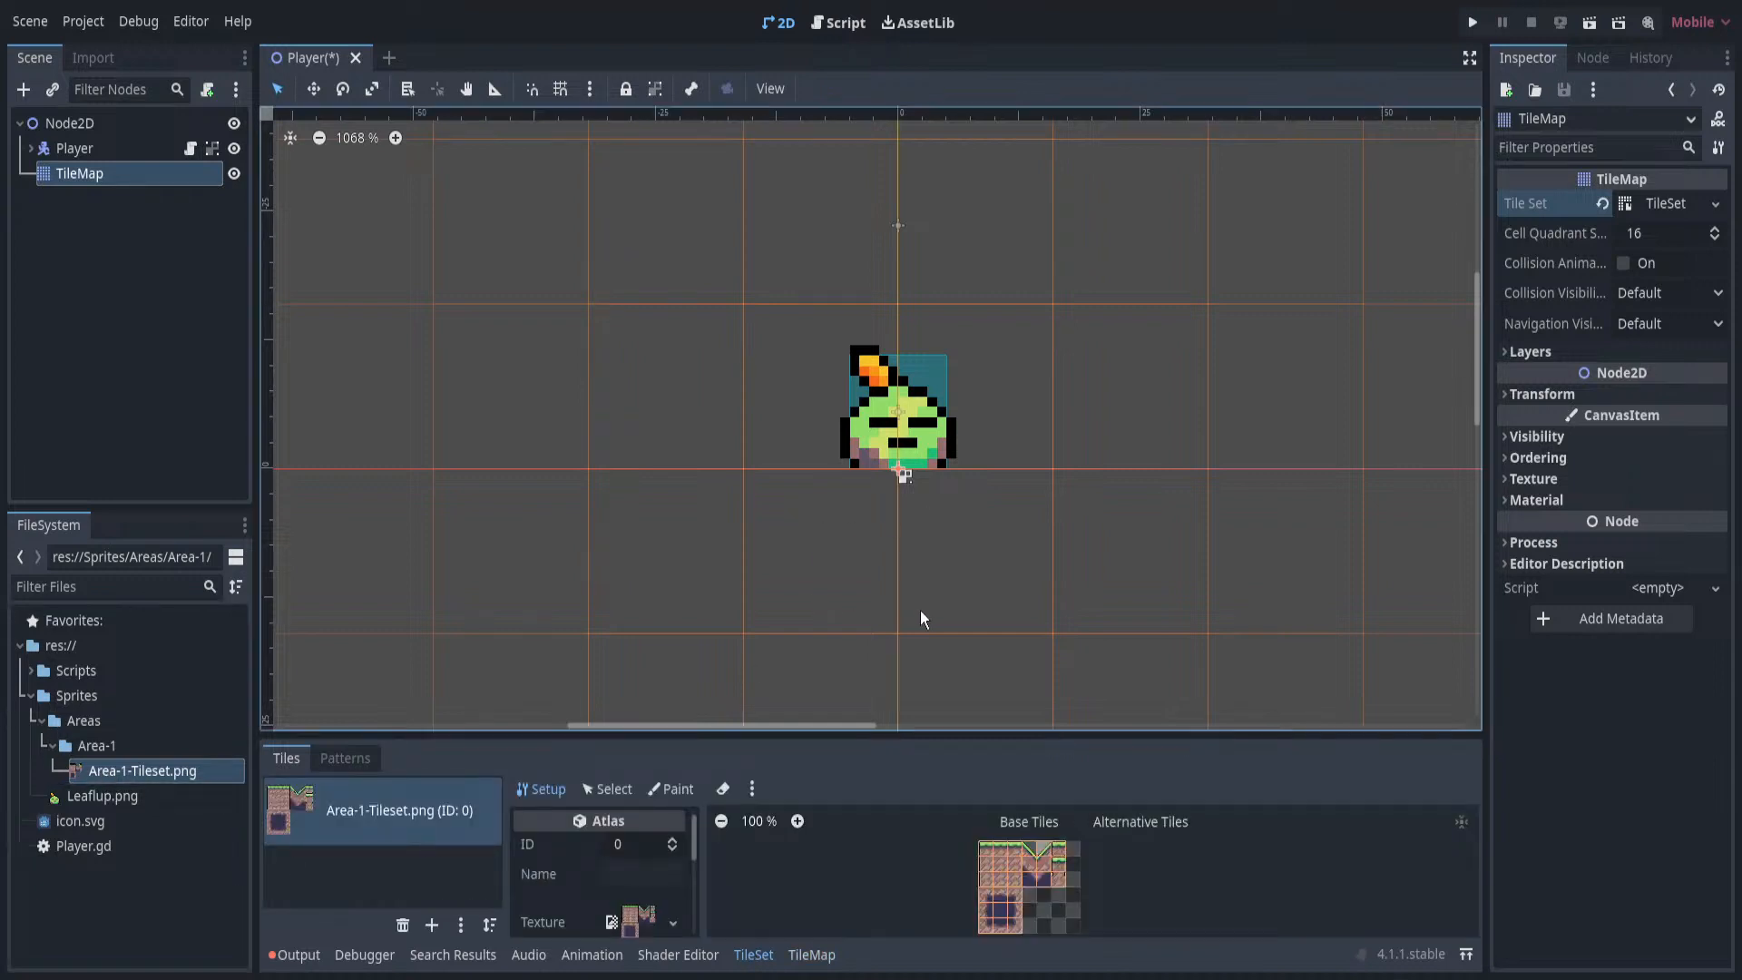
scroll(951, 454, up, 2)
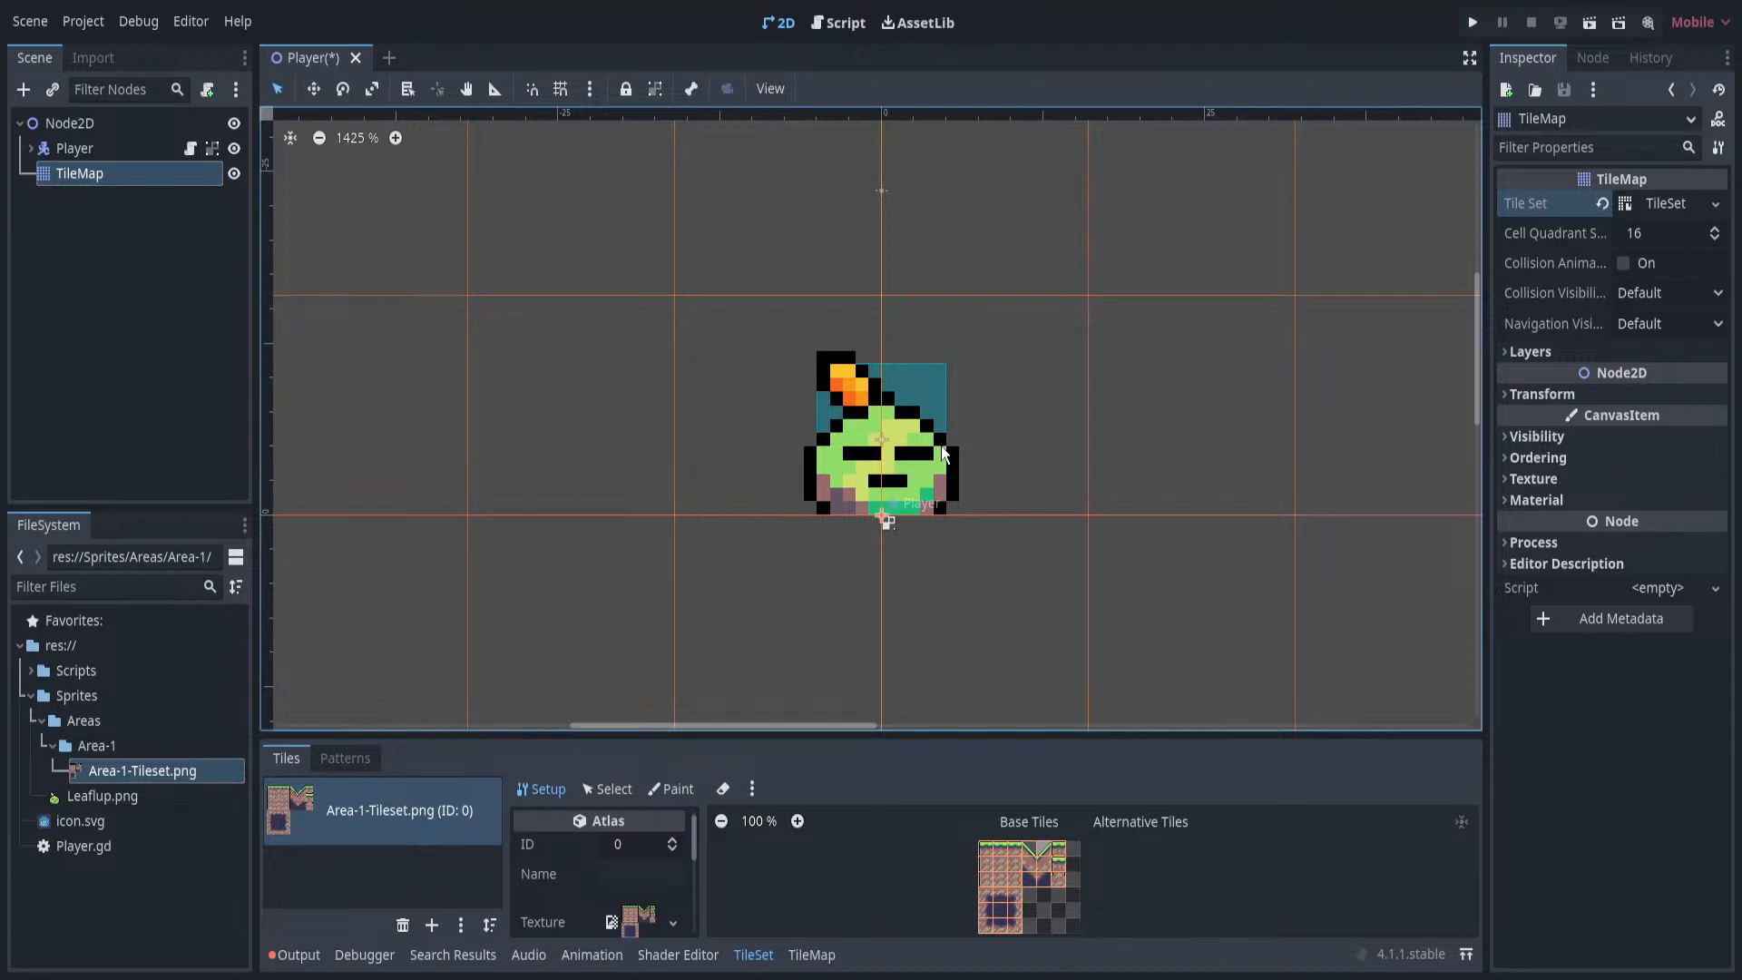
click(1510, 477)
click(1502, 478)
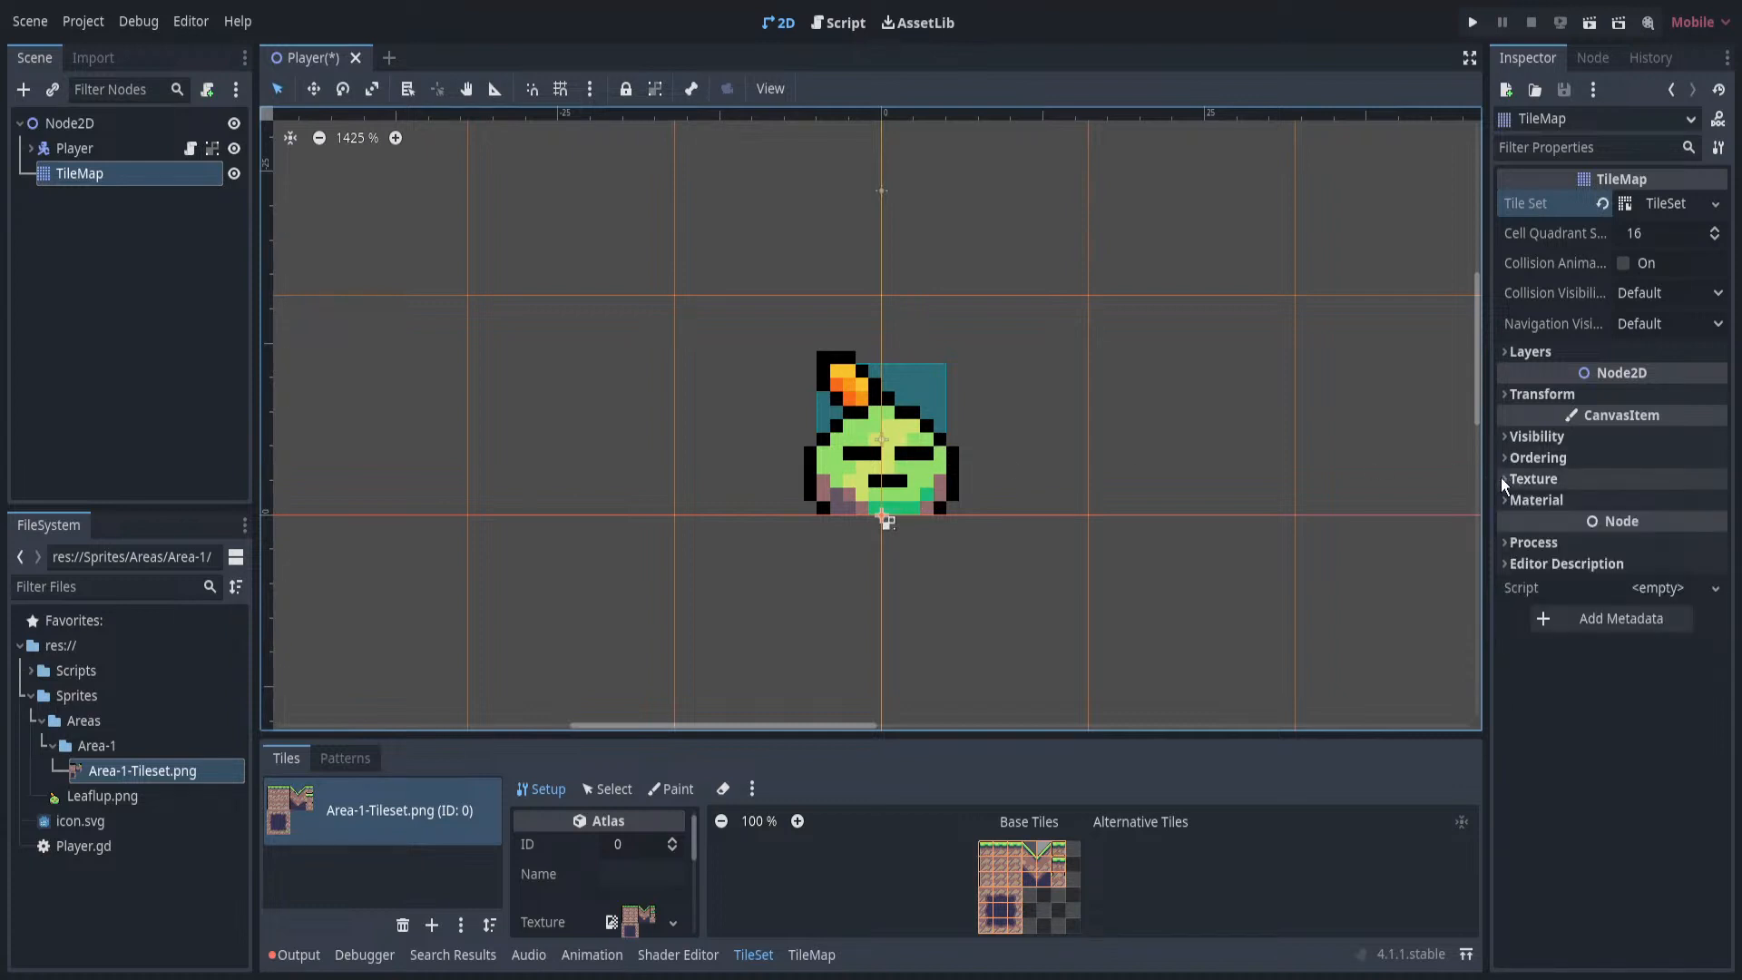
click(1502, 498)
click(1502, 497)
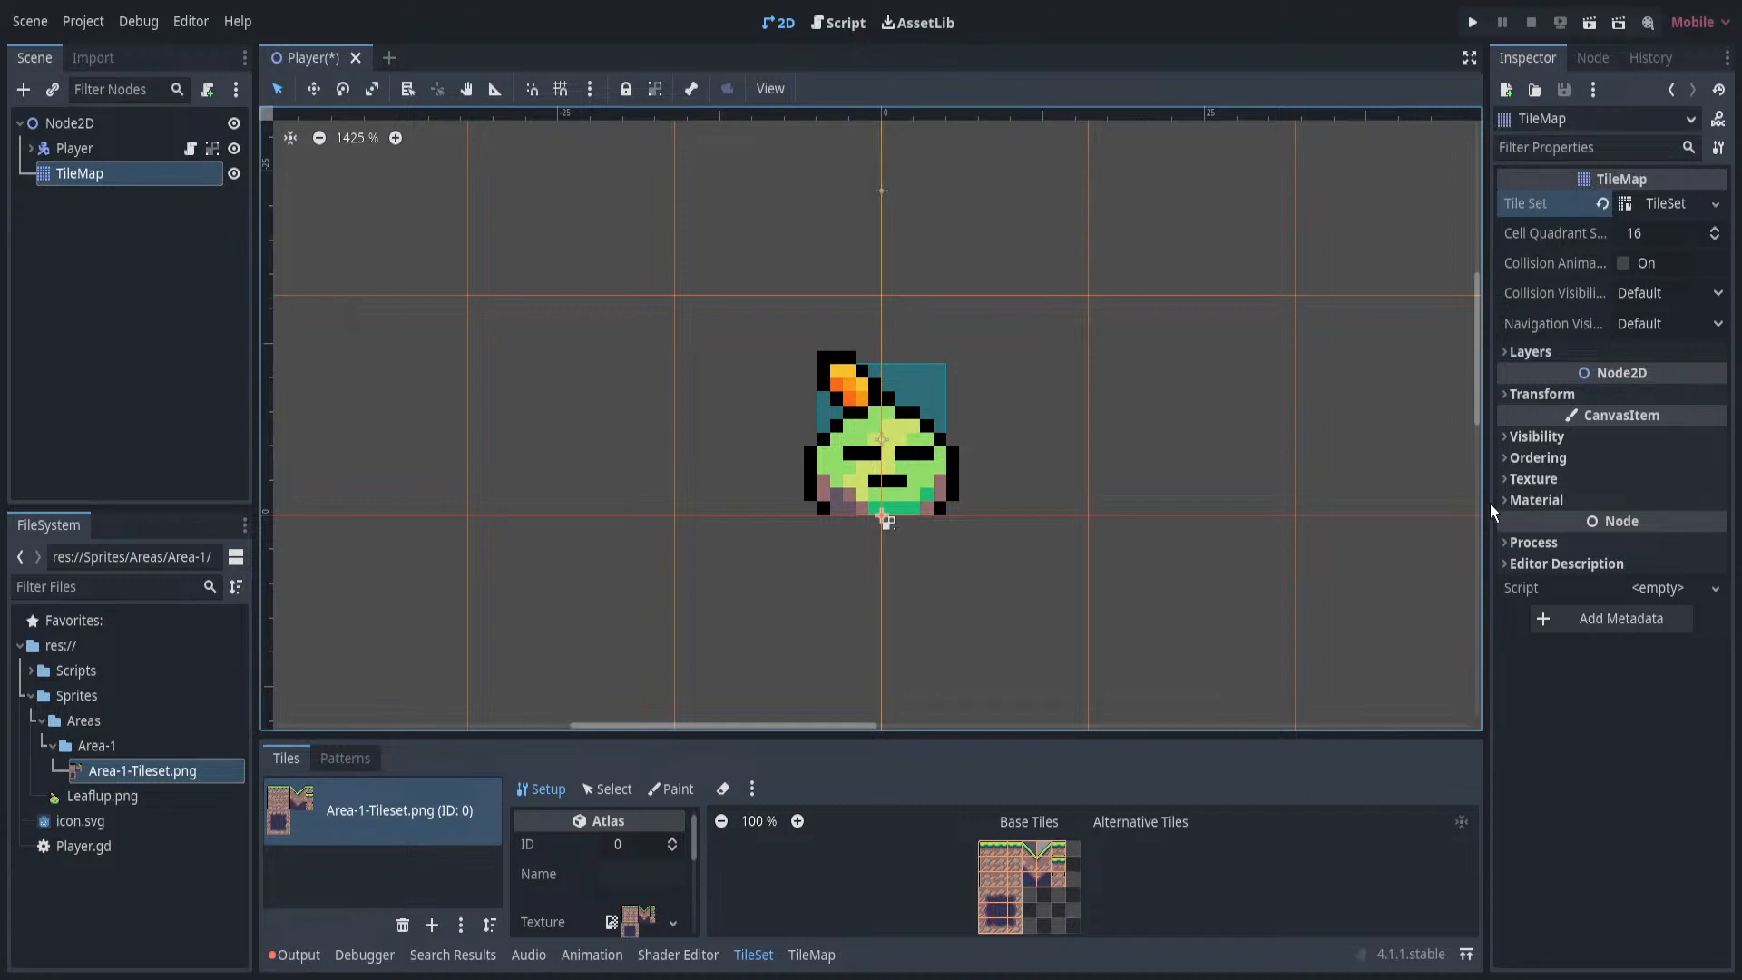
scroll(971, 857, up, 3)
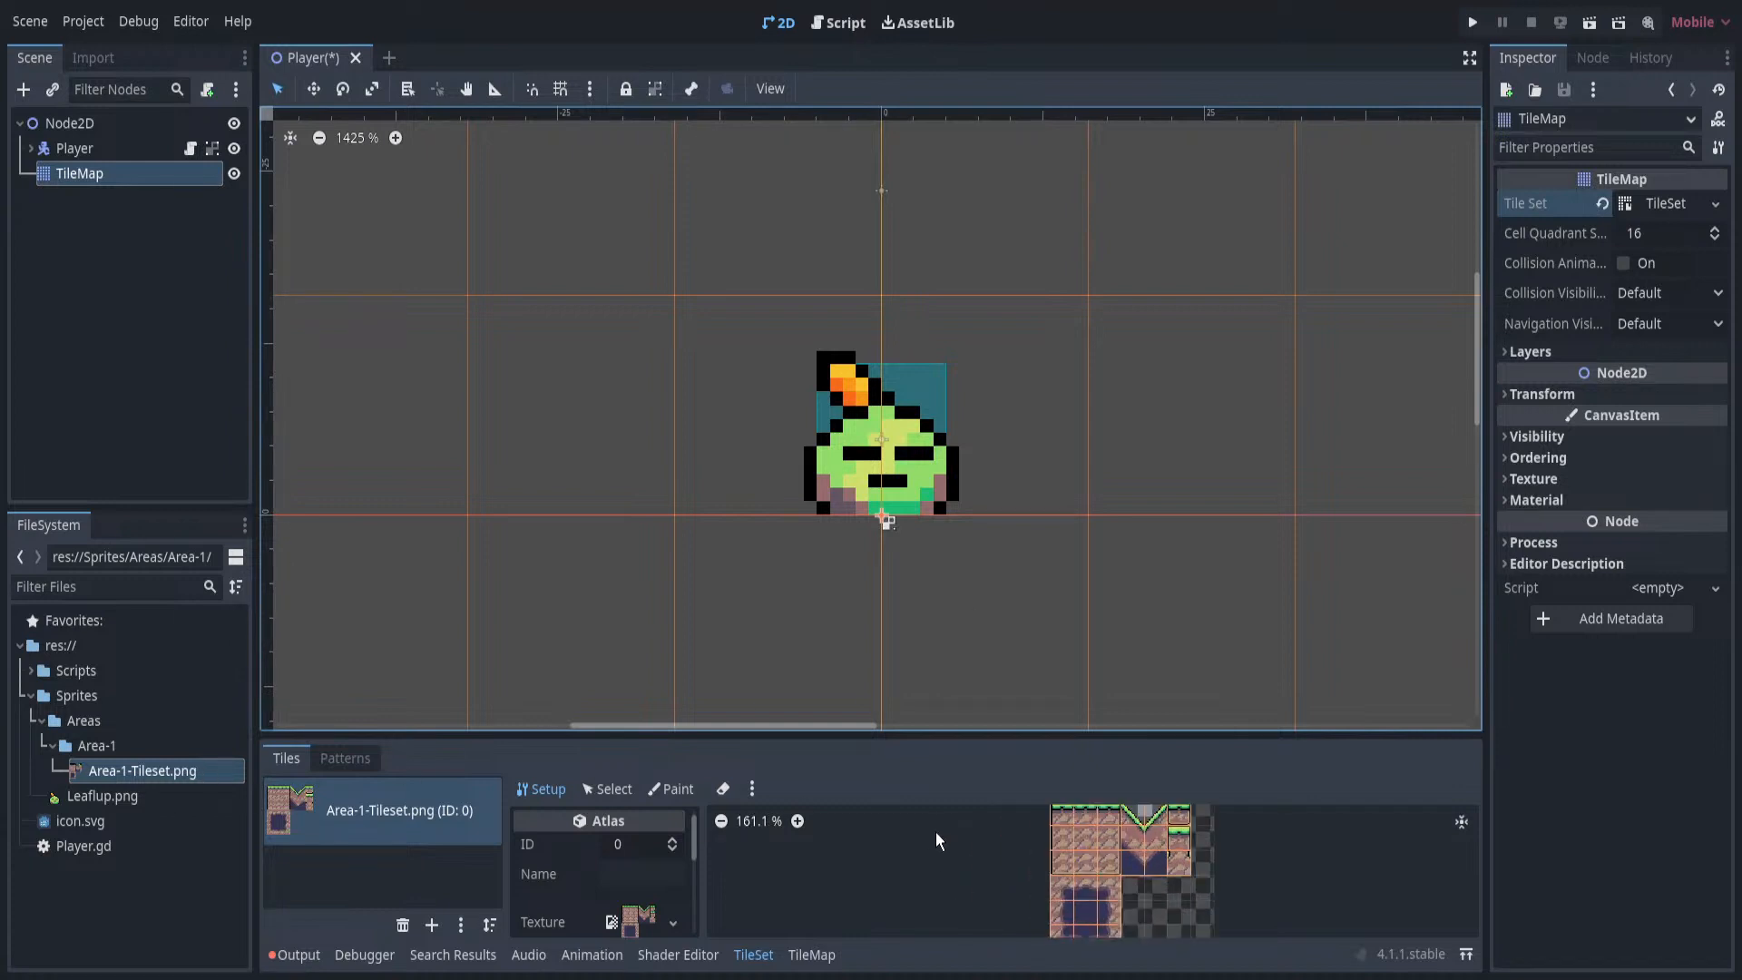
Add a physics layer with the default collision layer and mask to the TileMap's TileSet resource.
click(1695, 206)
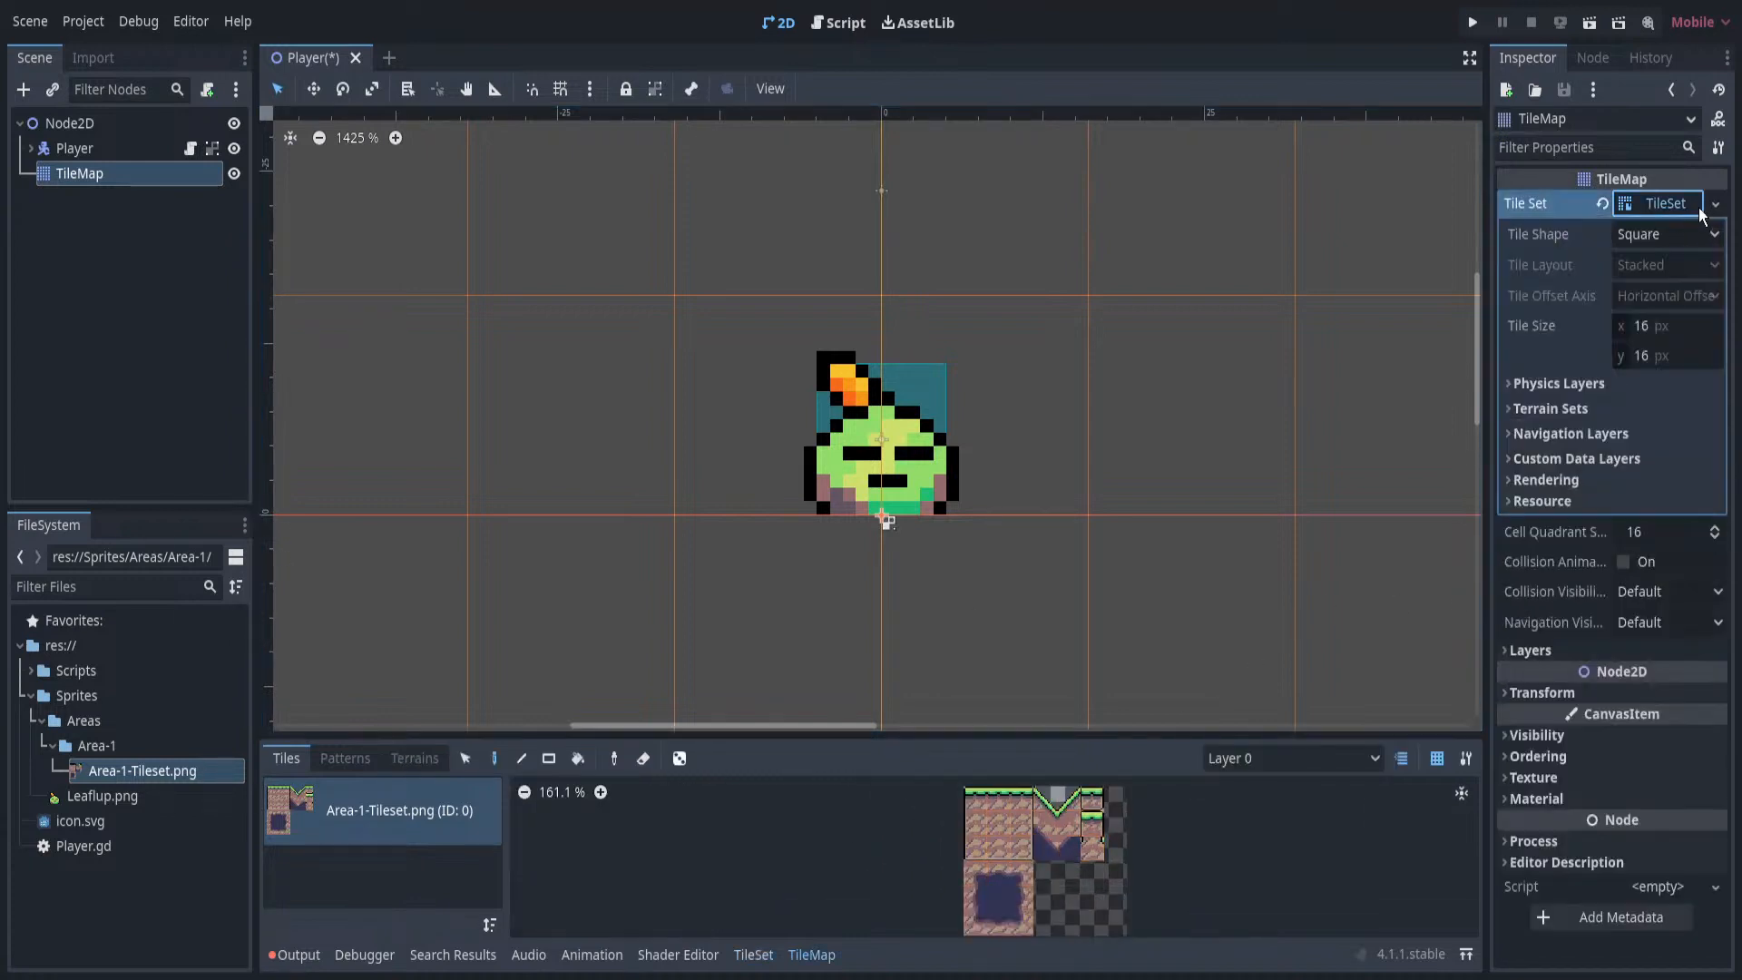
click(1538, 386)
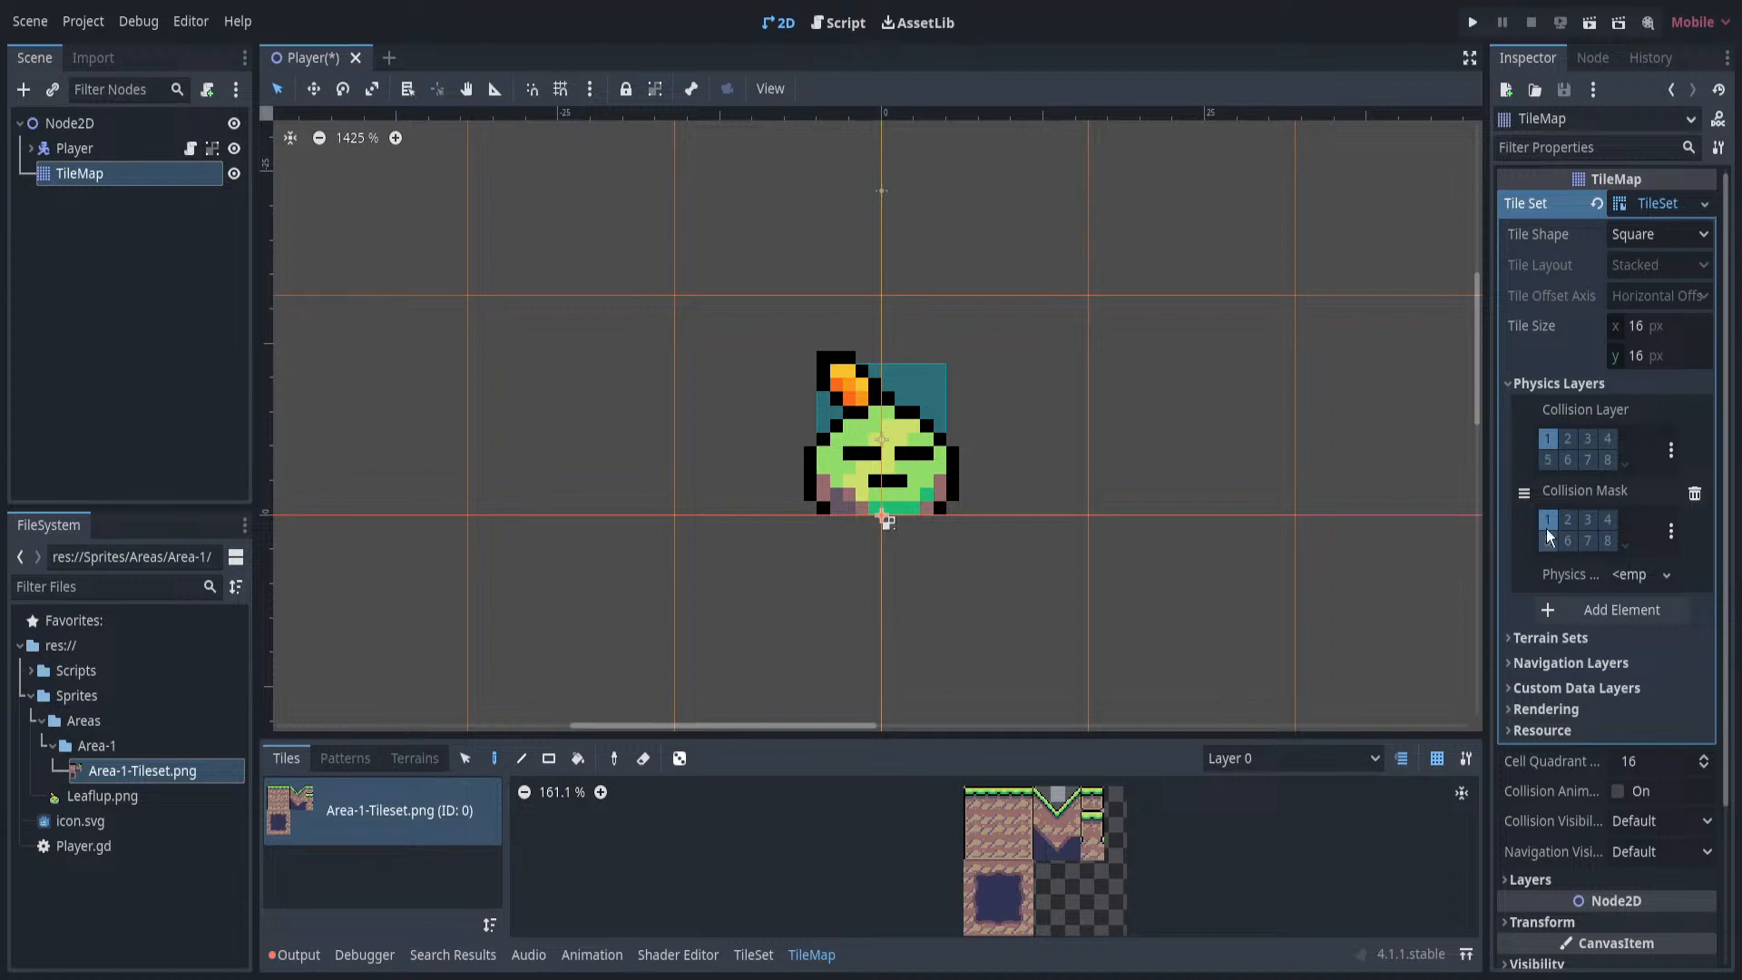
click(1563, 383)
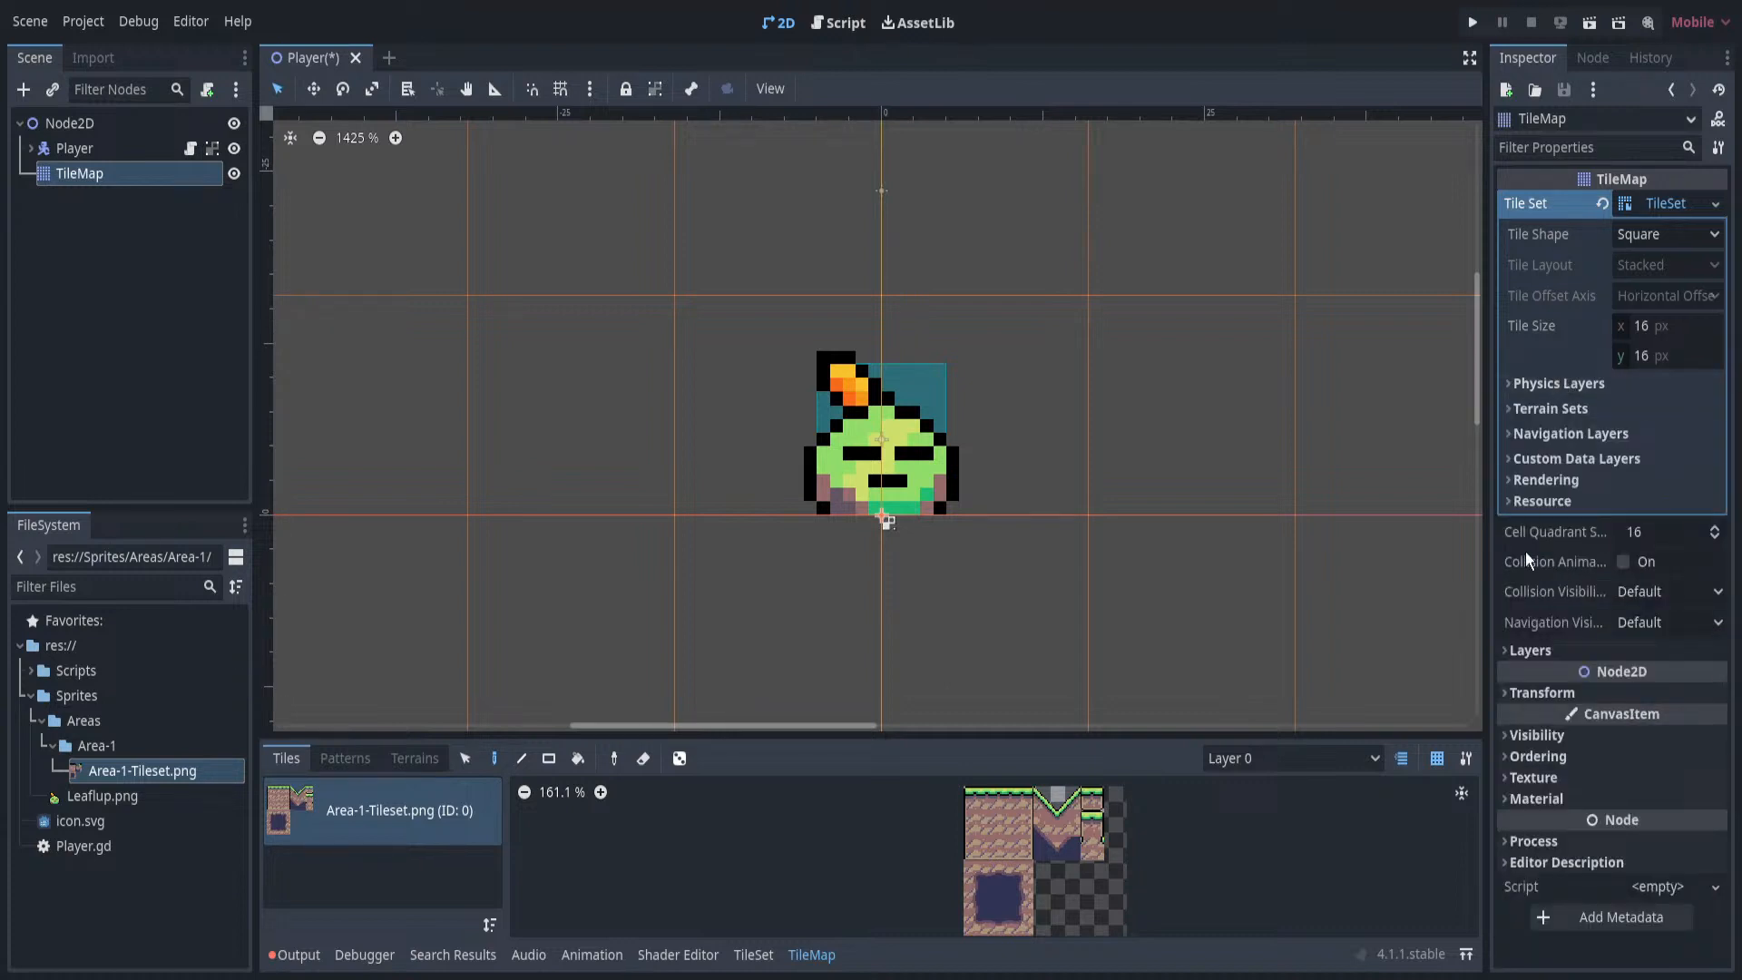
scroll(1408, 701, down, 1)
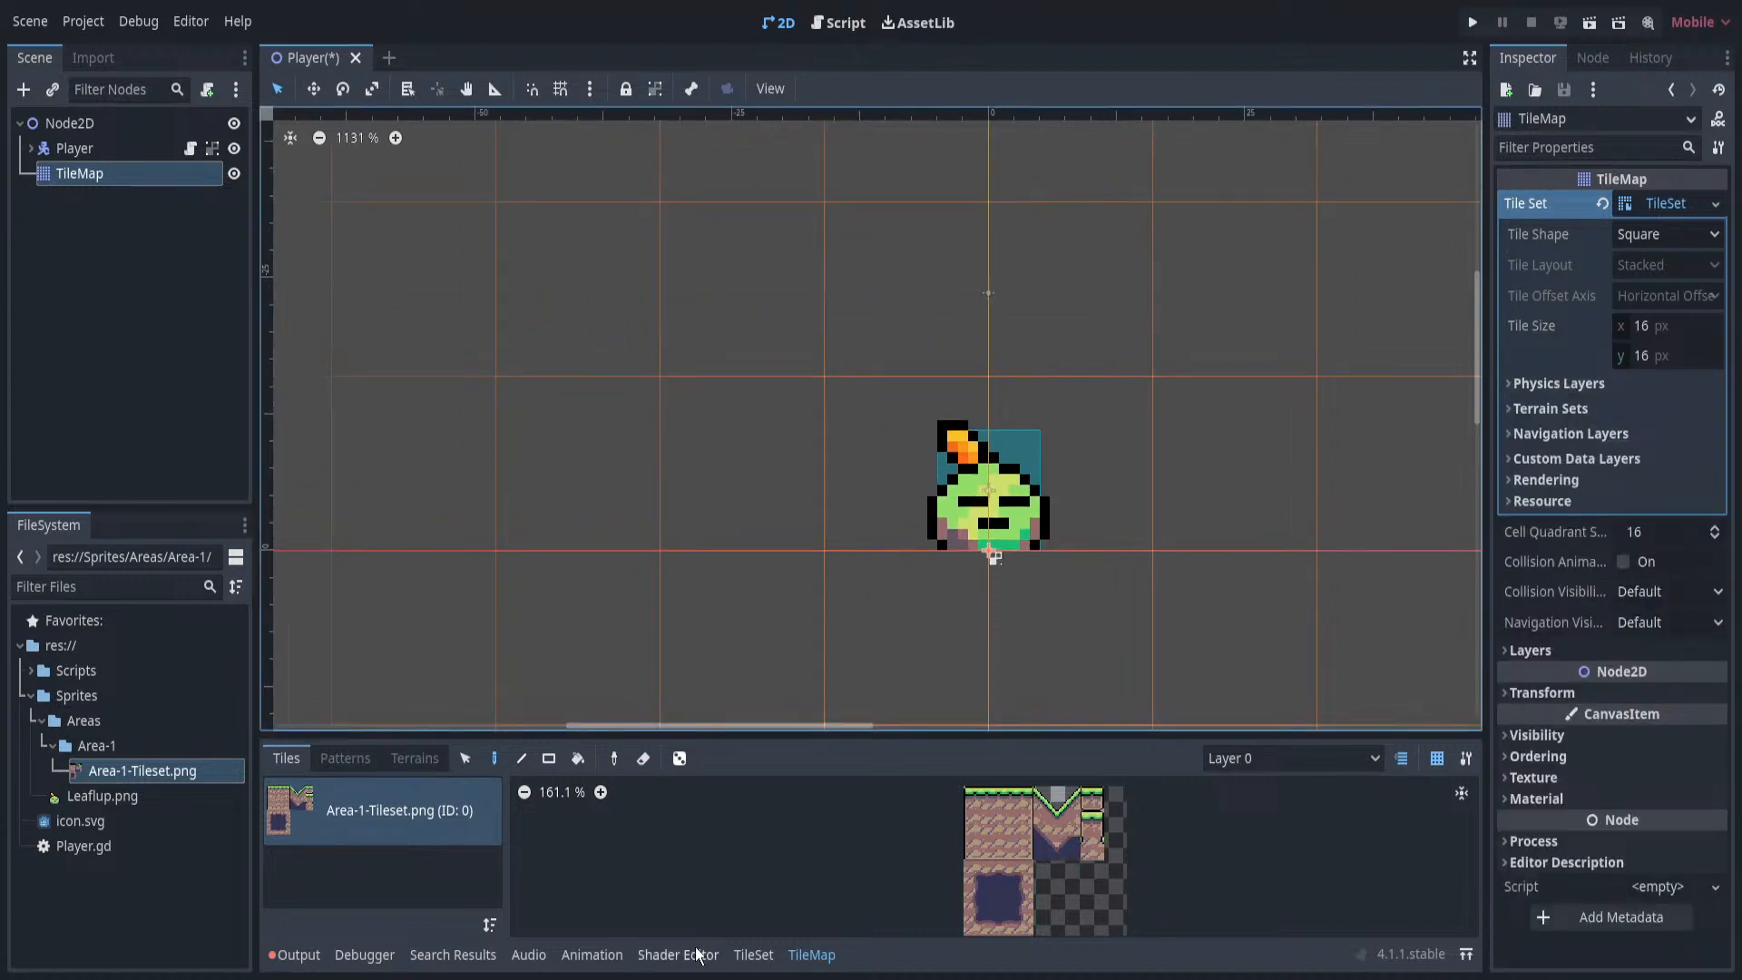
Paint the full-square Physics Layer 0 collision shape onto all tiles of the Area-1 tileset atlas.
click(753, 955)
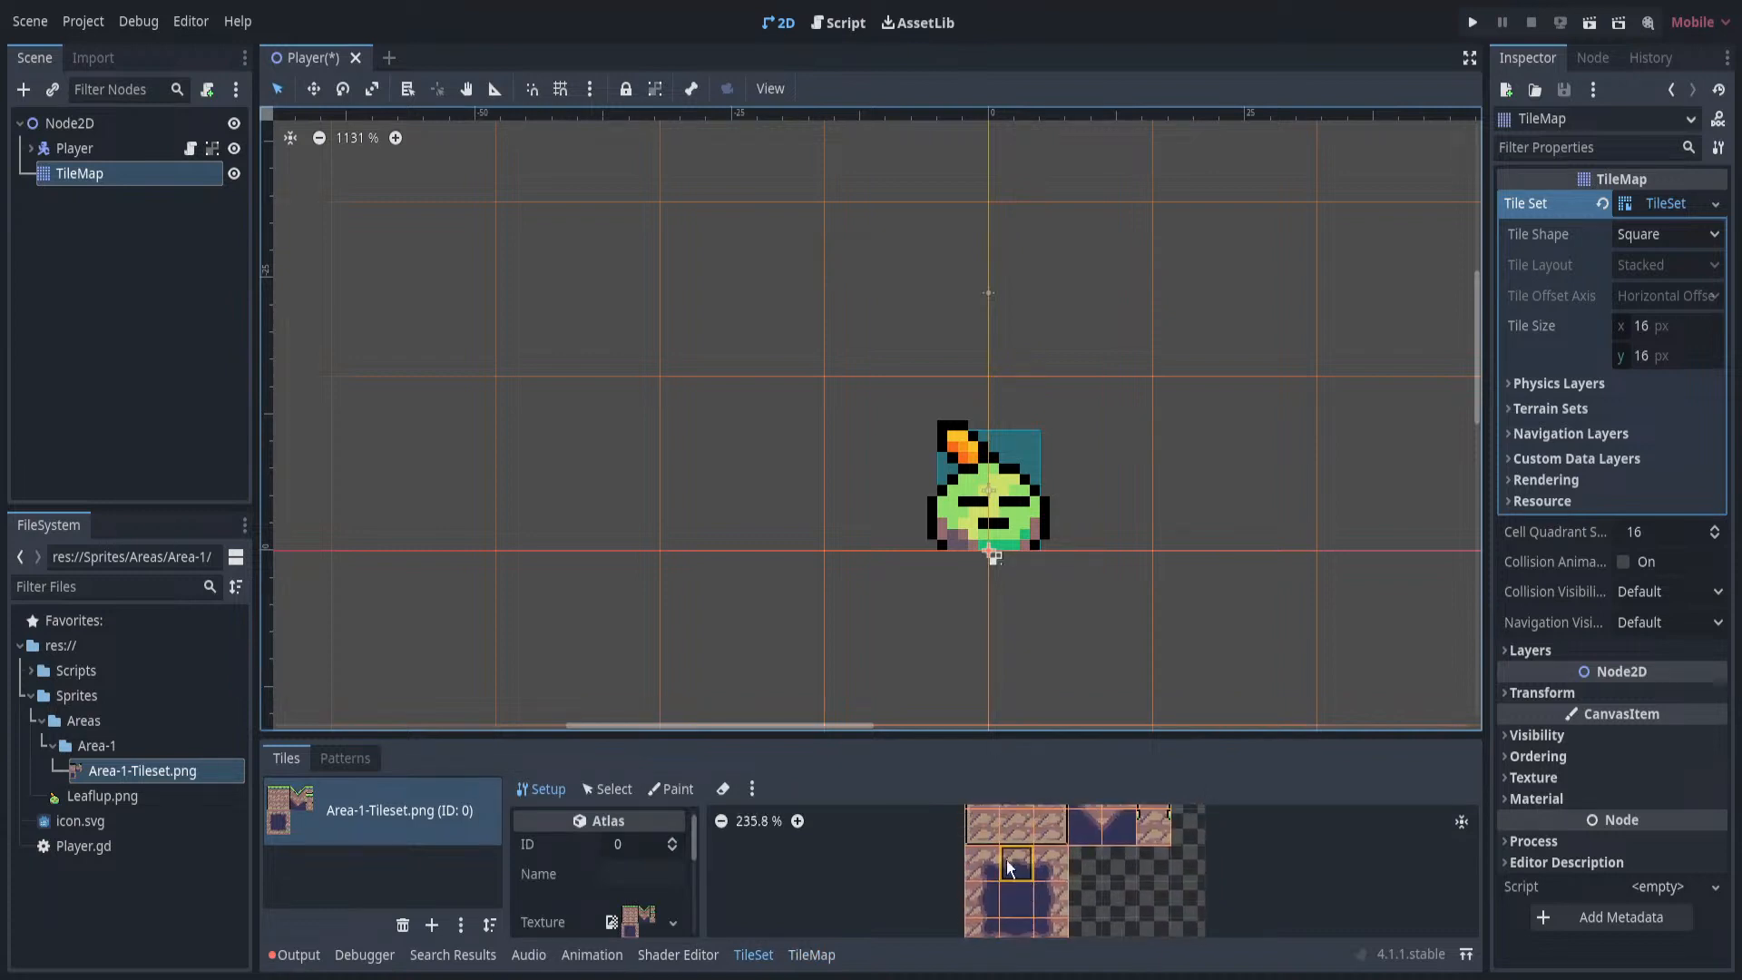
scroll(653, 874, down, 4)
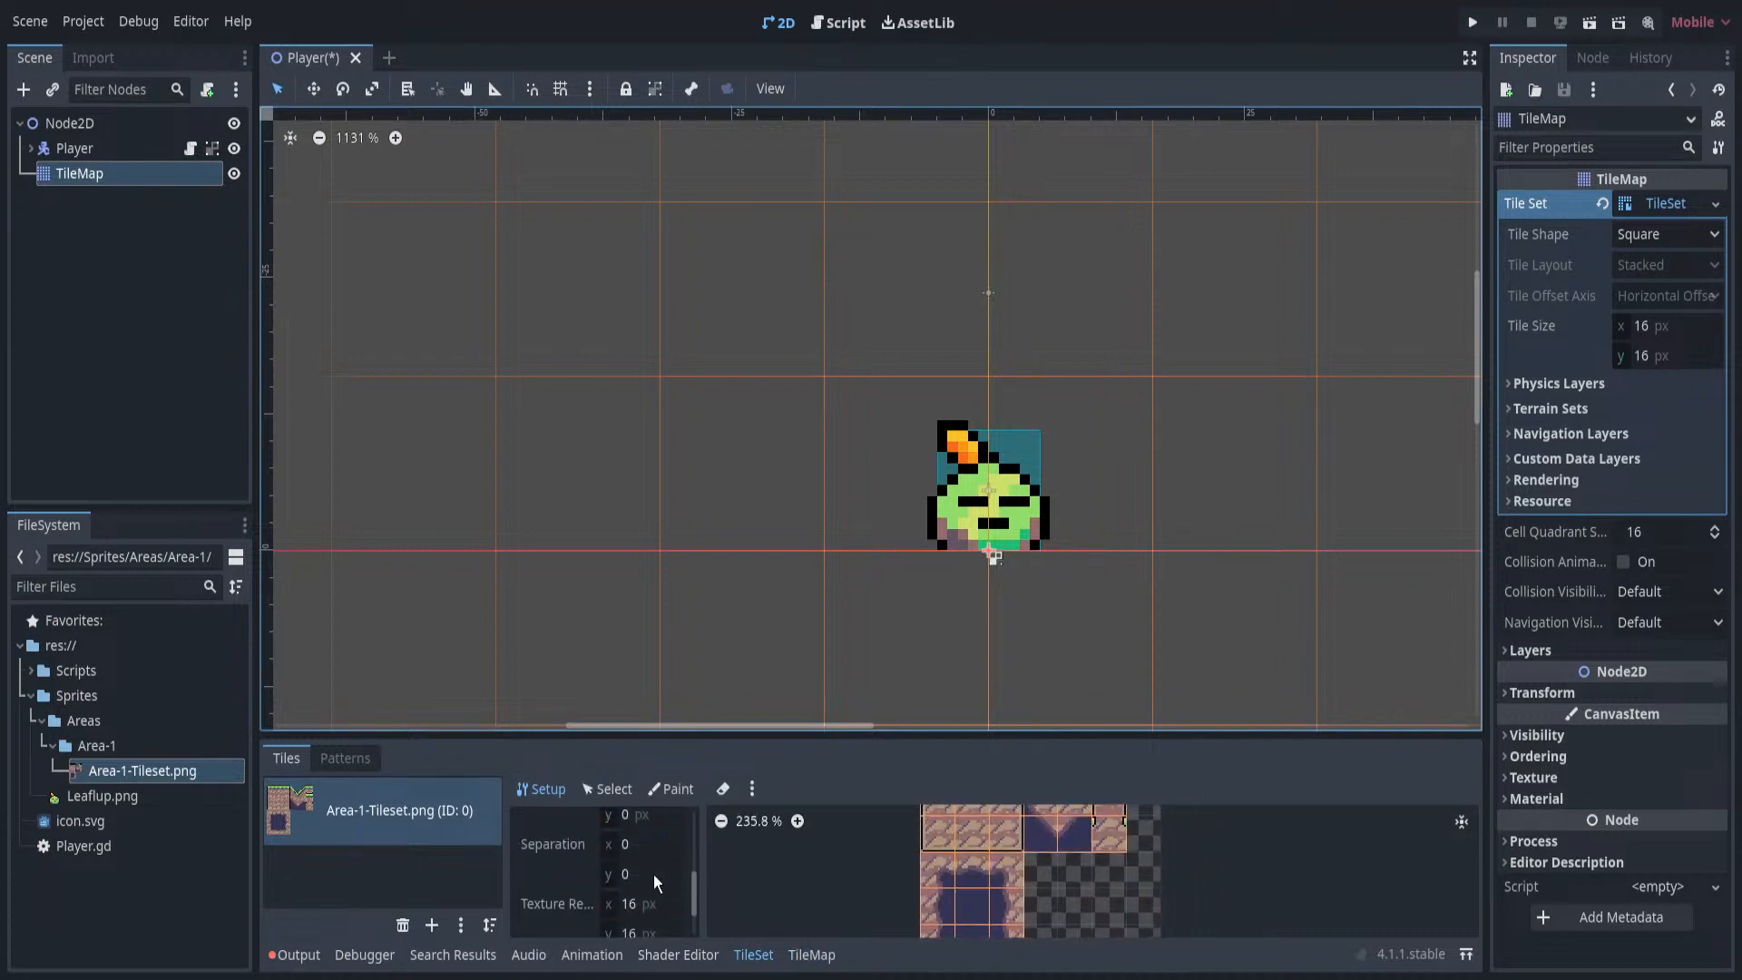
click(660, 789)
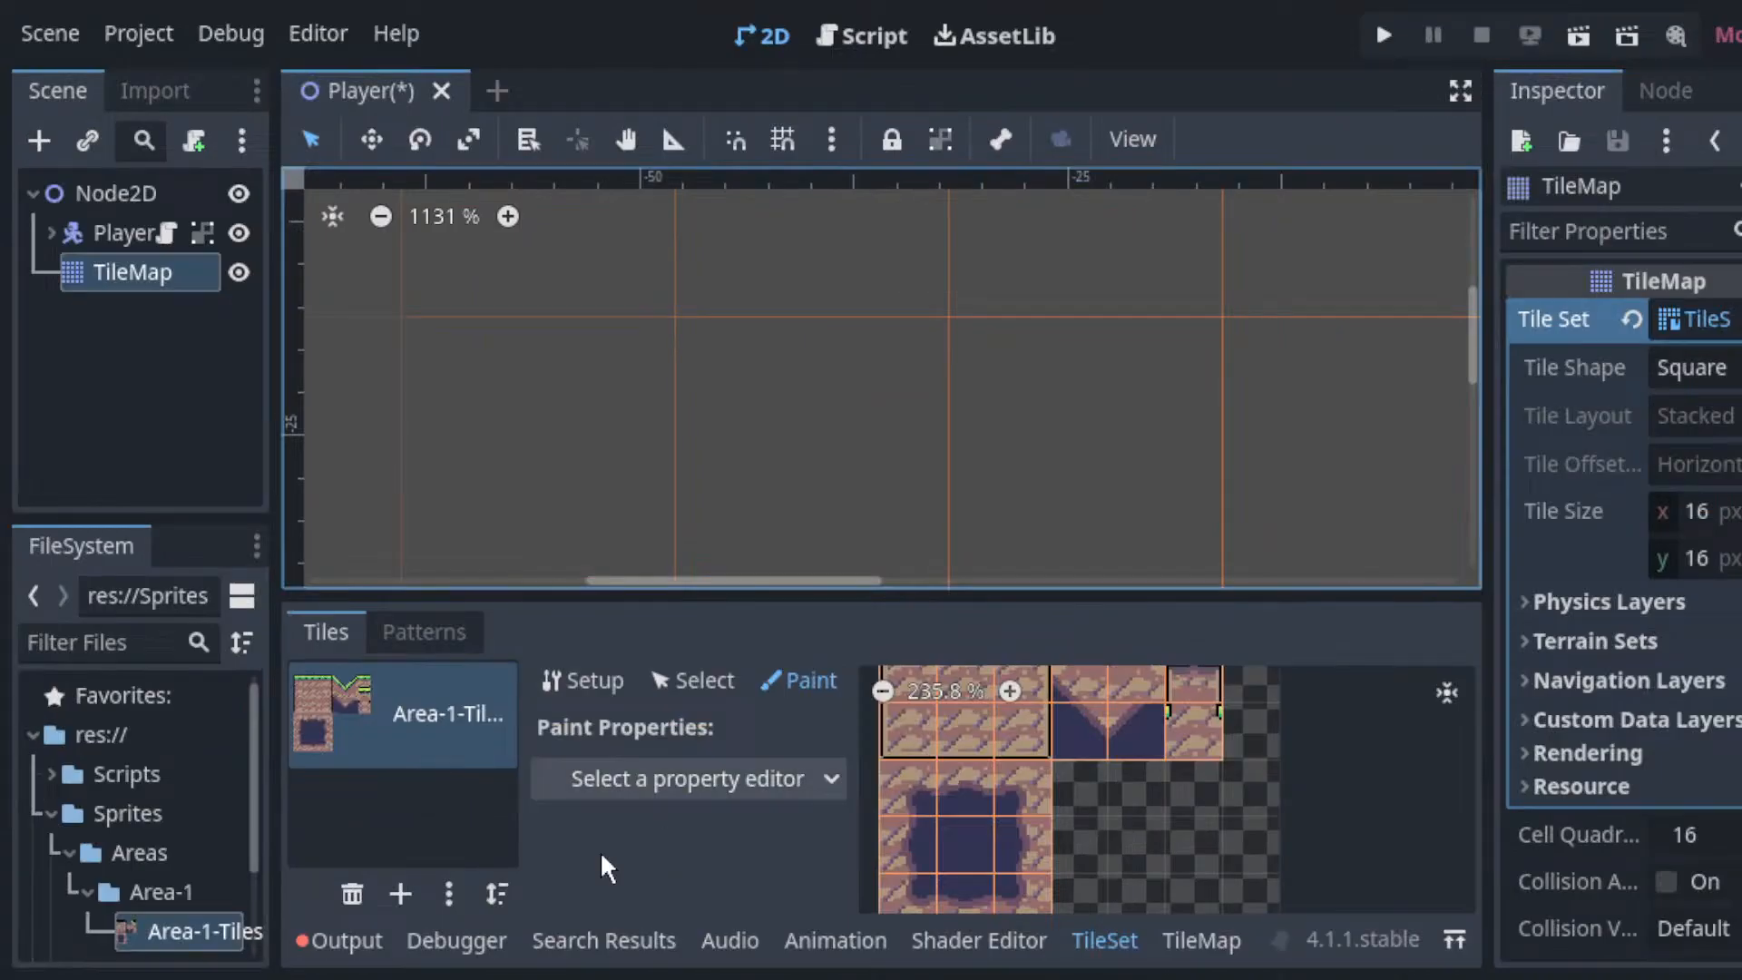
click(565, 854)
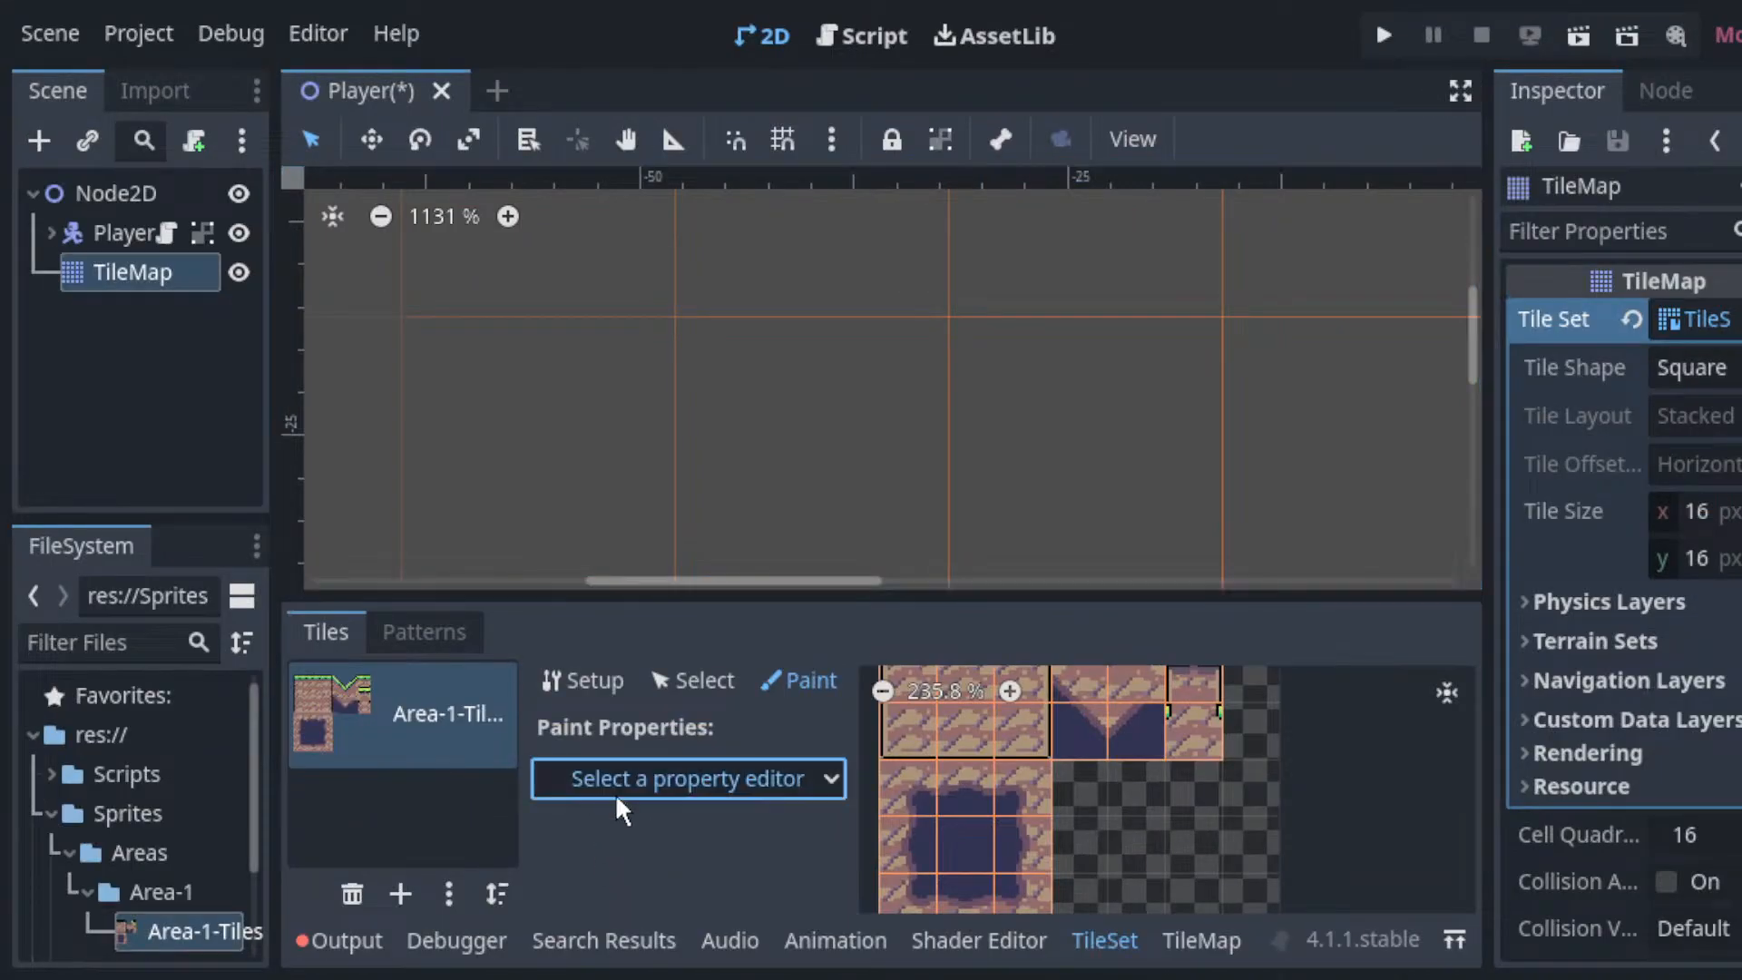
click(583, 898)
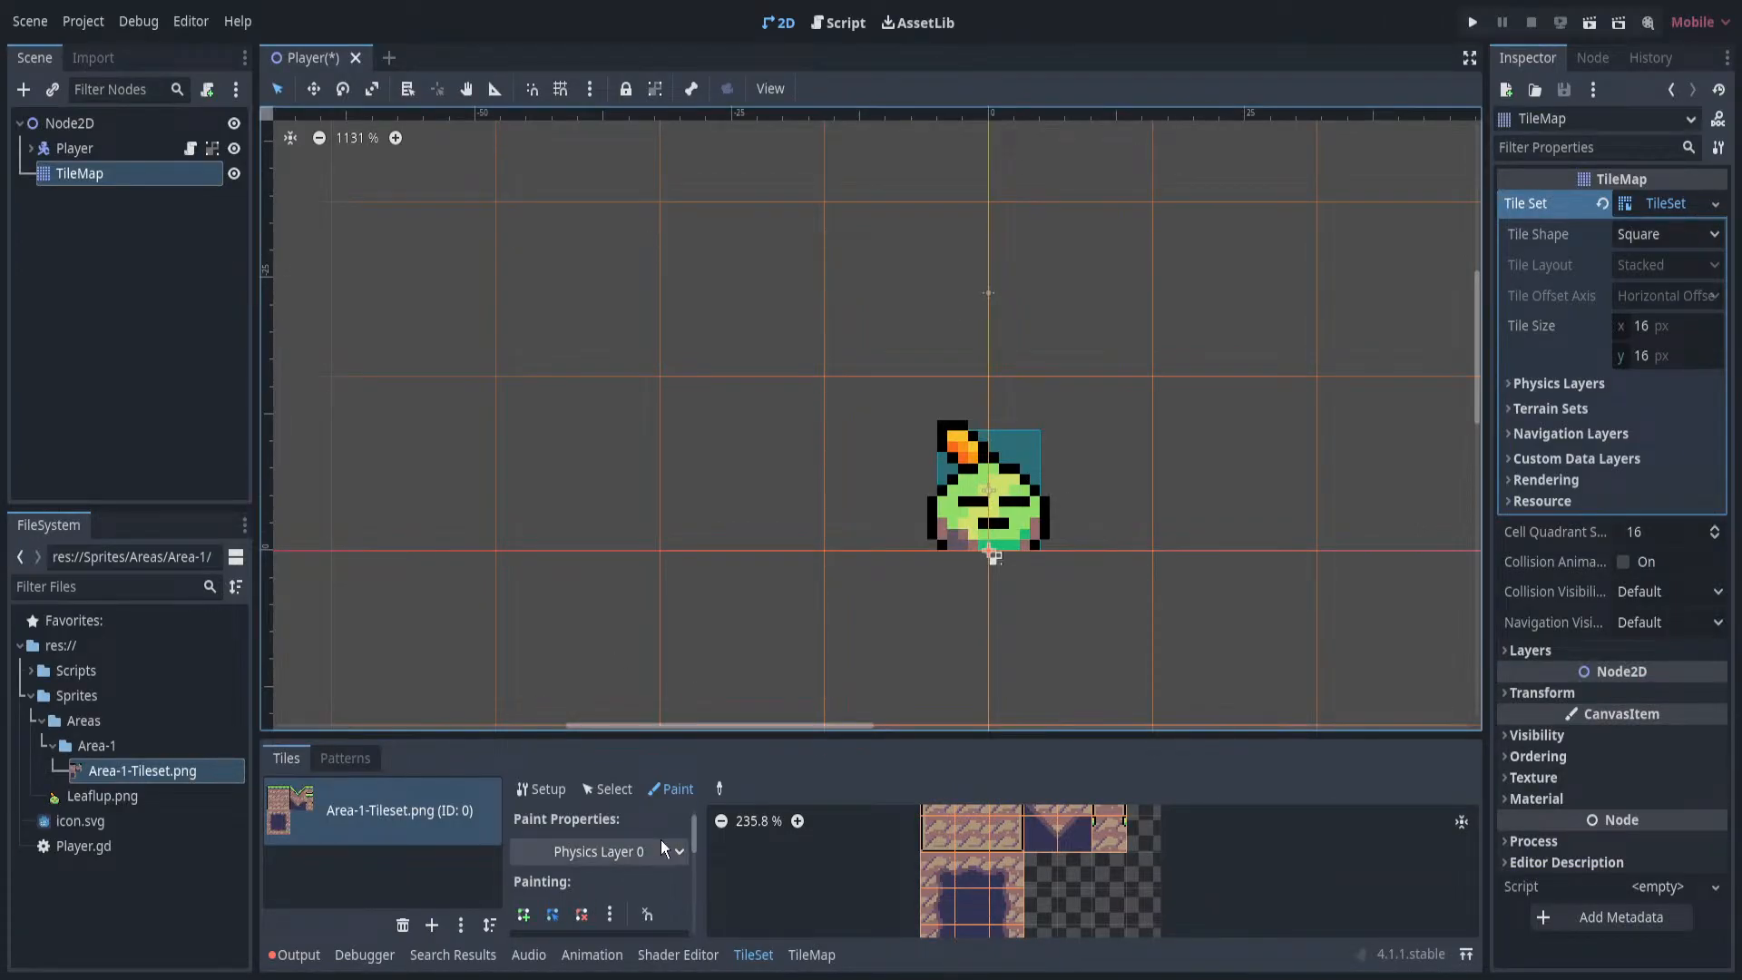
middle_drag(960, 858, 931, 949)
scroll(960, 864, down, 3)
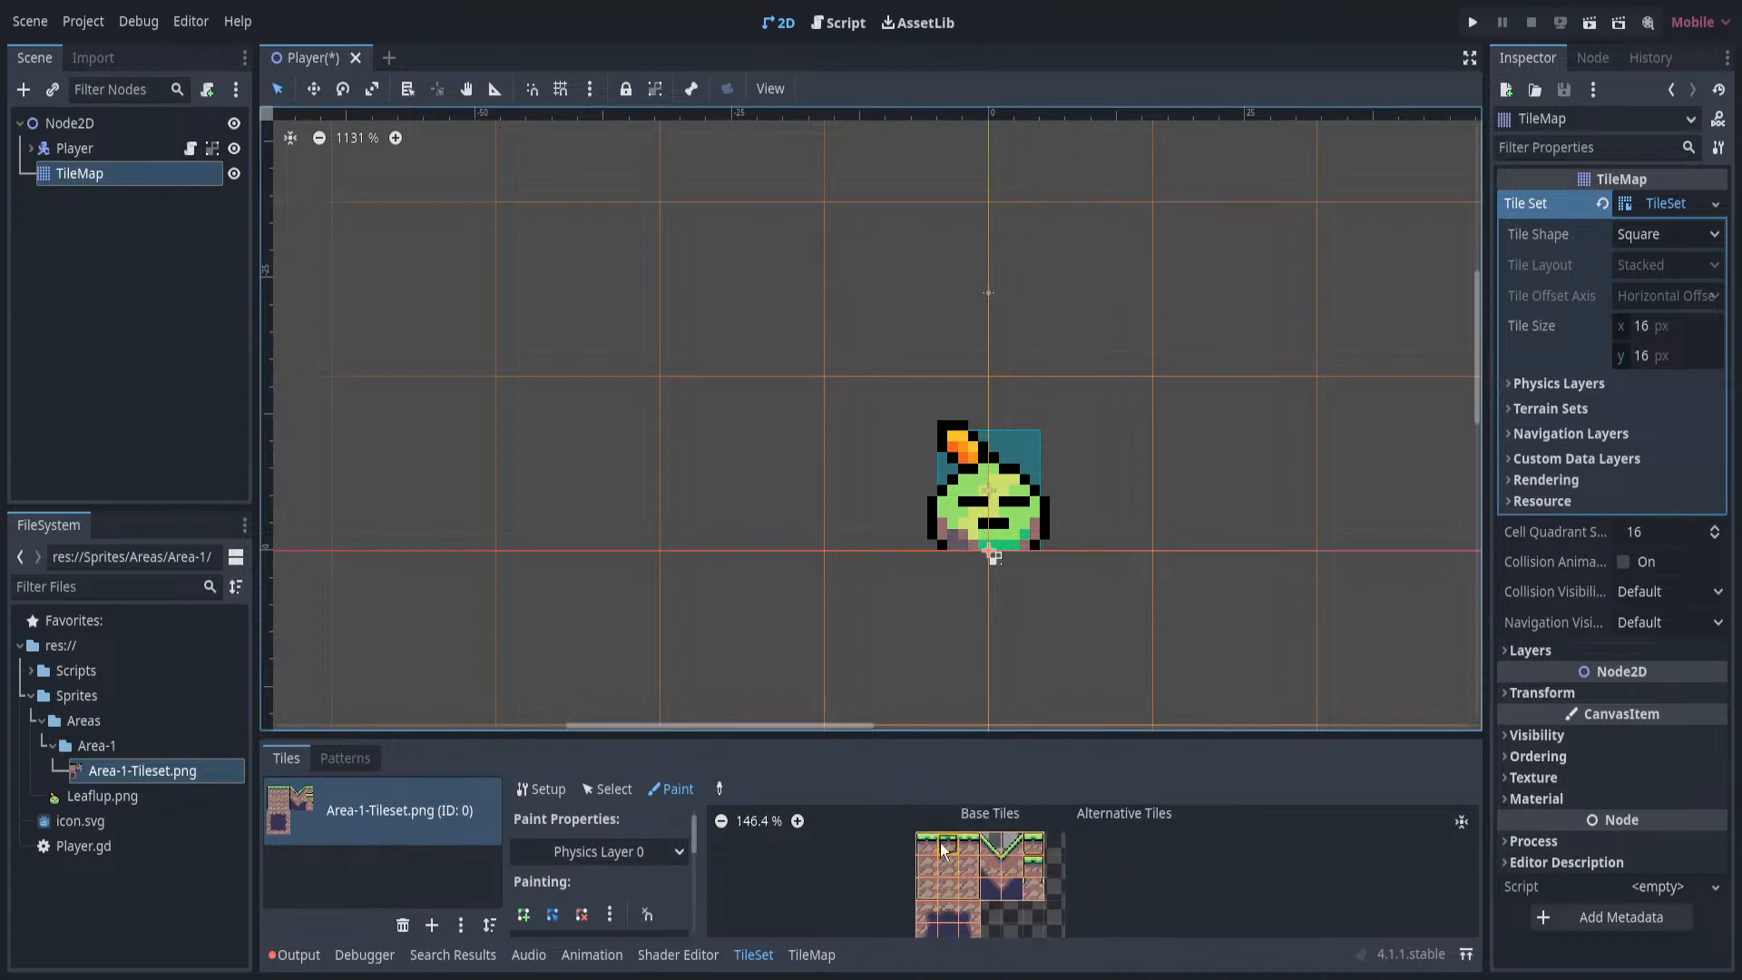
drag(1007, 849, 1023, 847)
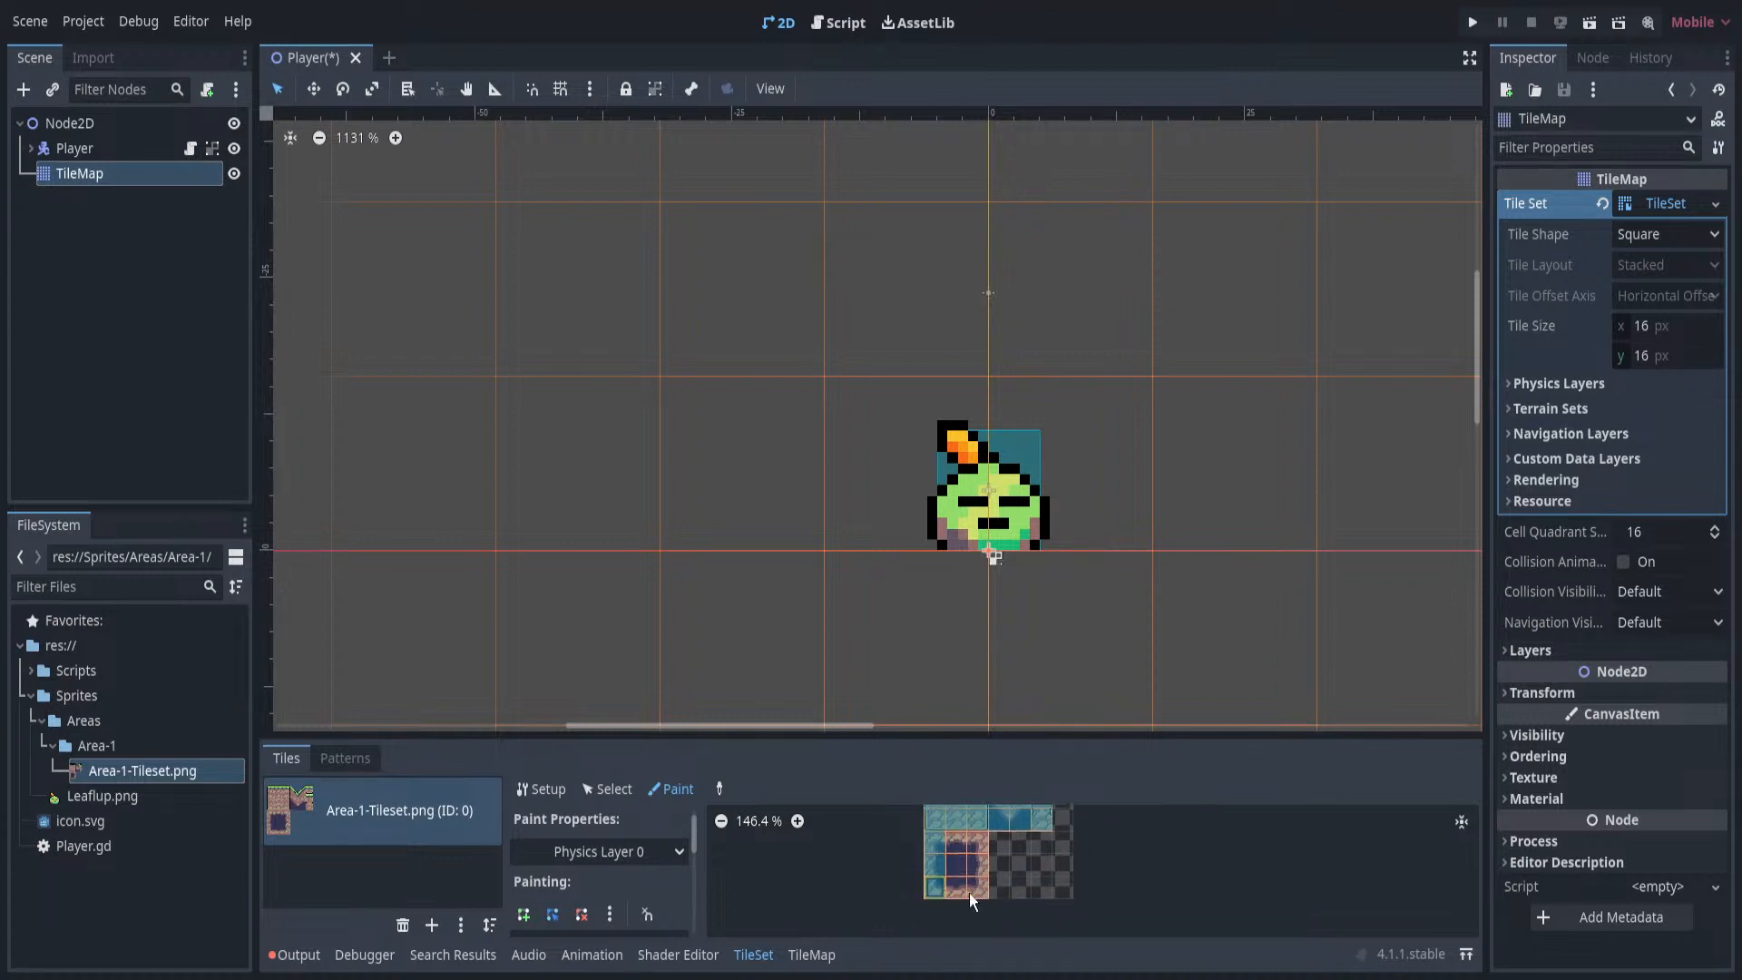
Select the descending slope tile at atlas coordinates (3, 0) and enlarge the TileSet editor to see it closely.
scroll(978, 844, up, 2)
scroll(1017, 830, up, 3)
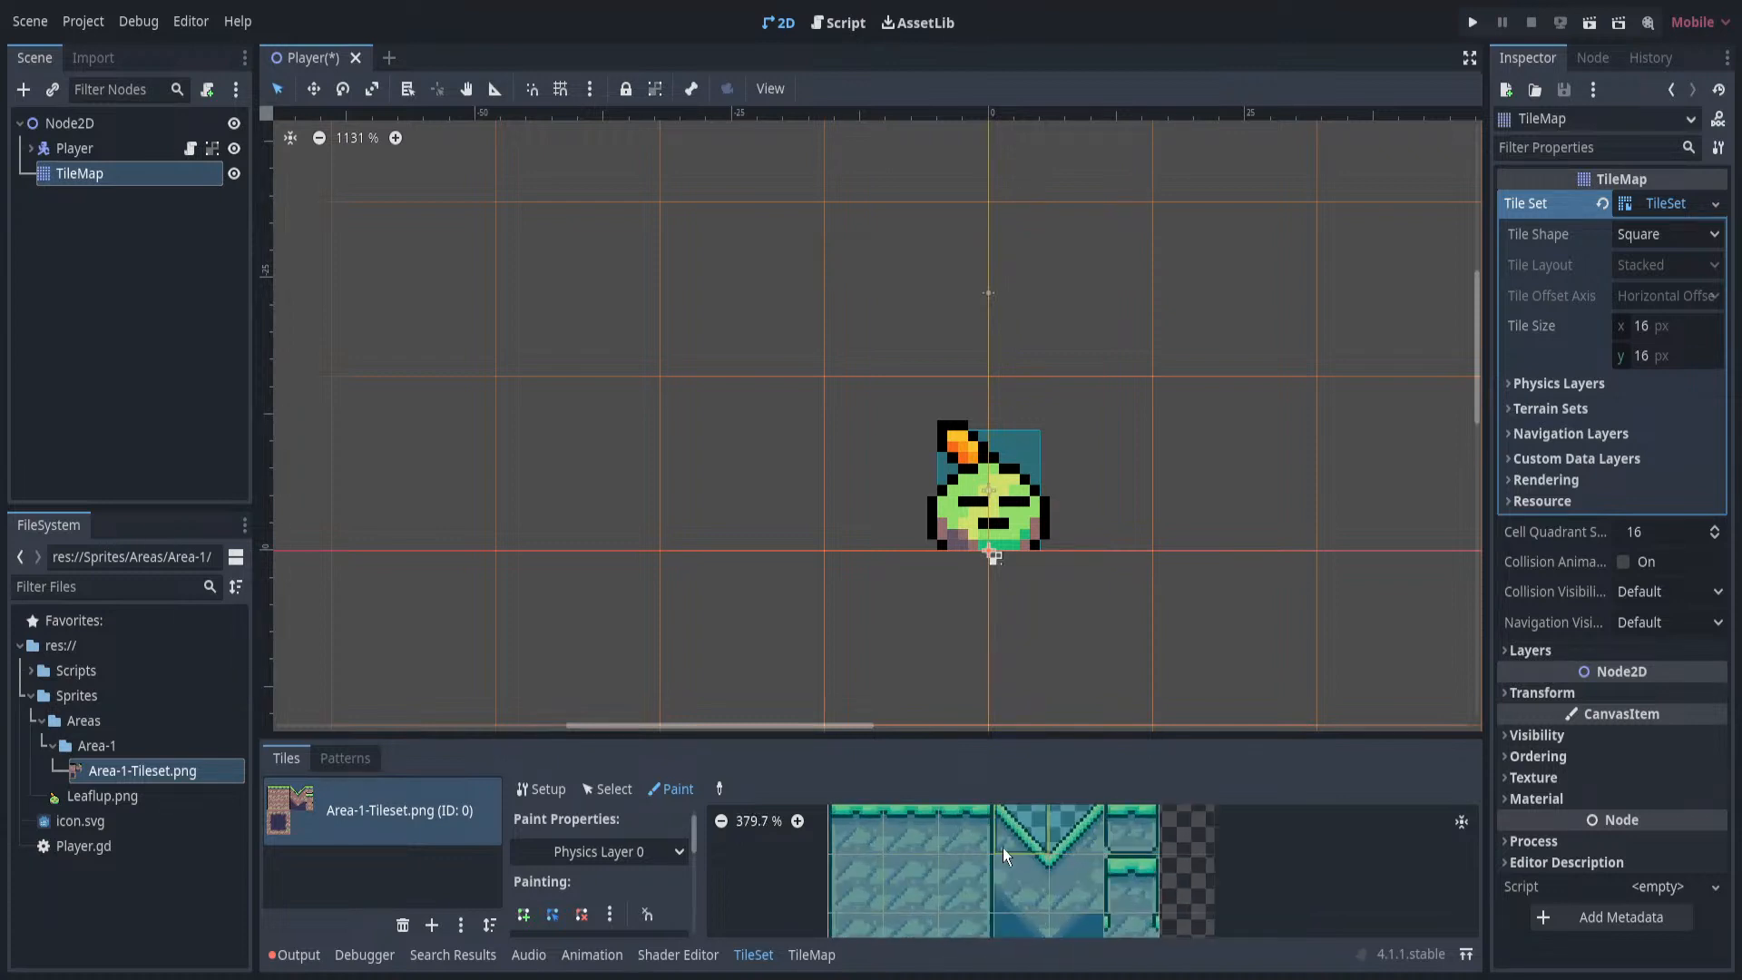
click(609, 789)
click(908, 867)
scroll(909, 876, up, 2)
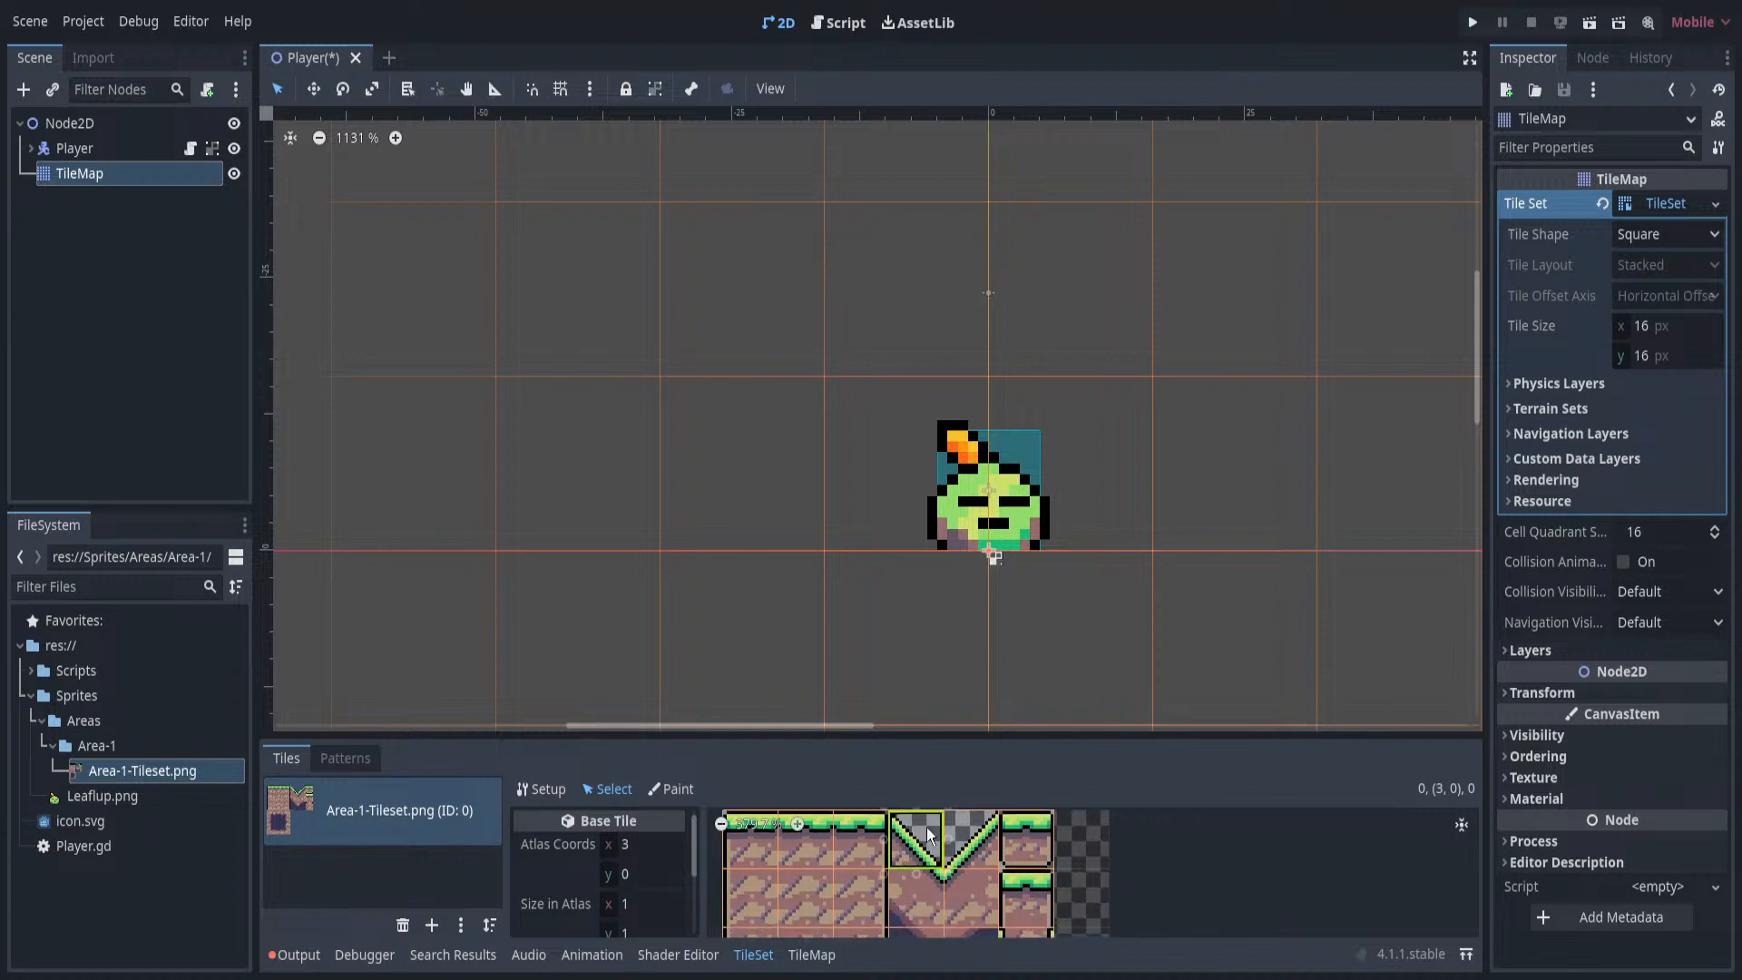
scroll(903, 888, up, 5)
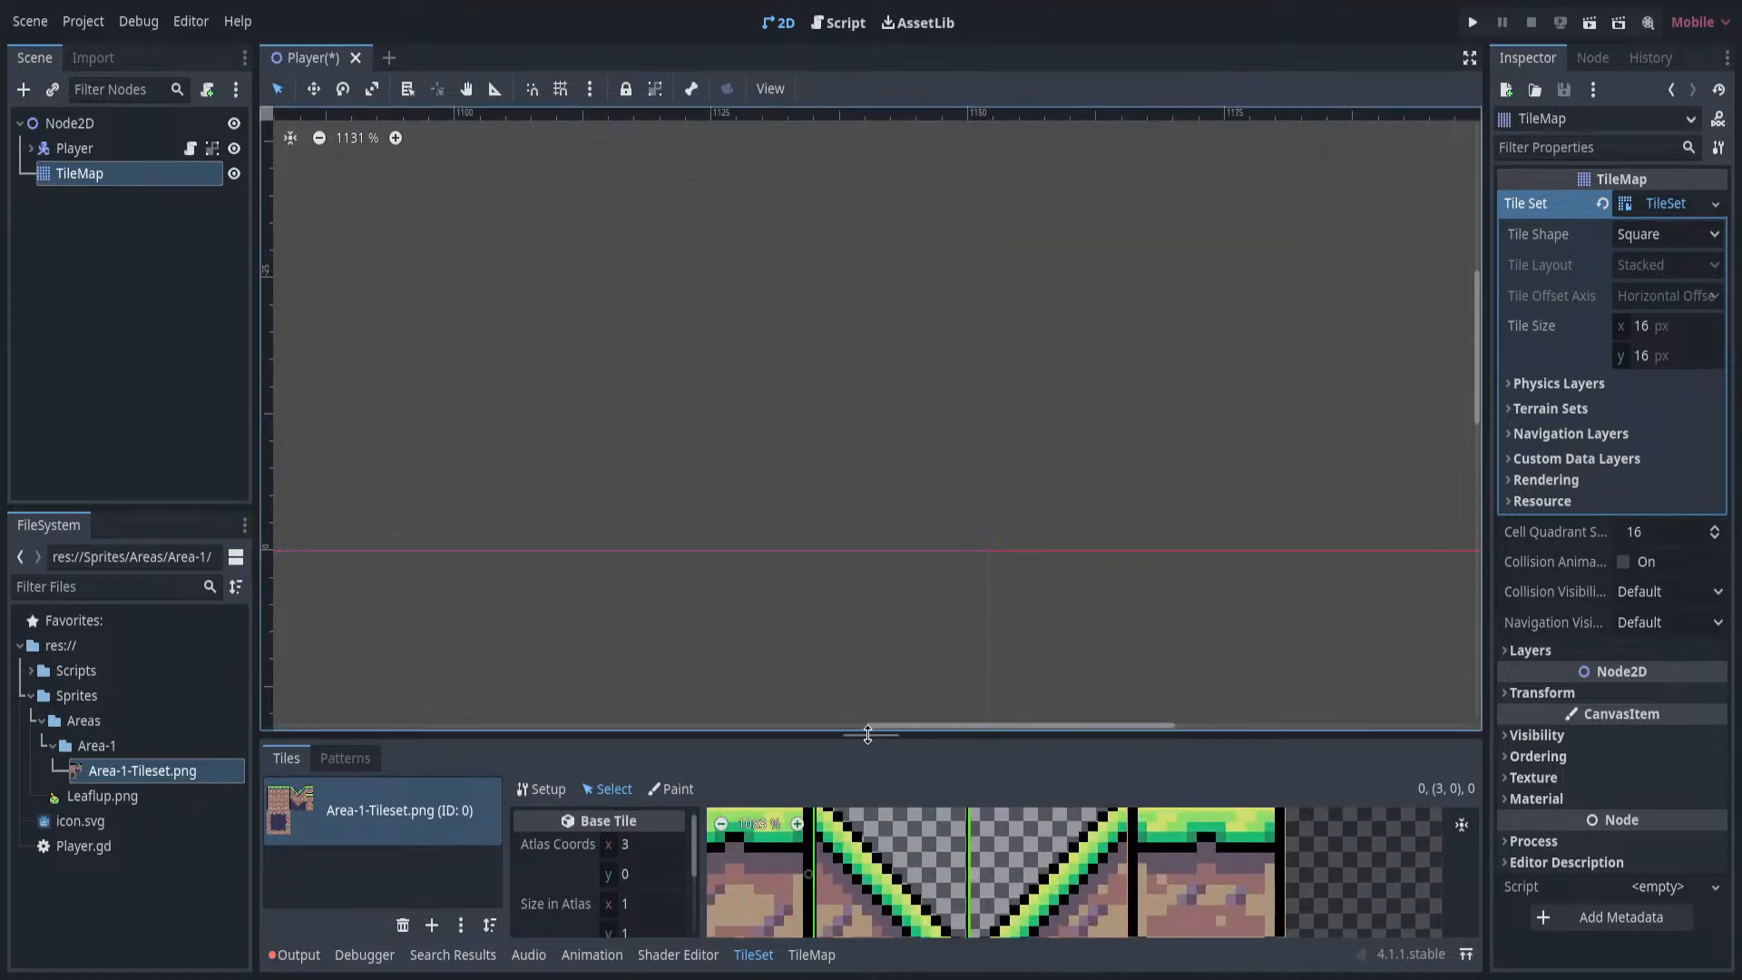
drag(908, 734, 902, 281)
scroll(909, 672, up, 4)
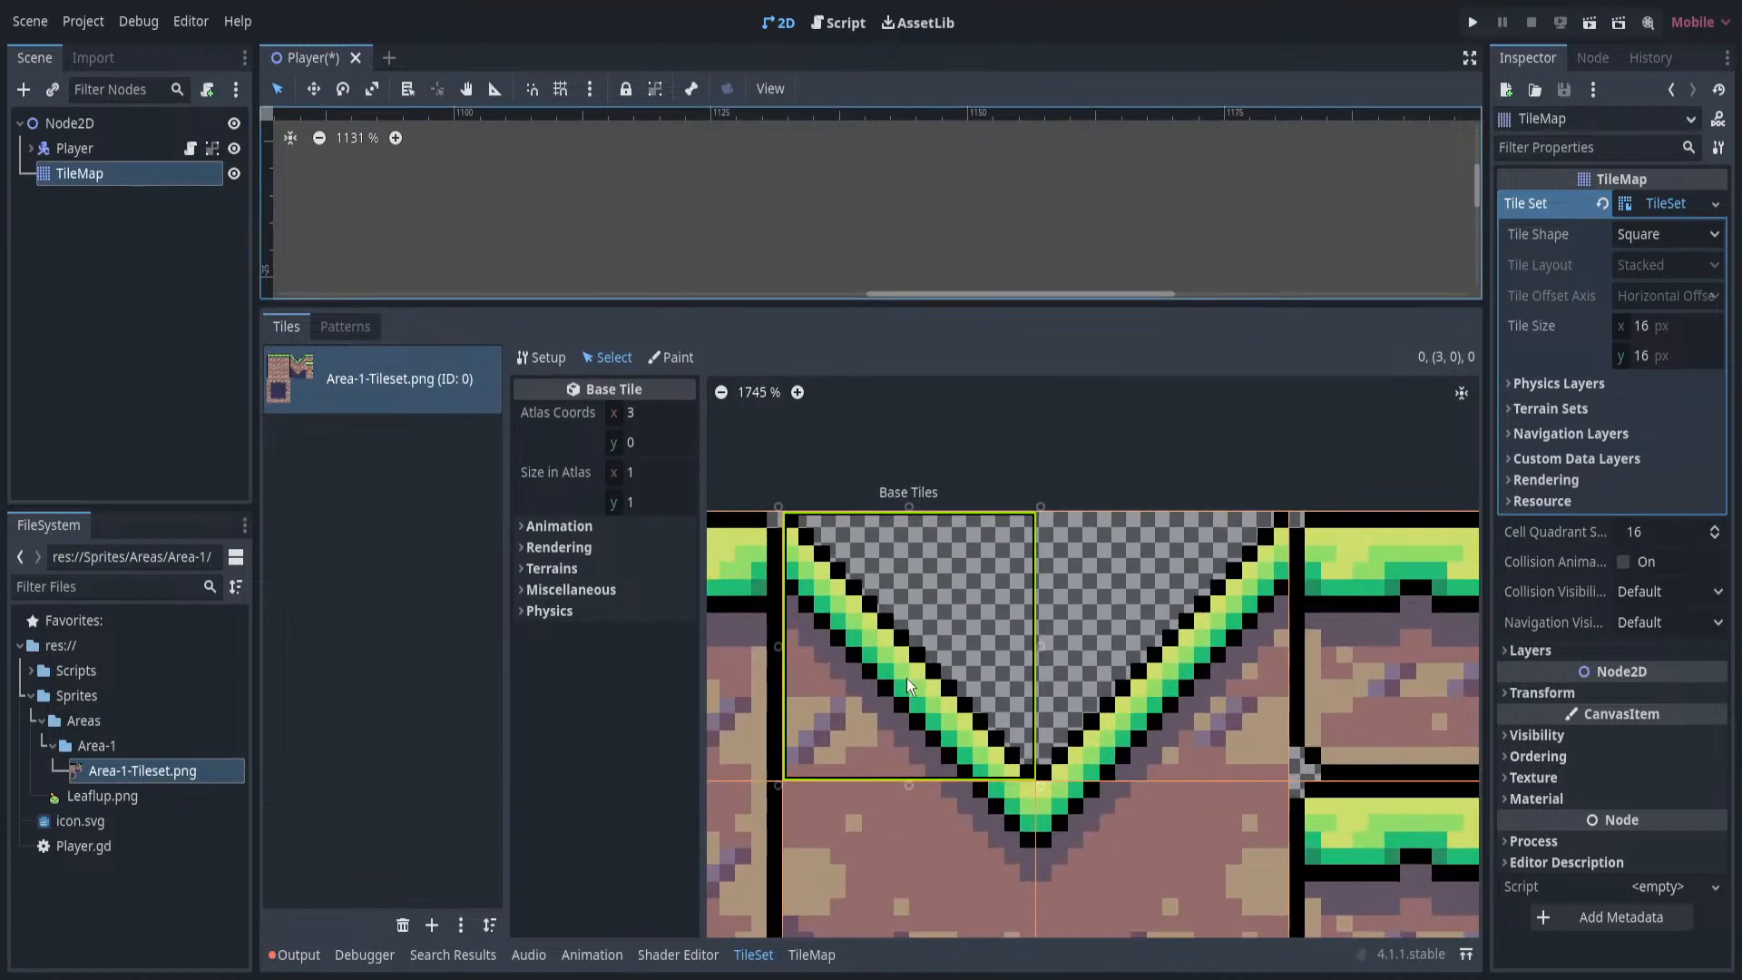
scroll(912, 667, up, 1)
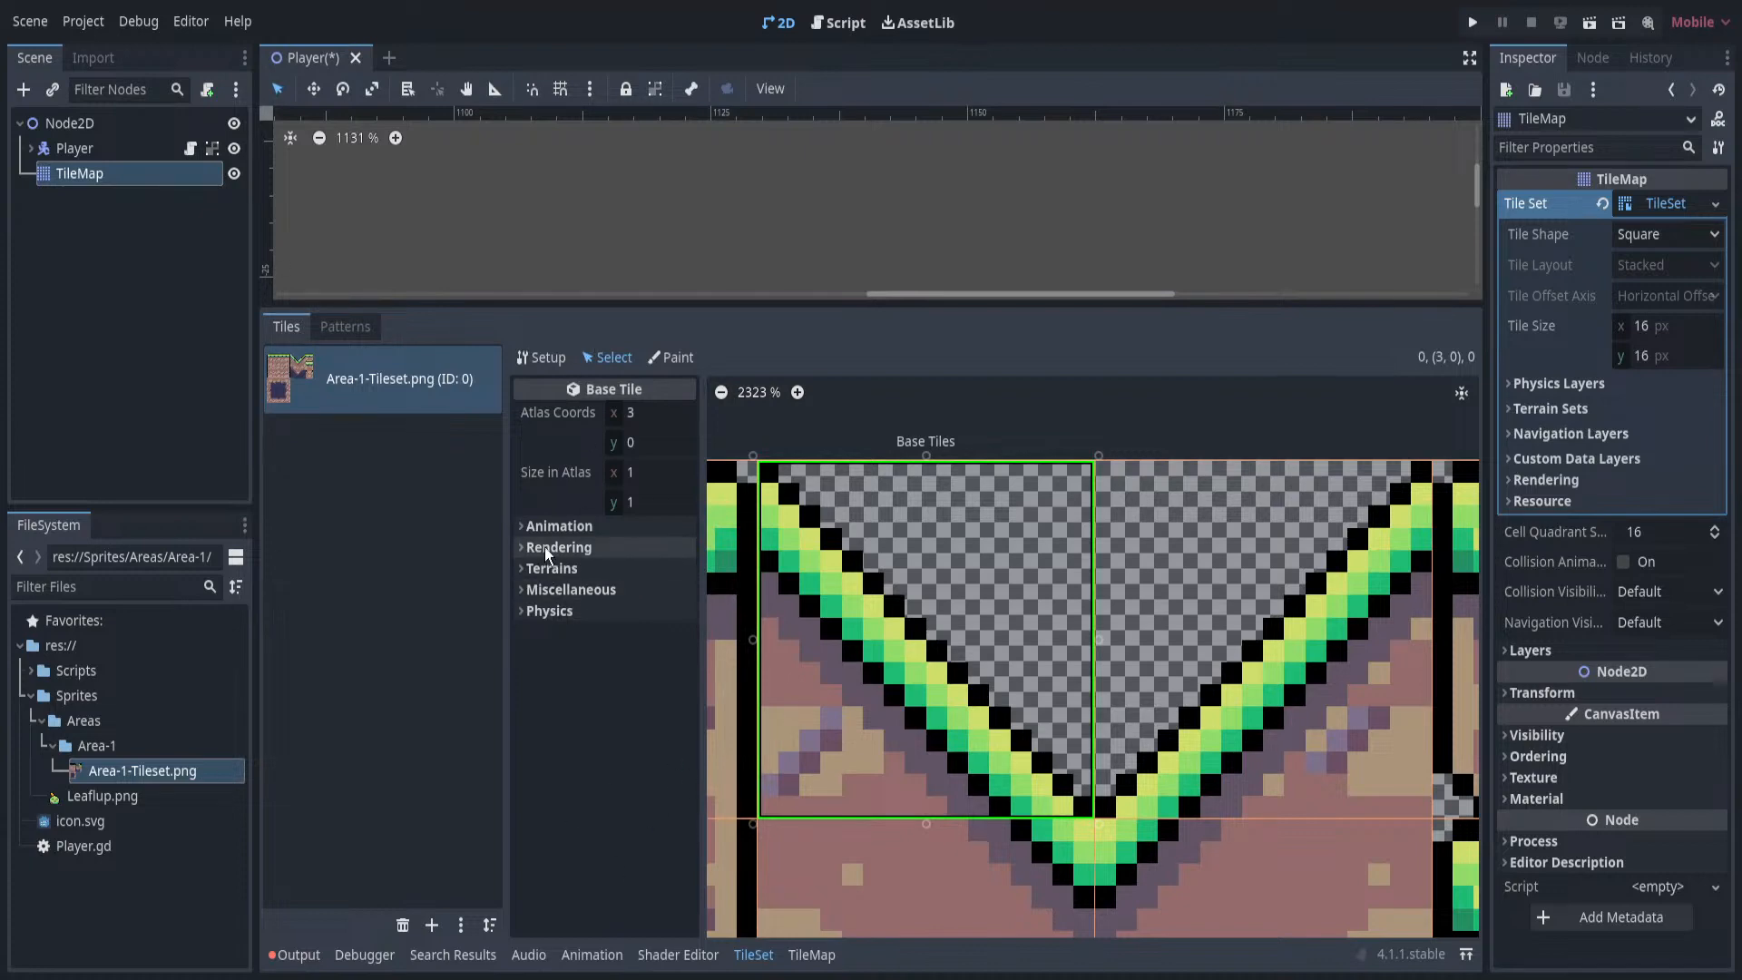
Move the upper-right point of the (3, 0) tile's Physics Layer 0 collision polygon to the middle of the slope's diagonal.
click(536, 608)
click(574, 633)
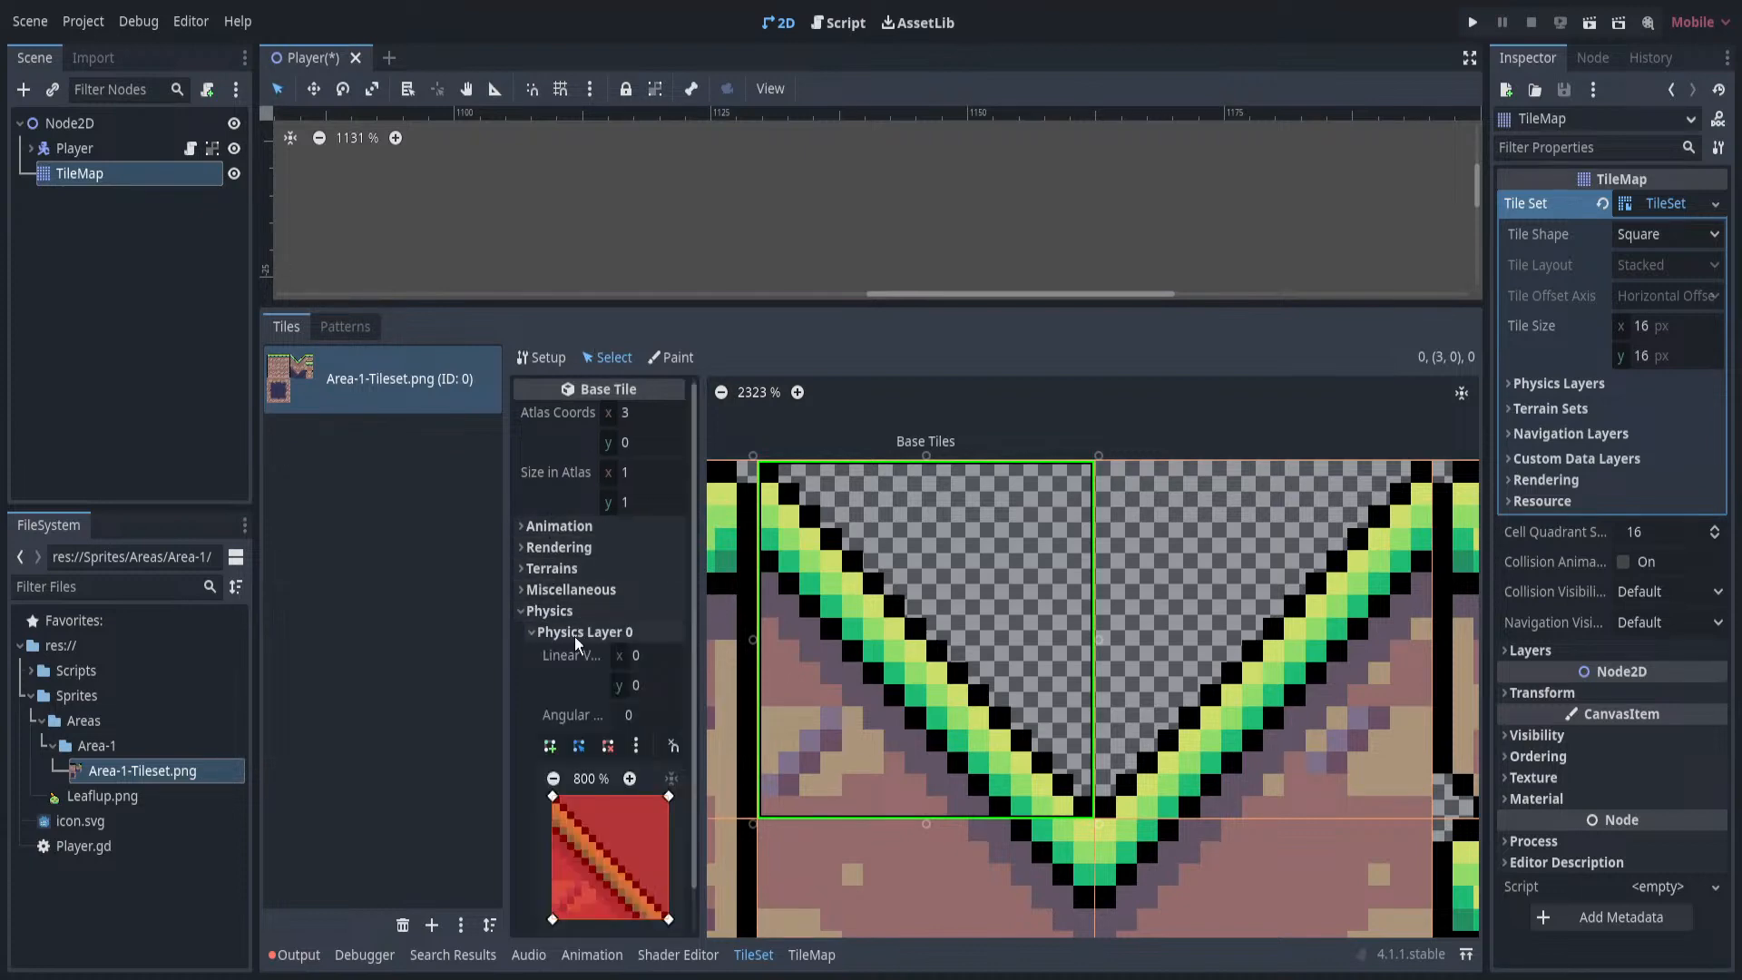
scroll(560, 699, down, 1)
drag(672, 749, 611, 809)
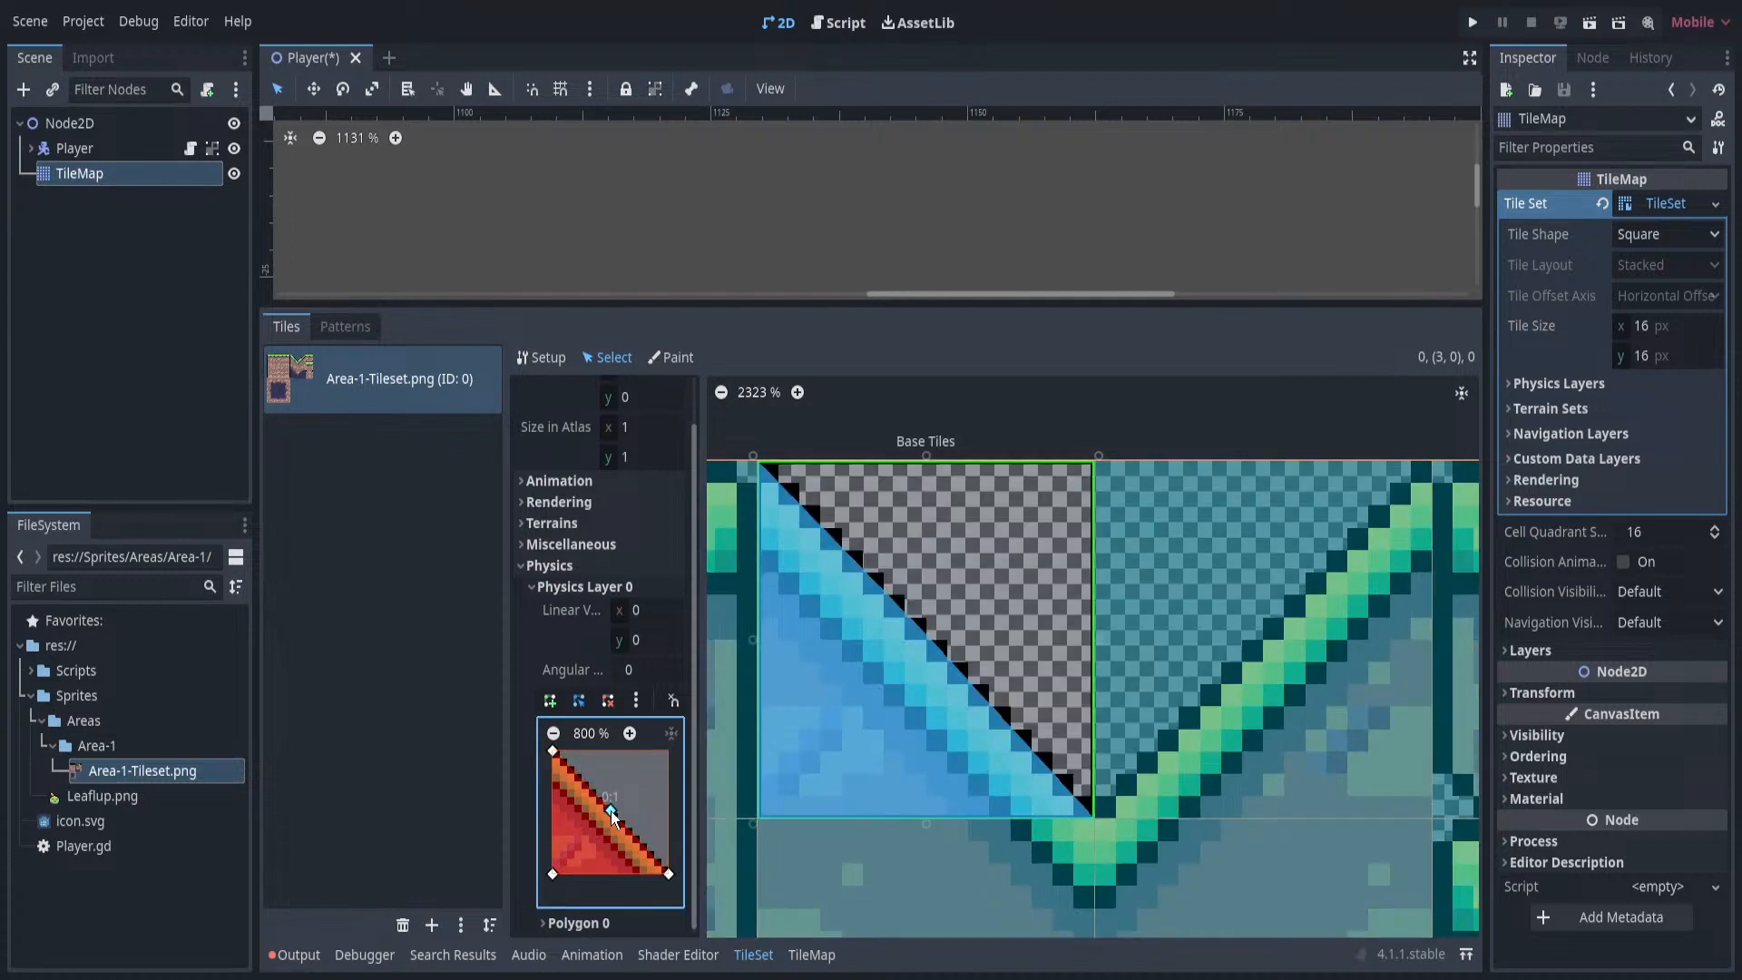
key(Delete)
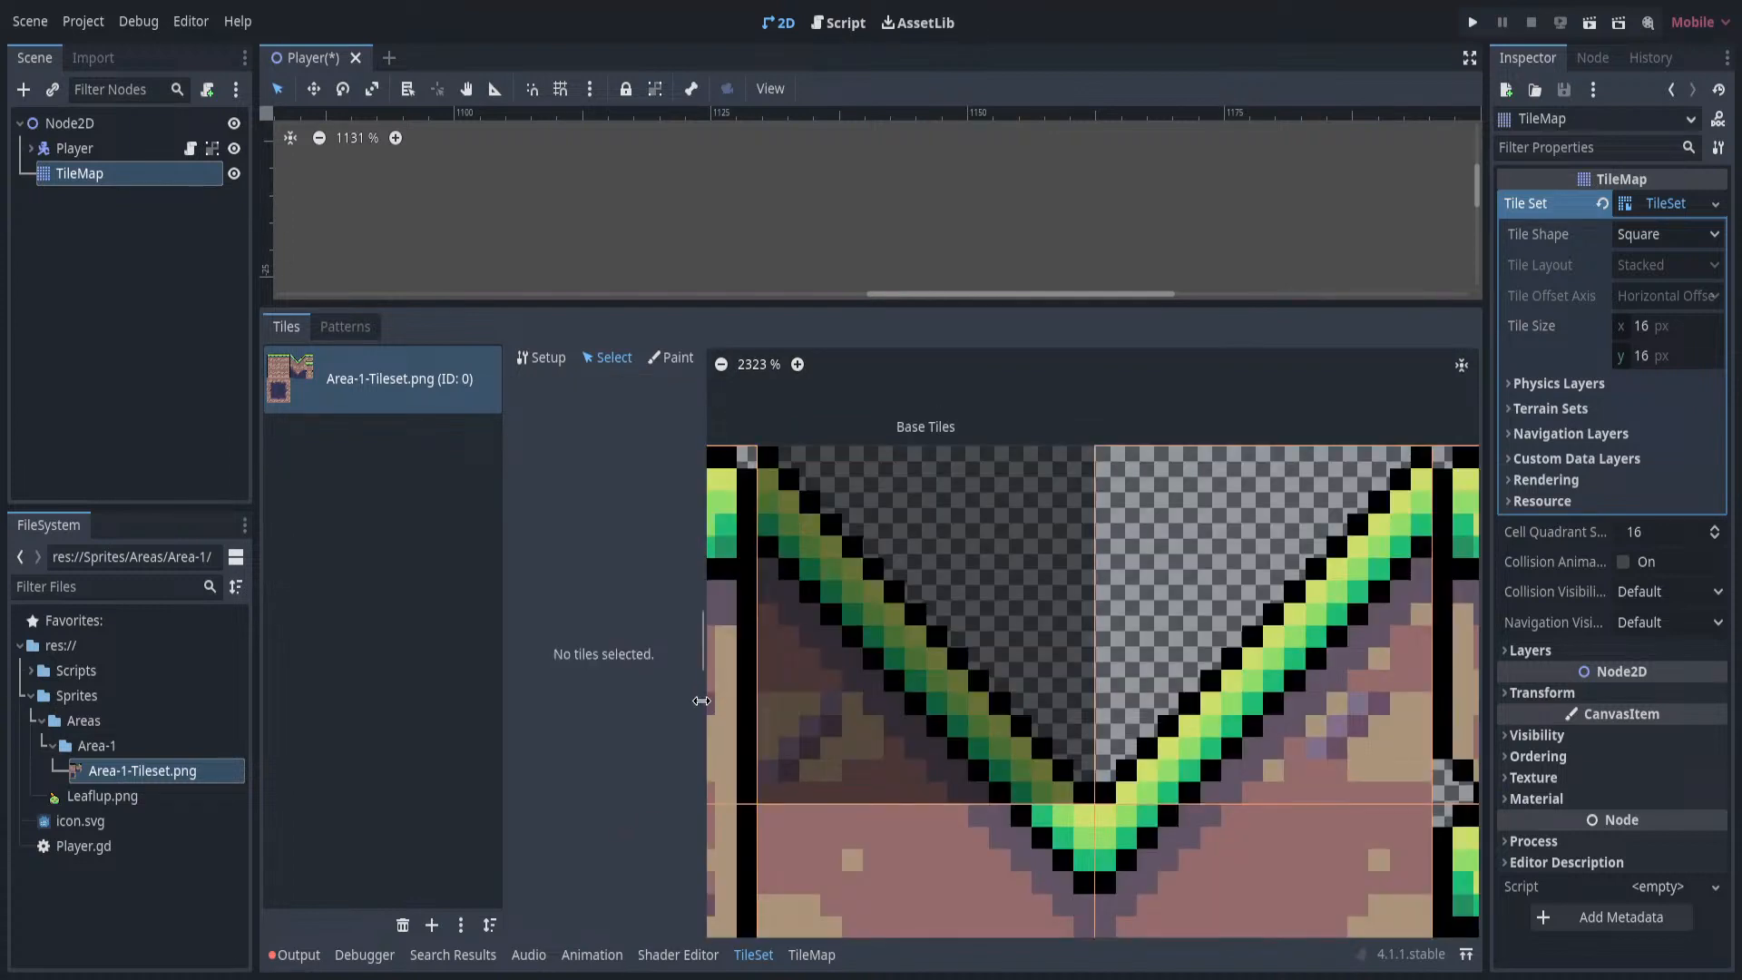
key(ctrl+z)
click(955, 553)
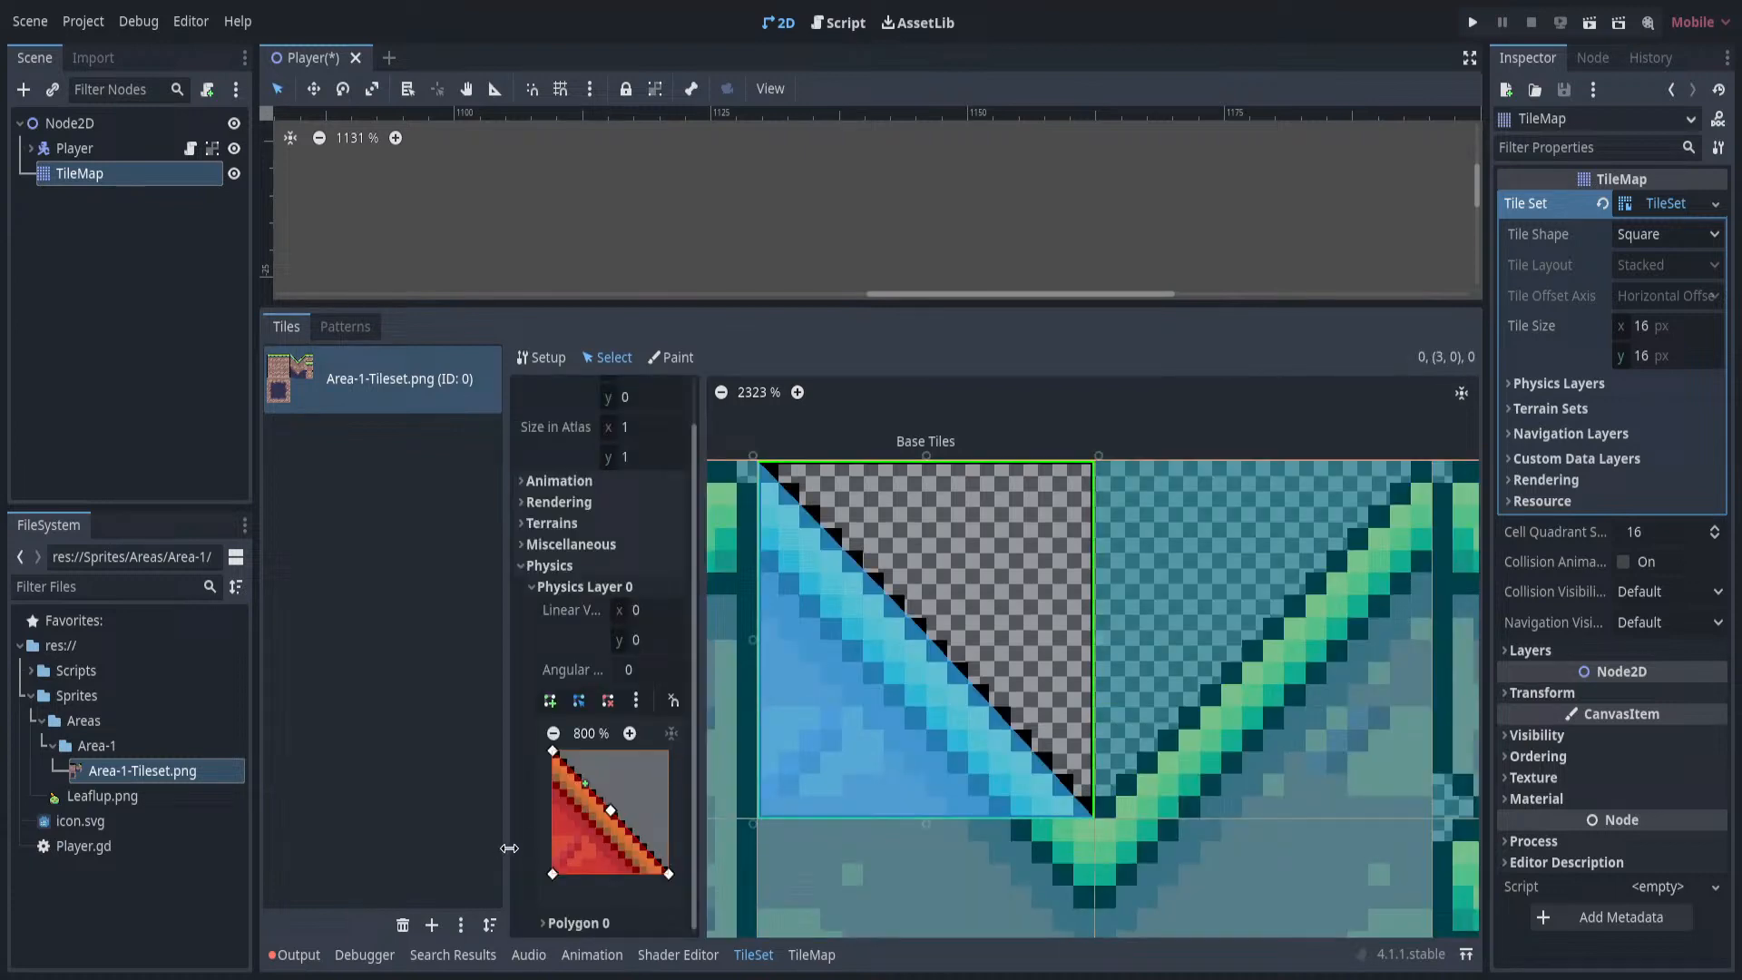
Remove the collision polygon's point in the middle of the diagonal, leaving a triangle under the descending slope.
click(611, 811)
right_click(611, 810)
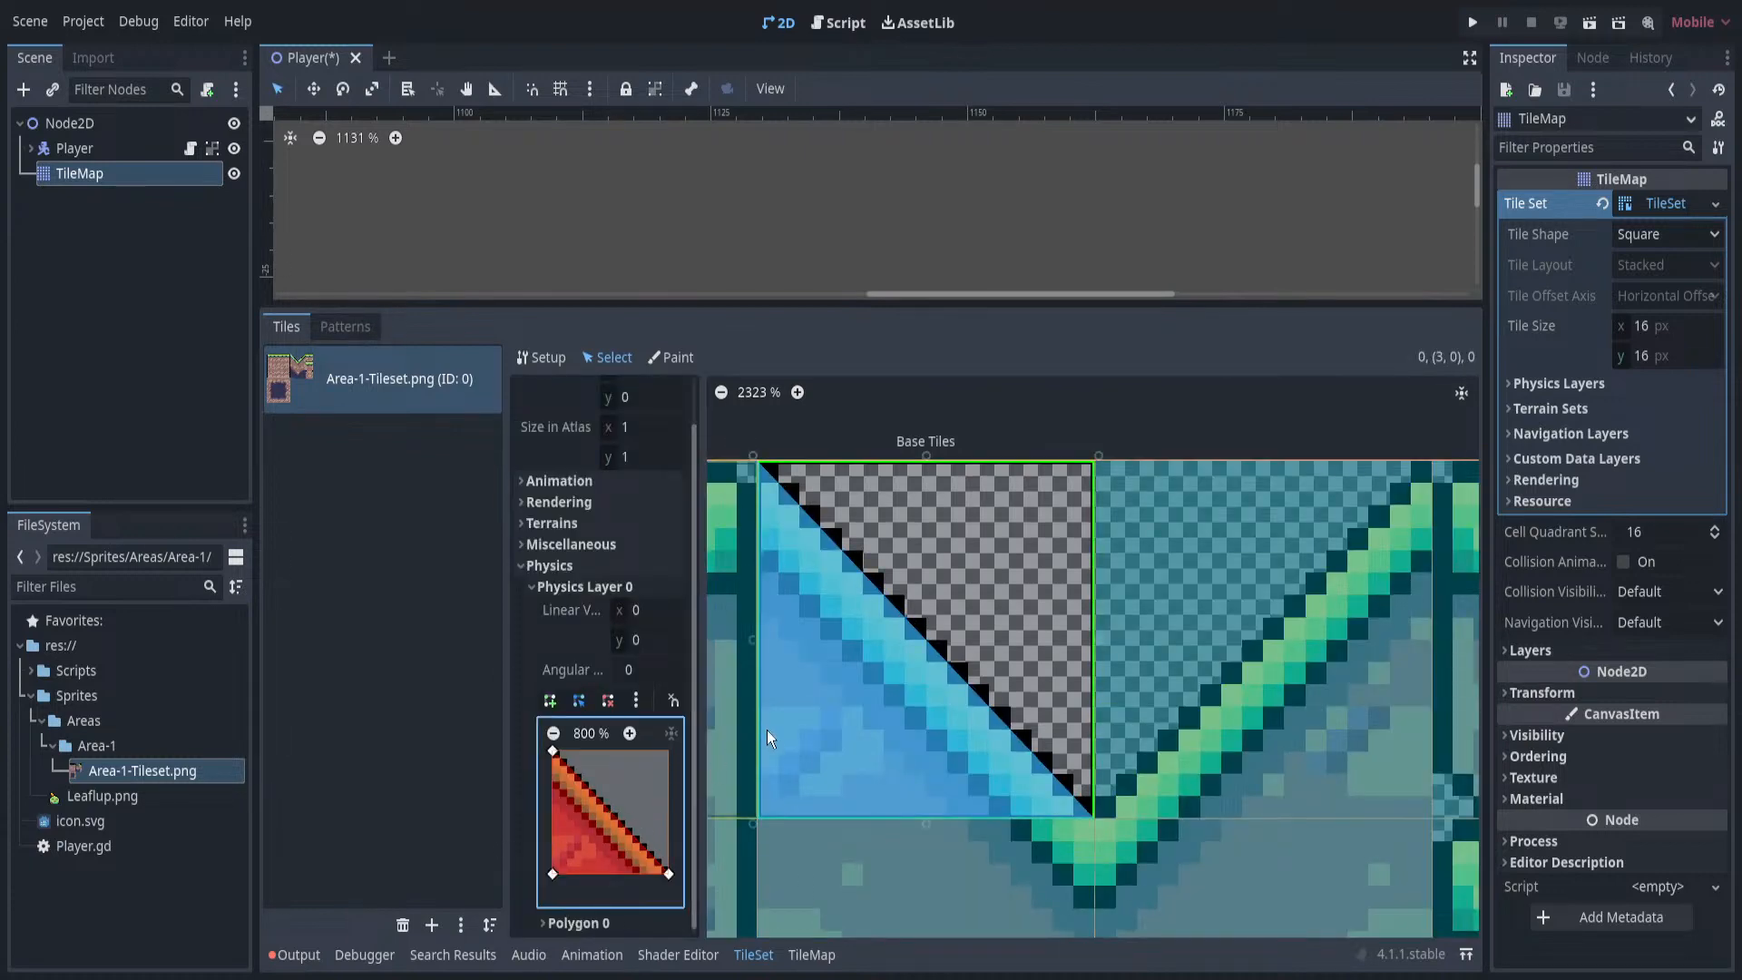
Remove the upper-left point of the collision polygon on the ascending slope tile at atlas coordinates (4, 0).
scroll(773, 732, down, 4)
click(1051, 656)
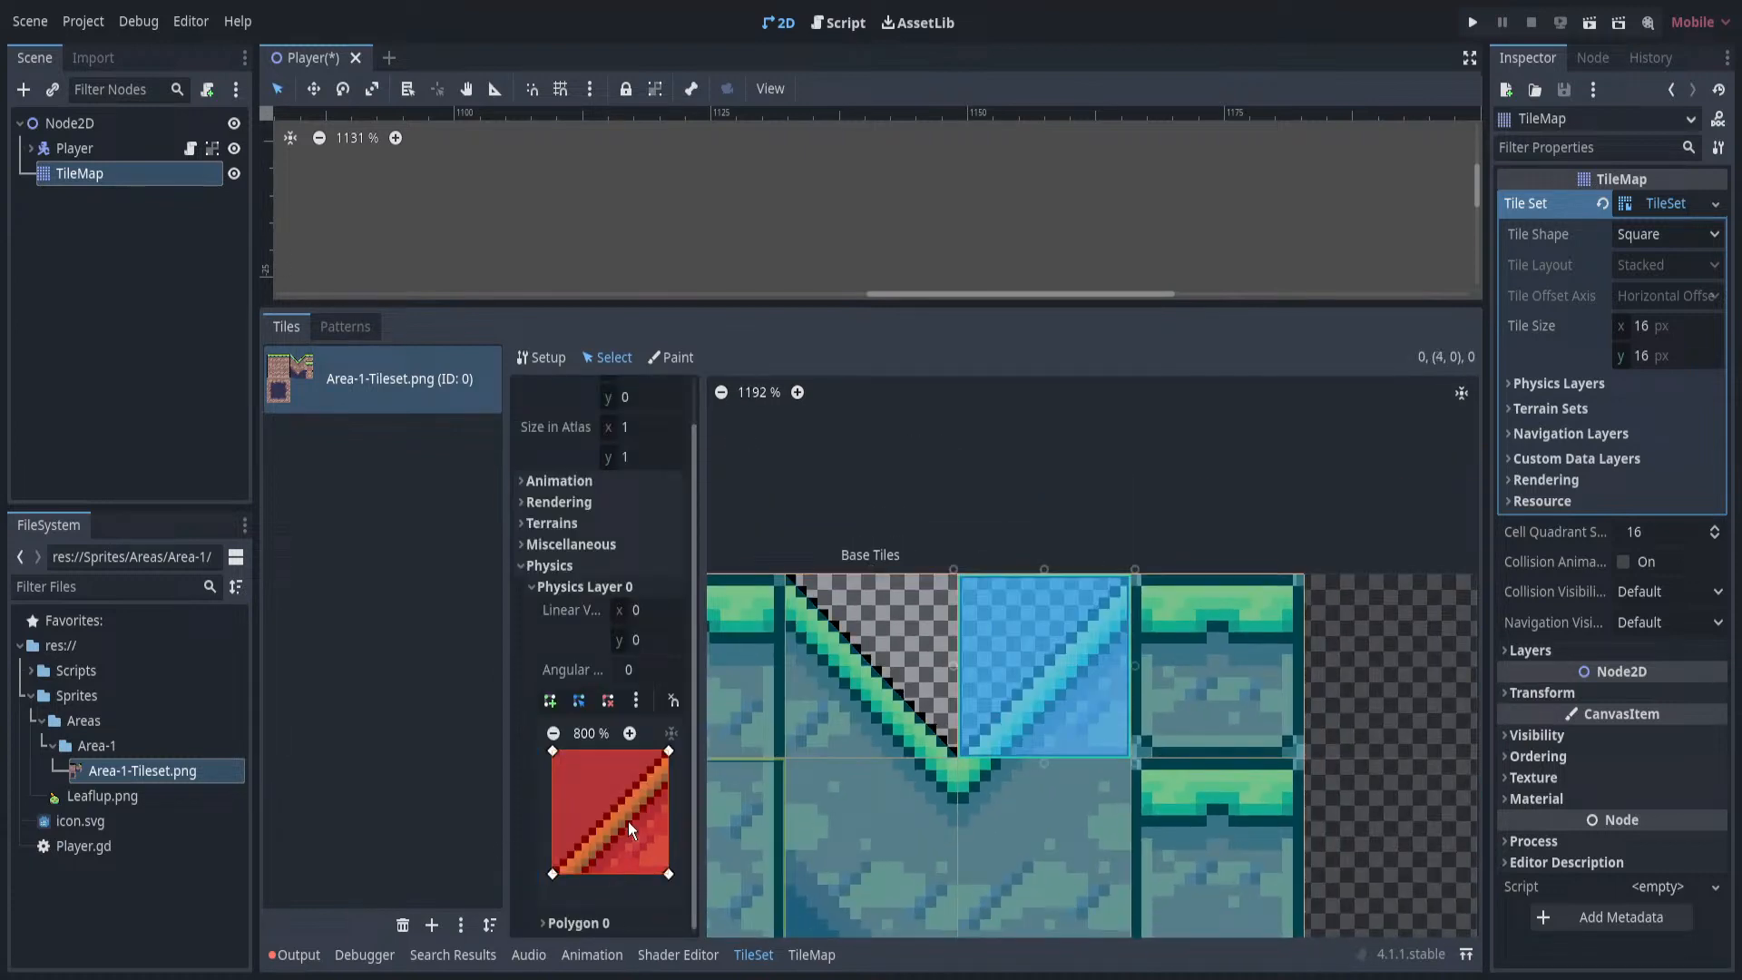
right_click(552, 751)
scroll(969, 617, down, 2)
scroll(969, 617, down, 2)
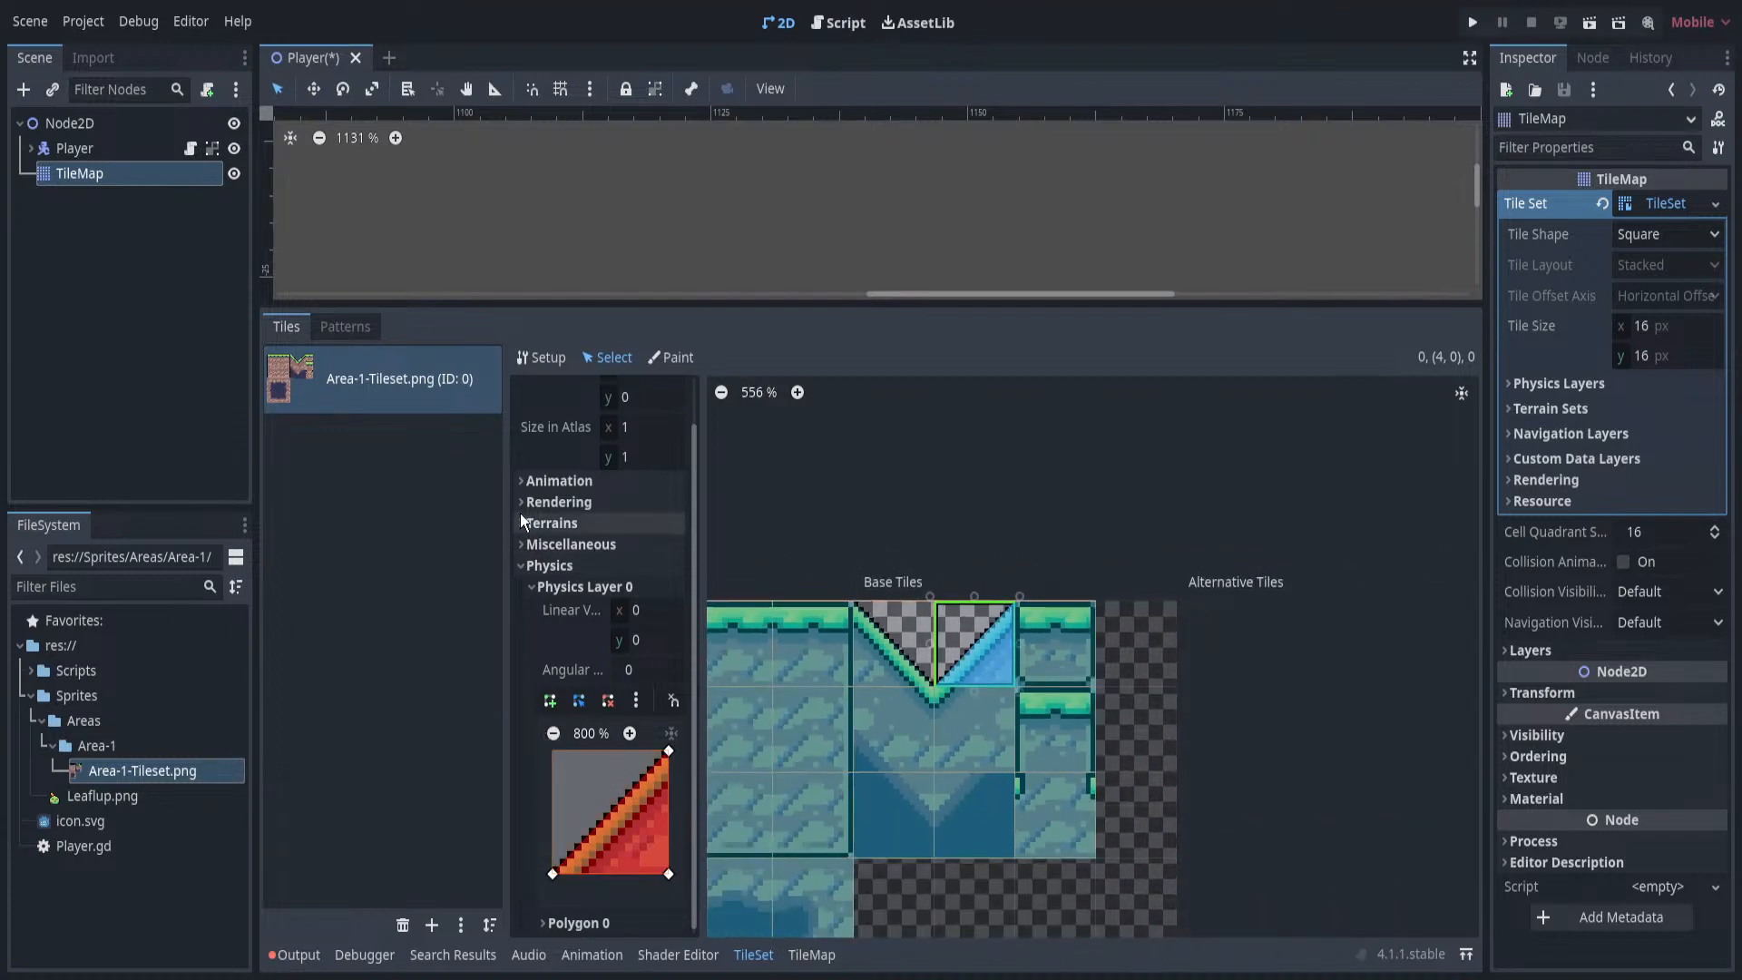
scroll(935, 519, down, 2)
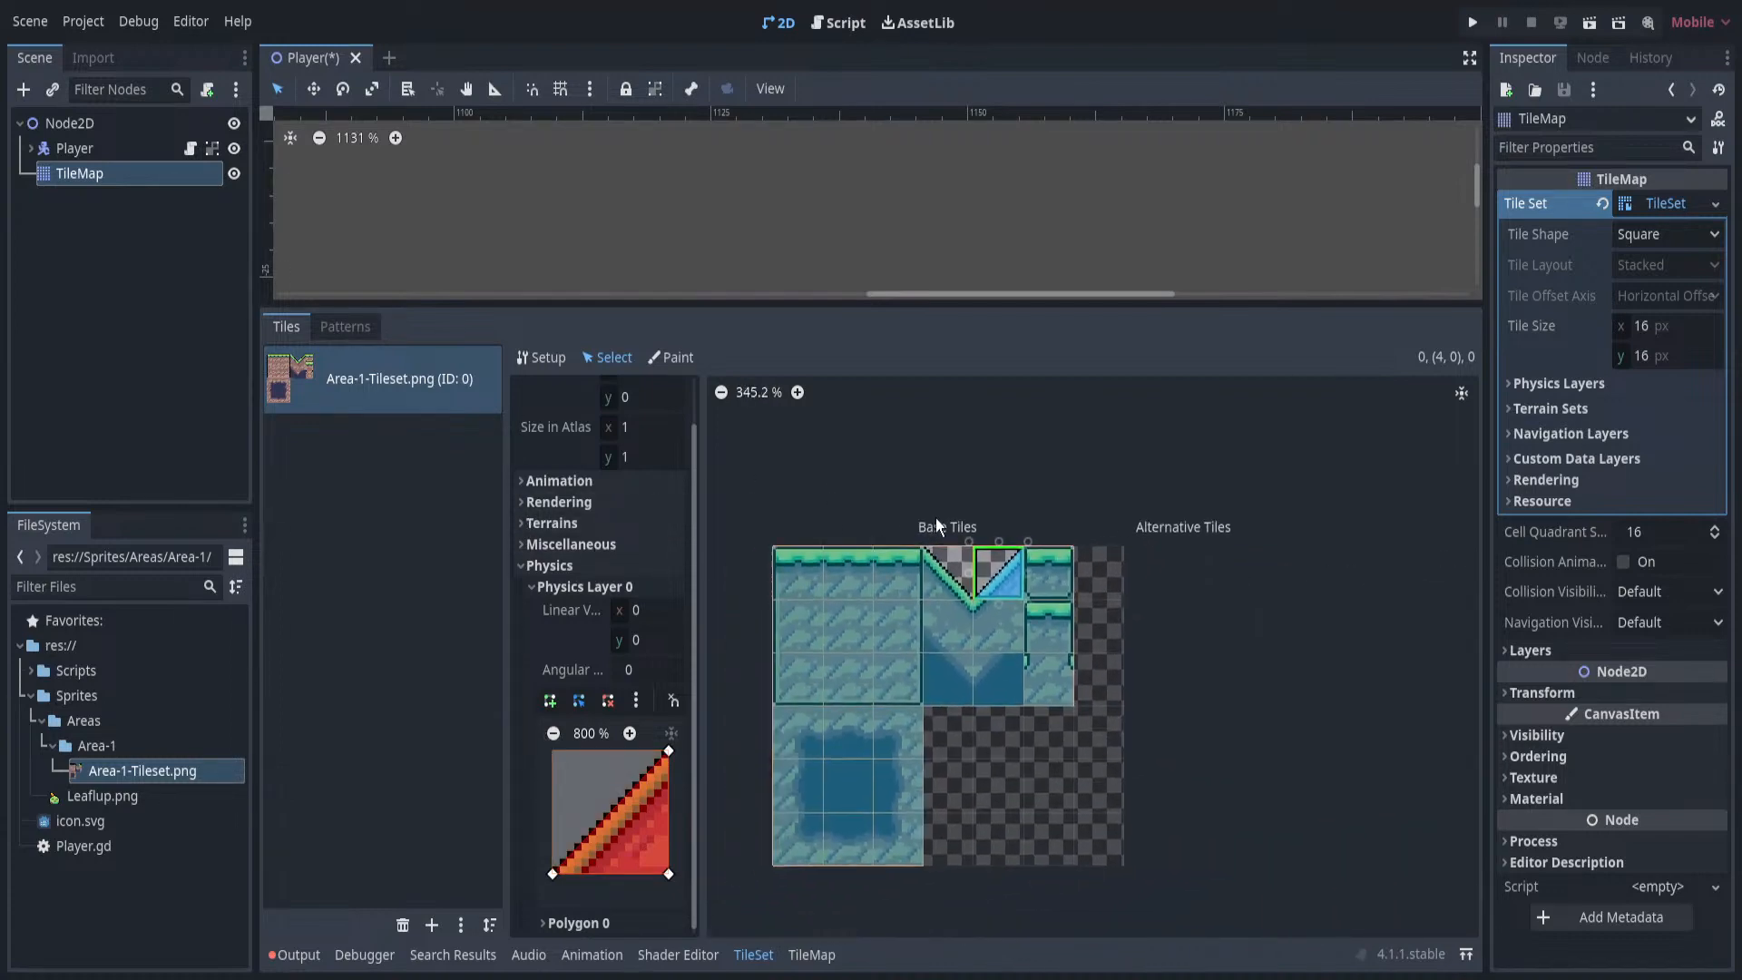
Shrink the tileset editor to enlarge the 2D viewport and switch to painting tiles on the TileMap.
scroll(937, 517, up, 2)
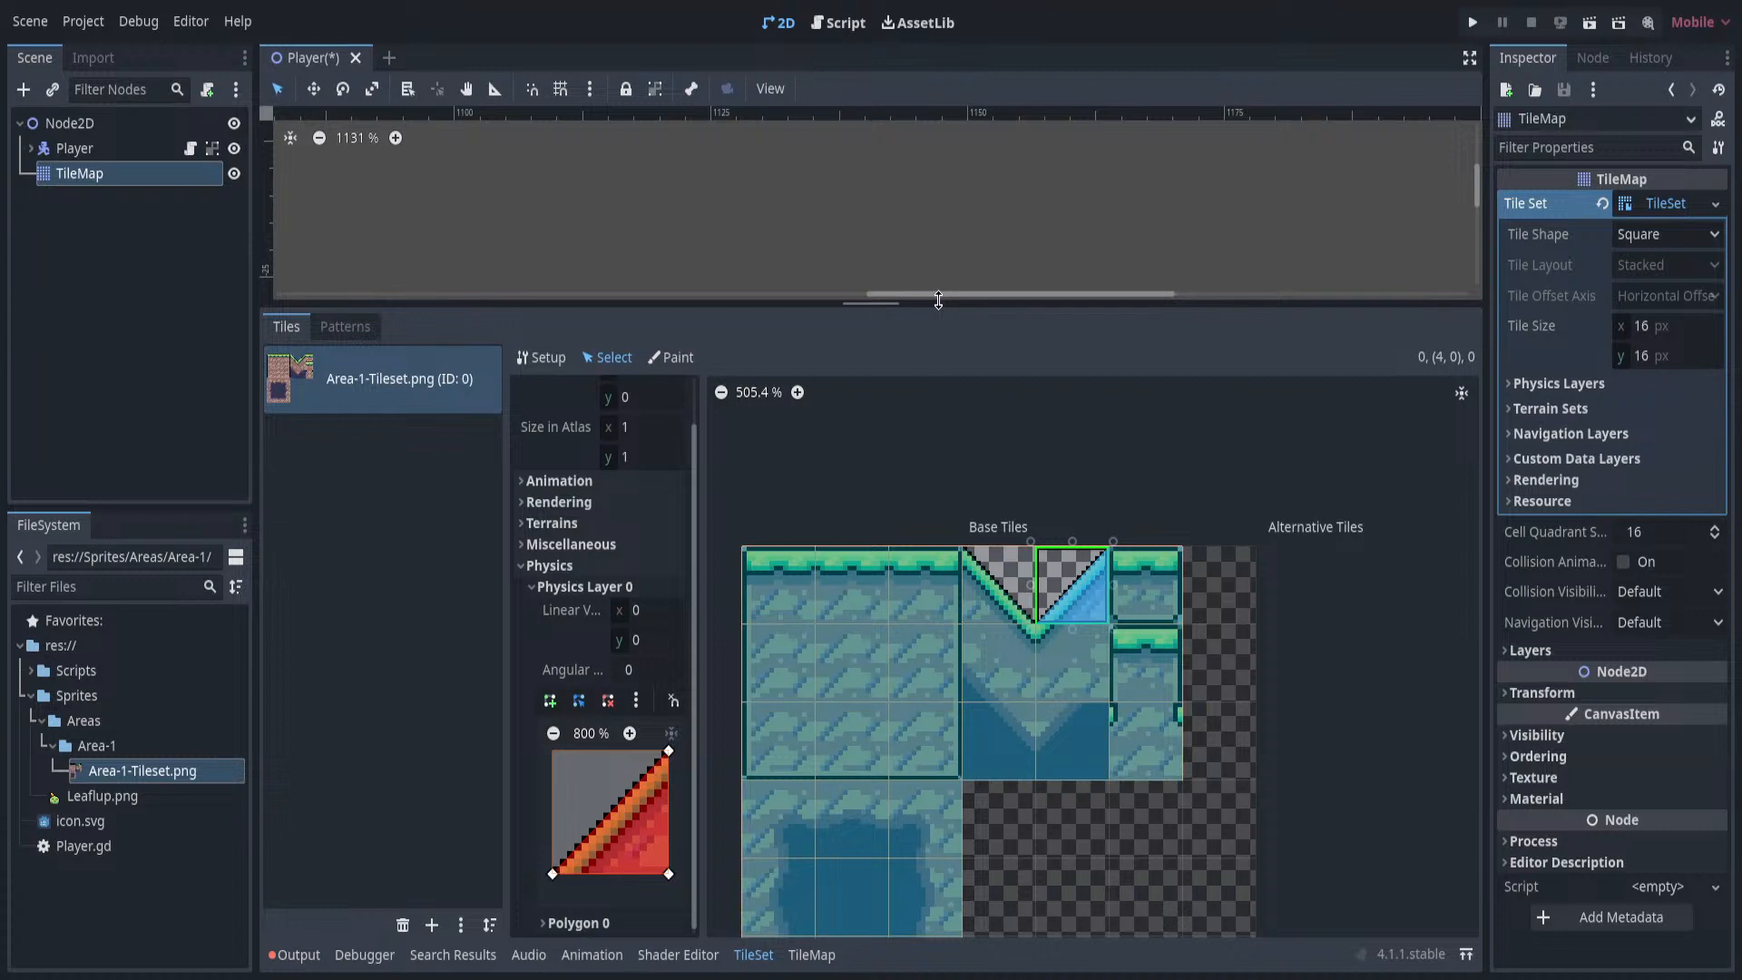
drag(938, 300, 863, 688)
click(811, 955)
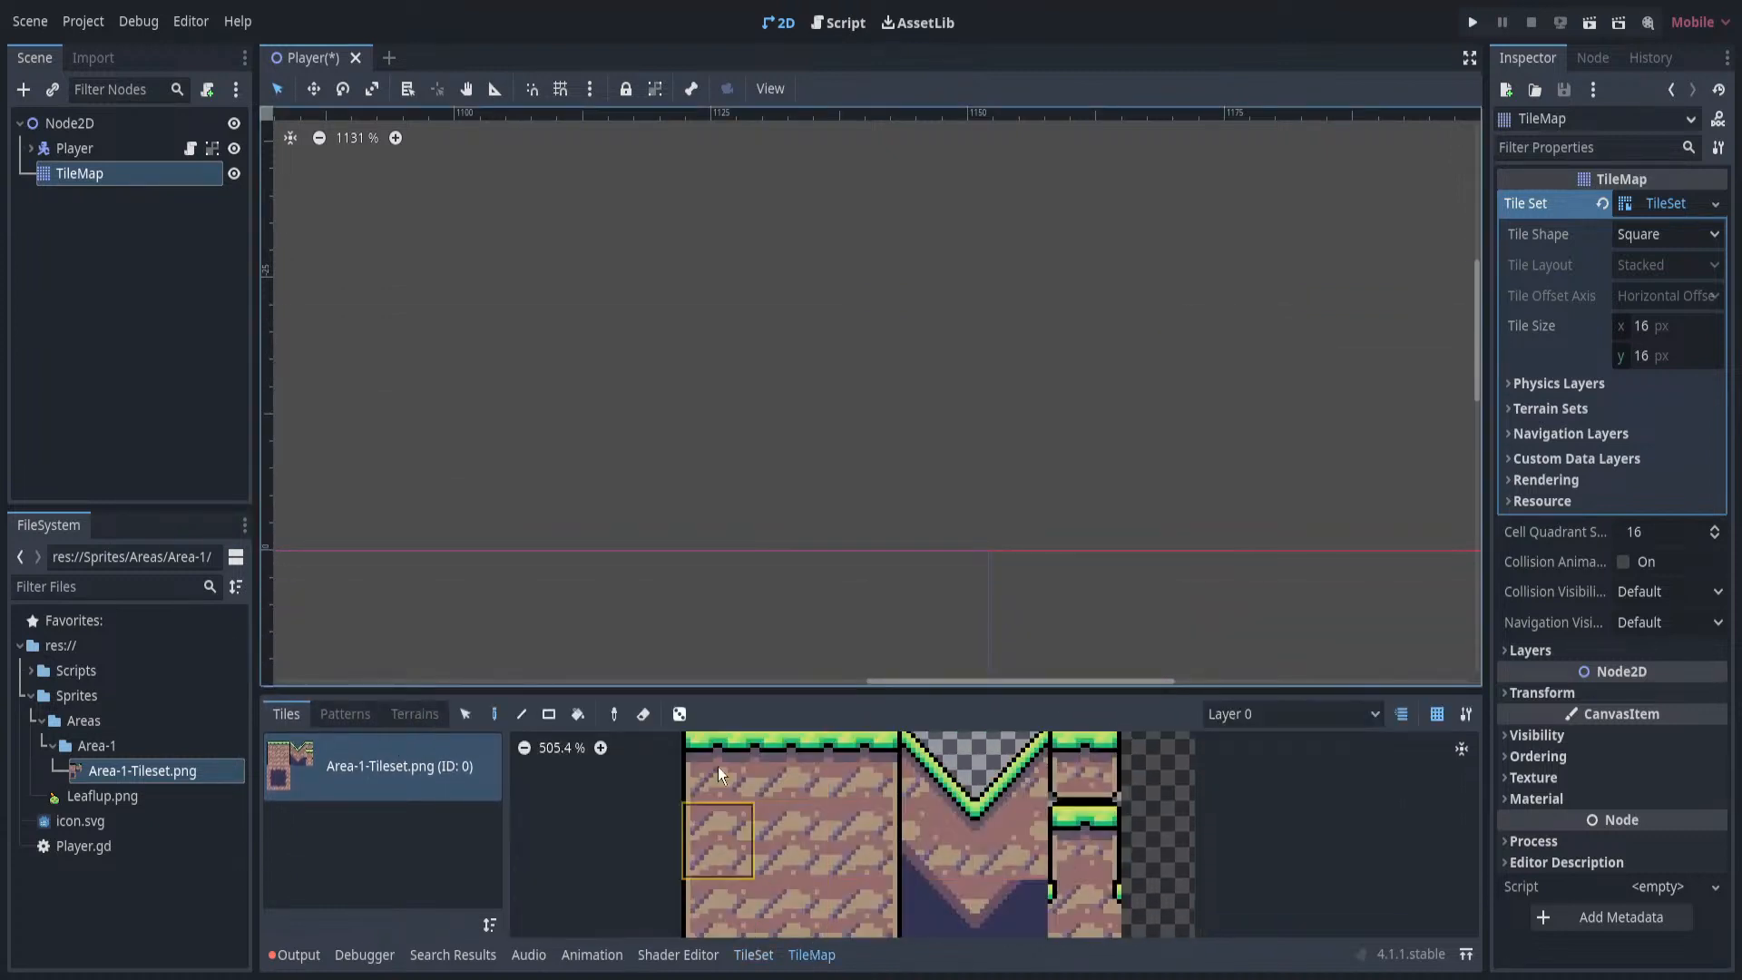
Paint a horizontal row of eight grass-topped tiles from atlas coordinates (1, 0) as a floor directly under the player using the Rect tool.
scroll(832, 448, down, 3)
scroll(836, 448, down, 20)
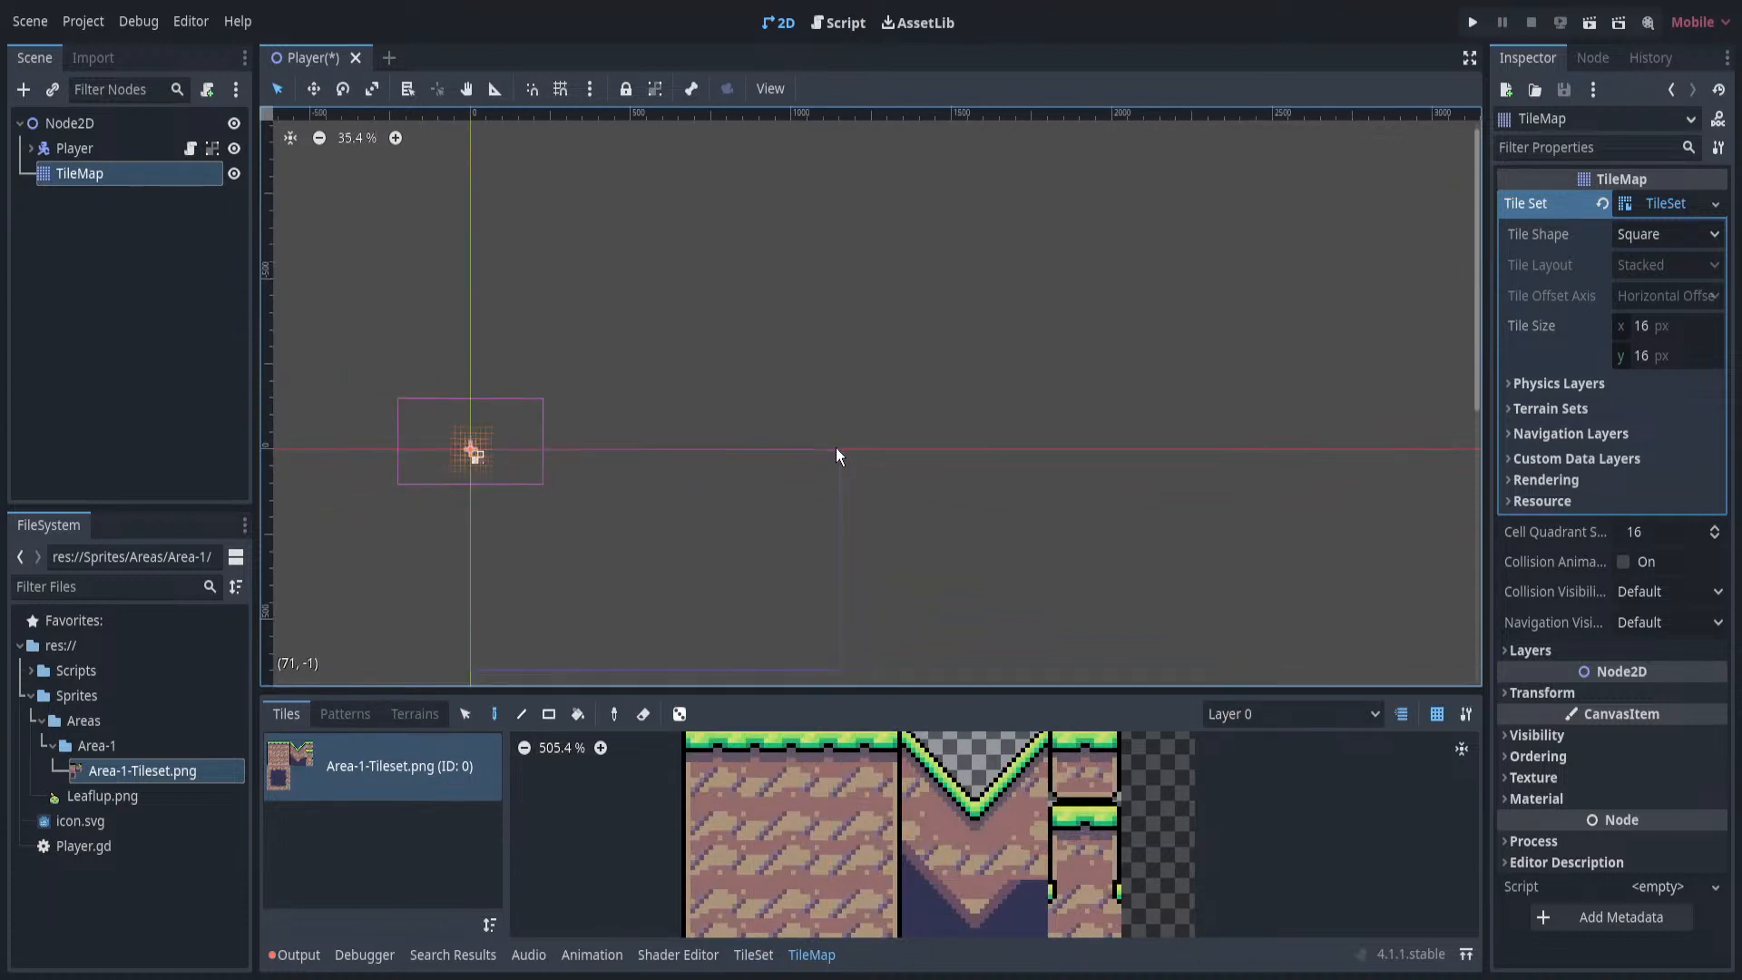
scroll(690, 454, up, 20)
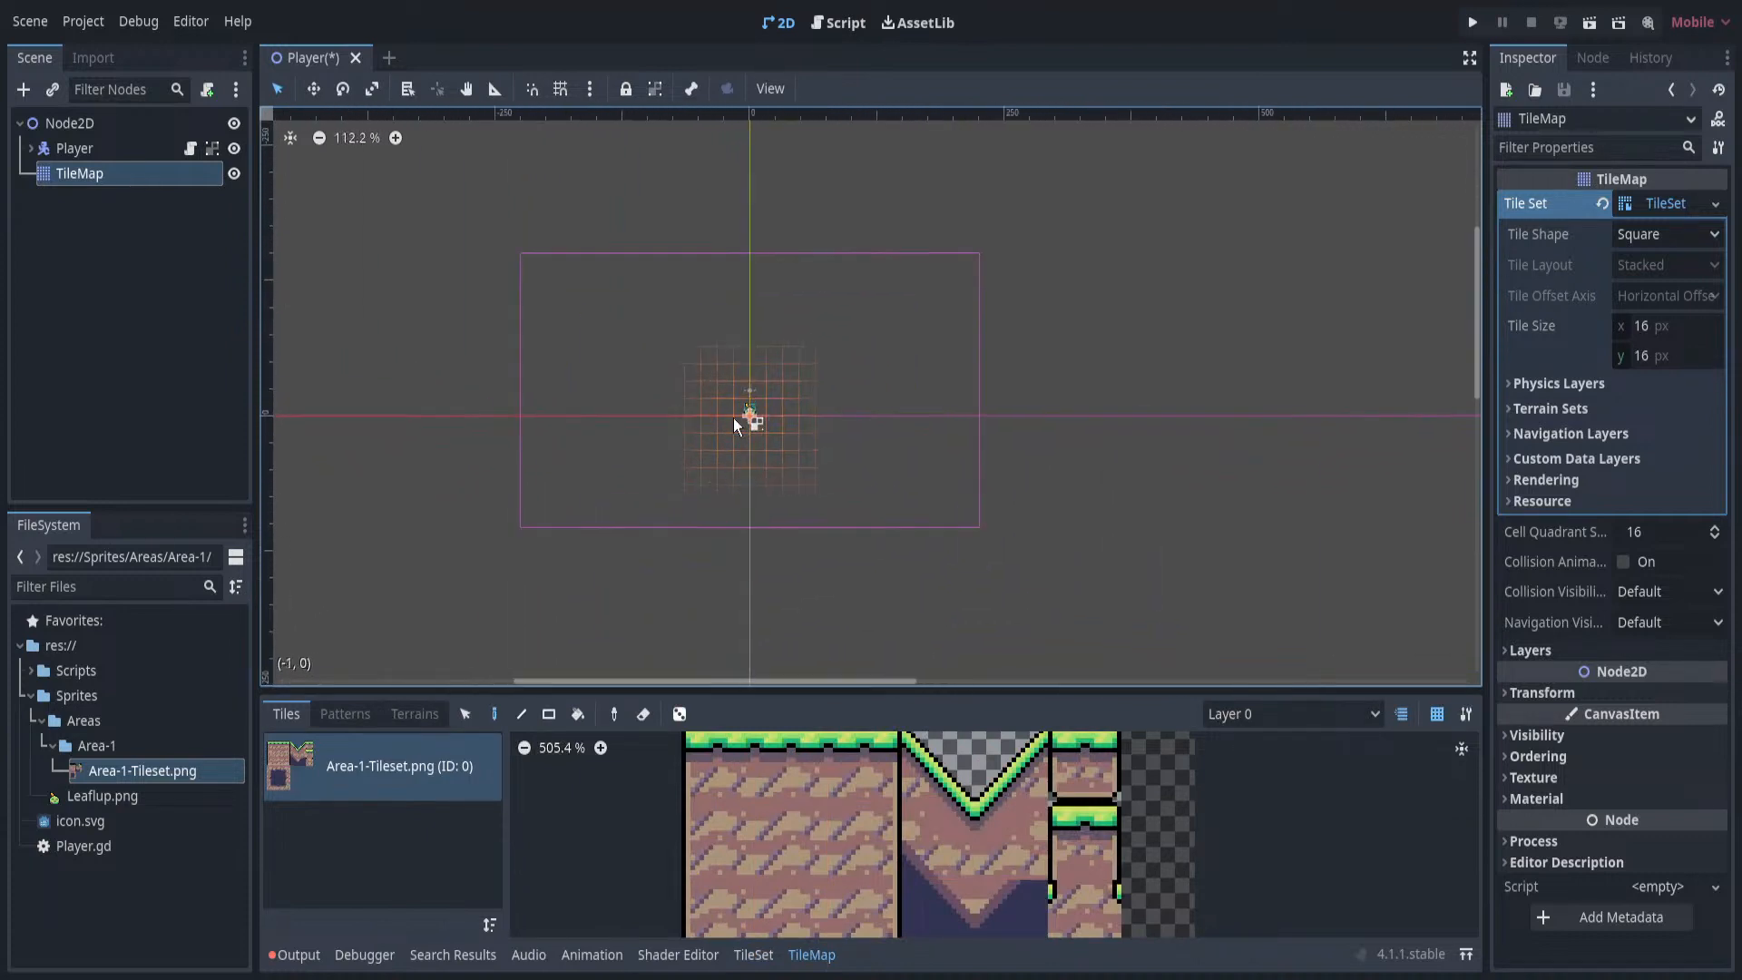
scroll(746, 420, up, 9)
scroll(1005, 780, down, 6)
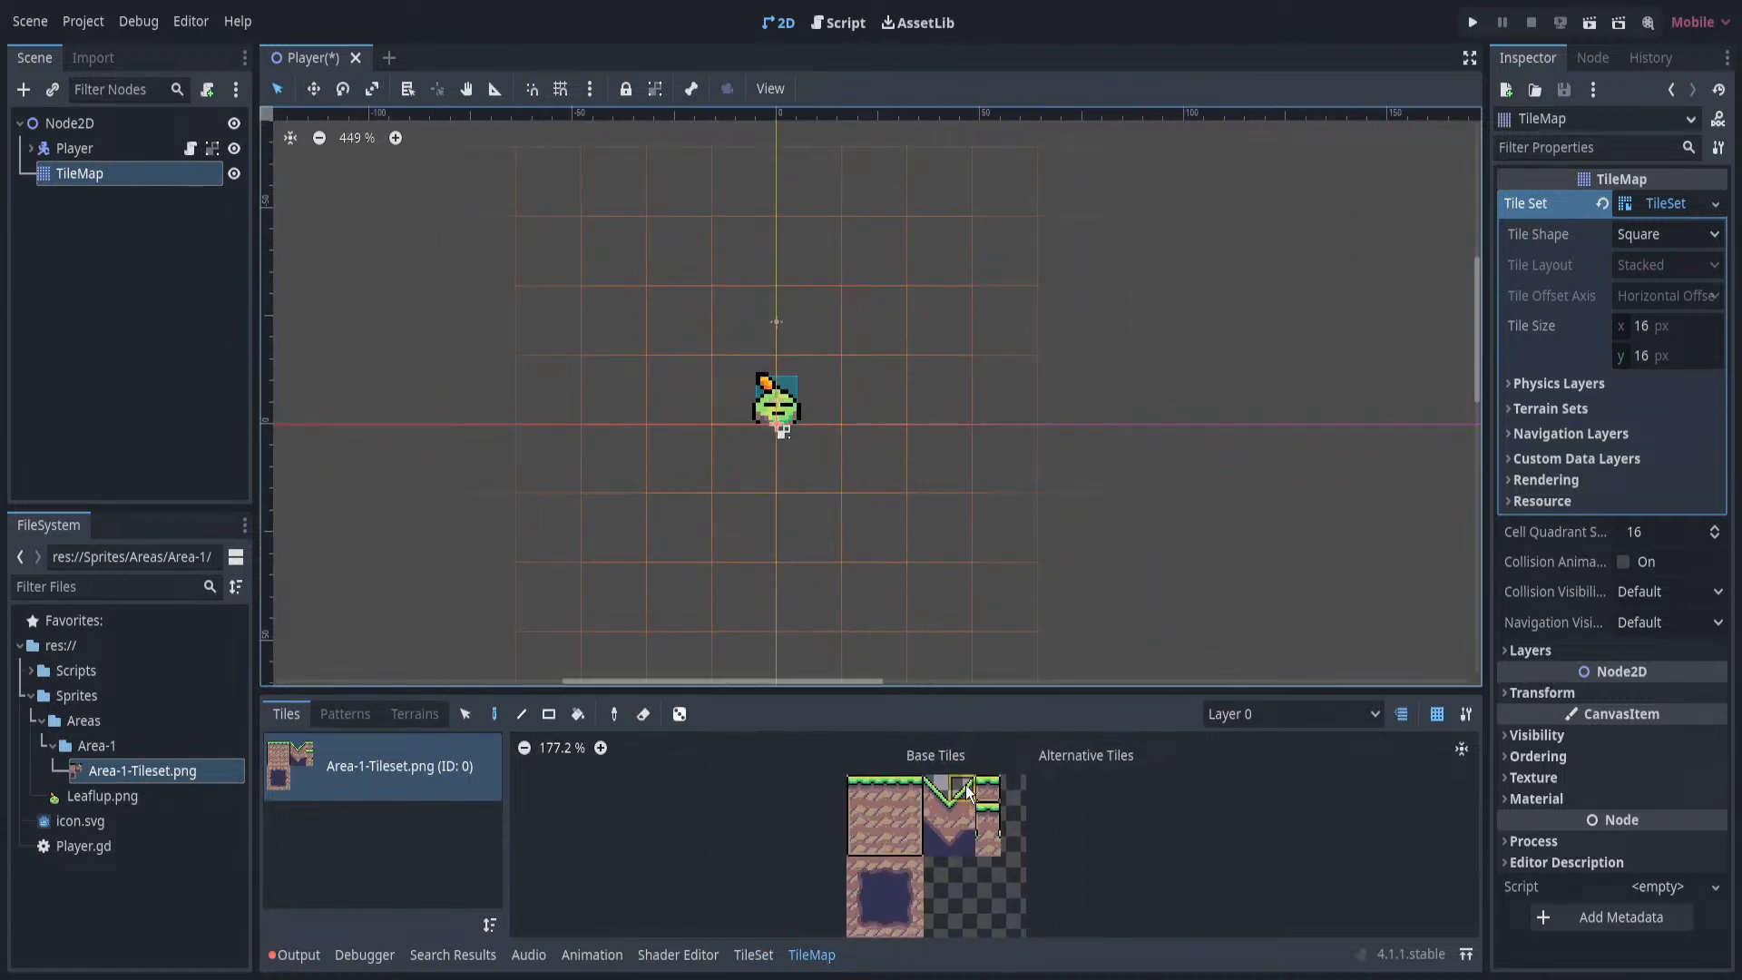
click(873, 775)
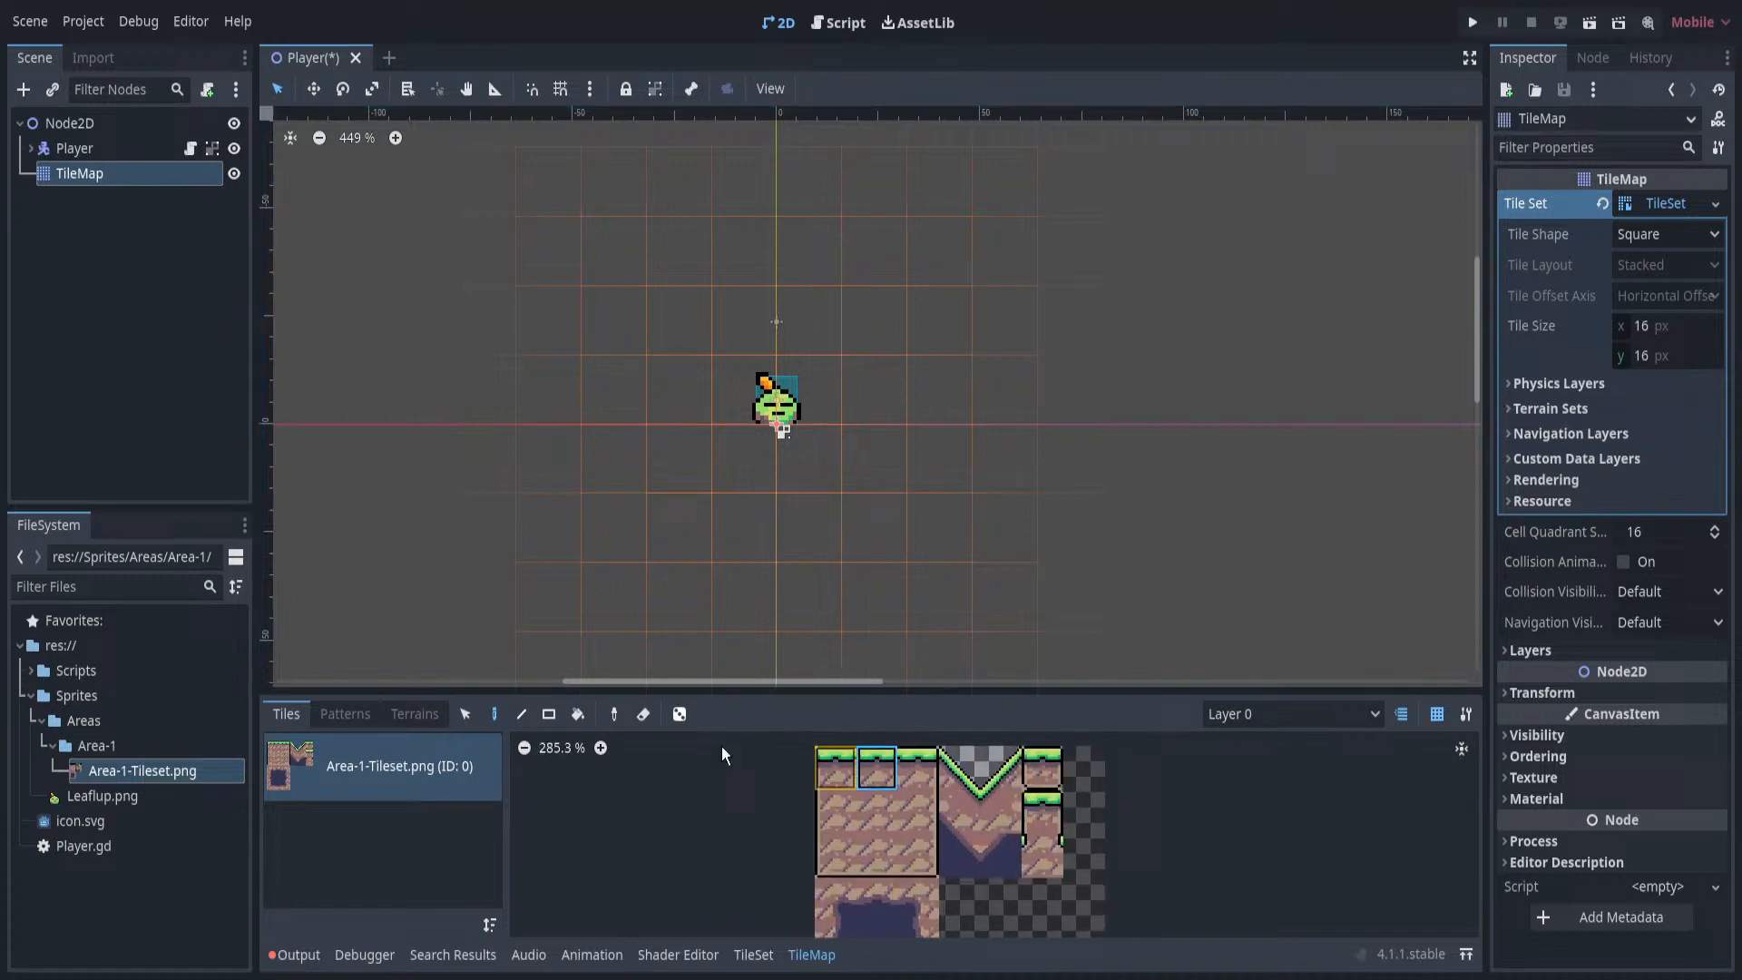
click(548, 714)
drag(608, 454, 749, 454)
drag(901, 455, 976, 461)
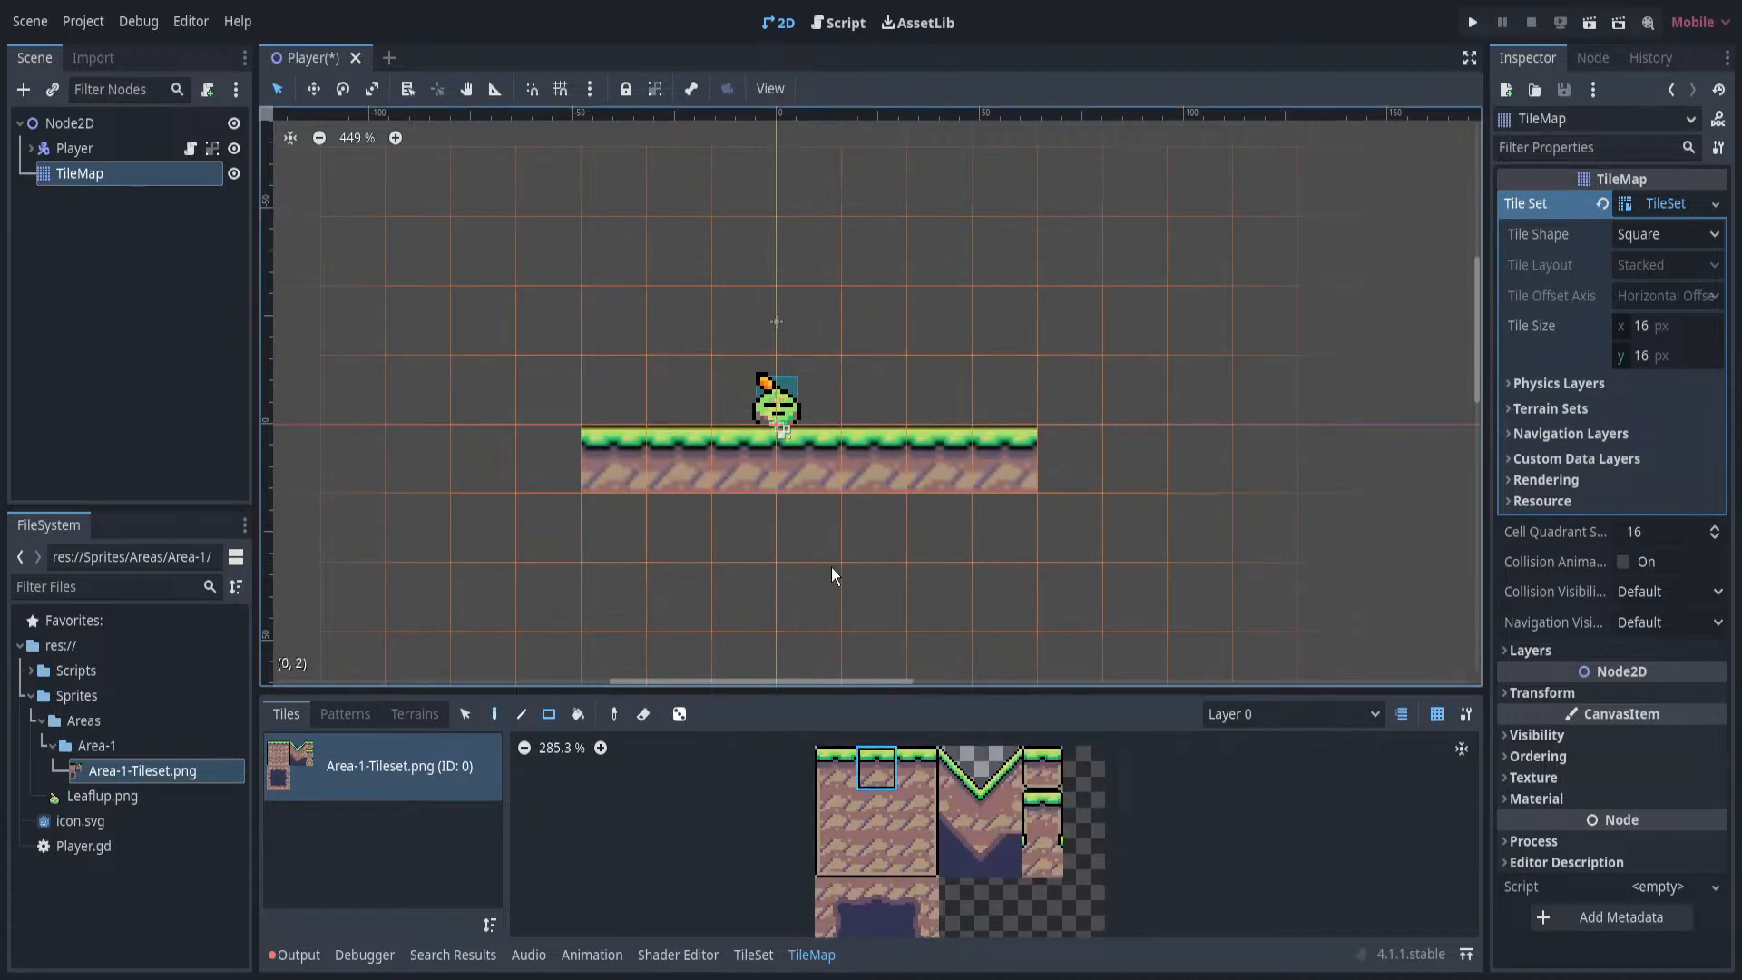
scroll(831, 568, down, 1)
middle_drag(832, 568, 940, 554)
drag(674, 460, 635, 473)
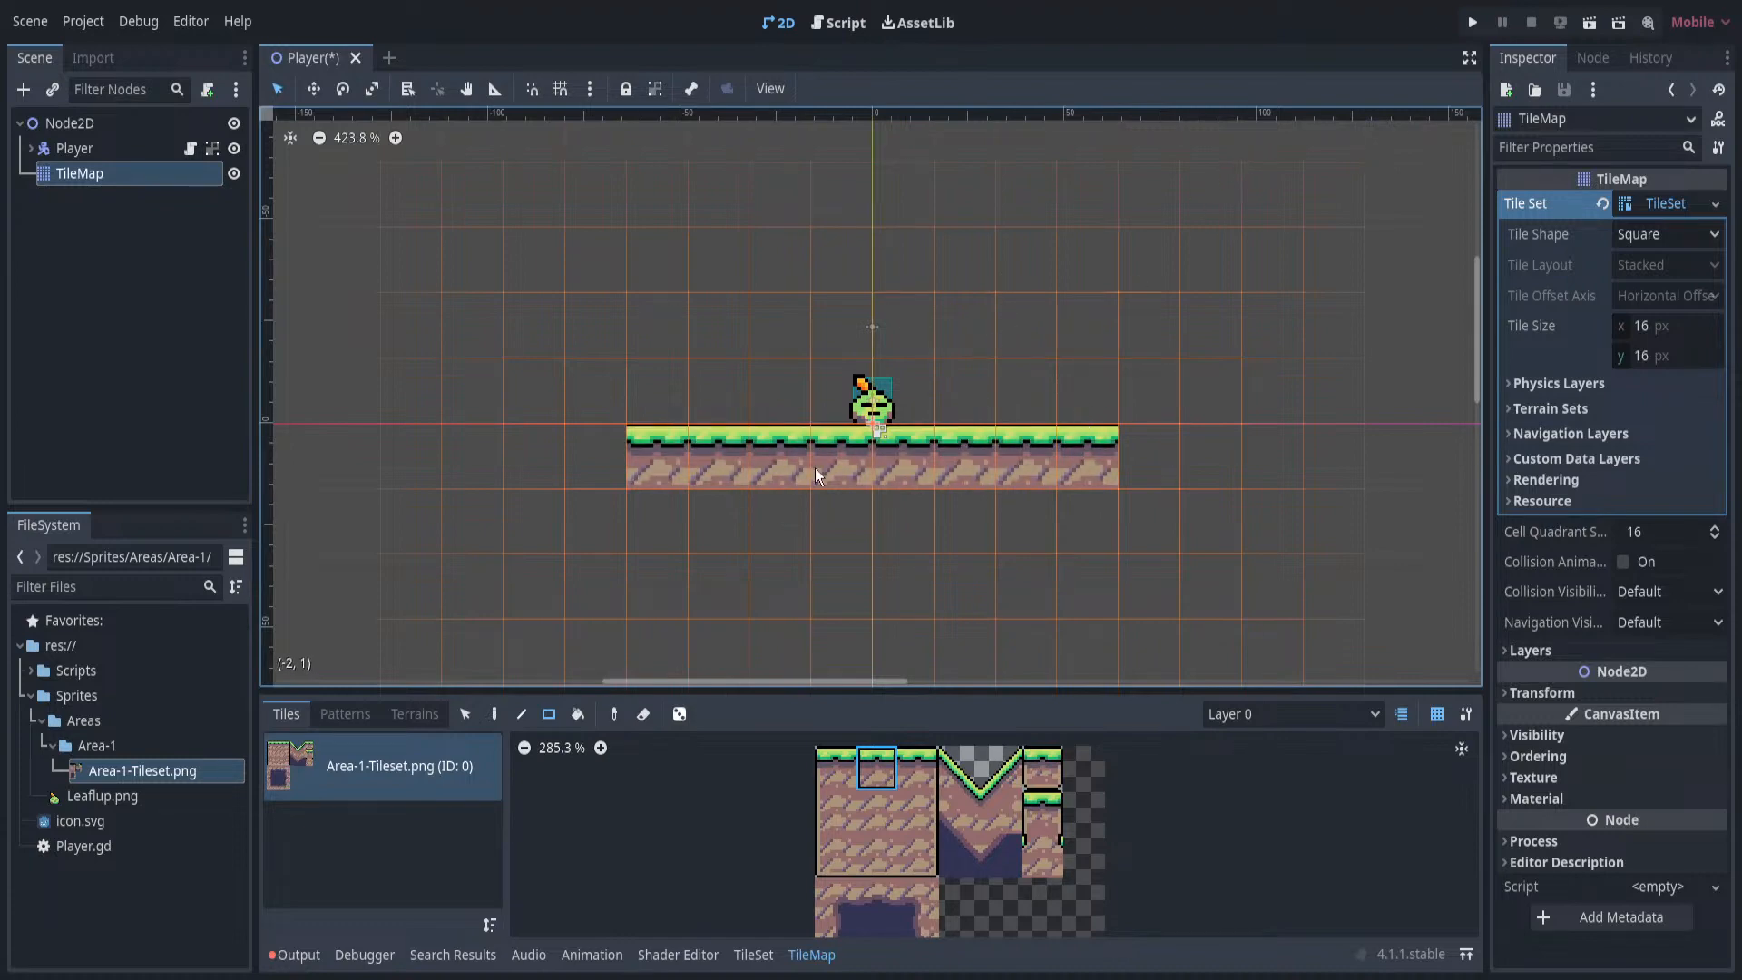
scroll(869, 429, up, 2)
click(877, 765)
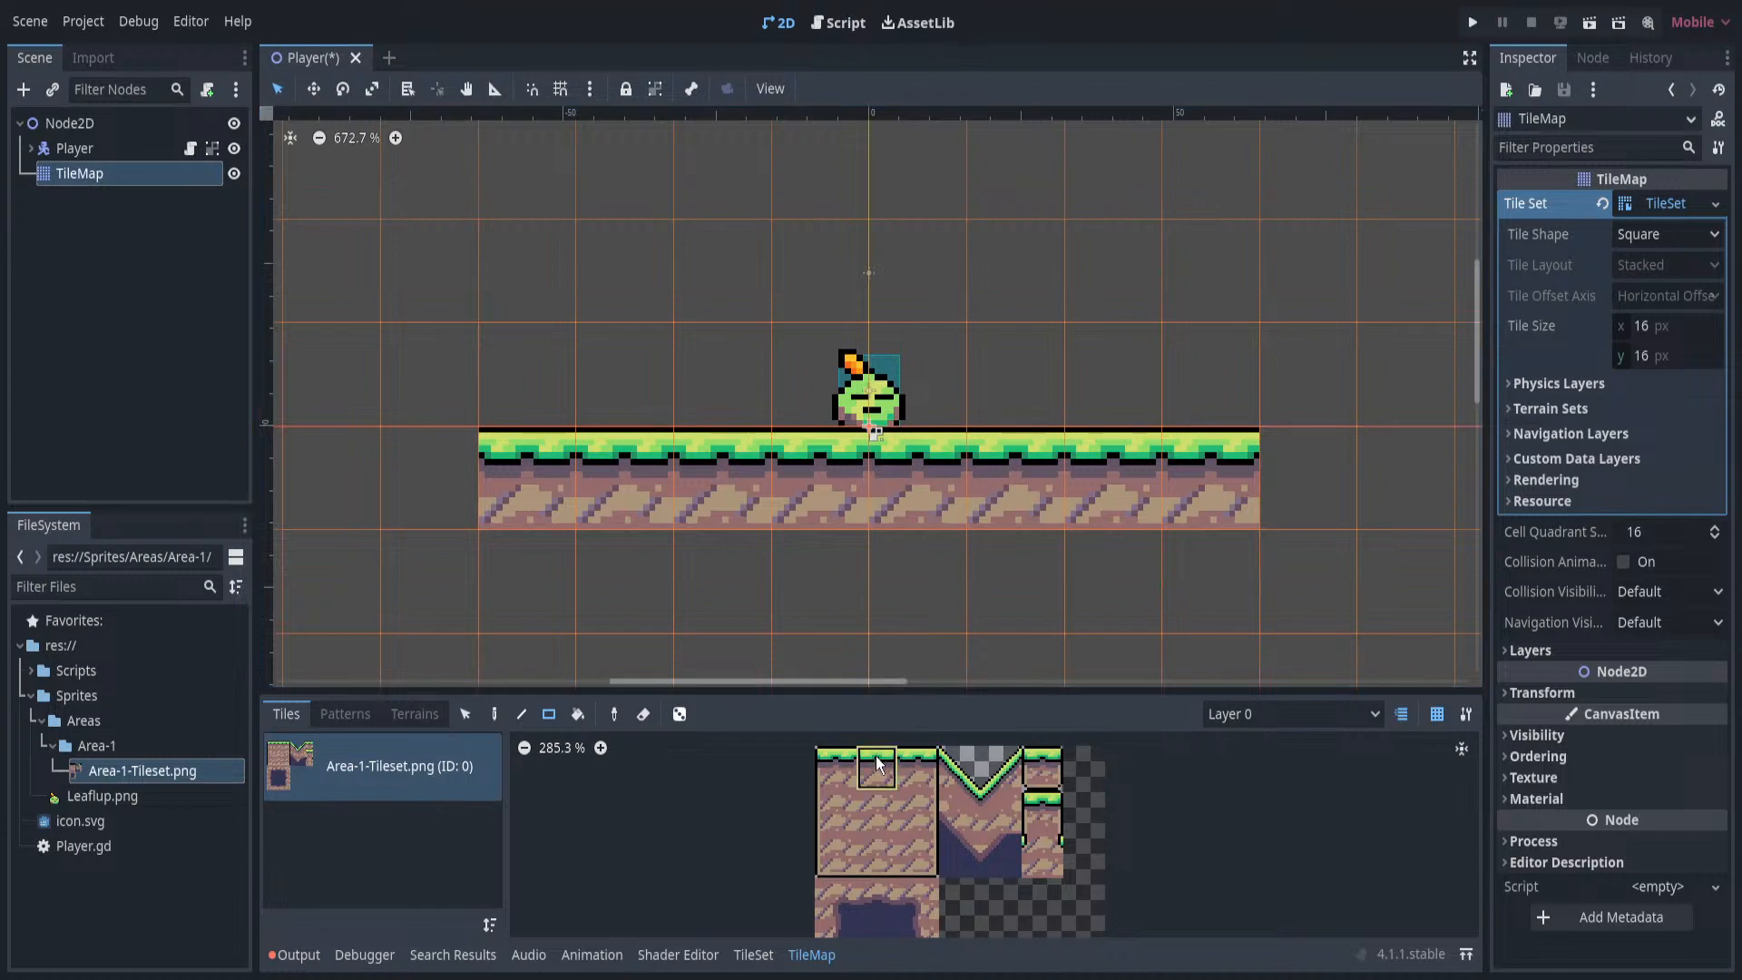
scroll(846, 472, down, 3)
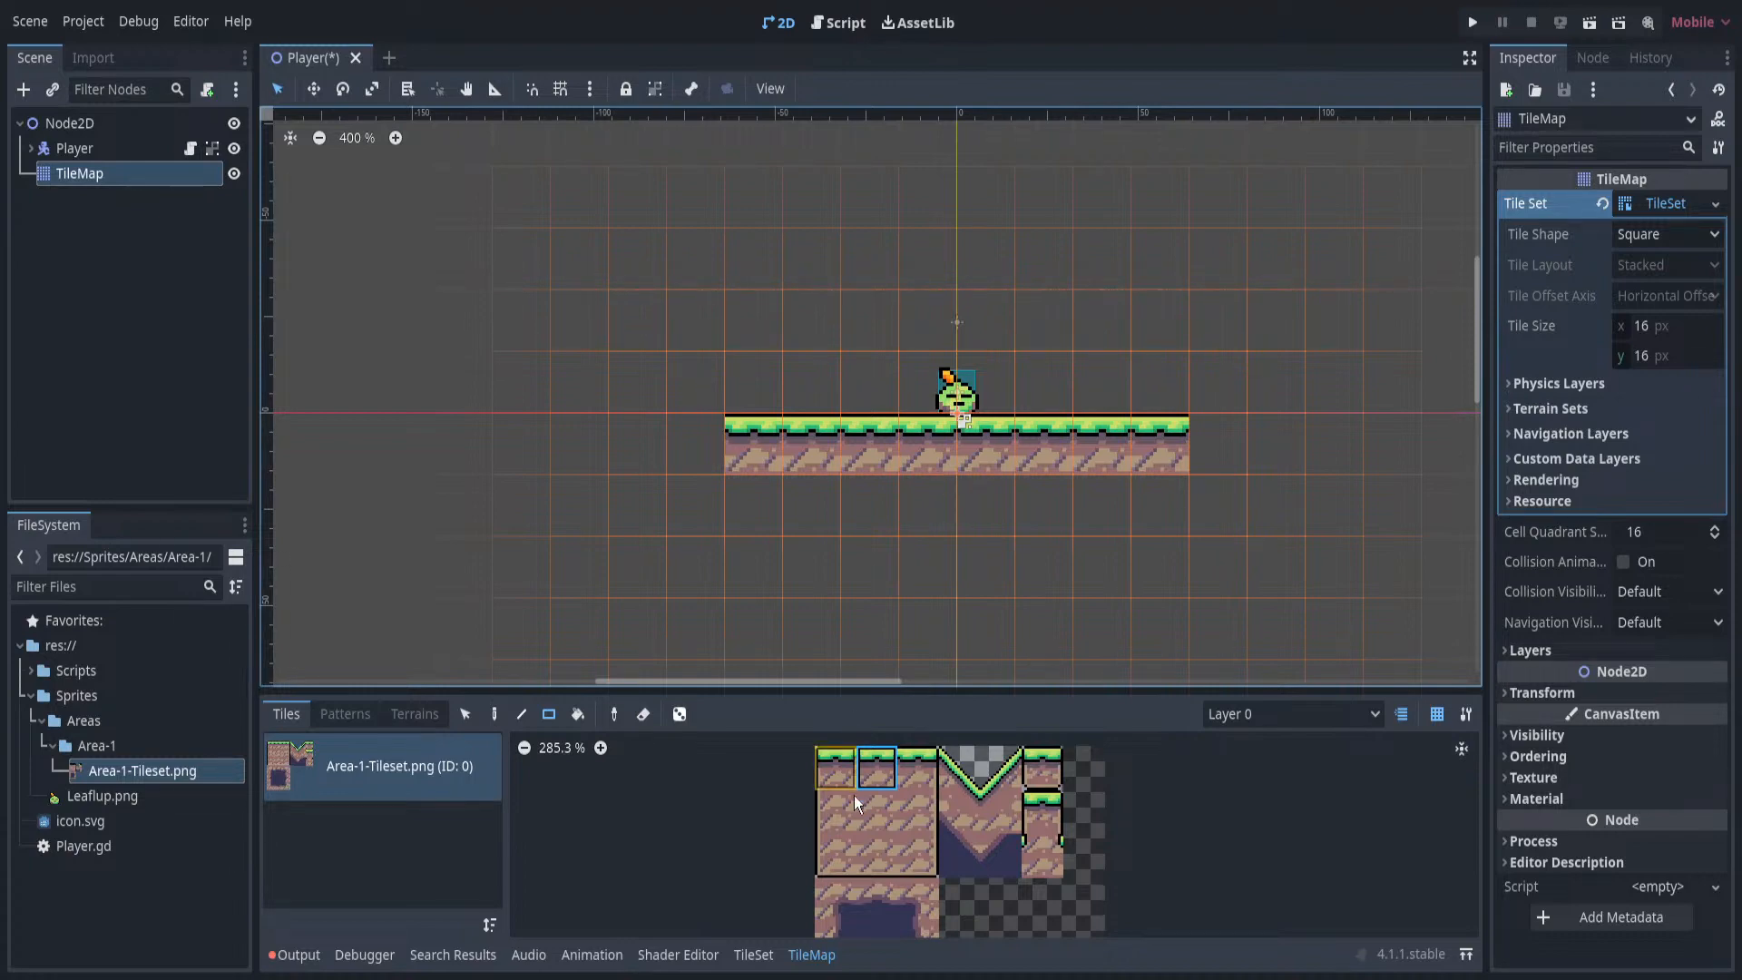
mouse_move(853, 797)
middle_down()
mouse_move(879, 712)
mouse_move(825, 825)
mouse_move(875, 789)
mouse_move(848, 770)
mouse_move(886, 777)
mouse_move(869, 791)
middle_up()
scroll(868, 791, up, 1)
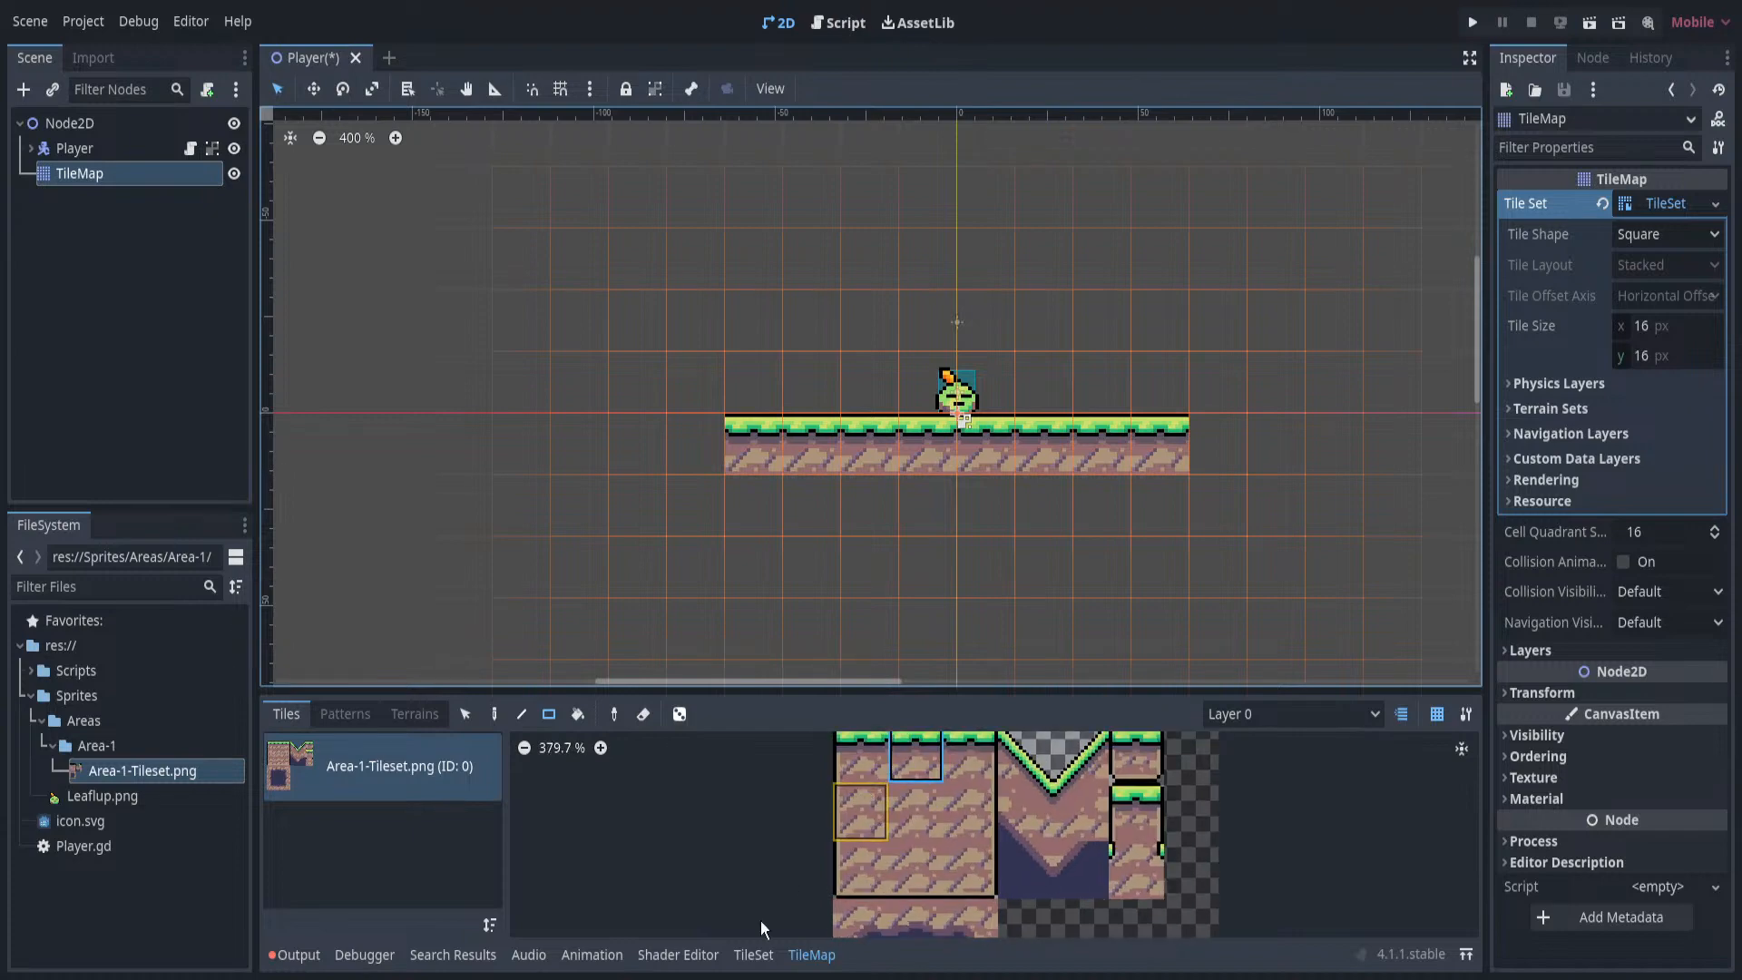
click(753, 955)
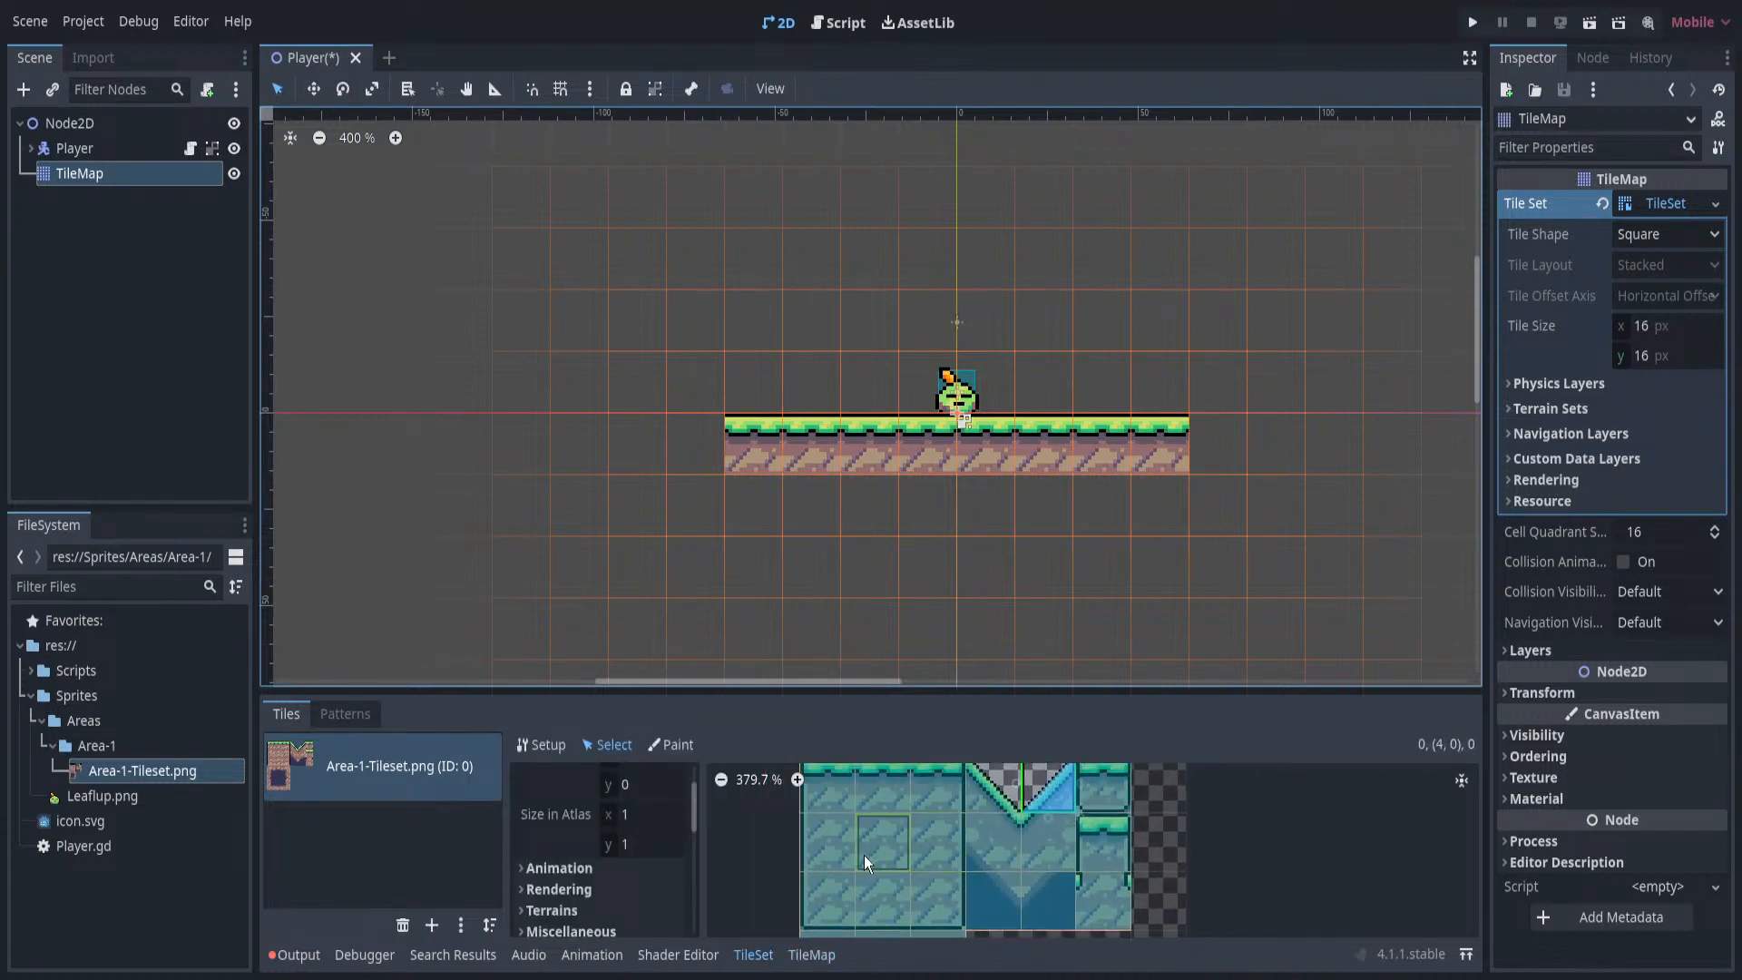
click(673, 744)
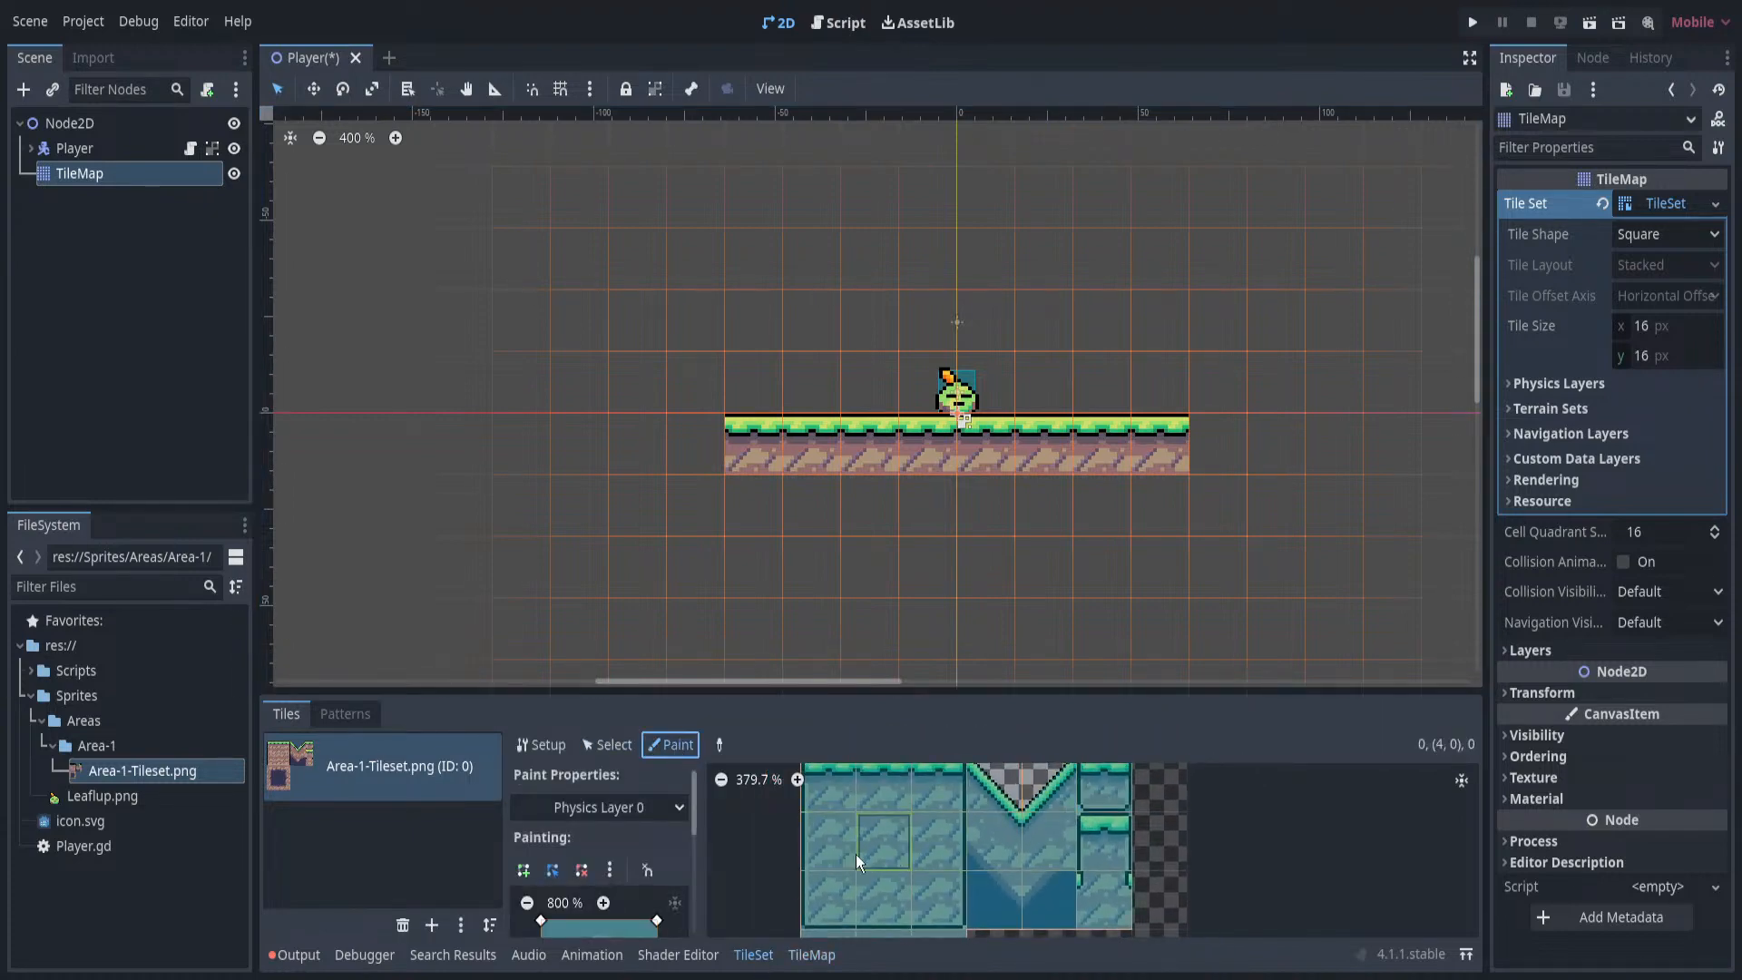
click(553, 744)
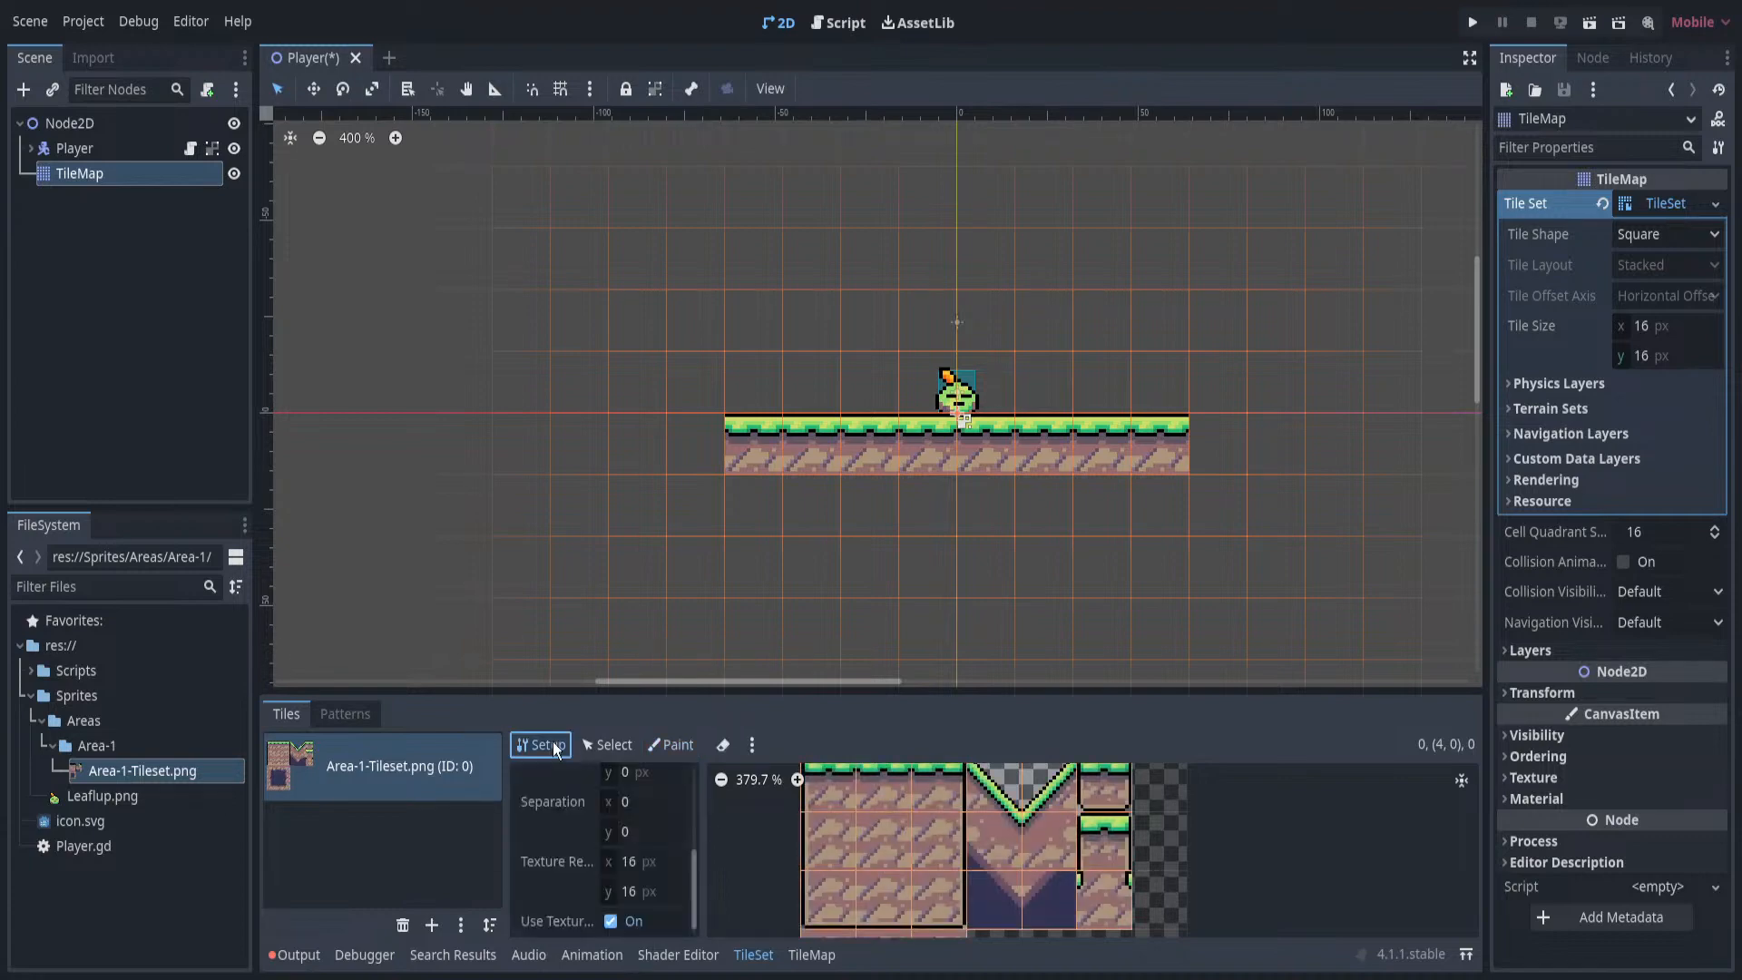
click(812, 955)
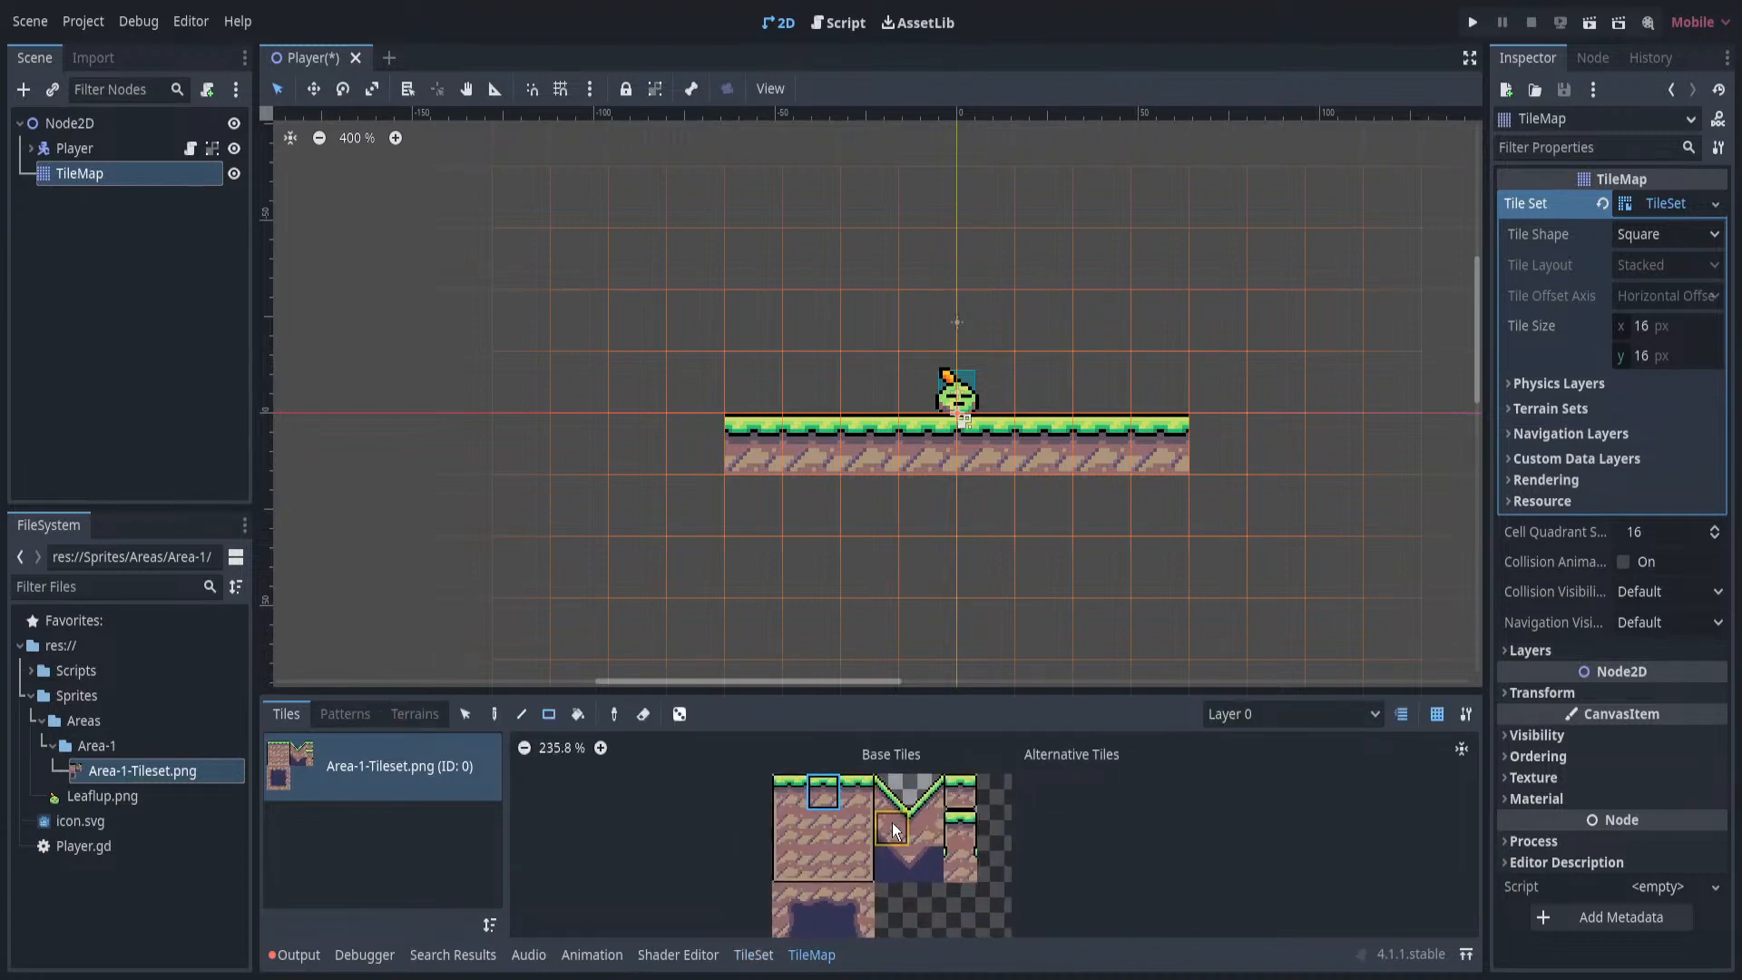
scroll(908, 840, up, 1)
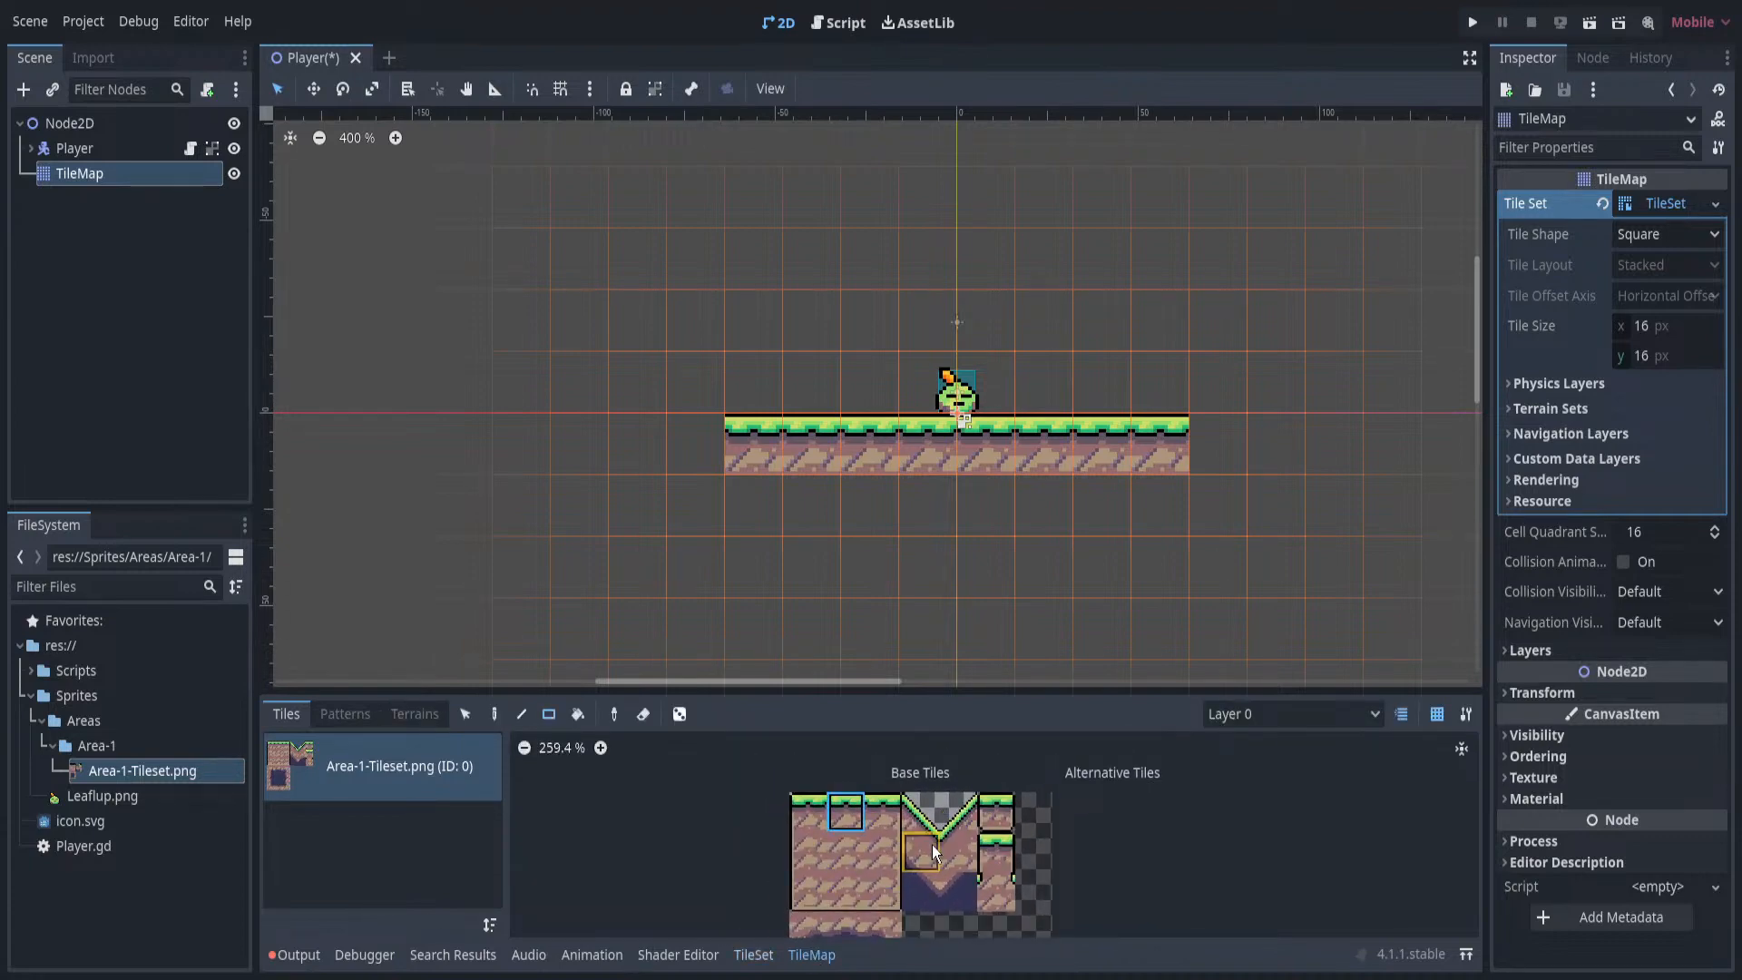
Place two descending slope tiles (3, 0) diagonally downward from the right end of the grass floor using the Paint tool.
scroll(1003, 497, up, 3)
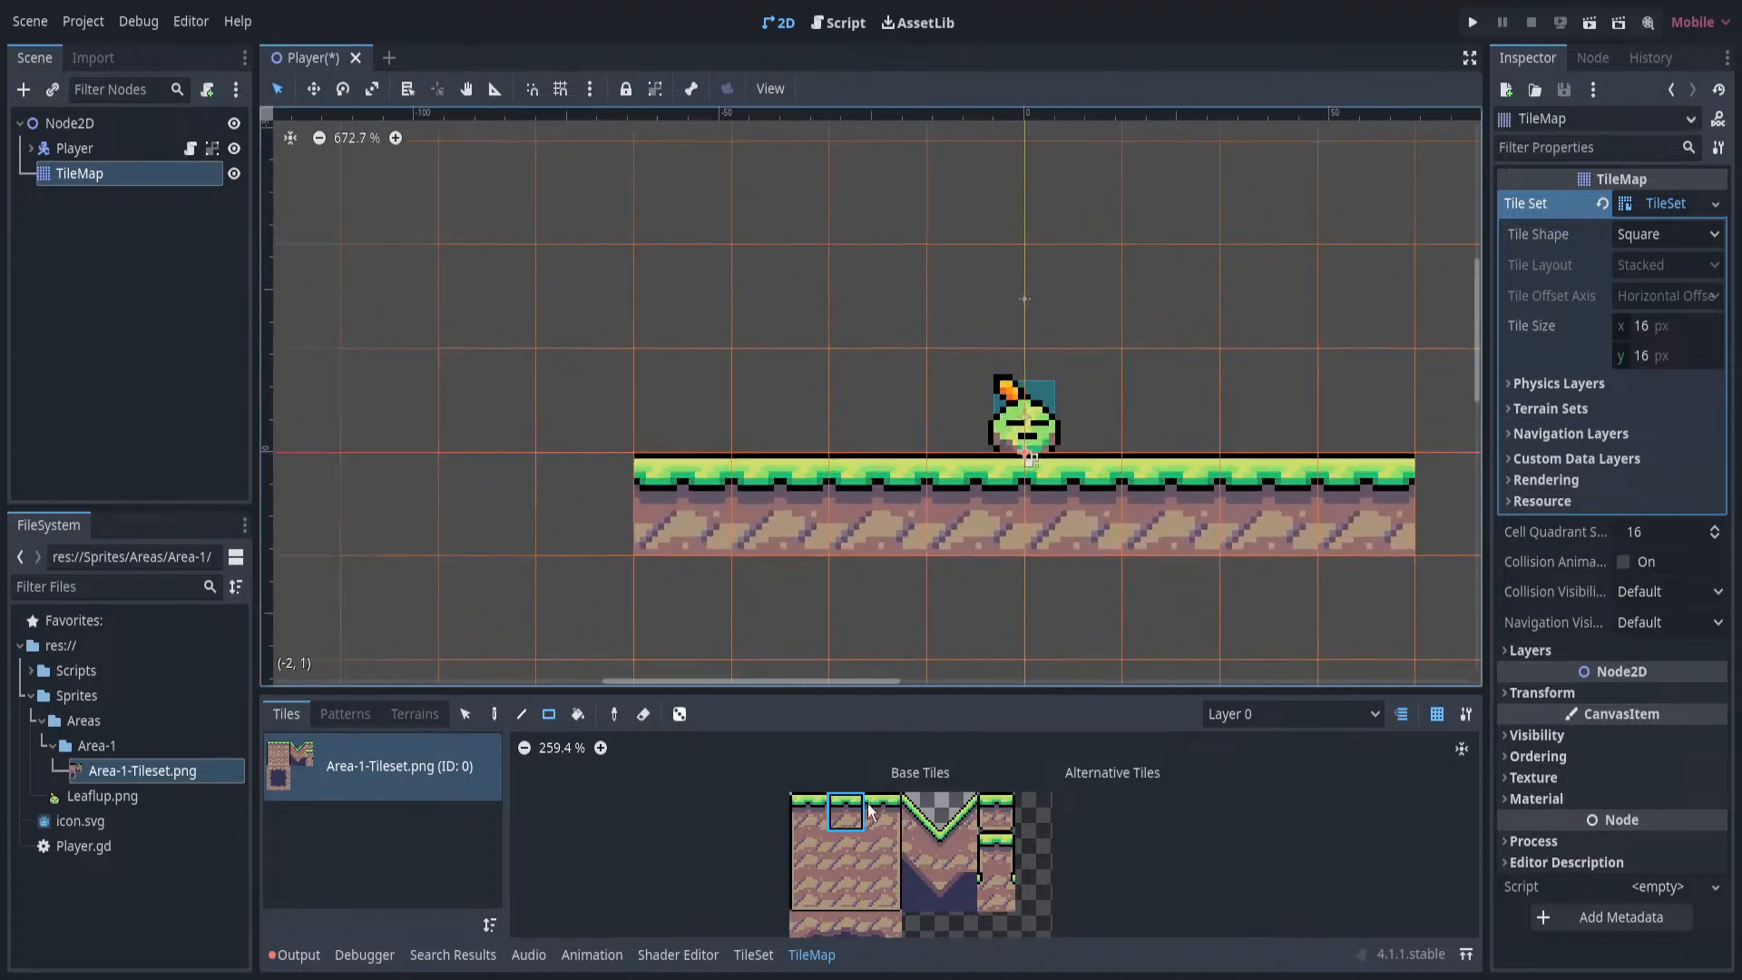
click(921, 814)
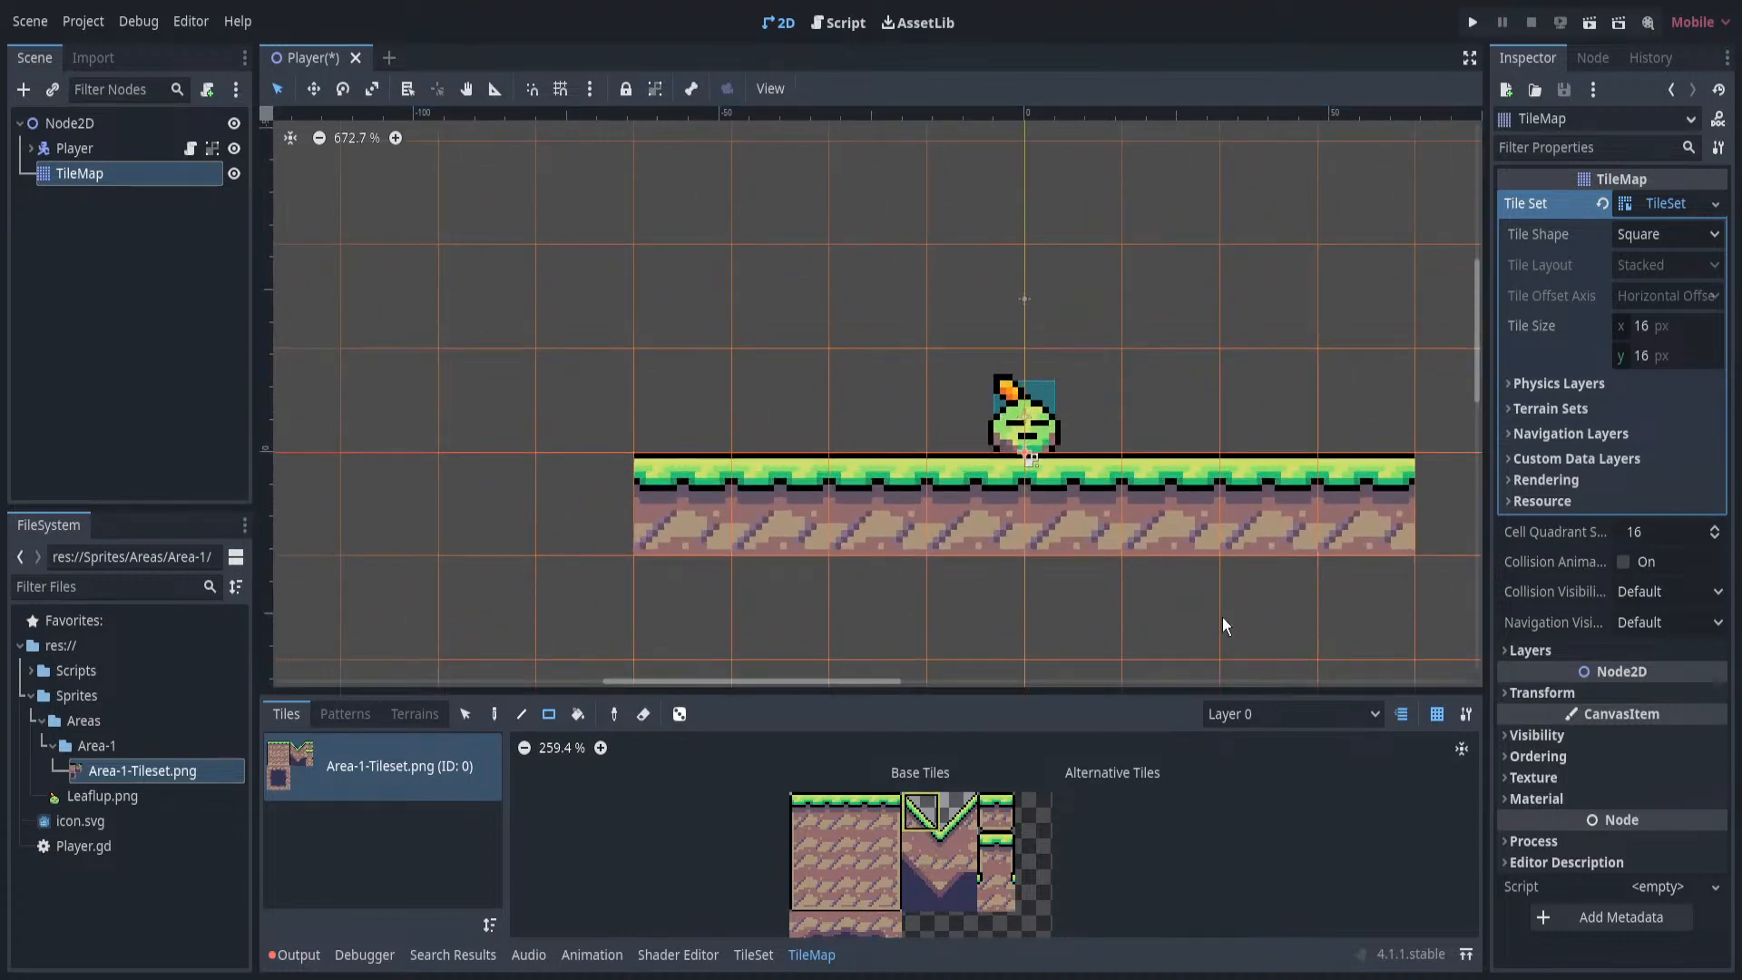
middle_drag(1443, 559, 964, 509)
scroll(965, 510, down, 1)
click(500, 717)
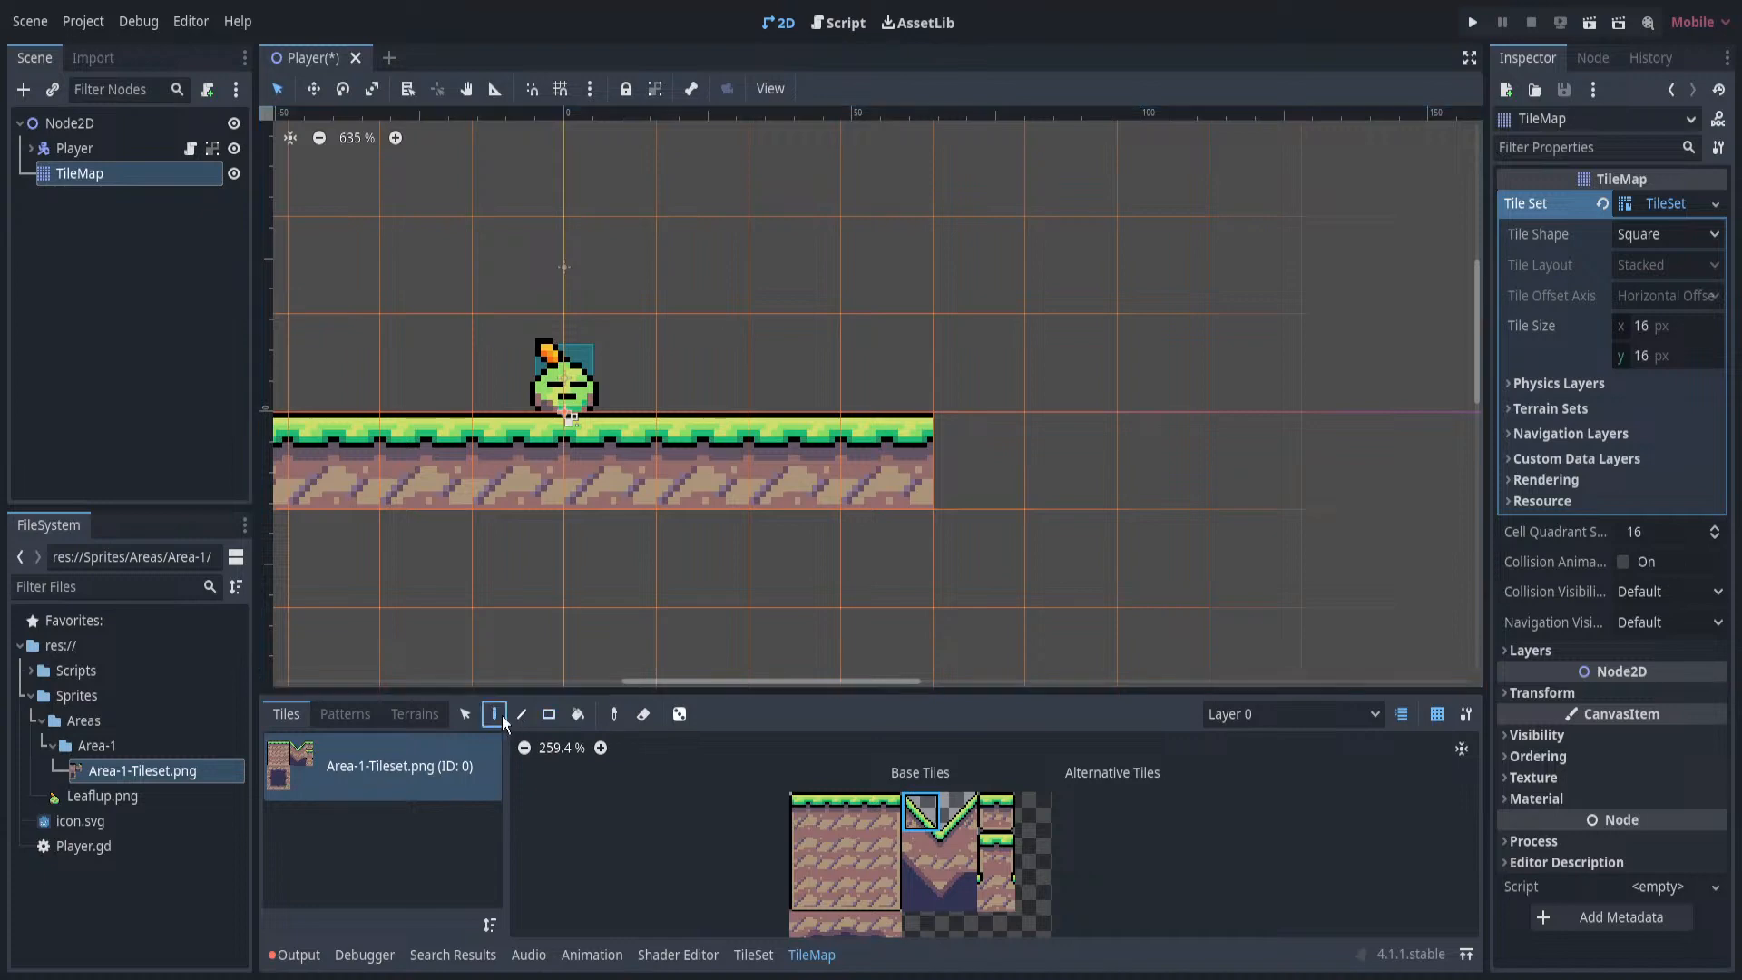
click(968, 465)
click(1066, 550)
Place the slope underside tile at atlas coordinates (3, 1) directly beneath each of the two descending slope tiles.
scroll(929, 559, down, 5)
middle_drag(929, 559, 1057, 419)
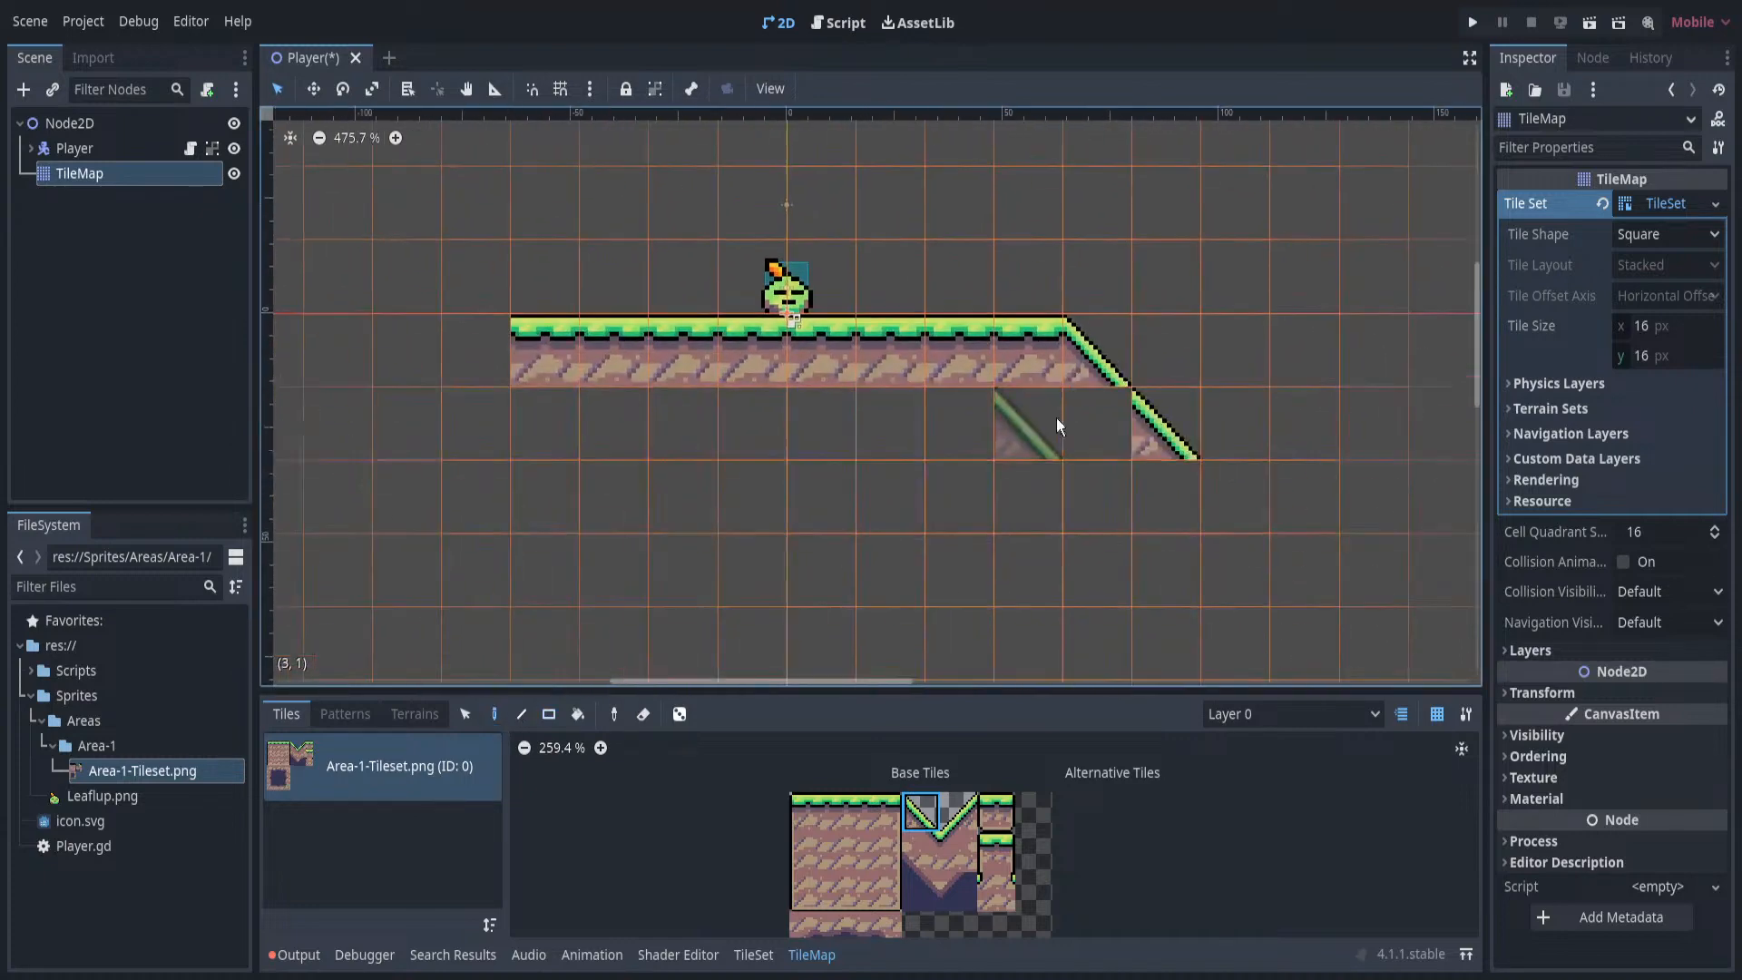
scroll(1057, 427, down, 2)
middle_drag(996, 477, 863, 559)
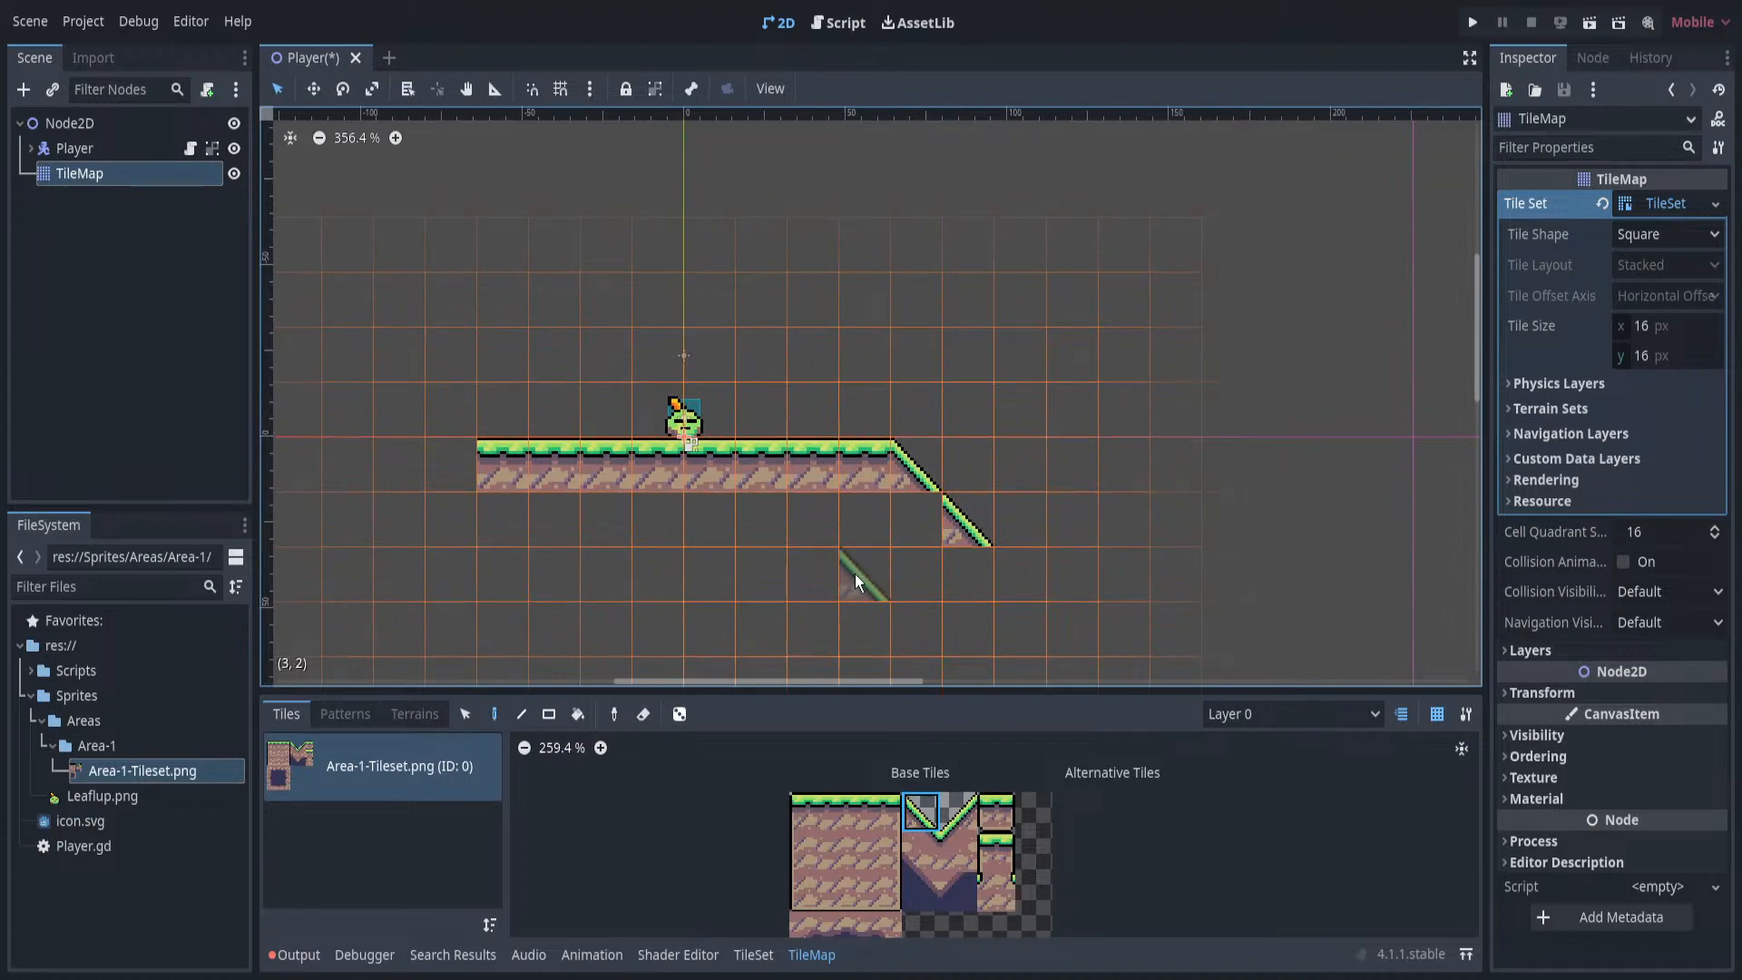
scroll(964, 819, up, 3)
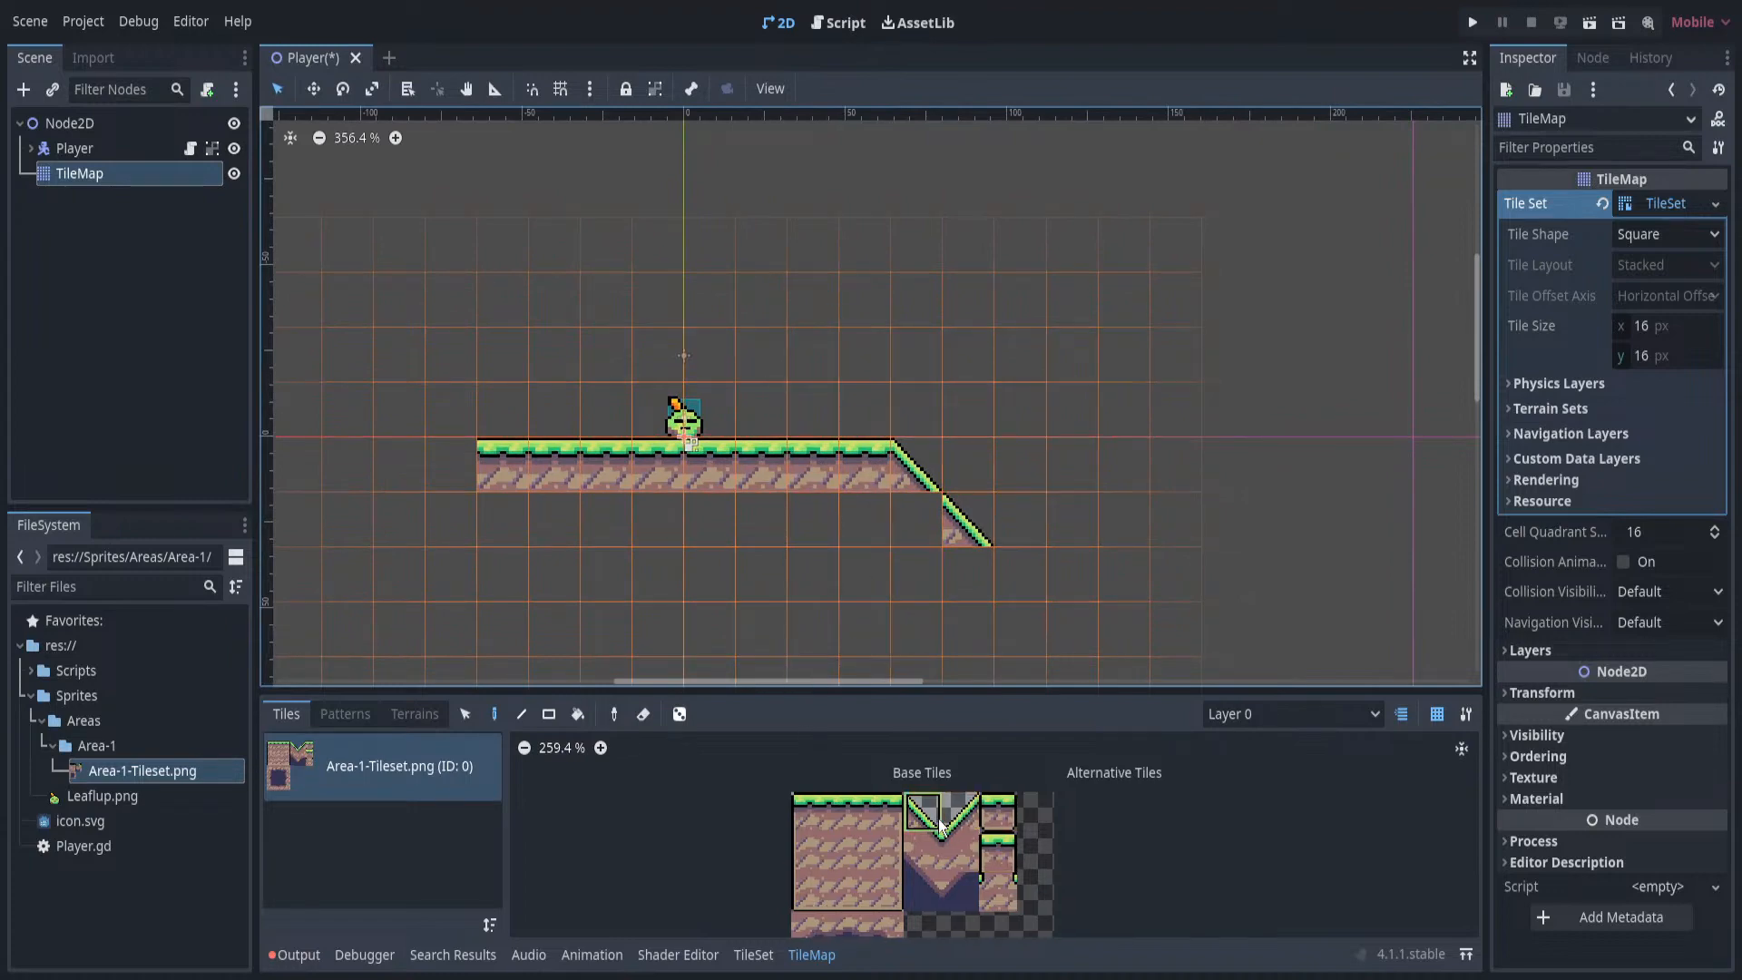
click(977, 849)
click(925, 535)
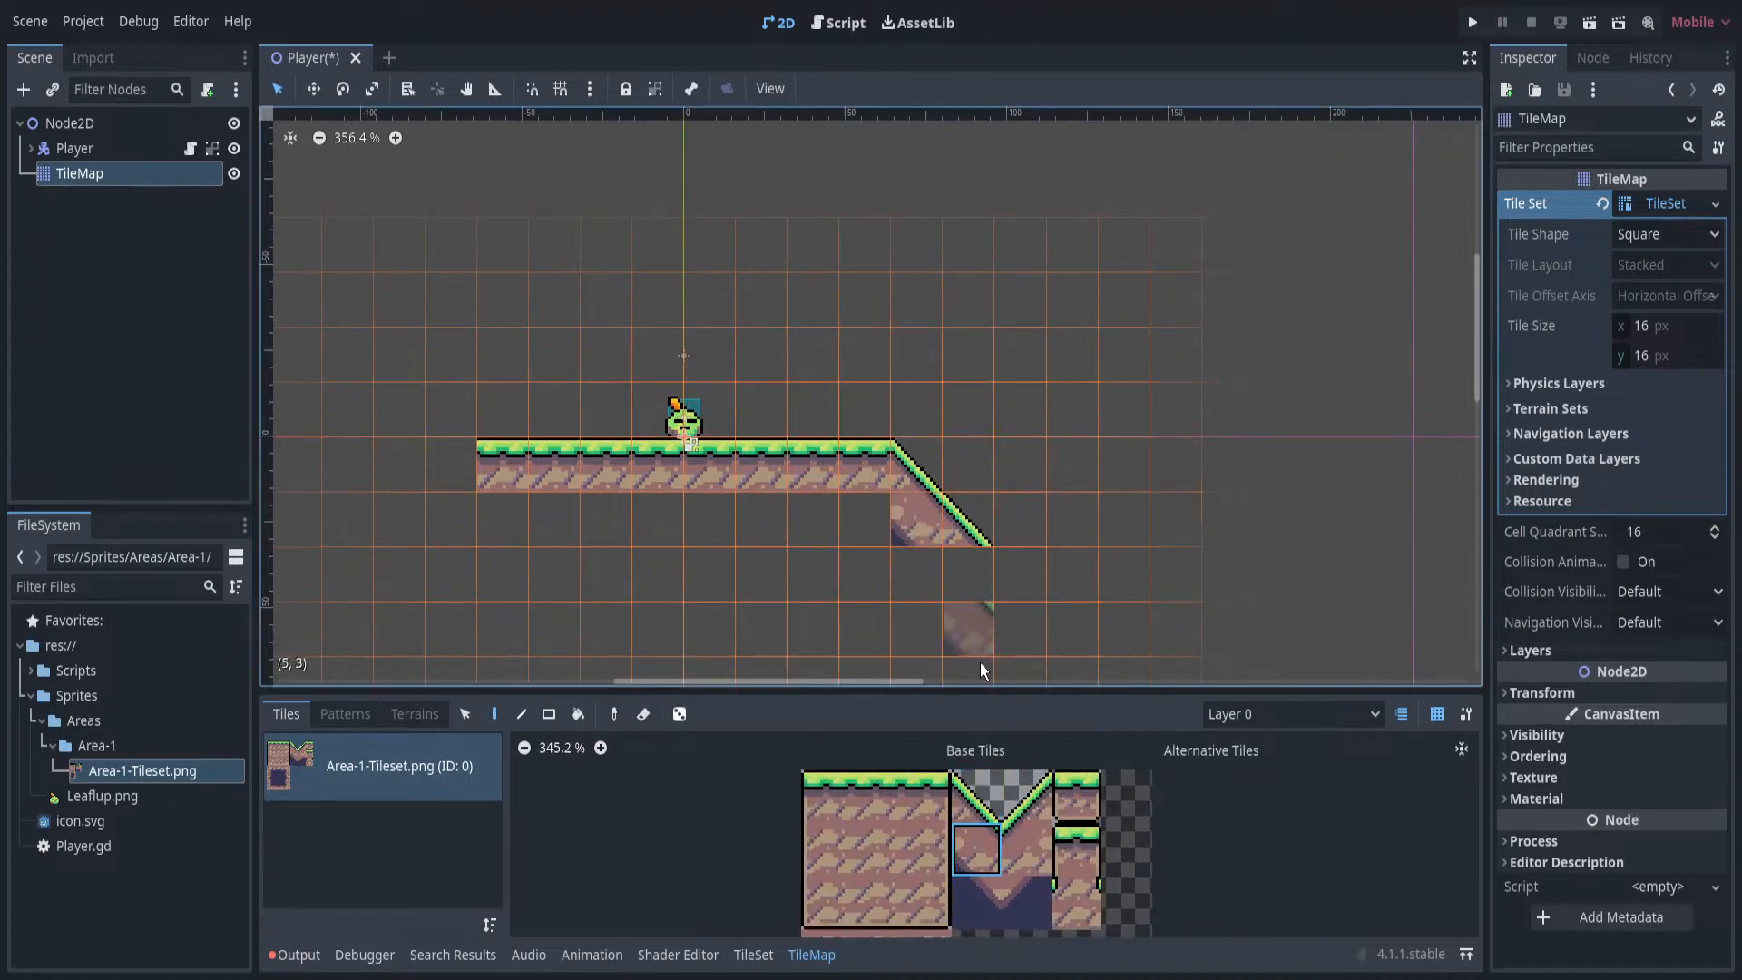
click(978, 586)
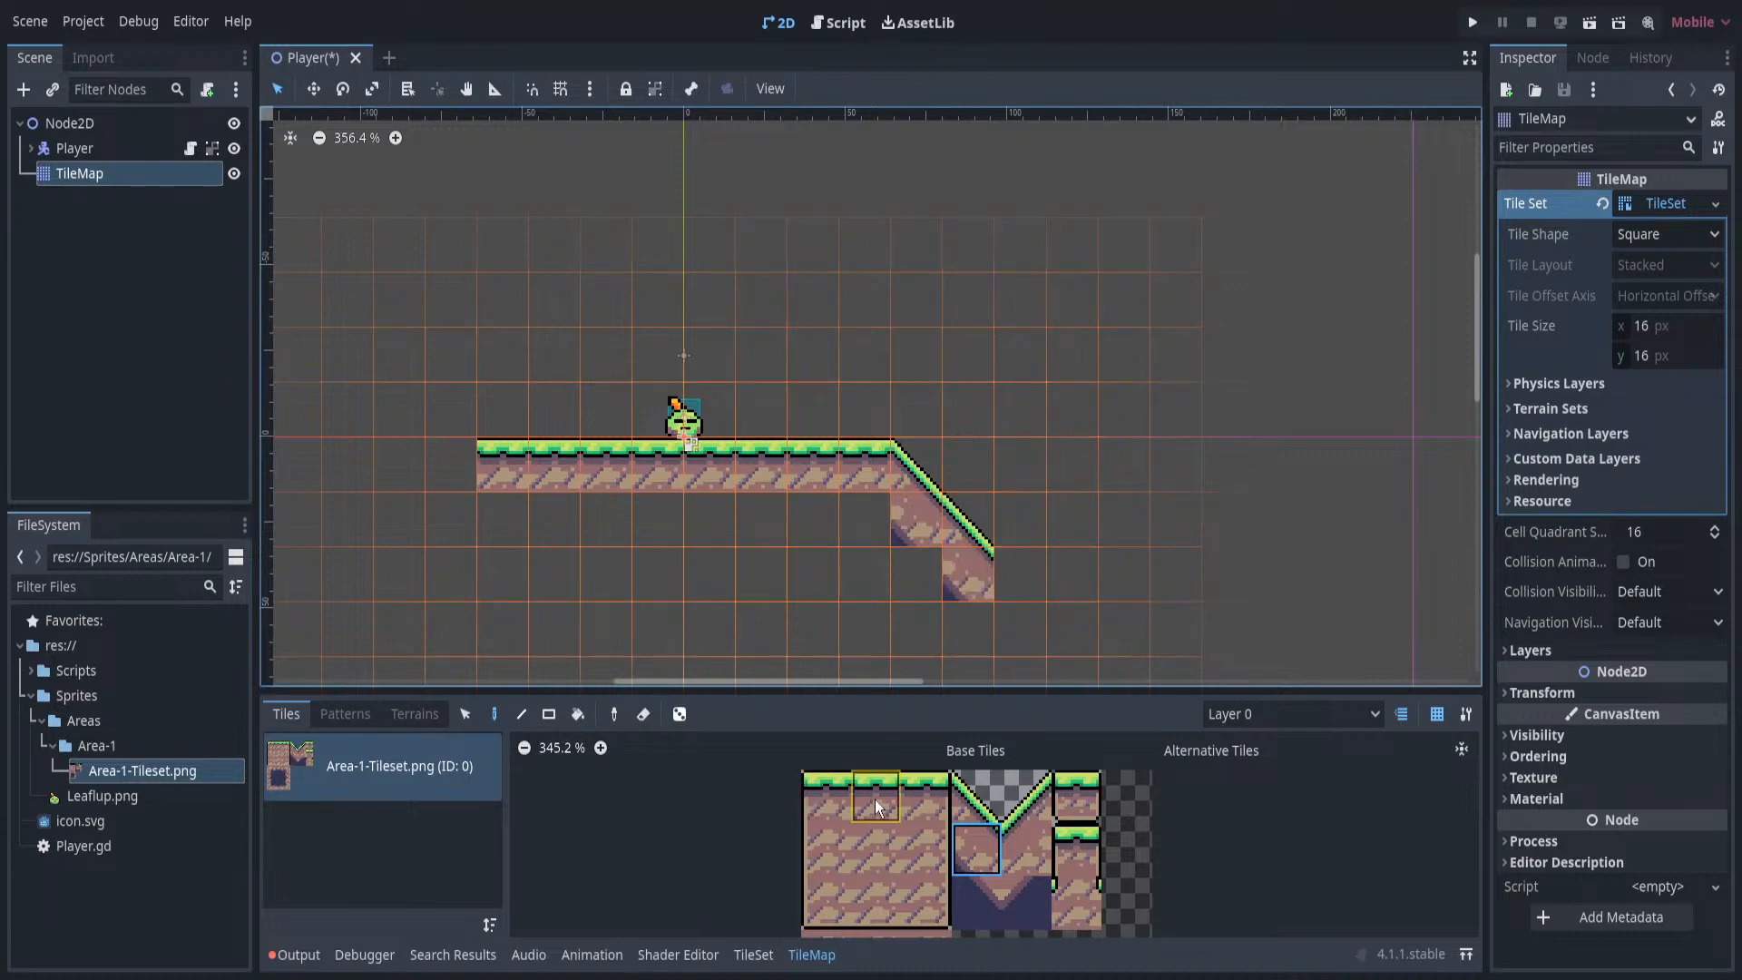
Paint a lower floor of five grass-topped tiles extending right from the foot of the slope.
click(877, 798)
drag(1033, 586, 1216, 574)
scroll(1142, 571, down, 5)
middle_drag(1116, 628, 976, 597)
Fill the row beneath the lower grass floor with the dirt tile that fades into dark at its lower edge, using the Rect tool.
scroll(1142, 572, up, 5)
scroll(880, 817, down, 2)
click(878, 869)
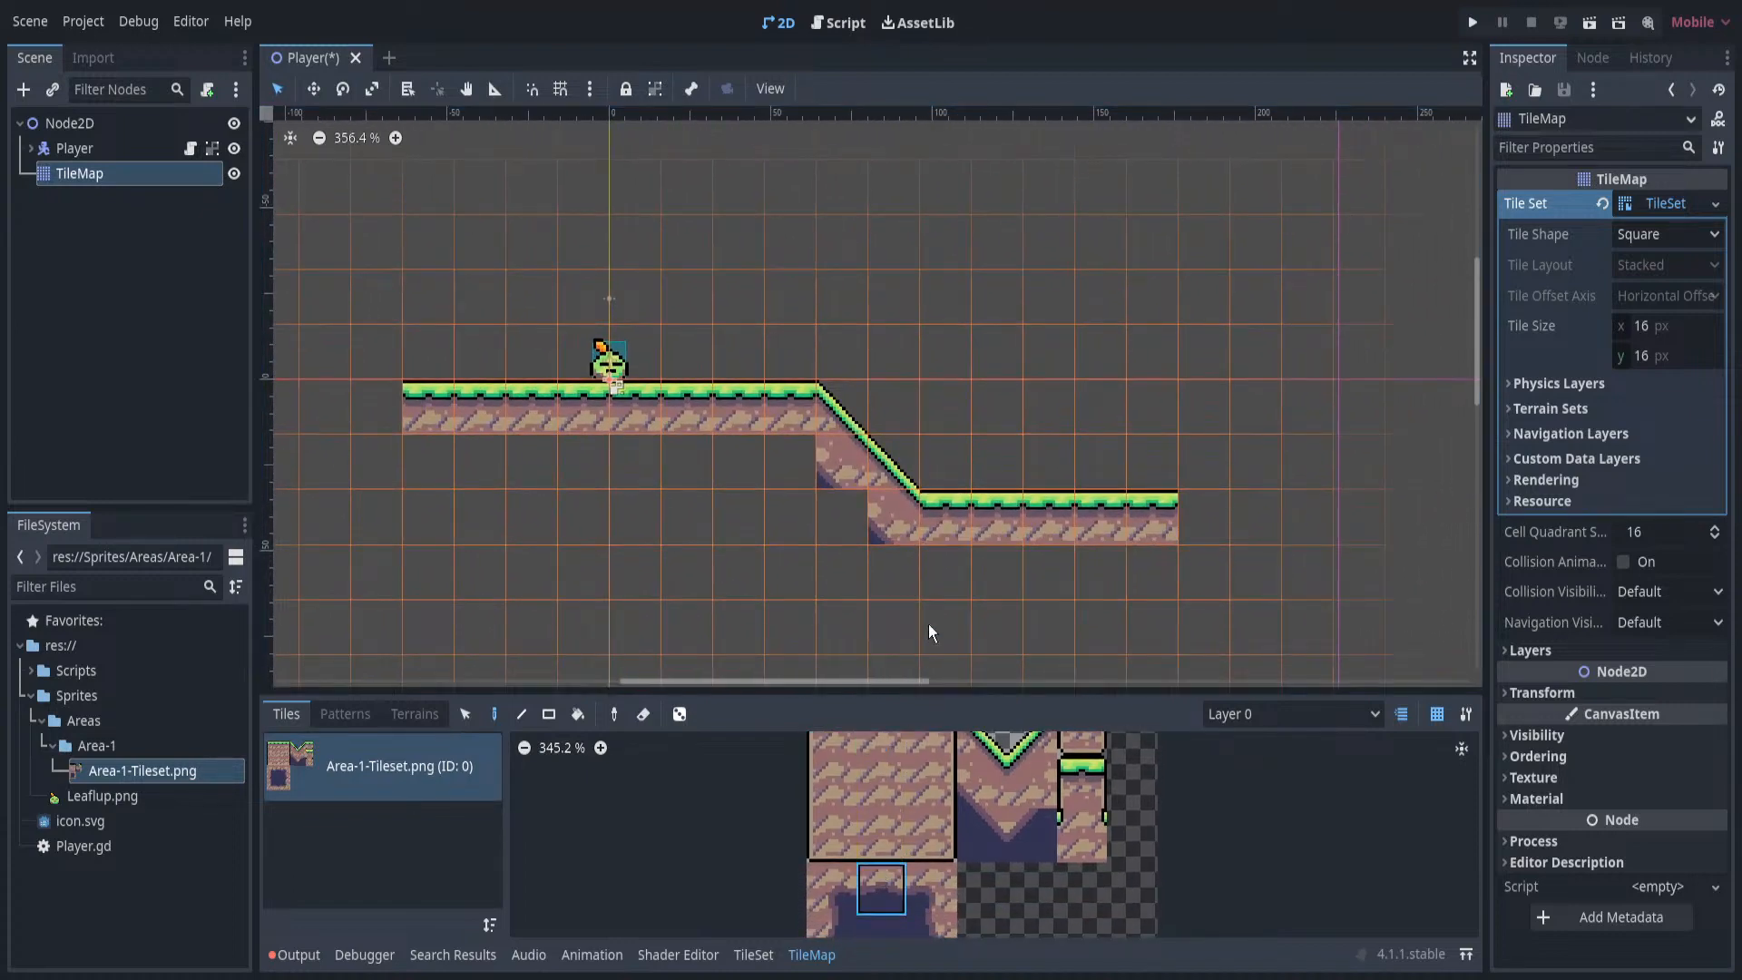
click(549, 714)
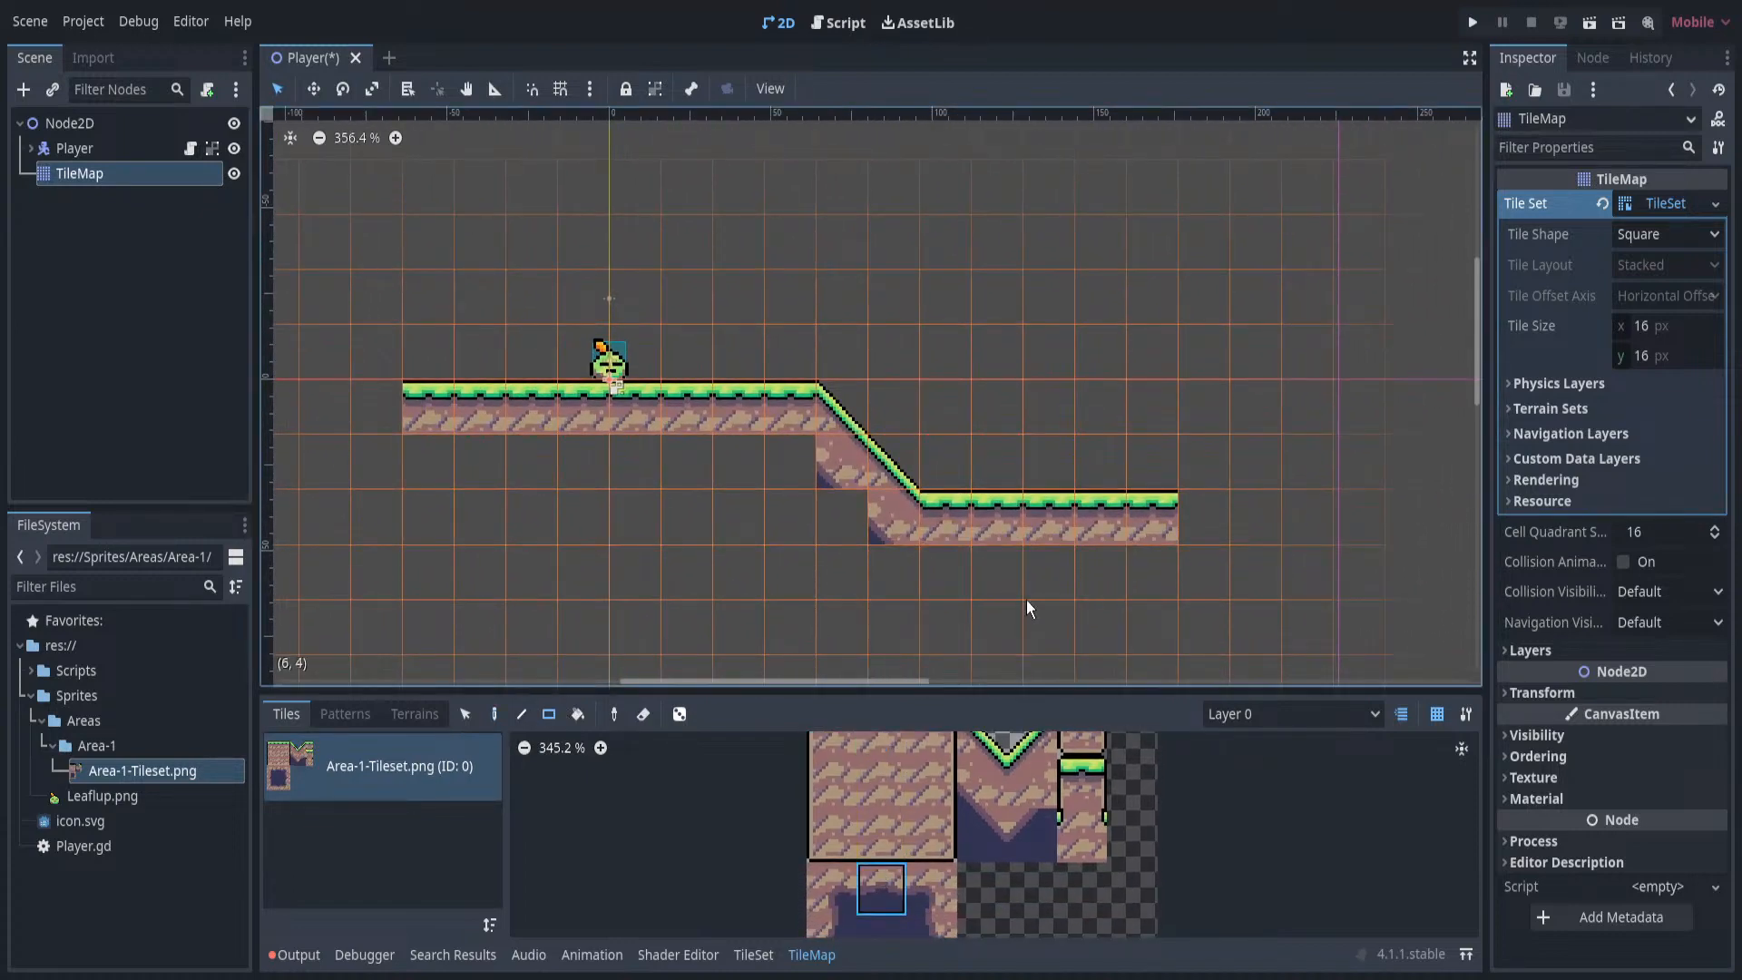
drag(944, 572, 1140, 565)
scroll(1007, 590, down, 6)
scroll(820, 621, up, 7)
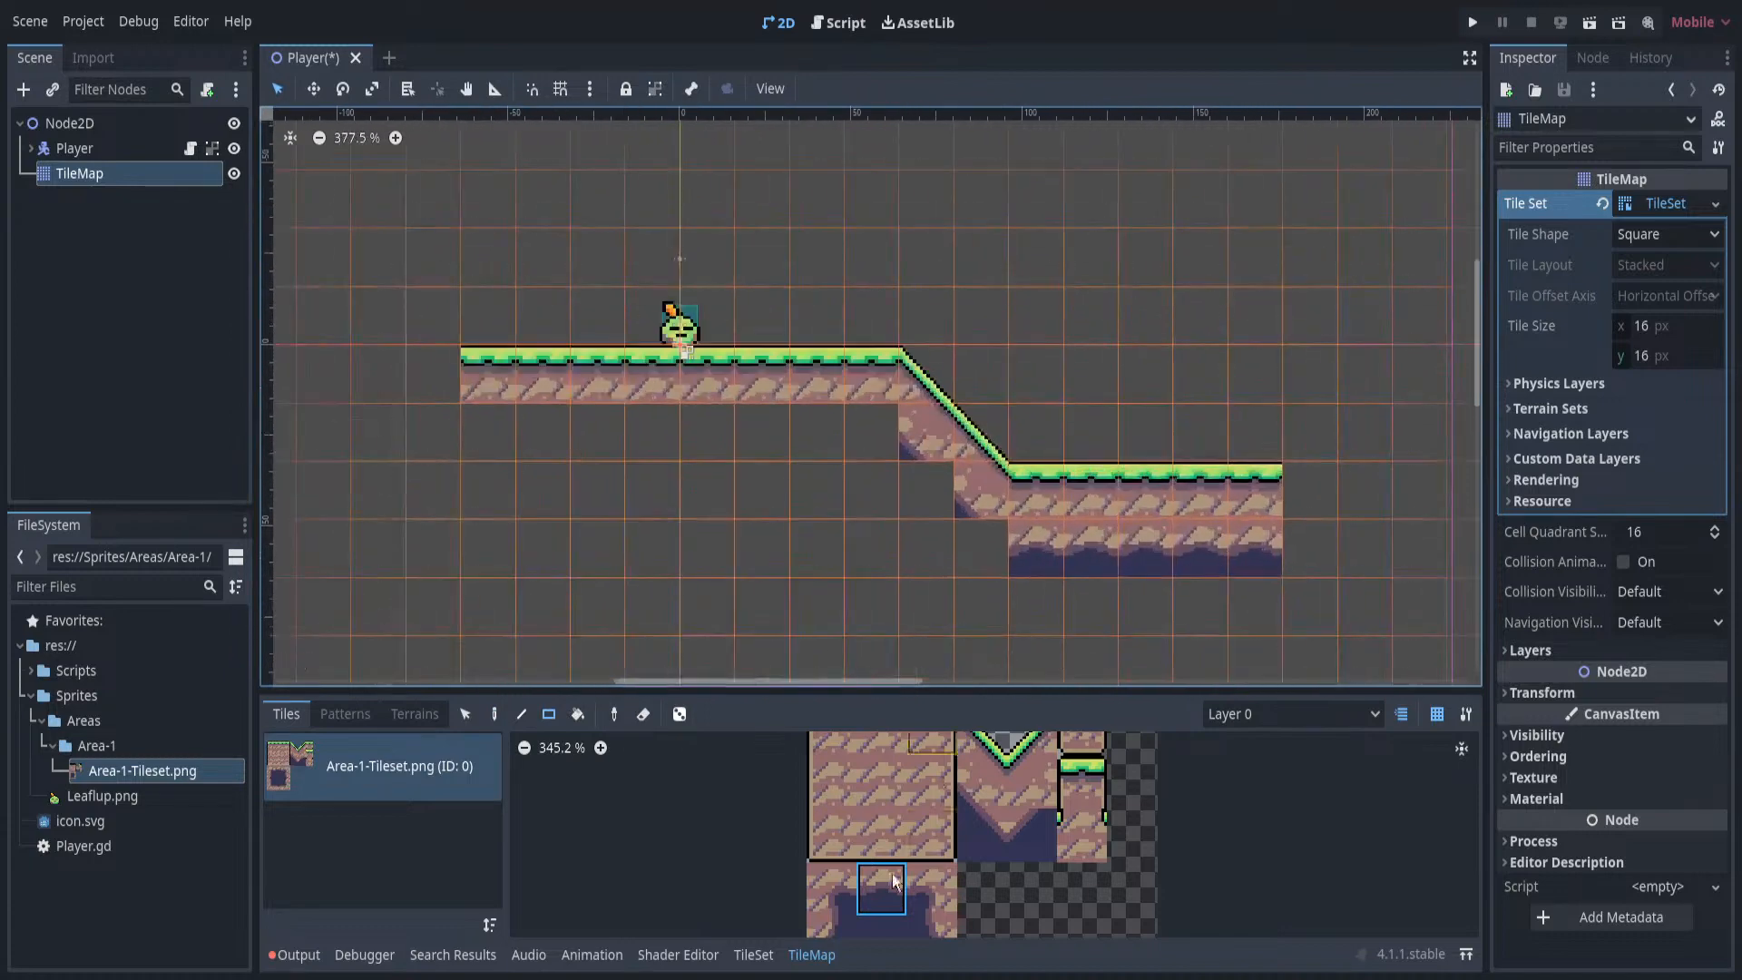
middle_drag(965, 837, 963, 840)
scroll(957, 840, up, 2)
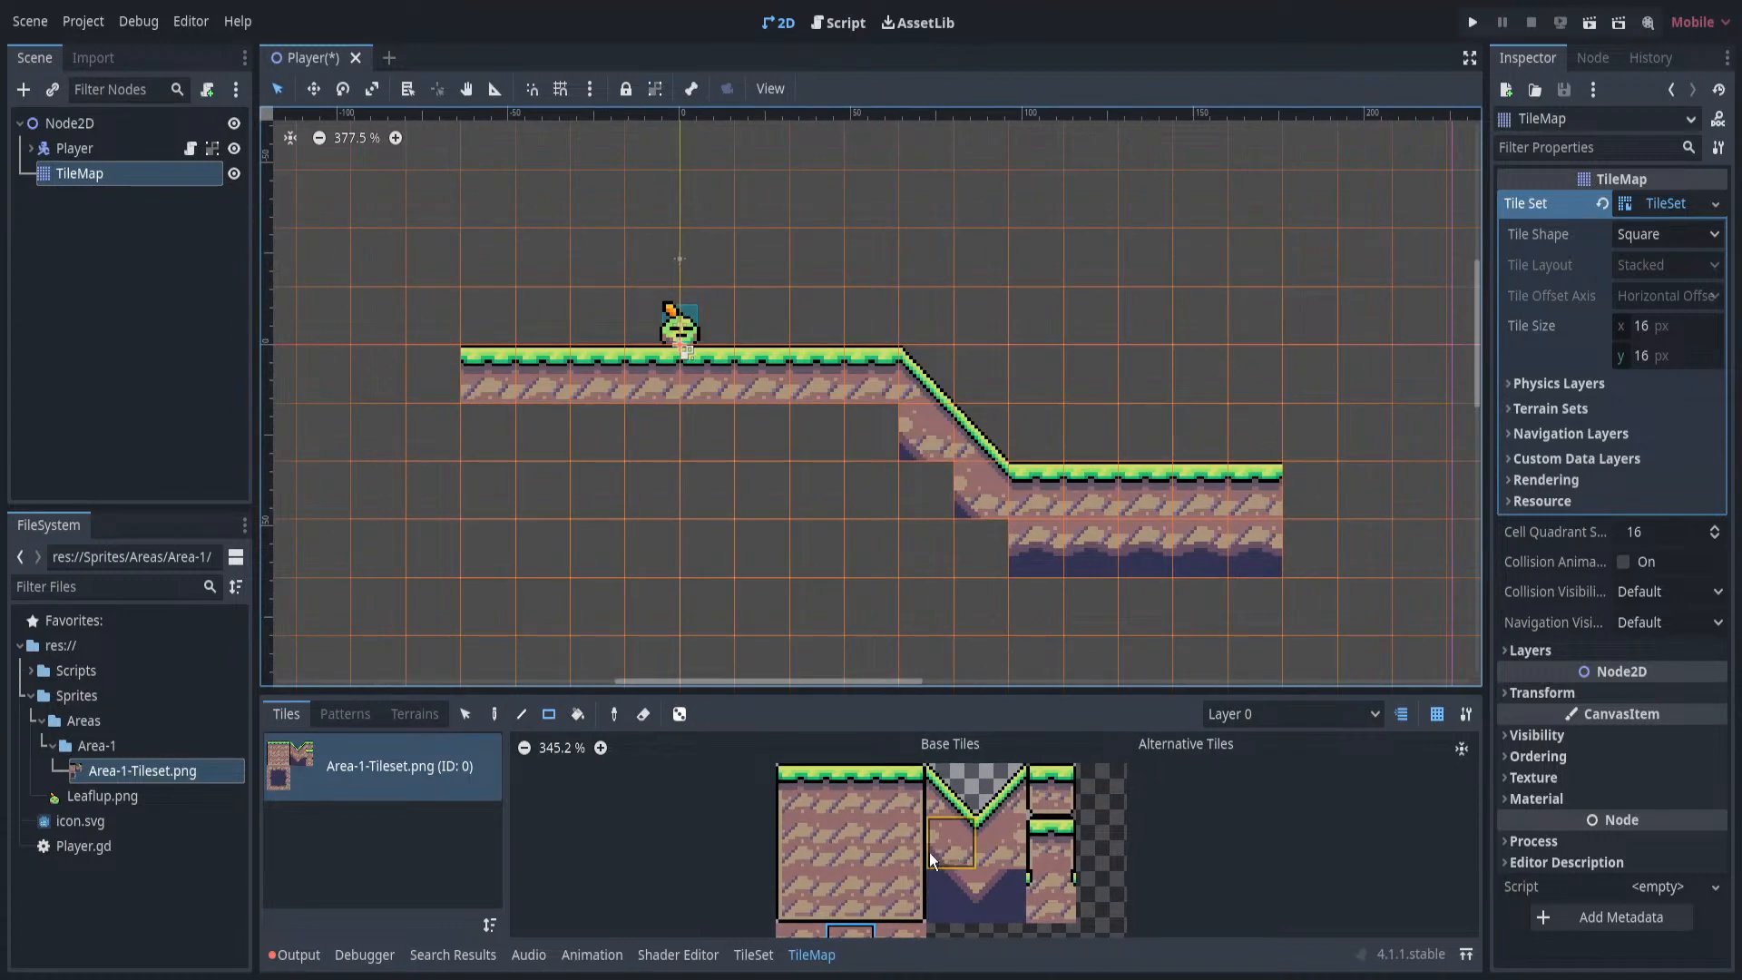
click(931, 849)
click(491, 717)
click(980, 549)
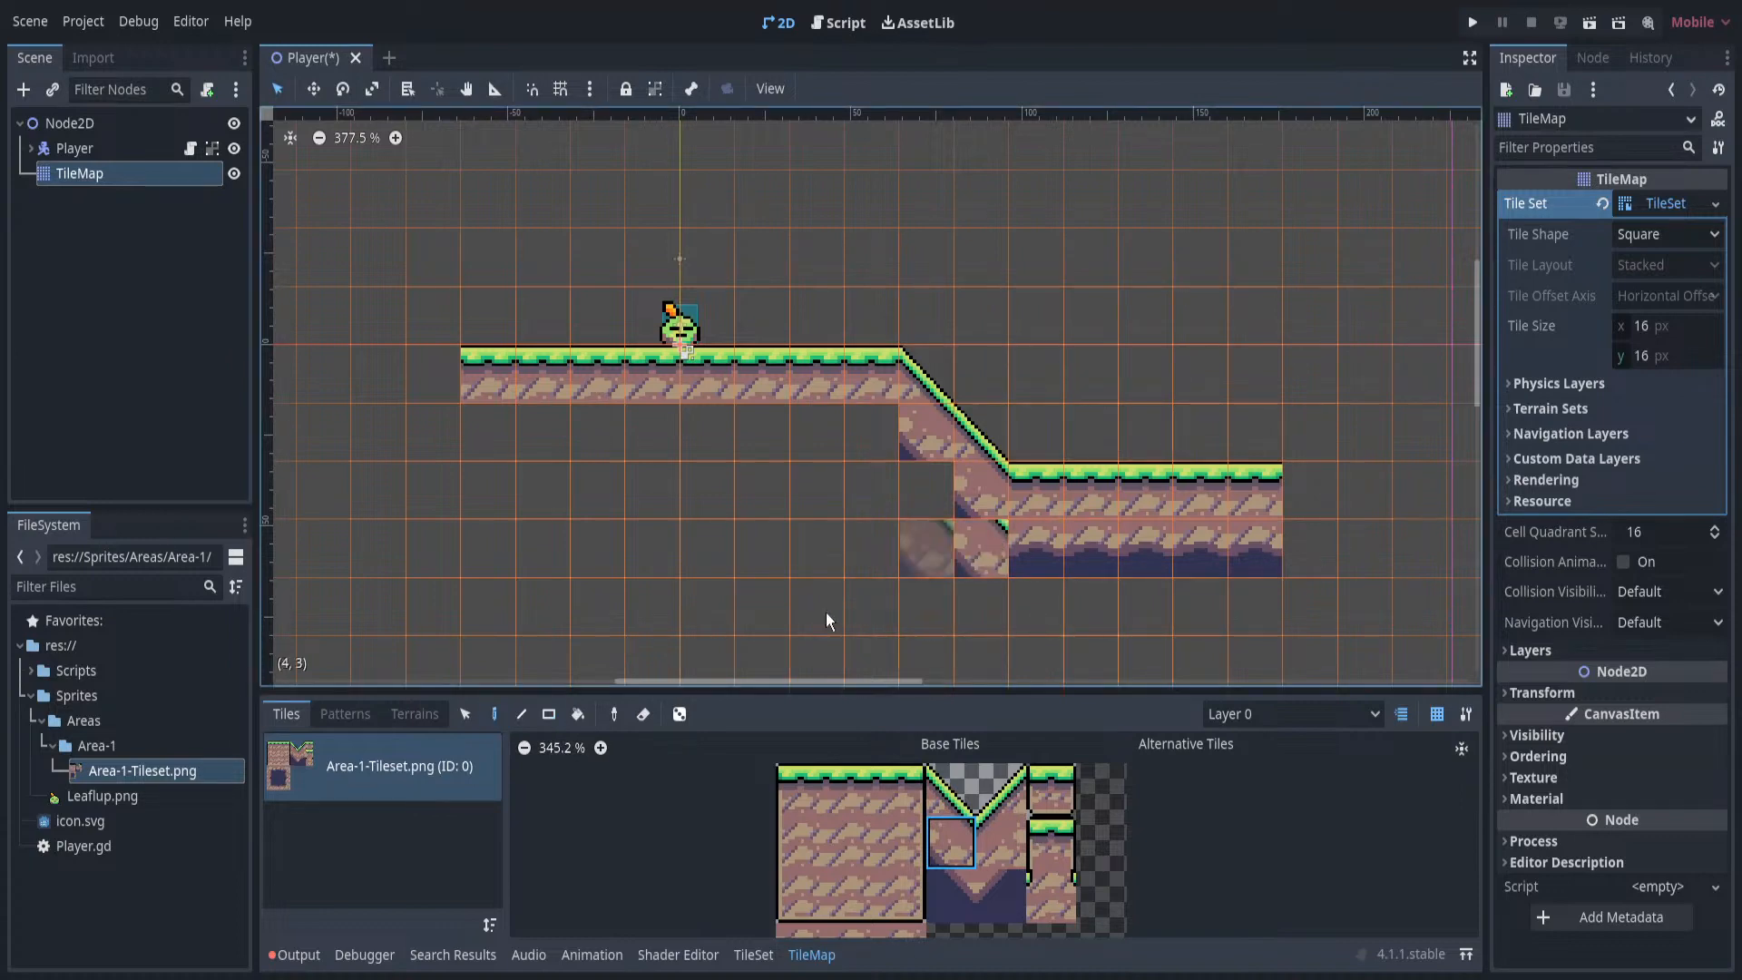
key(ctrl+z)
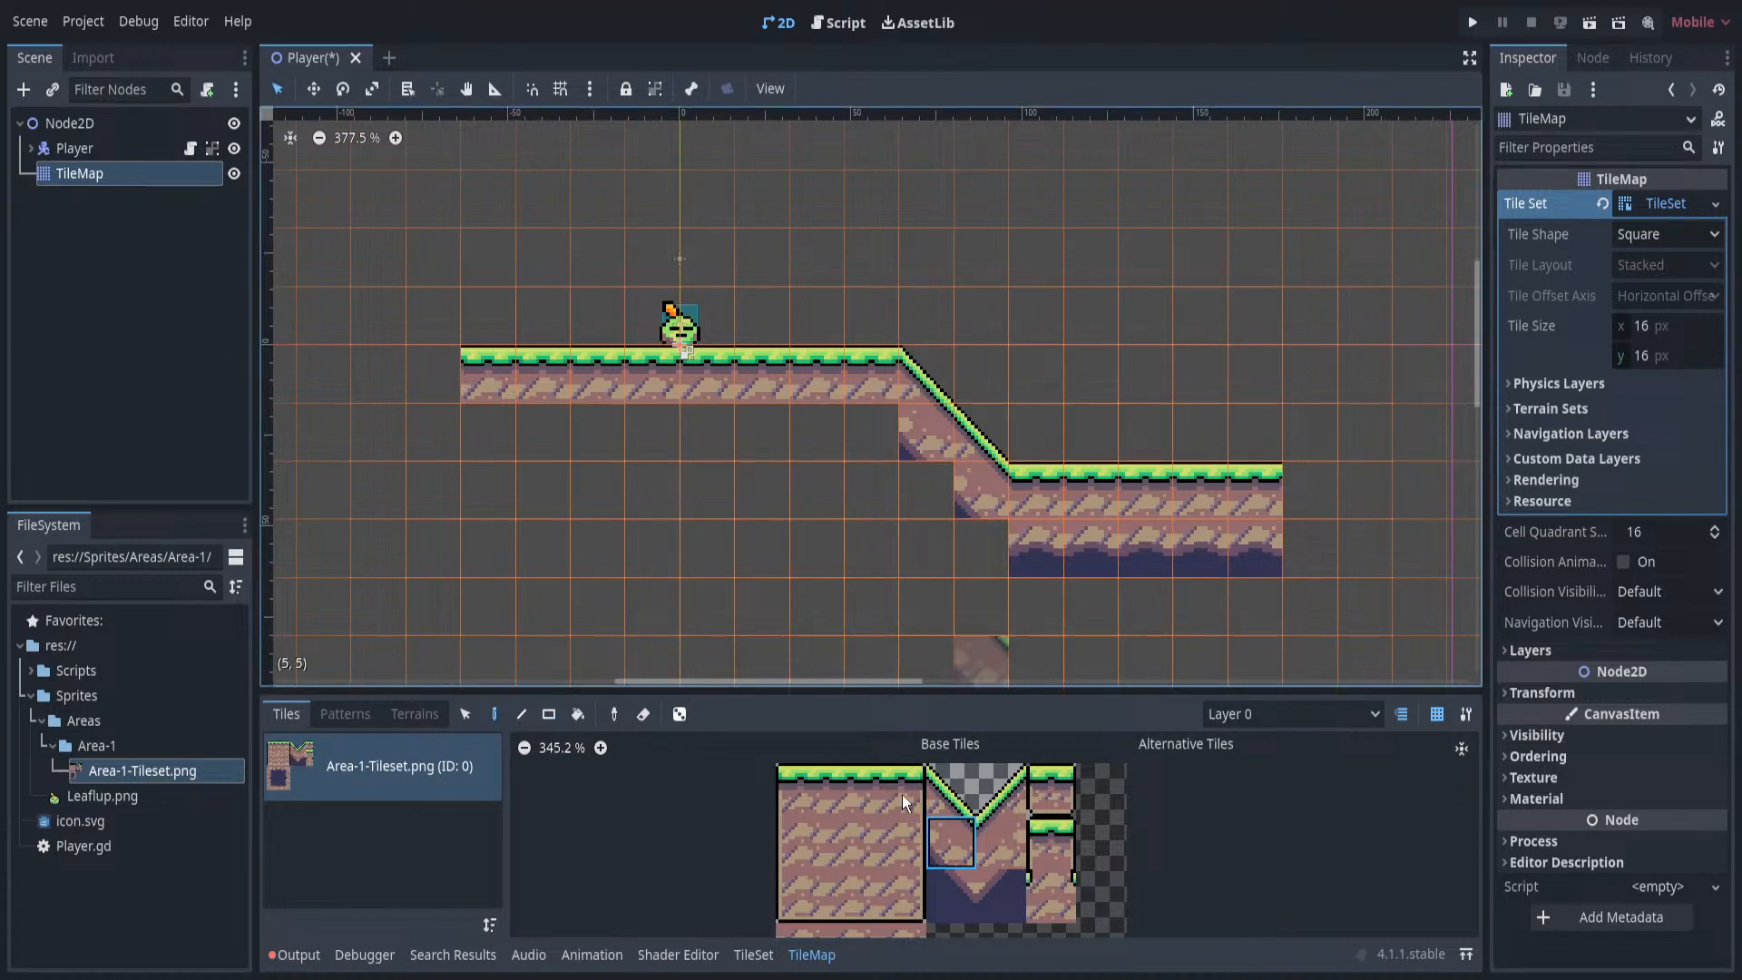
Place the dark diagonal underside tile at atlas coordinates (3, 2) in the stepped cells beneath the slope.
click(950, 894)
click(979, 540)
click(922, 493)
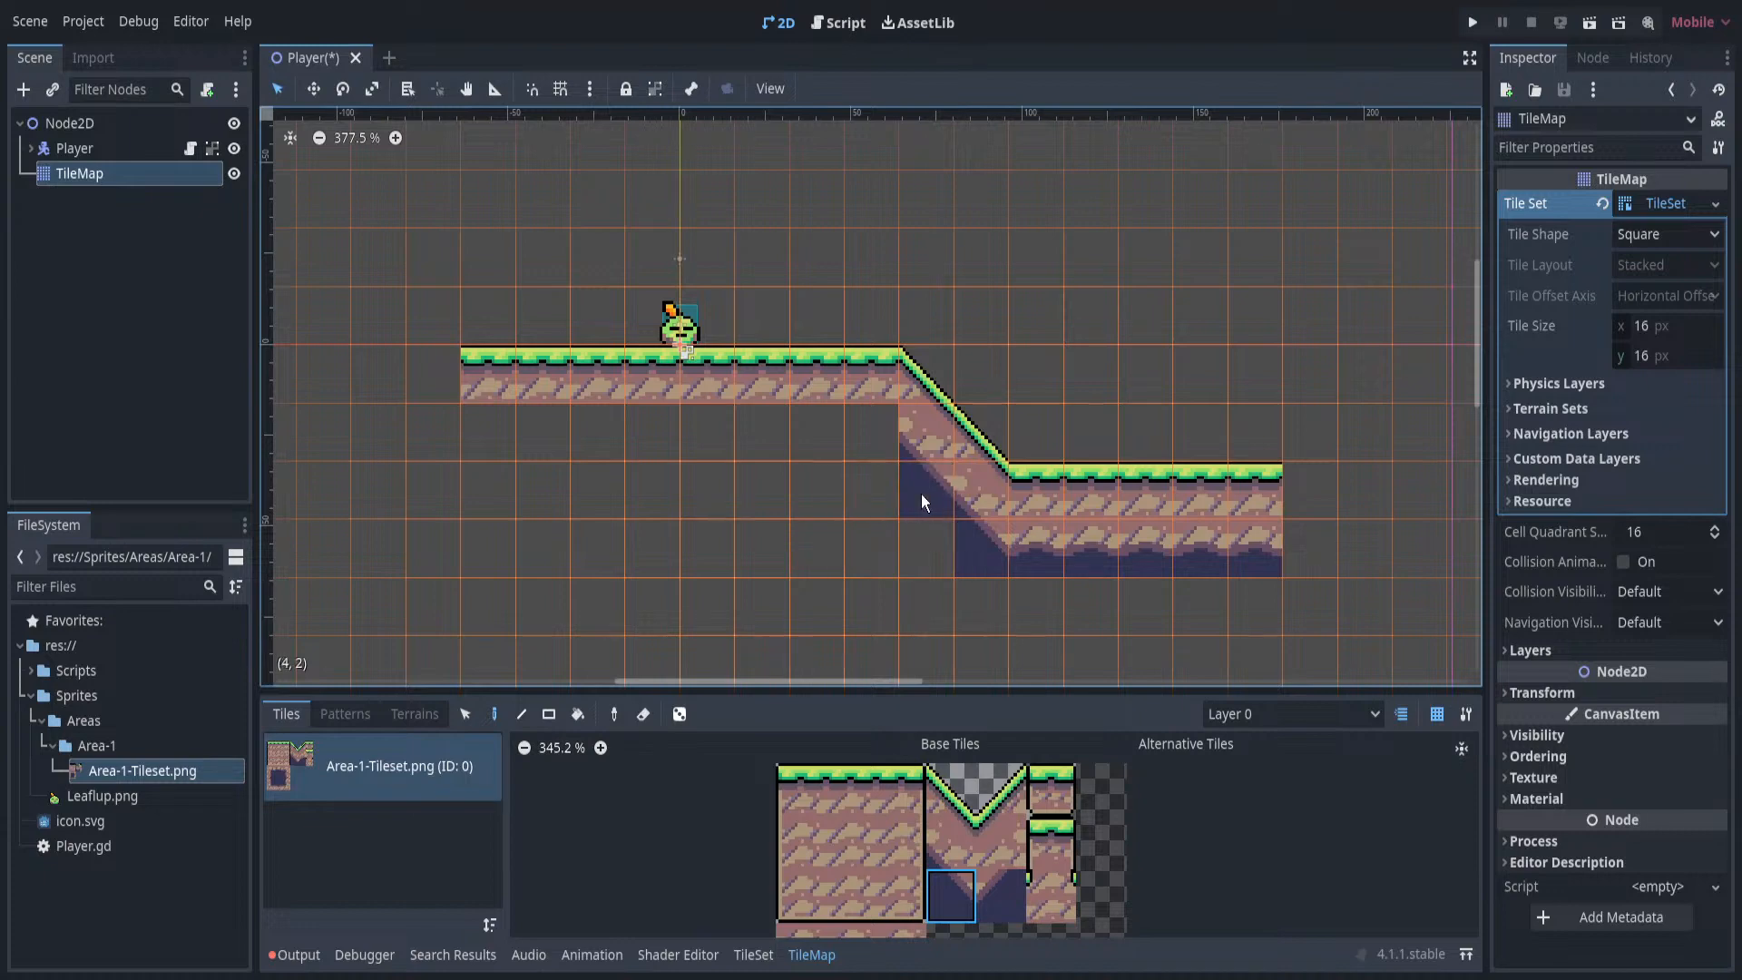
Paint a row of the dark-bottomed dirt tile beneath the upper grass floor, from the slope to the floor's left end.
scroll(844, 517, up, 3)
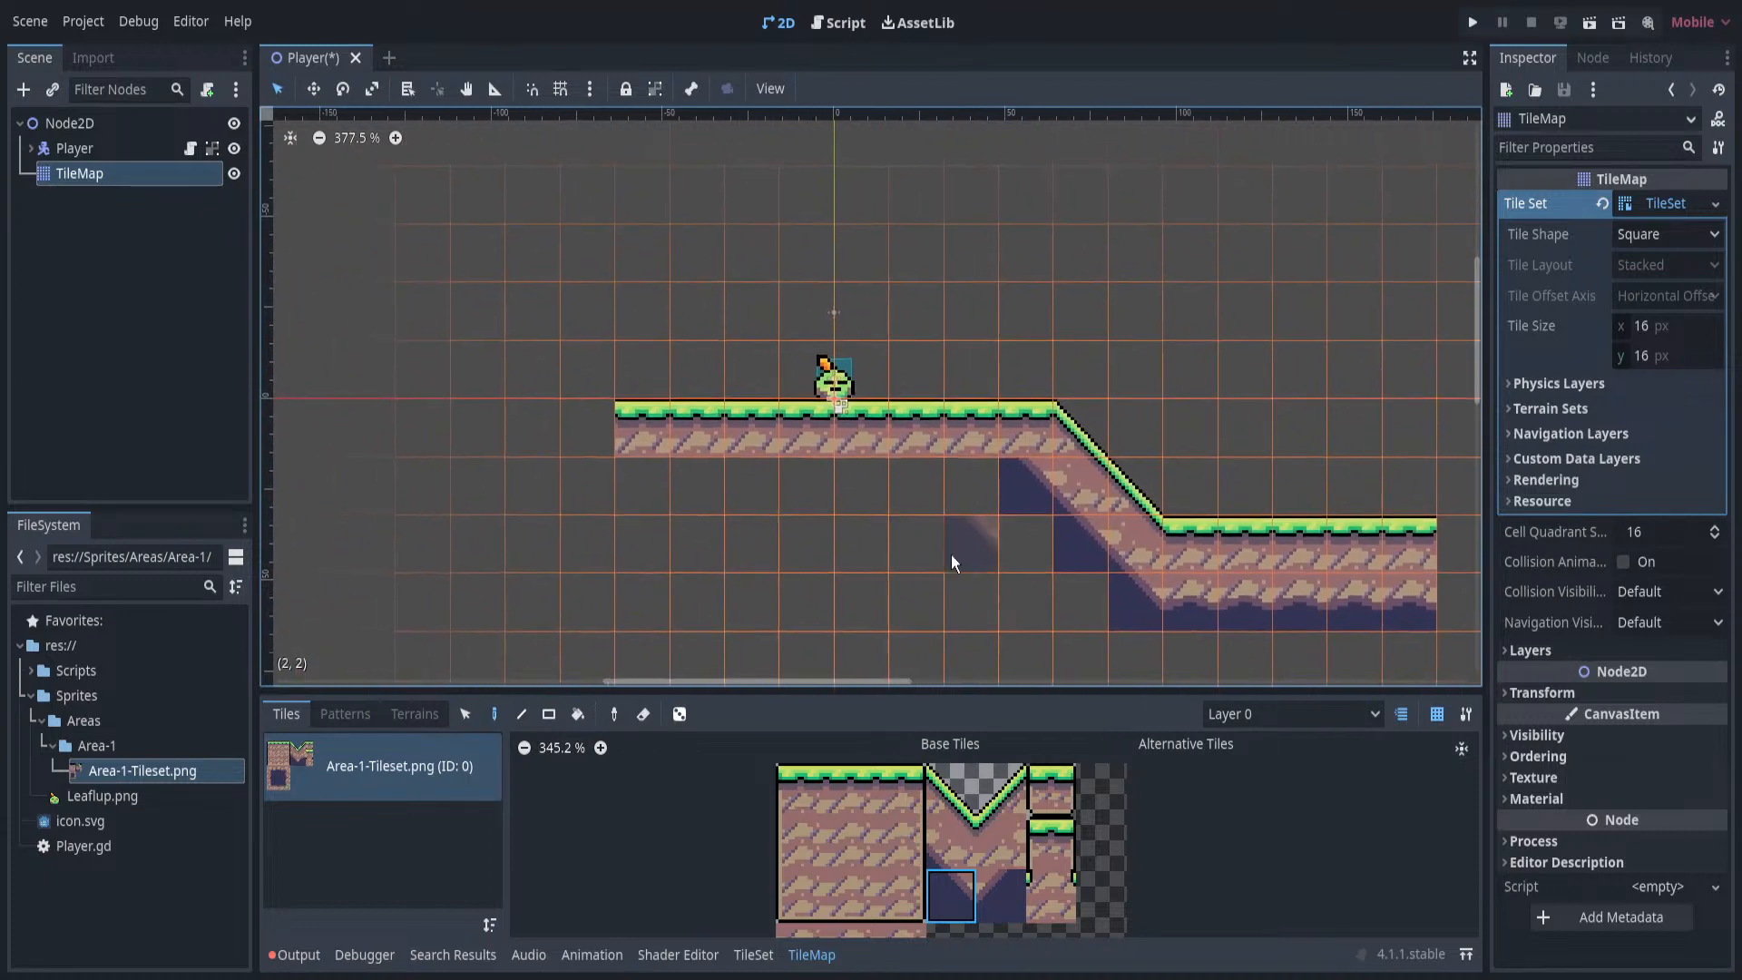
scroll(837, 792, down, 2)
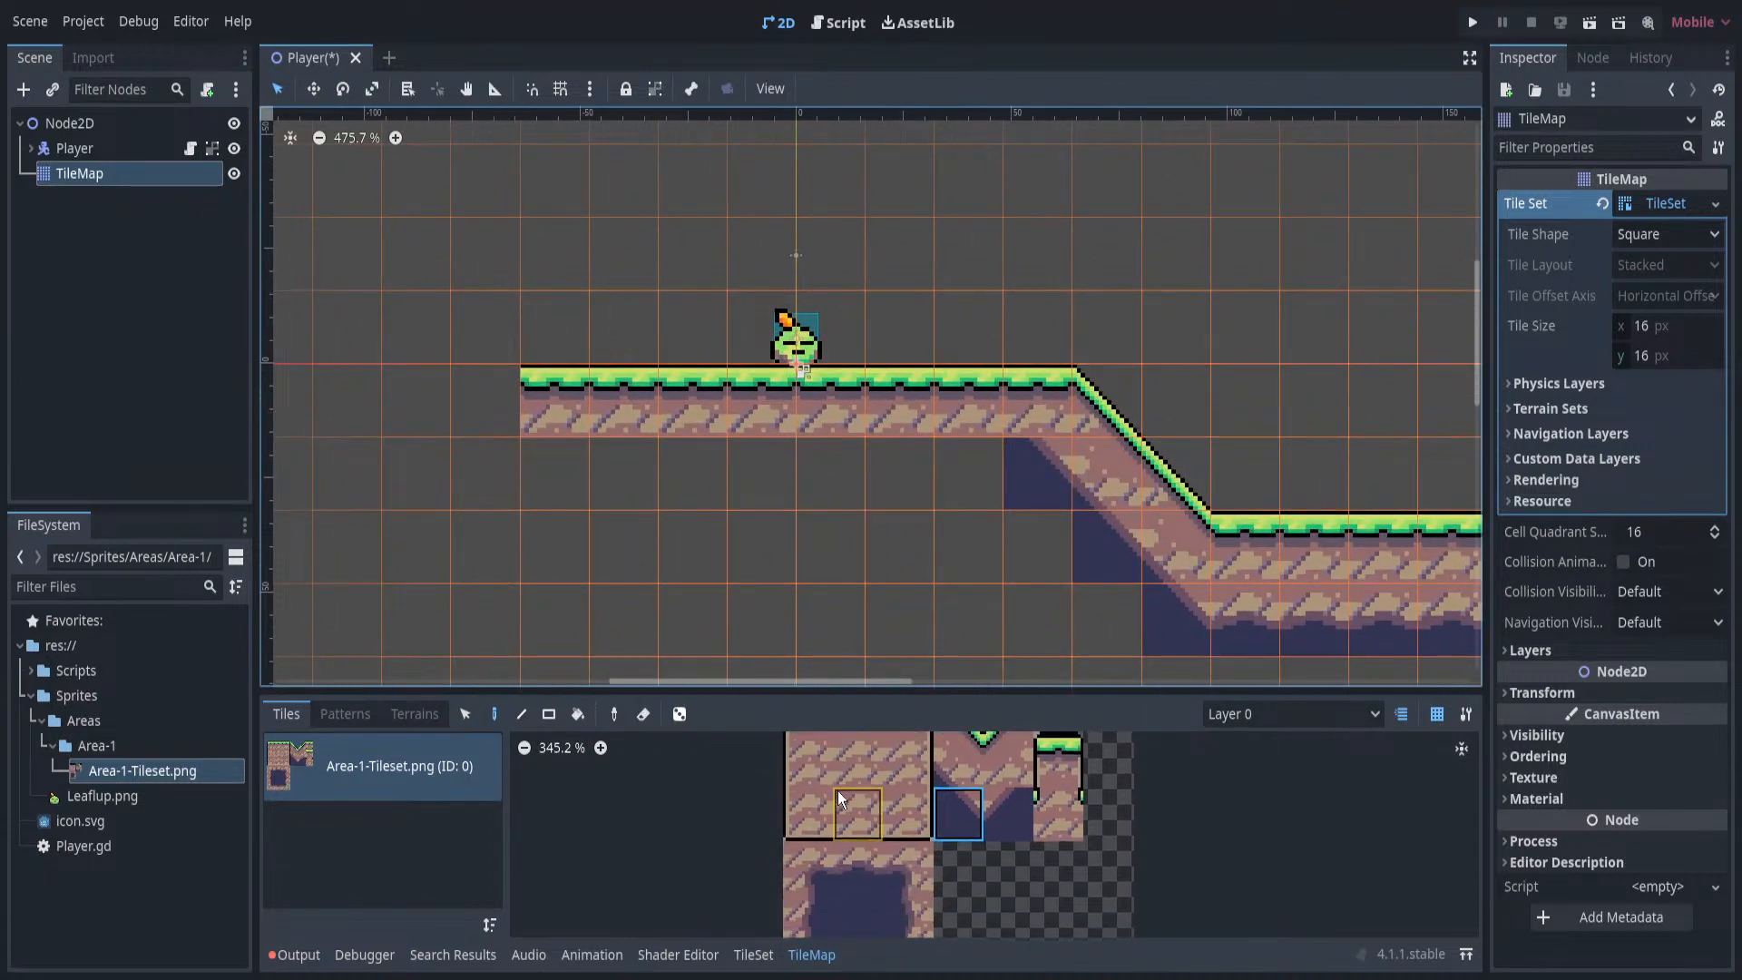
click(846, 847)
drag(1021, 471, 594, 470)
click(569, 468)
click(1011, 465)
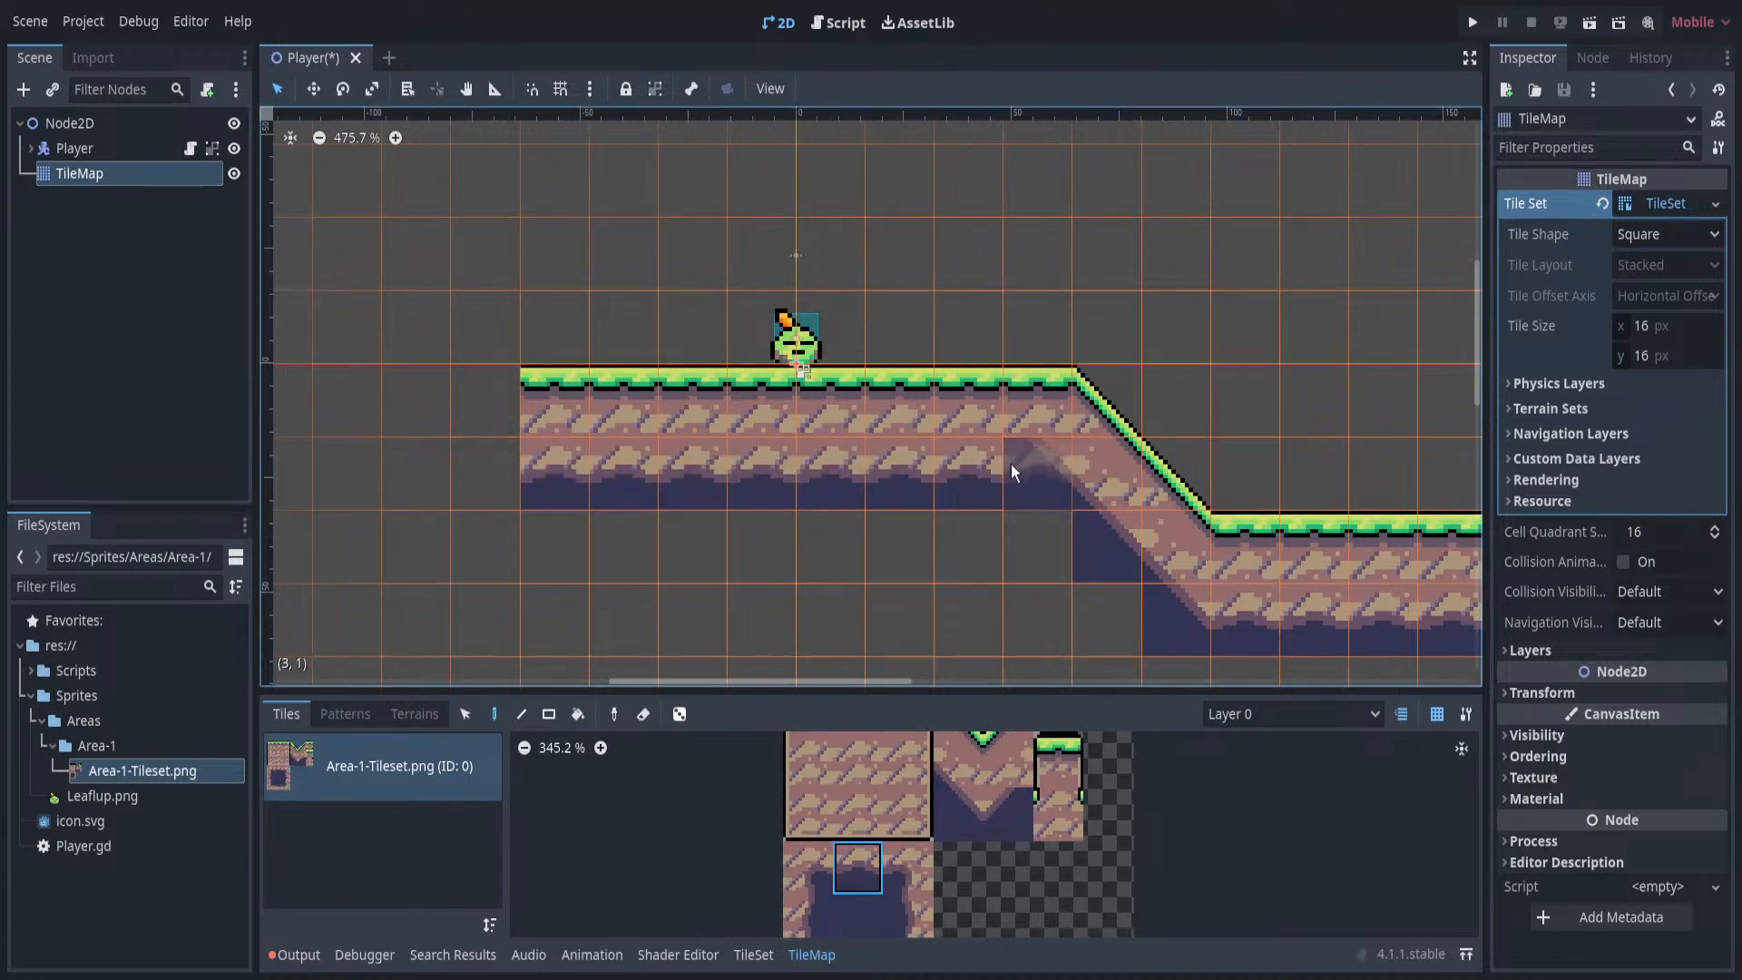
scroll(871, 529, down, 3)
mouse_move(965, 555)
middle_down()
mouse_move(895, 496)
mouse_move(1029, 496)
mouse_move(976, 564)
mouse_move(933, 557)
middle_up()
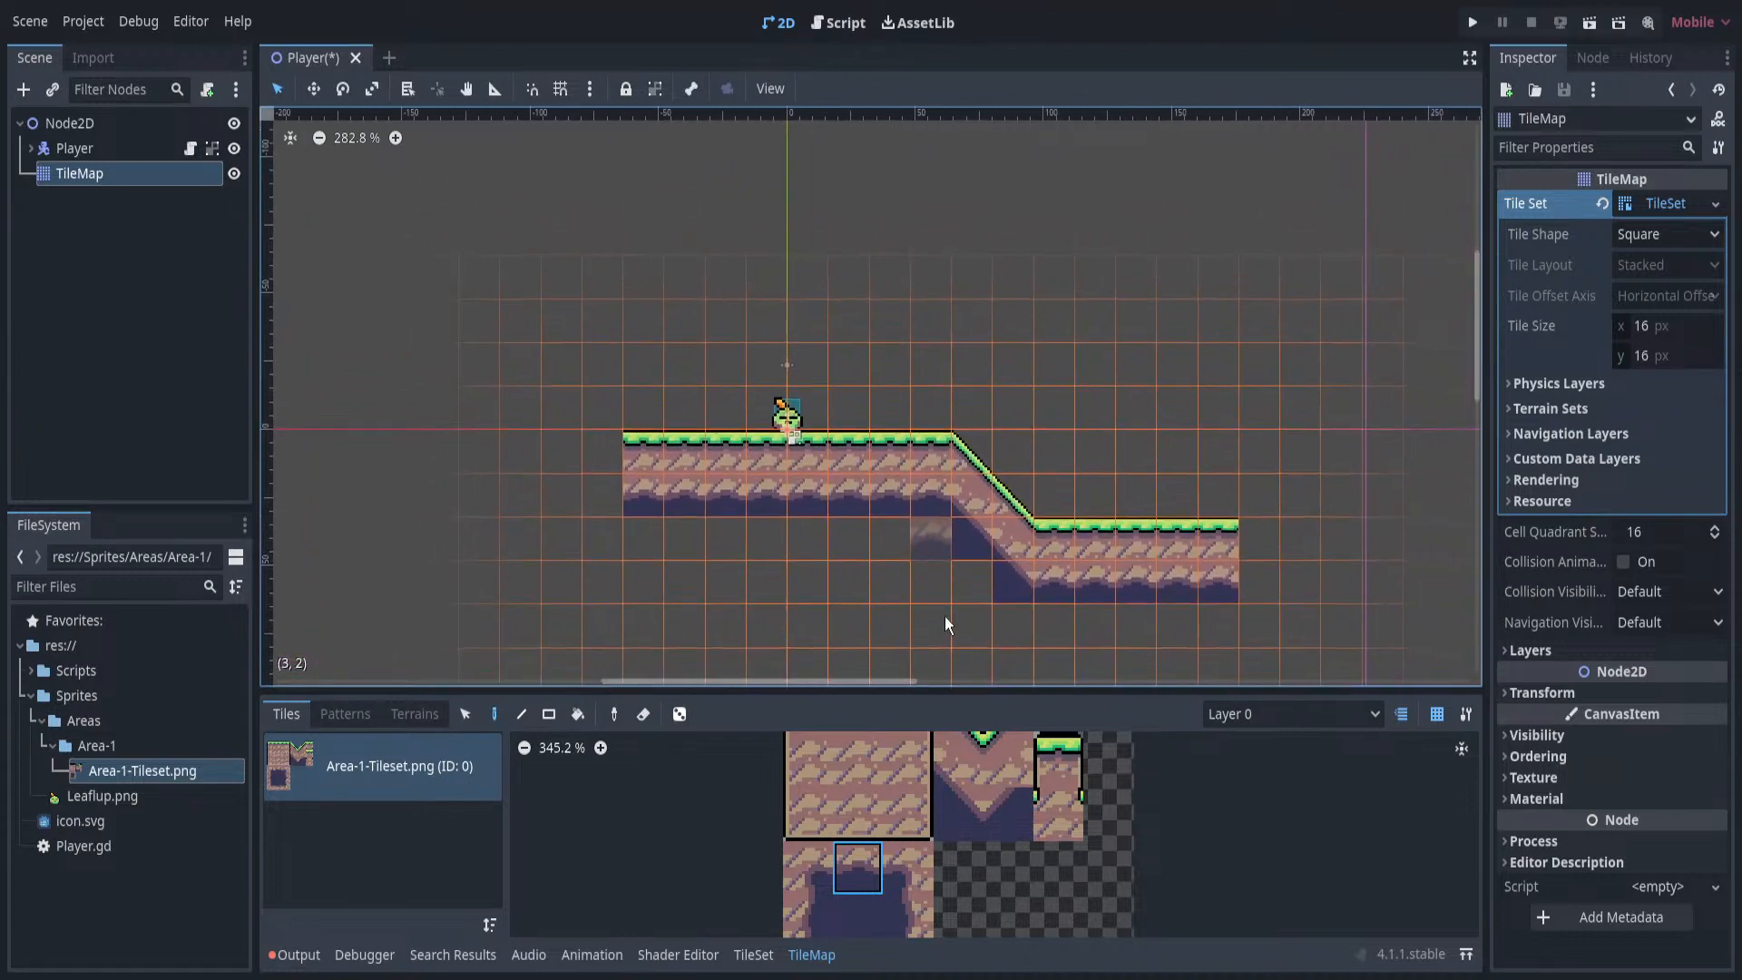
Place two floating single-block grass platforms above the lower floor, the second four cells right of and one cell above the first.
middle_drag(1009, 793, 991, 860)
click(1032, 780)
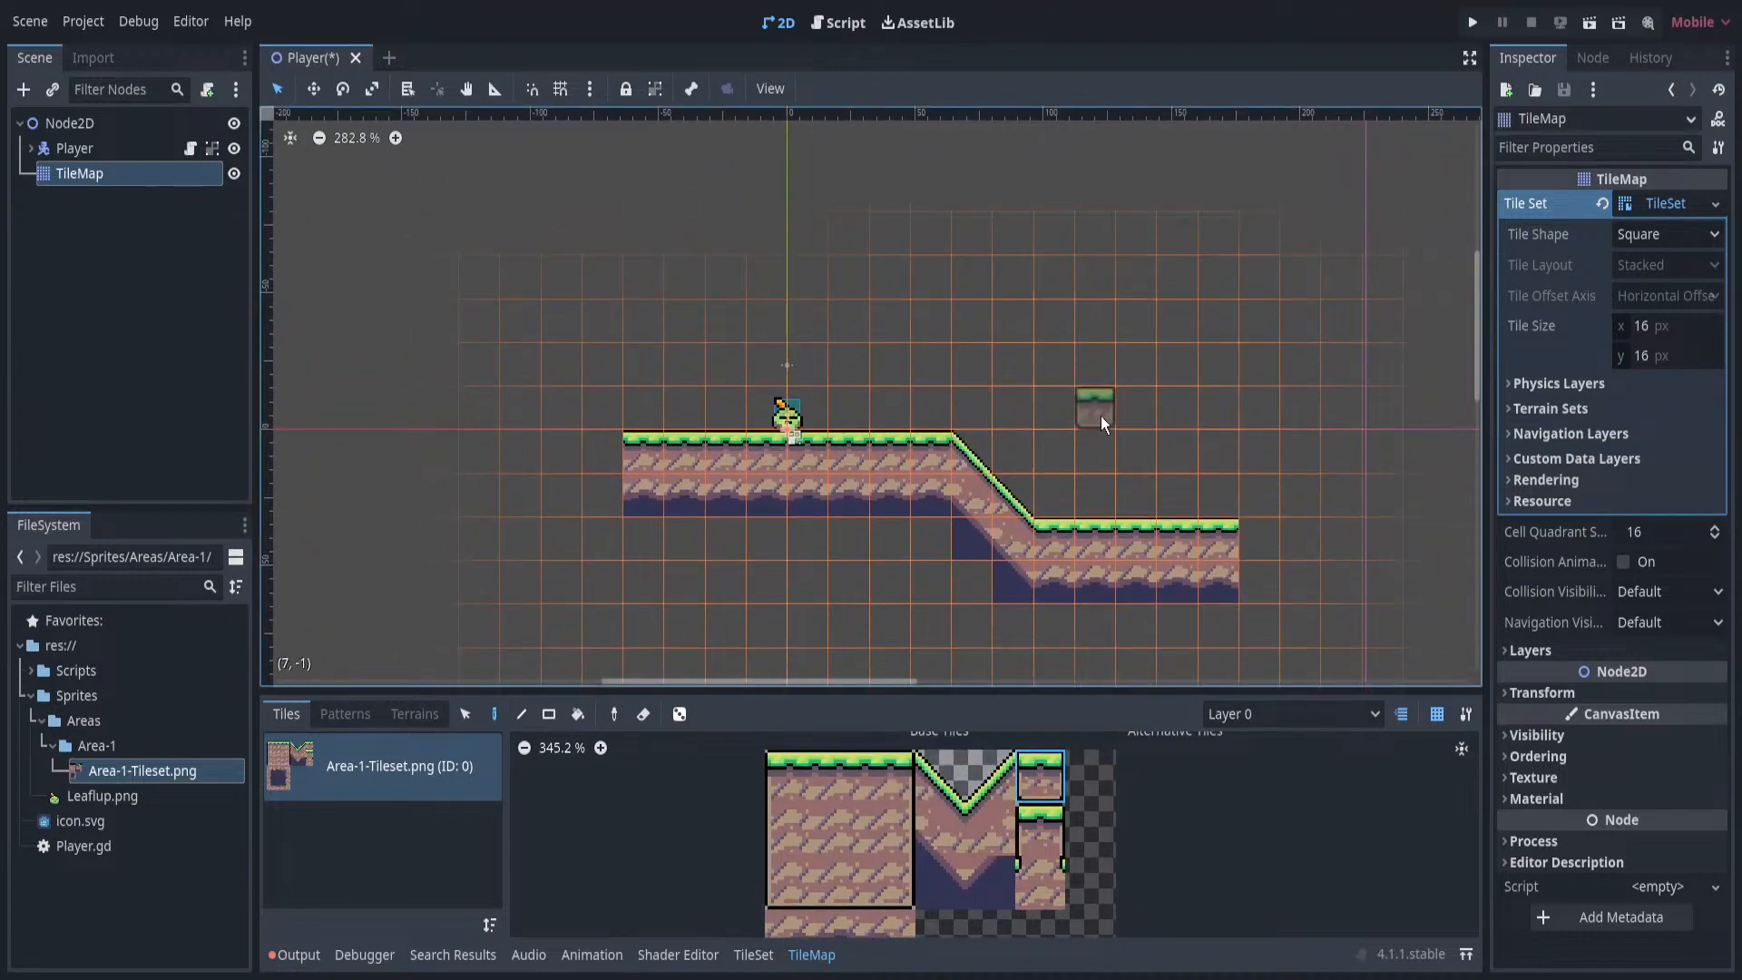
click(1102, 416)
click(1251, 367)
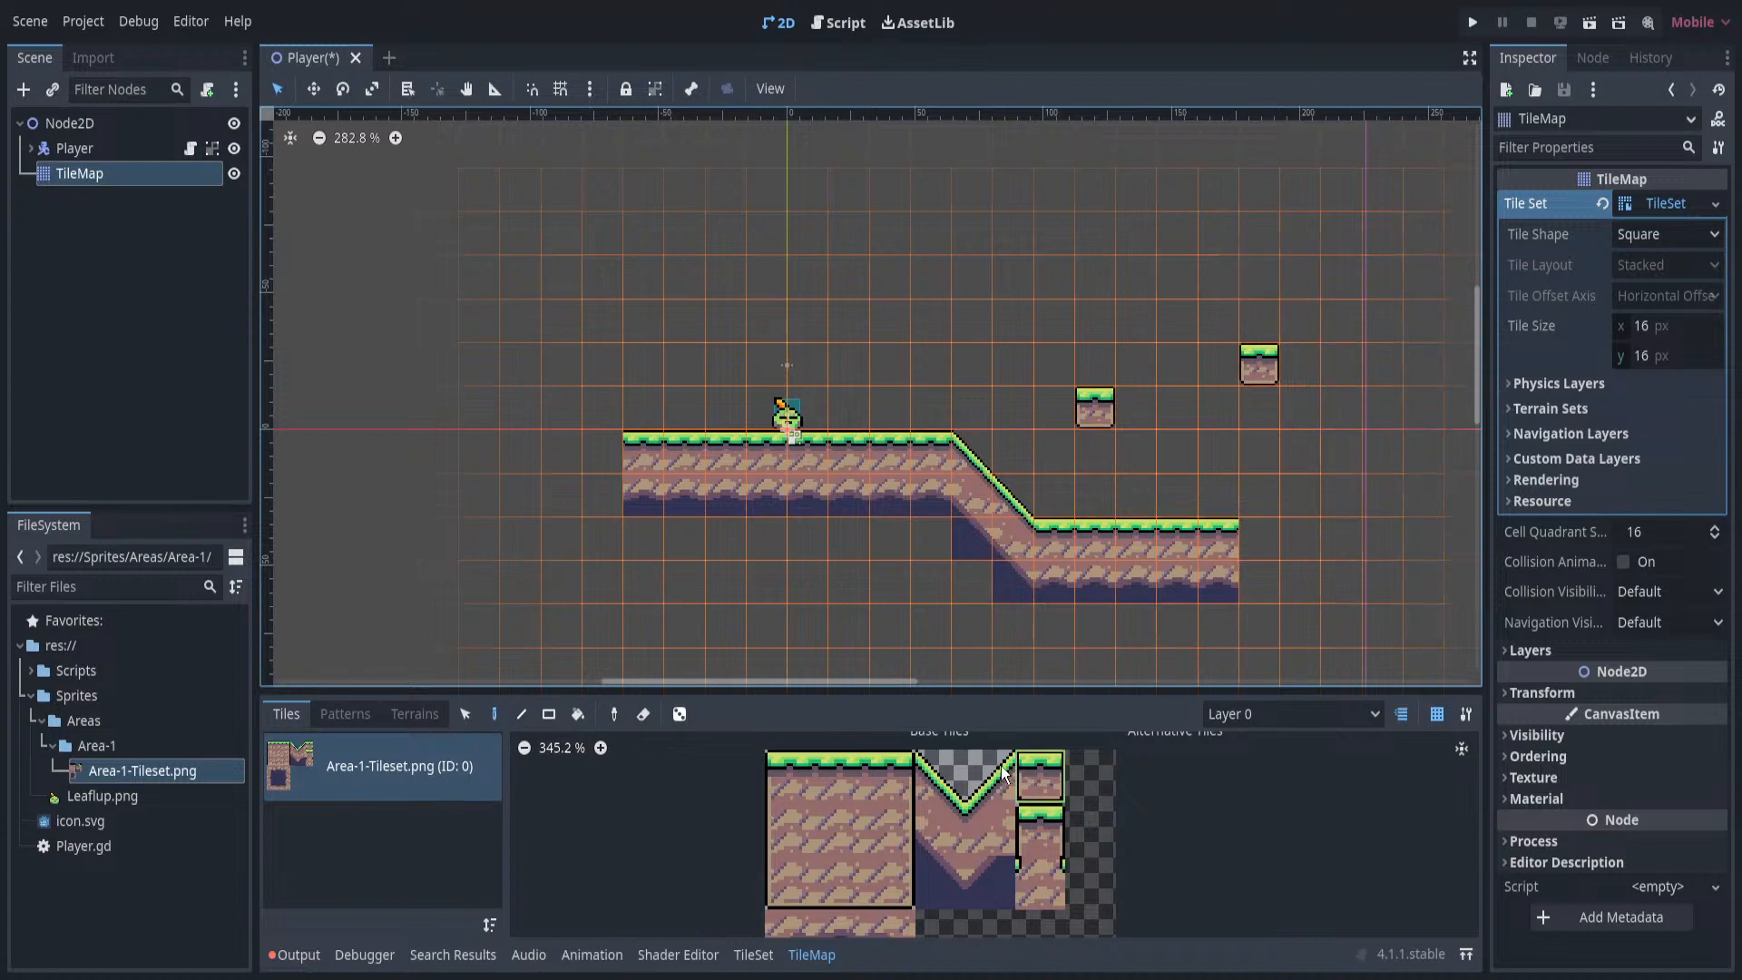
Build a floating platform four tiles wide and two high above the upper floor, using outlined edge tiles with grass on top.
click(792, 772)
middle_drag(826, 430, 1100, 510)
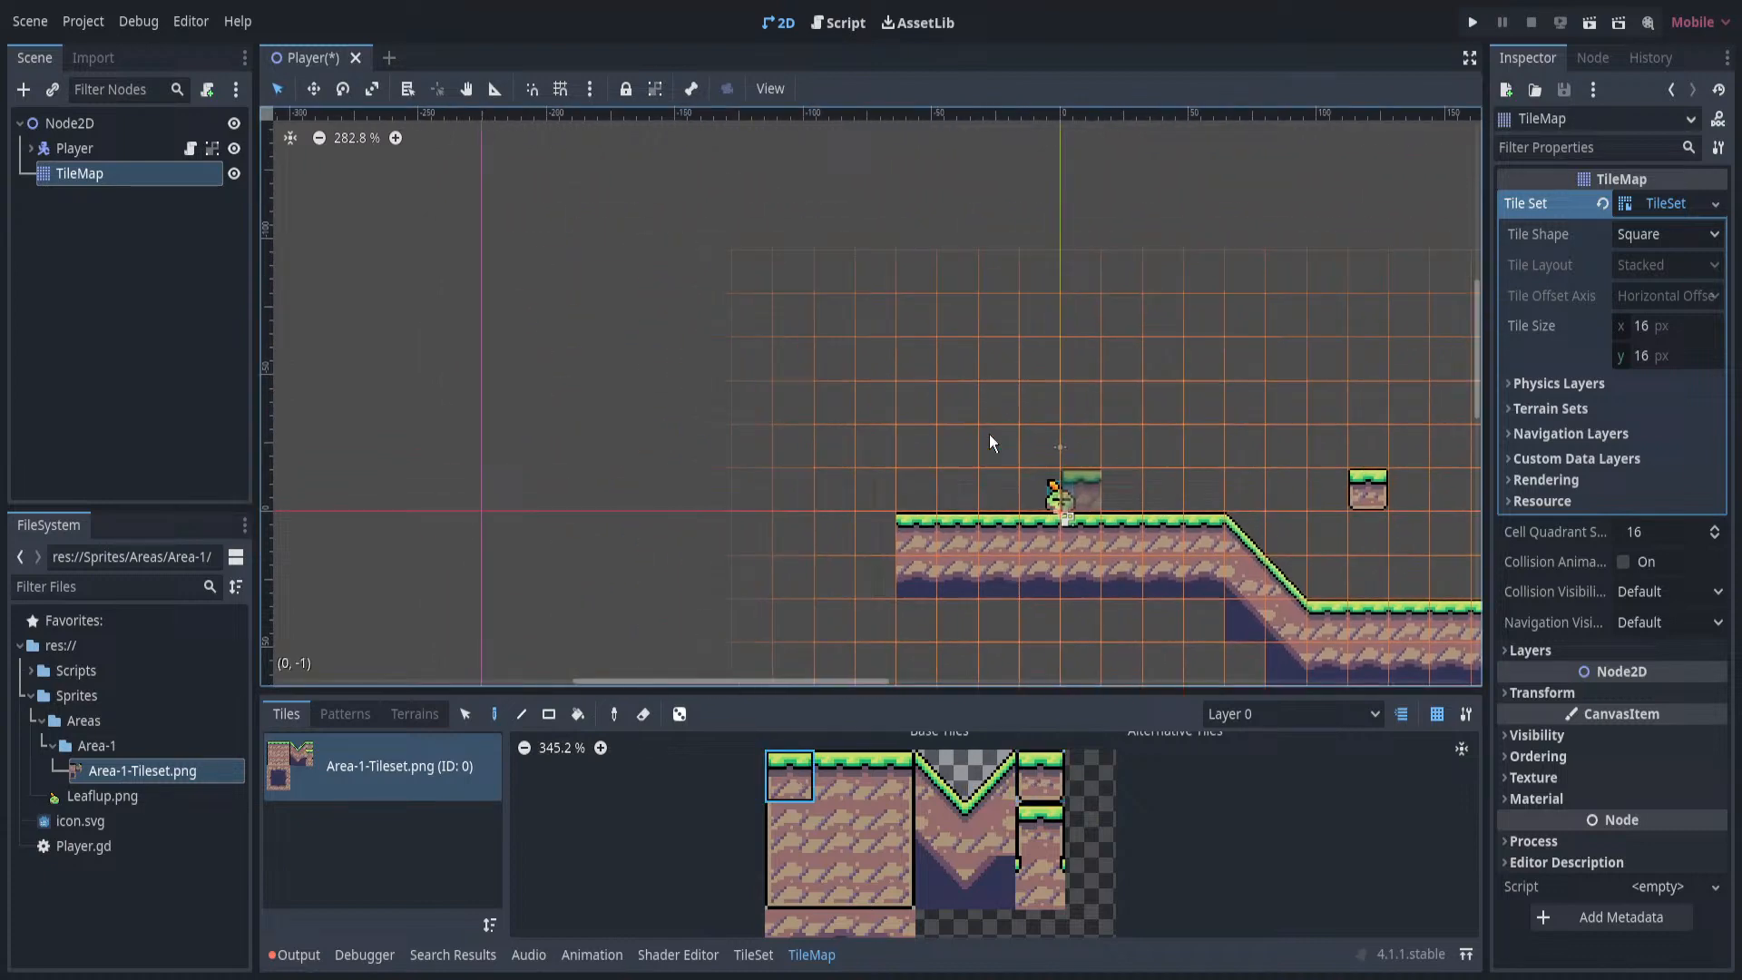
click(916, 361)
click(790, 881)
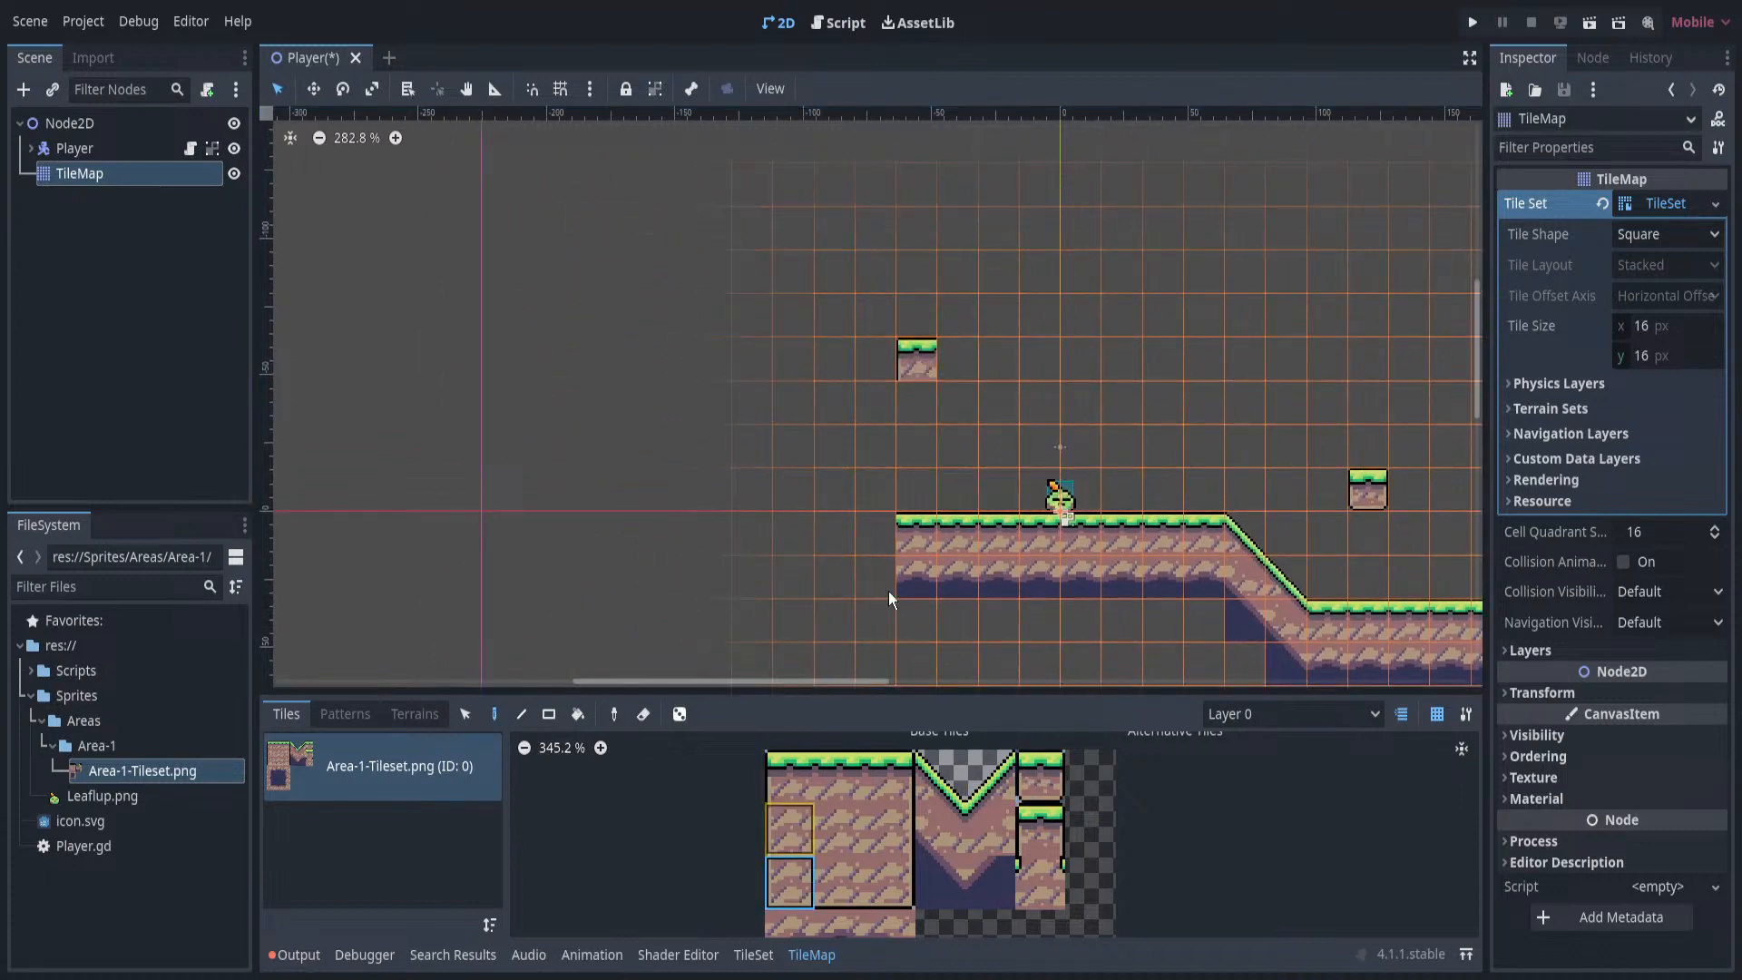
click(933, 404)
click(886, 884)
click(1044, 399)
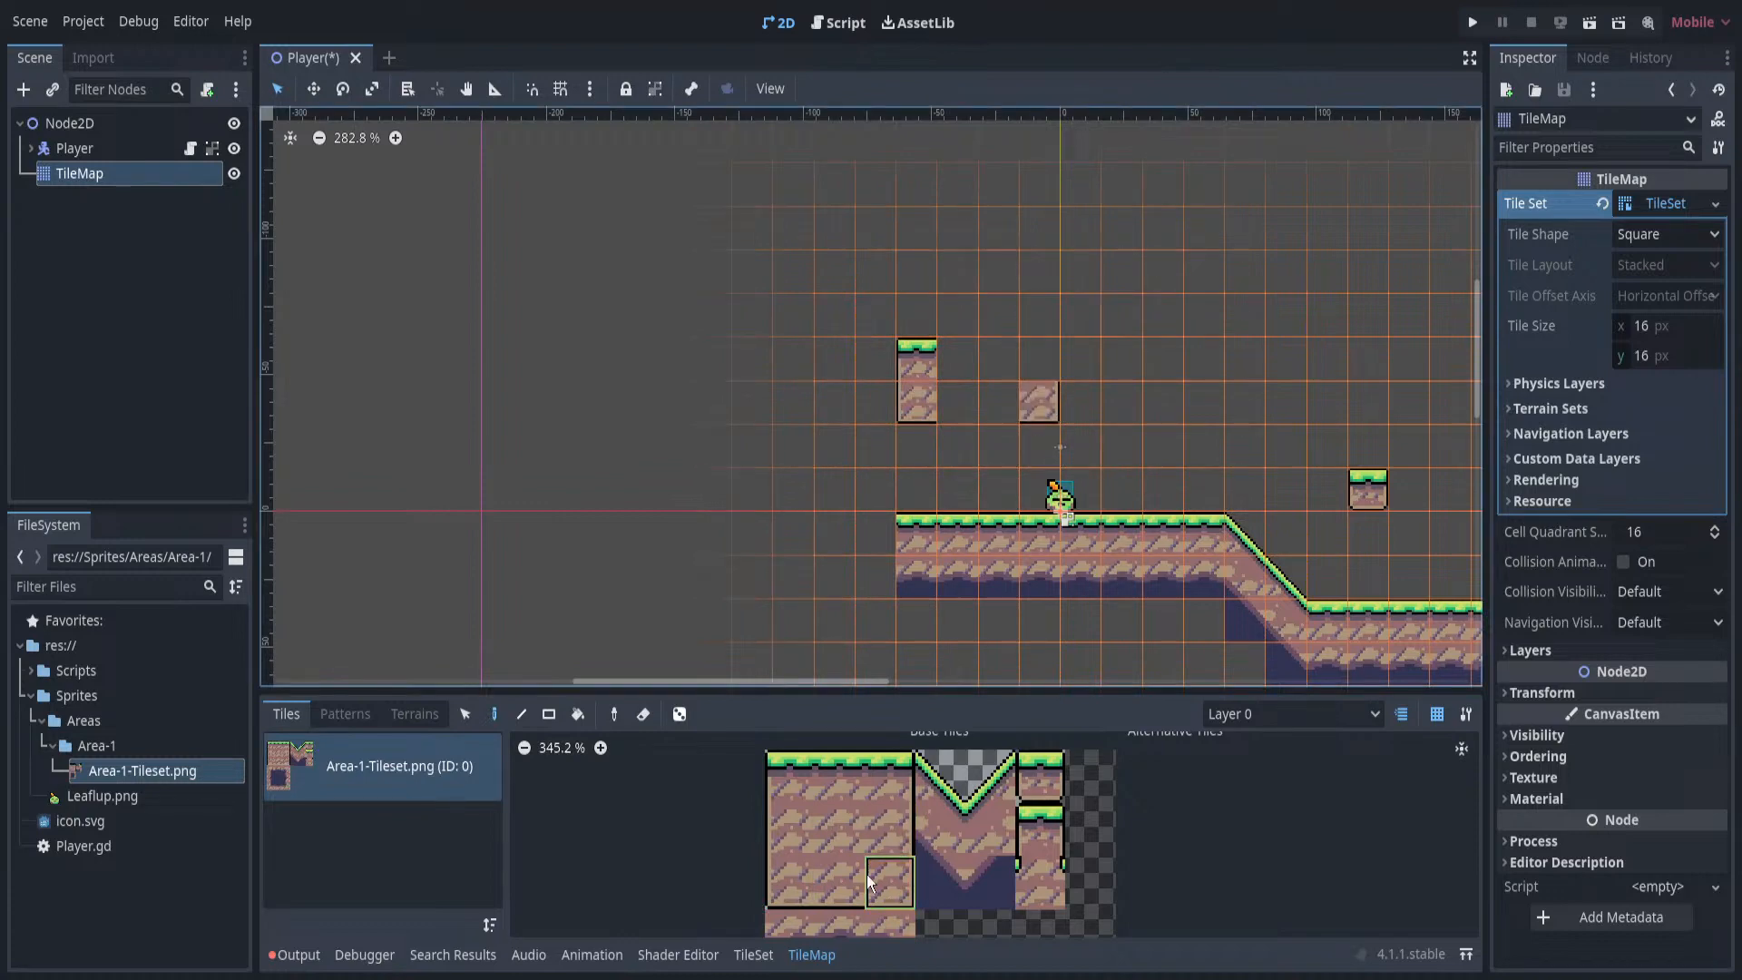
drag(953, 402, 991, 404)
click(885, 776)
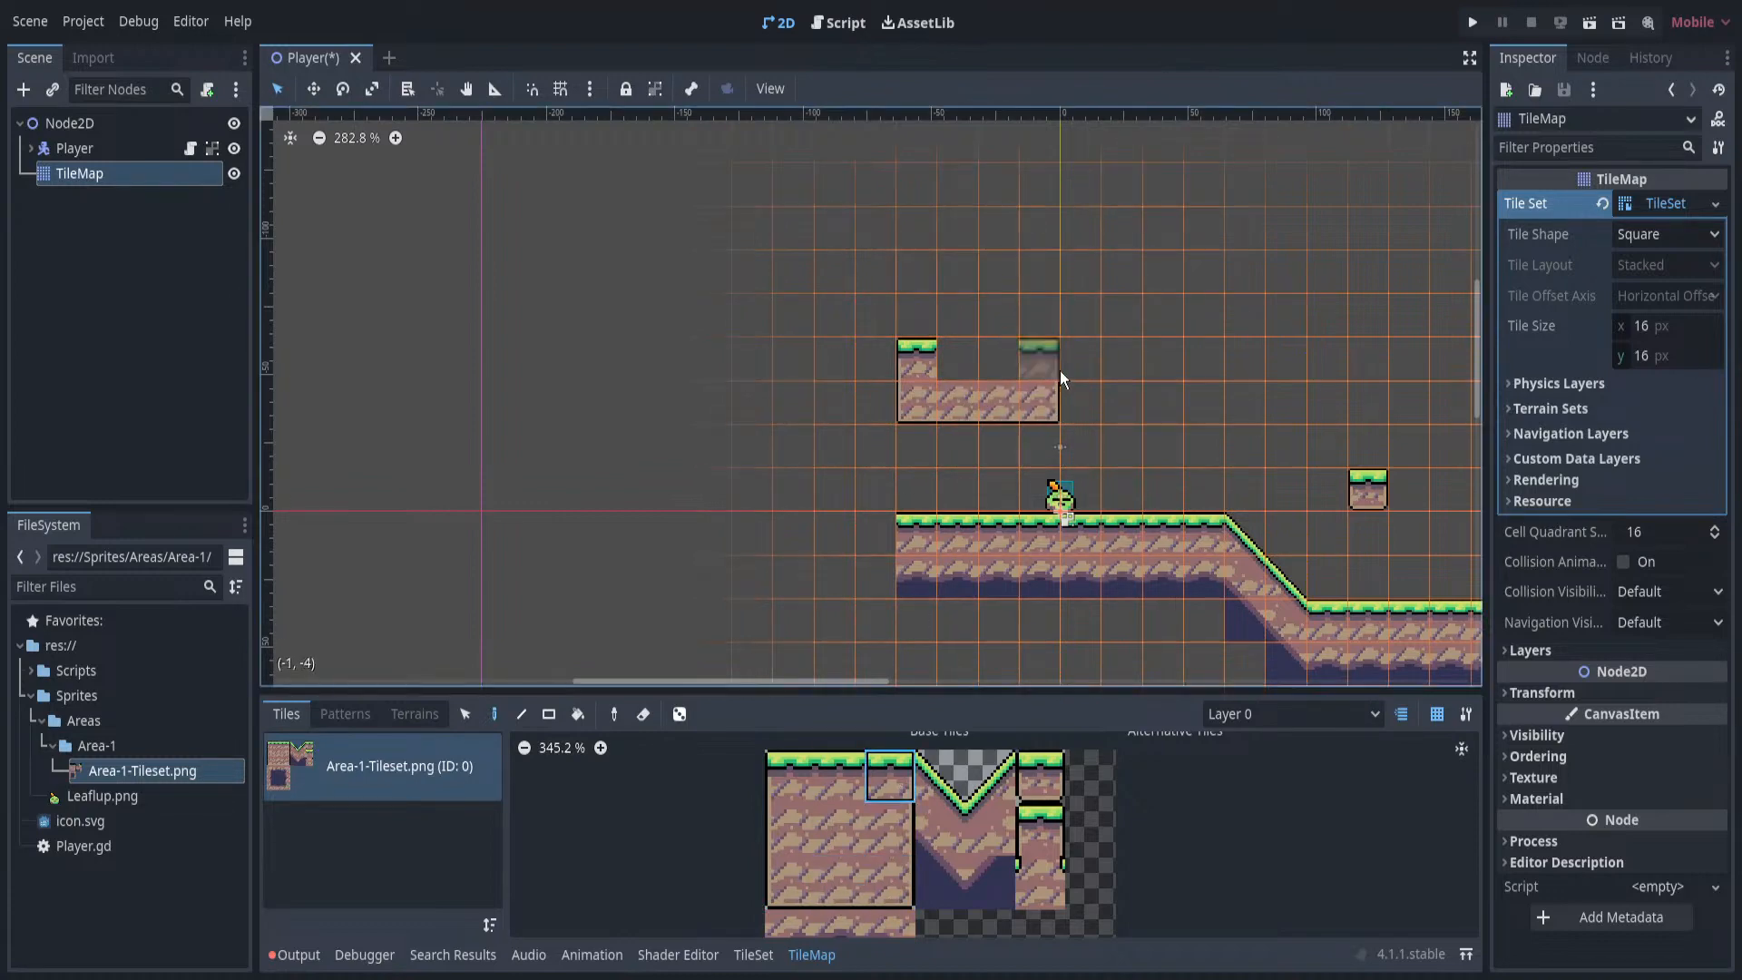
click(823, 775)
click(958, 361)
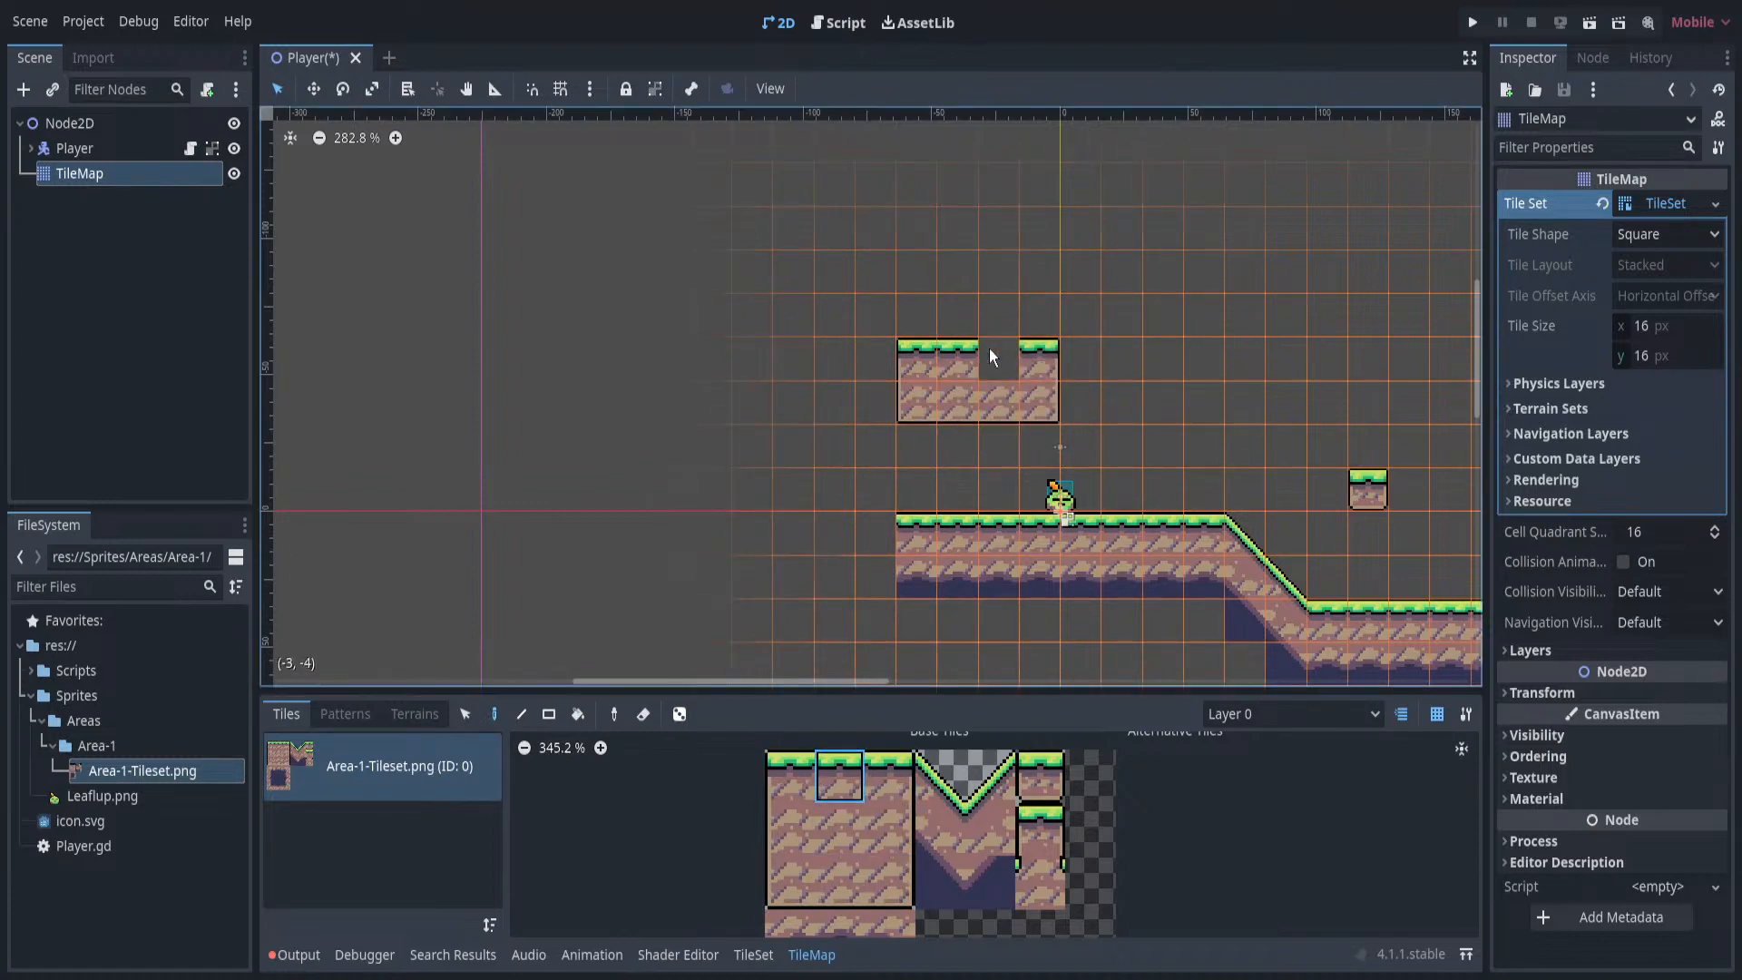
Run the project and walk the player down and up the slope to test the tile collisions.
middle_drag(1080, 444, 687, 449)
scroll(687, 449, down, 3)
click(1472, 23)
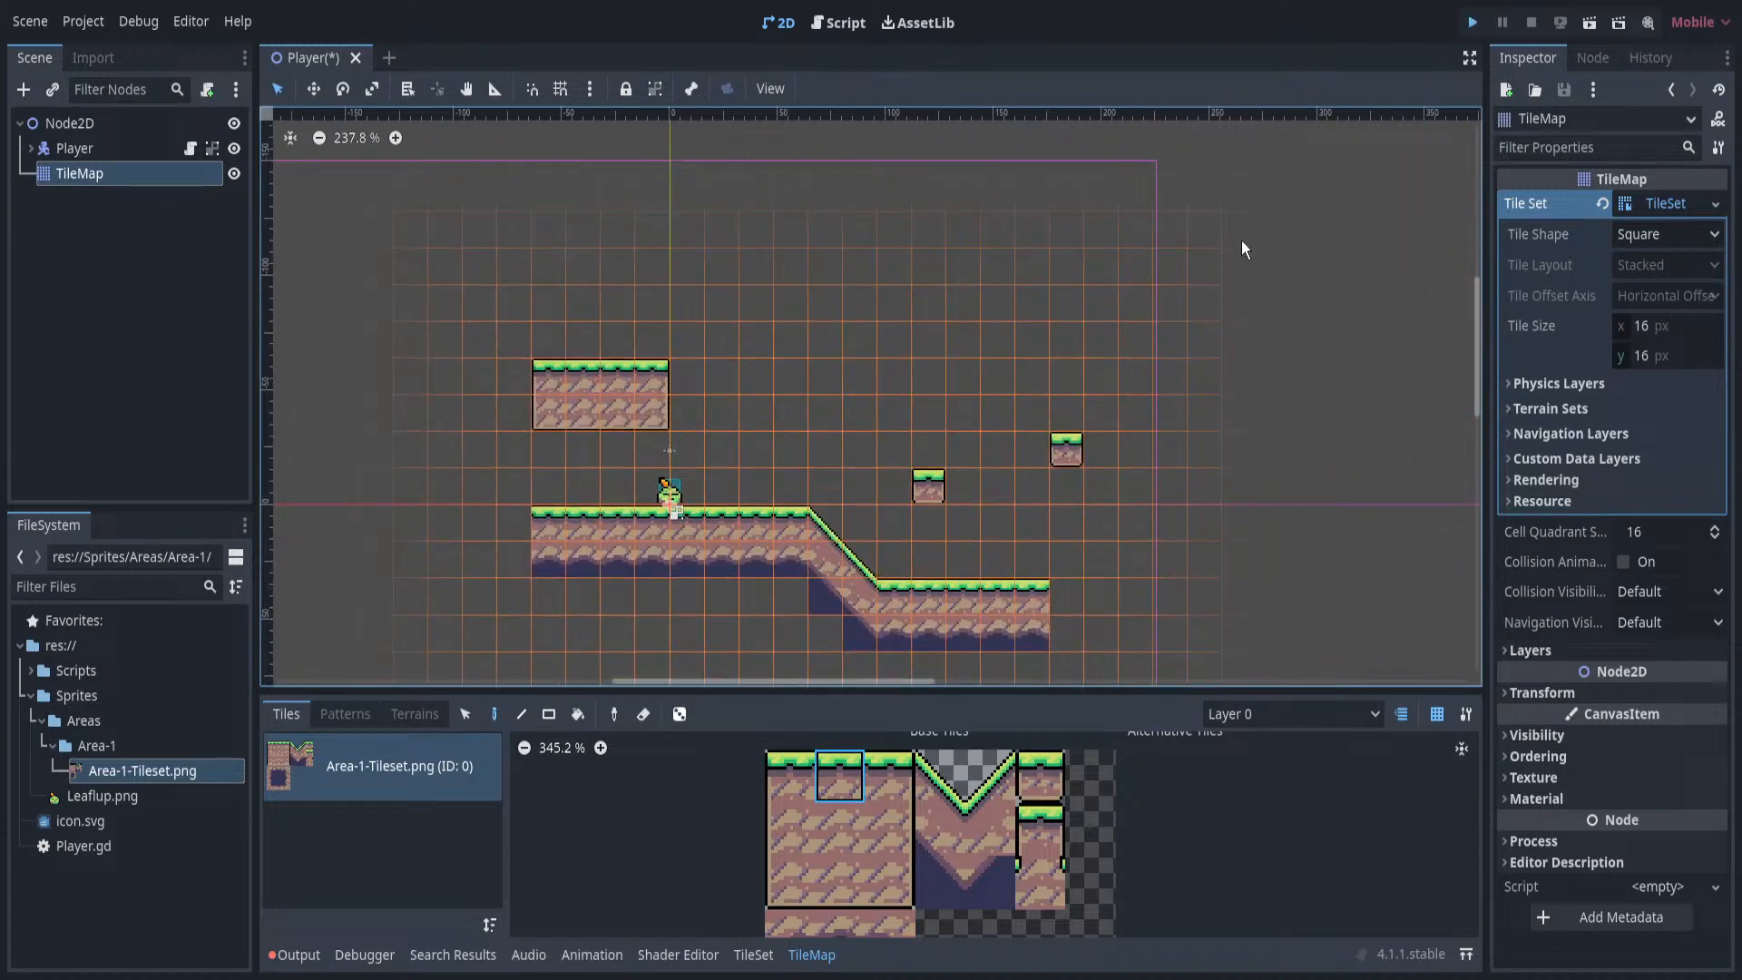
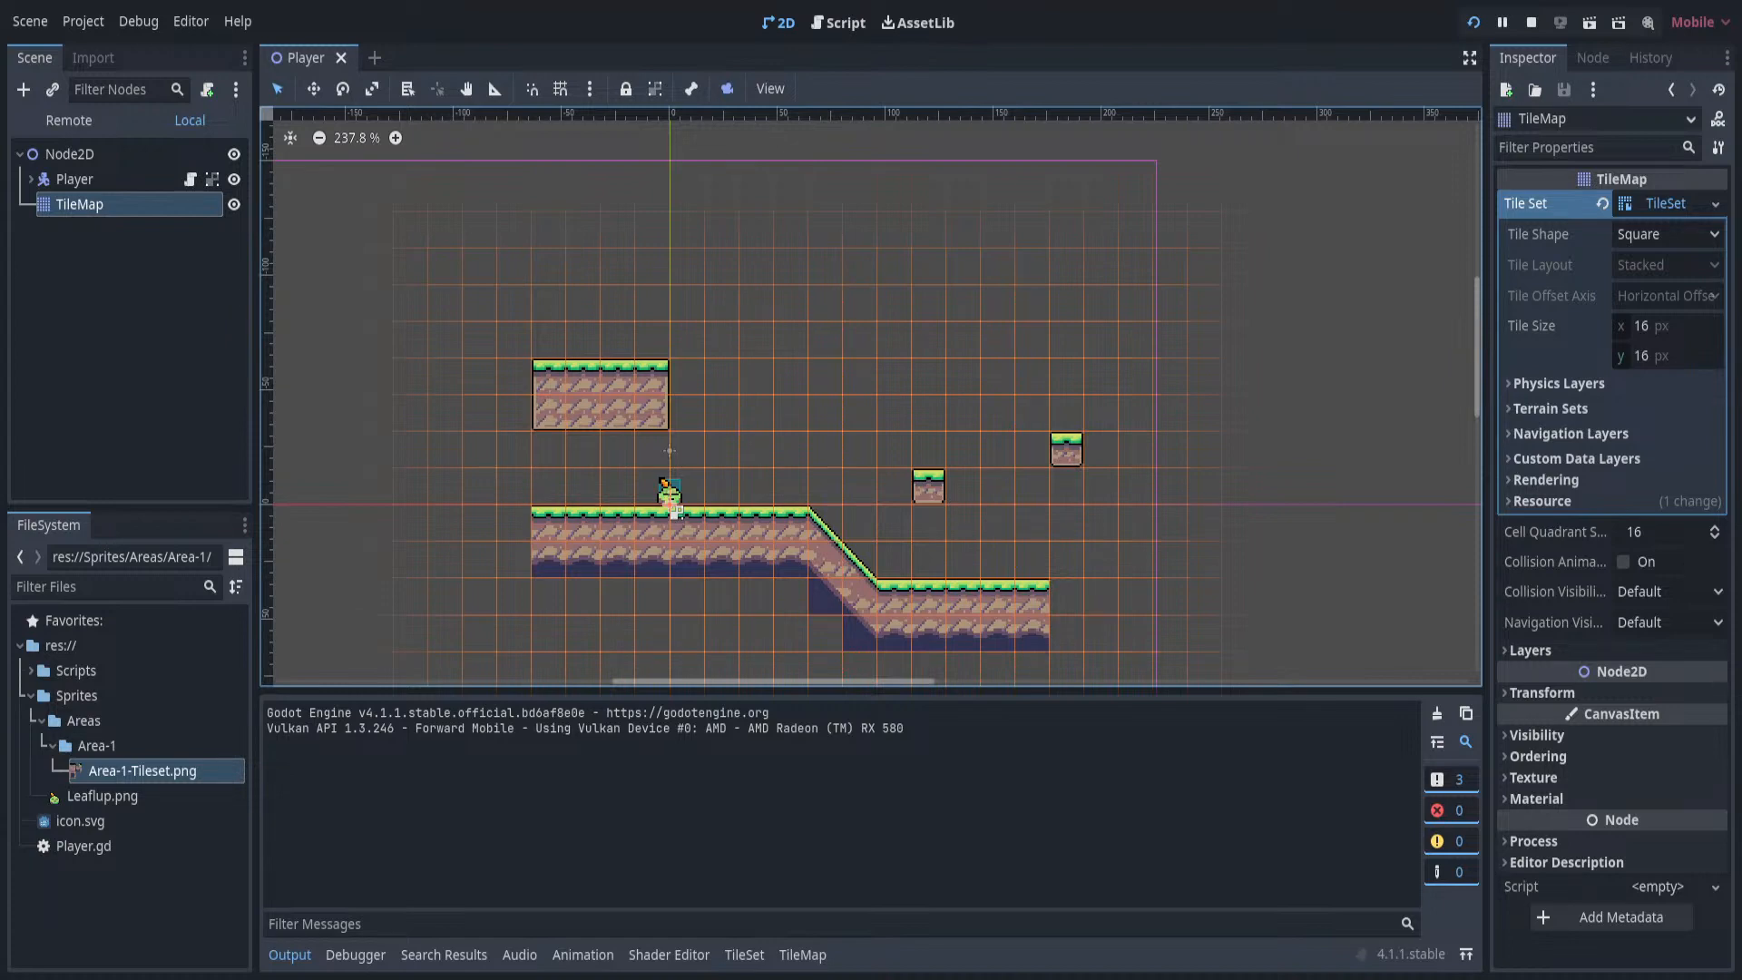
key(Left)
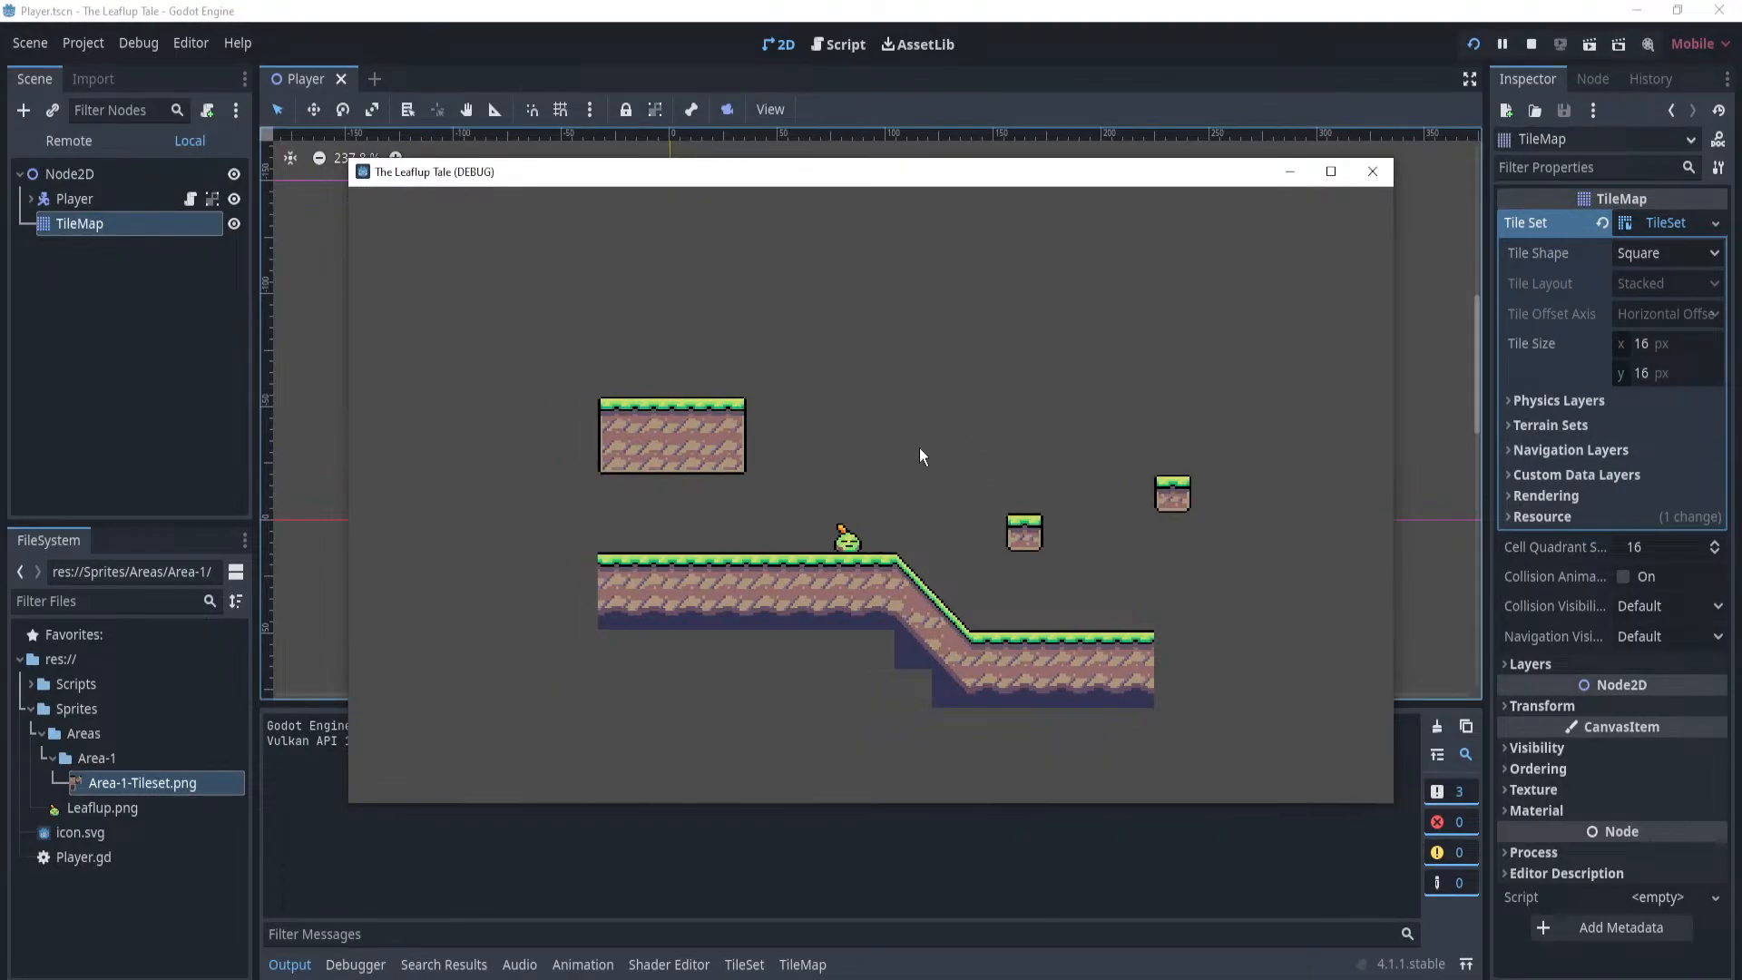
key(Right)
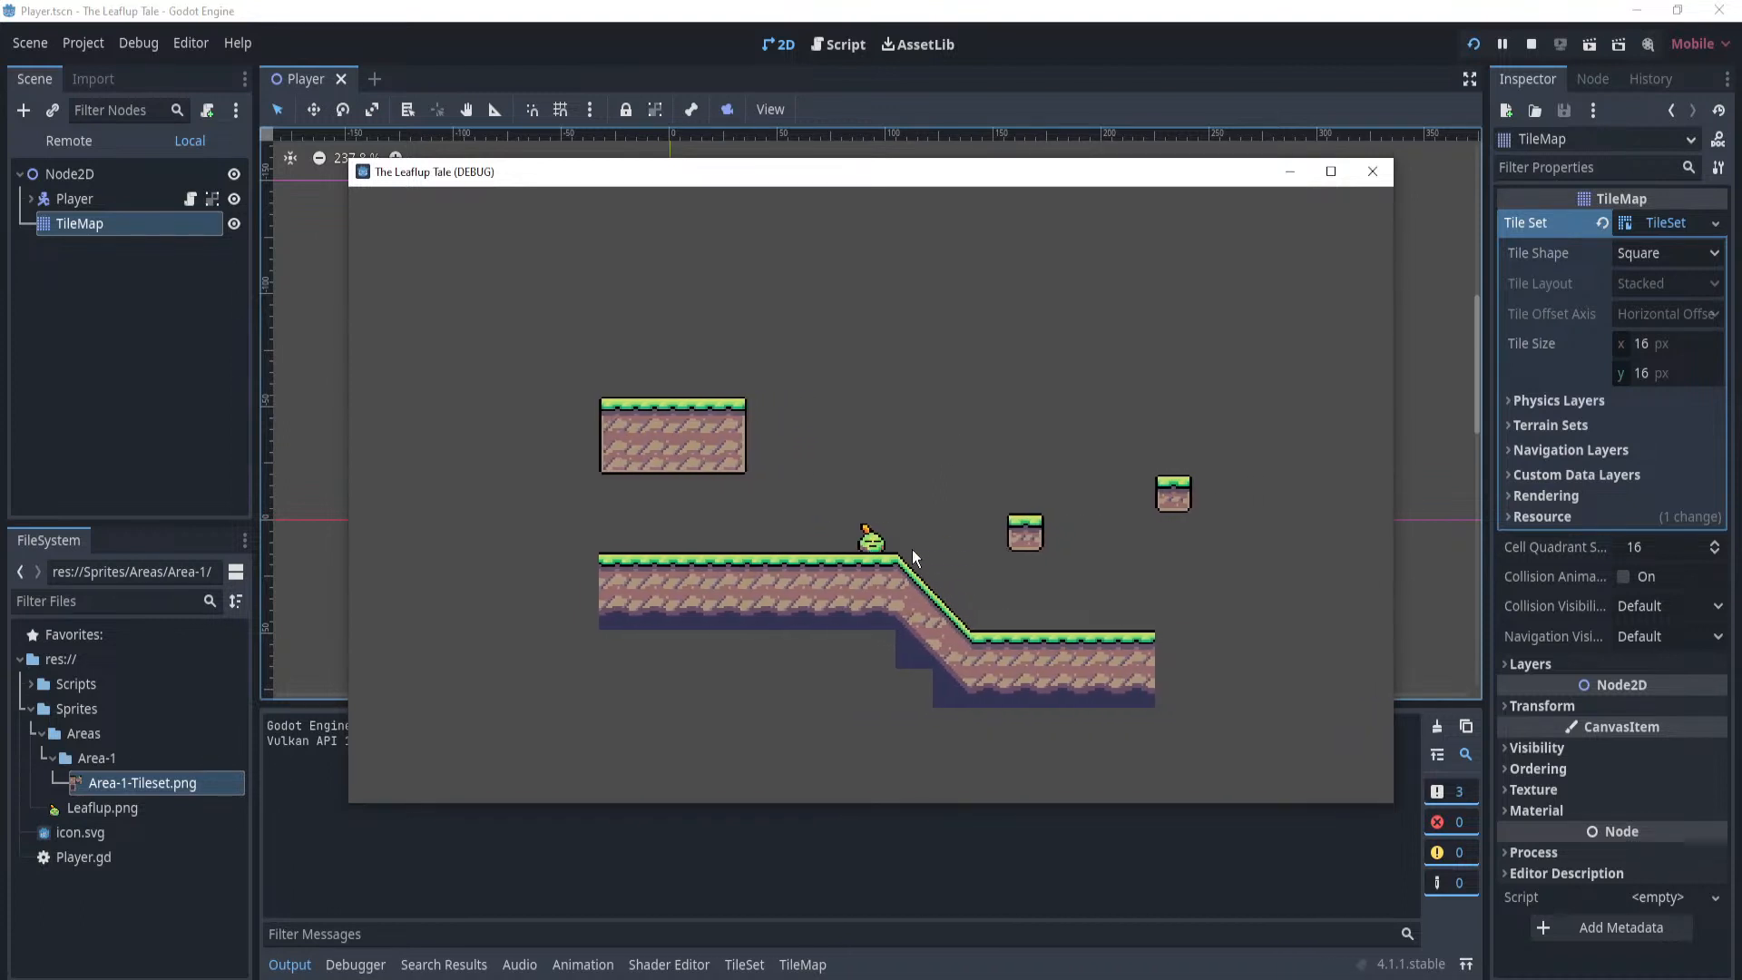
key(Right)
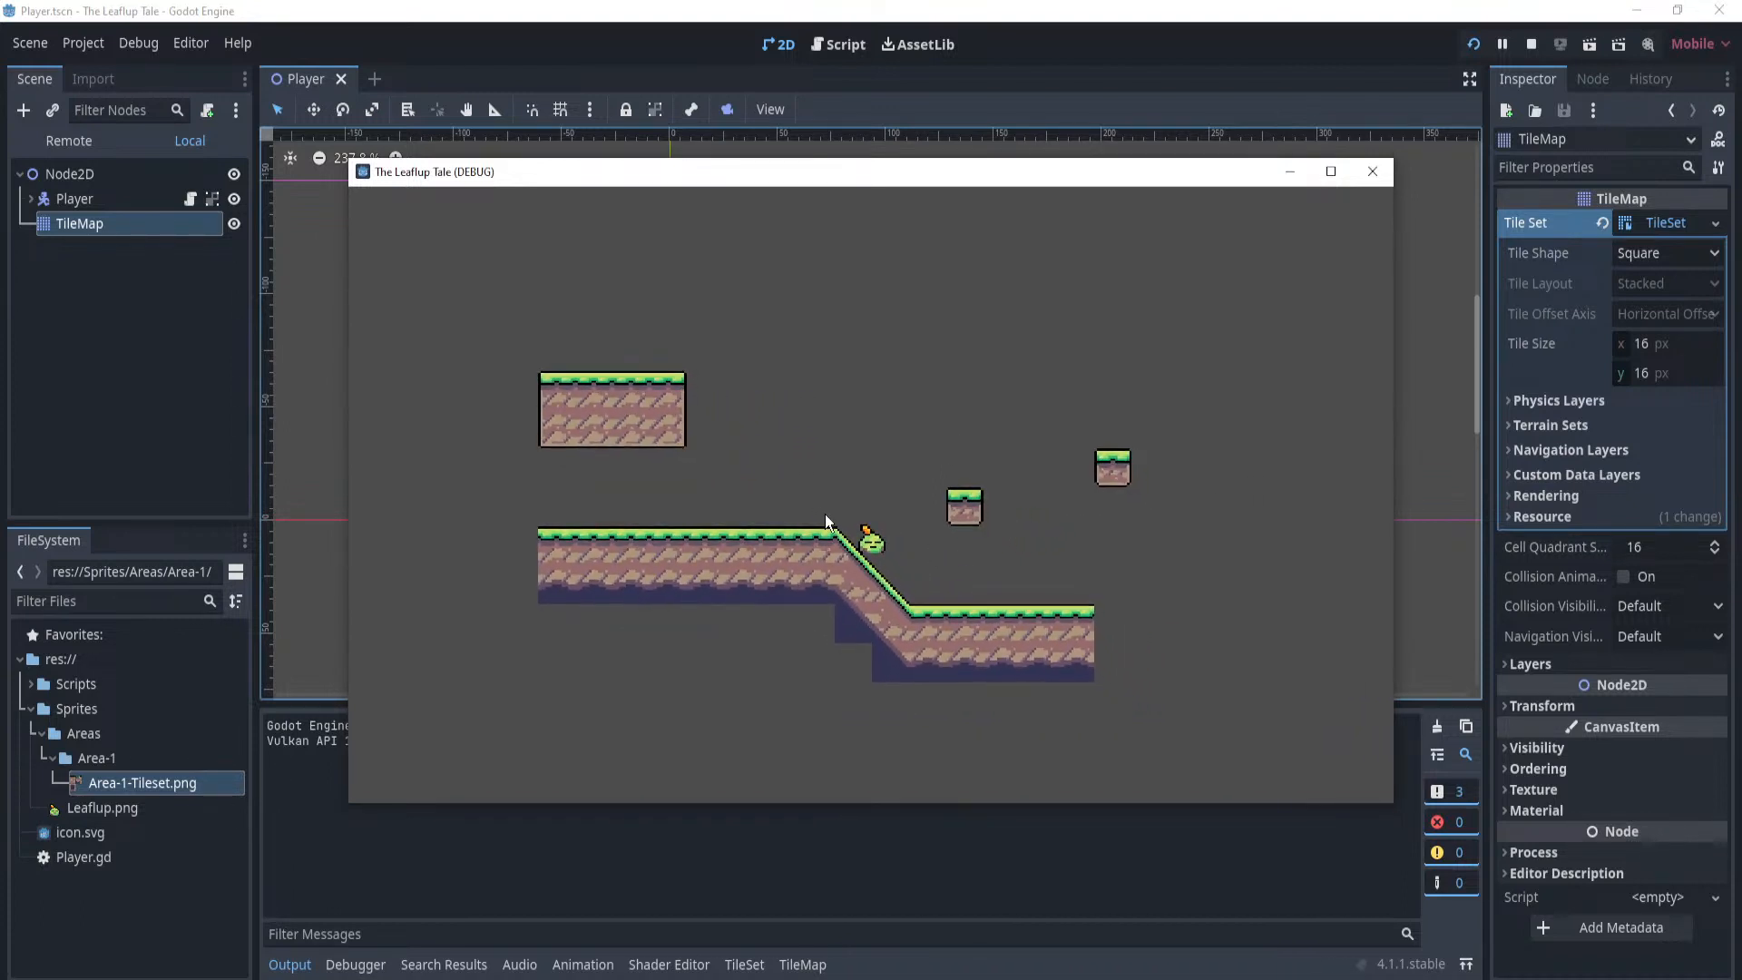
key(Left)
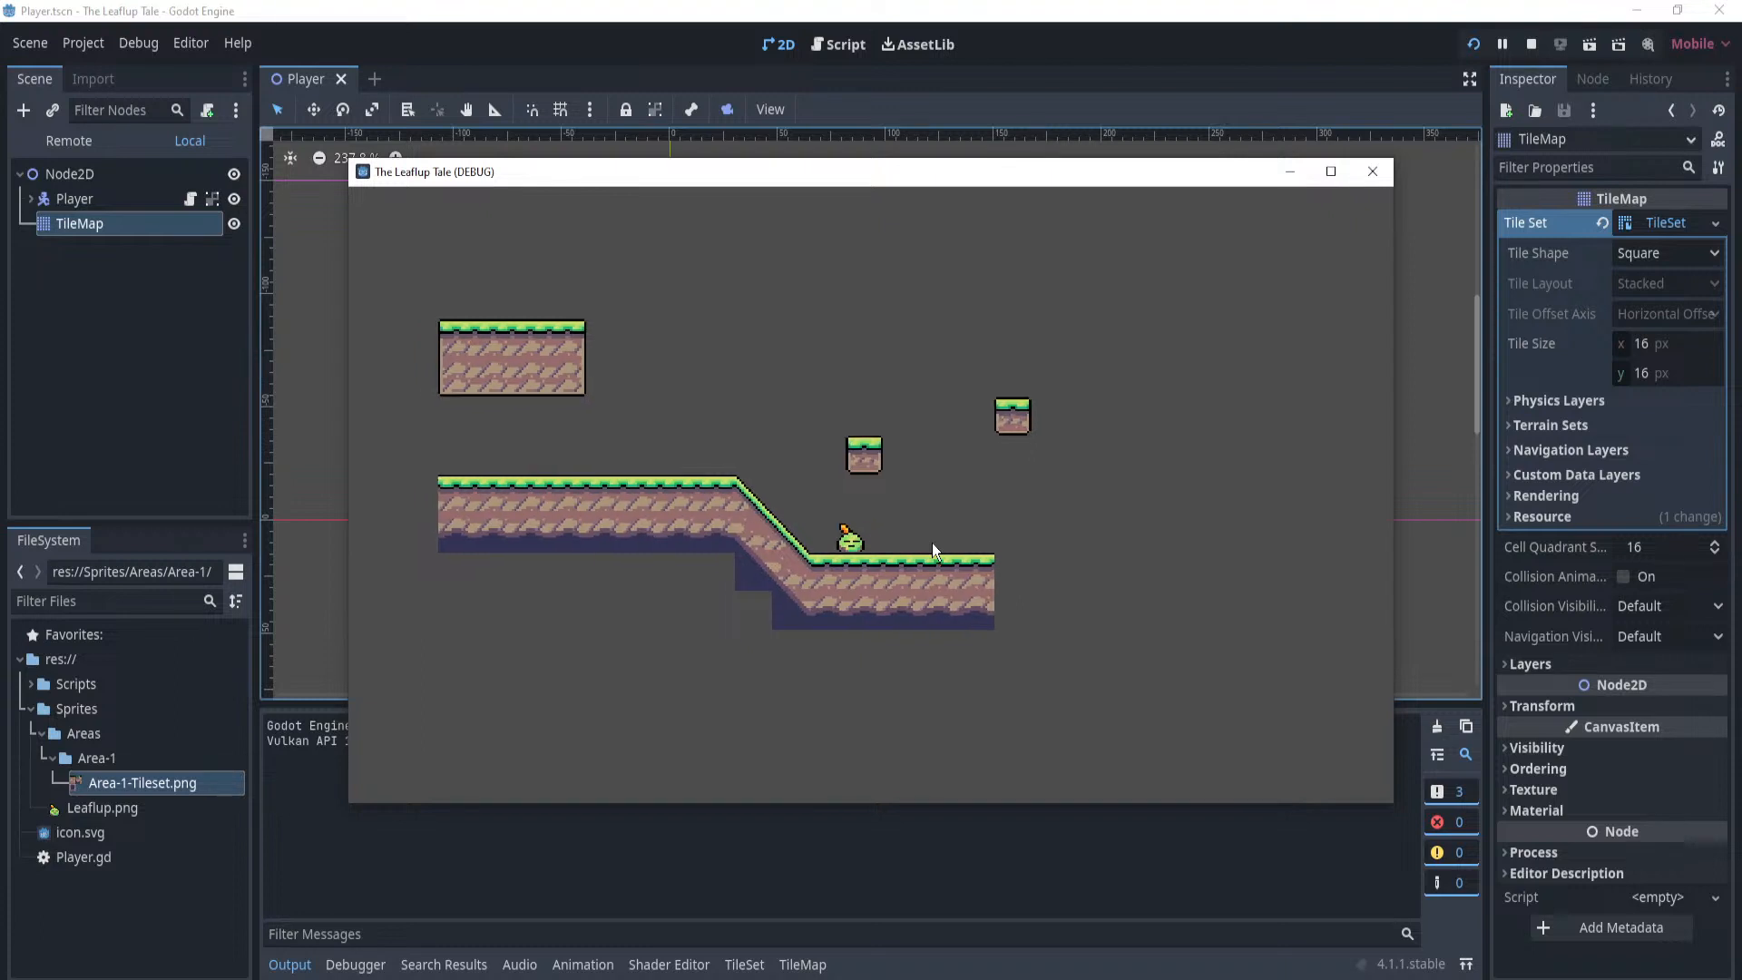
key(Right)
key(Left)
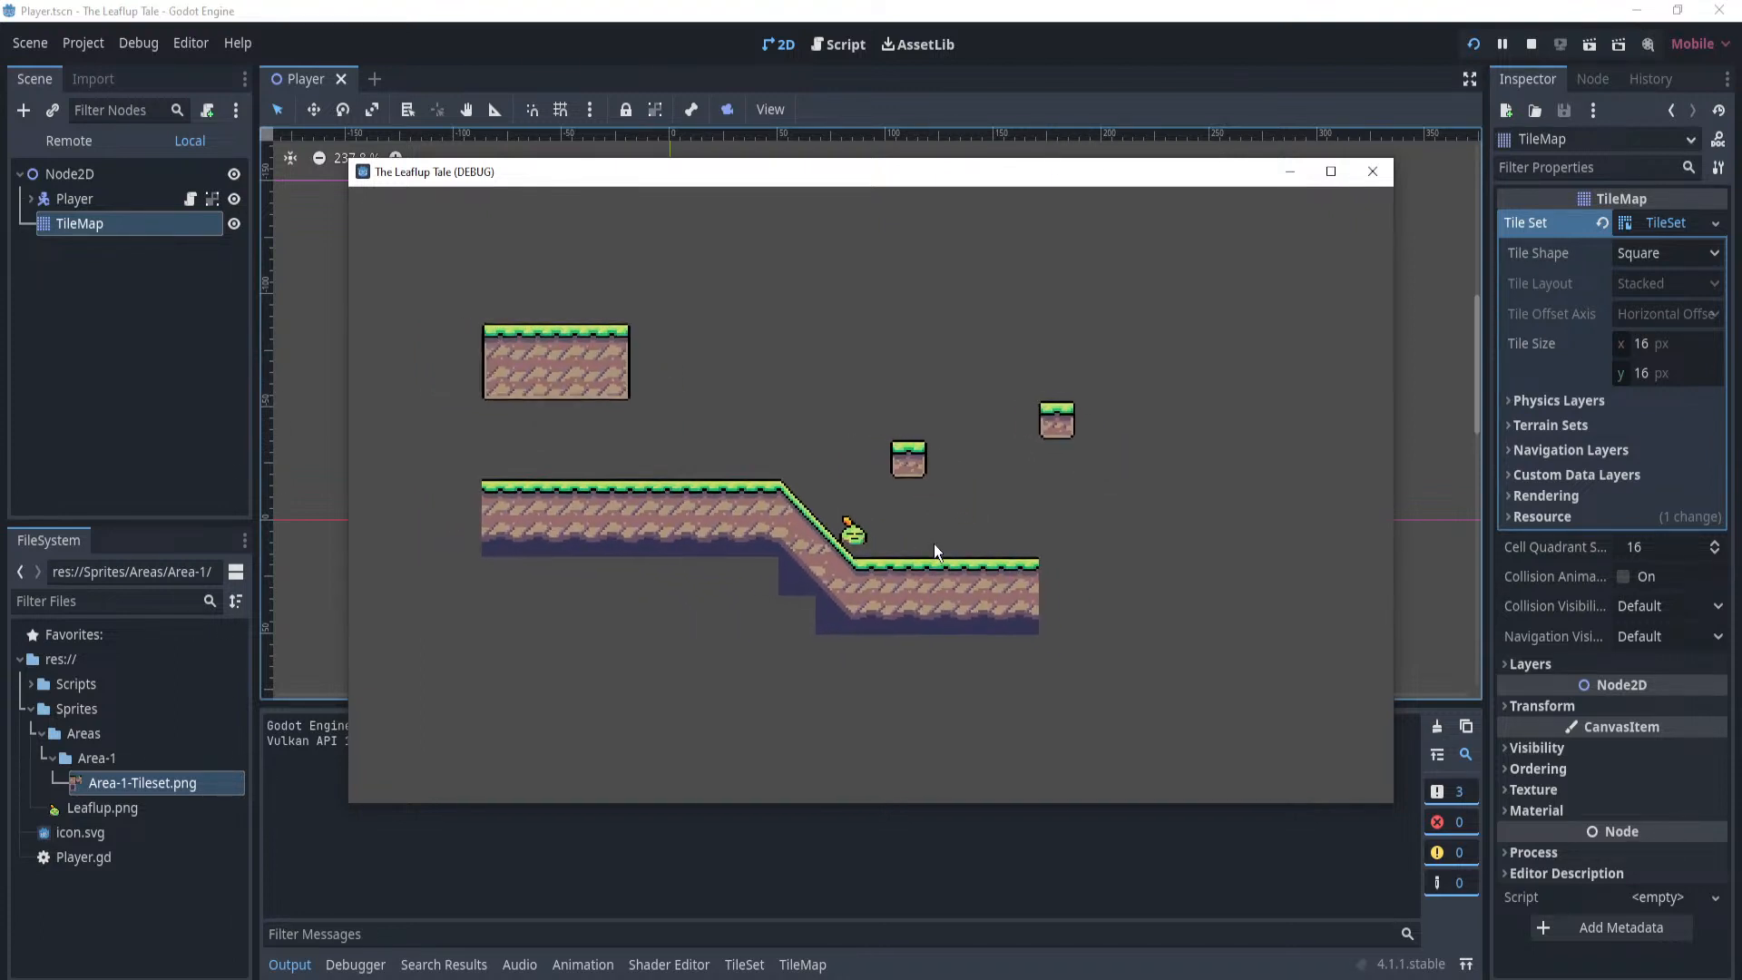
key(Right)
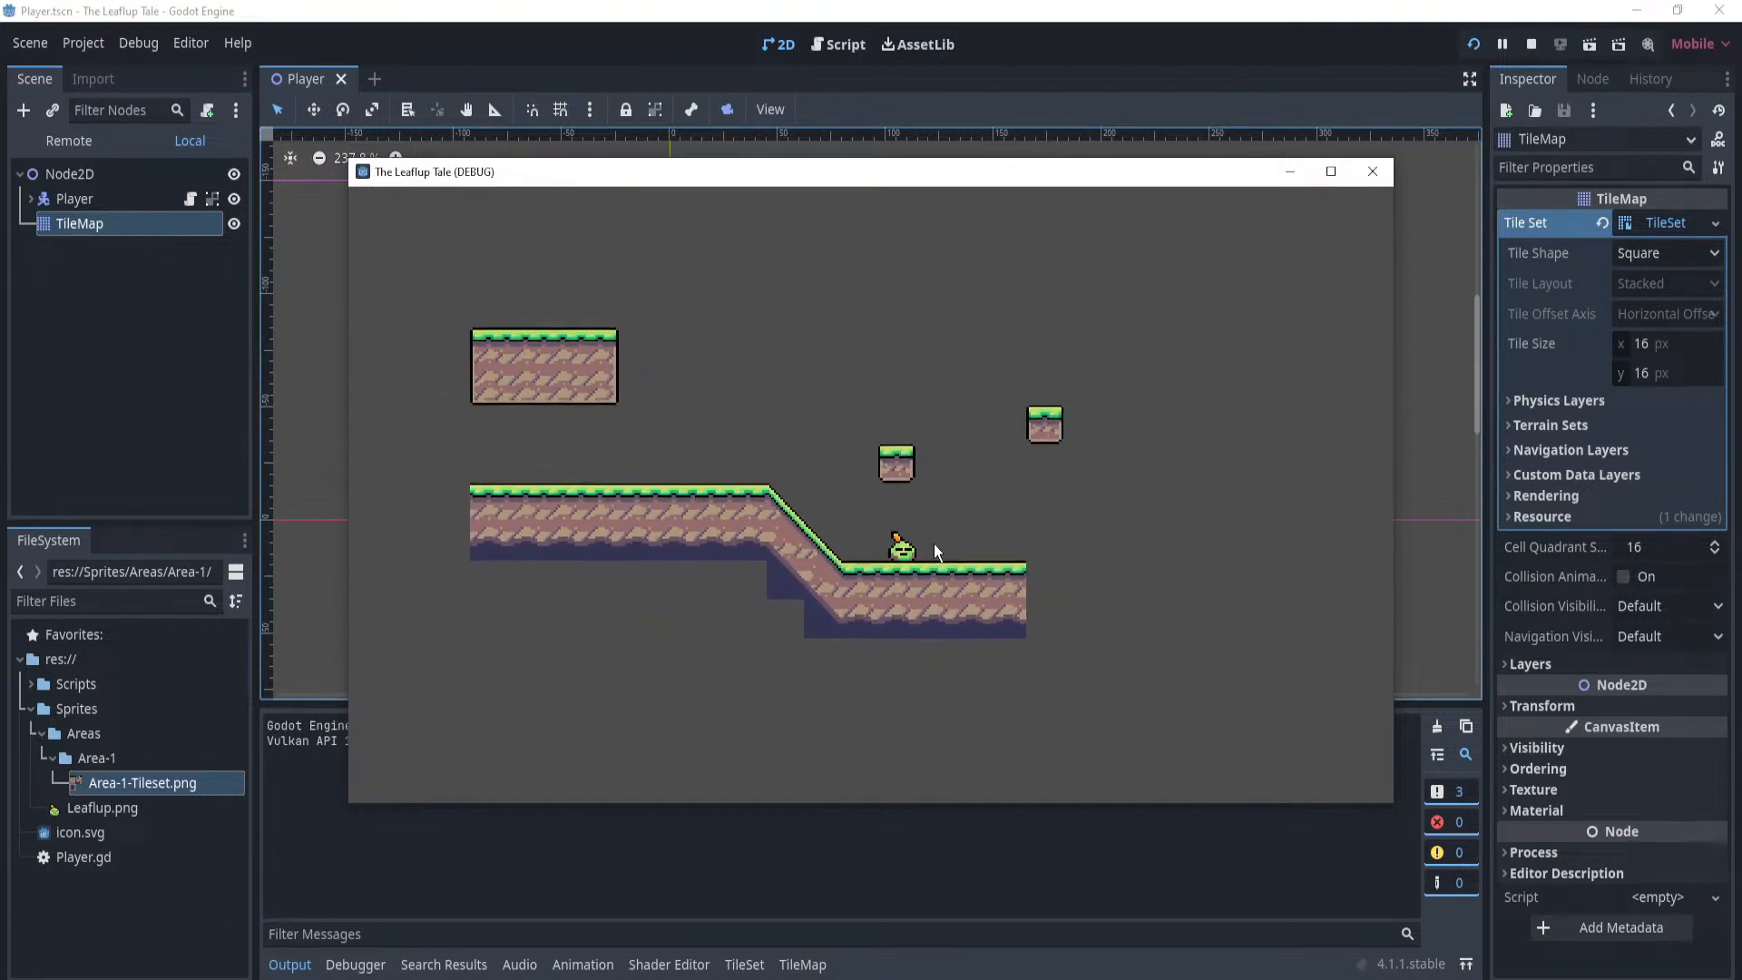
key(Left)
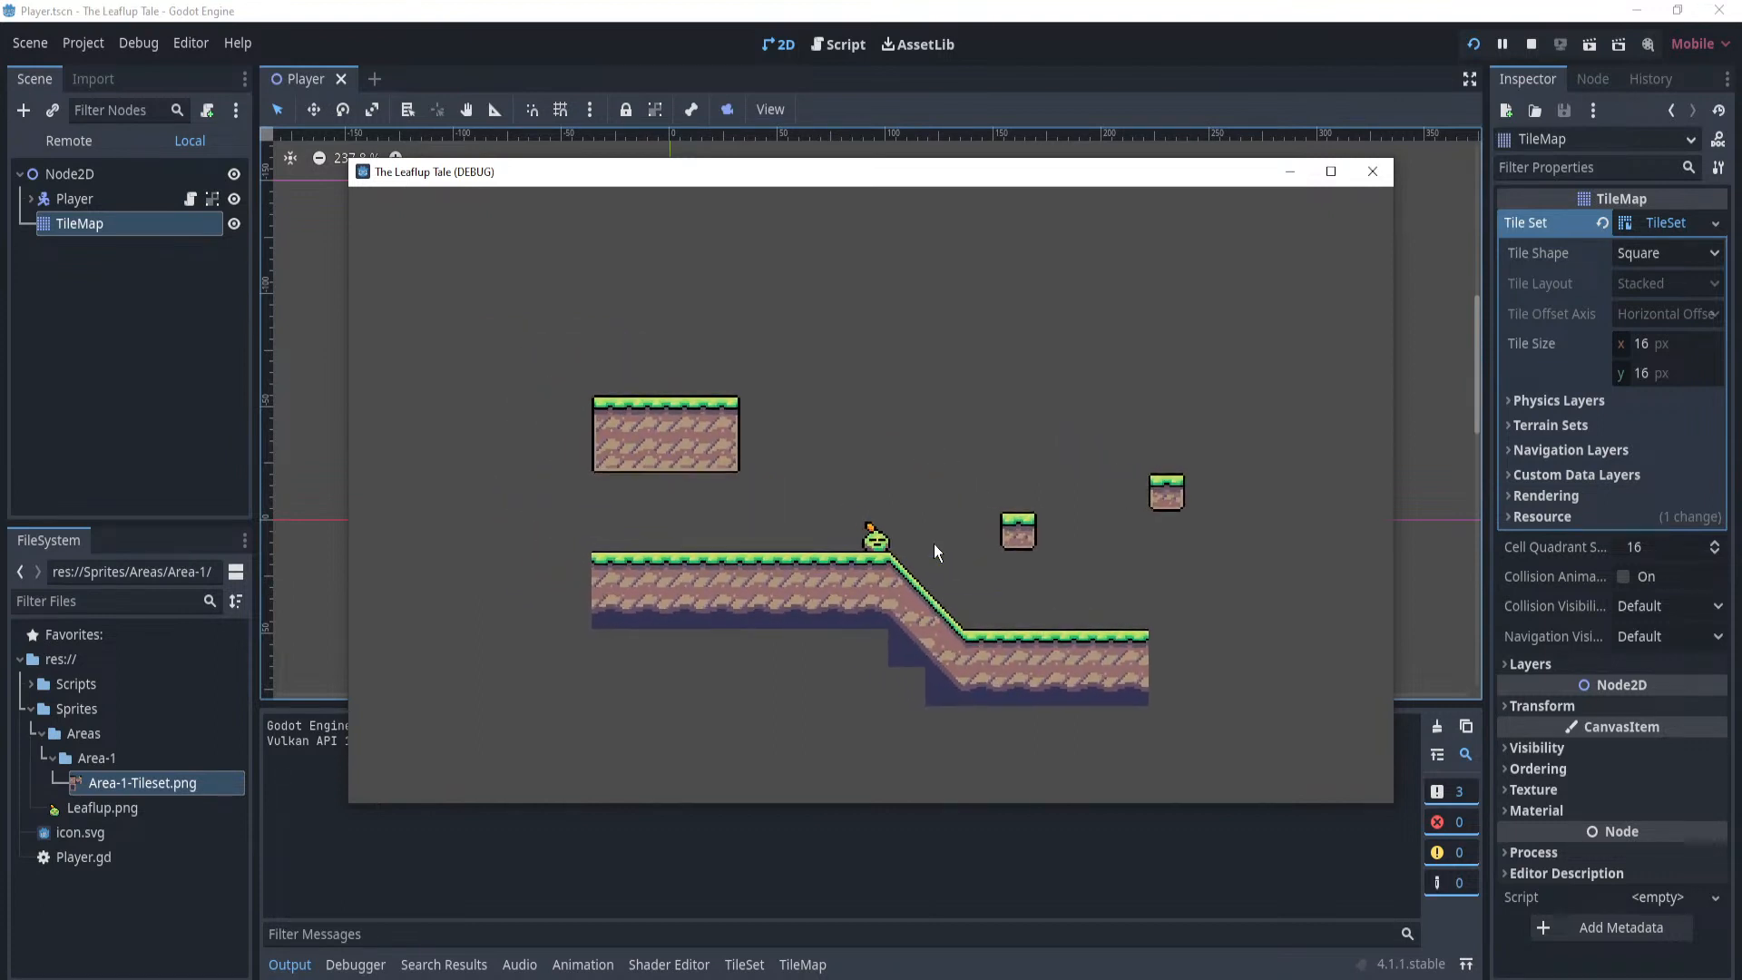
Test jumping the player between the floors and floating platforms, and close the running game.
key(Right)
key(space)
key(space)
key(space)
key(Left)
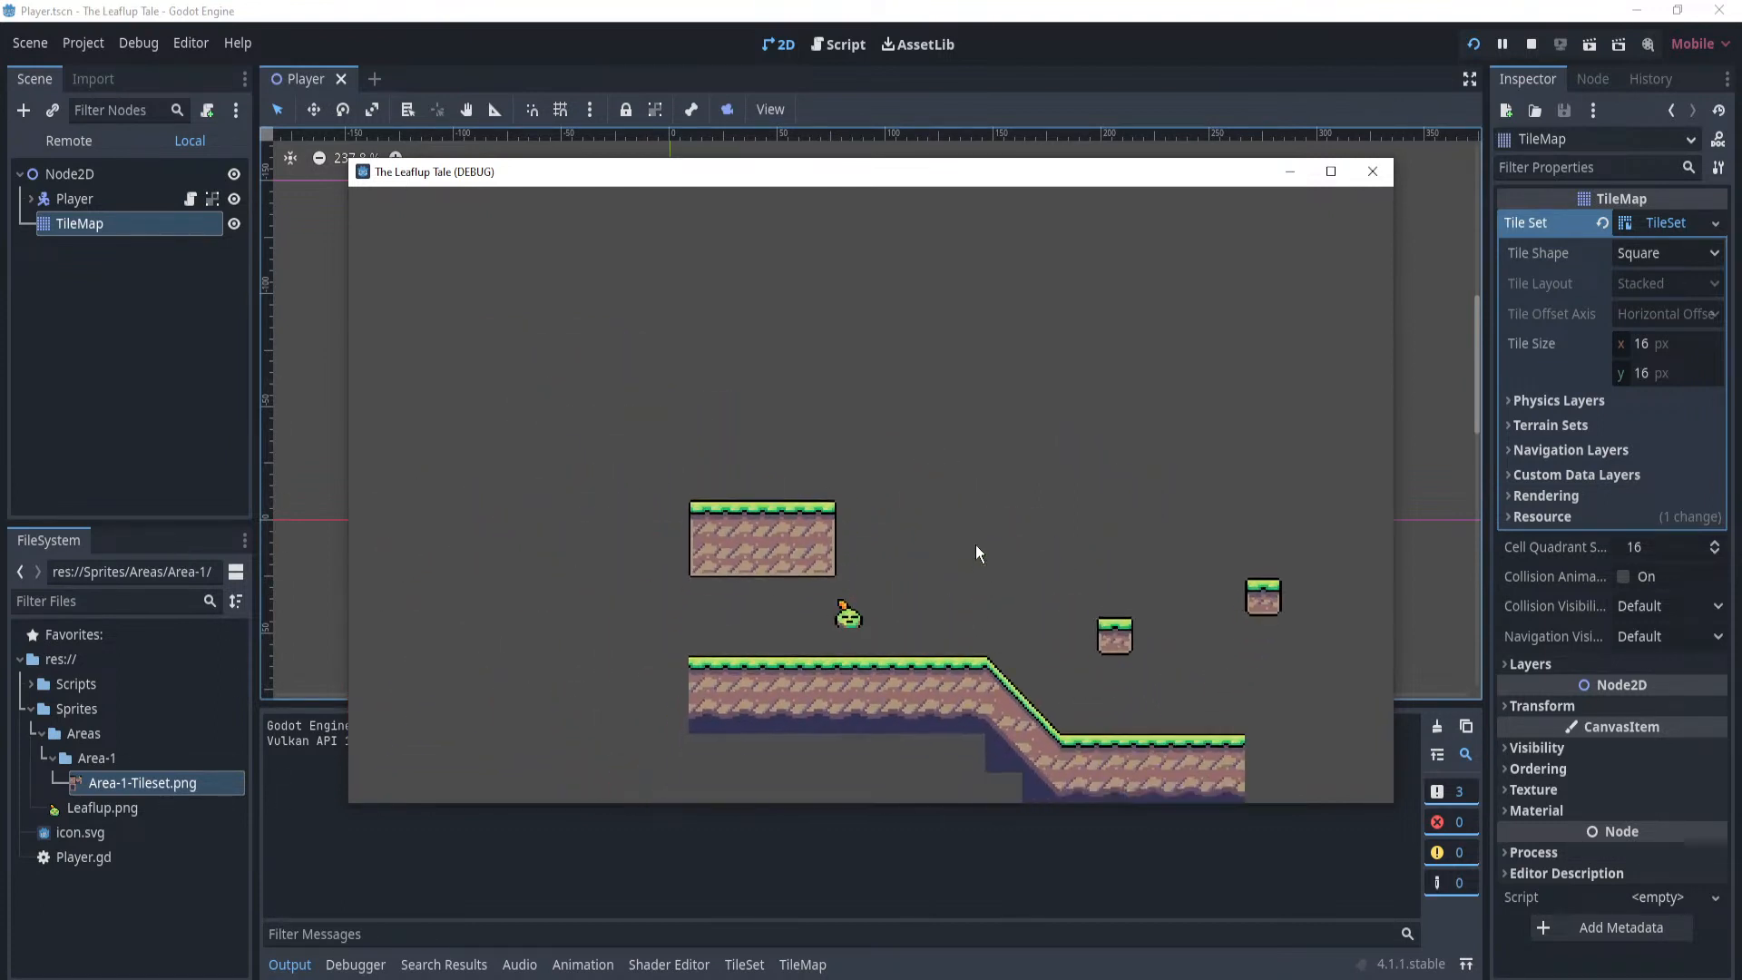
key(space)
key(Right)
key(space)
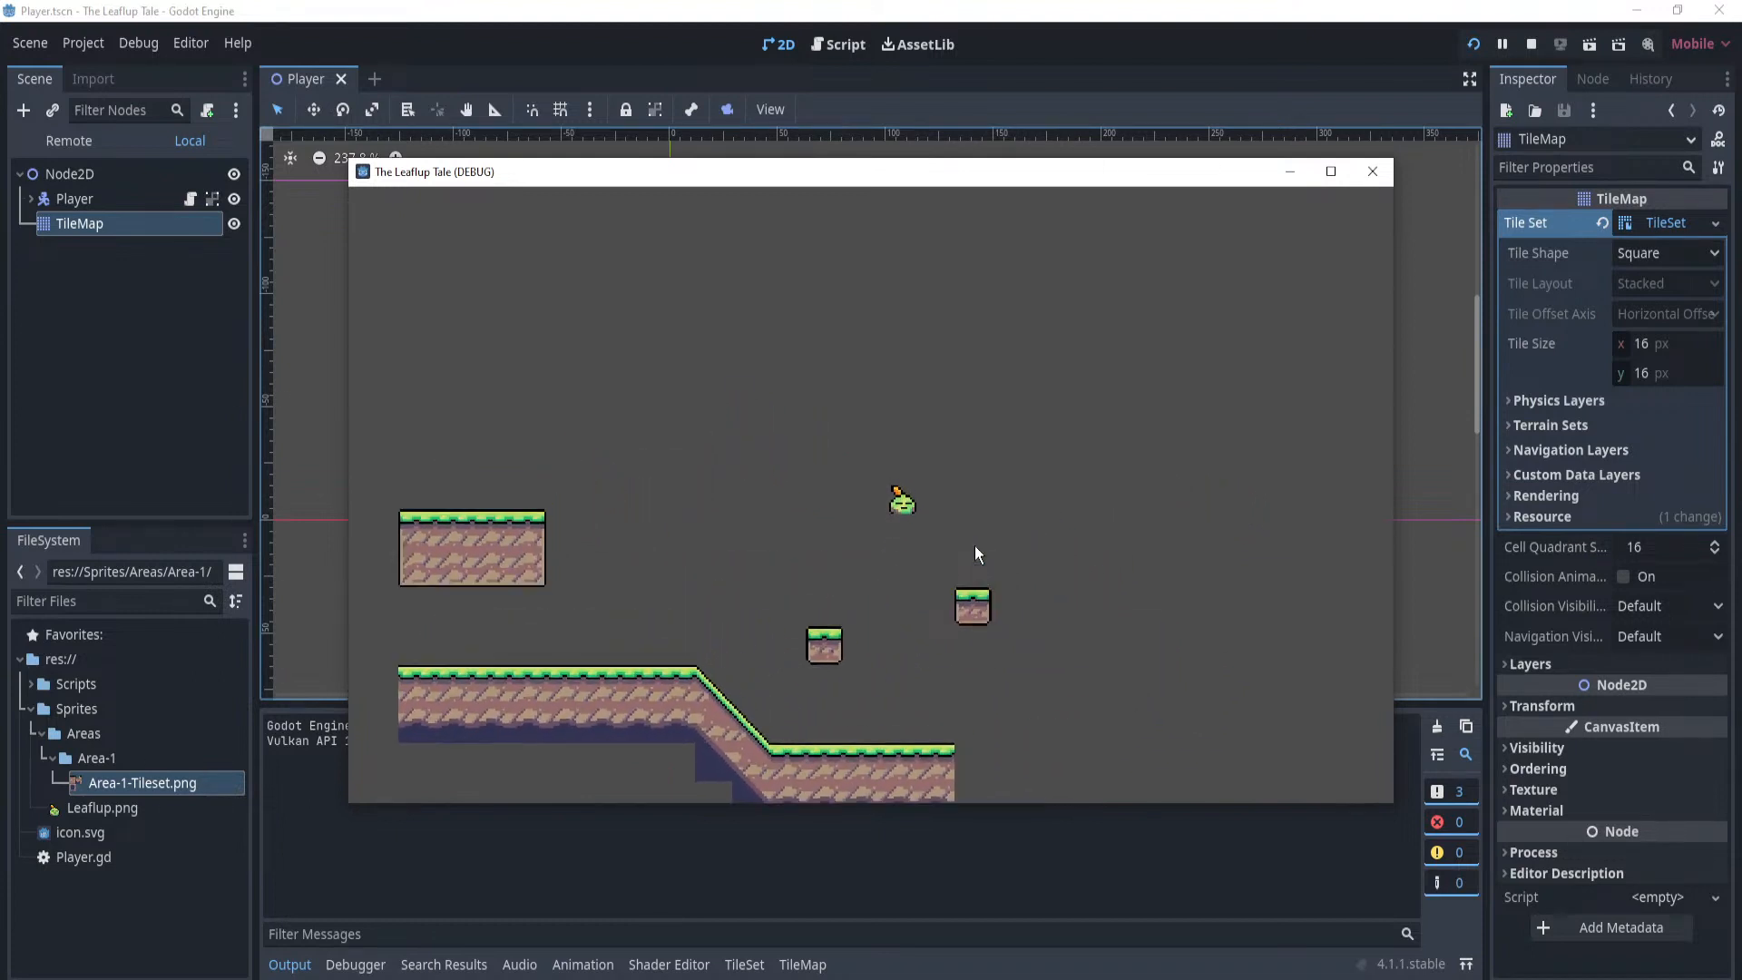
key(Left)
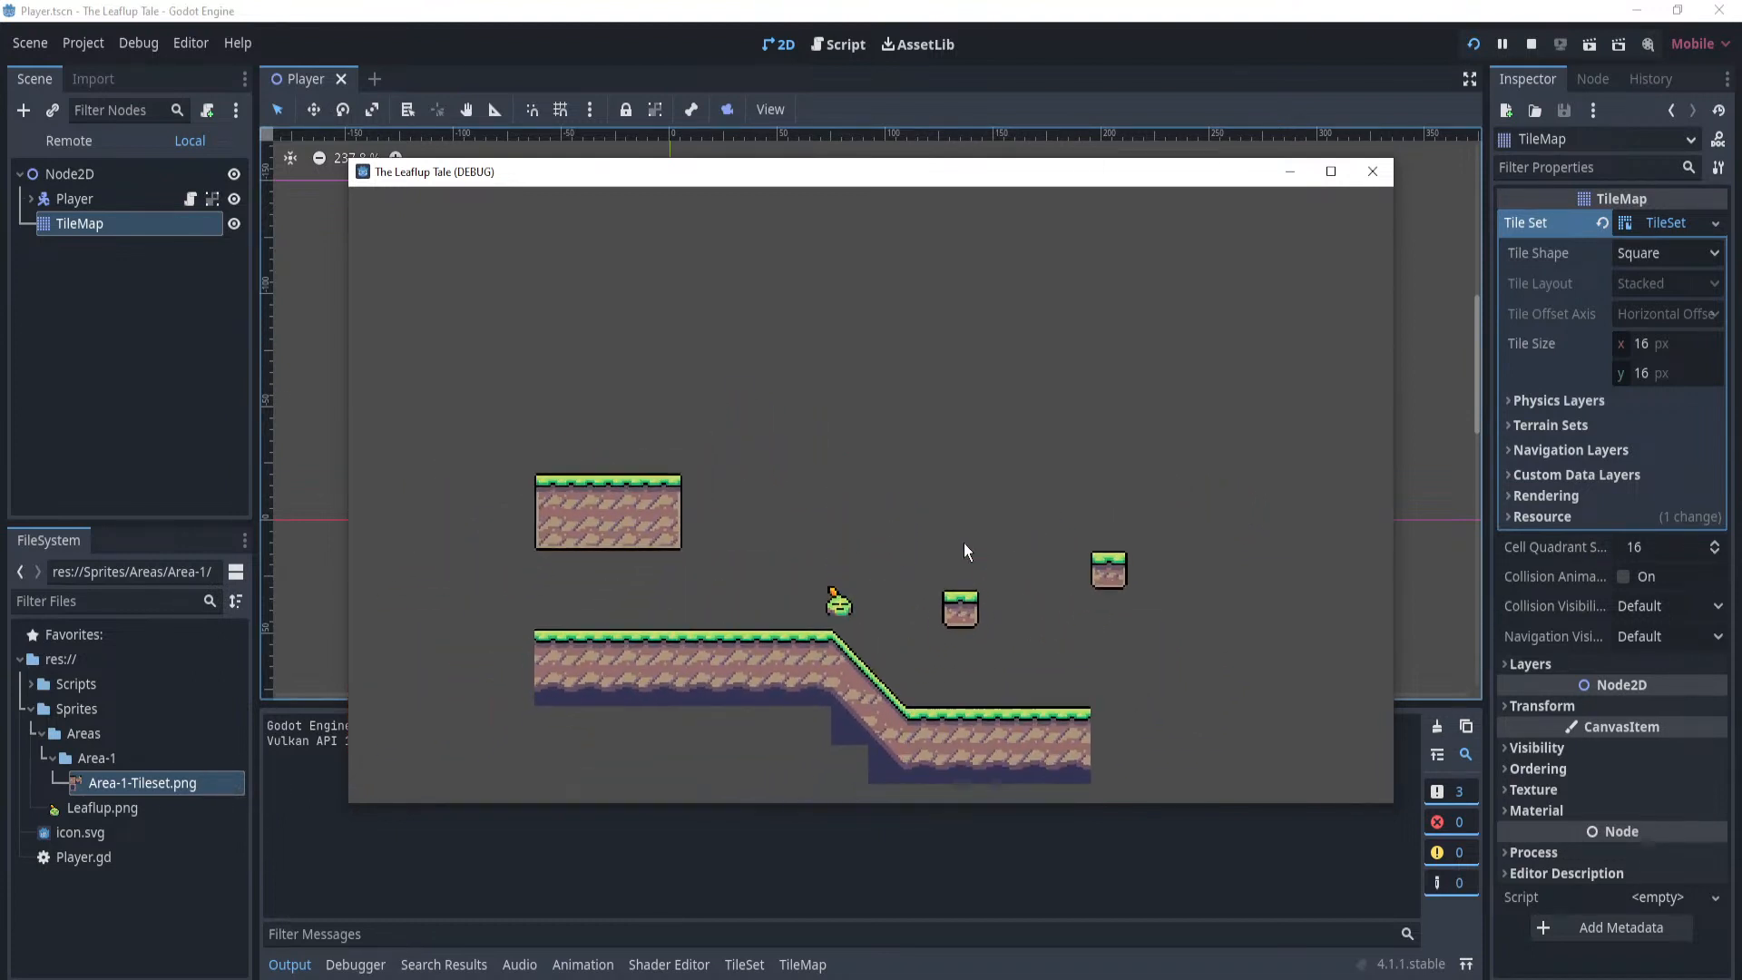
key(Right)
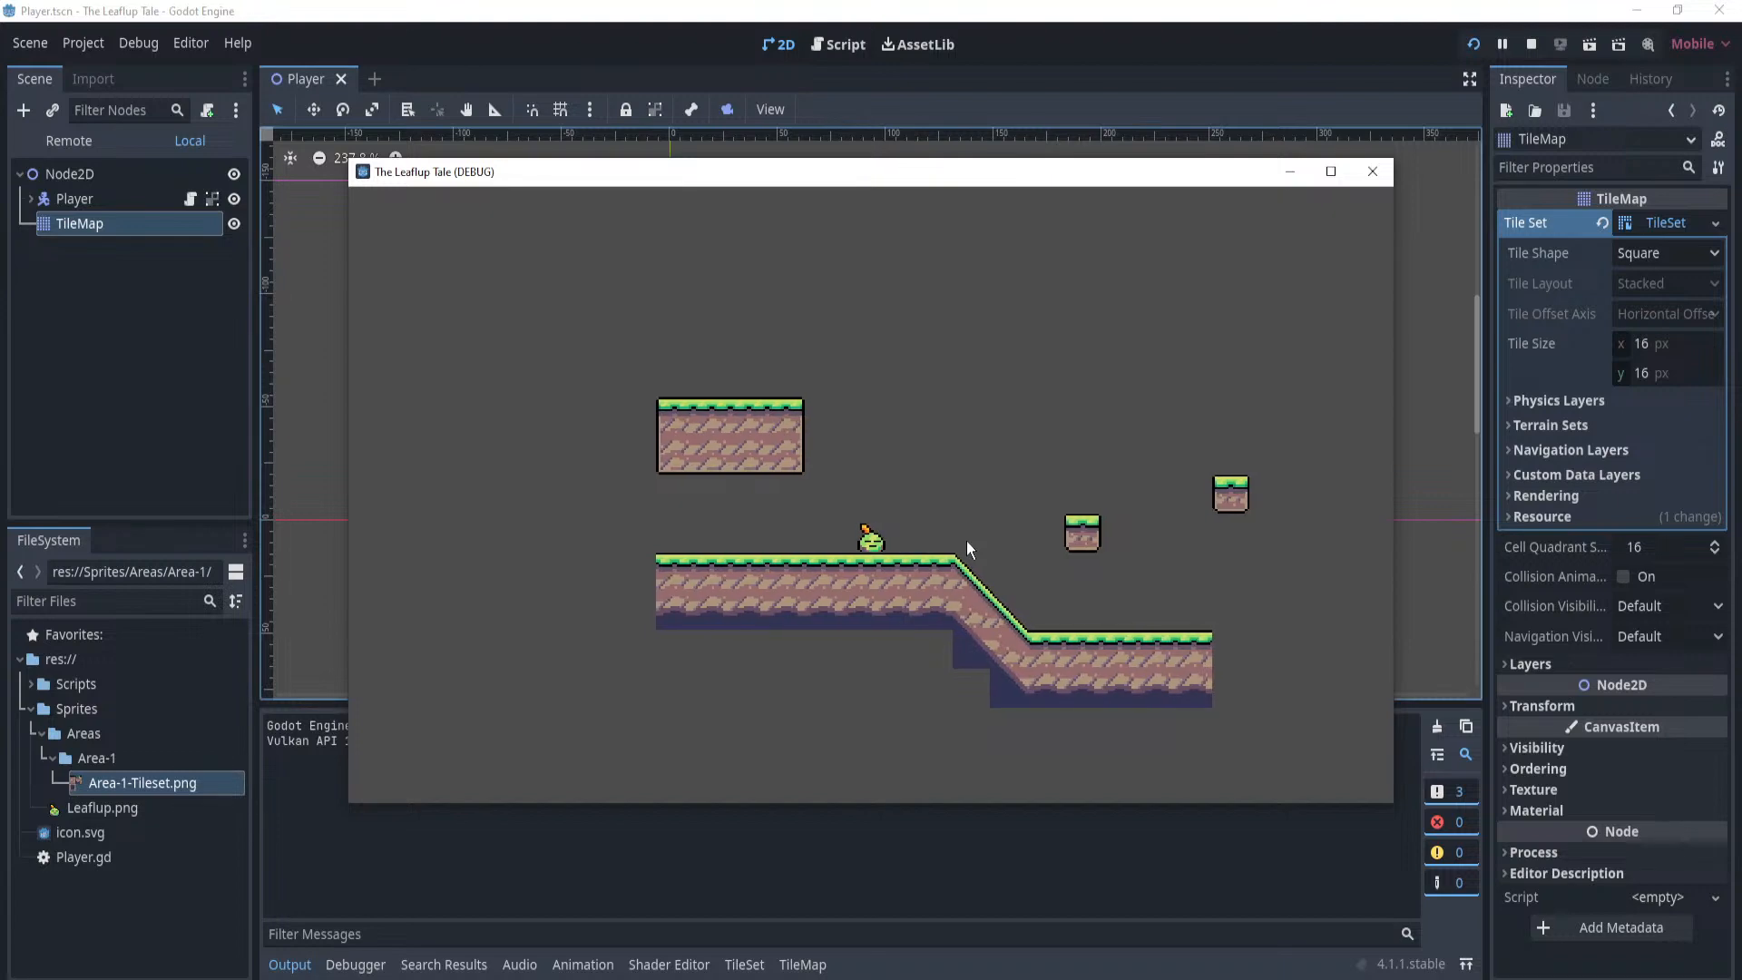
key(Right)
click(1372, 175)
Examine the physics layer settings of the TileMap's tile set, including the physics material options.
scroll(973, 479, up, 2)
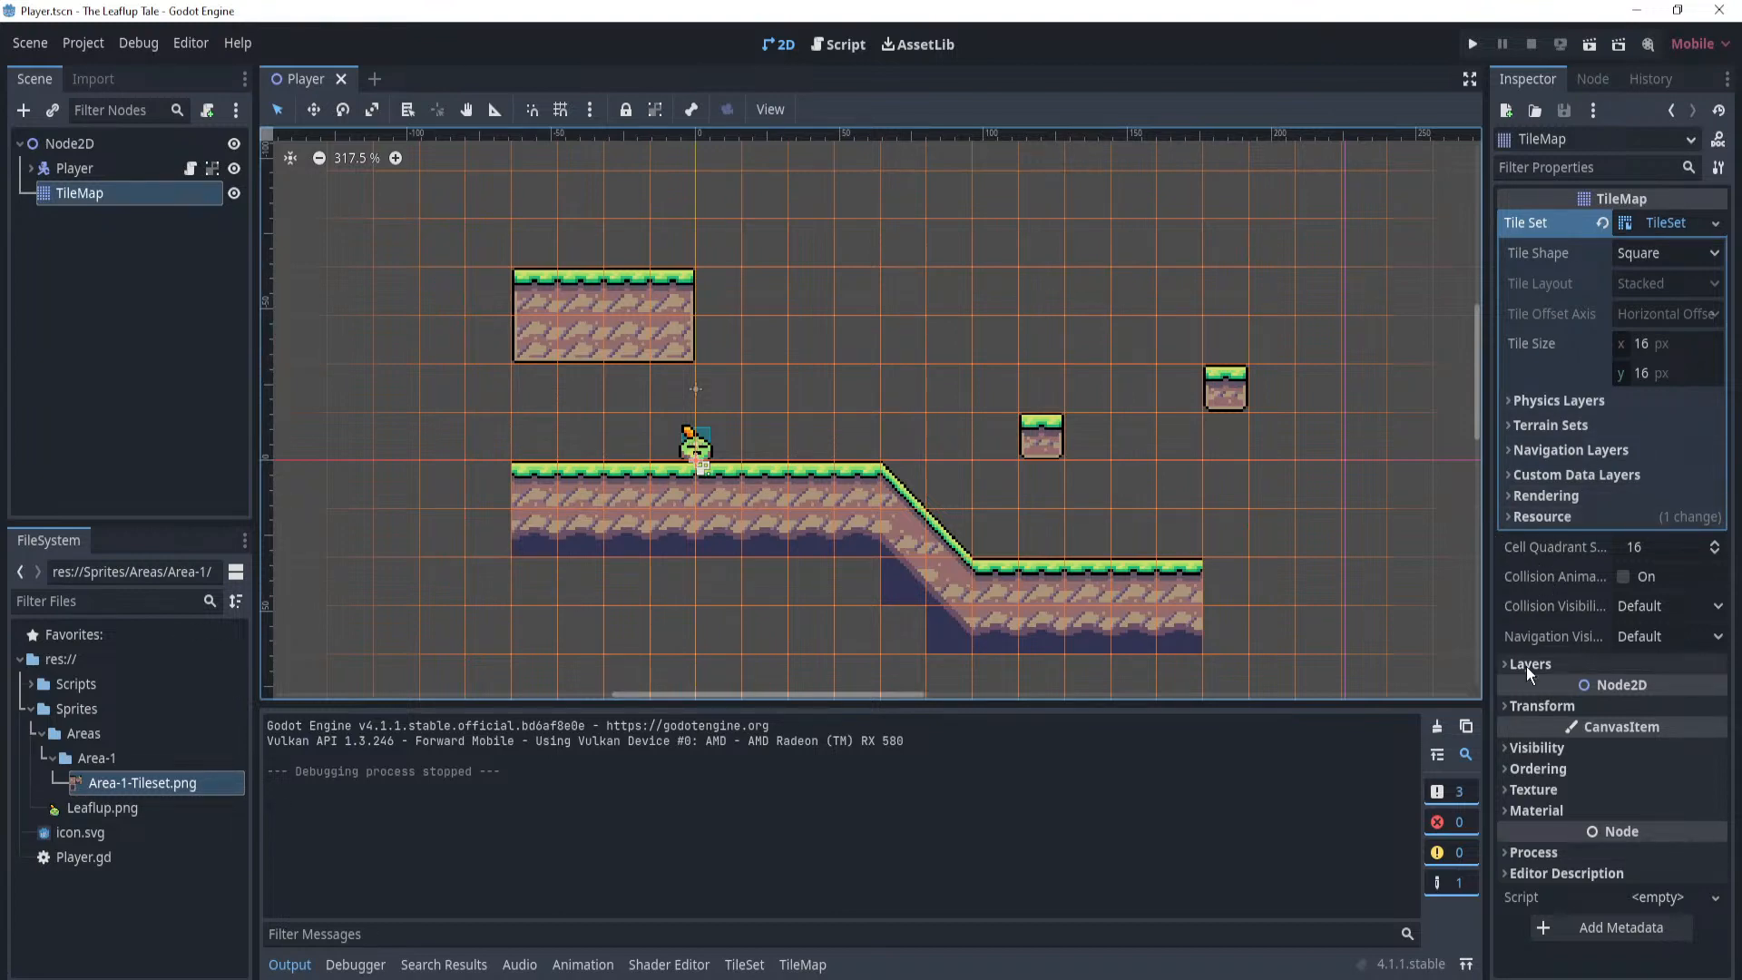
click(86, 192)
click(1545, 399)
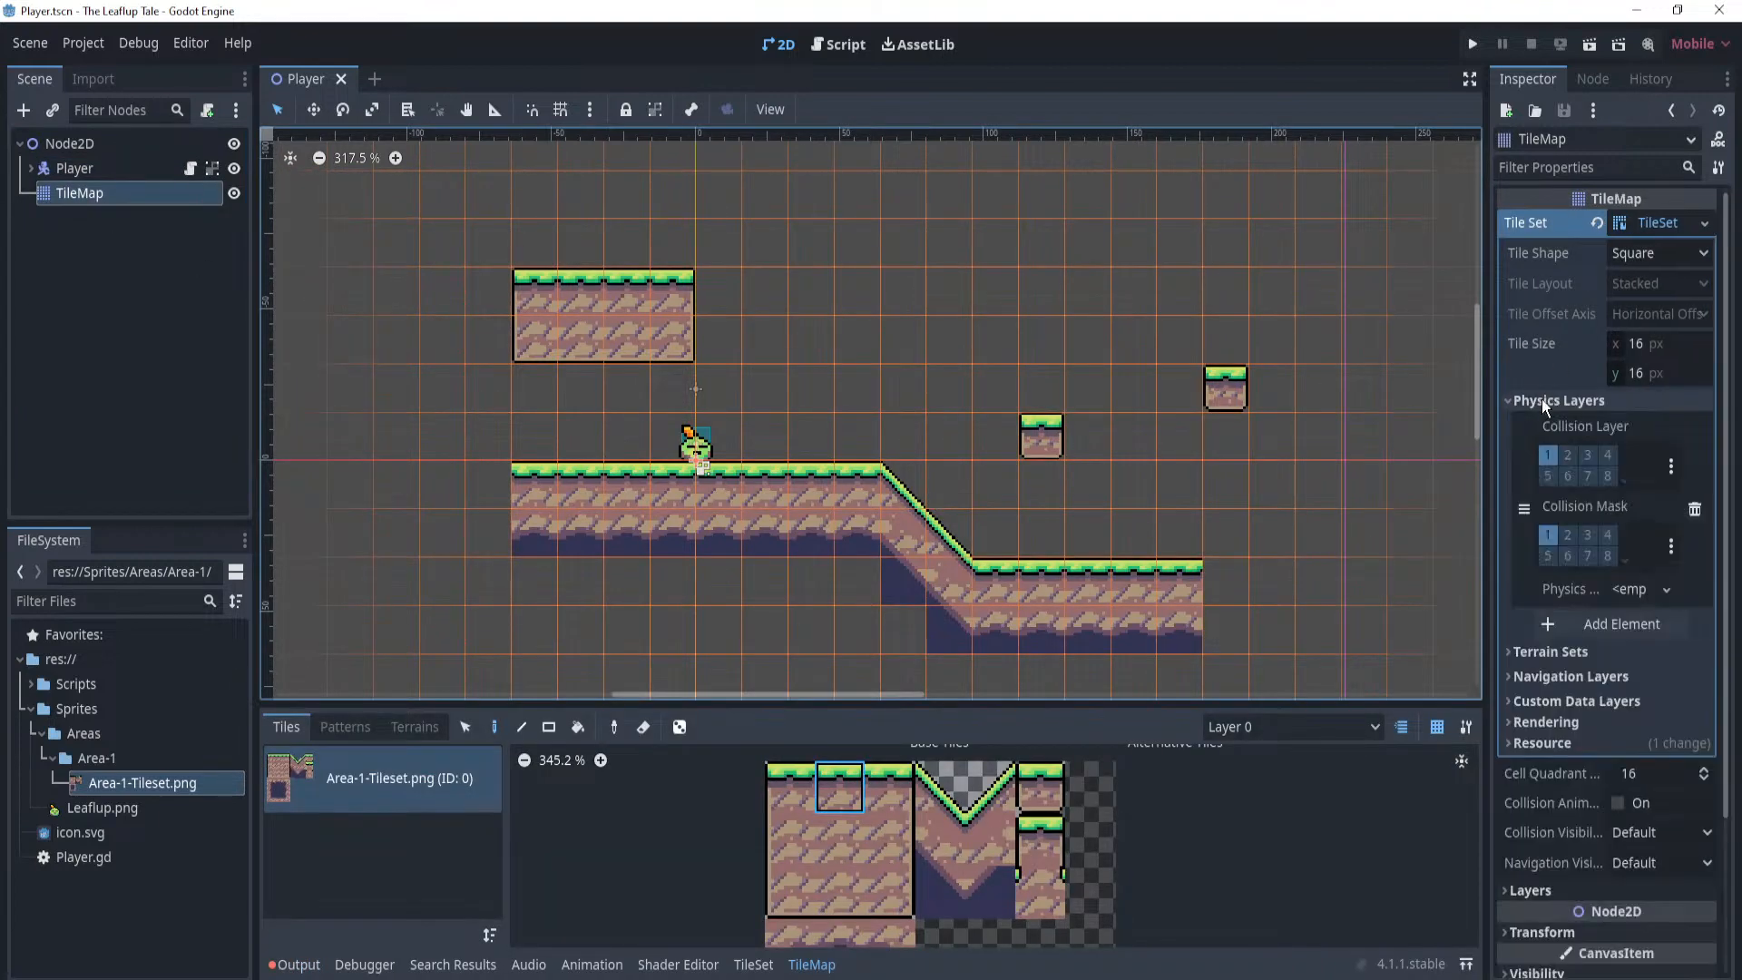
click(1667, 590)
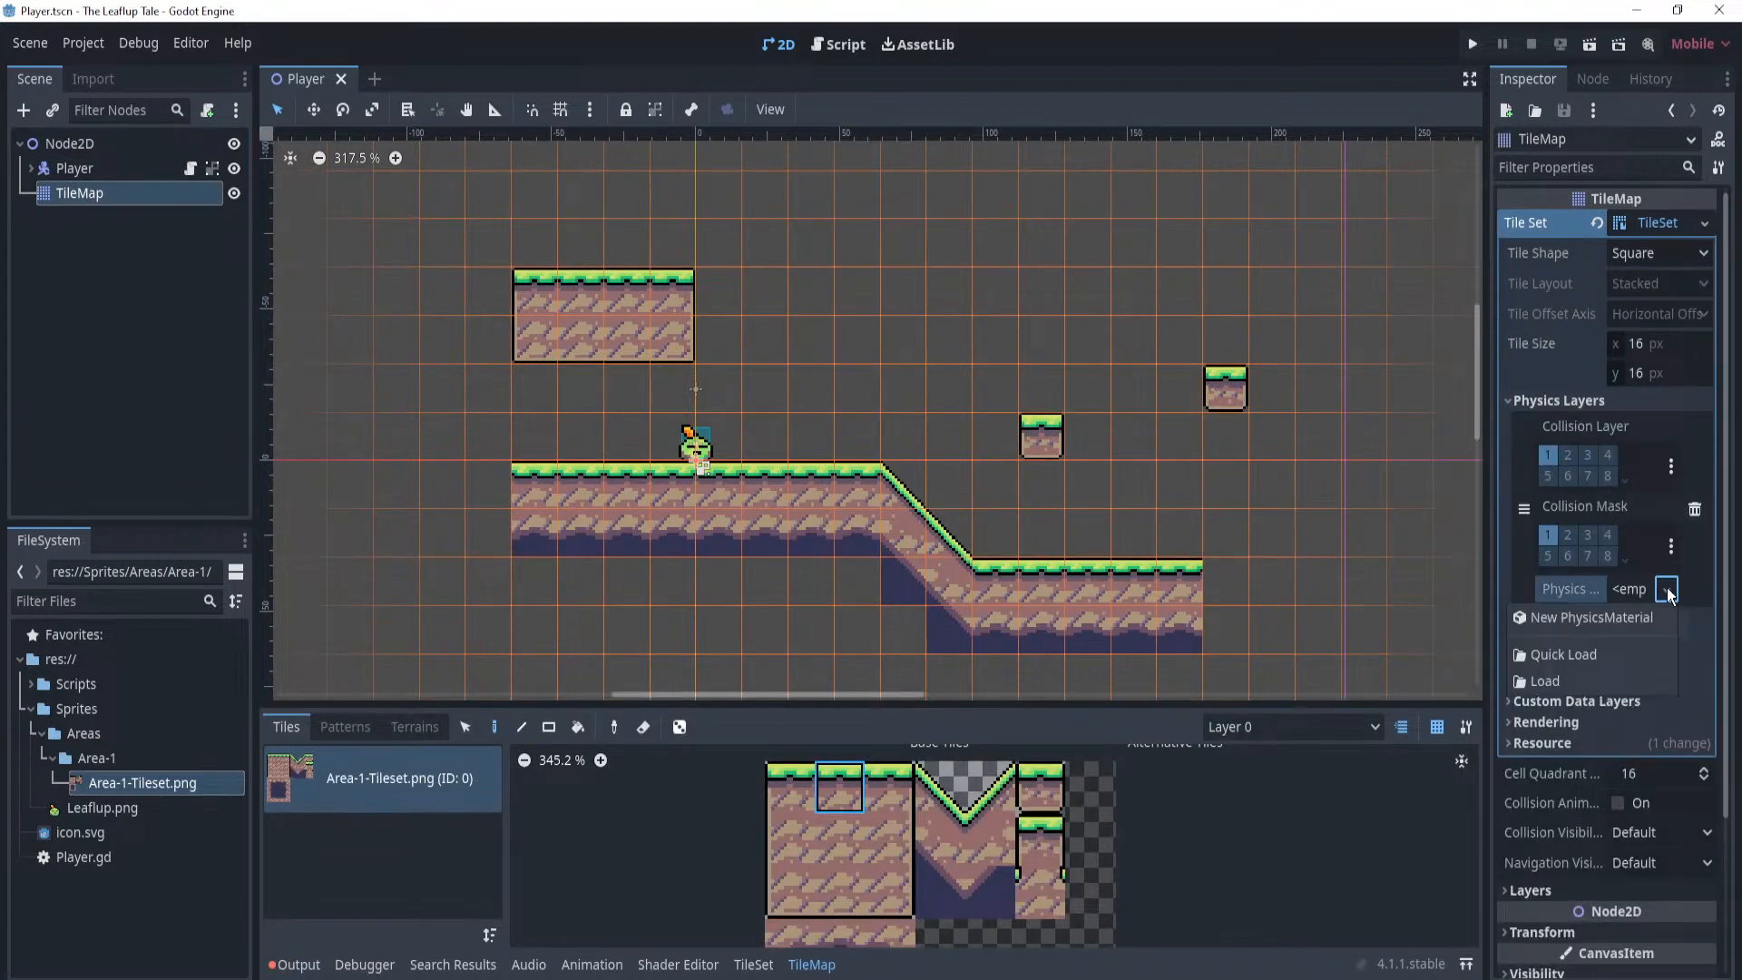
click(1668, 591)
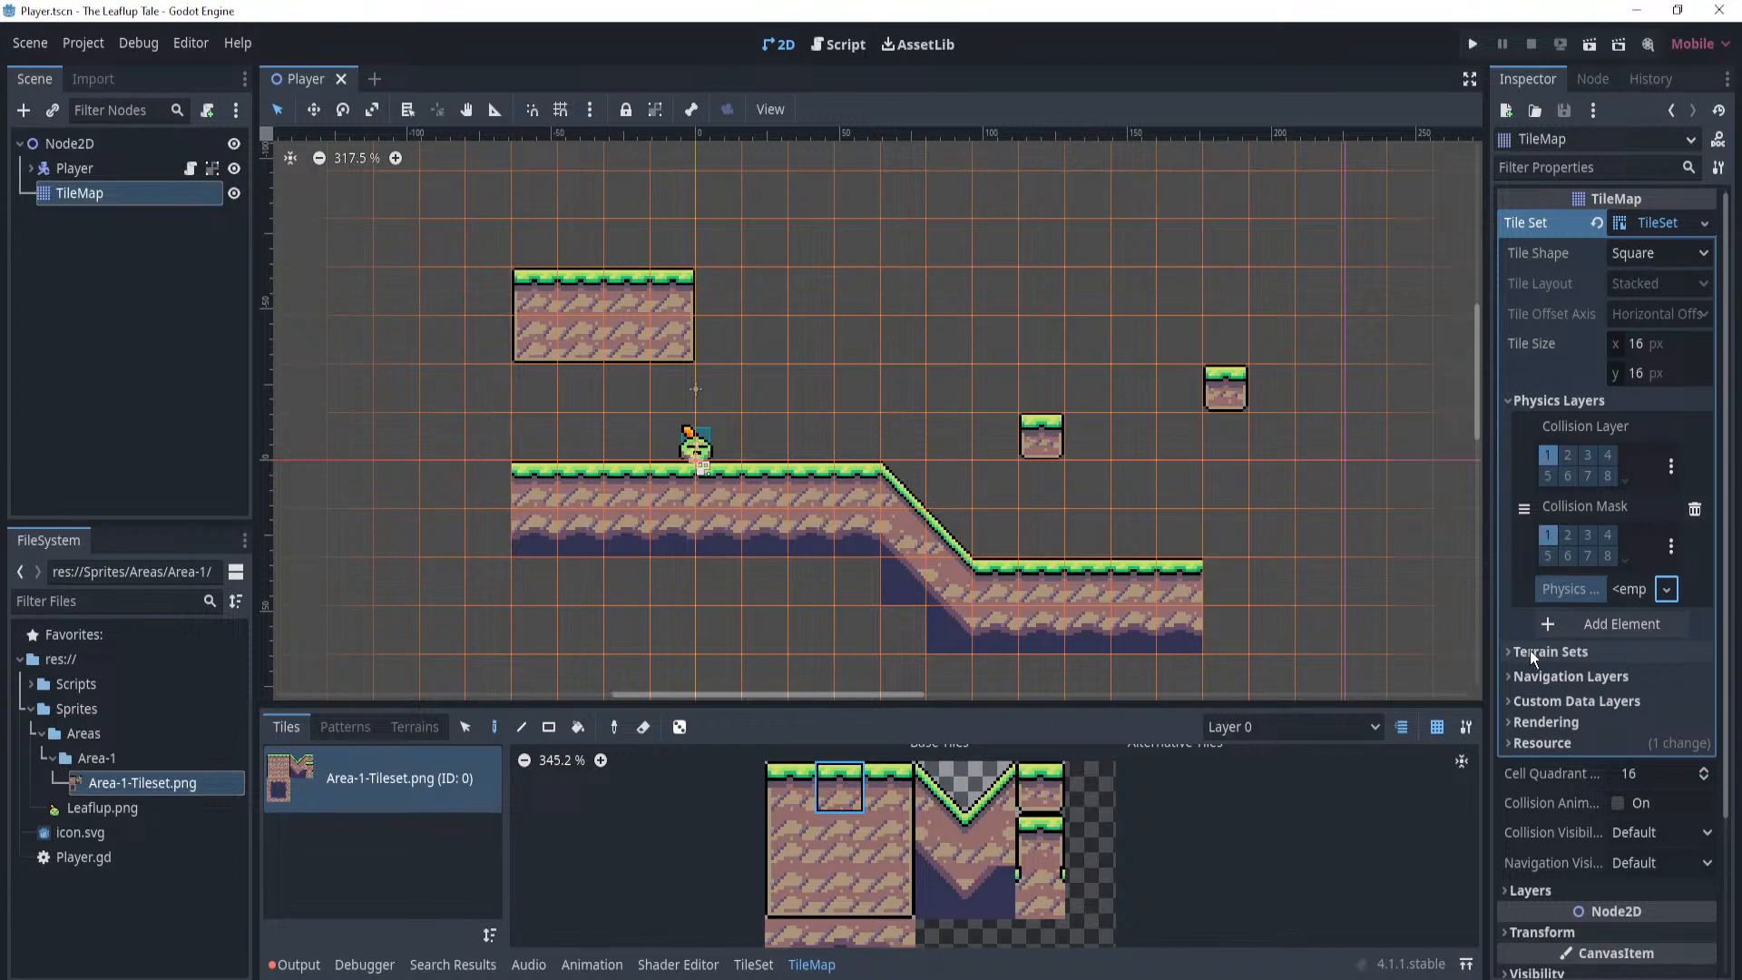
Set the Player's floor snap length to 5 px and save the scene.
click(90, 168)
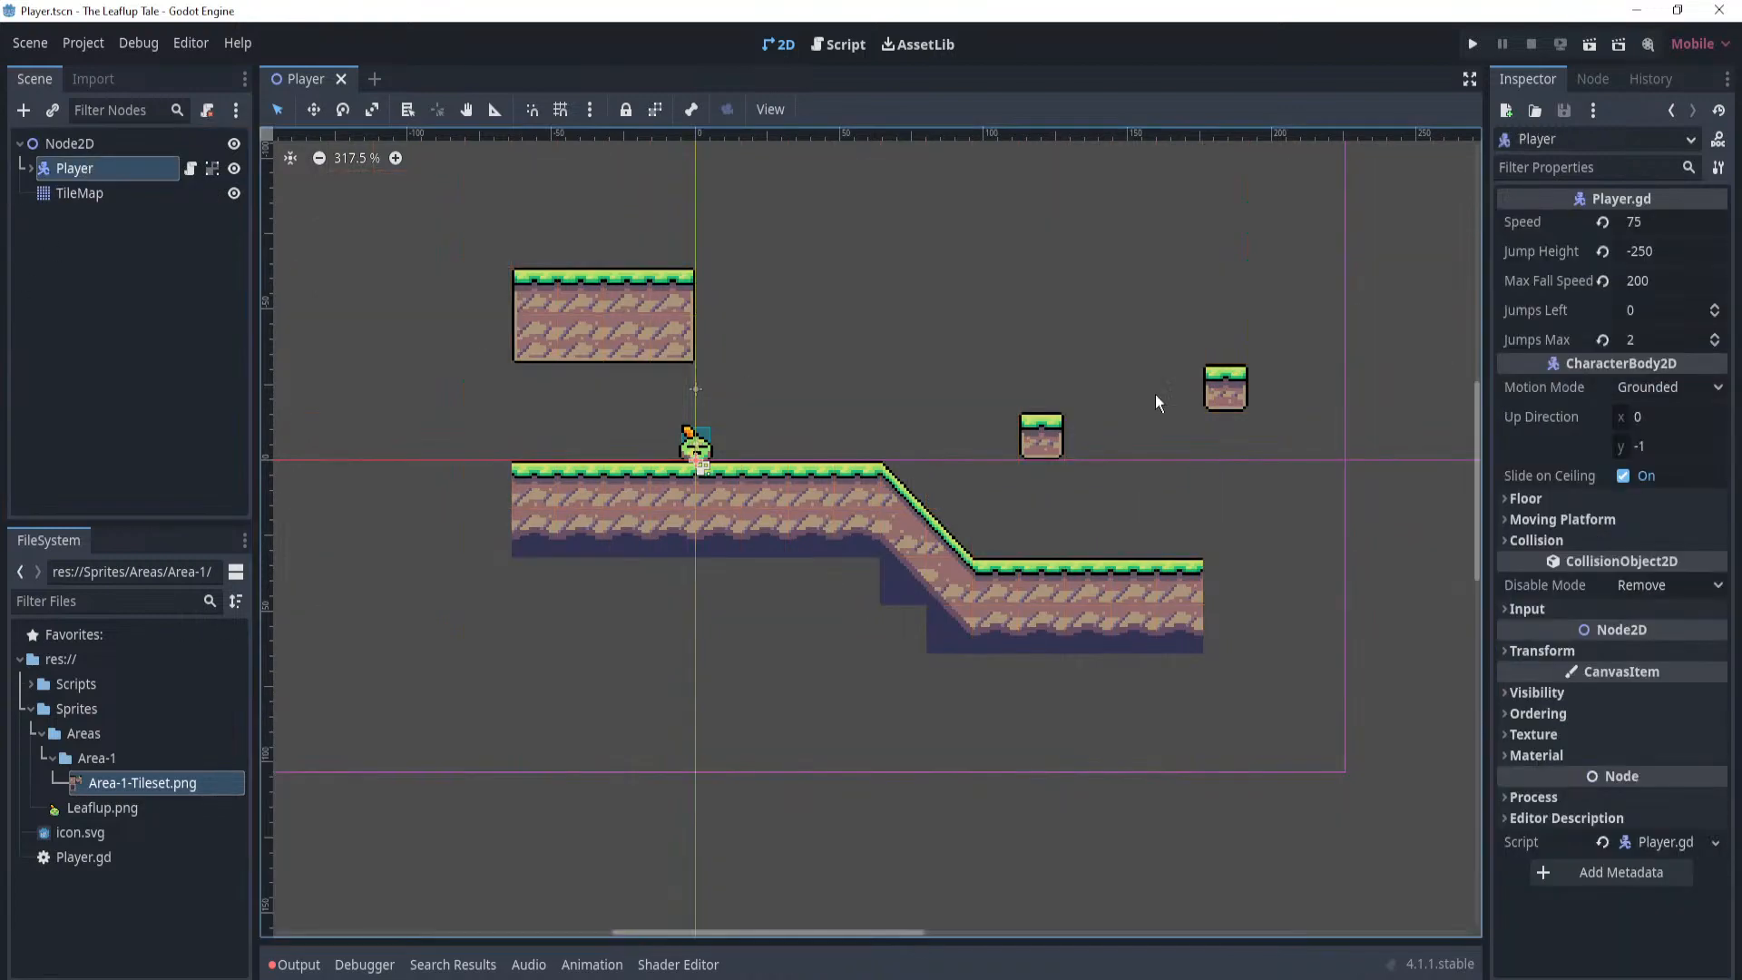
click(1536, 498)
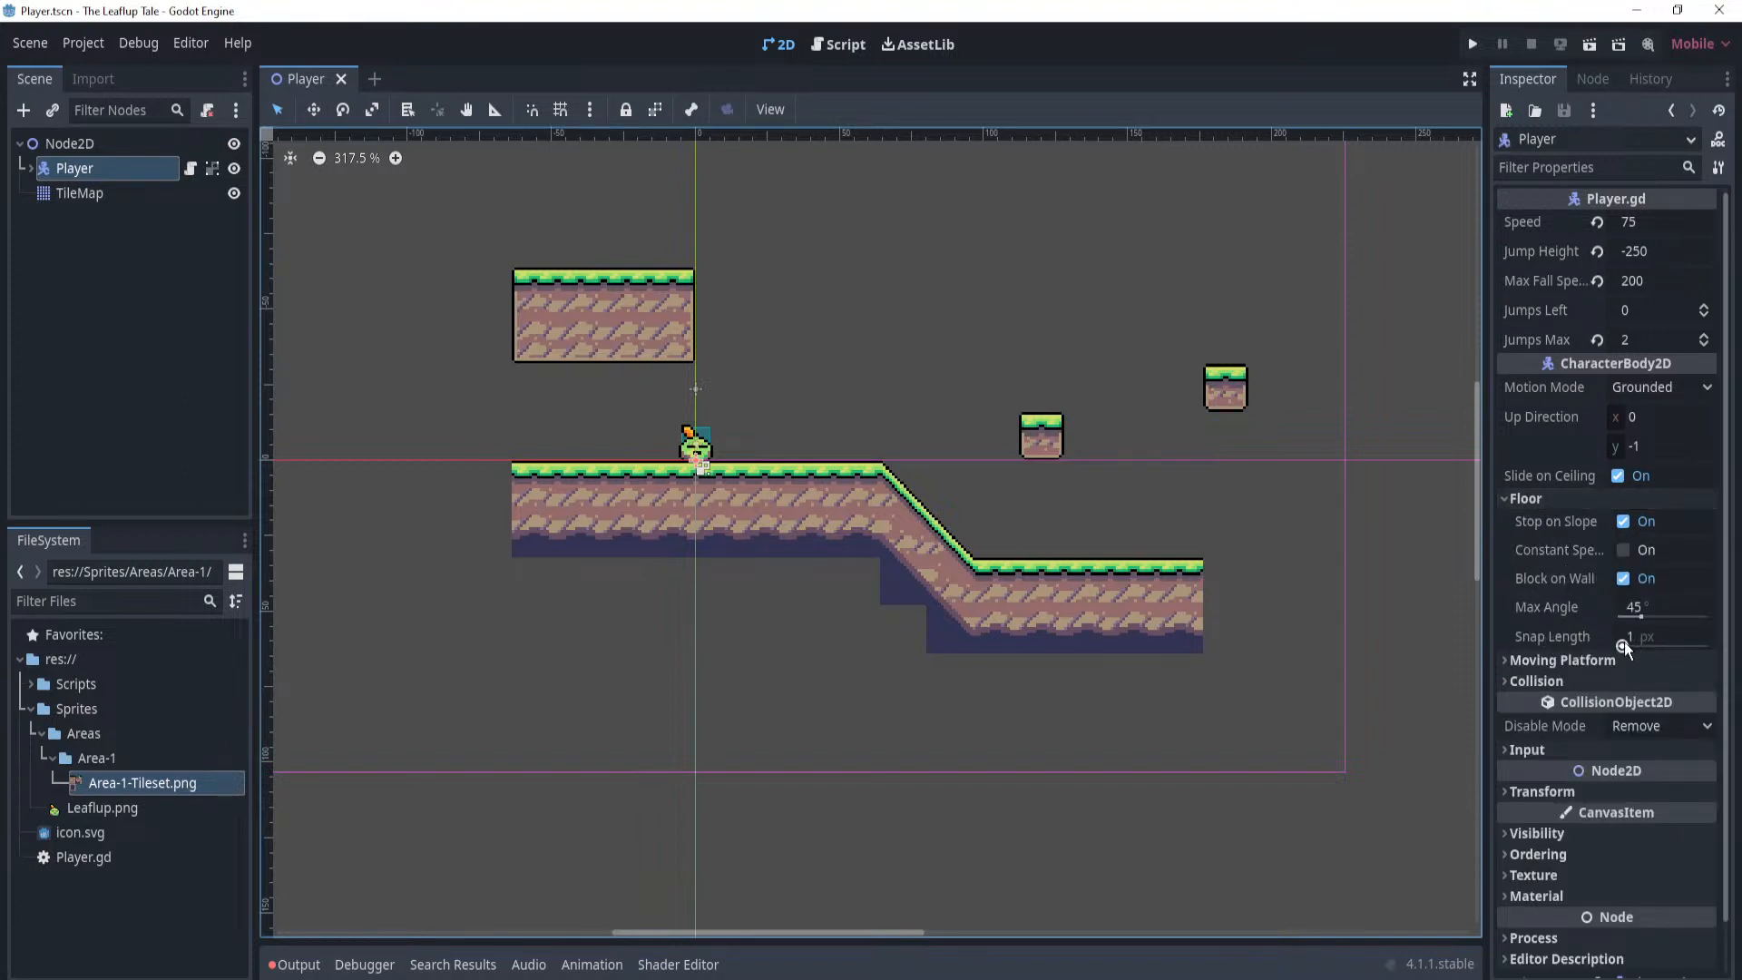
click(1648, 637)
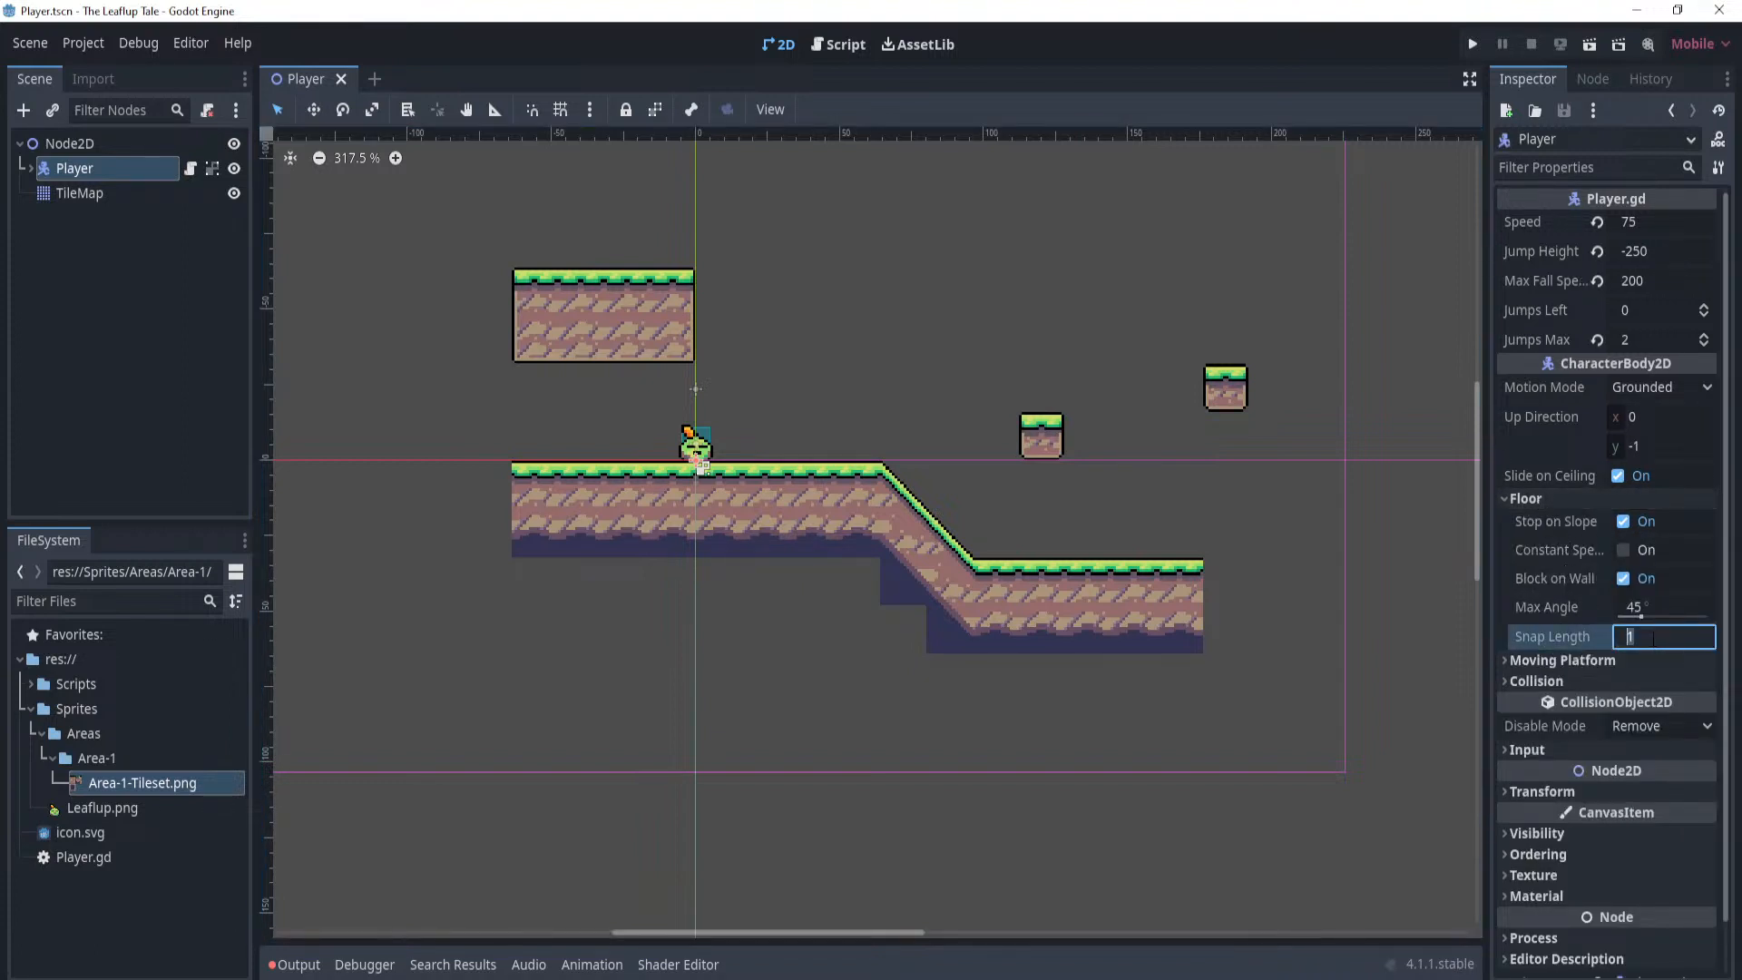
text(5)
key(Return)
key(ctrl+s)
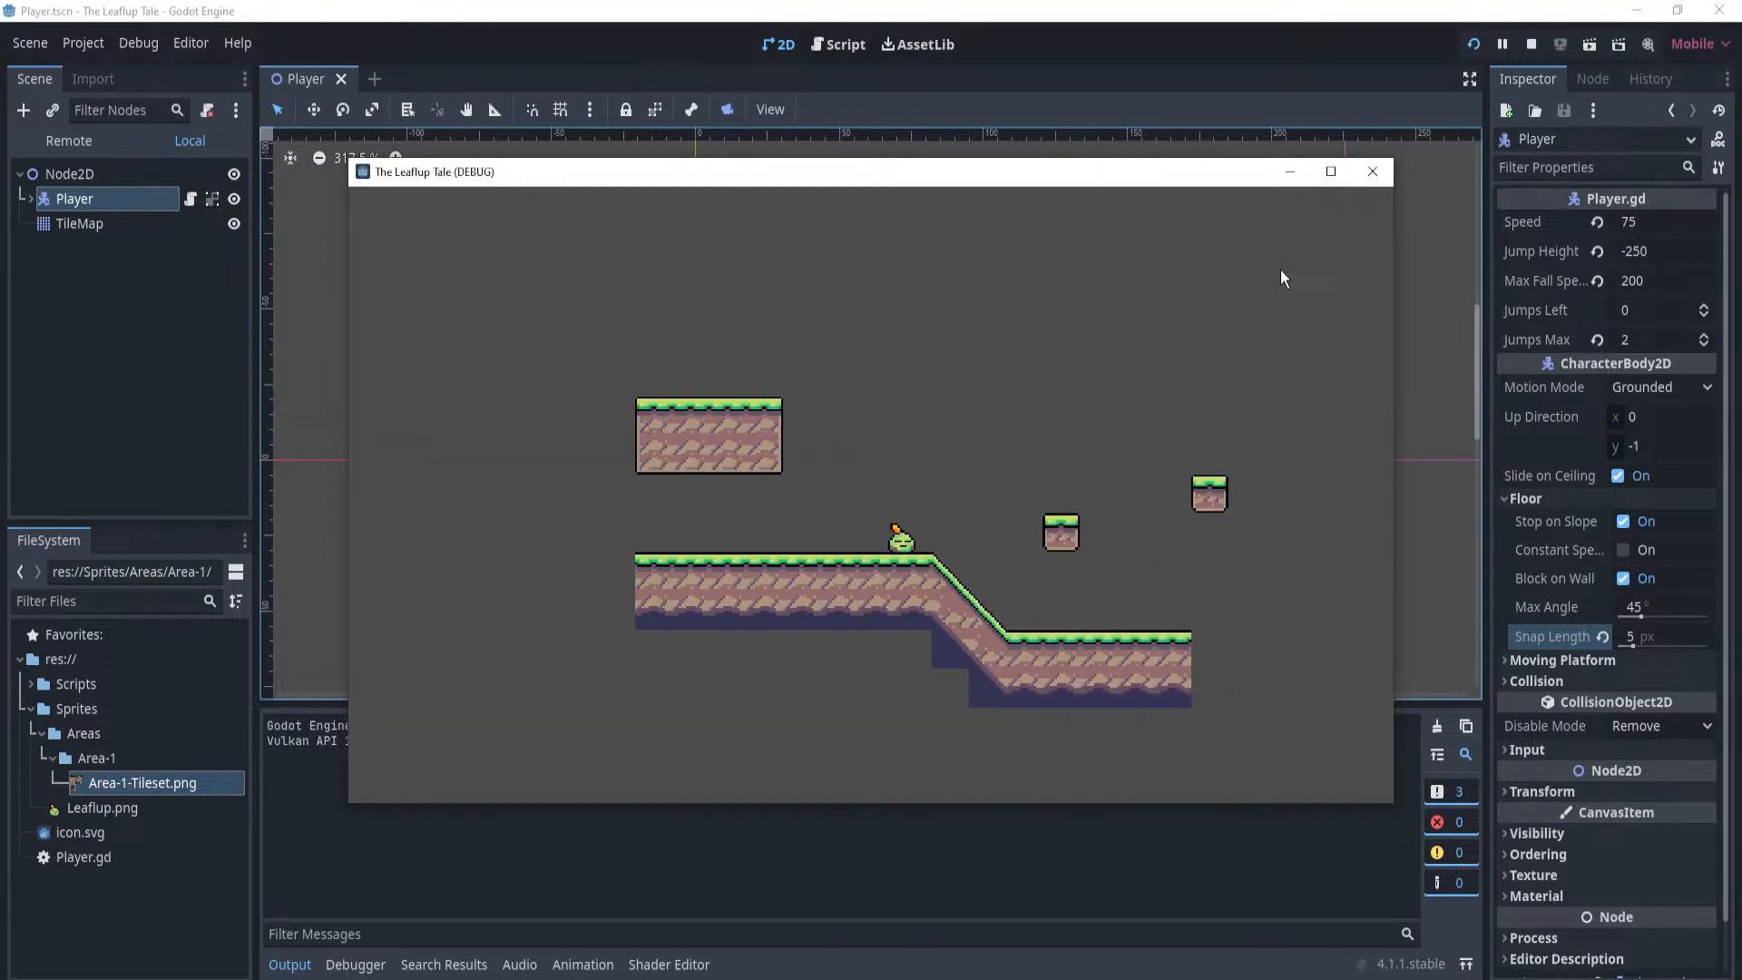
Run the project again and test walking and jumping the player up and down the slope with the new snap length.
key(Right)
key(Left)
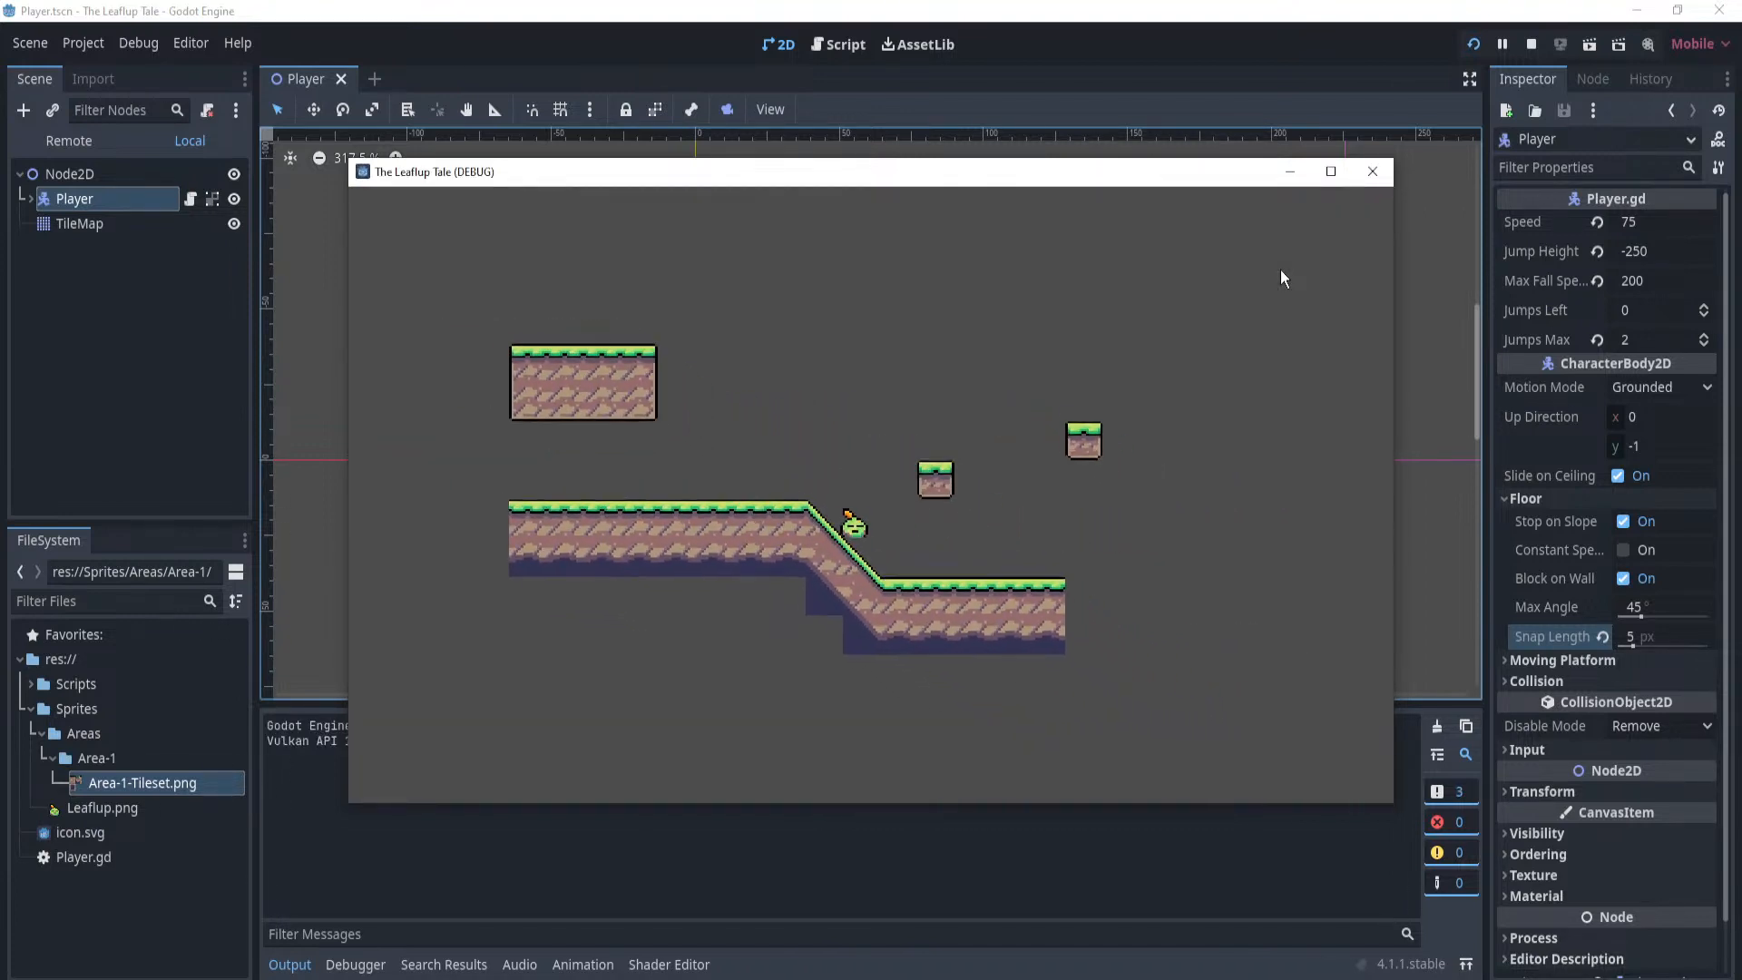
key(Right)
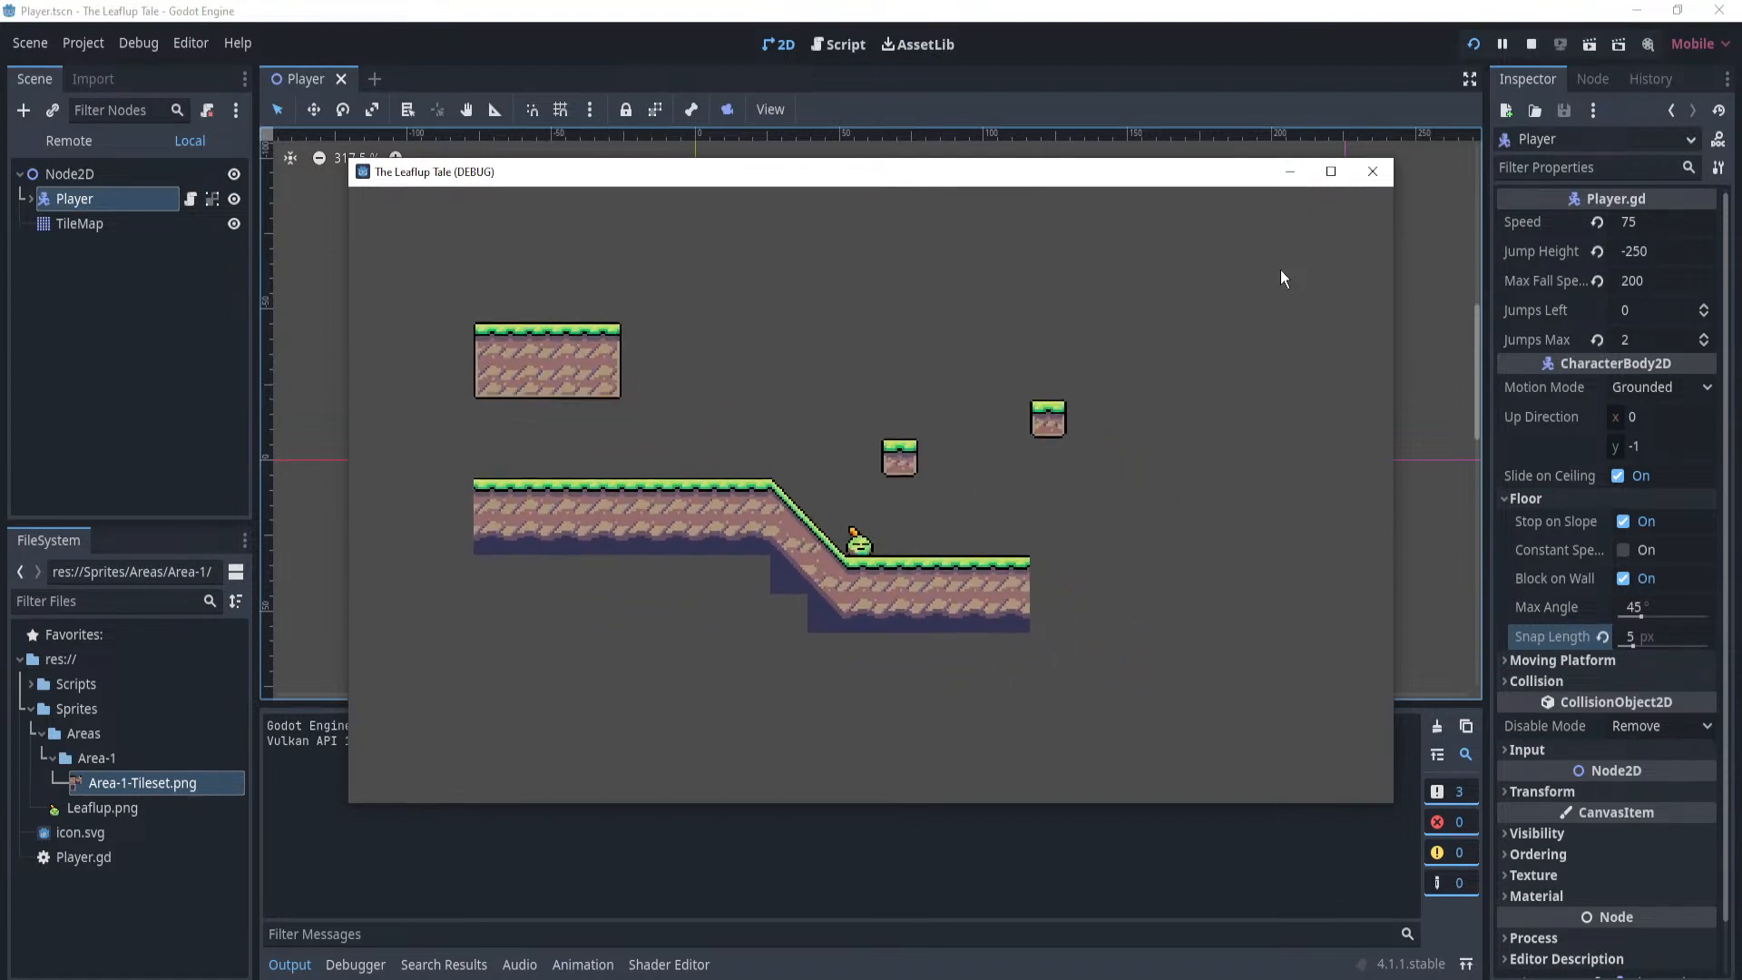
key(Left)
key(space)
key(Right)
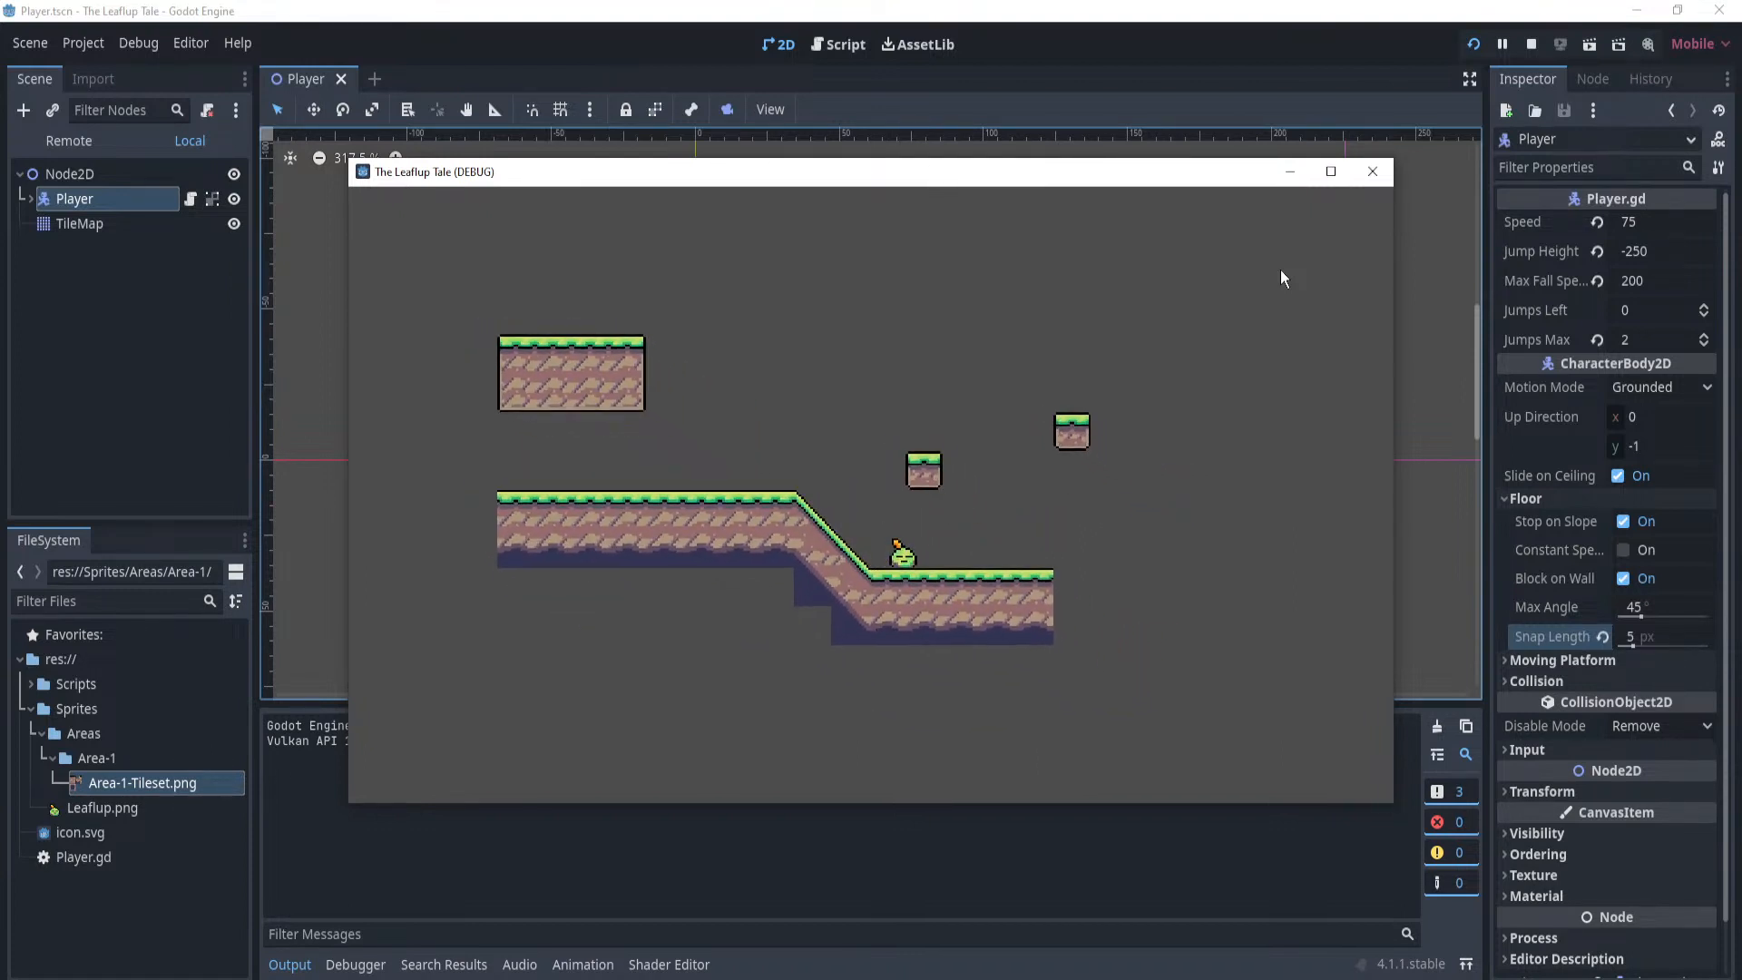
key(Left)
key(space)
key(Right)
key(Left)
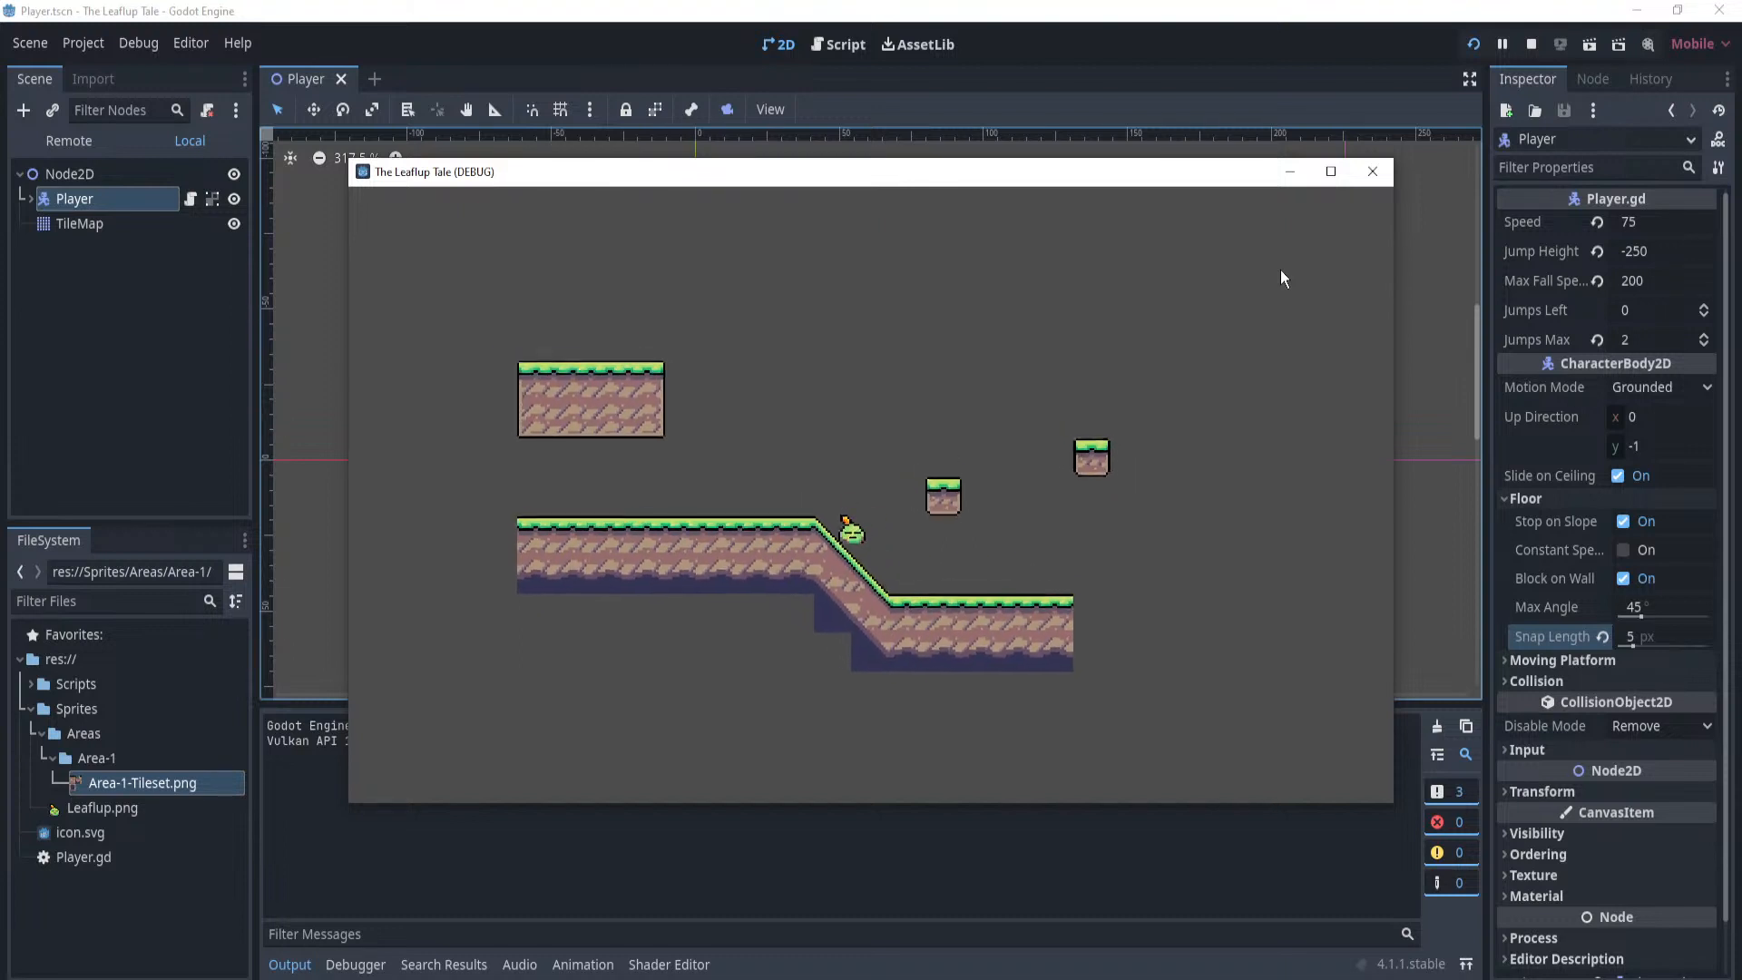
key(Right)
key(space)
key(Left)
key(Right)
key(Left)
key(space)
key(Right)
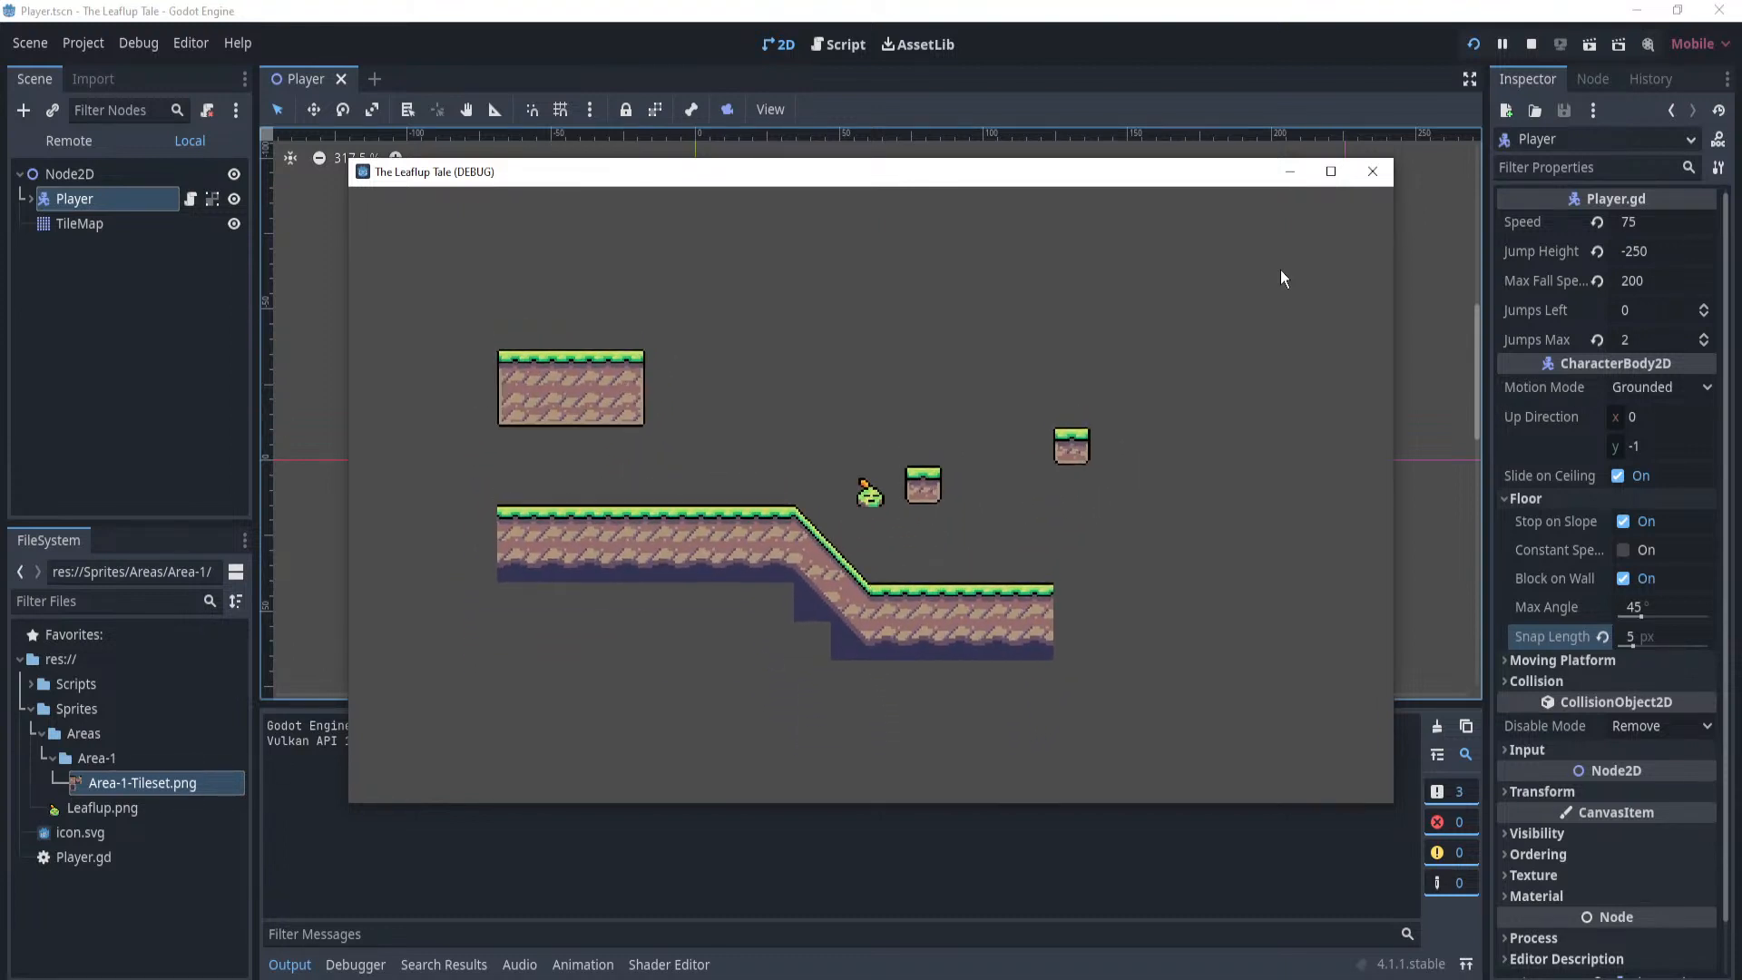
Test double-jumping the player onto the nearer single-block platform and returning to the slope.
key(space)
key(space)
key(Left)
key(space)
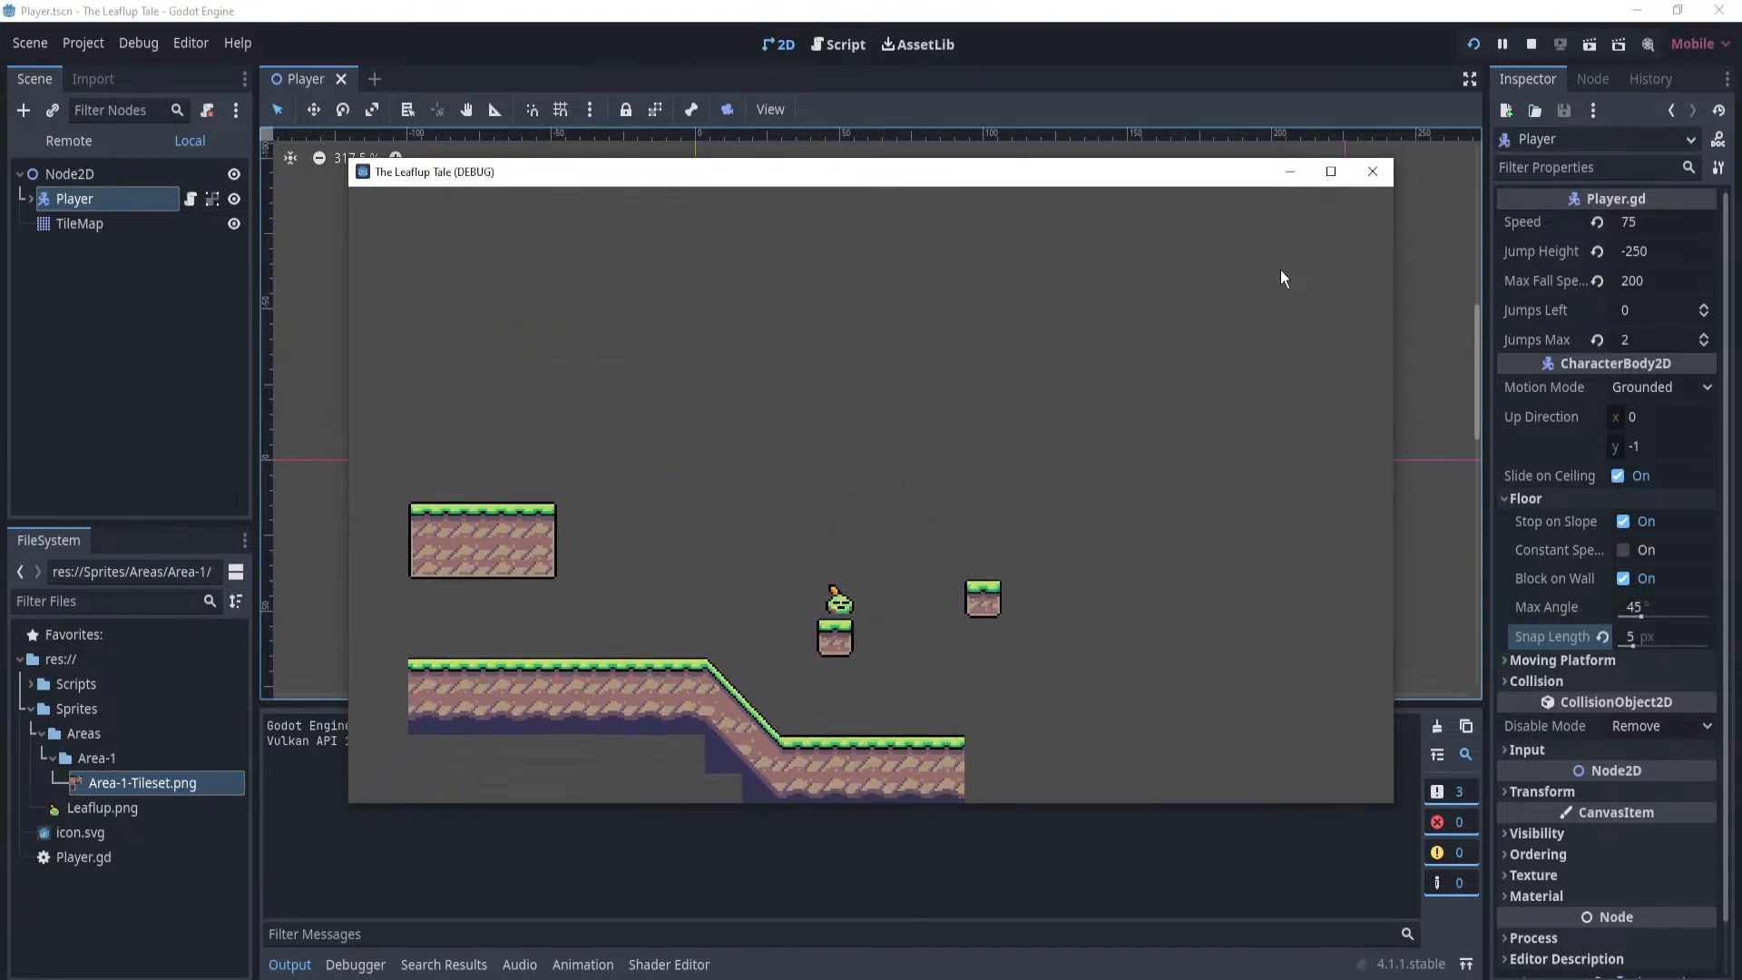
key(Right)
key(Left)
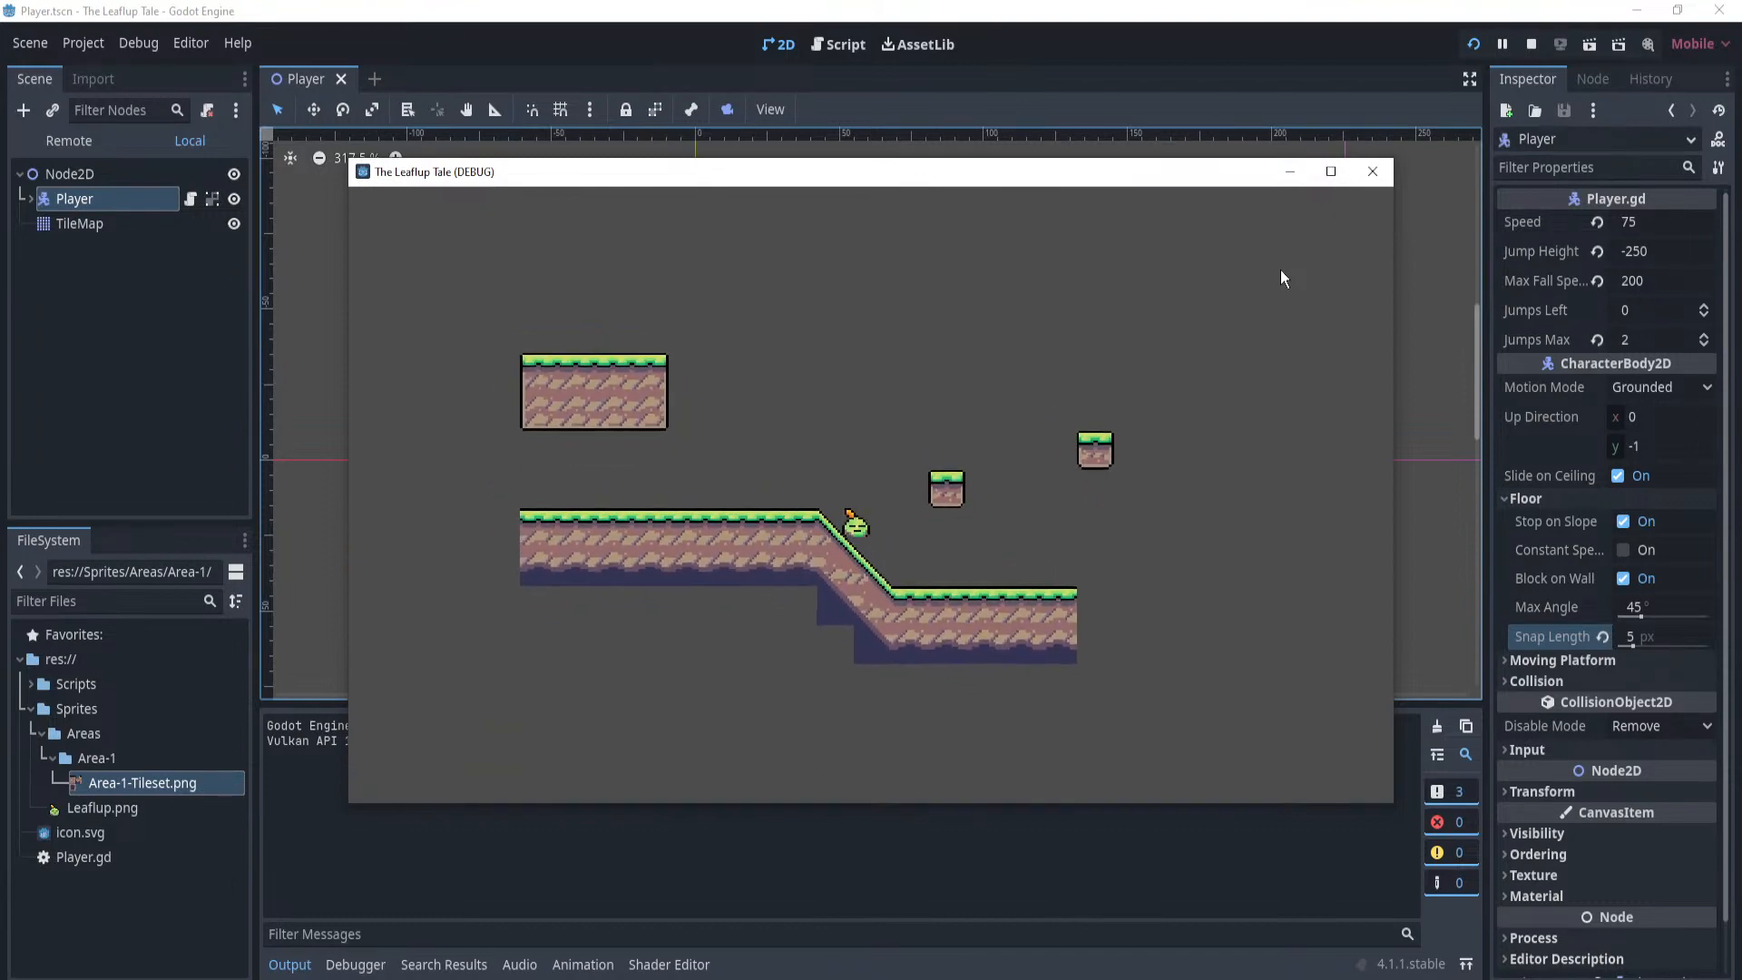
Enable Constant Speed in the Player's floor settings and run the project again.
click(1373, 172)
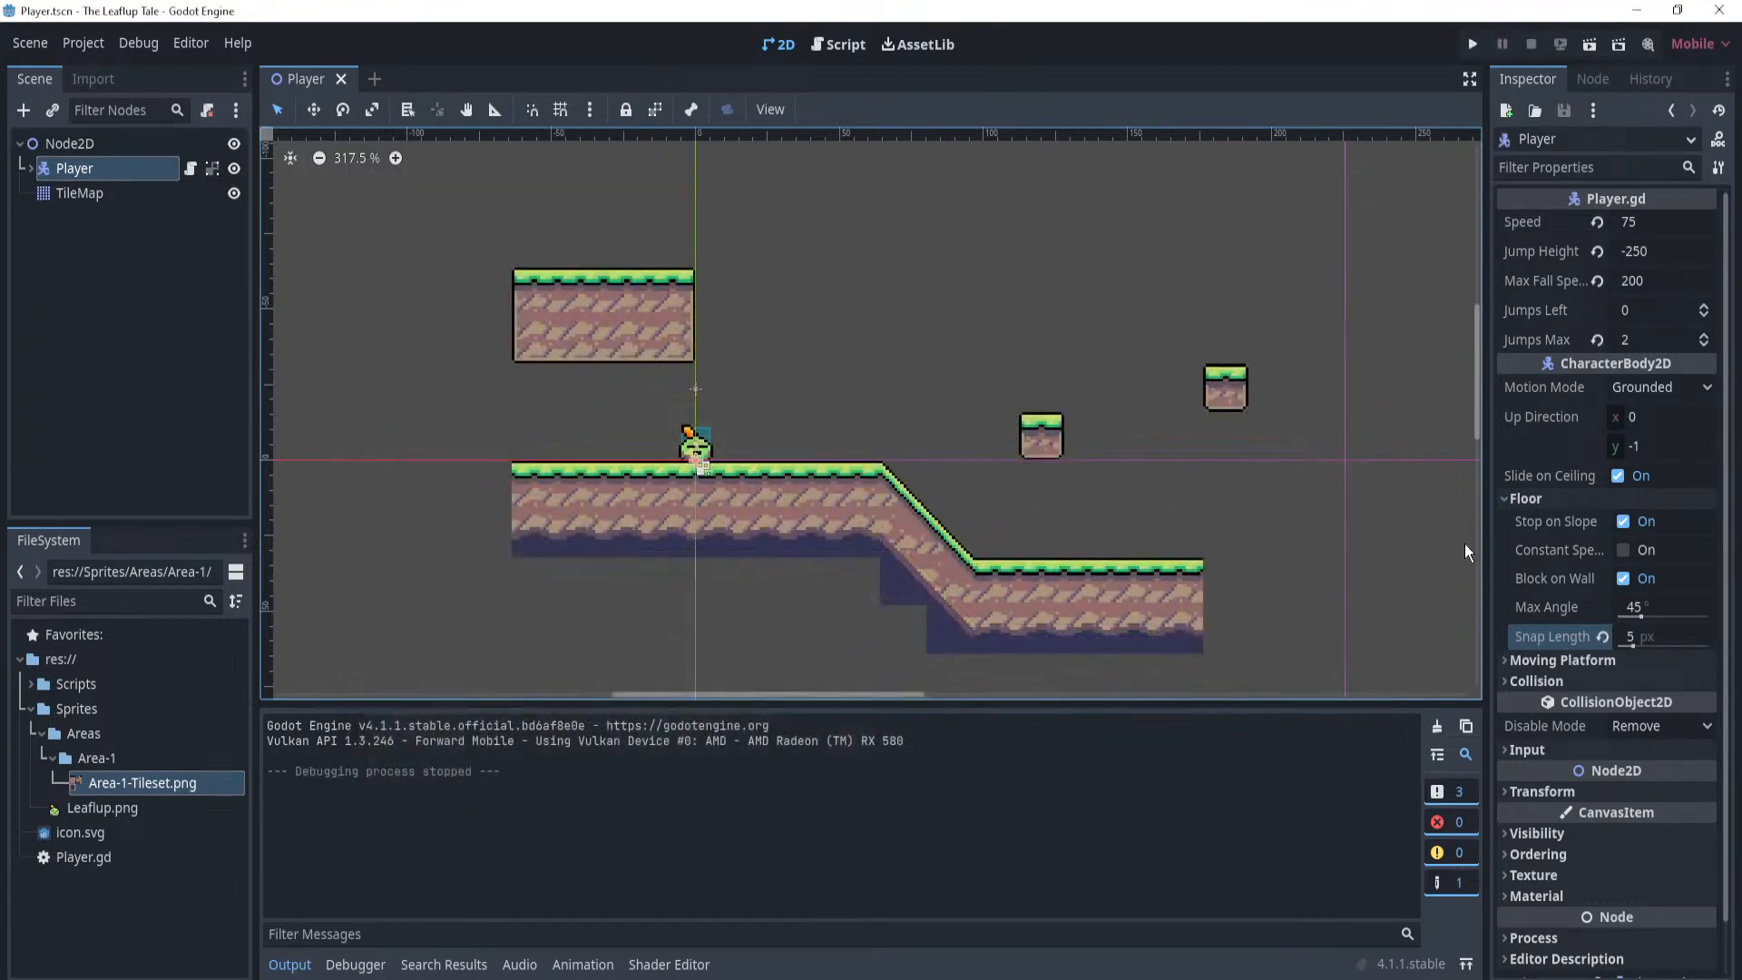
click(1624, 550)
key(F5)
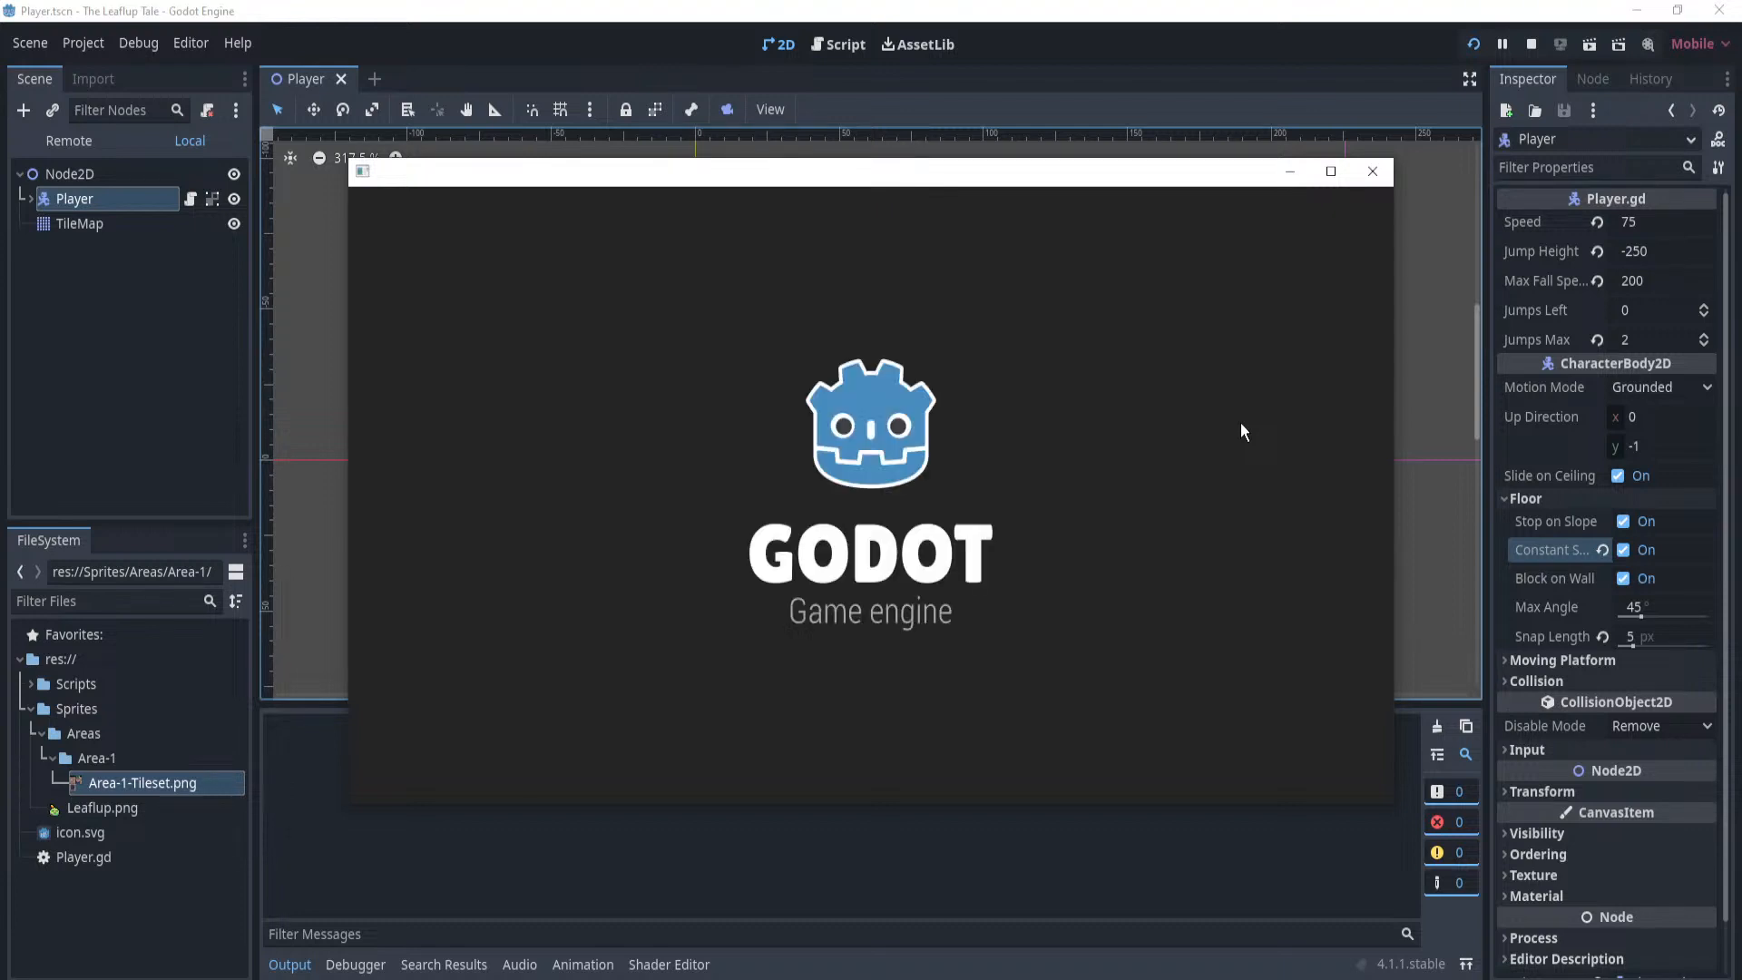
Test walking the player down and up the slope with constant speed enabled, and close the game.
key(Right)
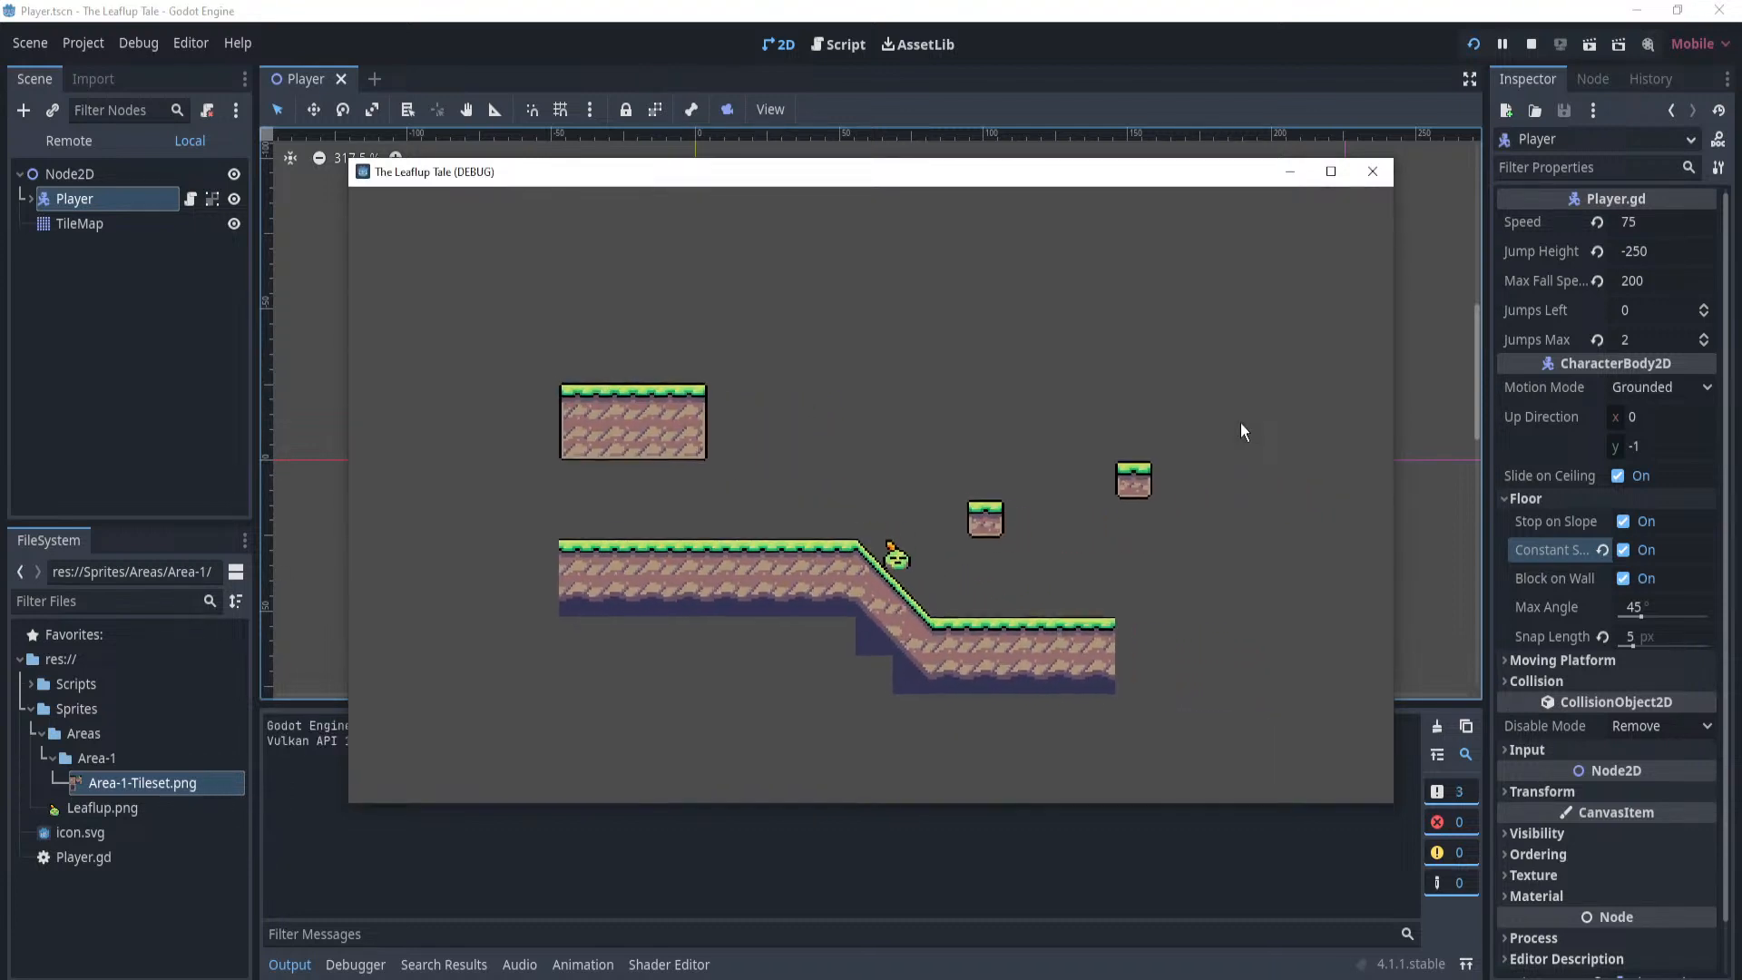
key(Left)
key(Right)
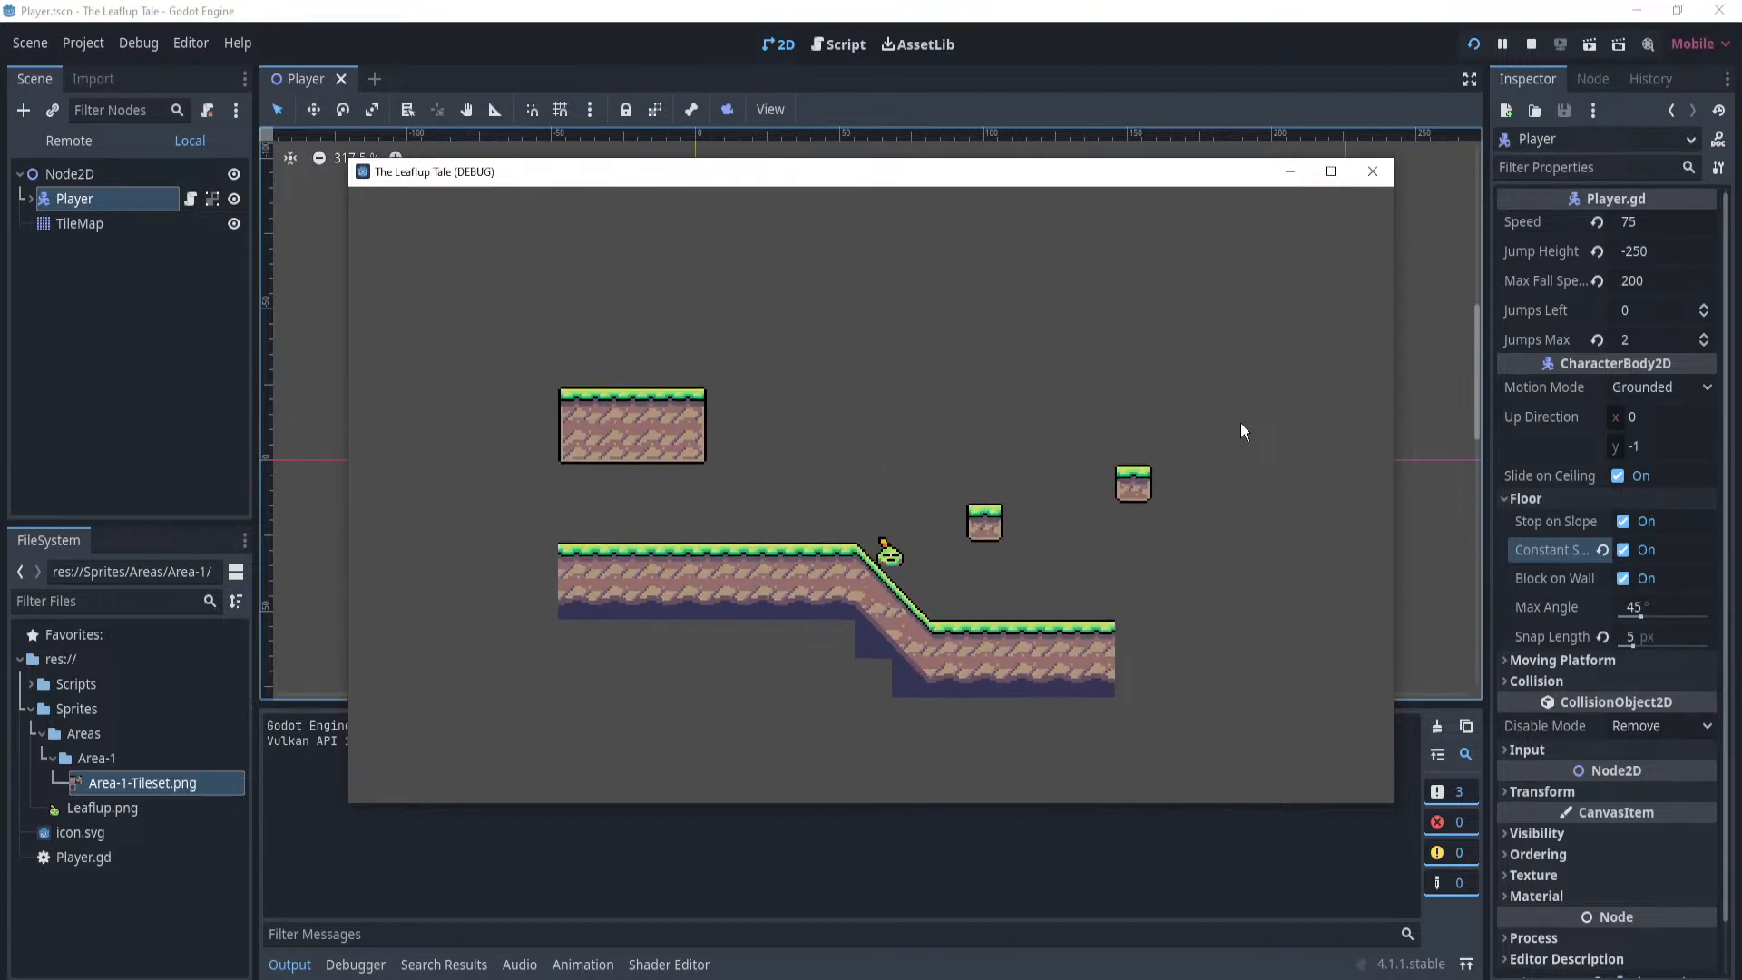
key(Left)
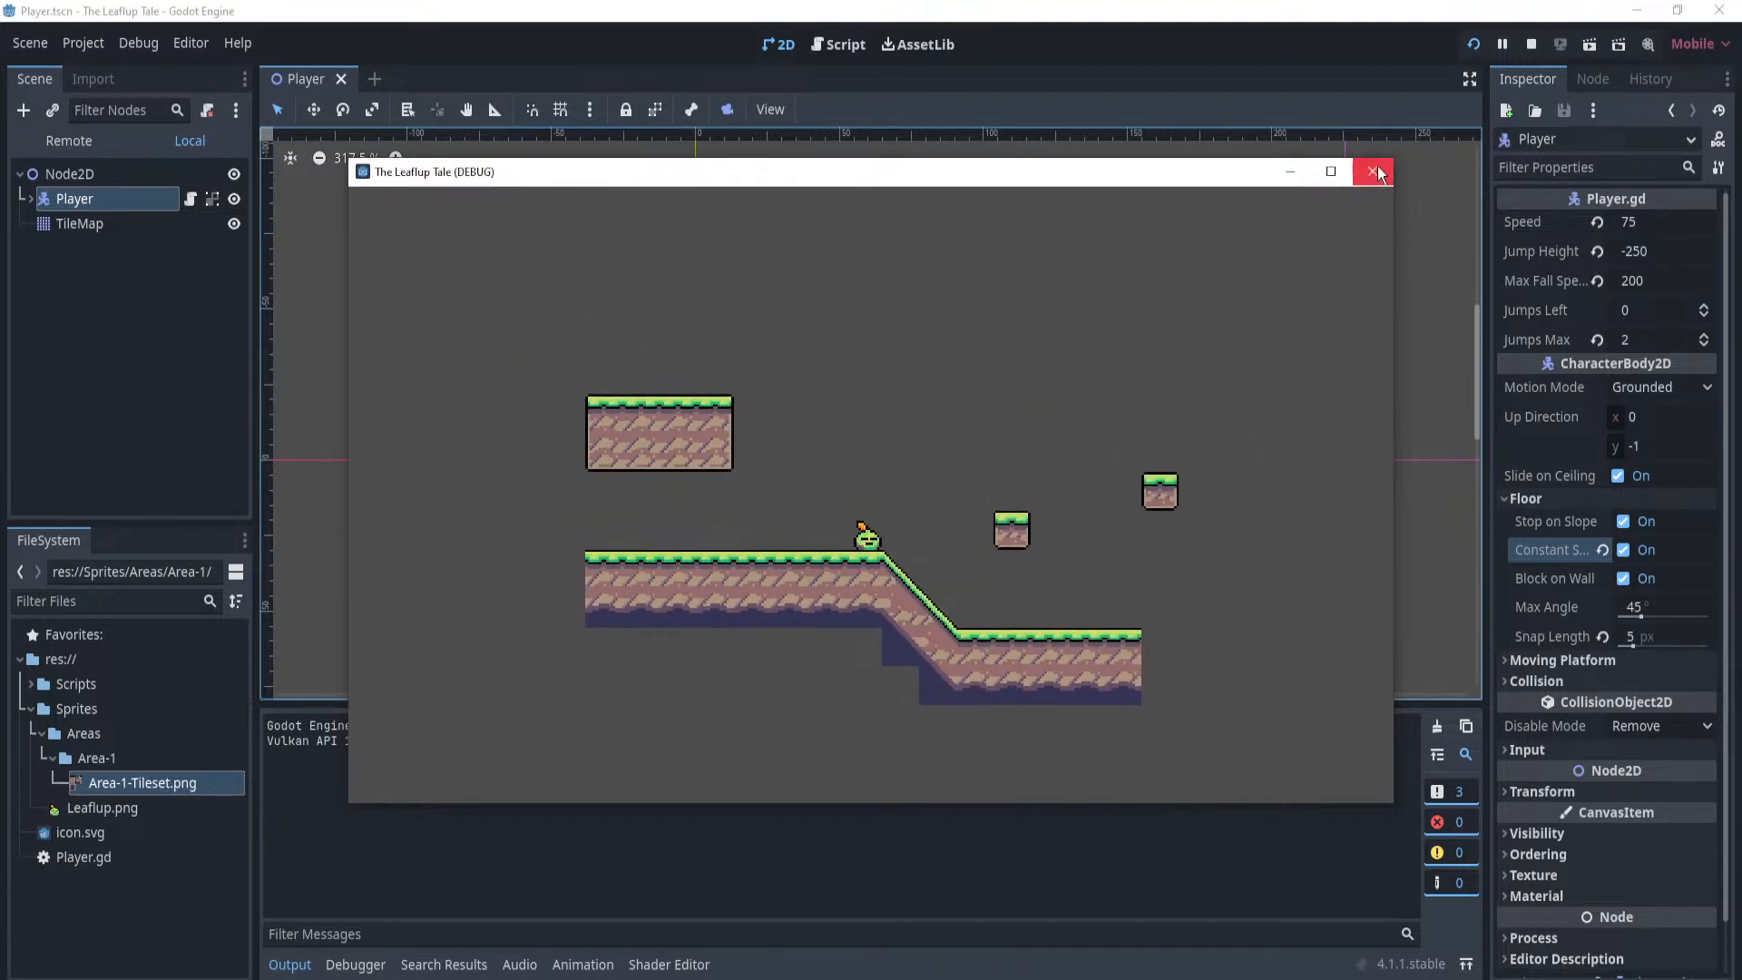
click(1374, 170)
Set the Player's floor snap length to 3 px and relaunch the project.
scroll(1096, 553, up, 7)
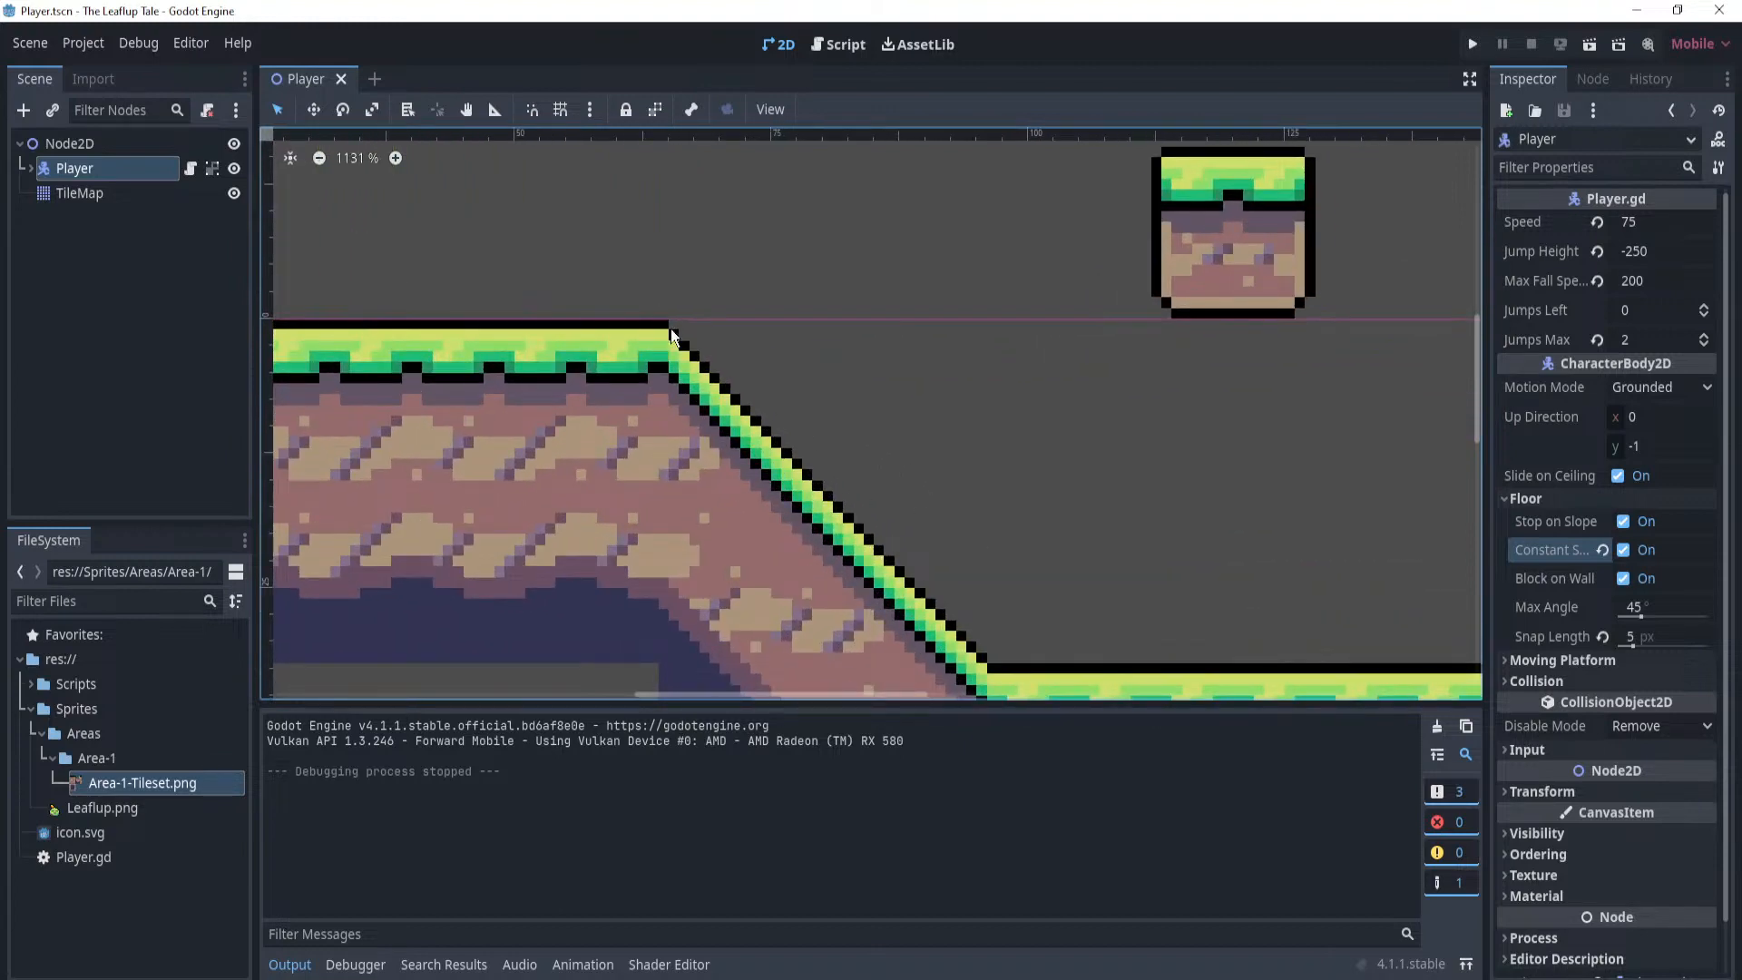
click(1663, 639)
text(3)
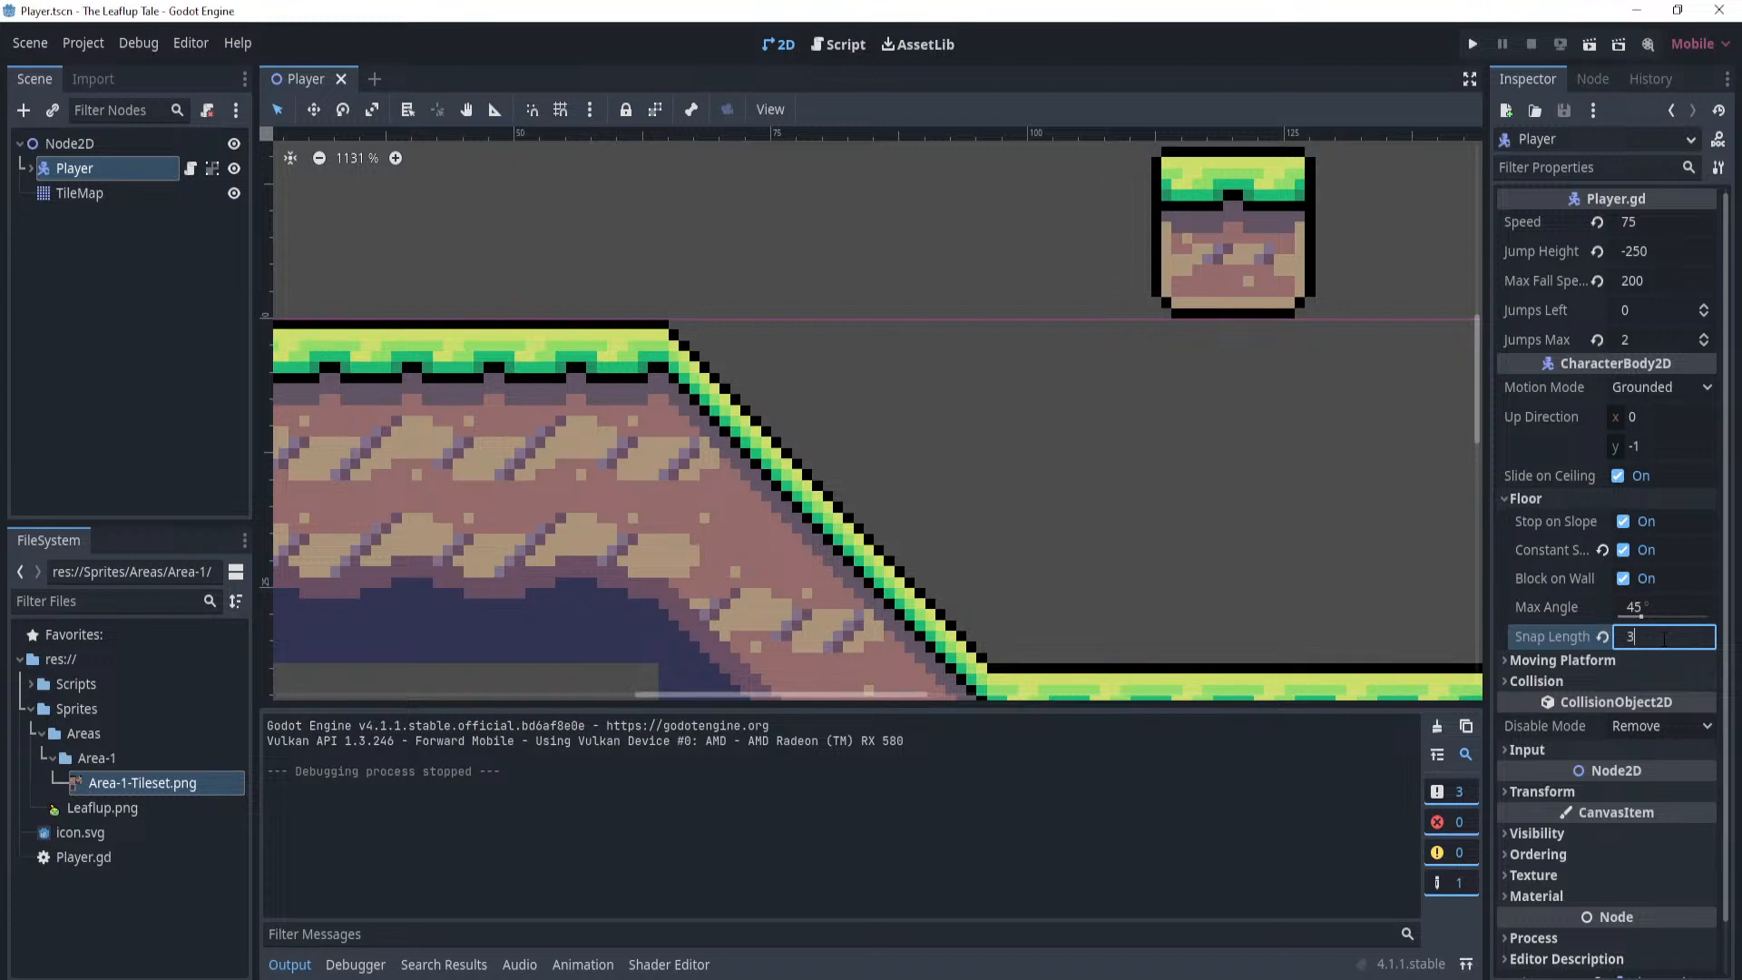
key(Return)
click(1473, 45)
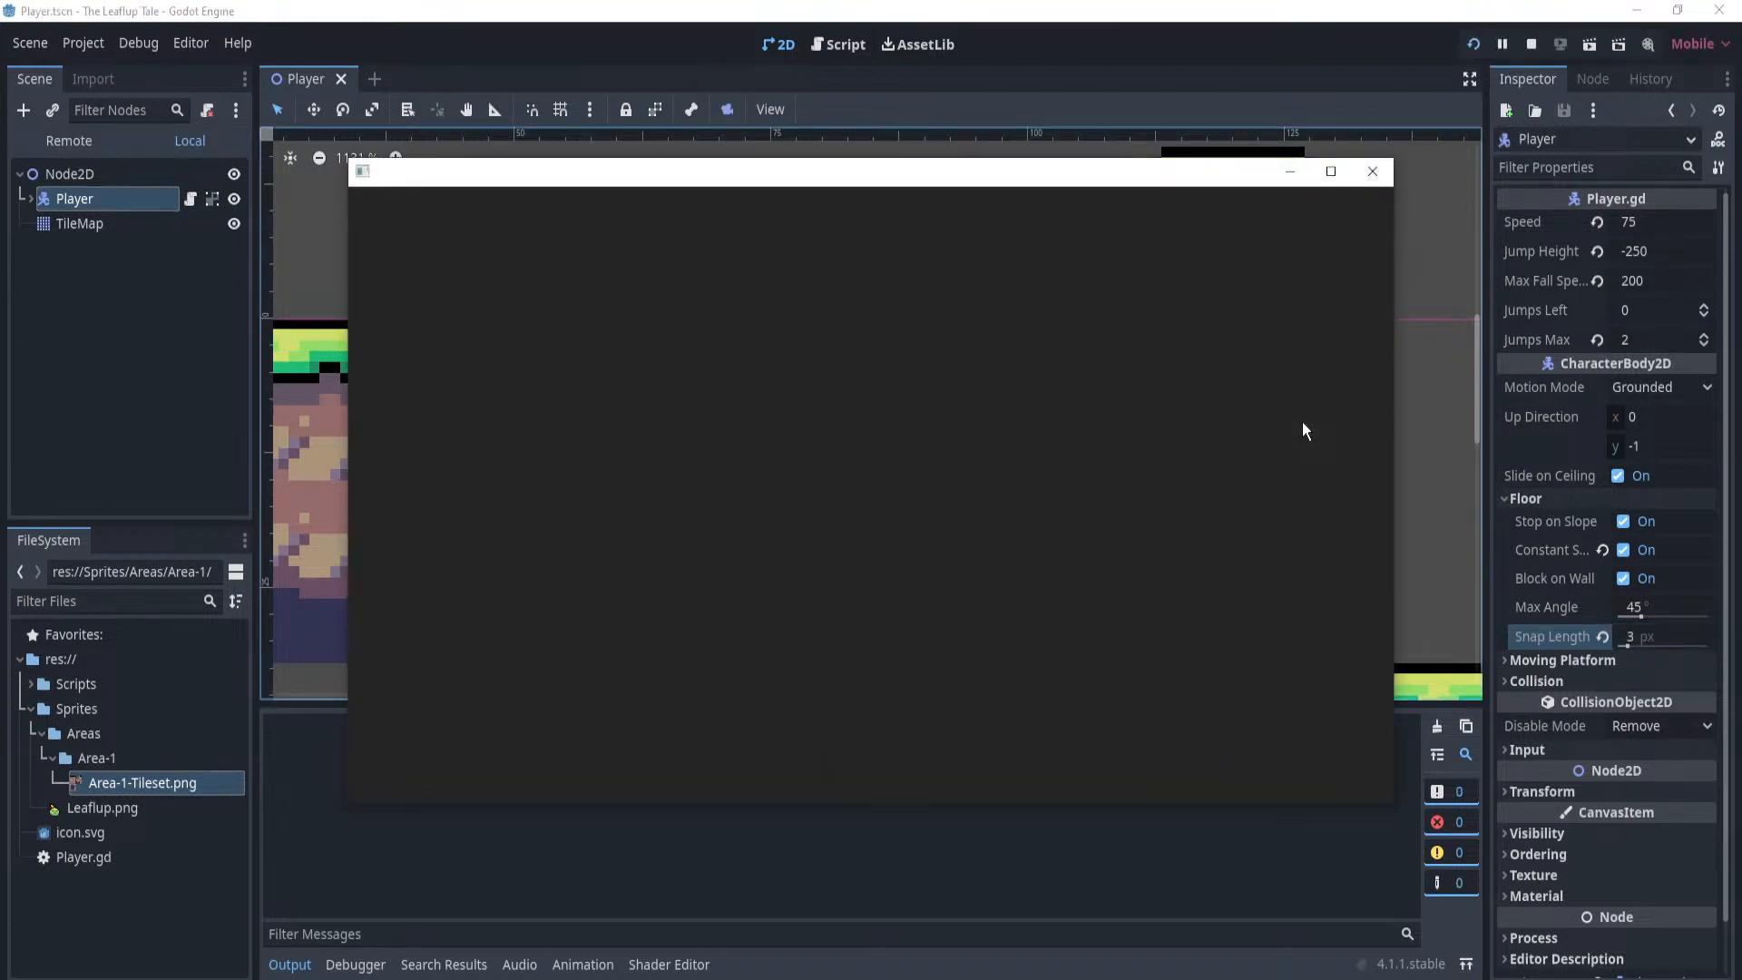
Test walking down the slope and double-jumping above the single-block platforms with the 3 px snap length.
key(Right)
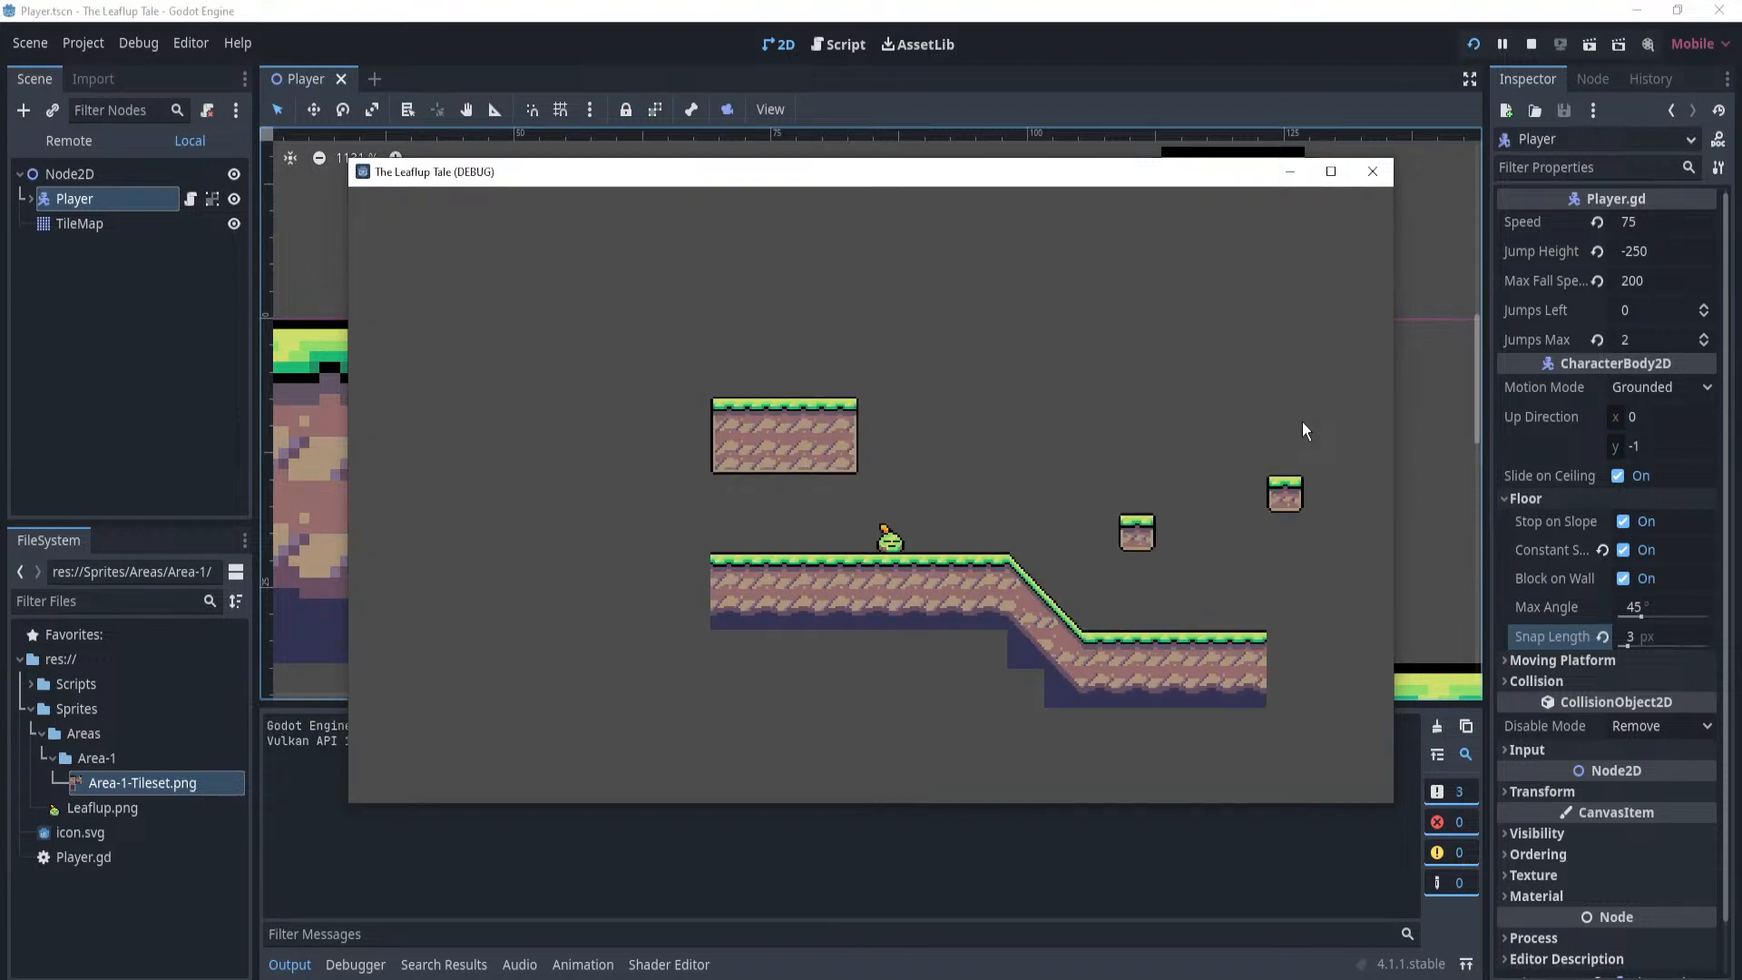
key(Left)
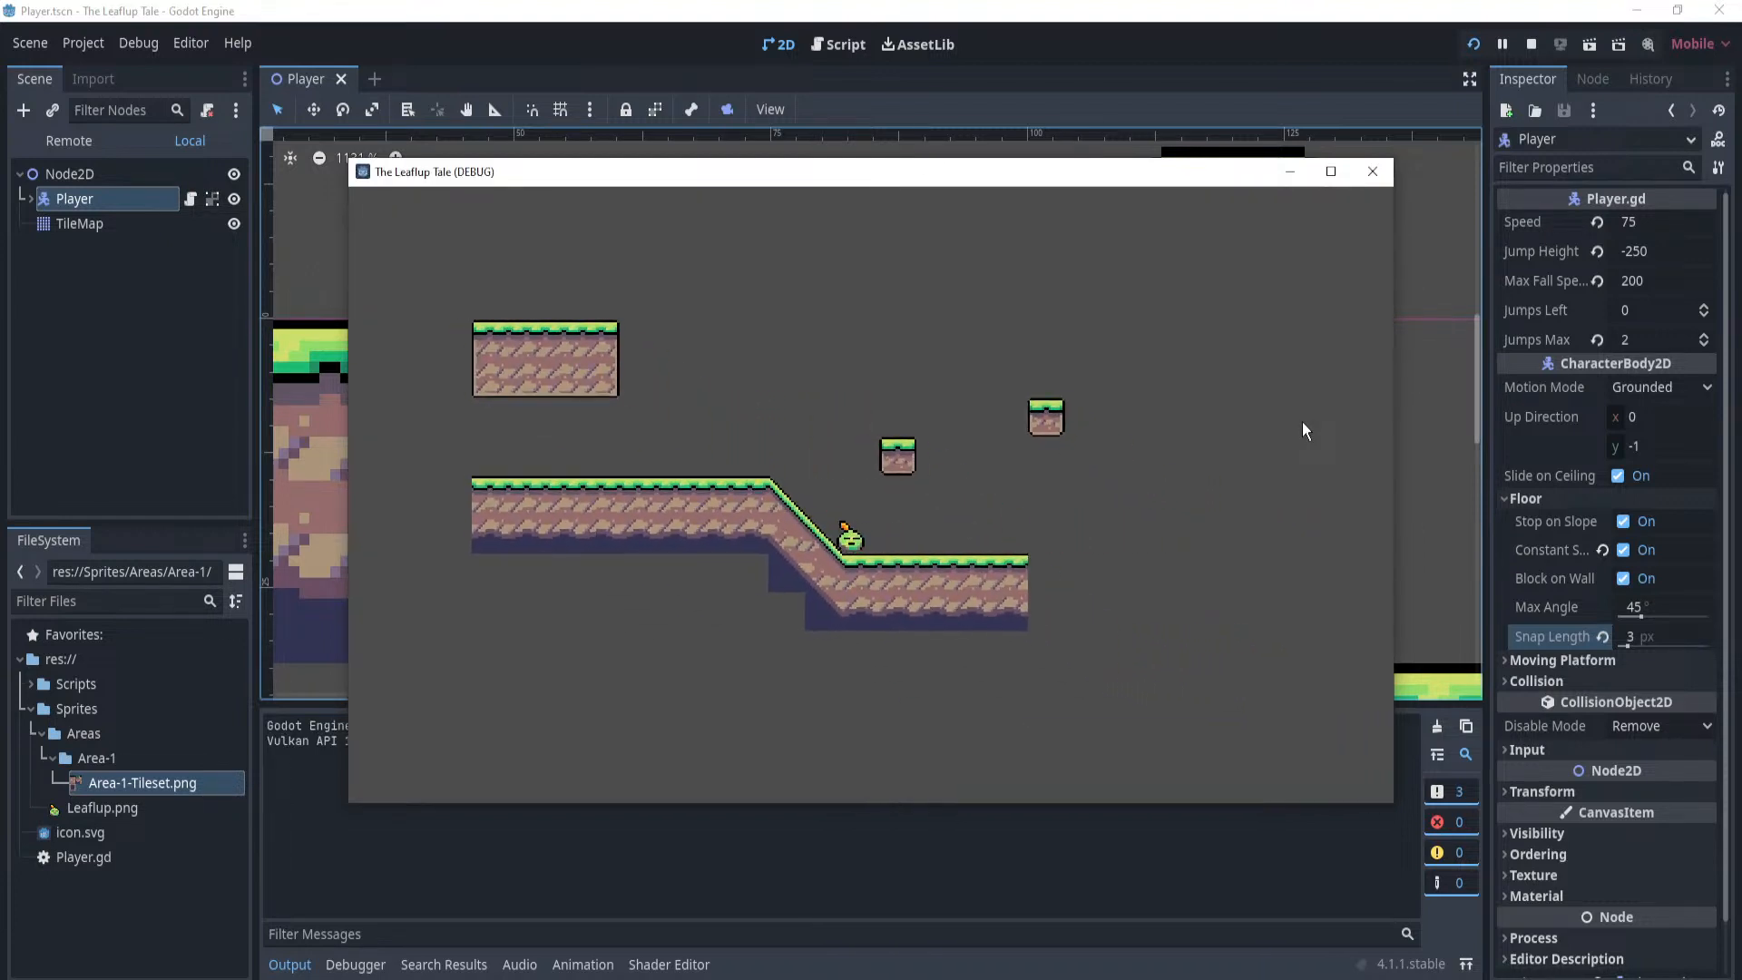
key(Right)
key(space)
key(space)
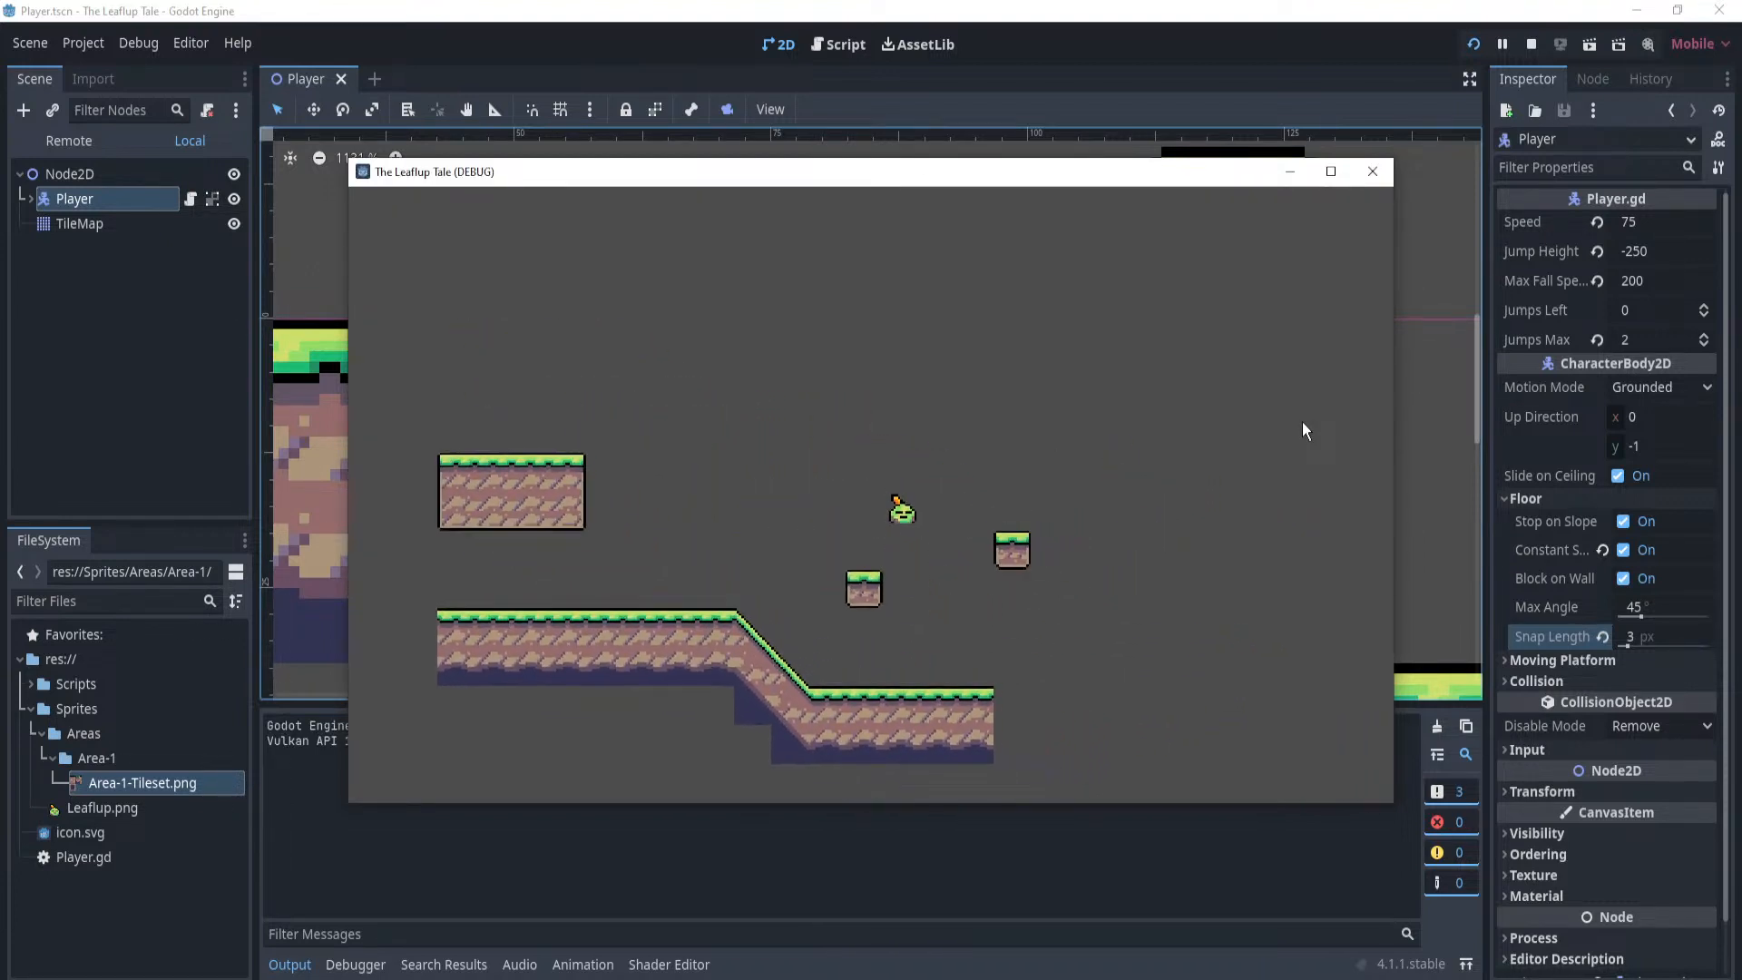
key(Left)
key(space)
key(Left)
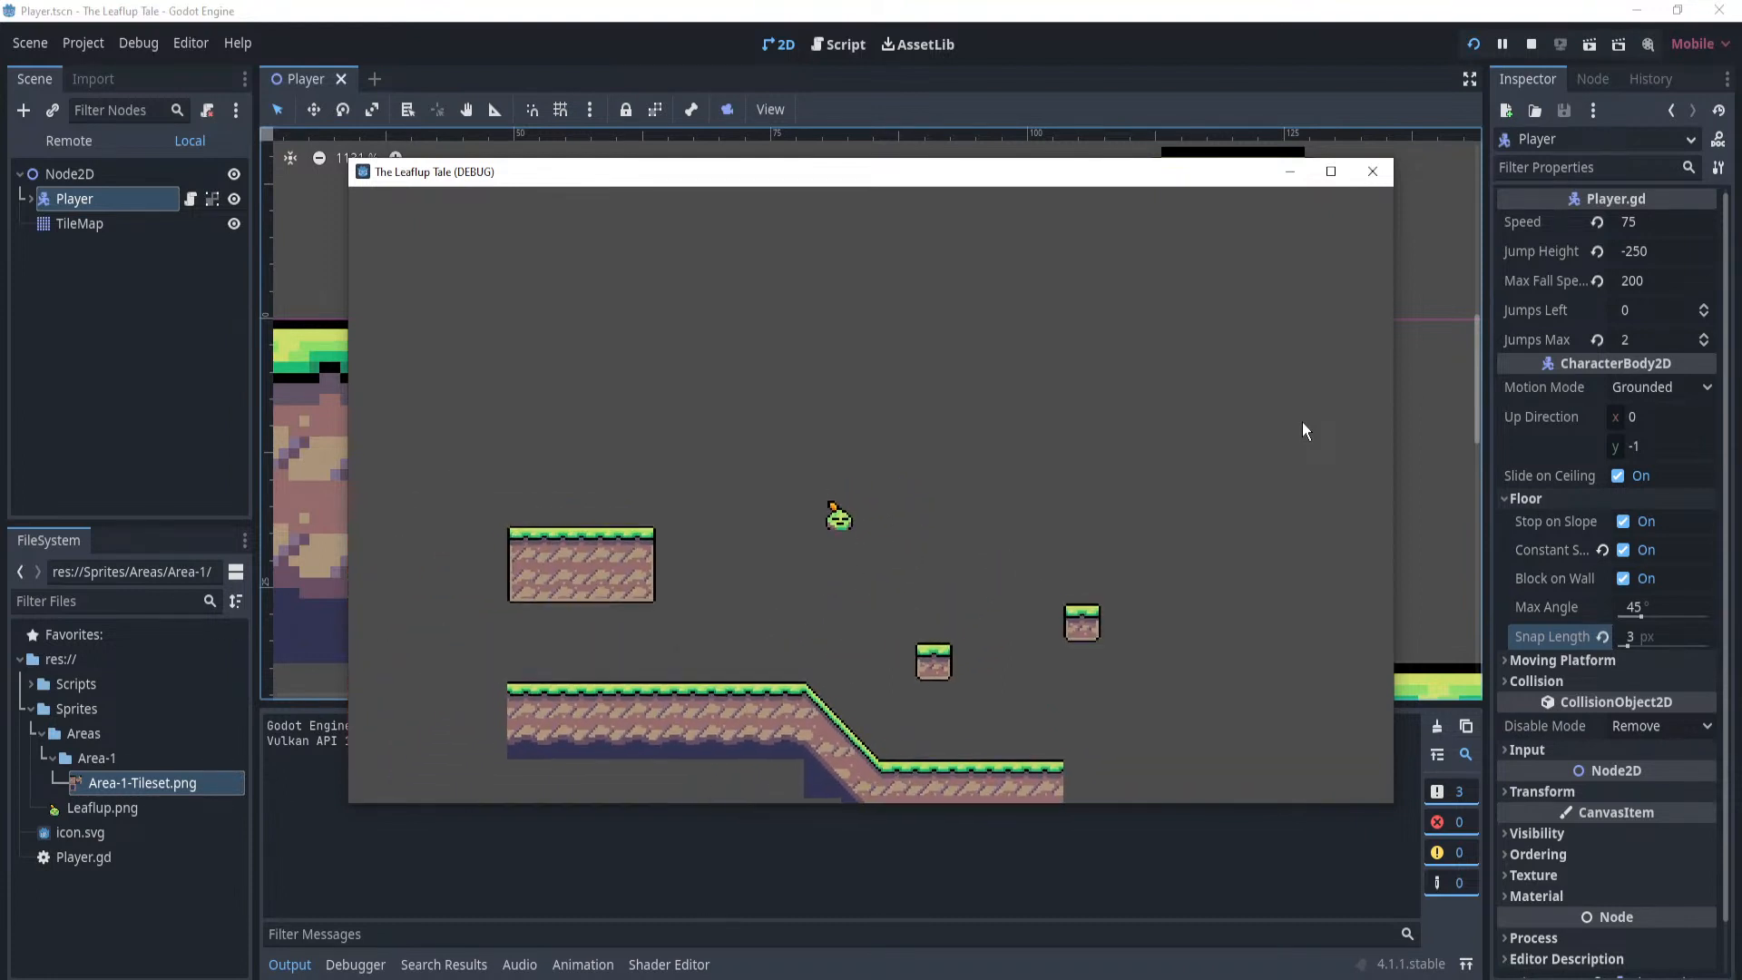
Test double-jumping the player back and forth beside the large raised platform.
key(Right)
key(space)
key(space)
key(Left)
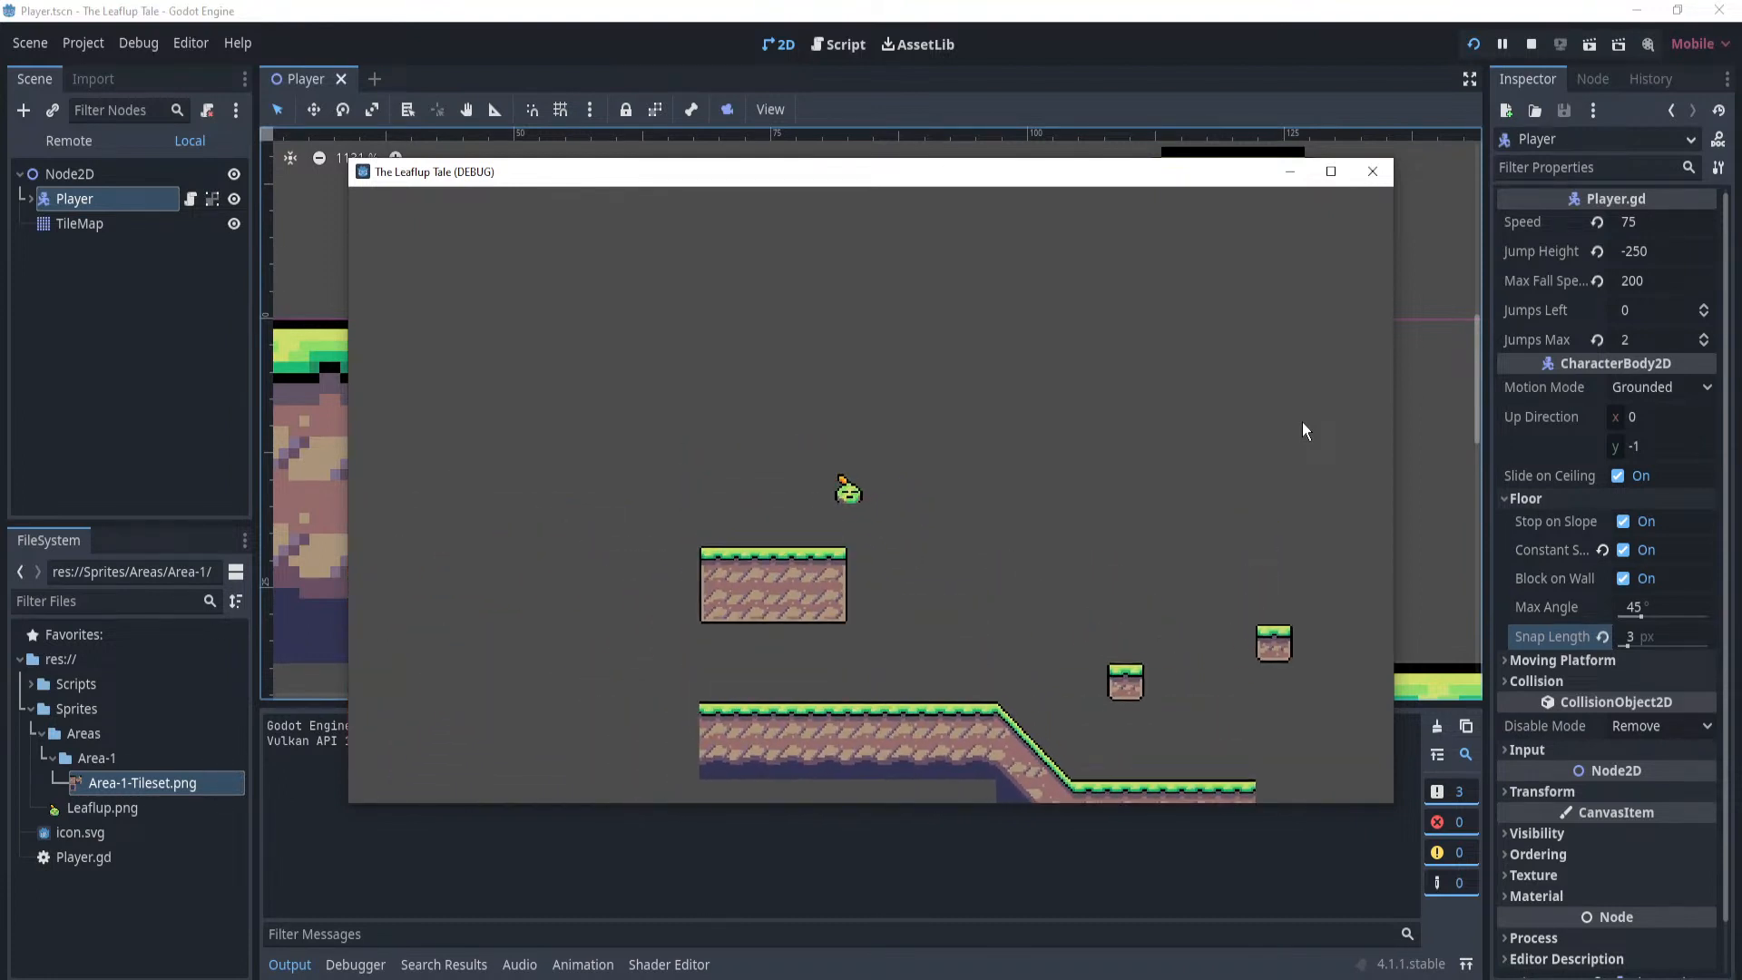
key(Right)
key(space)
key(space)
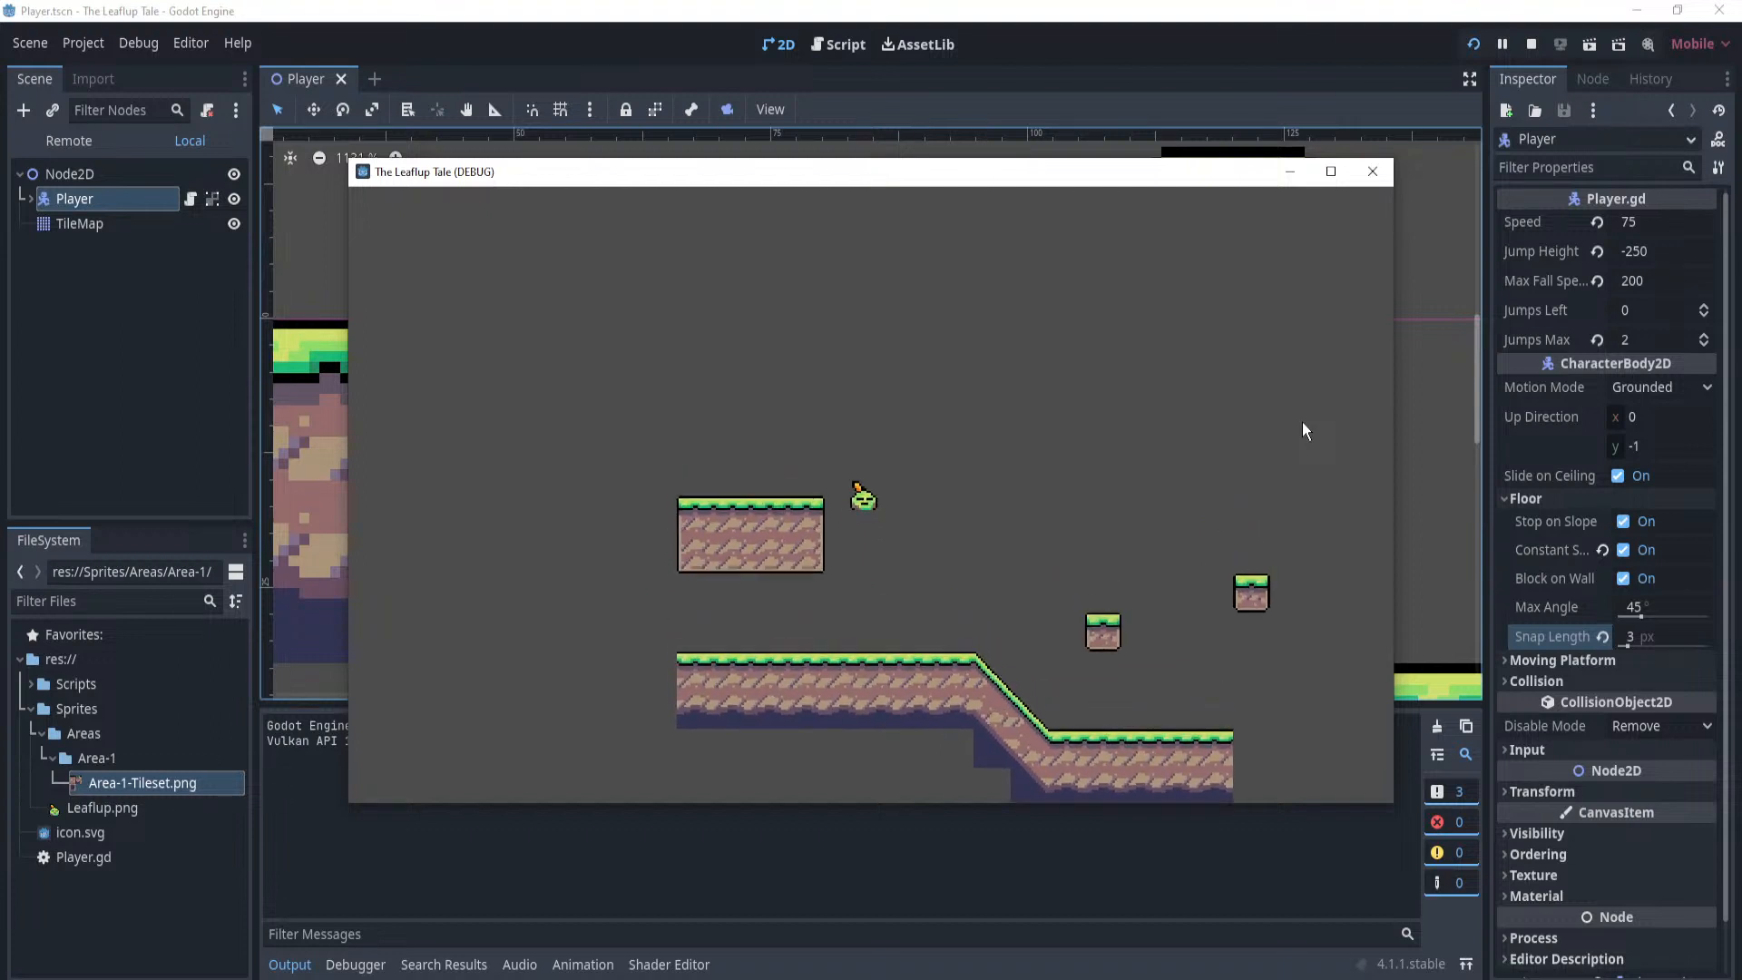
key(Left)
Jump the player from beside the large raised platform onto the nearer single-block platform.
key(Right)
key(space)
key(space)
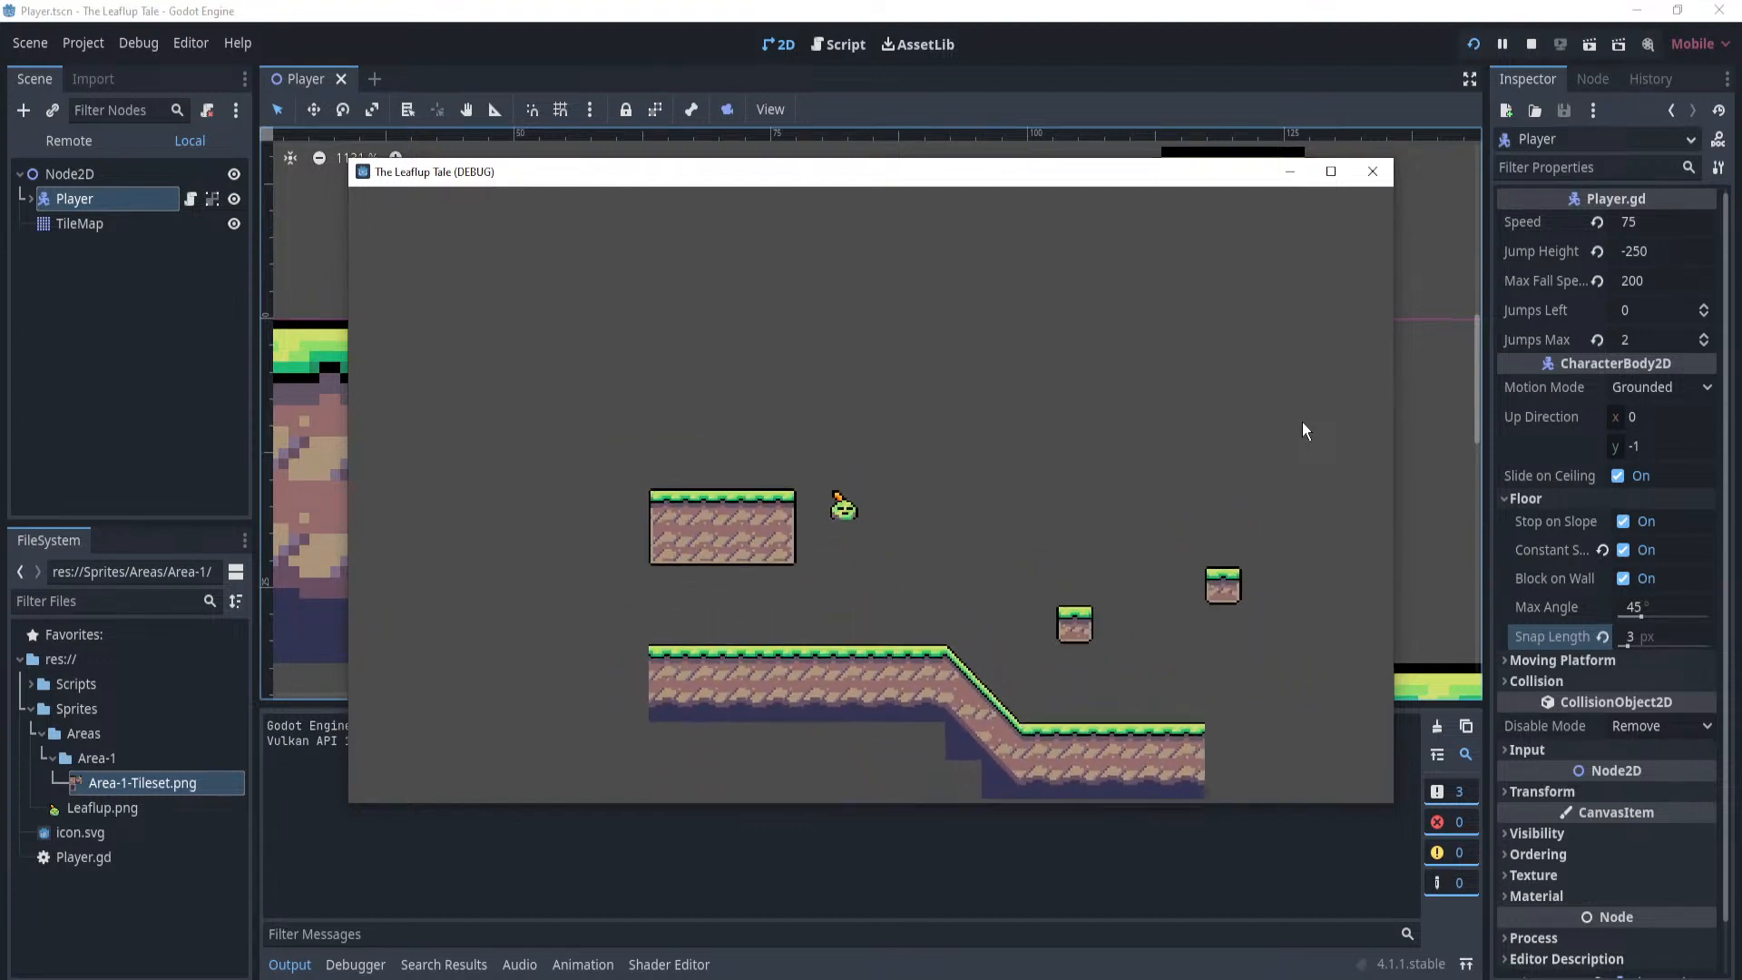
key(Right)
key(space)
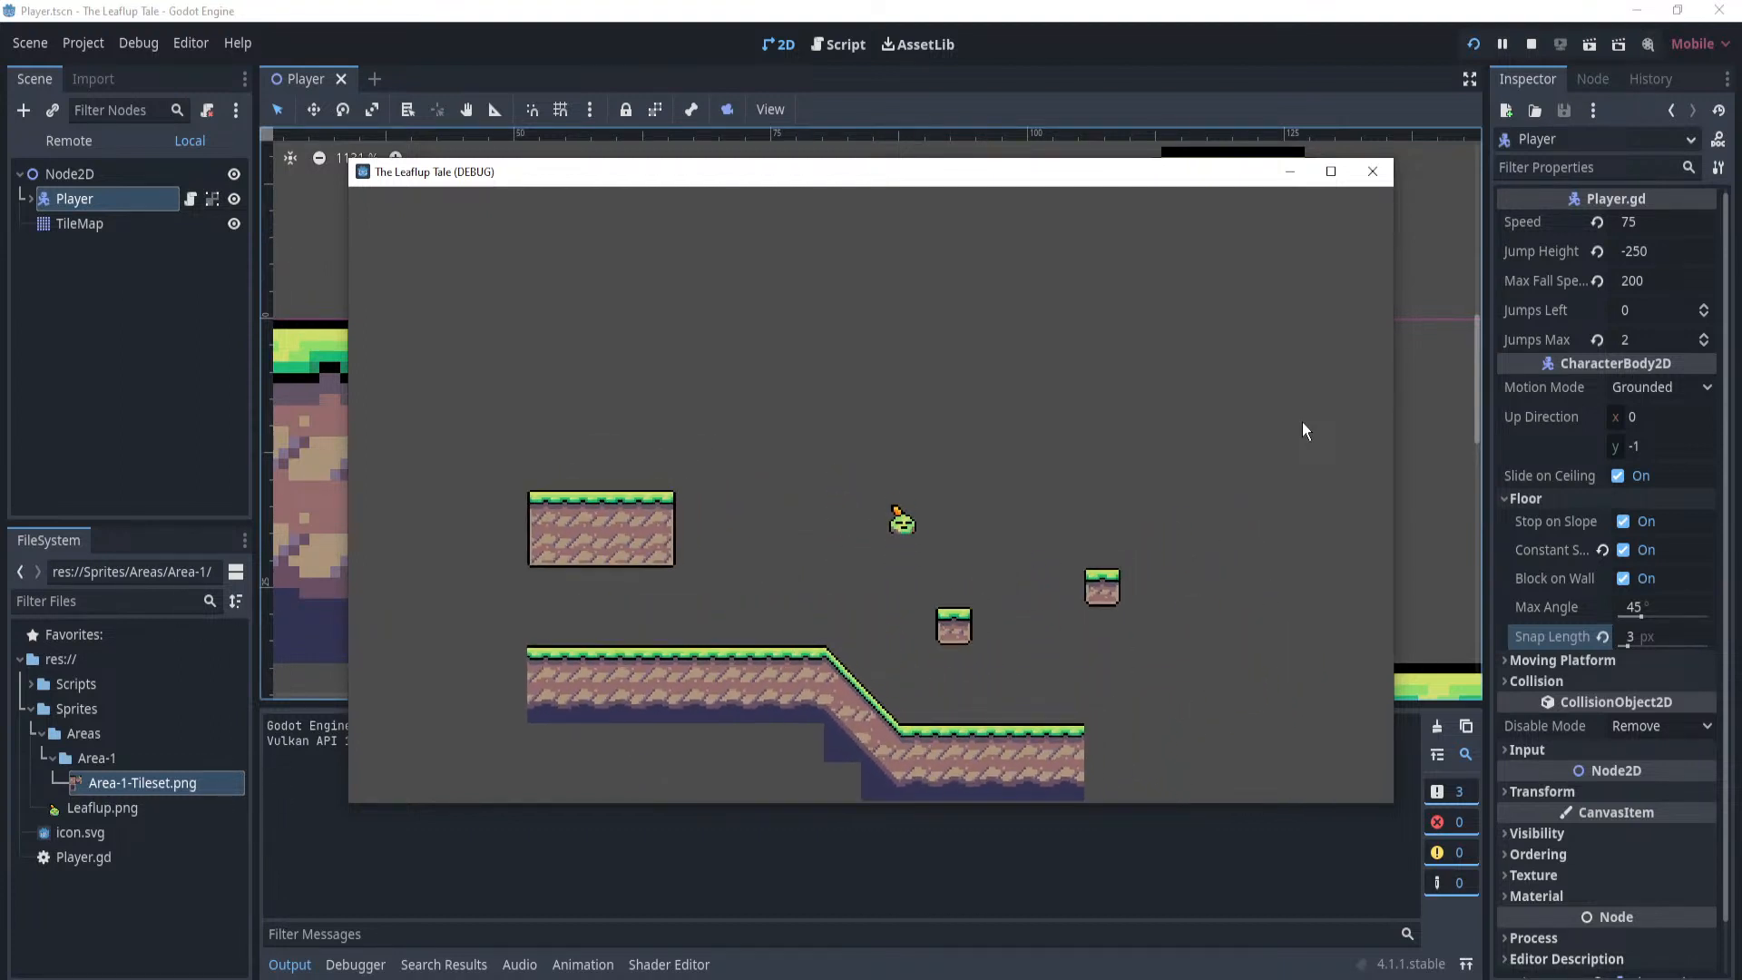
key(Left)
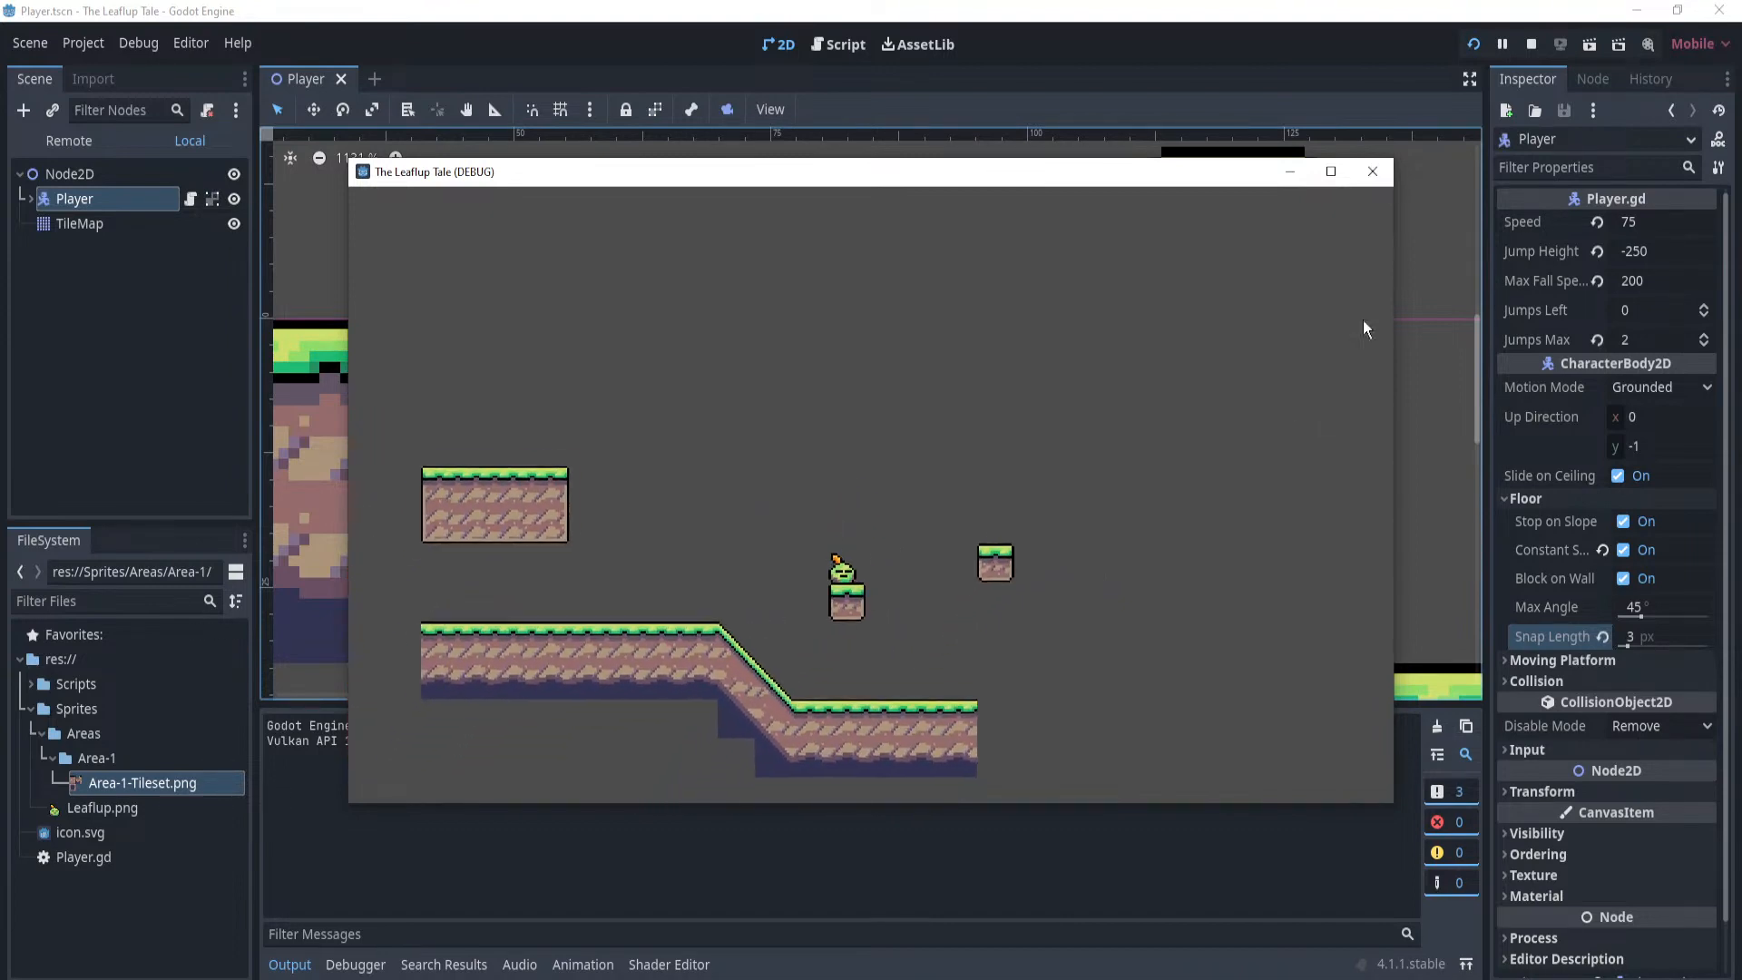
Stop the game, set the Player's Speed to 85, and run the project.
click(1372, 172)
click(1660, 221)
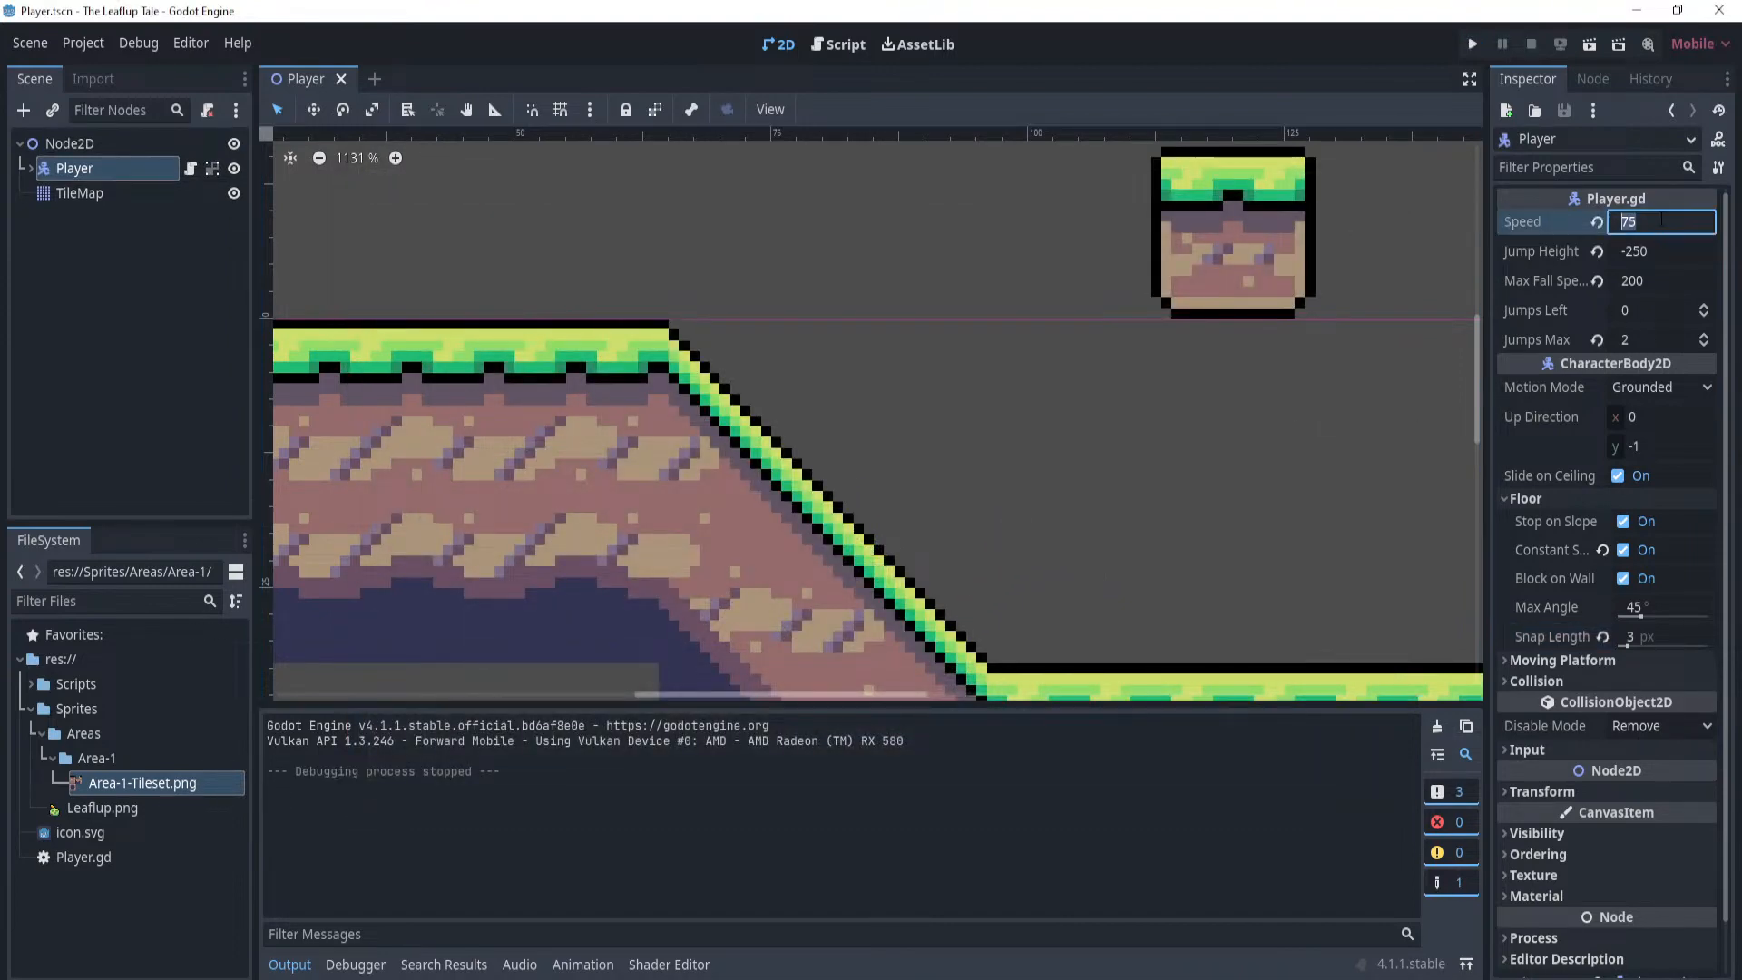
text(85)
key(F5)
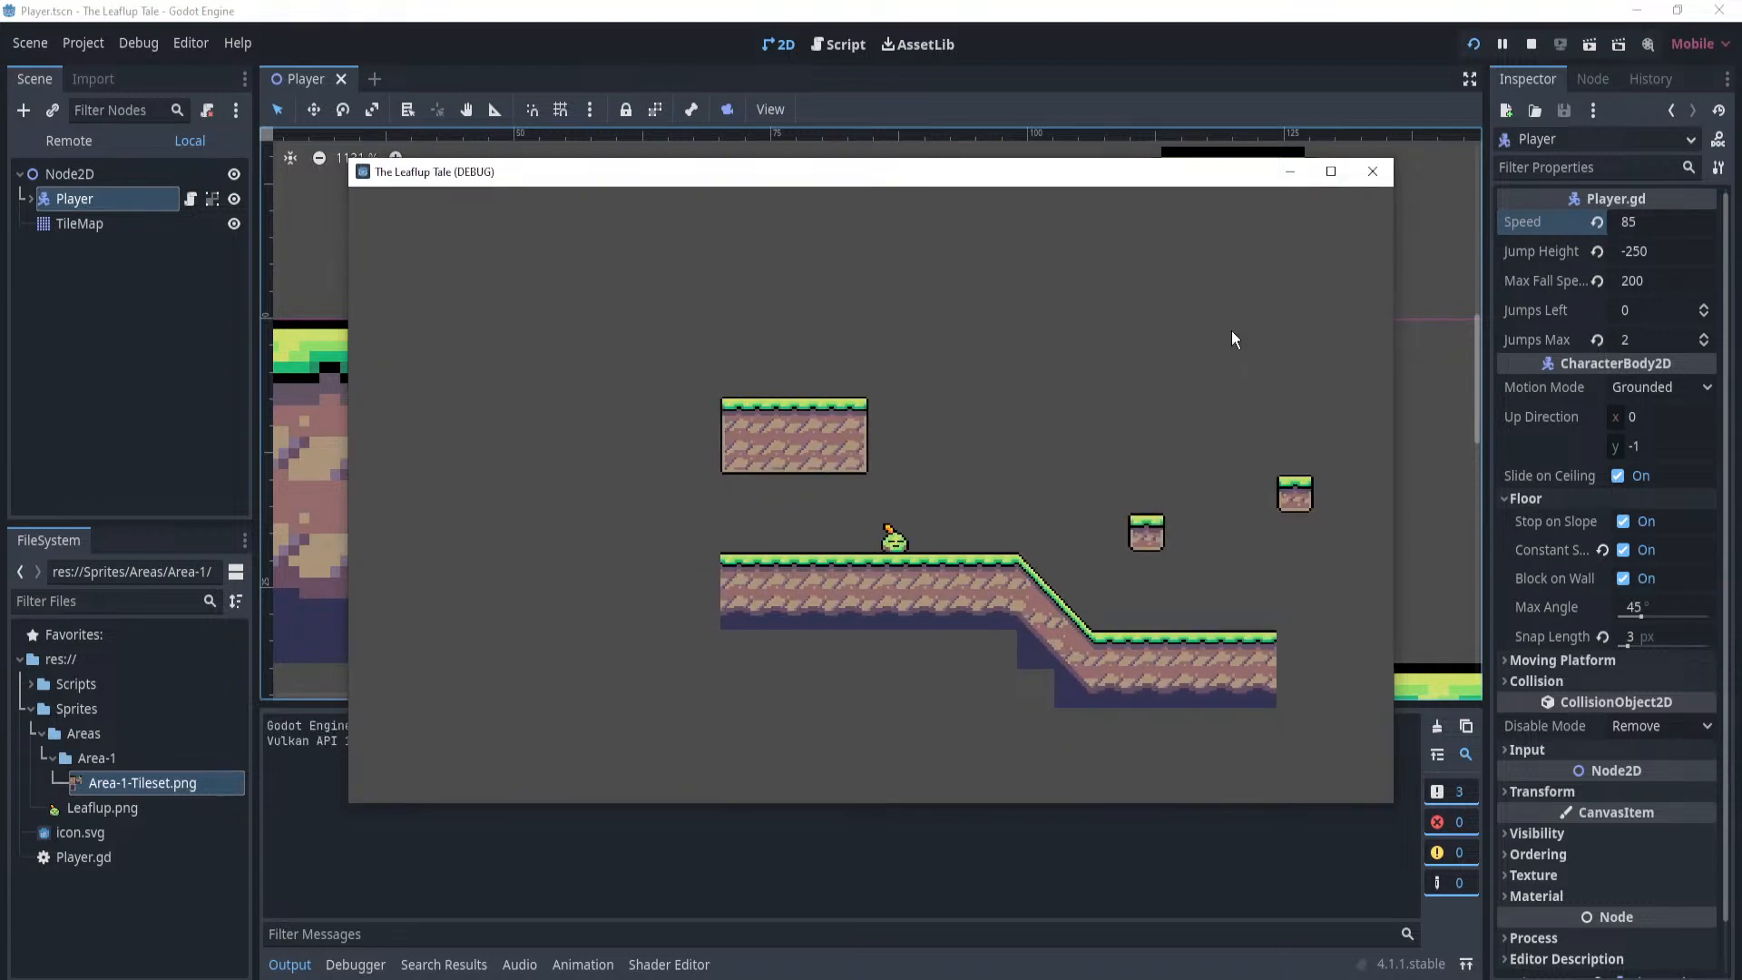
Test the new speed by double-jumping the player to the farther single-block platform and returning to the slope.
key(Right)
key(space)
key(space)
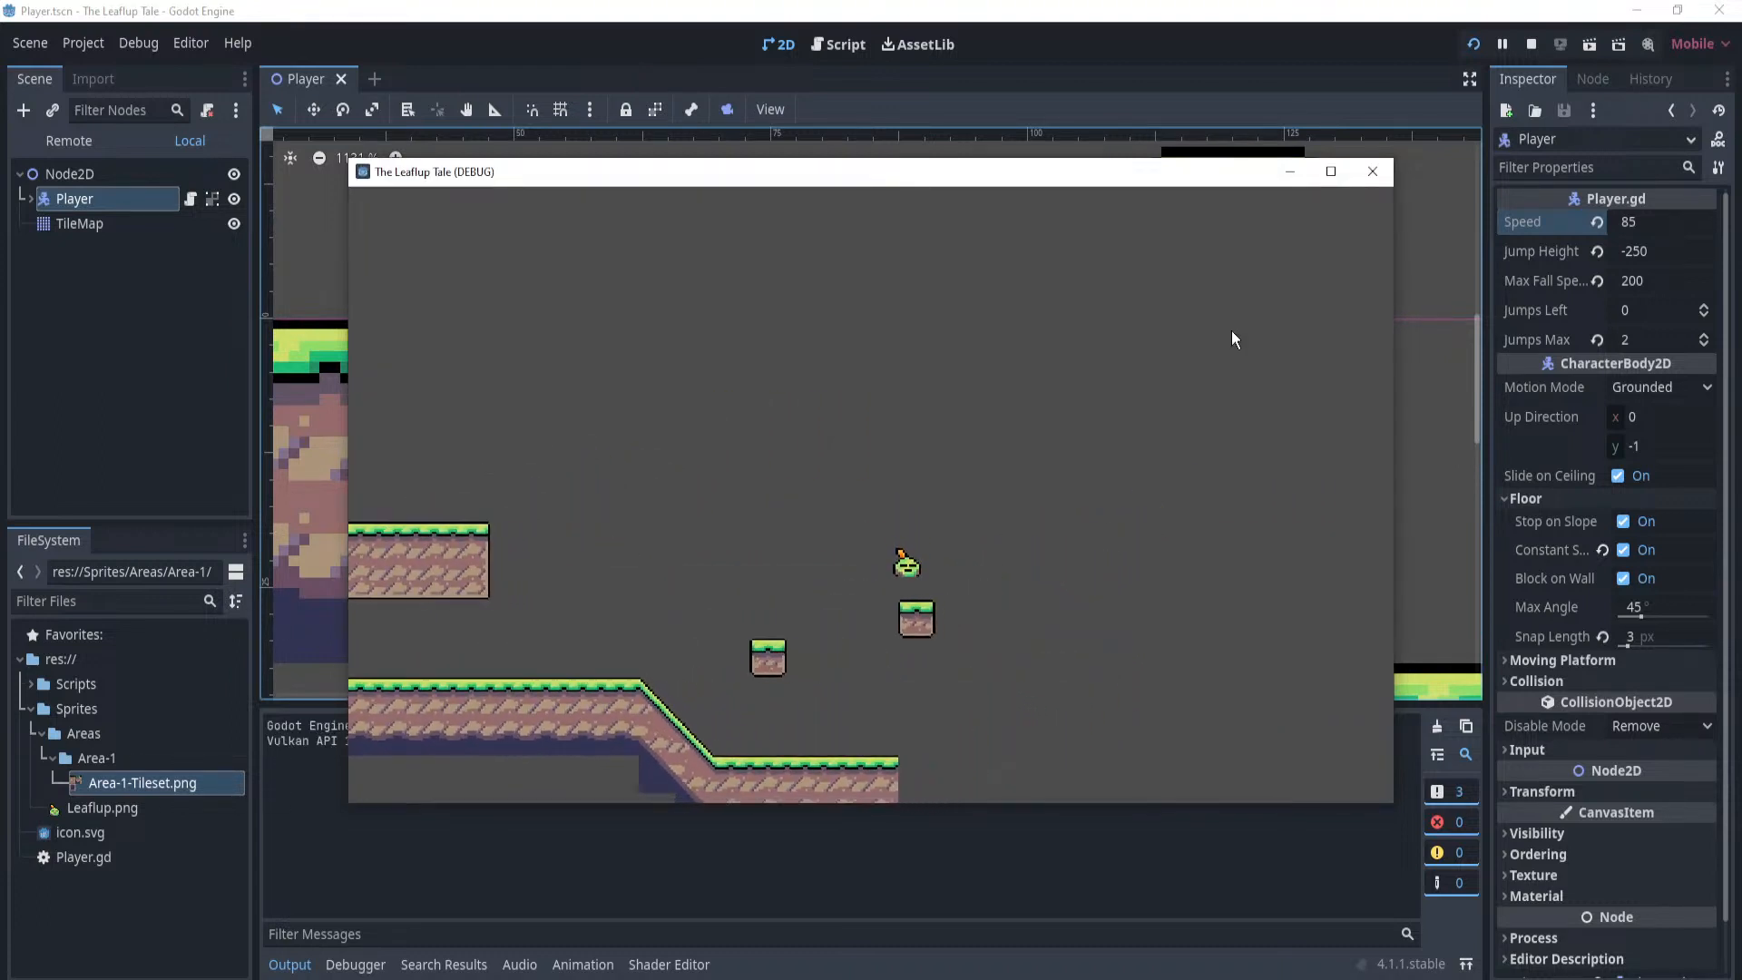
key(Left)
key(space)
key(Right)
key(Left)
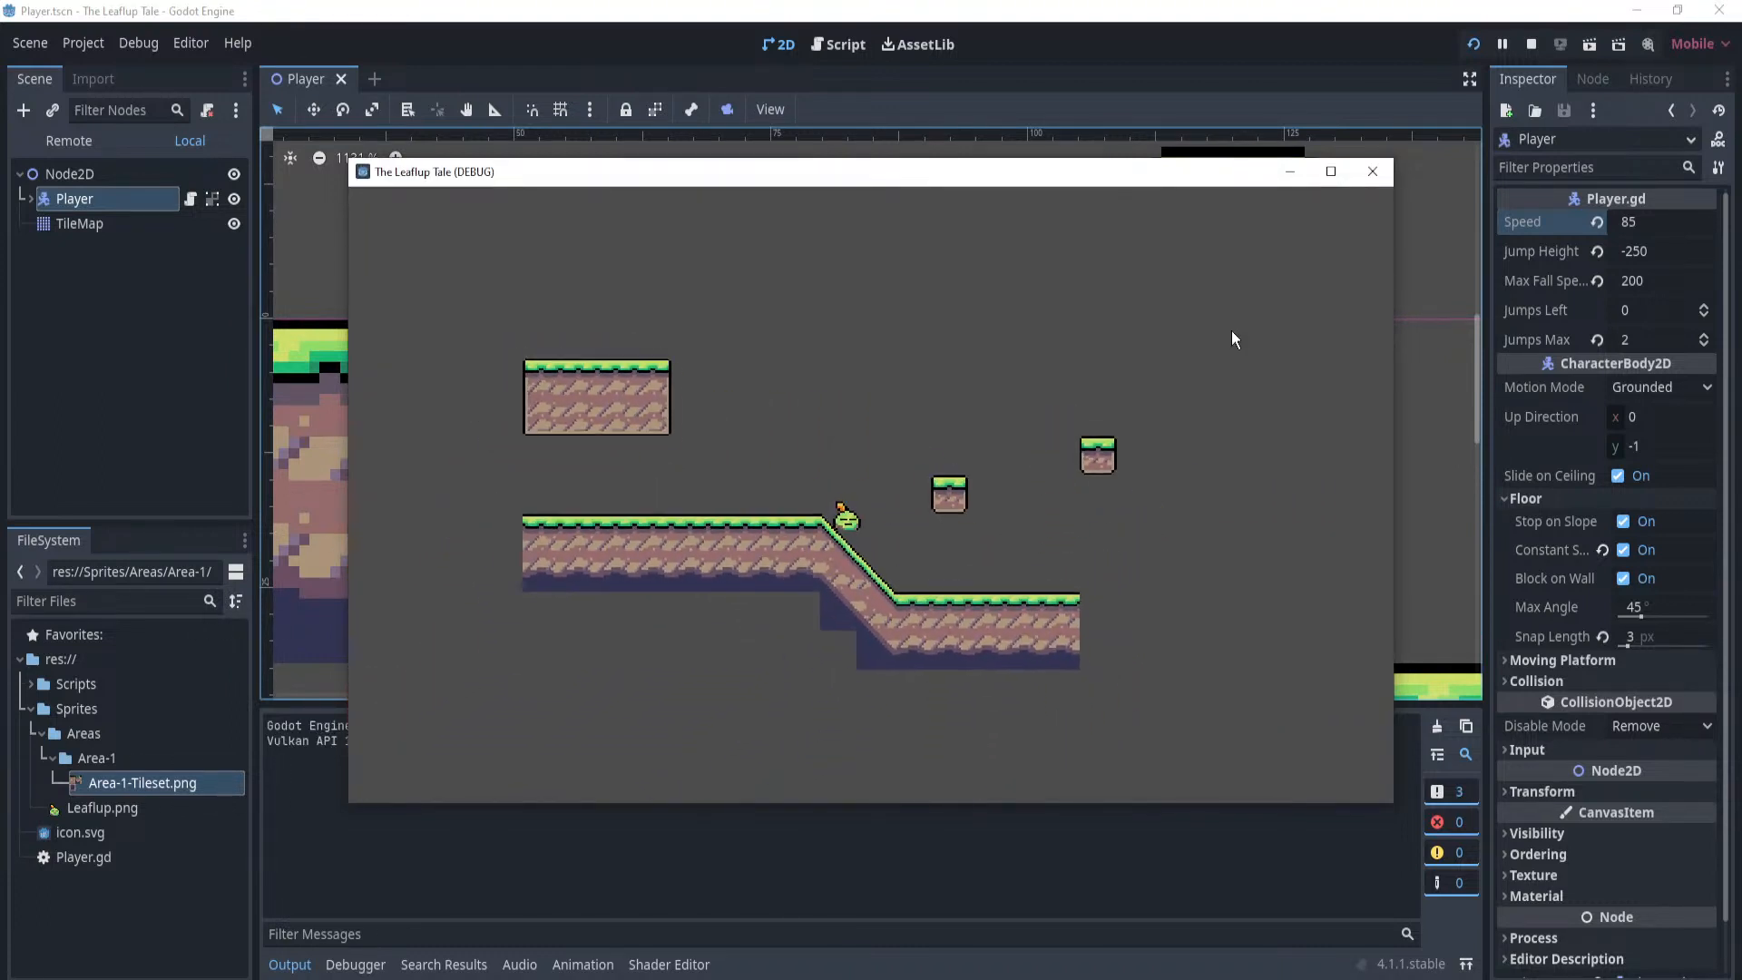
Jump the player to the farther single-block platform again and return to the upper ground.
key(Right)
key(space)
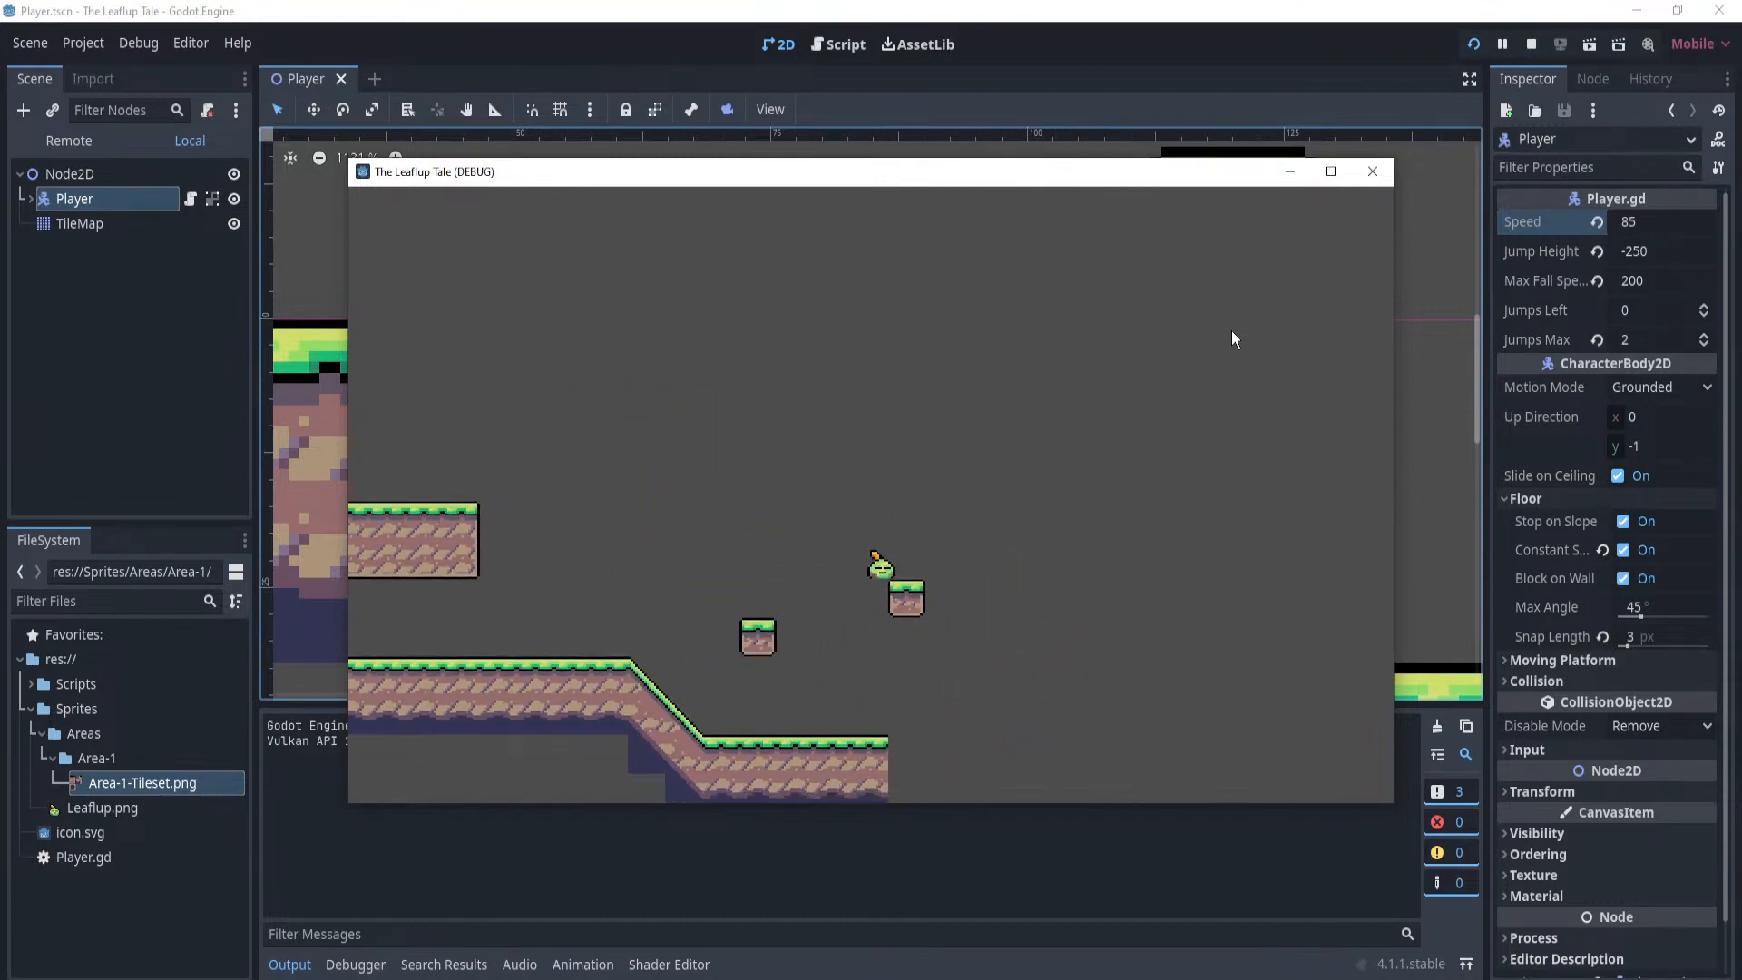
key(Left)
key(space)
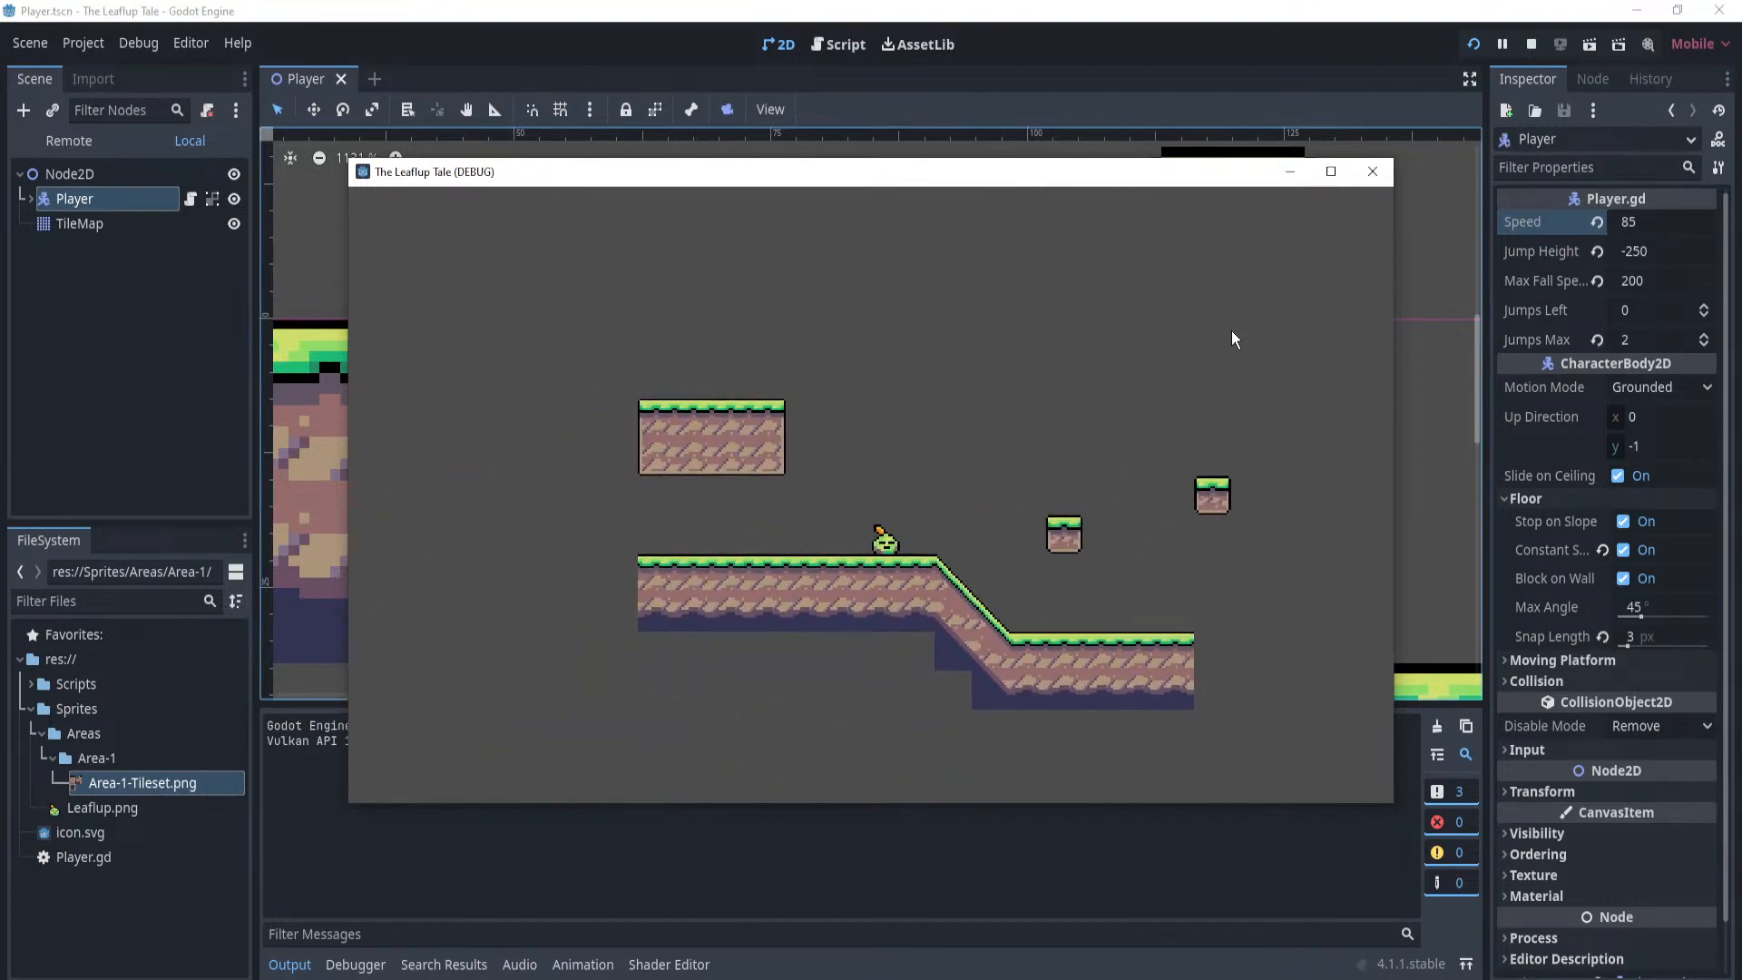
Test jumping between the two single-block platforms and landing at the foot of the slope.
key(Right)
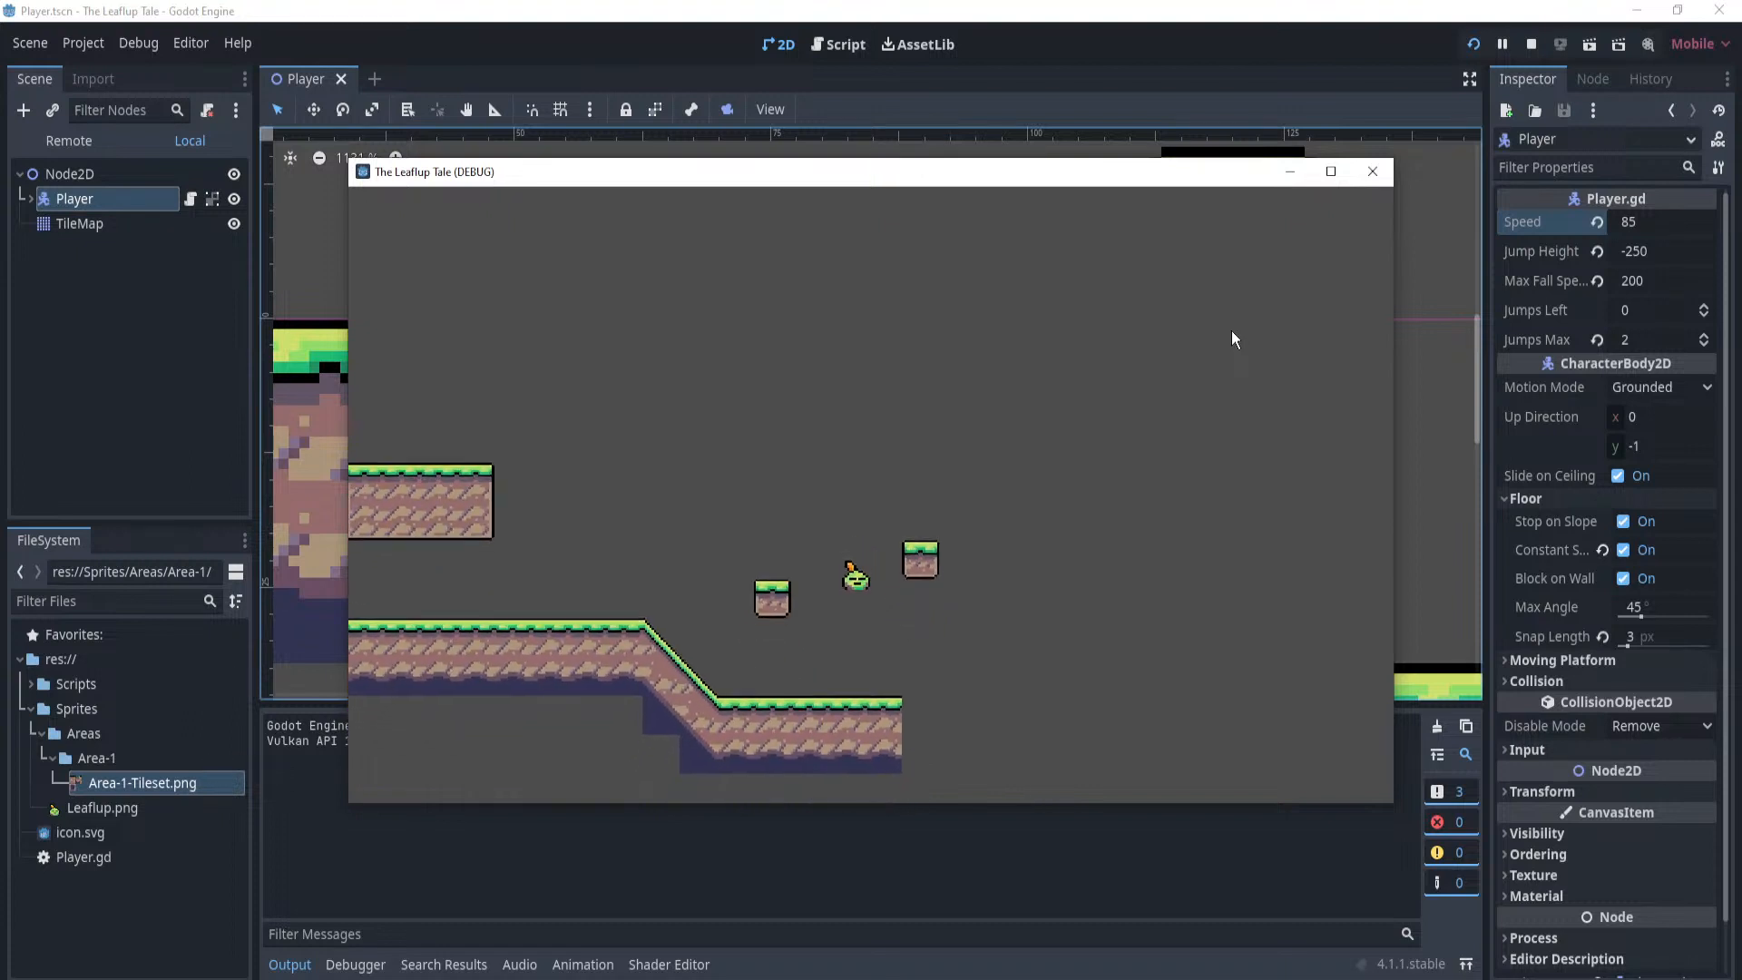
key(space)
key(Left)
key(space)
key(Right)
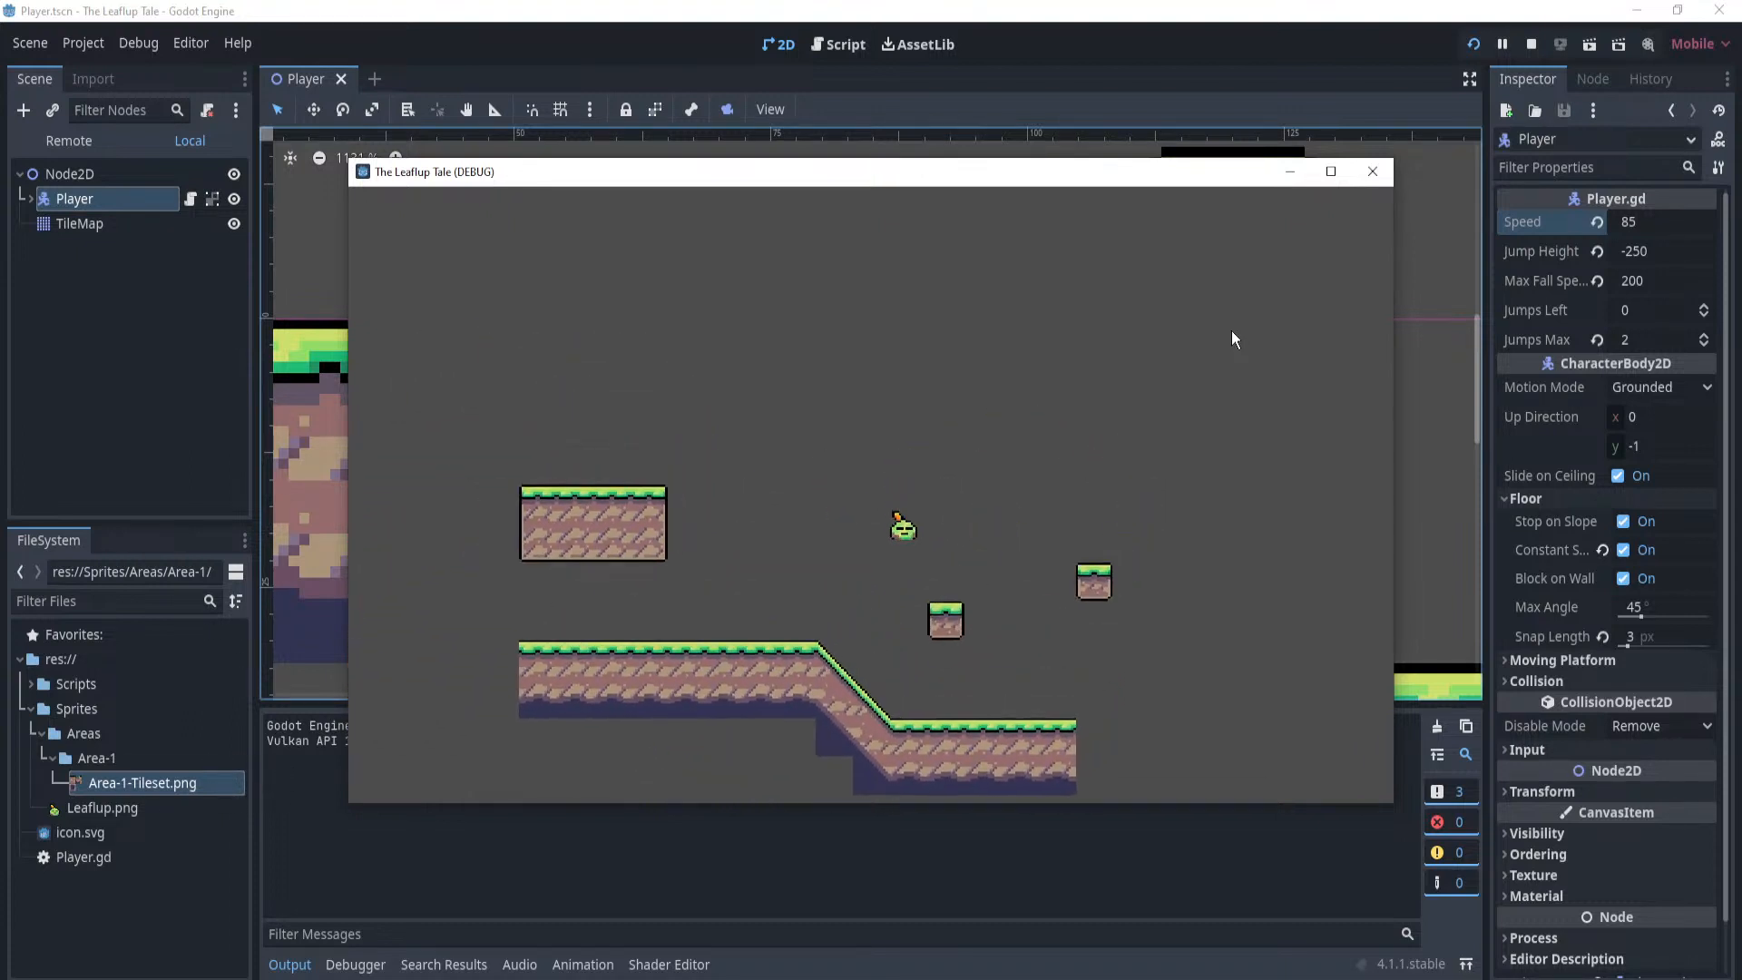
key(Left)
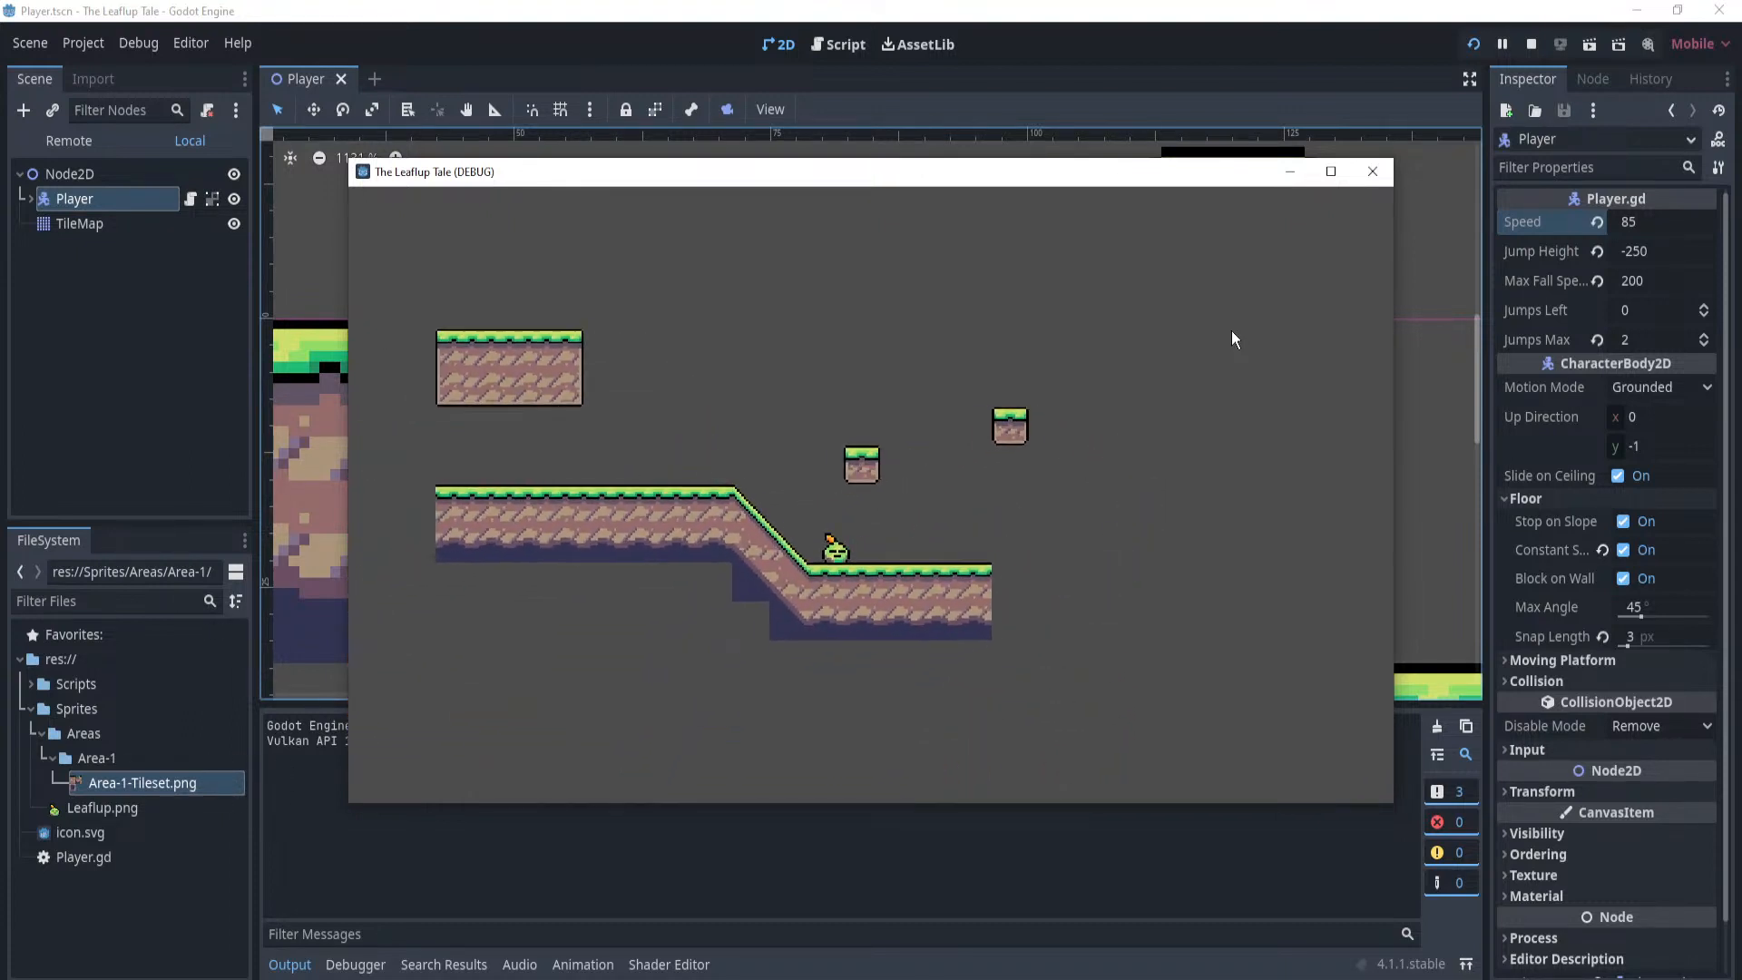
Jump the player above the single-block platforms and return to the slope's upper edge.
key(space)
key(Right)
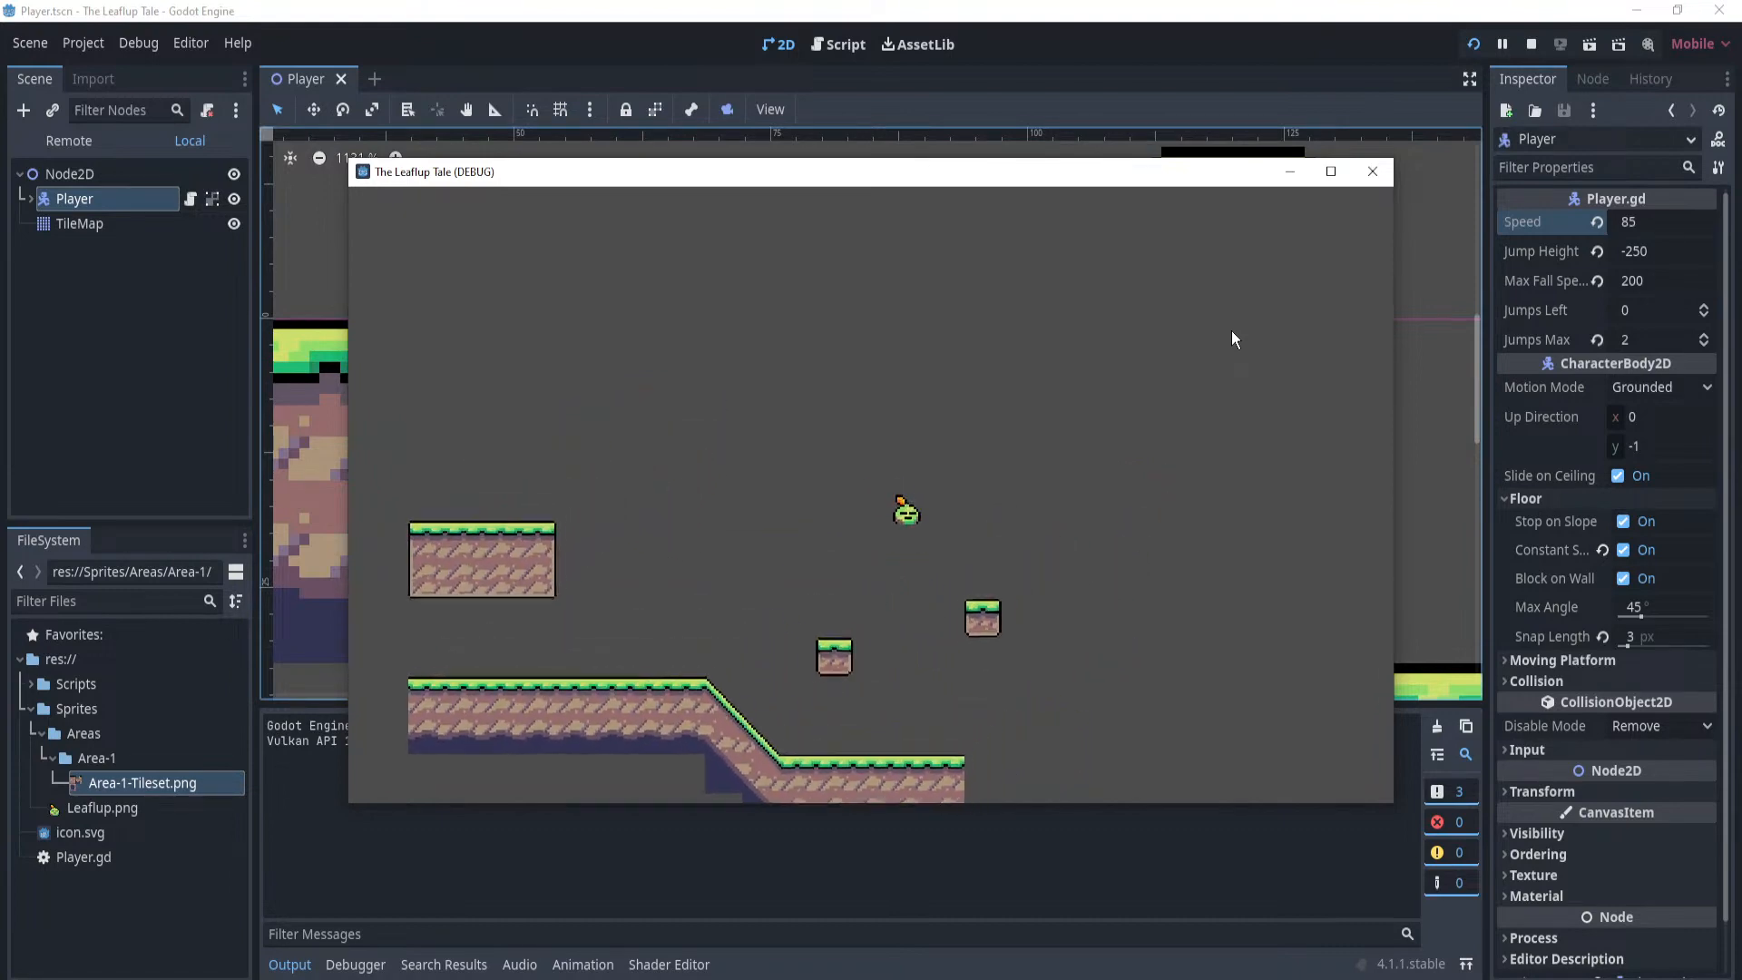
key(Left)
key(space)
key(Right)
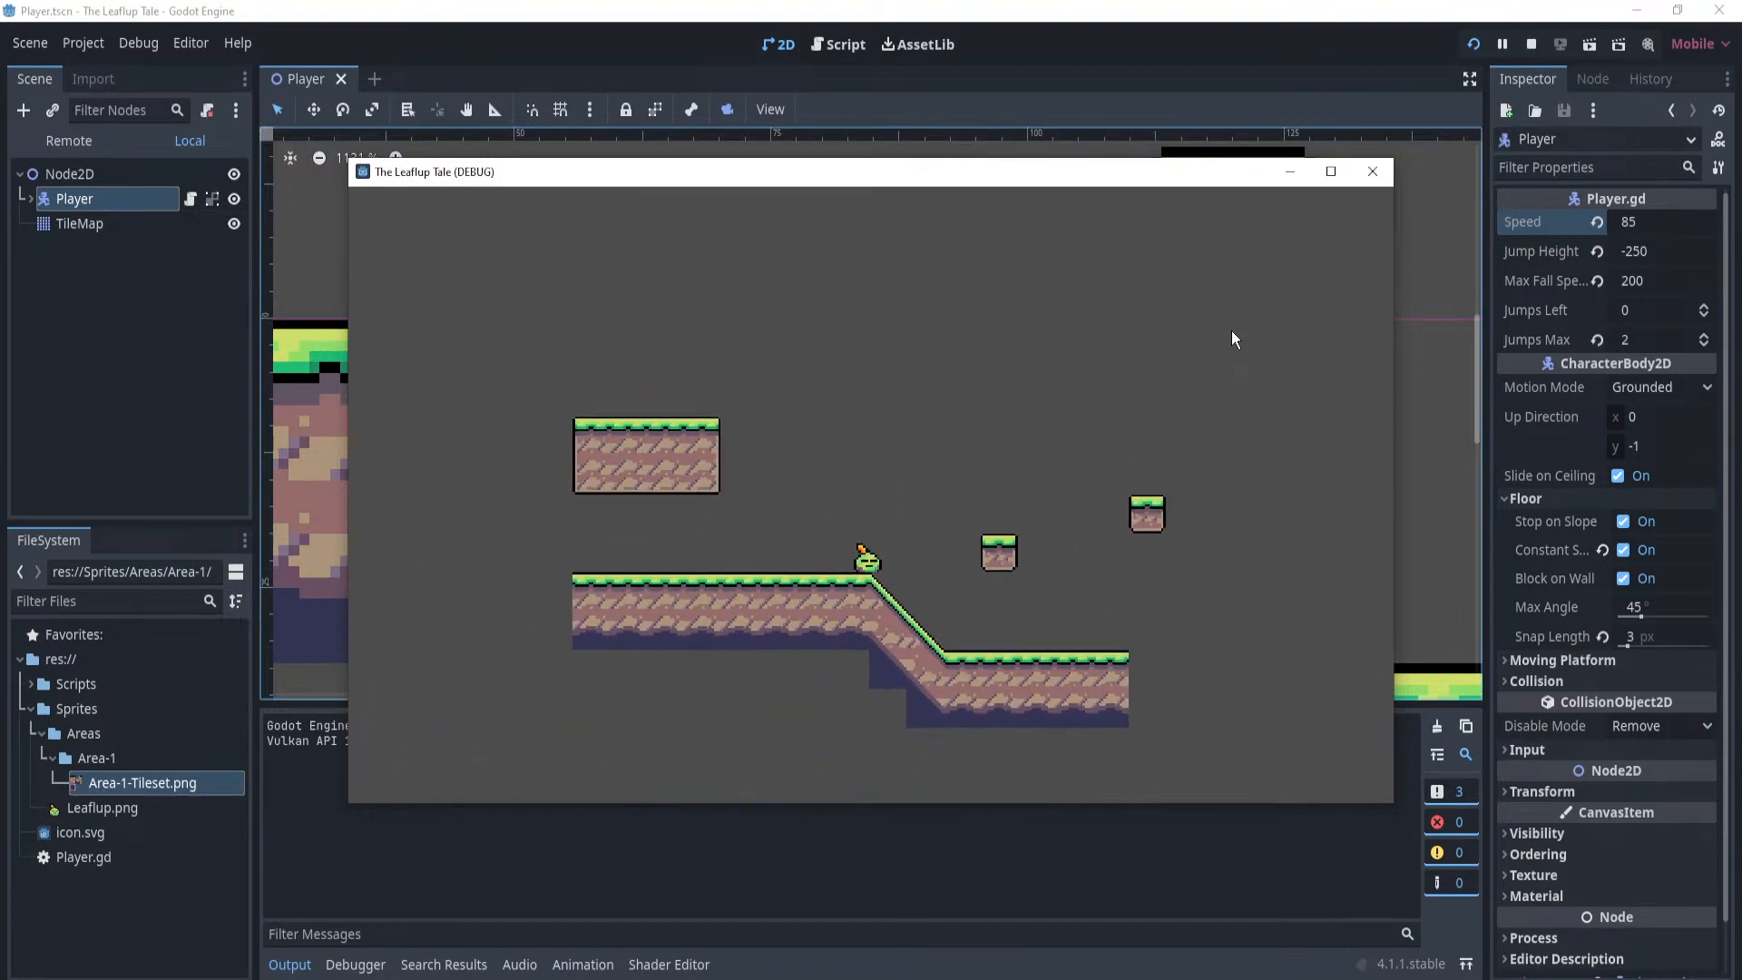
Test repeated double jumps in both directions over the single-block platforms, and close the game on the upper ground.
key(space)
key(space)
key(Left)
key(space)
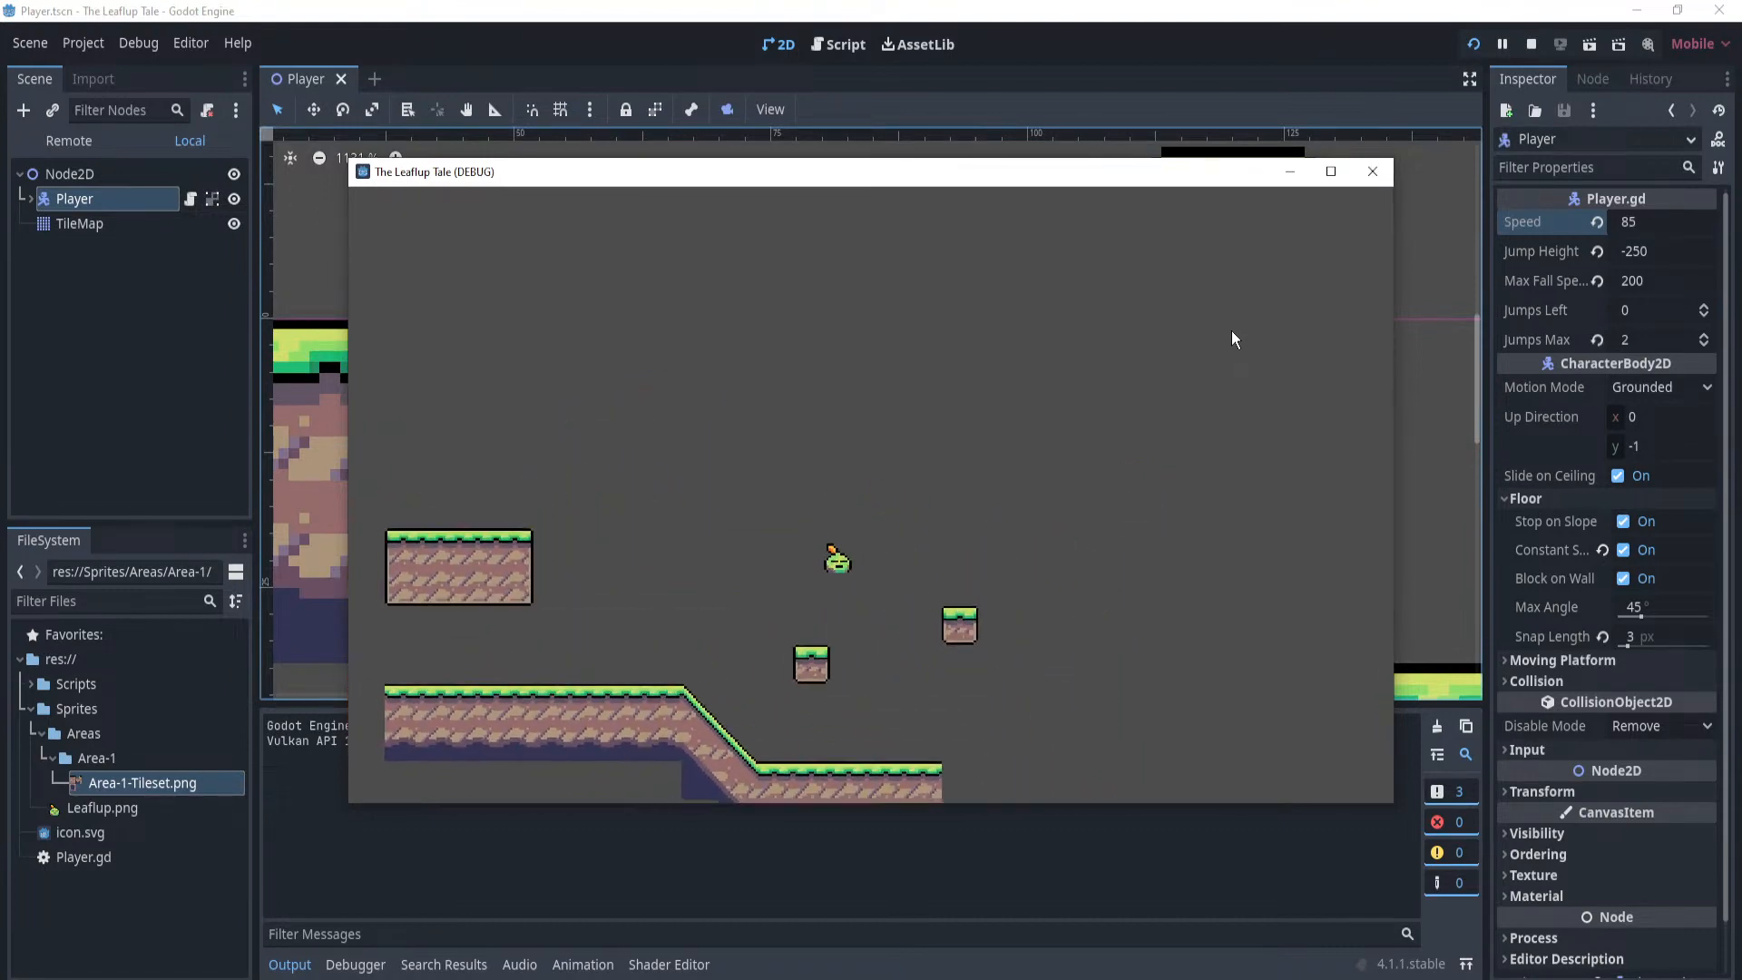
key(space)
key(Right)
key(space)
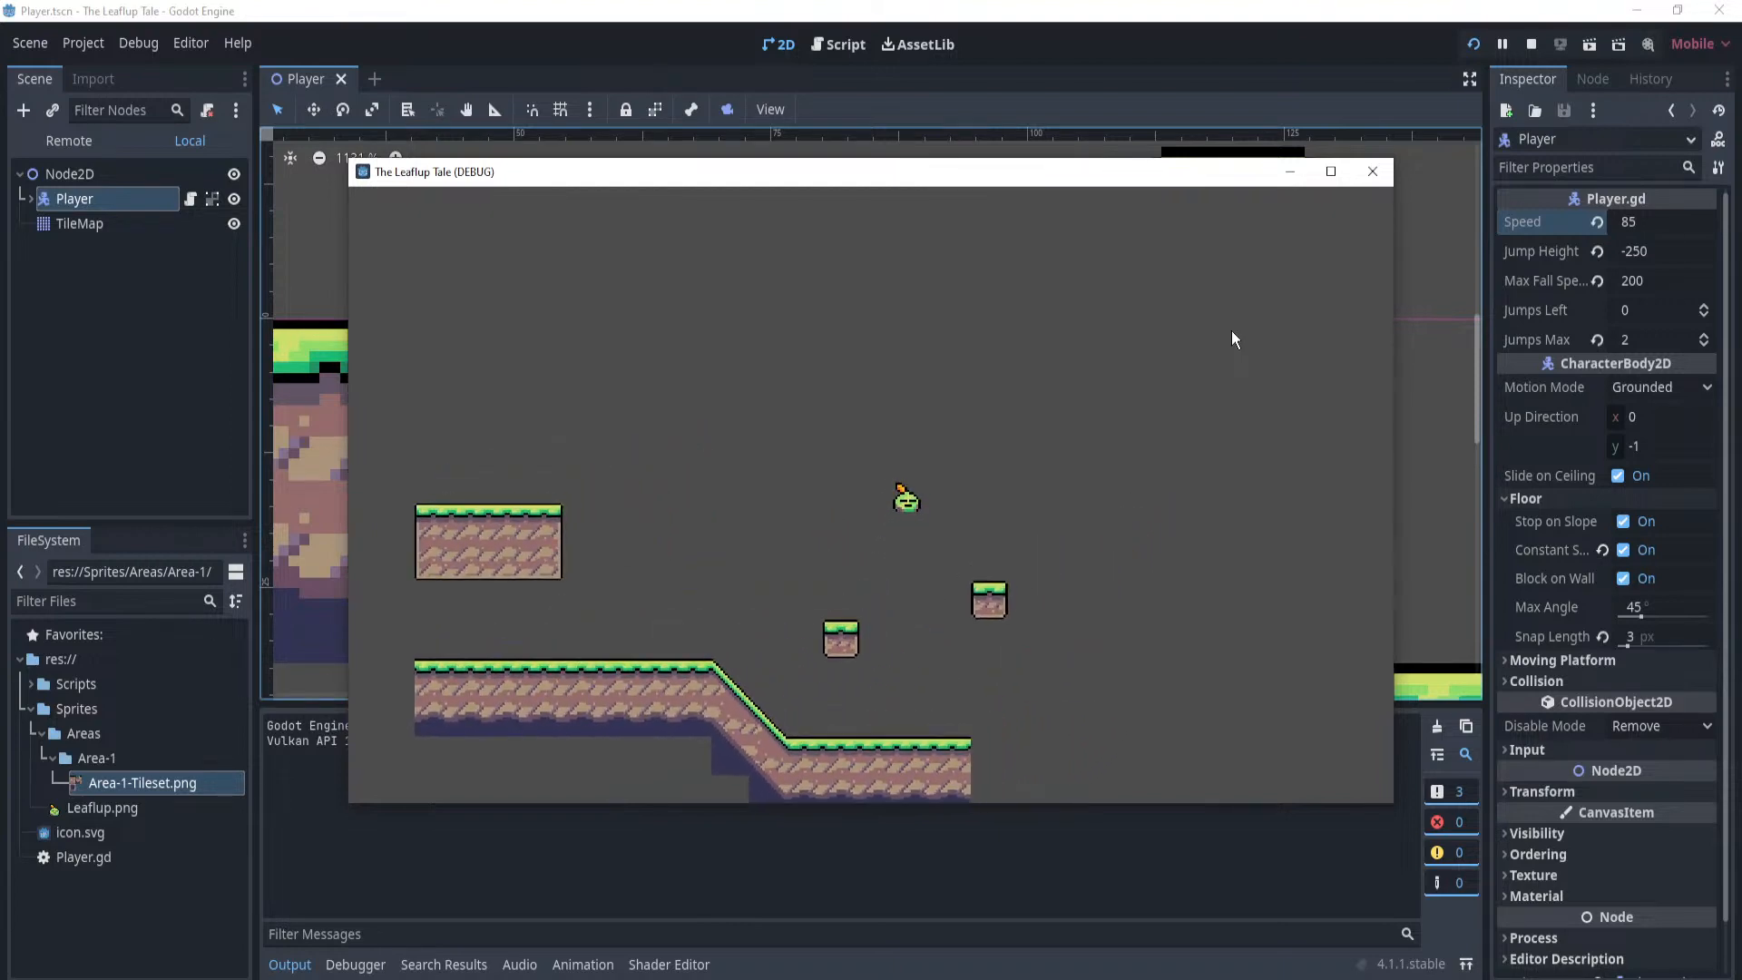
key(Left)
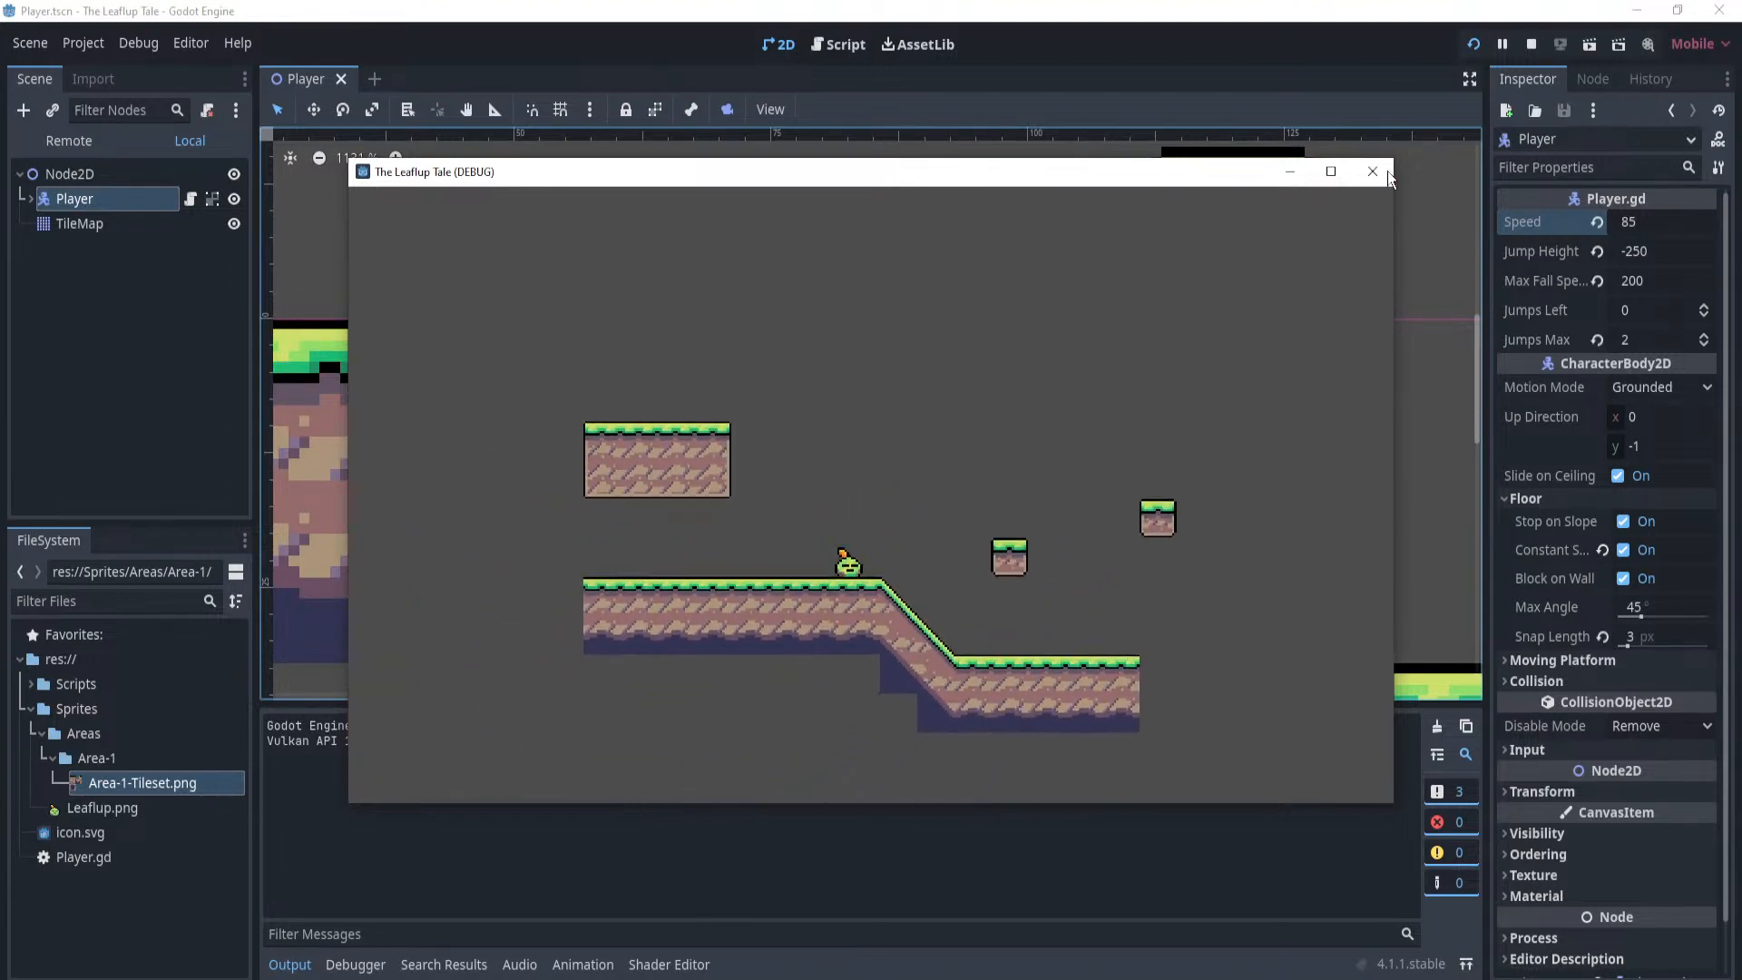
click(1372, 171)
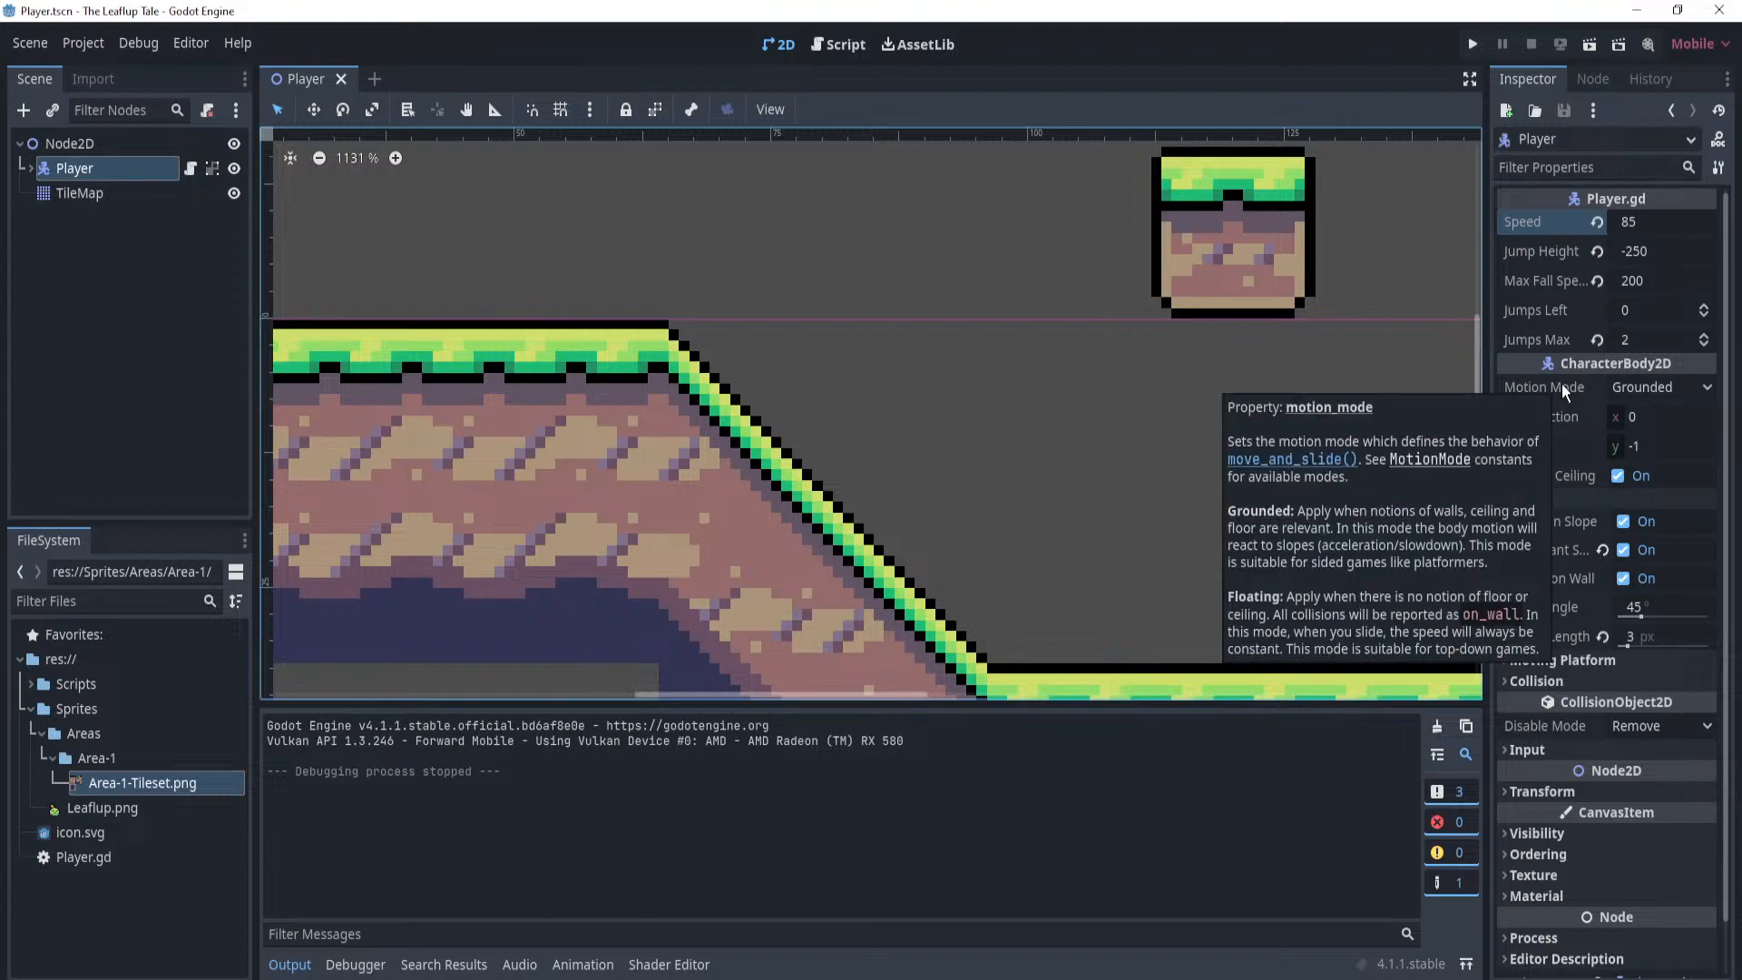
Open the Player.gd script and collapse the Jump function at its end.
key(ctrl+F3)
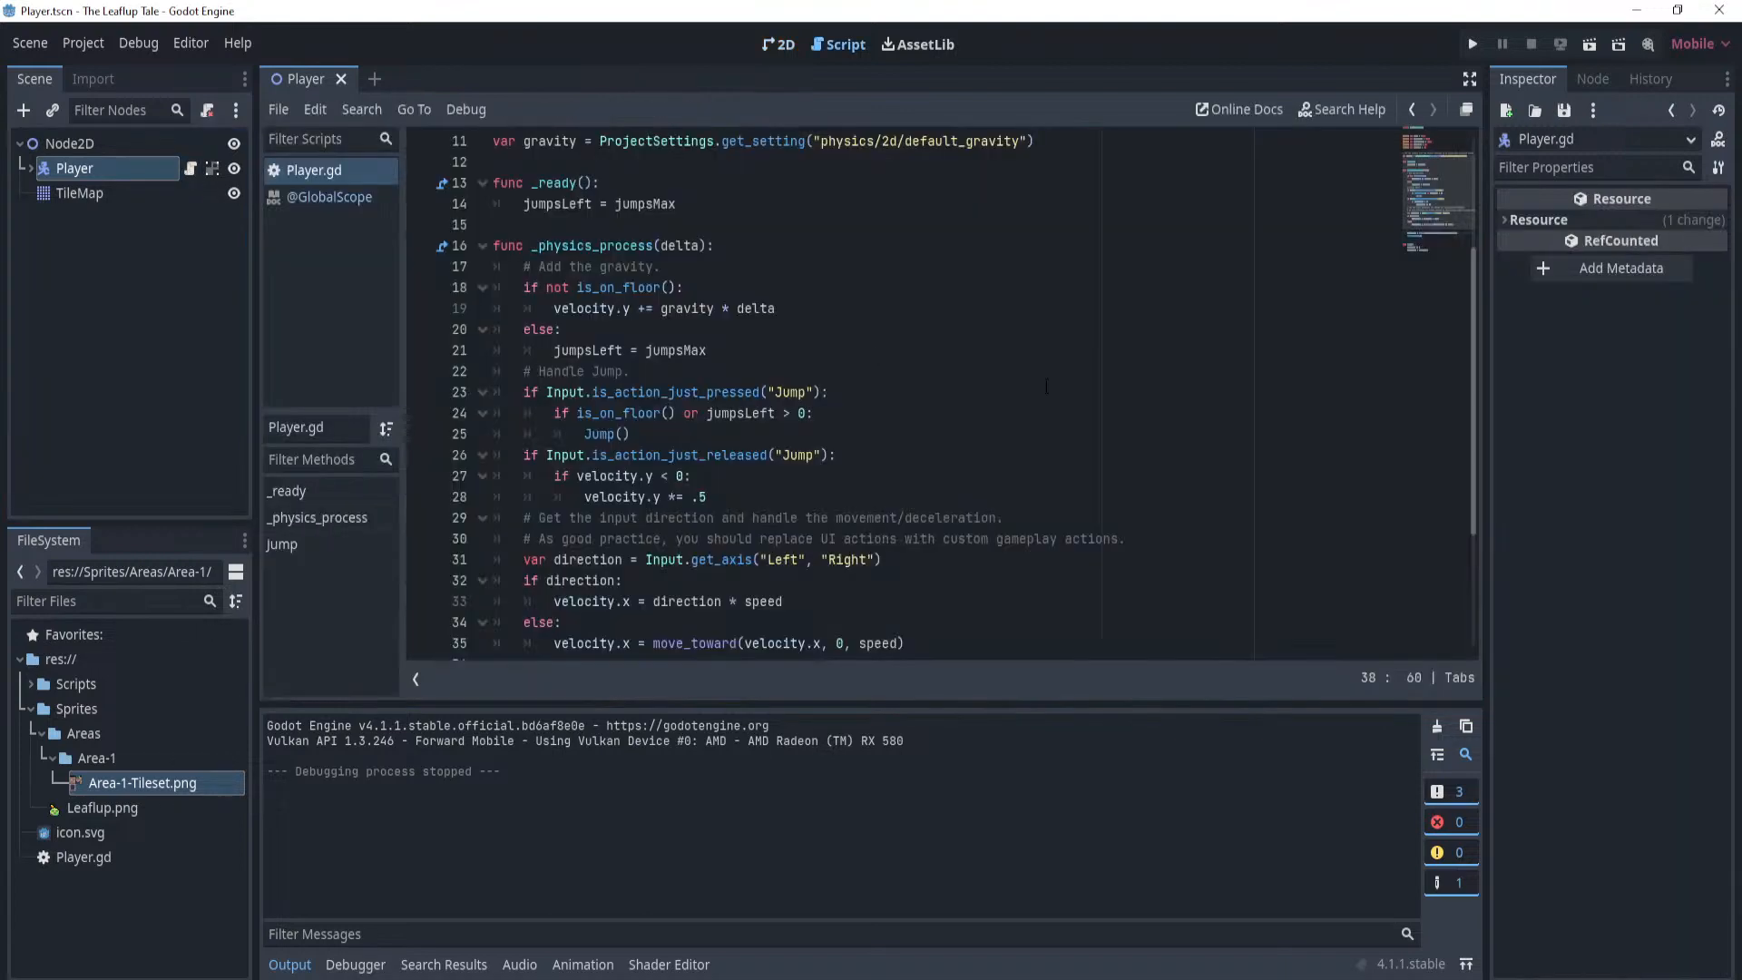
scroll(927, 376, down, 6)
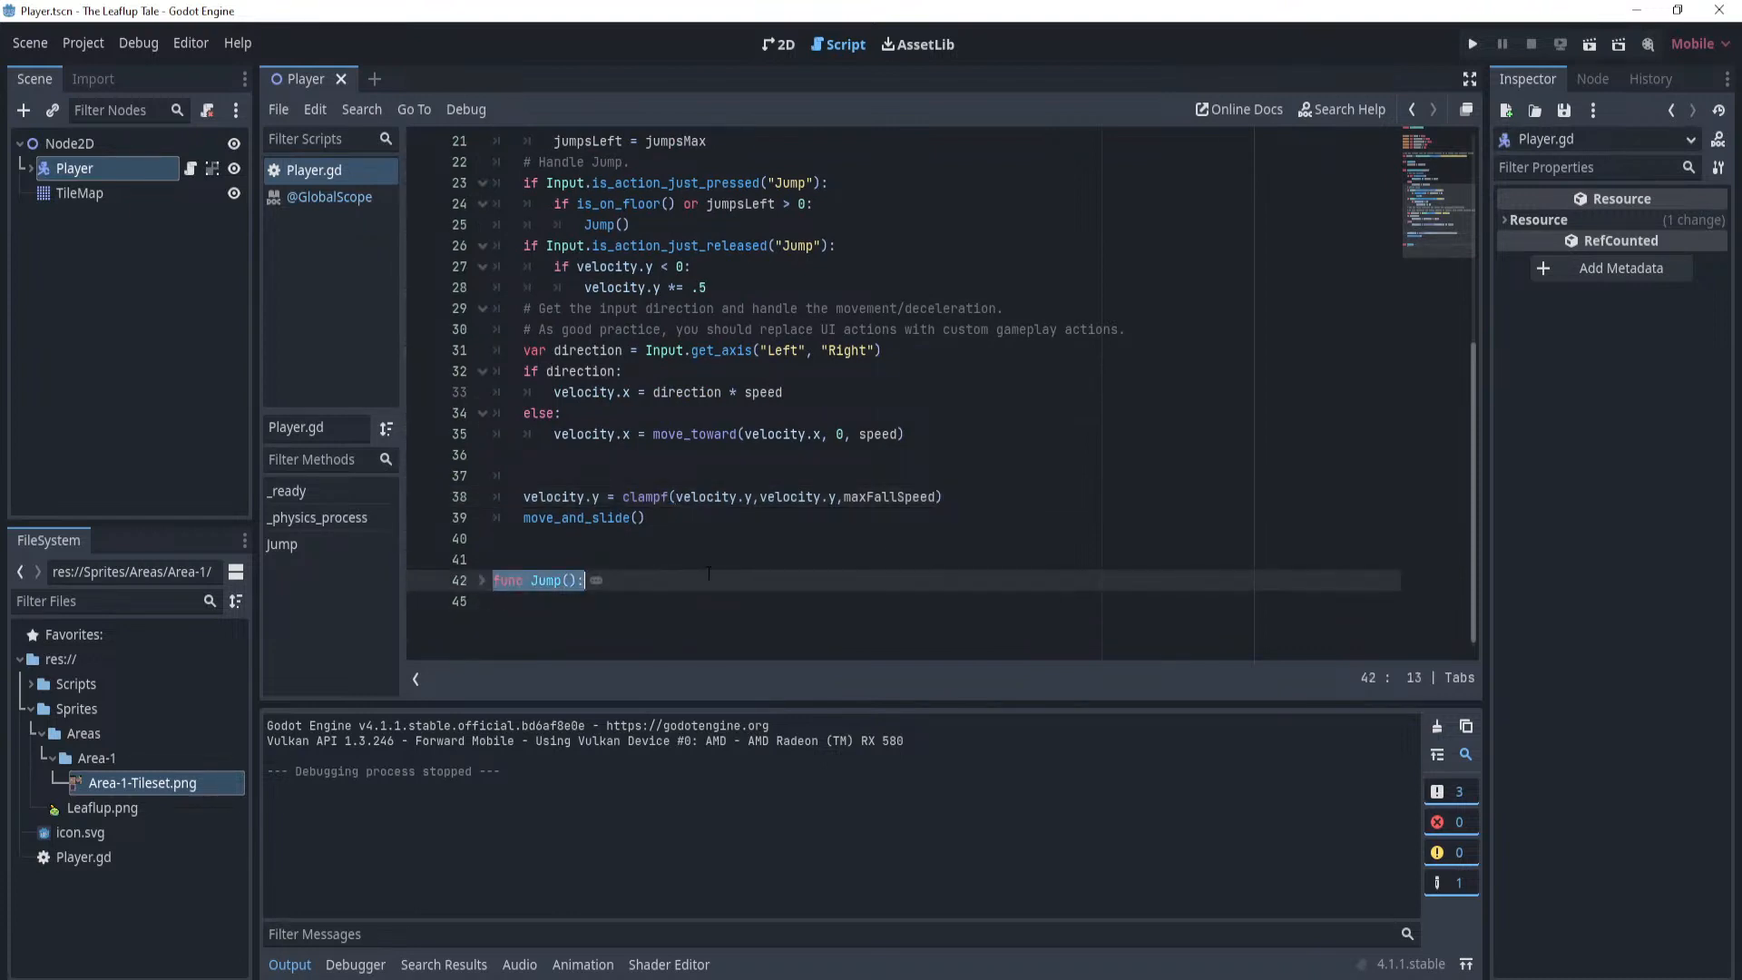
click(481, 581)
click(767, 577)
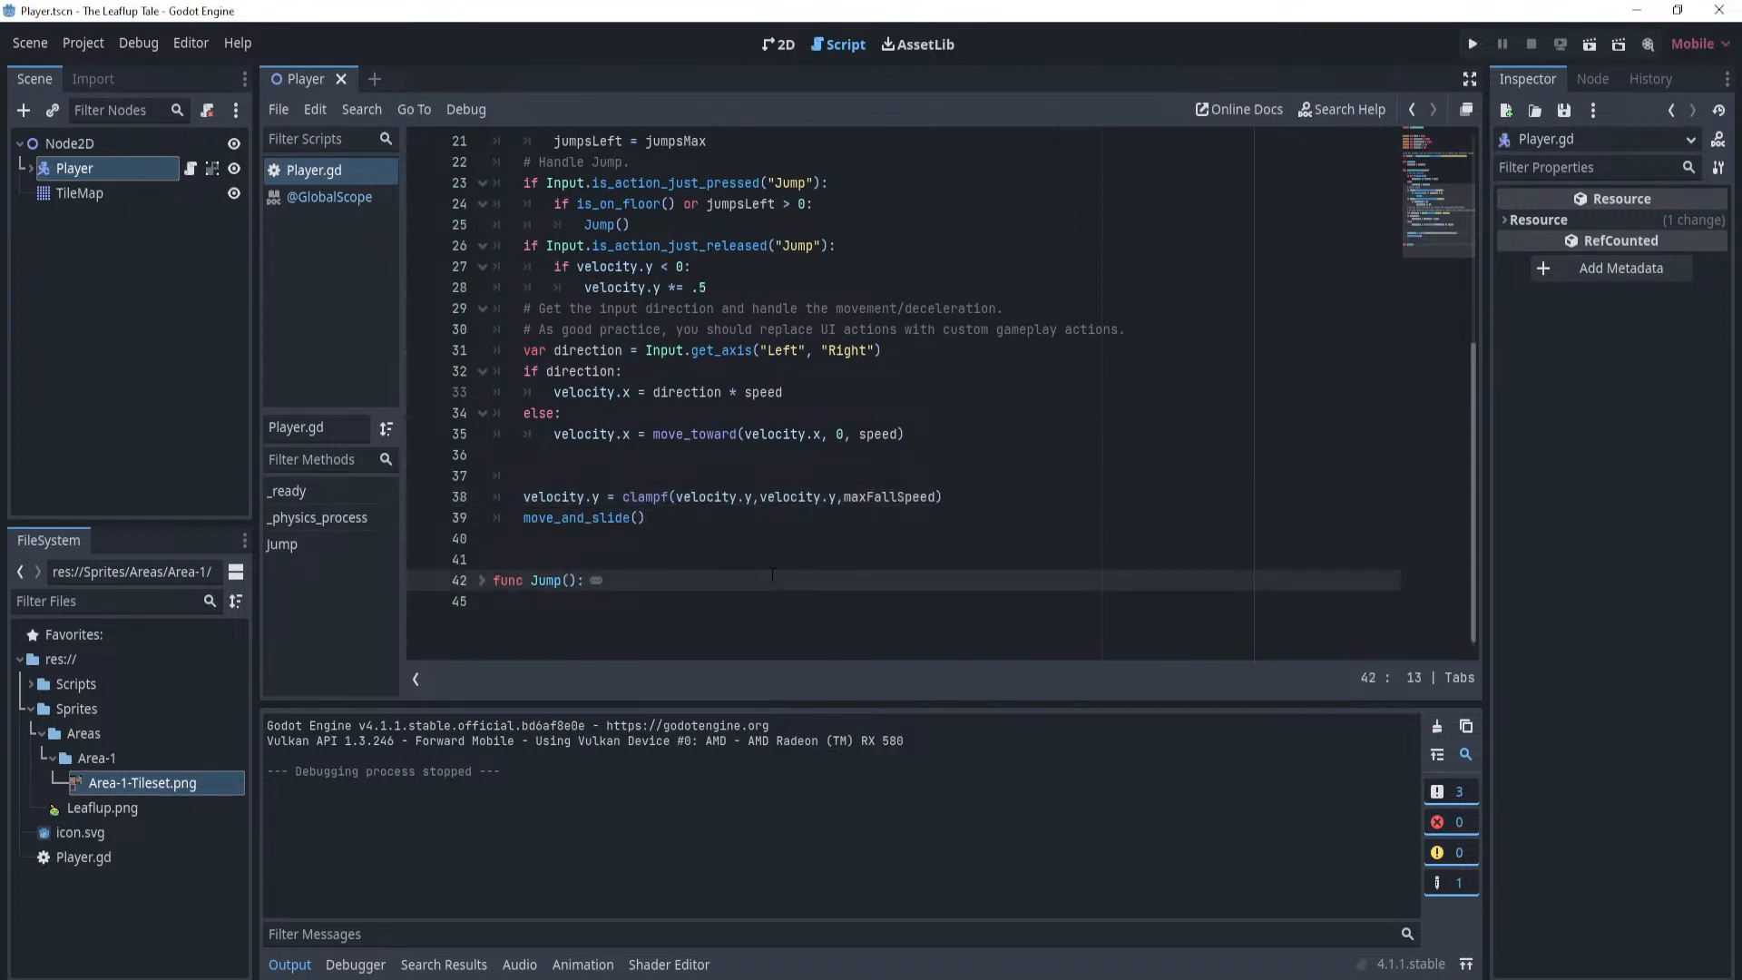
Restore the Jump function's body and declare a new function Flip() below it.
key(Return)
key(BackSpace)
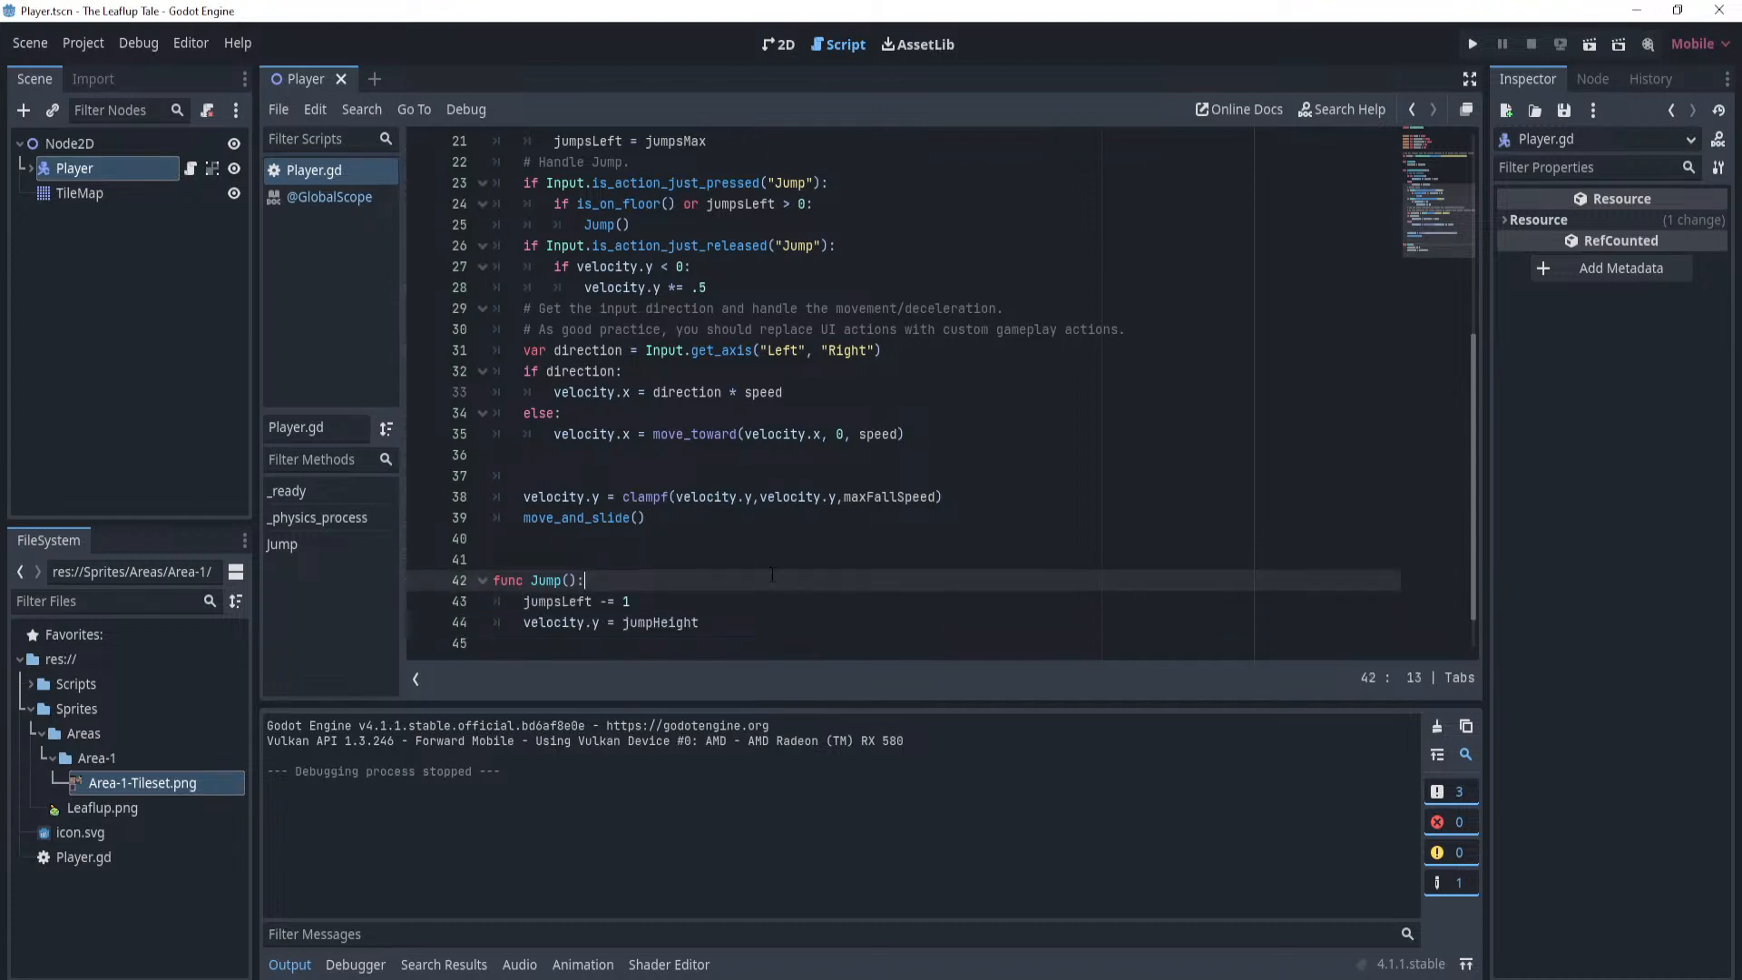
key(Down)
key(Down)
key(Down)
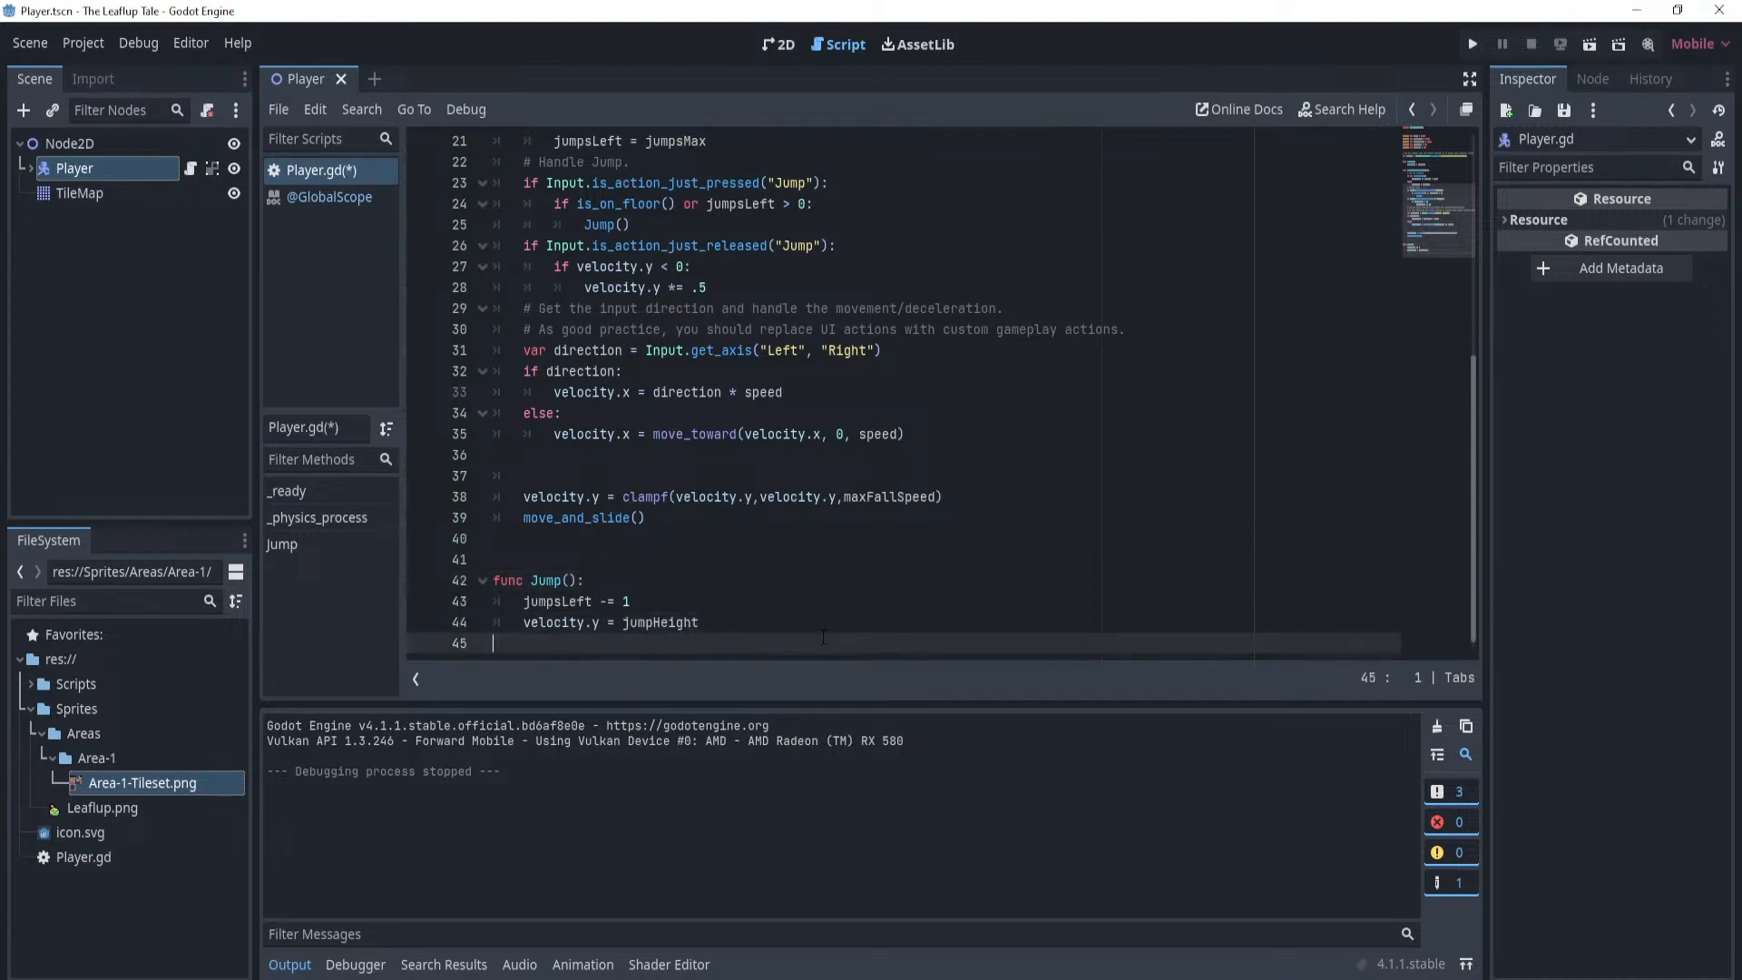
key(Return)
key(Return)
text(func )
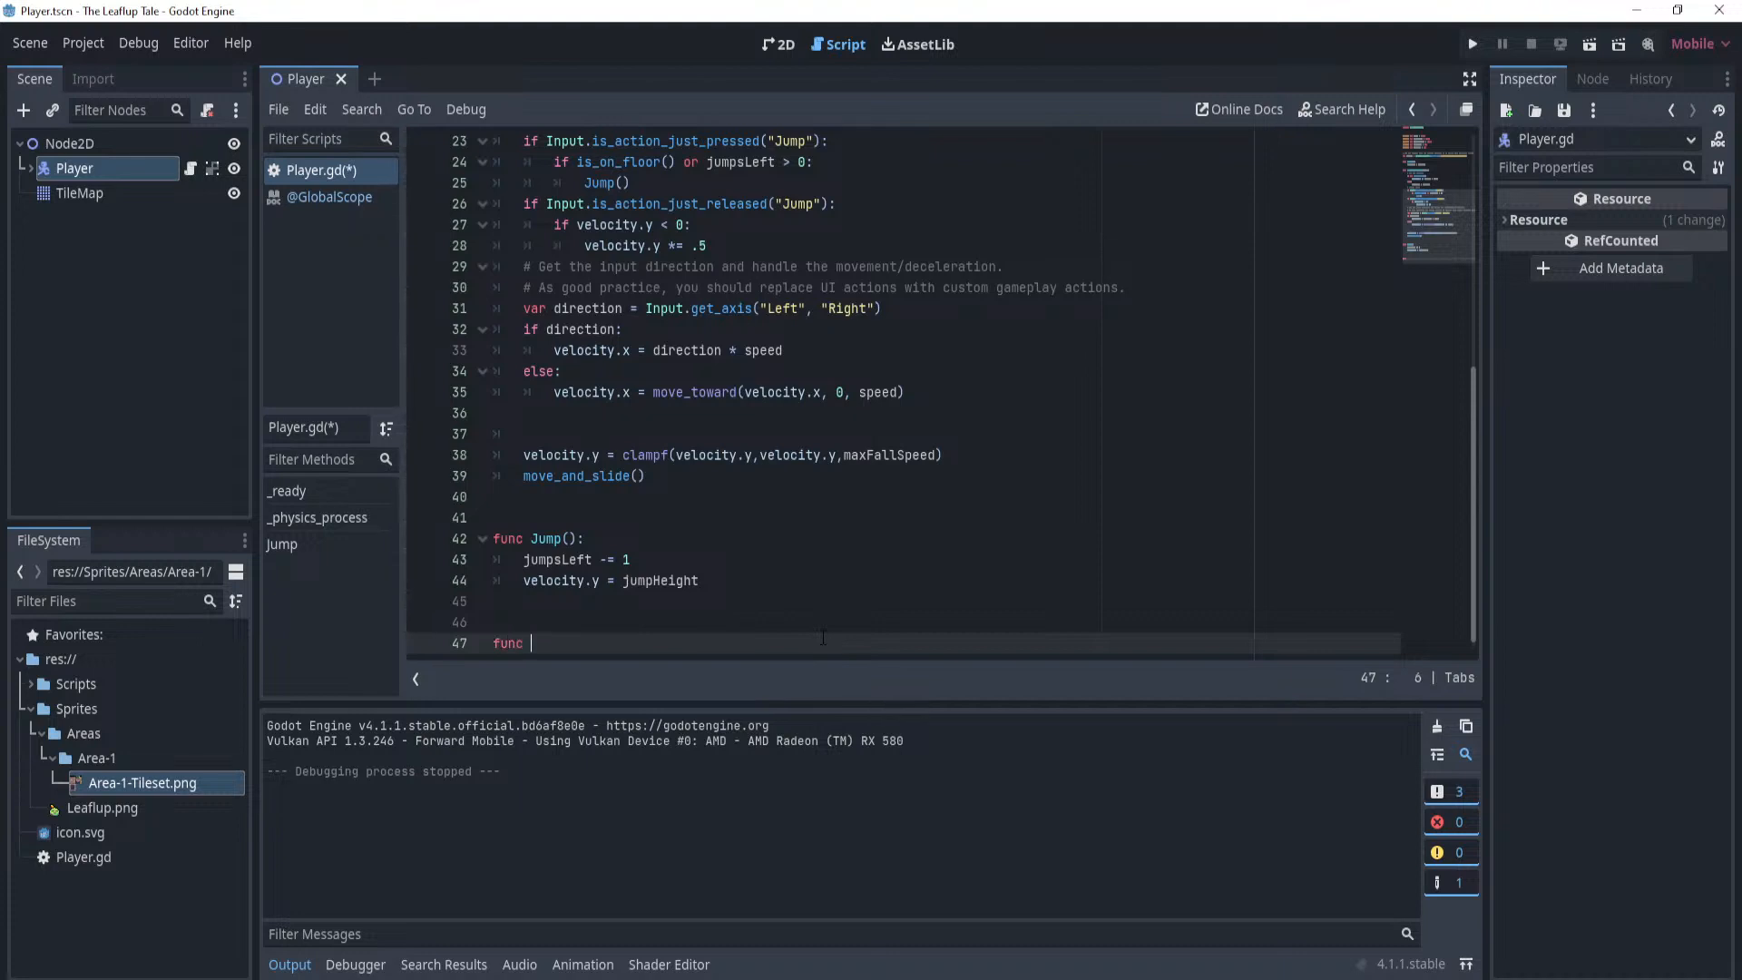
text(Flip():)
key(Return)
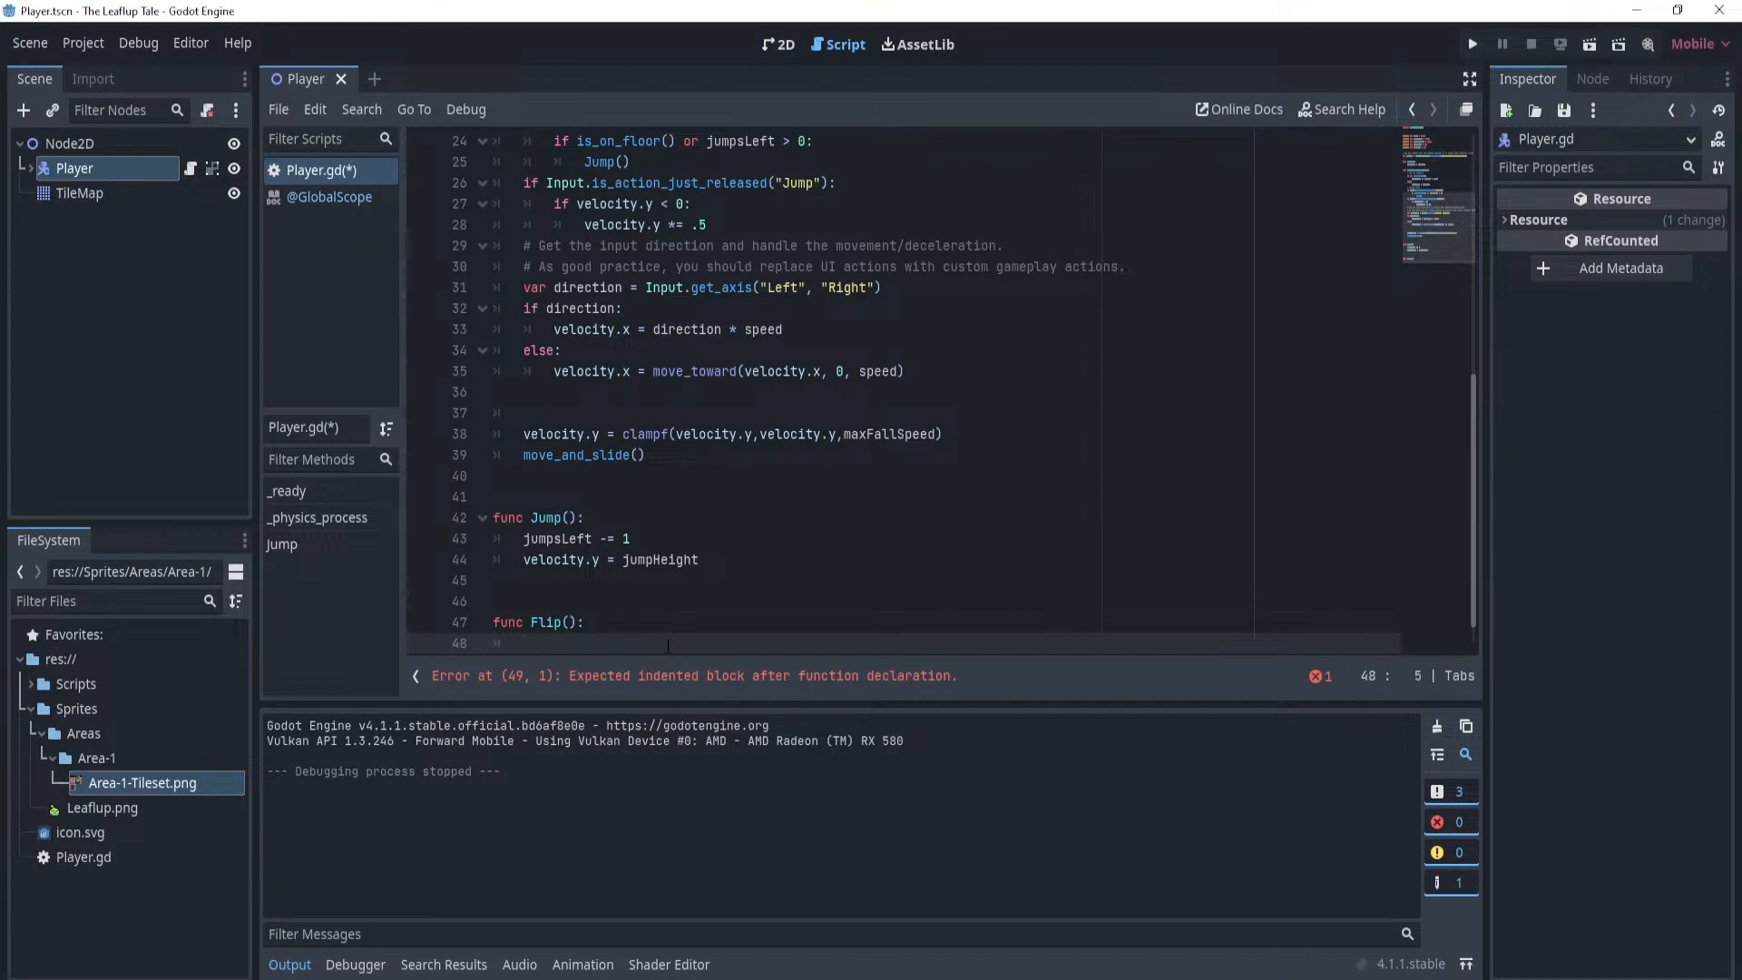
Begin the Flip function with the condition "if velocity.x > 0:" and an indented line below it.
text(if)
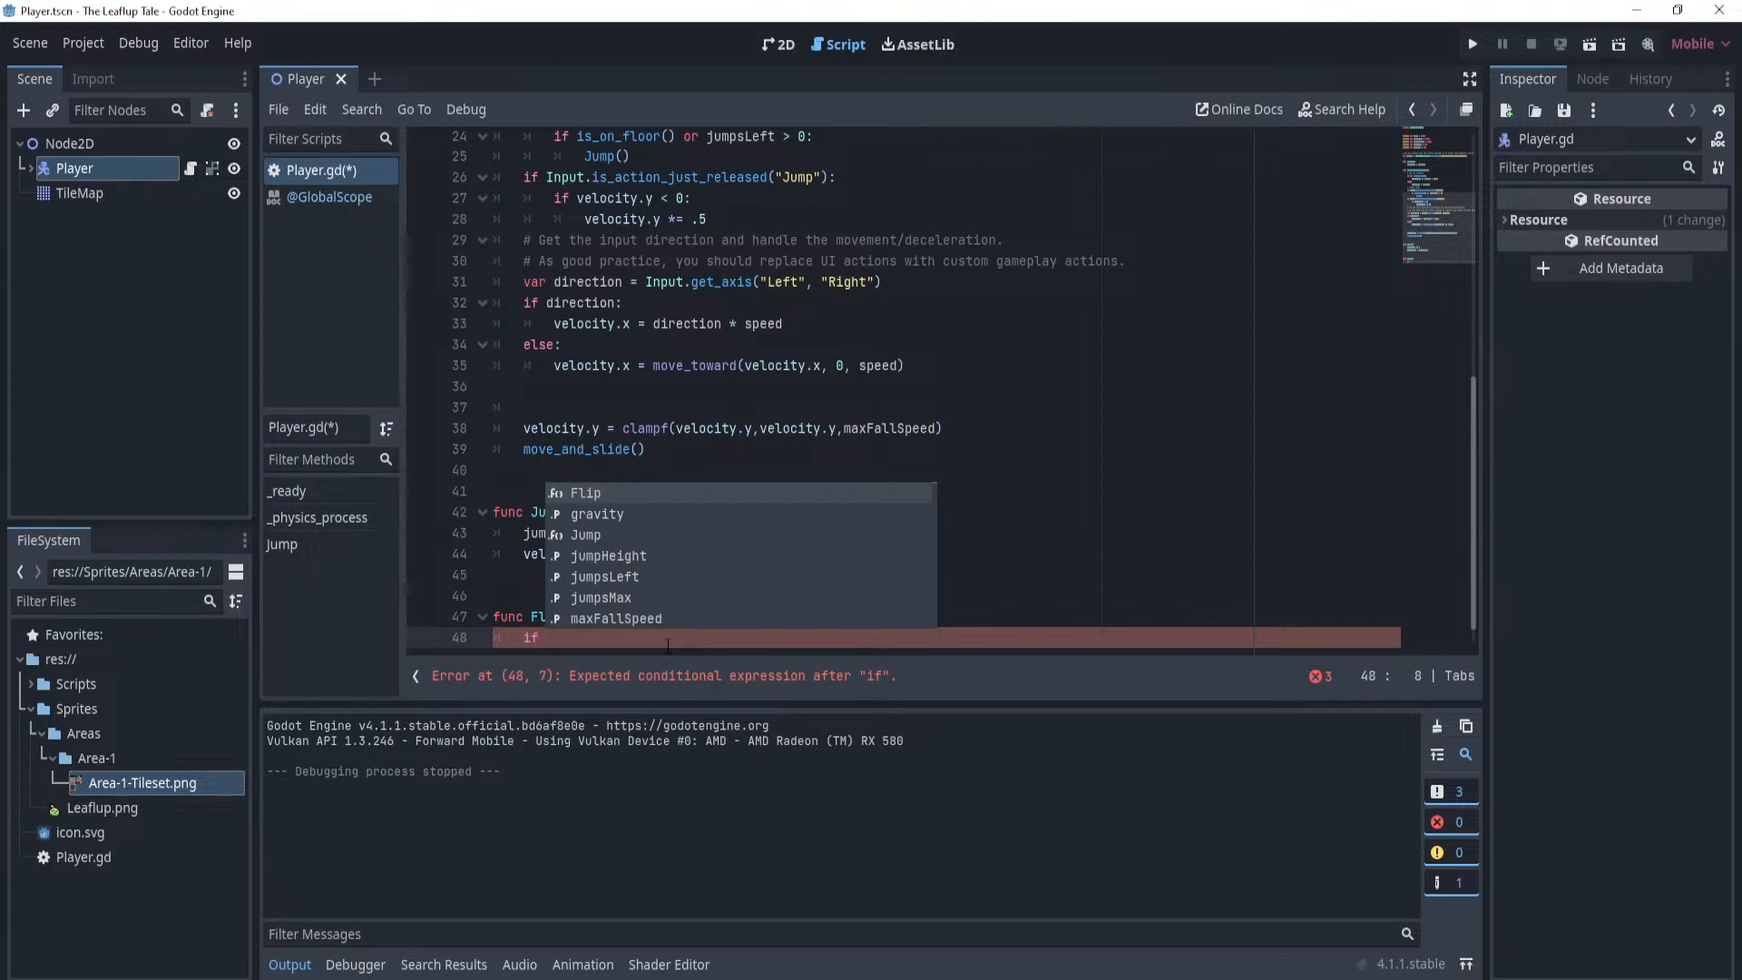
text( veloc)
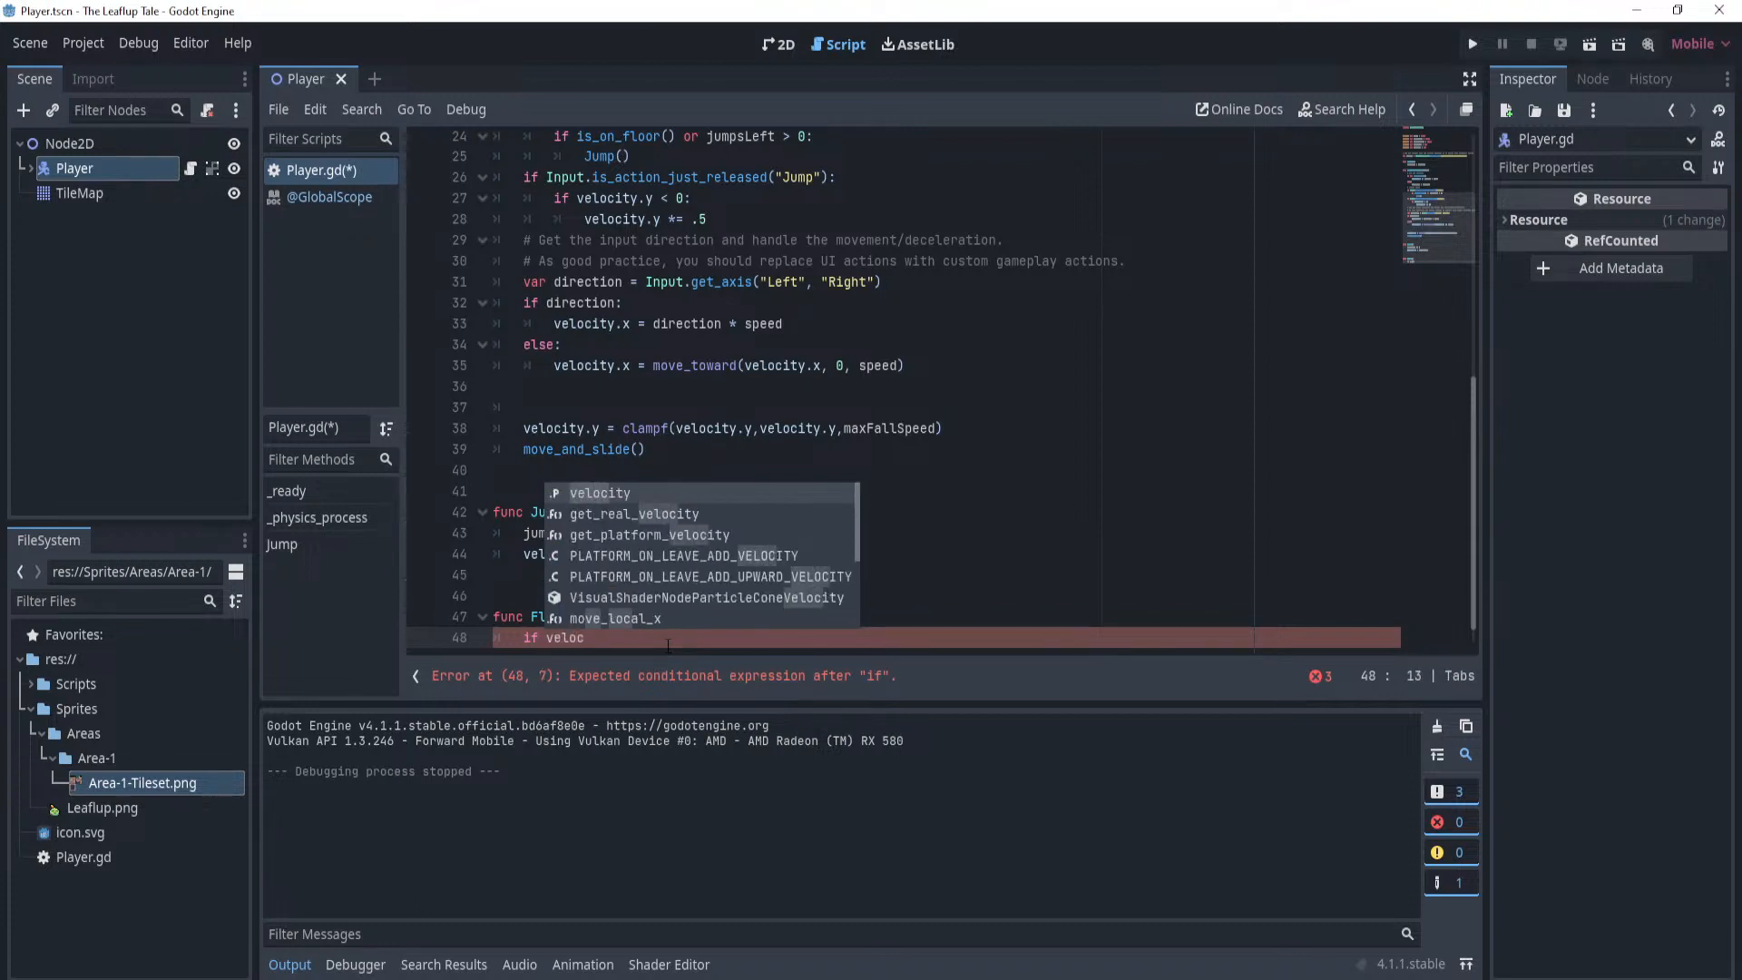
key(Return)
text(.x > )
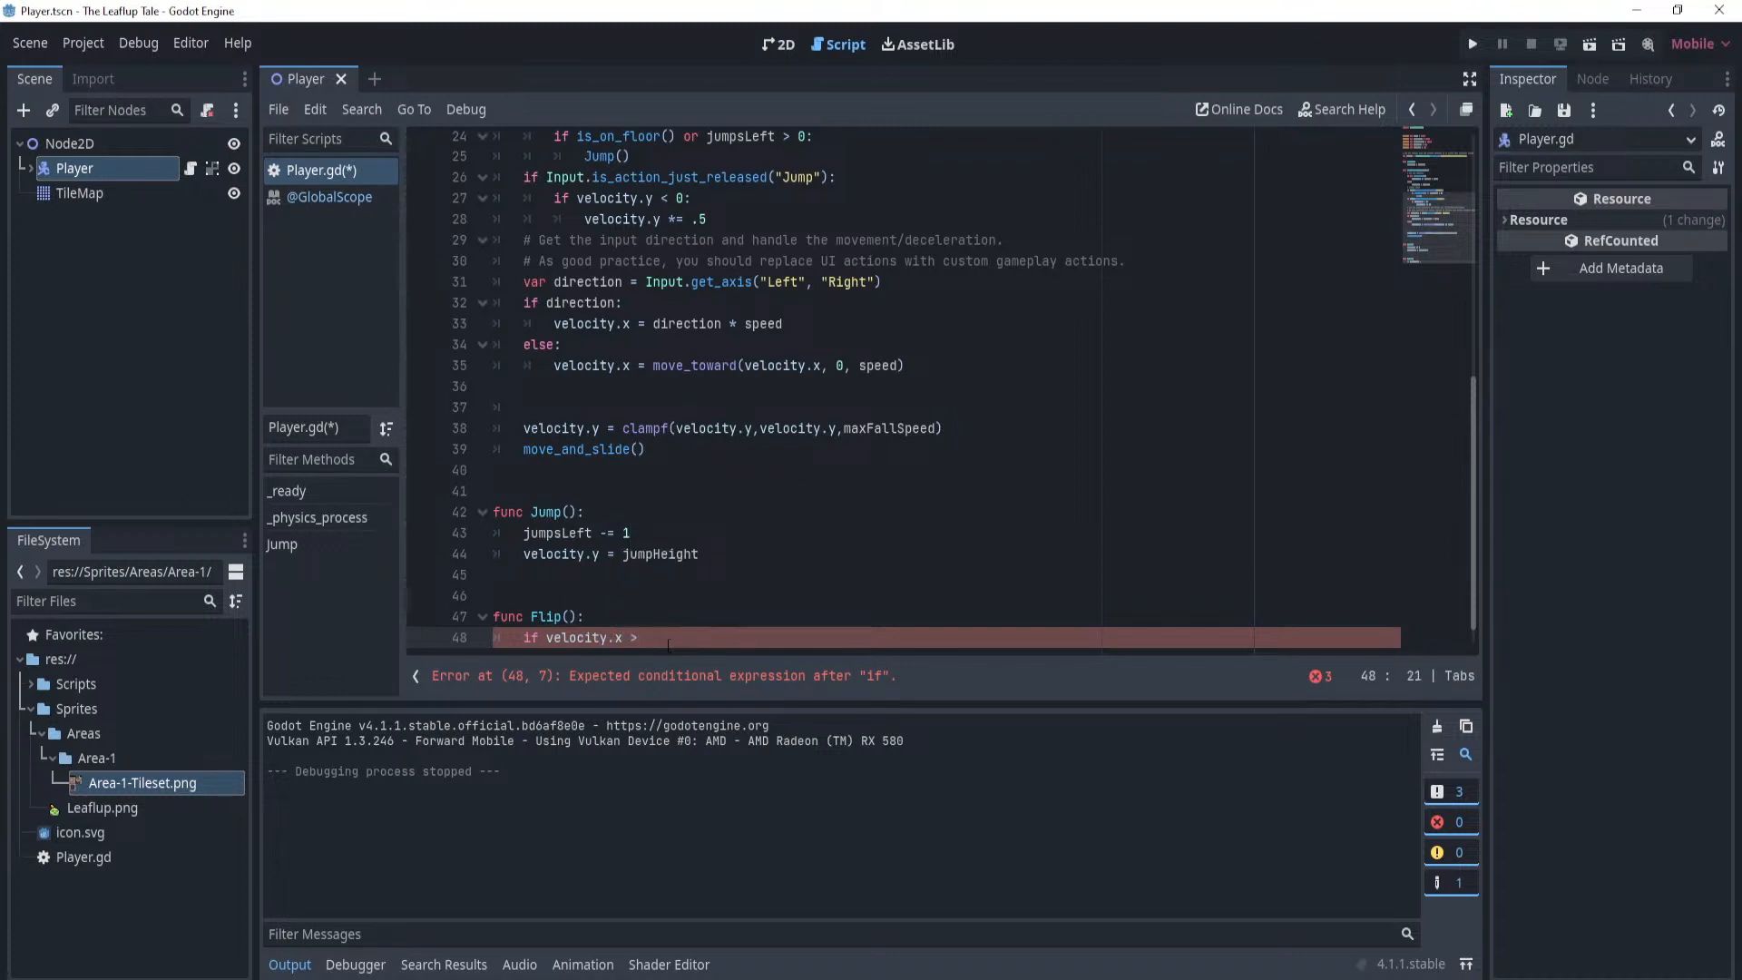
text(0)
key(Return)
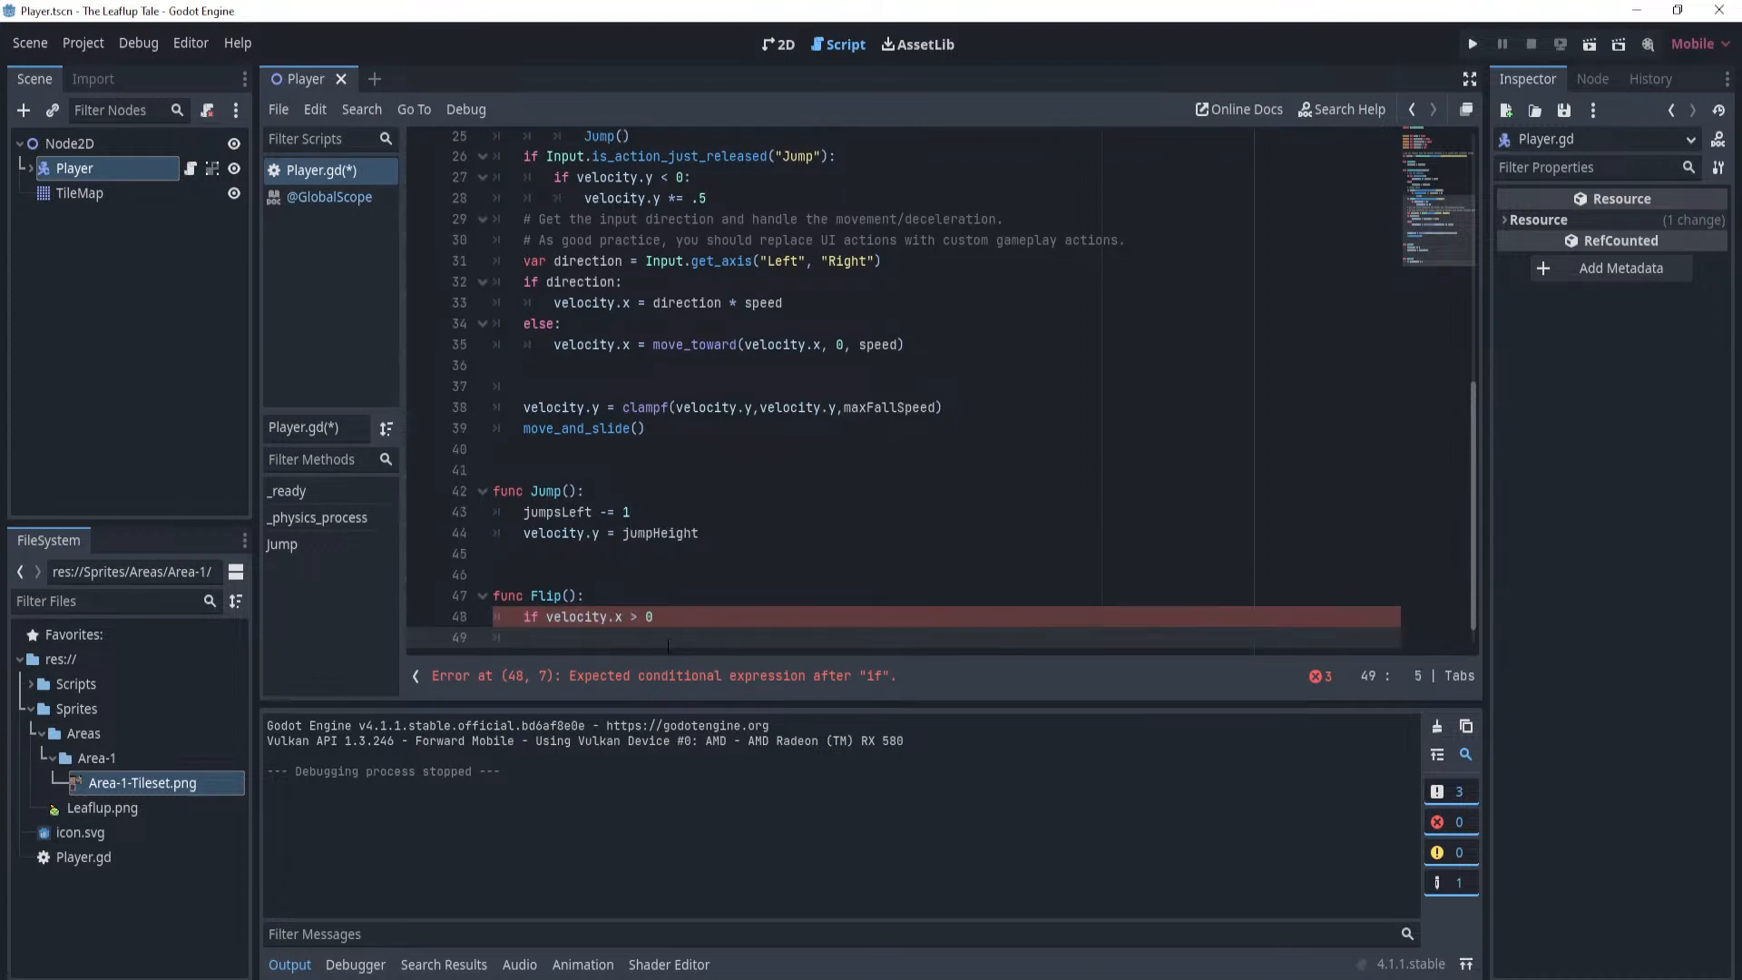
key(BackSpace)
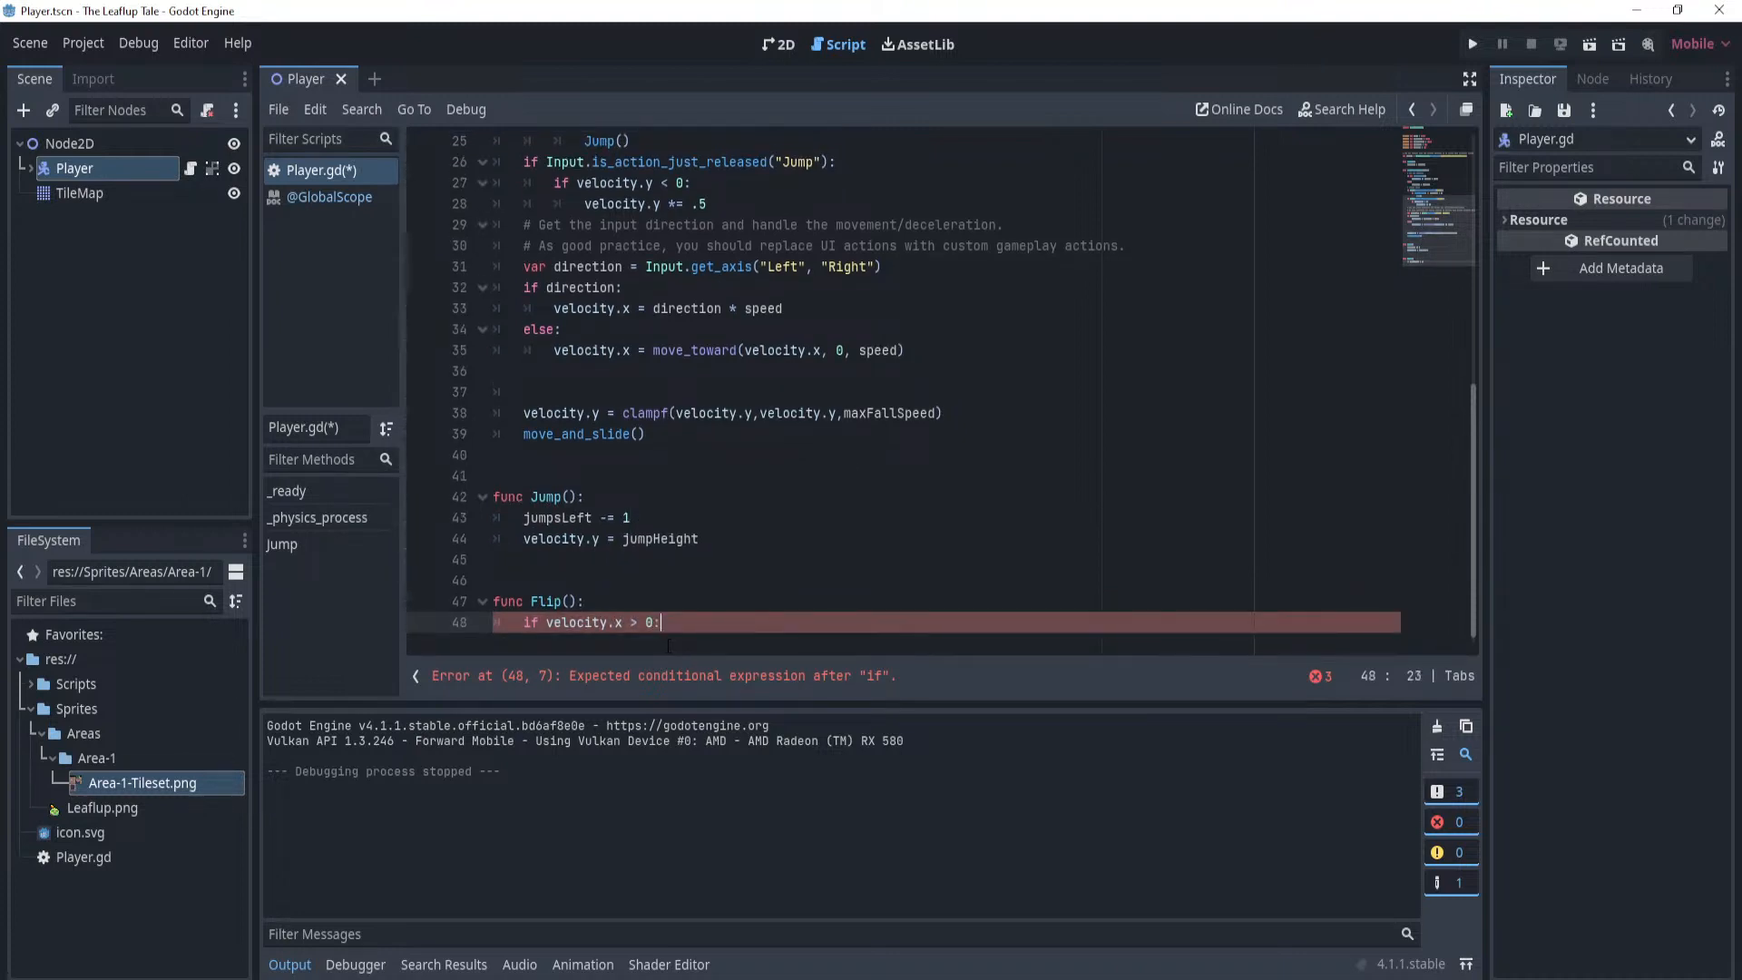
key(Return)
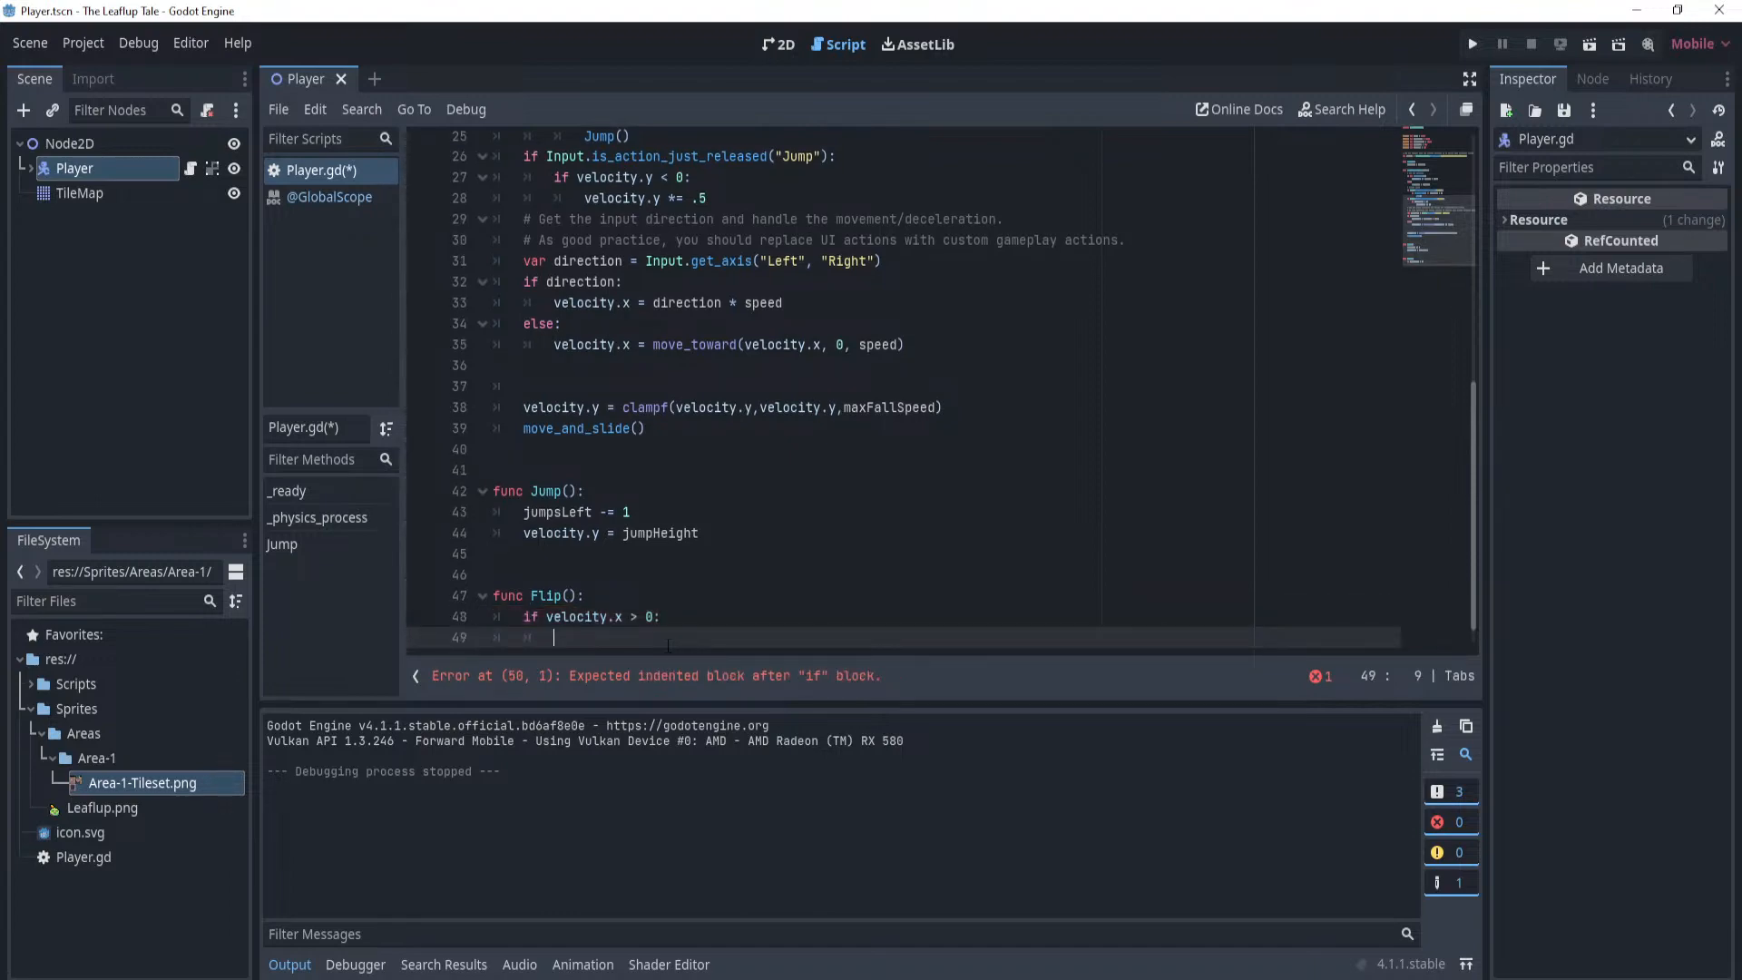
scroll(735, 408, up, 8)
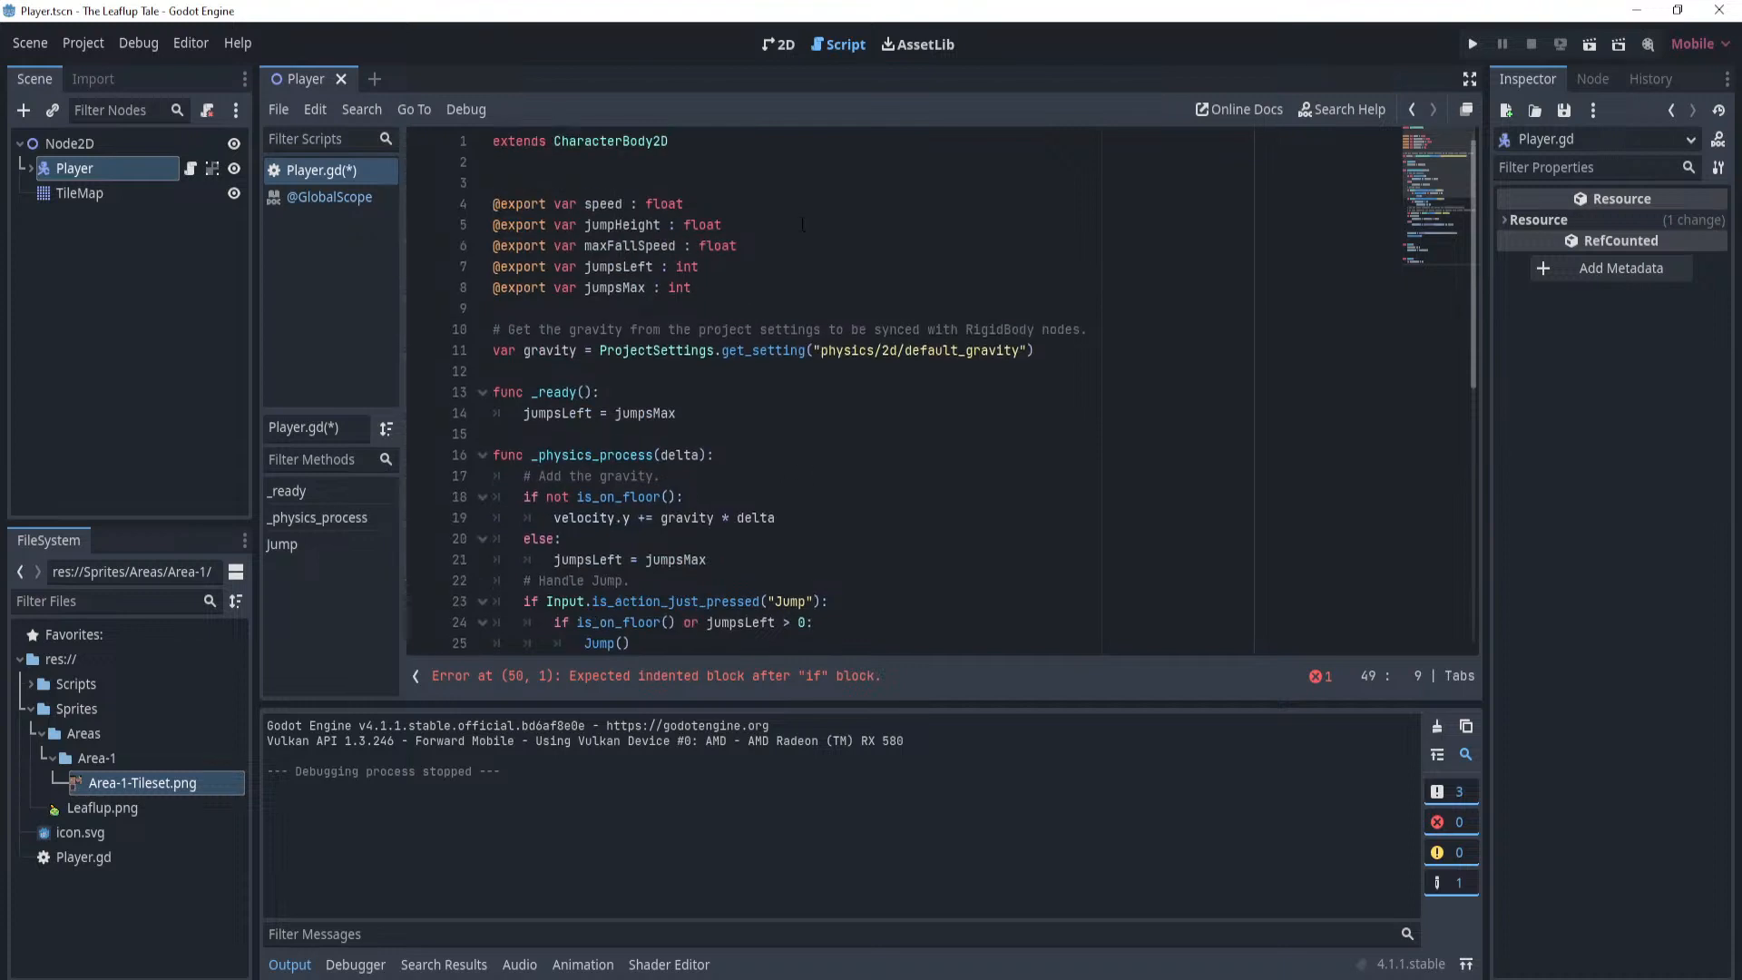
click(786, 284)
key(Return)
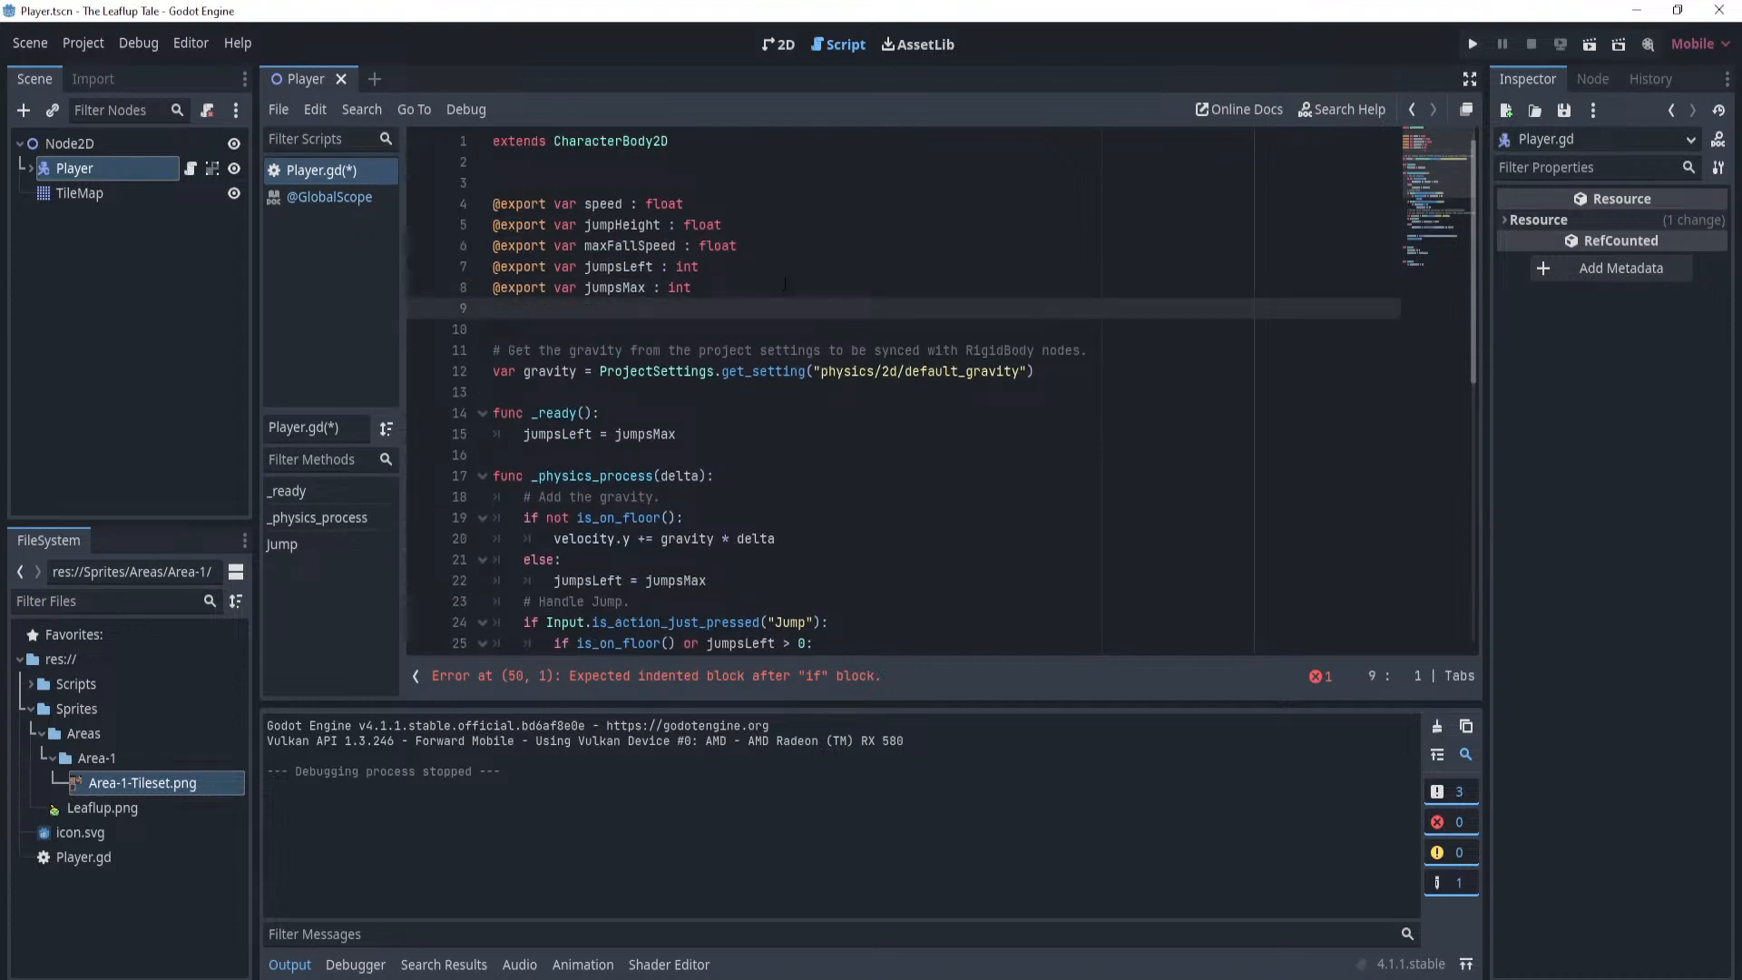
text(@onready var sprite : sprite)
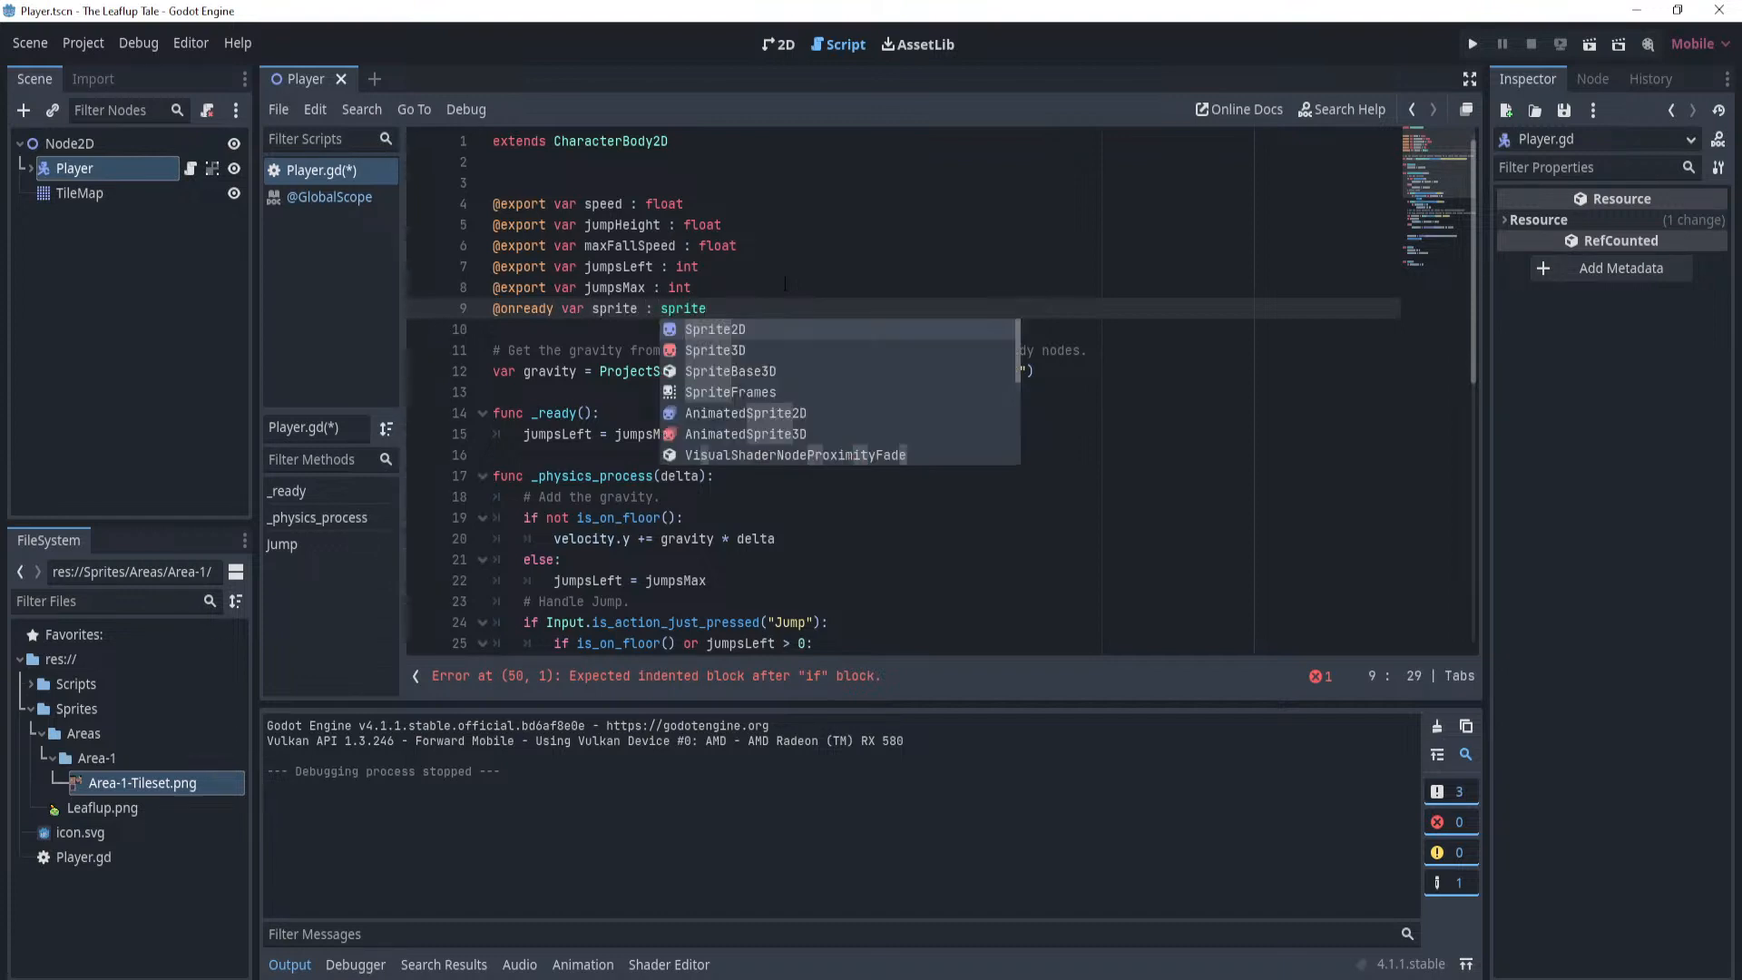
key(BackSpace)
key(BackSpace)
key(BackSpace)
key(BackSpace)
key(BackSpace)
key(BackSpace)
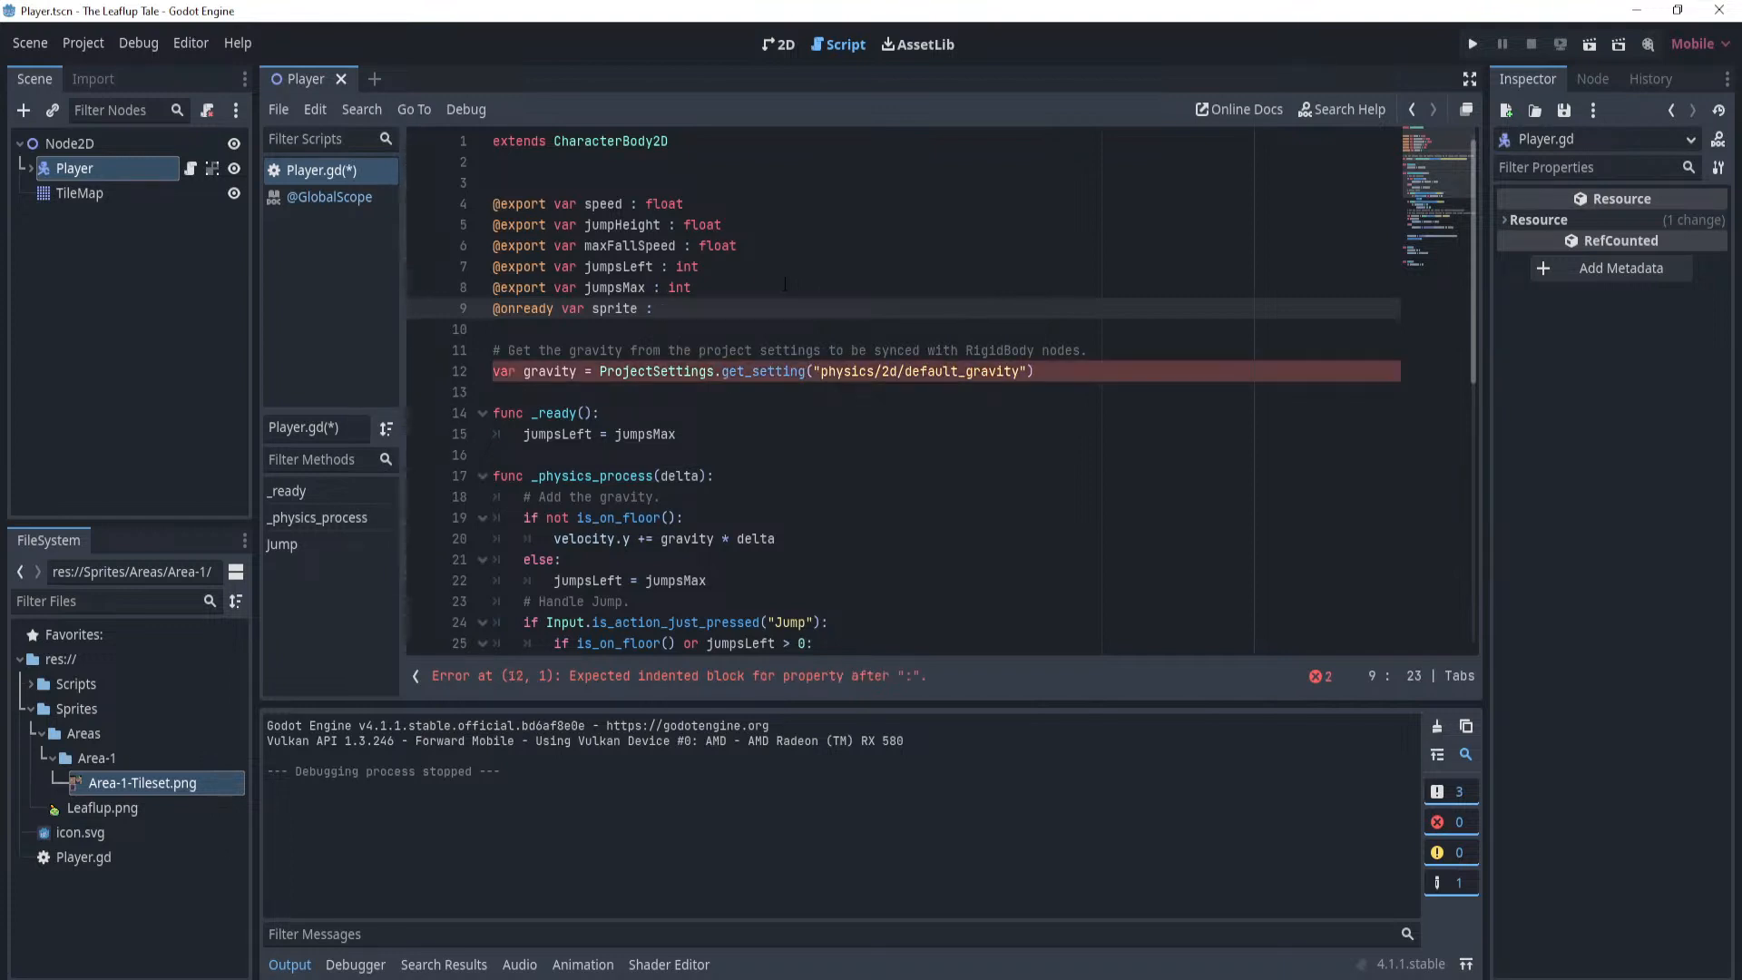
text($sprie)
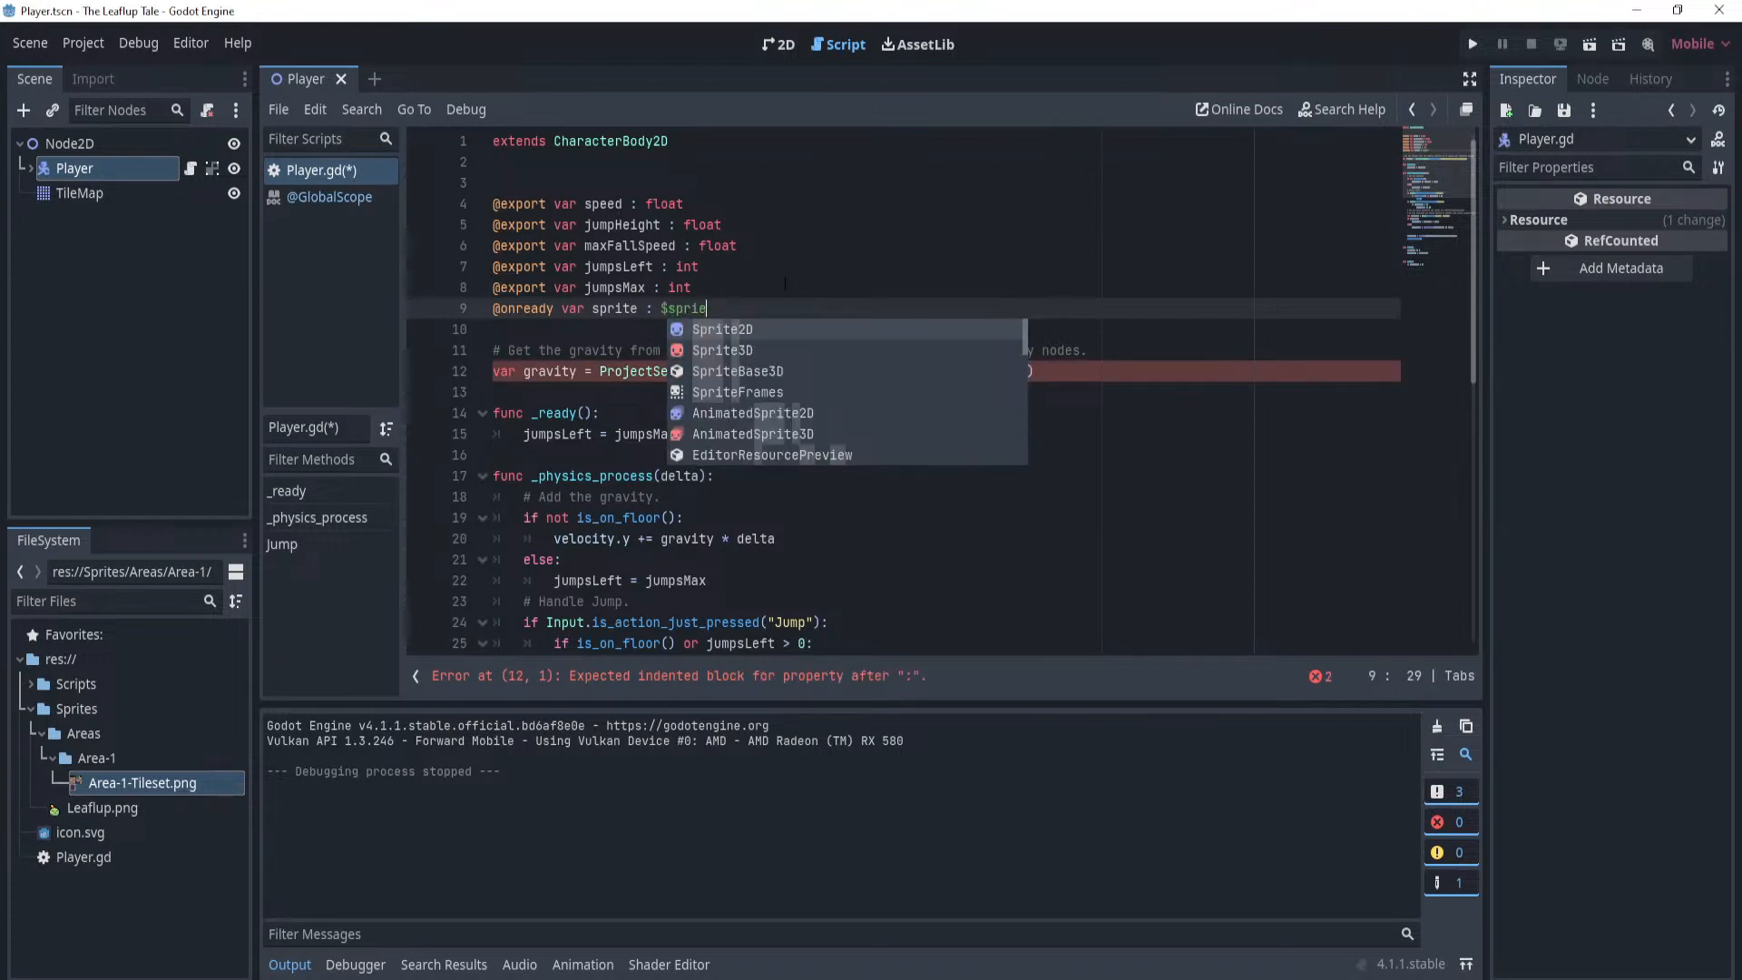
key(Return)
key(Left)
key(Left)
key(Left)
key(Left)
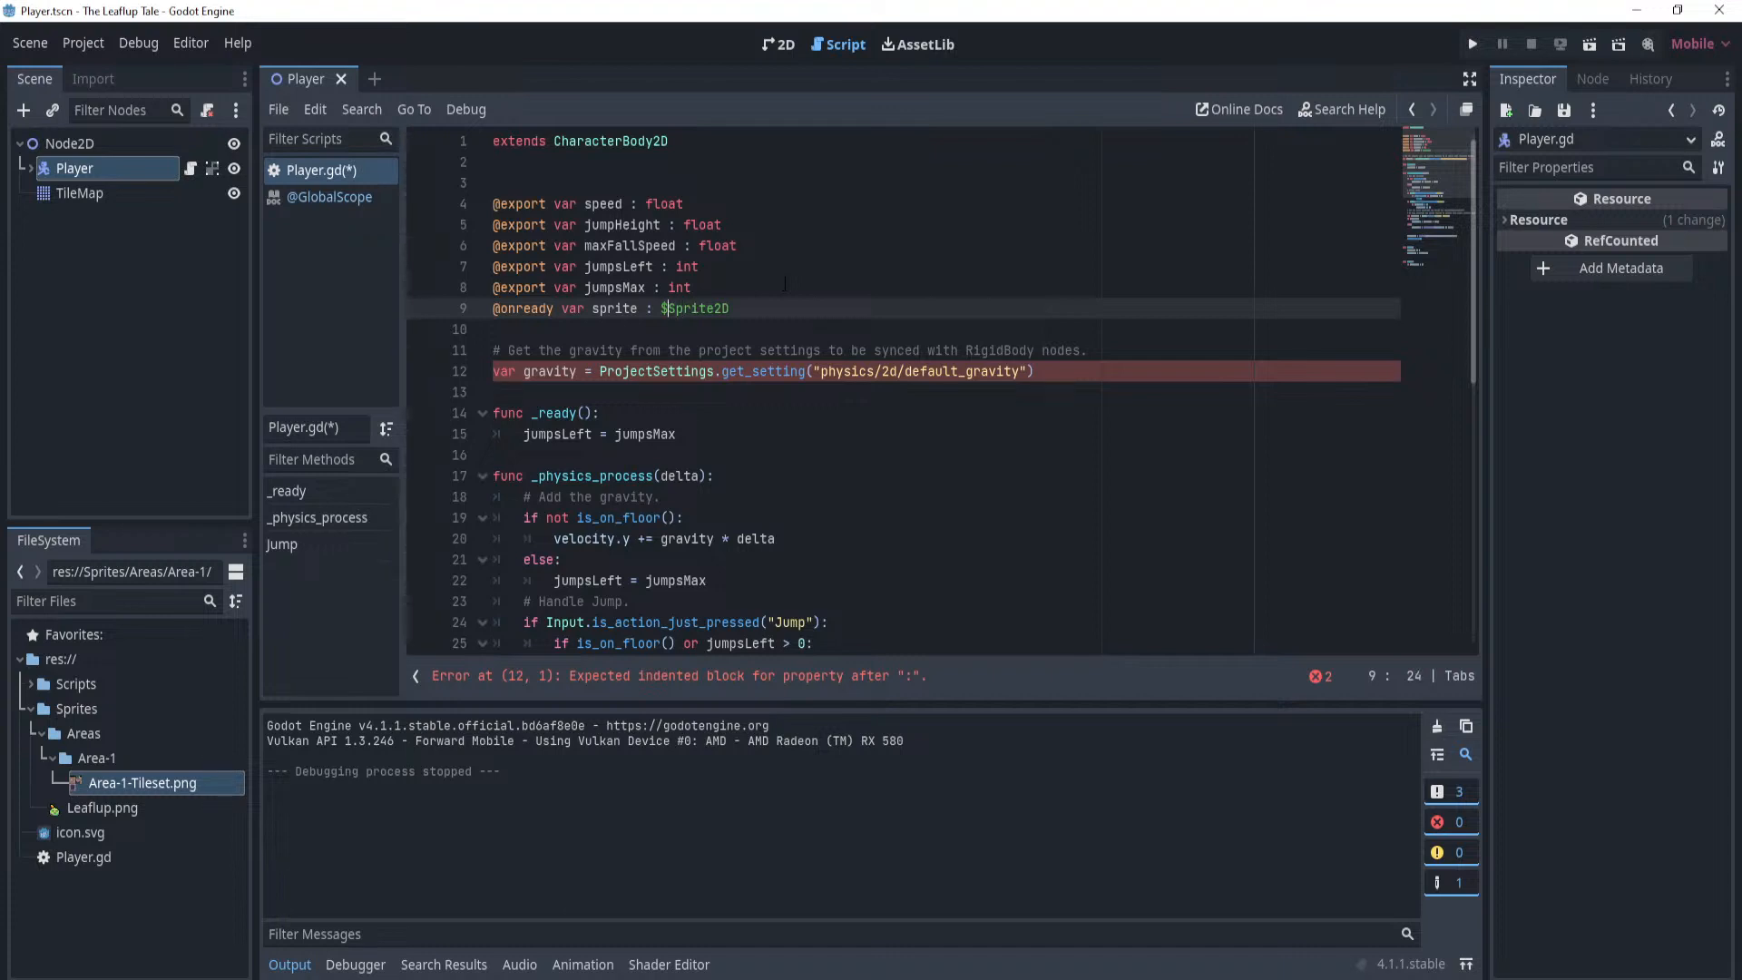
key(Left)
key(Left)
key(BackSpace)
key(BackSpace)
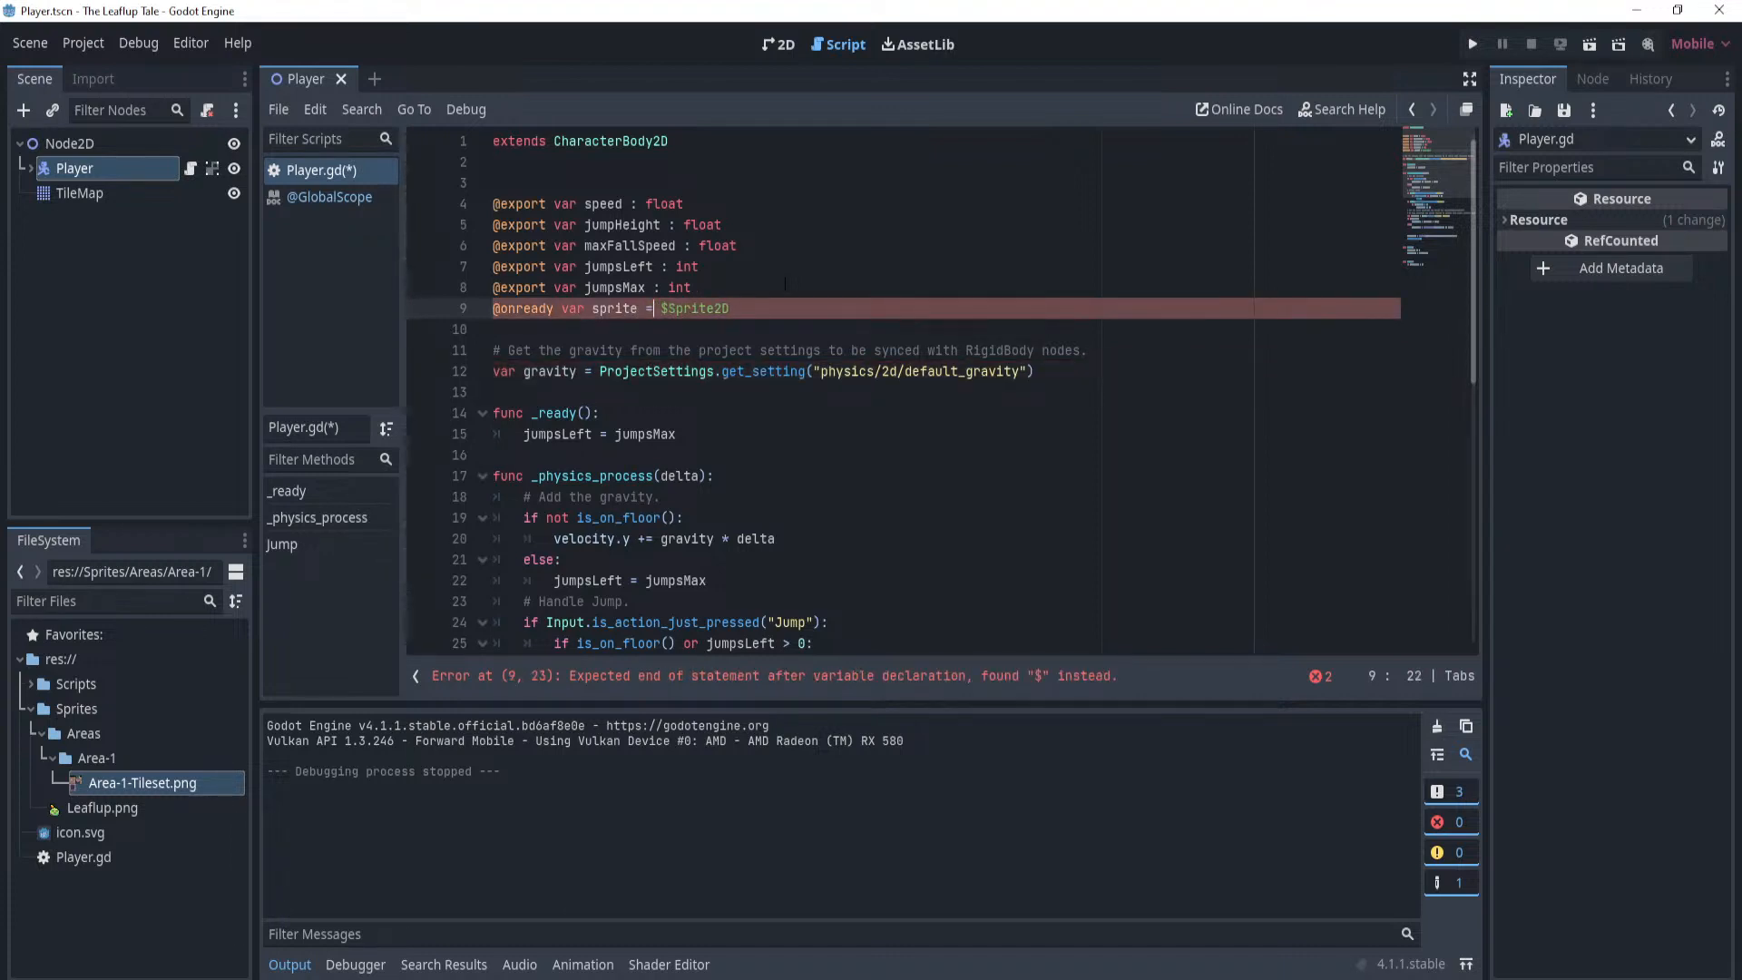
key(ctrl+space)
text(: Sprite2D =)
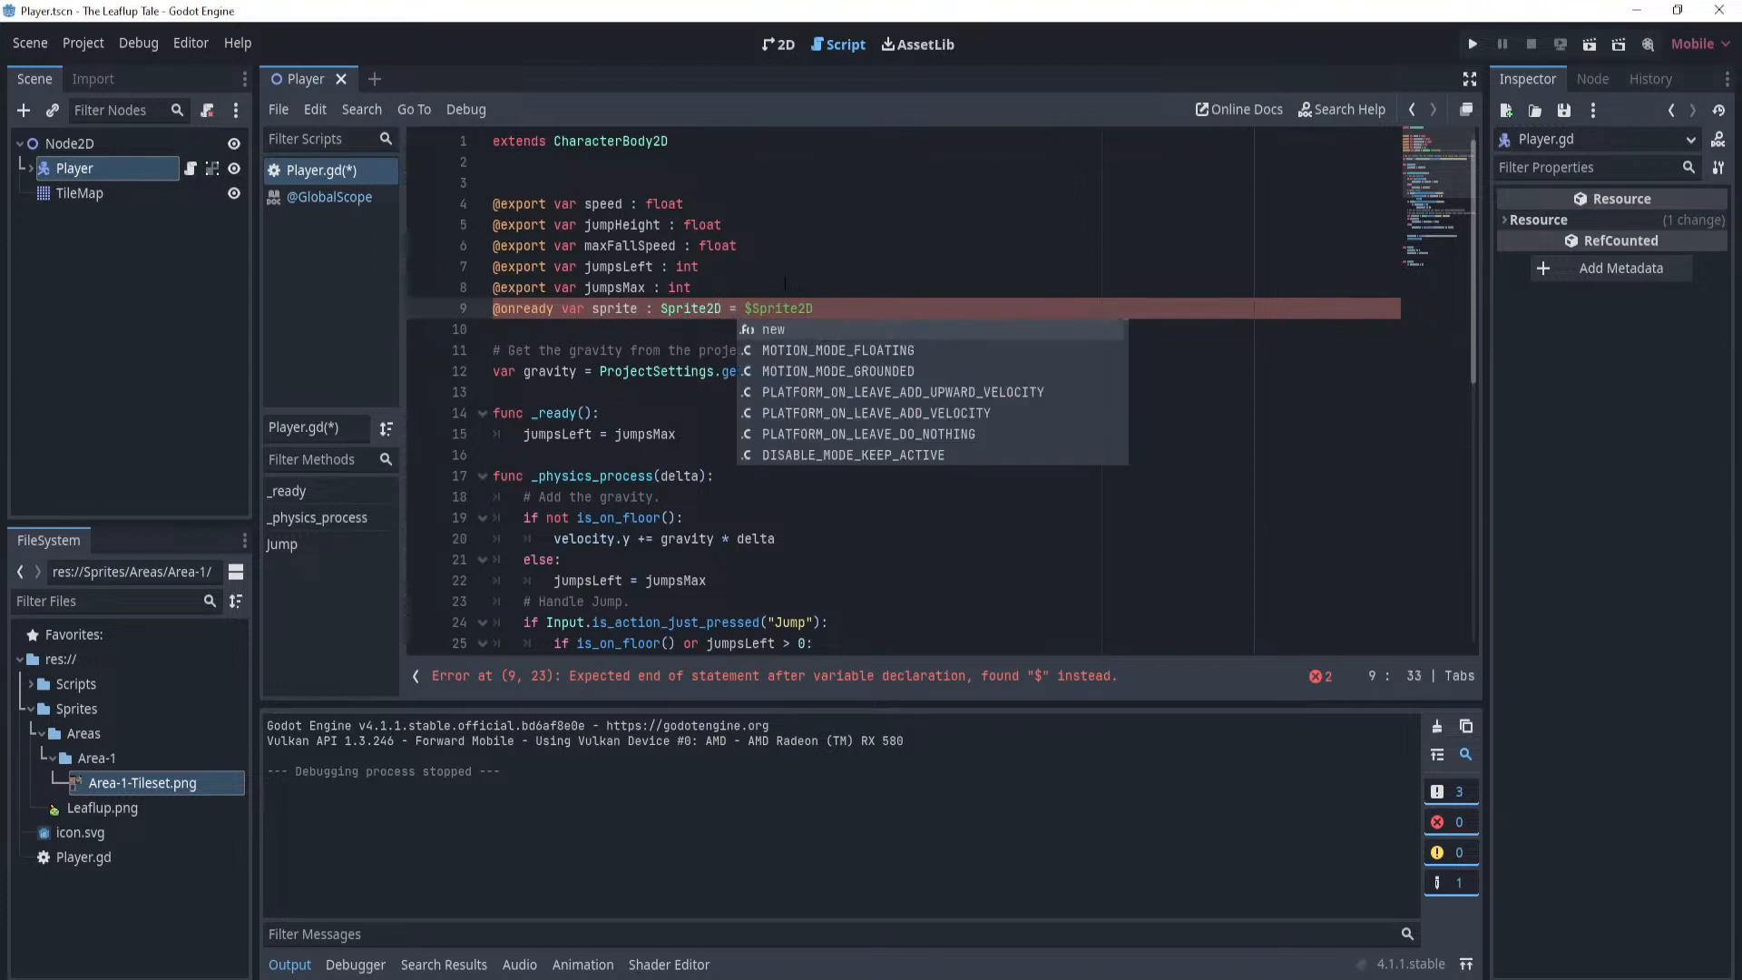
click(867, 312)
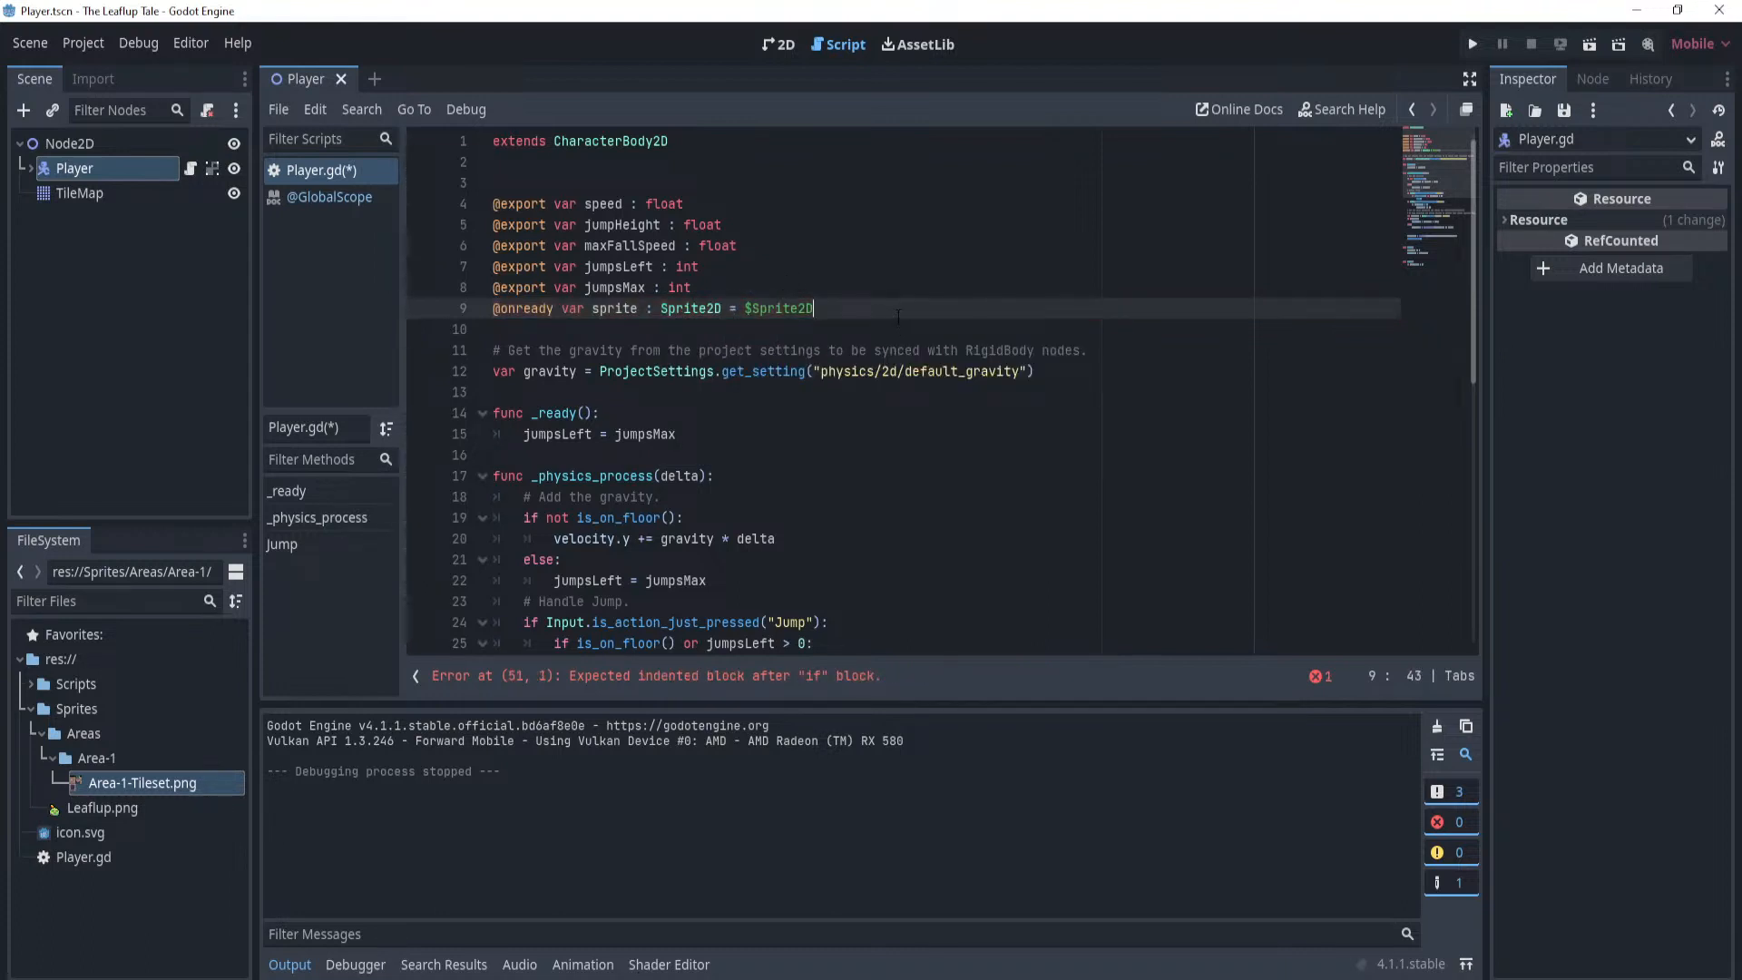
key(ctrl+s)
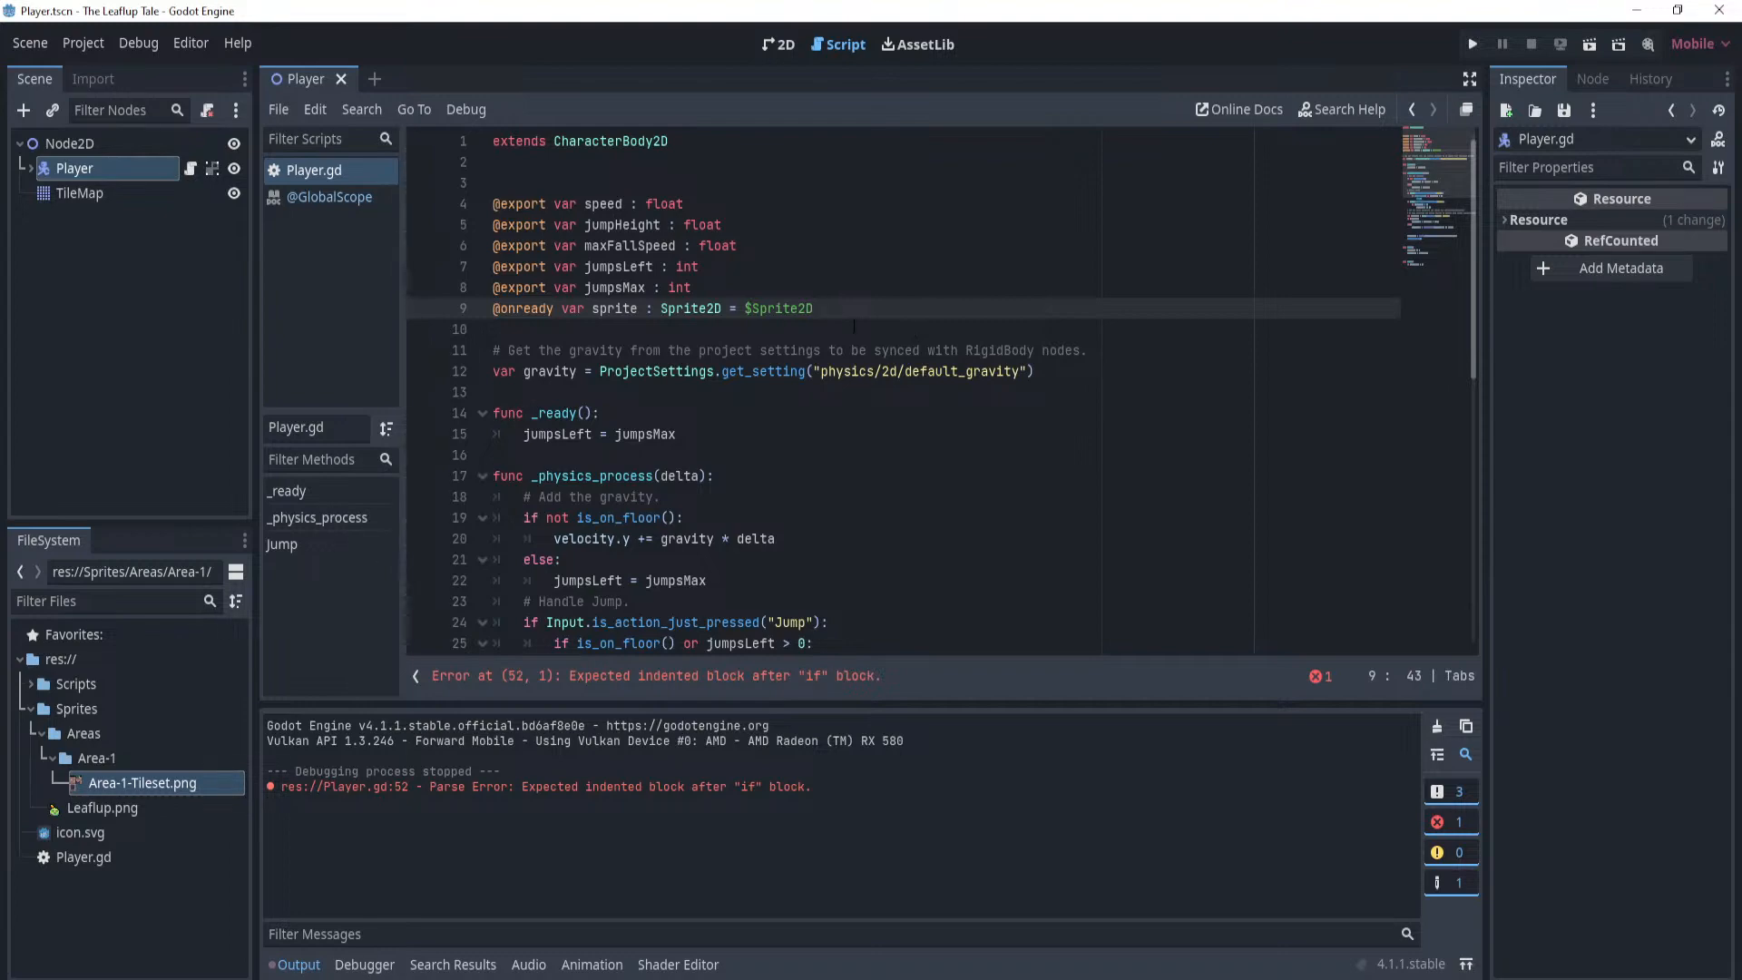
Add "sprite.flip_h = false" inside the velocity.x > 0 condition of the Flip function.
scroll(816, 408, down, 9)
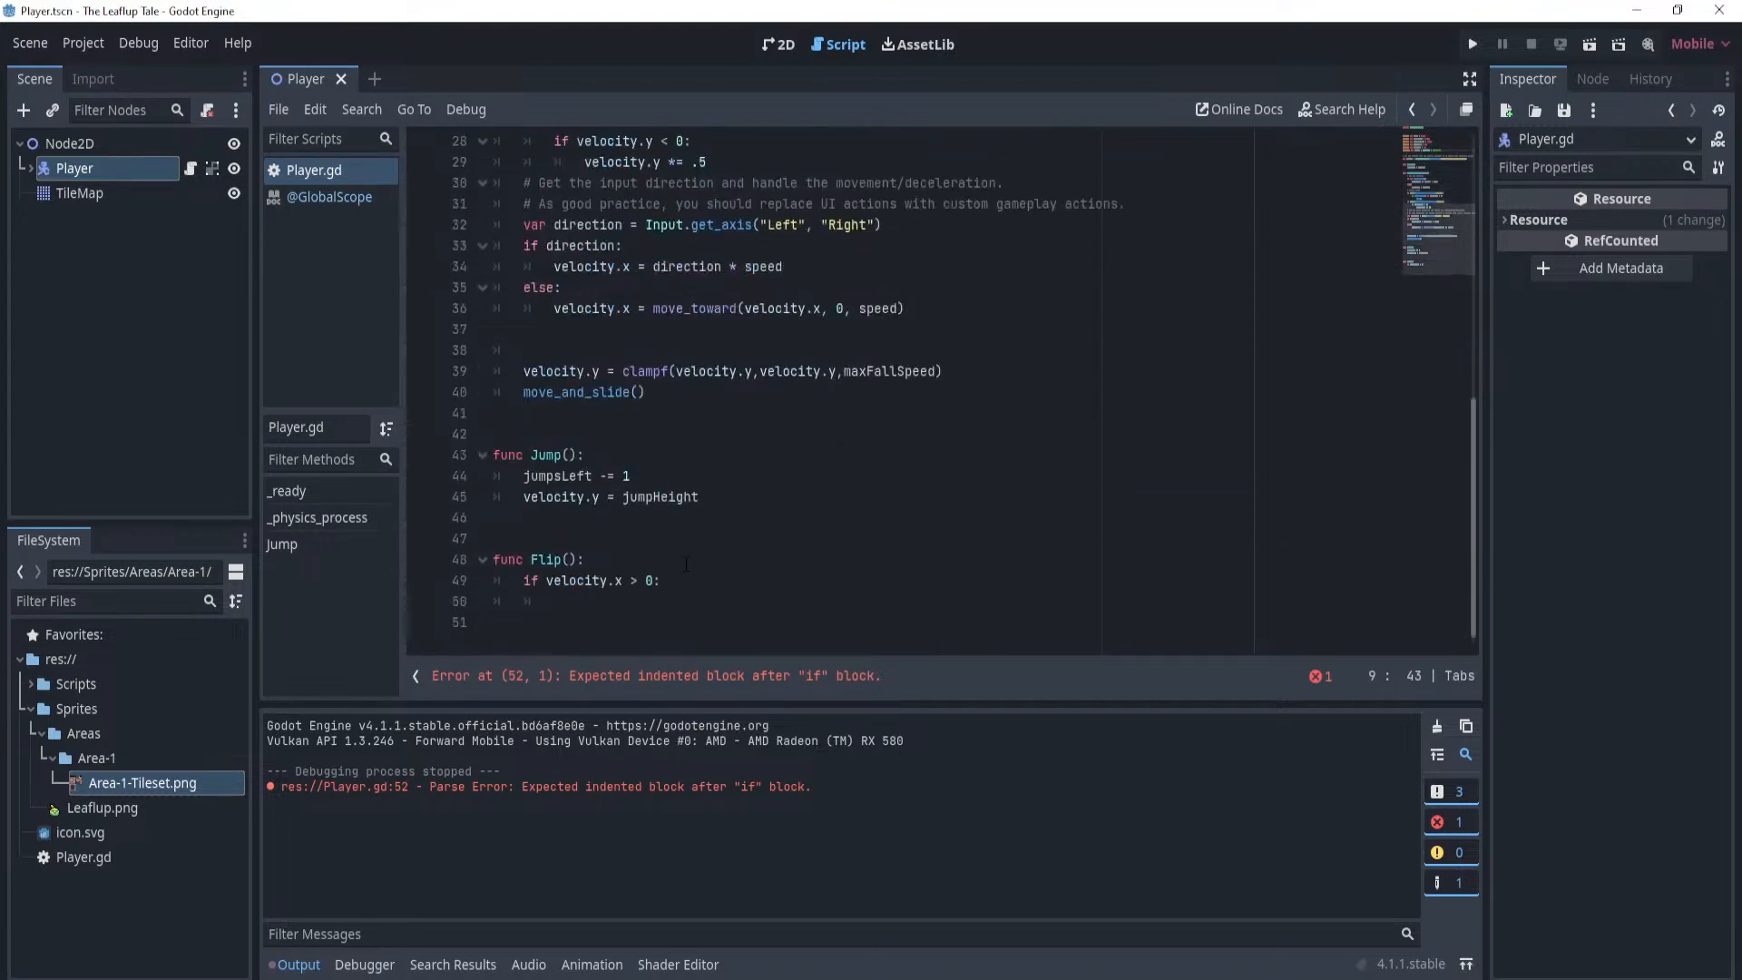
click(742, 585)
key(Return)
text(sprite)
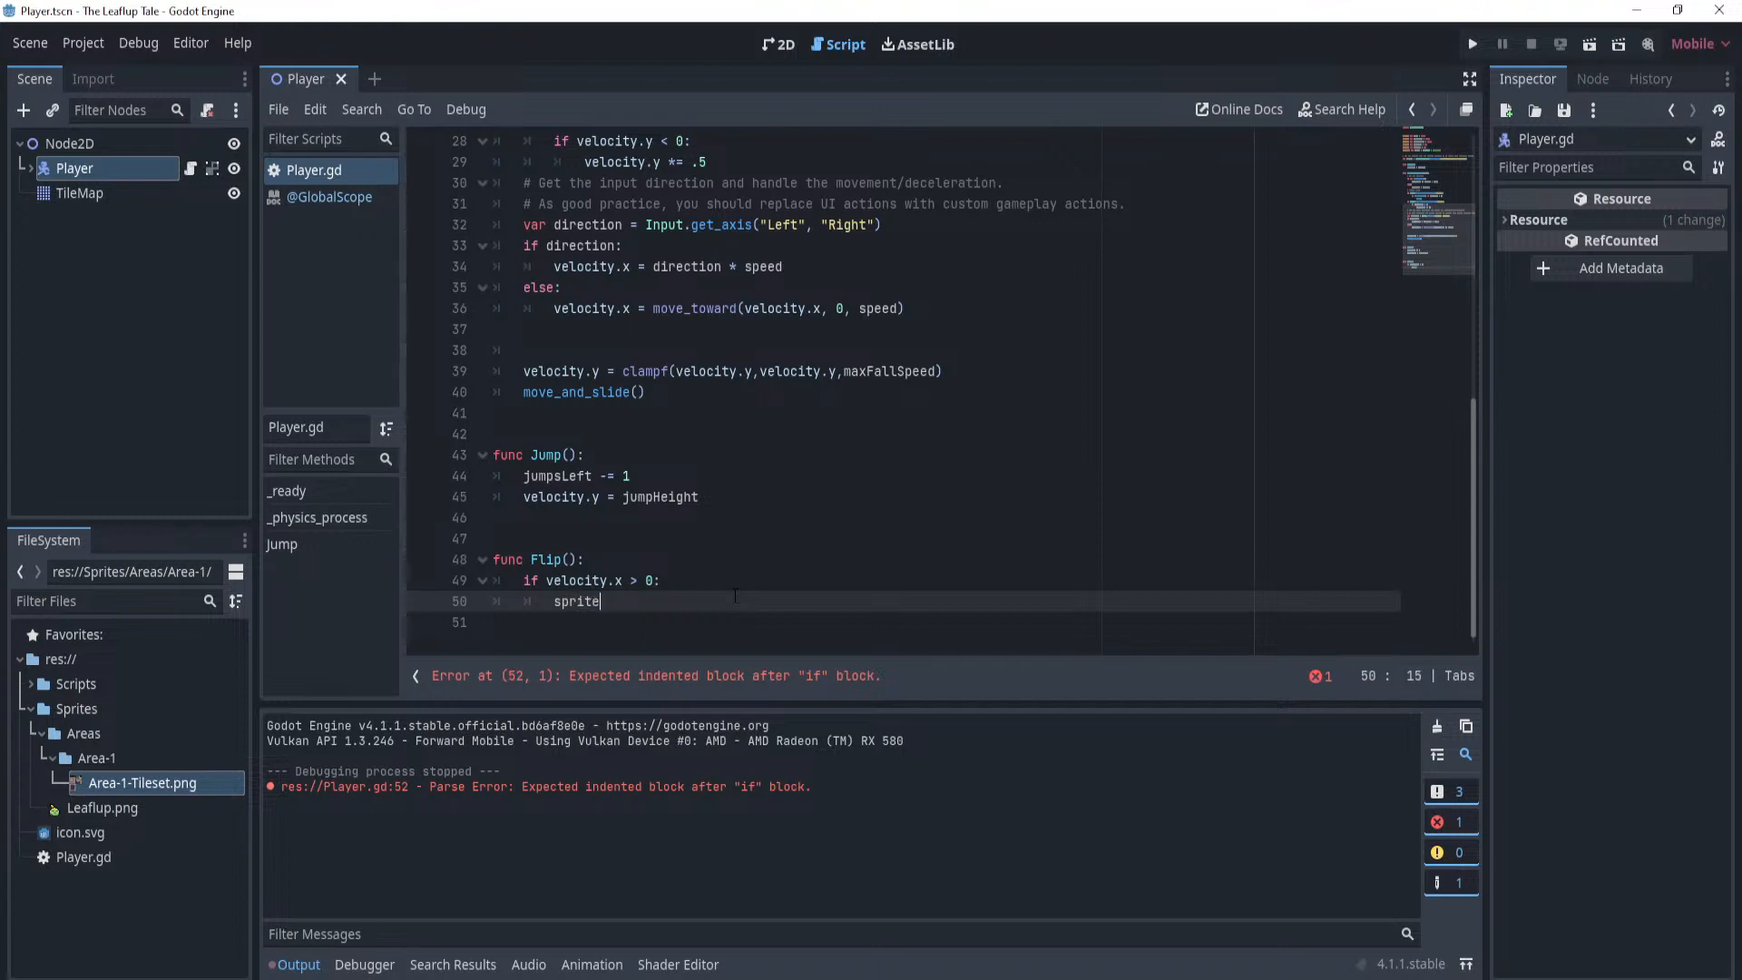
text(.fl)
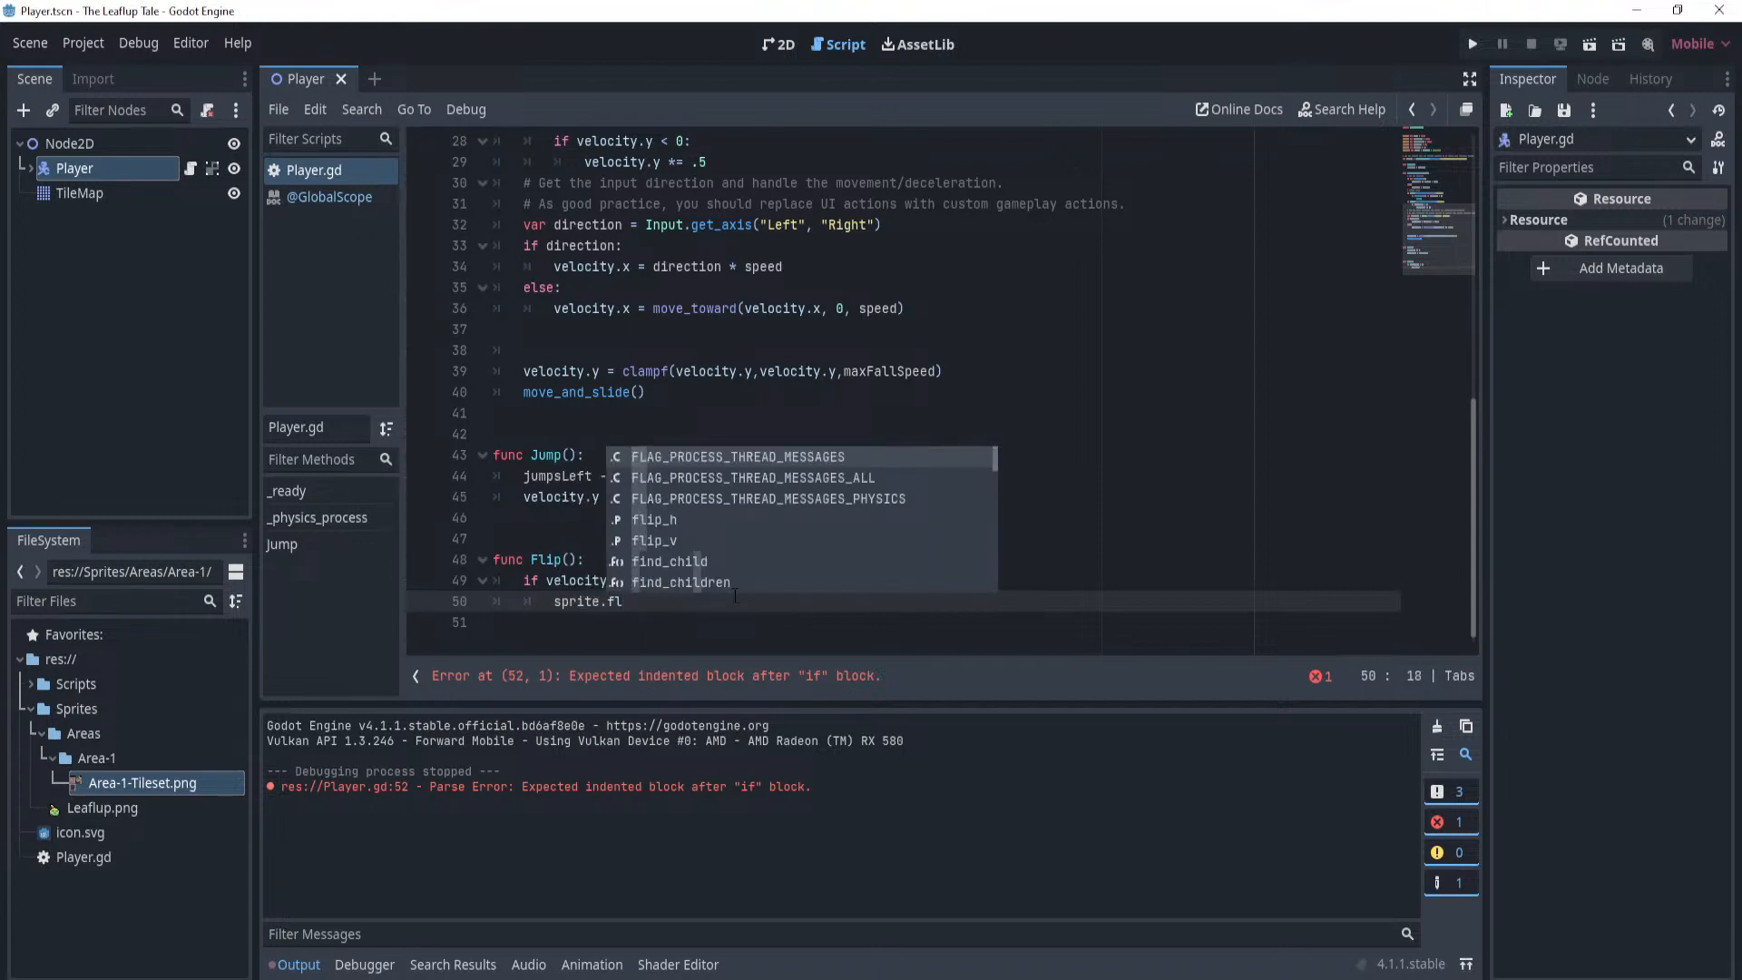
key(Down)
key(Down)
key(Down)
key(Return)
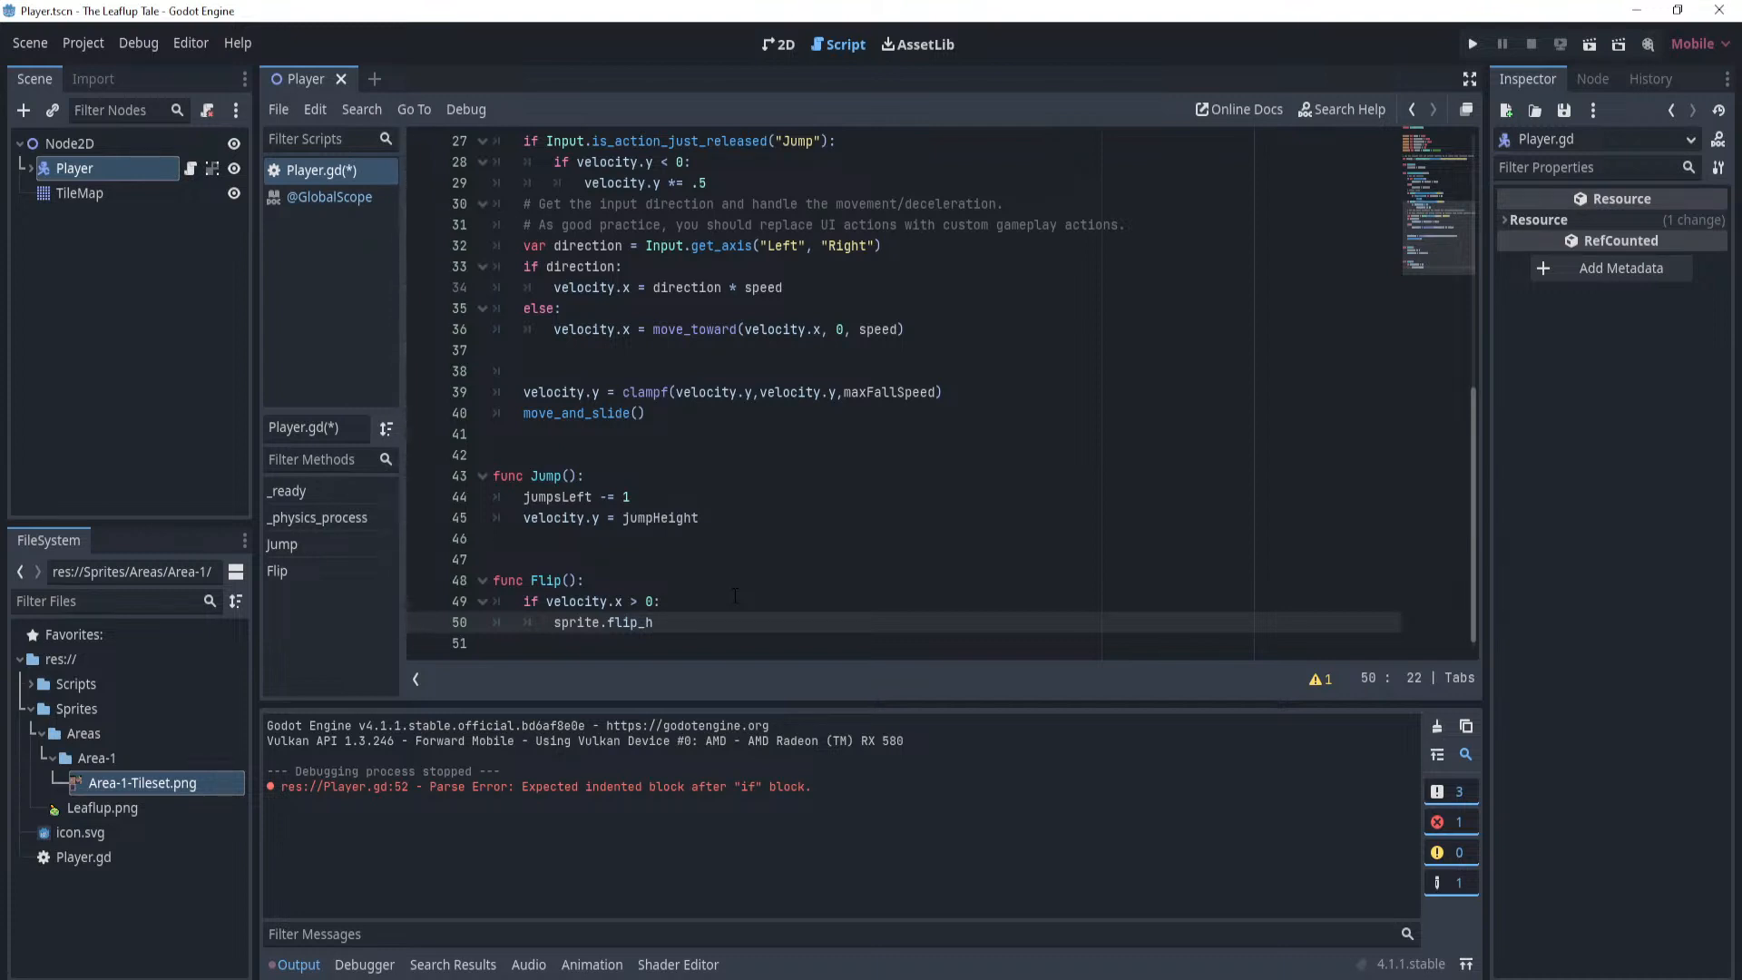
text(= false)
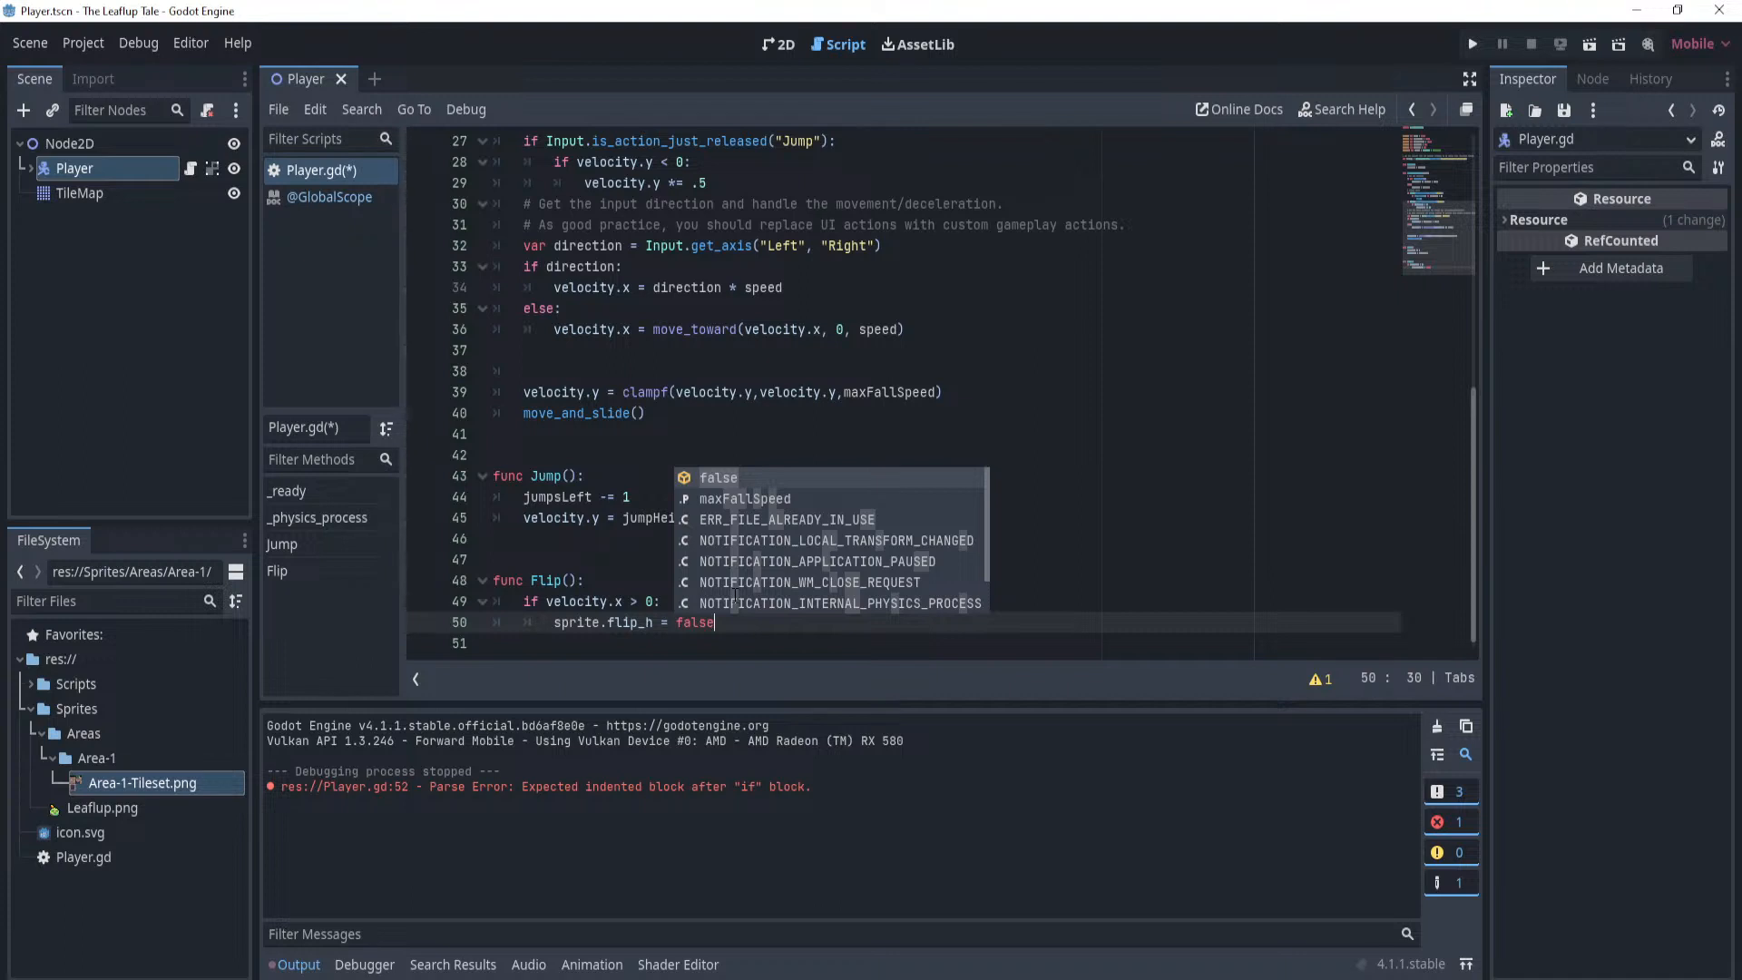
key(Escape)
key(Return)
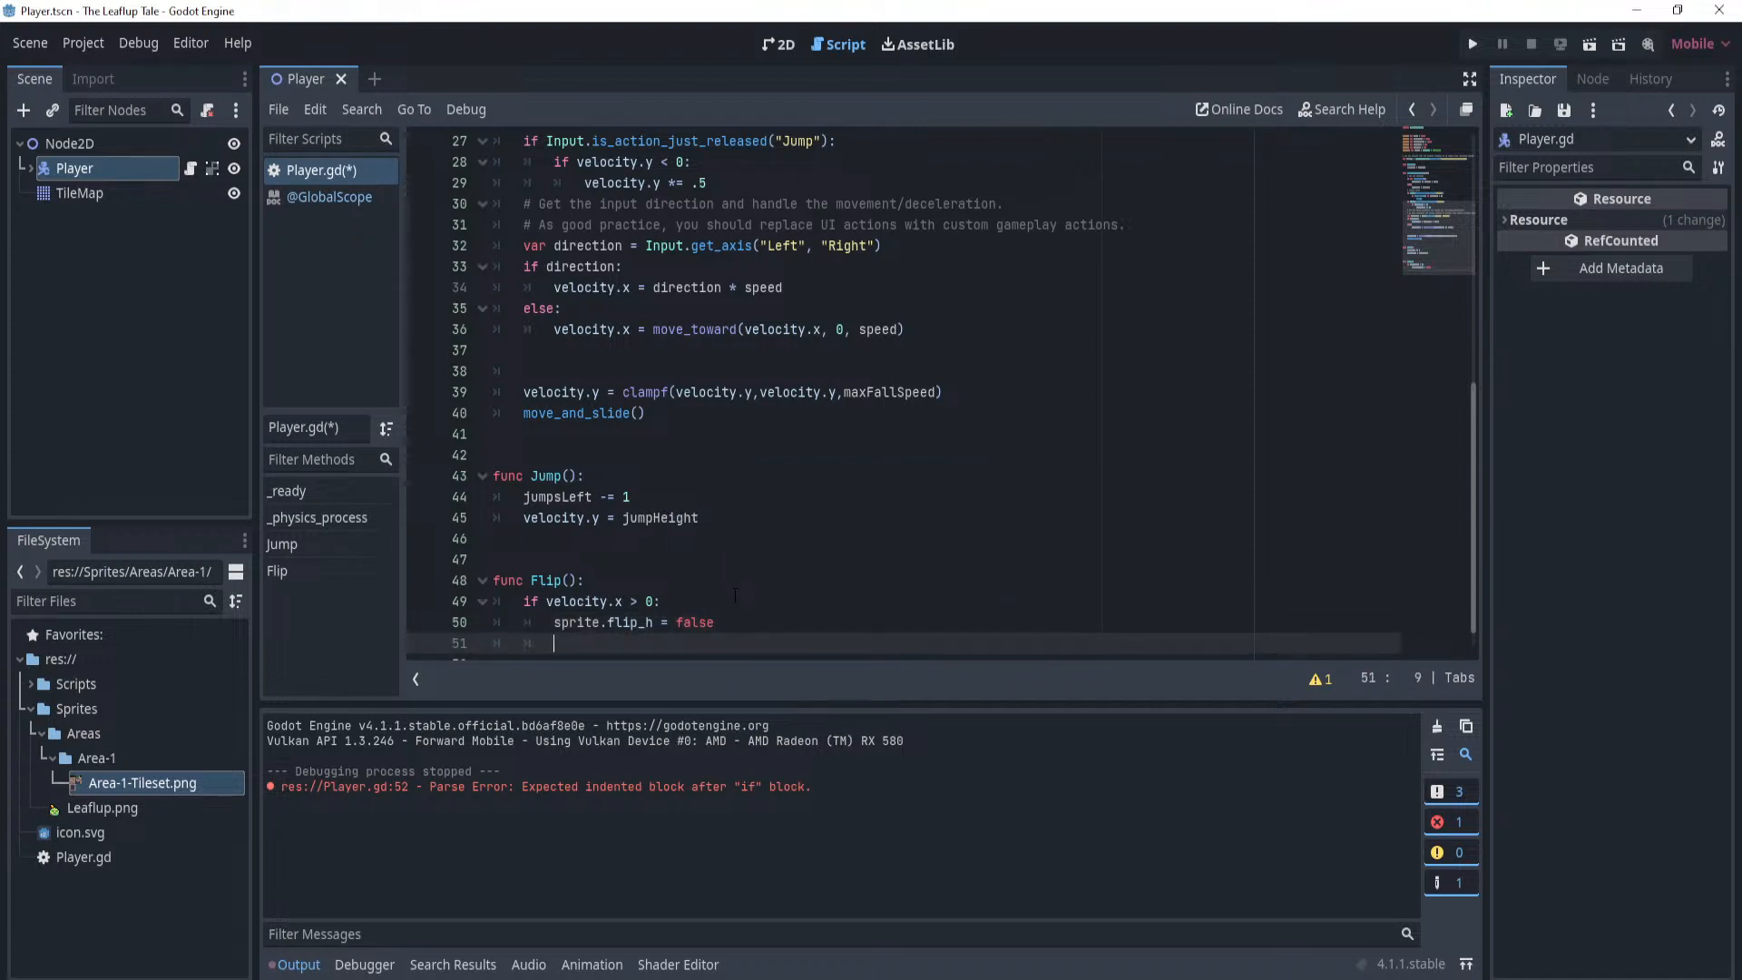
key(BackSpace)
key(BackSpace)
key(BackSpace)
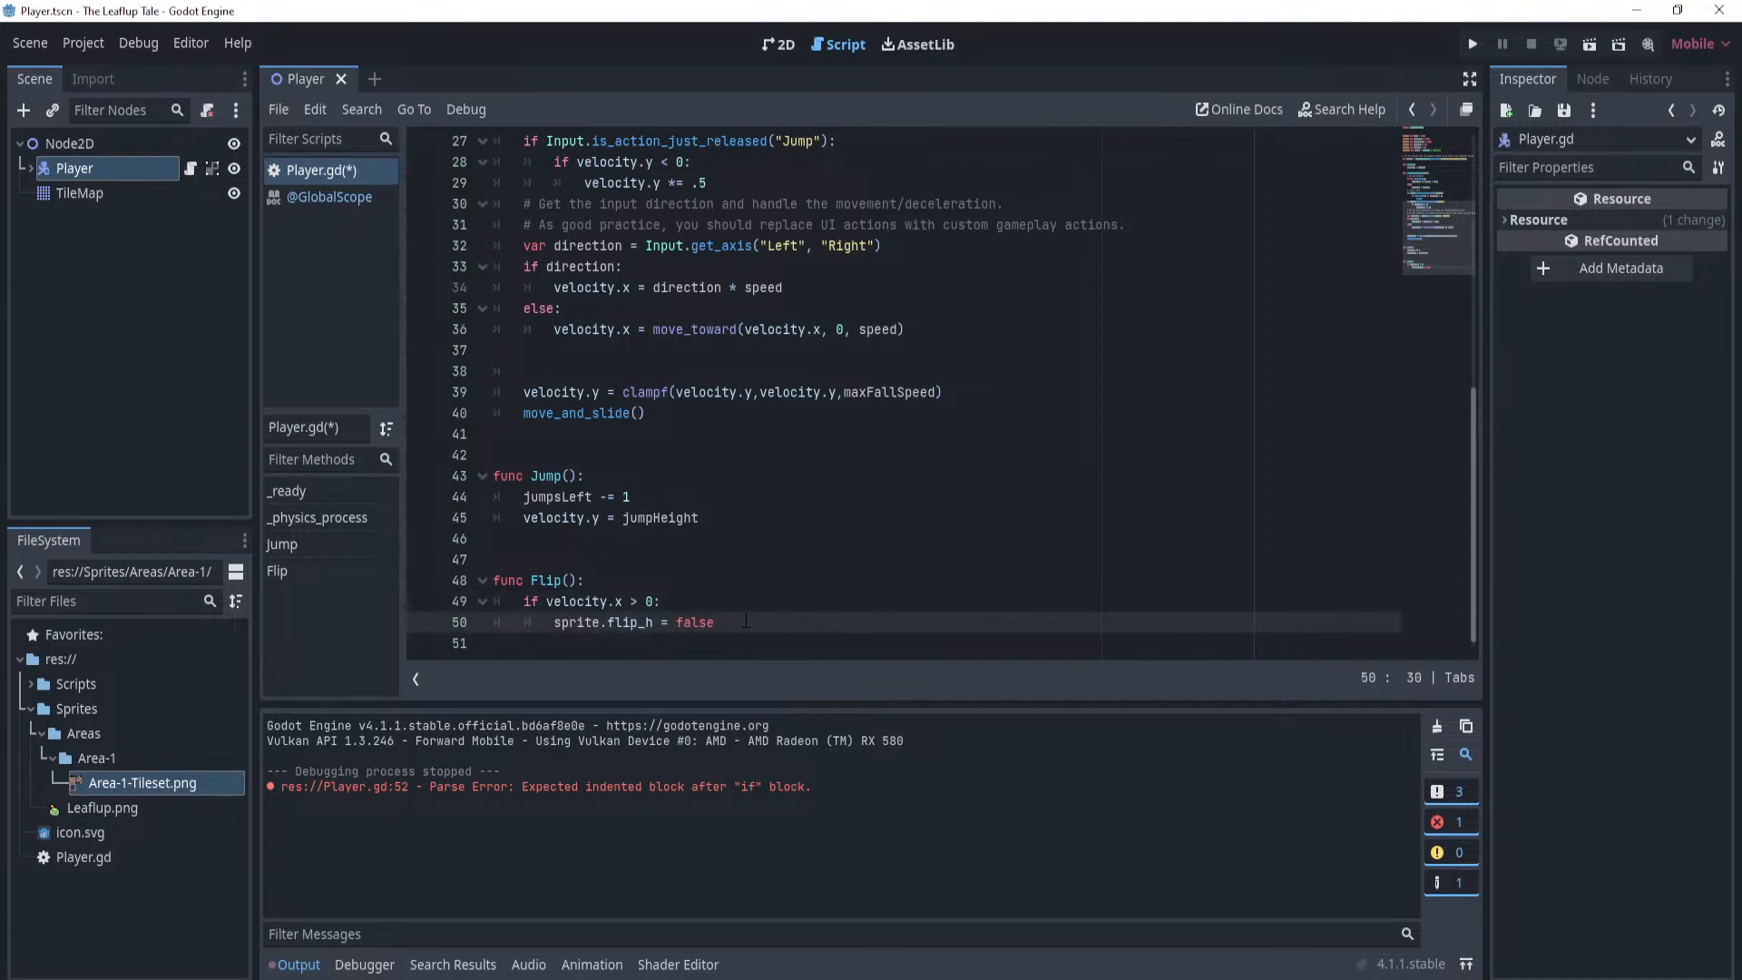
click(743, 567)
click(750, 602)
click(755, 622)
click(759, 602)
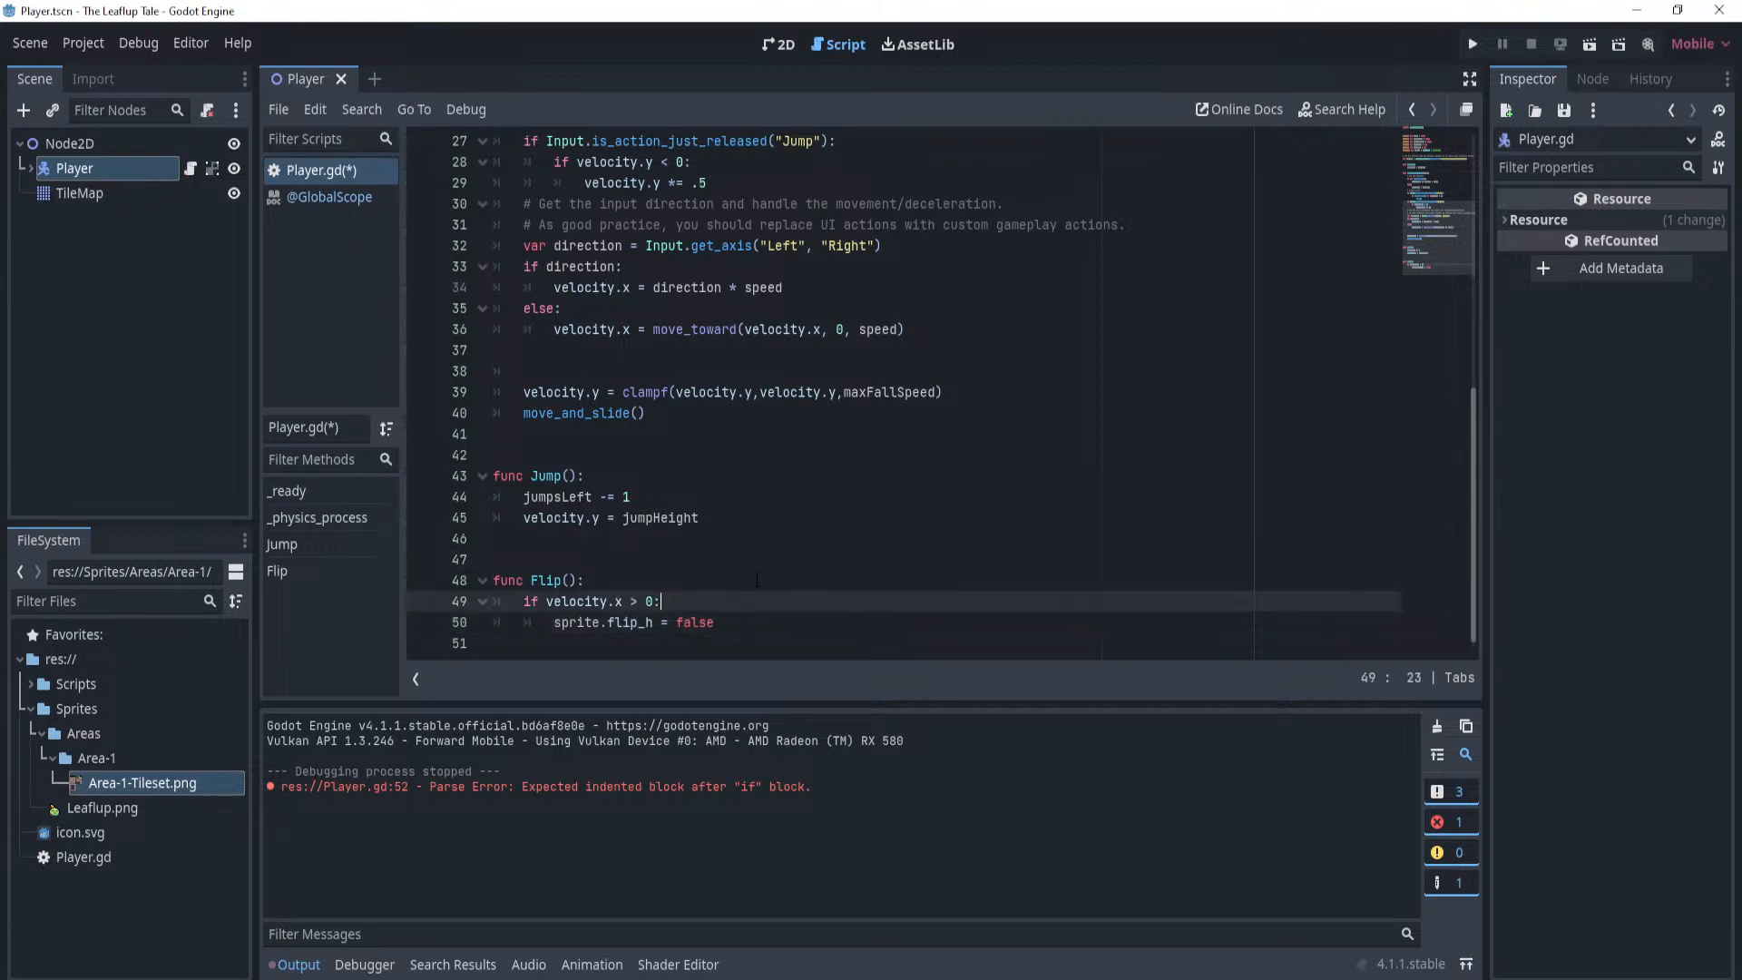
click(762, 580)
click(767, 602)
click(771, 643)
click(772, 623)
click(772, 602)
click(792, 585)
click(774, 623)
click(780, 602)
click(833, 557)
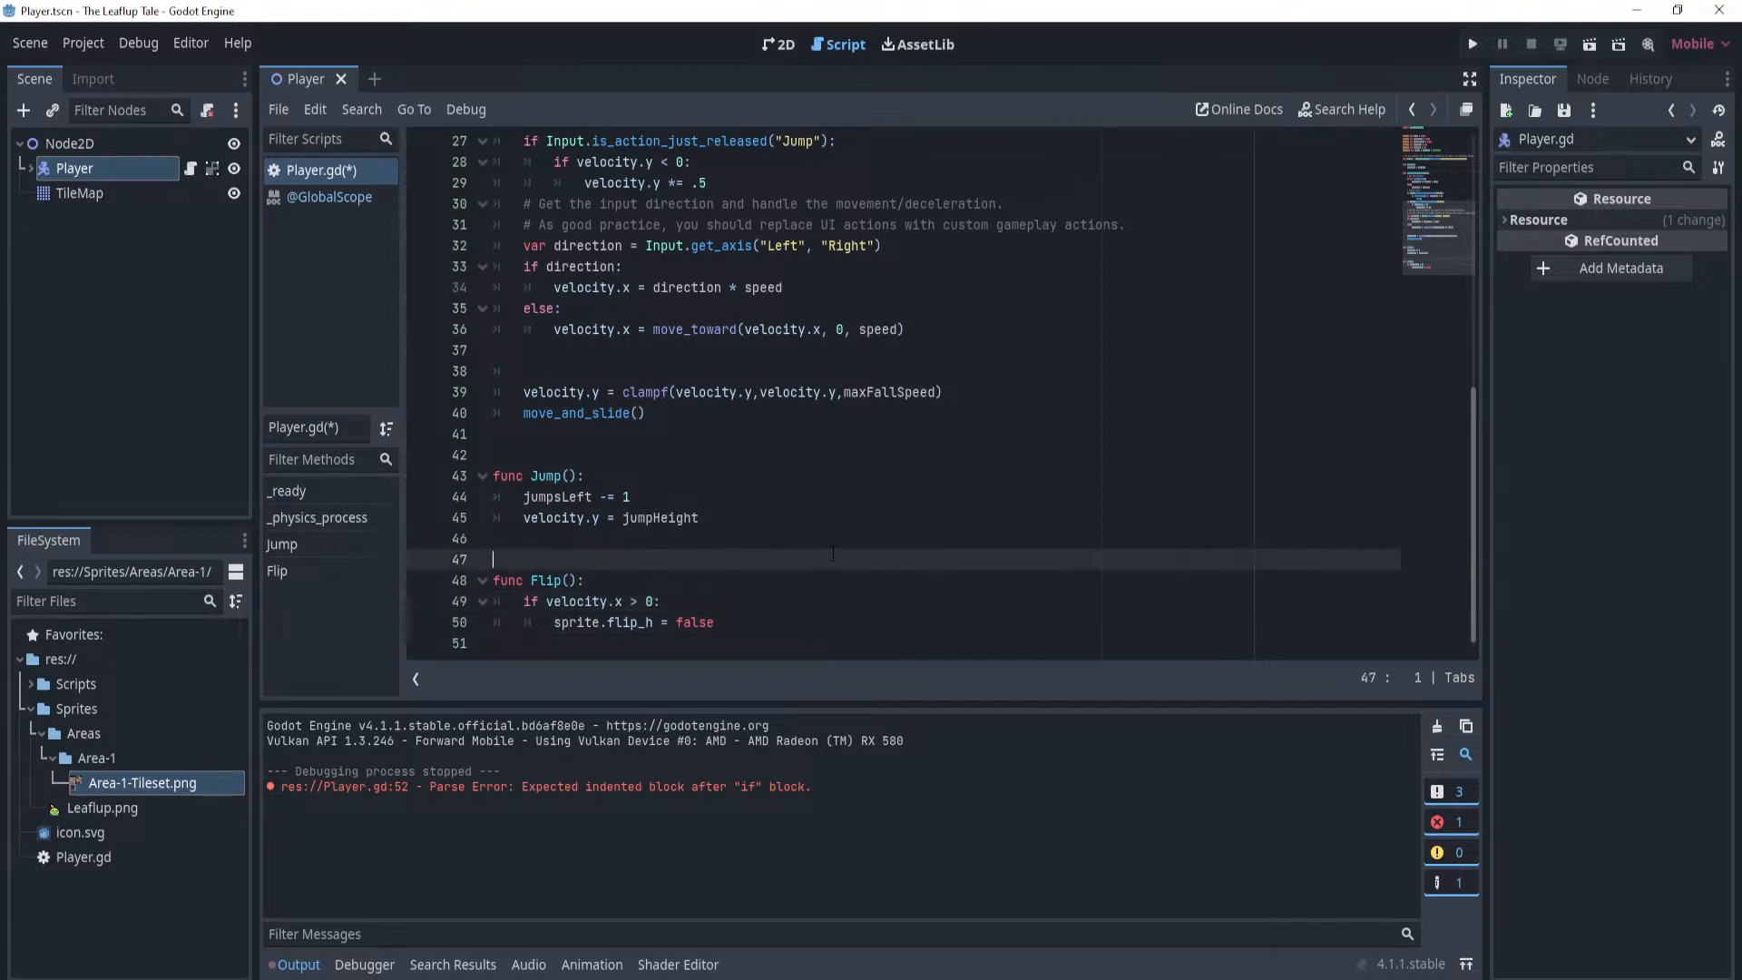
key(Return)
key(Return)
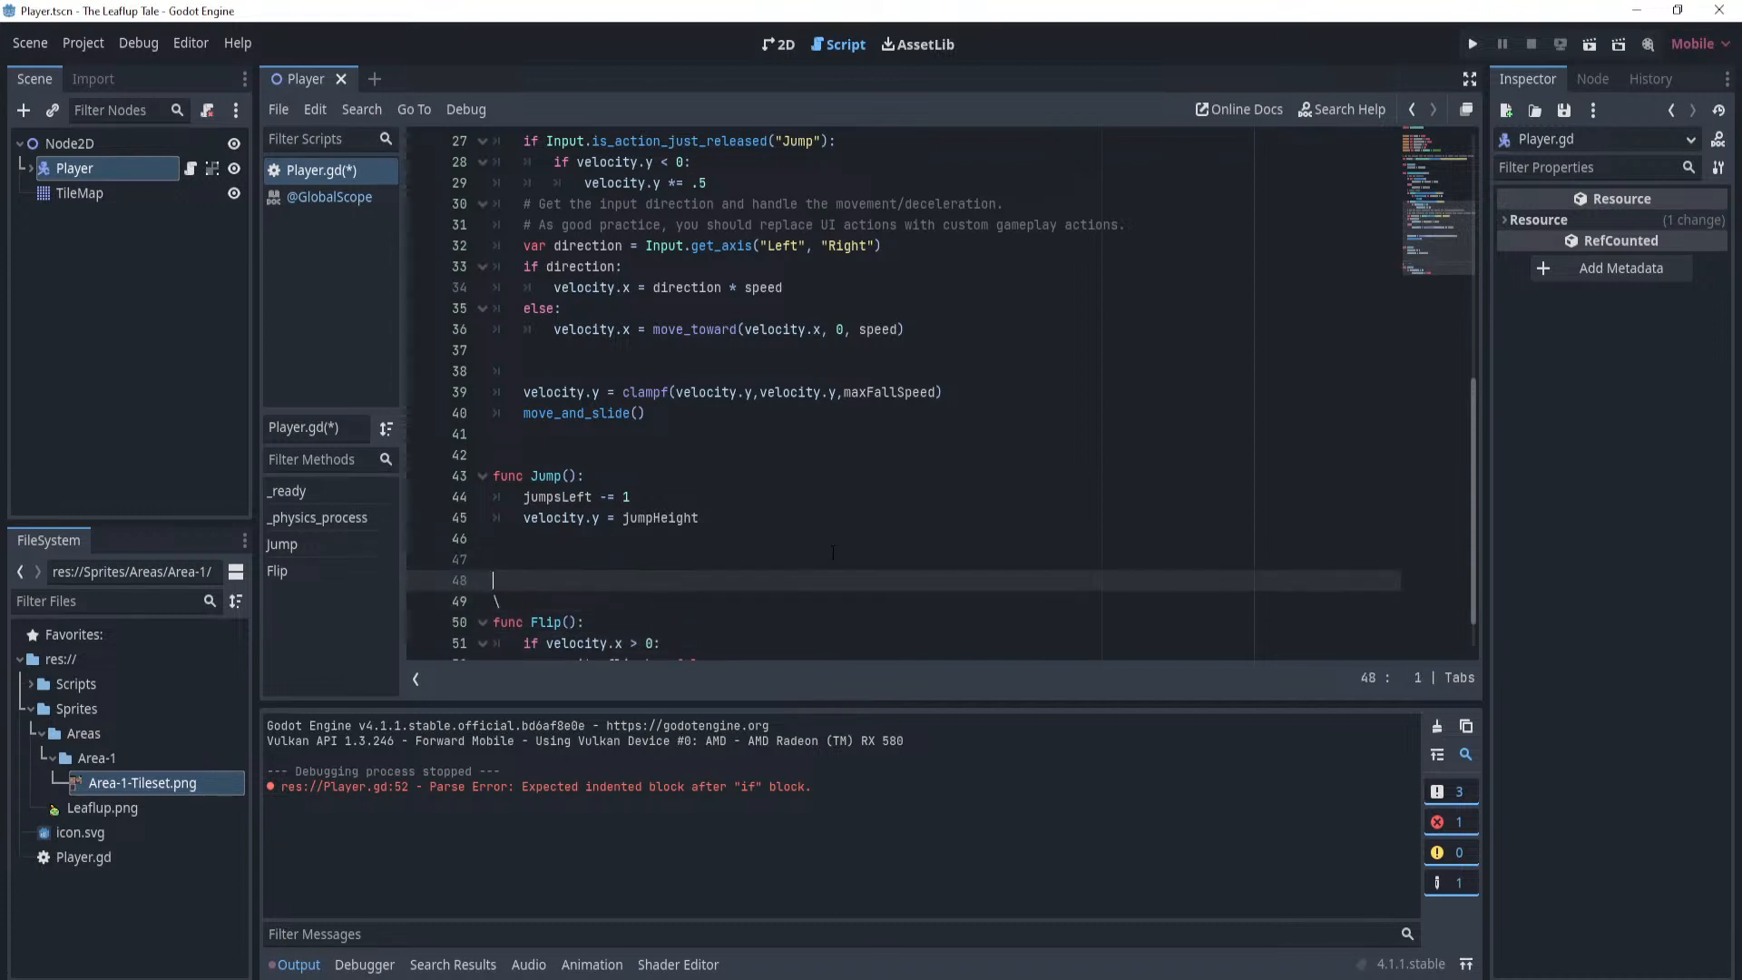
key(BackSpace)
key(BackSpace)
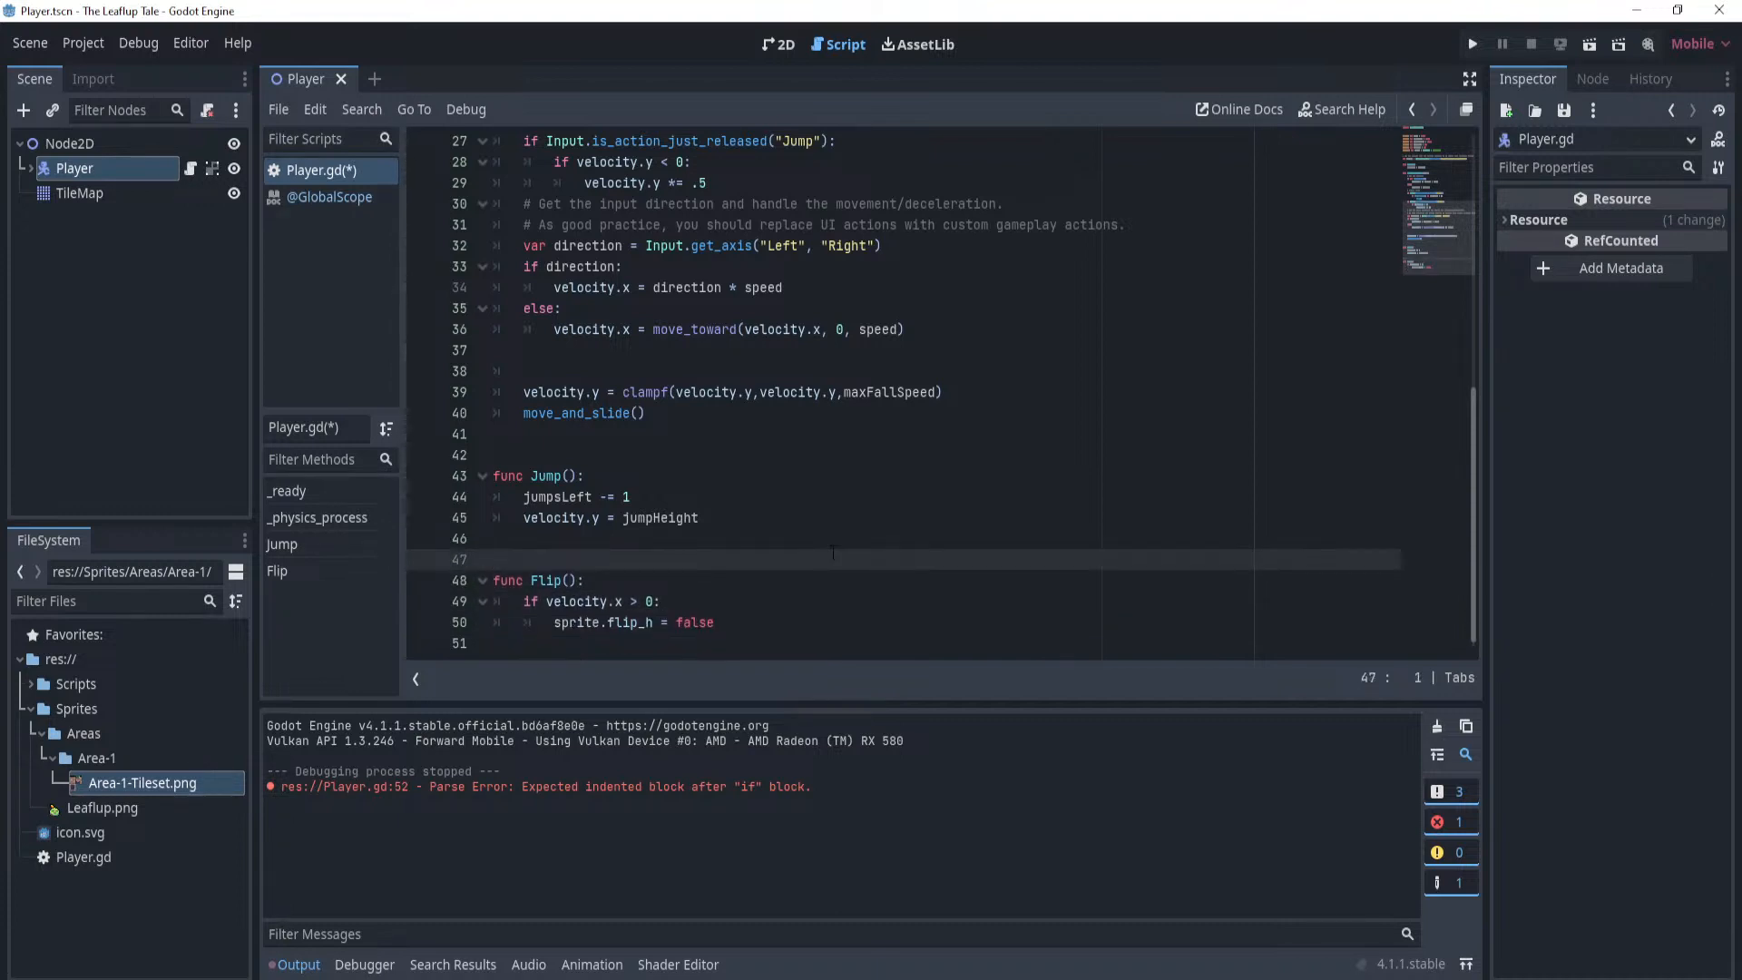
click(794, 637)
click(806, 538)
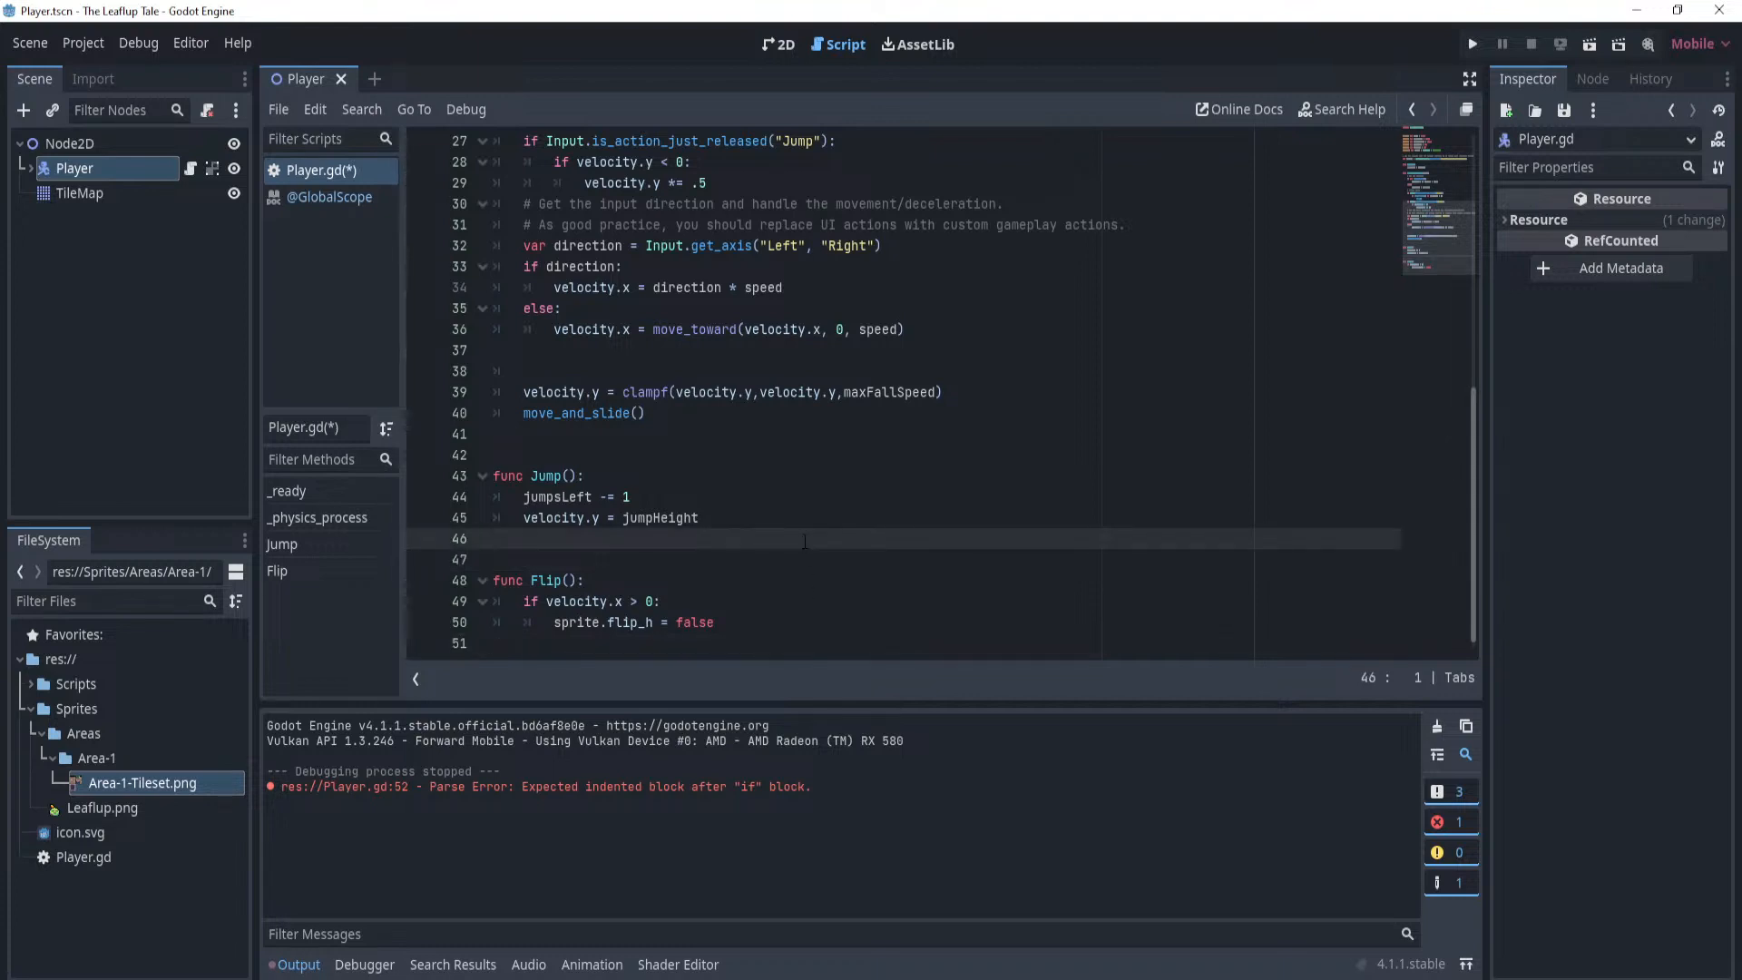
Start a sprite line between Jump and Flip, and delete it together with one blank line above Flip.
key(Return)
text(sprtite)
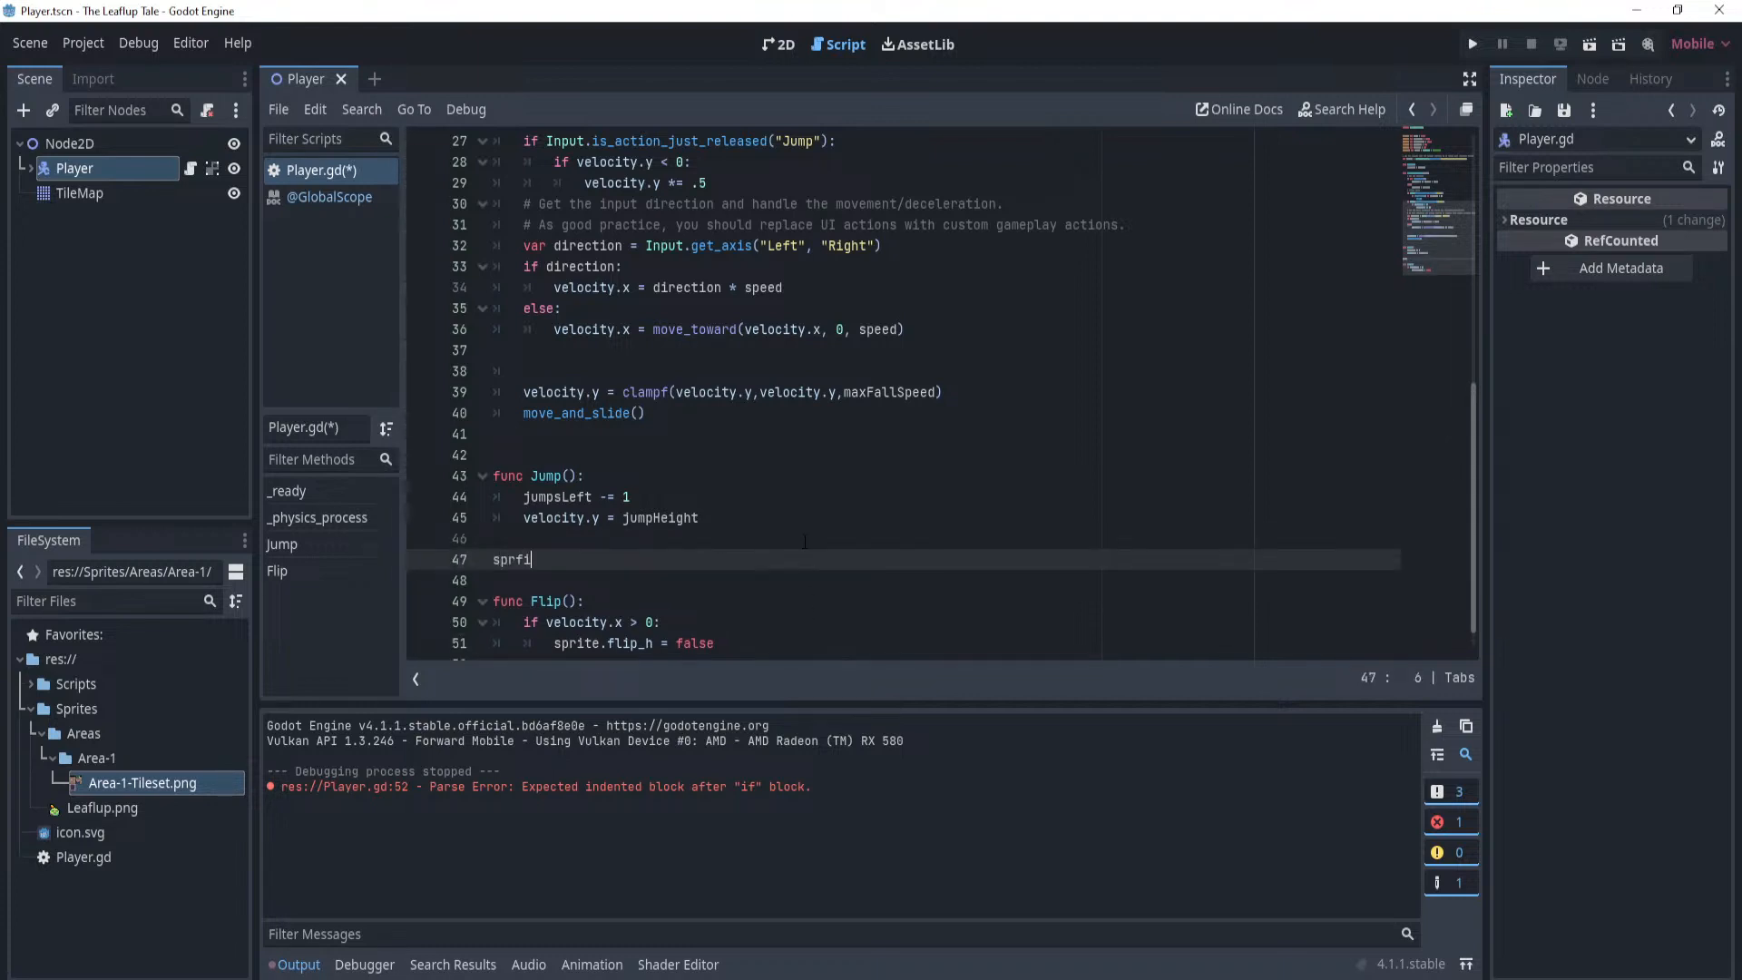
key(BackSpace)
key(BackSpace)
key(BackSpace)
key(BackSpace)
key(BackSpace)
key(BackSpace)
key(BackSpace)
key(BackSpace)
key(BackSpace)
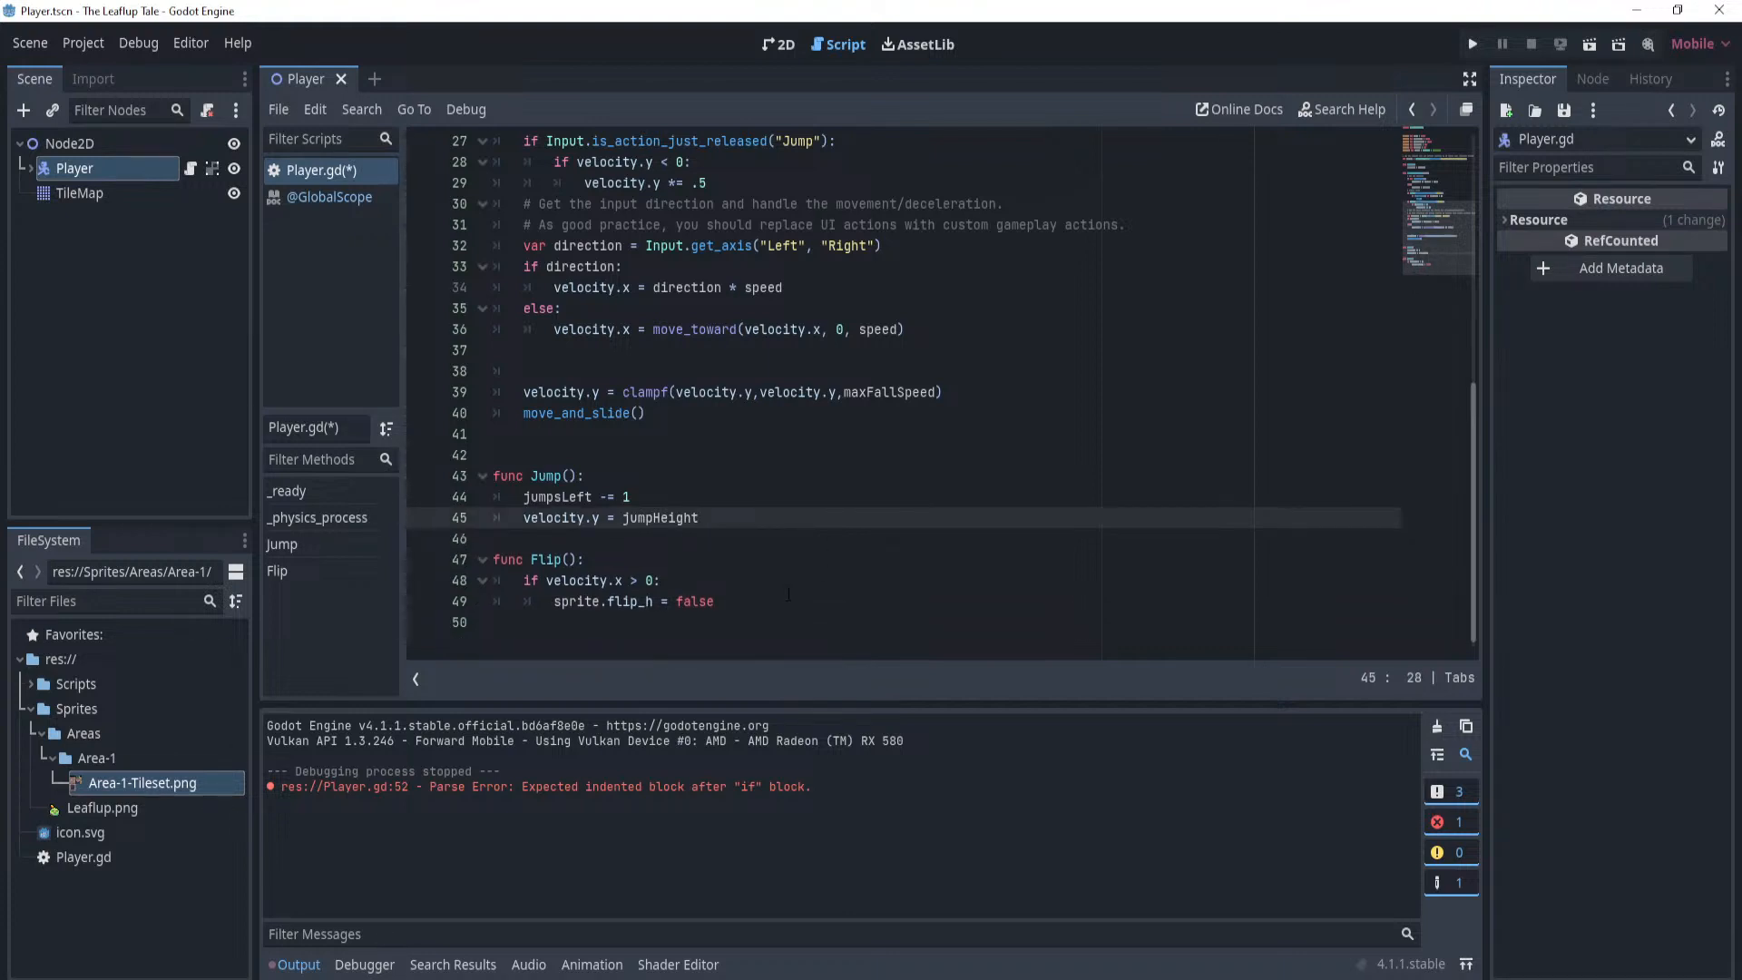
Try the line "sprite.flip_h = !sprite.flip_h" below the false assignment in the Flip function, and delete that line again.
click(787, 594)
key(Return)
text(sprite)
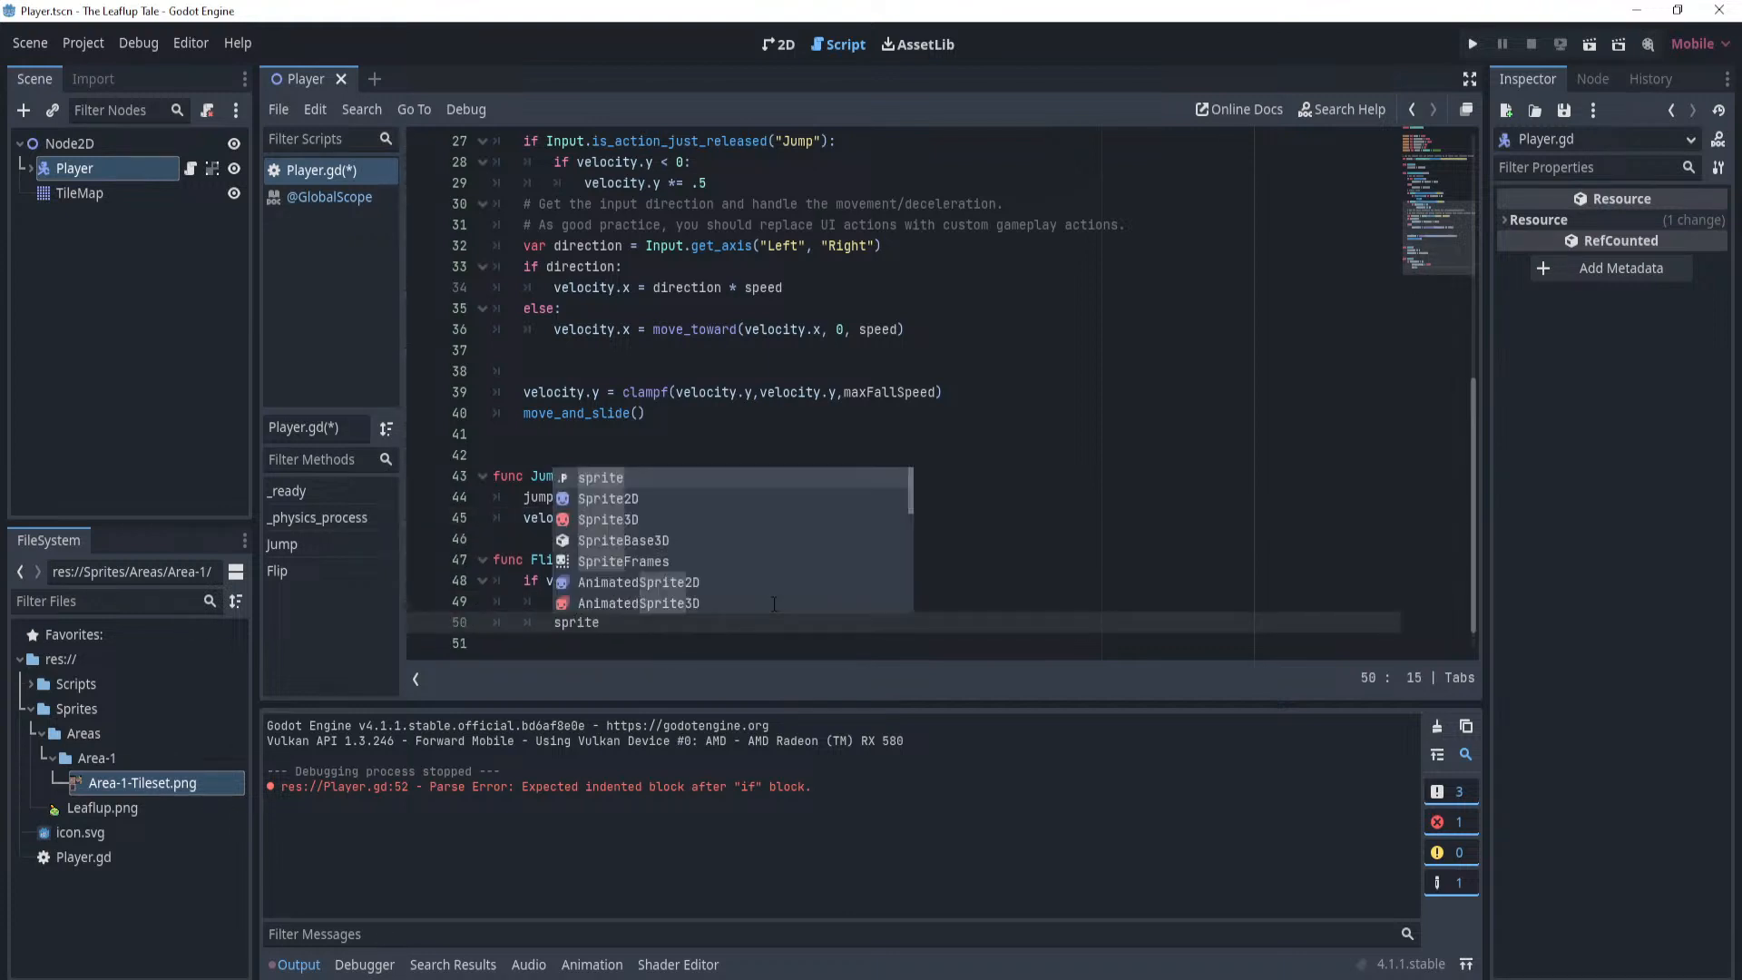
text(.flip)
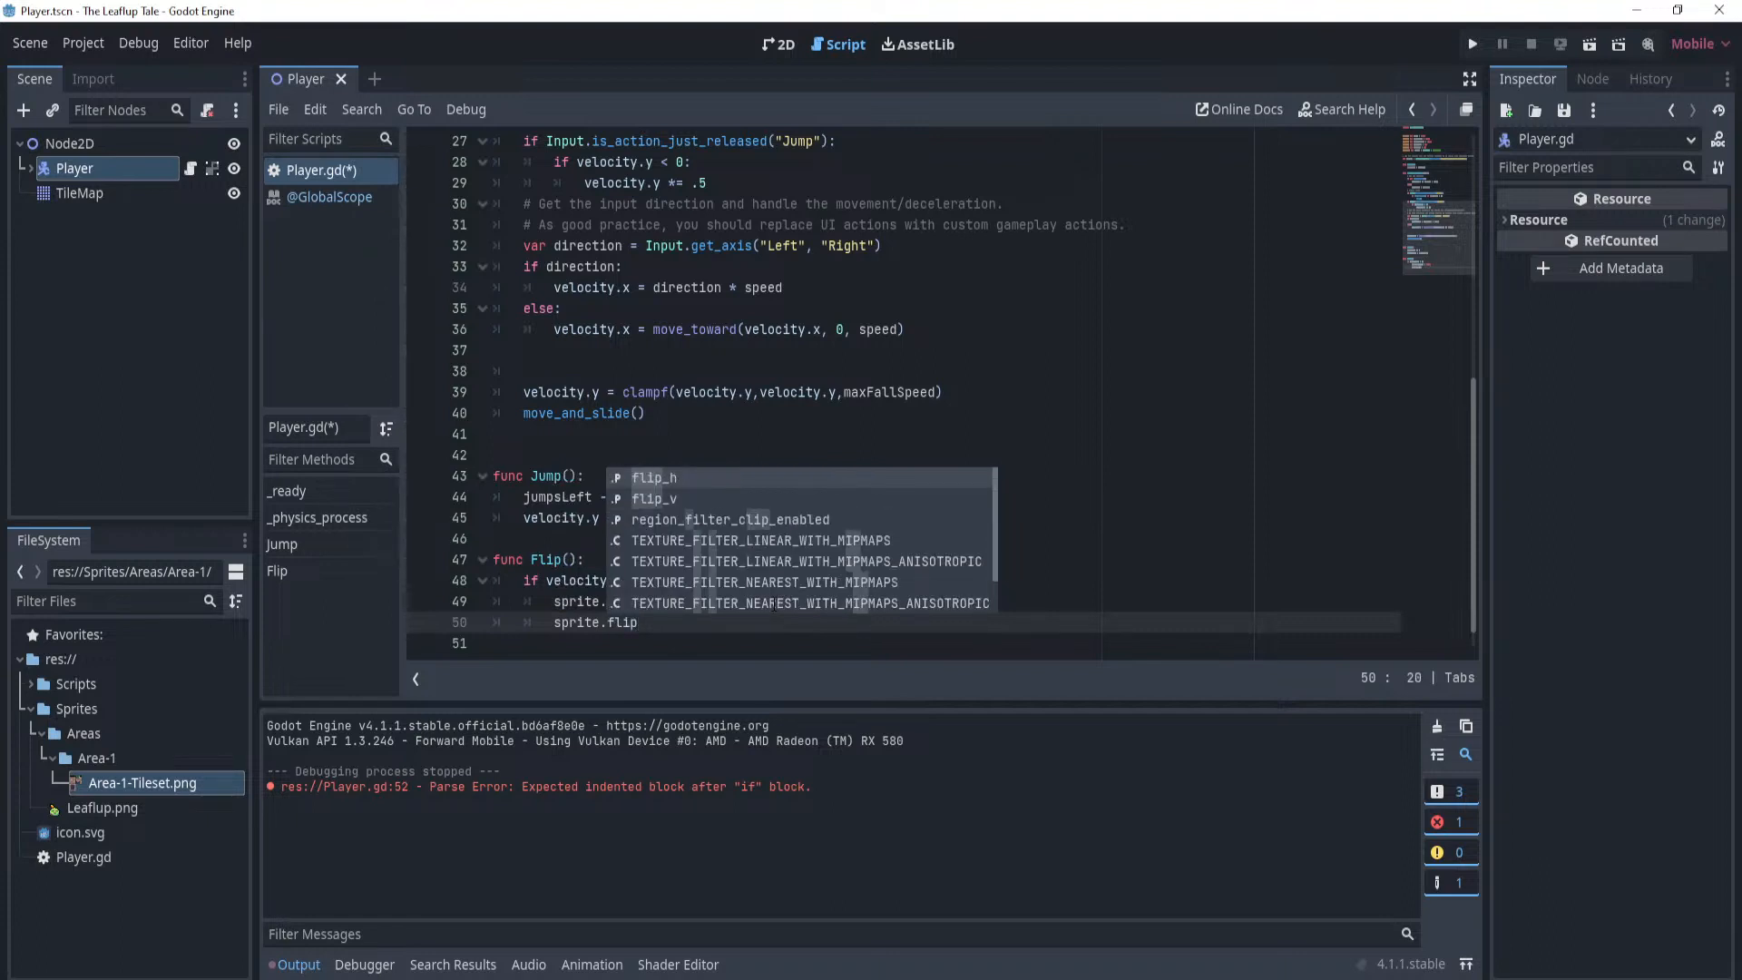
key(Return)
text(= sprite)
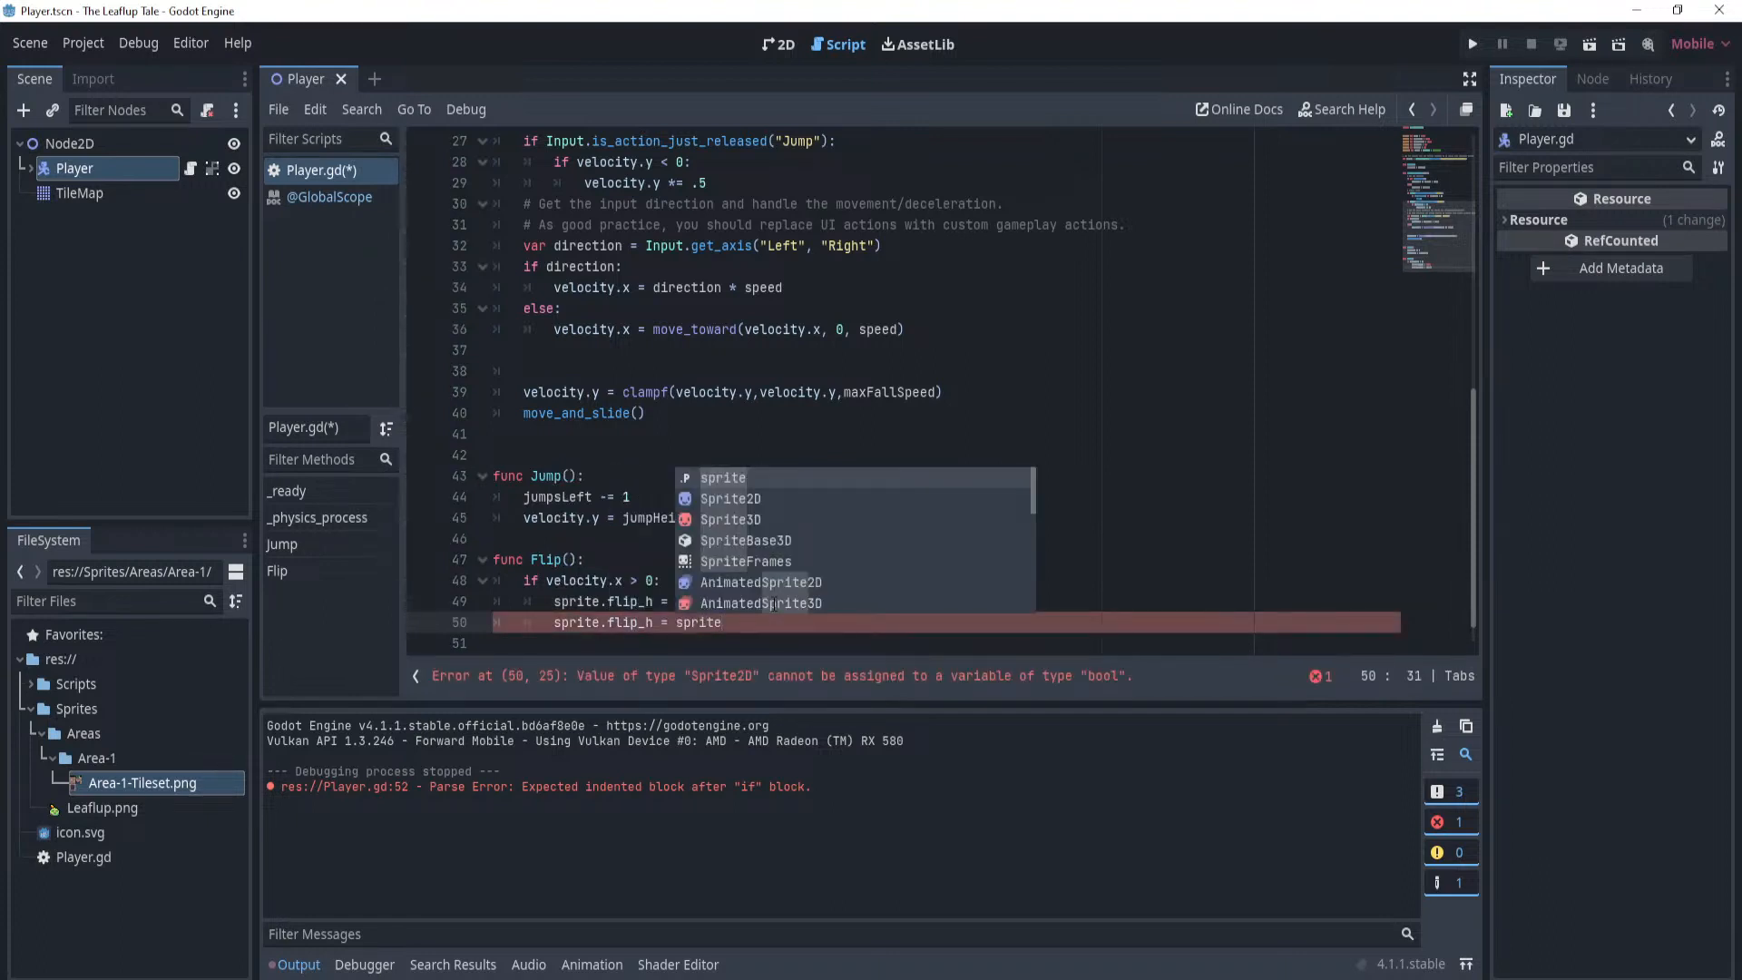
text(.fl)
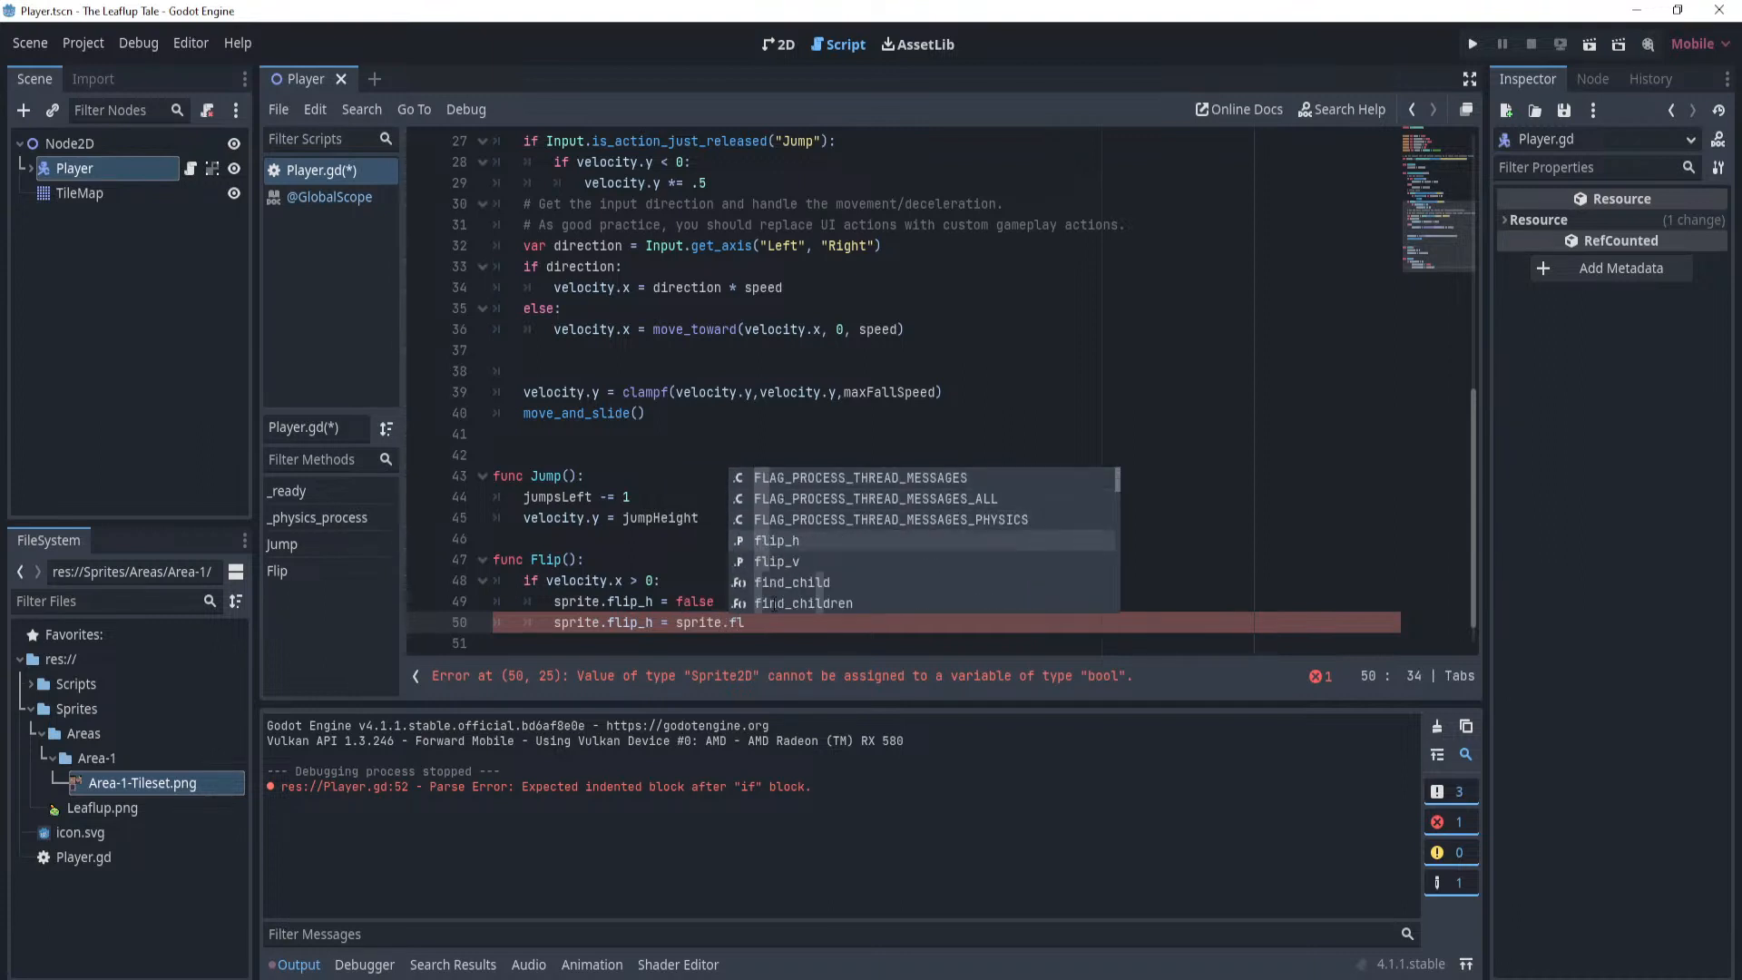
key(Return)
text(!)
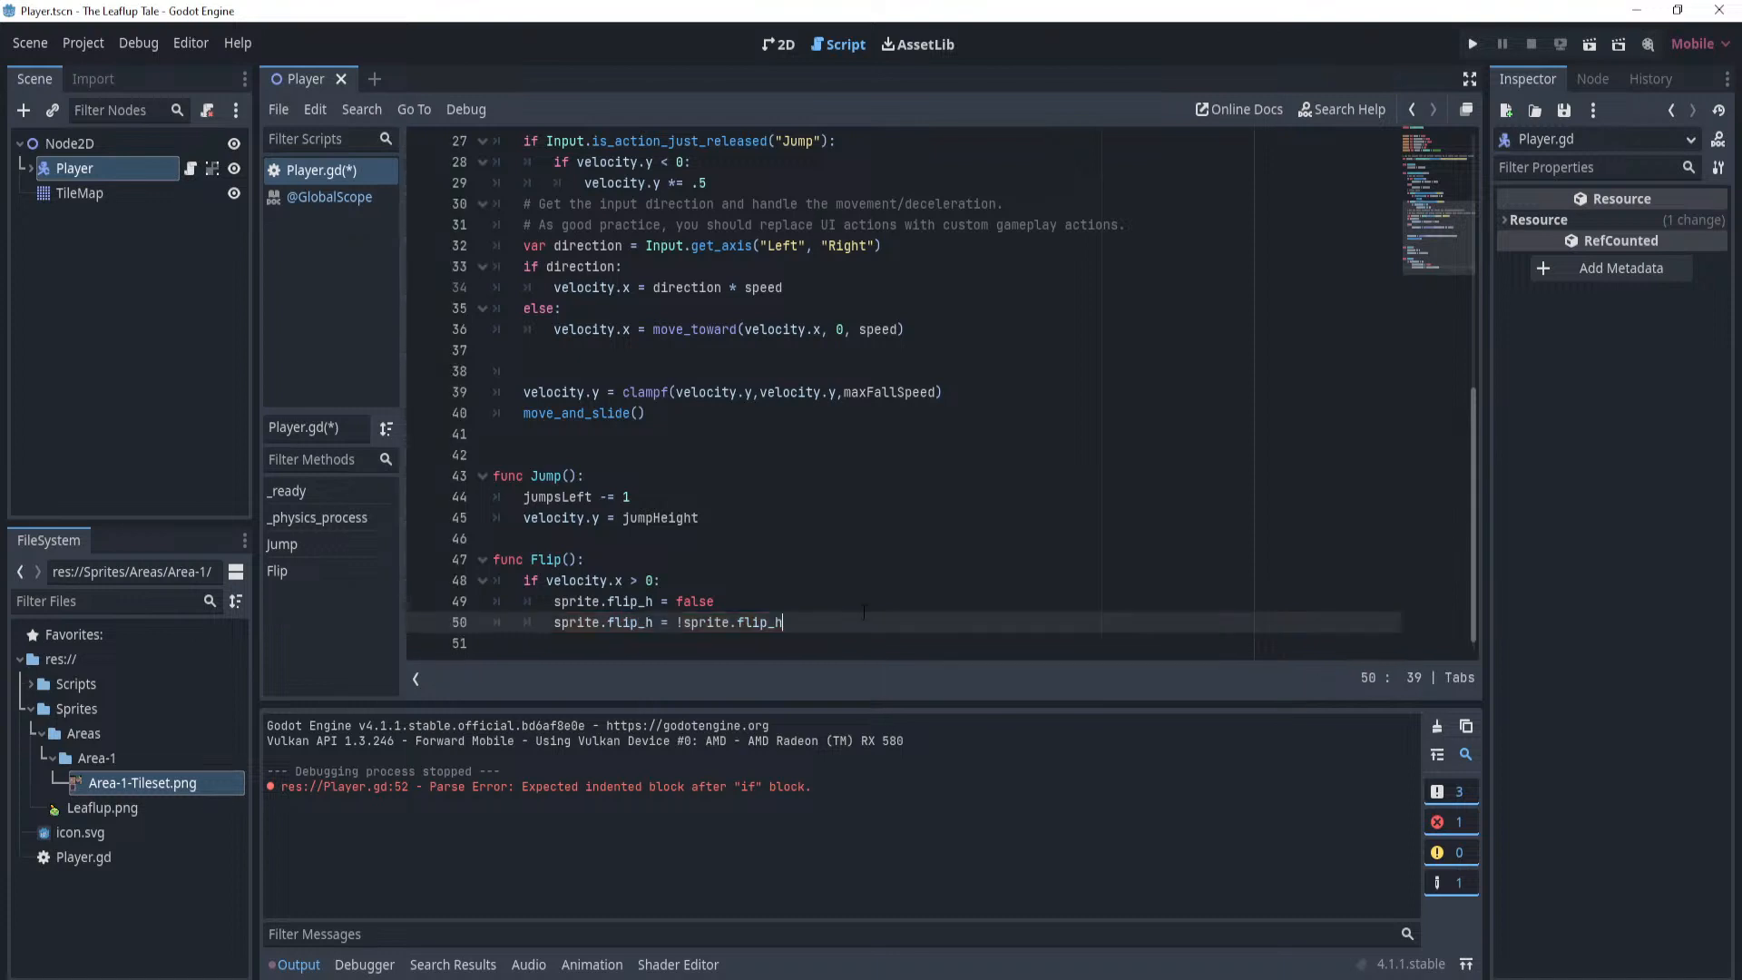
drag(863, 622, 388, 628)
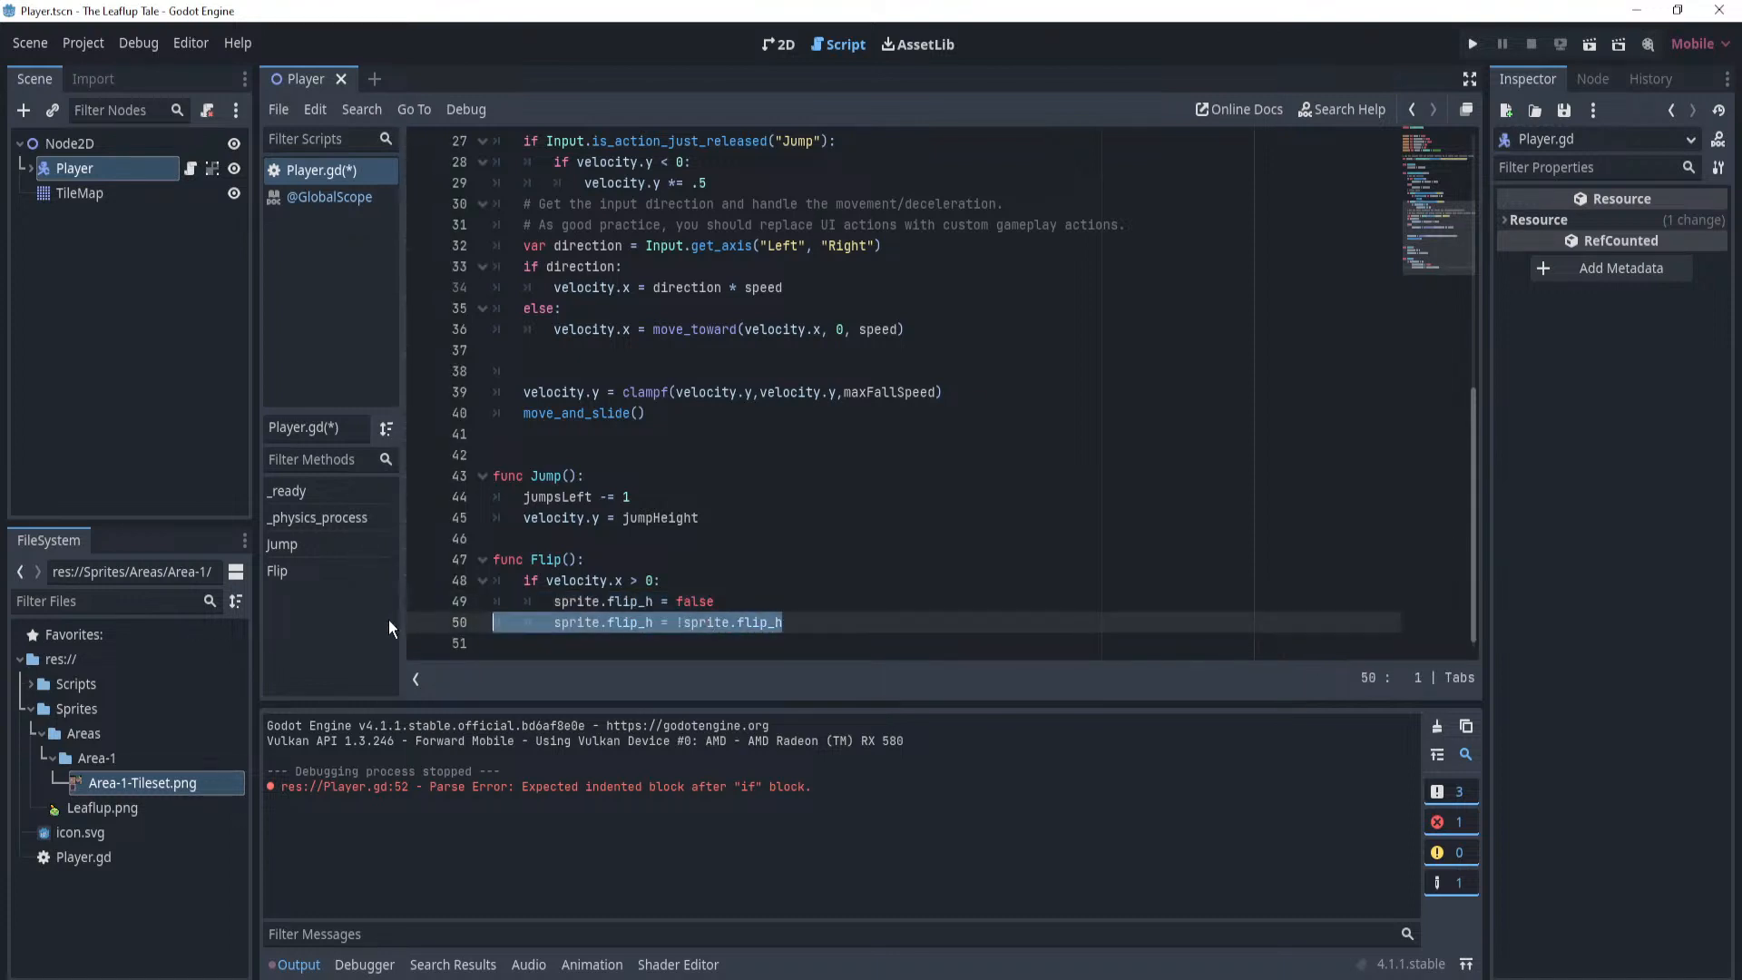
key(BackSpace)
key(BackSpace)
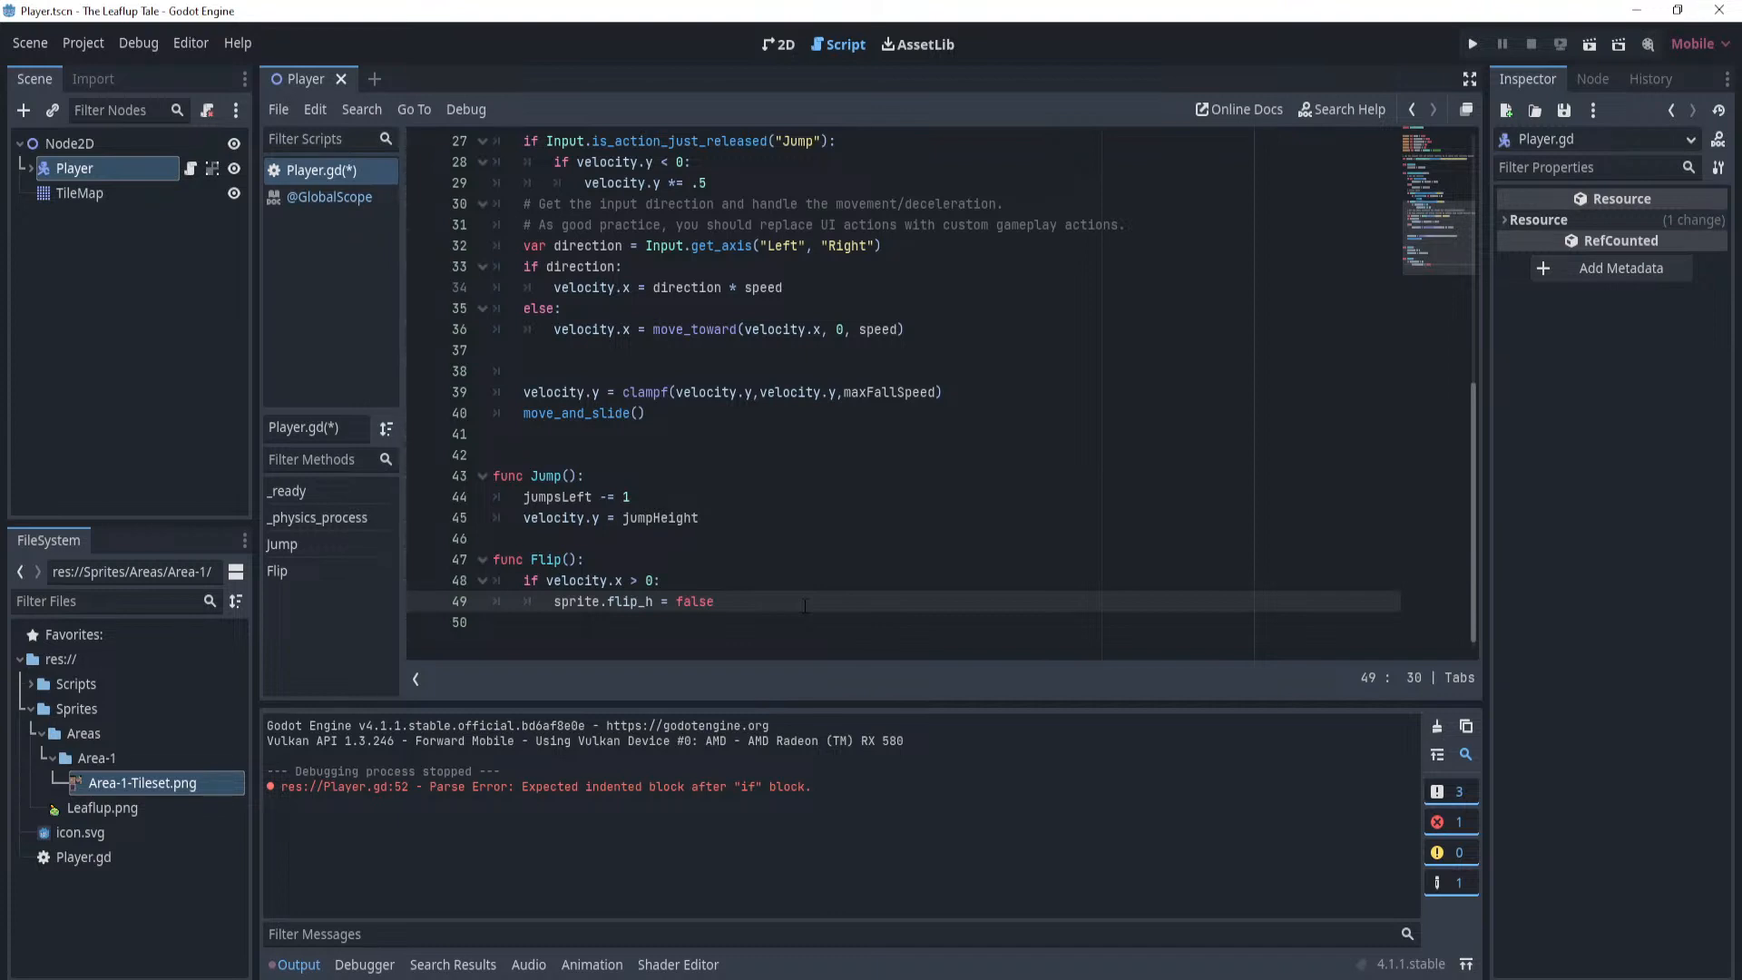
Add an "else:" branch to the velocity.x > 0 condition in the Flip function, with an indented line below it.
key(Return)
text(else:)
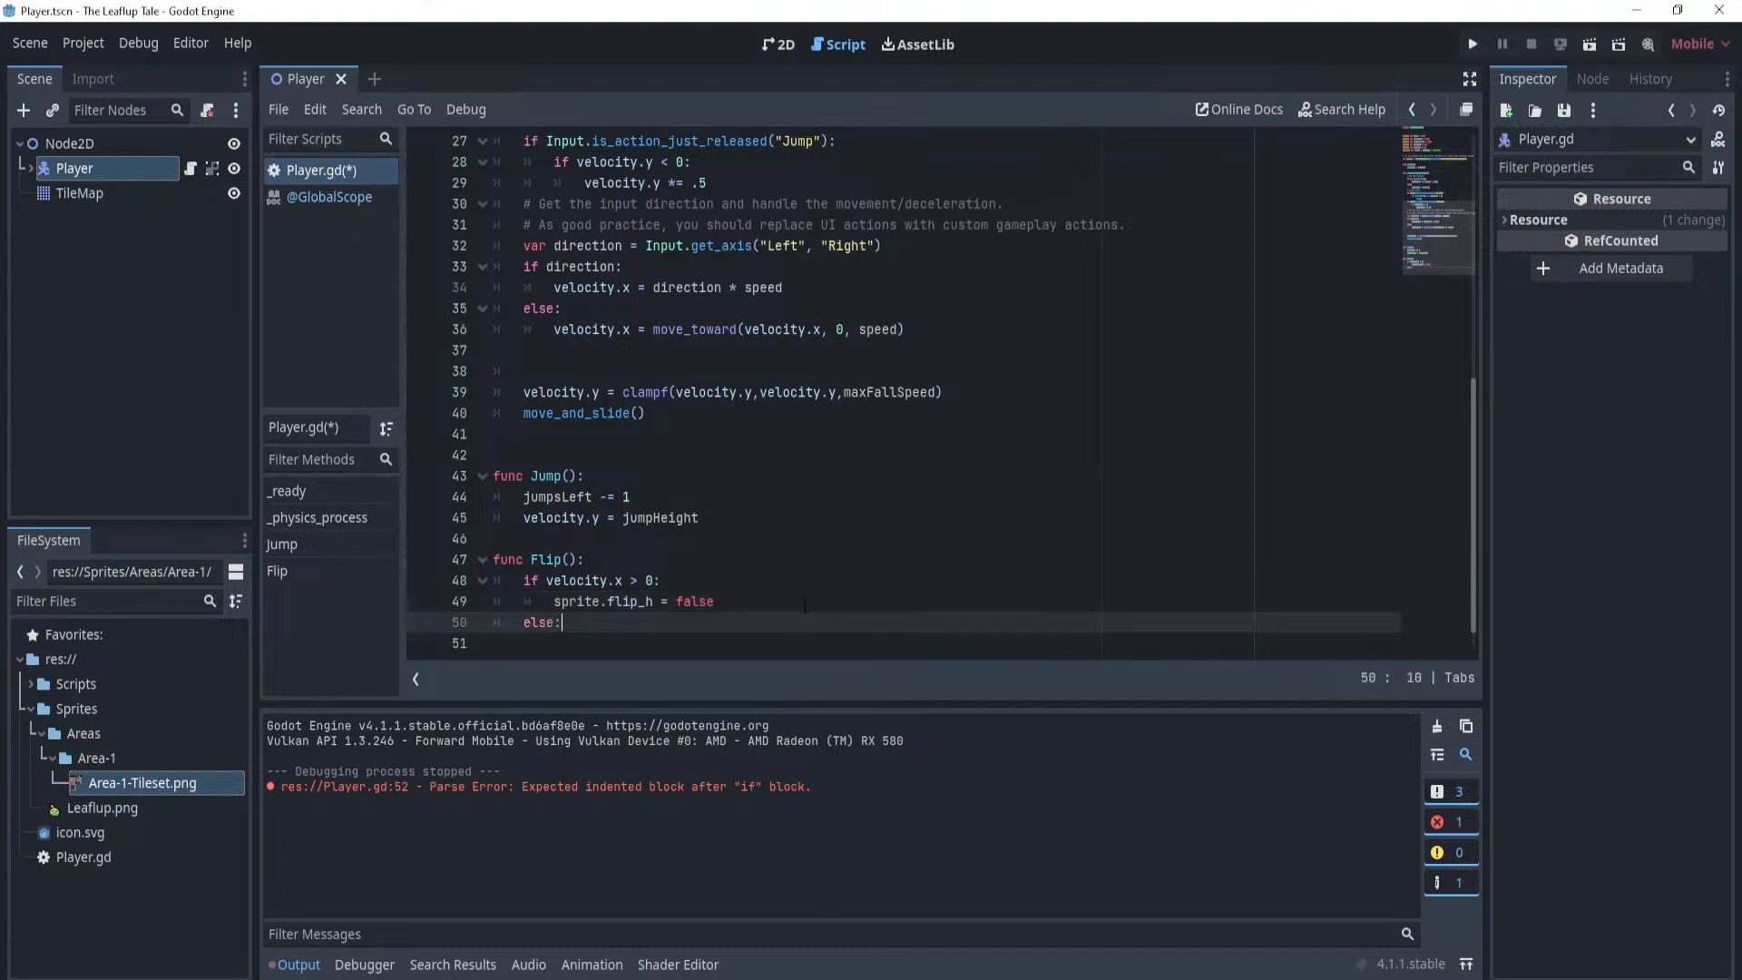
key(Return)
scroll(805, 606, down, 1)
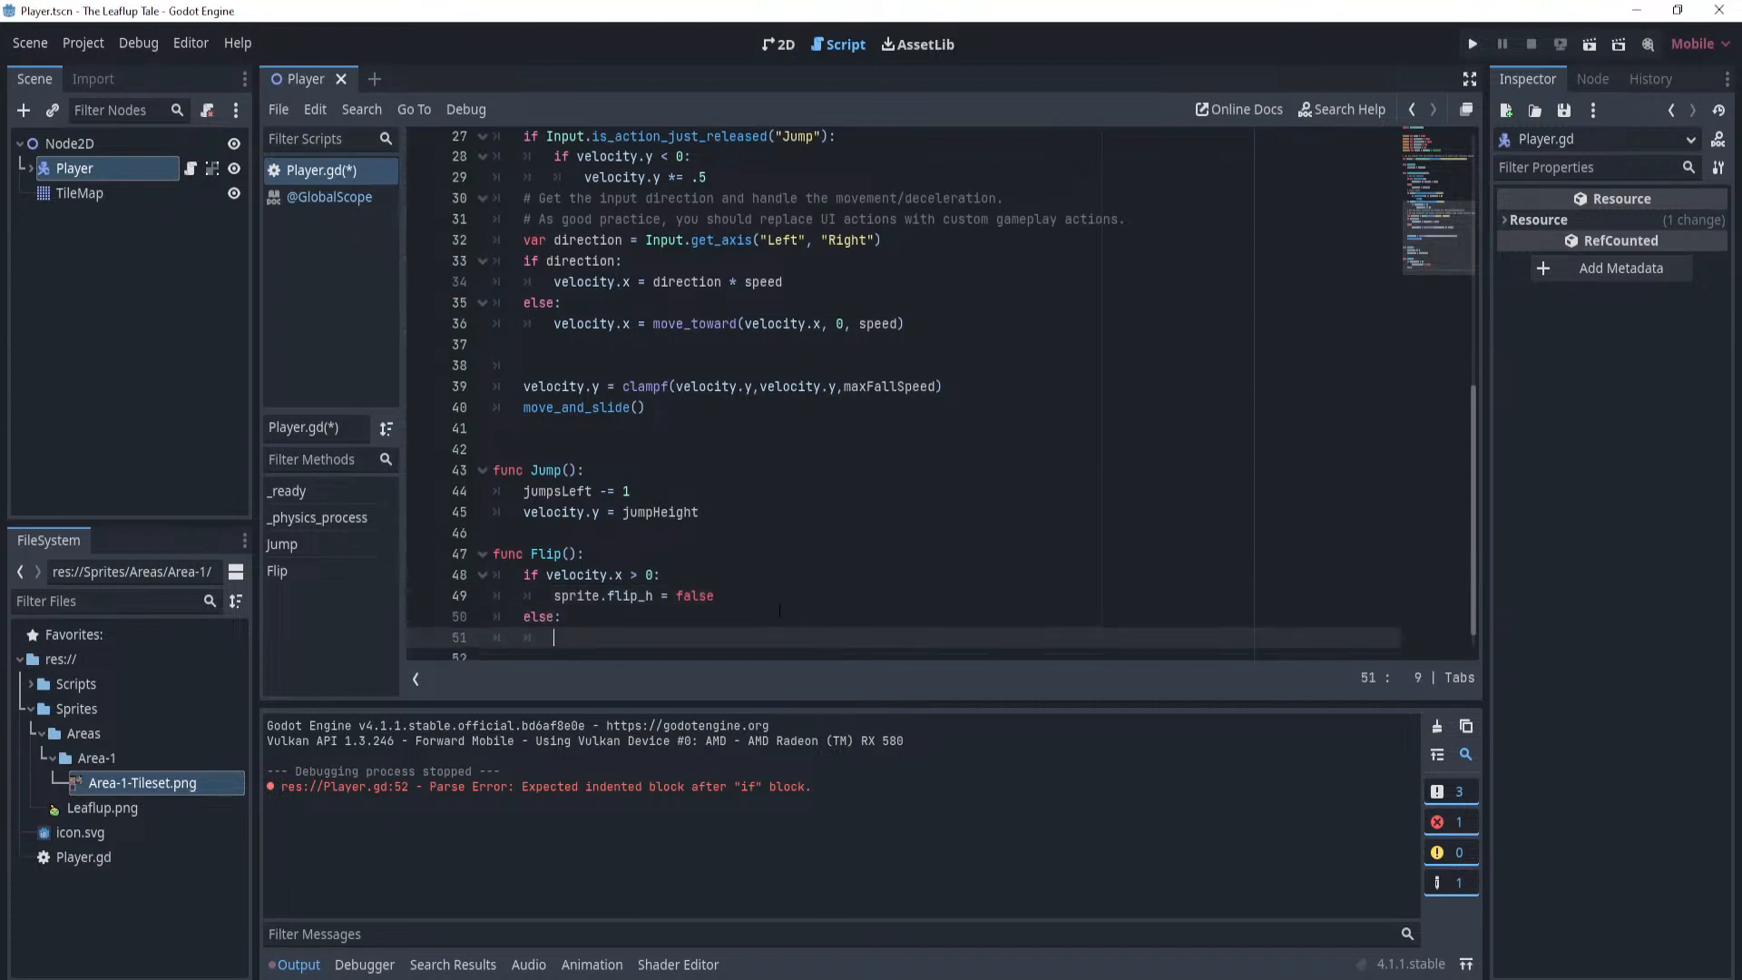
Copy the sprite.flip_h assignment into the else branch, change its value to true, and save the script.
drag(715, 581, 553, 580)
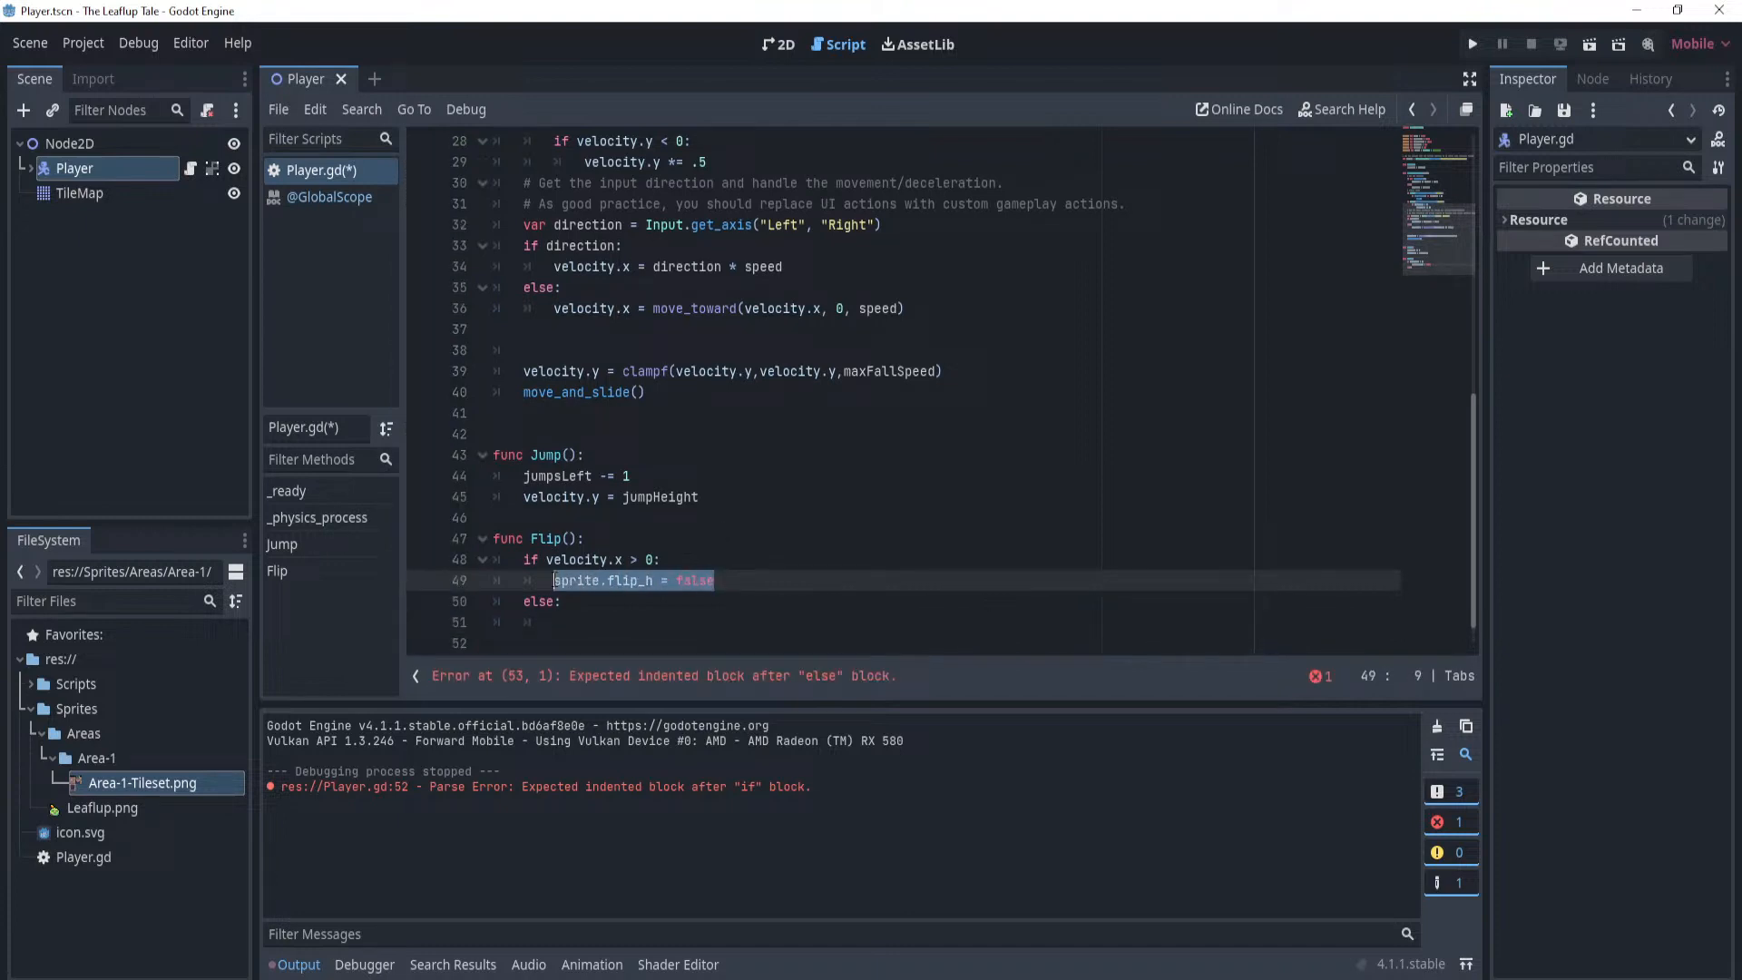
key(ctrl+c)
click(599, 623)
key(ctrl+v)
key(BackSpace)
key(BackSpace)
key(BackSpace)
key(BackSpace)
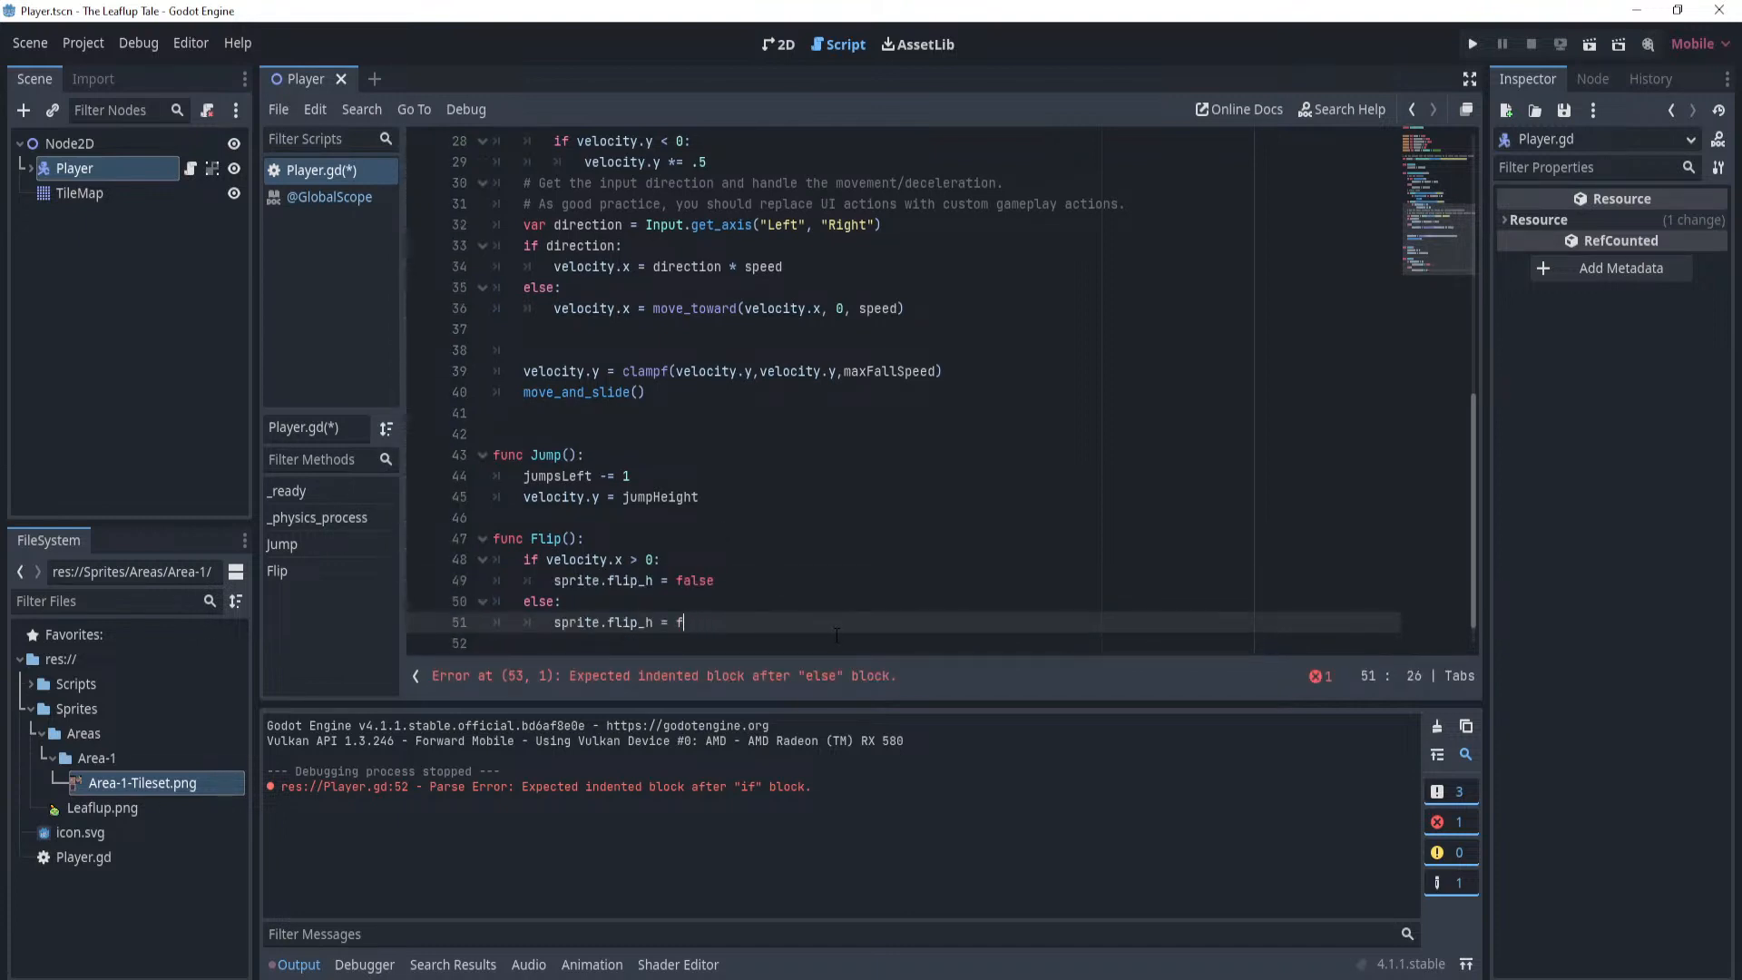
text(rue)
key(ctrl+s)
Call Flip() between the velocity.y clamp and move_and_slide() in _physics_process, and save the script with the output log cleared.
click(782, 436)
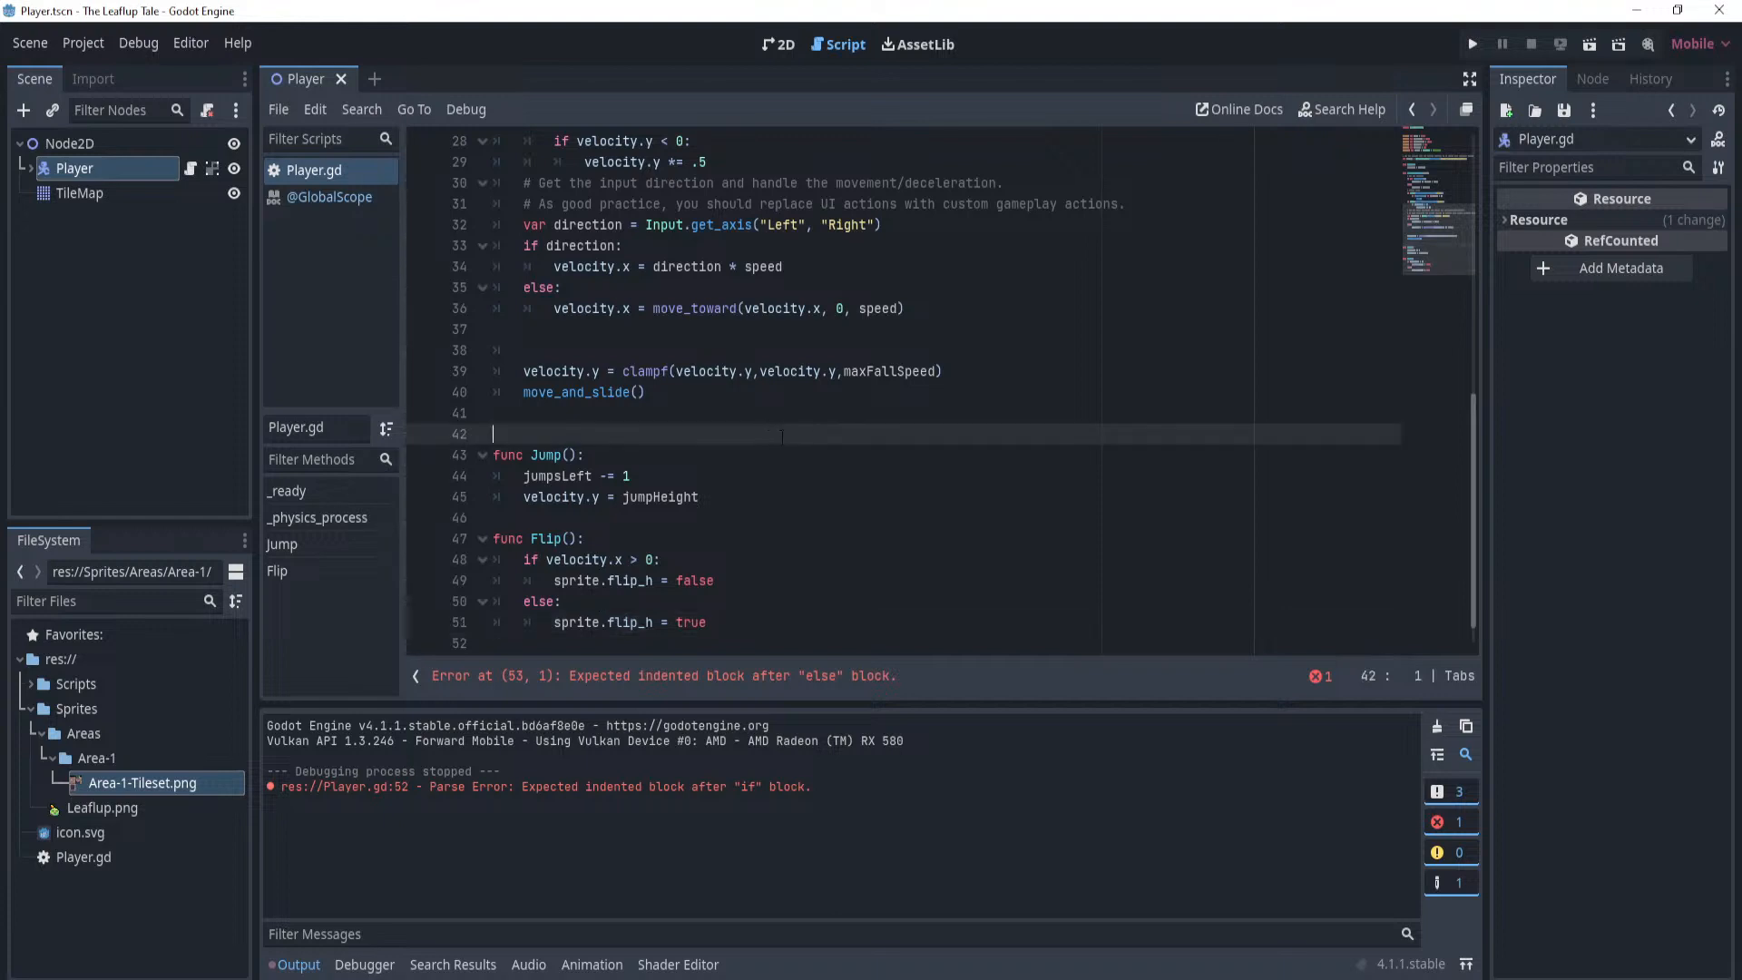
scroll(817, 453, up, 3)
click(964, 568)
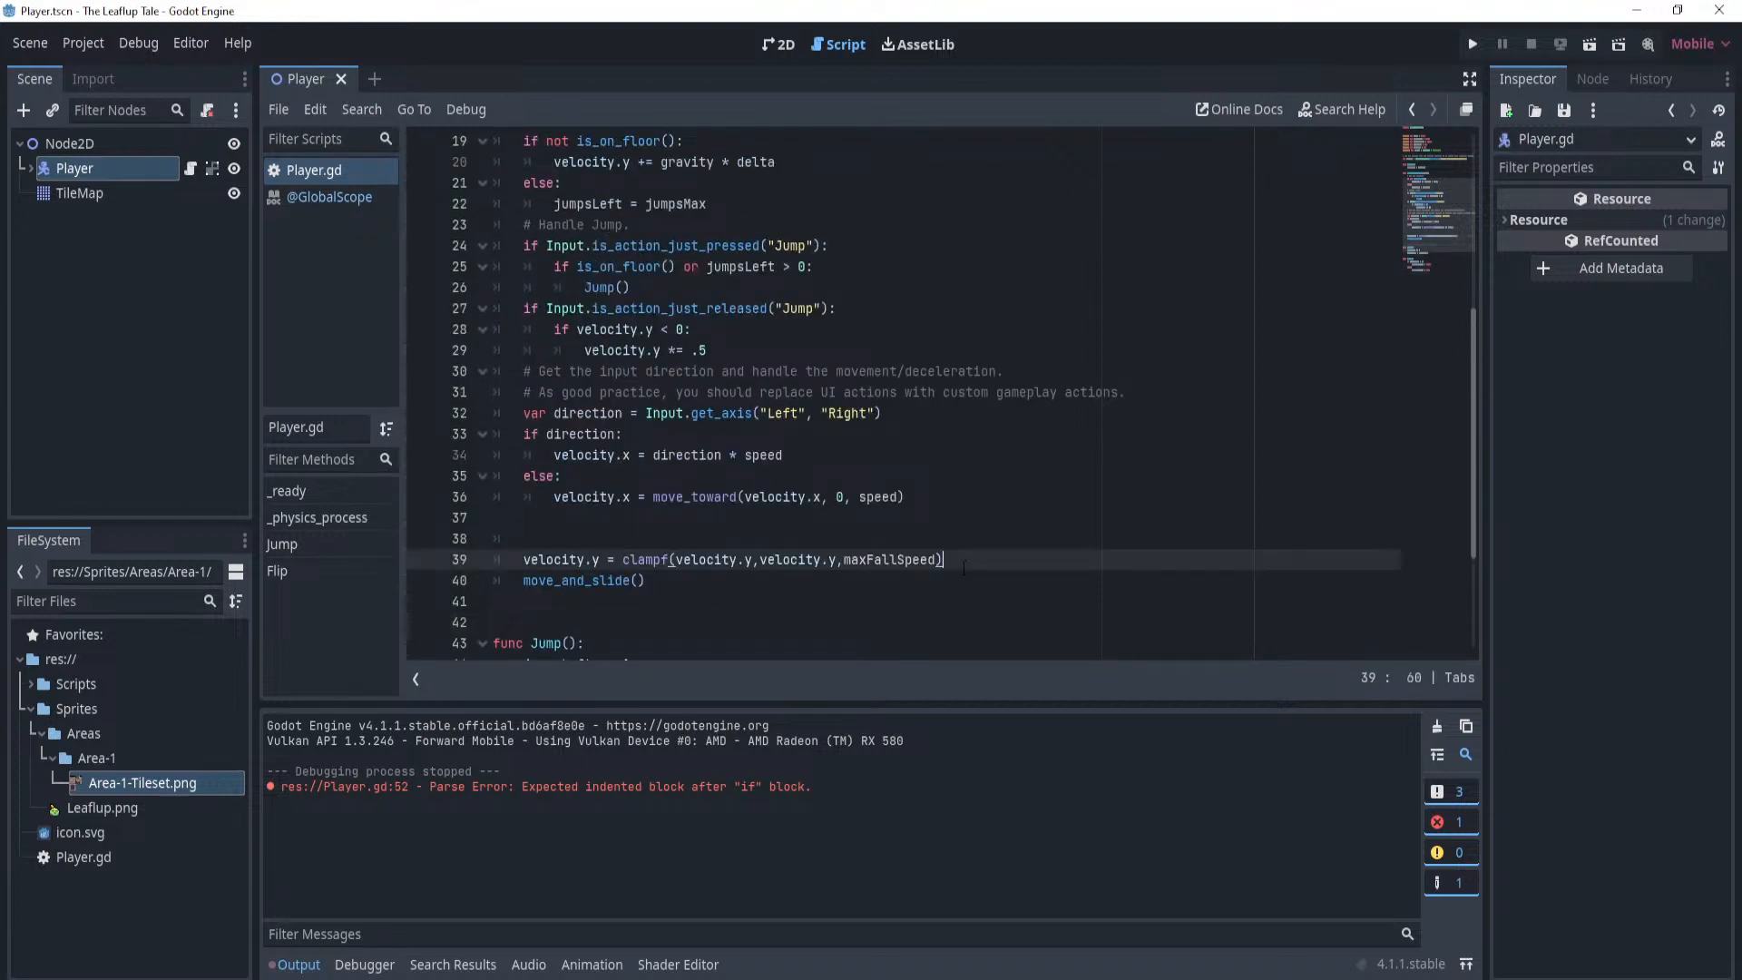
key(Return)
text(Flip)
key(Return)
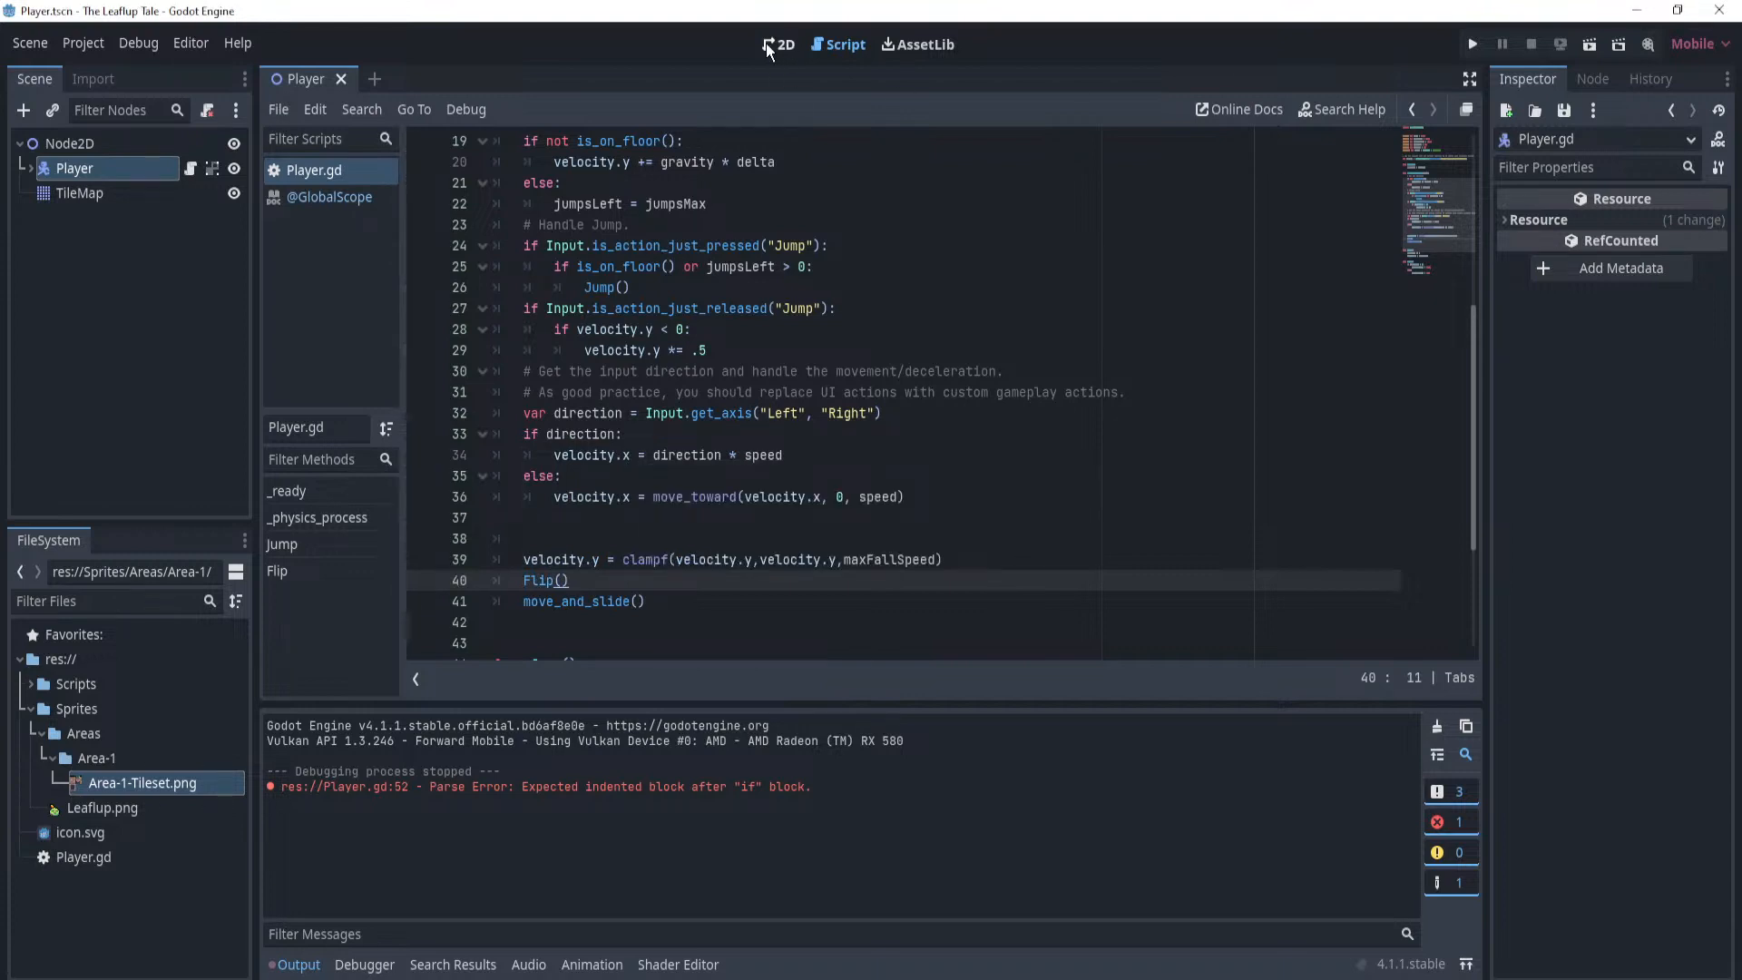
click(1437, 728)
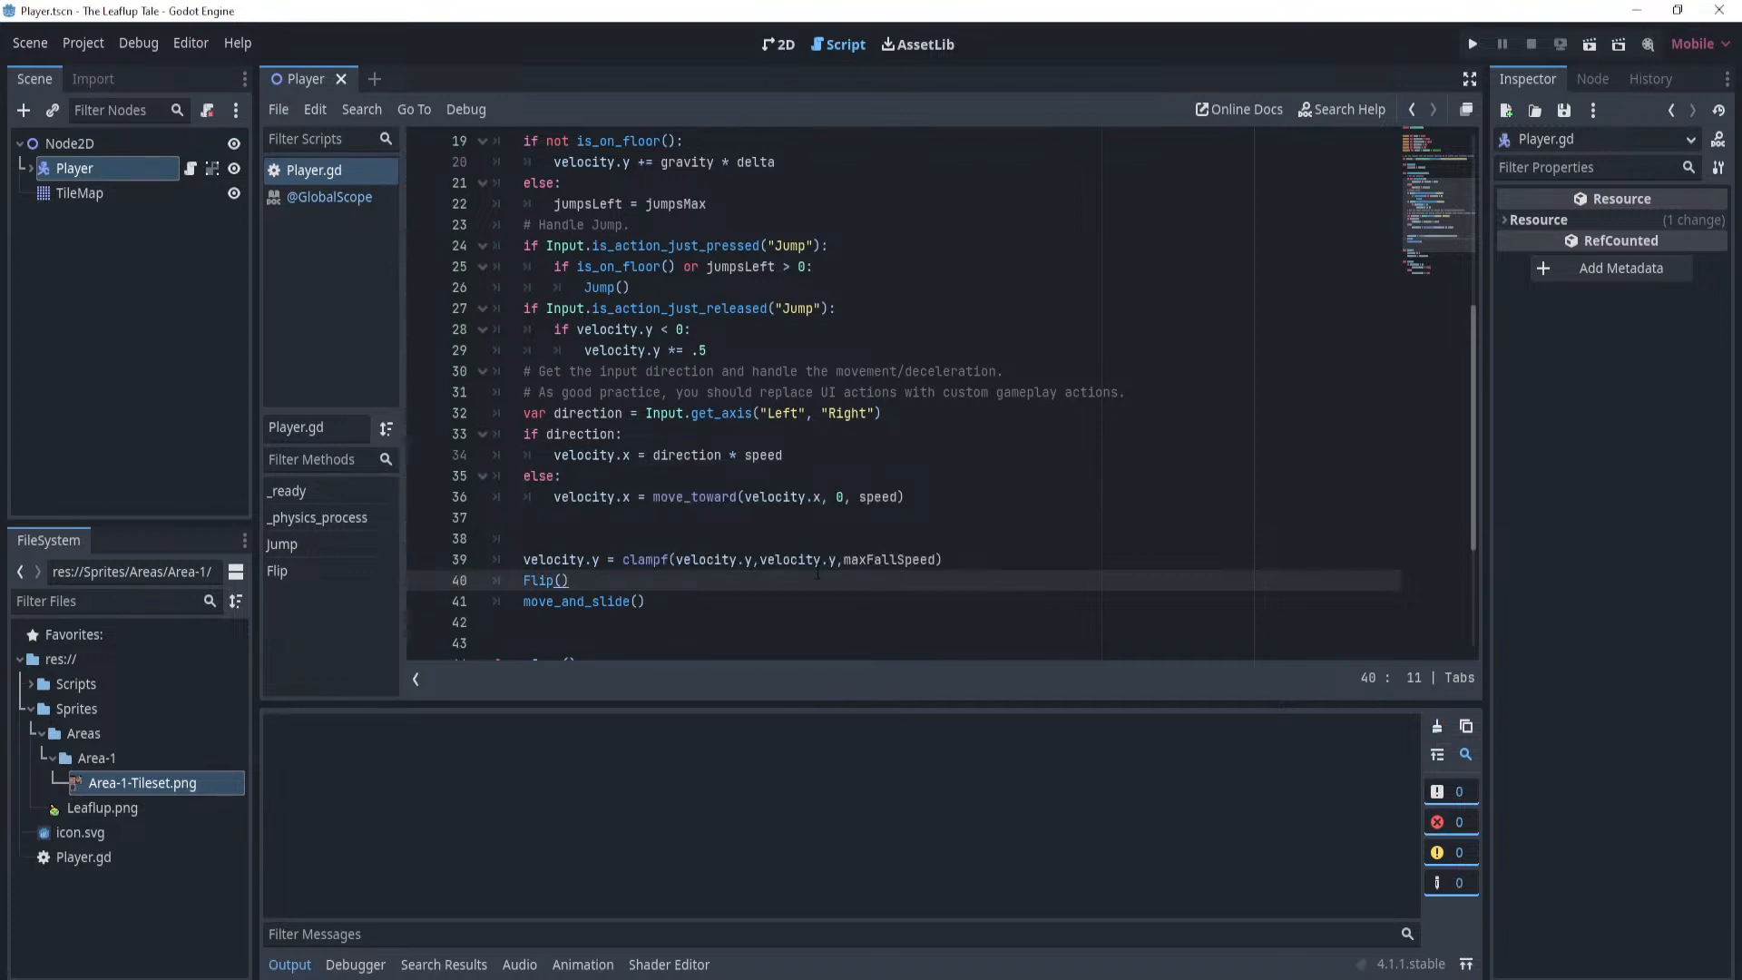
key(ctrl+s)
Run the project from the 2D view, test the sprite's flipping while moving and jumping both ways, and close the game.
click(779, 44)
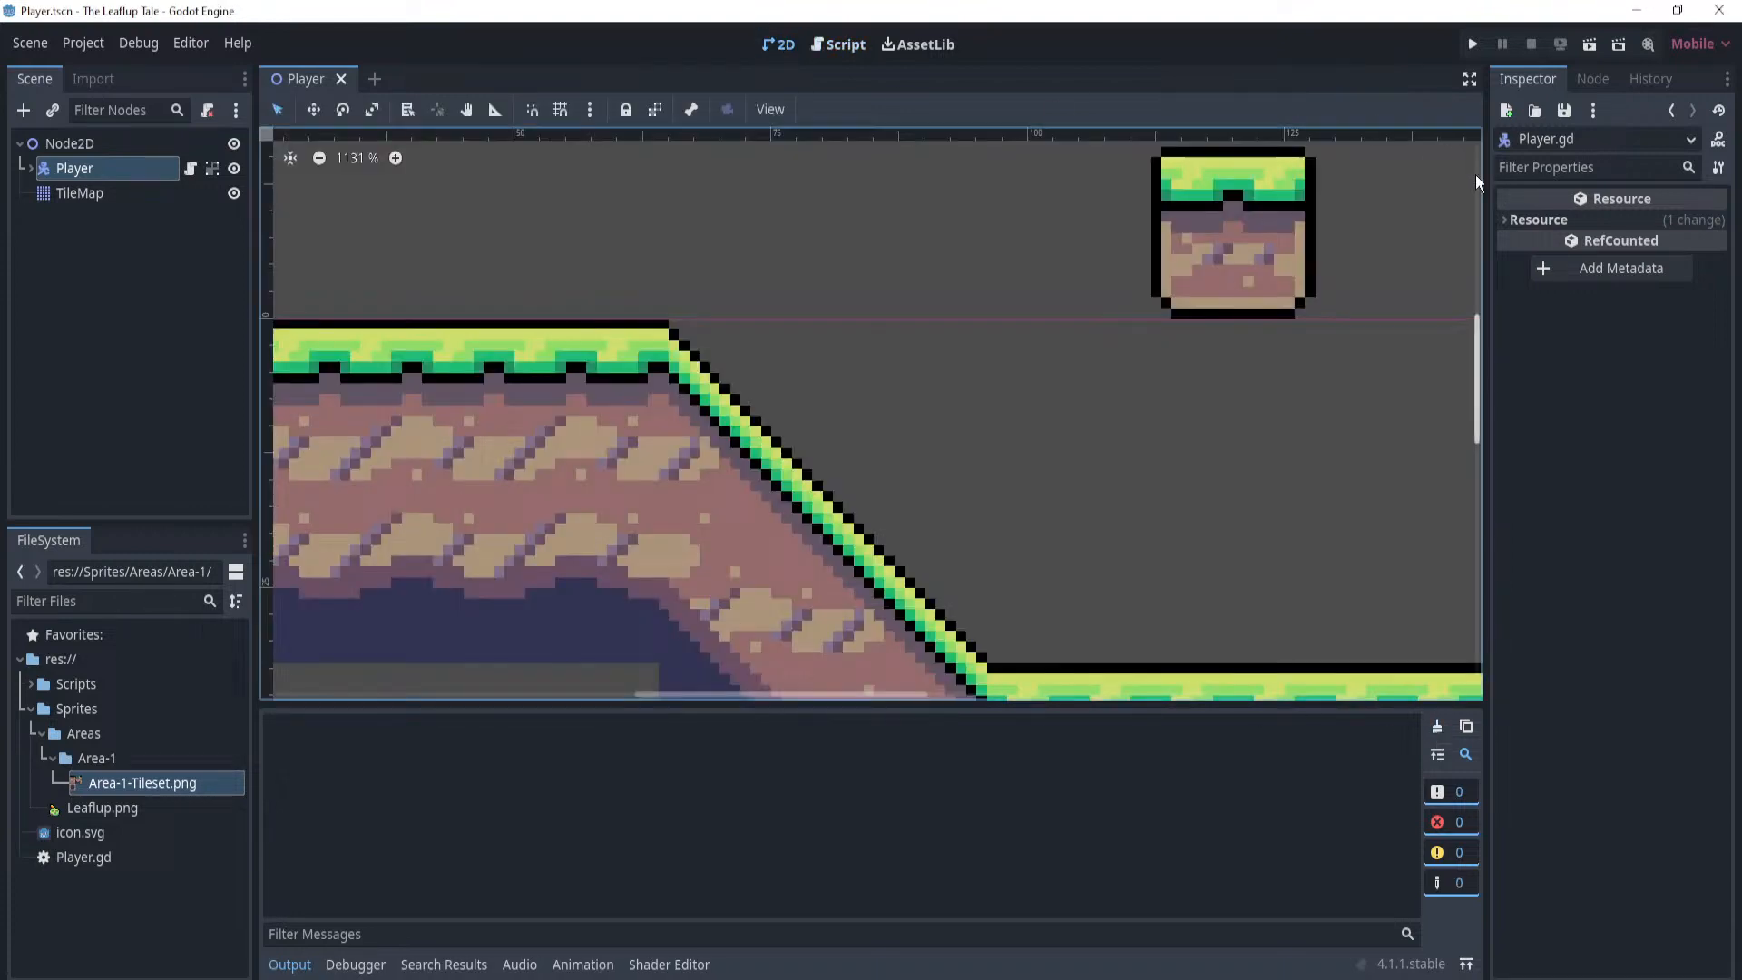
click(1474, 44)
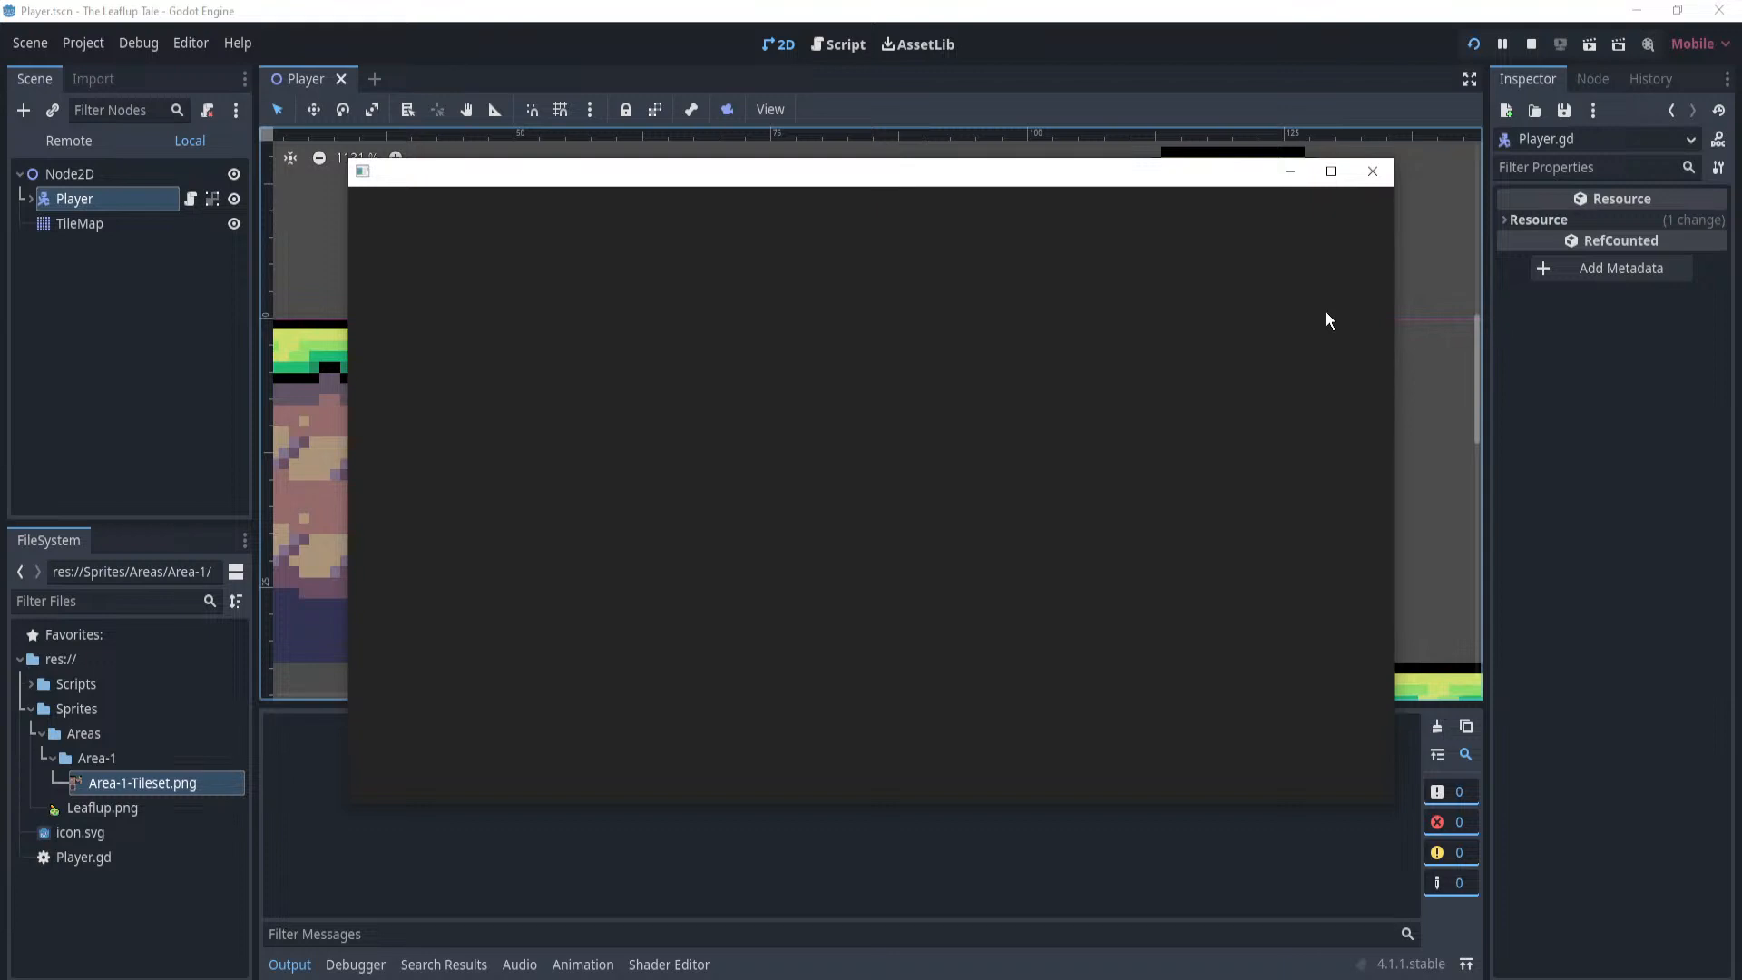
key(Right)
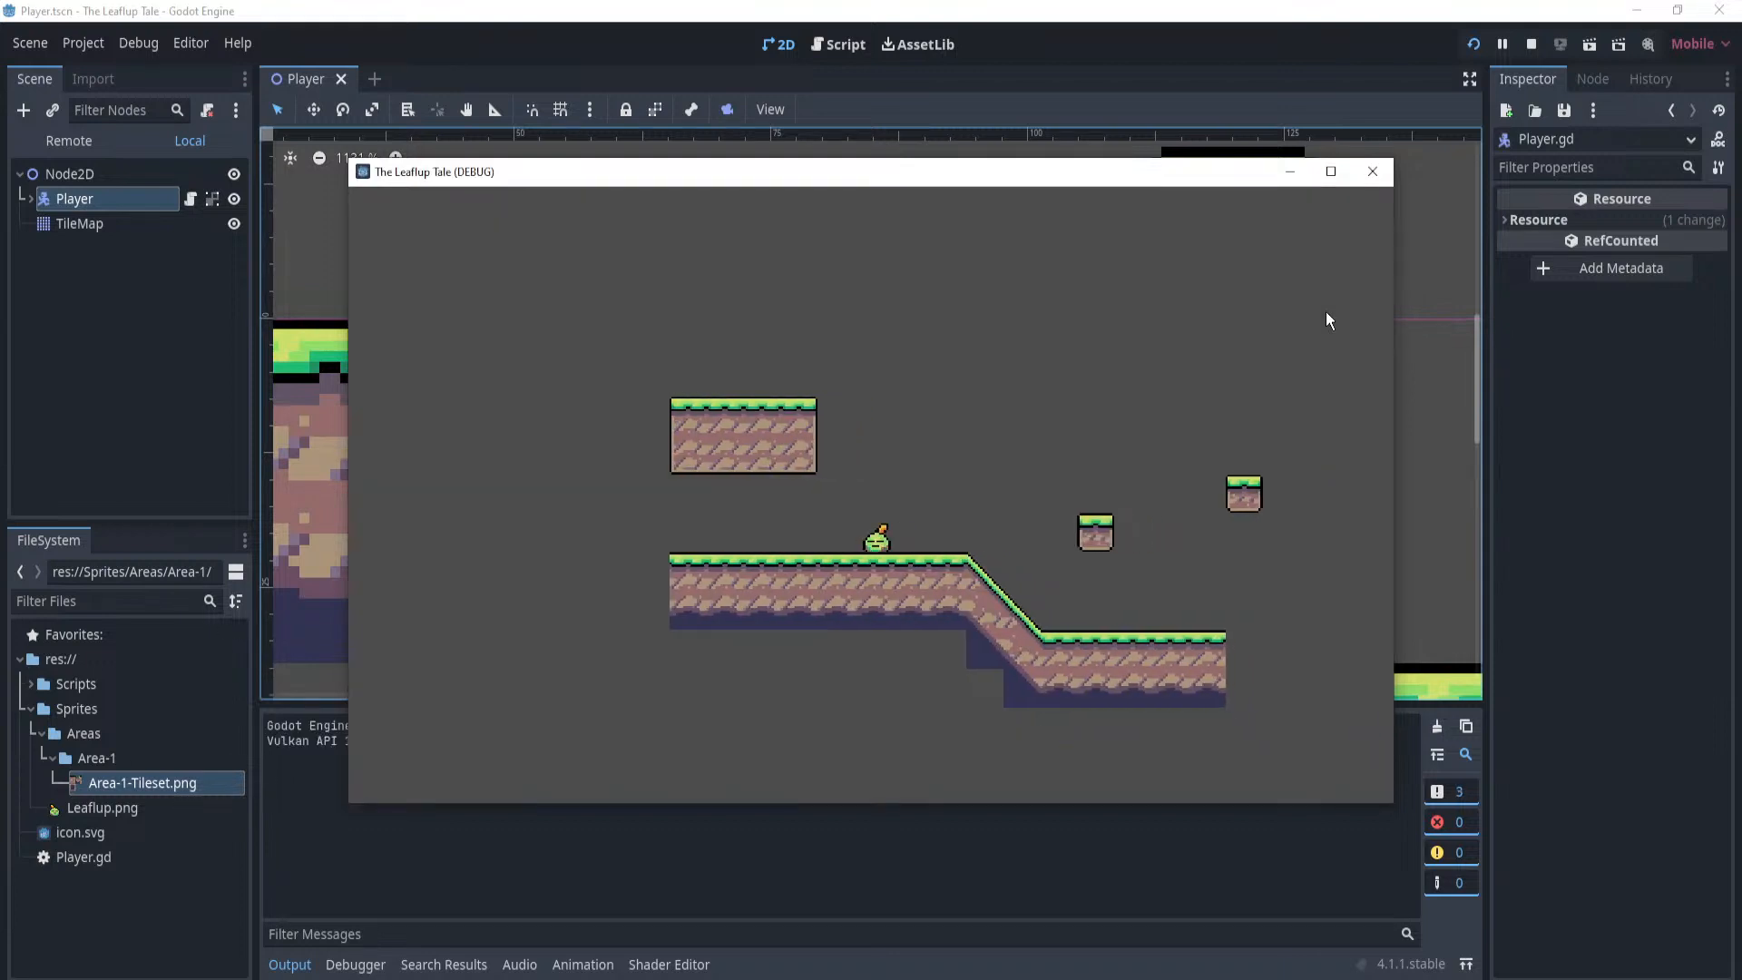
key(space)
key(space)
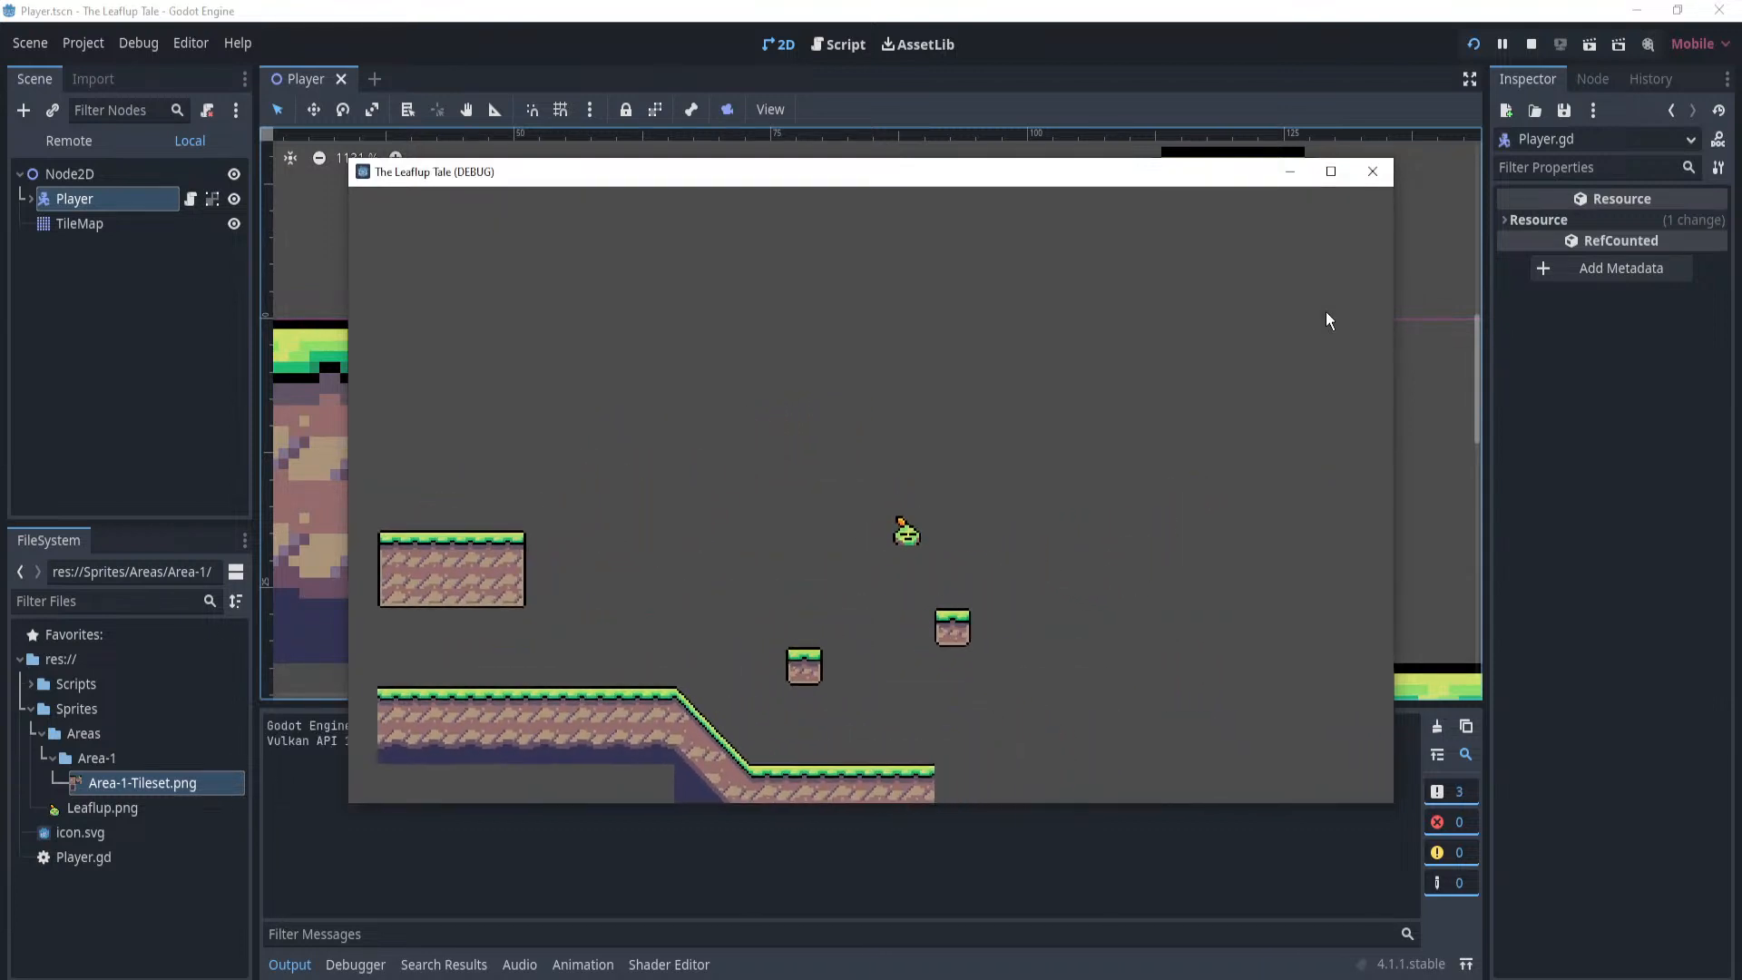
key(Left)
key(space)
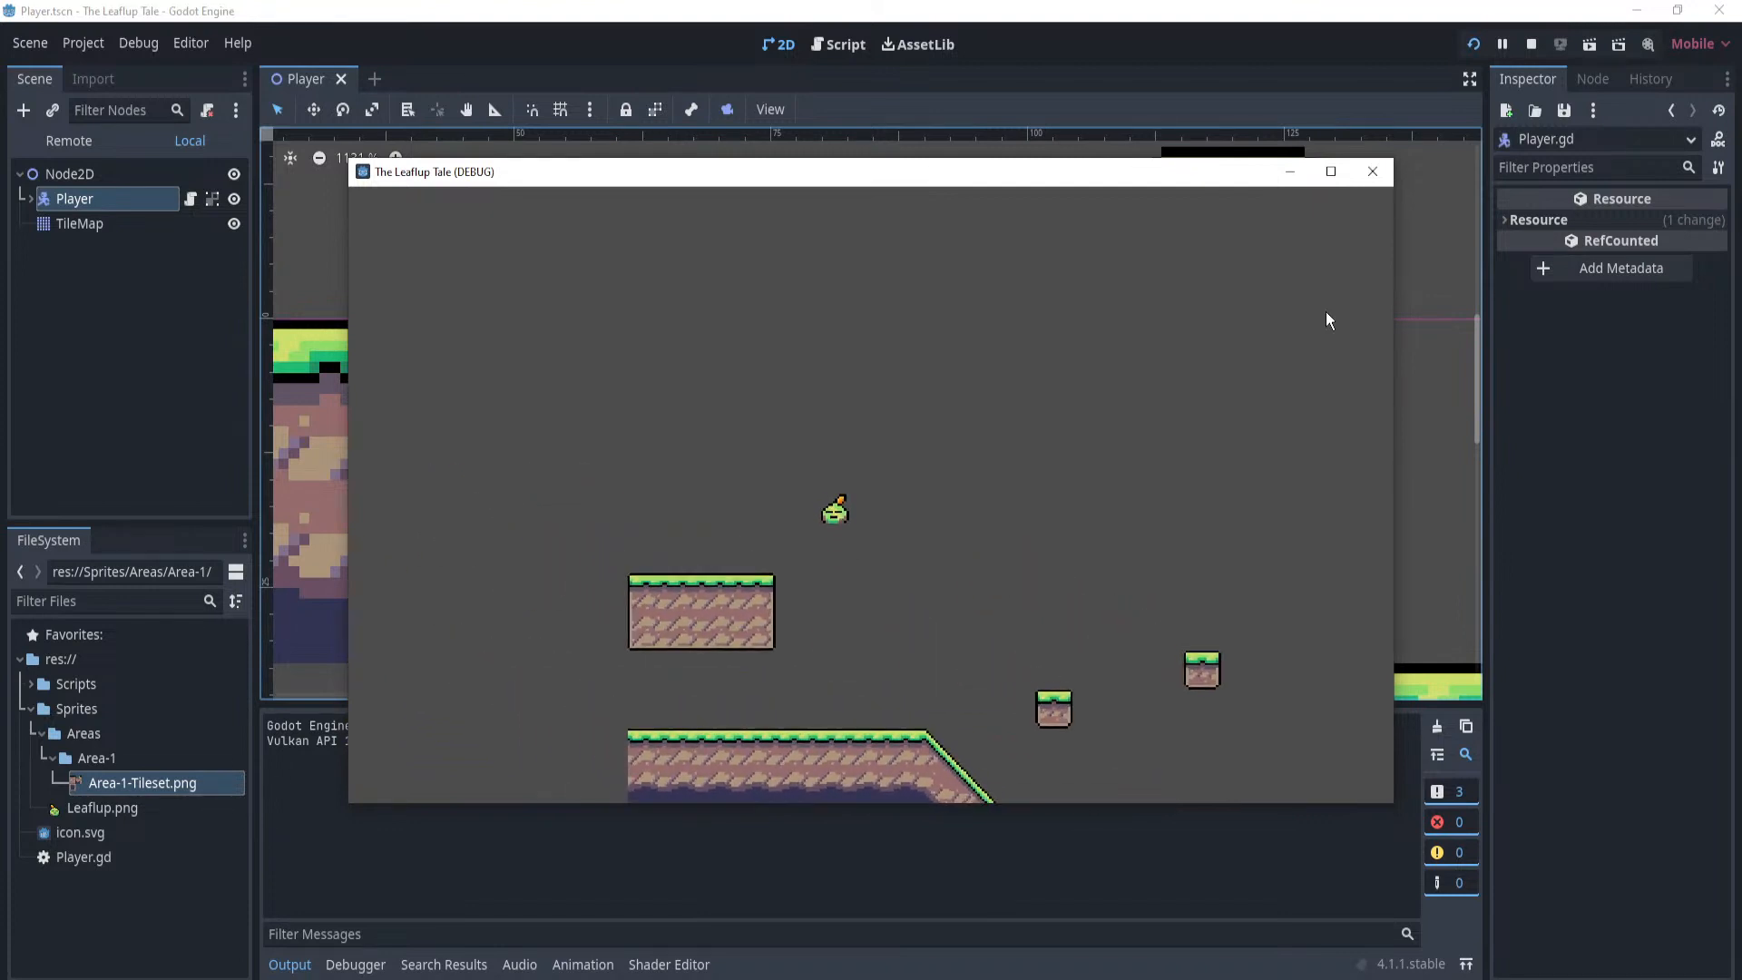
key(space)
key(Left)
key(Right)
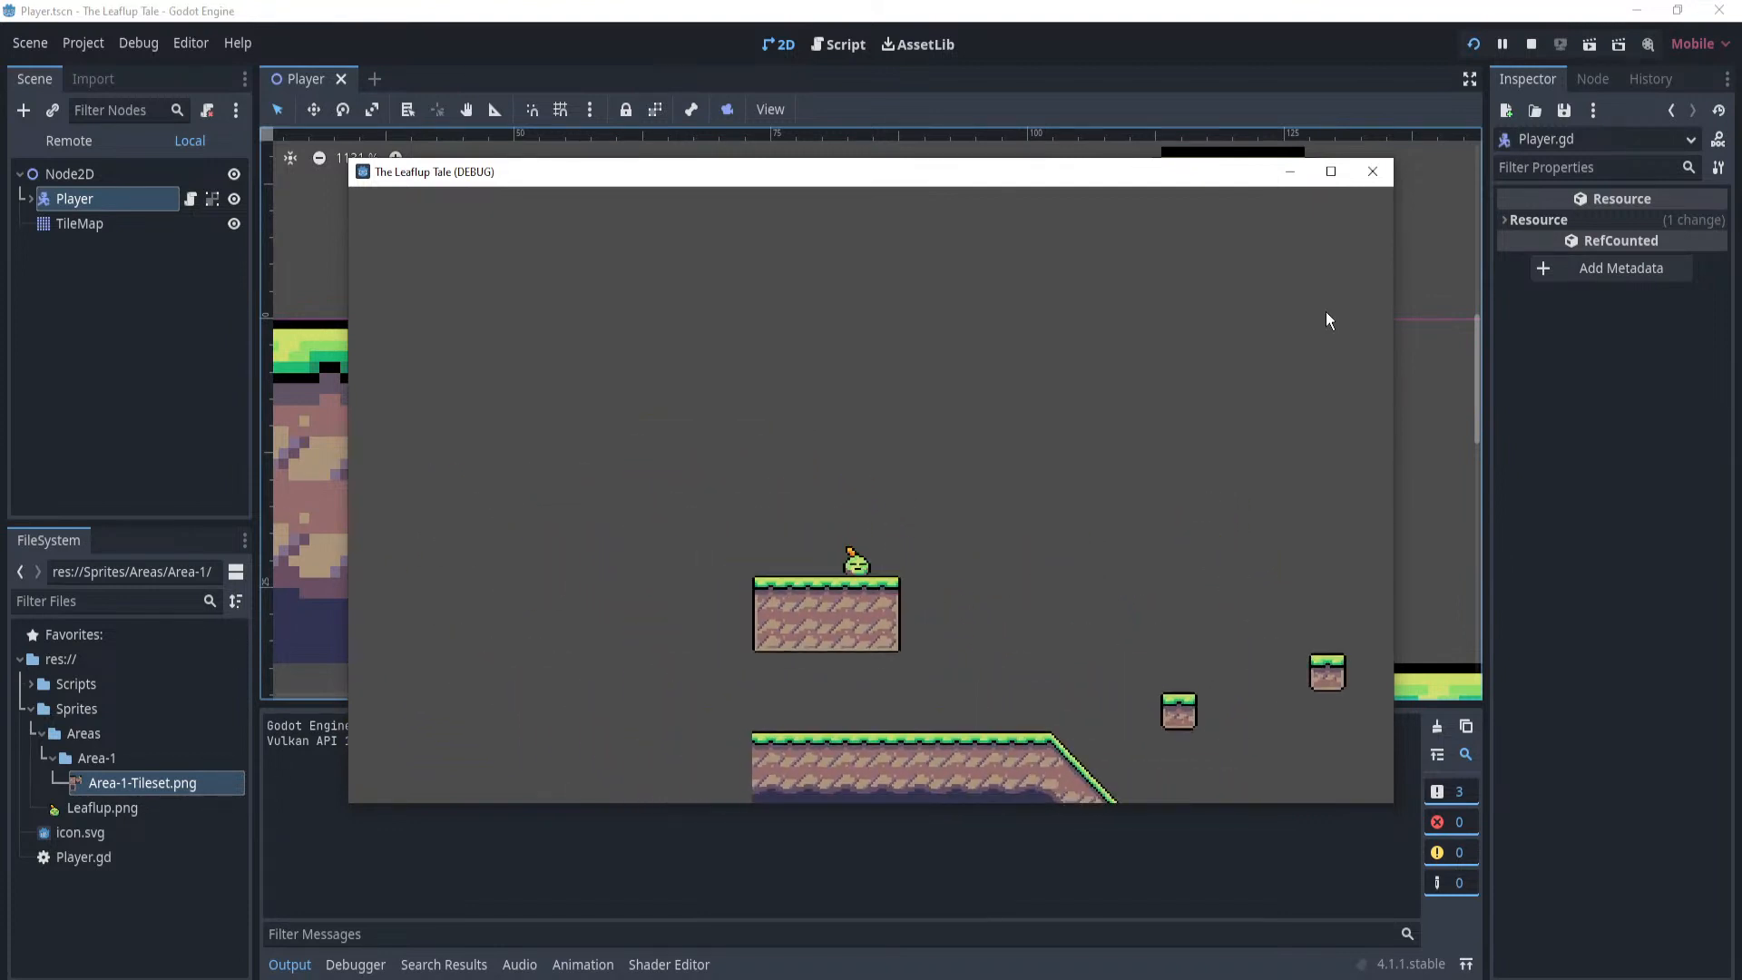
key(space)
key(space)
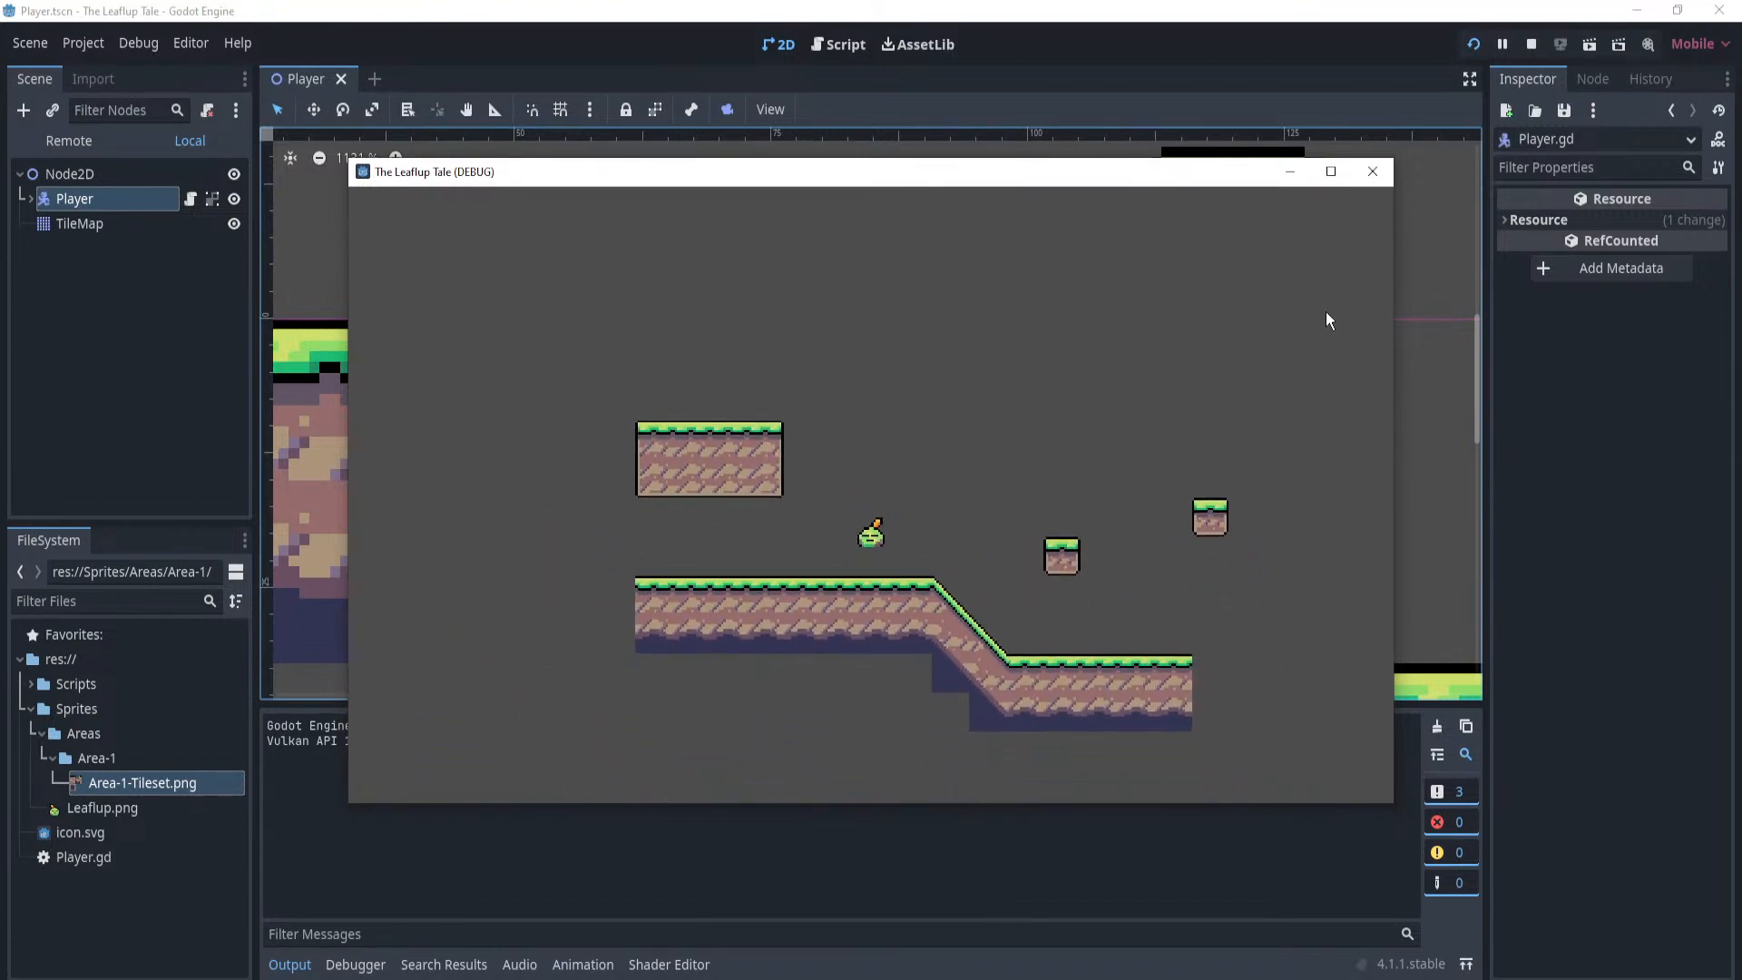
key(Left)
key(Right)
click(1372, 172)
scroll(875, 416, down, 4)
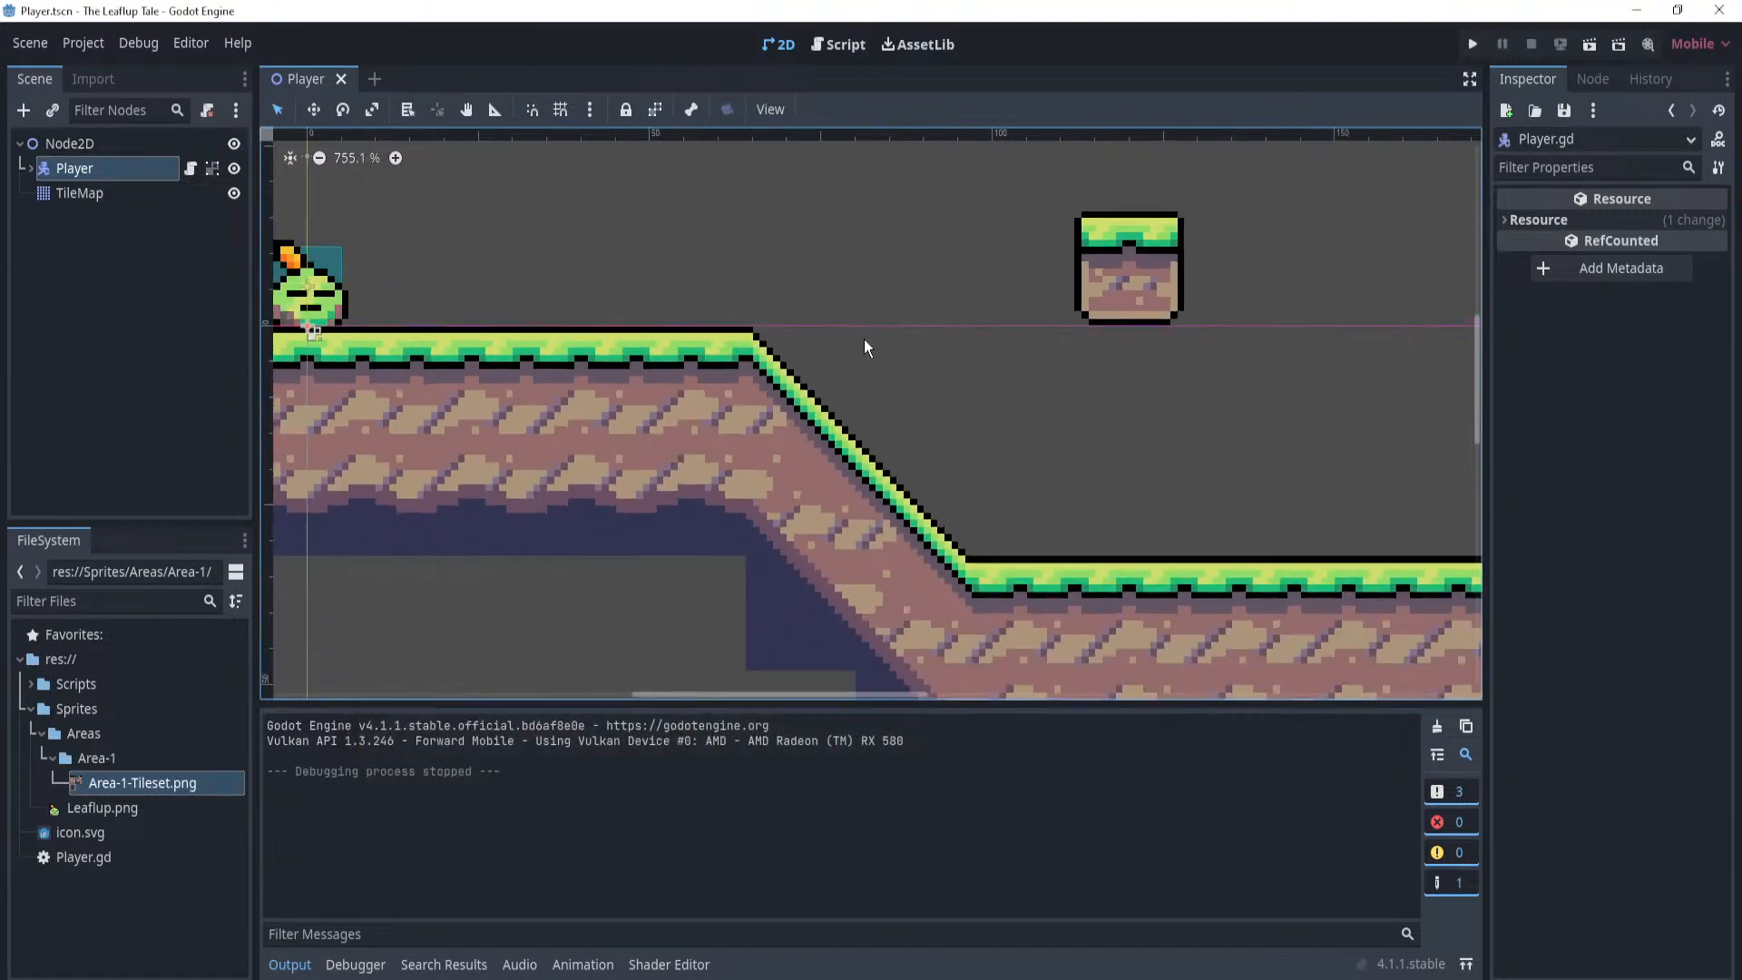
scroll(1238, 476, down, 4)
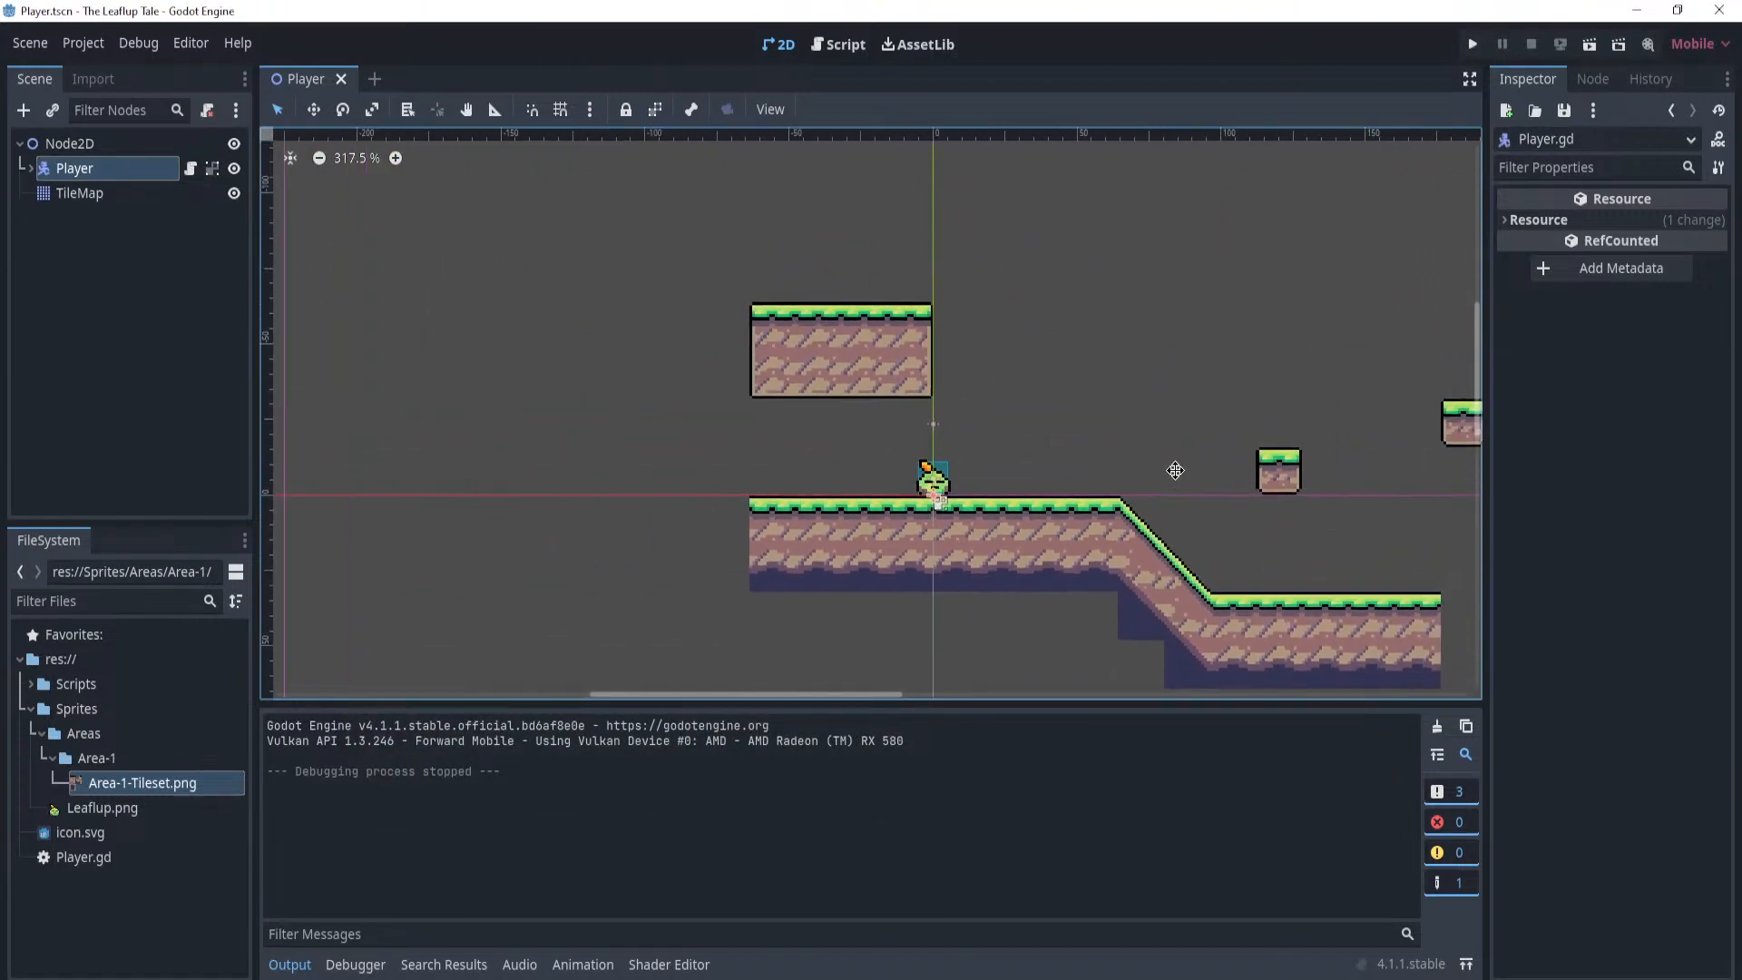
middle_drag(1145, 402, 1048, 440)
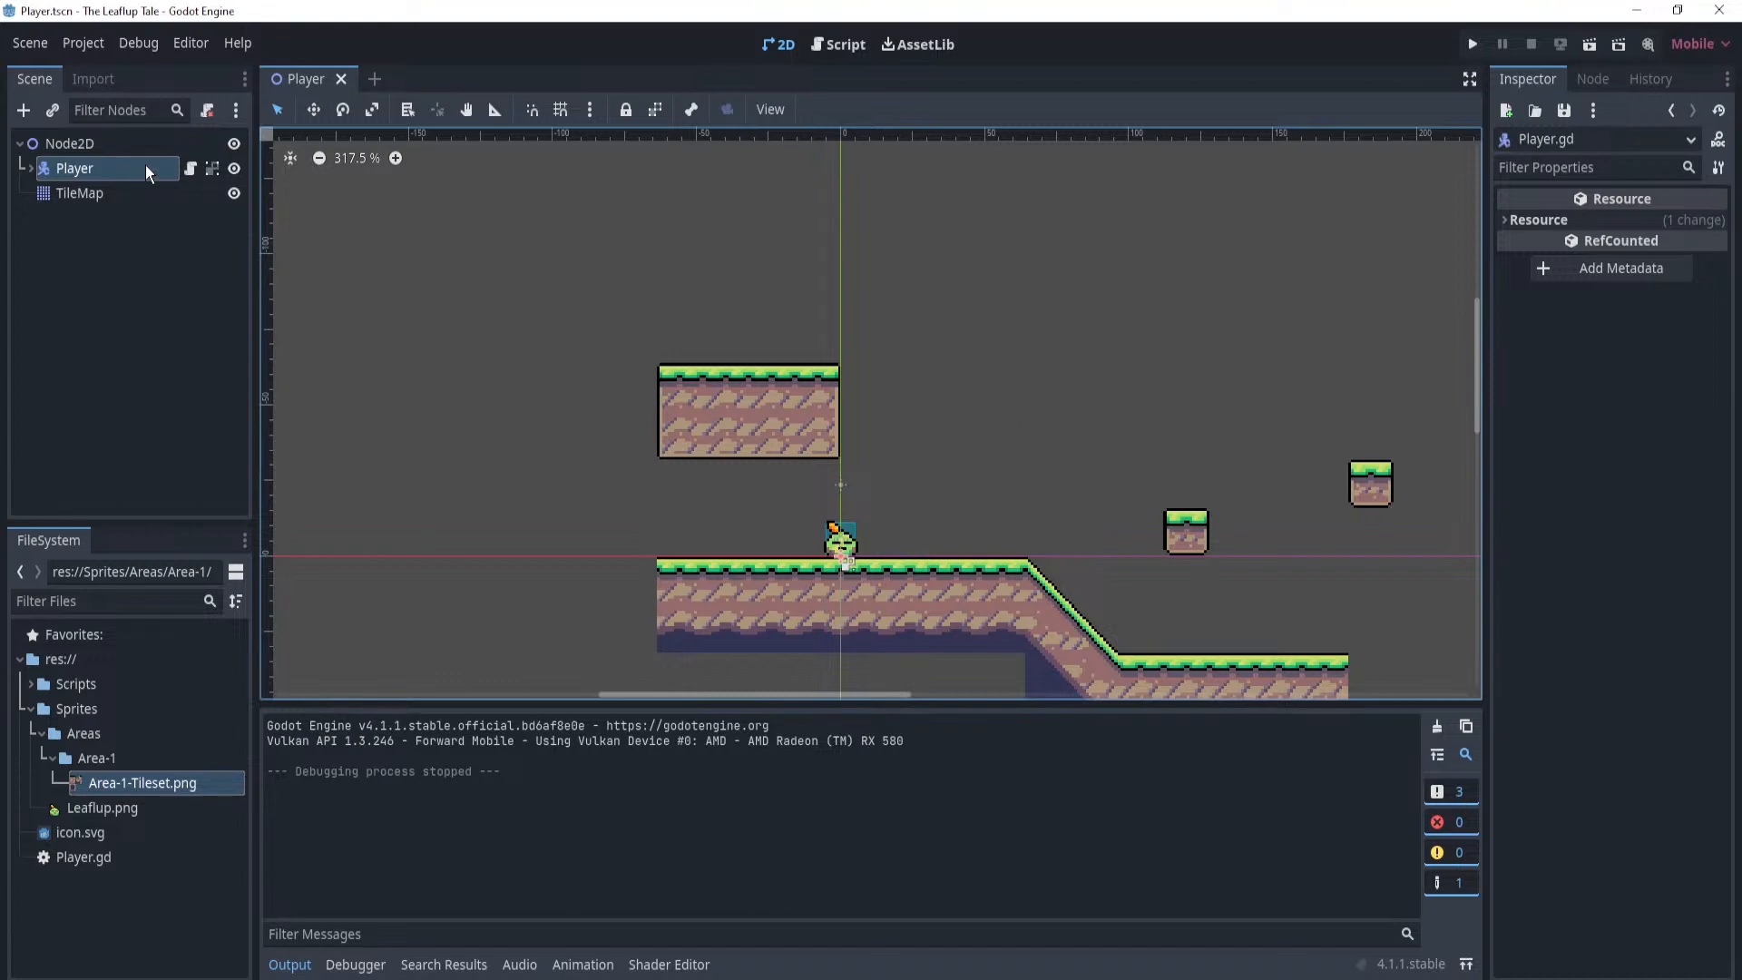
Open the Player script and start an "if Input" condition on a new line below the Jump() call in _physics_process.
click(189, 169)
scroll(836, 435, up, 10)
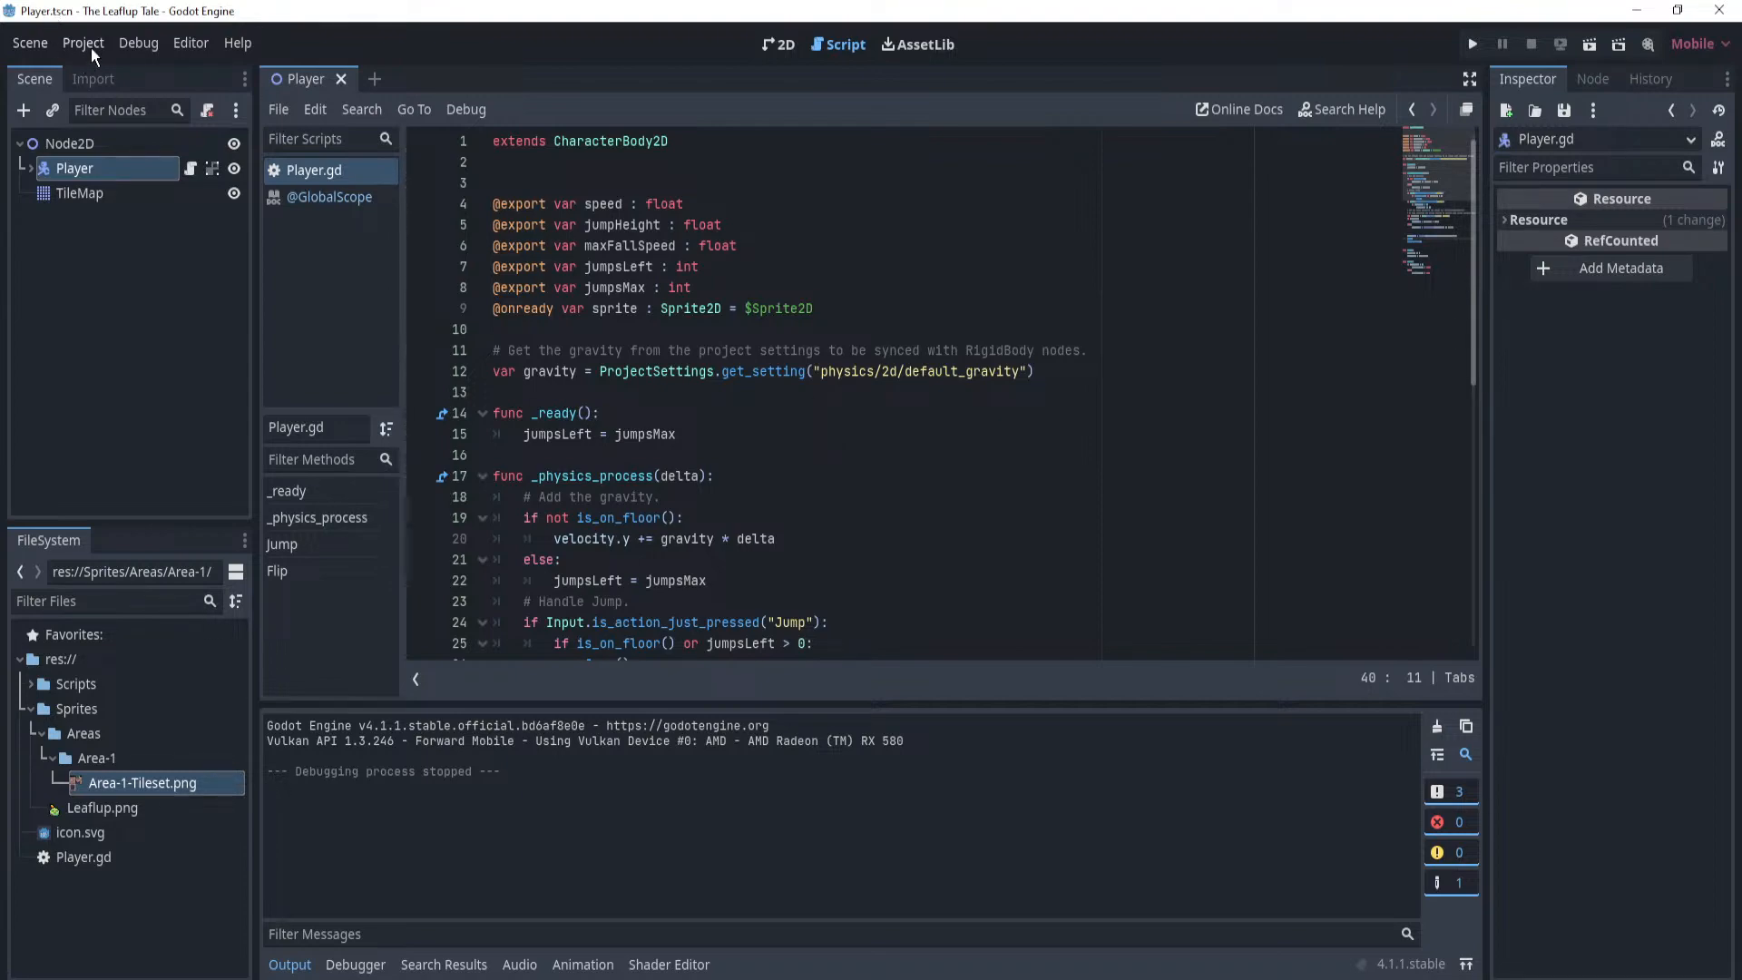
scroll(746, 414, down, 4)
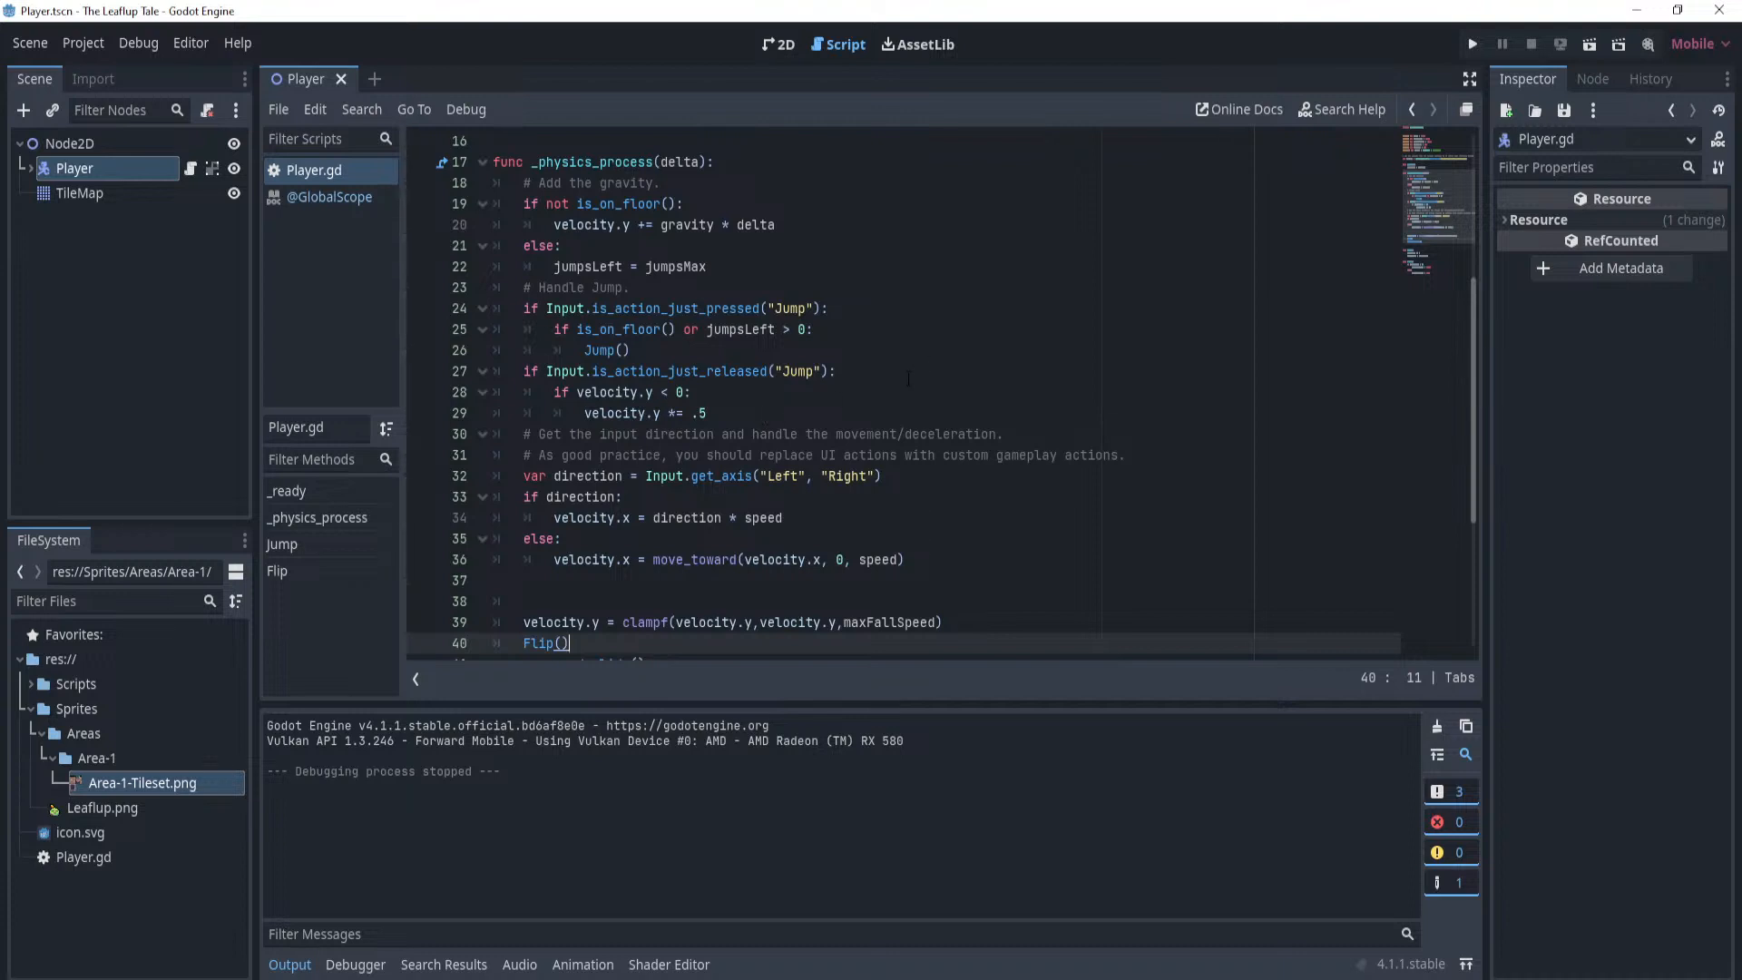
click(920, 352)
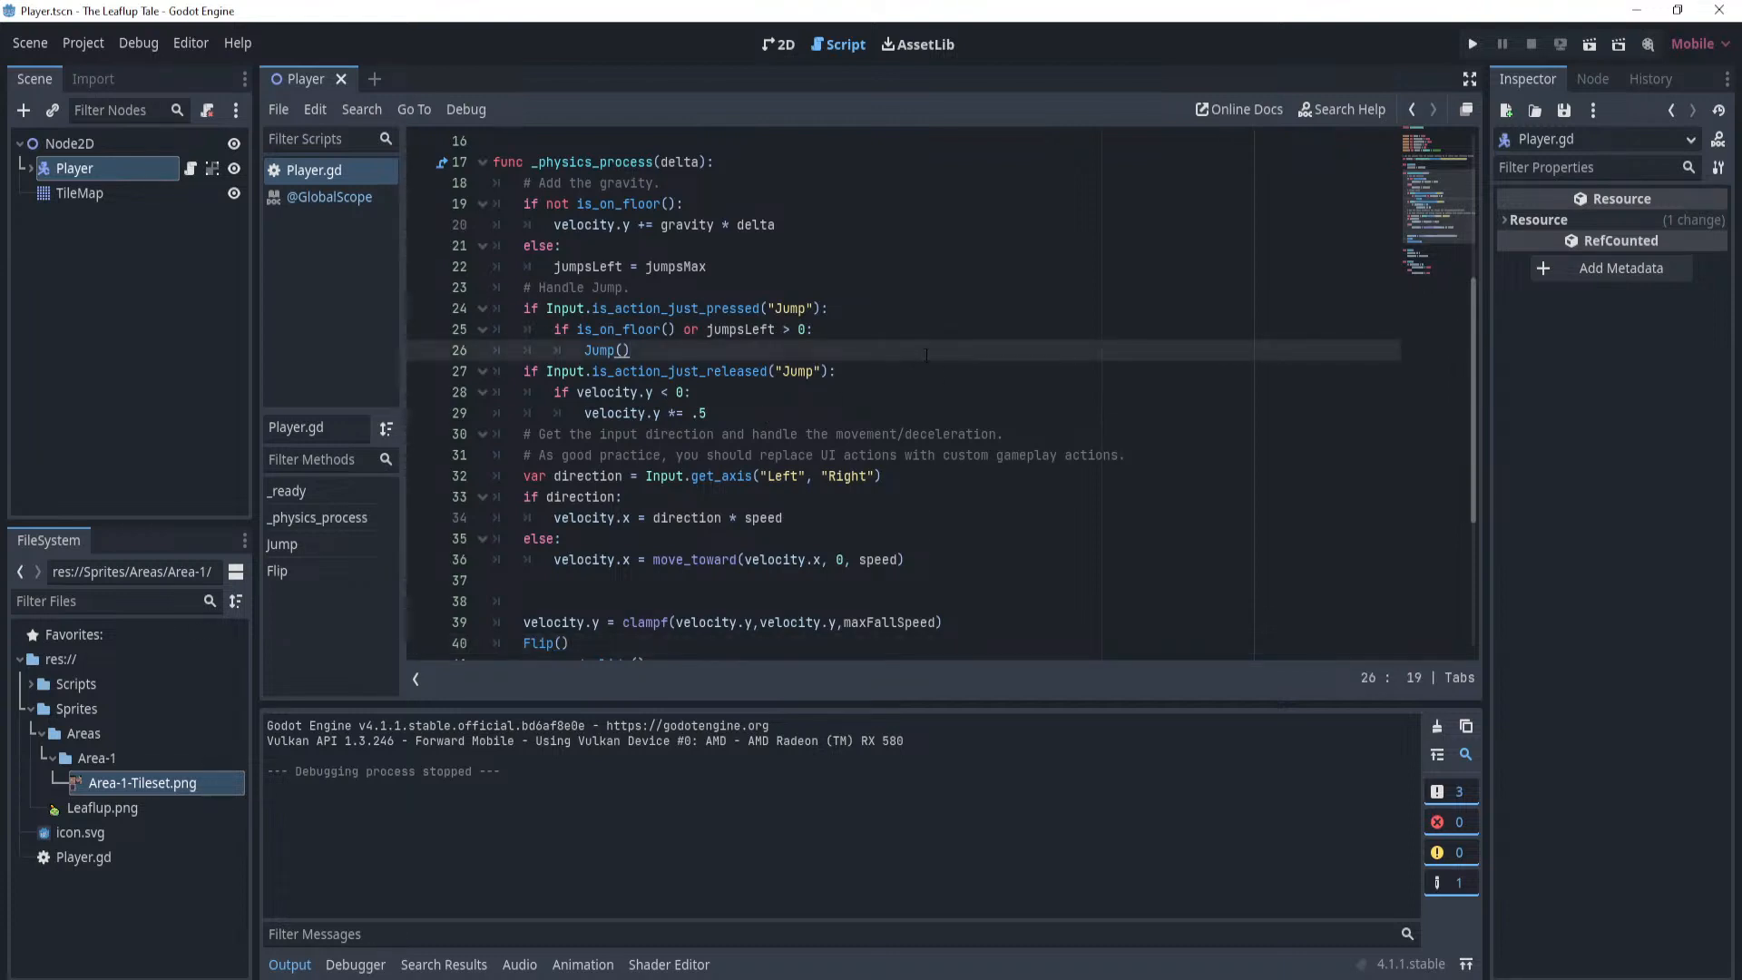
key(Return)
key(BackSpace)
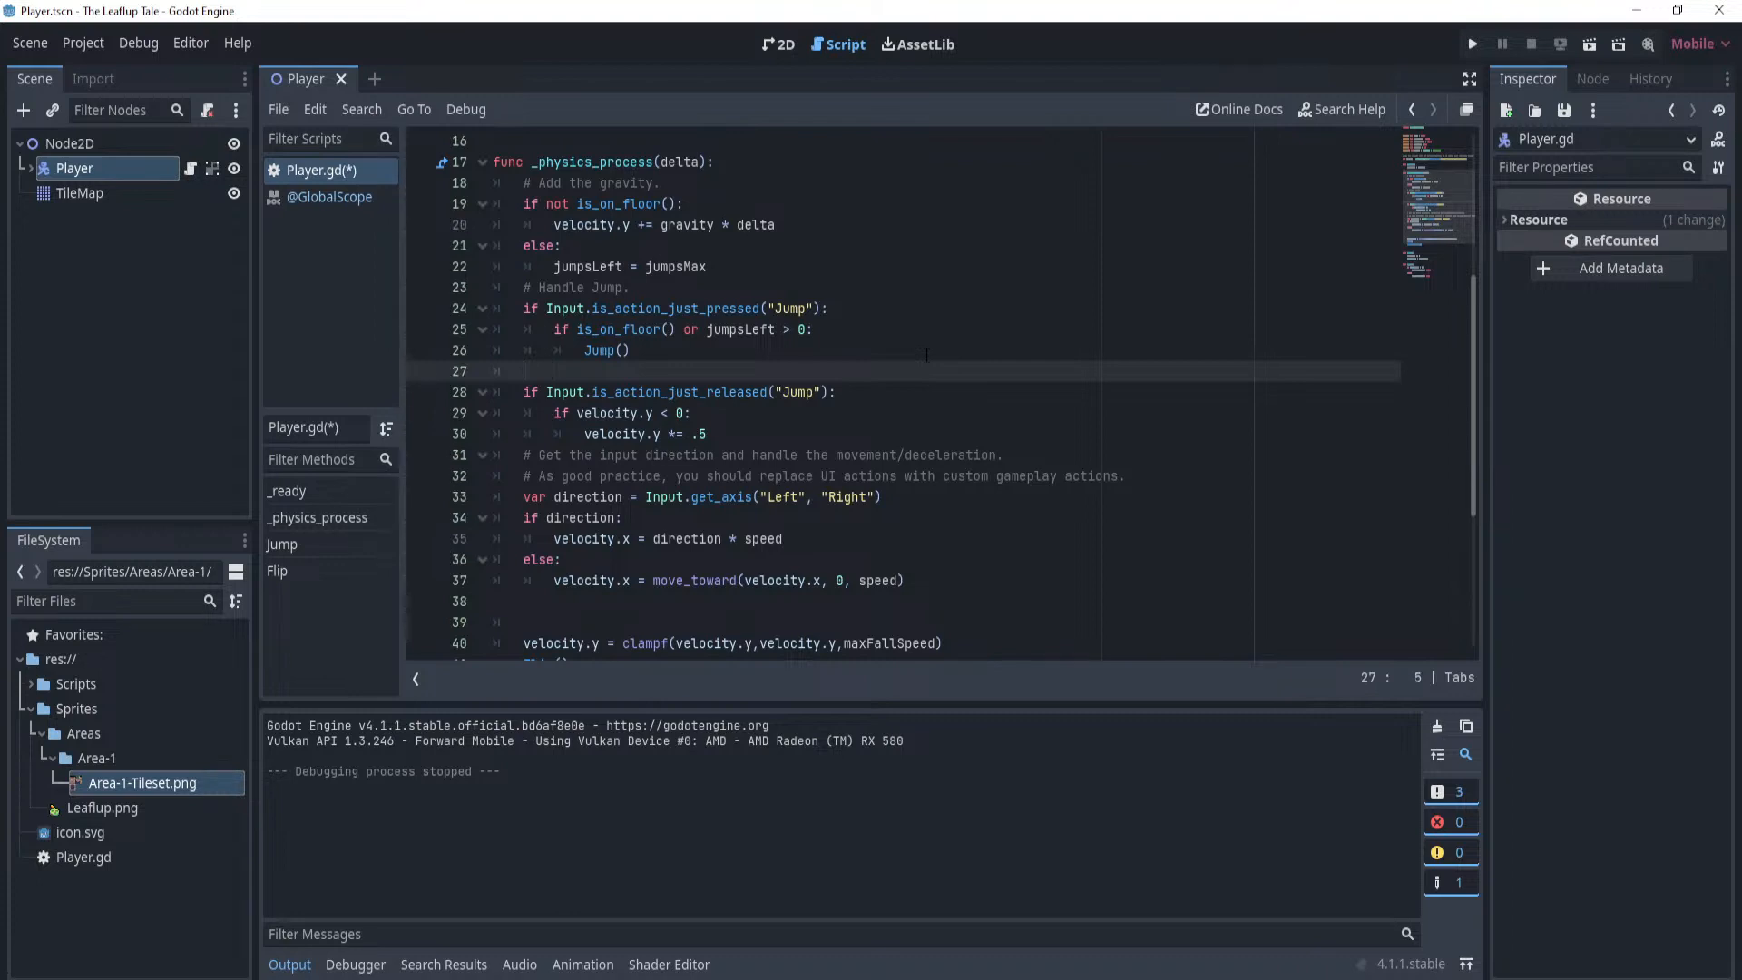
text(if input)
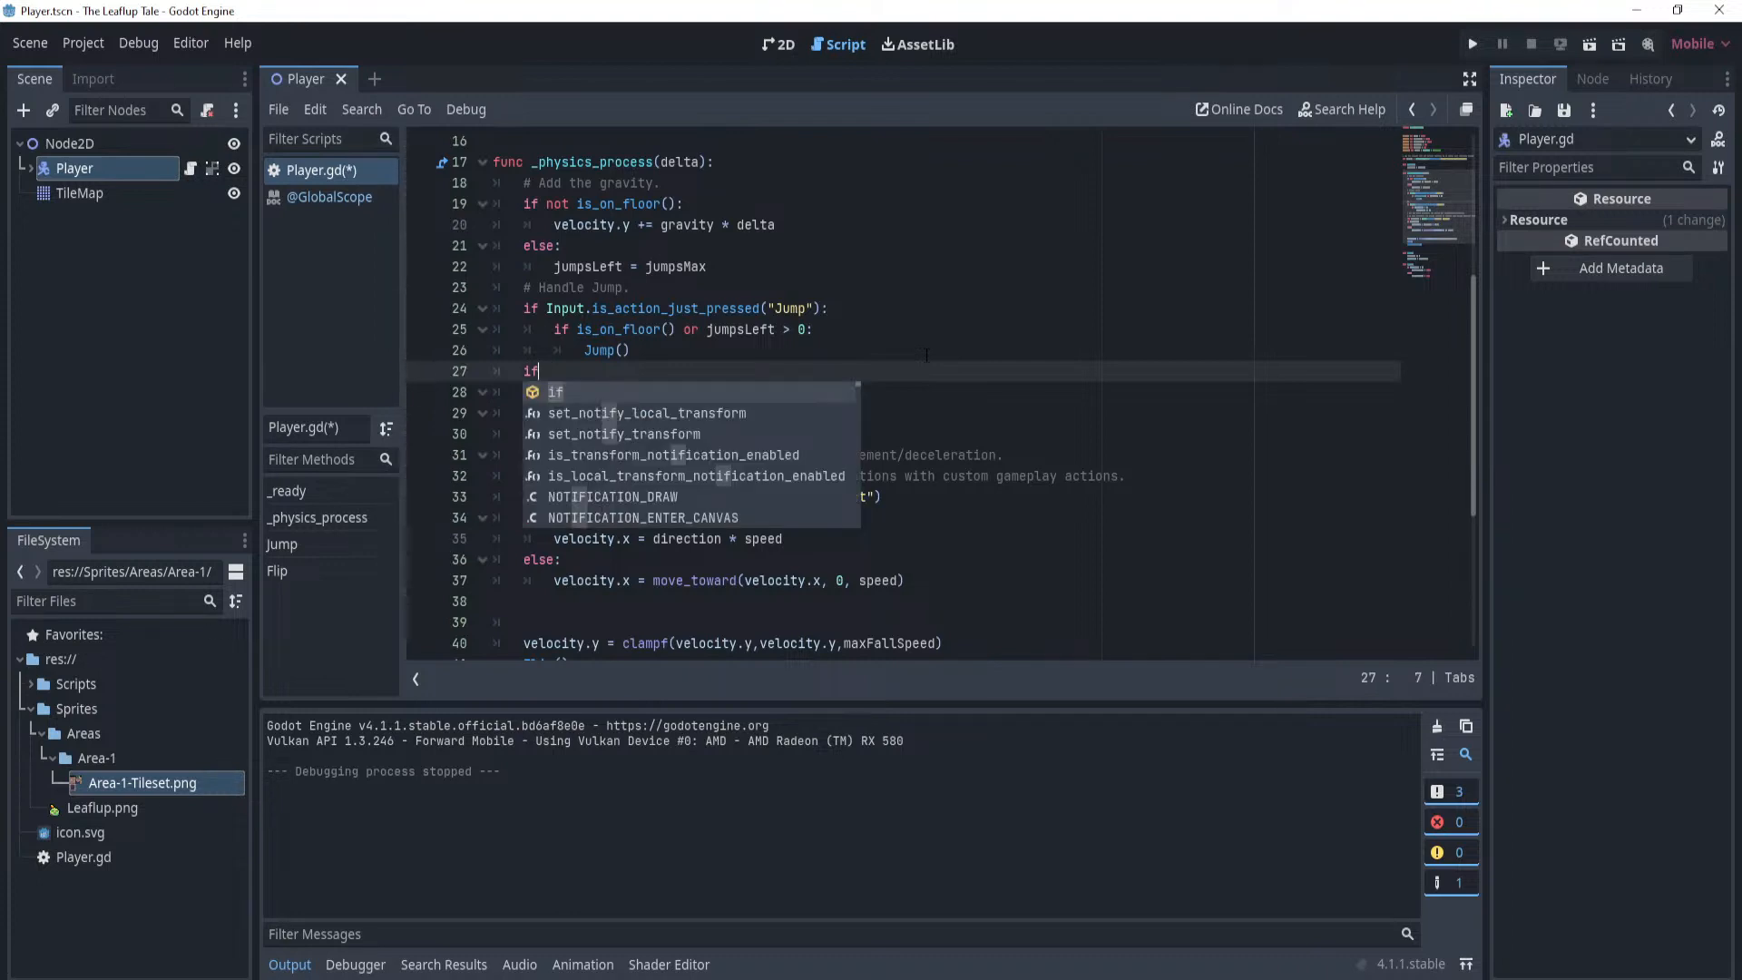
key(Down)
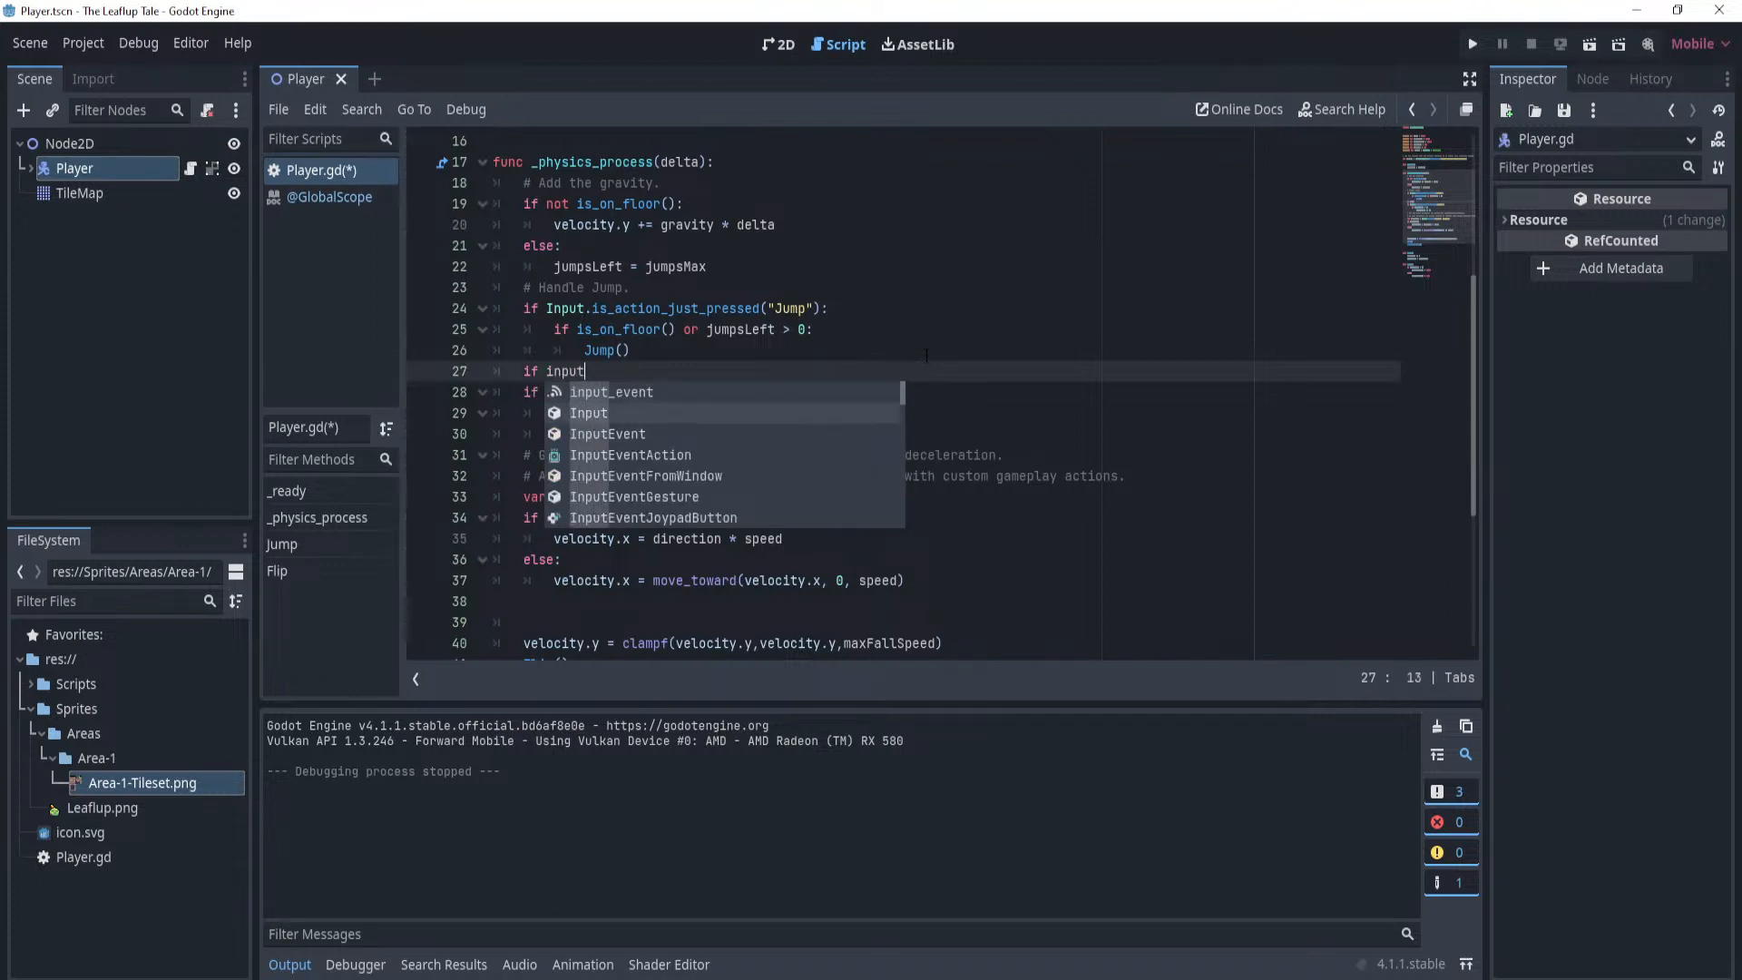
key(Return)
text(.actio)
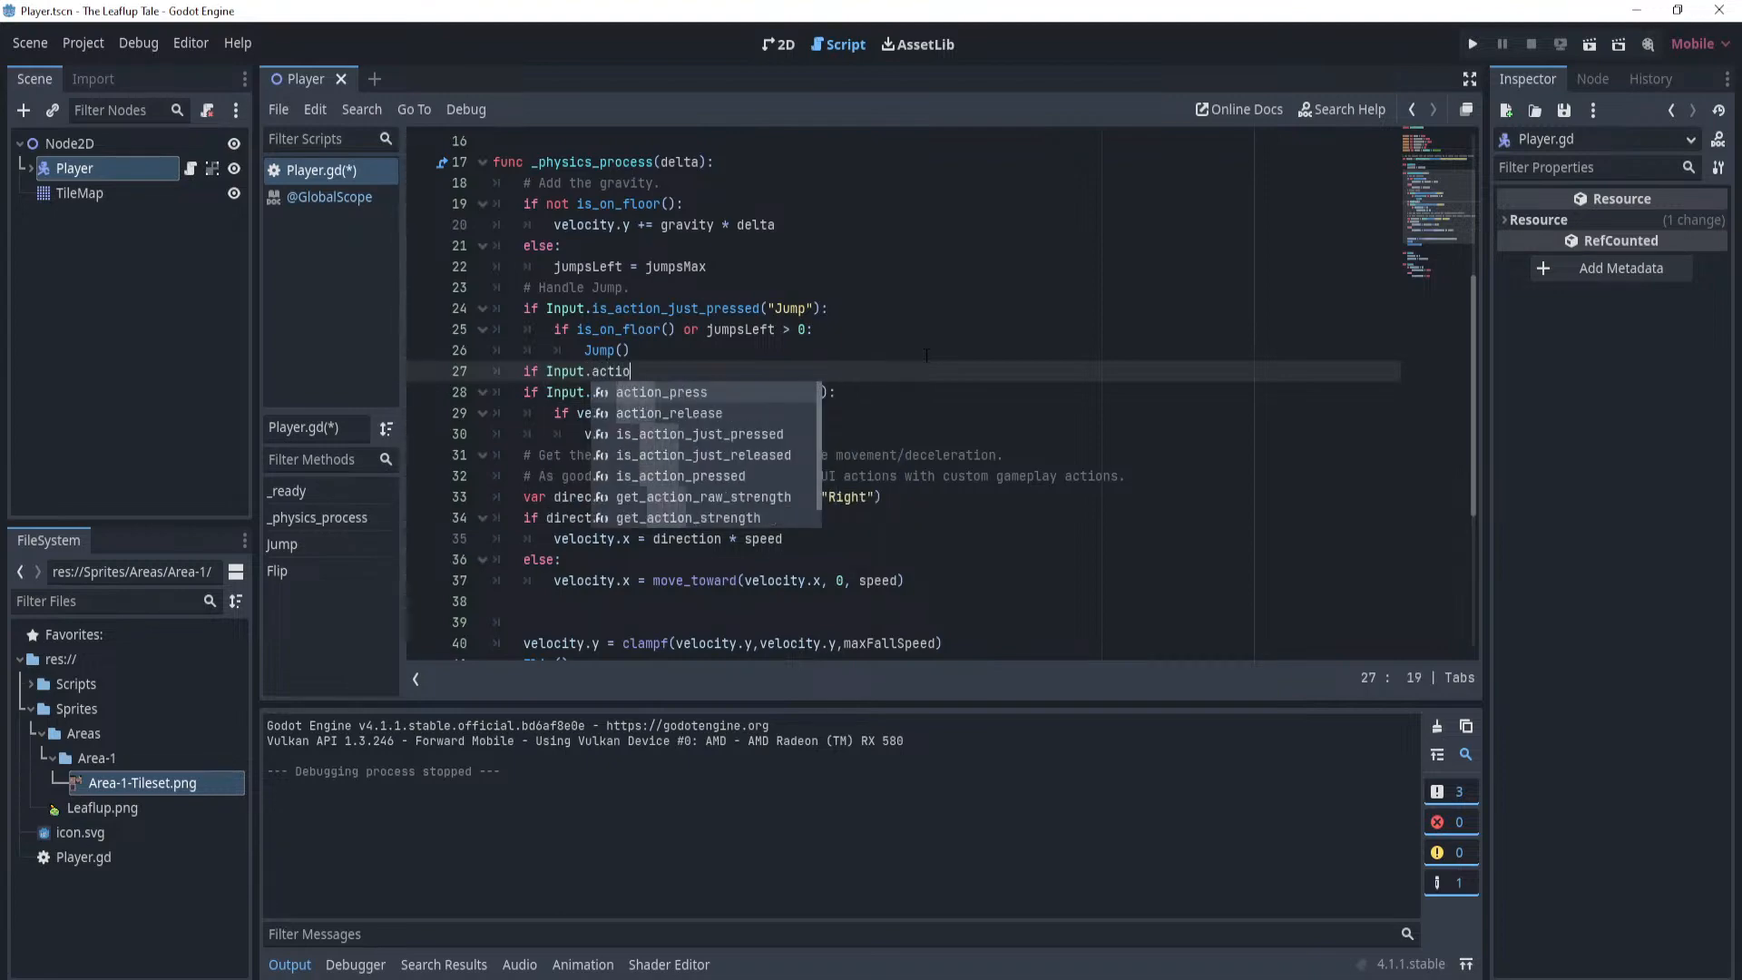
scroll(927, 352, down, 3)
scroll(687, 524, up, 6)
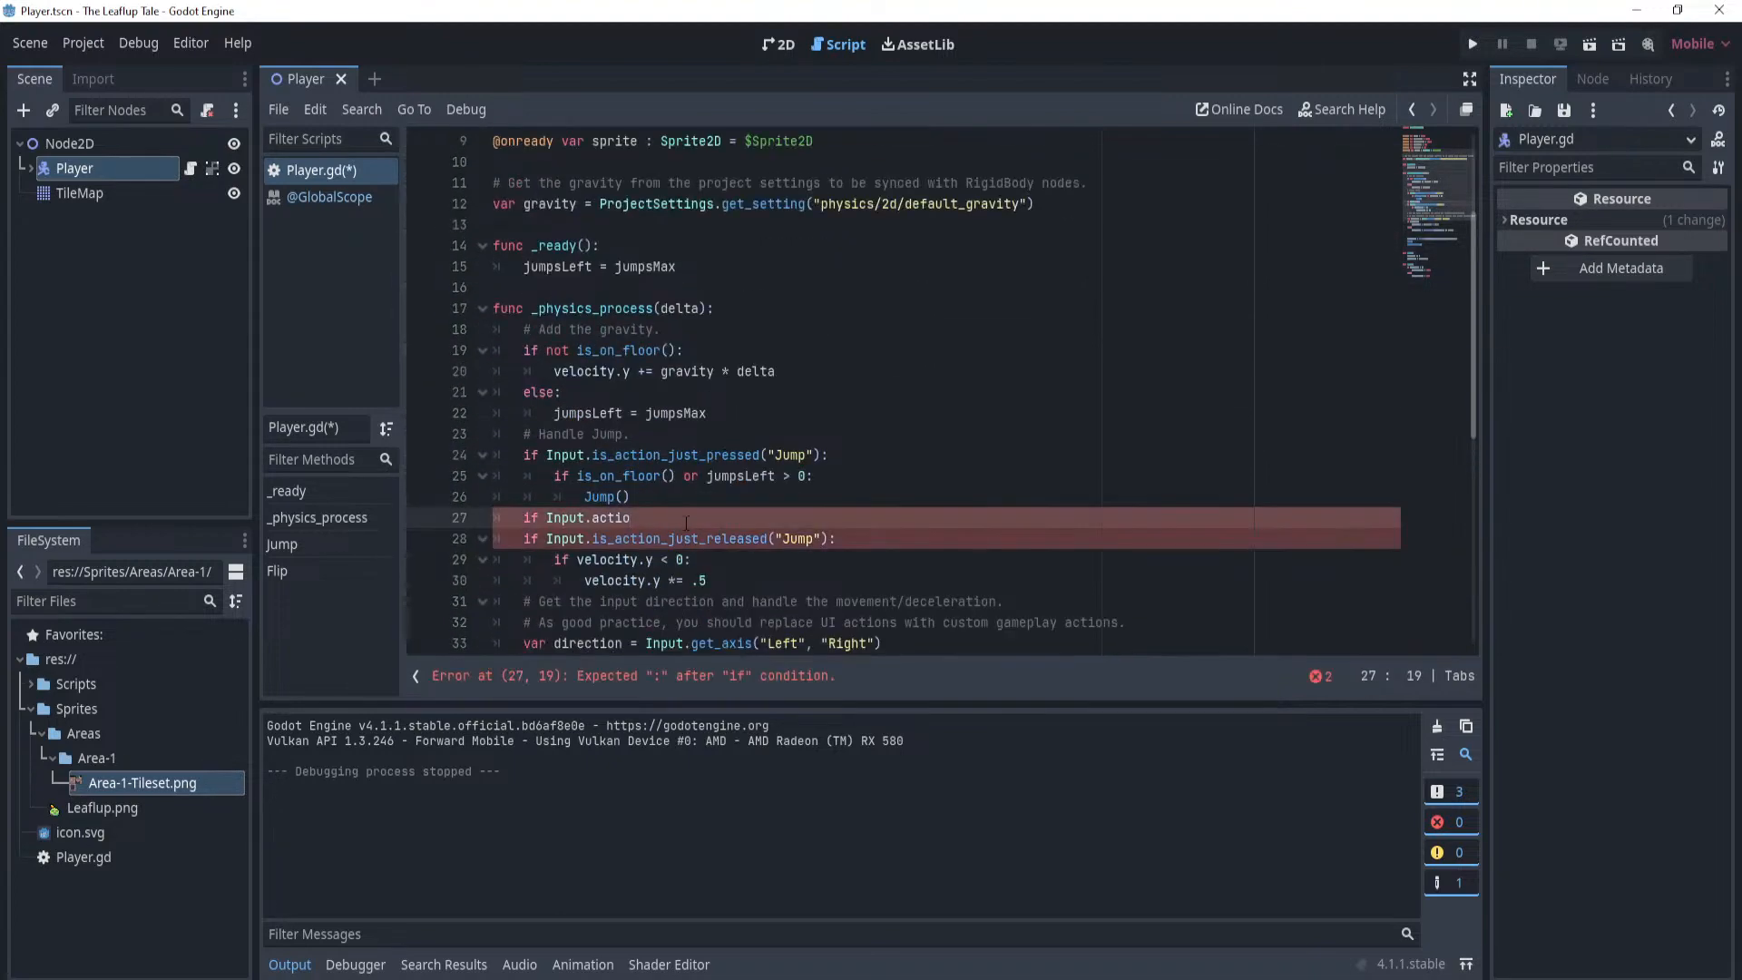
key(BackSpace)
key(BackSpace)
key(BackSpace)
key(BackSpace)
key(BackSpace)
text(acti)
key(Down)
key(Down)
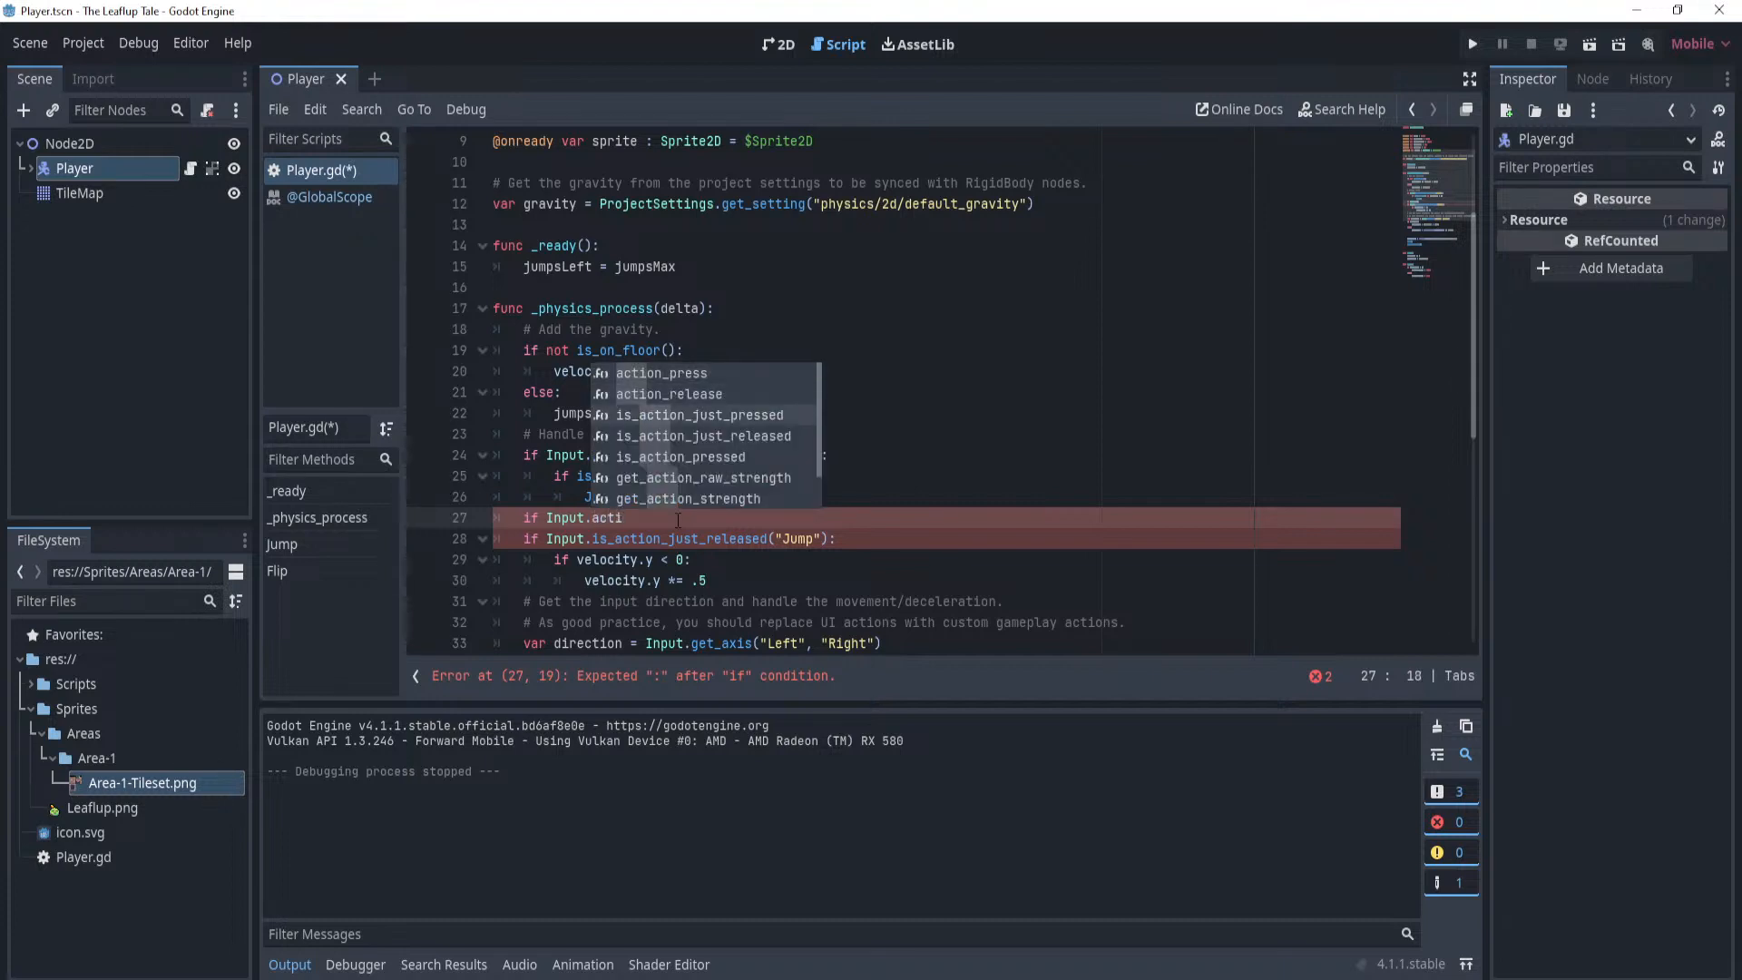
key(Up)
key(Up)
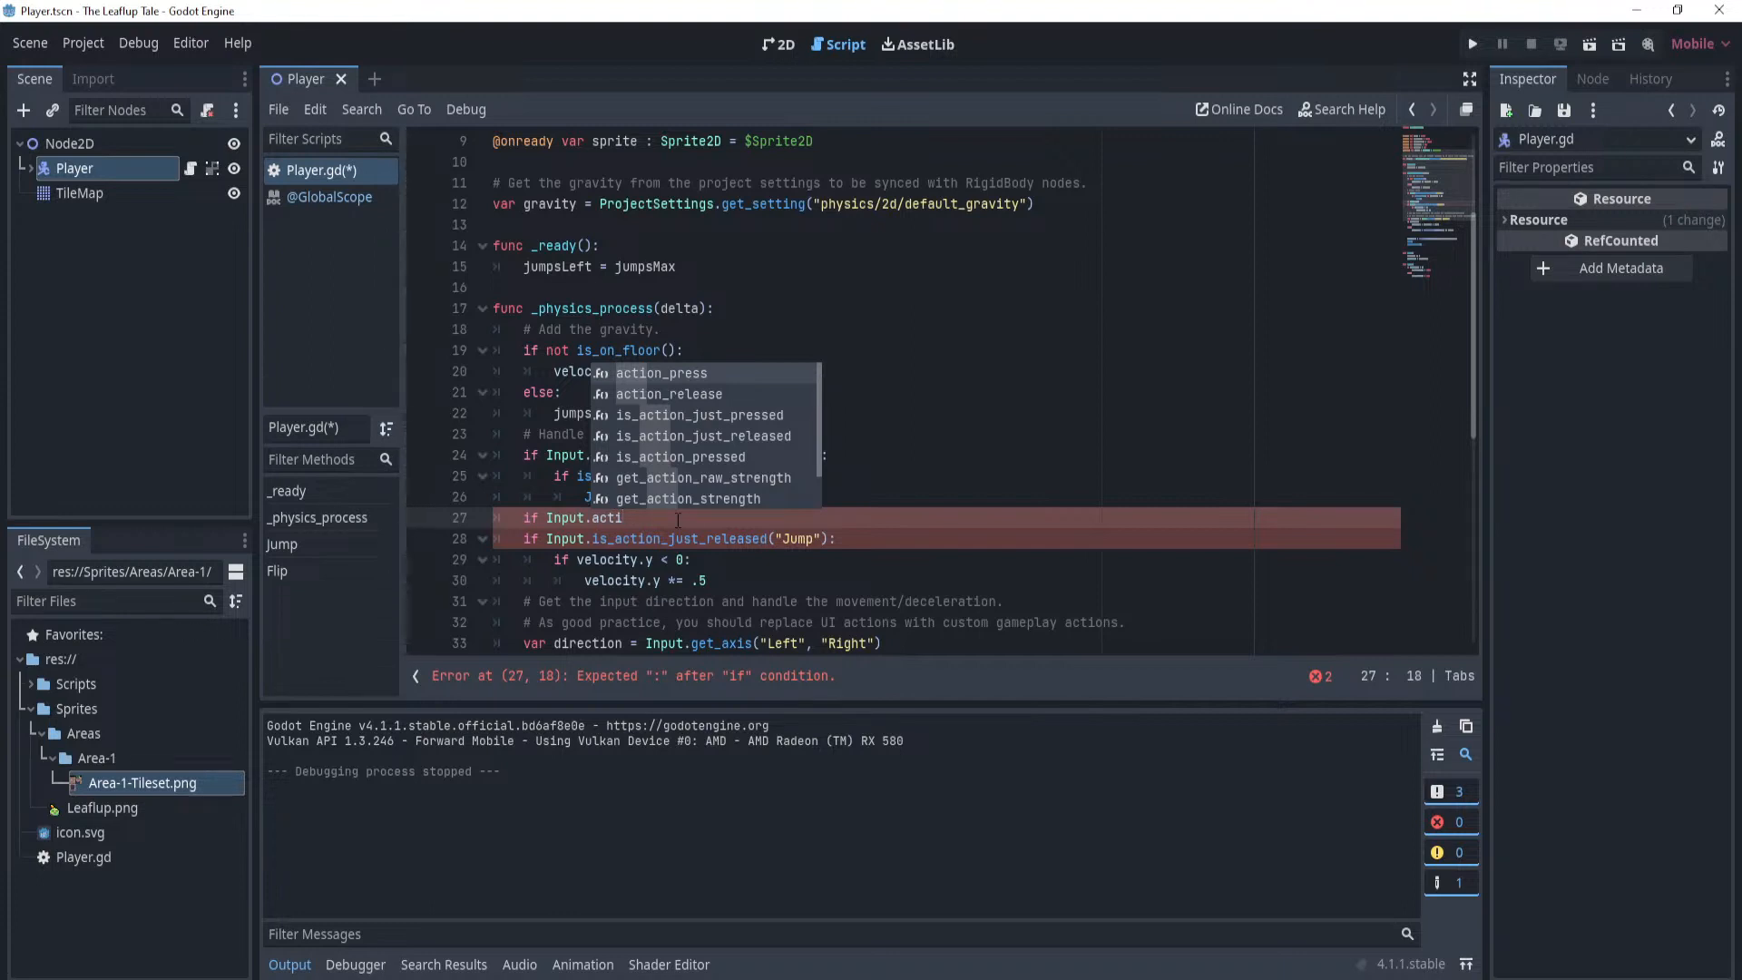
key(Down)
key(Down)
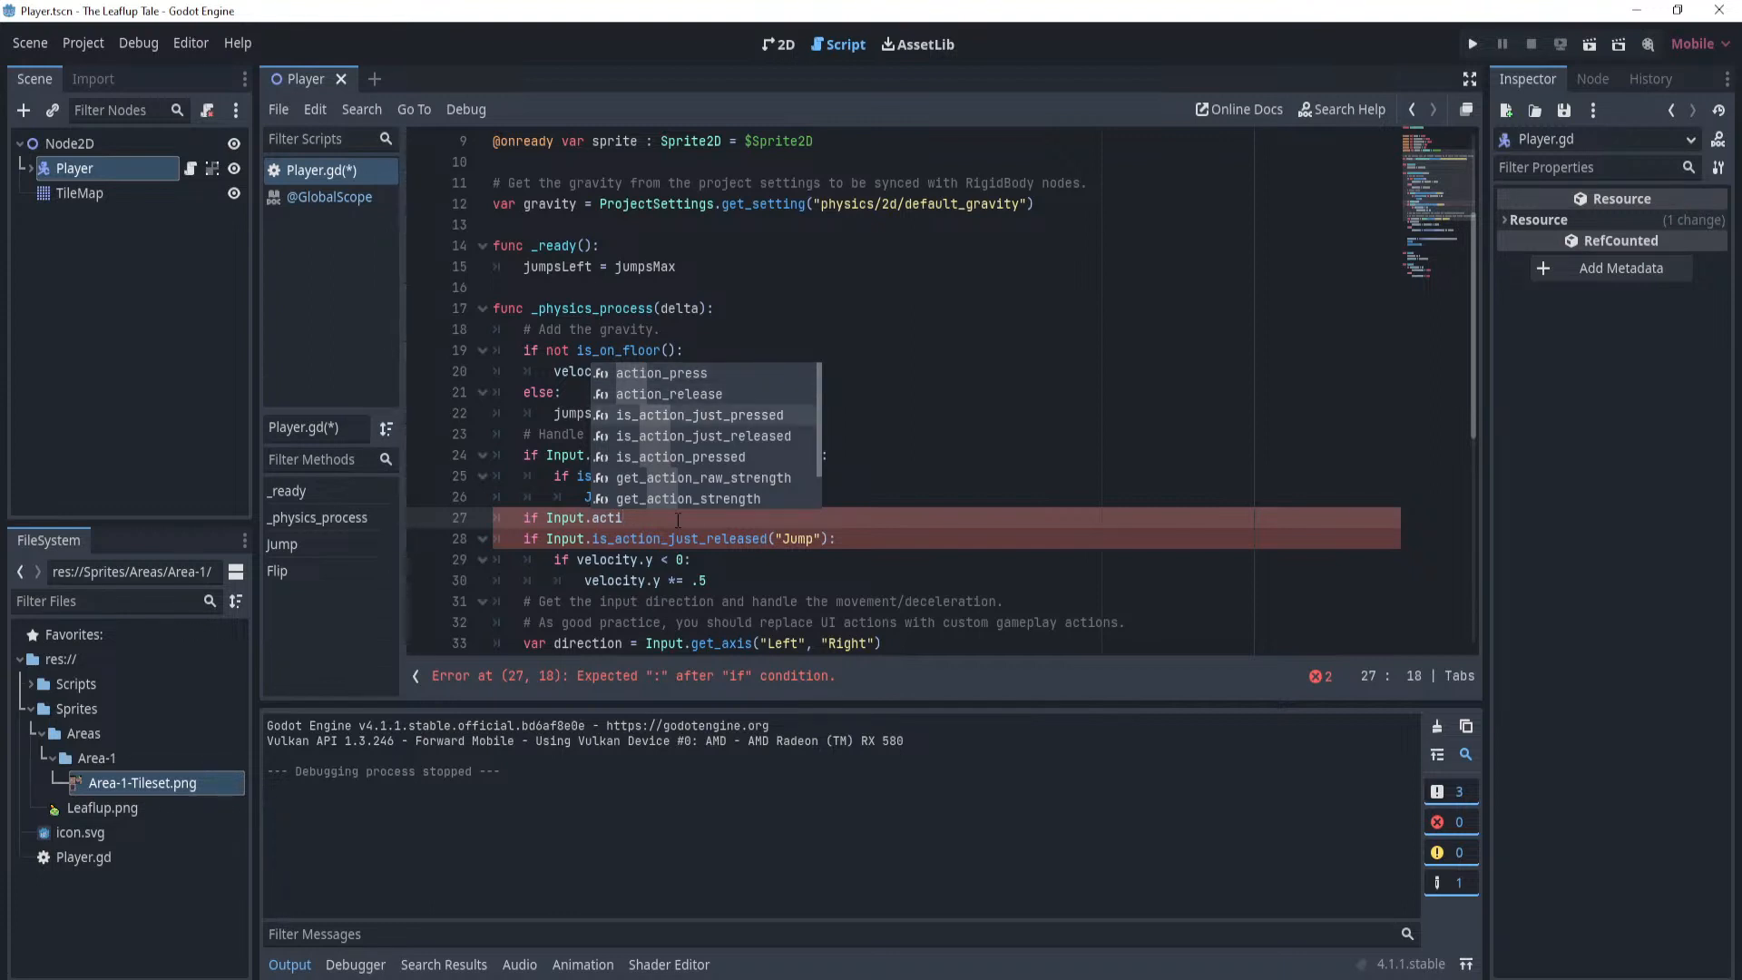
key(Down)
key(Down)
key(Up)
key(Up)
key(Down)
key(Down)
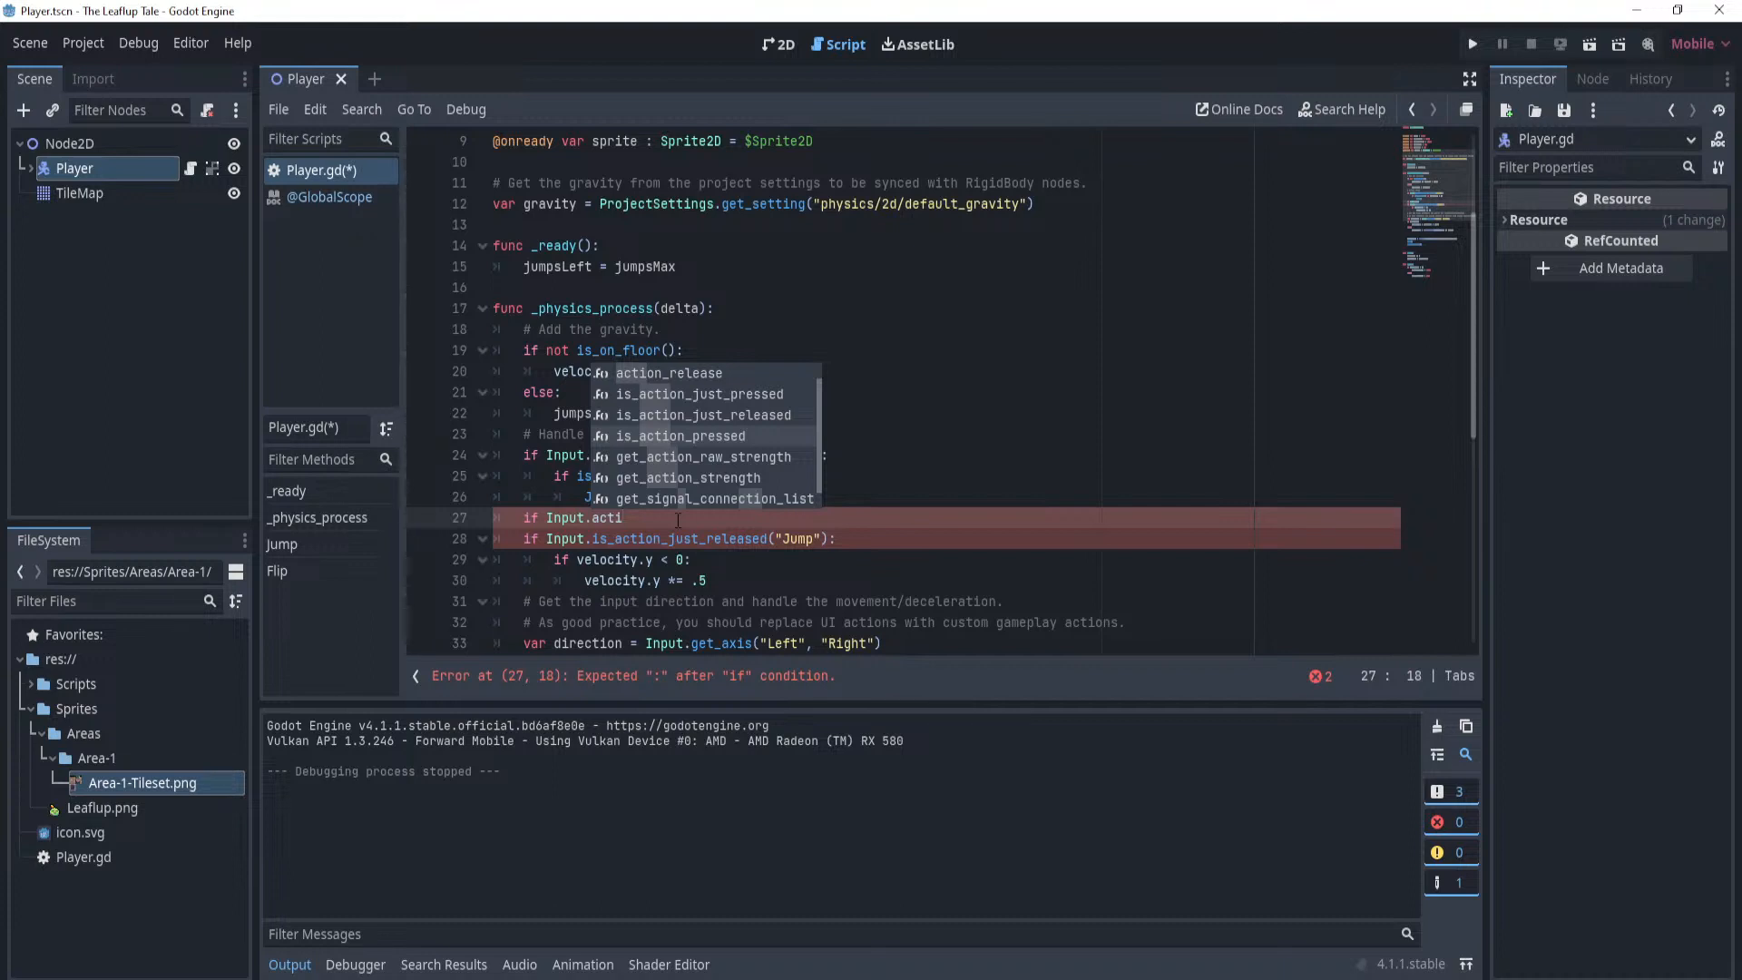
key(Return)
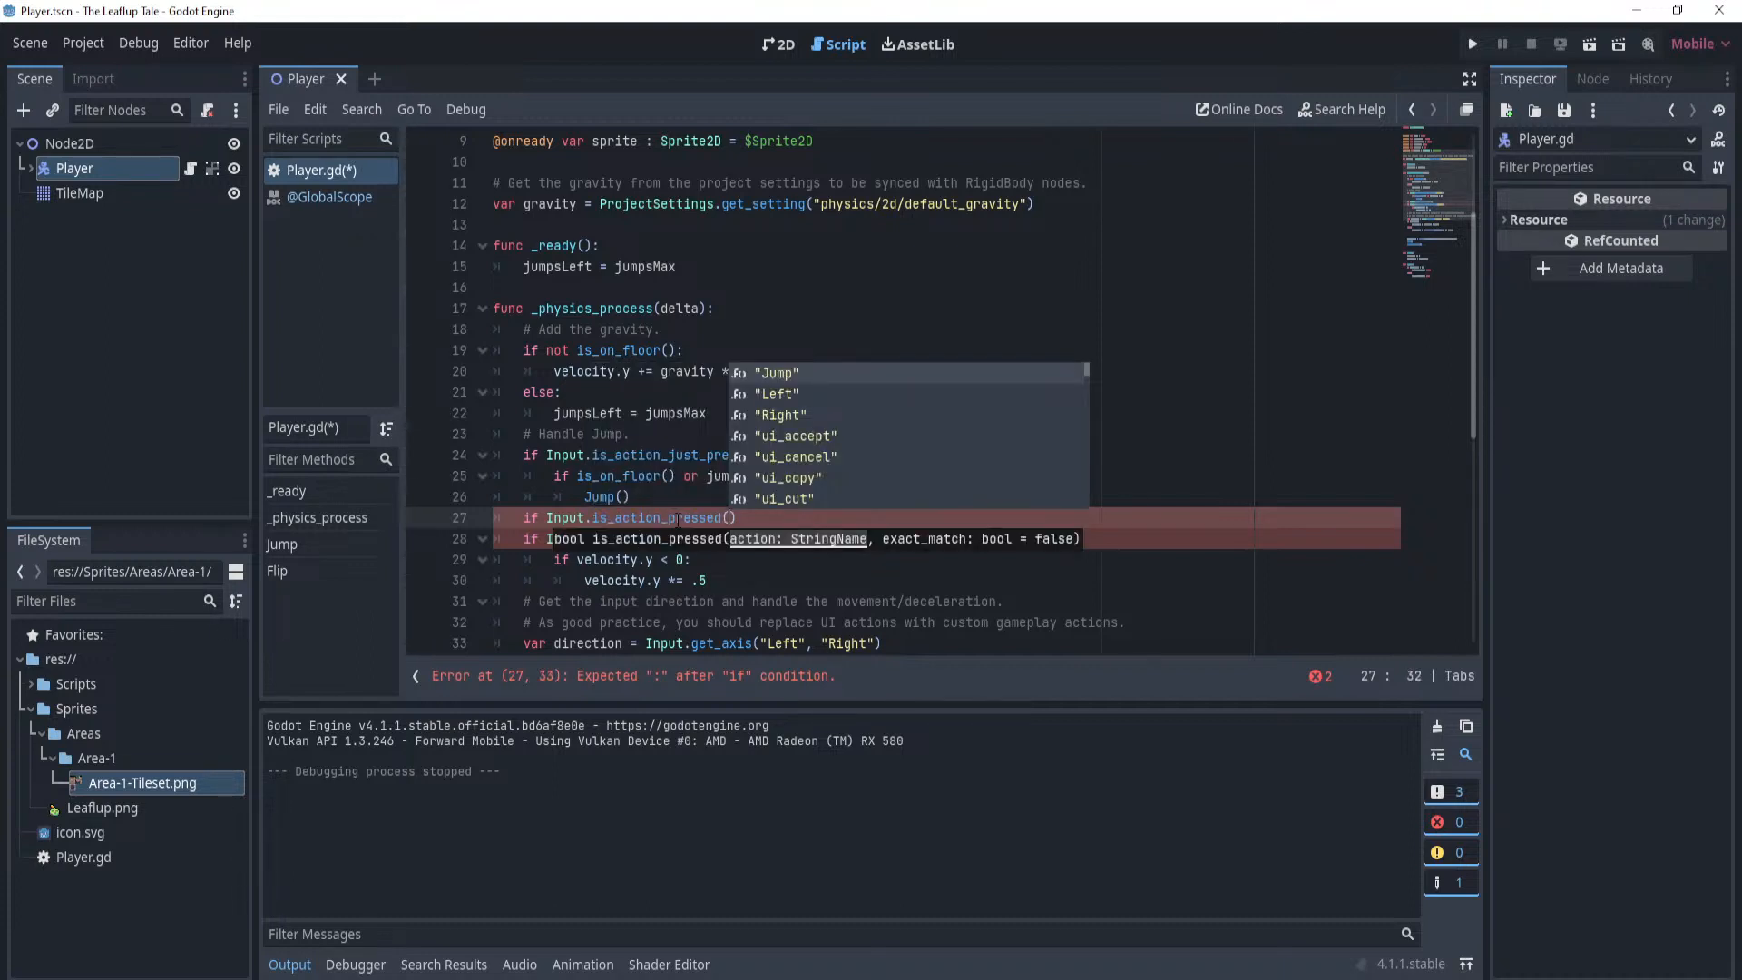
click(629, 496)
drag(739, 518, 437, 519)
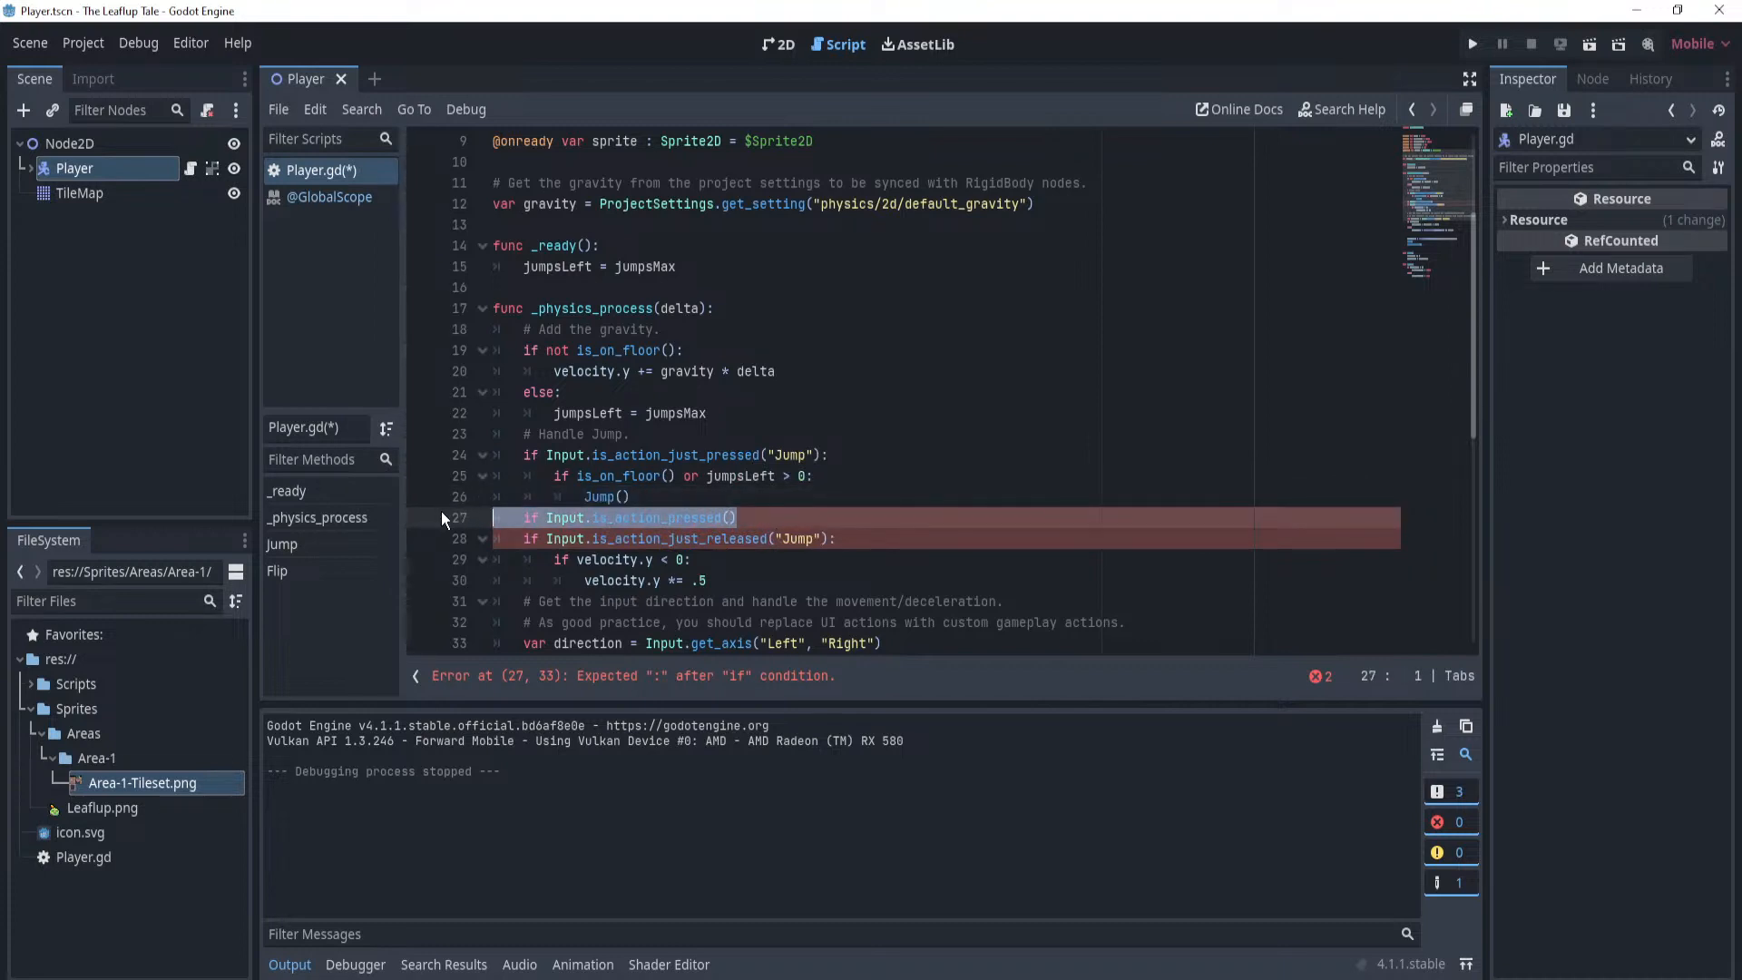
key(BackSpace)
key(BackSpace)
Start an "if Input.is_action_just_pressed()" condition on a new line below the Jump() call, level with the existing jump condition.
key(Return)
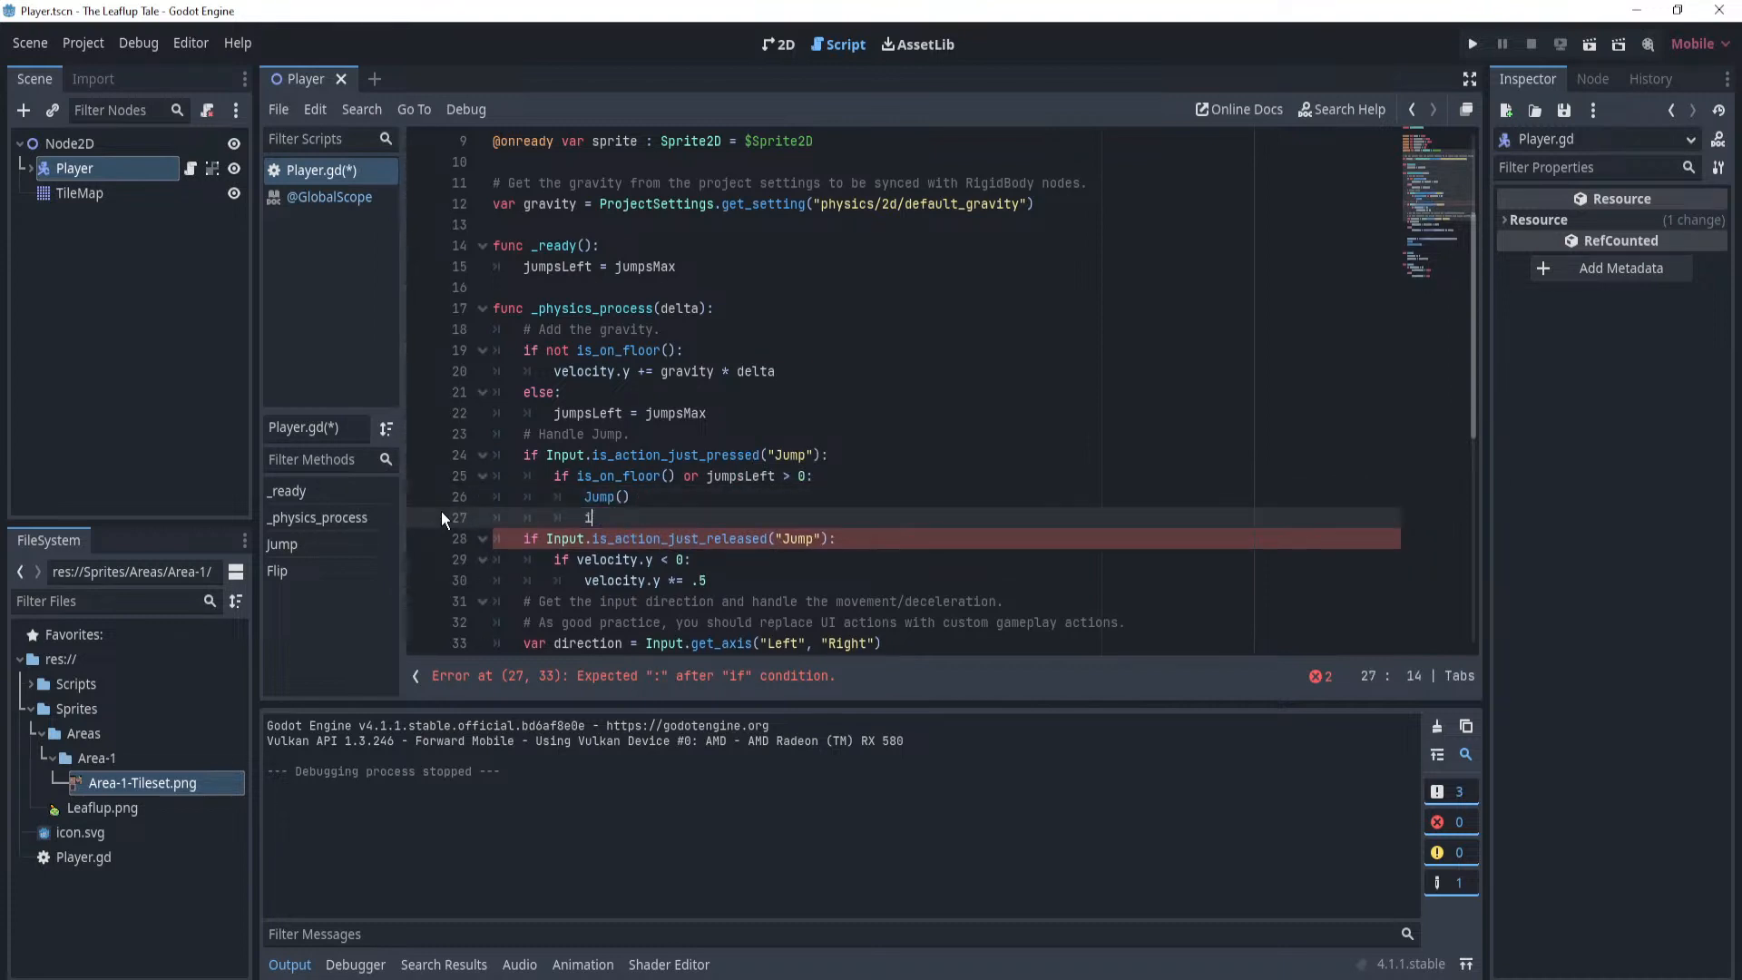
key(BackSpace)
key(BackSpace)
text(if input.ad)
key(BackSpace)
key(BackSpace)
key(BackSpace)
key(BackSpace)
key(BackSpace)
key(BackSpace)
text(put)
key(Down)
key(Return)
text(.is_actio)
key(Down)
key(Down)
key(Return)
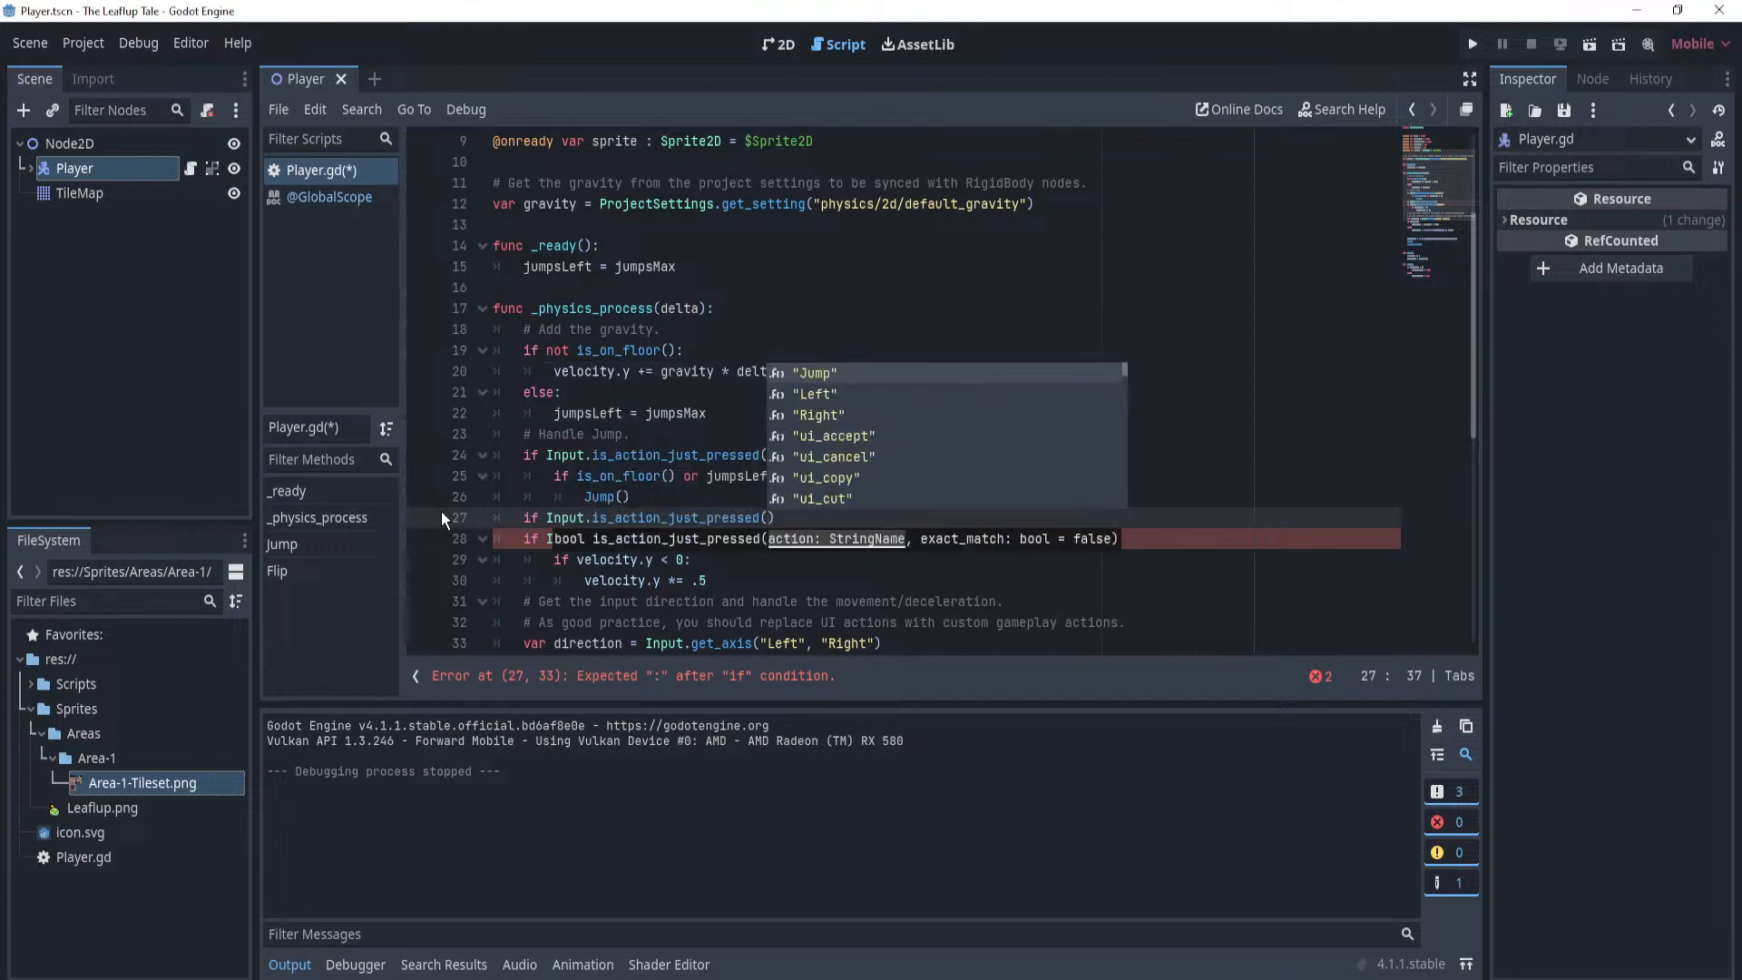
Set the new condition's action to "Sprint", end the line with a colon, and open an indented line beneath it.
key(Escape)
text(:)
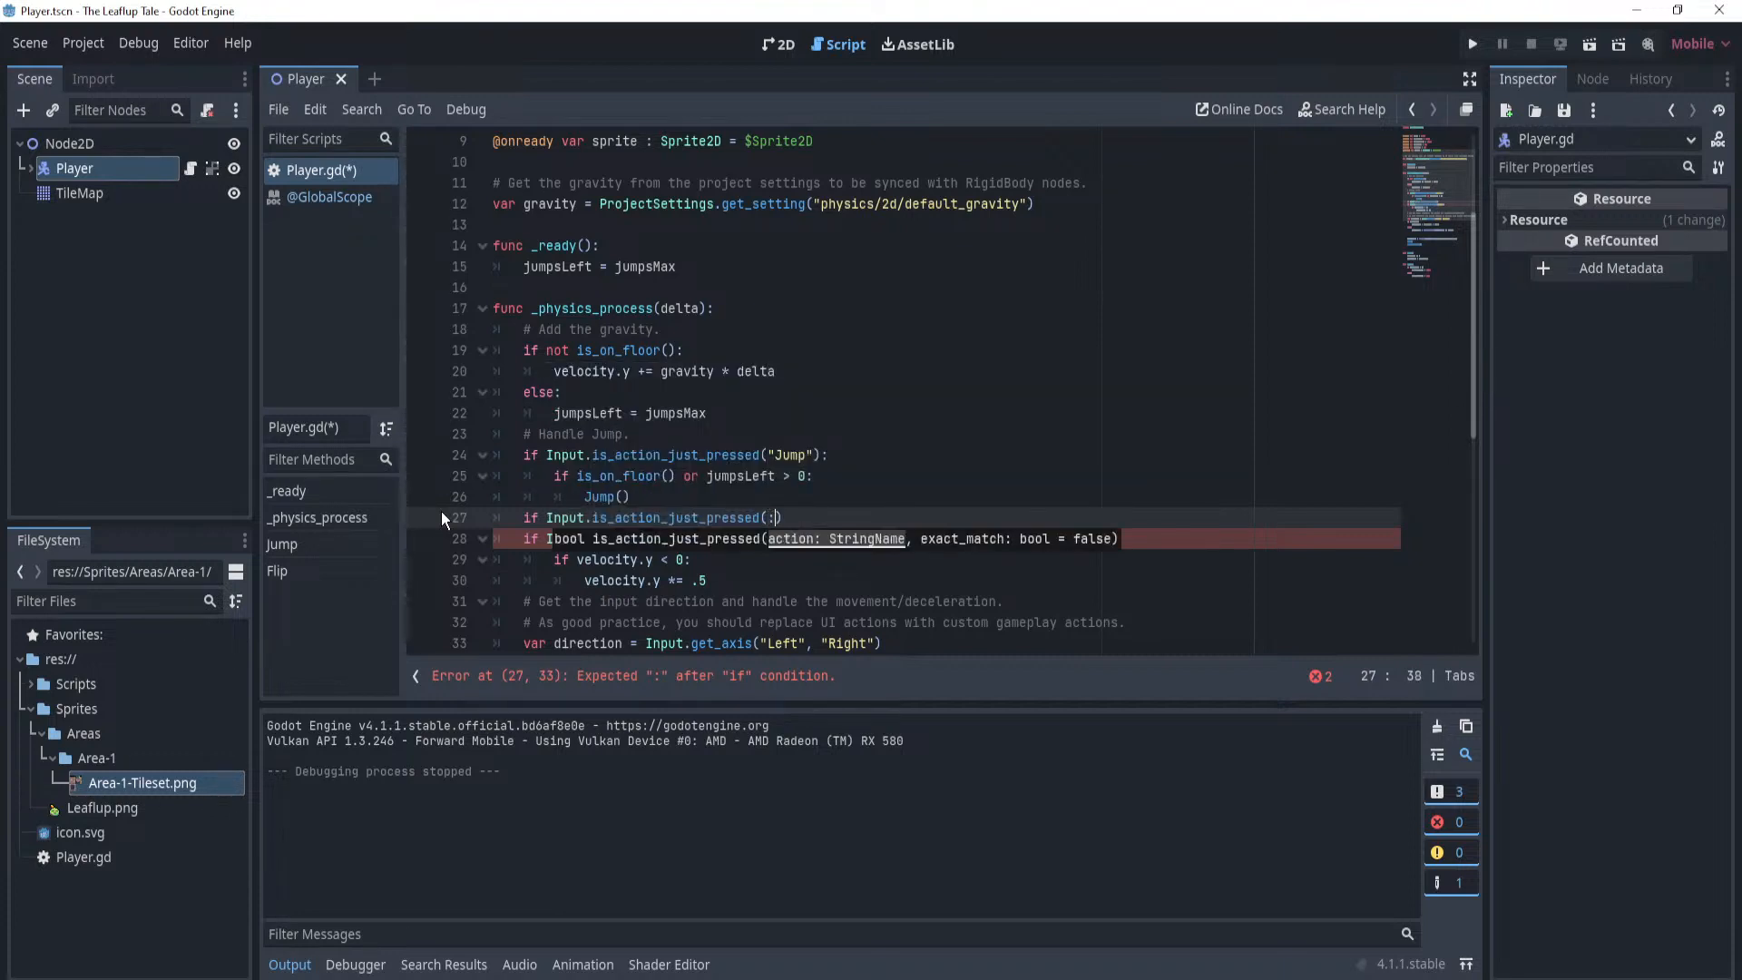
key(BackSpace)
text("Sprt)
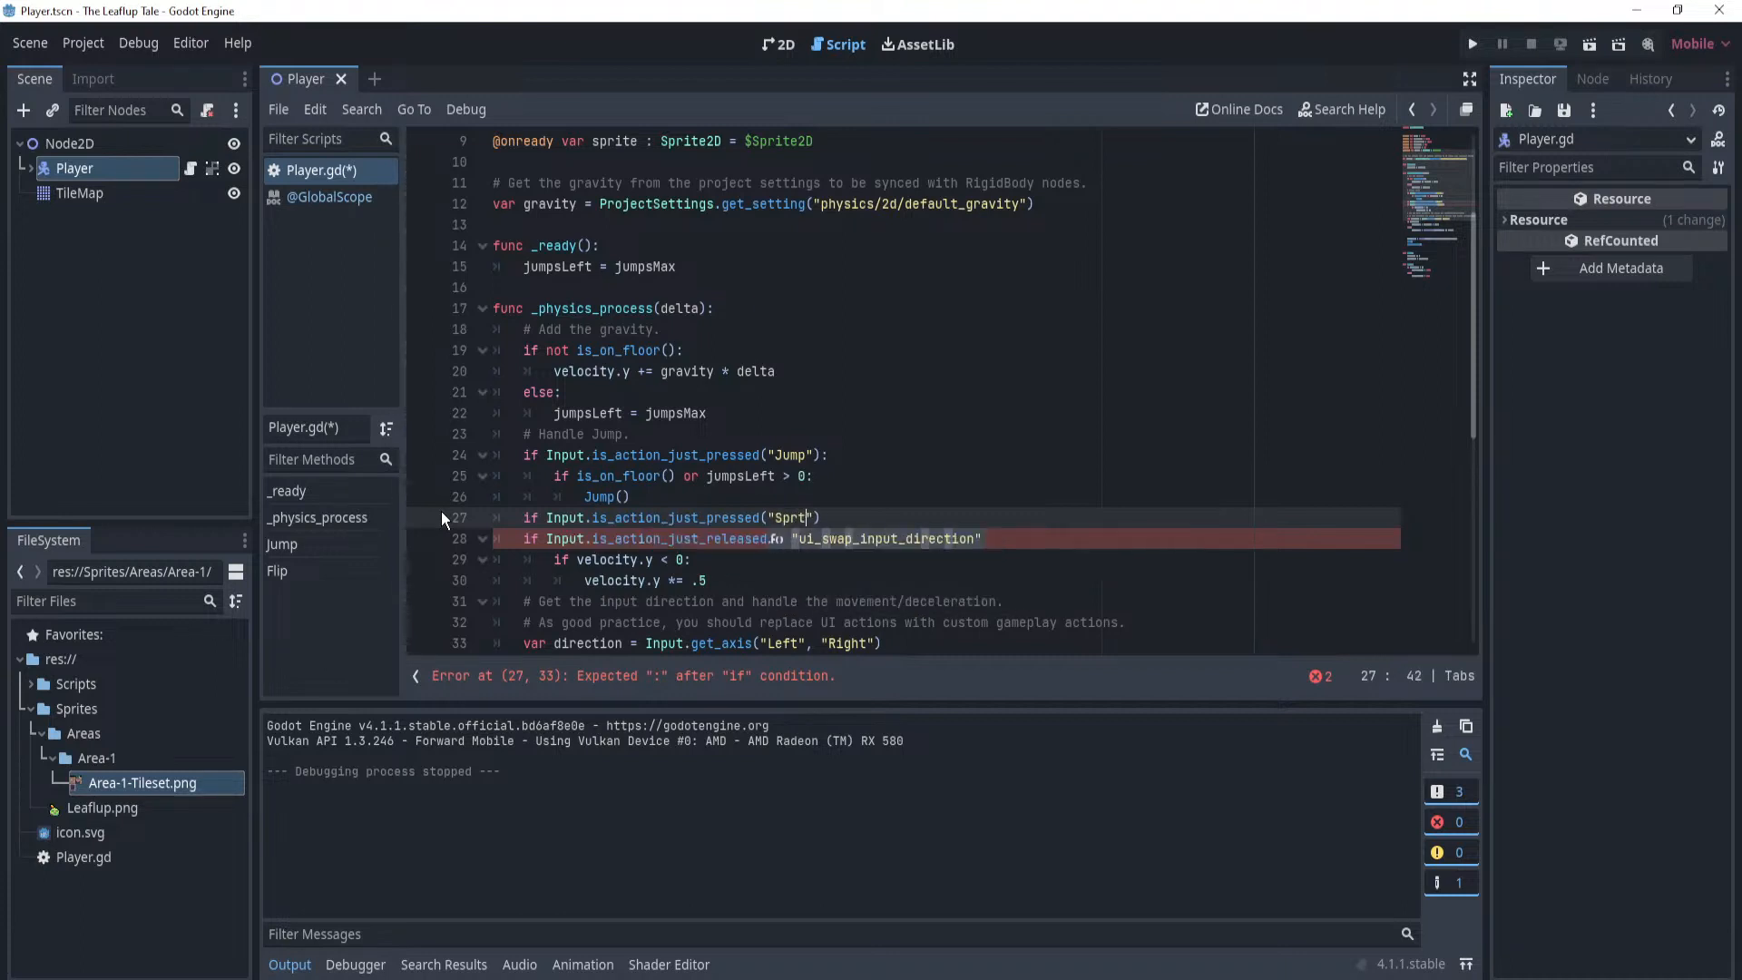
key(BackSpace)
text(int)
key(End)
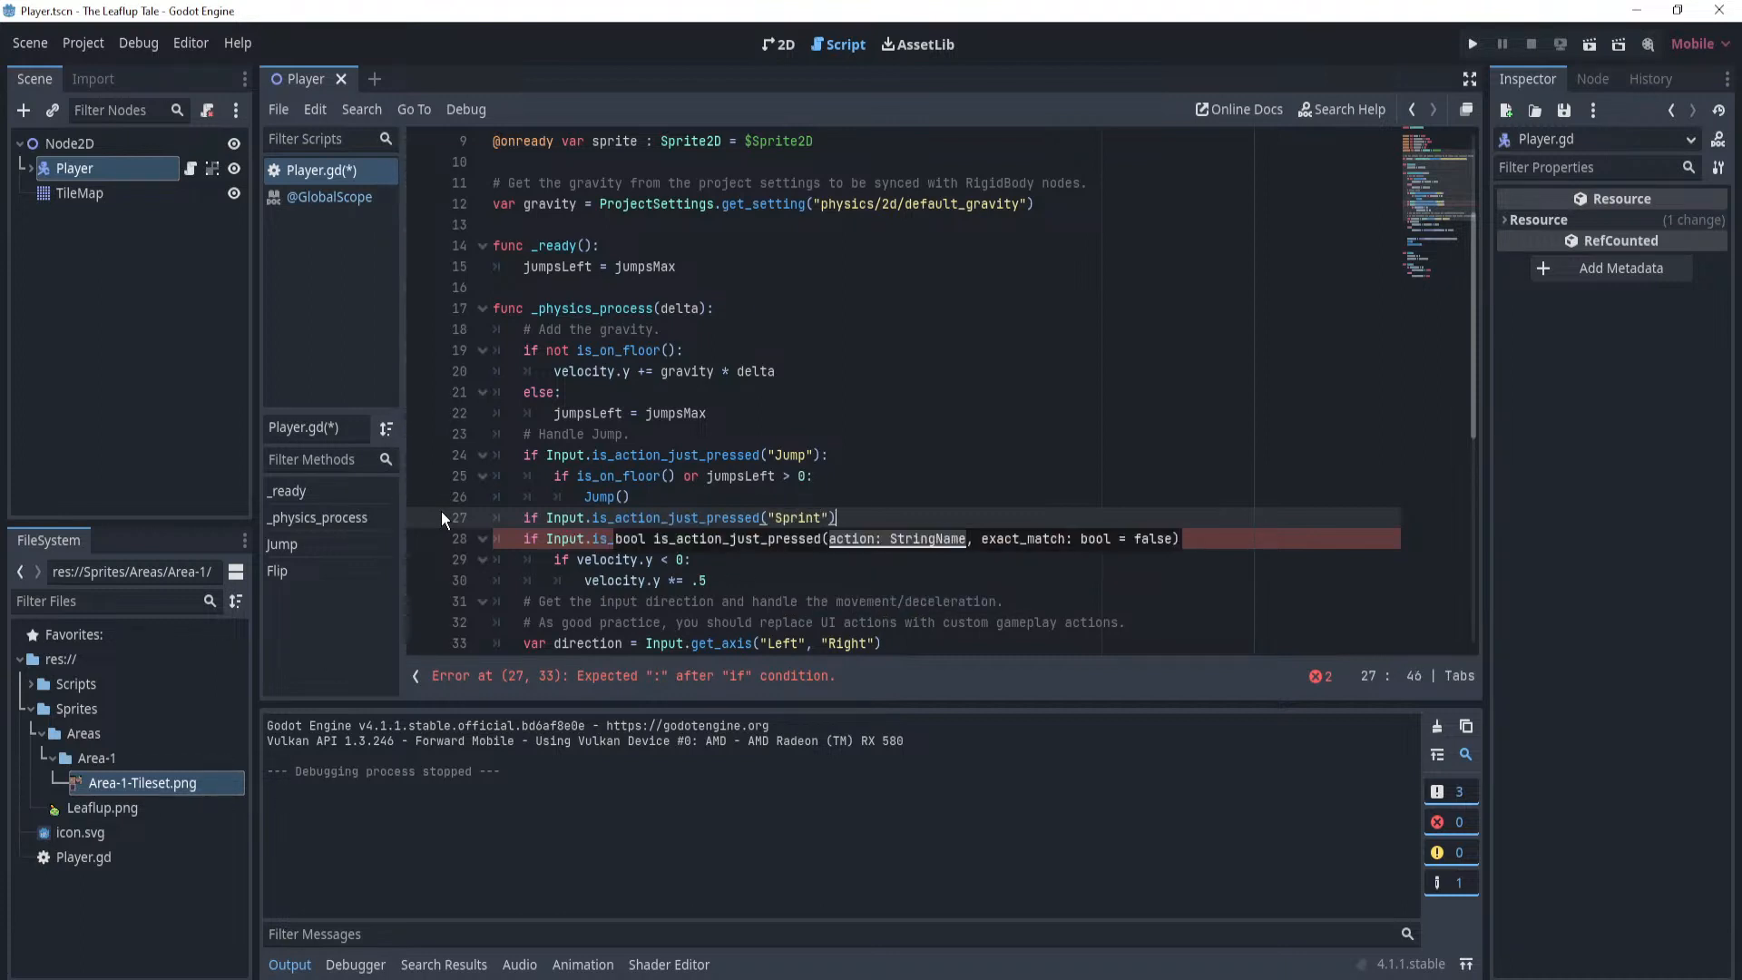
text(:)
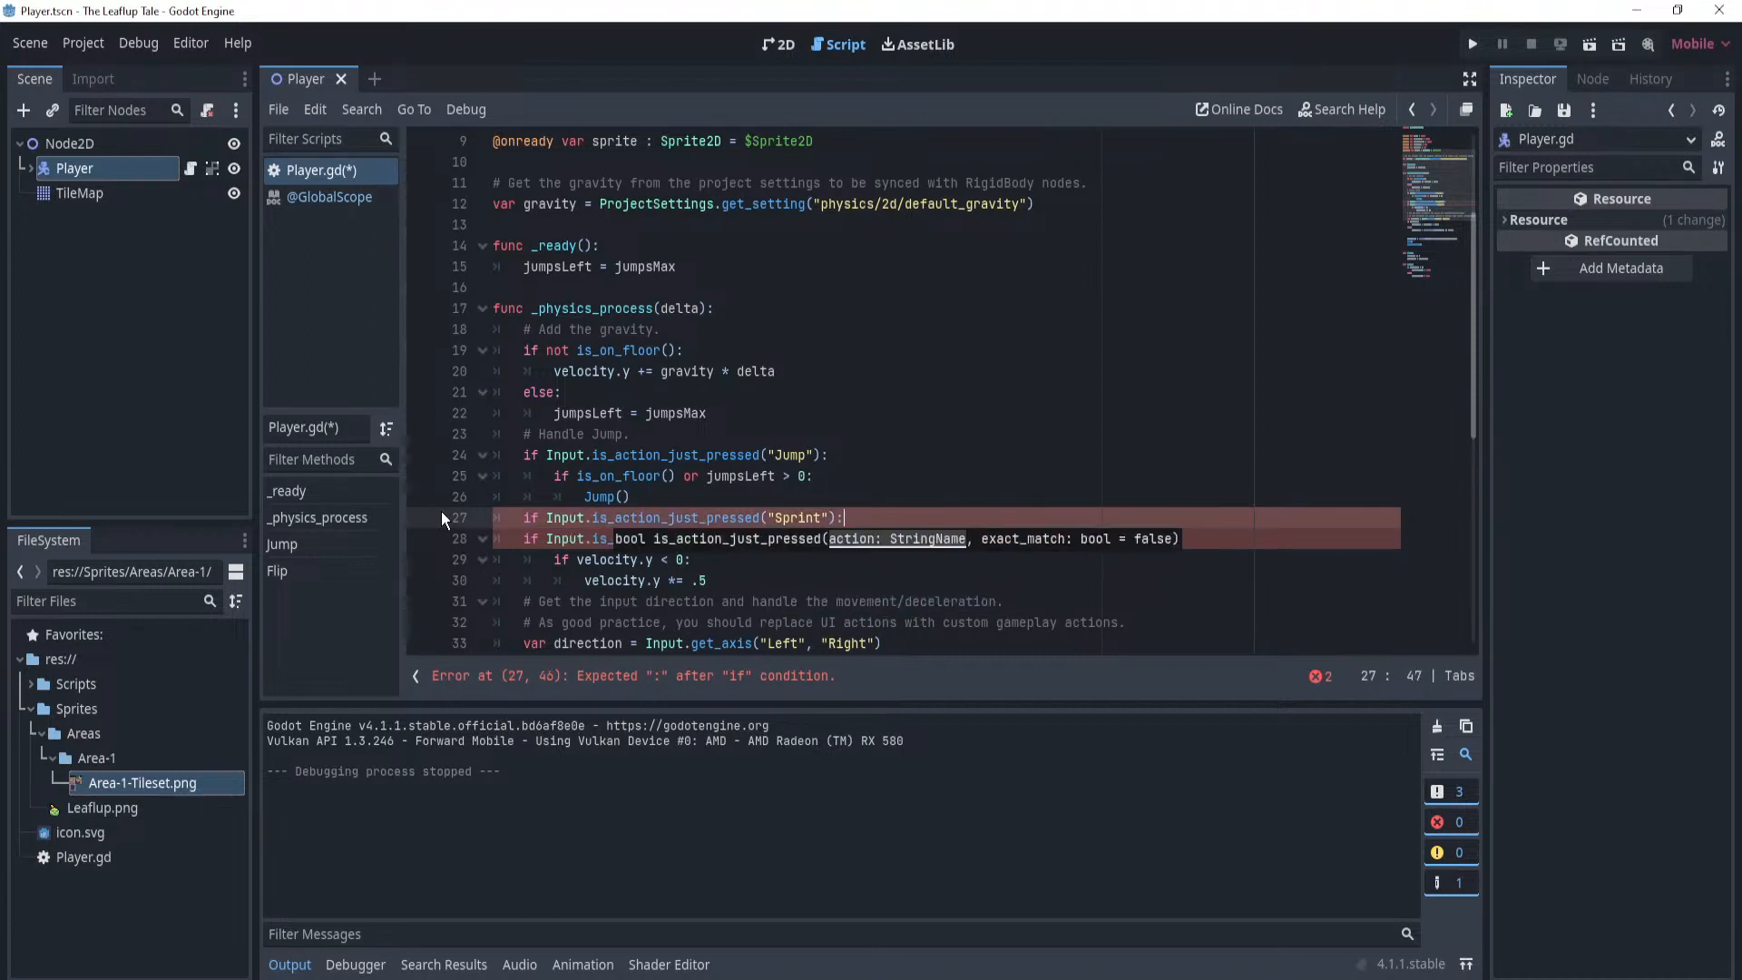
key(Return)
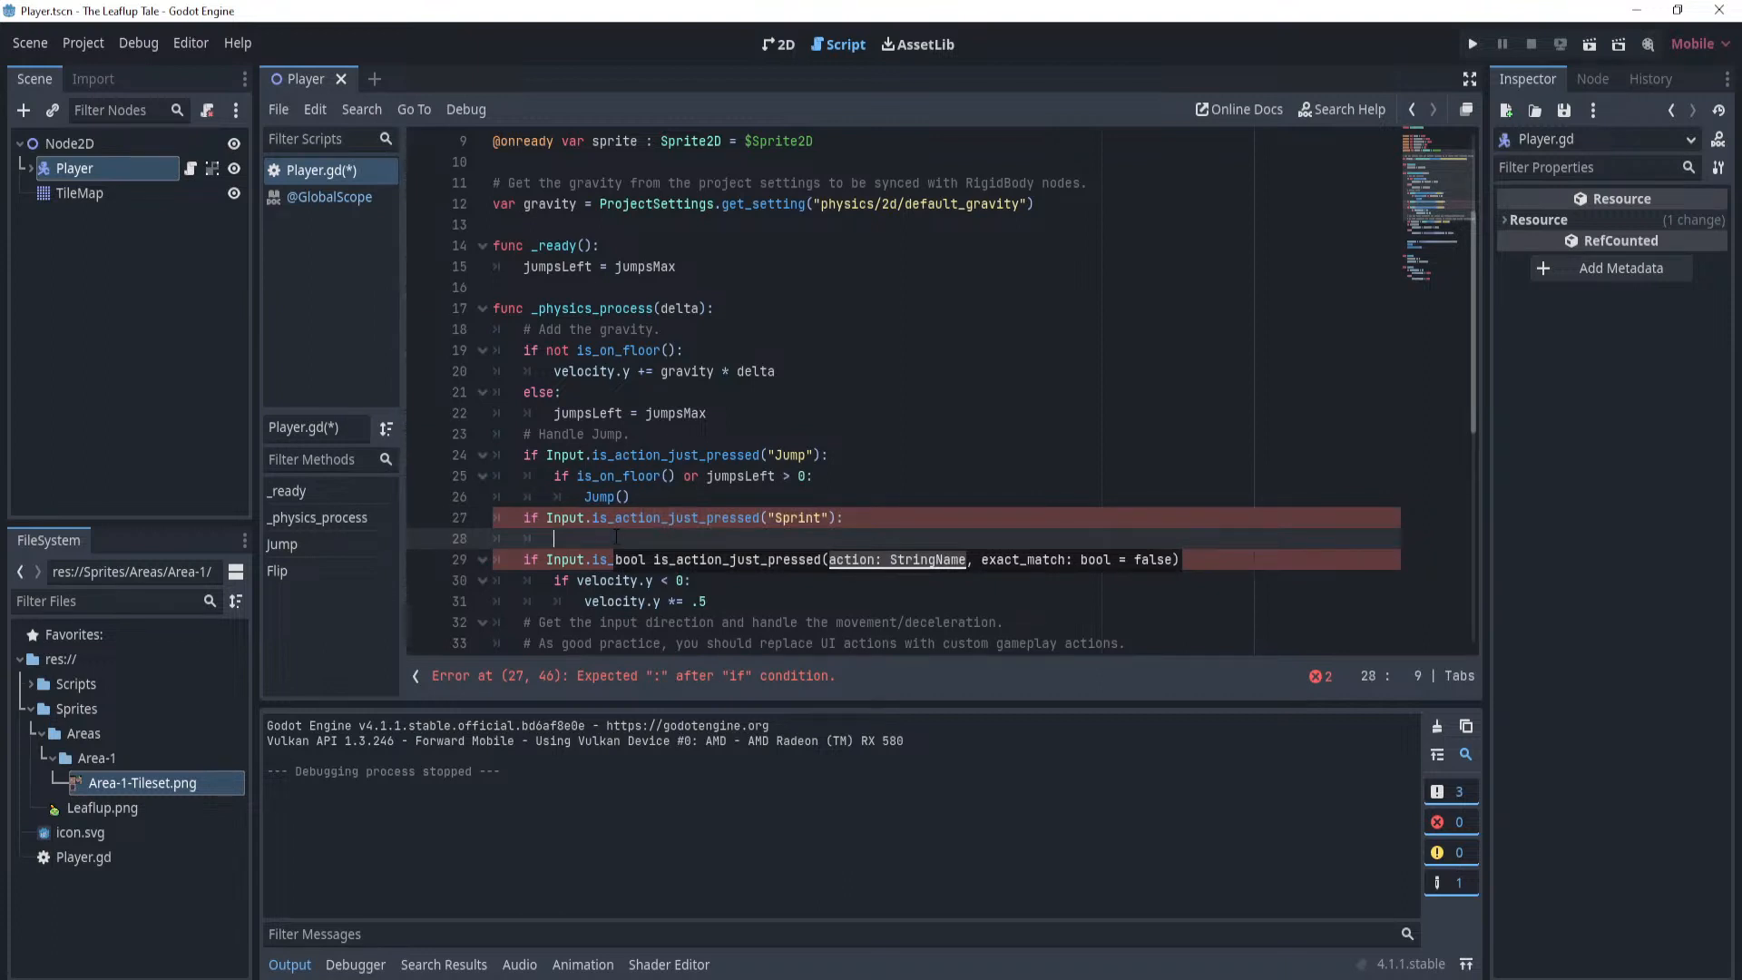
Declare exported float variables currenSpeed and runSpeed below the speed variable and save the script.
scroll(631, 536, down, 2)
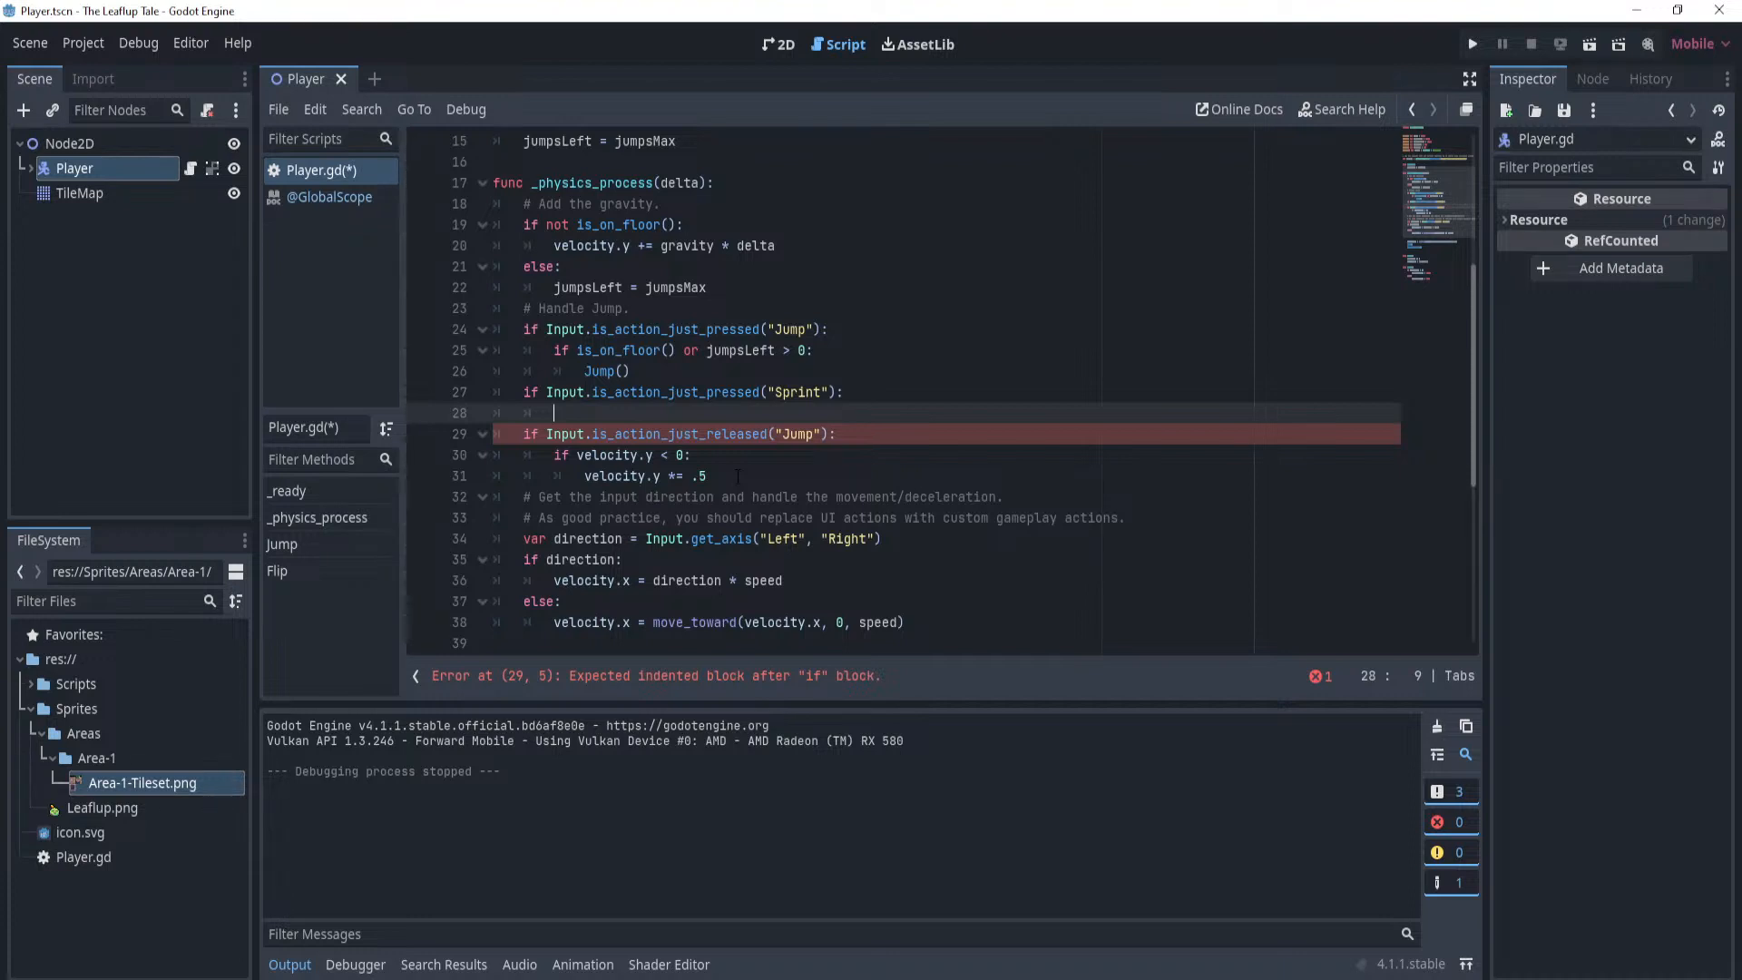
scroll(762, 461, up, 5)
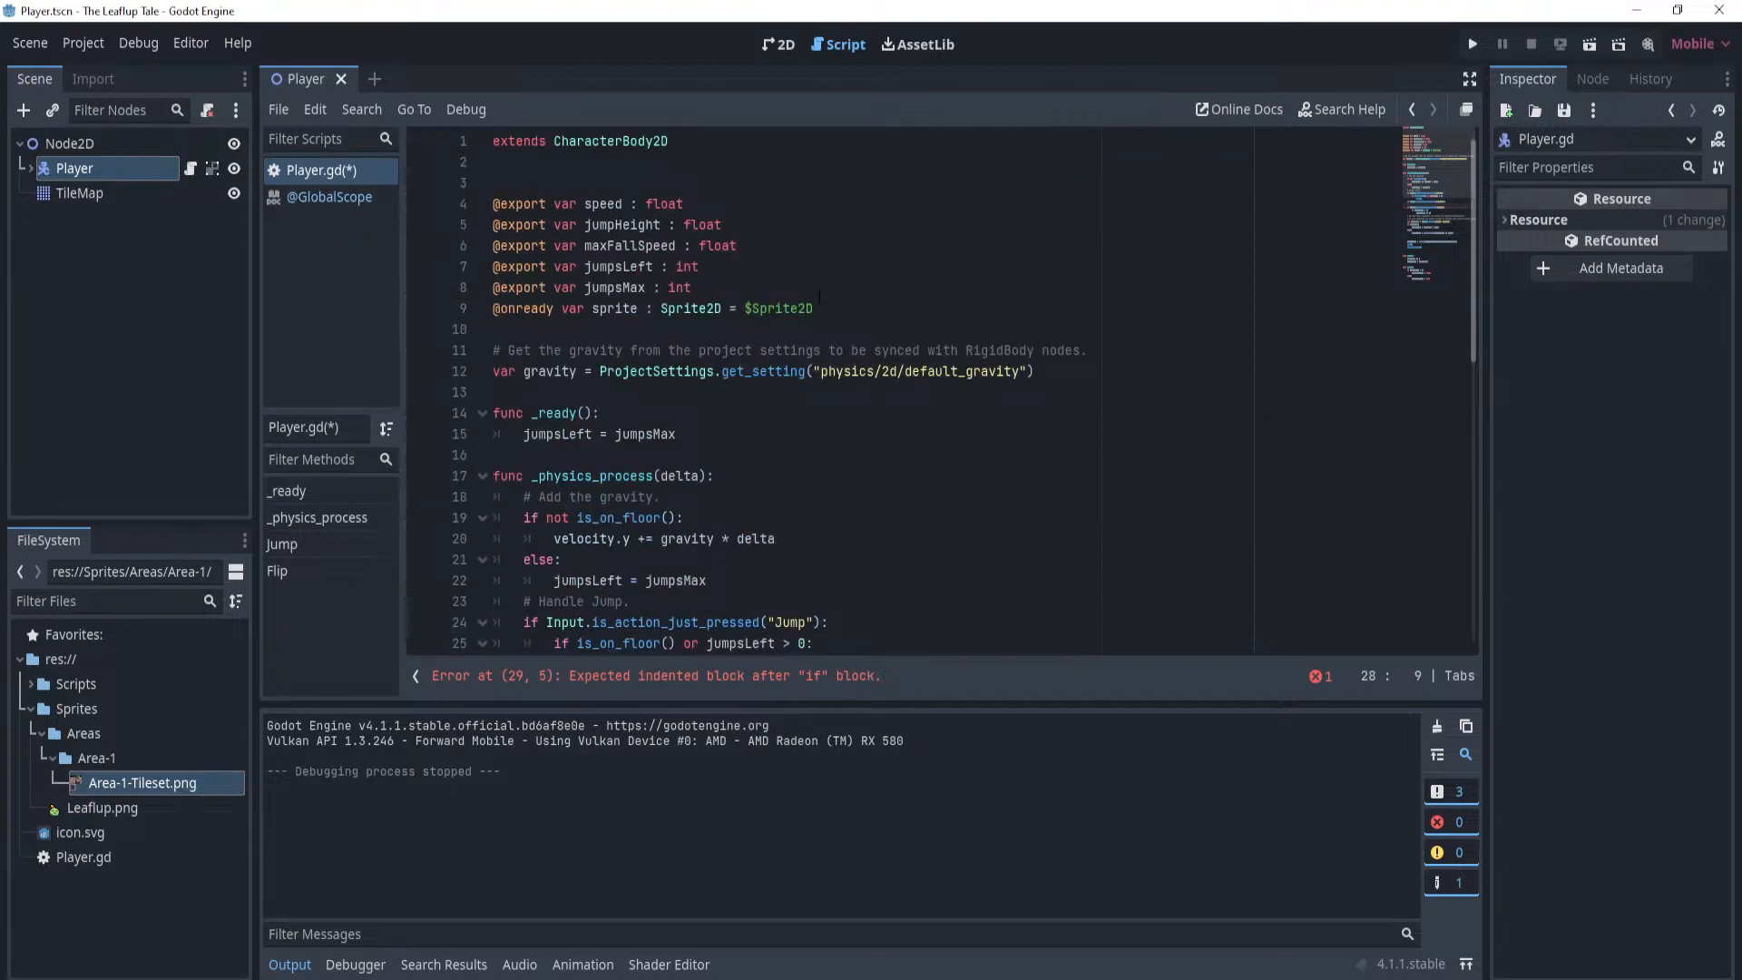
click(811, 199)
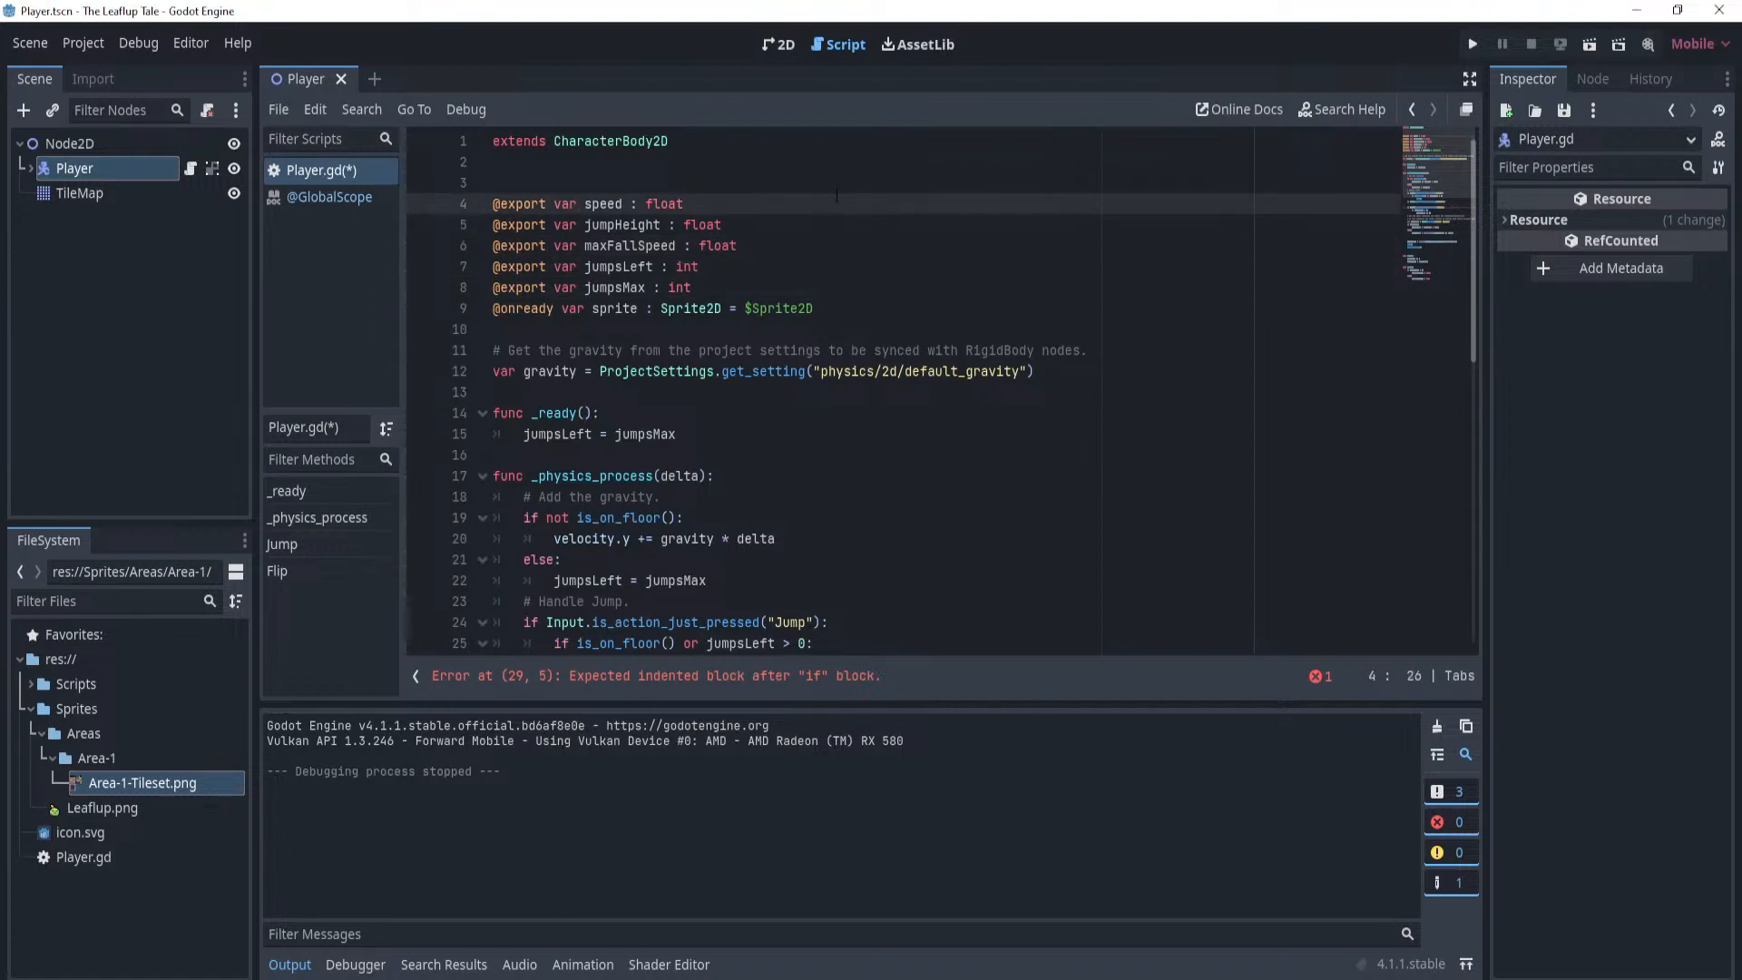
key(Return)
text(@export v)
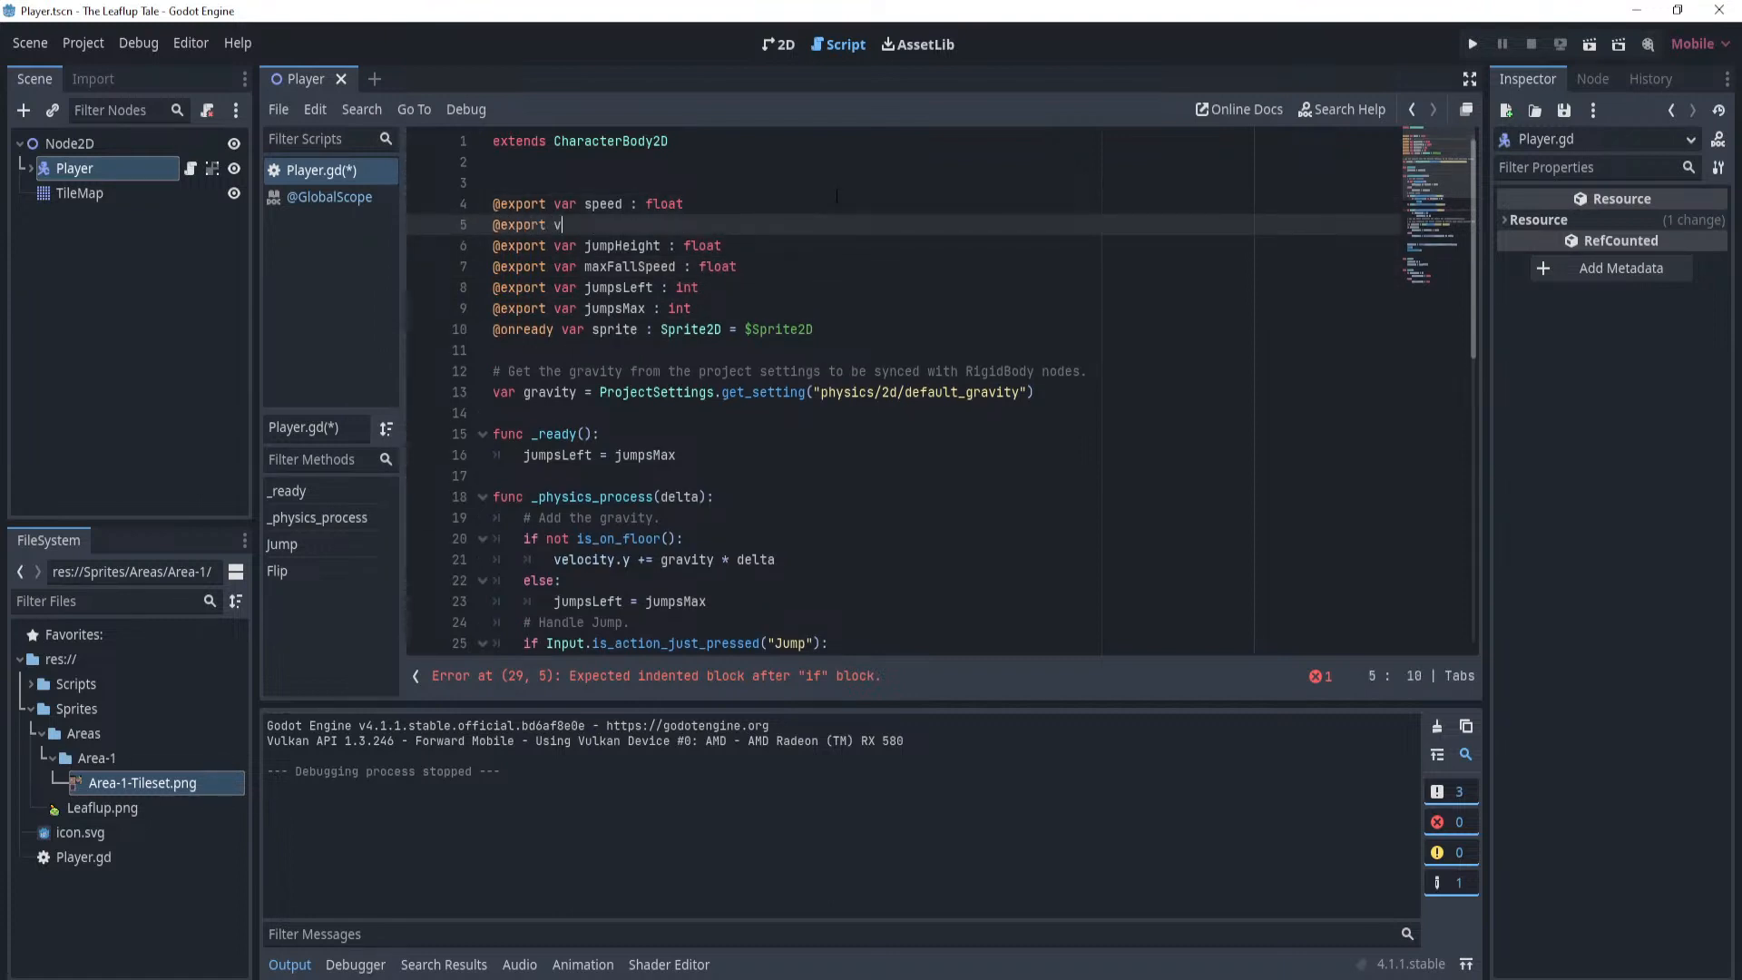
text(ar currenSpeed : float)
key(Escape)
key(Return)
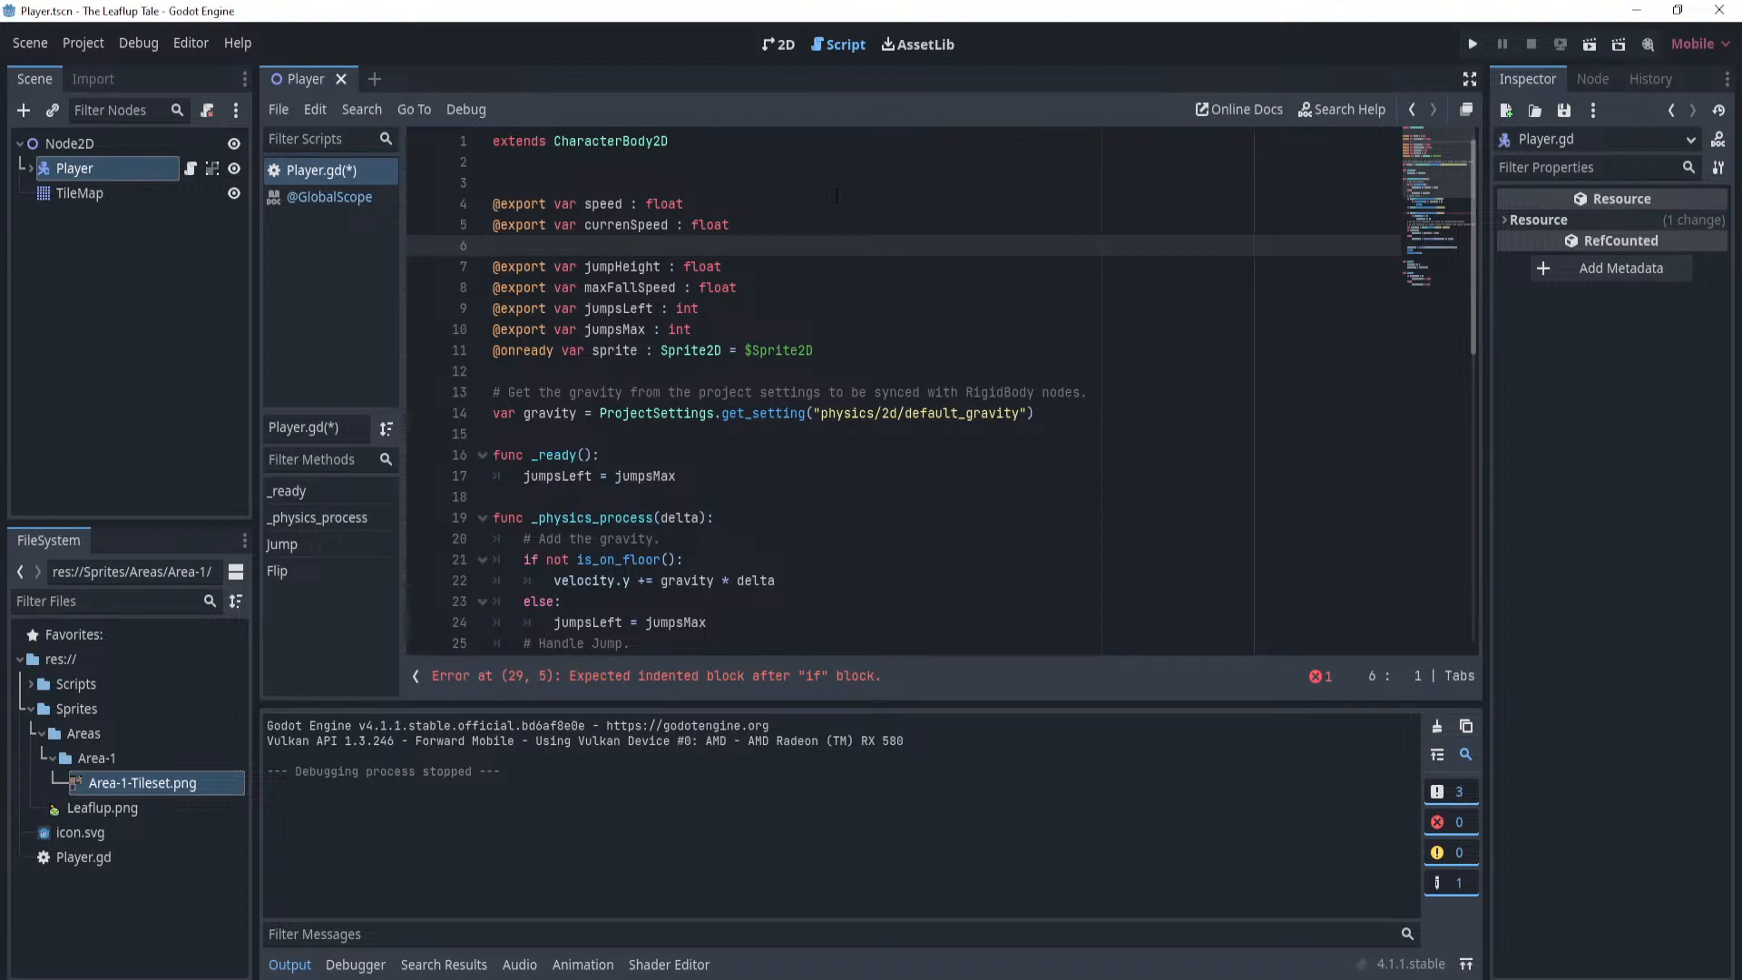
text(@export var runSpeed : float)
key(ctrl+s)
click(837, 198)
click(838, 224)
Replace speed with currentSpeed in both velocity.x assignments, the move_toward call and the direction multiplication.
scroll(842, 332, down, 2)
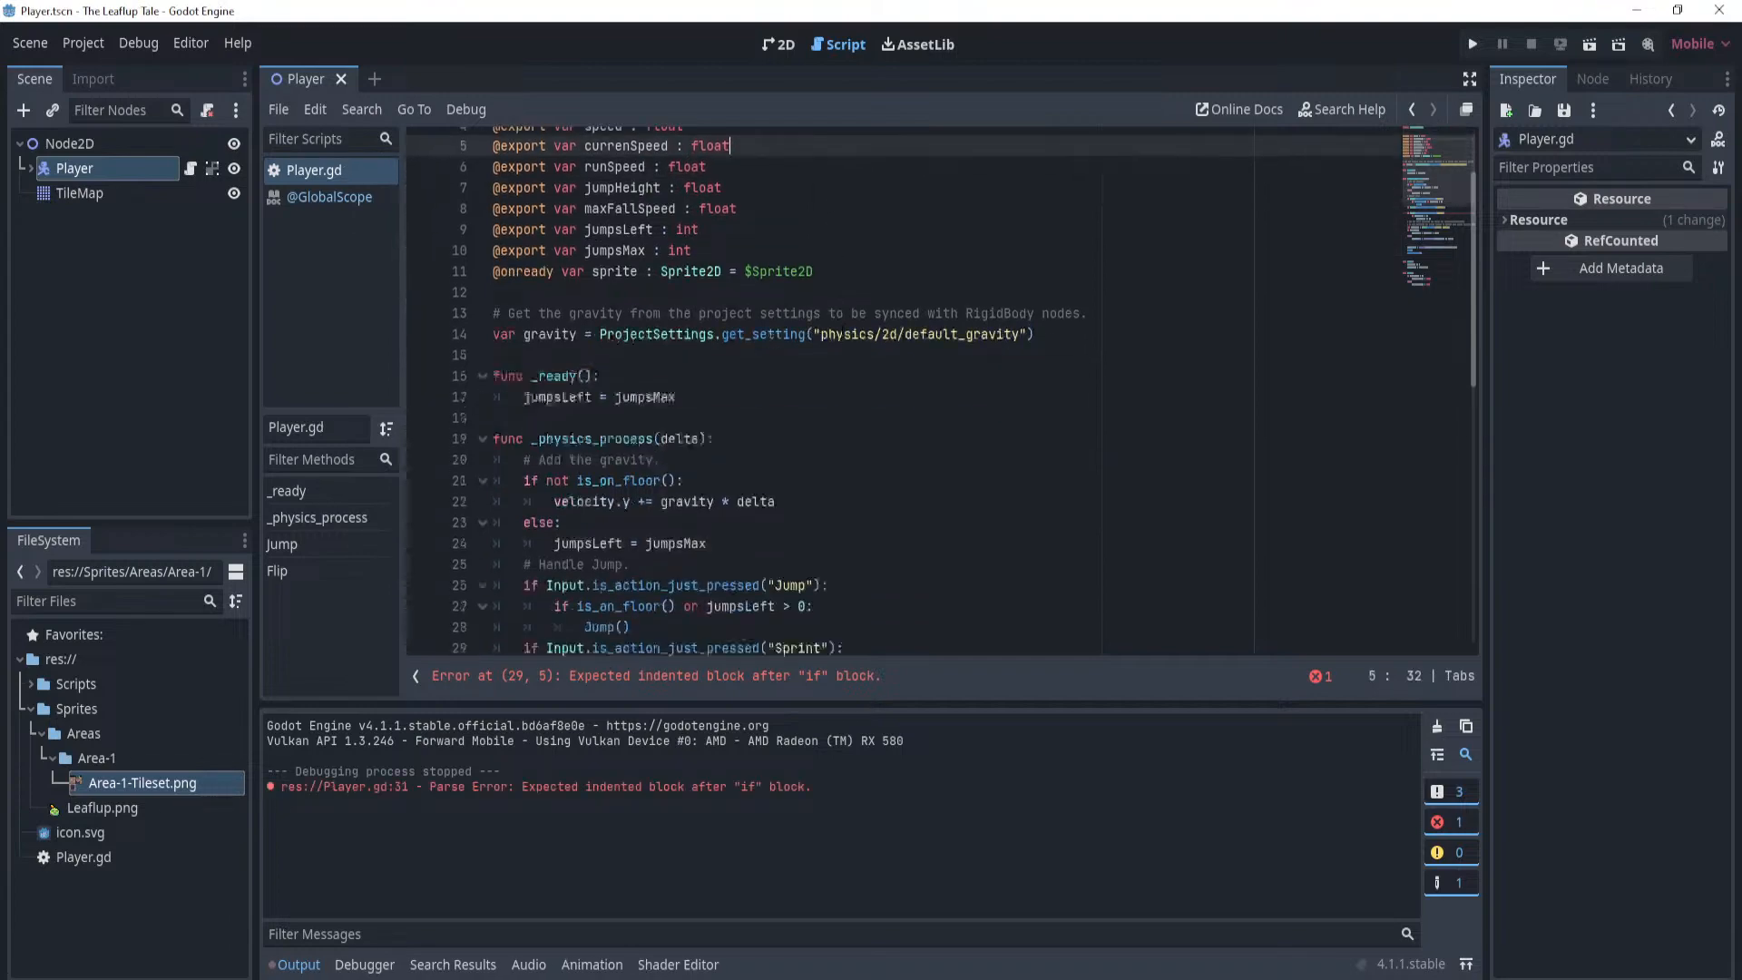
scroll(844, 340, down, 8)
double_click(874, 392)
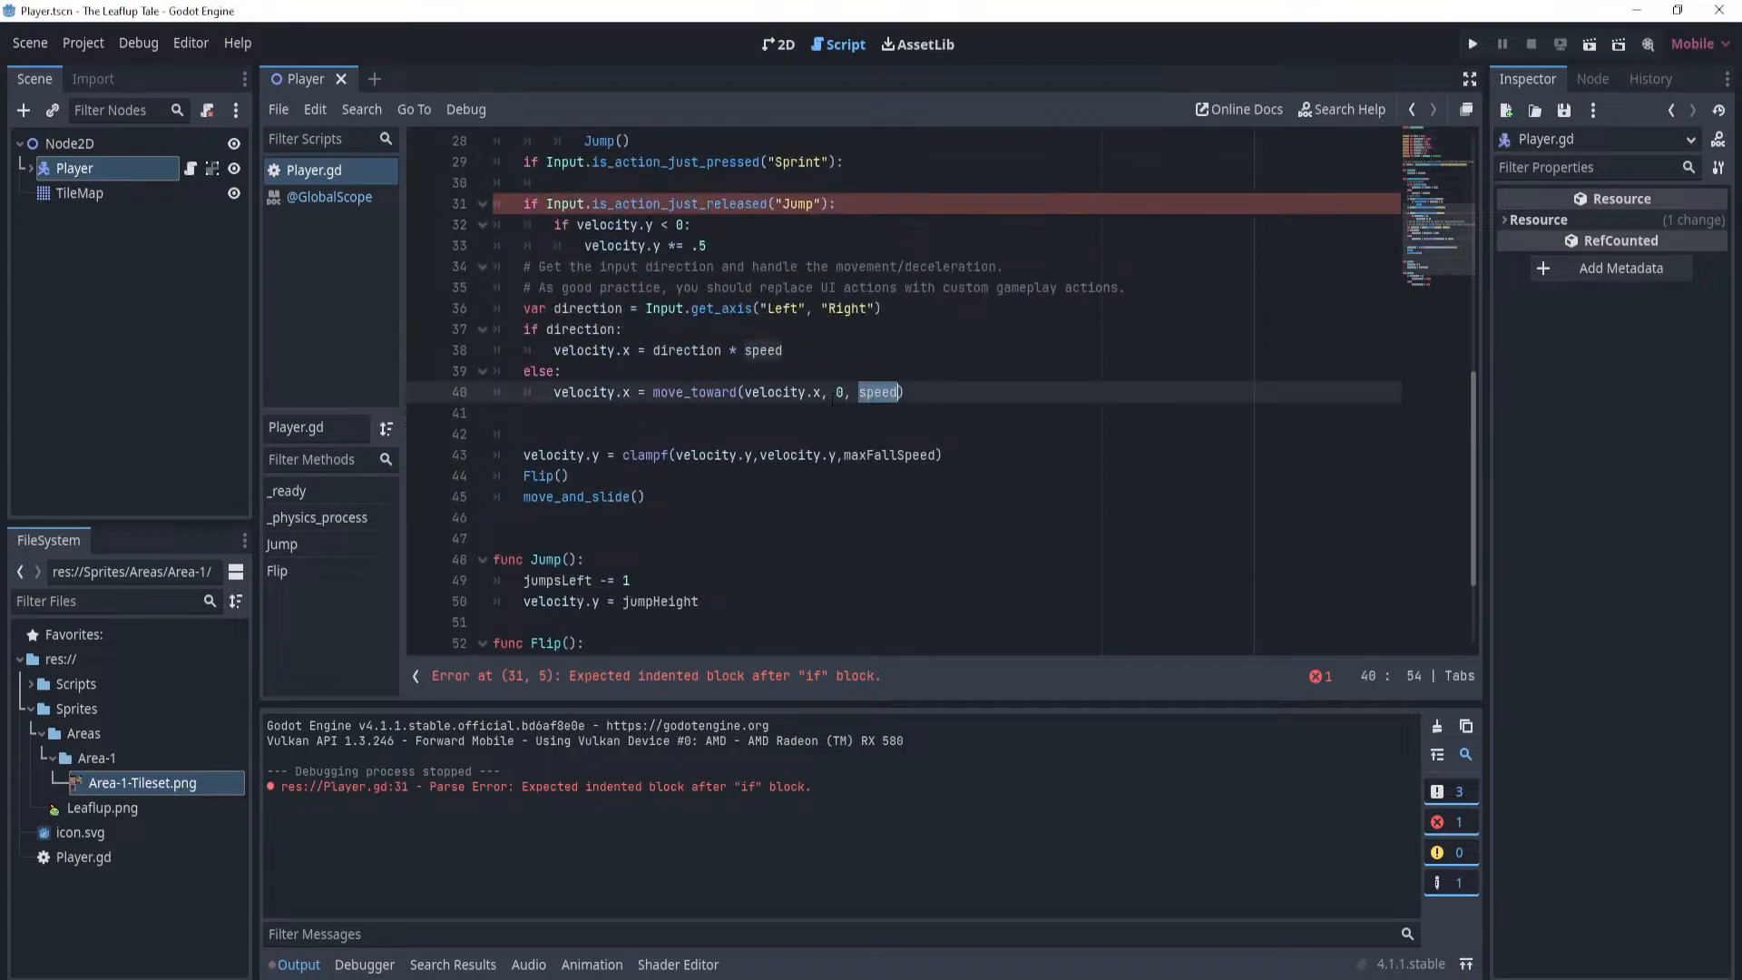
text(current)
text(Speed)
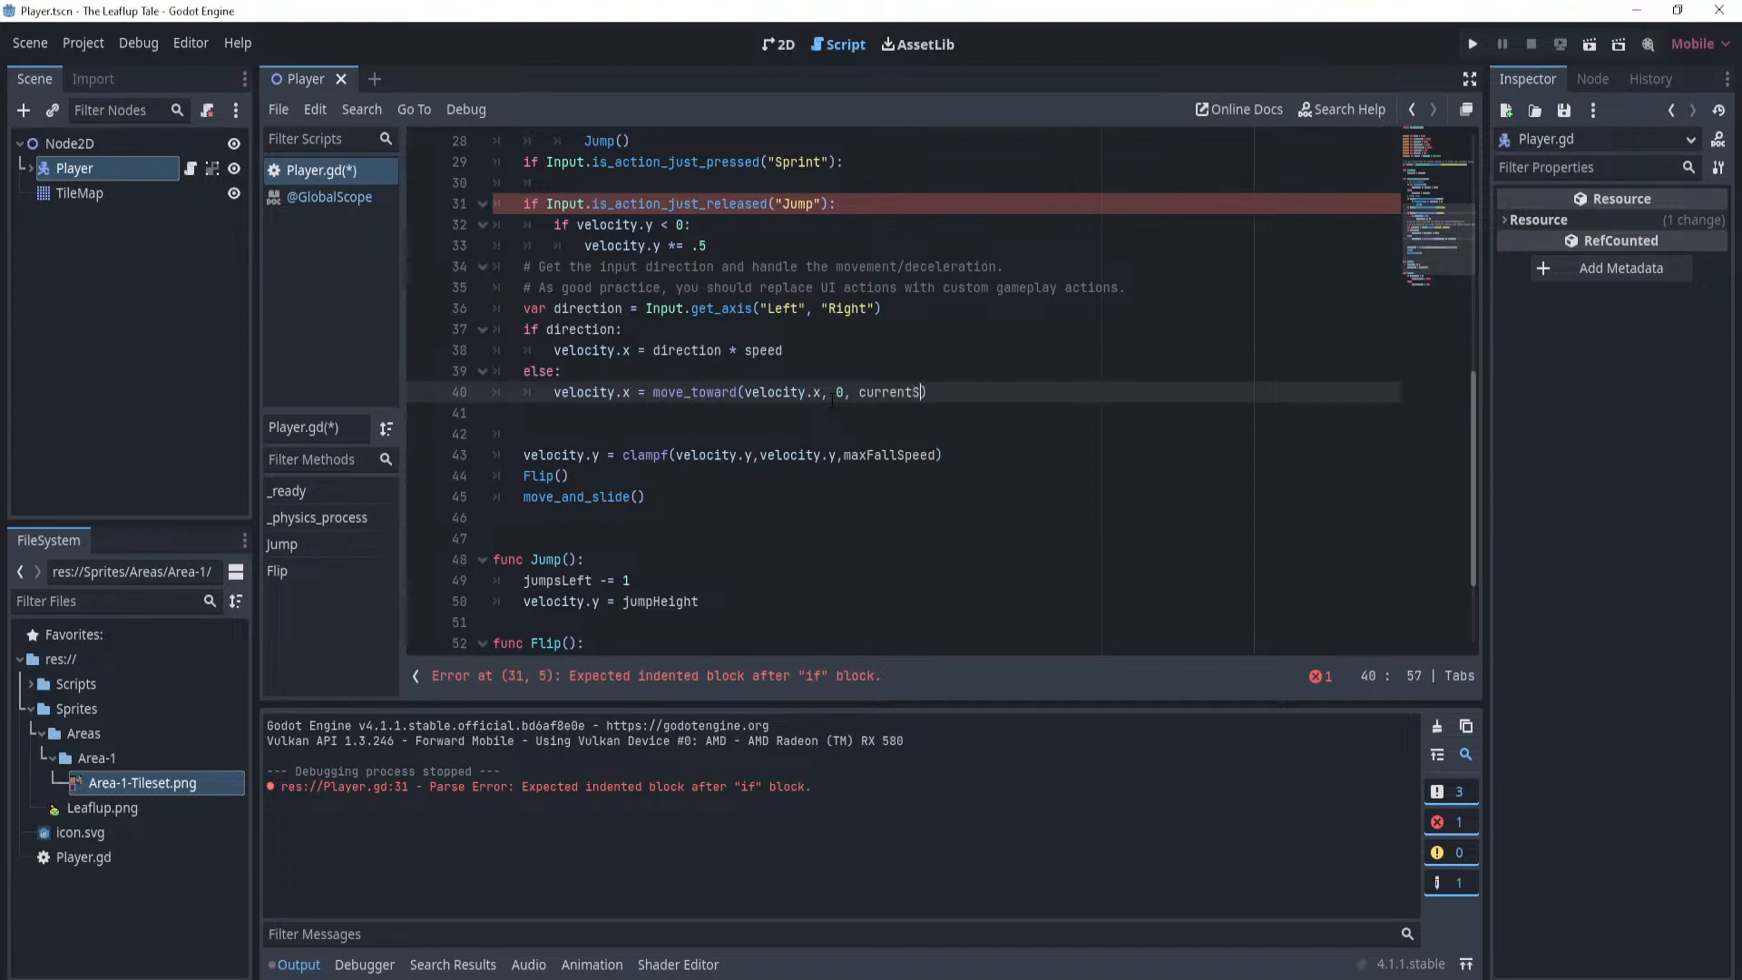
double_click(767, 351)
text(c)
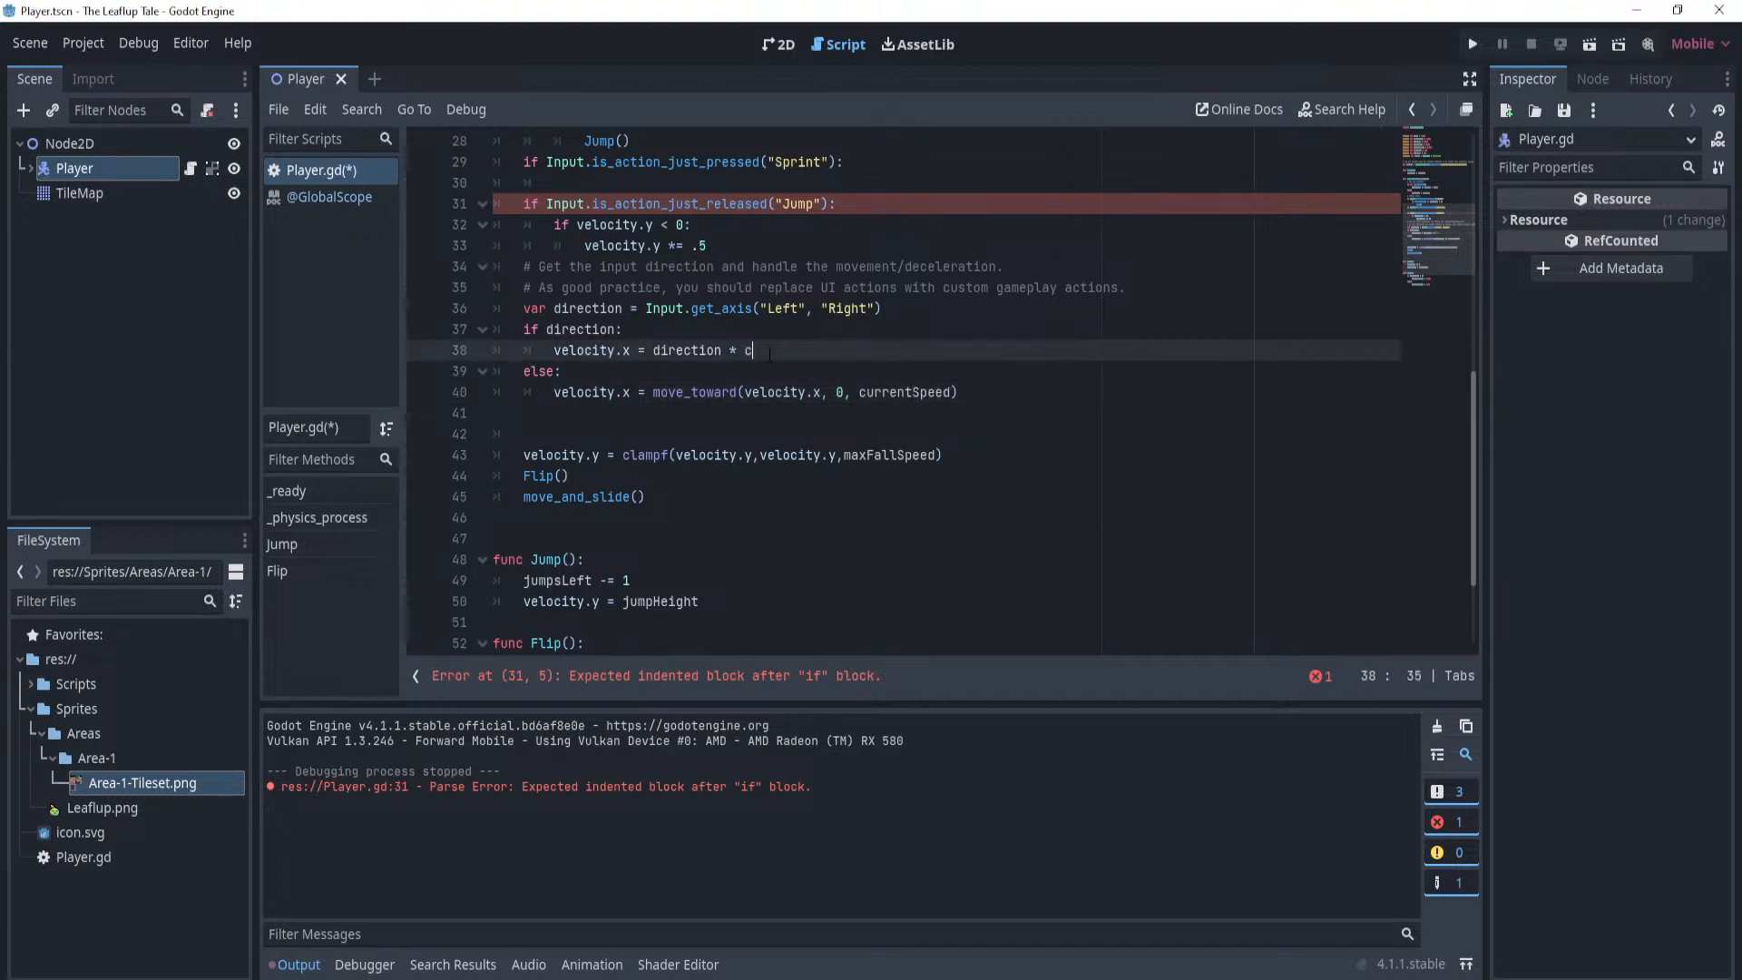
text(urrentSpeed)
Enter pass as the placeholder body of the "Sprint" condition and save the script.
click(862, 205)
scroll(862, 272, up, 3)
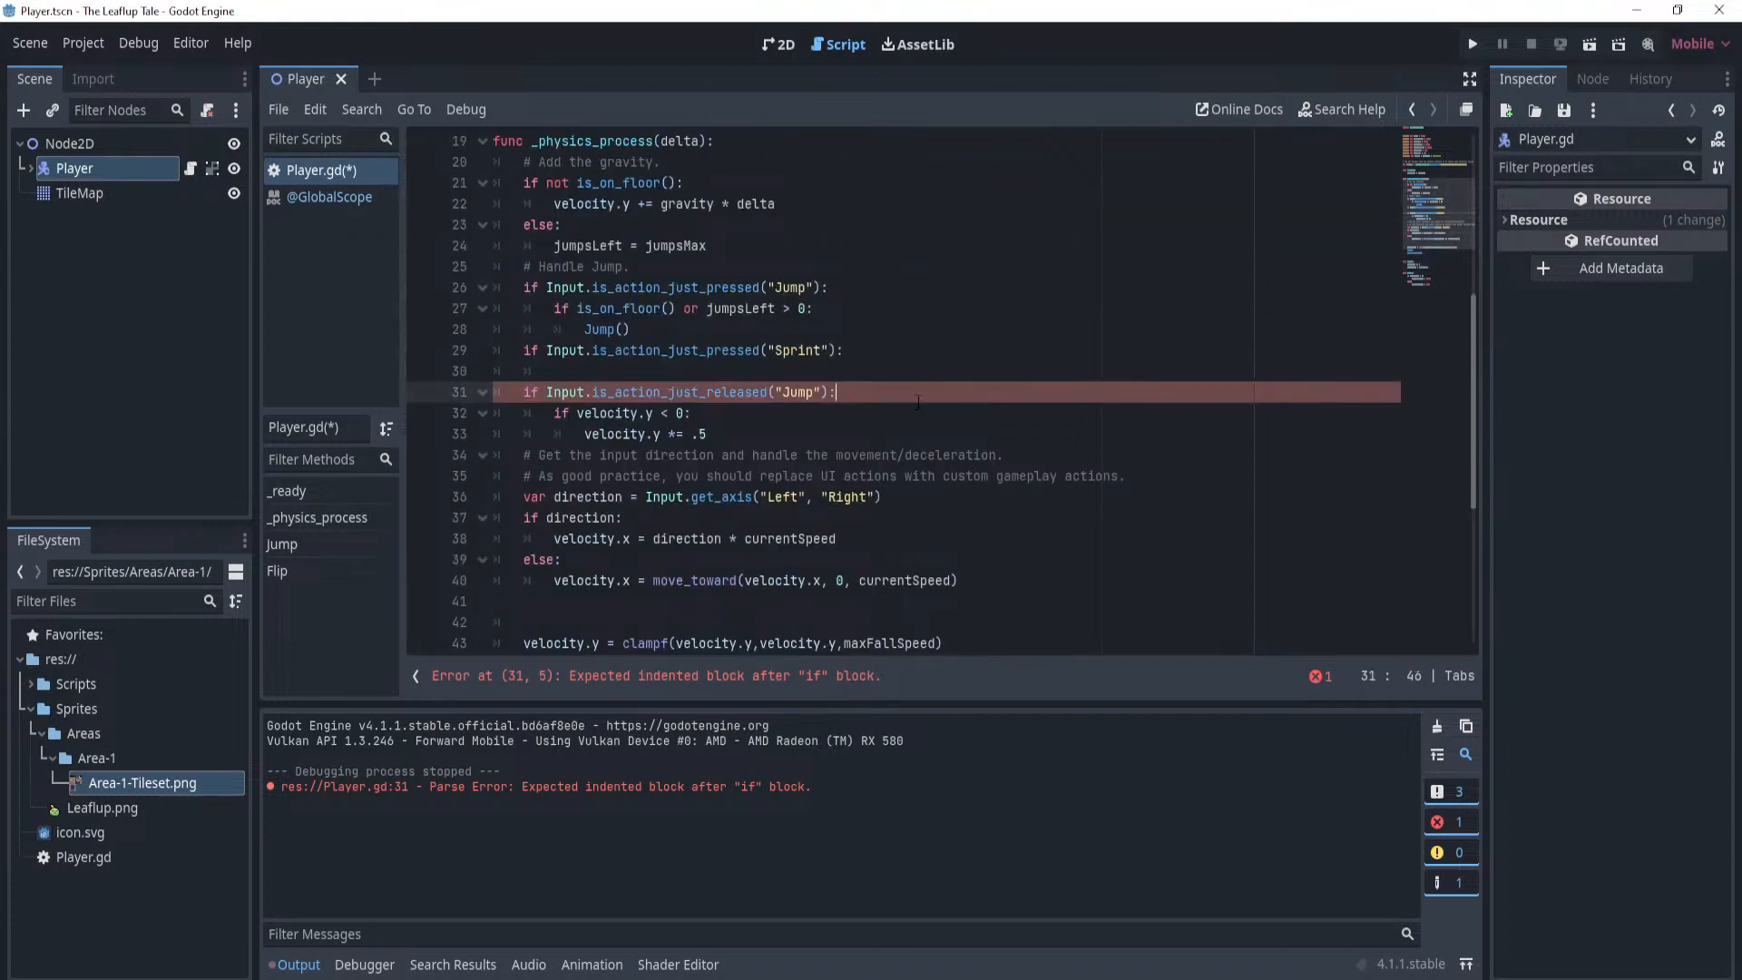
key(Return)
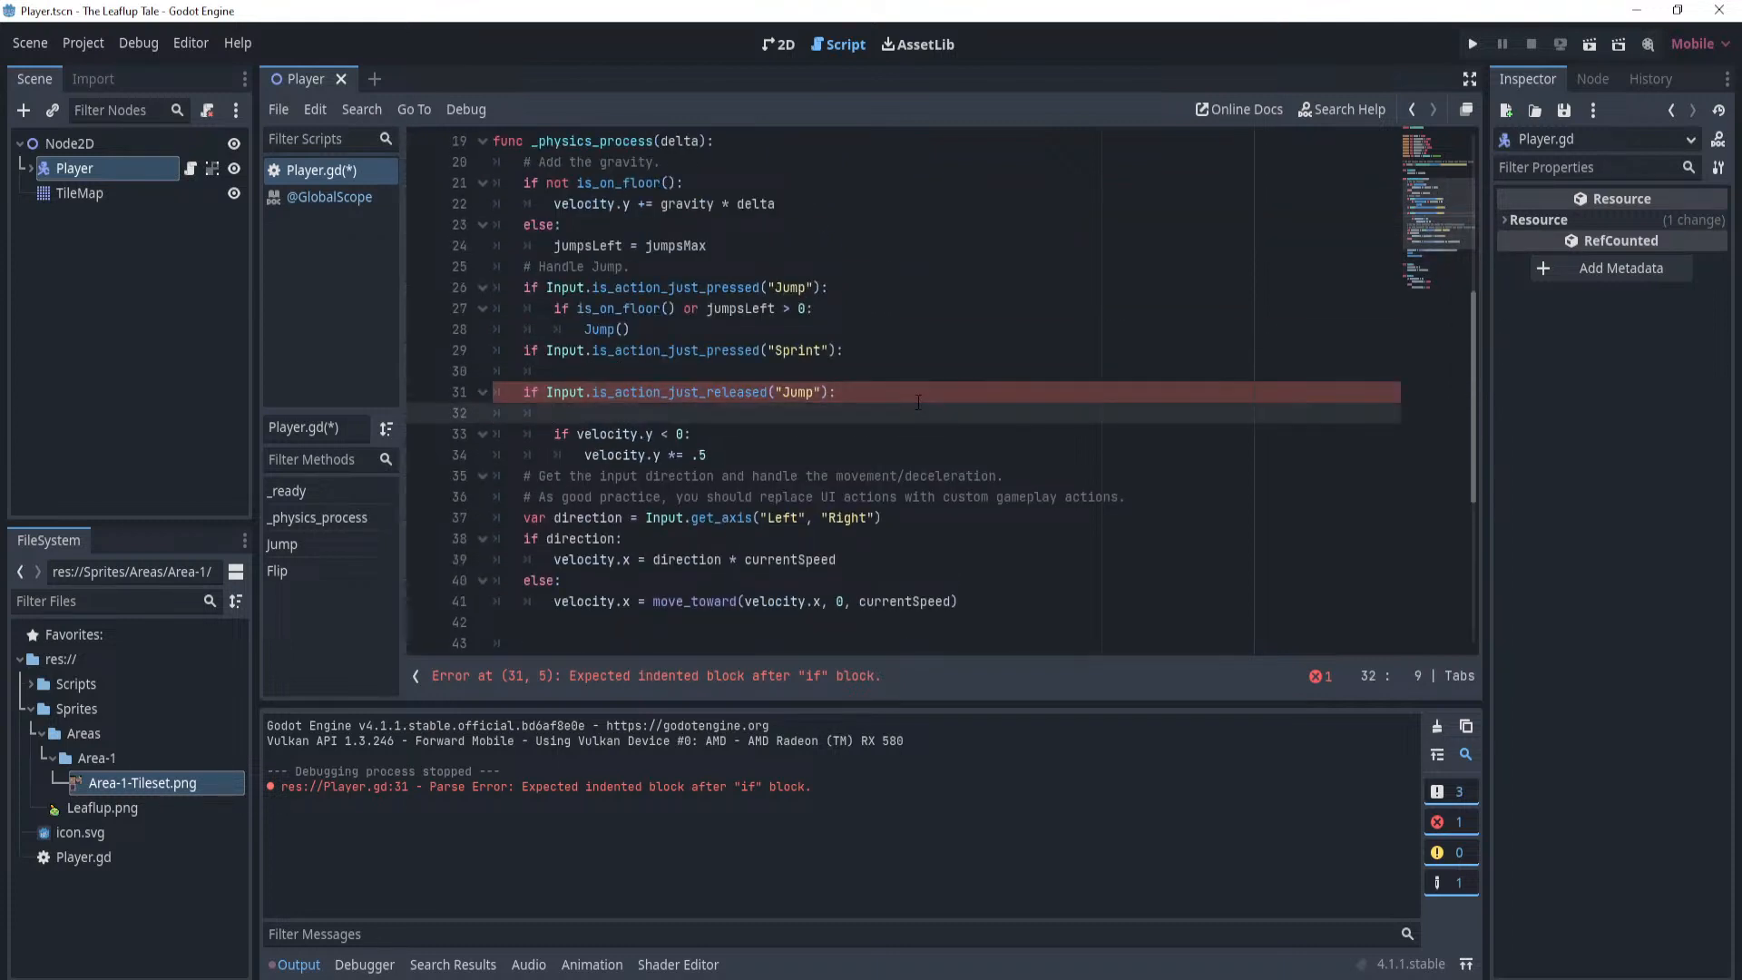
key(ctrl+z)
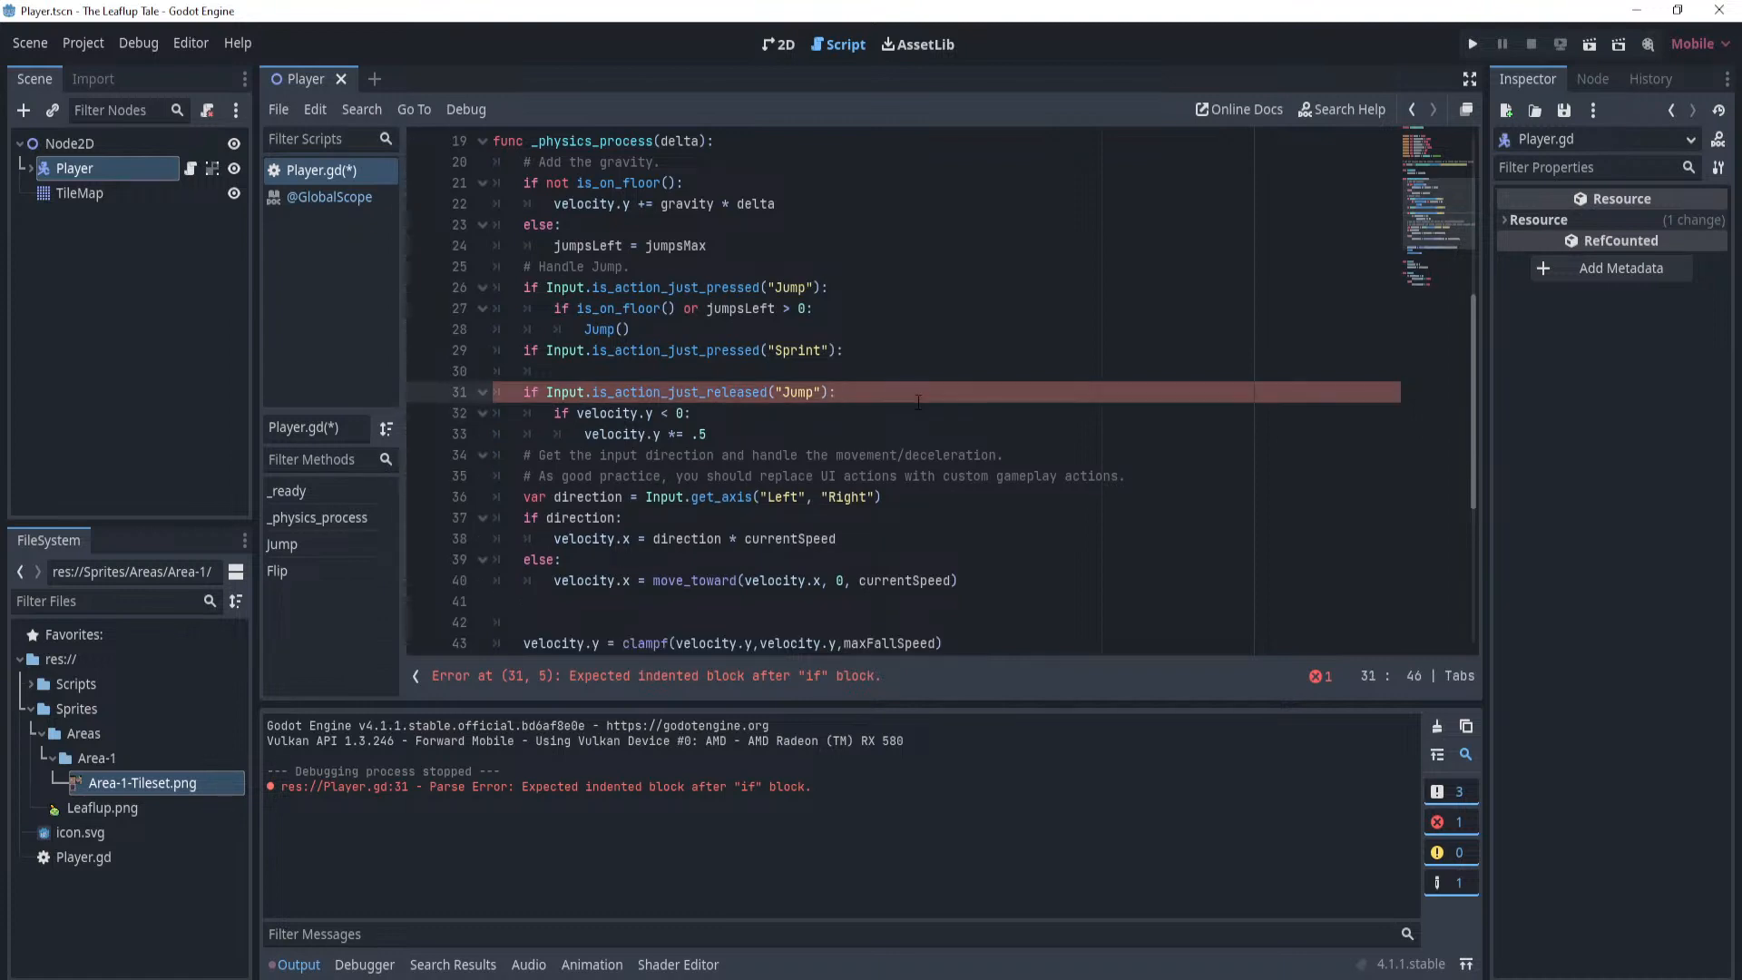
click(906, 367)
text(a)
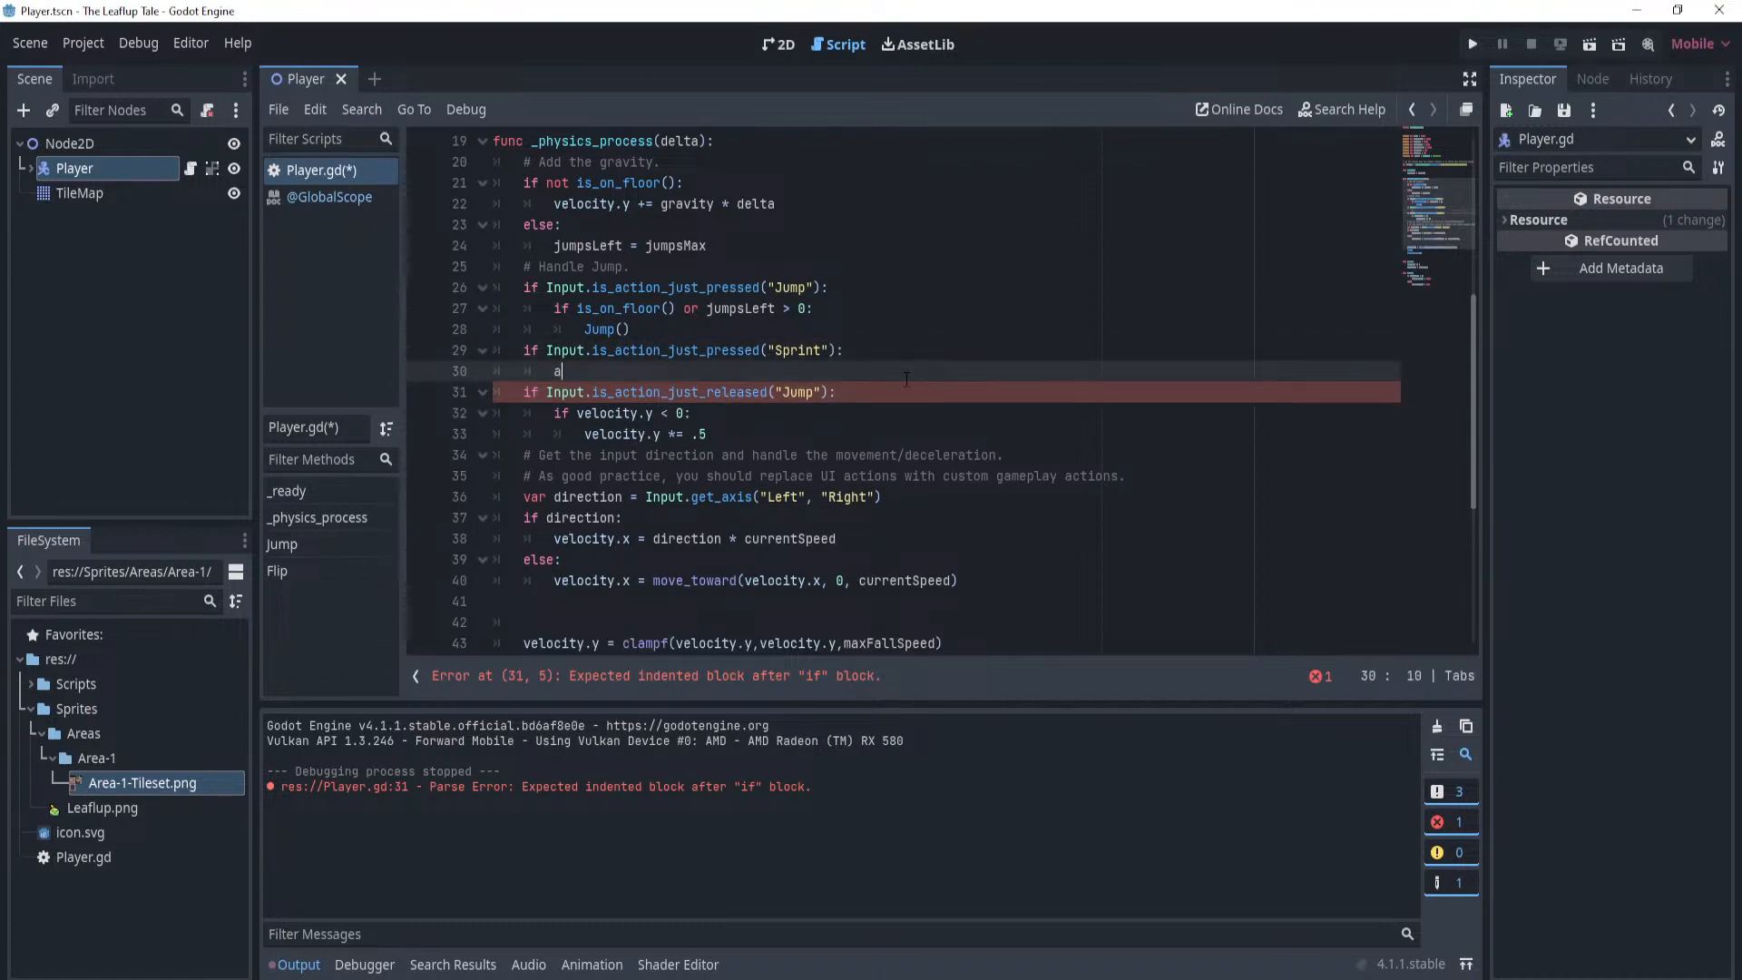
key(BackSpace)
text(pass)
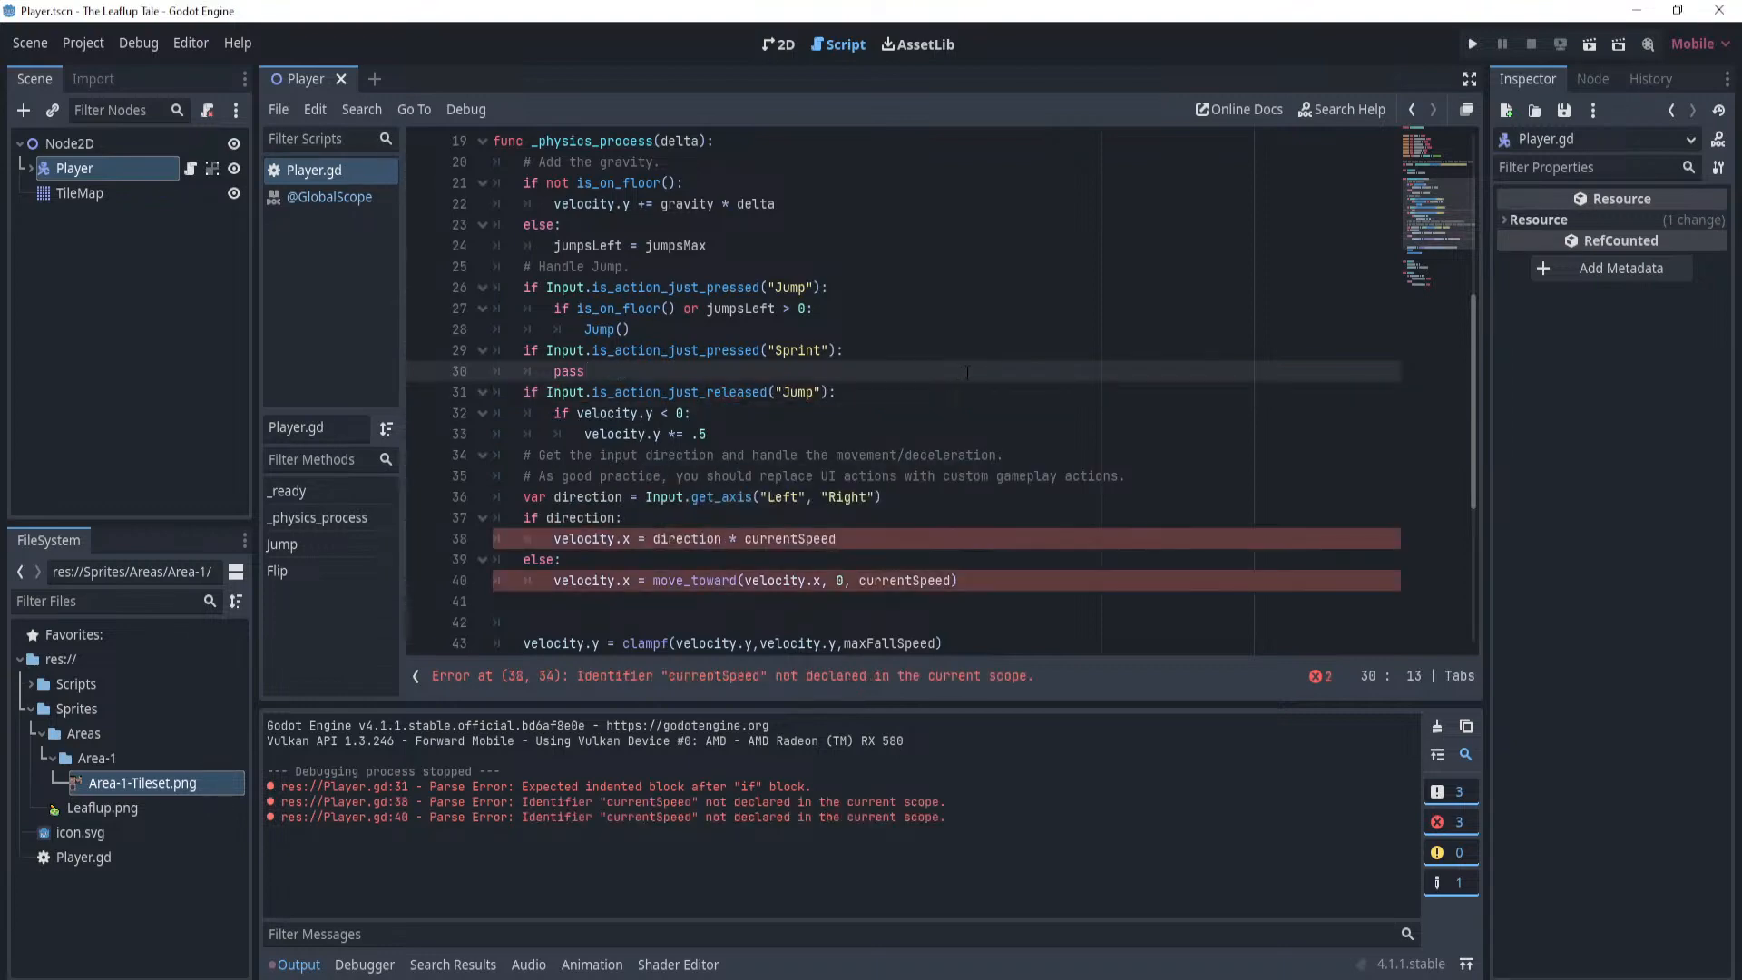
Correct the declared variable name currenSpeed to currentSpeed and save the script, with the output log cleared.
scroll(964, 390, down, 2)
click(1005, 450)
scroll(1006, 444, up, 2)
scroll(1005, 444, up, 7)
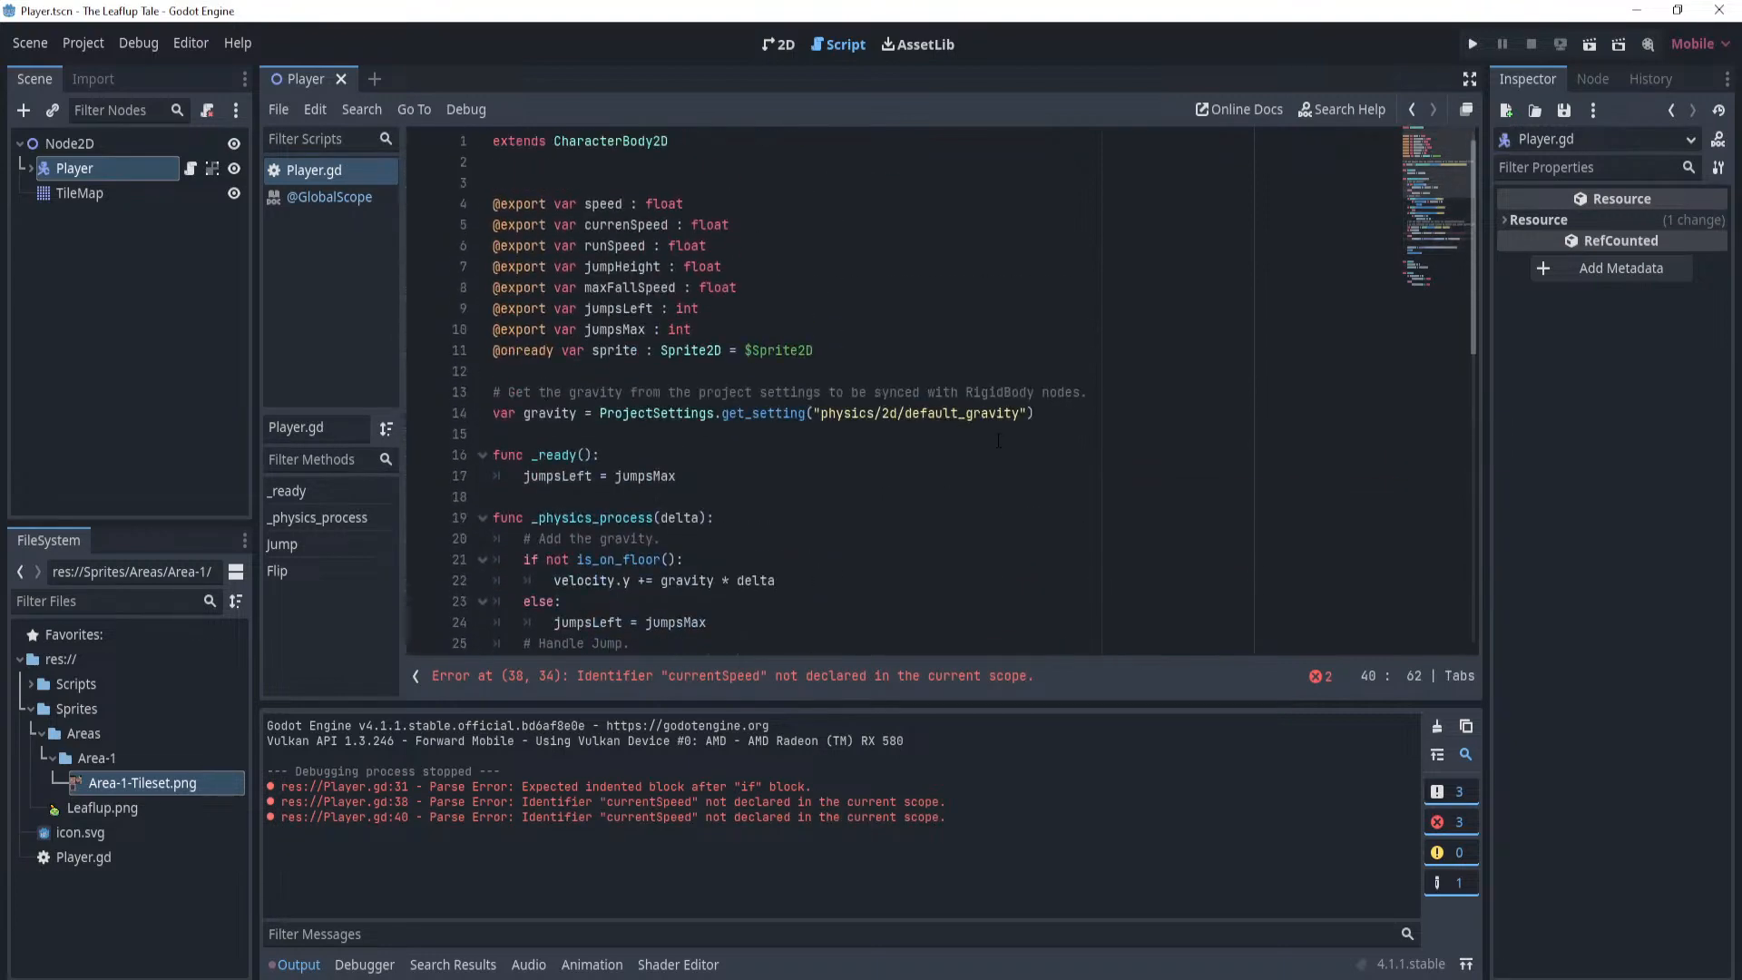
click(638, 225)
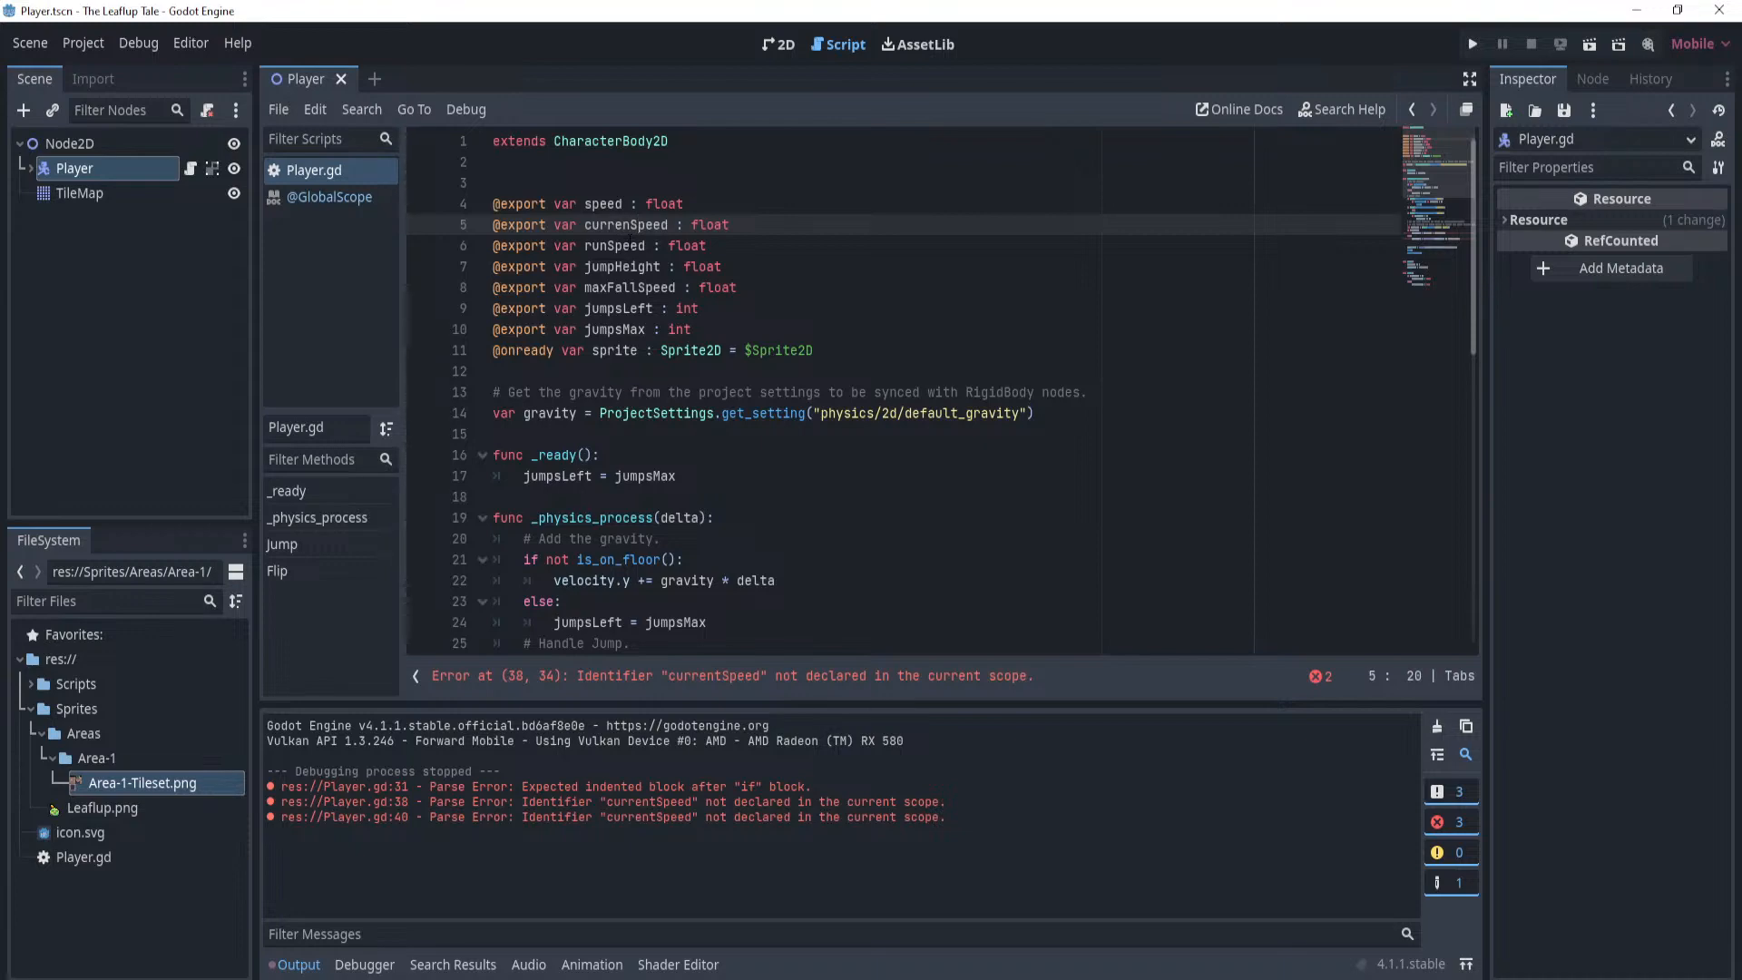
text(t)
click(798, 267)
key(ctrl+s)
scroll(915, 393, down, 10)
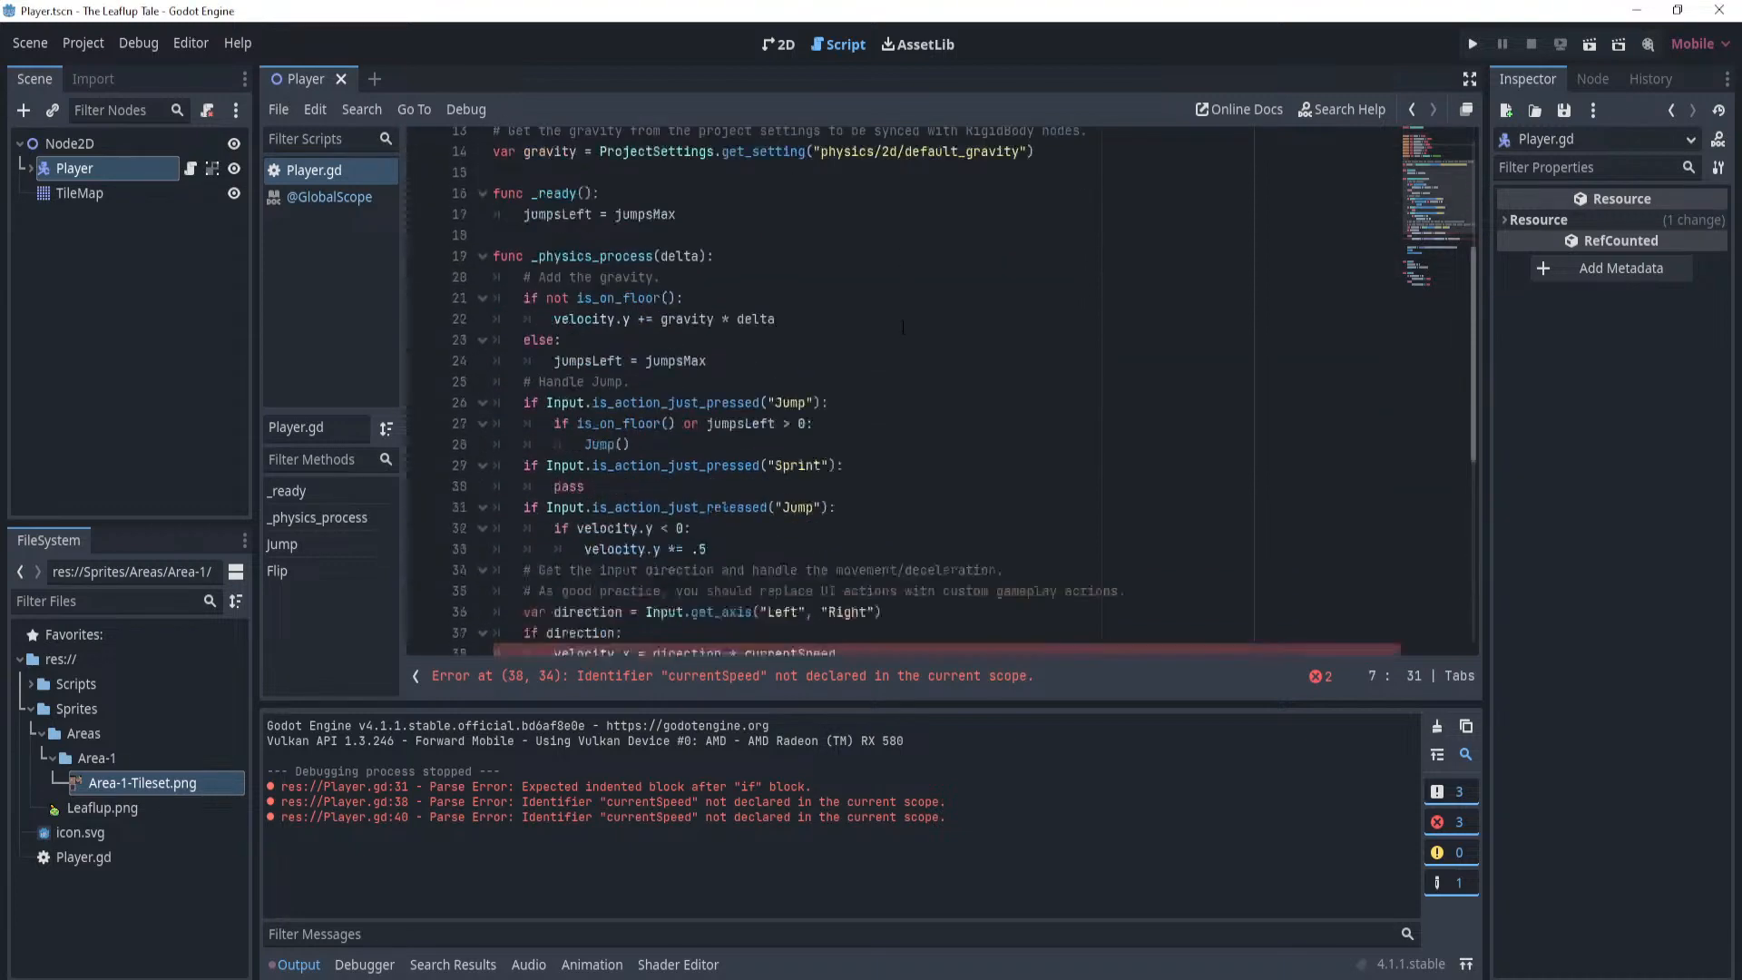
scroll(915, 393, up, 3)
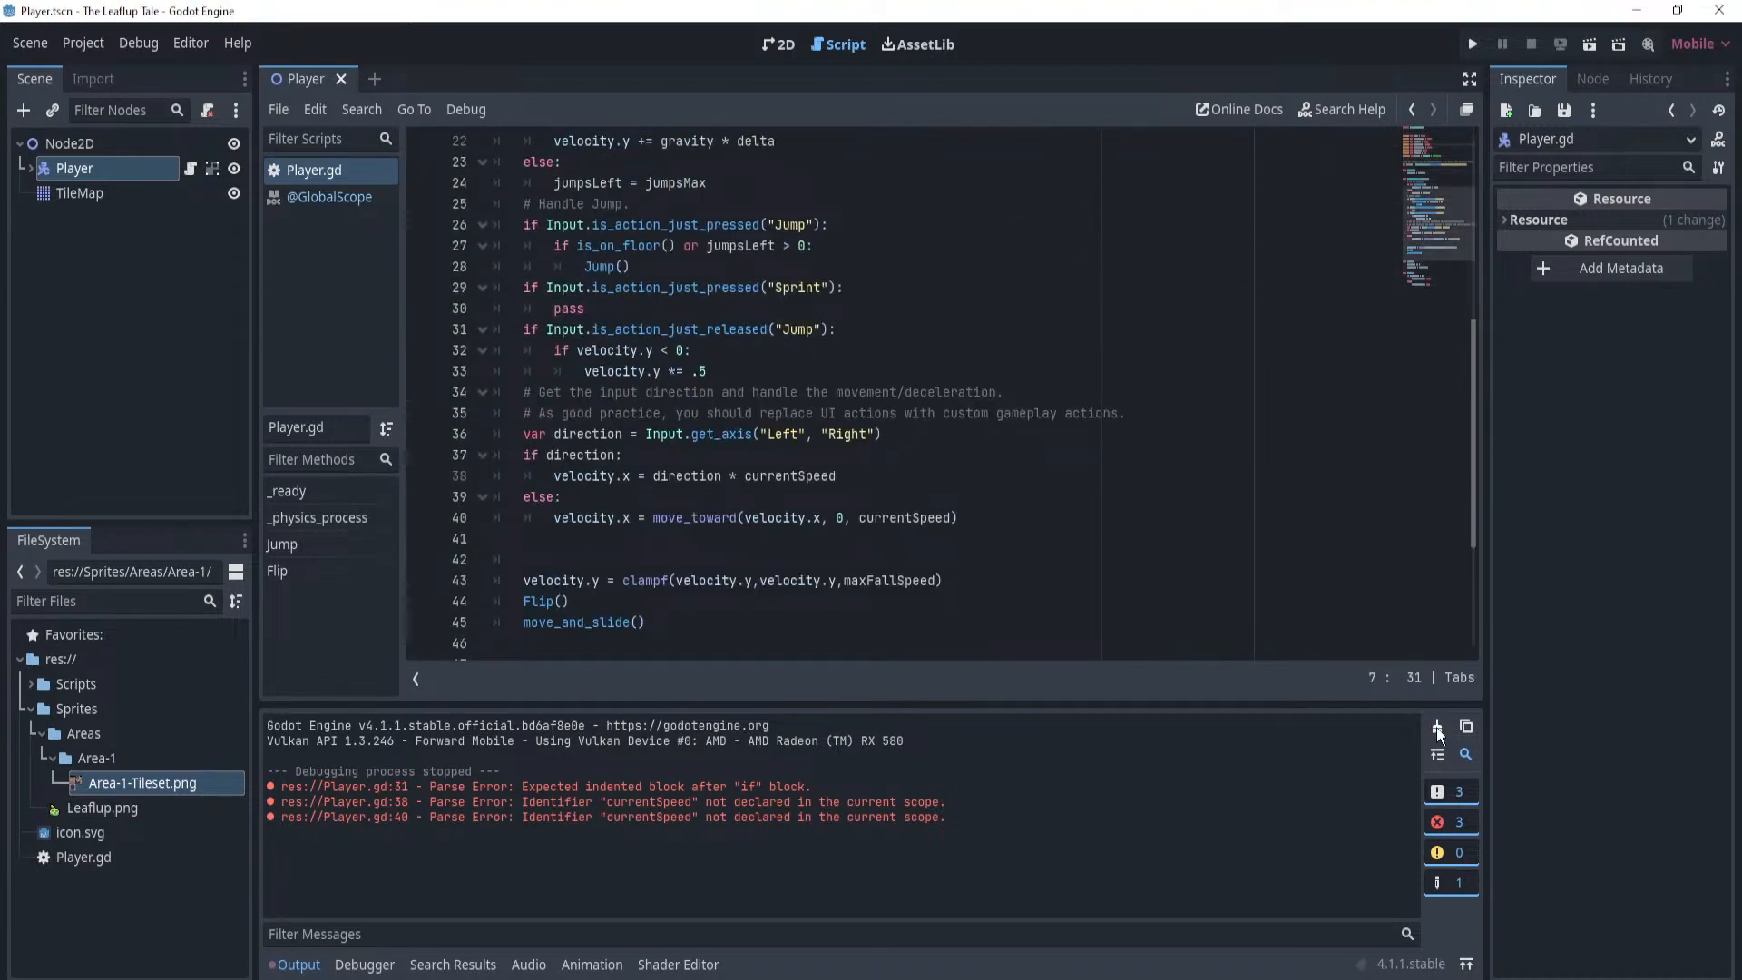
click(1435, 728)
Replace pass in the "Sprint" condition with the assignment currentSpeed = runSpeed.
scroll(1027, 486, up, 3)
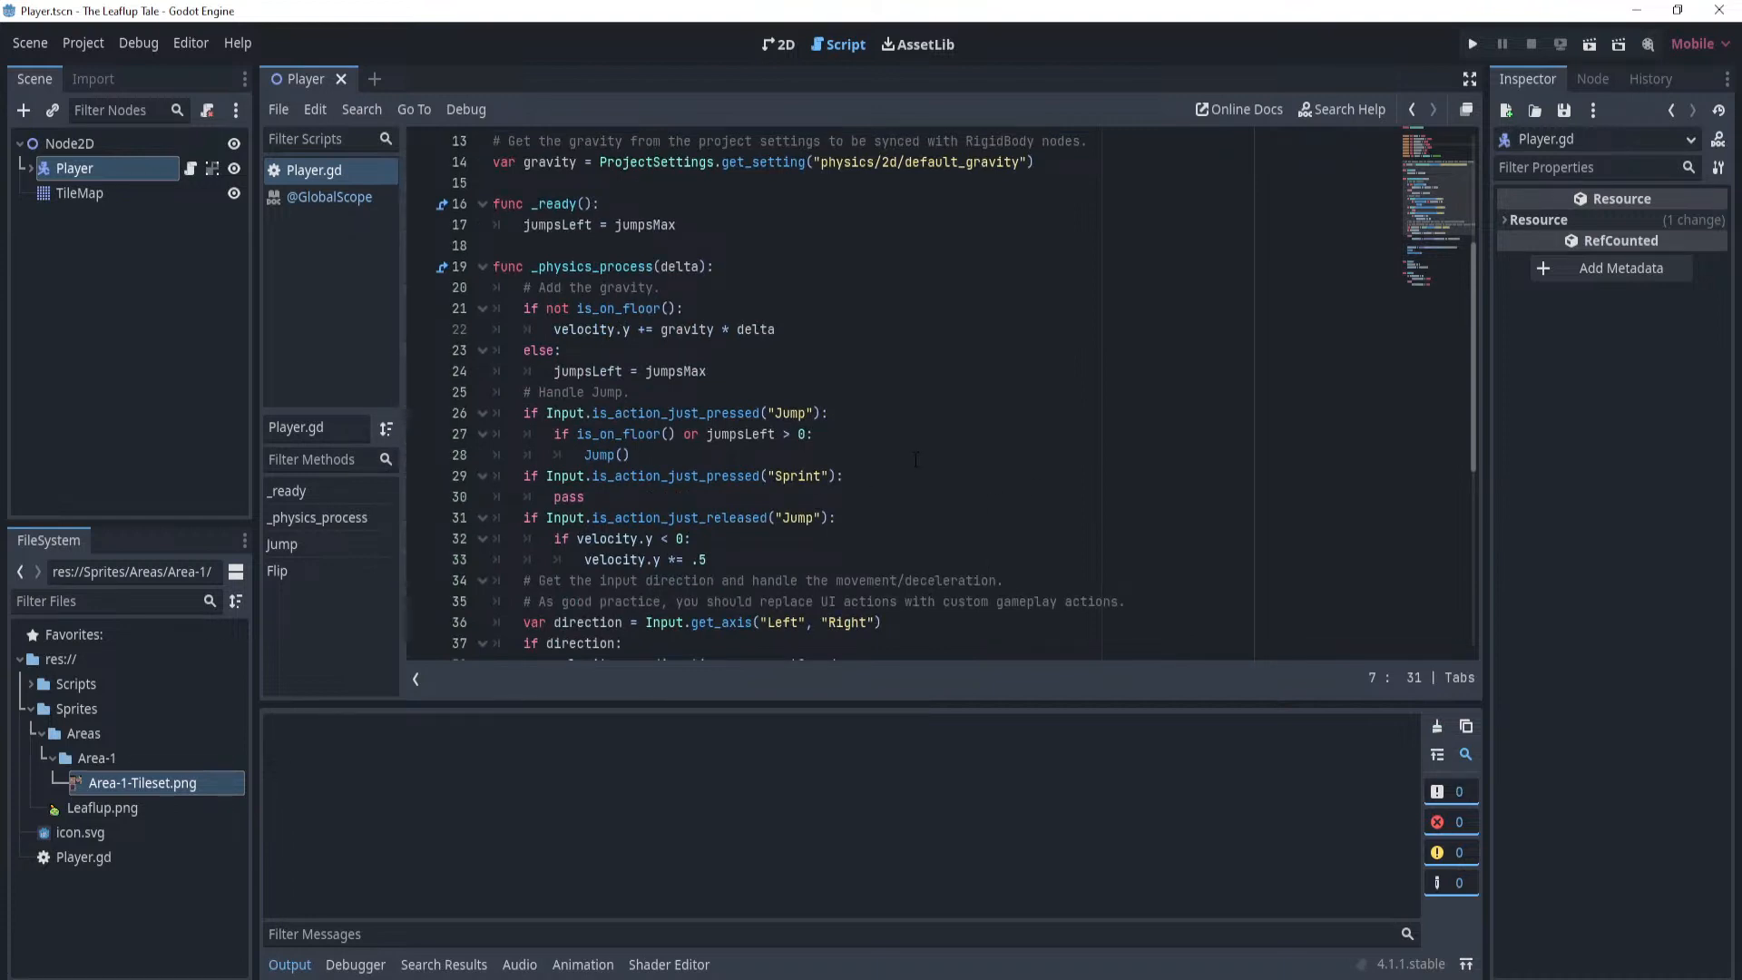
click(653, 497)
key(ctrl+BackSpace)
text(current)
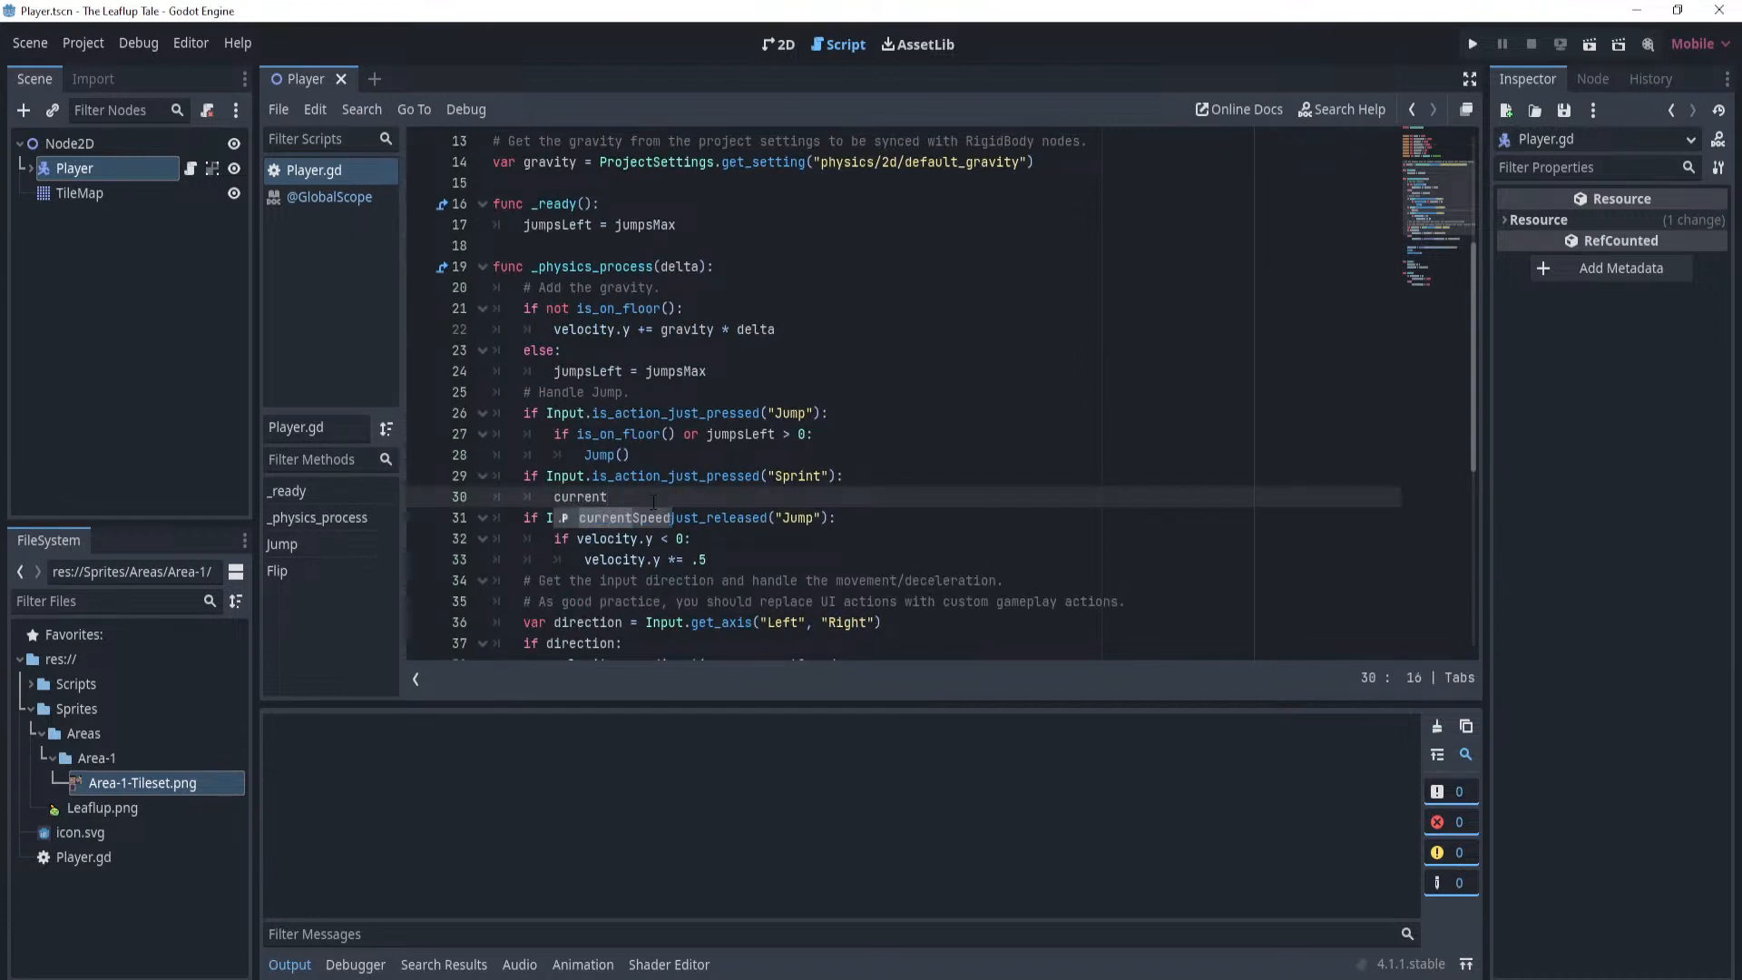
key(Return)
text(= run)
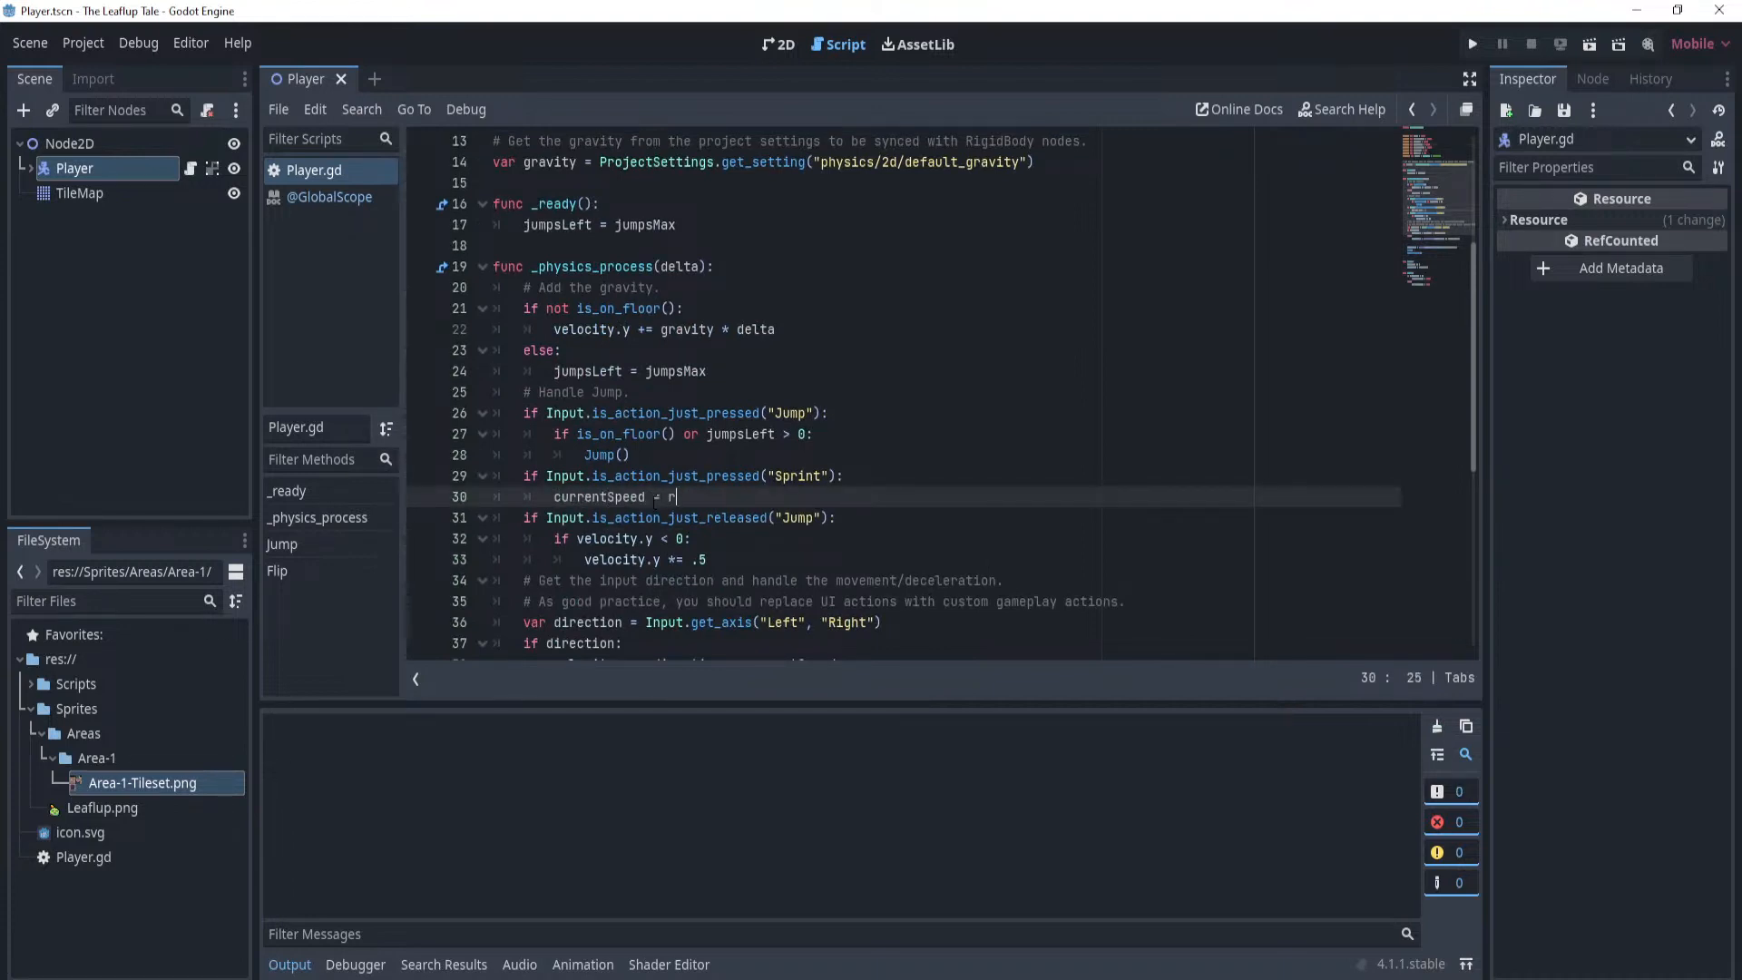
key(Return)
Review how _physics_process handles the Sprint input and uses currentSpeed in the direction branches.
scroll(898, 500, down, 5)
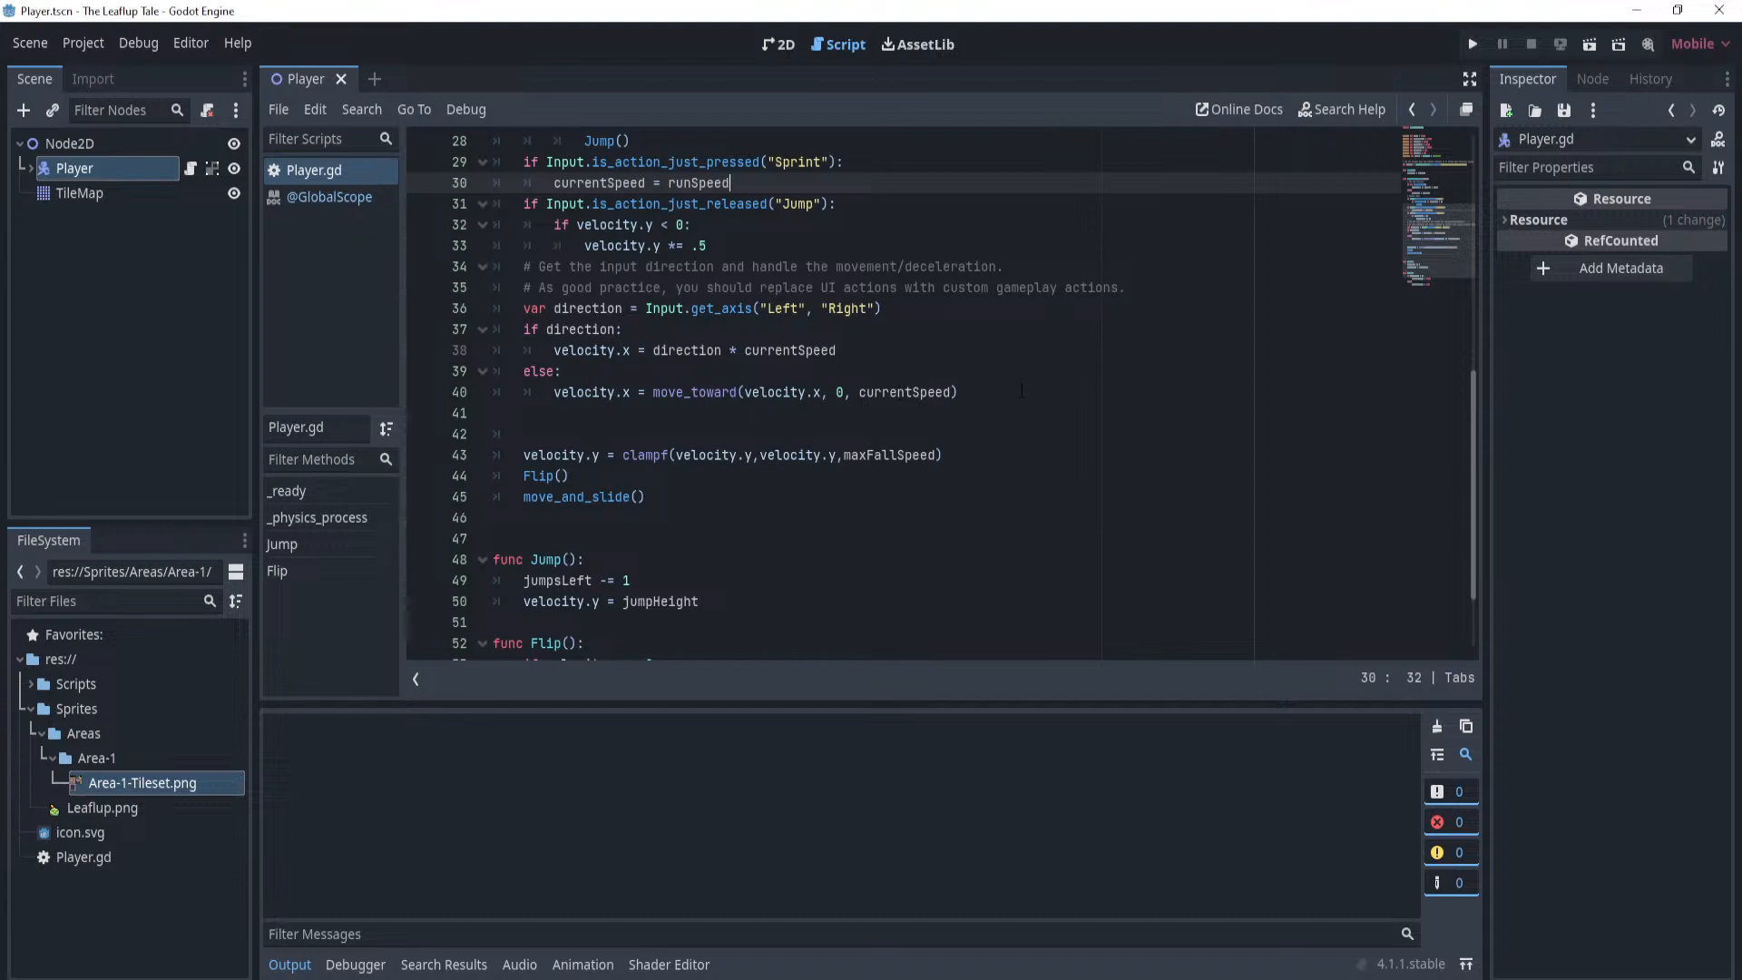
scroll(986, 394, up, 3)
click(774, 413)
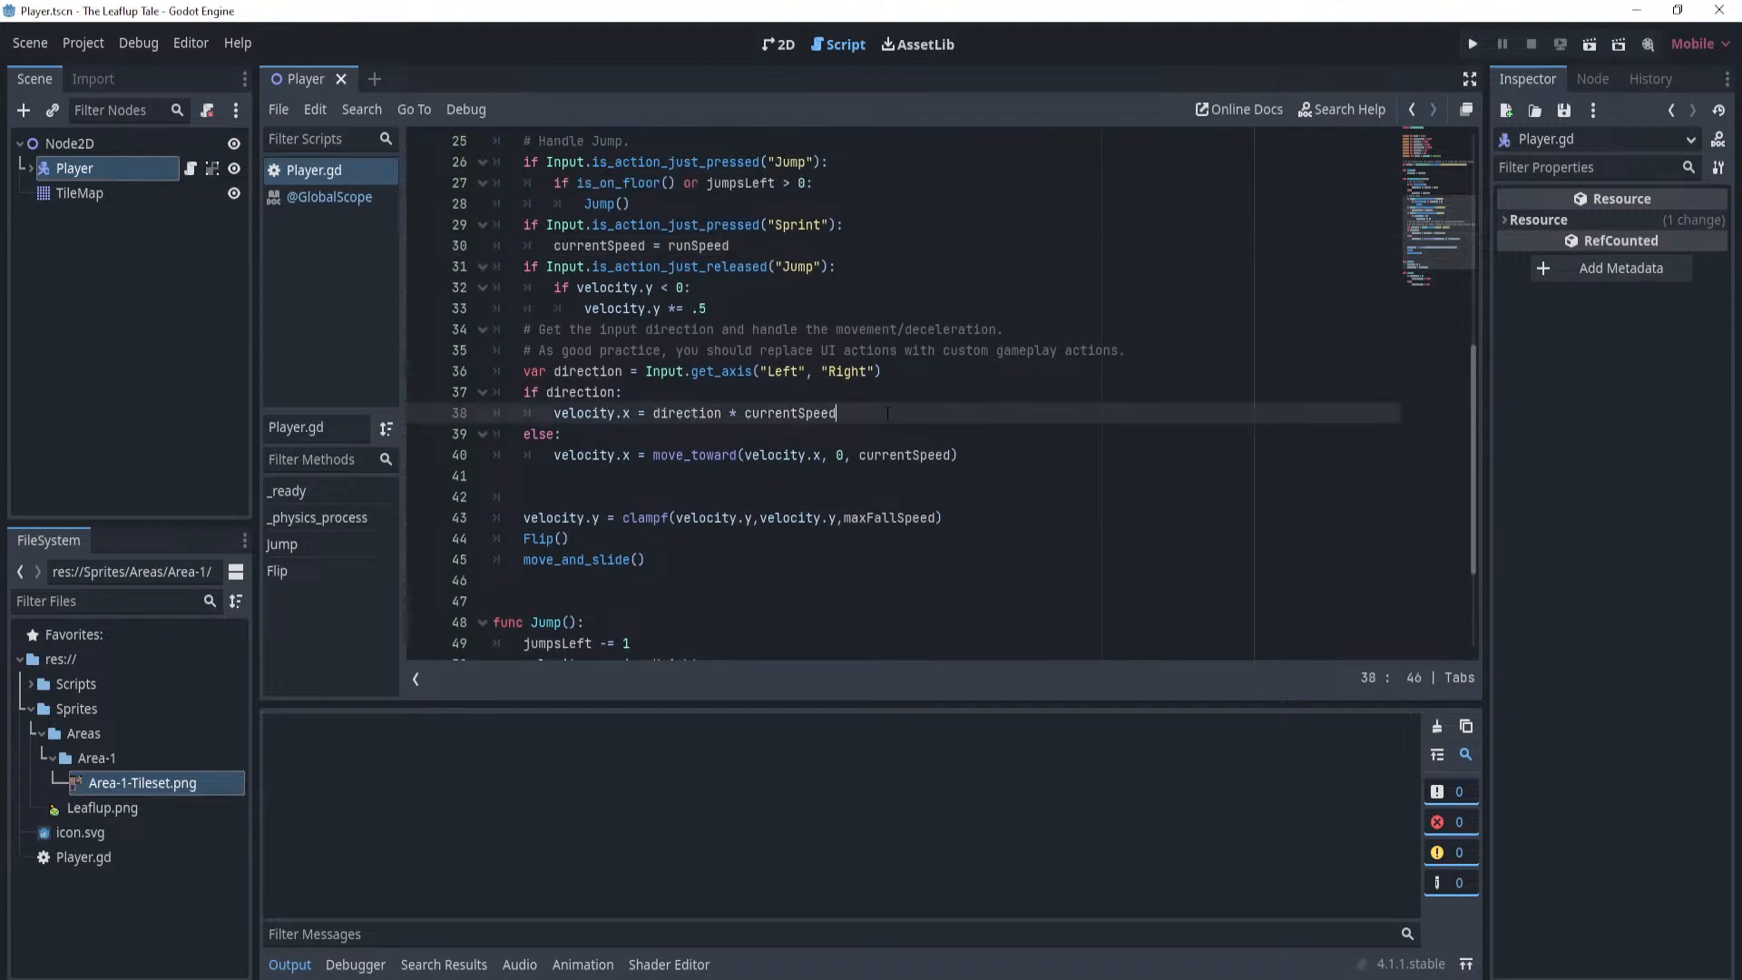
scroll(887, 413, up, 4)
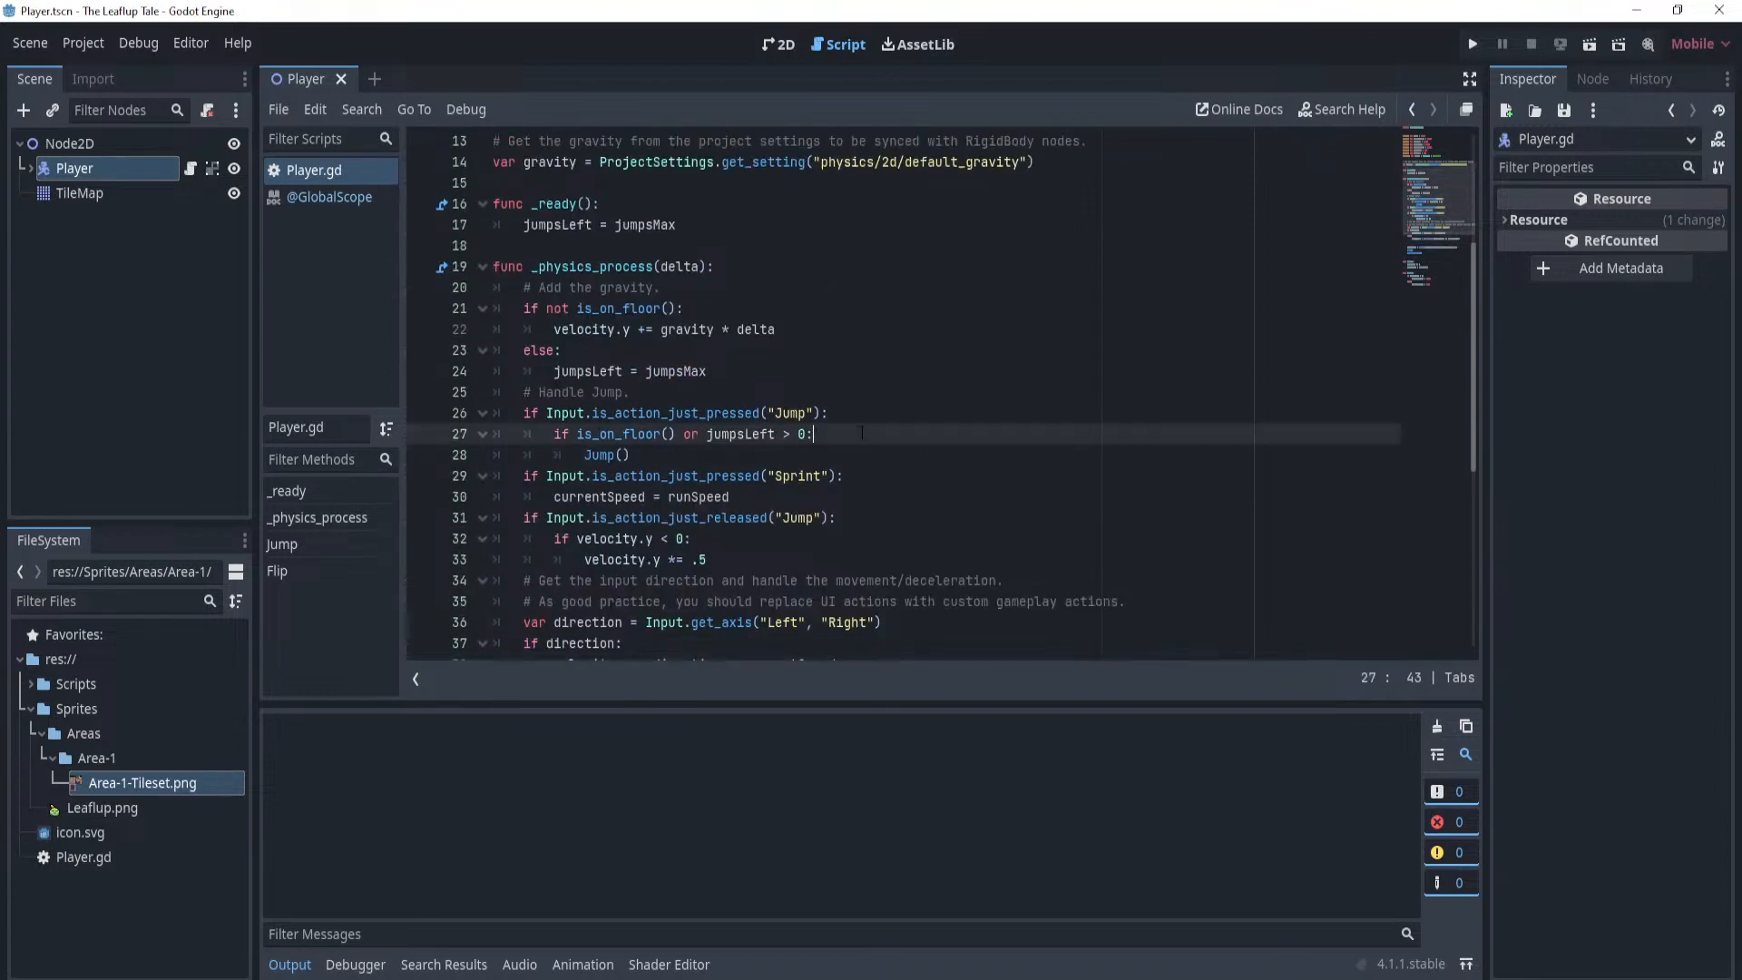
click(892, 372)
key(Up)
key(Up)
key(Up)
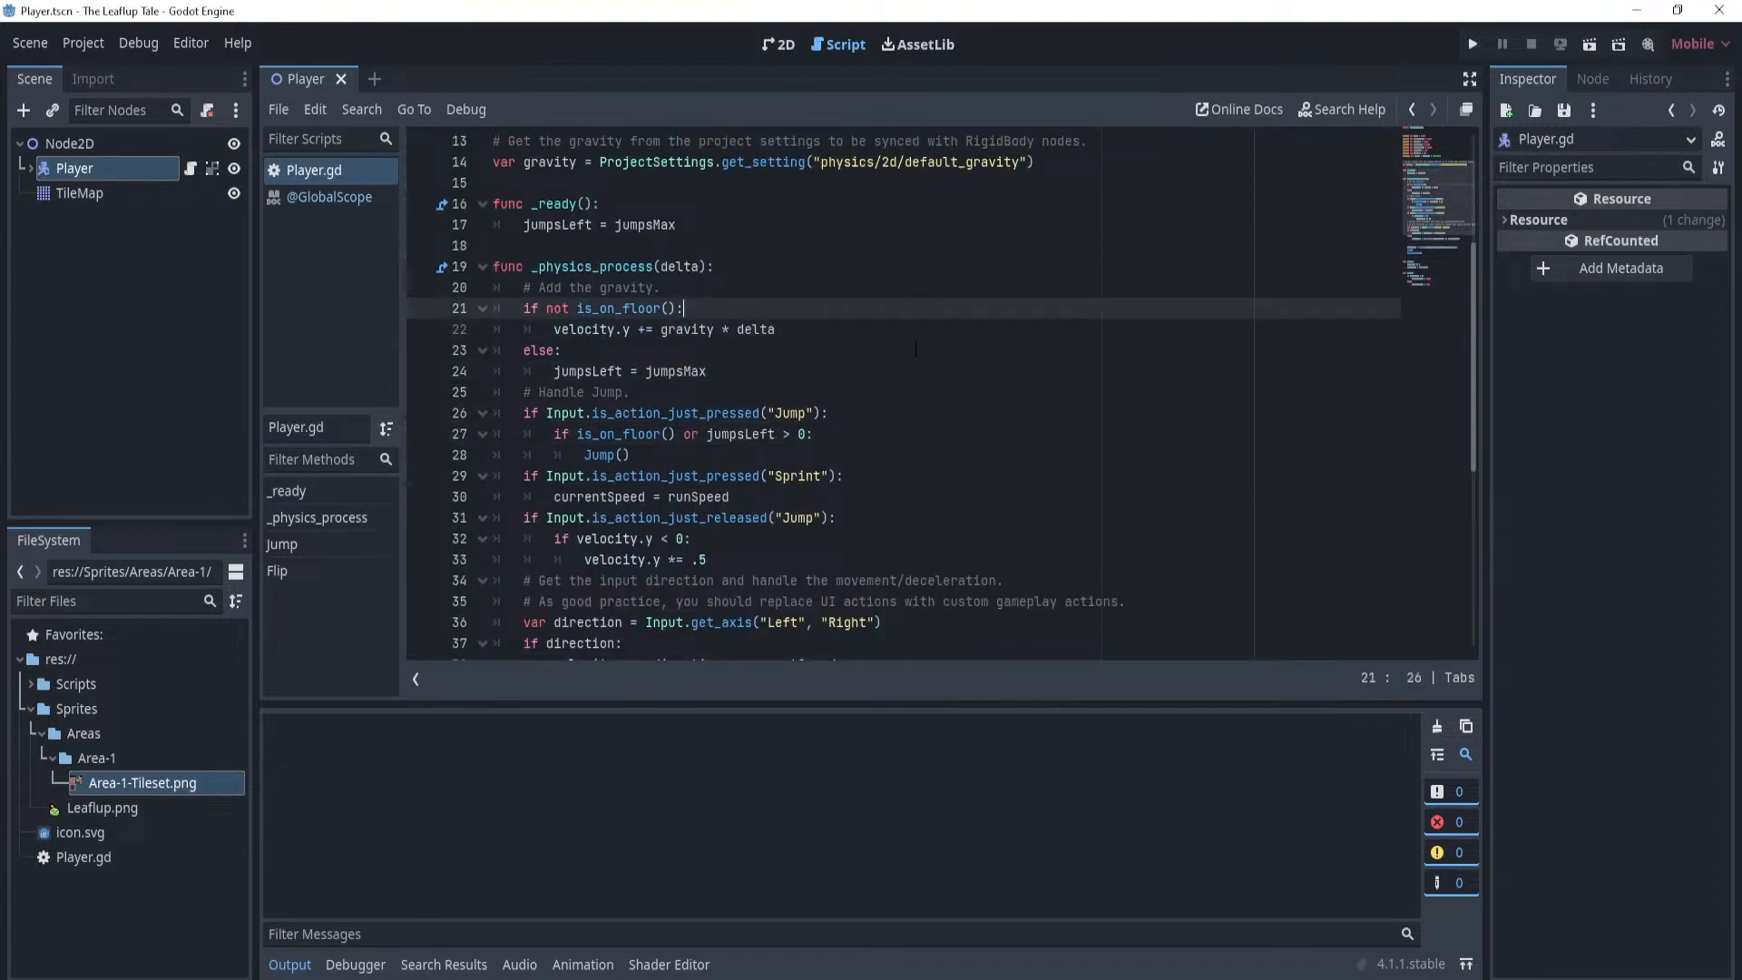
scroll(910, 385, down, 3)
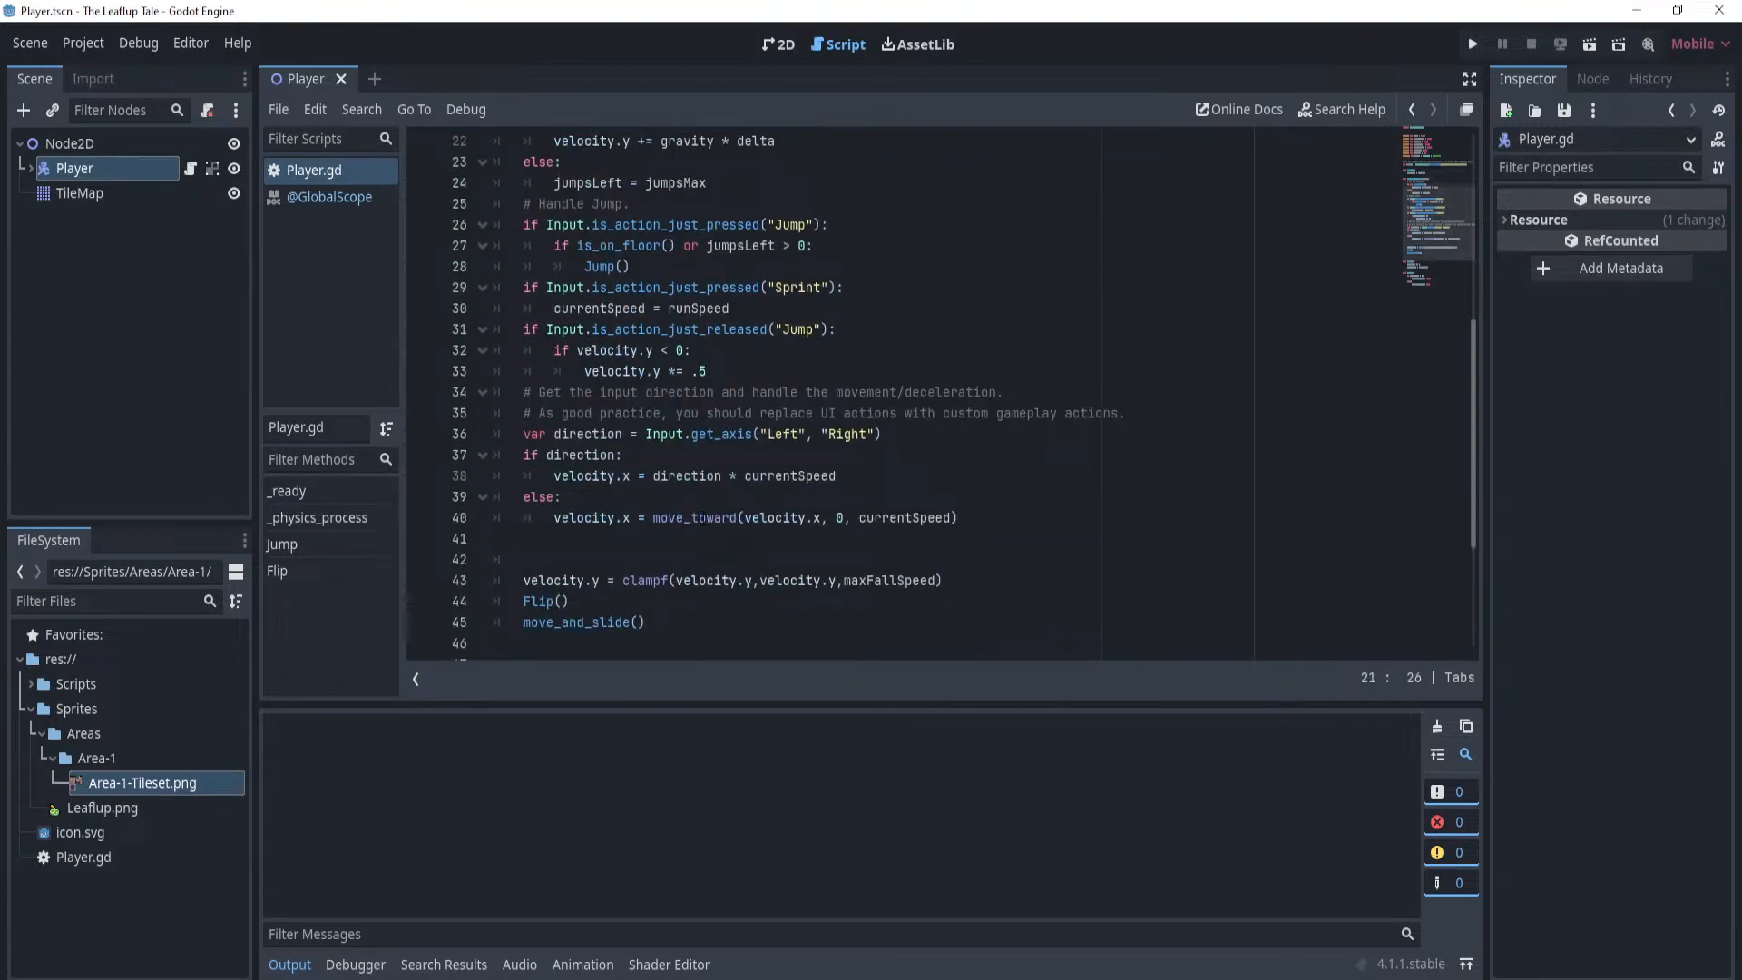
click(901, 304)
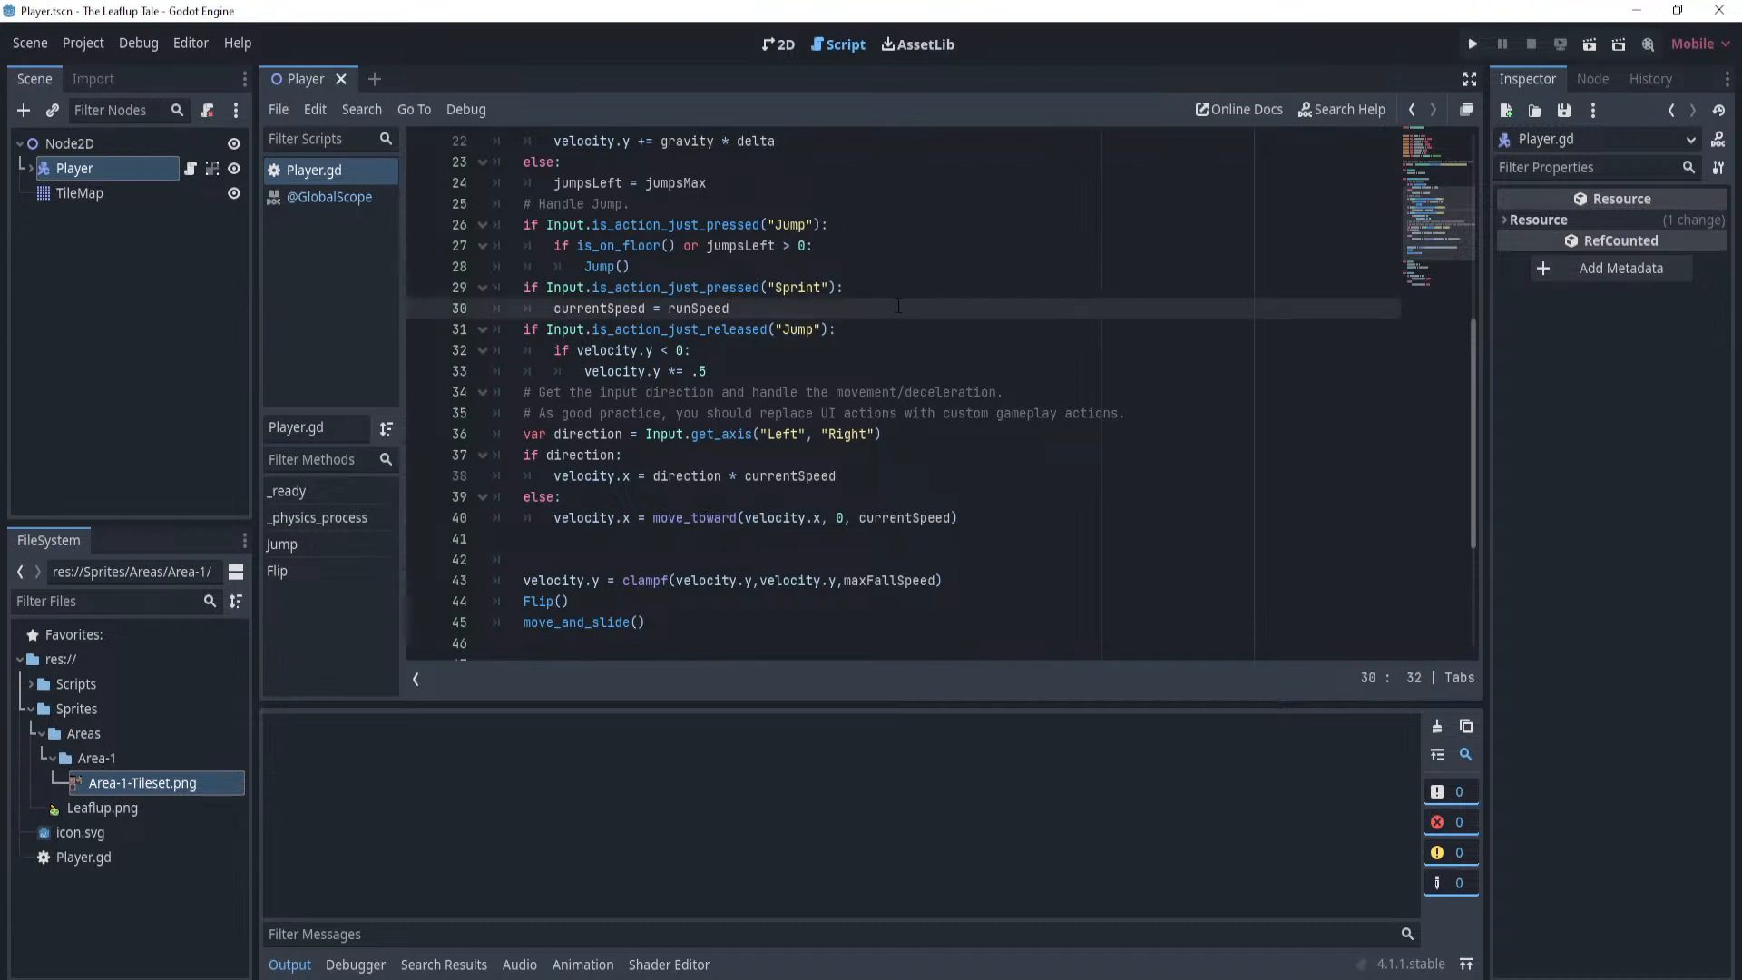
scroll(904, 301, up, 2)
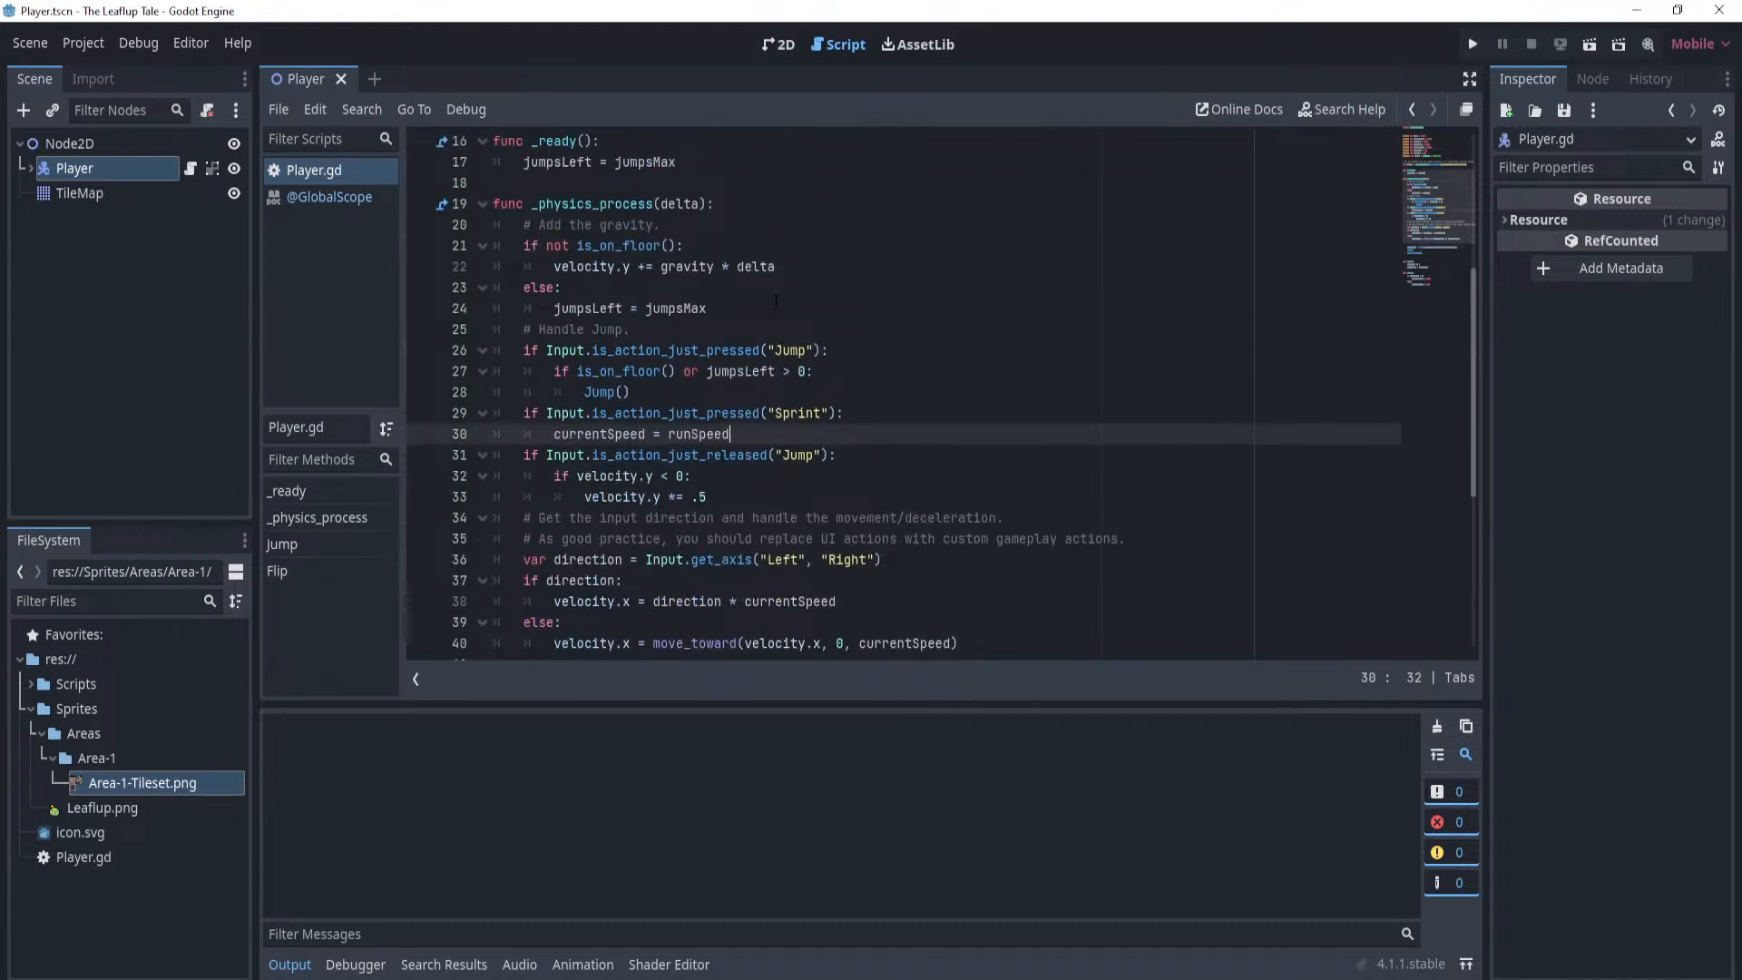
scroll(776, 302, down, 2)
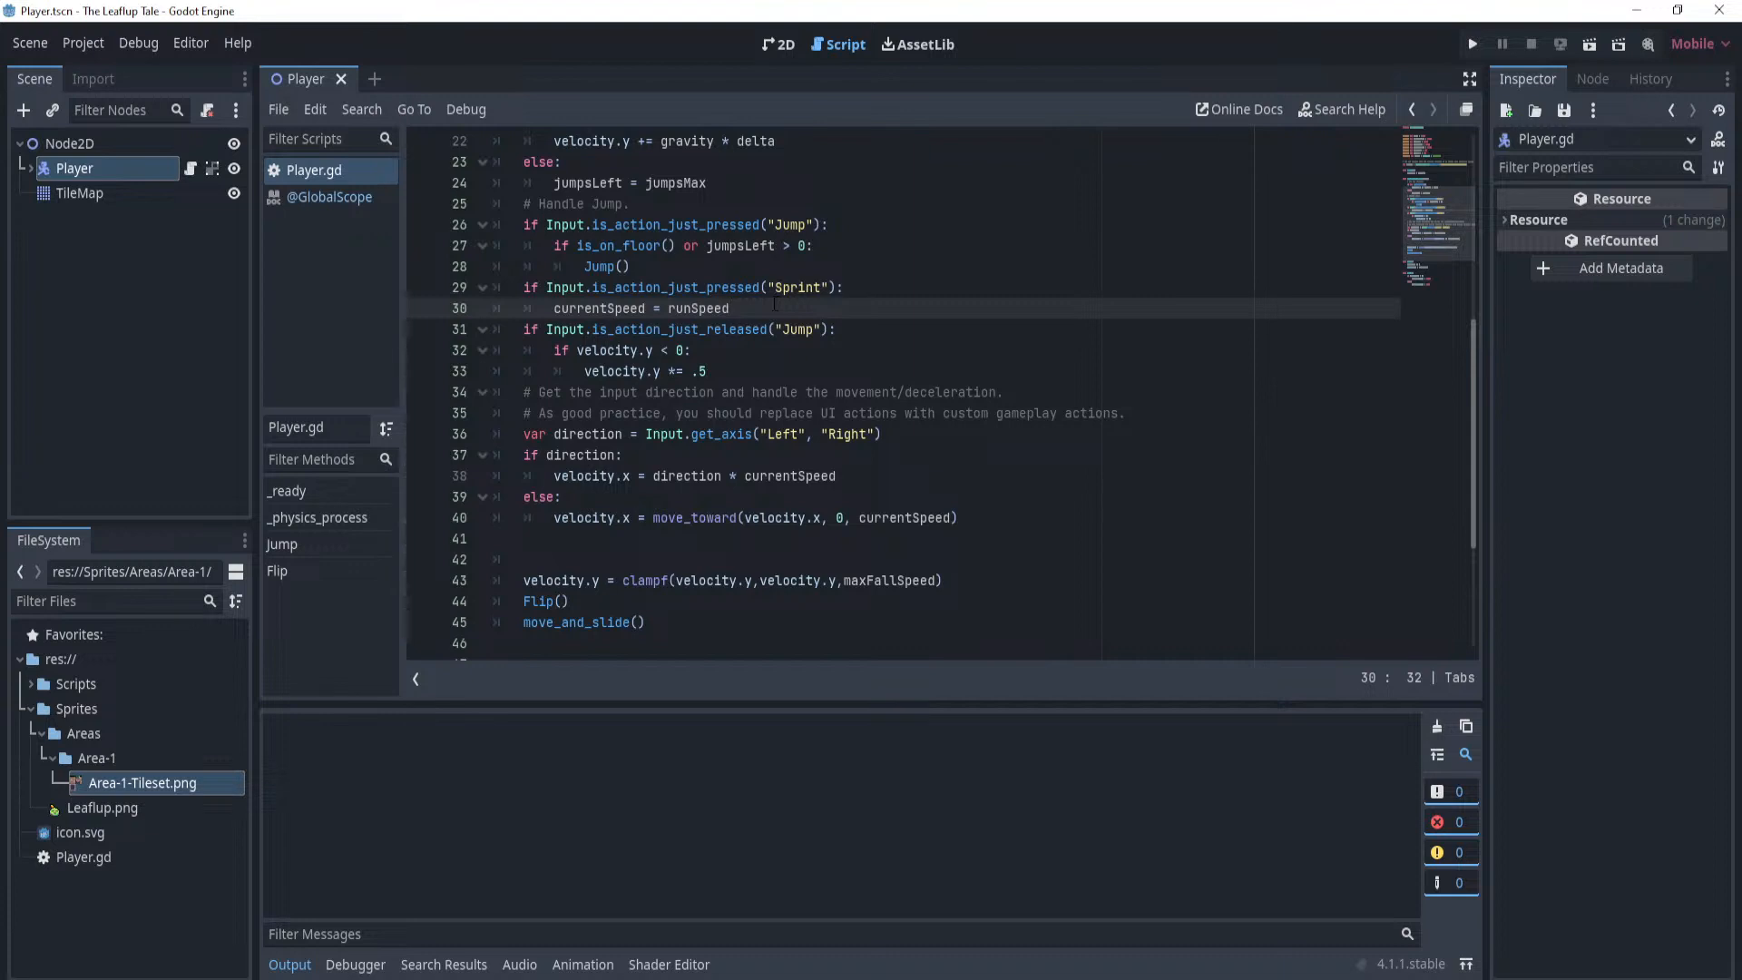
click(654, 456)
click(655, 496)
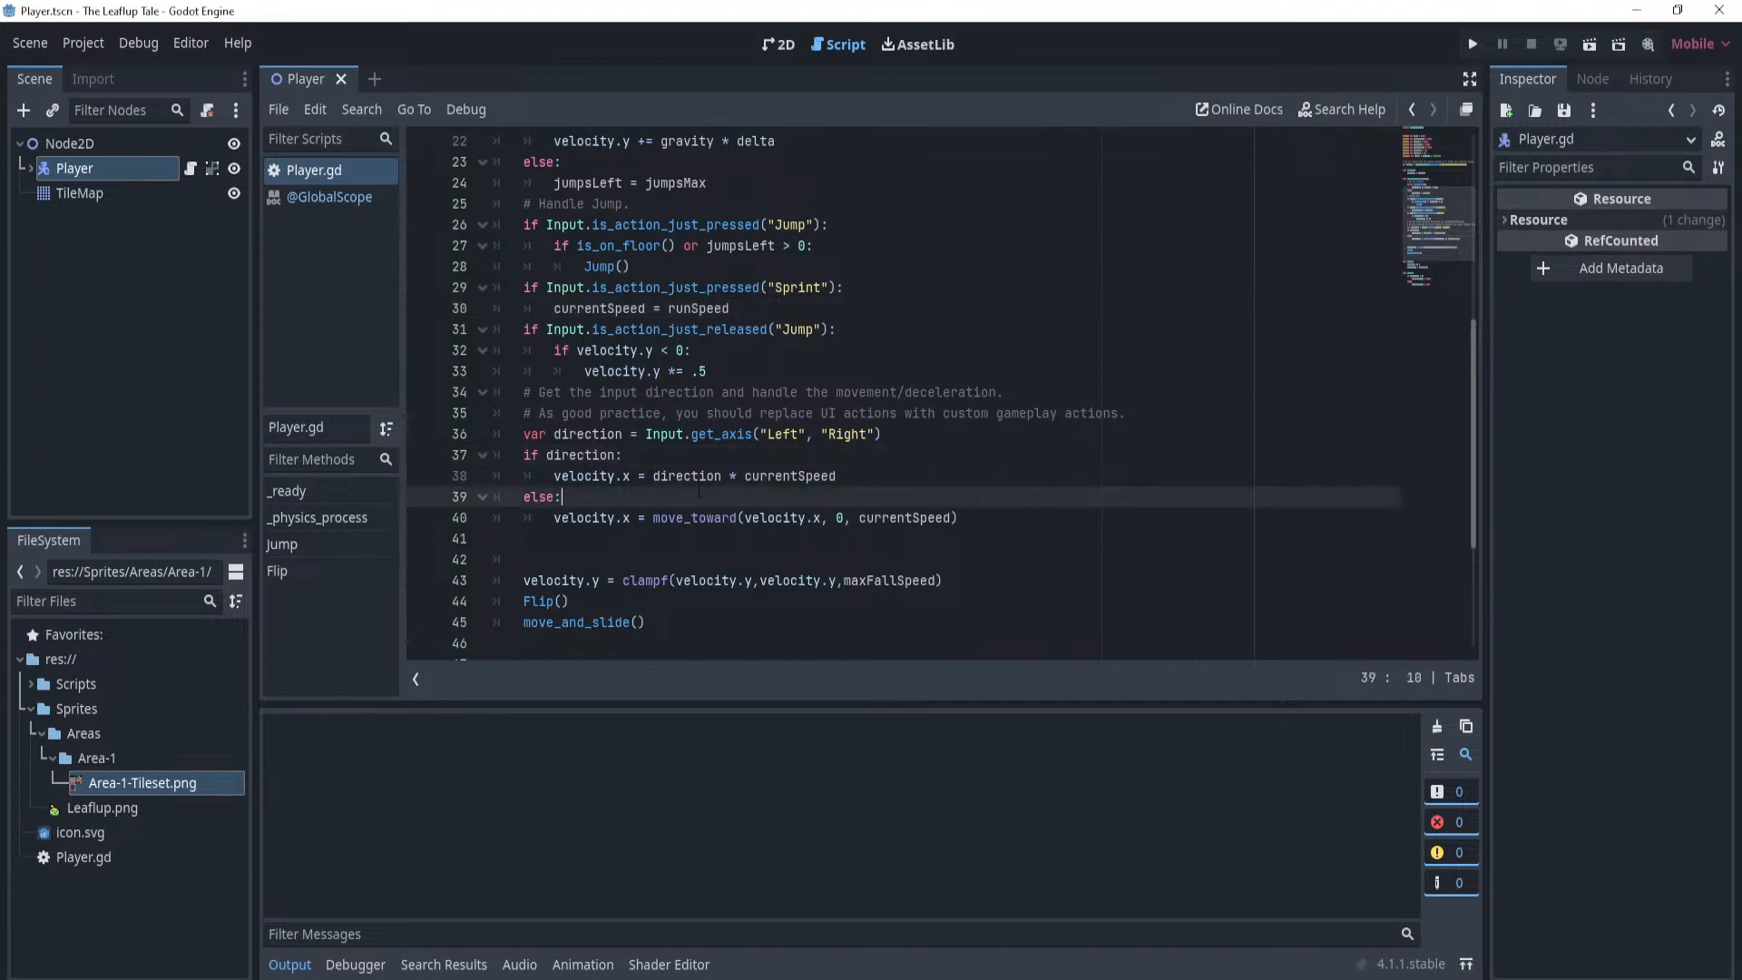
click(839, 476)
click(873, 455)
click(873, 475)
click(959, 518)
click(819, 455)
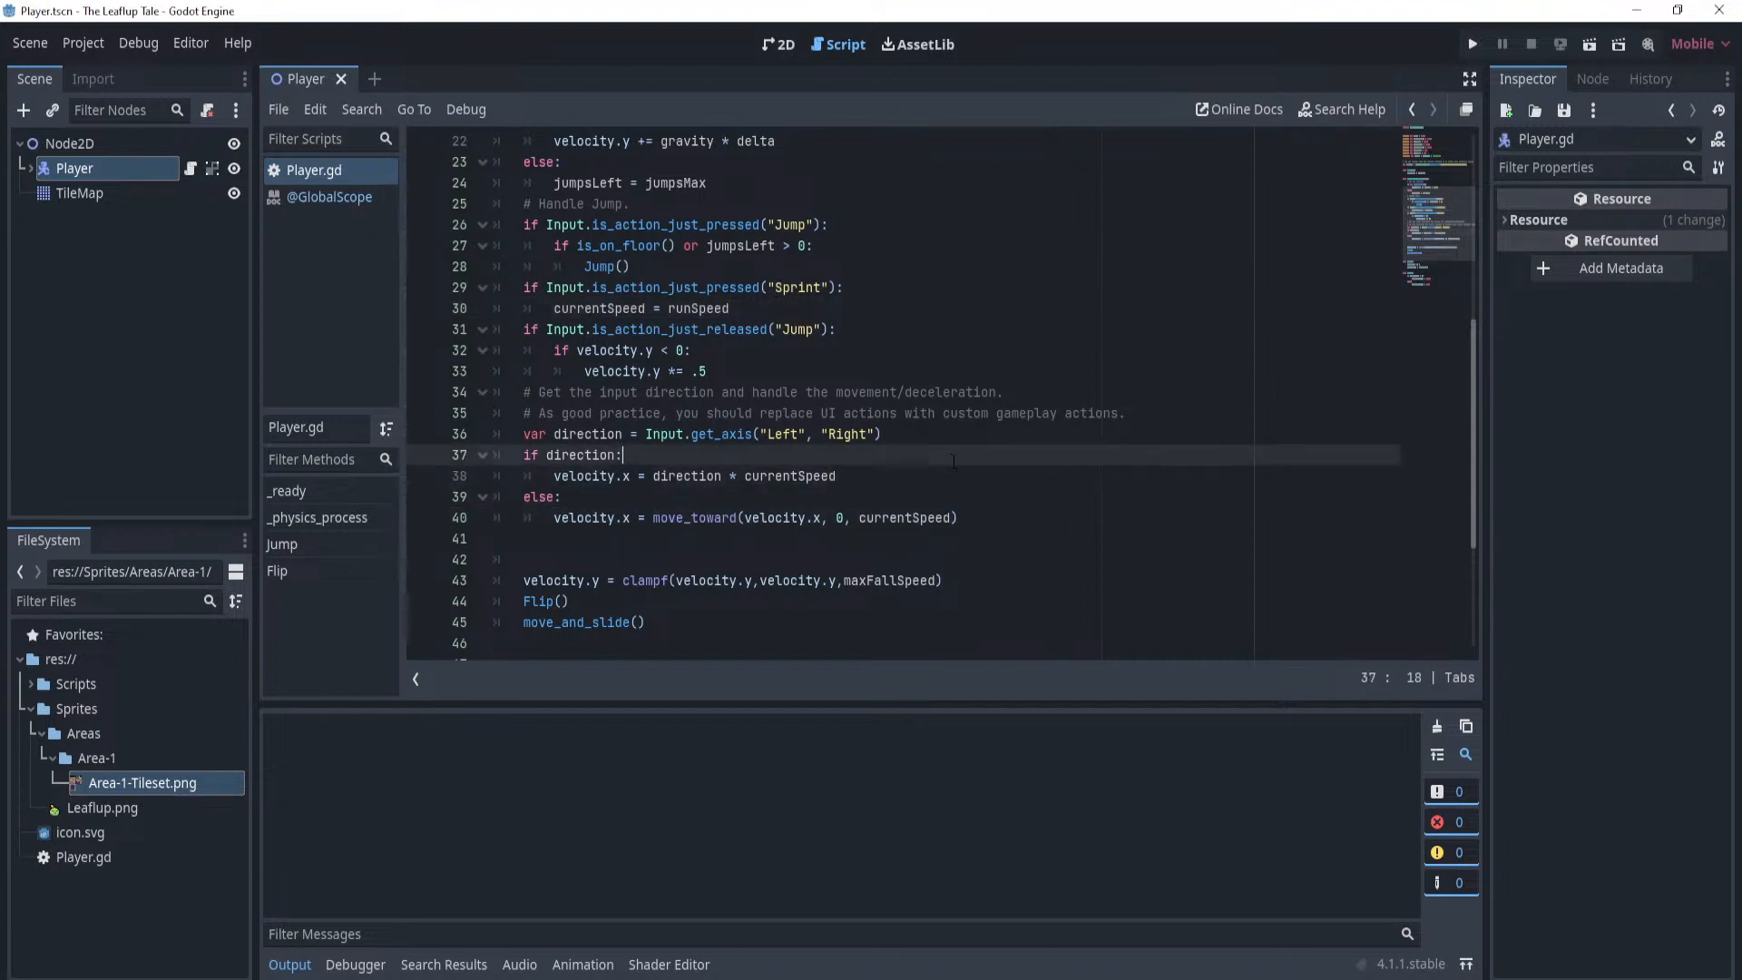
Change the "Sprint" condition's input check from is_action_just_pressed to is_action_pressed.
scroll(819, 454, up, 2)
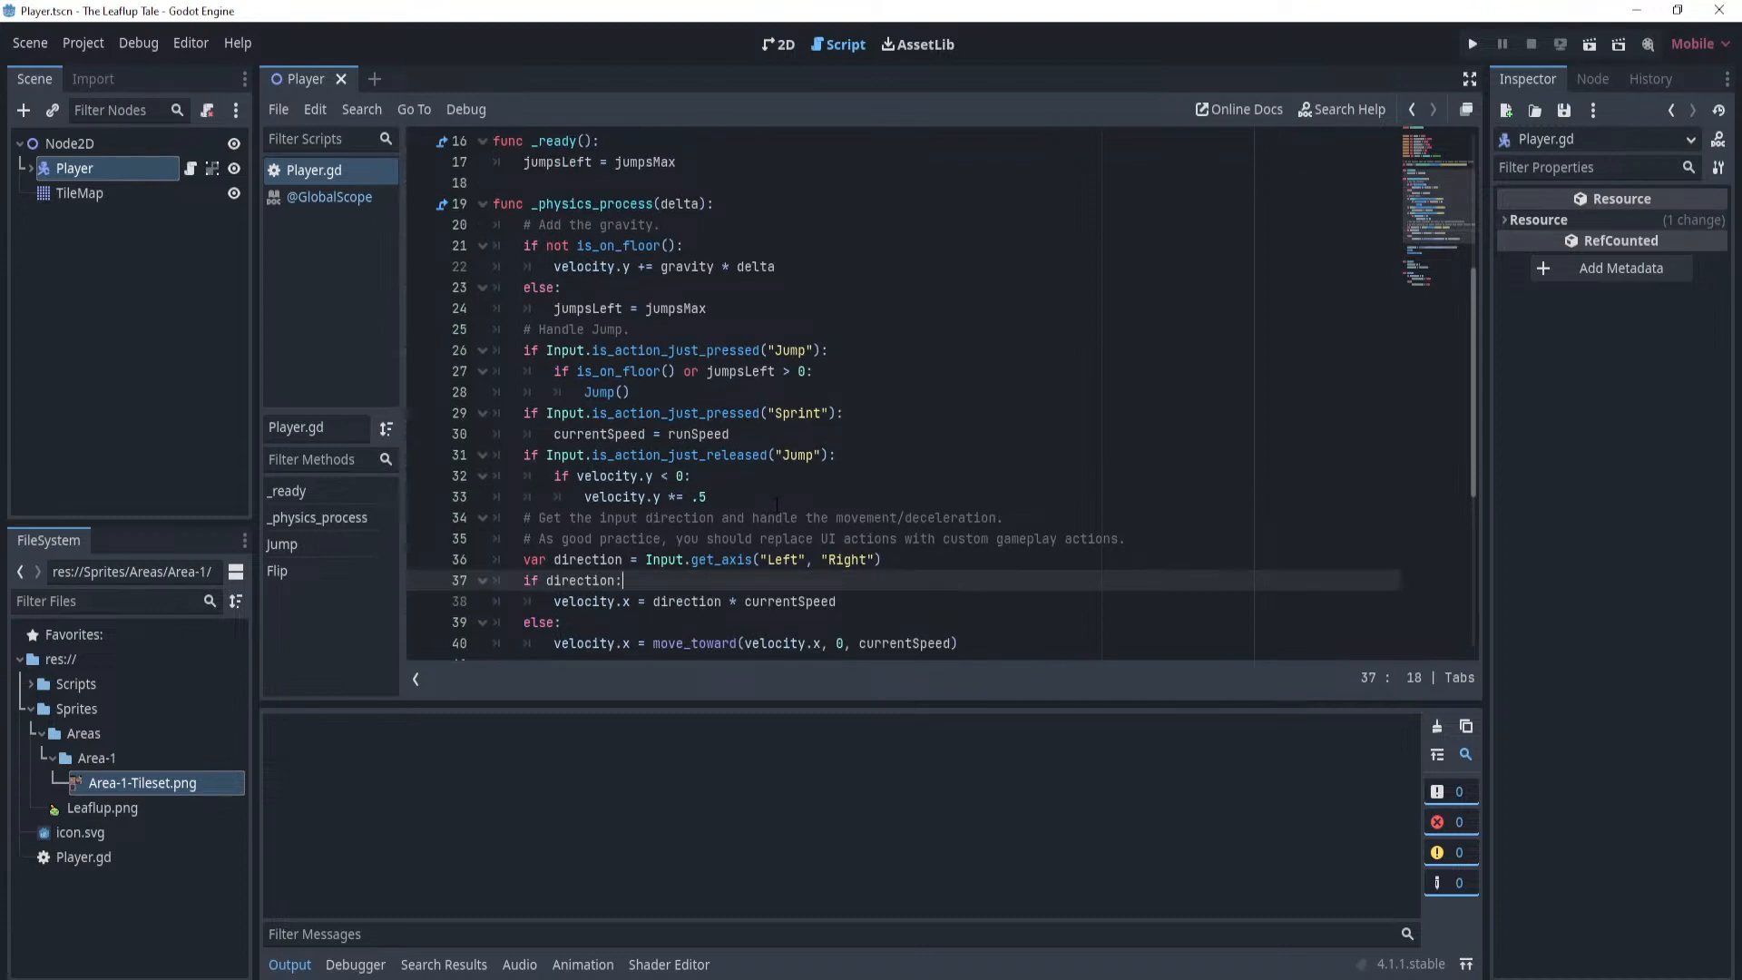
double_click(723, 413)
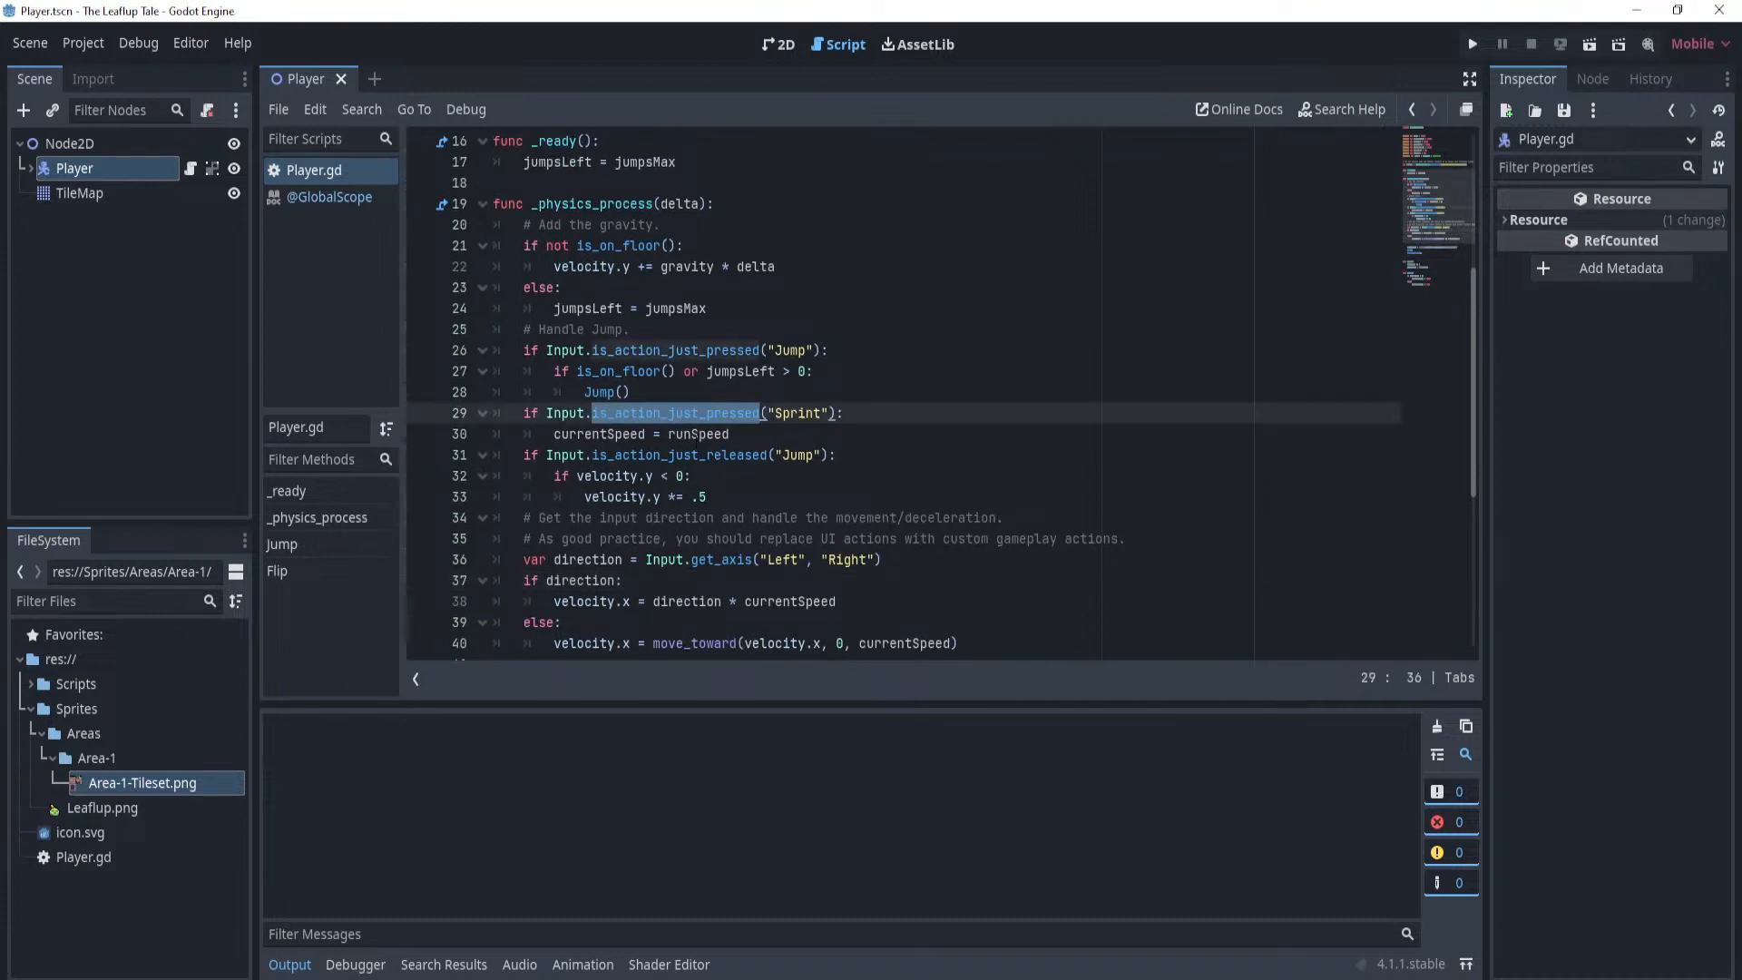
text(action)
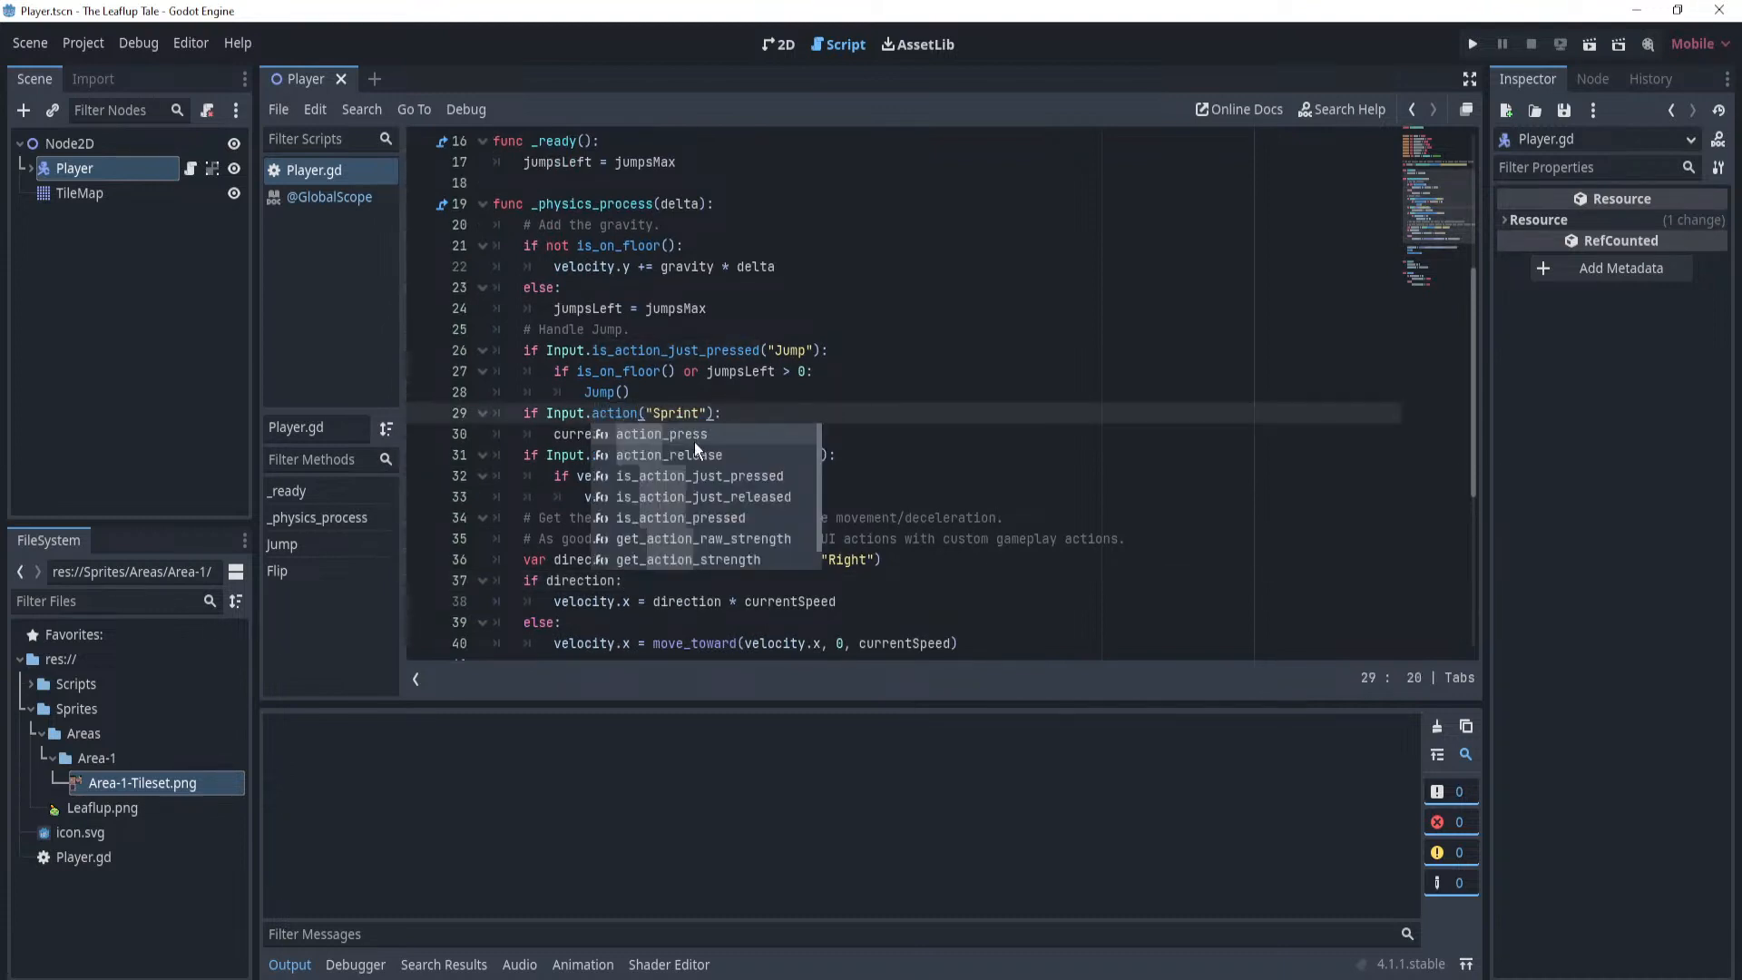
key(Down)
key(Down)
key(Down)
key(Down)
key(Return)
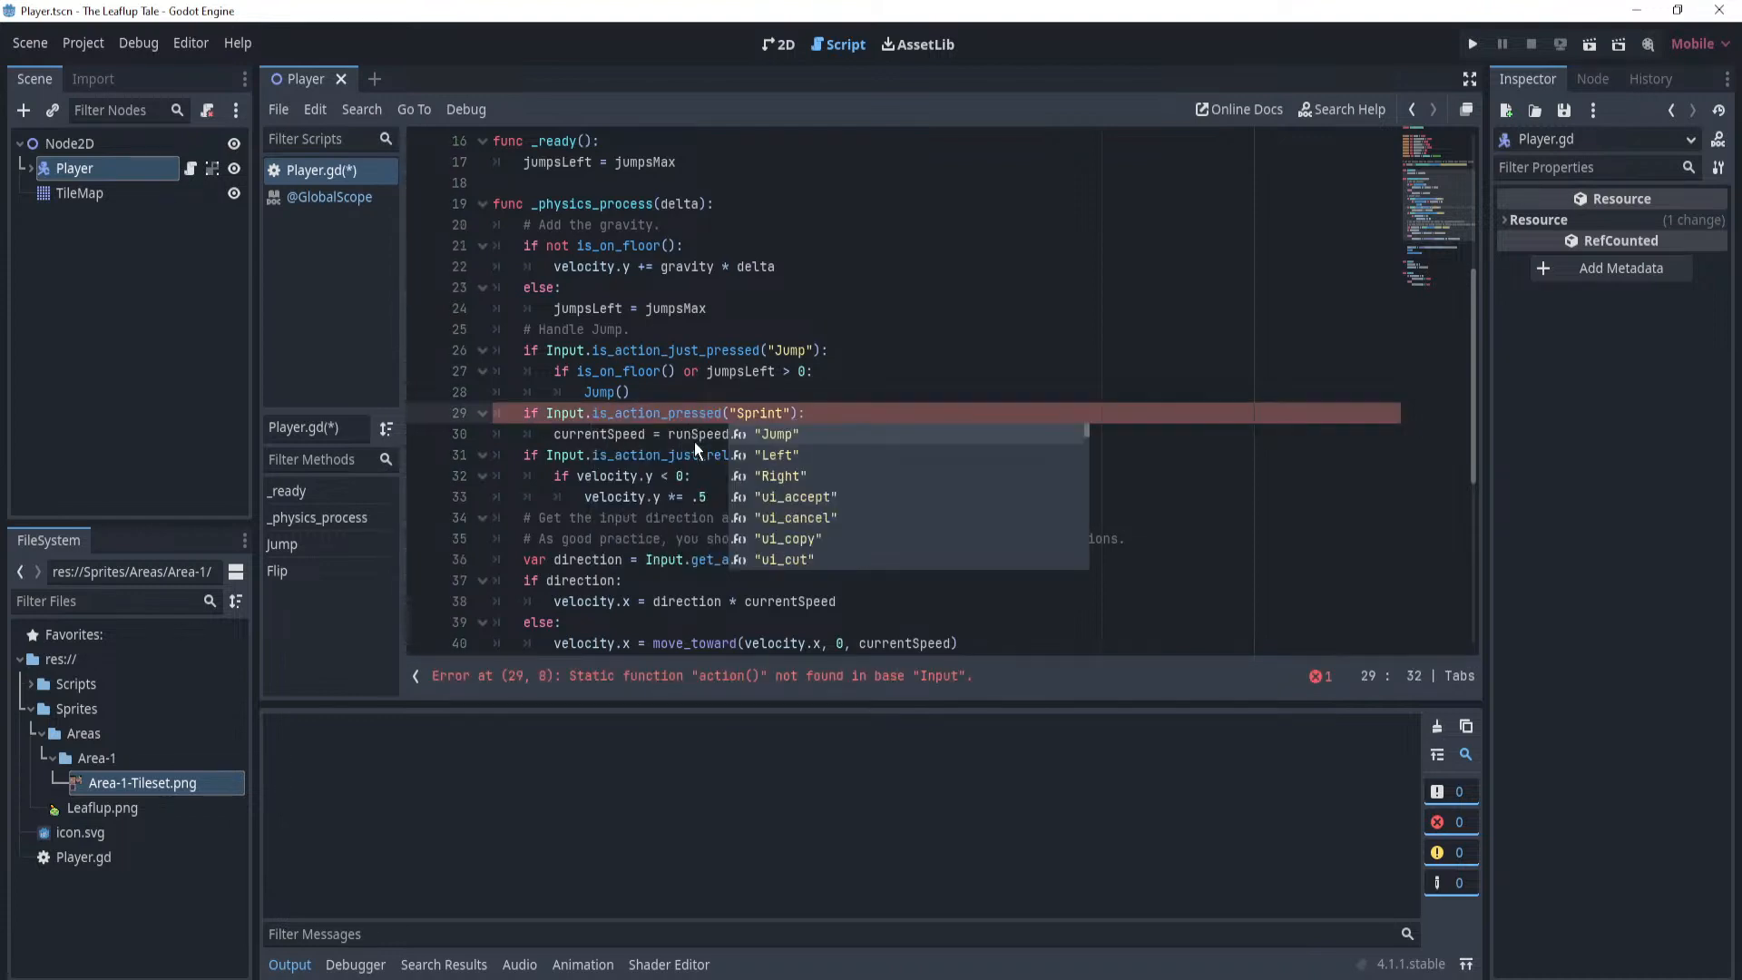
click(841, 420)
Replace runSpeed in the sprint assignment with a move_toward call taking currentSpeed and runSpeed, leaving the delta argument empty.
drag(843, 435, 670, 435)
scroll(747, 428, down, 1)
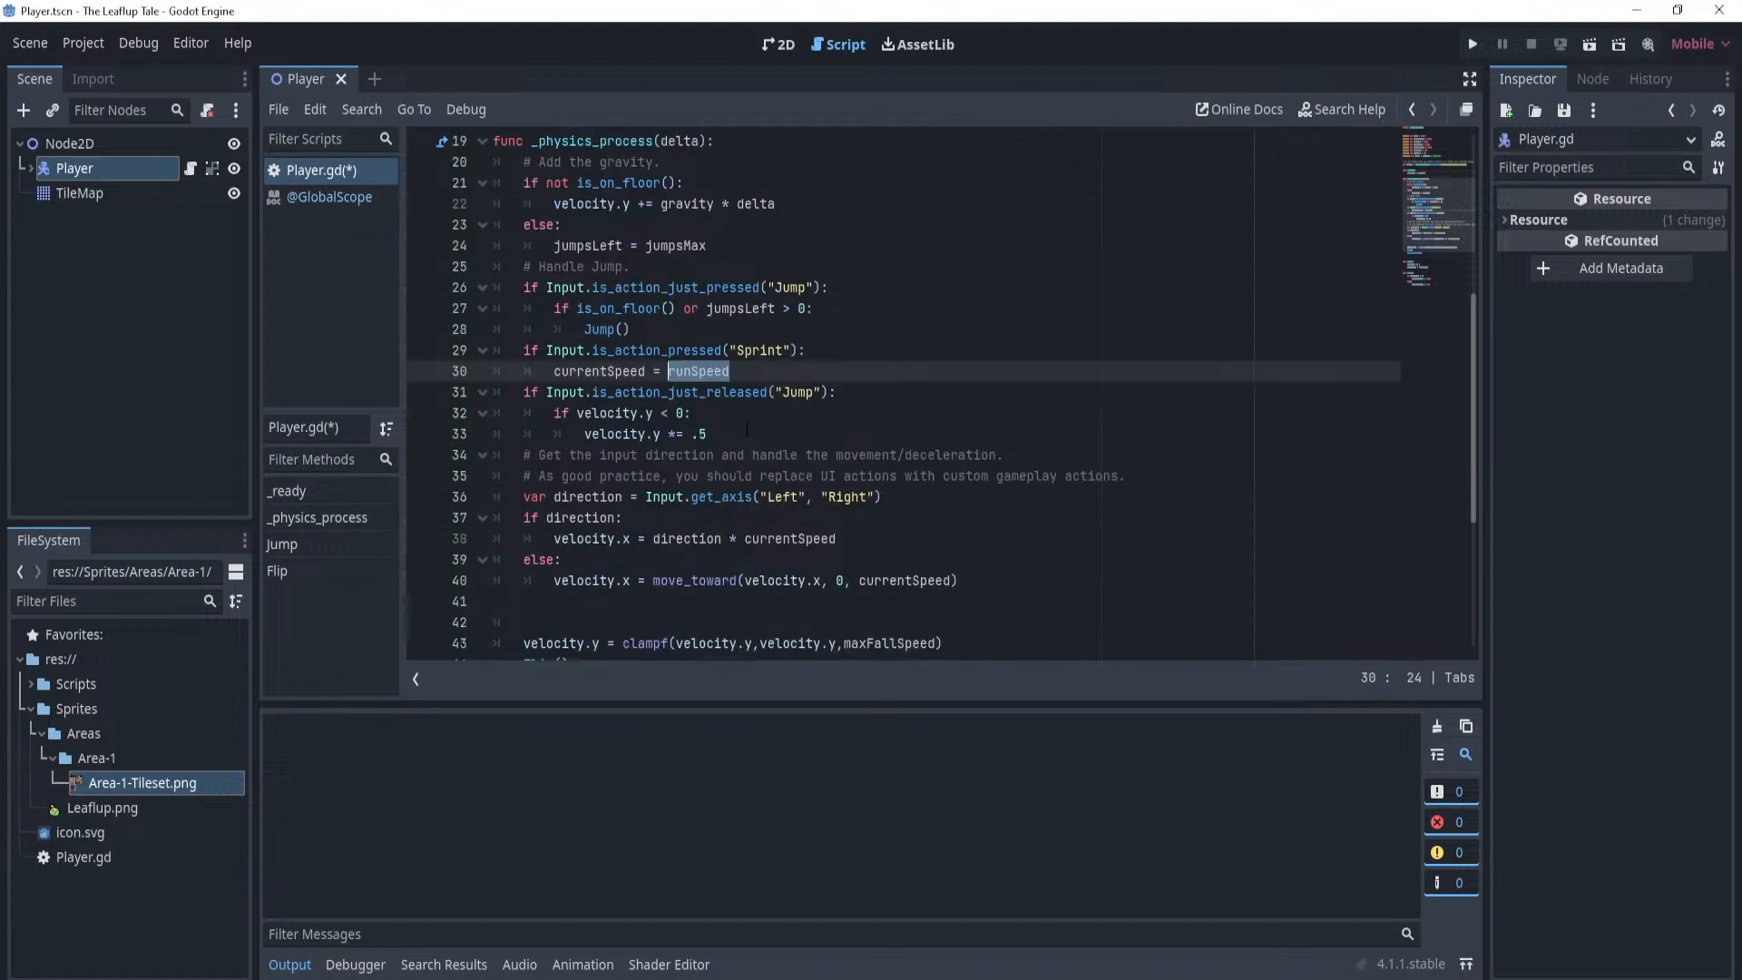
text(movet)
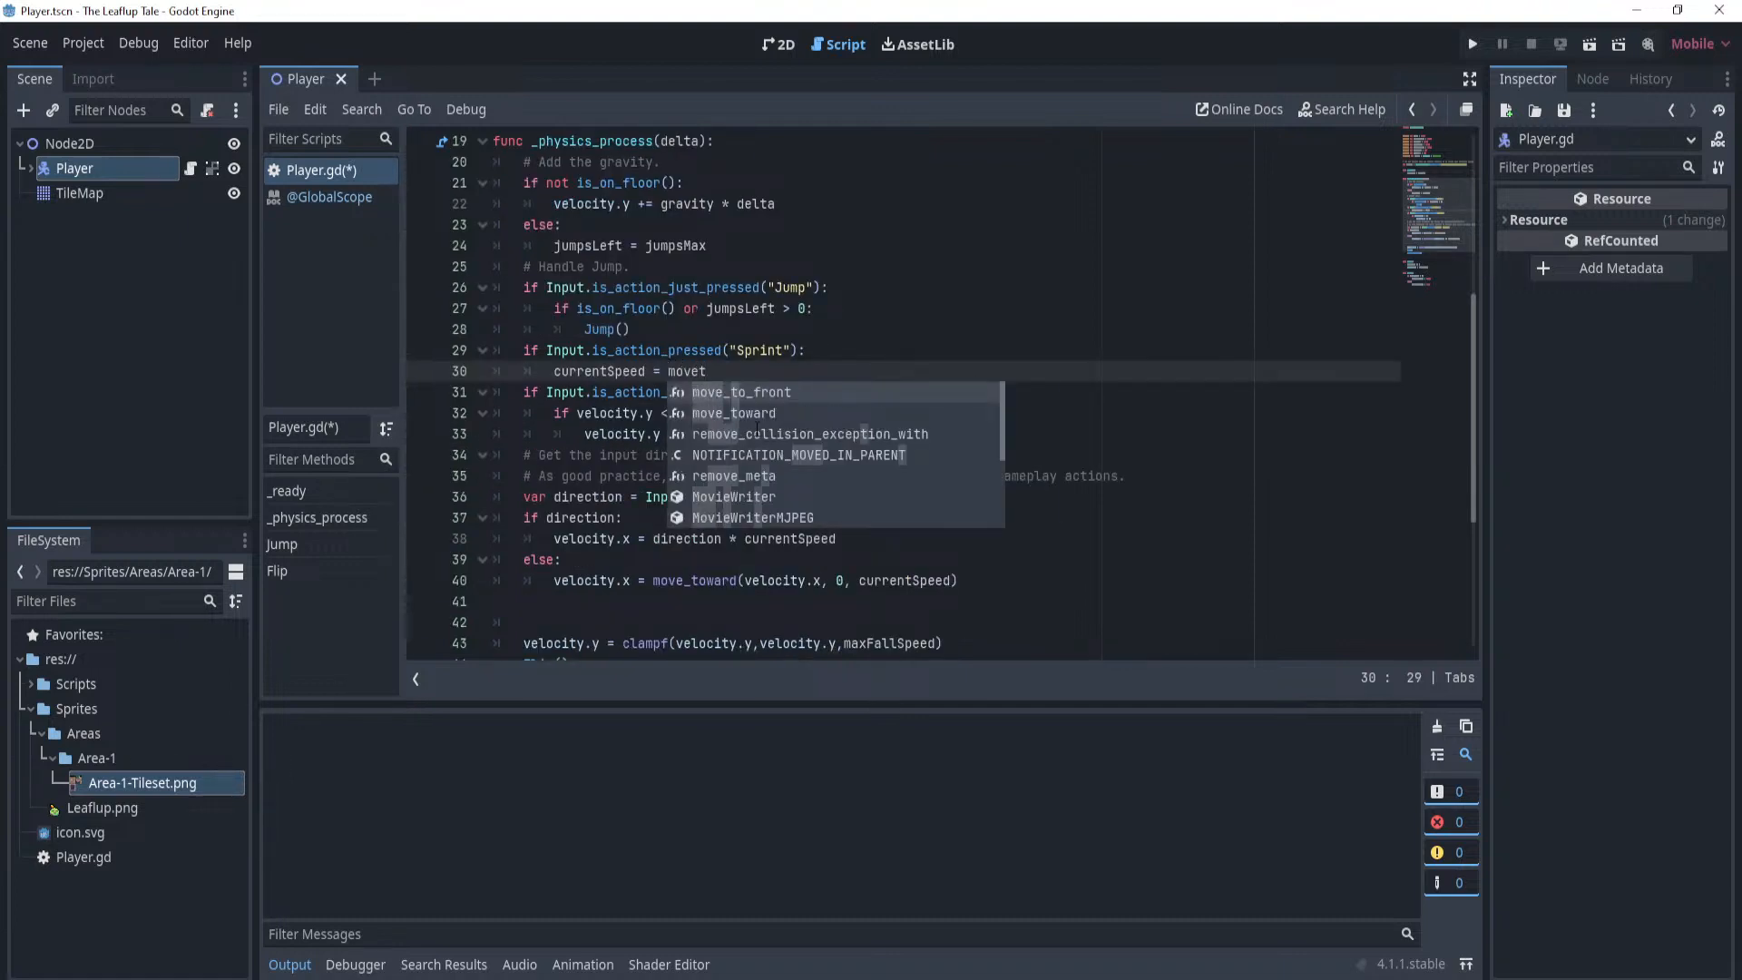
key(Down)
key(Return)
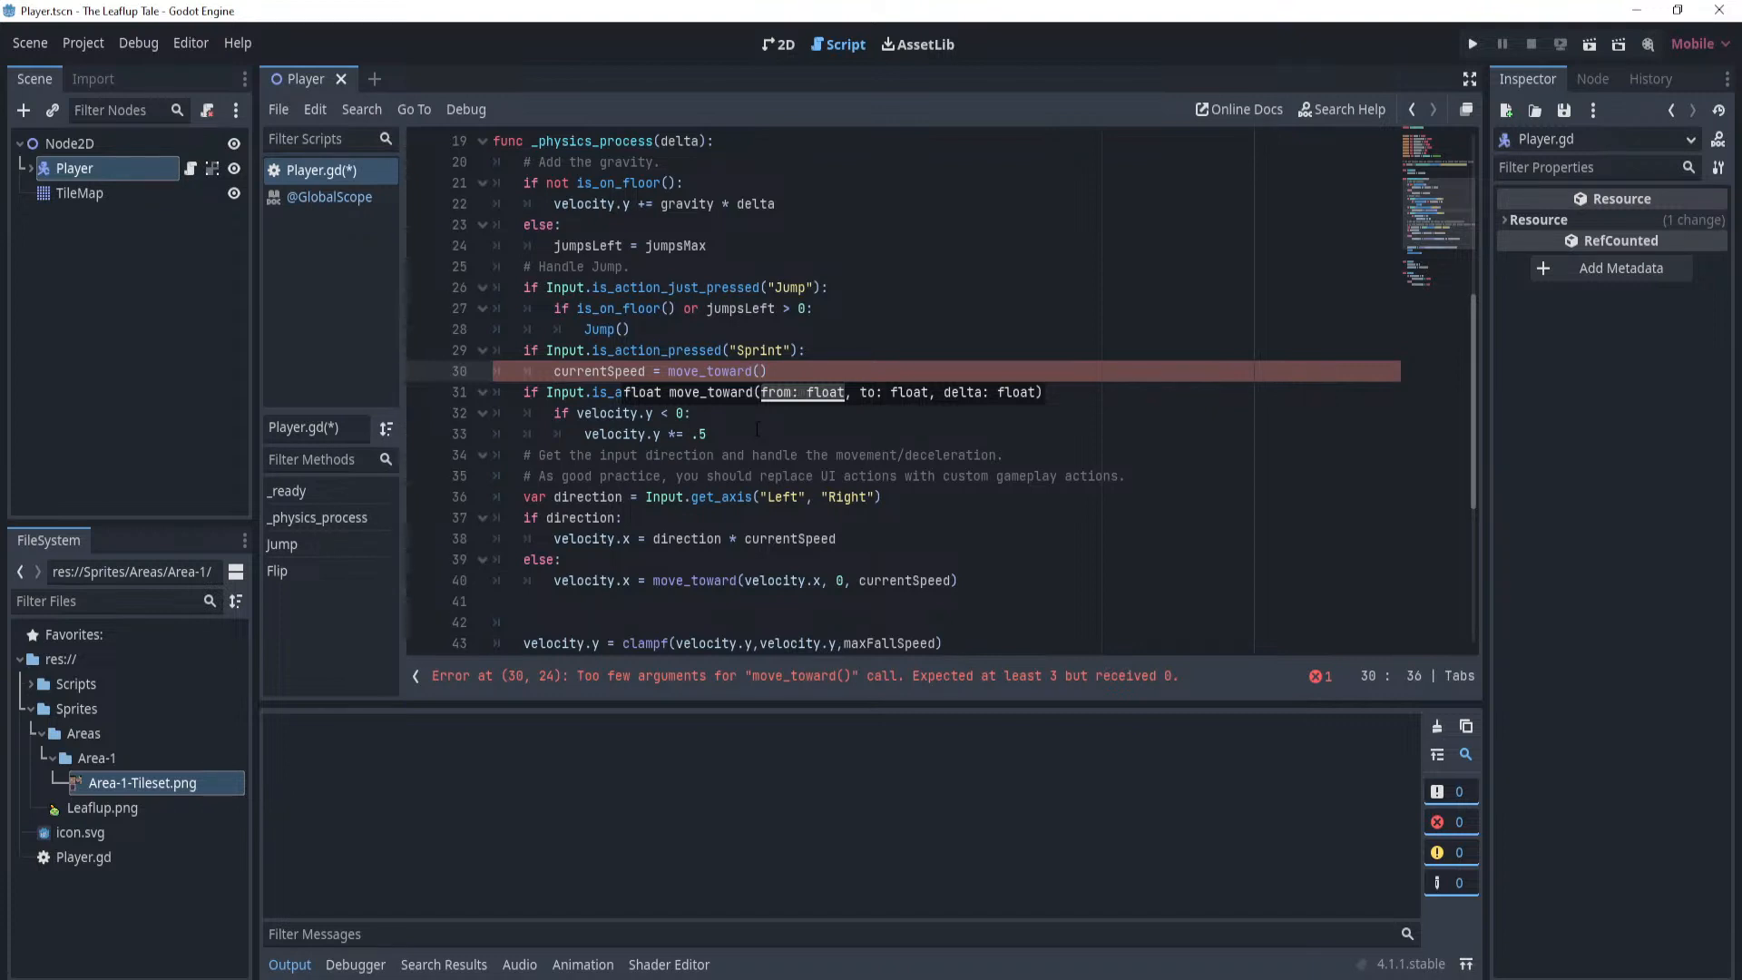
text(currentSpeed,)
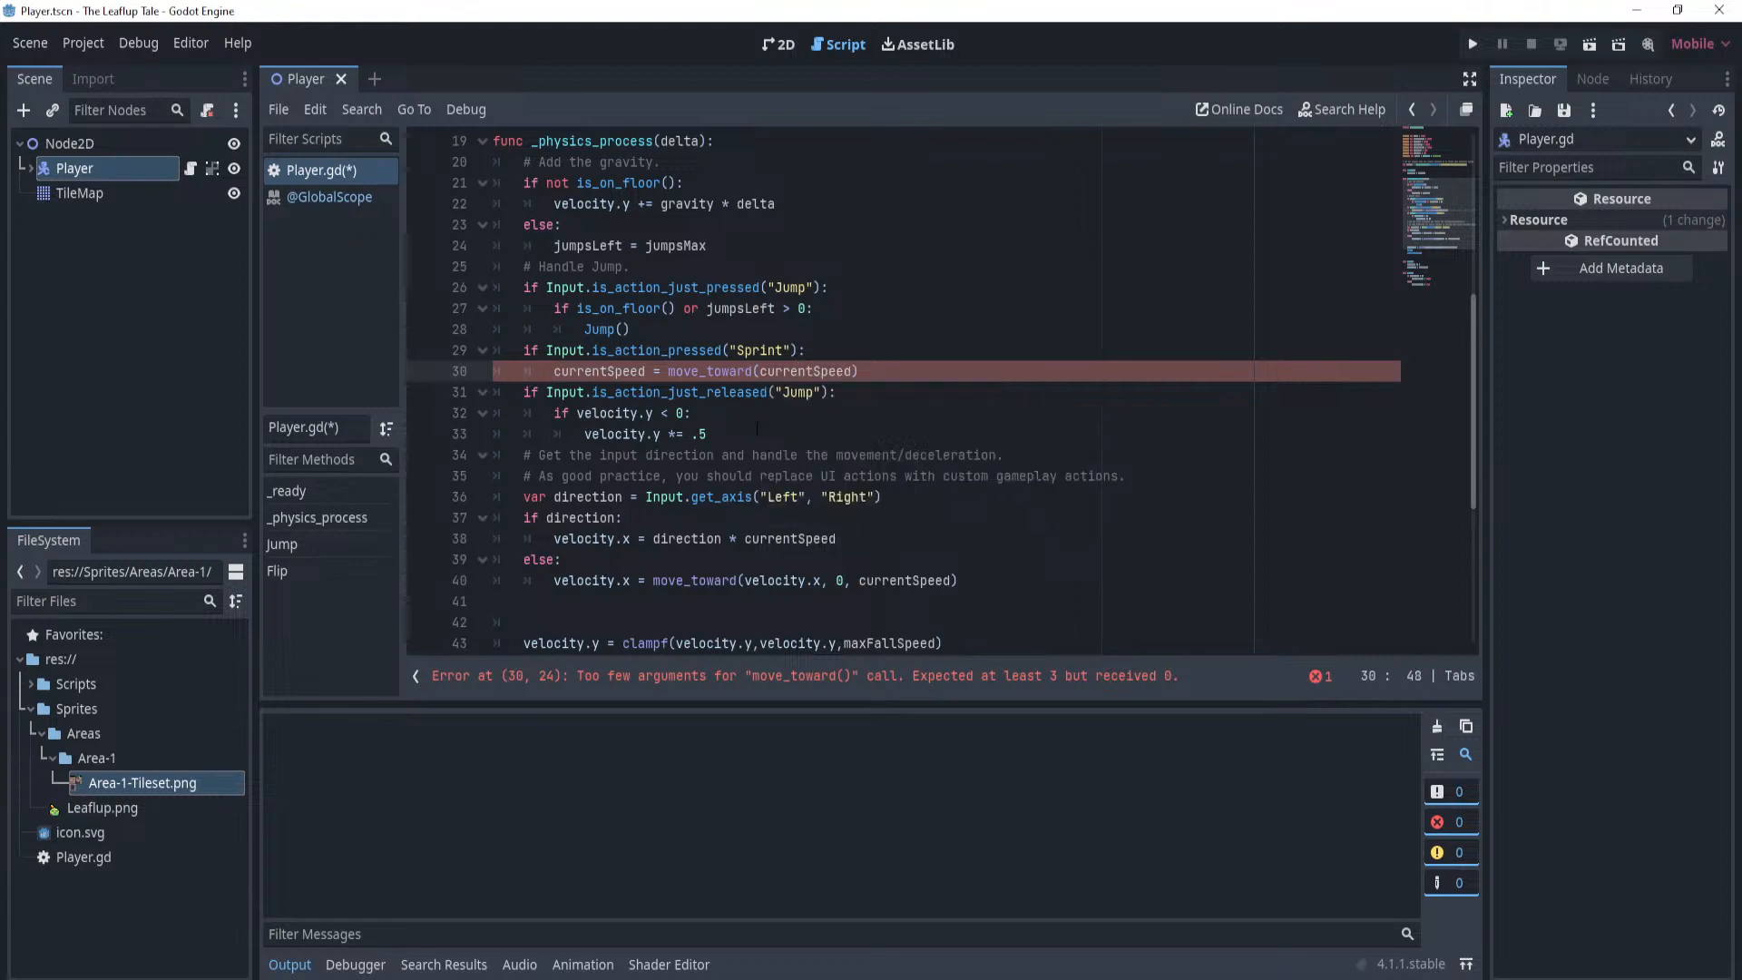
text(runSpeed,)
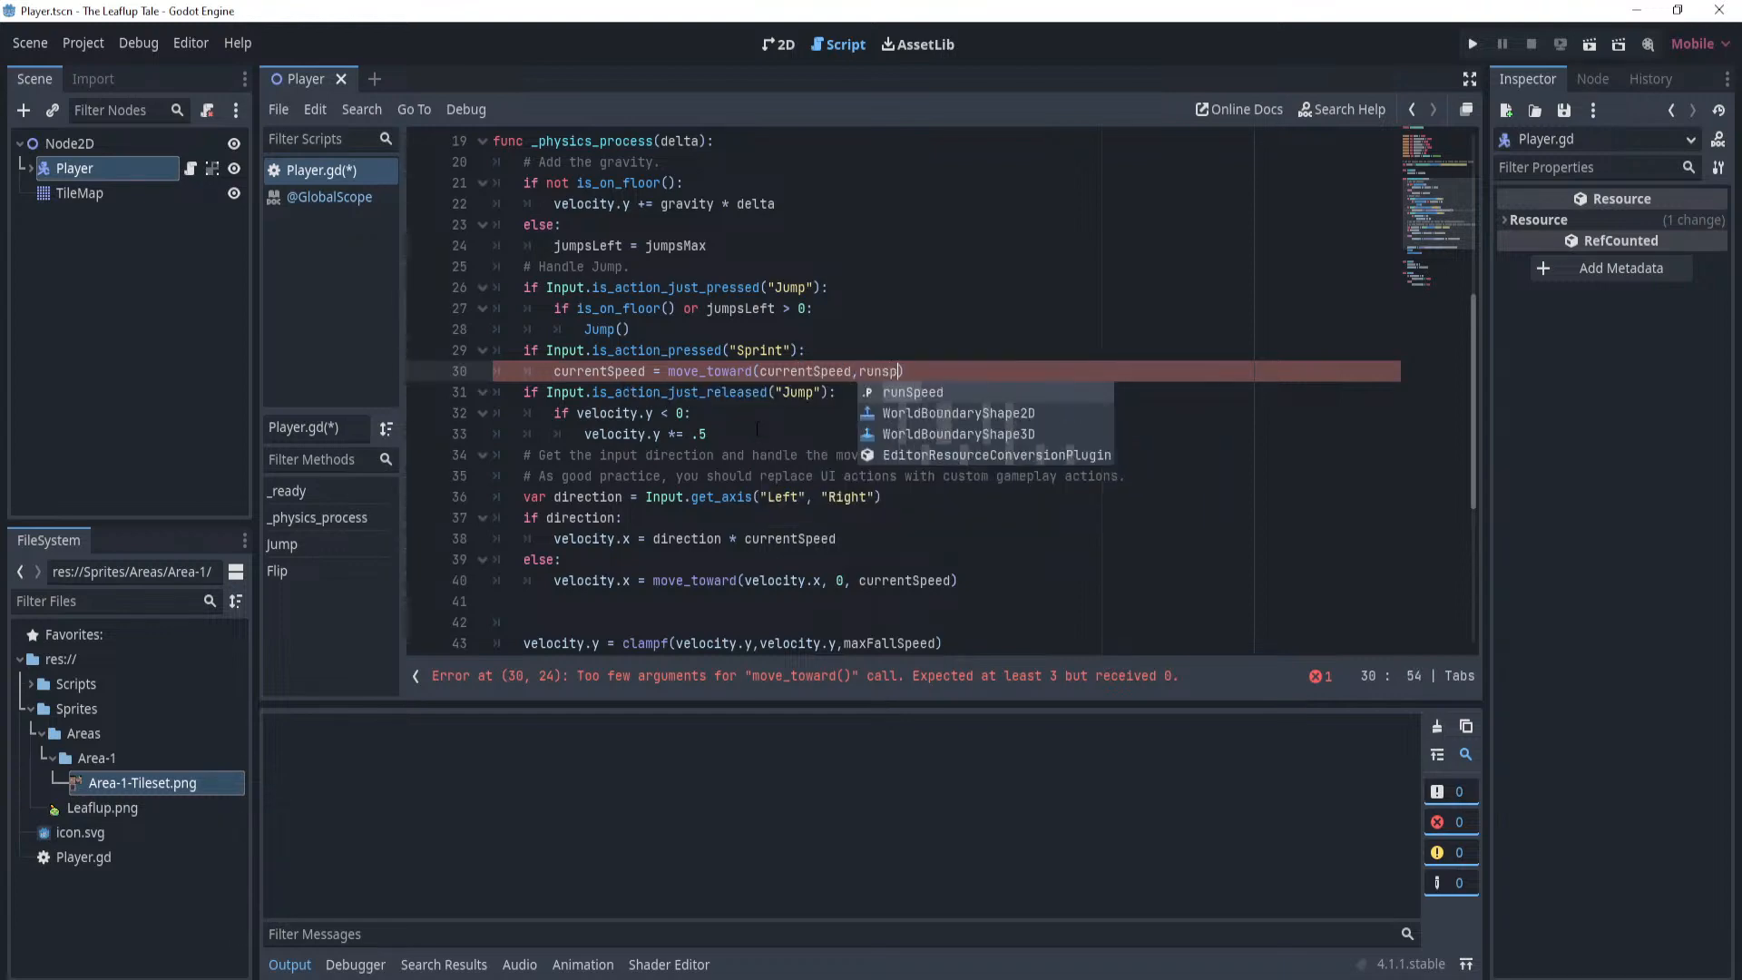
key(BackSpace)
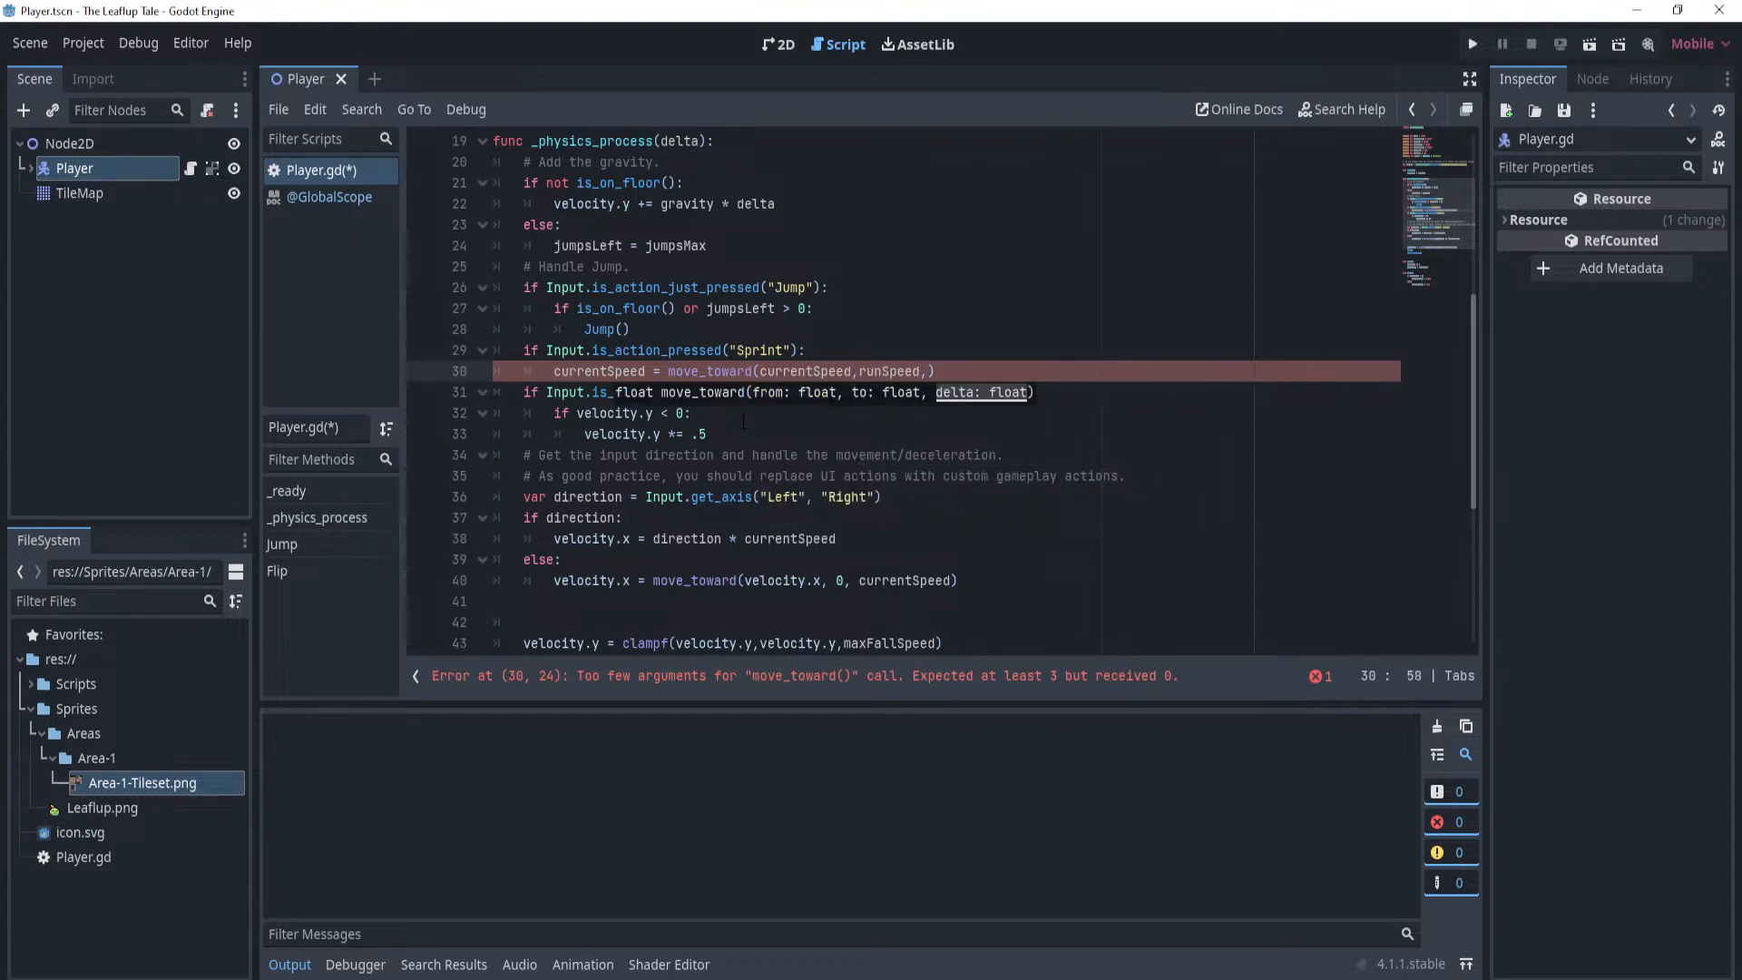
scroll(744, 421, up, 2)
scroll(781, 428, down, 4)
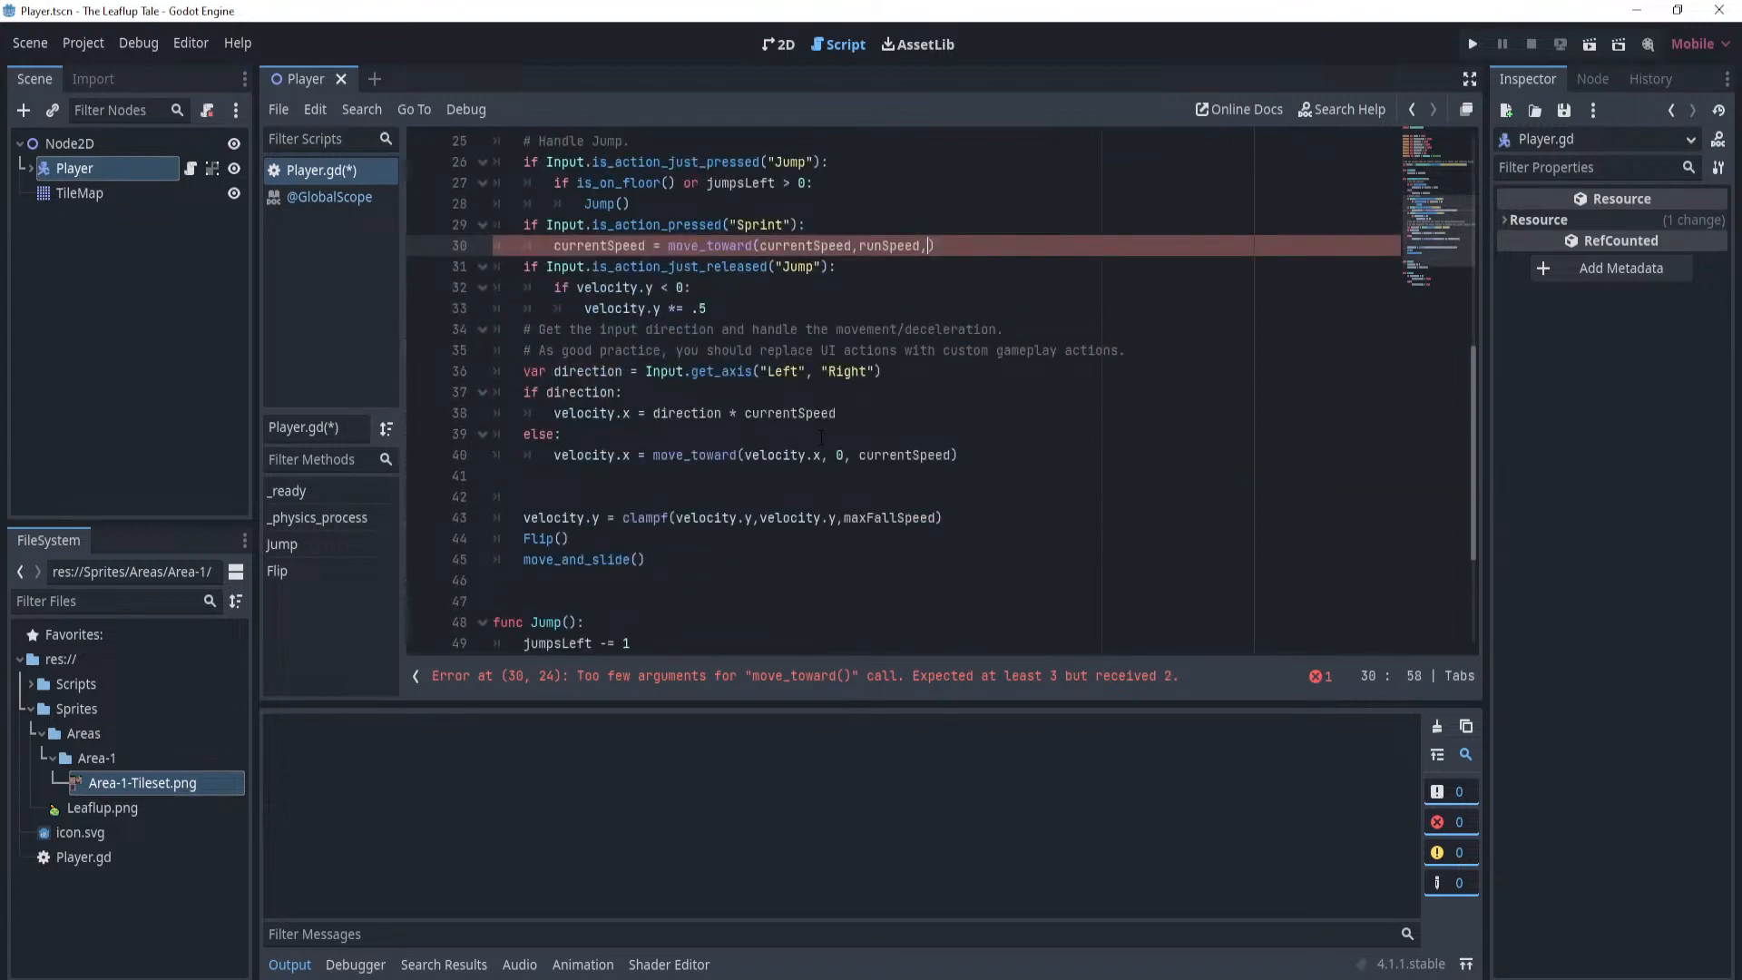
scroll(821, 437, up, 8)
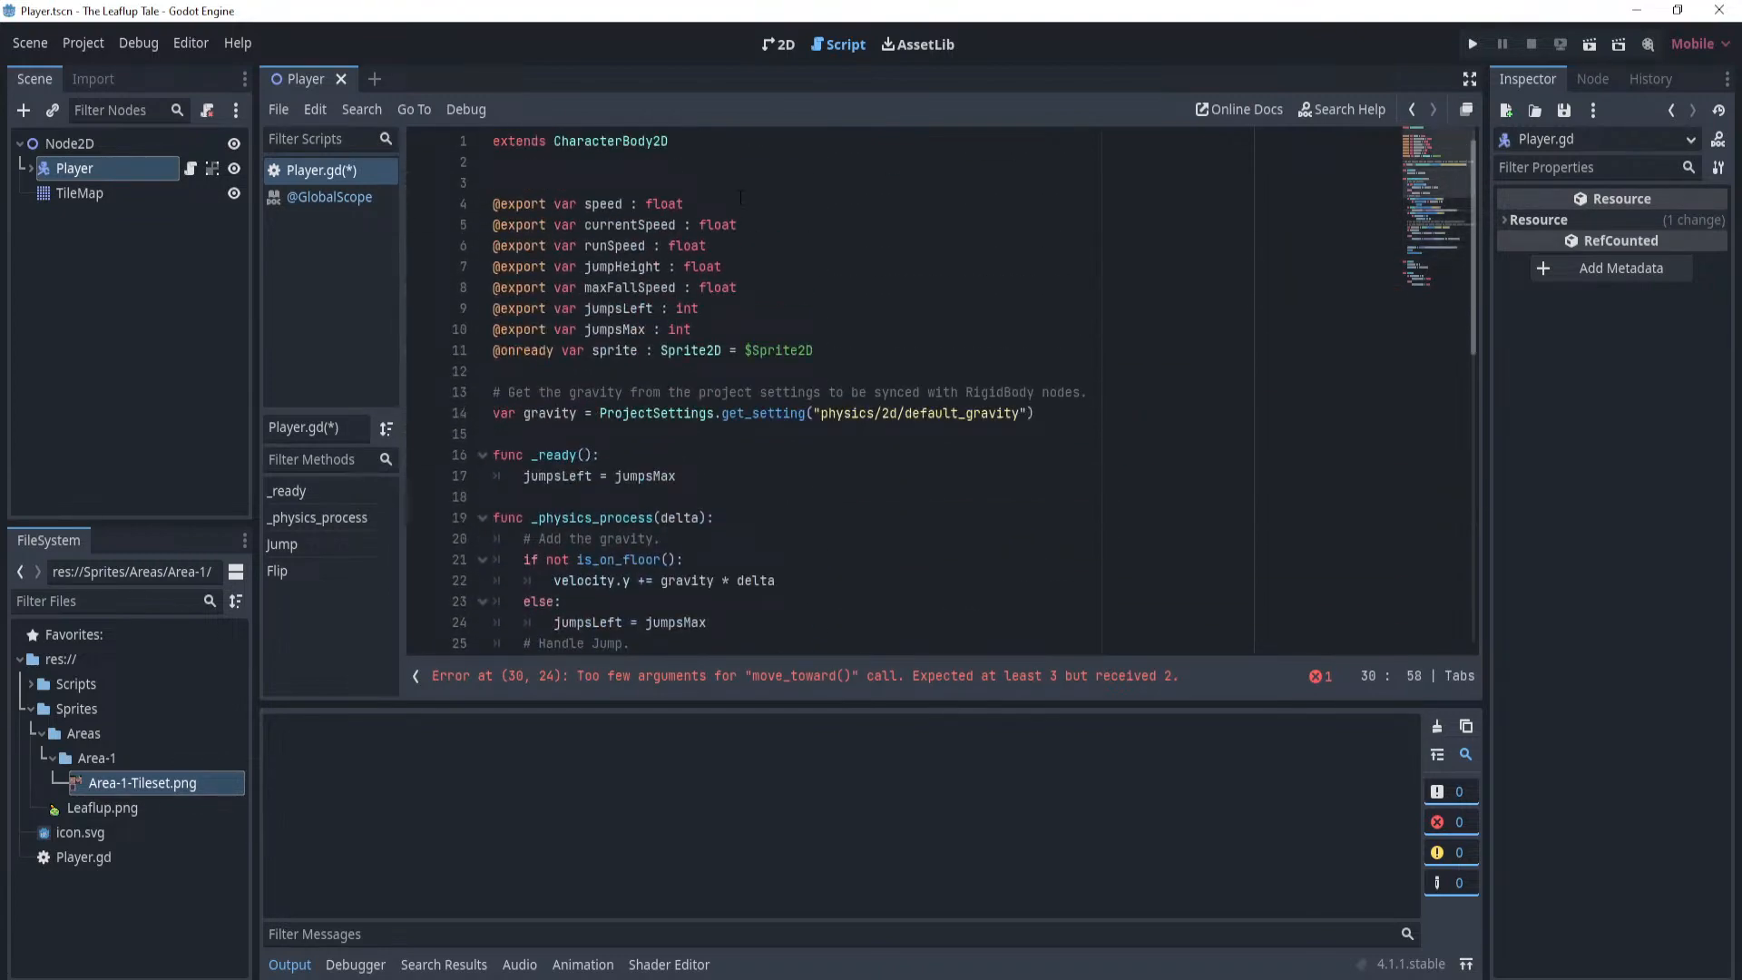
click(757, 197)
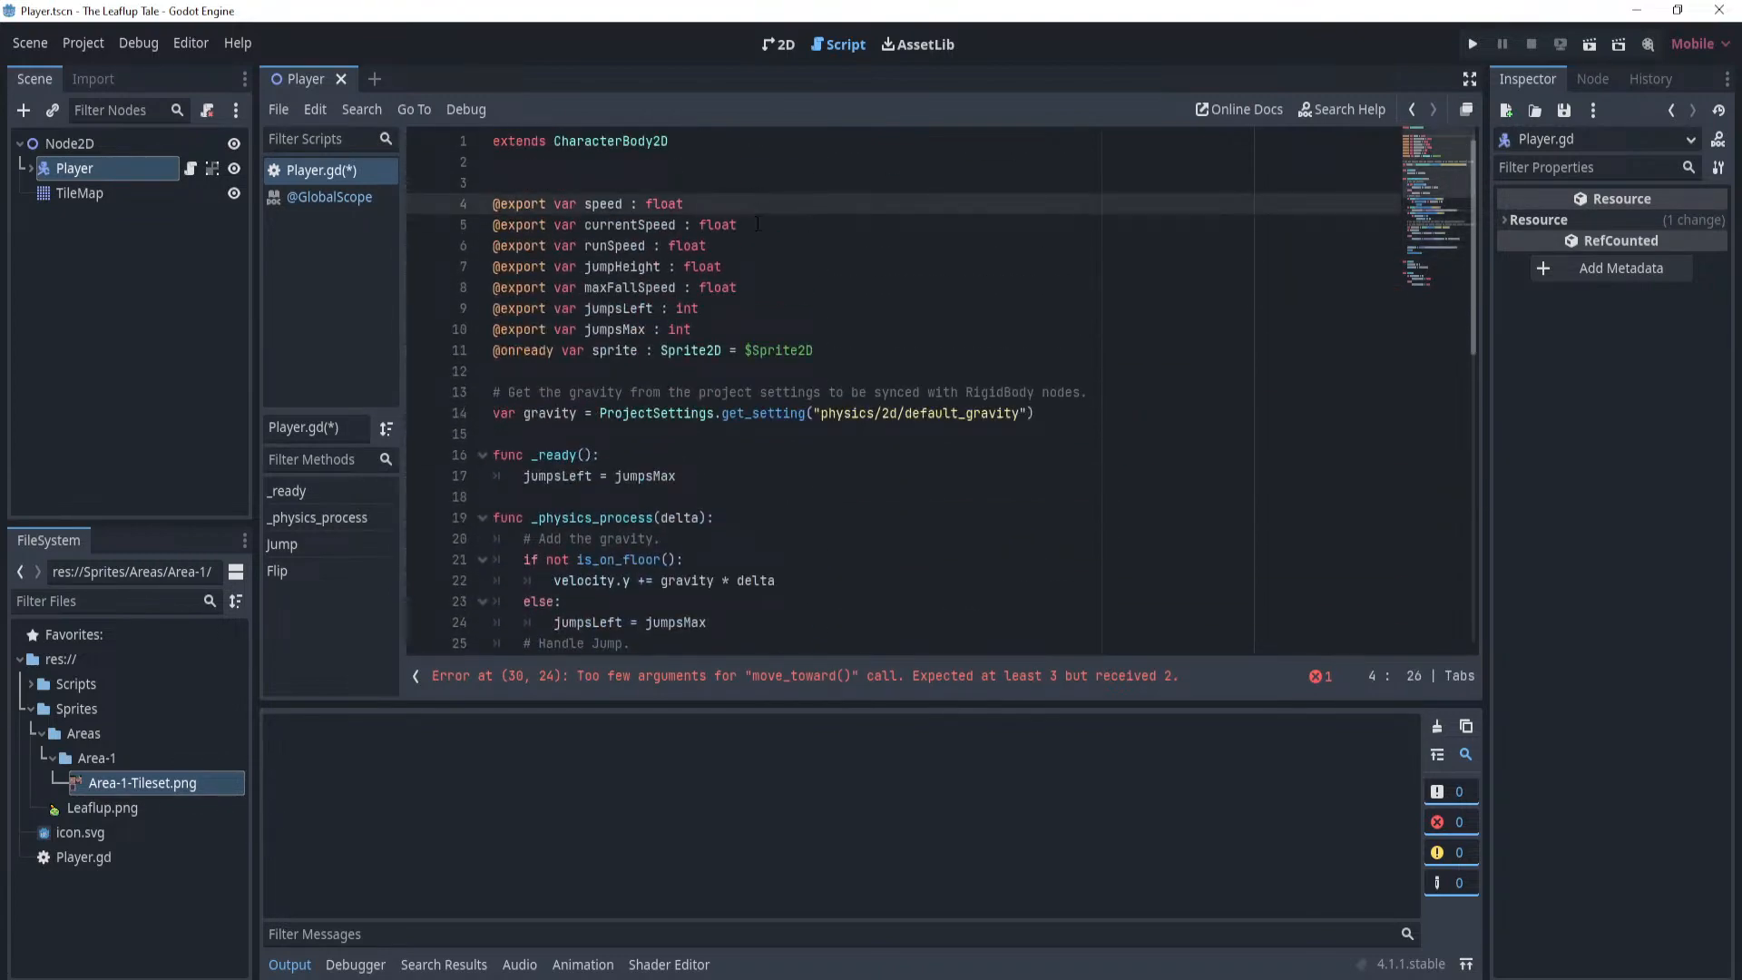
key(Return)
text(@ex)
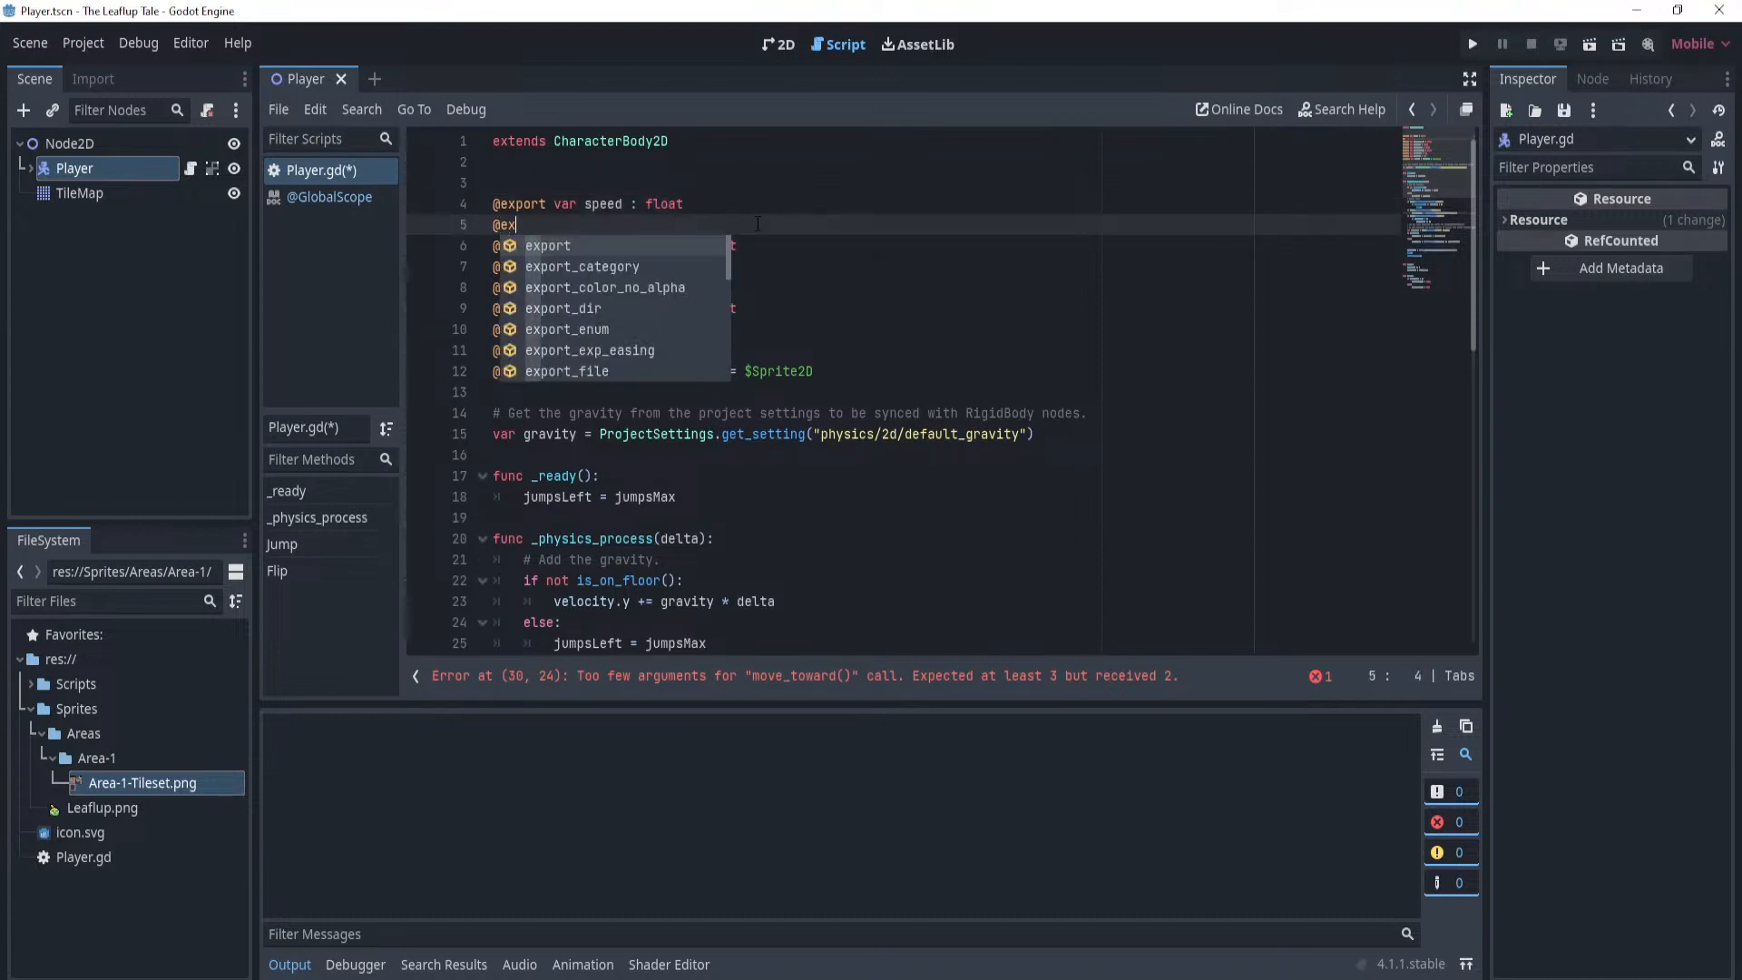
text(port var )
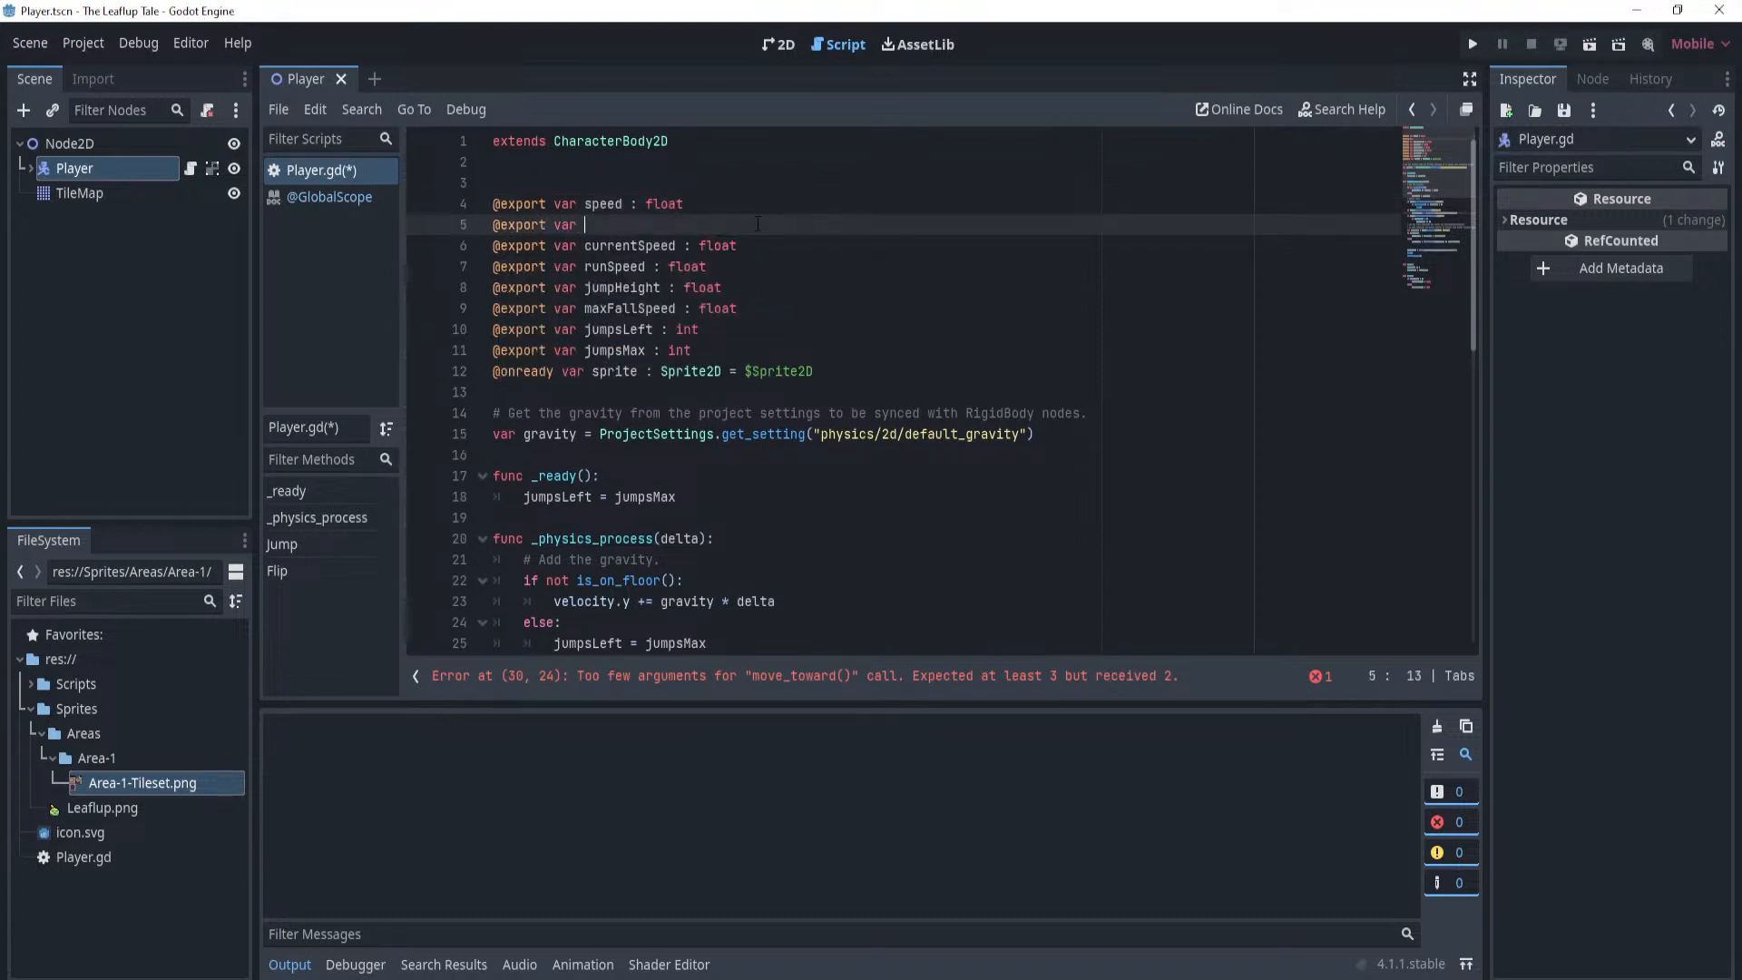
Complete the unfinished export declaration in the player script as runSpeedGain of type float and save the script.
text(speedG)
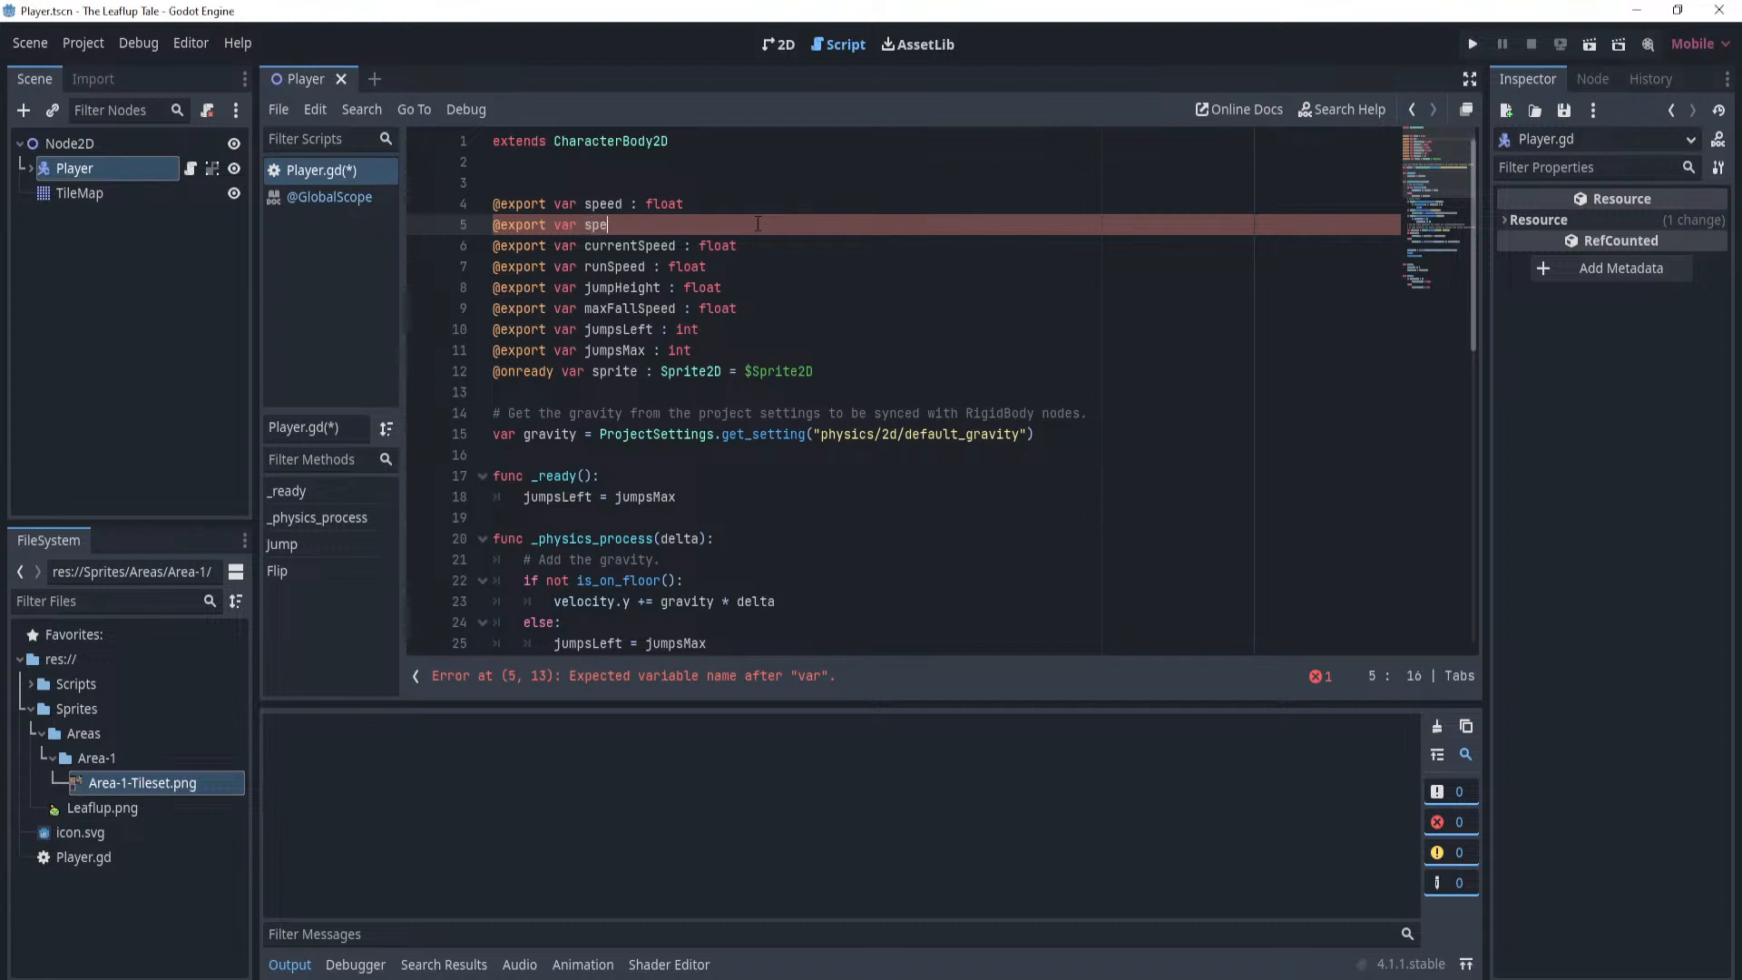
key(BackSpace)
key(BackSpace)
key(BackSpace)
key(BackSpace)
key(BackSpace)
key(BackSpace)
text(runSpeedf)
key(BackSpace)
text(Gain : float)
key(ctrl+s)
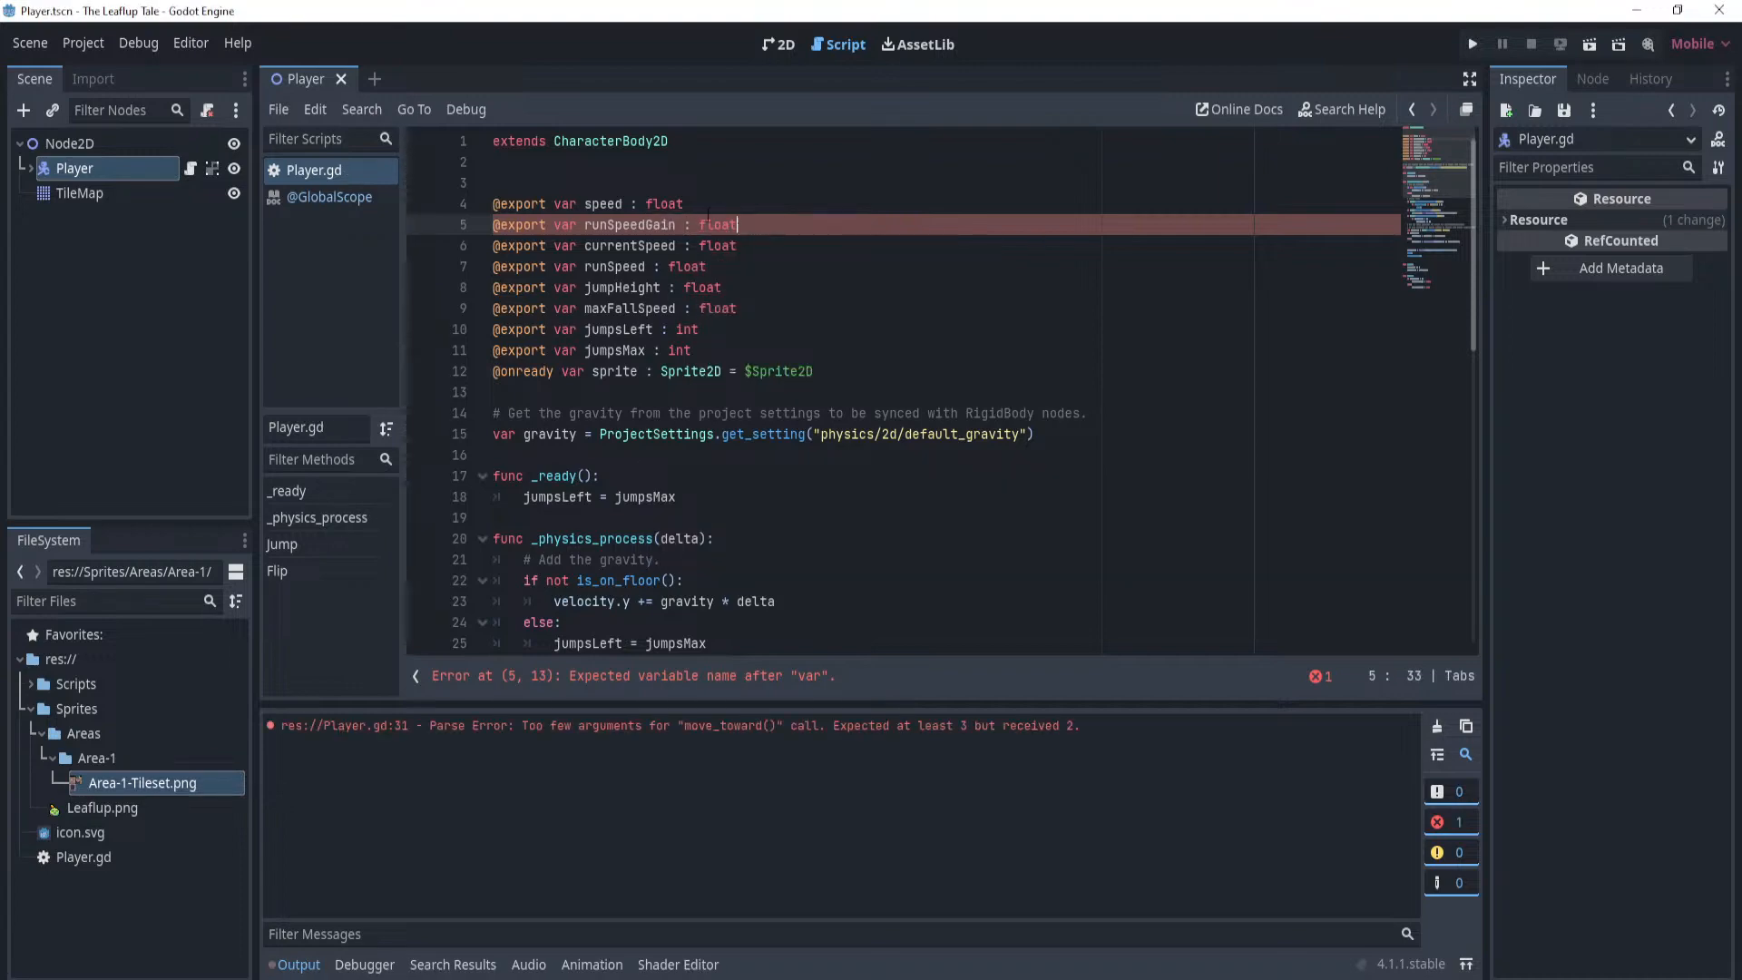
Add runSpeedGain as the third argument of the move_toward call under the Sprint check and save the script.
scroll(926, 385, down, 9)
scroll(926, 385, up, 1)
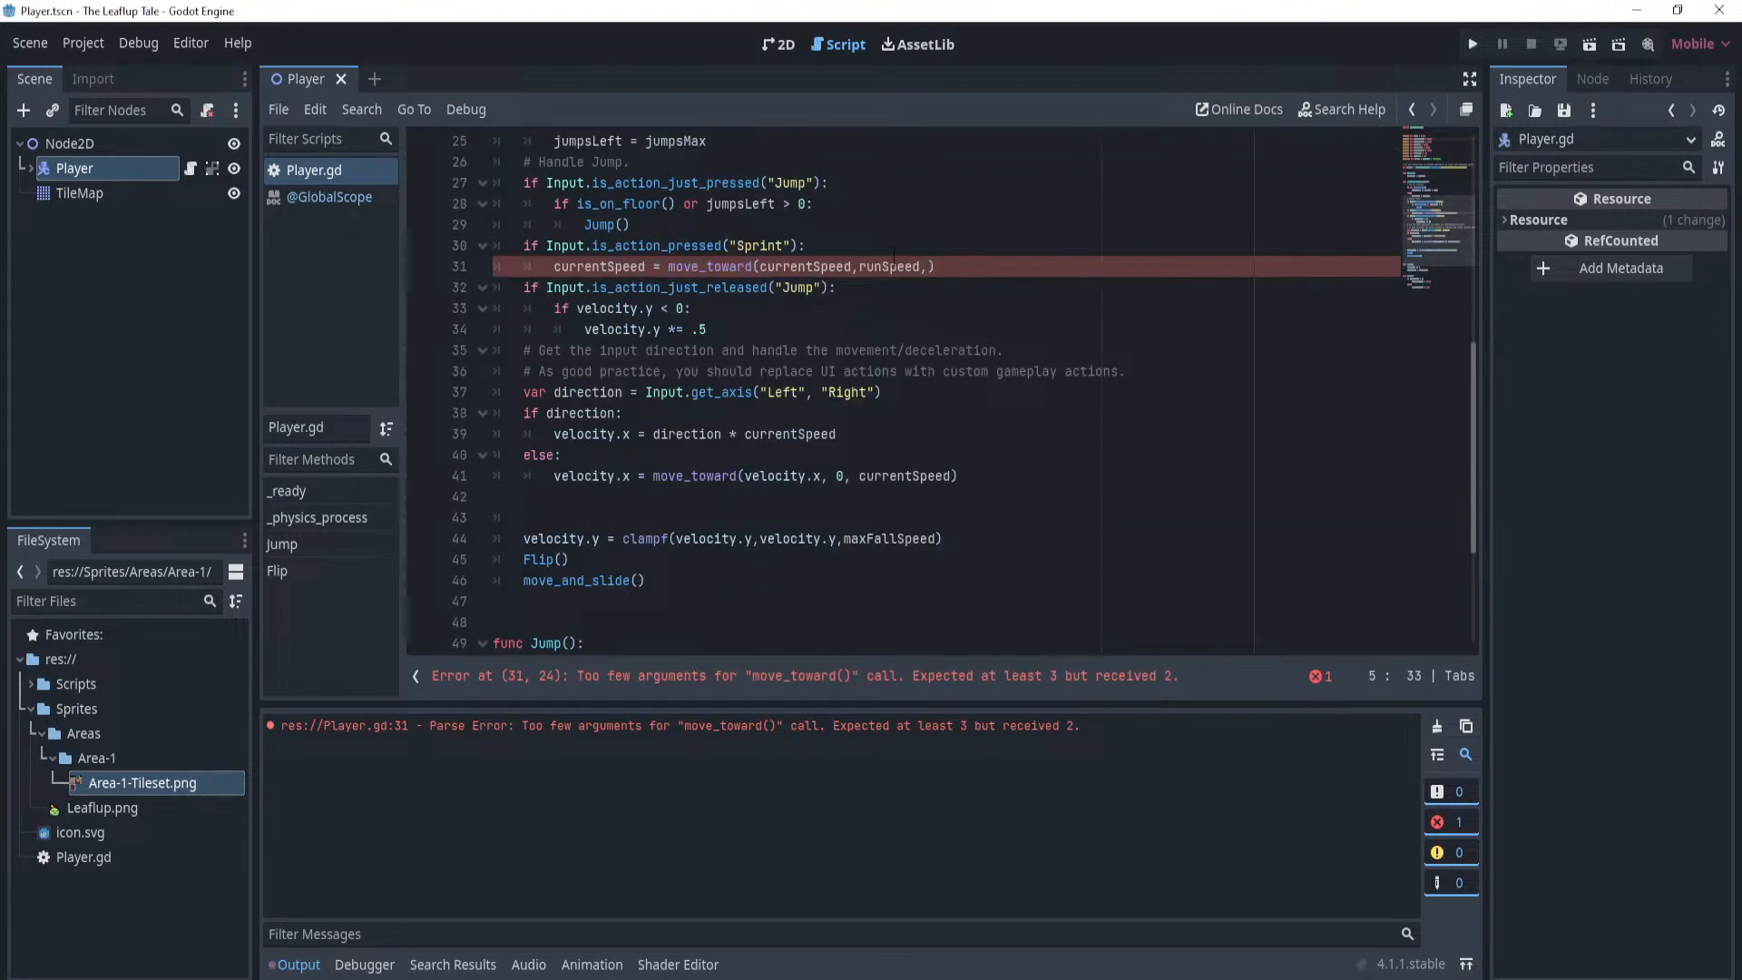
click(895, 266)
text(runspeed)
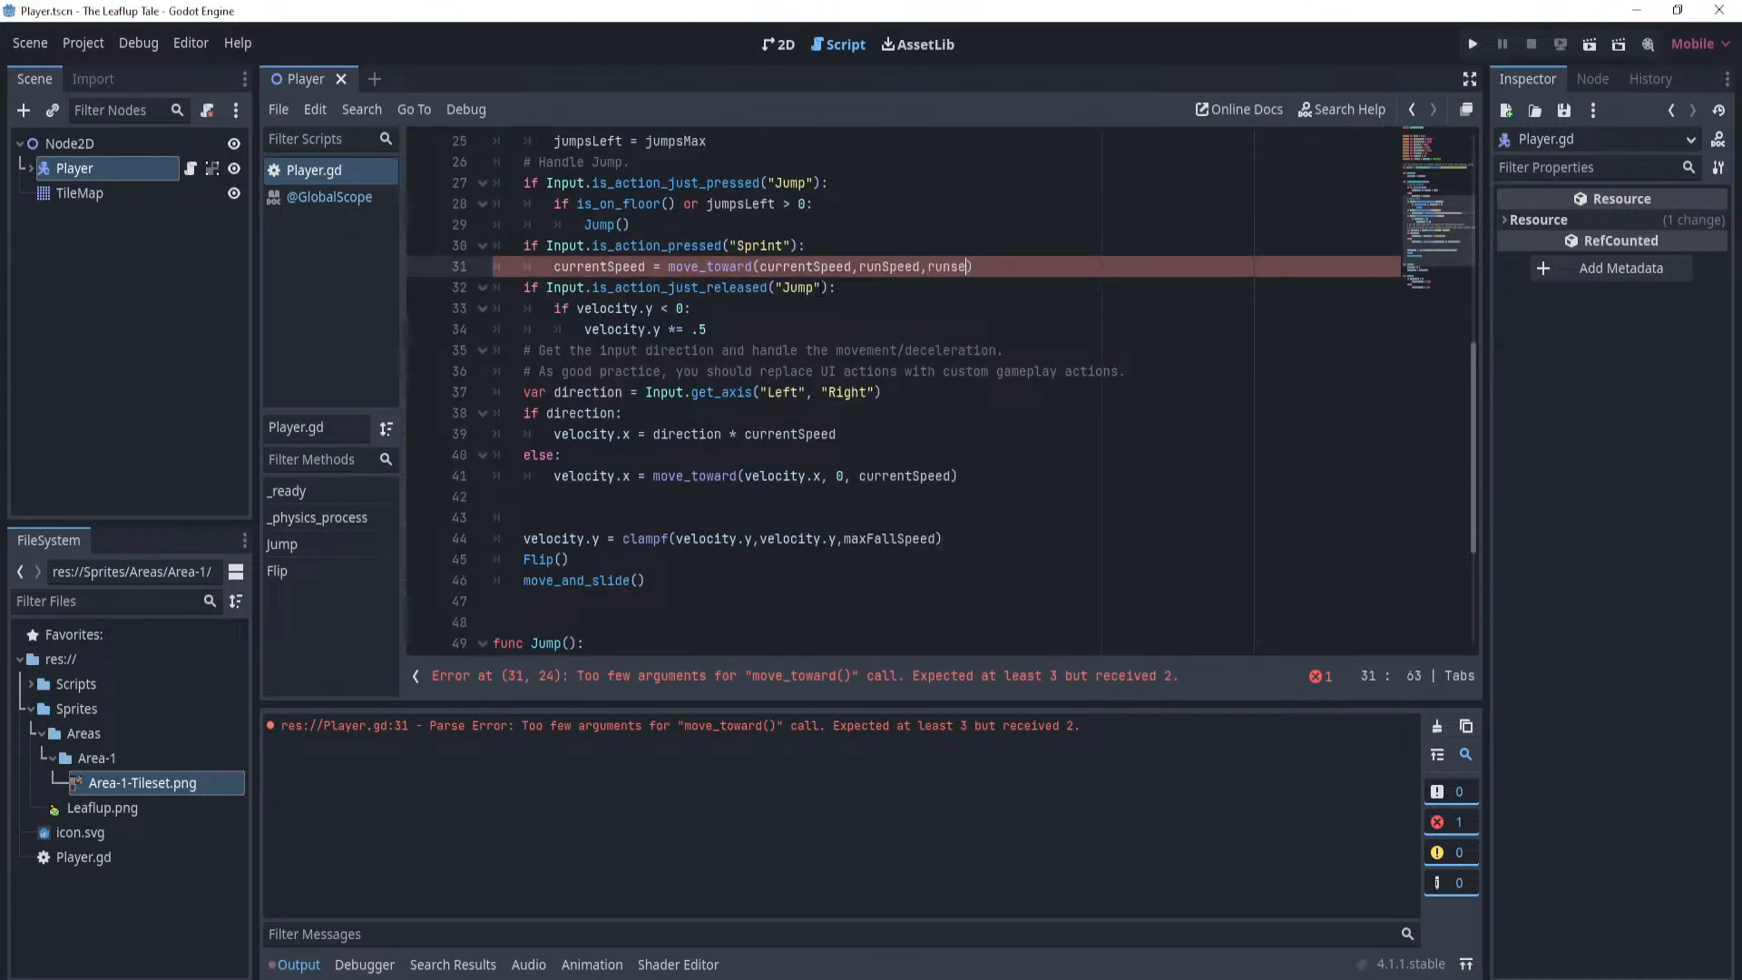
key(Down)
key(Return)
key(ctrl+s)
text())
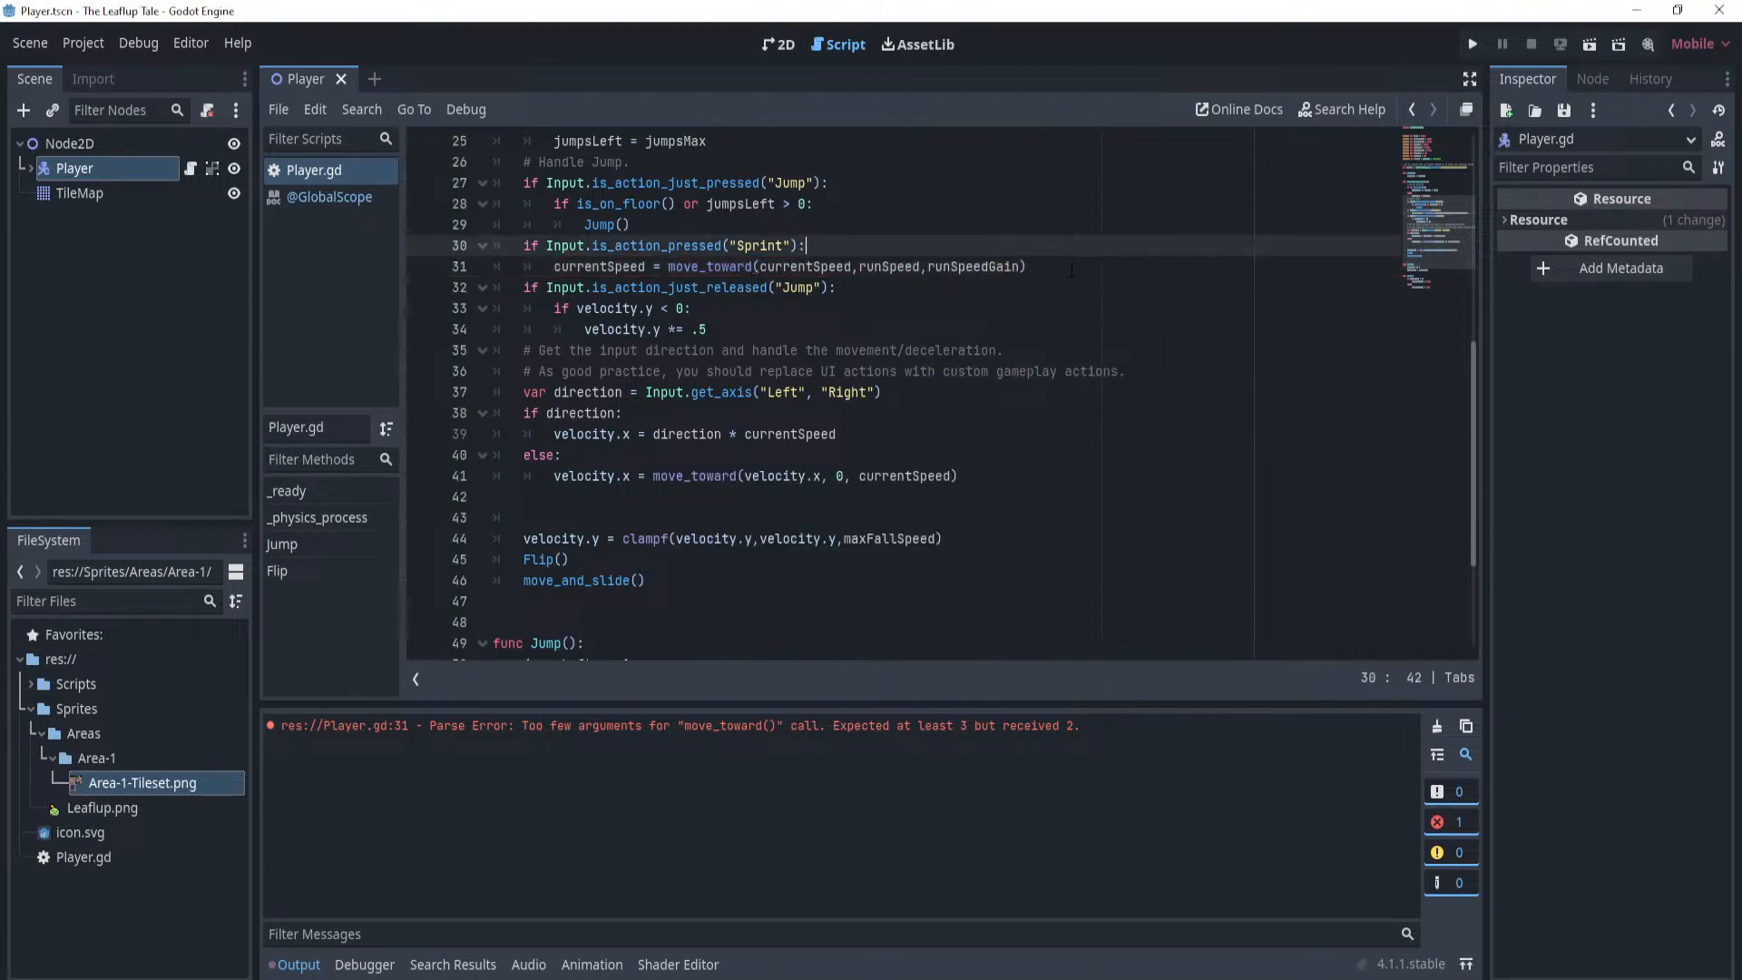
key(ctrl+s)
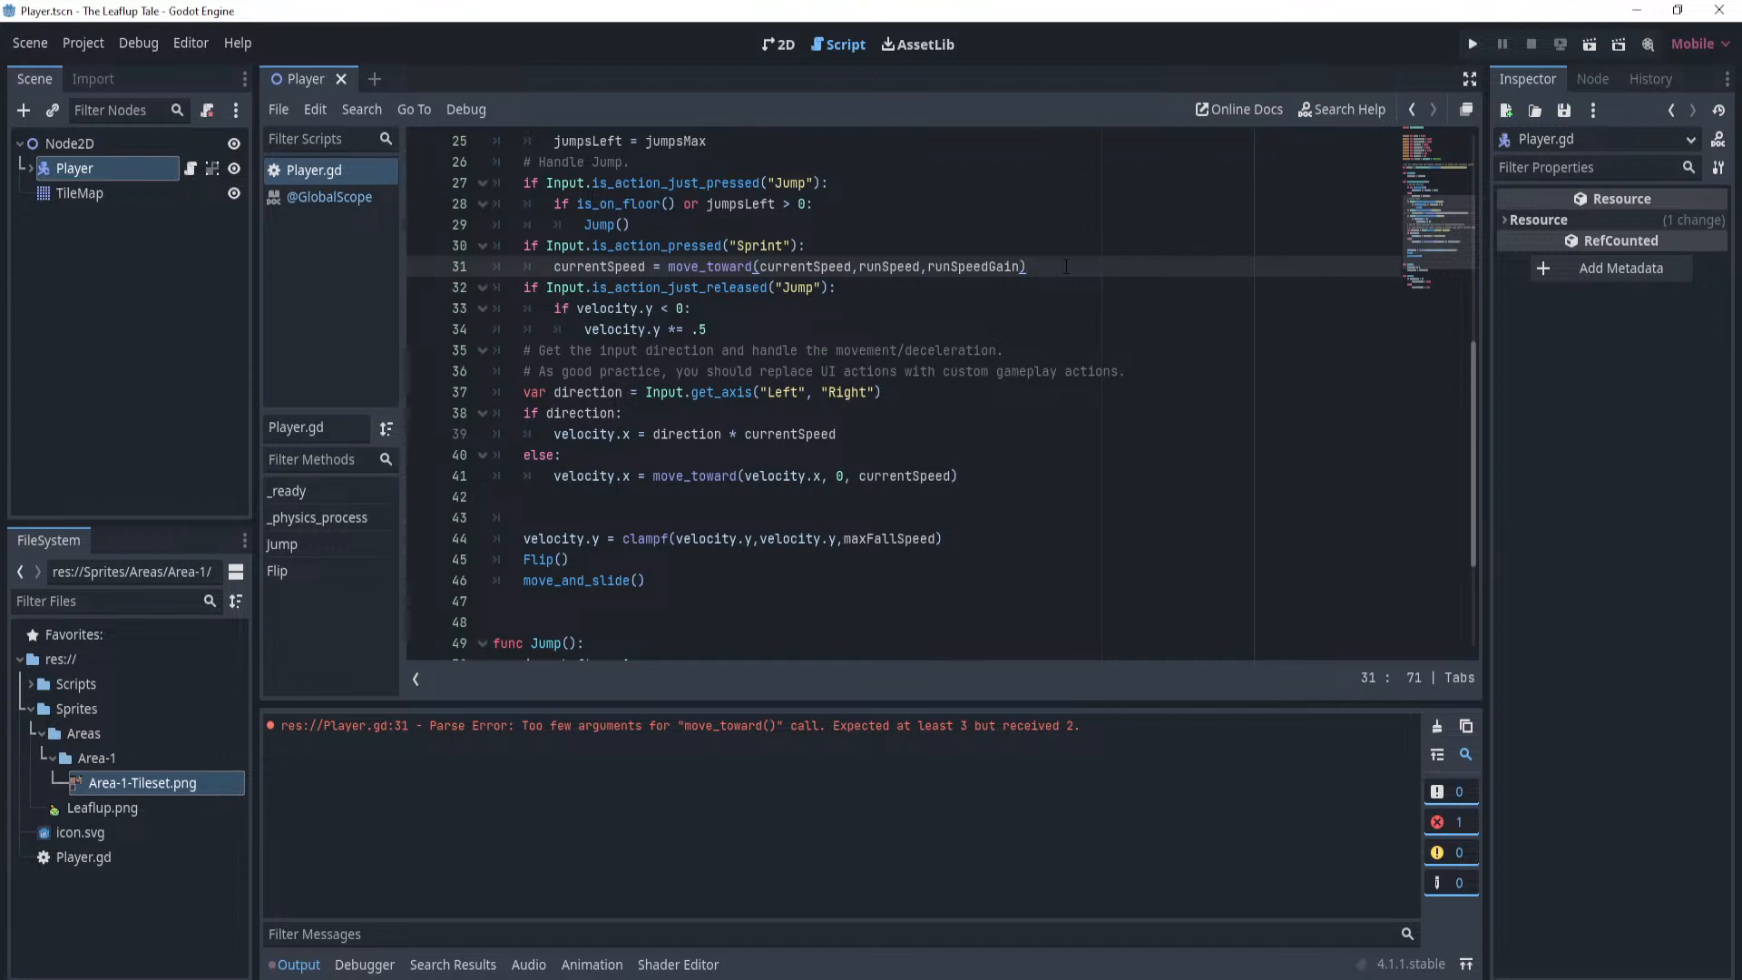
Add an else branch to the Sprint check containing a copy of the currentSpeed move_toward line.
key(Return)
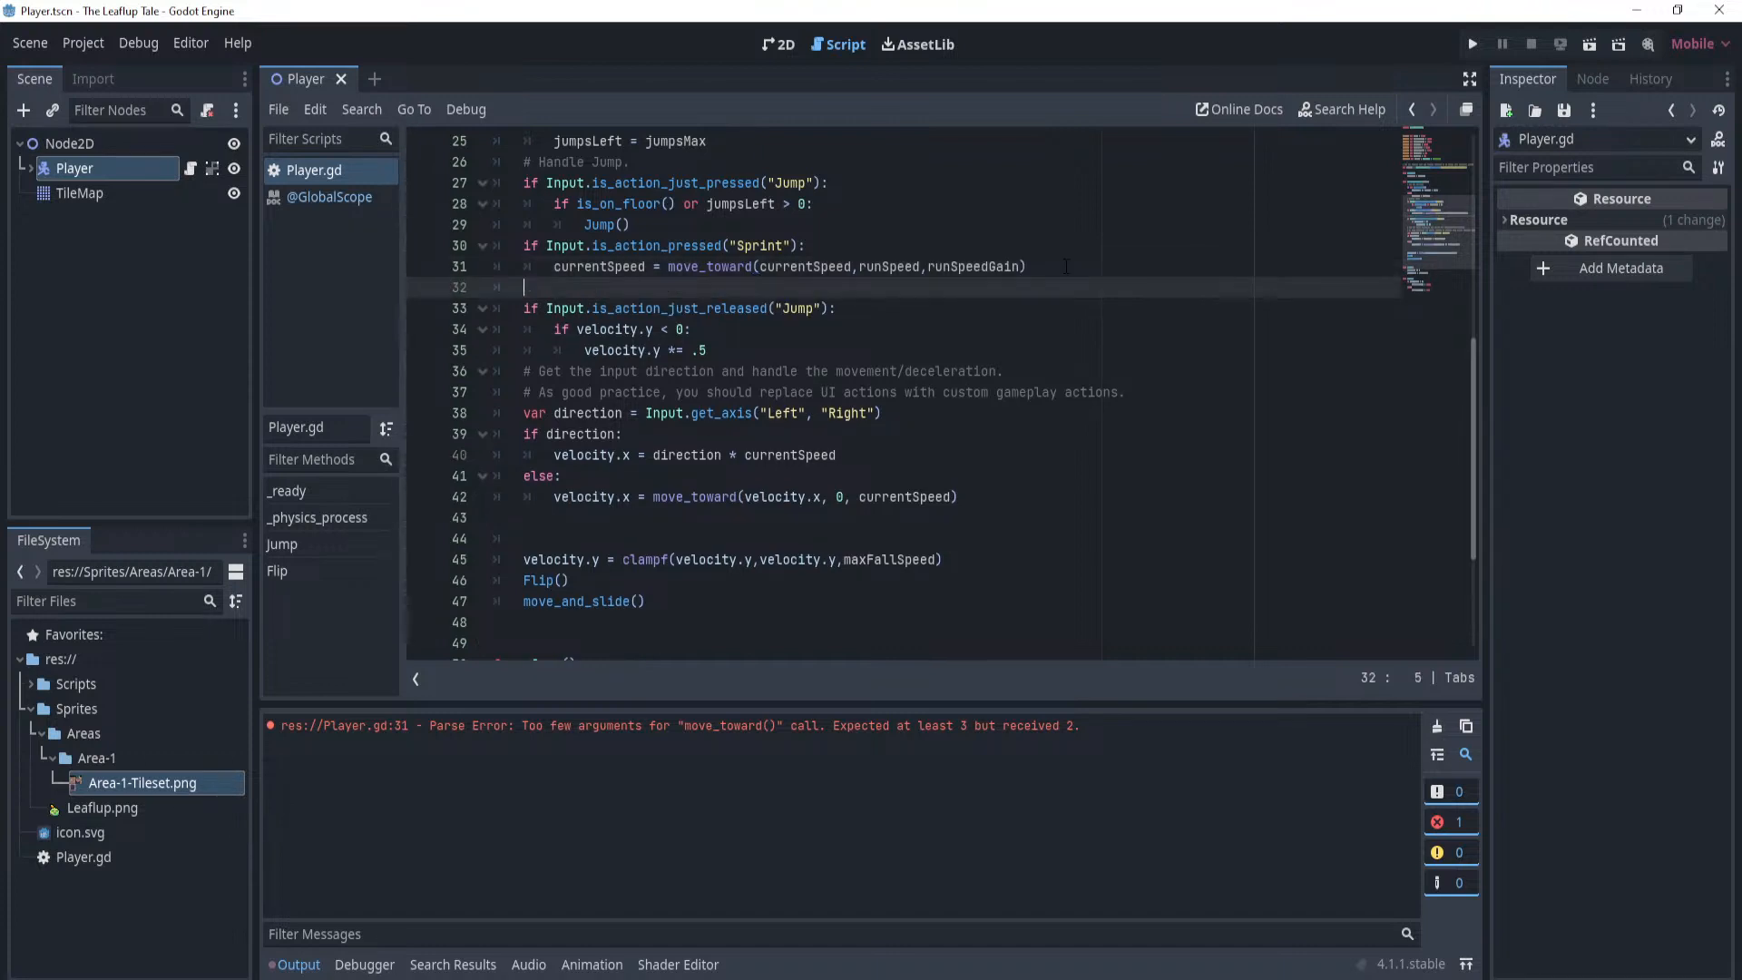
key(BackSpace)
text(eels)
key(BackSpace)
key(BackSpace)
key(BackSpace)
text(lse:)
key(Return)
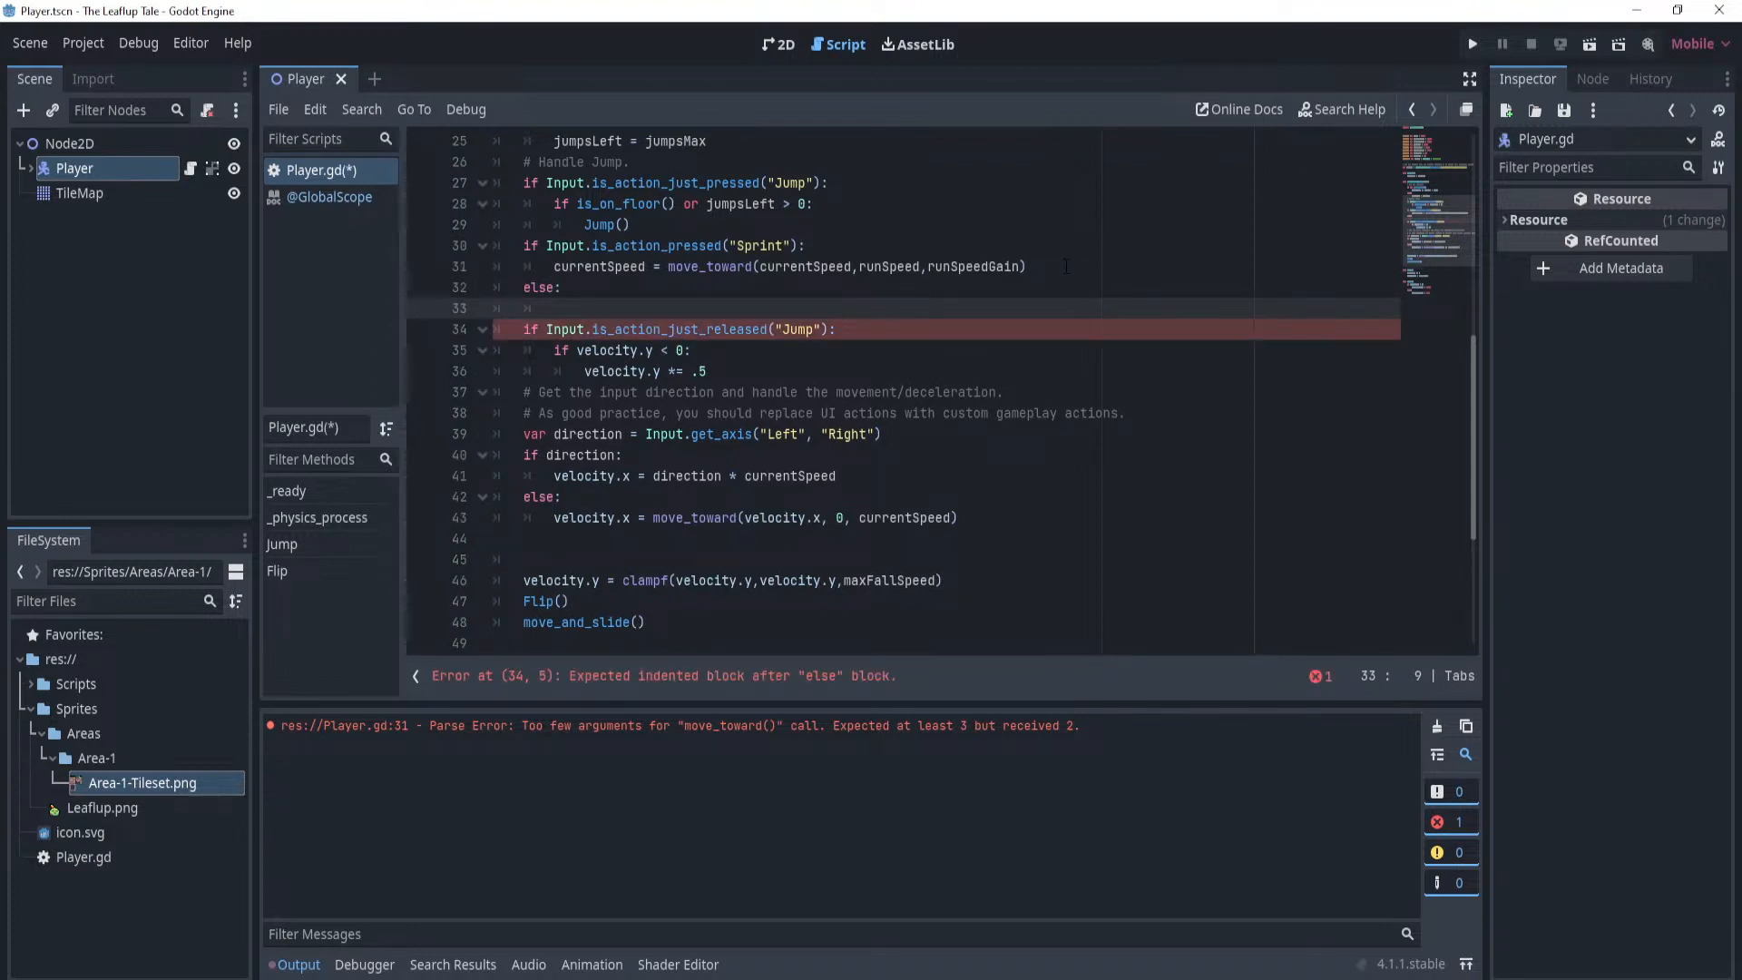
drag(1066, 266, 555, 266)
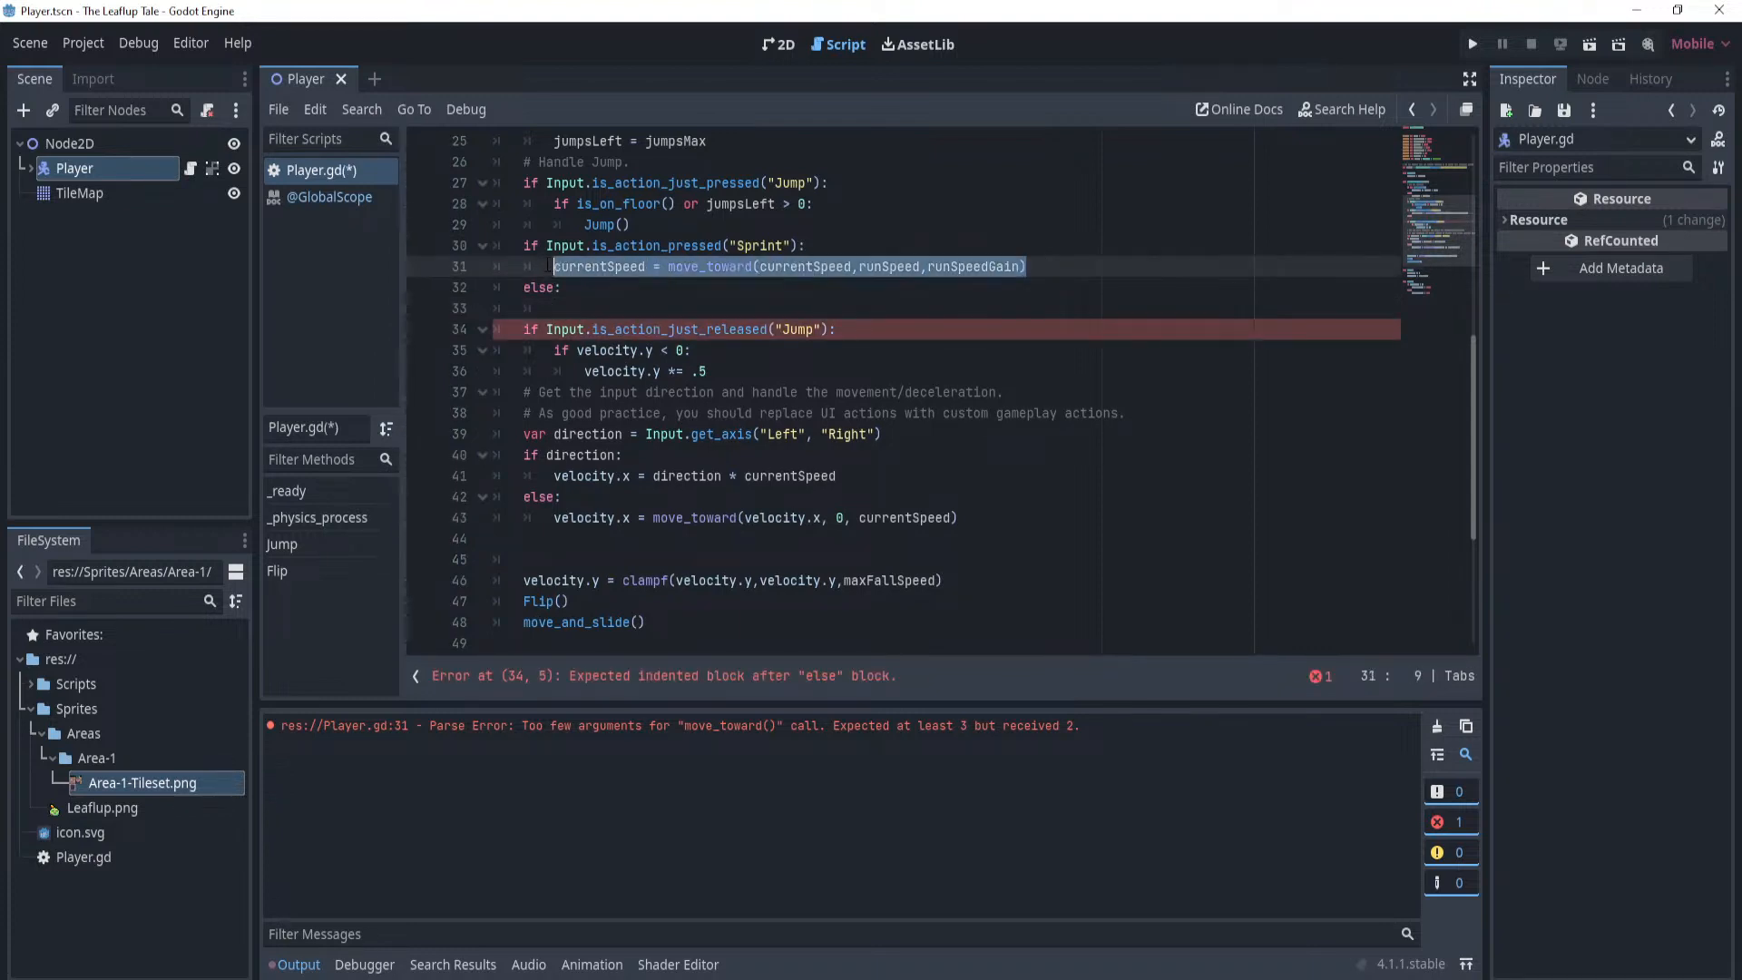
key(ctrl+c)
click(613, 307)
key(ctrl+v)
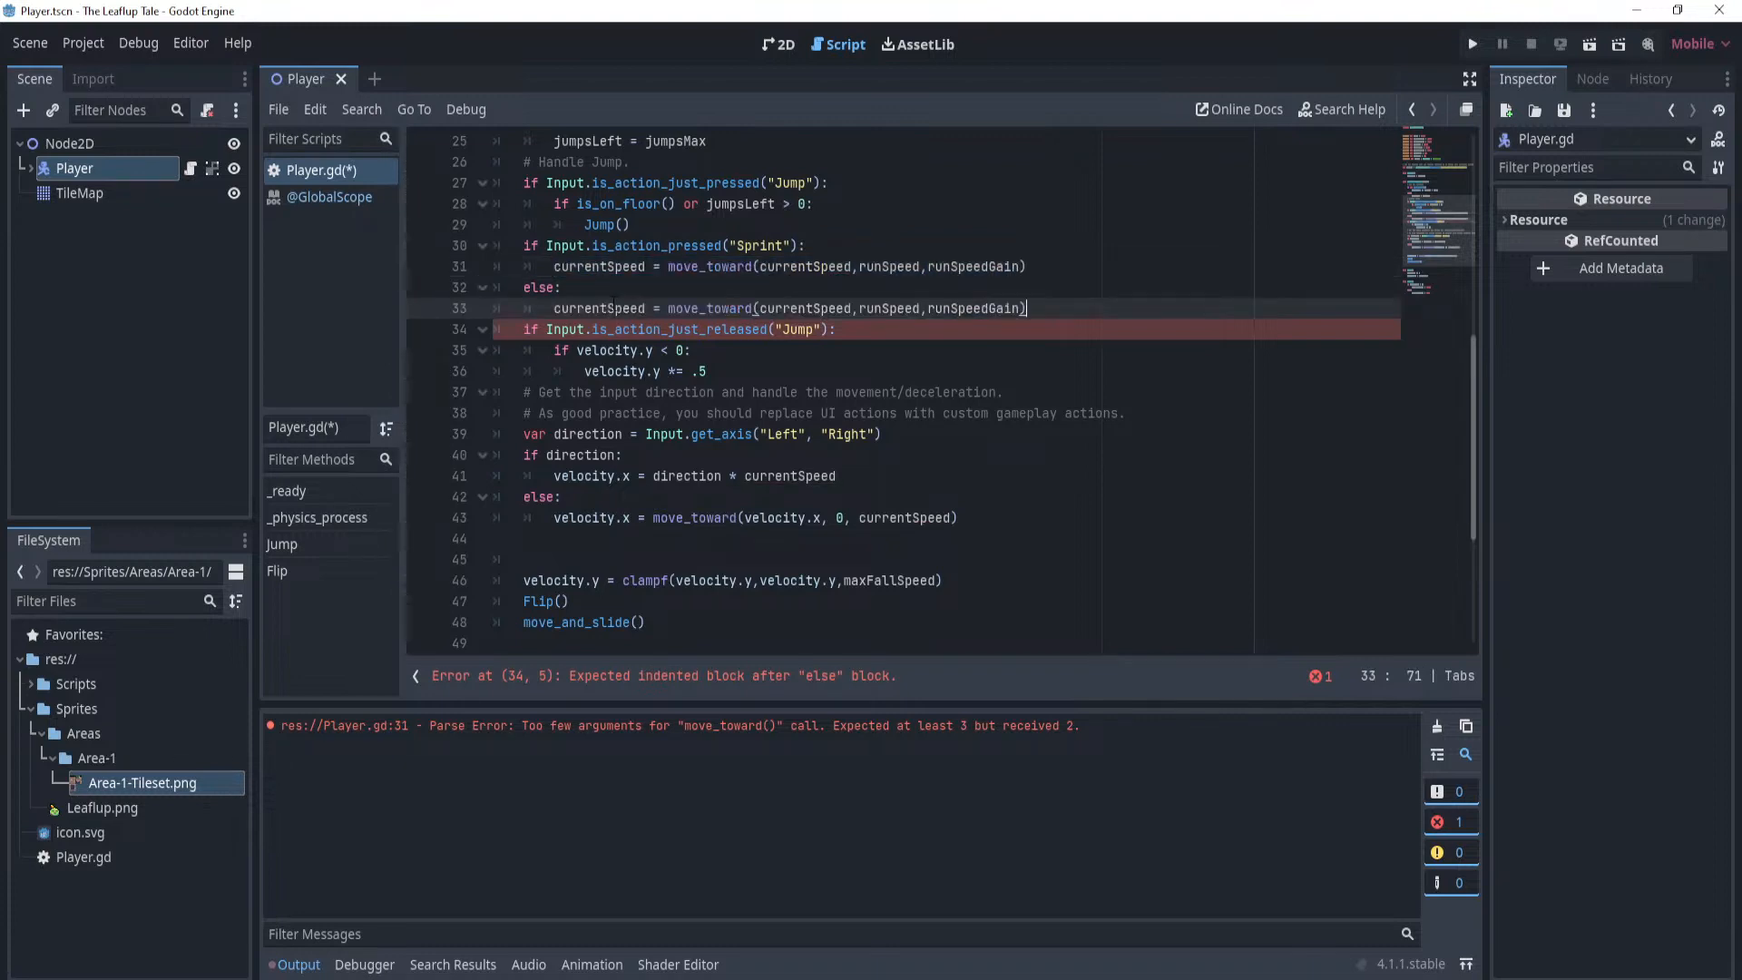
Change the target argument of the else branch's move_toward call to speed and save the script.
double_click(969, 309)
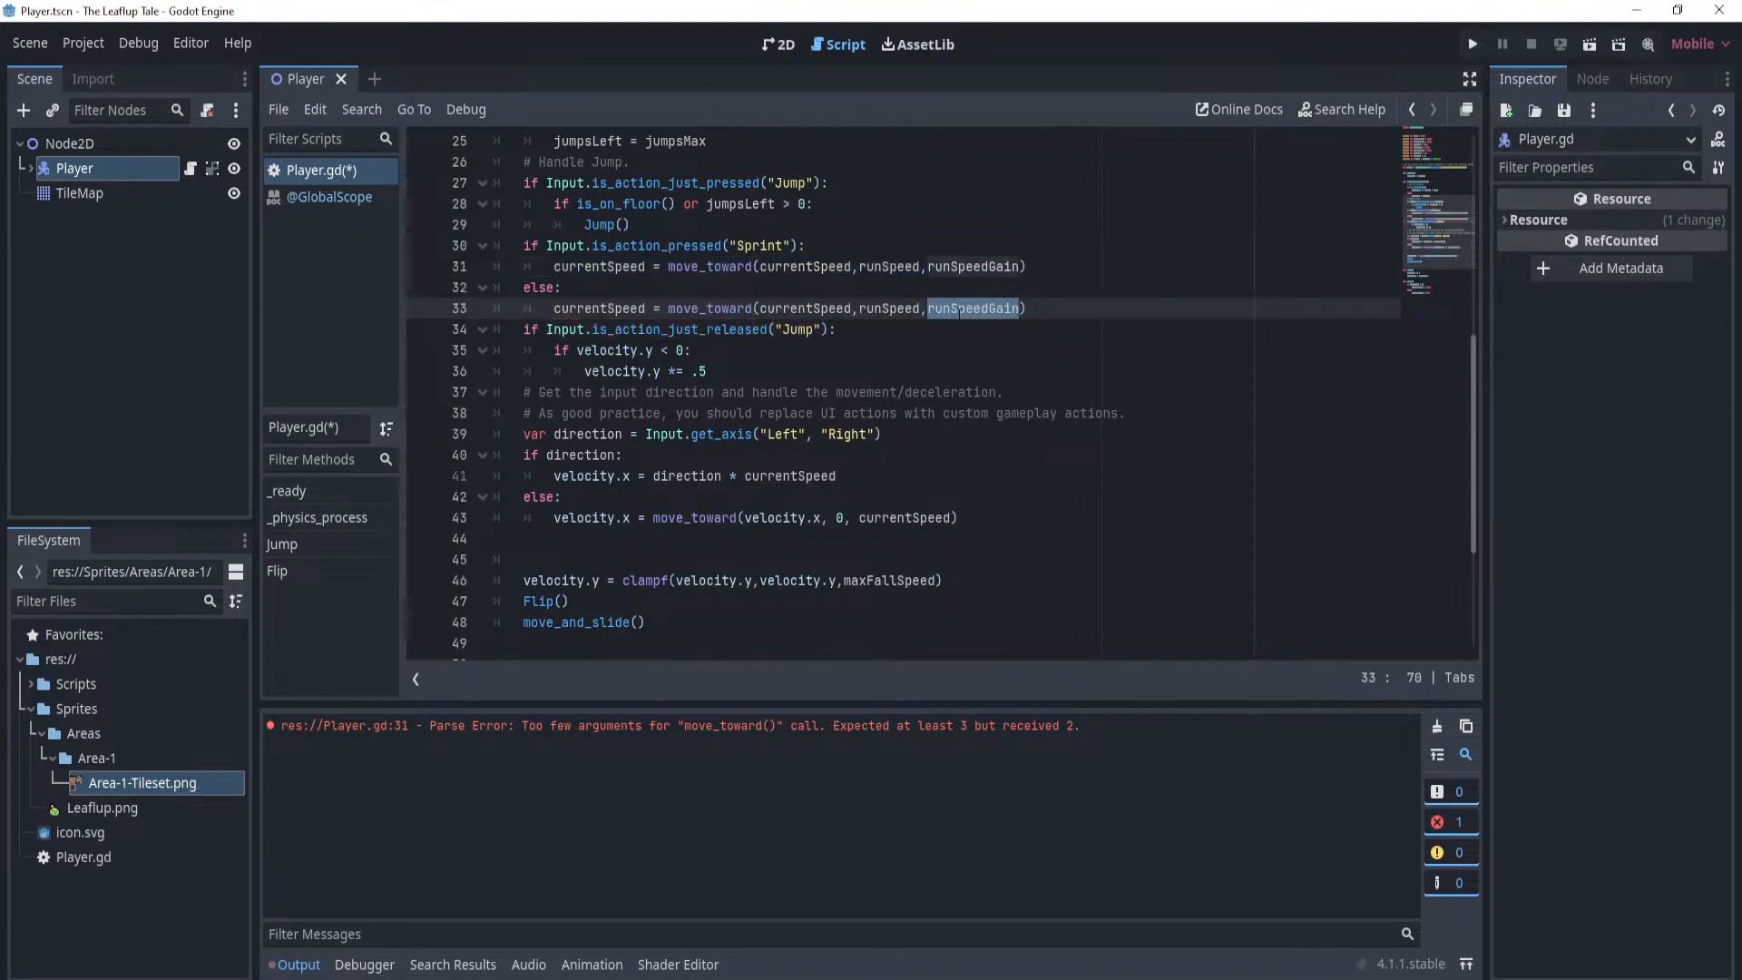
double_click(885, 309)
text(movesp)
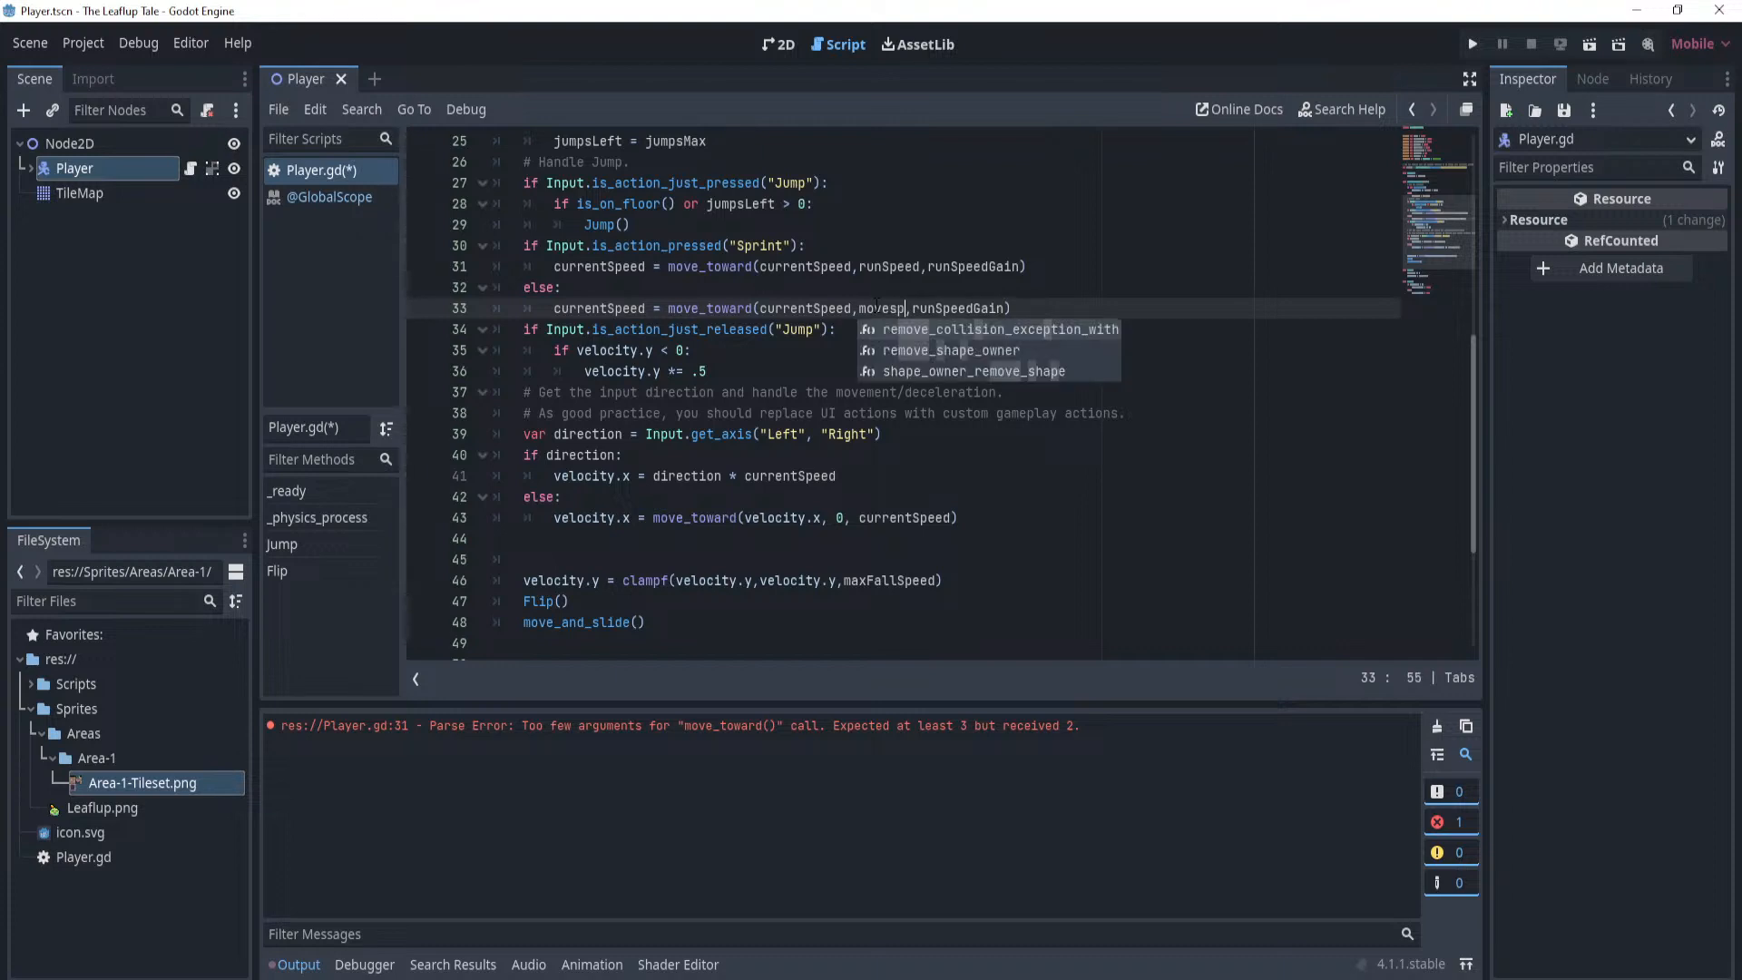
key(BackSpace)
key(BackSpace)
key(BackSpace)
key(BackSpace)
key(BackSpace)
key(BackSpace)
text(sp)
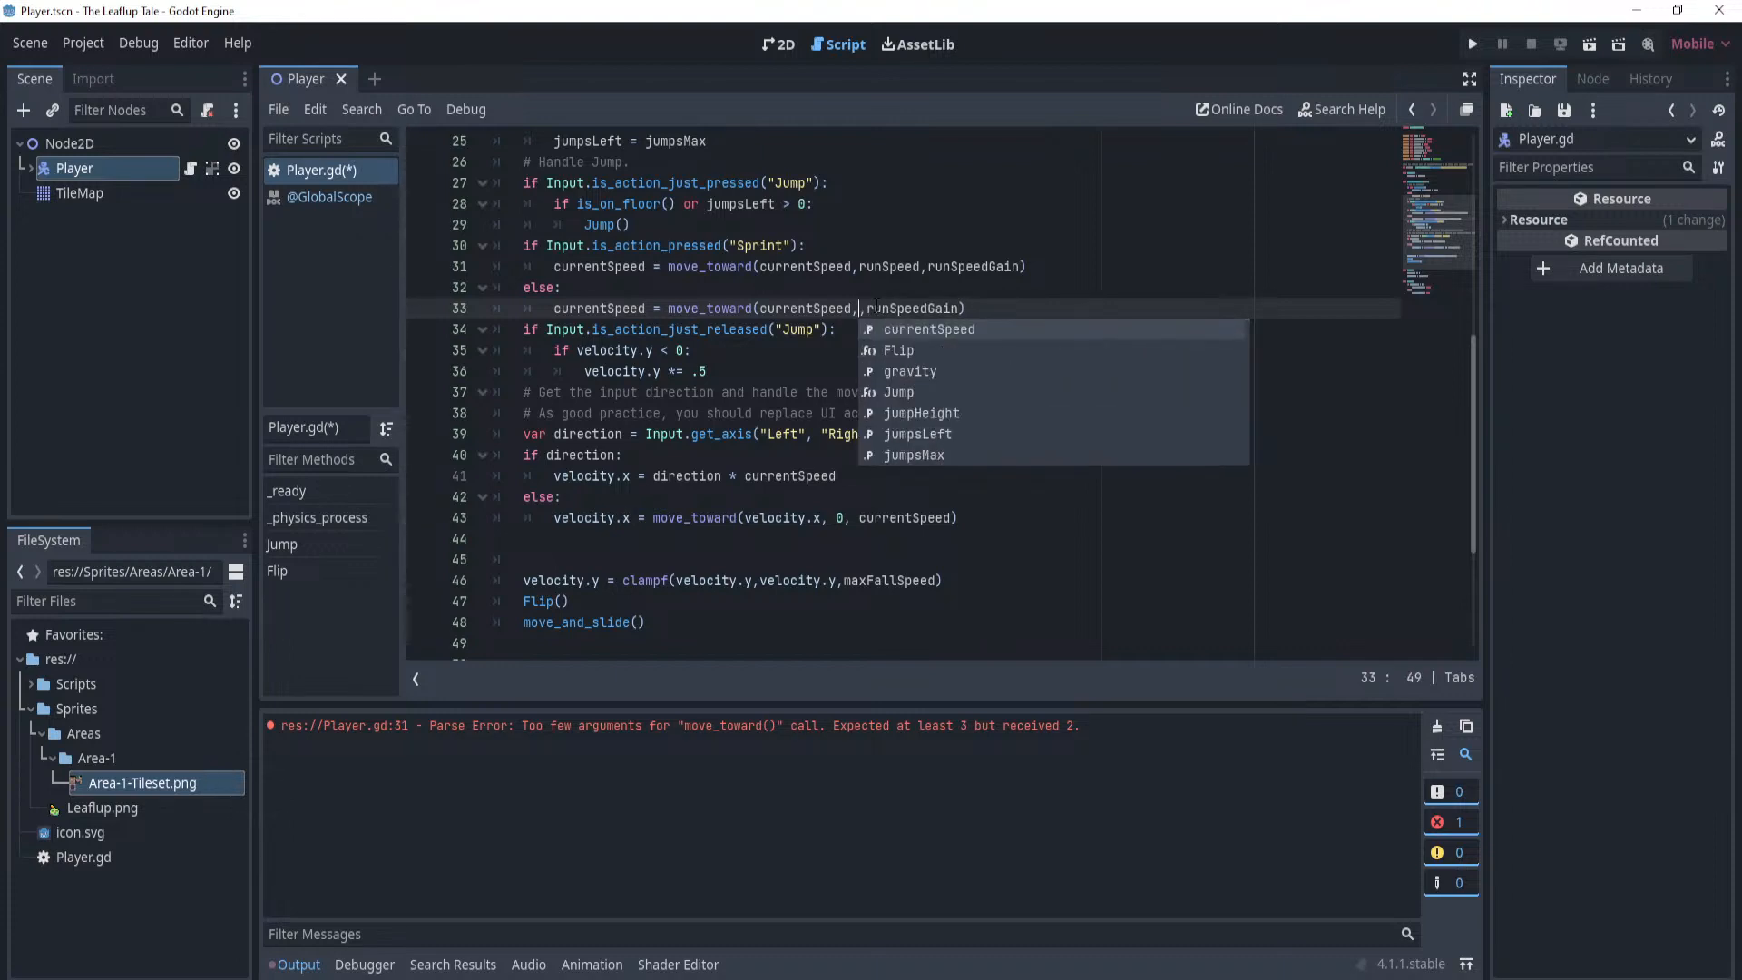
text(ee)
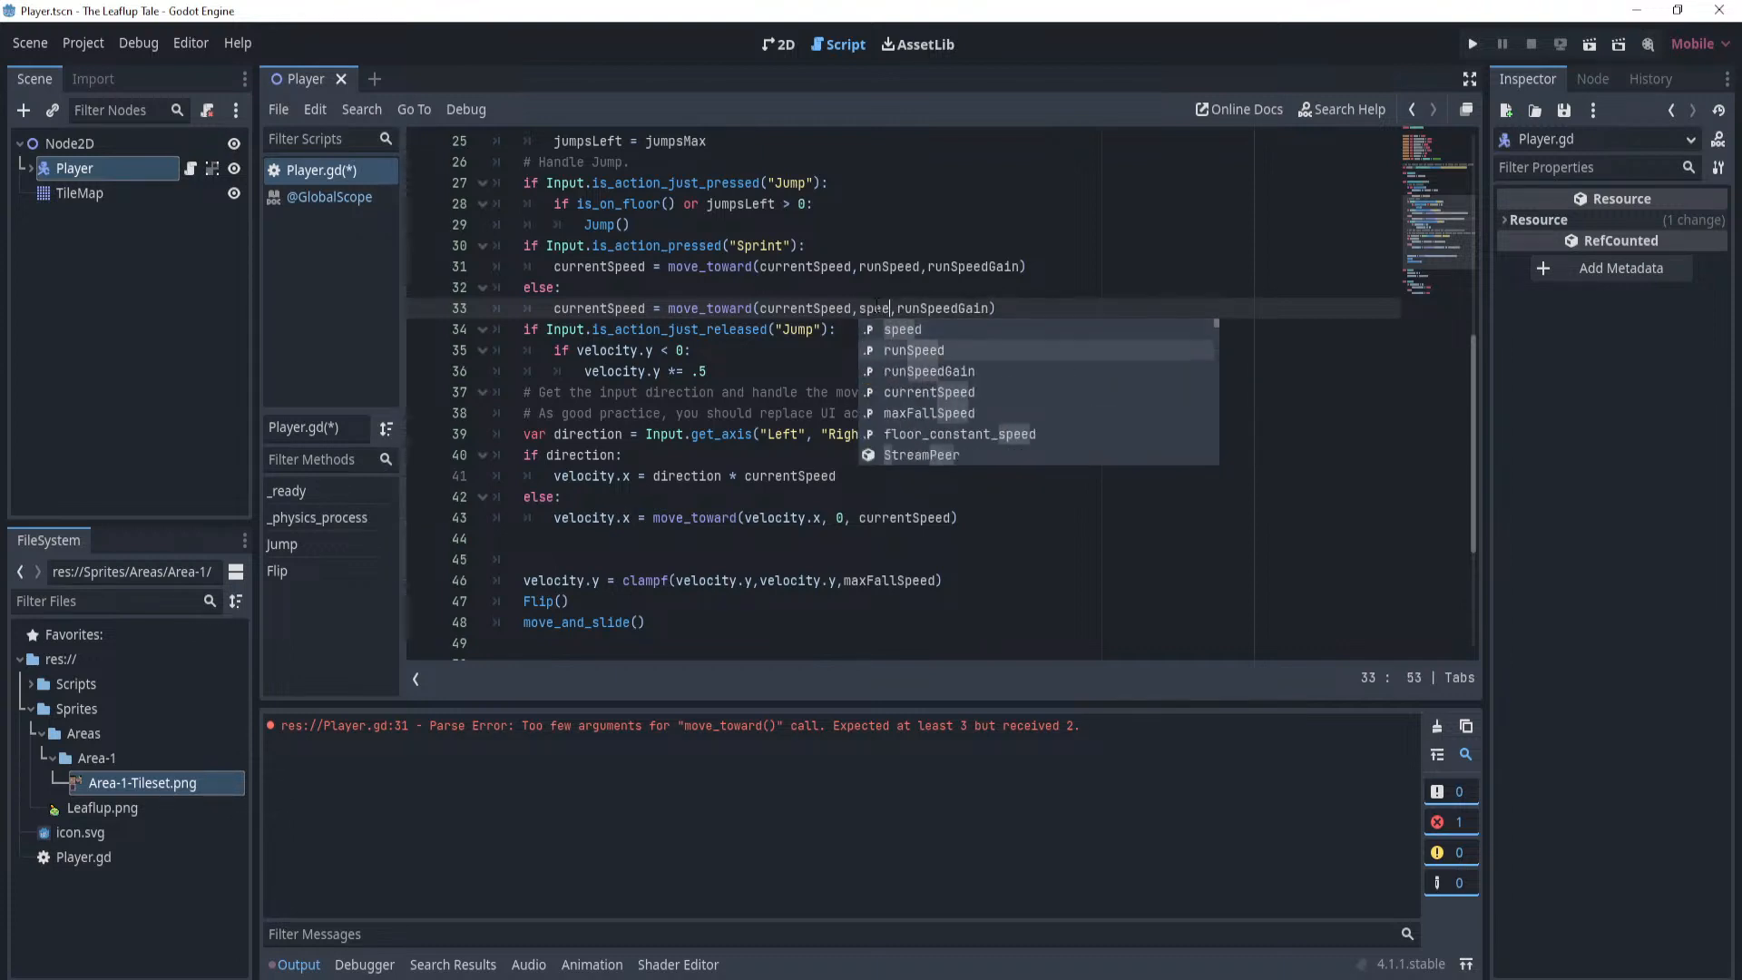
key(Return)
key(ctrl+s)
click(1076, 311)
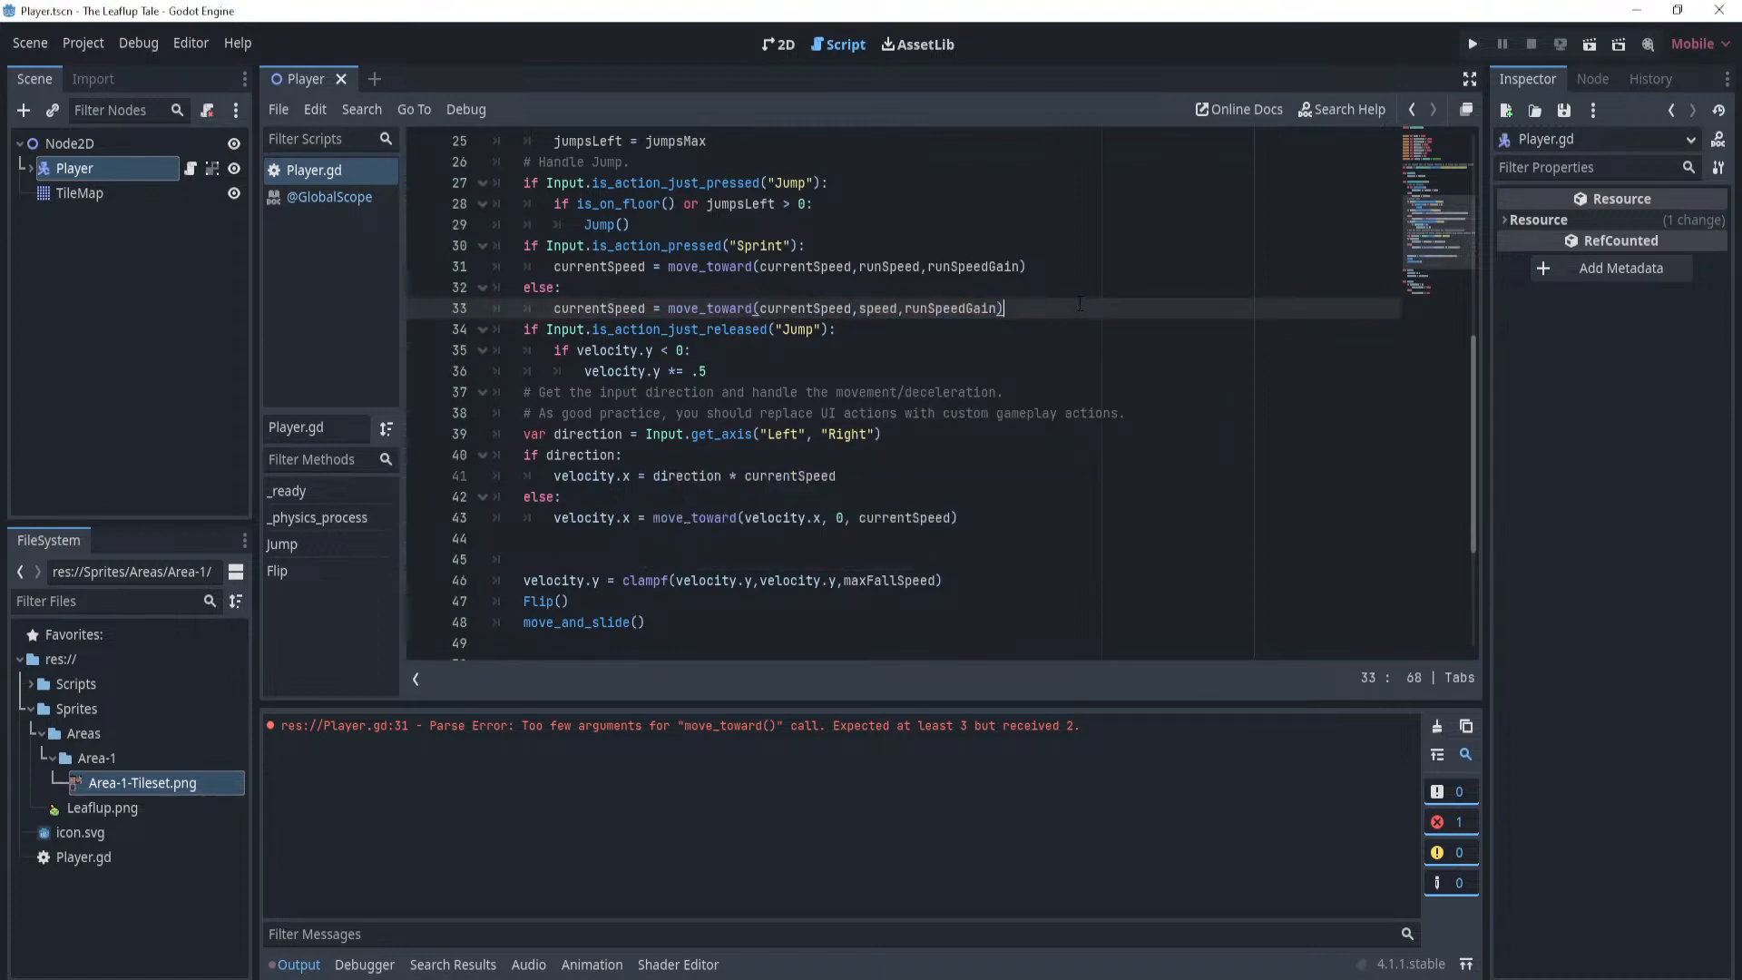
key(ctrl+s)
Clear the output log and add a new input action named Sprint to the project's input map.
scroll(1071, 309, down, 4)
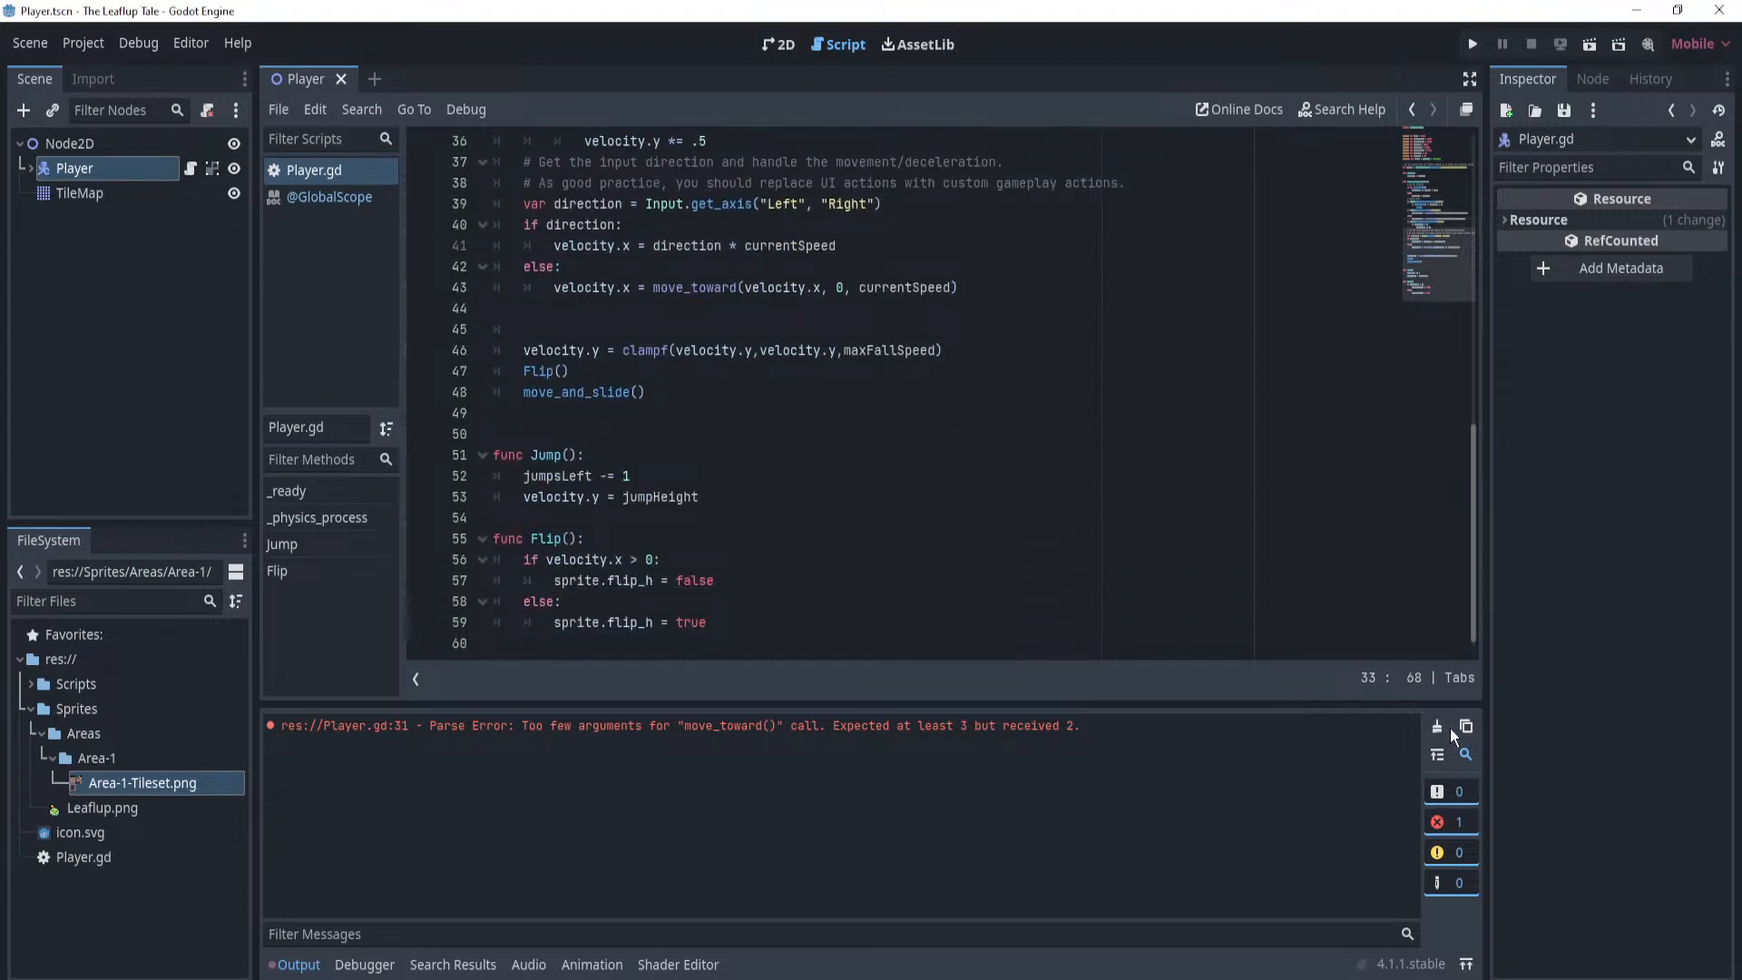
click(1441, 727)
click(87, 42)
click(128, 74)
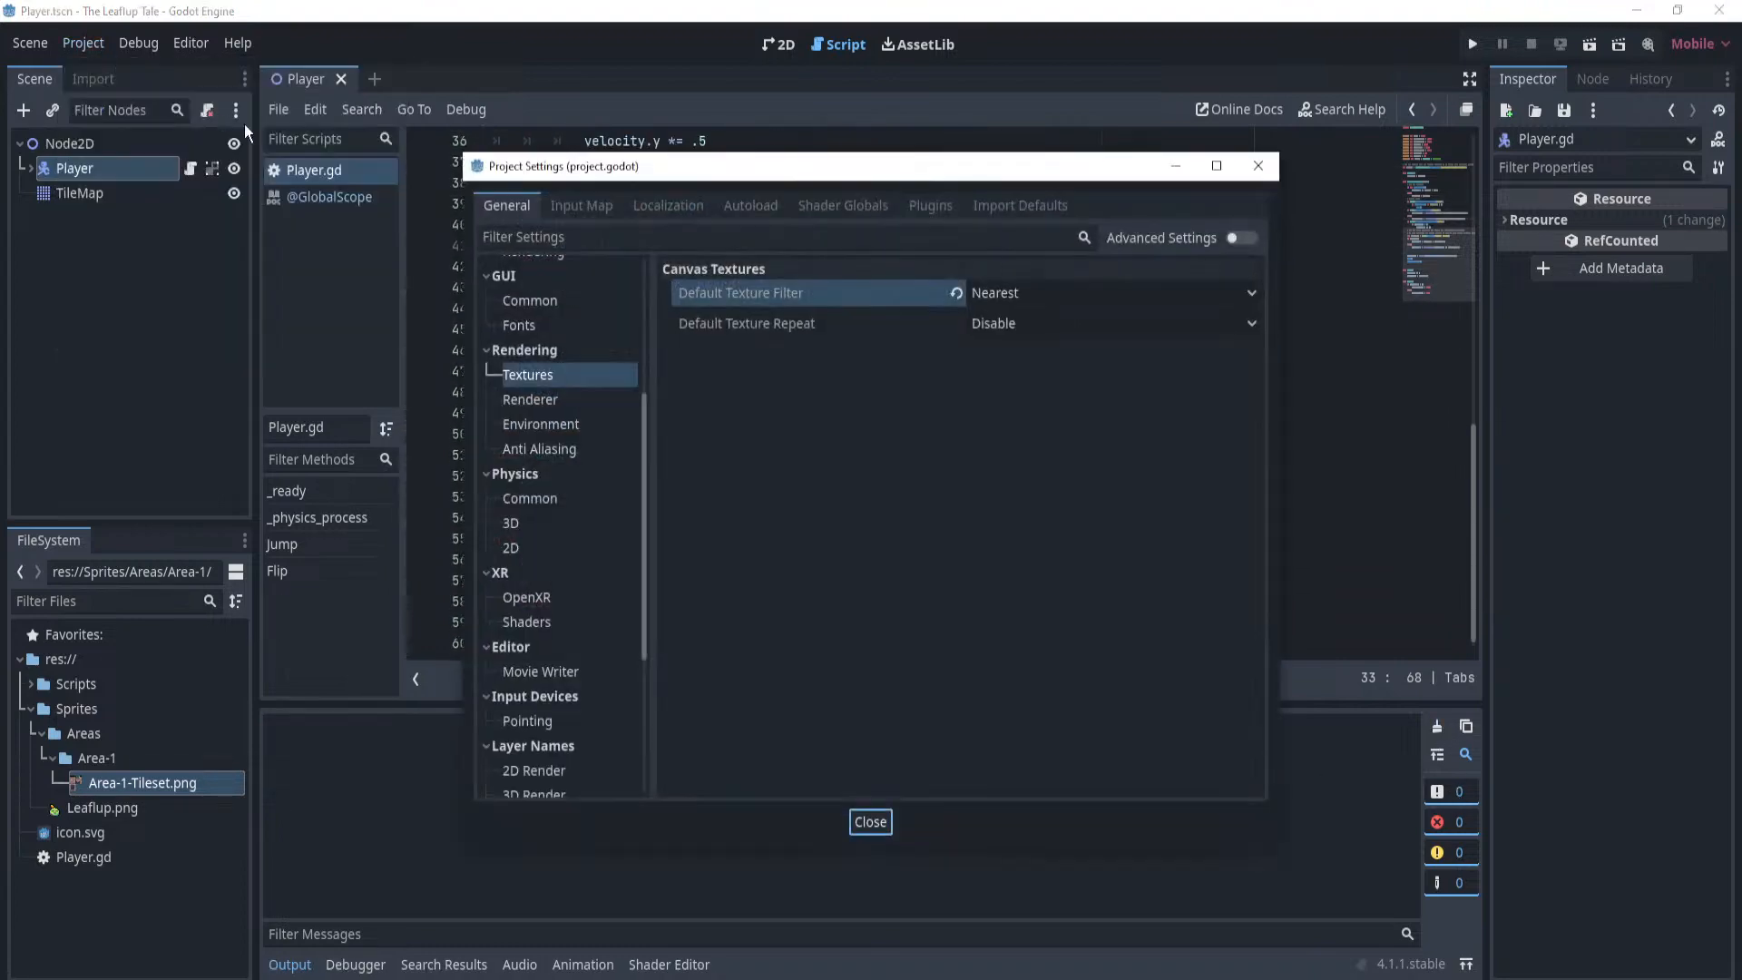
click(555, 206)
click(513, 267)
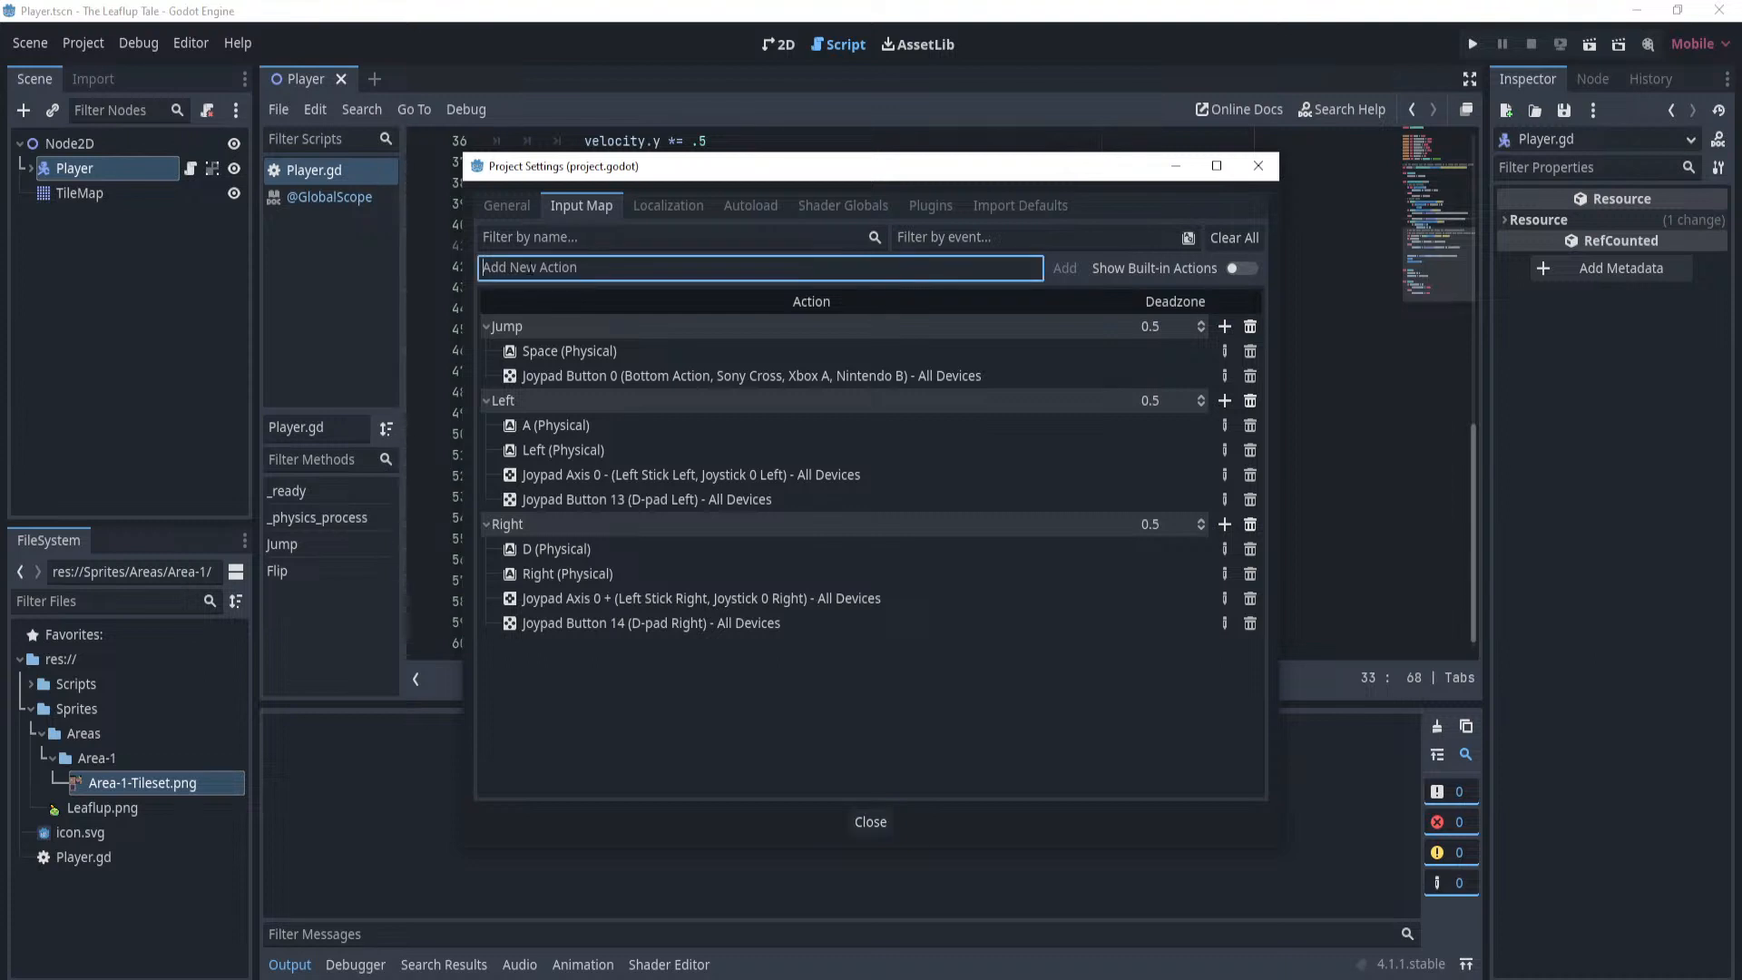
text(Sprint)
key(Return)
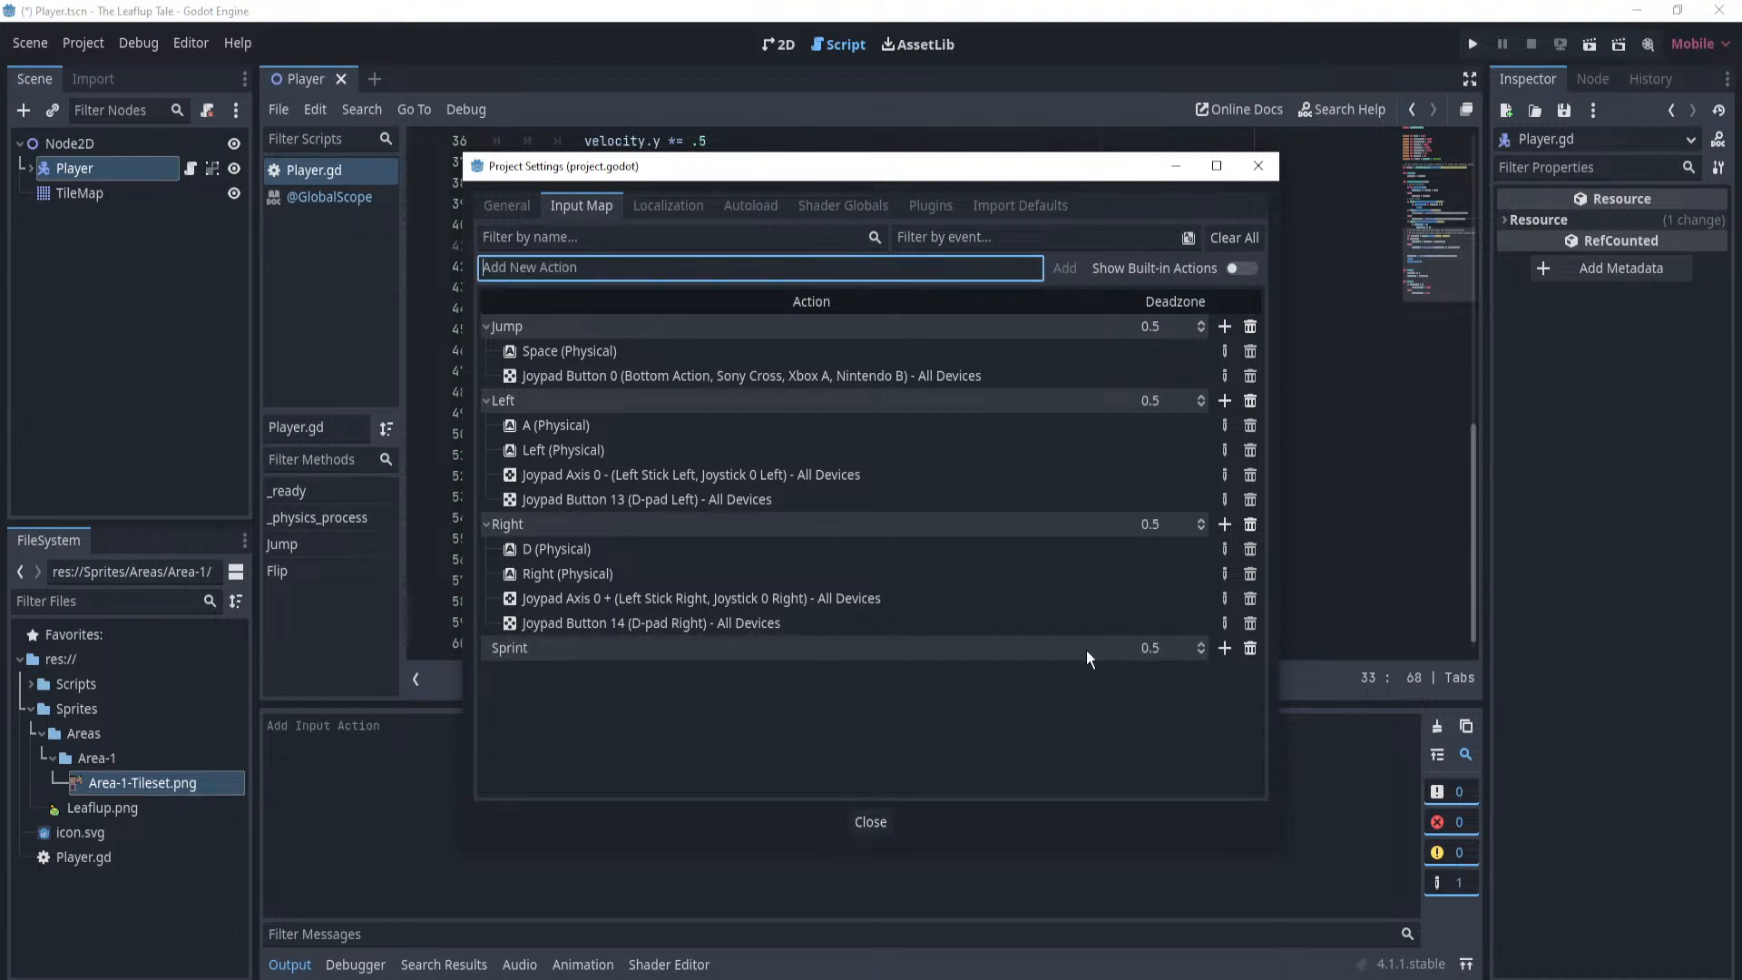
Bind the physical Shift key to the Sprint action and close the project settings.
click(1225, 648)
key(shift)
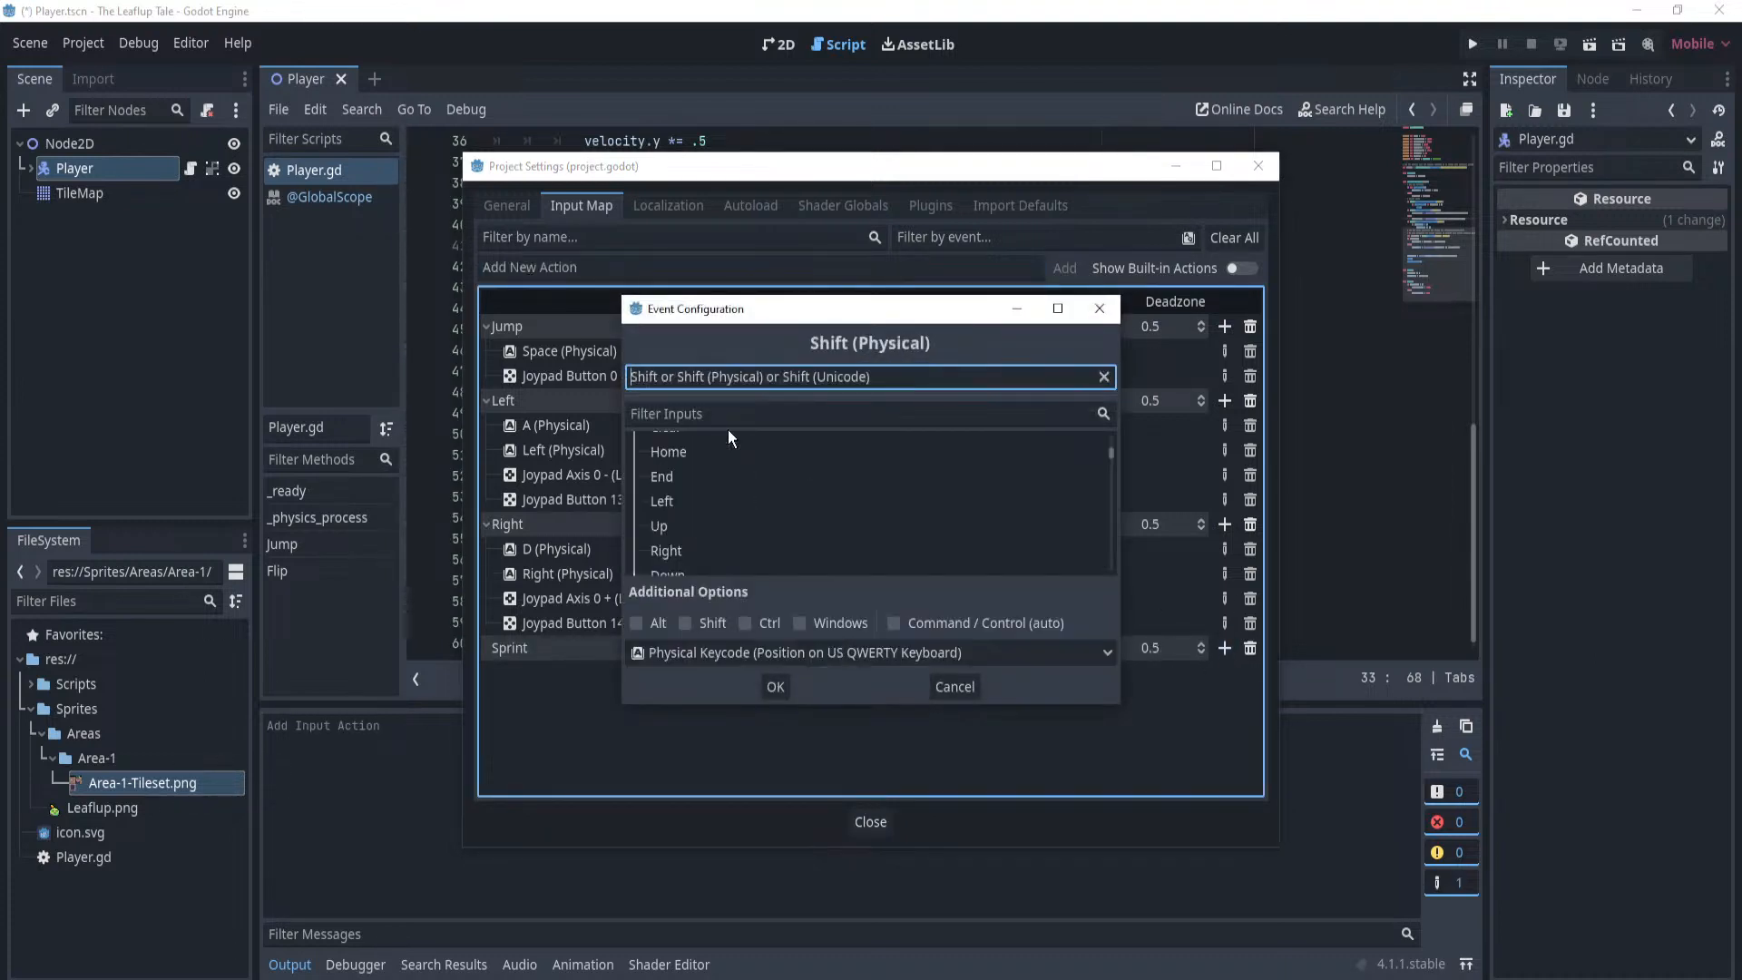
click(778, 687)
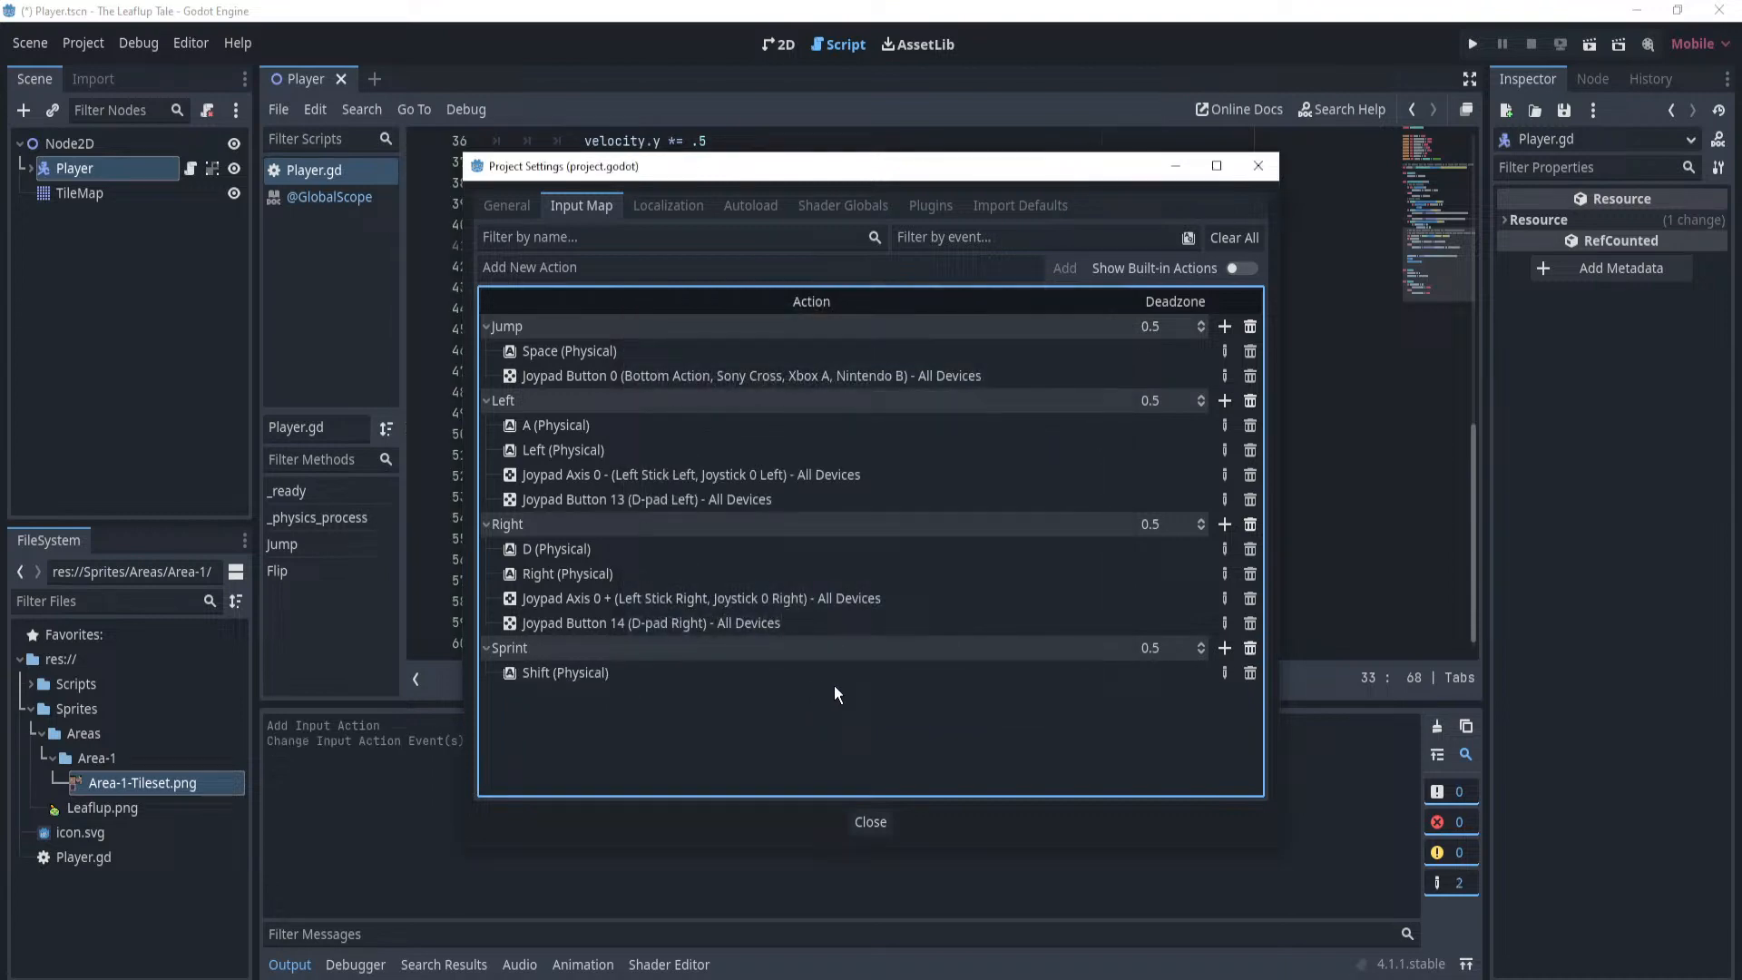
click(871, 822)
Set the Player node's Run Speed Gain to 1 and save the scene.
scroll(934, 324, up, 6)
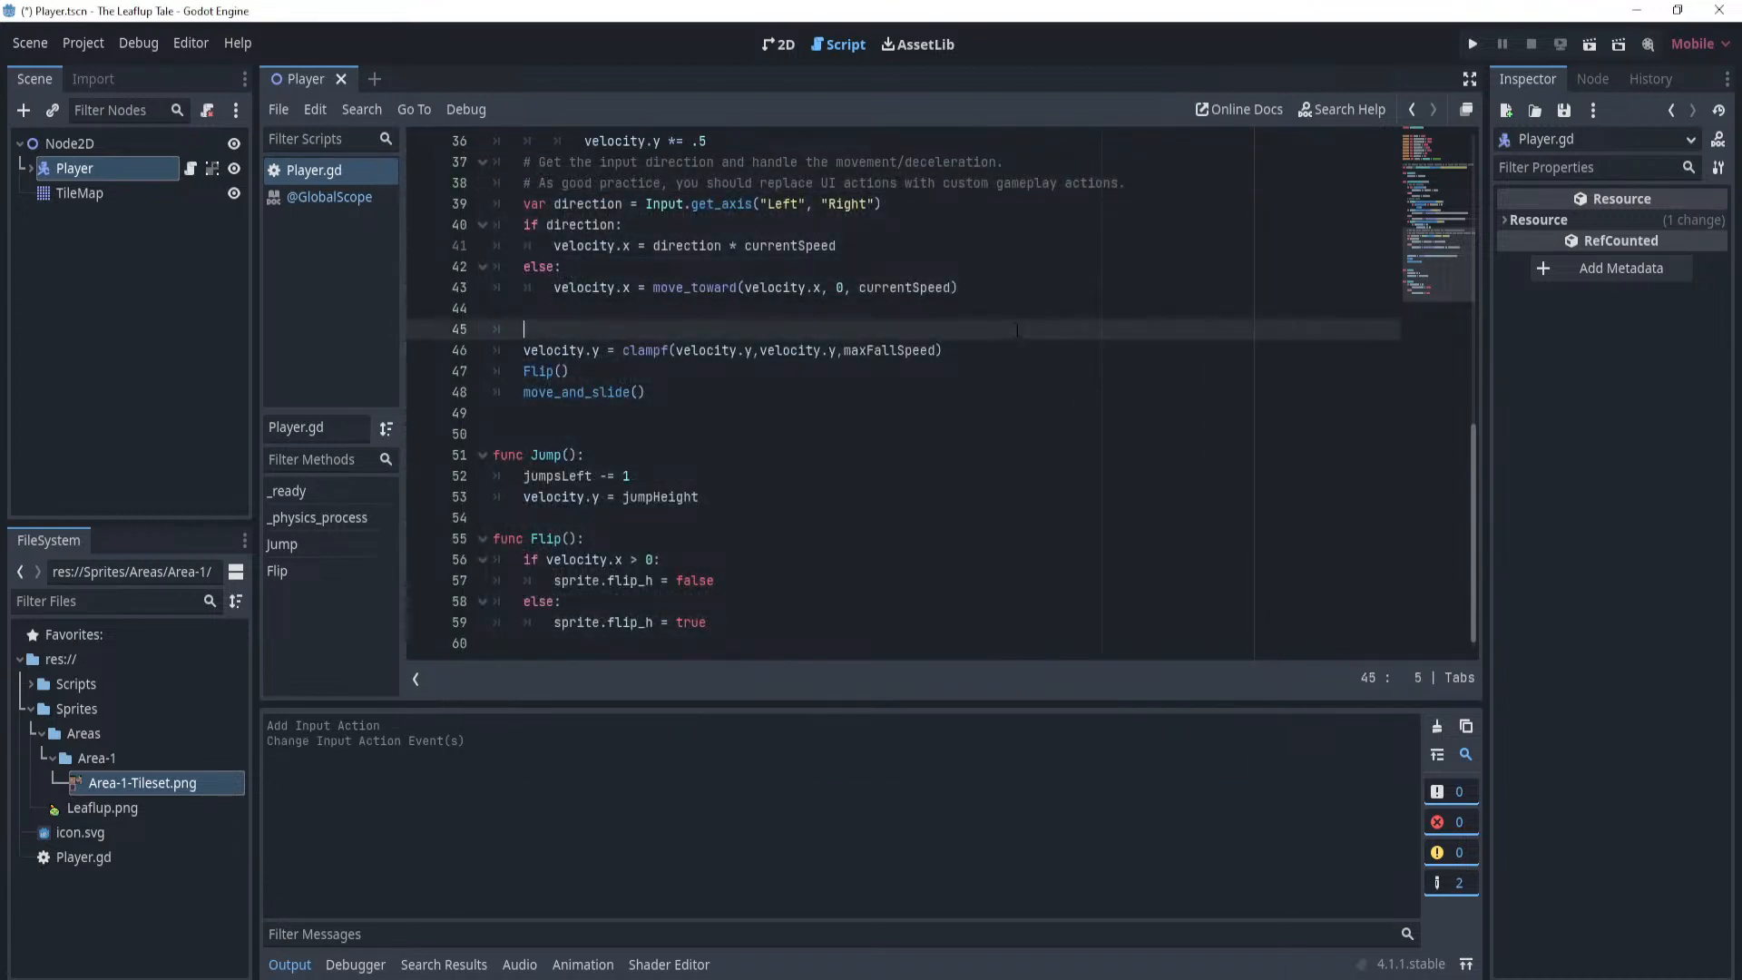
click(778, 44)
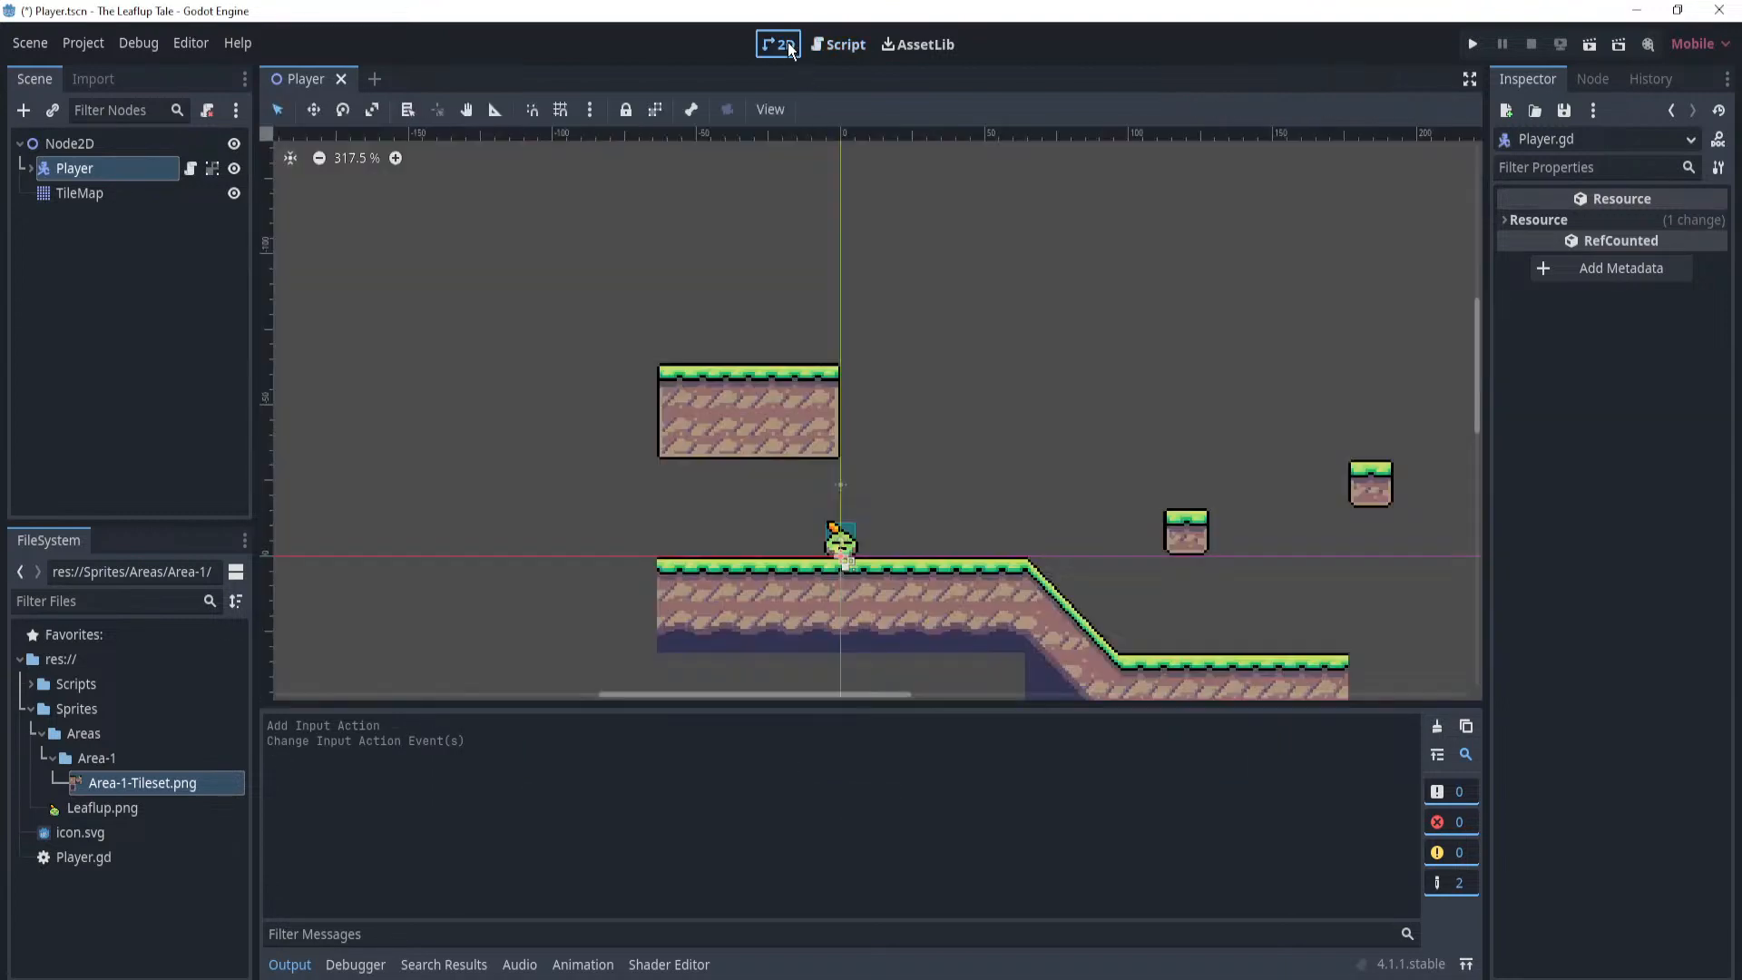
click(132, 172)
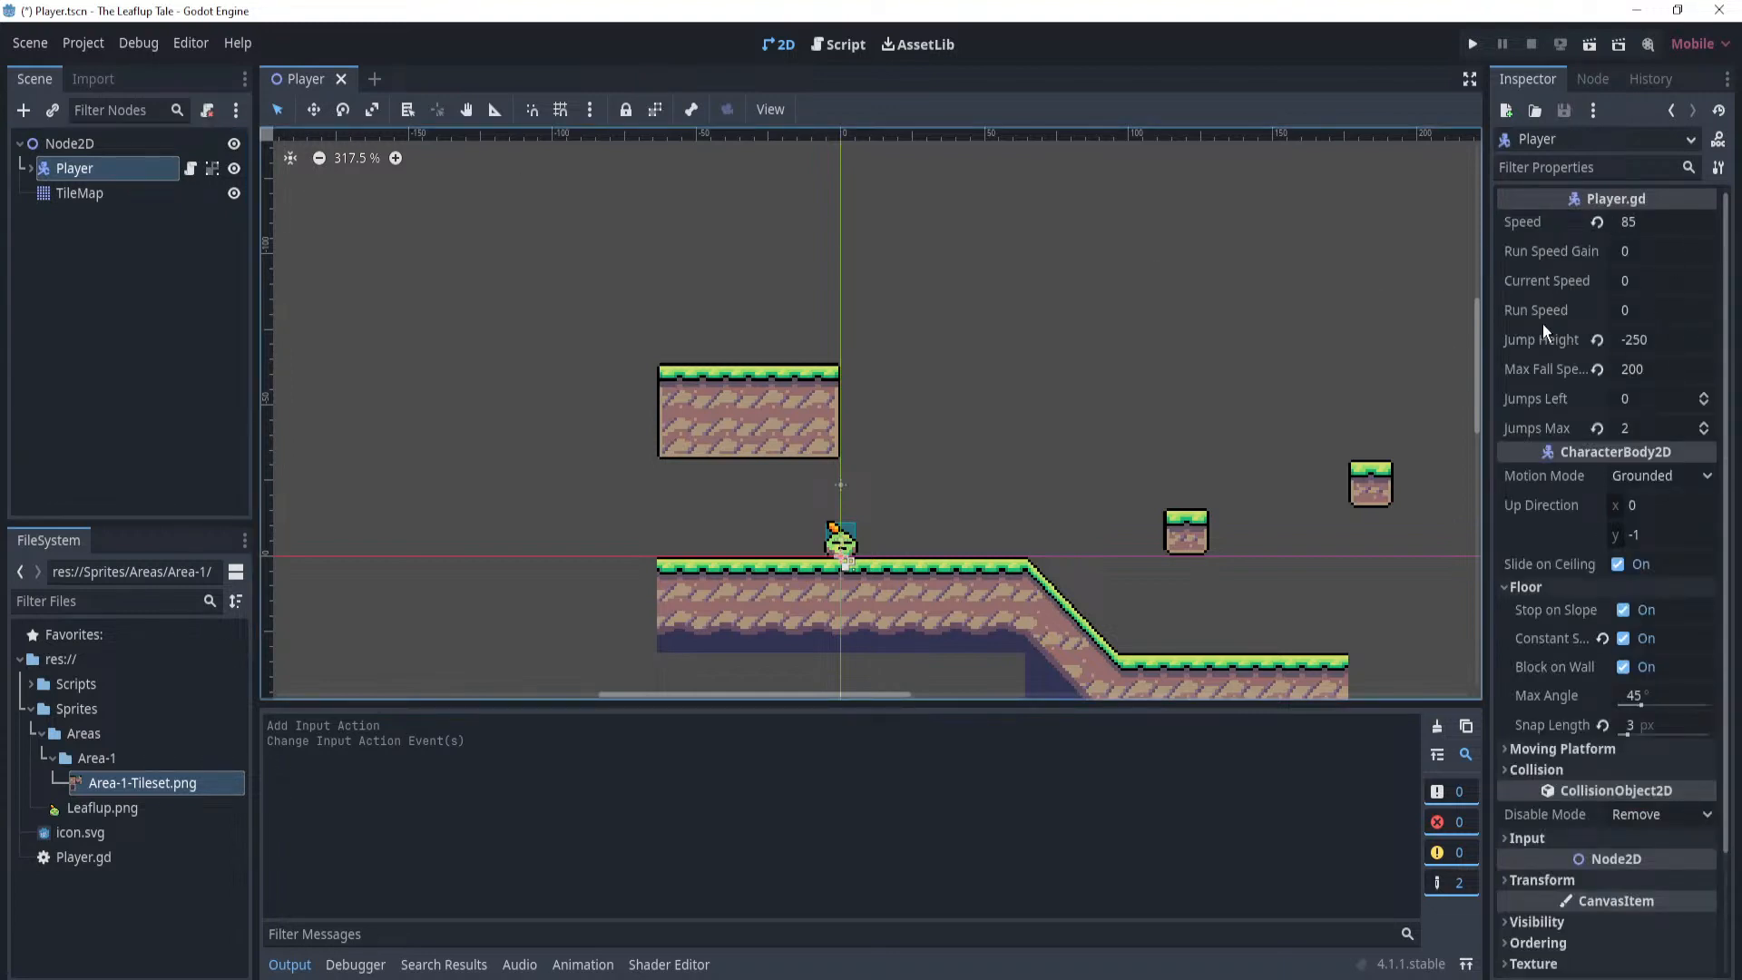
click(1663, 253)
text(1)
key(ctrl+s)
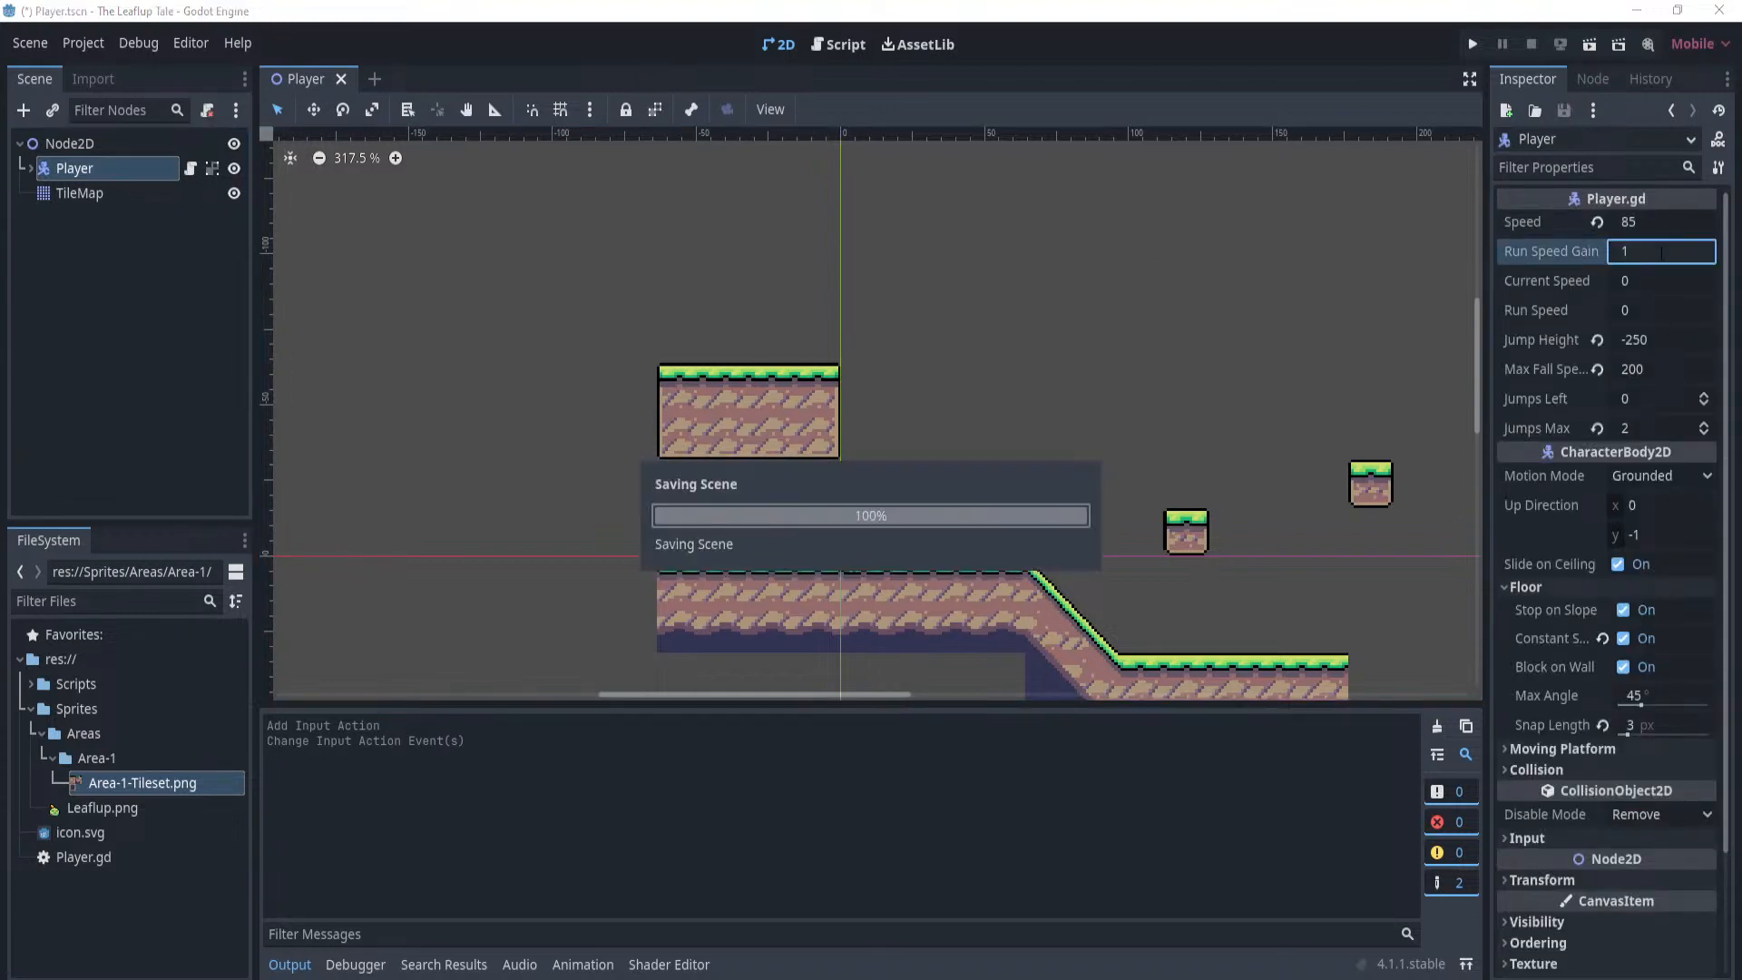
click(1662, 310)
click(1668, 283)
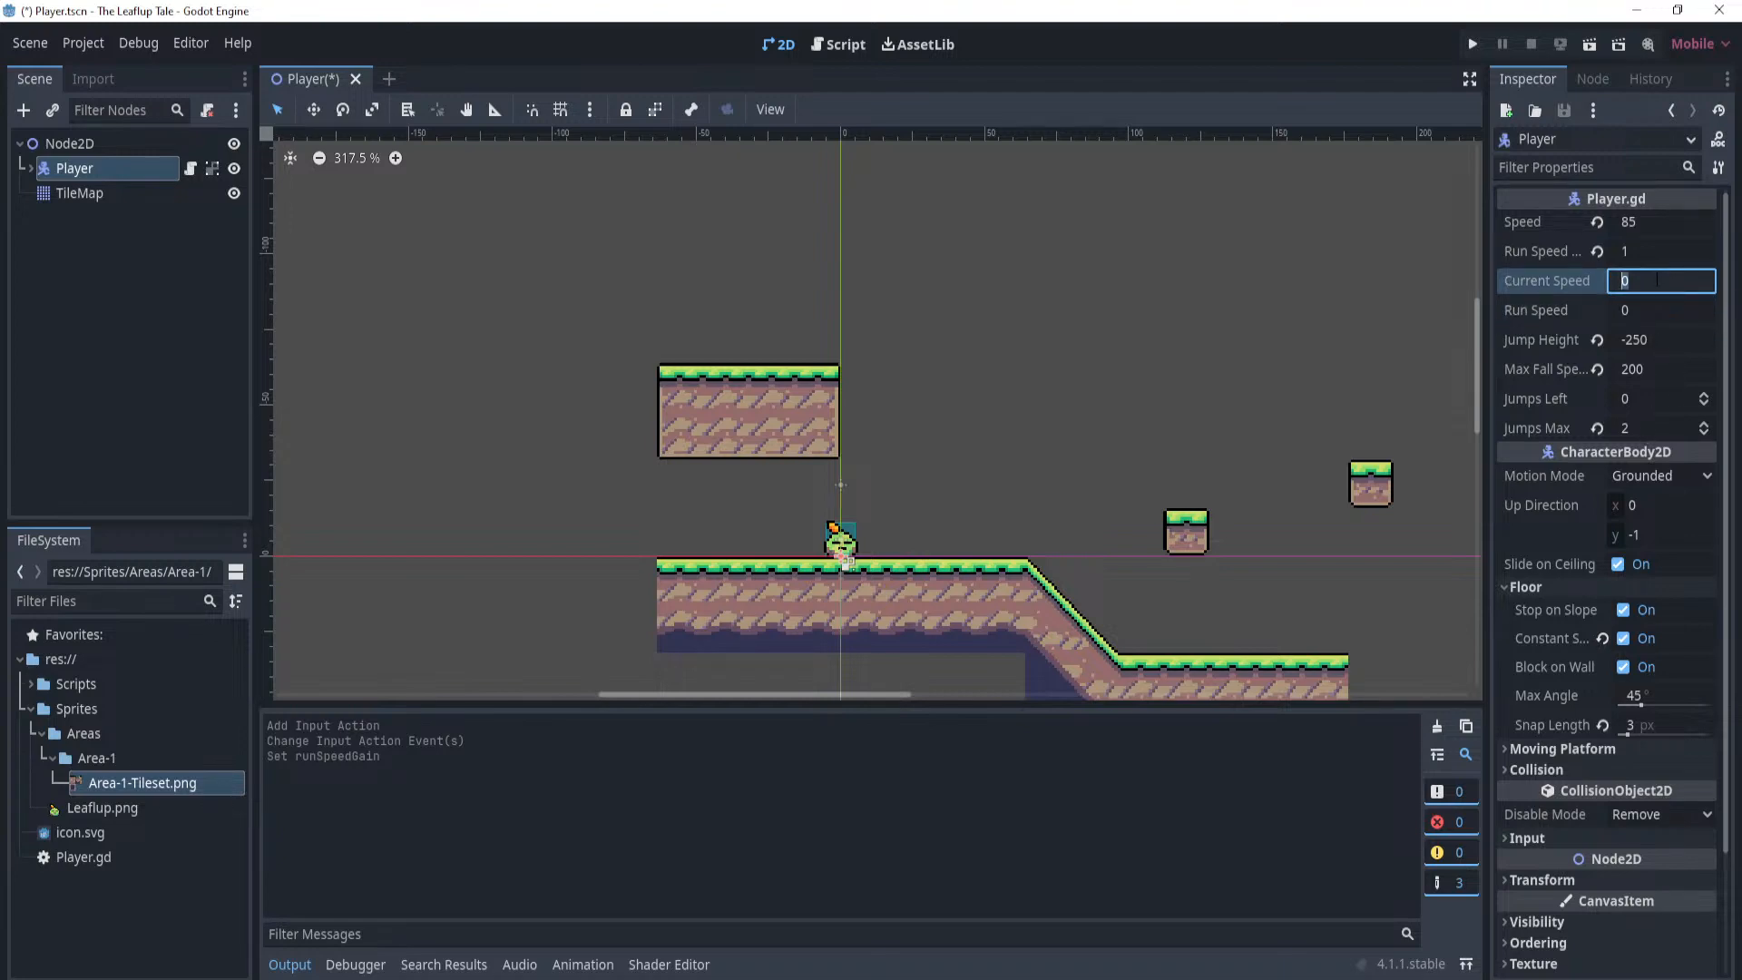
Add the line currentSpeed = speed below the jumpsLeft assignment in the player script's _ready function and save.
click(191, 168)
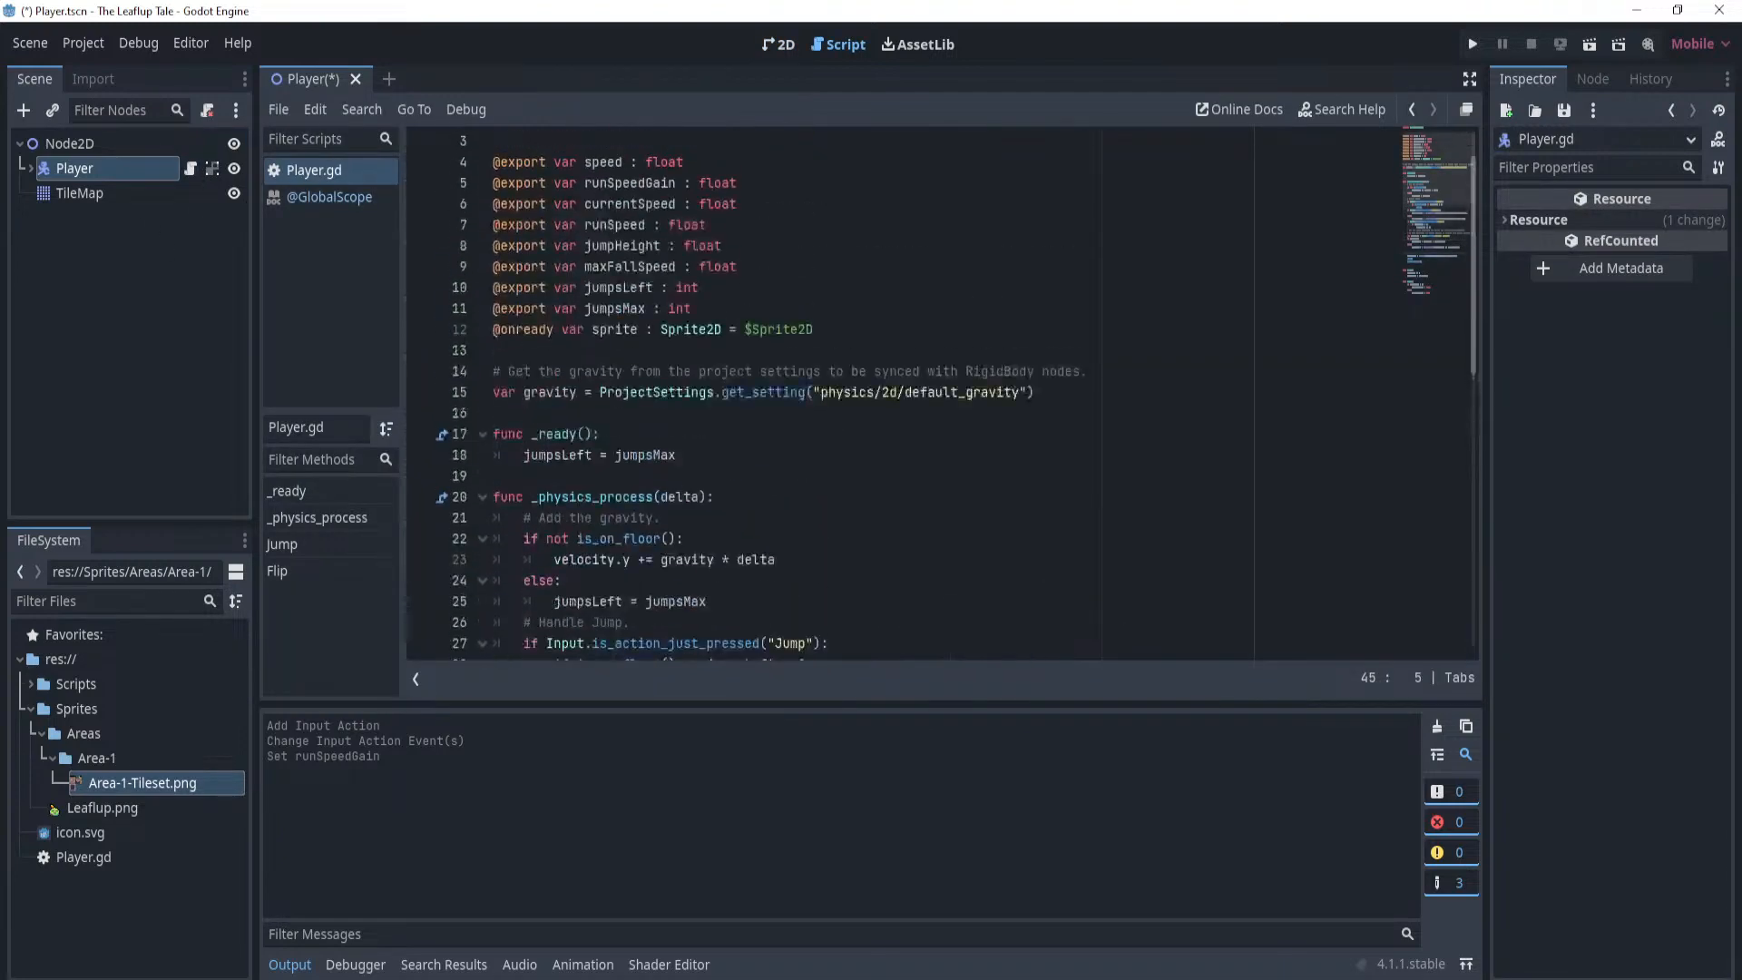
scroll(671, 399, up, 1)
scroll(671, 399, down, 1)
scroll(671, 400, up, 1)
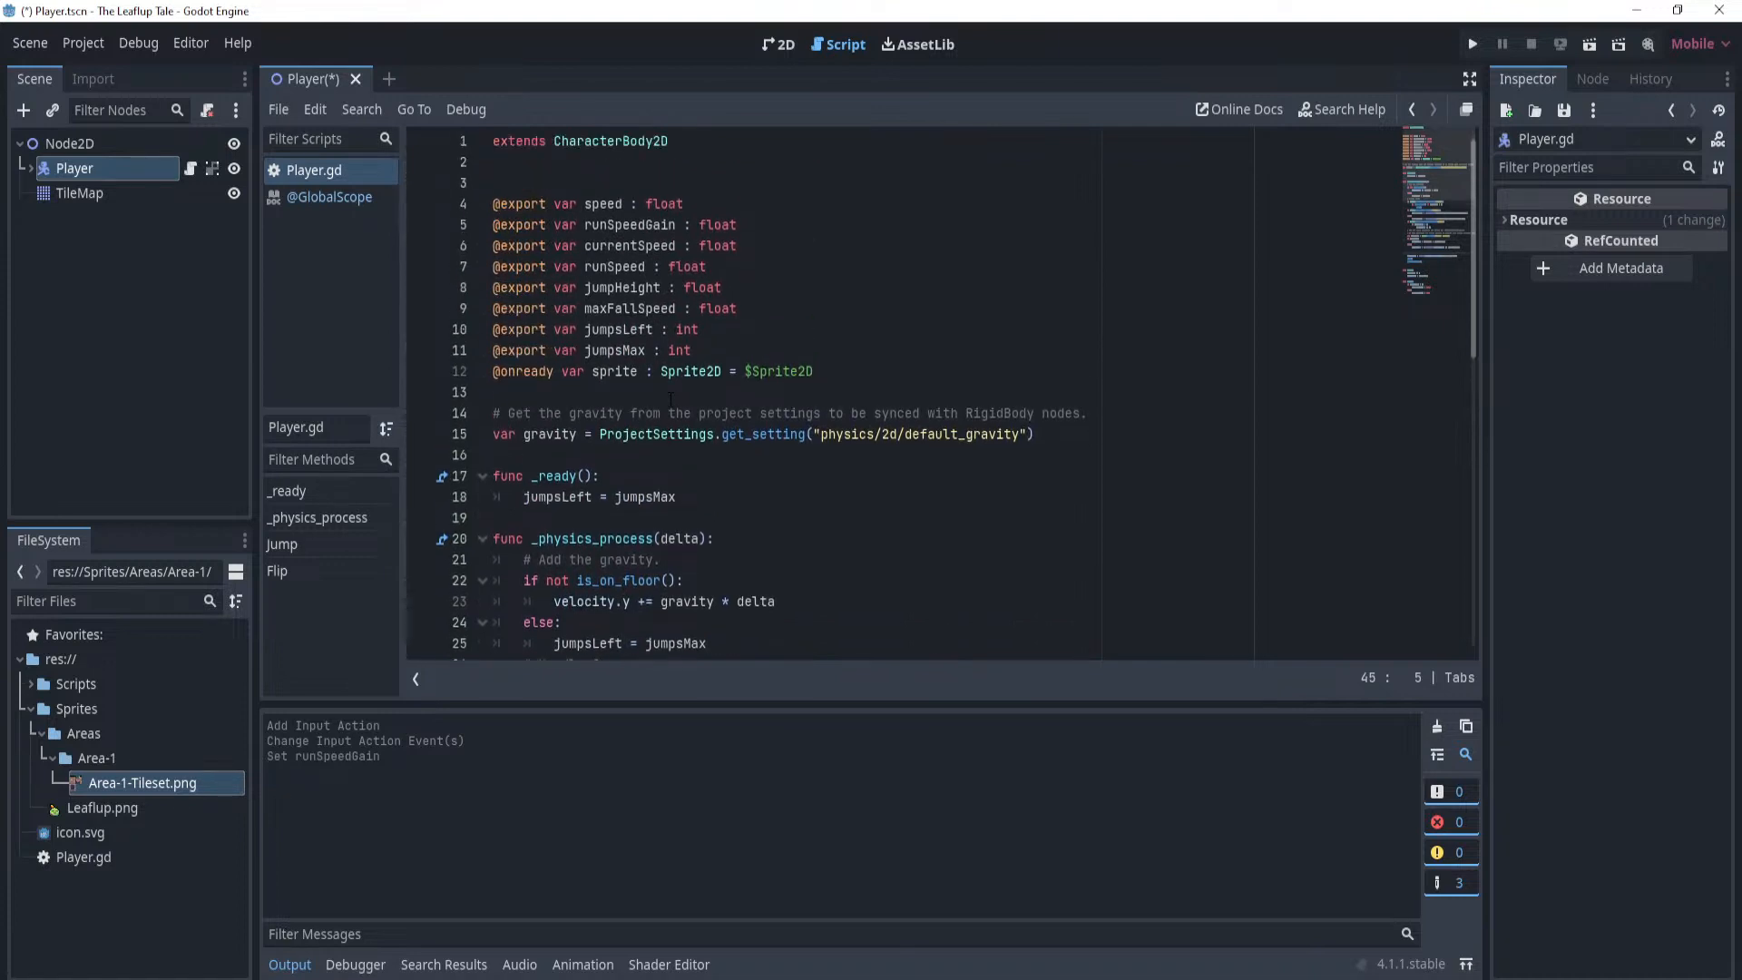
click(695, 196)
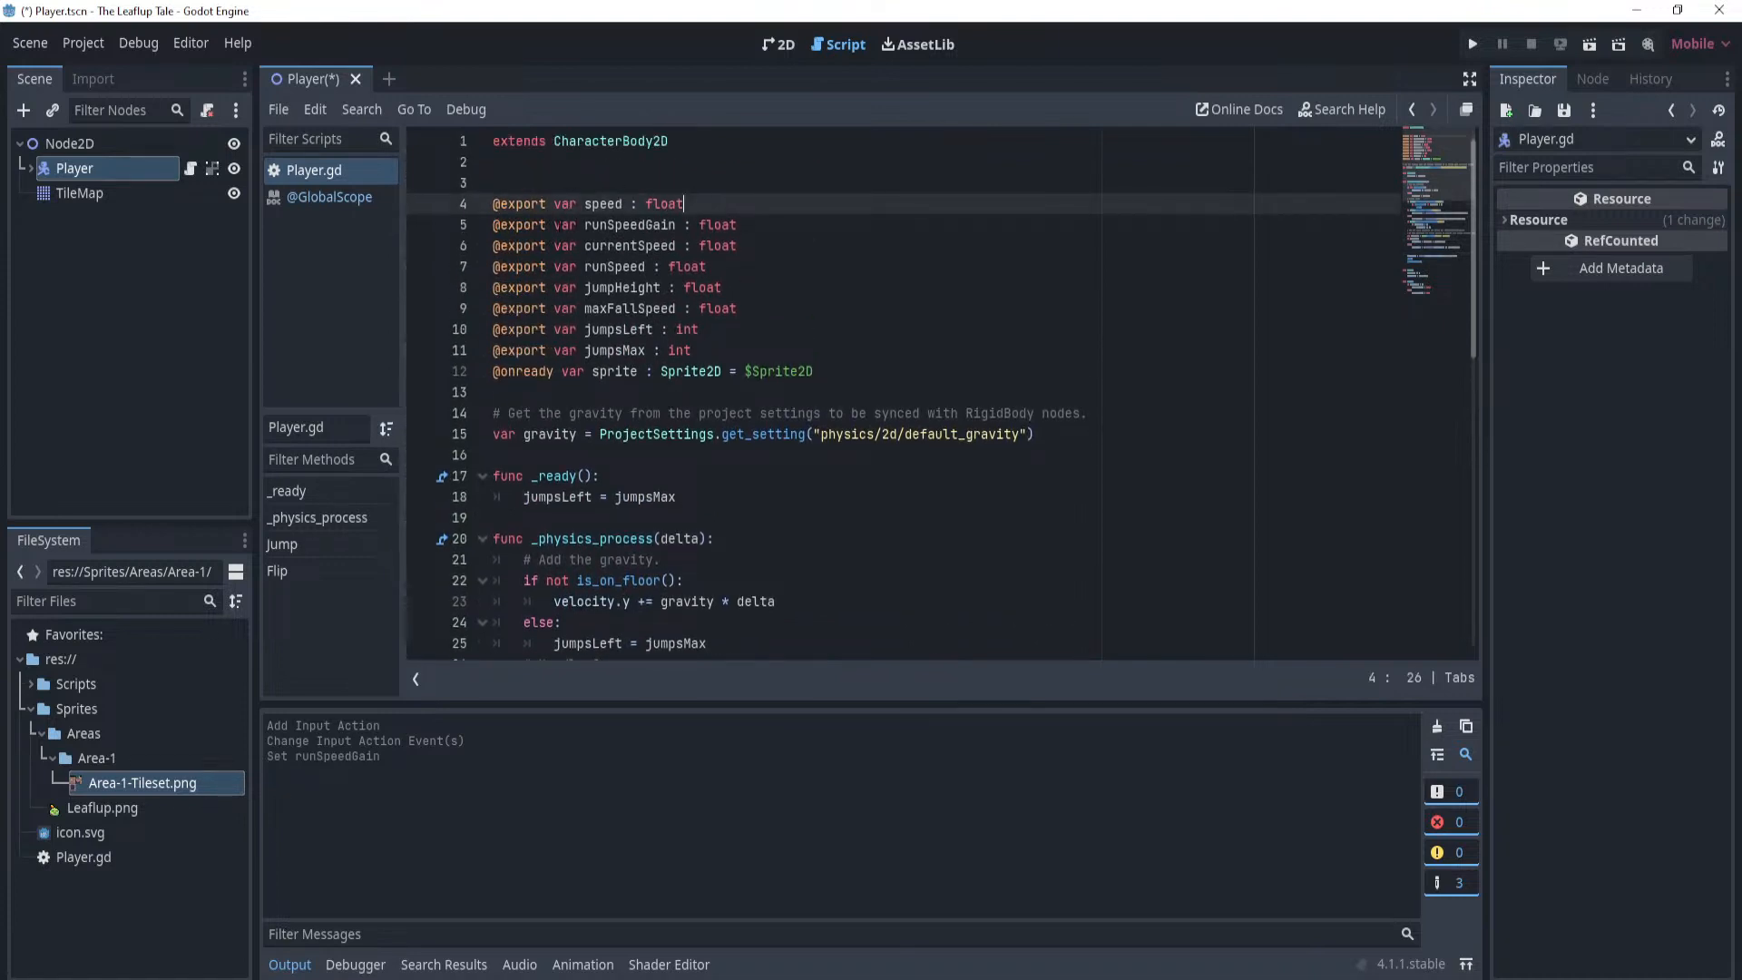
scroll(761, 346, down, 1)
click(762, 433)
key(Return)
text(spee)
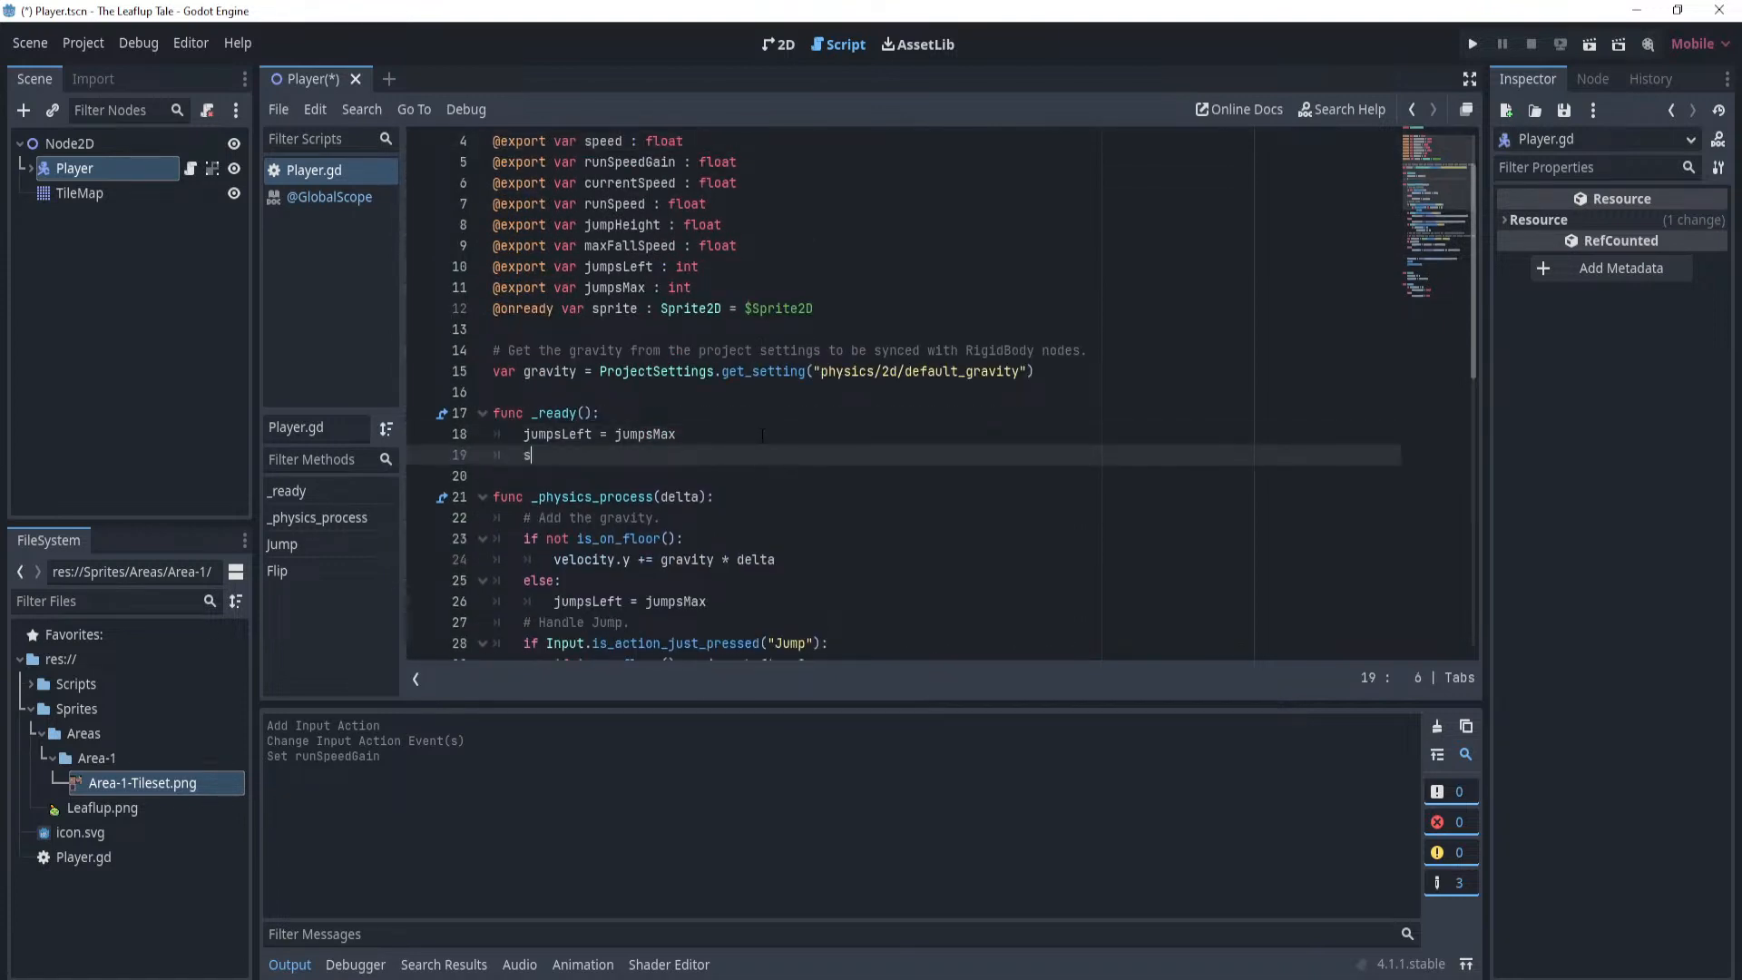
key(BackSpace)
key(BackSpace)
key(BackSpace)
key(BackSpace)
text(curren)
key(Return)
text(= speed)
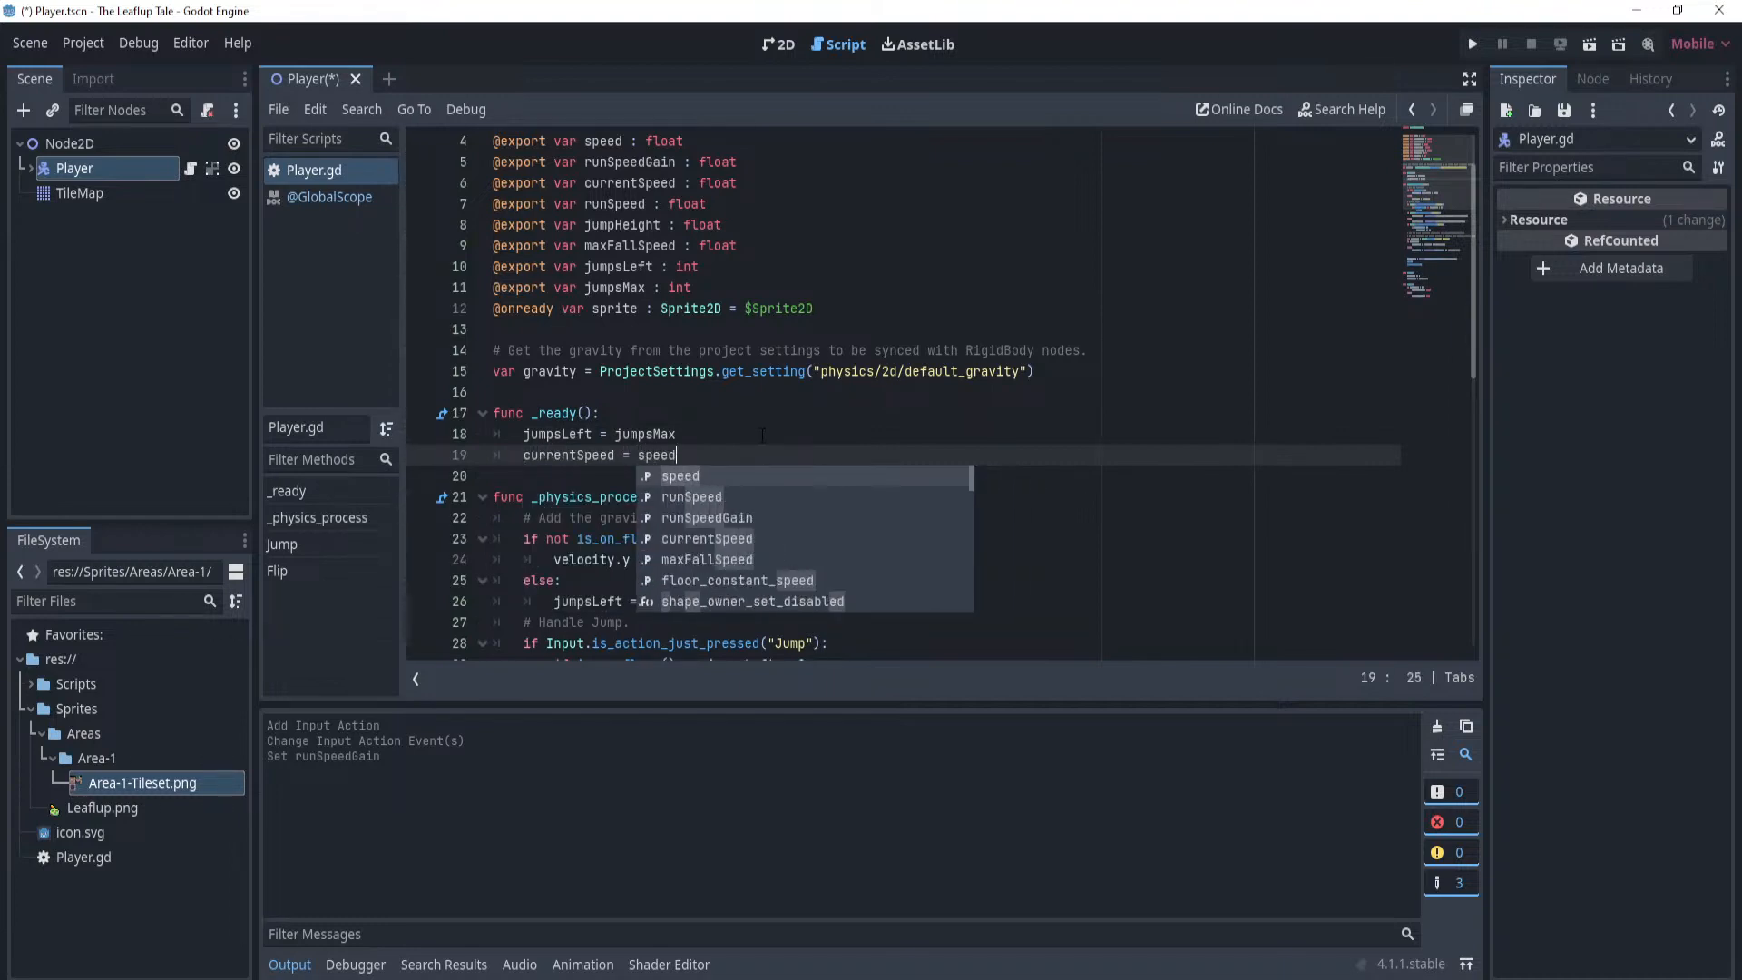
key(ctrl+s)
Run the game from the 2D scene view, test the player's movement in both directions and close the game.
click(773, 42)
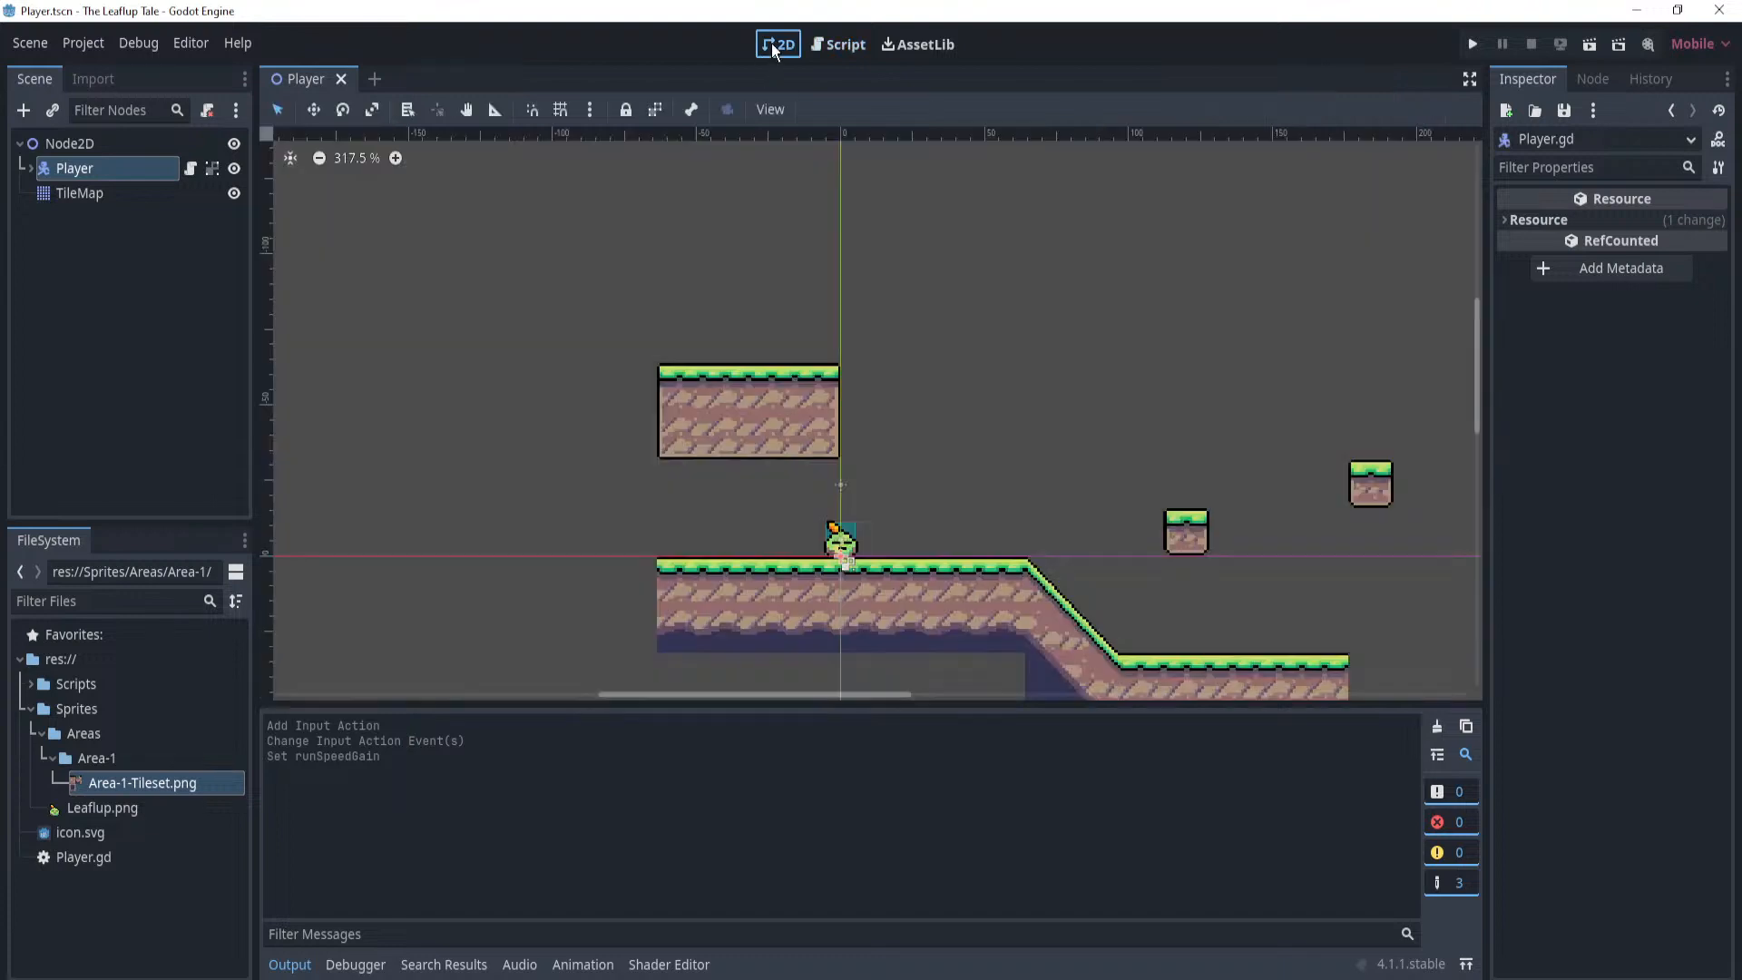
middle_drag(1060, 309, 1007, 268)
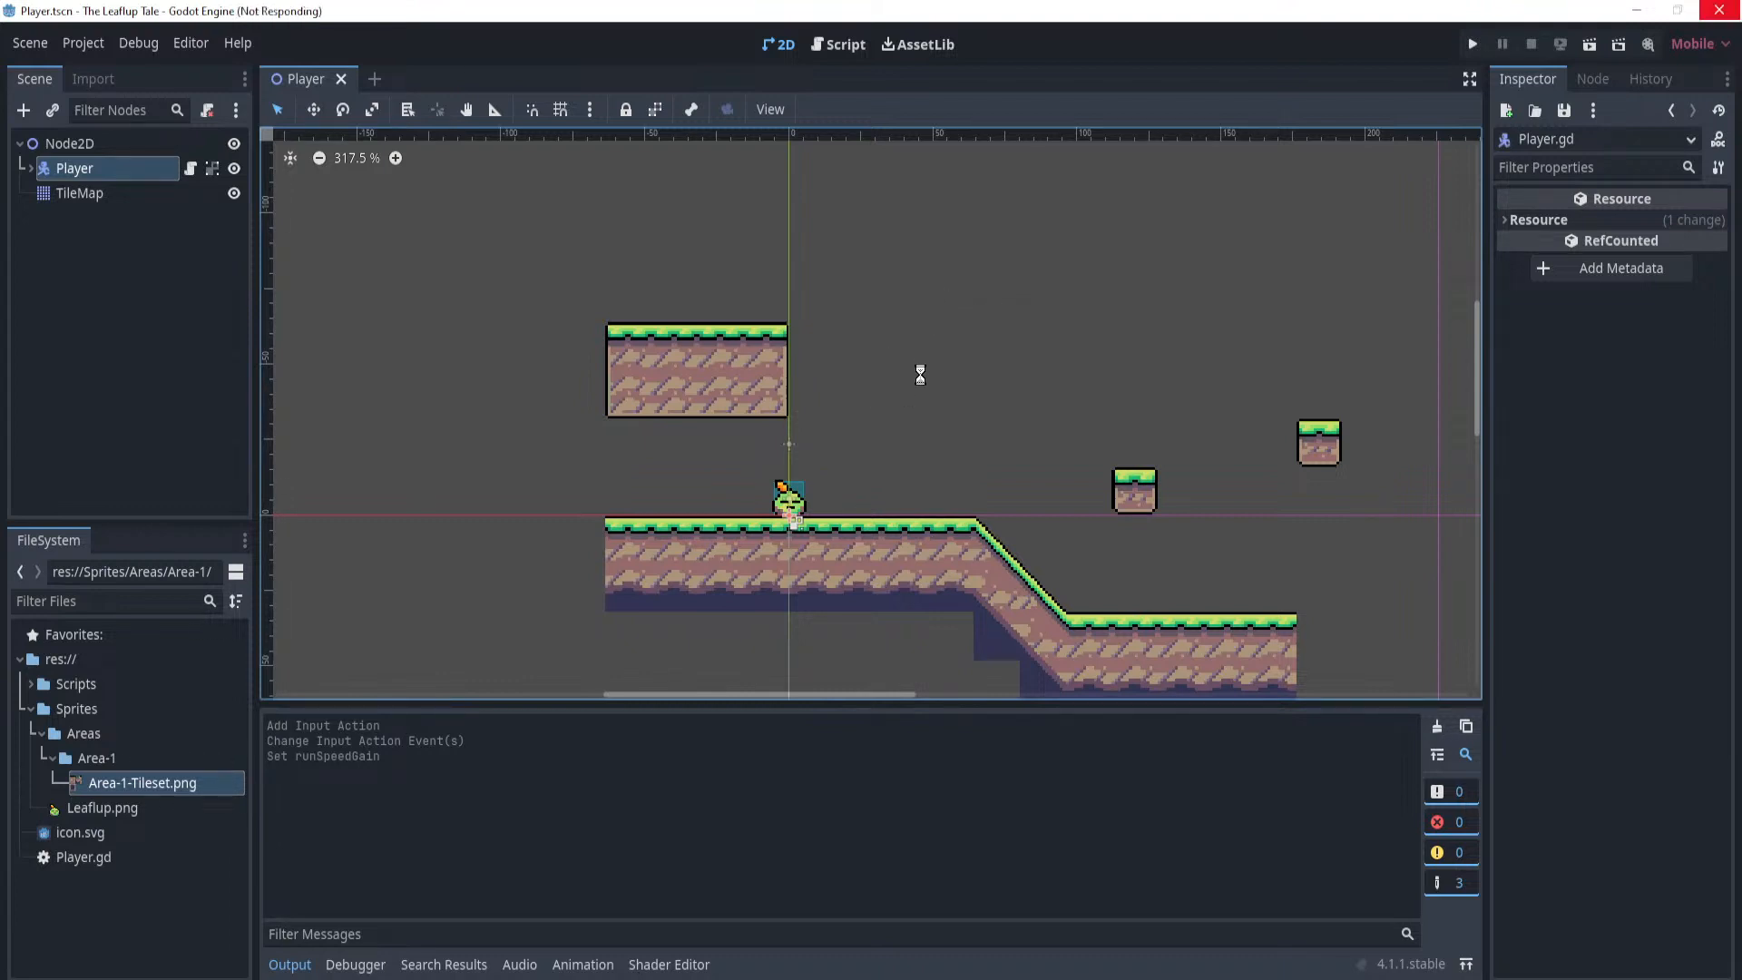
scroll(948, 403, up, 1)
scroll(949, 411, down, 1)
scroll(937, 412, up, 4)
middle_drag(937, 412, 1045, 303)
key(F5)
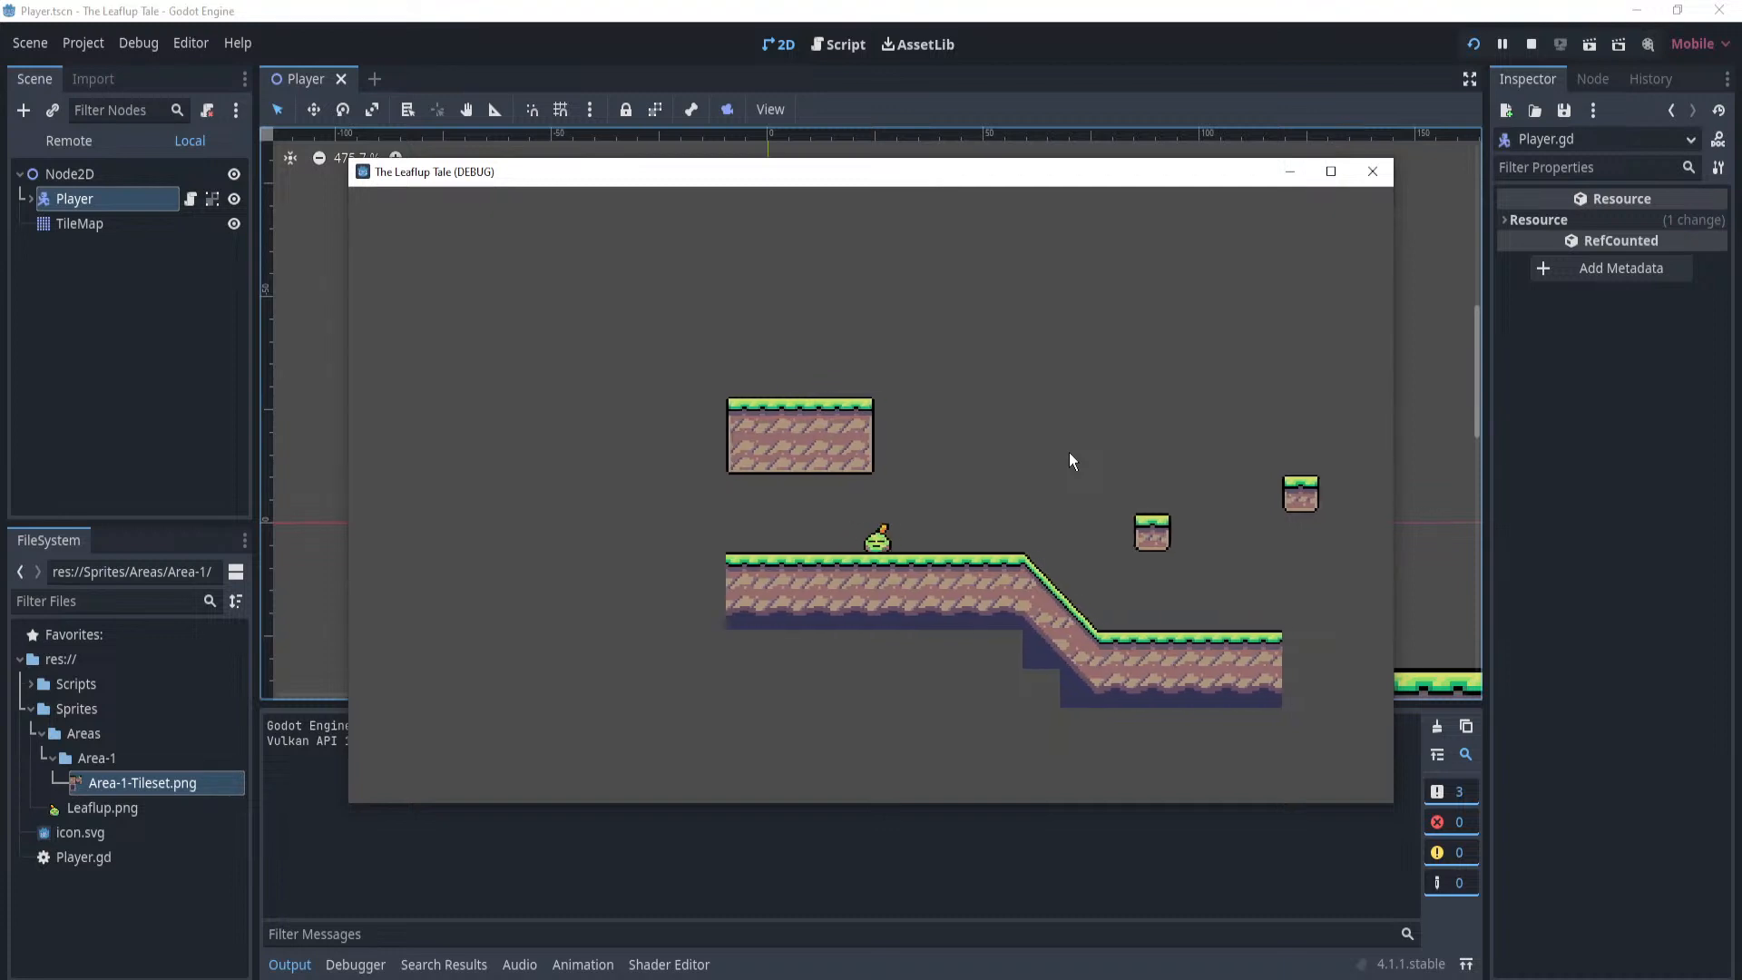
key(Left)
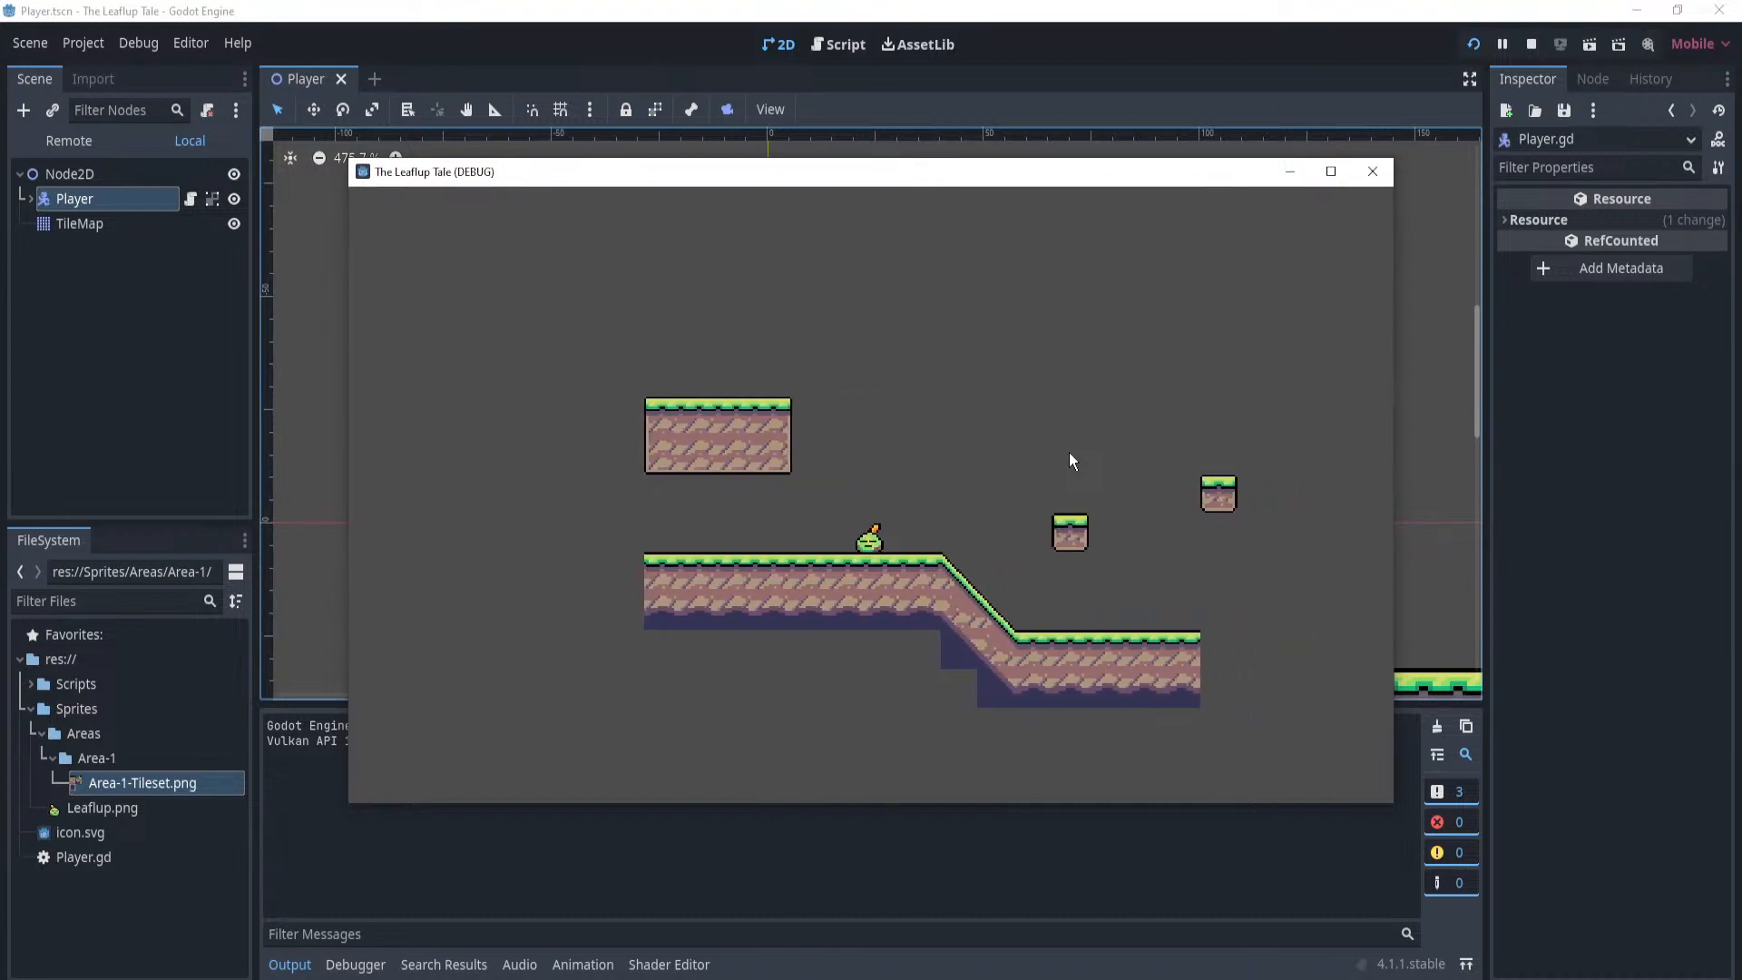
key(Right)
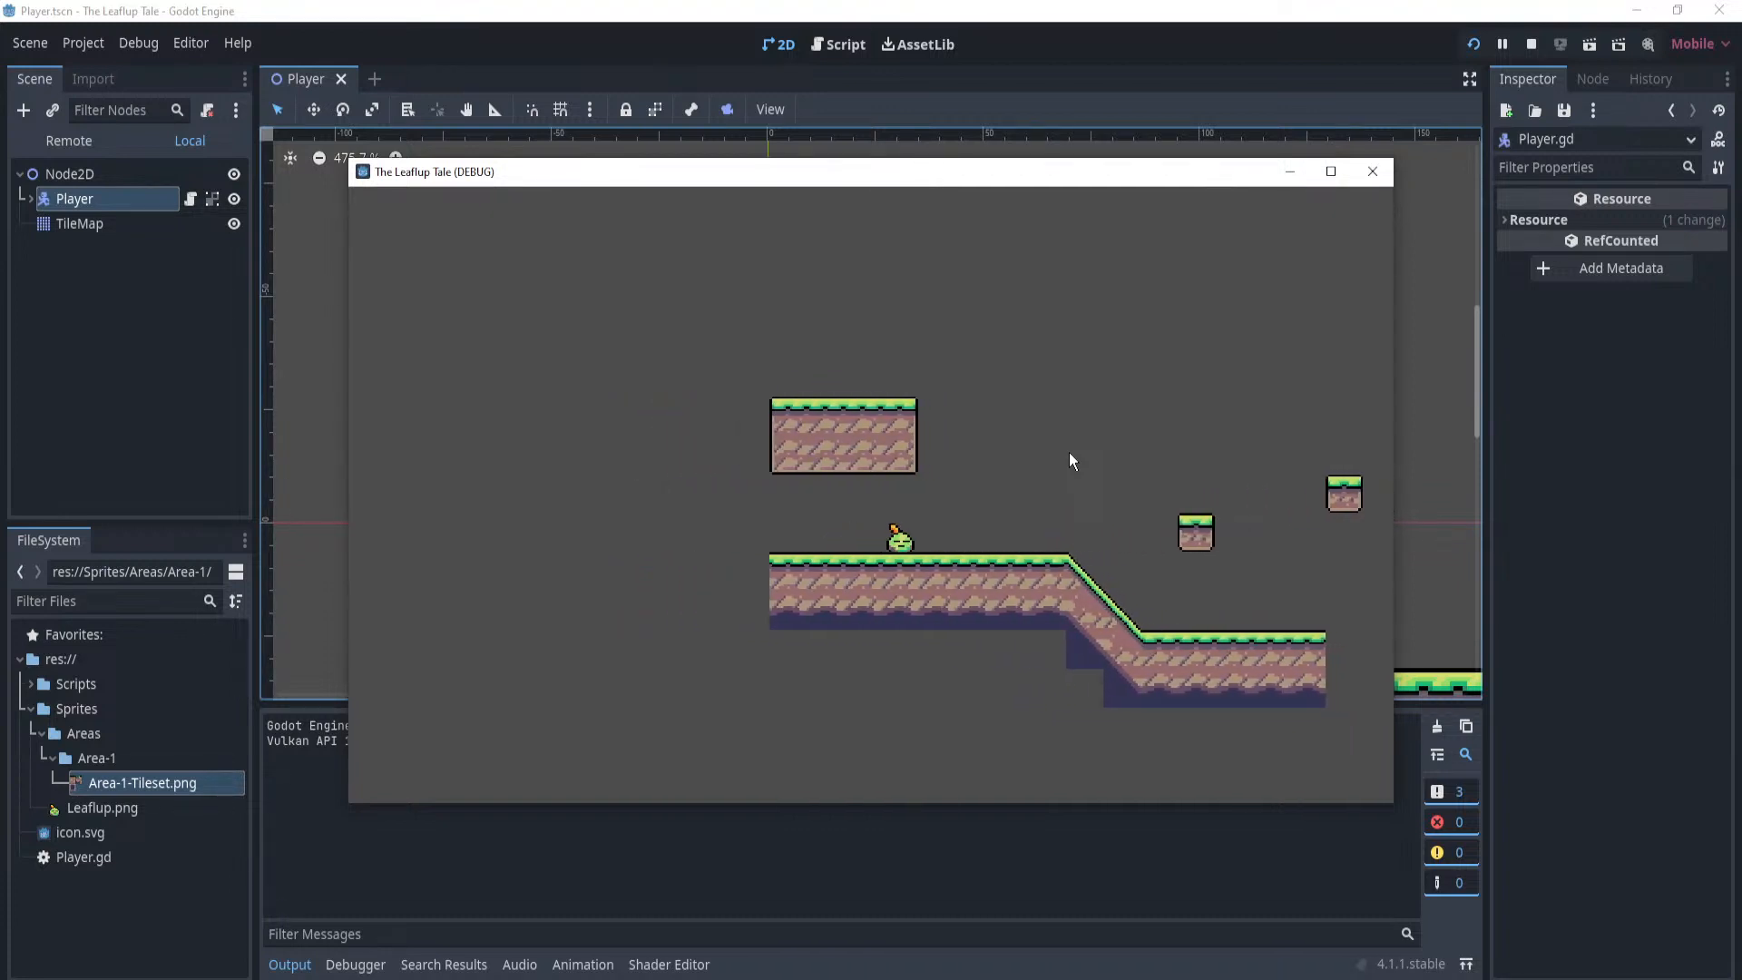
key(Right)
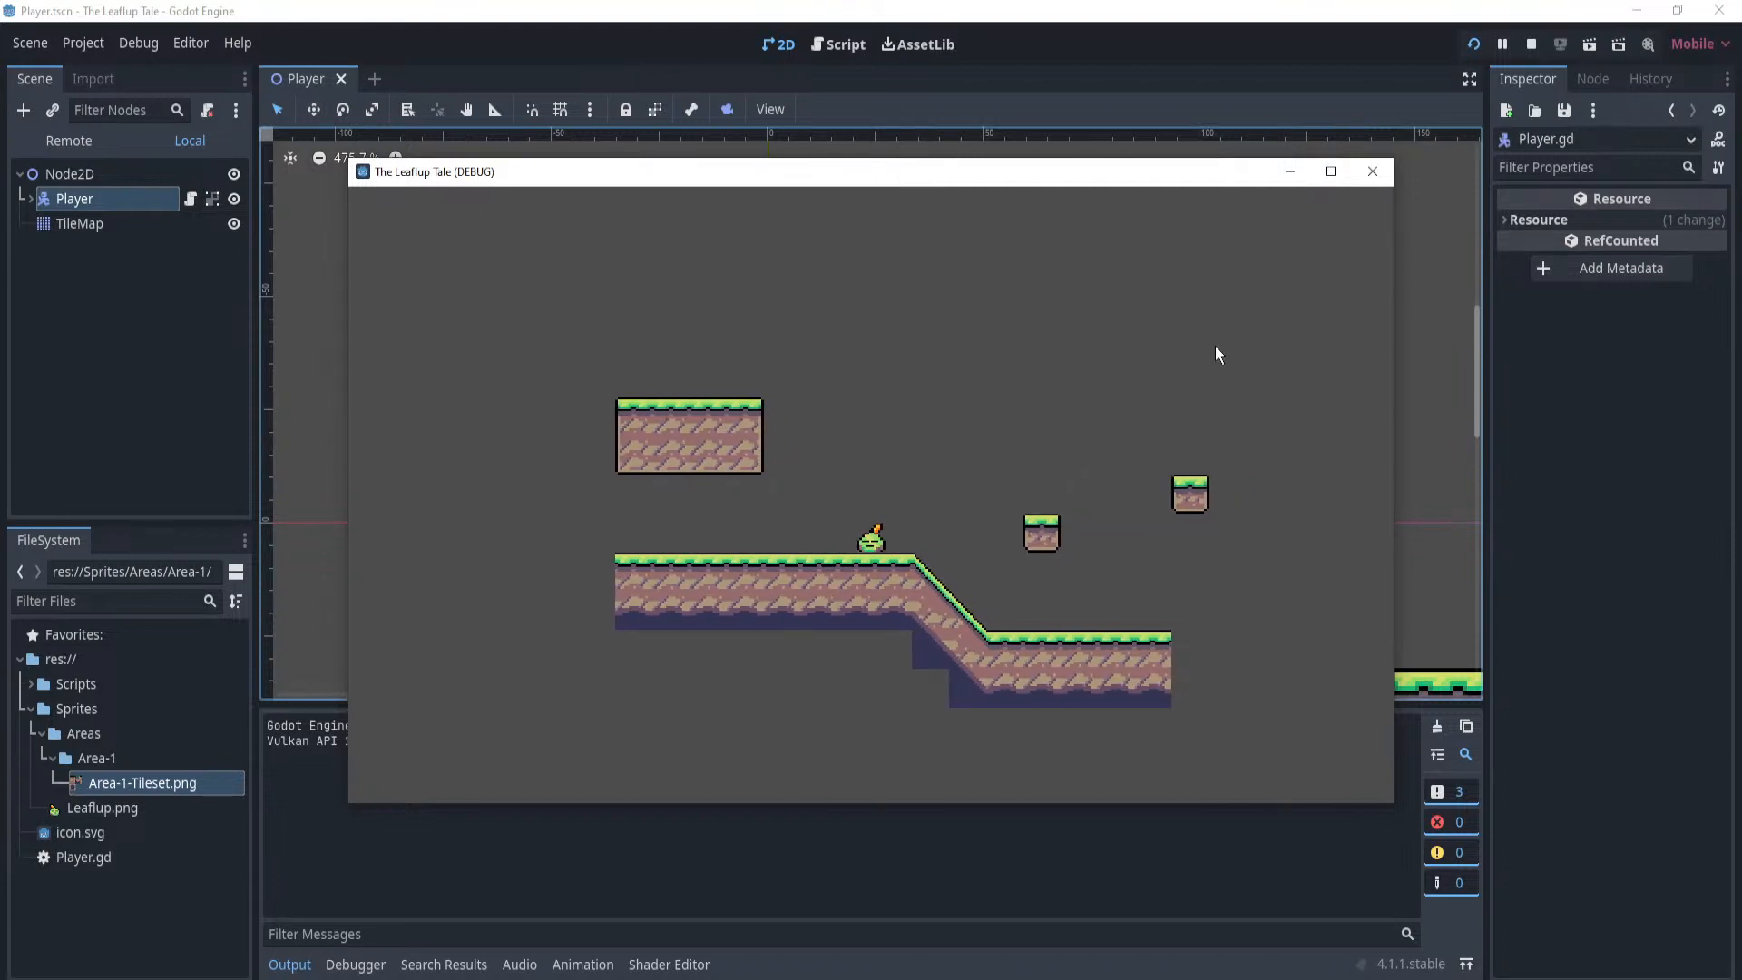
click(1372, 172)
Set the Player node's Run Speed to 120 and save the scene.
click(77, 168)
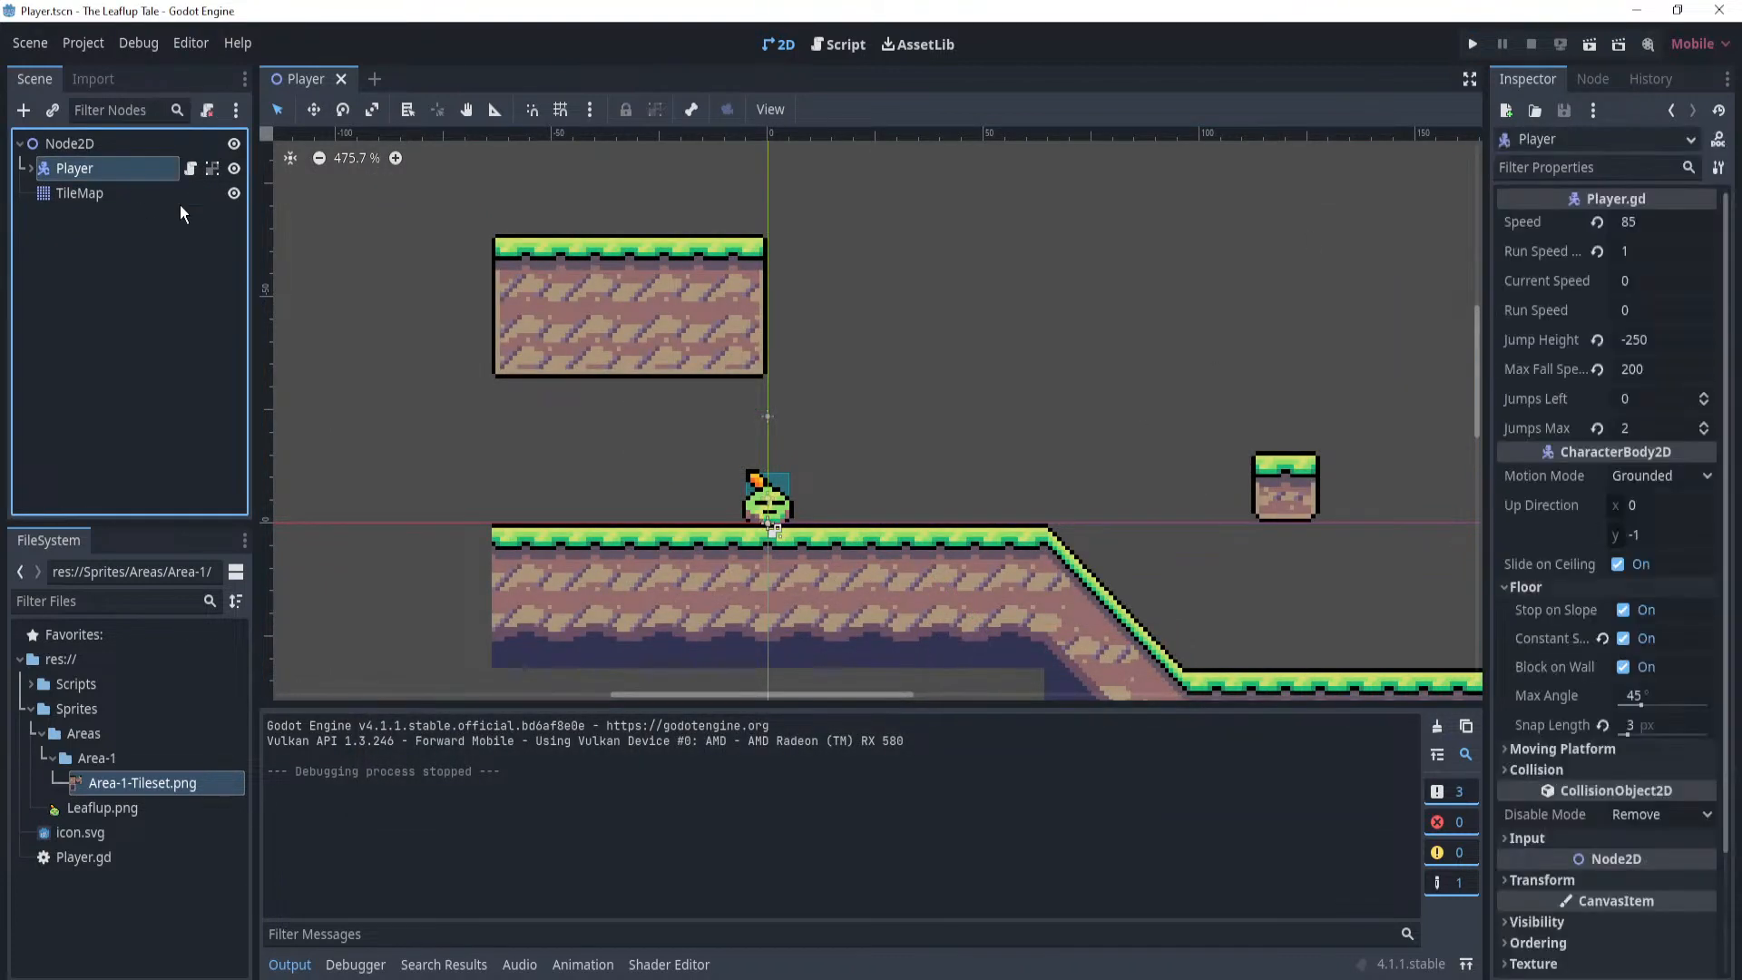
click(1662, 311)
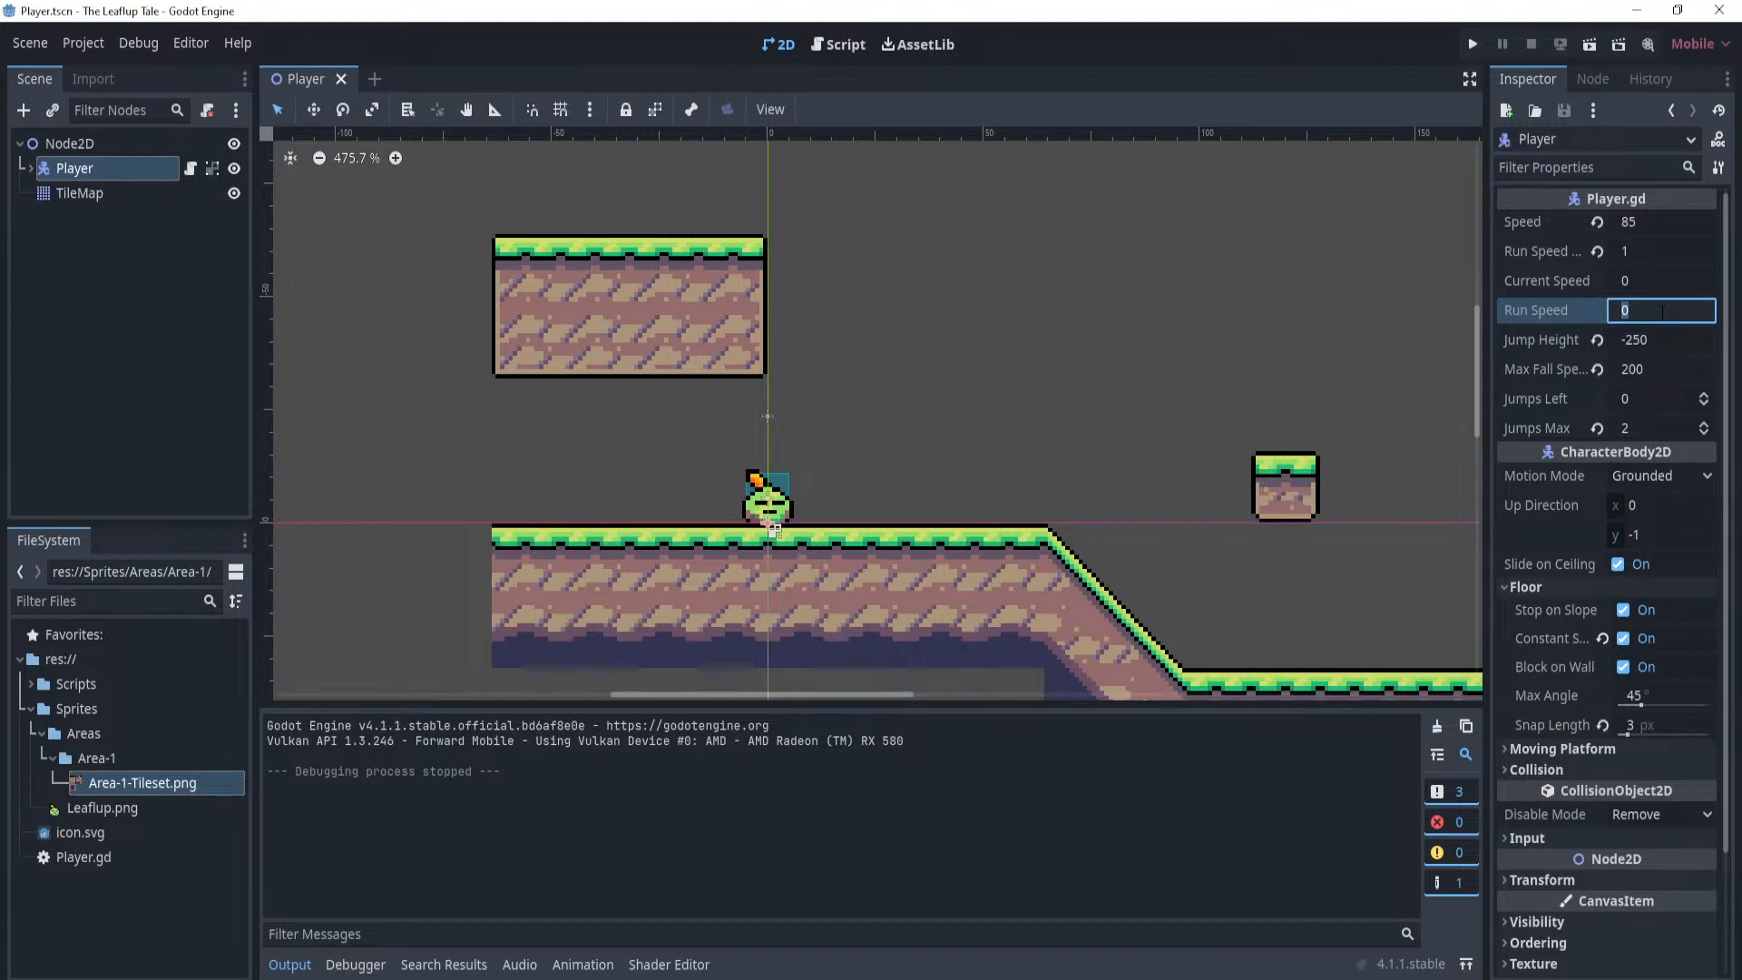
text(120)
key(ctrl+s)
Playtest the player running both ways and double jumping across the platforms, and close the game.
click(1472, 47)
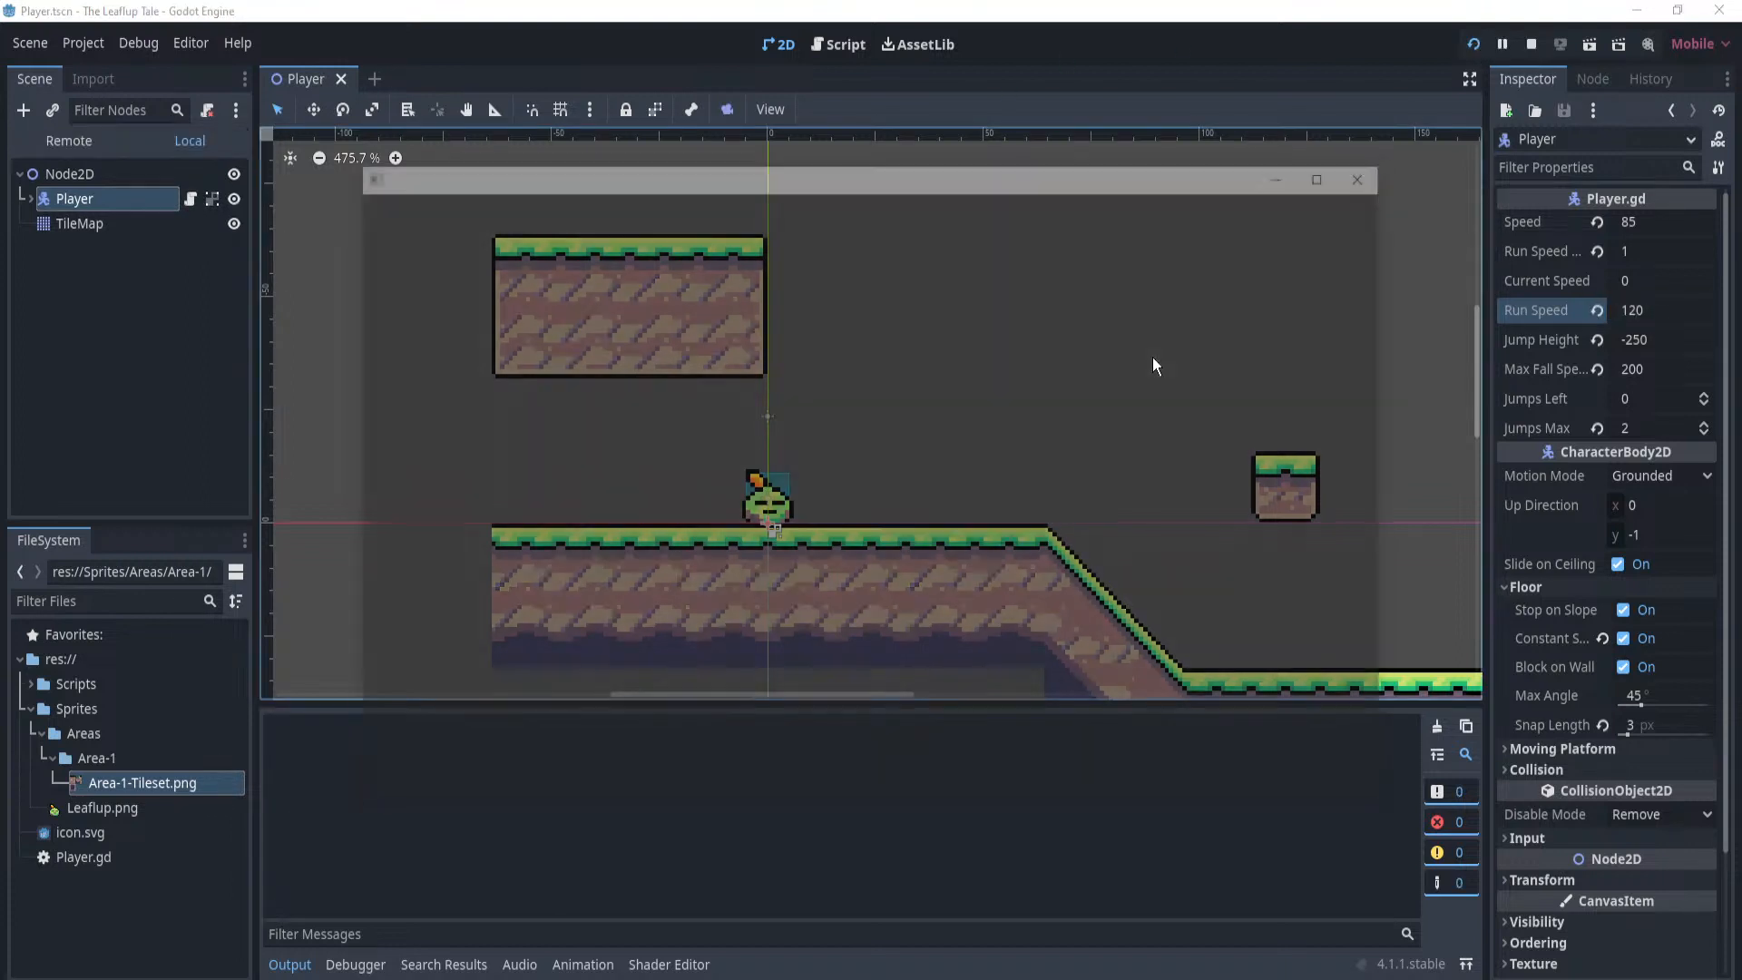
key(Right)
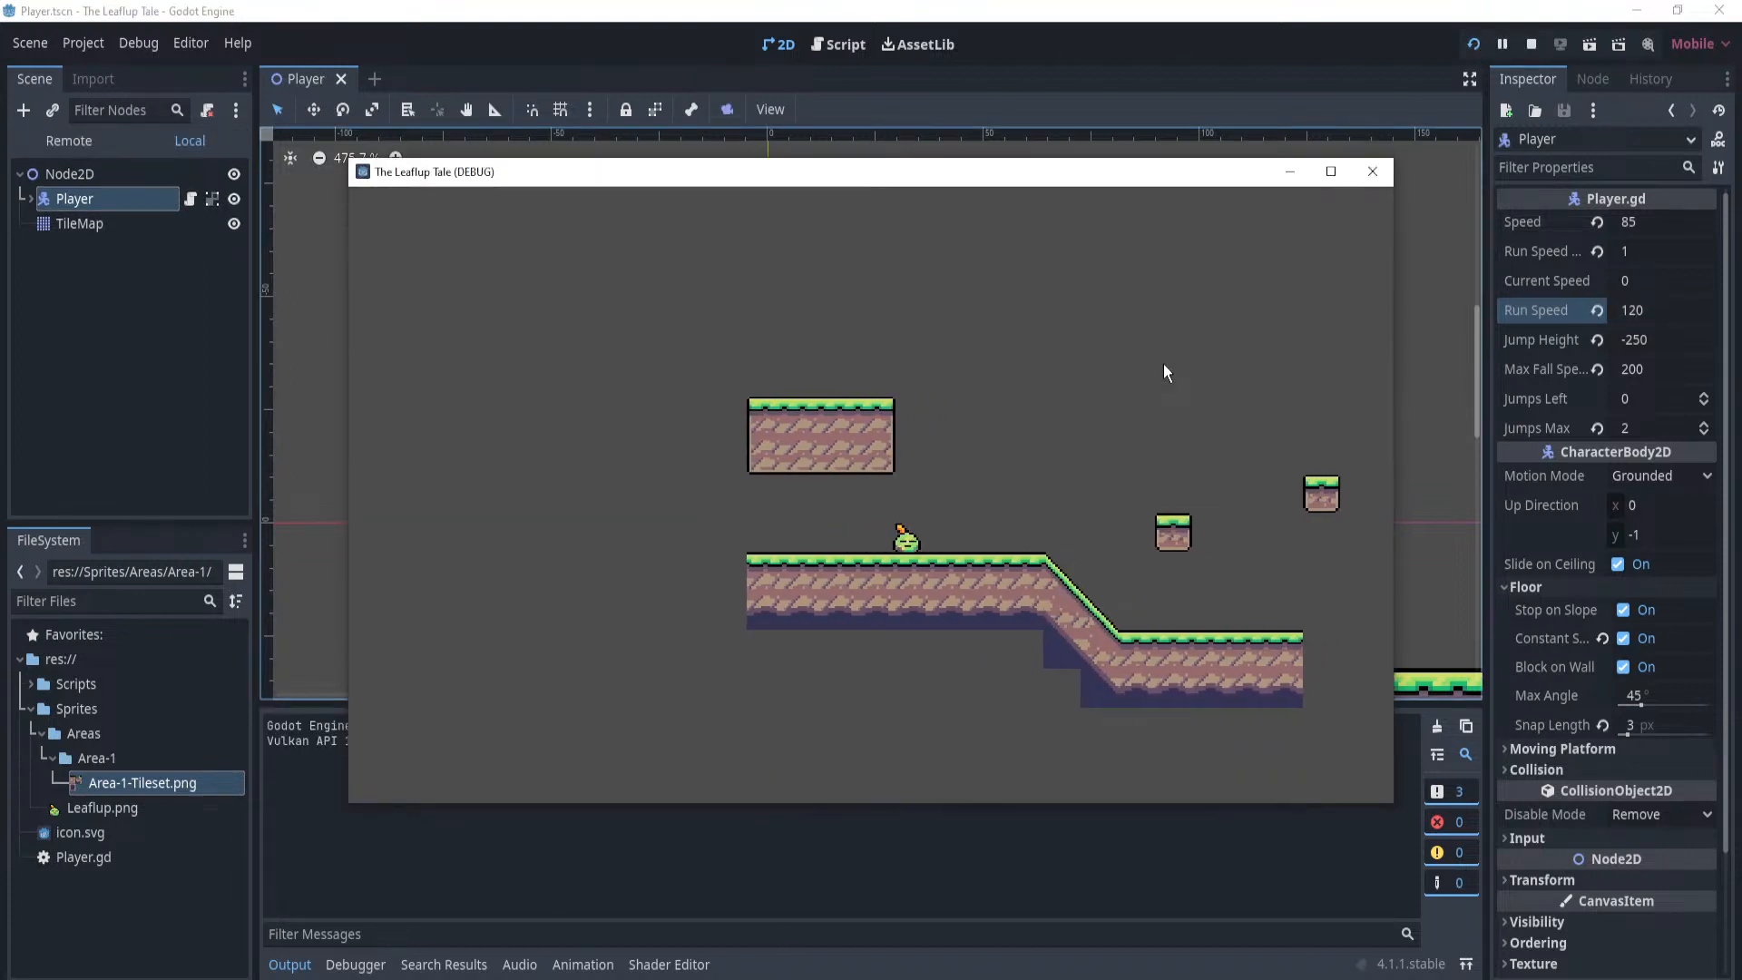
key(space)
key(space)
key(Left)
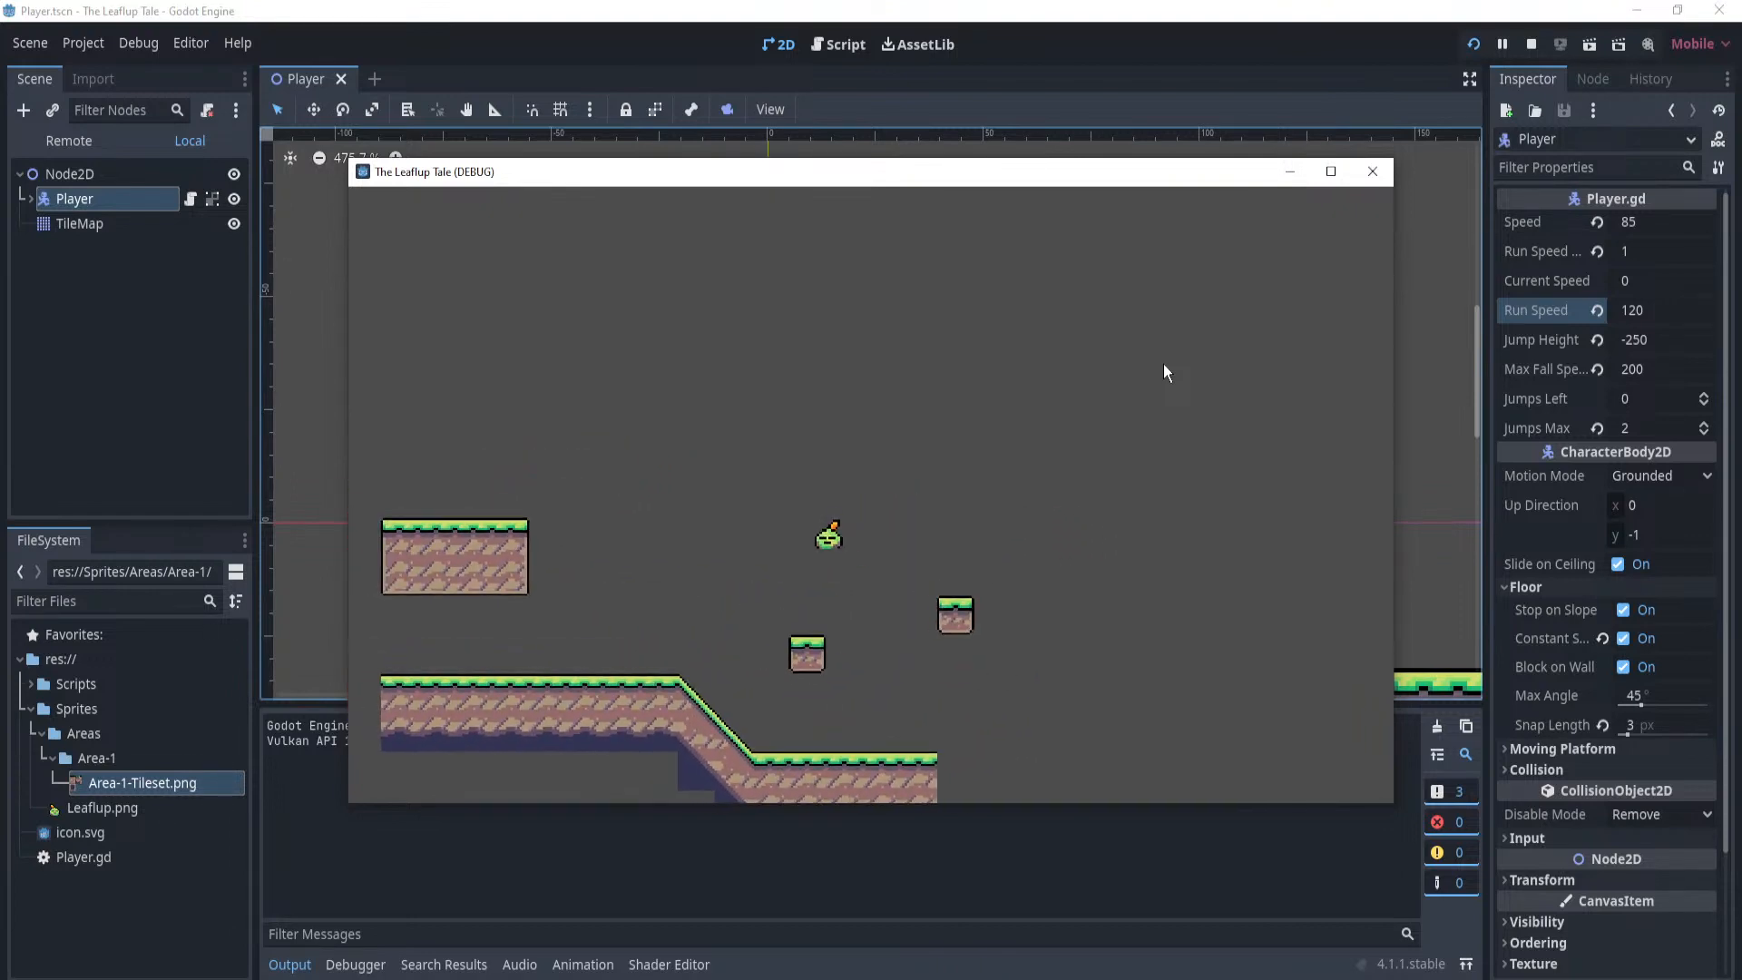
key(Right)
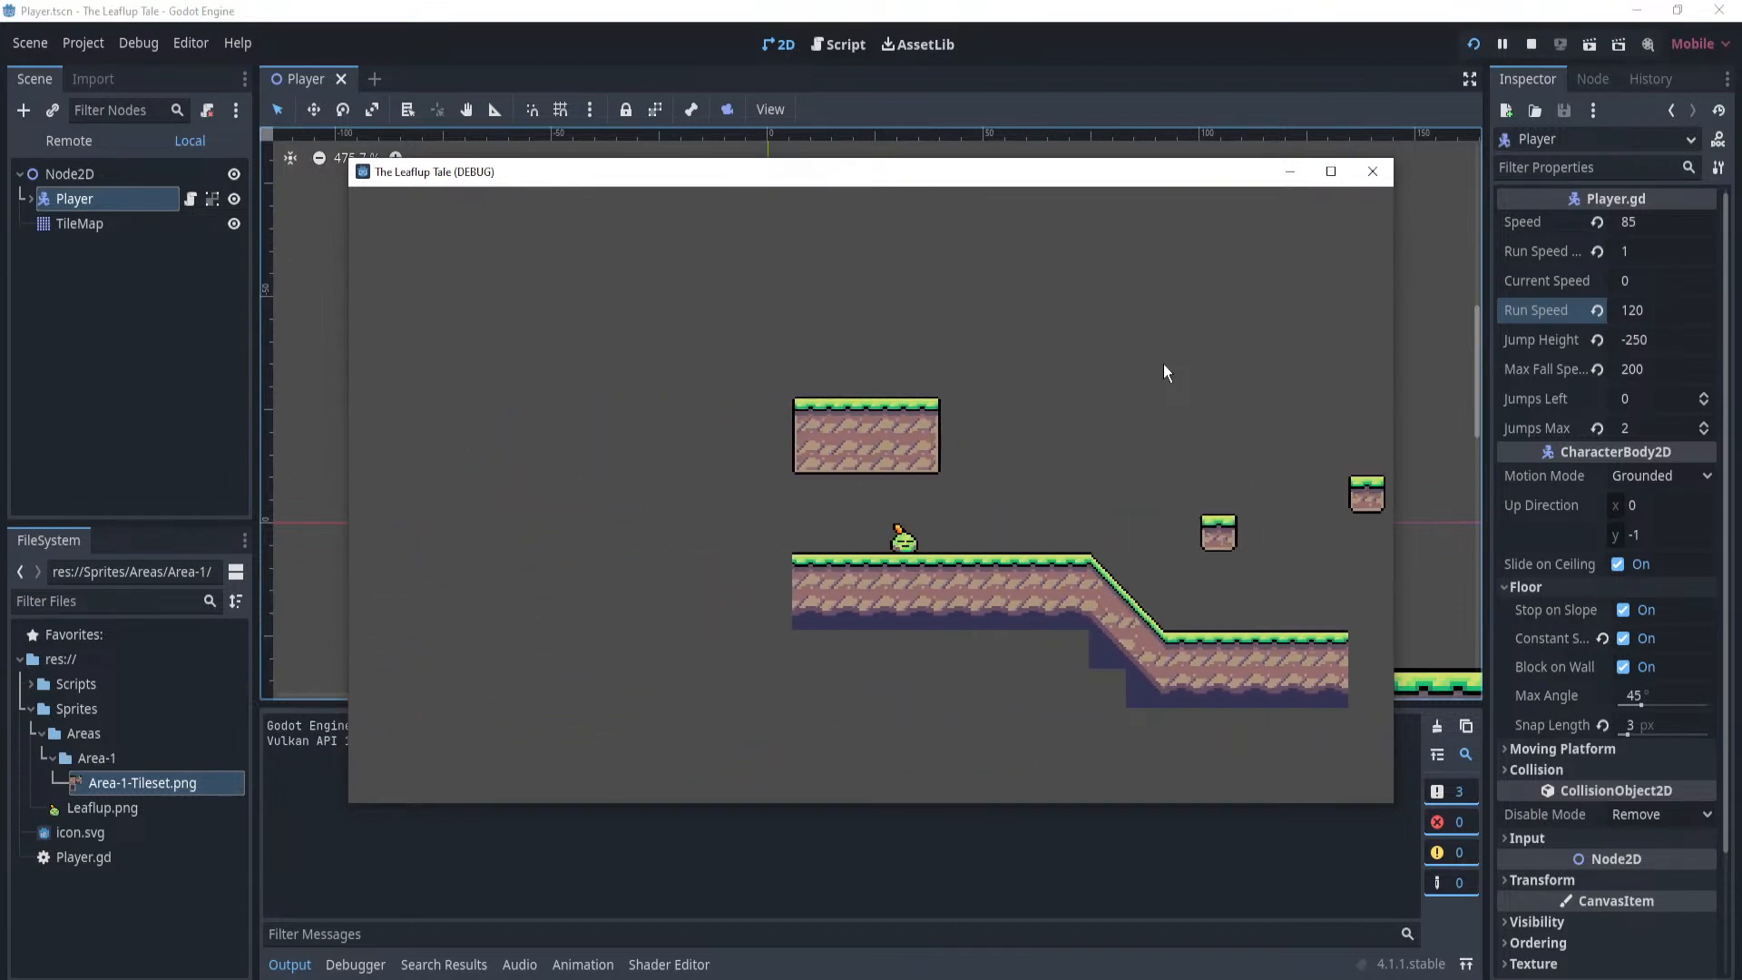
click(1370, 172)
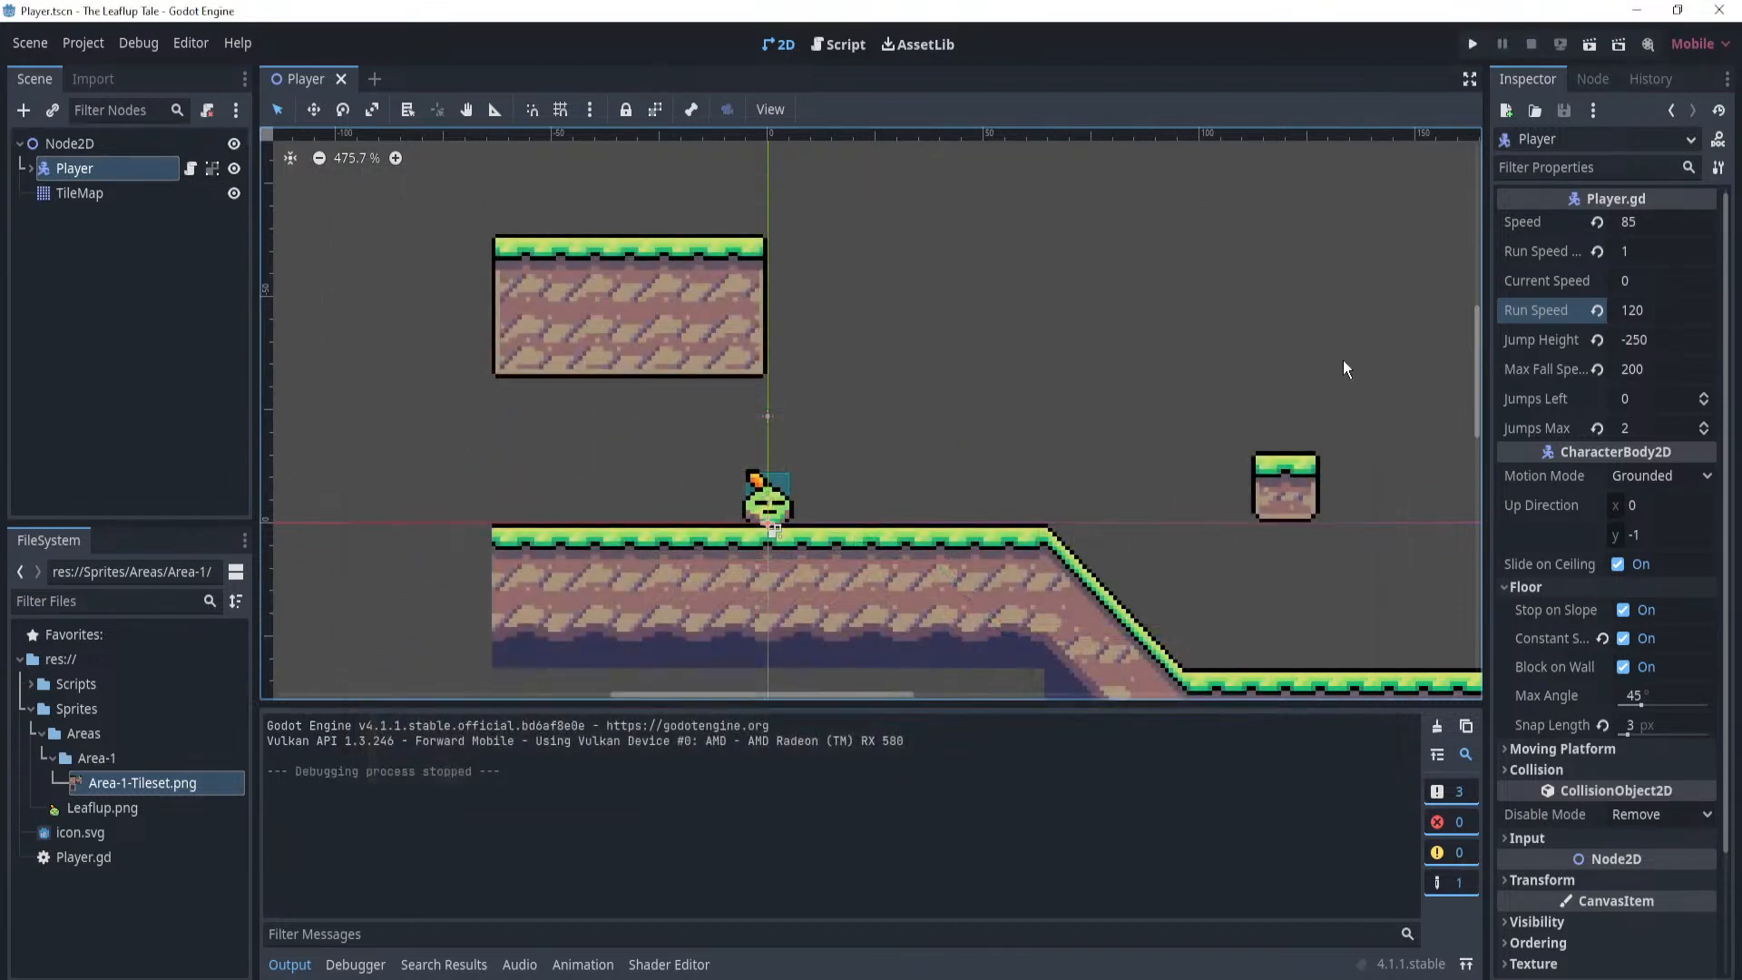
Set the Player node's Run Speed Gain to 10 and its Run Speed to 200.
click(1663, 251)
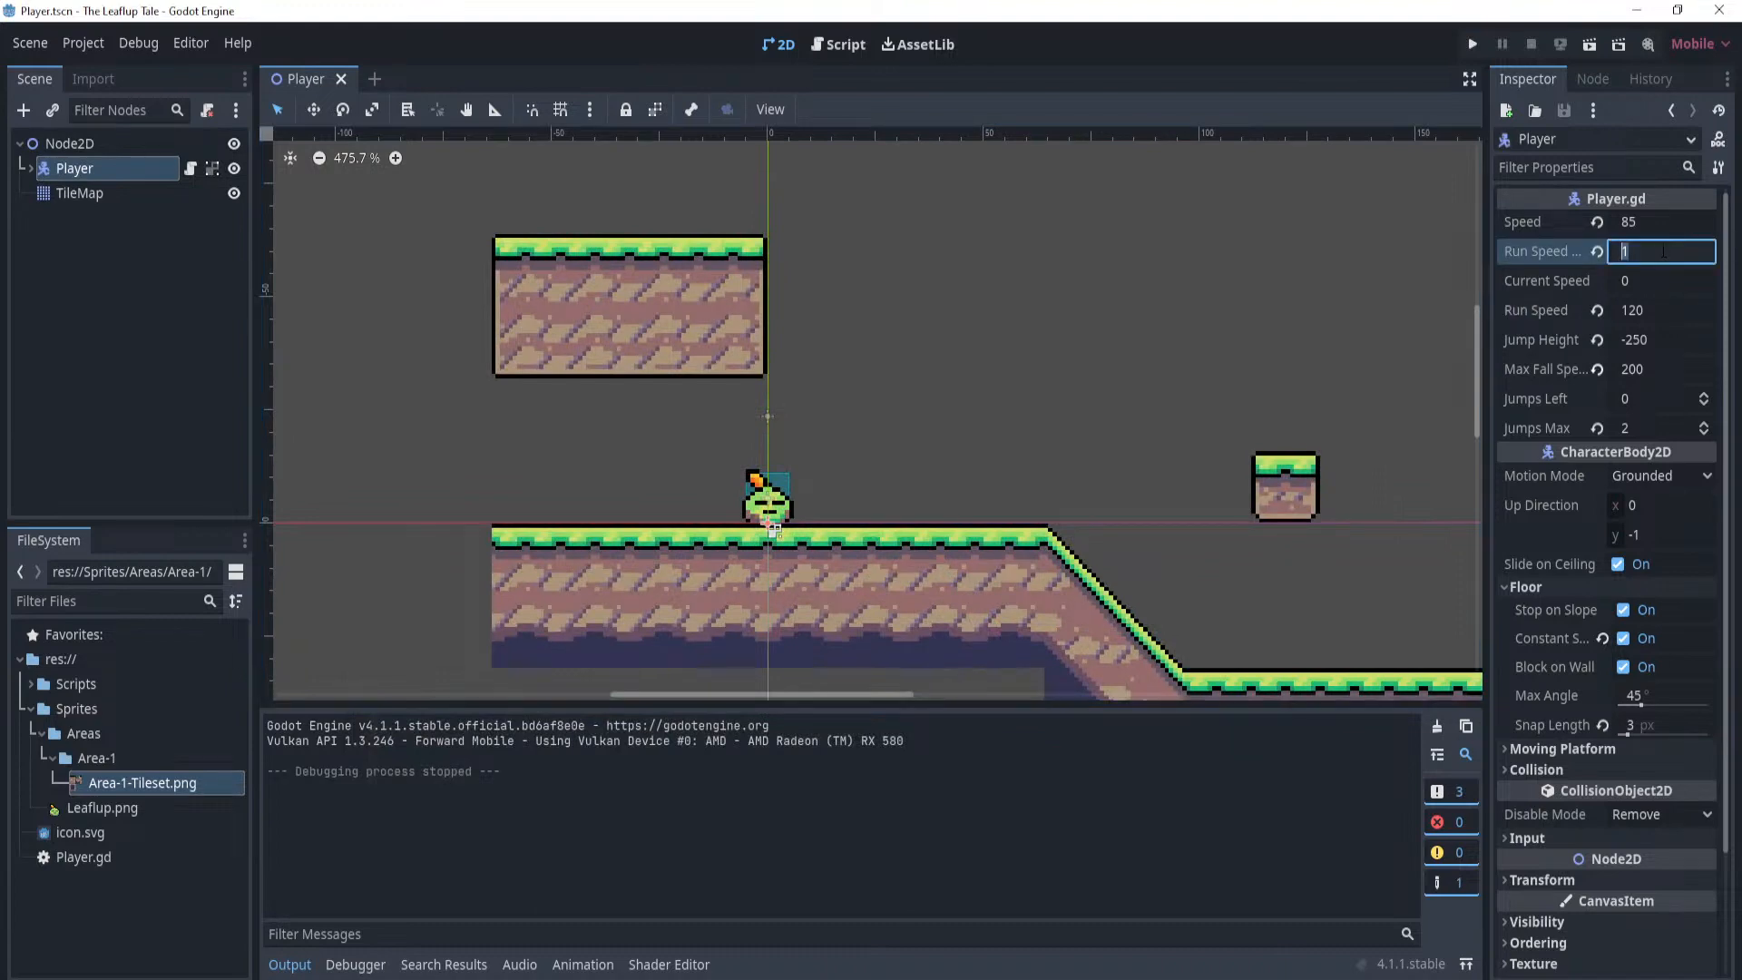
key(BackSpace)
text(10)
key(Return)
click(1662, 311)
text(200)
key(Return)
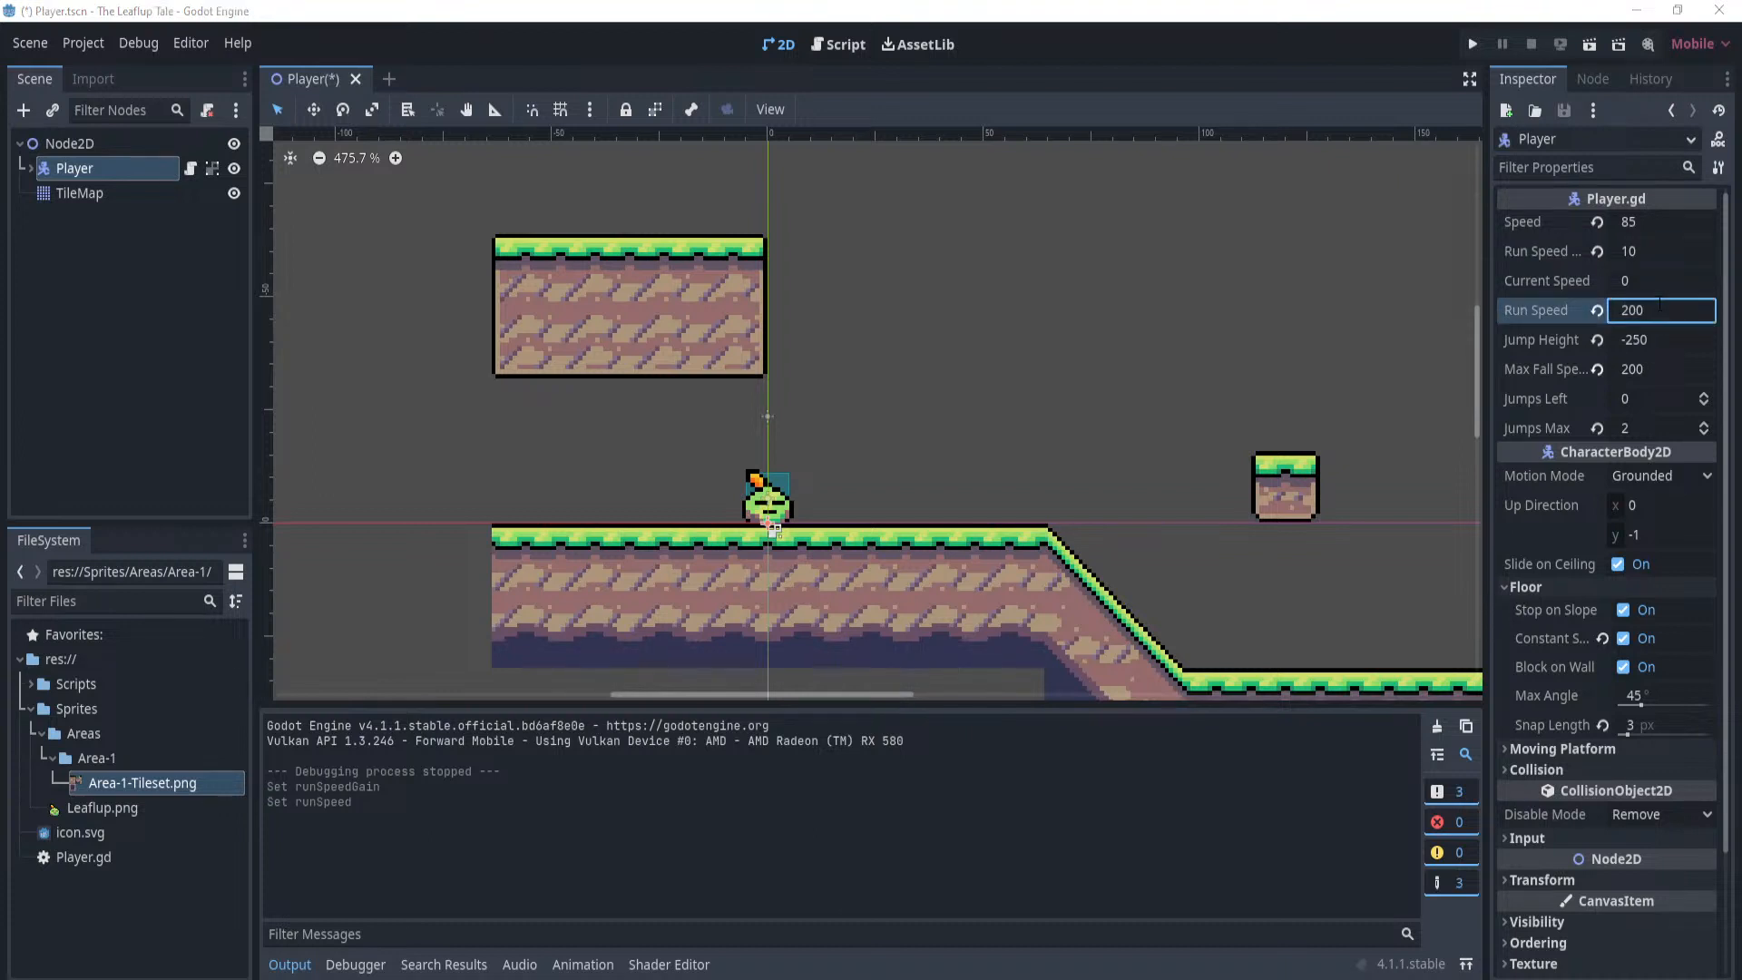
Playtest the faster sprint by repeatedly changing direction on the upper ground, and stop the game.
key(F5)
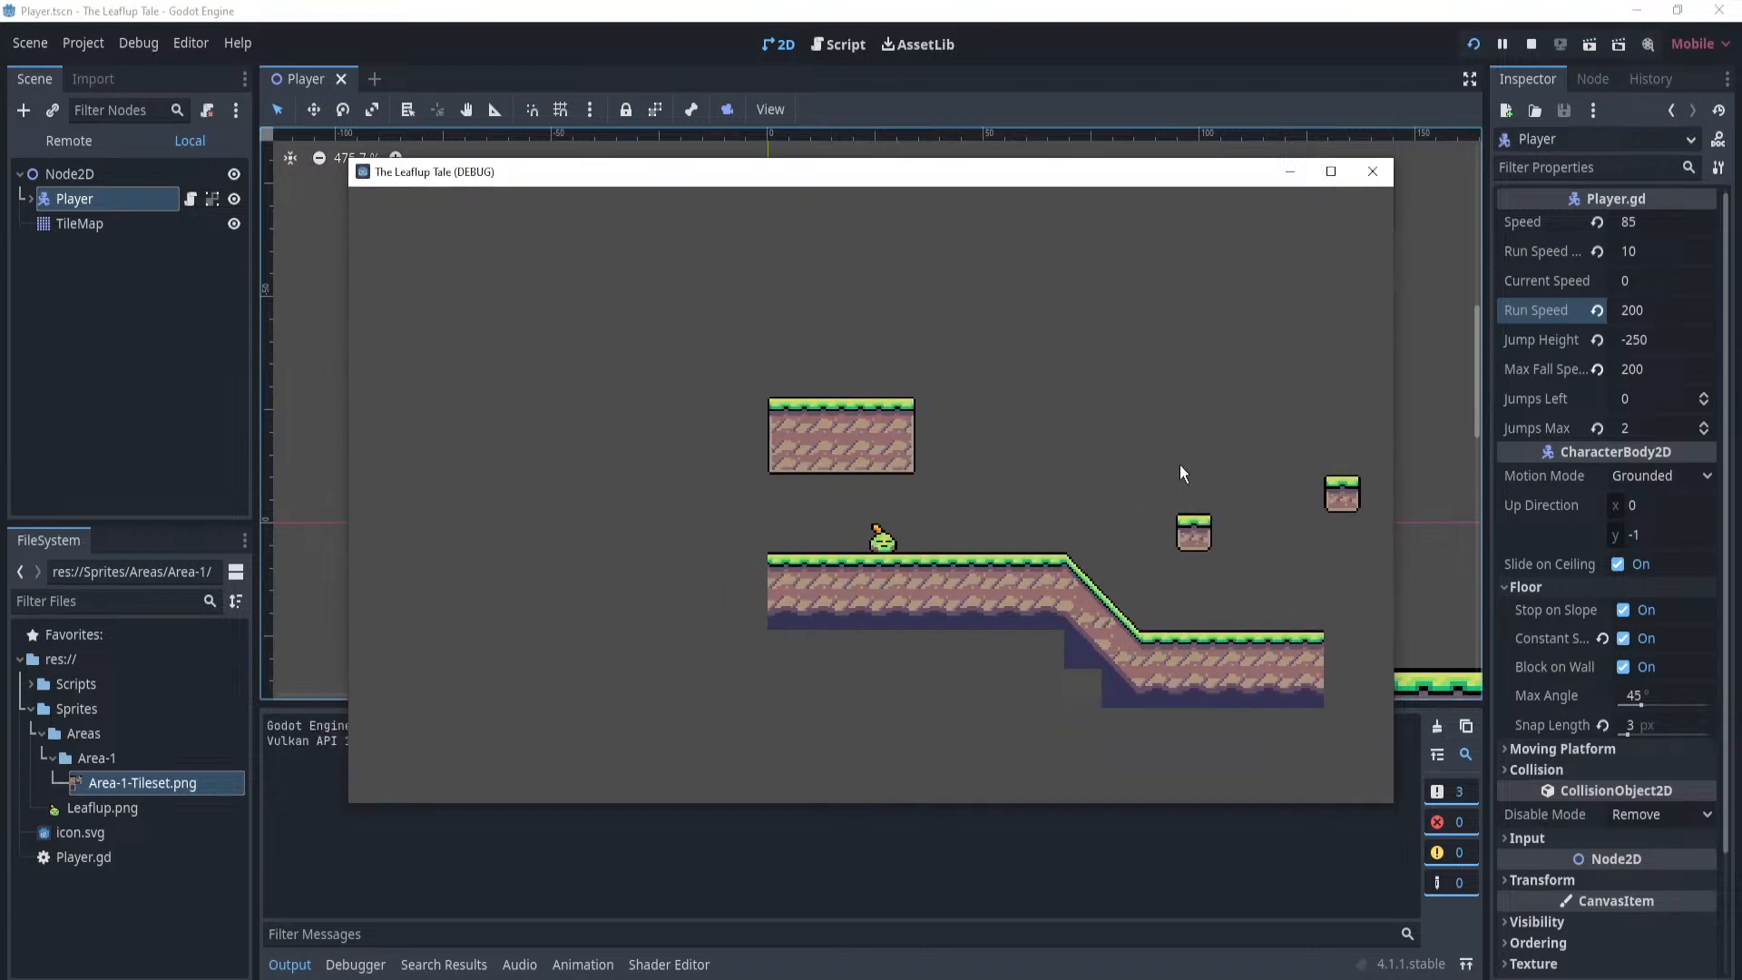
key(Right)
key(Left)
key(Right)
key(Left)
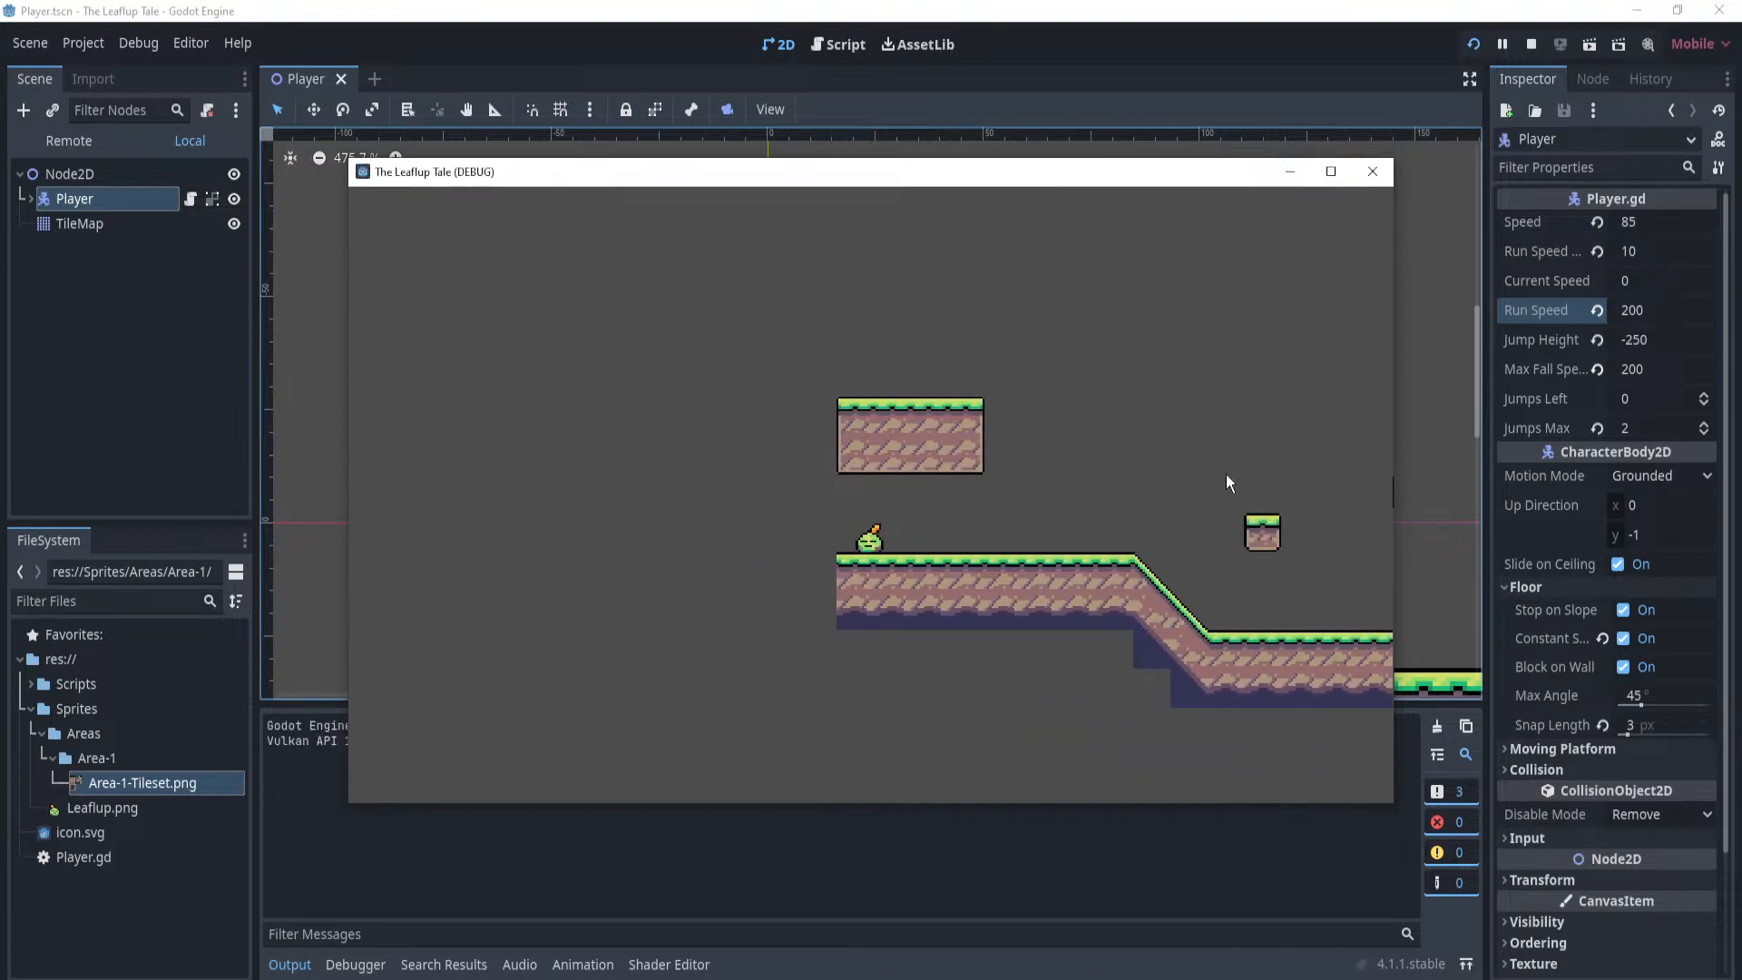
key(Right)
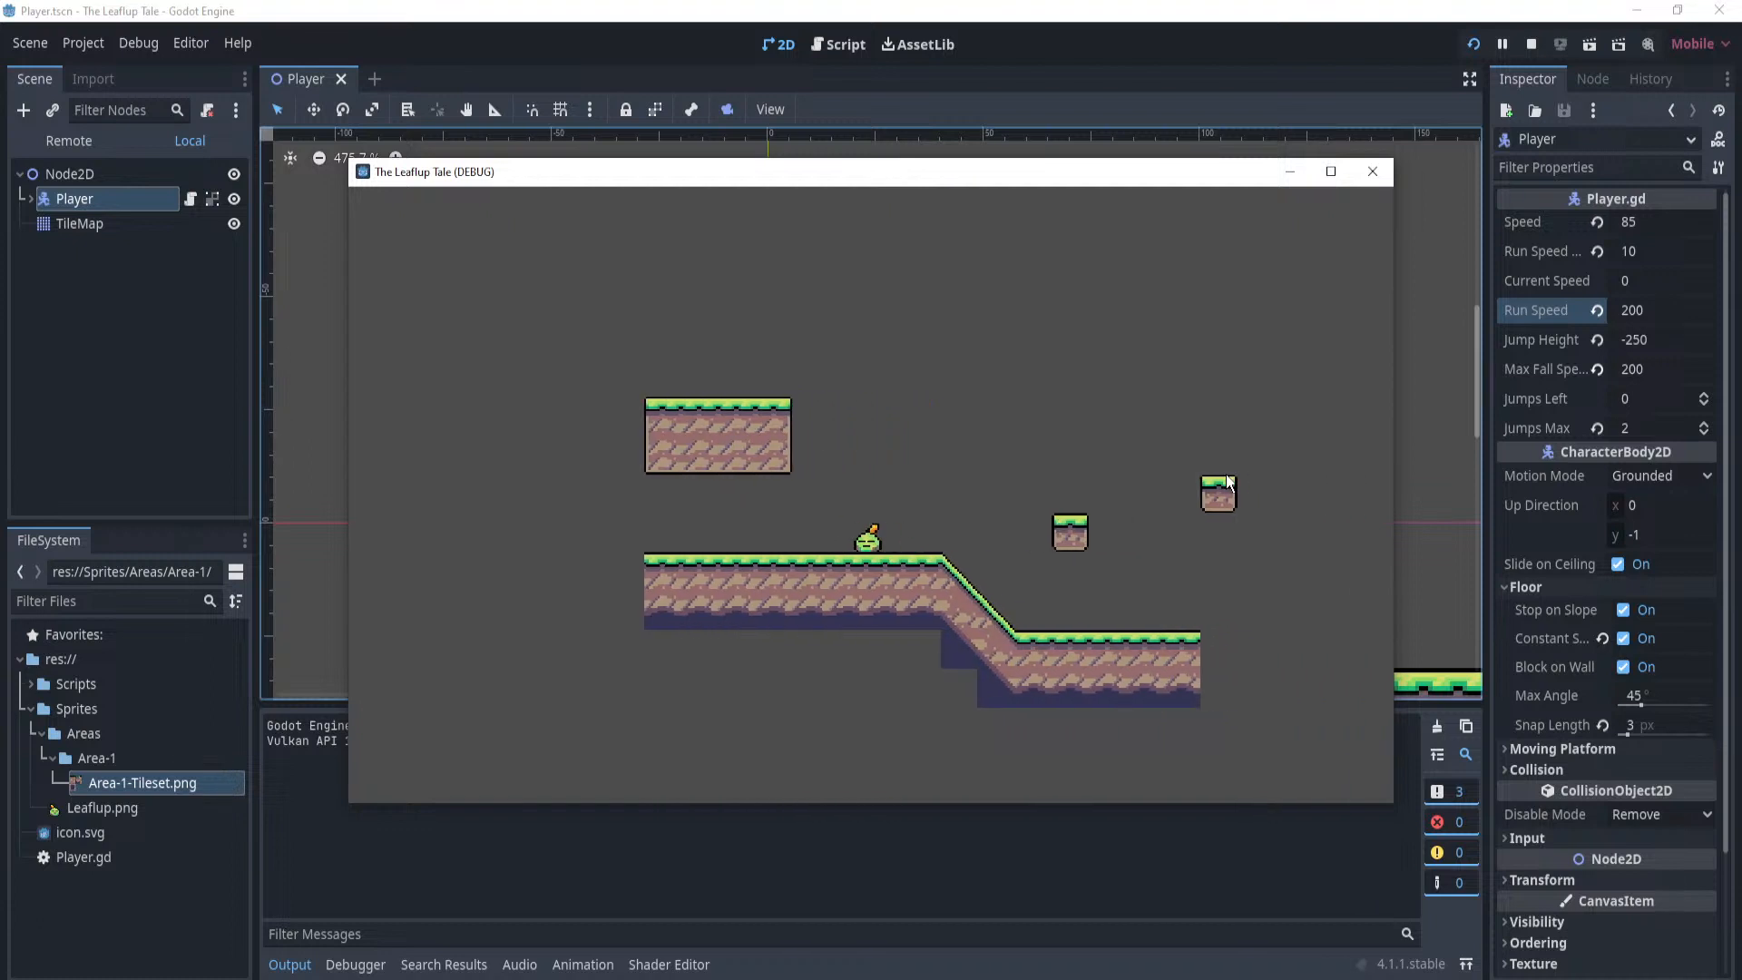
key(Left)
key(Right)
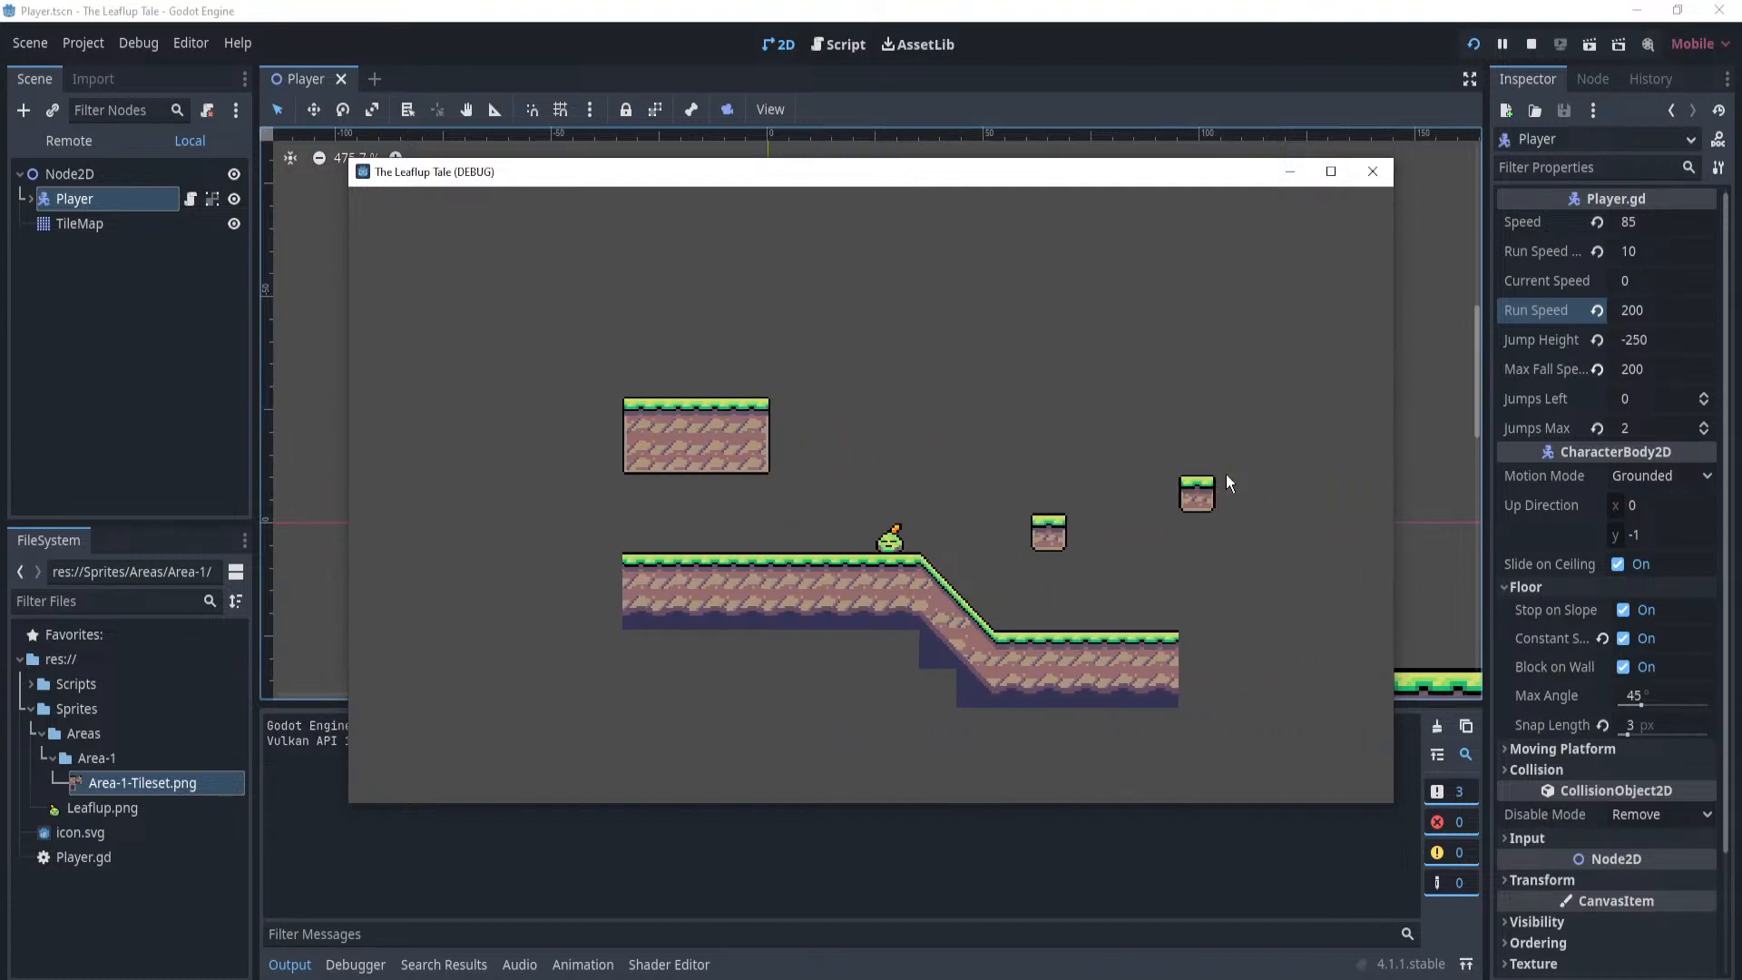
key(Left)
key(Right)
key(Left)
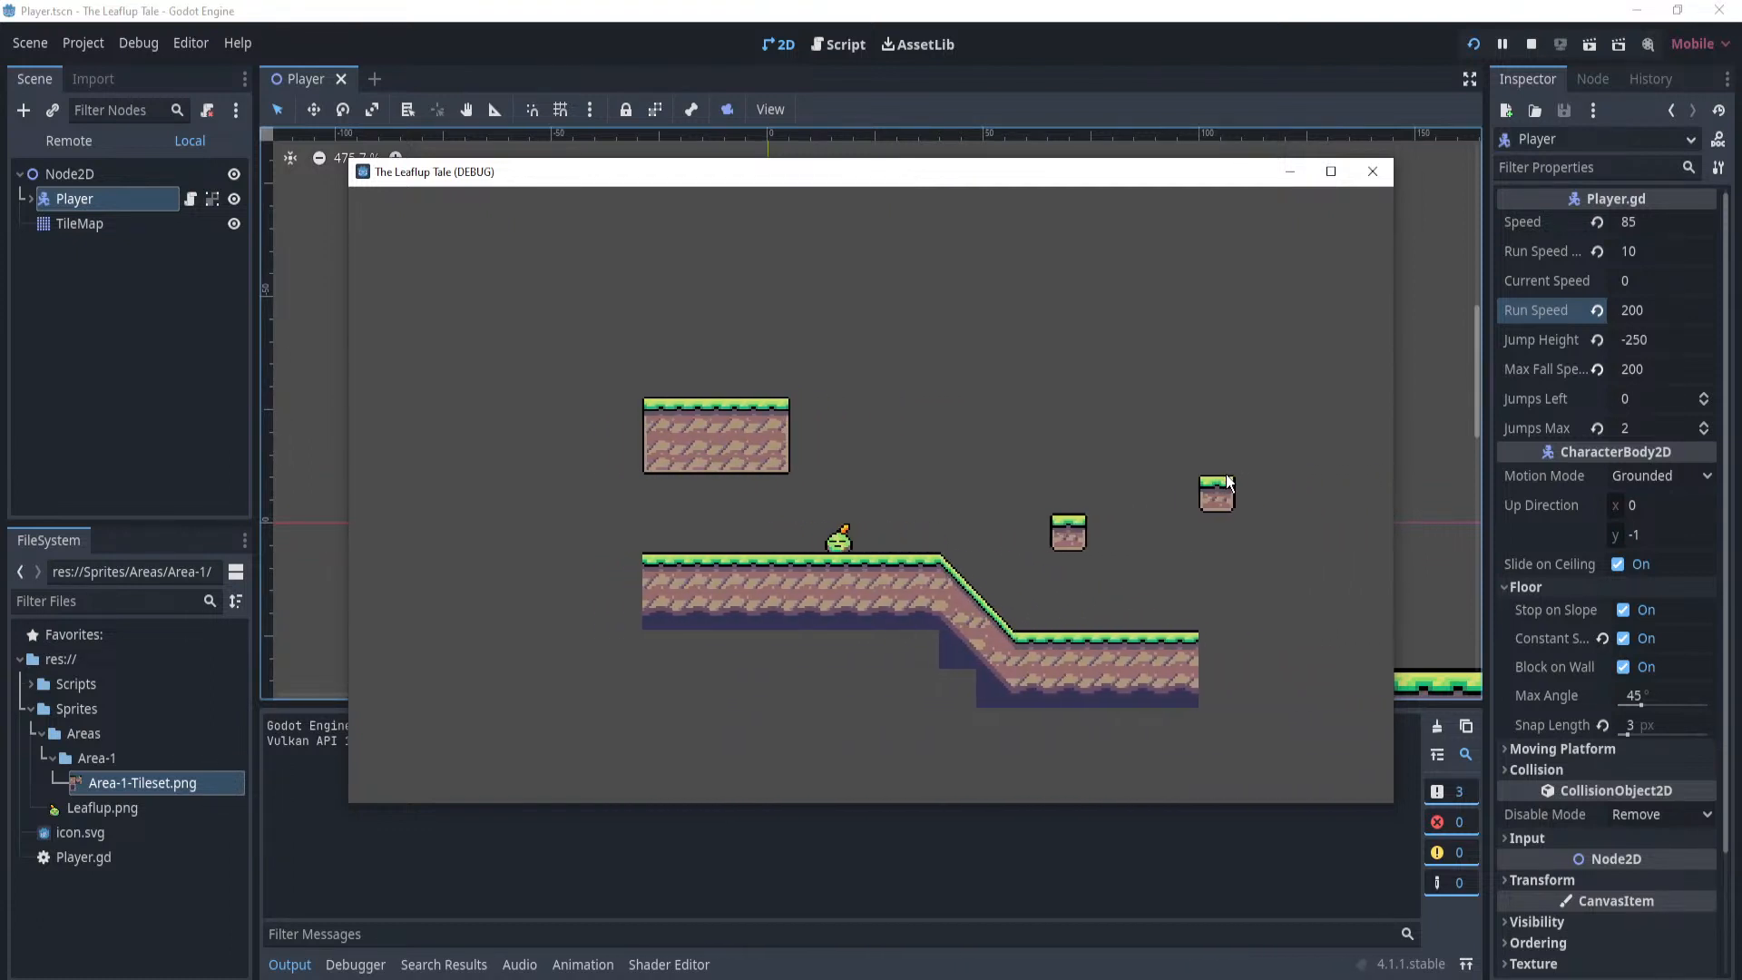
key(Right)
key(Left)
key(Right)
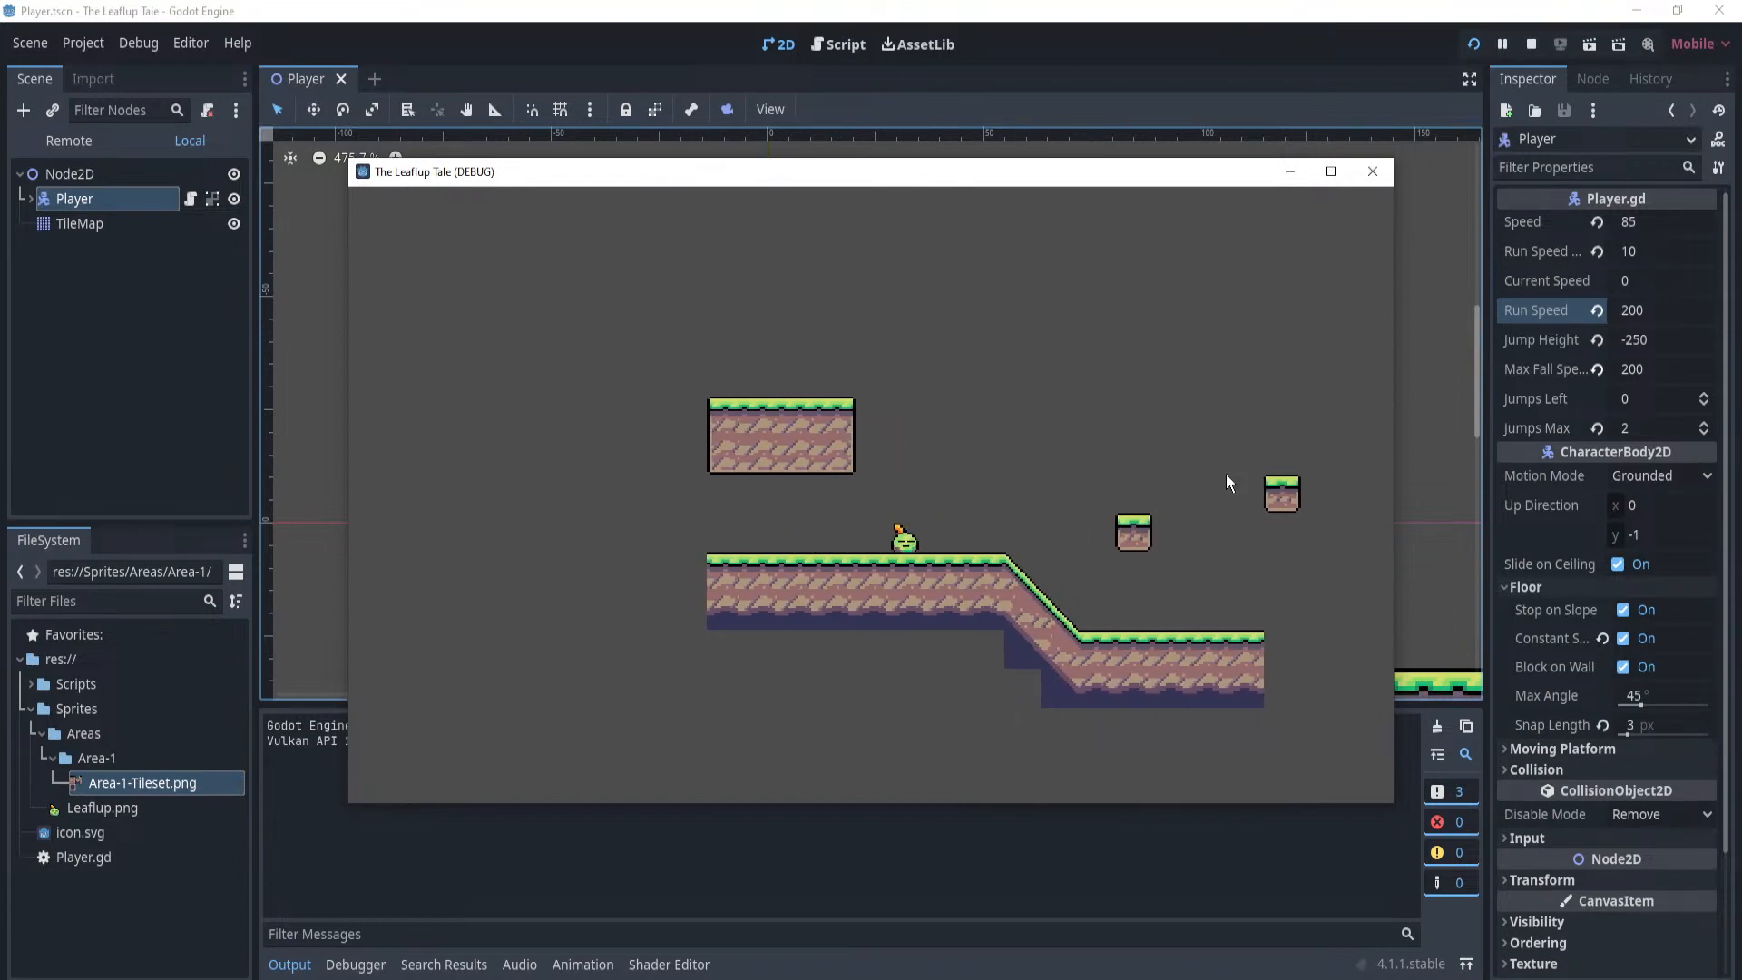
key(F8)
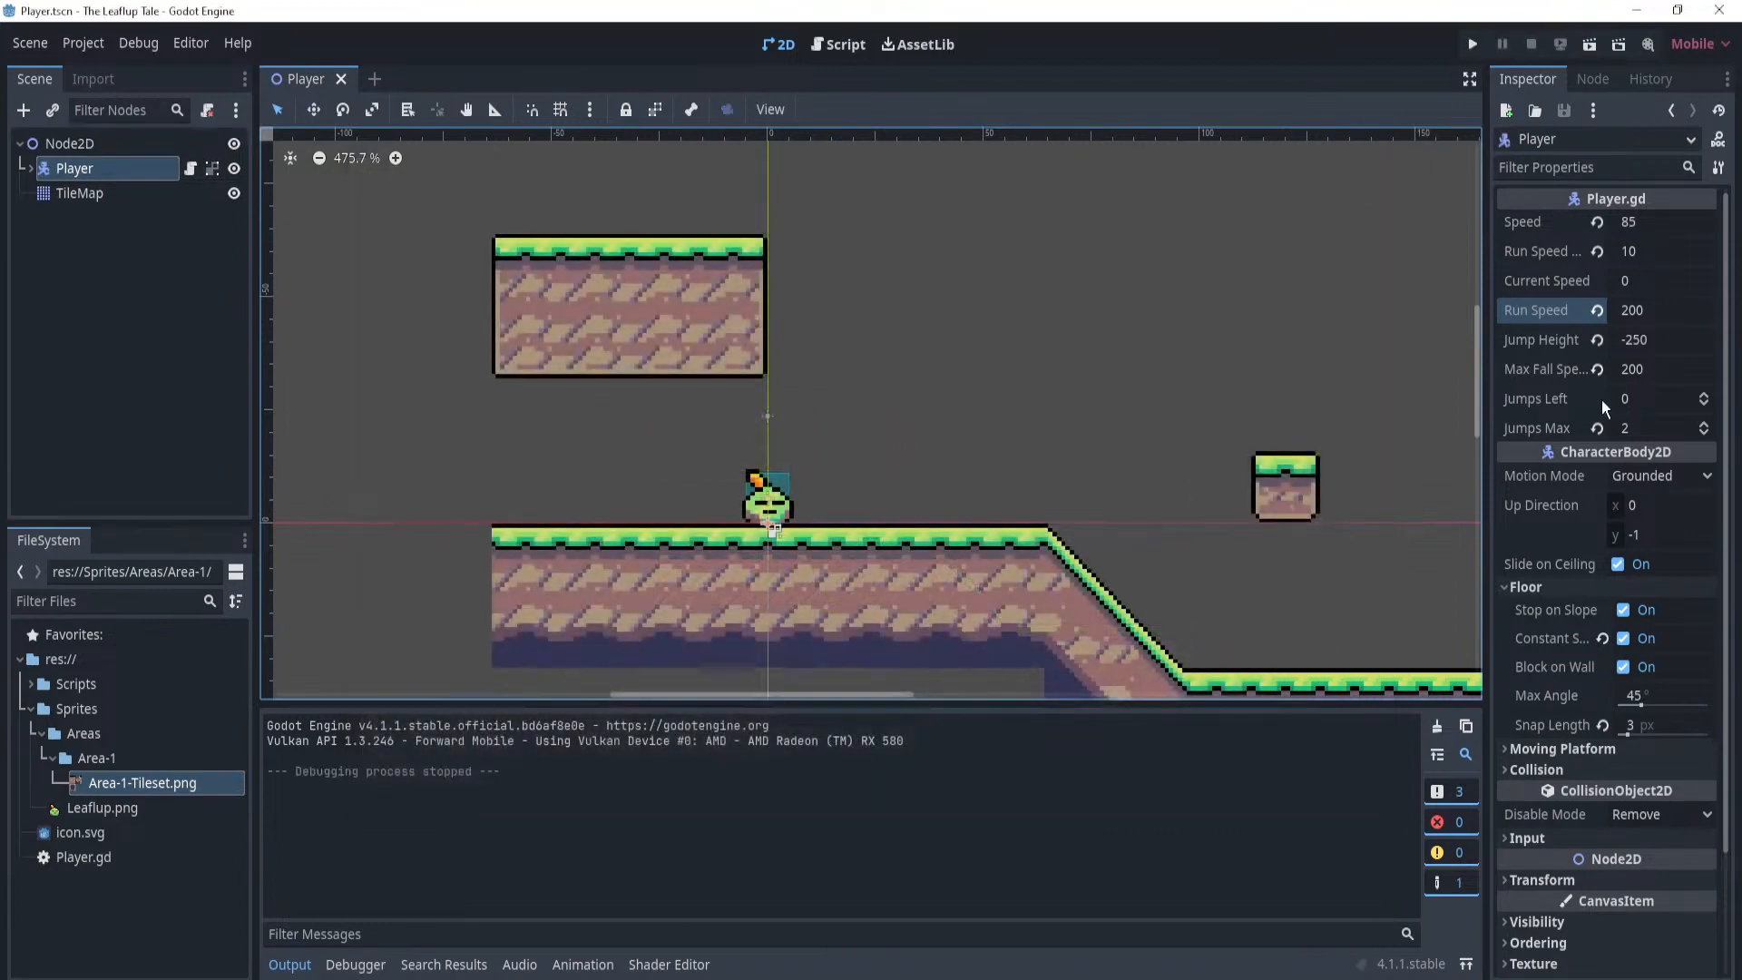
Set the Player node's Run Speed to 120.
click(1660, 309)
text(120)
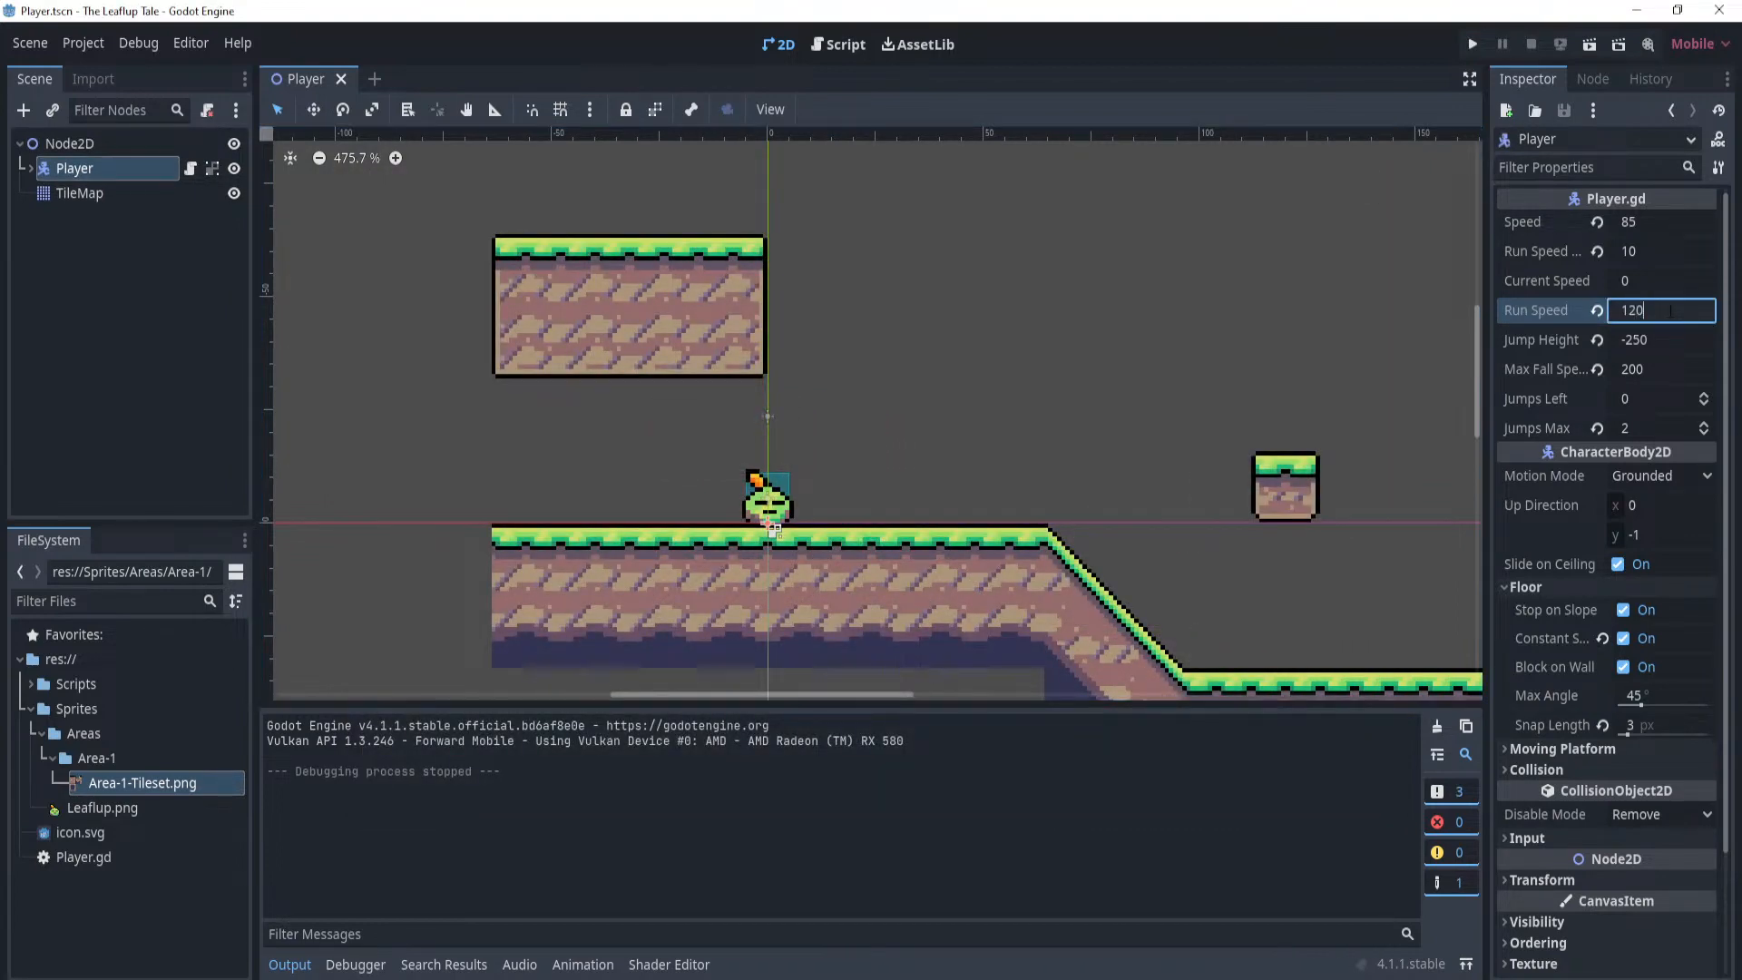
key(Return)
Open the player script and review the sprint, jump and horizontal movement code in _physics_process.
click(191, 168)
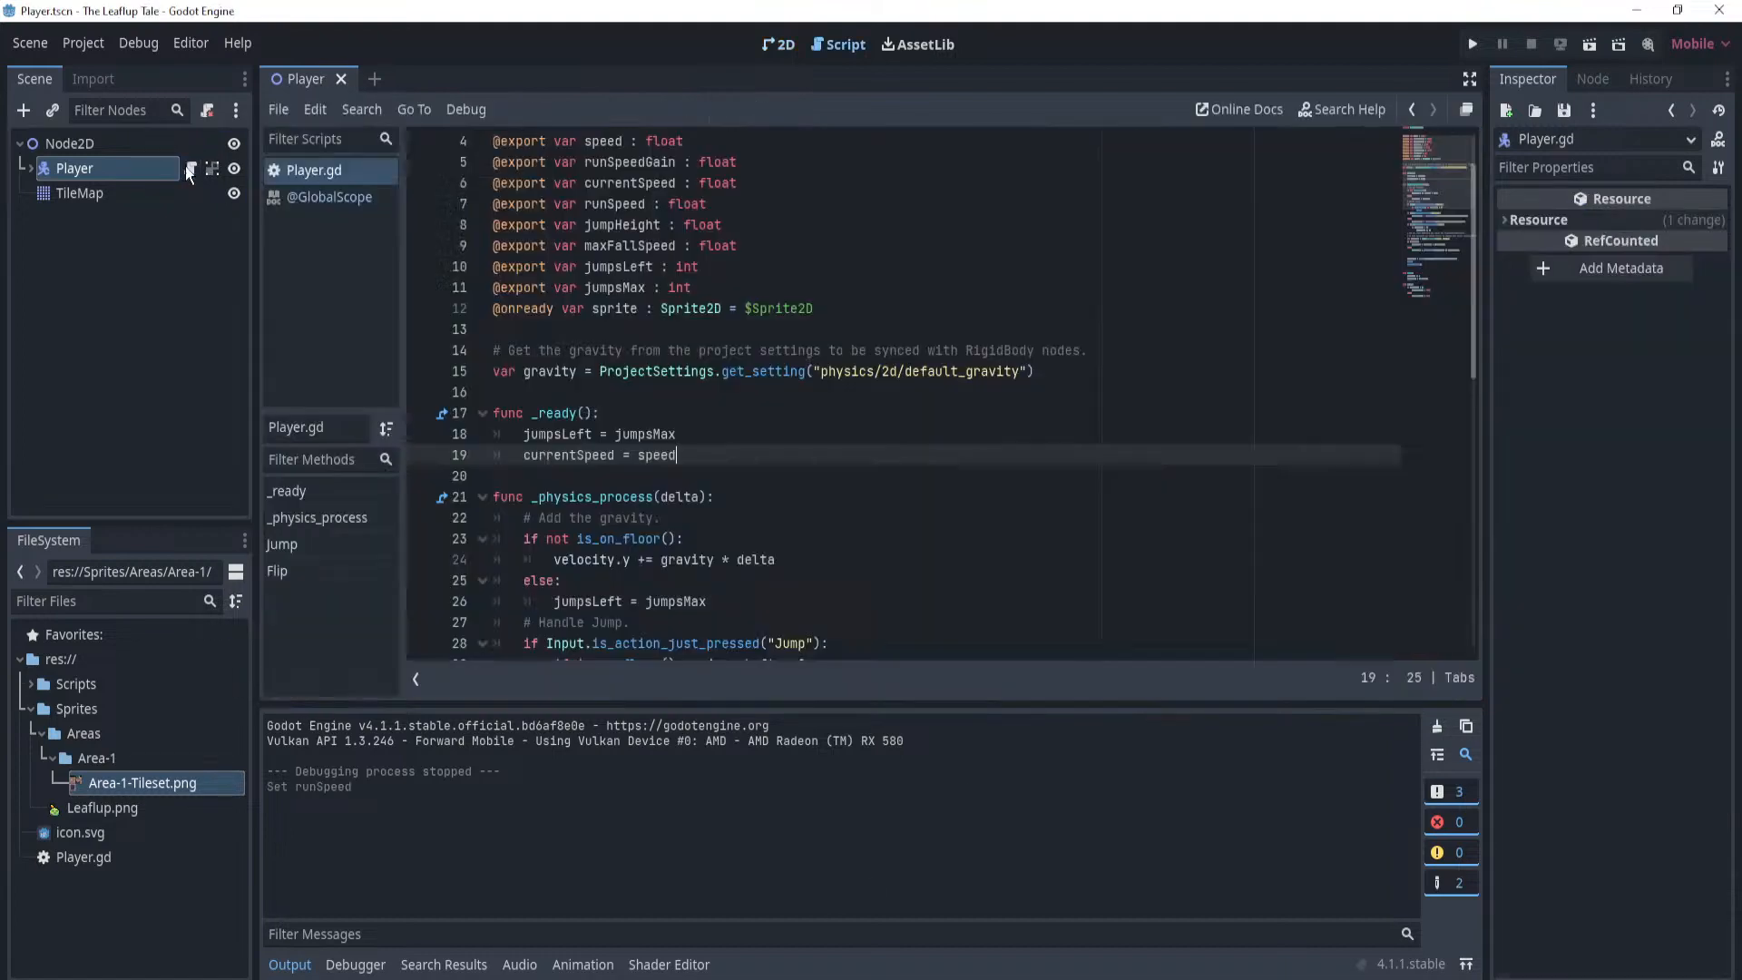
scroll(896, 512, down, 6)
scroll(897, 494, up, 3)
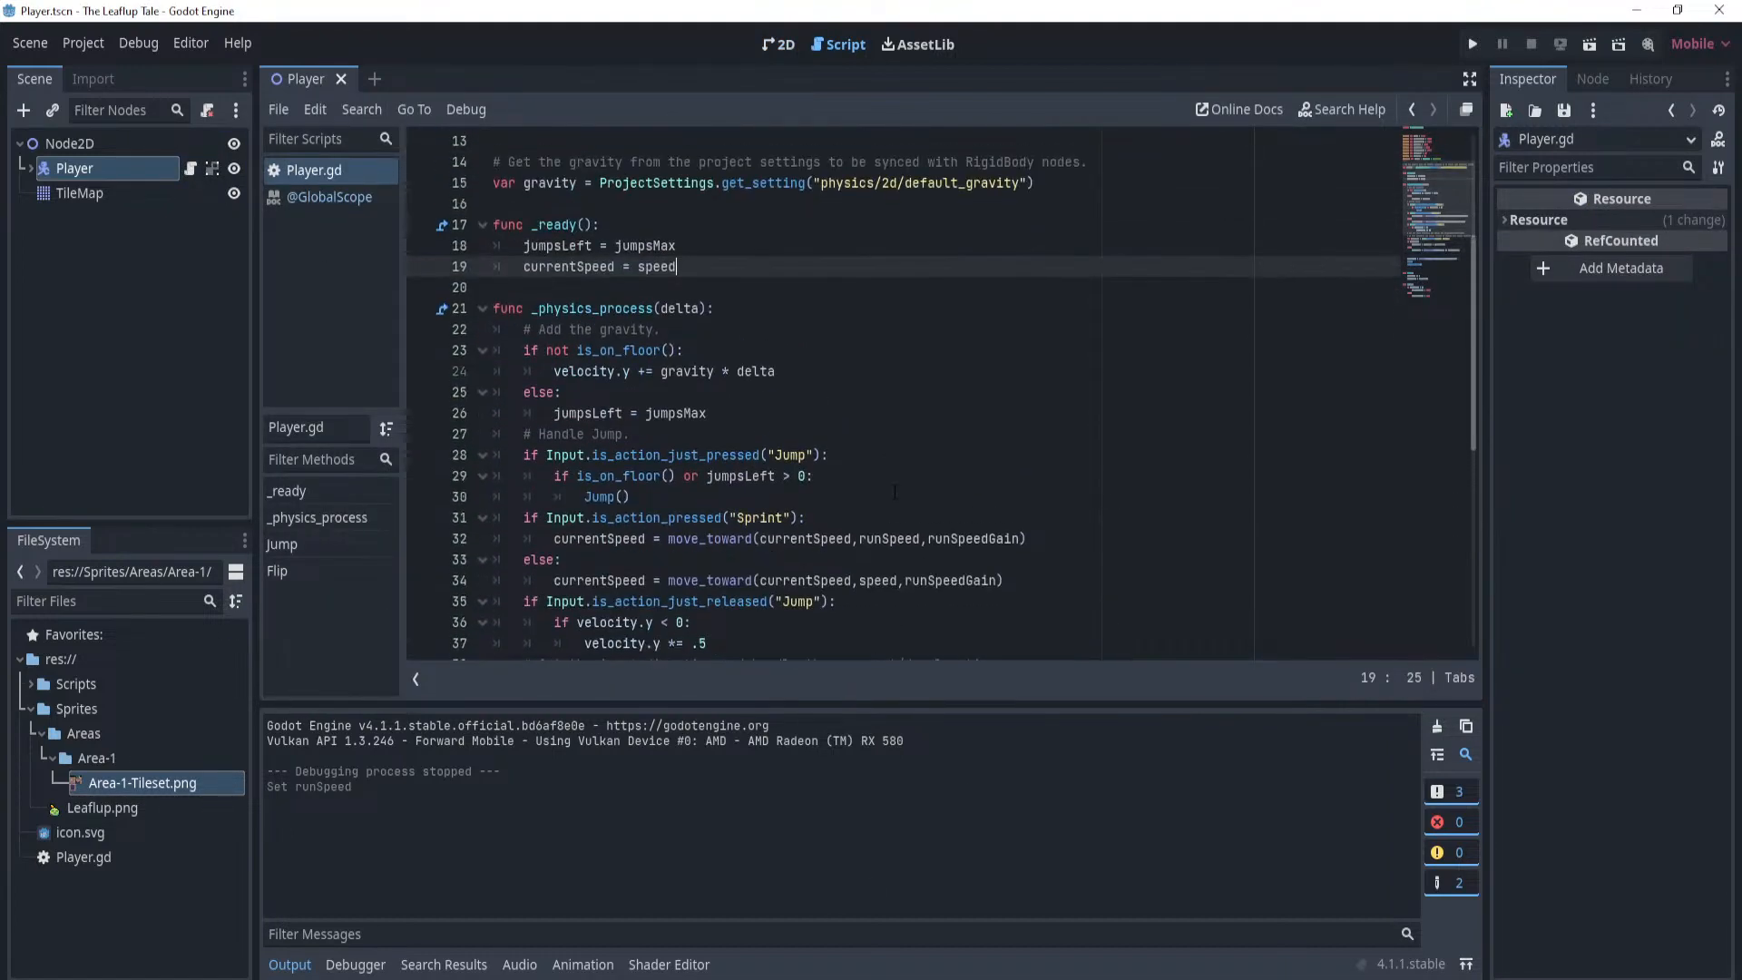
click(862, 370)
scroll(864, 396, down, 4)
scroll(859, 278, down, 4)
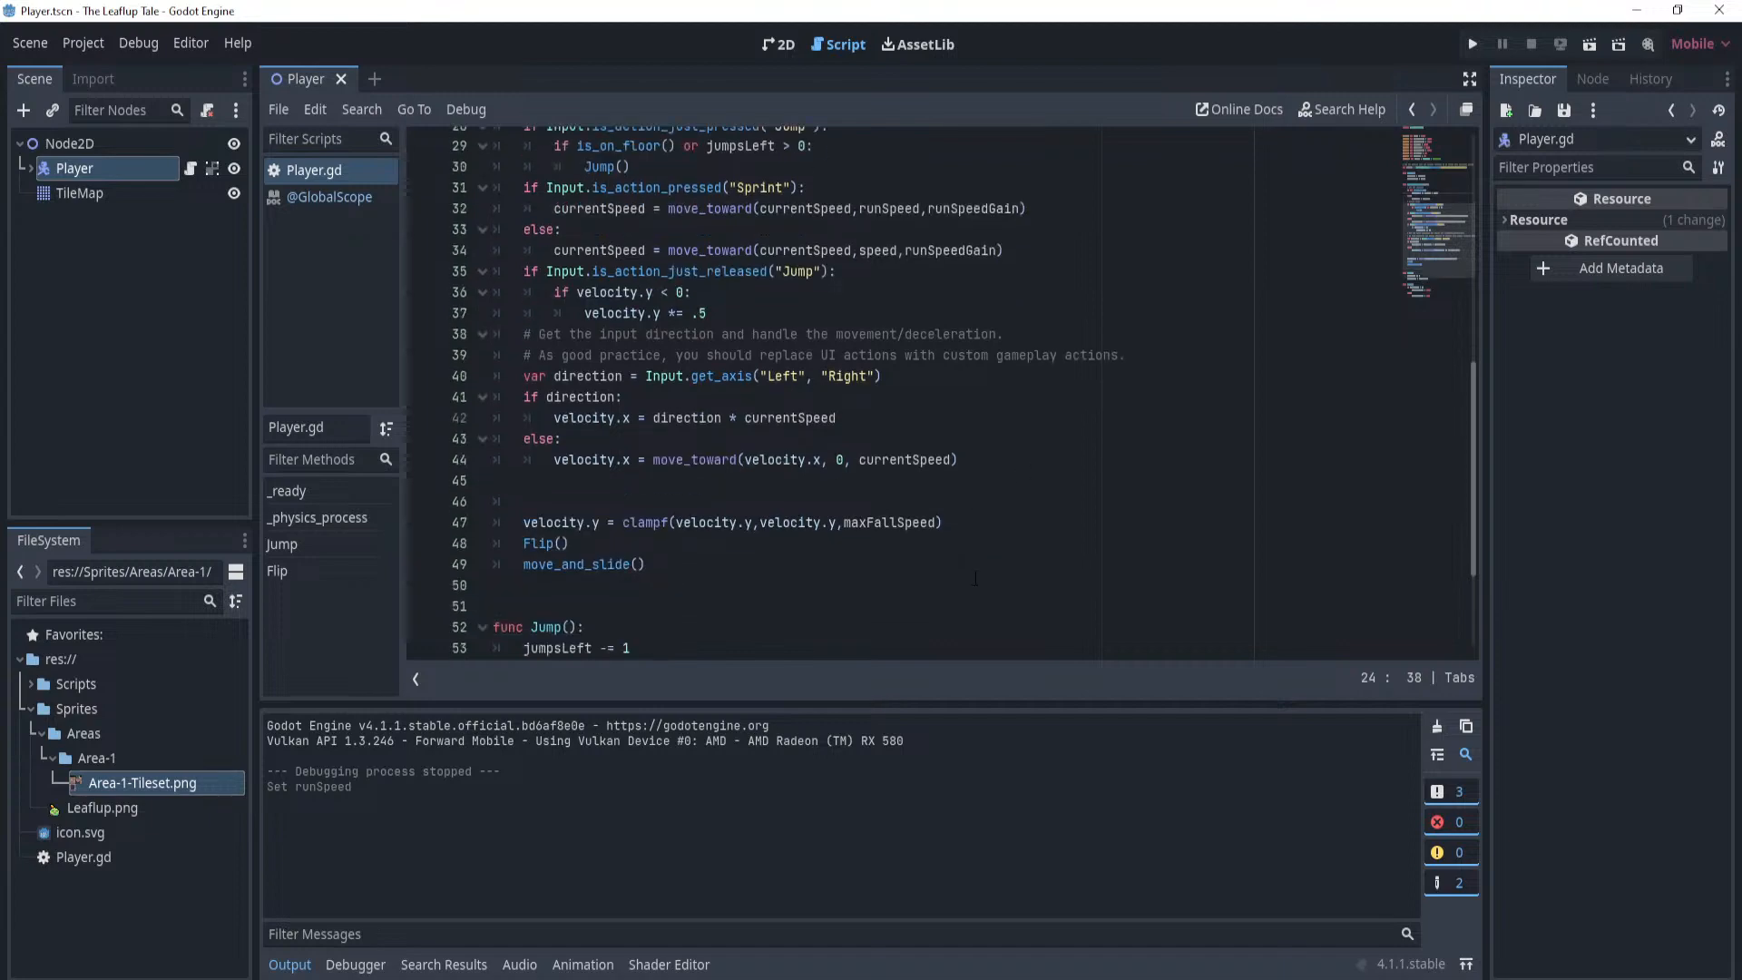
scroll(983, 564, up, 4)
scroll(983, 563, up, 5)
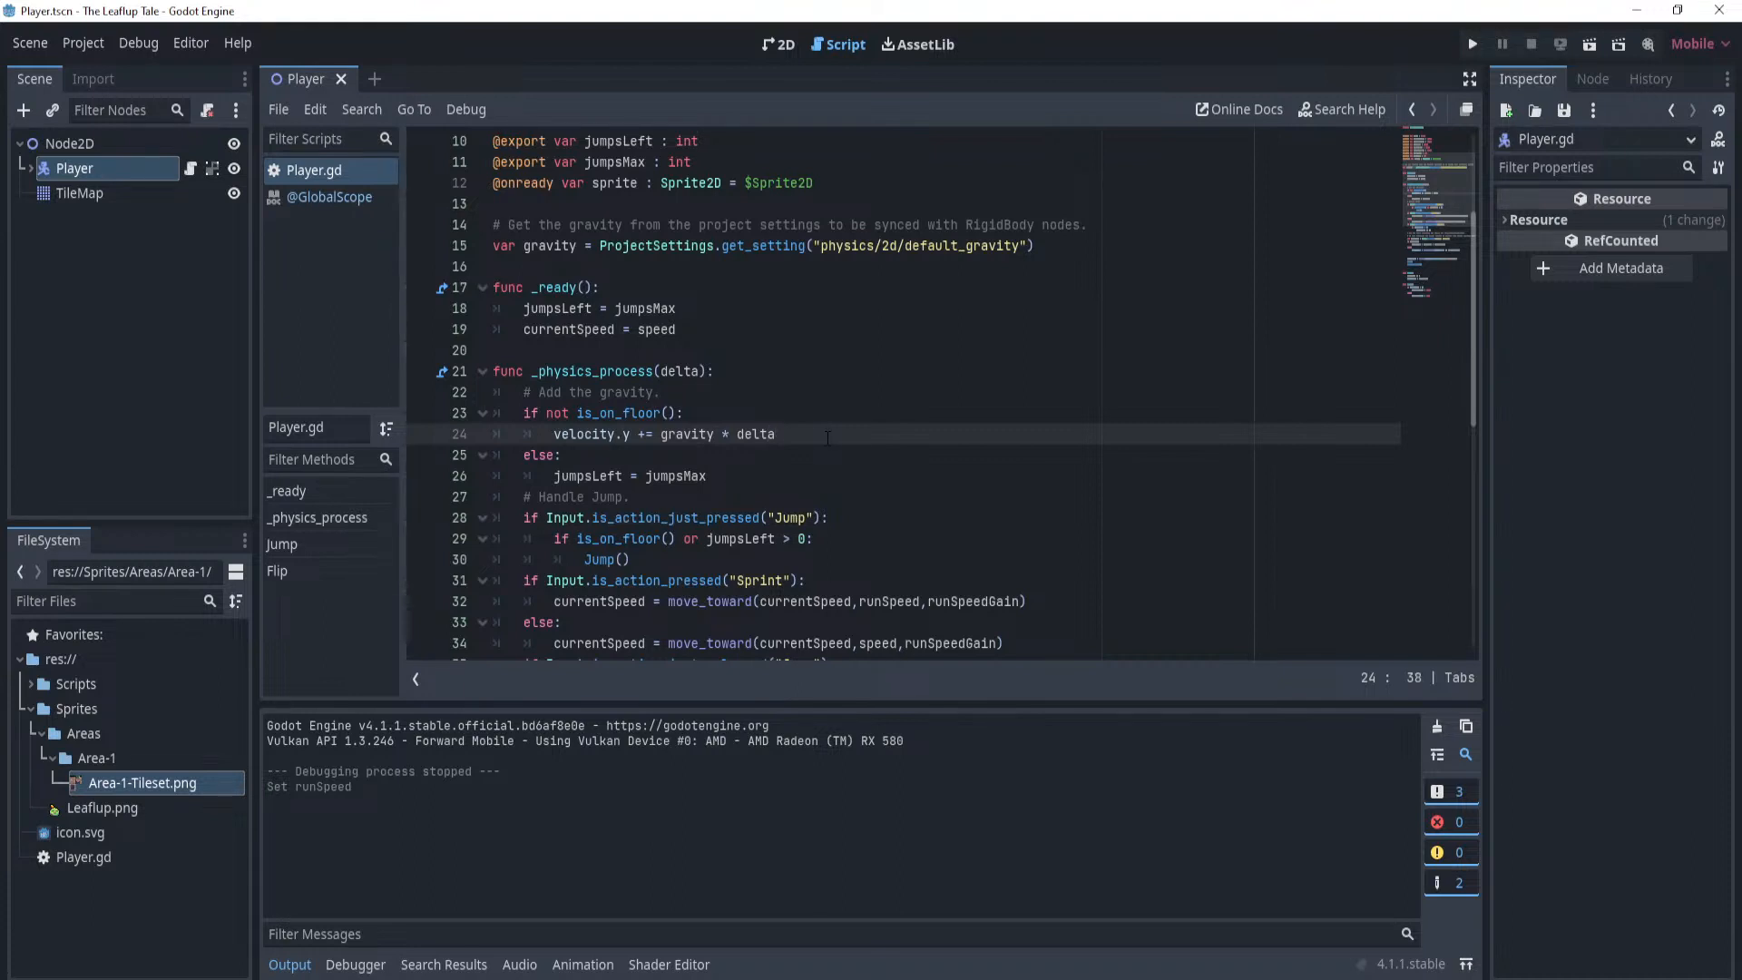
scroll(830, 437, down, 1)
scroll(837, 423, down, 2)
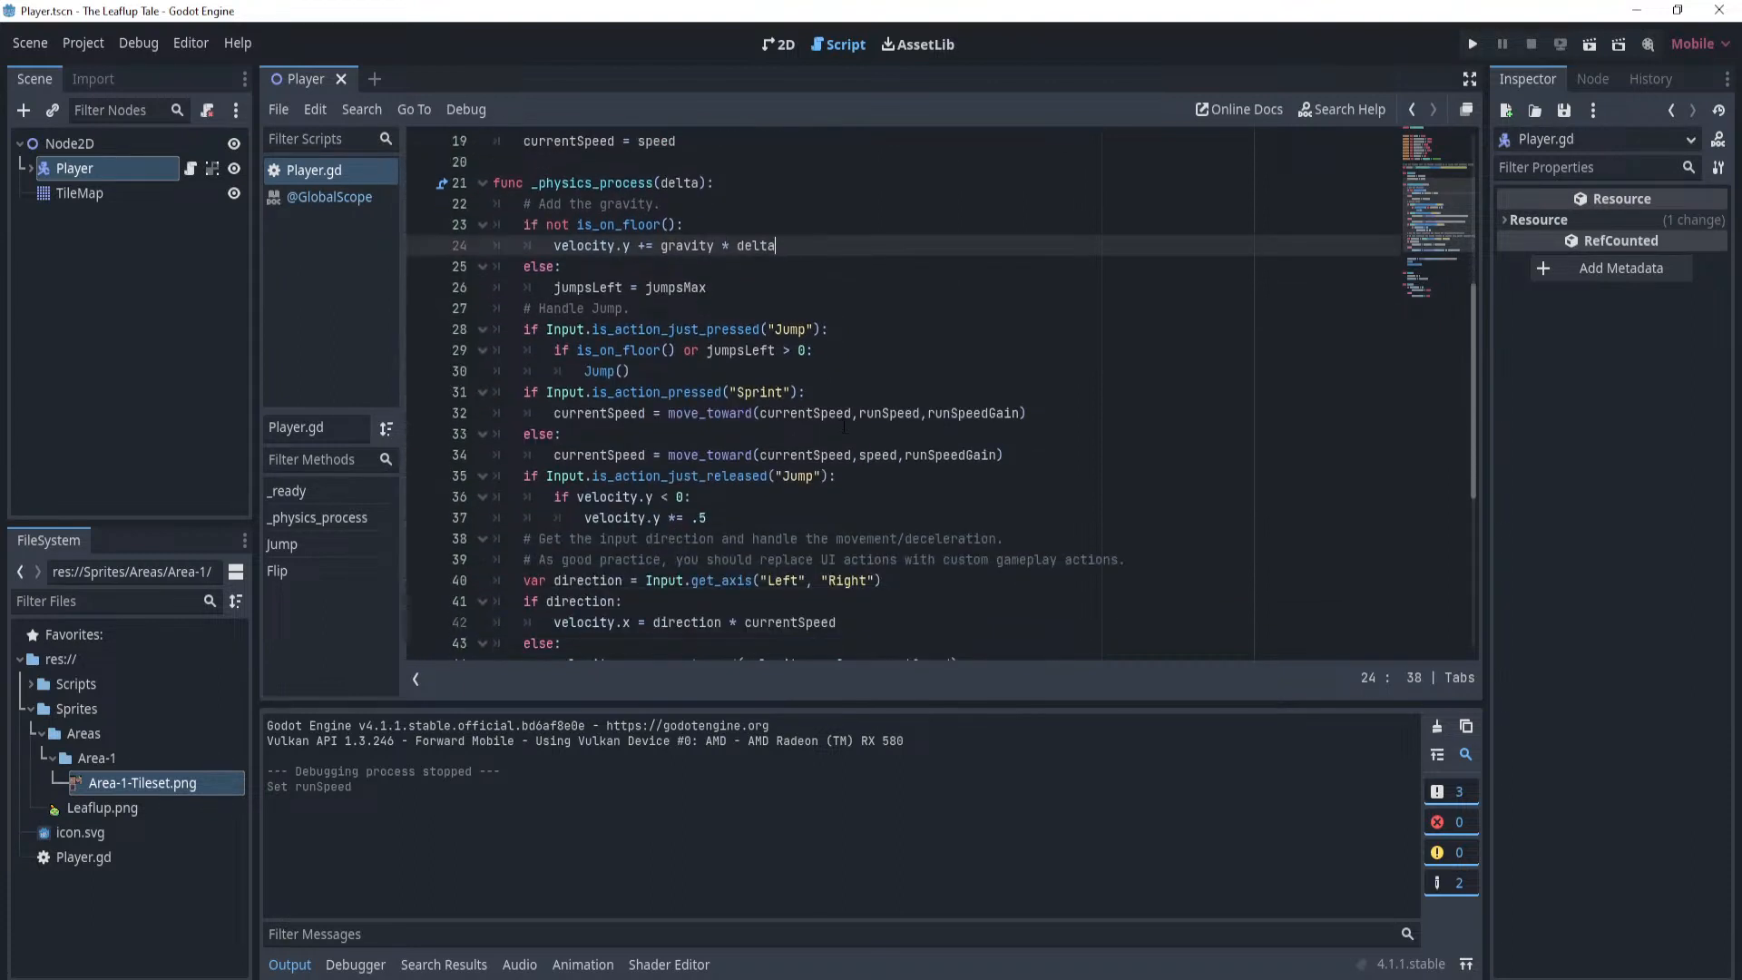
scroll(841, 468, down, 2)
click(927, 363)
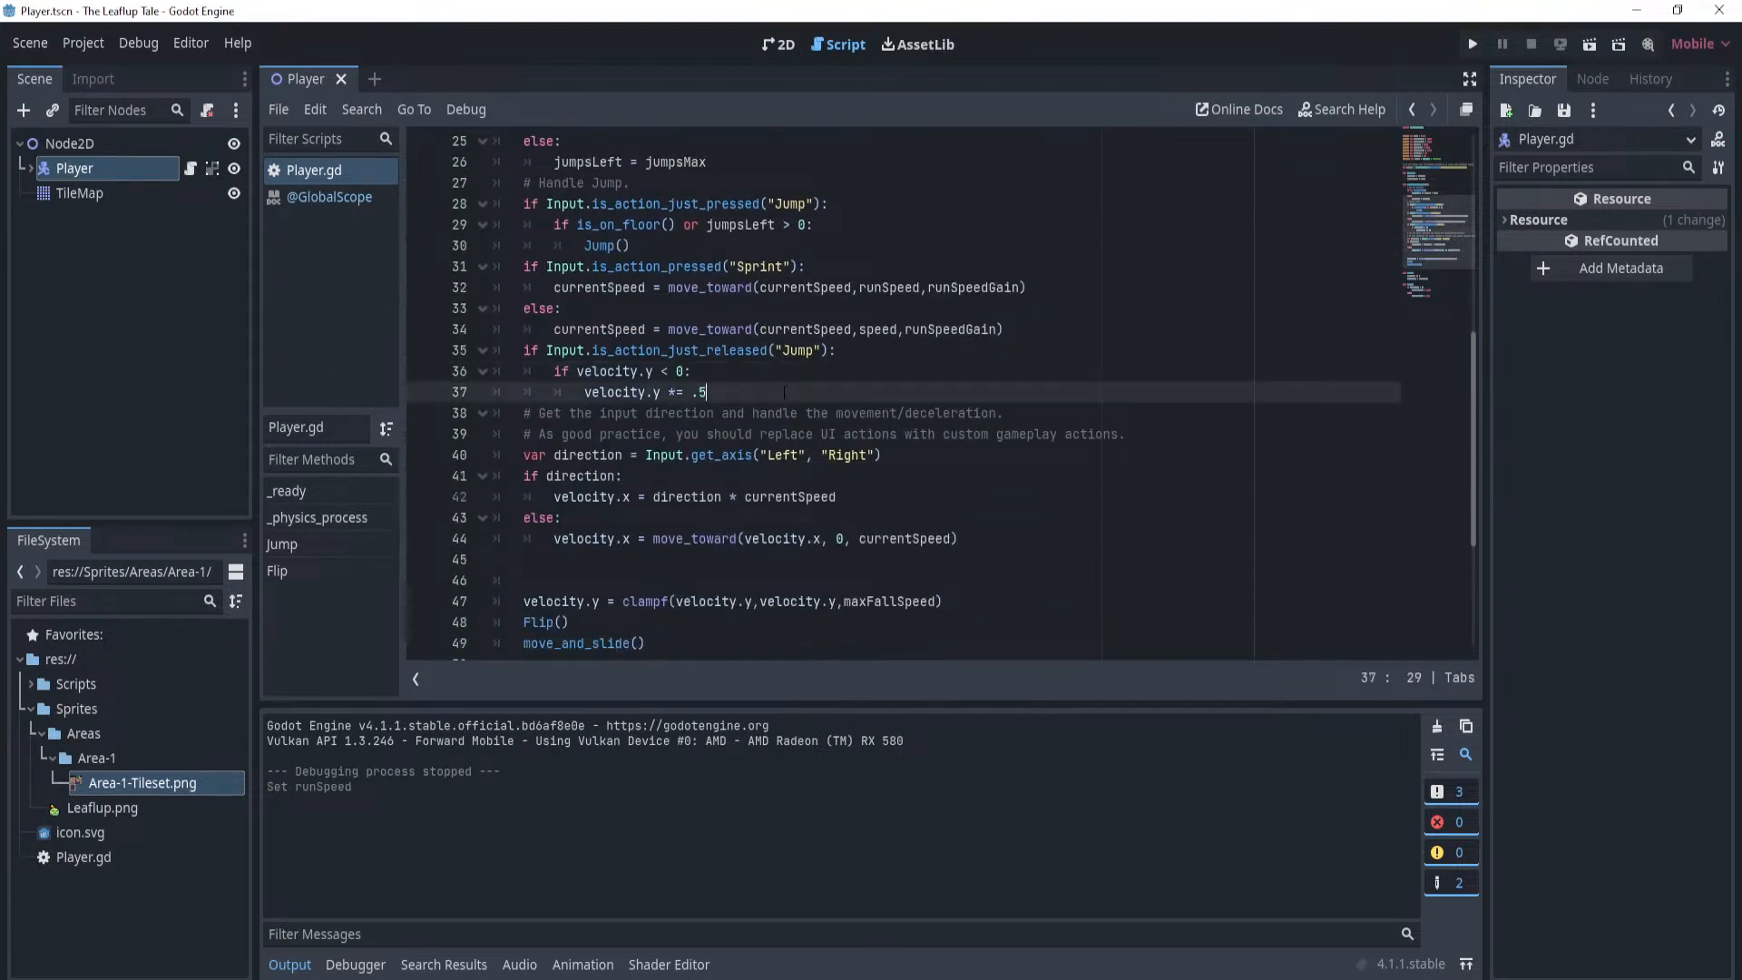
click(1074, 329)
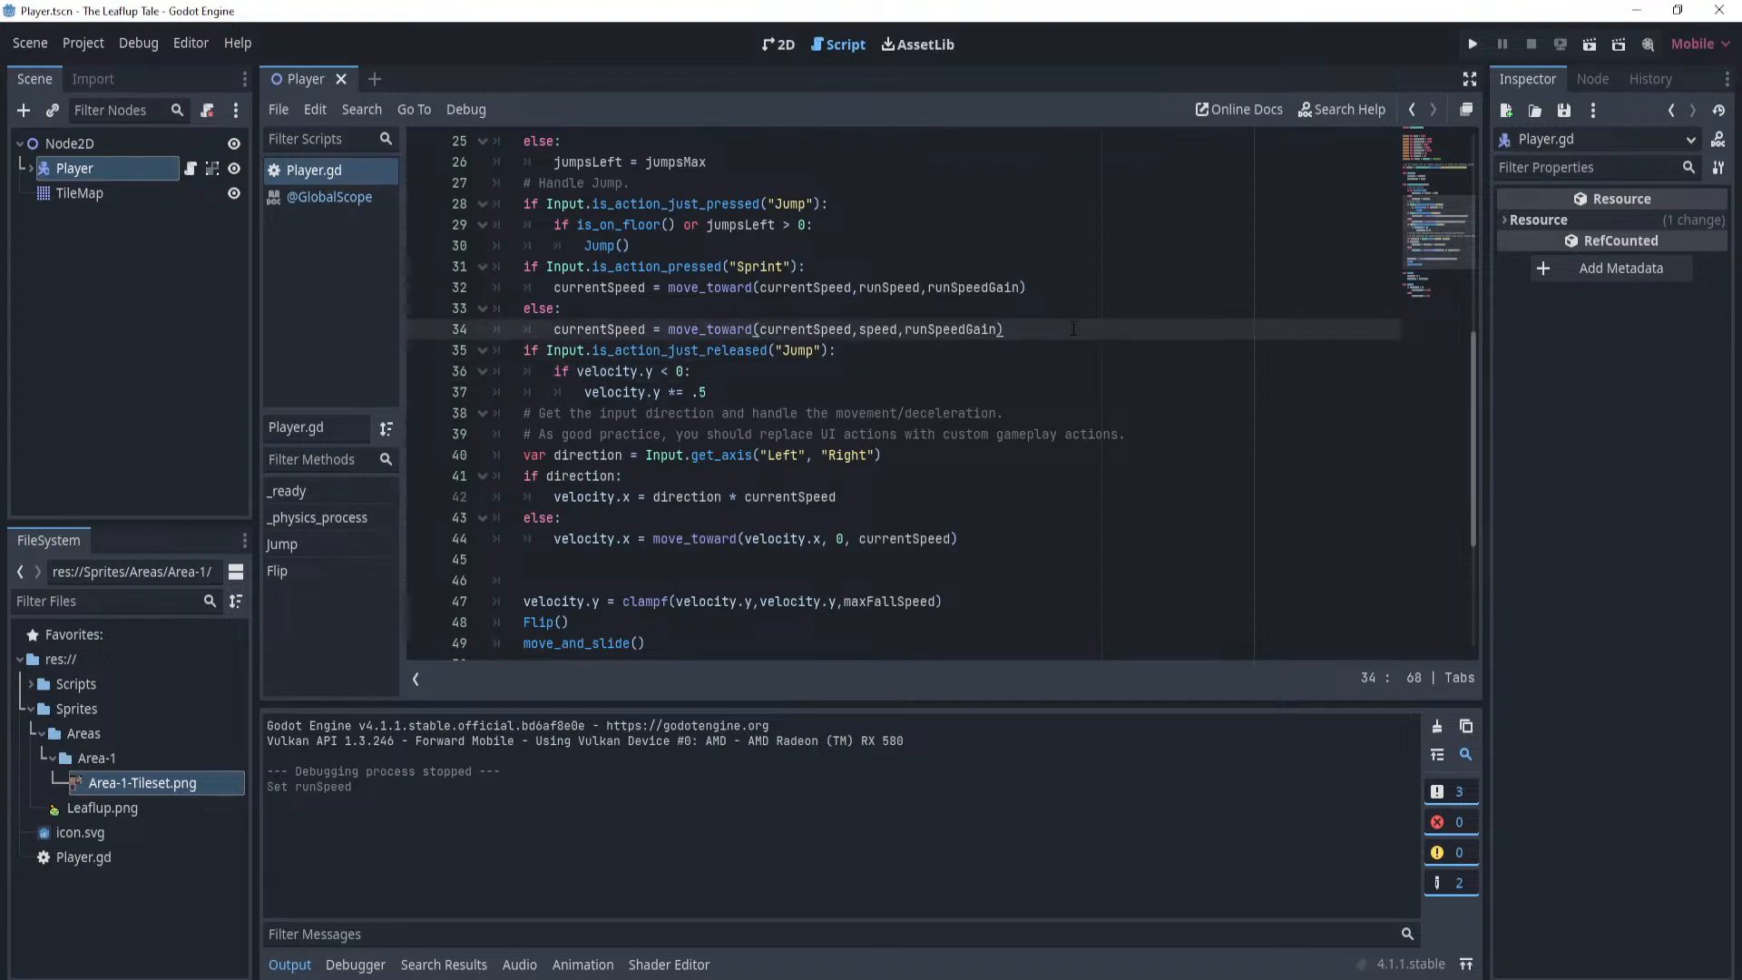
scroll(1074, 328, down, 4)
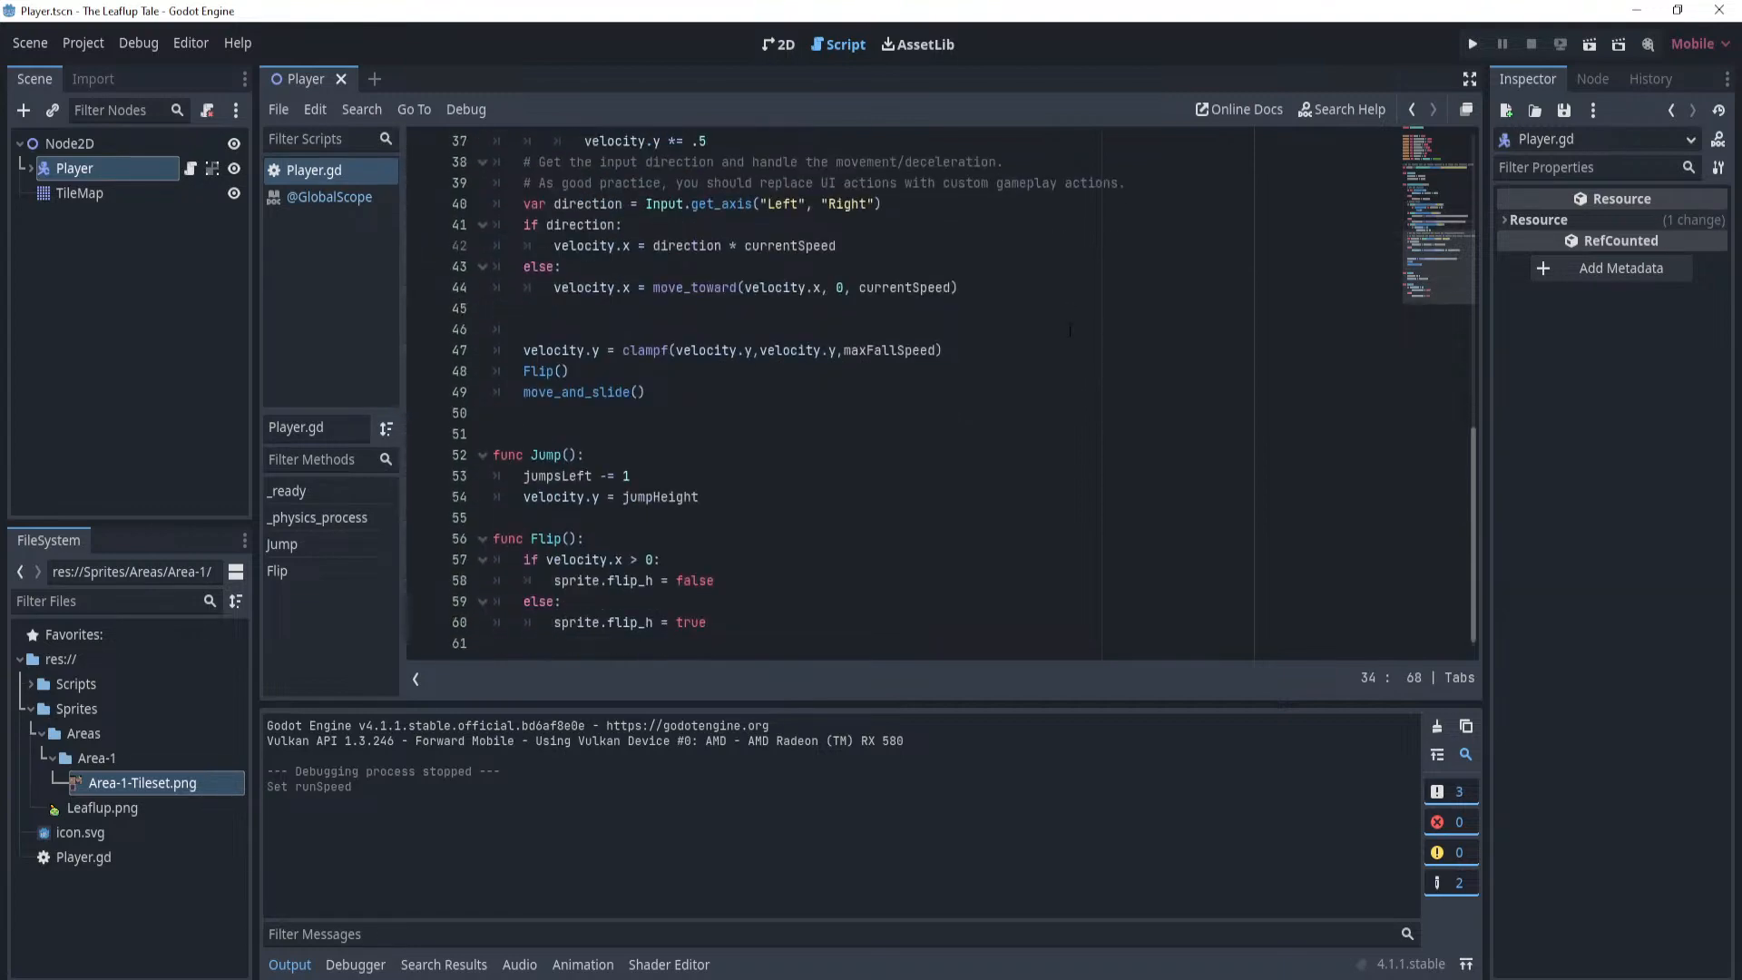
scroll(890, 485, up, 7)
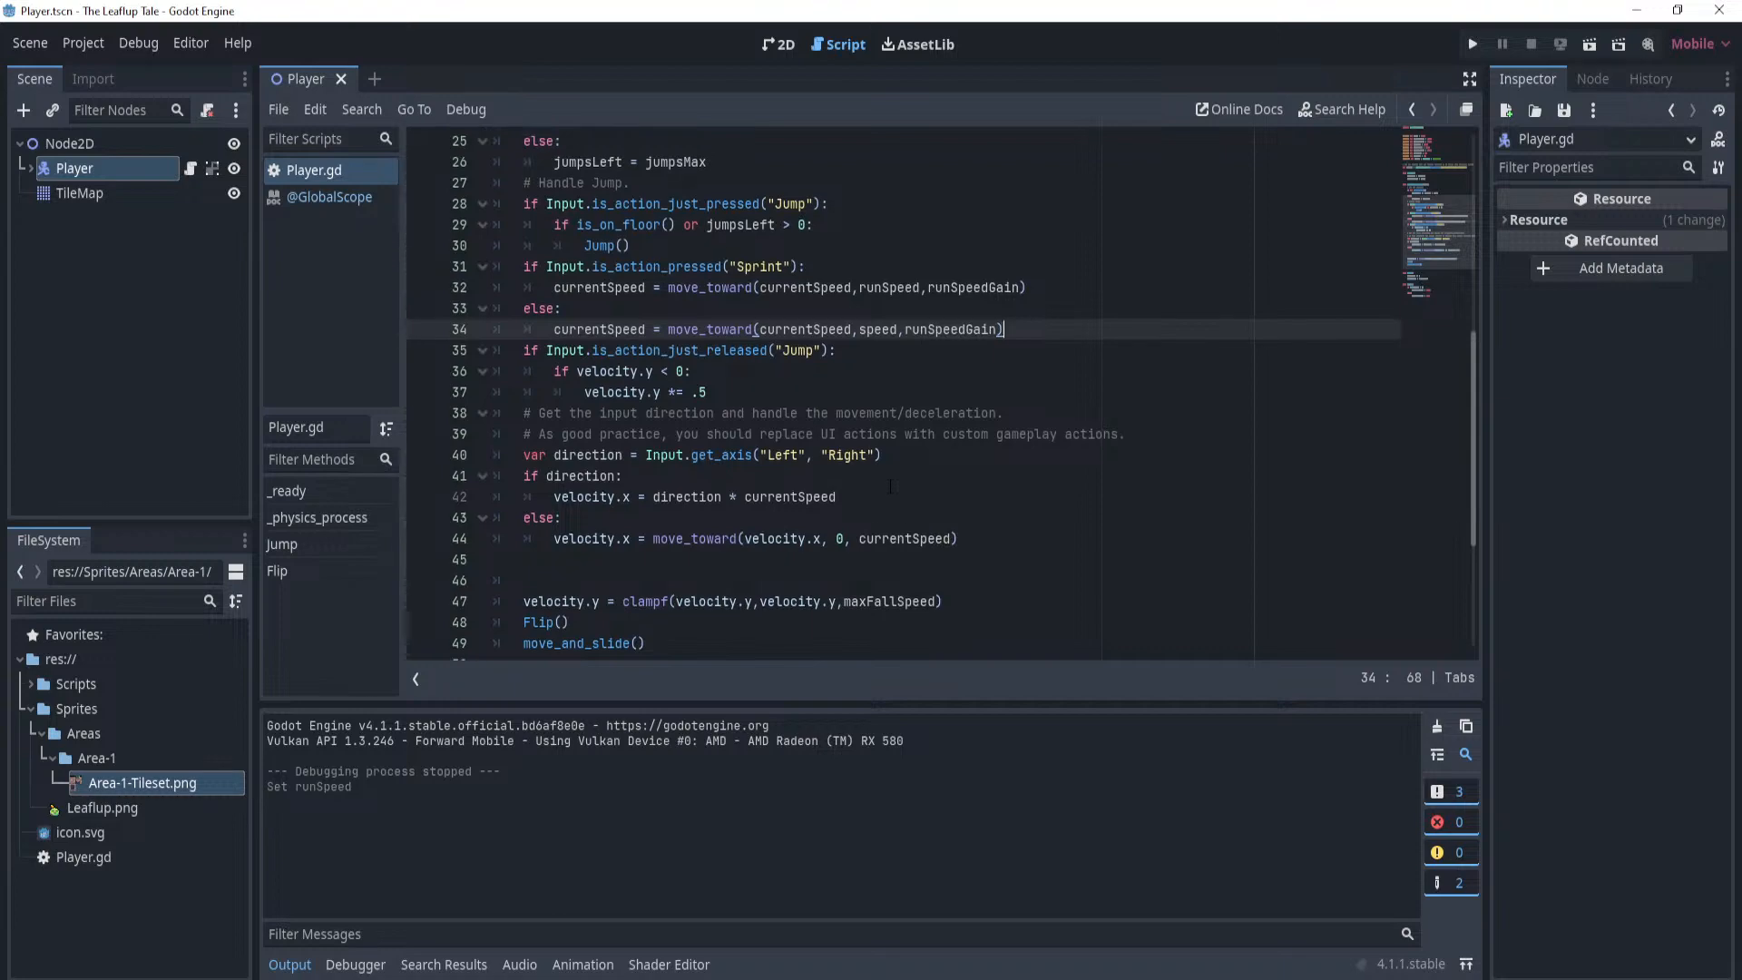
scroll(890, 486, up, 1)
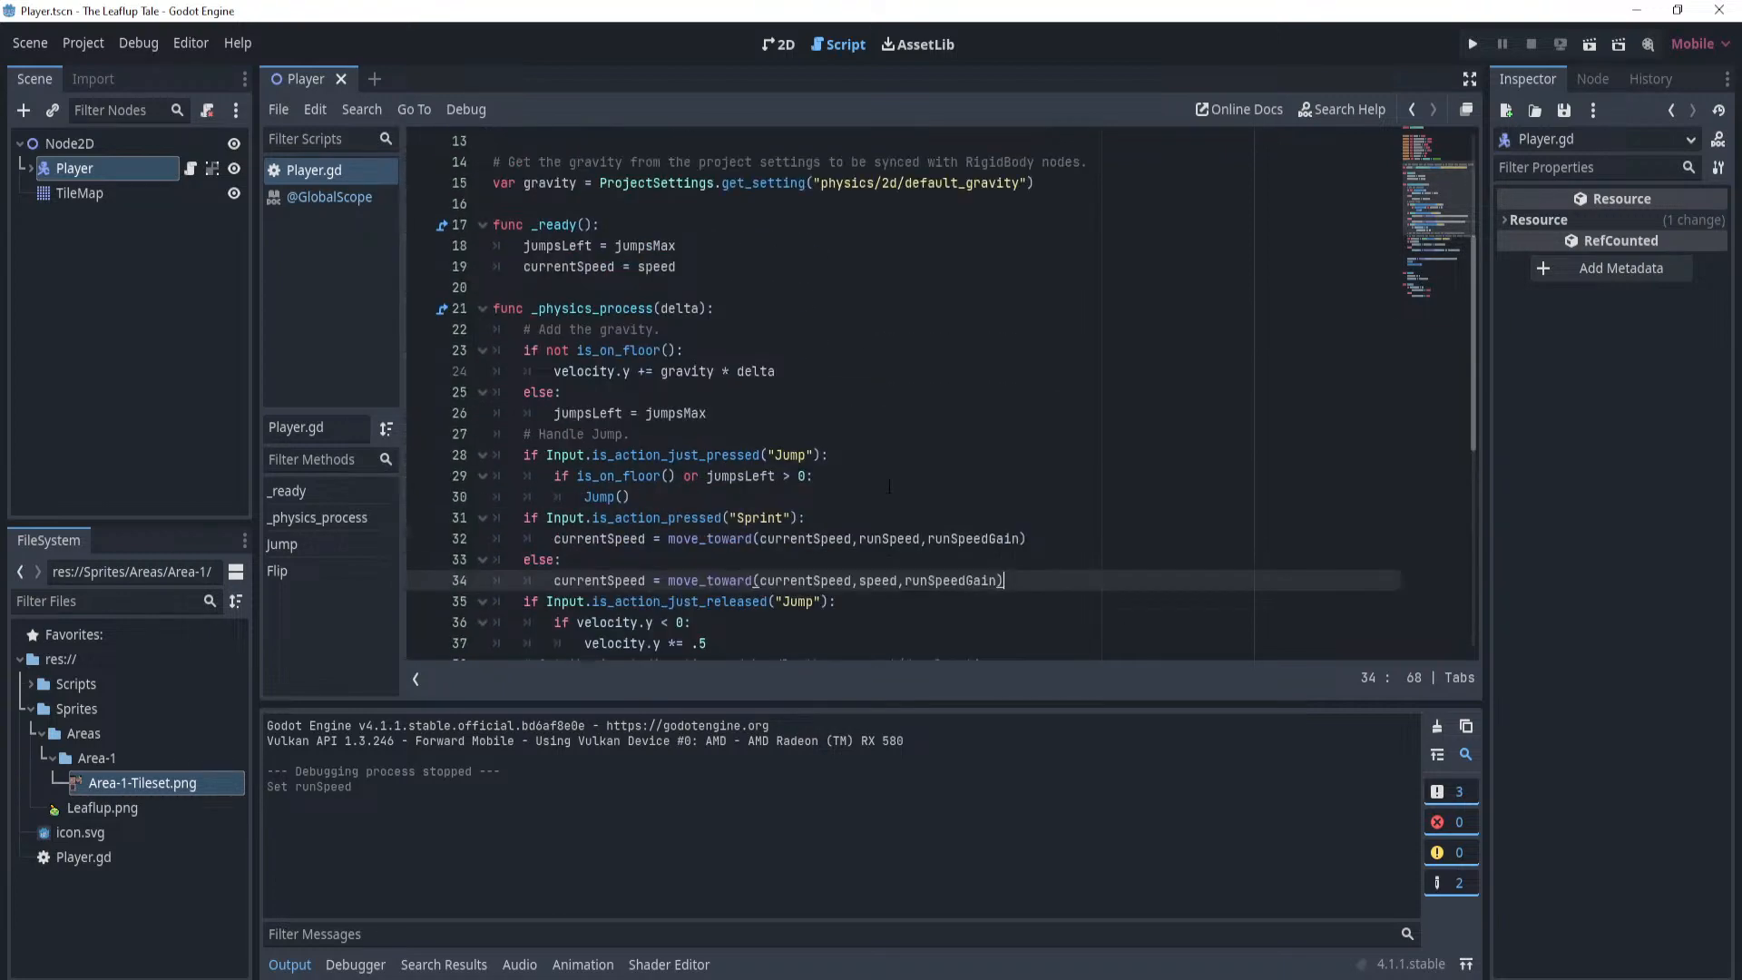
scroll(889, 486, down, 5)
scroll(889, 488, down, 2)
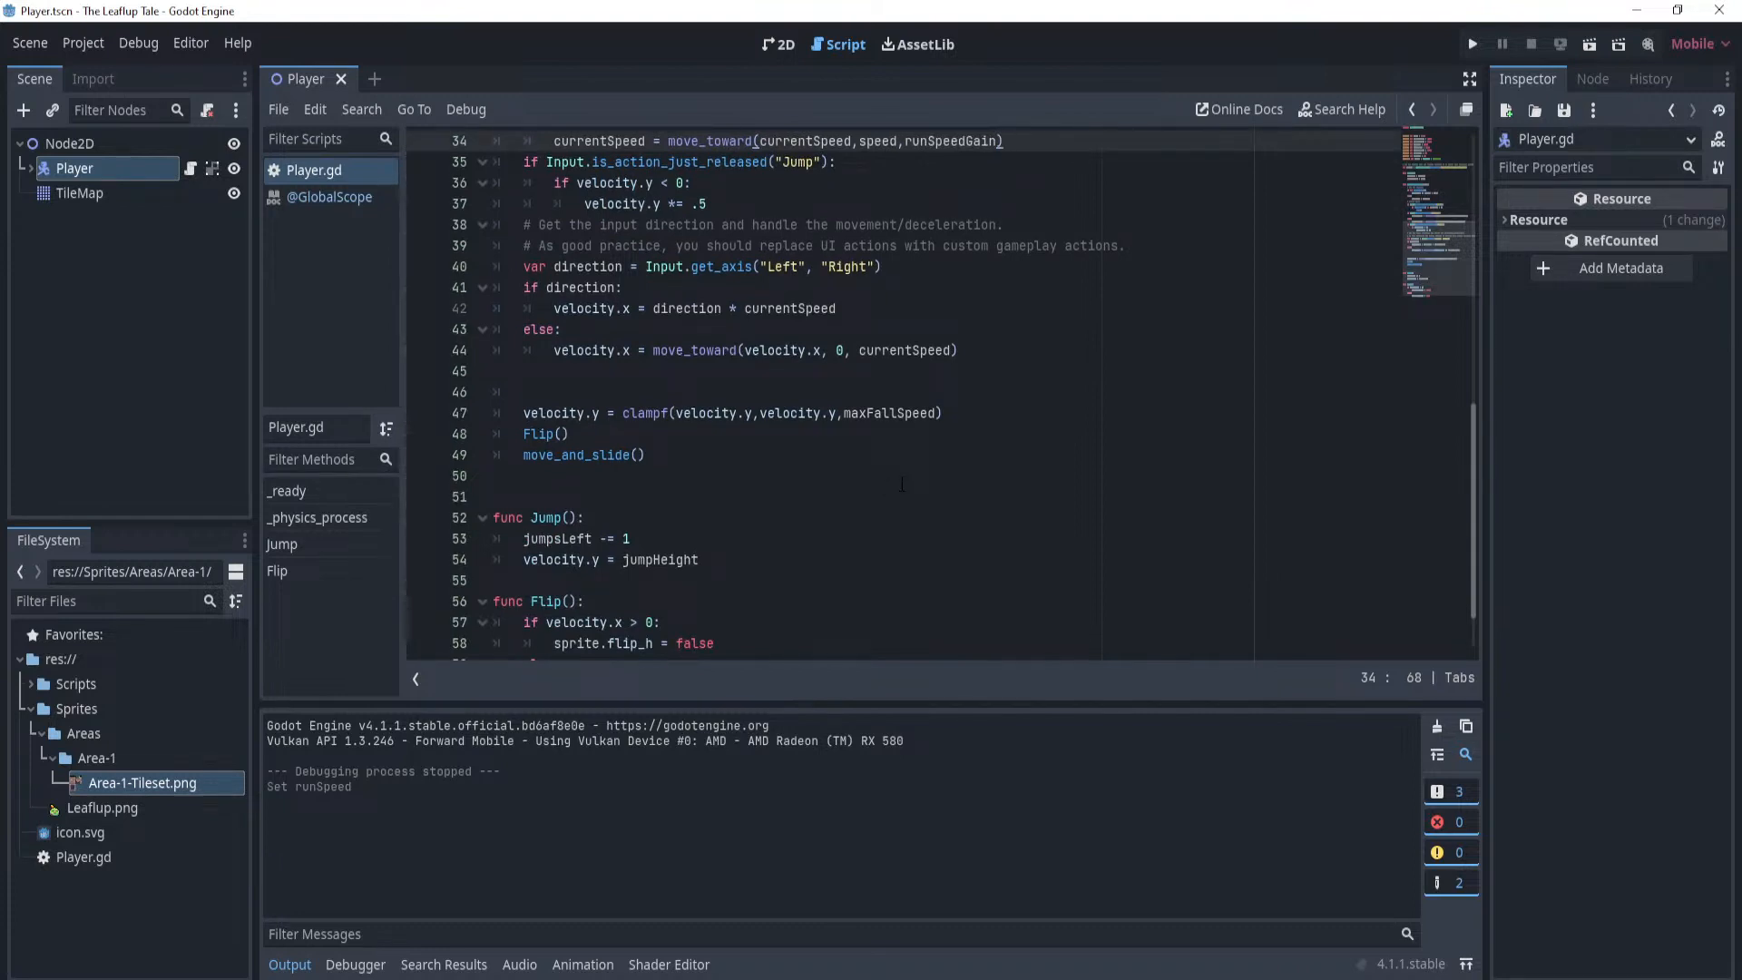
scroll(902, 486, up, 1)
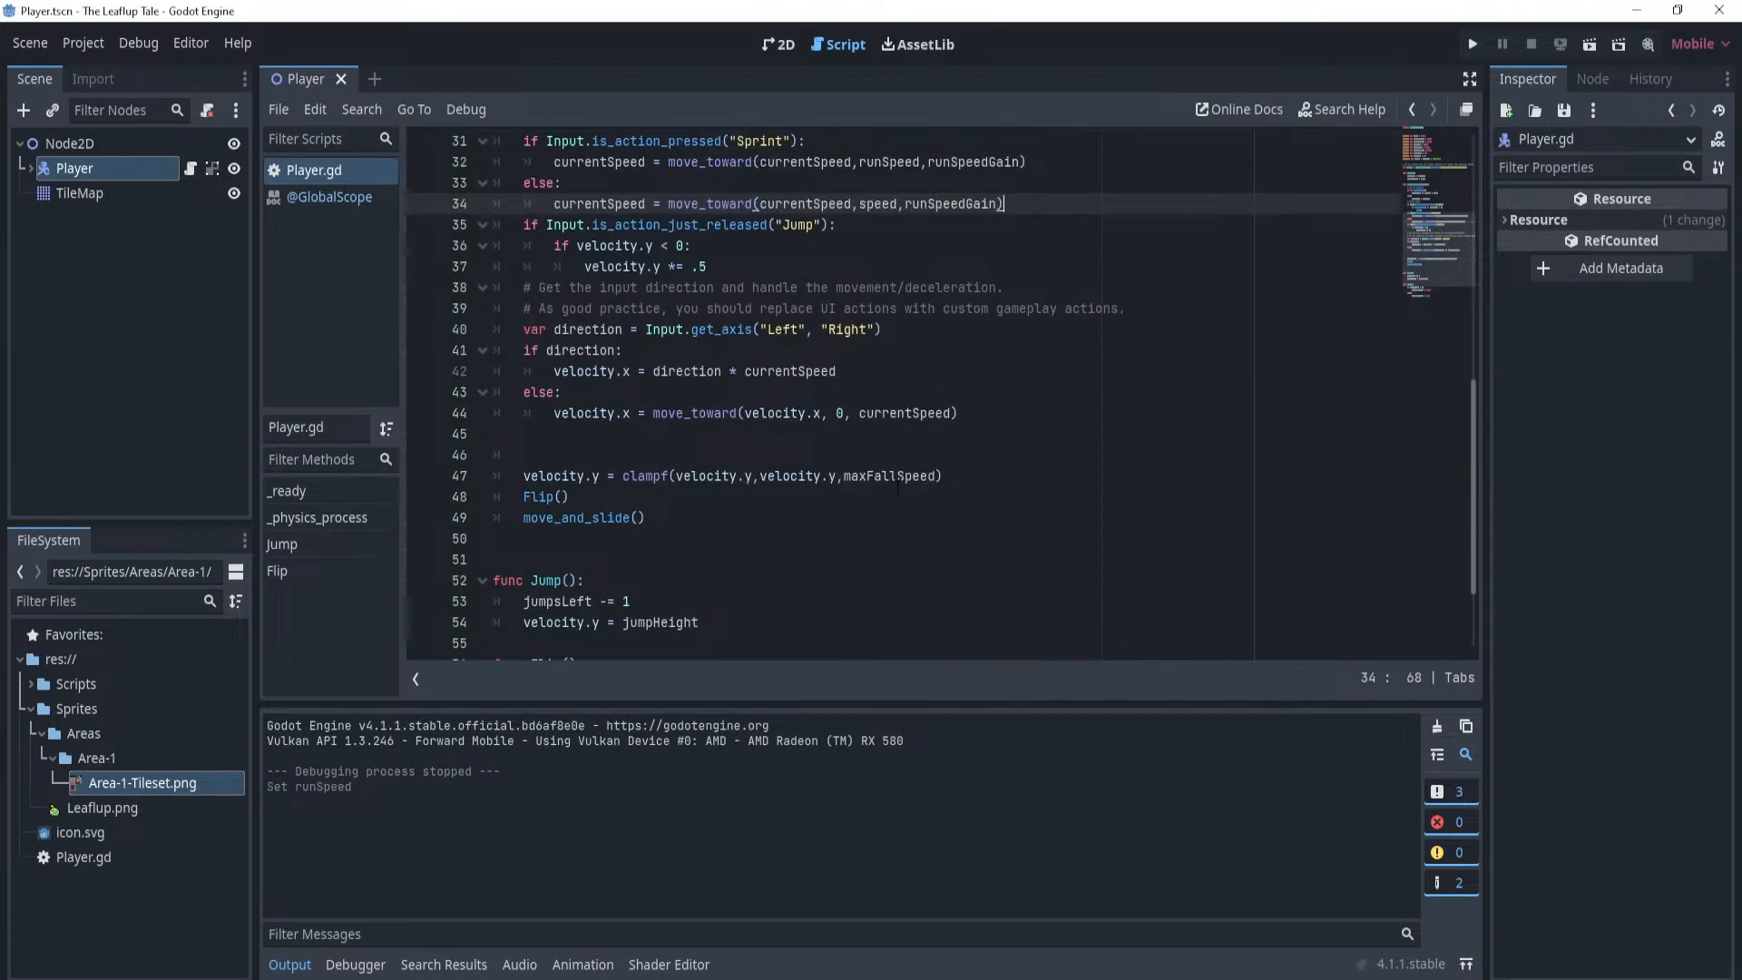
Review the if/else block in _physics_process that sets velocity.x from the input direction.
scroll(896, 488, up, 3)
scroll(897, 487, down, 3)
click(995, 417)
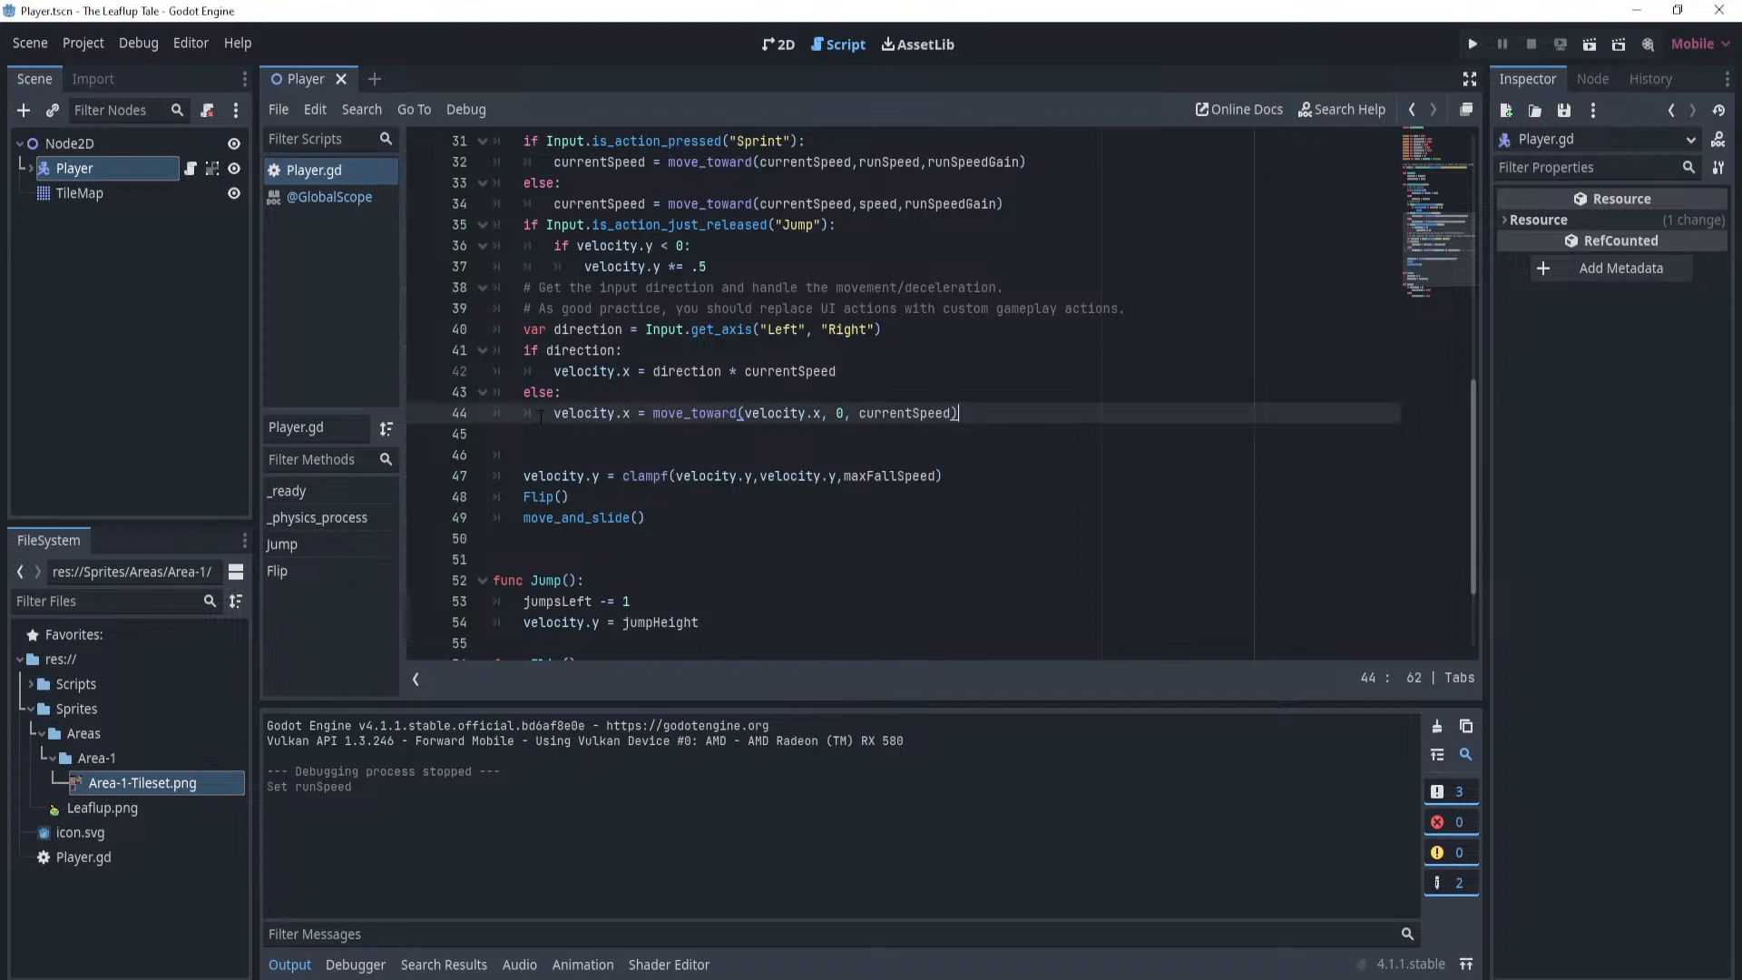
mouse_move(541, 418)
mouse_down()
mouse_move(1007, 411)
mouse_move(789, 433)
mouse_move(550, 412)
mouse_up()
click(1000, 416)
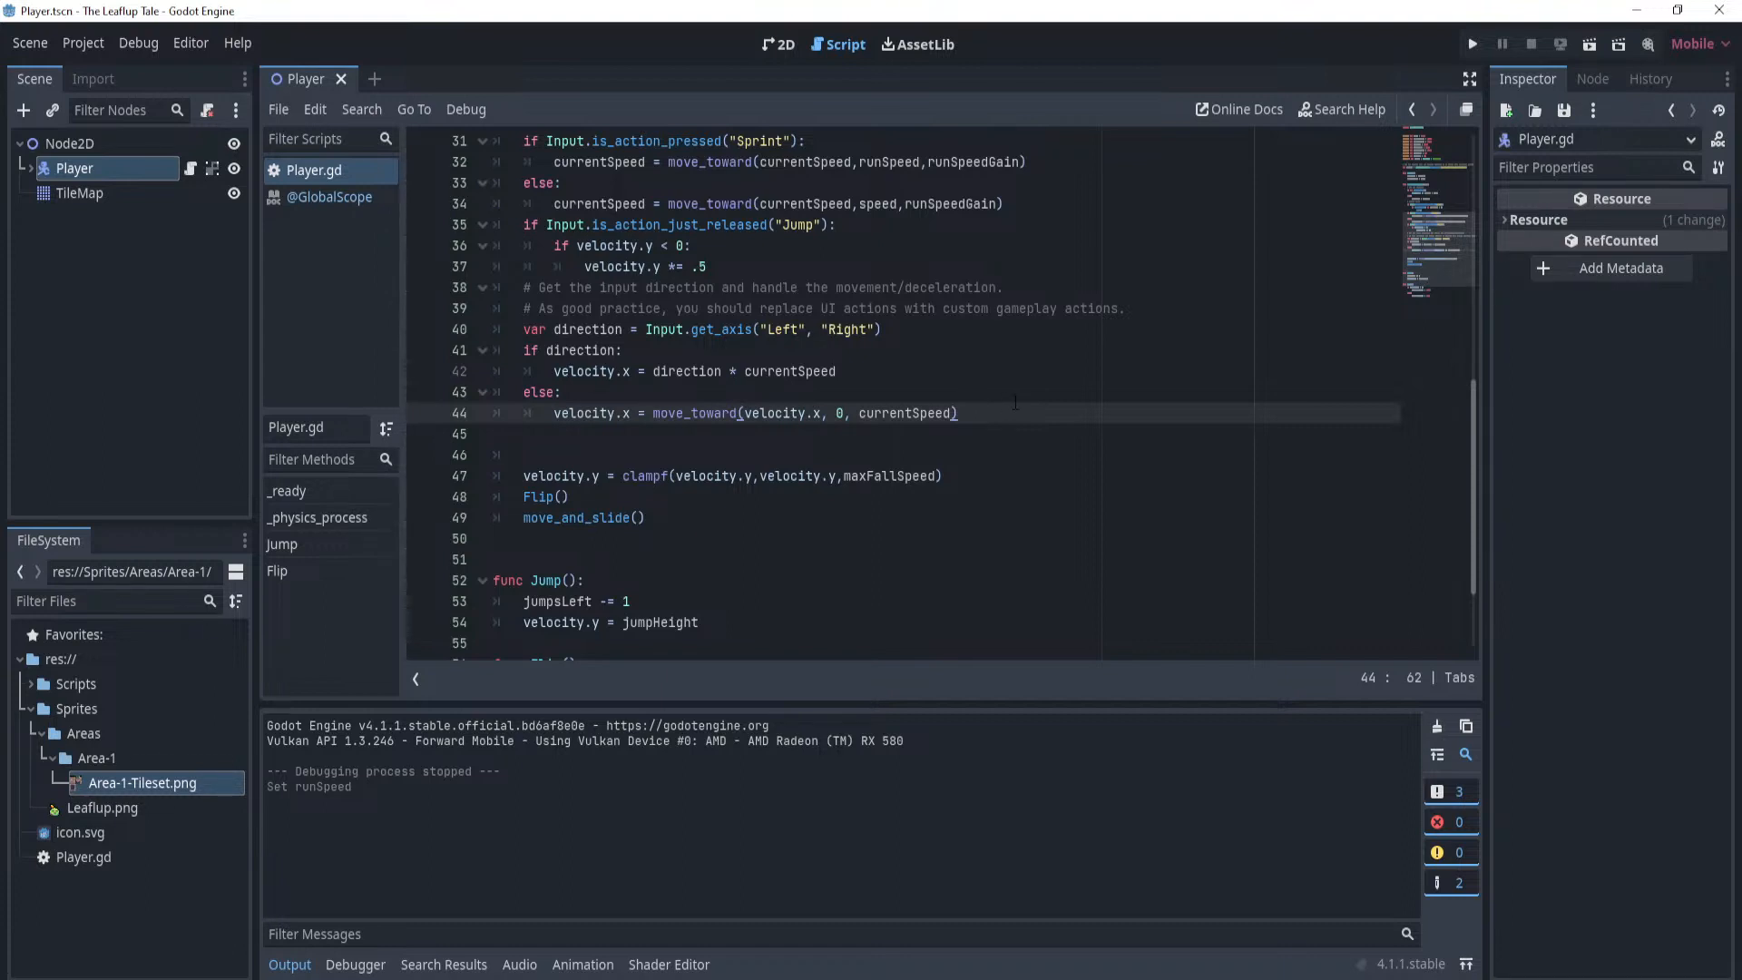
scroll(1016, 402, up, 2)
drag(555, 539, 491, 486)
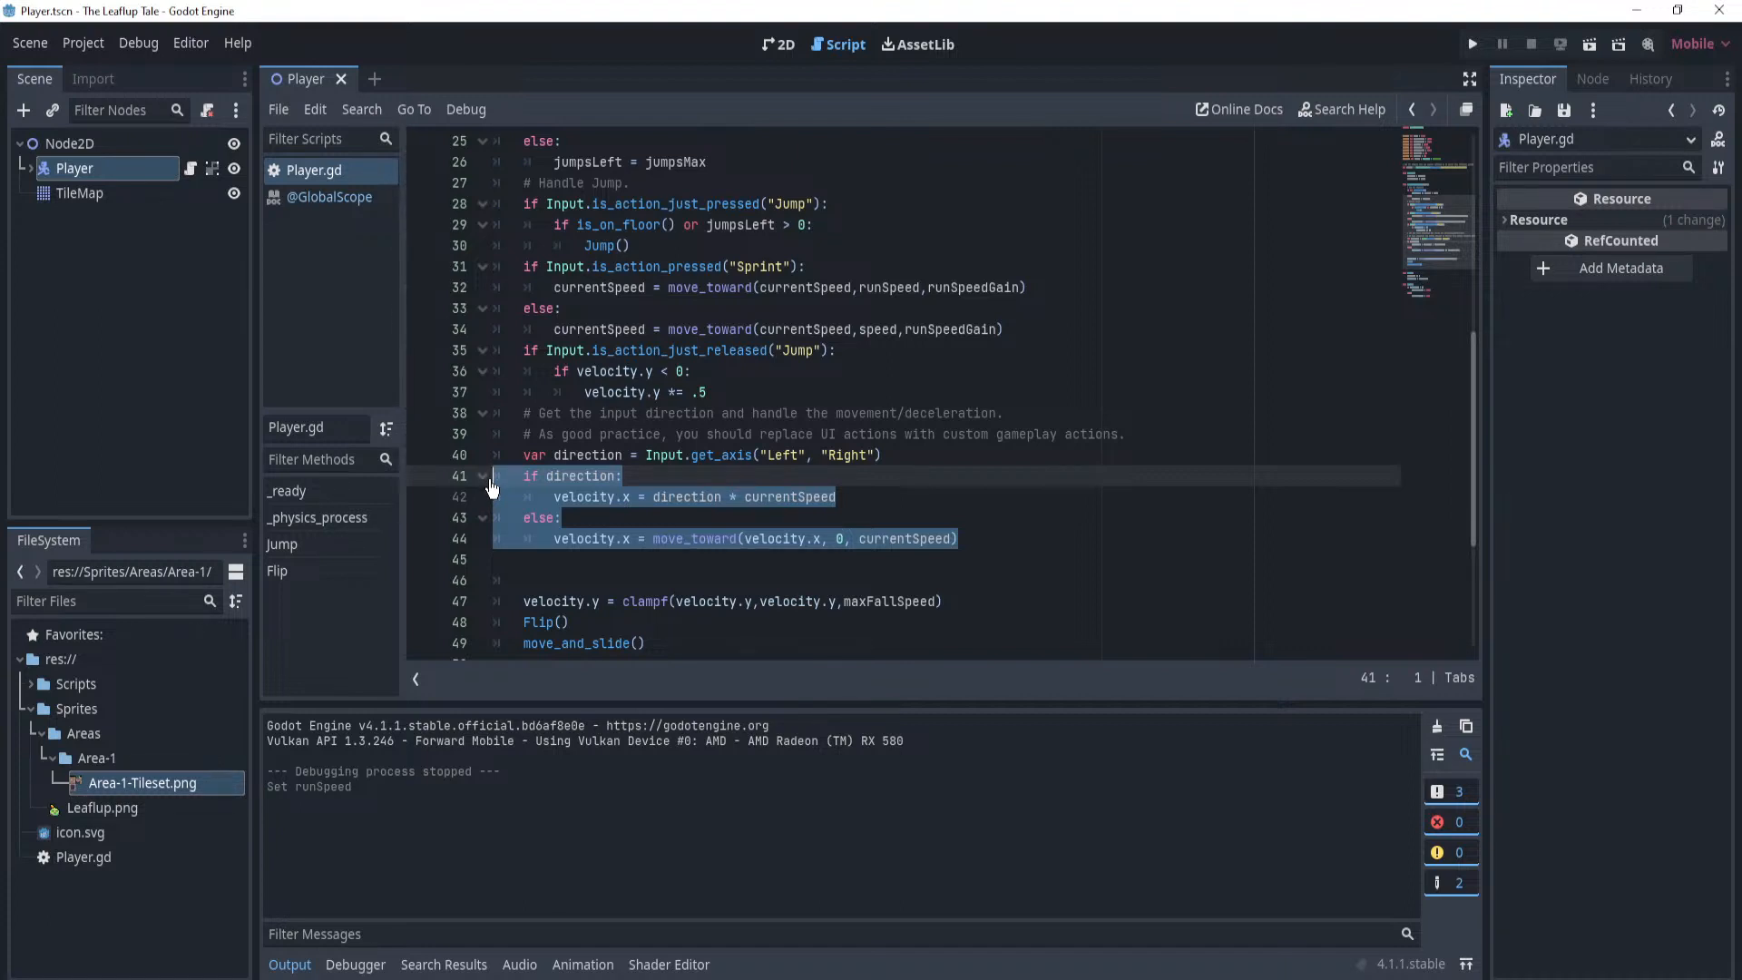
click(1025, 531)
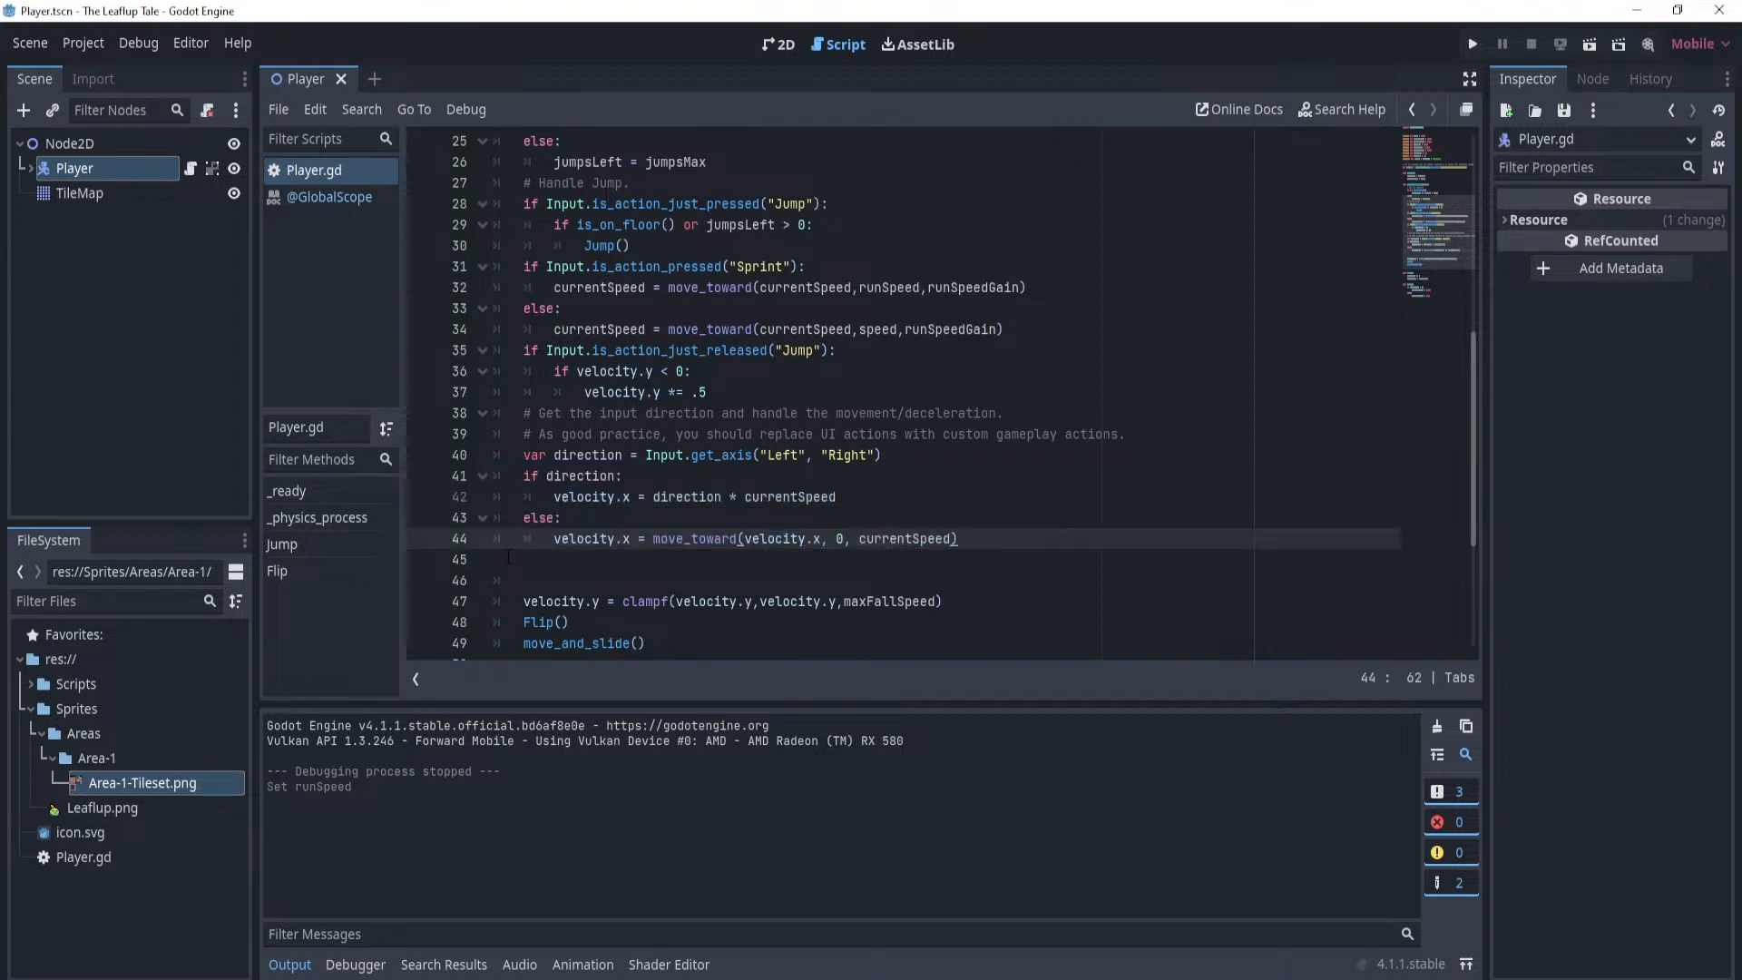
Examine the move_toward(velocity.x, 0, currentSpeed) call that slows the player when there is no direction input.
drag(971, 539, 654, 539)
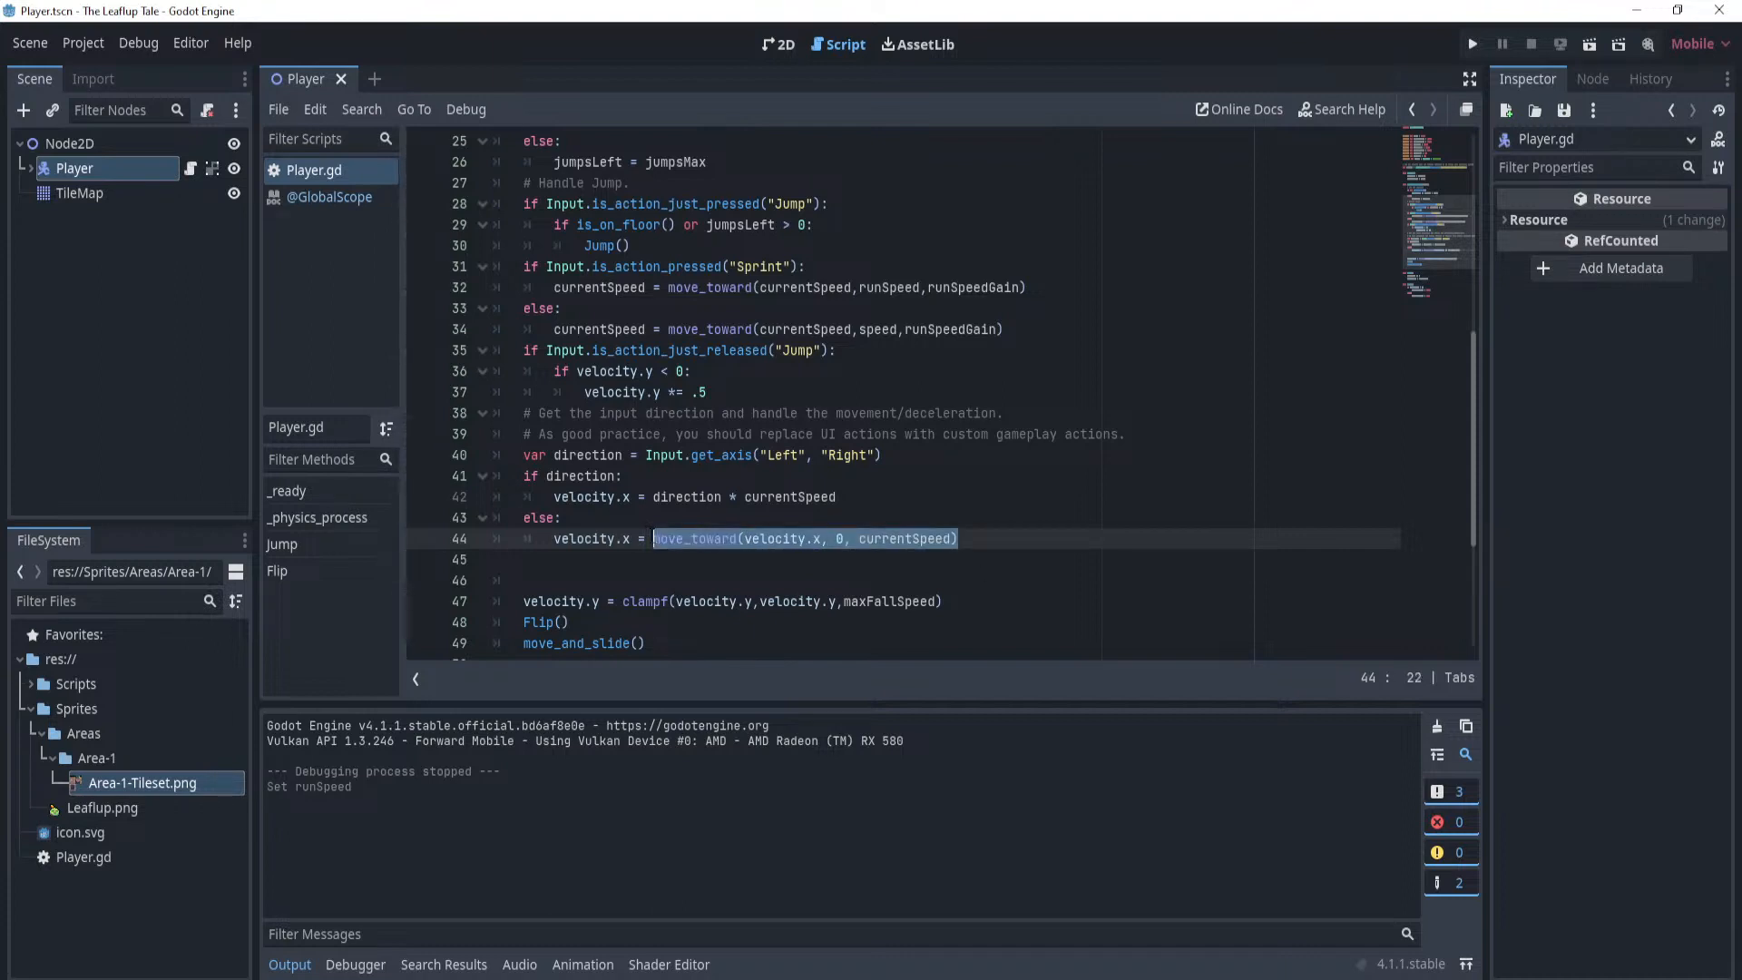
drag(996, 546, 555, 539)
click(982, 539)
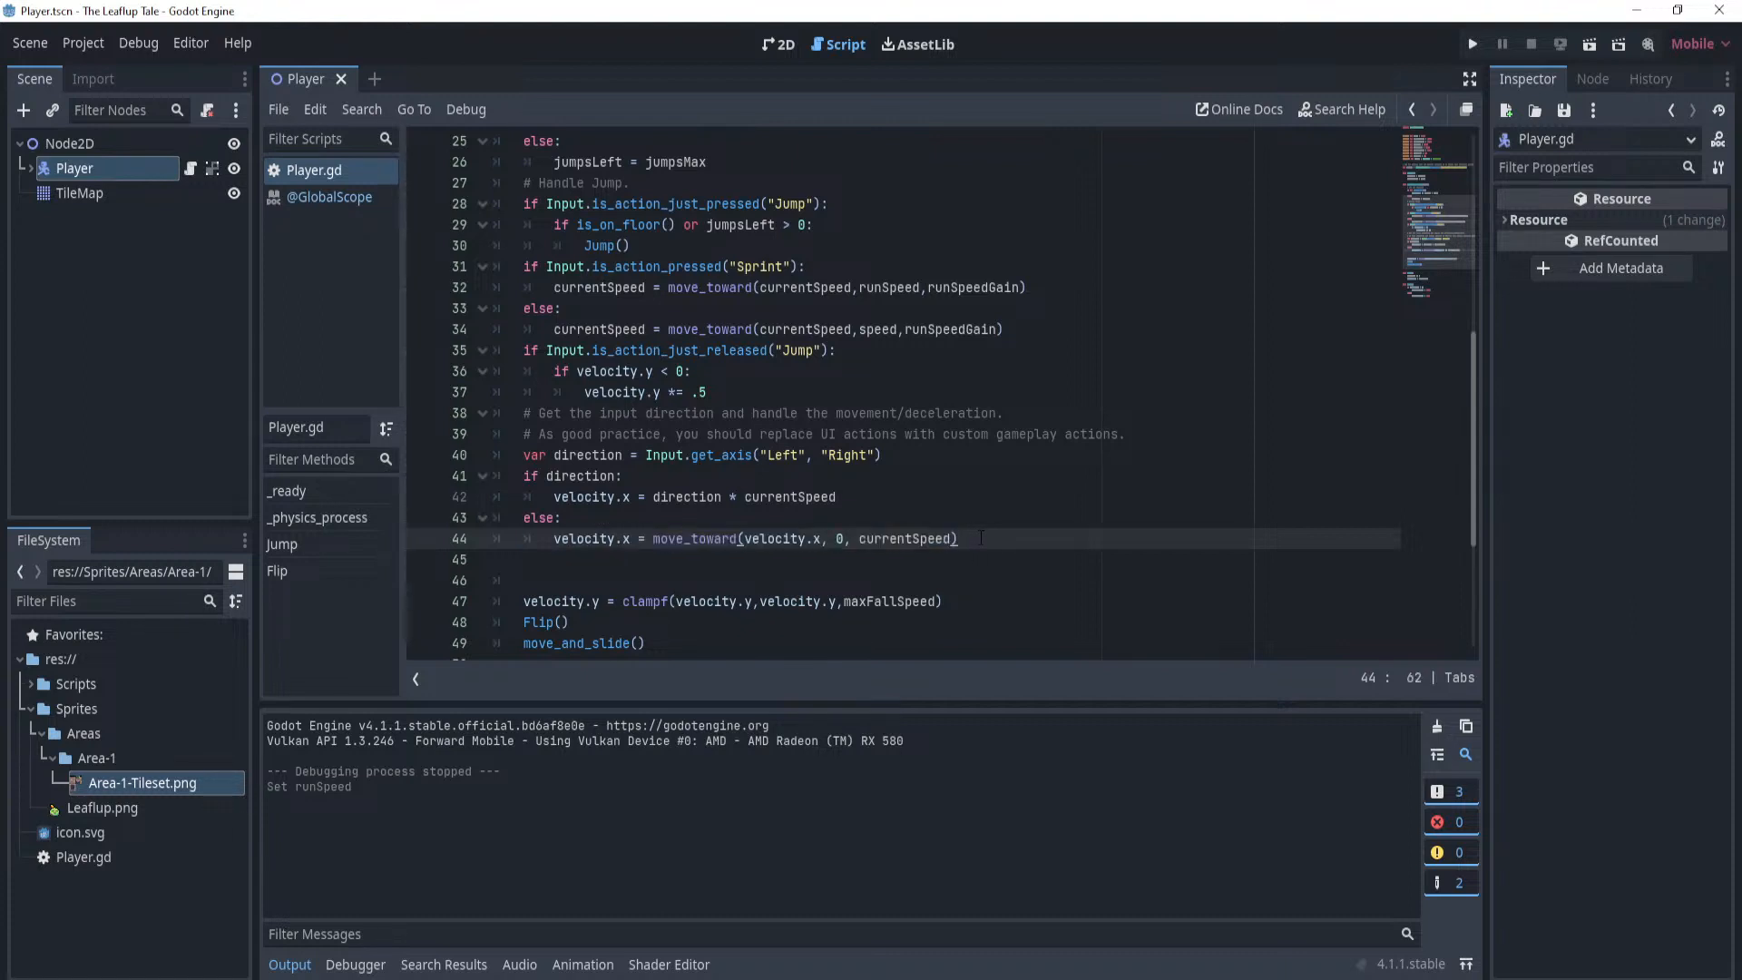
drag(982, 540, 556, 539)
click(987, 536)
drag(988, 536, 653, 539)
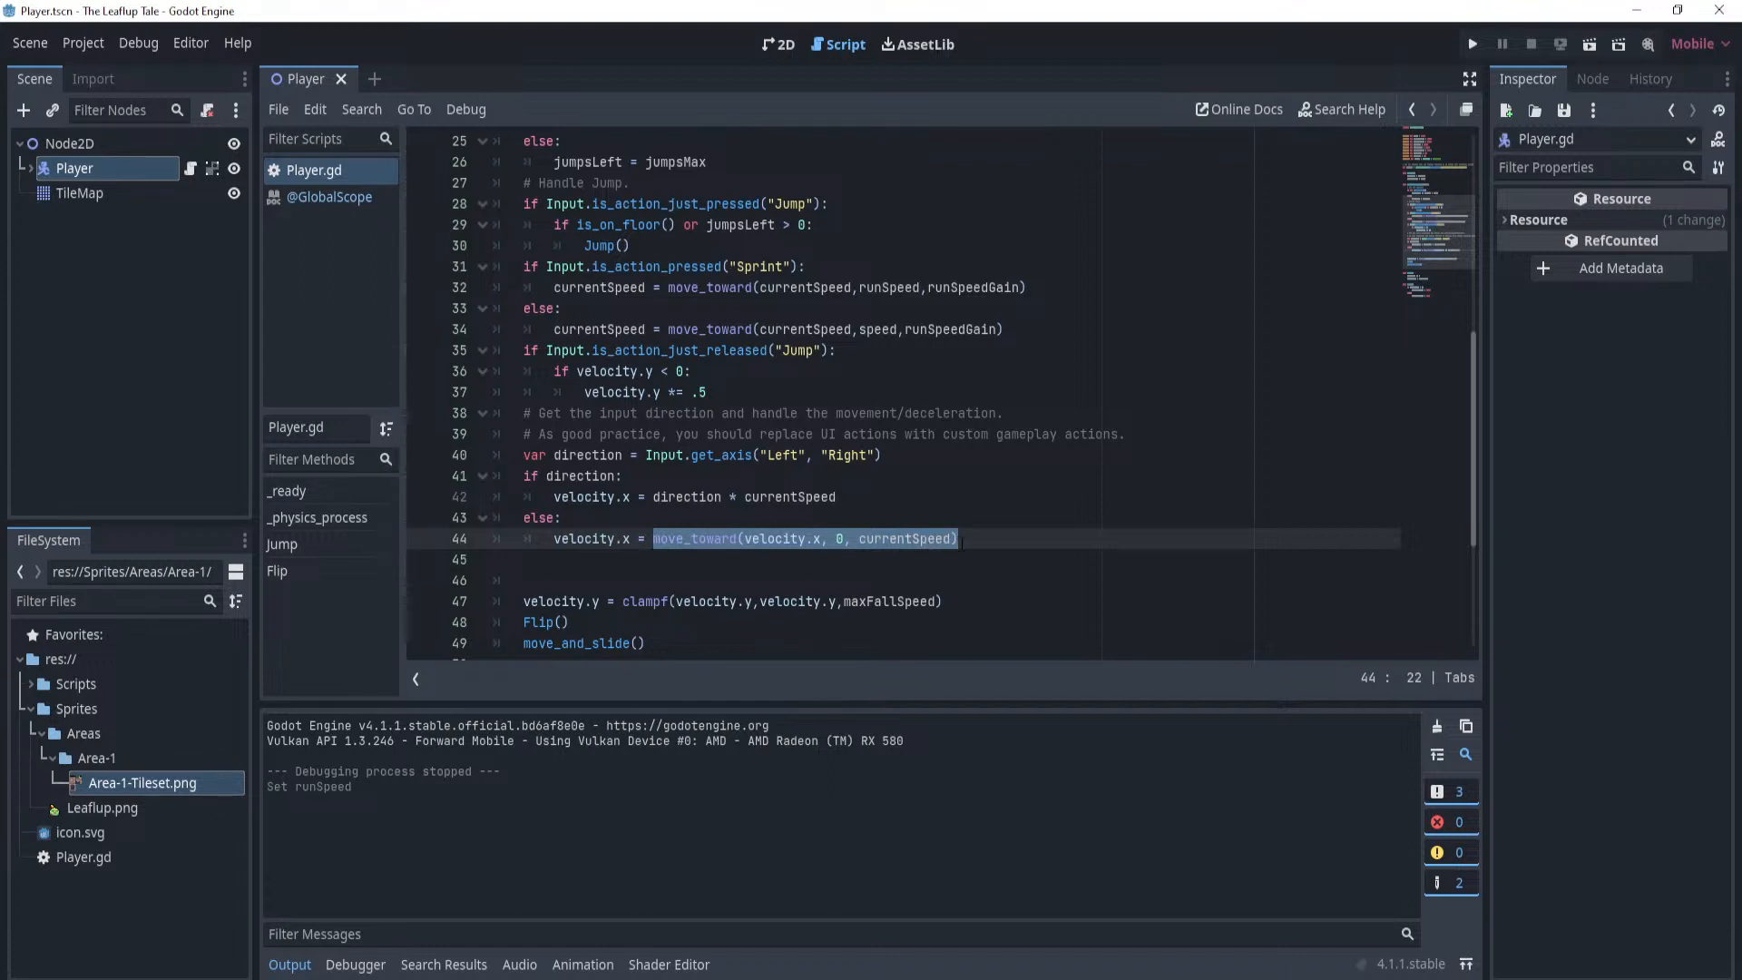
drag(997, 546, 652, 539)
click(985, 531)
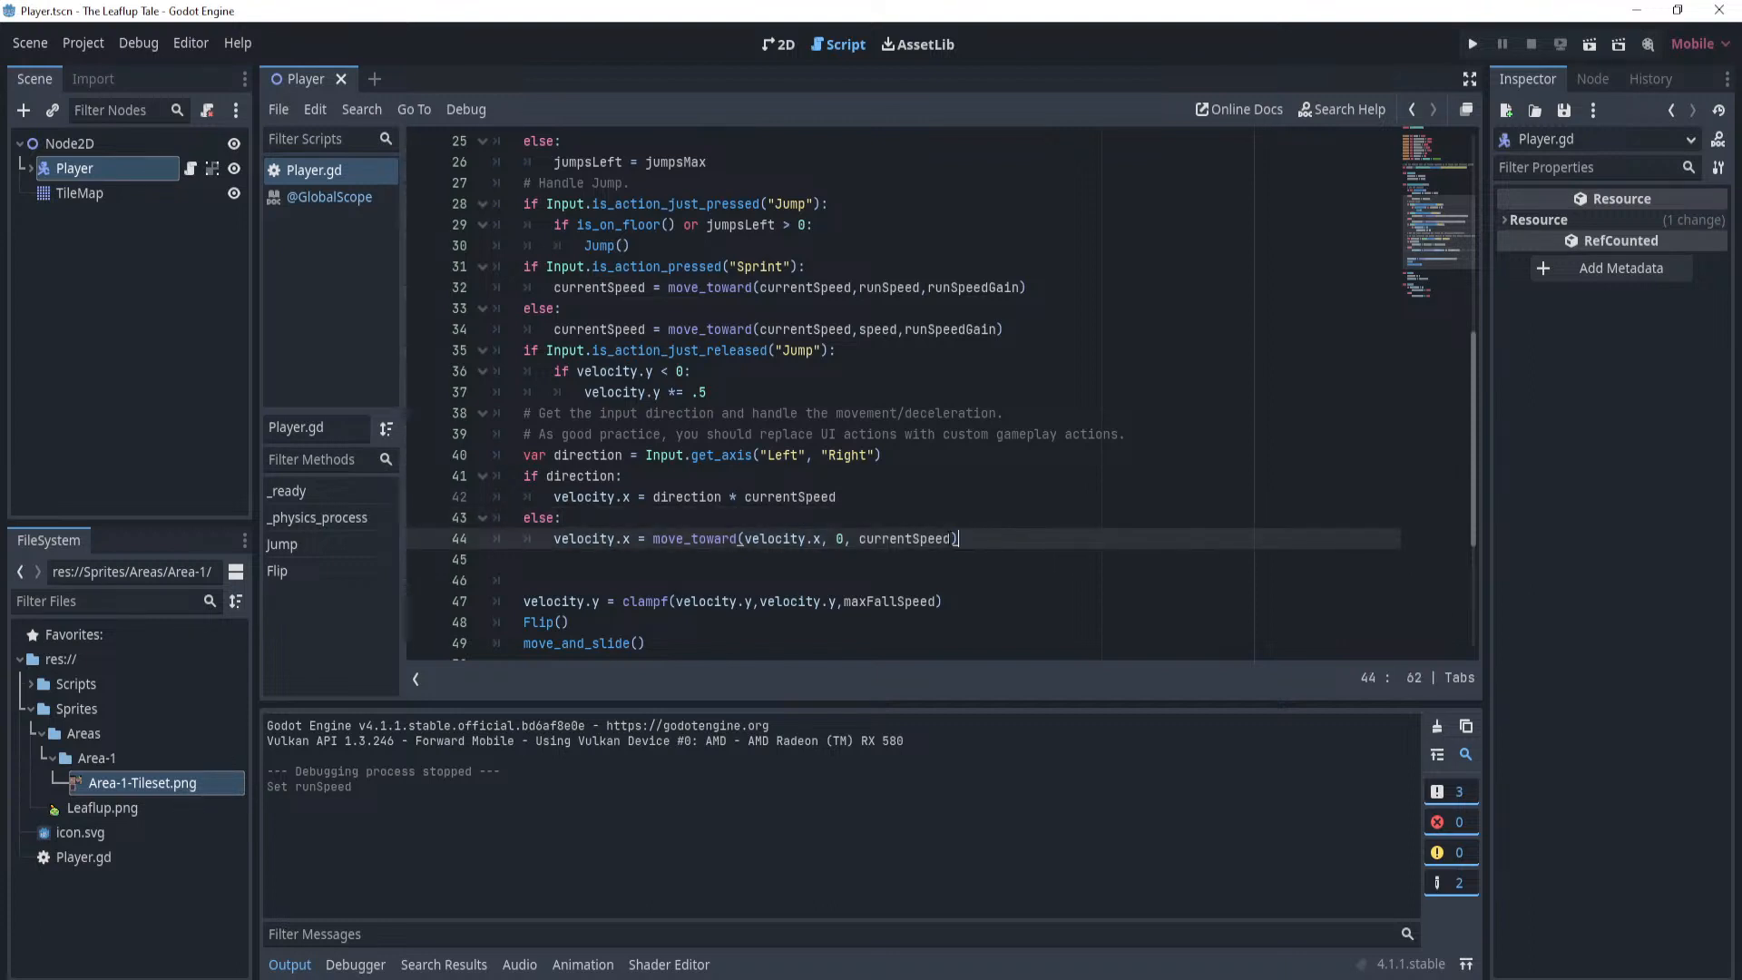
drag(992, 535, 669, 539)
click(1026, 542)
drag(1040, 539, 654, 539)
click(1026, 538)
scroll(1024, 539, up, 5)
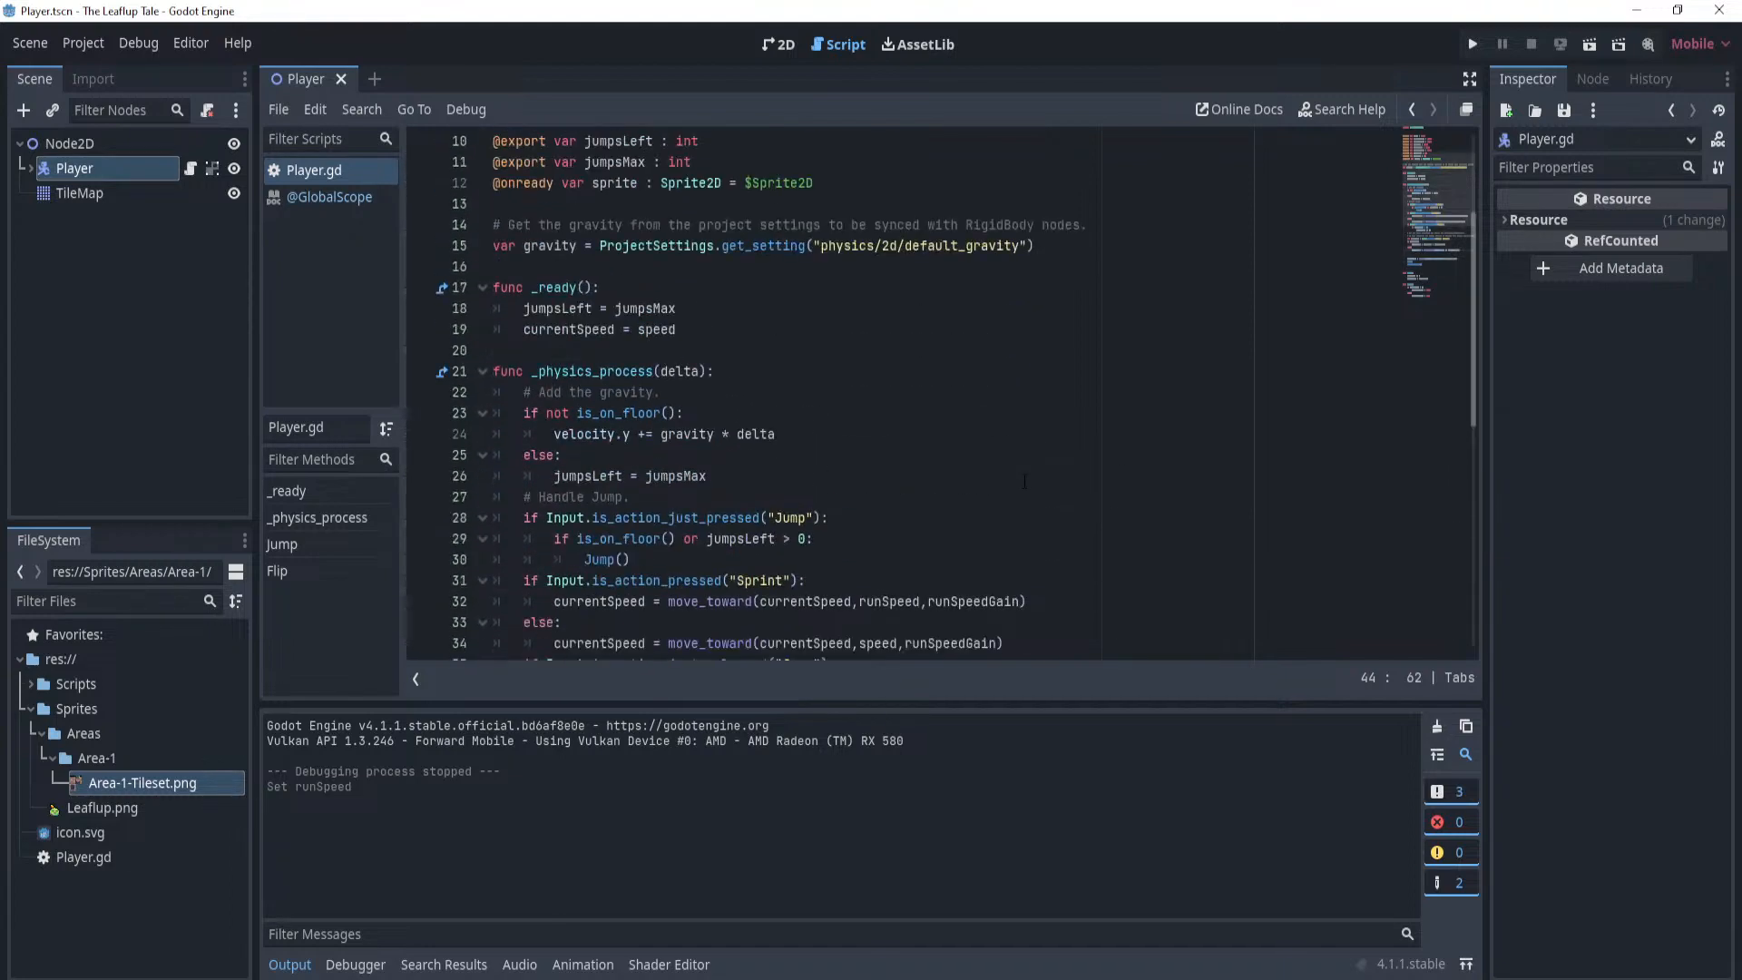
Save and playtest the player by running and jumping back and forth between the ground and the floating blocks, and stop the game.
click(780, 44)
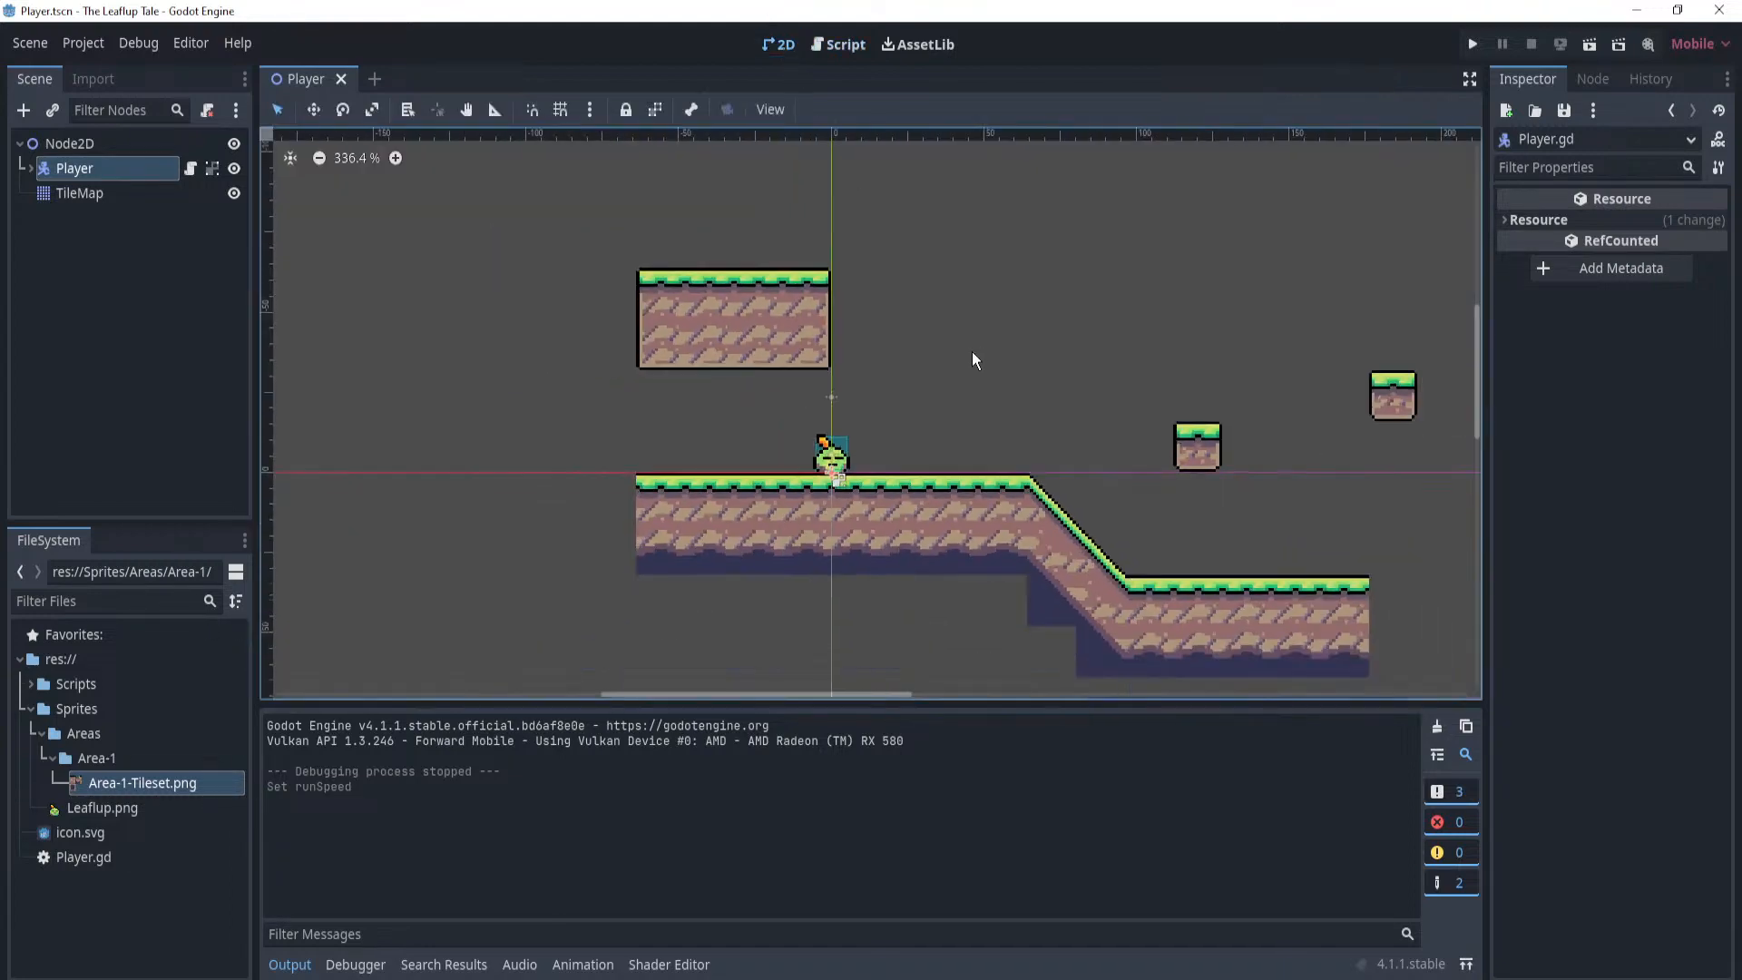
key(ctrl+s)
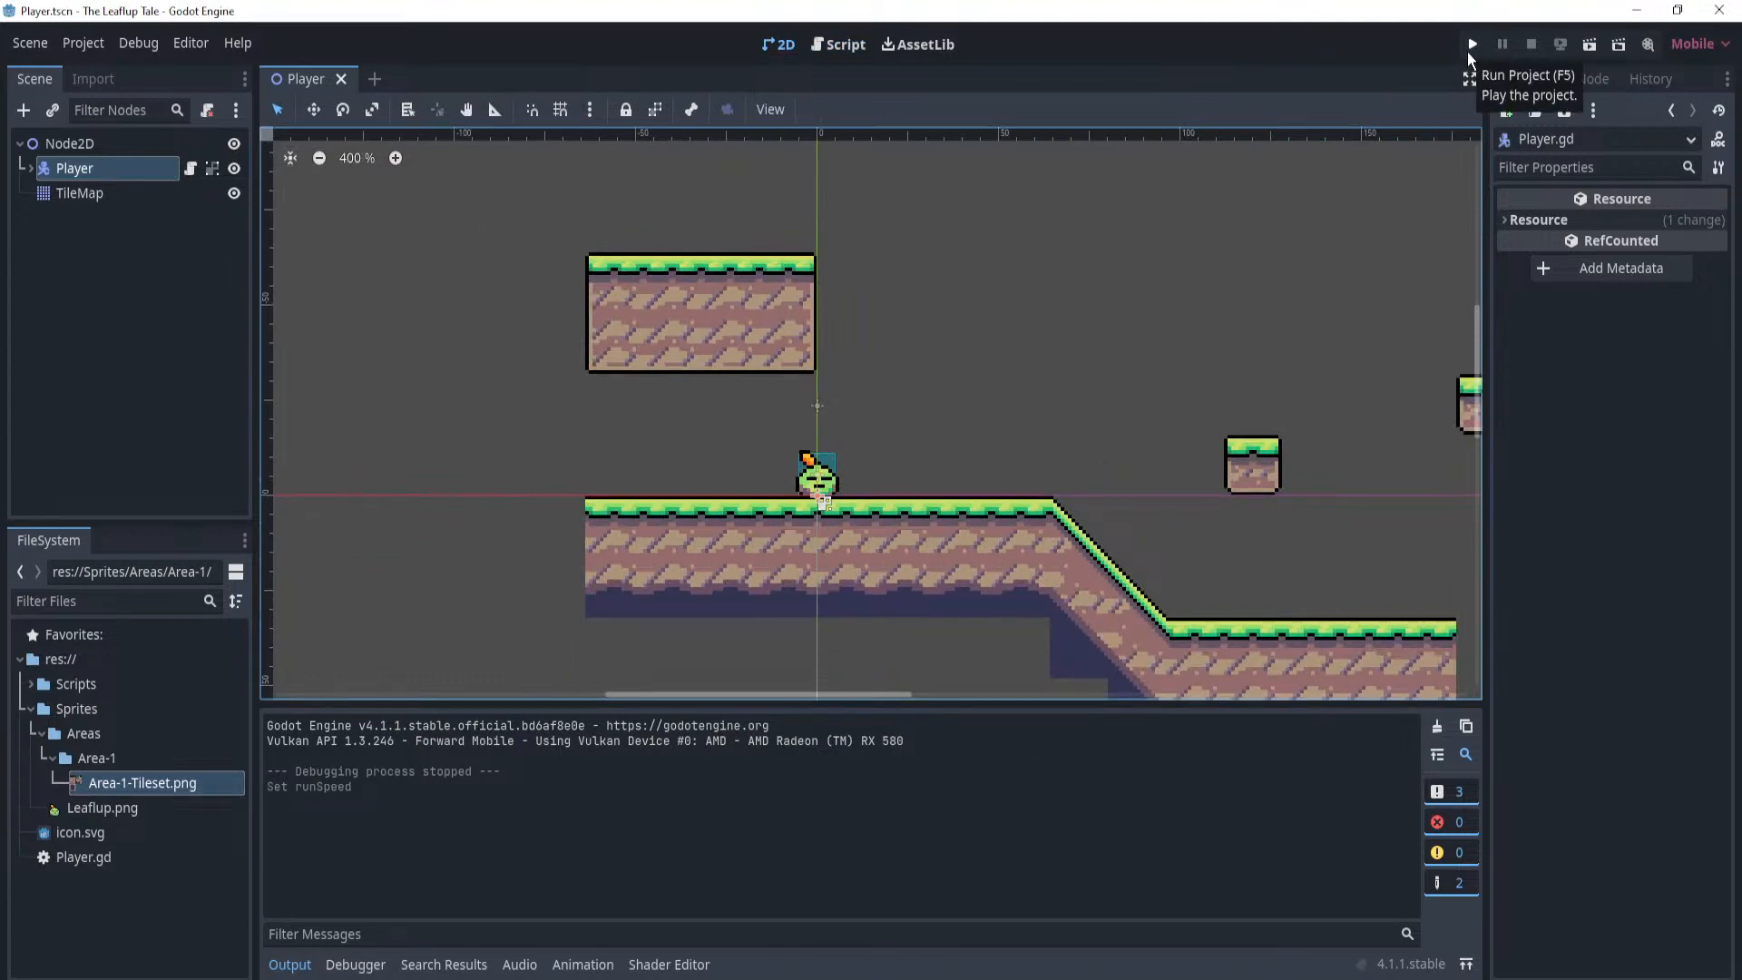
click(1471, 53)
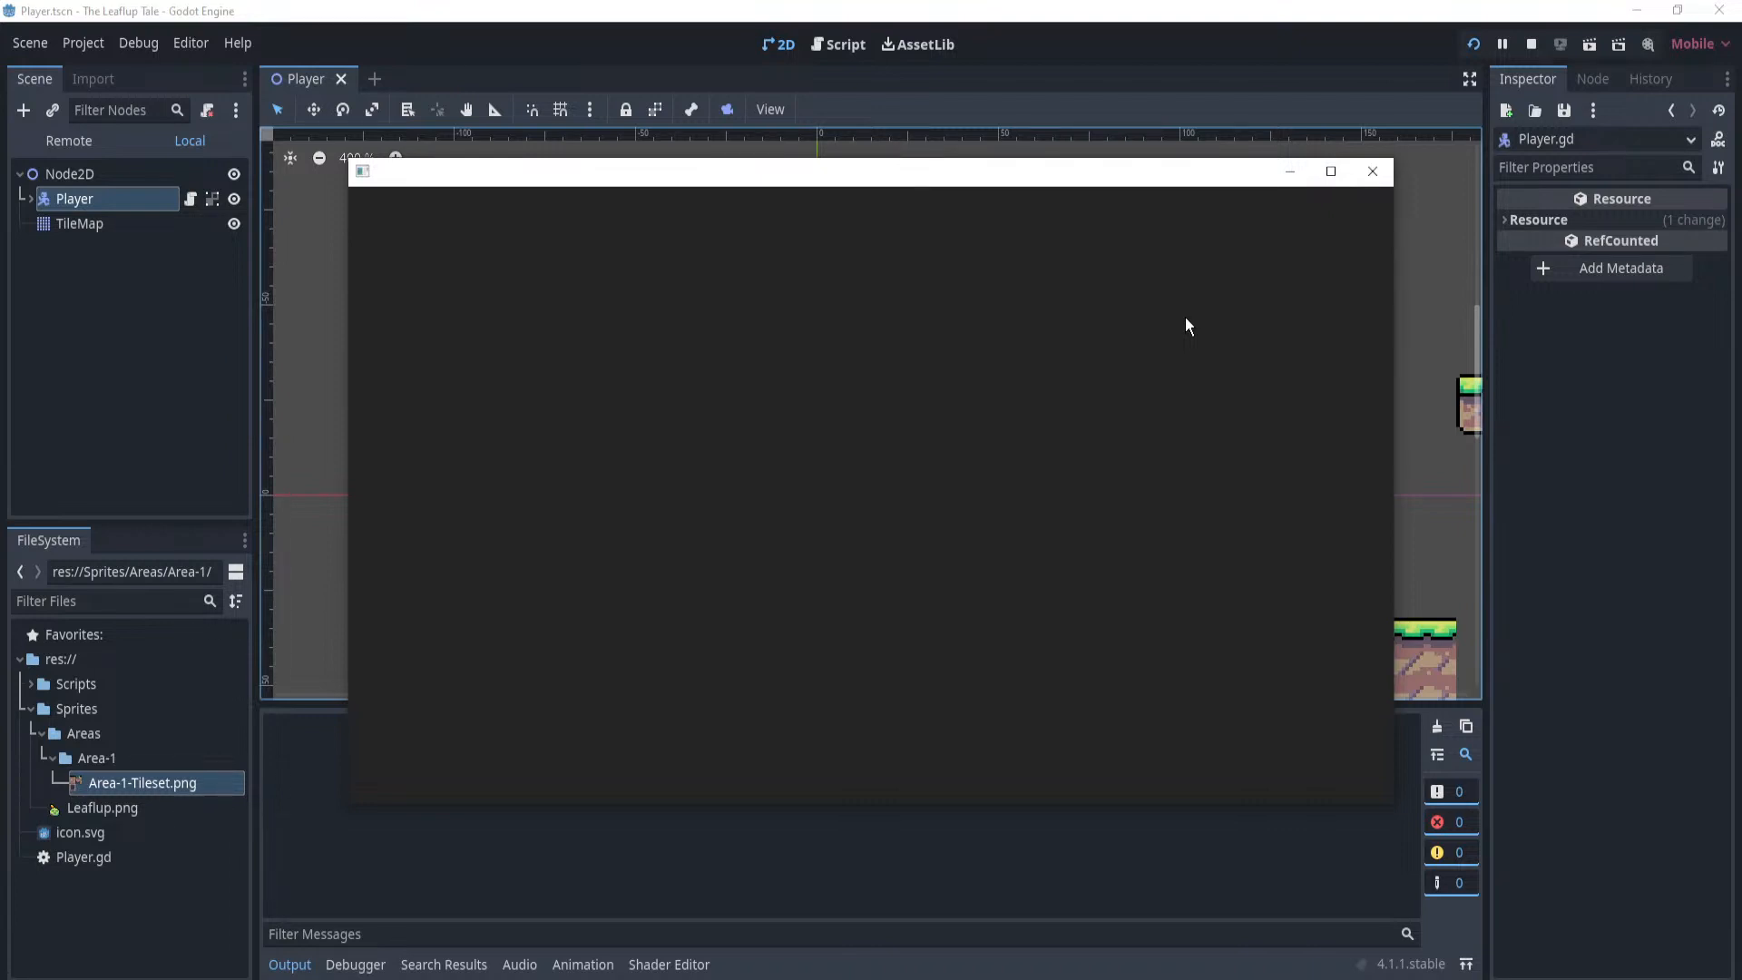
key(Left)
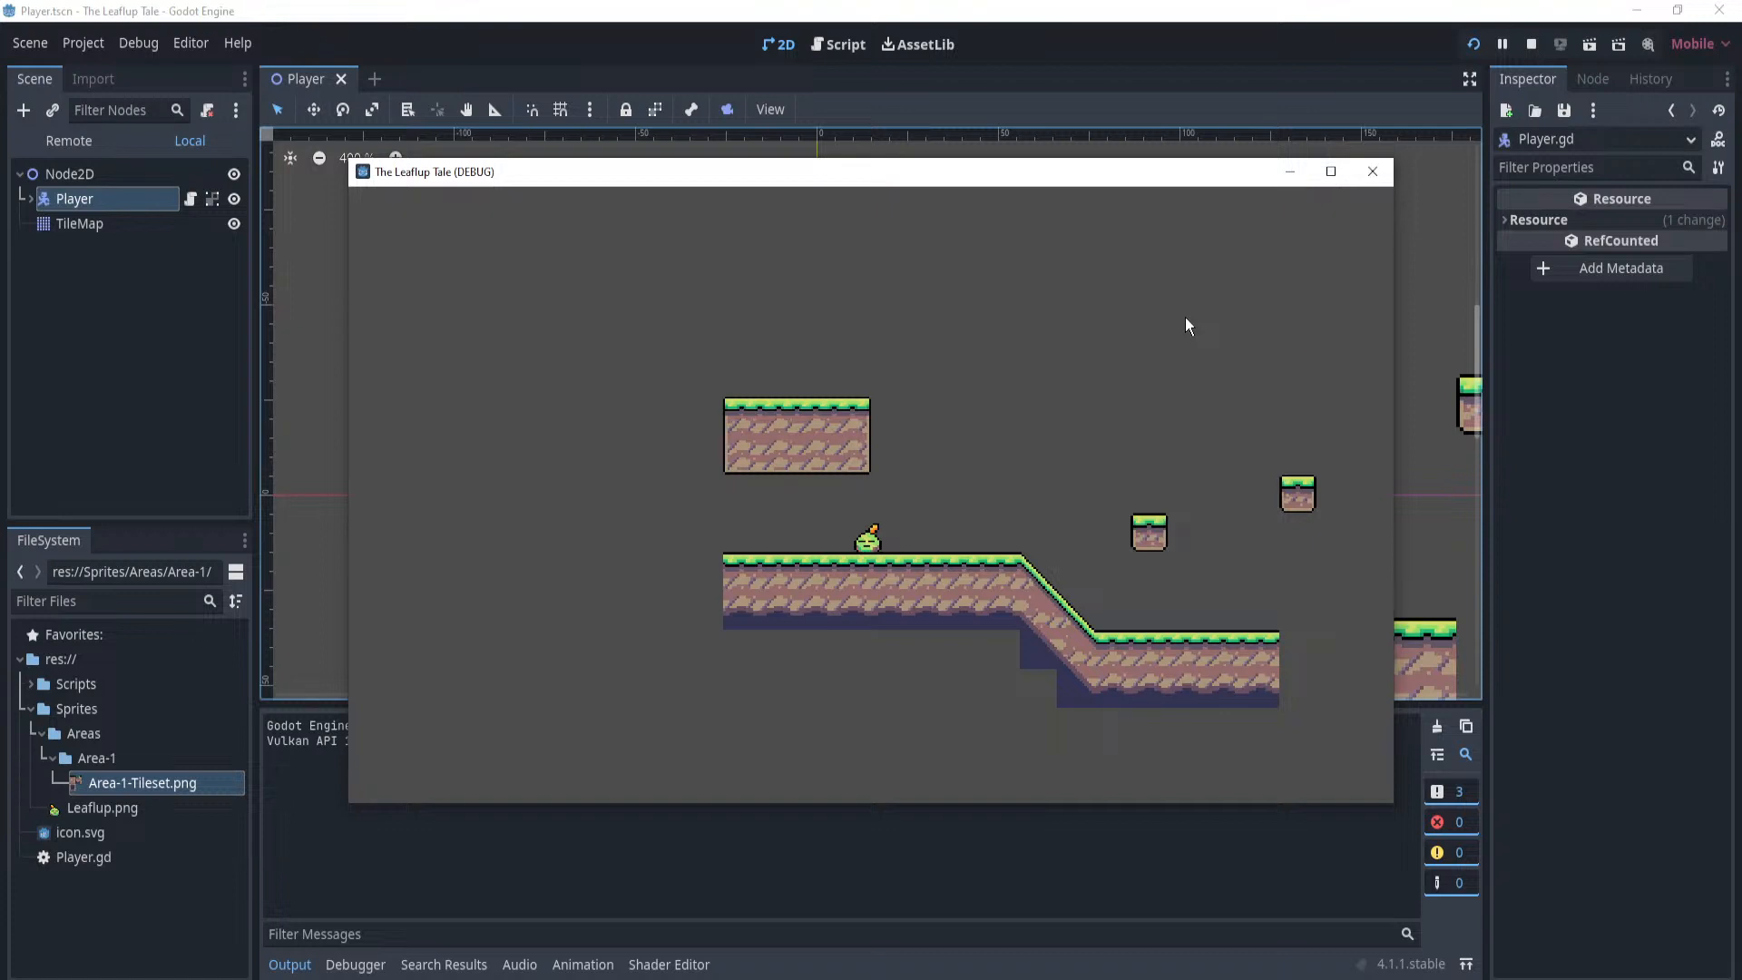
key(Right)
key(space)
key(Left)
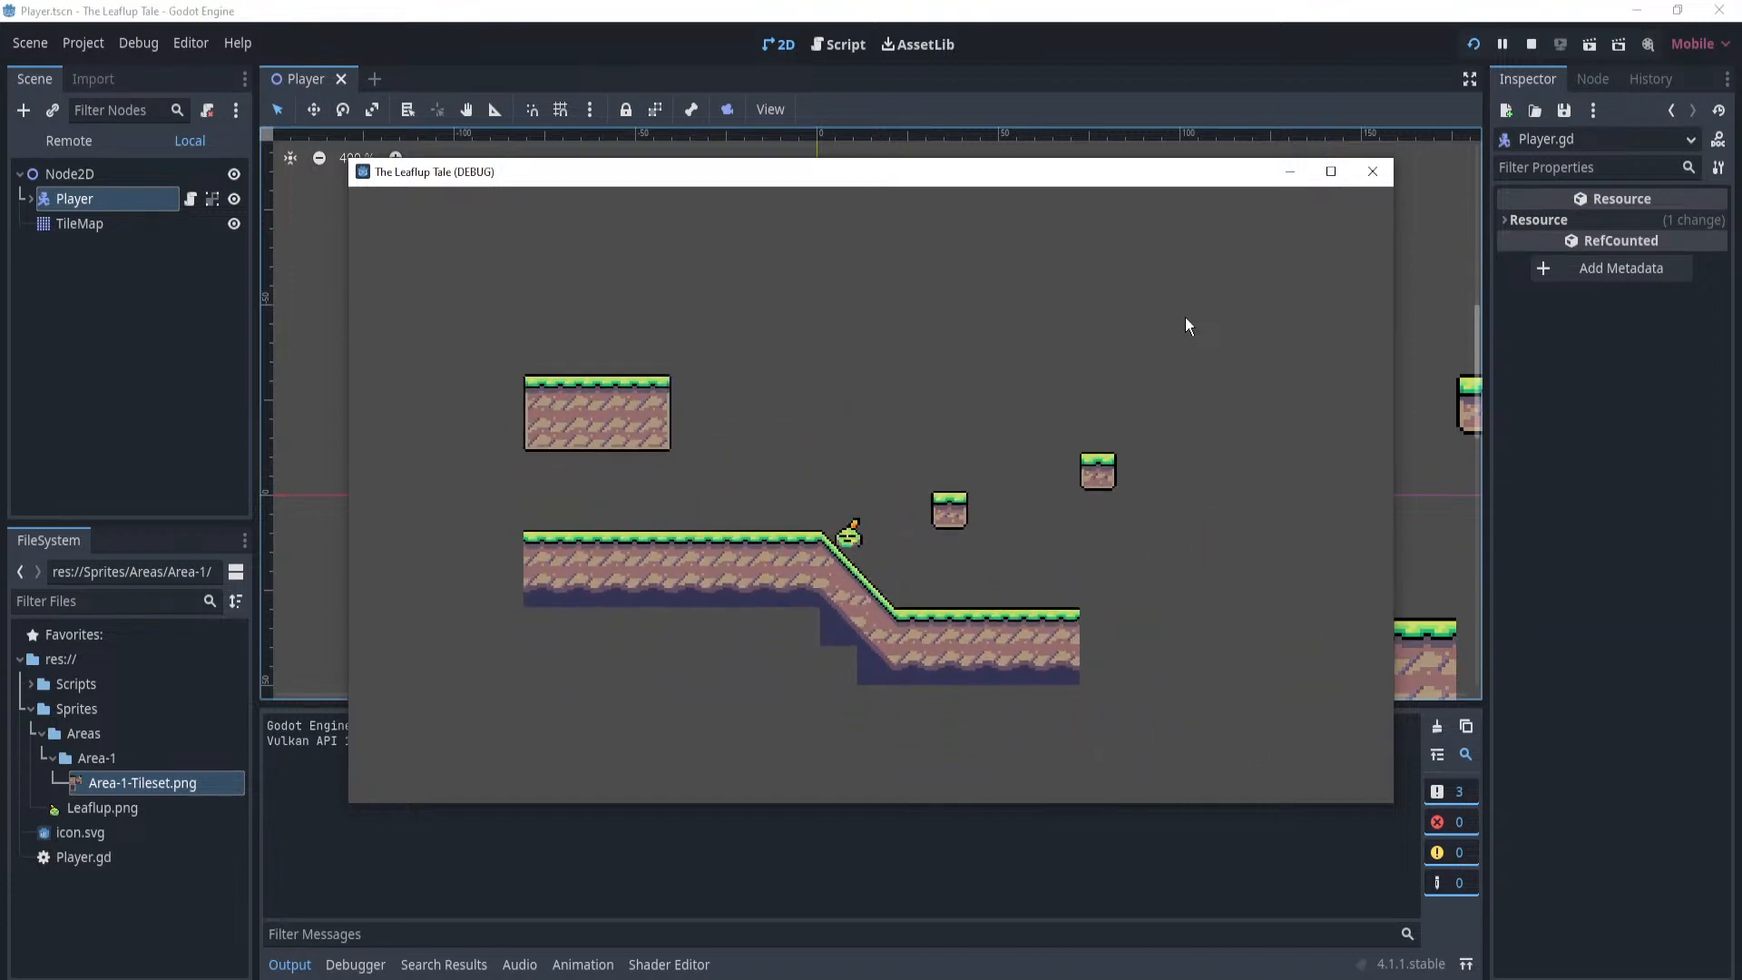
key(Right)
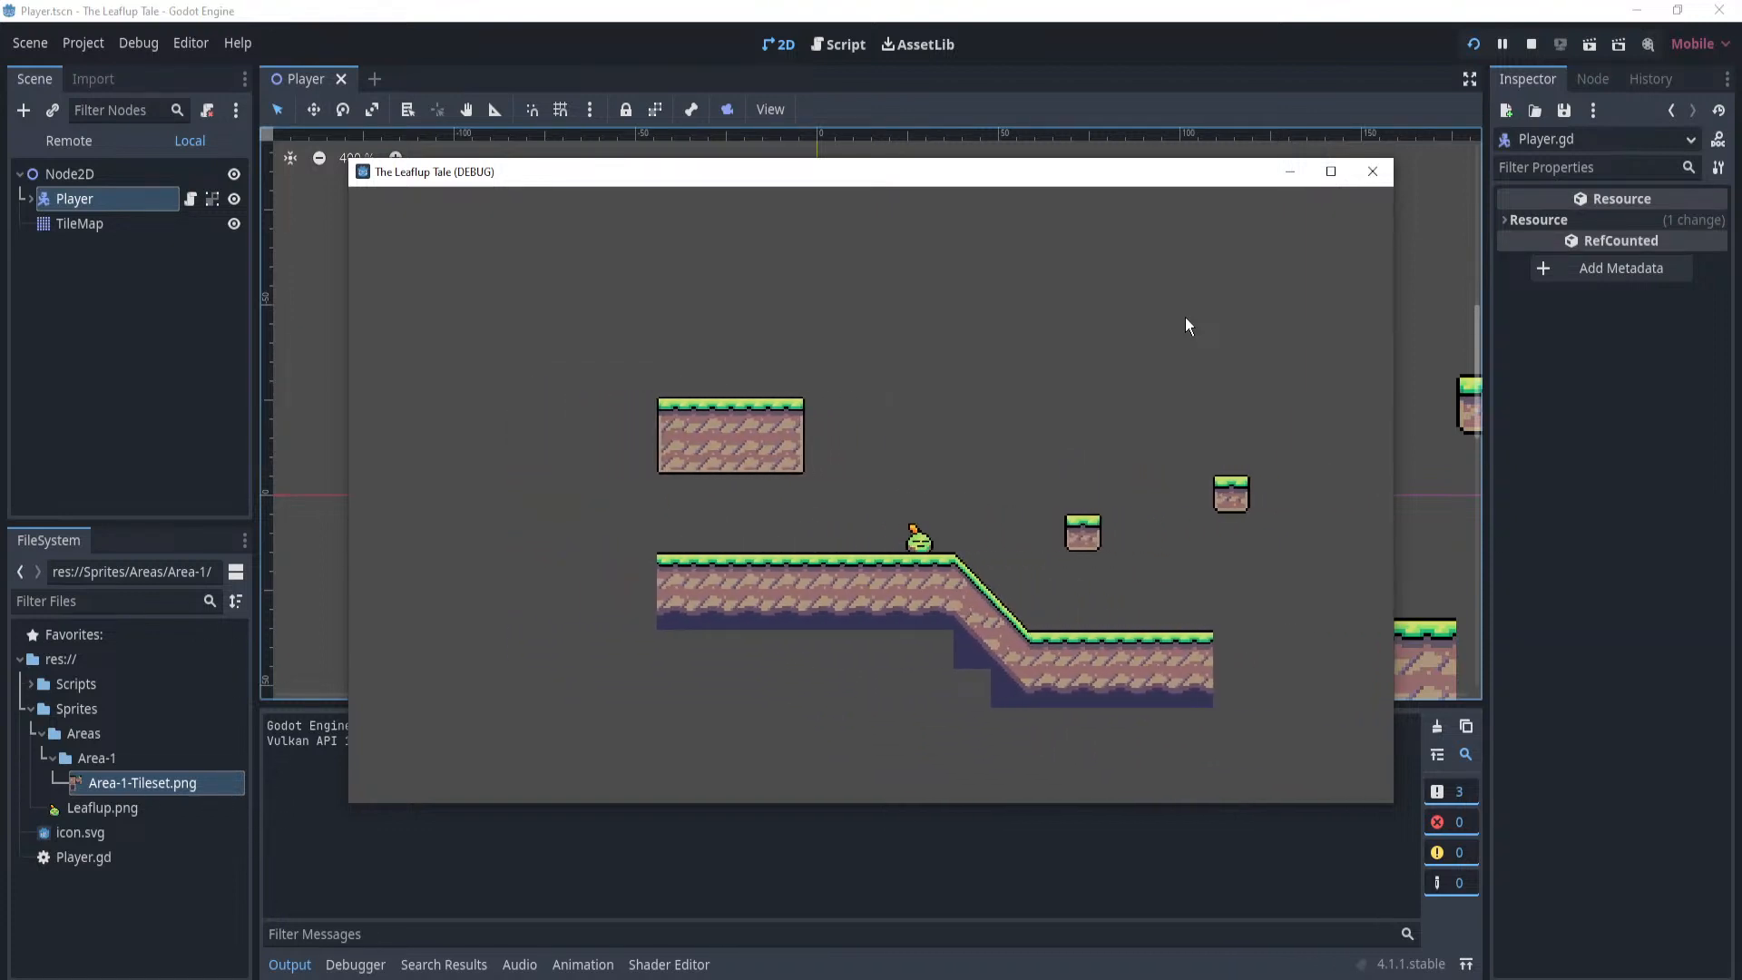
key(space)
key(Left)
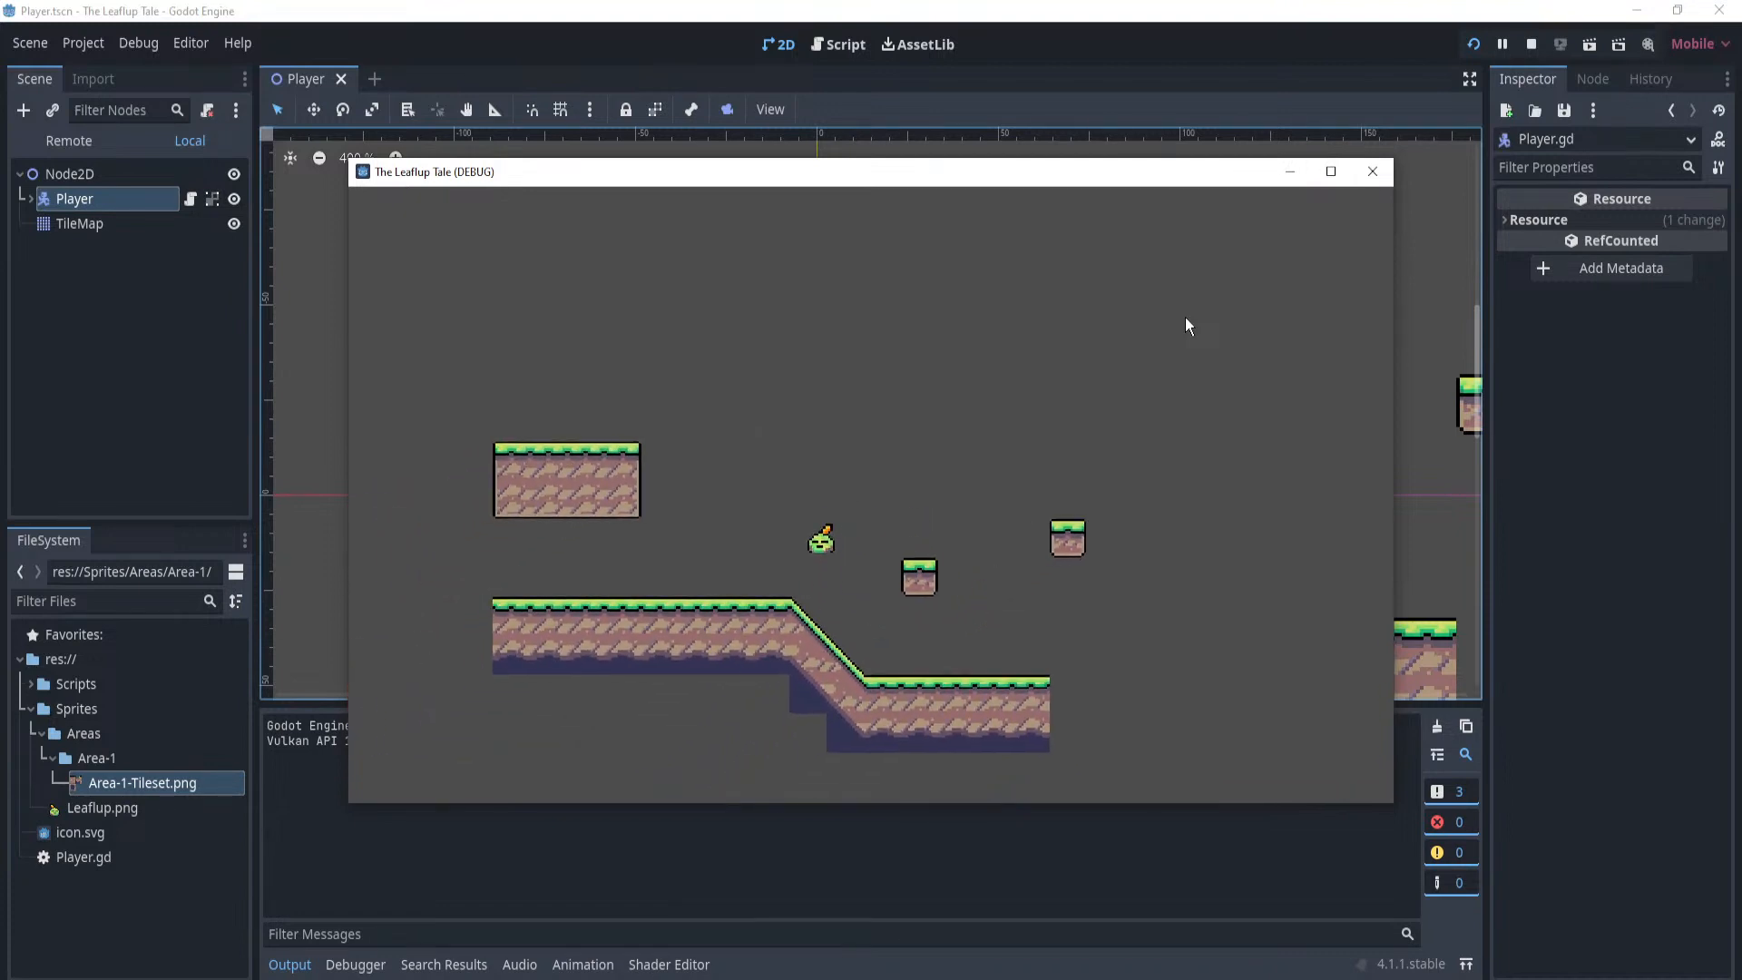
key(Right)
key(space)
key(space)
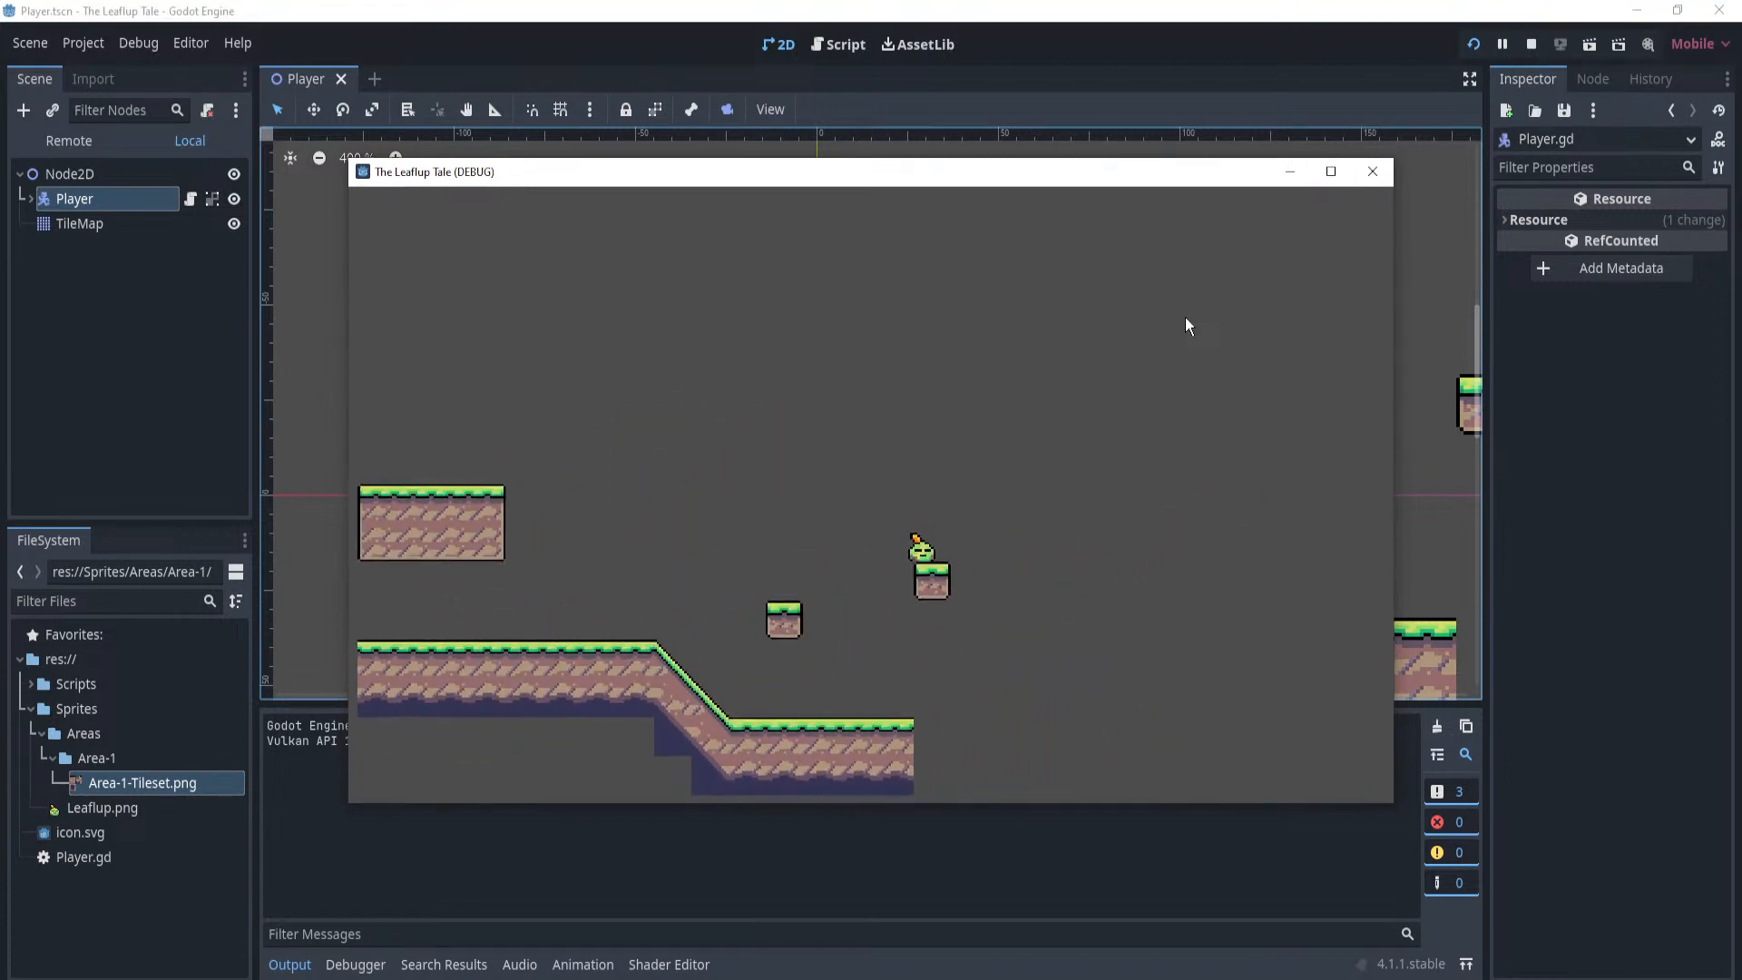
key(Left)
key(space)
key(space)
key(Right)
key(space)
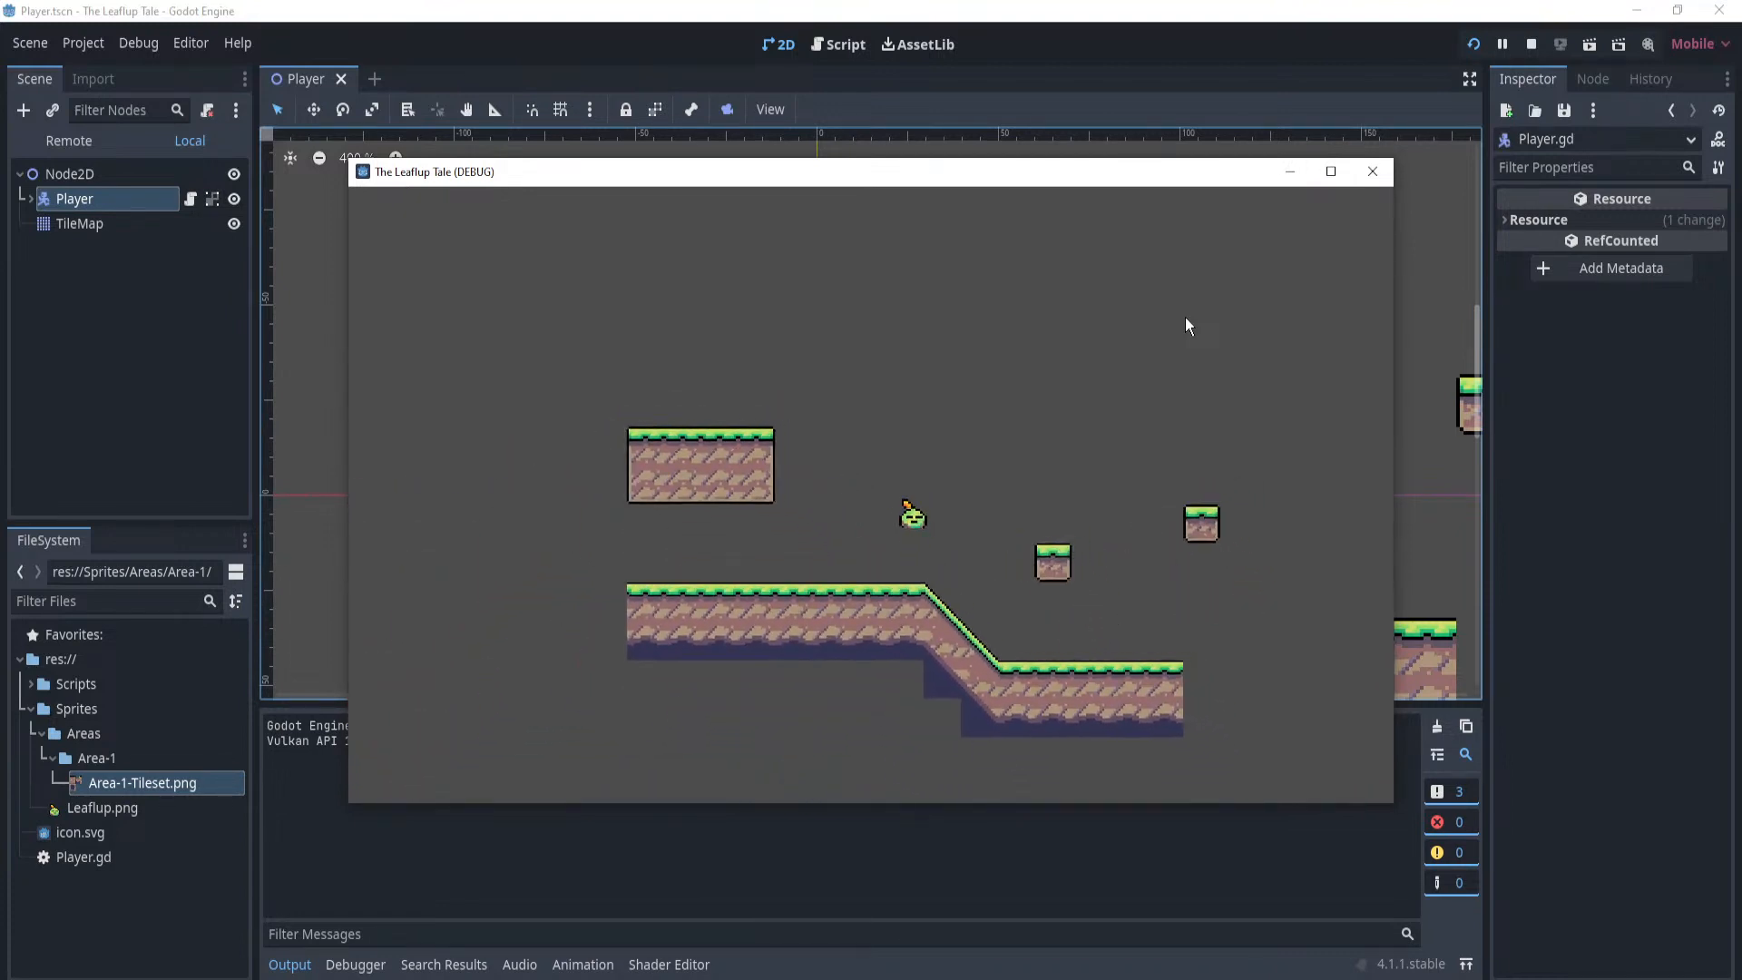
key(space)
key(Left)
key(space)
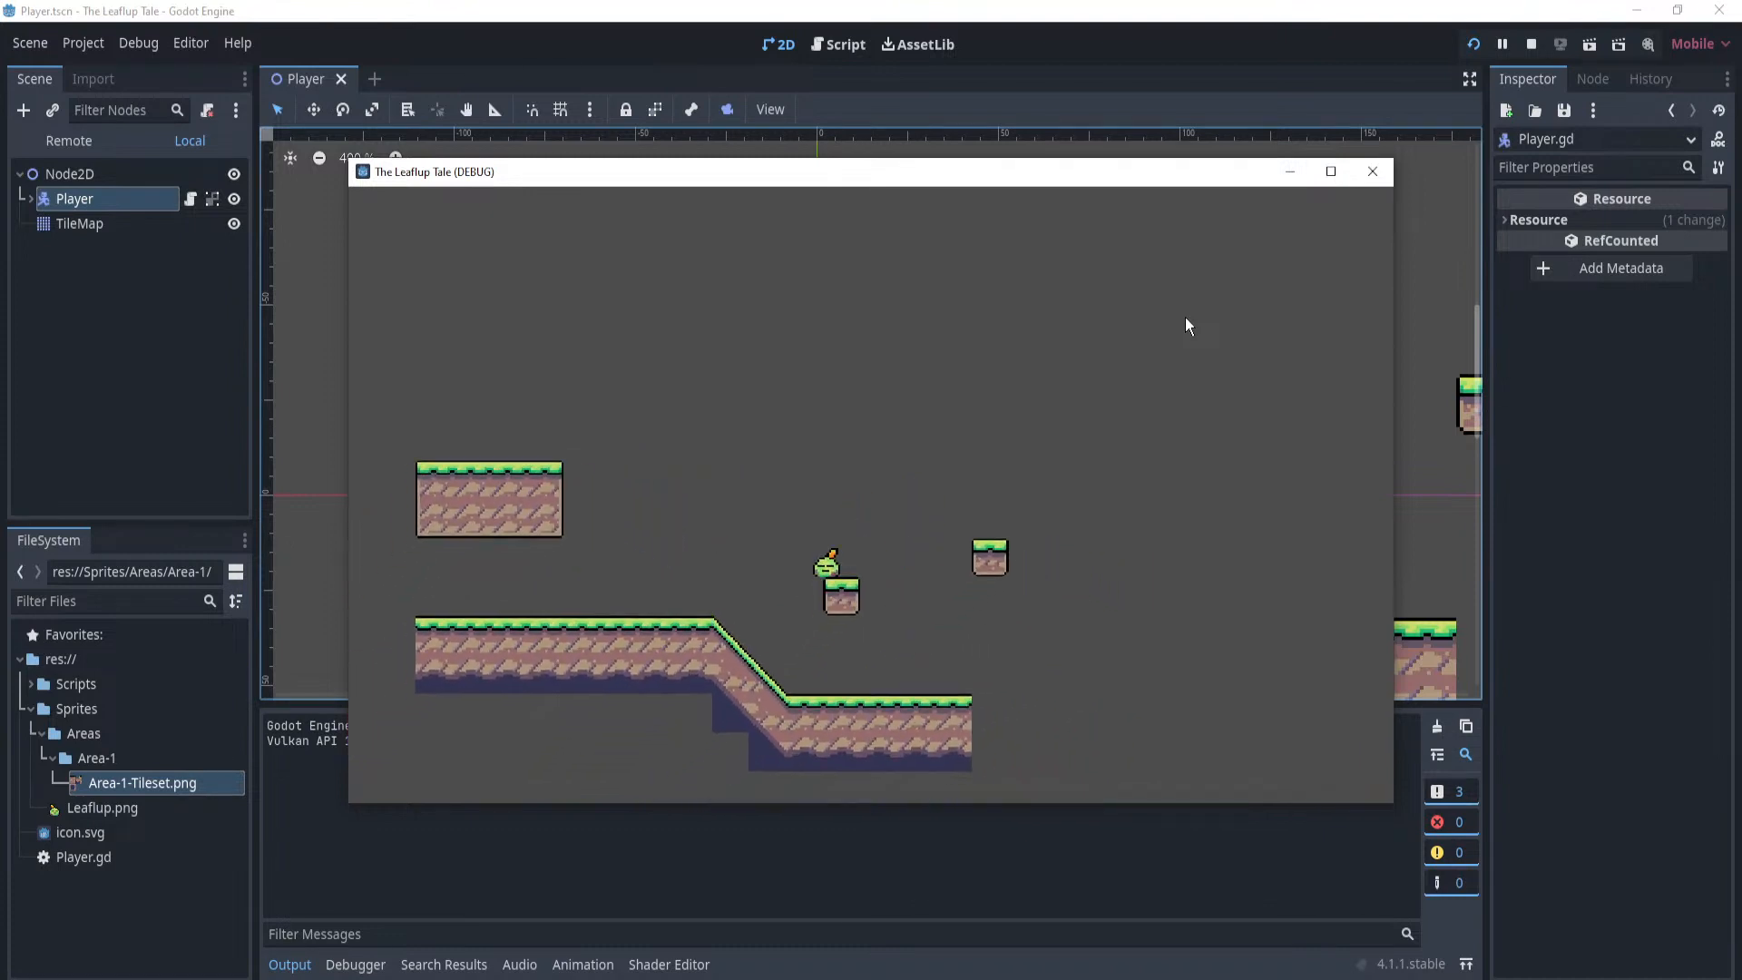
key(space)
key(Right)
key(space)
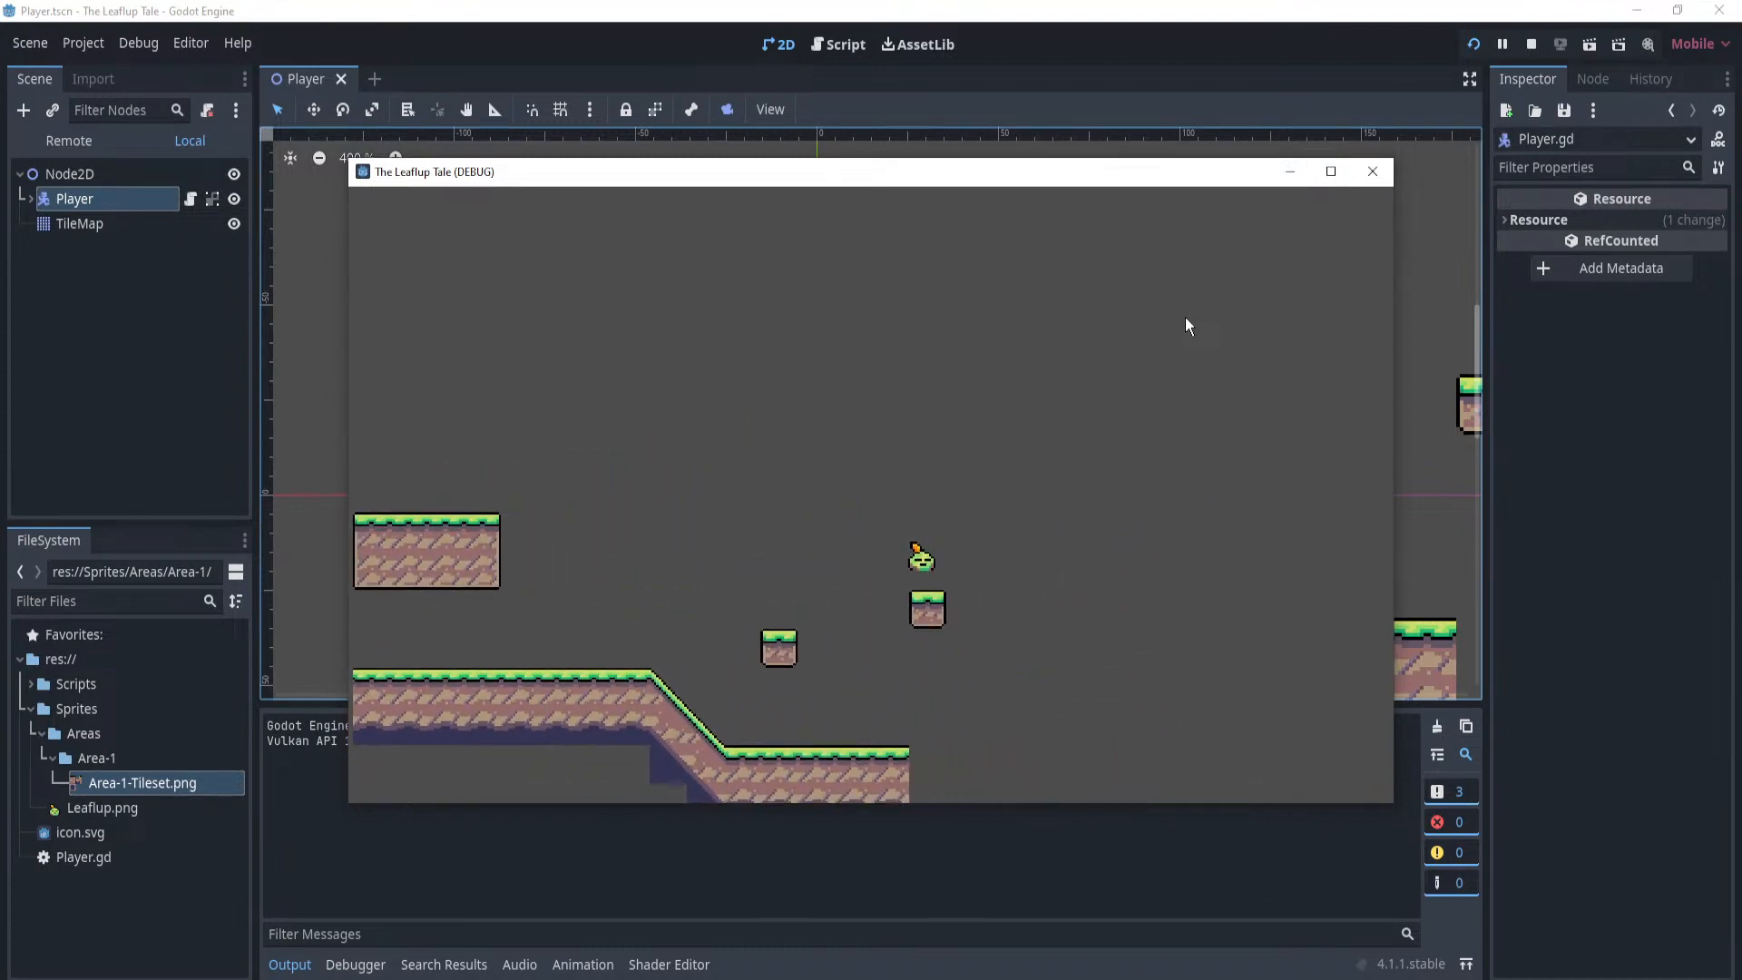
key(Left)
key(space)
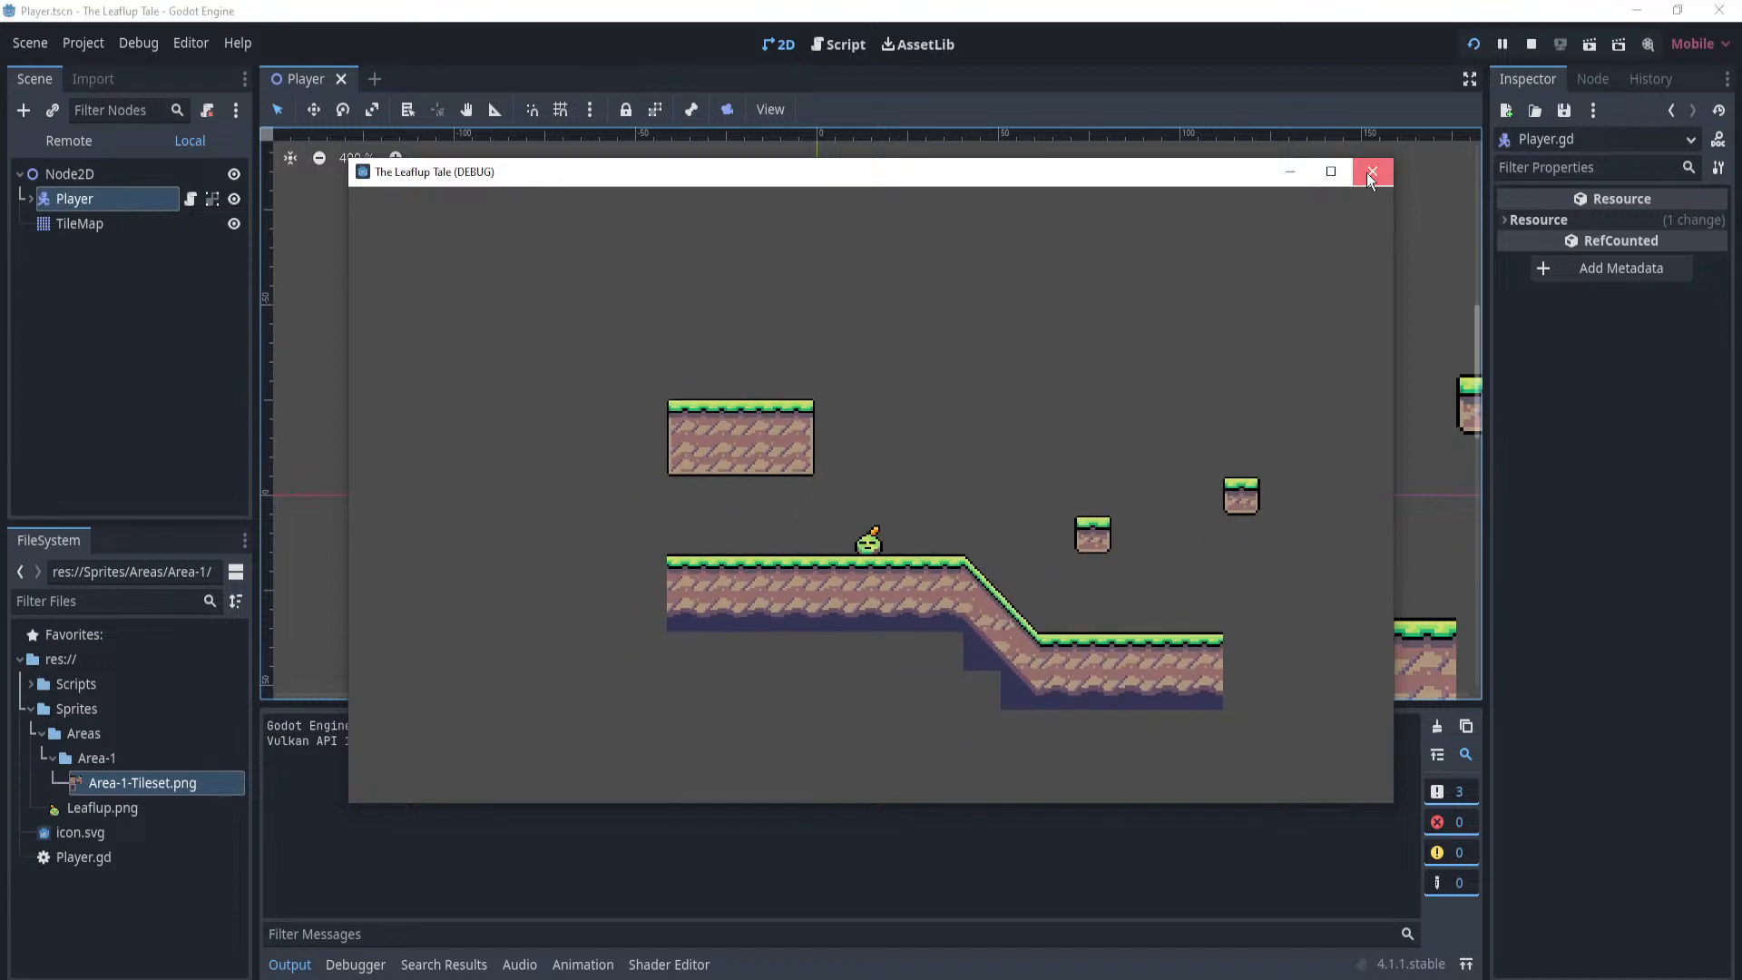
click(1372, 172)
Declare an exported float variable coyoteTimer below maxFallSpeed in the player script and save it.
click(190, 169)
scroll(839, 348, up, 6)
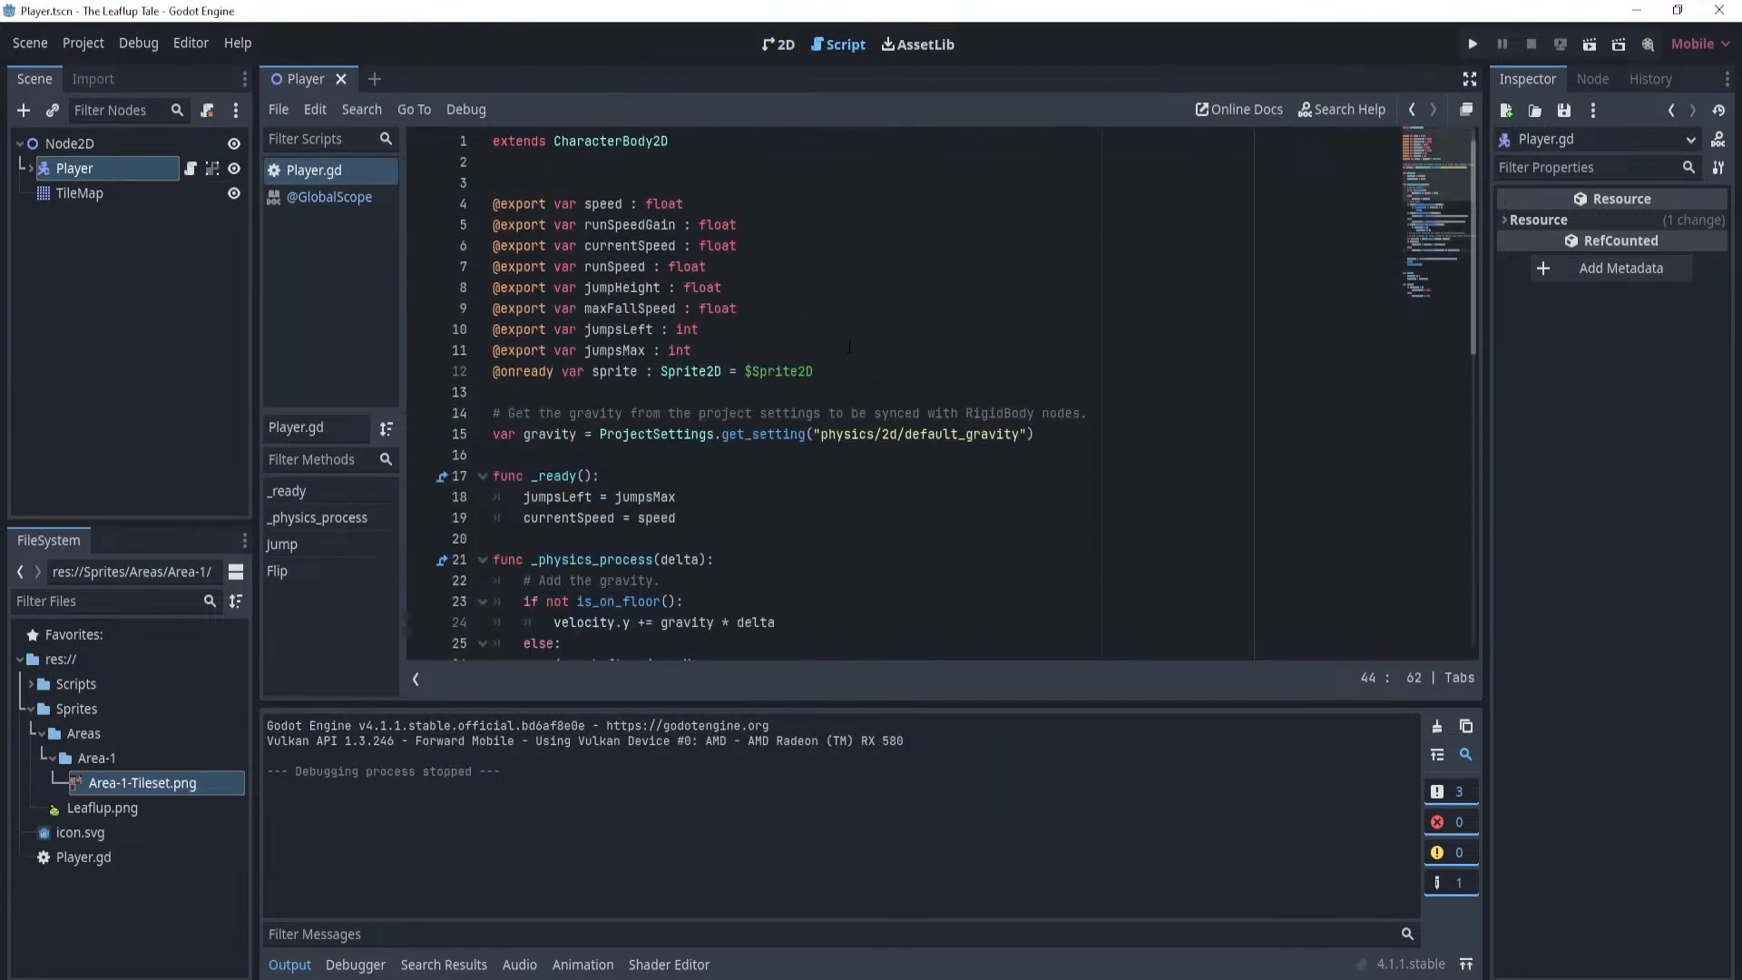
click(853, 370)
click(927, 299)
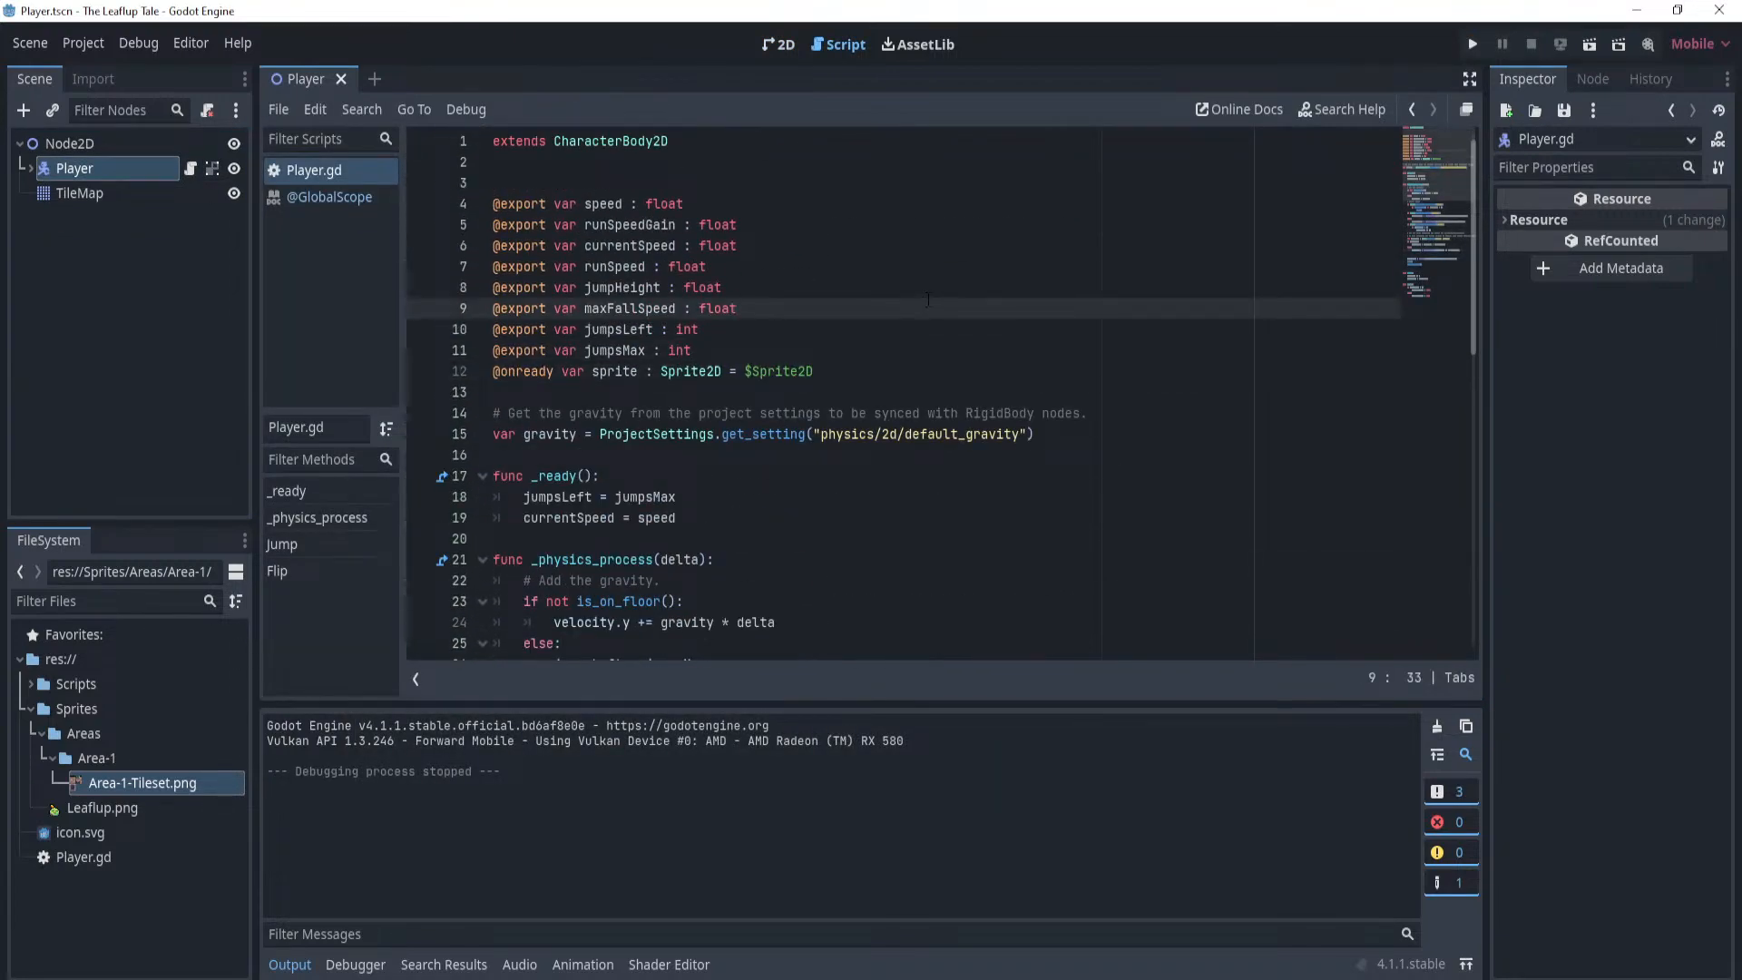
text(@export)
key(BackSpace)
key(BackSpace)
key(BackSpace)
key(BackSpace)
key(BackSpace)
key(BackSpace)
key(BackSpace)
key(Return)
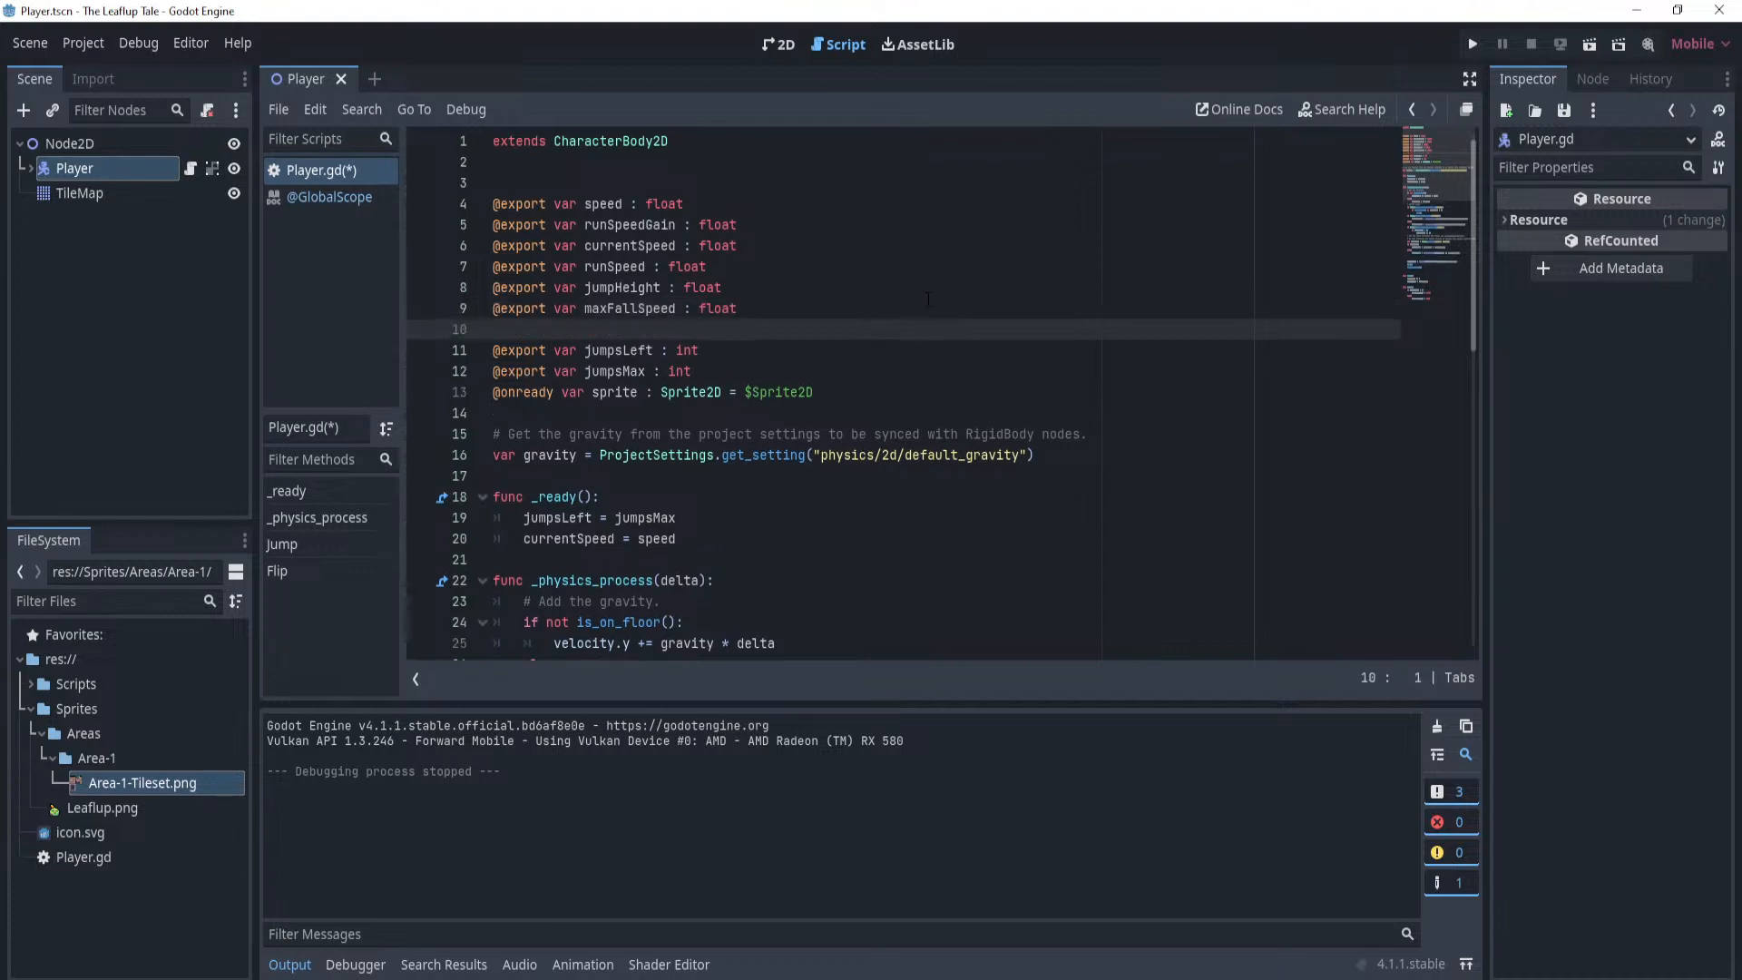
text(@export var coyoteTimer : float)
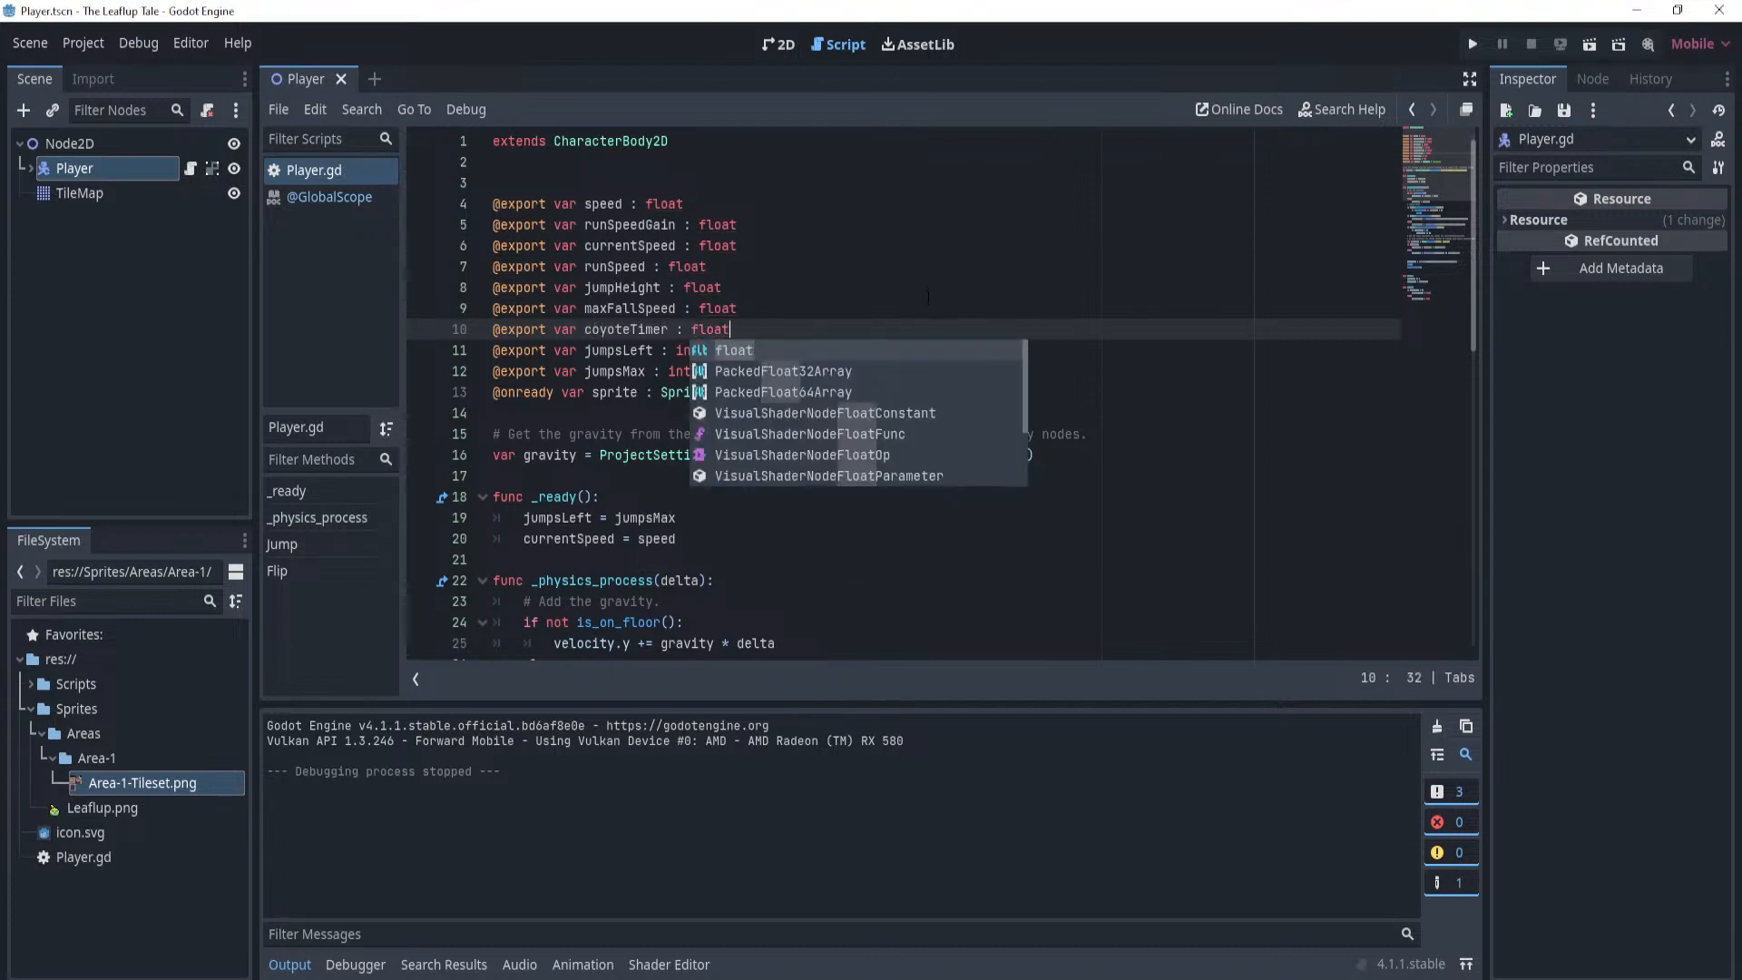
key(ctrl+s)
Open the built-in documentation for move_toward from the deceleration line and read its description and negative delta note.
scroll(928, 299, down, 2)
scroll(824, 404, down, 6)
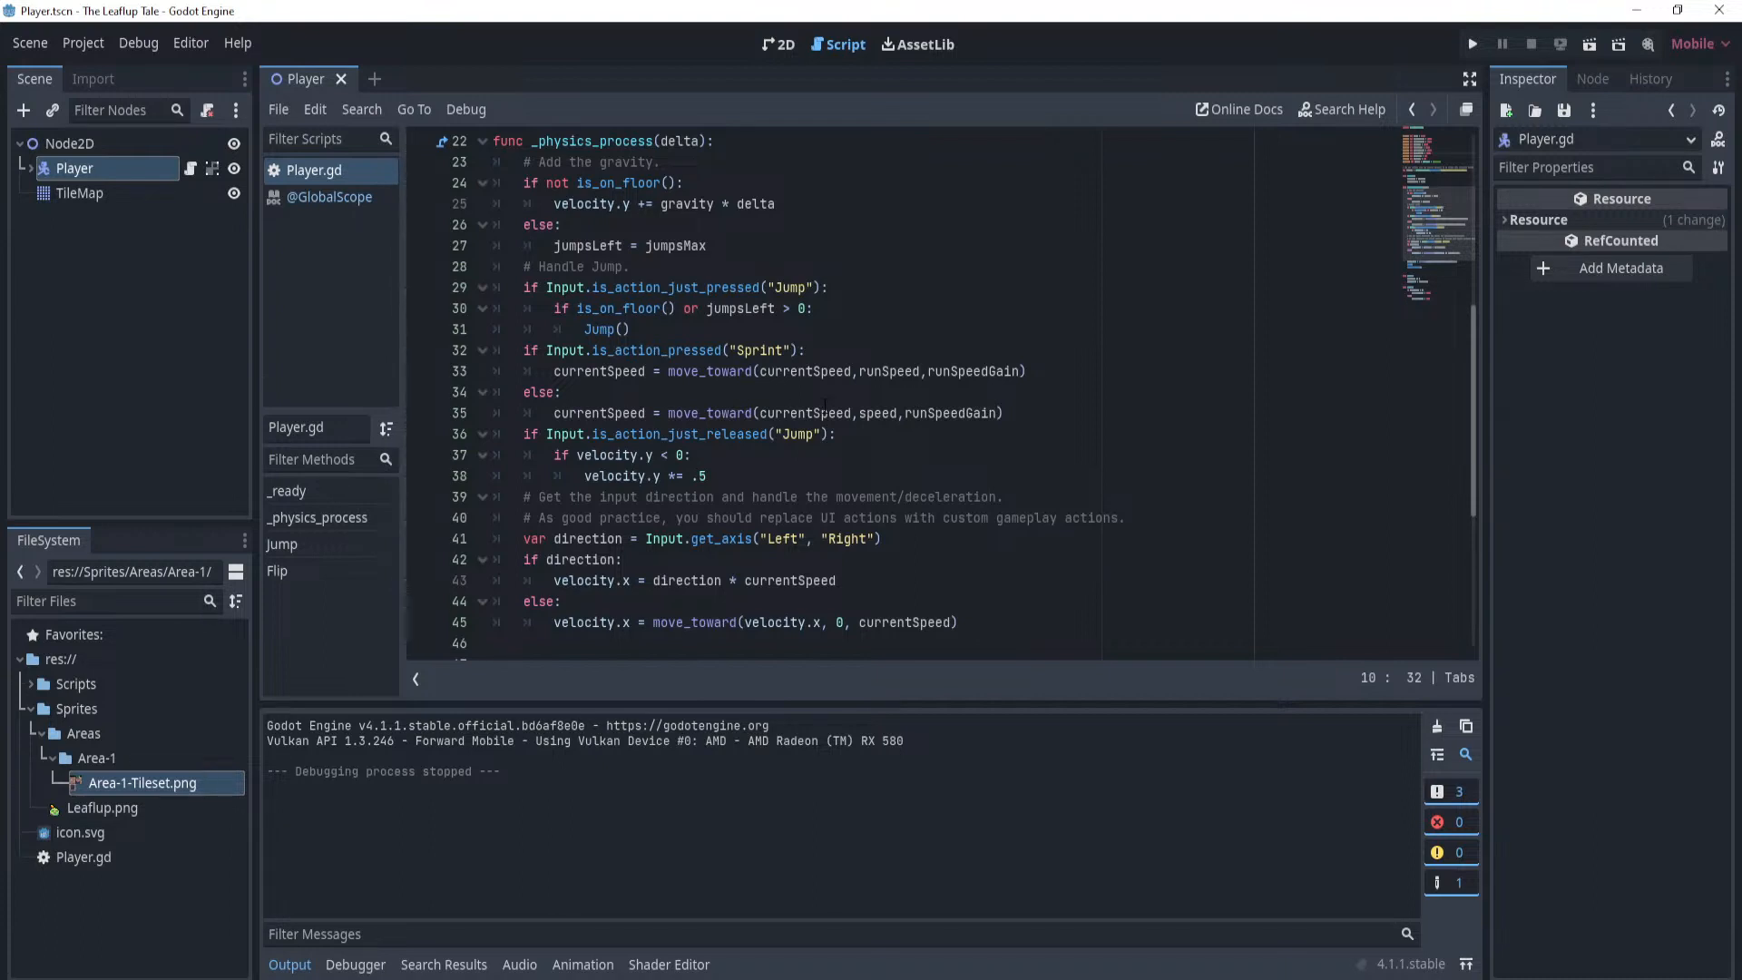
scroll(824, 400, down, 3)
drag(653, 434, 738, 434)
click(1020, 442)
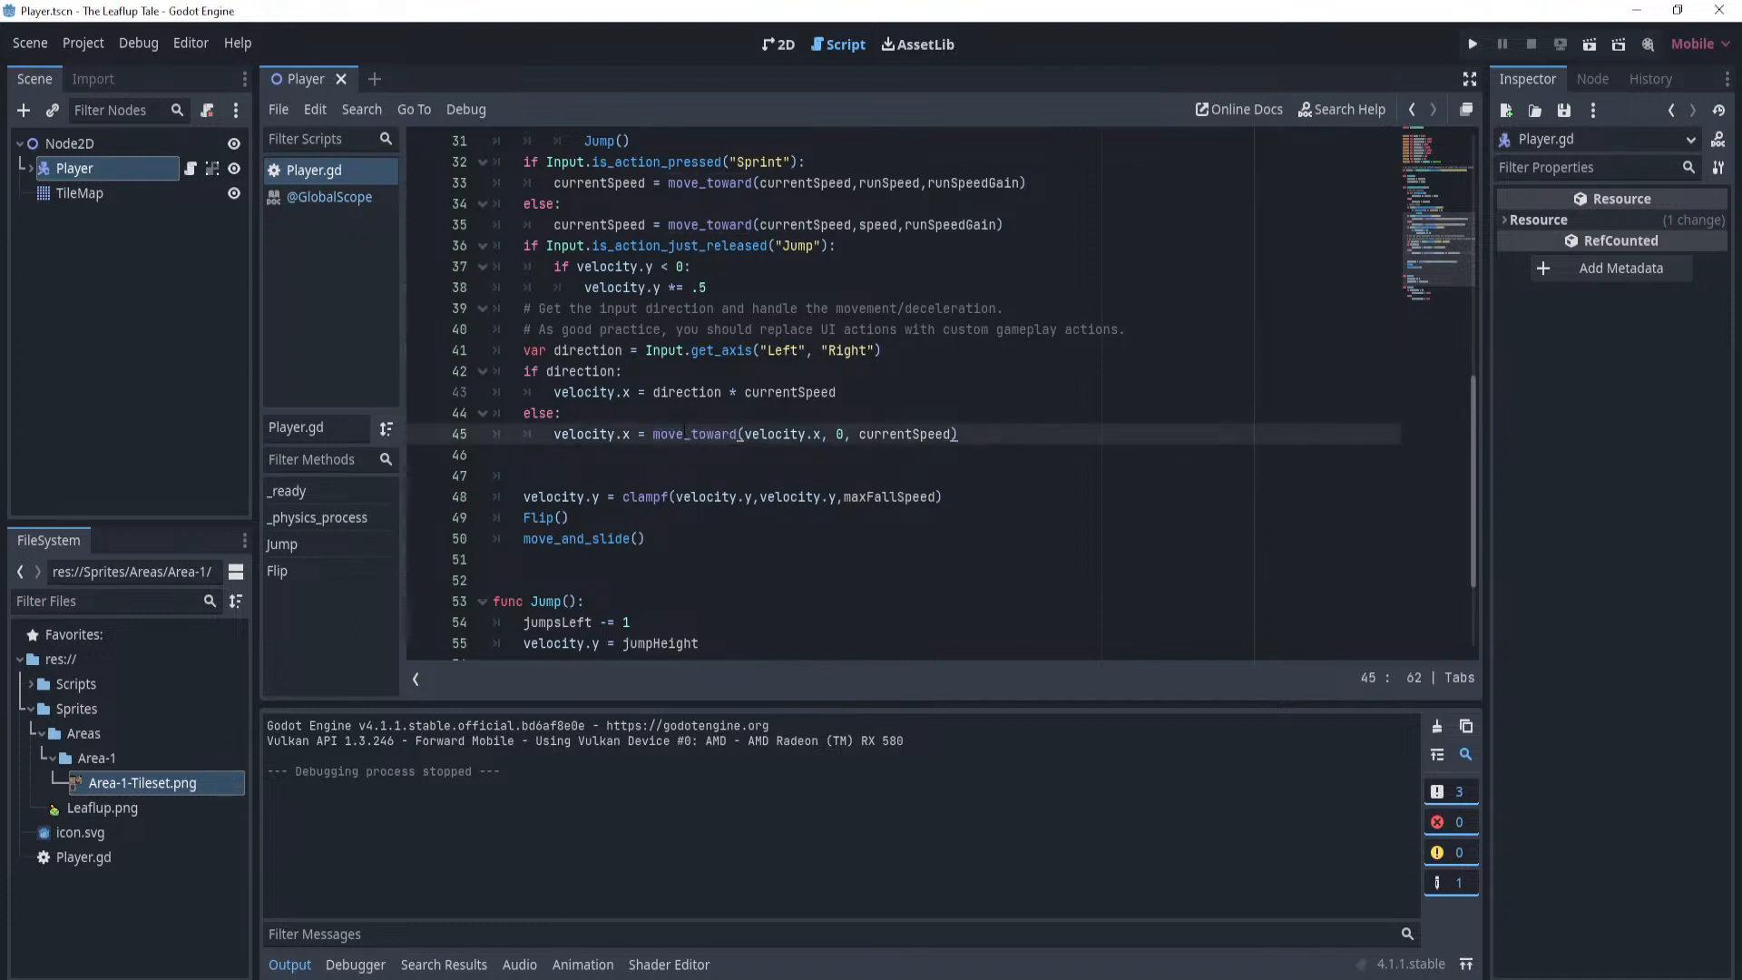
ctrl+click(706, 435)
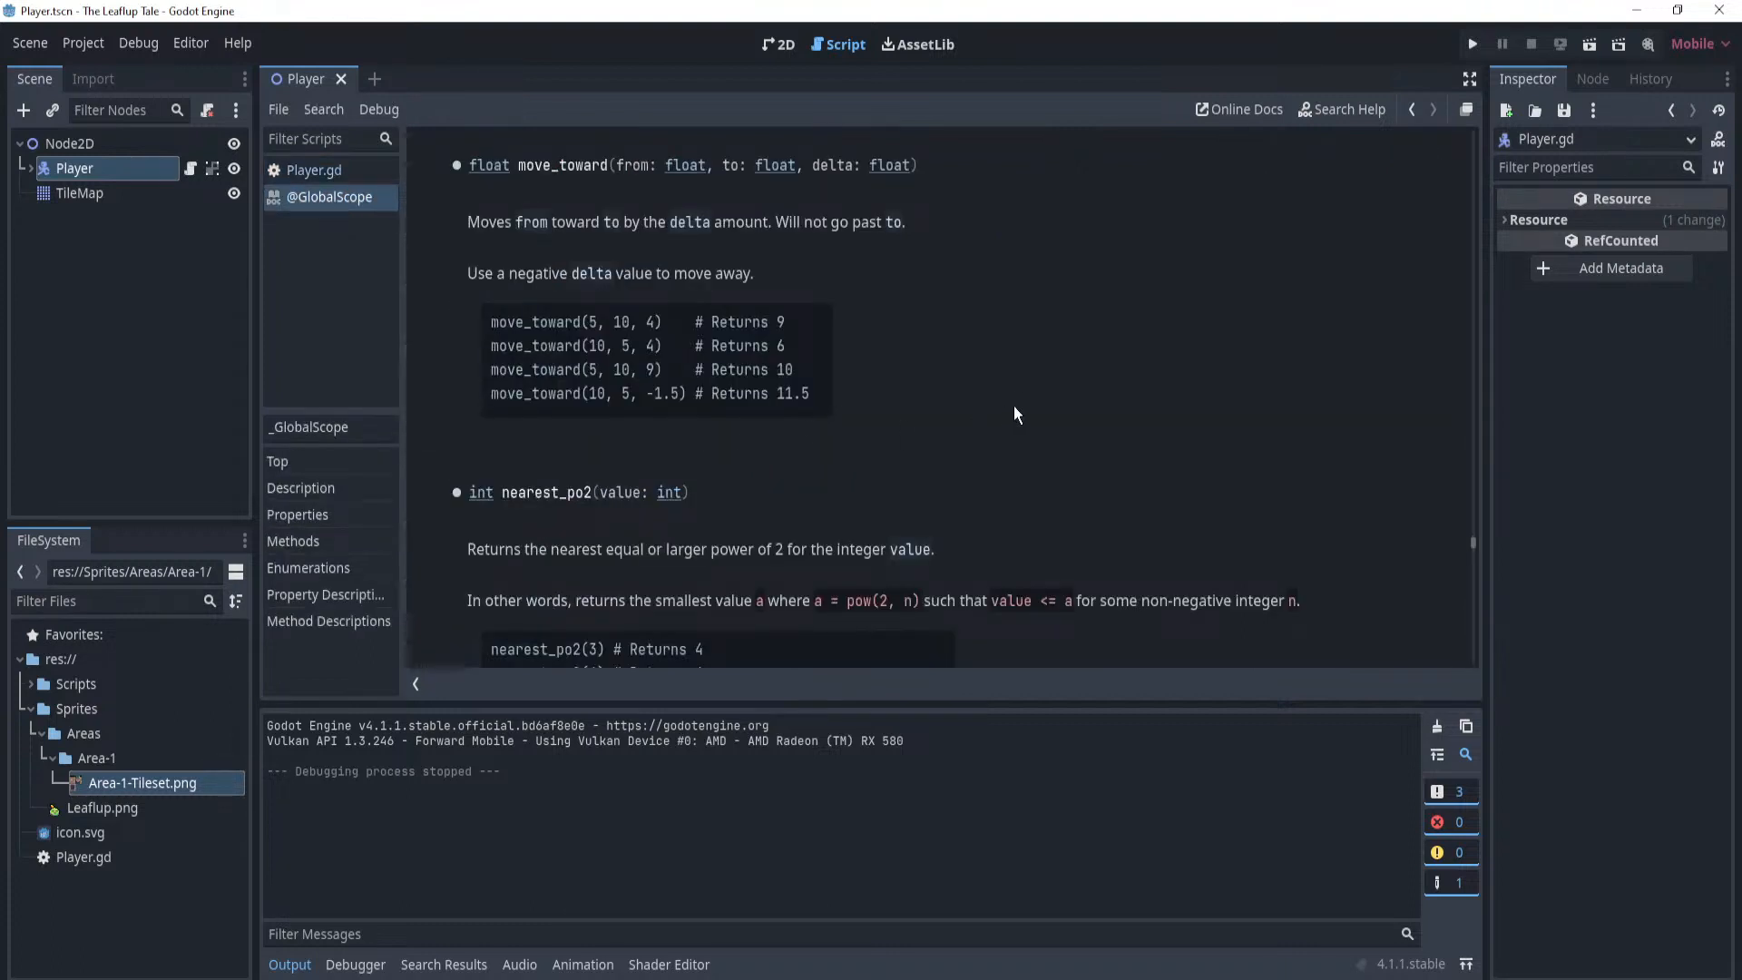
drag(633, 227, 852, 222)
click(989, 218)
drag(463, 270, 792, 272)
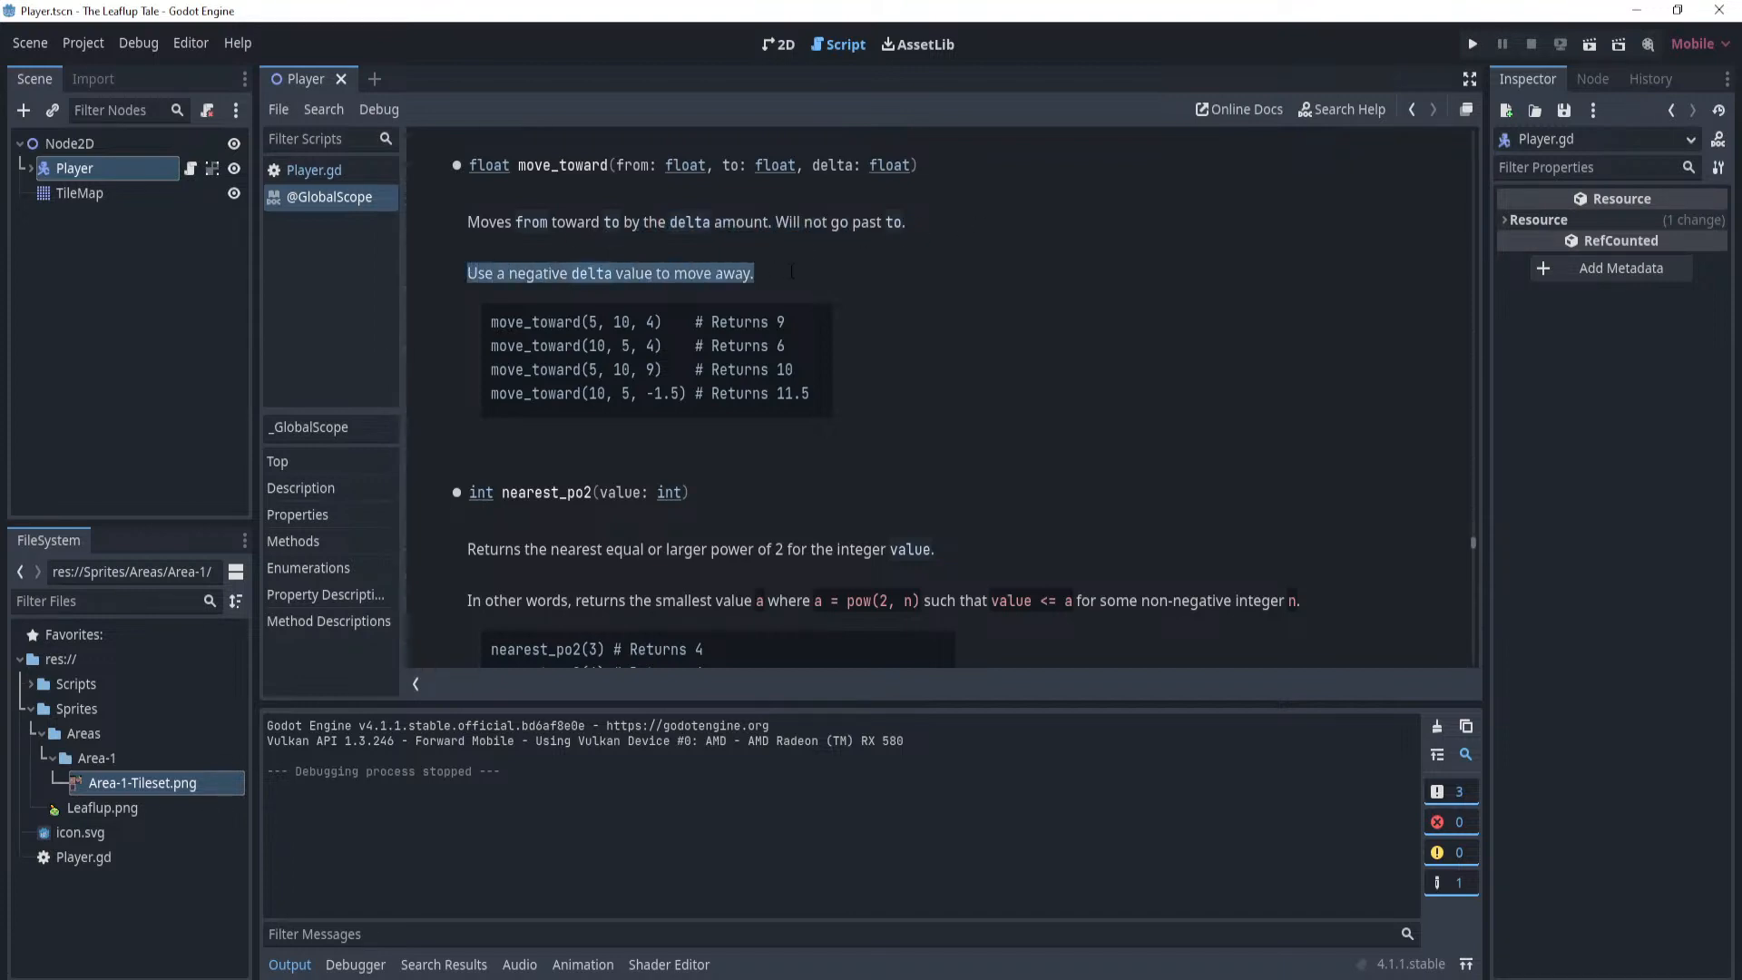
click(851, 279)
scroll(855, 280, down, 3)
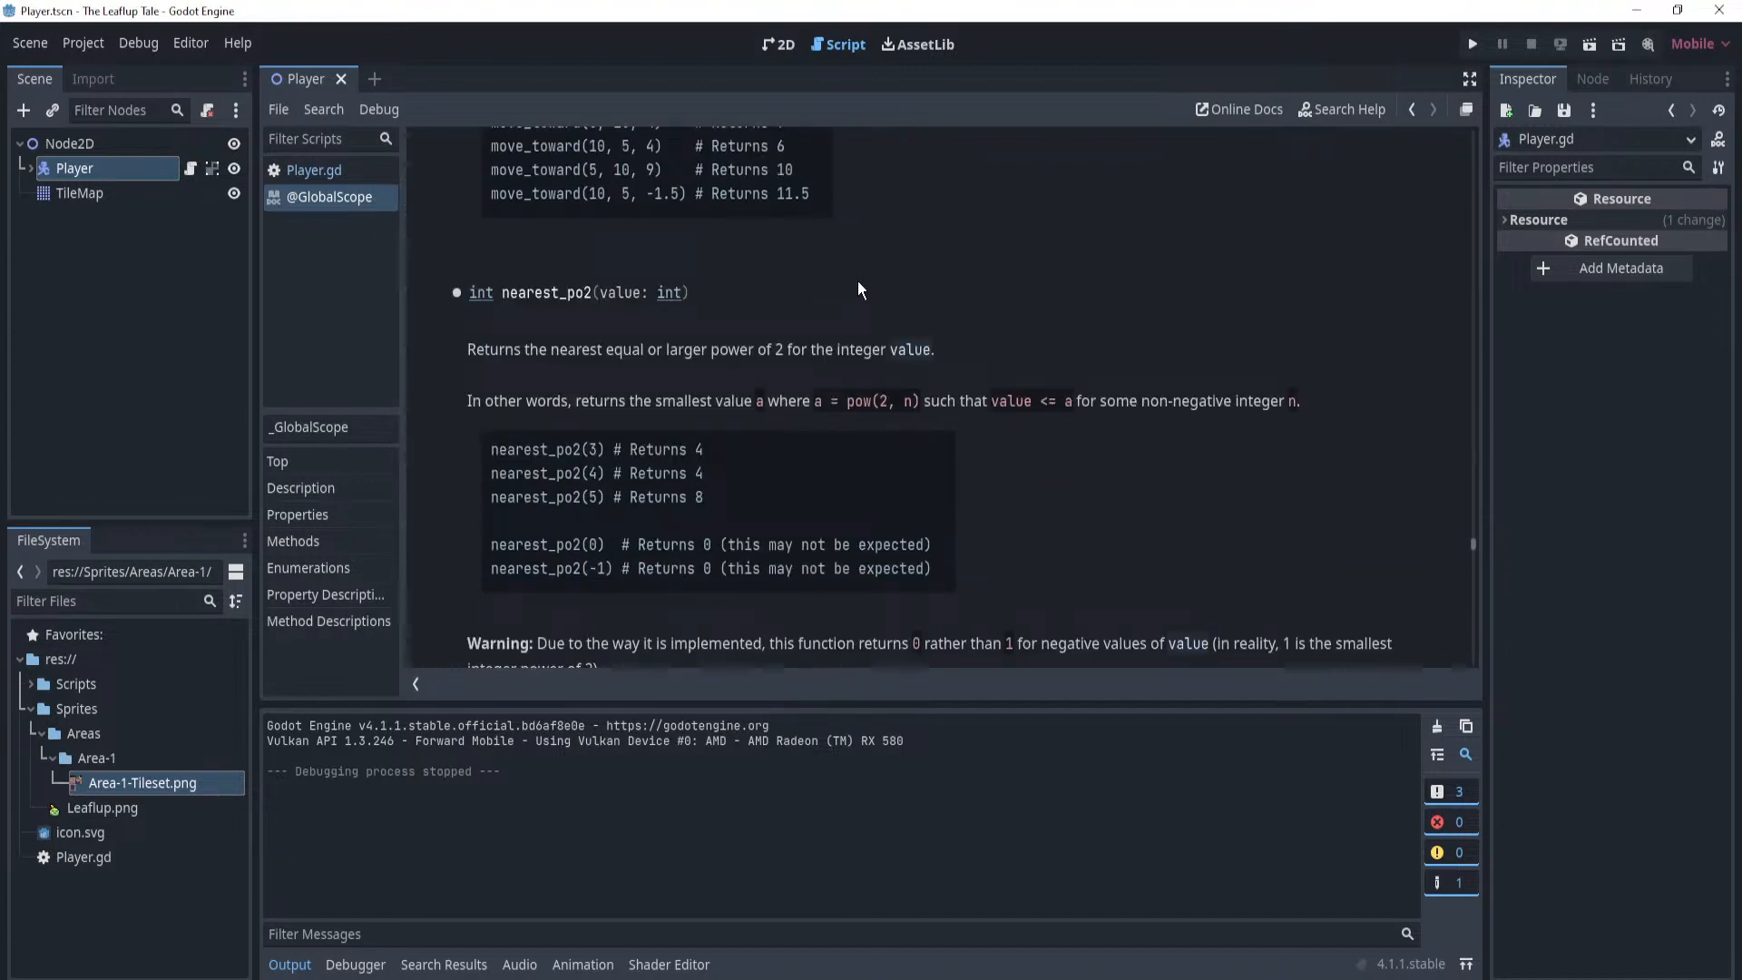
scroll(821, 316, down, 5)
scroll(820, 317, up, 7)
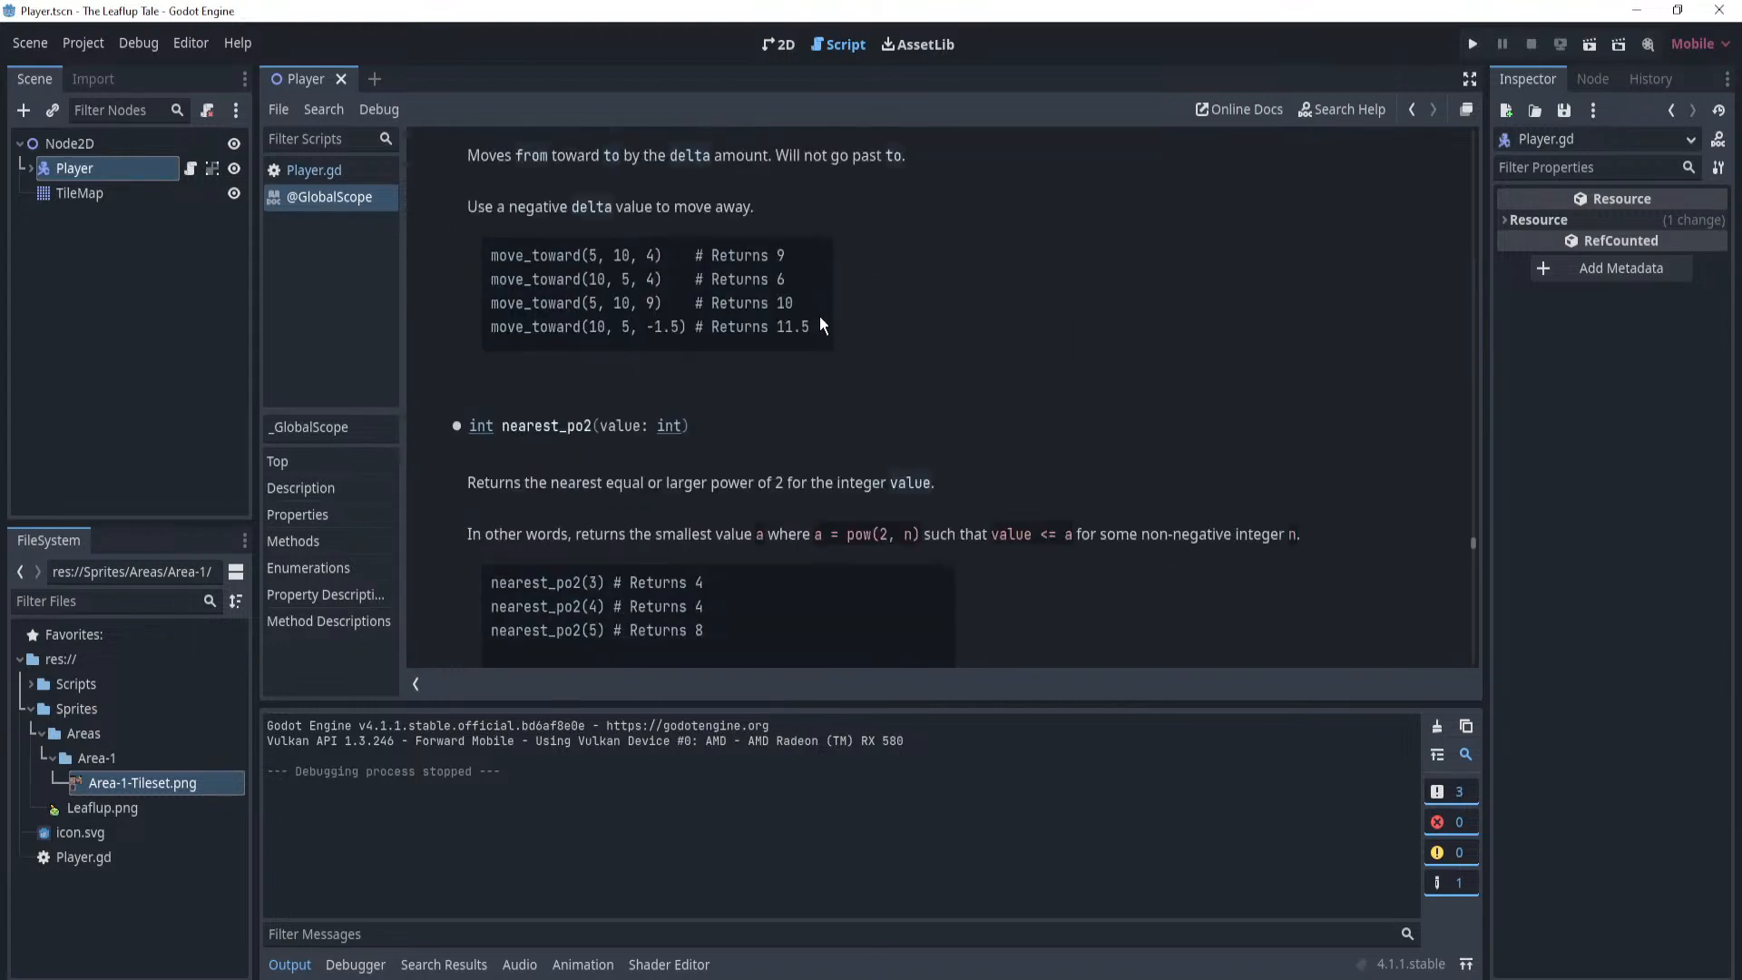
scroll(817, 315, down, 8)
scroll(508, 324, up, 1)
drag(459, 250, 659, 325)
click(971, 307)
scroll(962, 310, down, 5)
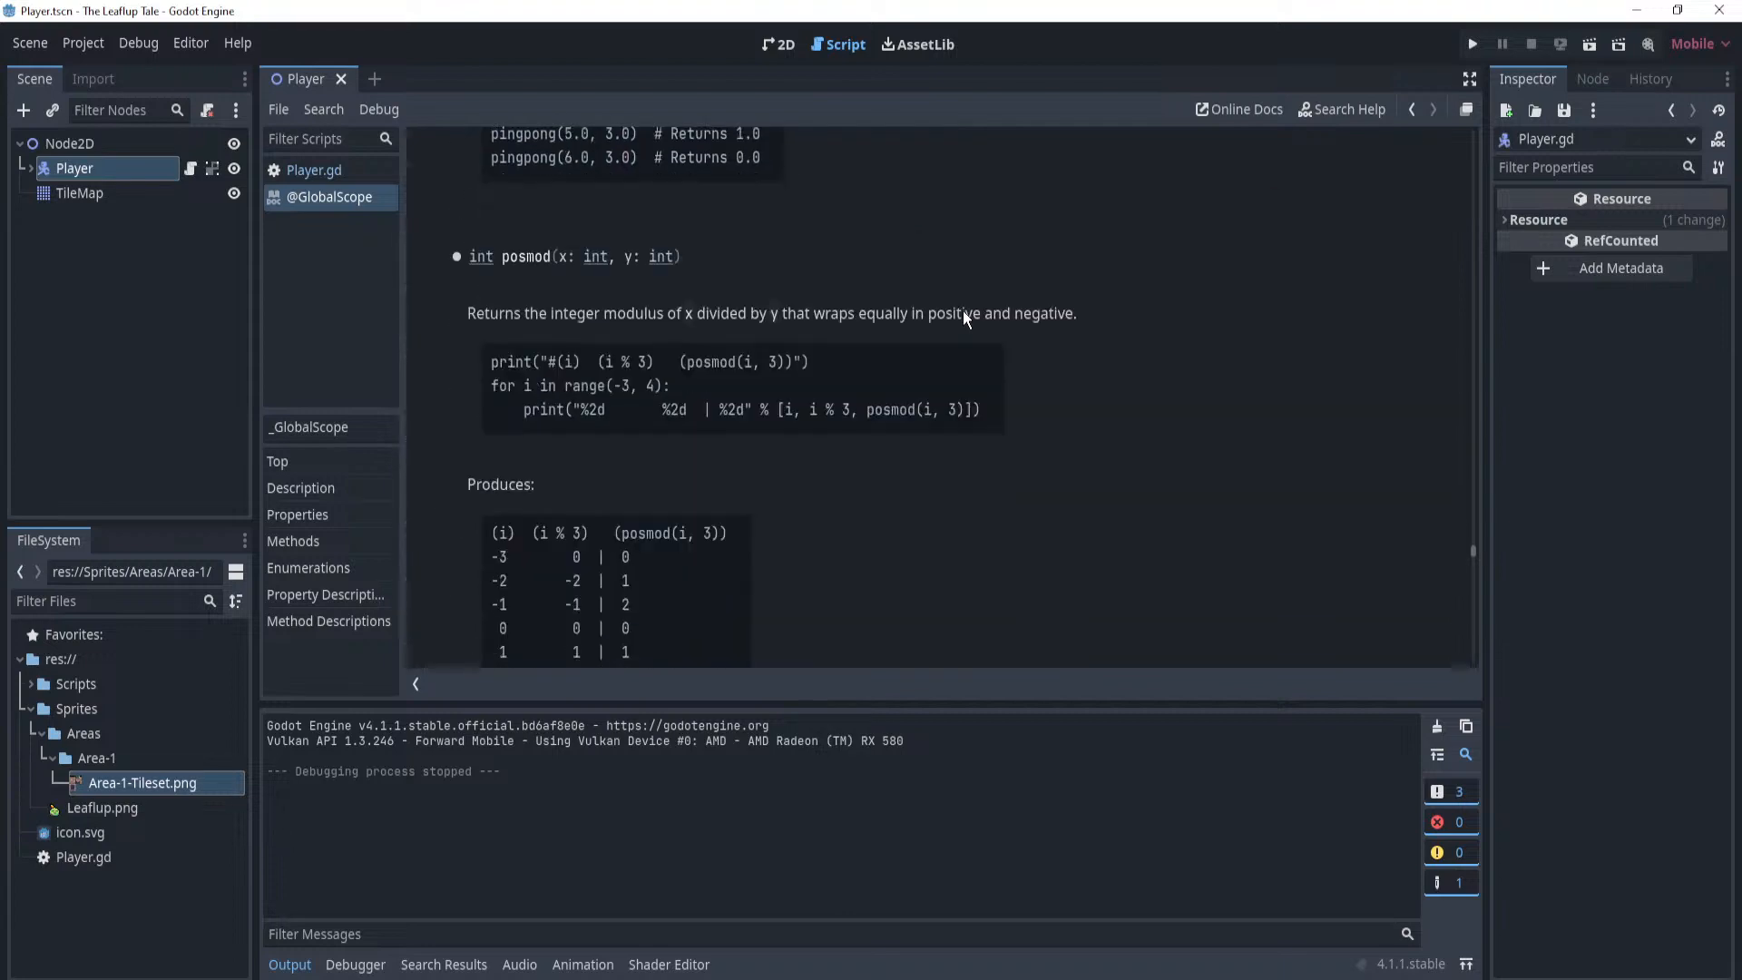
scroll(962, 312, down, 4)
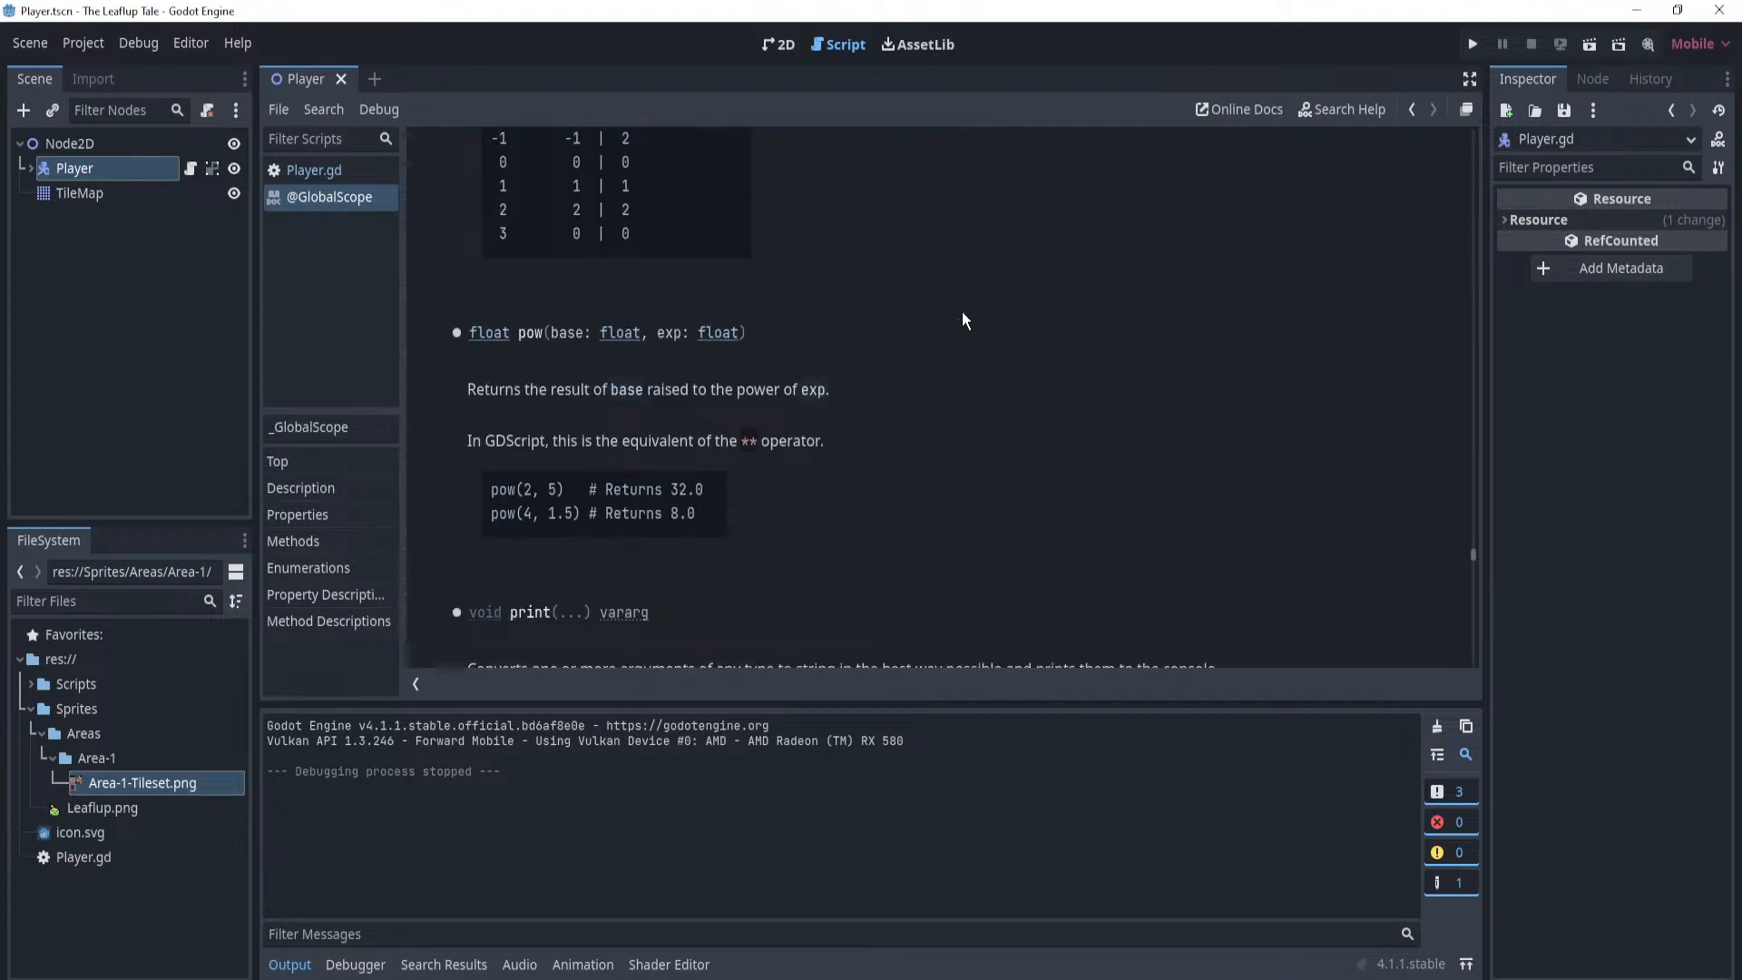
scroll(962, 312, down, 4)
scroll(962, 312, down, 5)
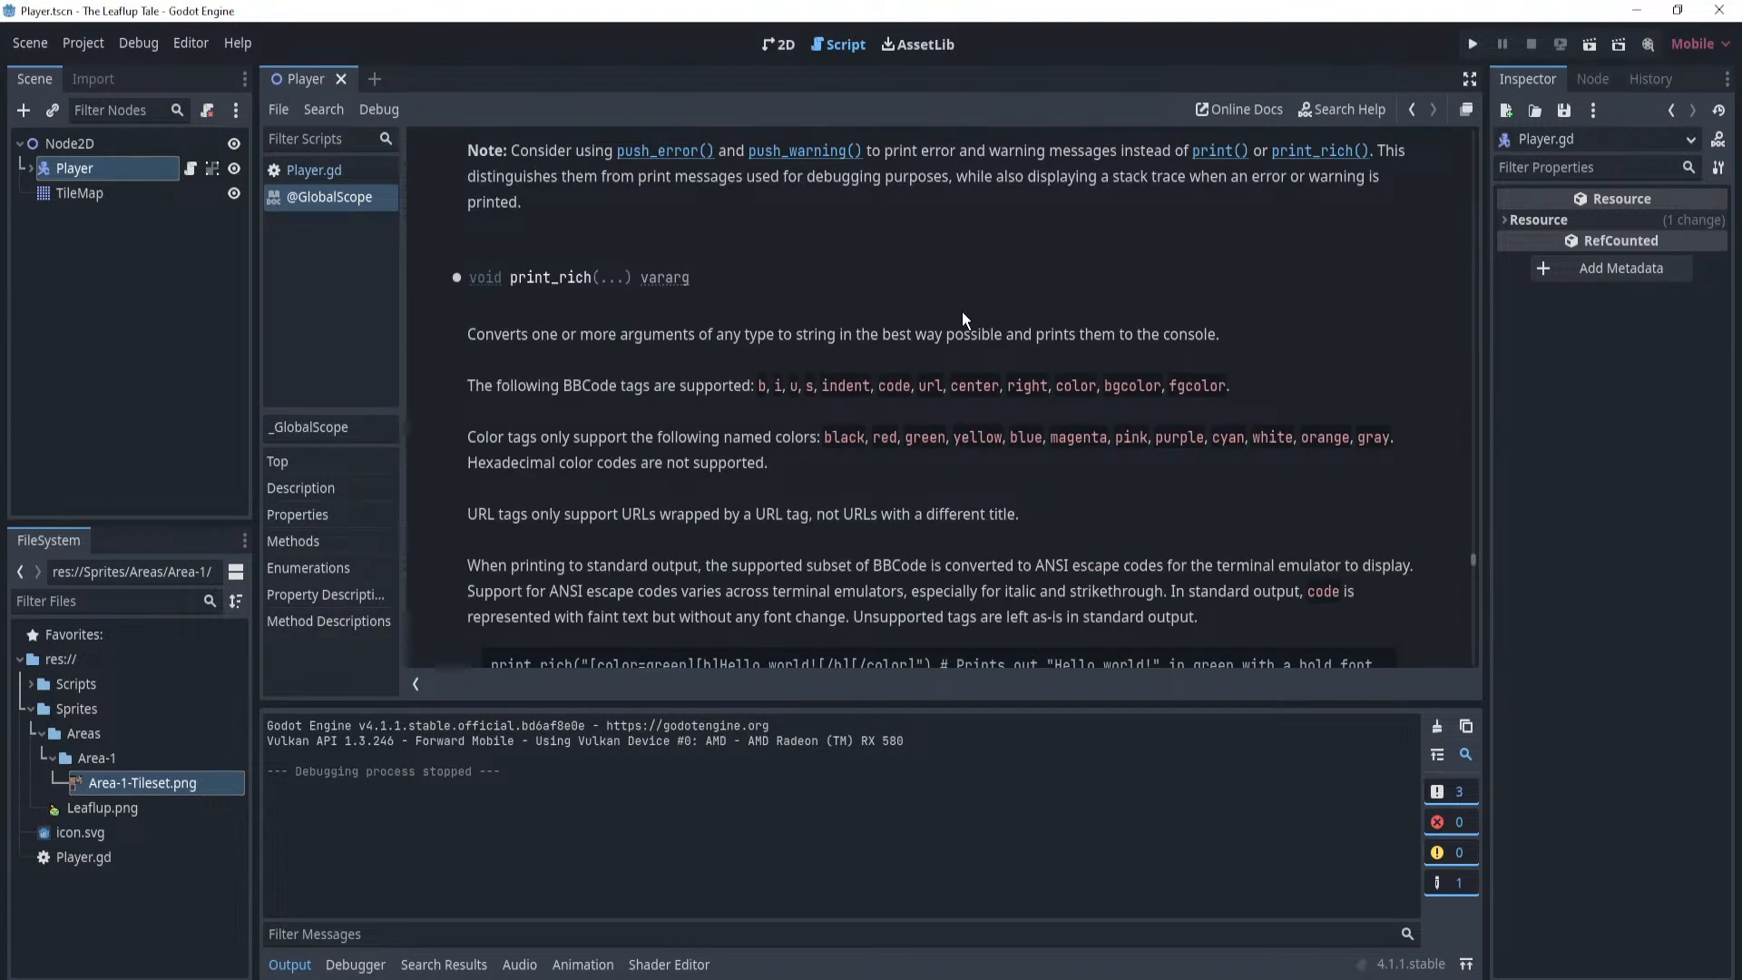
scroll(960, 312, up, 10)
scroll(951, 310, up, 6)
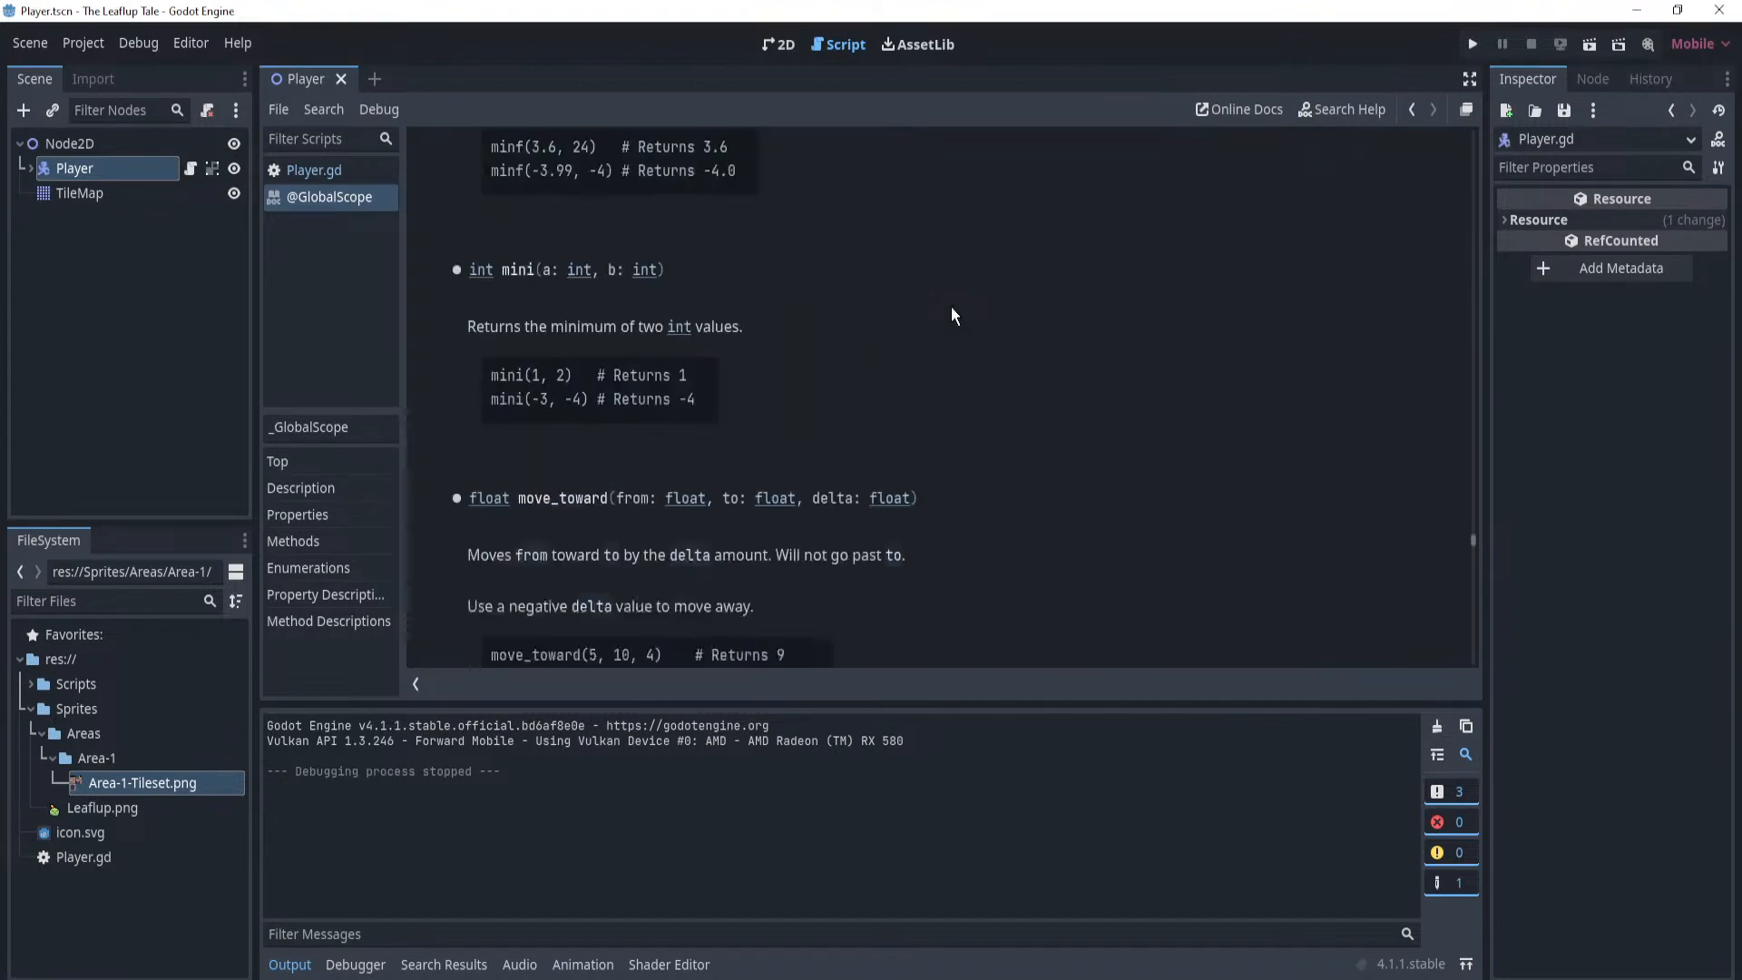
scroll(951, 310, down, 5)
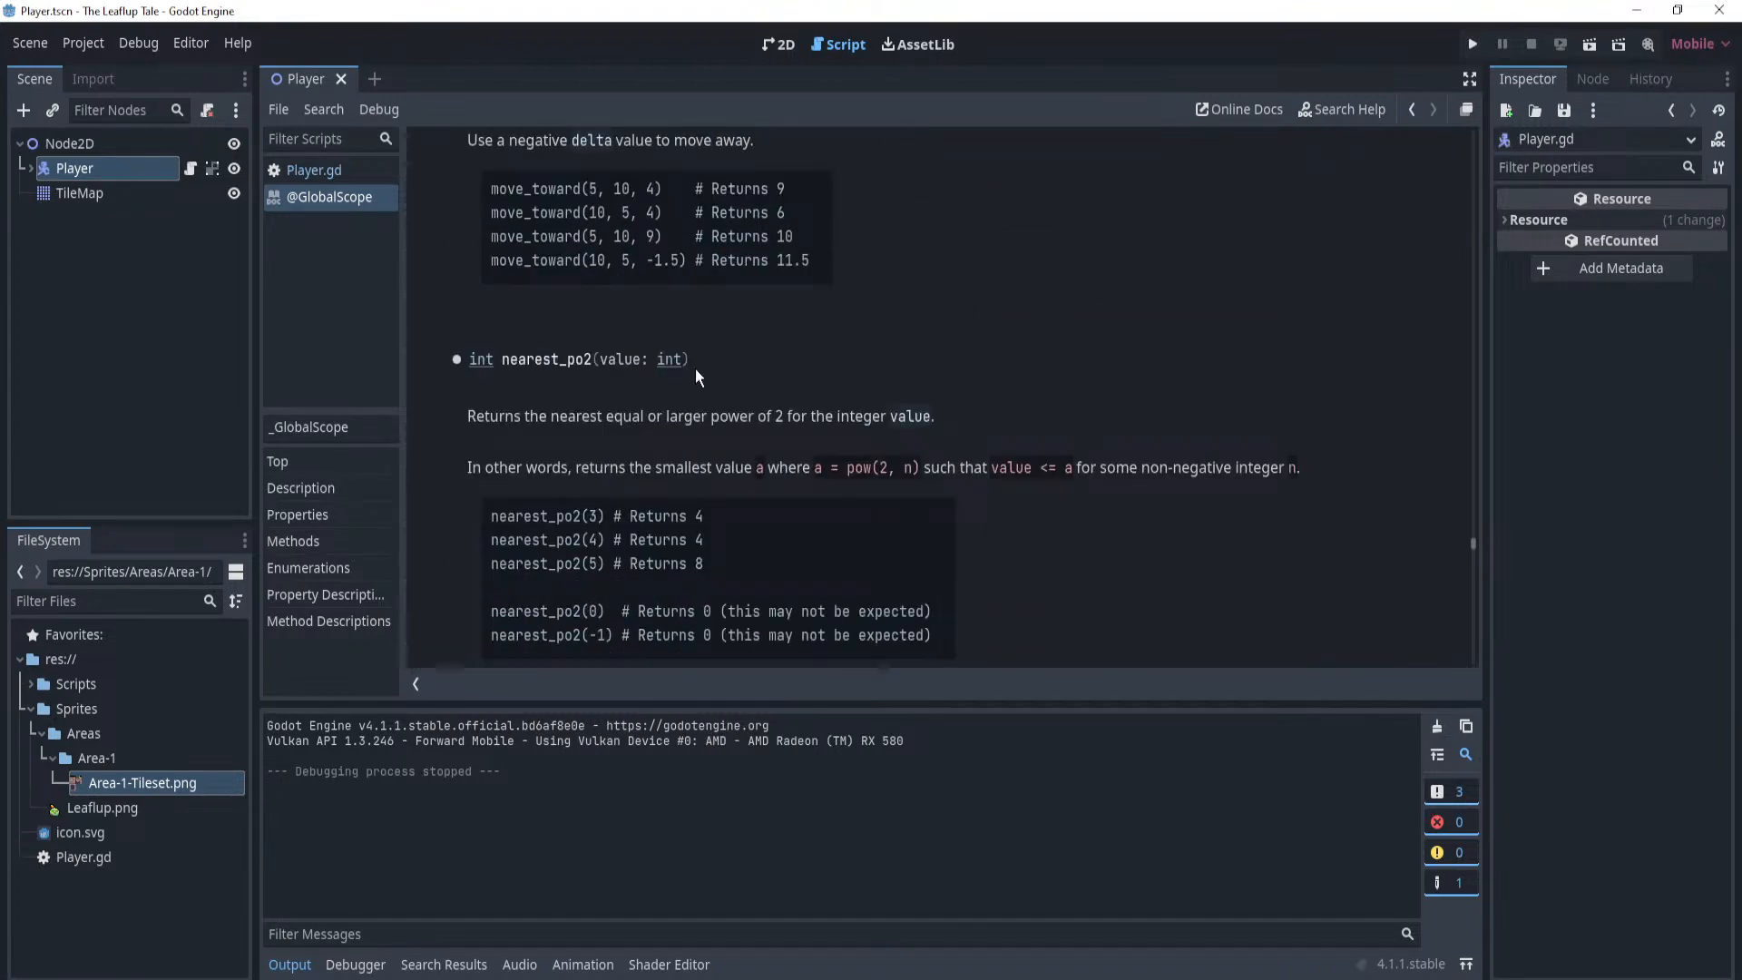
drag(476, 415, 967, 468)
click(1062, 389)
scroll(860, 455, up, 5)
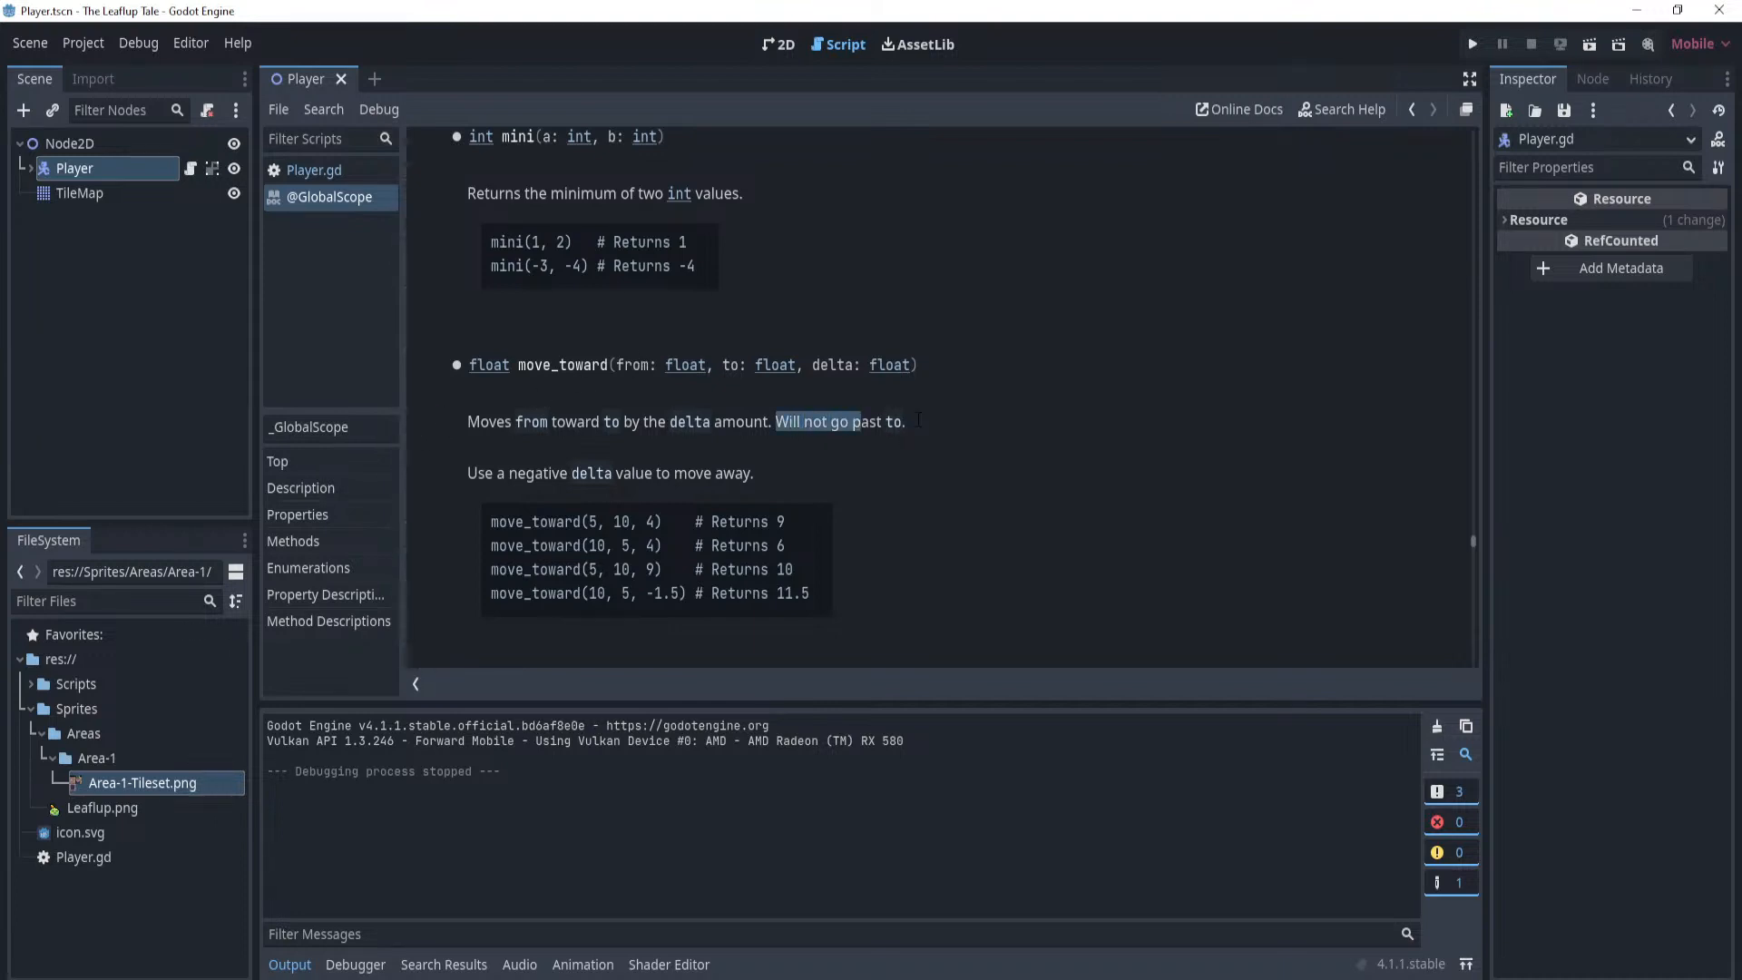
drag(919, 419, 907, 421)
drag(472, 472, 841, 474)
click(842, 474)
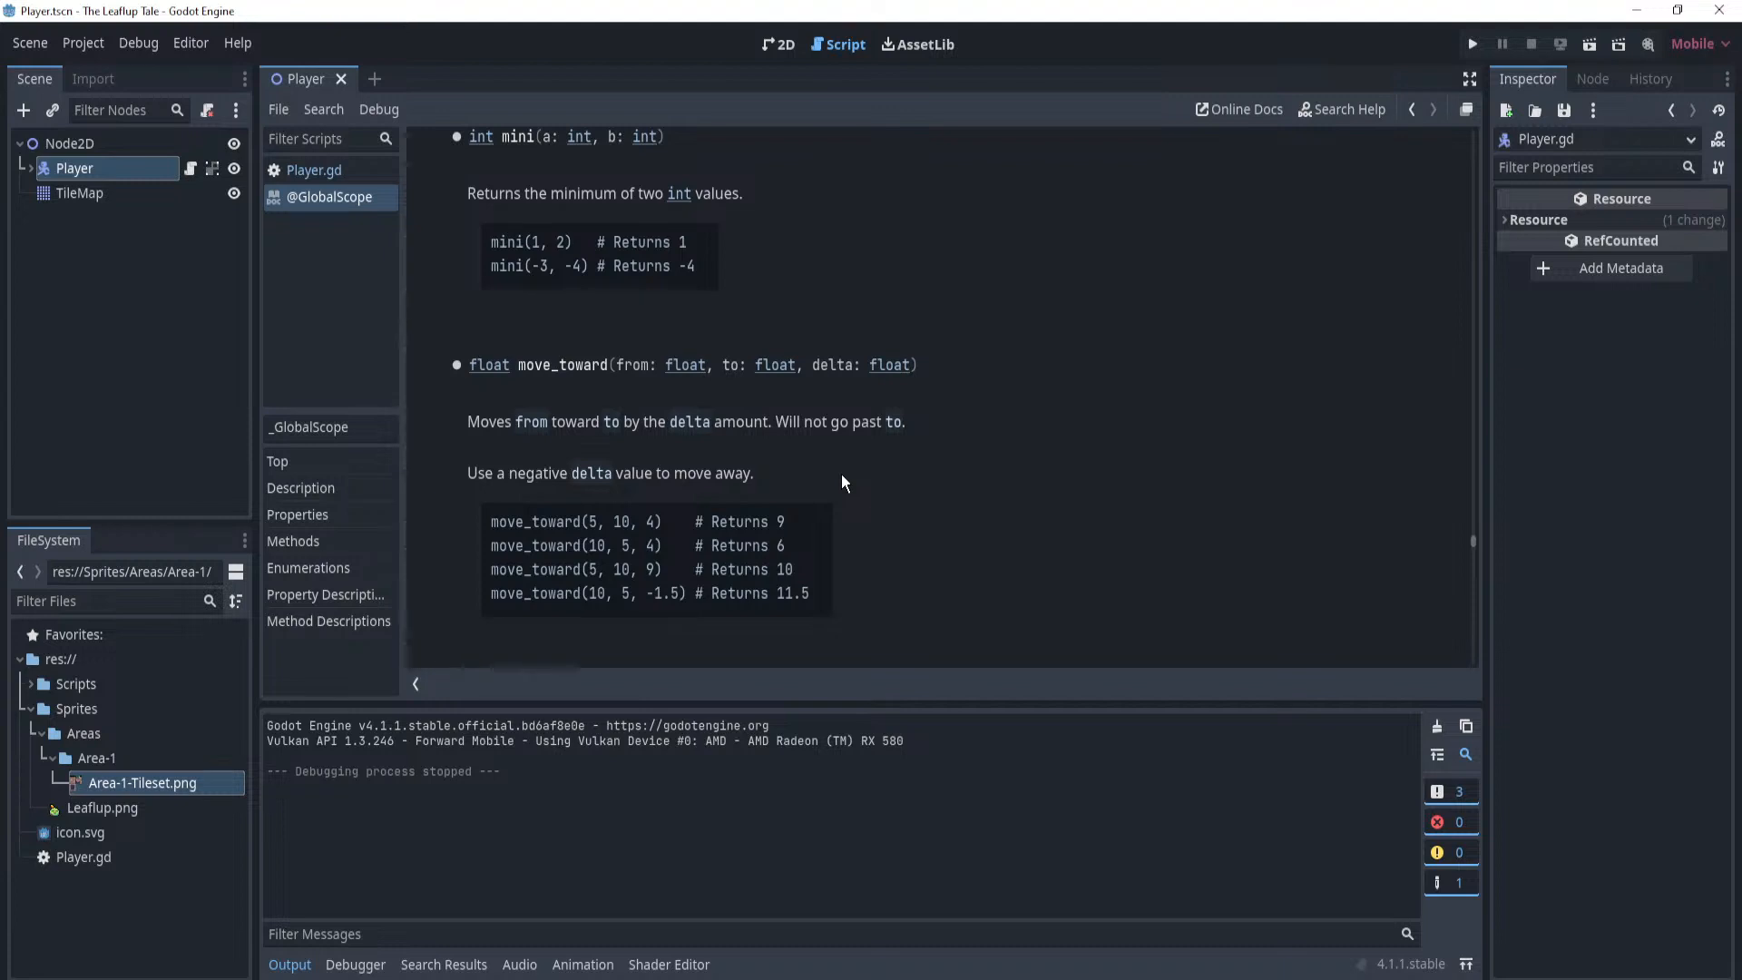
Check the Player node's exported properties in the 2D view and return to the end of the movement code in Player.gd.
click(779, 44)
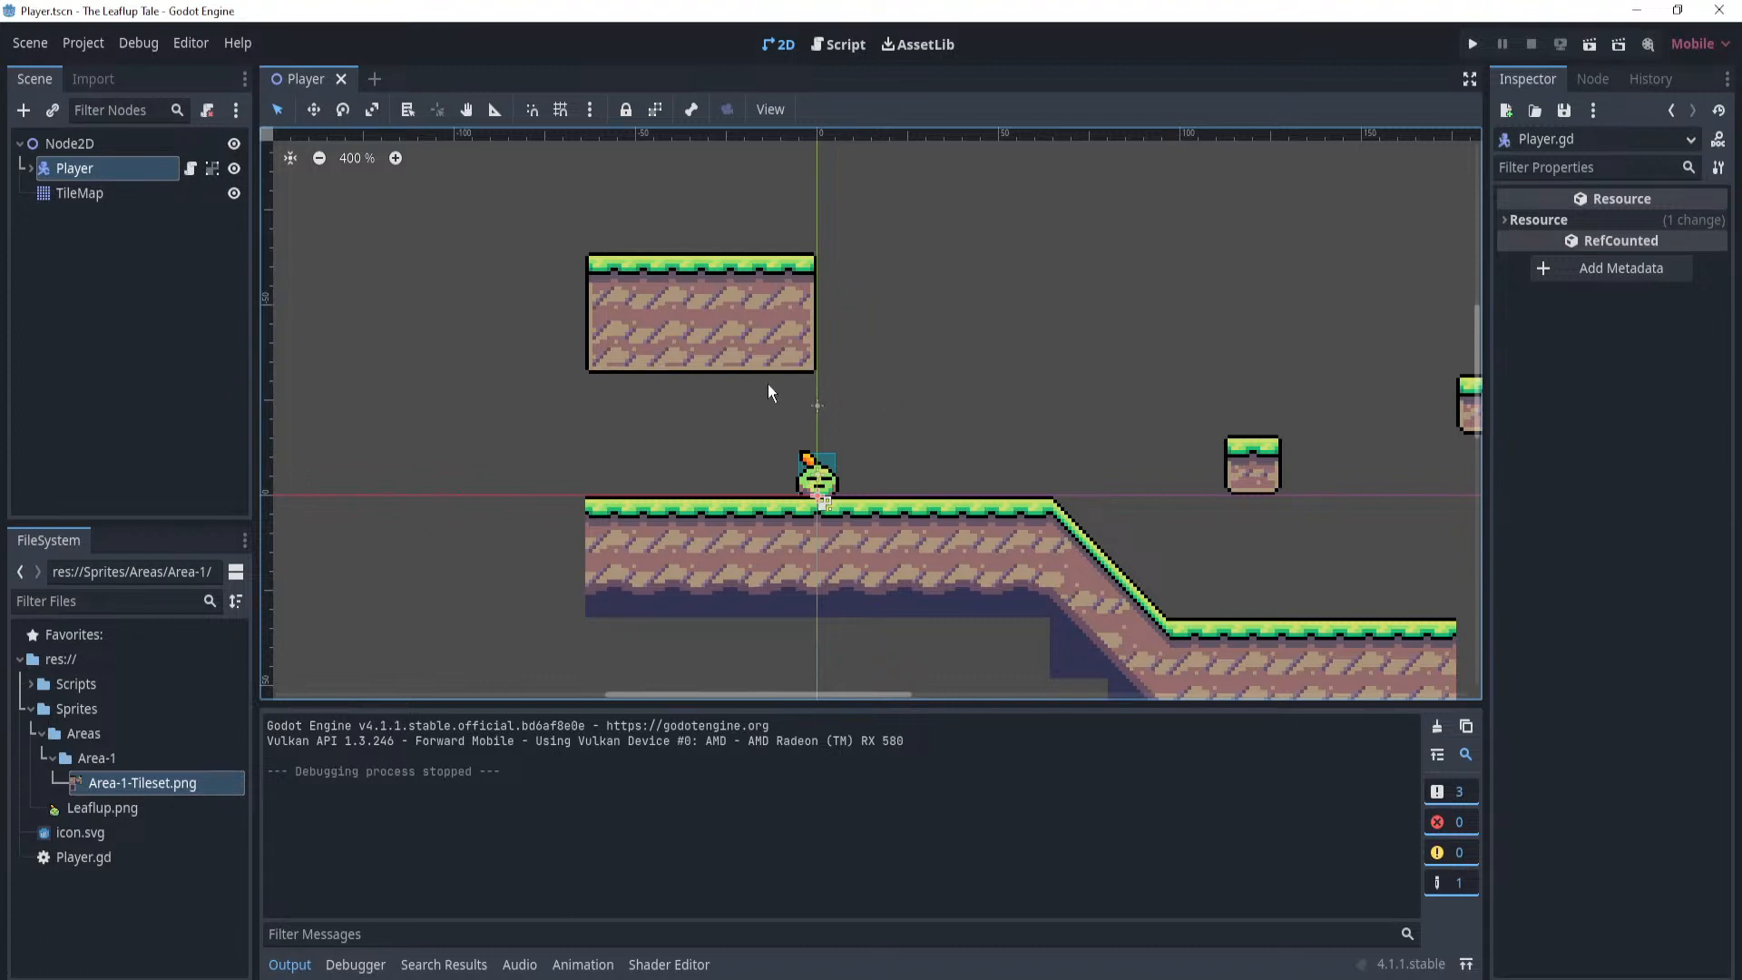
click(188, 169)
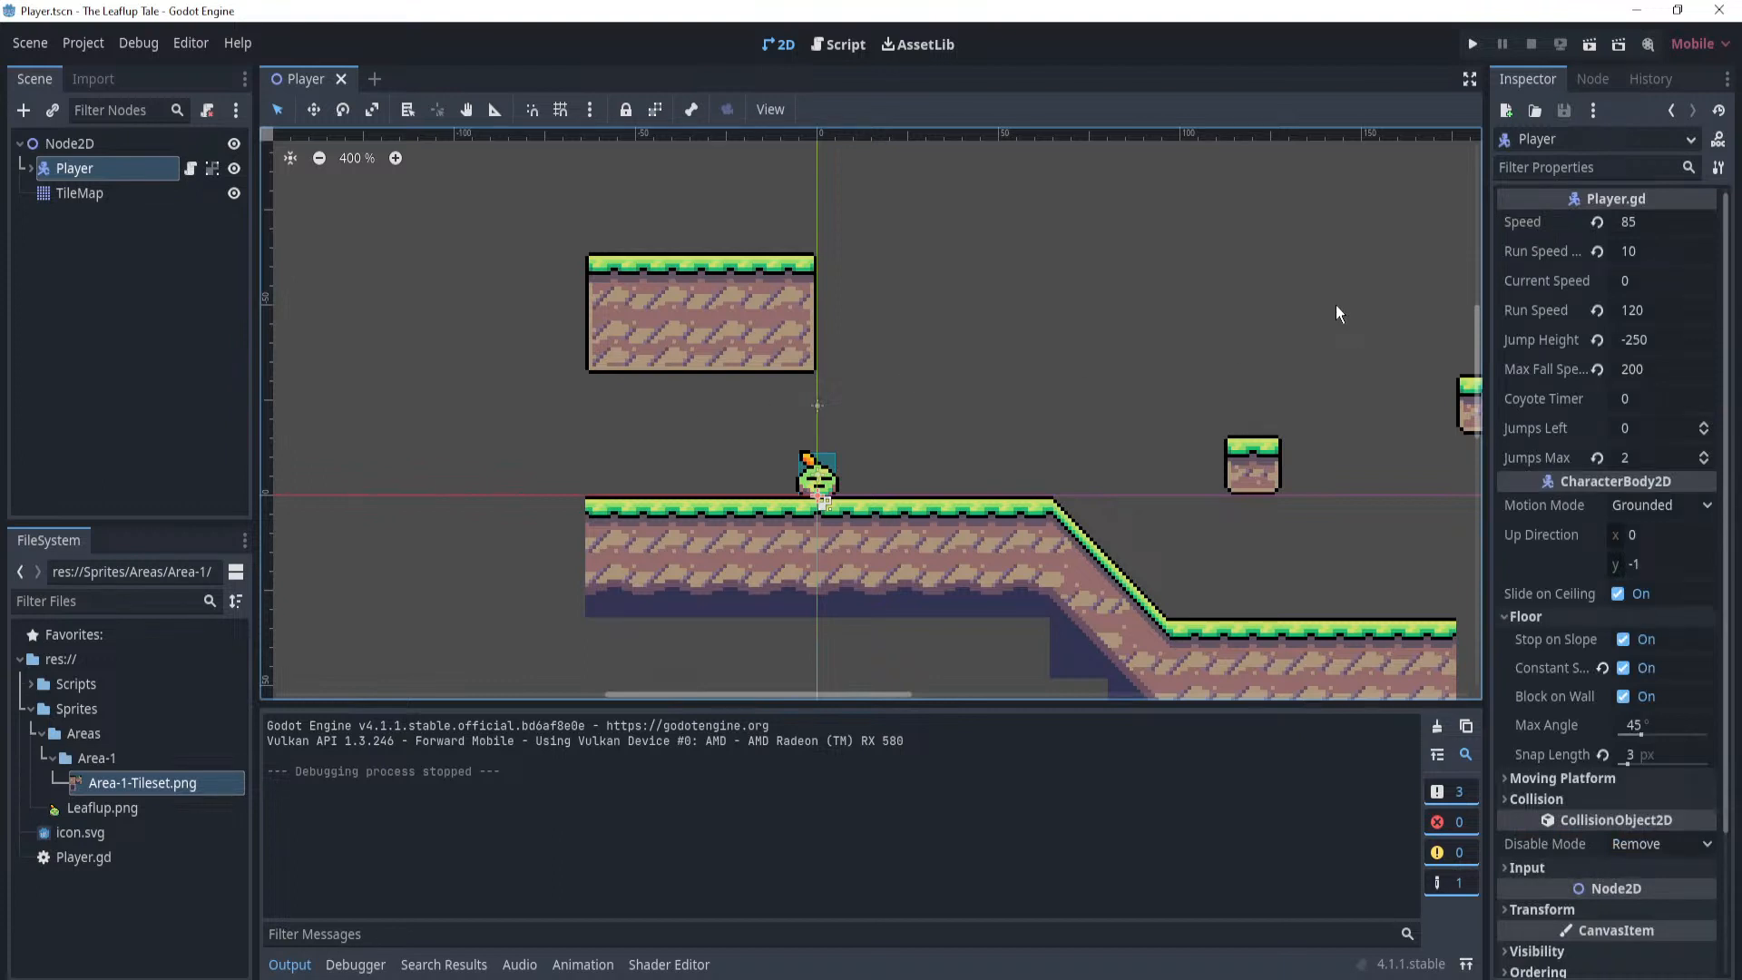
click(189, 169)
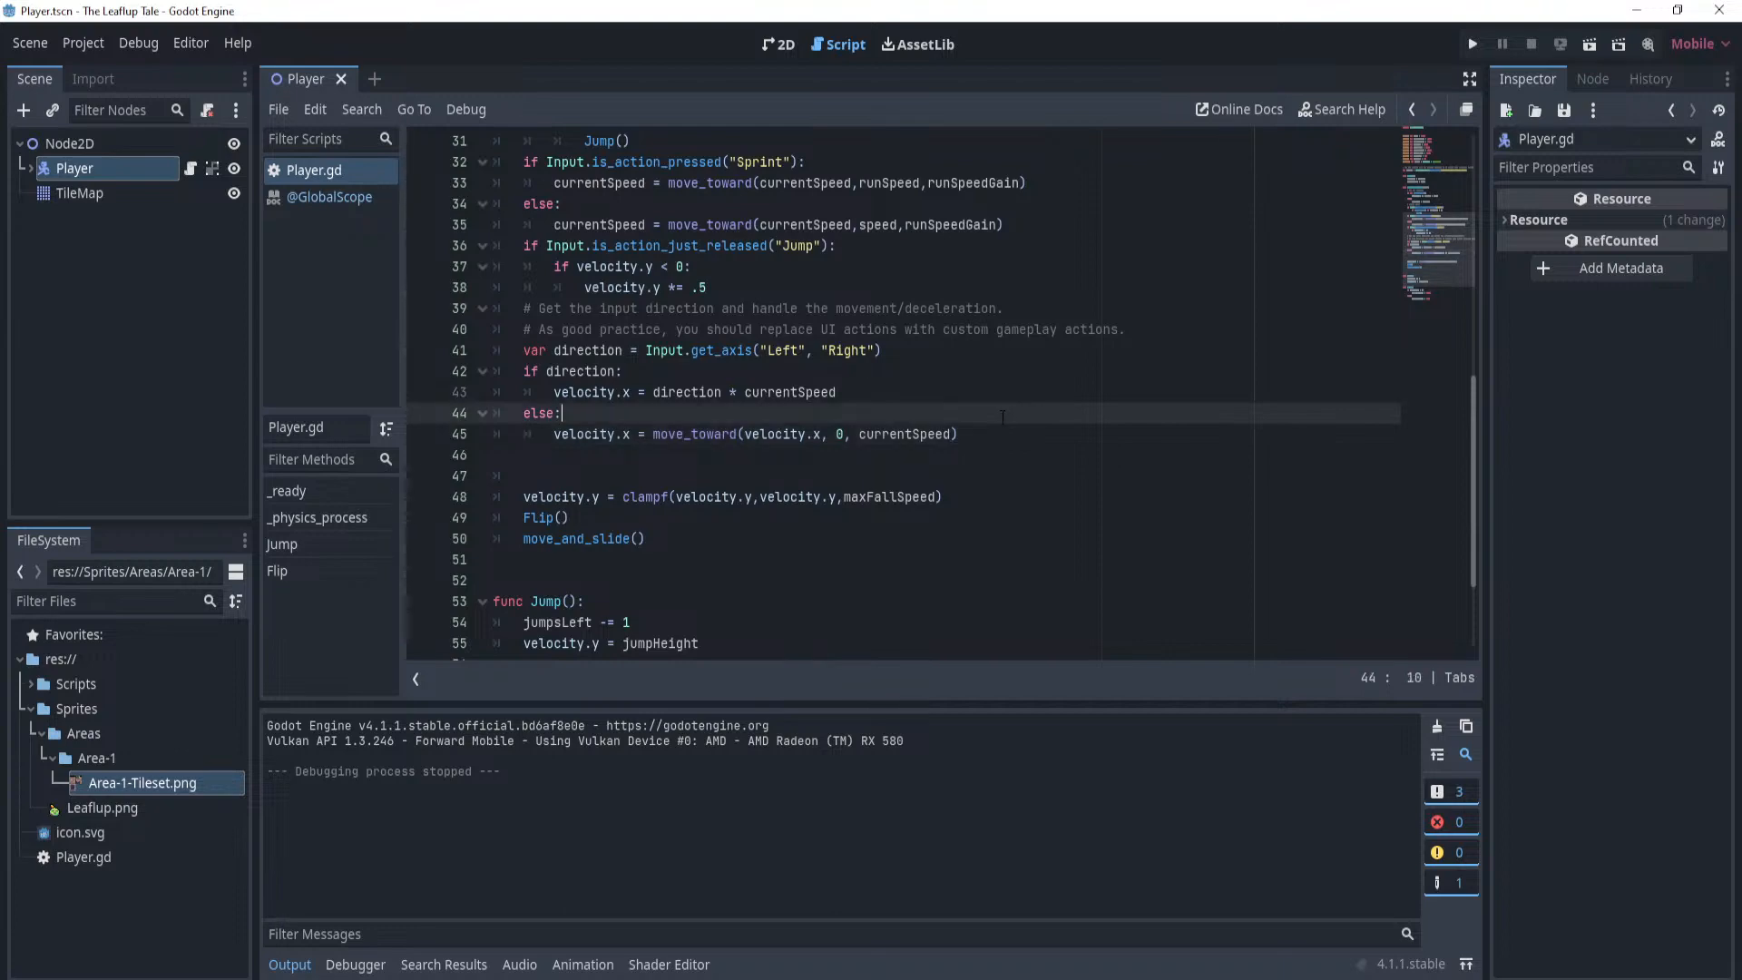
click(1059, 473)
click(1044, 457)
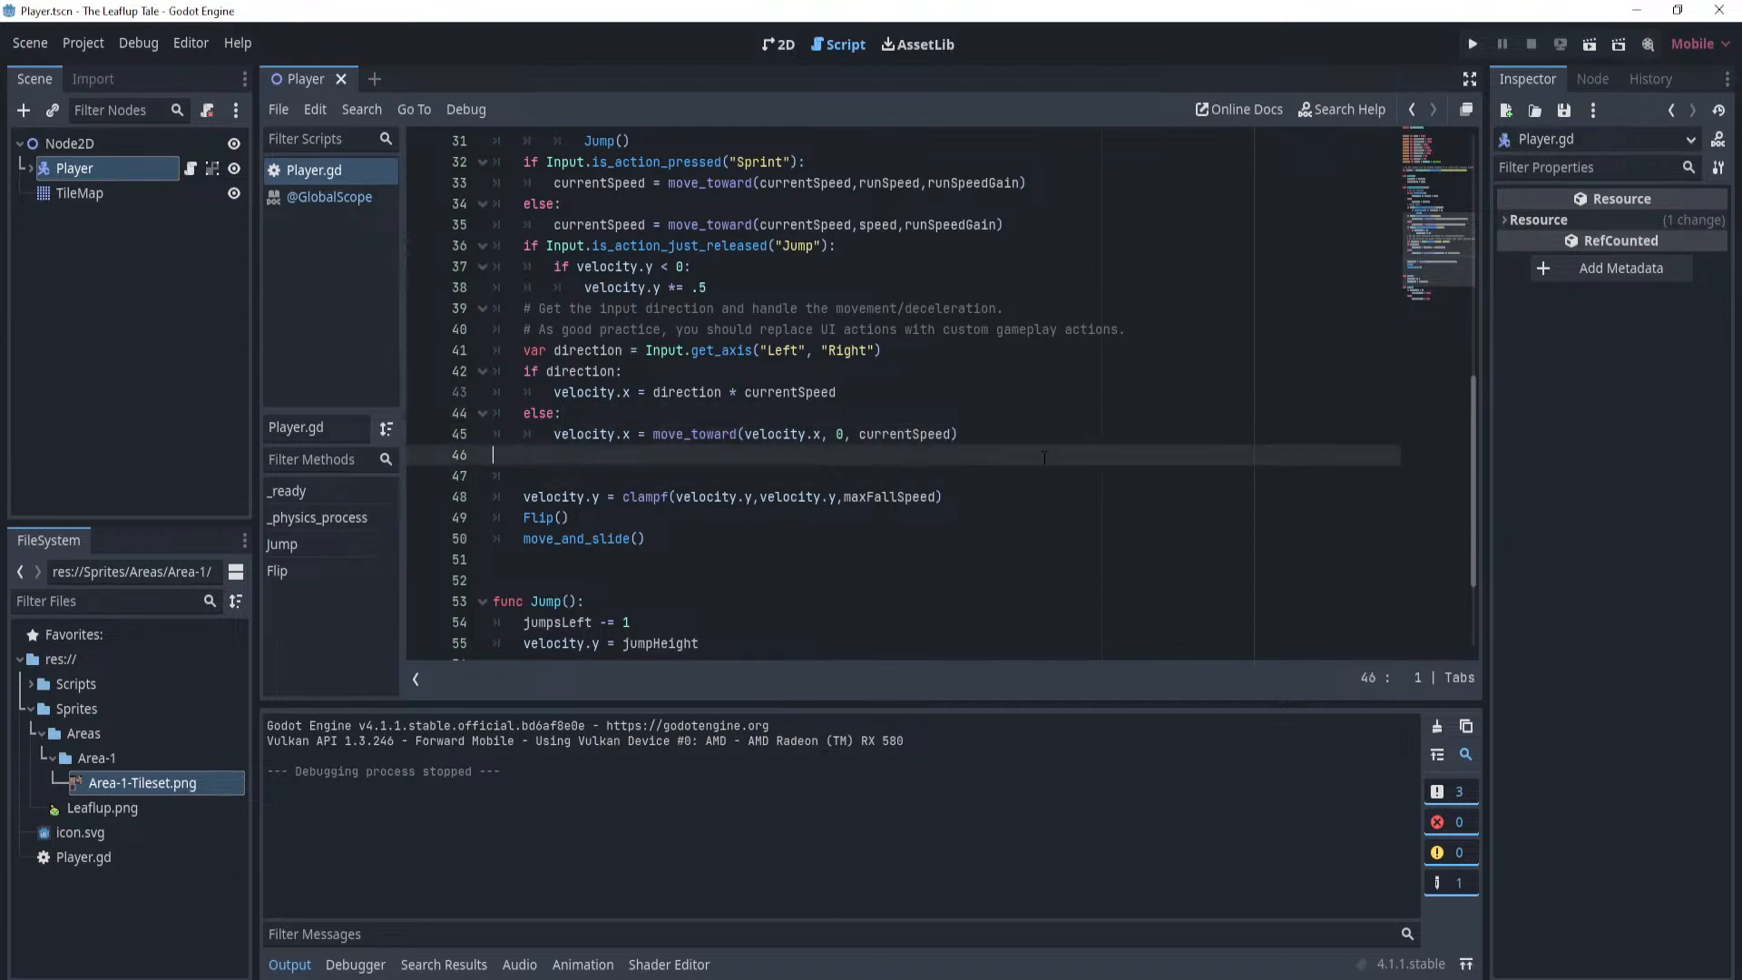
Add coyoteTimer -= delta below the gravity line in the not is_on_floor() branch and save the script.
scroll(1044, 450, up, 7)
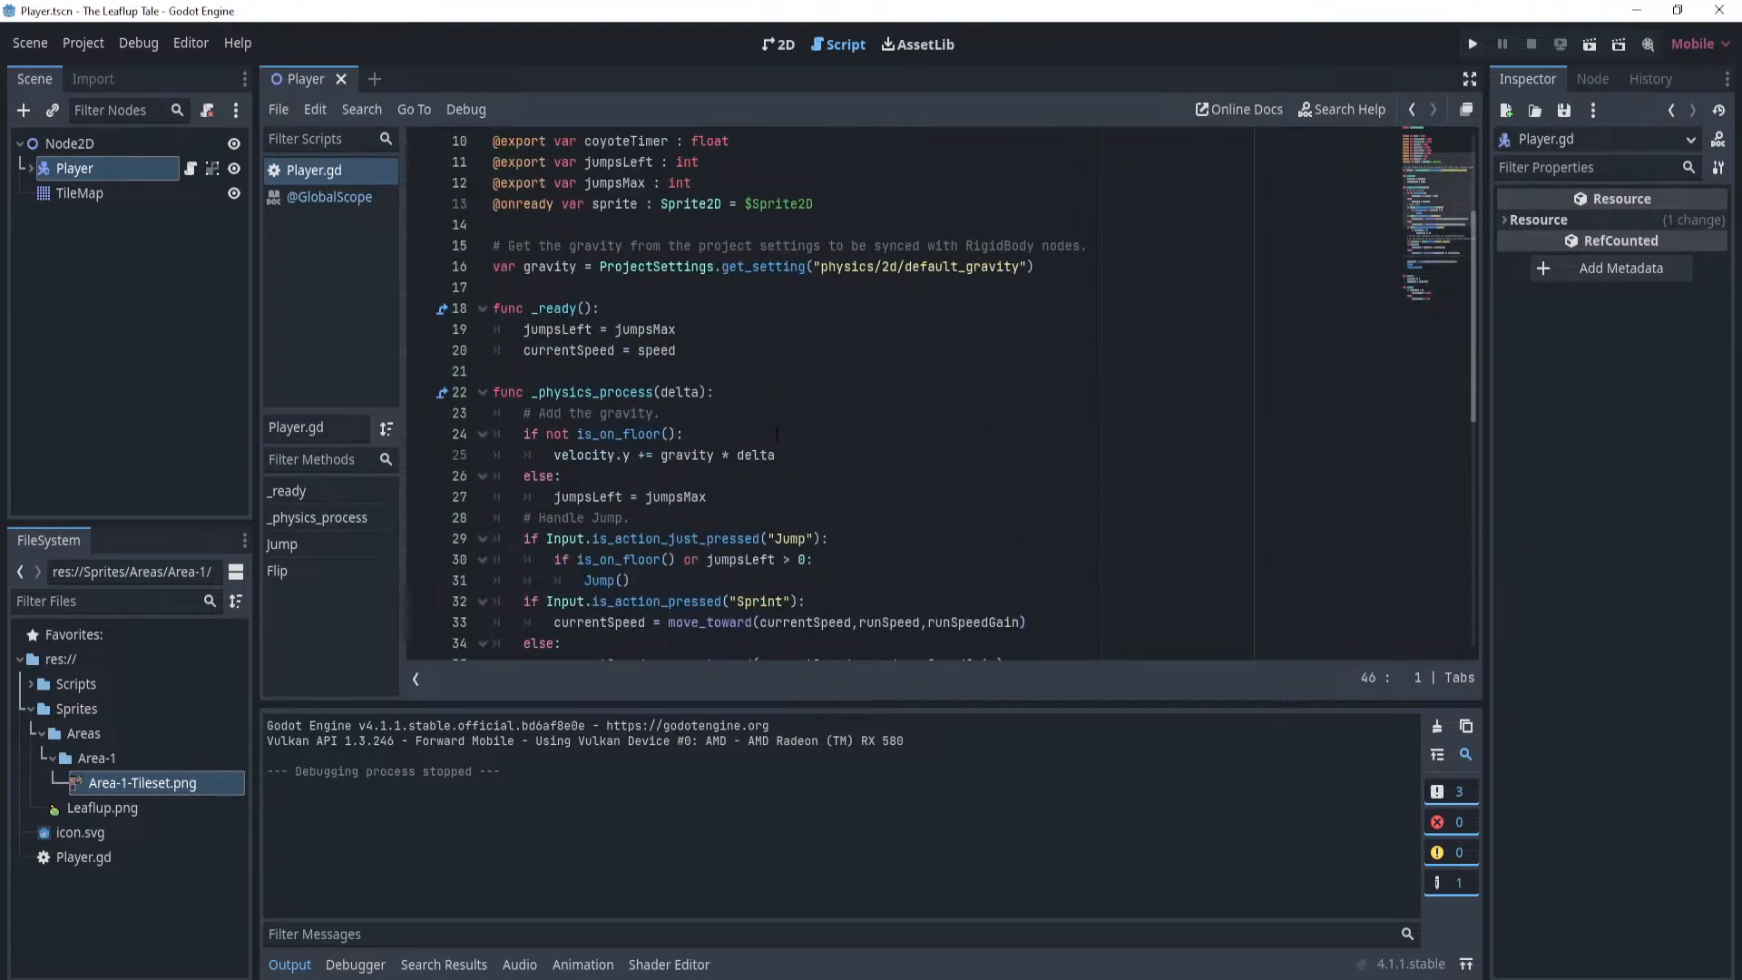
click(878, 455)
key(Return)
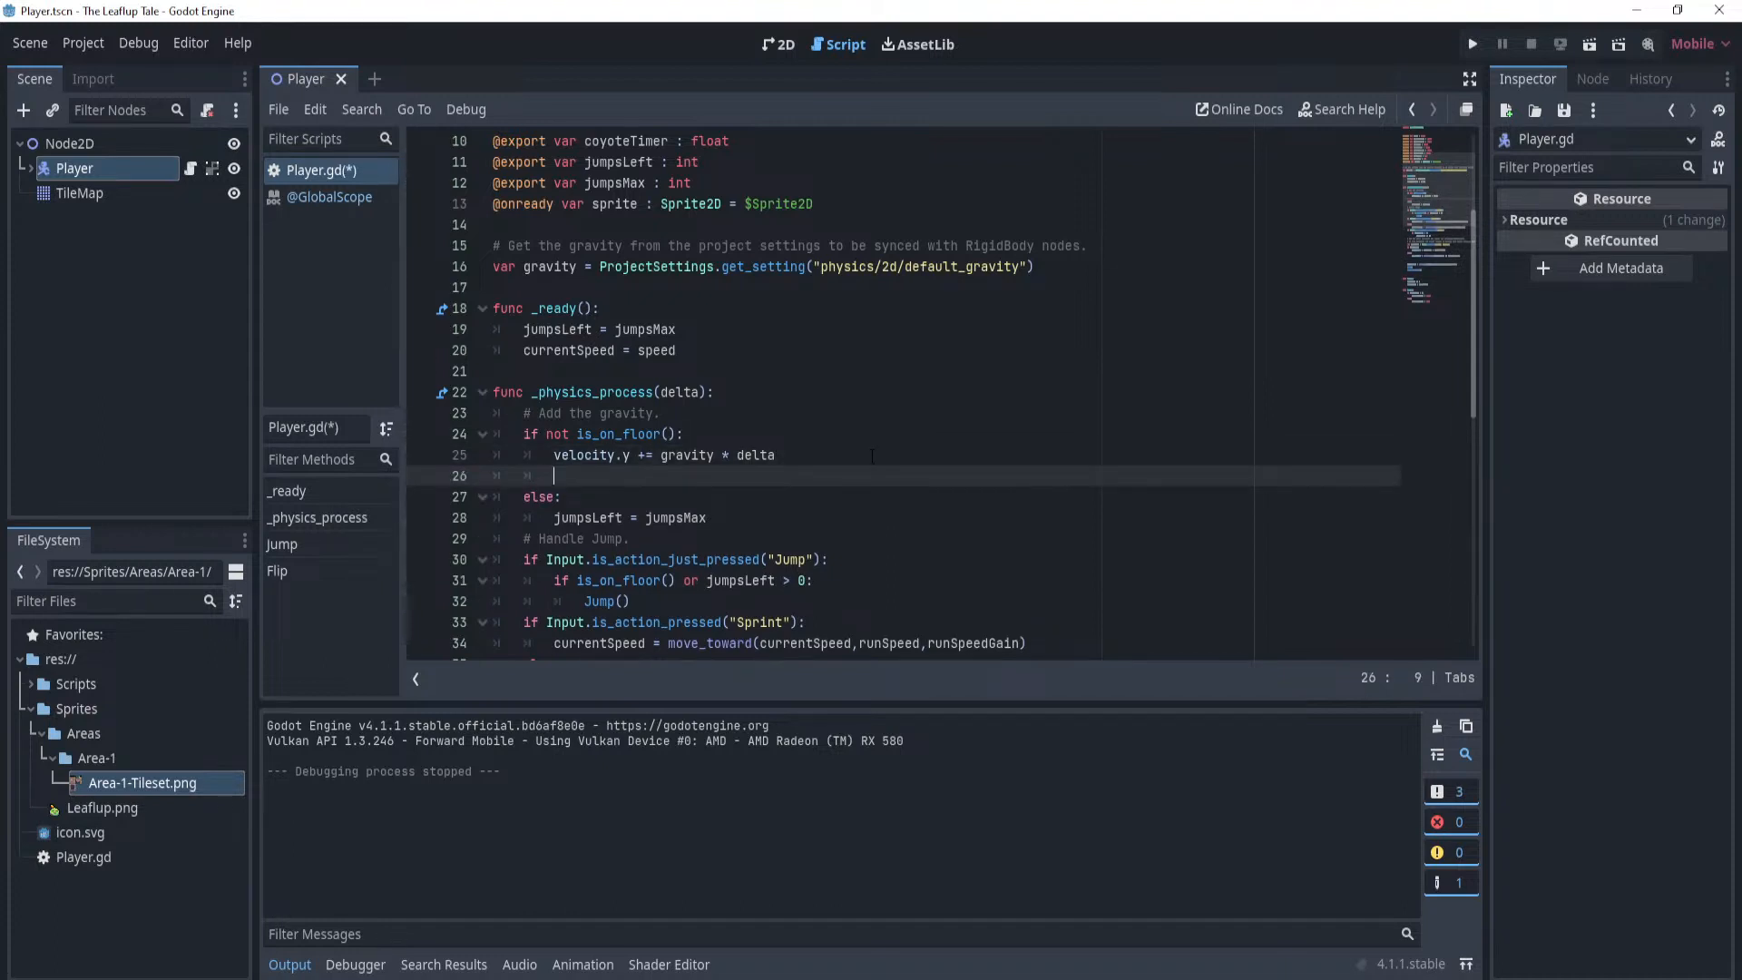
text(coyote)
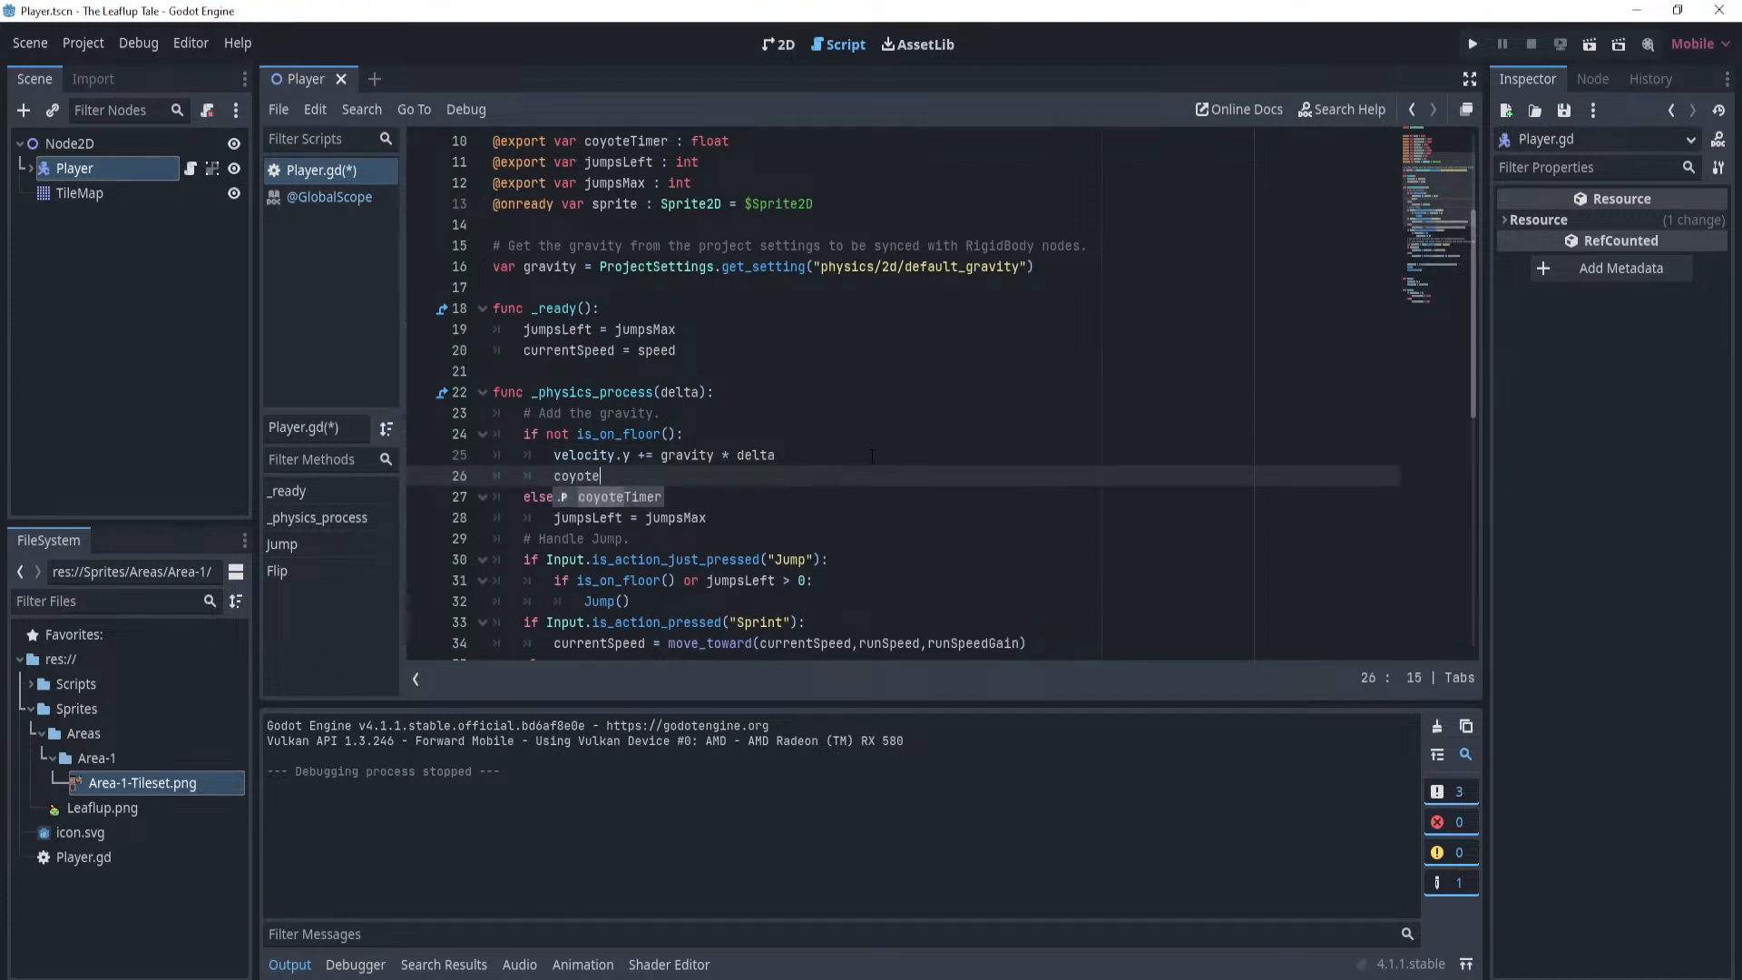
key(Return)
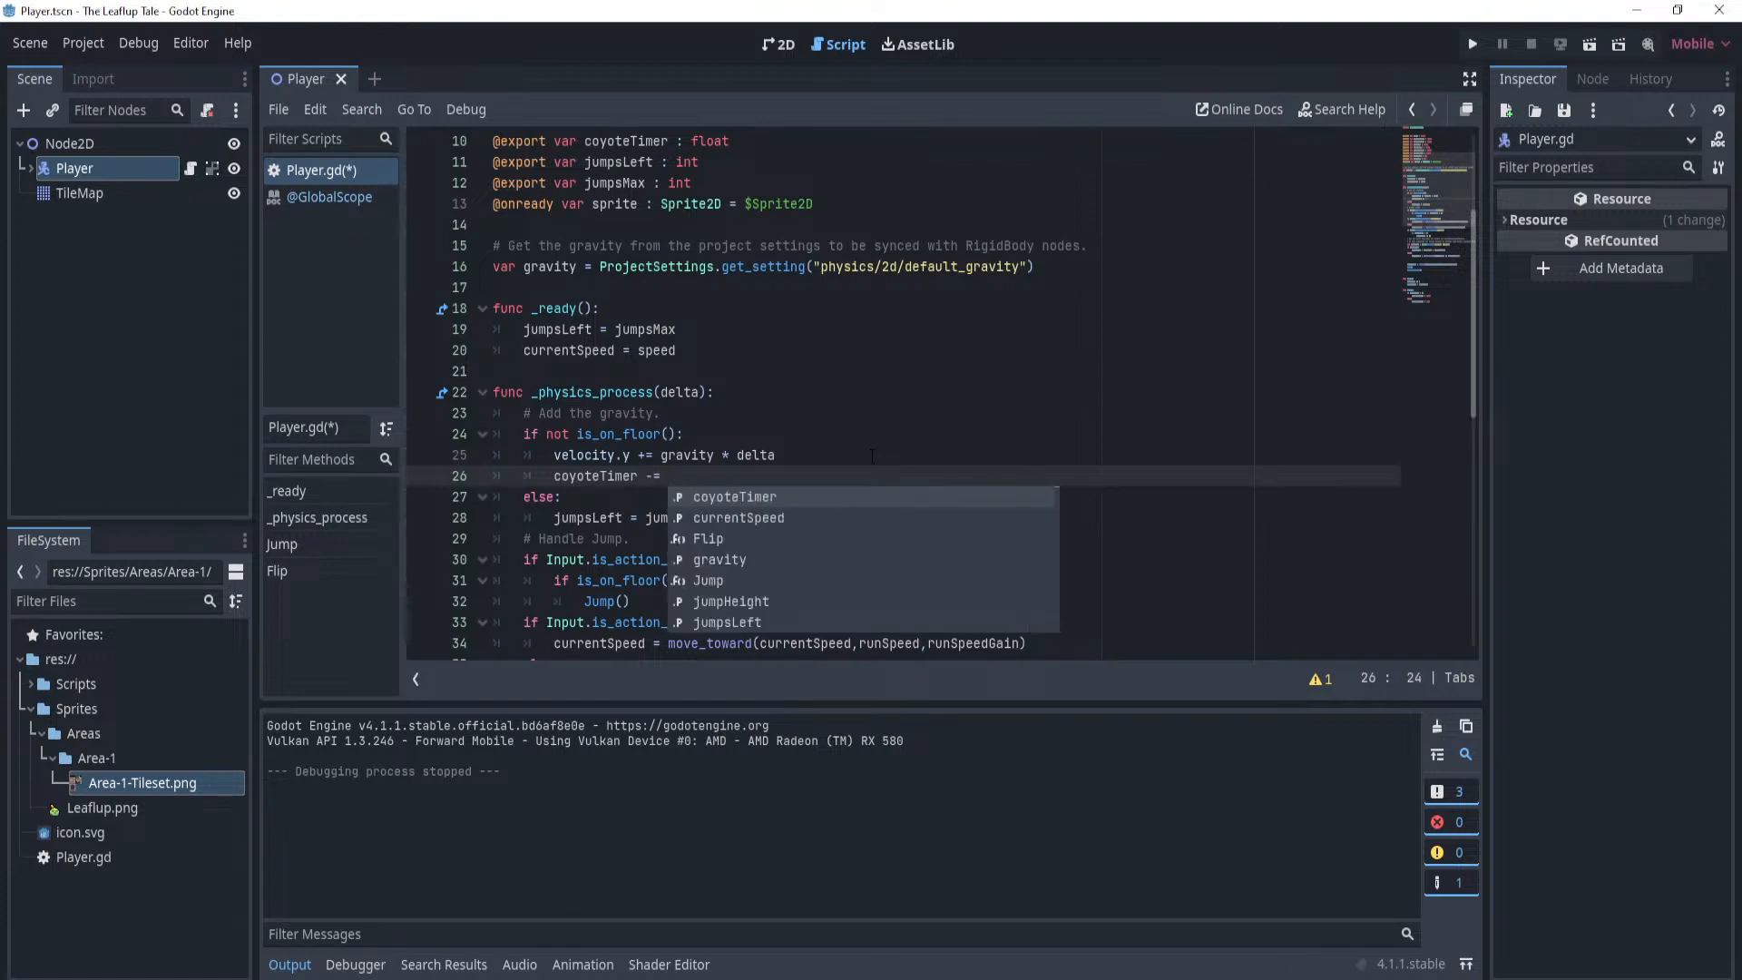
text(delta)
key(ctrl+s)
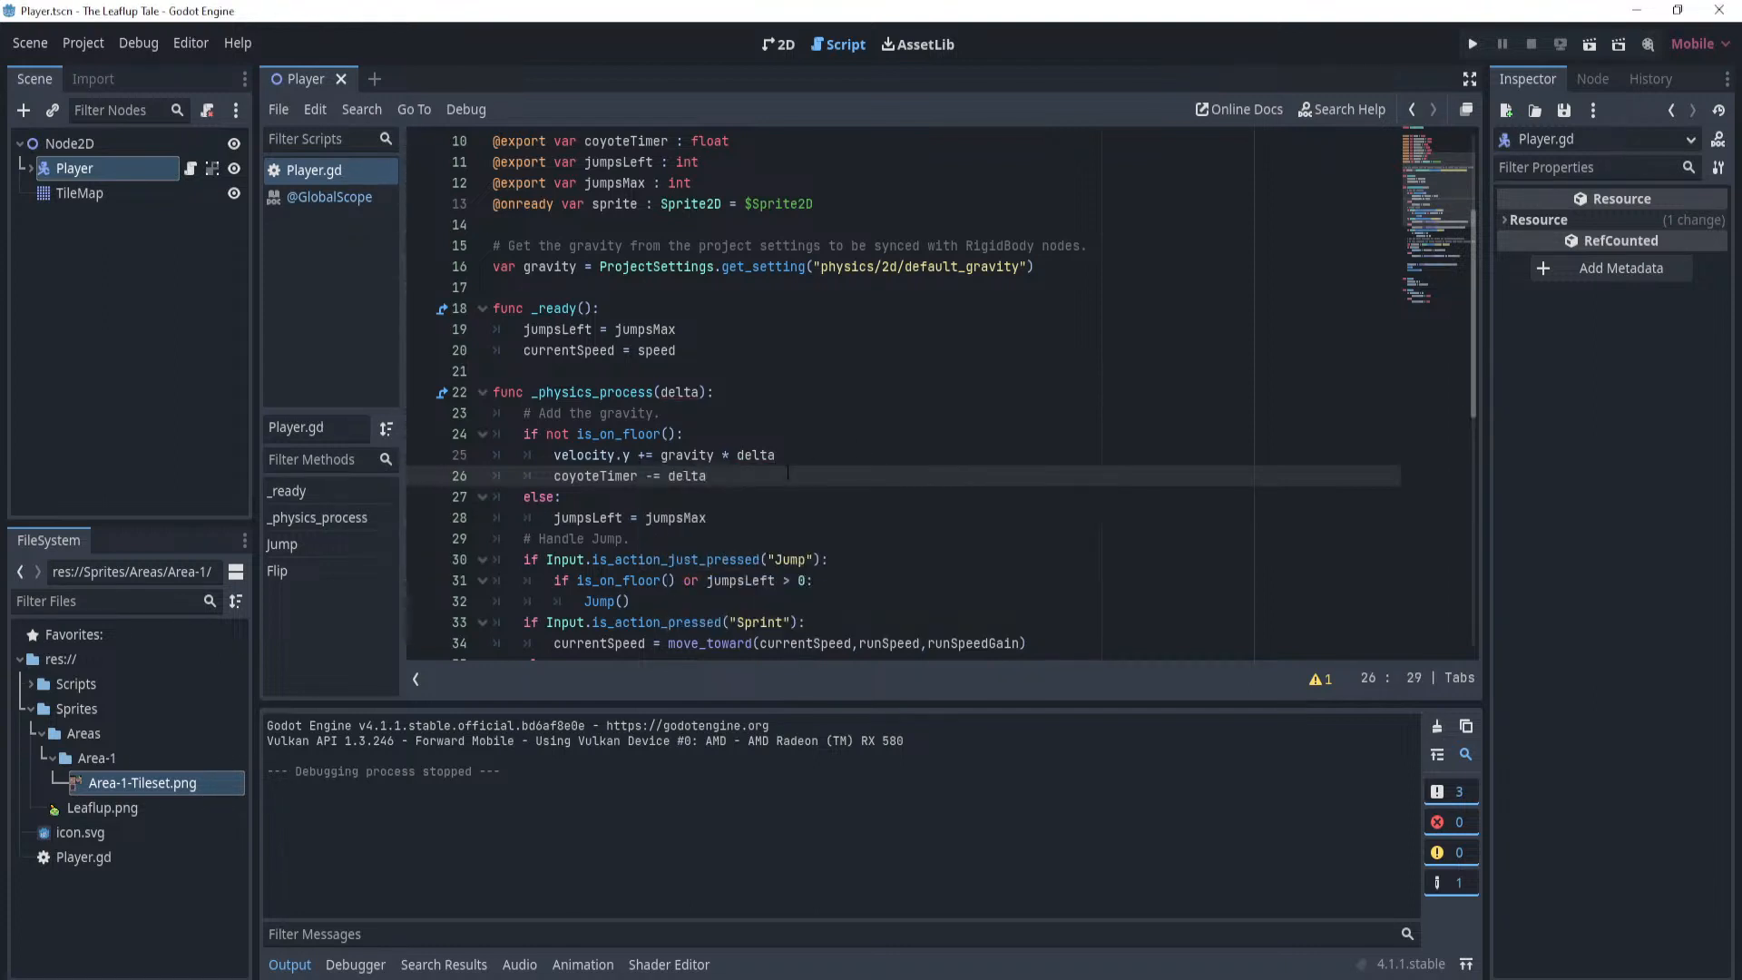
Begin a coyoteTimer assignment below jumpsLeft = jumpsMax in the on-floor else branch, leaving its value blank.
click(750, 518)
key(Return)
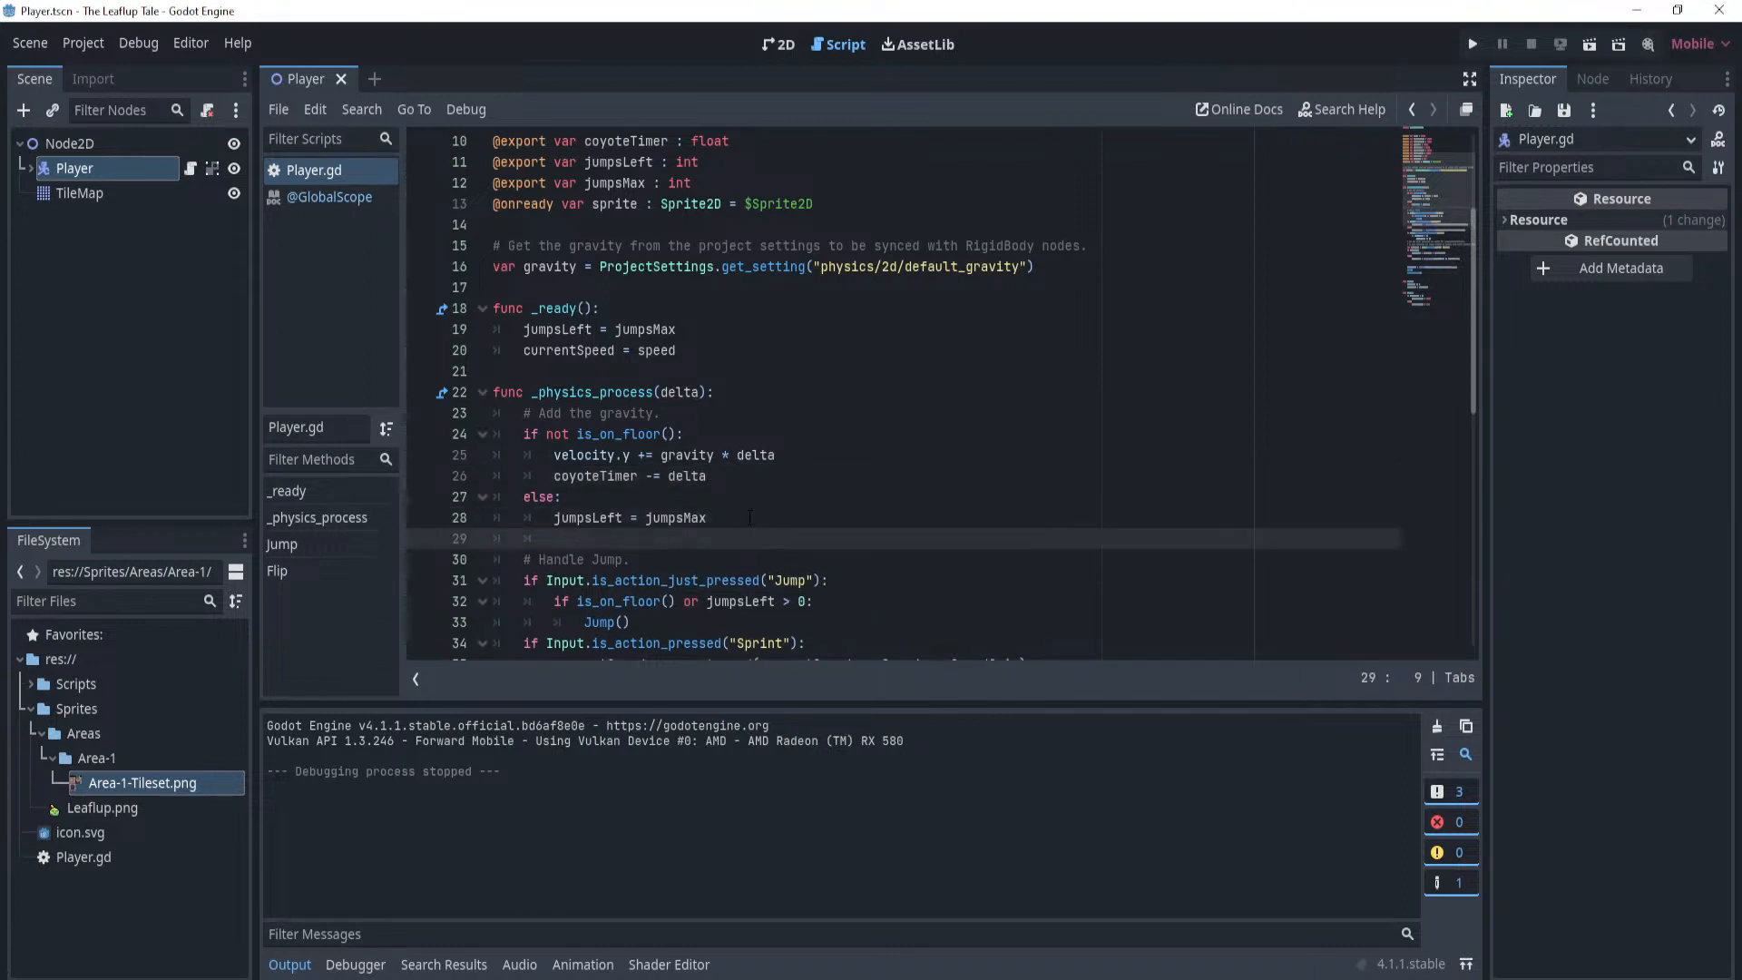
text(coyote)
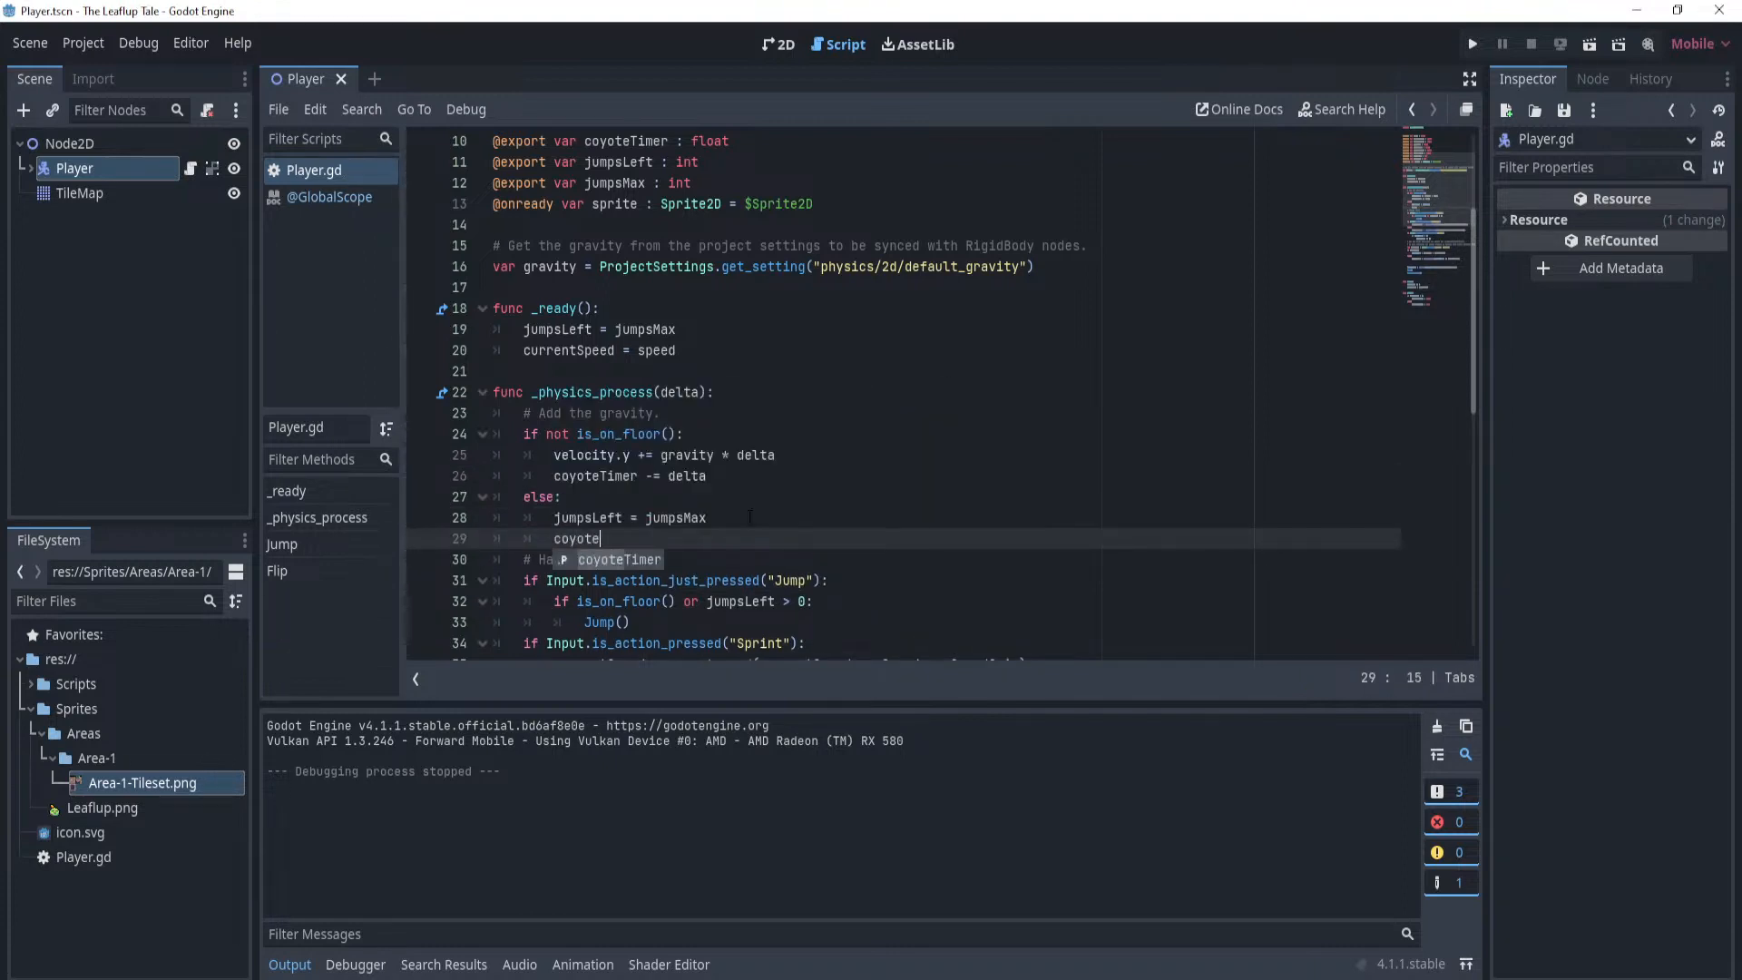
text(Timer =)
Declare an exported float variable coyoteTimerMax below coyoteTimer at the start of the player script.
scroll(764, 494, up, 3)
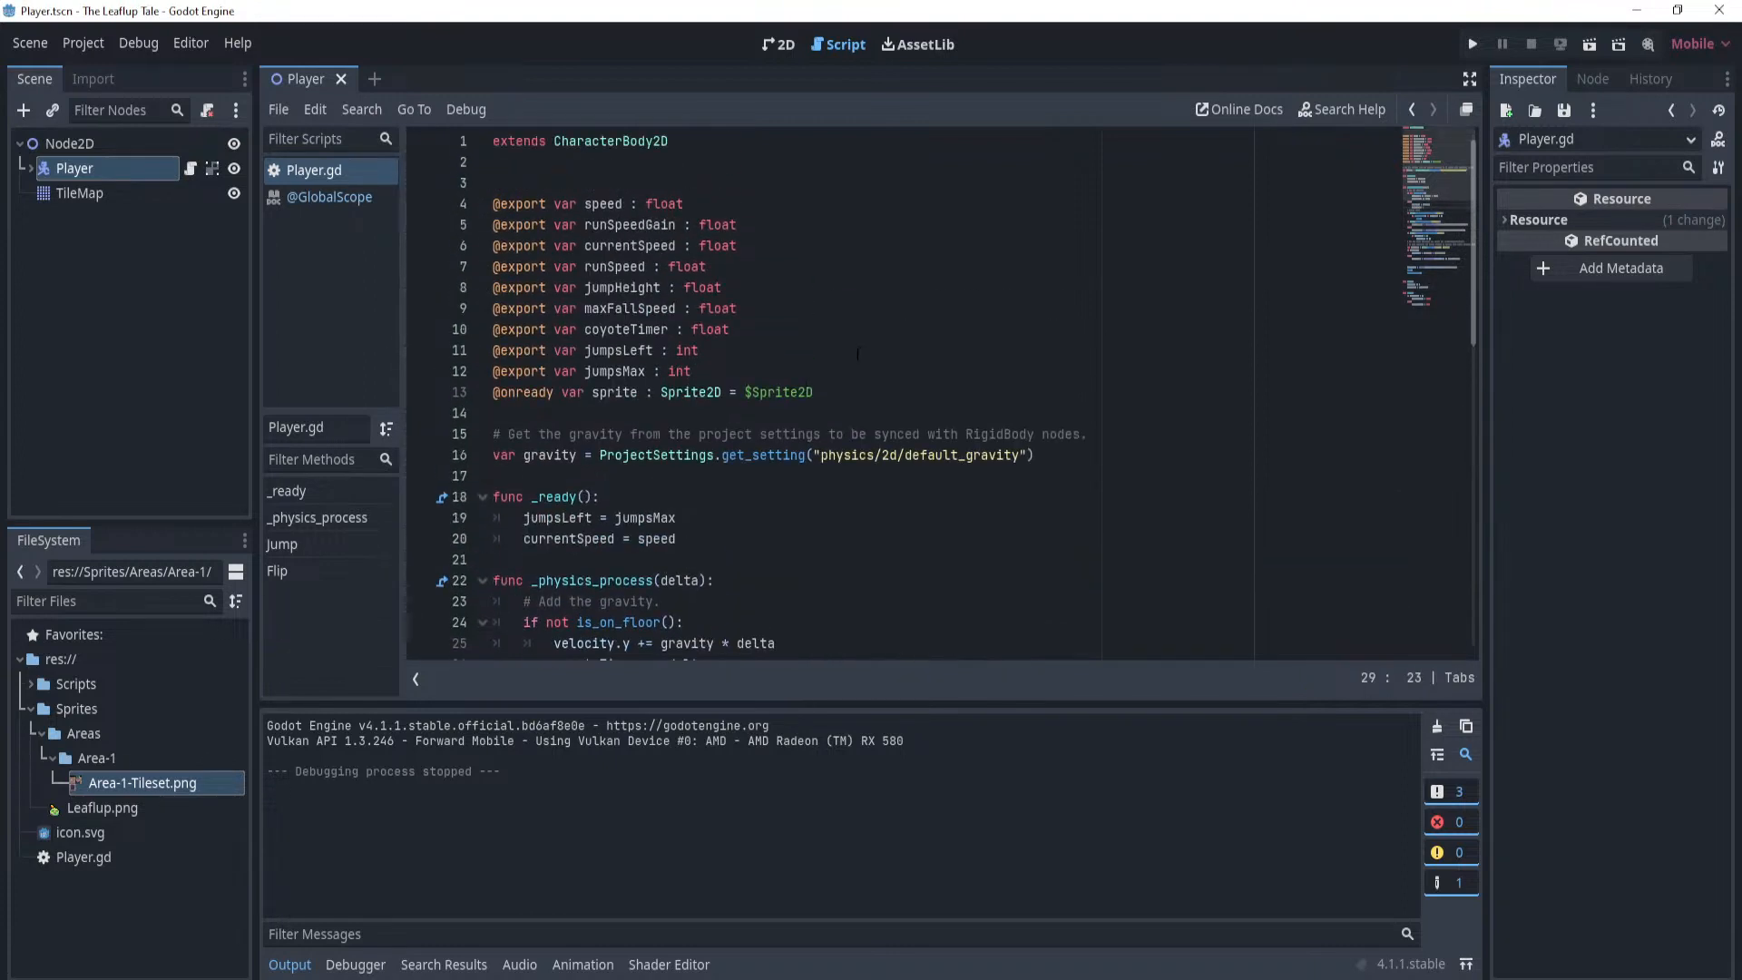
click(801, 317)
click(803, 329)
key(Return)
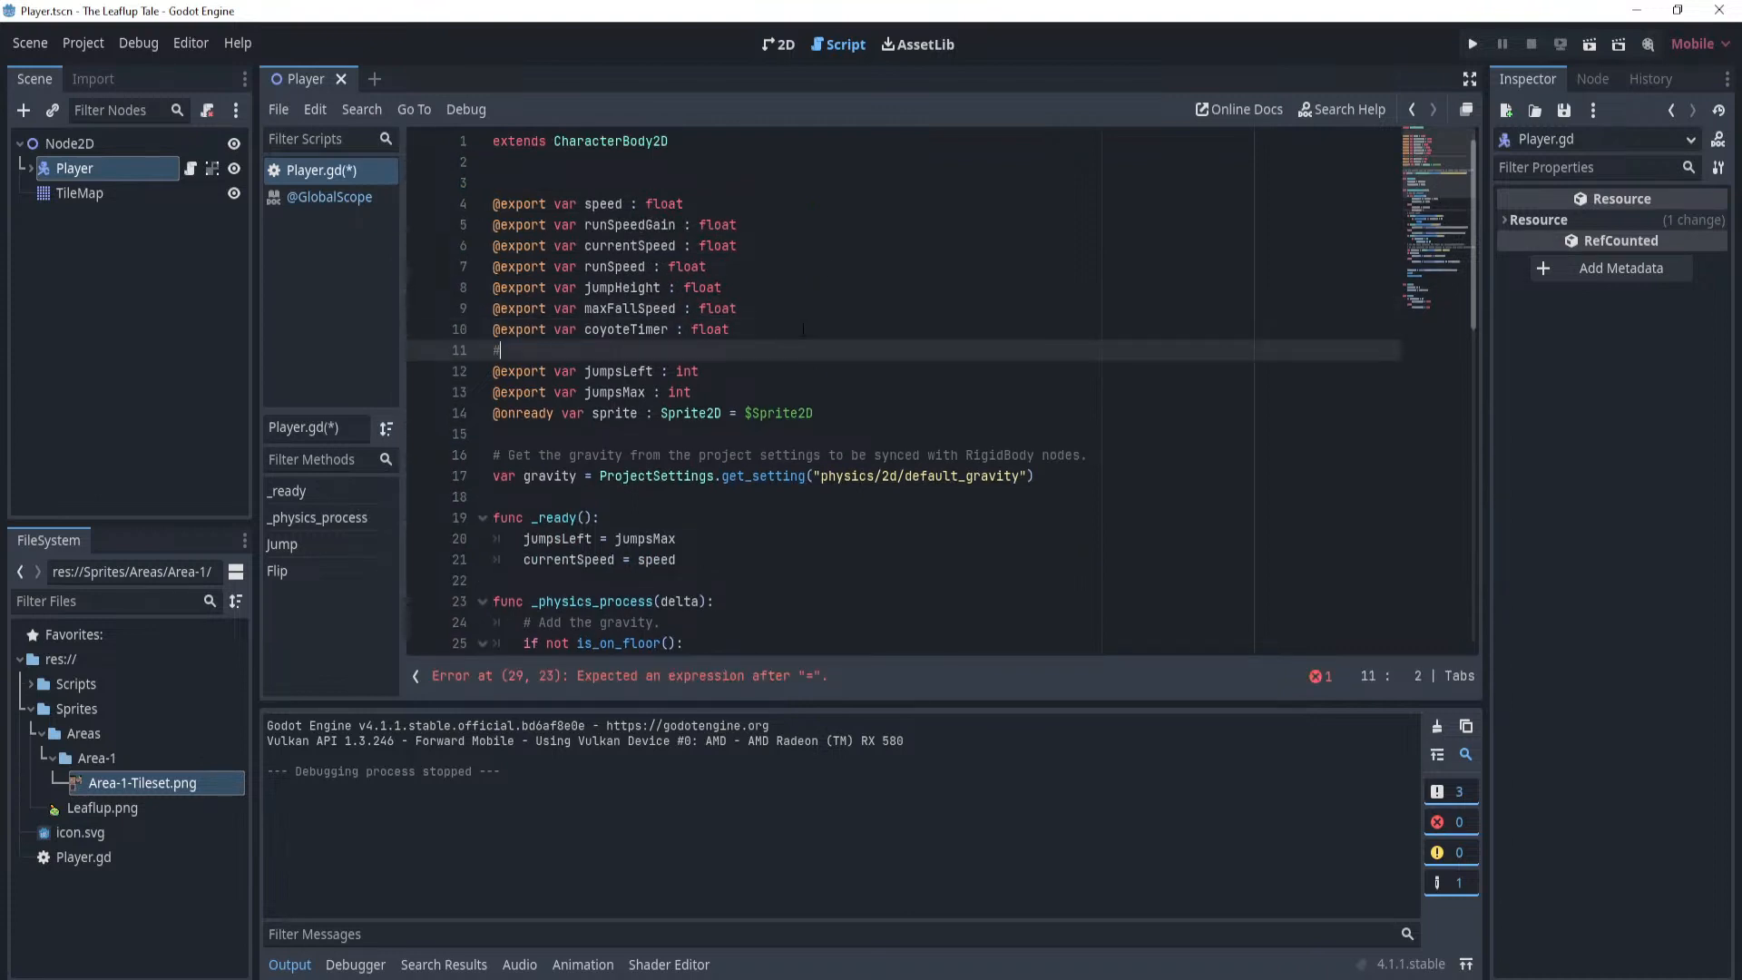
text(@export var coyoteTimerMax)
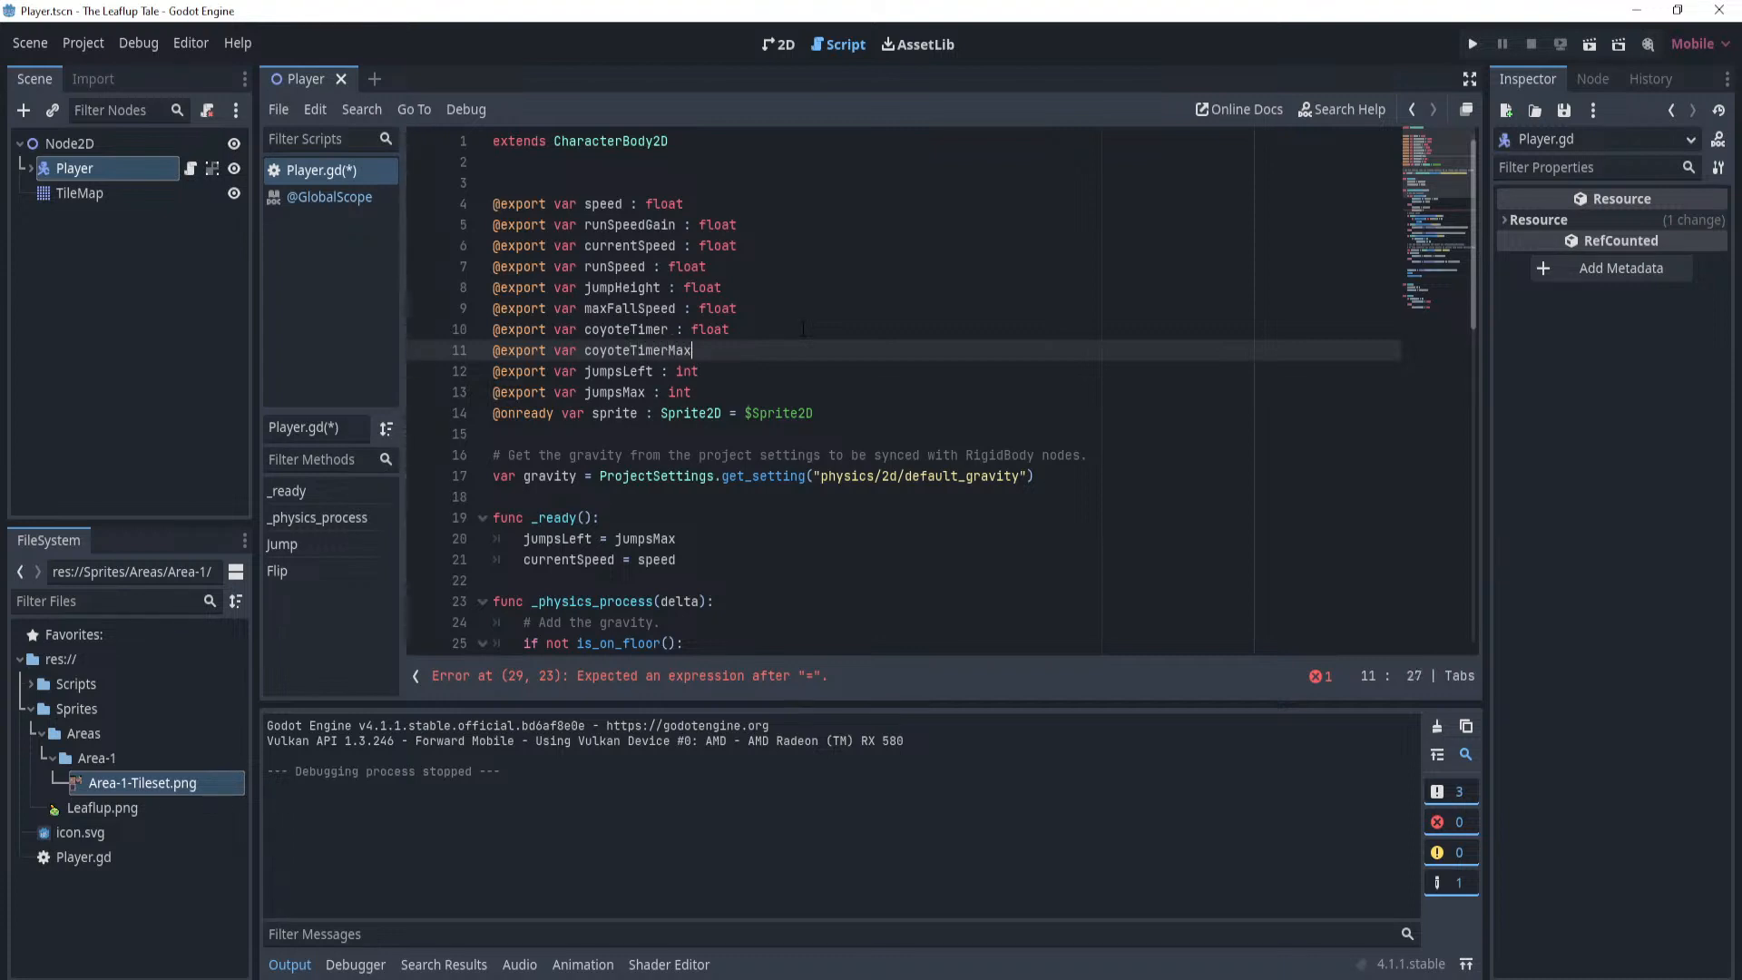
text( : float)
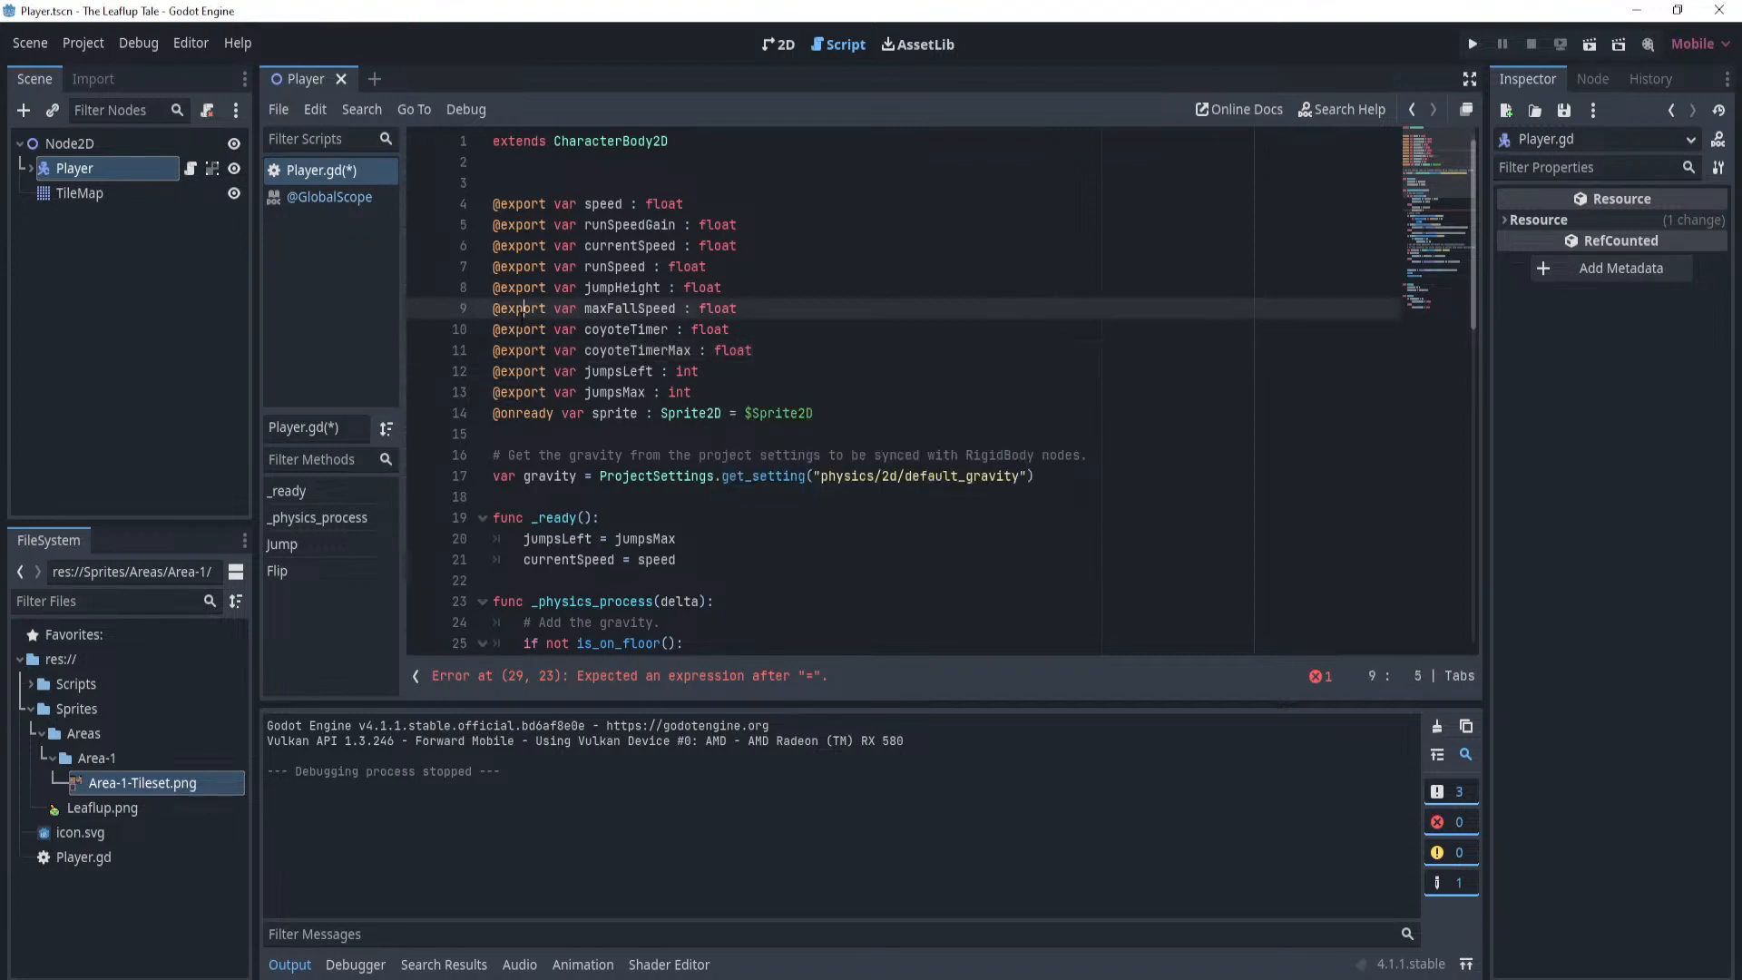
double_click(526, 309)
drag(547, 329, 508, 329)
key(BackSpace)
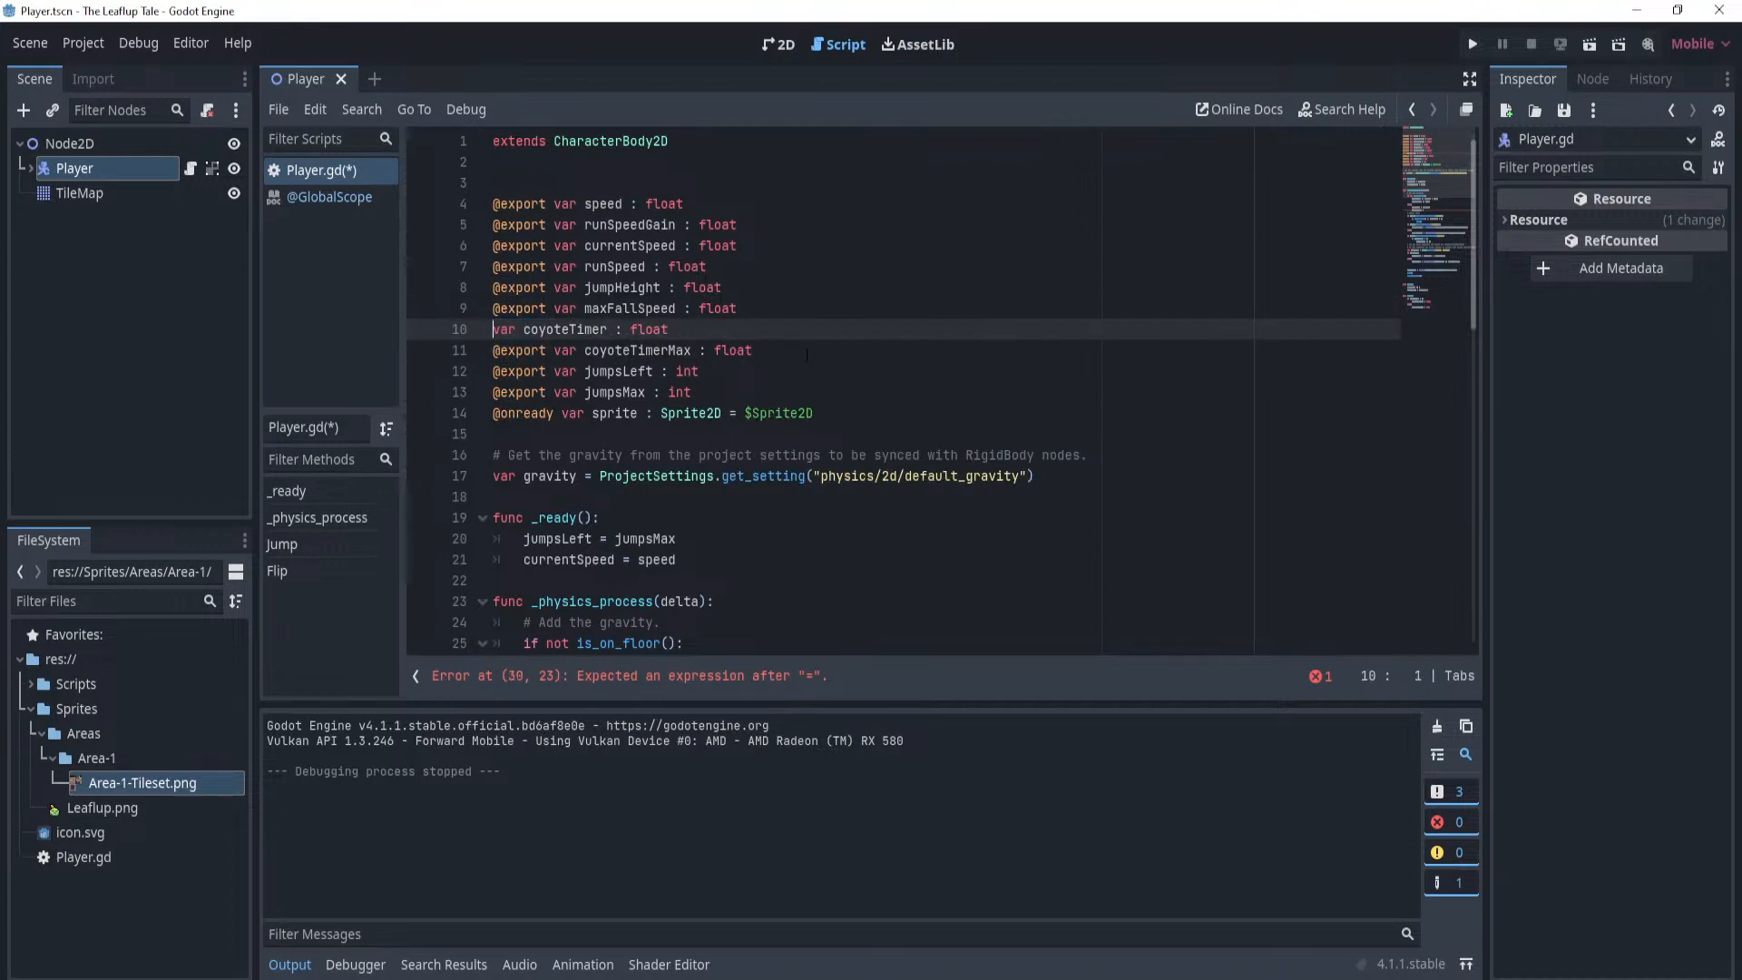
key(End)
key(ctrl+s)
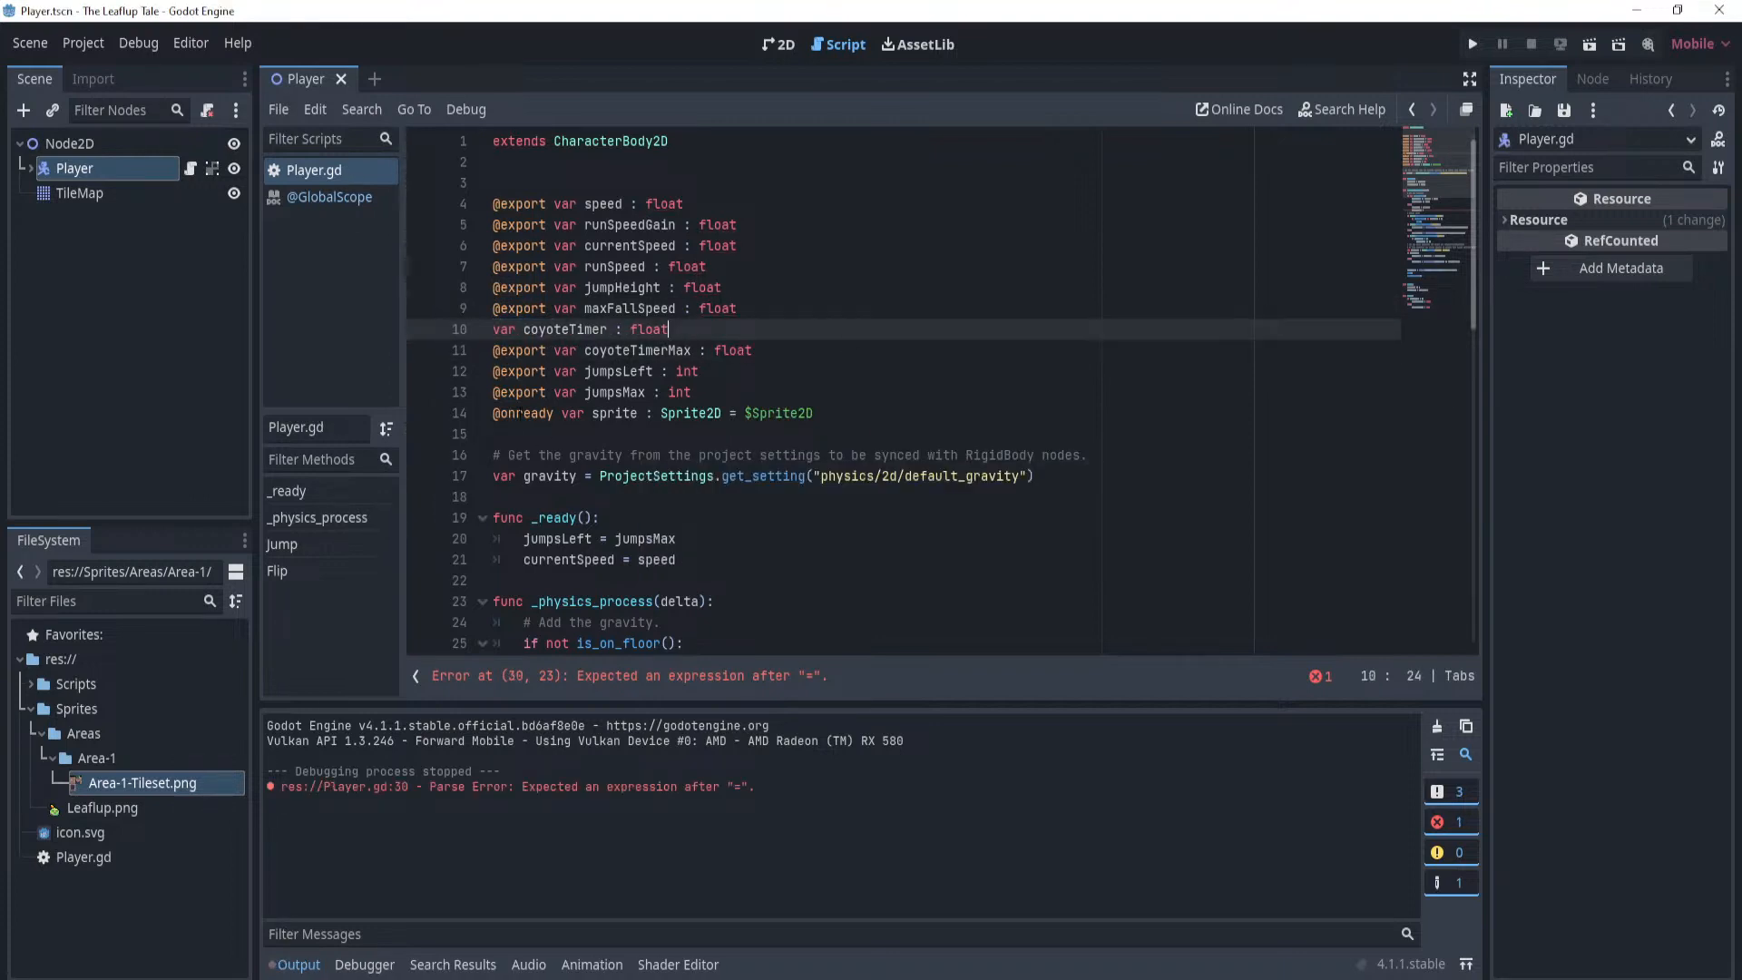
drag(553, 370, 492, 370)
key(BackSpace)
click(804, 377)
key(ctrl+s)
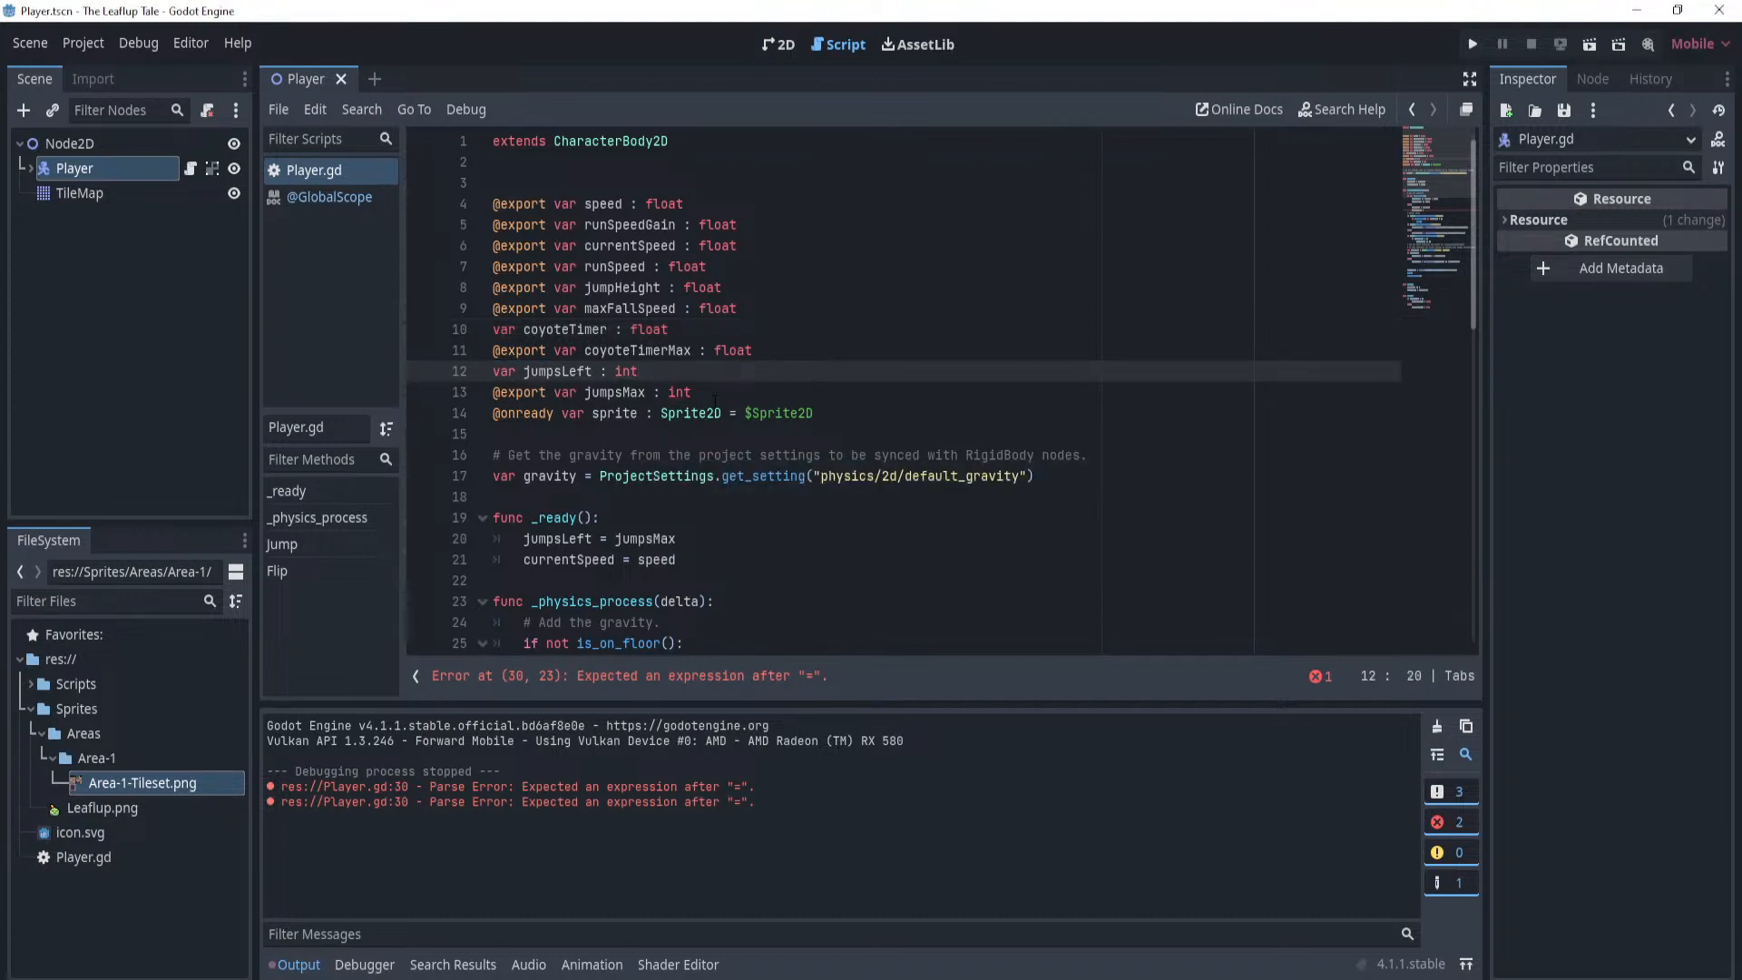
Complete the on-floor assignment as coyoteTimer = coyoteTimerMax and save the script.
scroll(662, 413, down, 6)
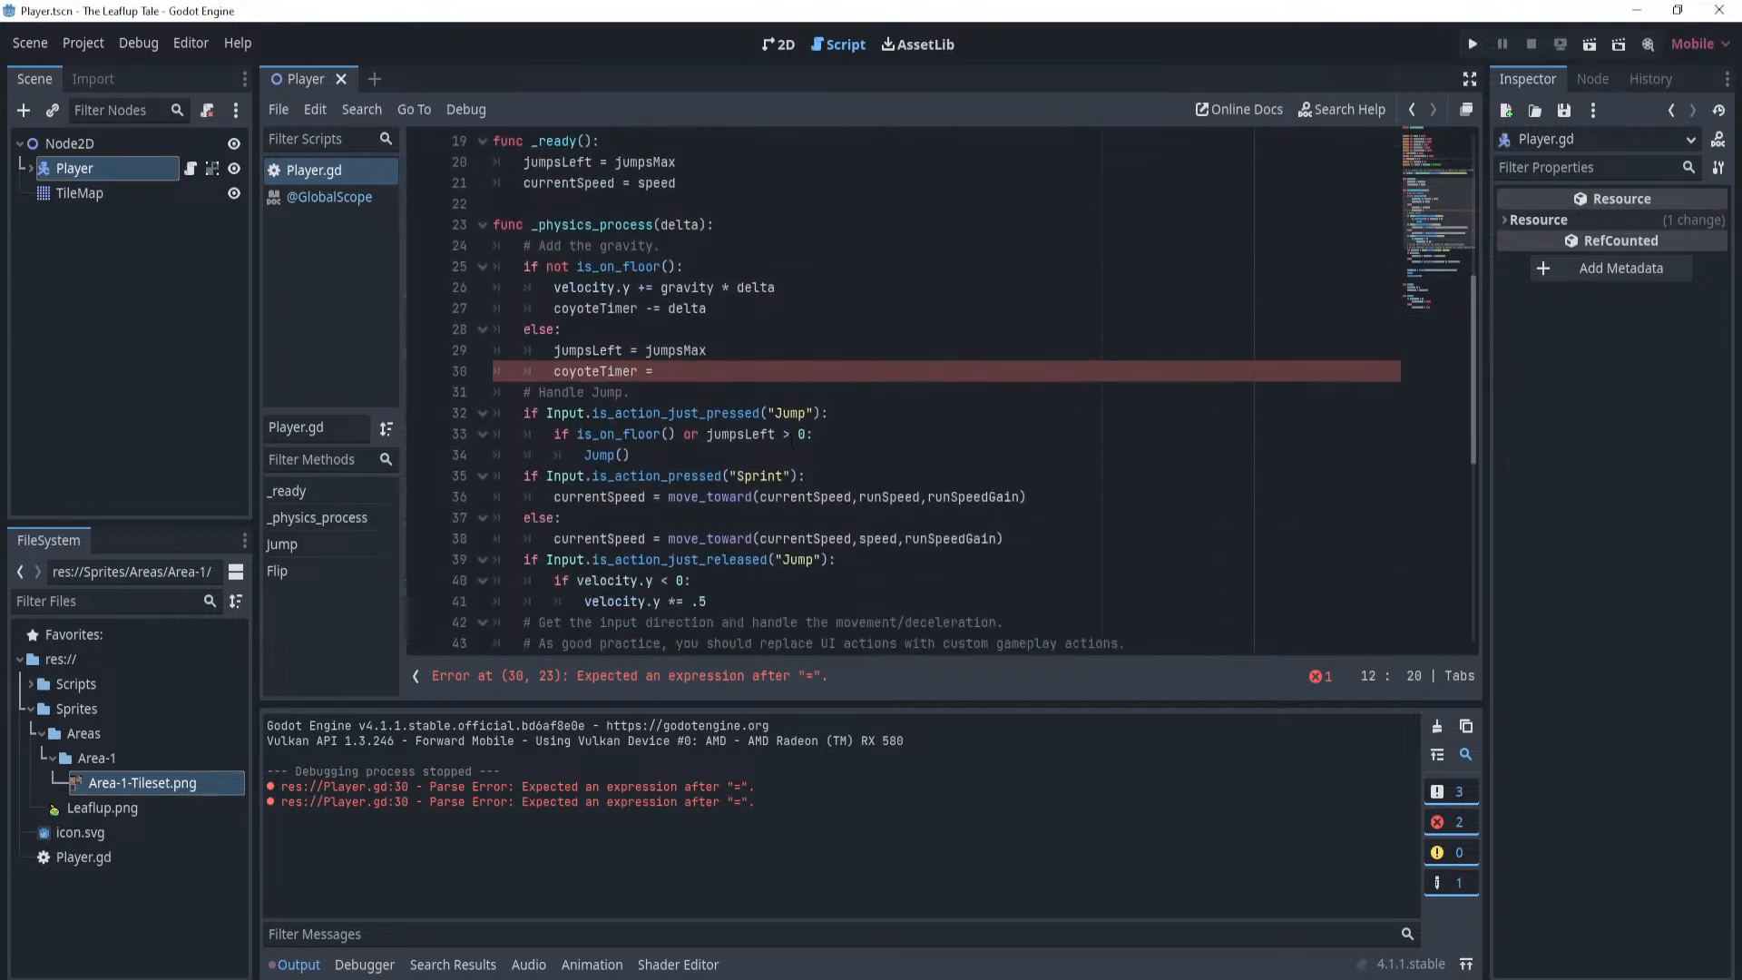
click(701, 371)
text(coyote)
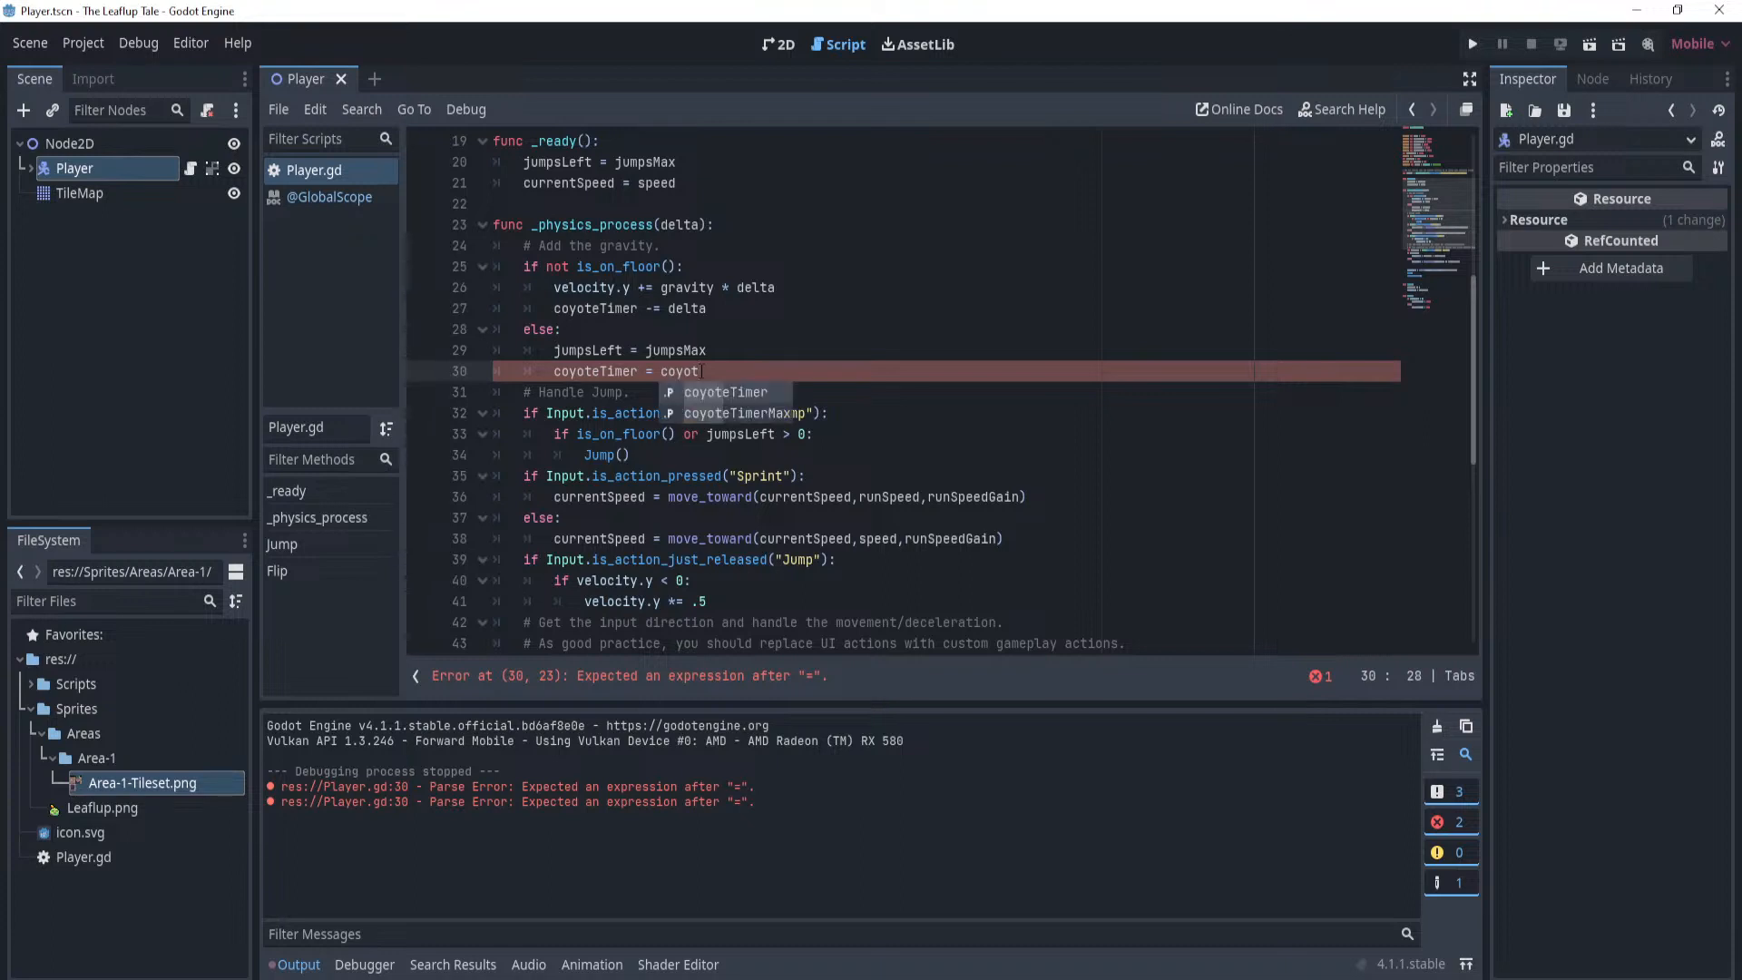
key(Down)
key(Return)
key(ctrl+s)
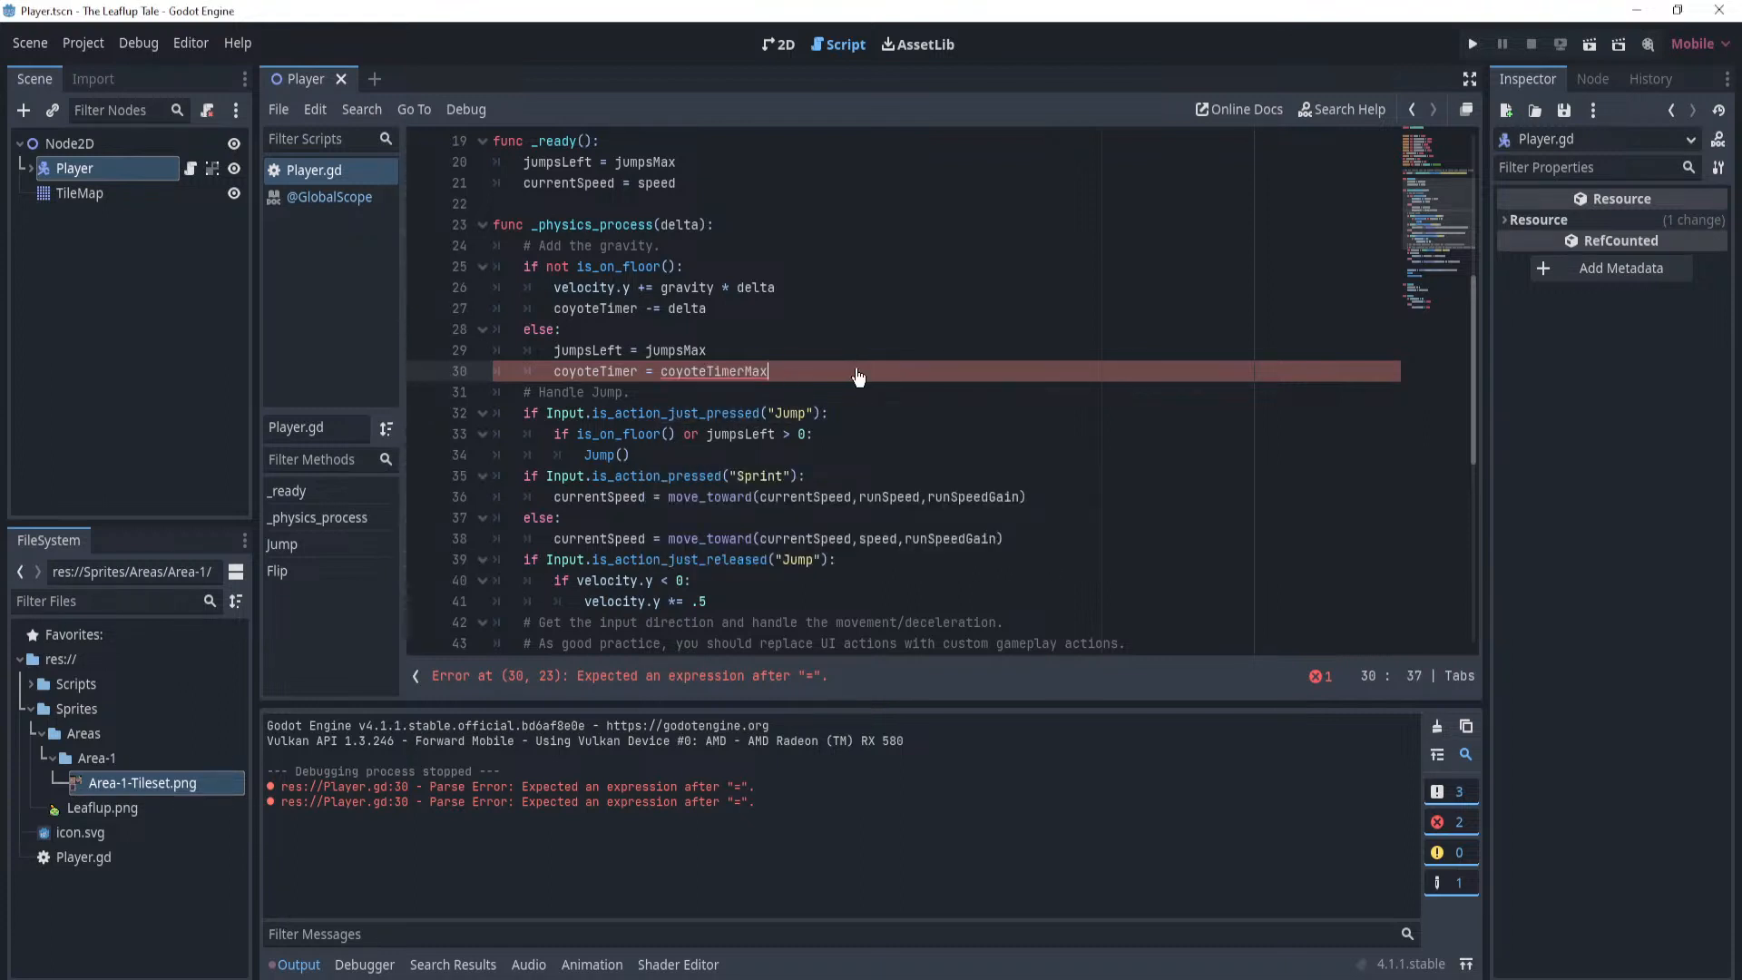
click(869, 289)
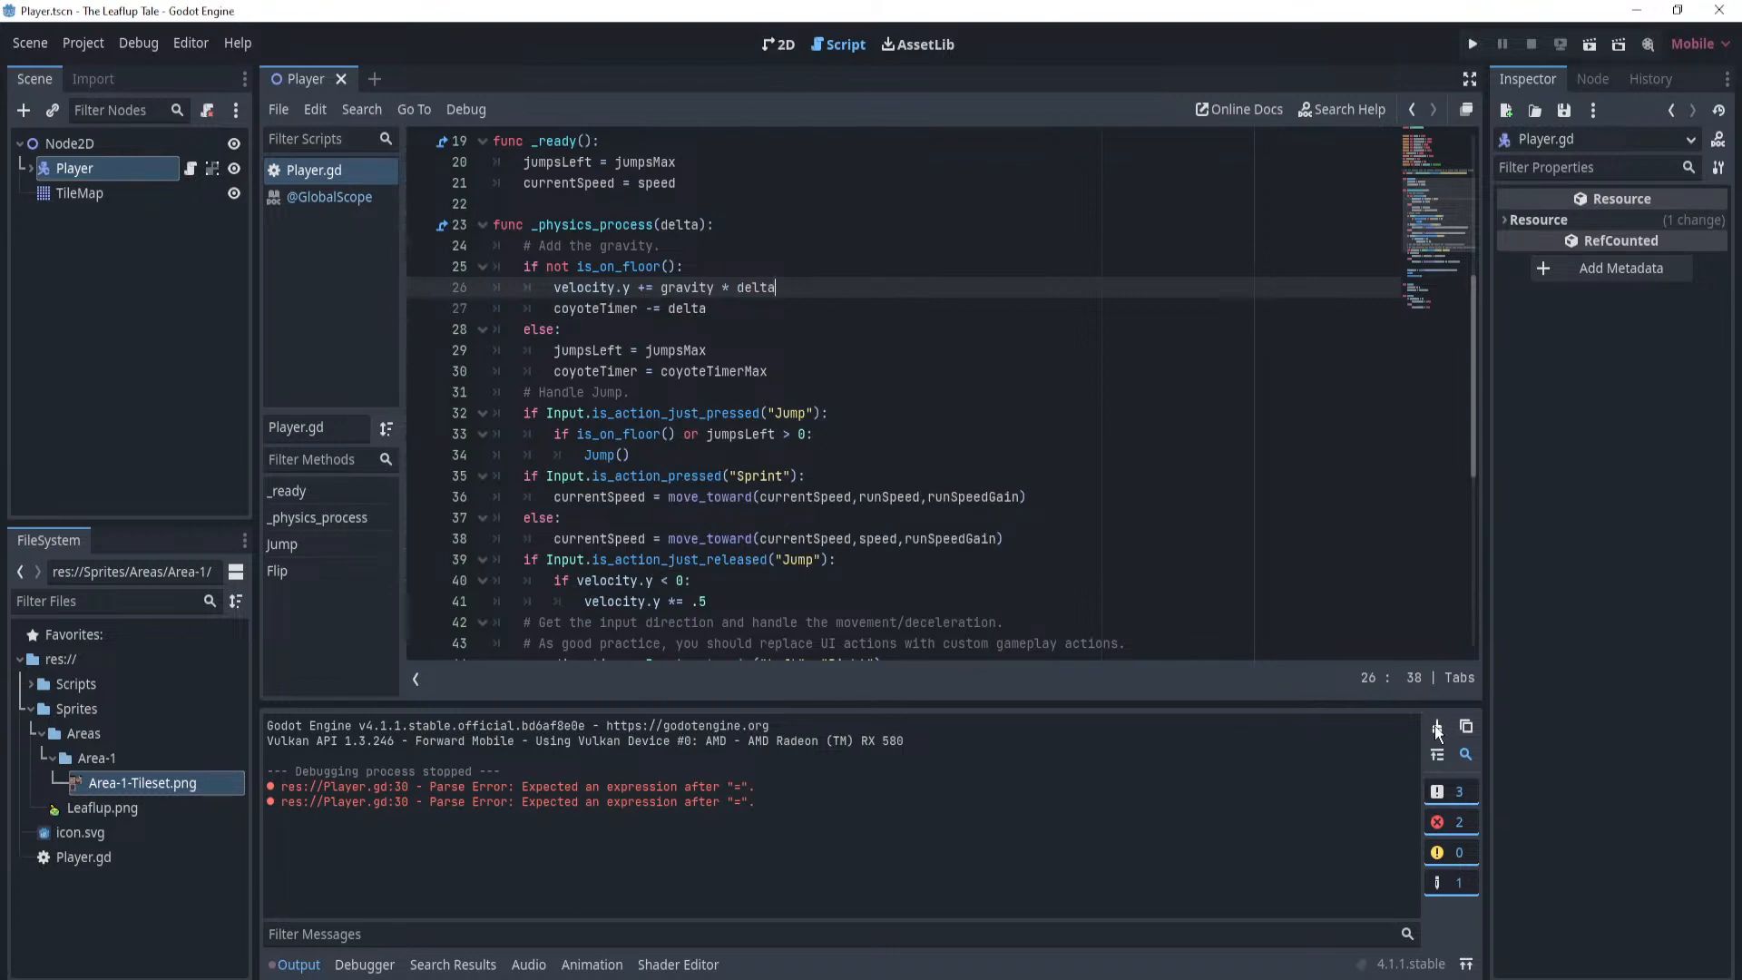
Switch to the 2D view, run the game to test the player, and close the game window.
click(777, 45)
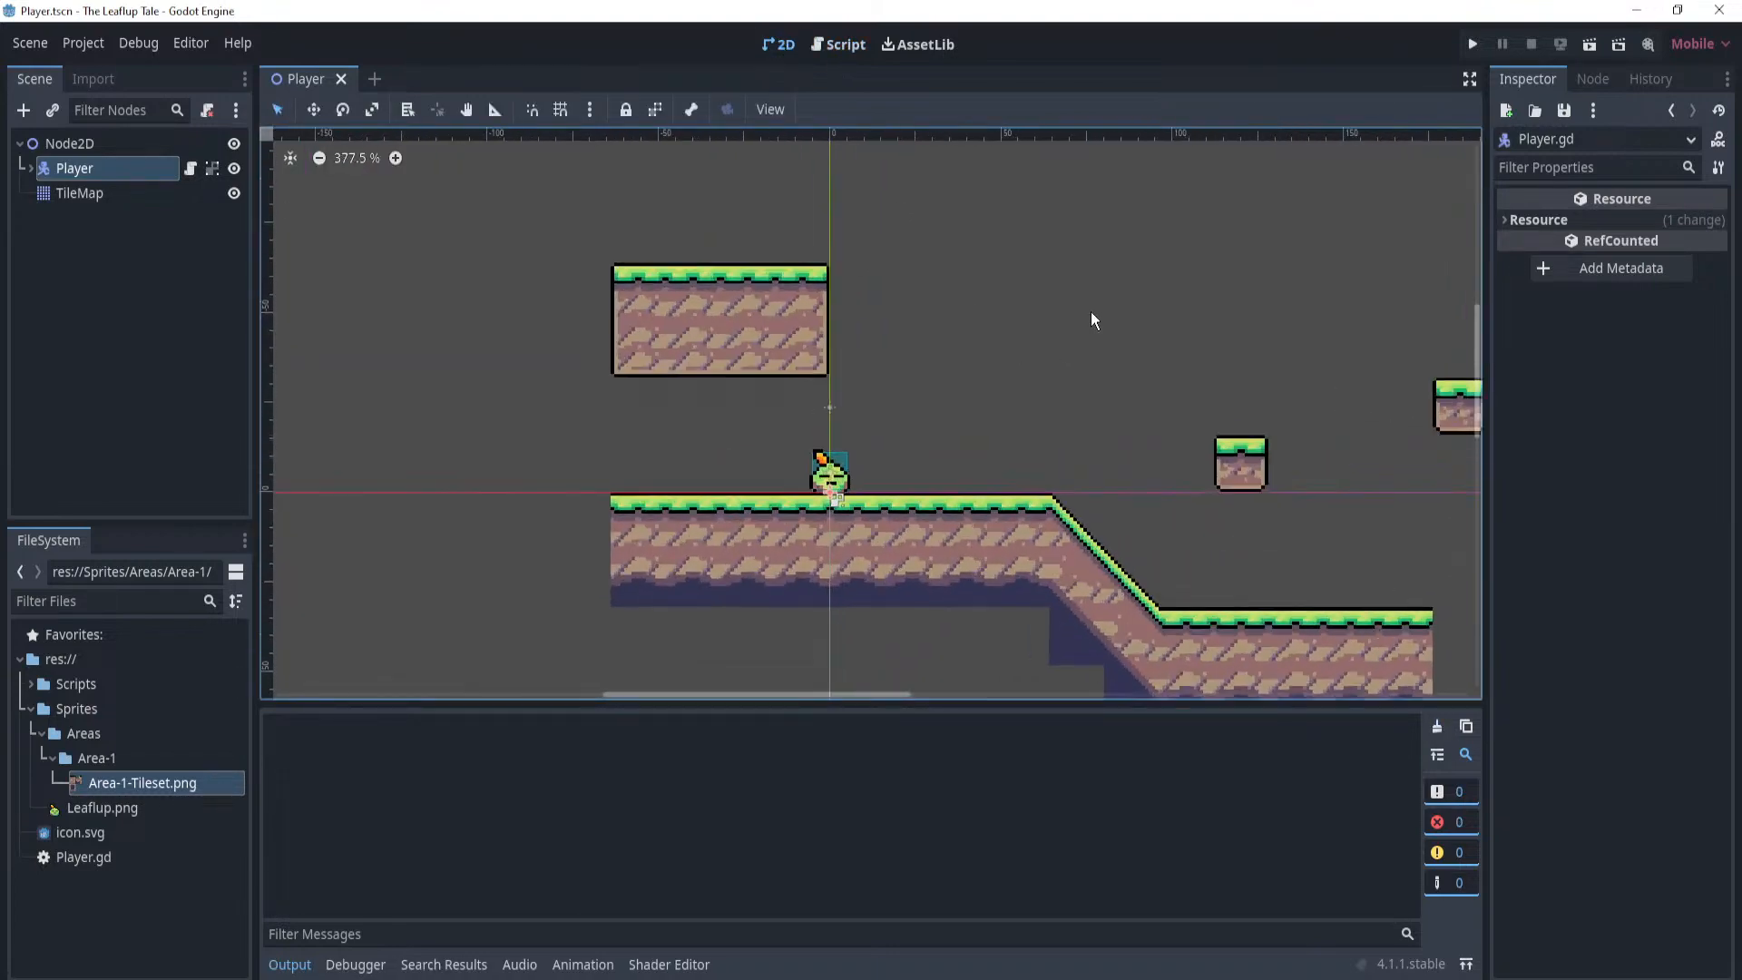
click(1472, 43)
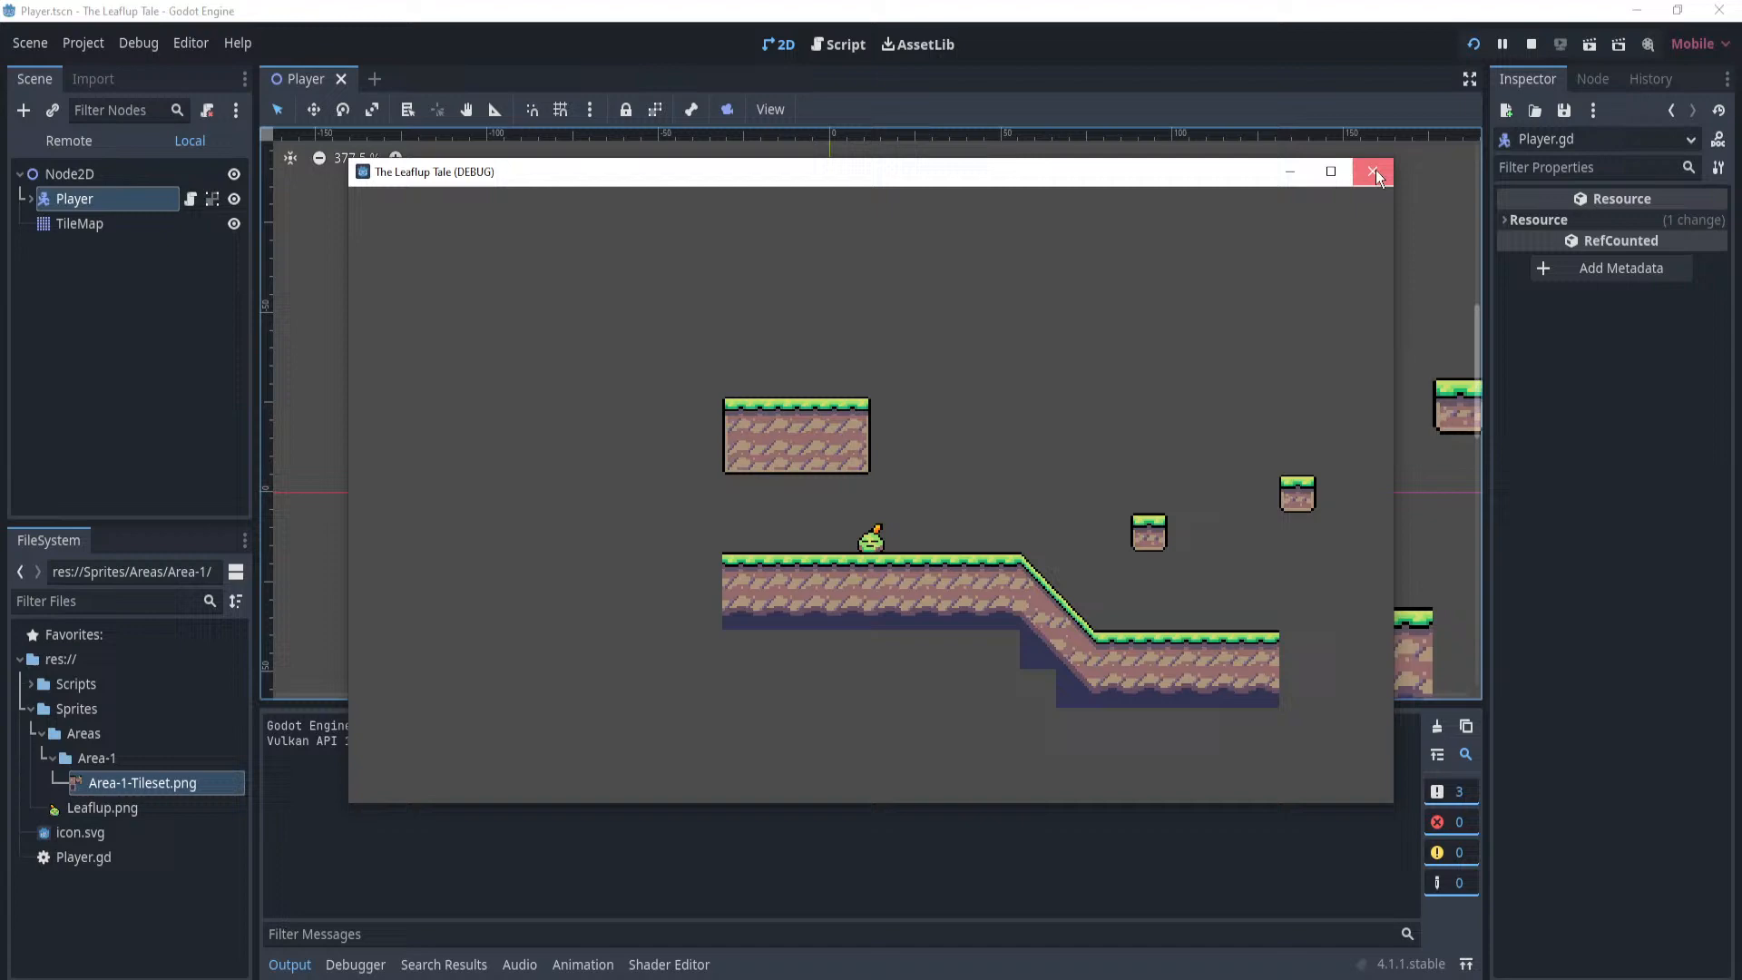
click(1373, 172)
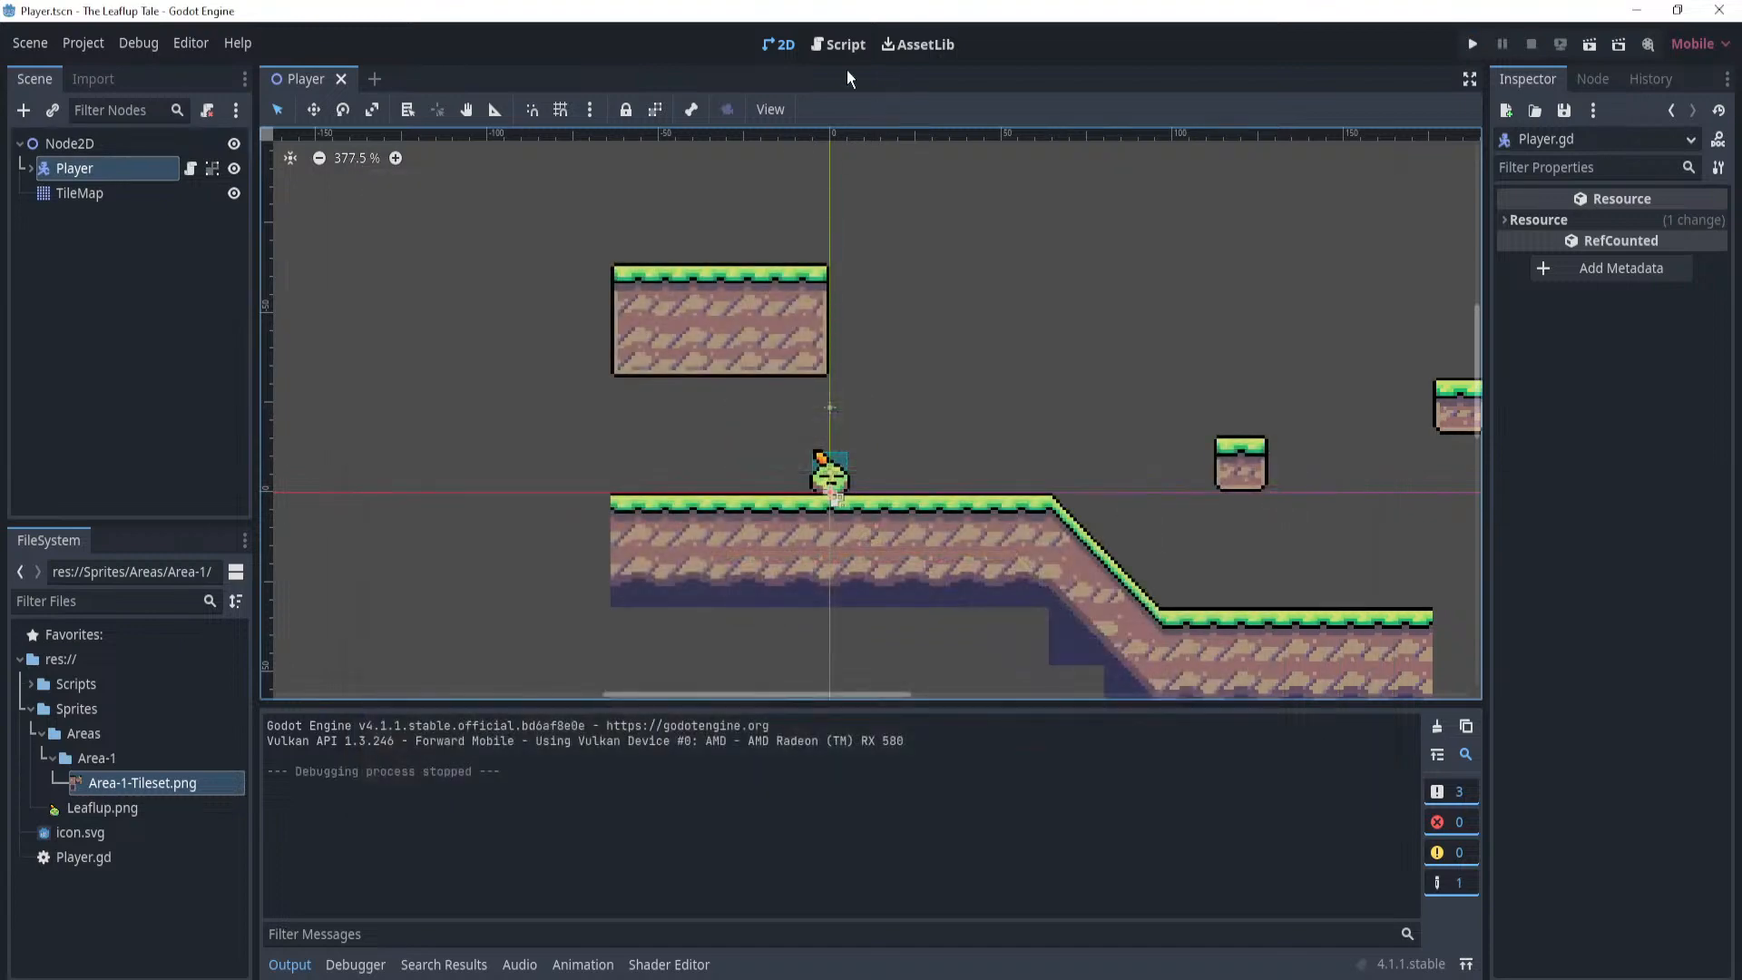
Reopen the player script and extend the jump condition after jumpsLeft > 0 with or coyoteTimer > 0.
click(190, 169)
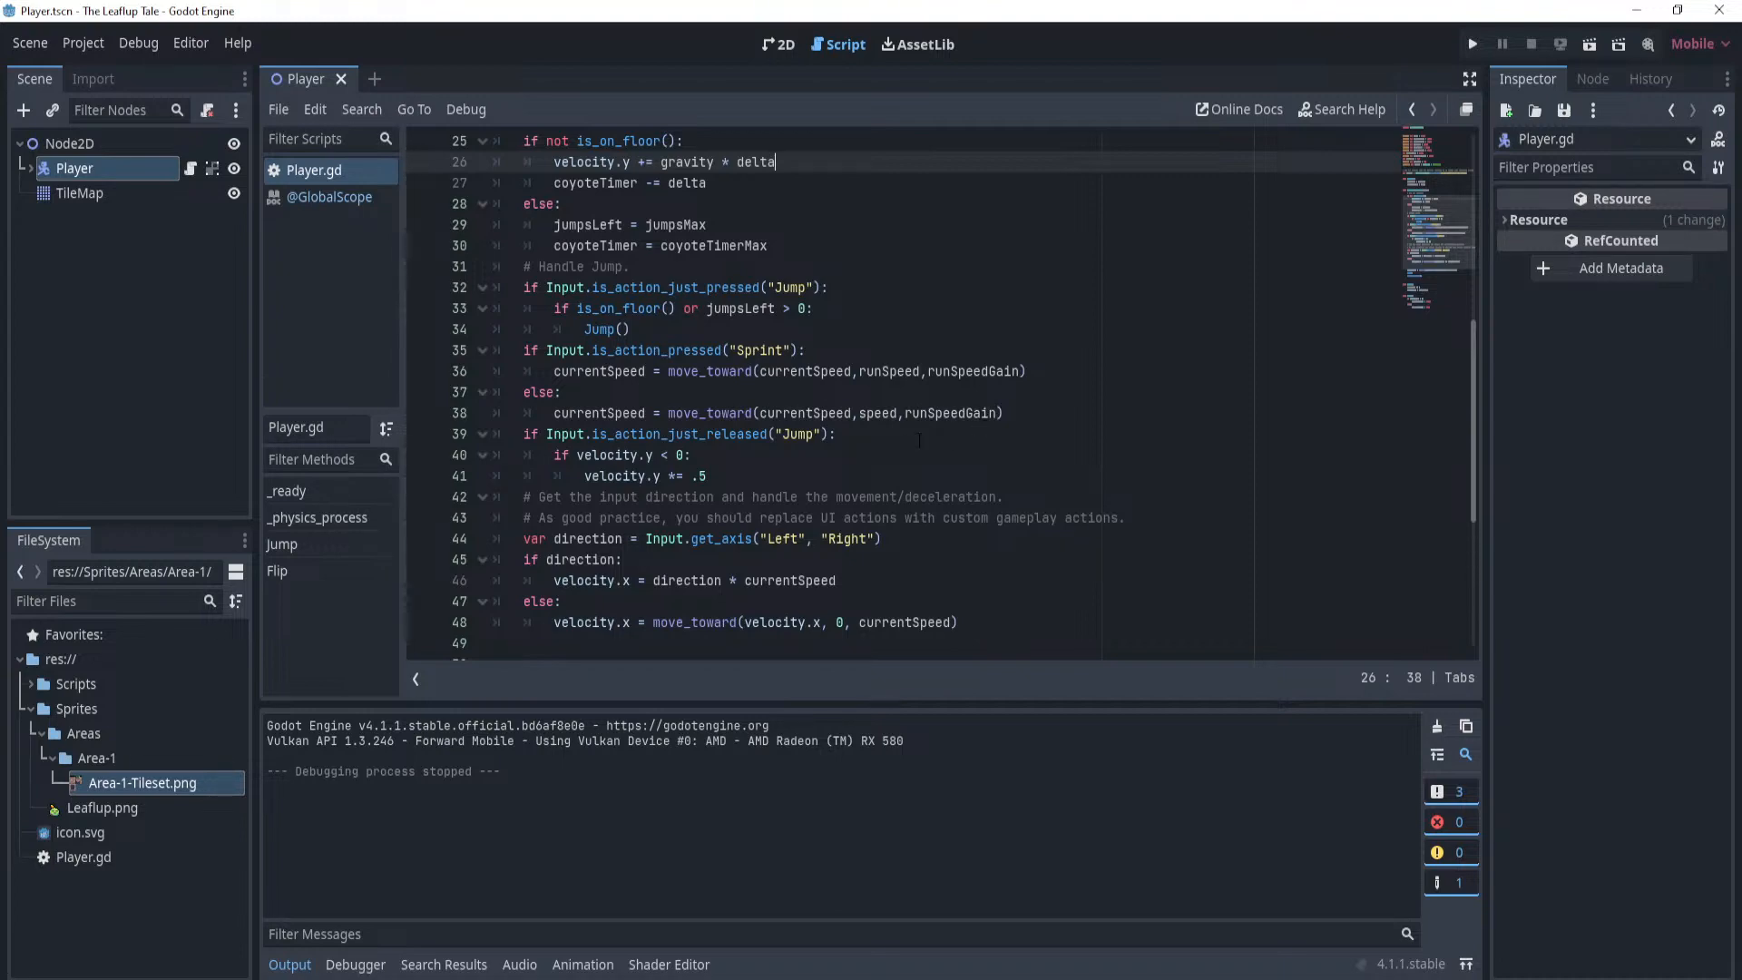
scroll(920, 441, down, 5)
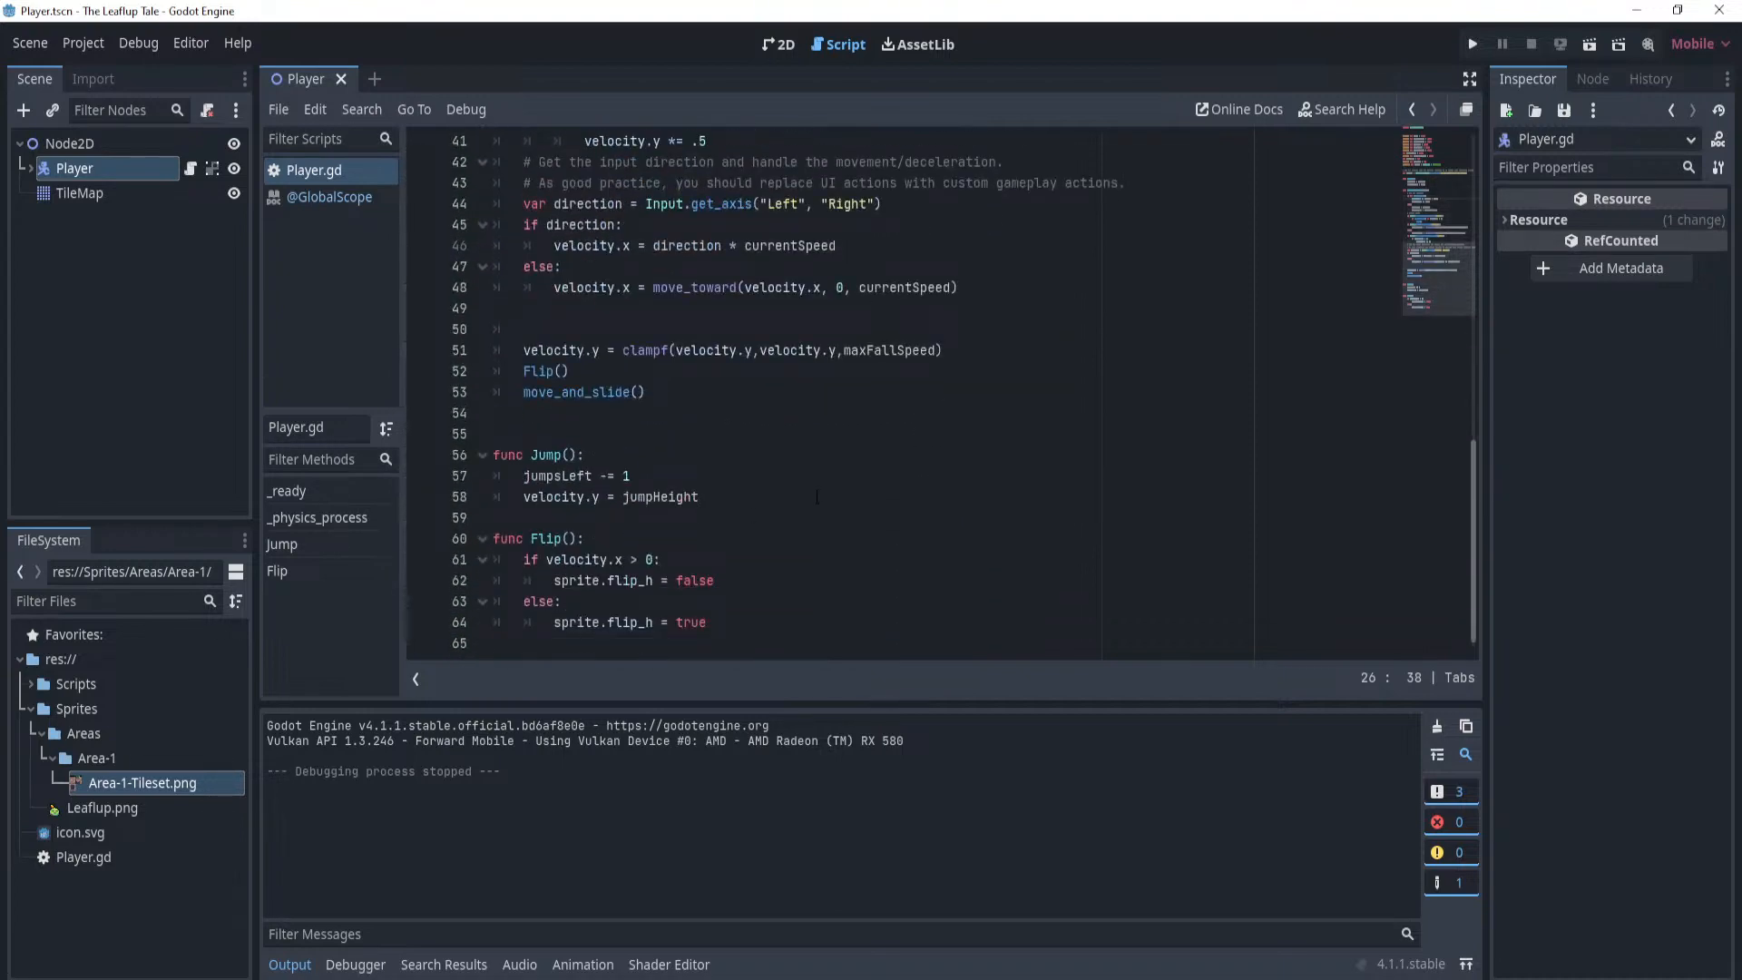
scroll(817, 497, up, 5)
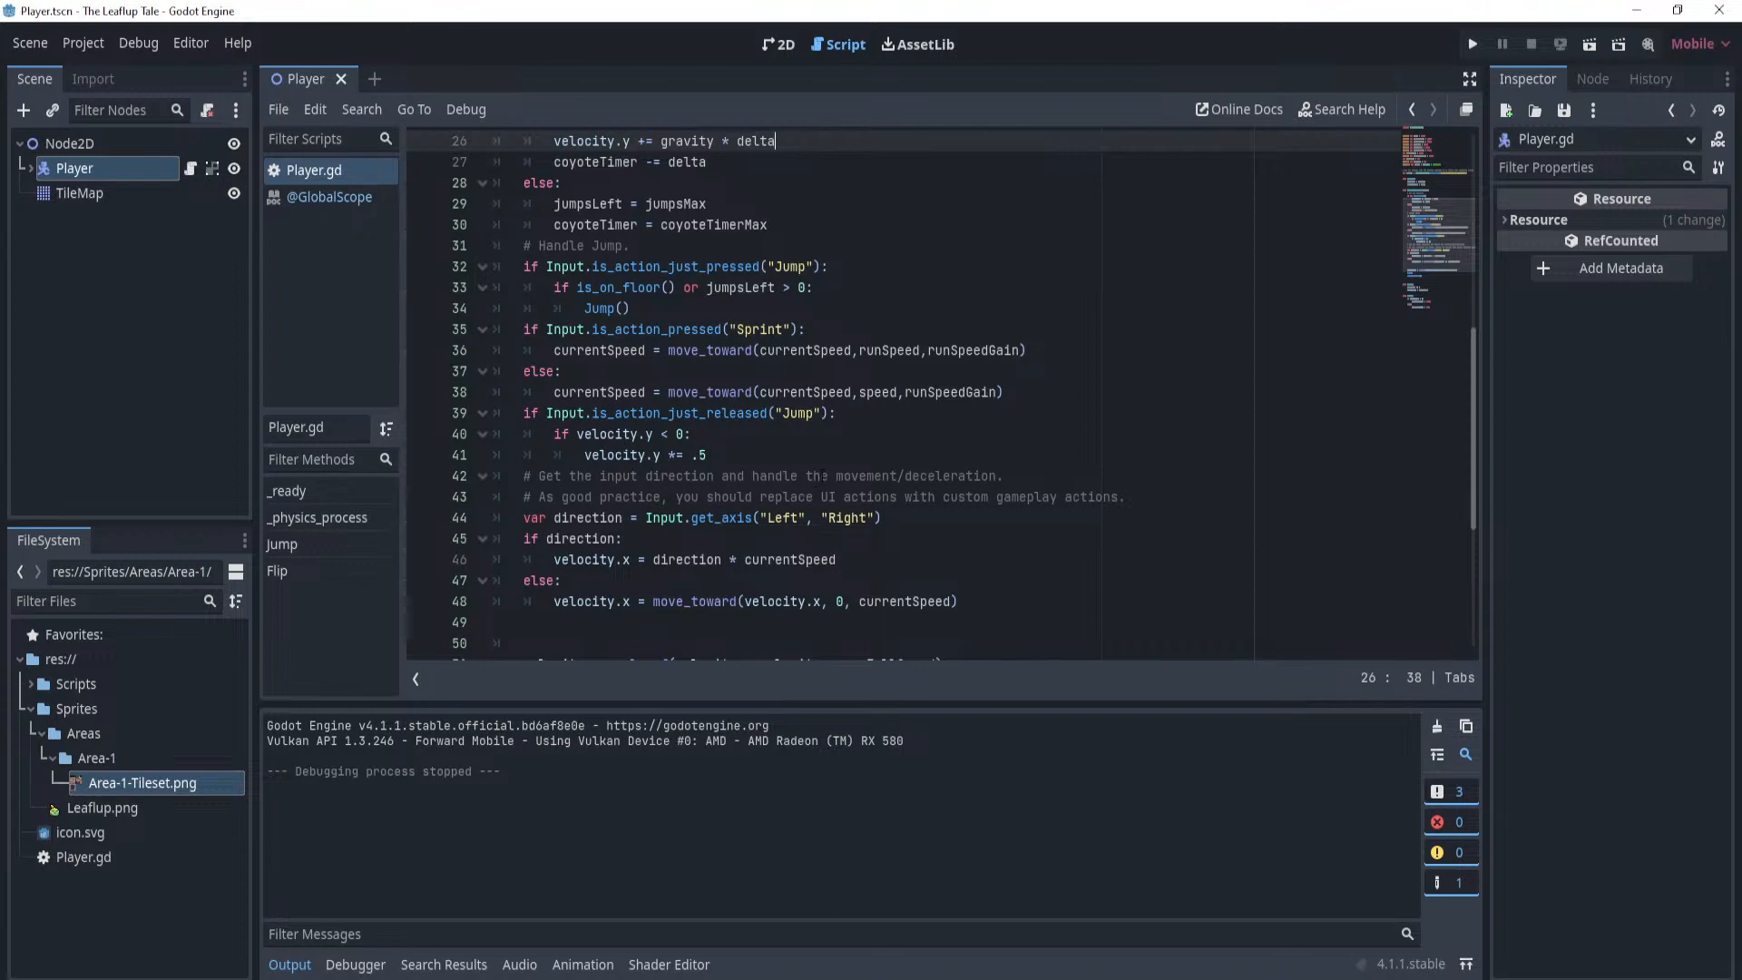
scroll(817, 476, down, 1)
scroll(830, 467, up, 3)
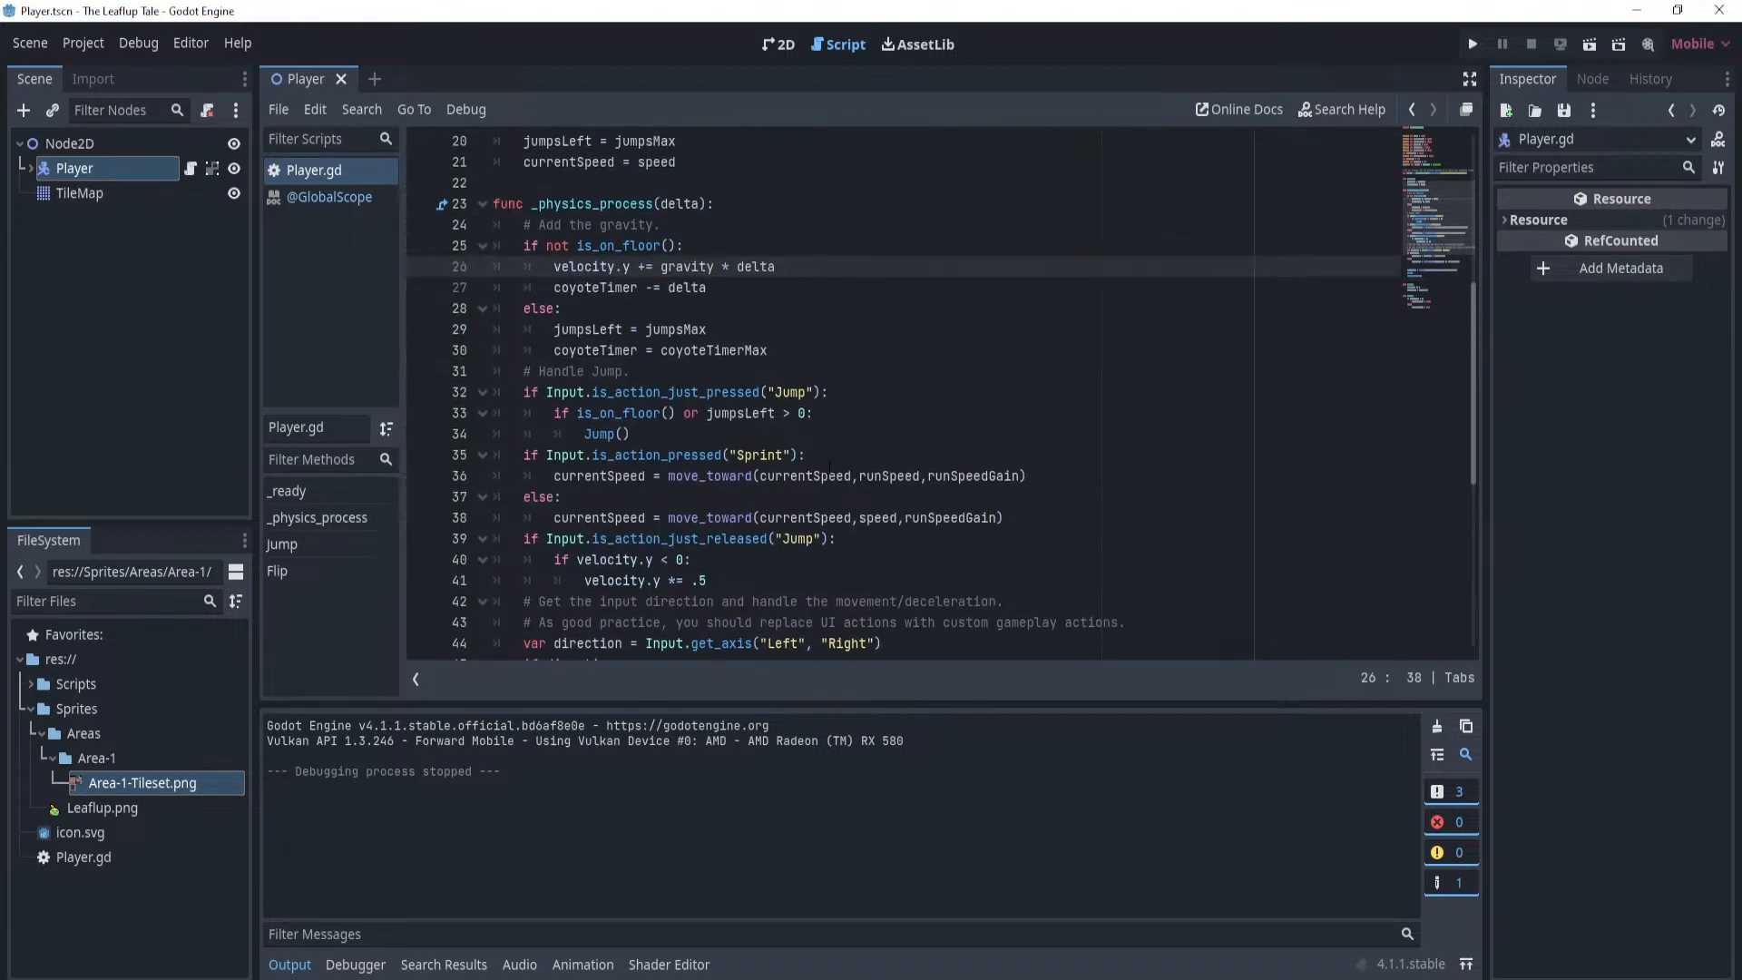
click(869, 410)
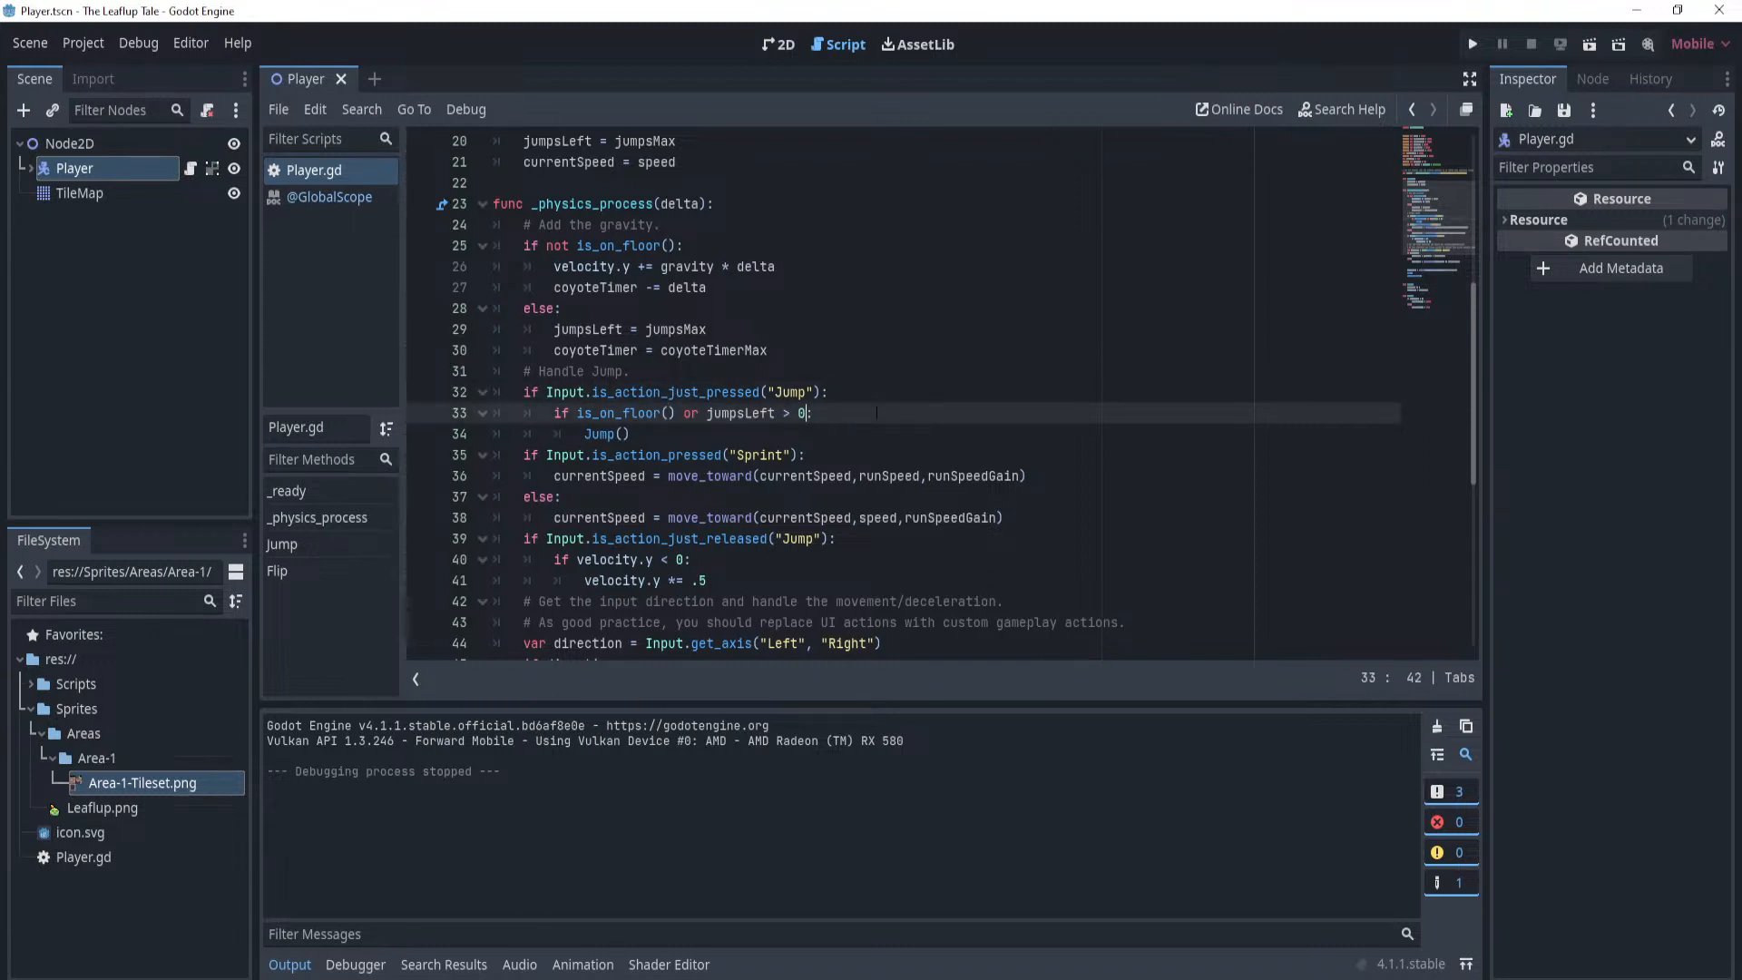
text(or coyo)
key(Return)
text(> 0)
Select the Player node in the 2D view and set its Jumps Max to 1 and Coyote Timer Max to 10.
click(788, 45)
scroll(927, 334, down, 2)
middle_drag(965, 357, 937, 339)
scroll(938, 340, up, 2)
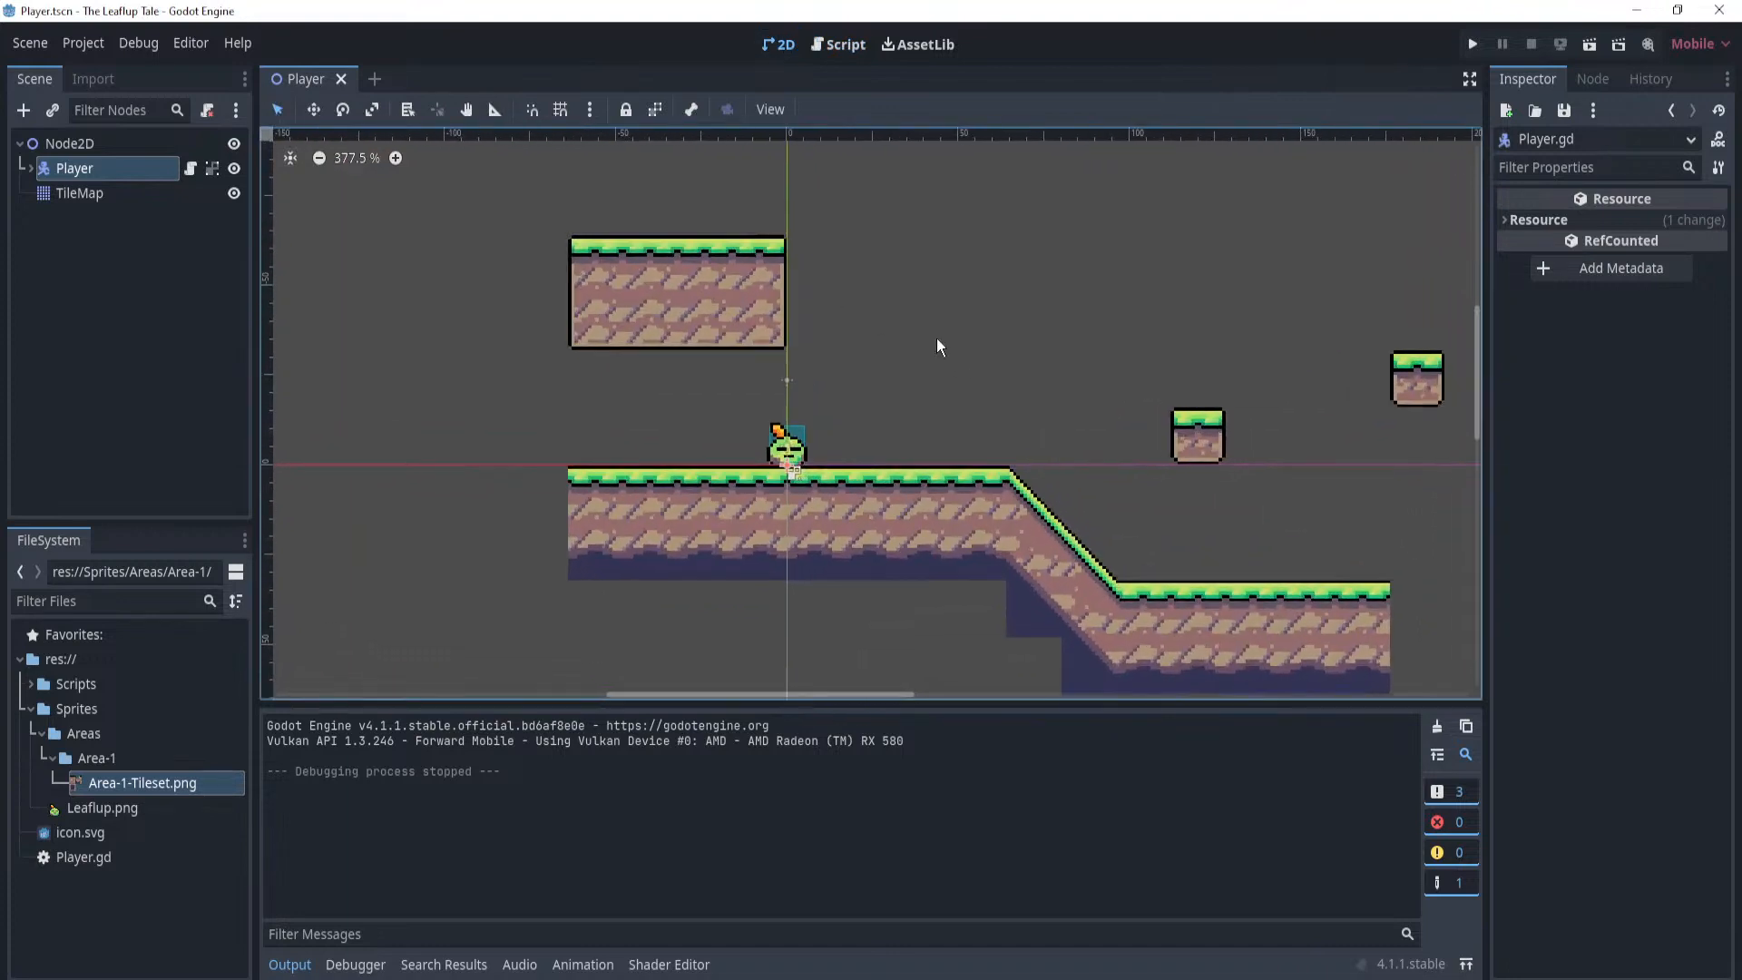
click(128, 171)
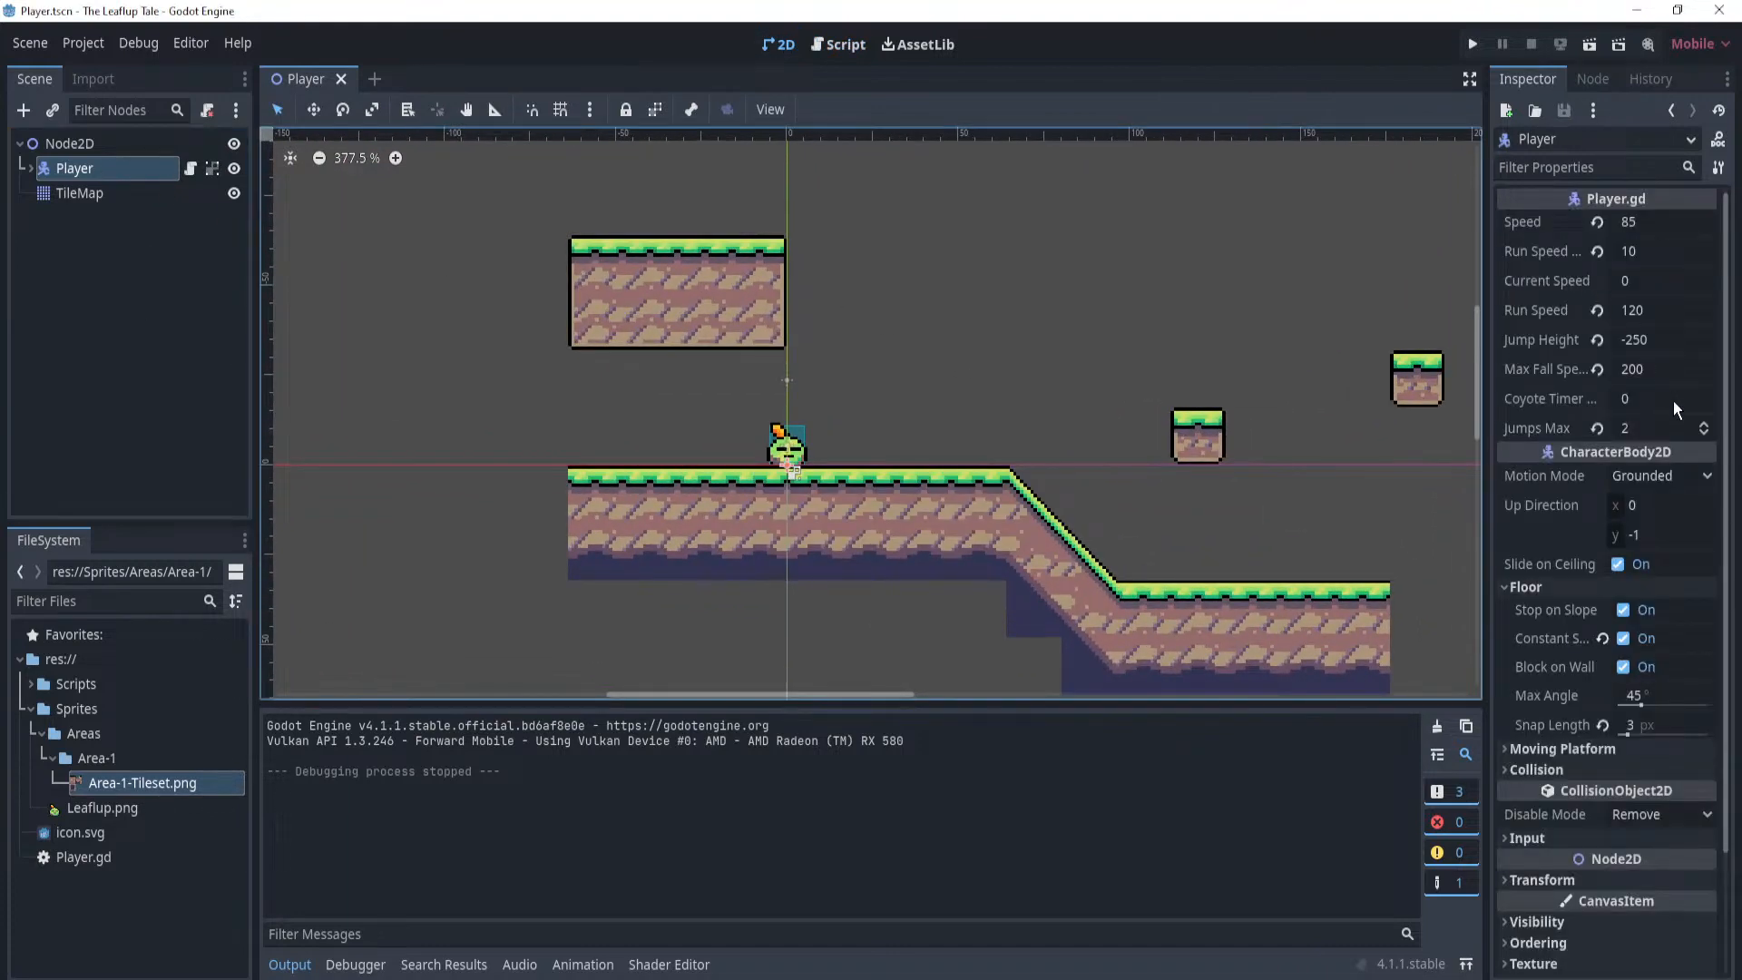
click(1673, 398)
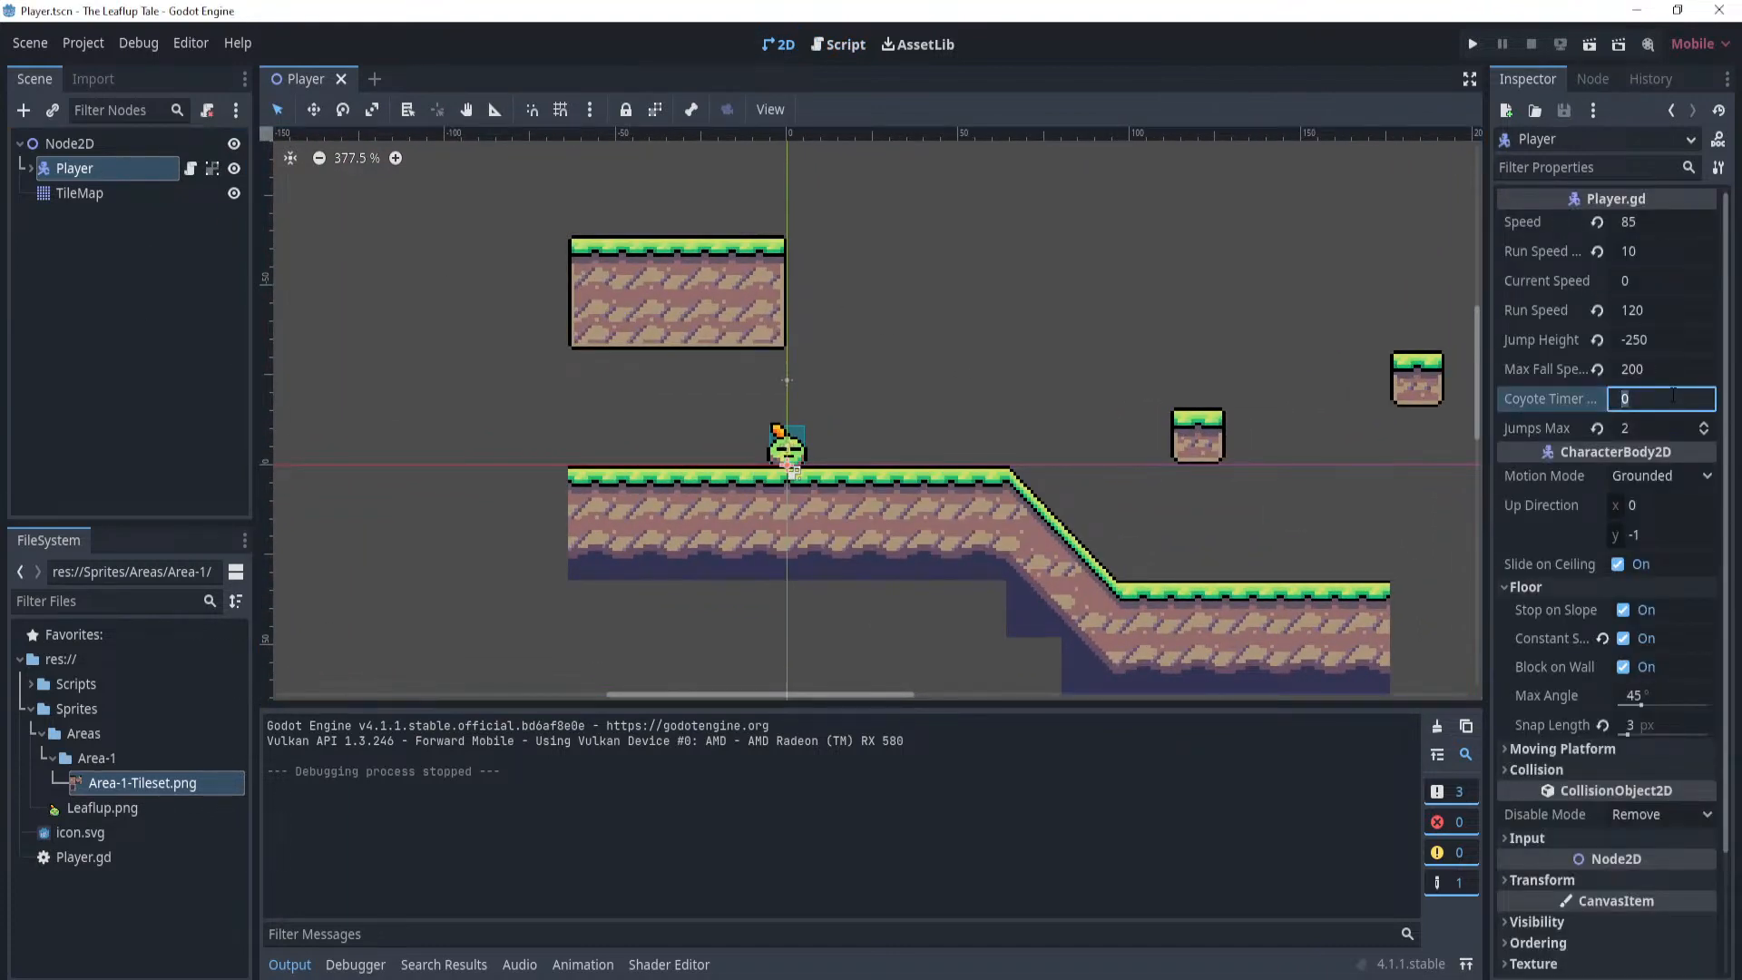
click(1668, 426)
text(1)
key(Return)
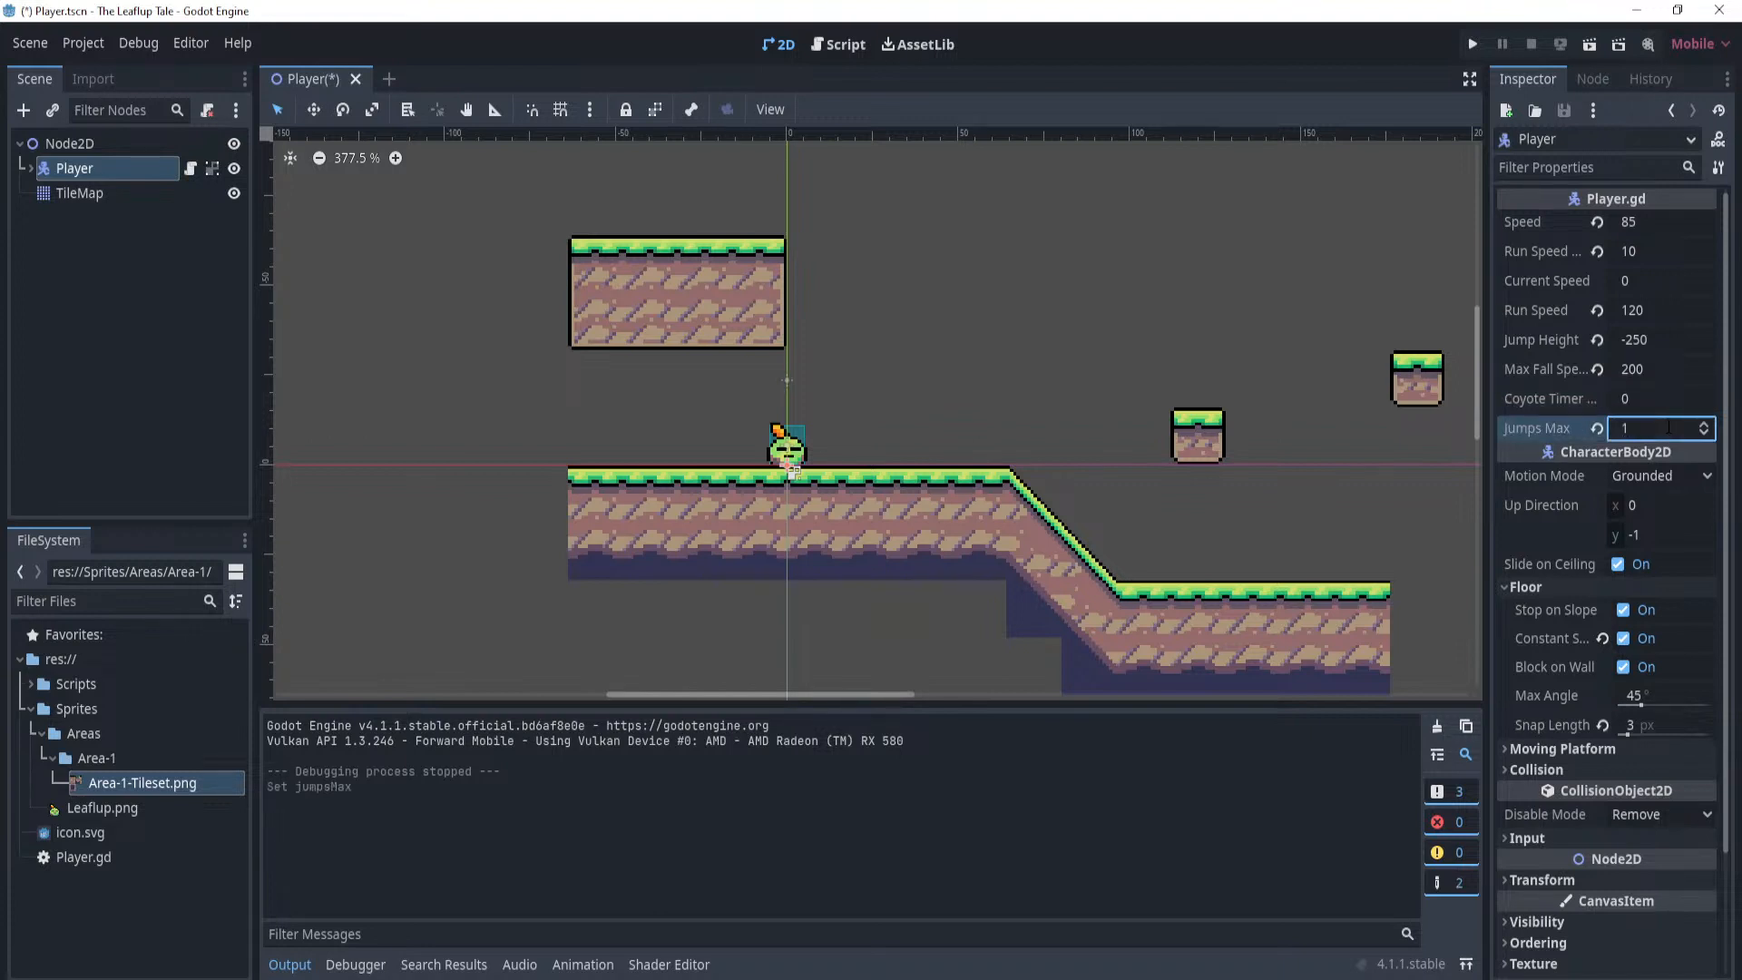
click(1659, 401)
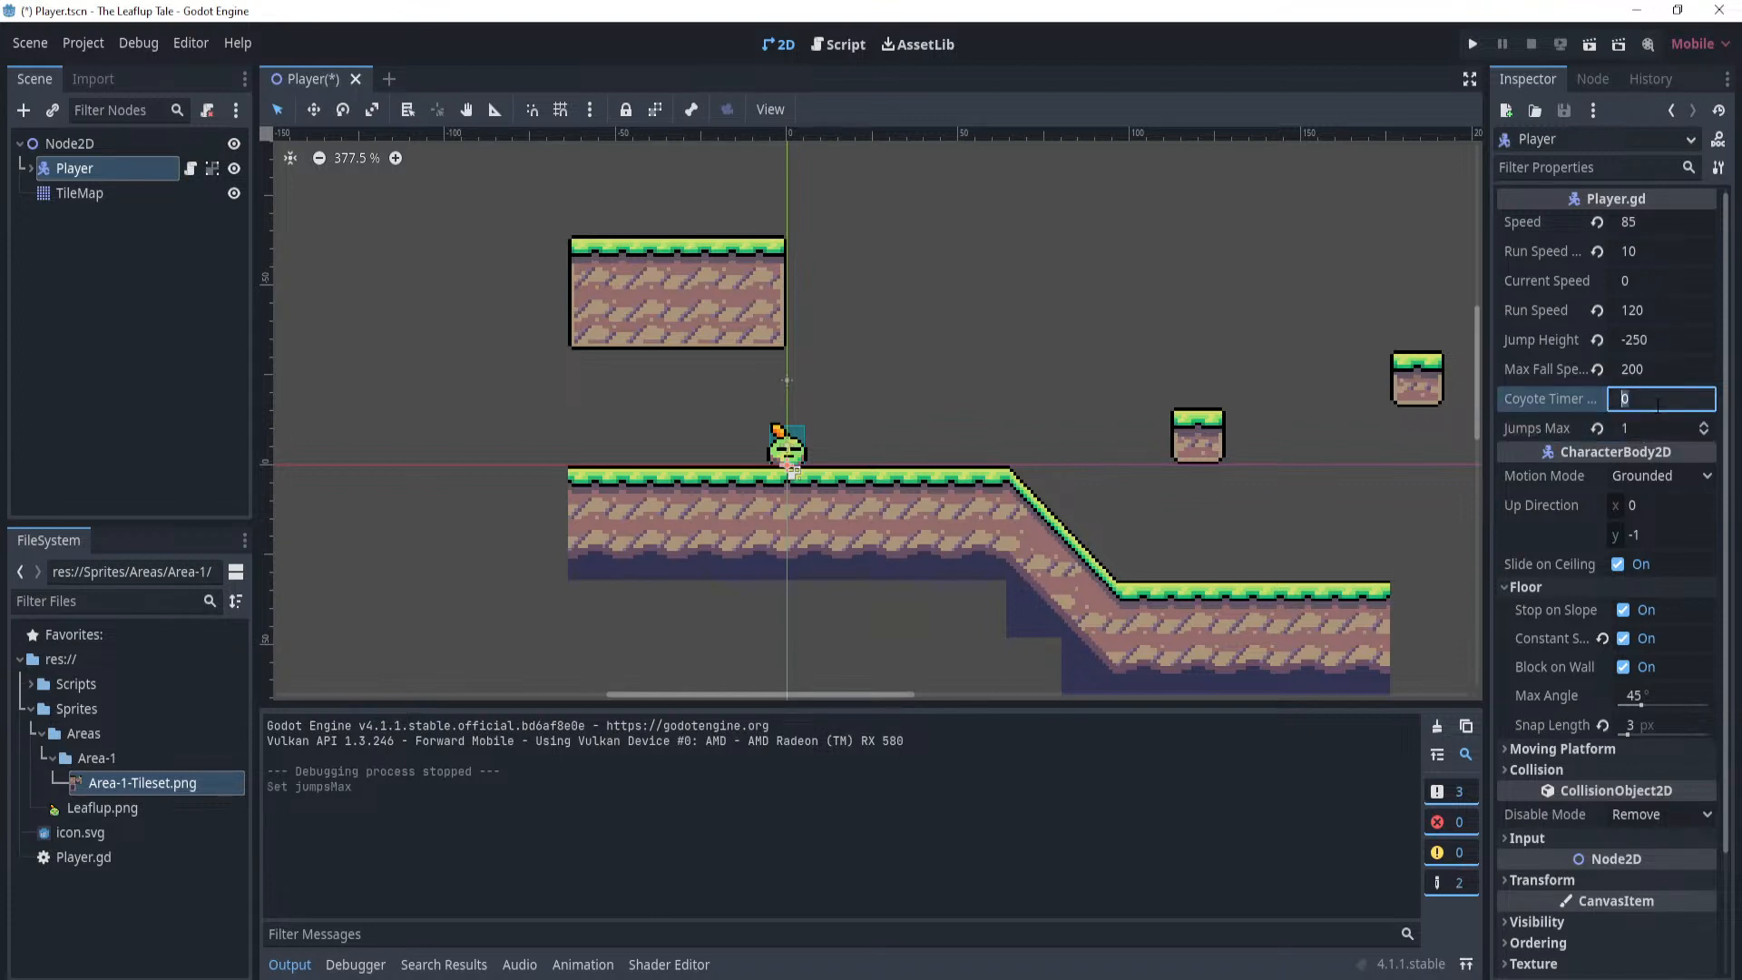
text(10)
Run the game, test moving and repeatedly jumping in mid-air with the player, and close the game window.
click(1473, 44)
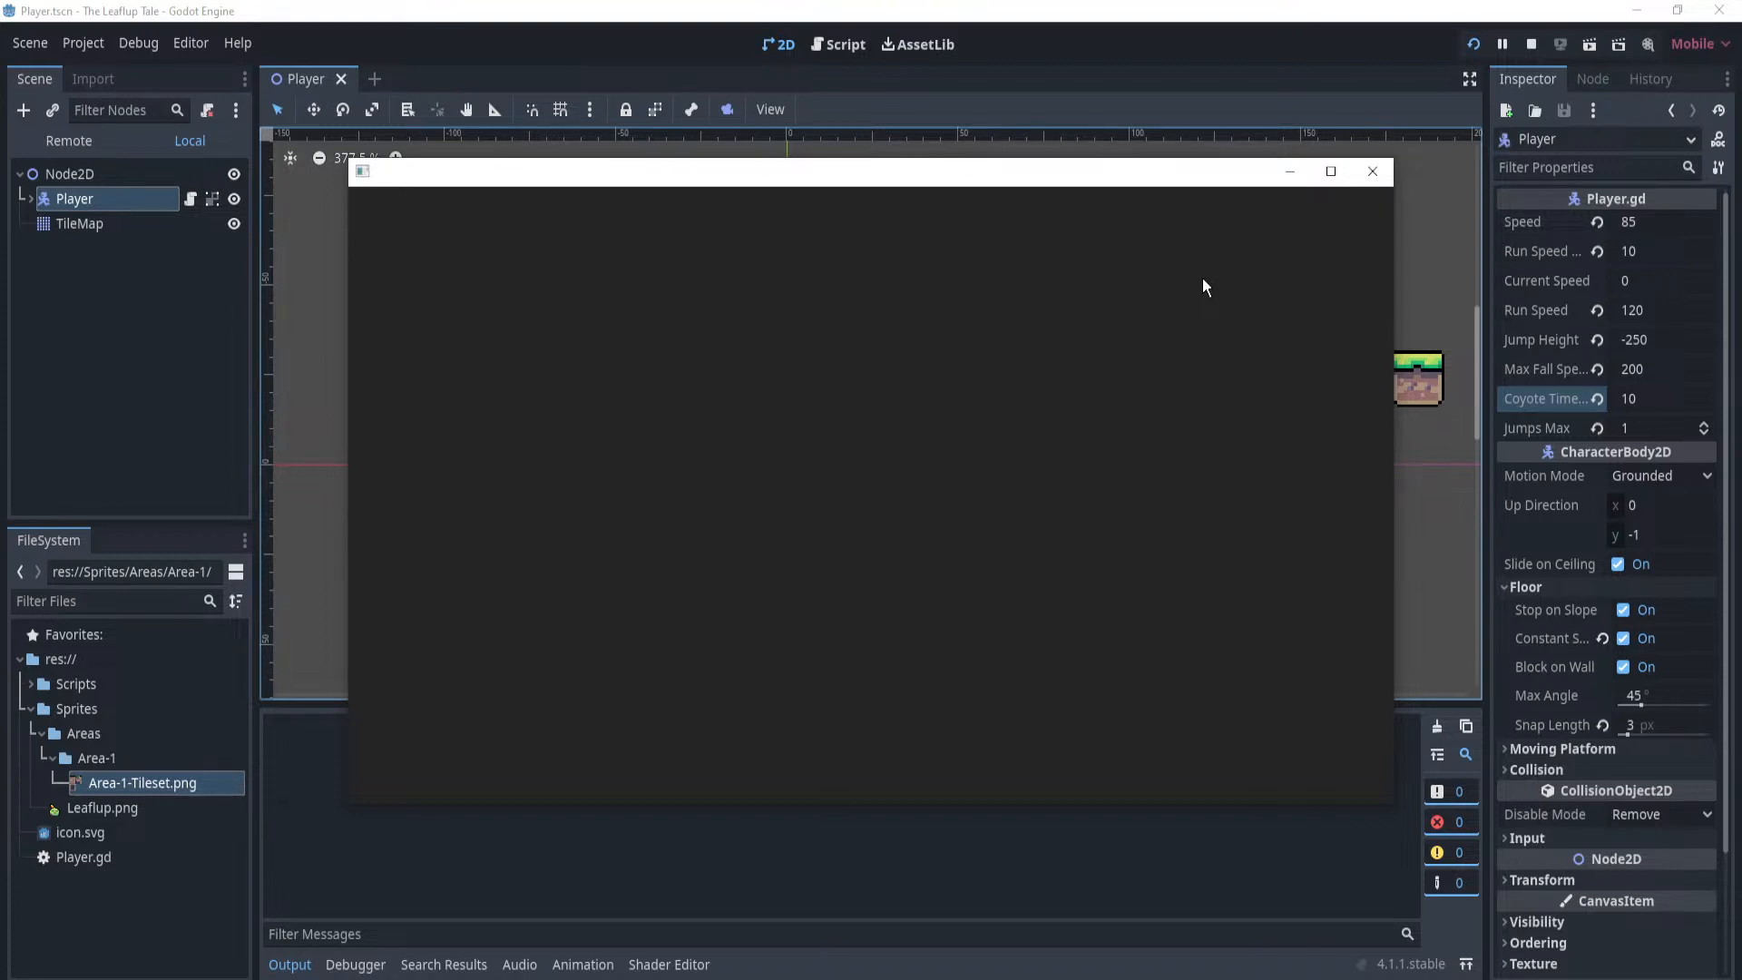
key(Left)
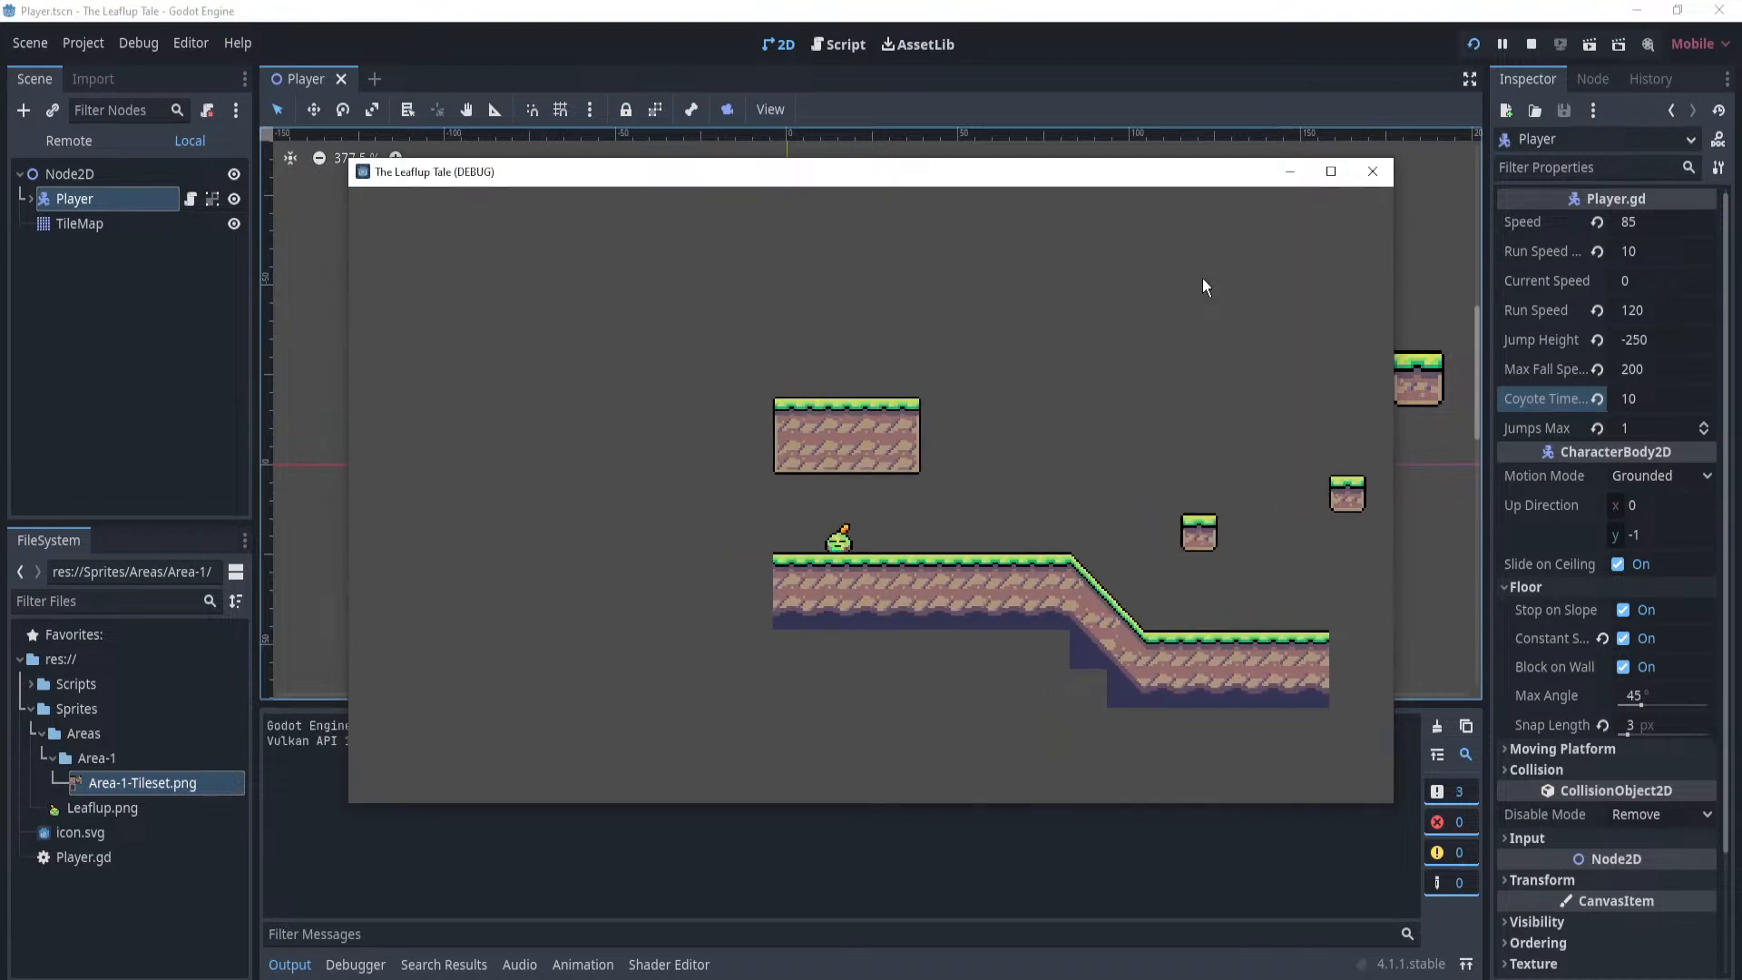
key(space)
key(Right)
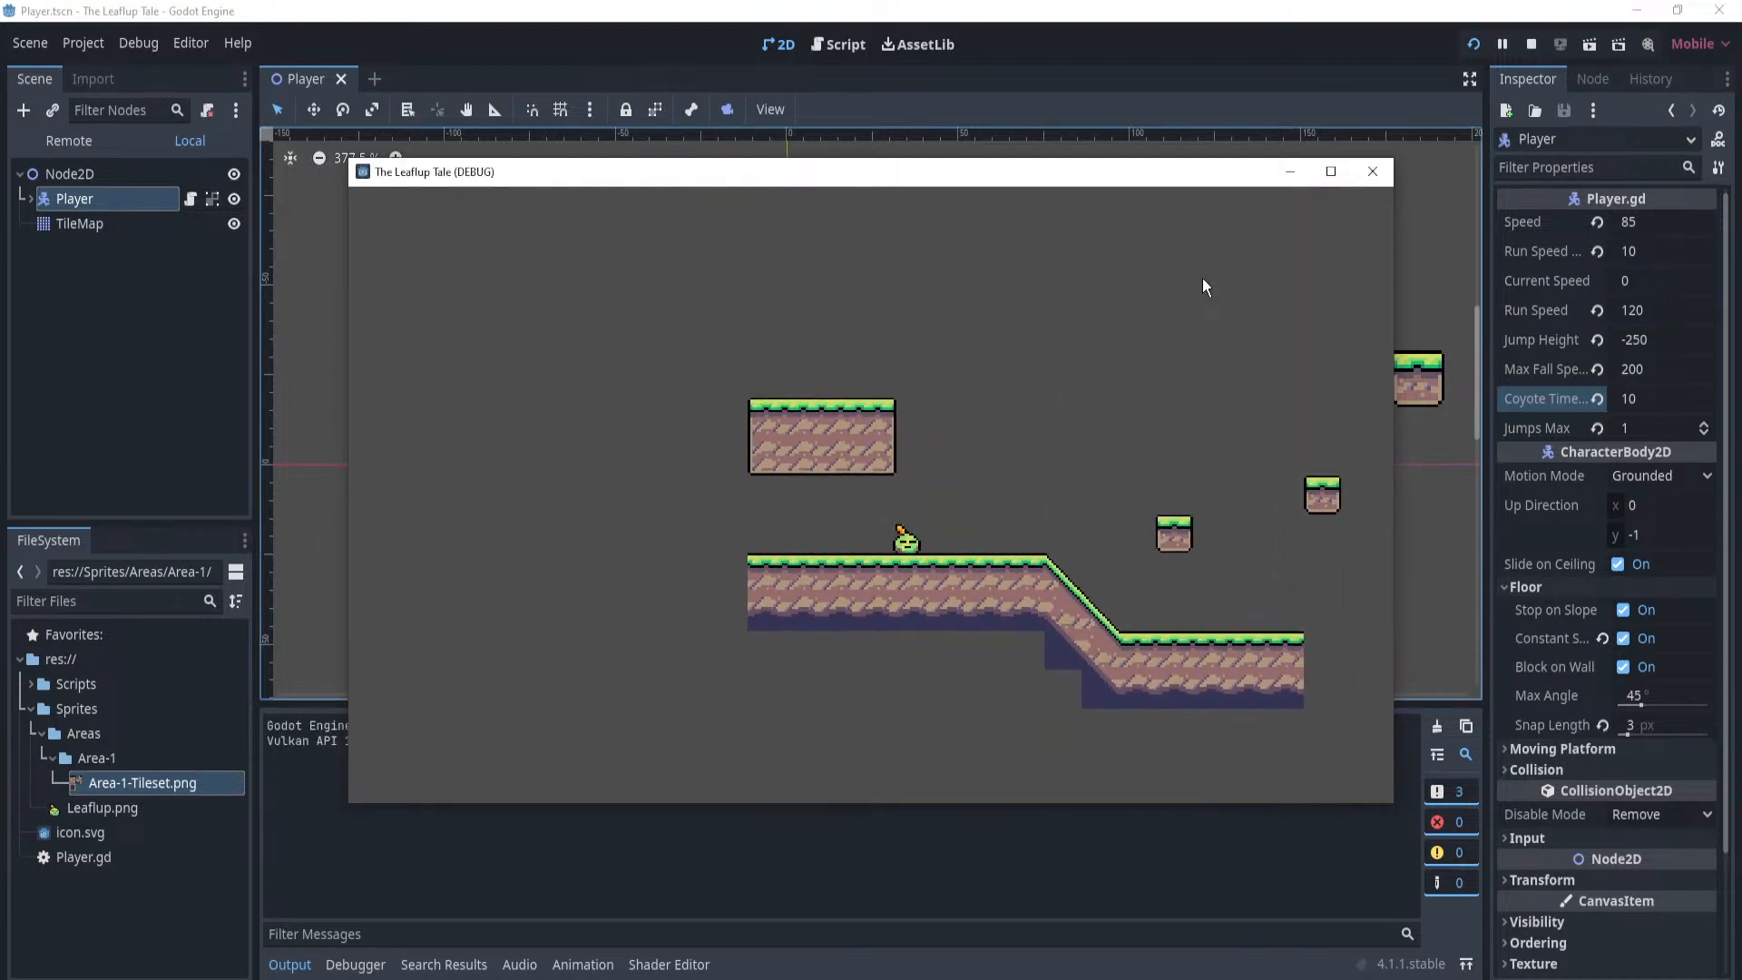
key(space)
key(space)
key(space)
key(space)
key(space)
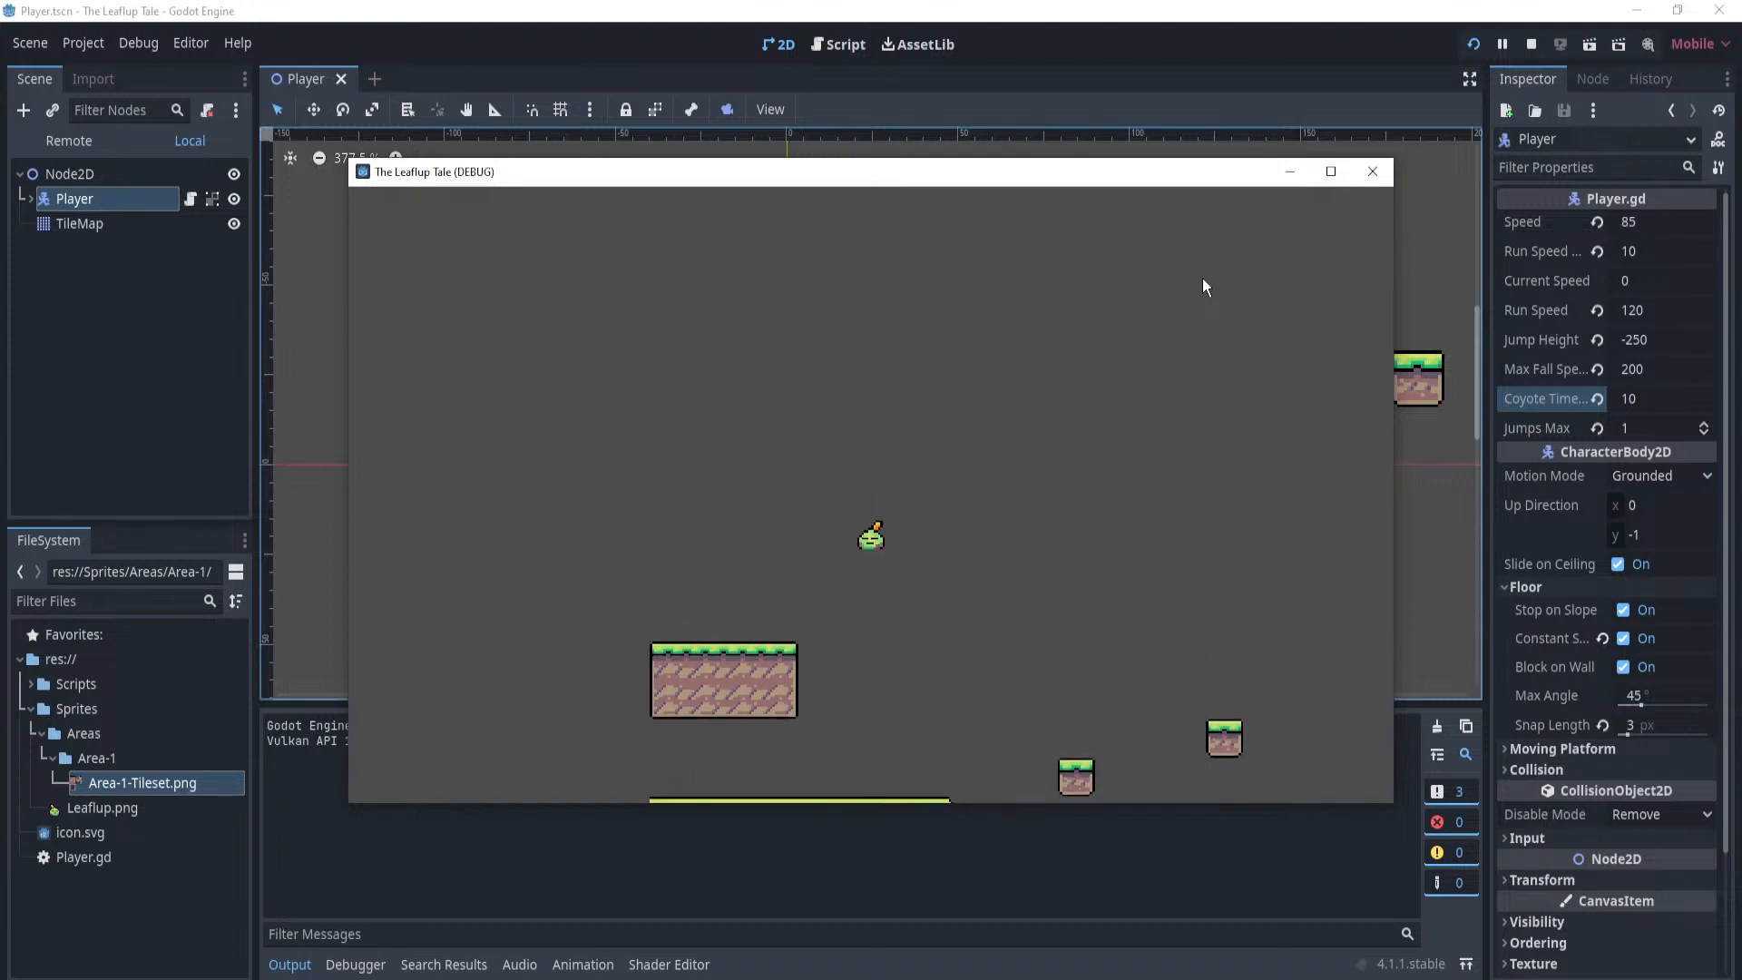
key(space)
key(space)
key(space)
key(space)
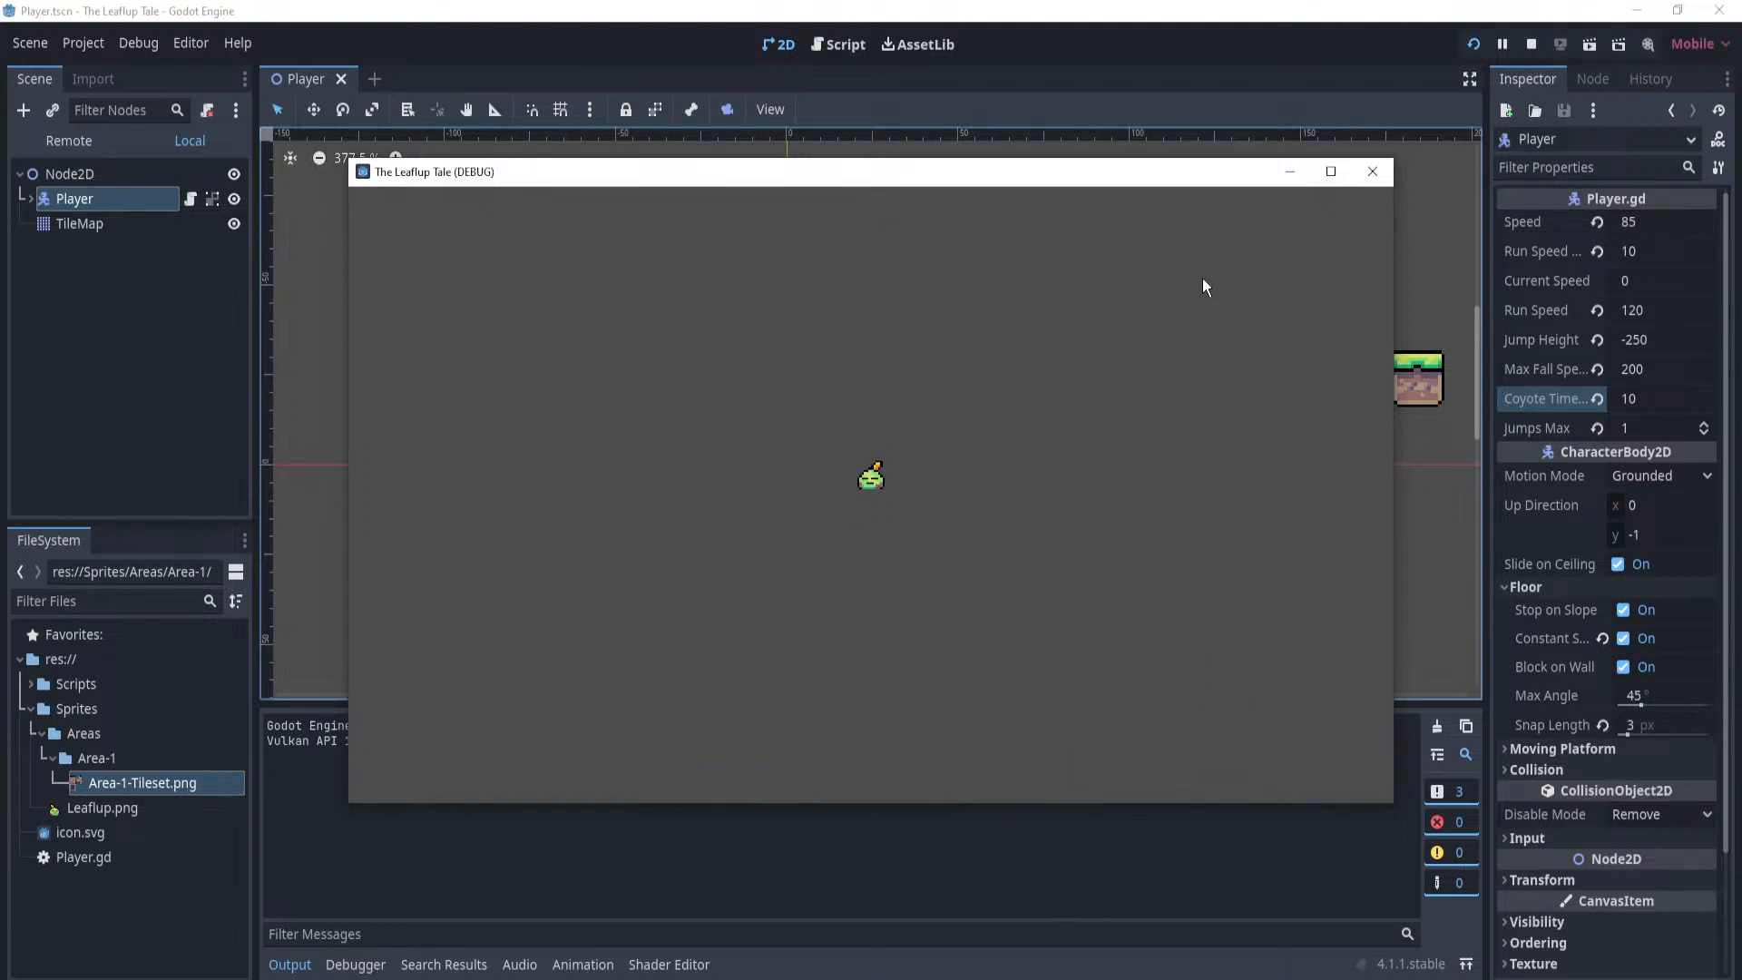
key(space)
key(space)
key(space)
key(space)
key(space)
key(space)
key(space)
key(space)
key(space)
key(space)
key(space)
key(space)
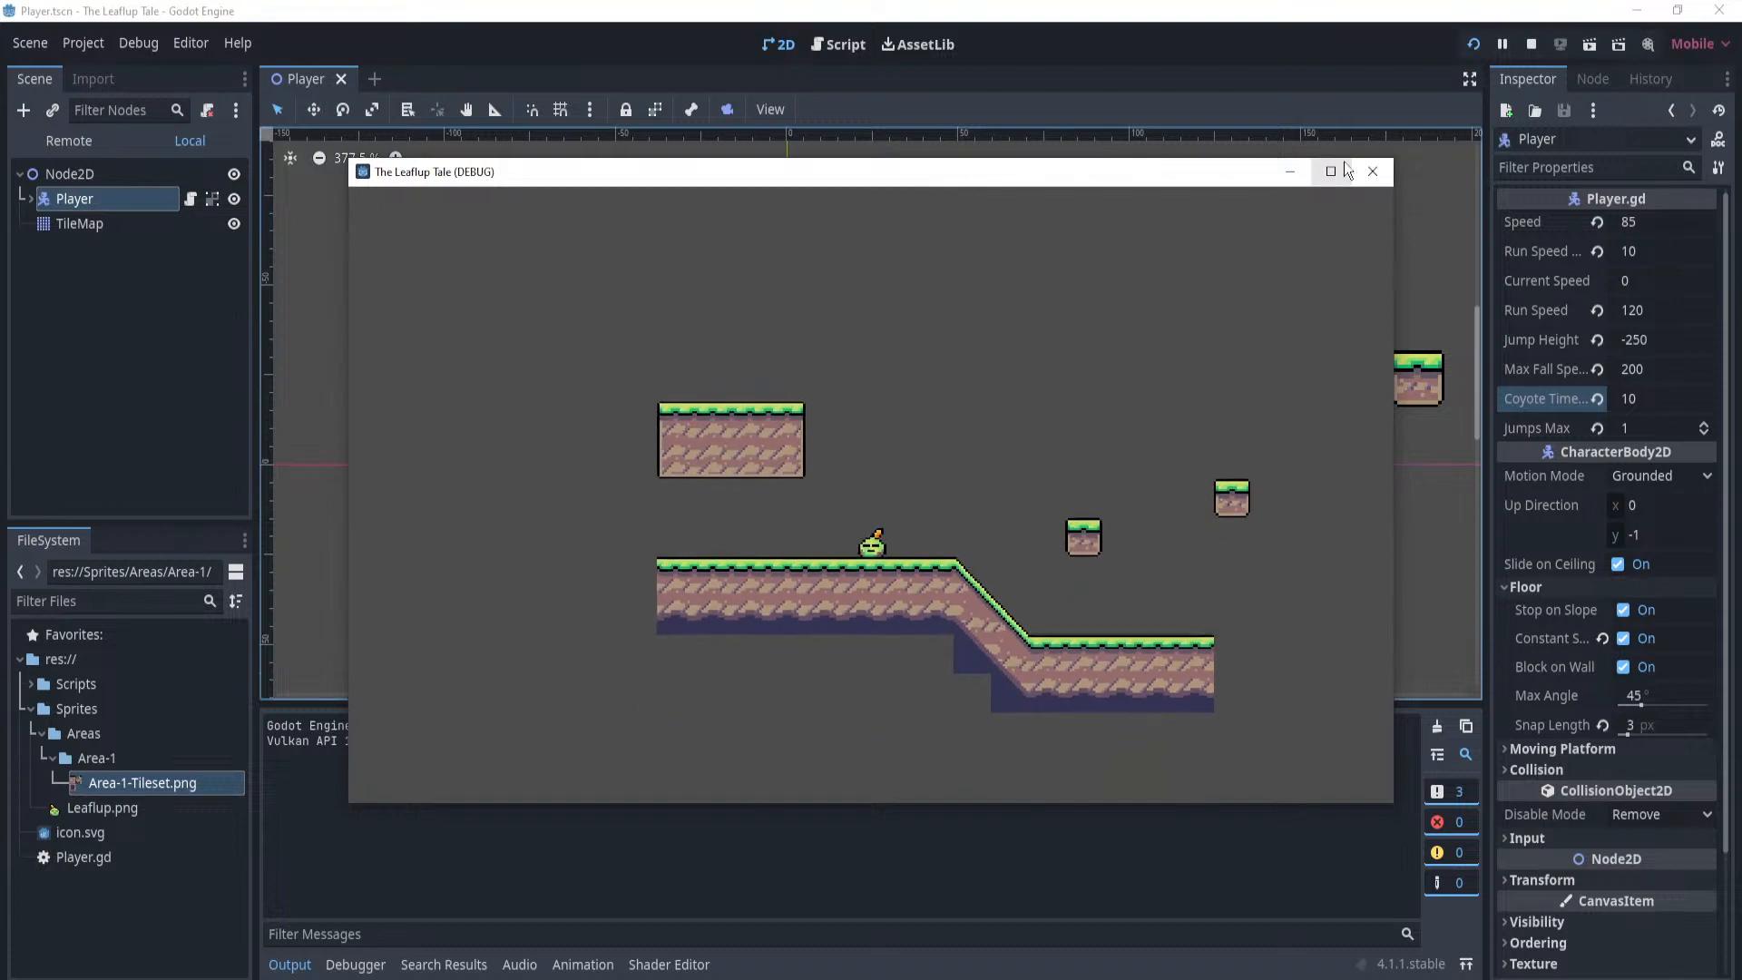
click(1371, 171)
Set the Player's Coyote Timer Max to 0.5 and save the scene.
click(1659, 398)
text(0.5)
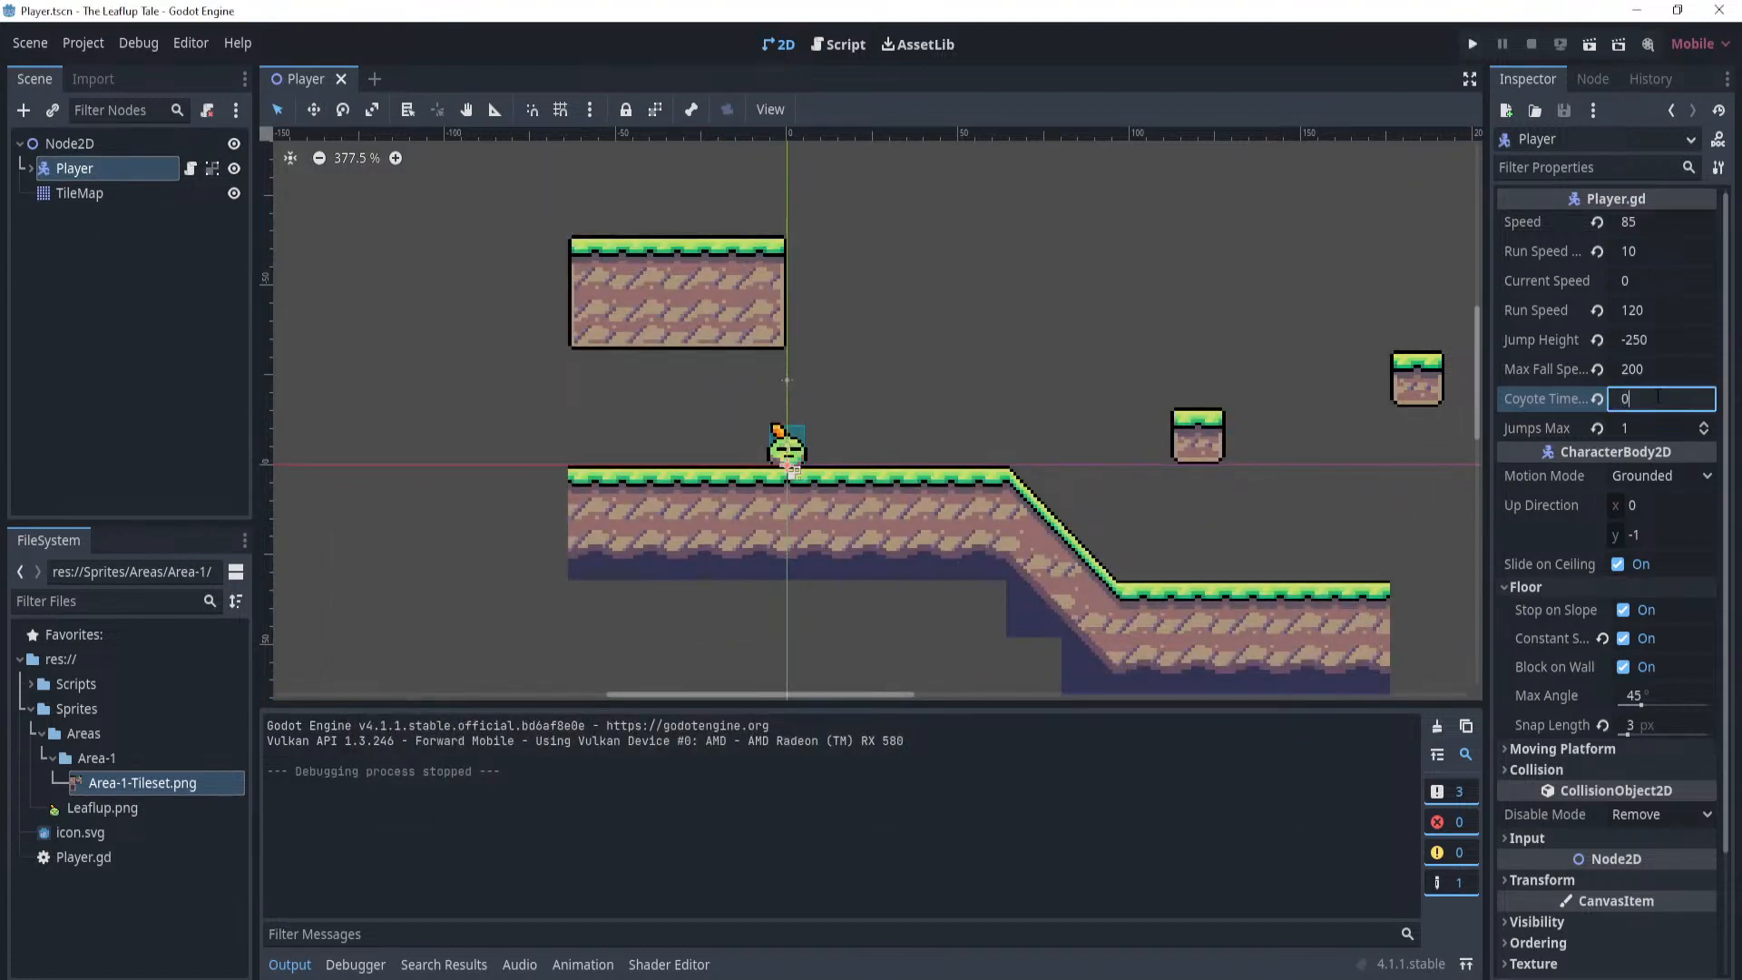
key(Return)
key(ctrl+s)
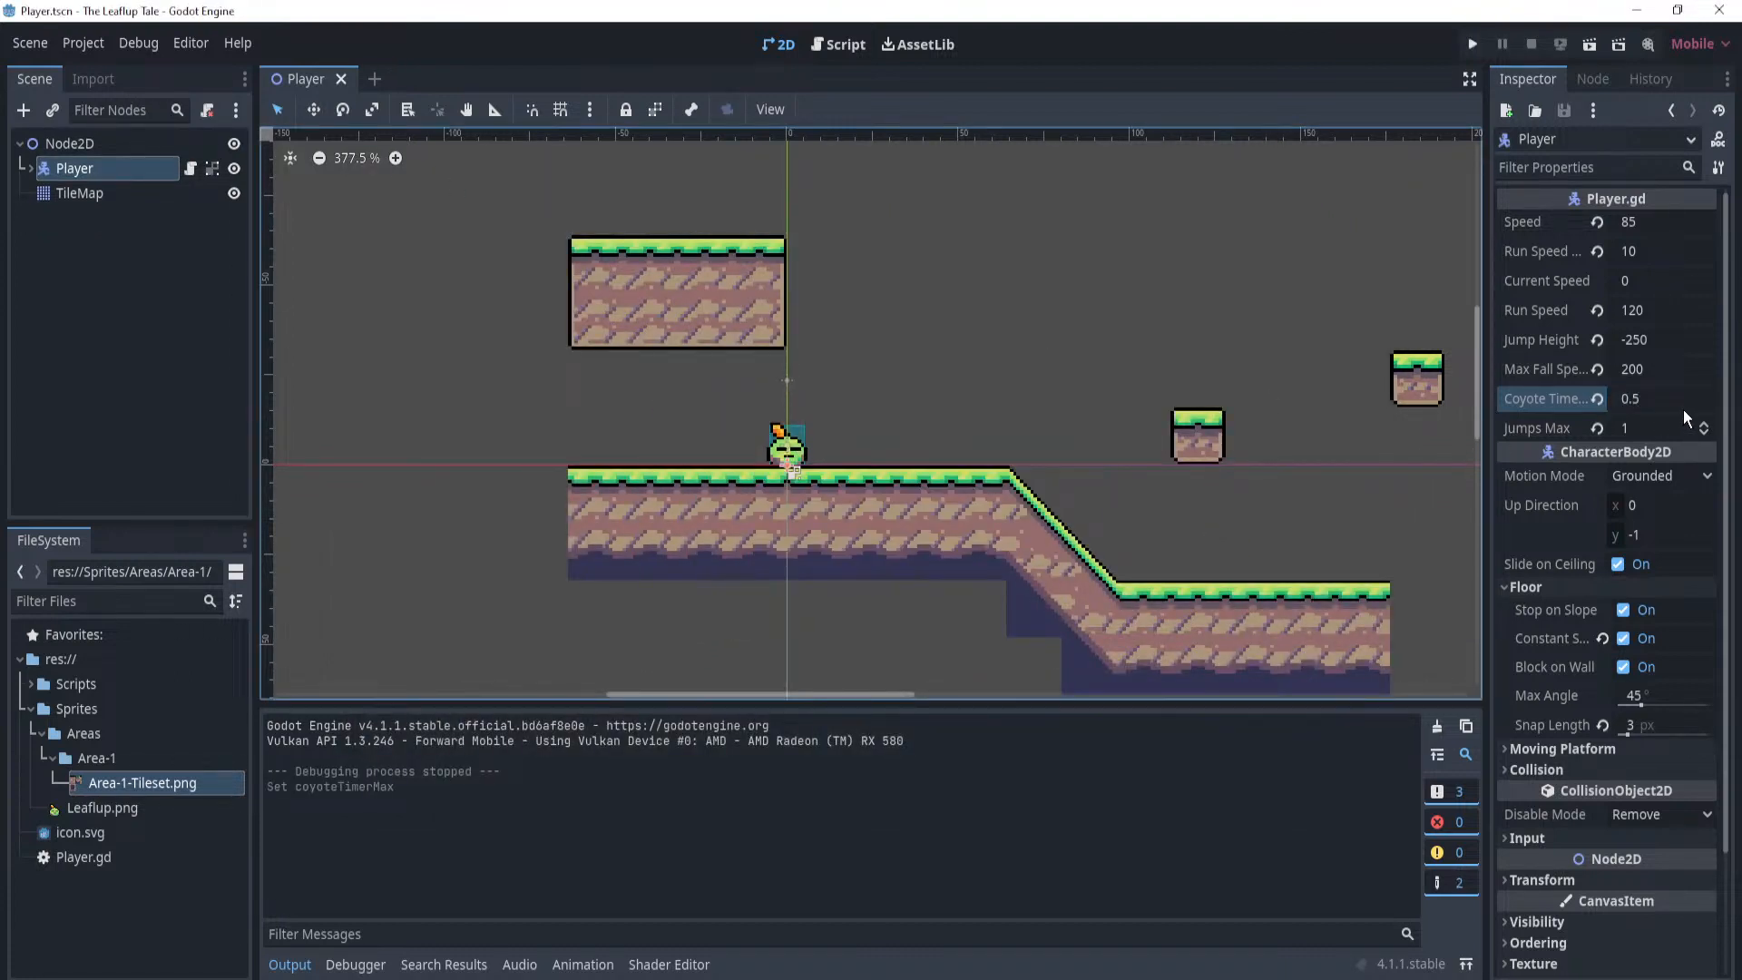
Reopen the player script, remove or coyoteTimer > 0 from the jump condition, and save the script.
click(190, 168)
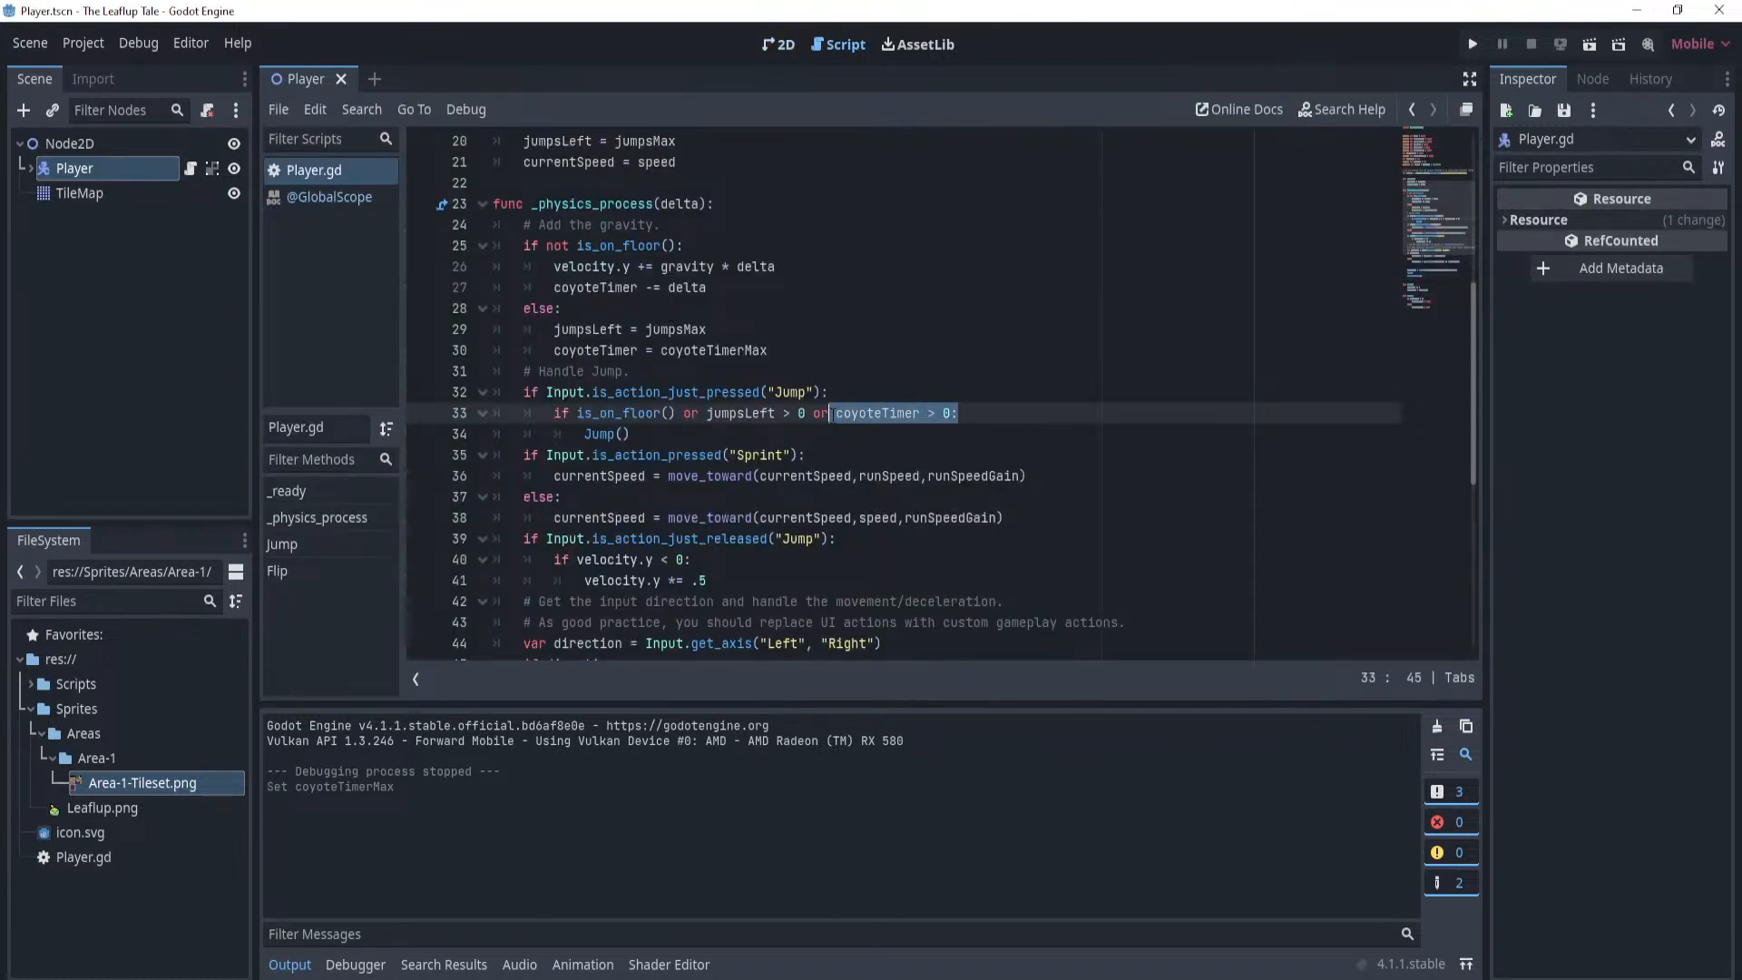
key(BackSpace)
key(BackSpace)
key(BackSpace)
key(BackSpace)
key(BackSpace)
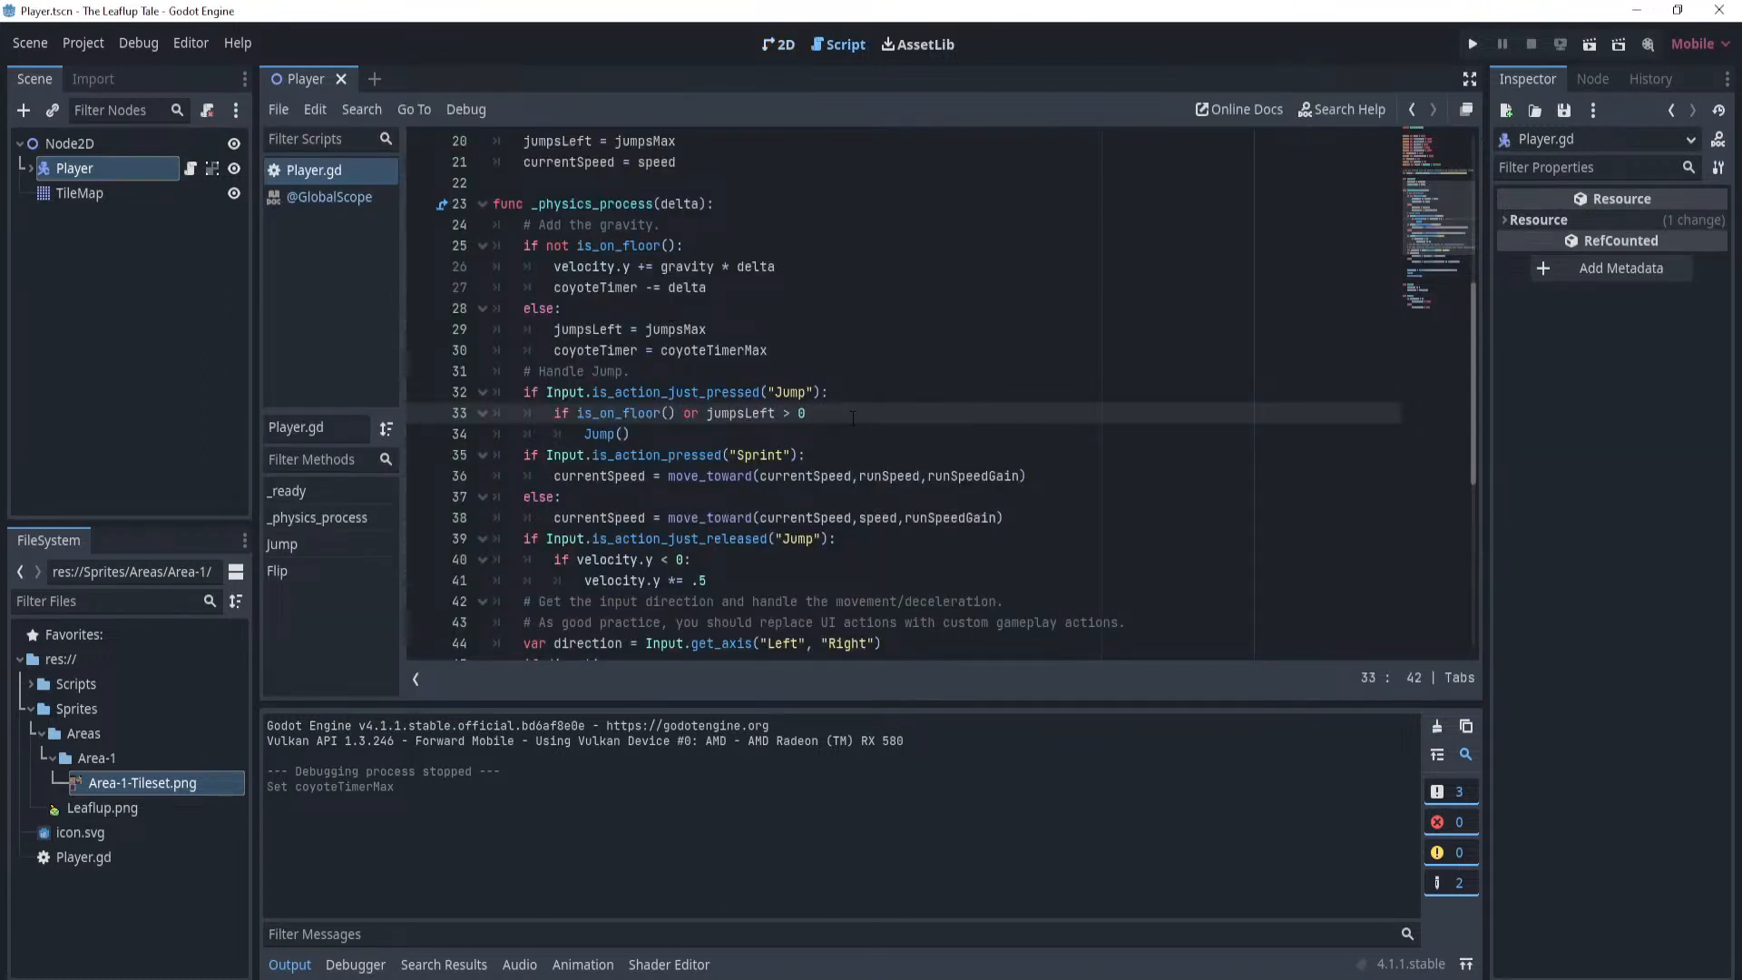
key(ctrl+s)
scroll(849, 431, down, 7)
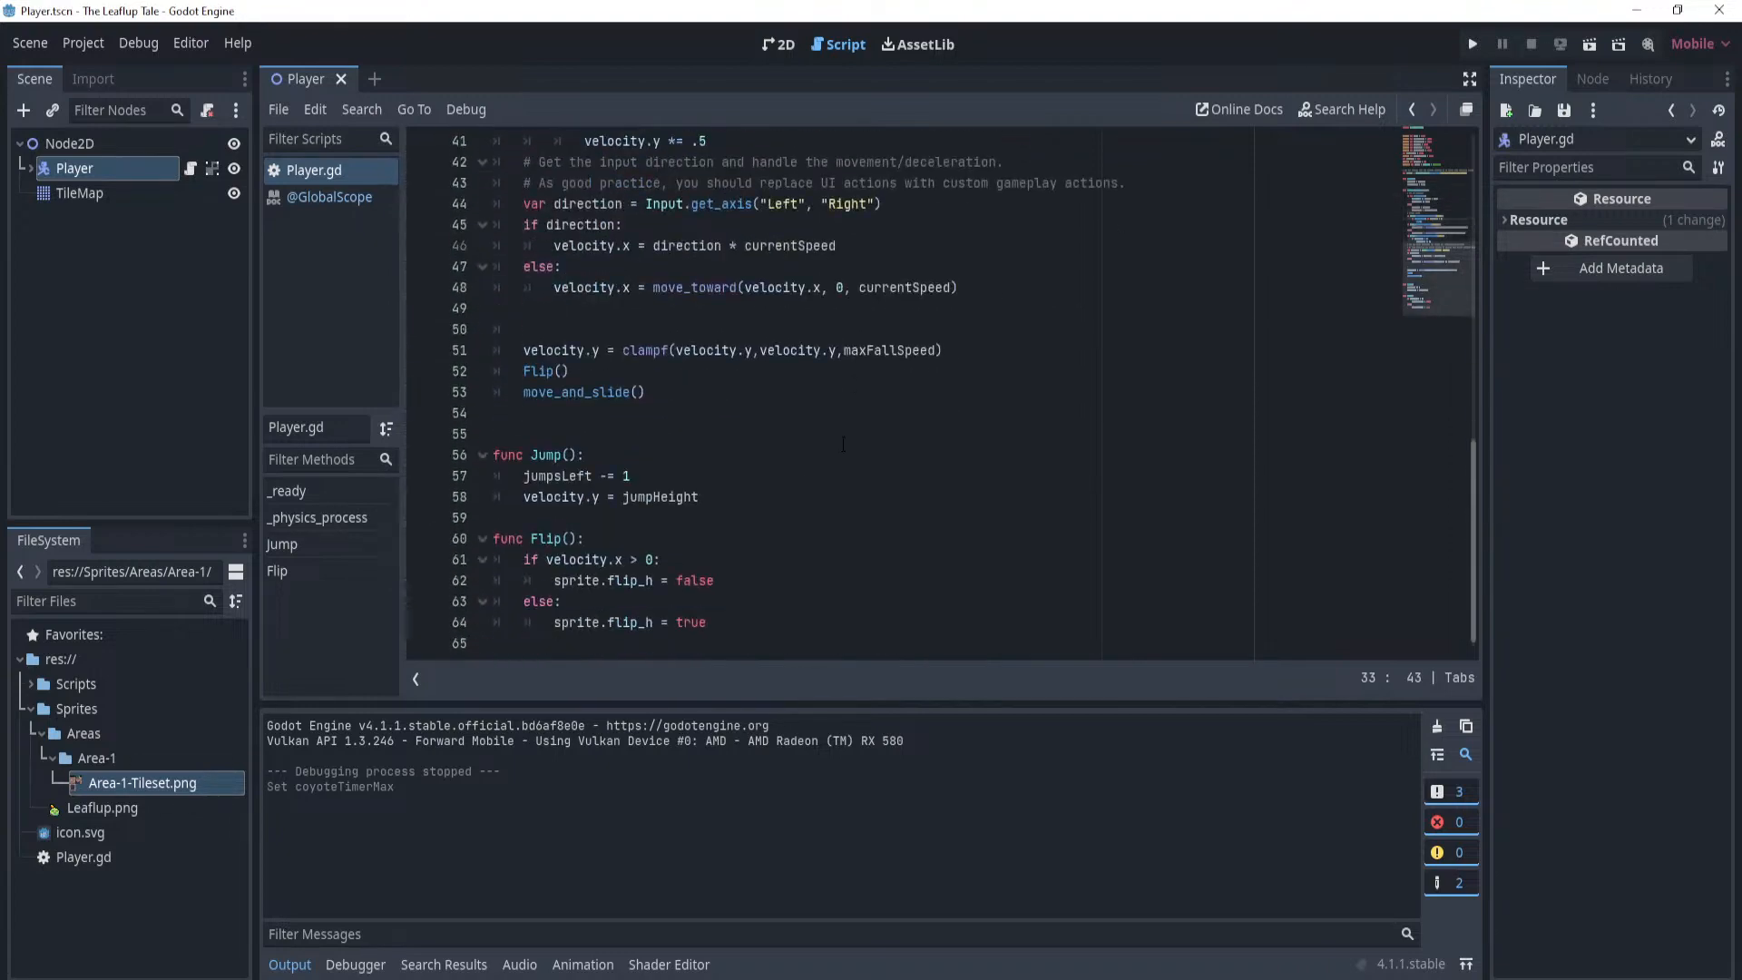
click(674, 448)
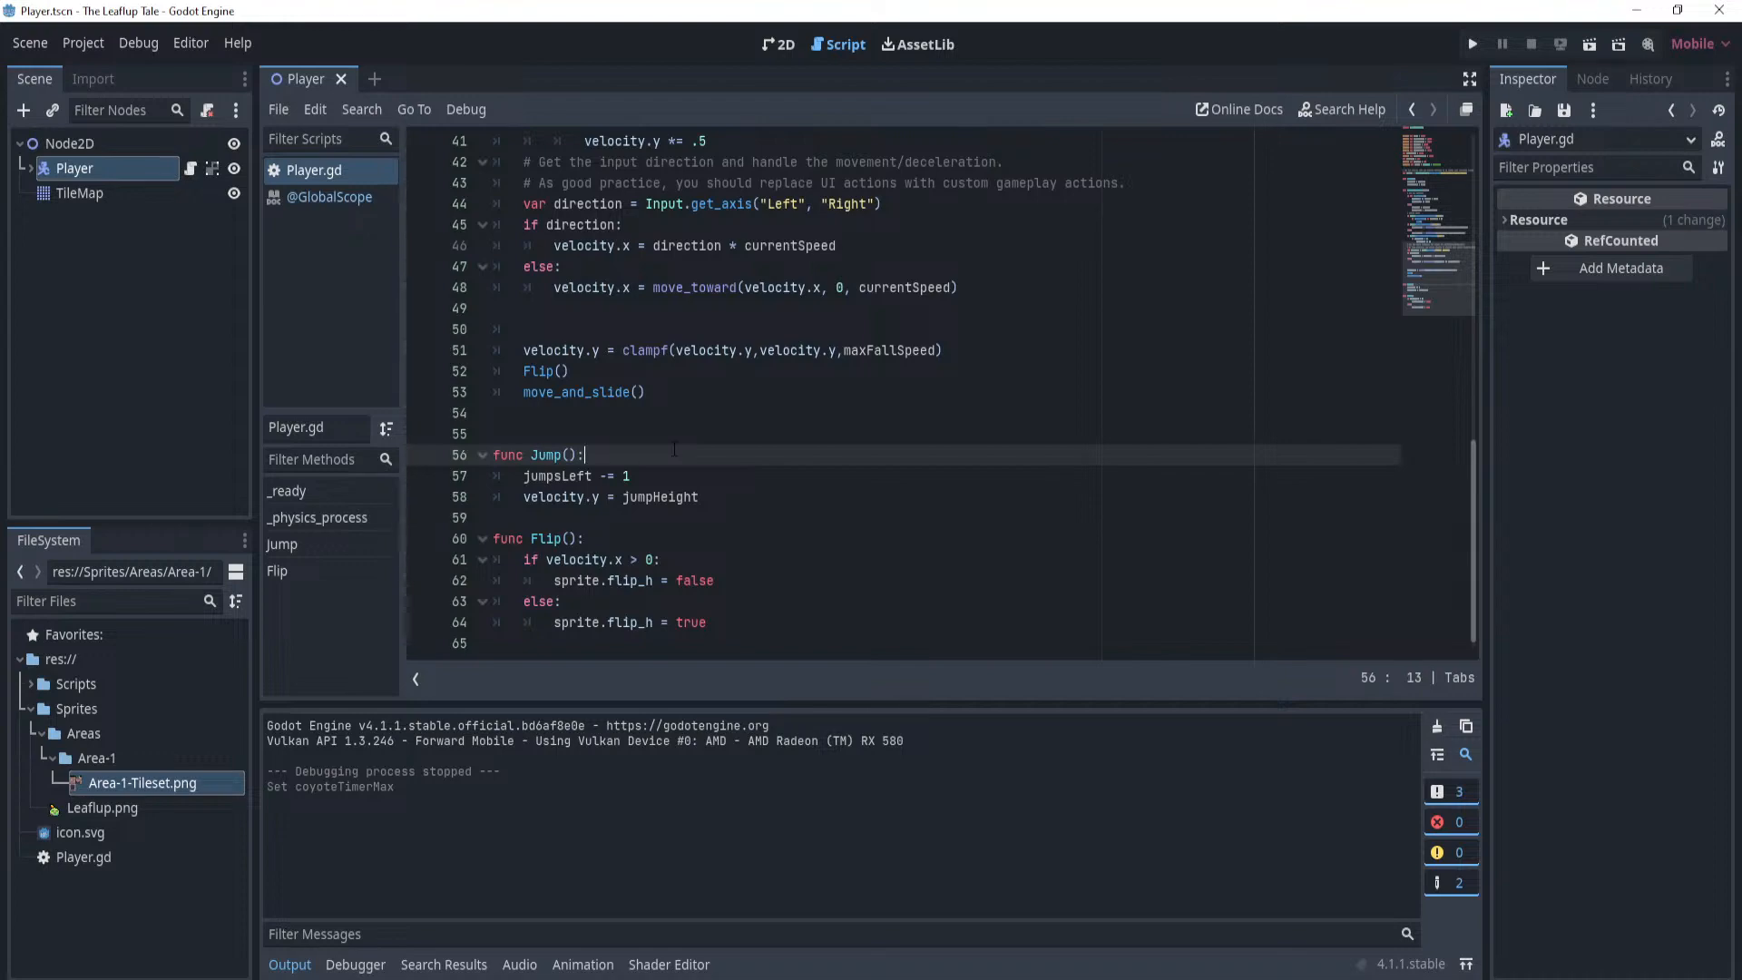
scroll(674, 448, up, 7)
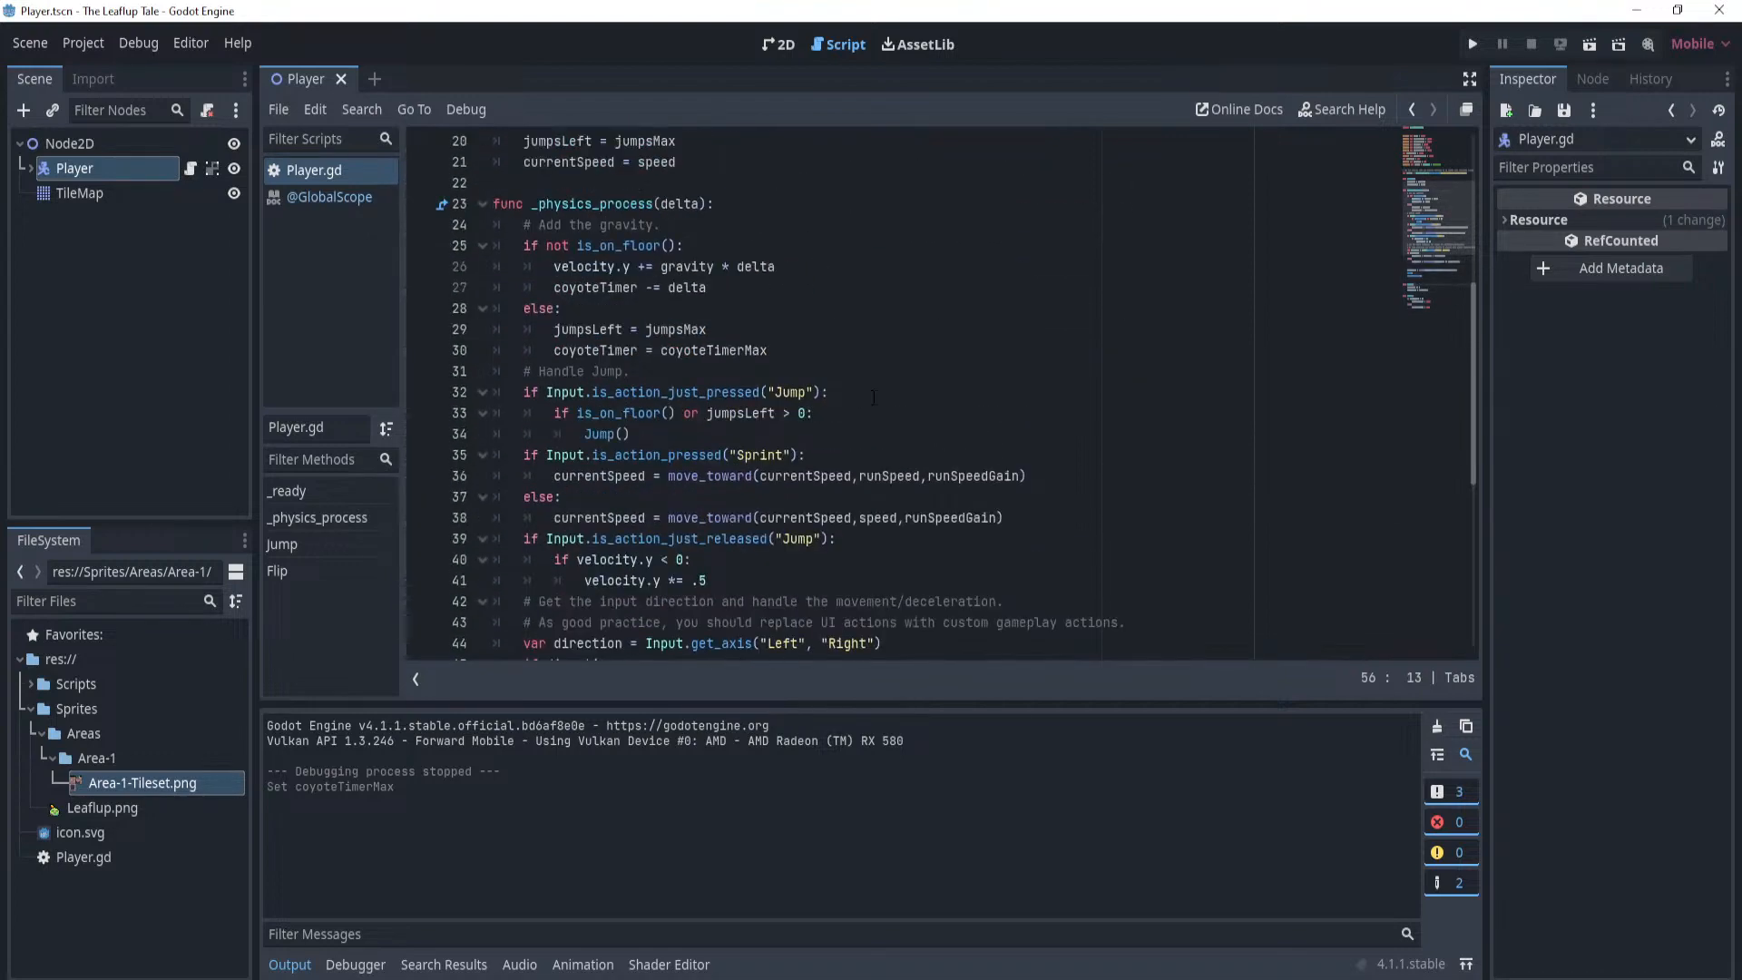
click(876, 414)
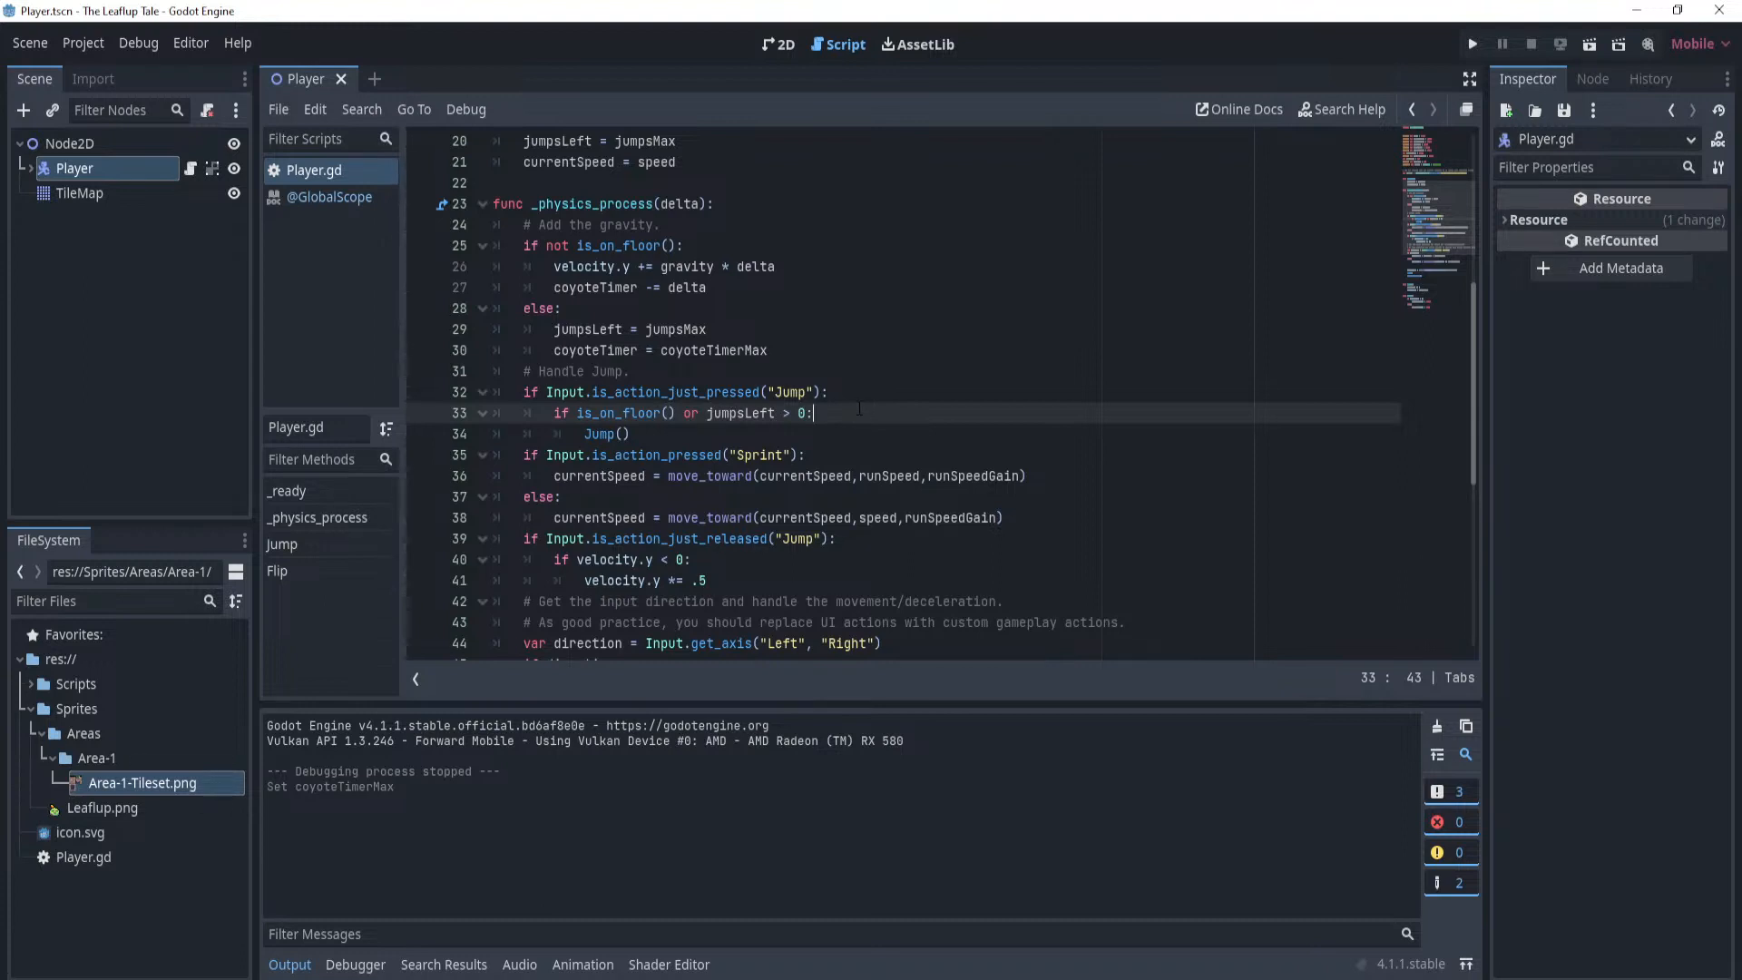
key(Return)
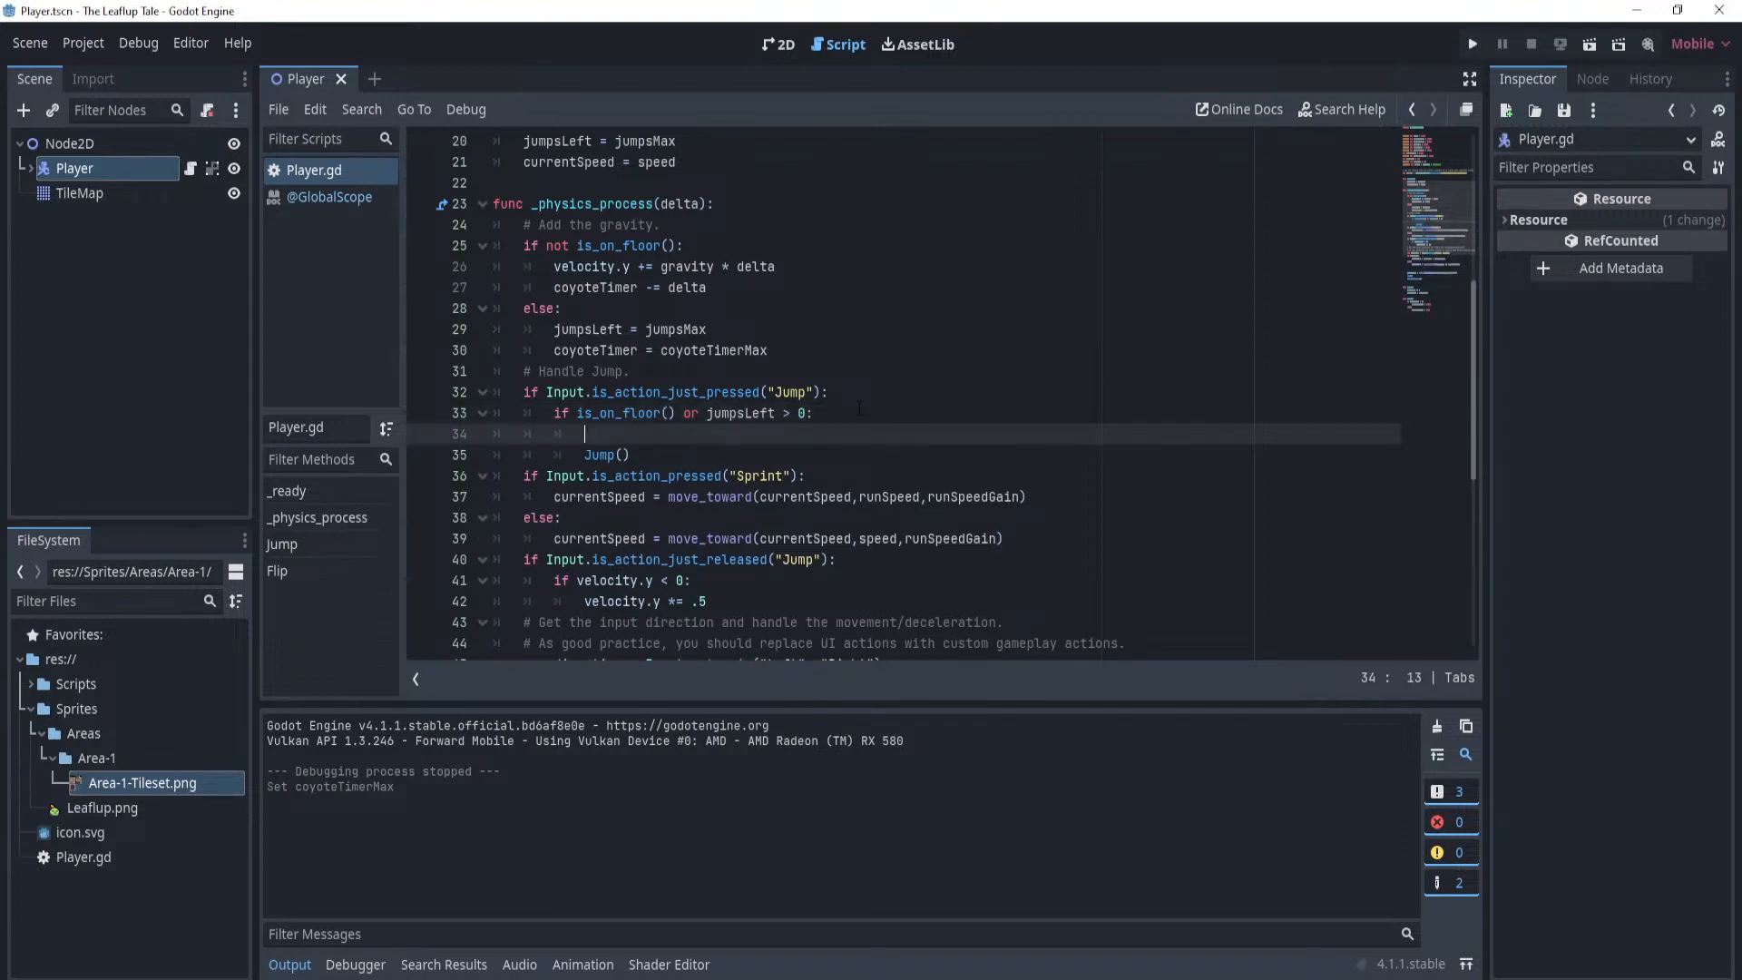
text(if jumpslefd)
key(BackSpace)
key(BackSpace)
key(BackSpace)
key(BackSpace)
key(BackSpace)
text(s)
key(Return)
text(> 0)
key(BackSpace)
key(BackSpace)
key(BackSpace)
key(BackSpace)
key(BackSpace)
key(BackSpace)
key(BackSpace)
key(BackSpace)
key(BackSpace)
key(BackSpace)
key(BackSpace)
key(BackSpace)
key(BackSpace)
key(BackSpace)
key(BackSpace)
key(BackSpace)
key(BackSpace)
key(BackSpace)
key(BackSpace)
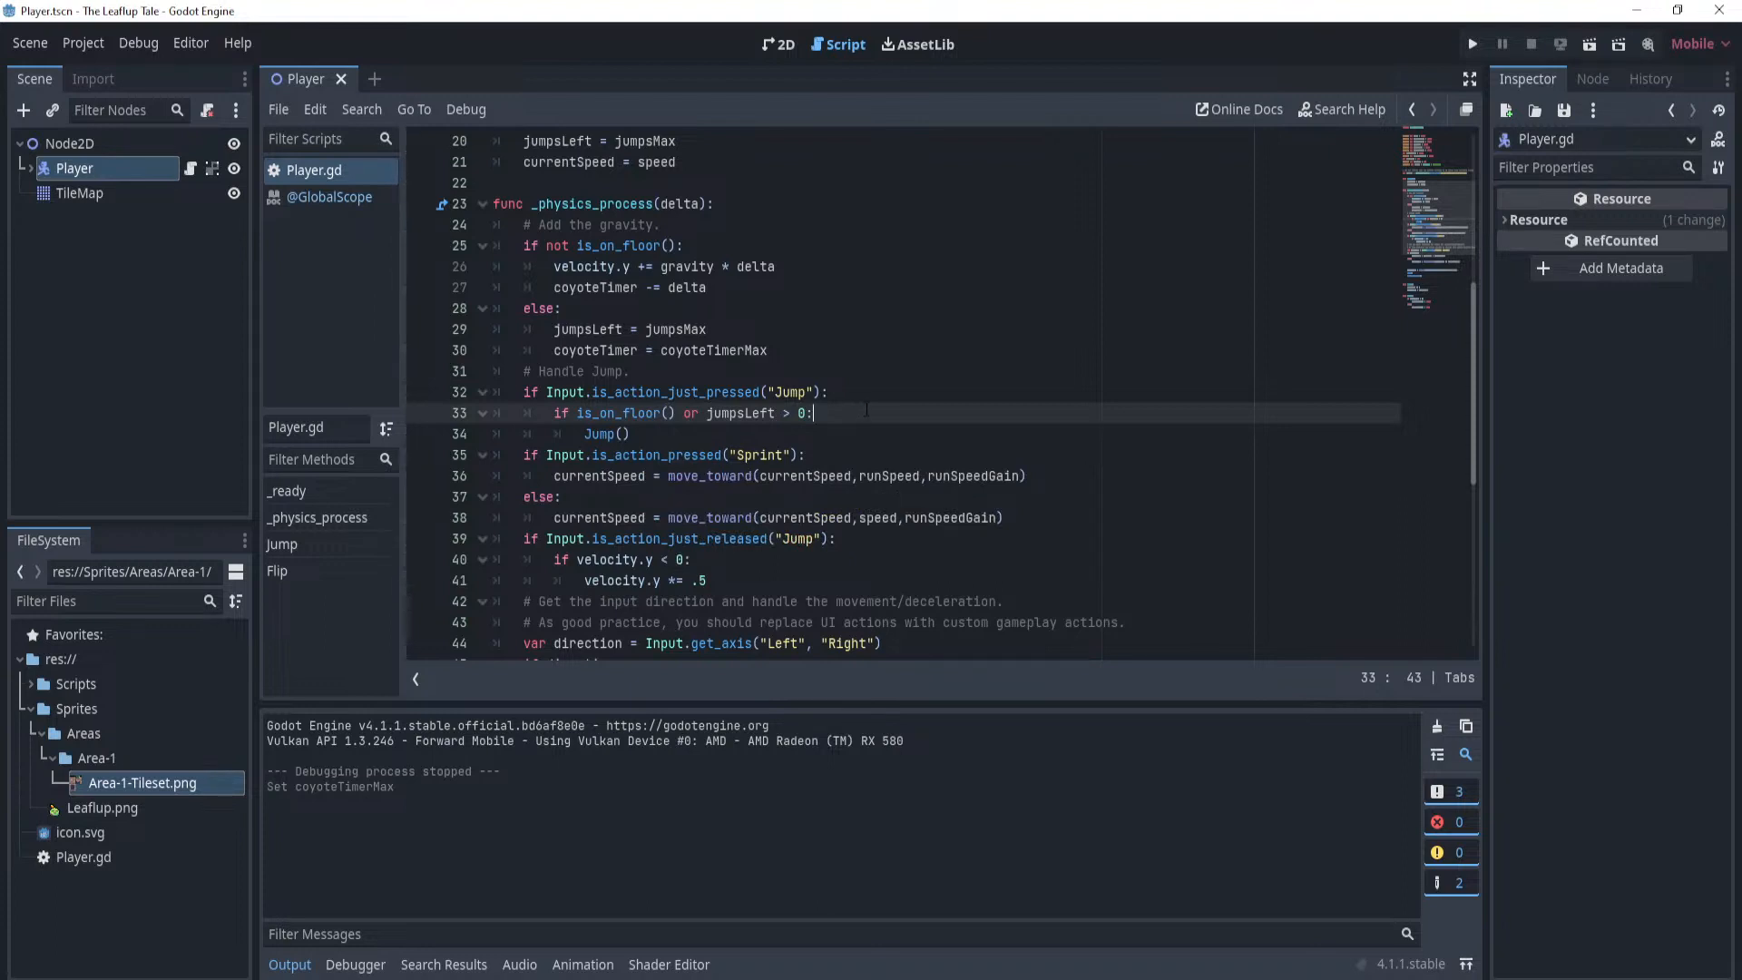
Try adding an if coyoteTimer > 0: line above the Jump() call, and delete that line.
key(Return)
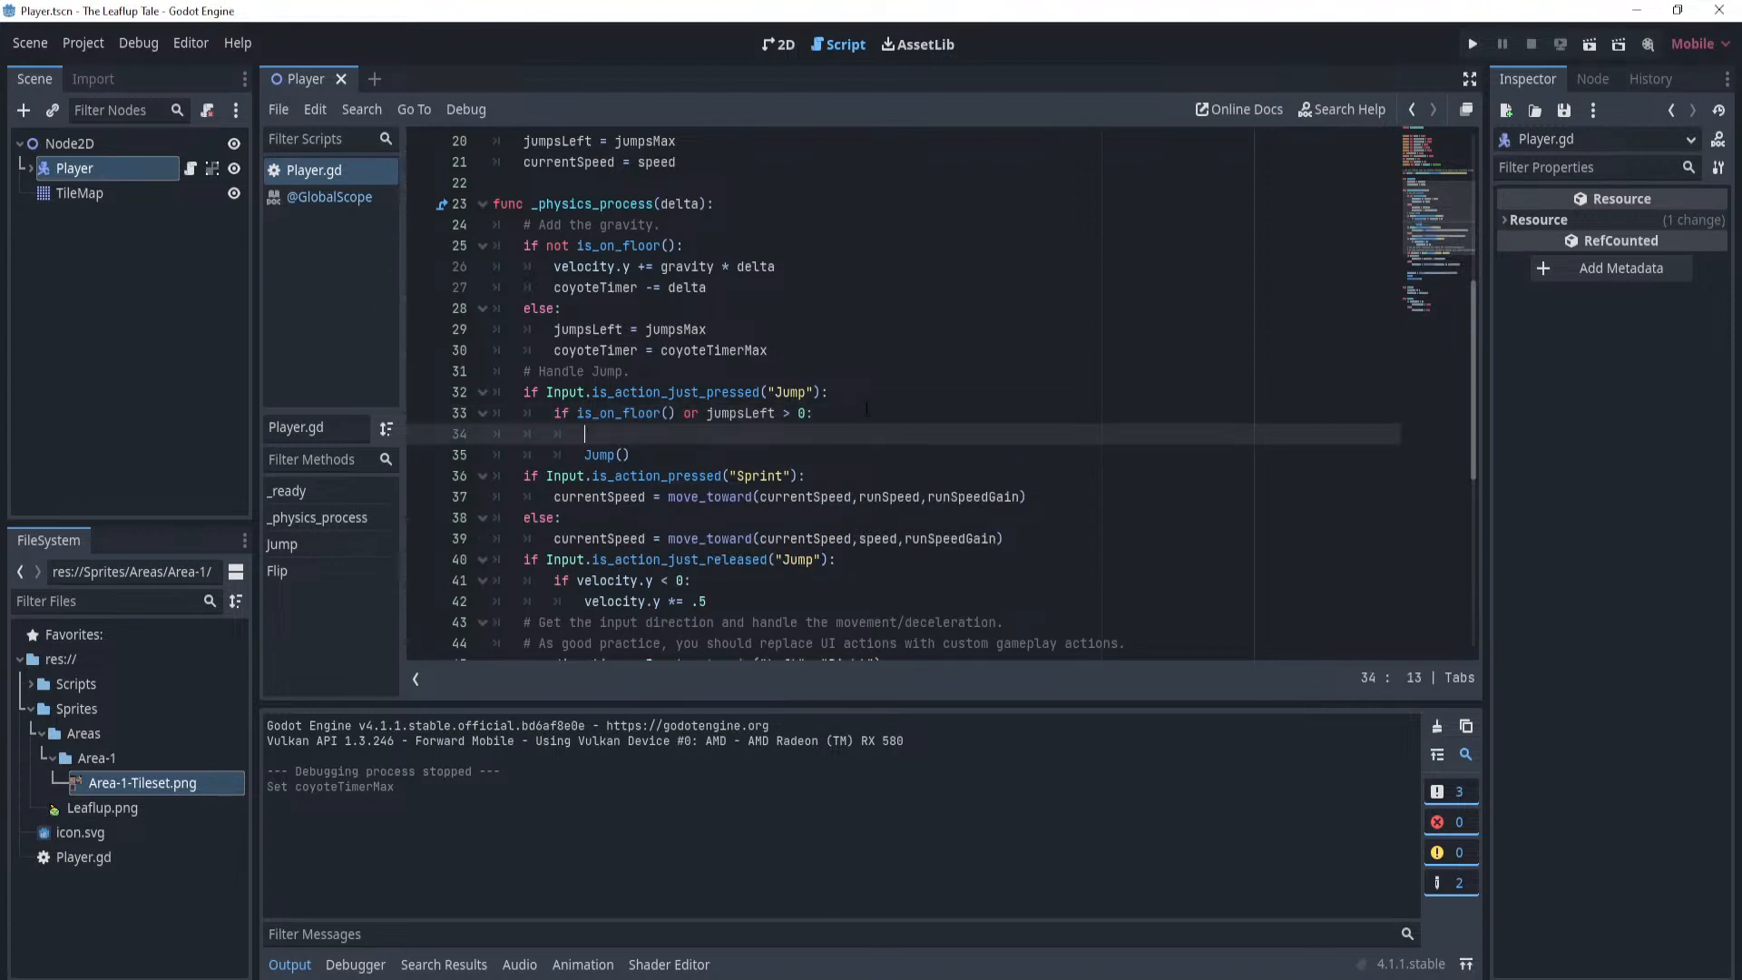
text(if )
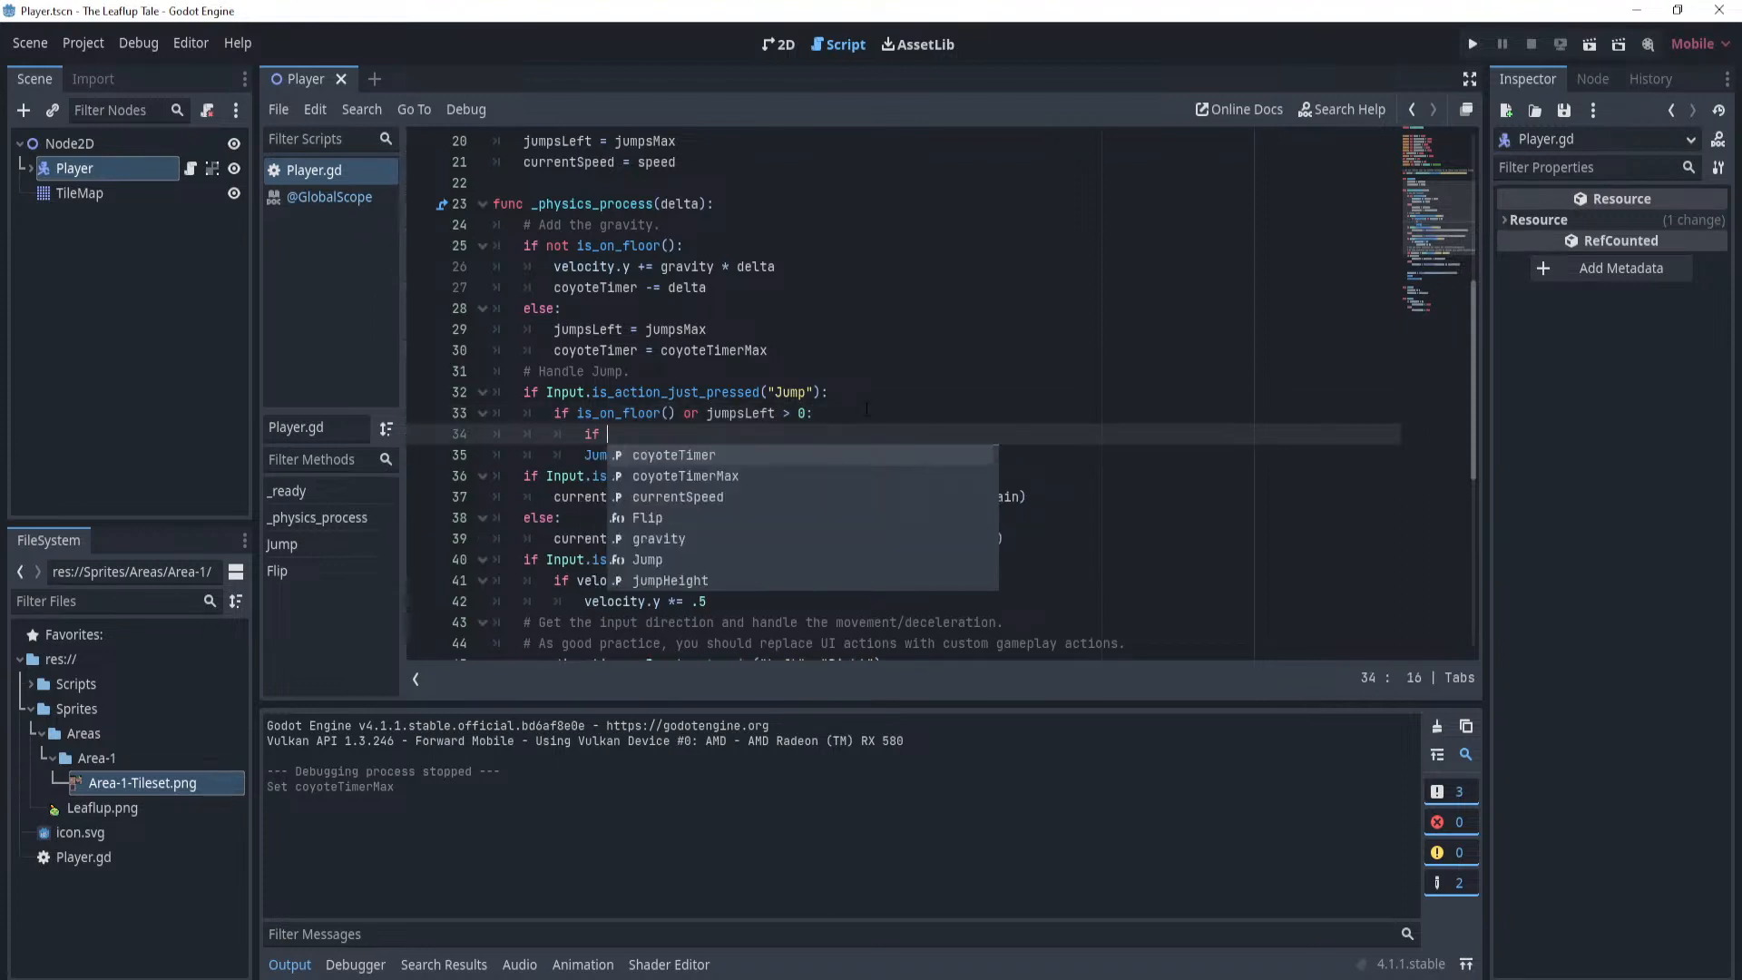
text(coyo)
key(Escape)
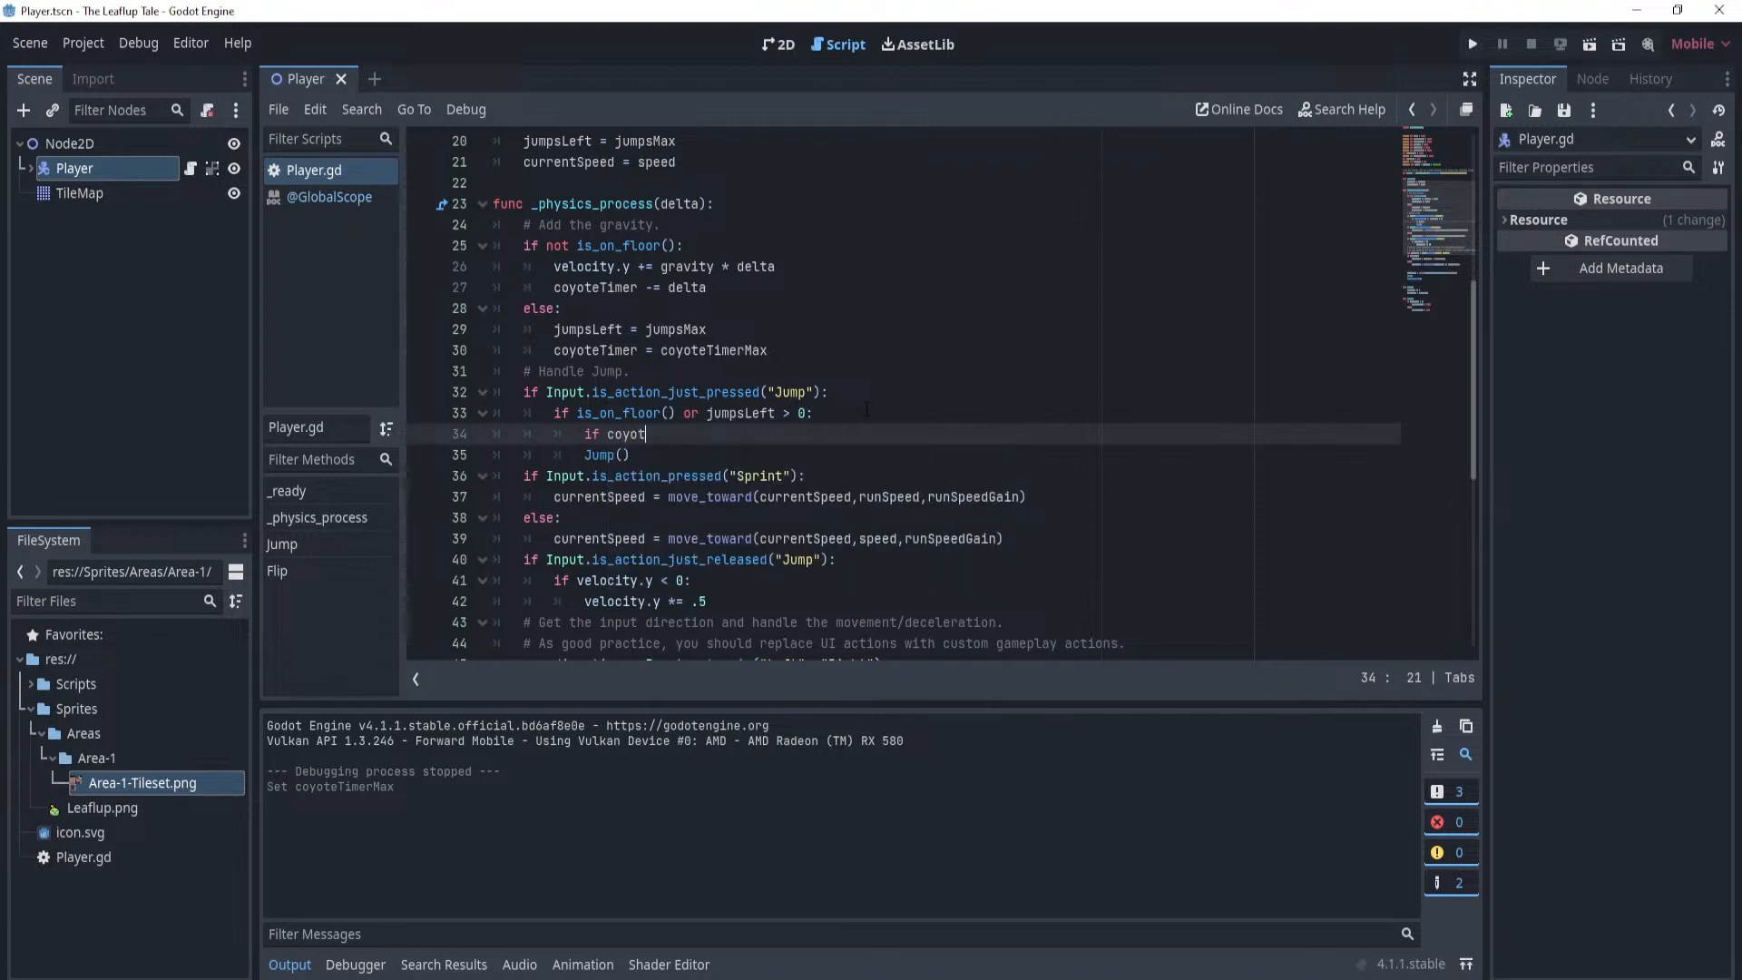
key(BackSpace)
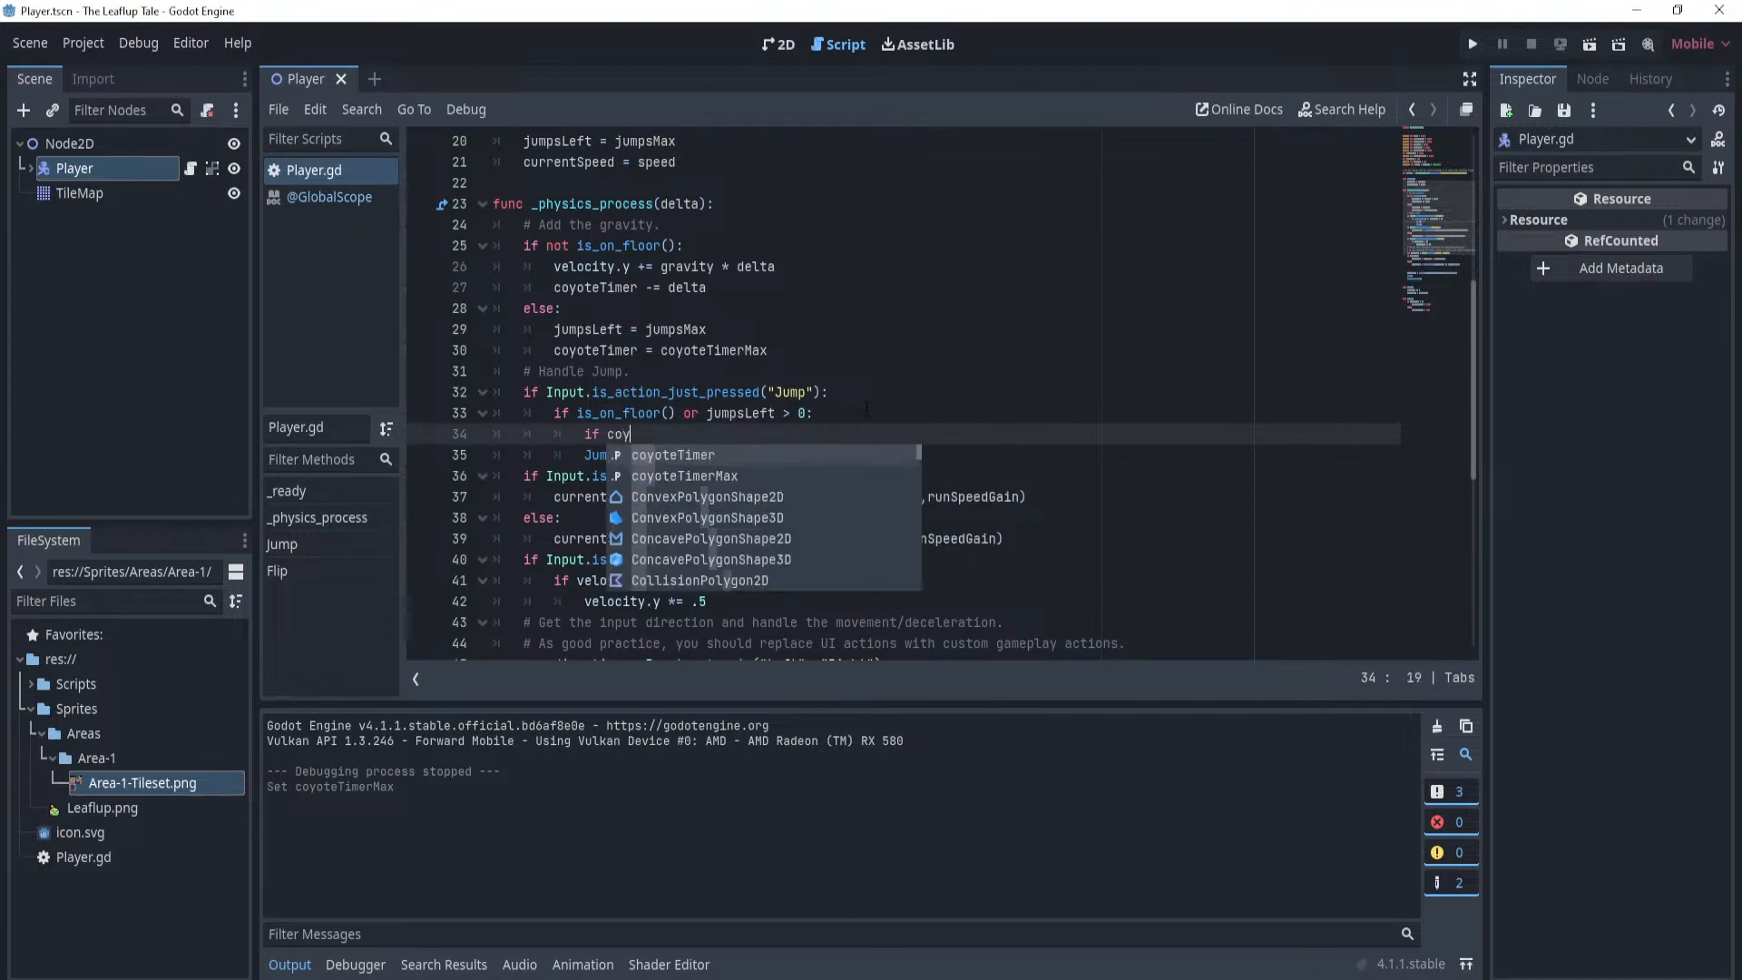
key(Return)
text(> 0:)
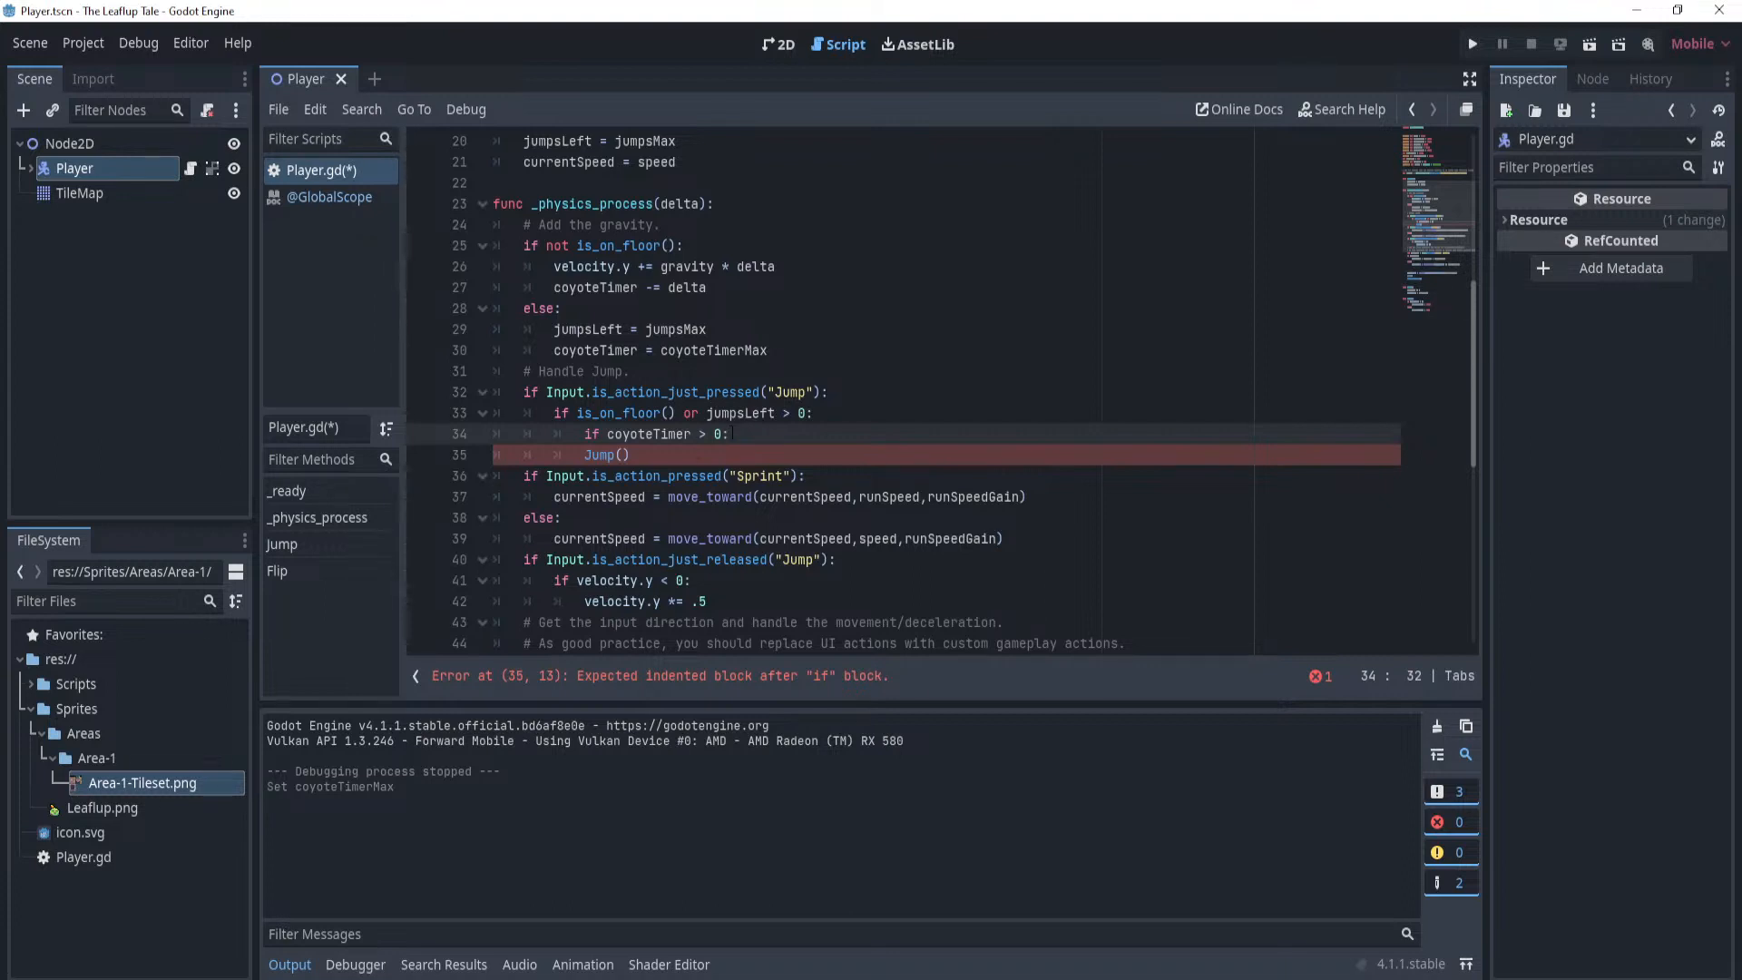
drag(732, 433, 586, 434)
click(762, 435)
drag(763, 435, 585, 435)
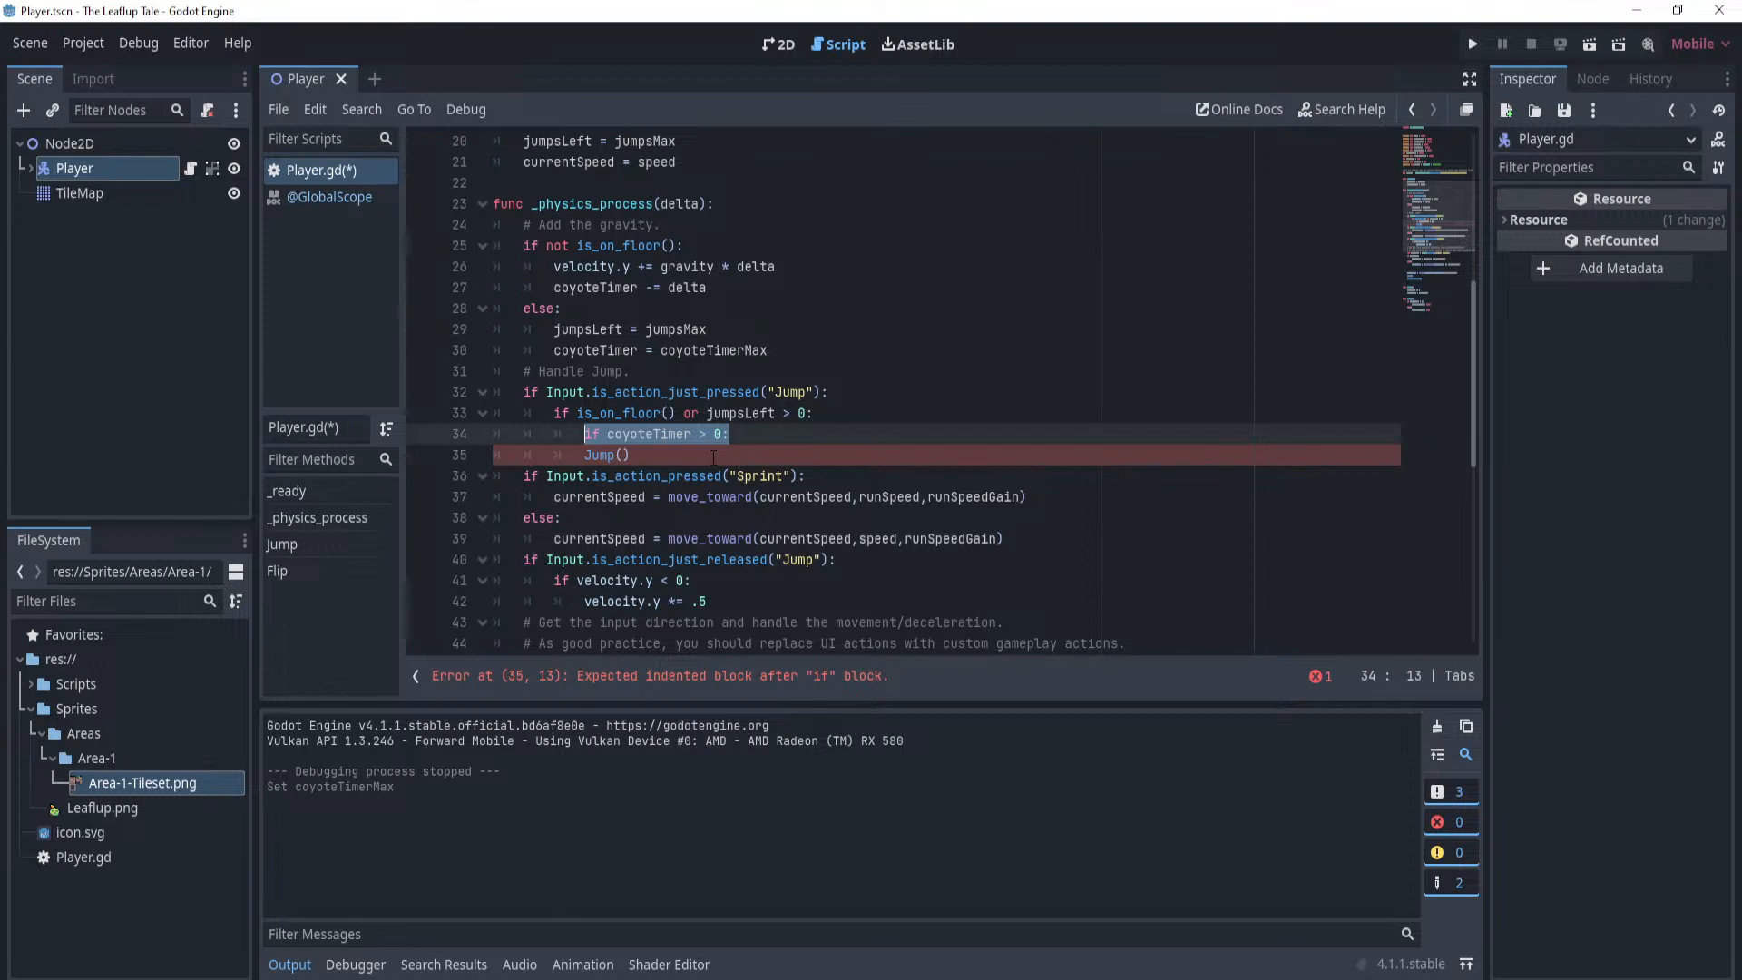
key(BackSpace)
key(BackSpace)
key(BackSpace)
key(BackSpace)
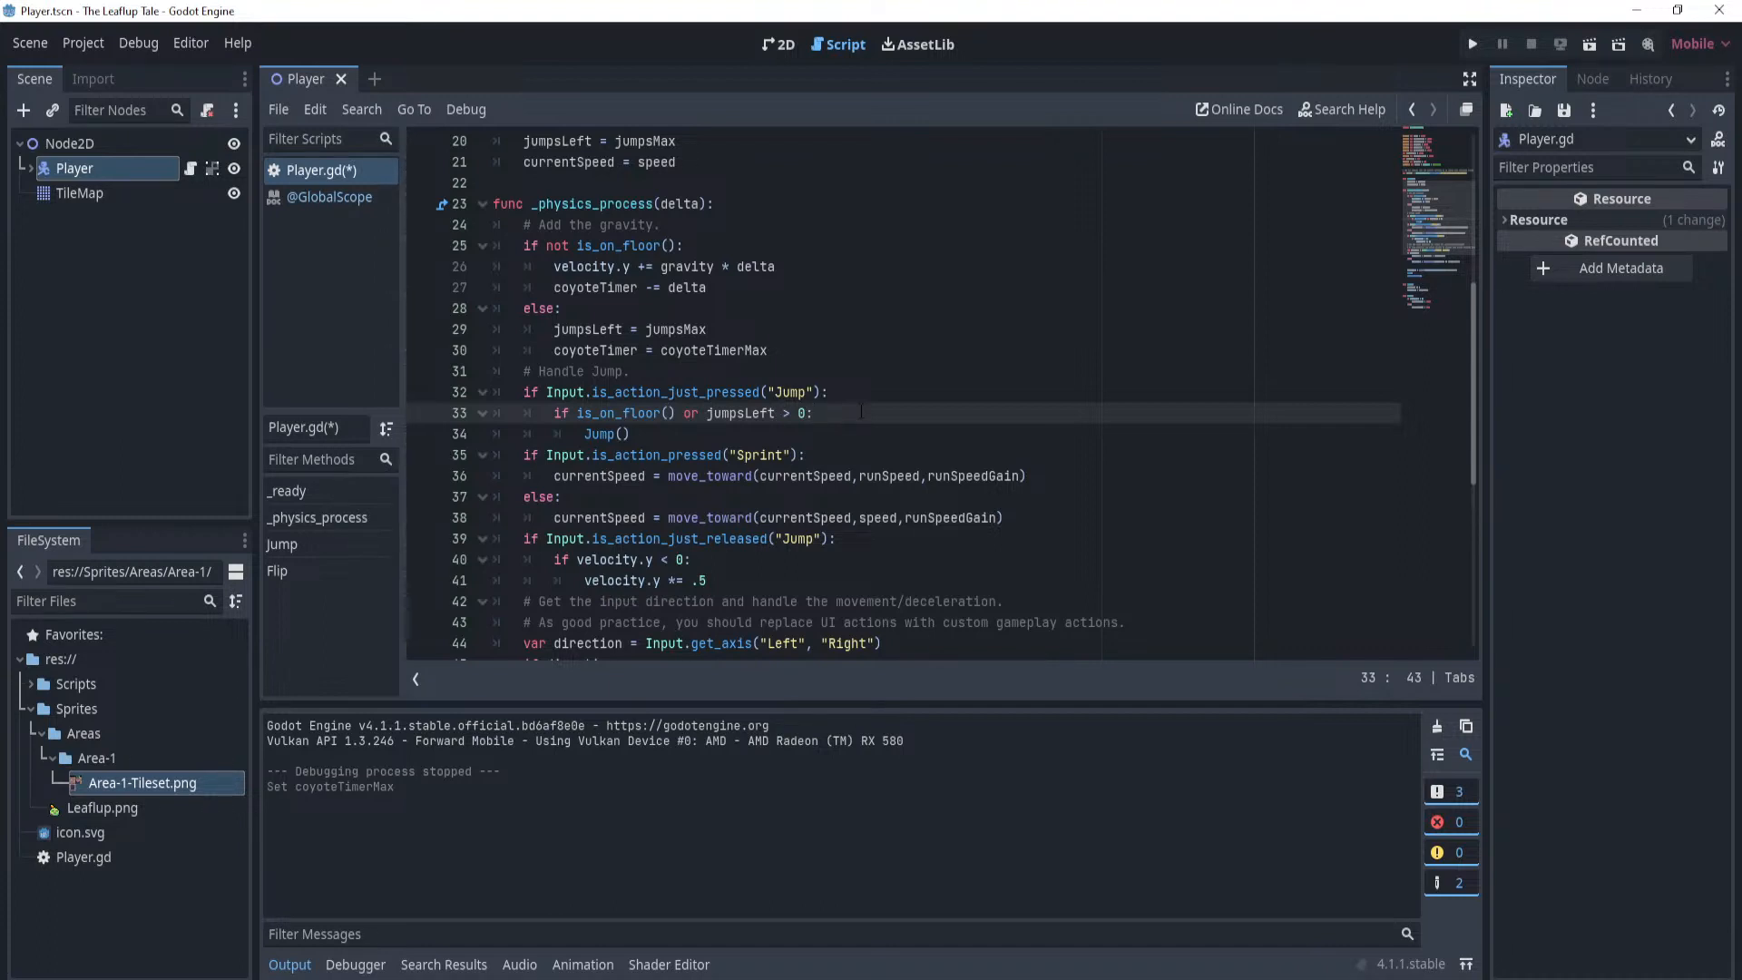
Nest the Jump() call in a new if jumpsLeft > 0 && coyoteTimer > 0: block inside the existing jump condition.
key(Return)
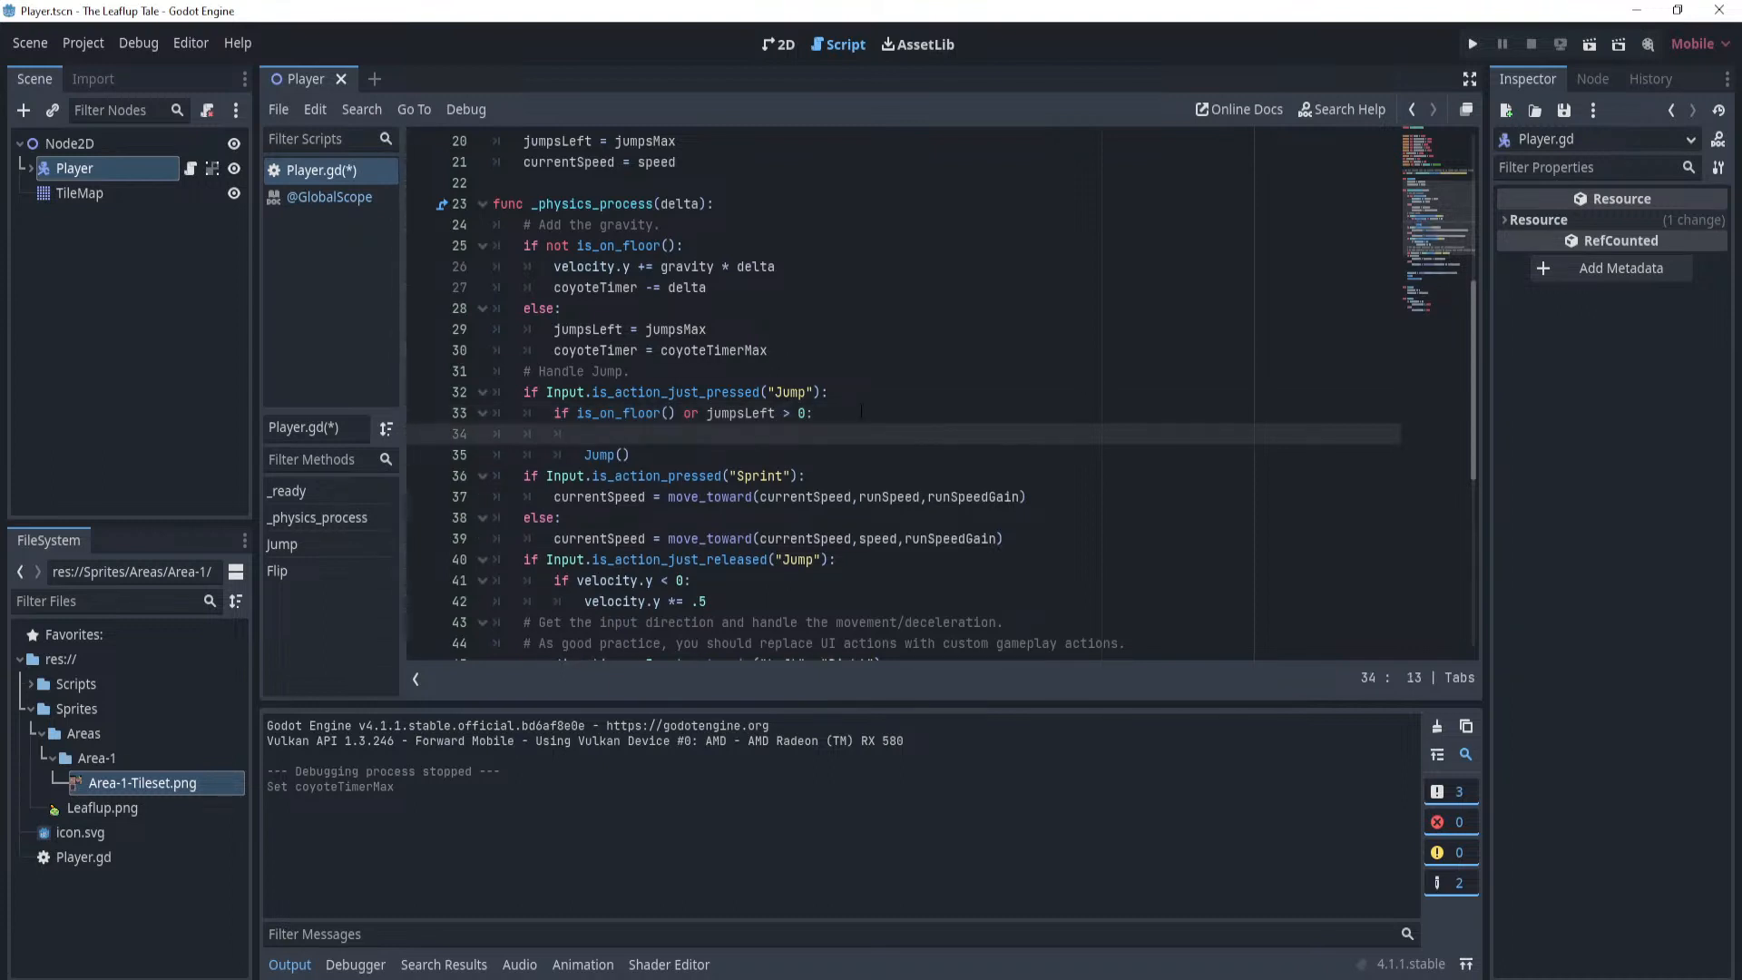
text(if jumpsLeft > 0)
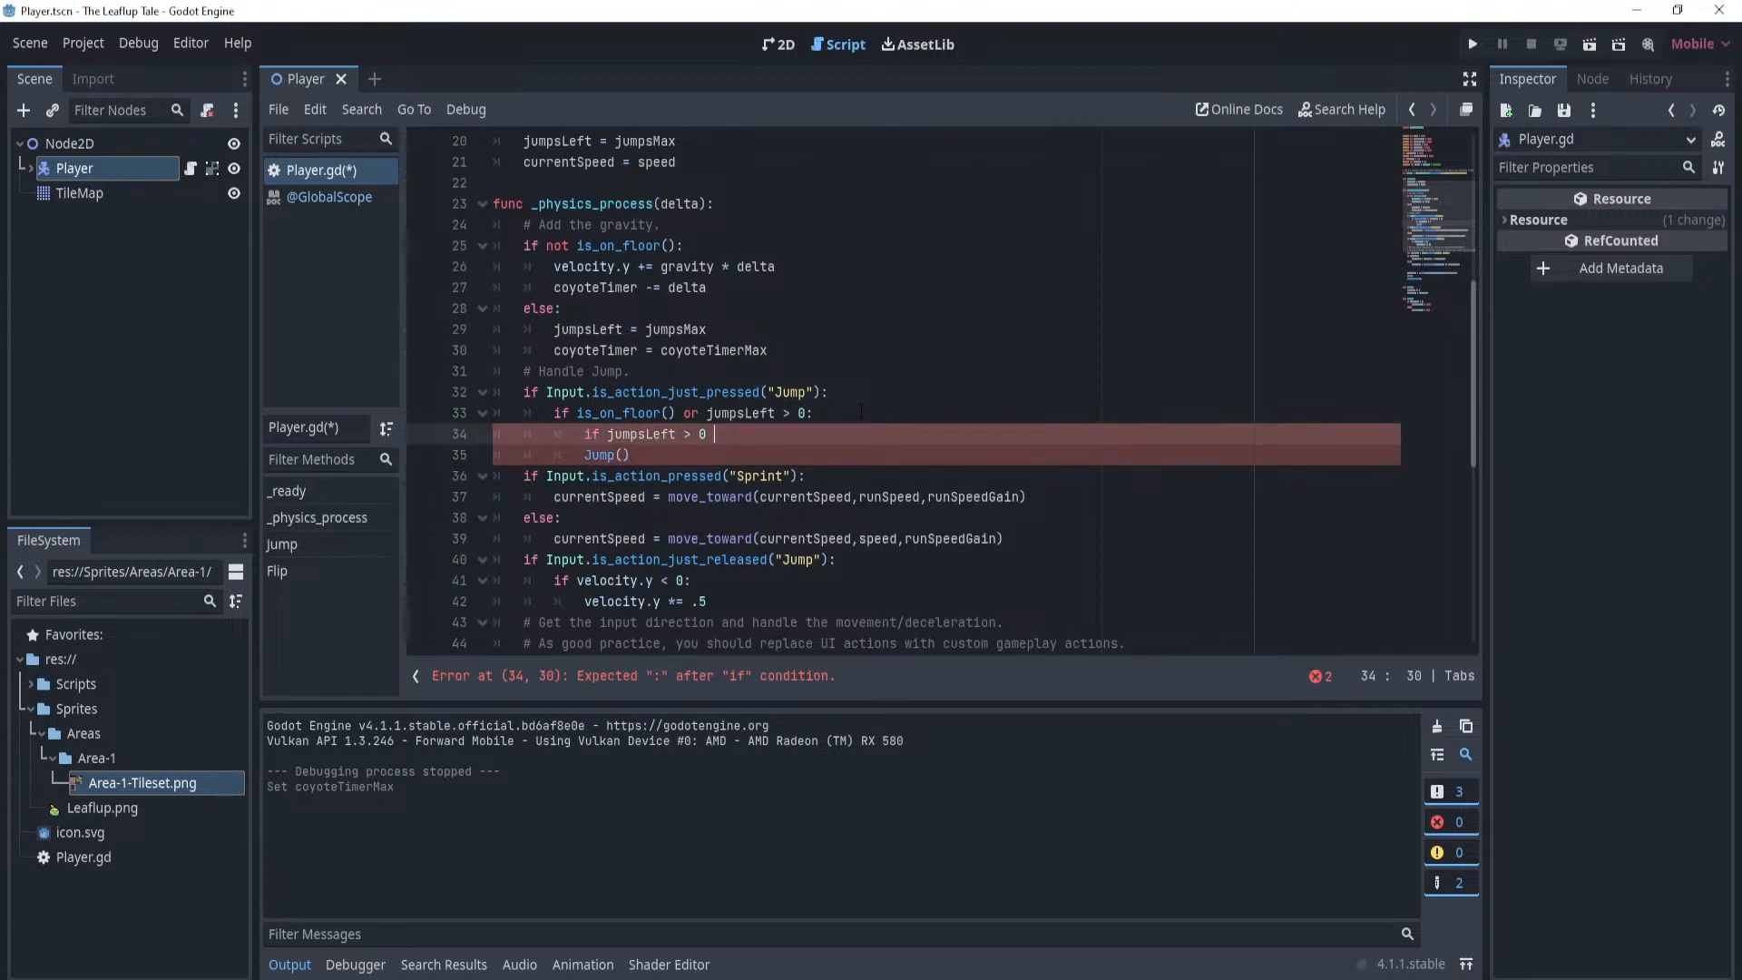
text(&& coyo)
key(Return)
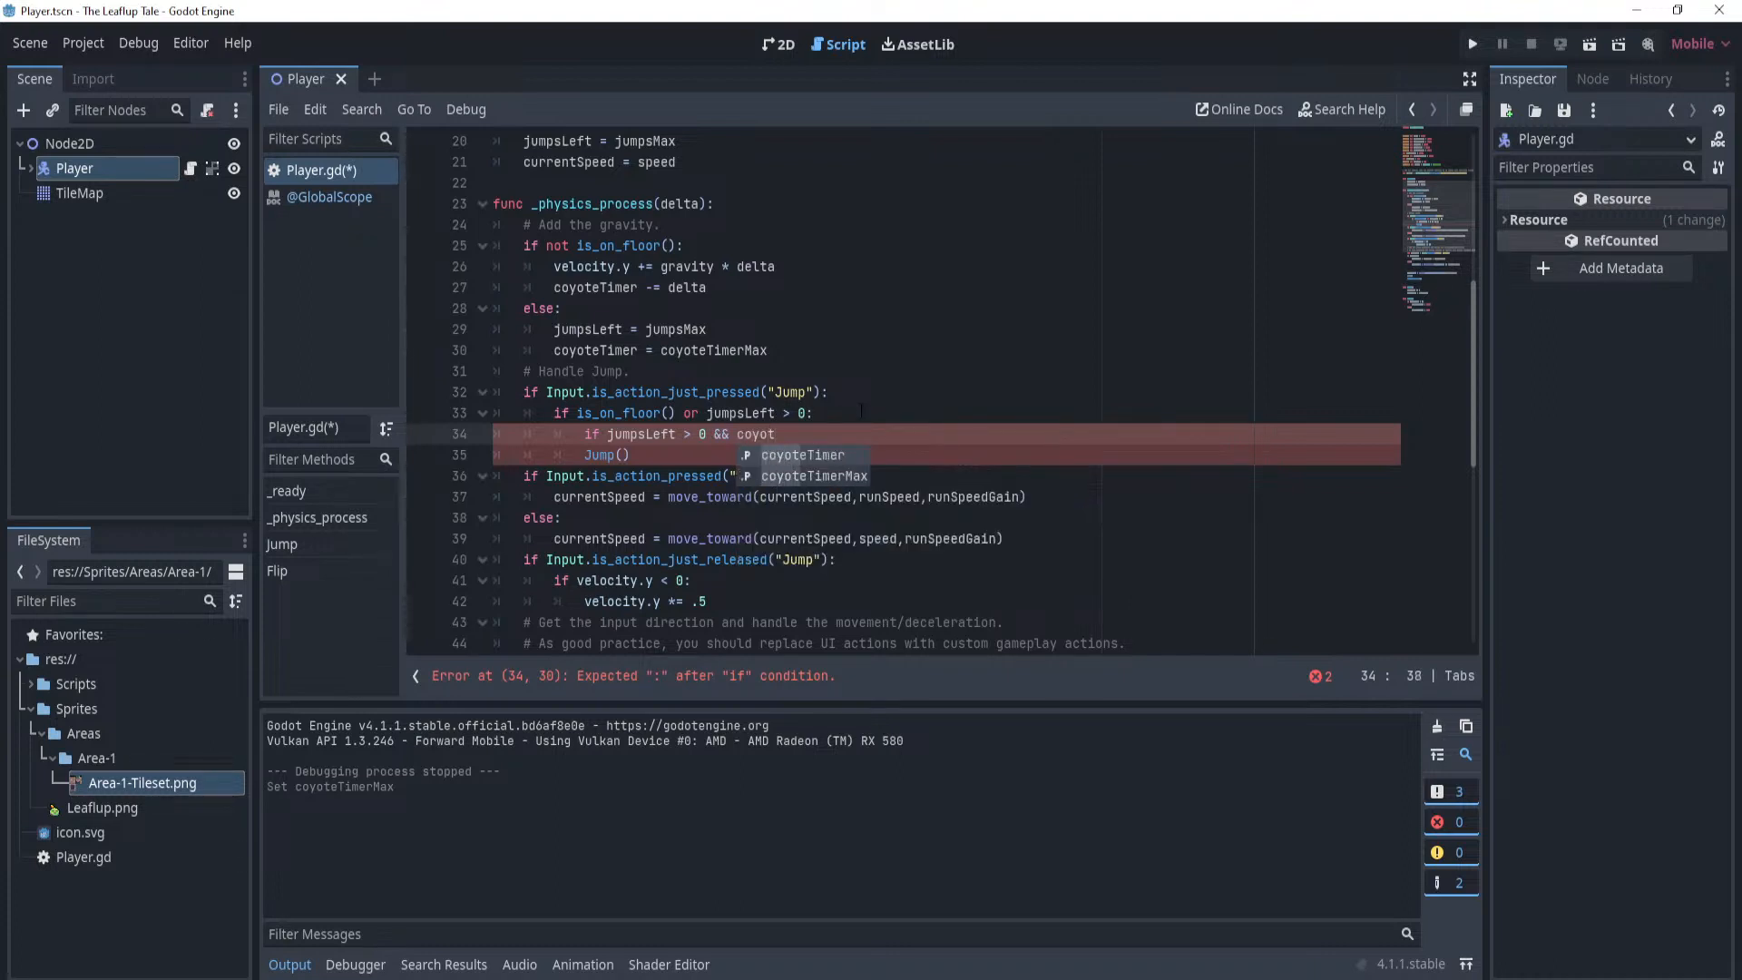
text(> 0)
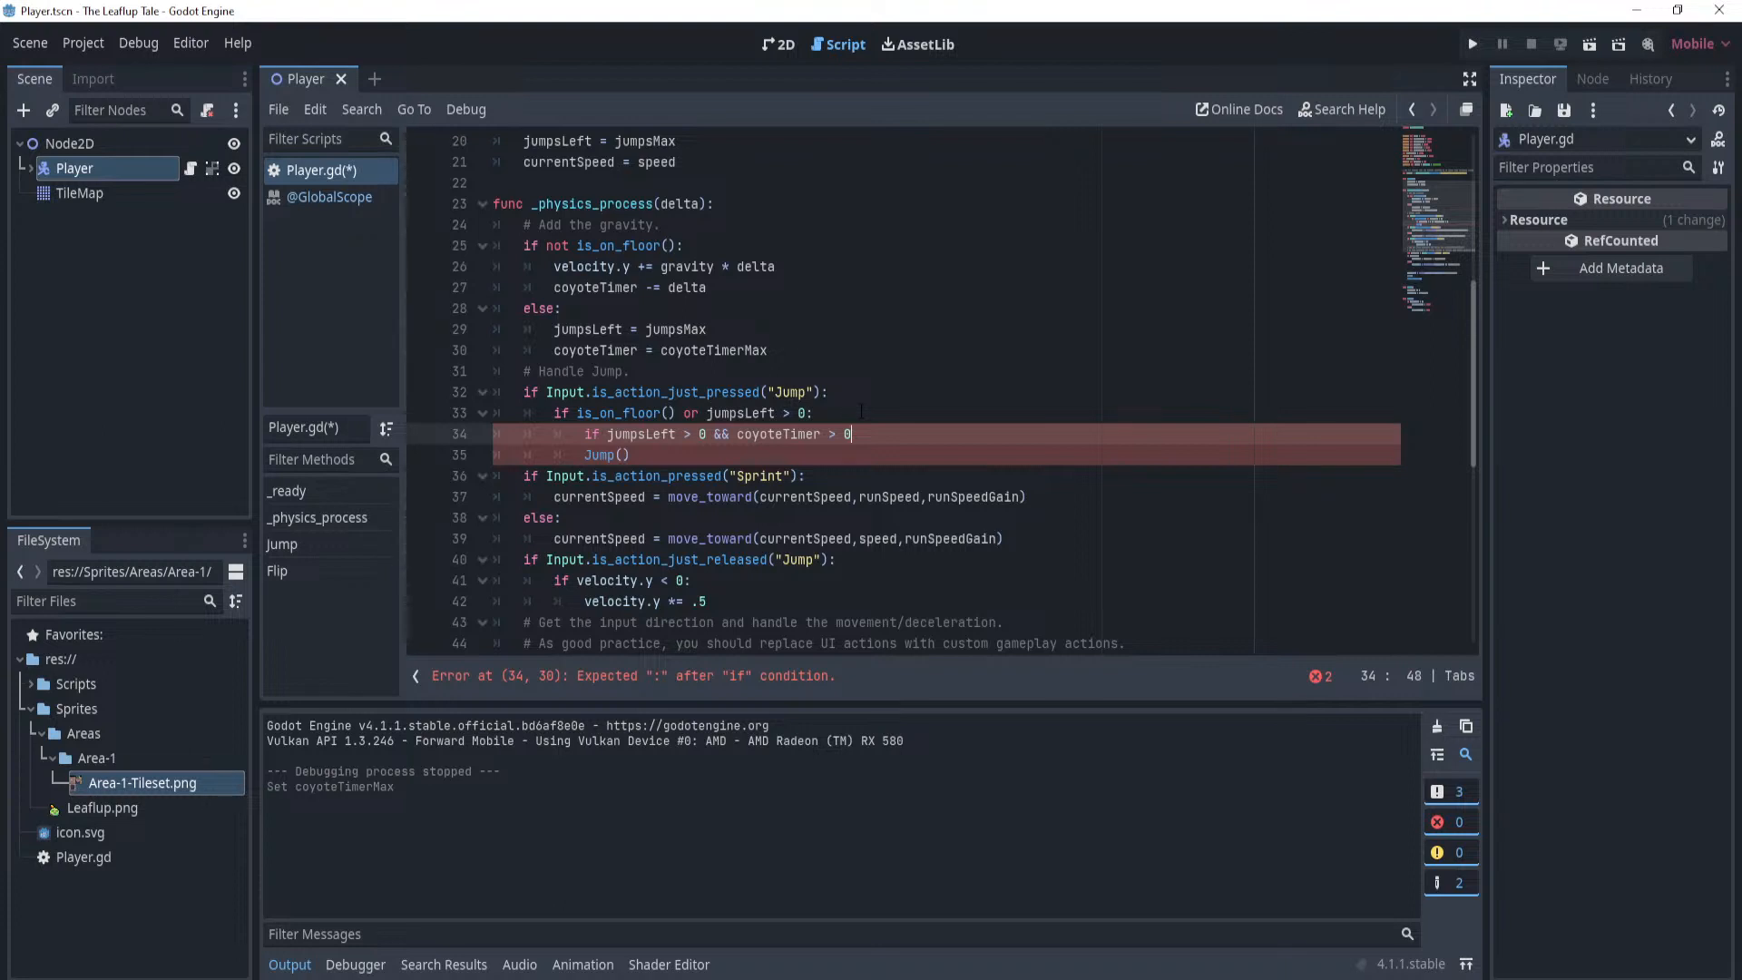
text(:)
key(Return)
drag(630, 476, 437, 474)
key(ctrl+c)
click(635, 455)
key(ctrl+v)
key(BackSpace)
key(BackSpace)
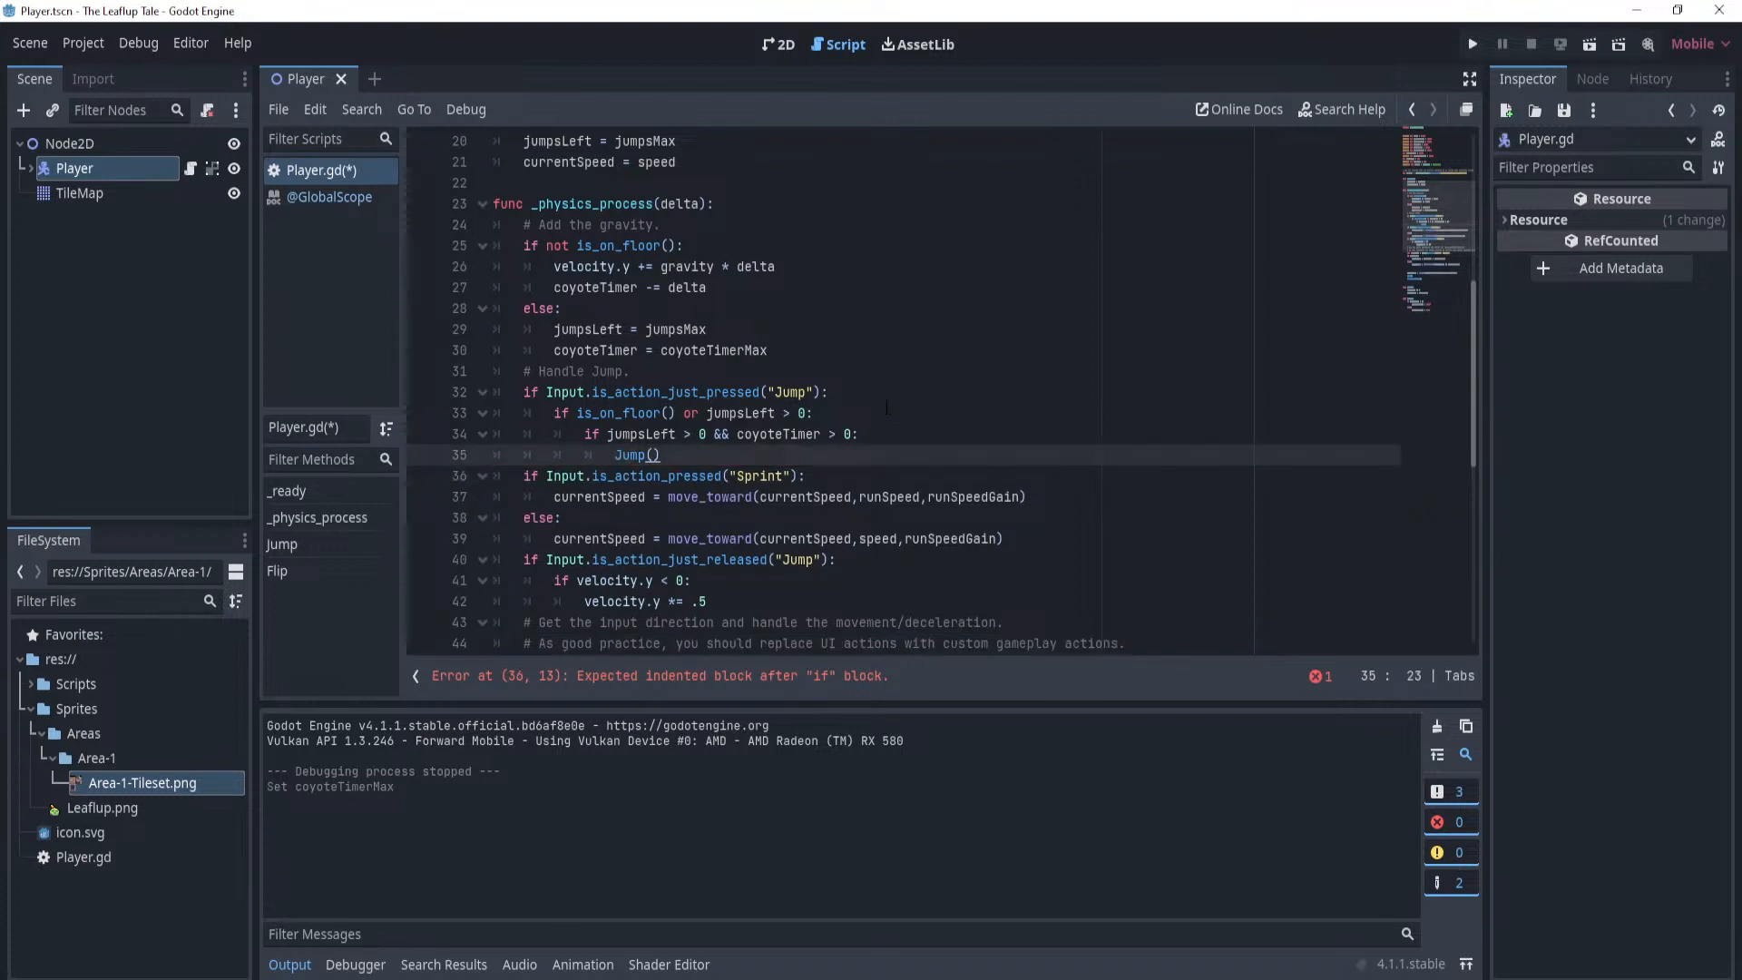
Replace the outer jump condition is_on_floor() or jumpsLeft > 0 with just jumpsLeft > 0.
drag(806, 413, 702, 413)
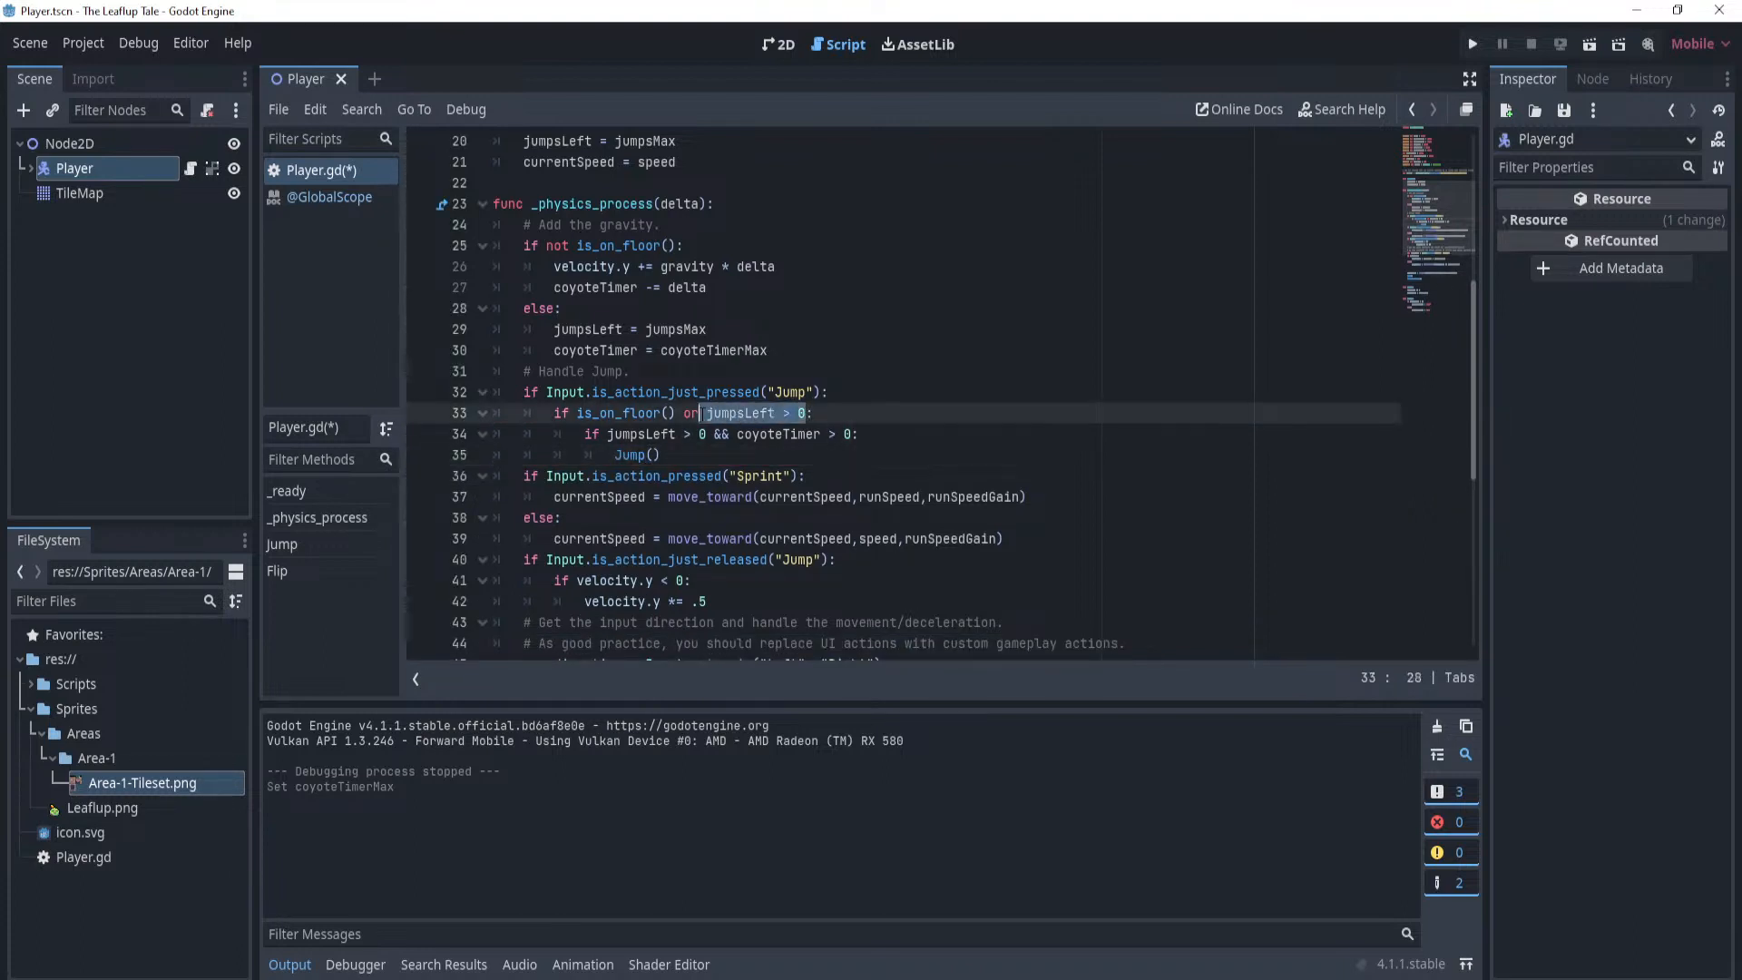
key(BackSpace)
key(BackSpace)
key(BackSpace)
key(BackSpace)
drag(676, 413, 577, 413)
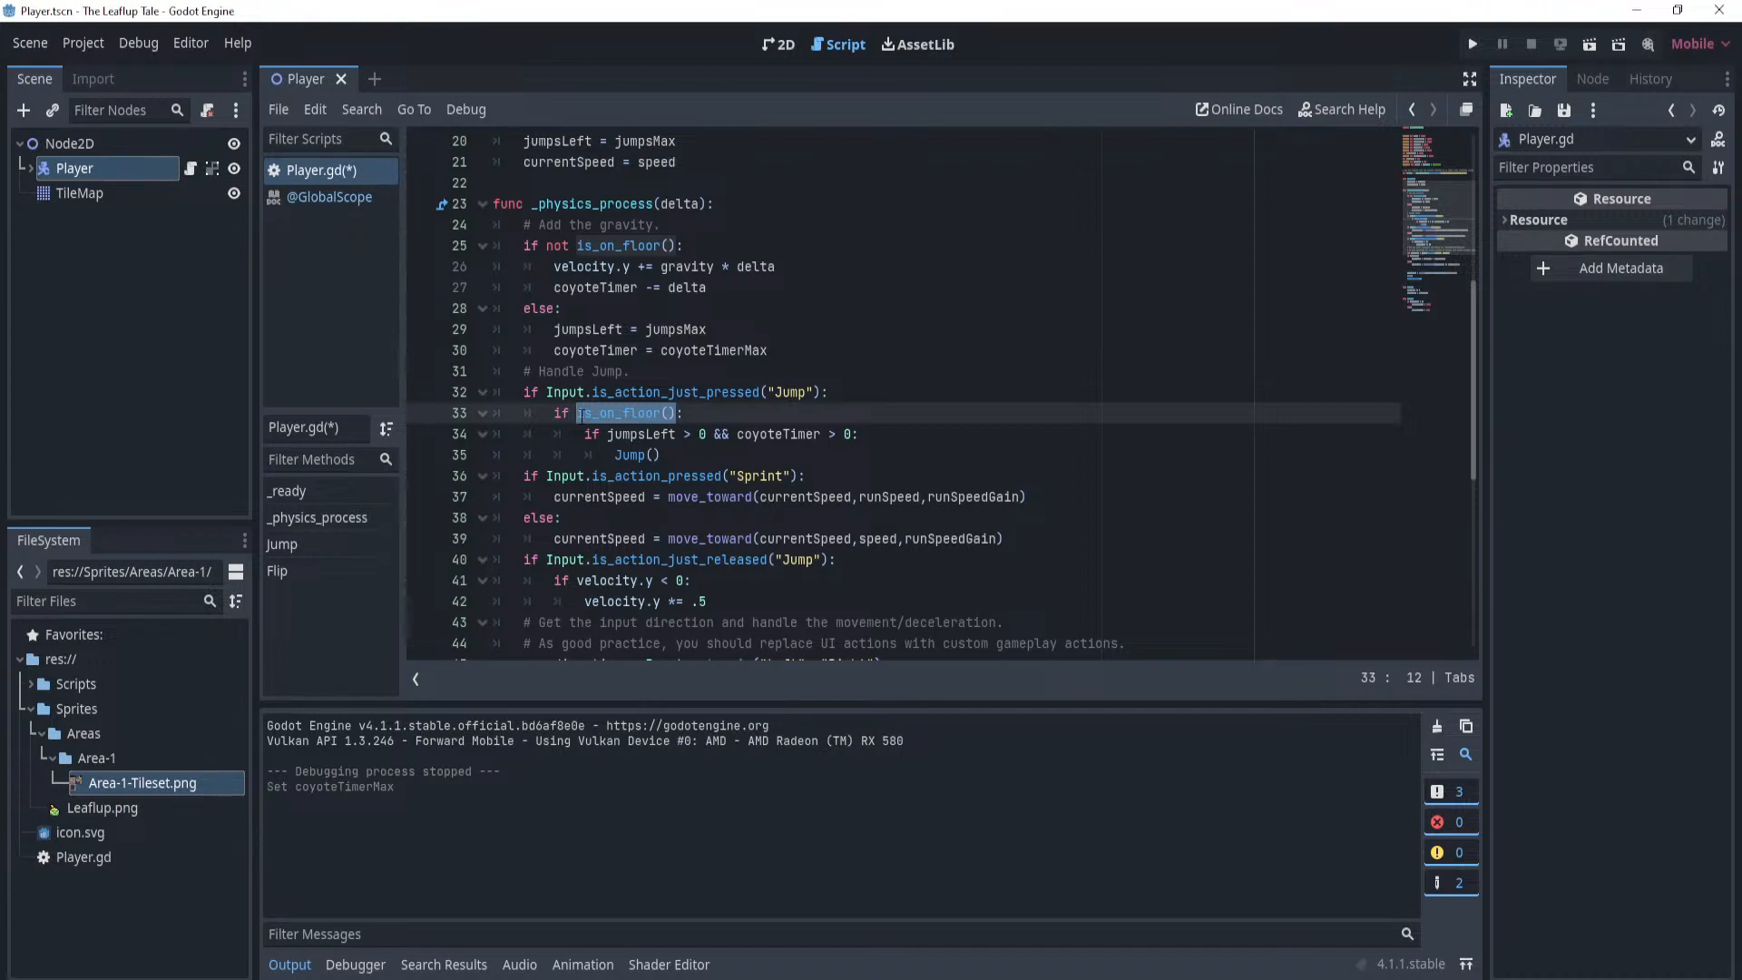
text(jumpsLeft)
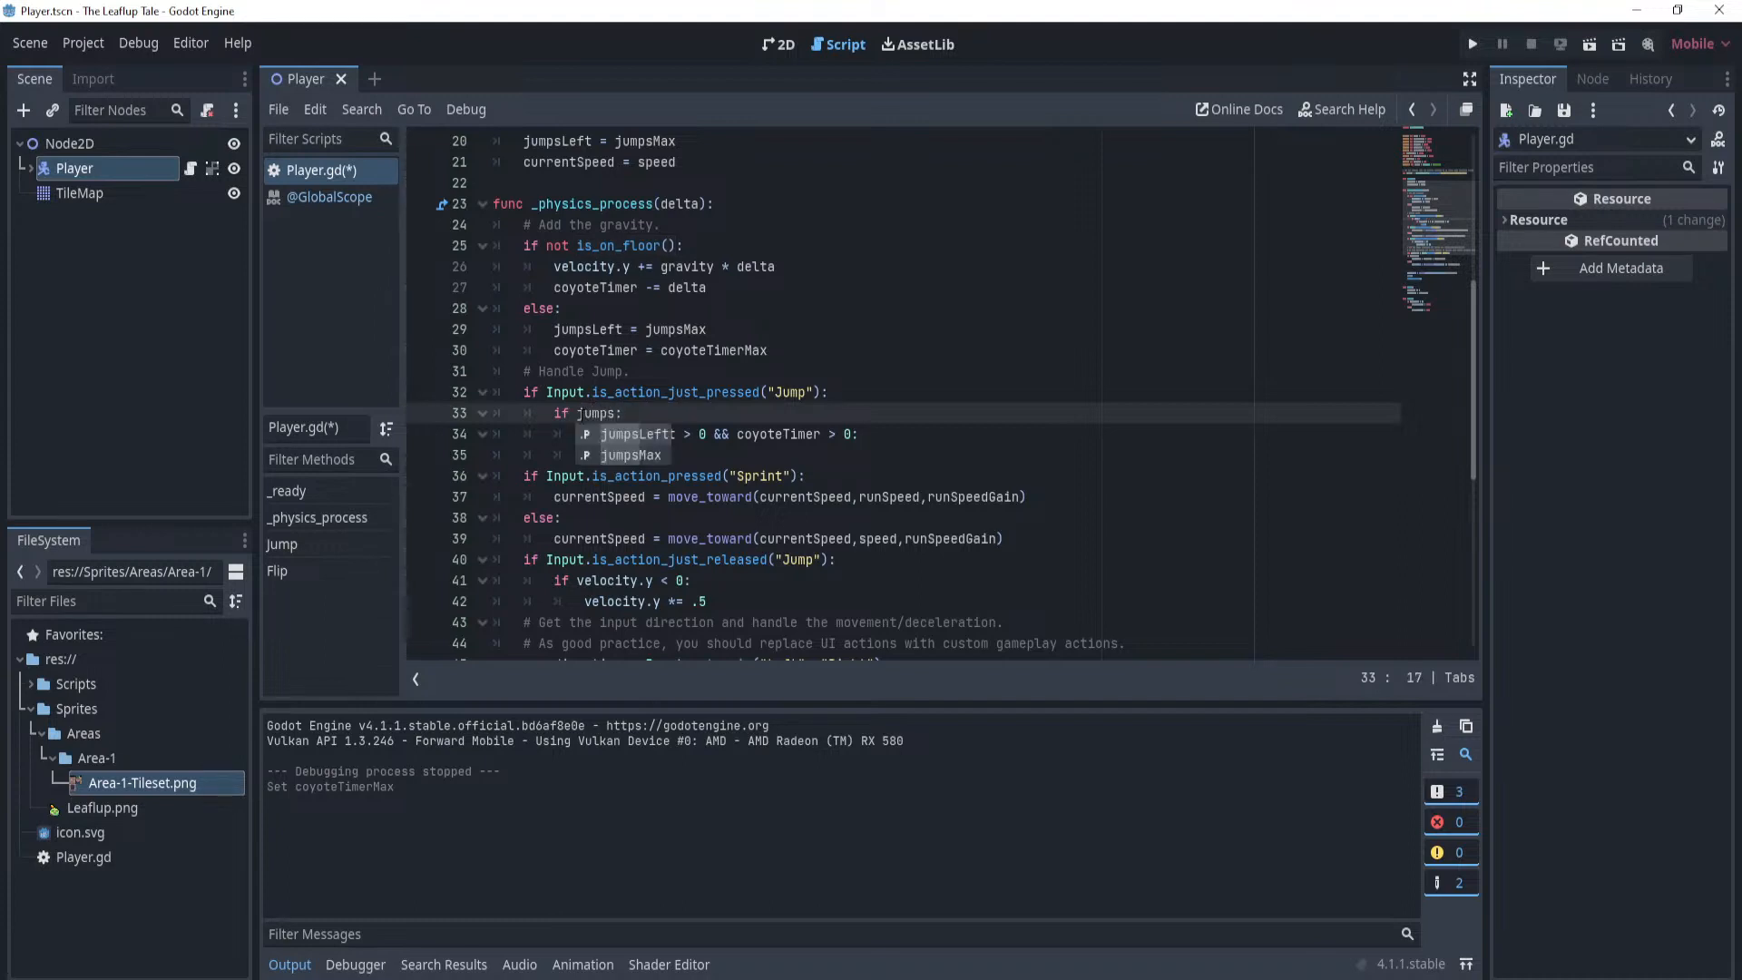
key(Return)
text(> 0)
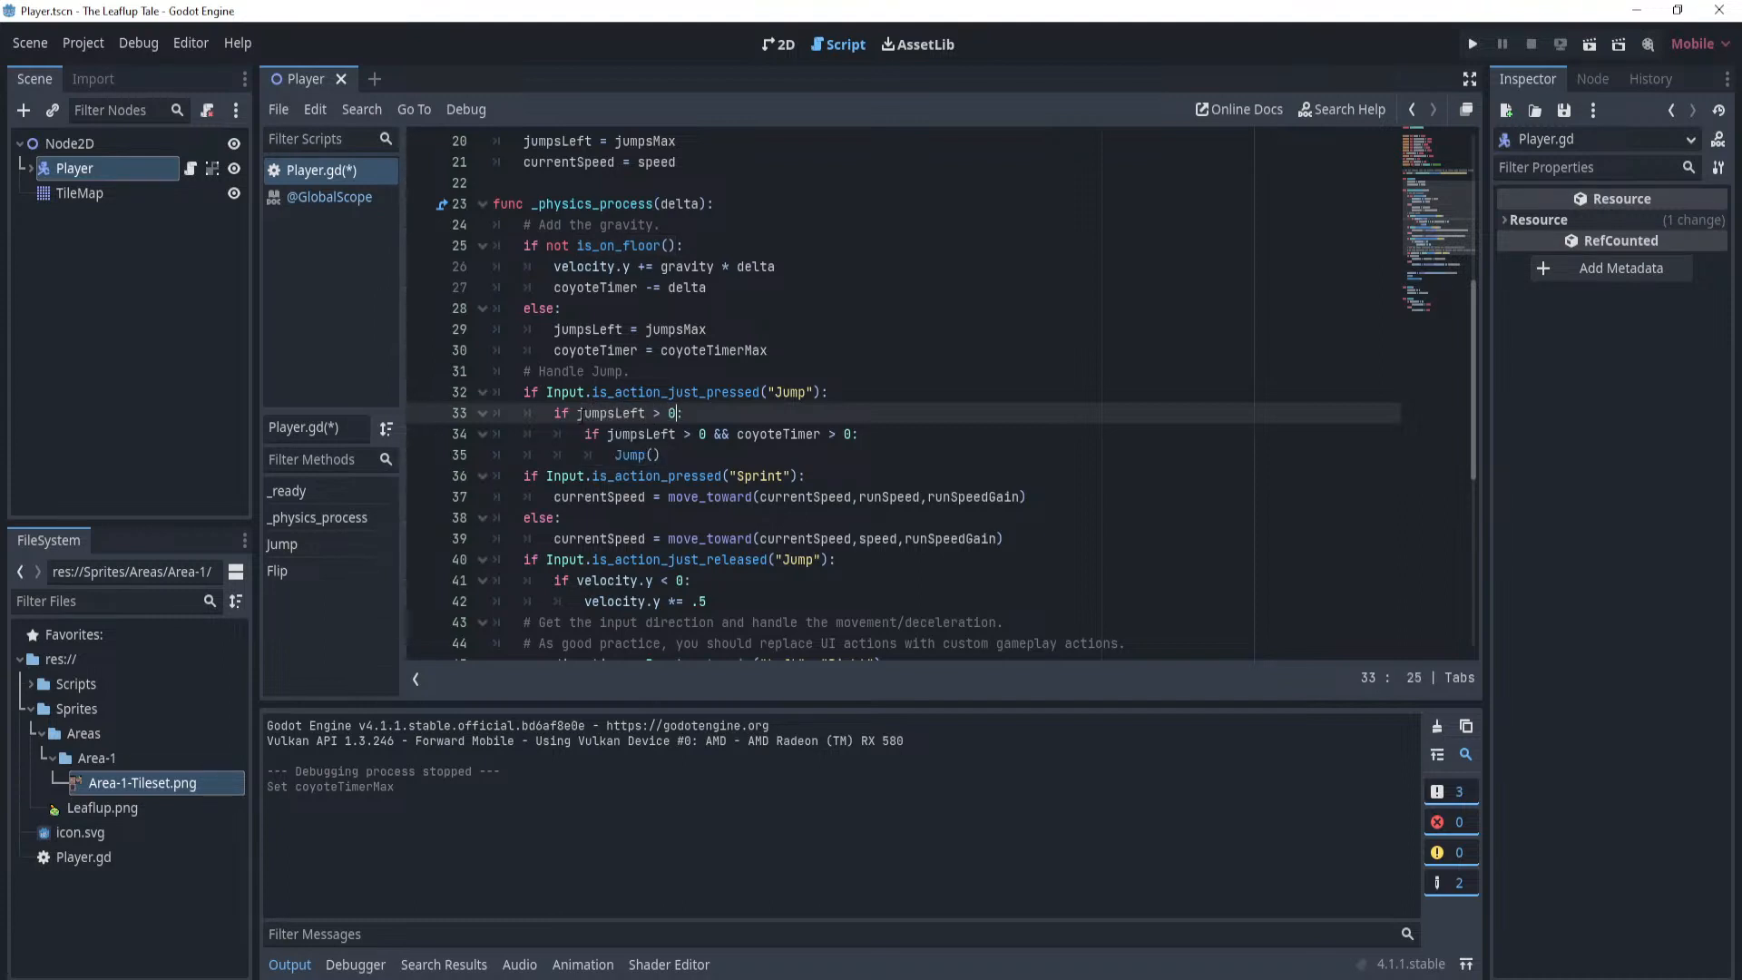
Change the nested condition above the Jump() call to is_on_floor() or coyoteTimer > 0, and save the script.
double_click(610, 434)
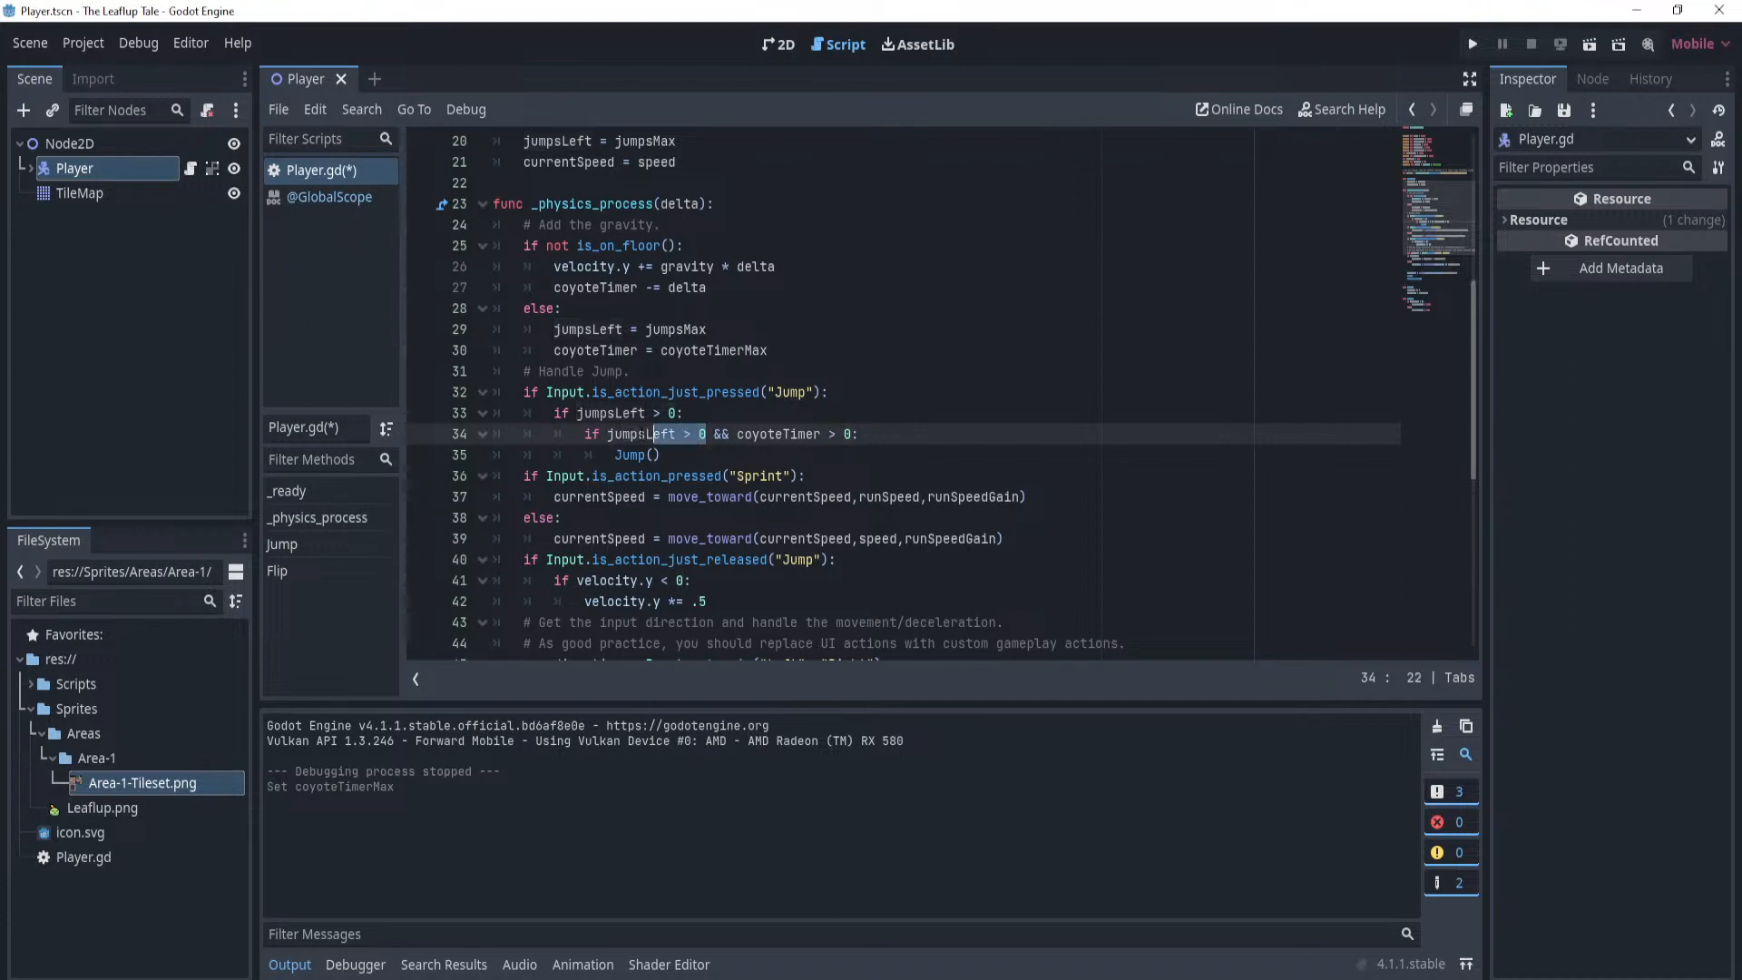
key(shift+Right)
key(shift+Right)
key(shift+Right)
key(shift+Right)
text(isonf)
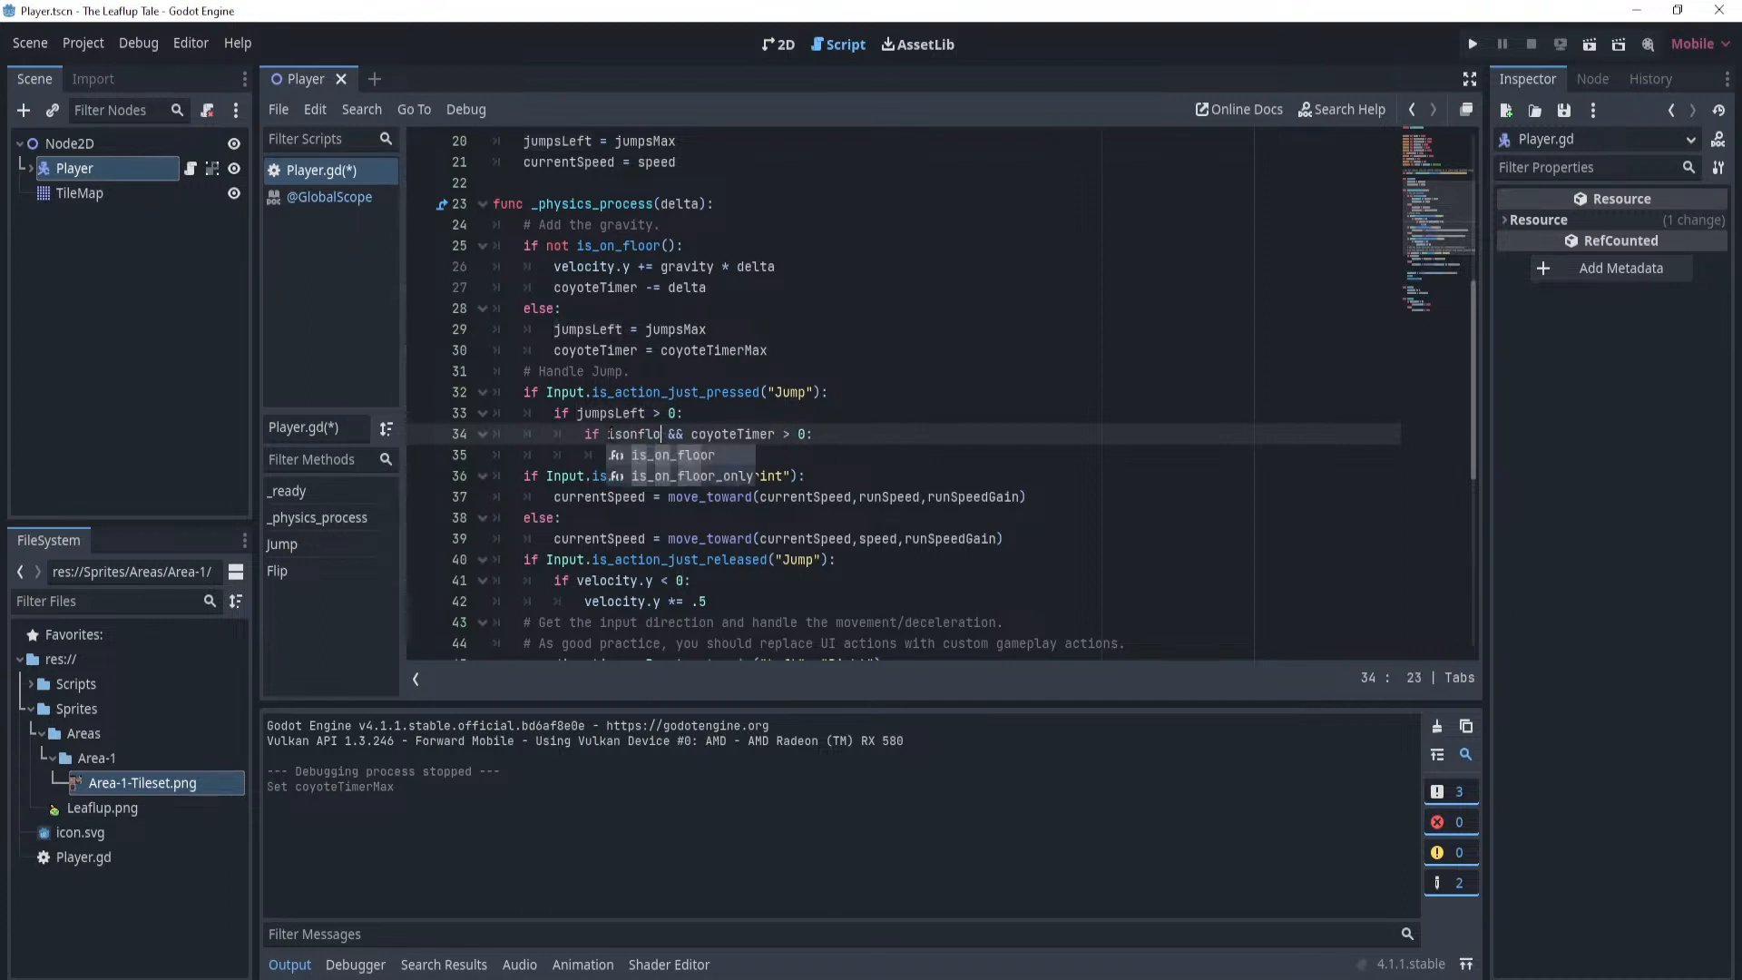
key(Return)
click(730, 434)
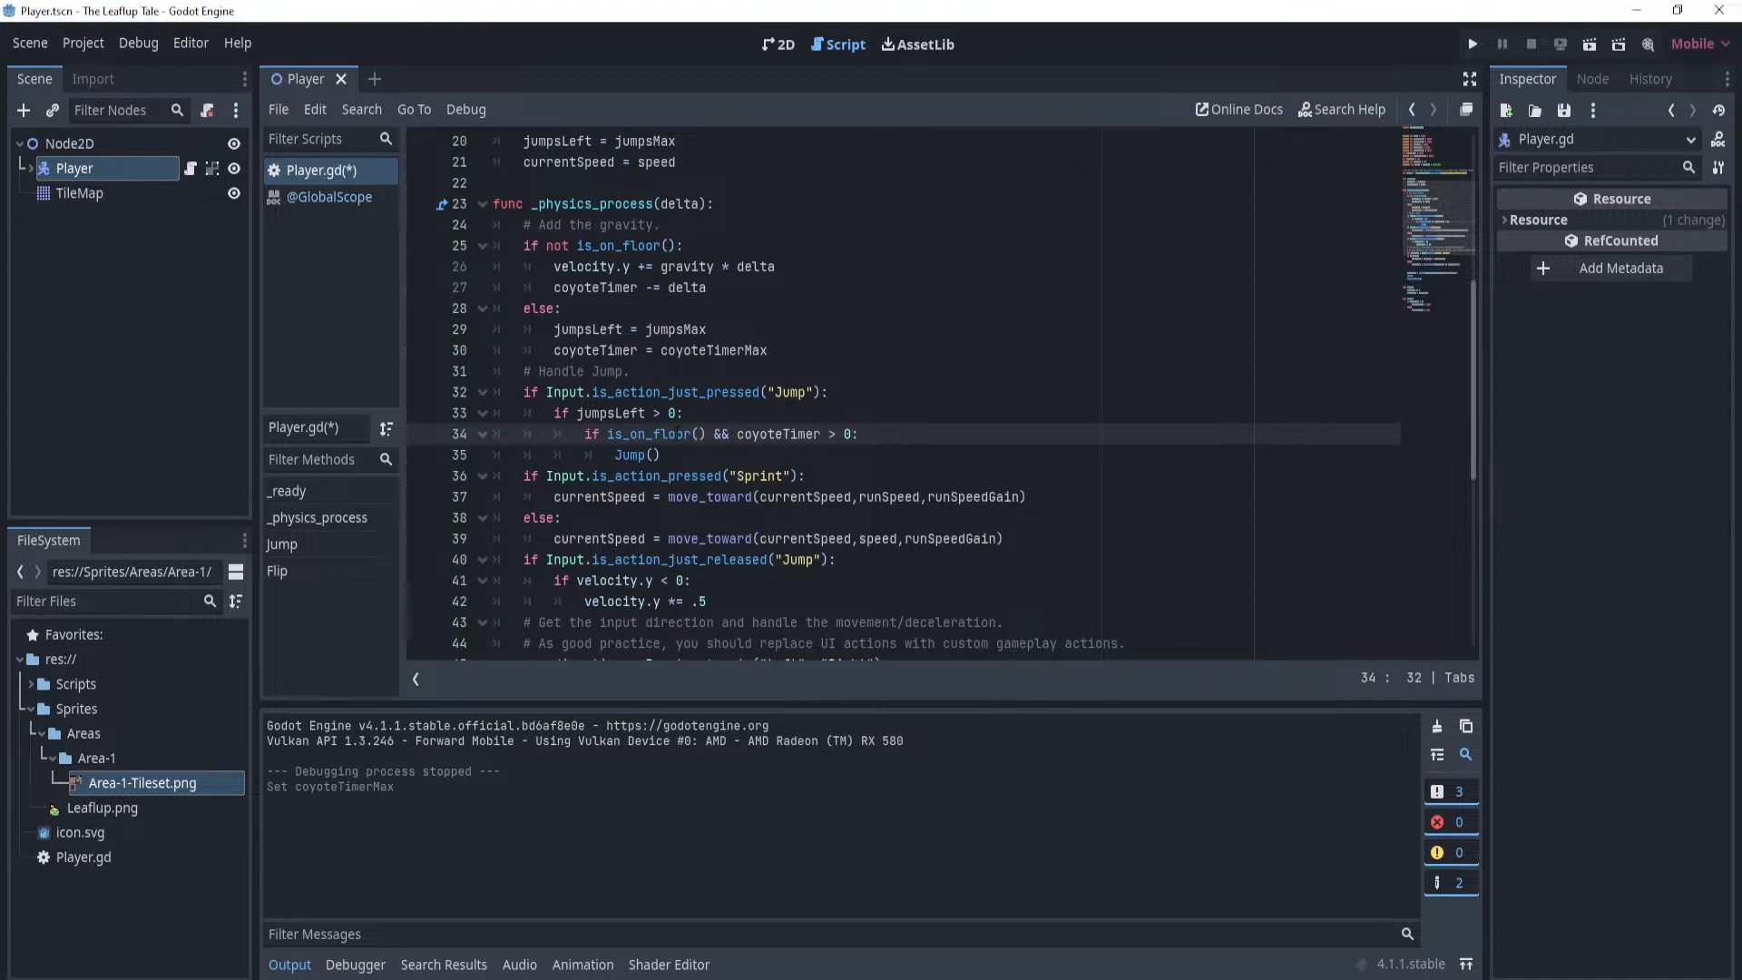
key(BackSpace)
key(BackSpace)
text(or)
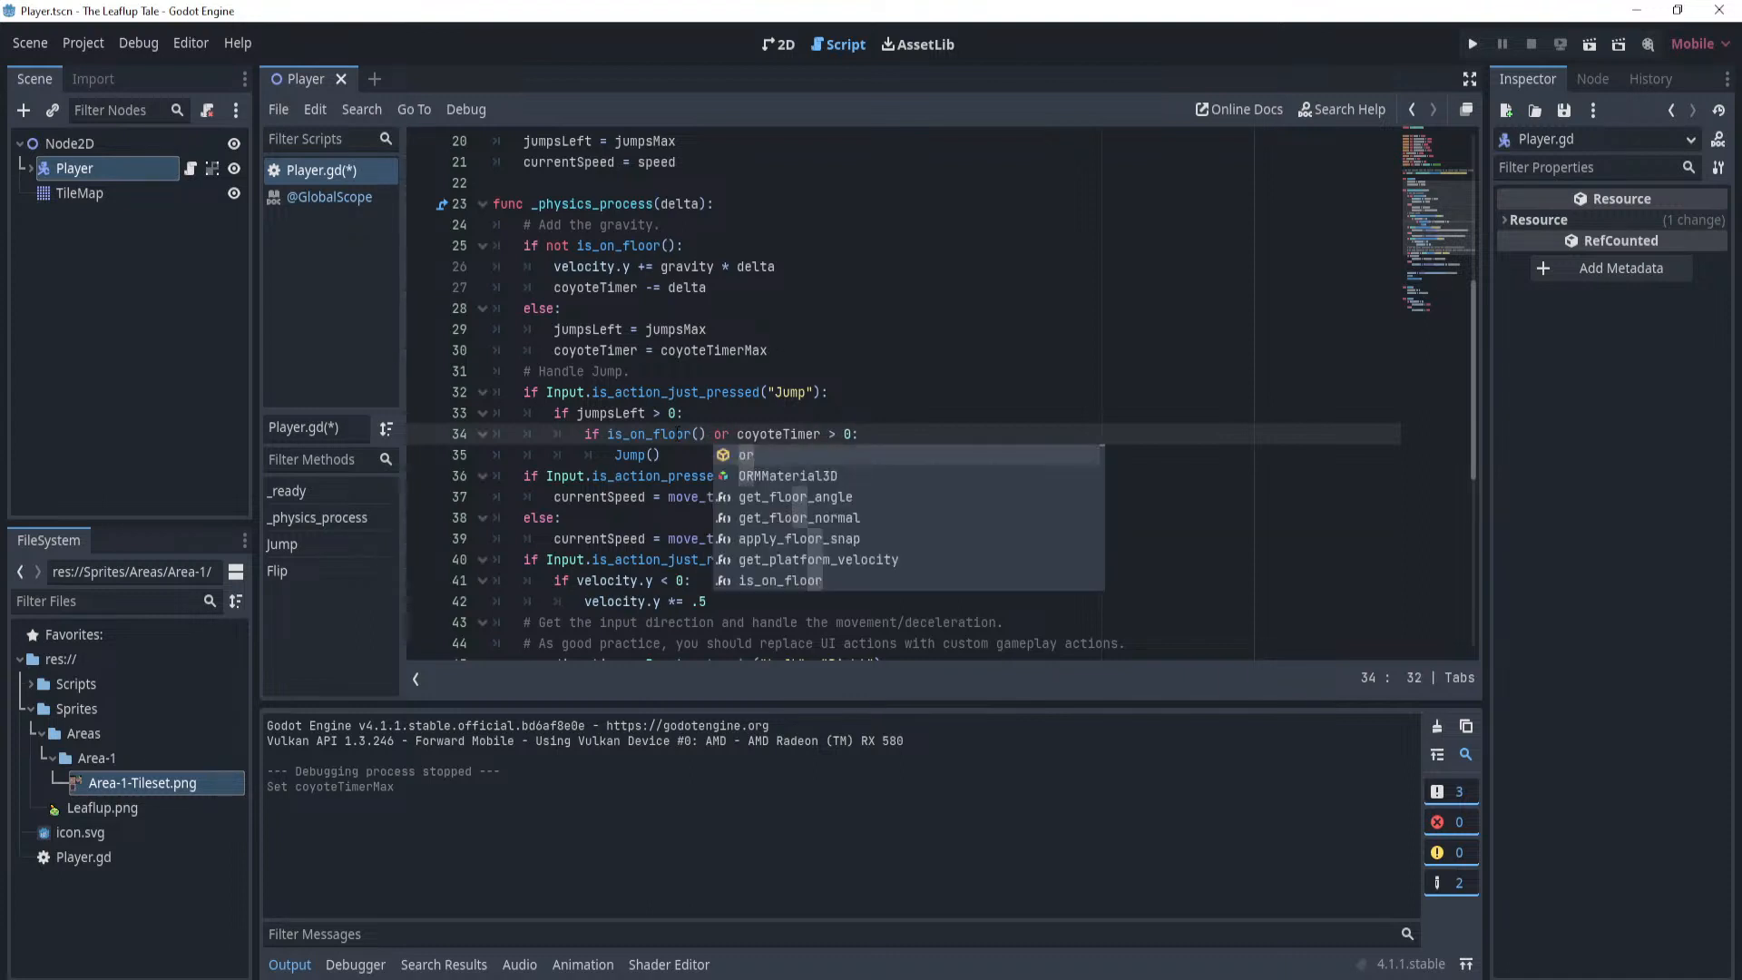
key(ctrl+s)
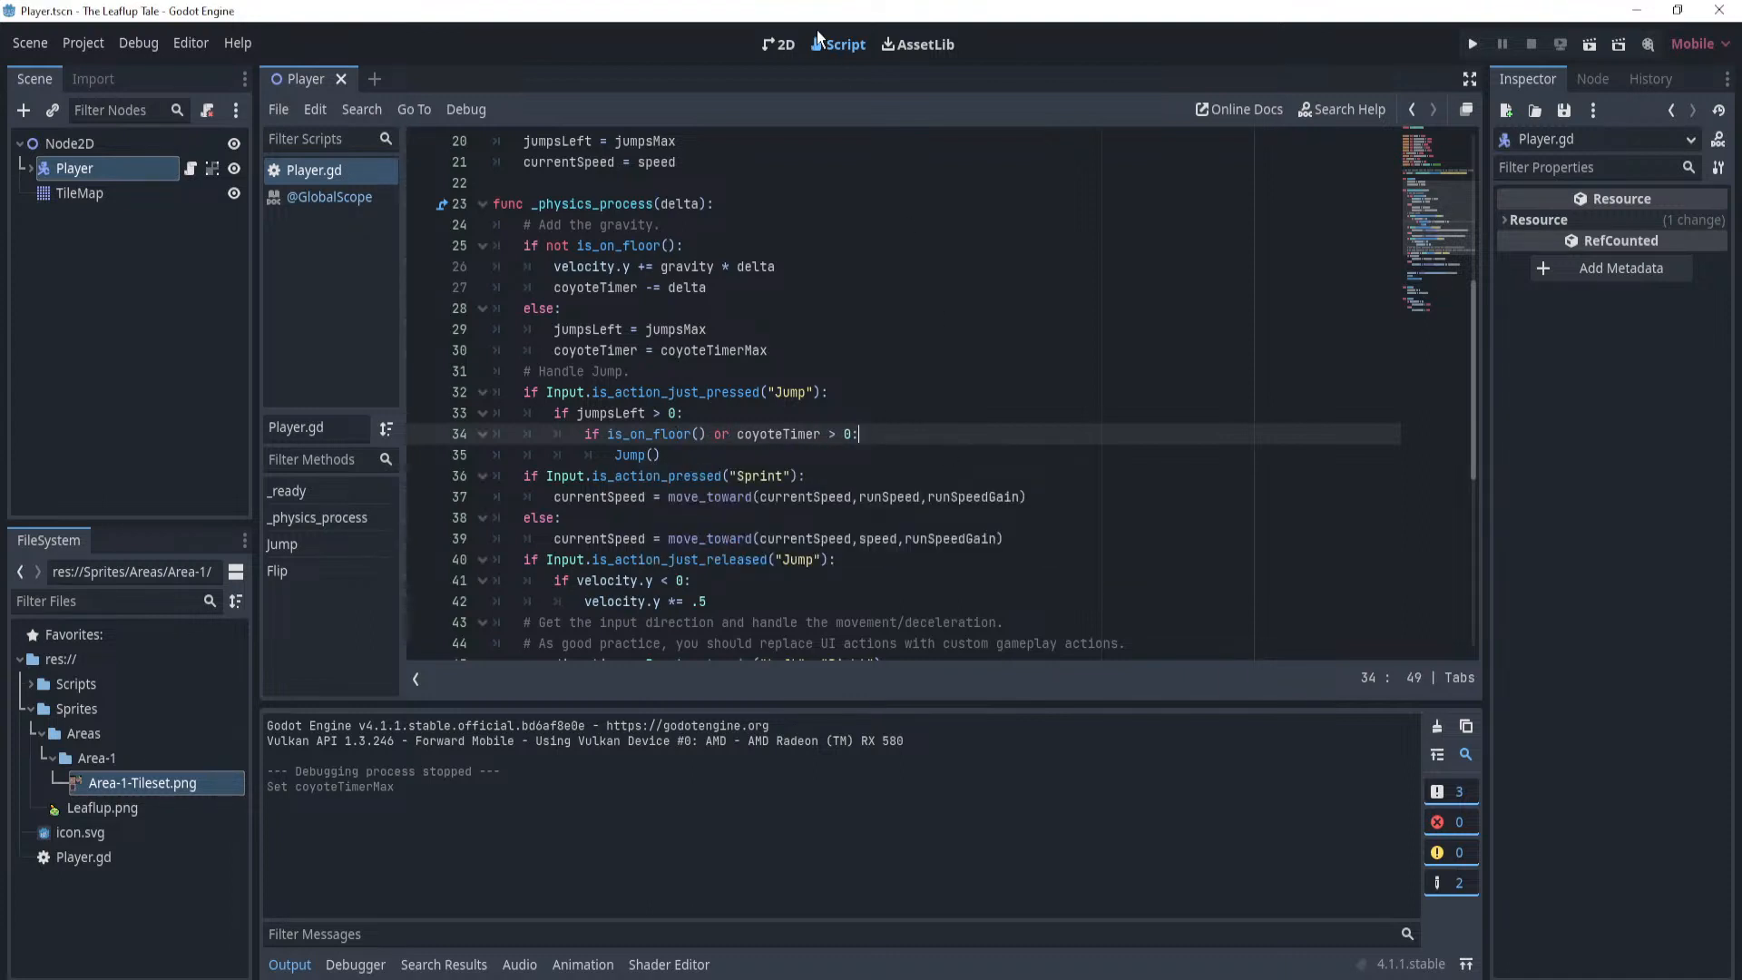
Run the project, move and jump the player around the ground and floating platforms to test mid-air jumps, and close the game.
key(ctrl+F1)
click(1473, 43)
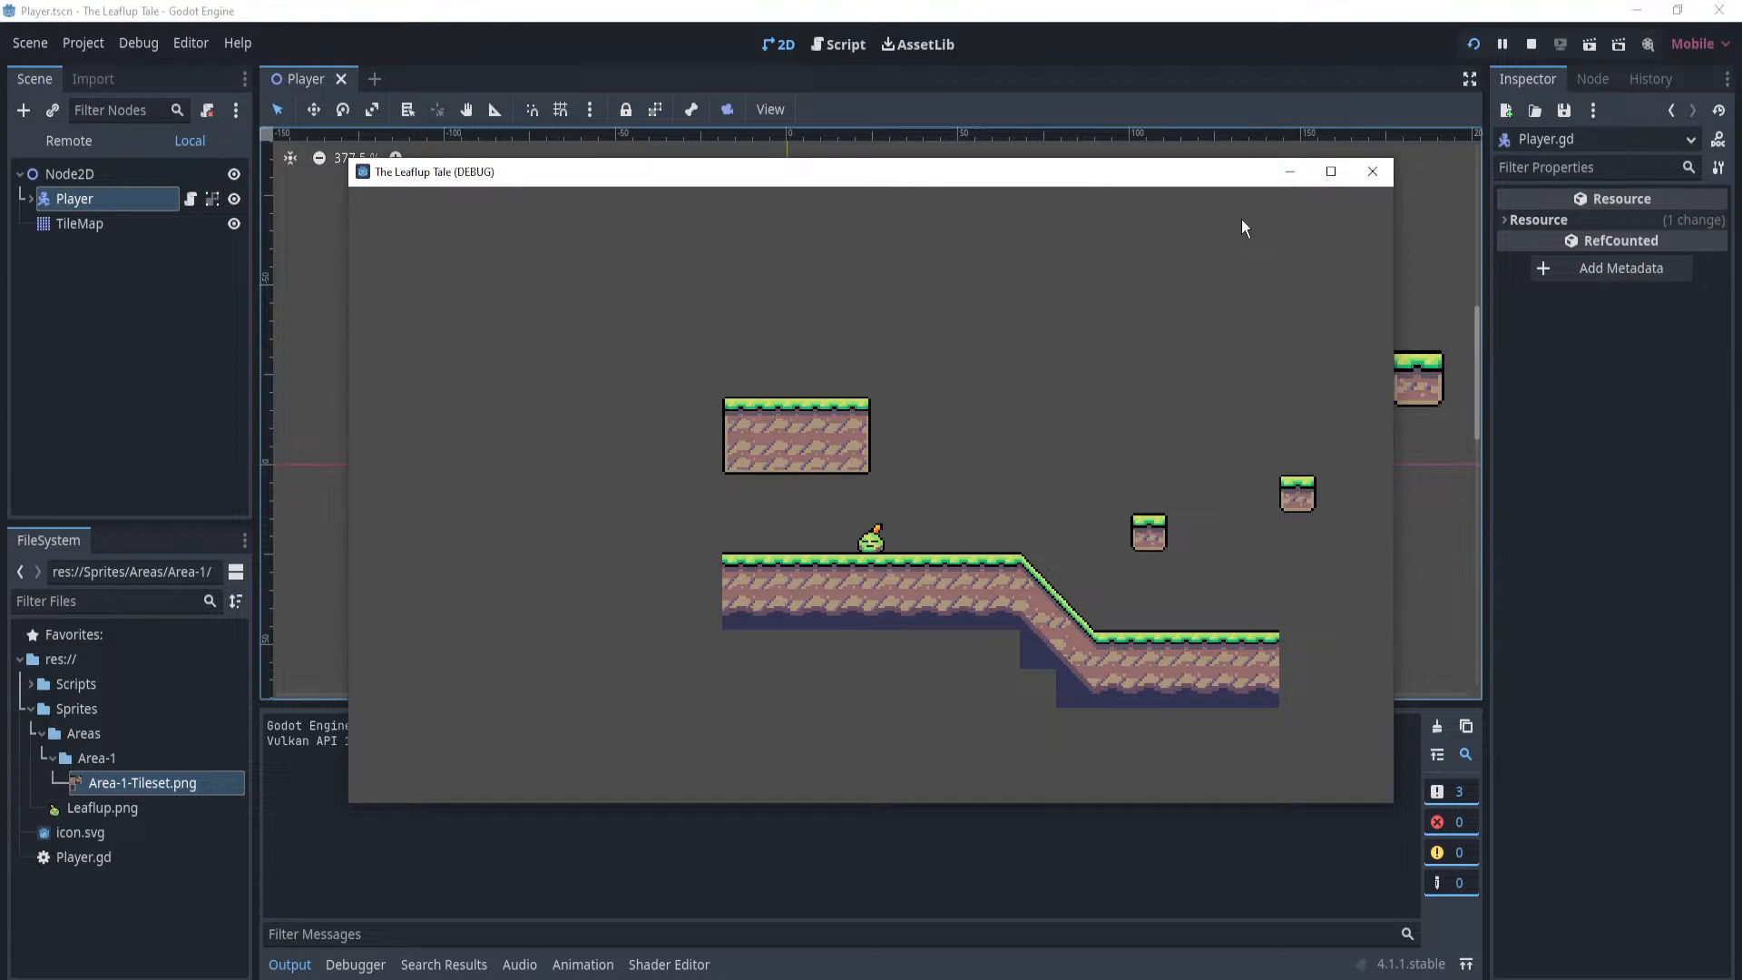
key(Left)
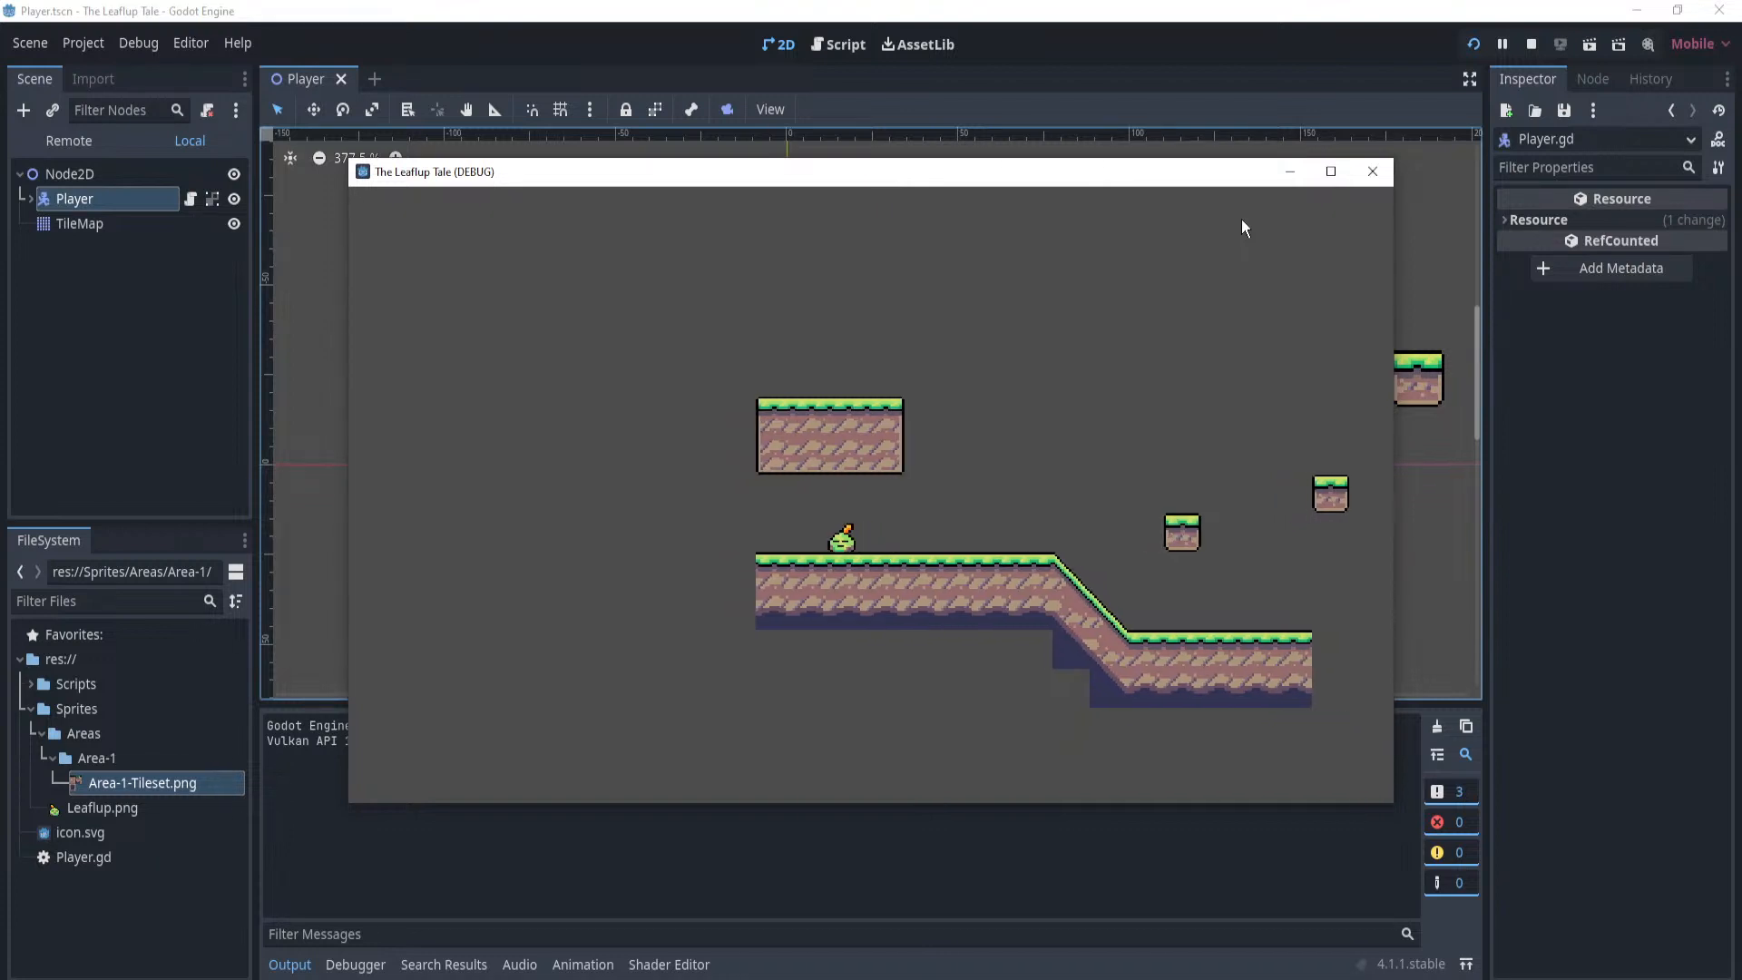
key(space)
key(Right)
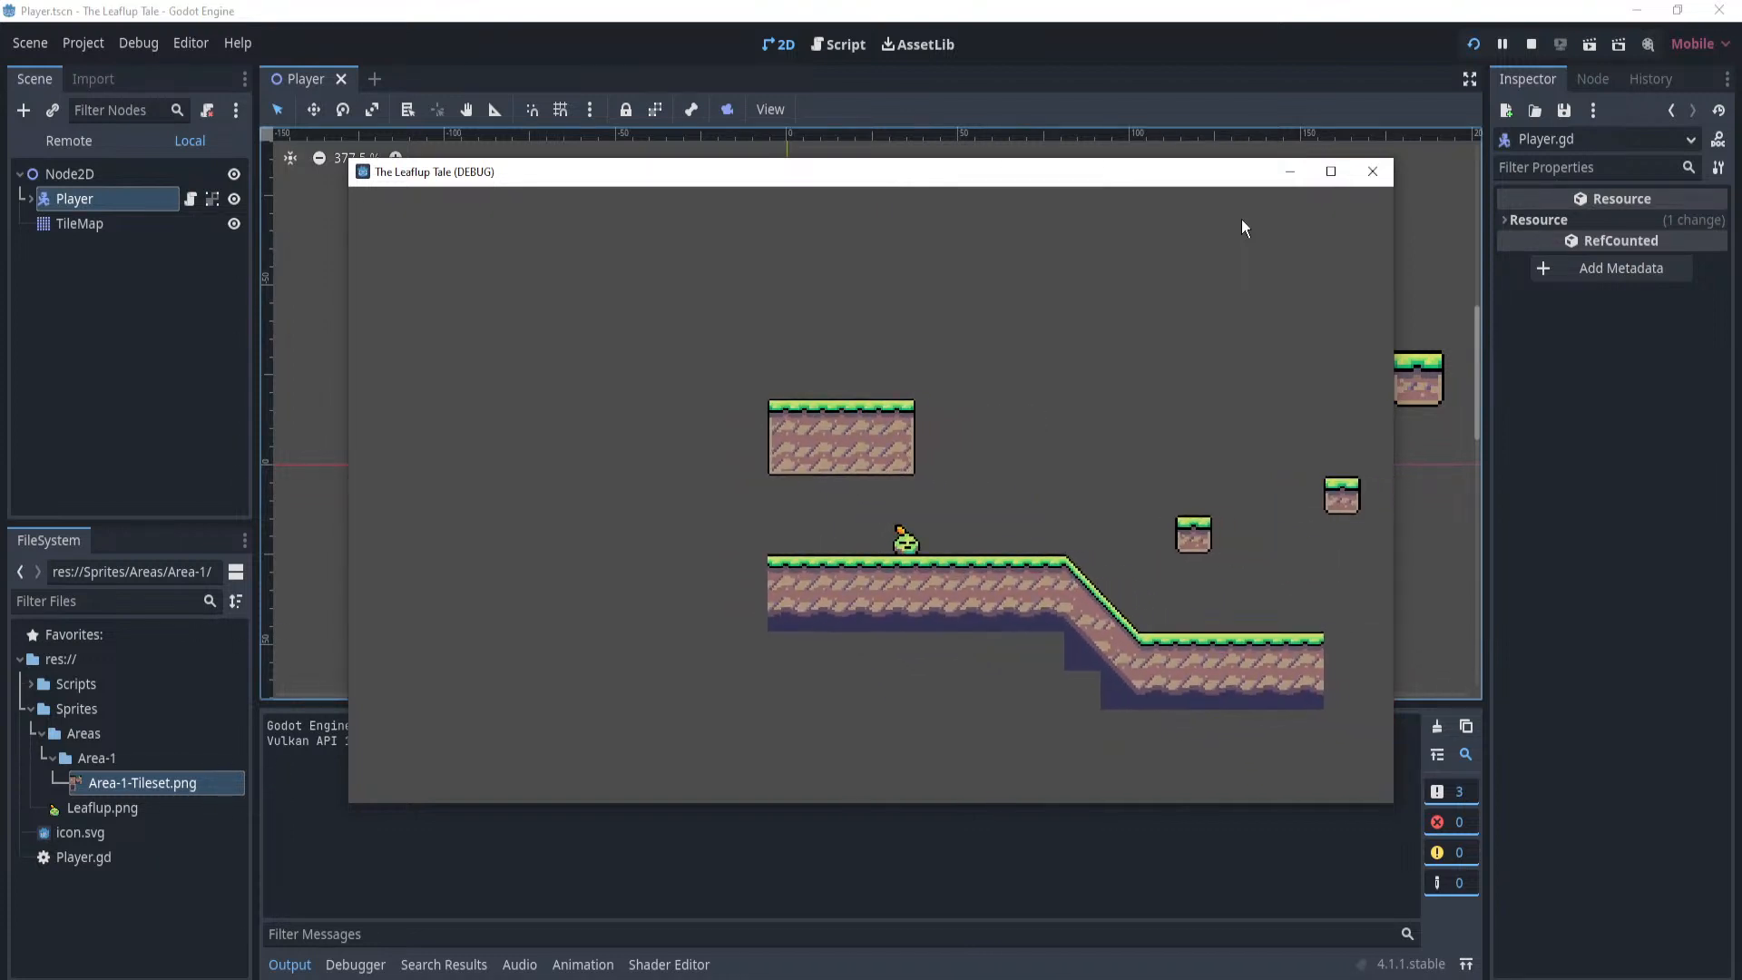
key(Right)
key(space)
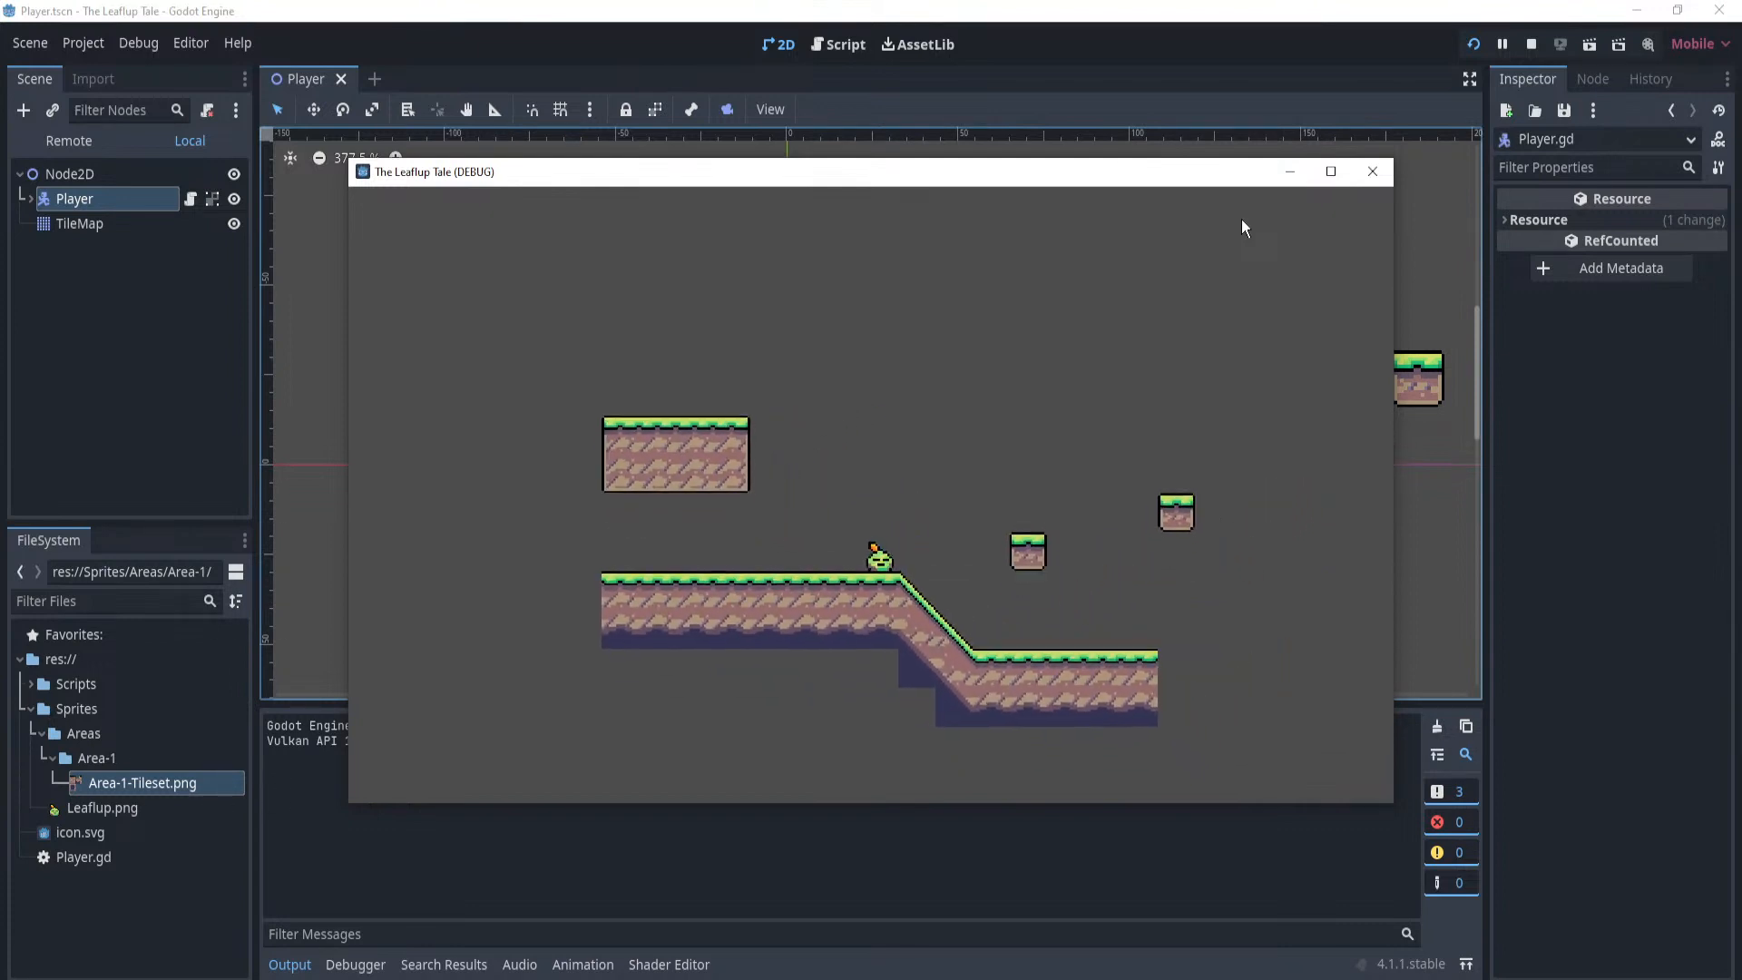
key(Right)
key(space)
key(Left)
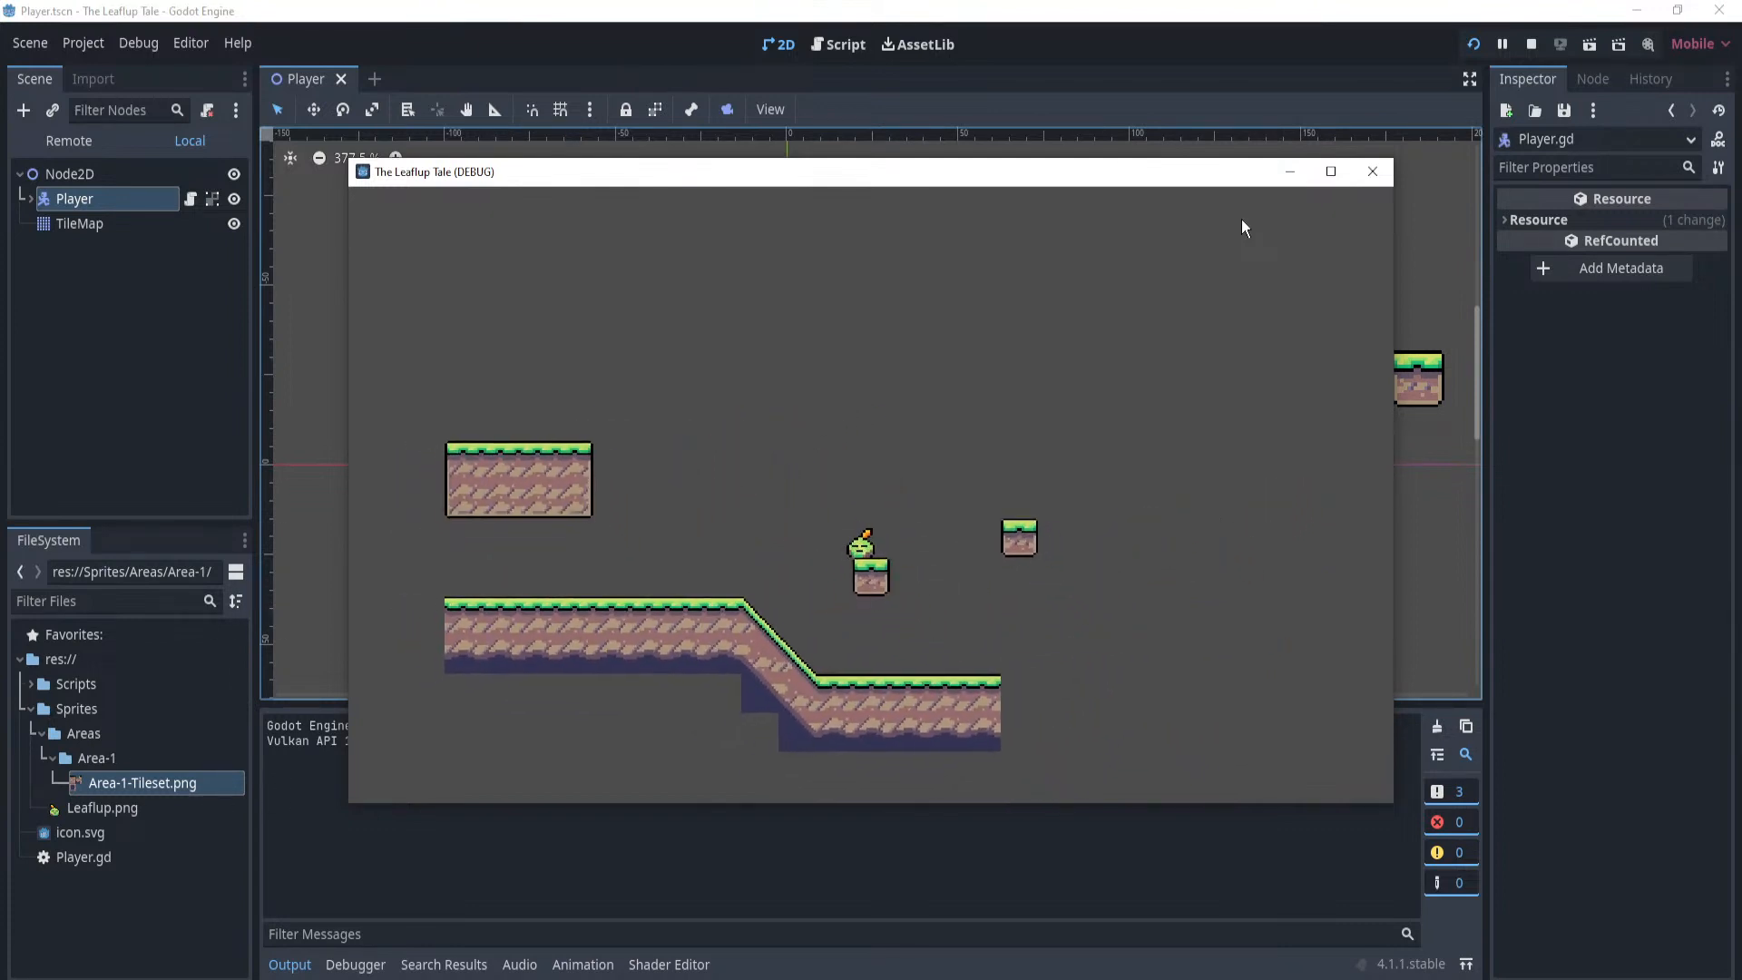
key(space)
key(space)
key(Right)
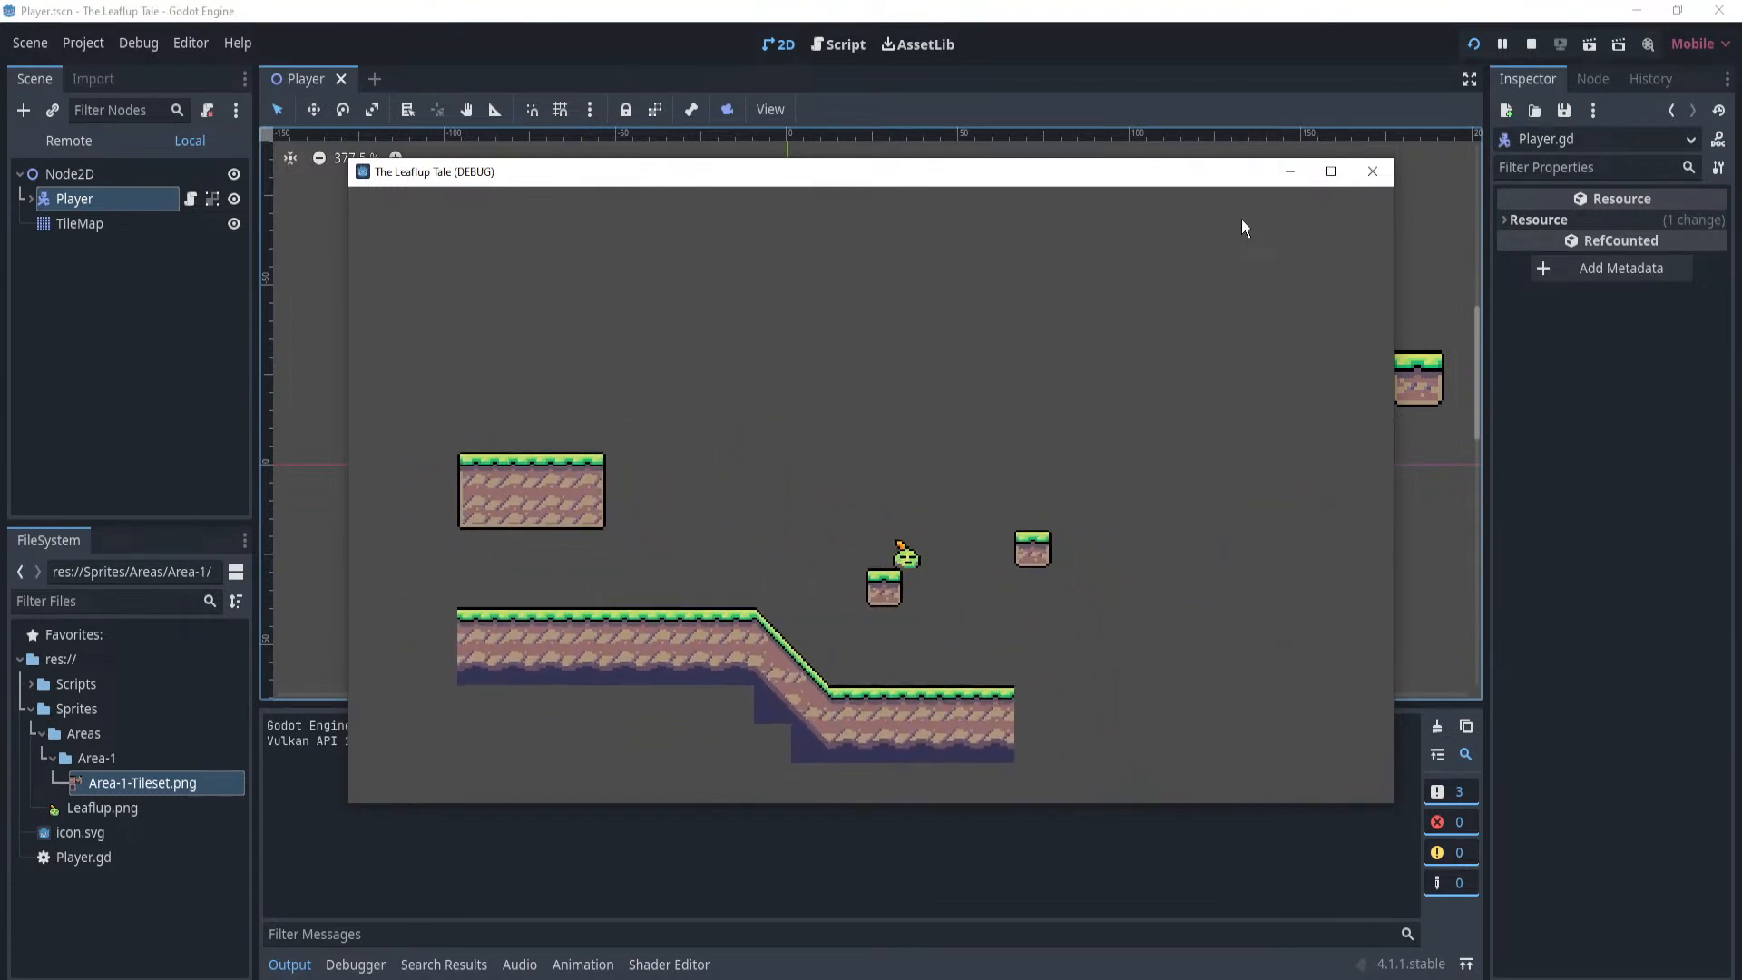
key(Left)
key(space)
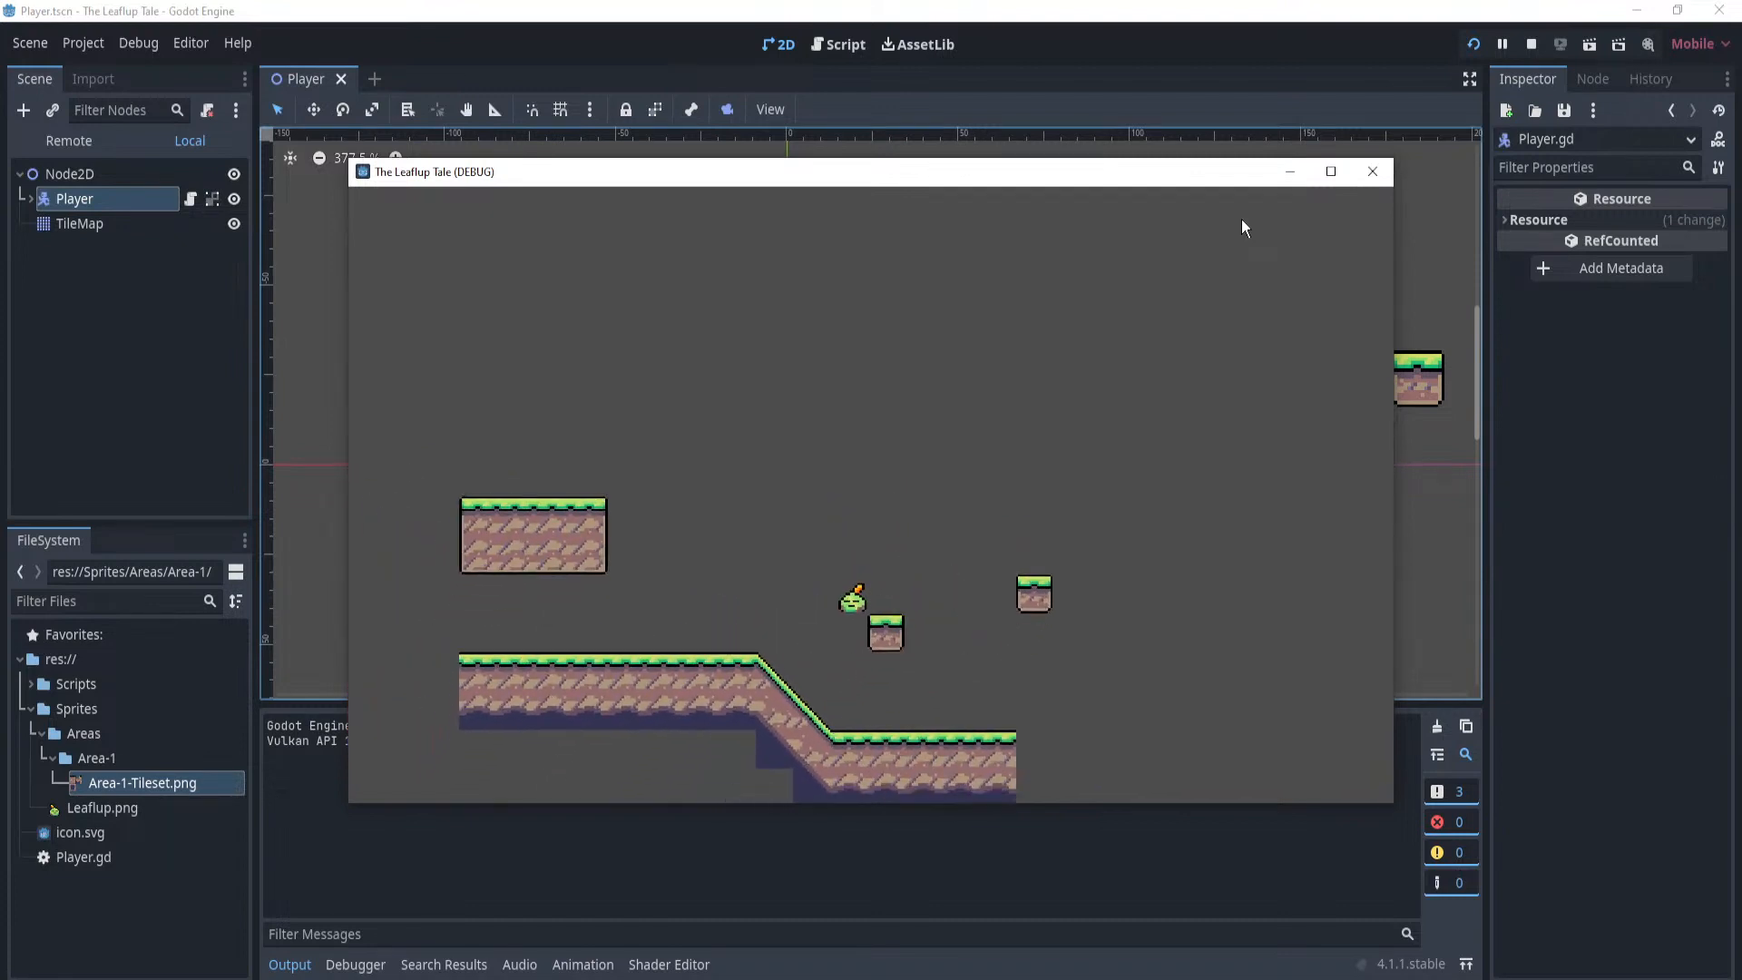
key(space)
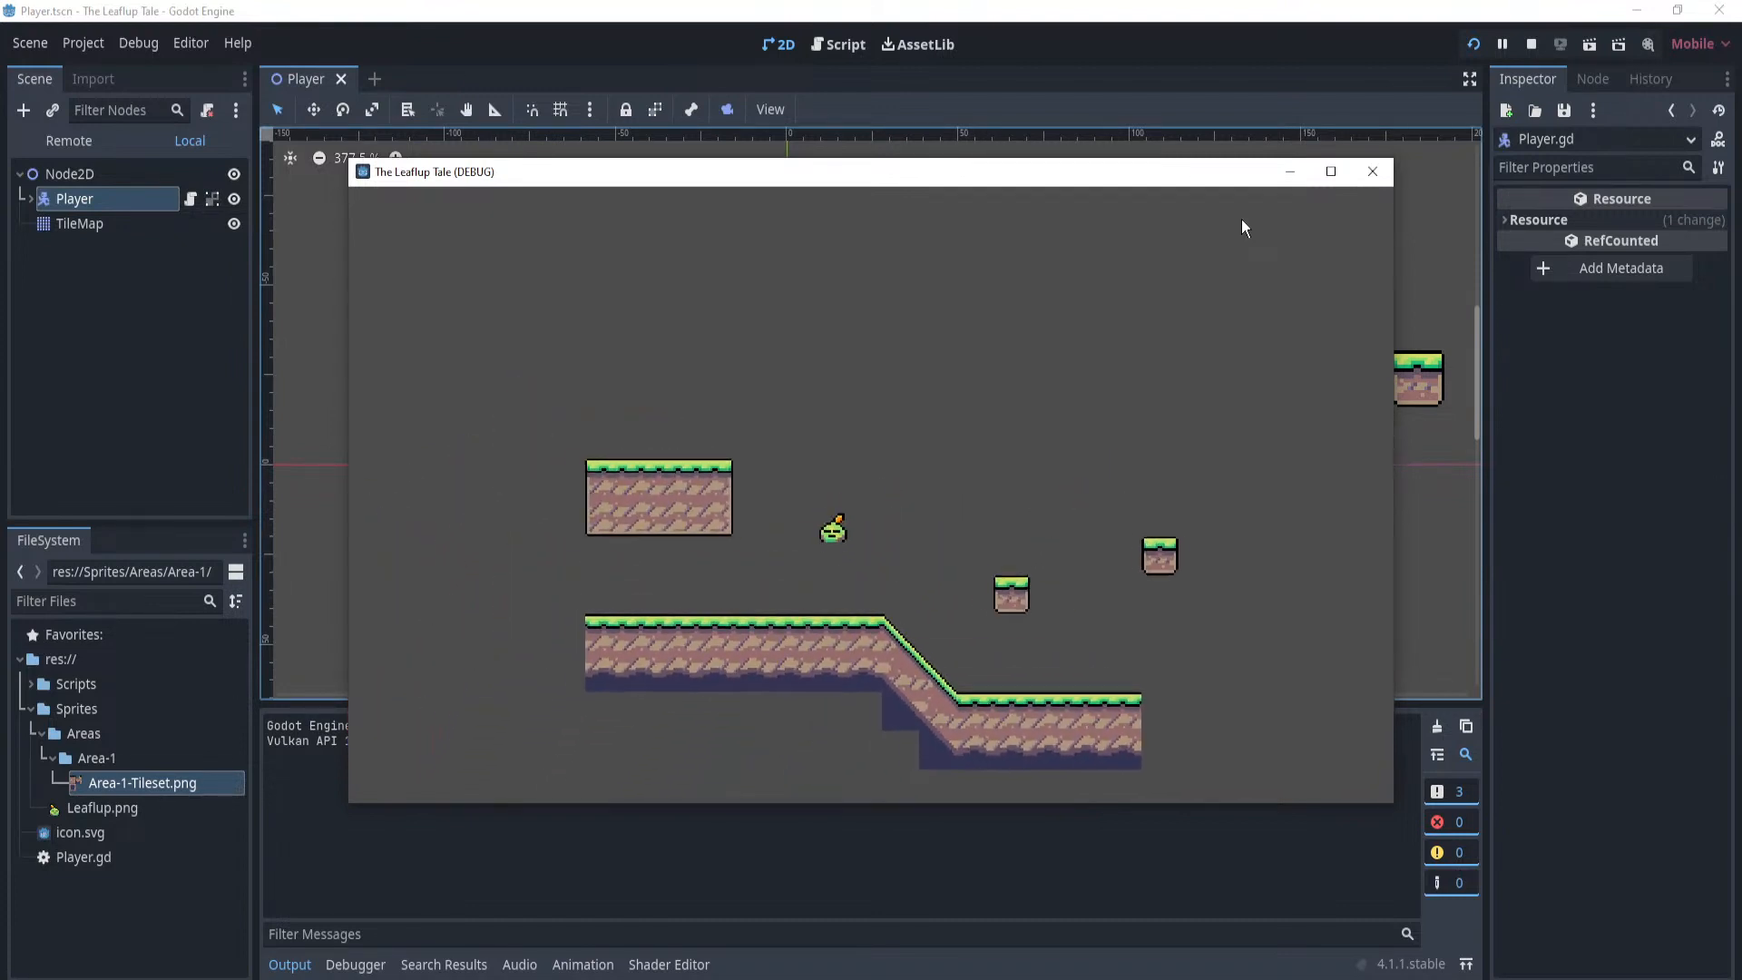
key(Right)
key(space)
key(Left)
key(space)
key(space)
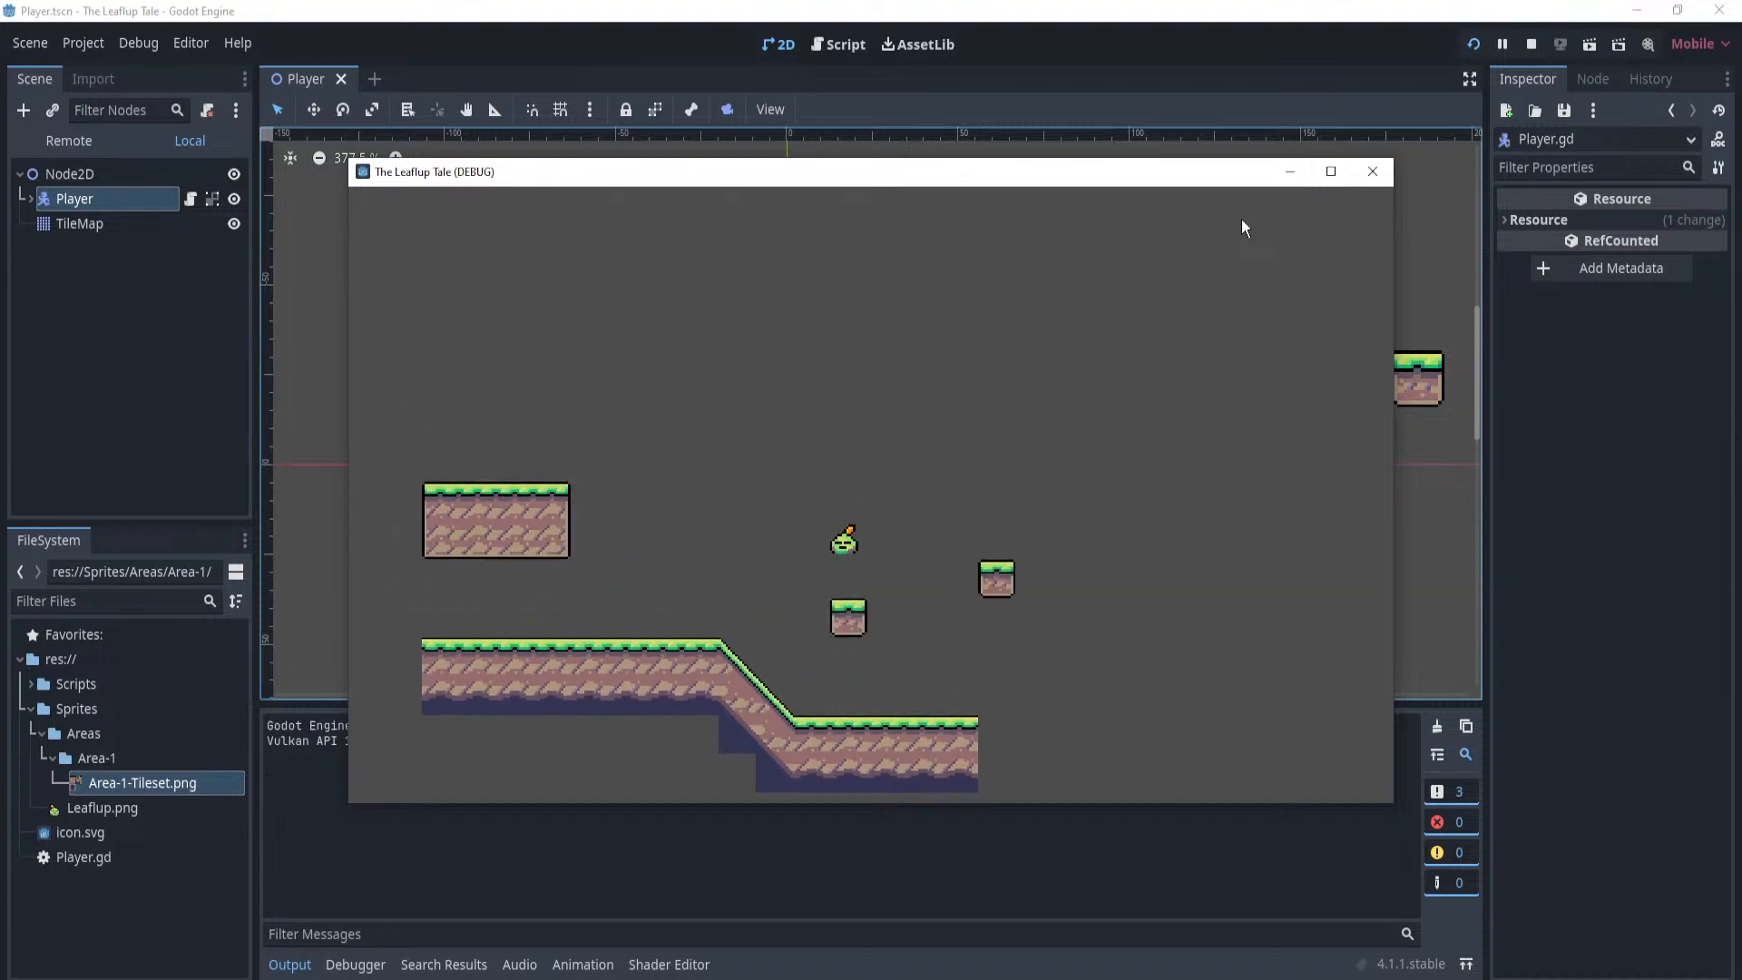
key(Right)
key(space)
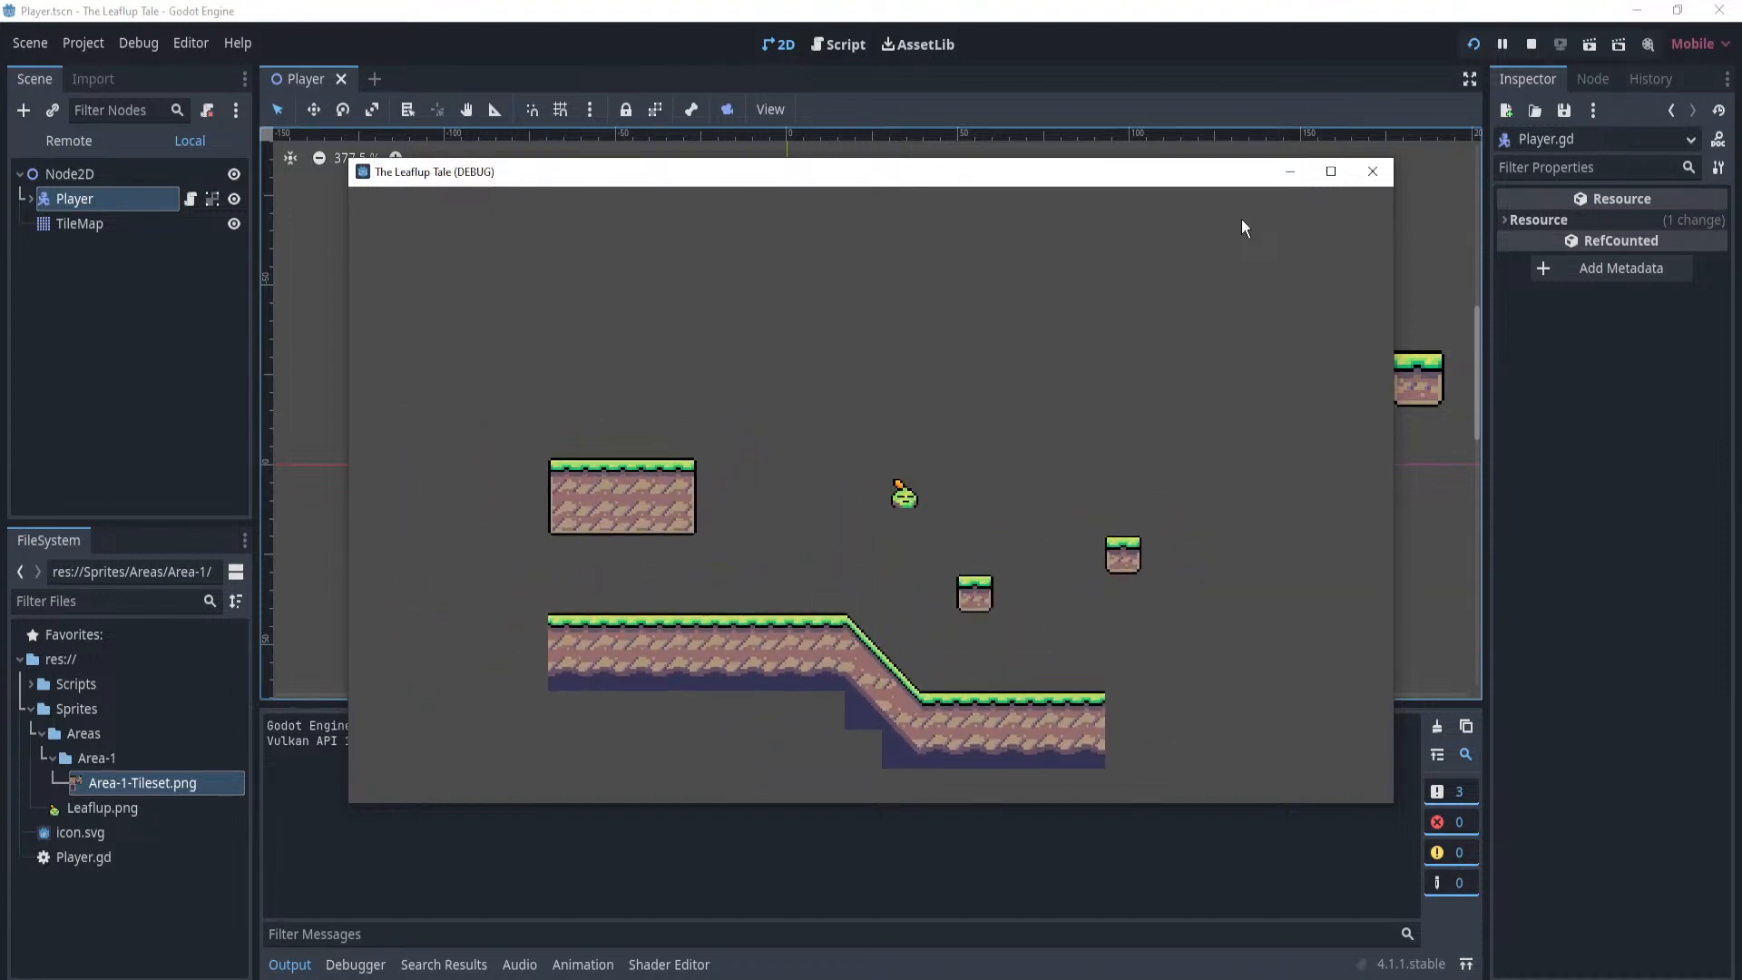
key(Right)
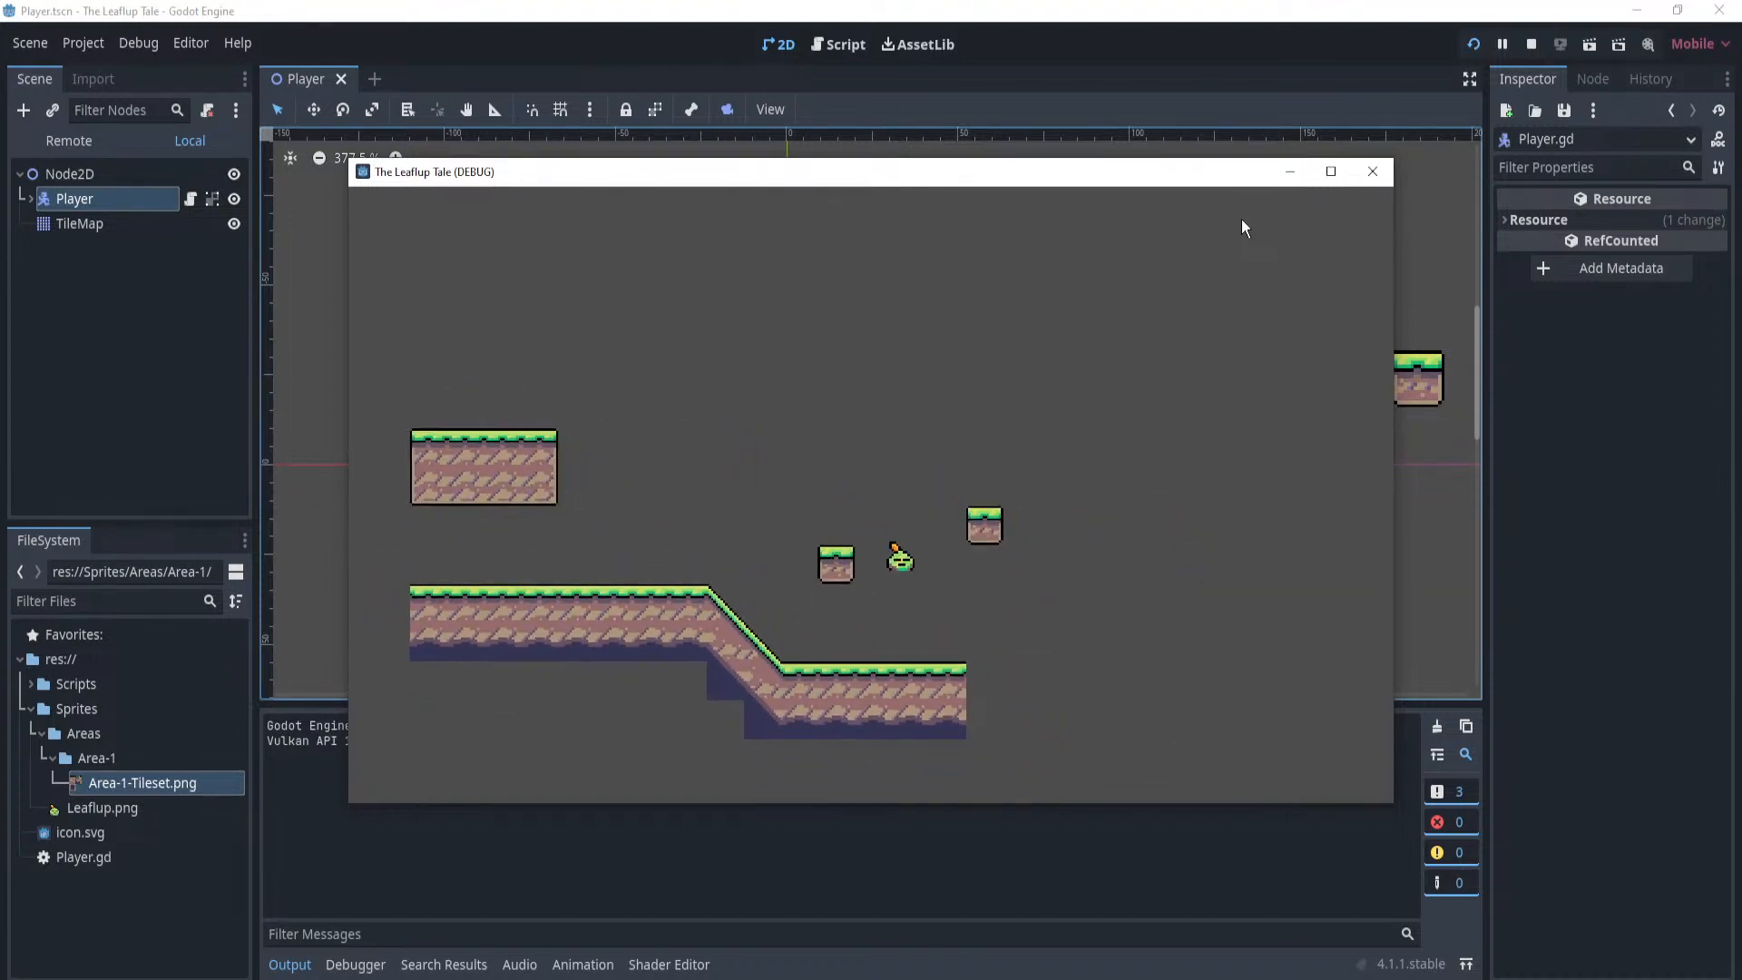
key(Left)
key(space)
key(Right)
key(Left)
key(space)
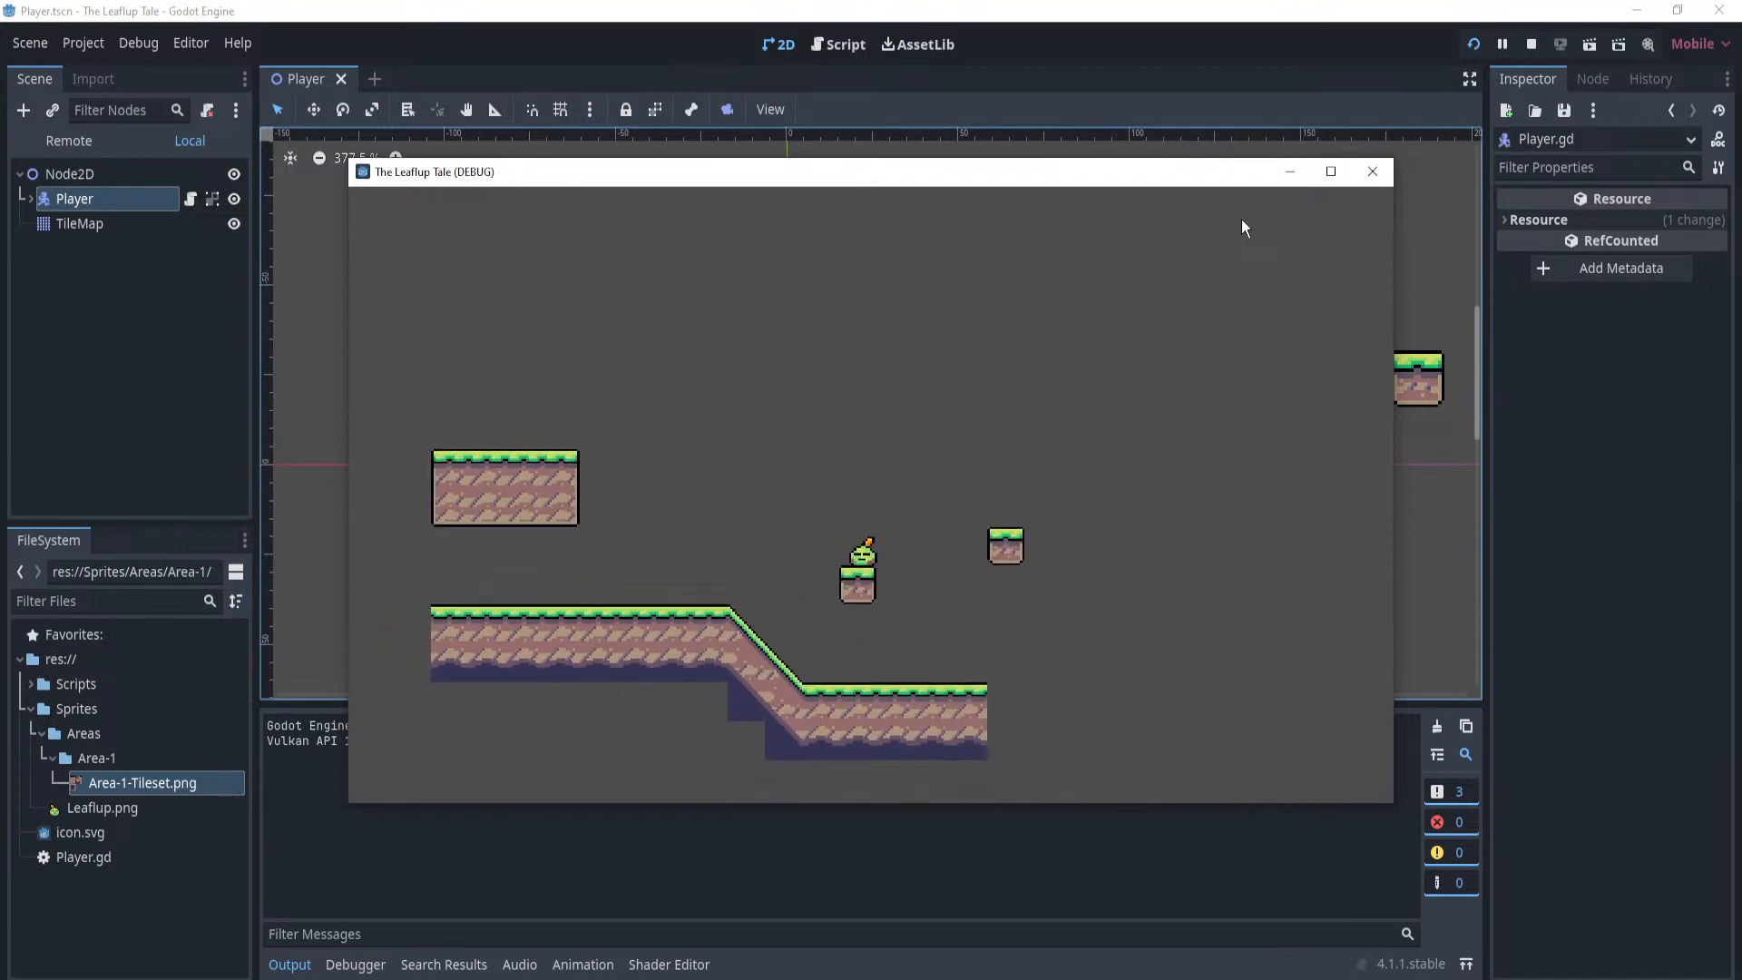
key(Right)
key(space)
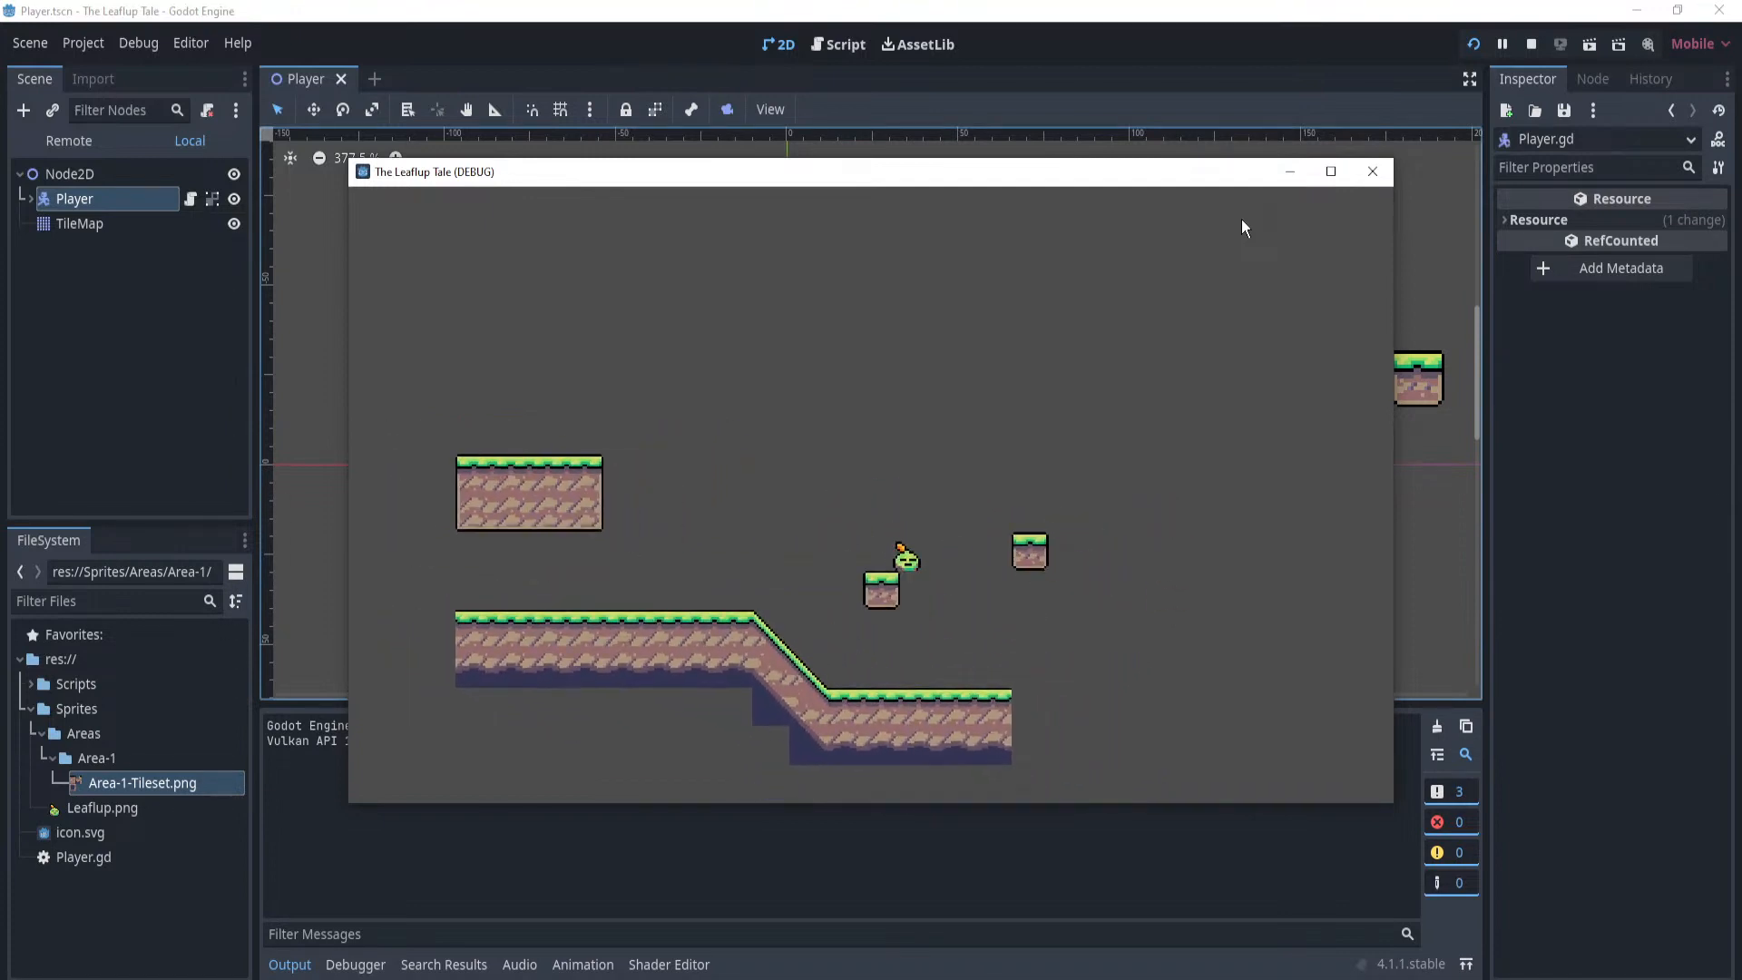
key(Left)
key(space)
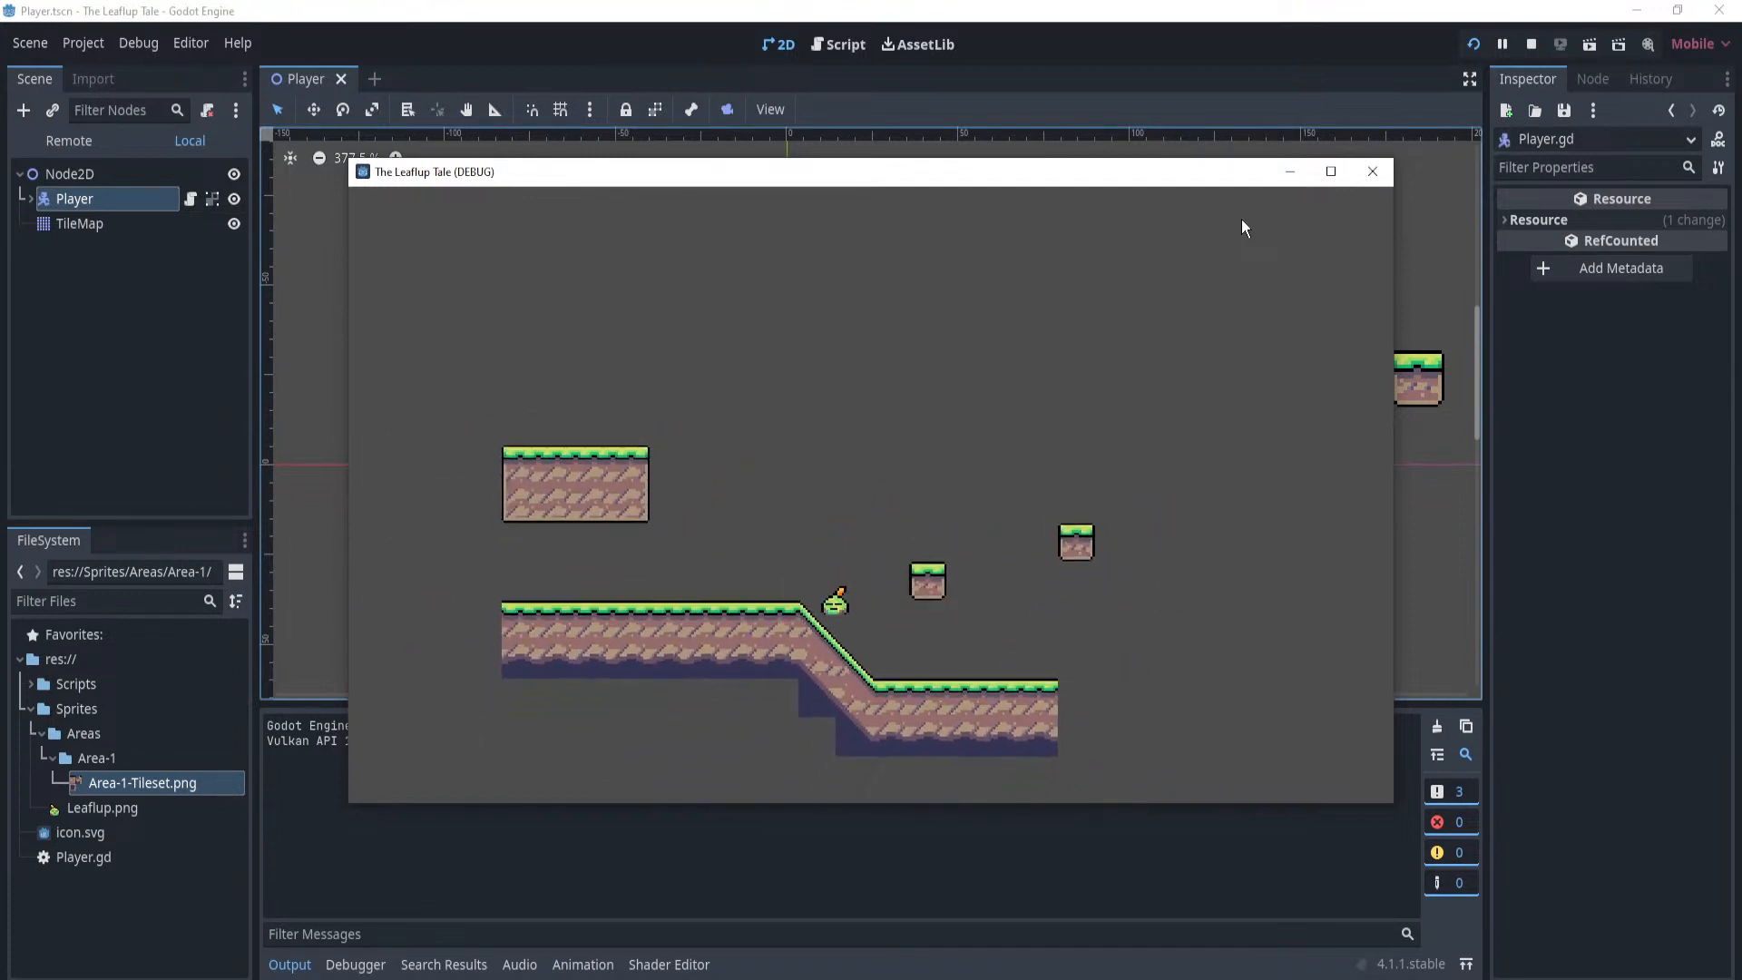
key(Right)
key(space)
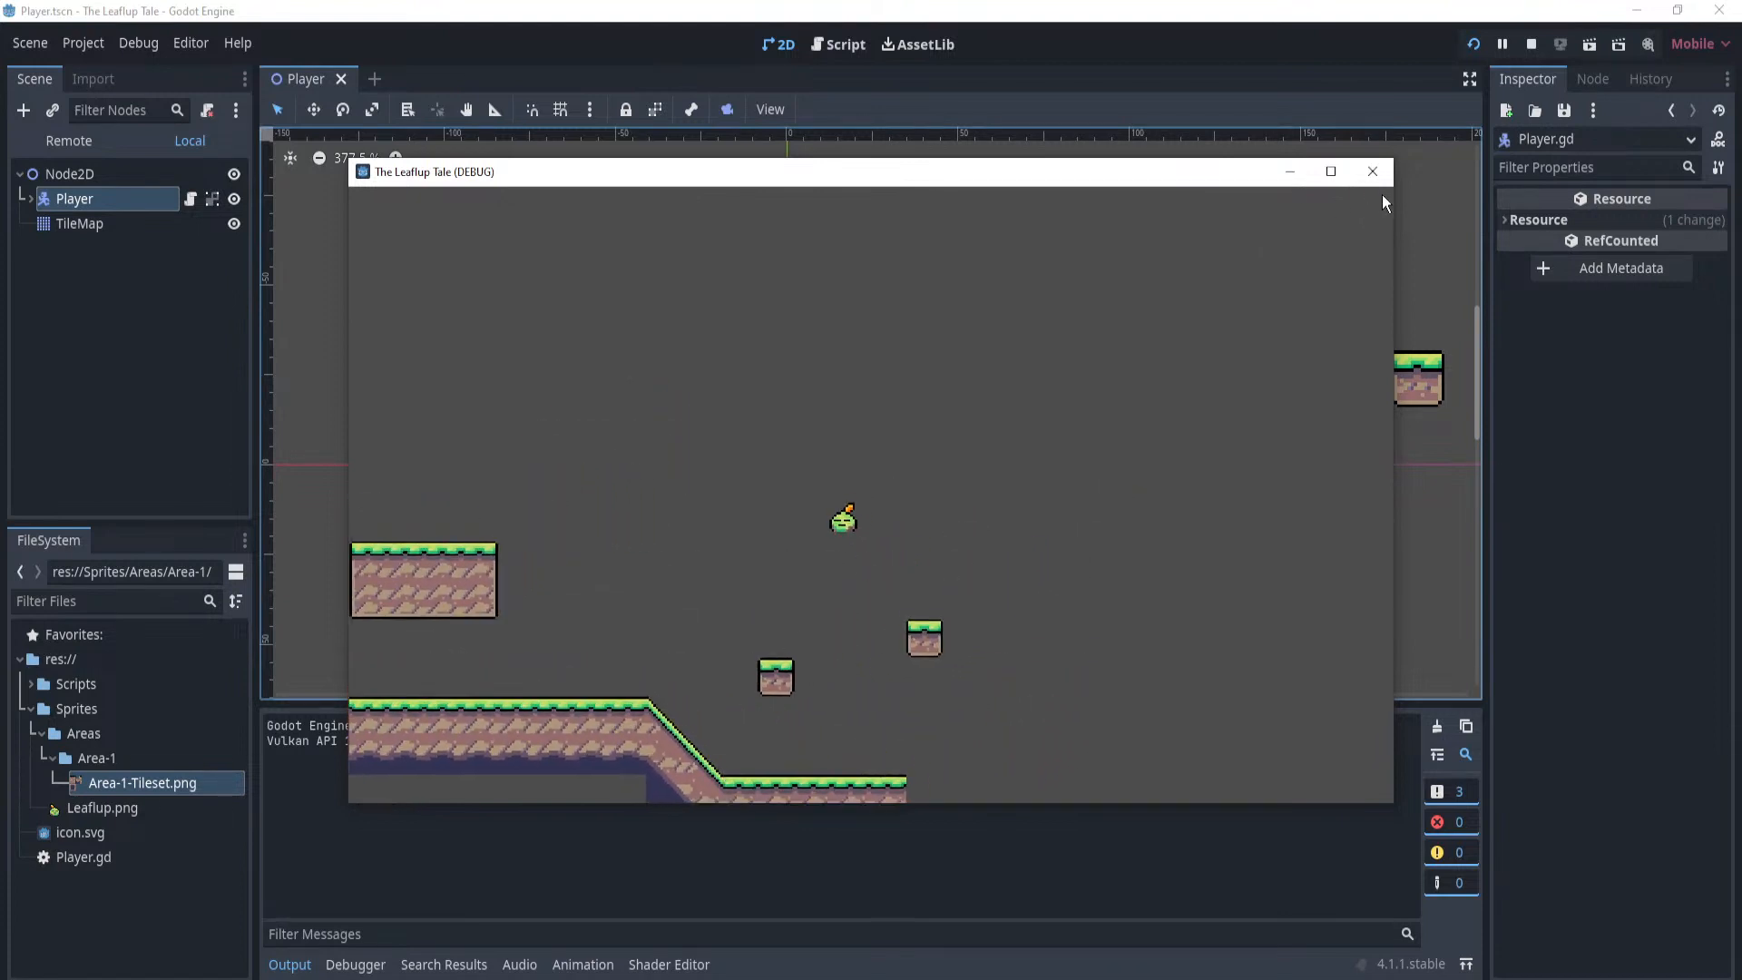
key(Left)
key(space)
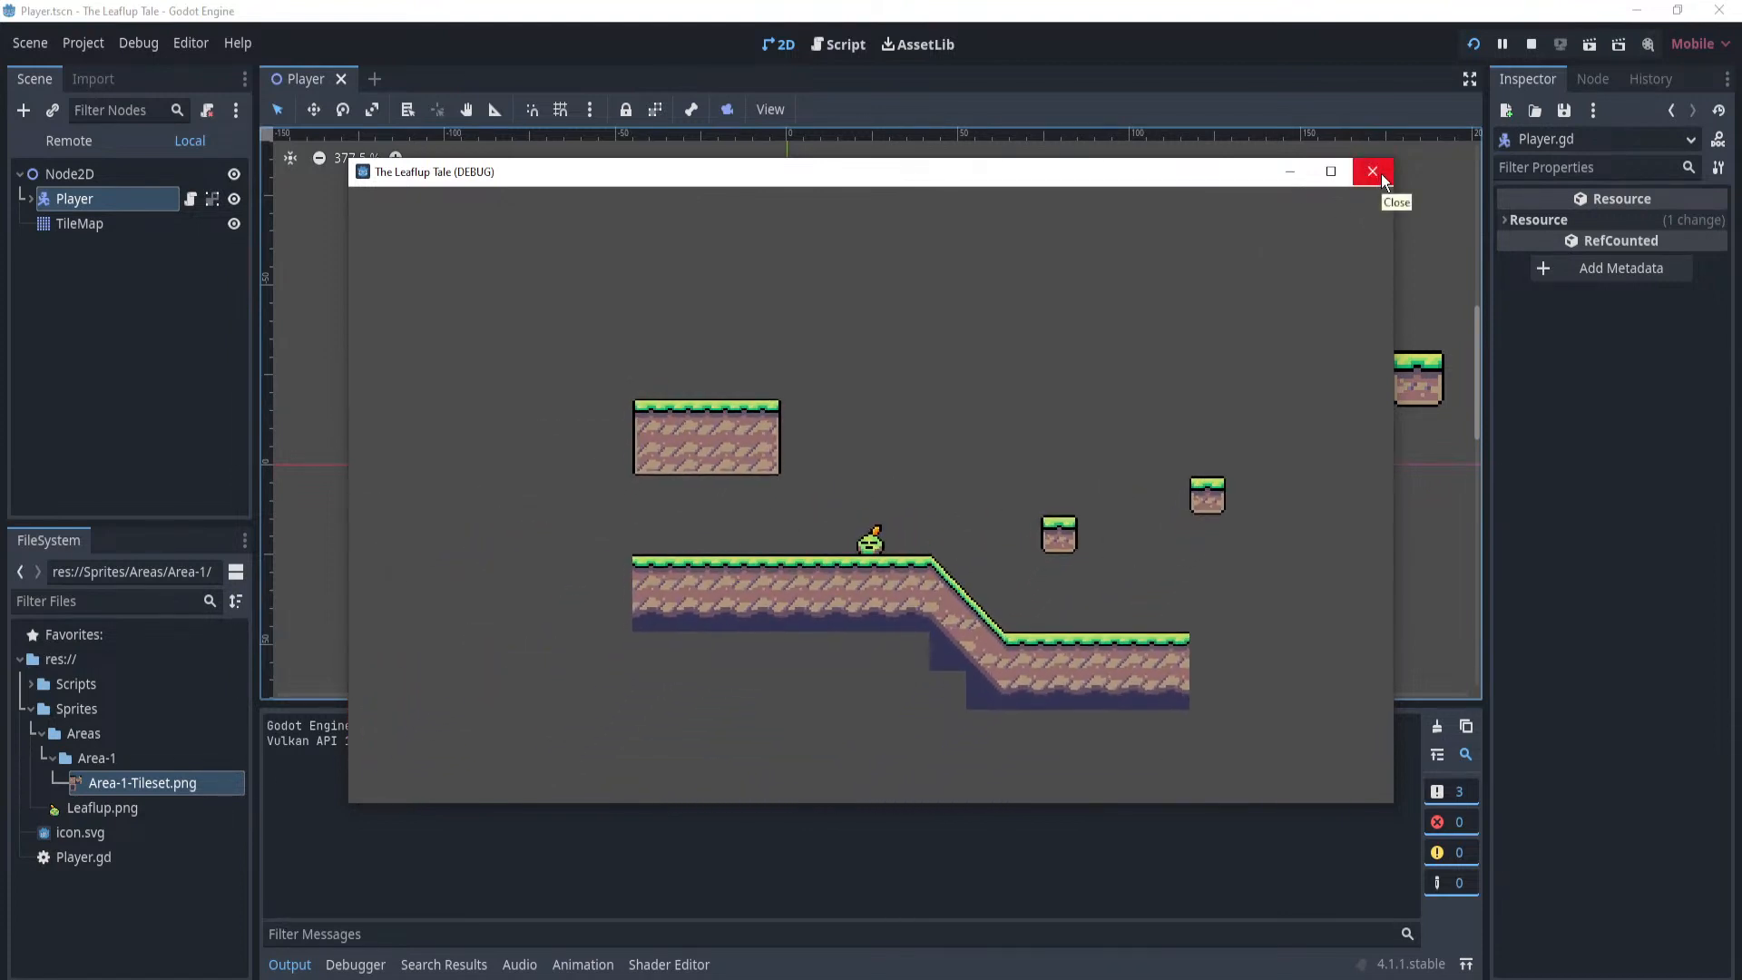
key(Right)
key(Right)
key(space)
key(space)
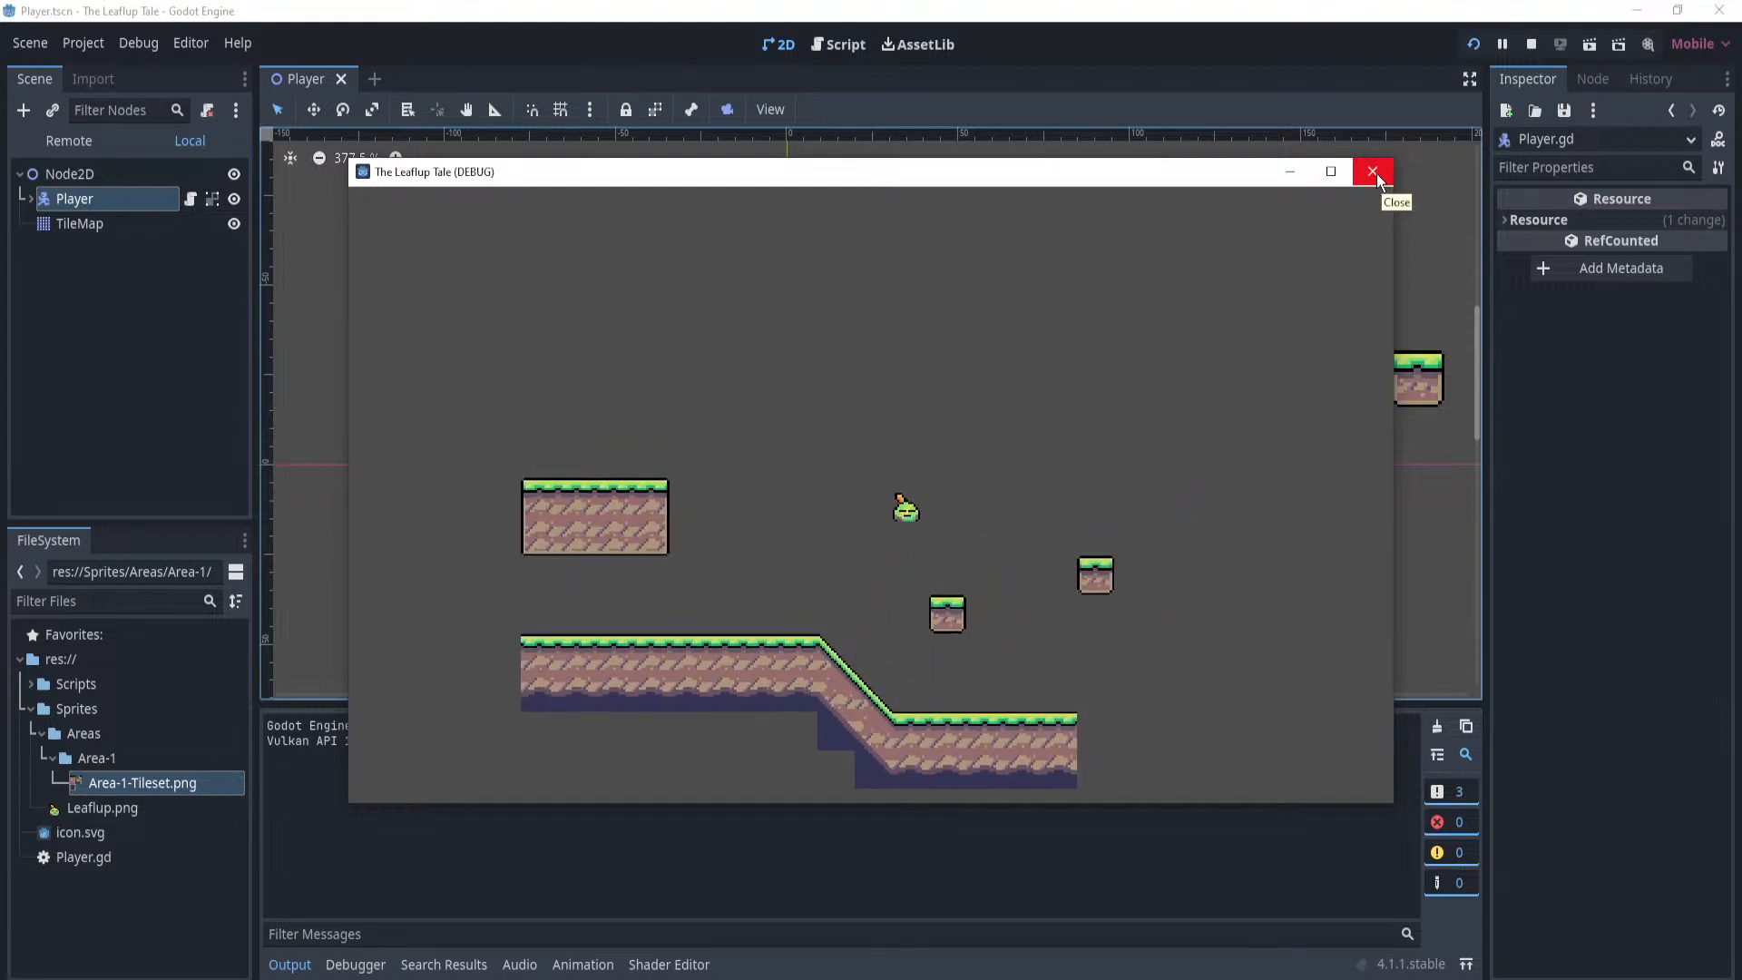
key(Left)
key(space)
key(space)
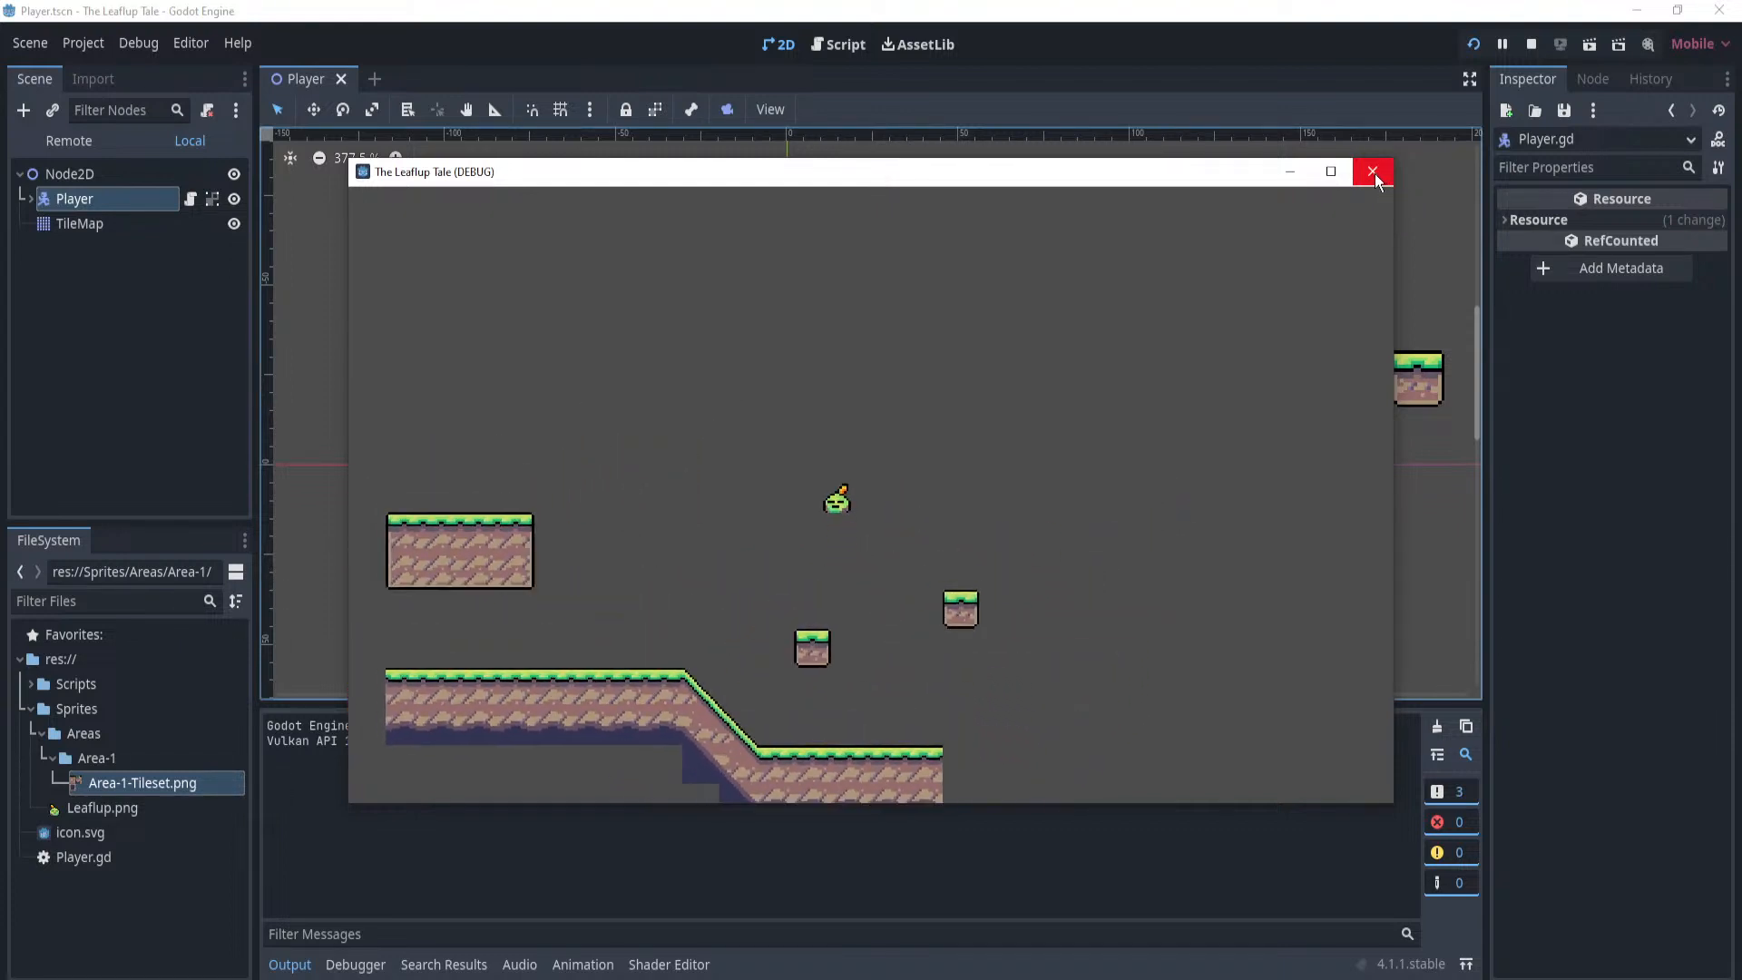
key(Right)
key(space)
key(space)
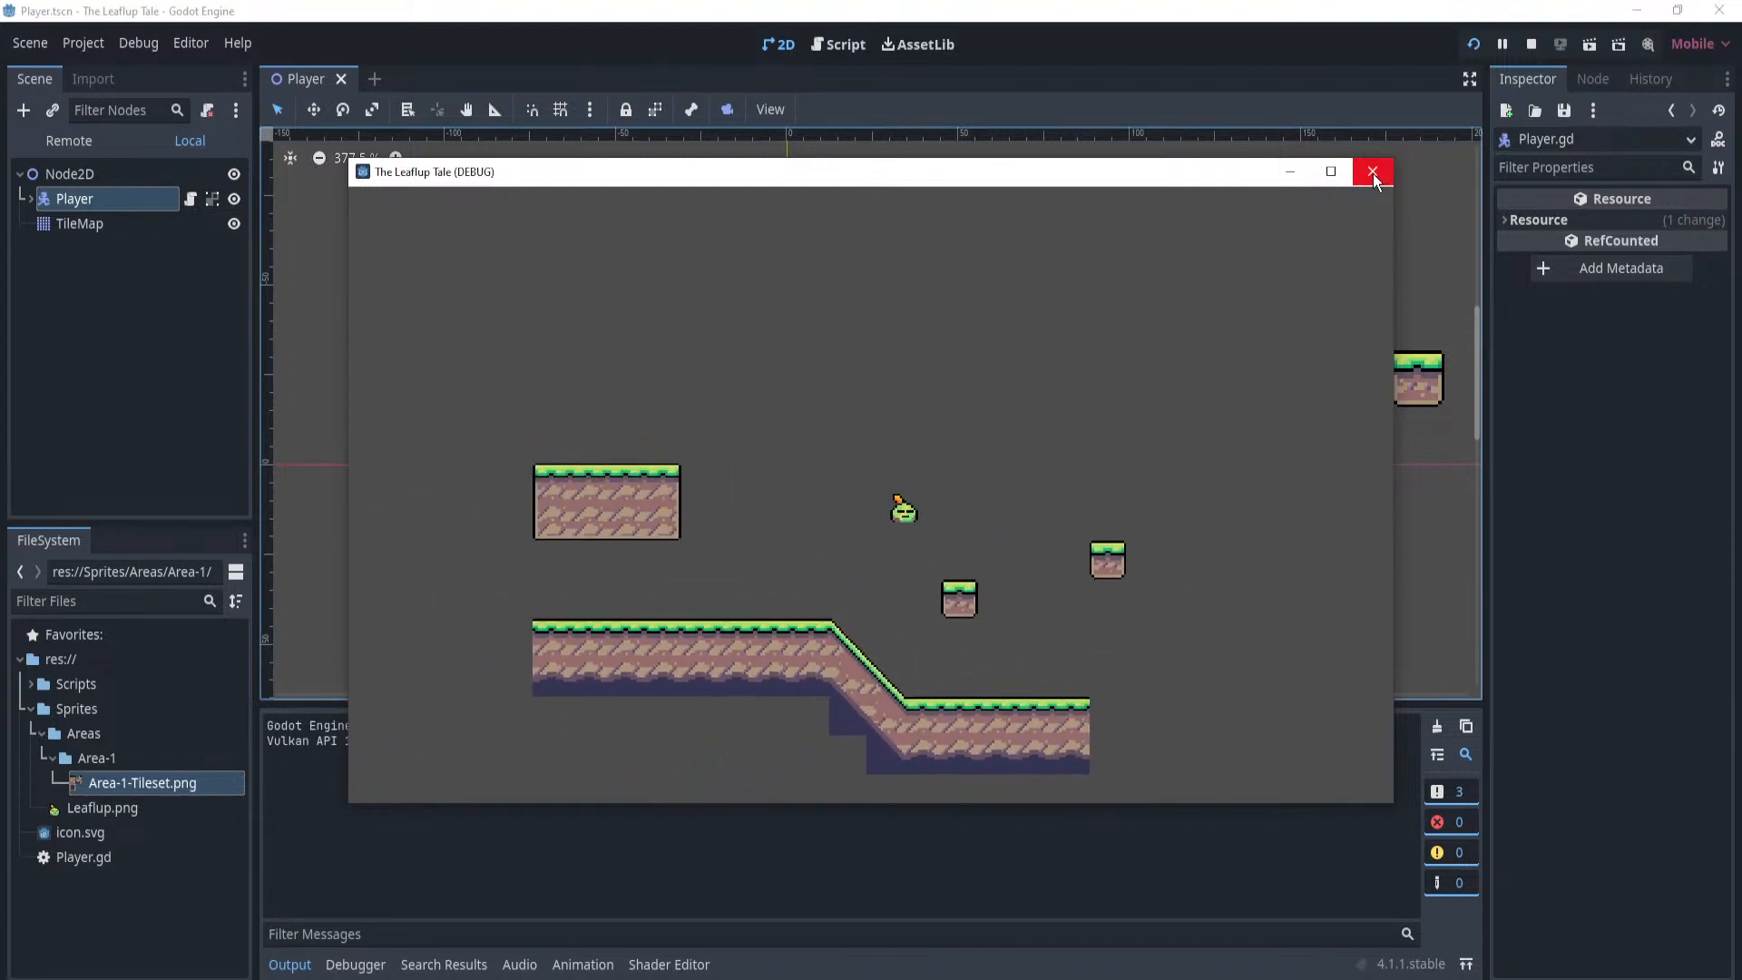
key(Left)
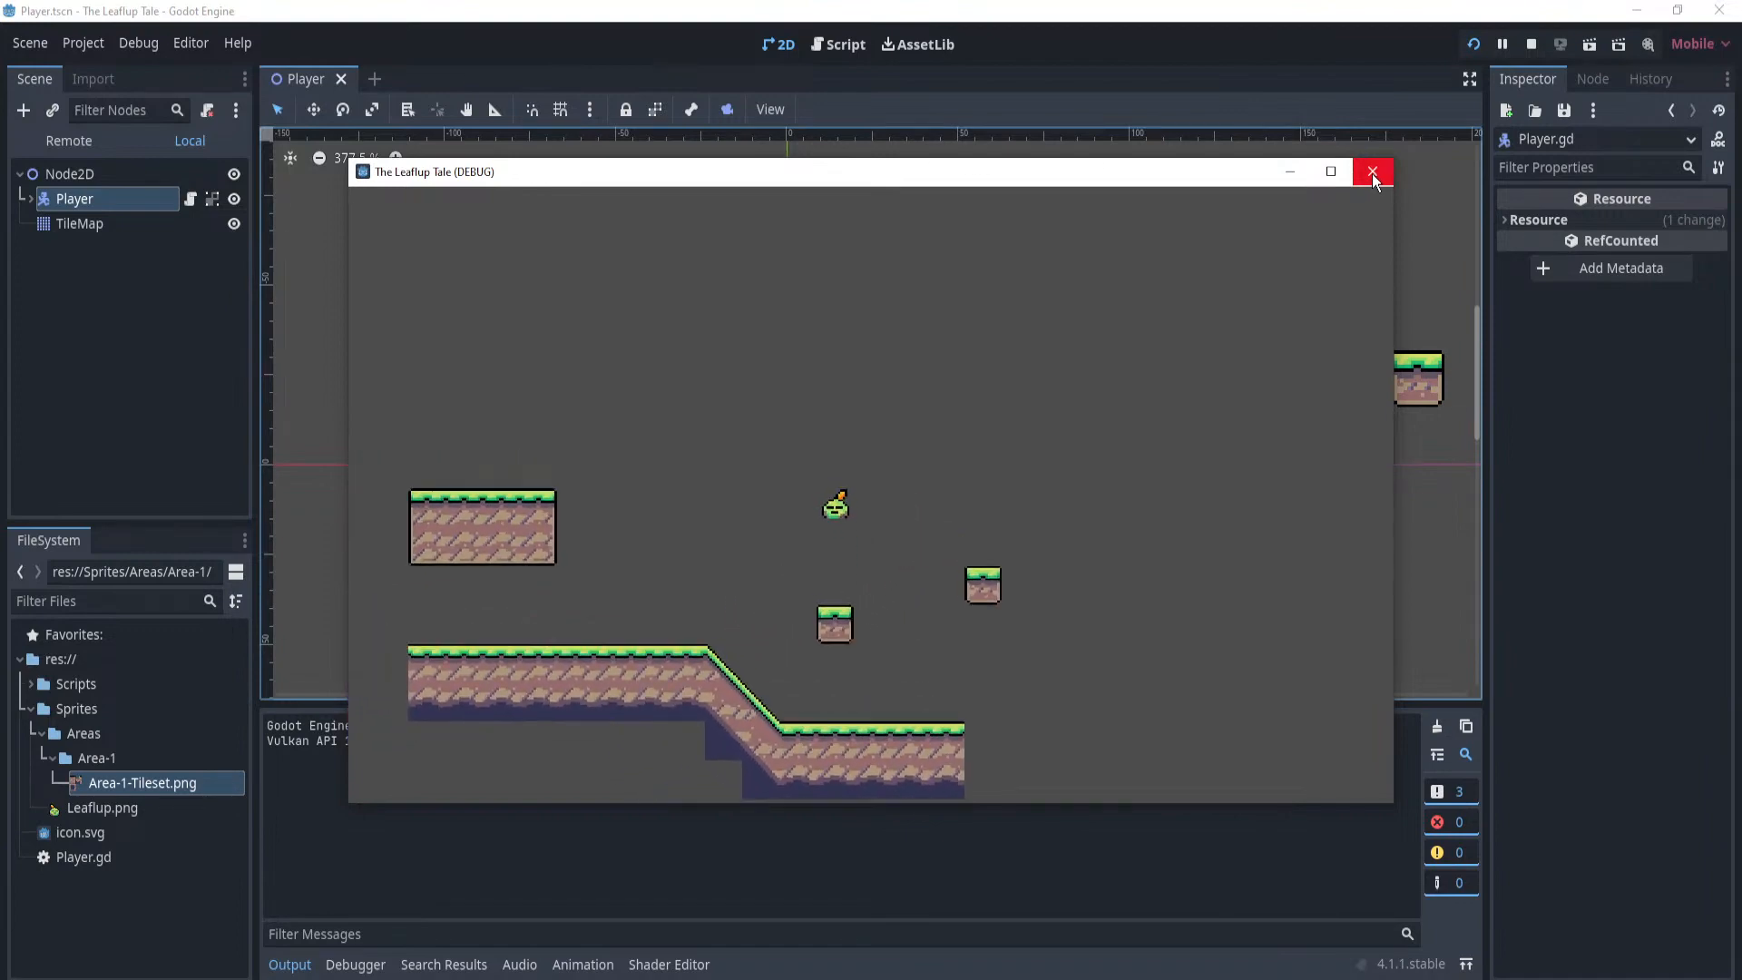
click(1371, 173)
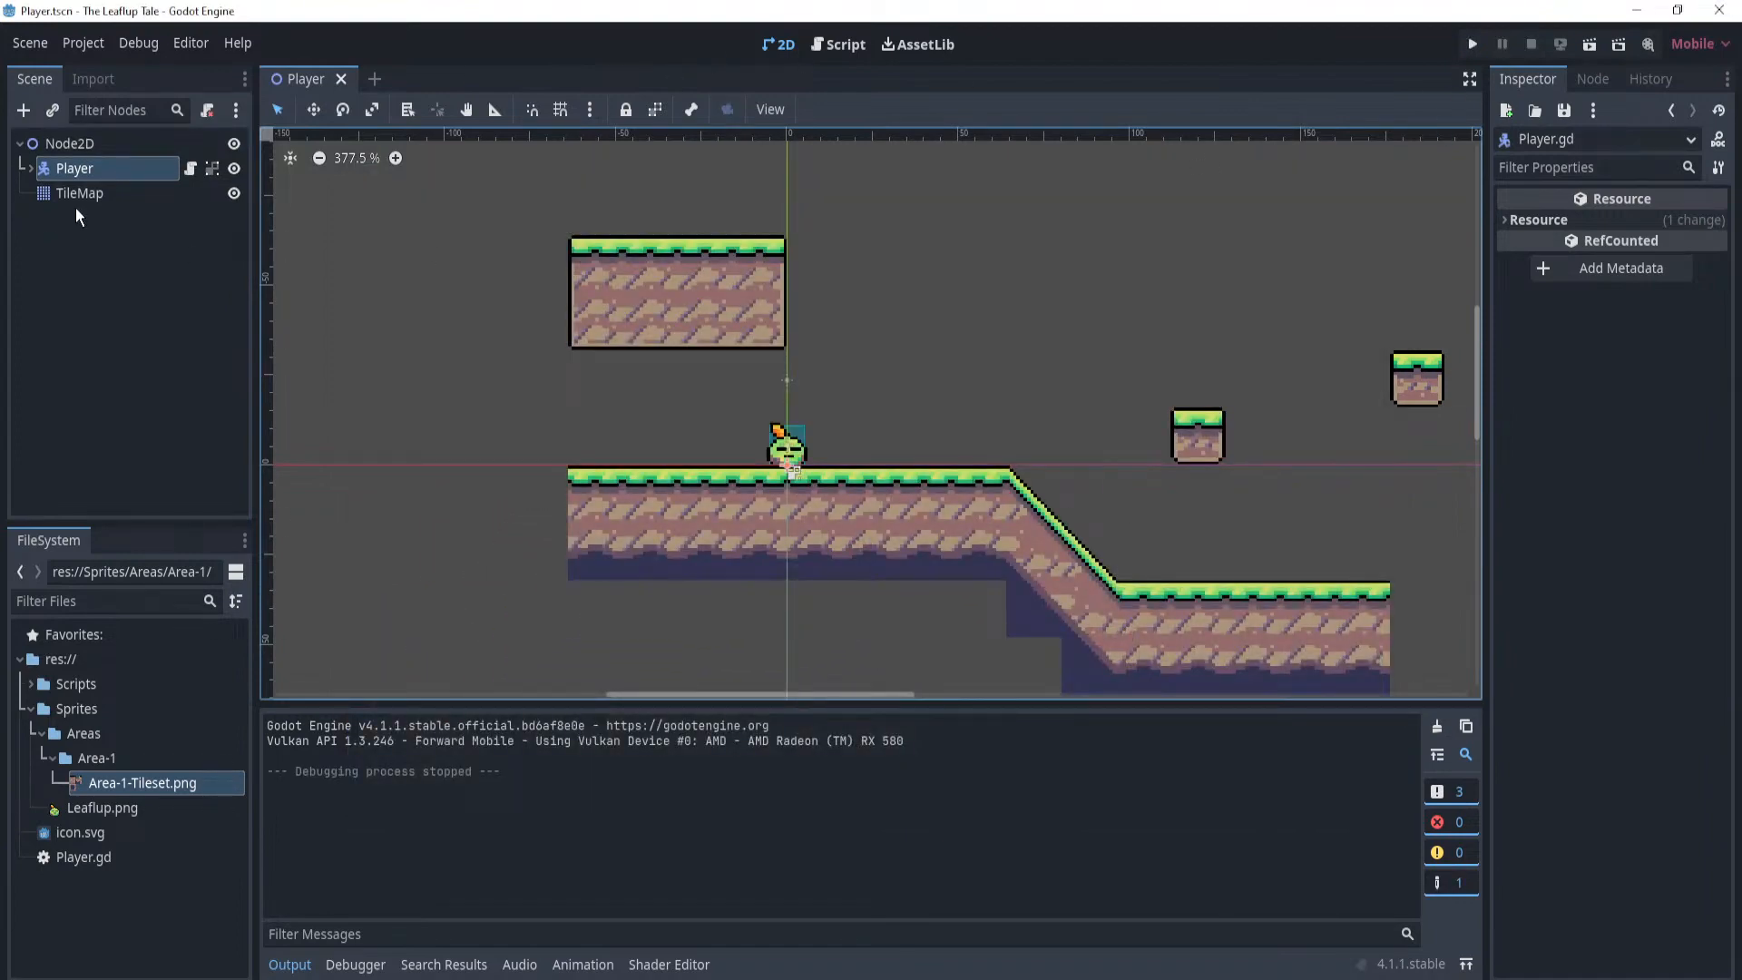
Ungroup the Player node's children and reopen its script at the jumpsLeft > 0 condition.
click(208, 169)
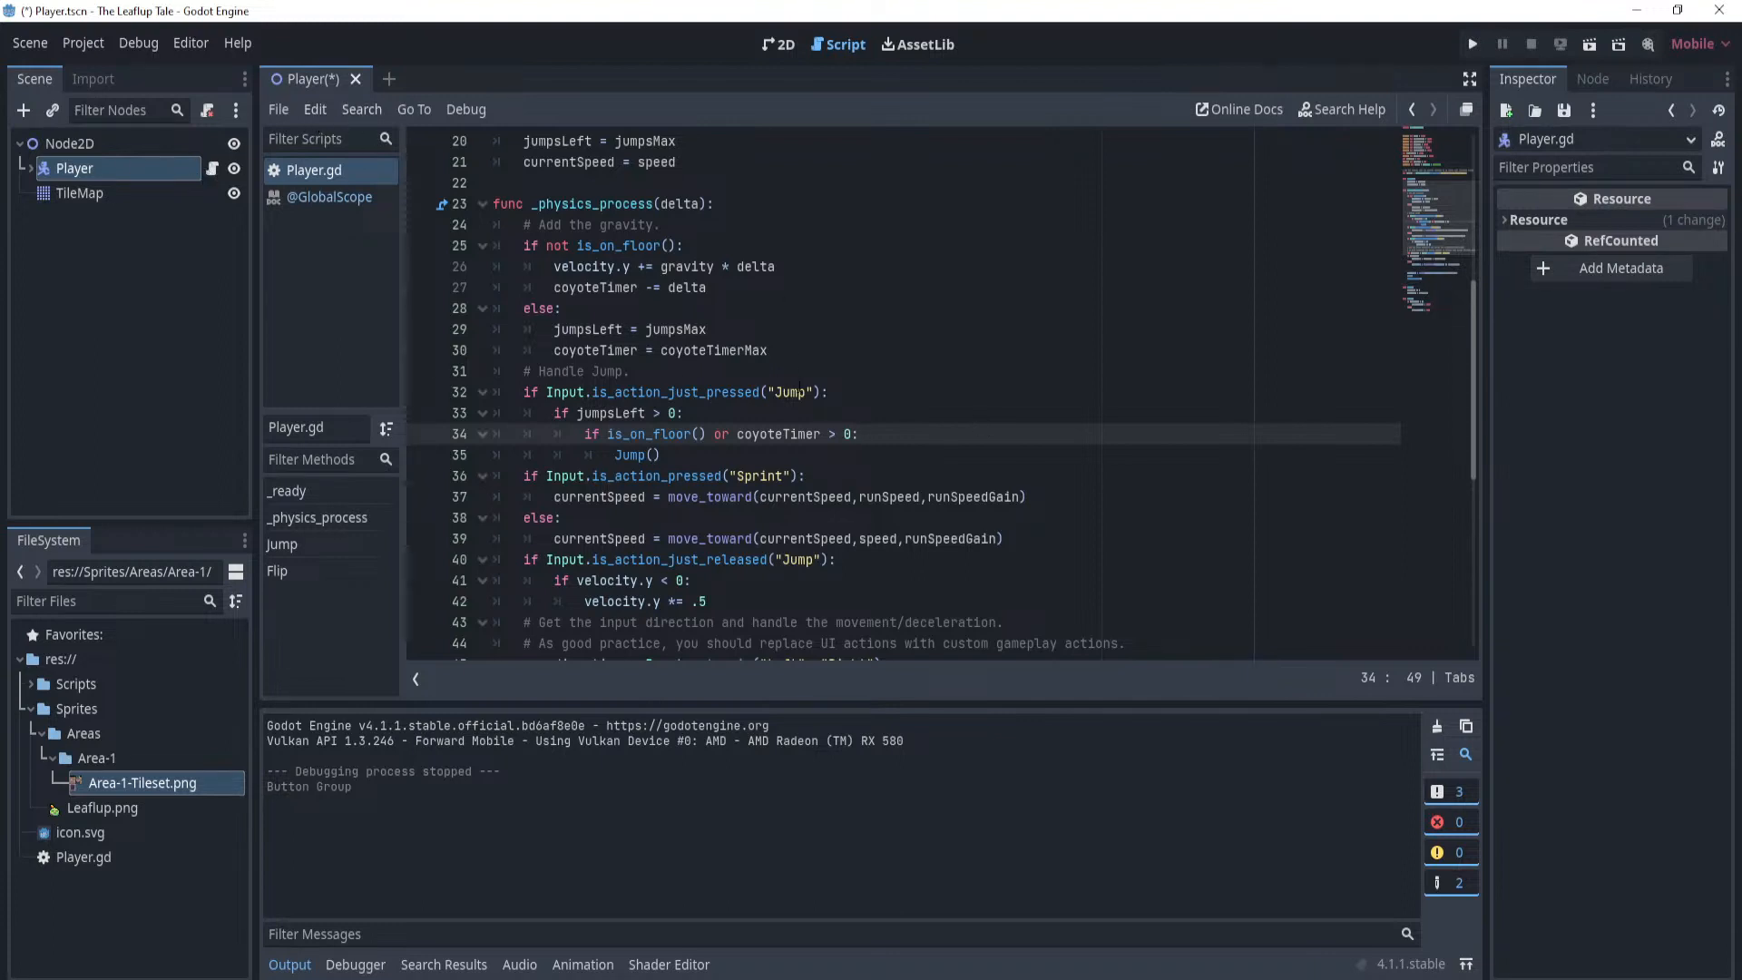
click(945, 416)
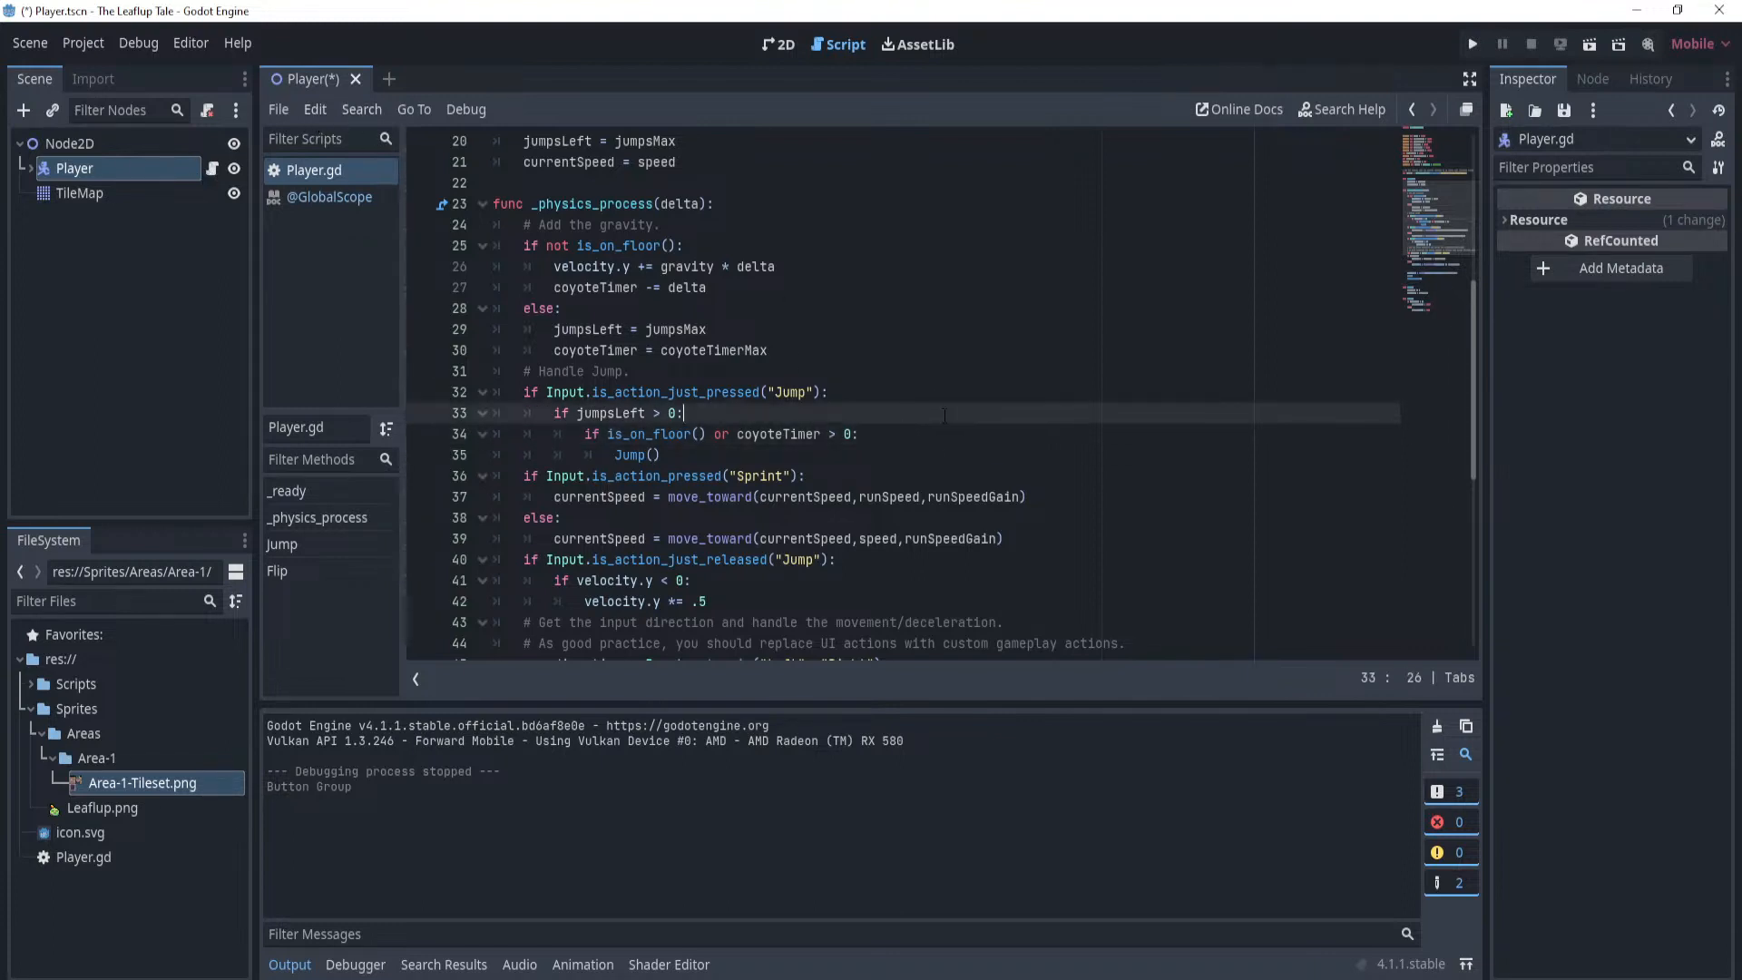
click(601, 414)
drag(677, 413, 578, 414)
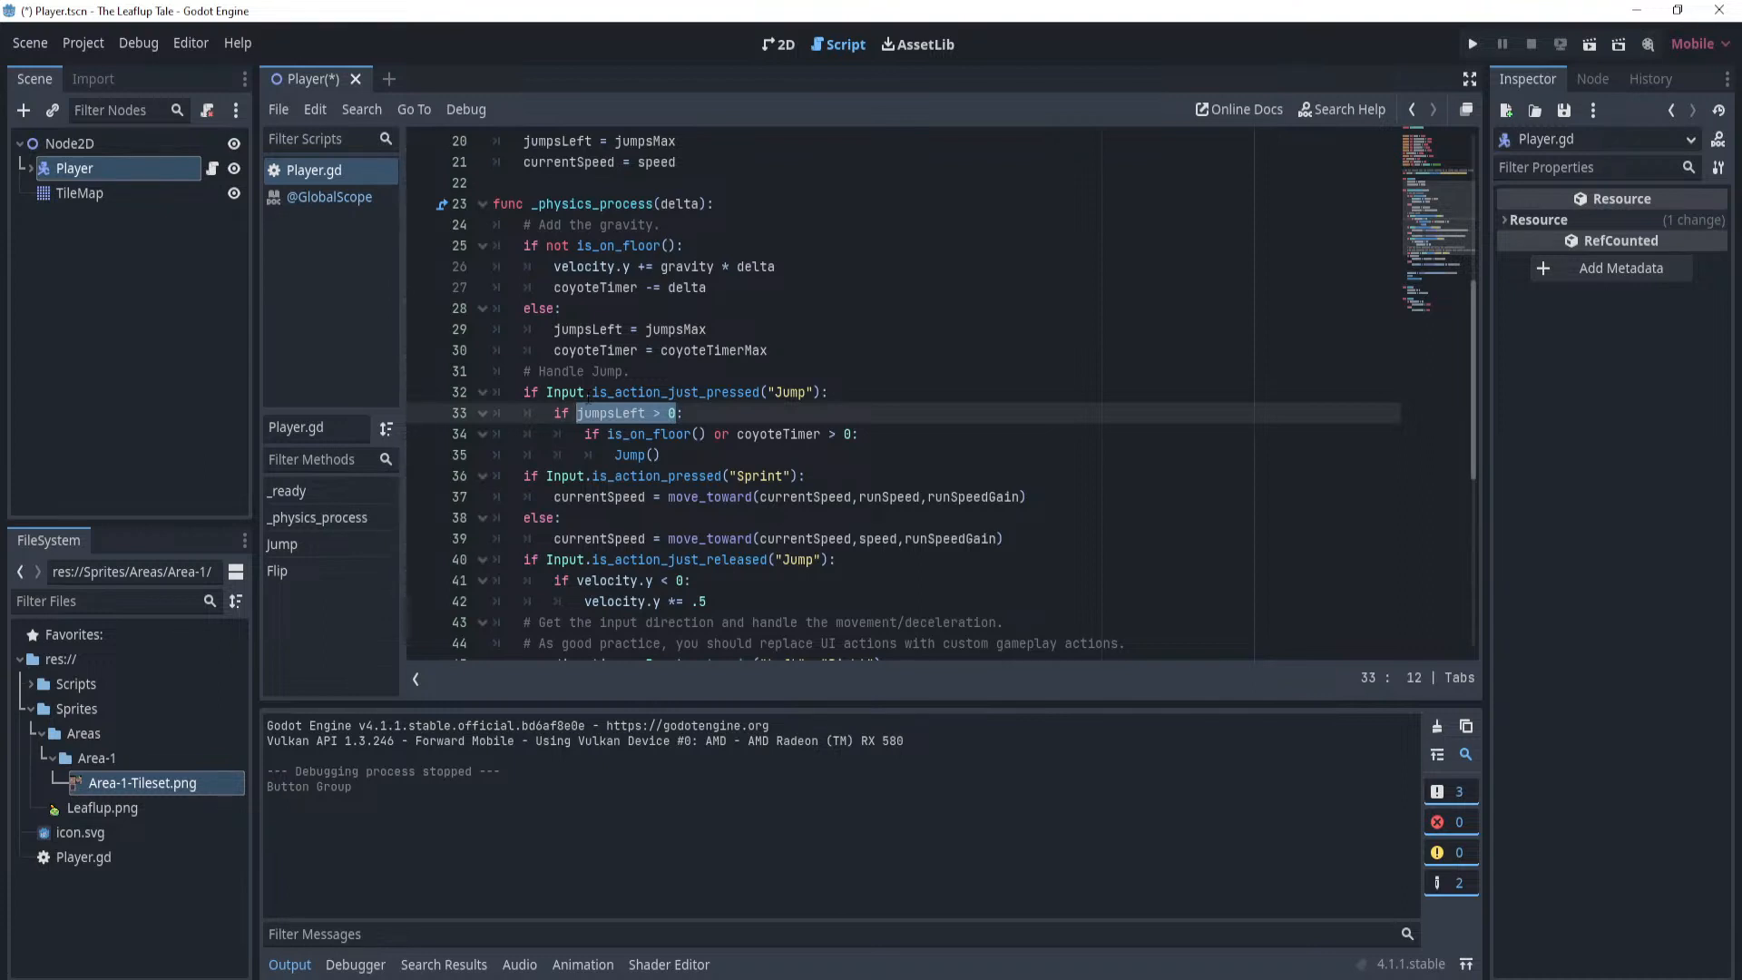
click(947, 422)
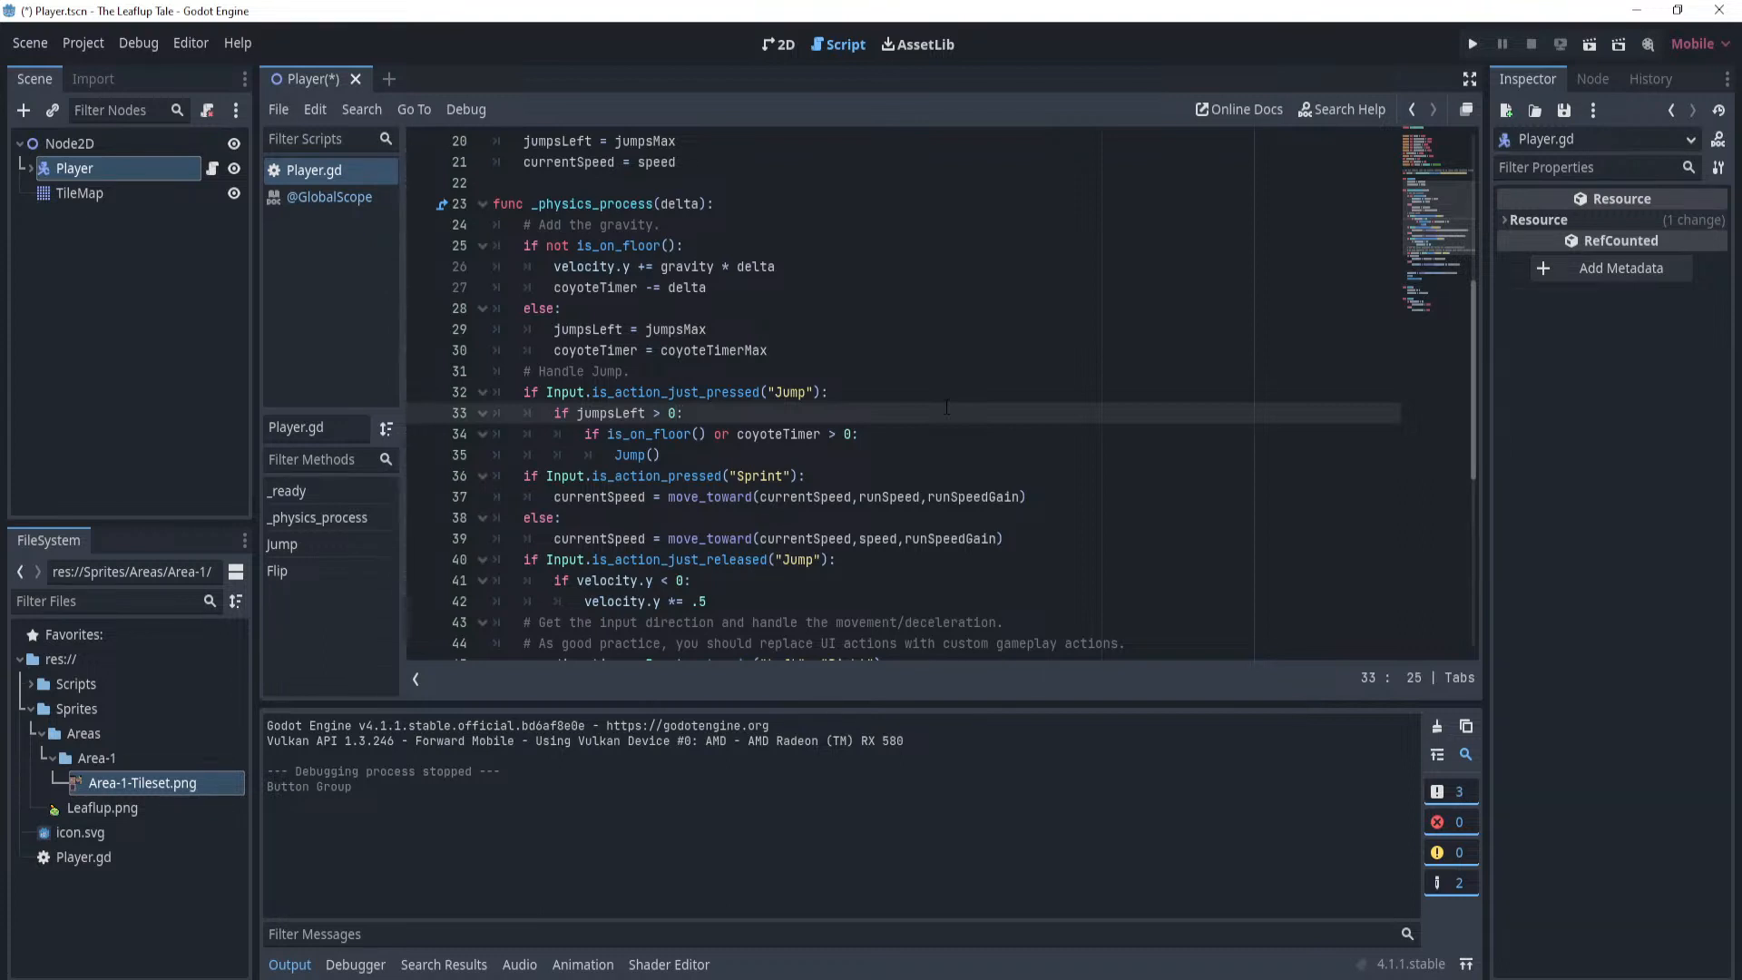
key(BackSpace)
key(BackSpace)
key(BackSpace)
key(BackSpace)
key(BackSpace)
key(BackSpace)
key(BackSpace)
key(BackSpace)
key(BackSpace)
key(BackSpace)
key(BackSpace)
key(BackSpace)
key(BackSpace)
key(ctrl+z)
Save the player script and the Player scene.
key(ctrl+s)
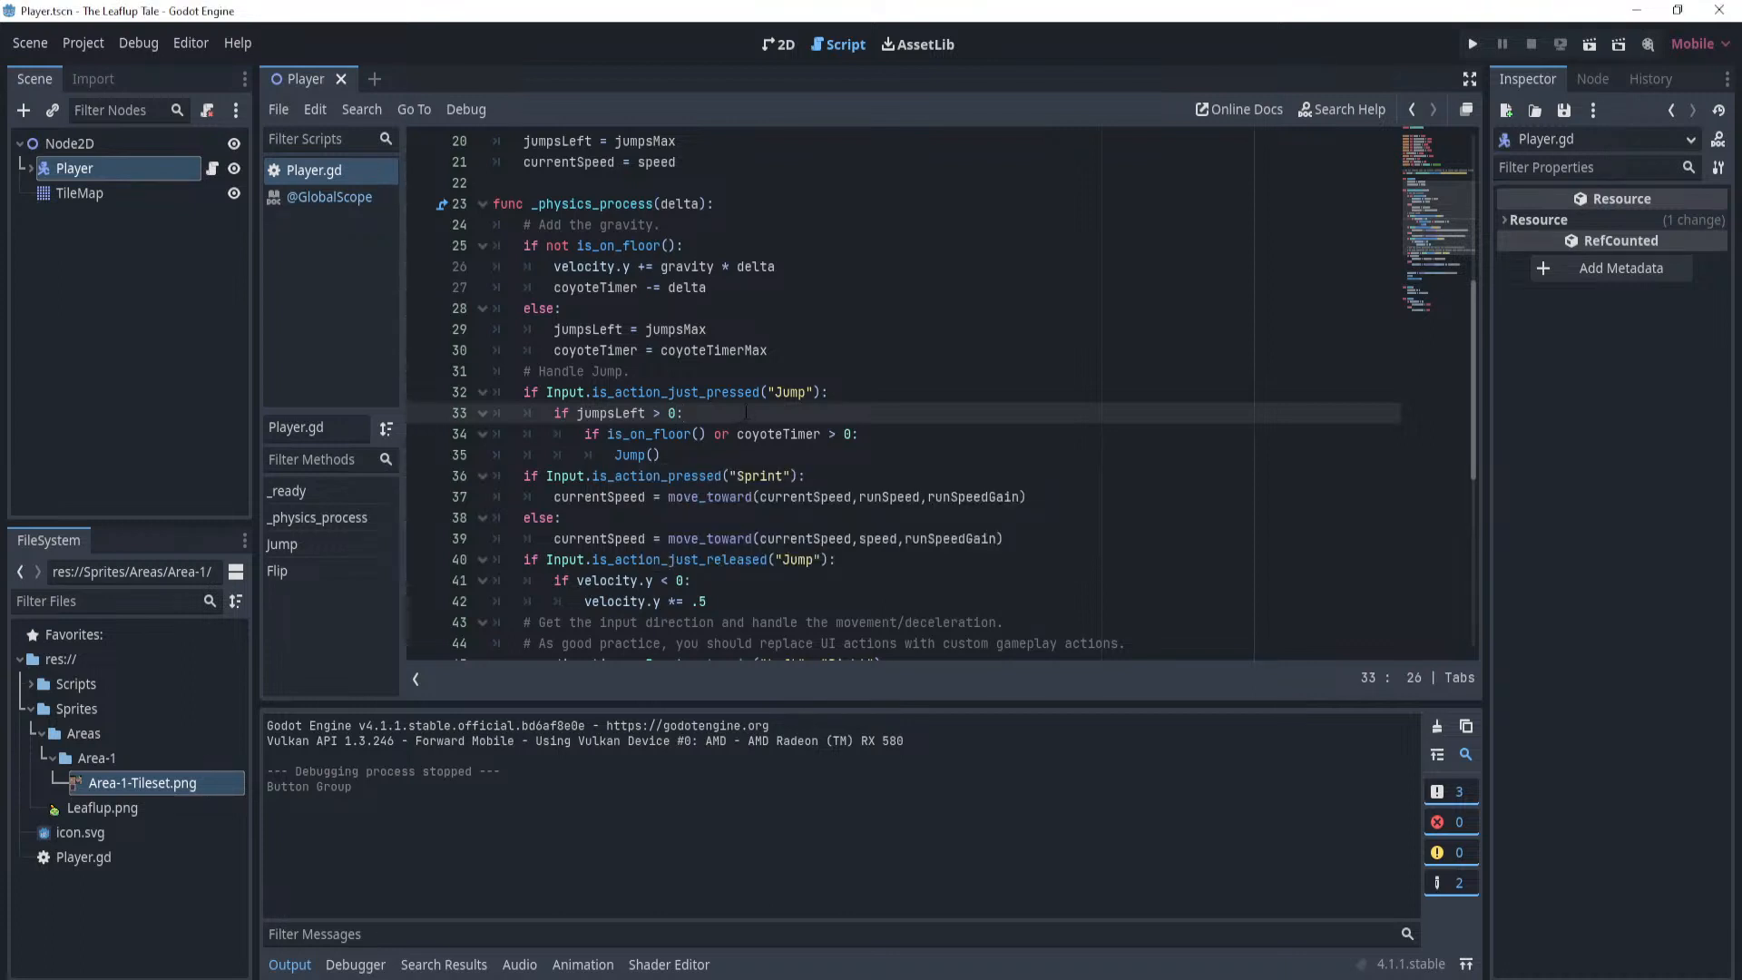
Try swapping the nested jump conditions so is_on_floor() comes first and jumpsLeft > 0 or coyoteTimer > 0 sits inside it.
drag(674, 413, 577, 413)
text(is_on_floor():)
key(End)
drag(706, 434, 607, 434)
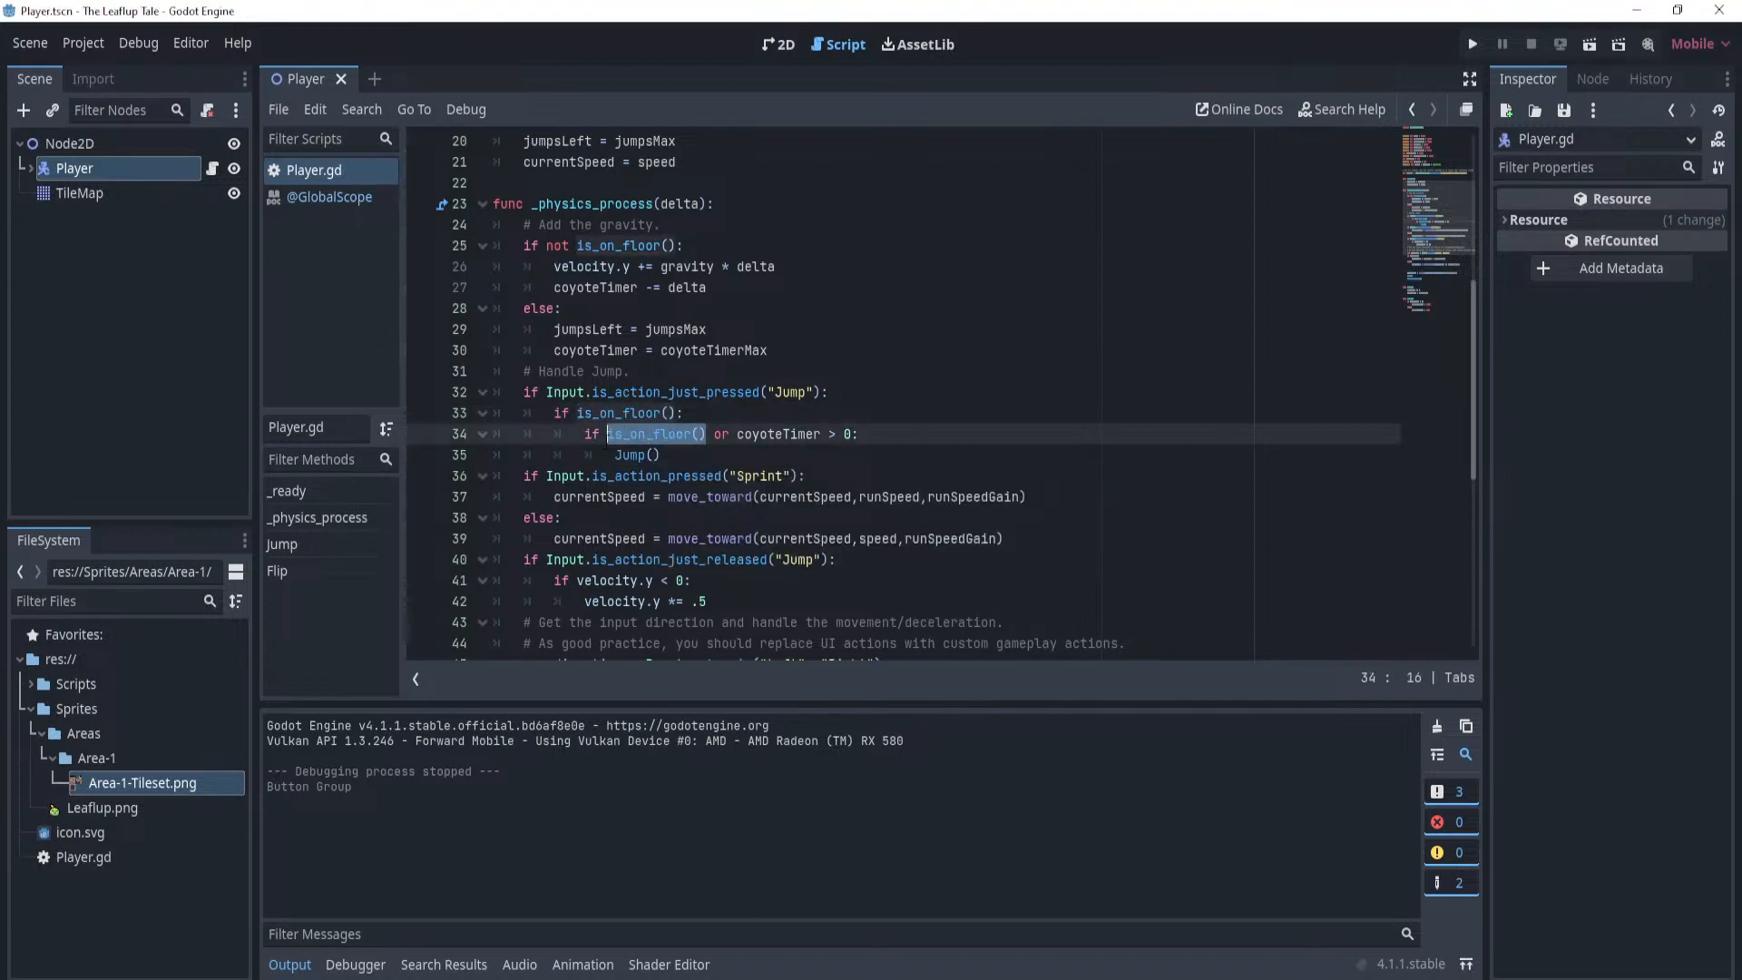
text(jumpsLeft)
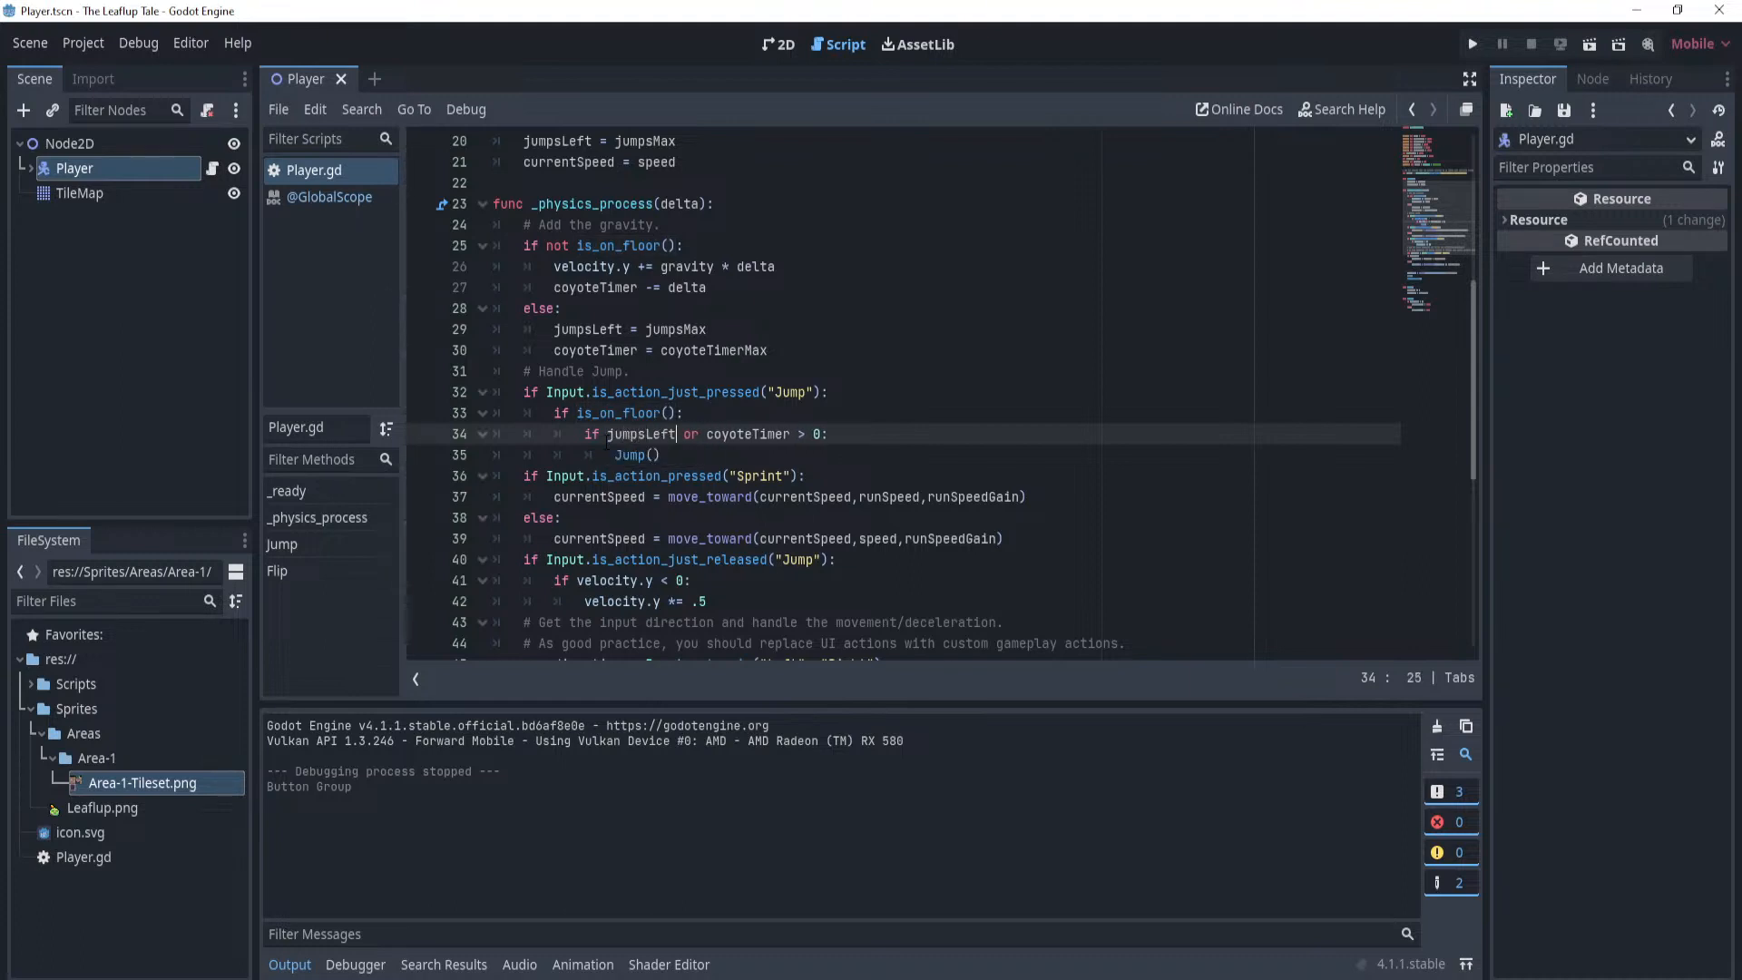
text( > 0)
Undo the swap of the two nested conditions above the Jump() call.
click(913, 411)
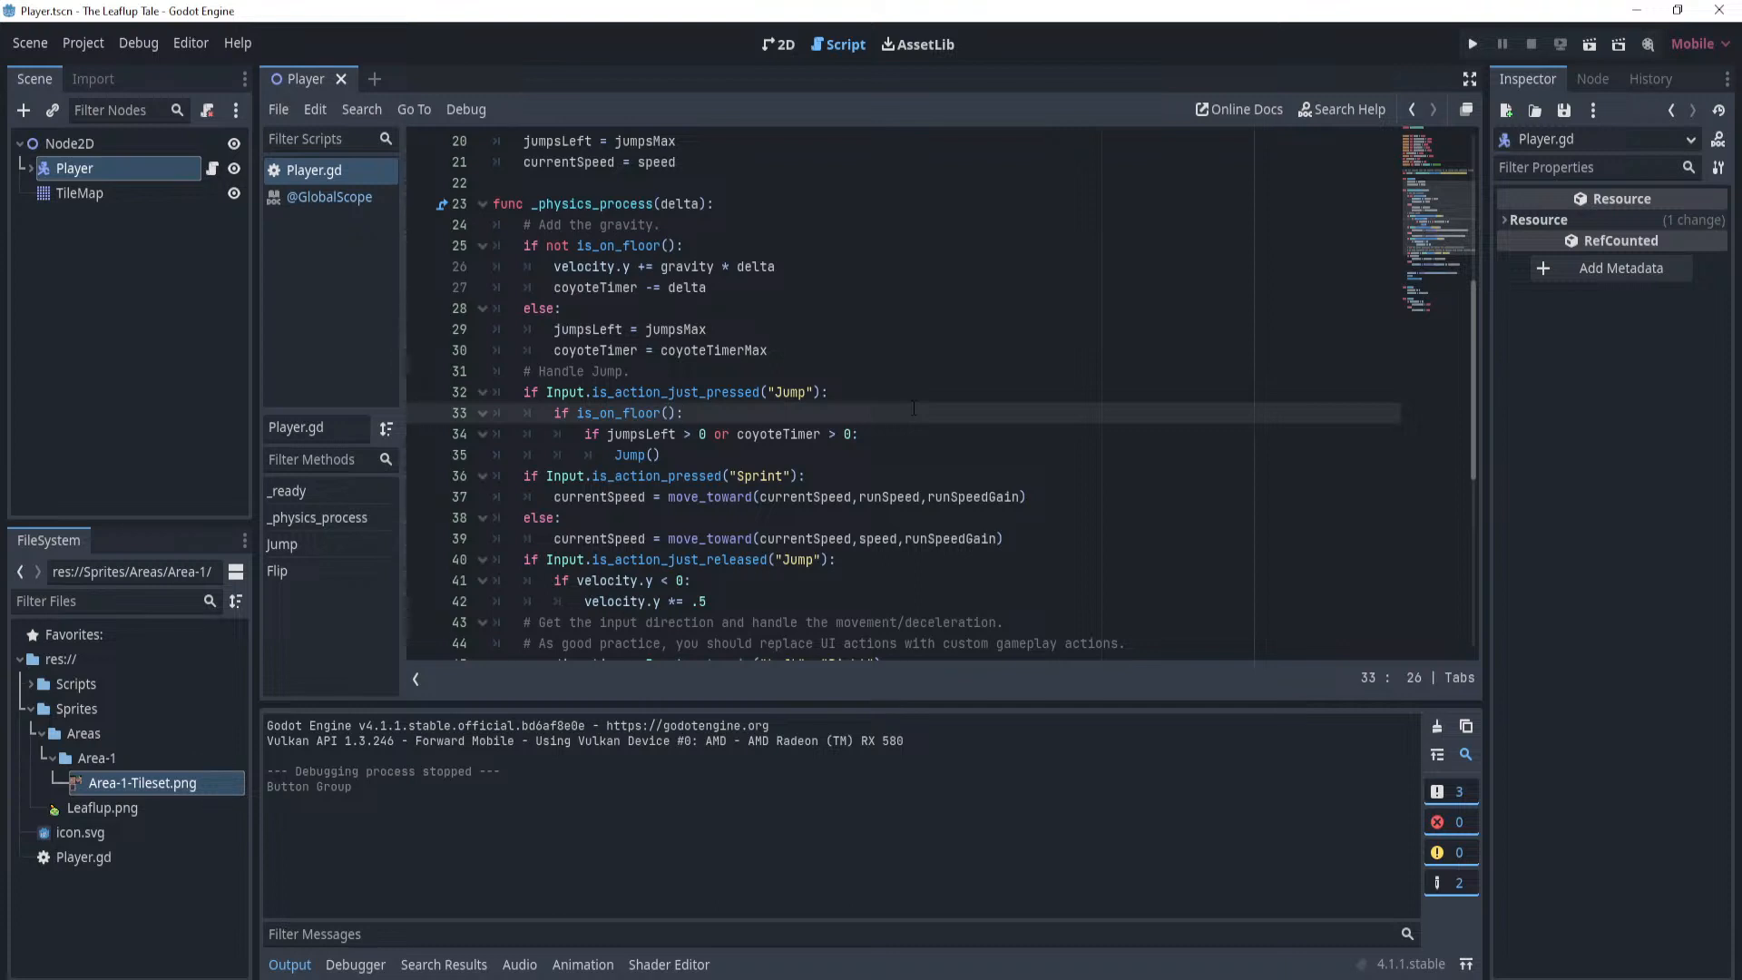
click(907, 429)
click(907, 413)
click(898, 427)
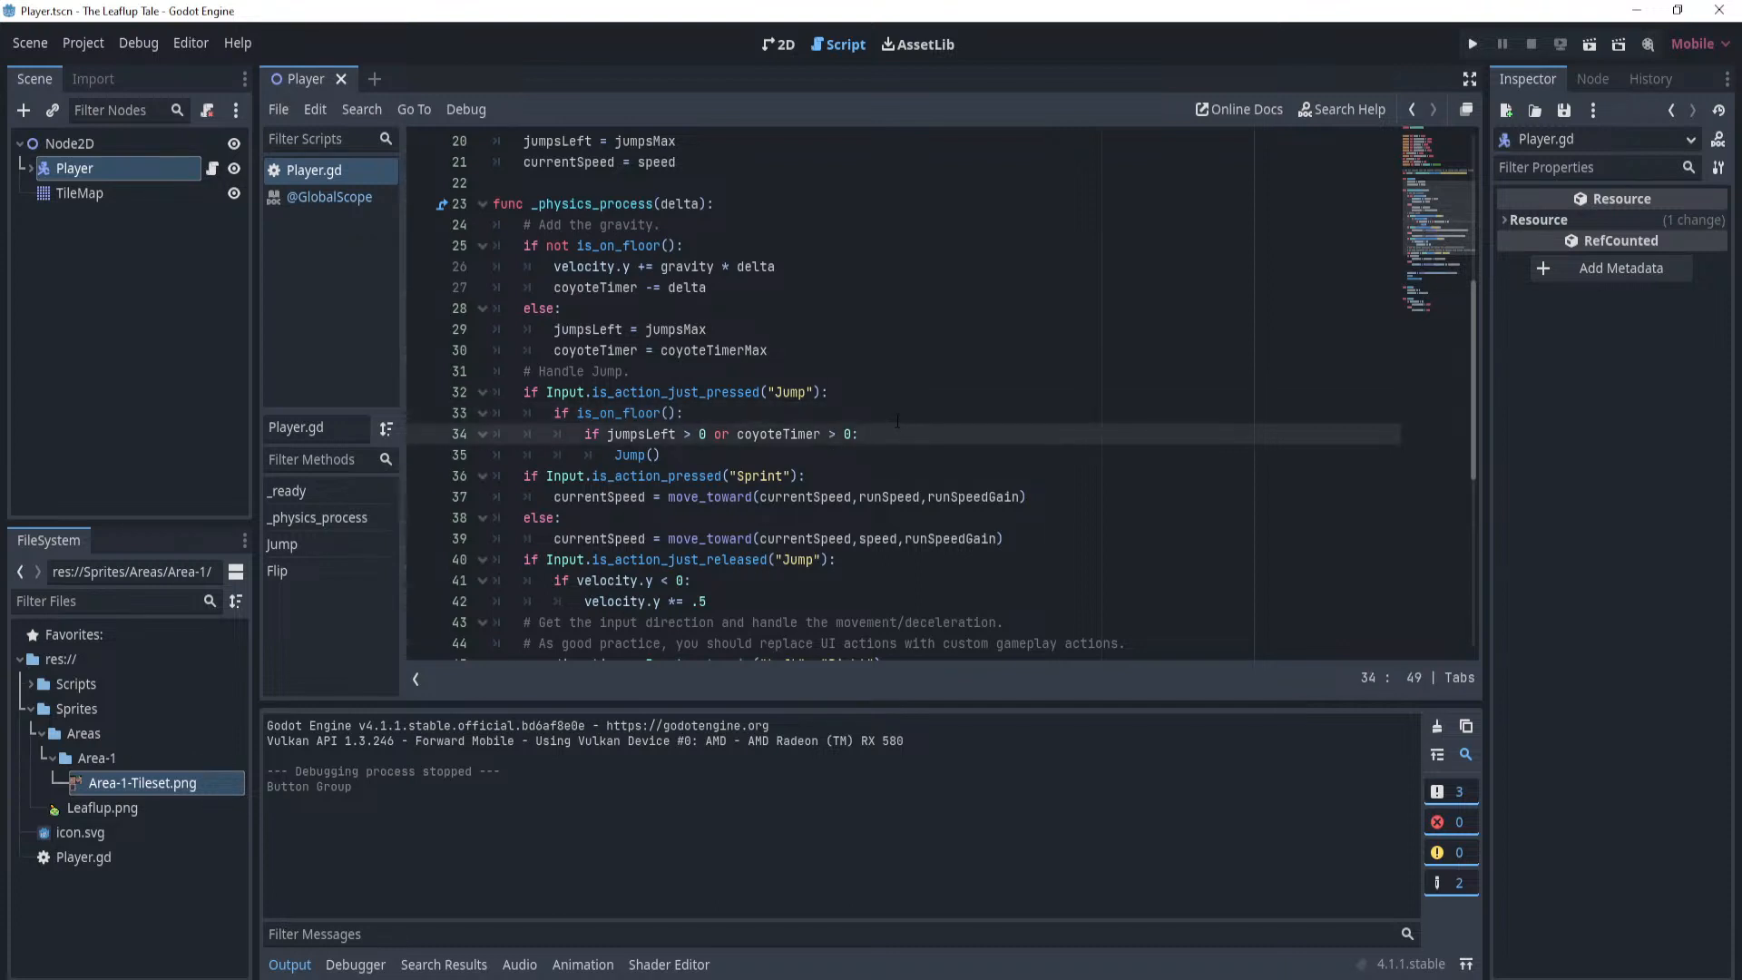
click(879, 415)
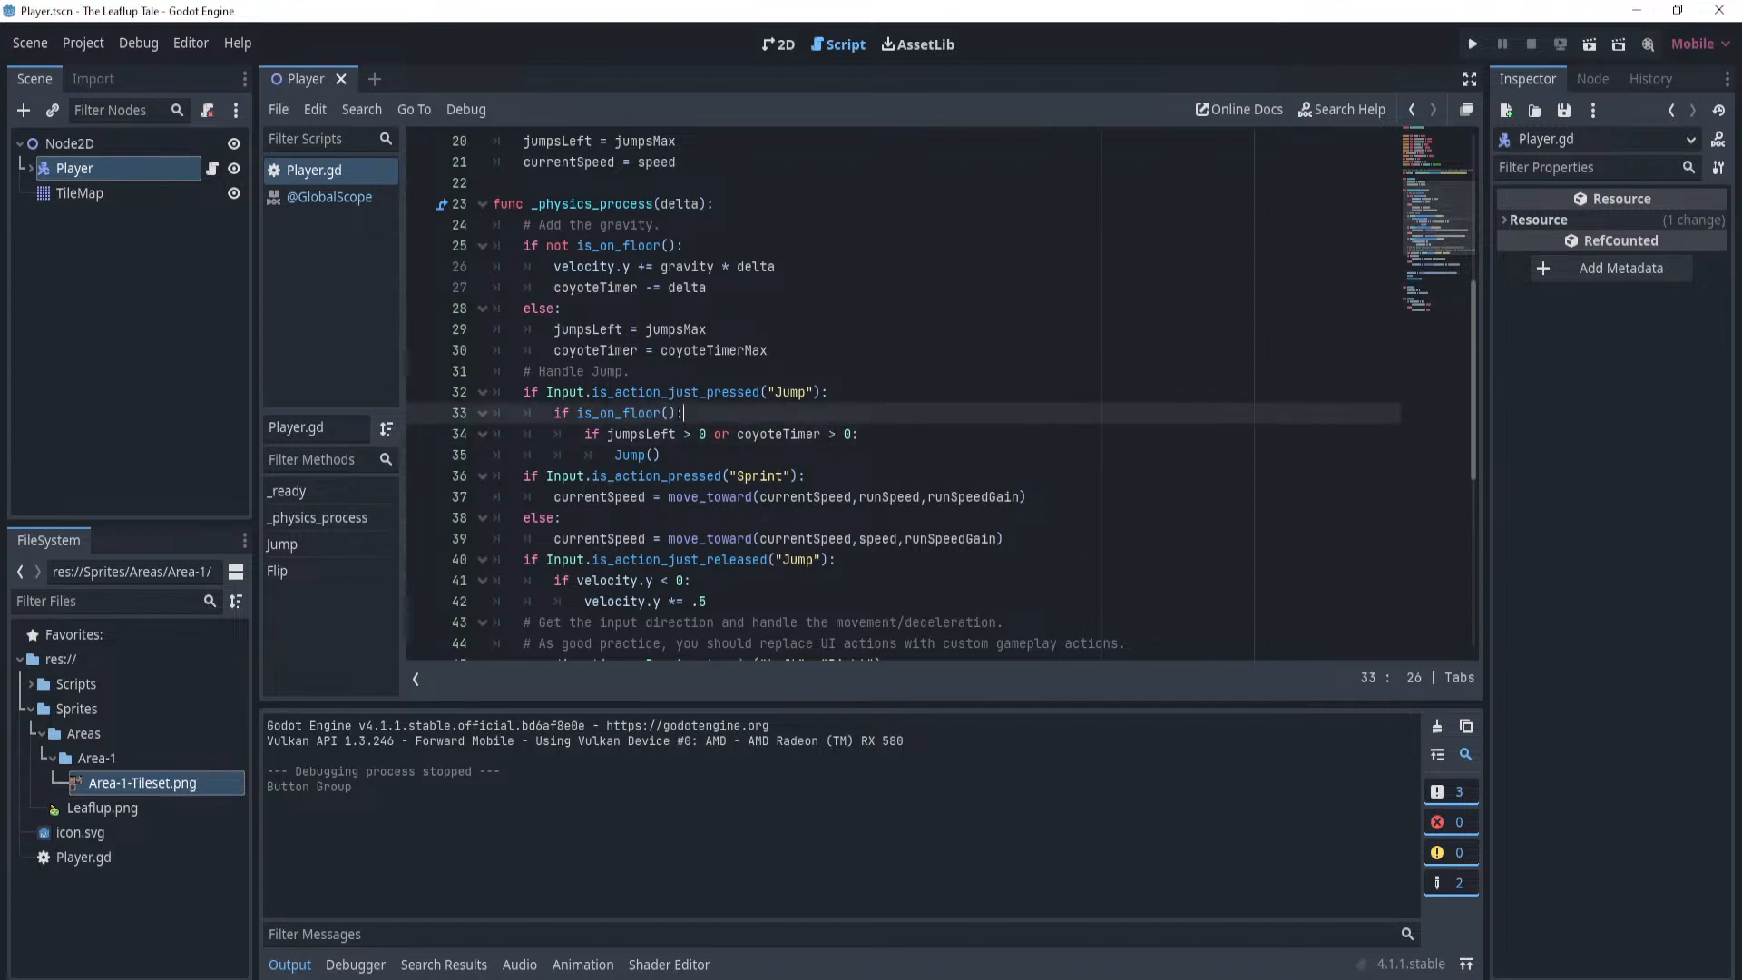
drag(677, 412, 578, 412)
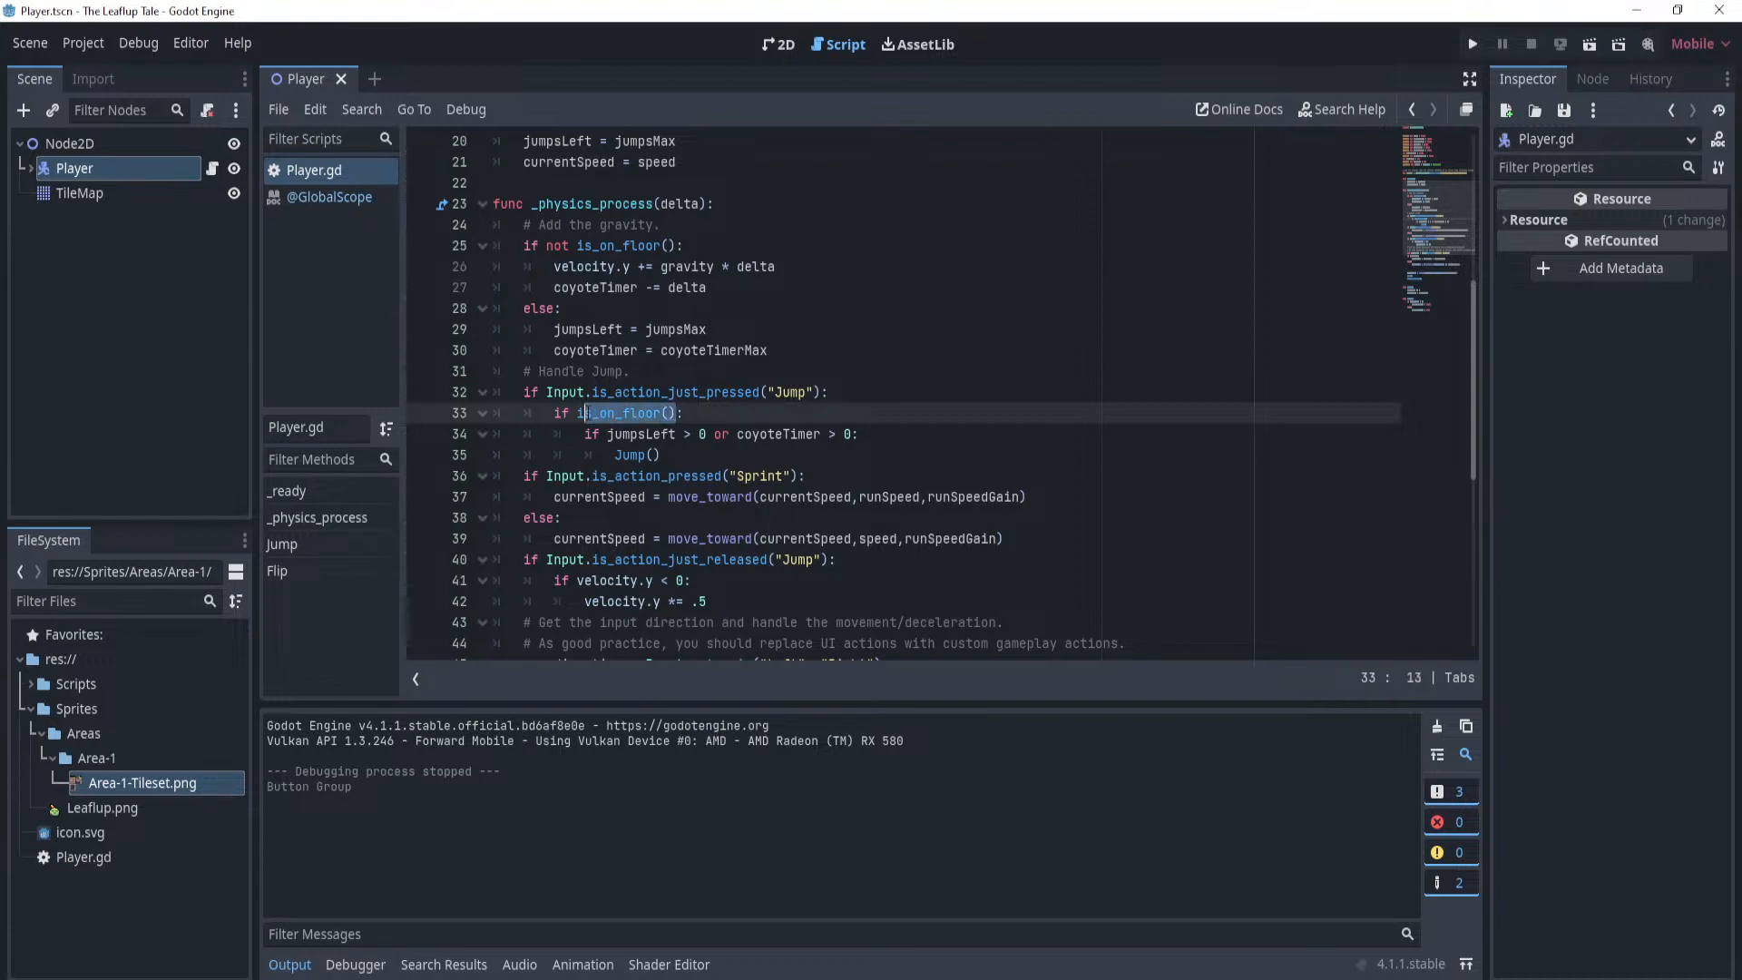
key(ctrl+z)
key(ctrl+z)
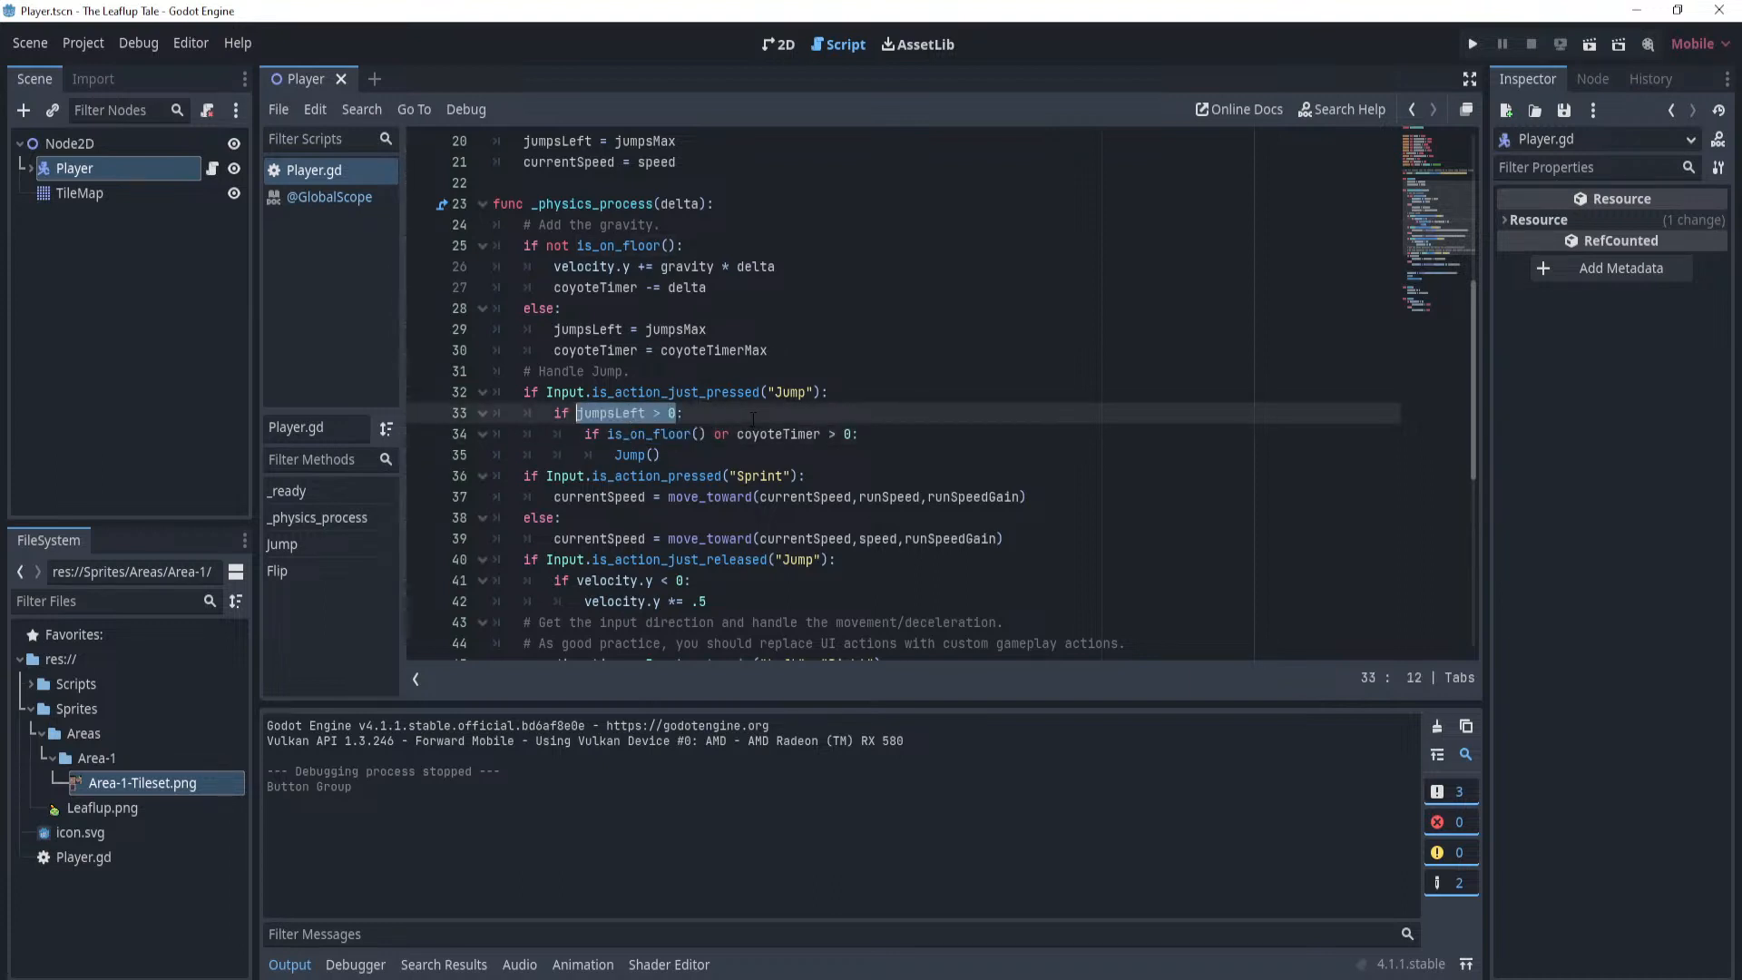
Remove the coyoteTimer alternative from the nested floor check so it reads if is_on_floor():.
click(923, 433)
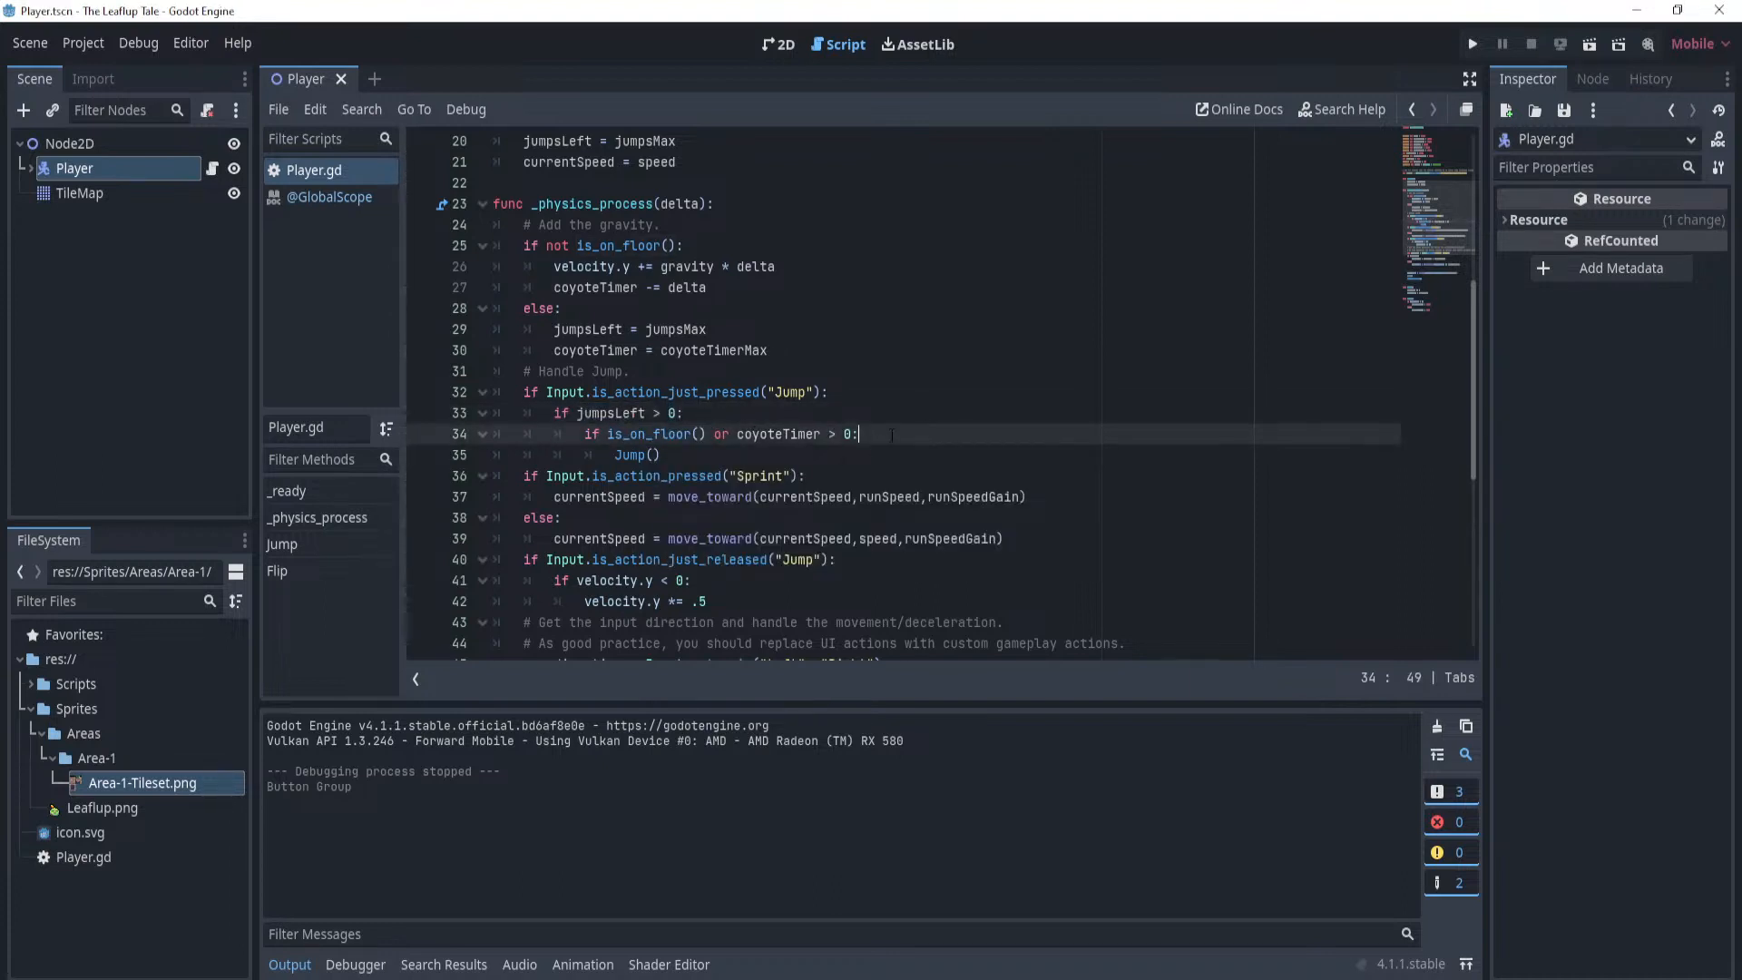
drag(859, 434, 723, 434)
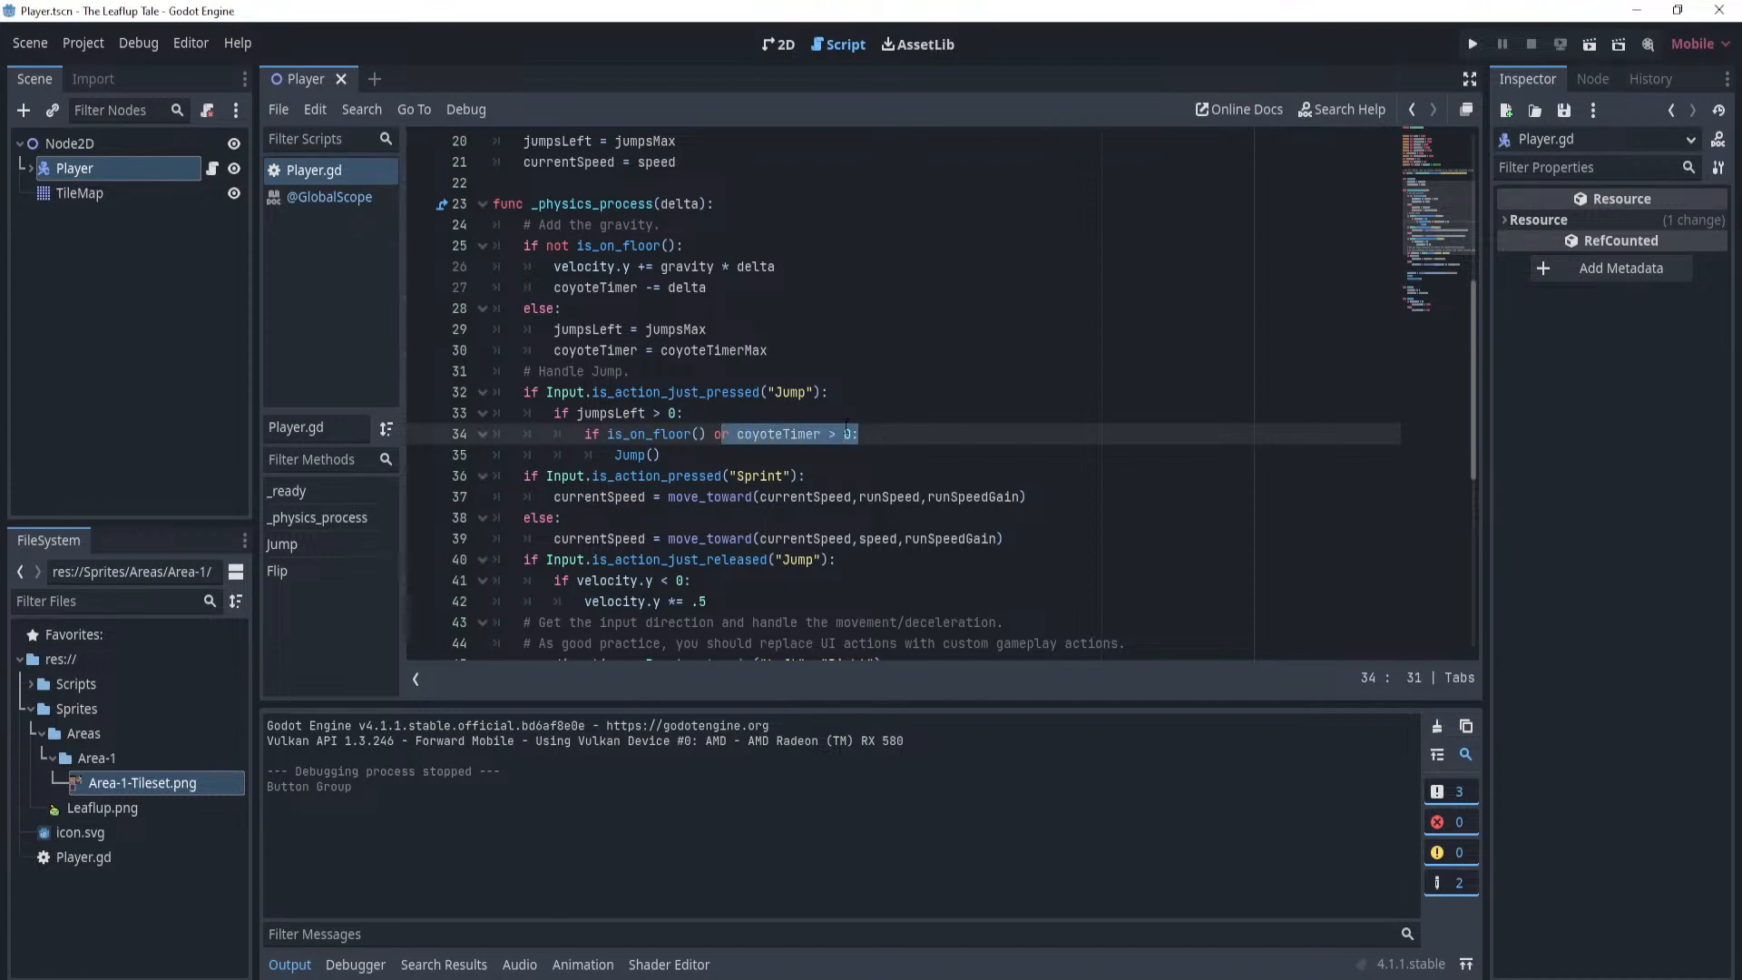
key(BackSpace)
key(BackSpace)
key(BackSpace)
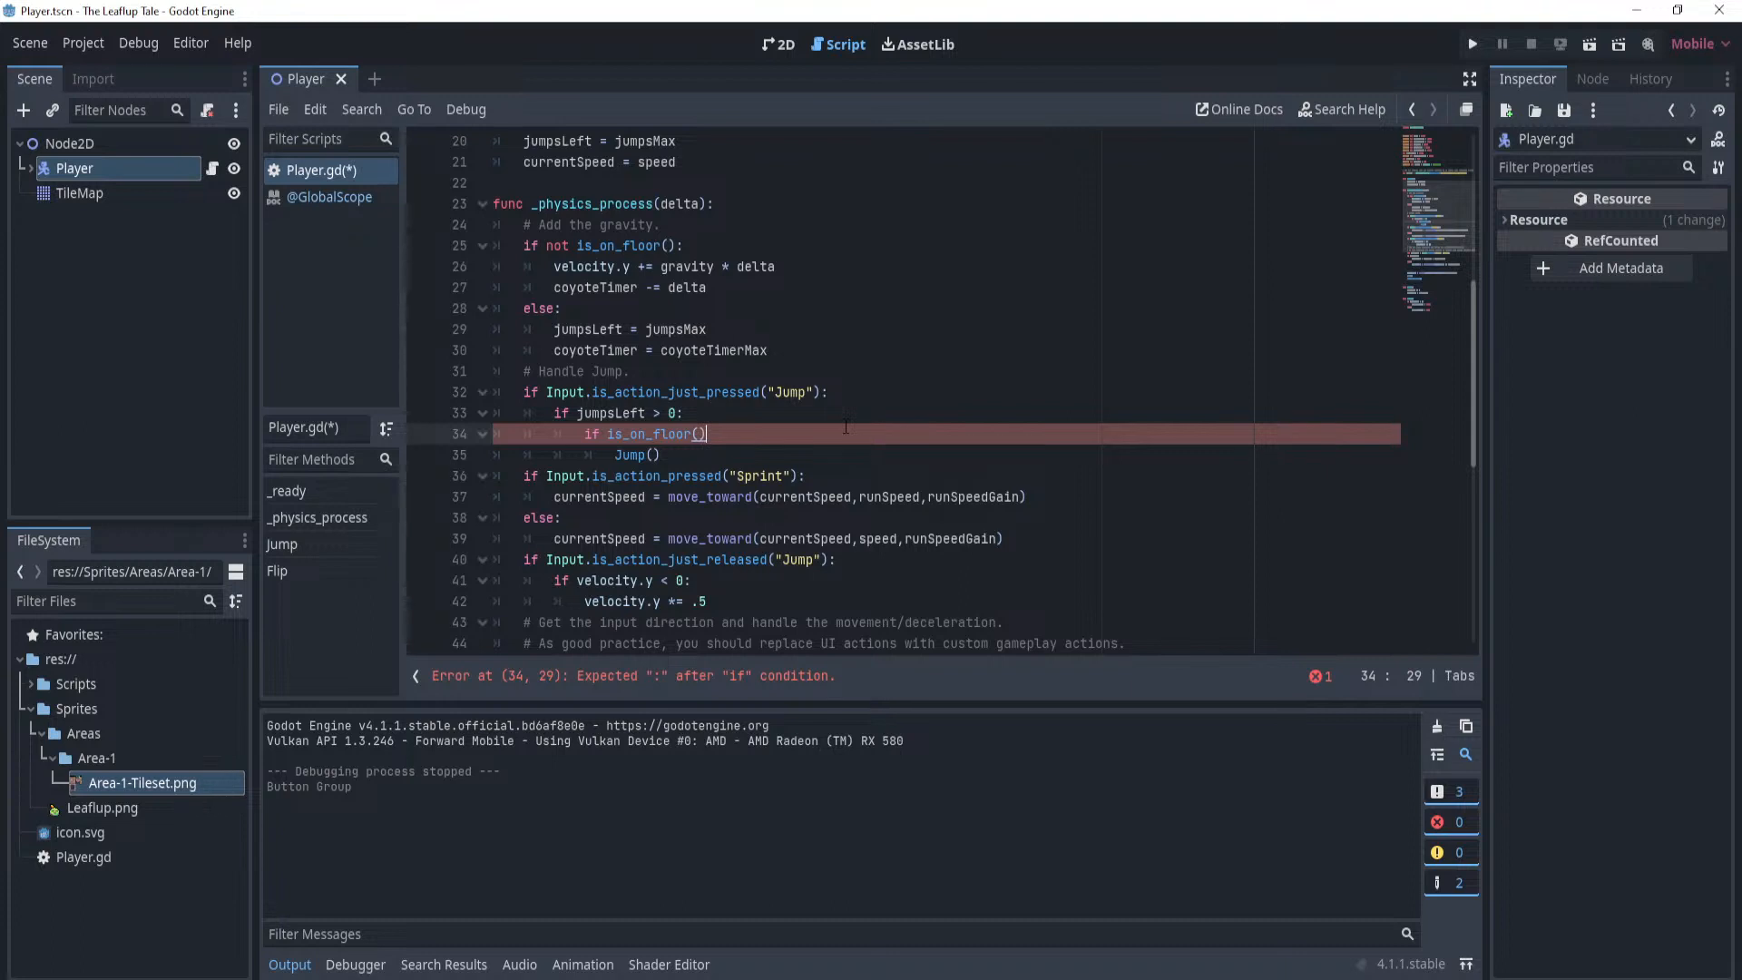
key(Down)
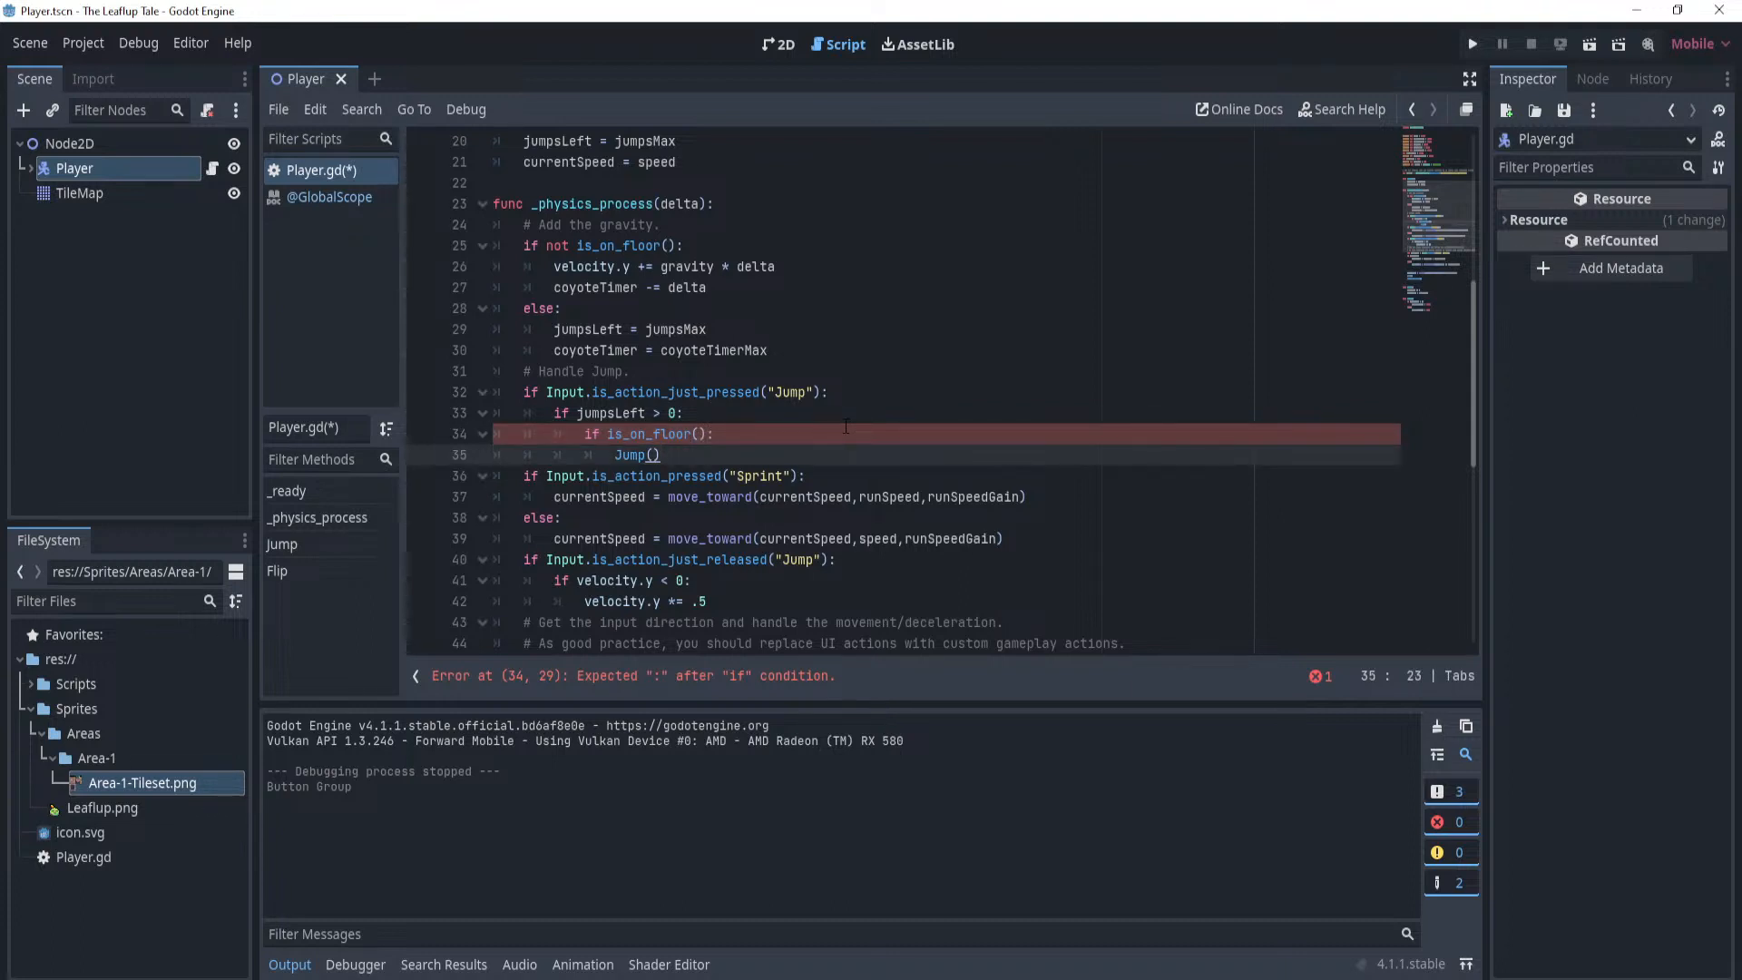
Try adding an else if coyoteTimer > 0: line below the nested Jump() call, and save the script.
key(Return)
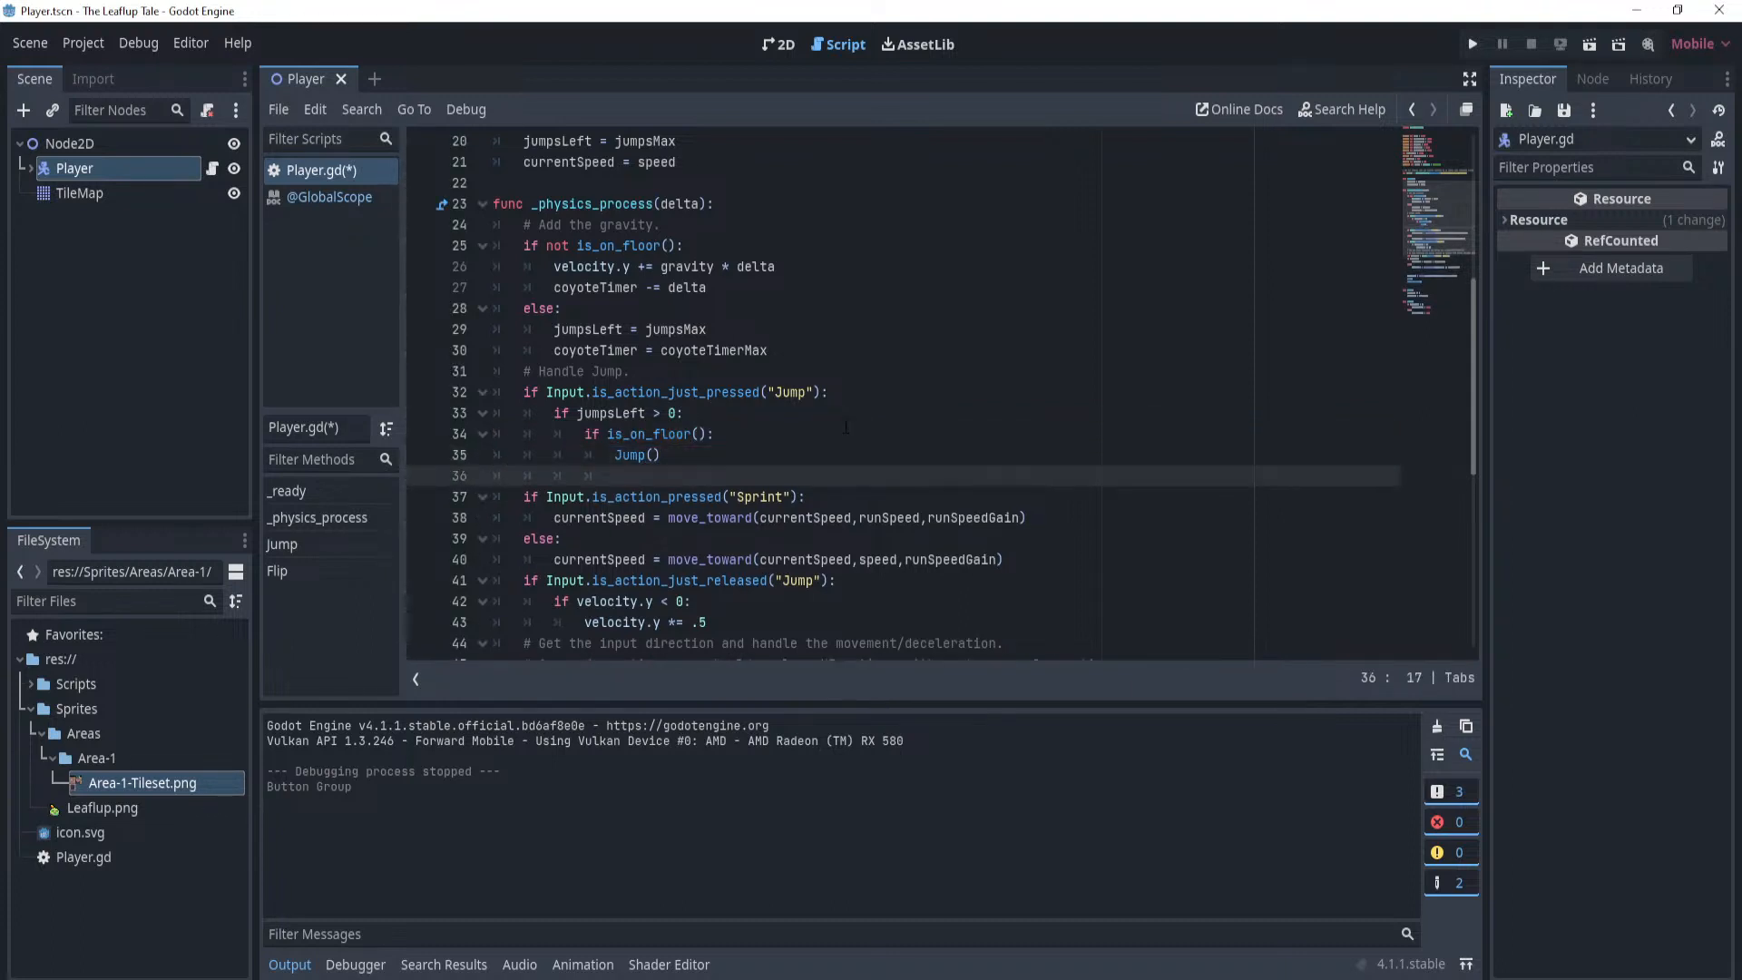
key(BackSpace)
text(if)
key(BackSpace)
key(BackSpace)
key(BackSpace)
text(else if coyoteTimer)
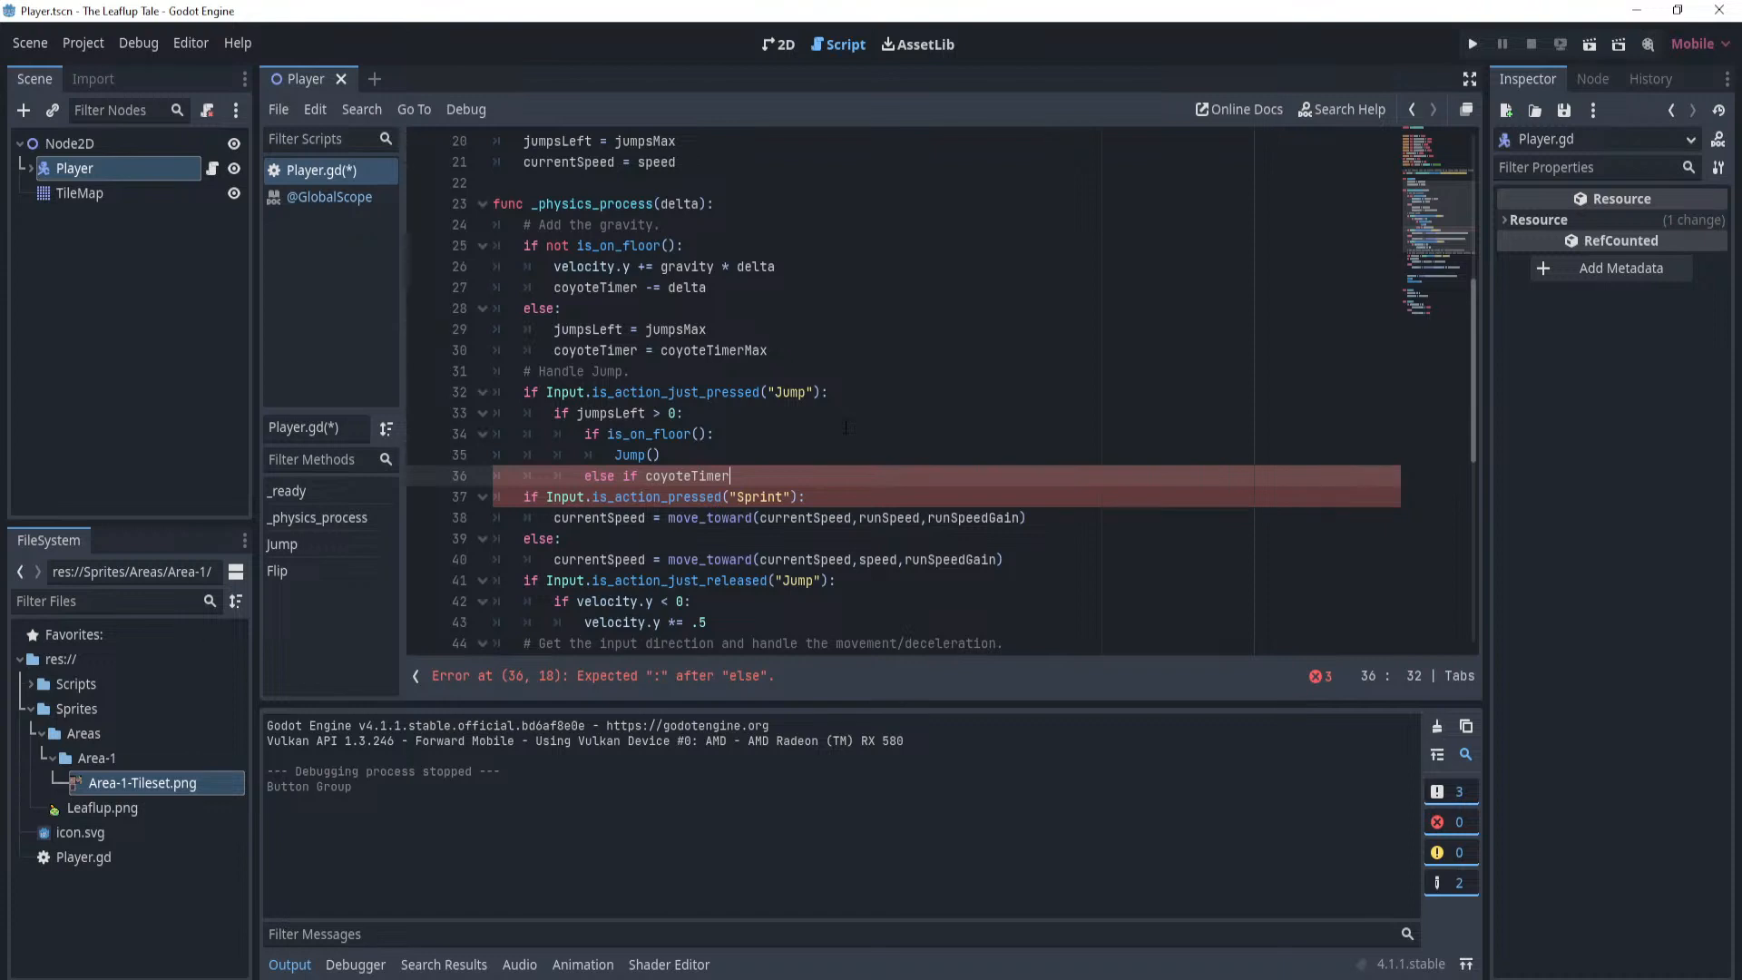
text( > 0)
key(Return)
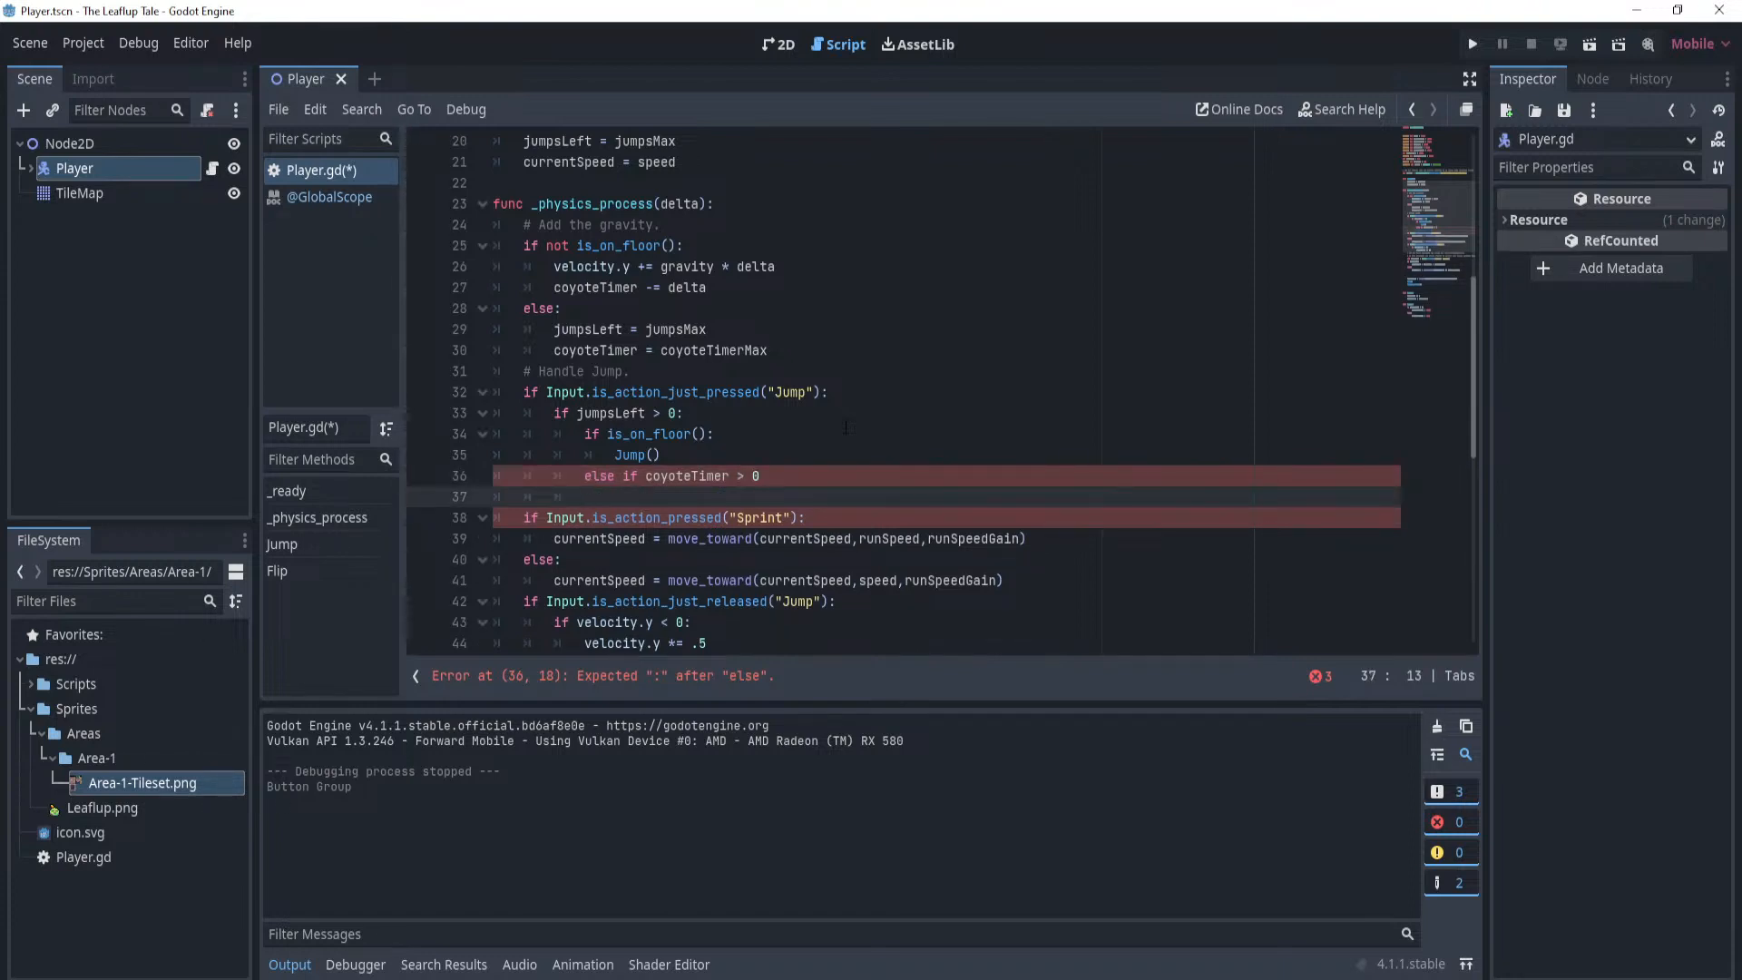
key(BackSpace)
key(BackSpace)
key(BackSpace)
key(BackSpace)
text(:)
key(Return)
key(ctrl+s)
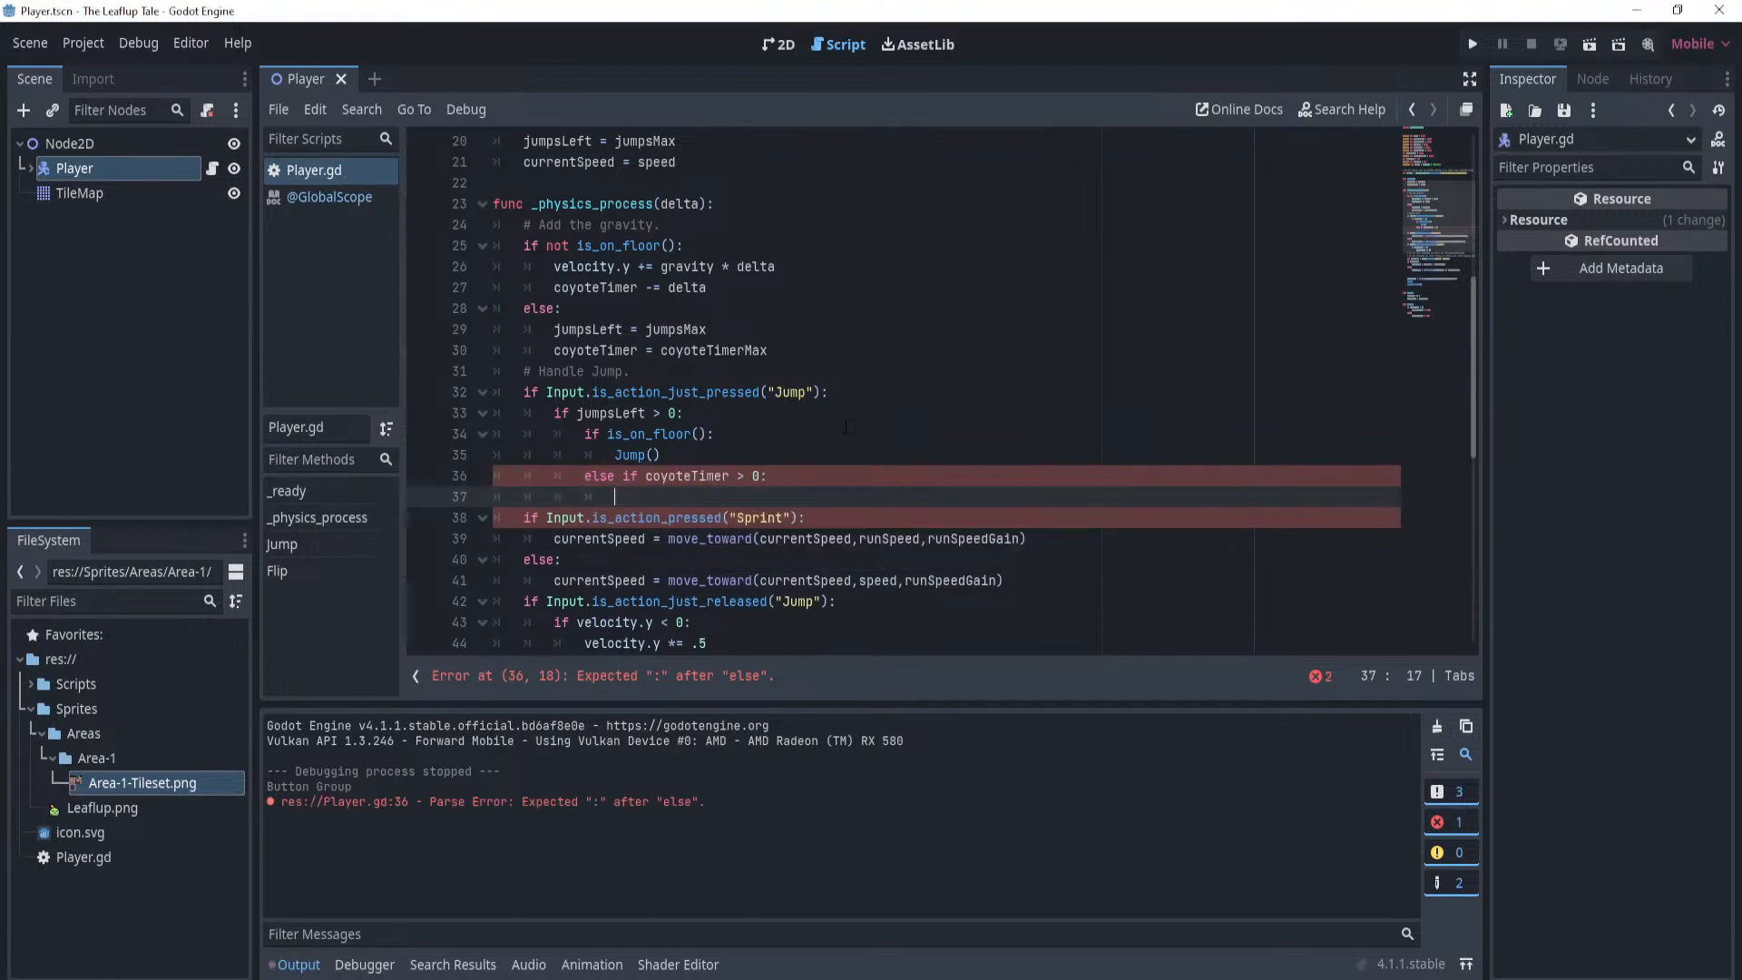
Reduce the else if line below the Jump() call to a plain else: with an indented empty line under it.
key(BackSpace)
key(BackSpace)
key(BackSpace)
key(BackSpace)
key(BackSpace)
key(BackSpace)
key(BackSpace)
key(BackSpace)
key(BackSpace)
key(BackSpace)
key(BackSpace)
key(BackSpace)
key(BackSpace)
key(BackSpace)
key(BackSpace)
key(BackSpace)
key(BackSpace)
key(BackSpace)
key(BackSpace)
key(BackSpace)
key(BackSpace)
key(BackSpace)
key(BackSpace)
key(BackSpace)
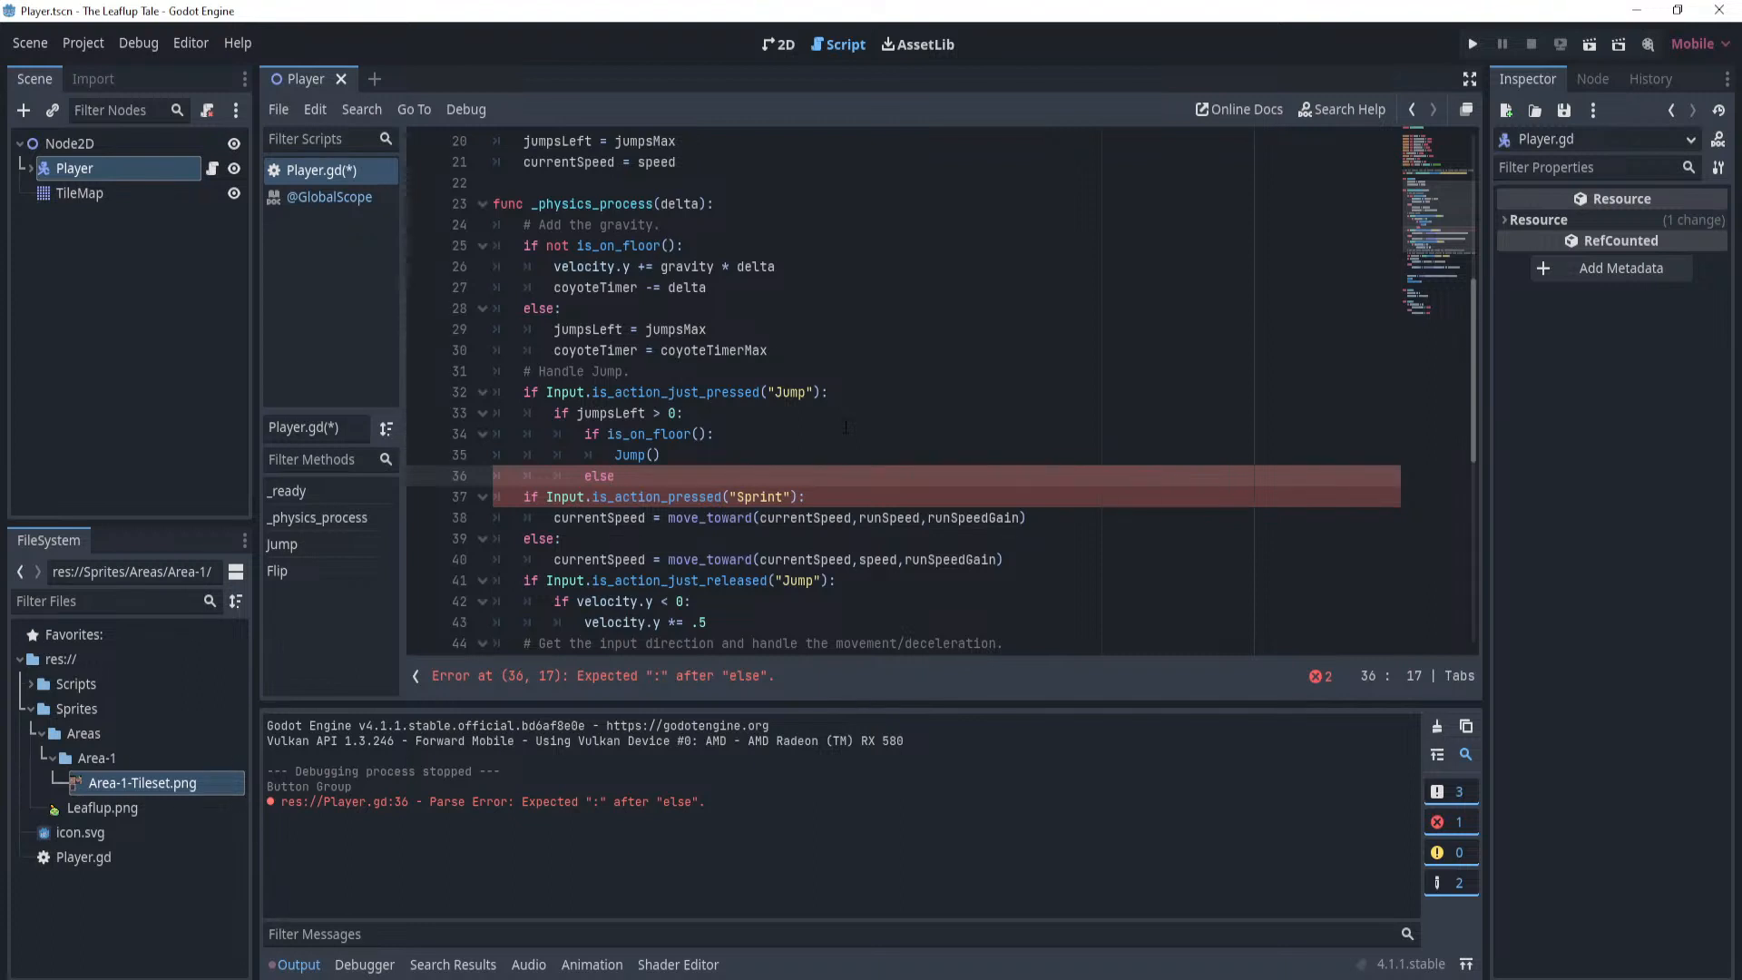
click(744, 426)
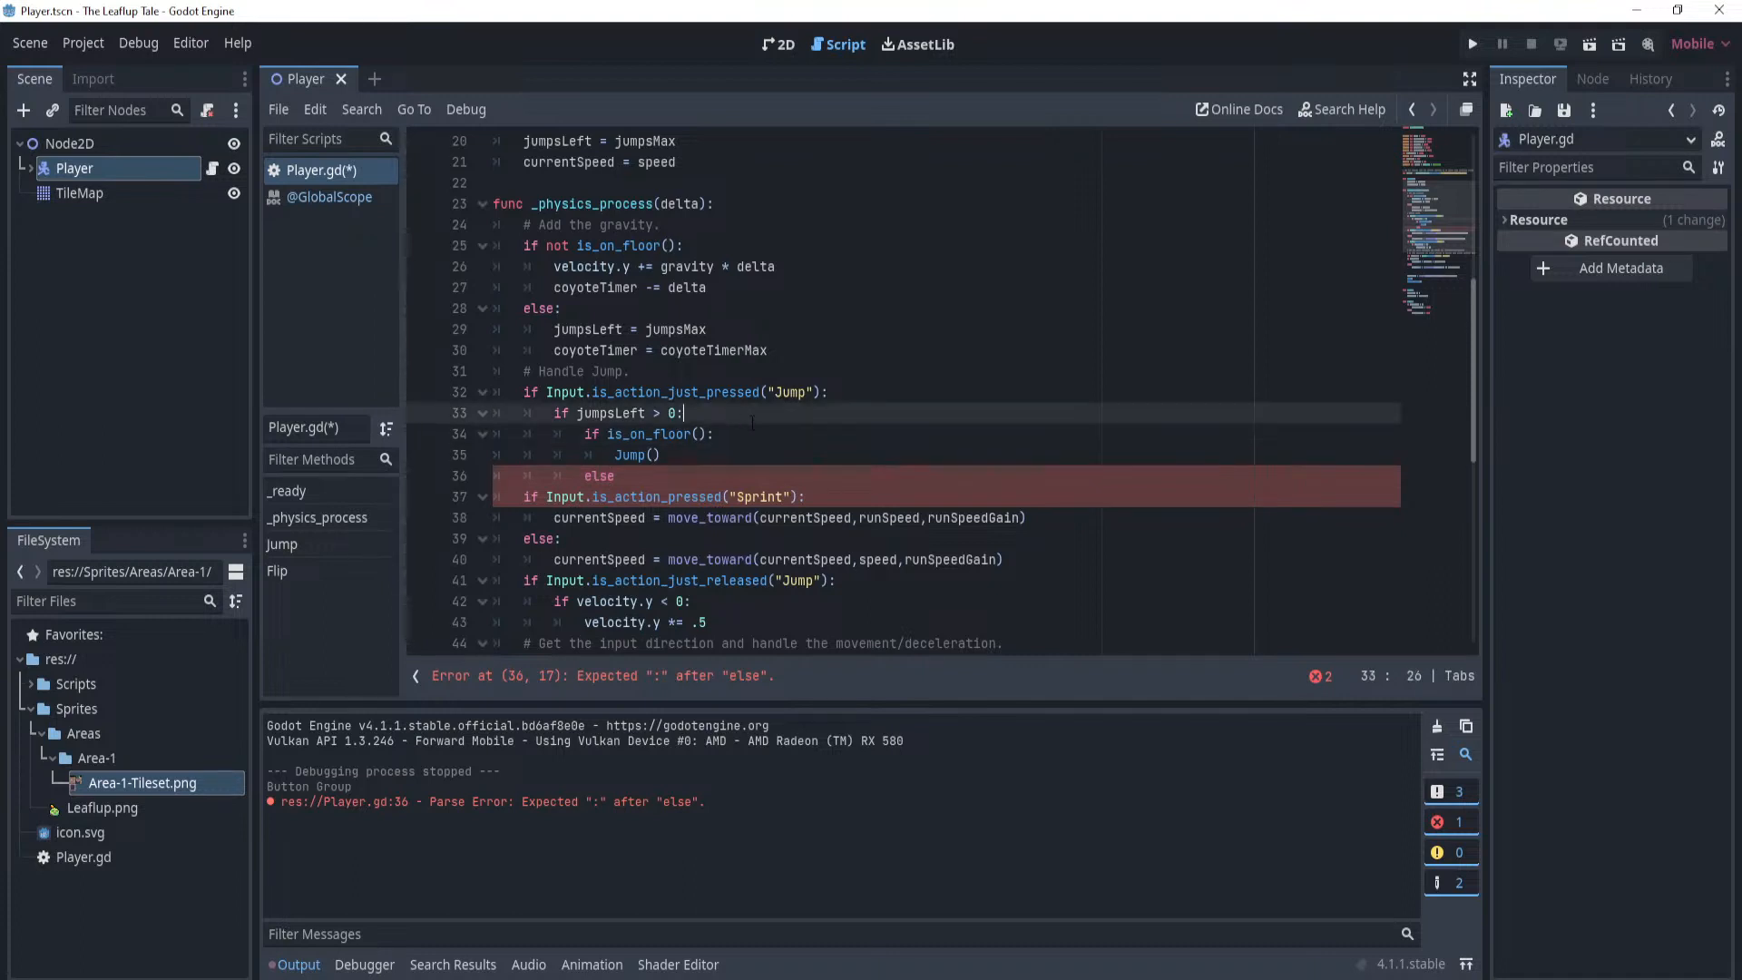
click(744, 453)
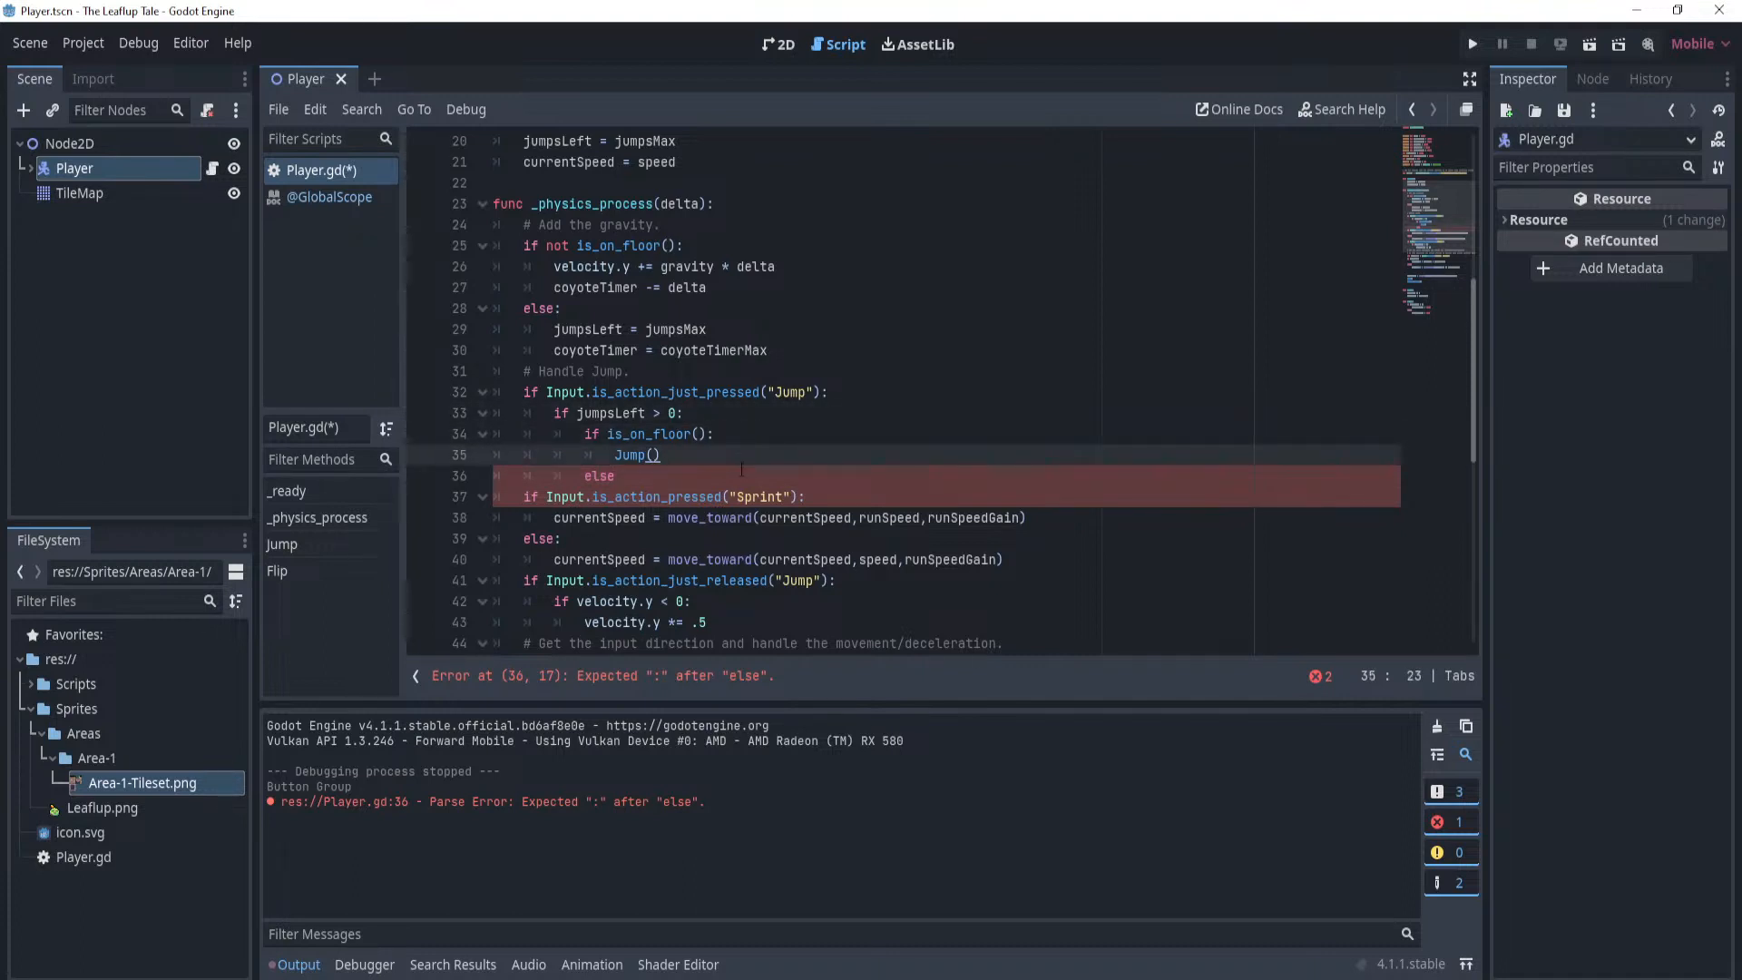
click(631, 481)
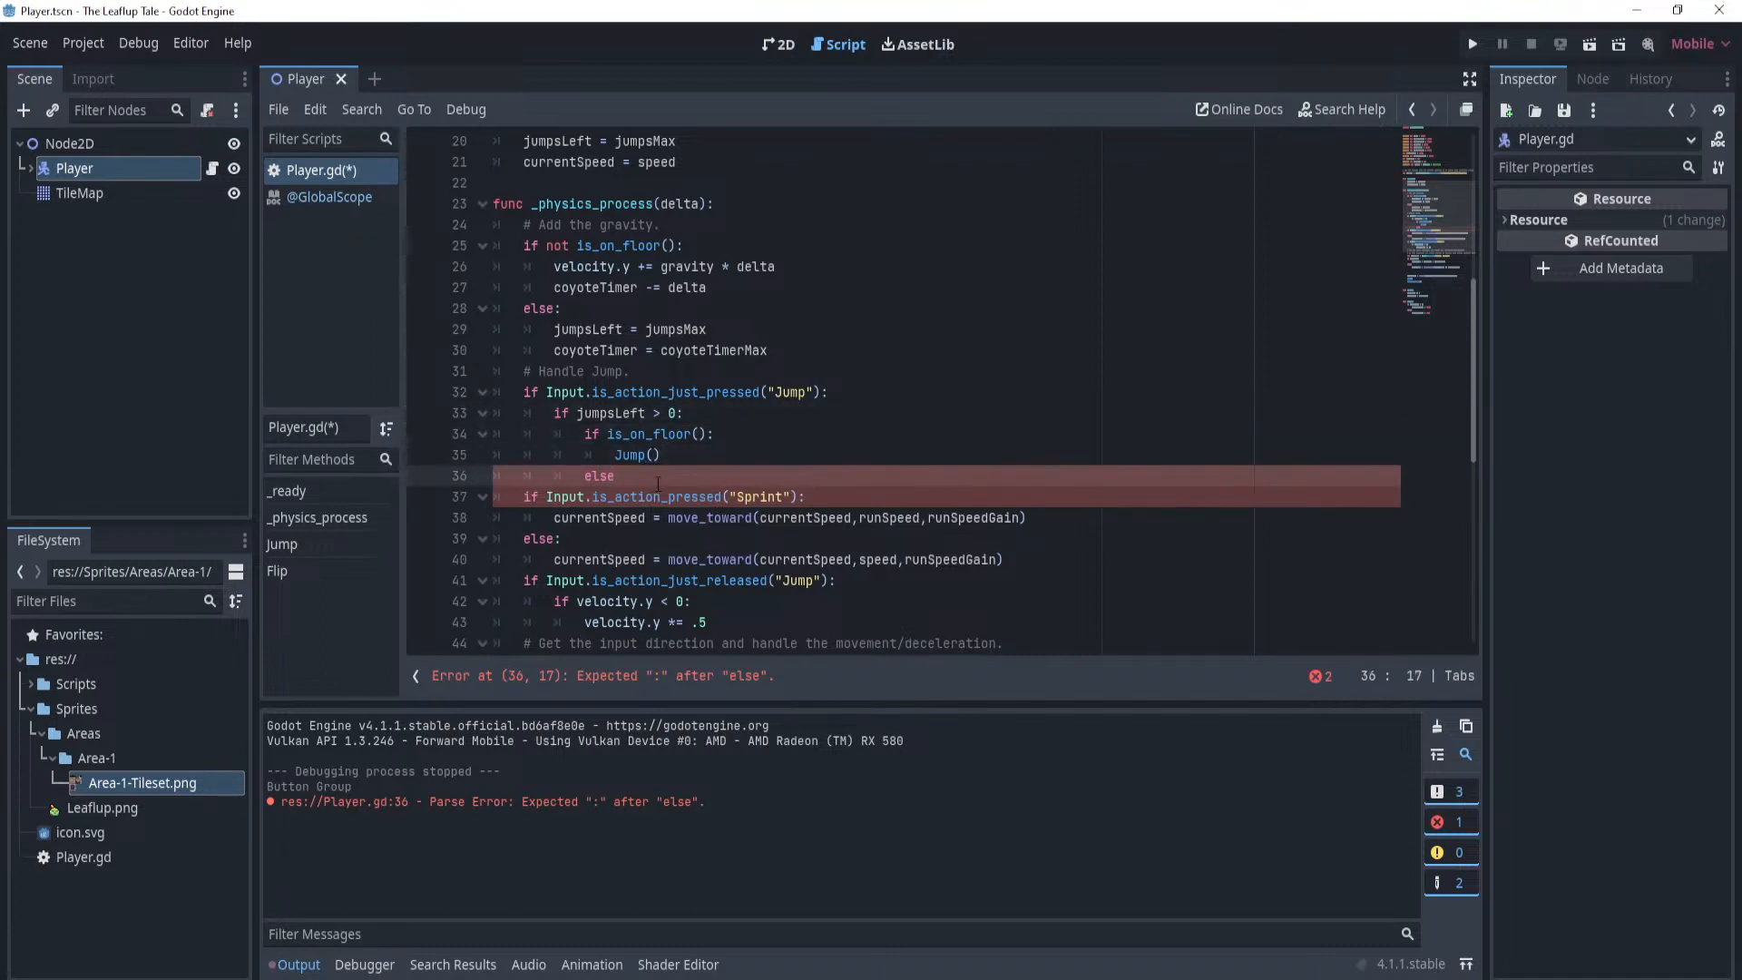
text(:)
key(Return)
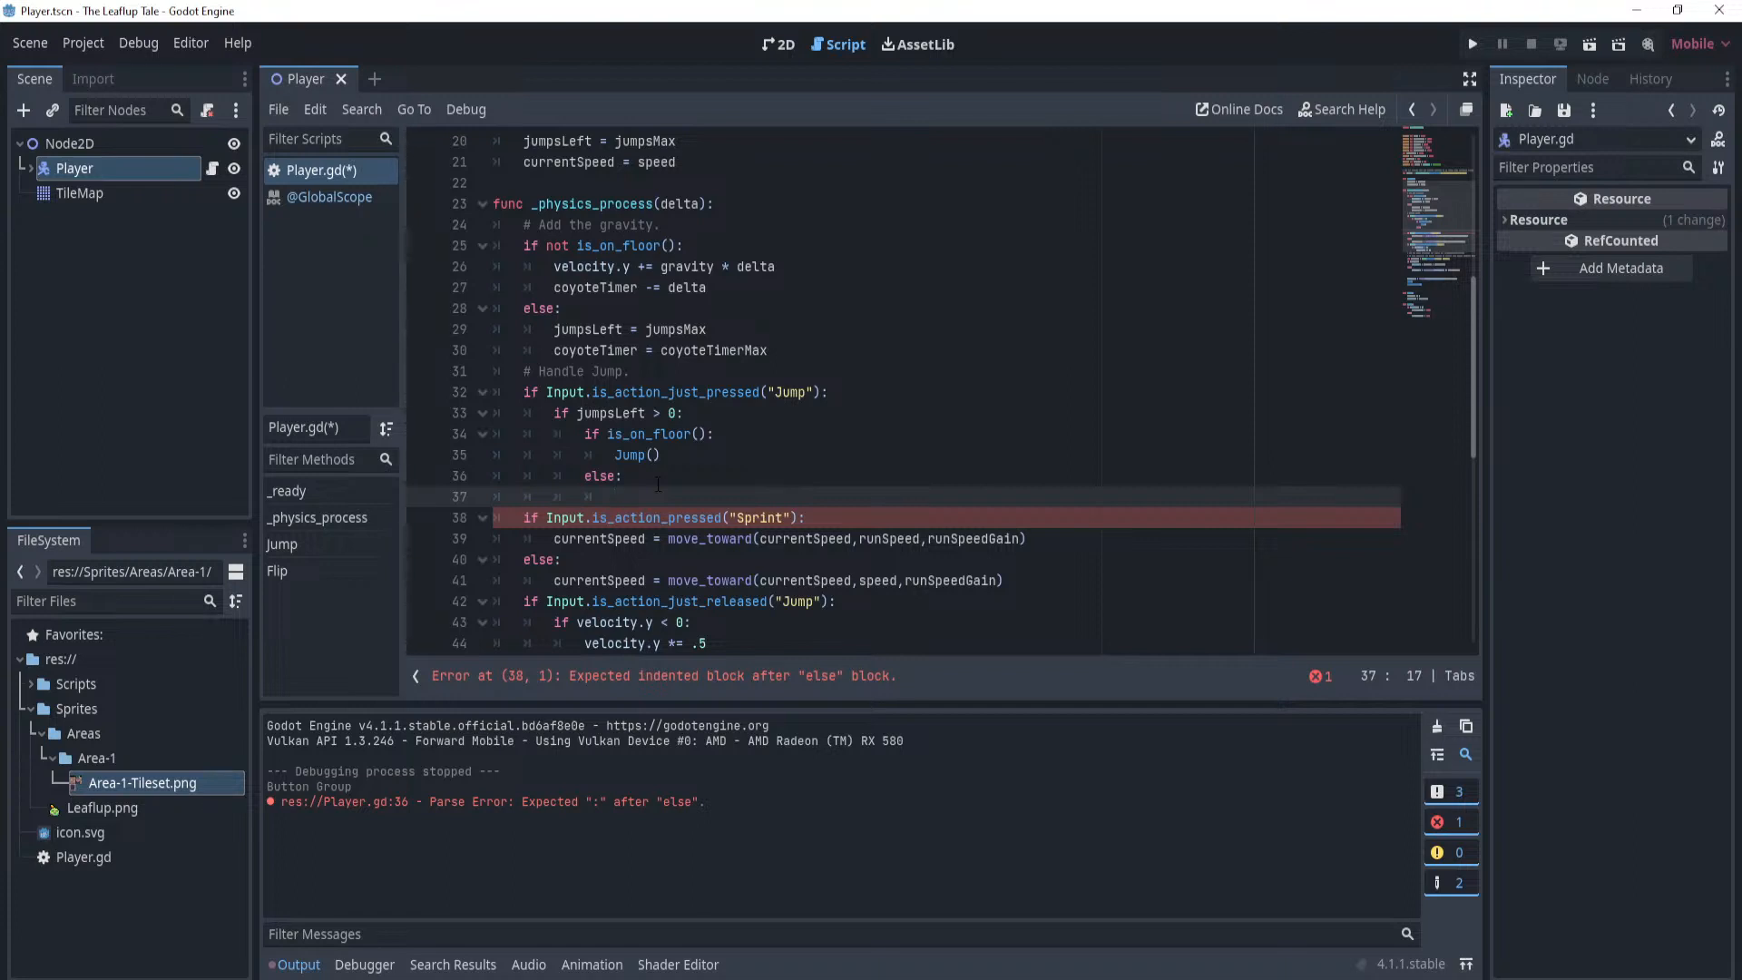
Add an if coyoteTimer > 0: check that calls Jump() inside the else branch, and save the script.
text(if )
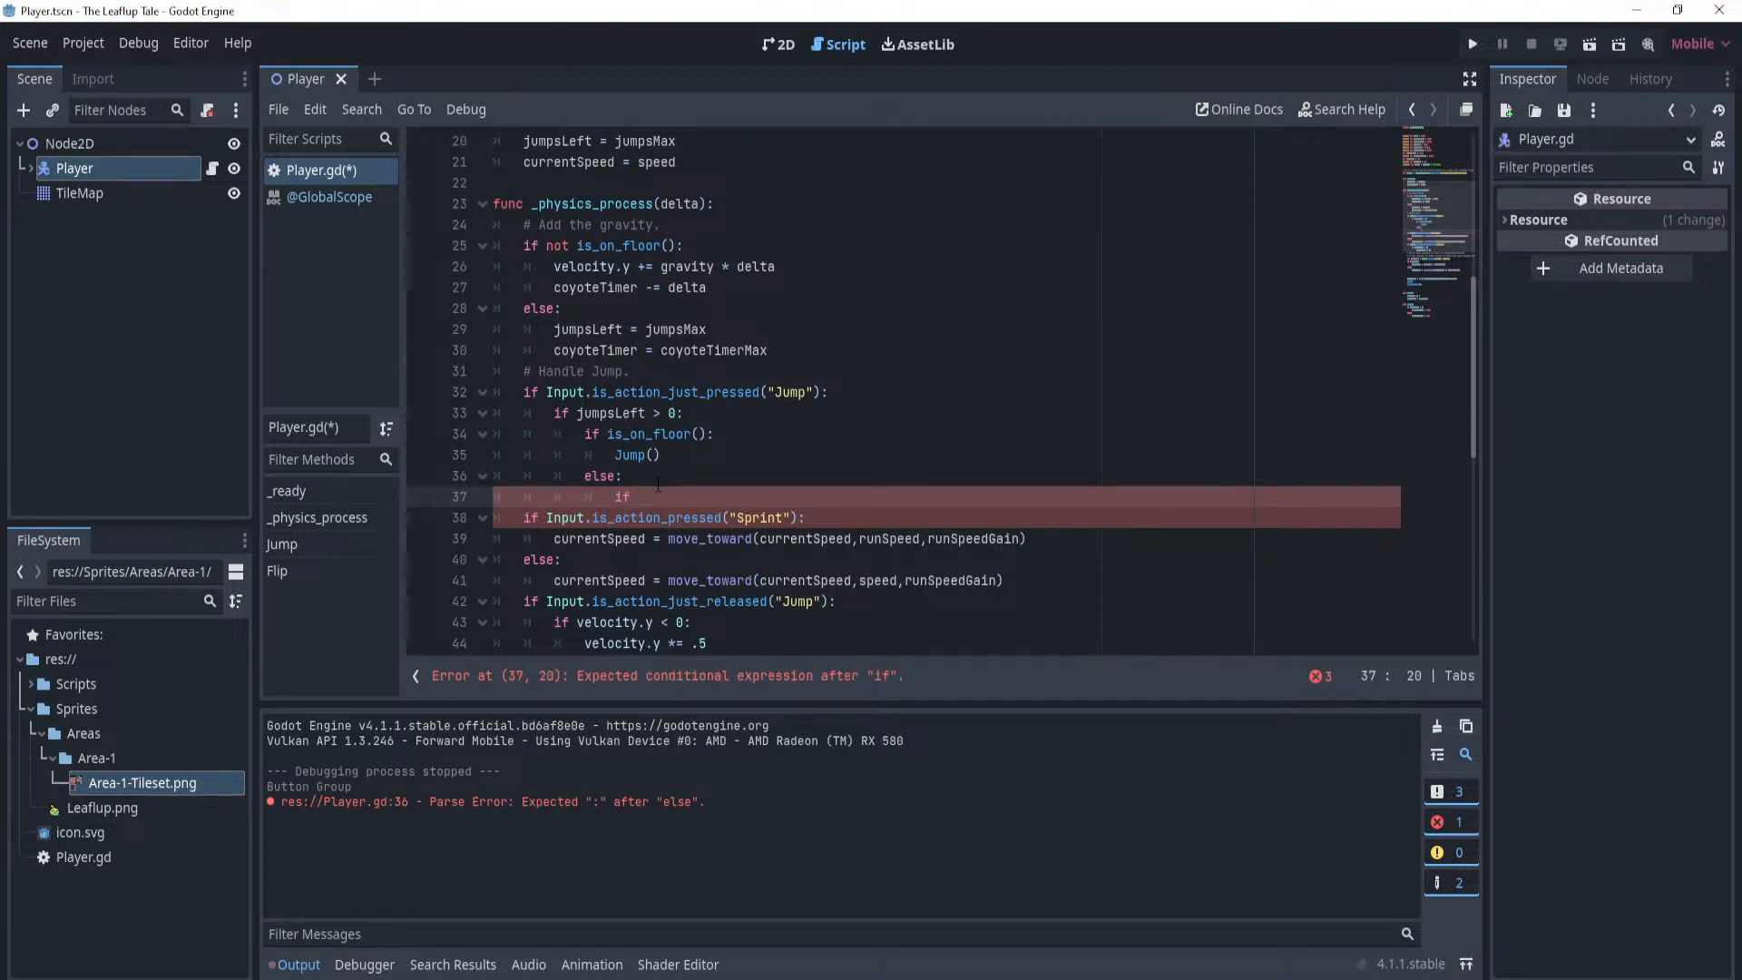
text(coyot)
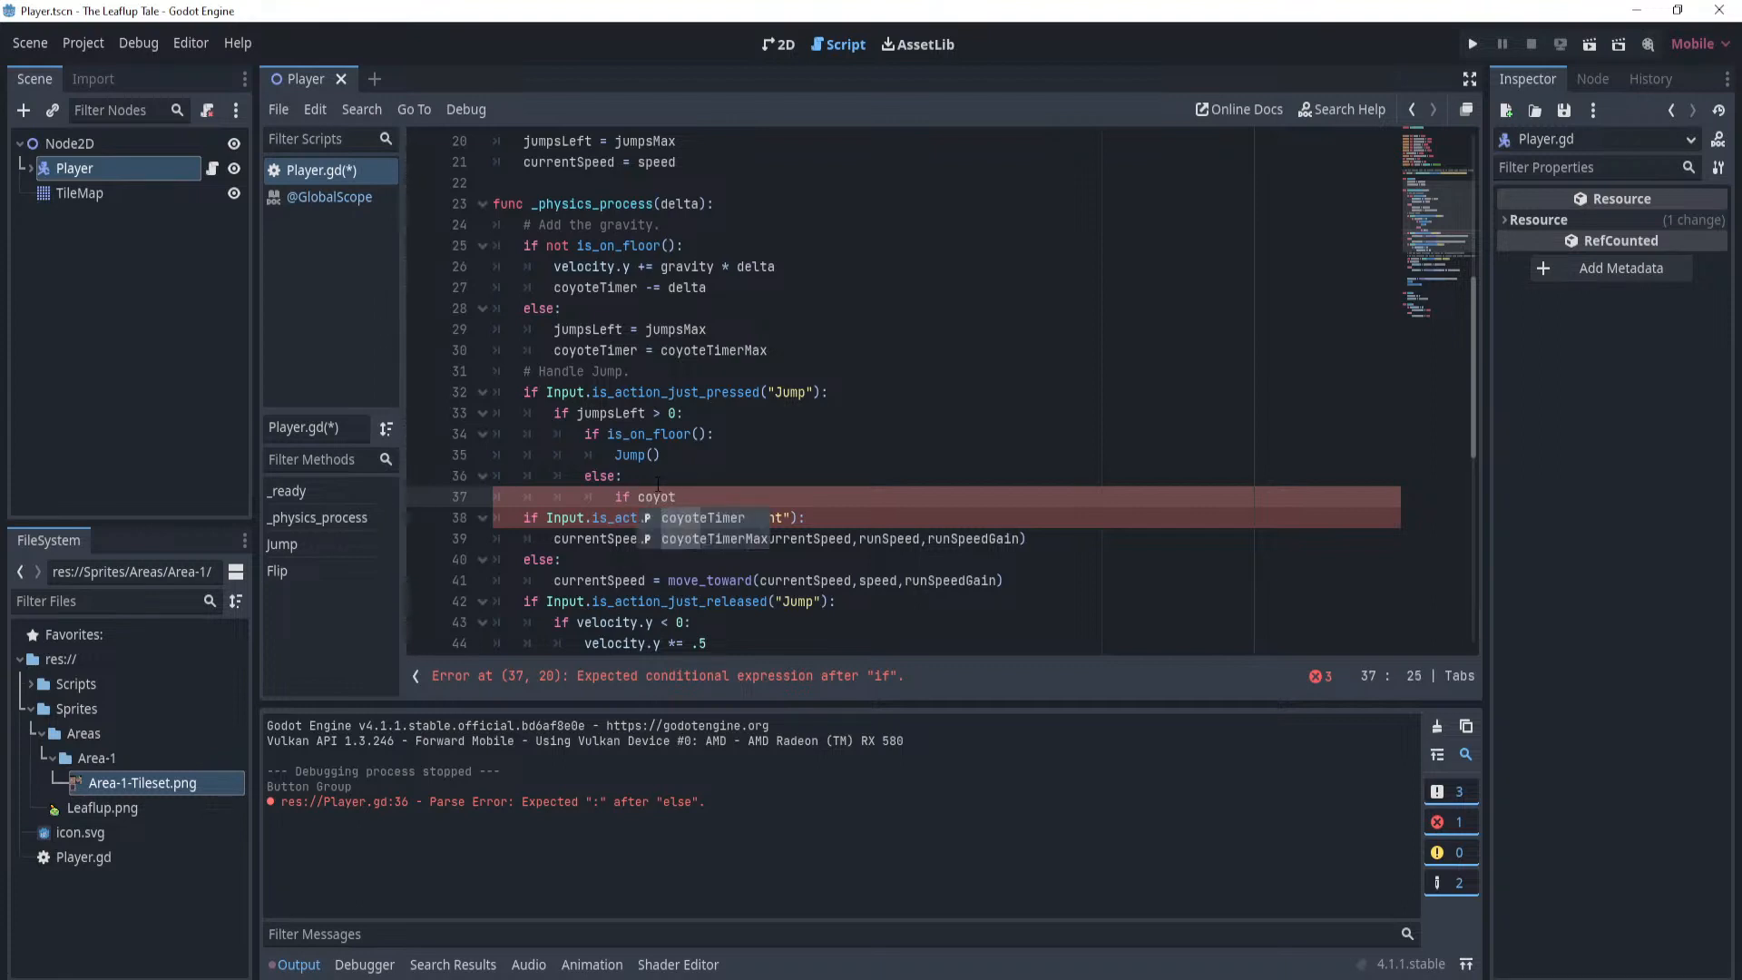
text(eTimer > 0)
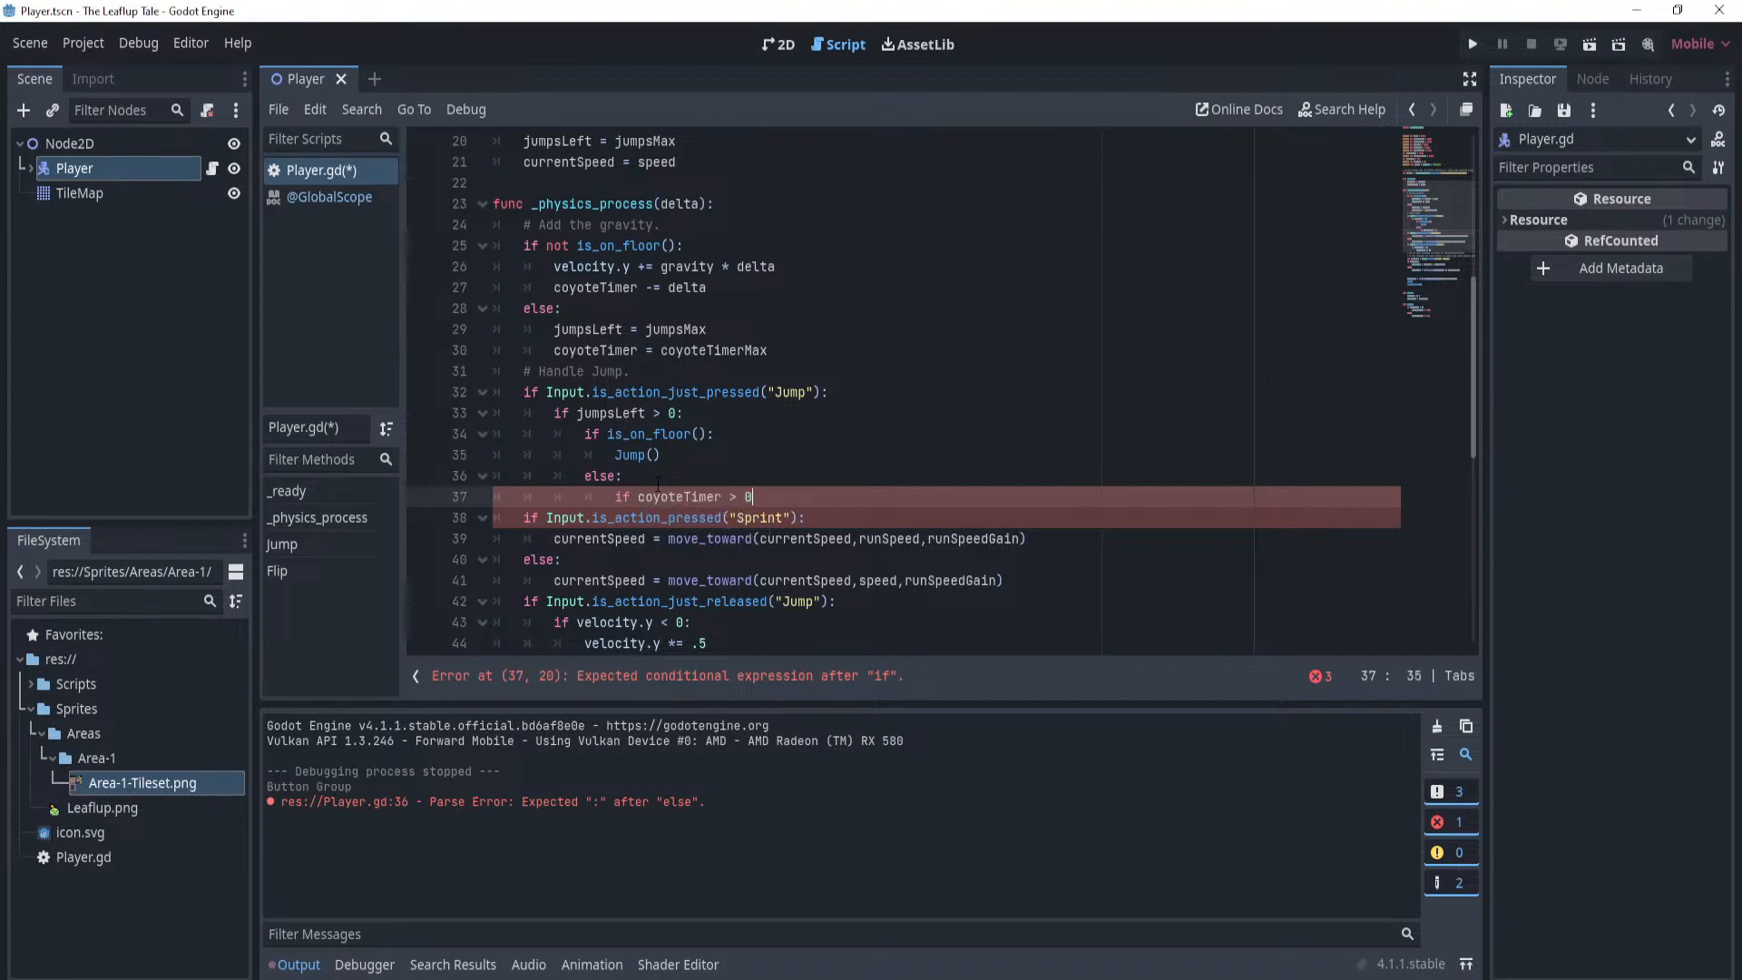
text(:)
key(Return)
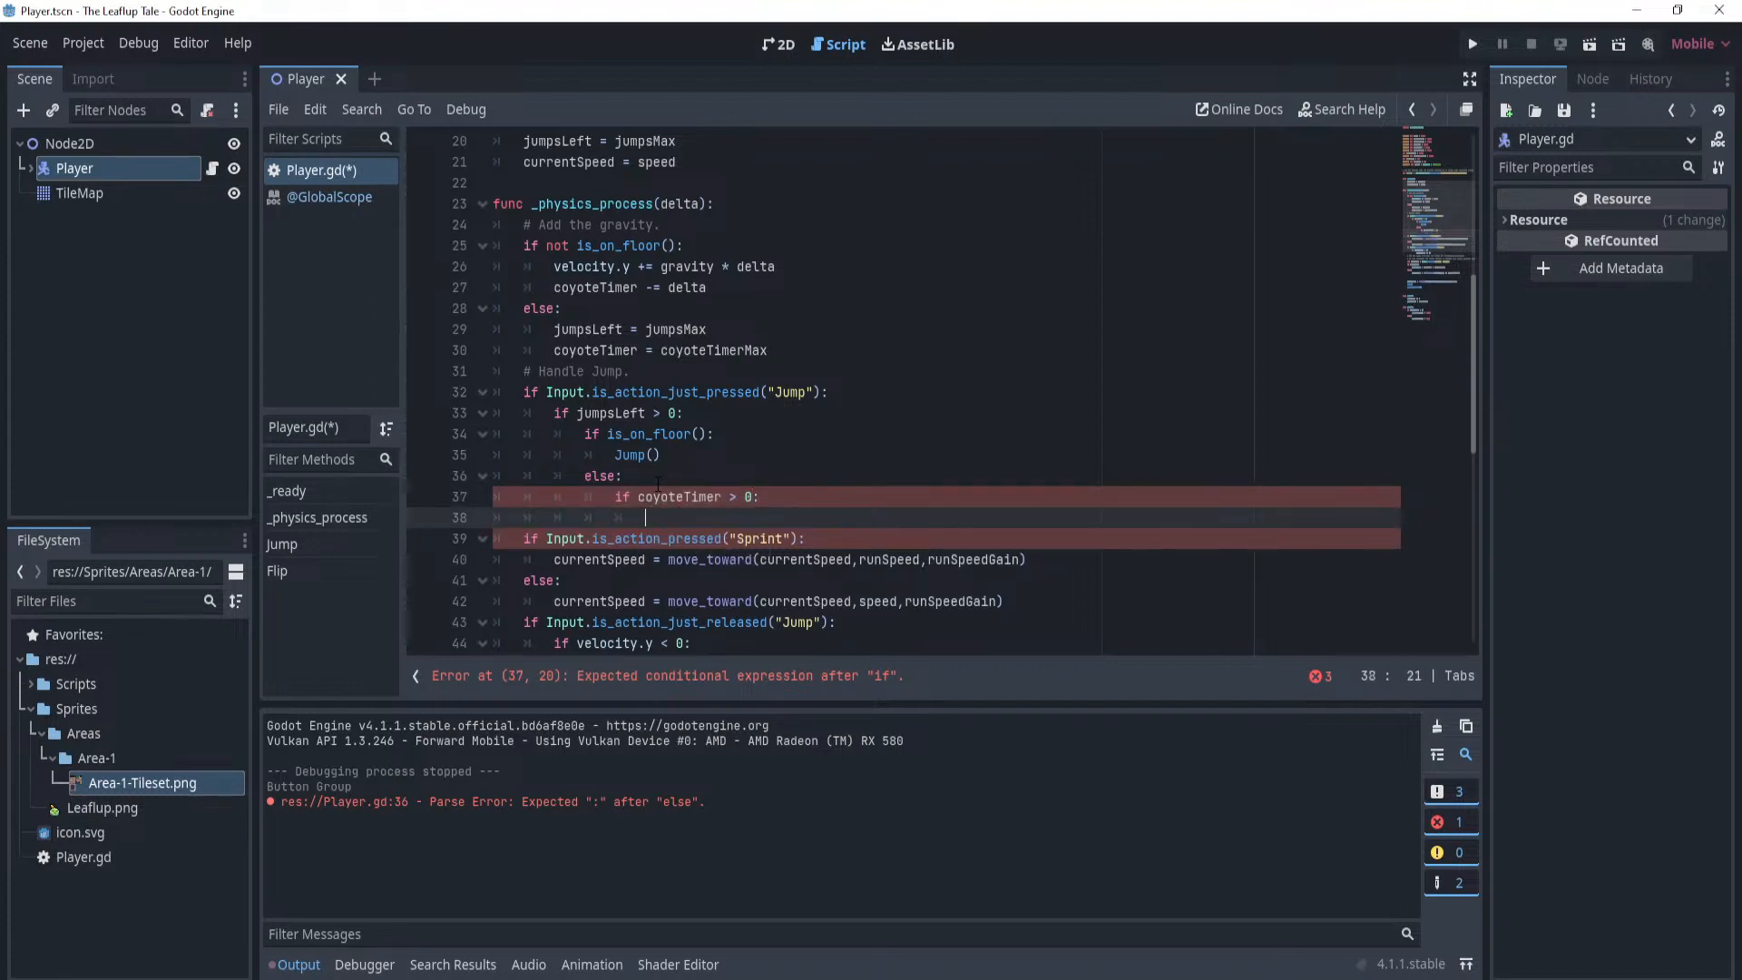
text(jump)
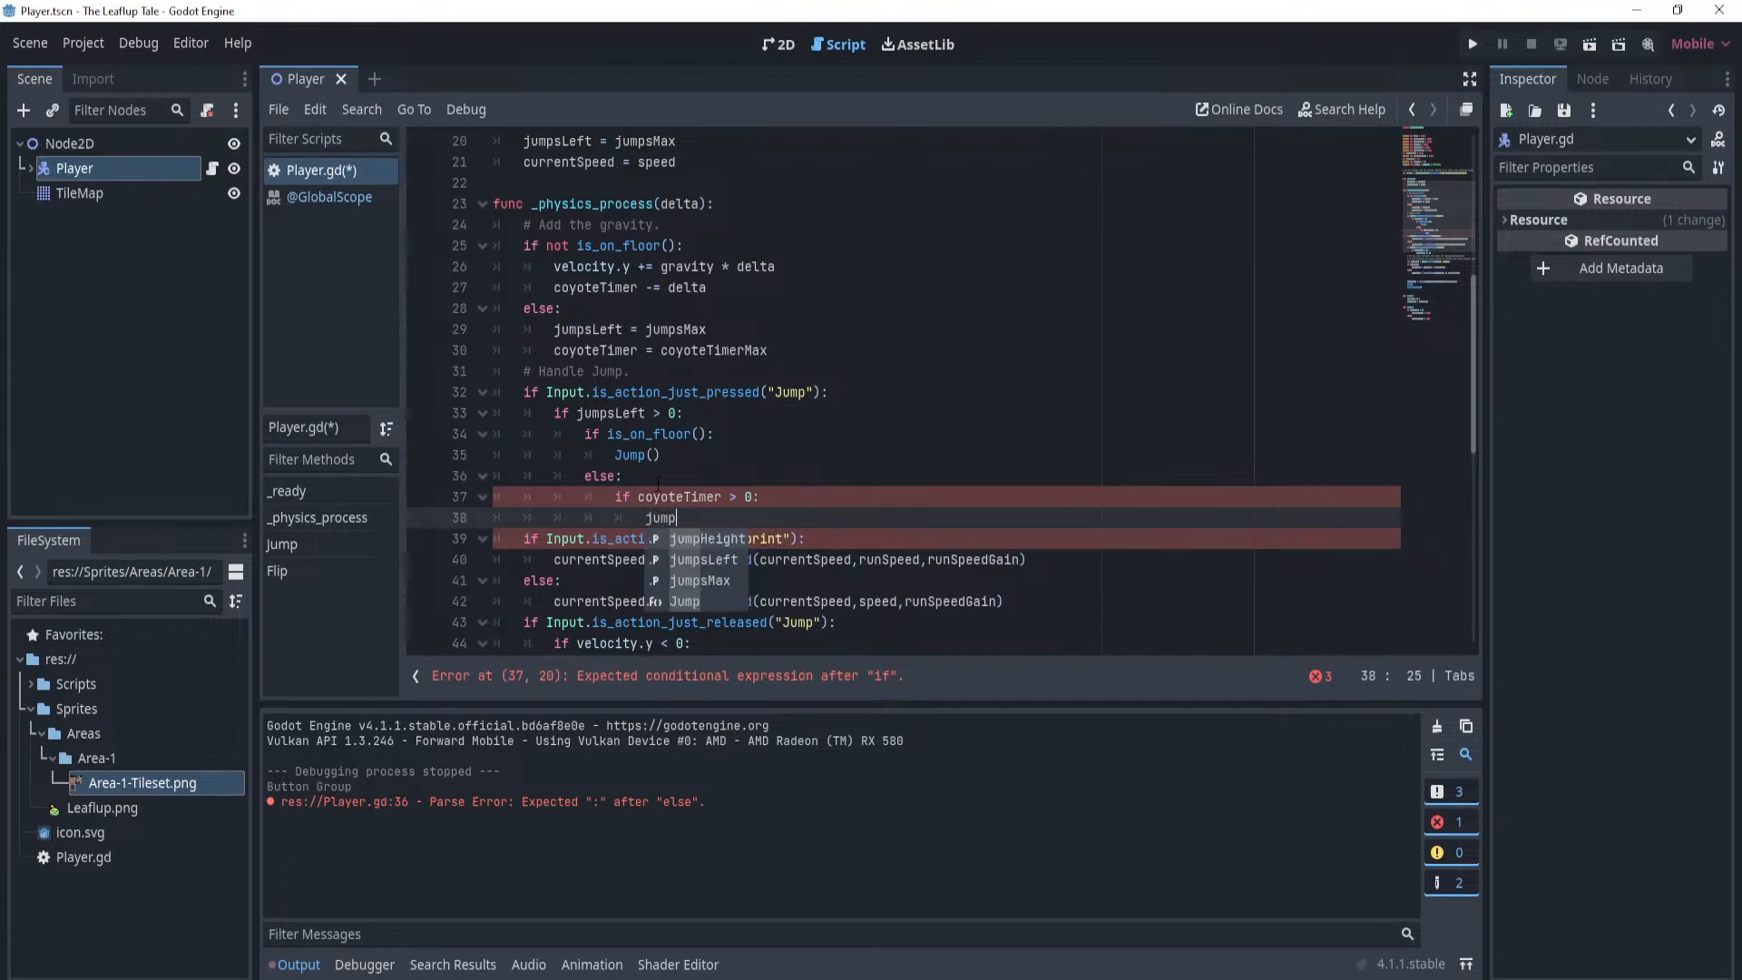
key(Down)
key(Down)
key(Down)
key(Return)
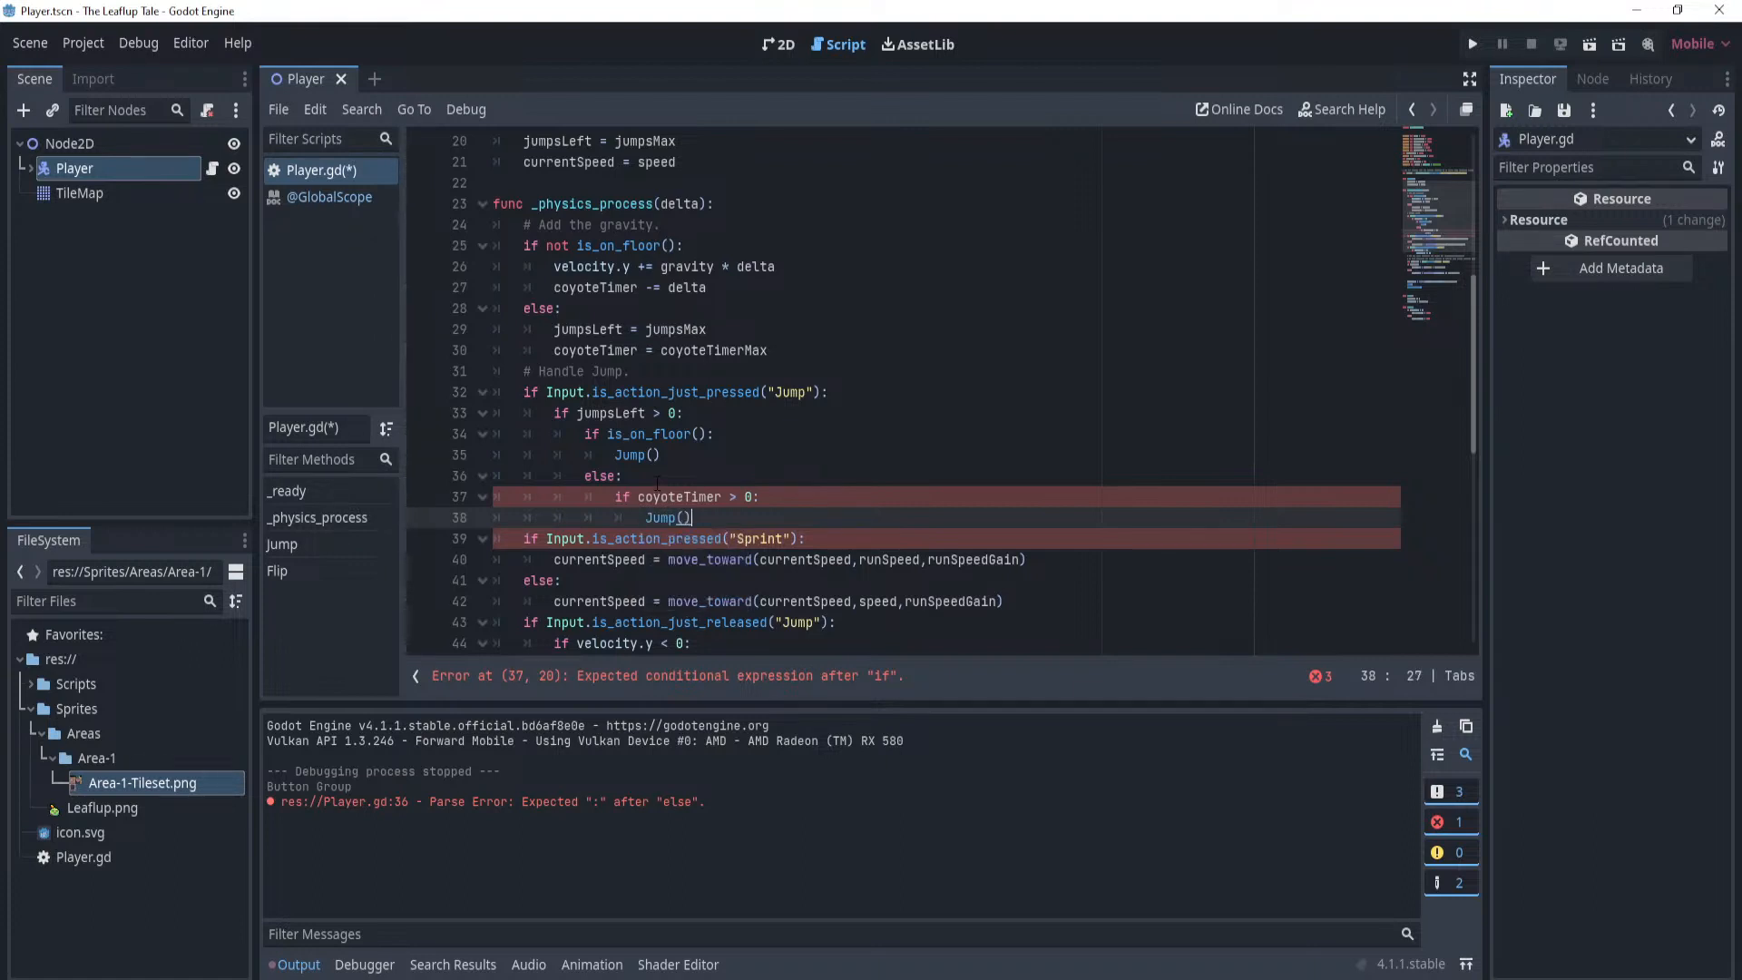
key(ctrl+s)
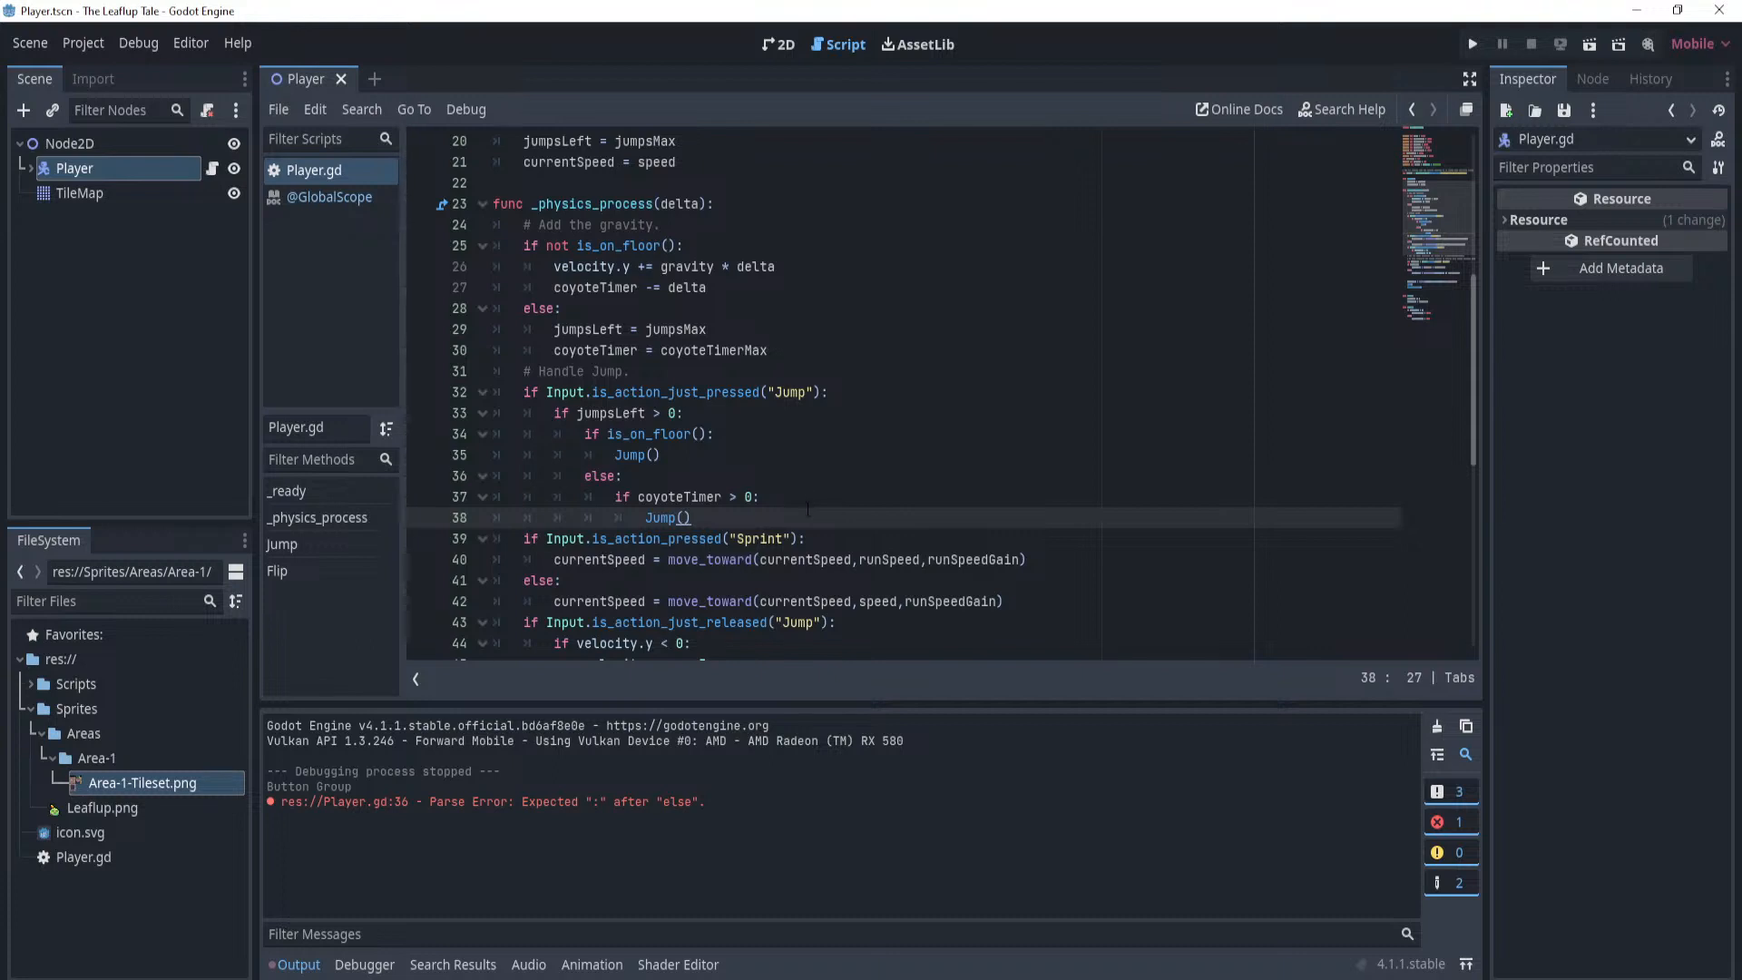
click(779, 44)
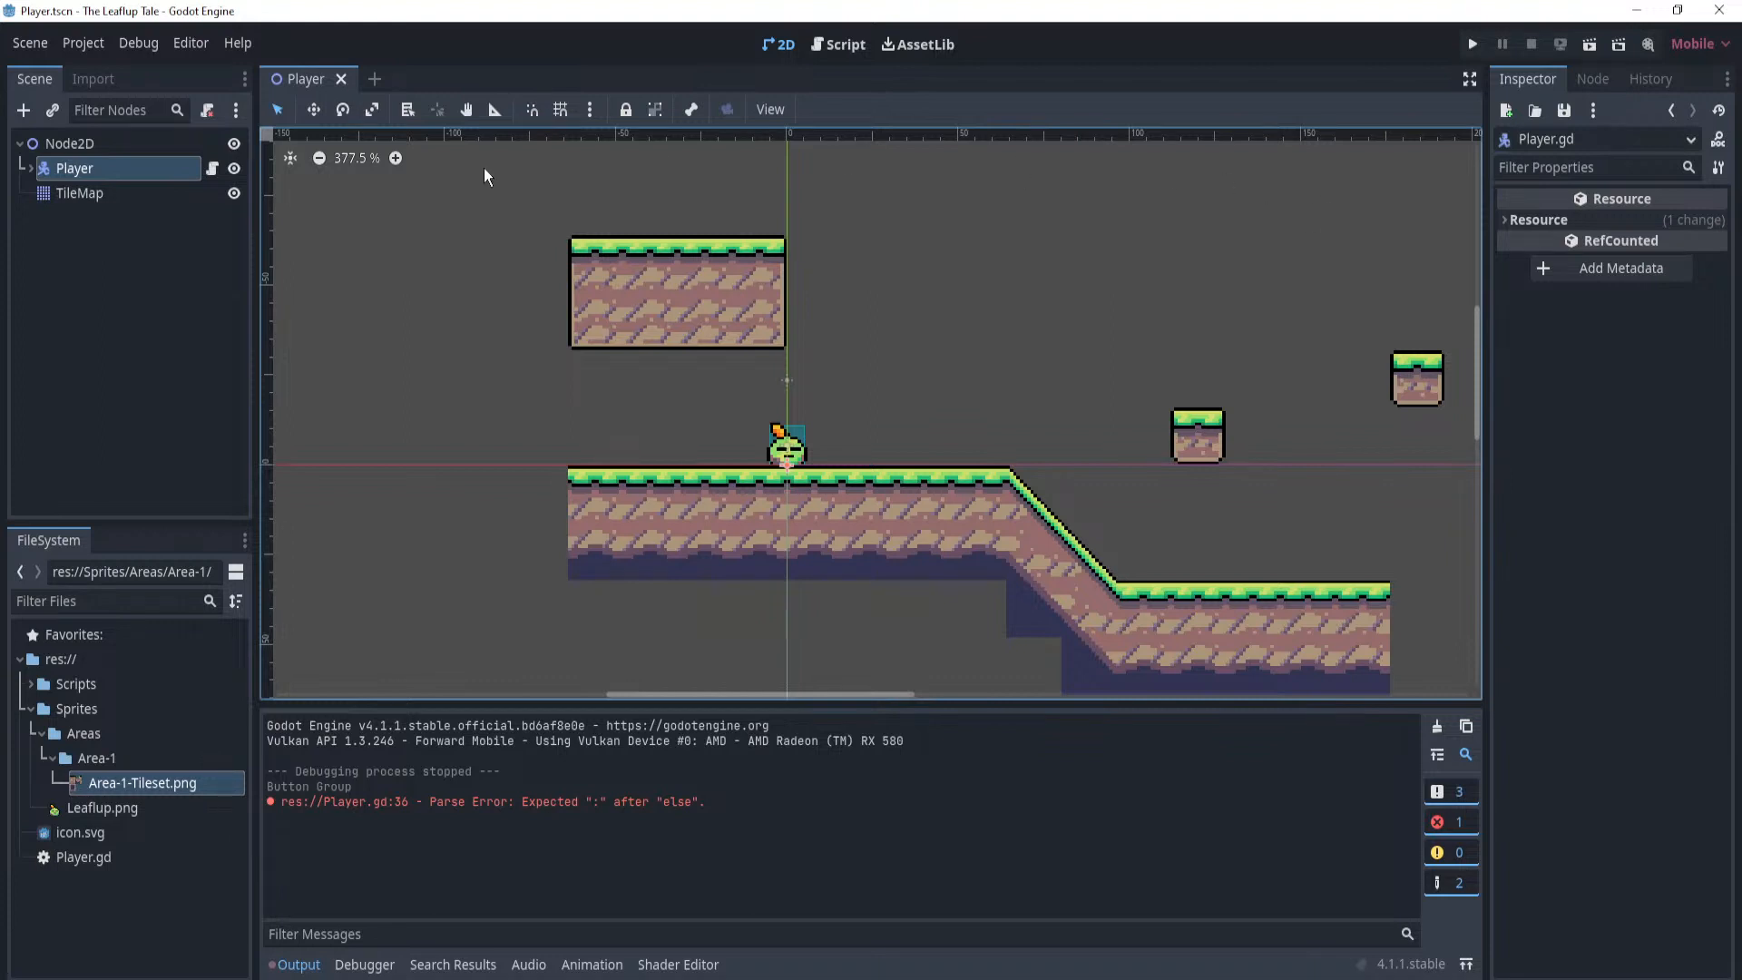
click(213, 168)
click(856, 502)
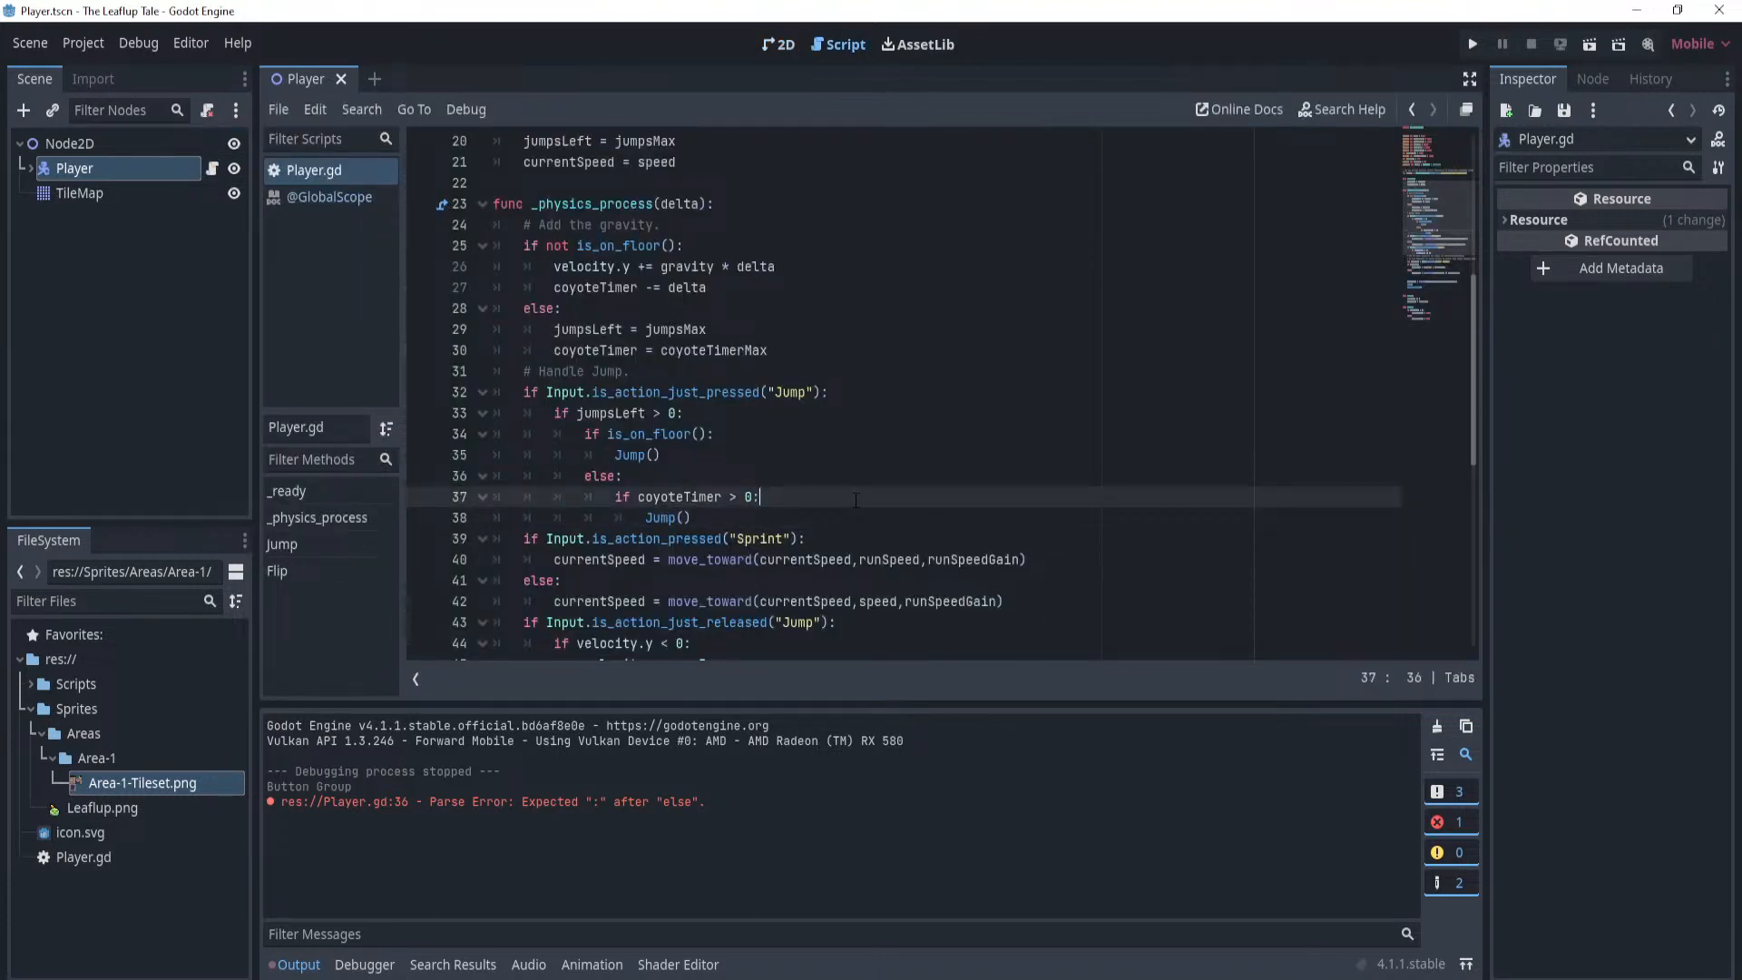
Run the game and test ground jumps, mid-air jumps and jumps off the floating blocks, ending the run after falling off the level.
click(1472, 43)
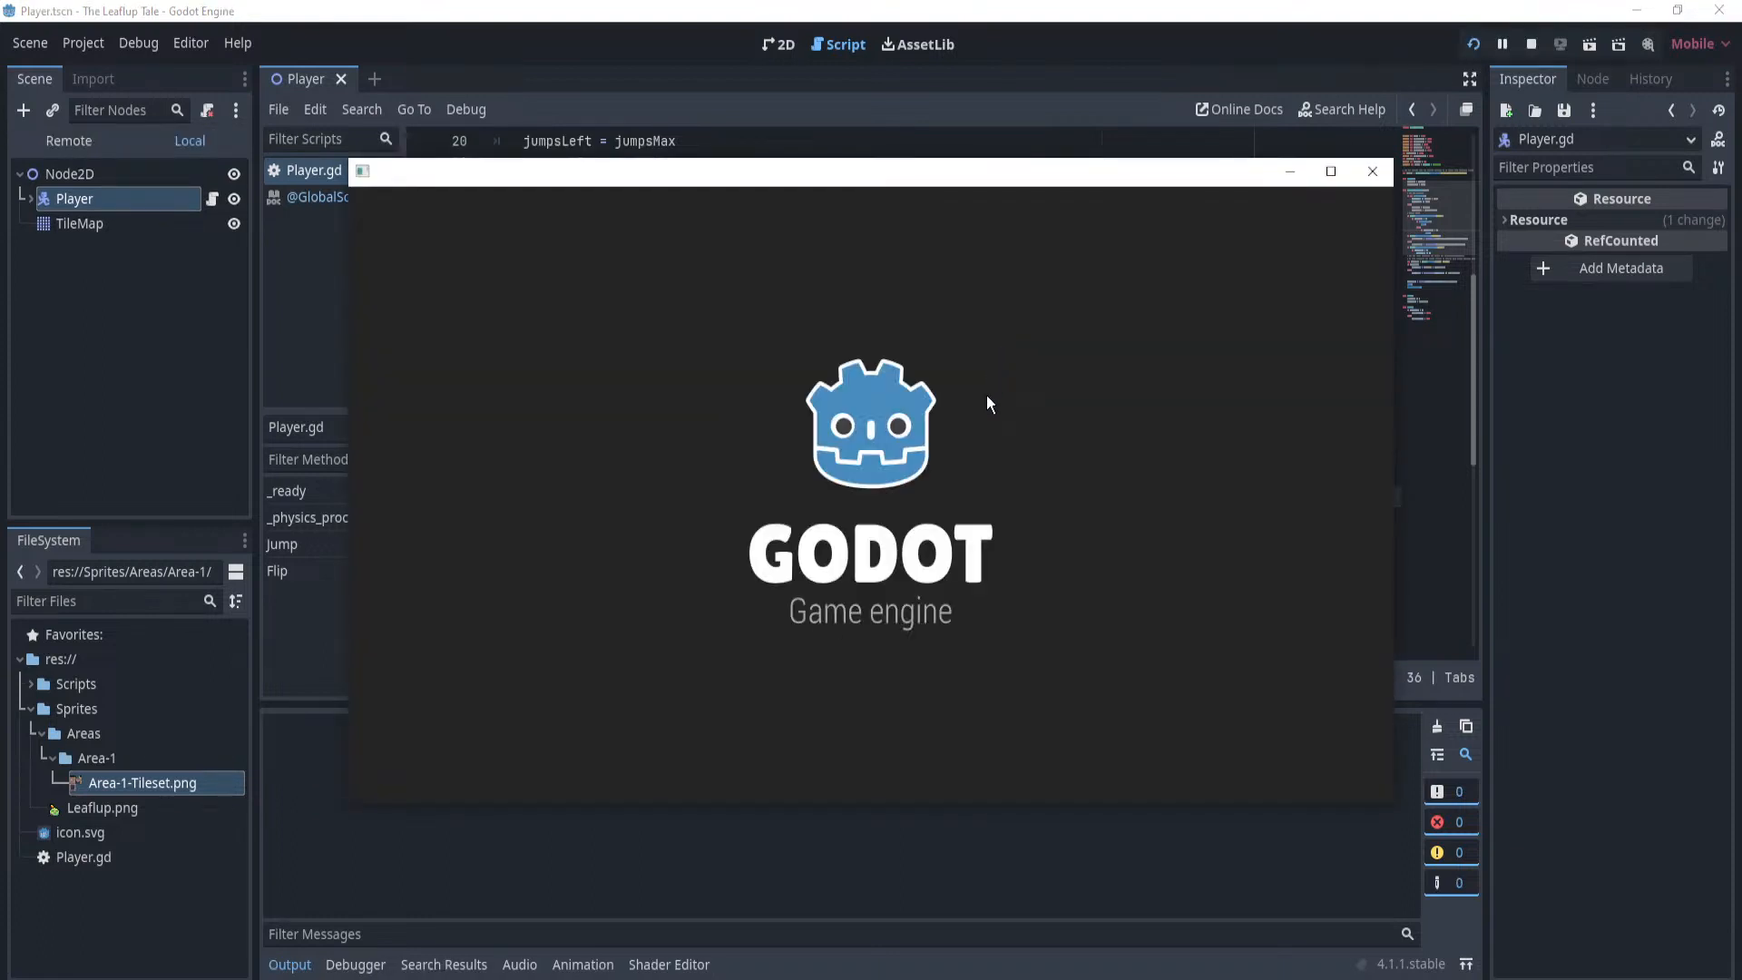
key(Right)
key(space)
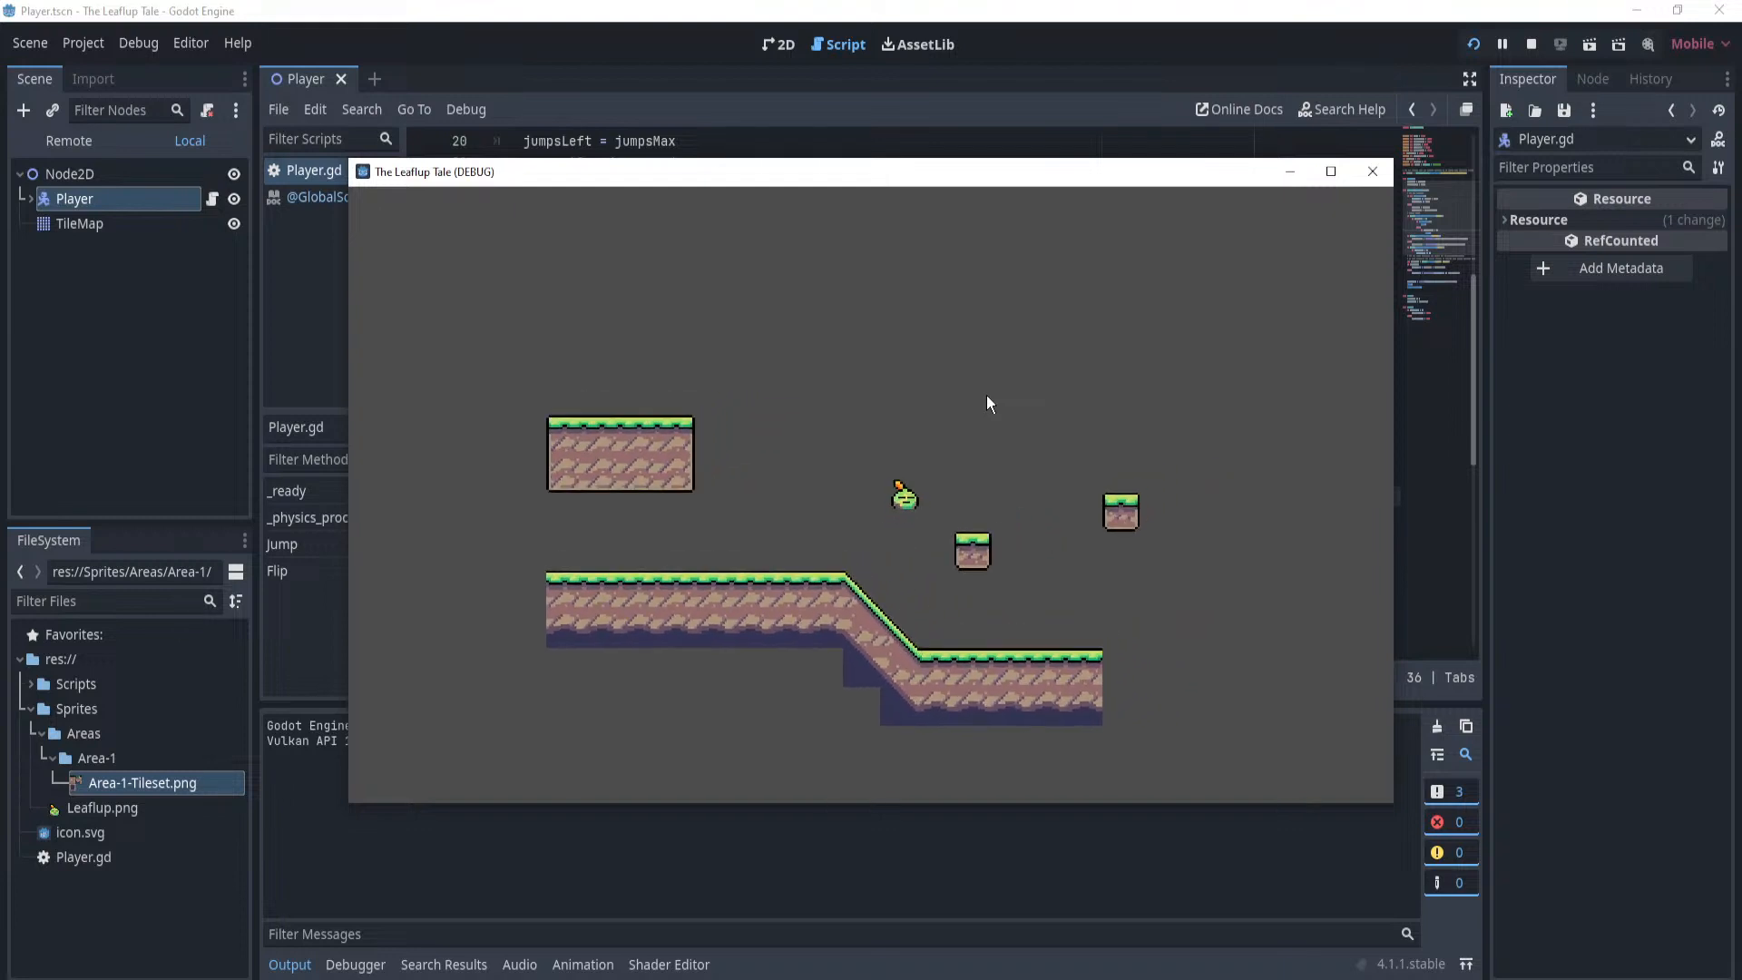
key(Left)
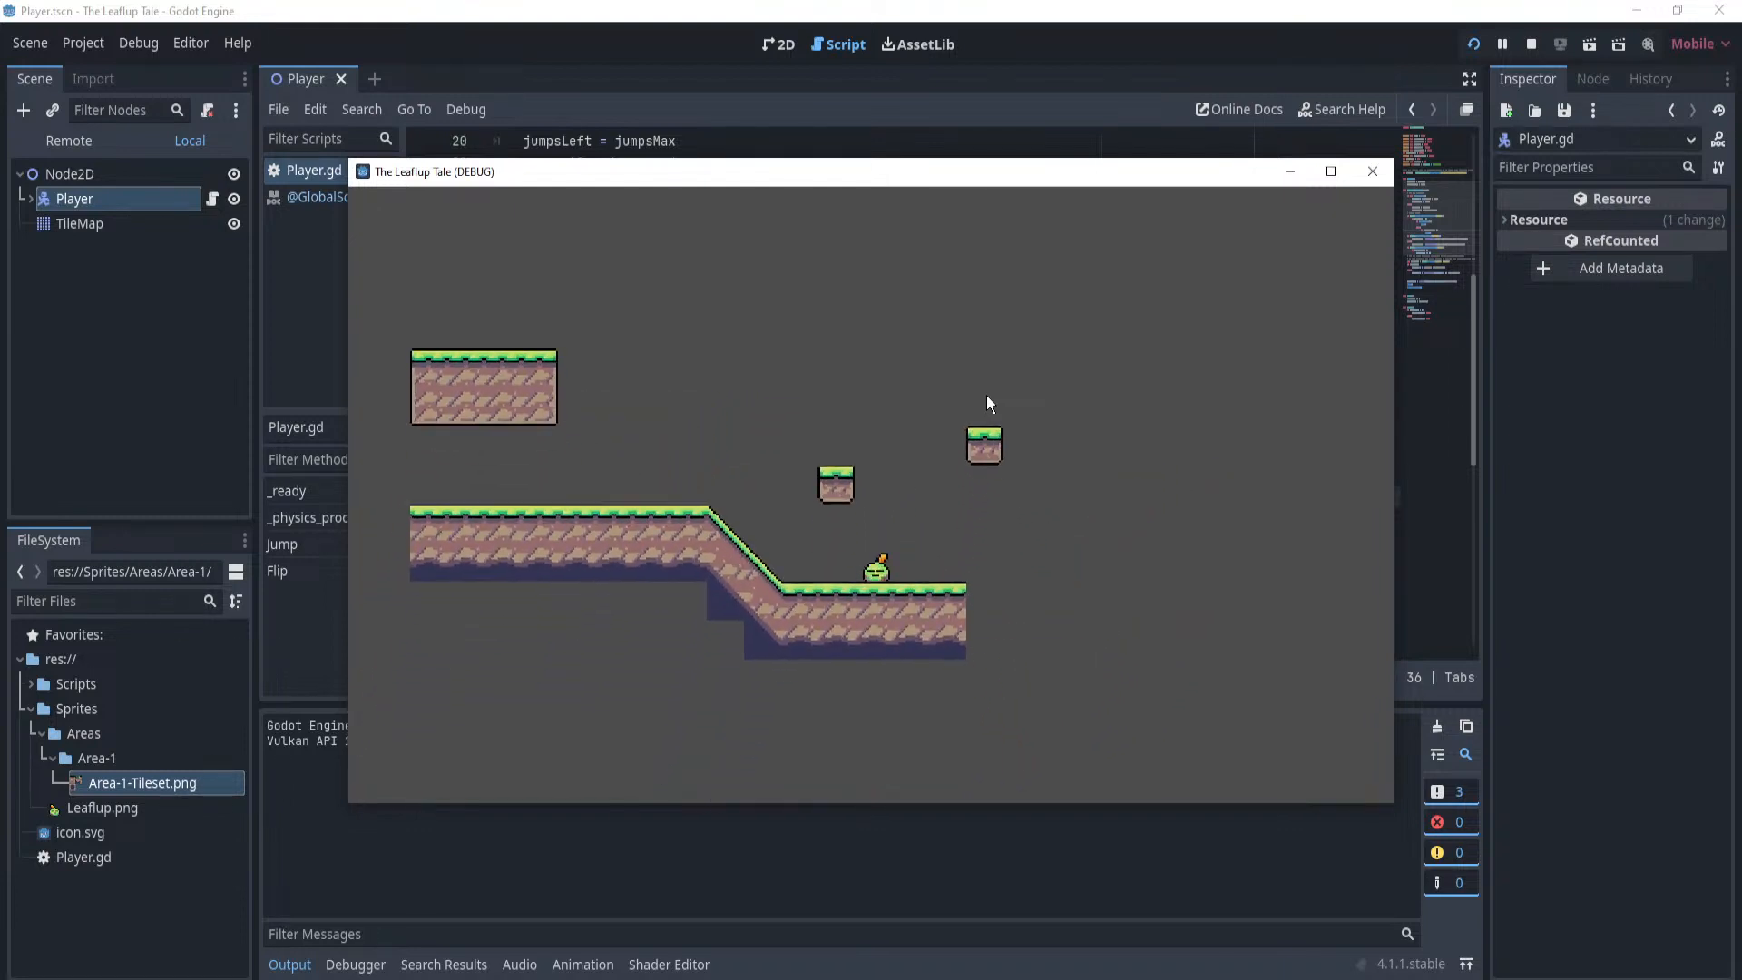
key(space)
key(Right)
key(space)
key(Left)
key(Right)
key(space)
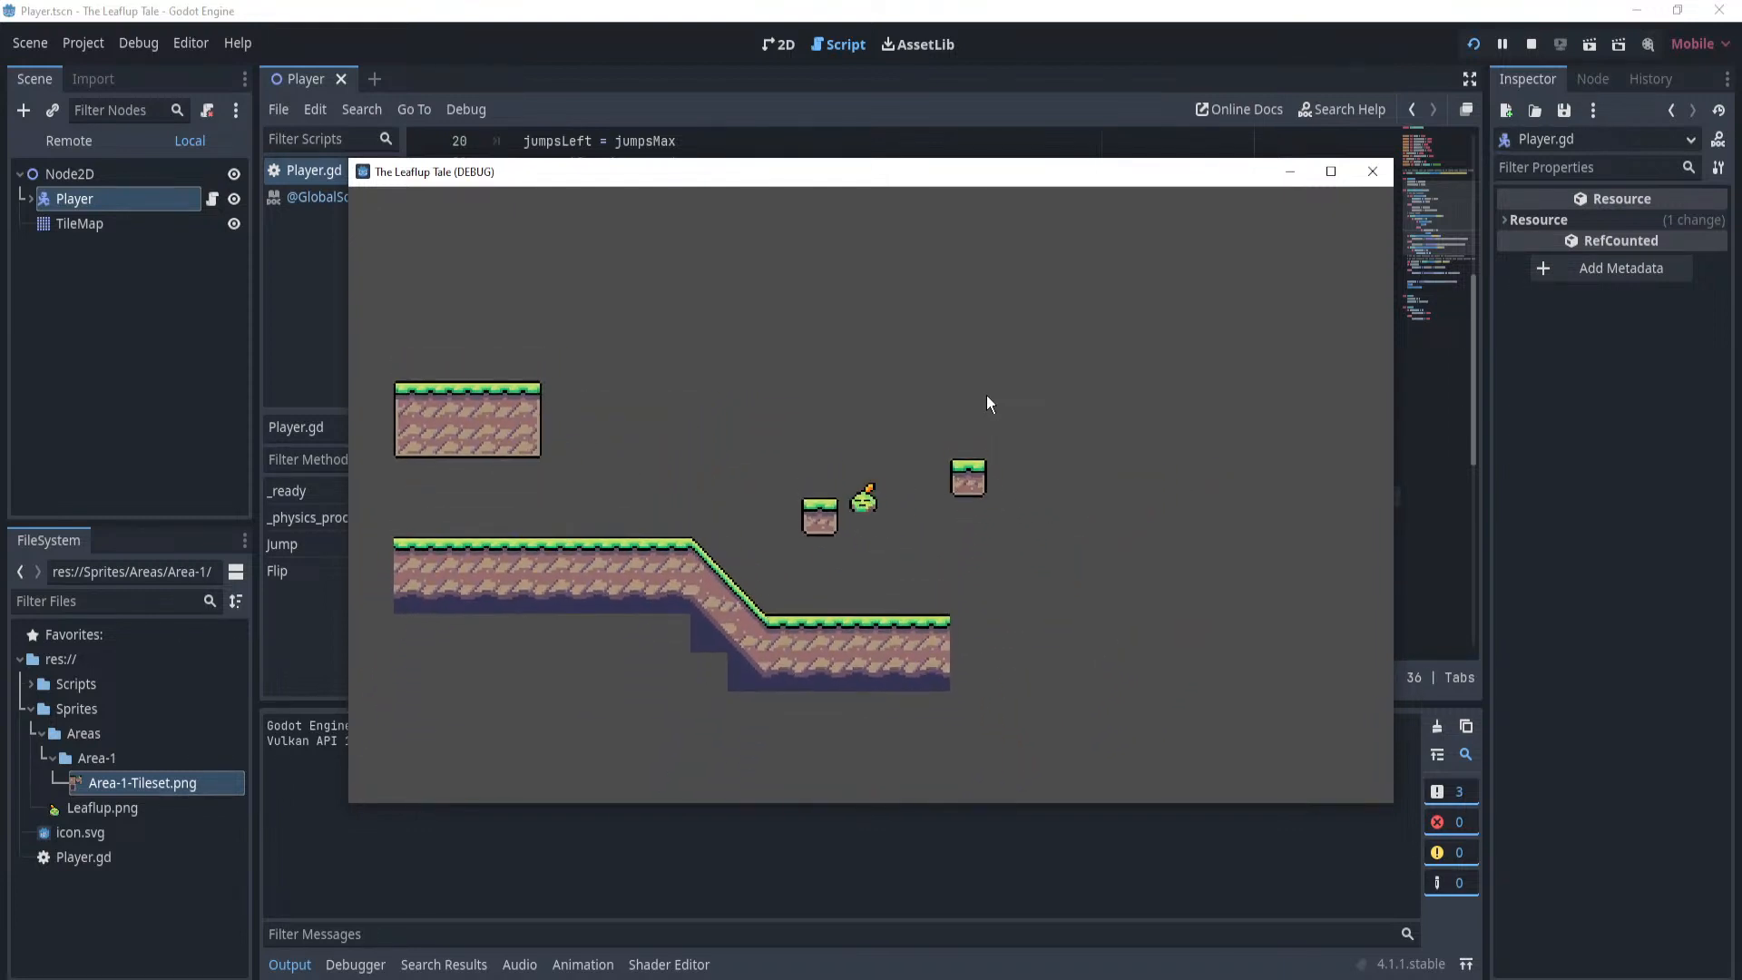
key(Left)
key(Right)
key(space)
key(Right)
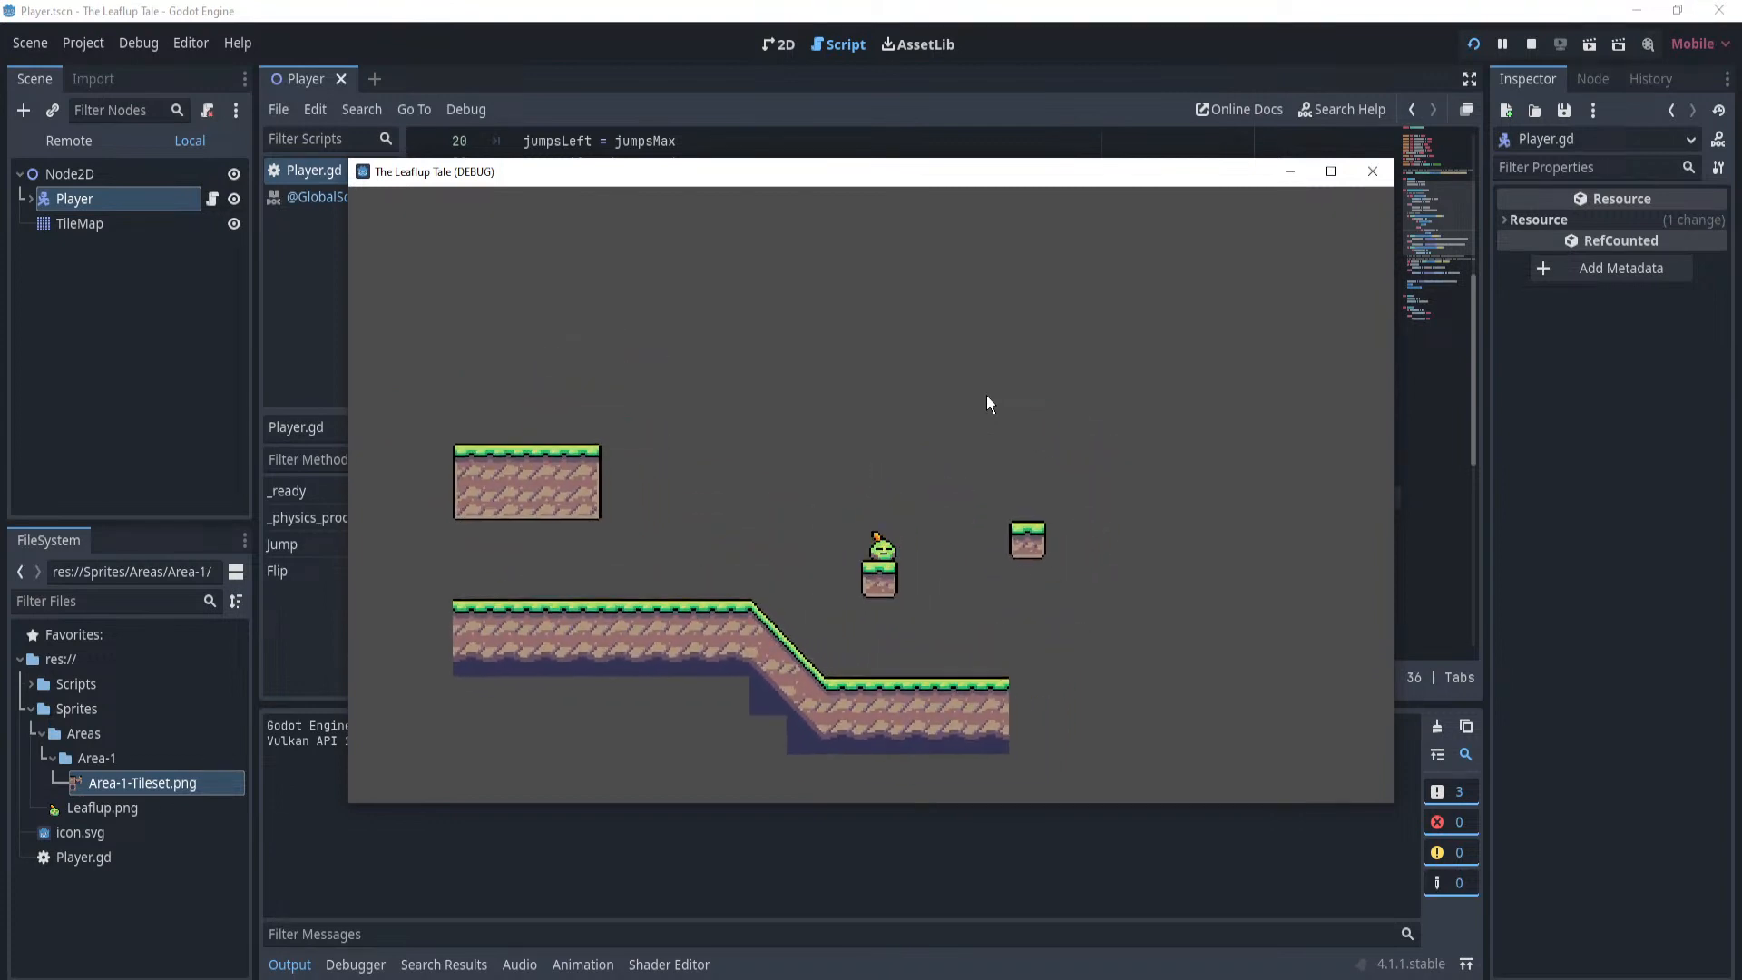
key(space)
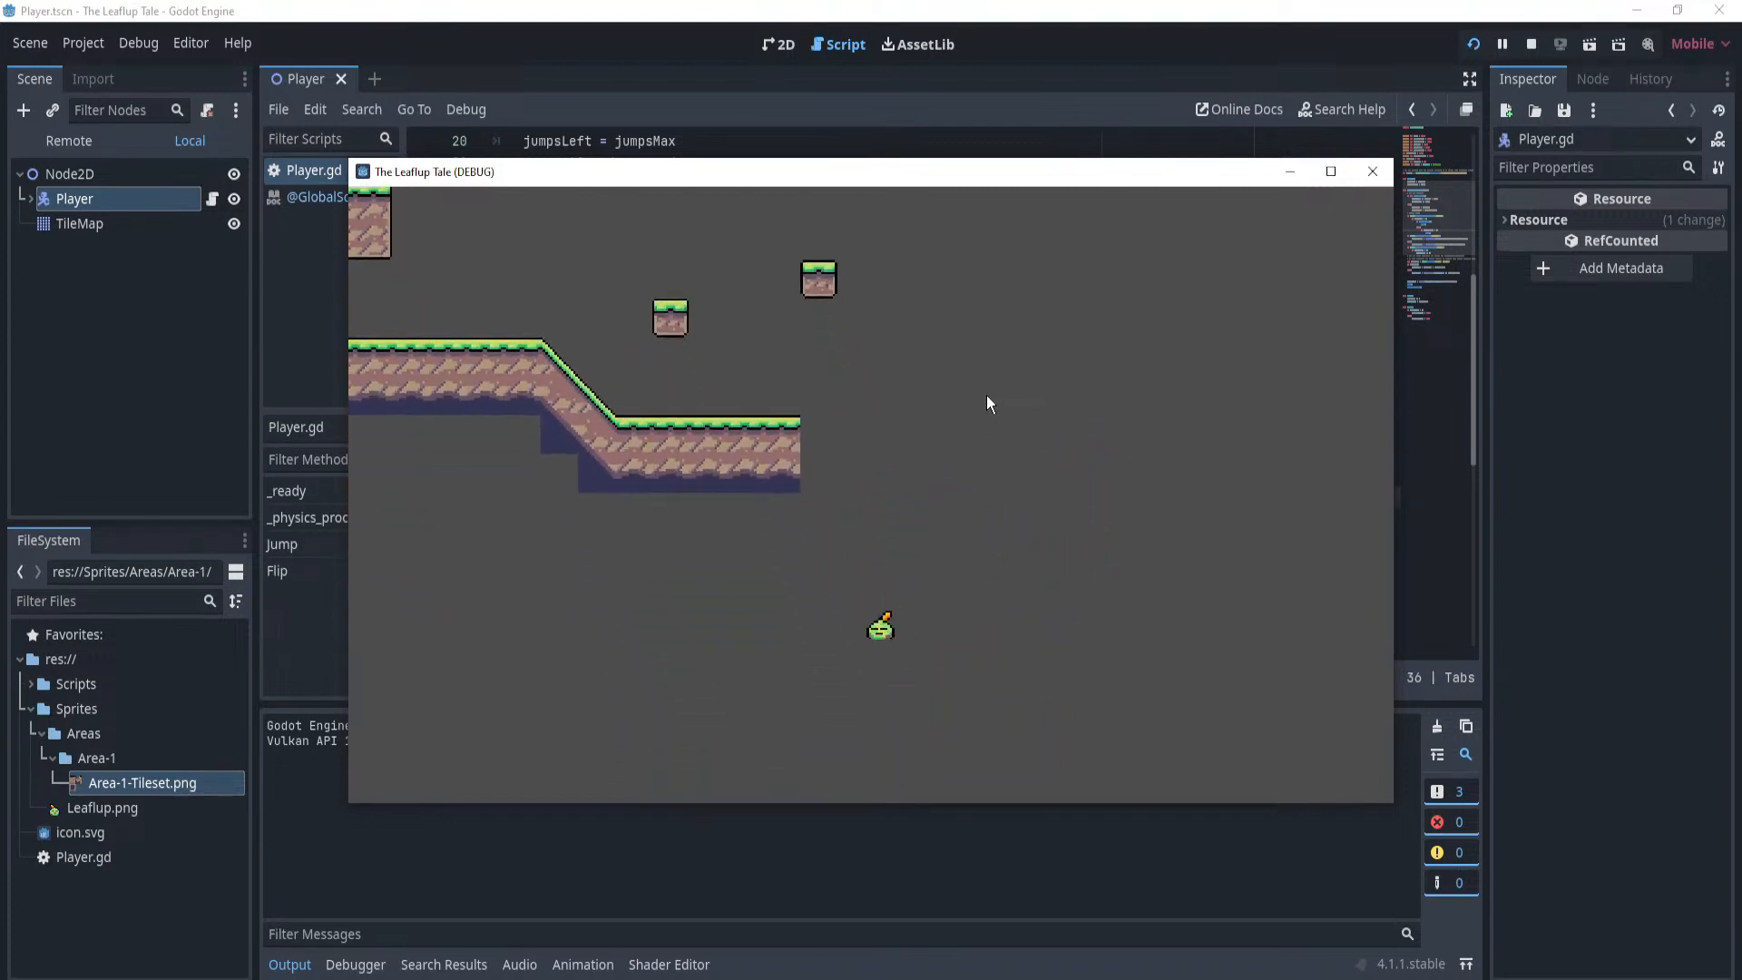
key(F8)
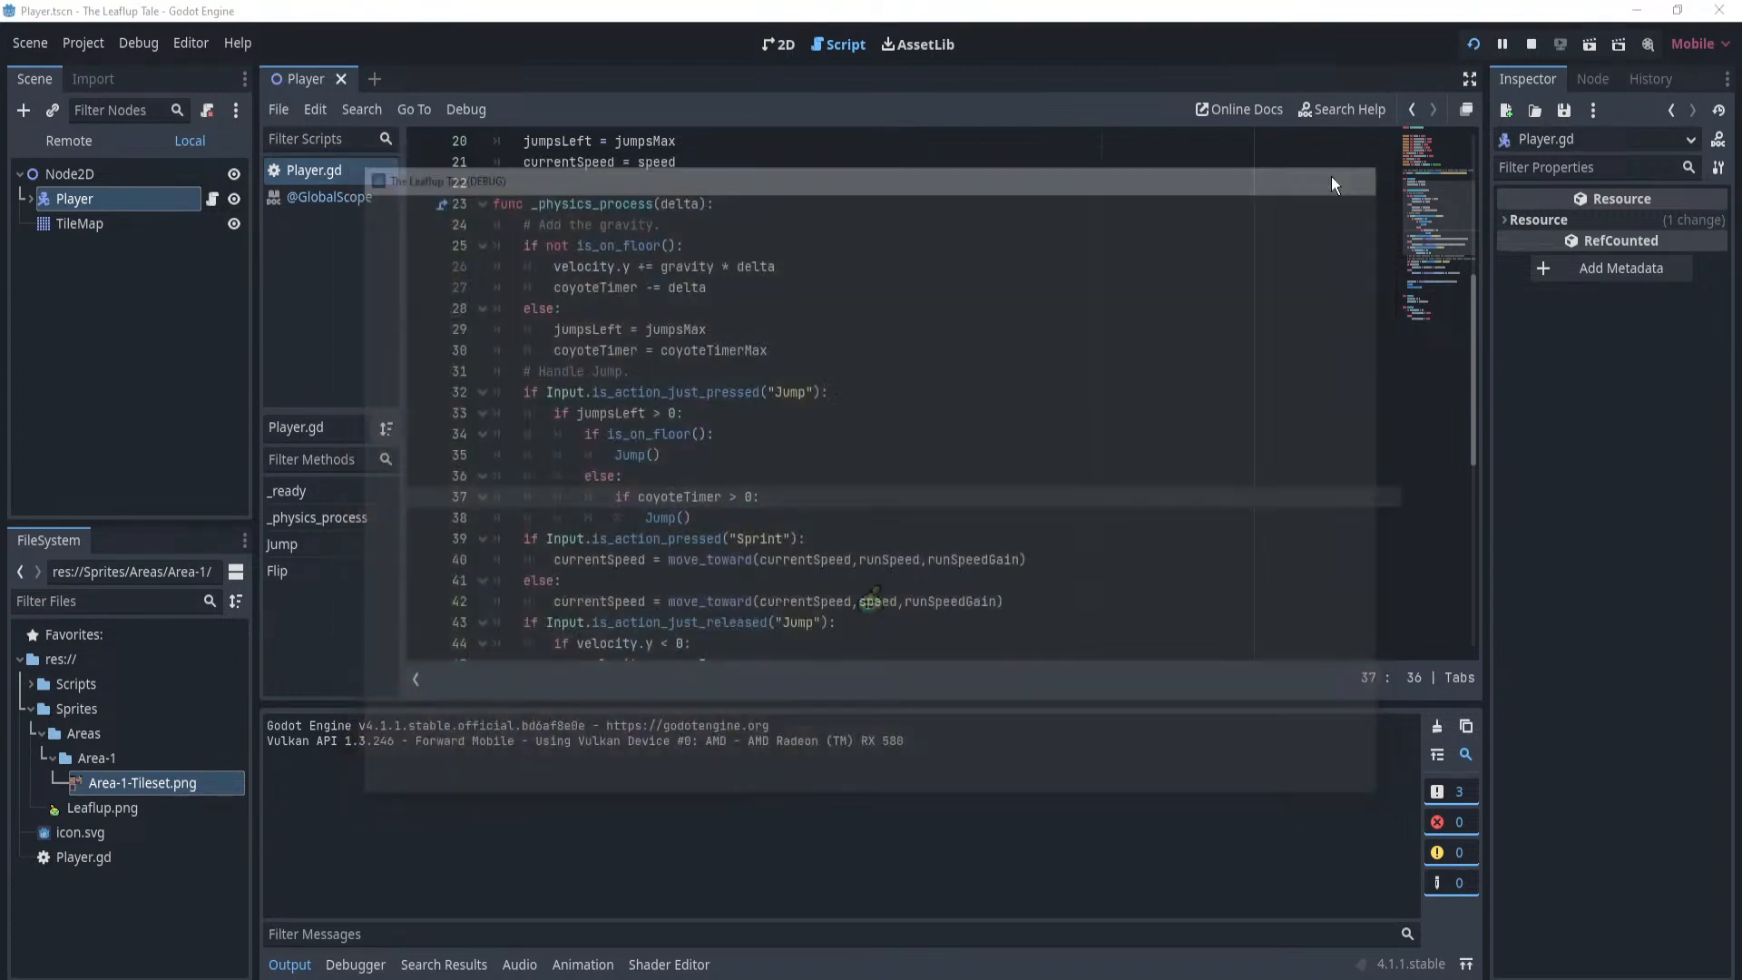
Run the game again, jump across both floating blocks and back to the ground, and end the run.
click(1474, 44)
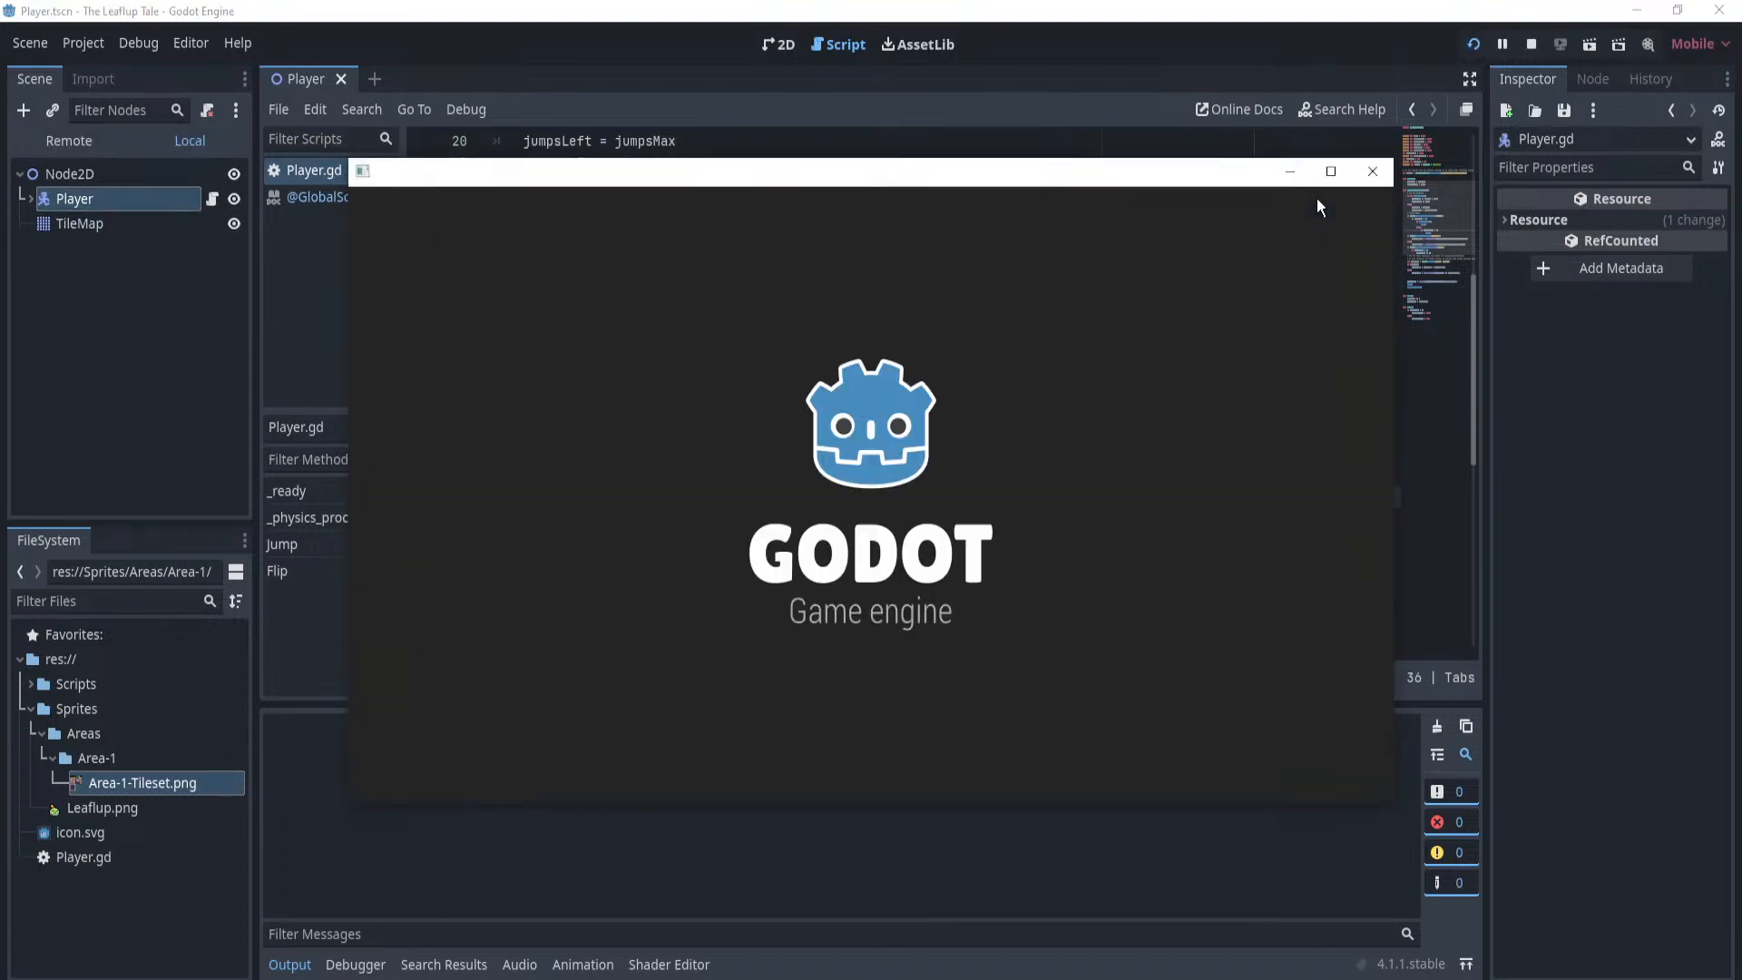
key(Right)
key(space)
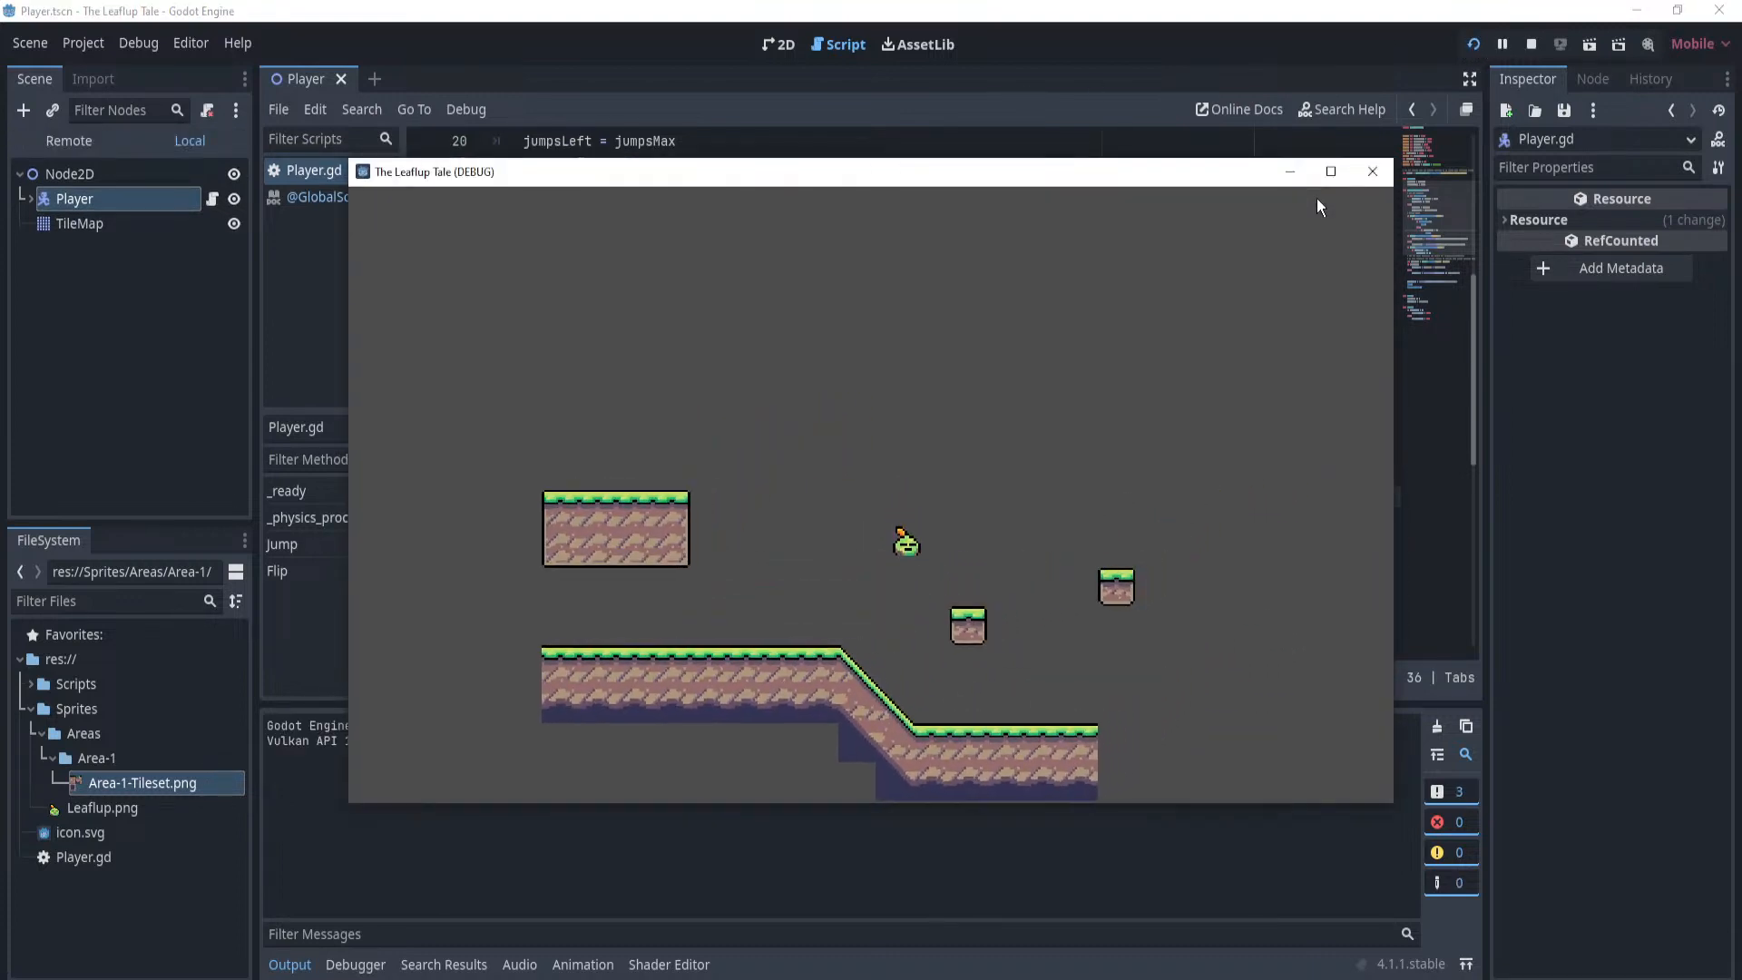
key(Left)
key(Right)
key(space)
key(Right)
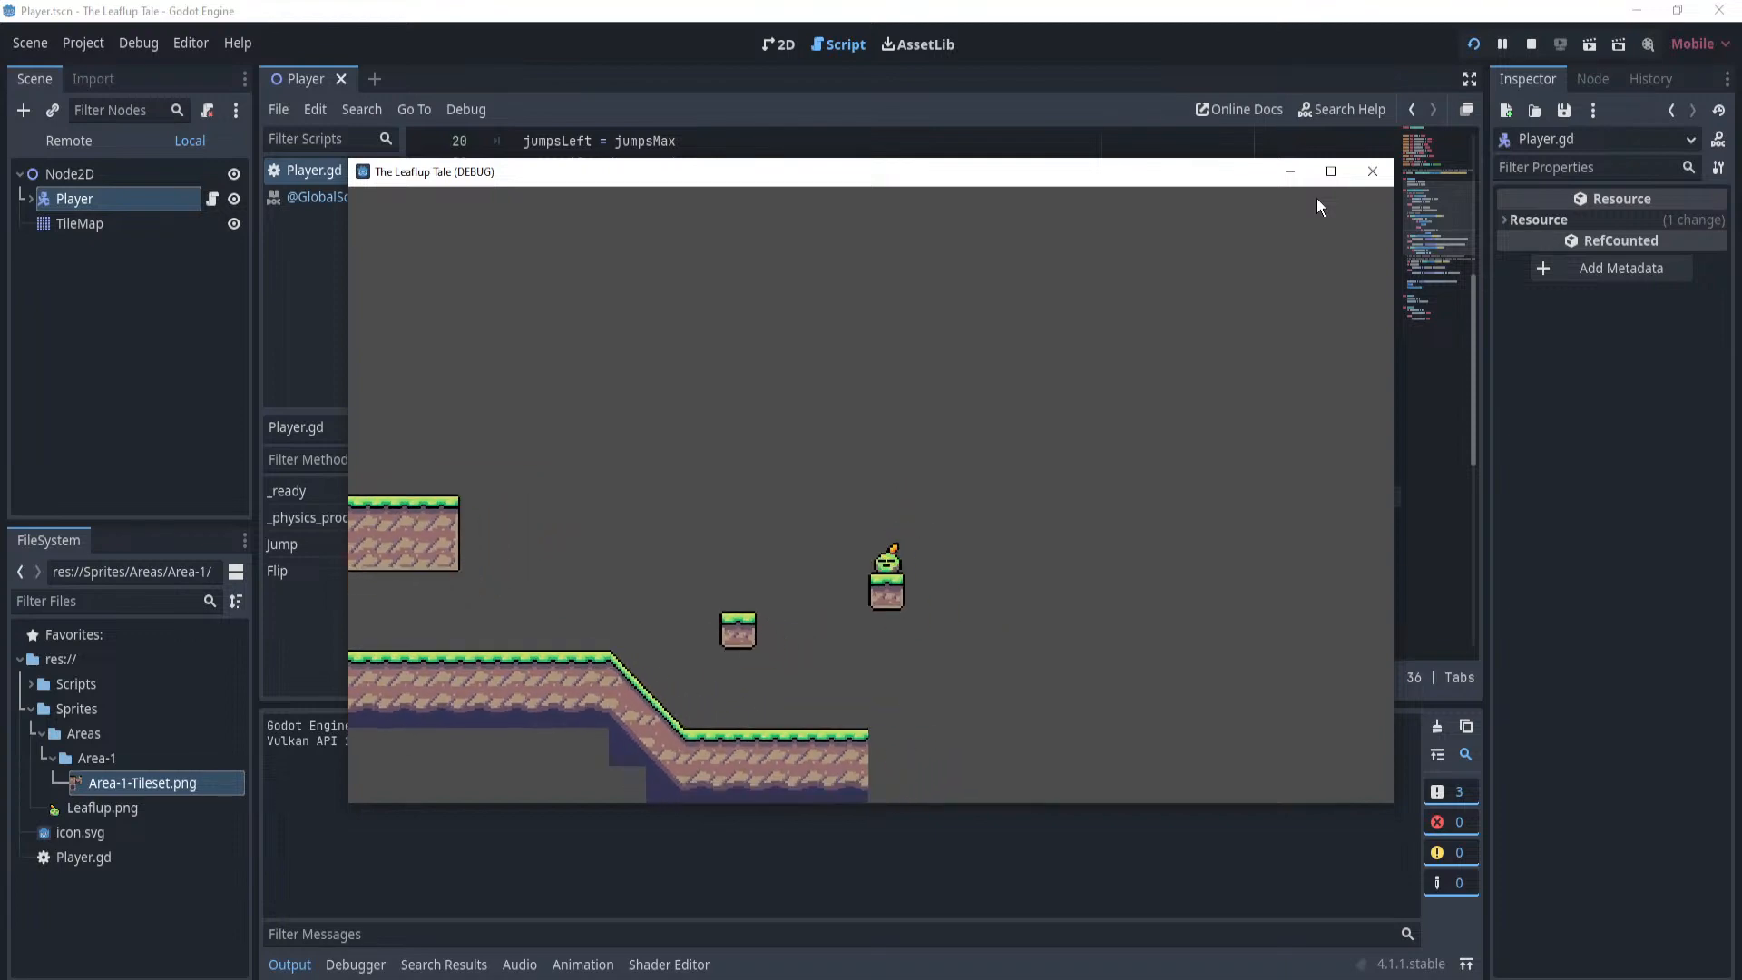
key(space)
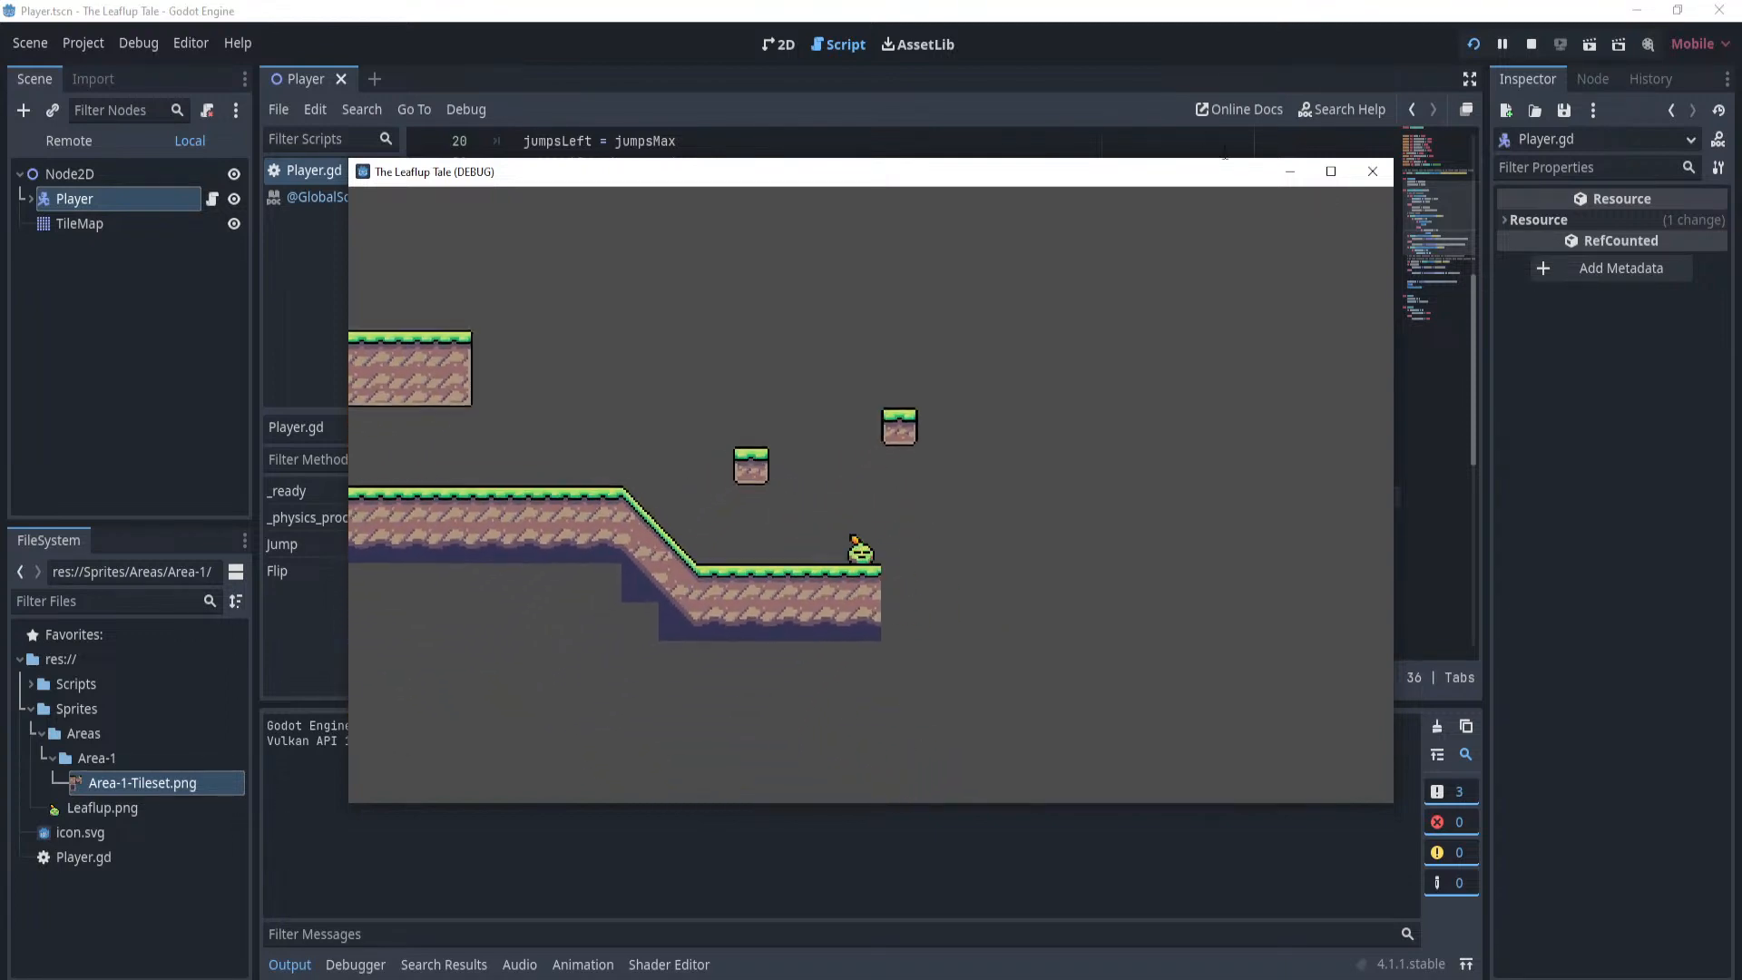
click(1372, 171)
Extend the nested coyoteTimer check to if coyoteTimer > 0 && jumpsLeft > 1:, and save the script.
scroll(603, 488, down, 3)
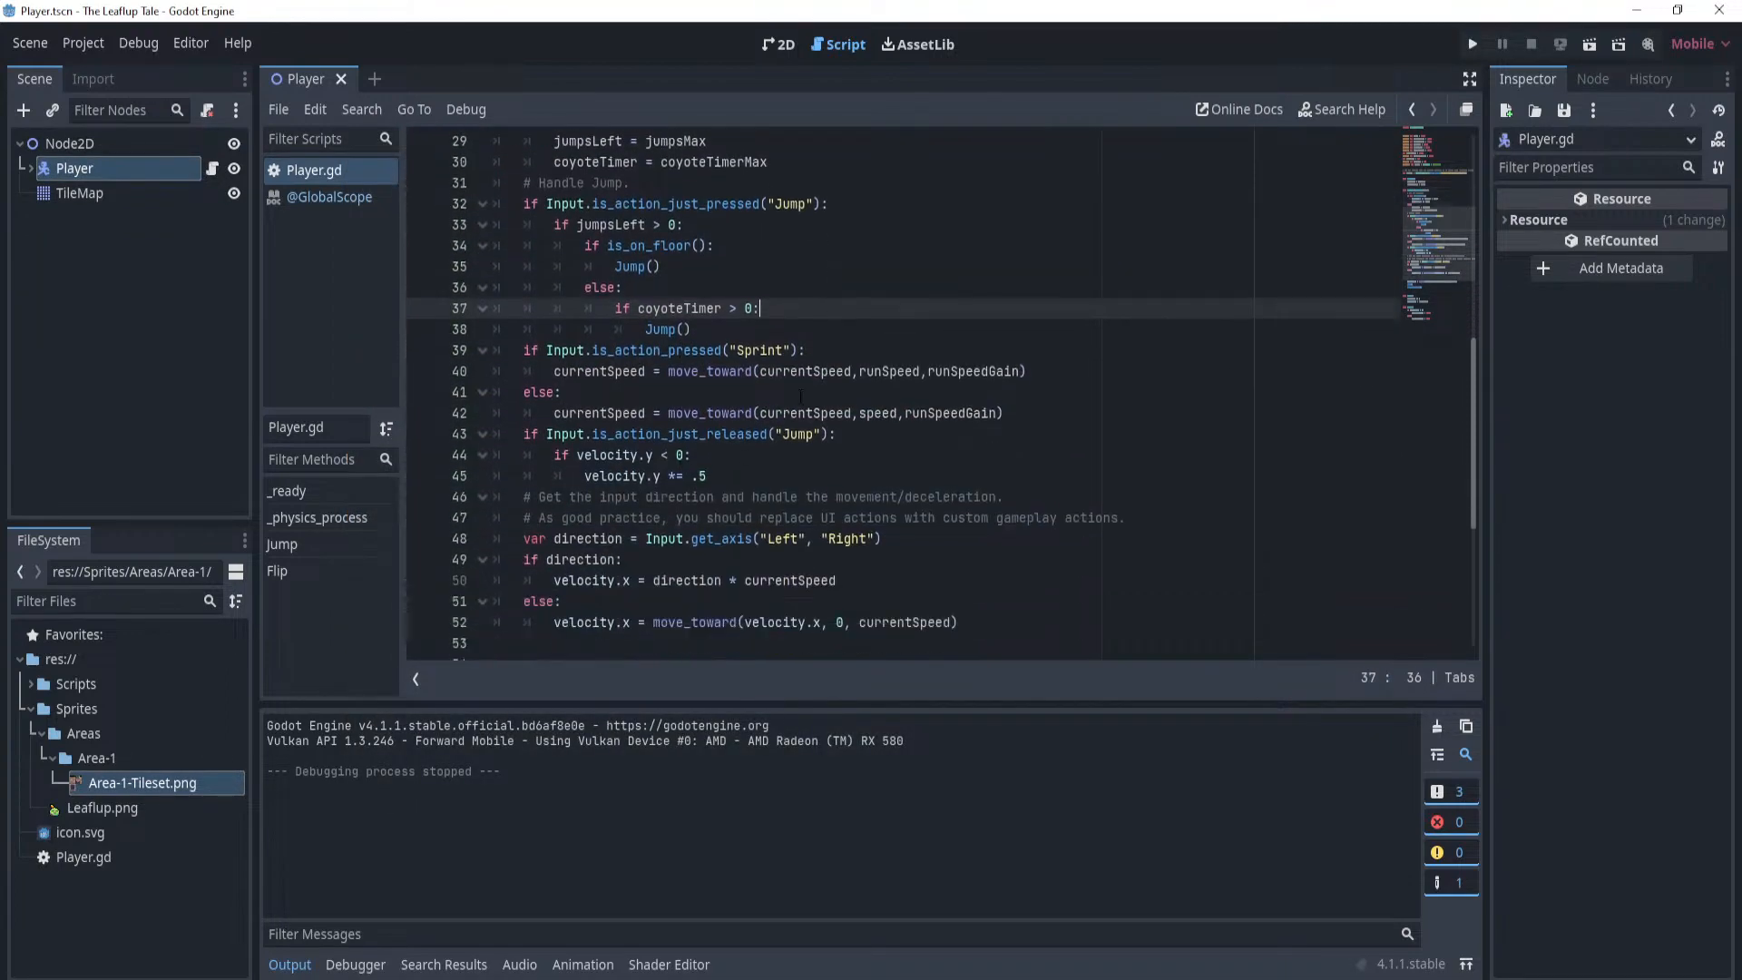
scroll(778, 413, up, 2)
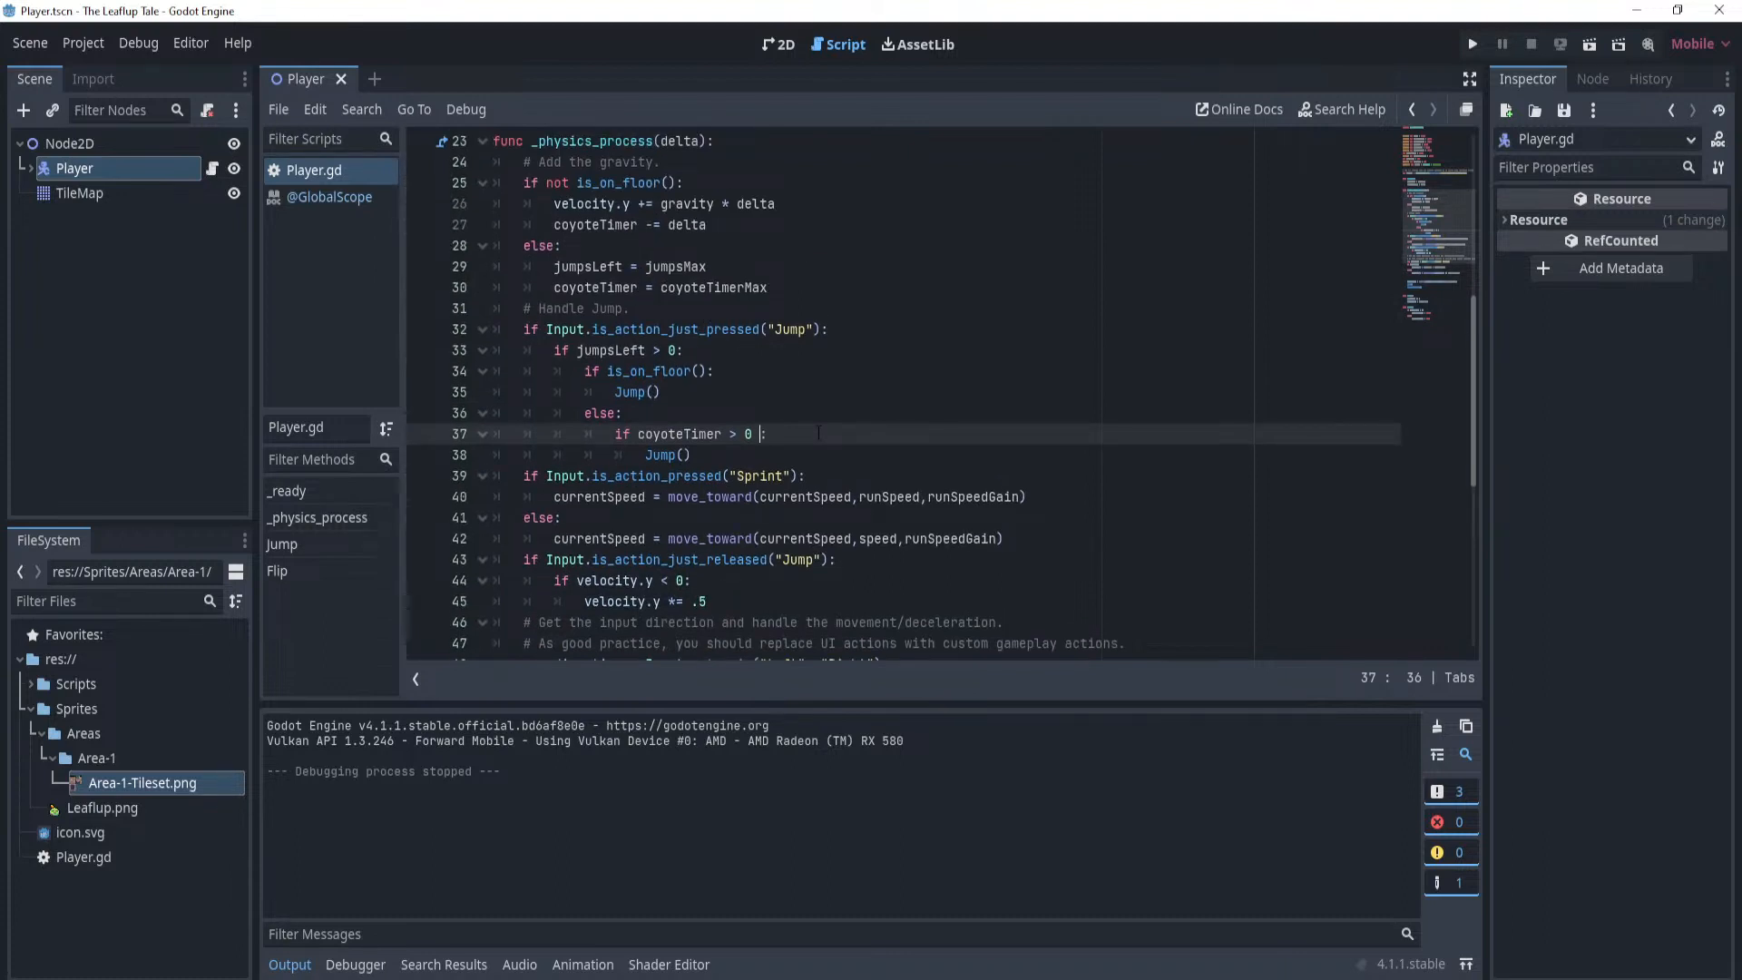
text(&& ki)
key(BackSpace)
key(BackSpace)
text(jumpsLeft > 1)
click(950, 447)
key(ctrl+s)
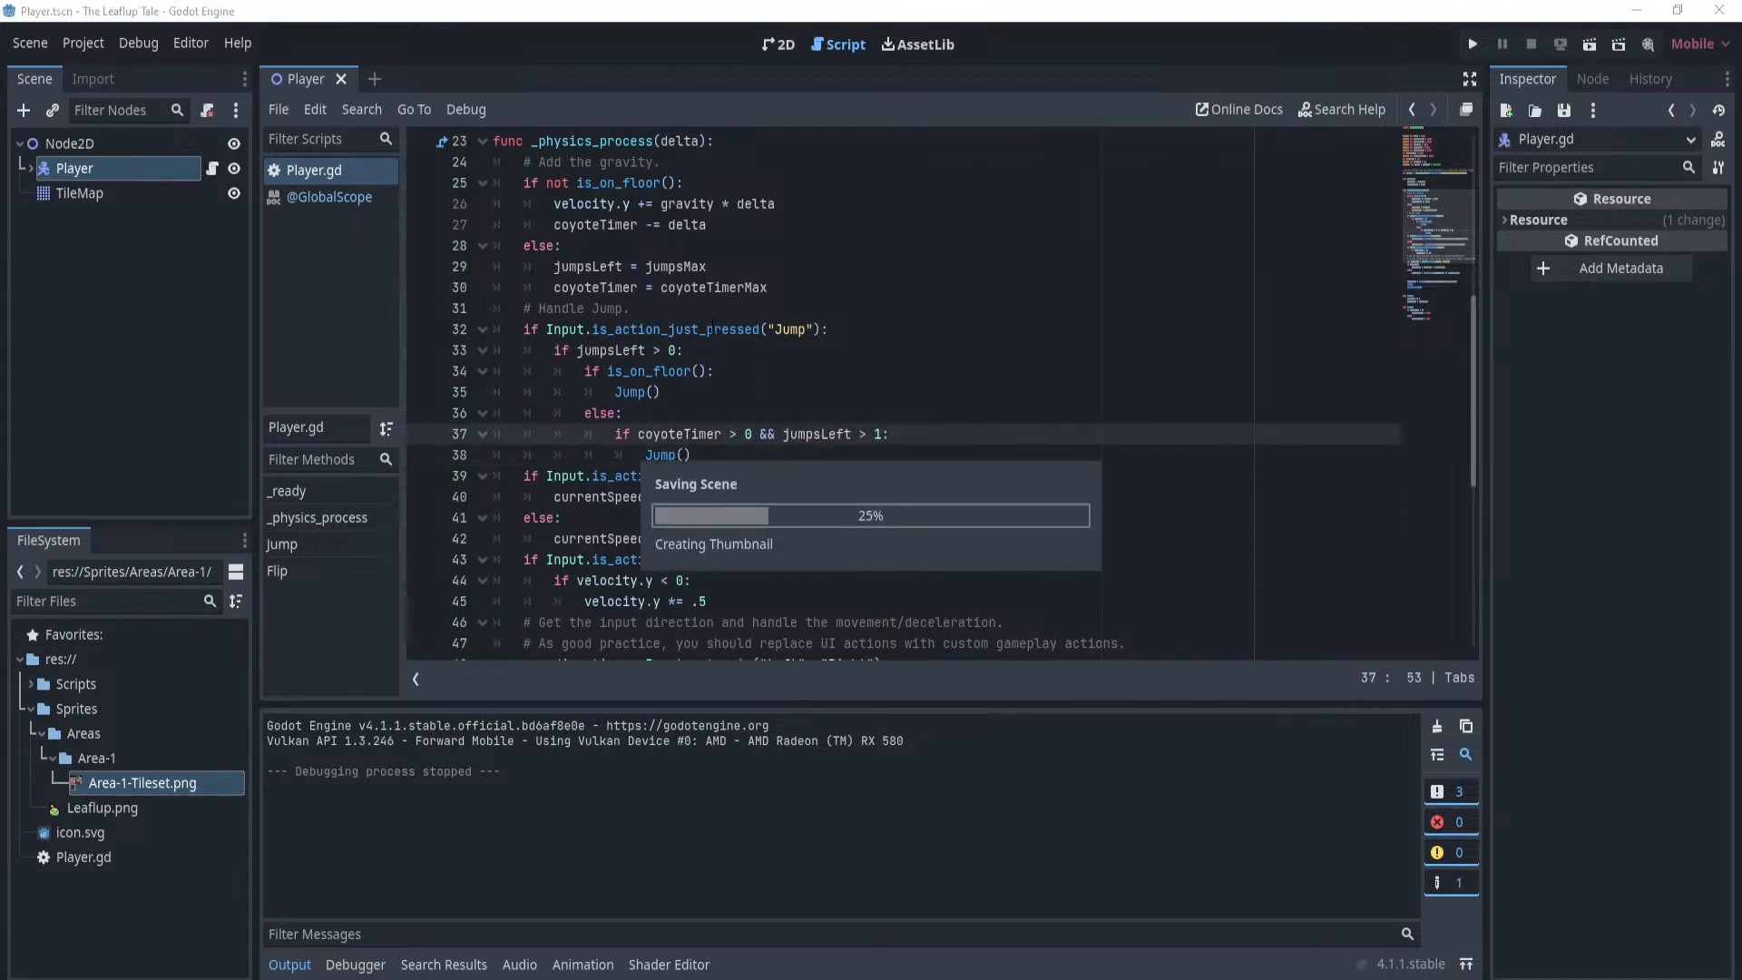
Run the game from the 2D view, test repeated jumps around the slope and first floating block, and end the run.
click(773, 43)
click(1474, 44)
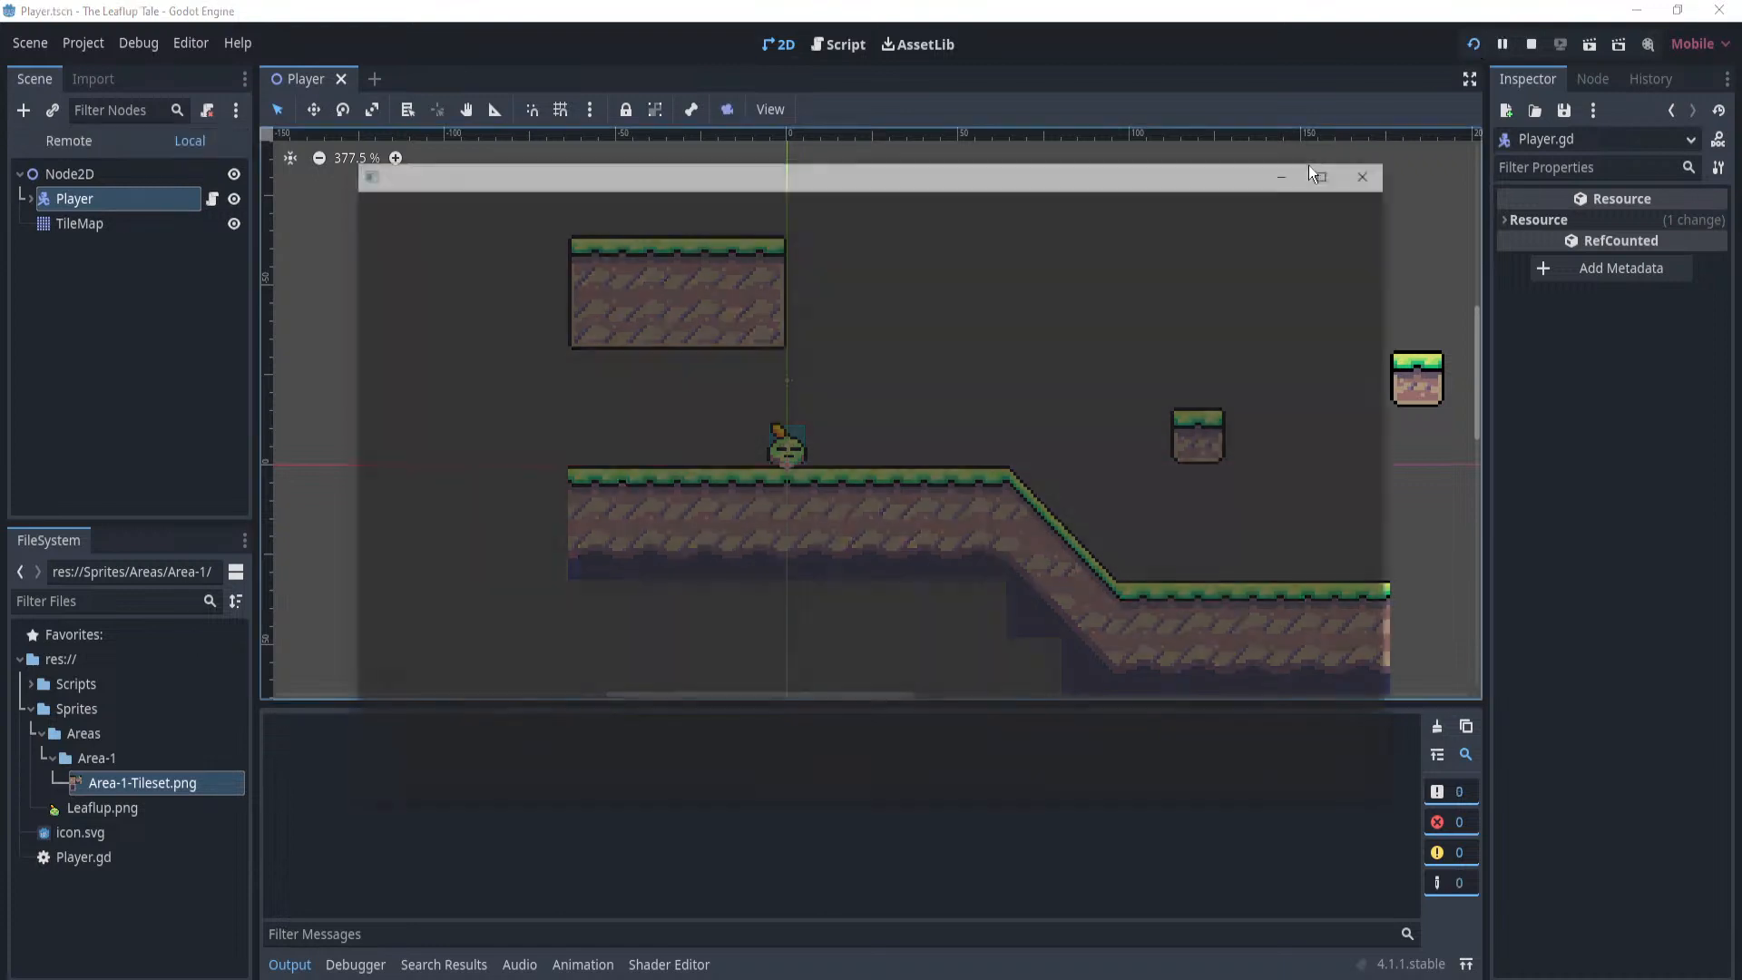
key(Right)
key(space)
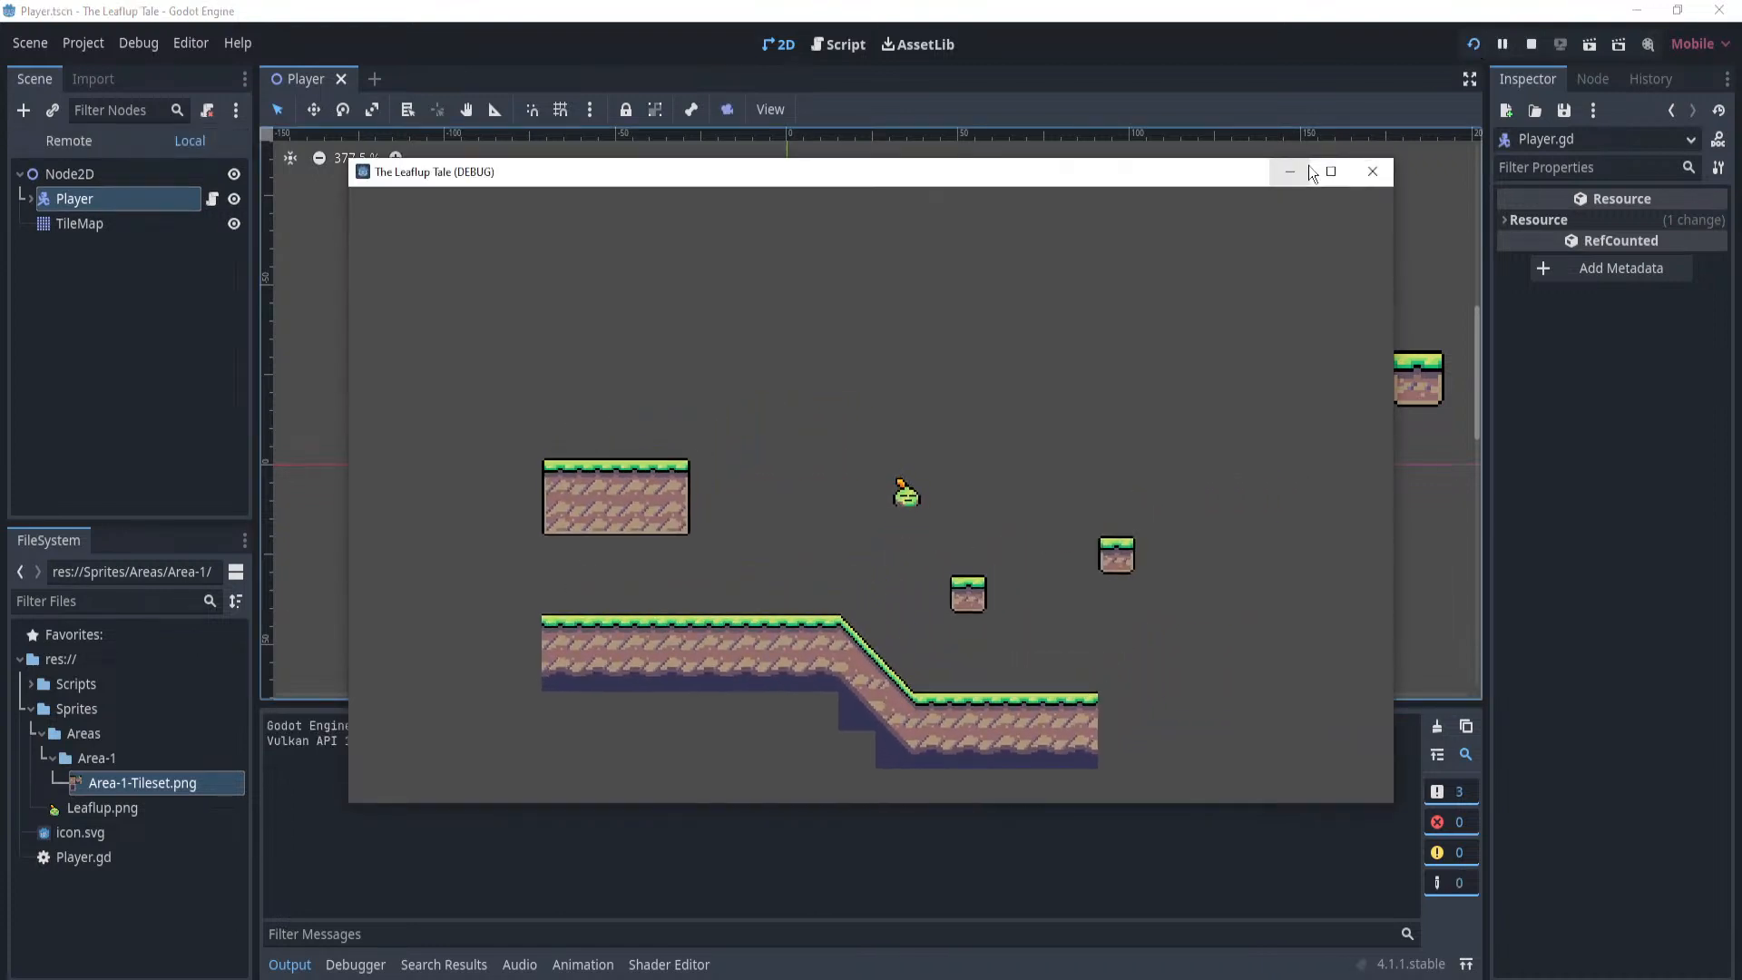
key(Left)
key(space)
key(Right)
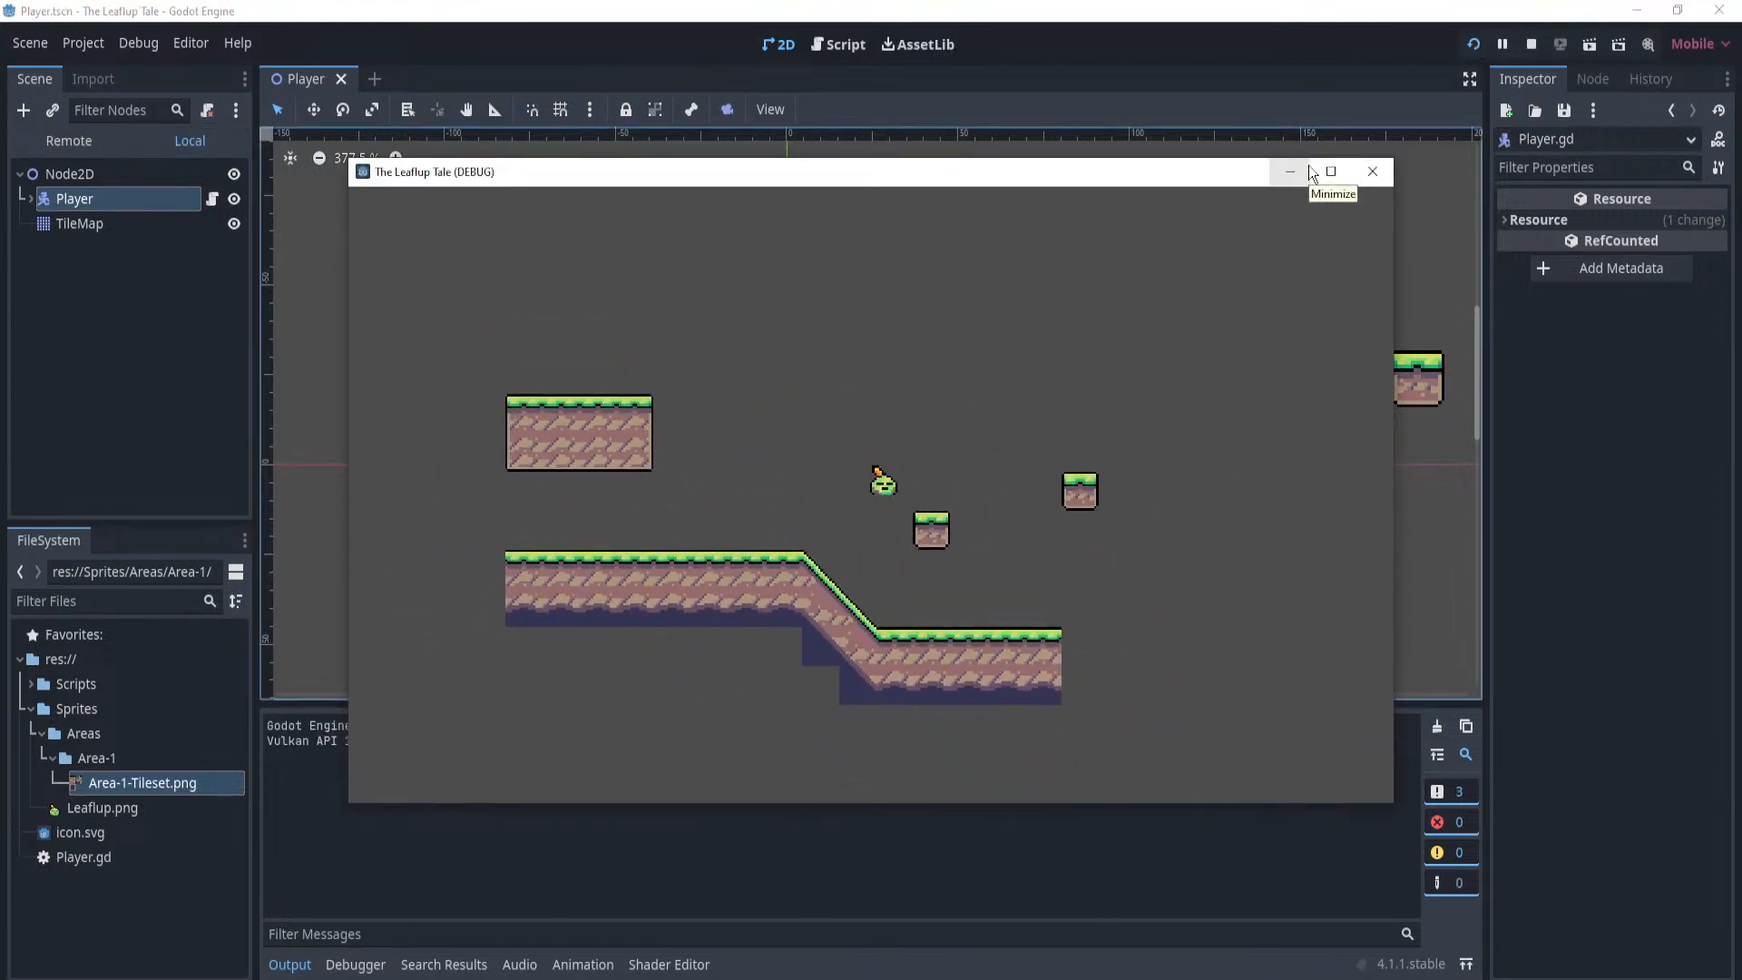
key(Left)
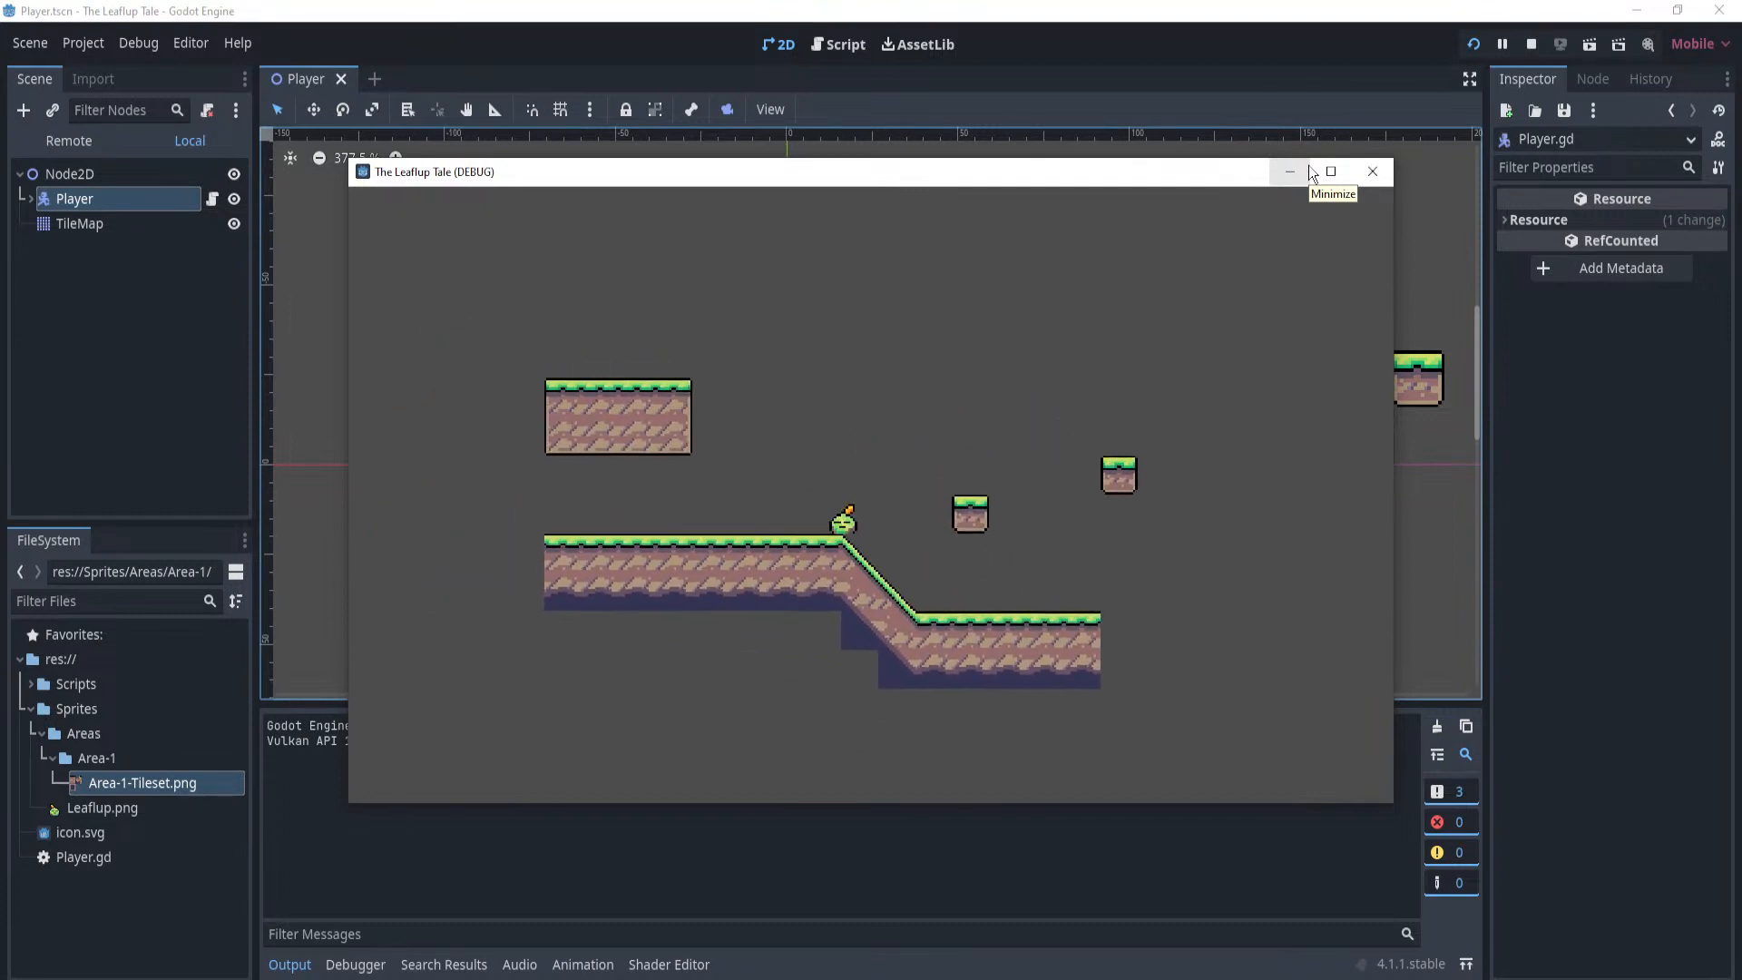
key(space)
key(Right)
key(Left)
key(Right)
key(Left)
key(space)
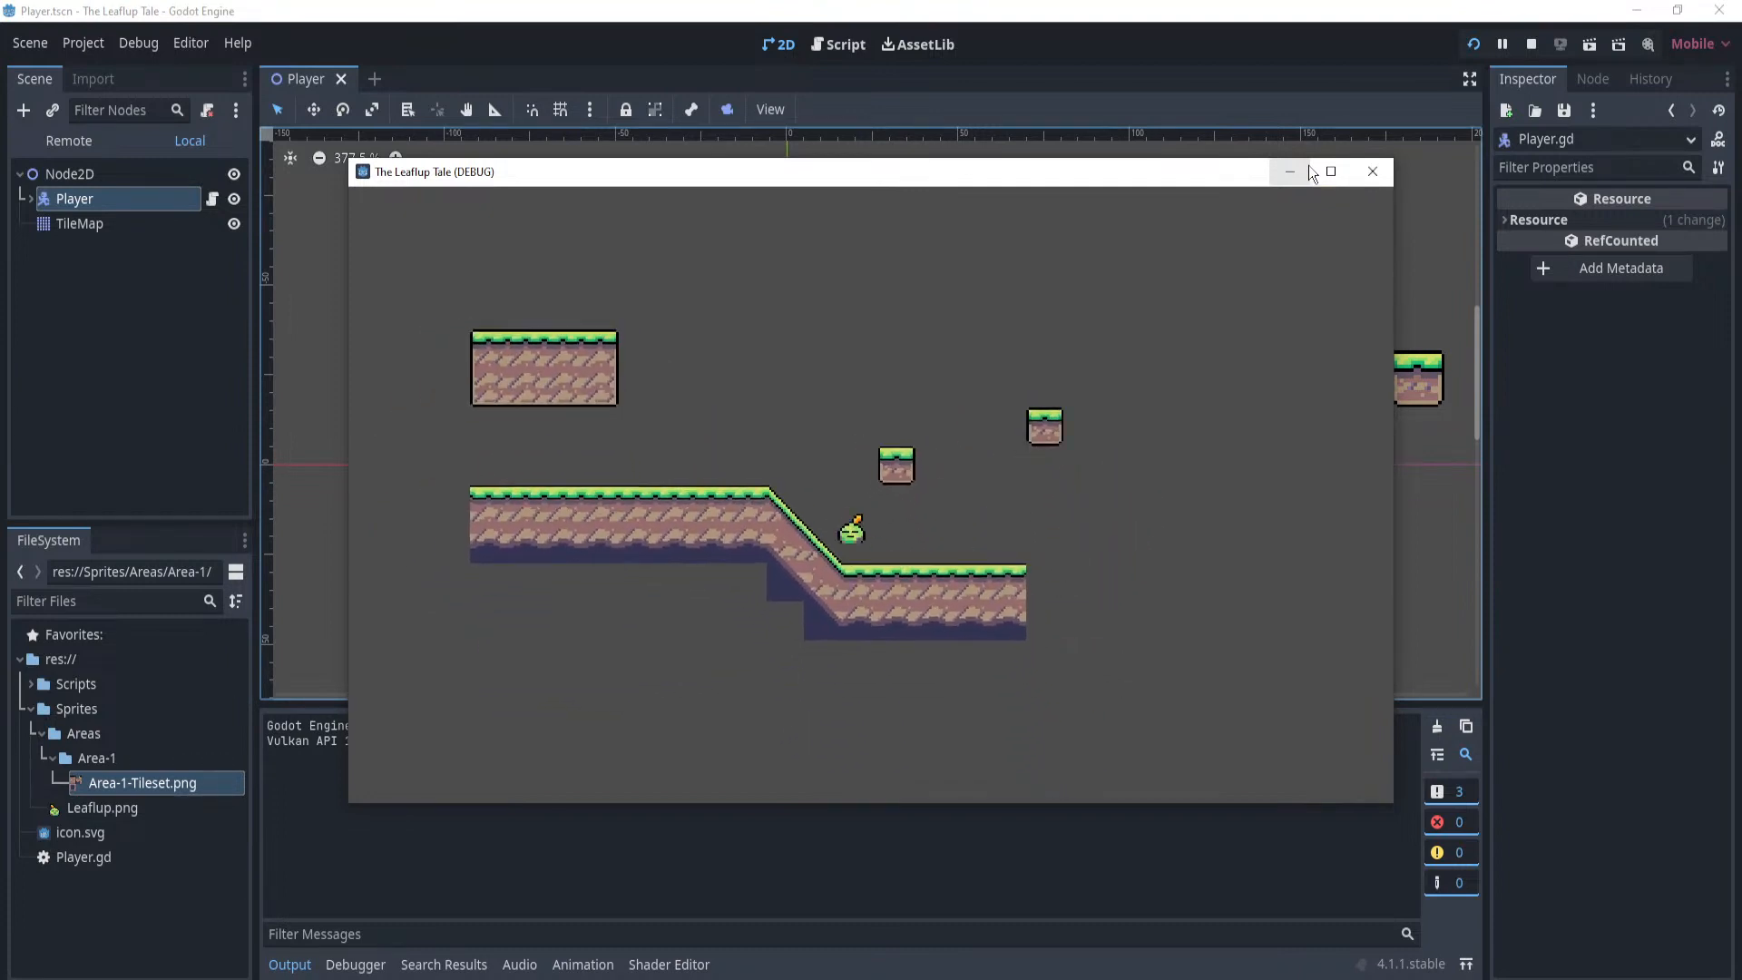
key(Right)
key(space)
key(Left)
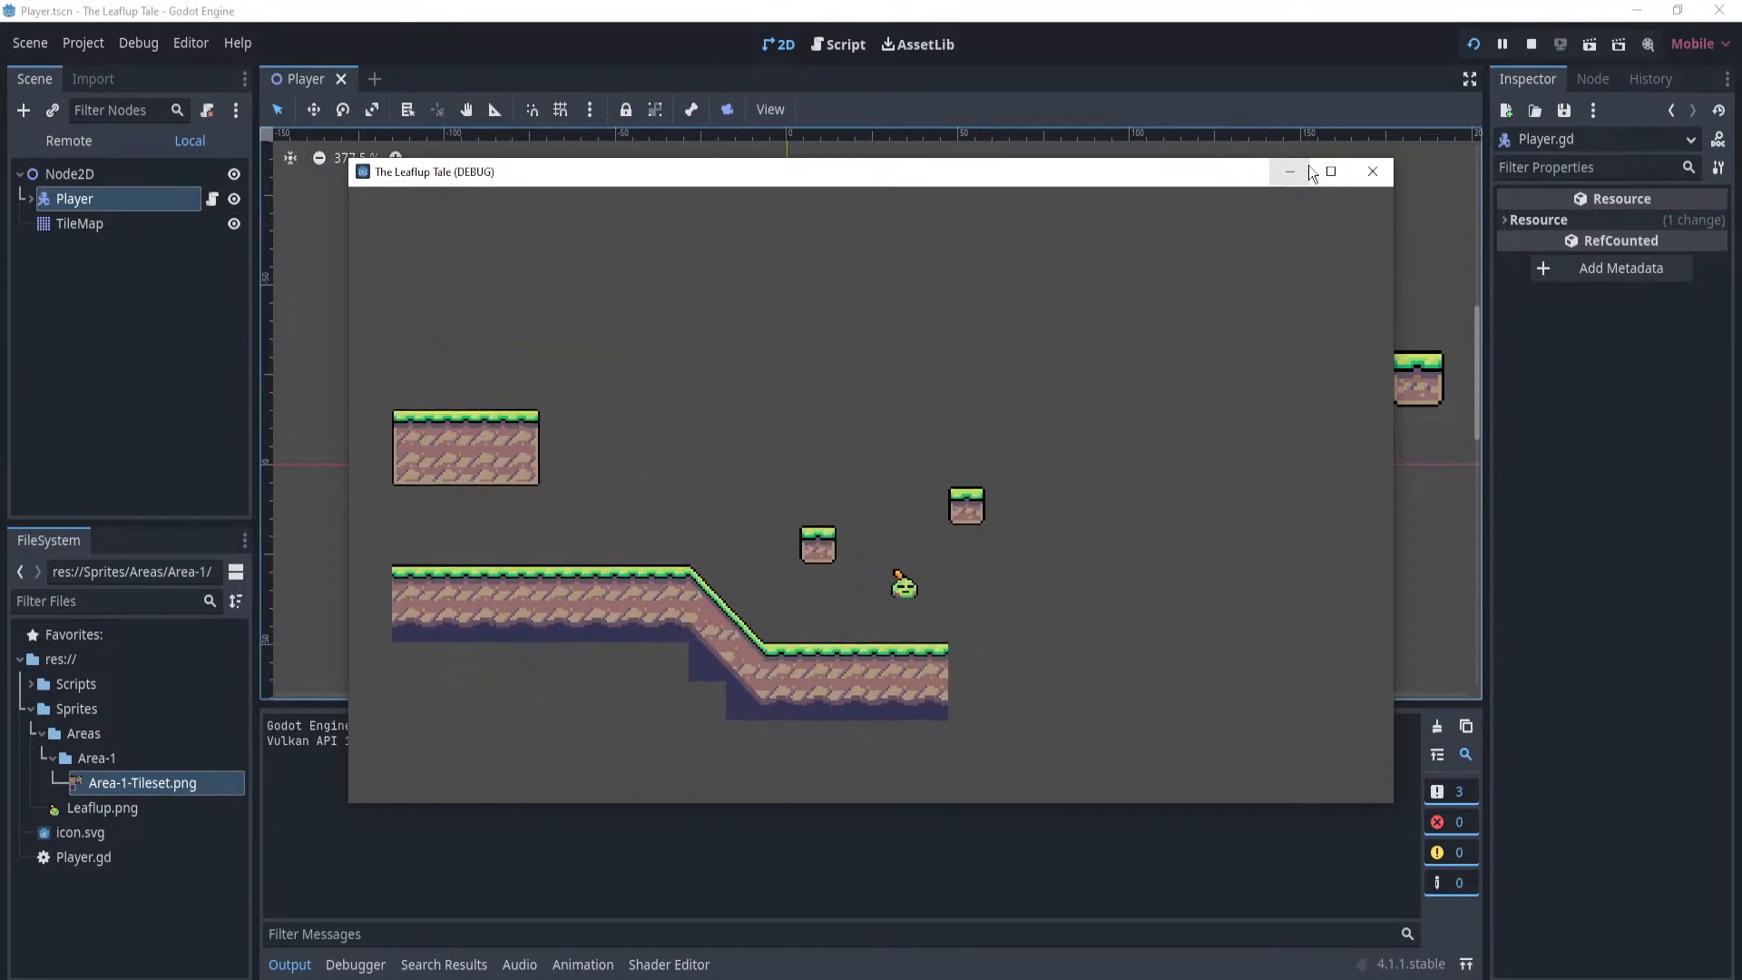
click(1372, 171)
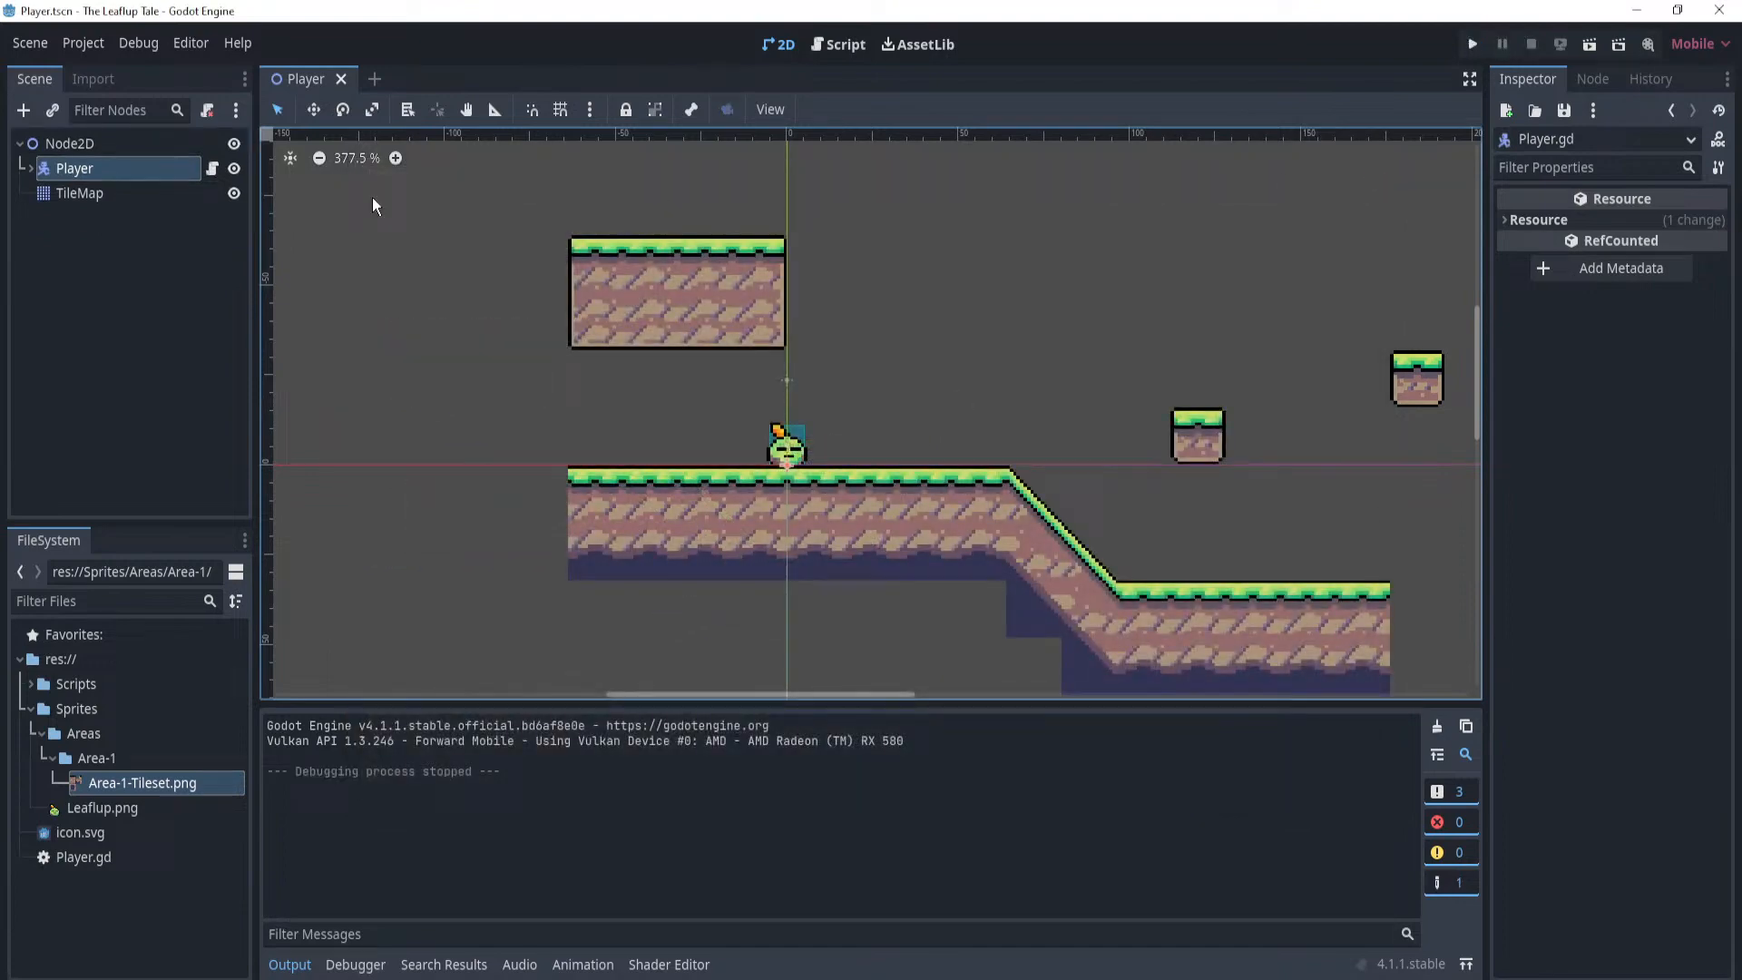
Replace && with or in the nested check so it reads if coyoteTimer > 0 or jumpsLeft > 1:, and save the script.
click(212, 168)
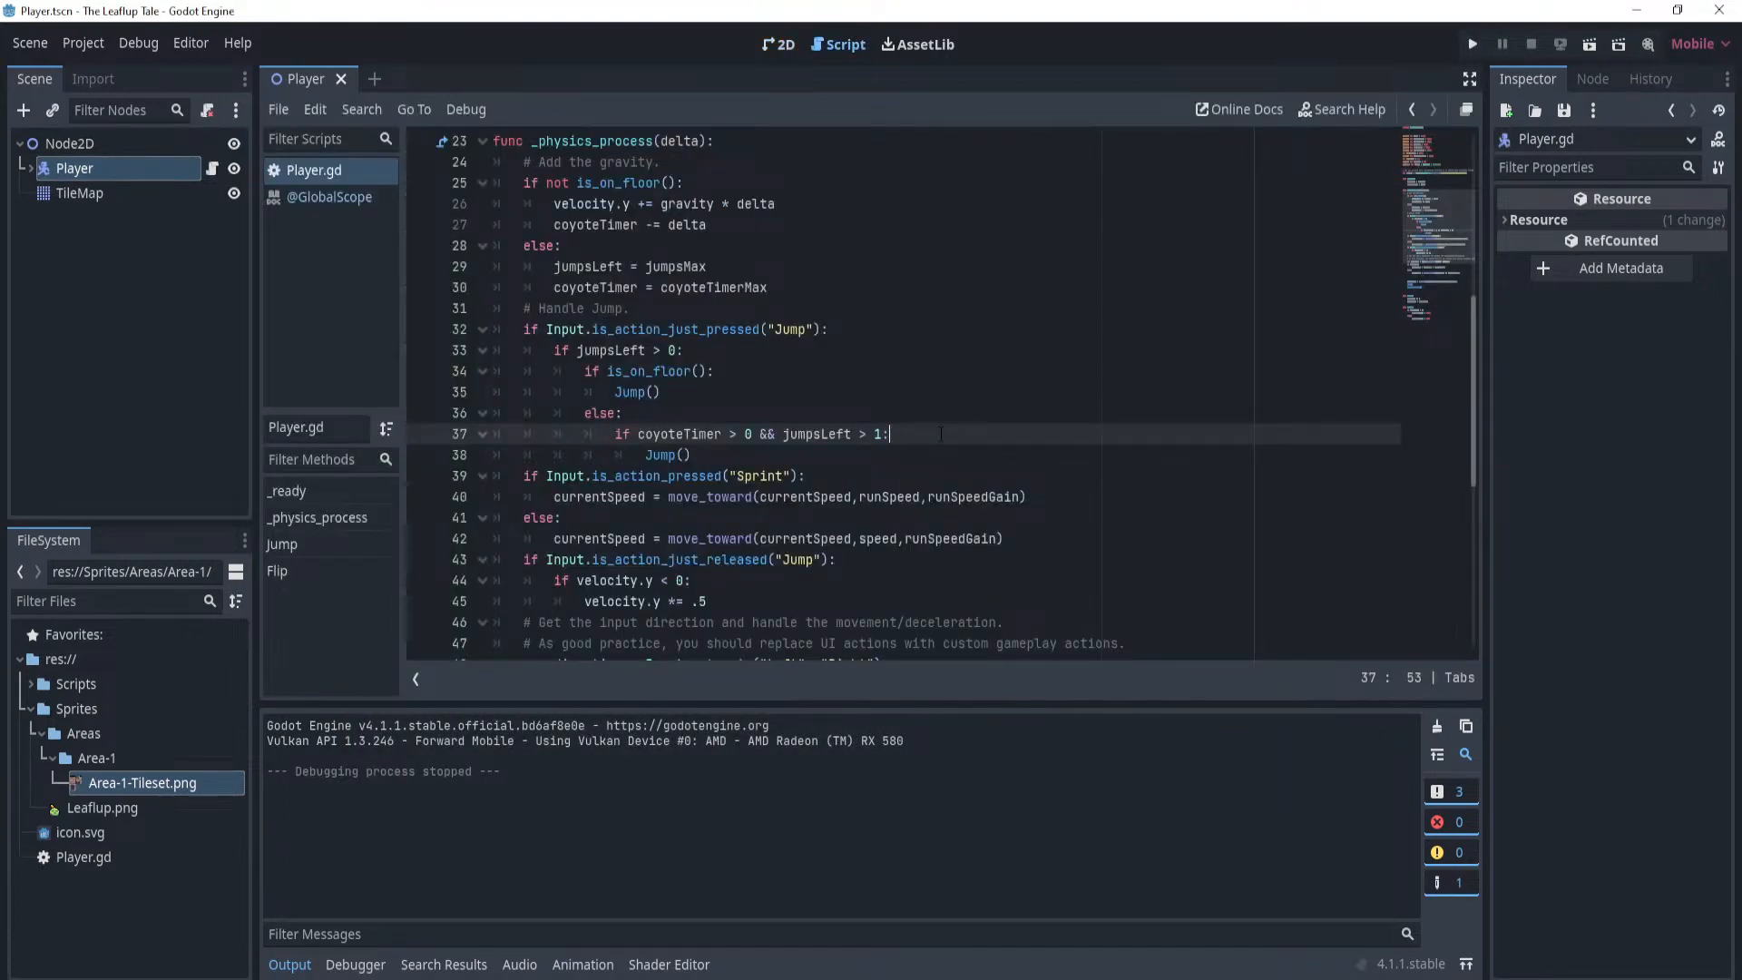
click(783, 434)
key(BackSpace)
key(BackSpace)
text(or)
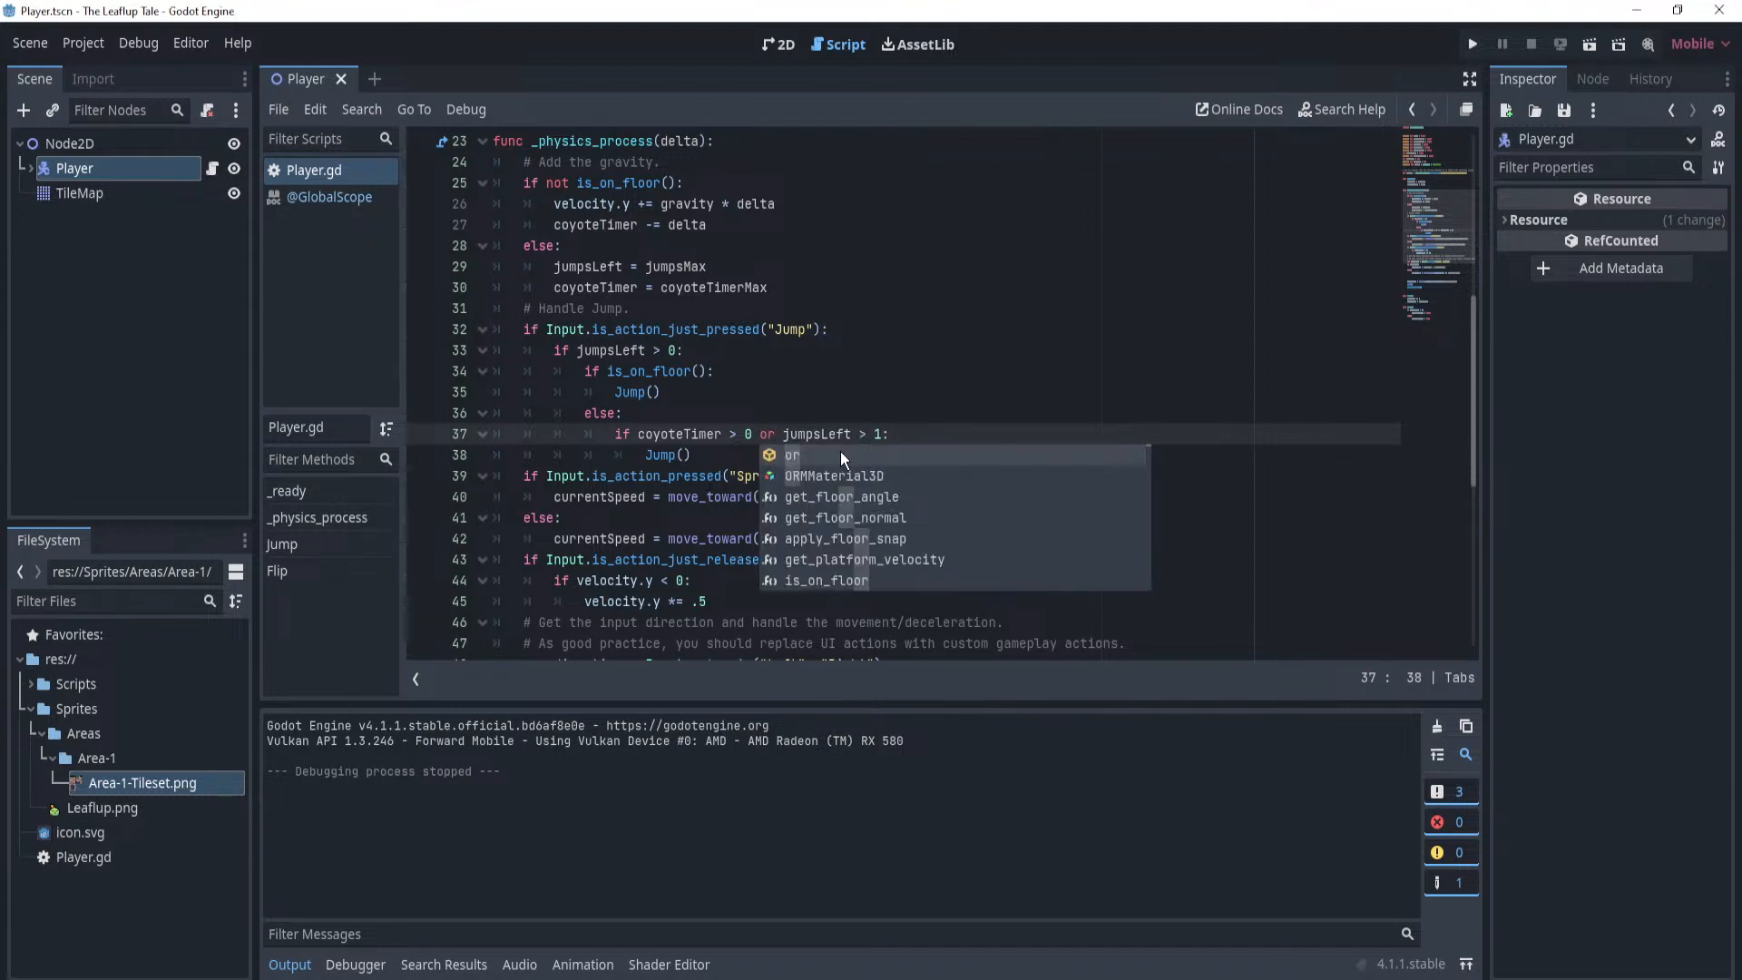
click(924, 439)
key(ctrl+s)
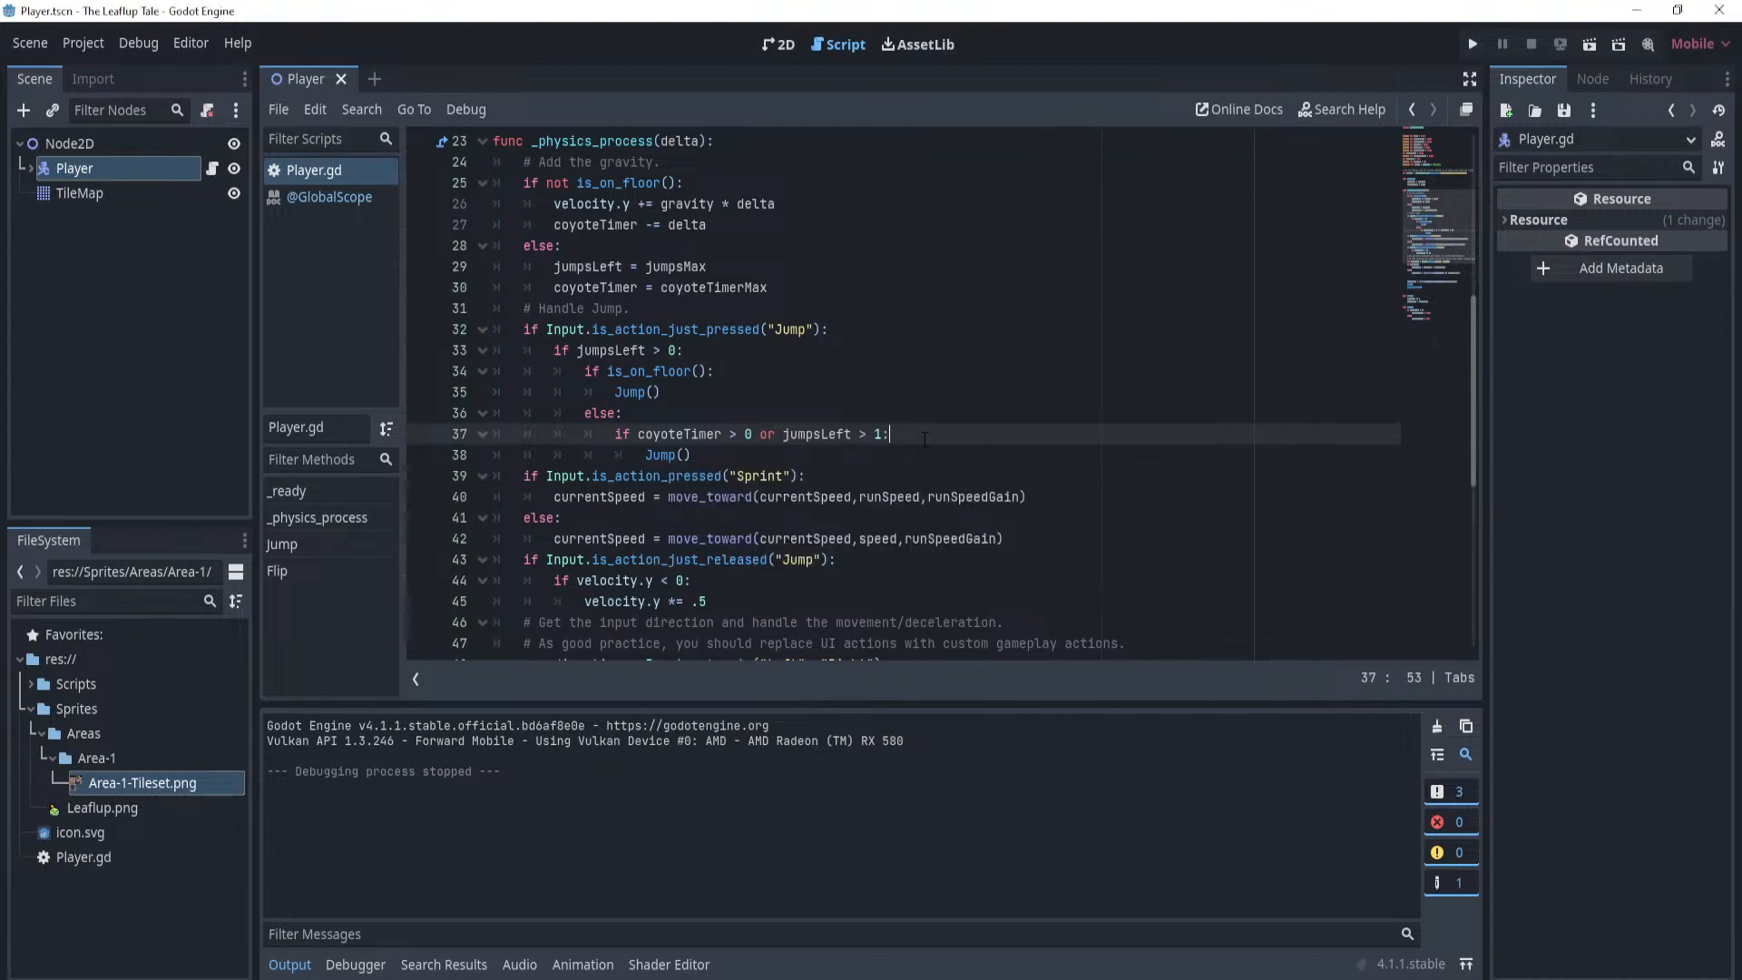
scroll(925, 439, up, 5)
scroll(930, 436, down, 10)
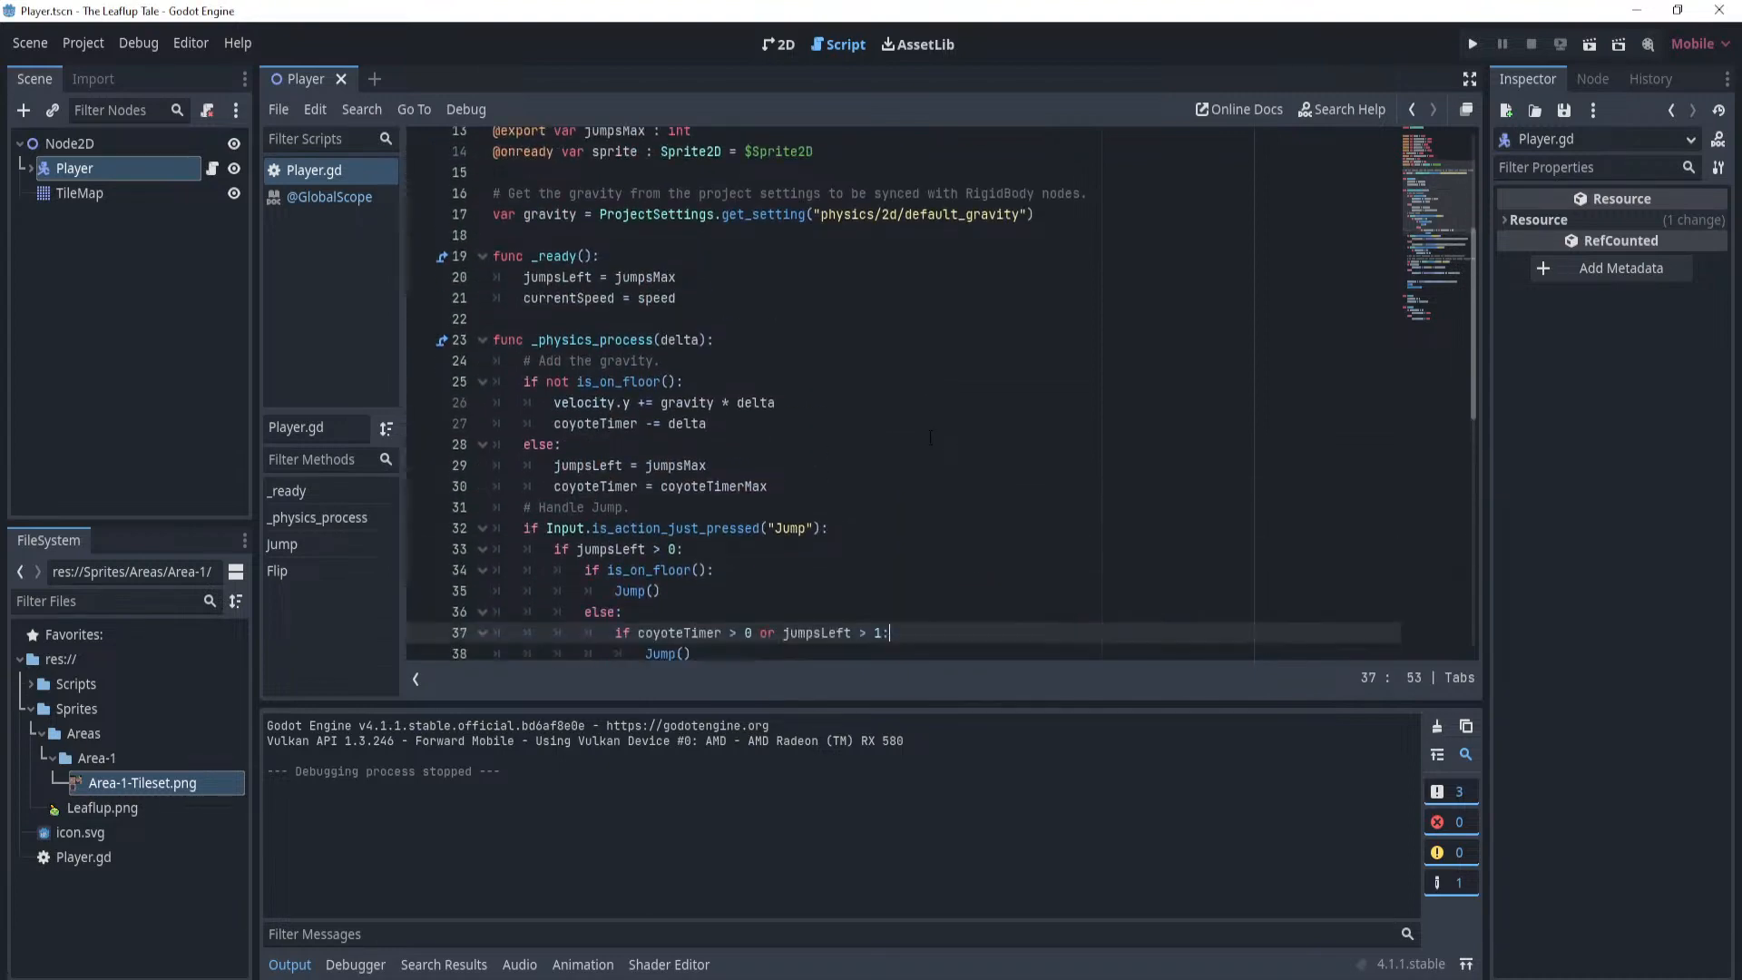
scroll(931, 436, up, 5)
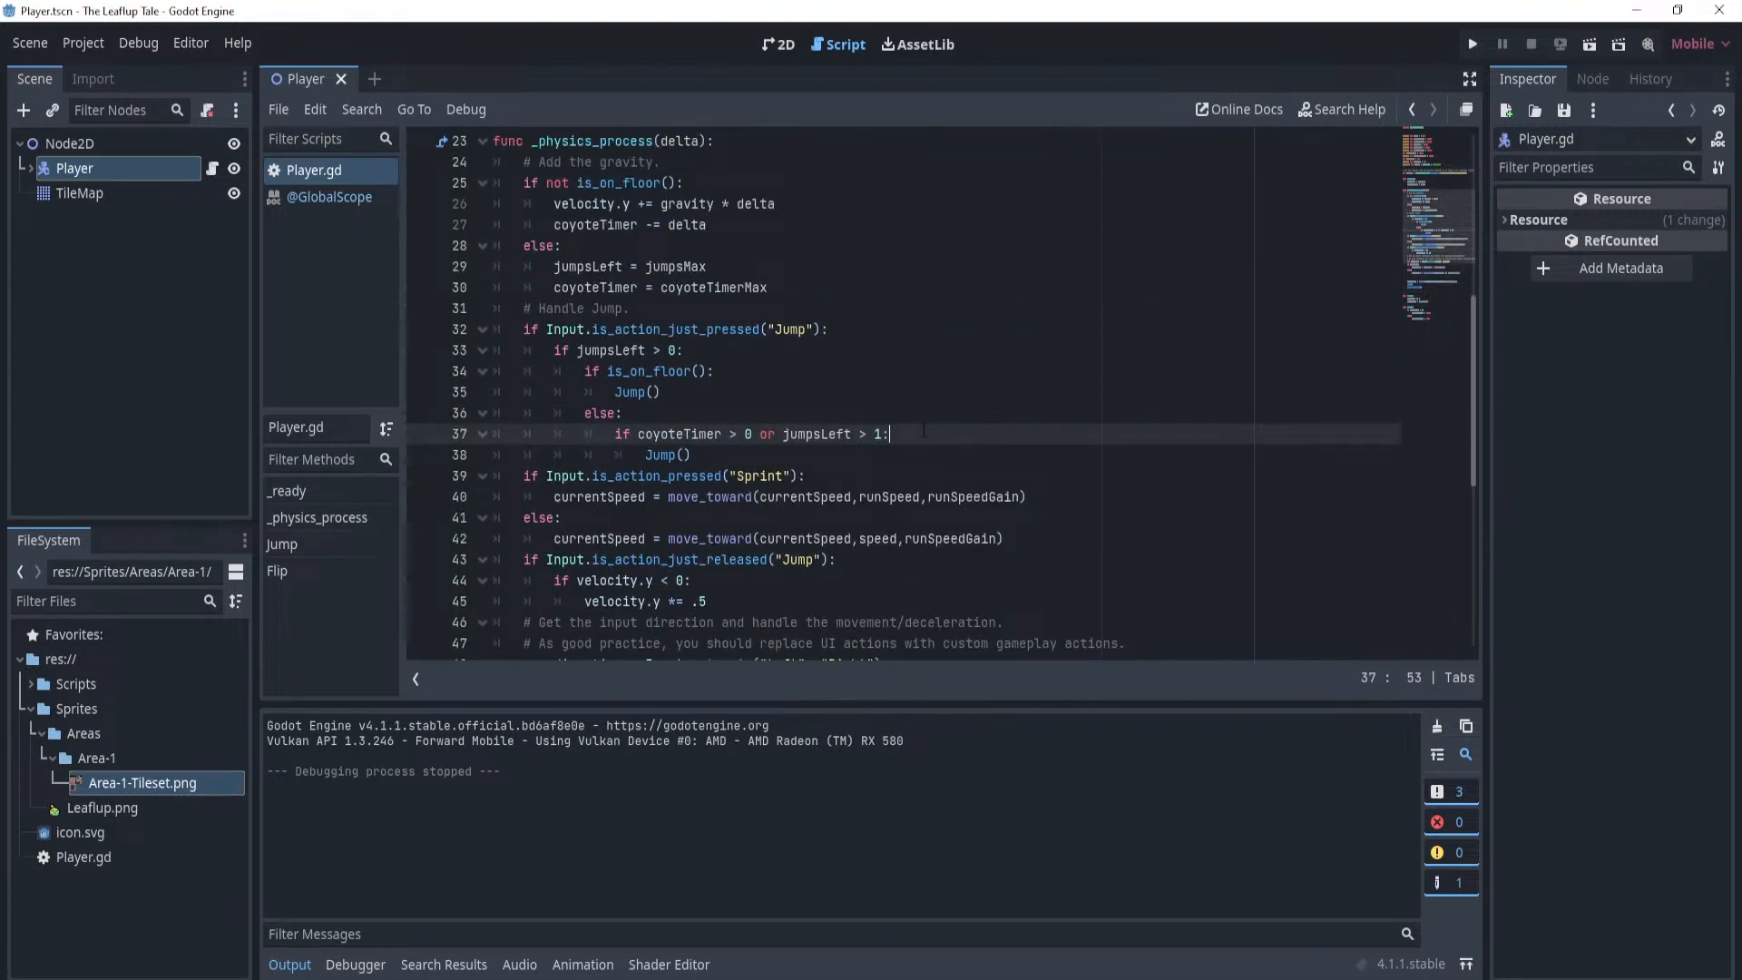
Run the game and test the revised jump condition with repeated mid-air jumps in both directions around the floating blocks, ending the run.
click(778, 44)
click(1472, 44)
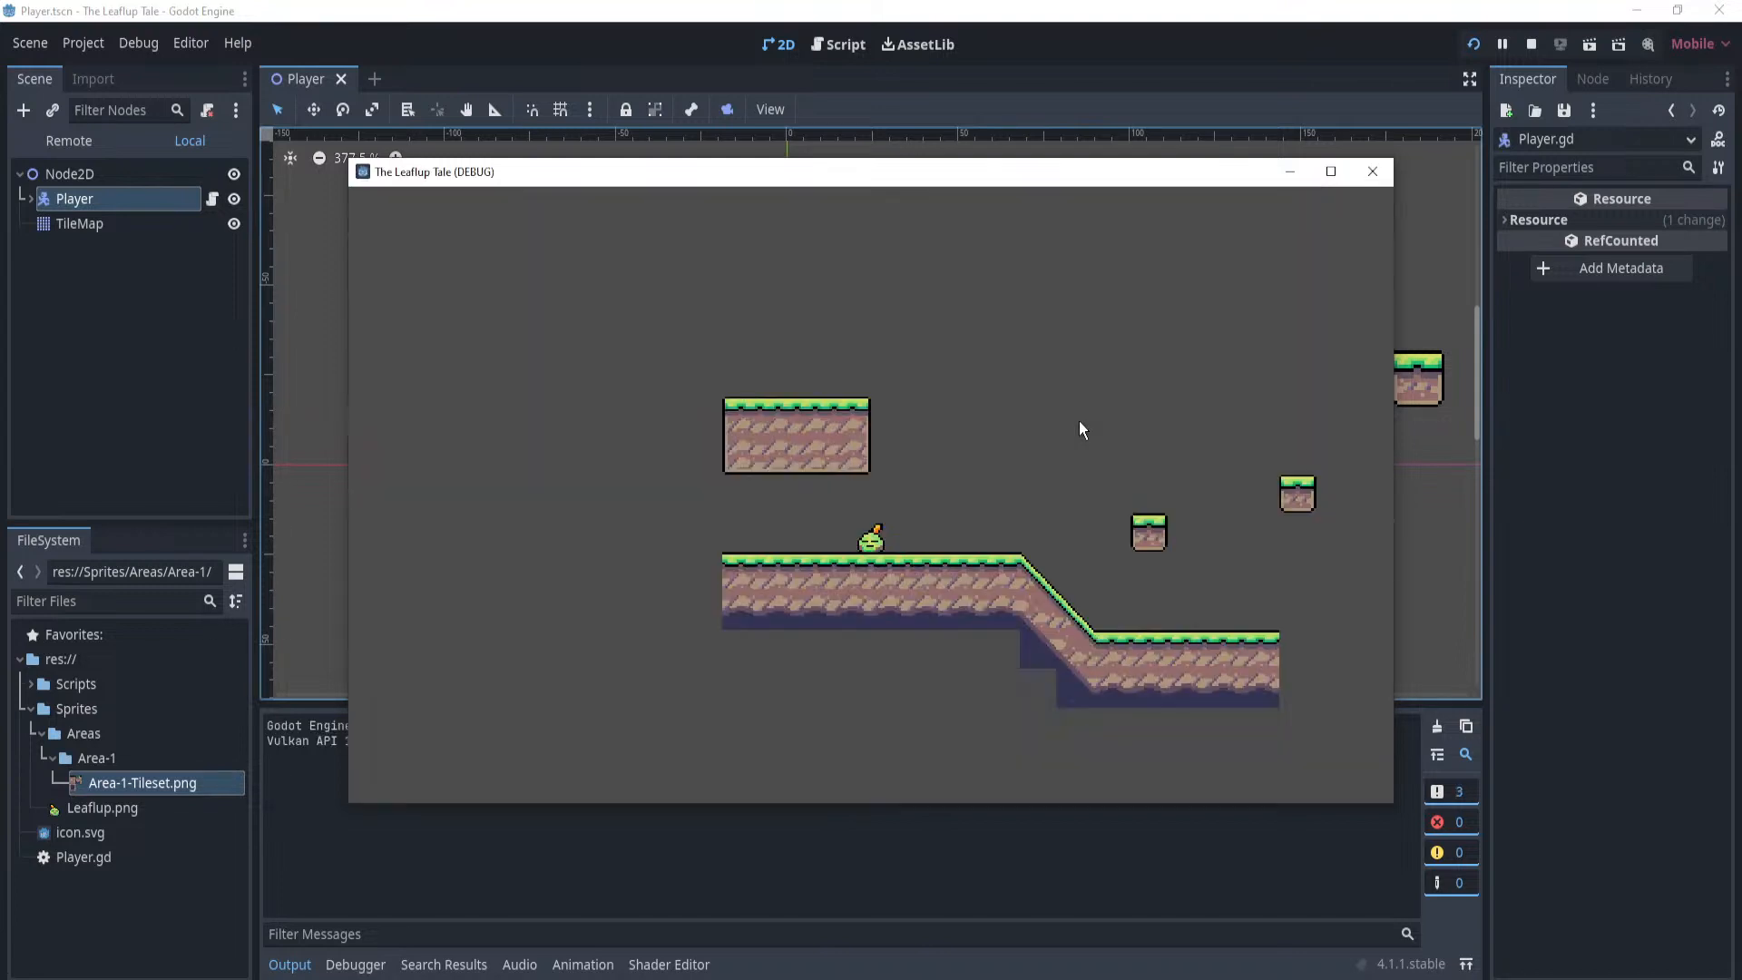
key(Right)
key(space)
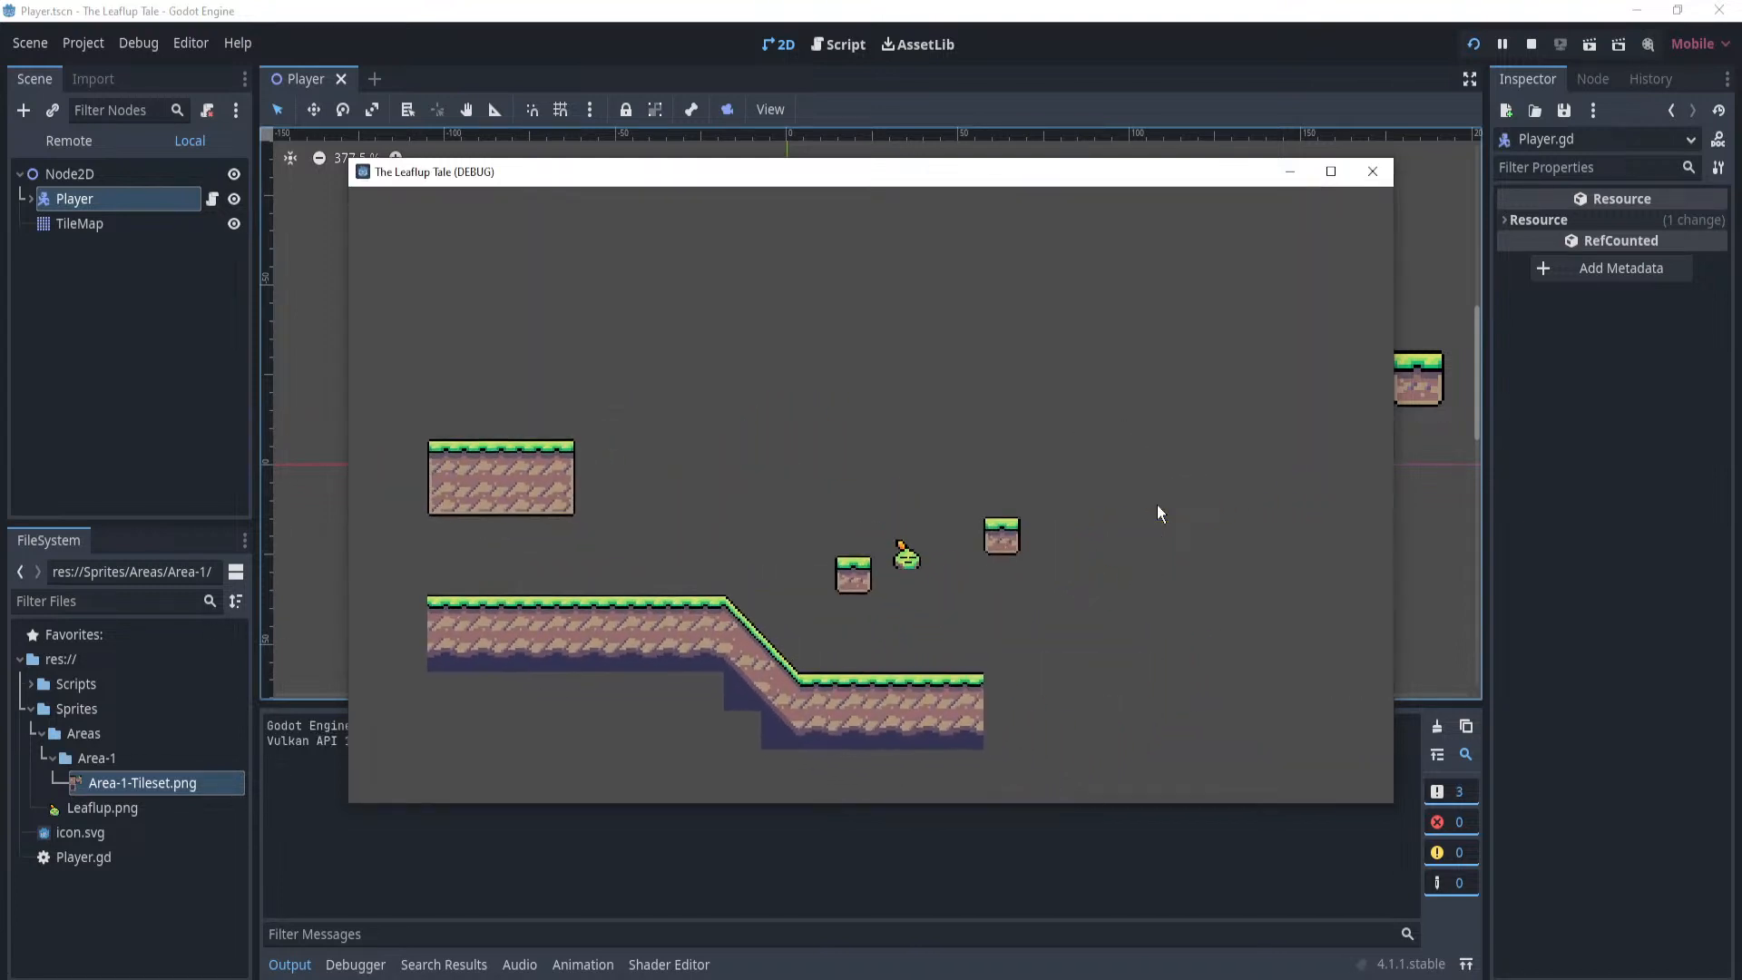
key(space)
key(Left)
key(Right)
key(space)
key(Left)
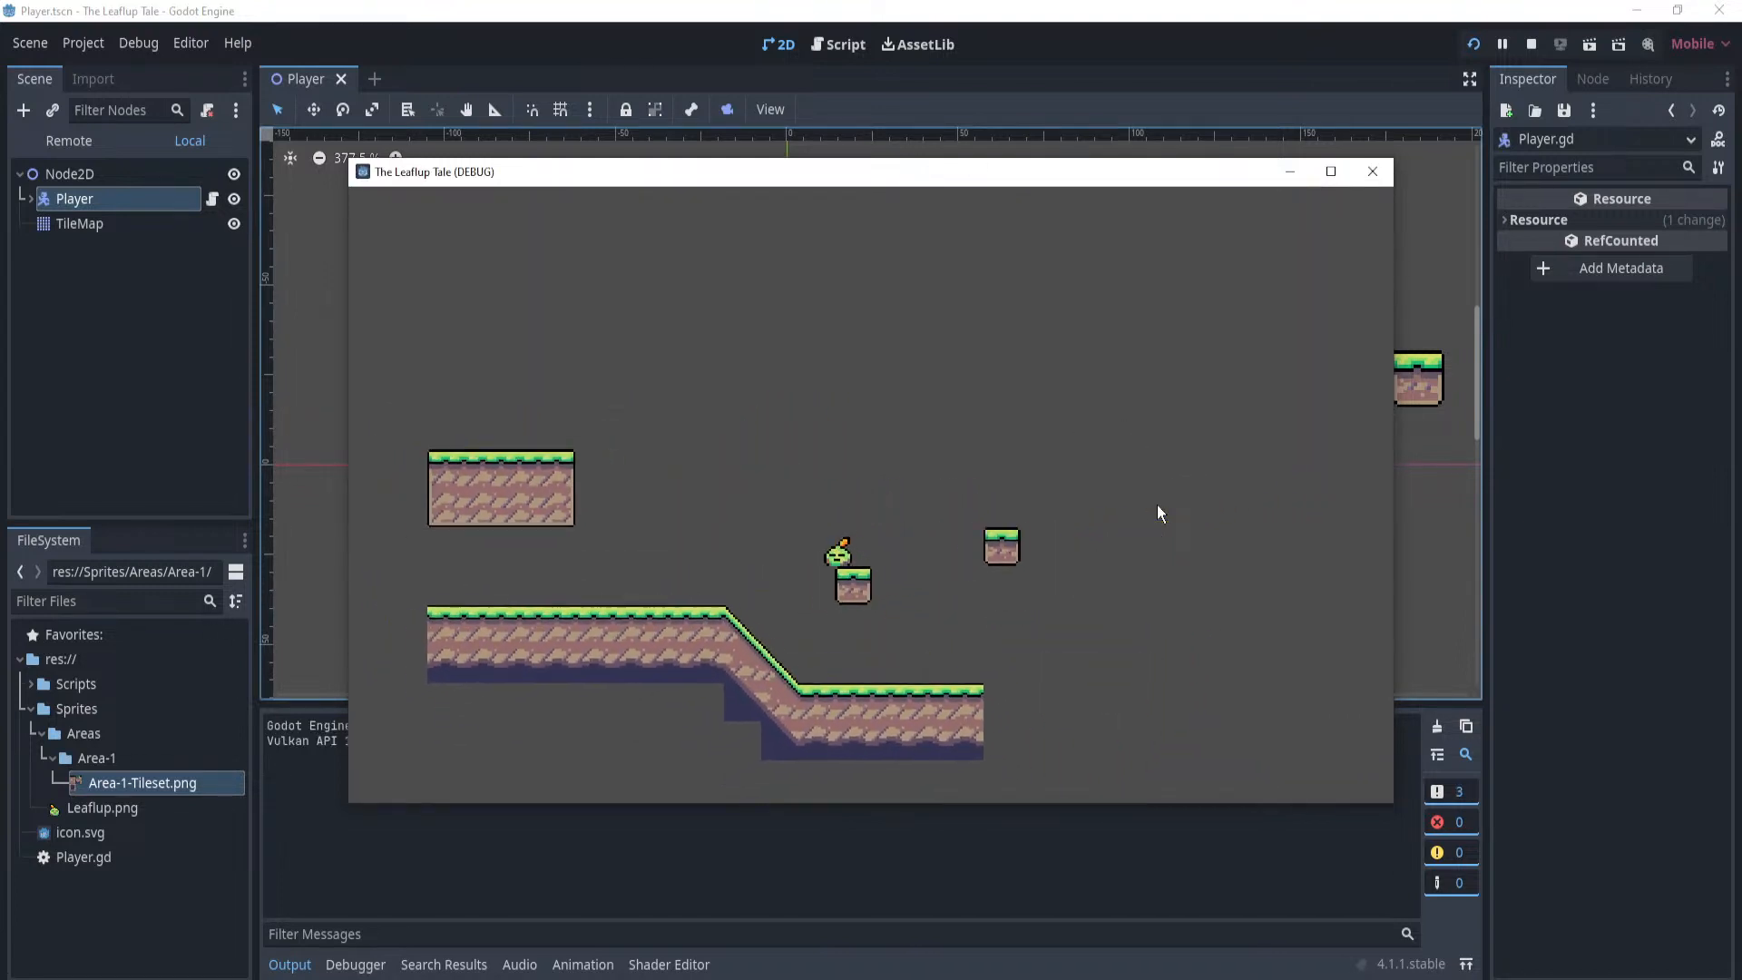
key(Right)
key(space)
key(Left)
key(Left)
key(space)
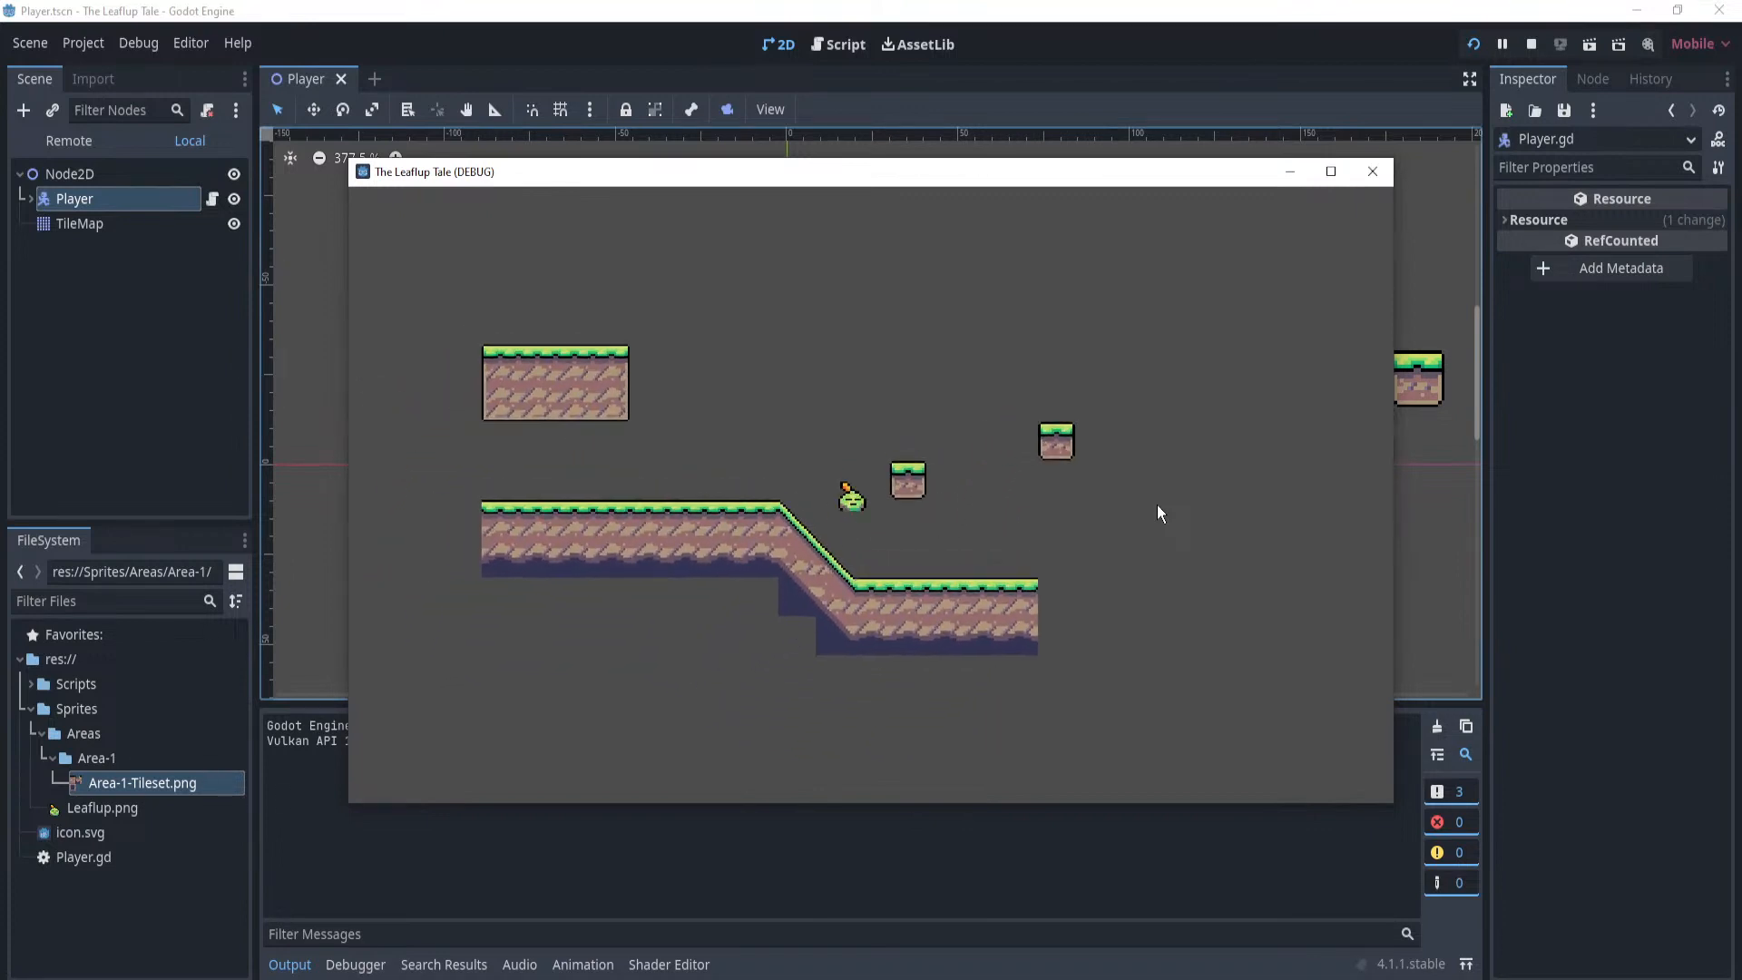
key(space)
key(Left)
key(space)
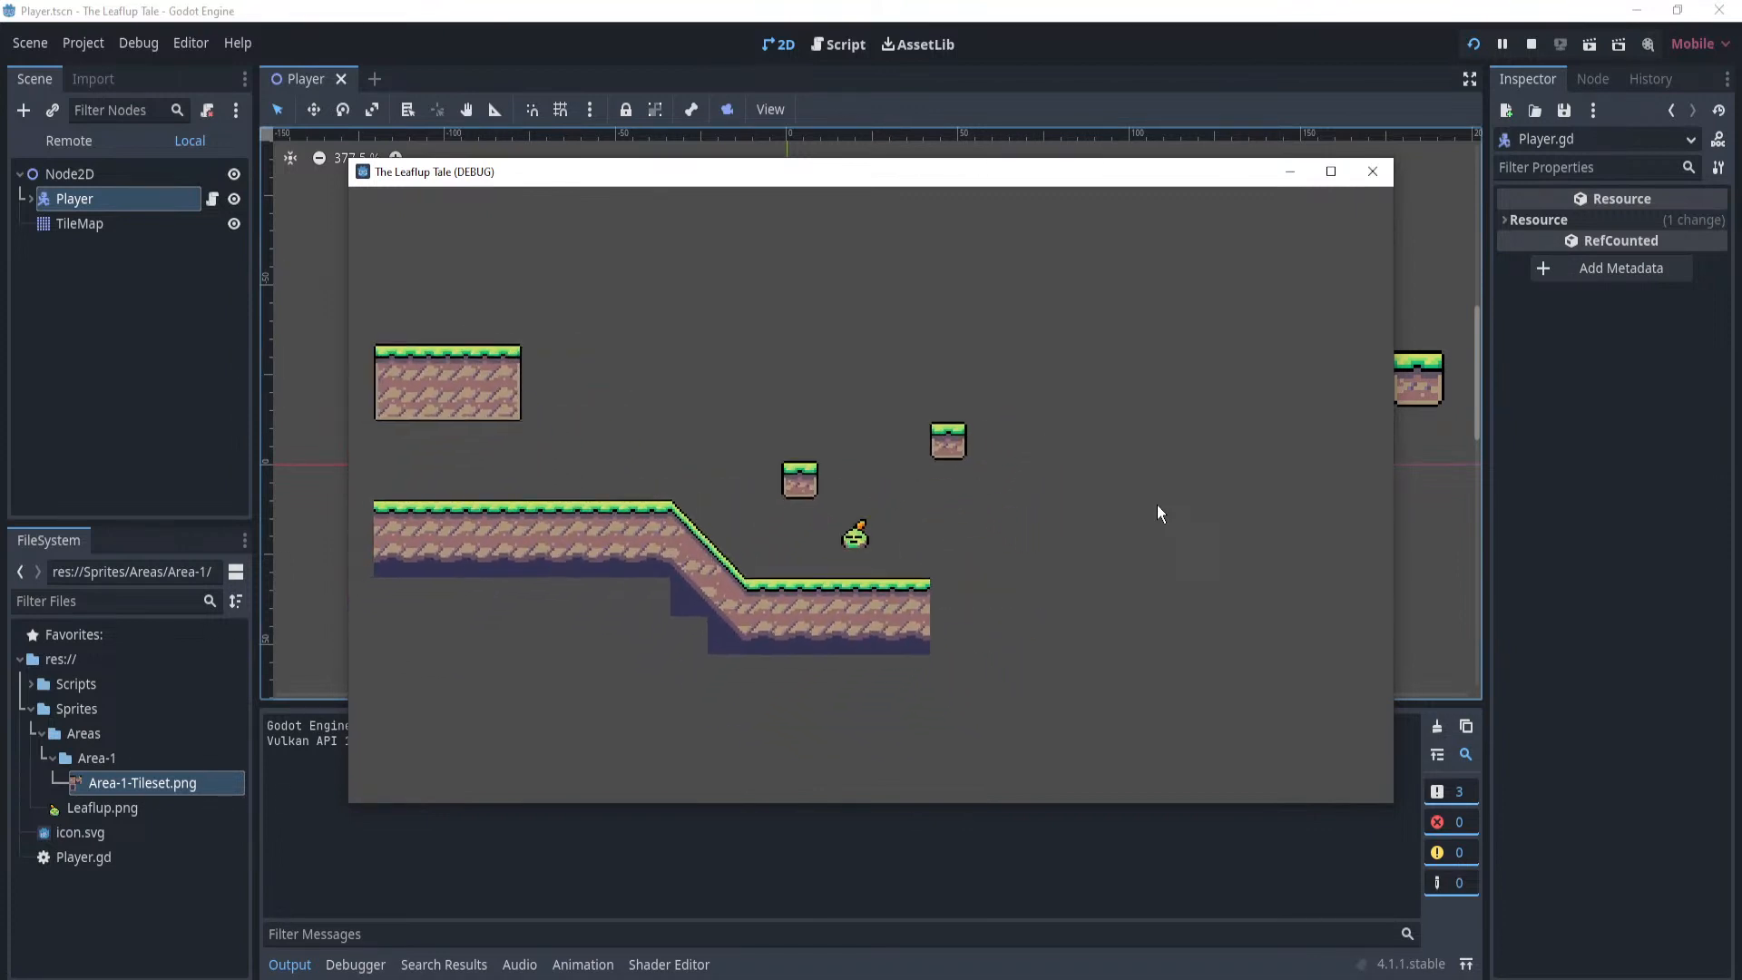
key(Right)
key(Left)
key(space)
key(Right)
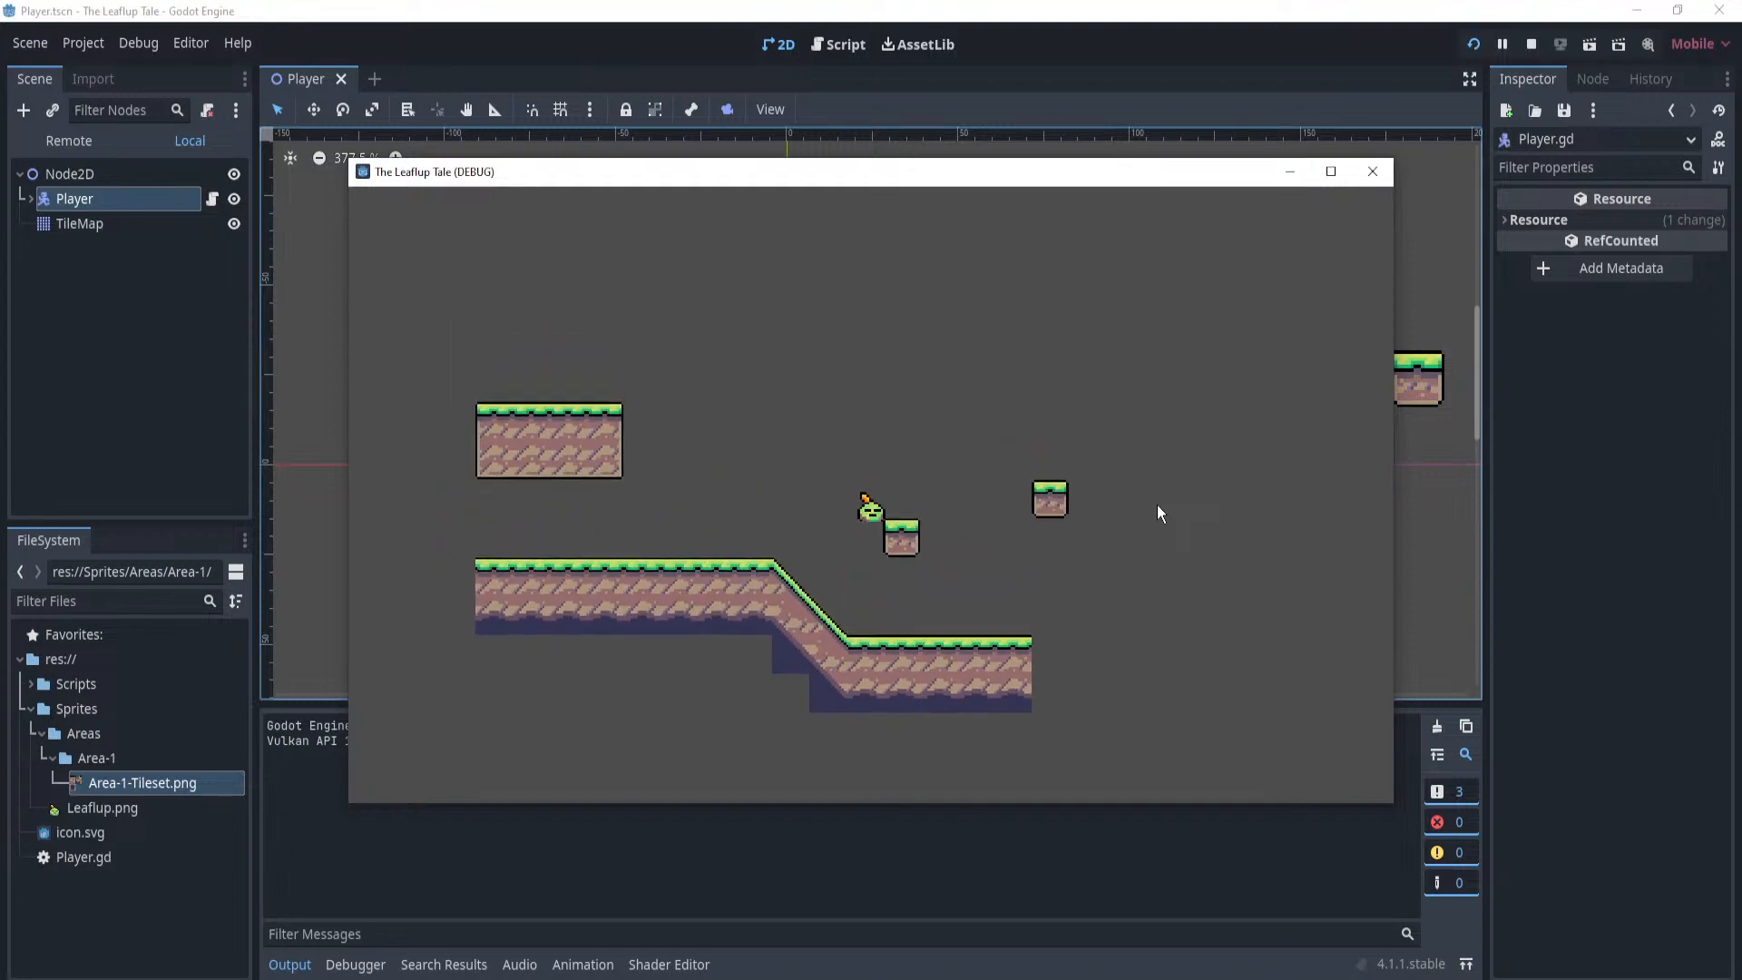
key(Left)
key(space)
key(Right)
key(space)
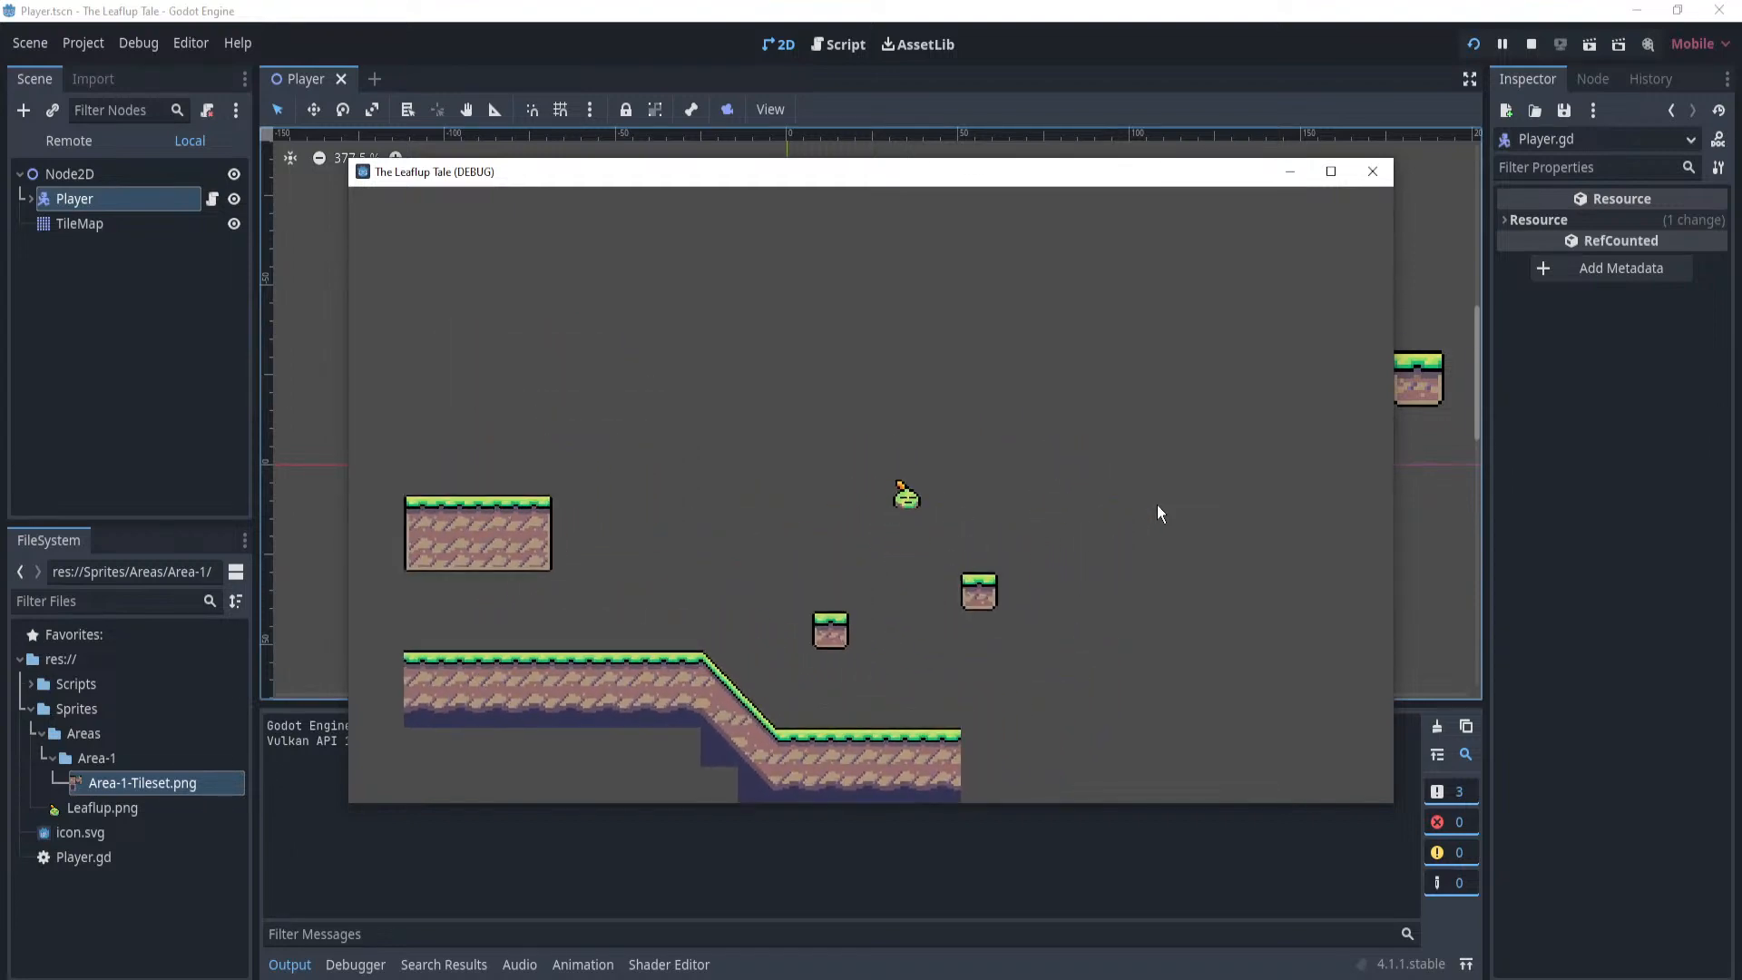
click(1372, 171)
Look over the Player script's jump code, return to the 2D scene and select the TileMap node.
click(211, 169)
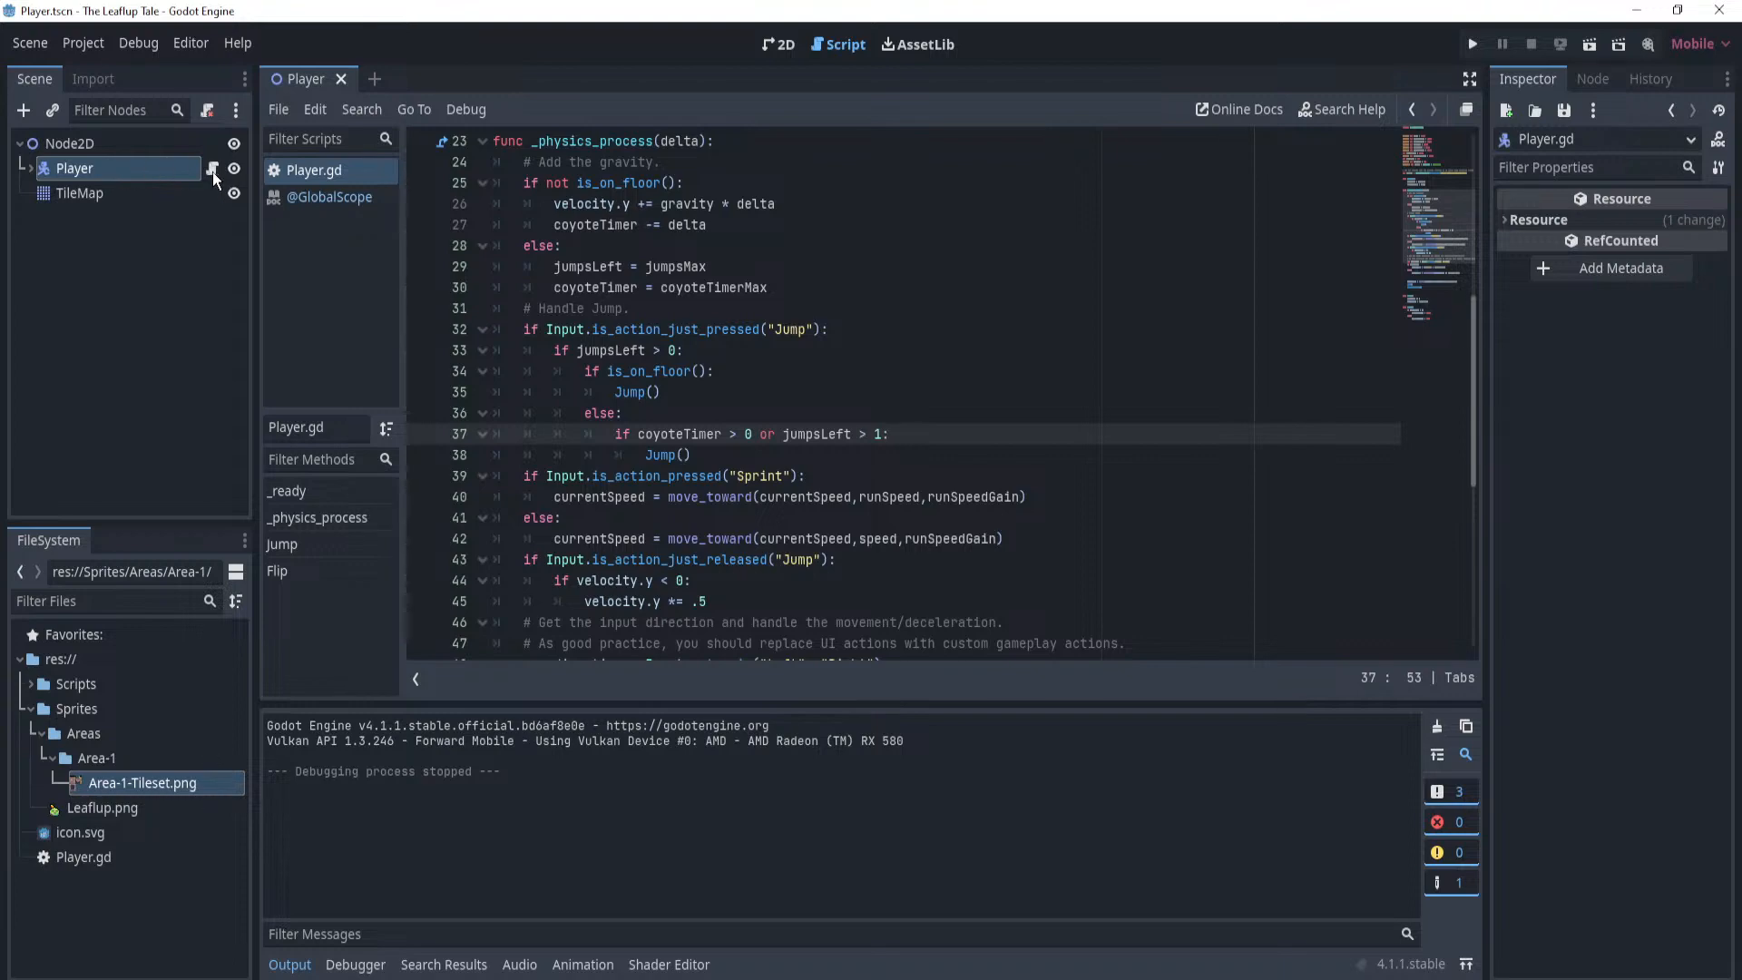
click(779, 44)
click(155, 193)
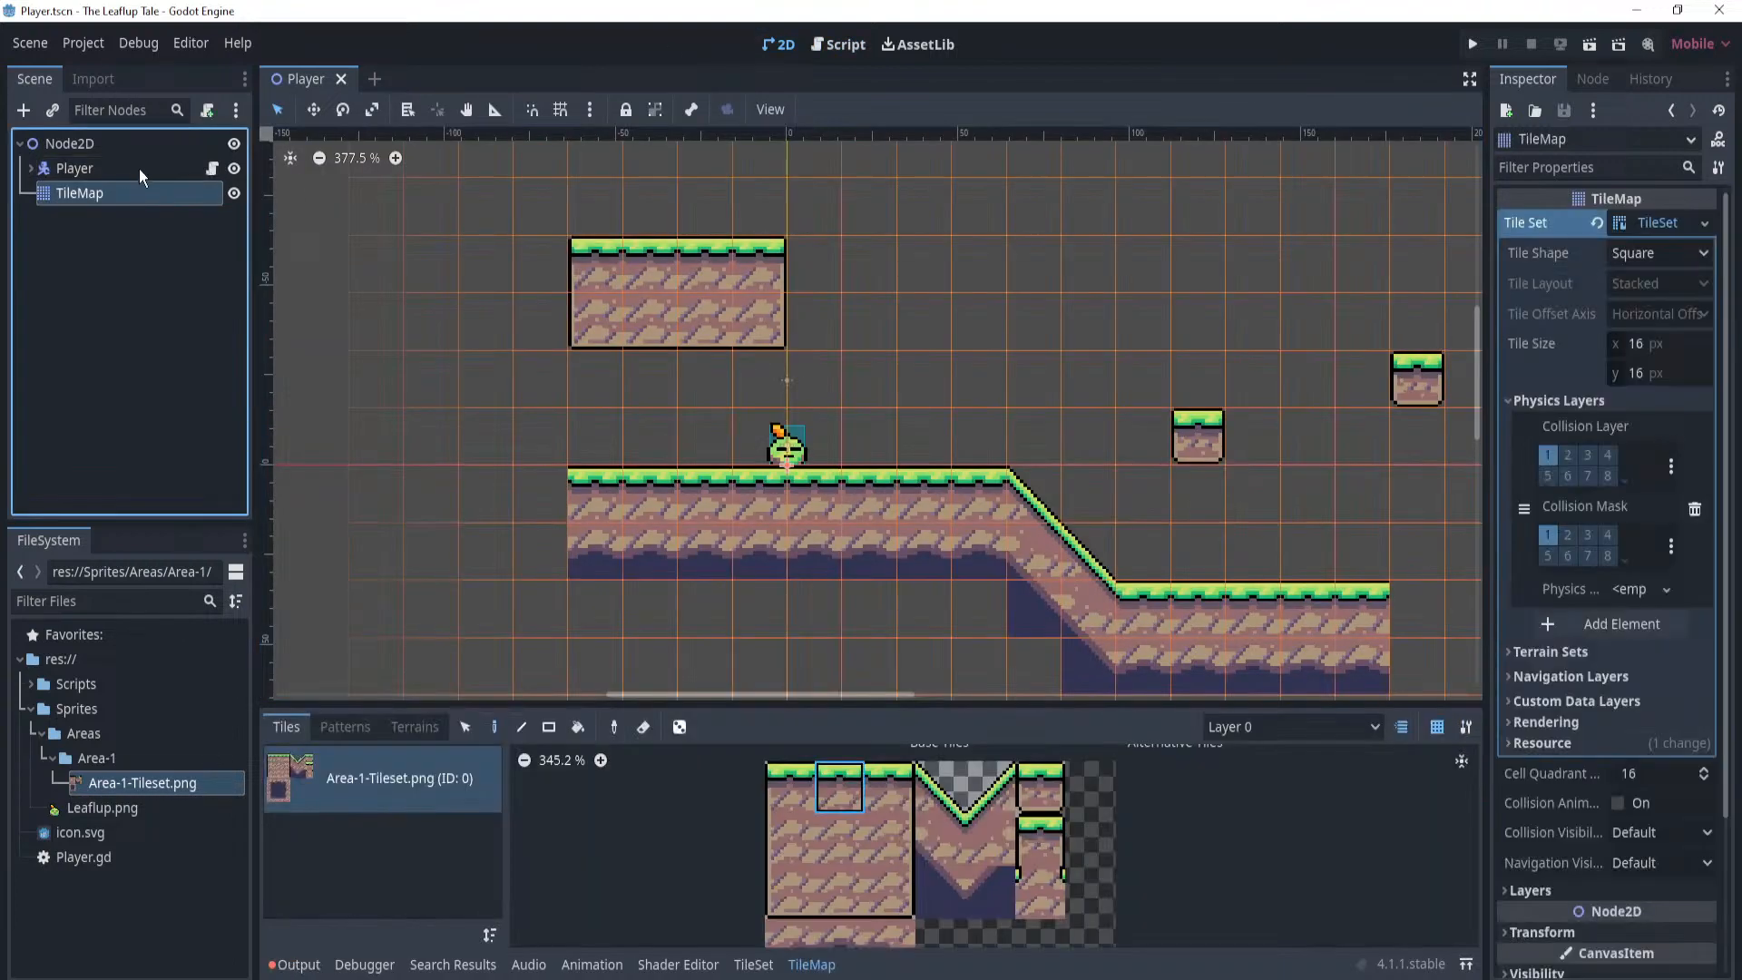
Select the Player node, run the game to test mid-air jumps in both directions around the floating blocks, and end the run.
click(139, 169)
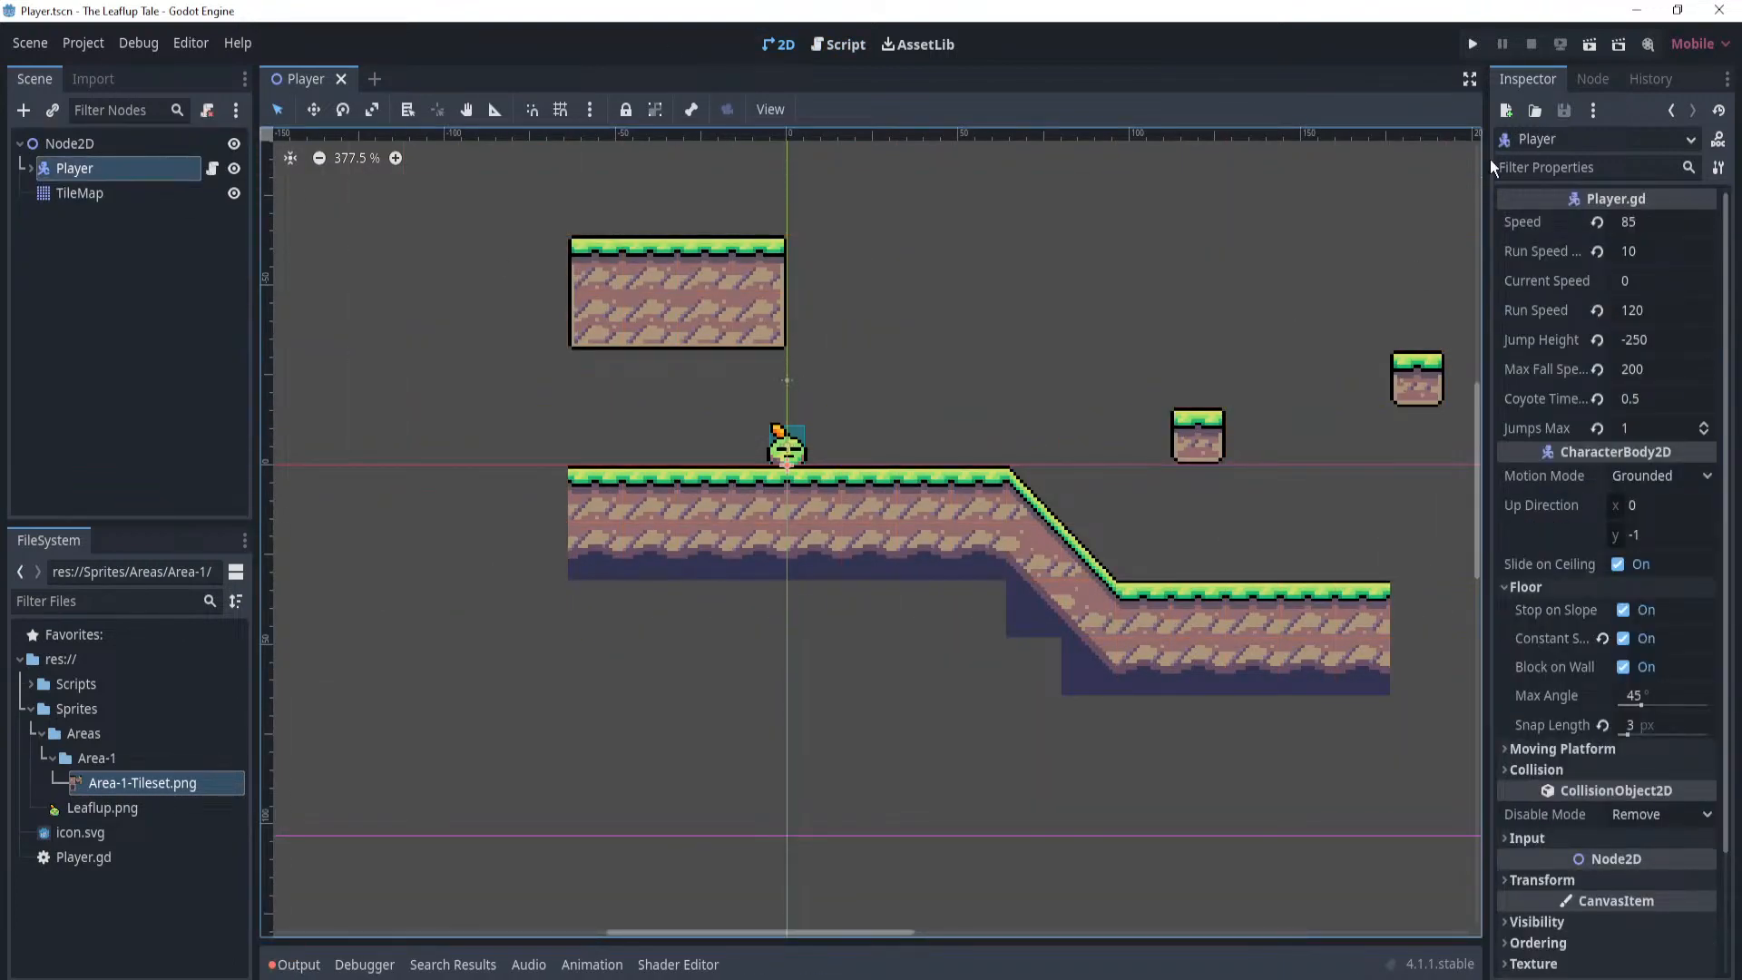
click(1472, 44)
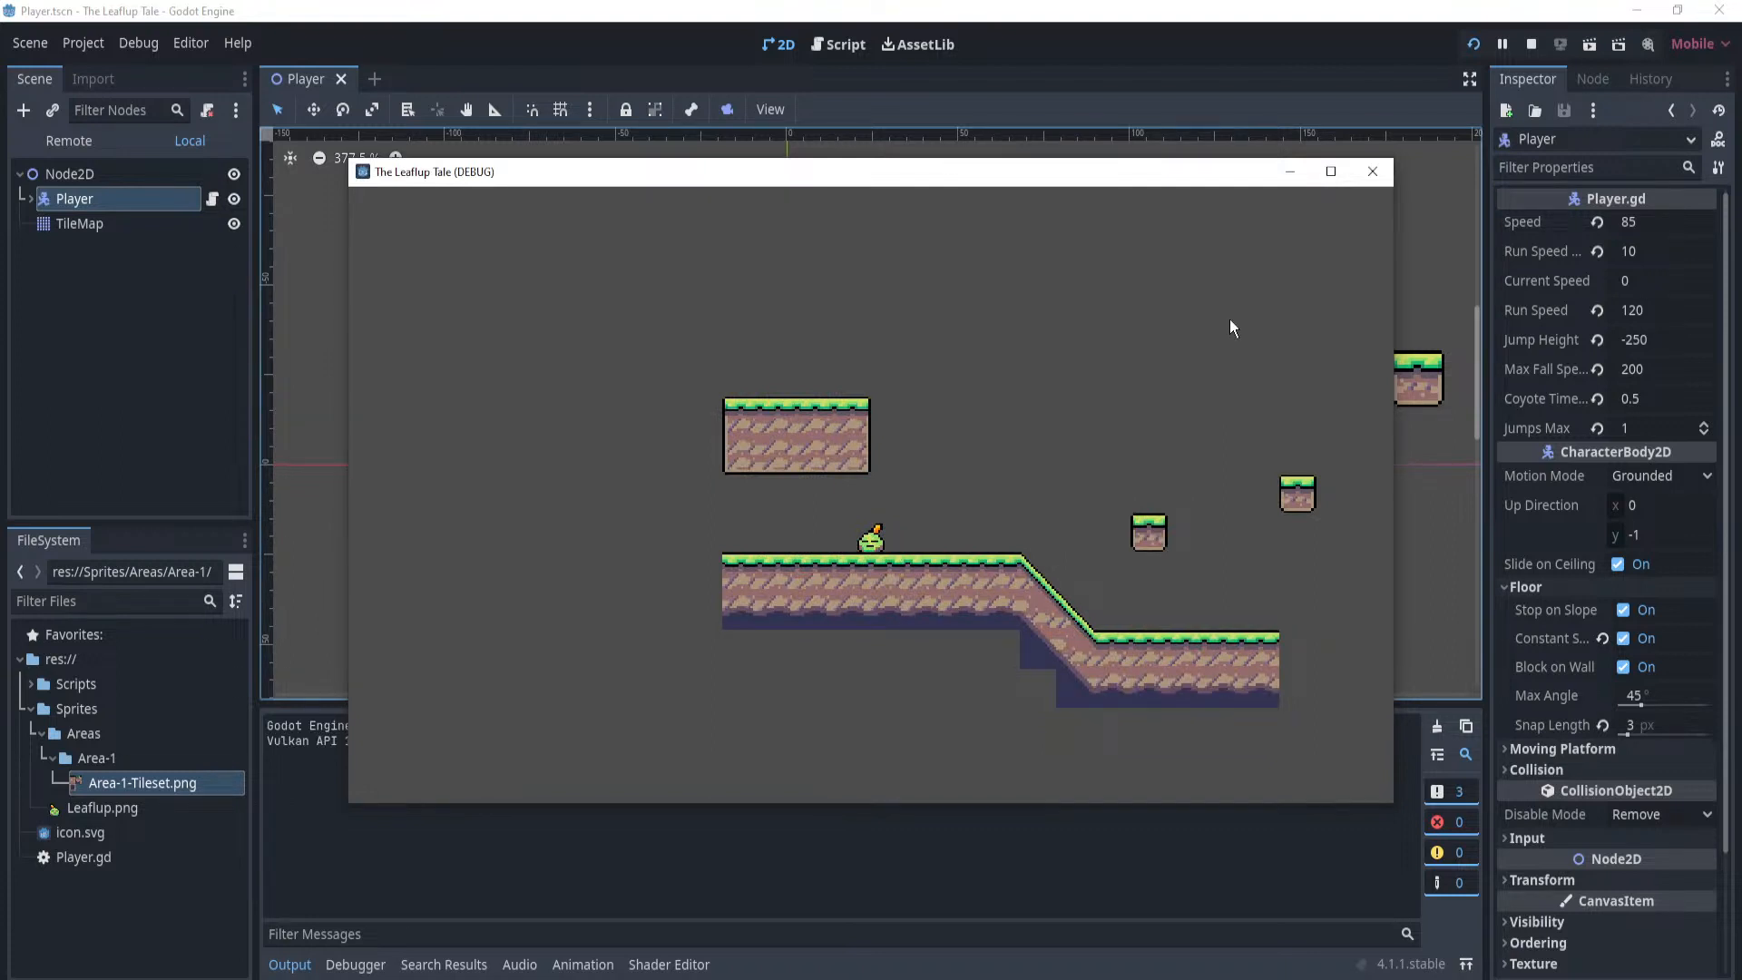
key(Right)
key(space)
key(space)
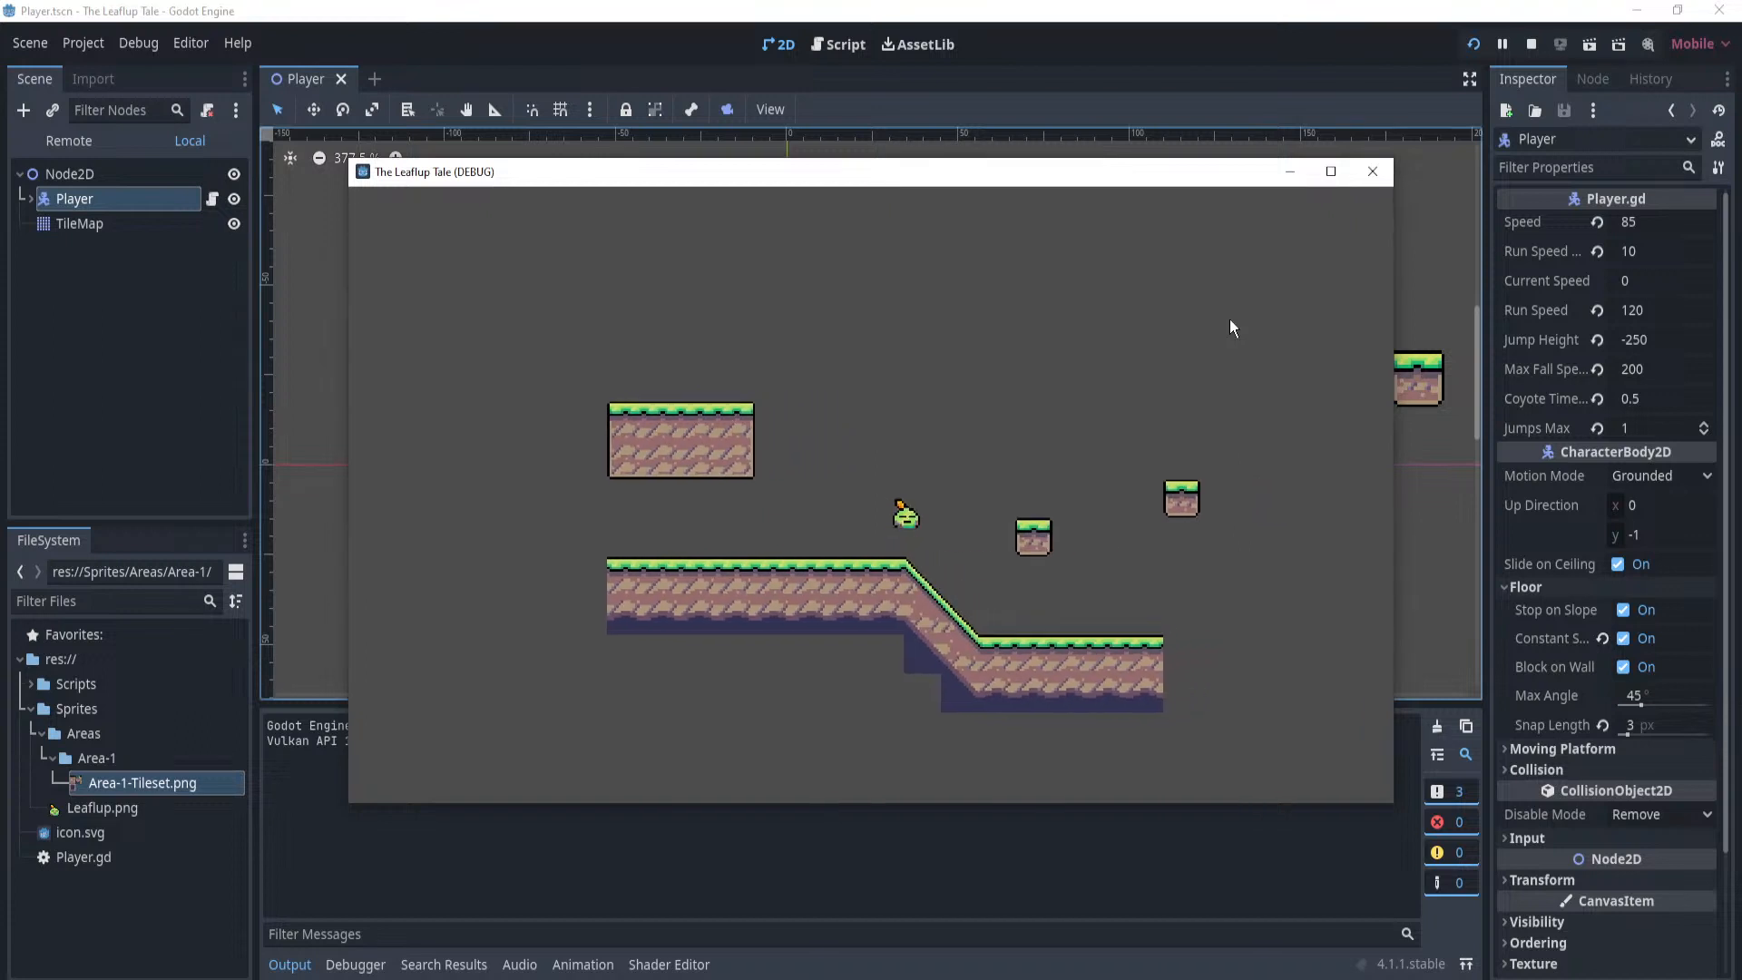
key(Left)
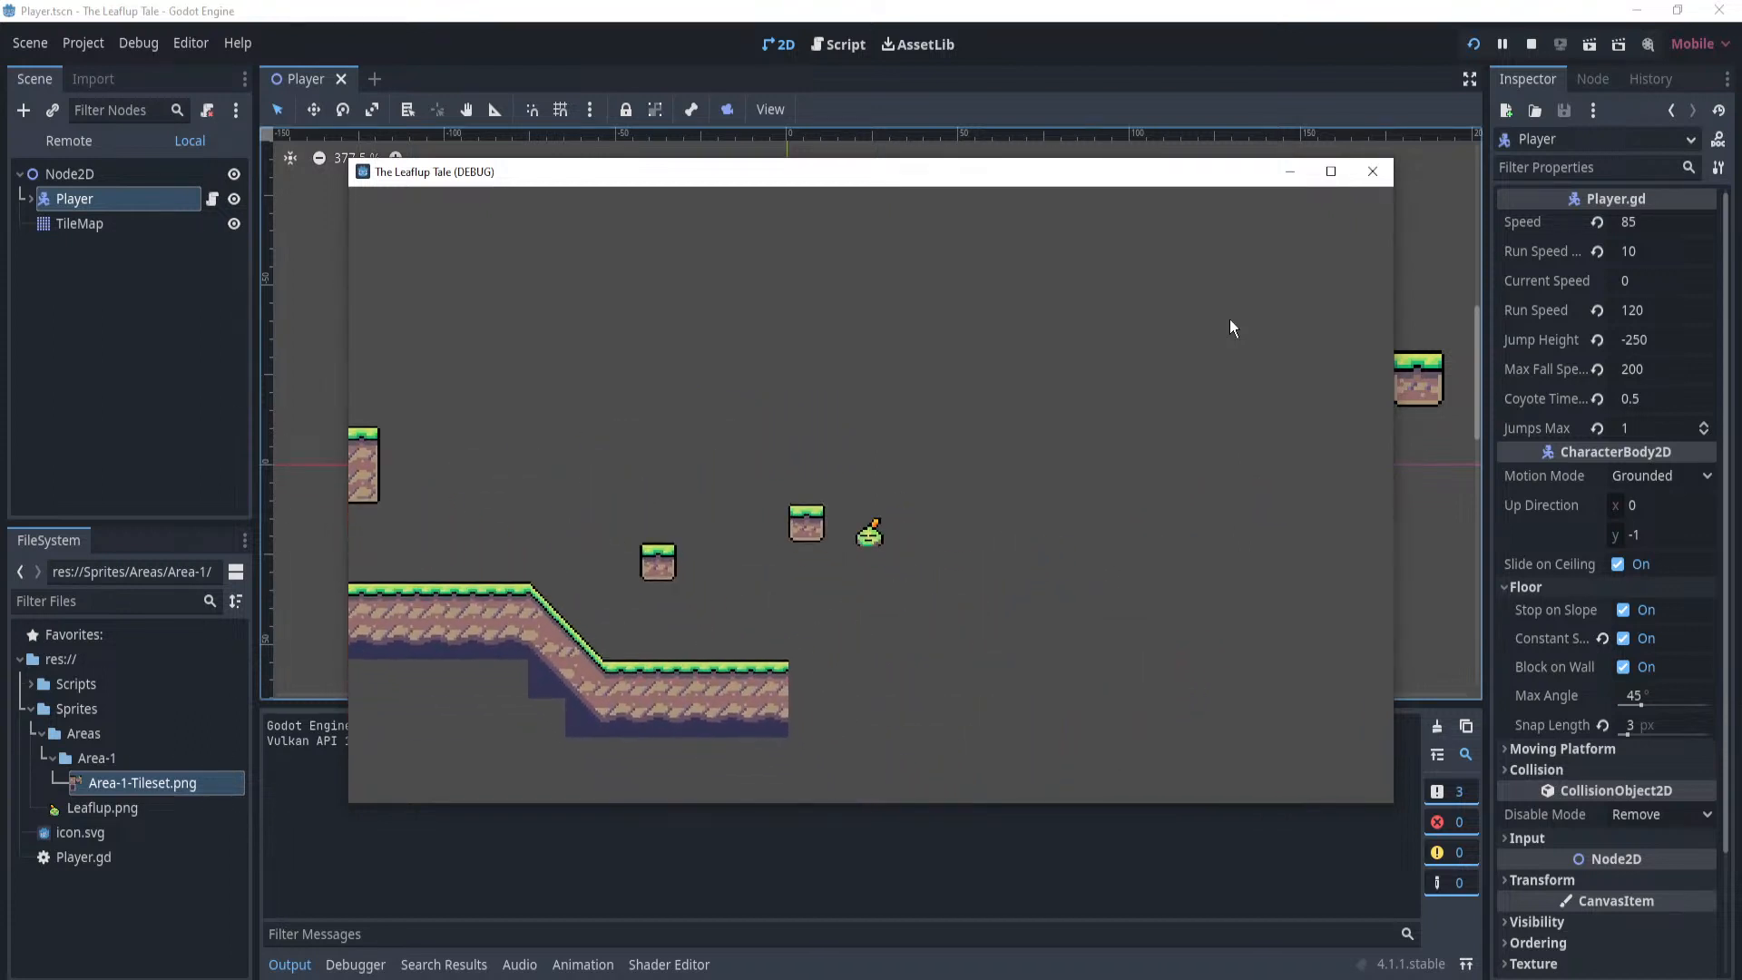
key(space)
key(Right)
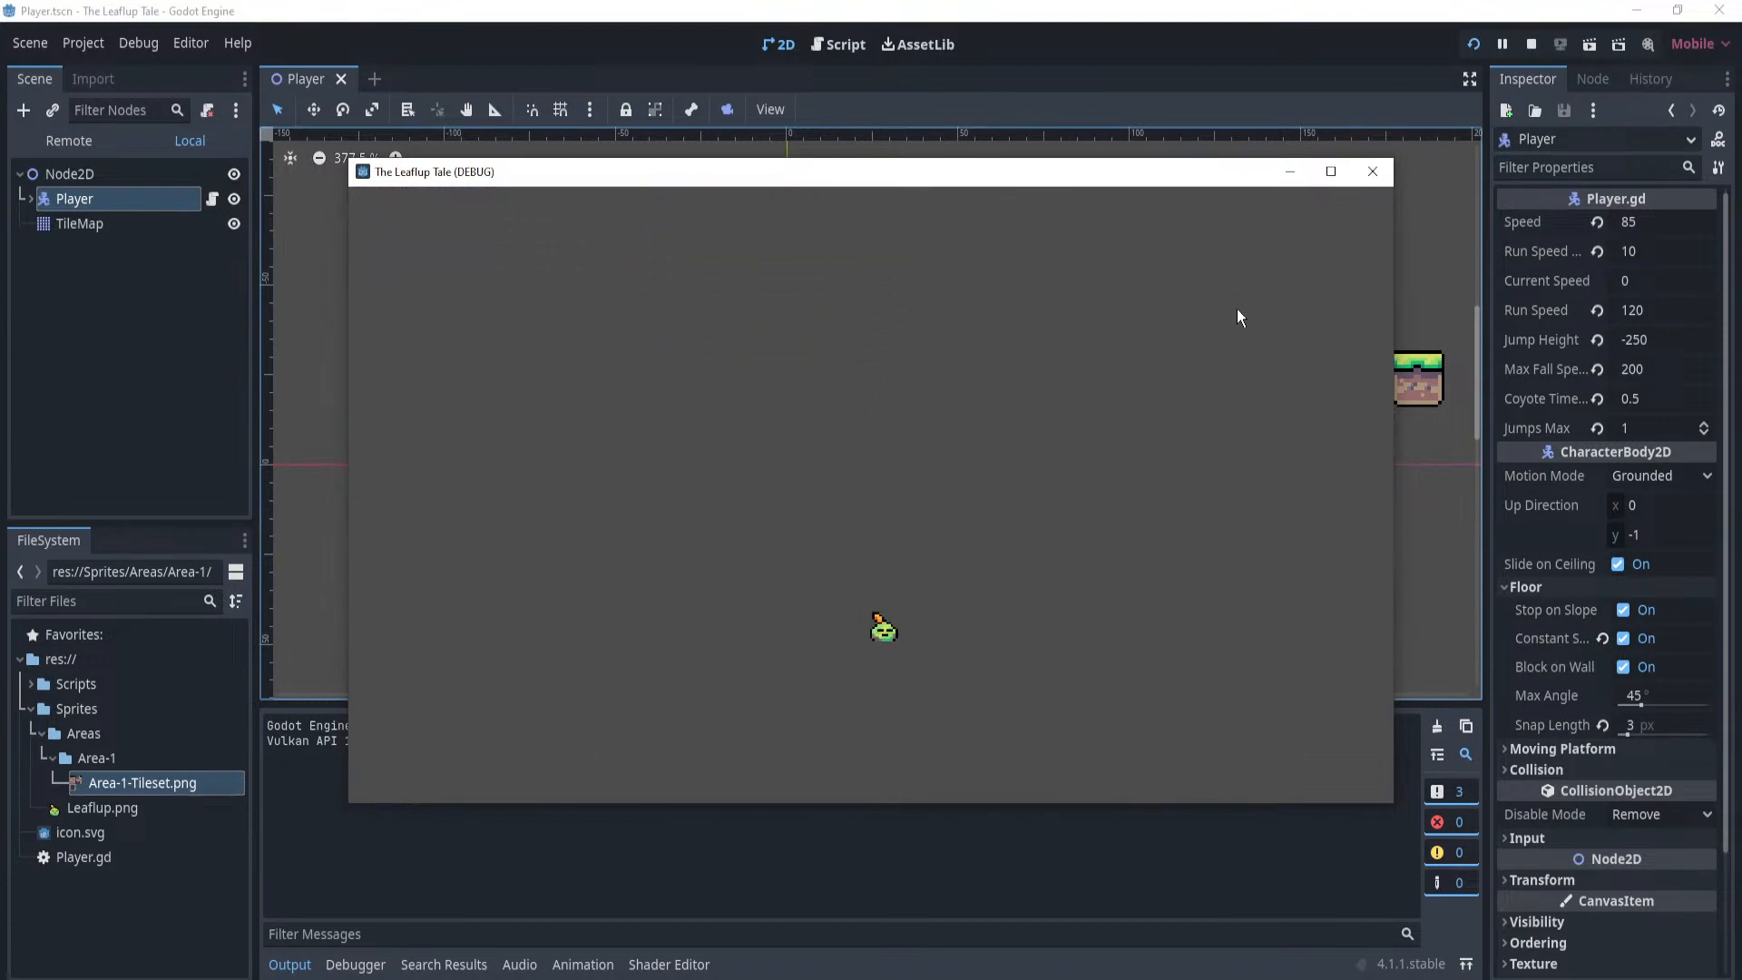
click(1372, 171)
Set the Player's Coyote Timer Max to 0.2.
click(1659, 399)
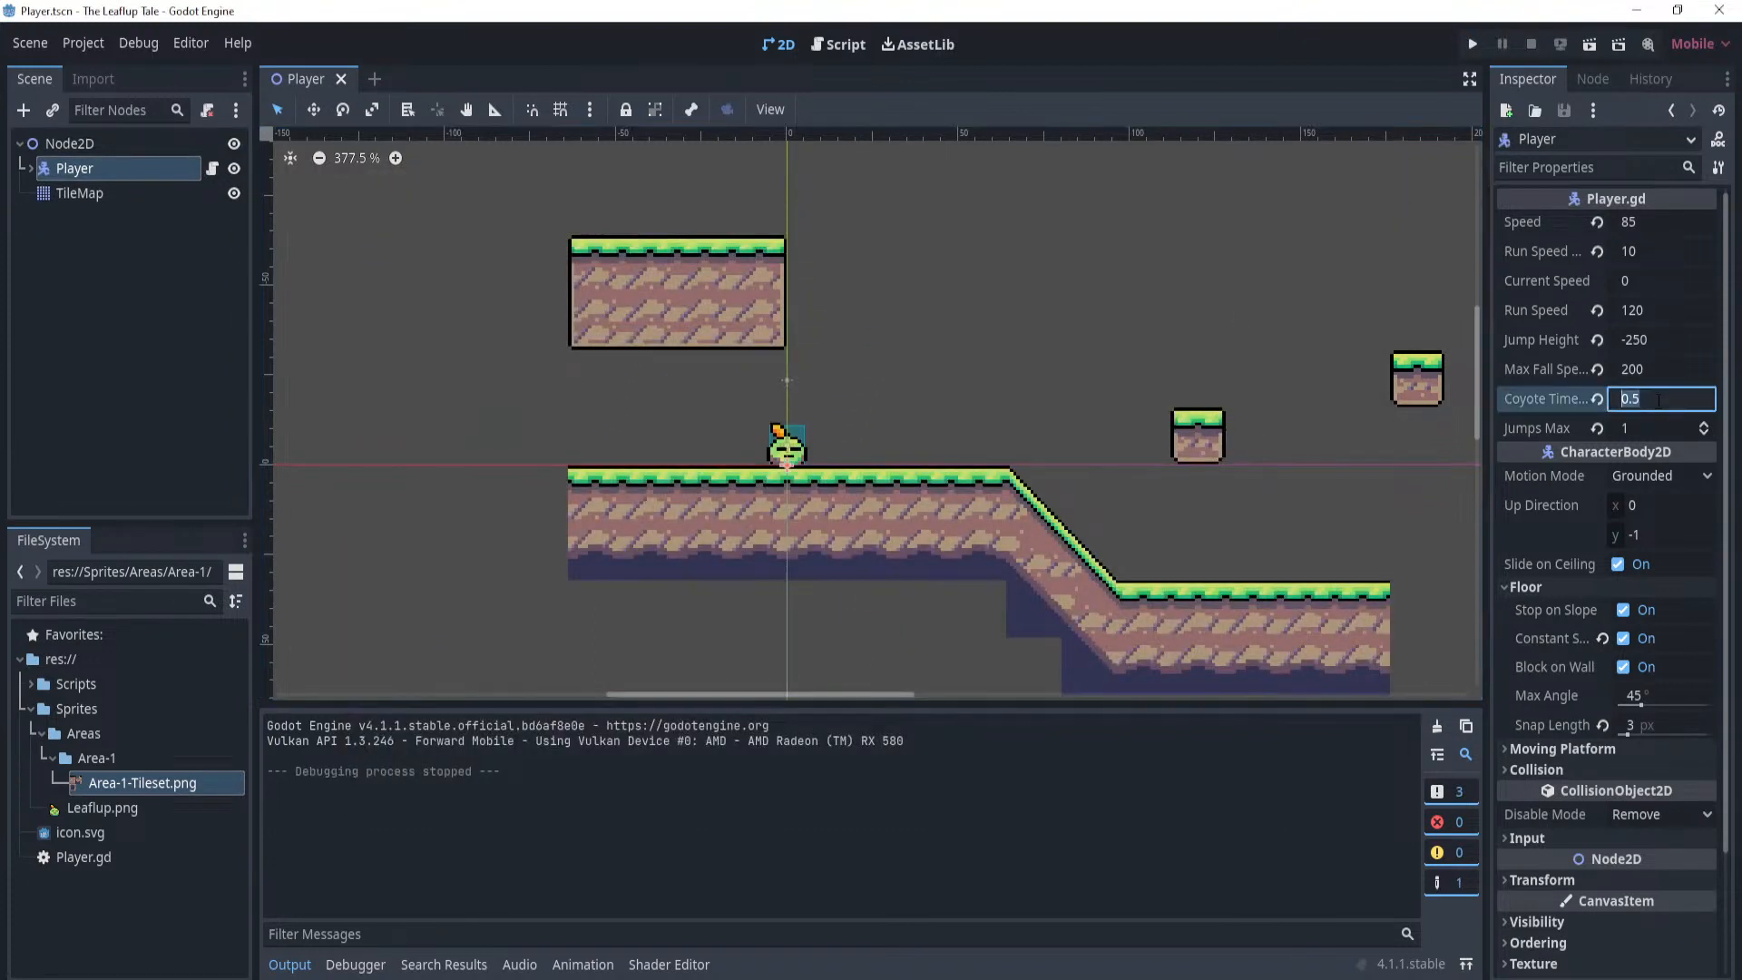
text(0.2)
key(Return)
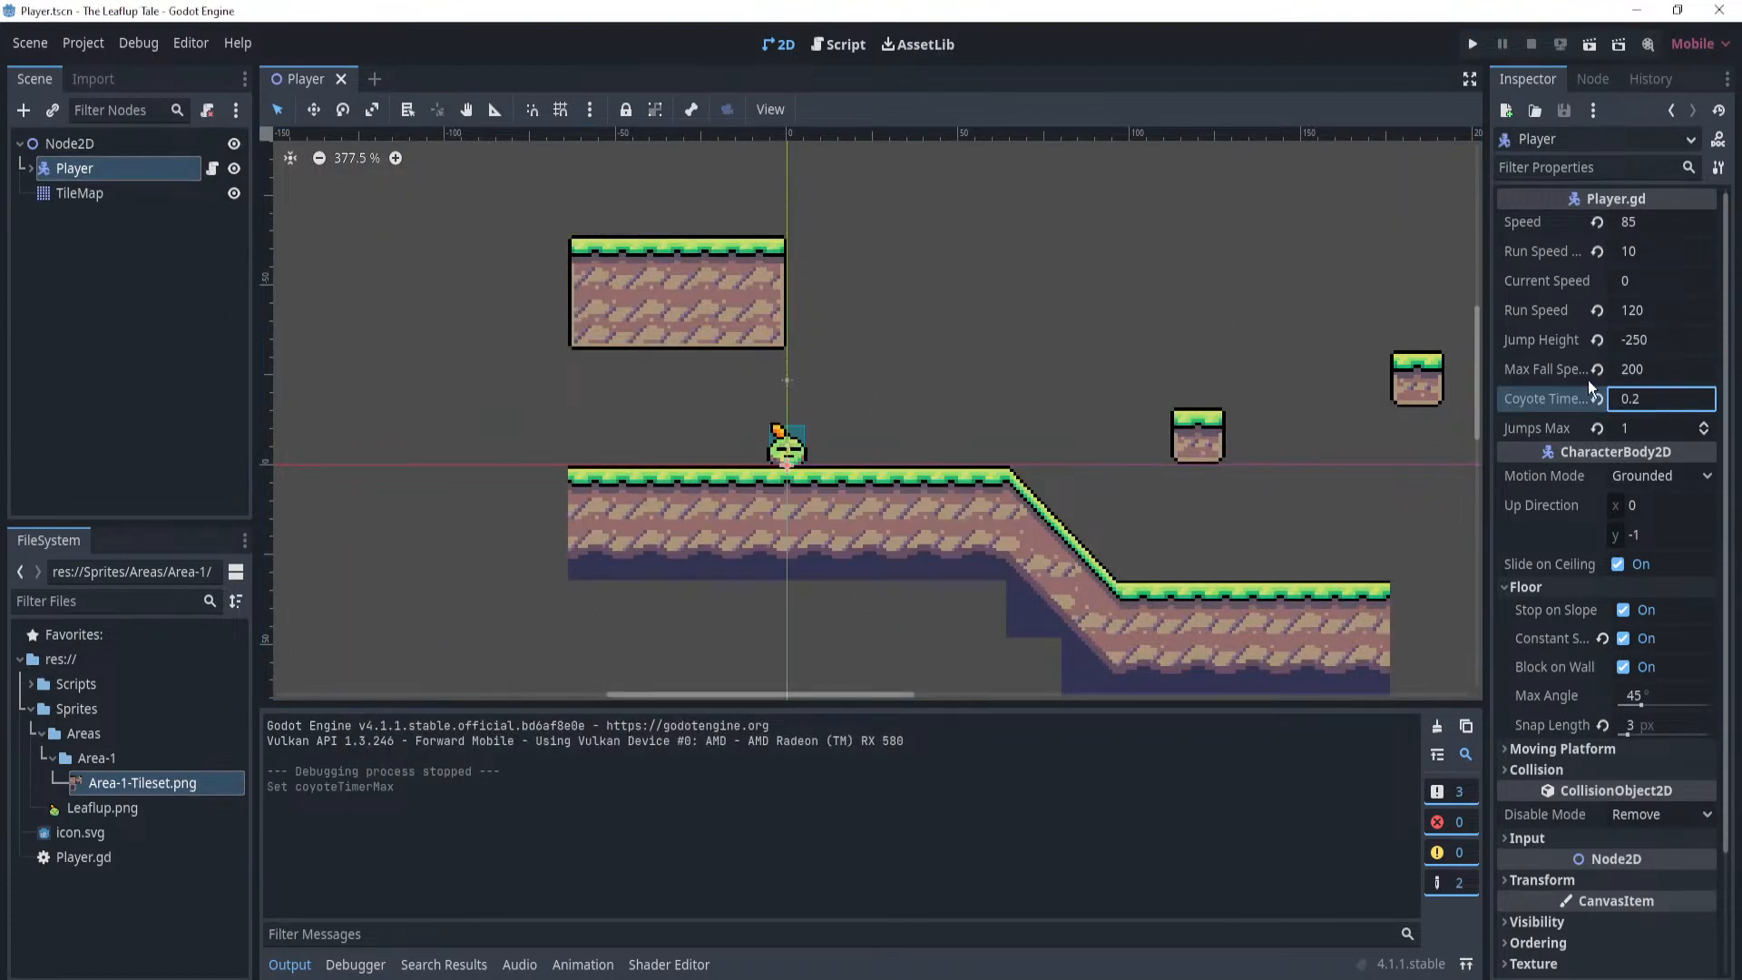
key(super)
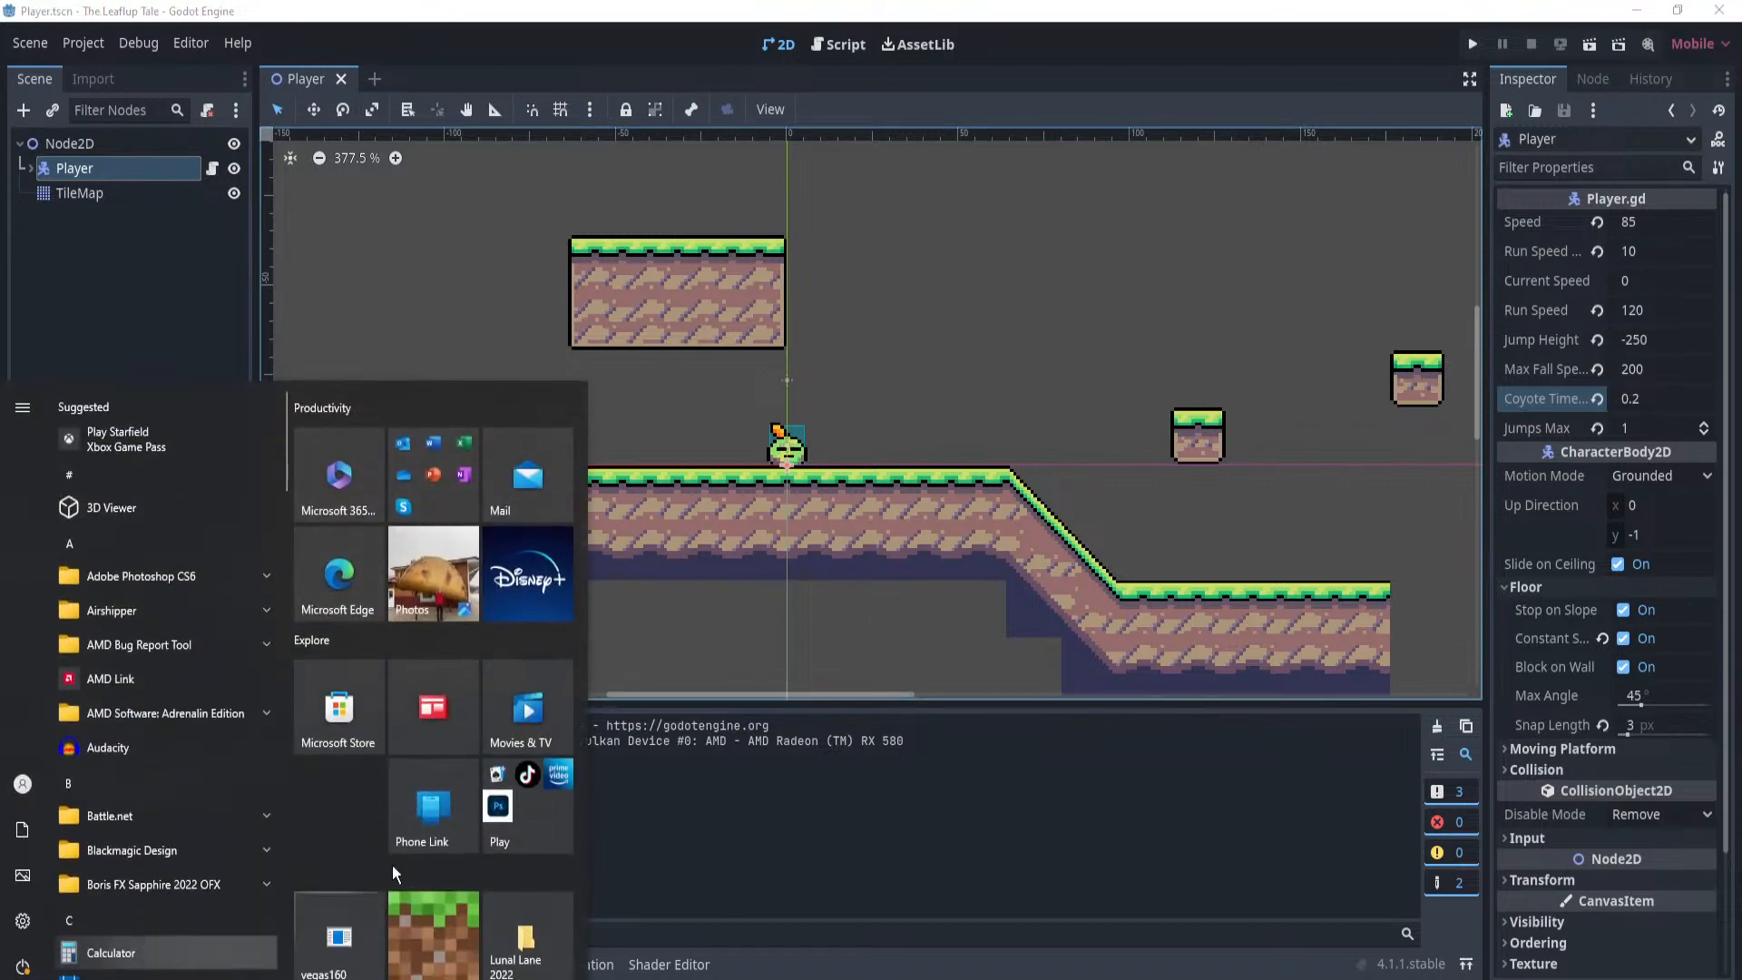
click(1002, 533)
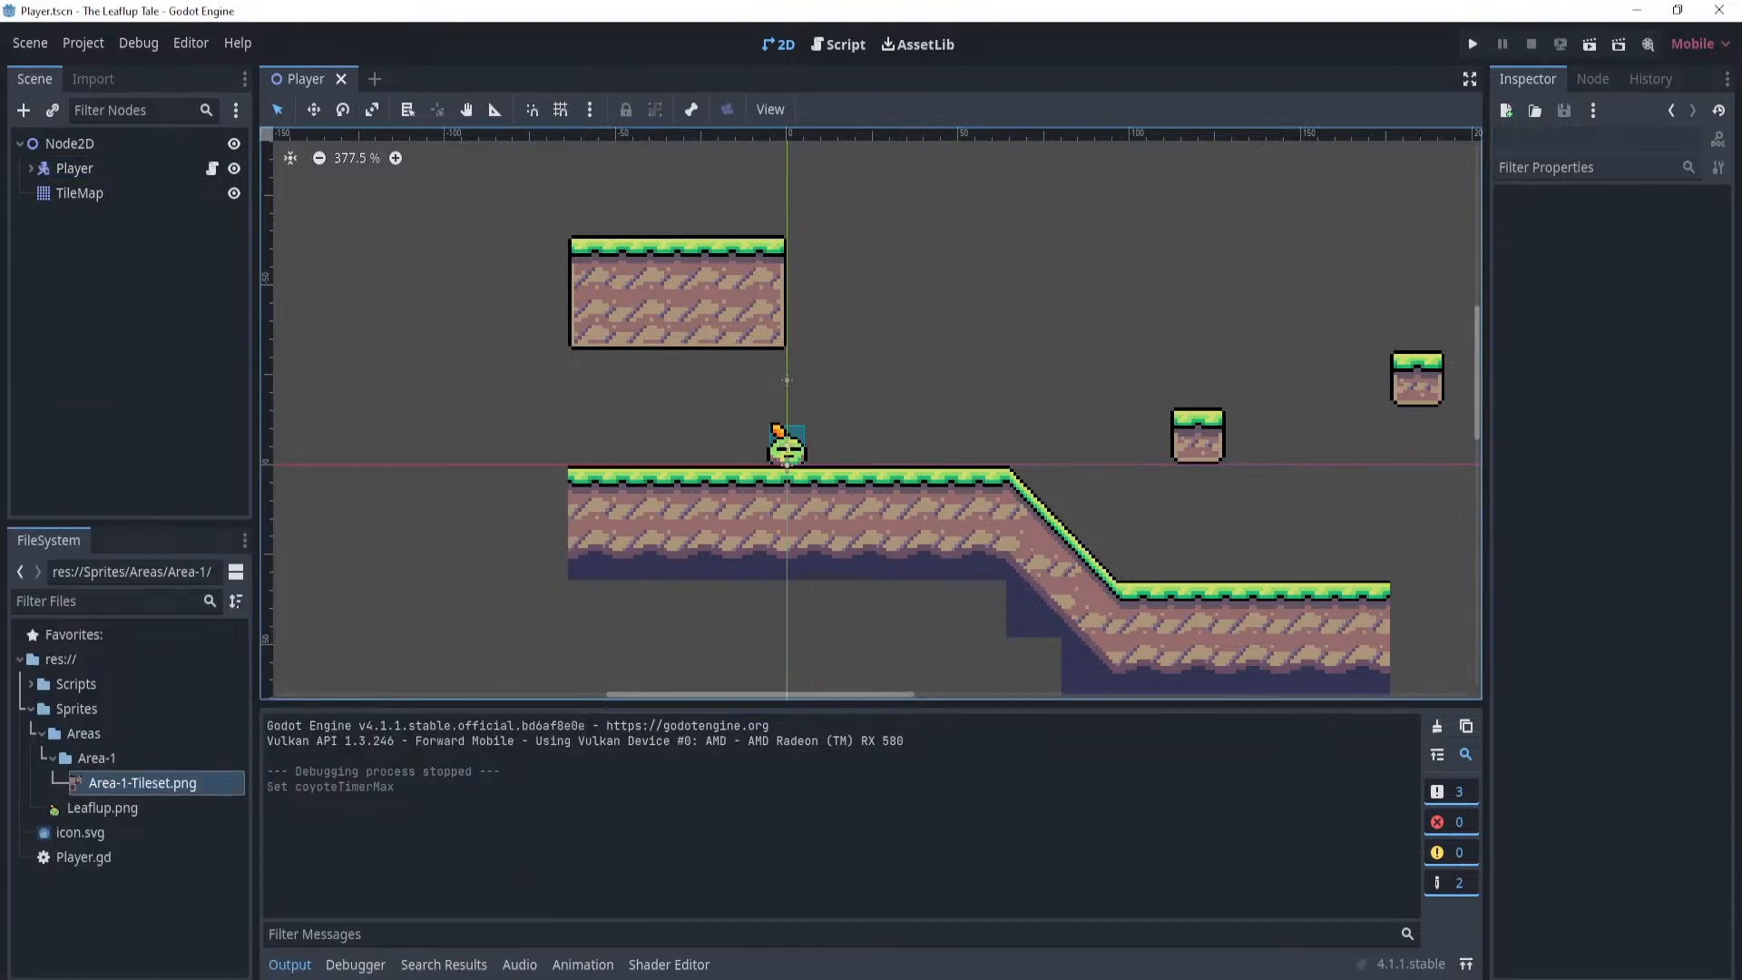
key(shift+F11)
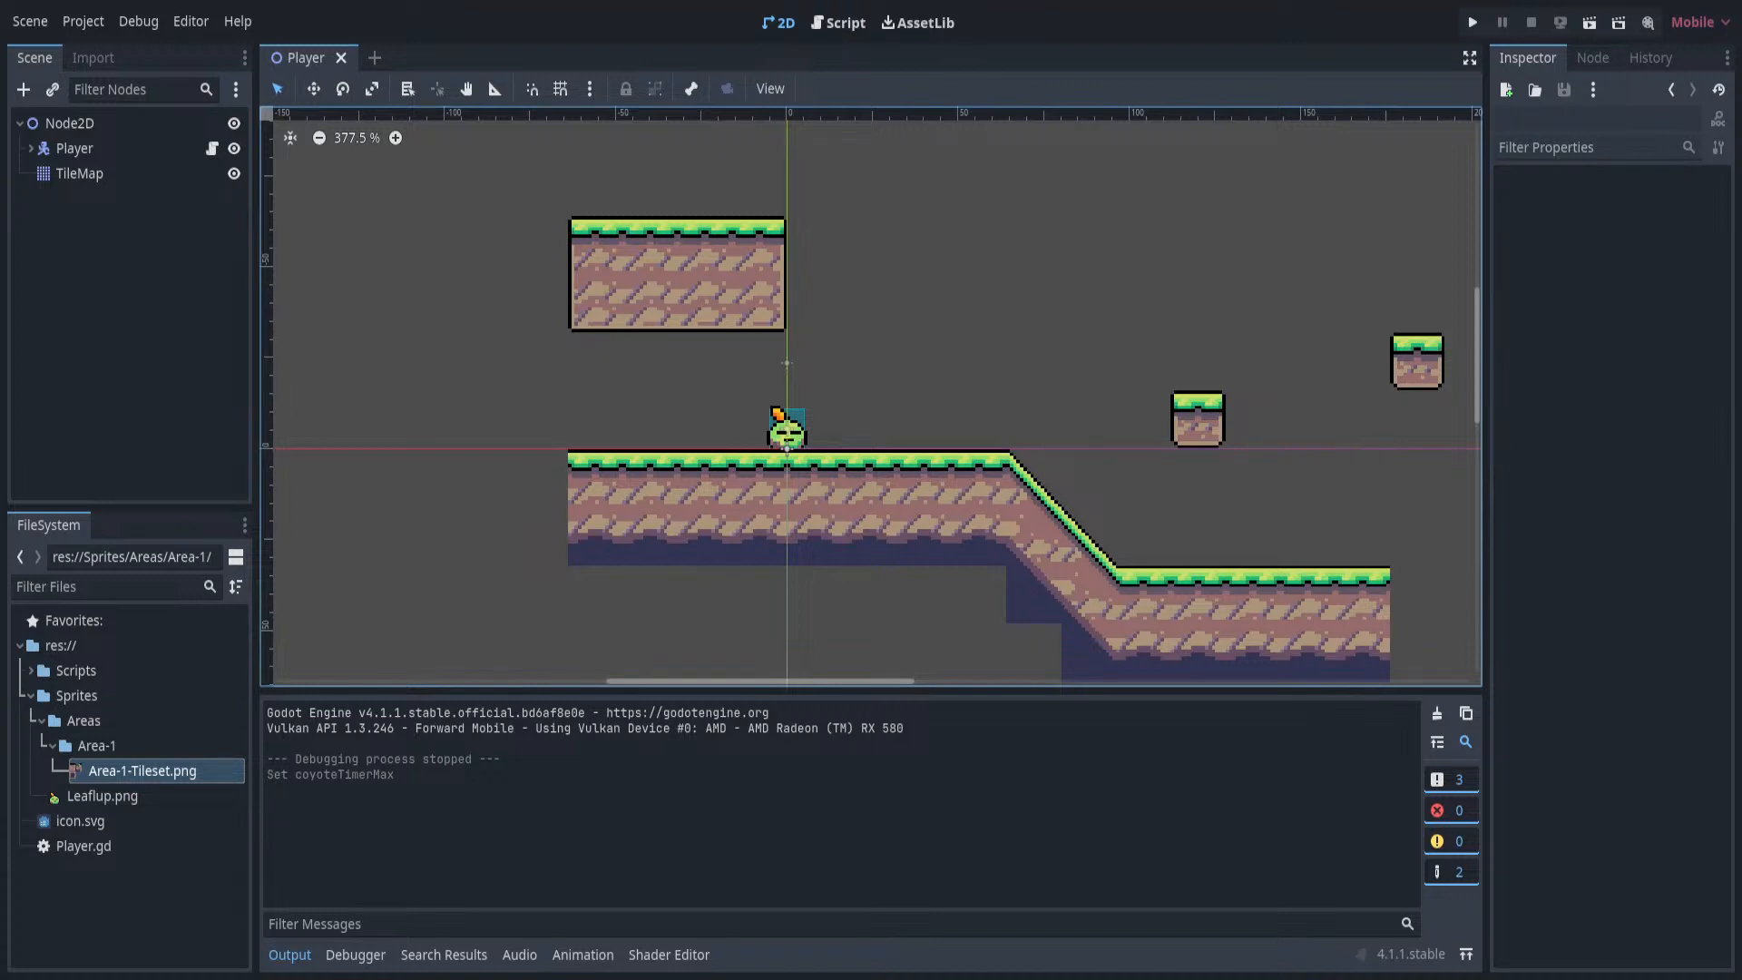
scroll(1007, 299, down, 2)
scroll(1007, 299, up, 5)
mouse_move(906, 332)
middle_down()
mouse_move(979, 313)
mouse_move(926, 325)
middle_up()
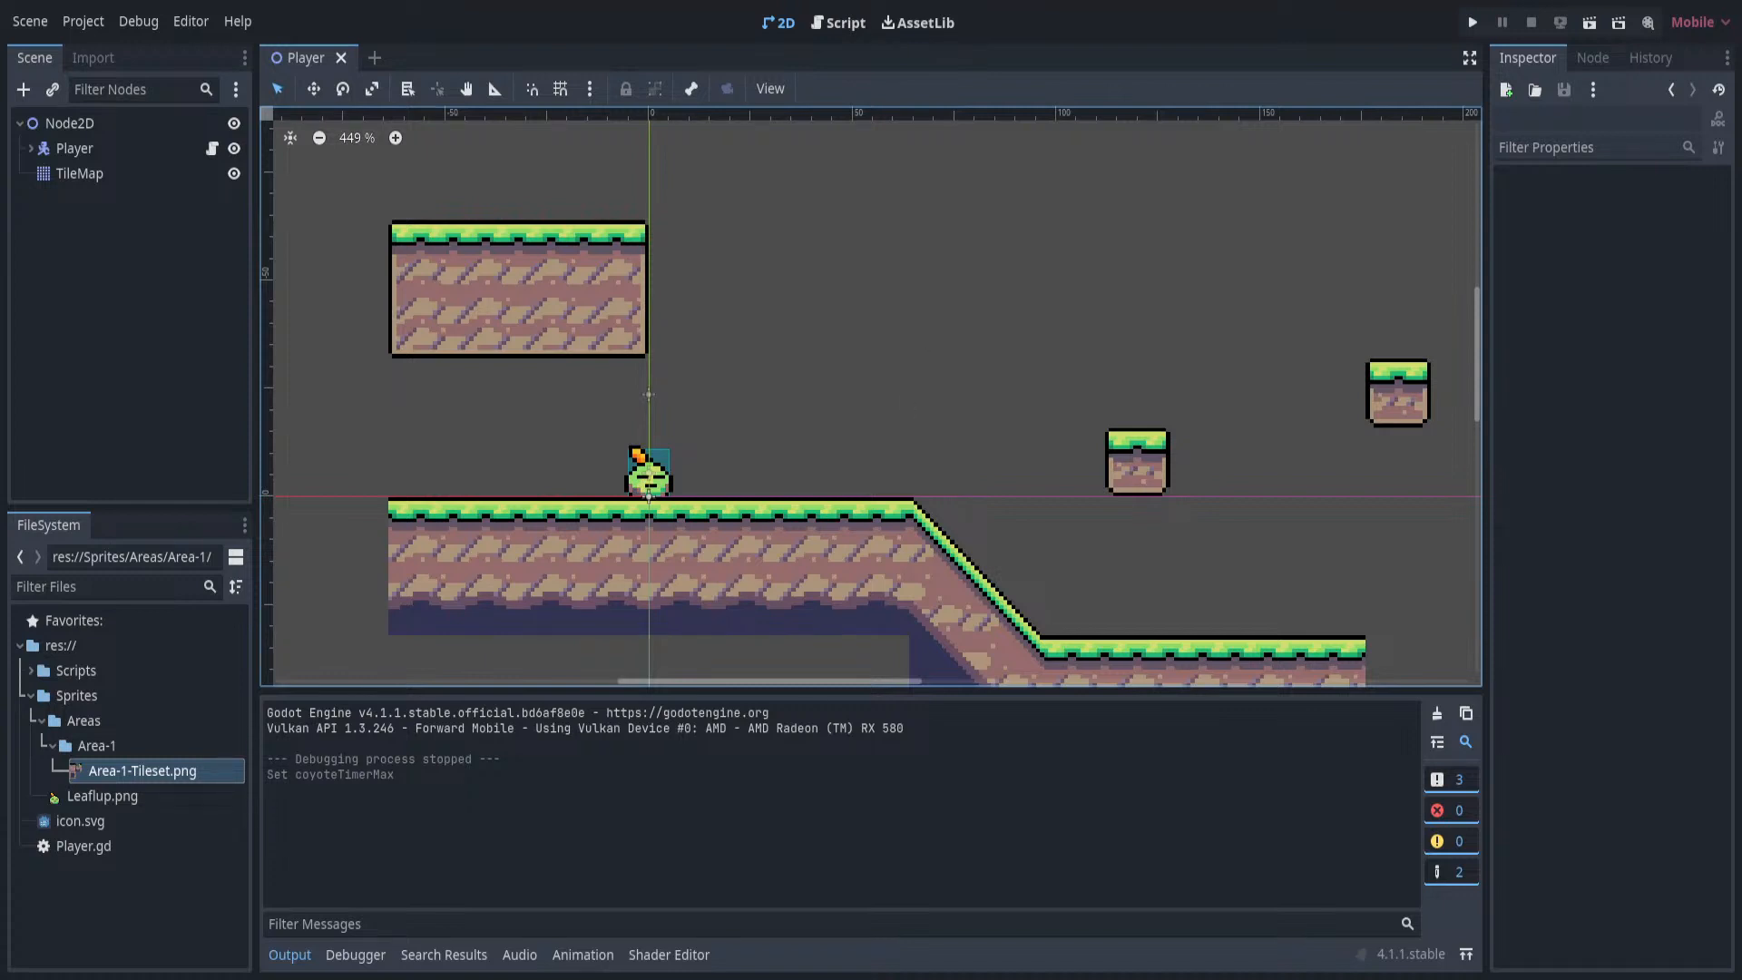
scroll(888, 375, down, 2)
scroll(873, 385, up, 1)
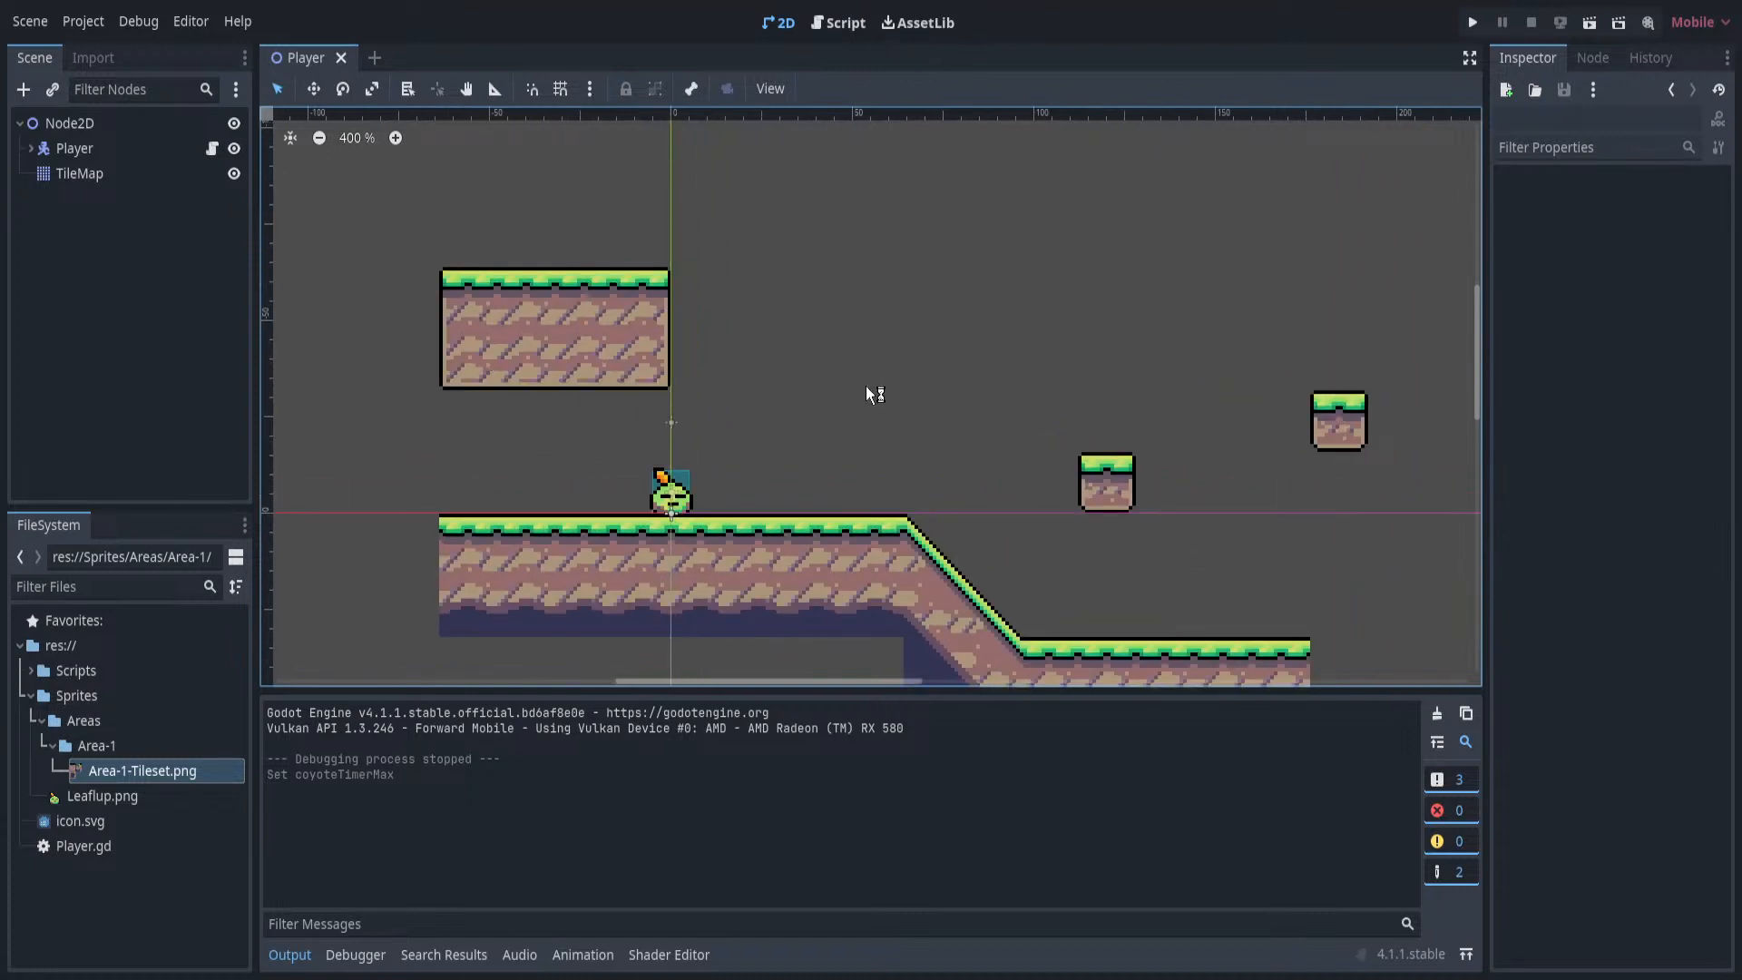
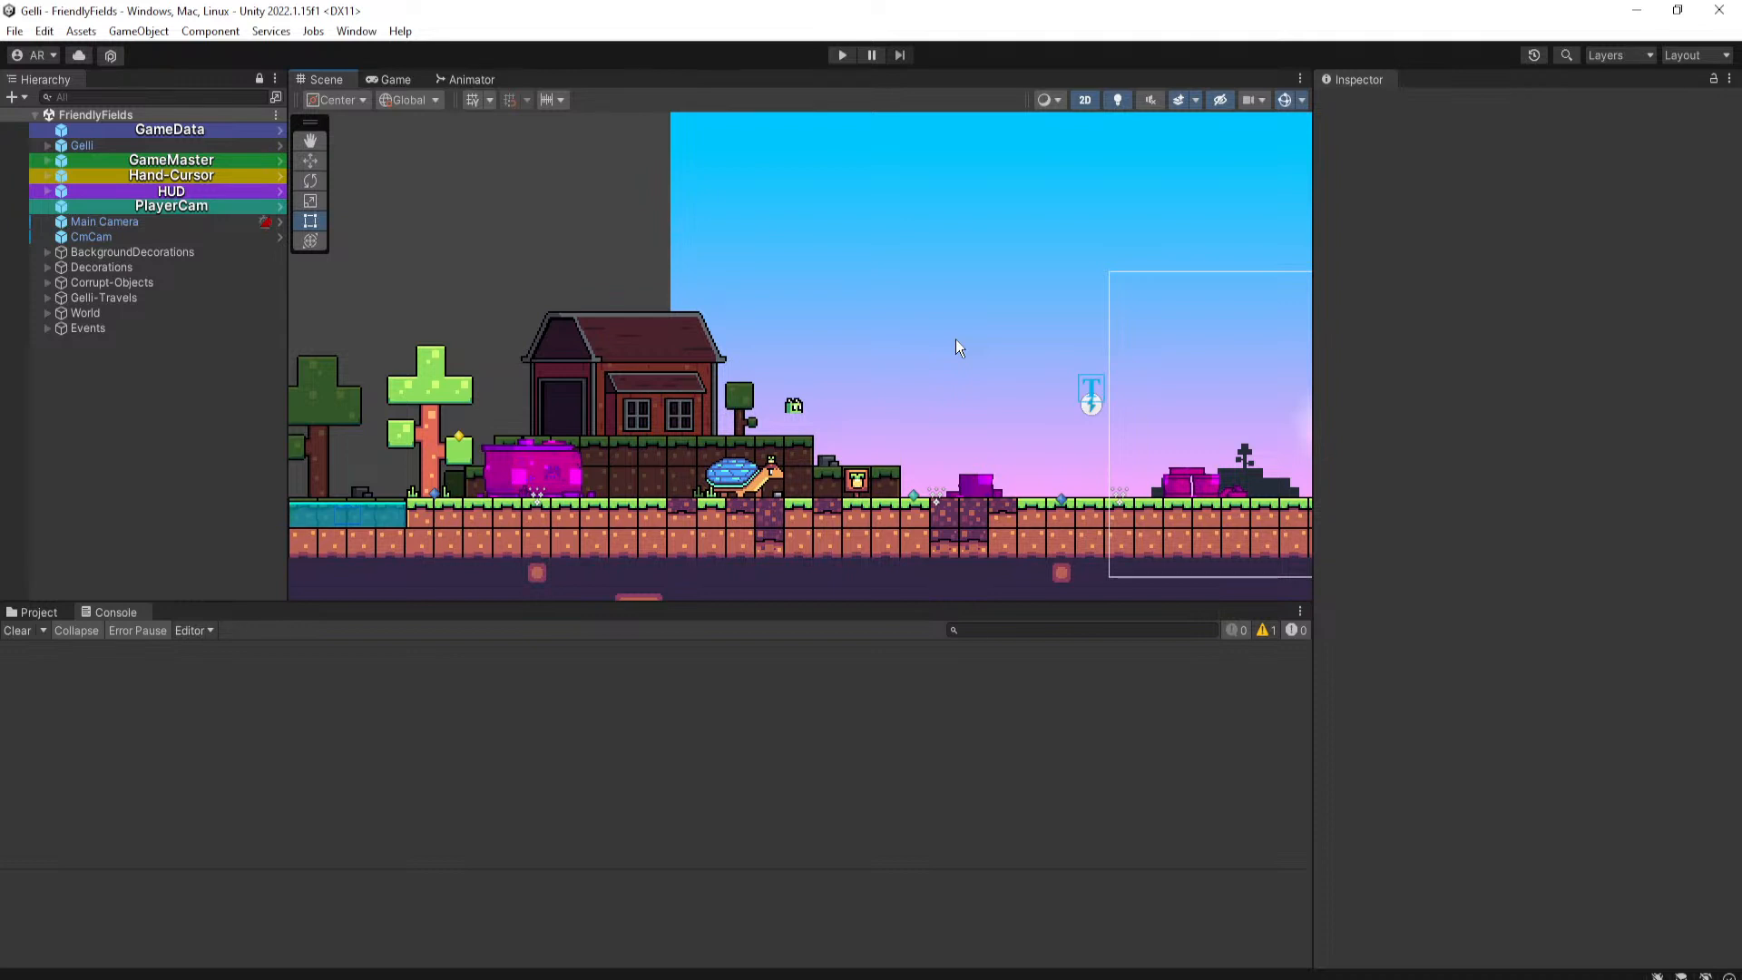
Play the FriendlyFields scene in Unity, walk the character through the level, pause the game and stop play mode.
click(842, 56)
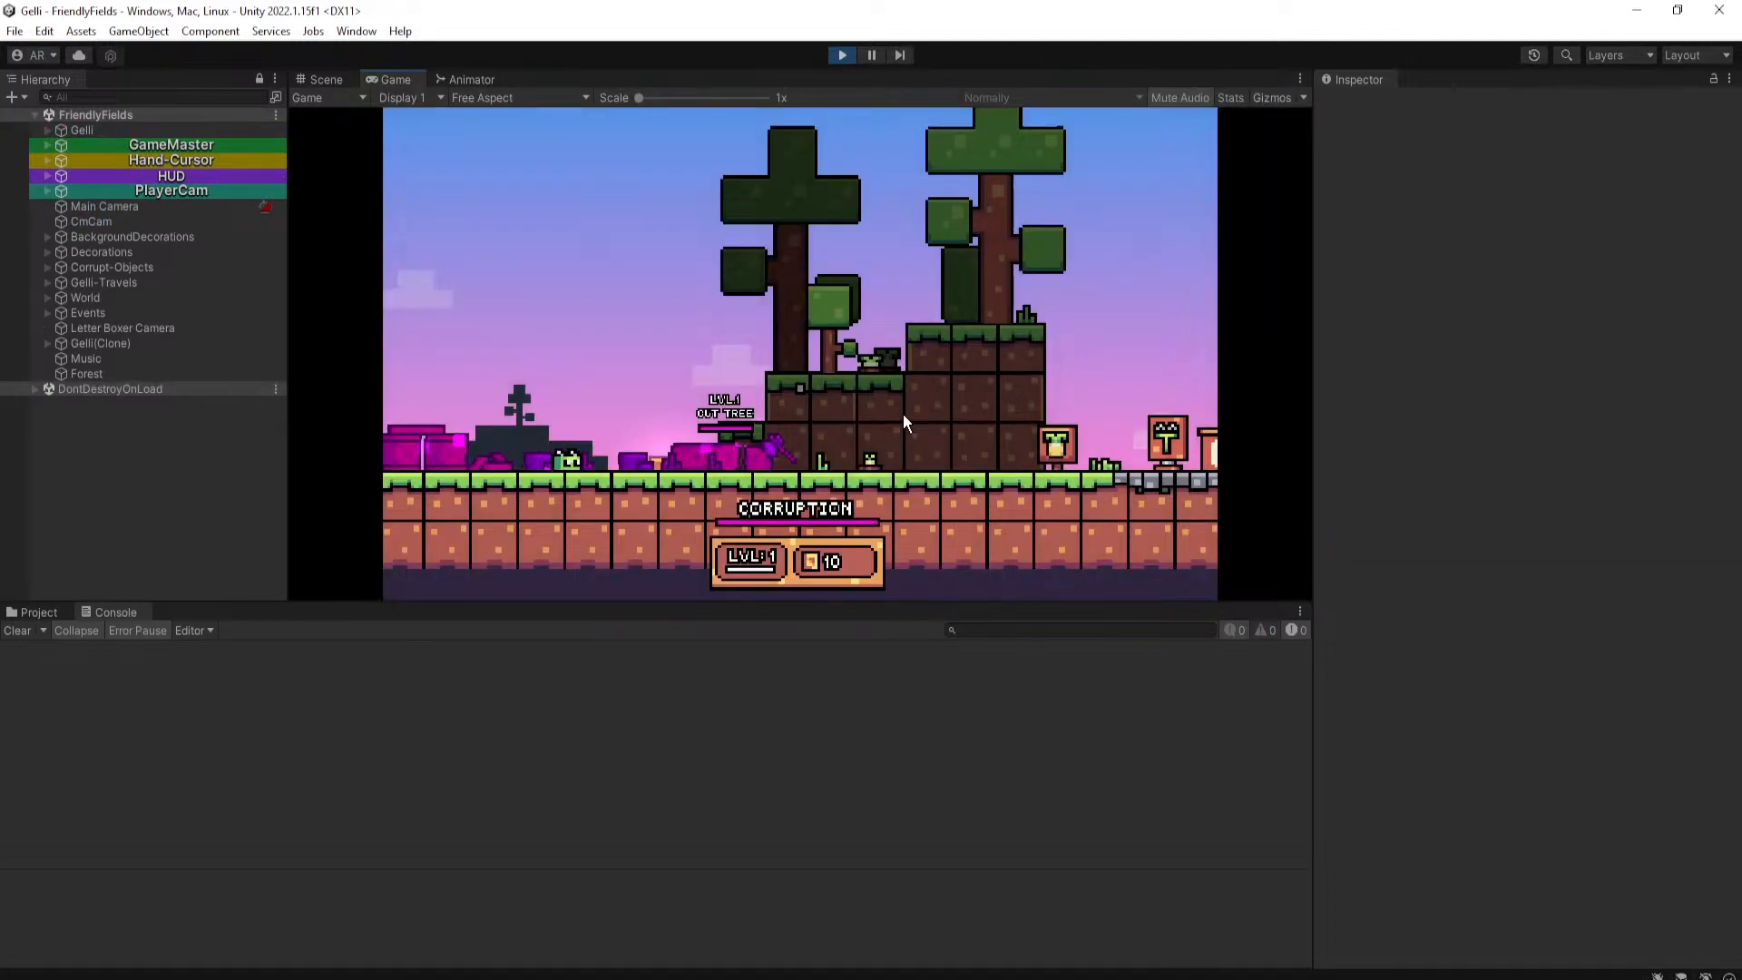
key(a)
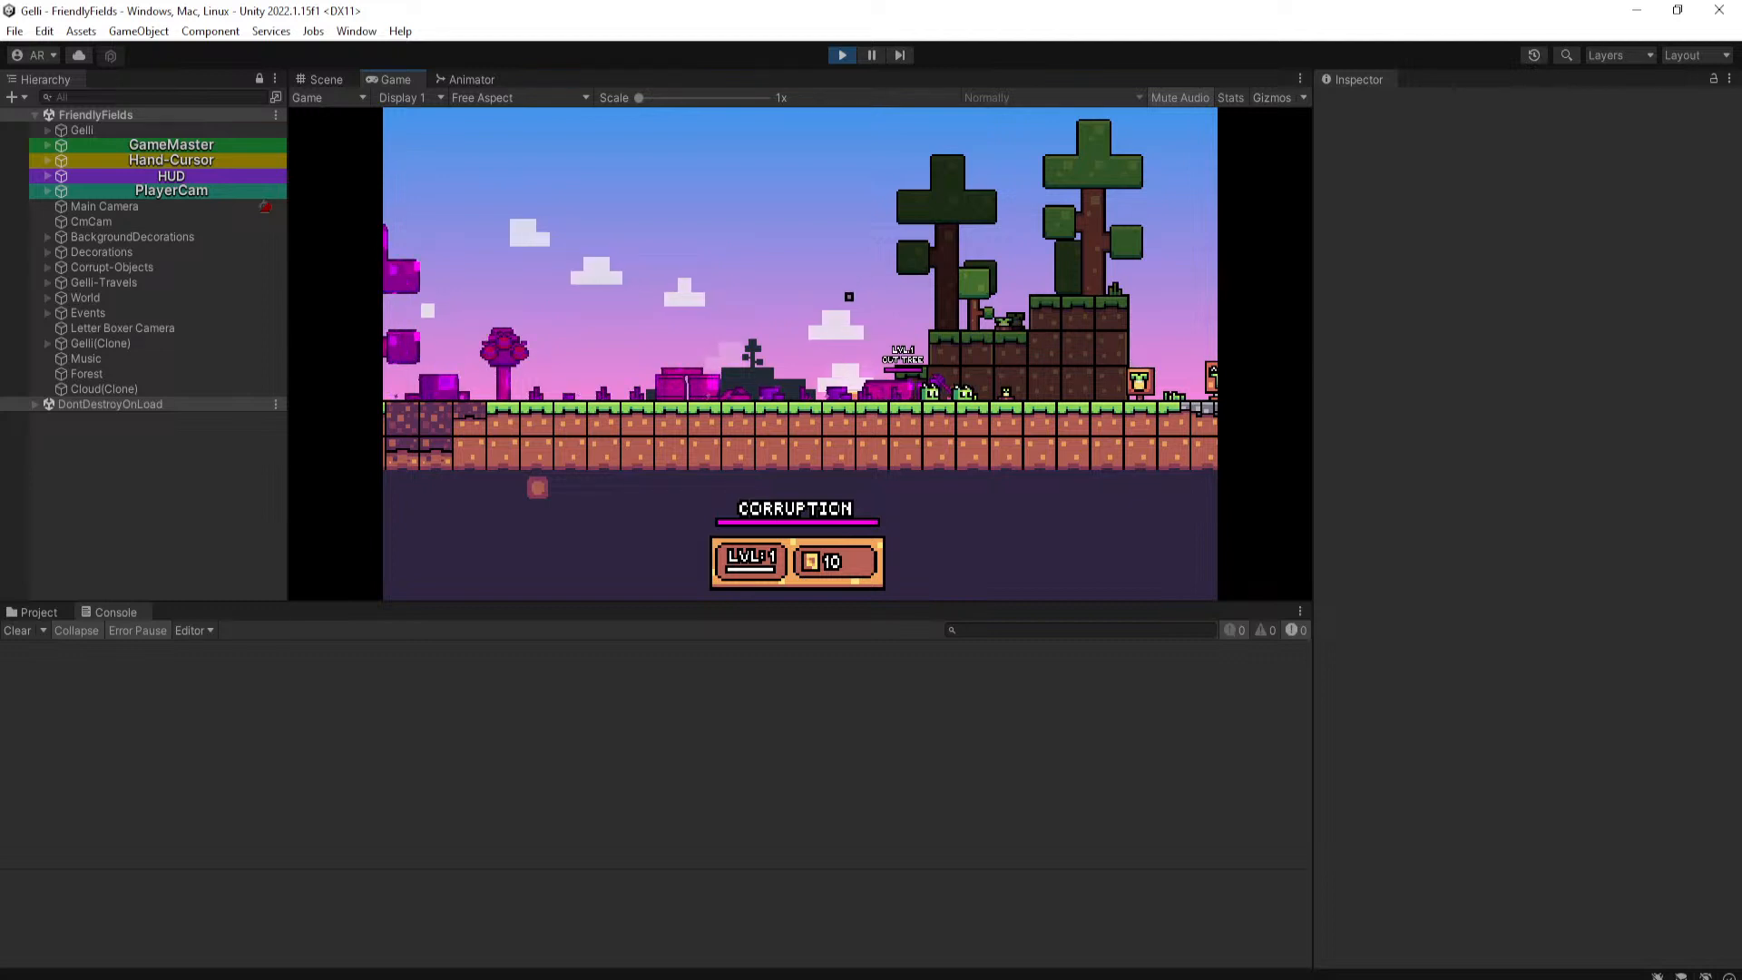
key(Escape)
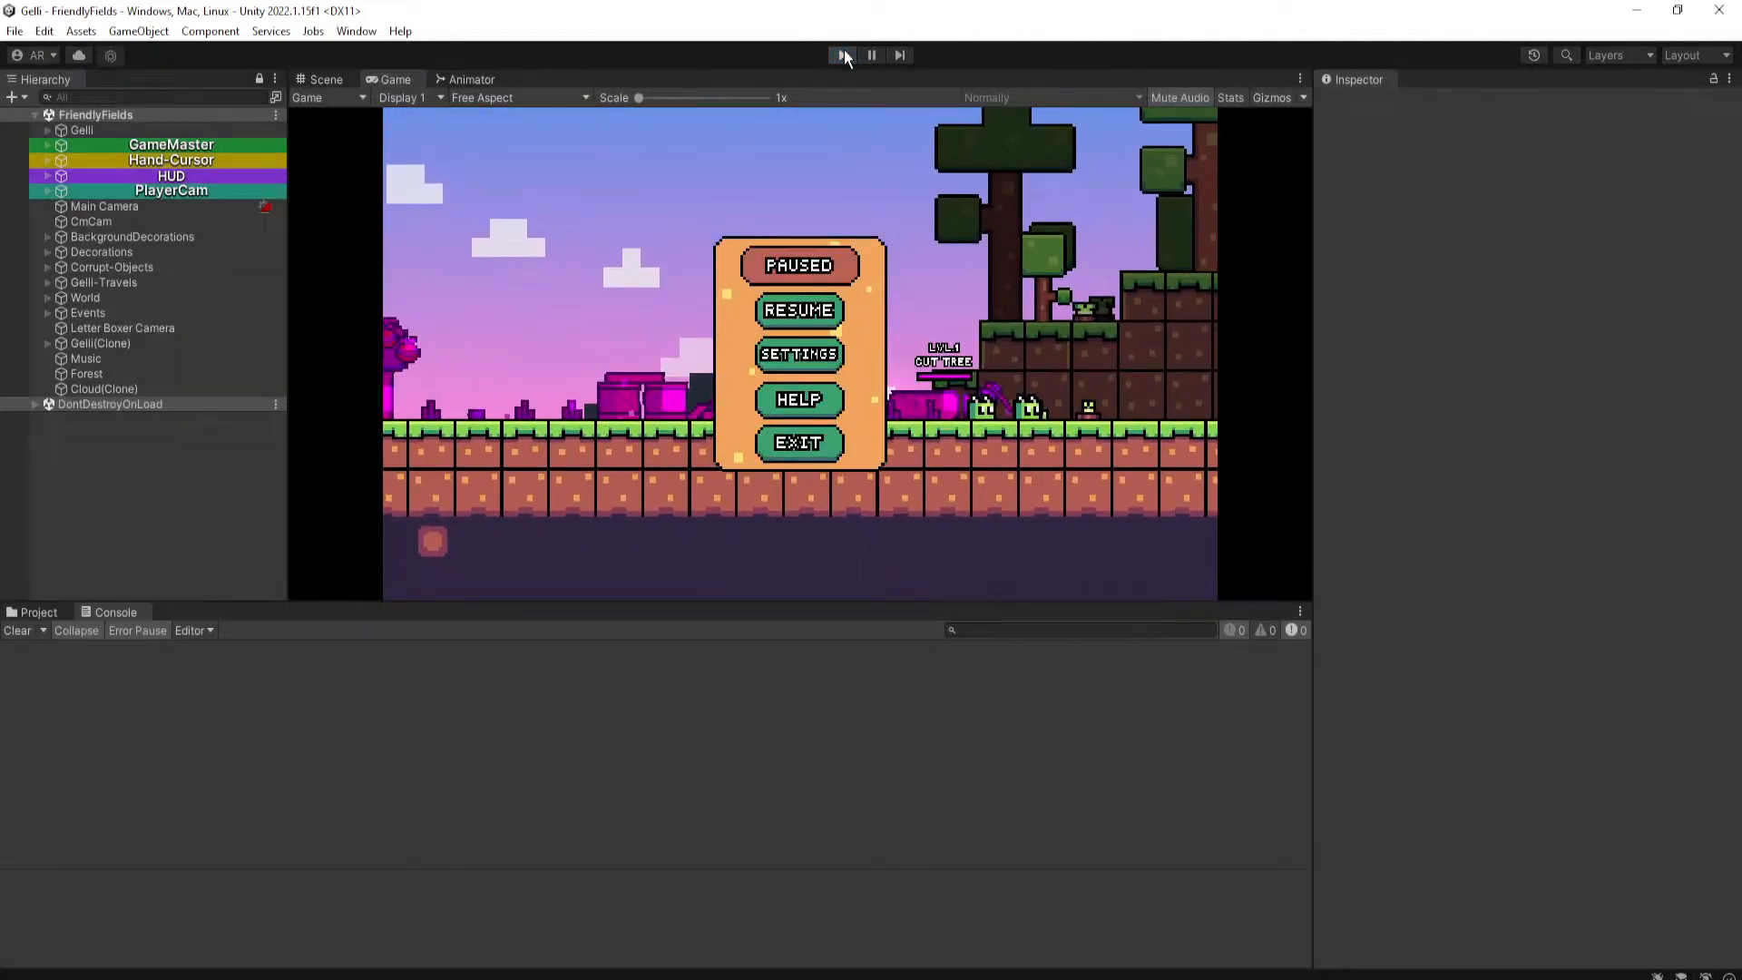
click(842, 55)
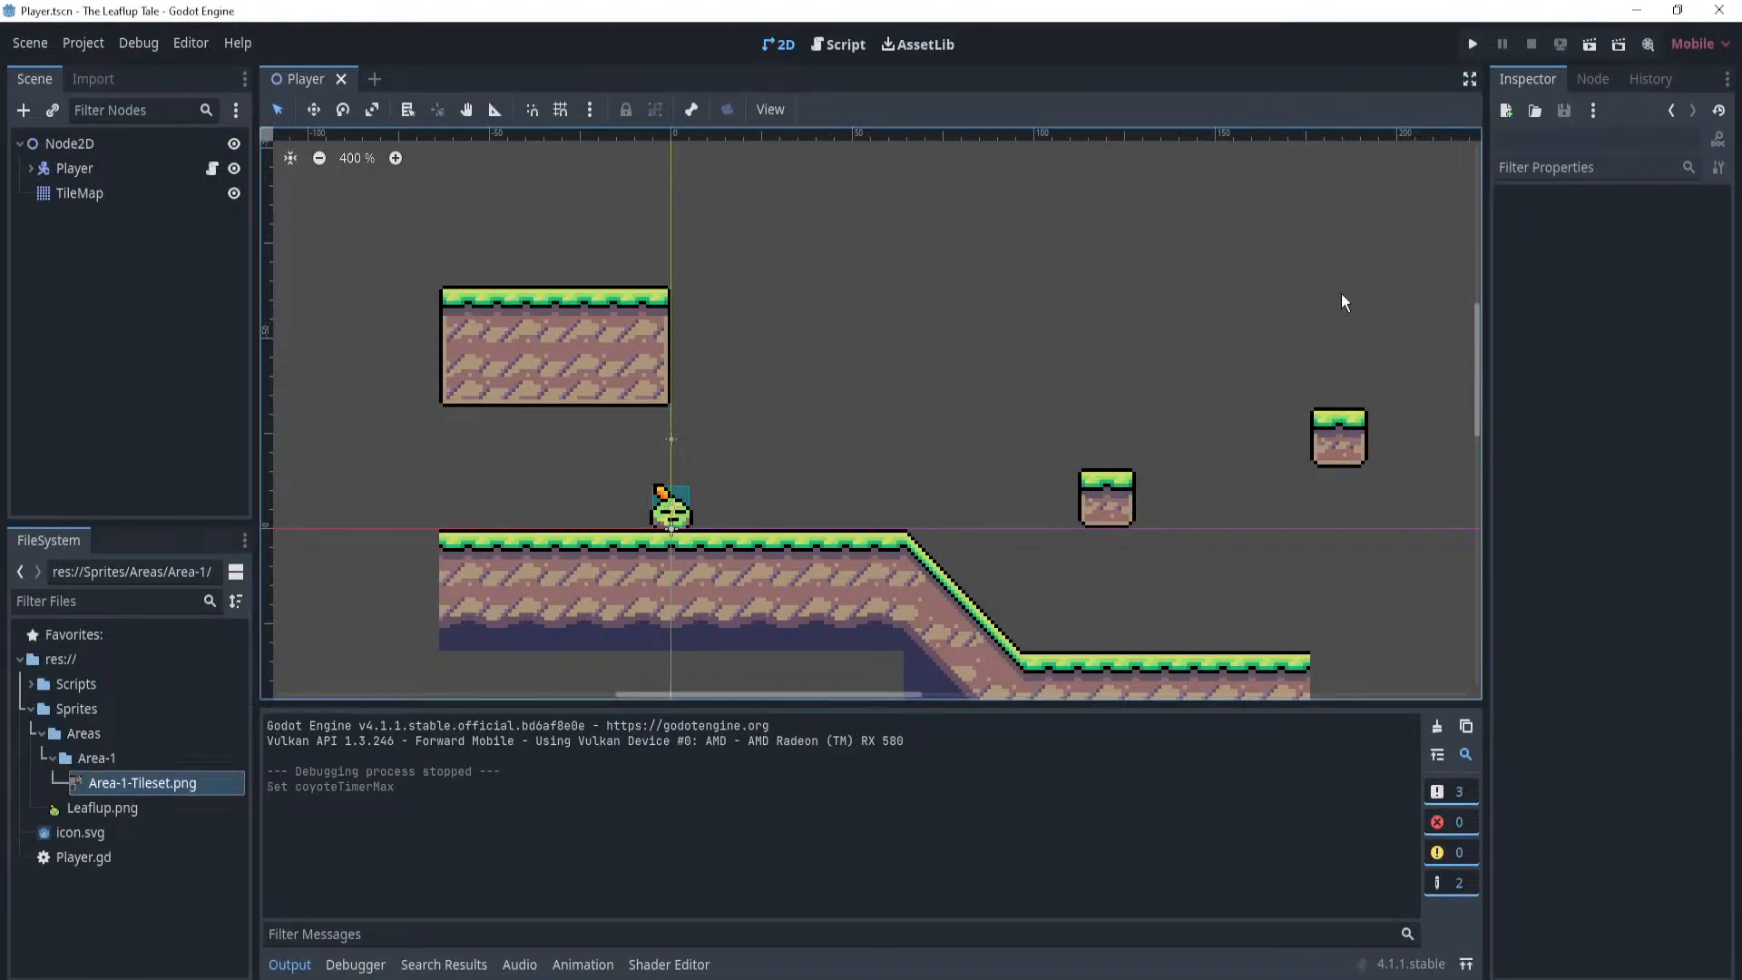
Return to Godot, run the game to test jumping and changing direction in mid-air around the floating blocks, and end the run.
key(shift+F11)
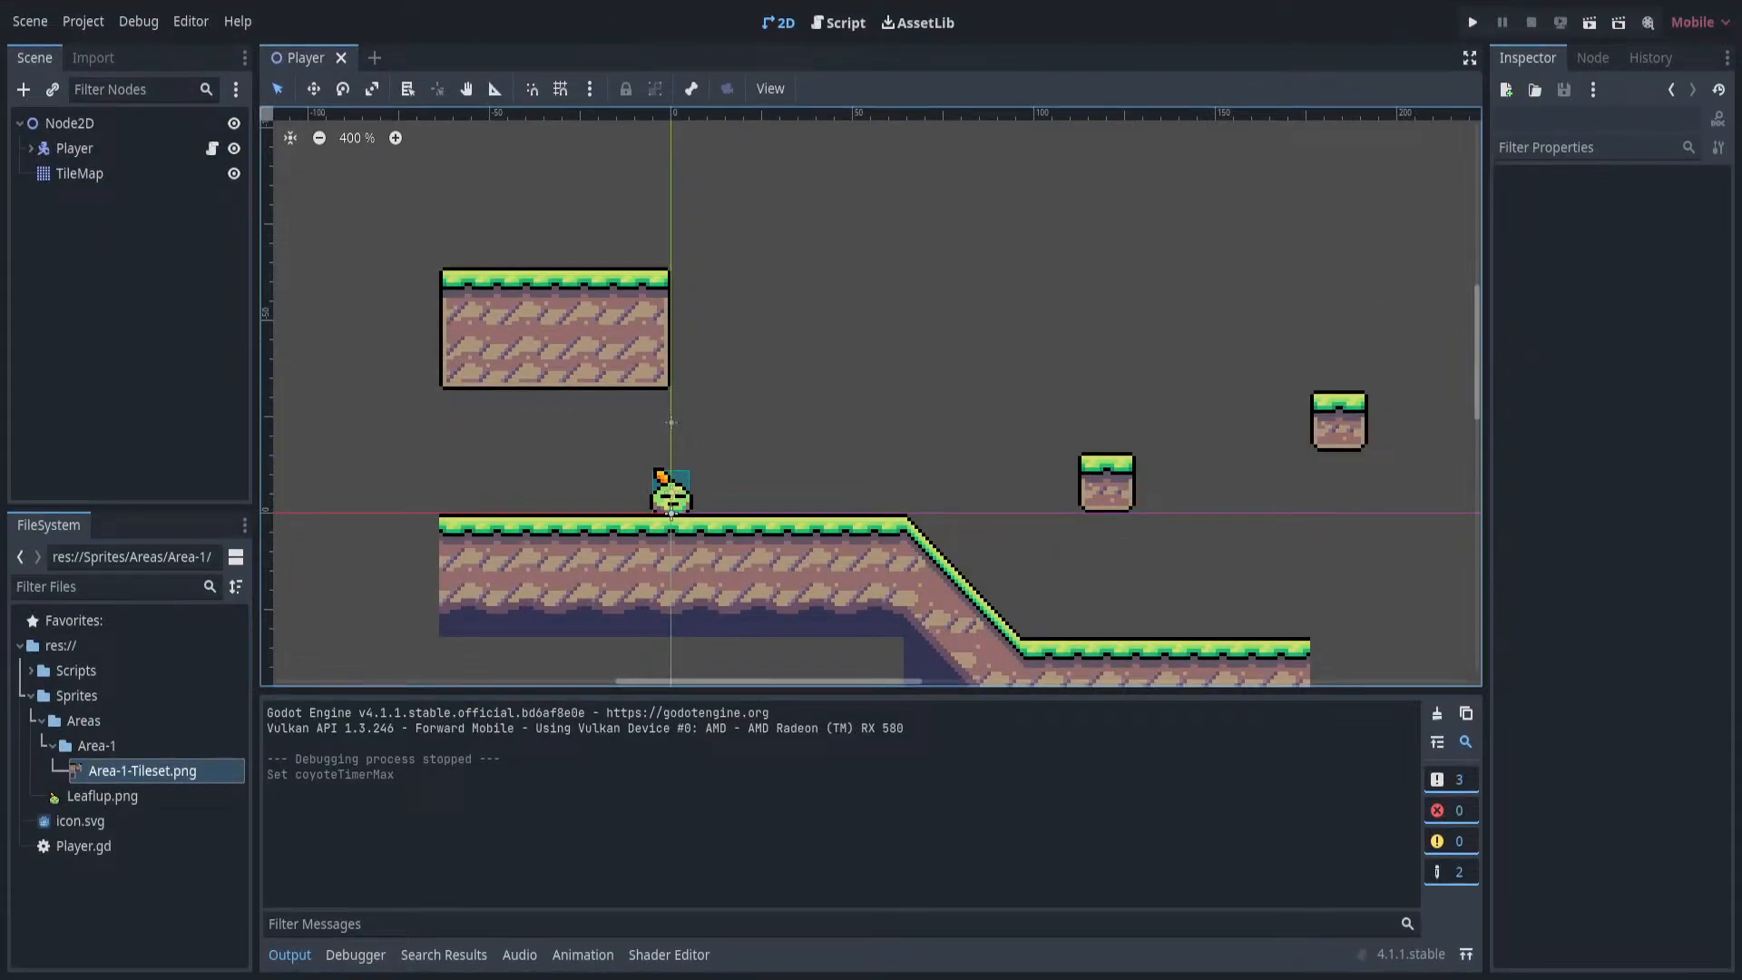
scroll(878, 455, down, 1)
middle_drag(740, 499, 879, 455)
scroll(879, 455, up, 4)
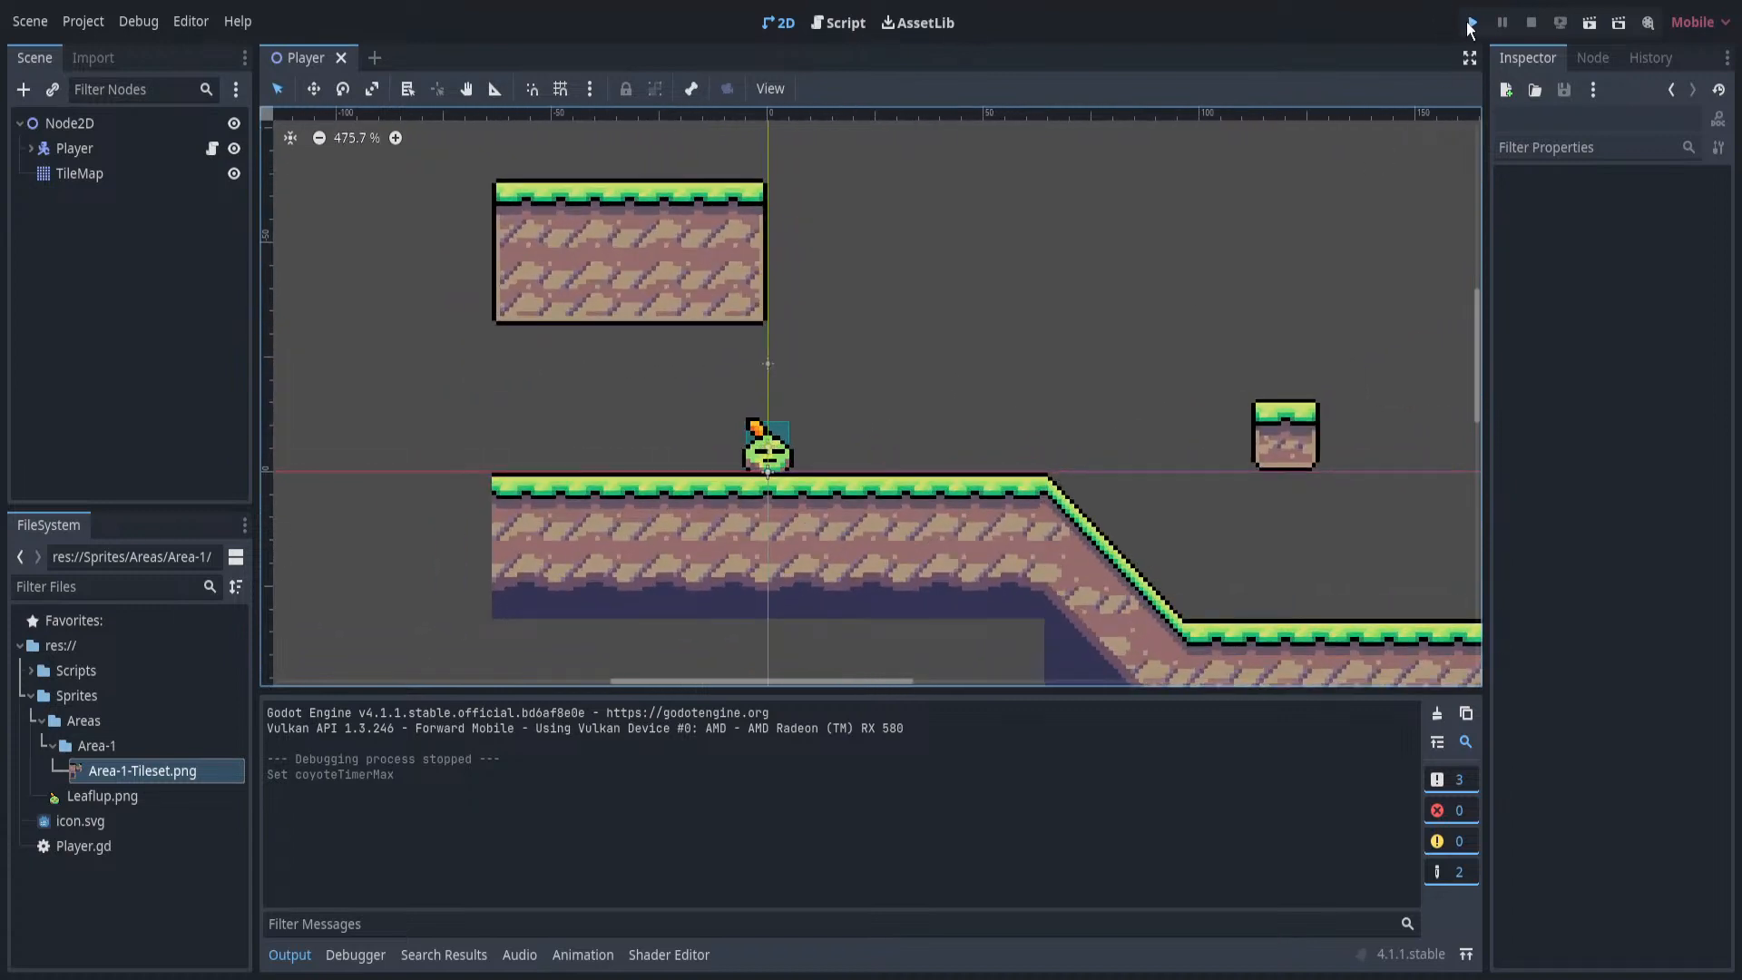
click(1471, 23)
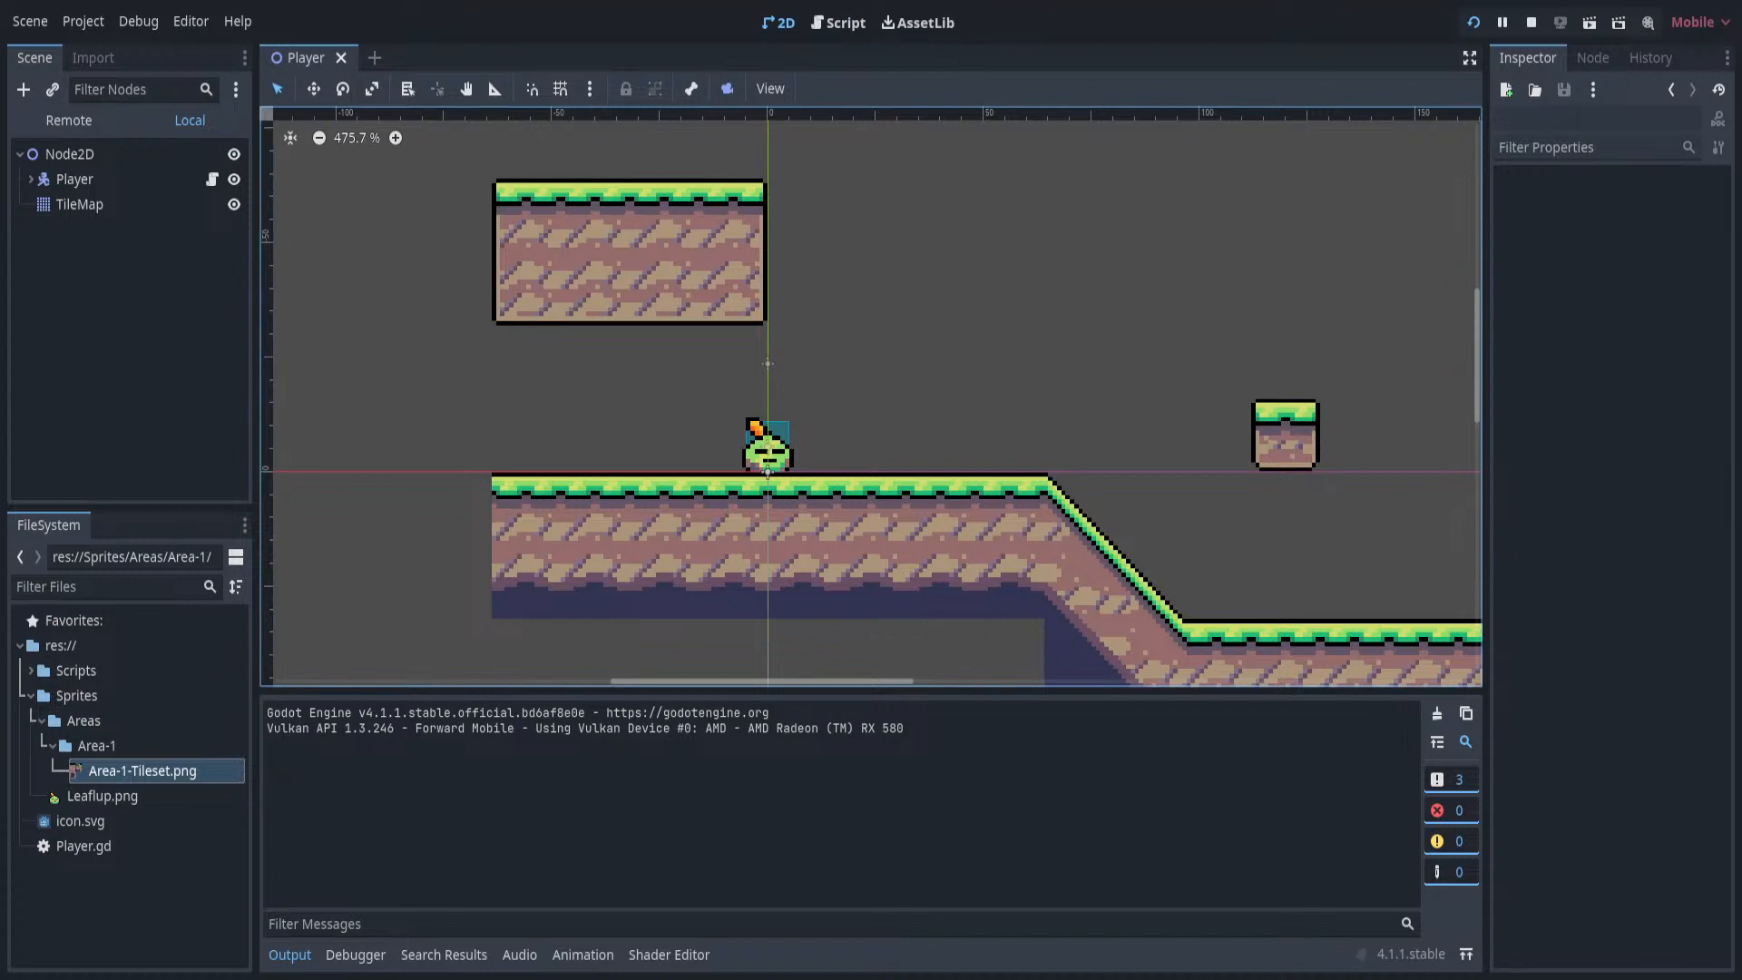
key(Right)
key(Left)
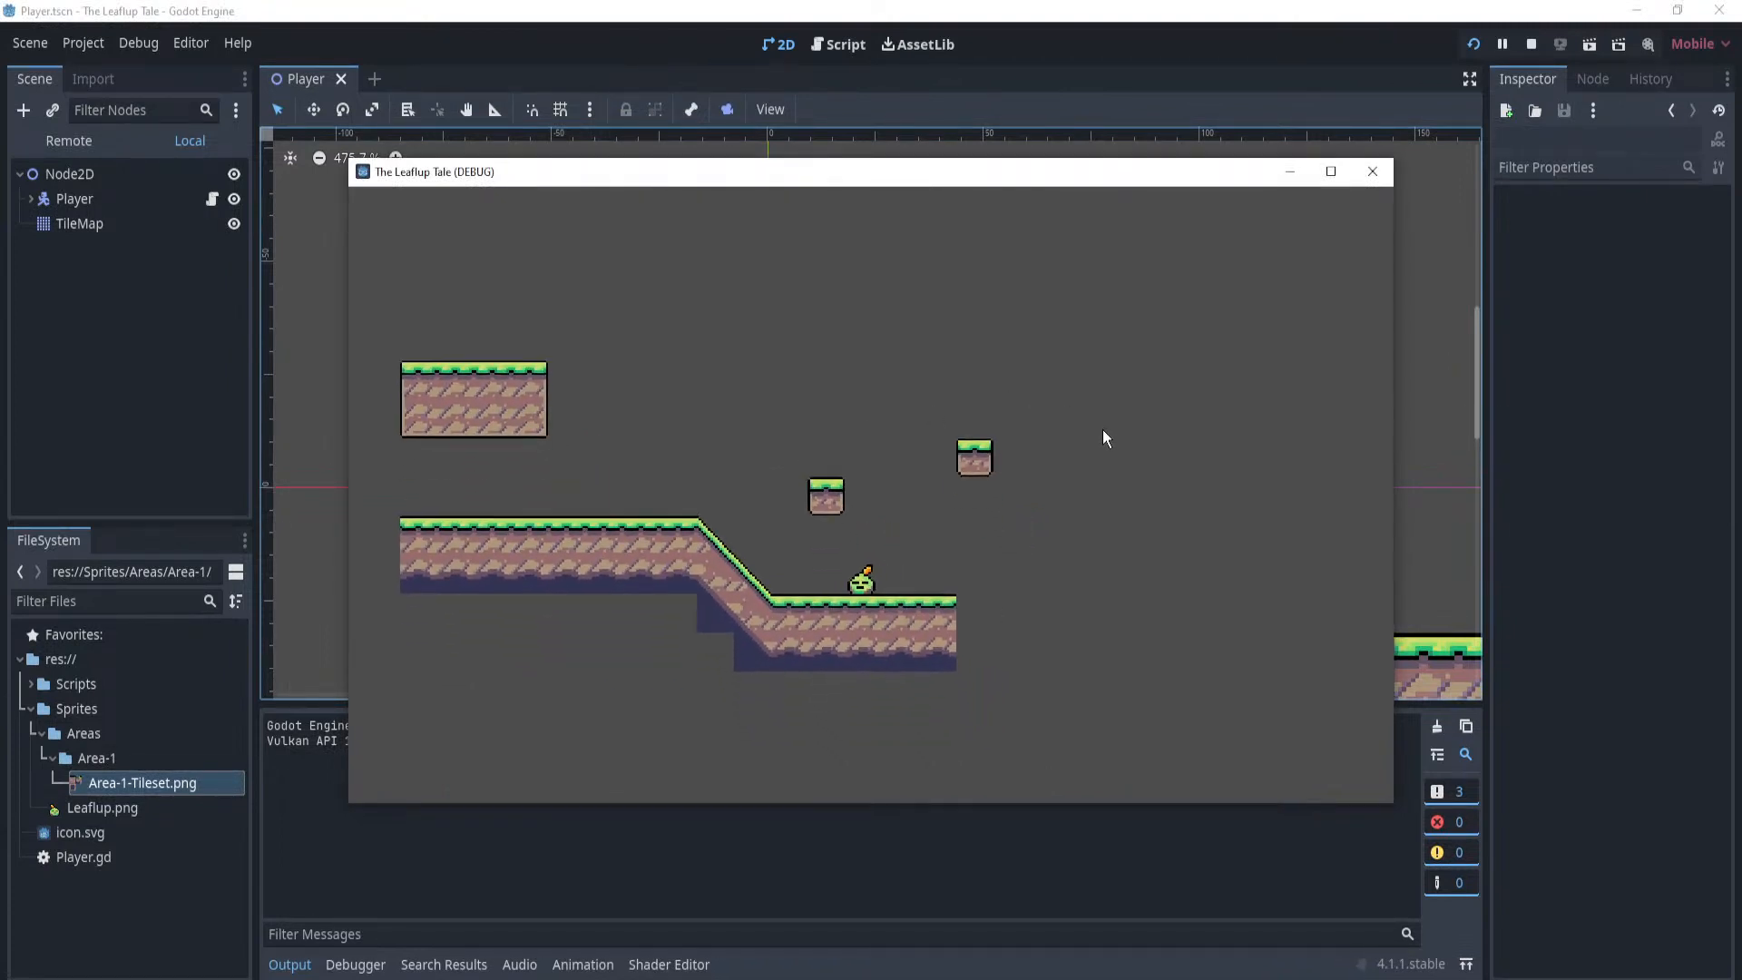
key(space)
key(Right)
key(Right)
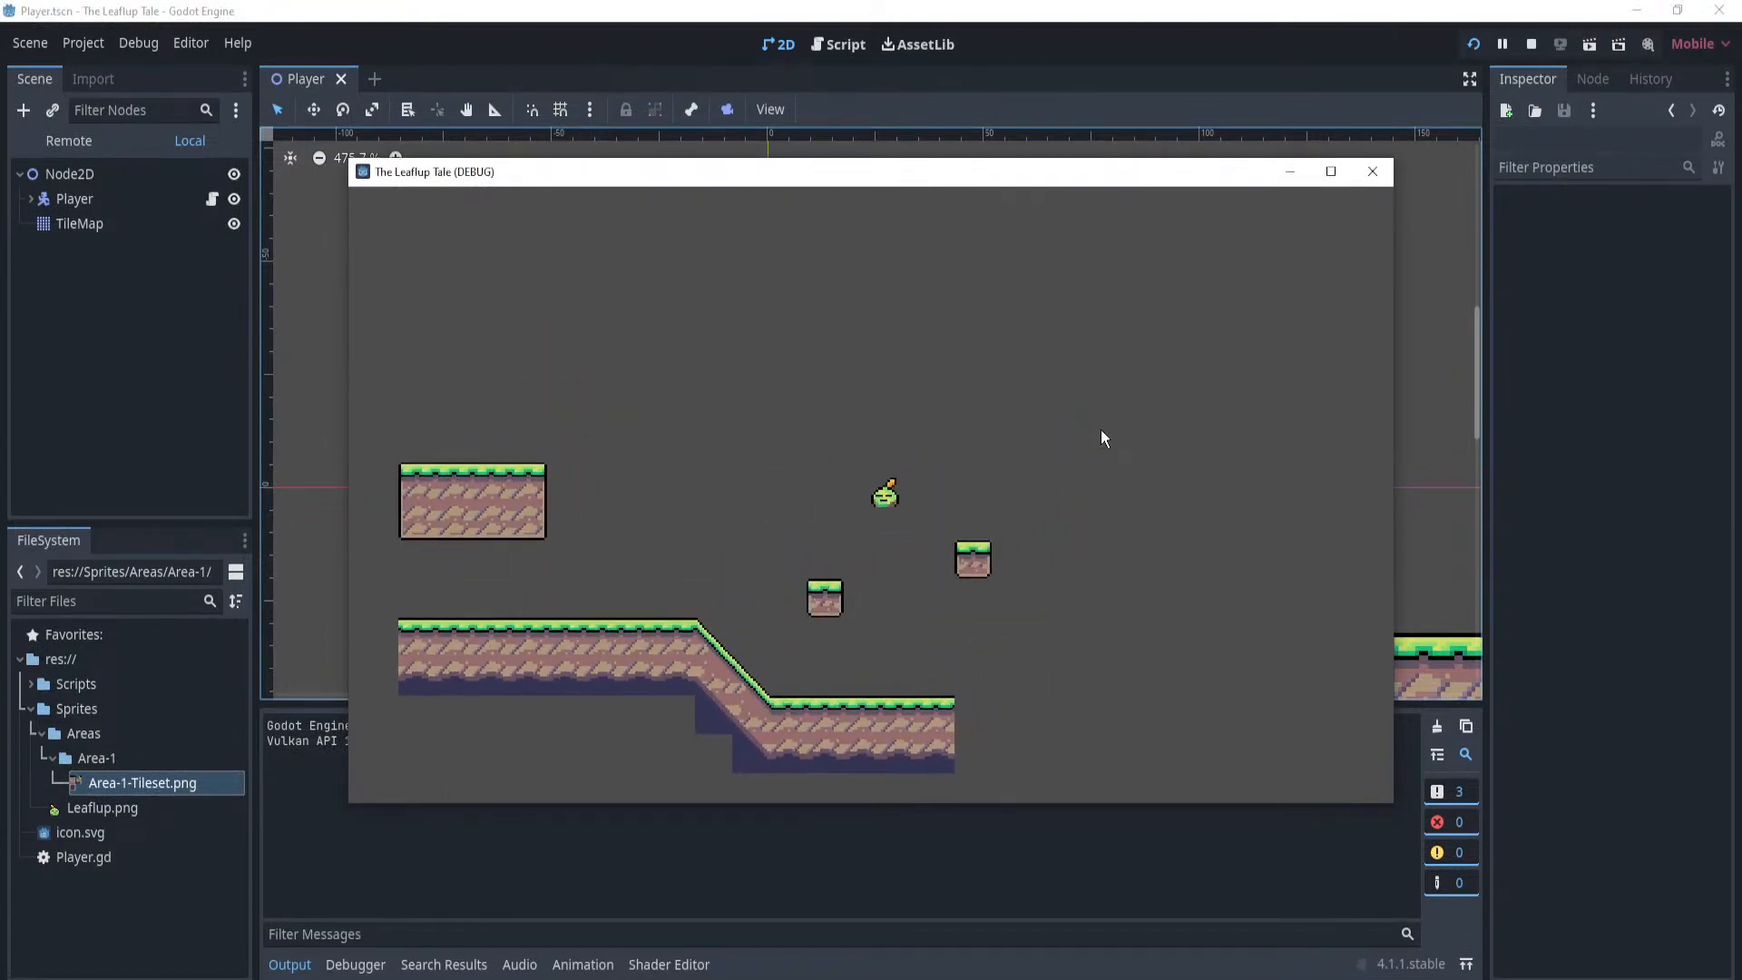
key(Left)
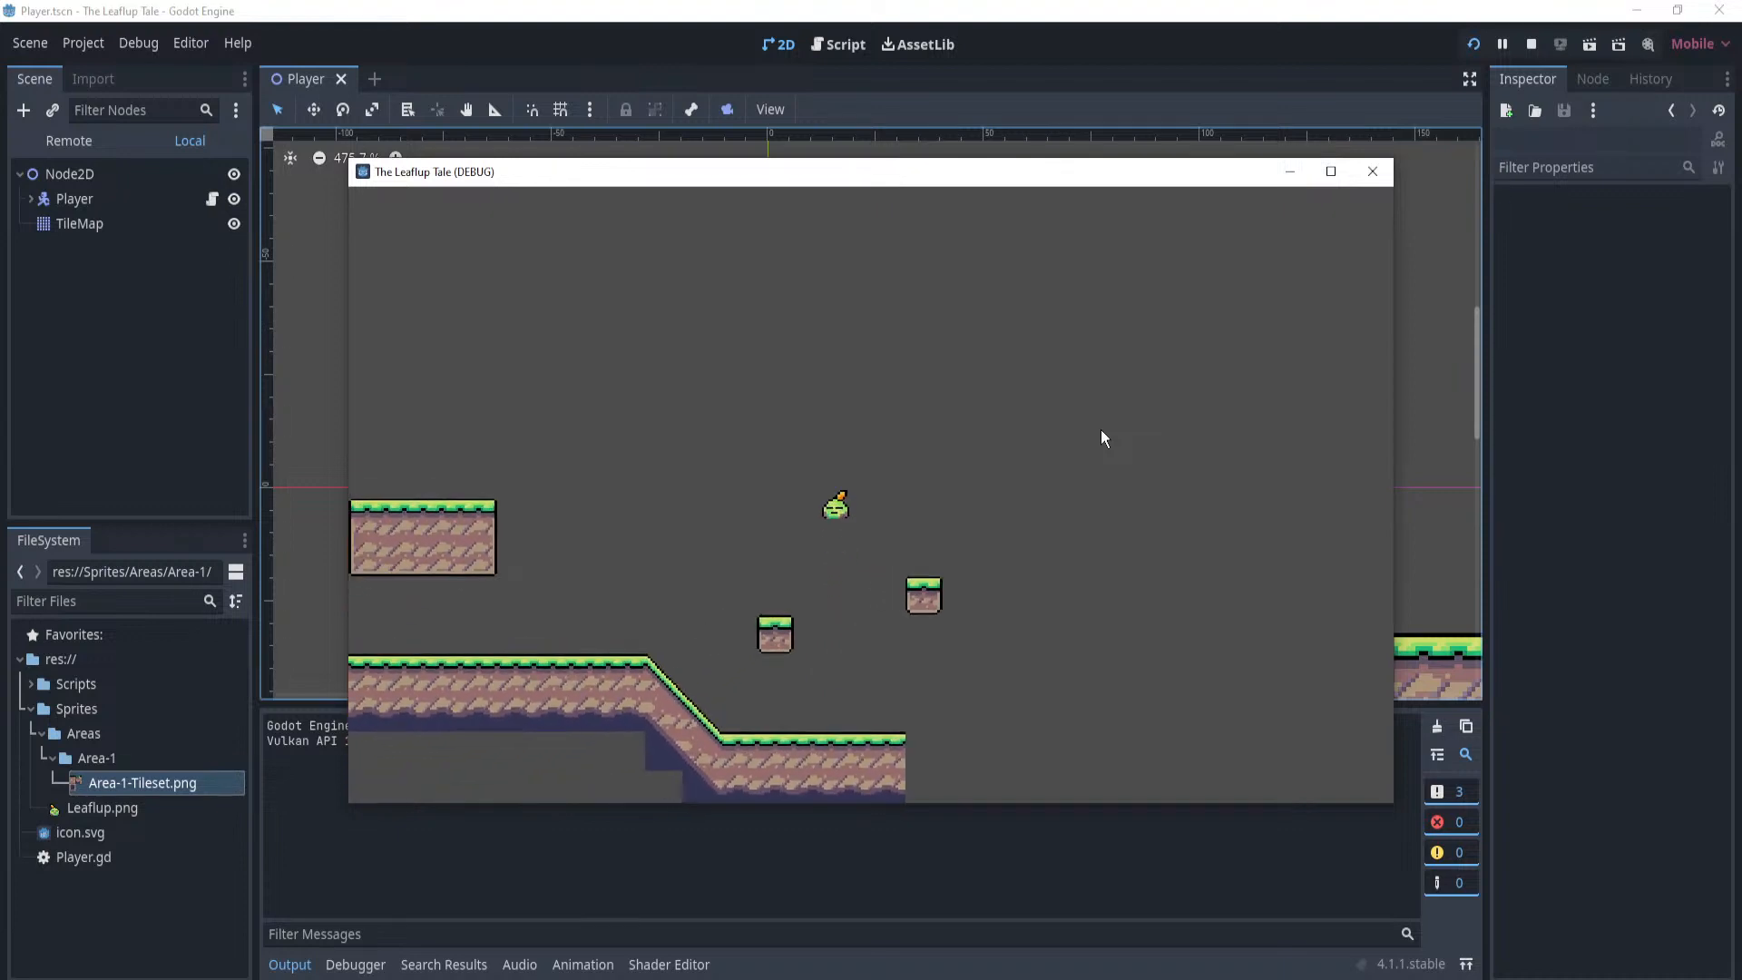
key(Right)
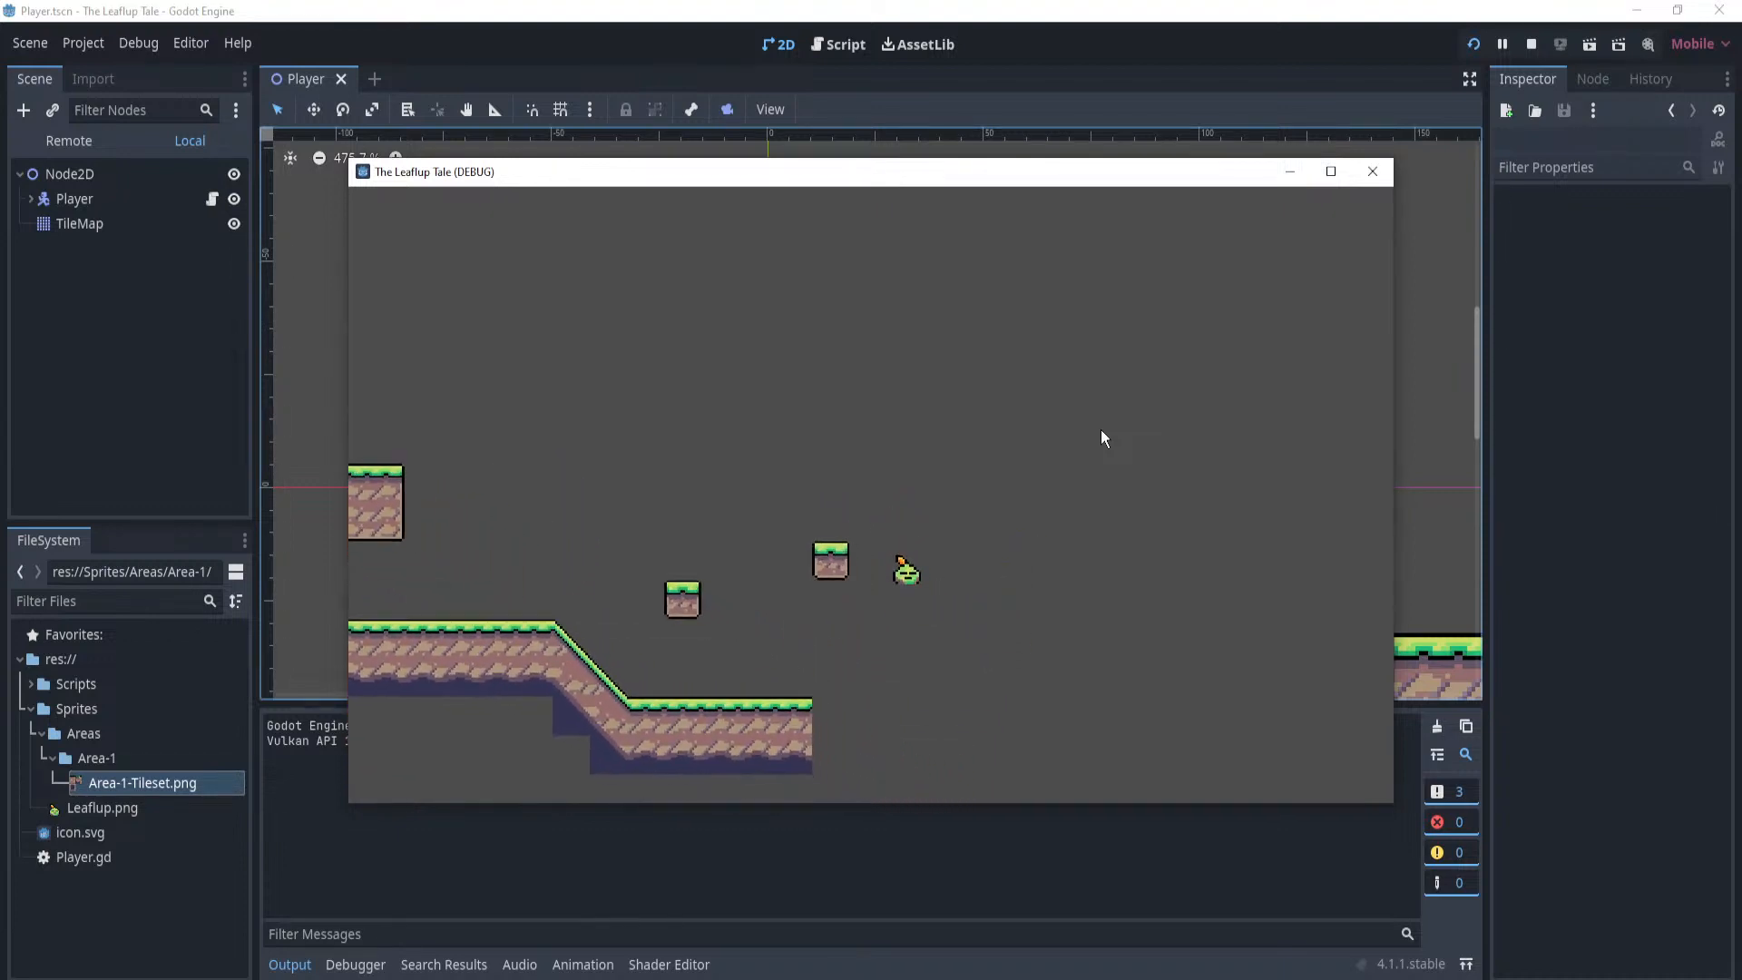
key(Left)
key(Right)
click(1373, 172)
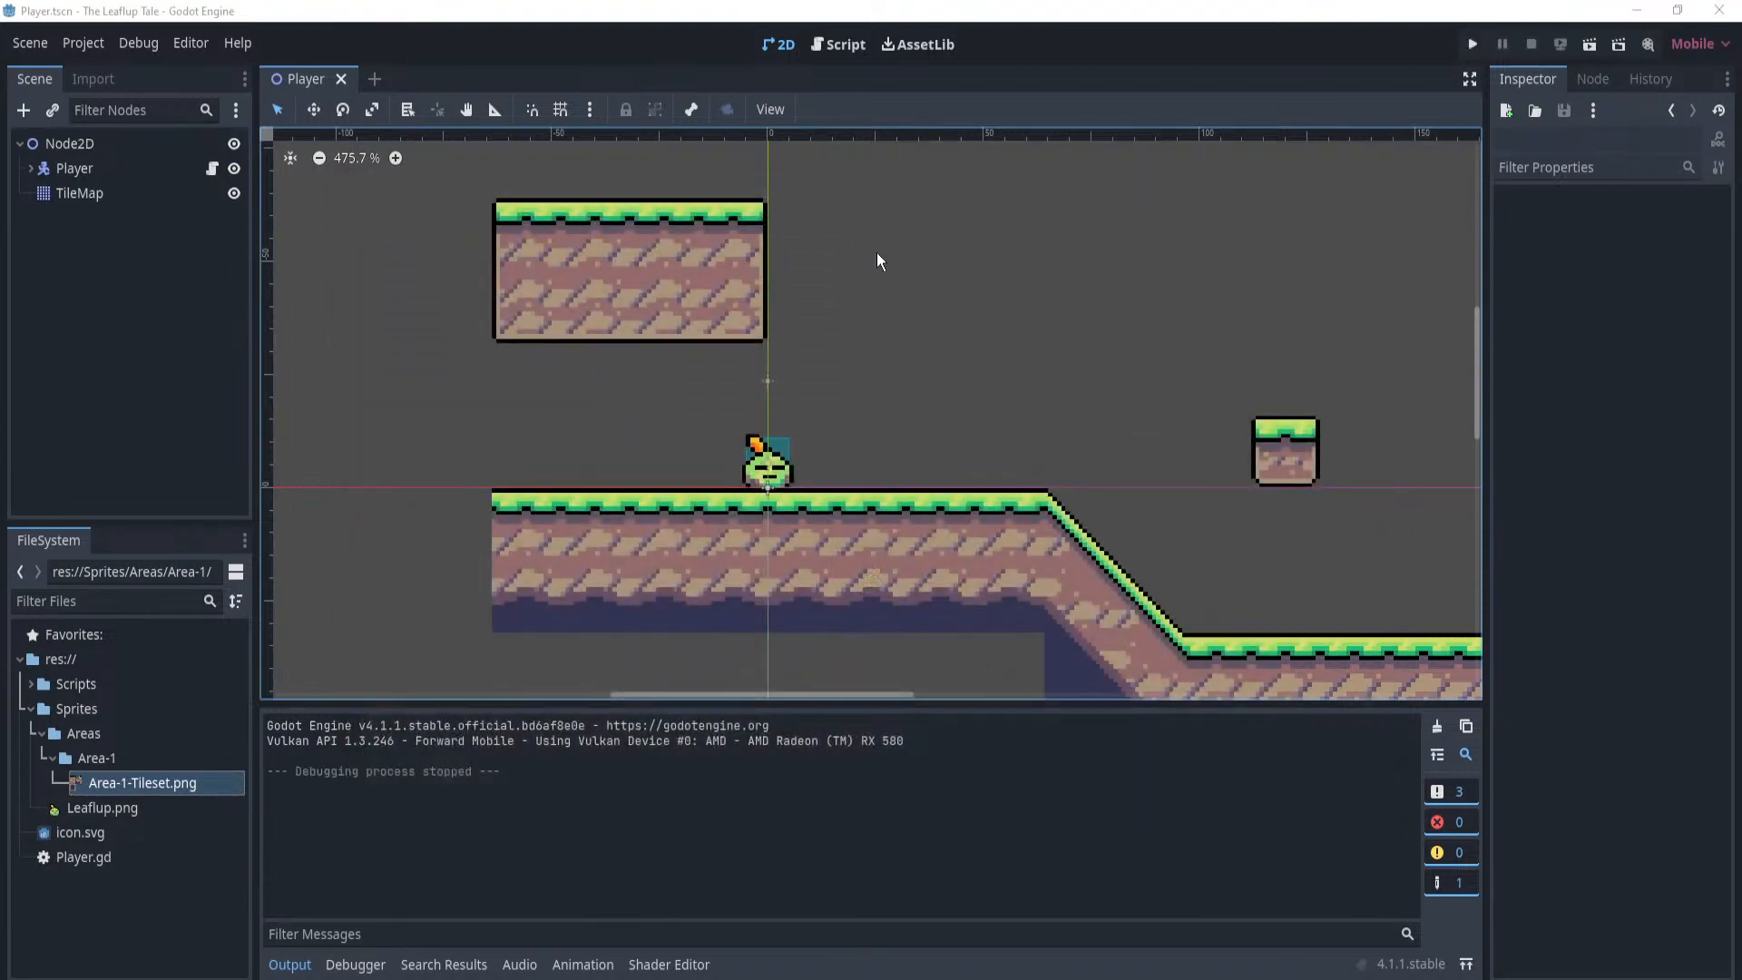
Open the Player script and review the coyote timer and jump code in _physics_process.
scroll(971, 332, down, 1)
click(211, 168)
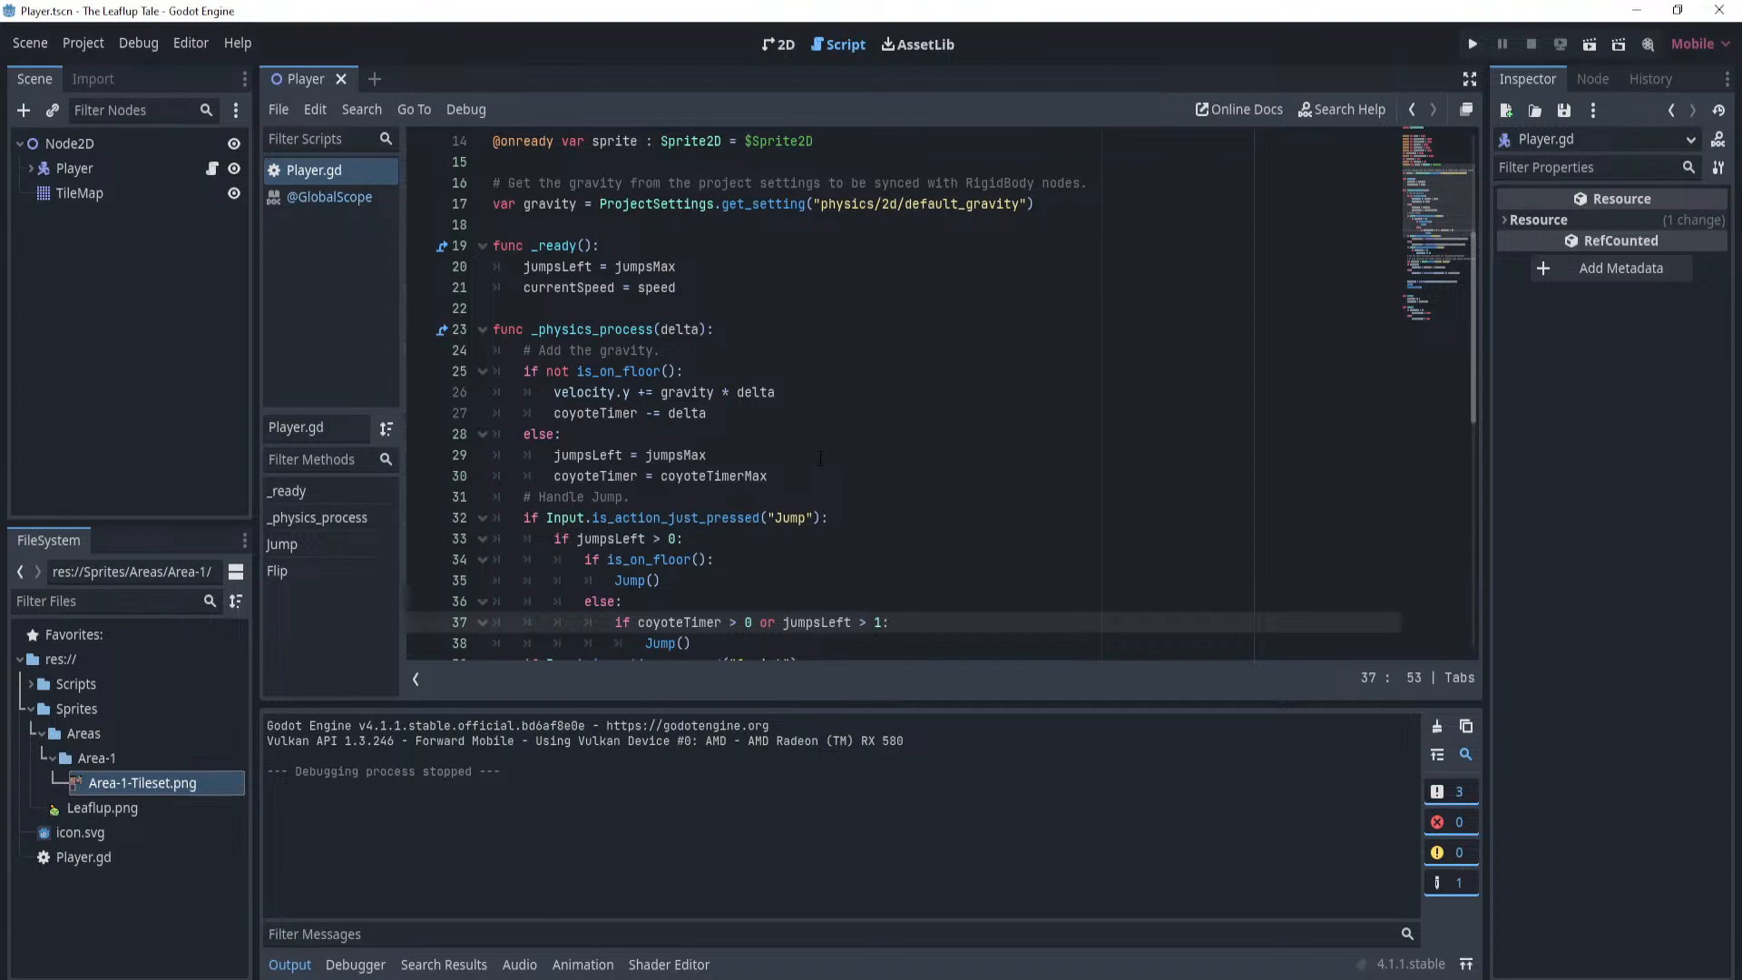
click(895, 476)
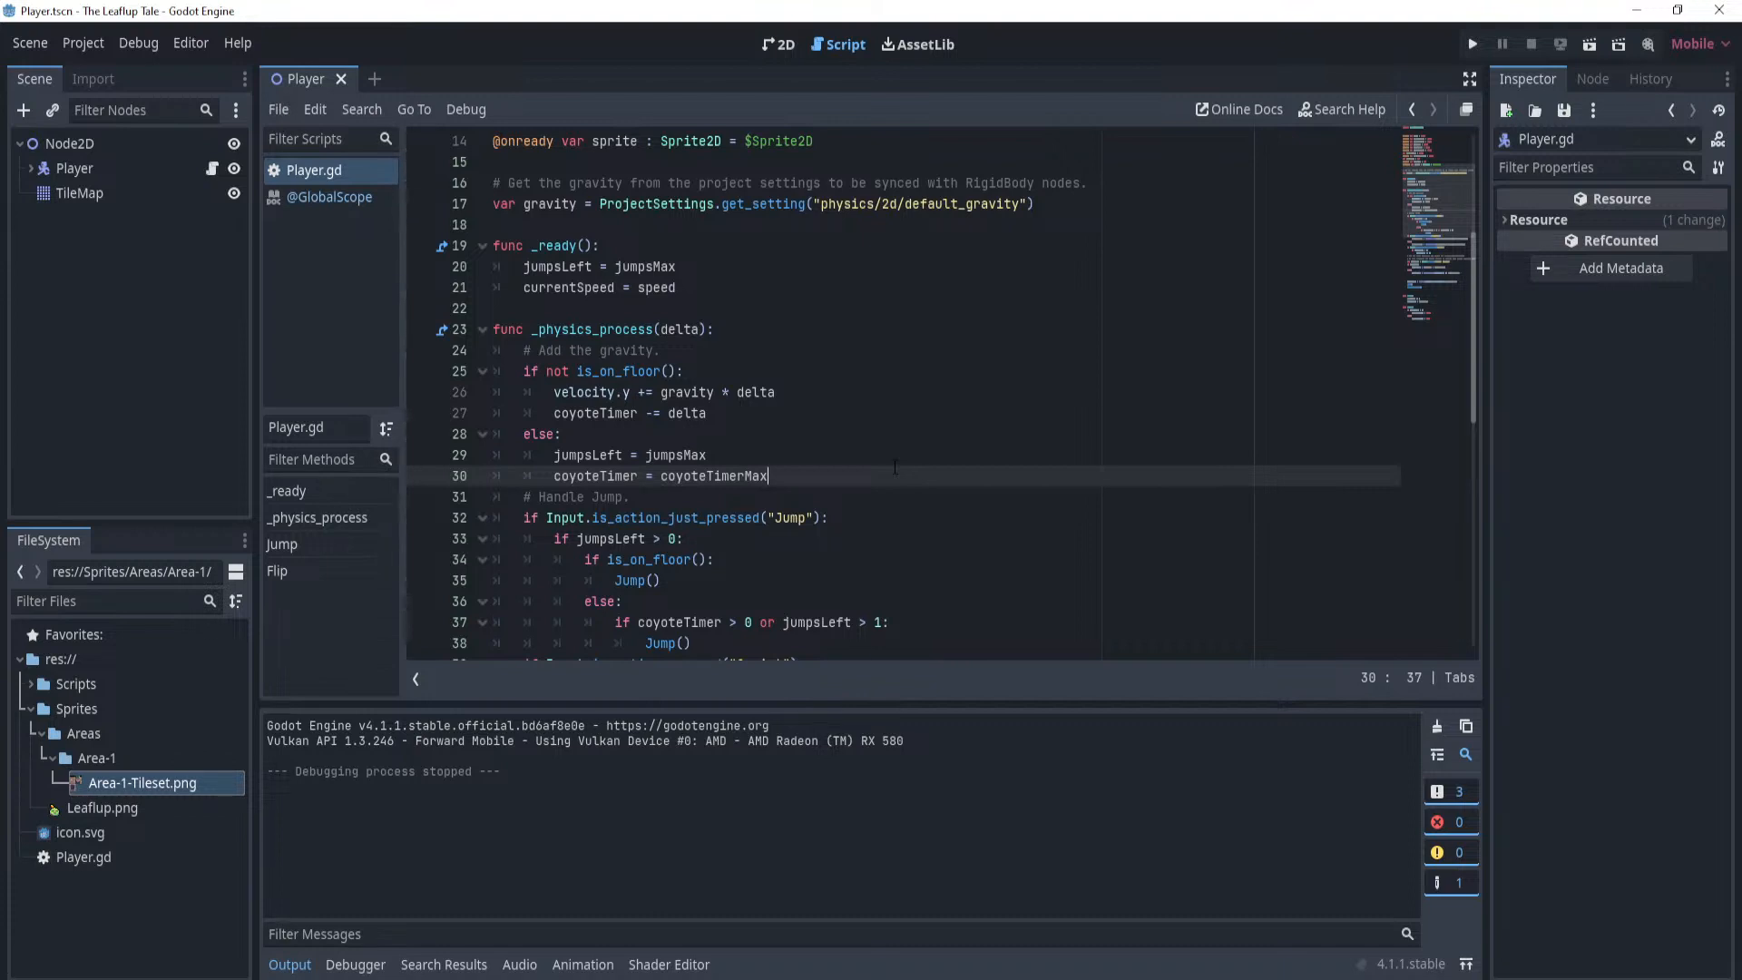
Run the game from the 2D view, test jumping and mid-air direction changes around the slope and floating blocks, and end the run.
click(778, 44)
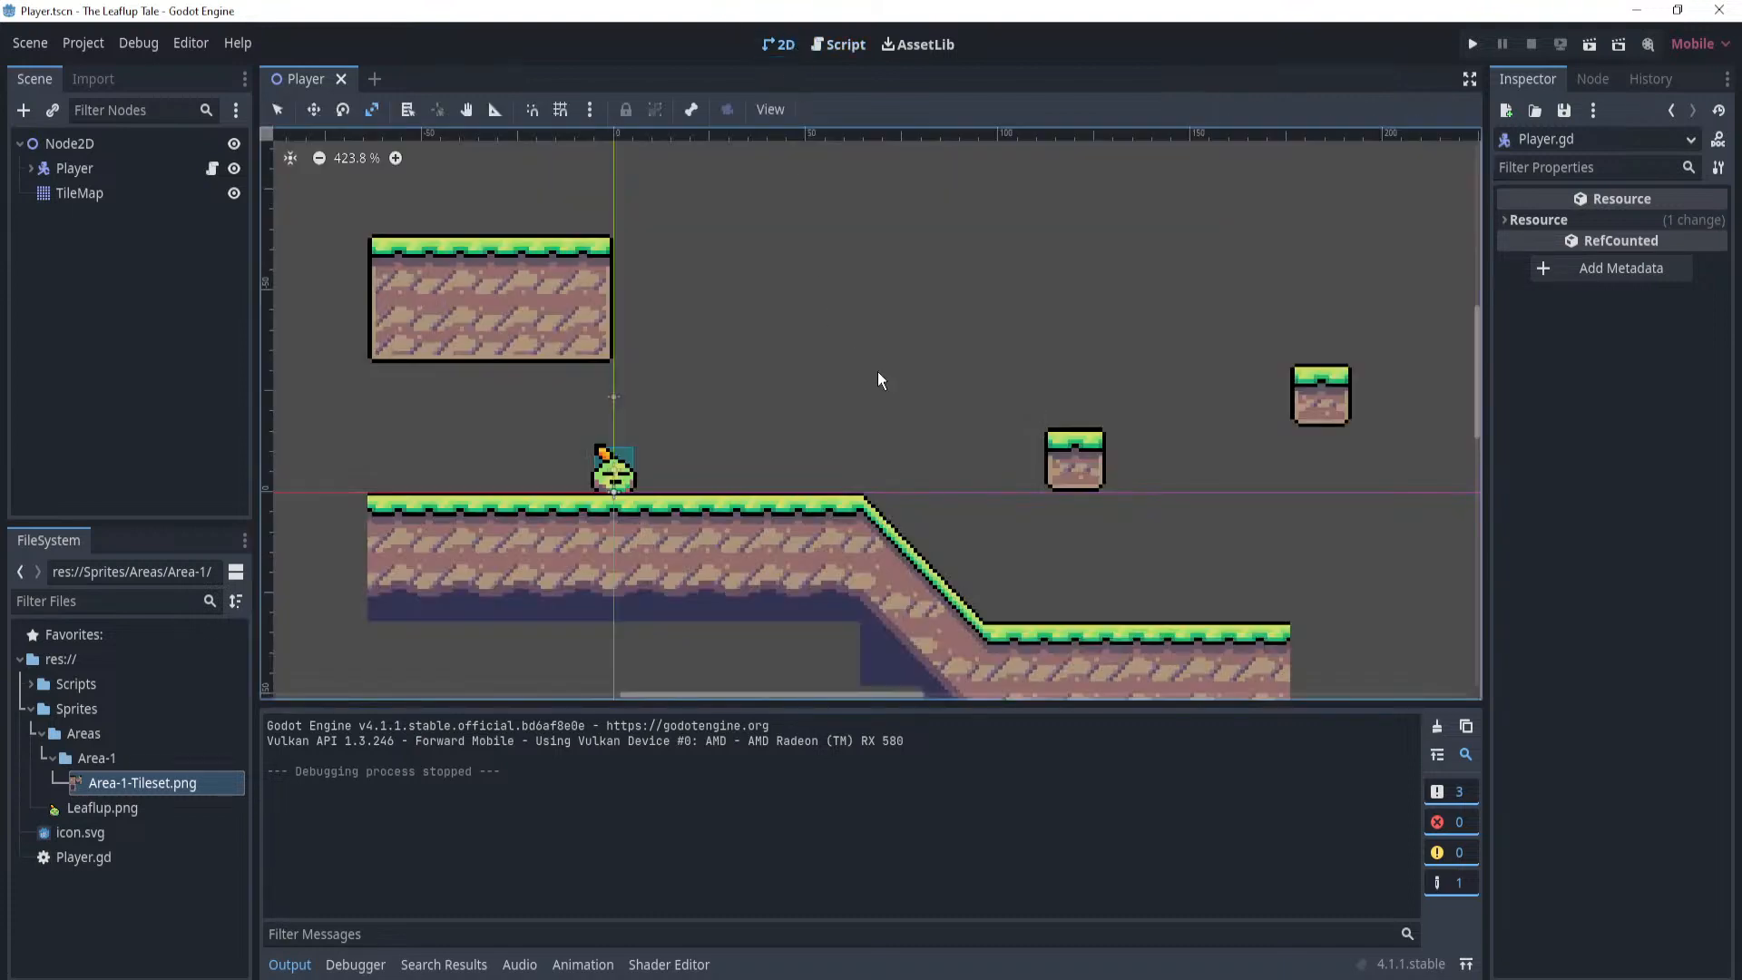
scroll(880, 377, down, 1)
scroll(922, 378, up, 1)
click(1473, 43)
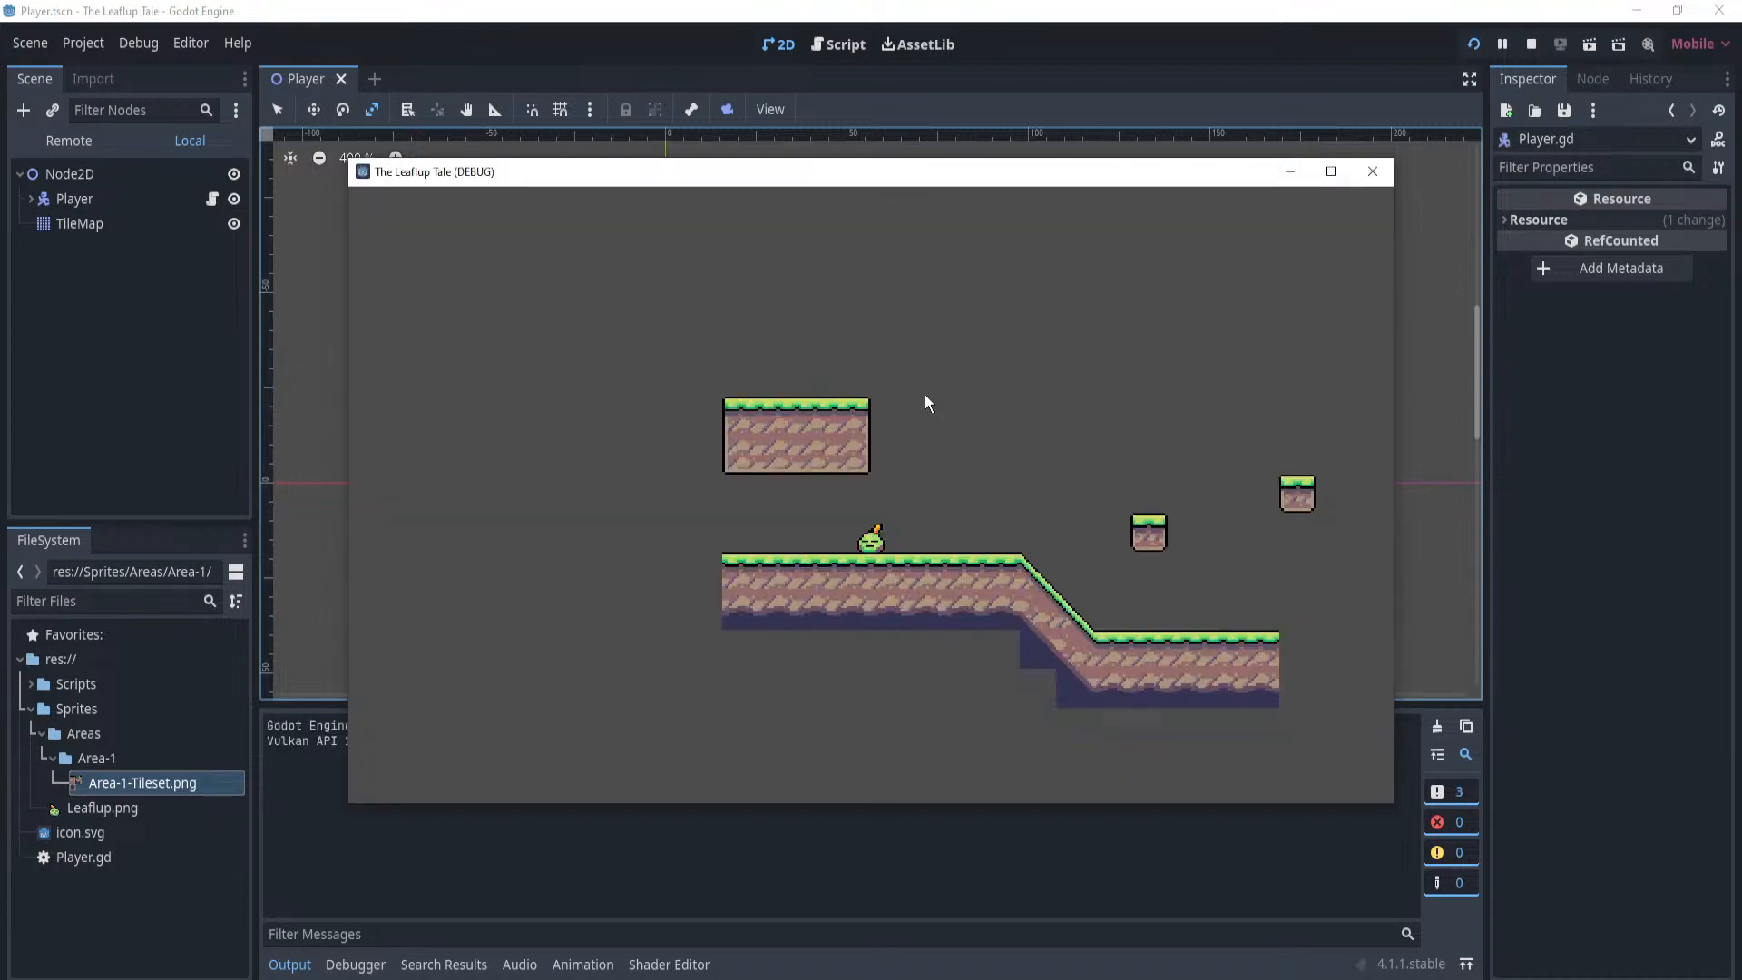
key(Right)
key(space)
key(space)
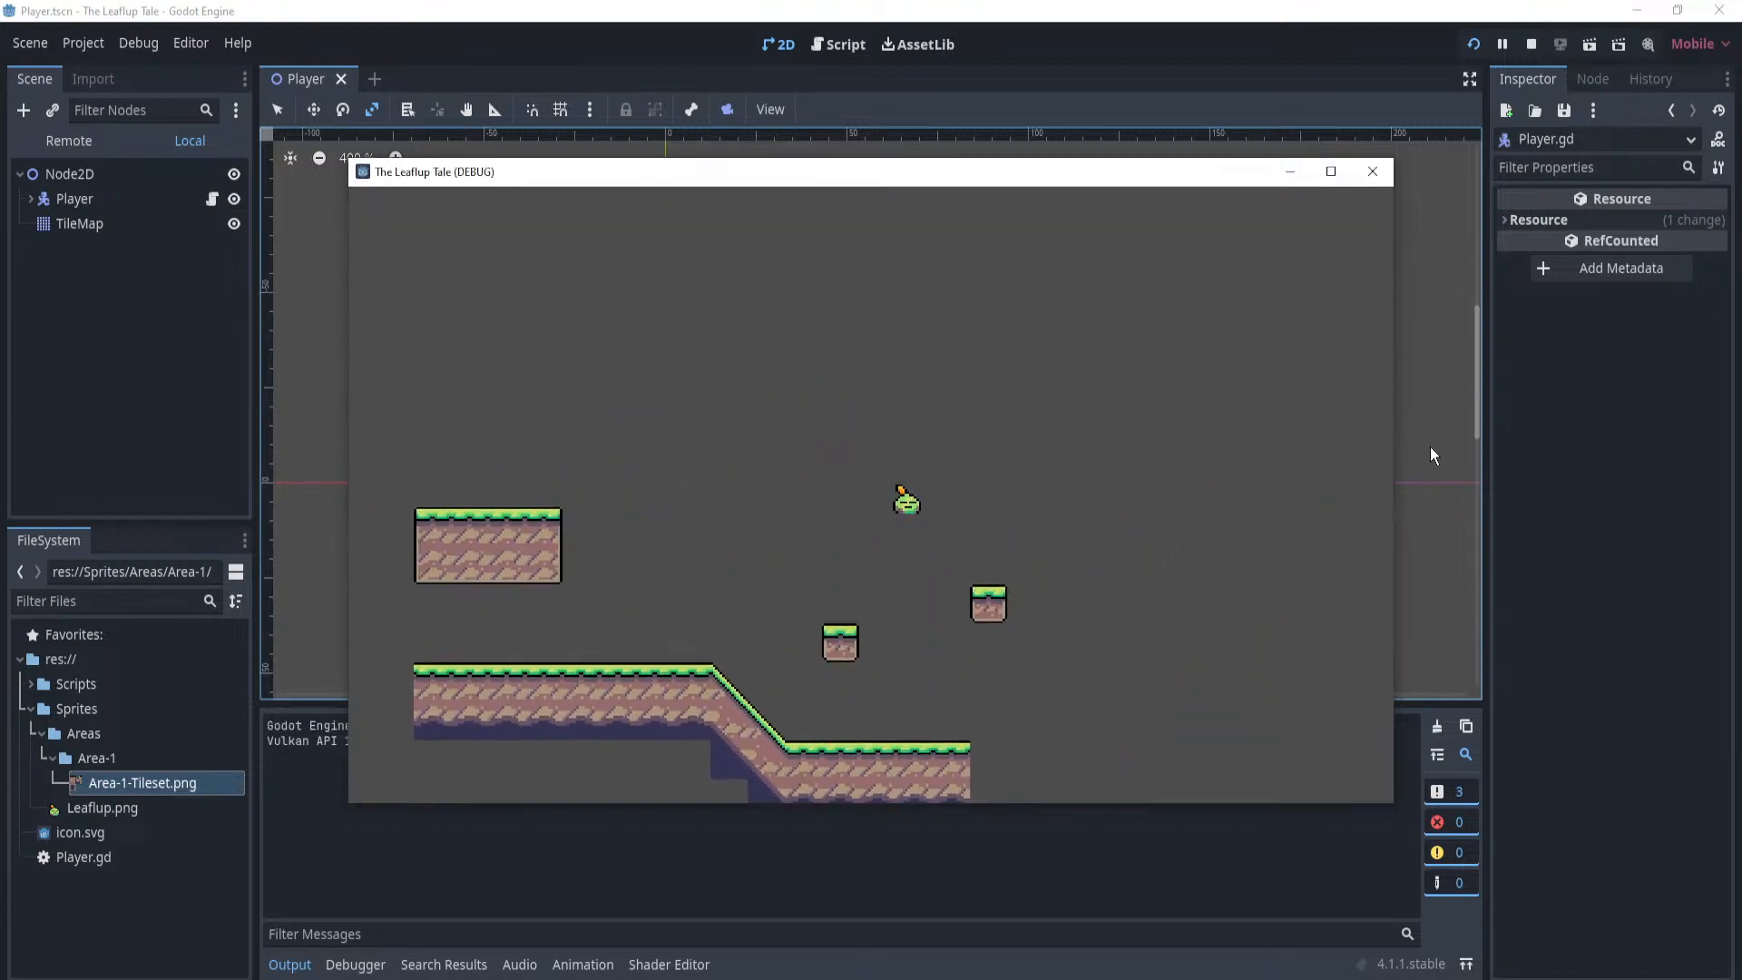
key(Left)
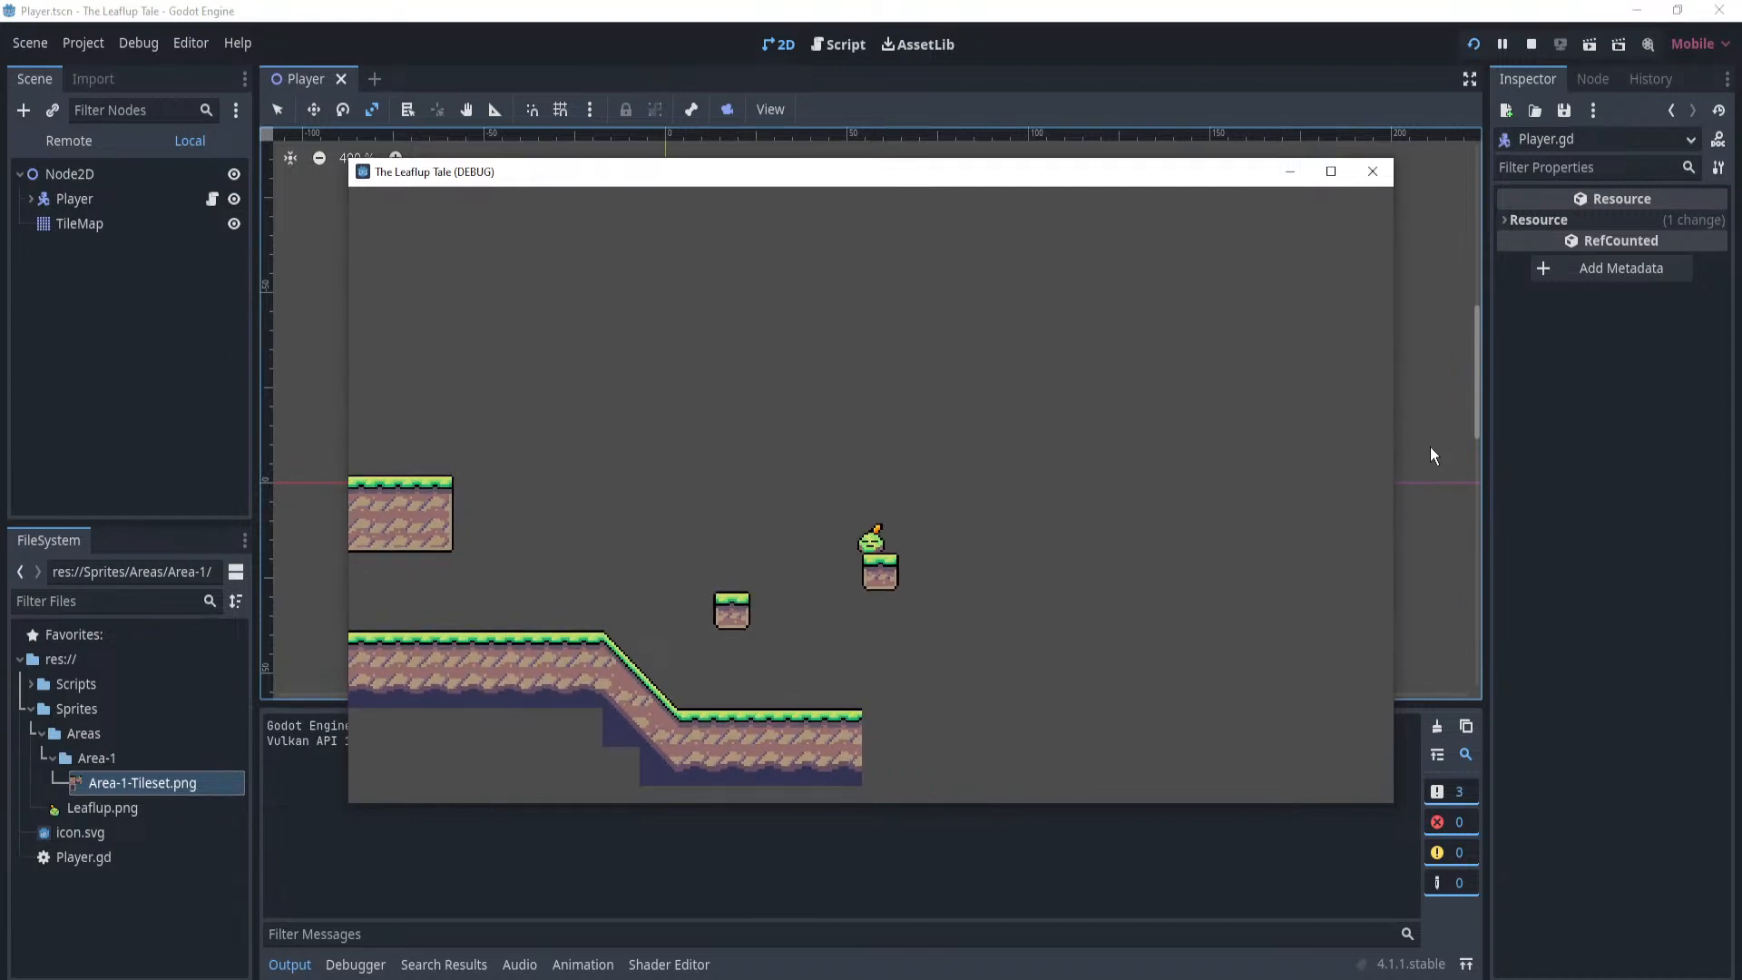
key(Left)
key(space)
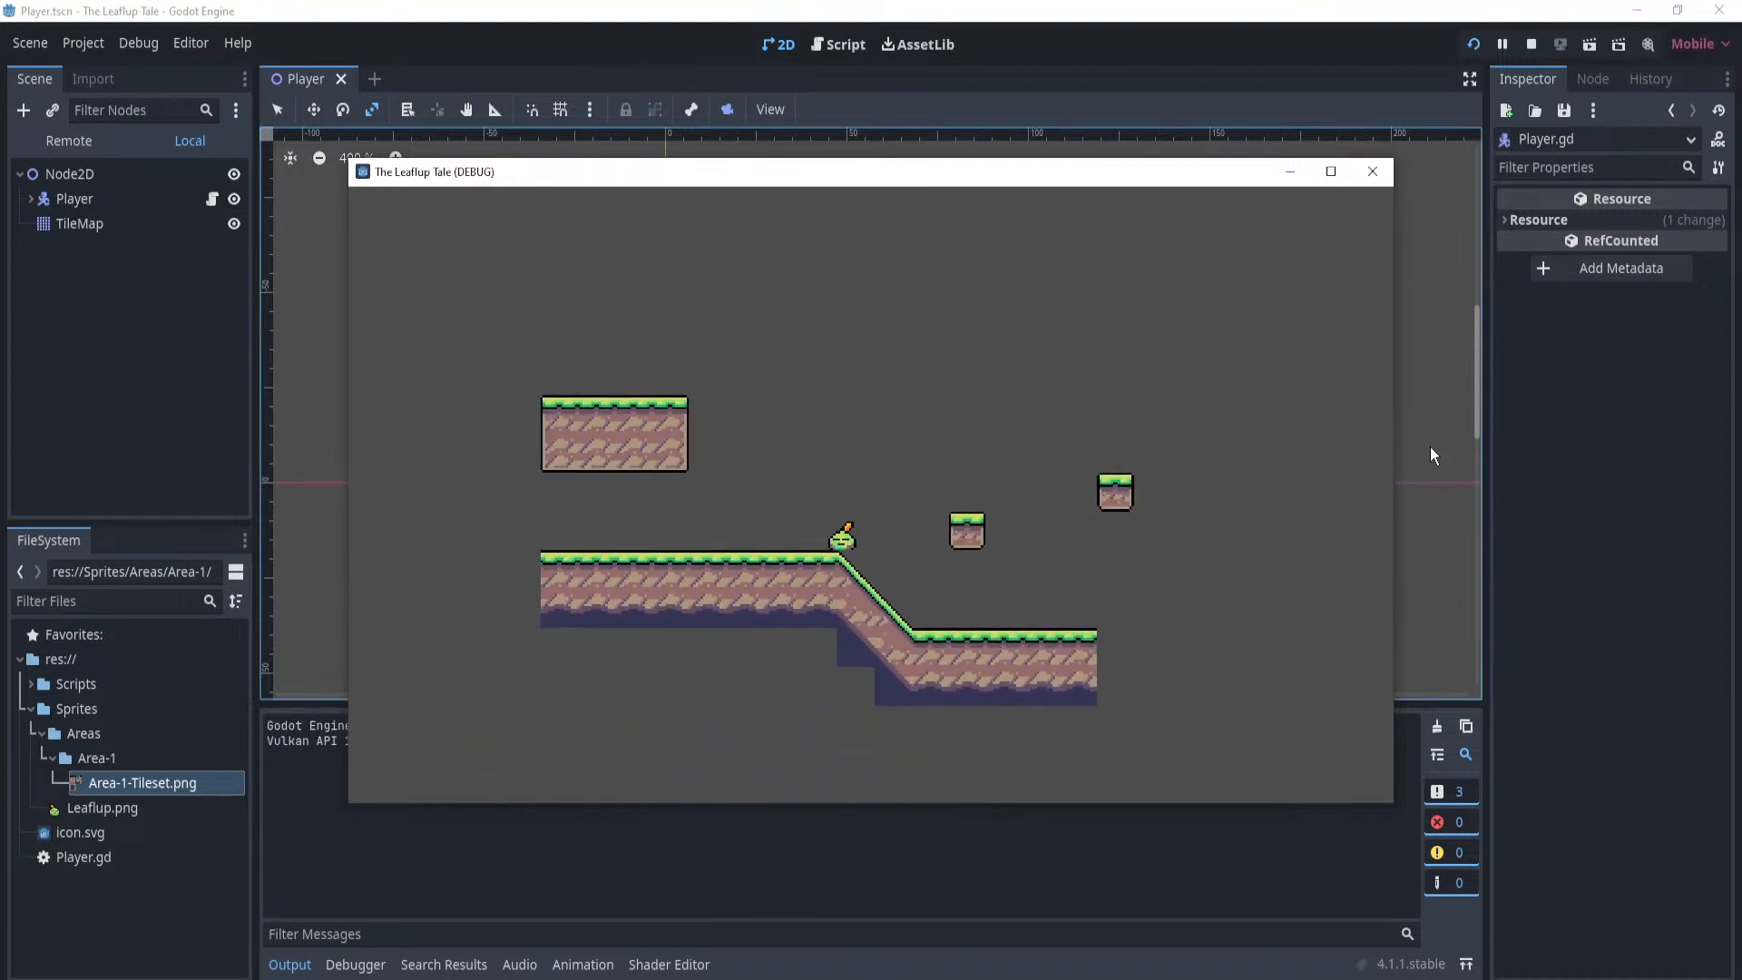
key(Right)
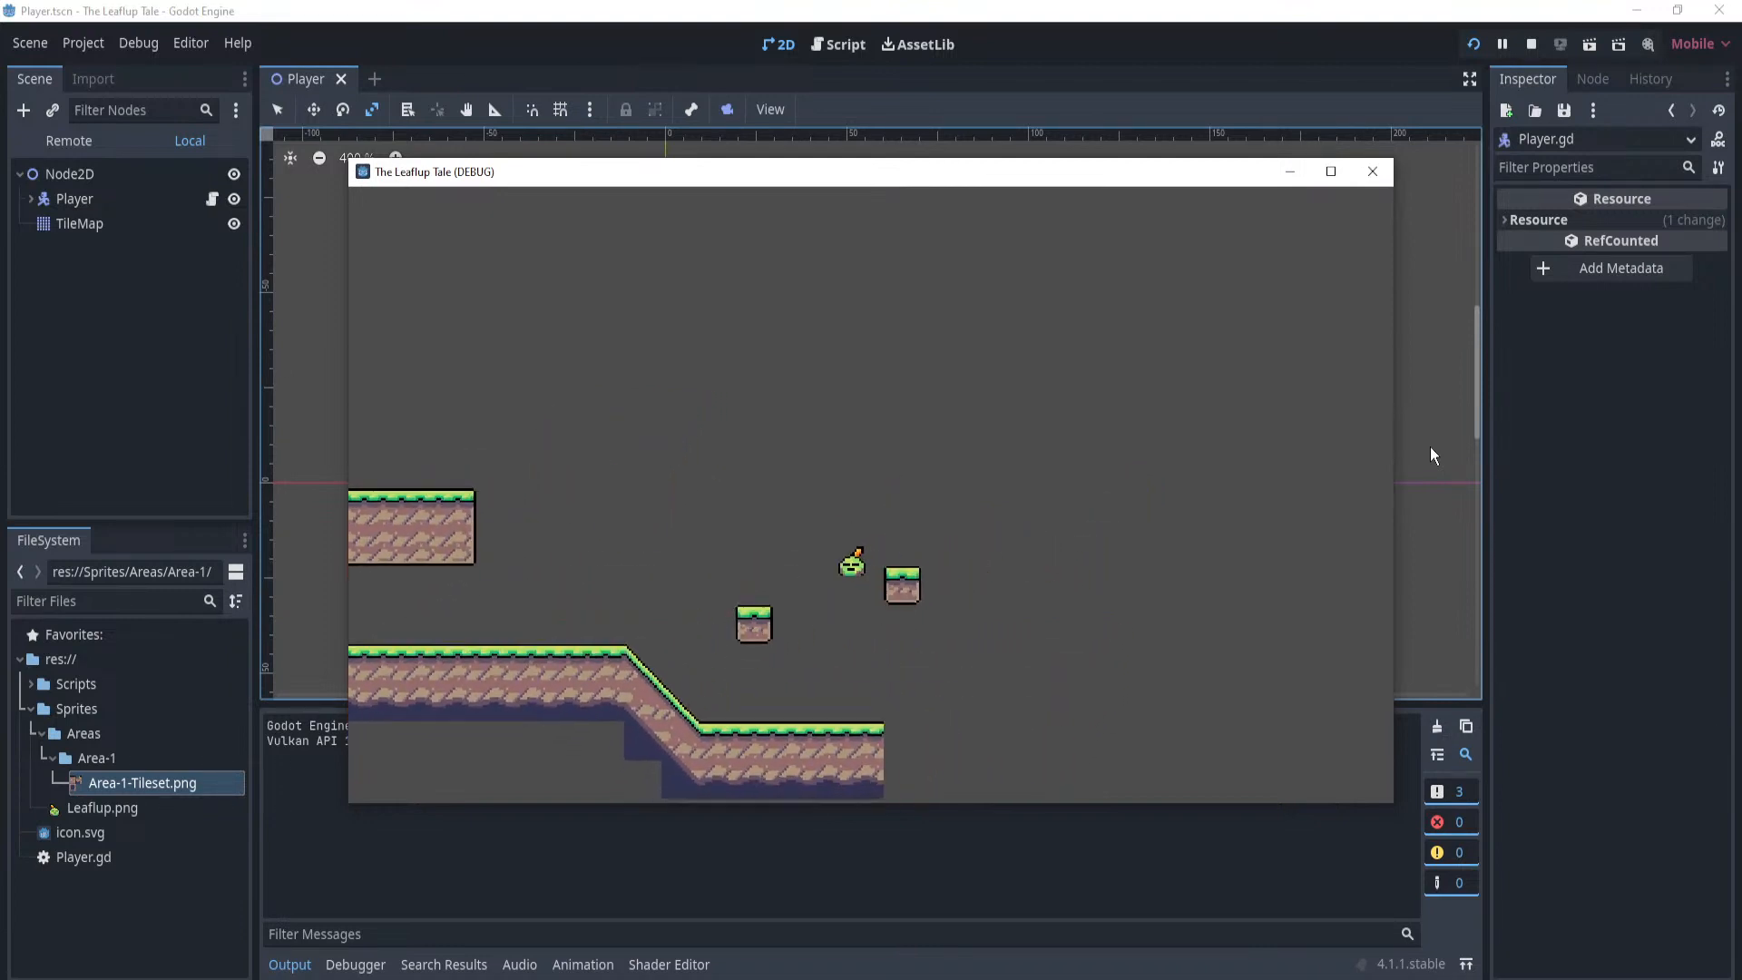
key(Left)
key(space)
key(Right)
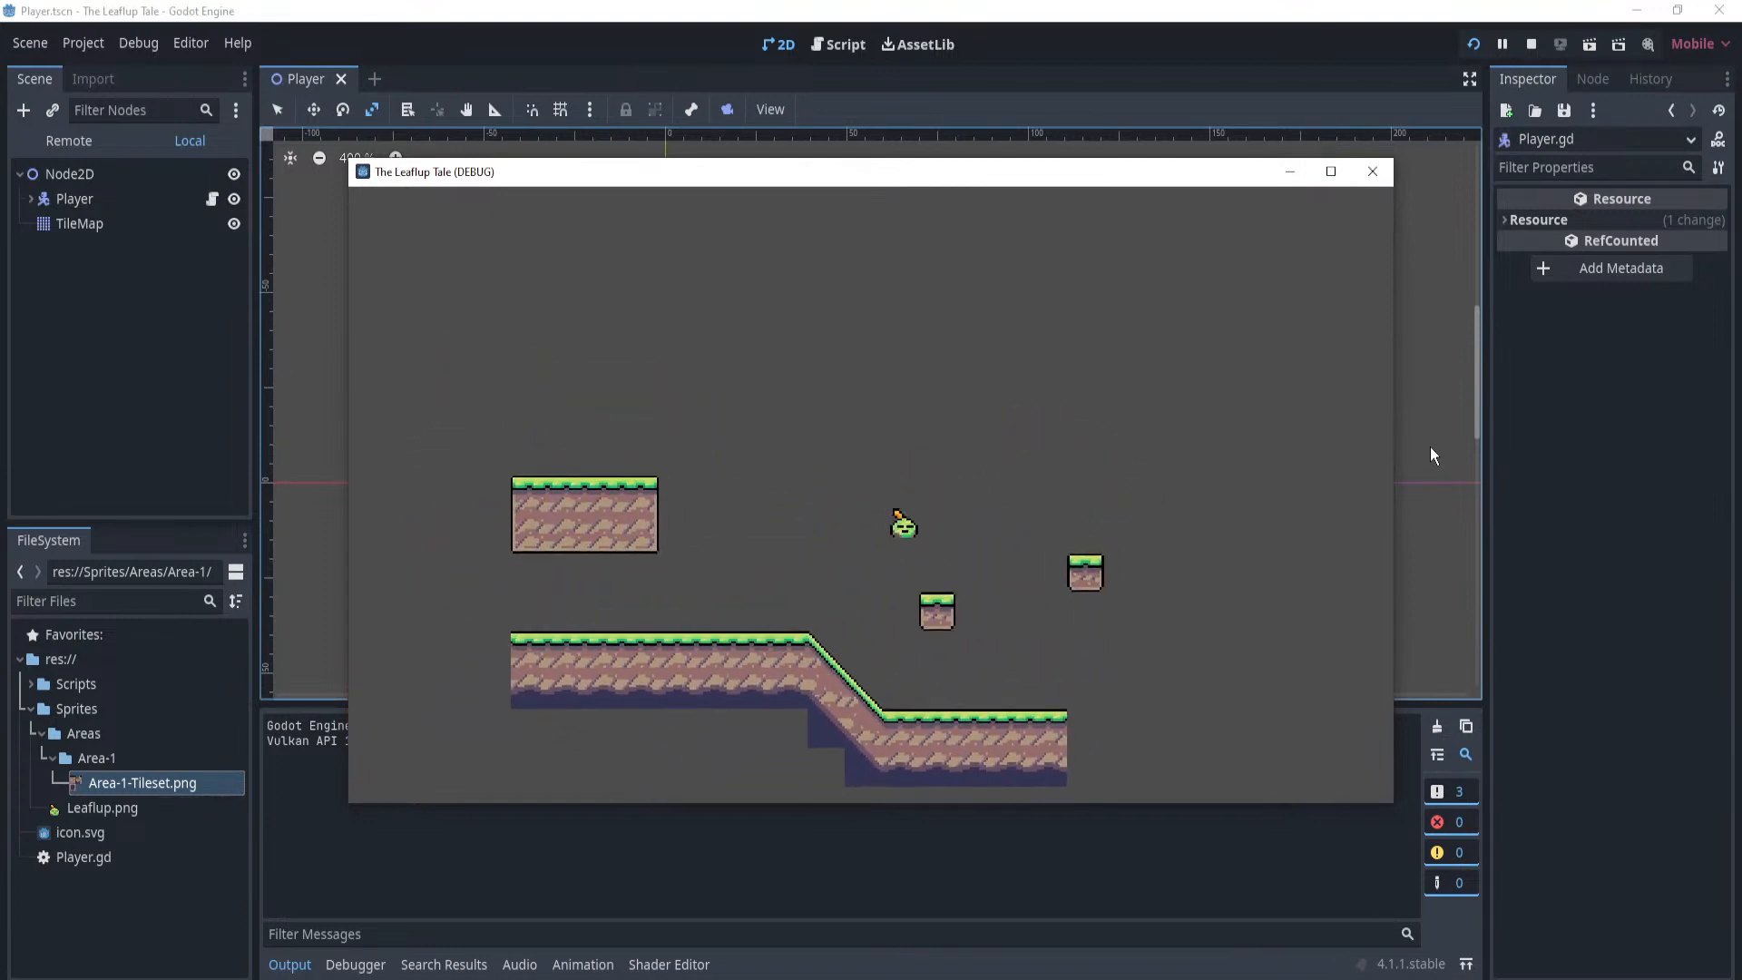
key(Left)
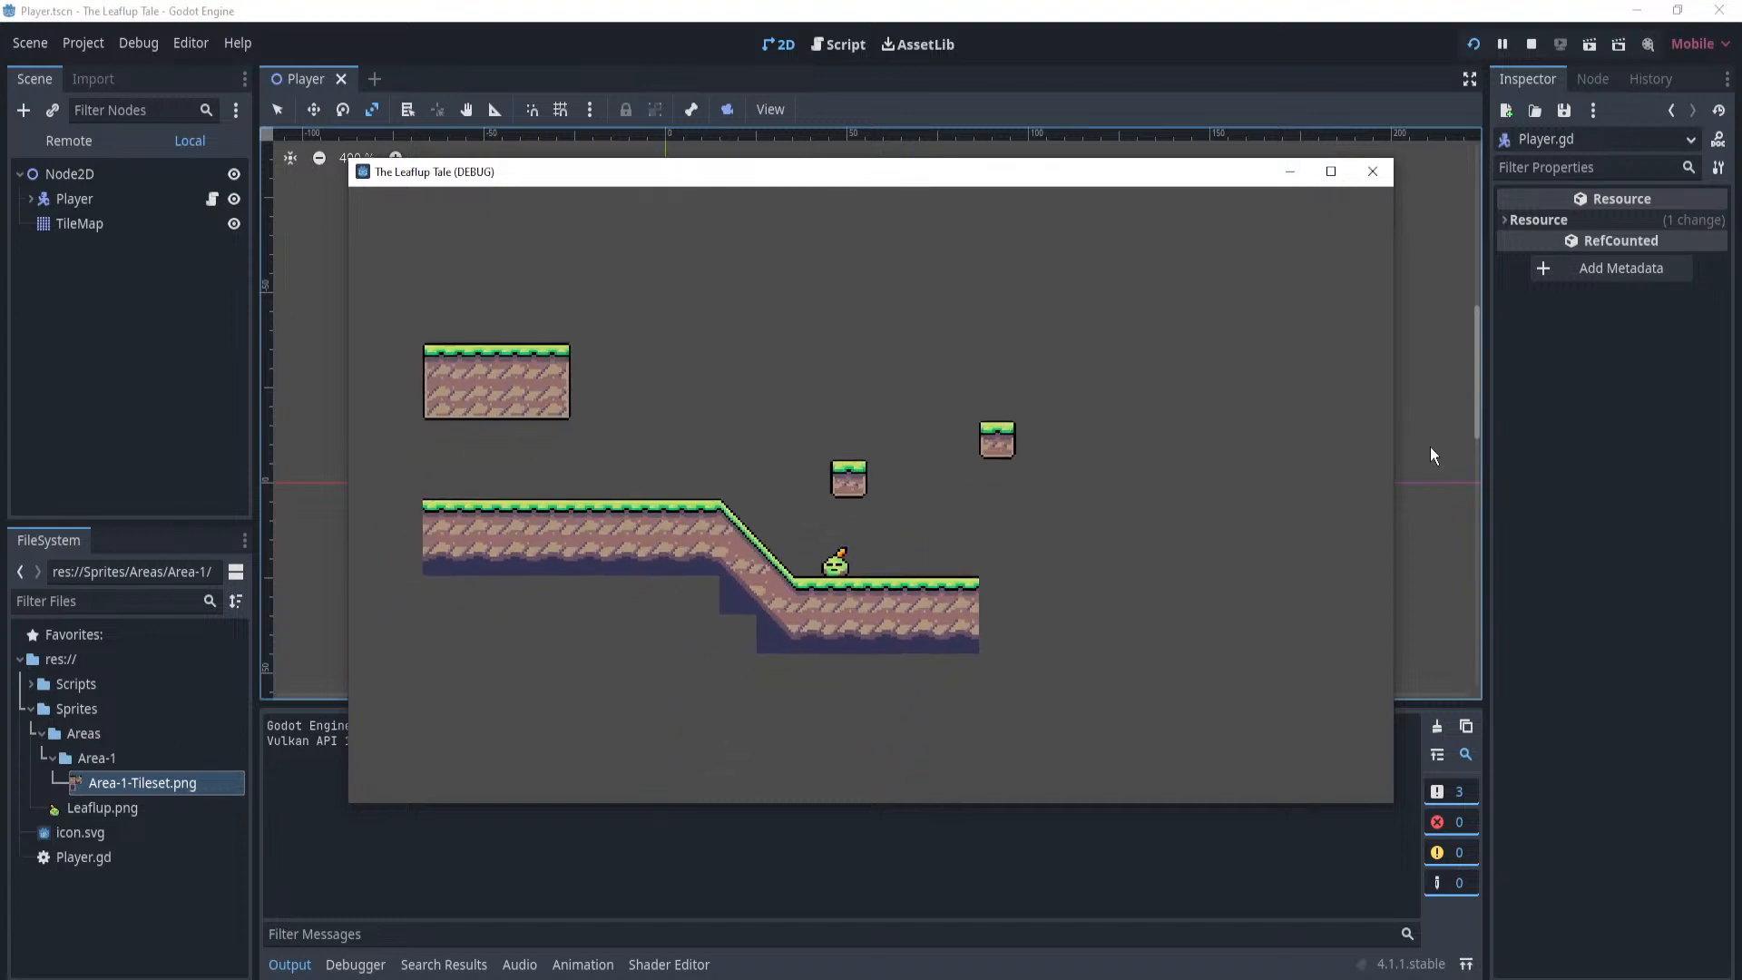
key(space)
key(Right)
key(space)
key(space)
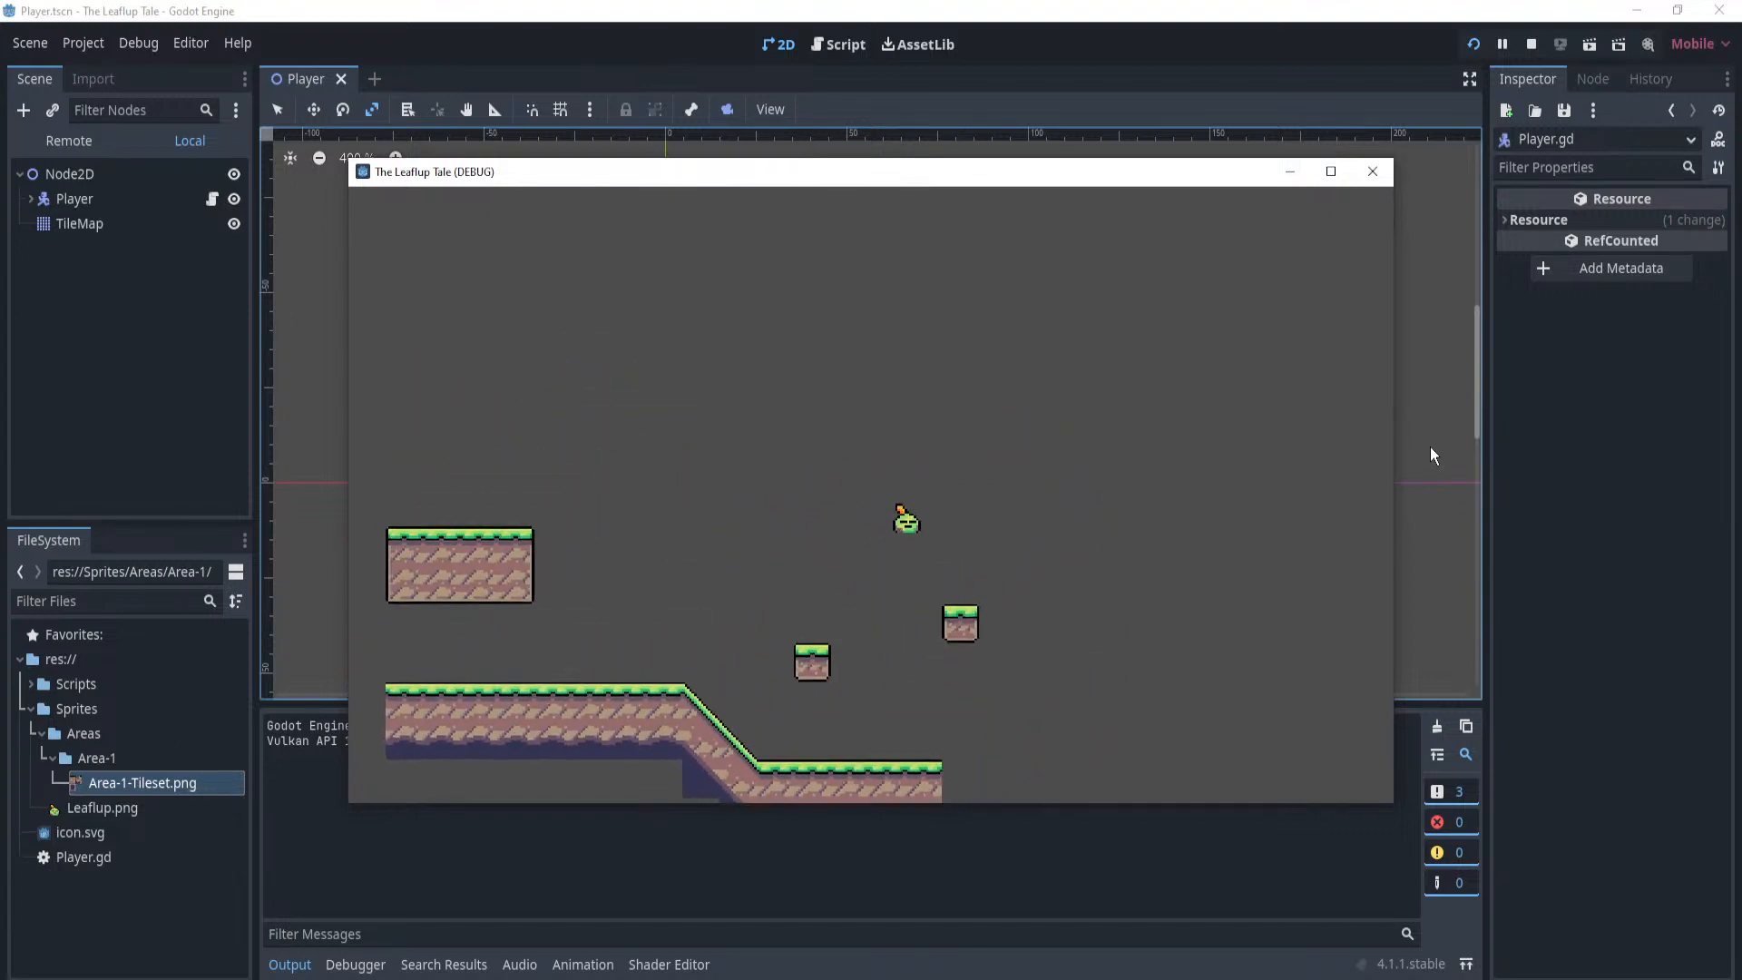
key(Left)
key(space)
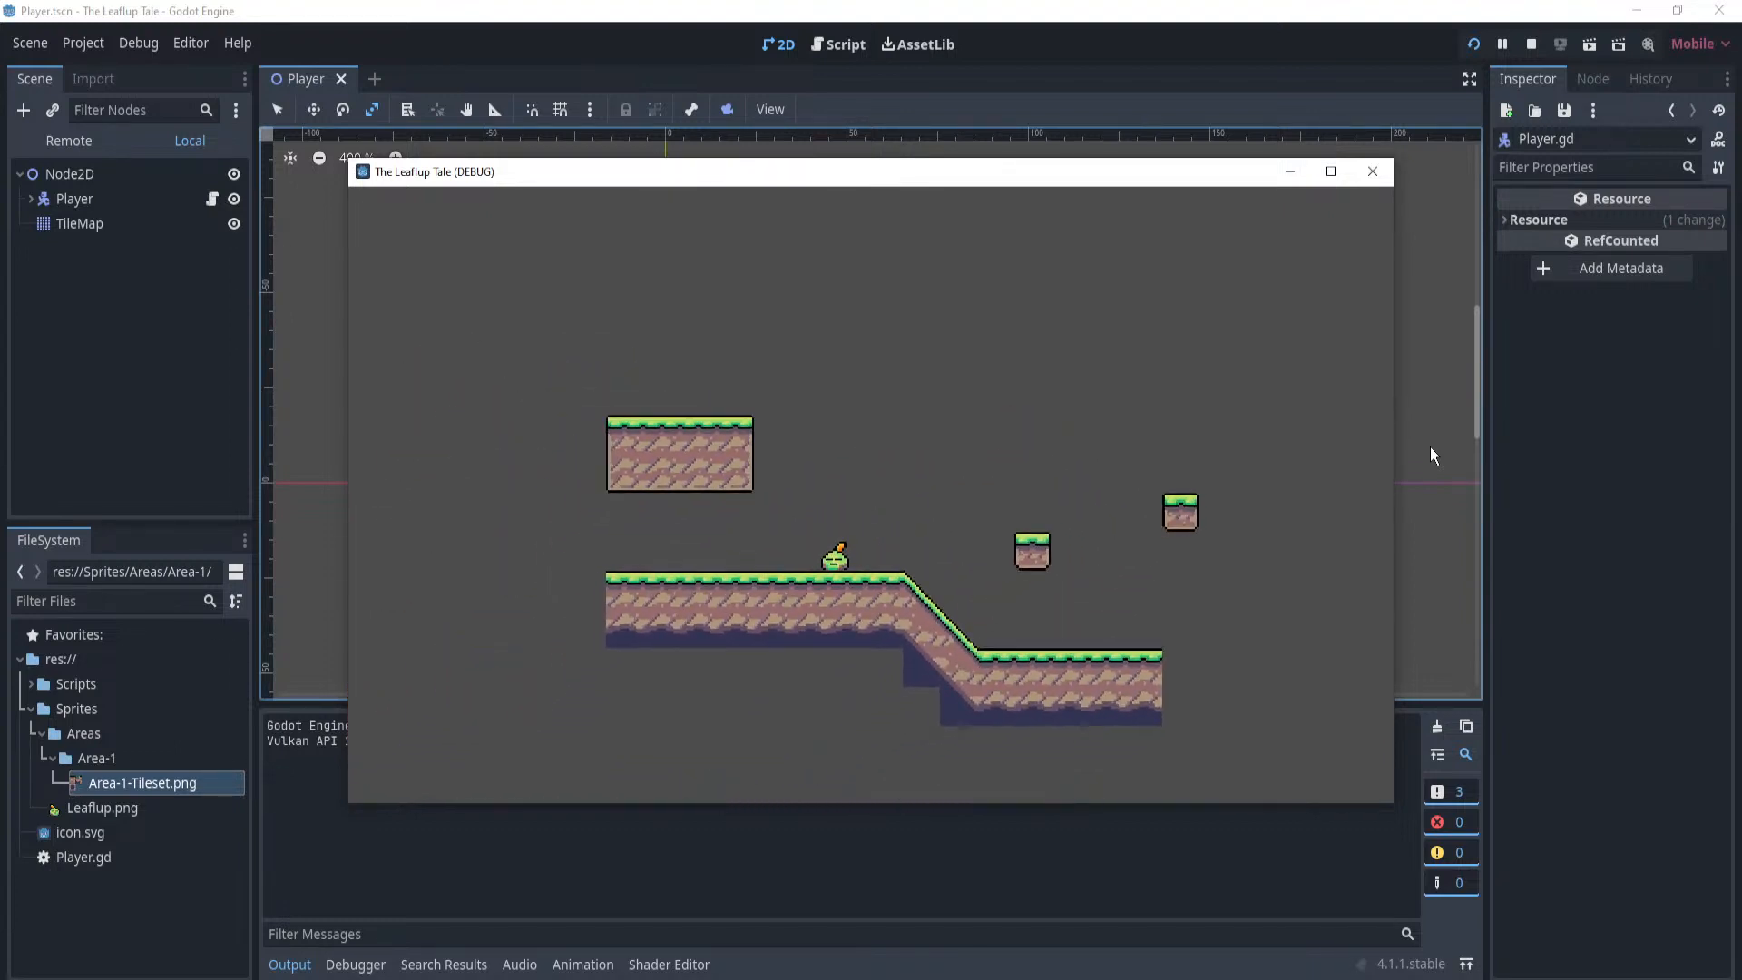
key(Right)
key(space)
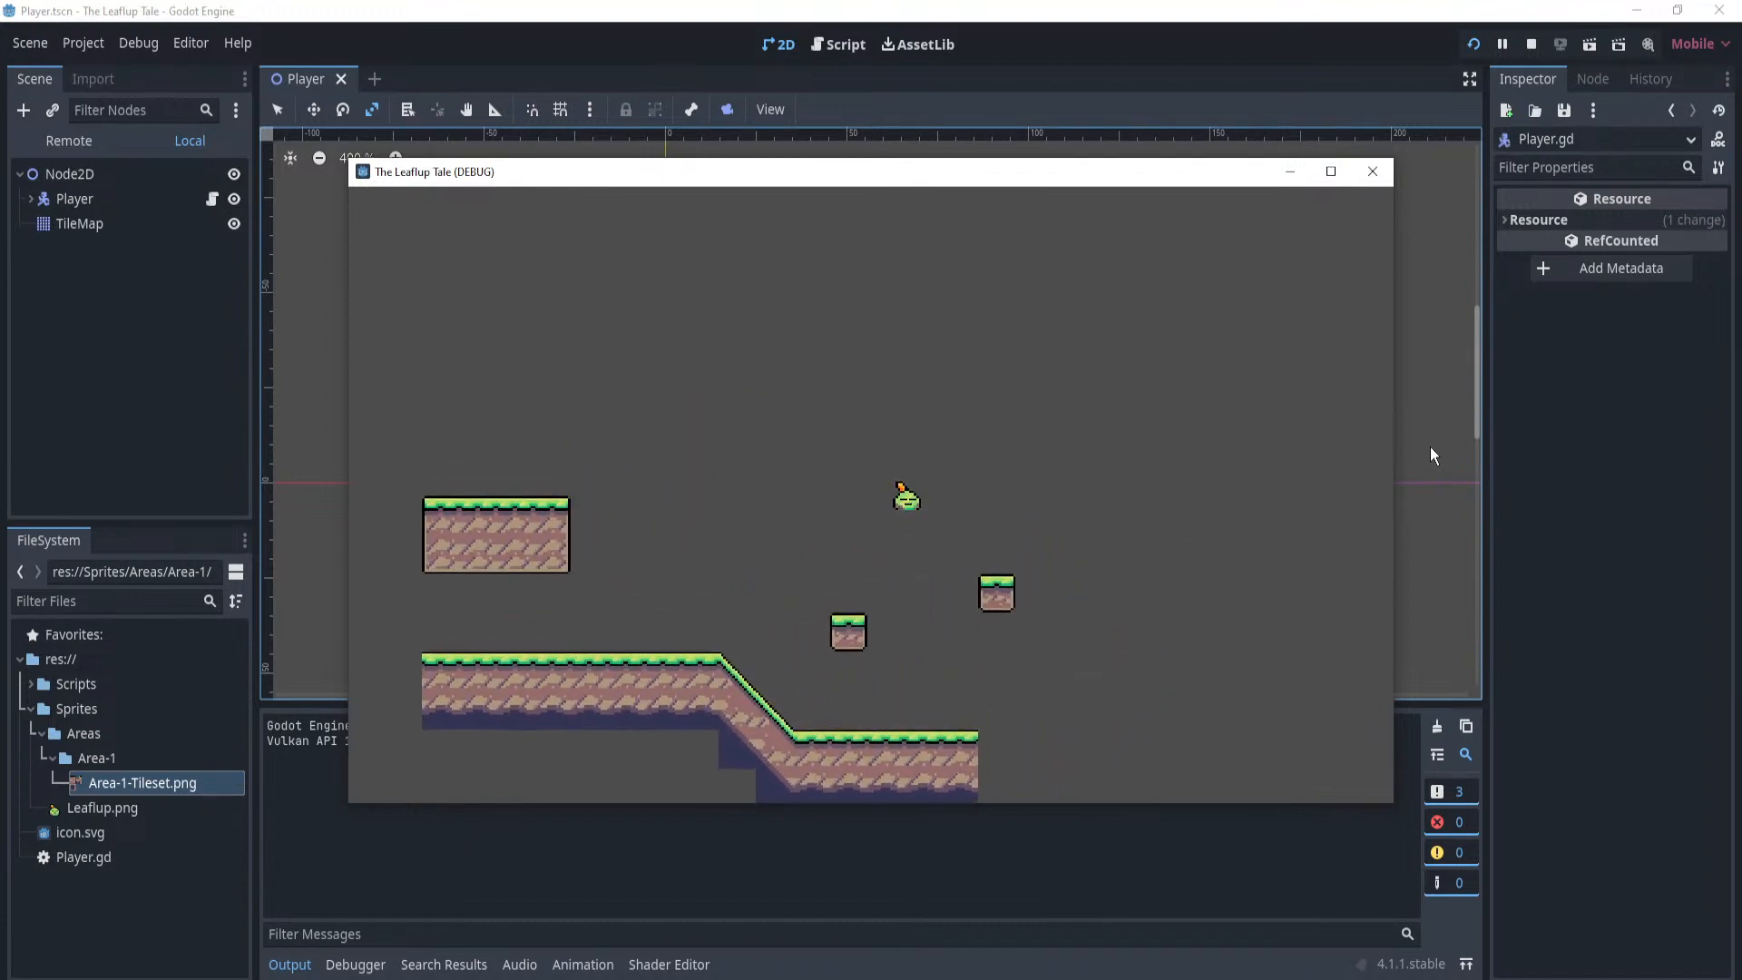
key(Left)
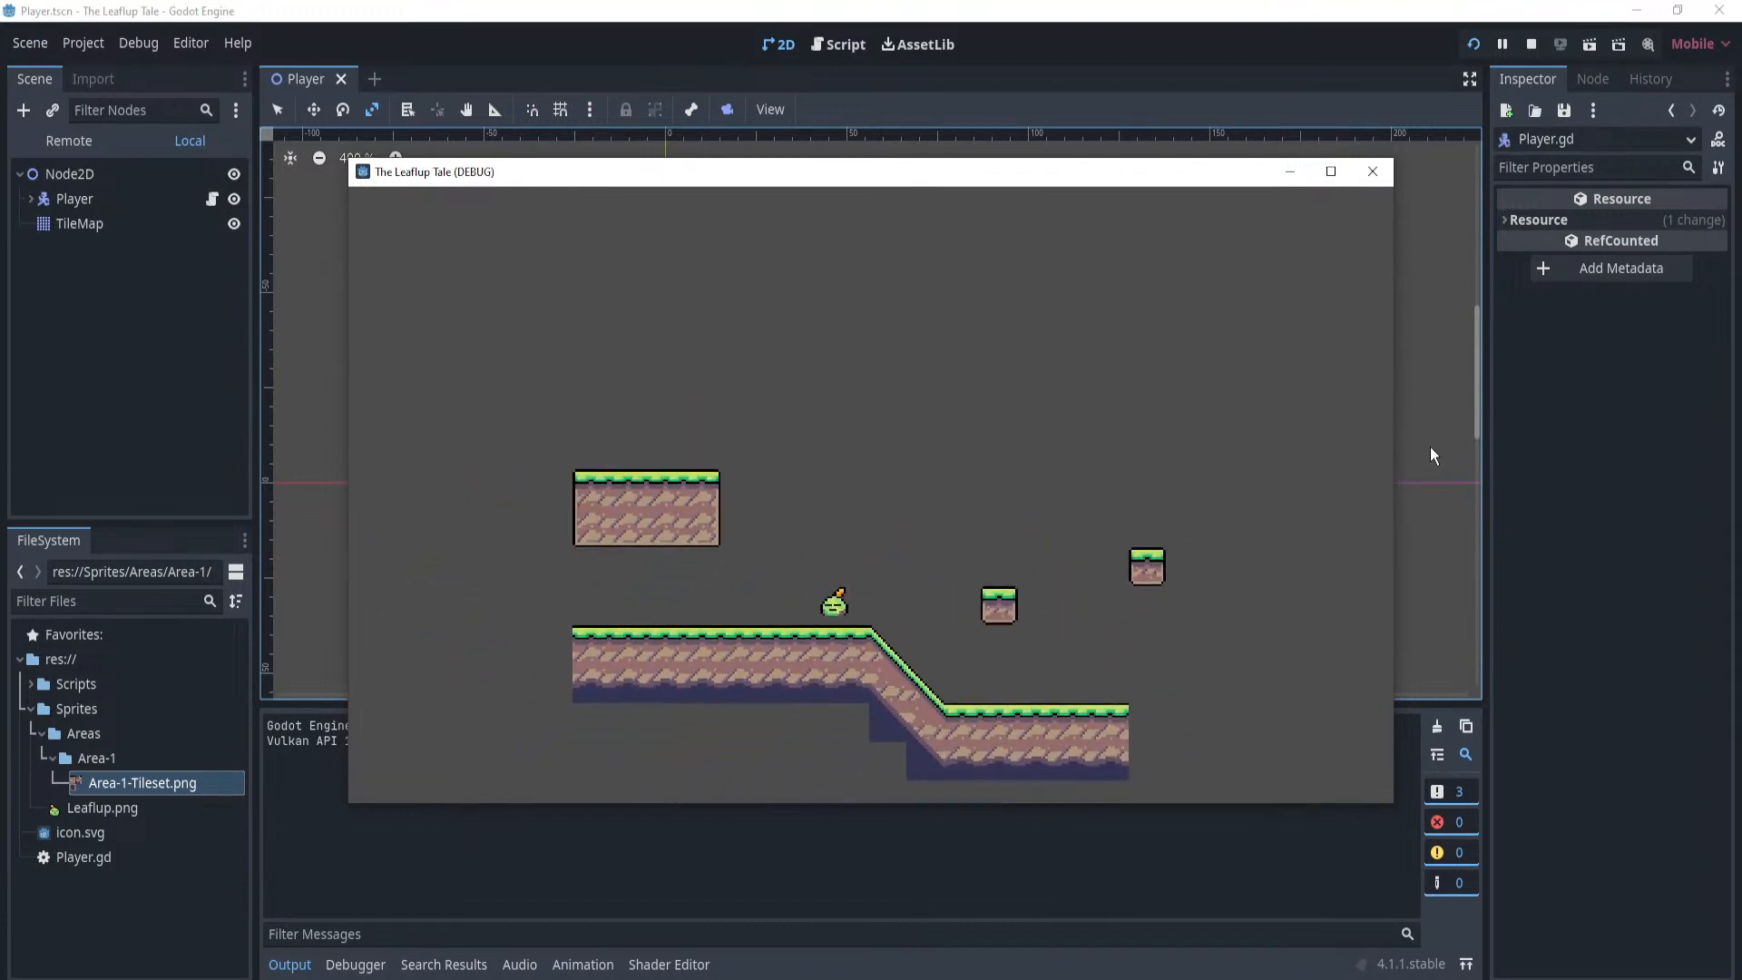
key(Right)
key(space)
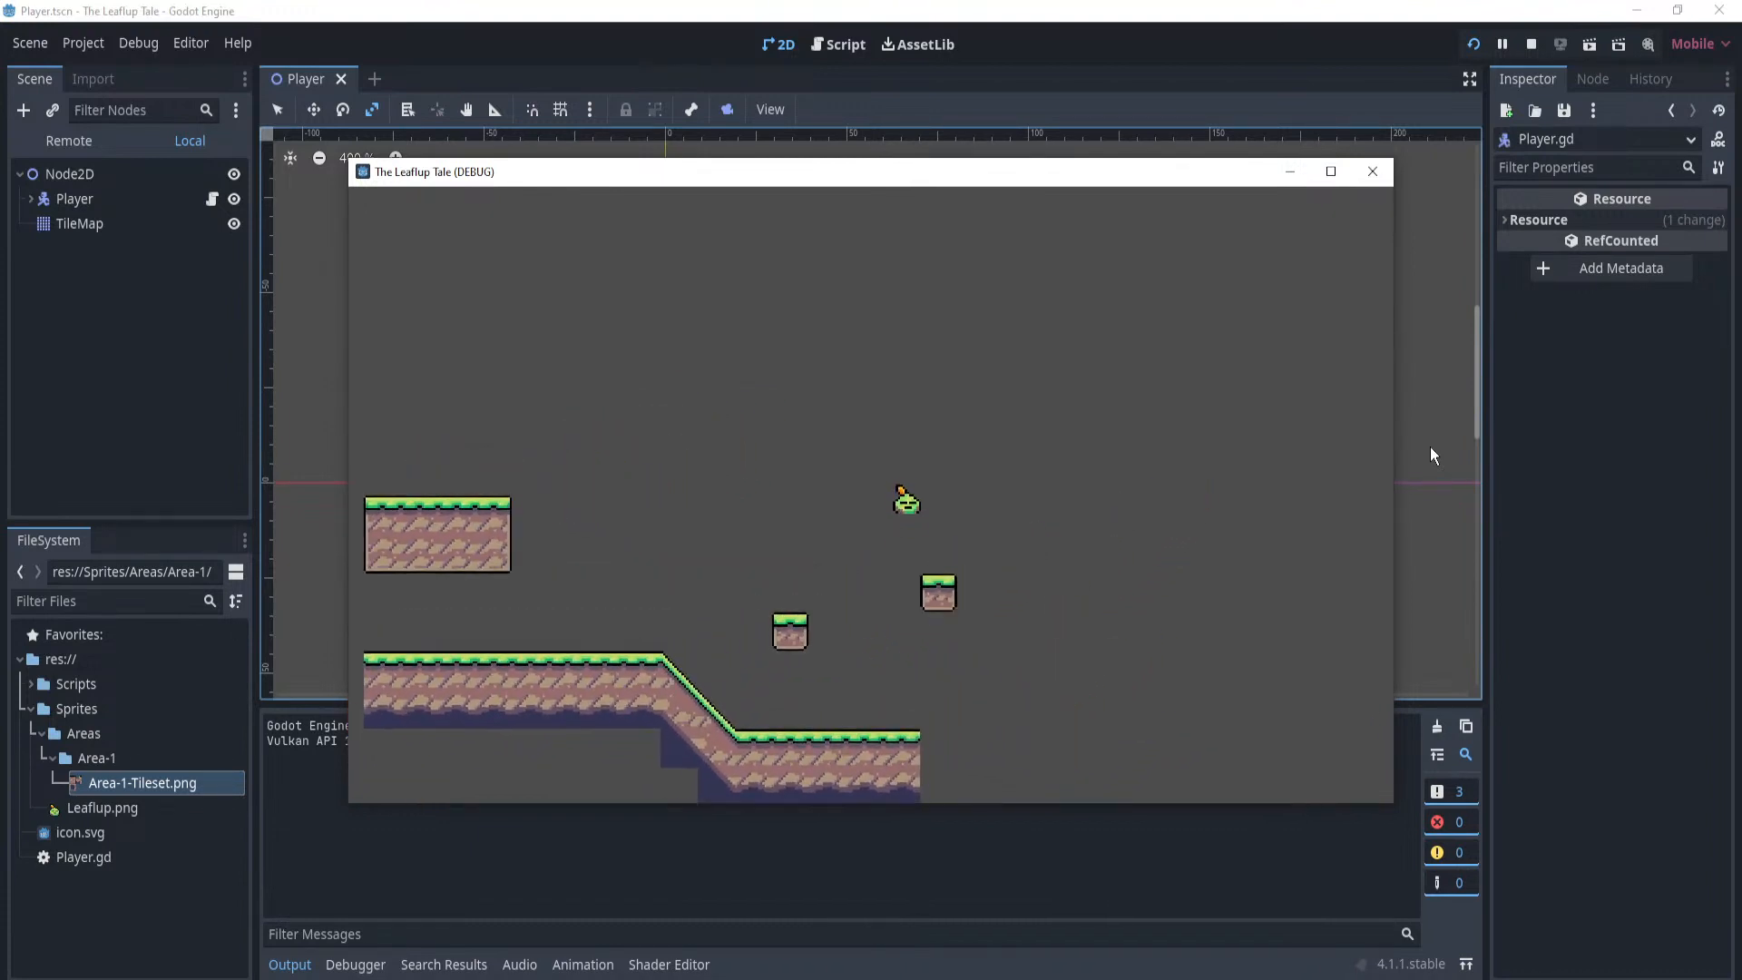
key(Left)
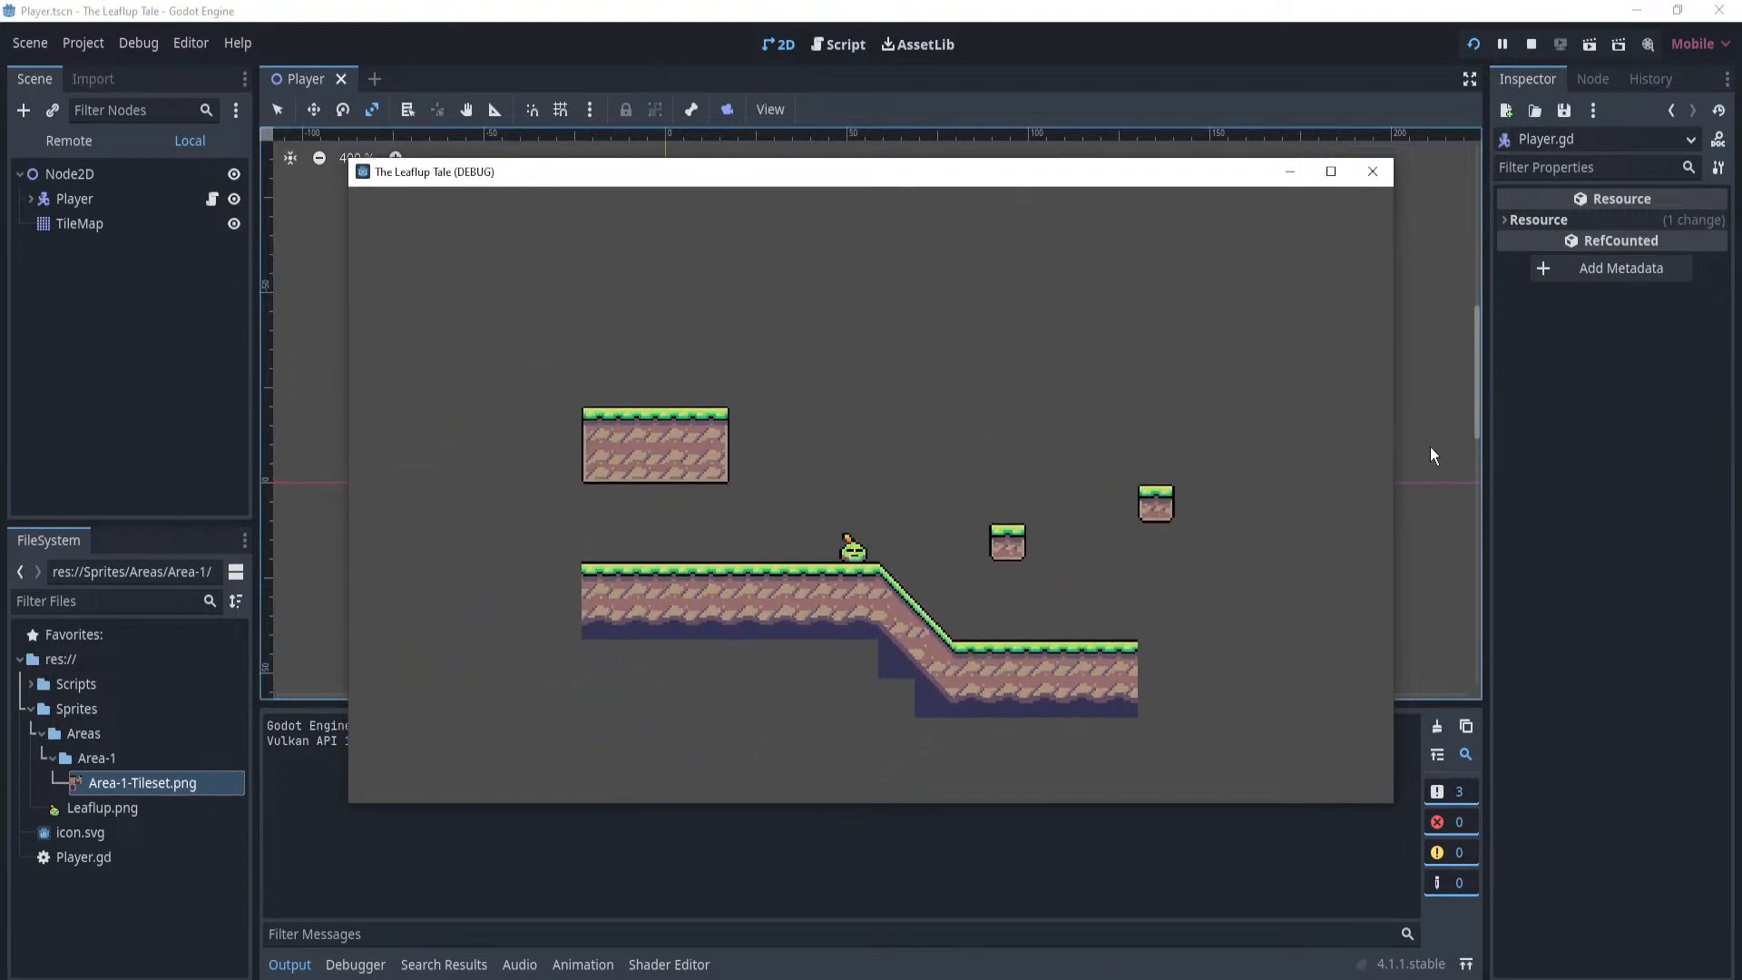
key(space)
key(Right)
key(space)
key(Left)
key(space)
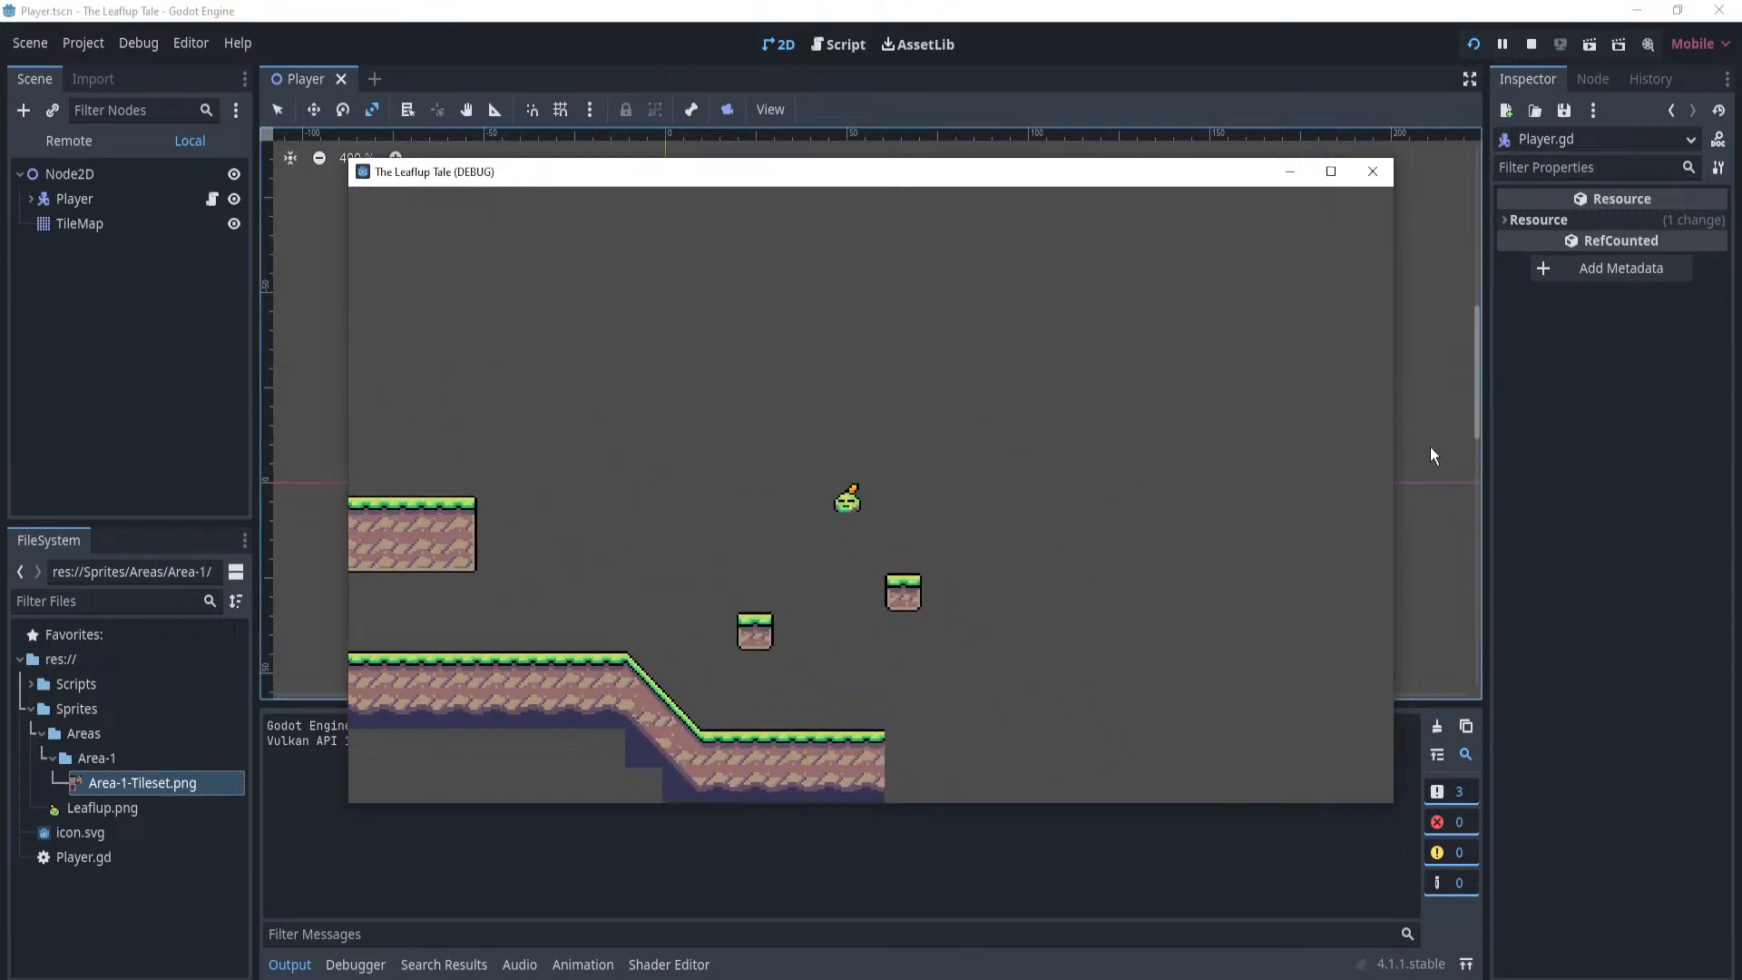
key(Left)
key(space)
key(Right)
key(space)
key(space)
key(space)
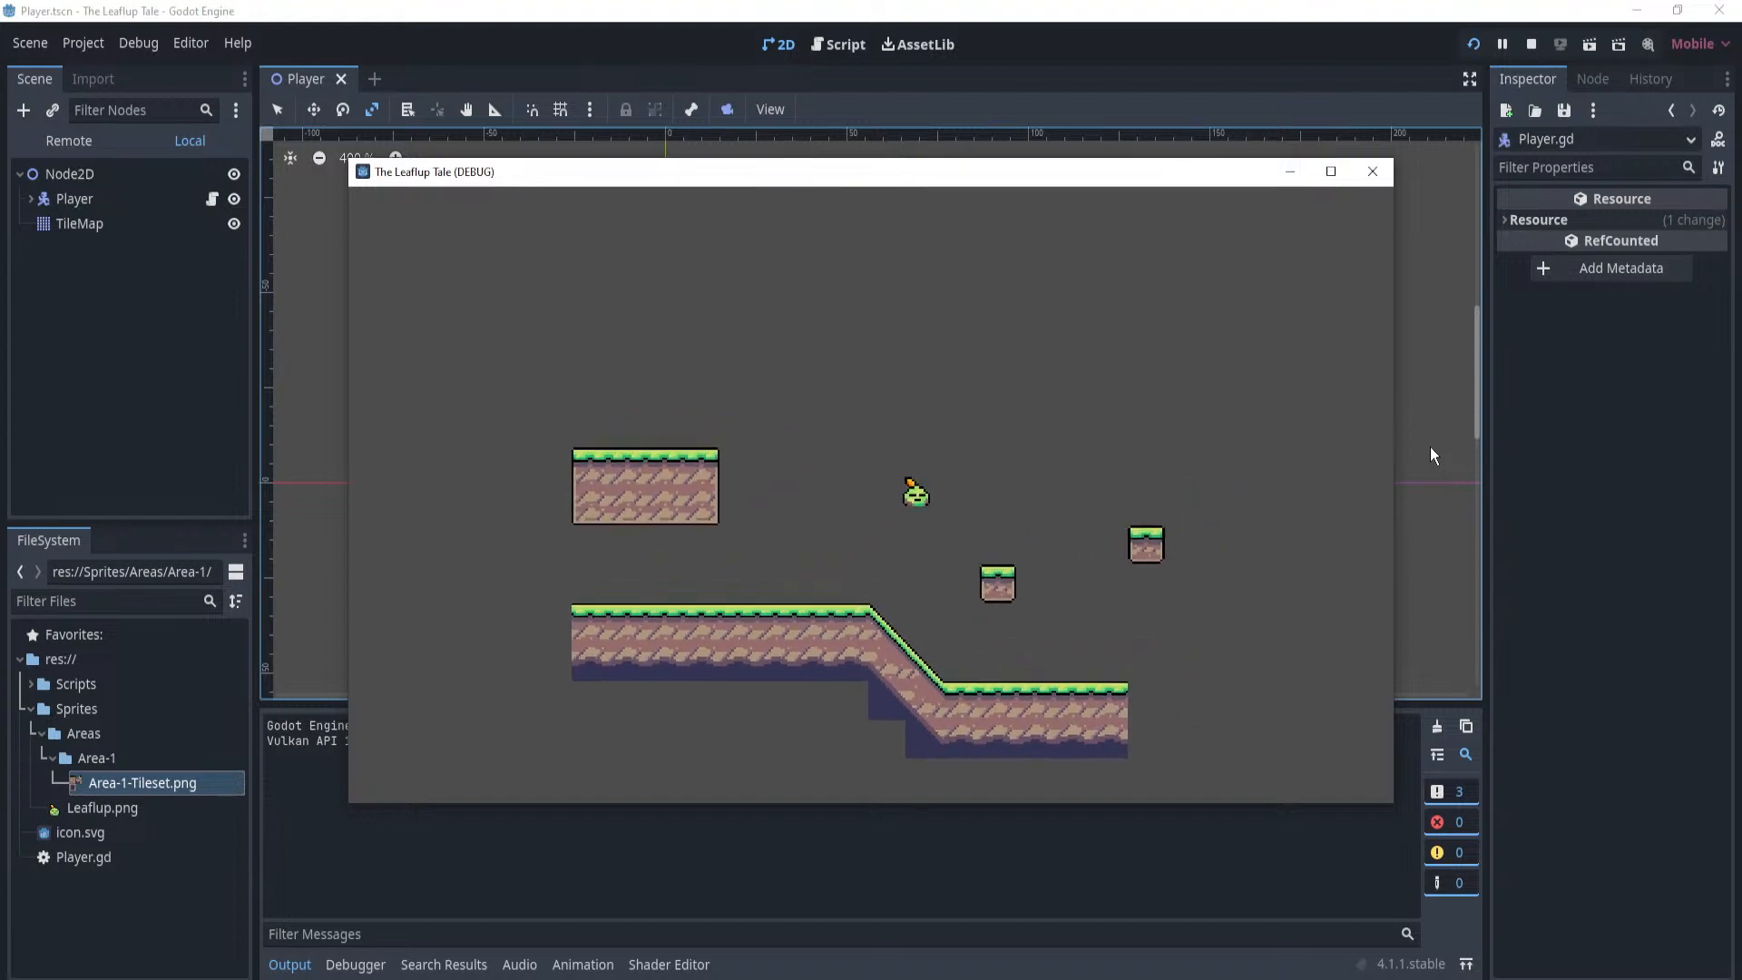
key(Left)
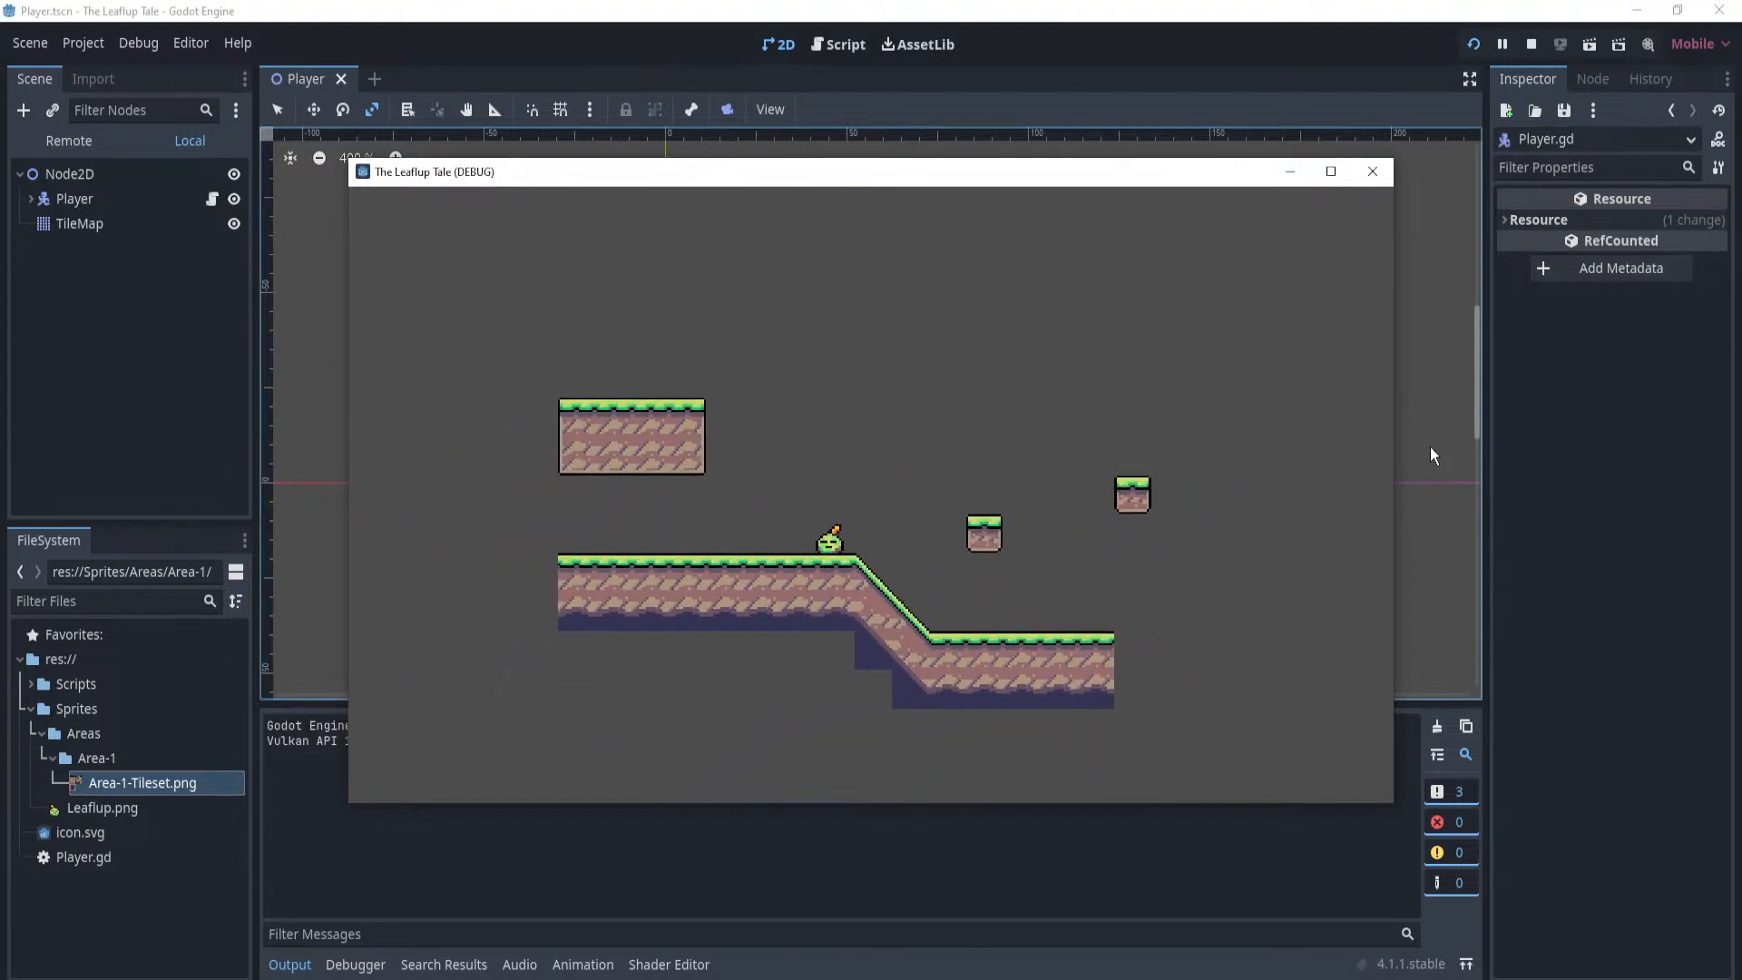
key(Right)
key(space)
key(space)
key(Left)
key(space)
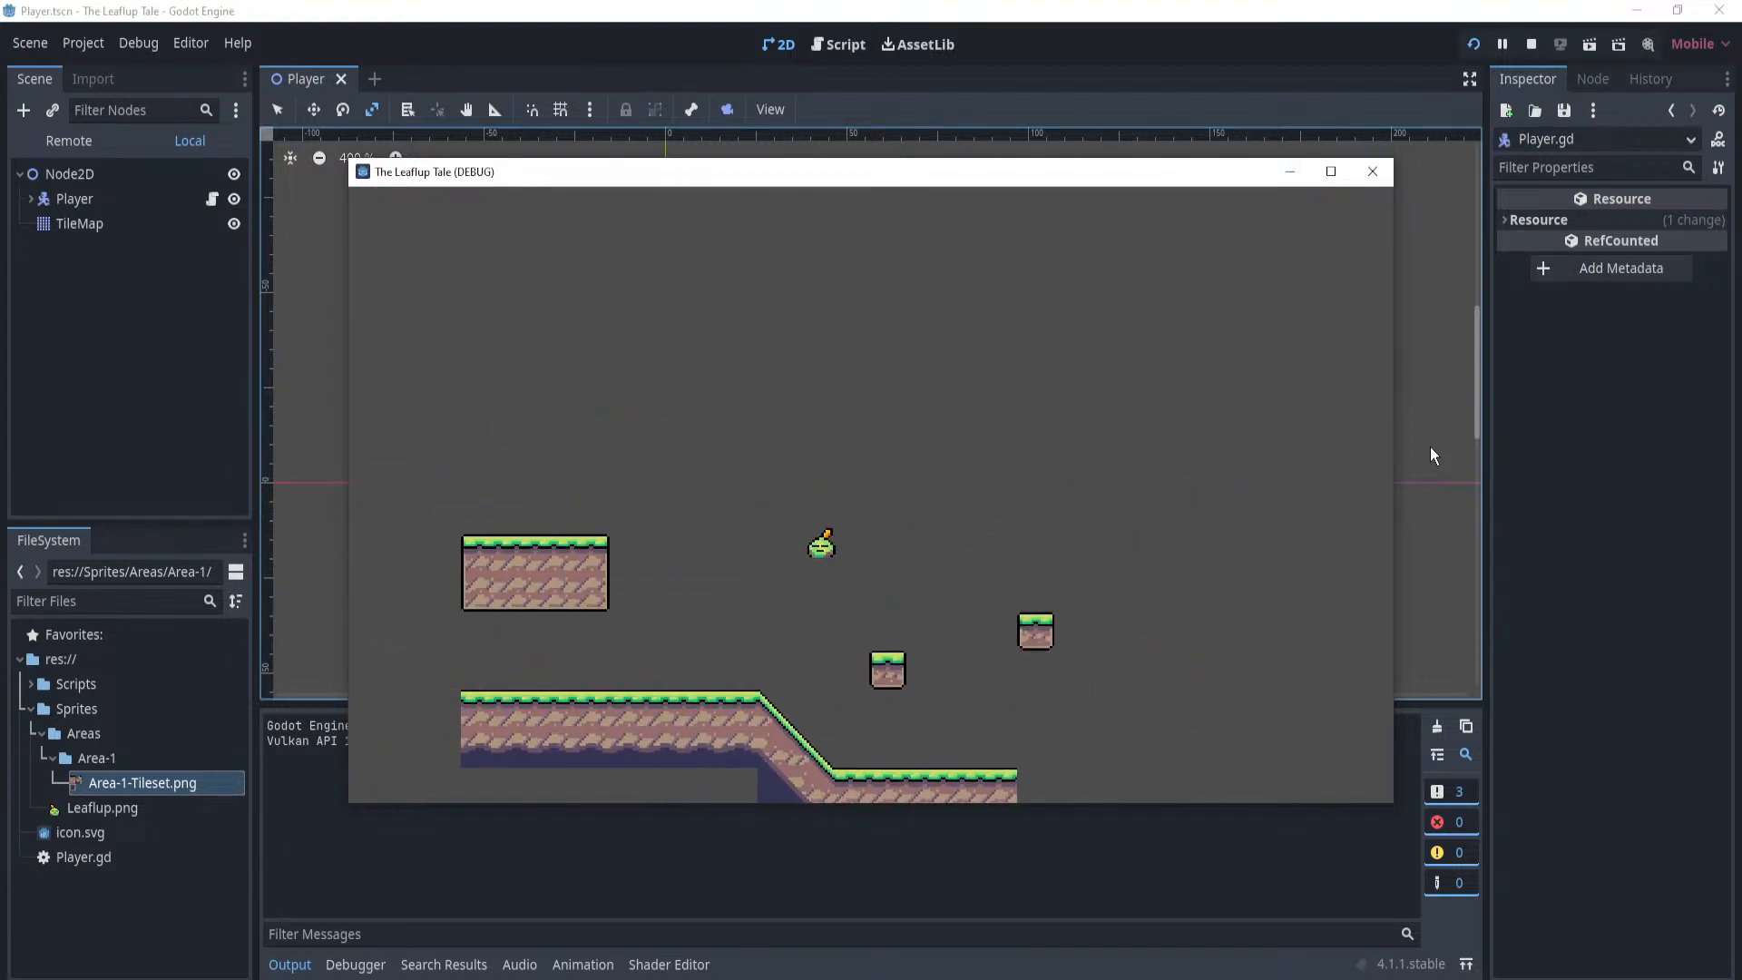
key(Right)
key(space)
key(space)
key(Left)
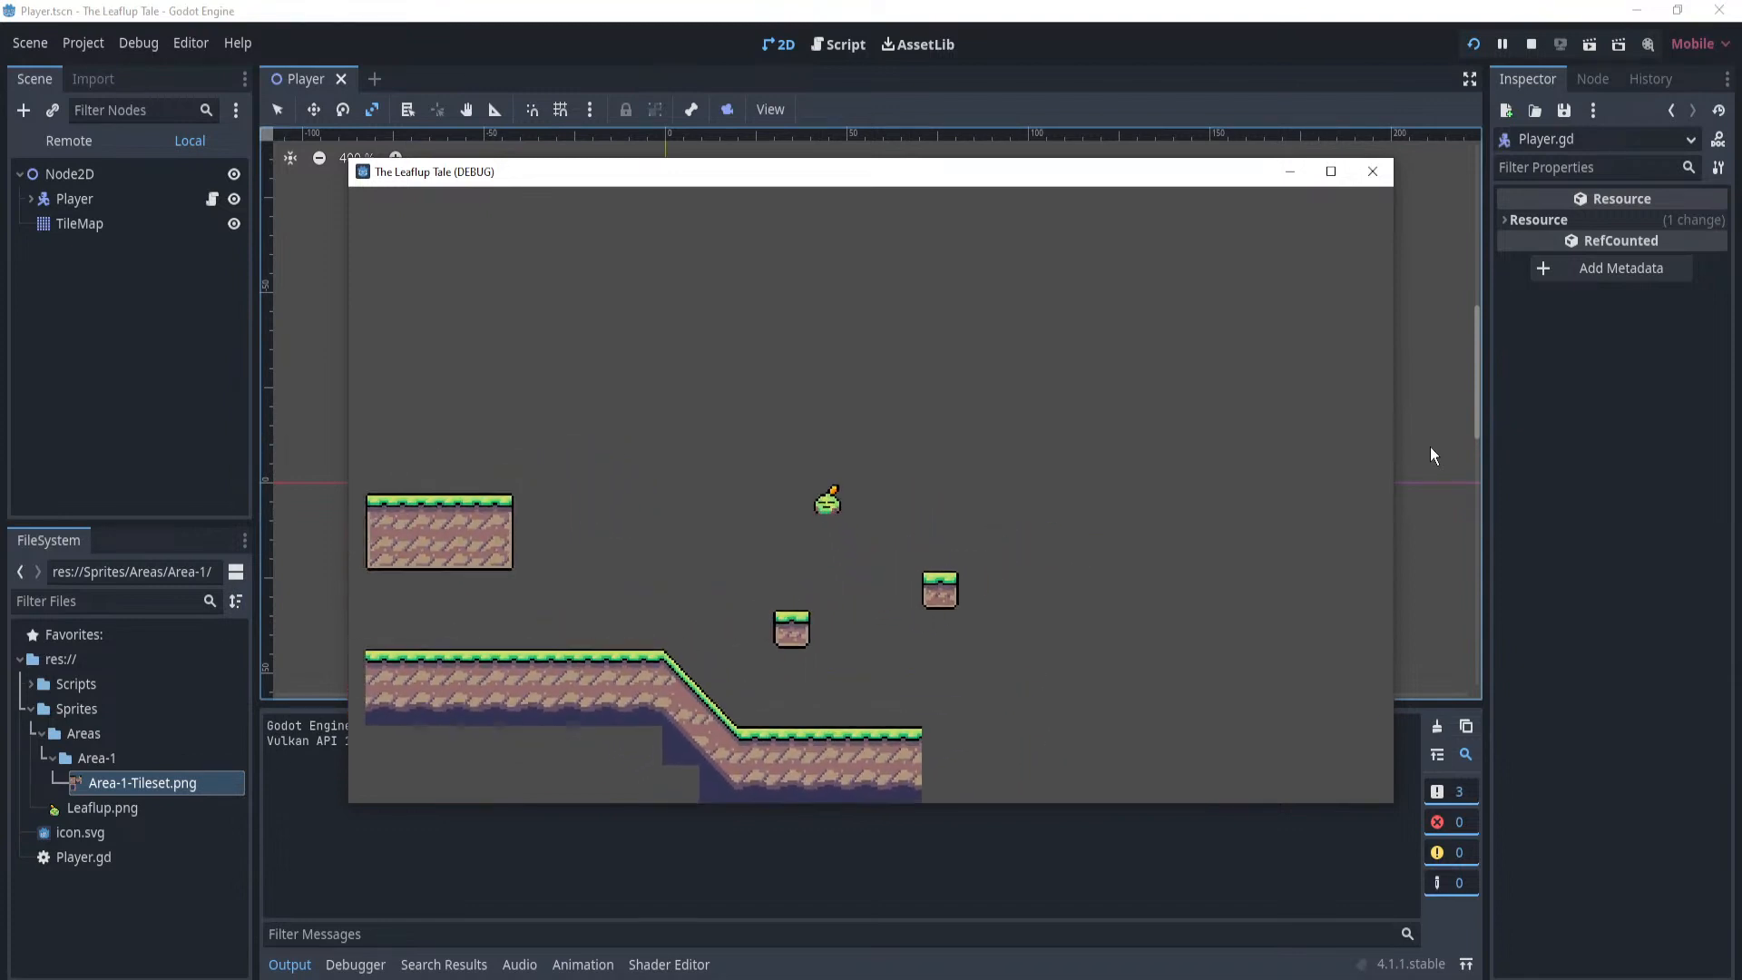
key(Right)
key(space)
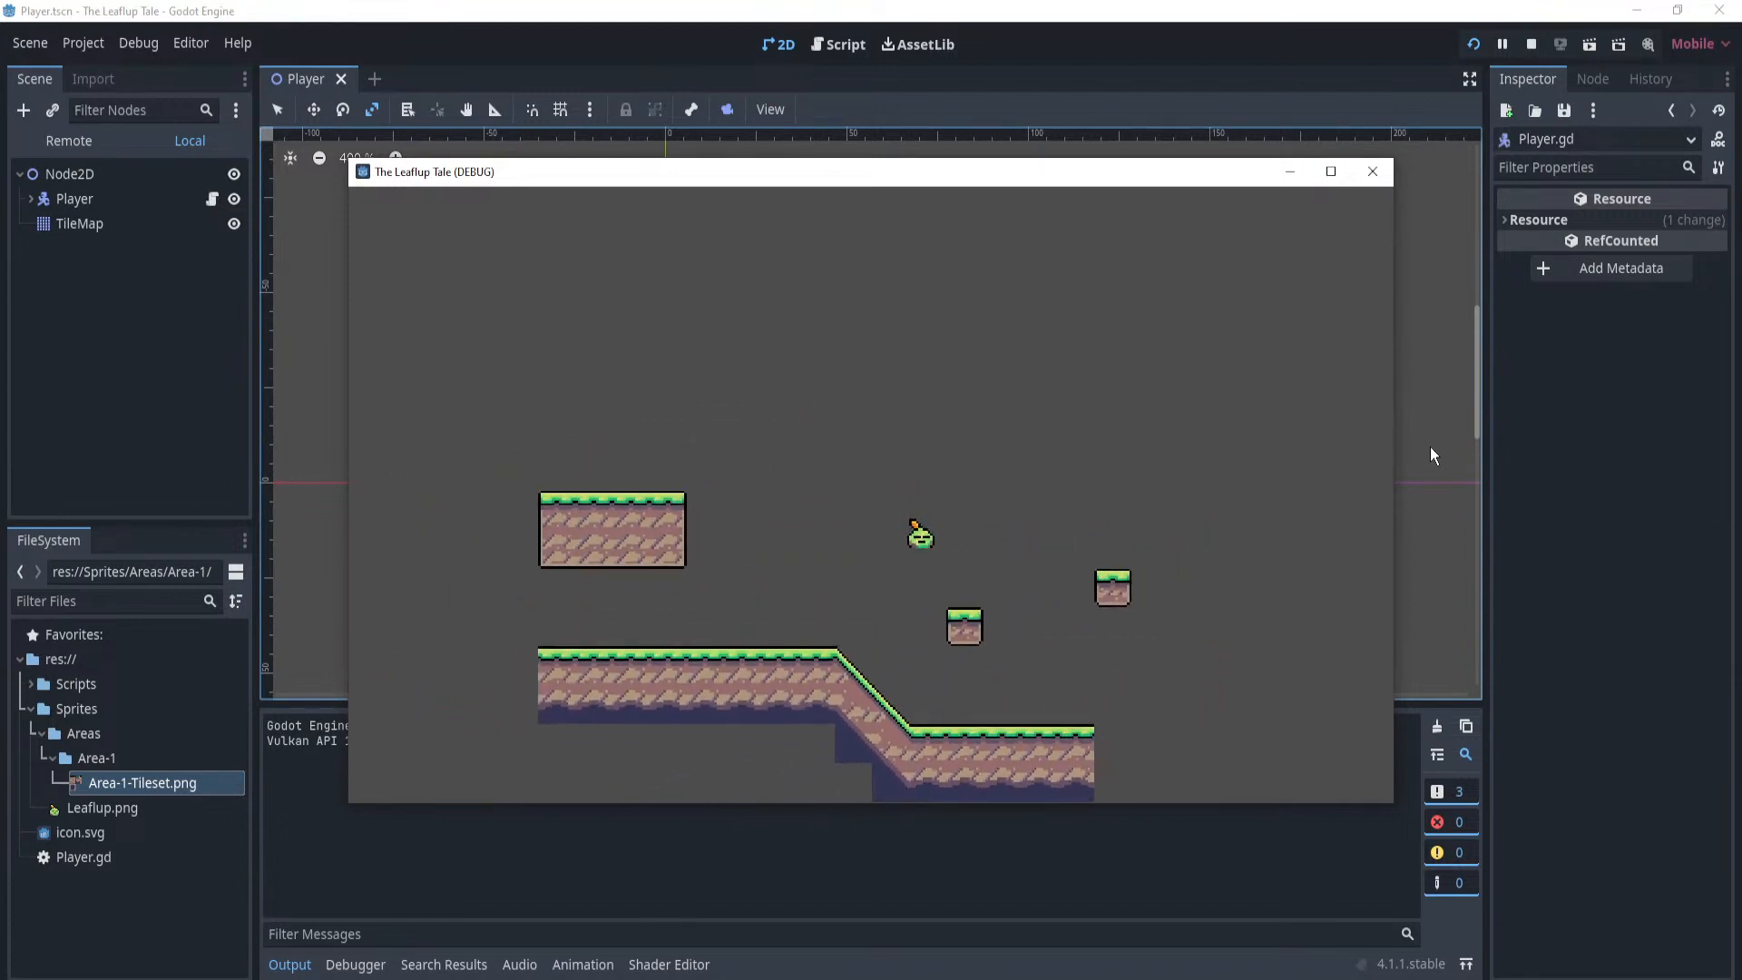
key(Left)
key(space)
key(Right)
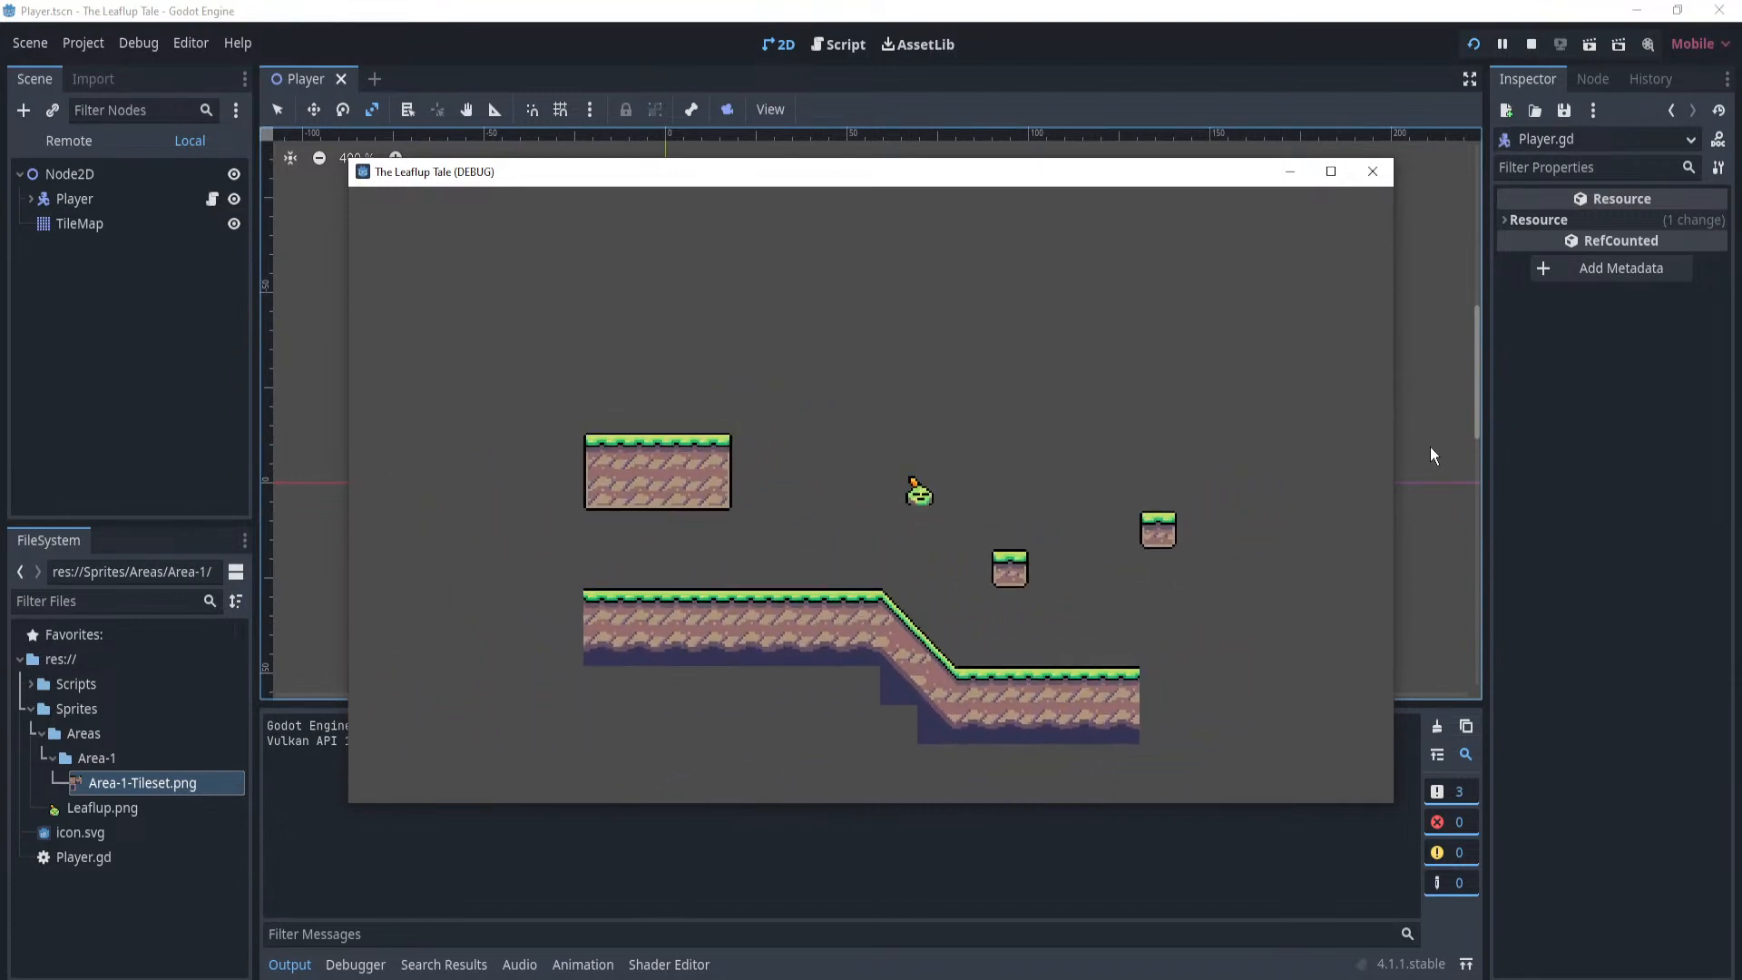
key(Left)
key(space)
key(space)
key(Right)
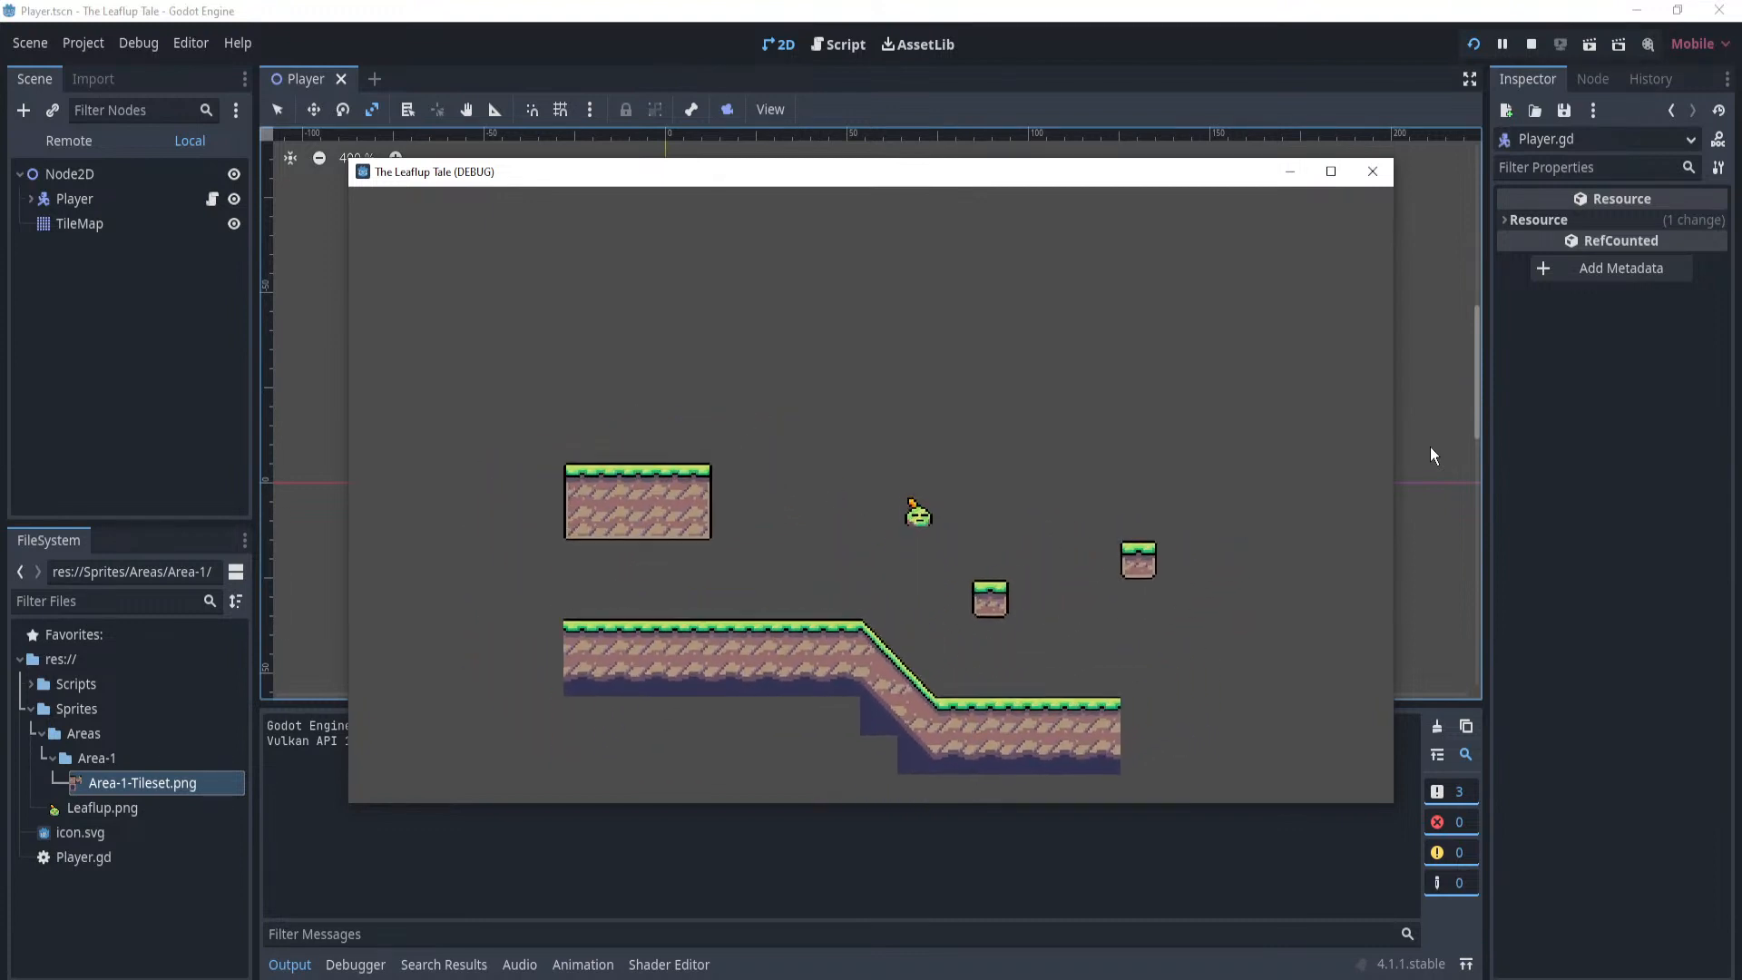
key(space)
key(Left)
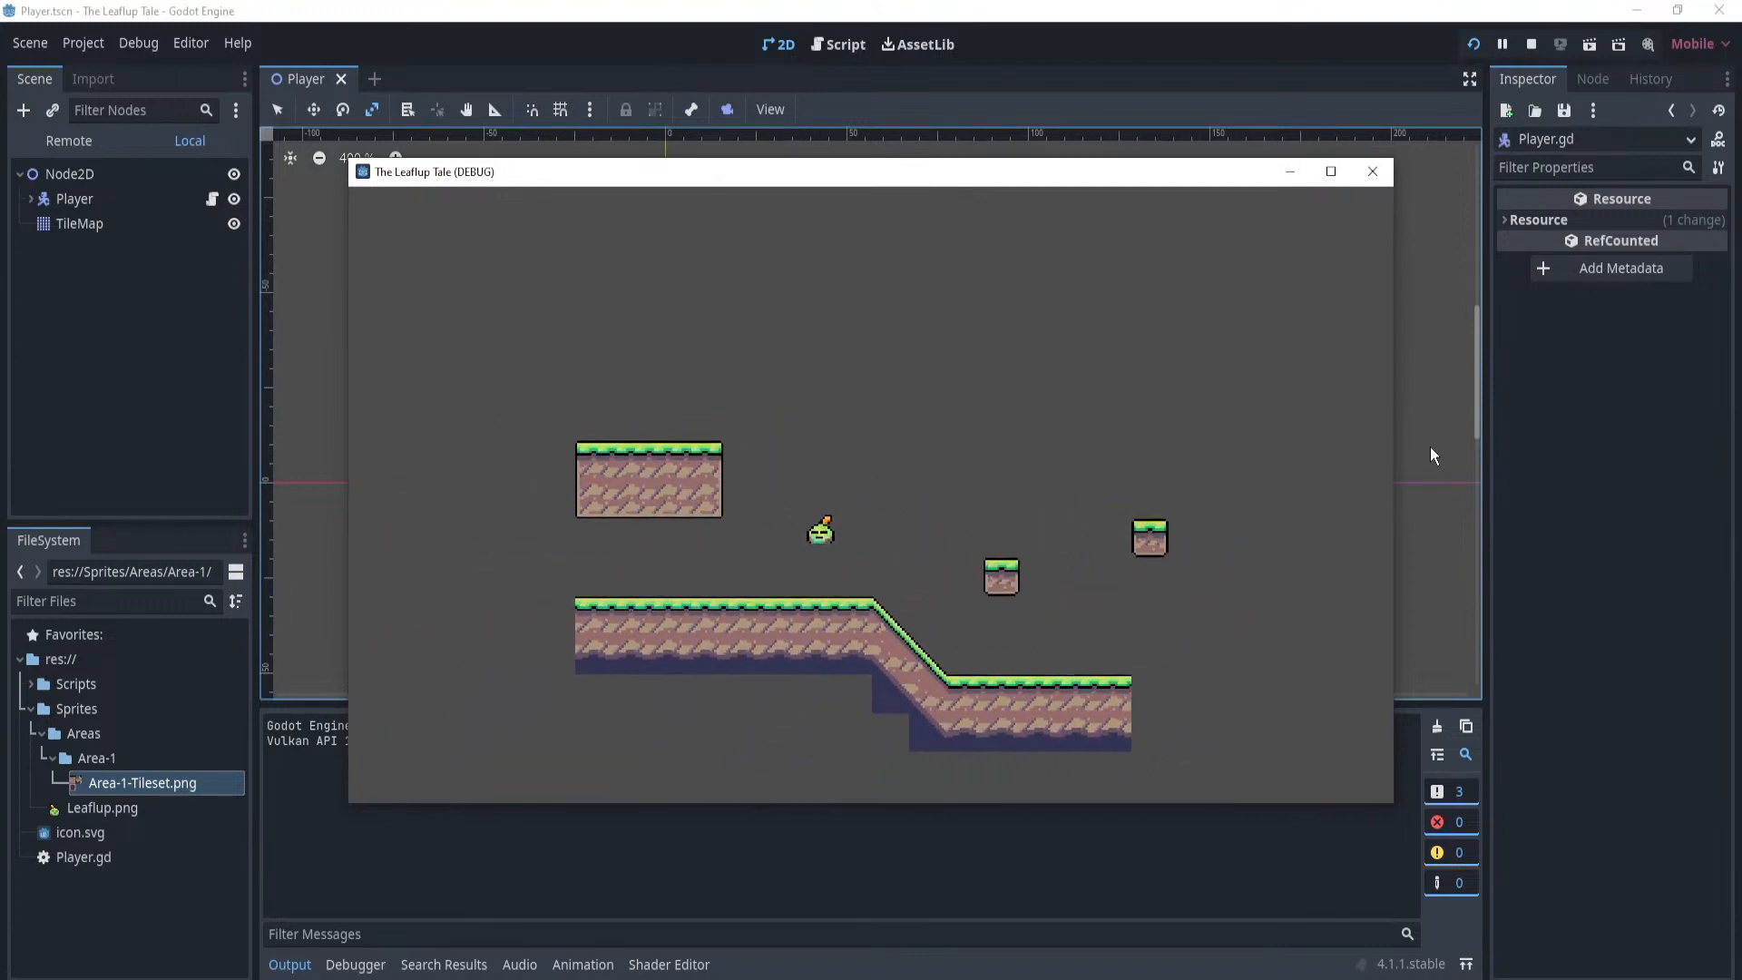
key(Right)
key(Left)
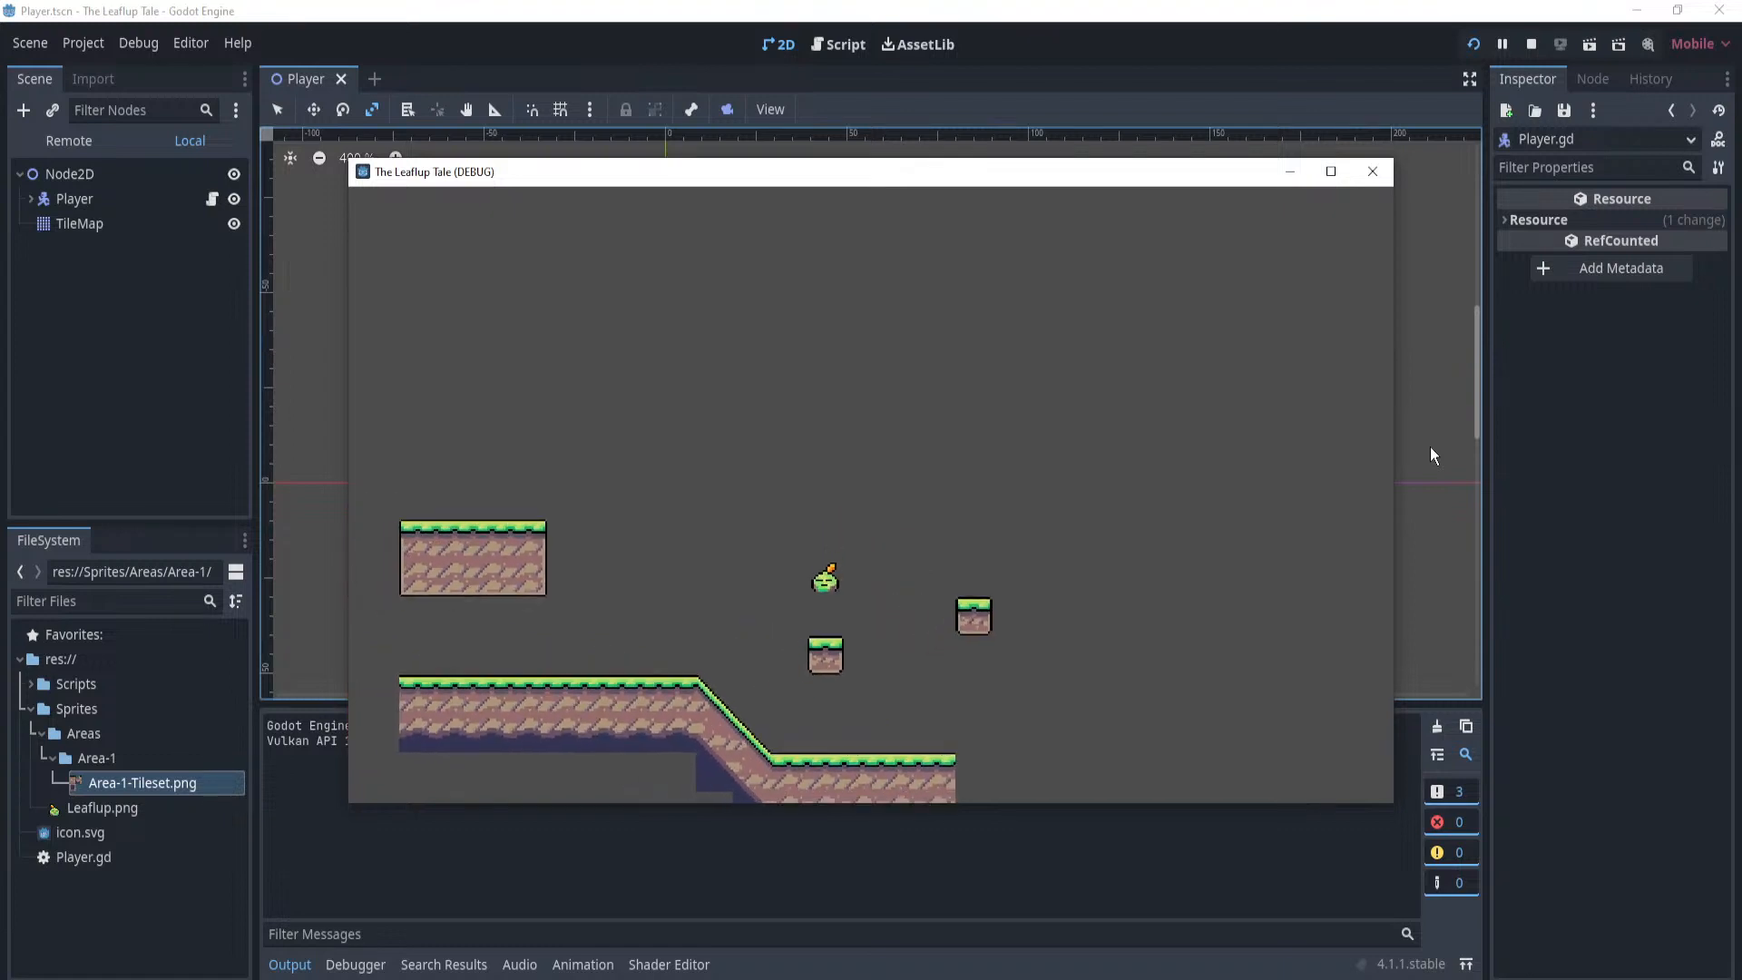
click(1371, 170)
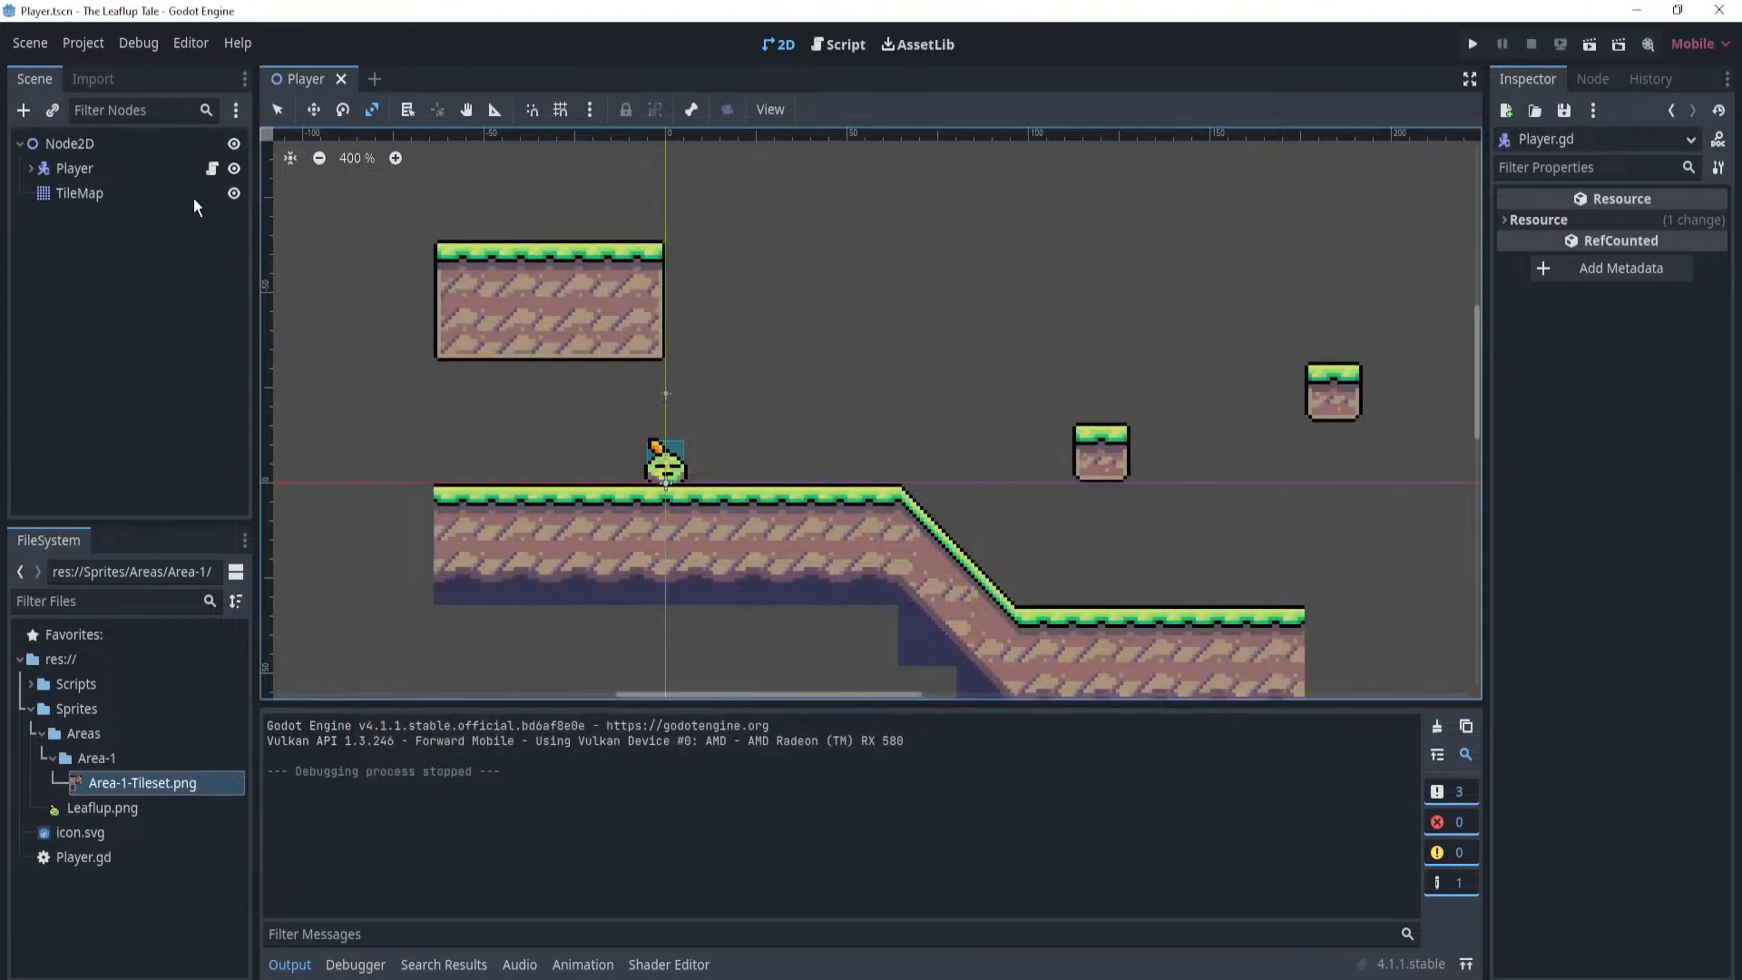
Select the Player node to show its movement properties and collapse its Floor property group.
click(154, 167)
scroll(666, 305, down, 8)
middle_drag(867, 353, 1163, 368)
scroll(1111, 367, up, 3)
scroll(1164, 367, up, 2)
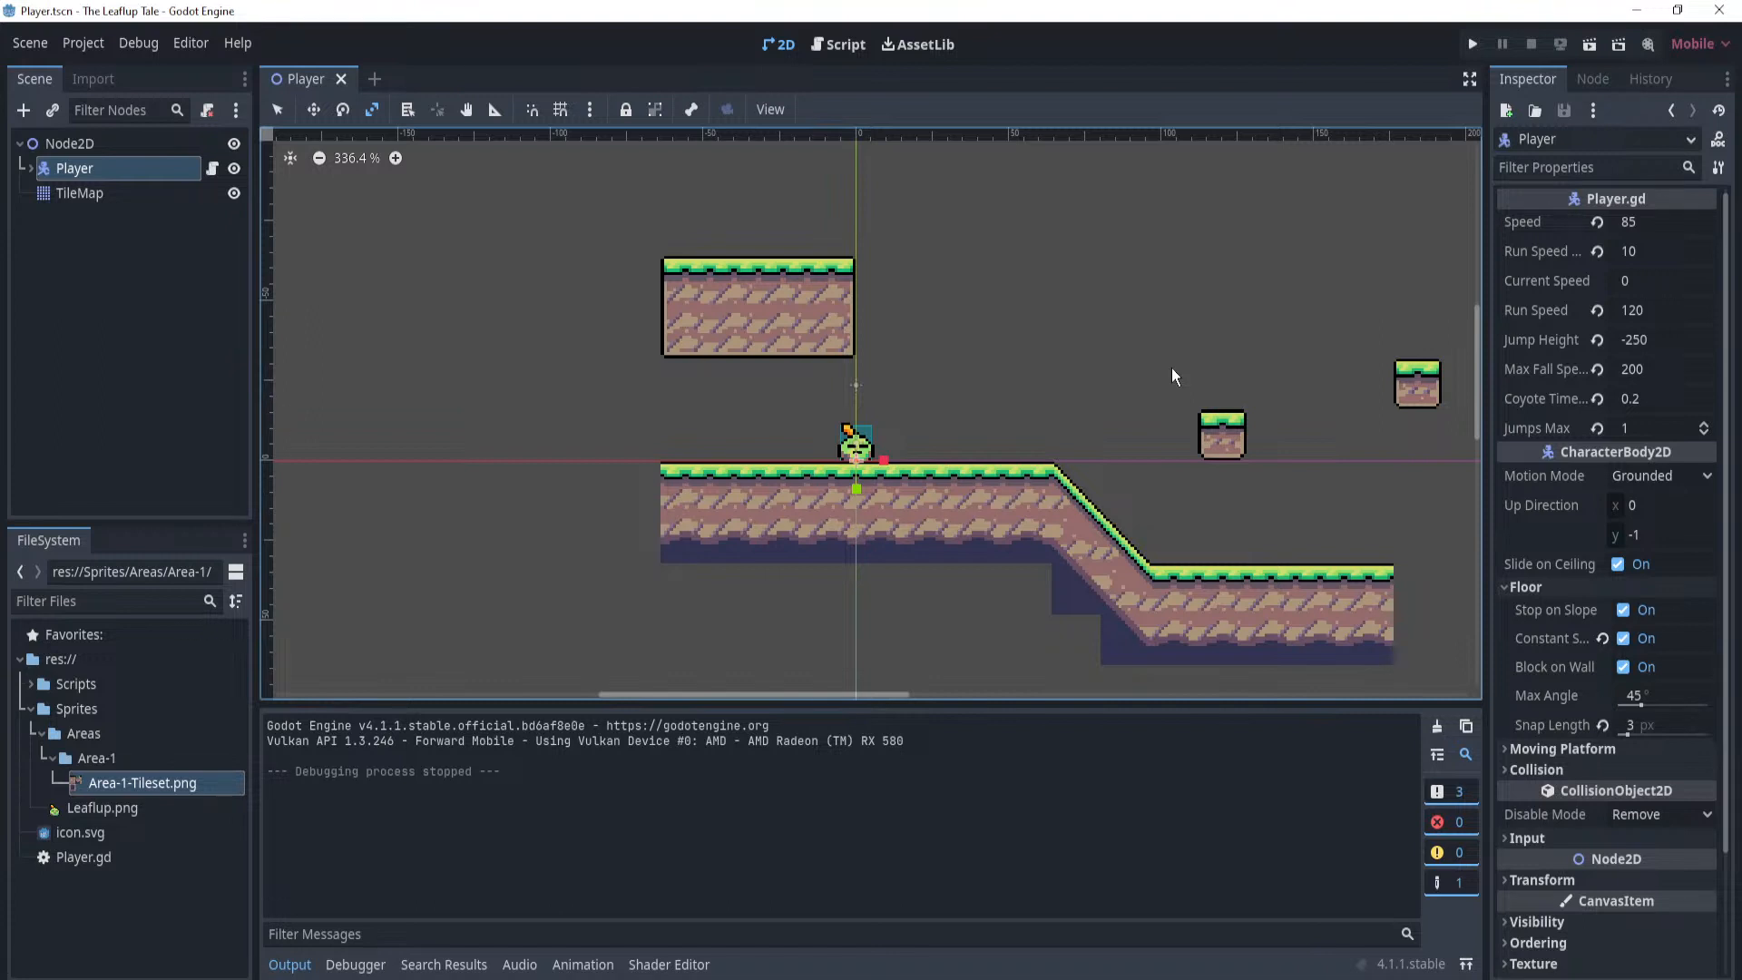
scroll(1173, 365, down, 5)
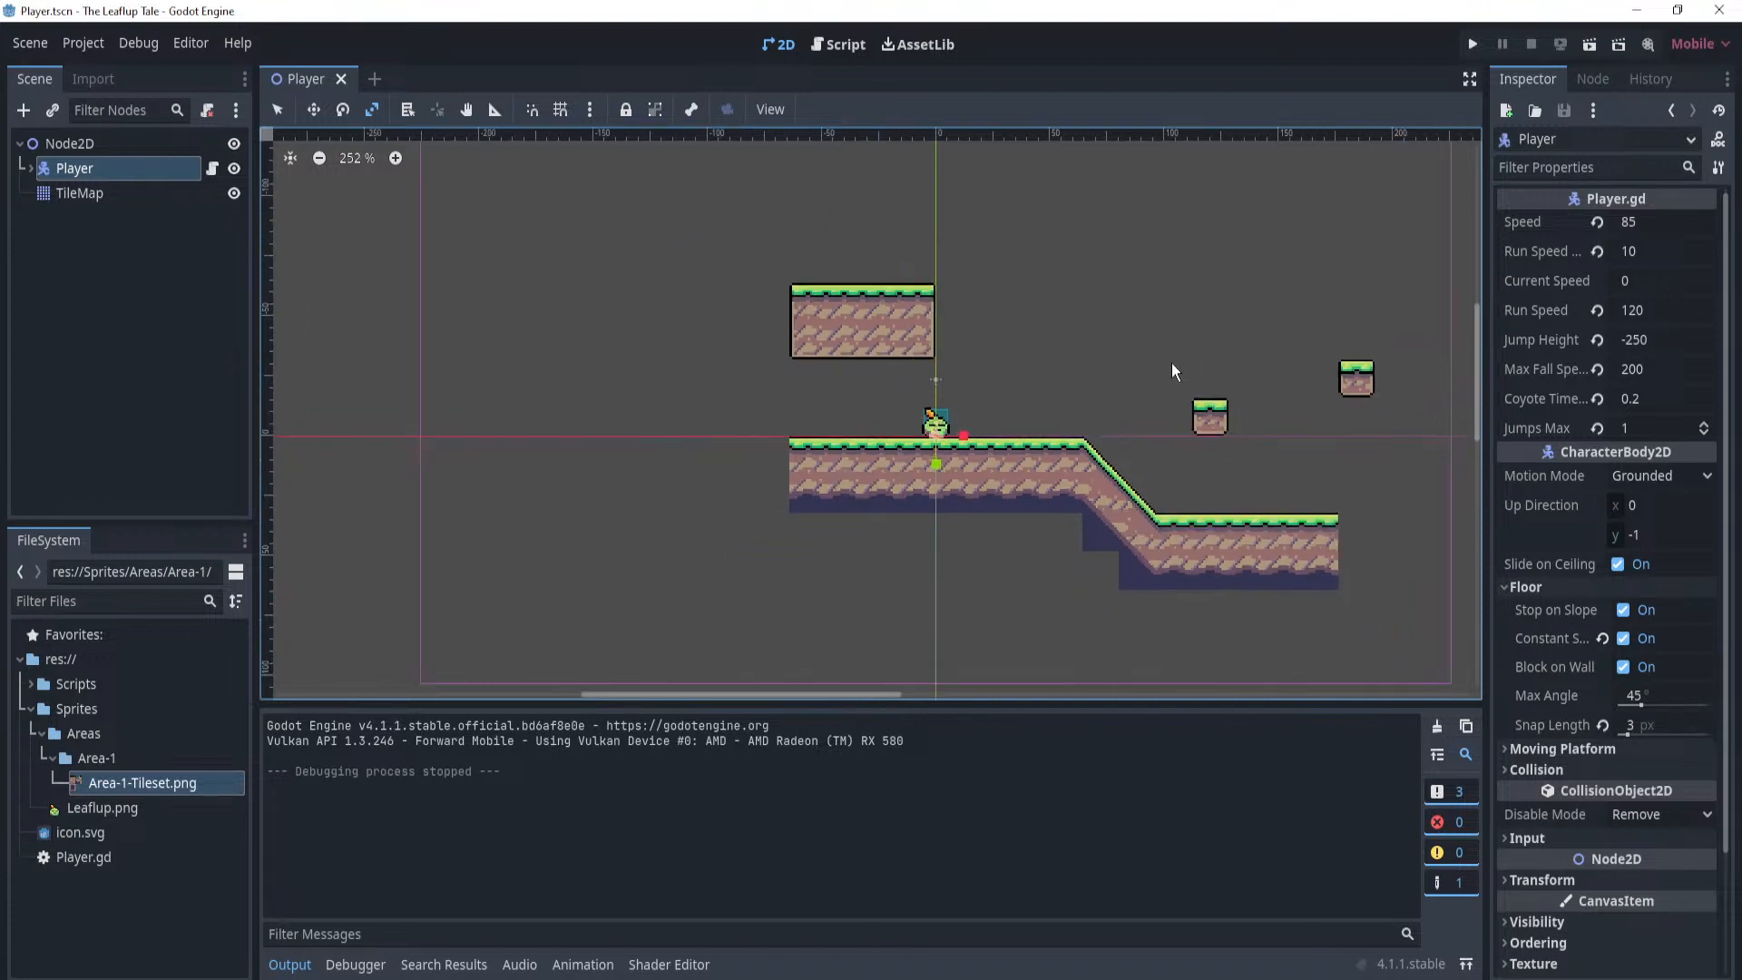
scroll(1172, 363, up, 2)
middle_drag(1133, 372, 1065, 374)
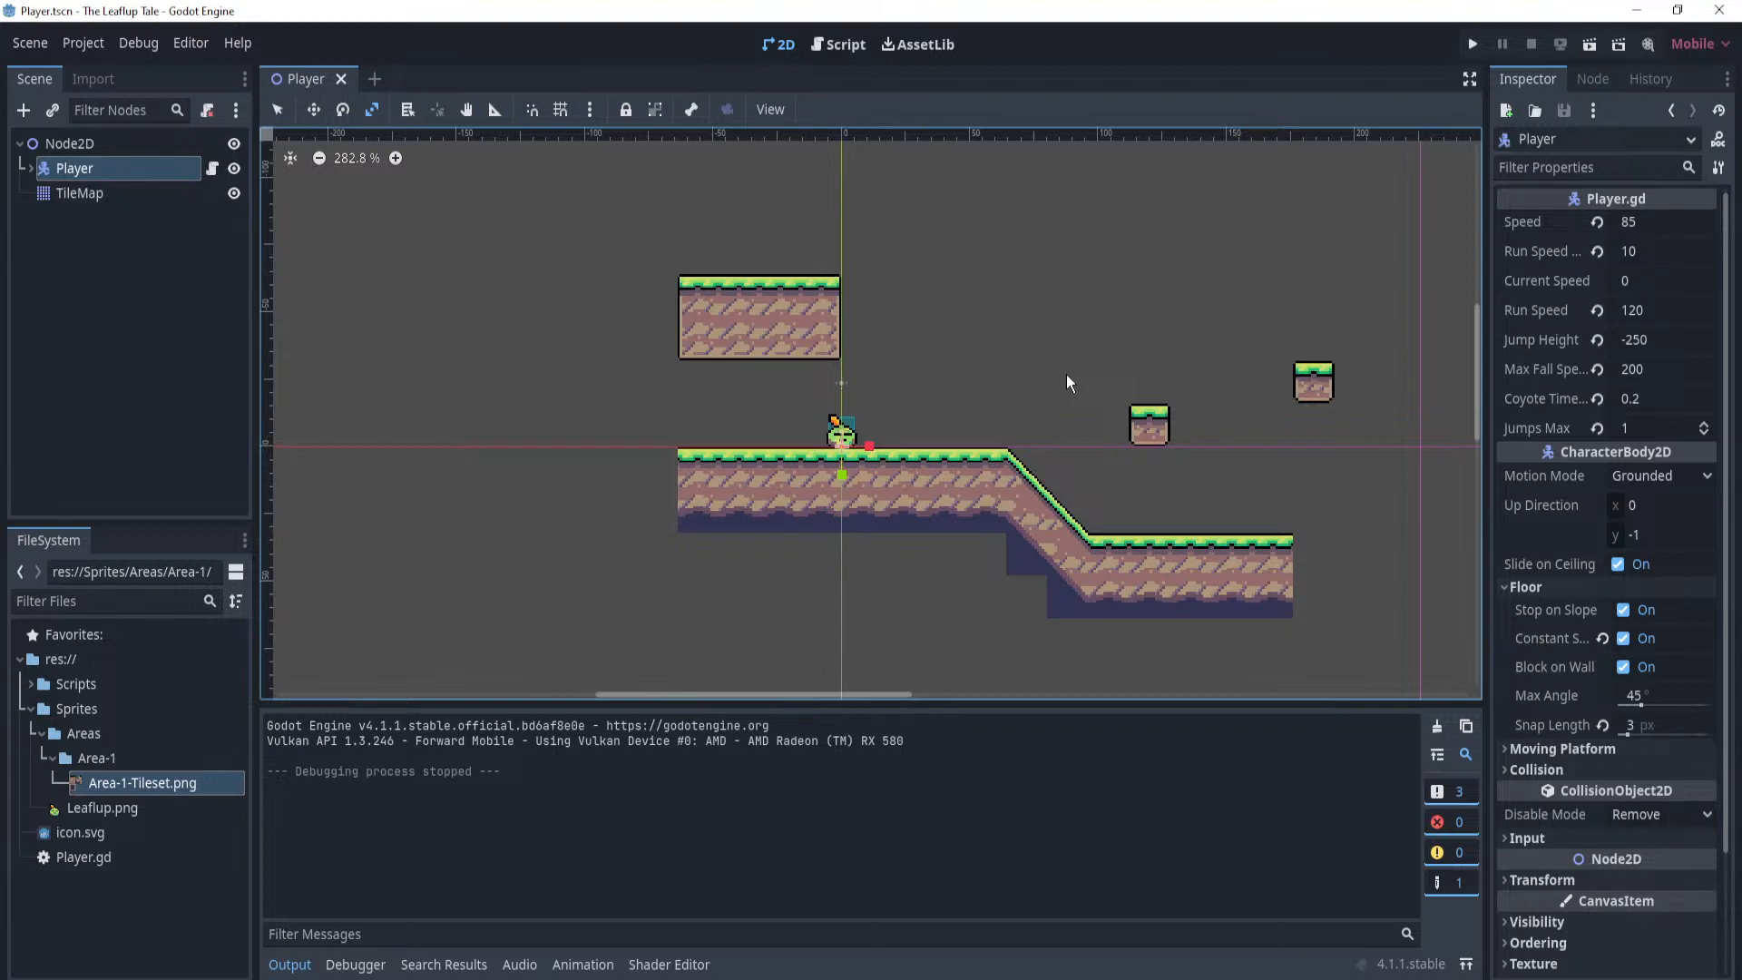
click(1507, 587)
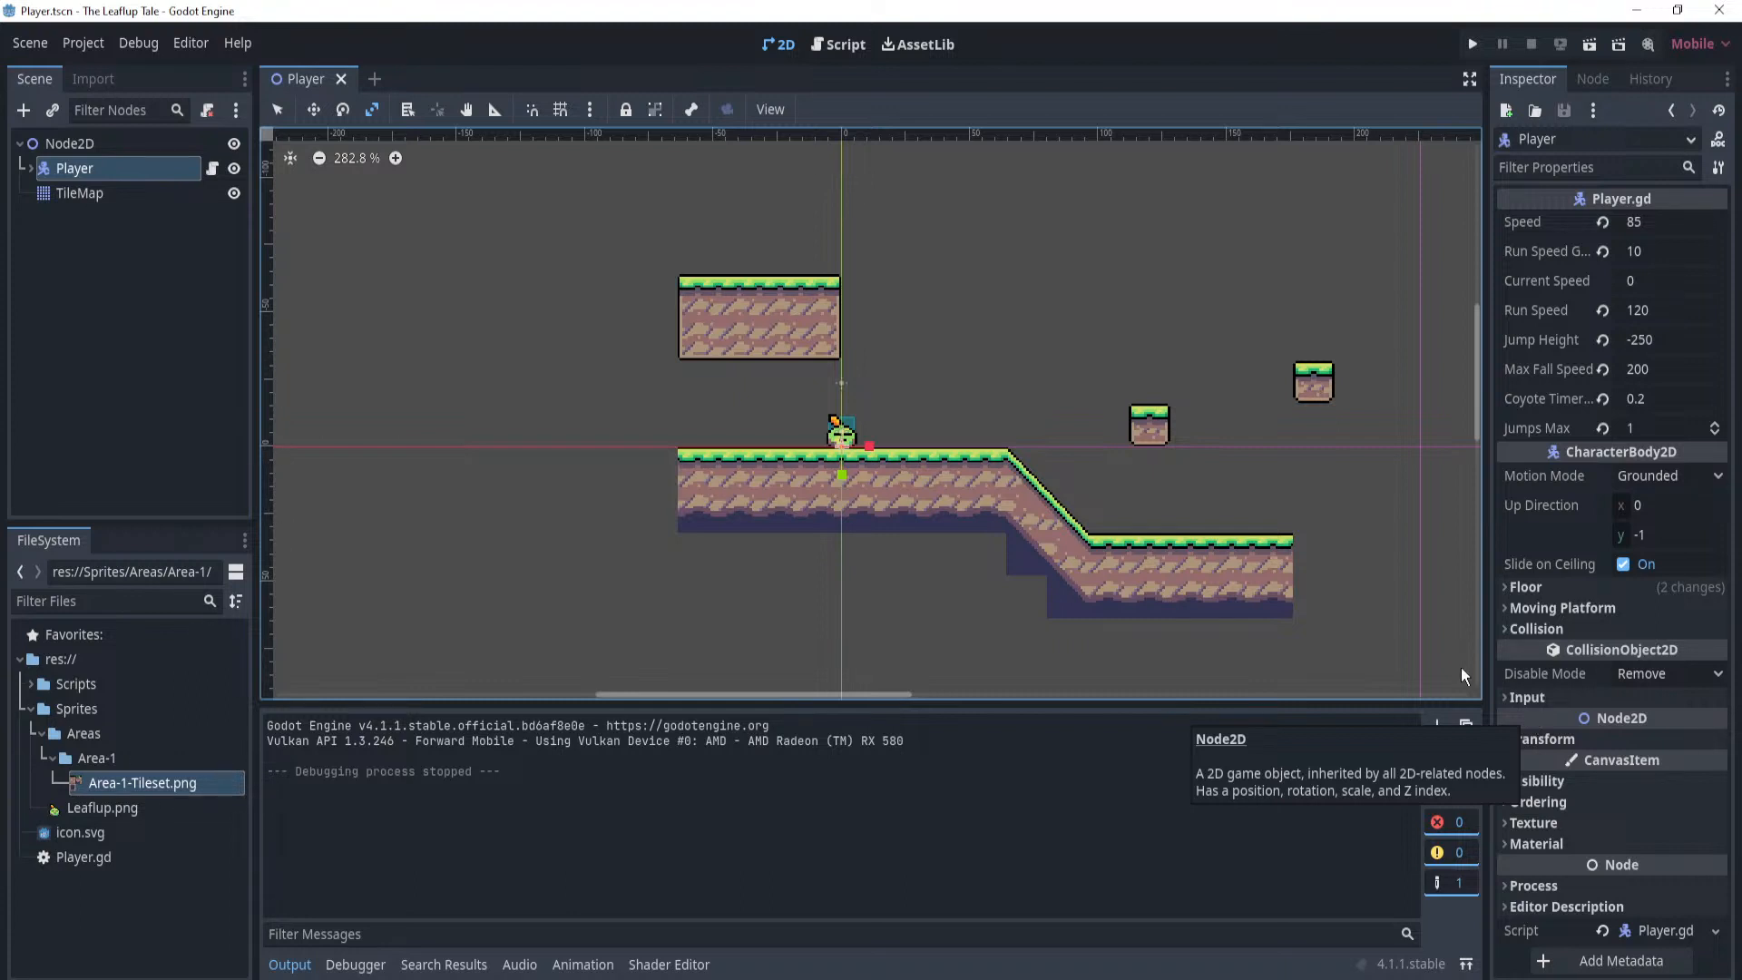
scroll(1012, 331, down, 1)
scroll(1005, 332, up, 1)
middle_drag(995, 331, 1015, 372)
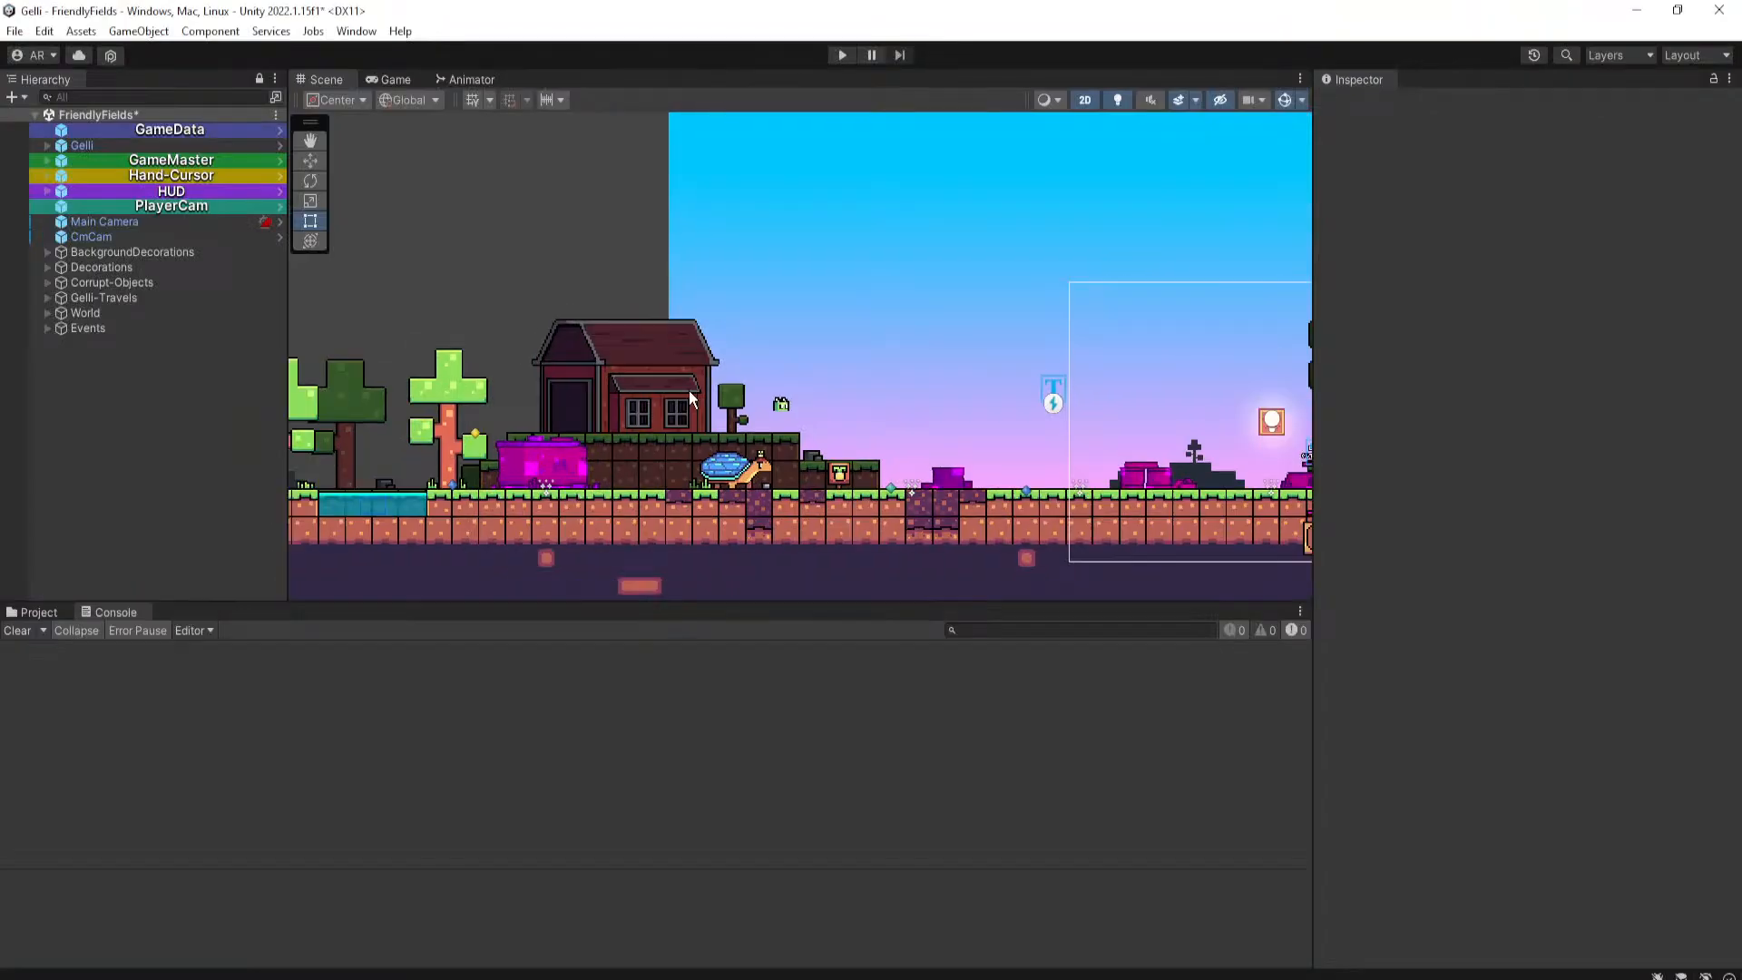
Switch to Unity, examine the FriendlyFields level layout around the house, trees and shop, and return to the Godot player scene.
scroll(1020, 330, down, 2)
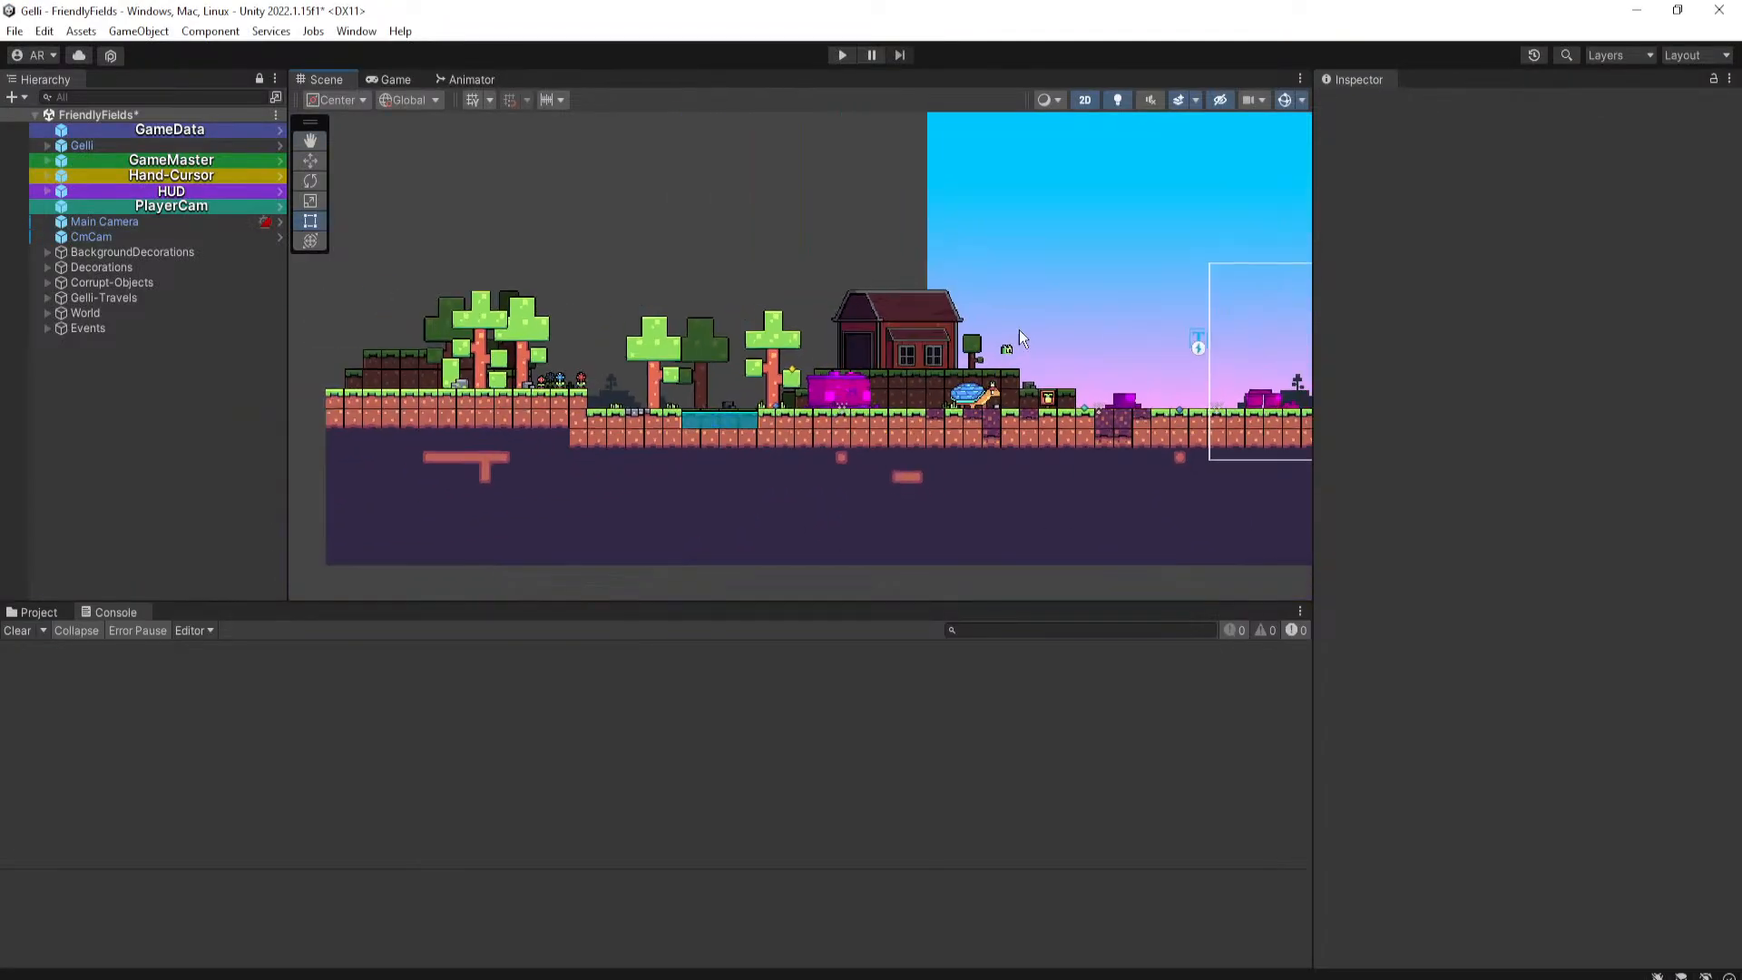
scroll(994, 367, up, 2)
scroll(989, 366, down, 8)
middle_drag(976, 366, 949, 395)
scroll(998, 387, up, 8)
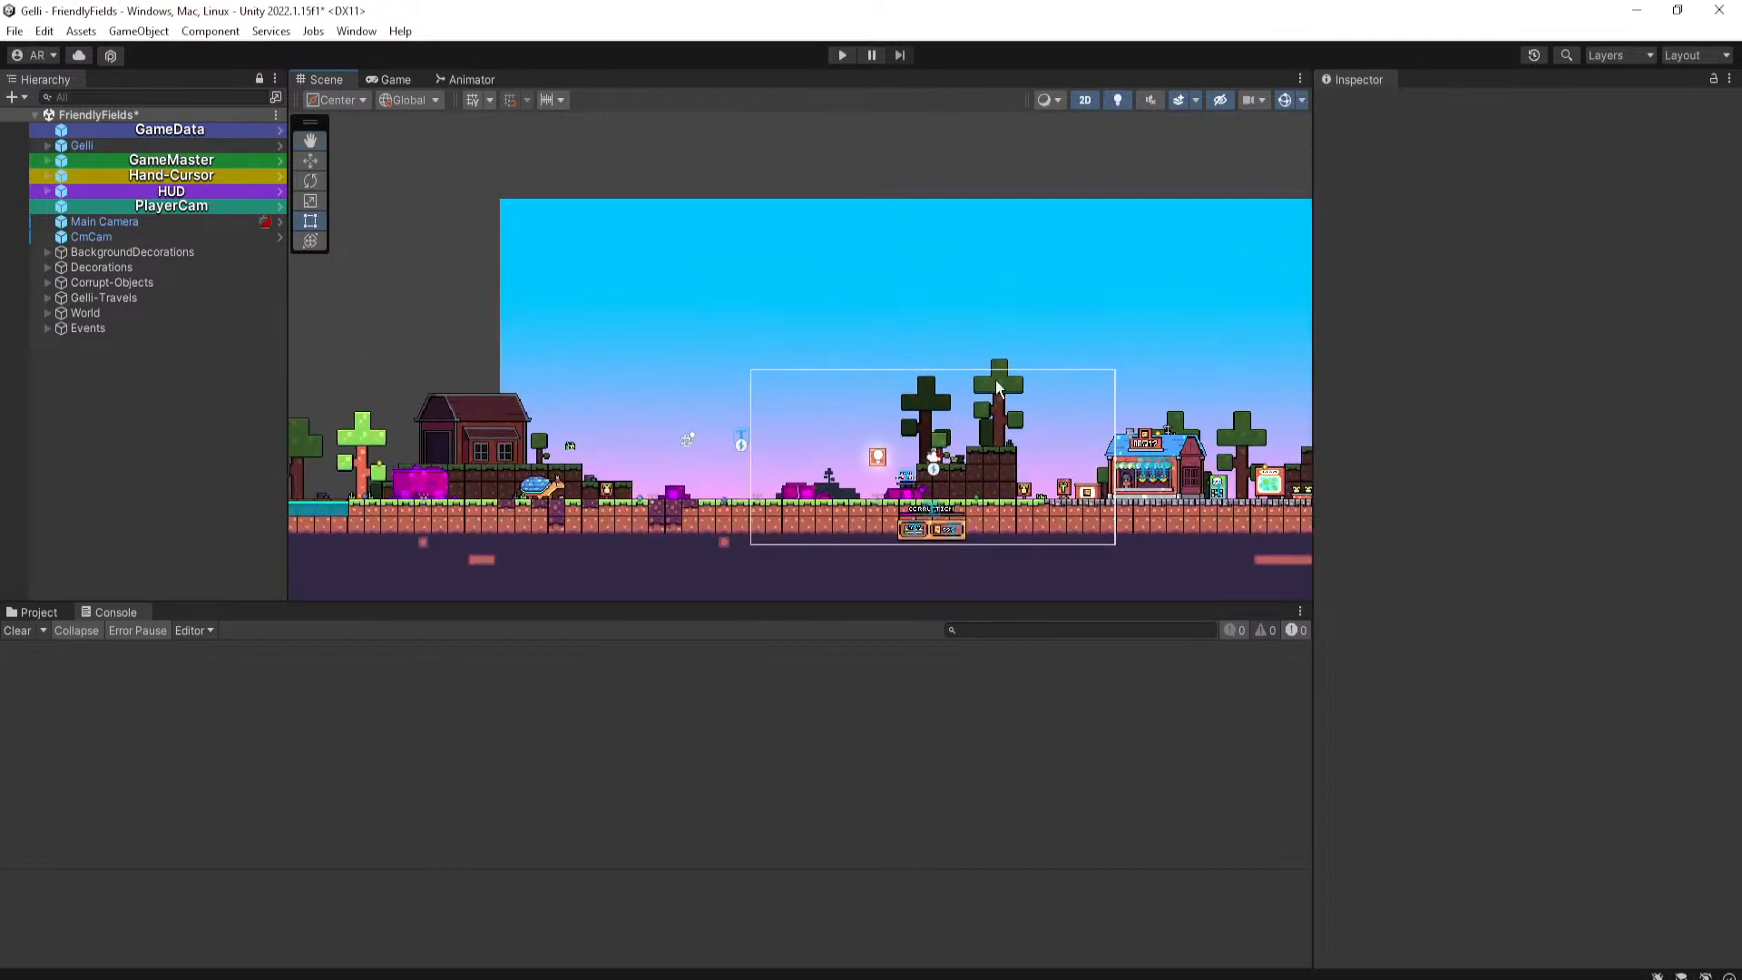
middle_drag(1051, 359, 1078, 261)
scroll(908, 368, up, 5)
middle_drag(908, 368, 879, 327)
scroll(792, 360, up, 10)
scroll(879, 327, up, 1)
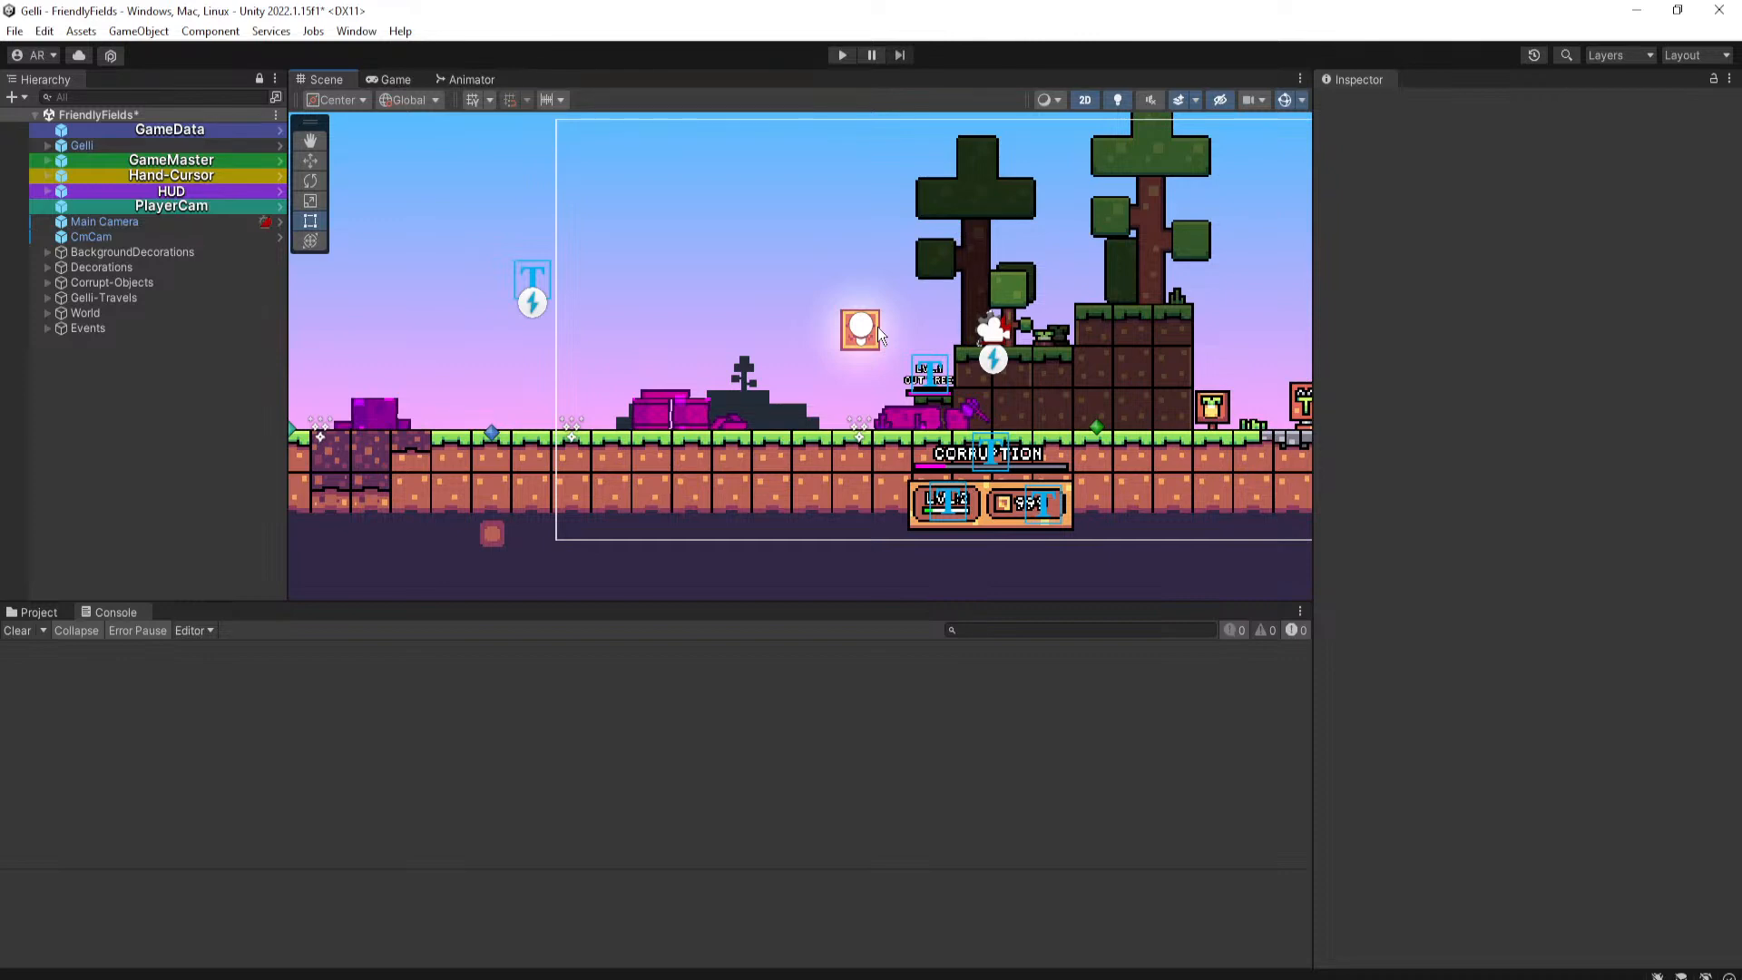
scroll(879, 326, down, 8)
middle_drag(786, 328, 968, 304)
scroll(842, 311, up, 7)
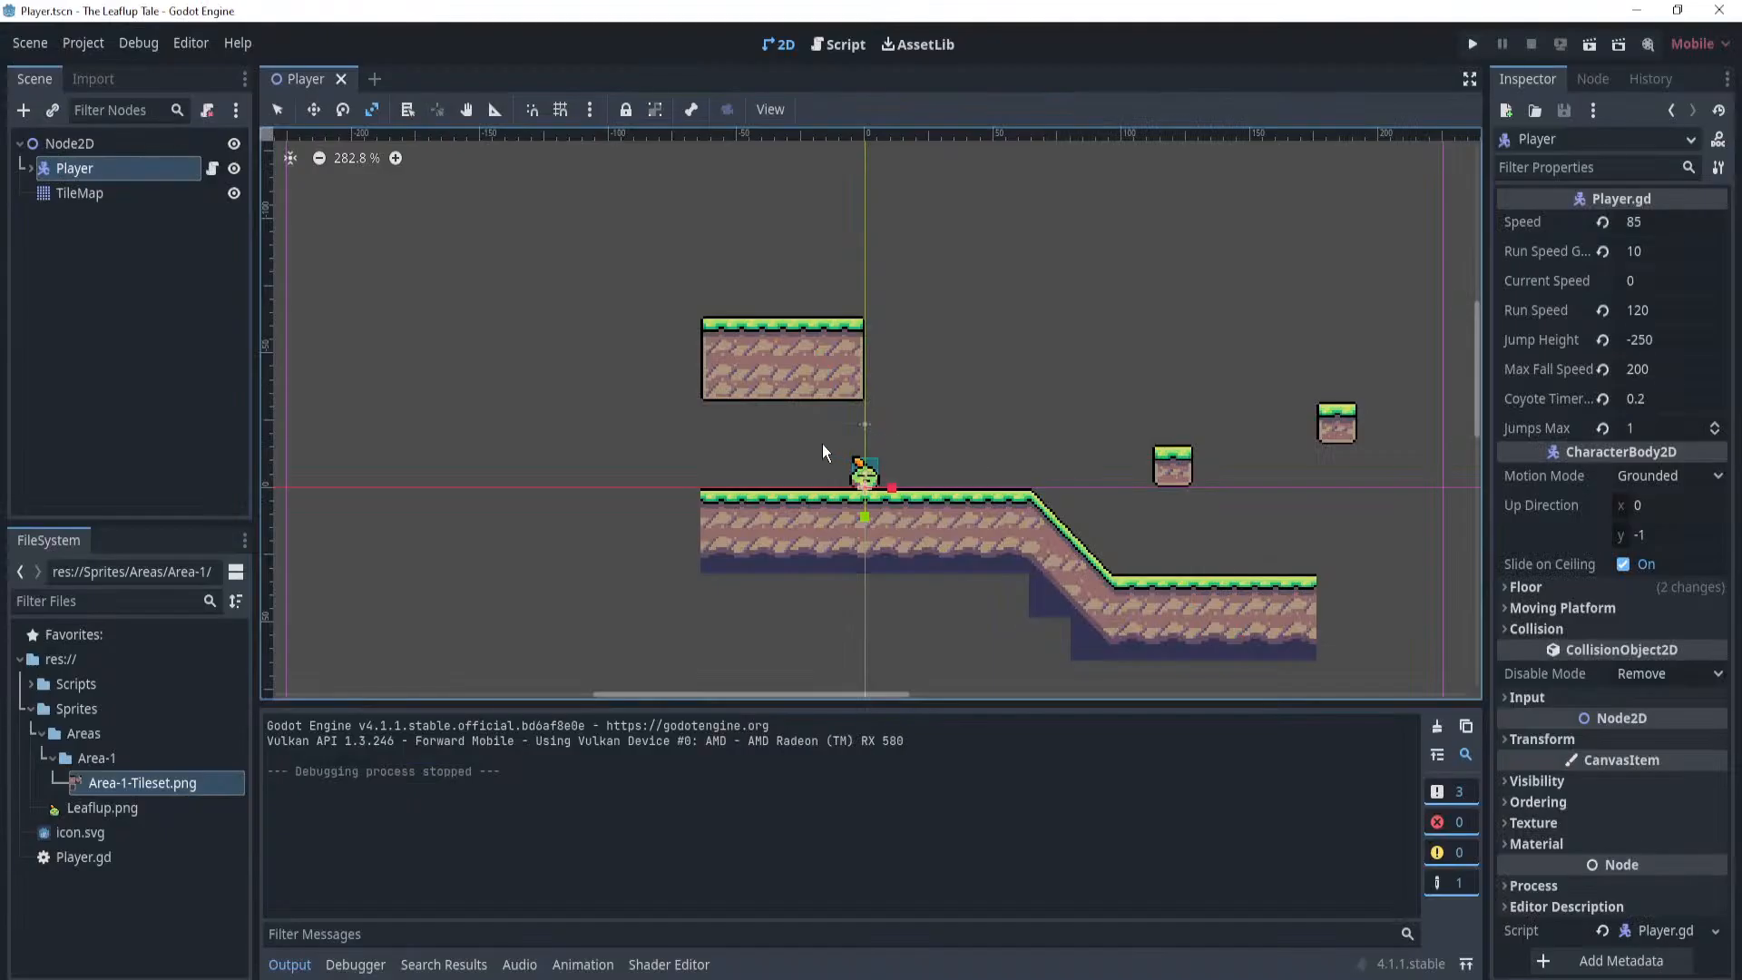
scroll(822, 444, down, 1)
scroll(892, 428, up, 2)
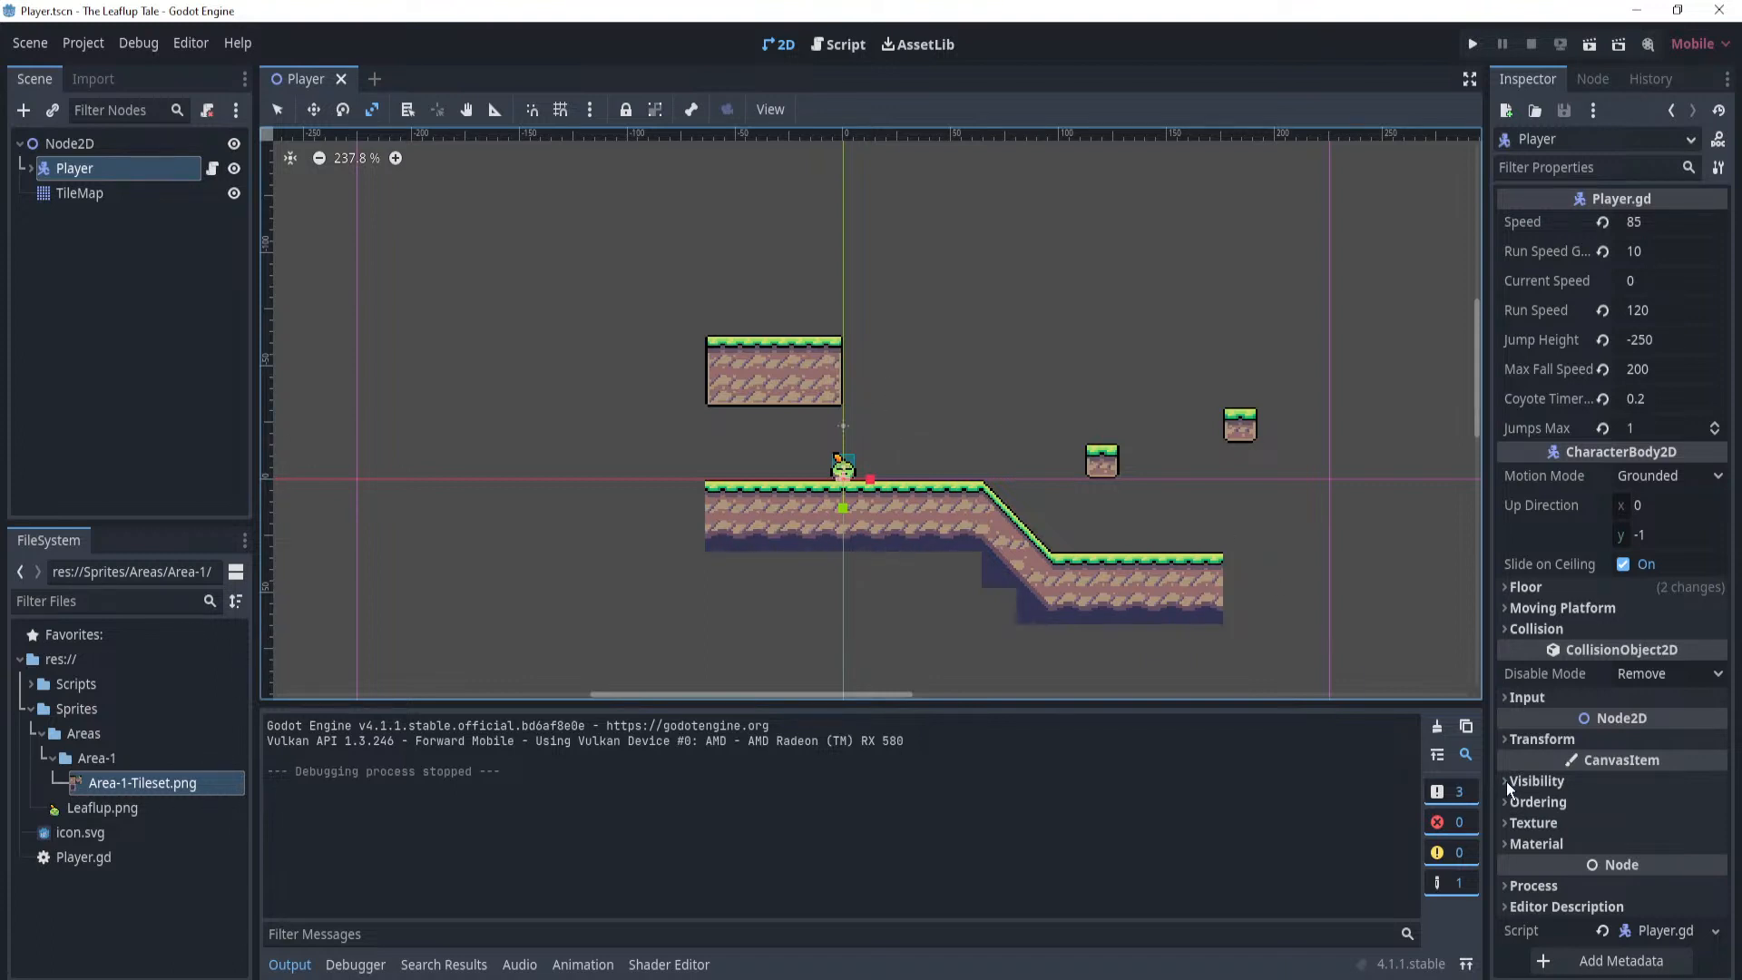
Clear the output log and group the selected Player node with its children using the select tool.
click(1437, 728)
scroll(962, 448, up, 2)
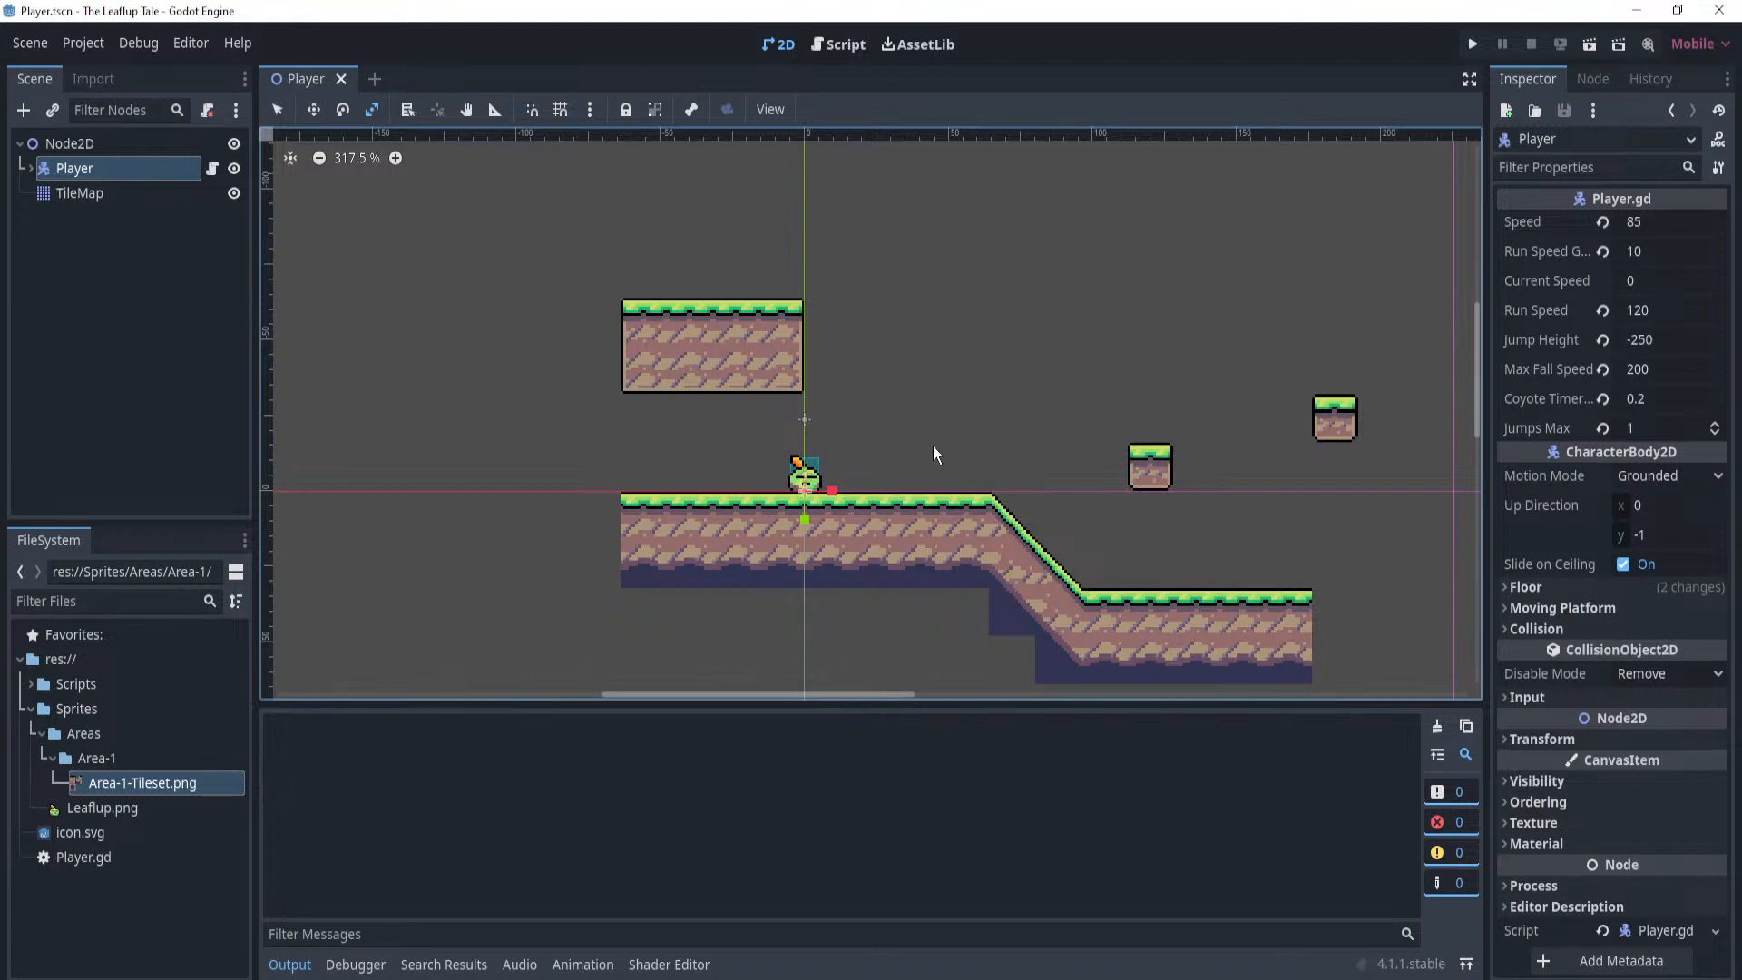
click(278, 108)
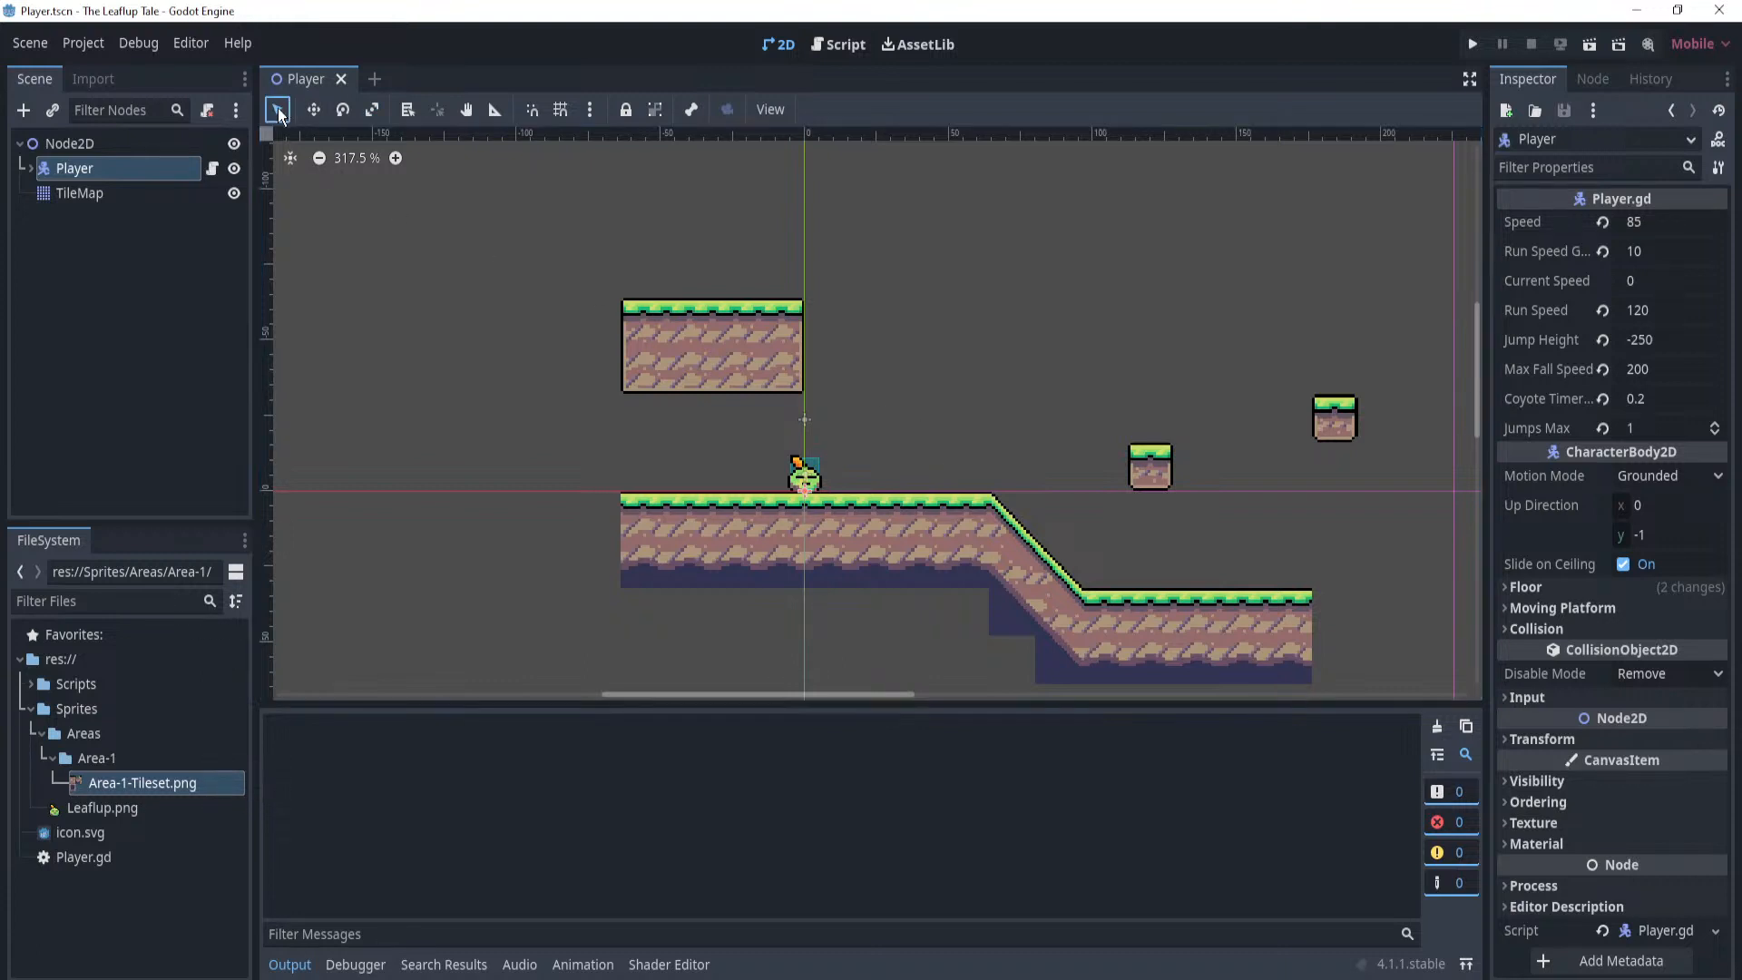
scroll(864, 458, up, 2)
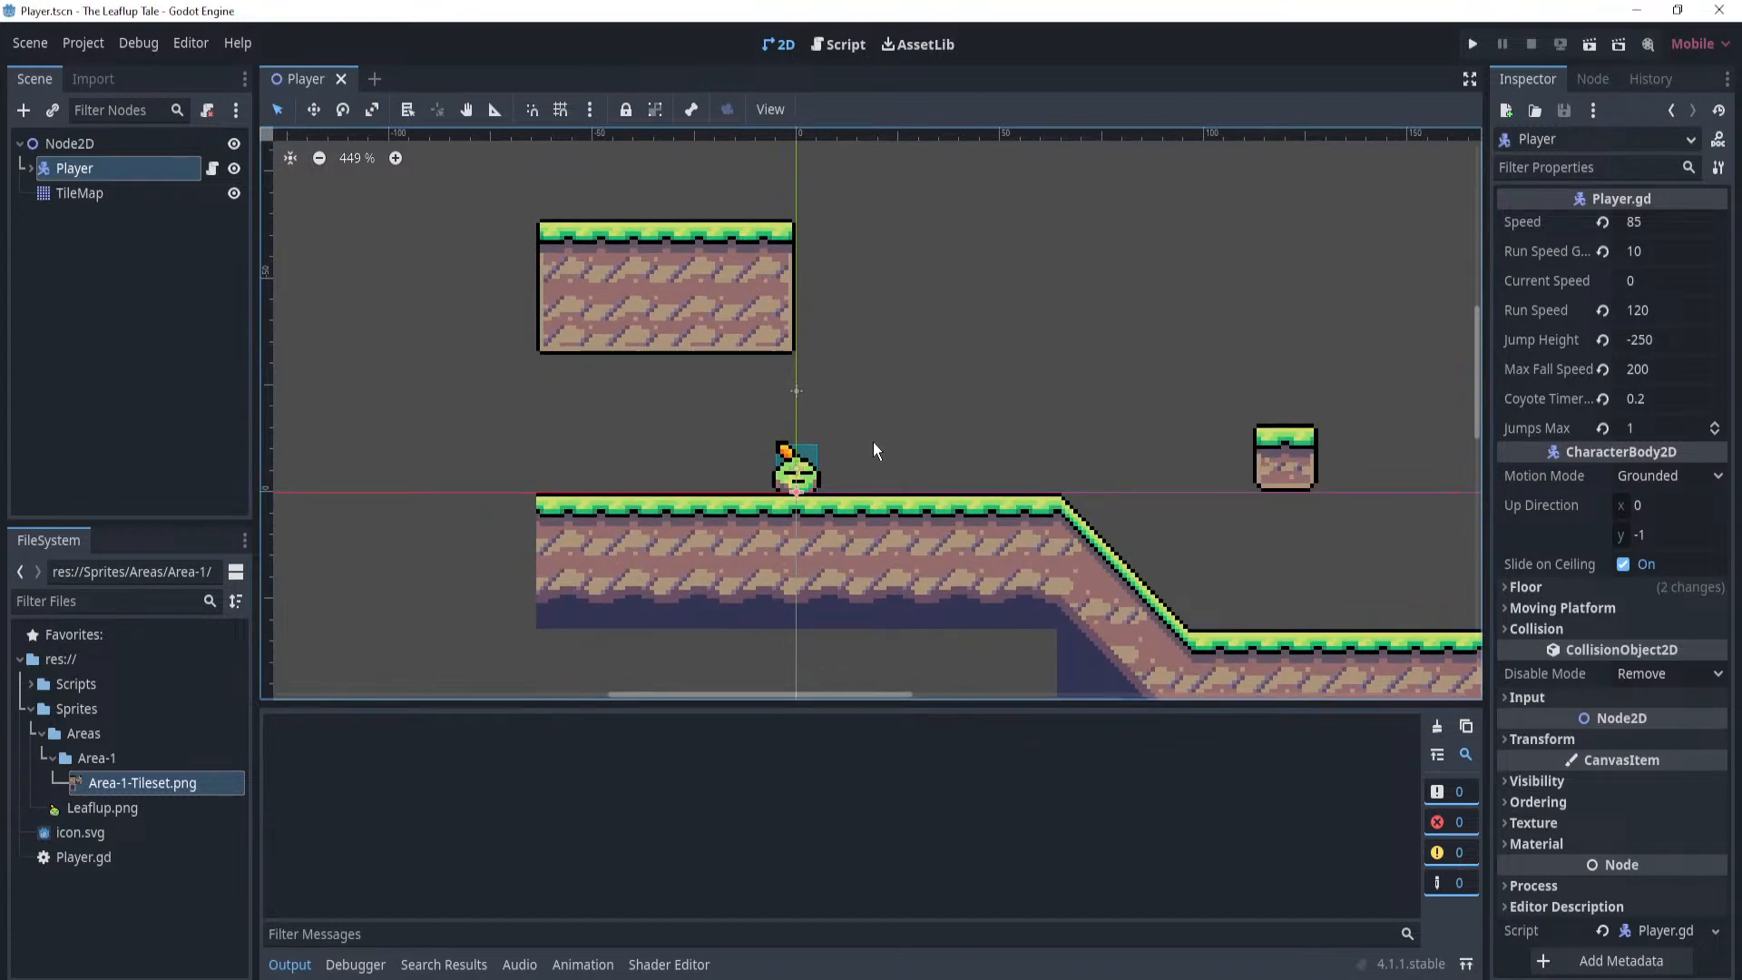
click(654, 110)
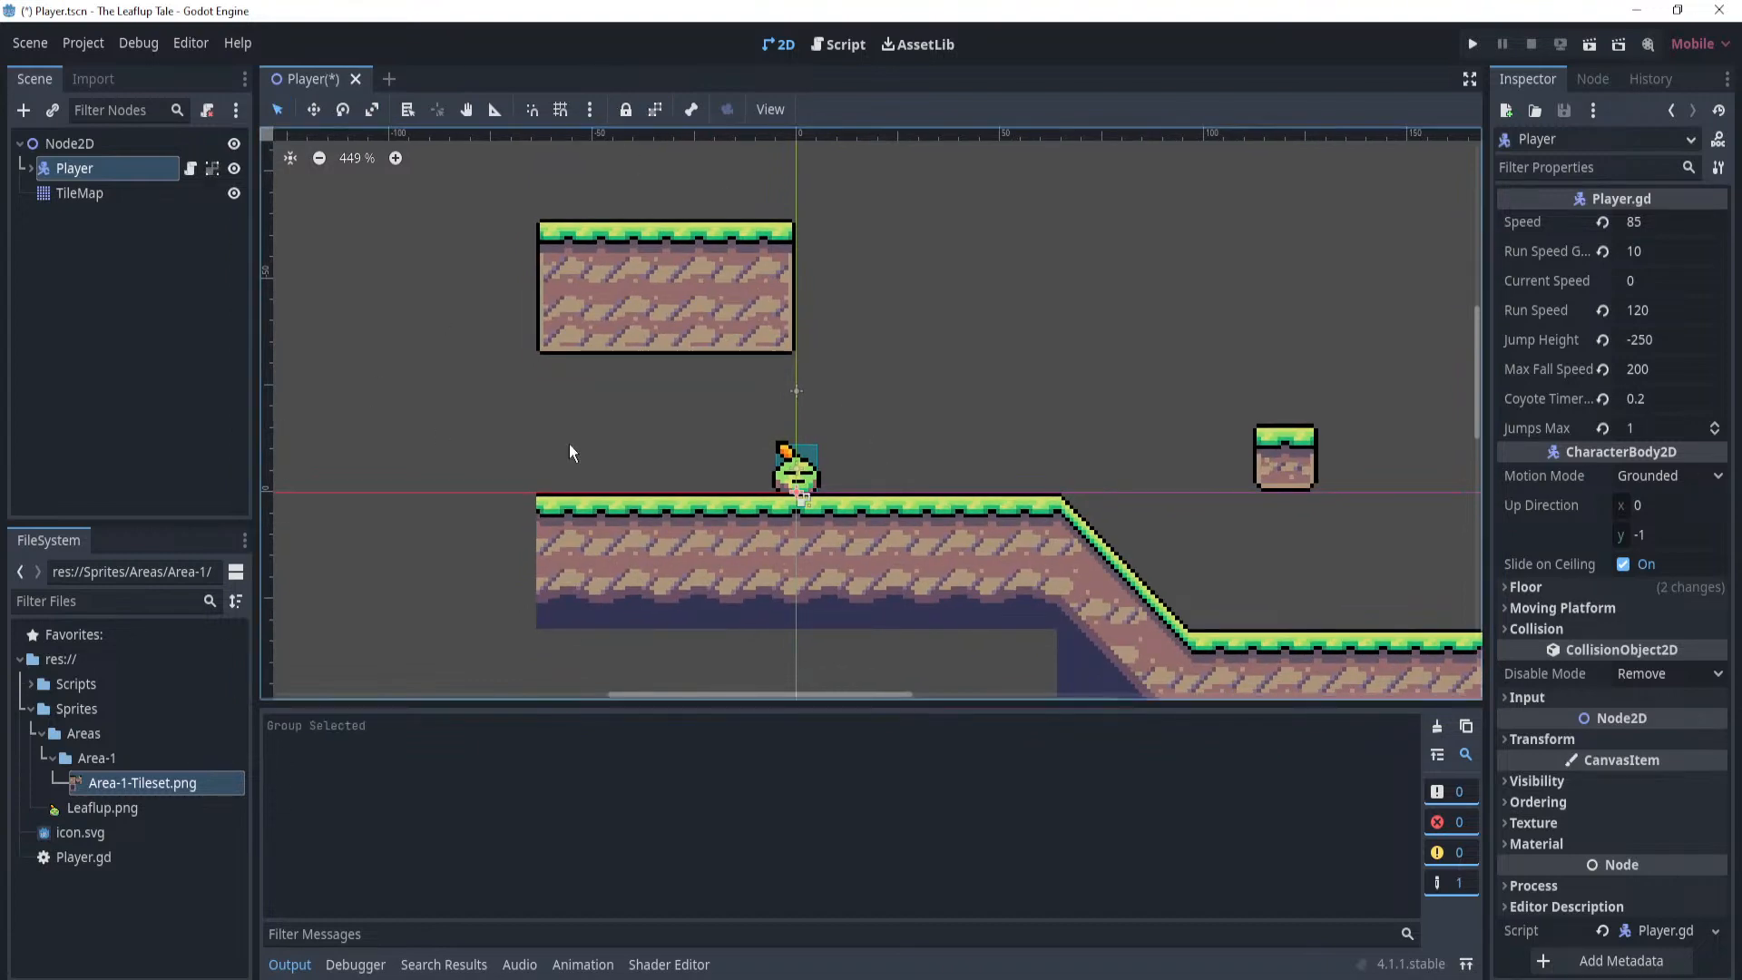
scroll(841, 482, down, 1)
scroll(862, 467, down, 1)
scroll(883, 459, up, 1)
scroll(883, 459, up, 1)
middle_drag(882, 459, 727, 439)
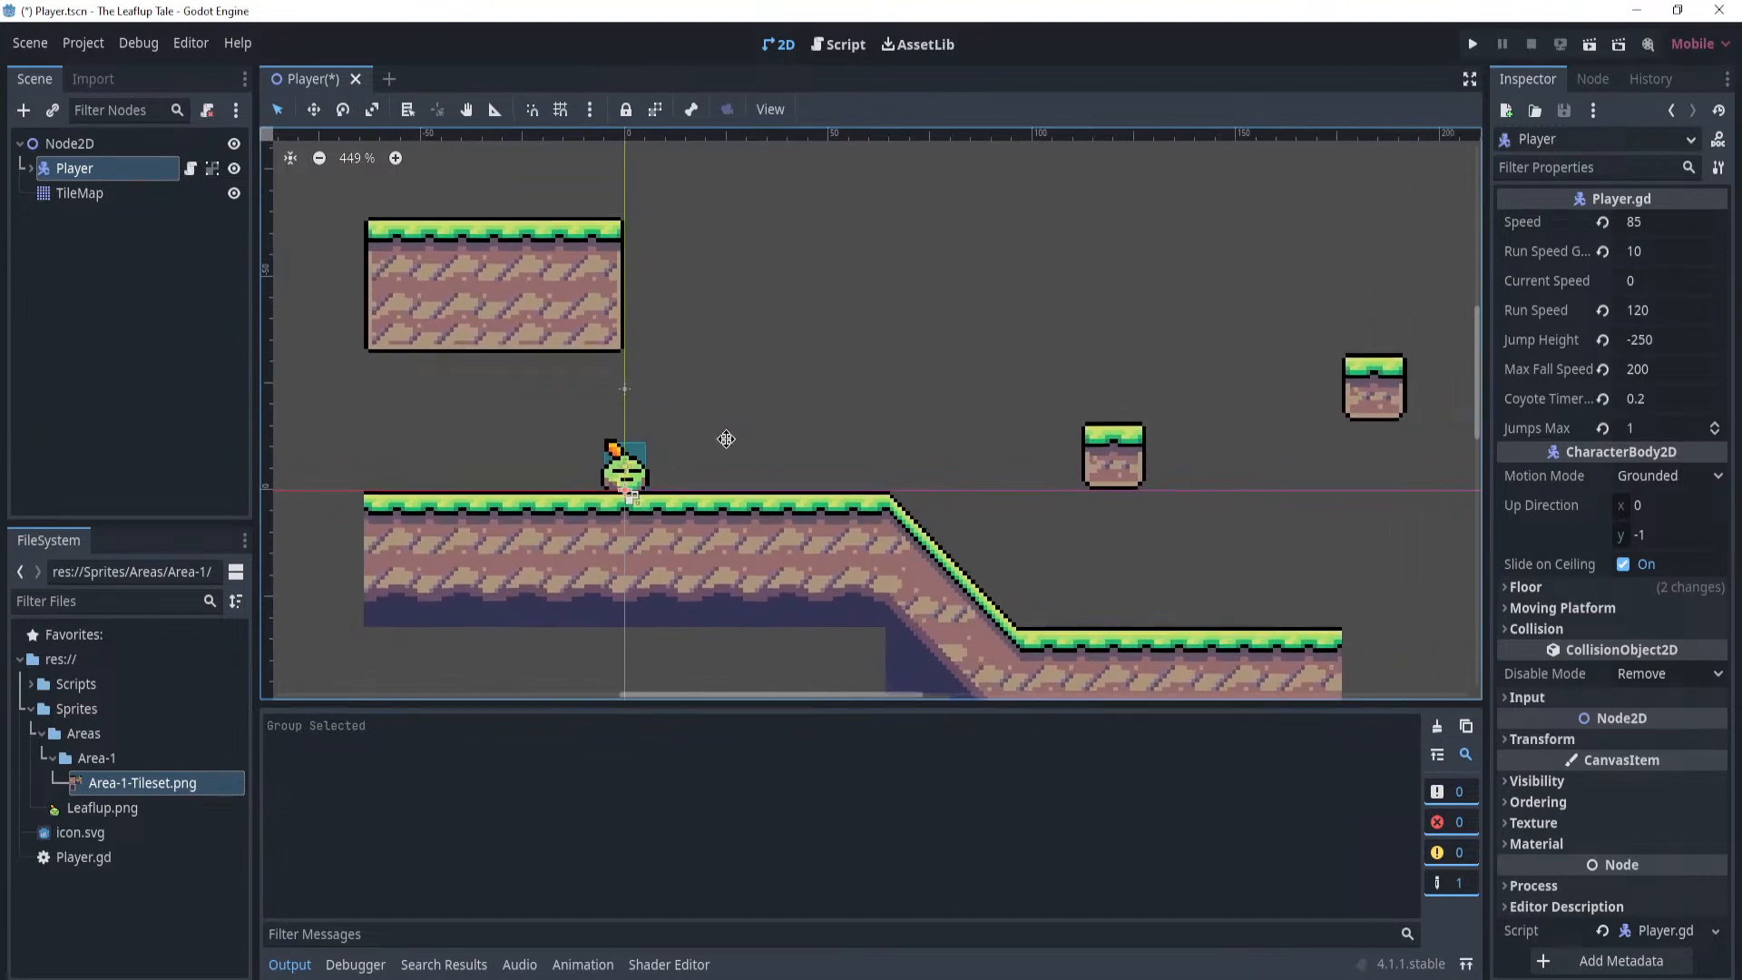
scroll(792, 450, down, 6)
middle_drag(886, 444, 836, 416)
scroll(879, 486, up, 6)
scroll(912, 429, down, 4)
scroll(939, 404, down, 3)
scroll(837, 417, up, 3)
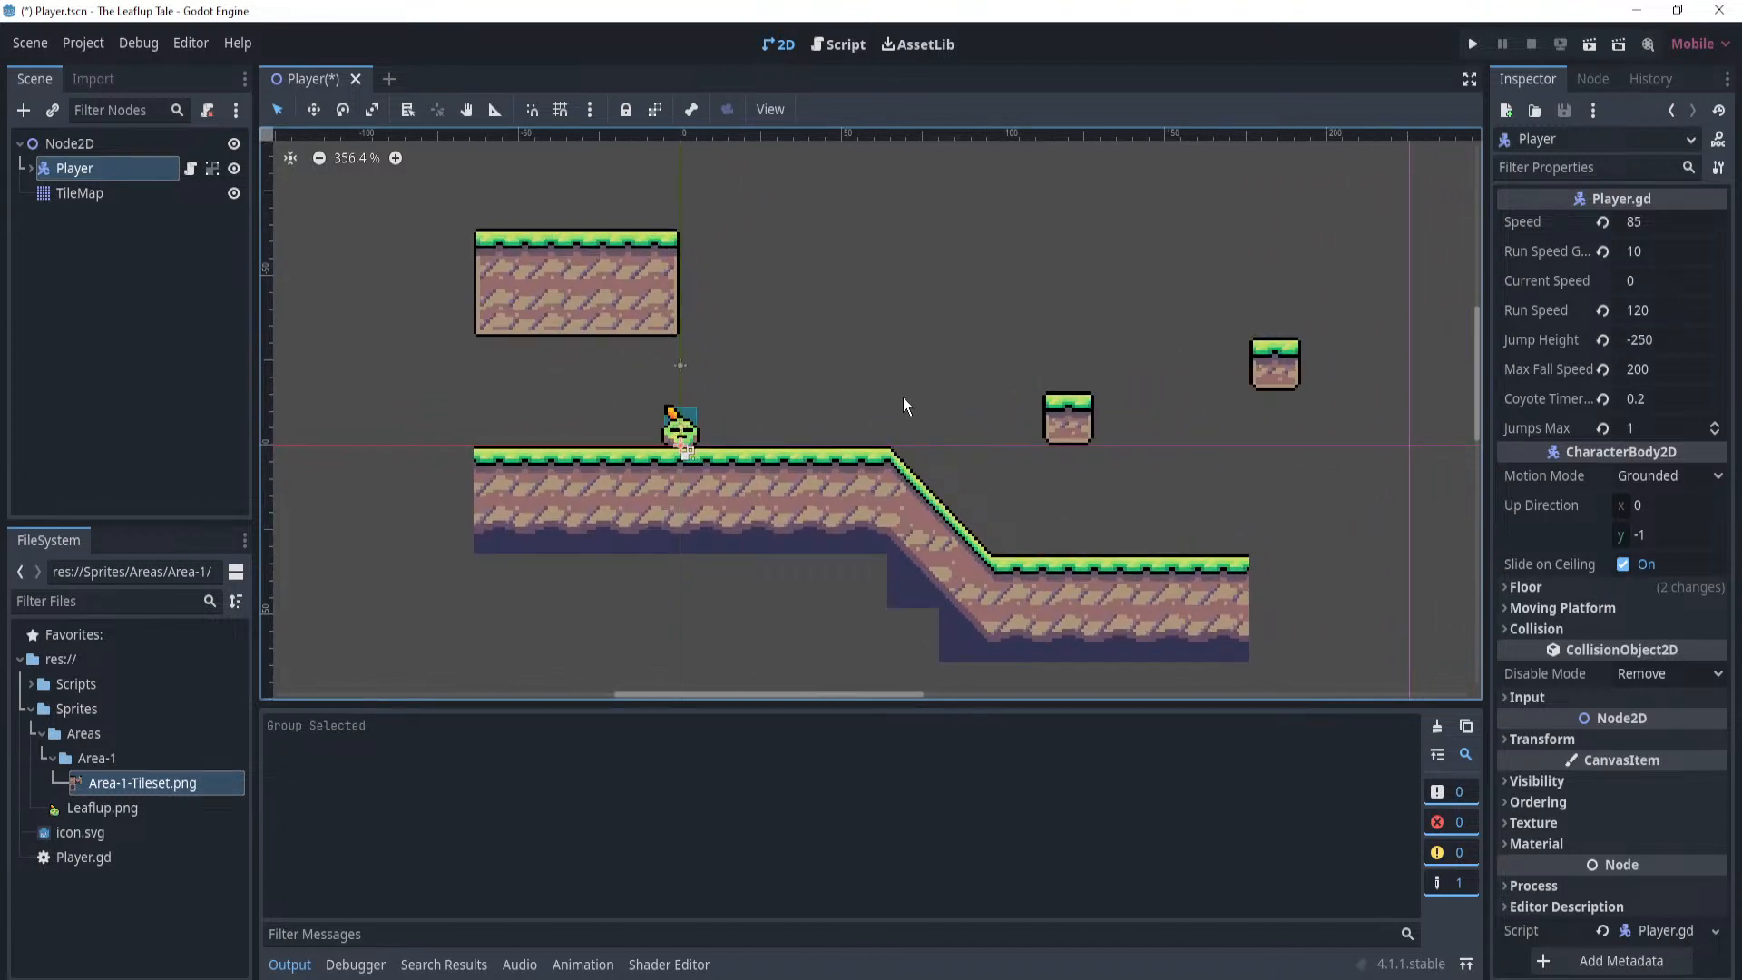
Select the Area-1 folder in the project files and deselect the Player node in the 2D view.
click(127, 773)
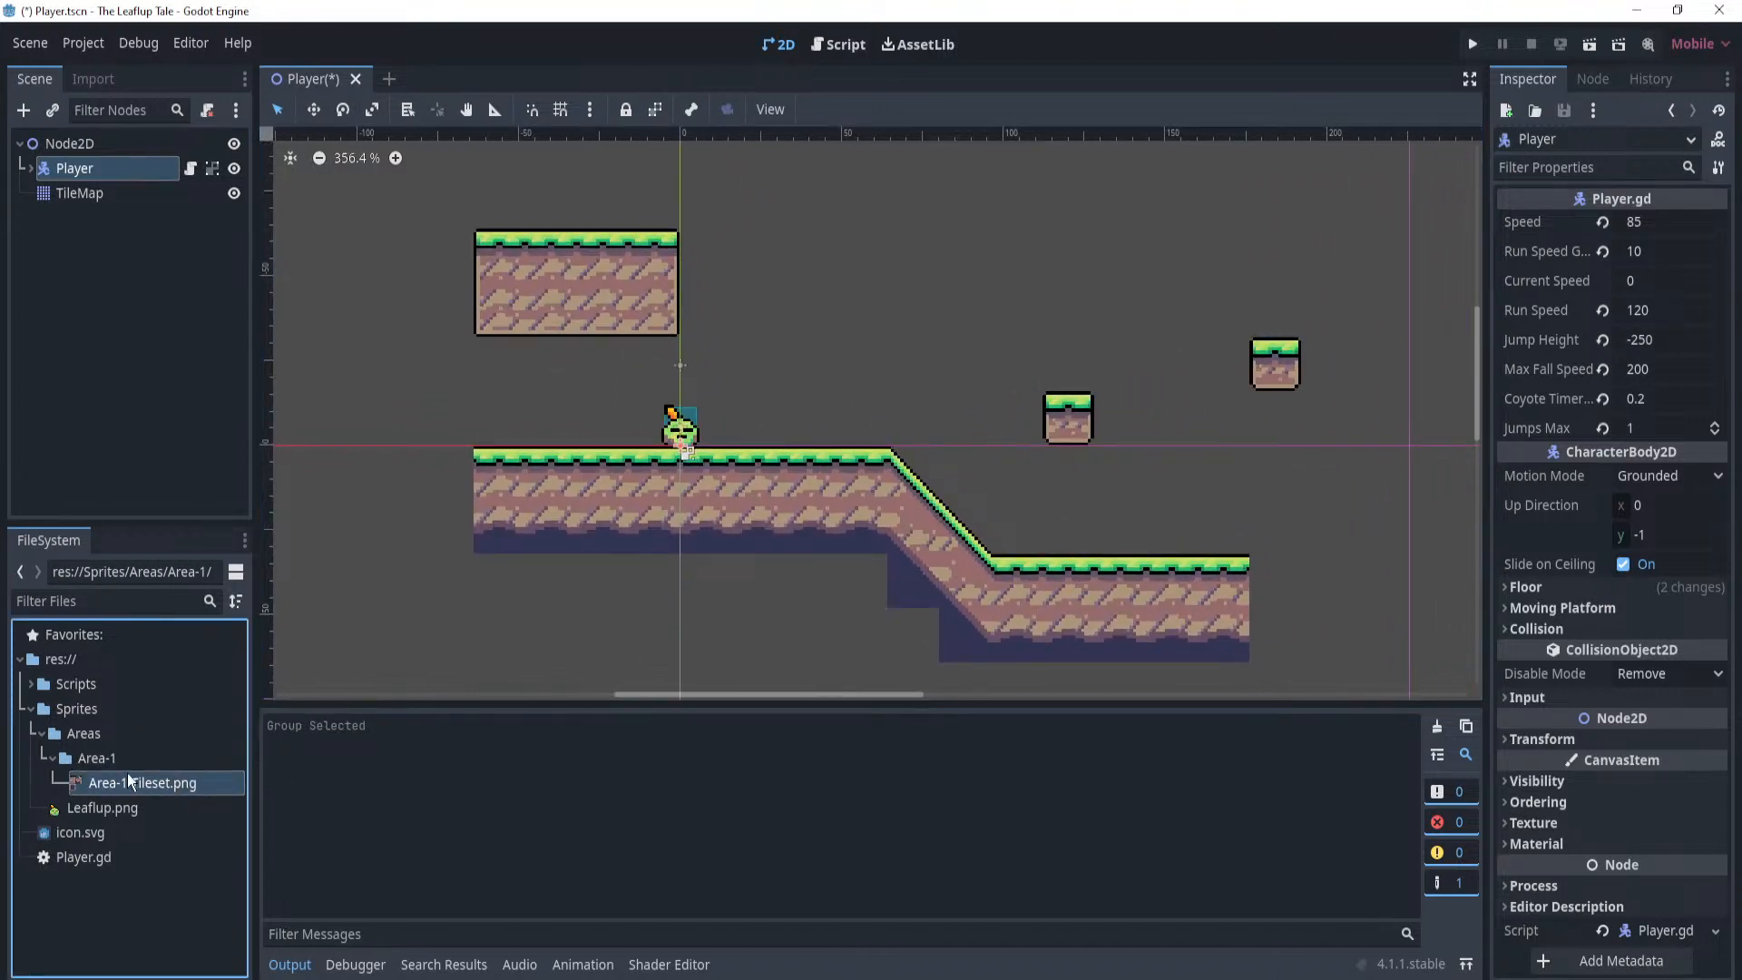
click(151, 756)
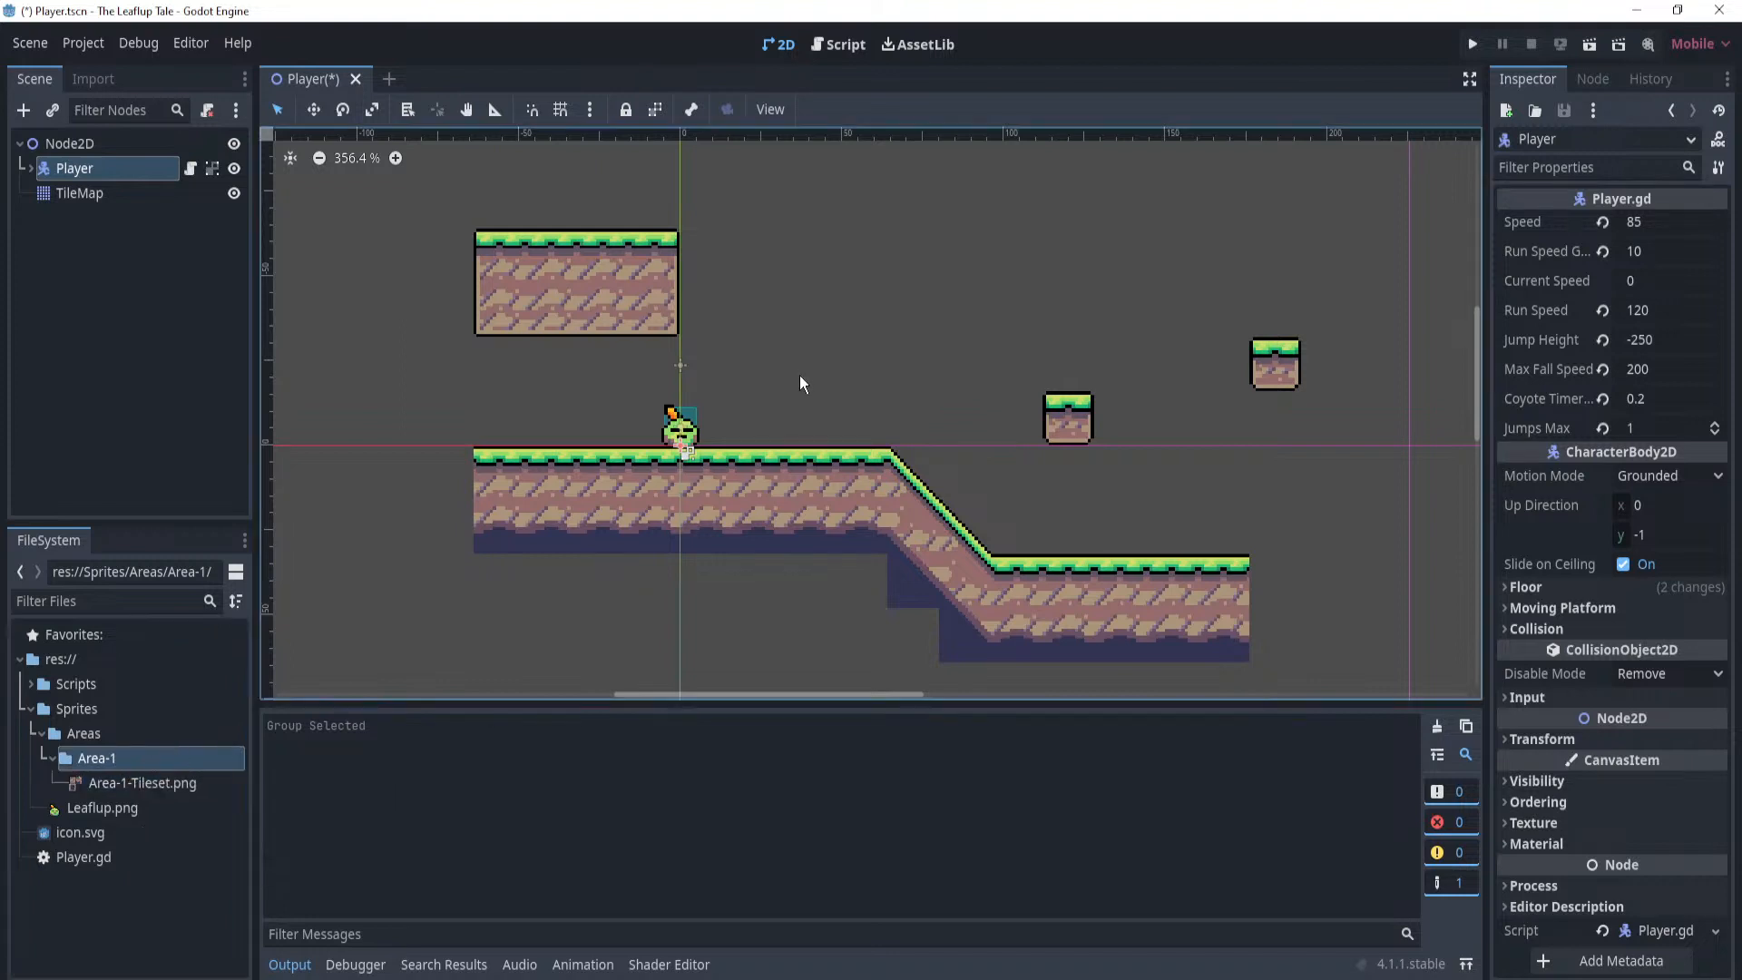
click(803, 367)
drag(808, 363, 907, 434)
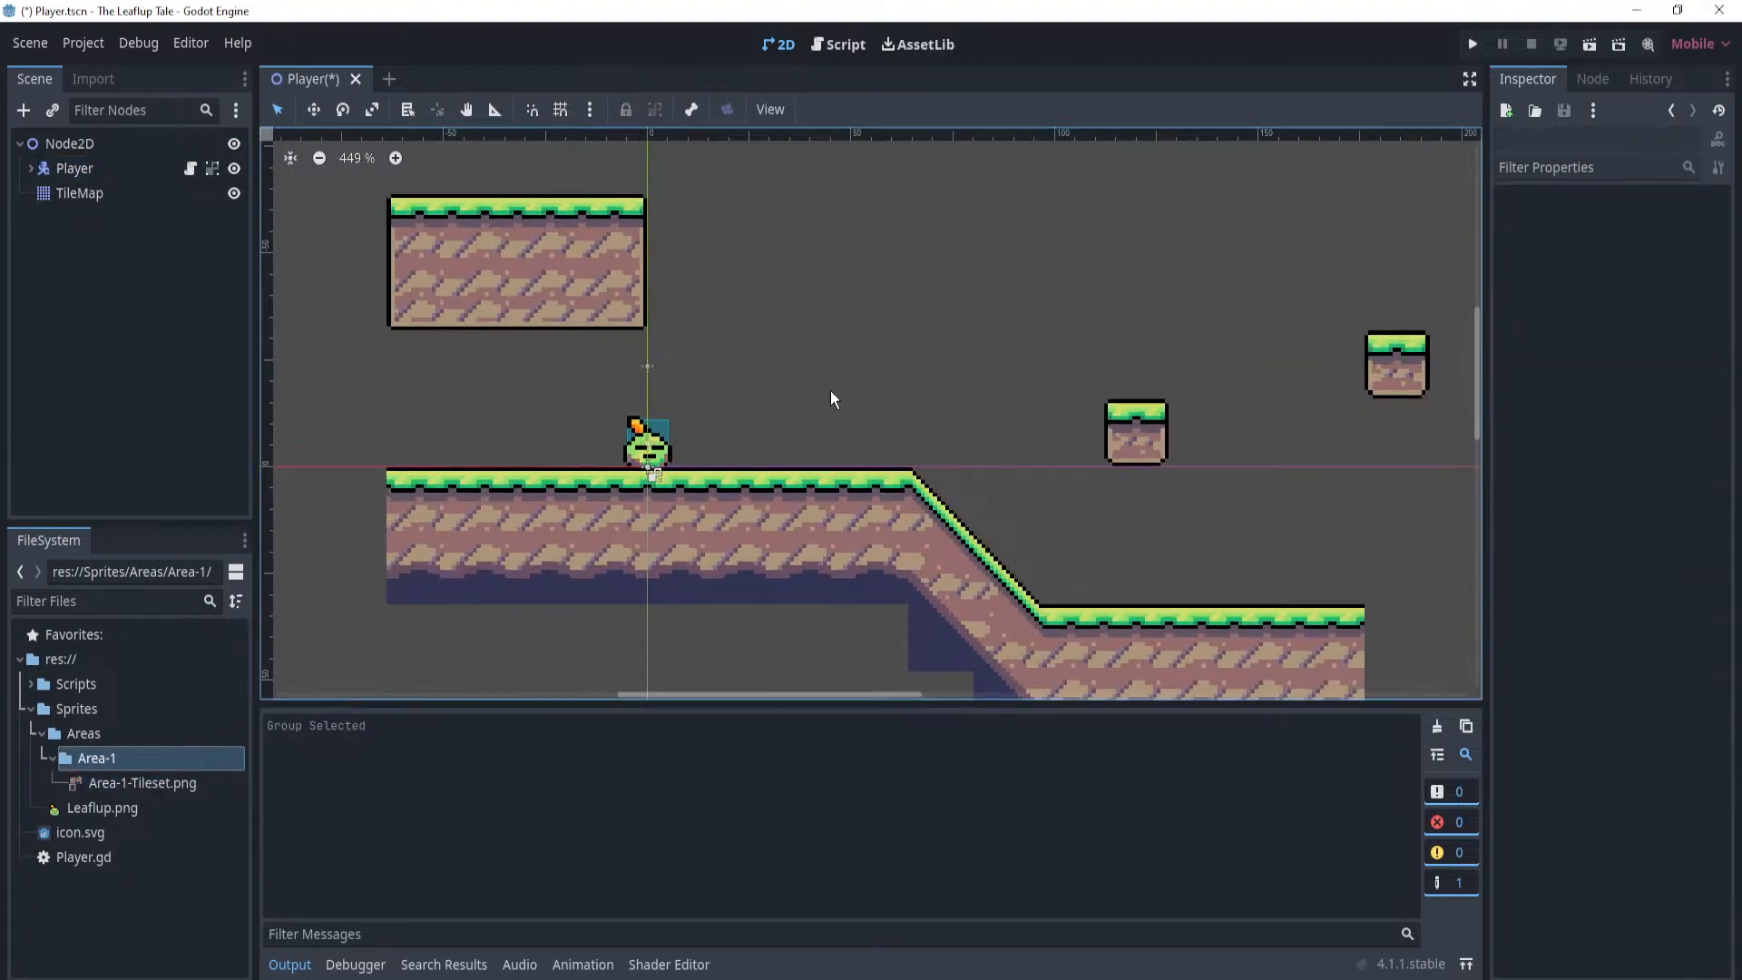
scroll(877, 373, up, 2)
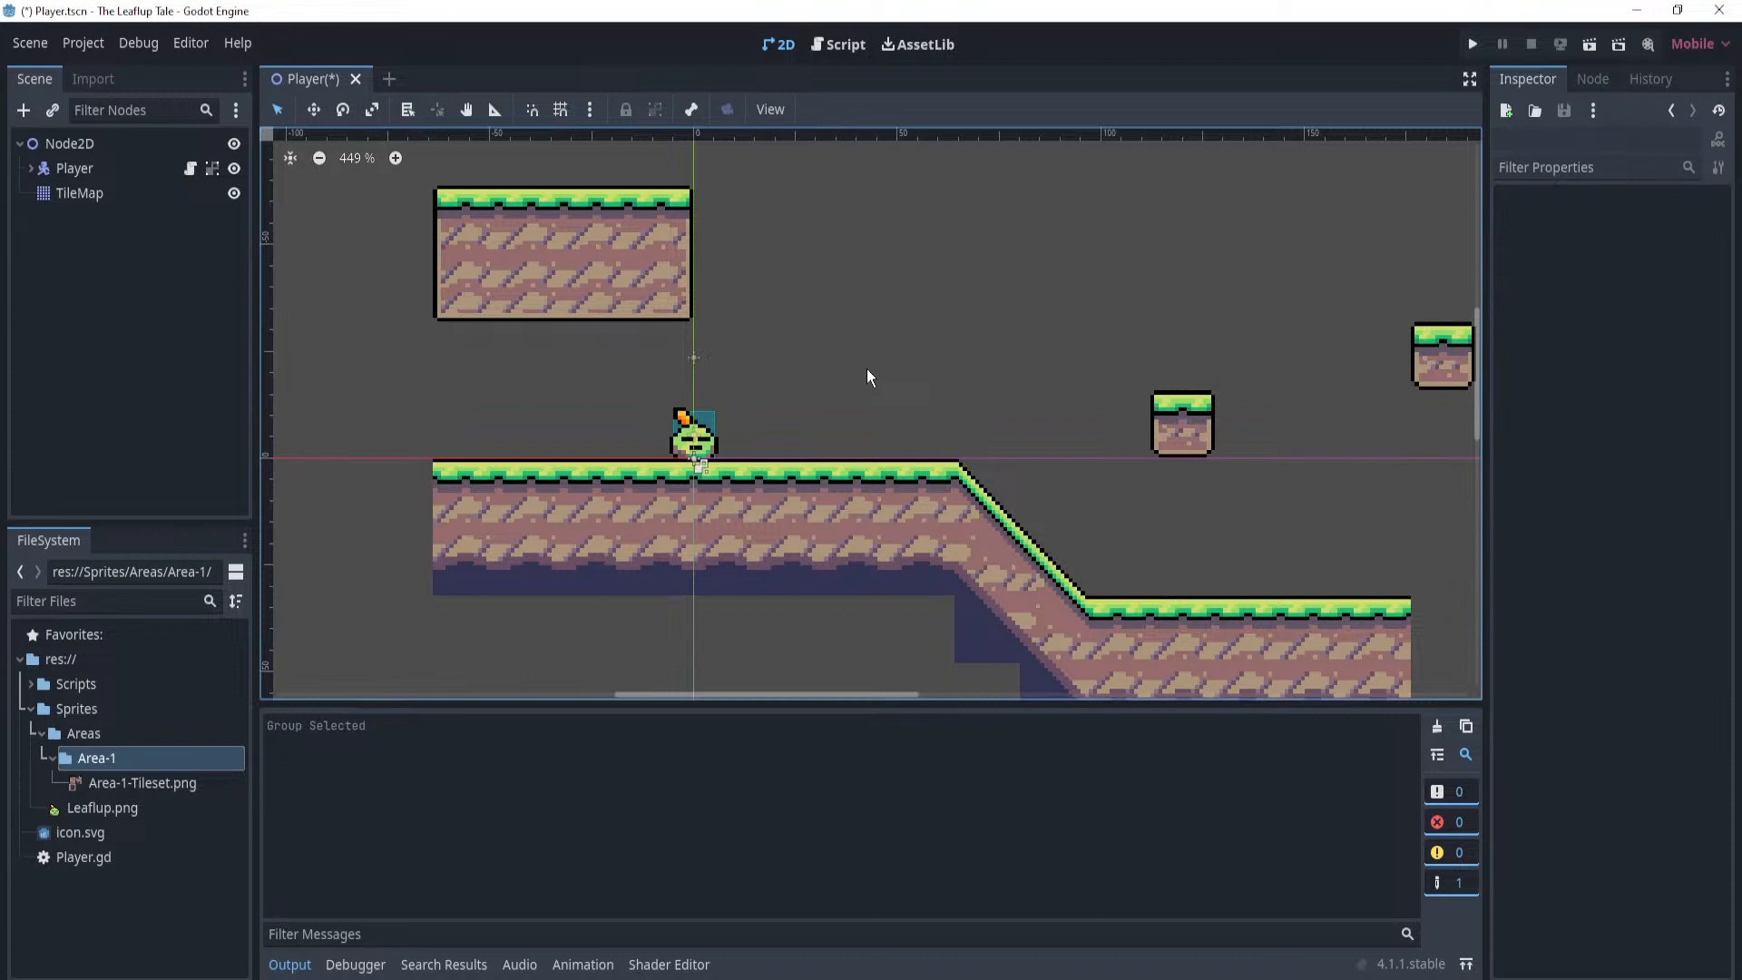
middle_drag(838, 368, 916, 369)
scroll(803, 376, down, 5)
middle_drag(832, 378, 924, 351)
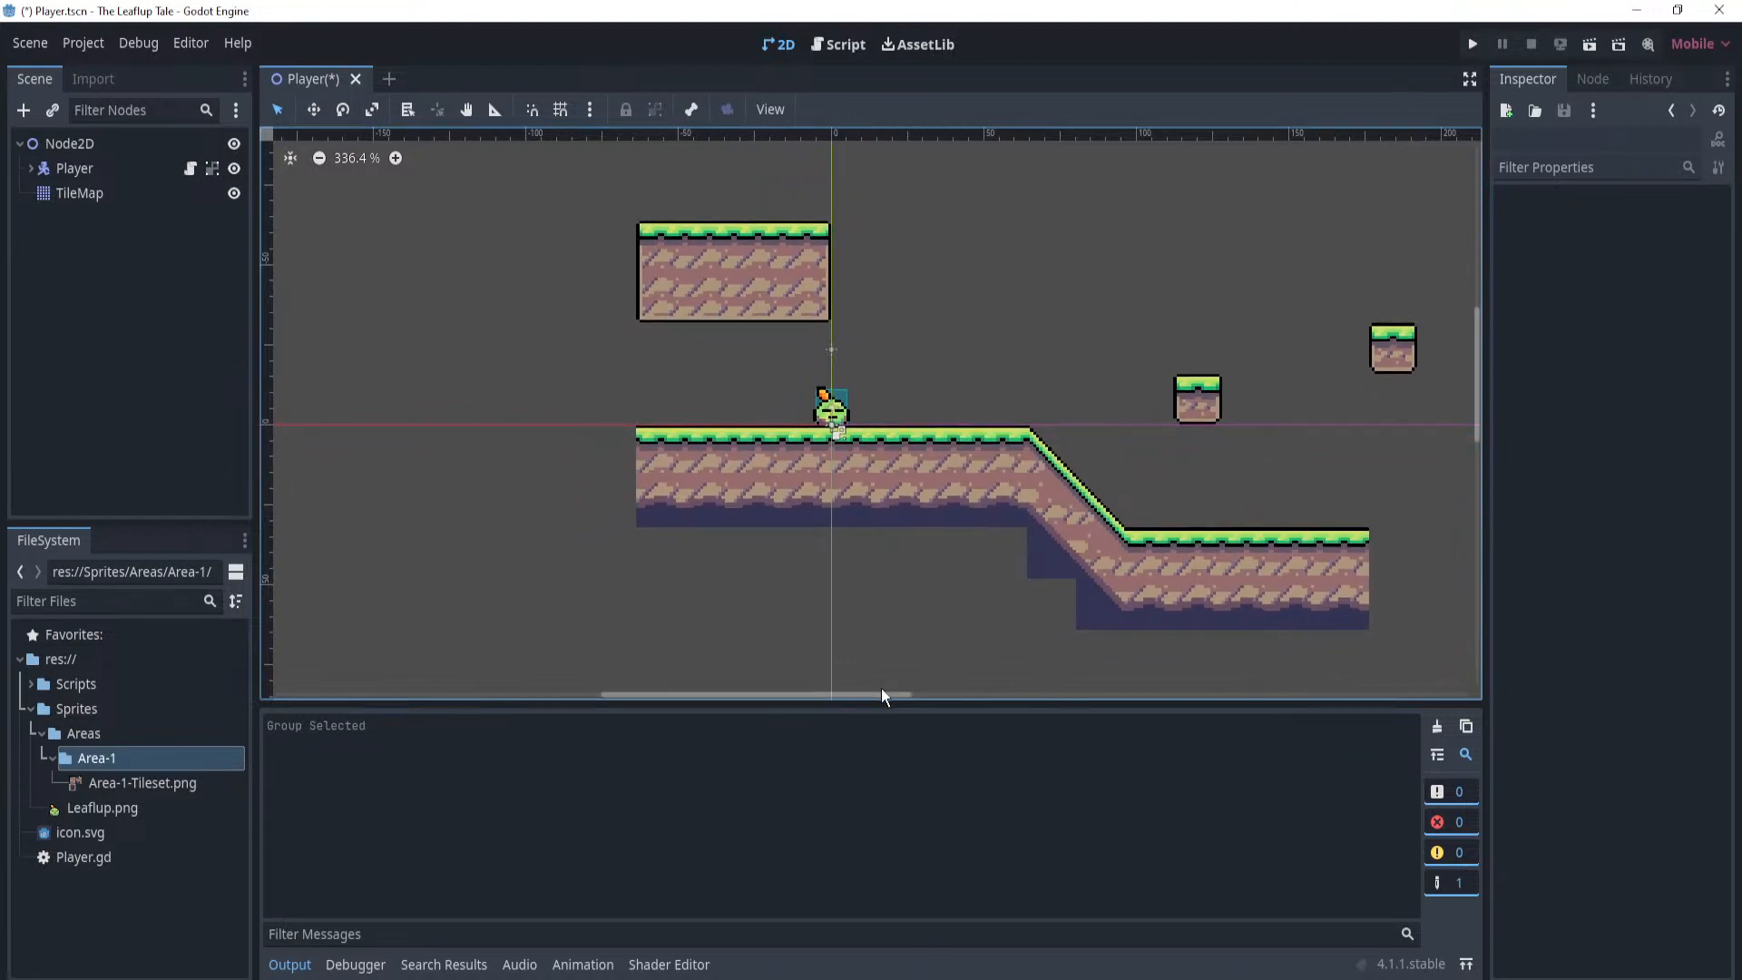
Close the Unity window and discard the unsaved changes to the FriendlyFields scene.
right_click(772, 979)
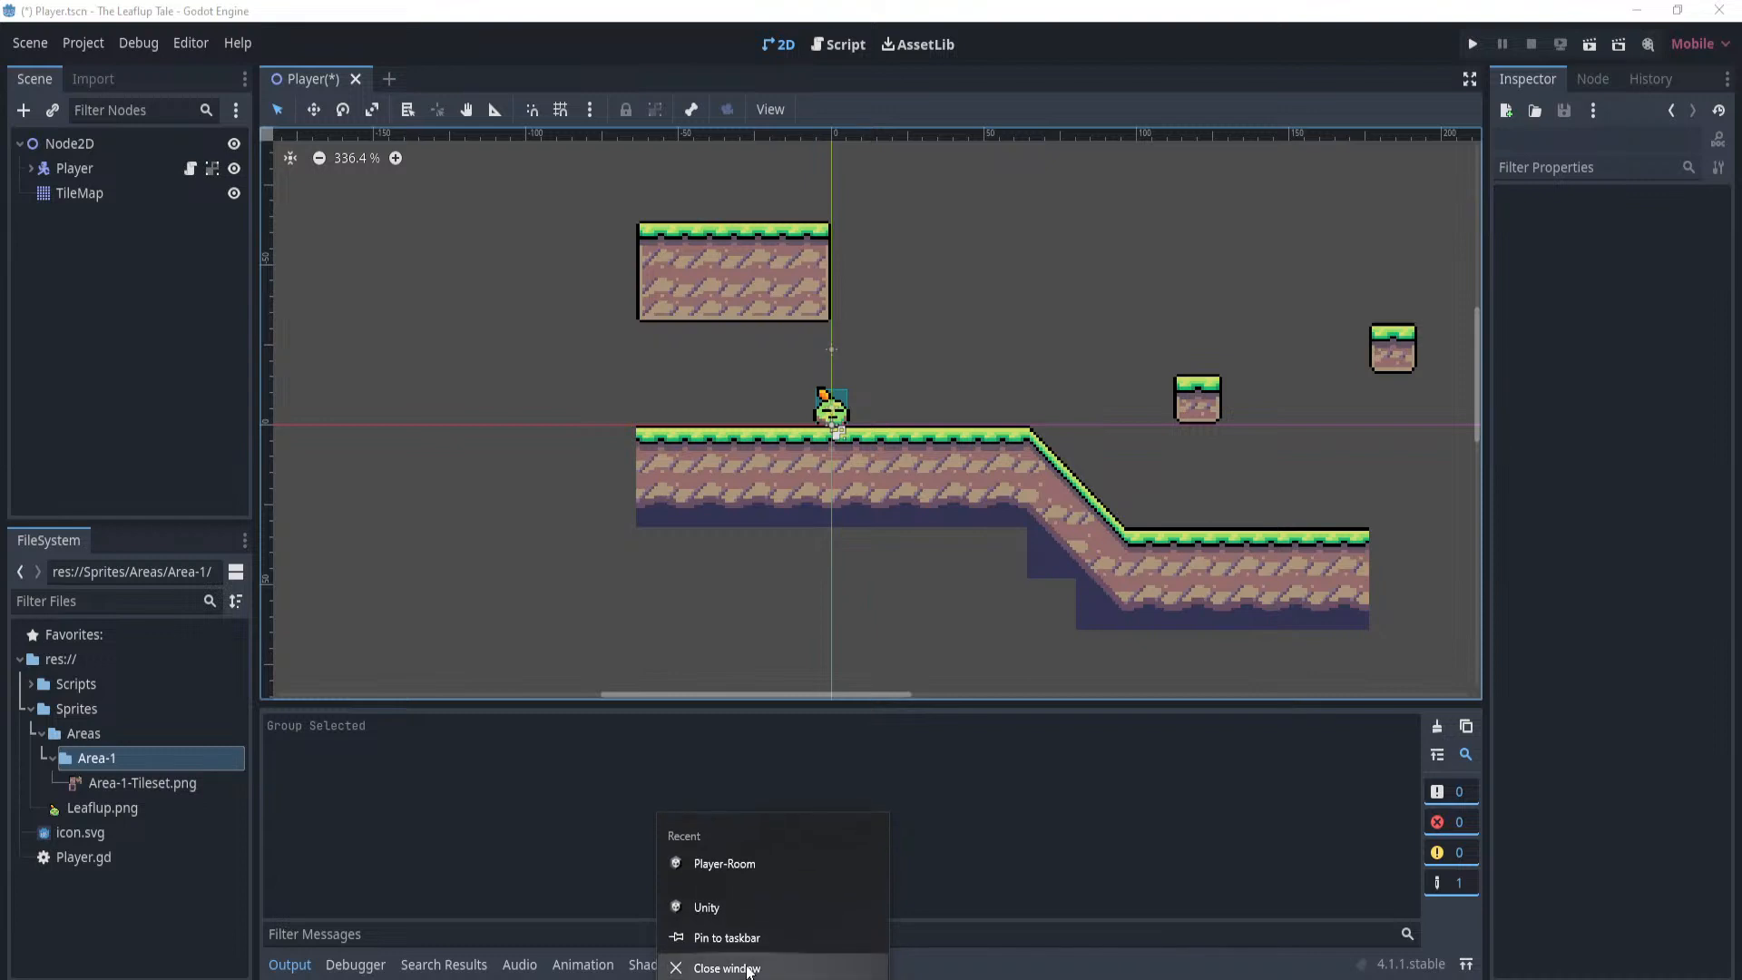
click(885, 561)
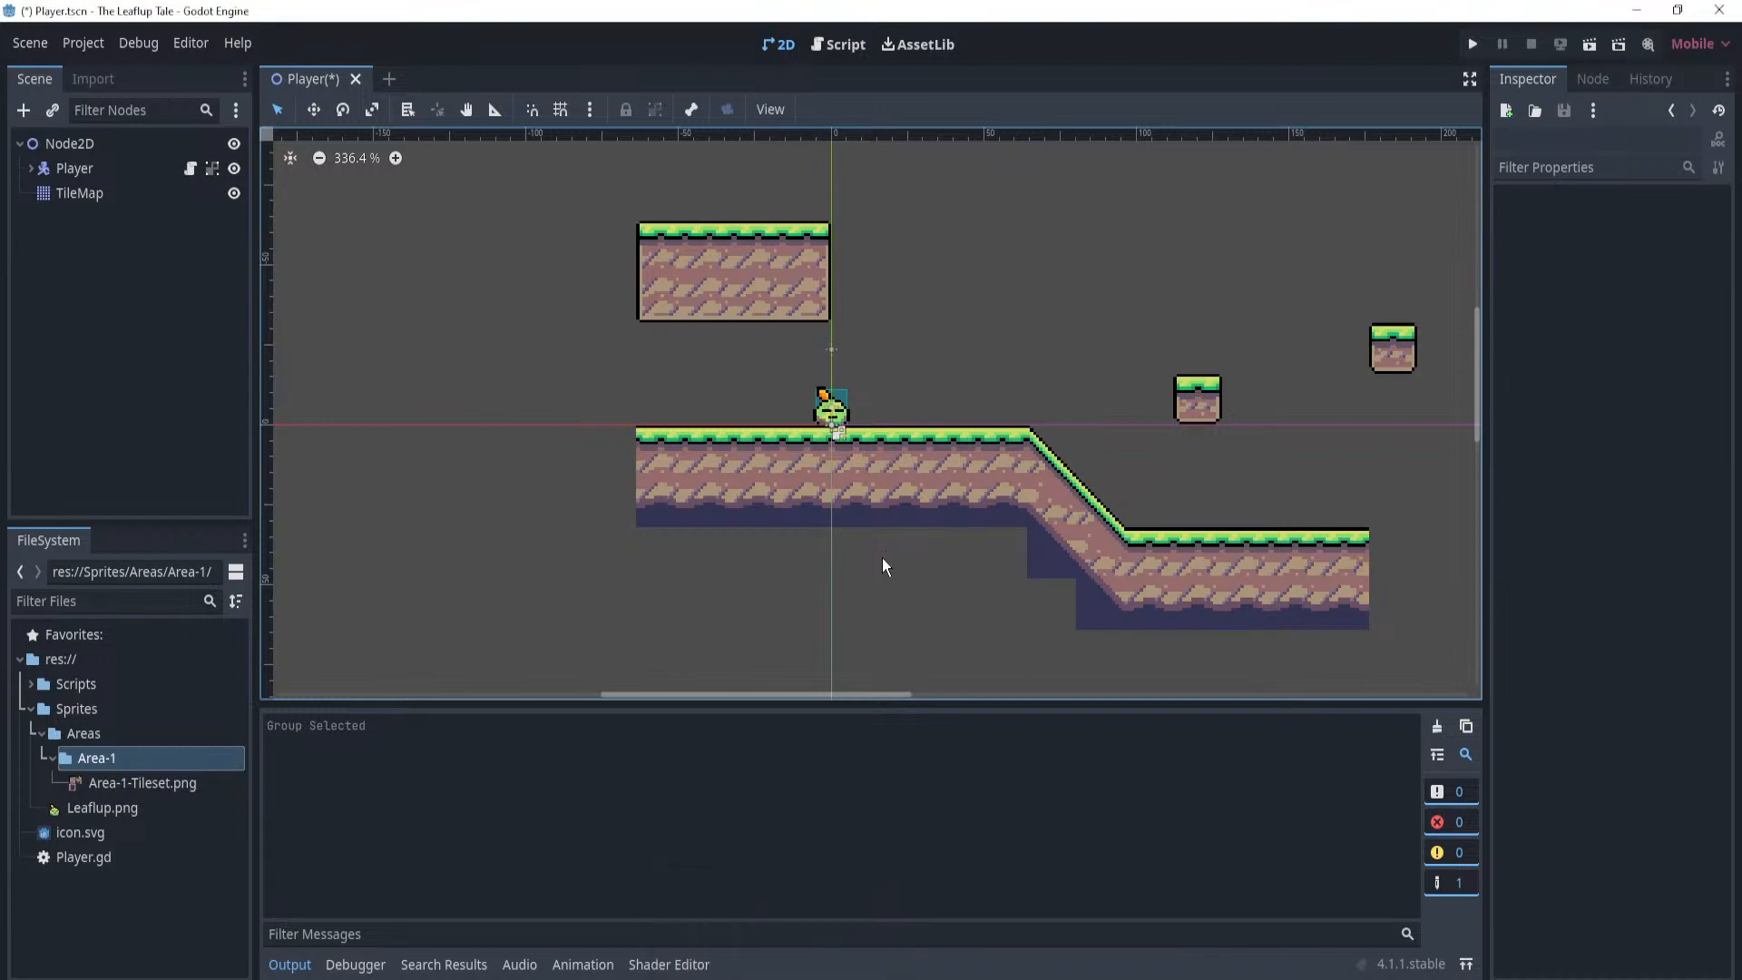
right_click(772, 979)
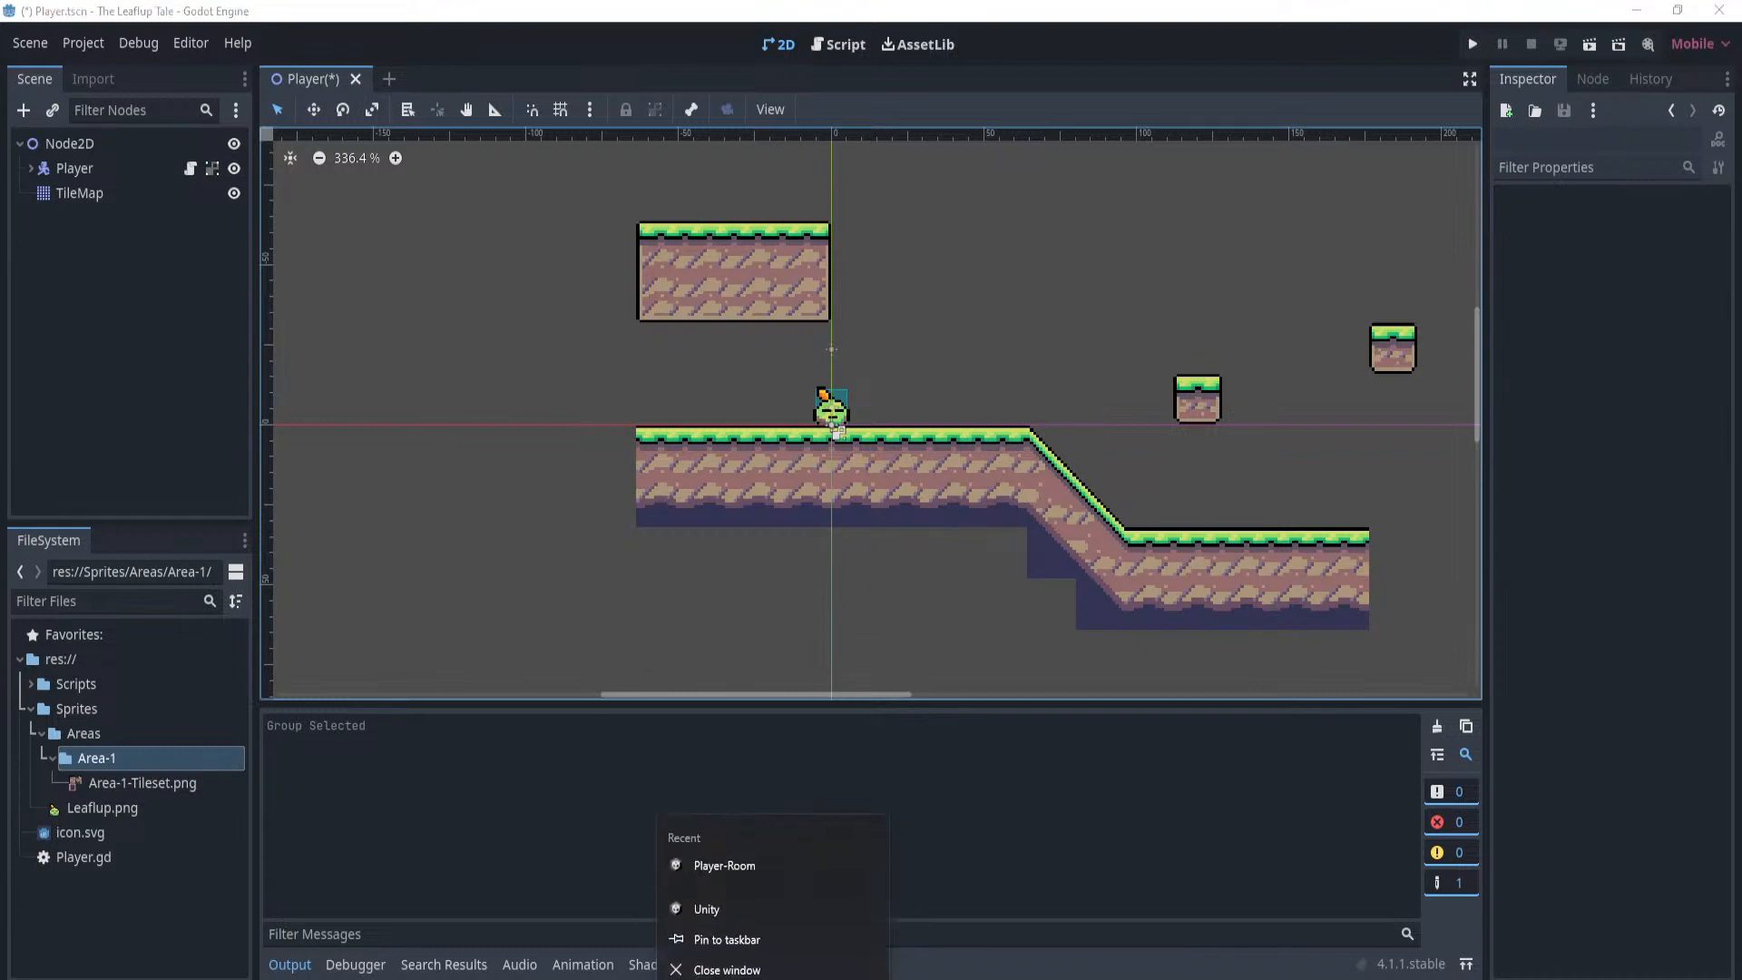
click(727, 967)
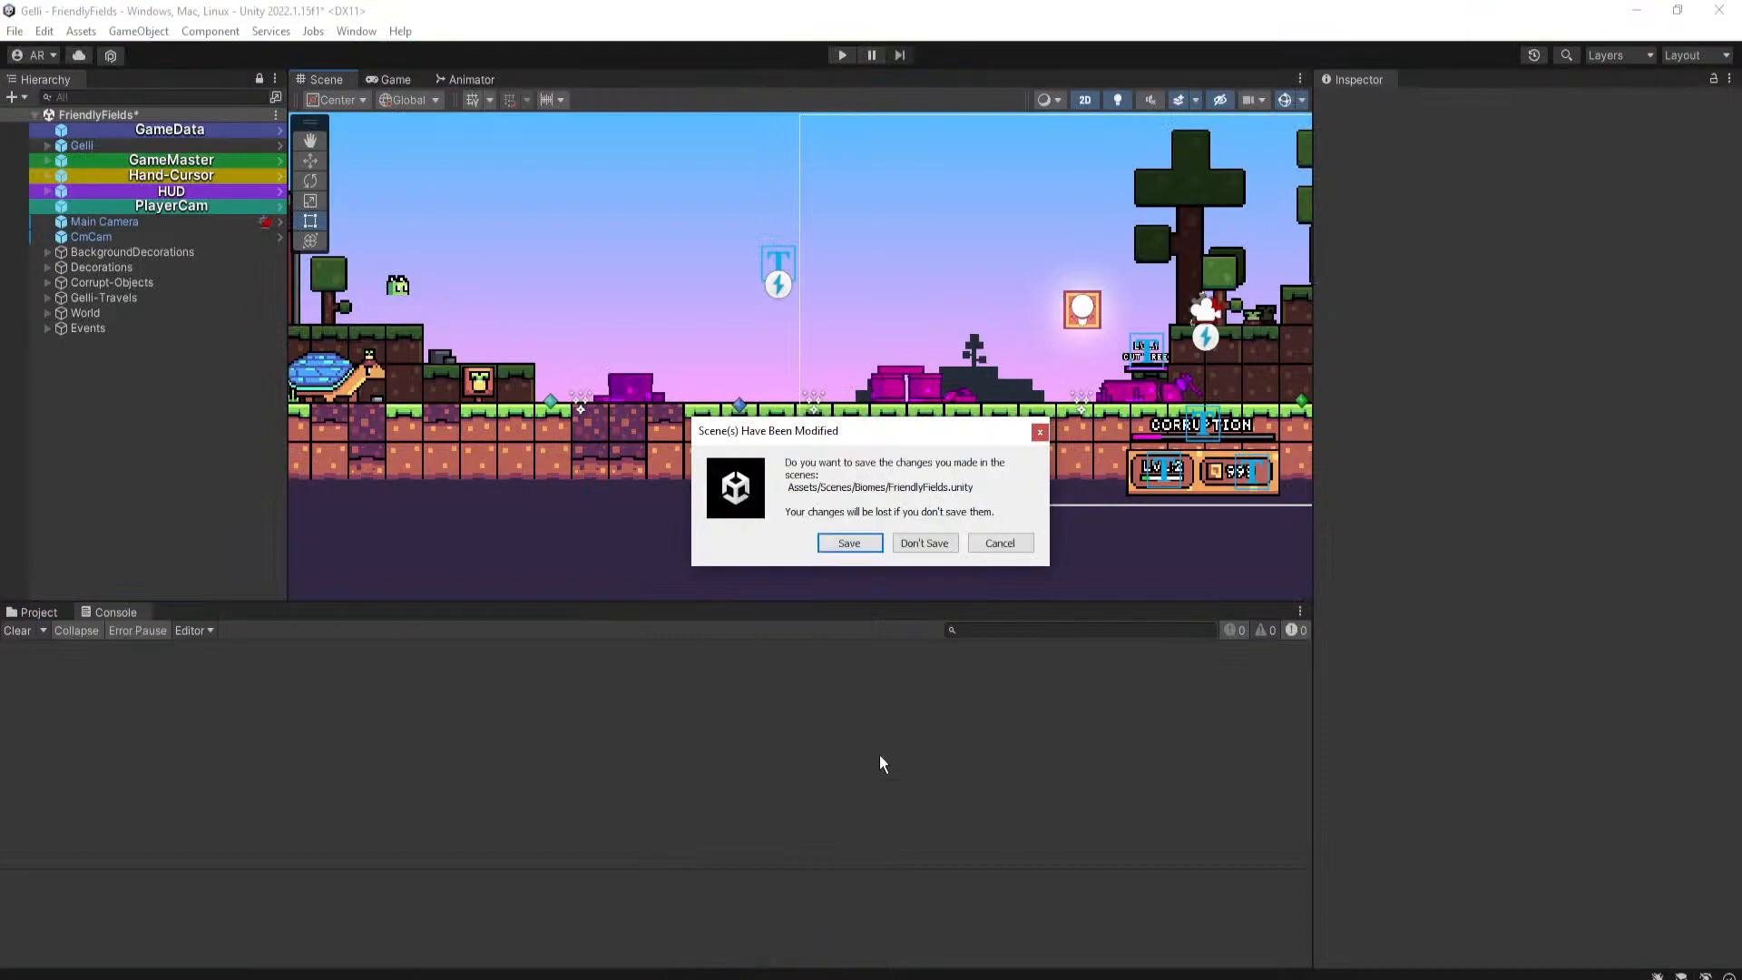
click(919, 543)
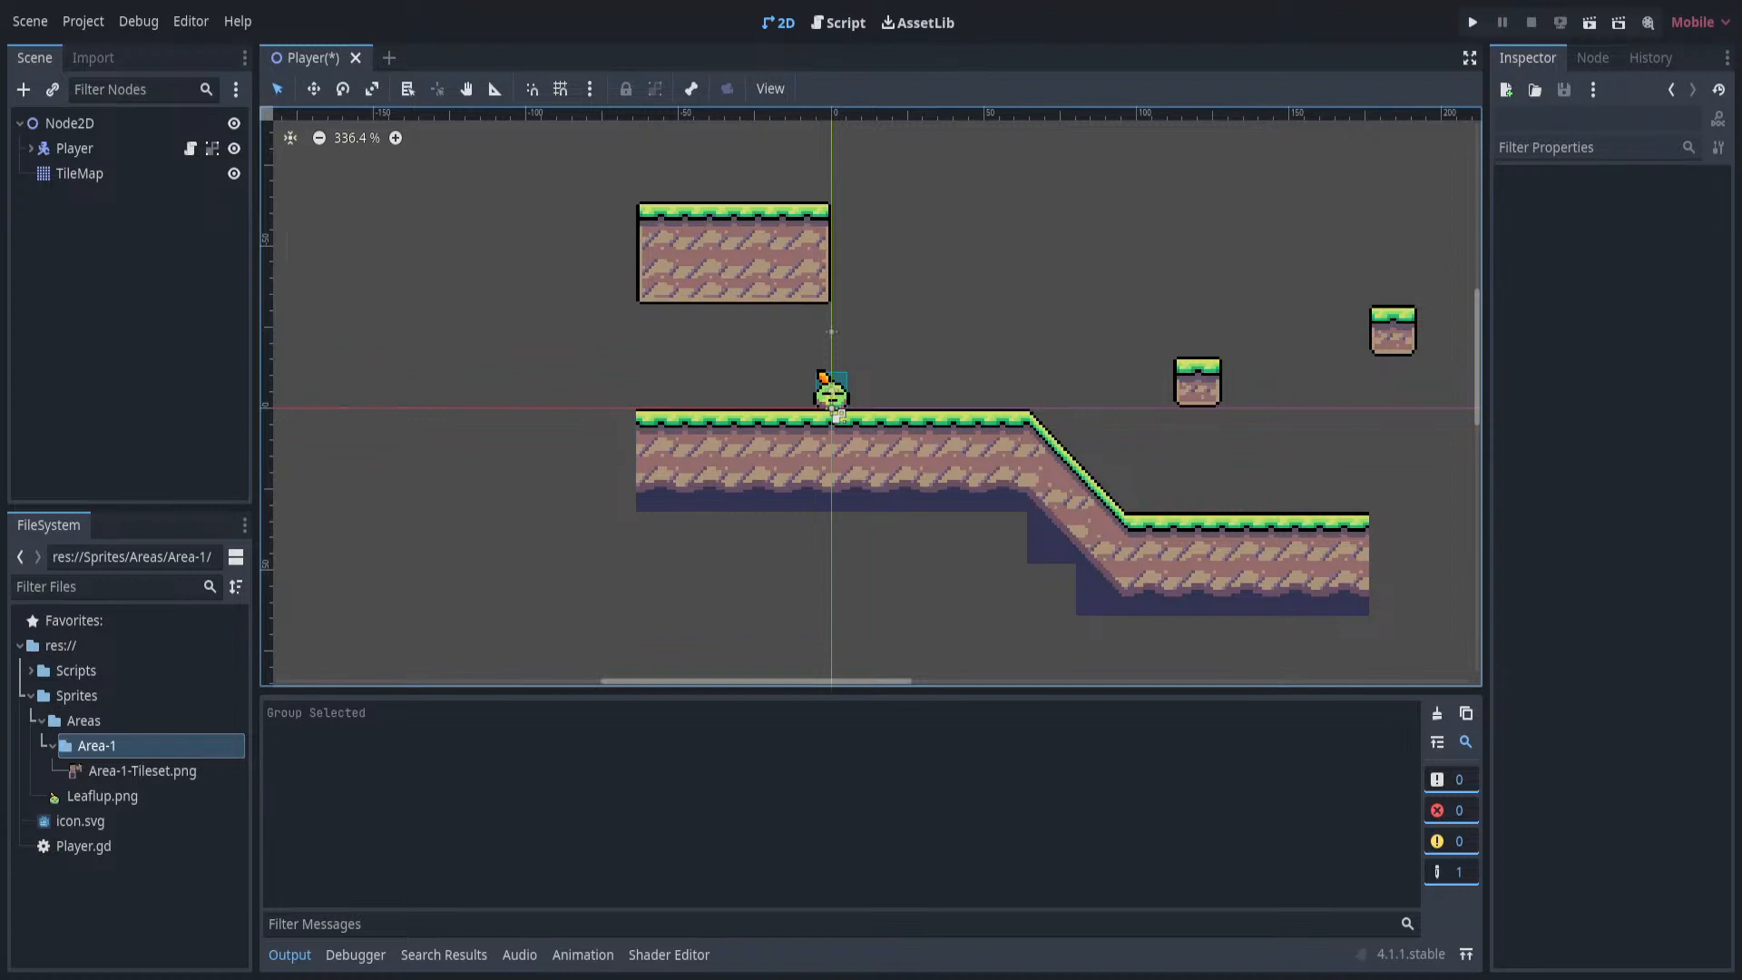
Run the game, test moving, jumping and switching direction in mid-air around the slope and floating blocks, and end the run.
click(1471, 23)
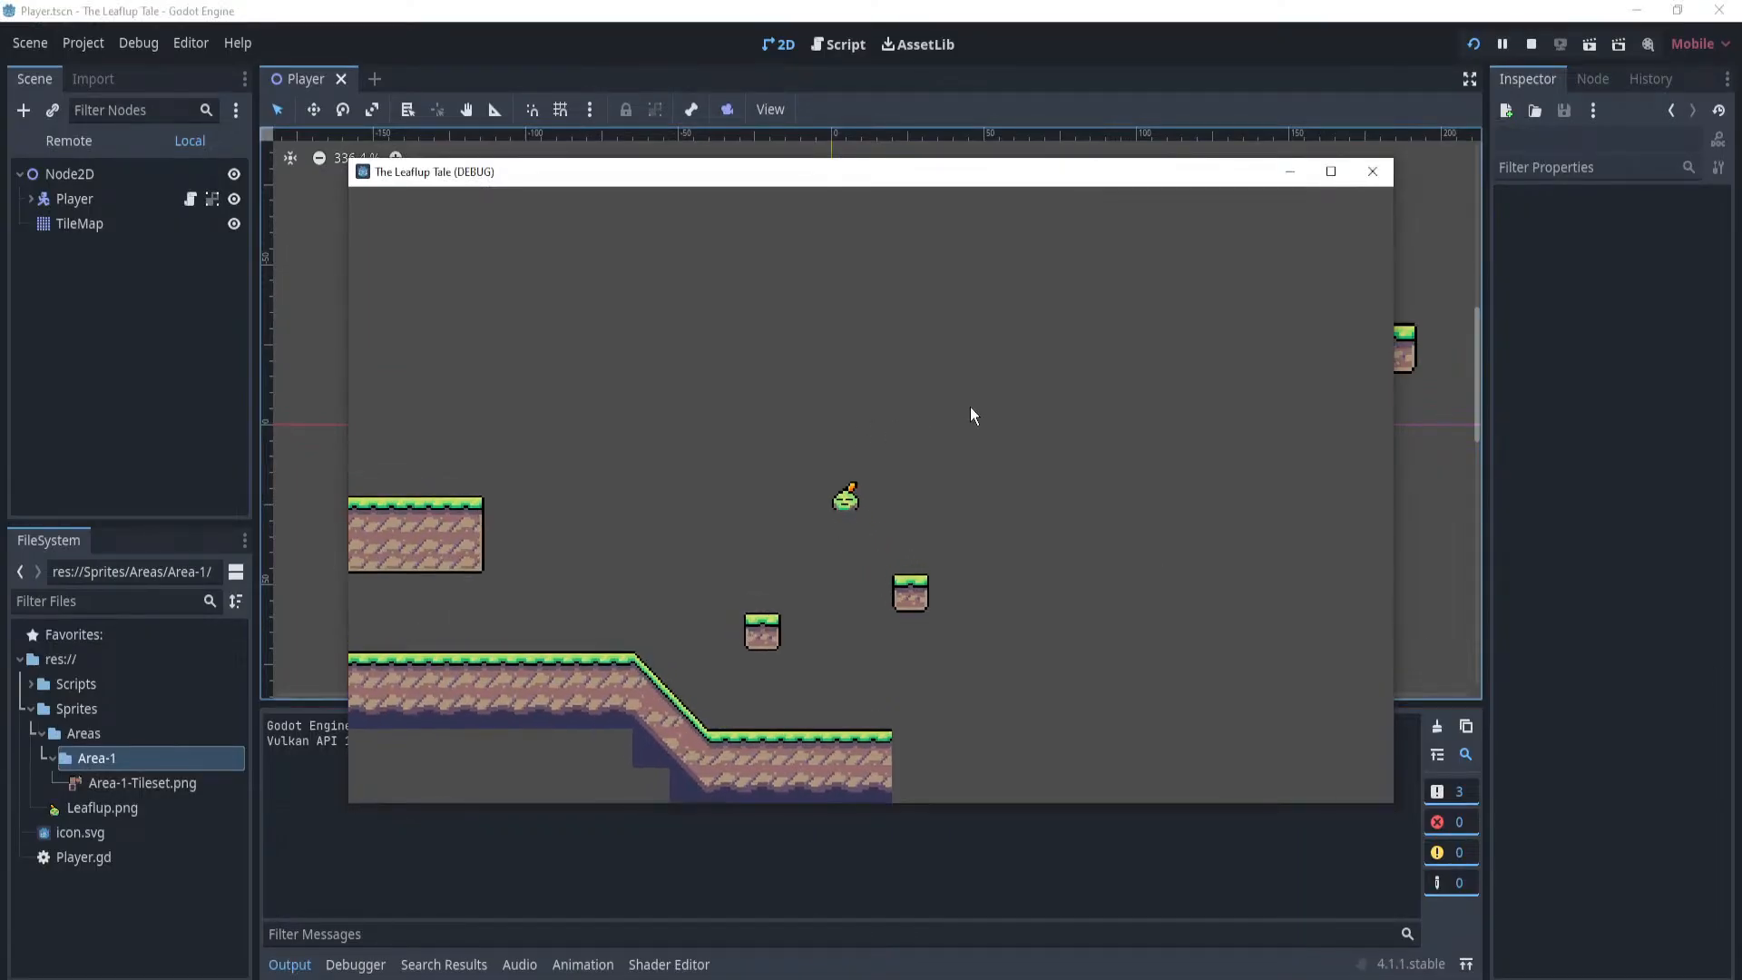
key(Left)
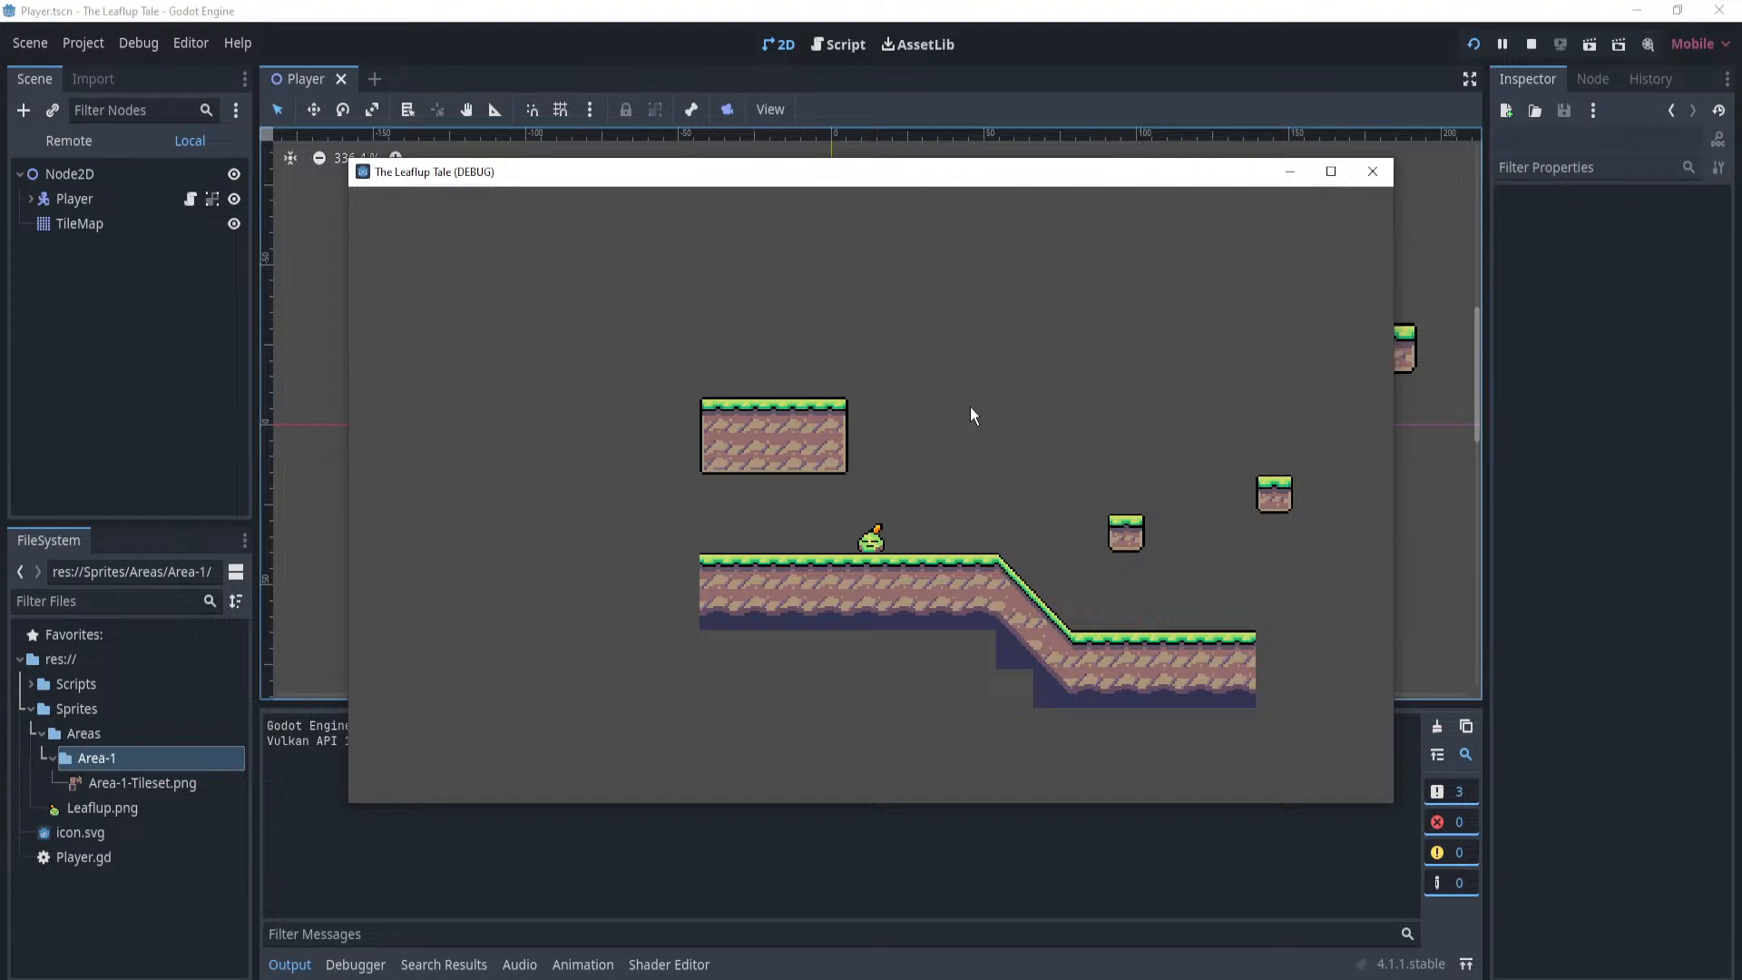
key(Right)
key(space)
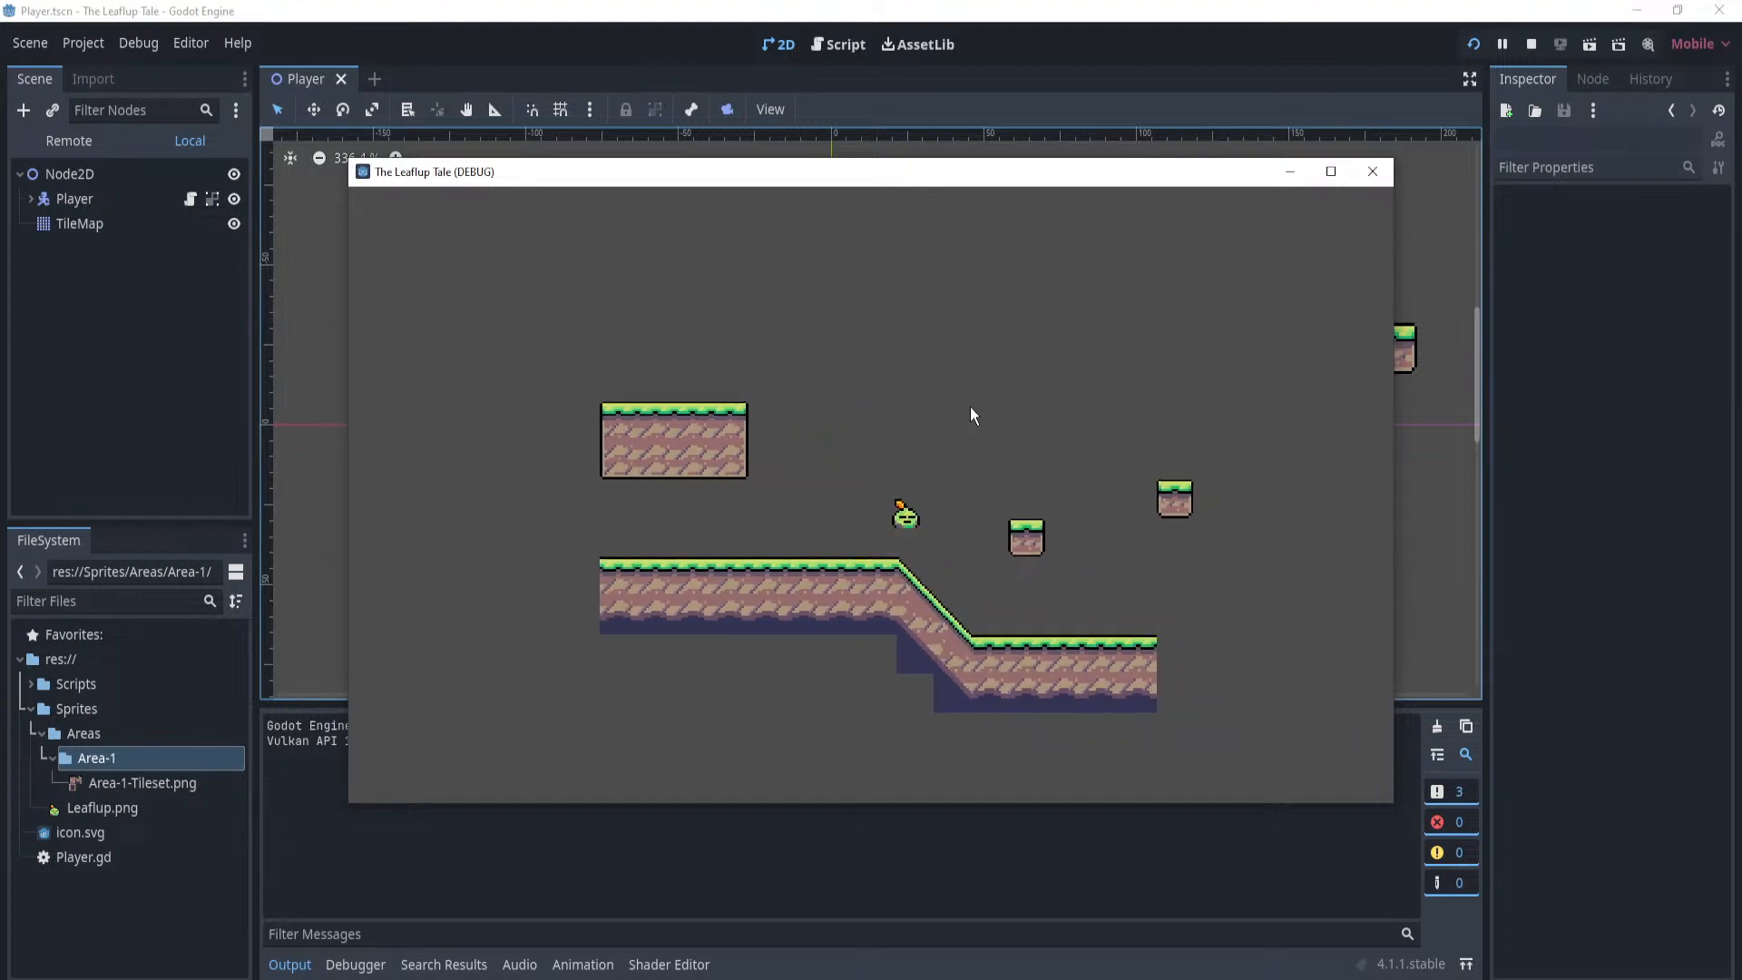
key(Left)
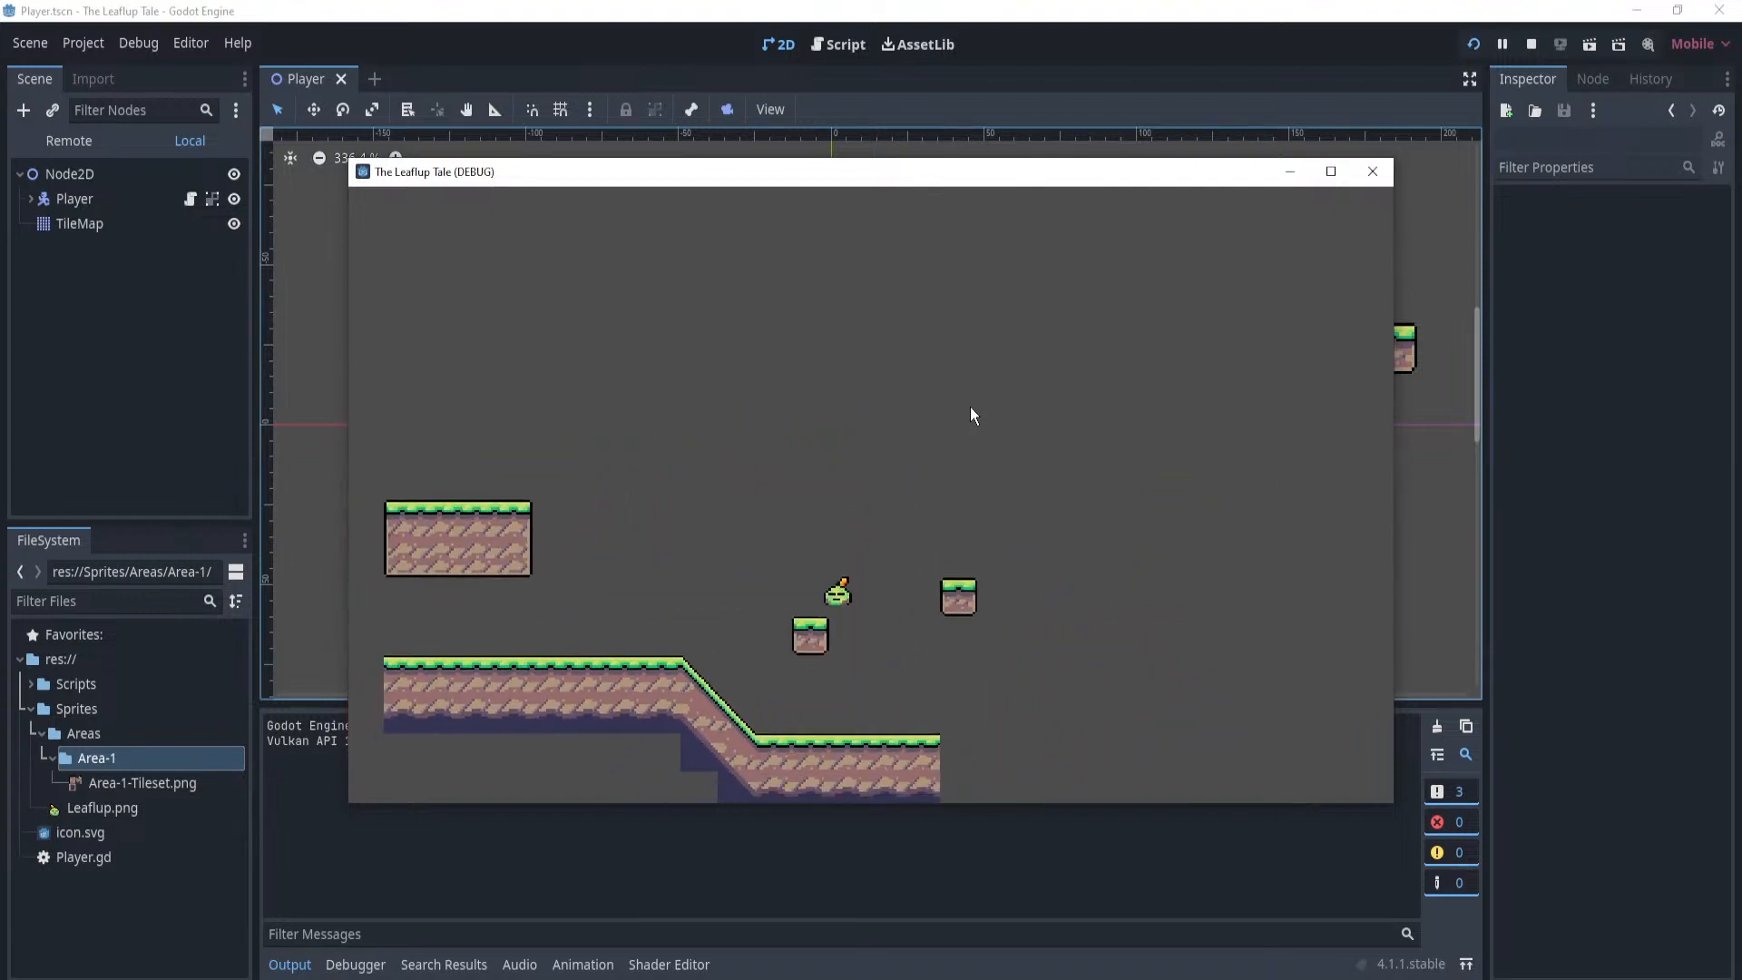
key(space)
key(Right)
key(Left)
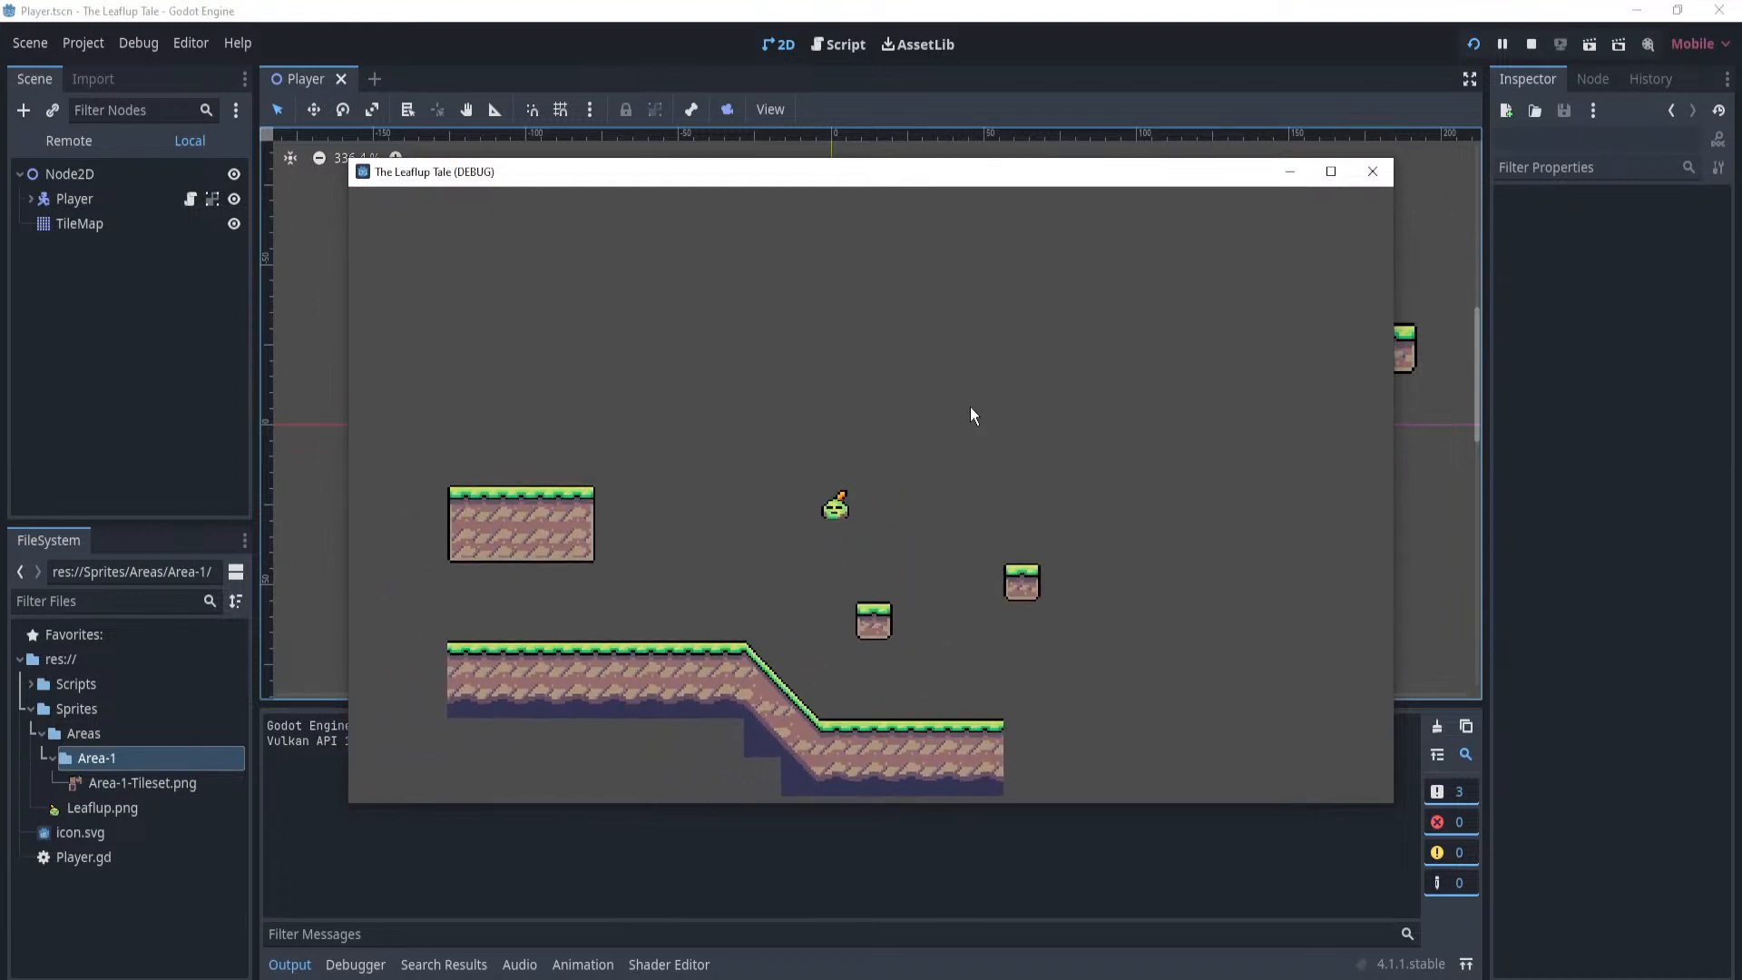
key(Right)
key(Left)
key(space)
key(Right)
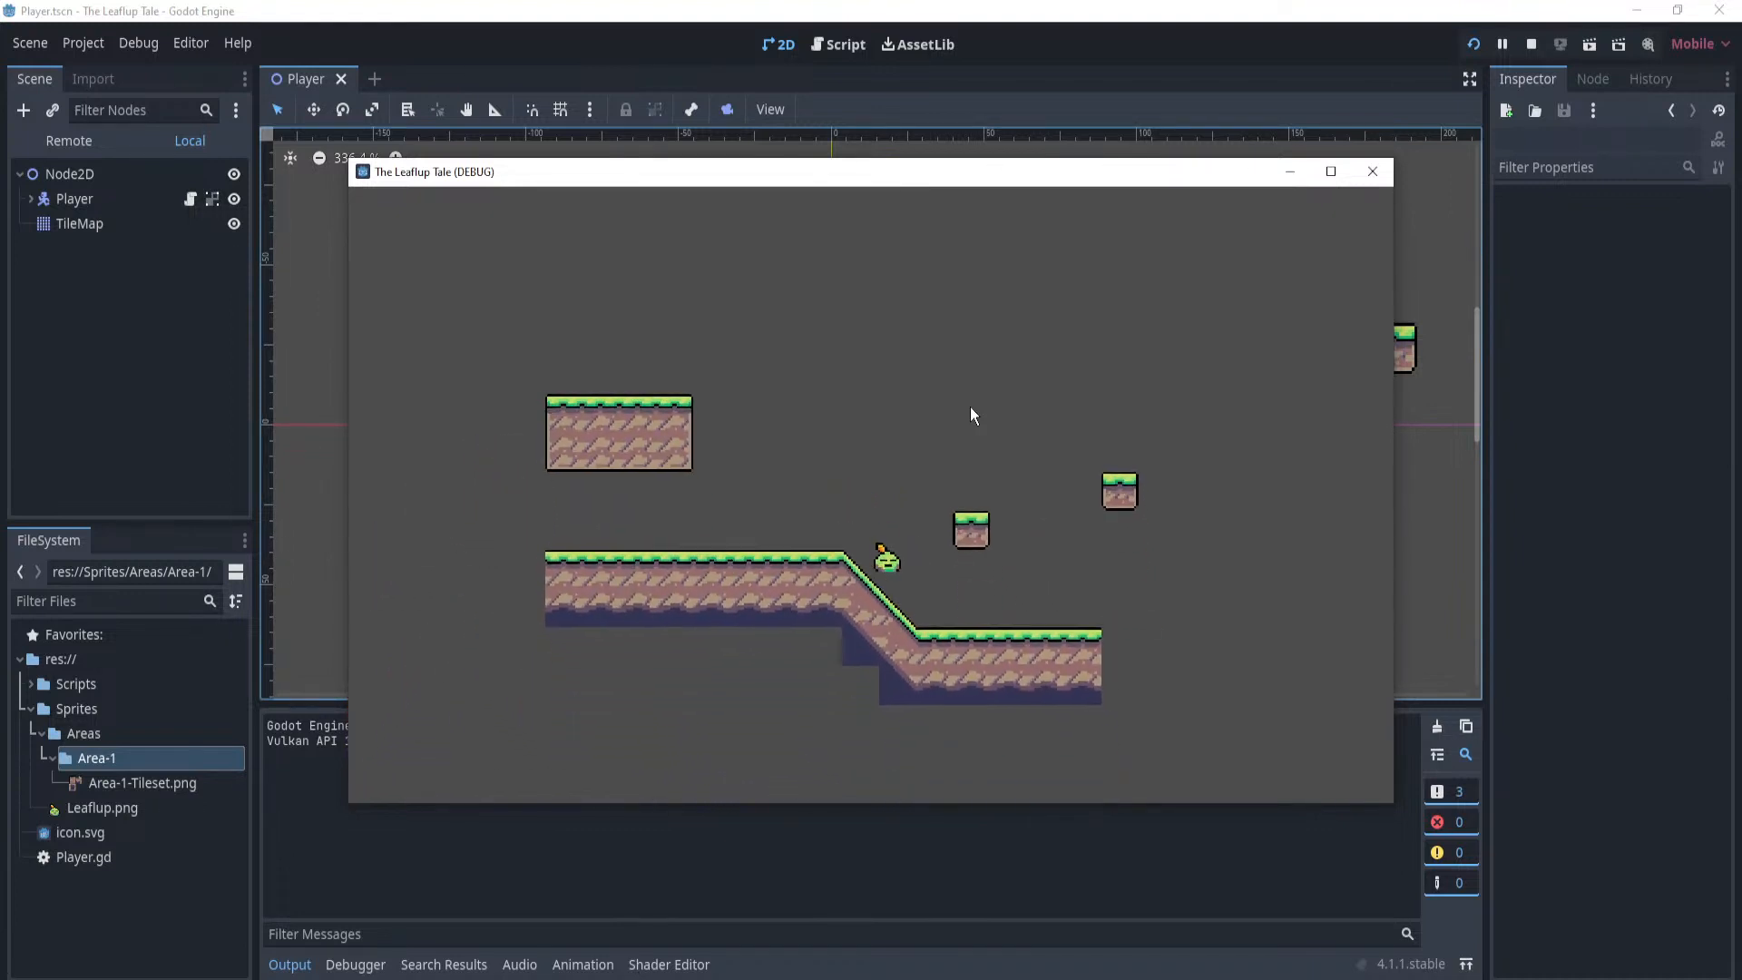
key(space)
key(Left)
key(space)
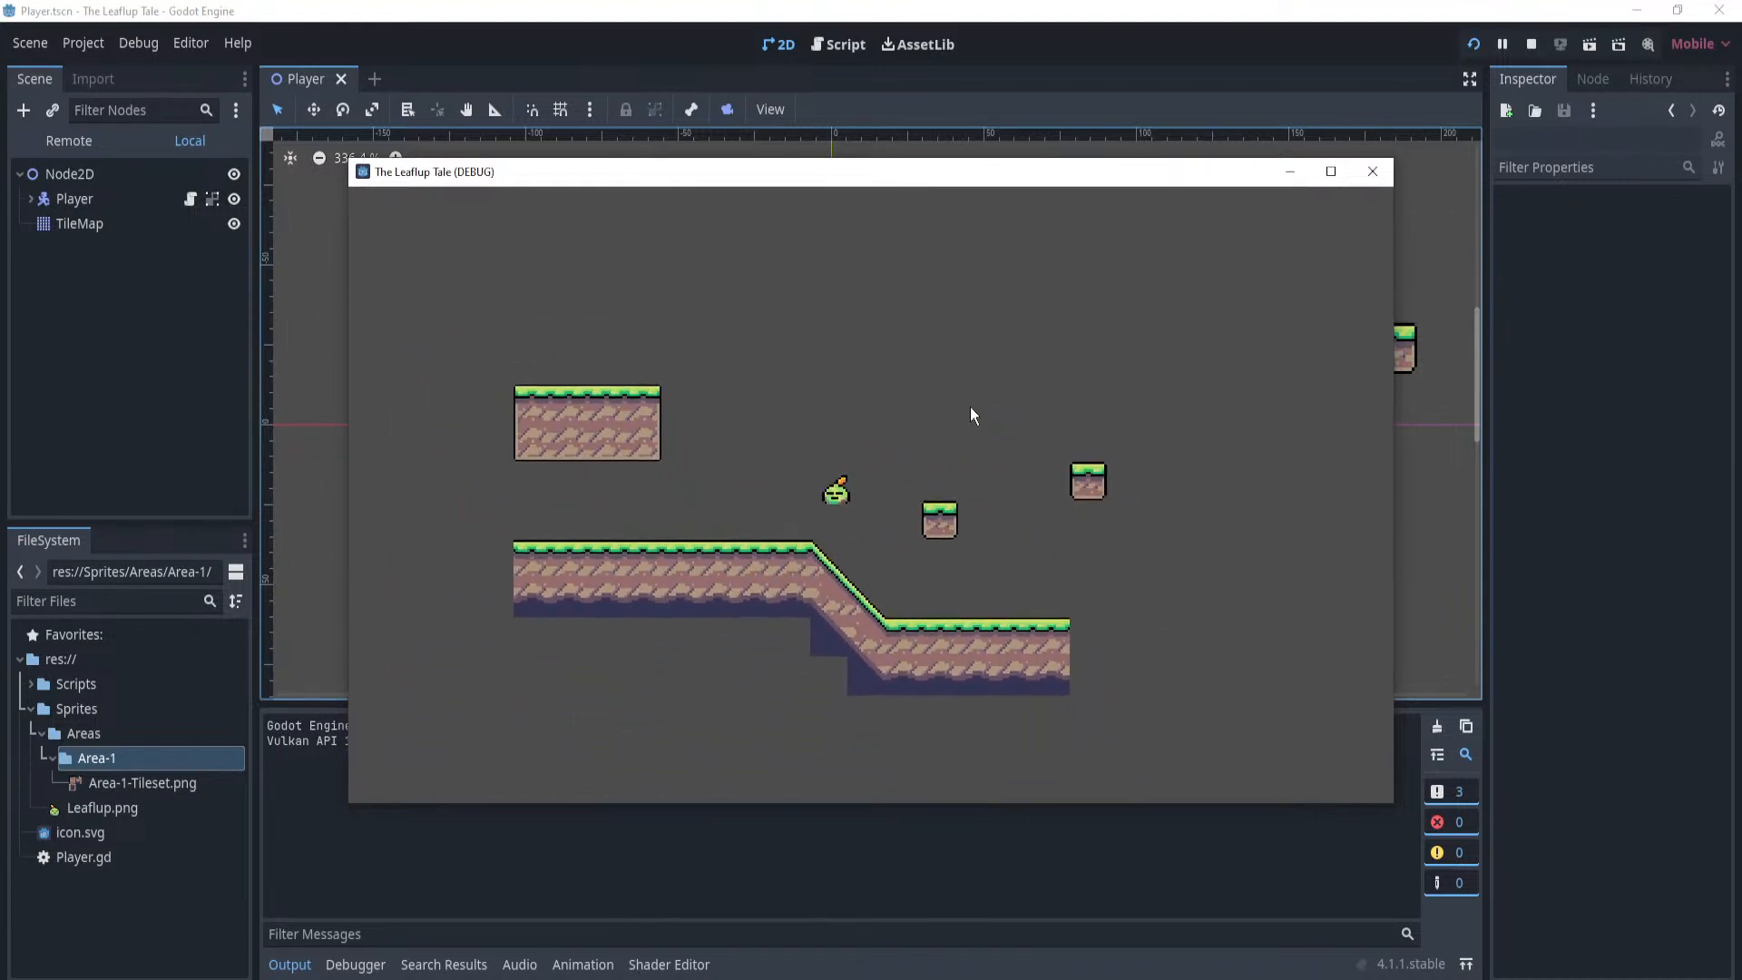
key(Right)
key(Left)
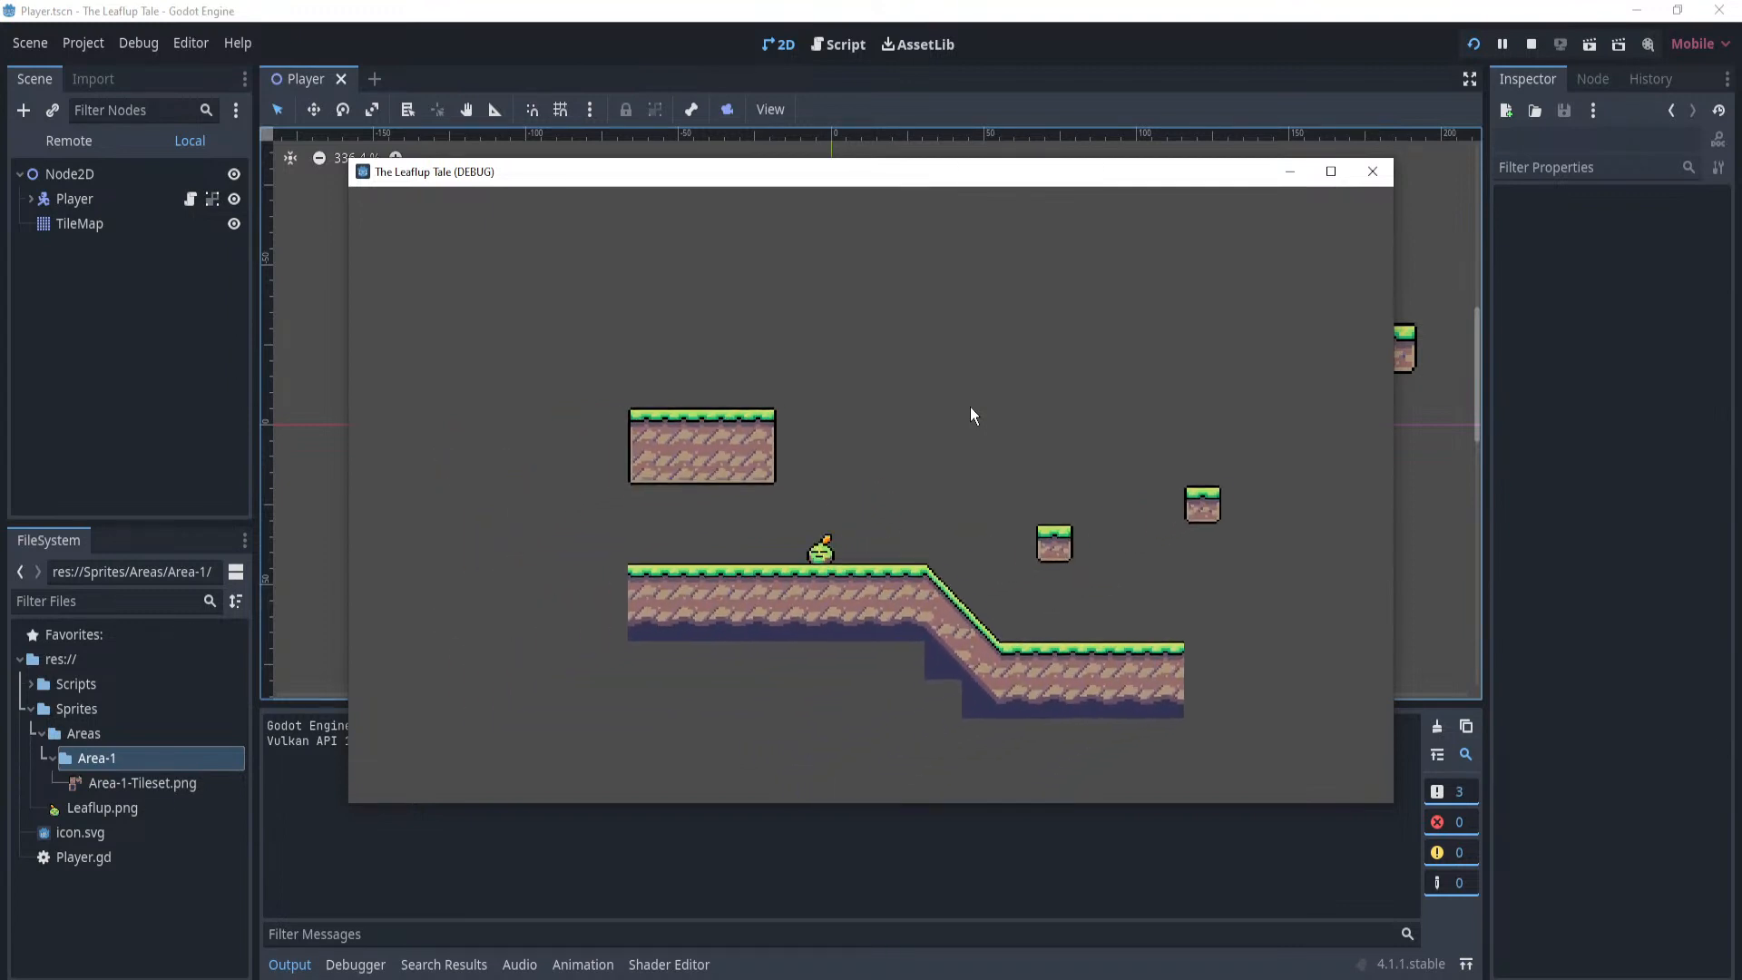
key(Right)
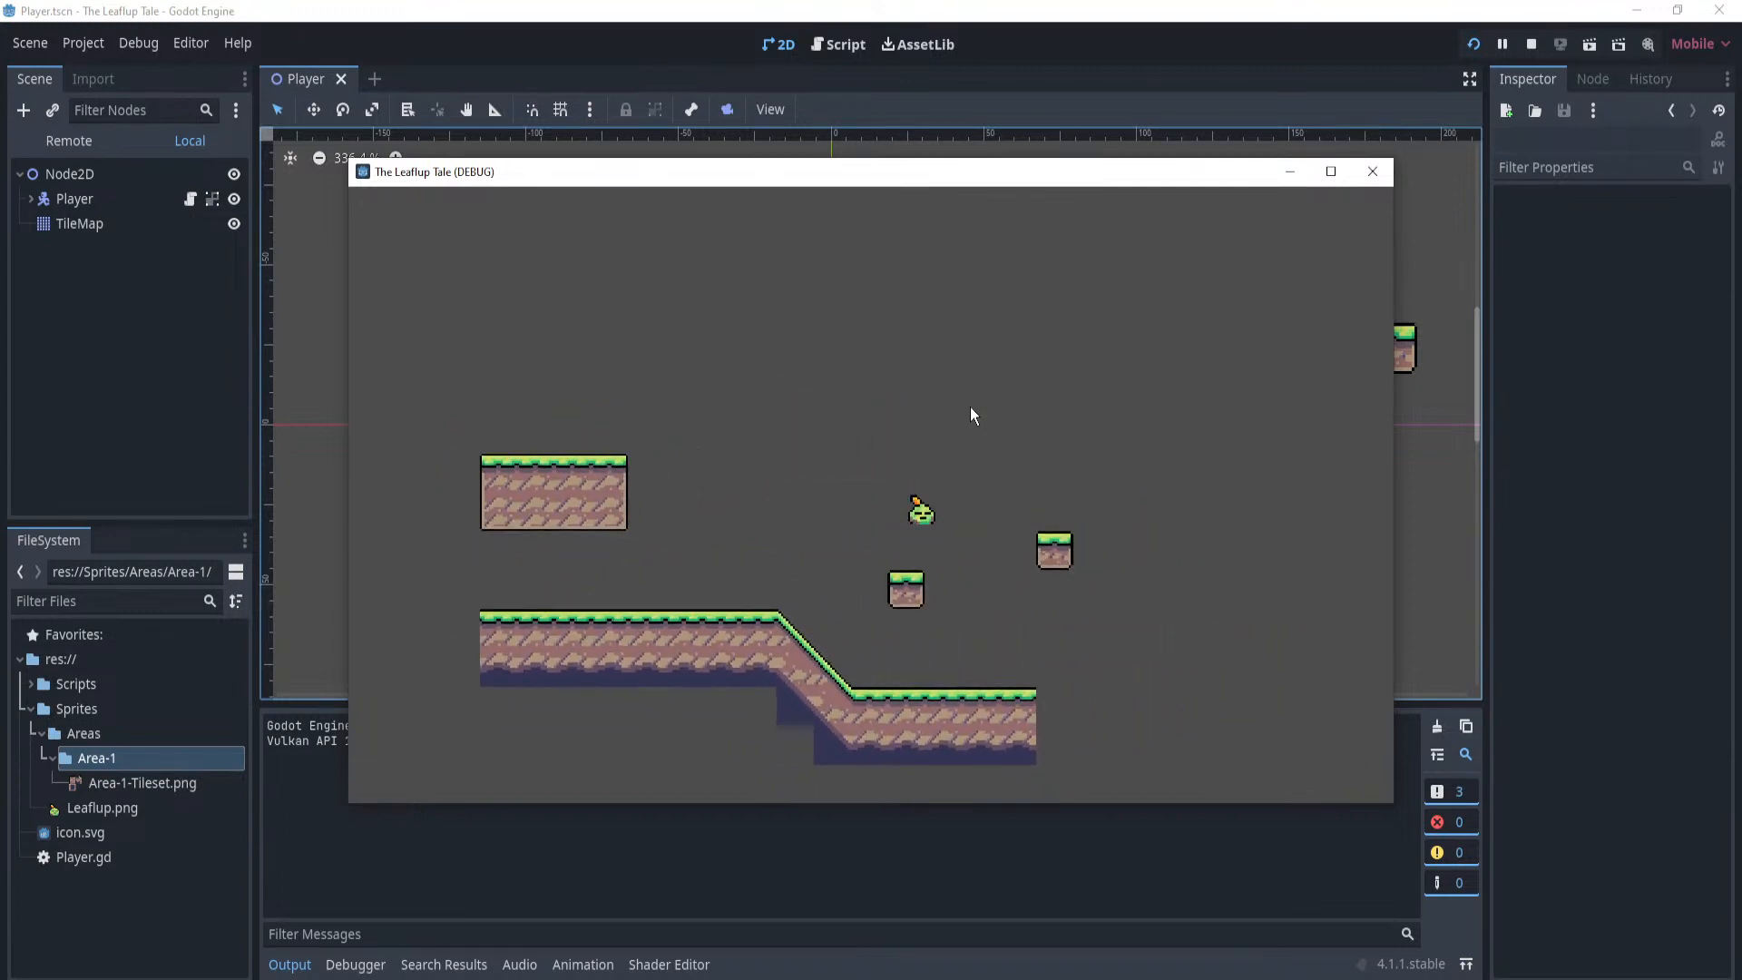
key(Left)
key(space)
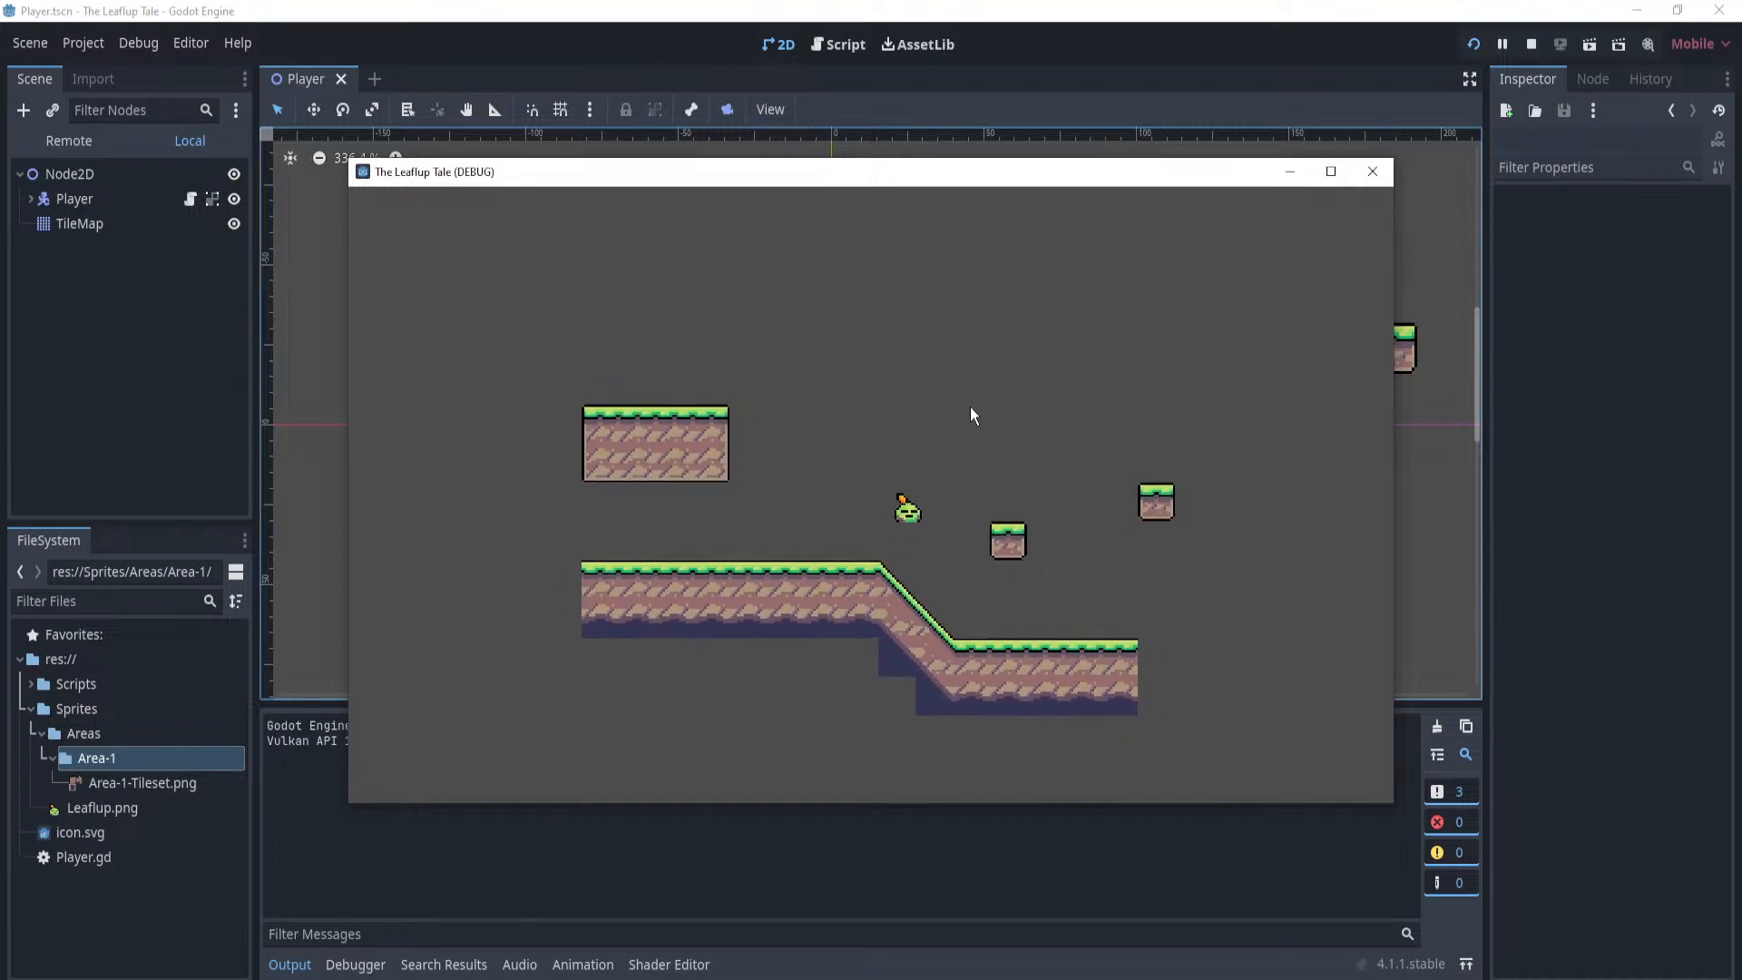
key(Right)
key(Left)
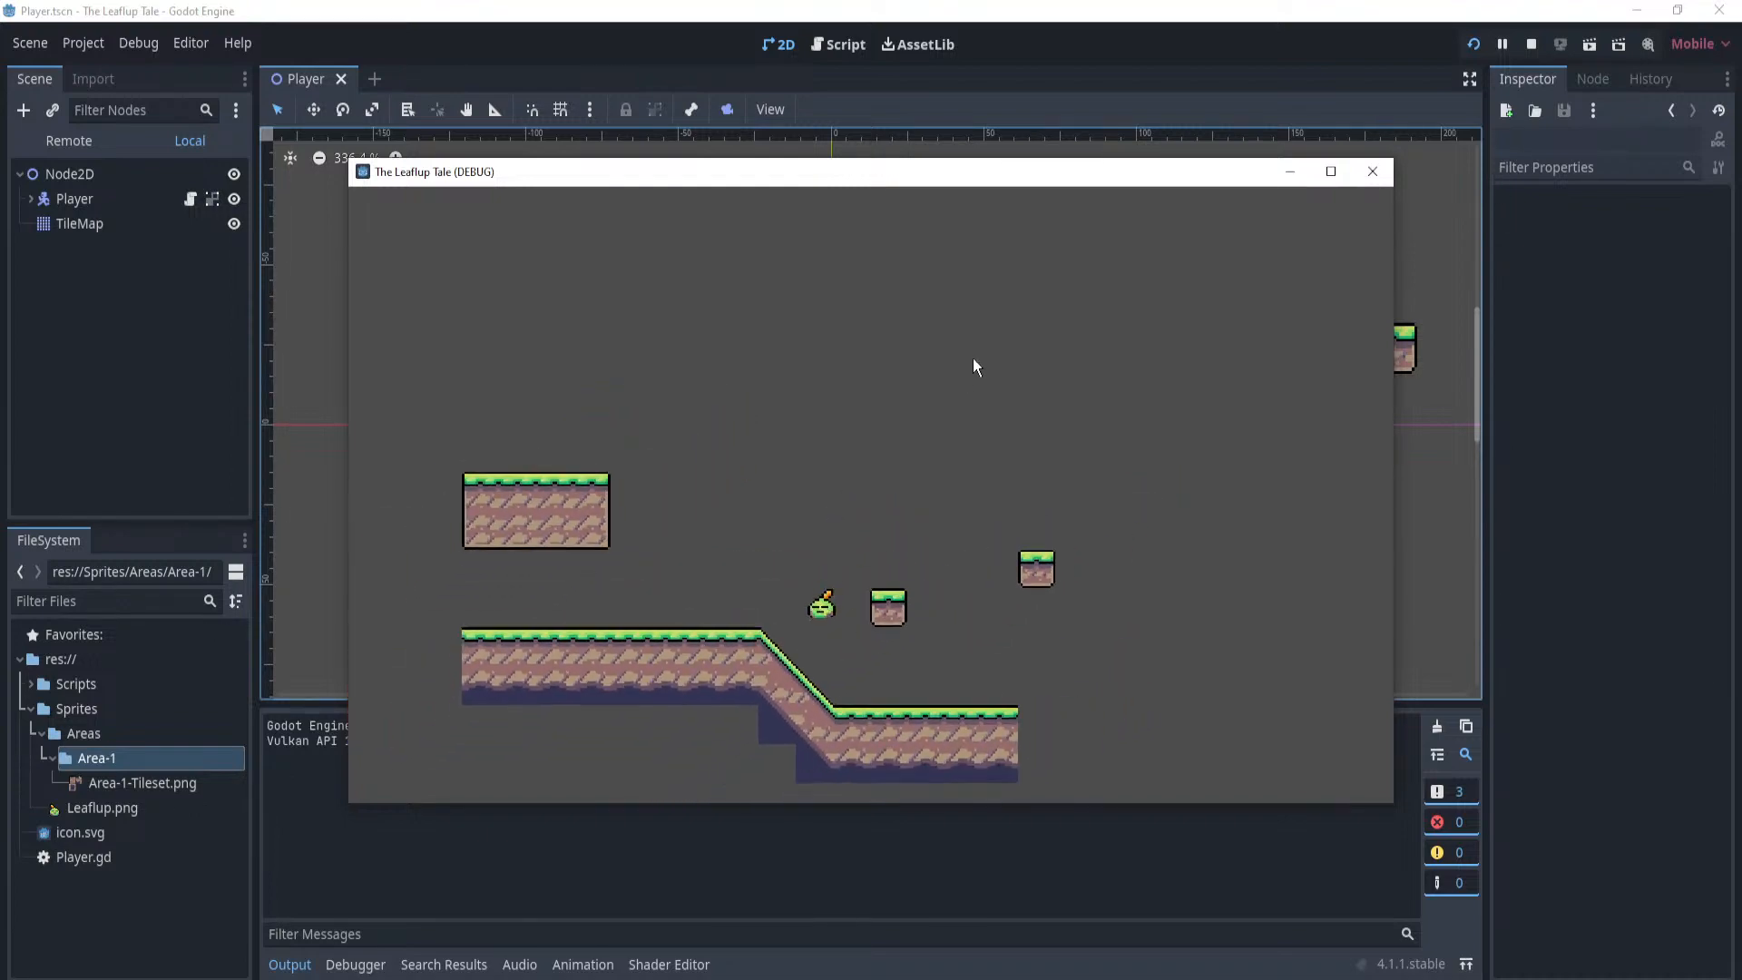
click(1370, 175)
Find the particle node types and add a CPUParticles2D node as a child of the Player node.
scroll(880, 422, up, 4)
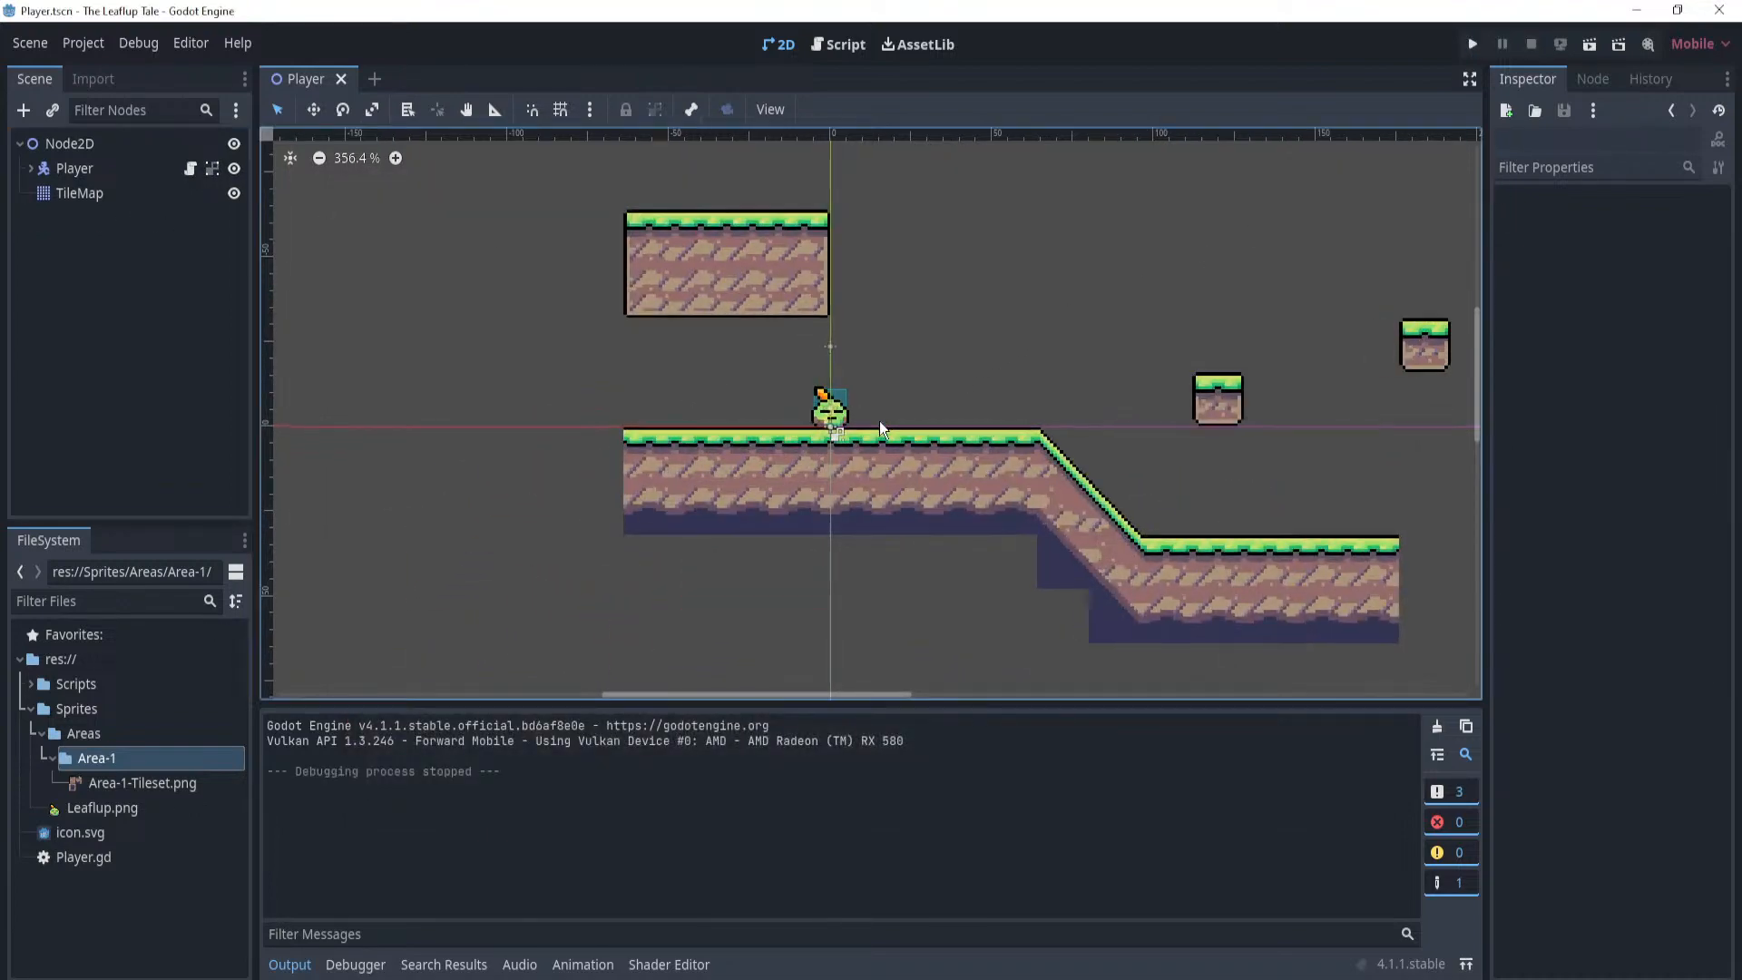
click(31, 168)
right_click(67, 168)
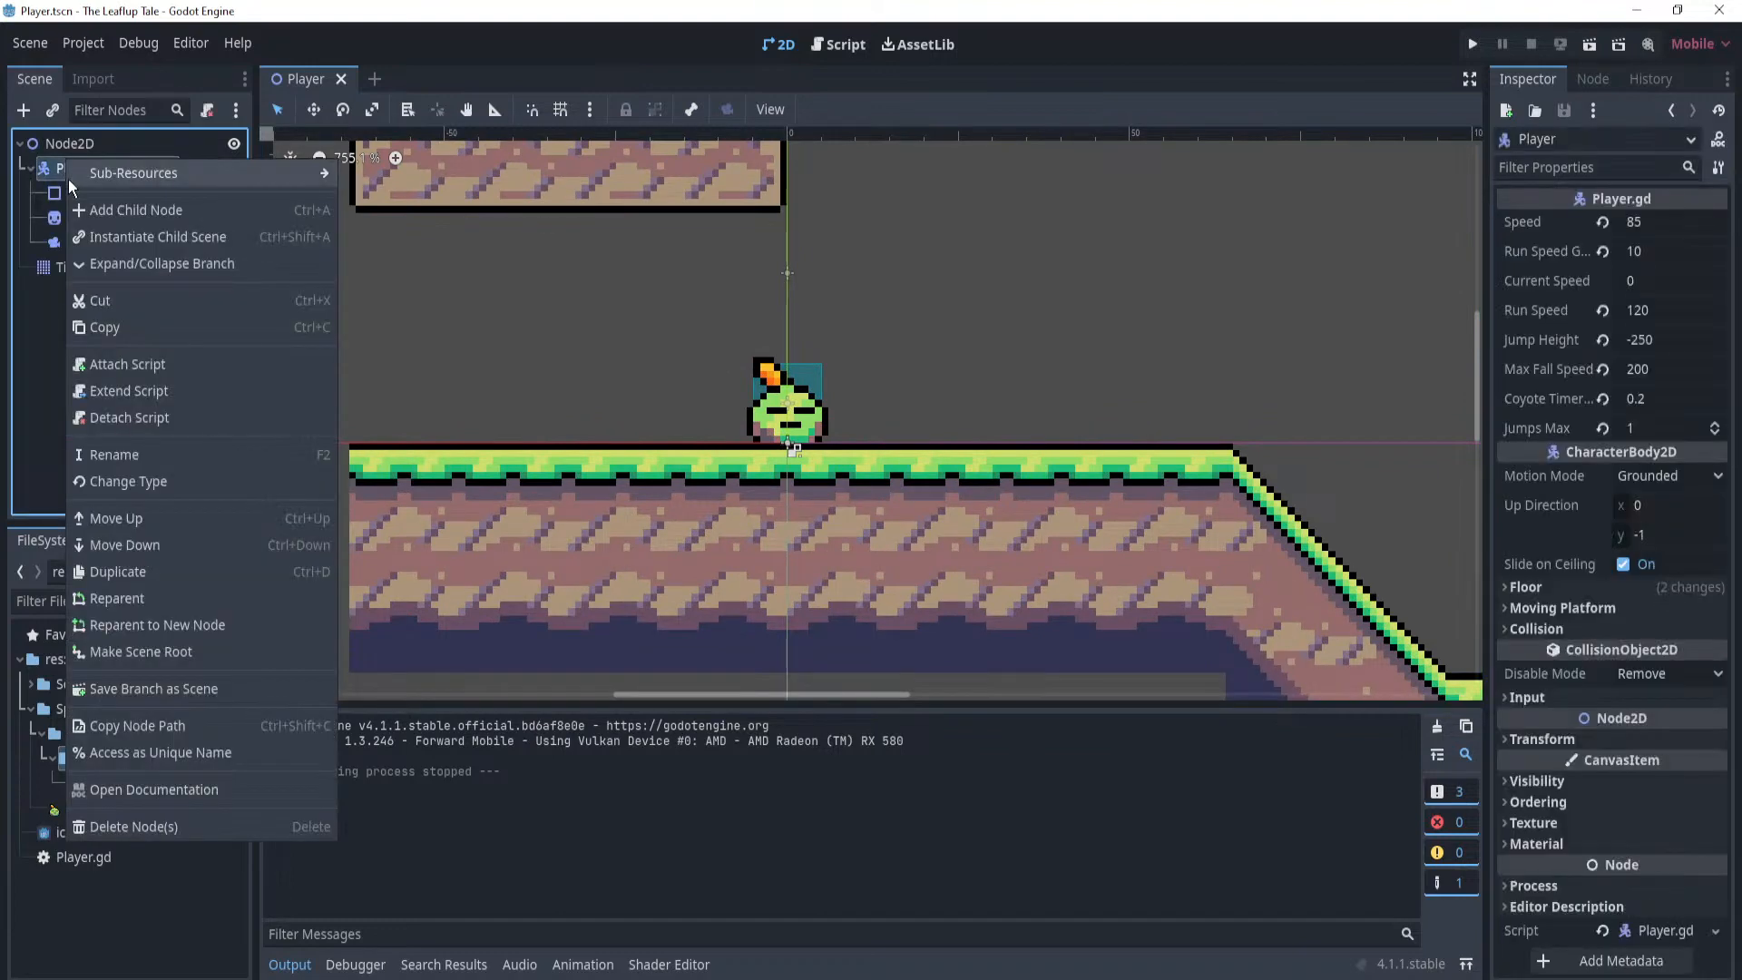
click(176, 211)
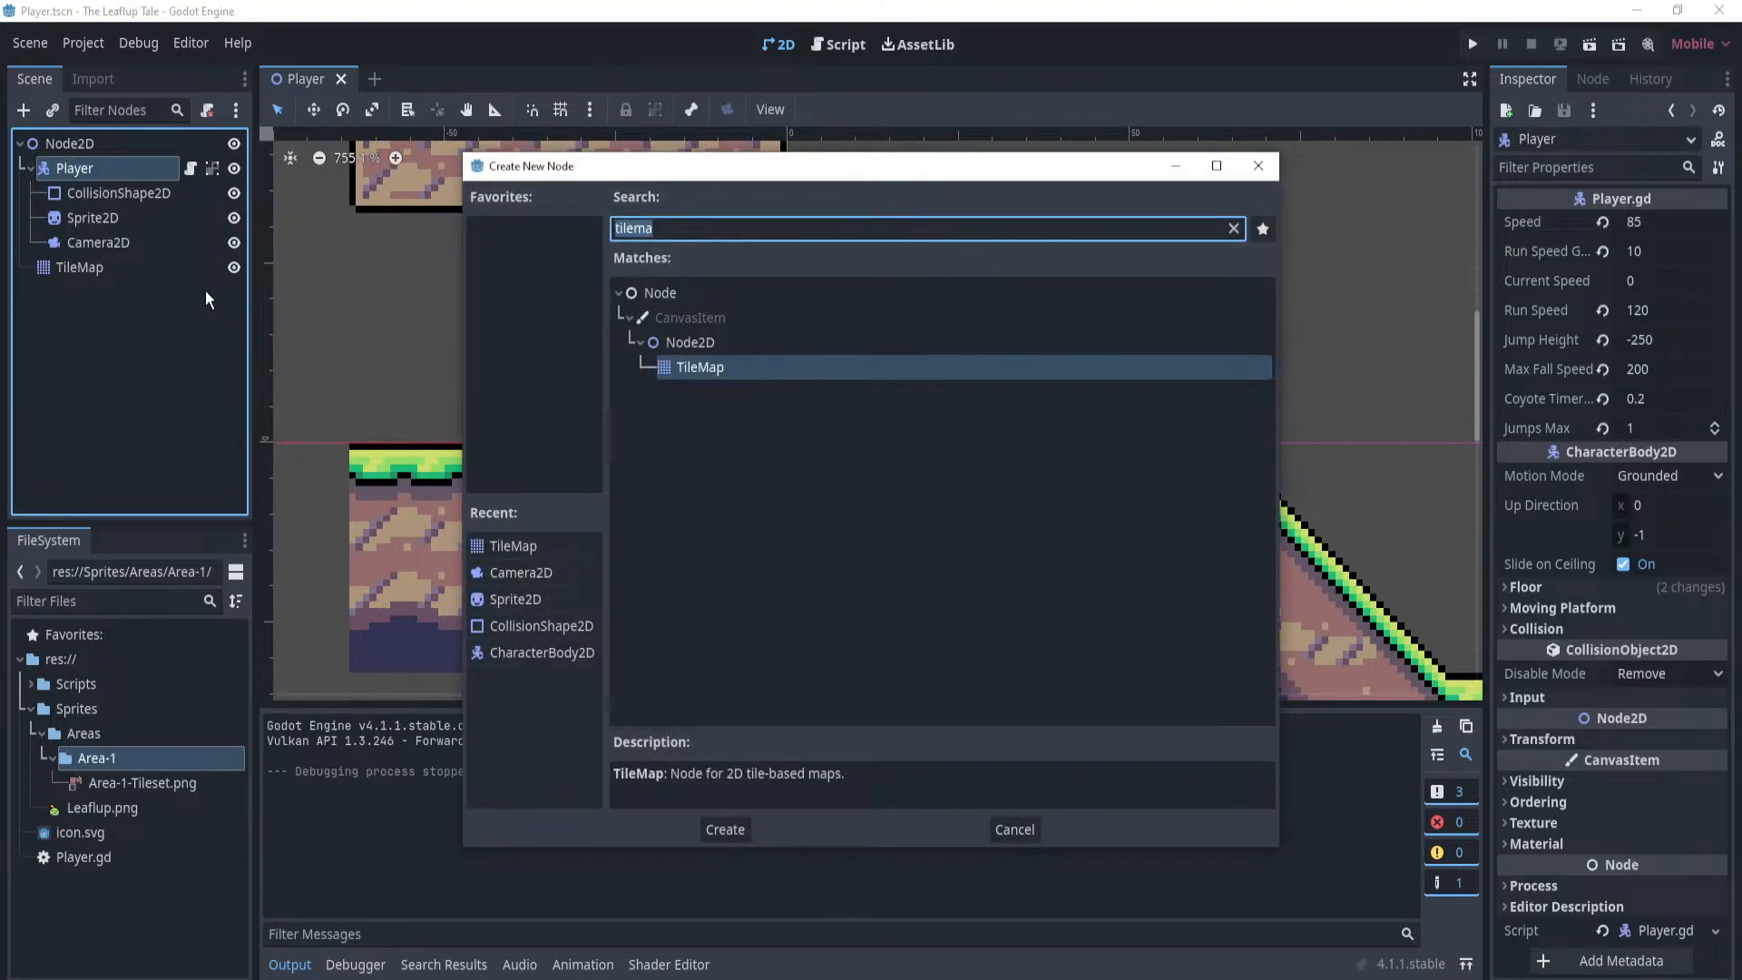
text(PARTICLE)
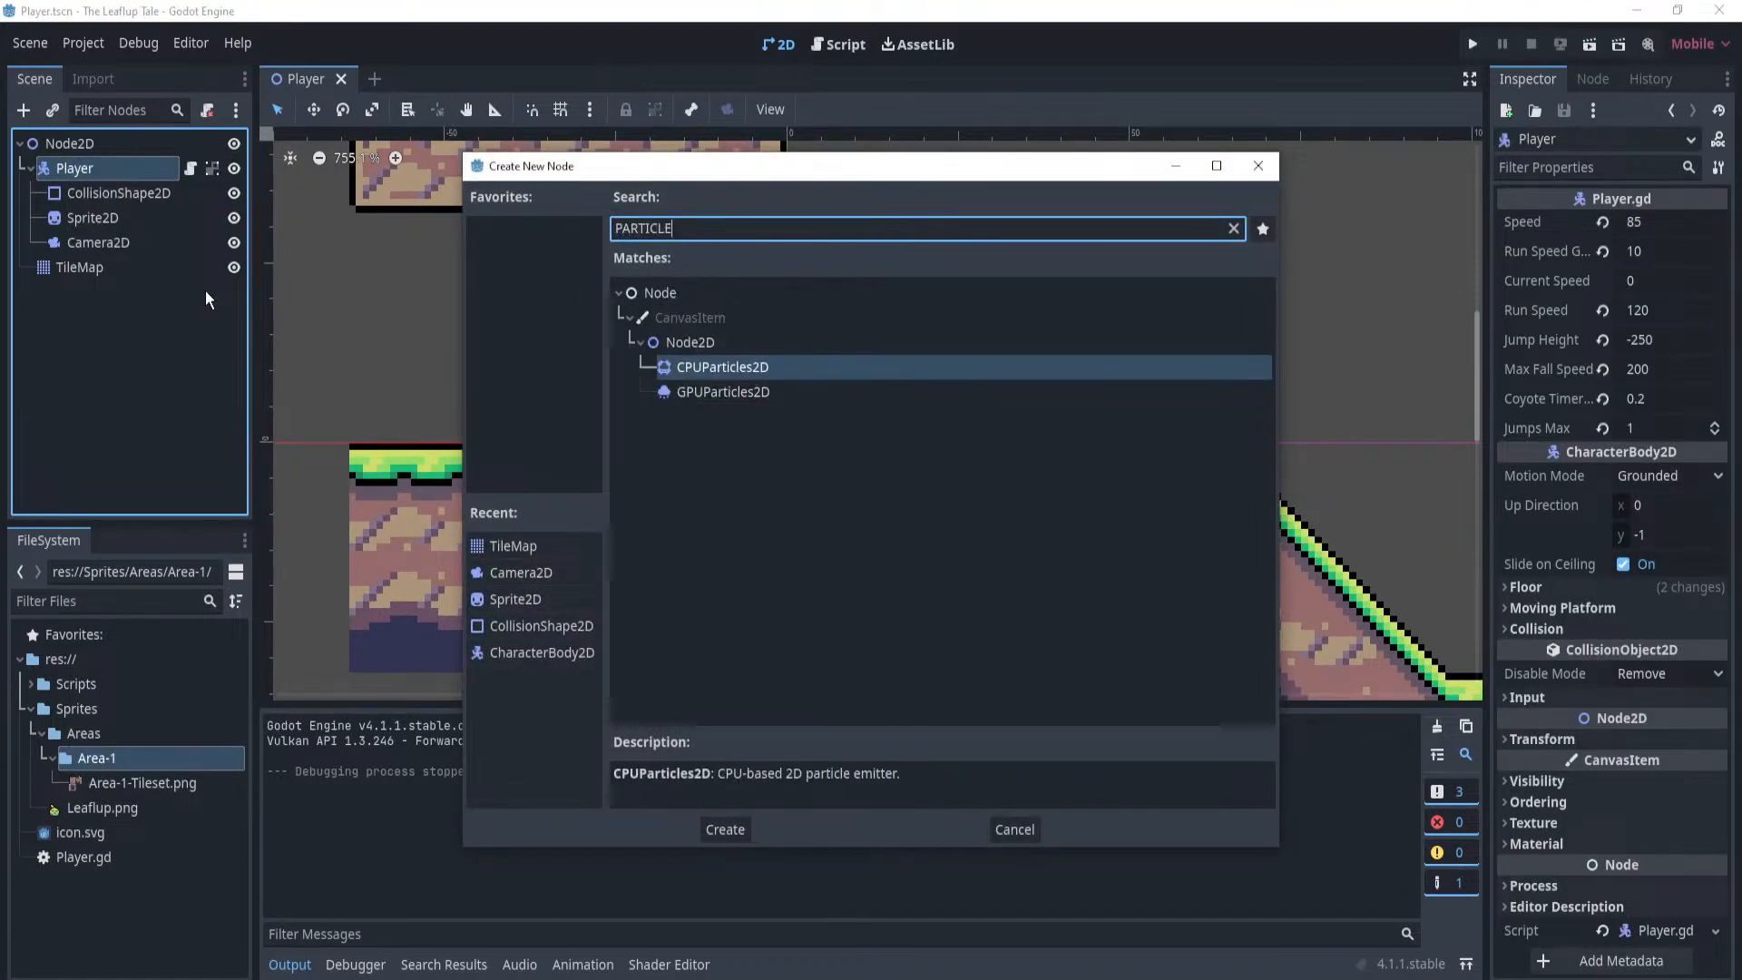
key(Down)
key(Up)
key(Down)
key(Up)
key(Down)
key(Up)
key(Return)
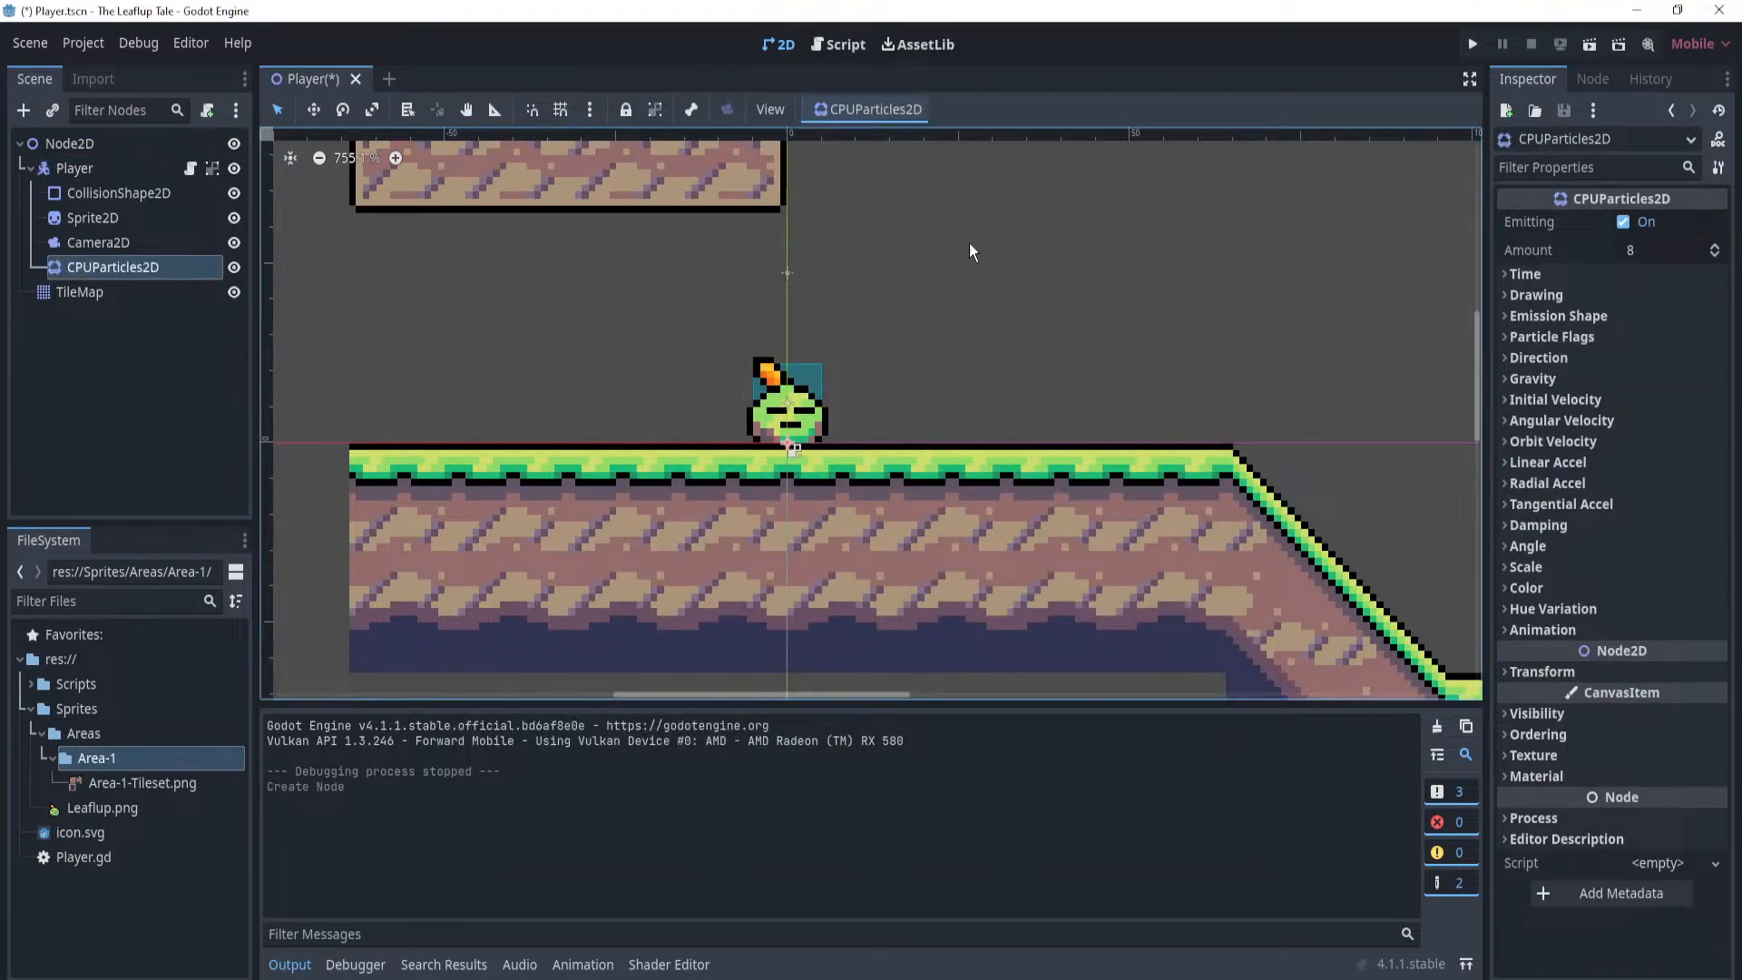
Examine the Ordering, Texture and Material properties of the CPUParticles2D node, including the available material types.
scroll(967, 367, up, 6)
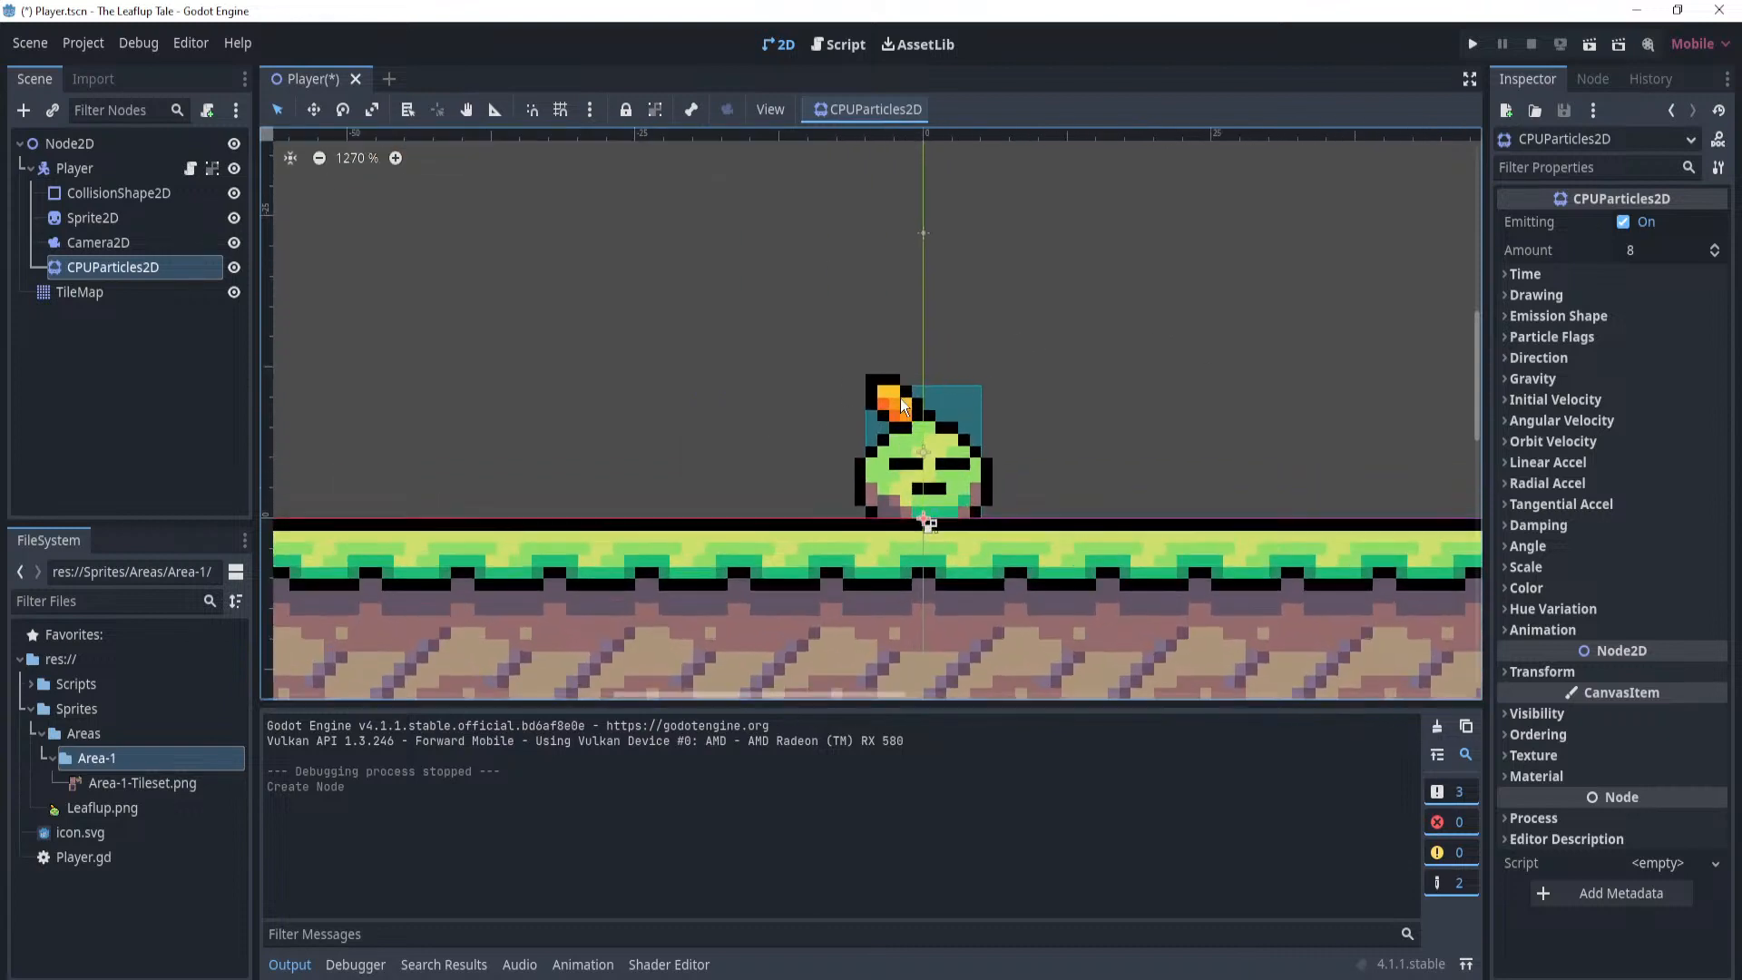
scroll(901, 399, up, 1)
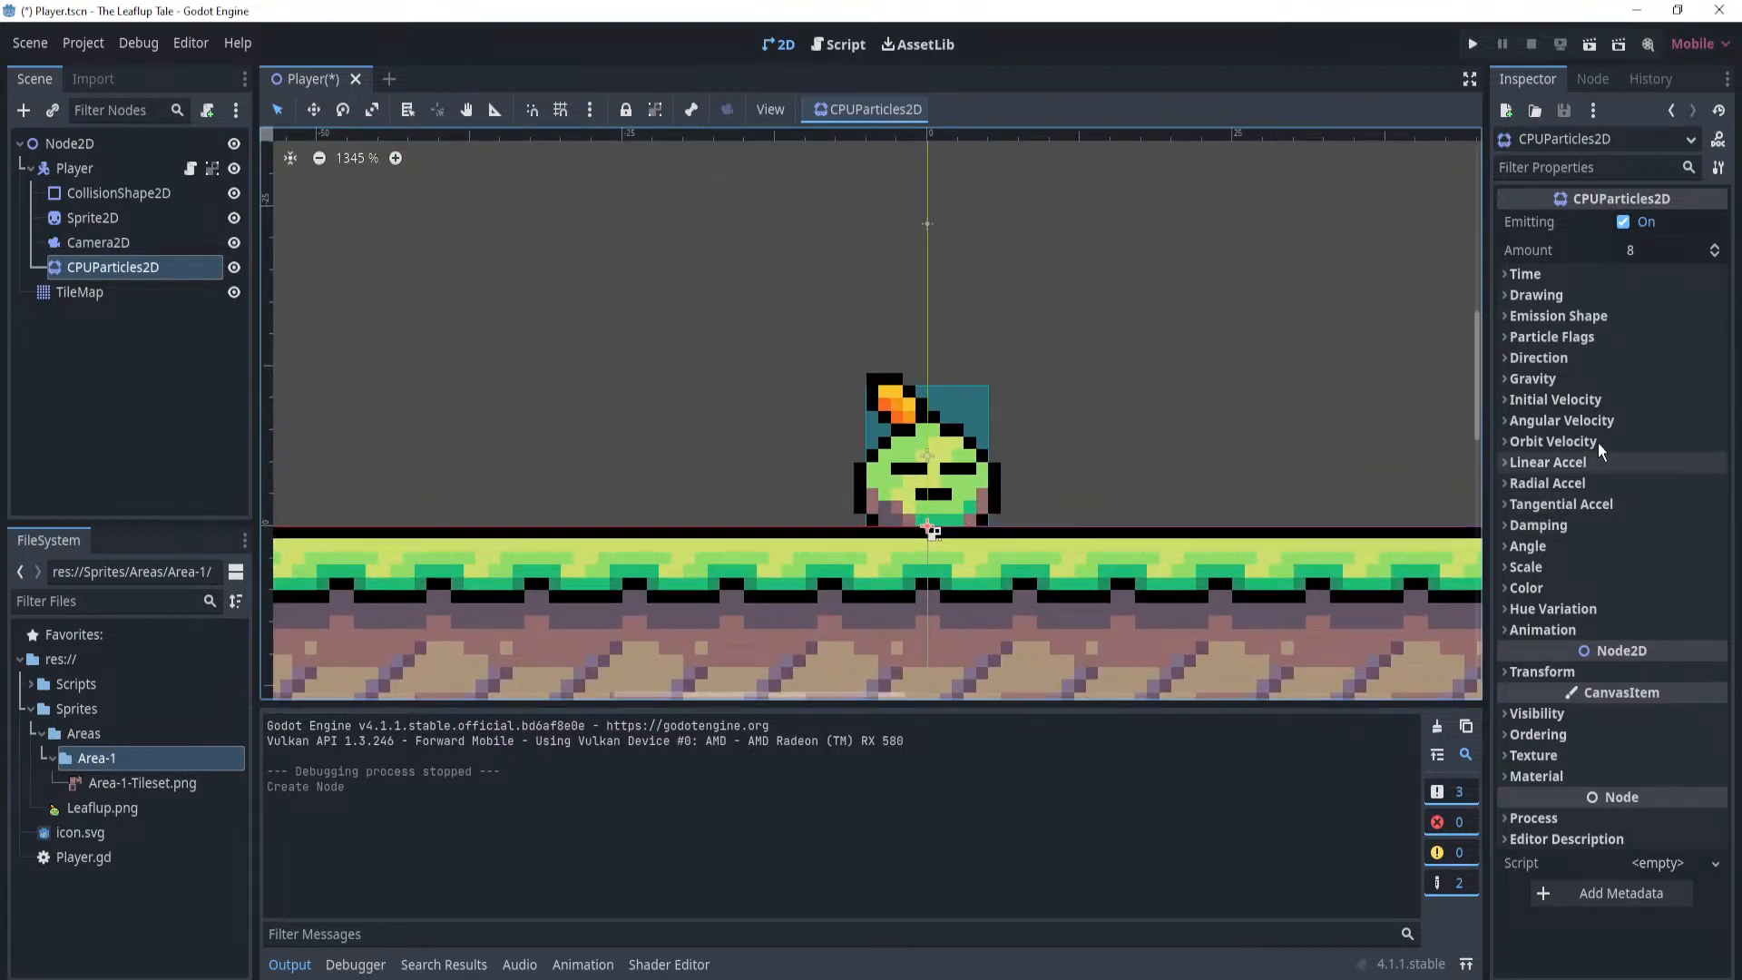
click(1526, 740)
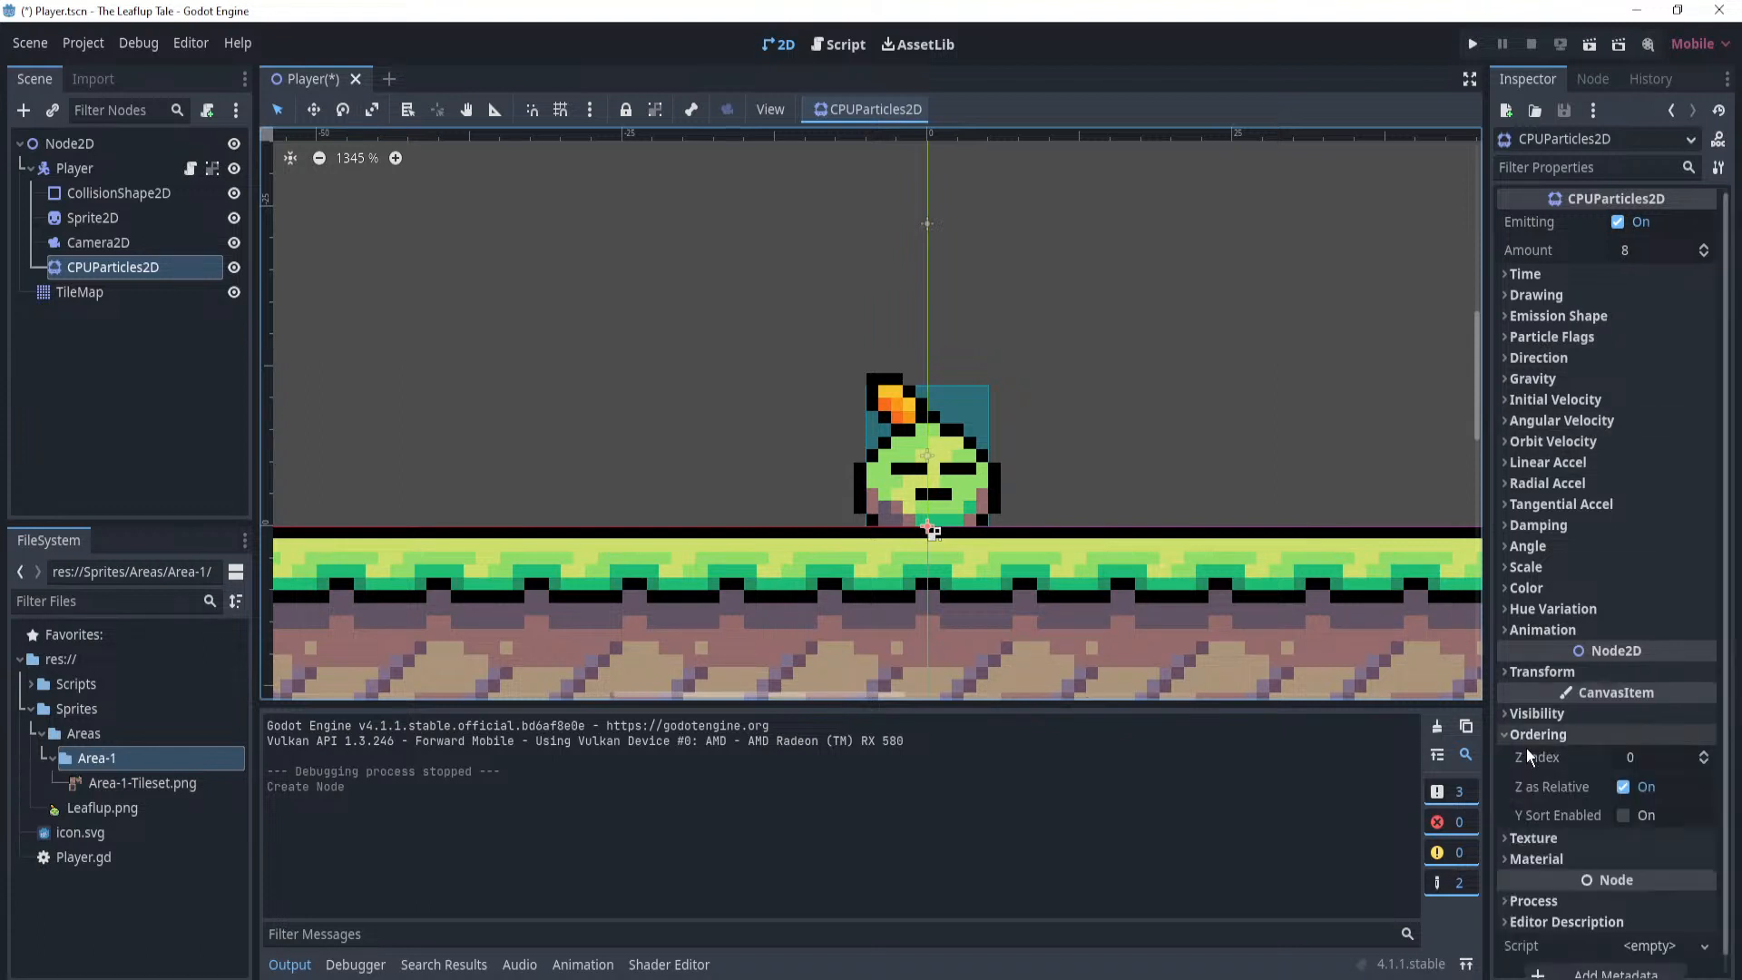
click(1525, 737)
click(1523, 758)
click(1523, 758)
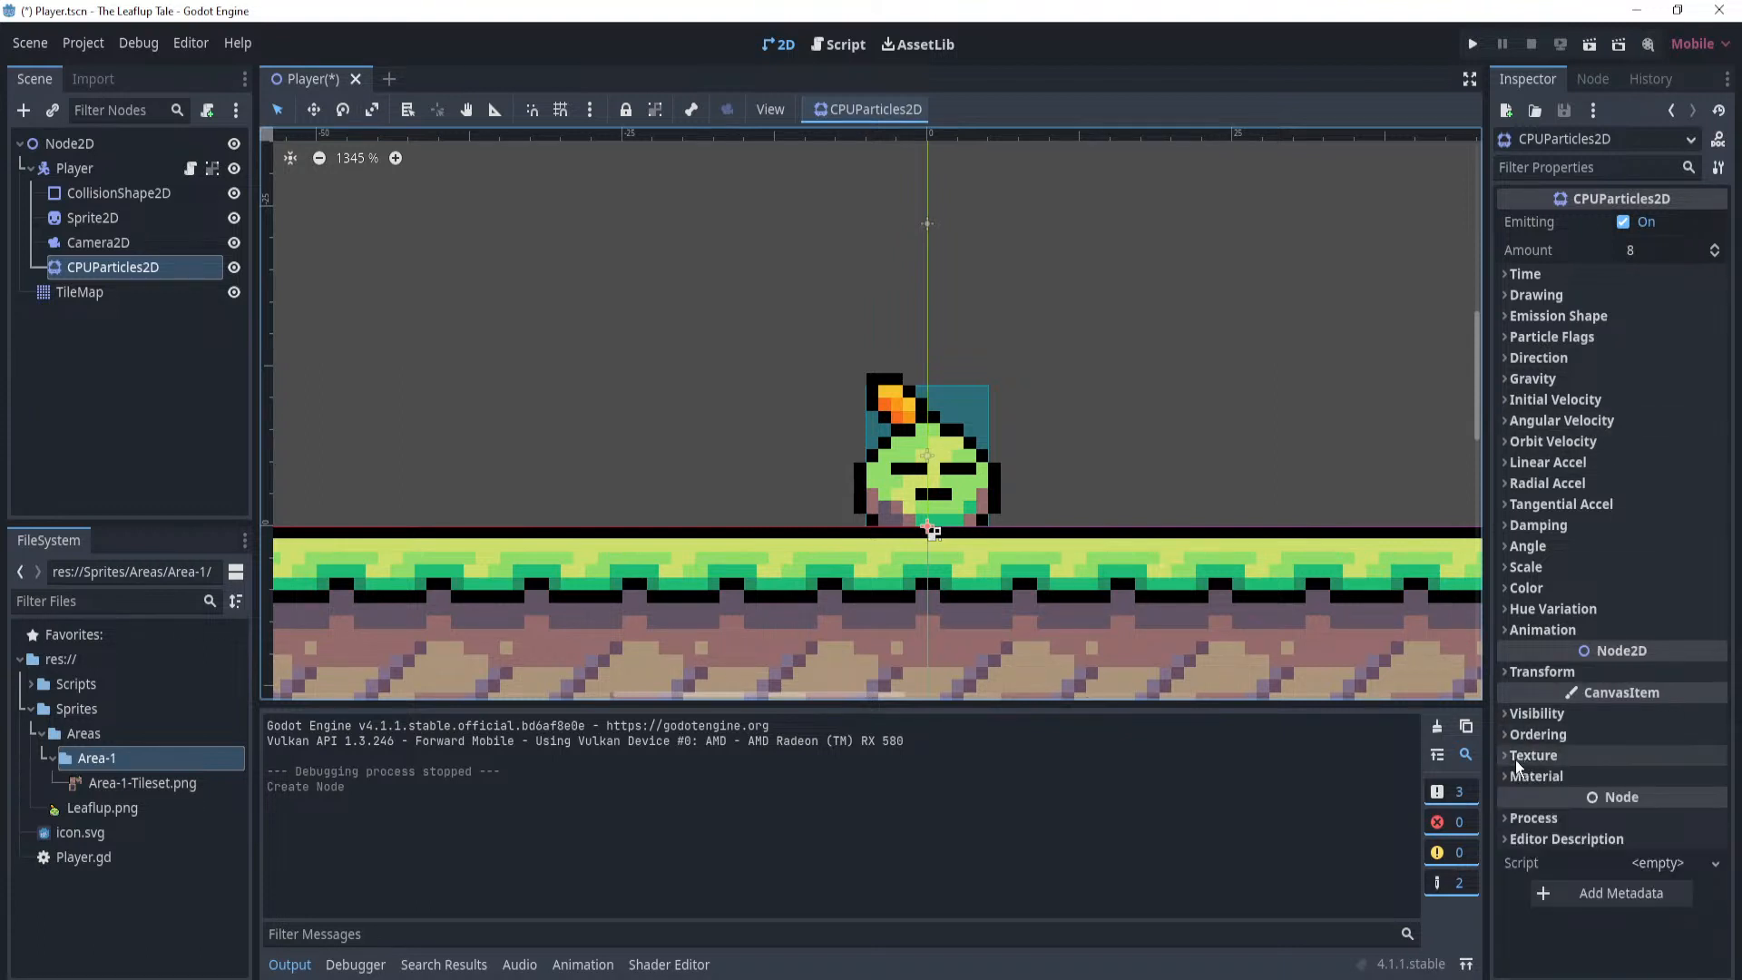
click(1526, 778)
click(1703, 800)
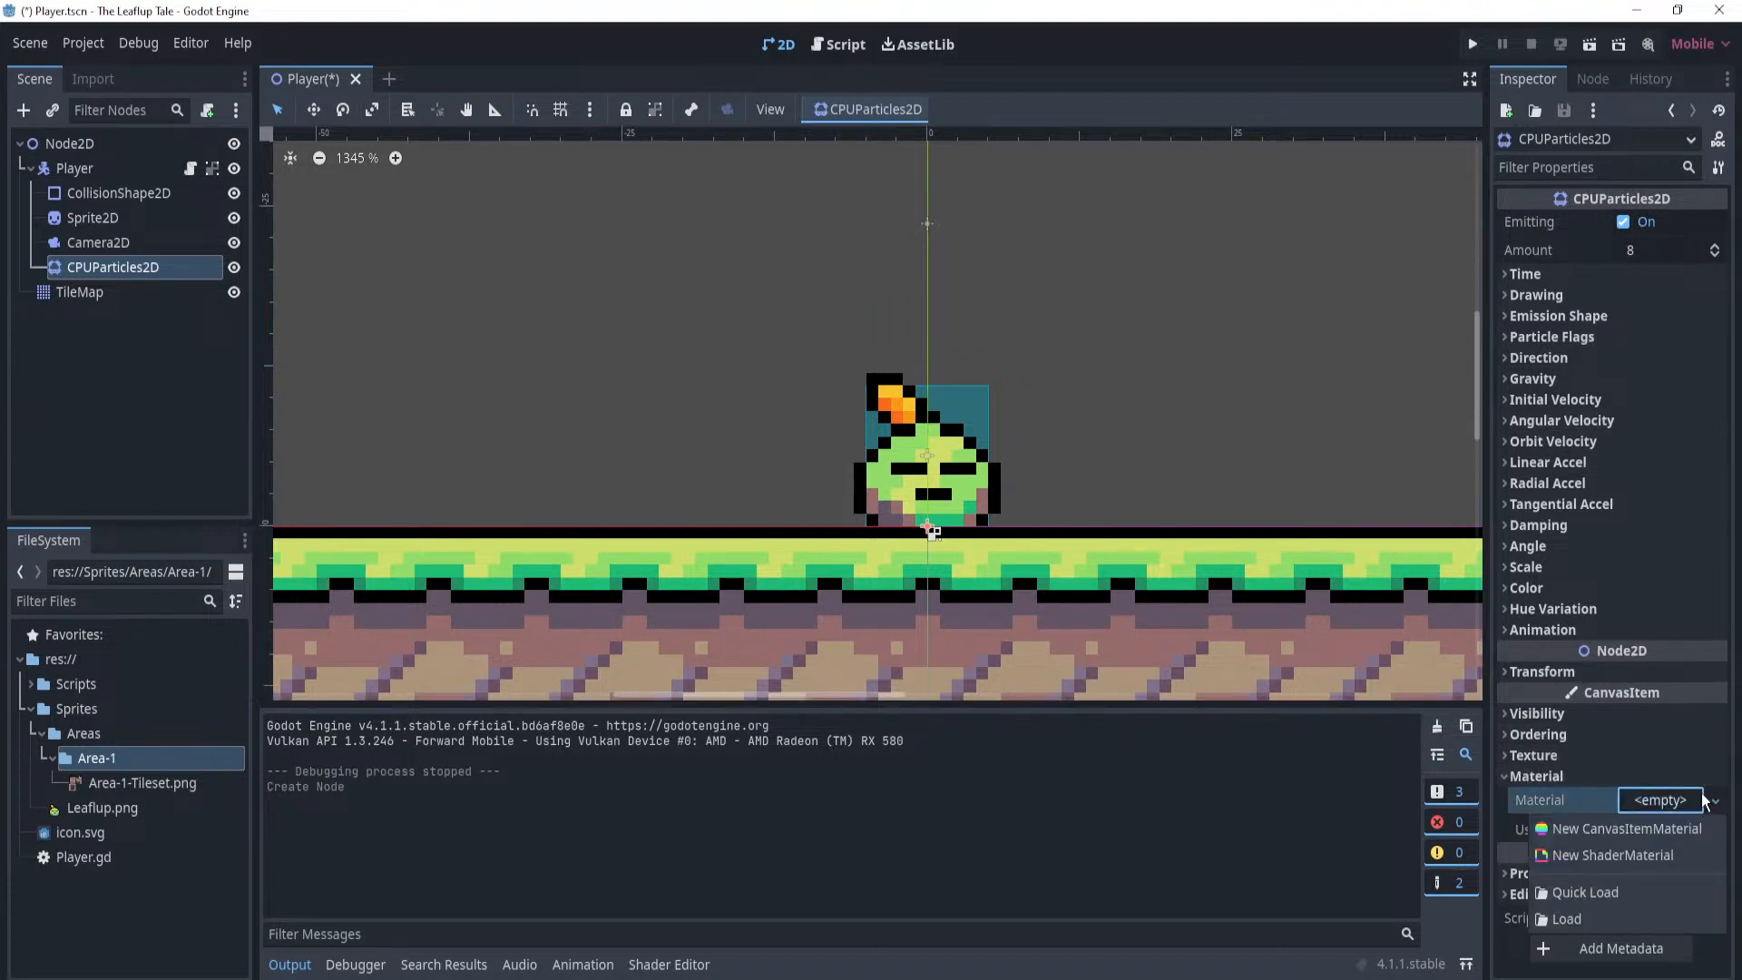
click(1524, 777)
click(1527, 777)
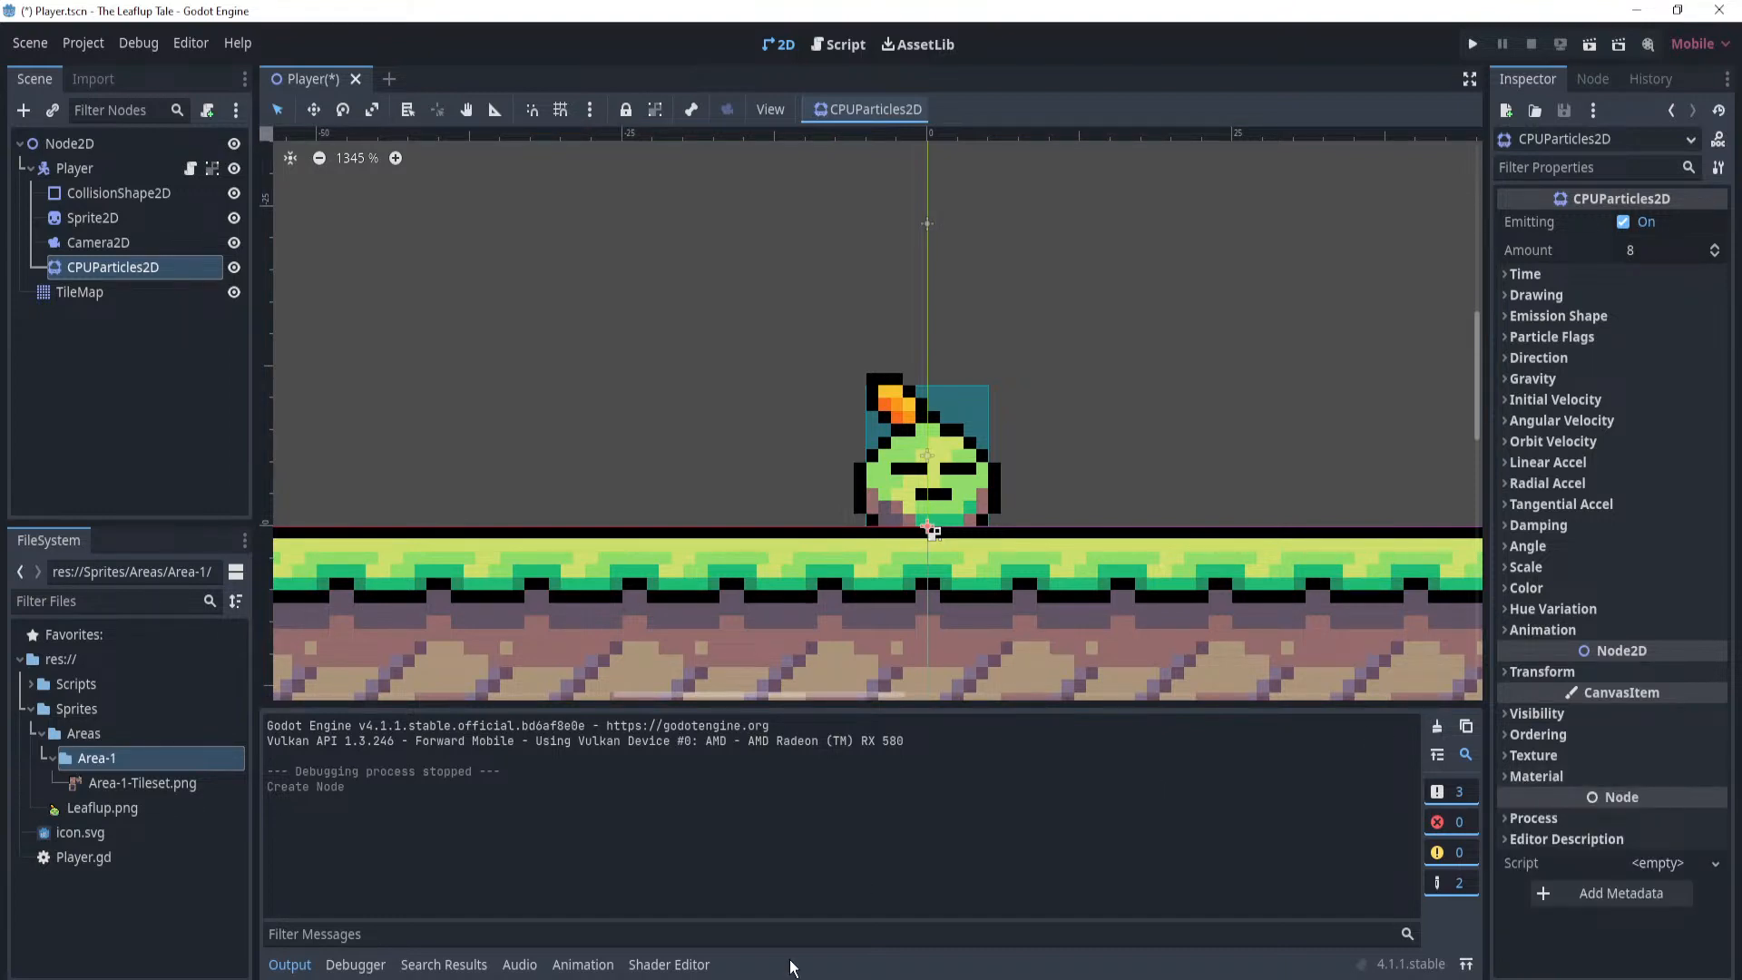
Switch to Aseprite and create a new 1 × 1 px RGBA sprite with a transparent background.
click(672, 978)
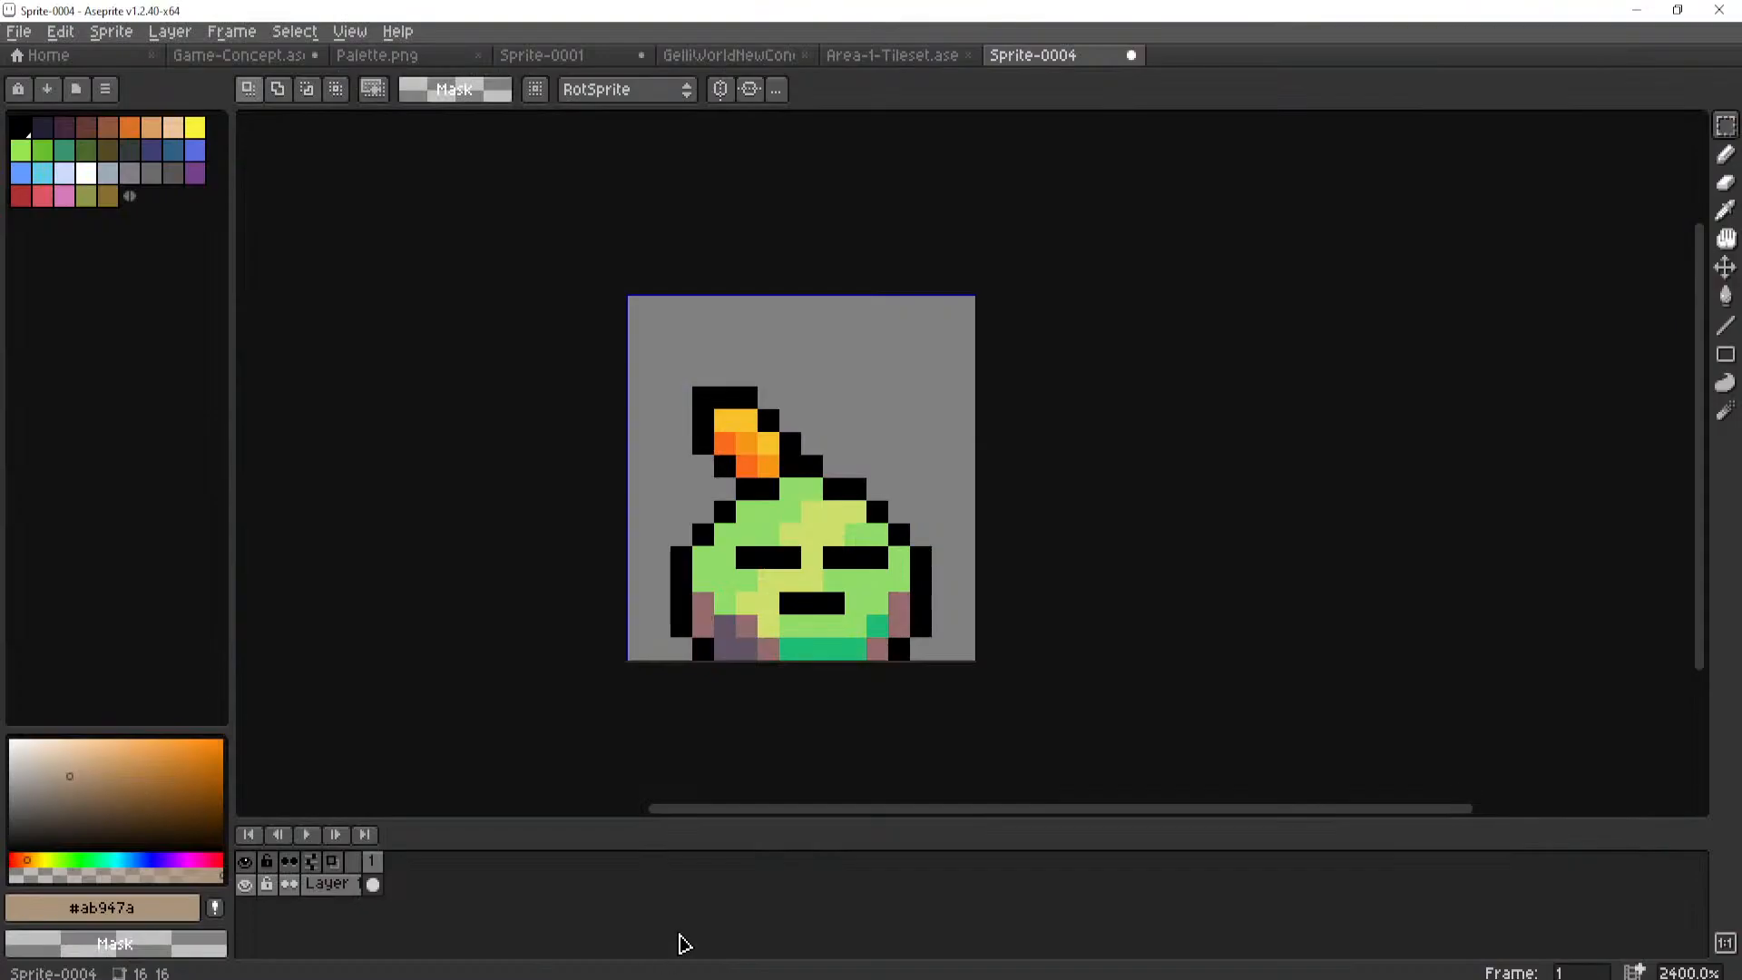
click(19, 31)
click(54, 47)
text(16)
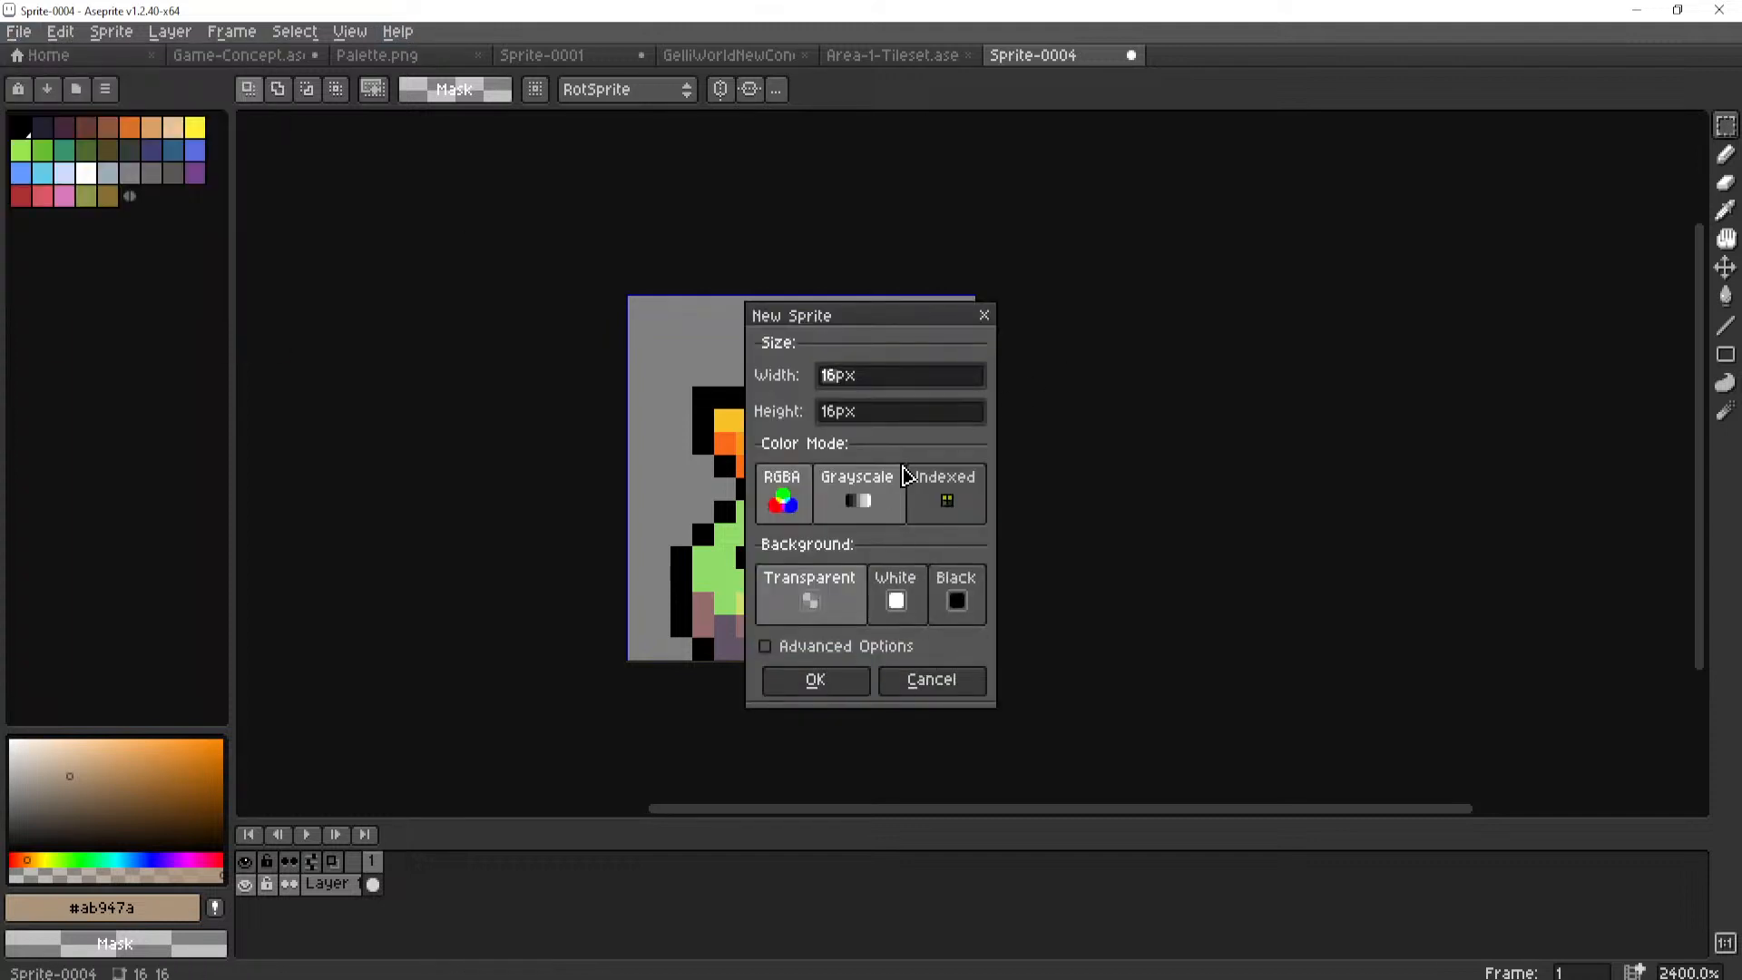
key(Tab)
text(1)
click(815, 680)
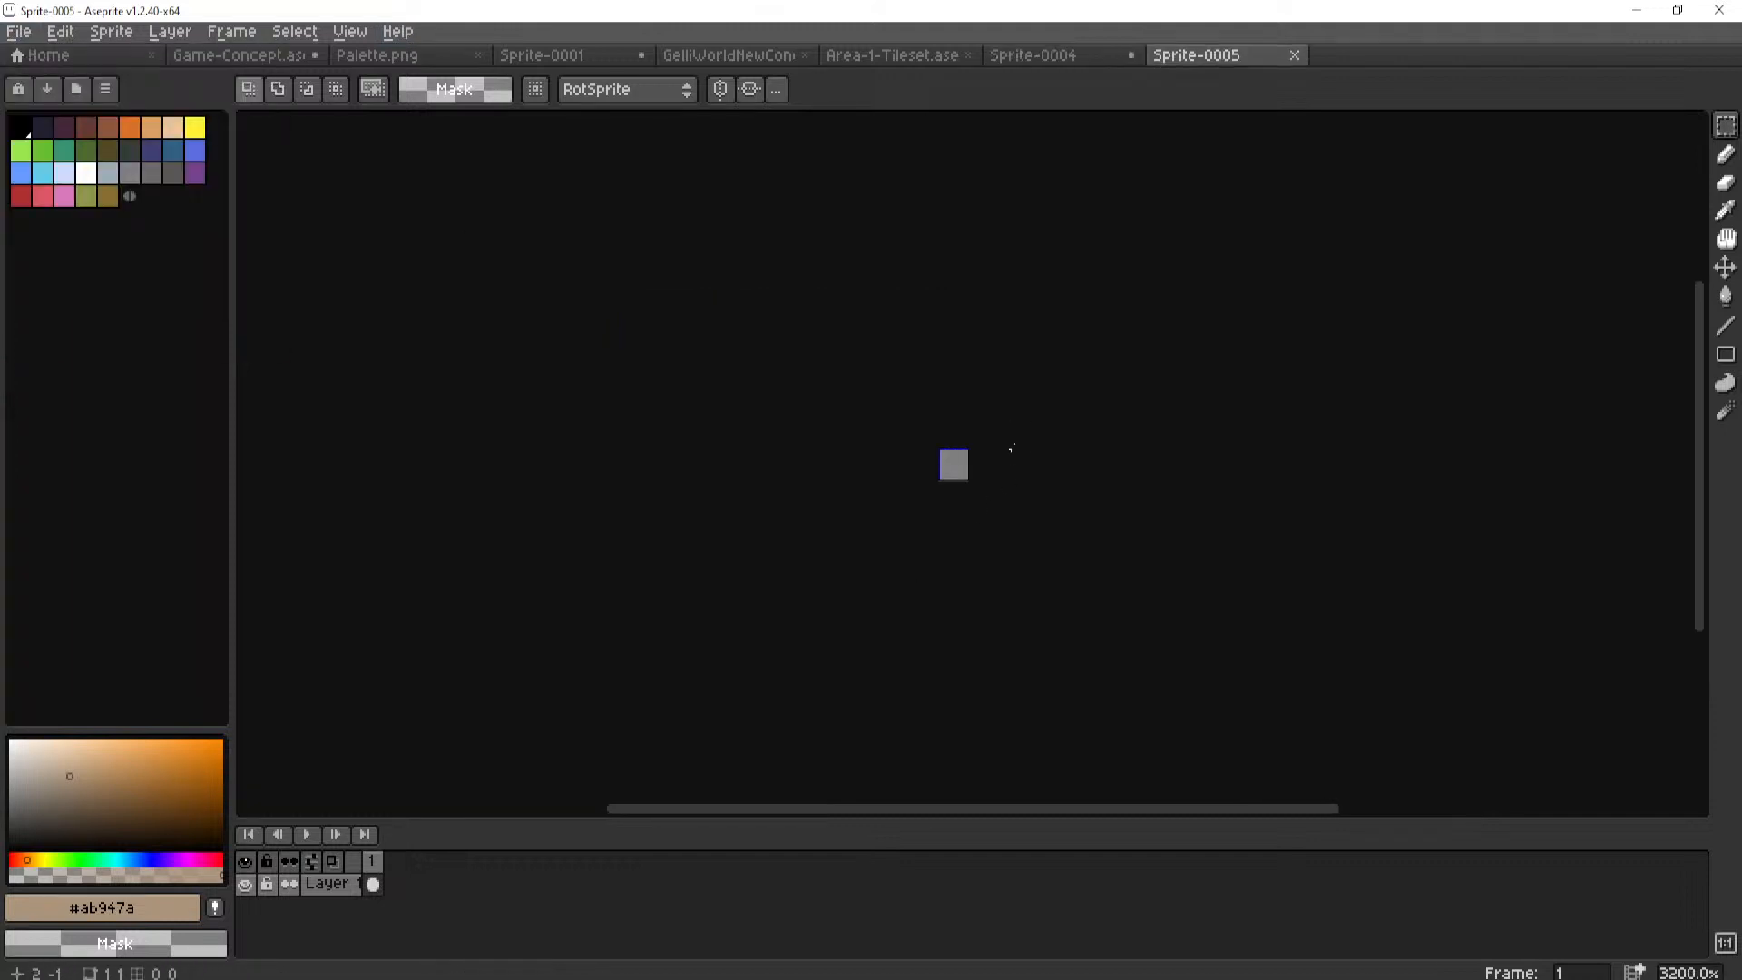
Paint the new sprite's single pixel white with the Line tool.
click(87, 174)
key(l)
click(939, 479)
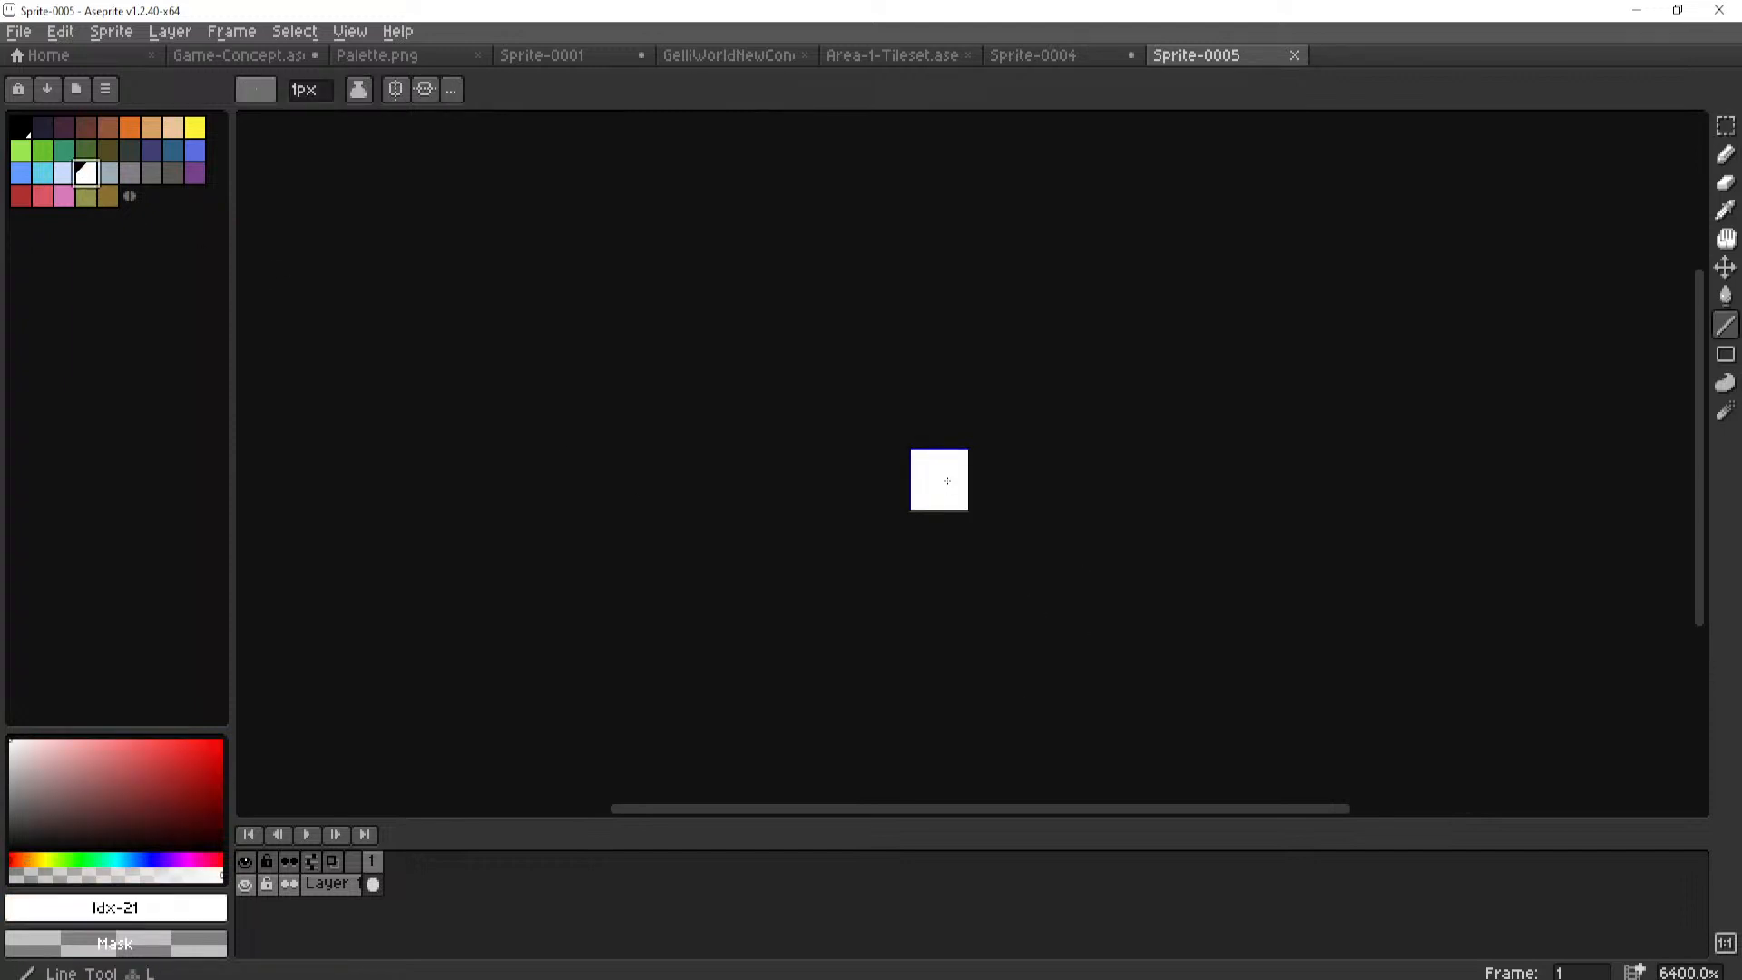
Export the white single-pixel sprite as Dot.png at 100% size in The-Leaflup-Tale folder.
click(18, 37)
click(54, 167)
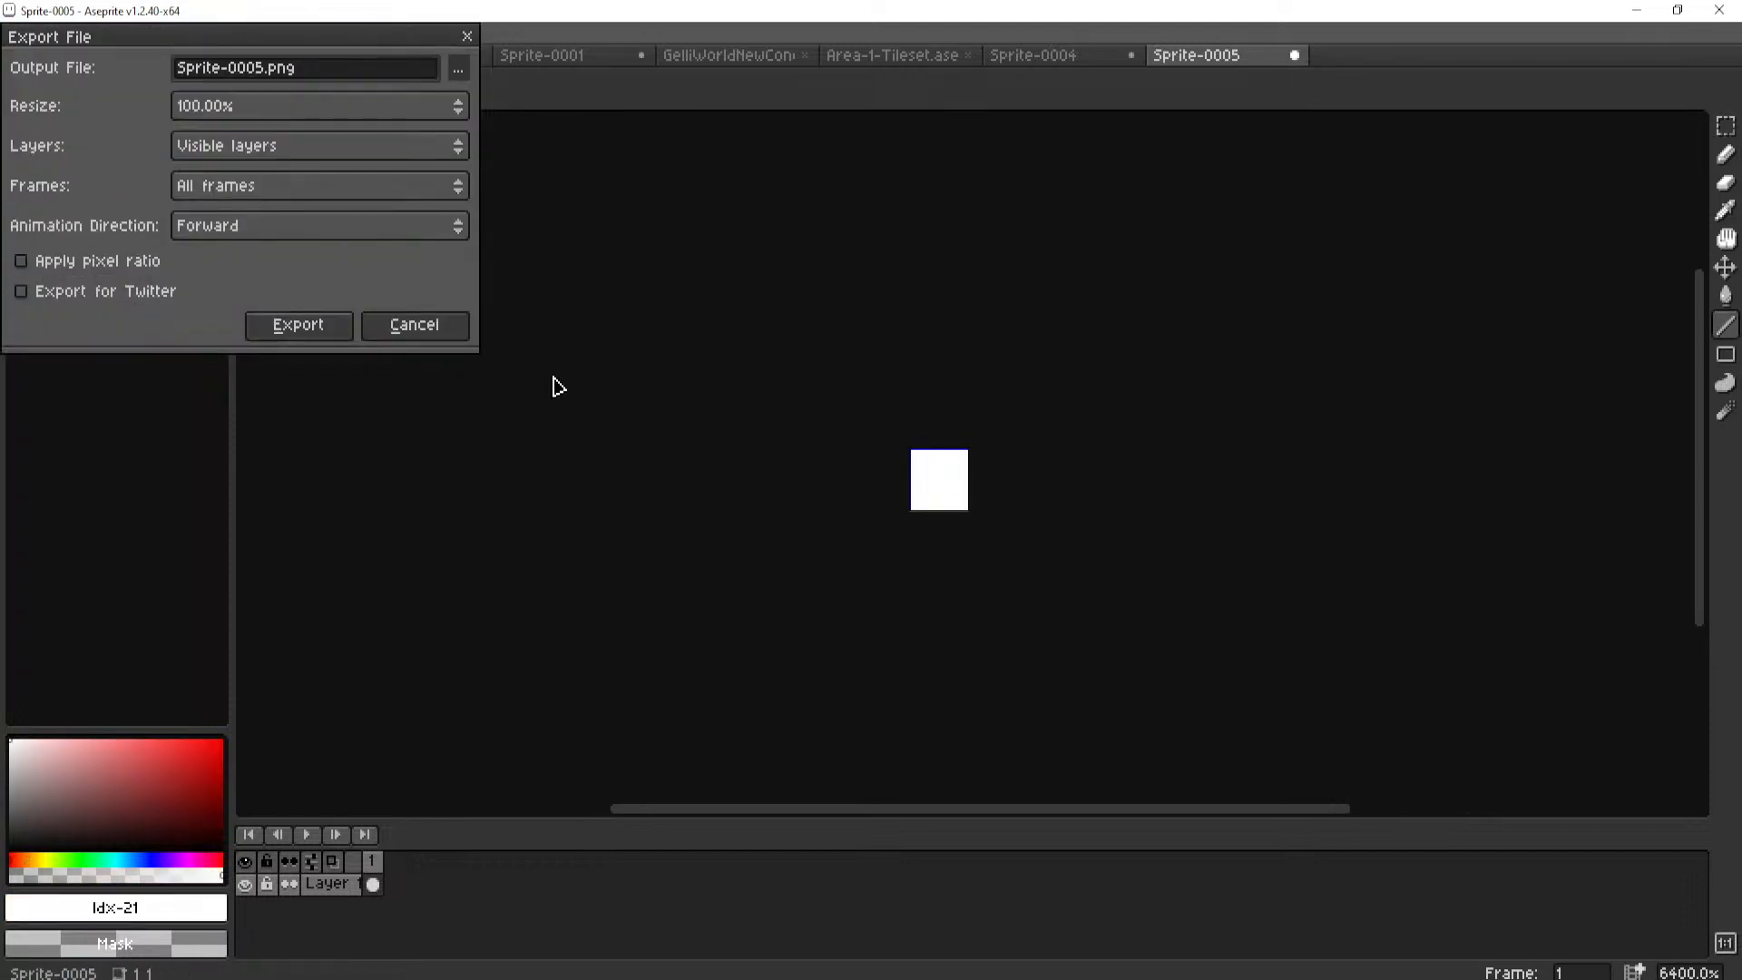
click(457, 71)
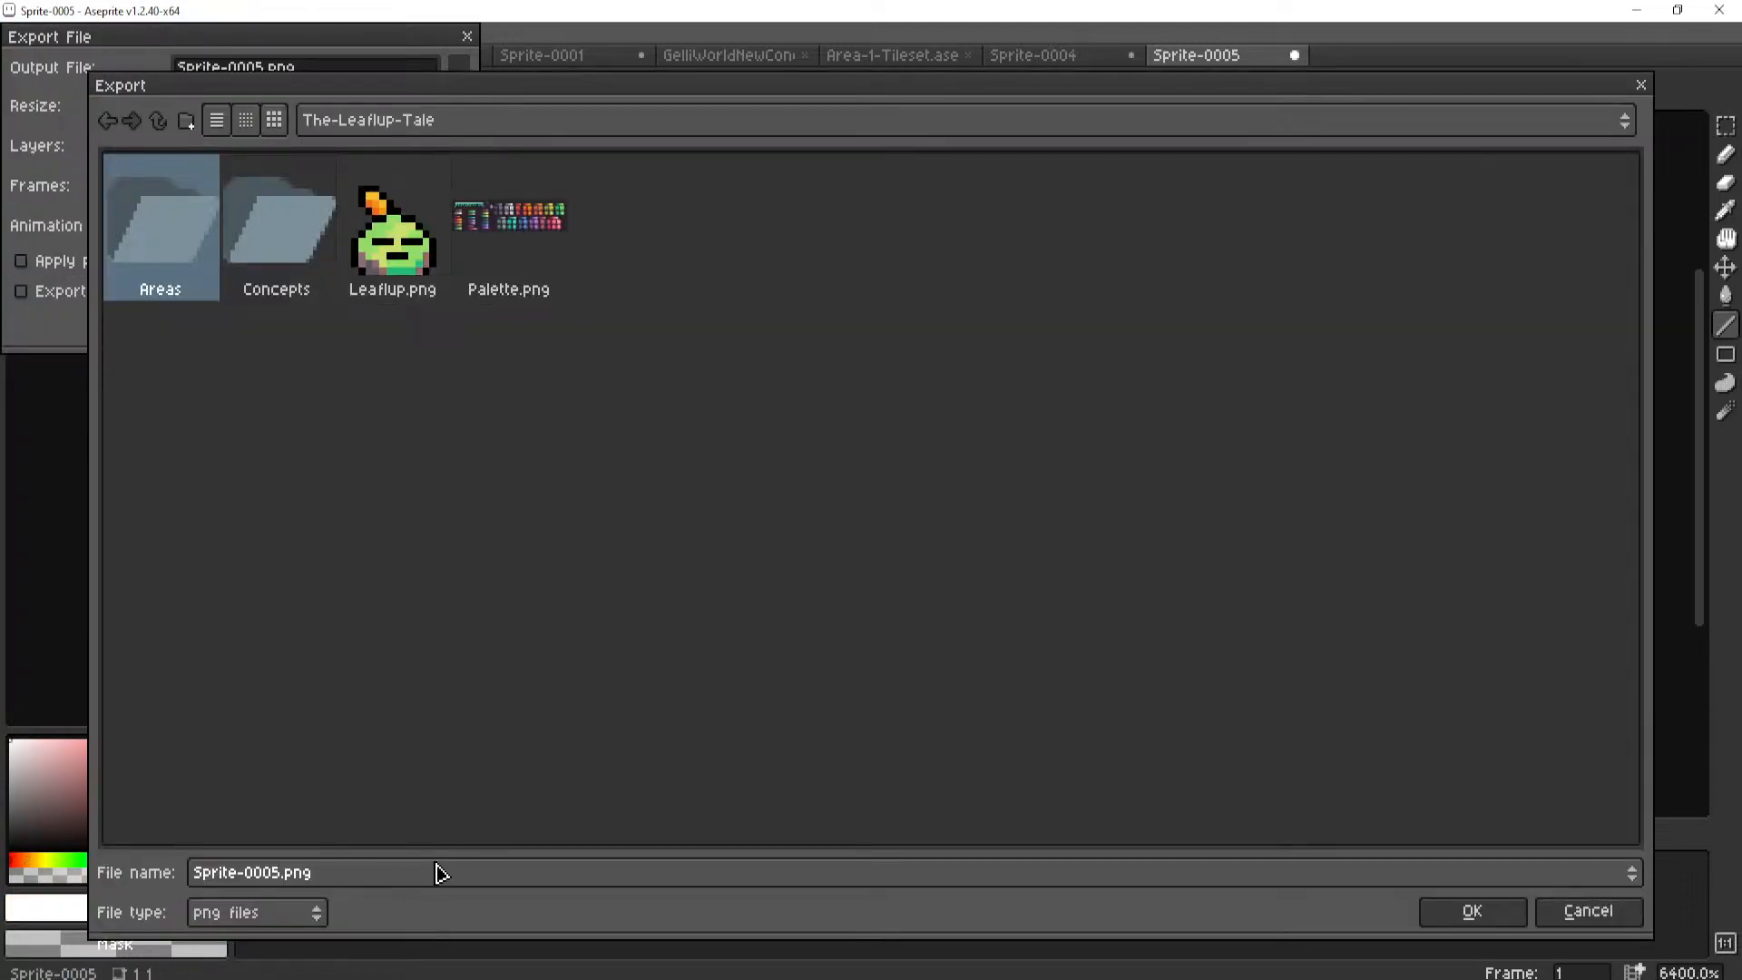
text(dOT)
key(Return)
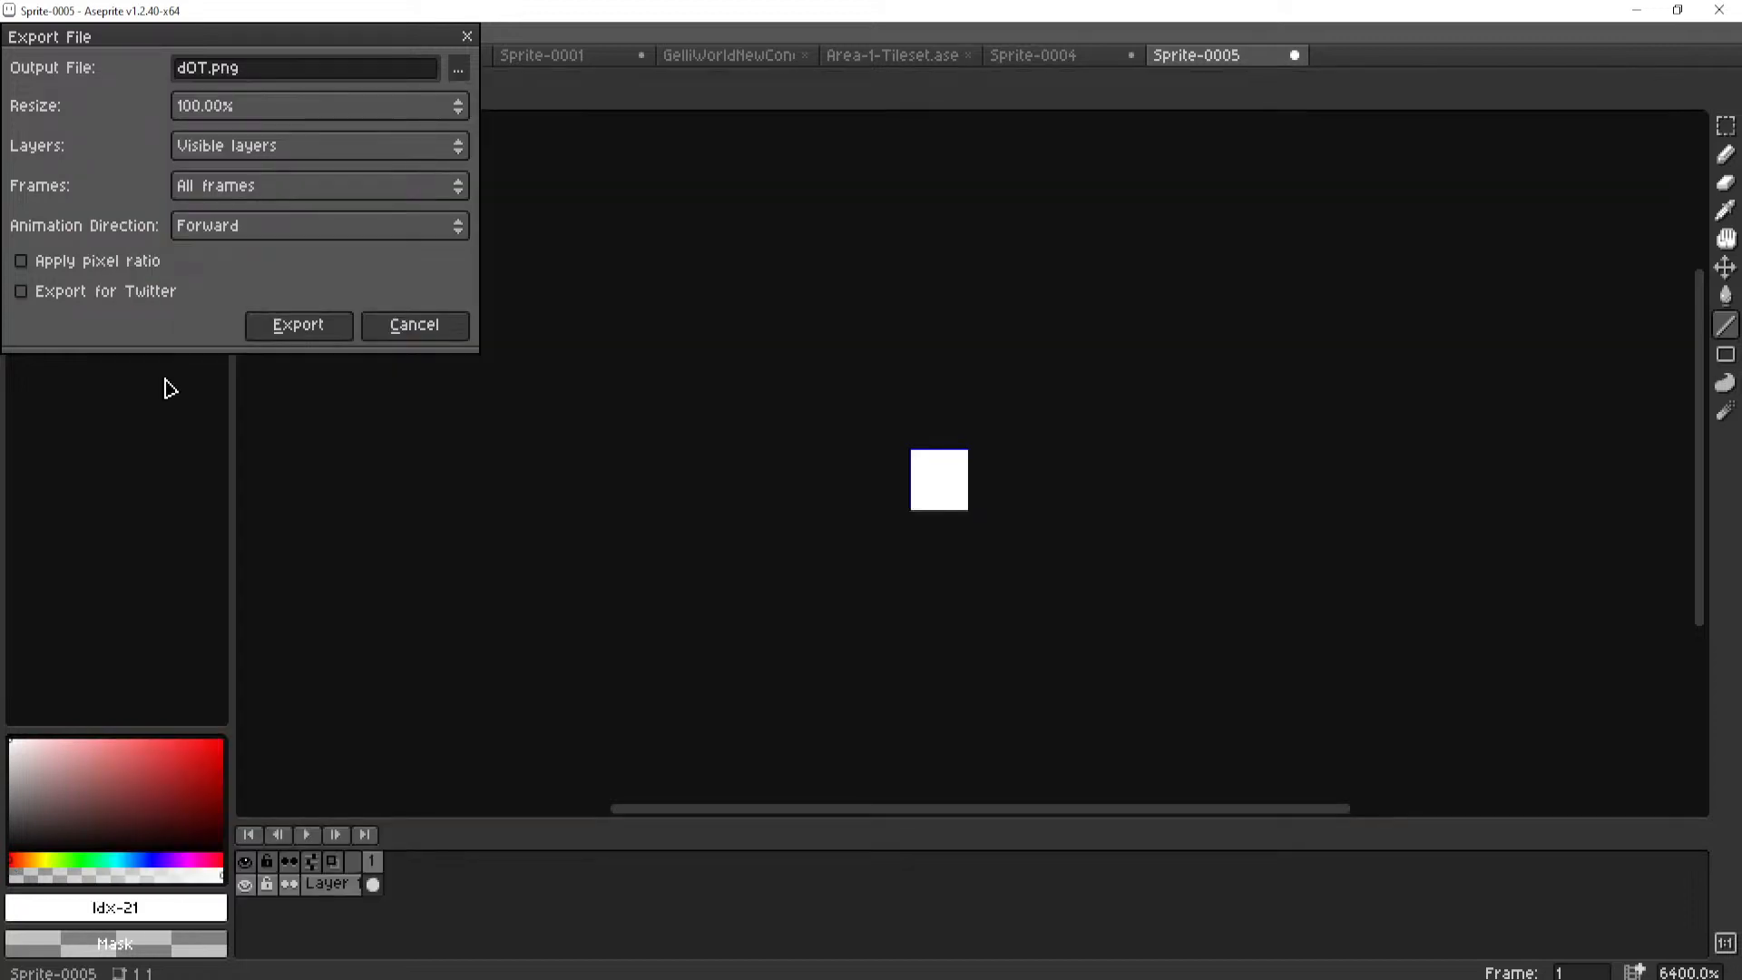
click(457, 69)
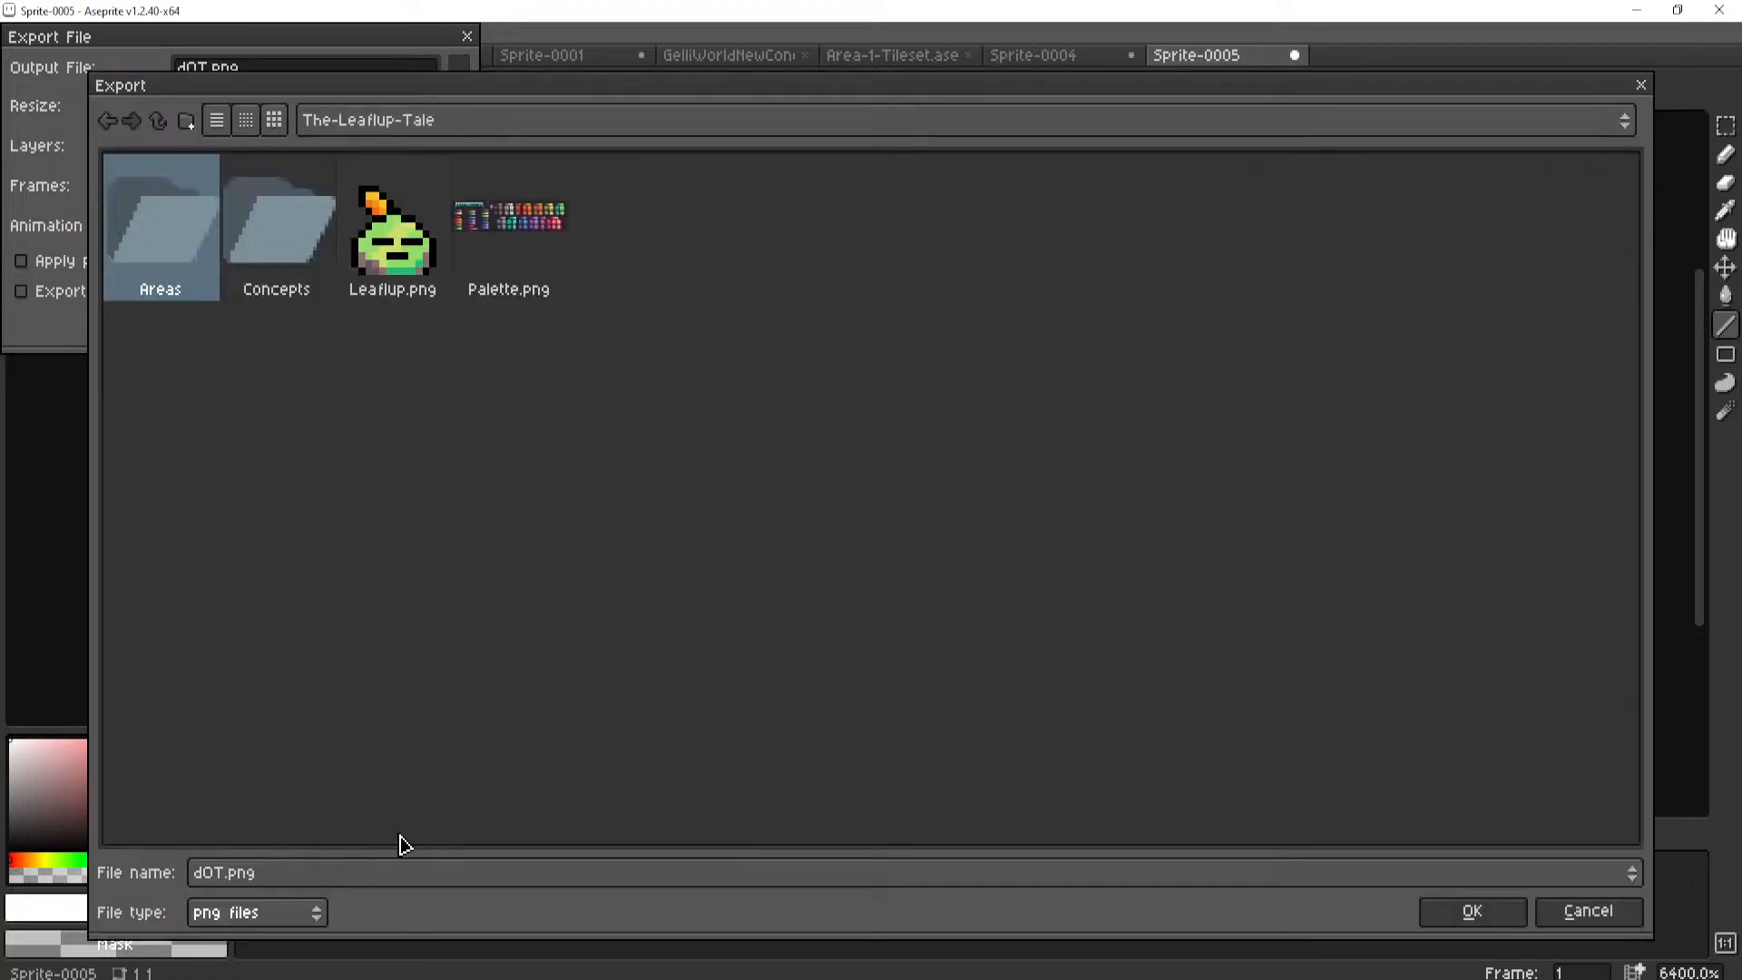
key(Return)
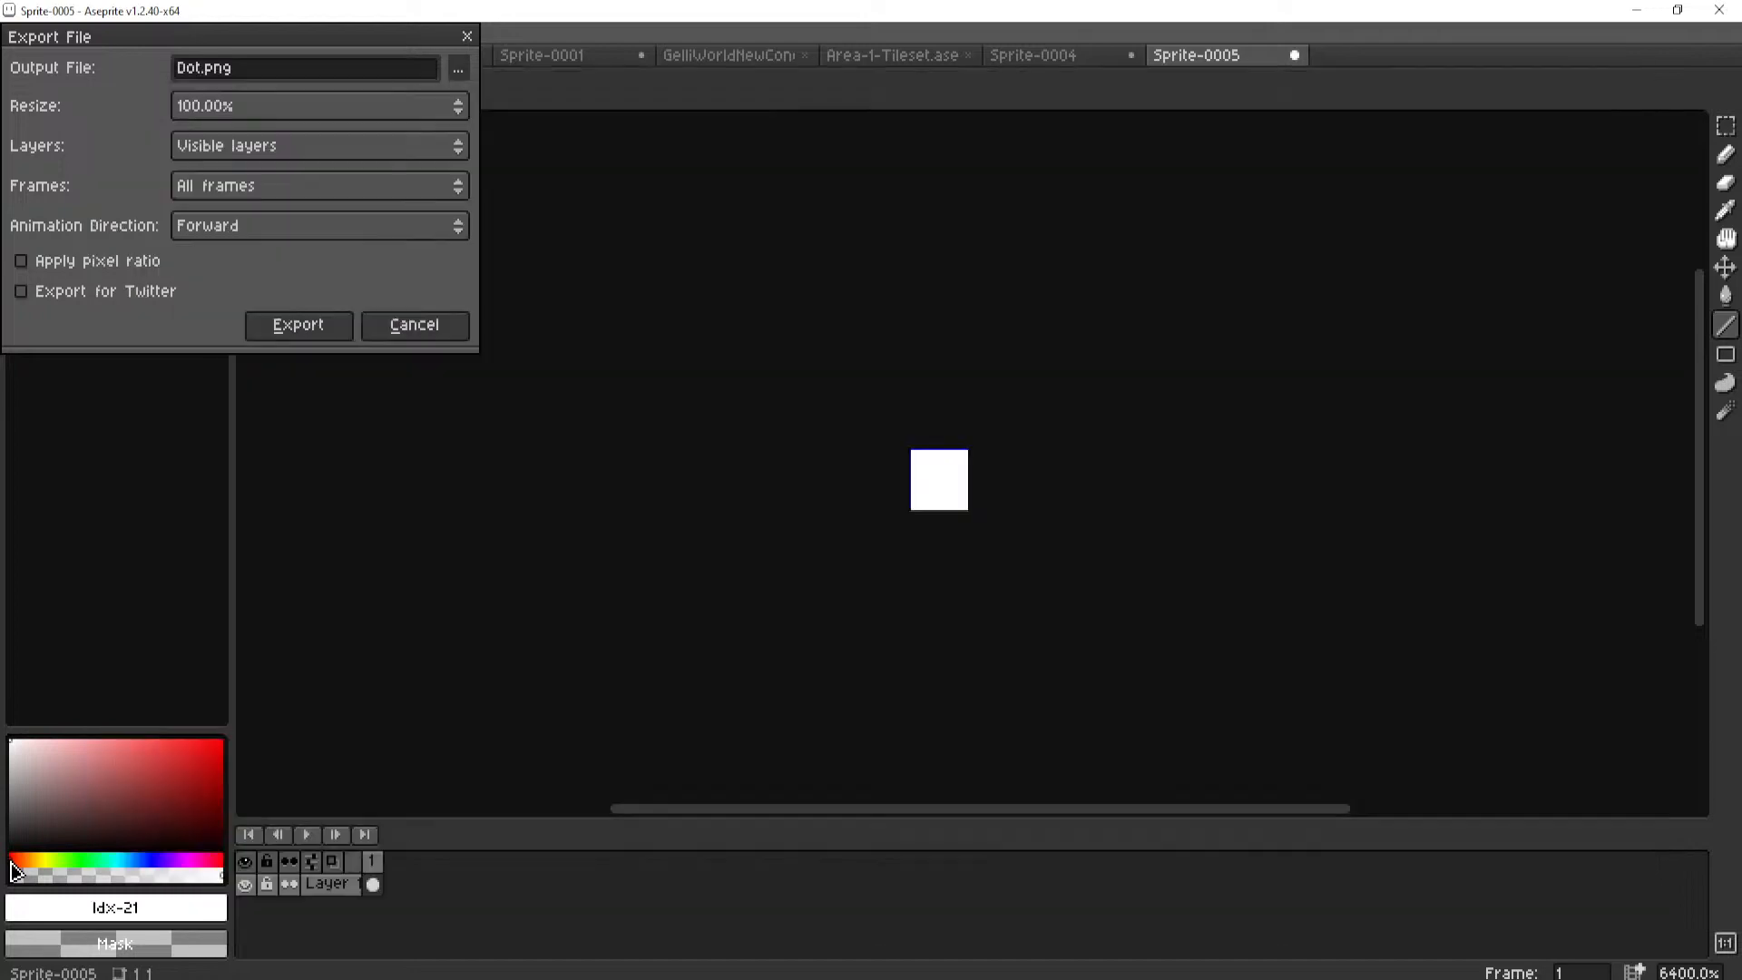
click(297, 328)
Switch to Godot and import Dot.png from The-Leaflup-Tale folder into the project's sprite files.
key(alt+Tab)
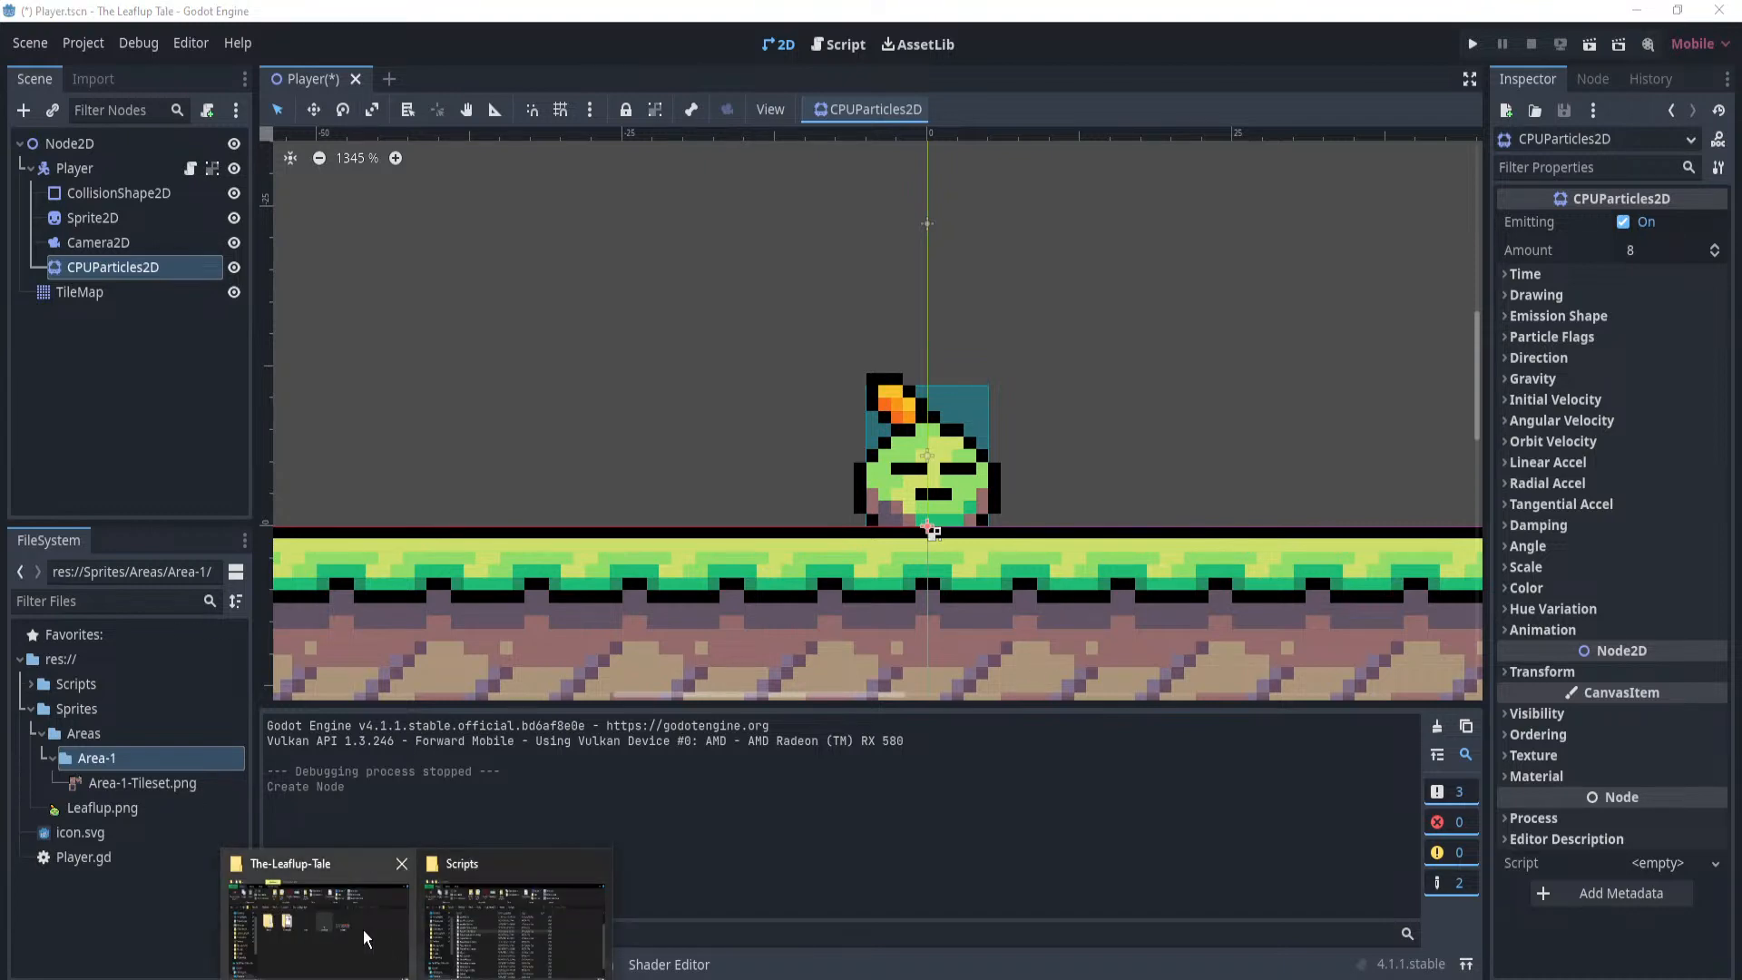
click(363, 929)
drag(955, 460, 81, 712)
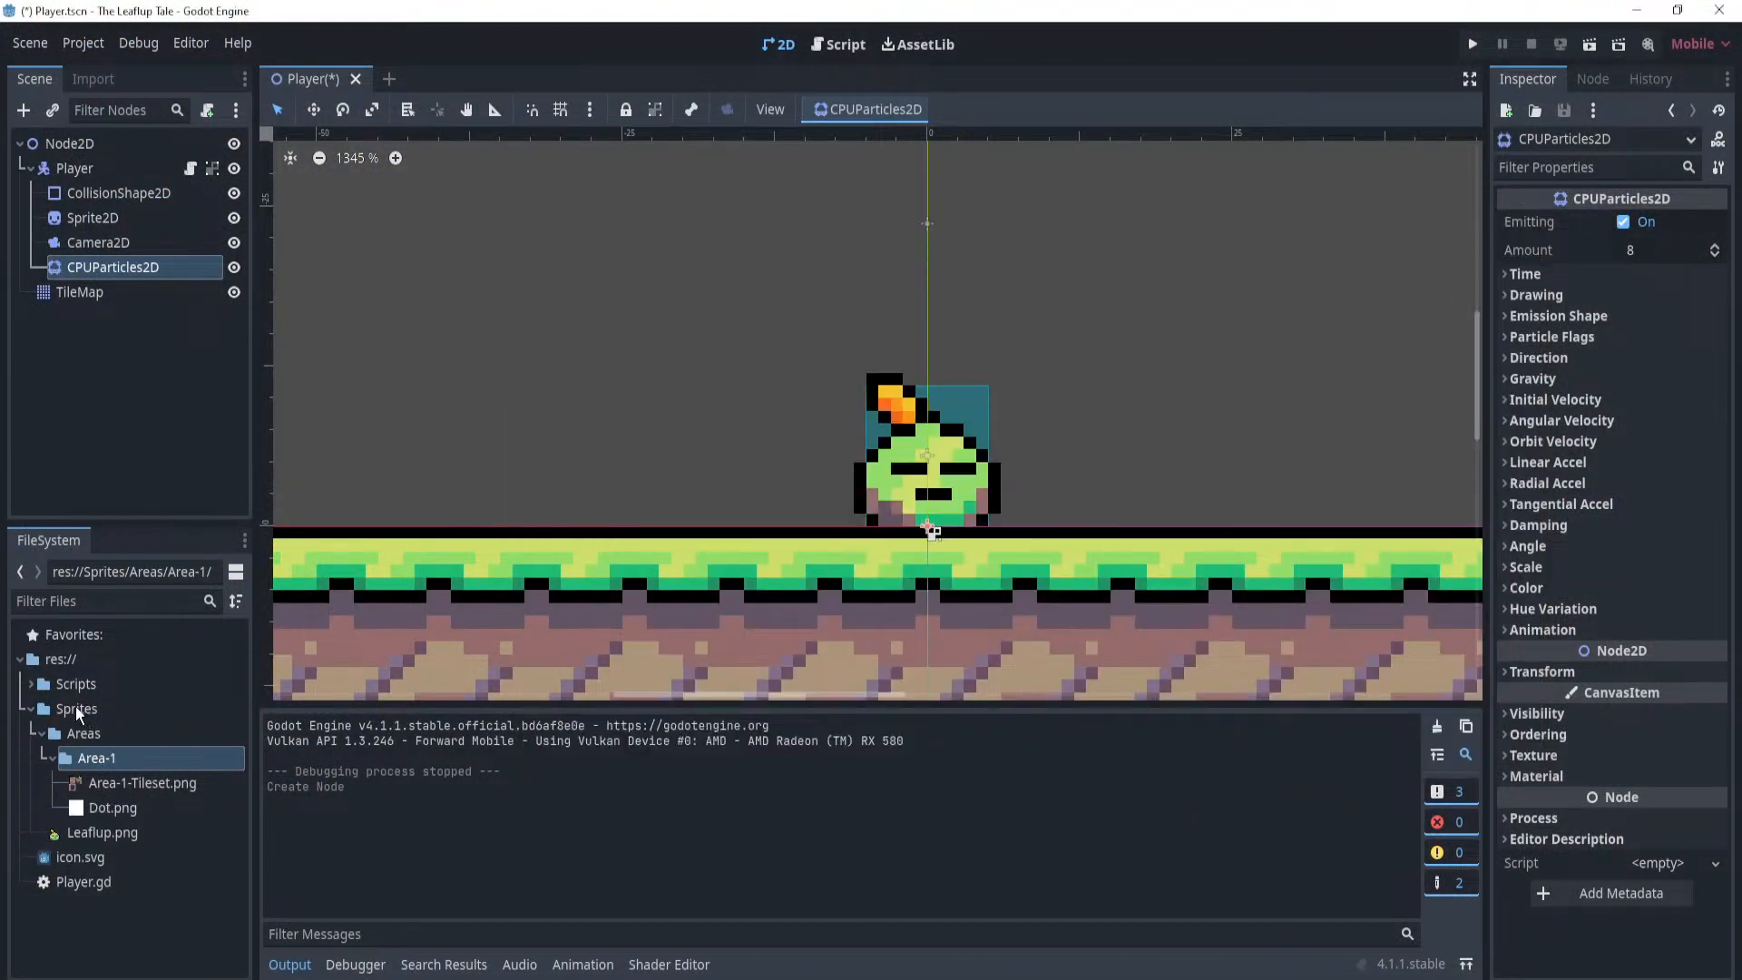
click(75, 708)
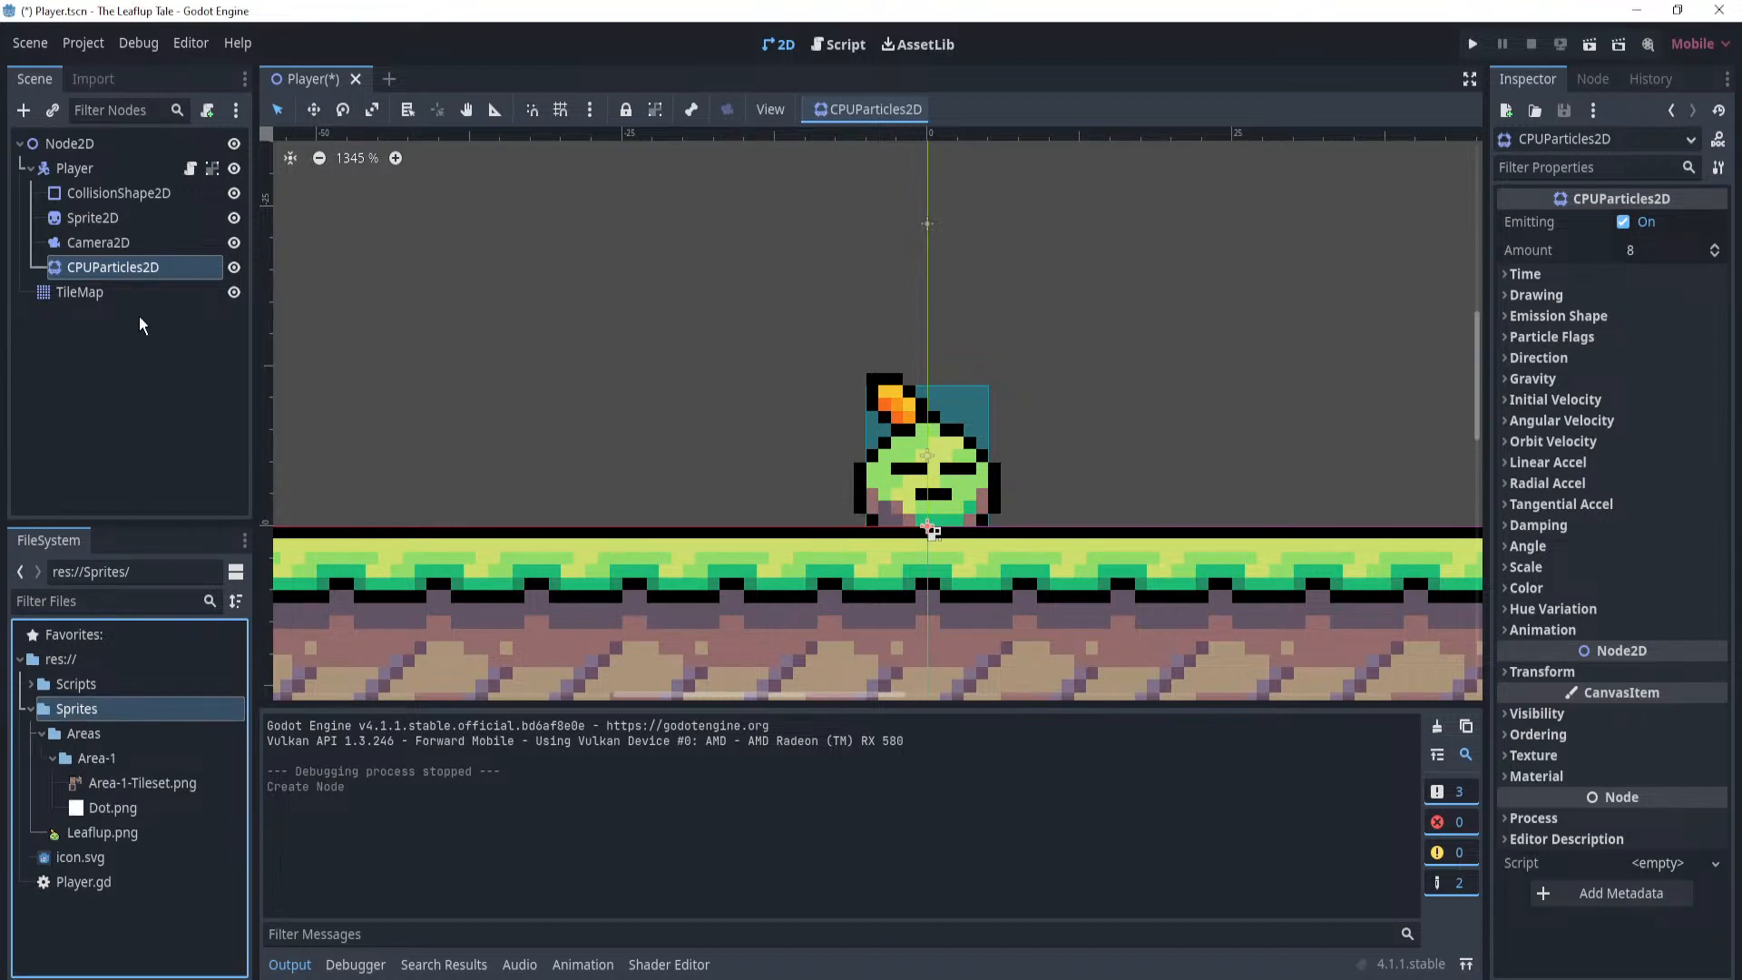
Examine the CPUParticles2D node's Hue Variation, Animation, Transform, Visibility, Ordering and Texture properties.
click(137, 291)
click(152, 267)
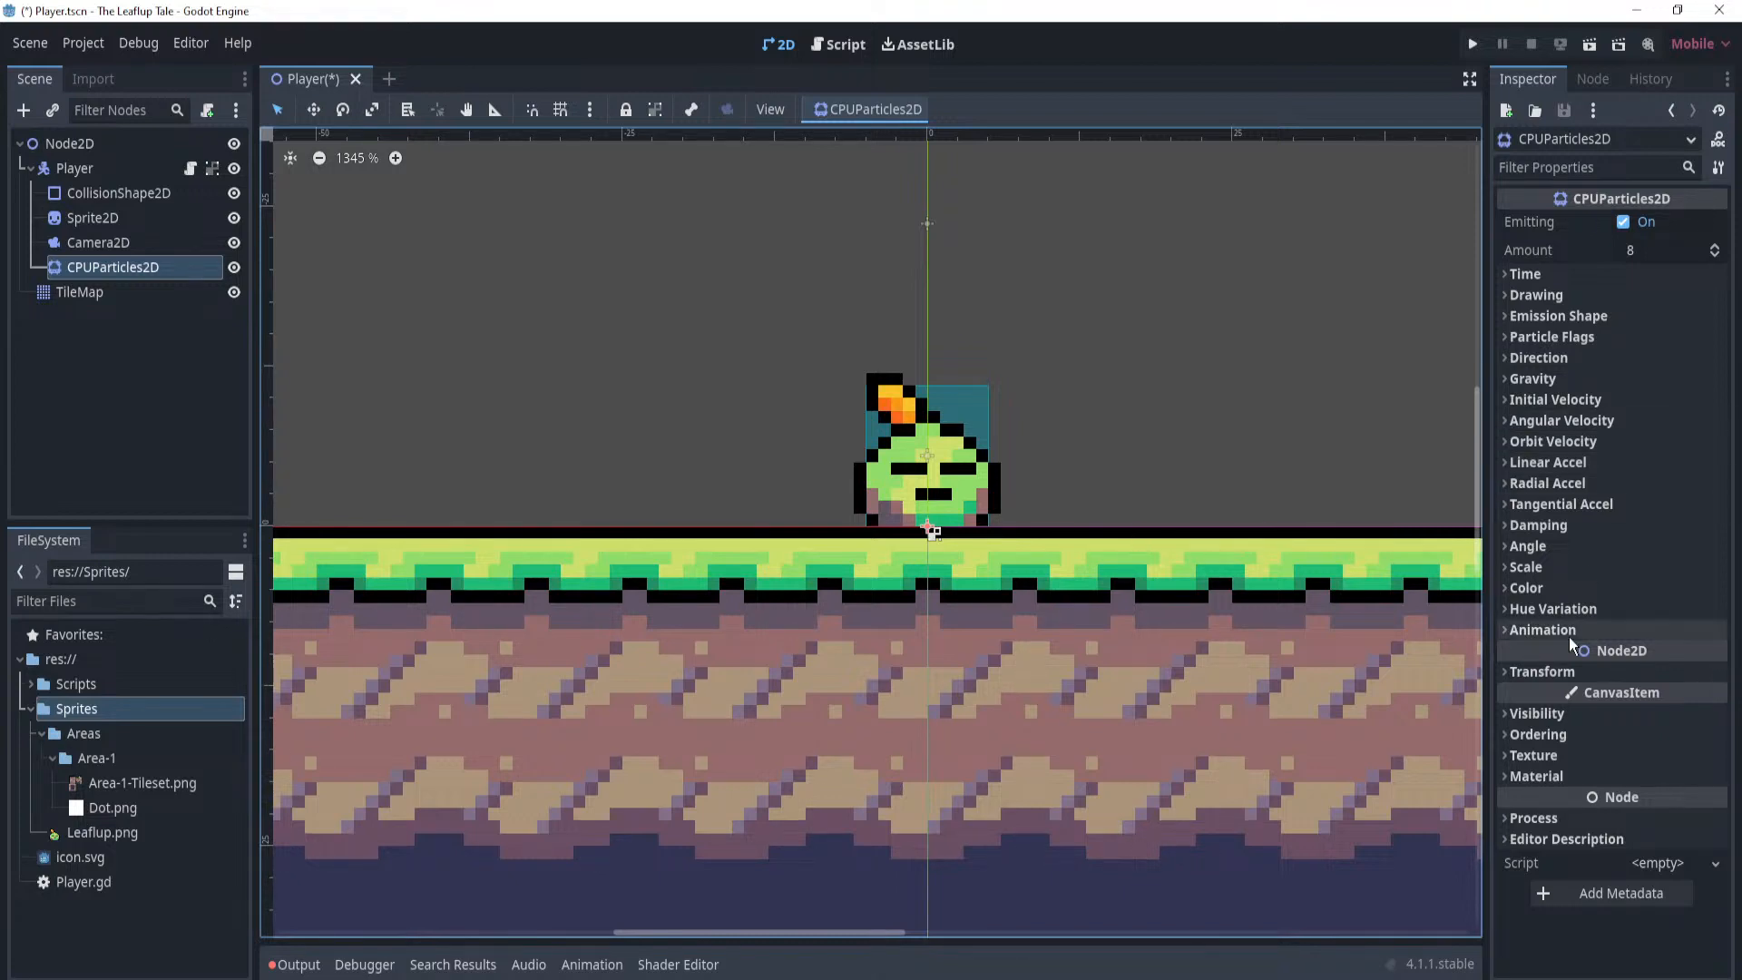
click(1548, 610)
click(1548, 612)
click(1545, 632)
click(1543, 630)
click(1529, 672)
click(1528, 673)
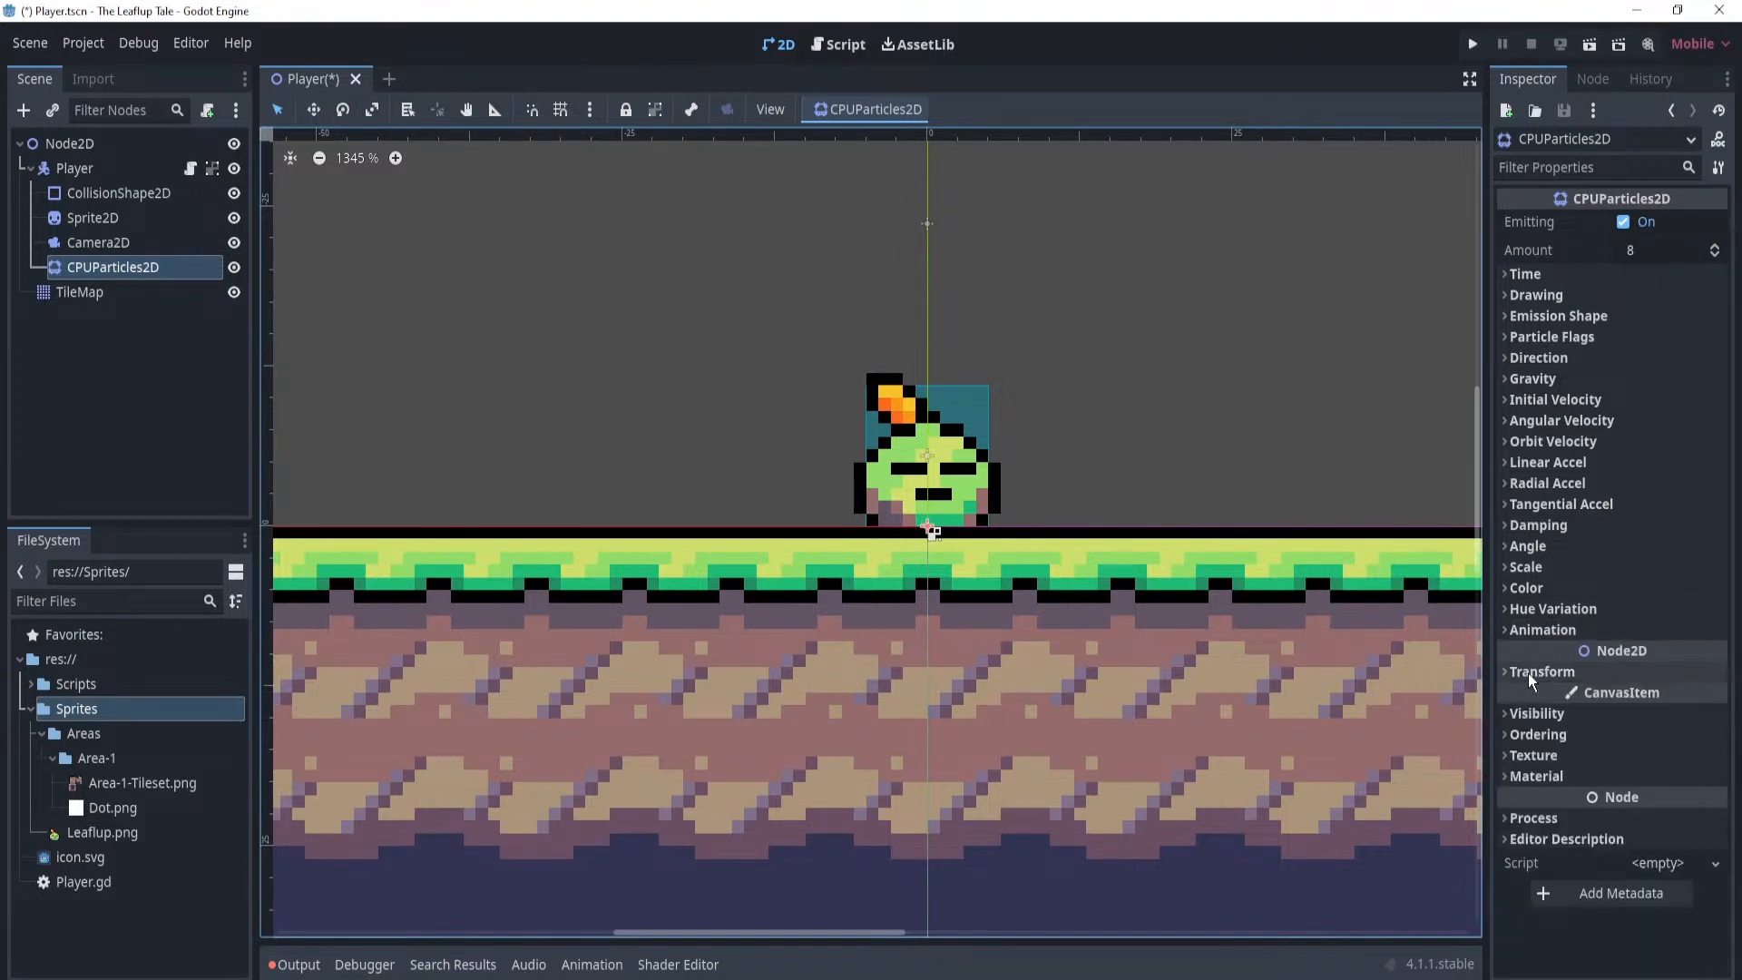
click(128, 330)
click(137, 266)
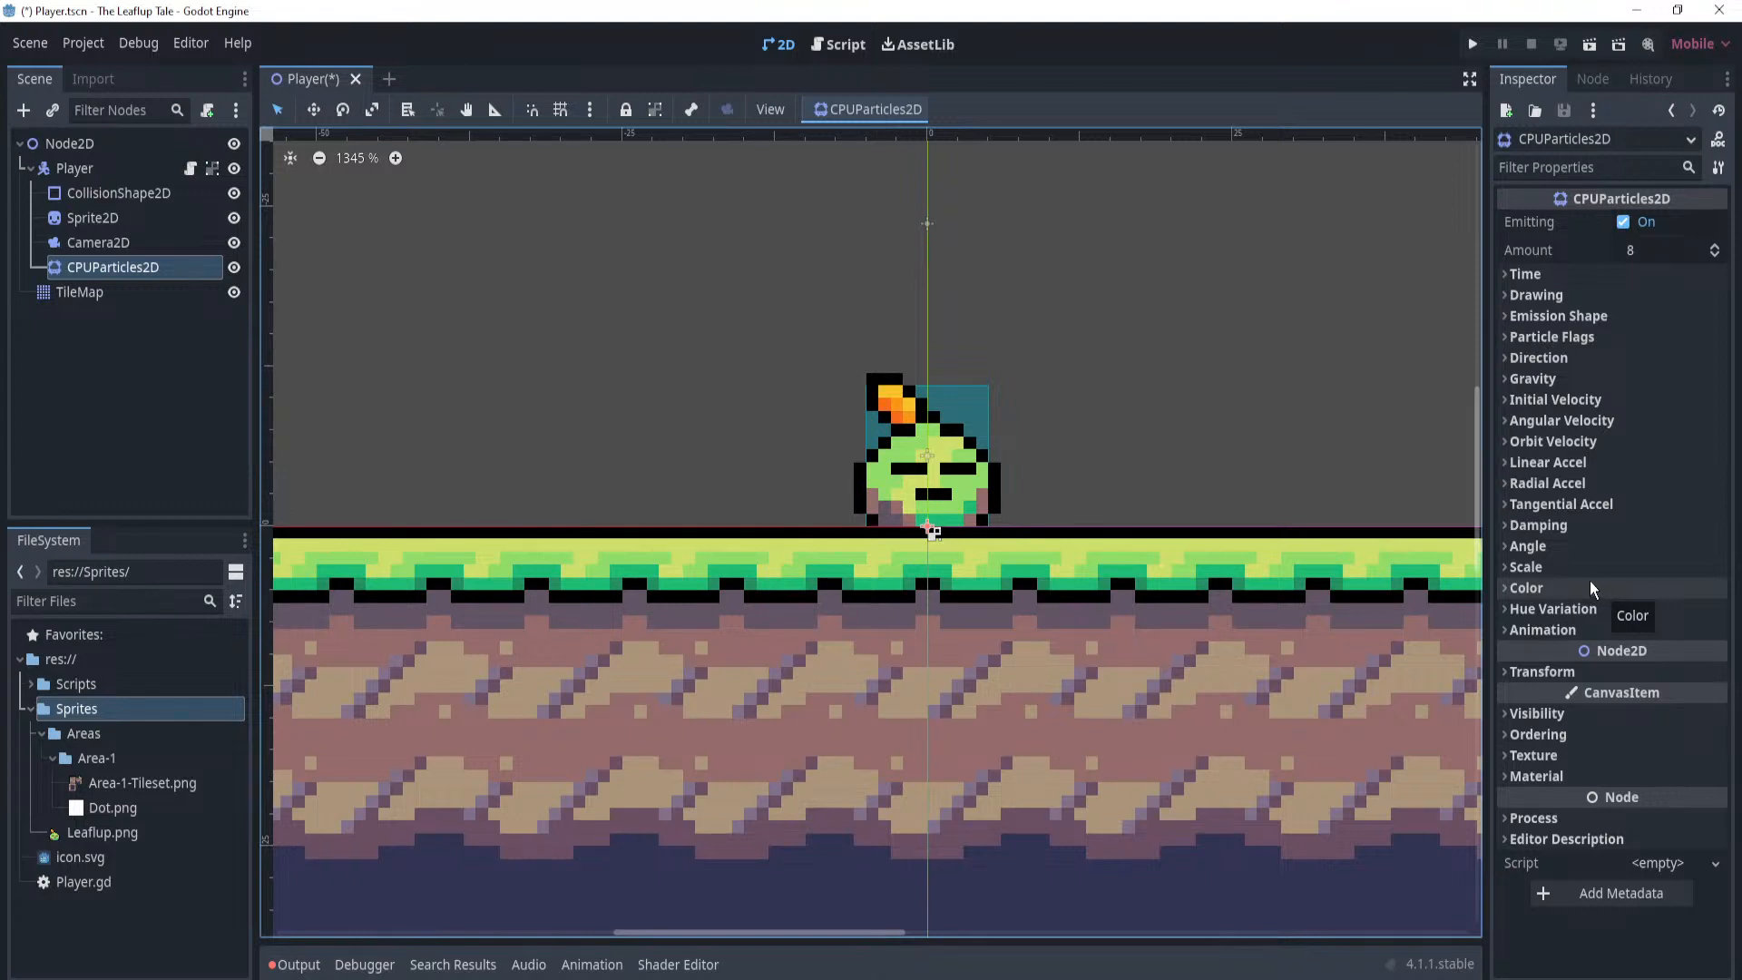
click(1512, 671)
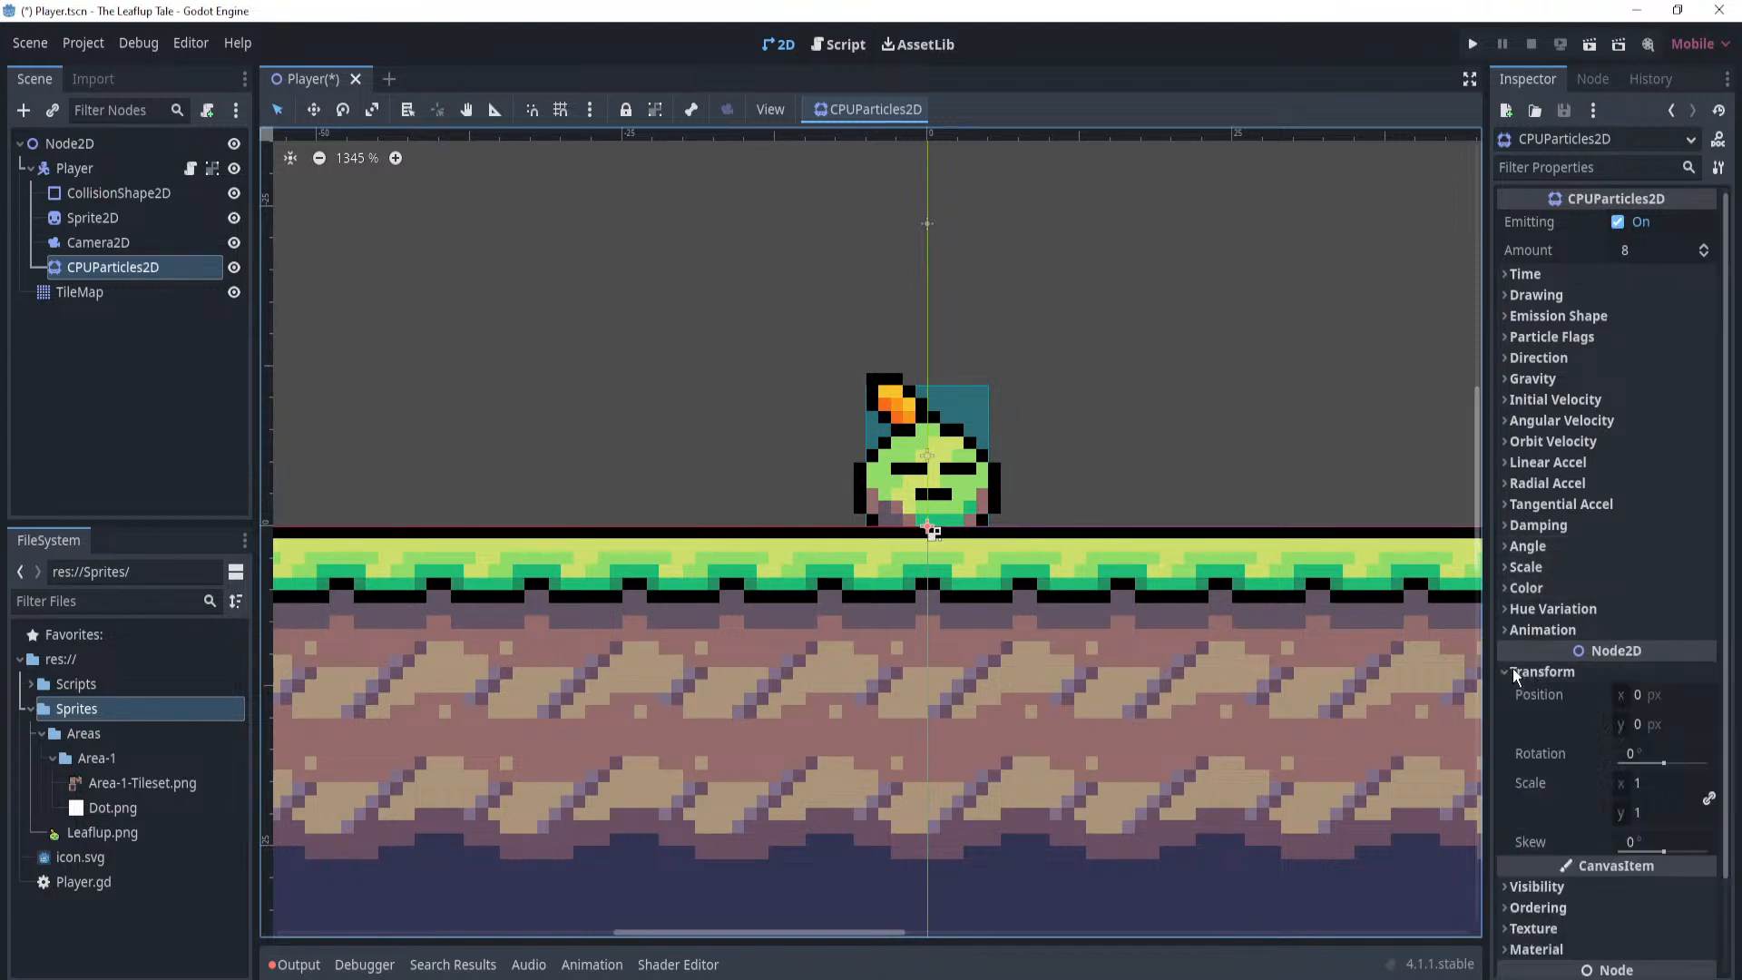
click(1511, 671)
click(1507, 714)
click(1506, 713)
click(1501, 733)
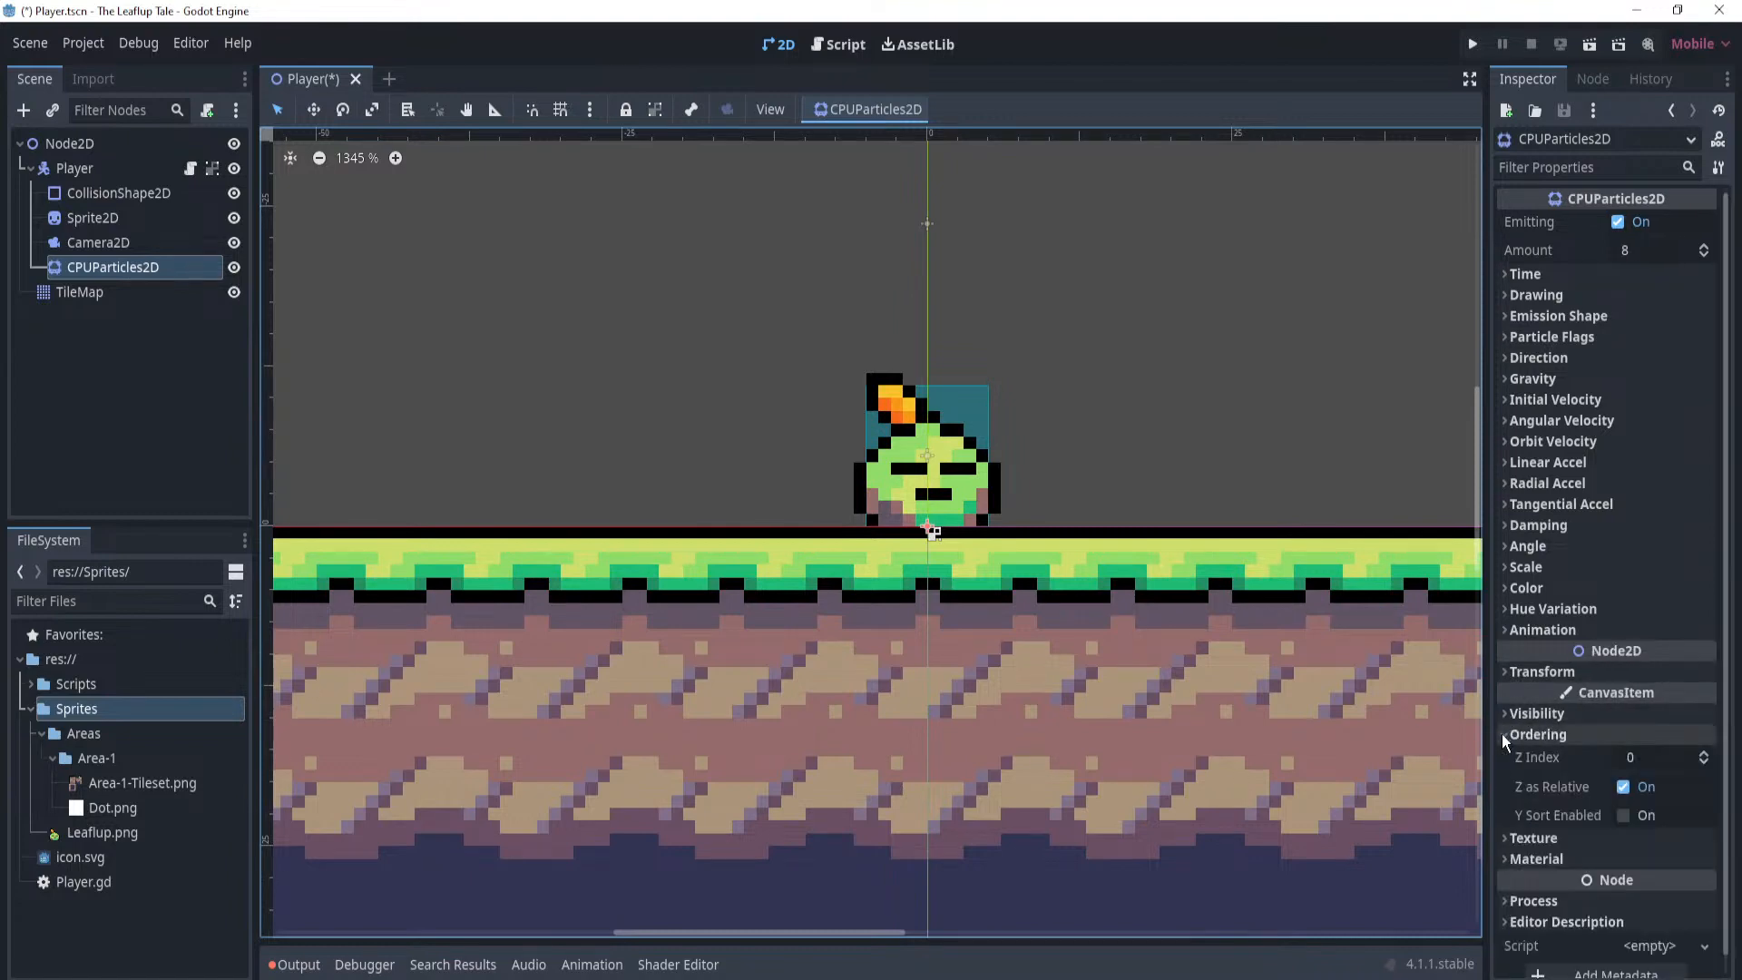
click(1501, 735)
click(1505, 756)
click(1506, 757)
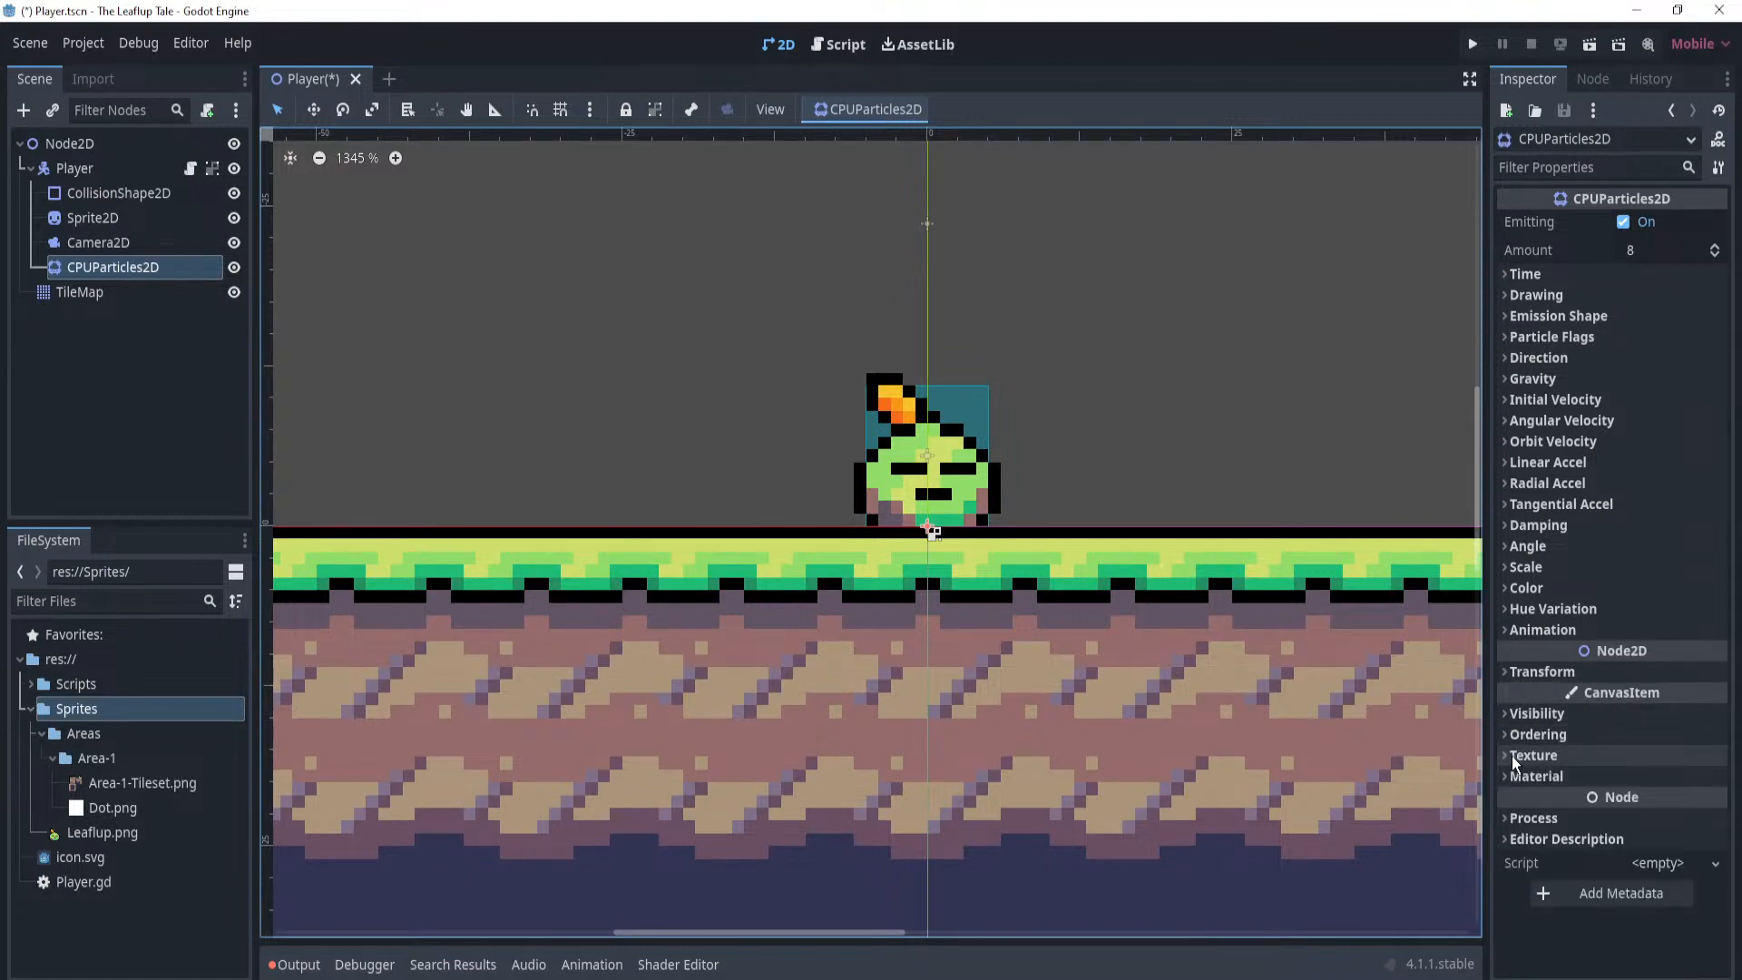
Examine the CPUParticles2D node's available material types and its Texture, Visibility and Process properties.
click(1504, 779)
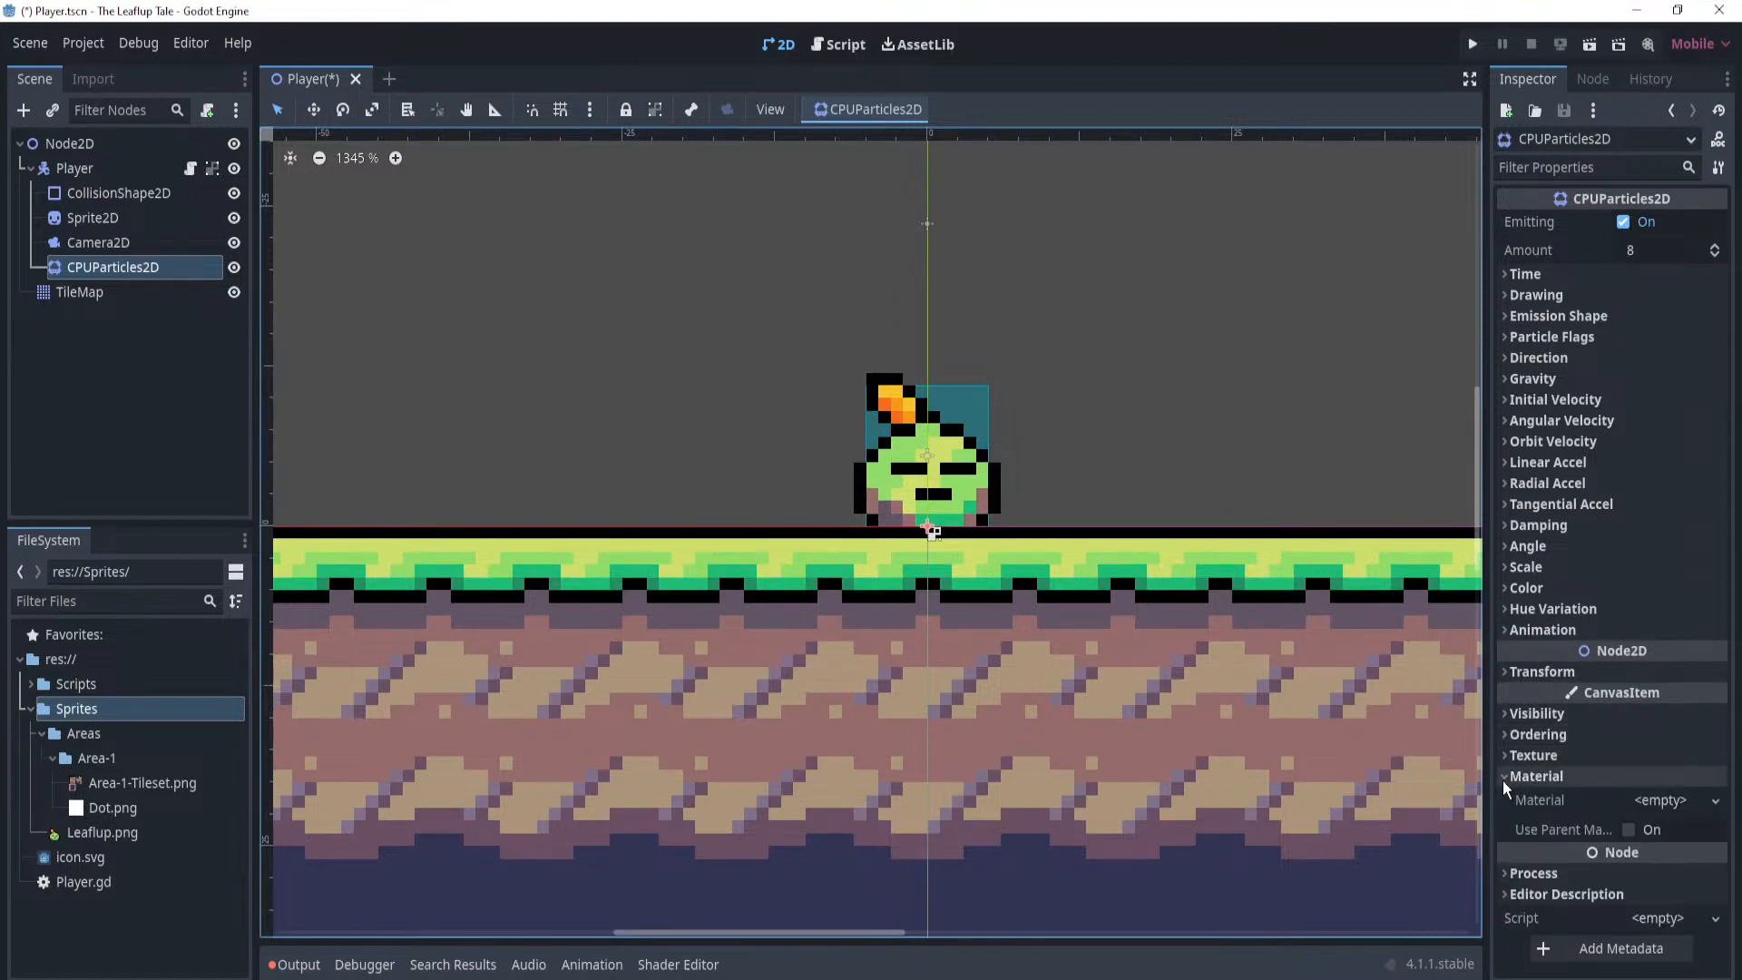
click(1504, 781)
click(1504, 780)
click(1716, 800)
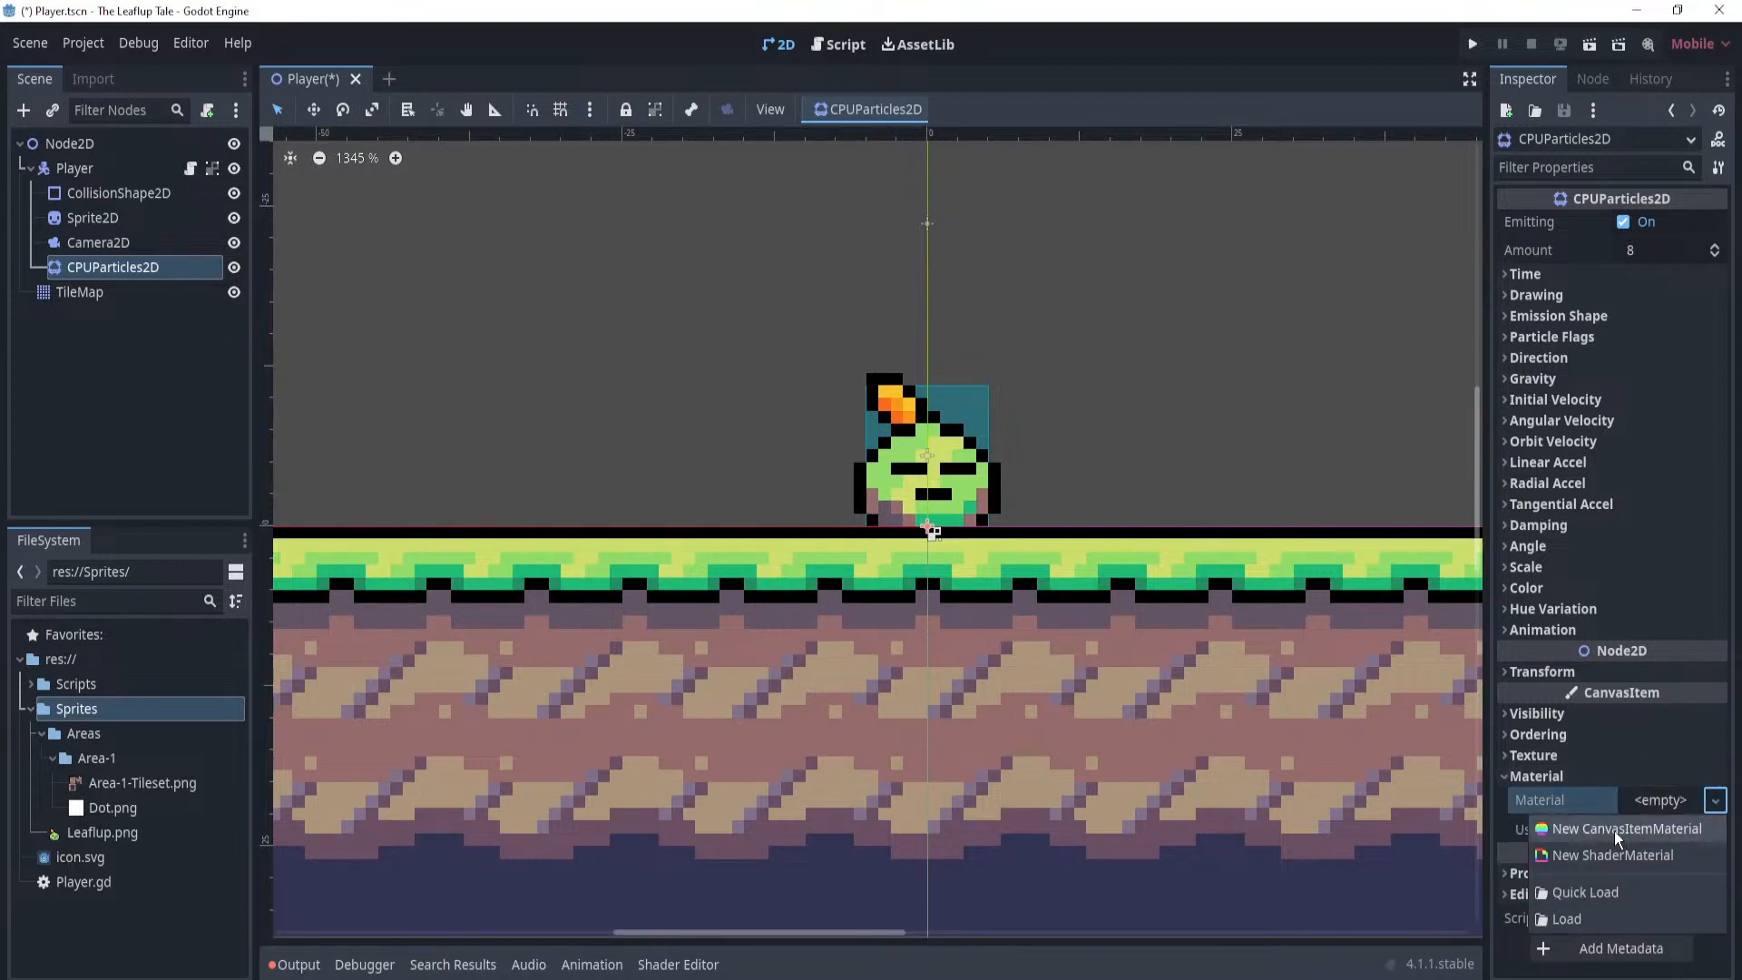
click(1716, 800)
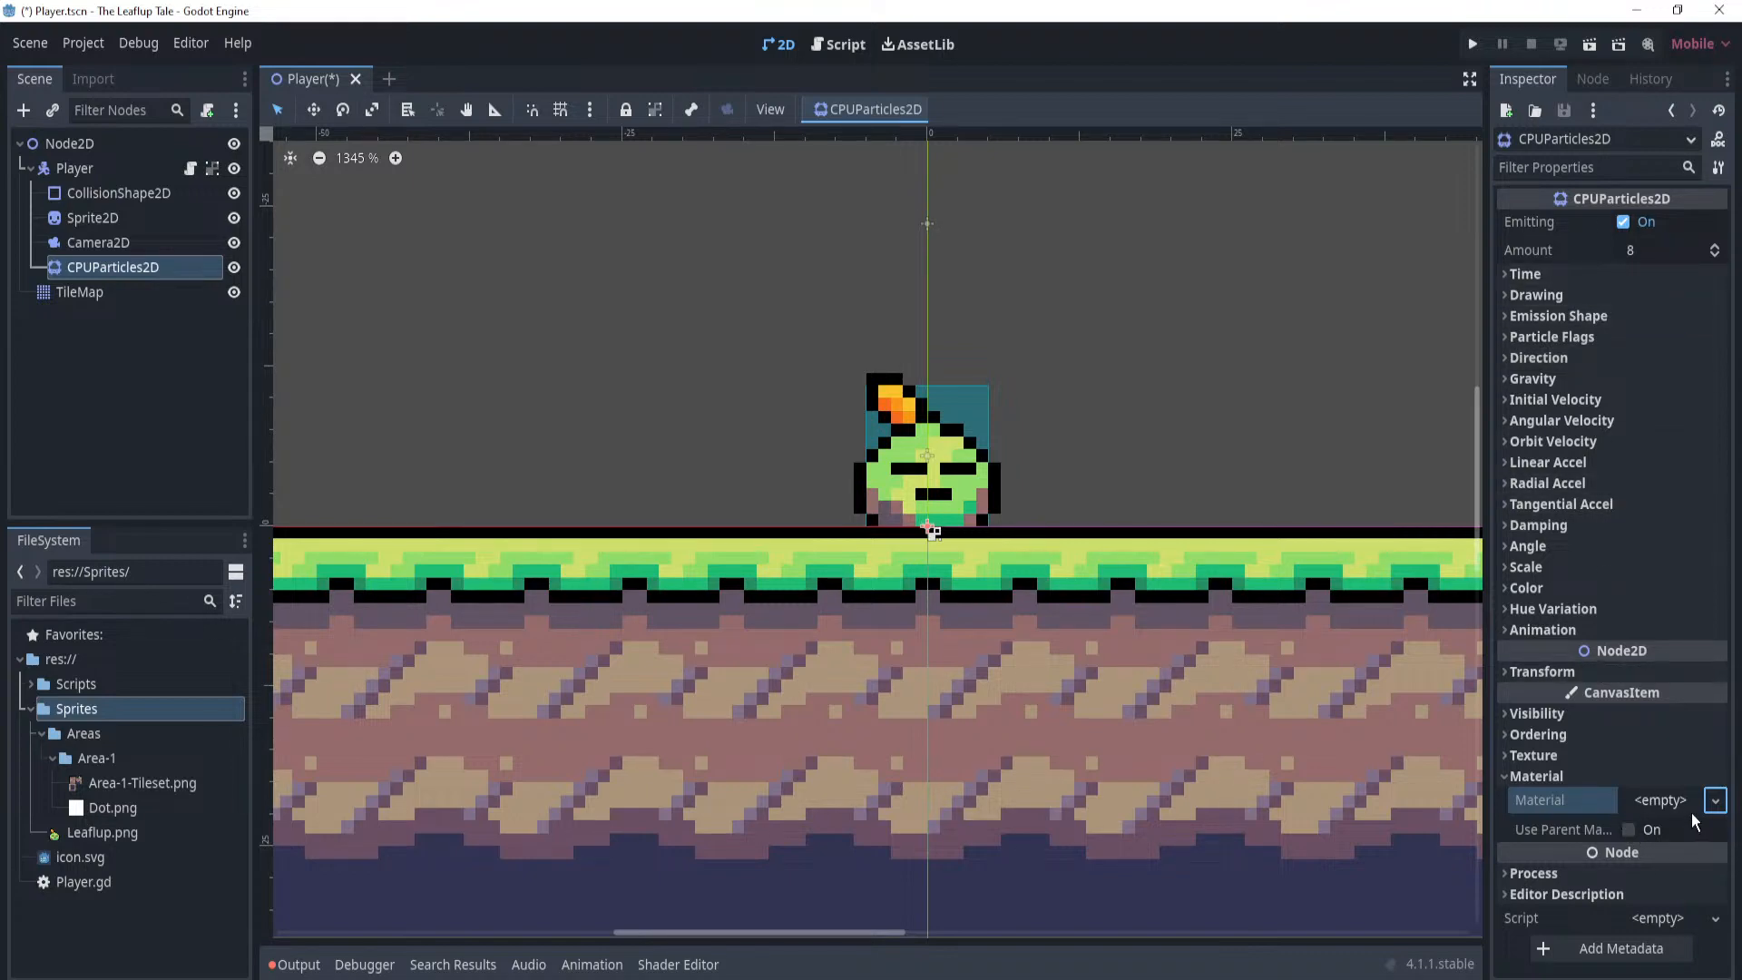
click(1541, 774)
click(1544, 755)
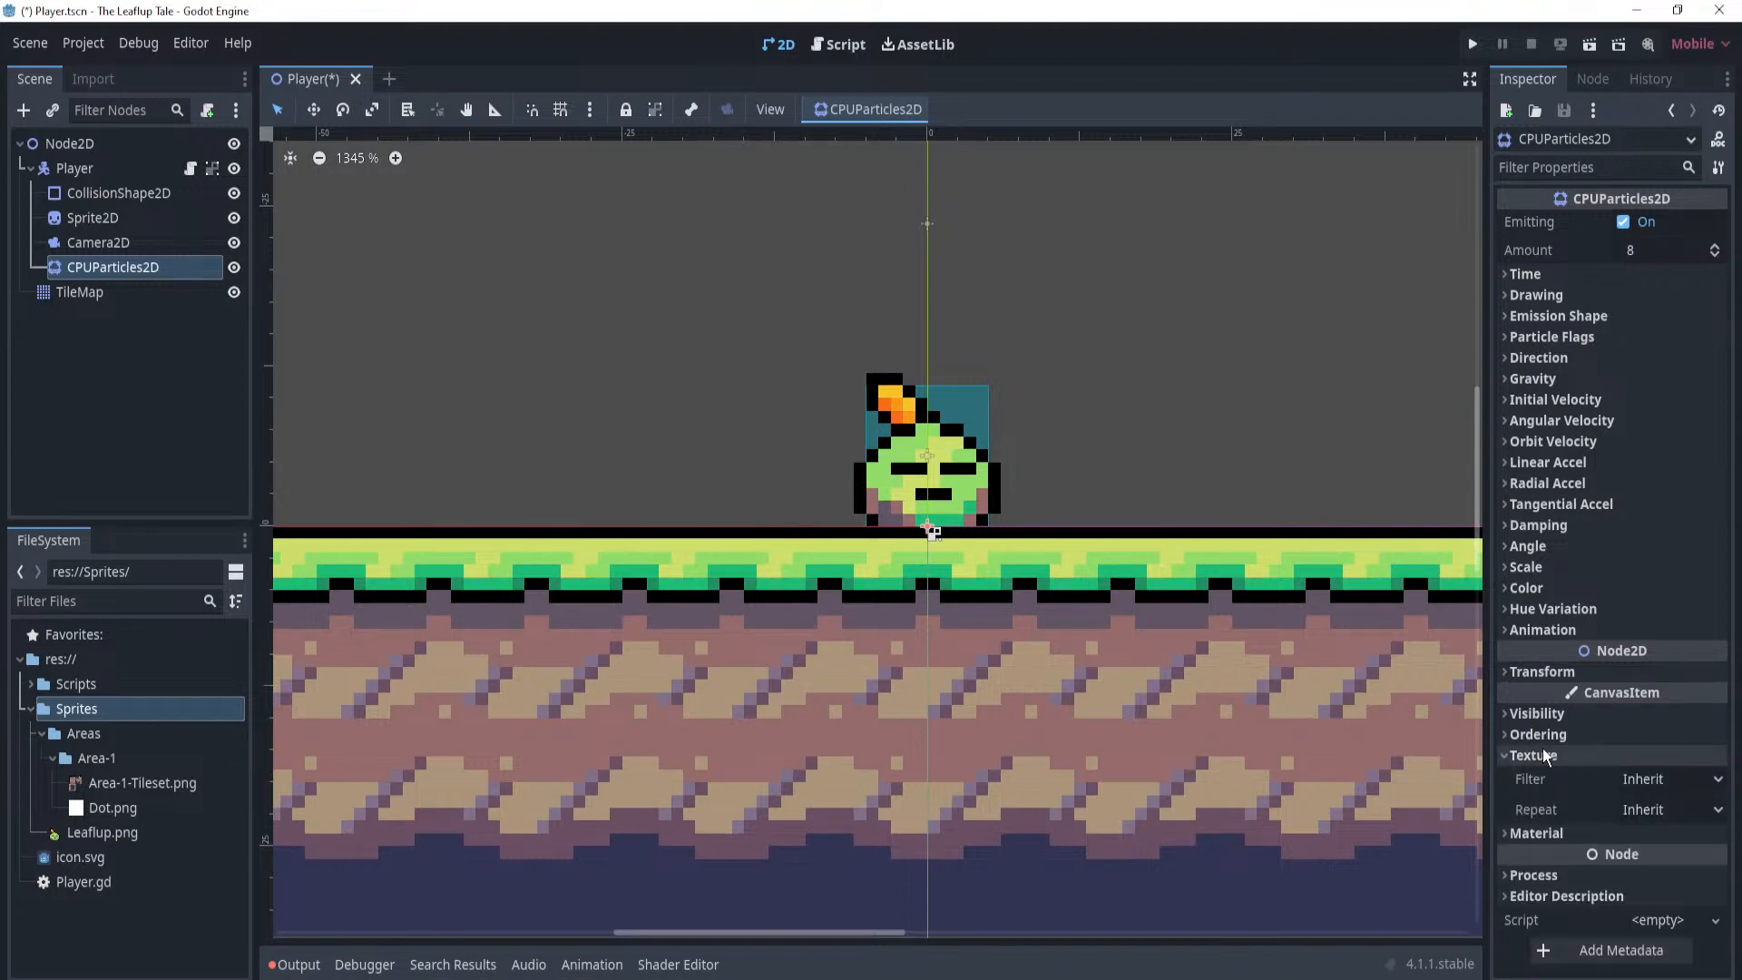
click(1543, 750)
click(1539, 713)
click(1539, 709)
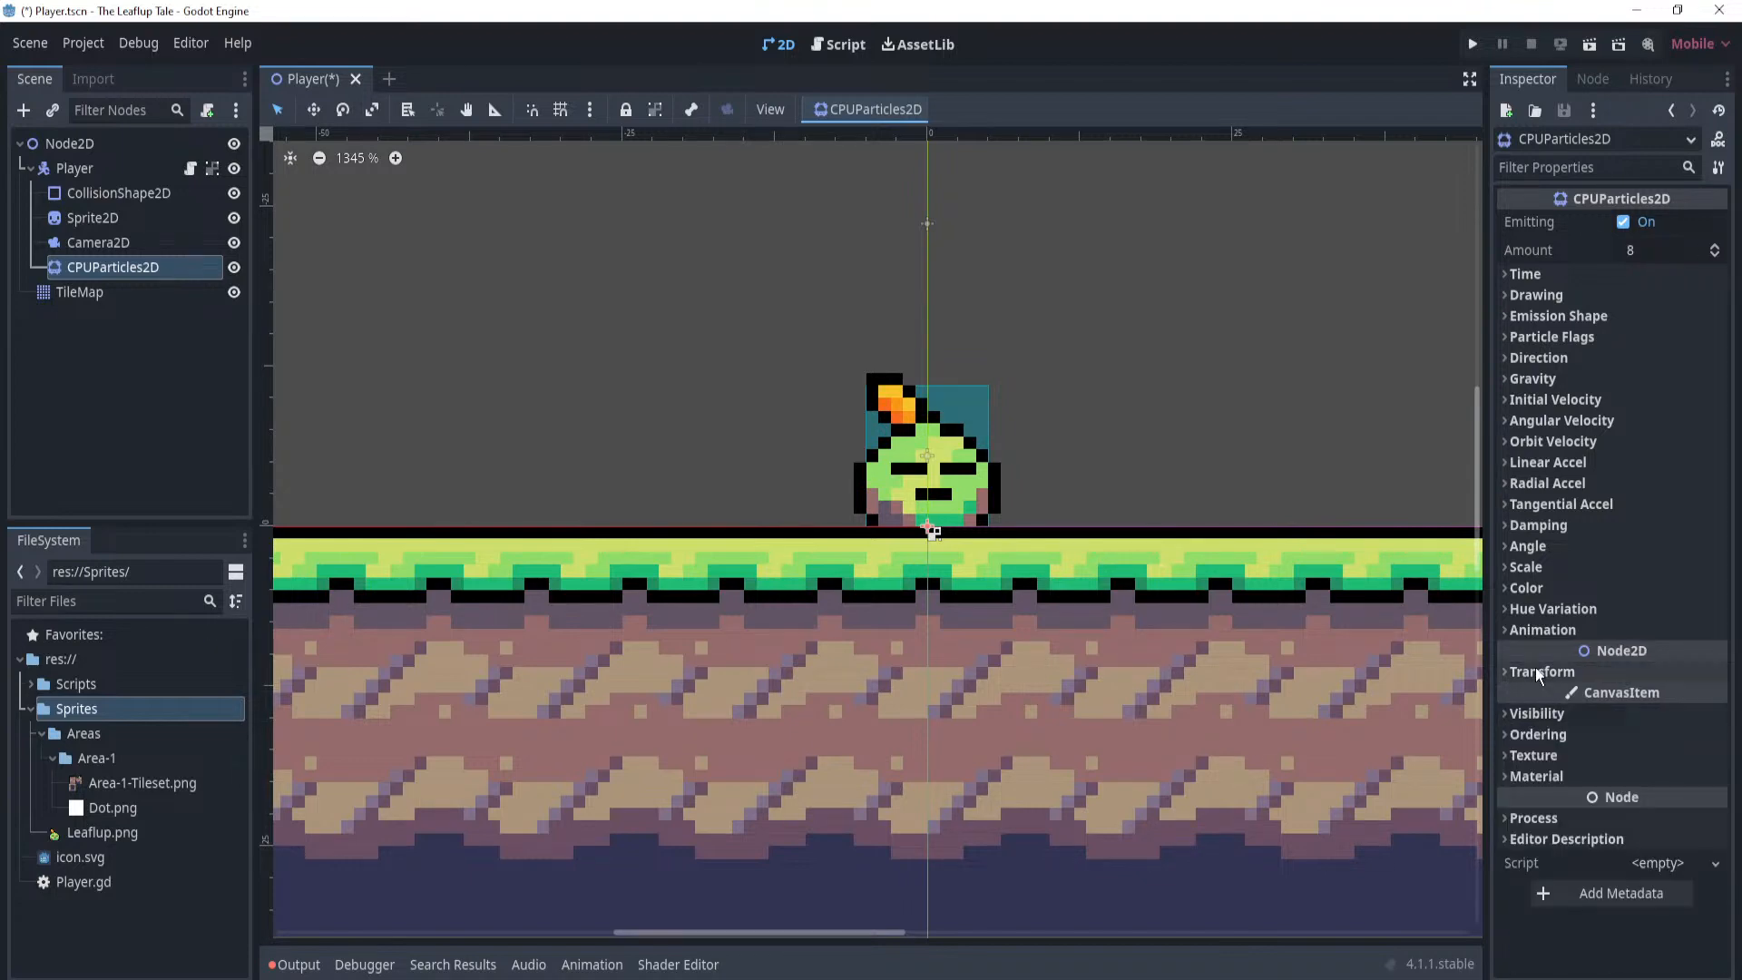
click(1536, 818)
Try a new CanvasItemMaterial on the CPUParticles2D node, inspect its settings, and clear the material.
click(1534, 775)
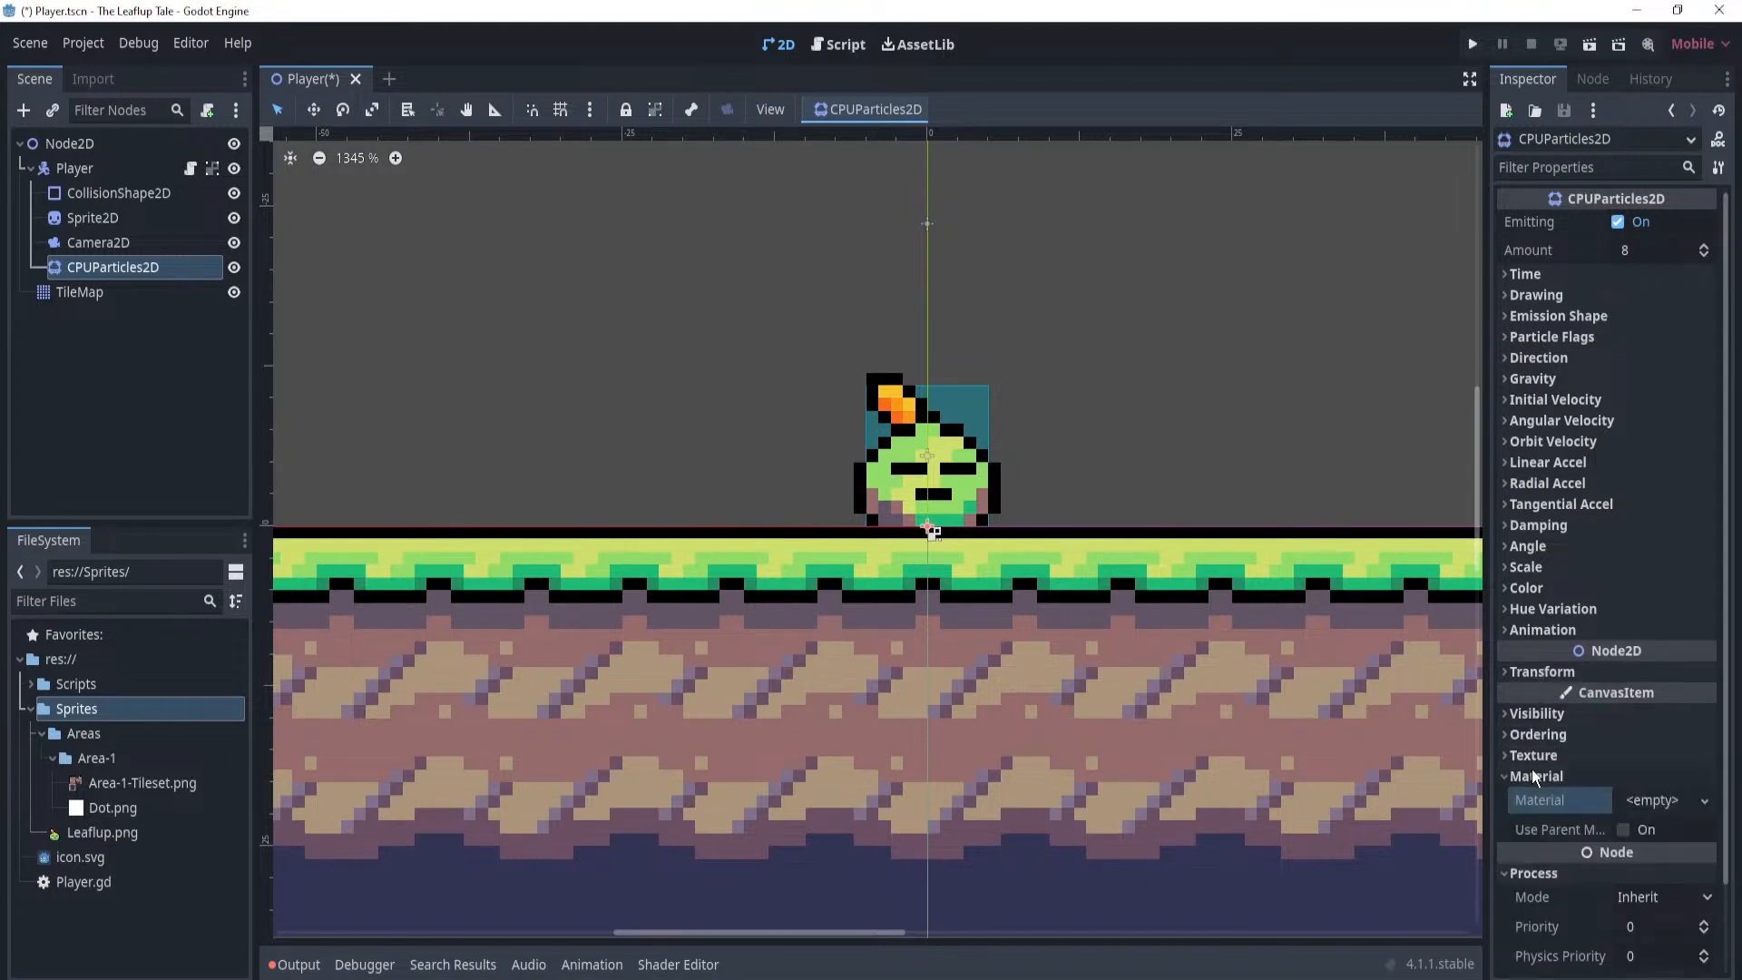
click(1703, 801)
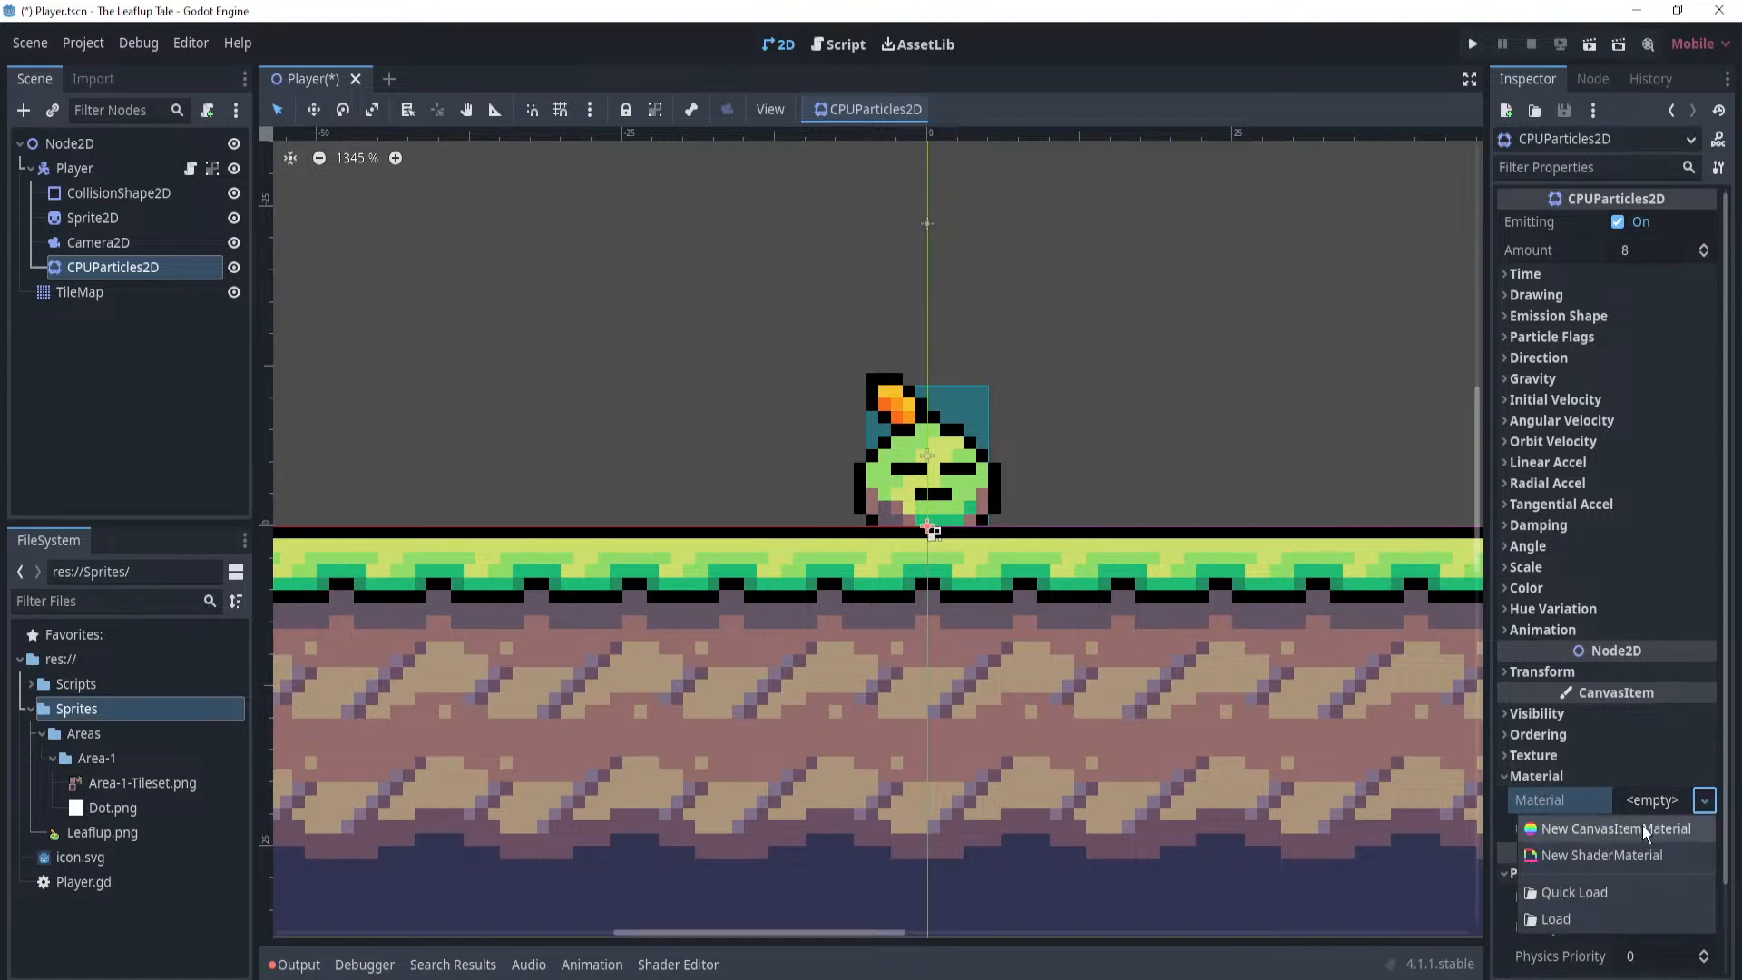
click(1643, 828)
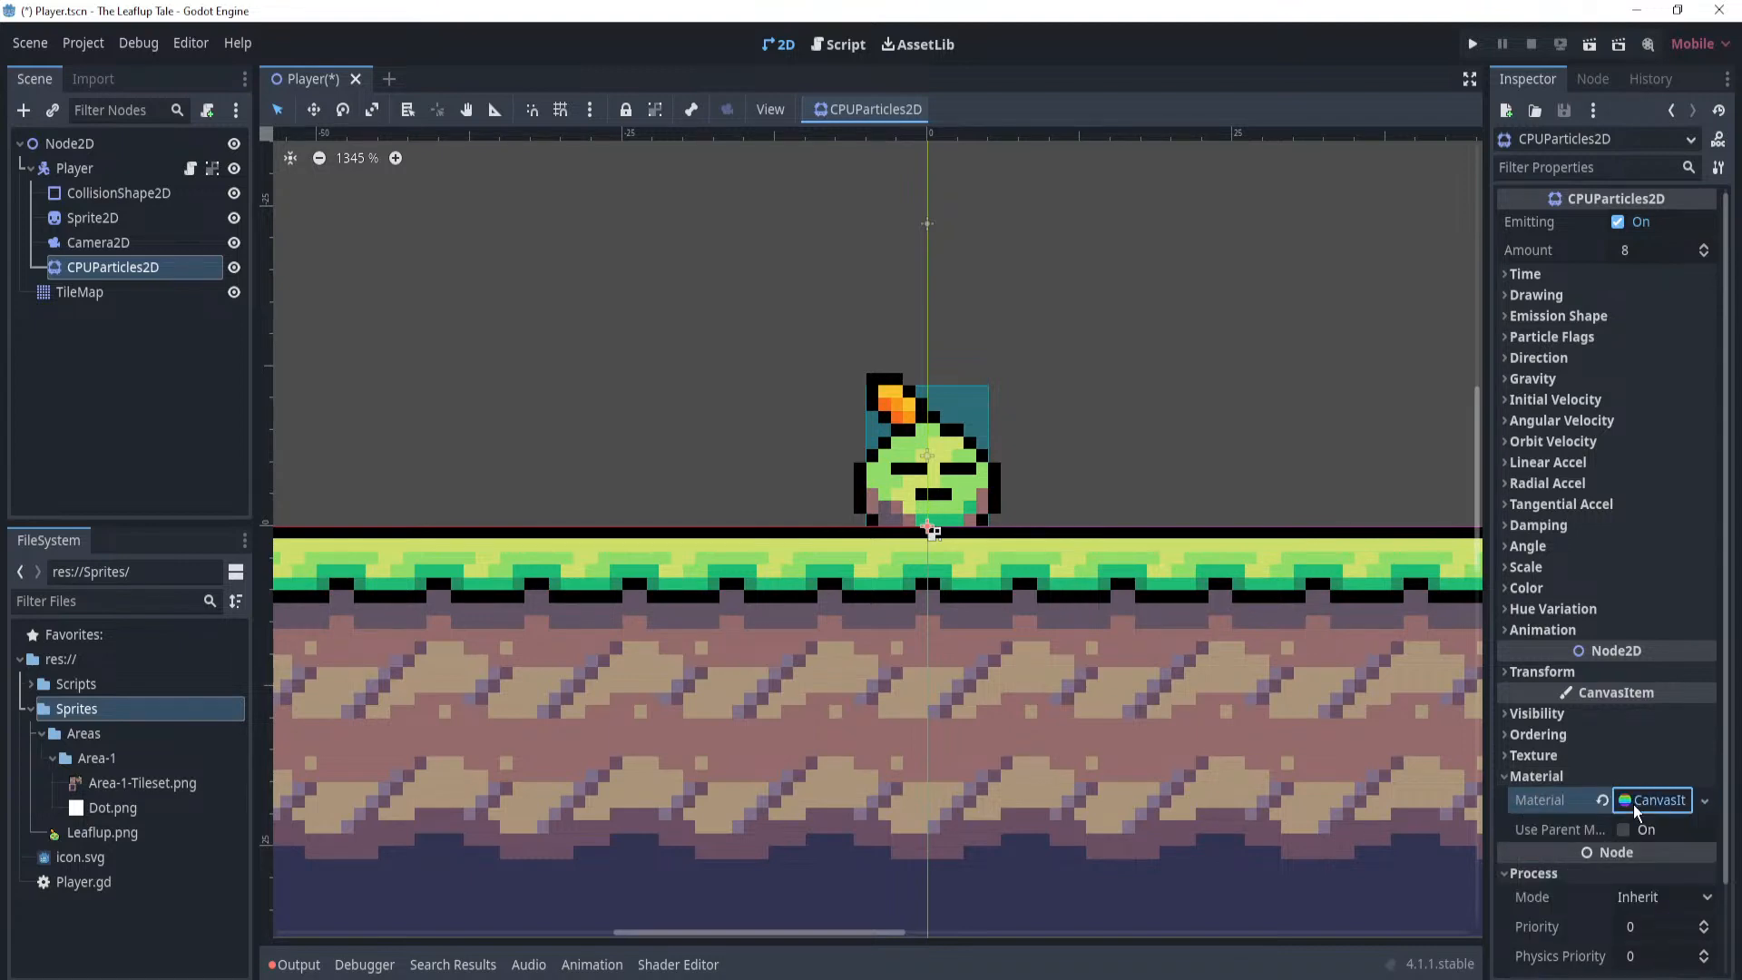
click(1633, 804)
scroll(1597, 847, down, 4)
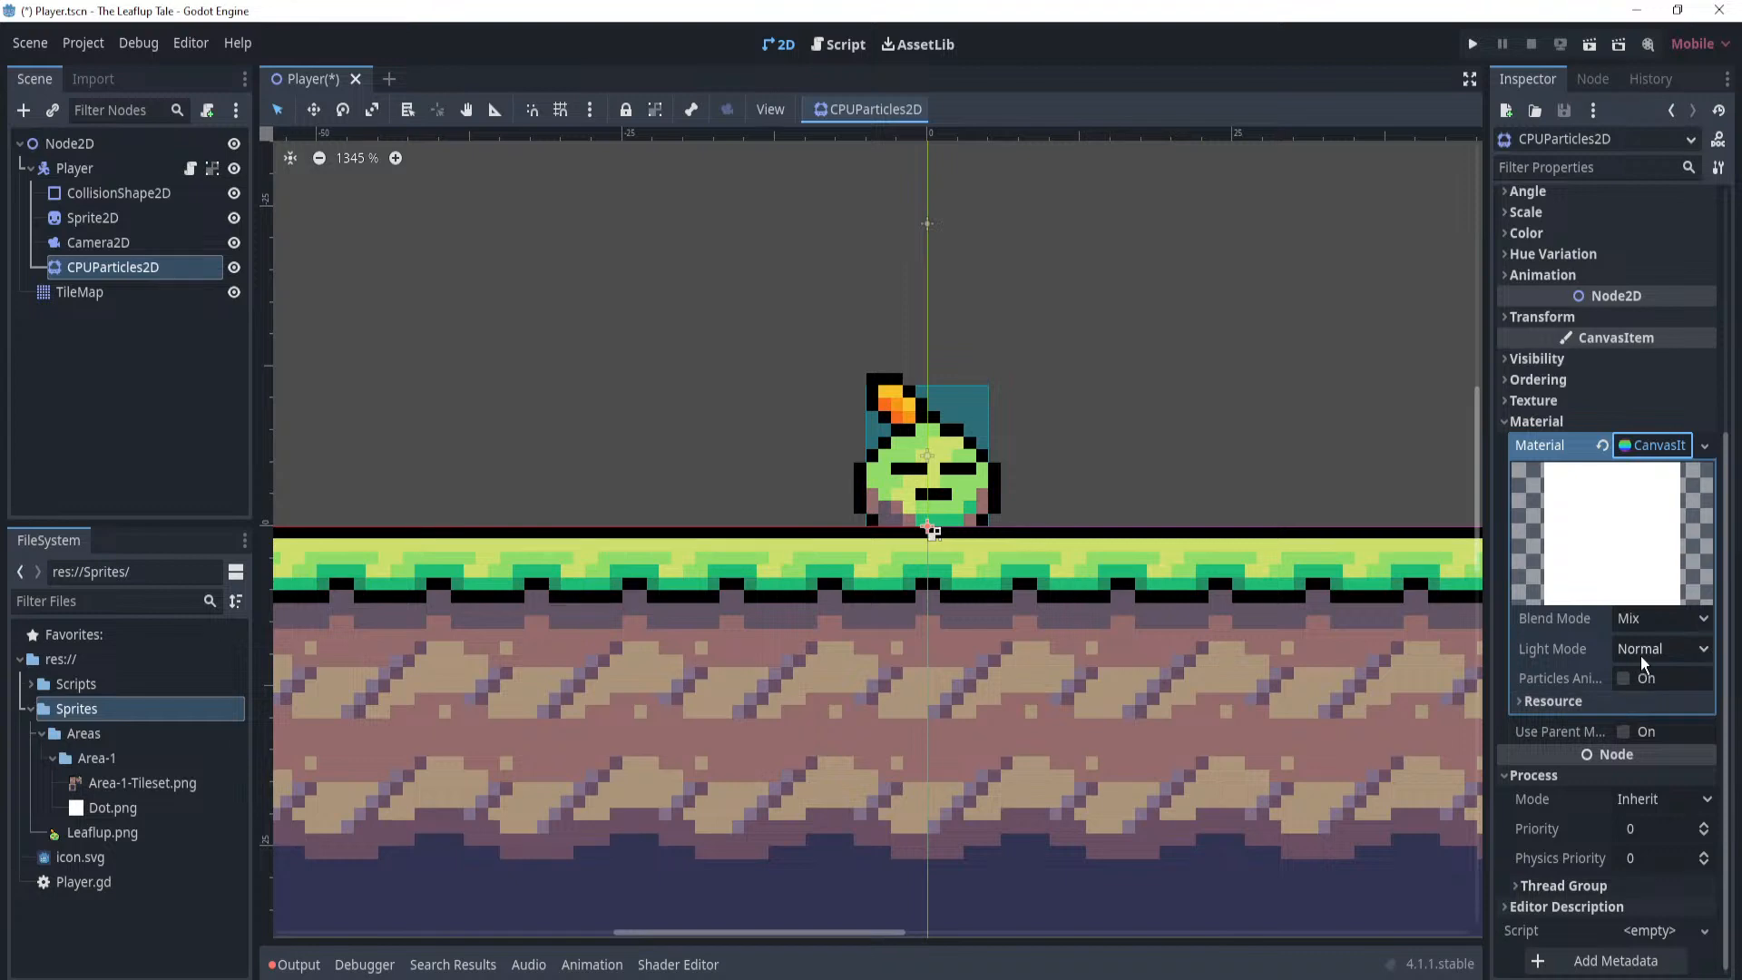
click(1542, 703)
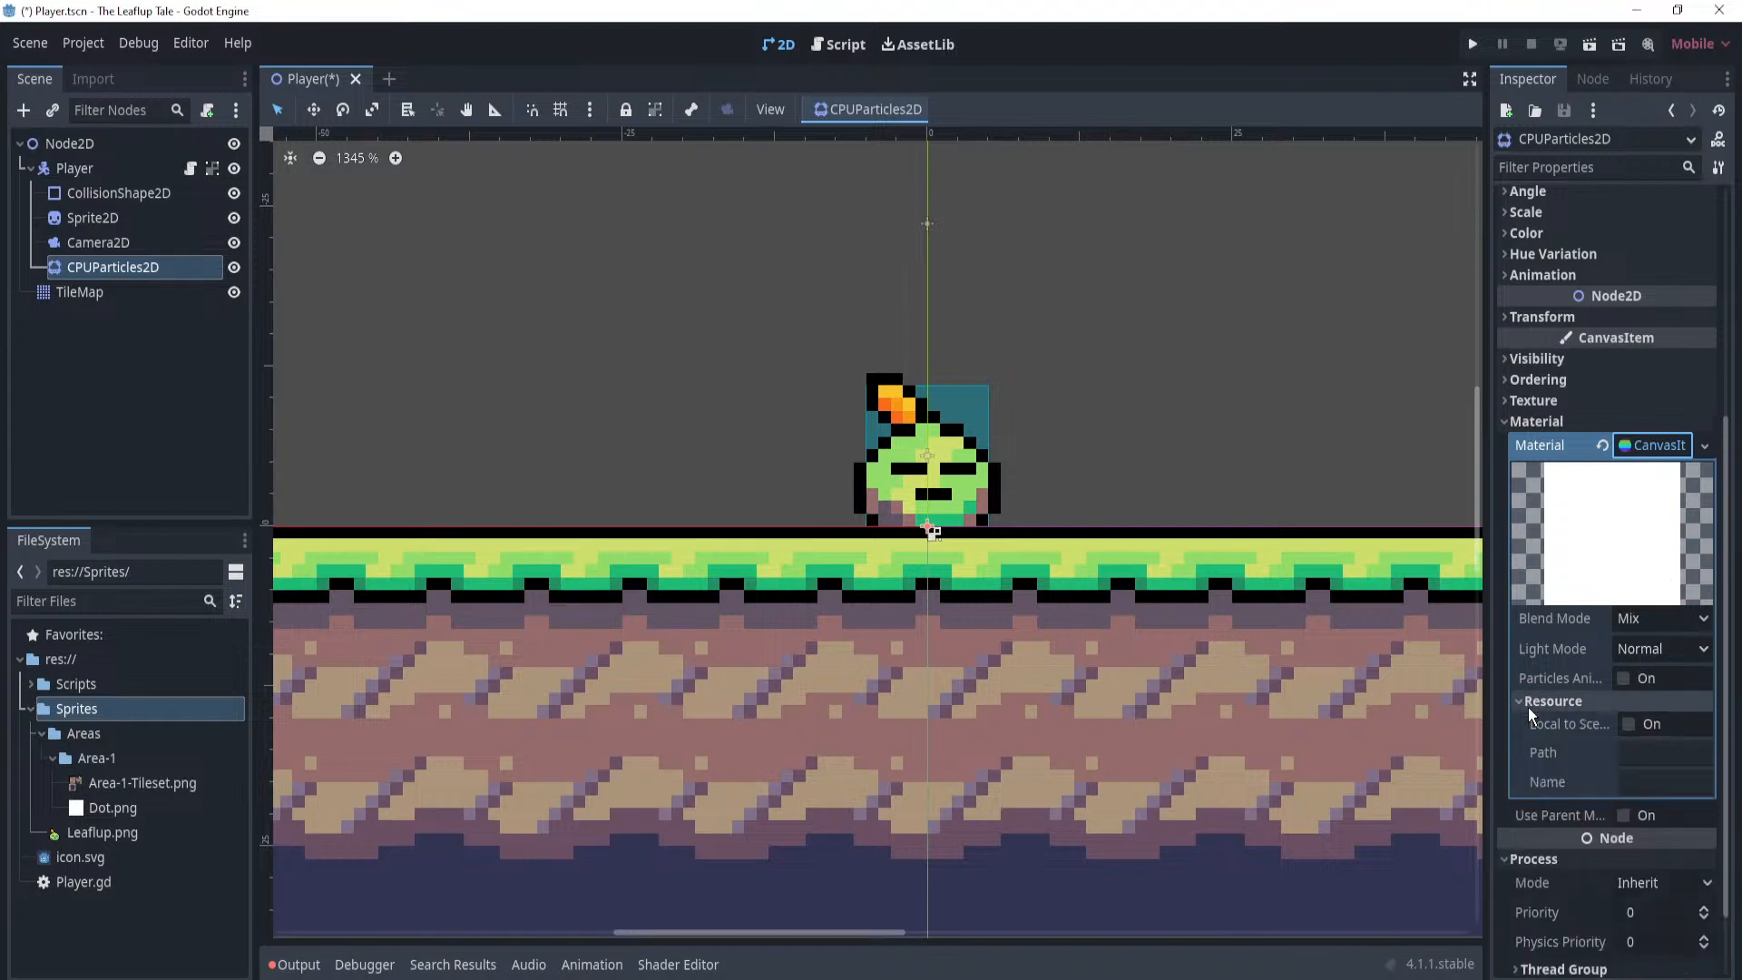
click(1704, 445)
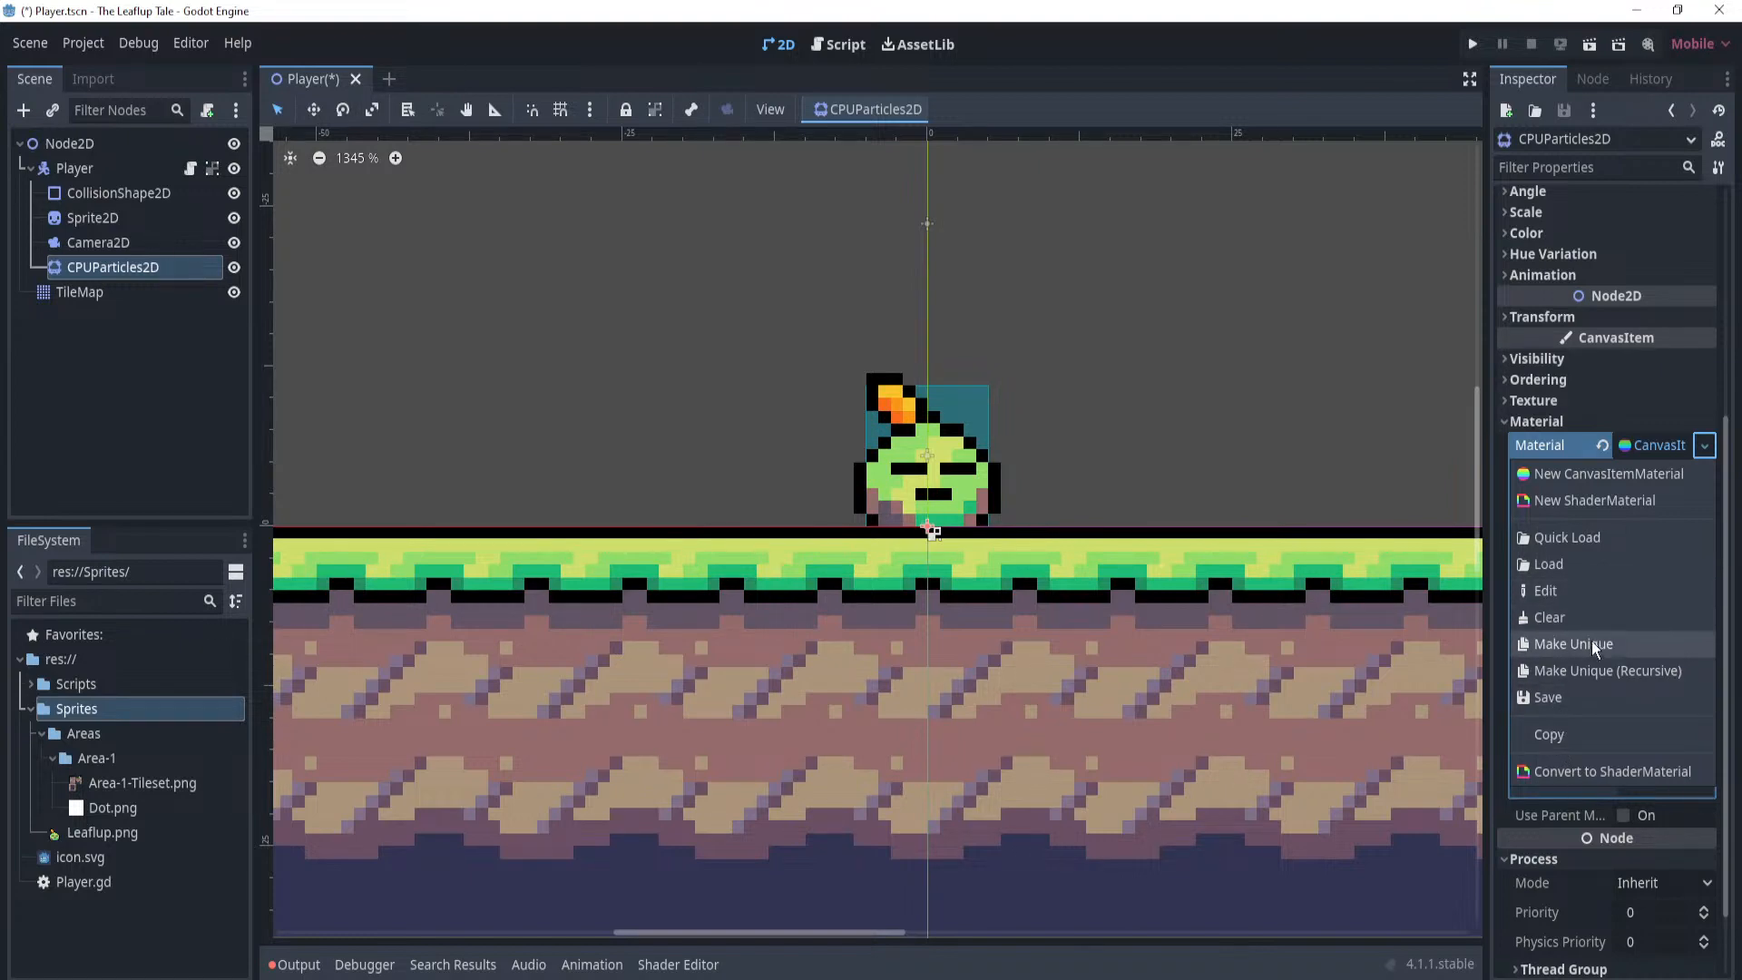
click(1571, 619)
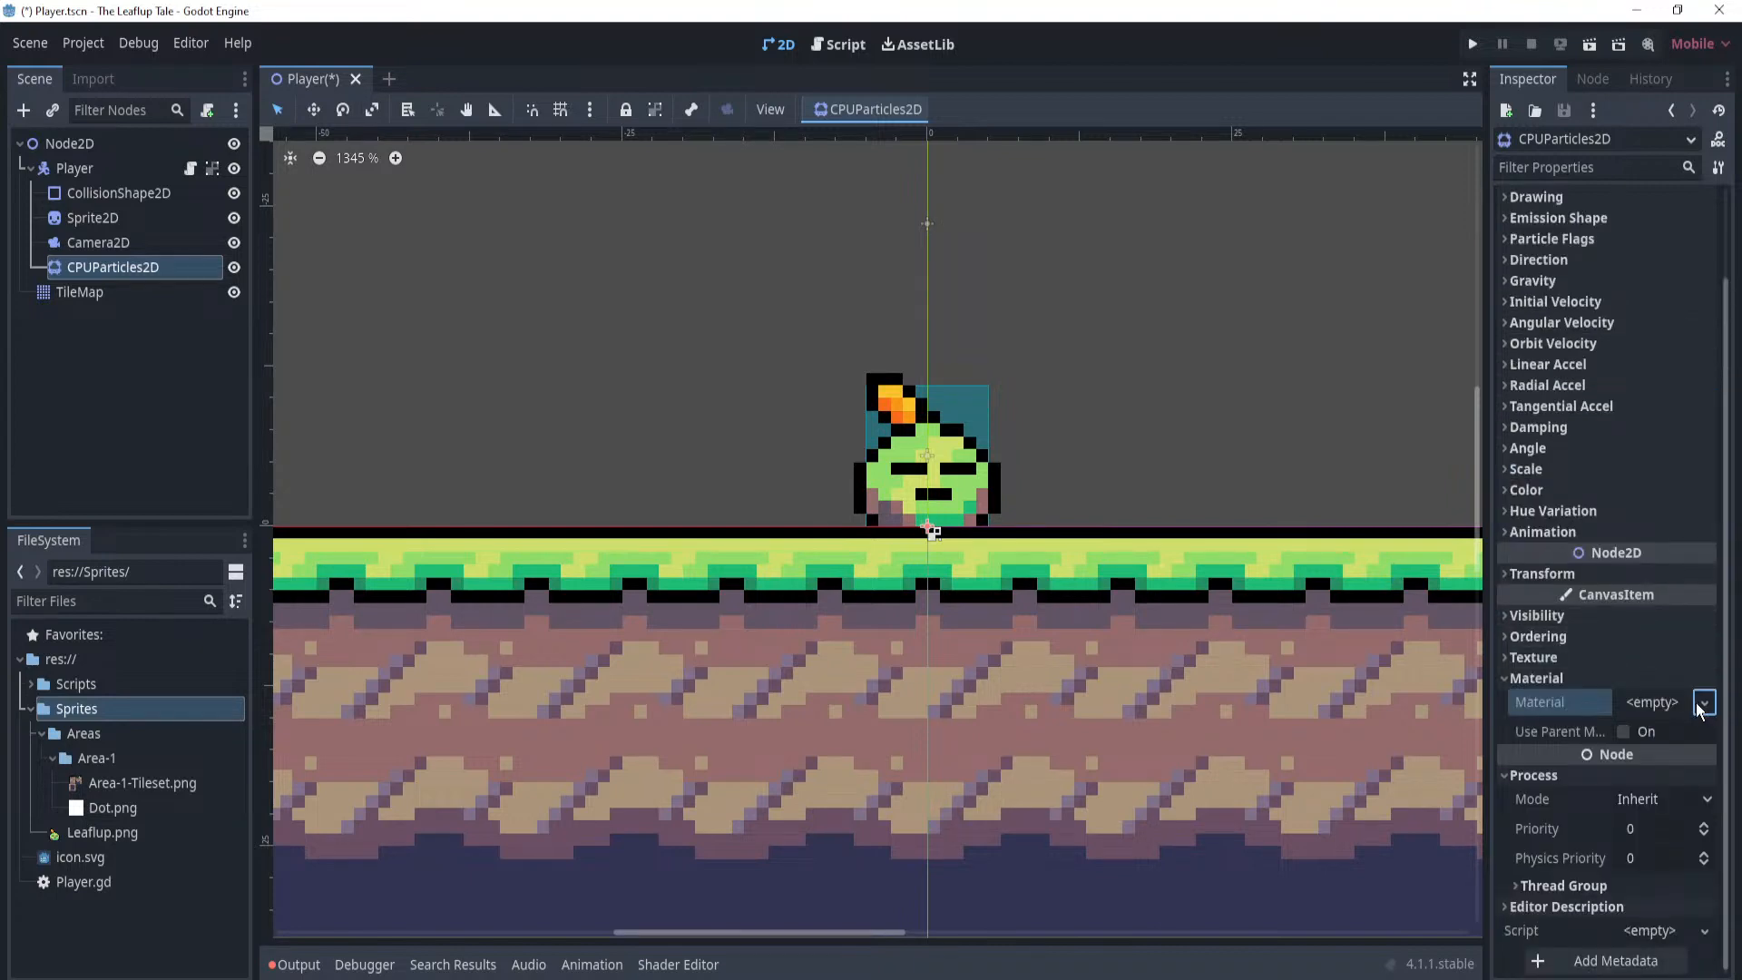
Examine the CPUParticles2D node's Animation and Particle Flags properties, and collapse its Process properties.
click(1550, 533)
click(1550, 533)
click(138, 241)
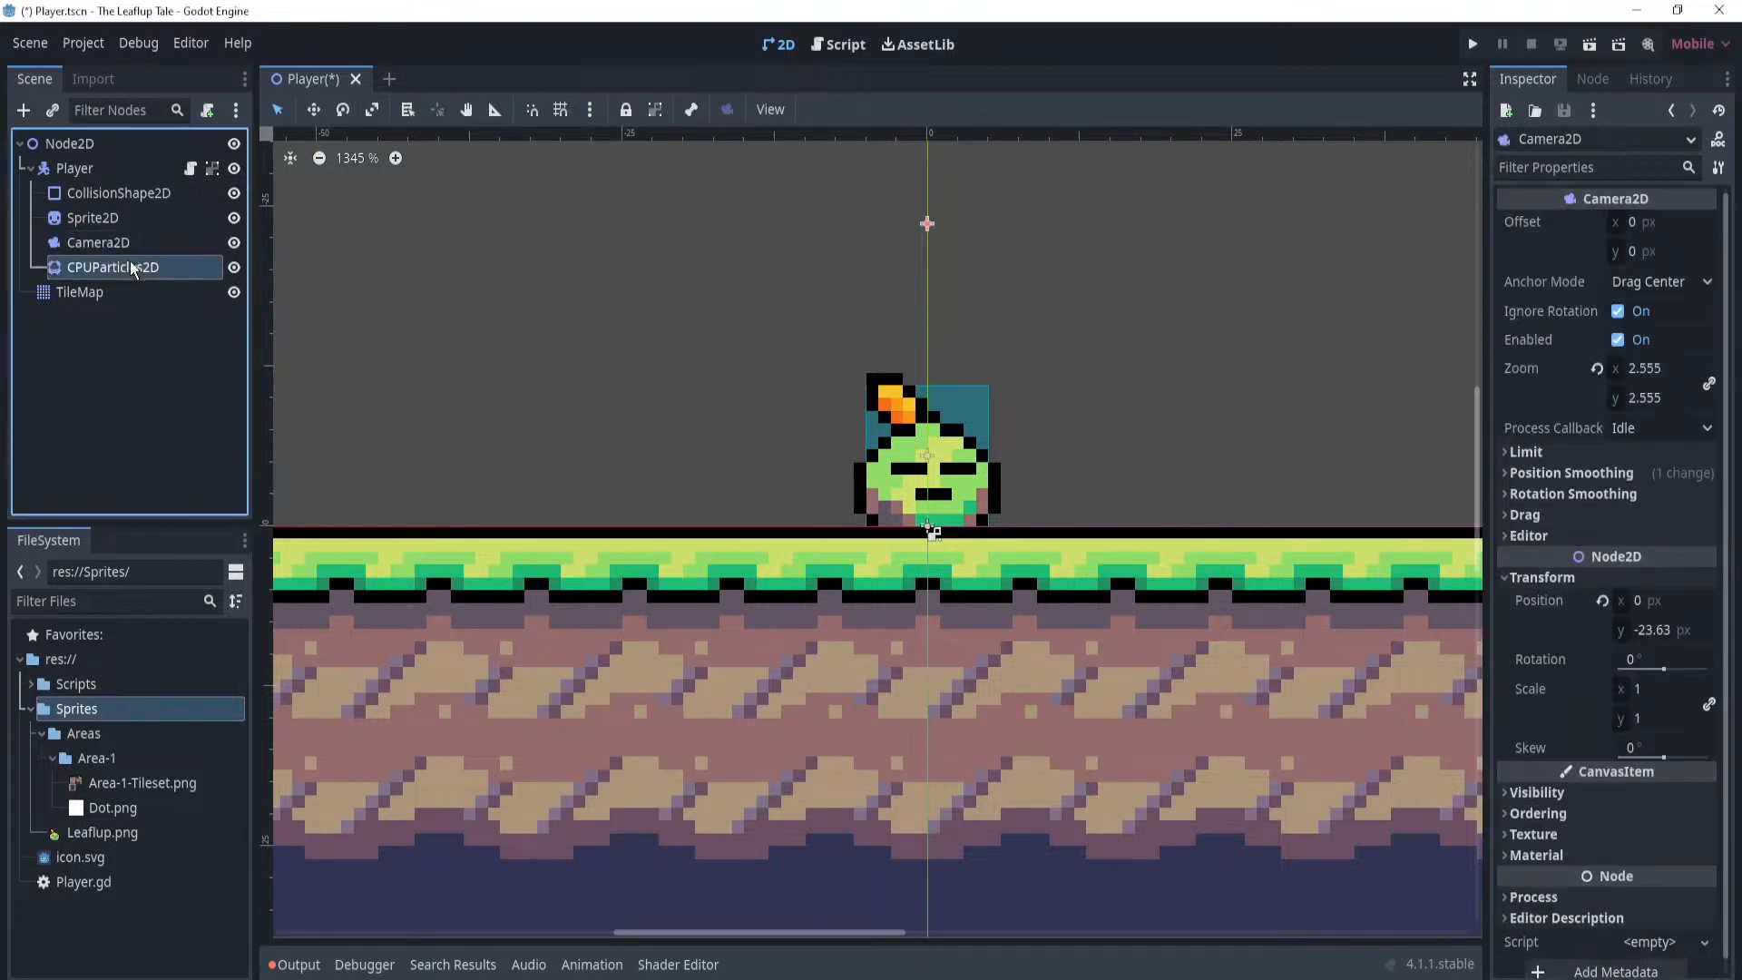
click(129, 265)
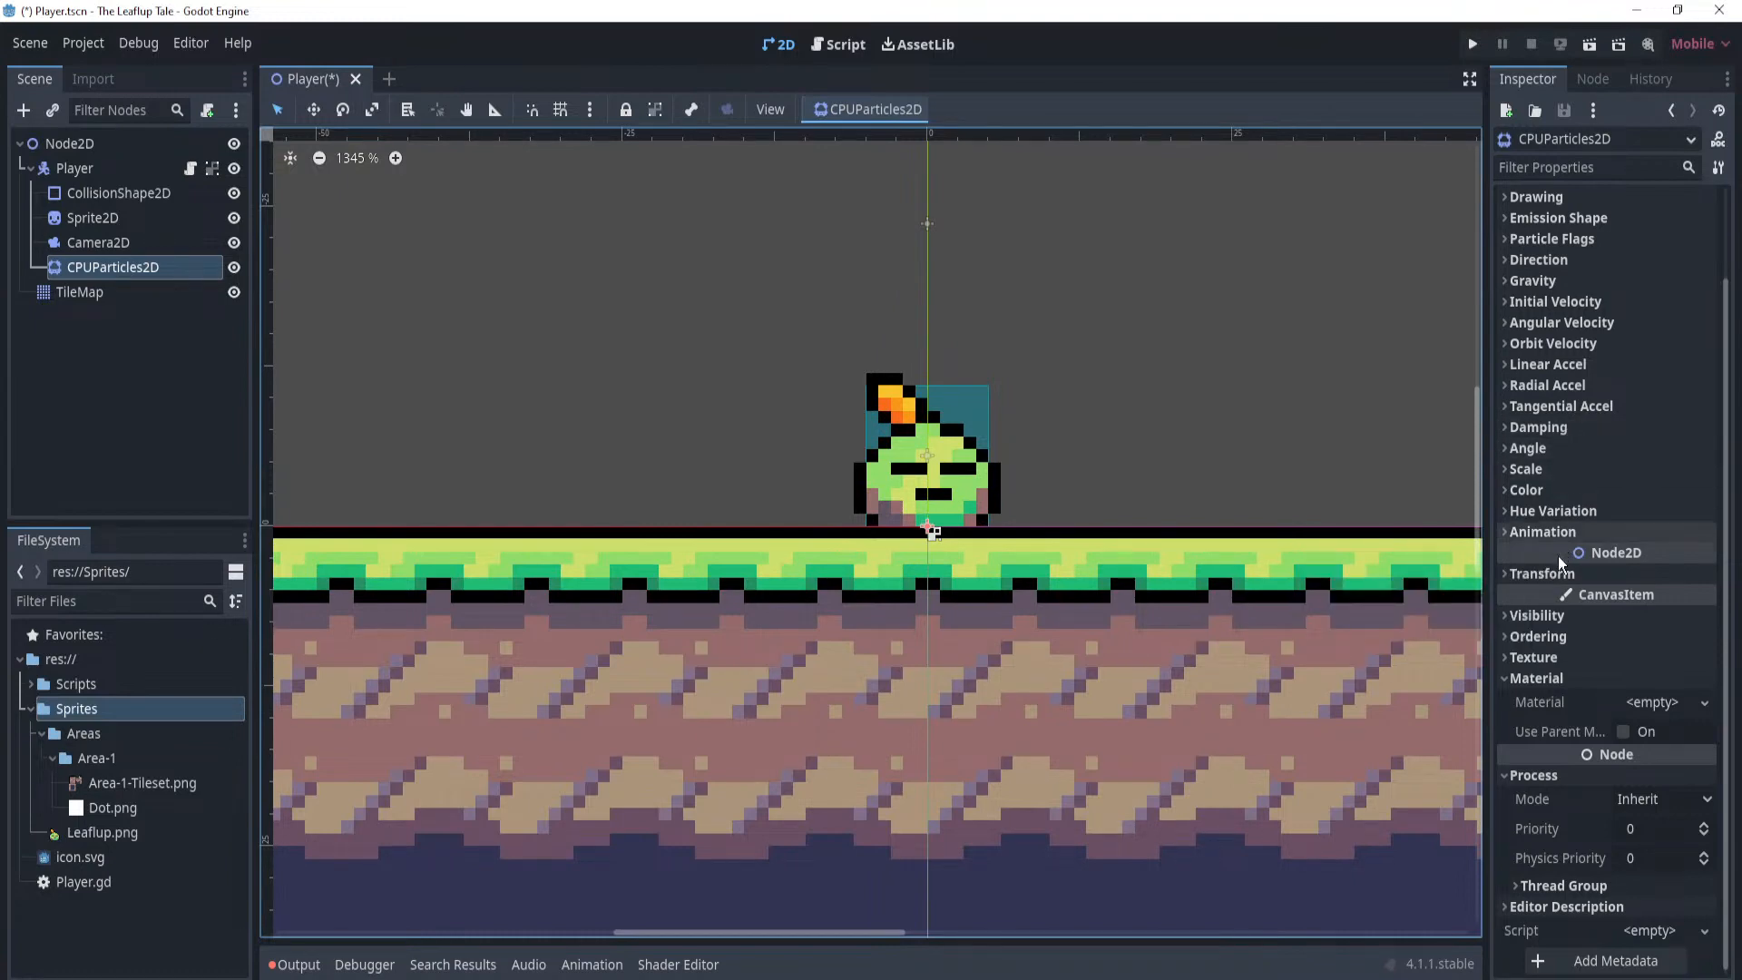
scroll(1566, 646, up, 2)
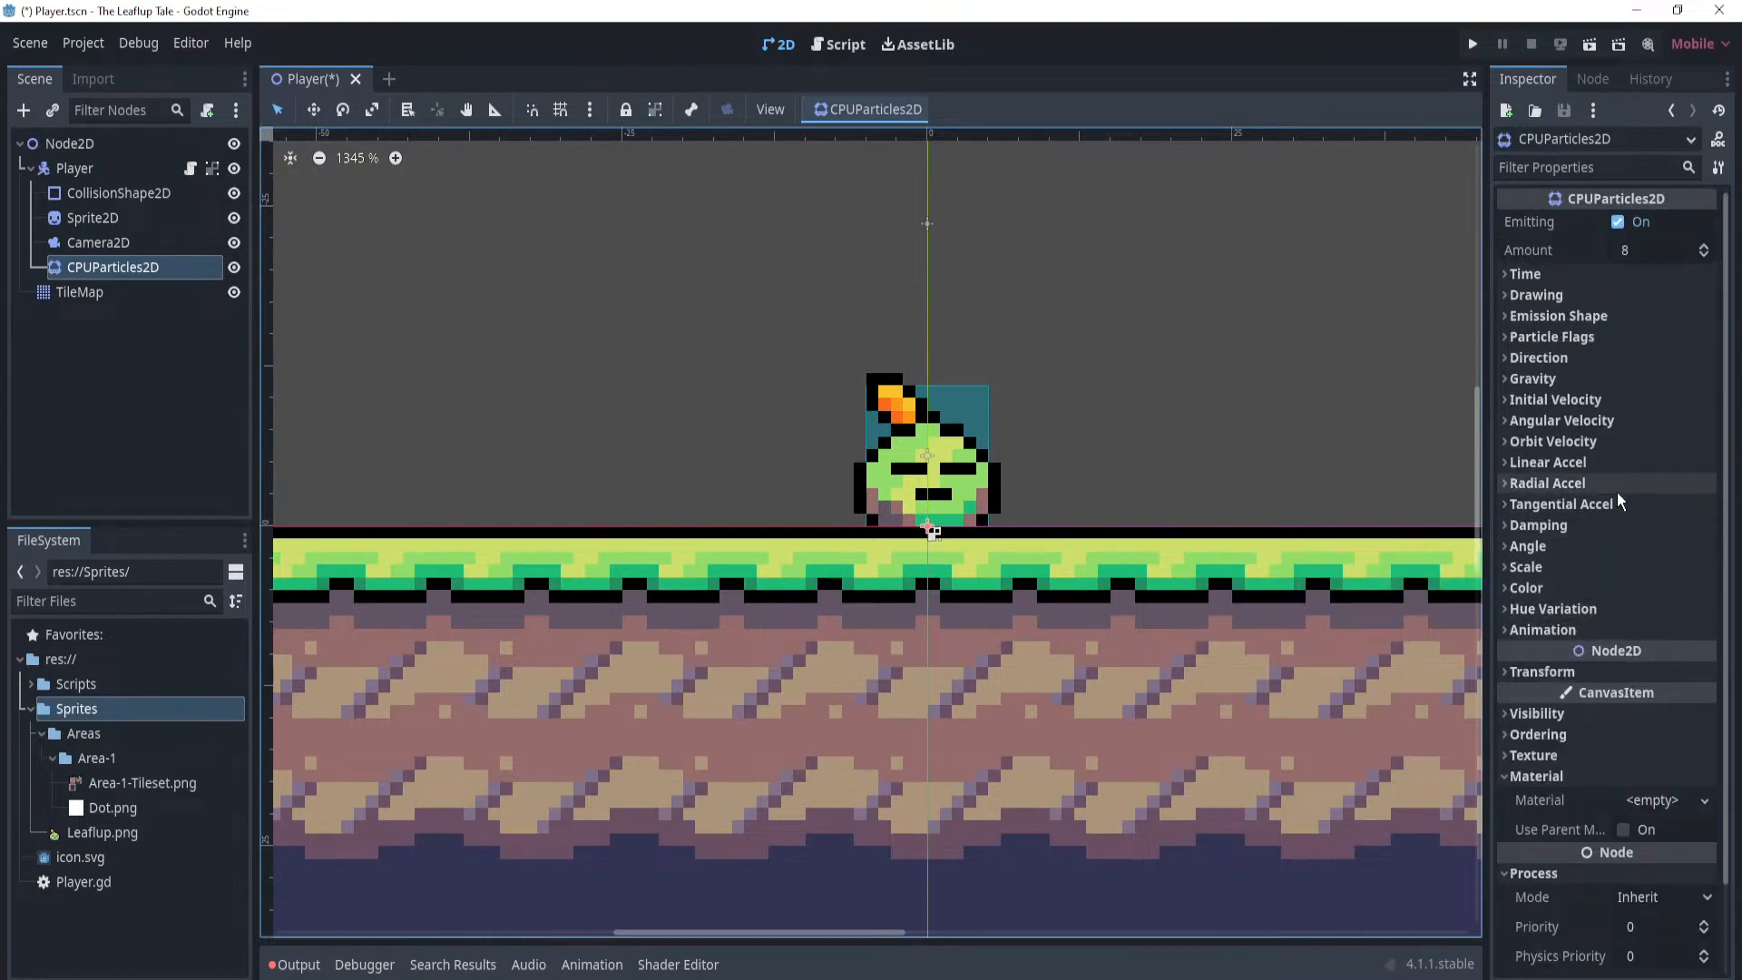
click(1539, 337)
click(1537, 336)
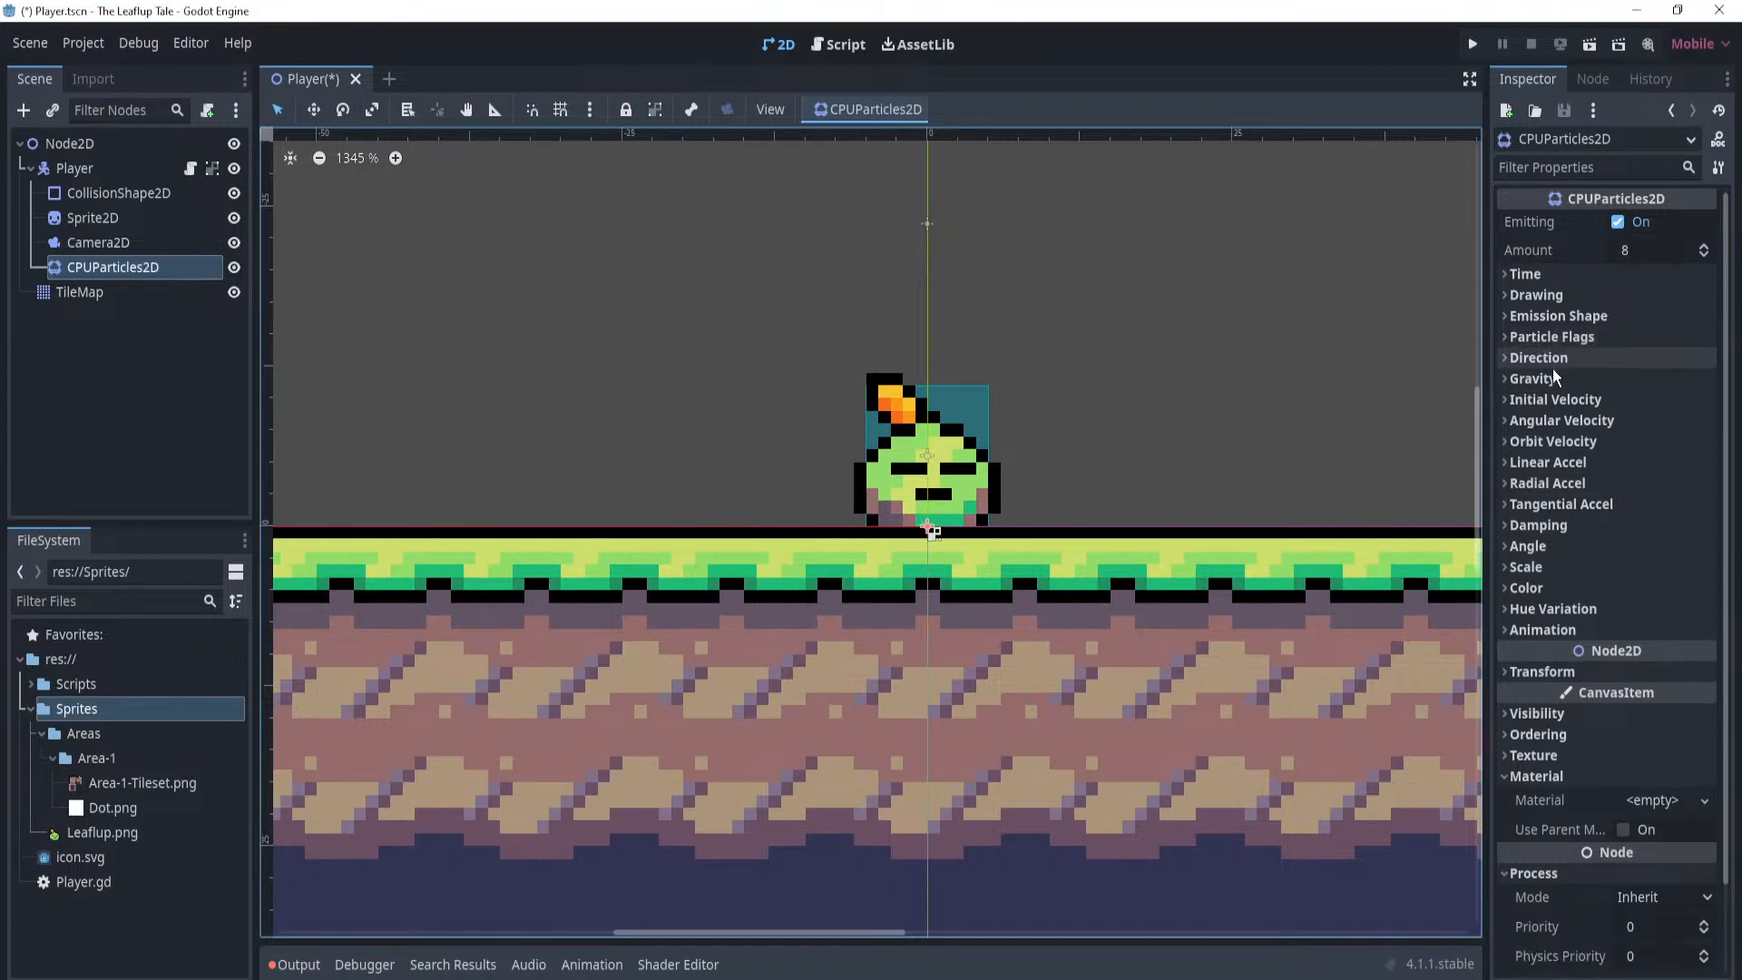
scroll(1559, 373, down, 2)
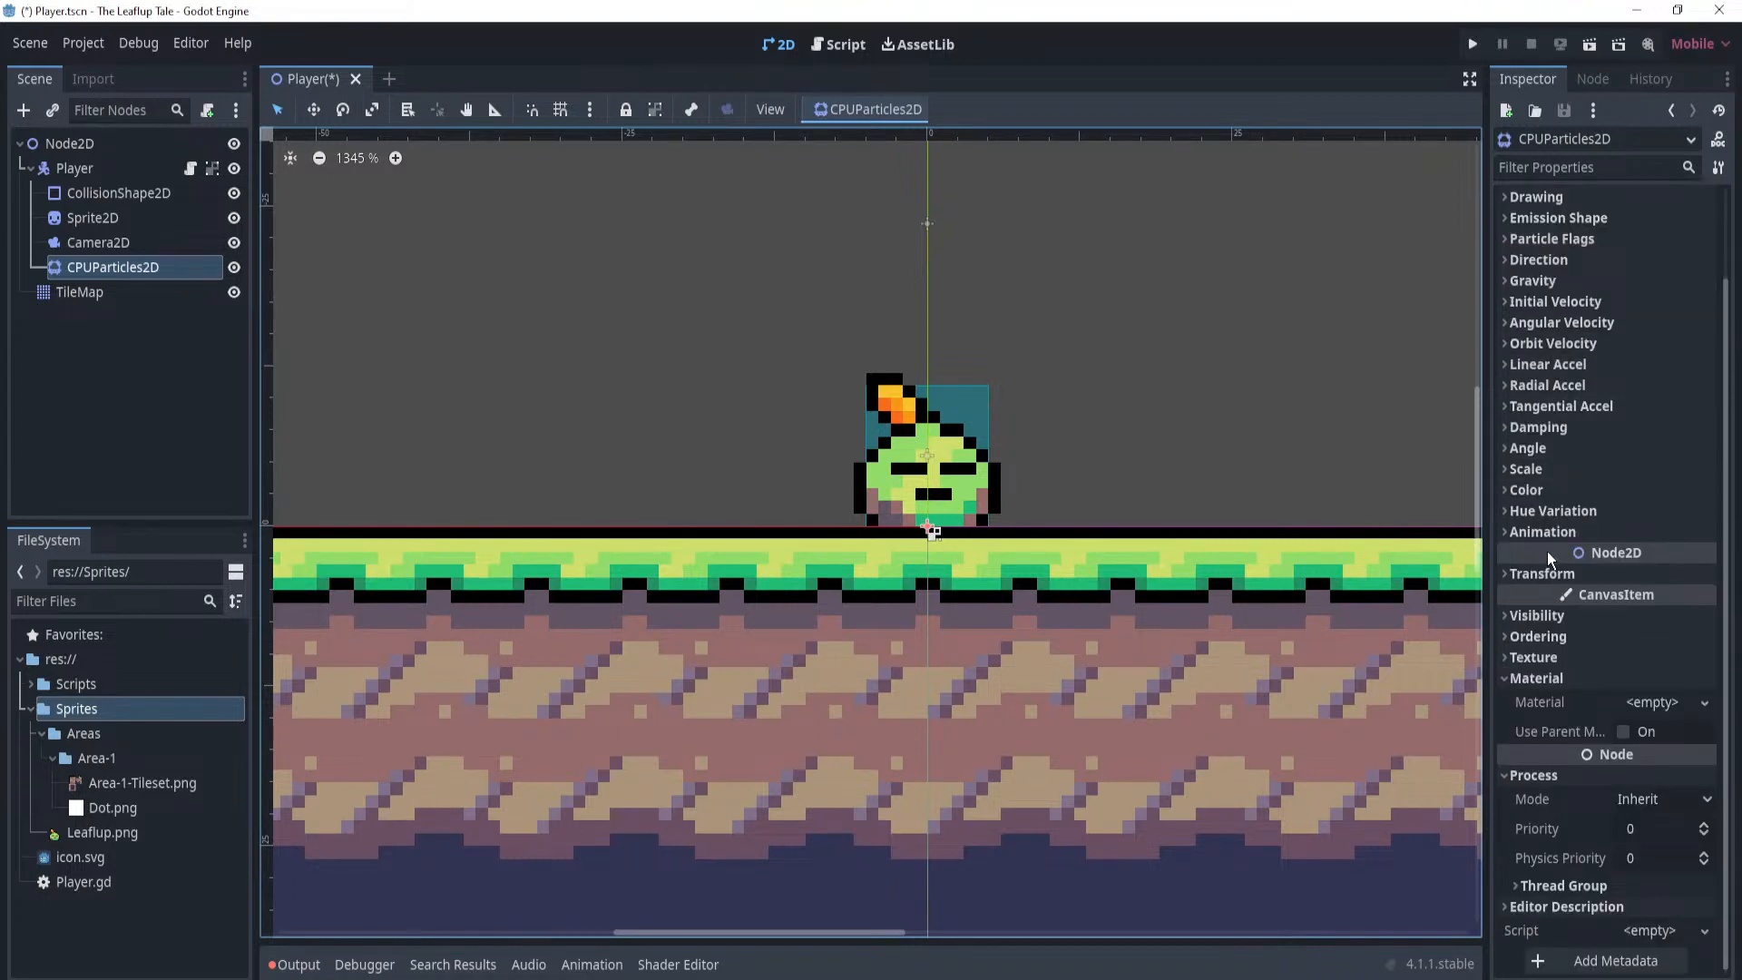
click(1533, 775)
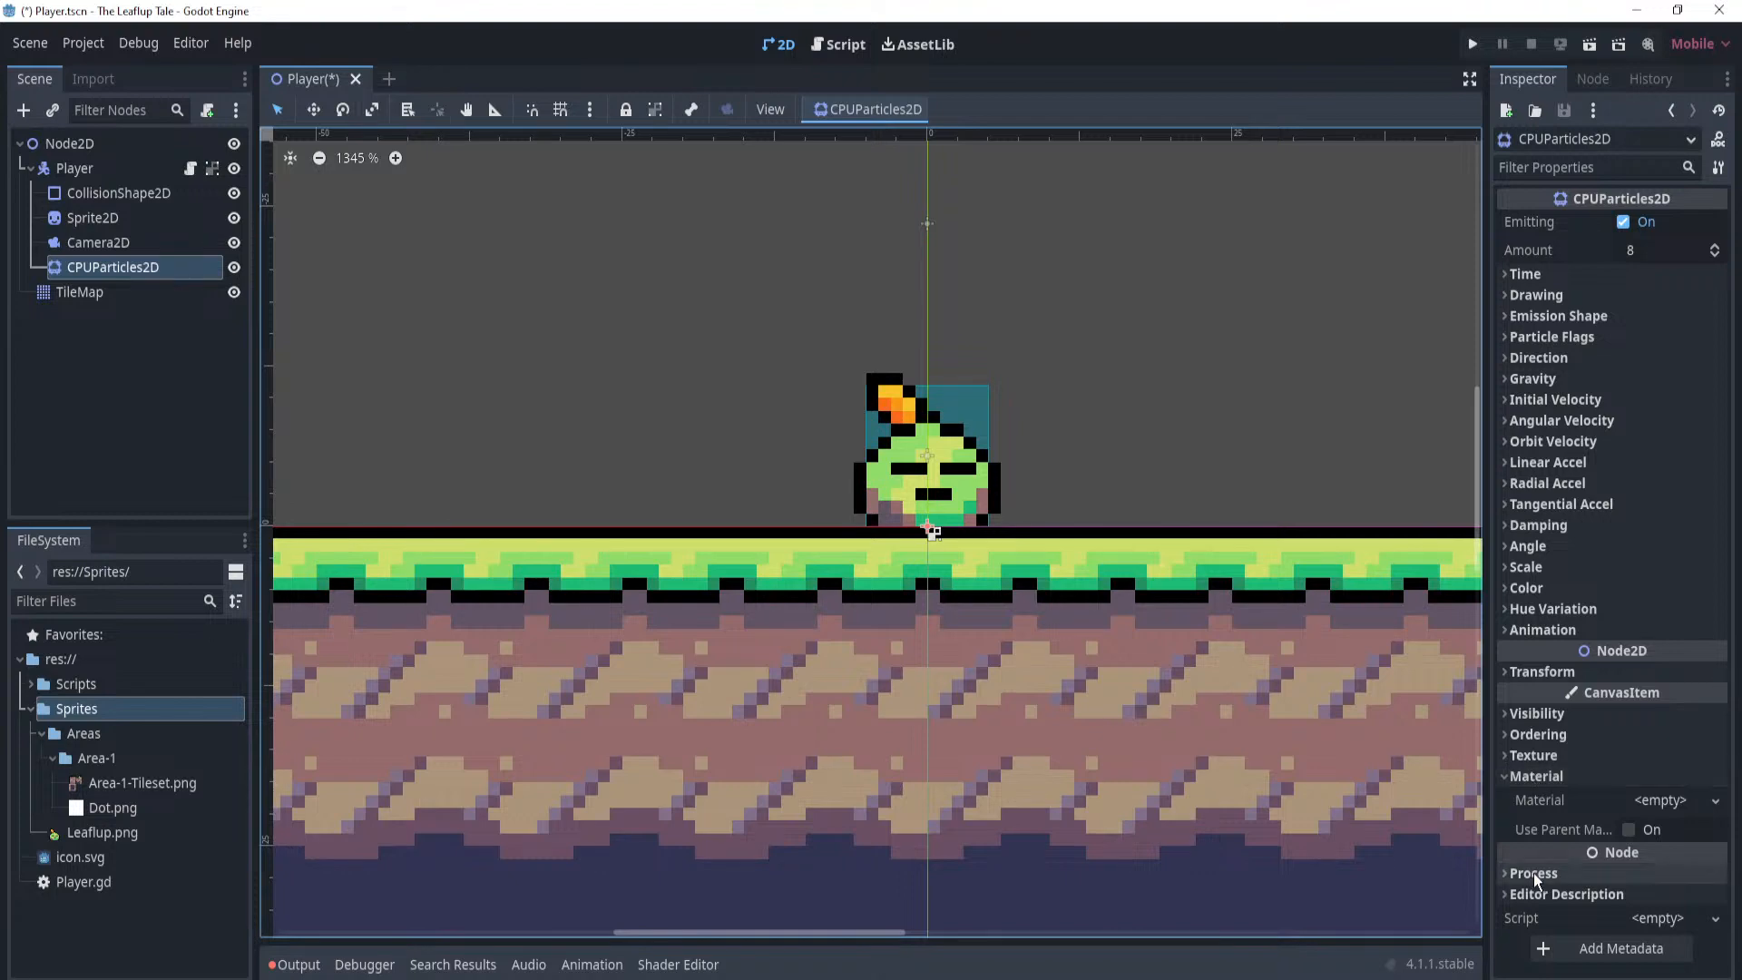
Look up the CPUParticles2D class documentation and return to the 2D scene view.
right_click(107, 265)
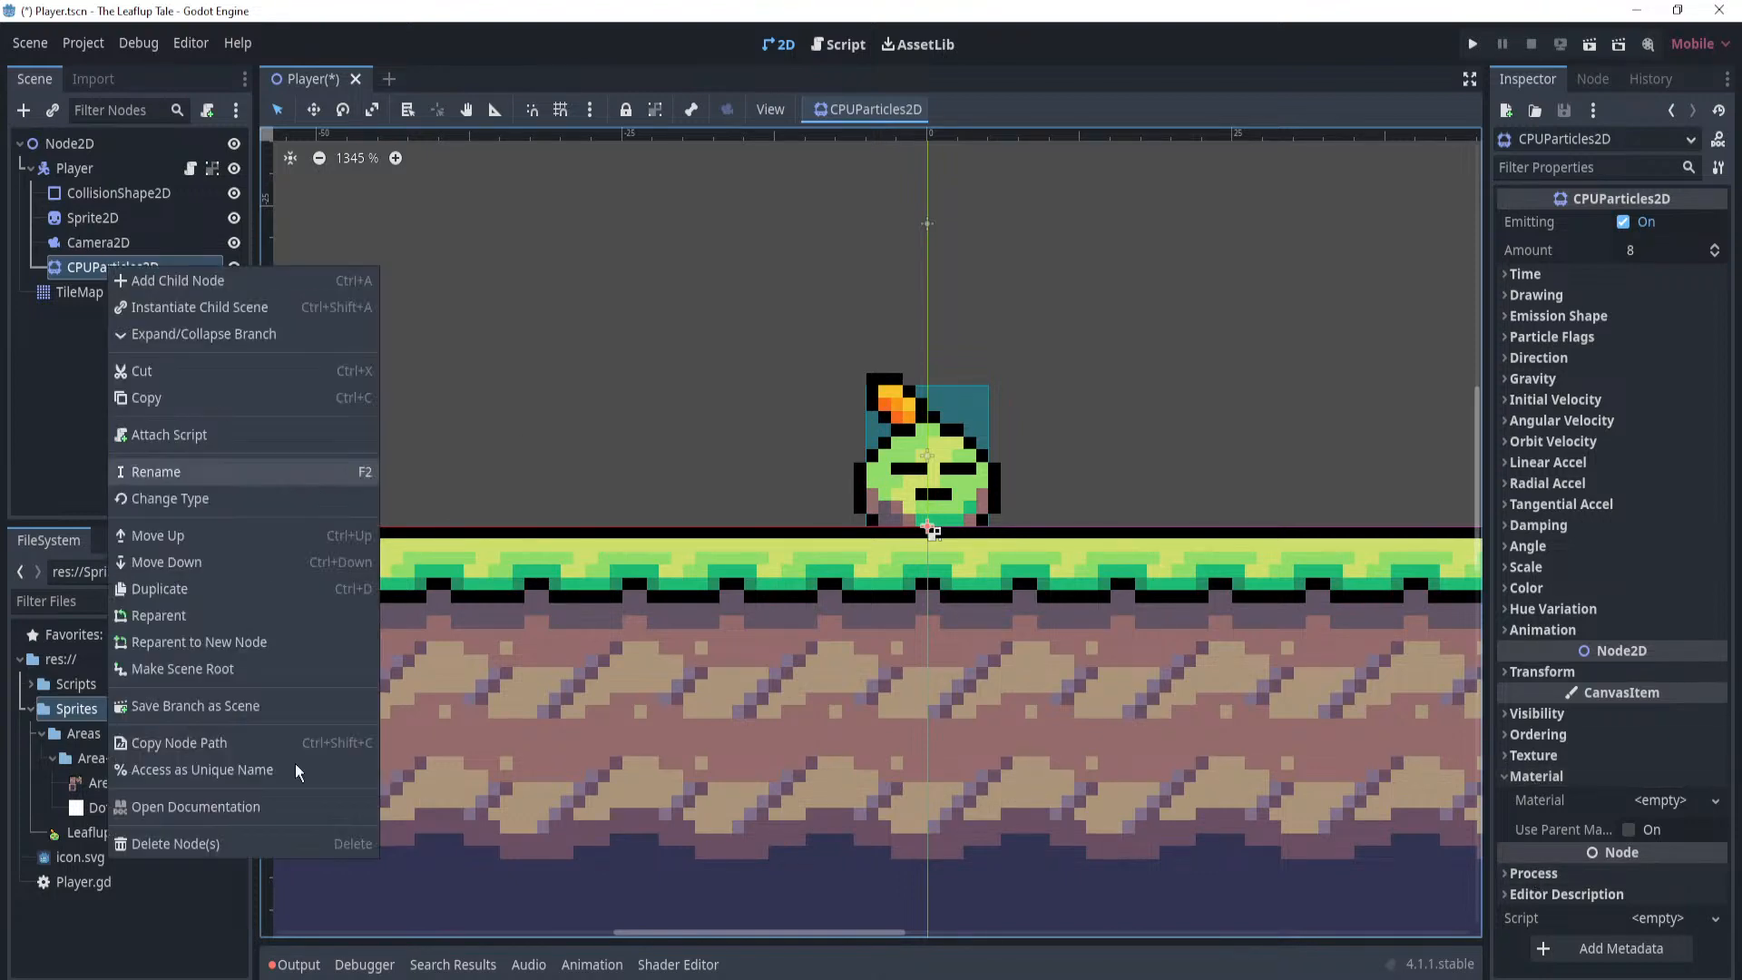
click(265, 806)
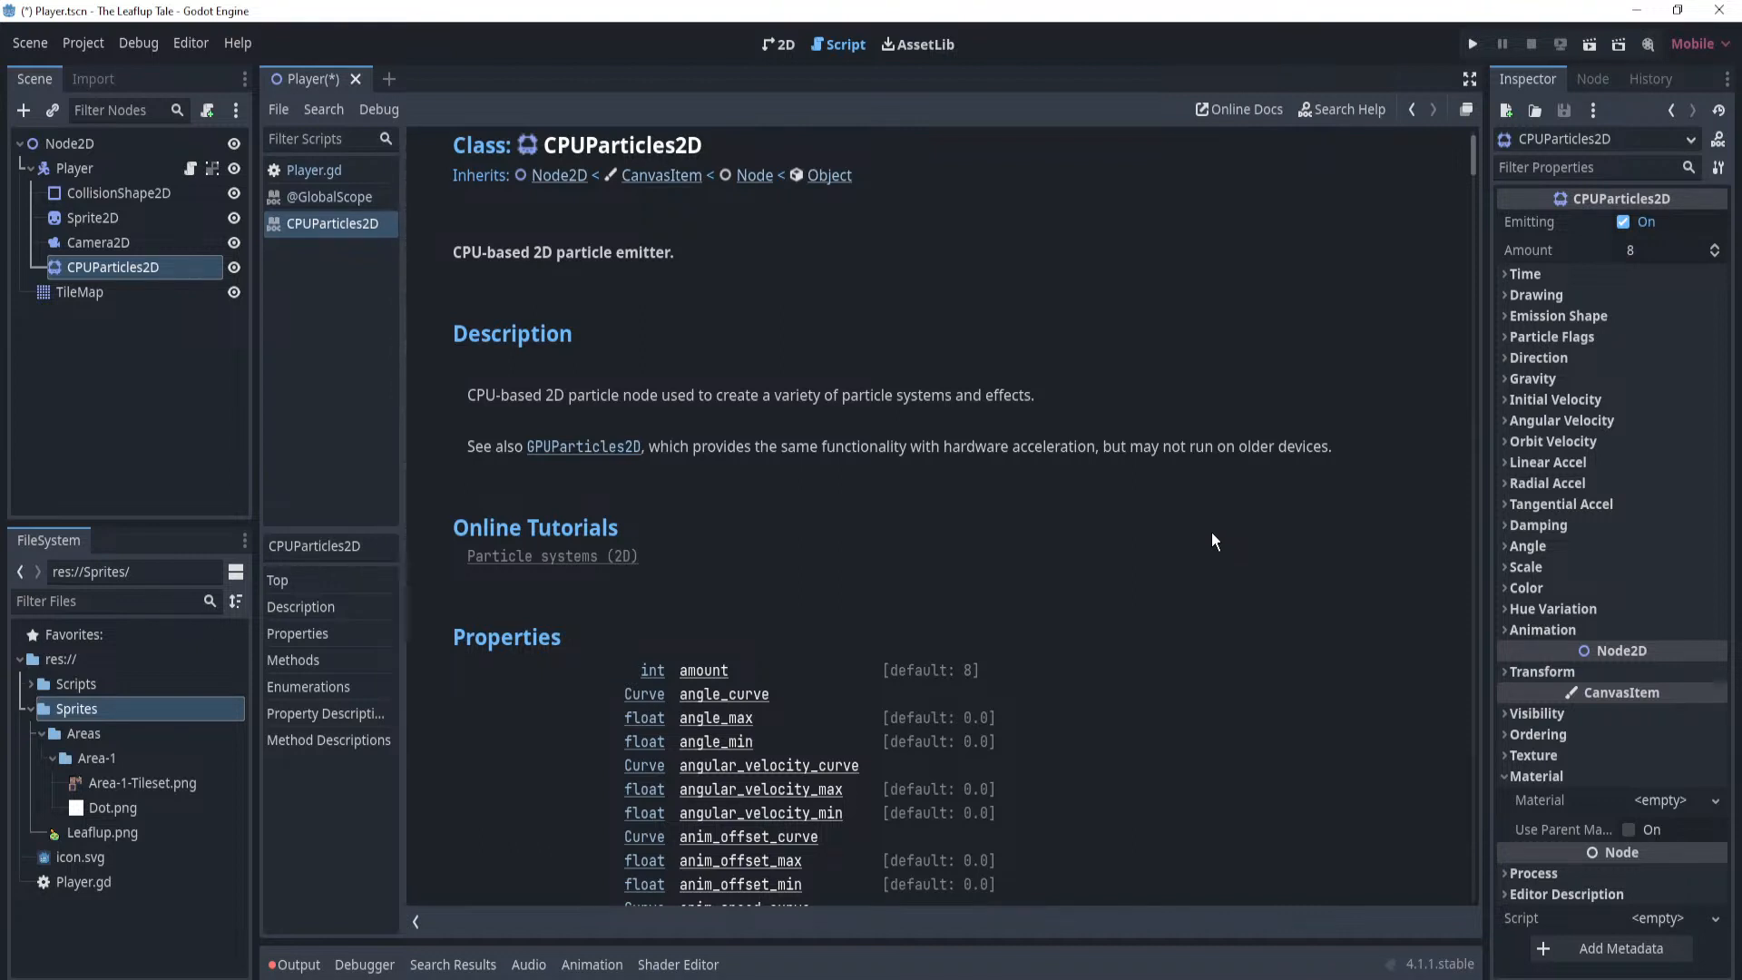
click(780, 44)
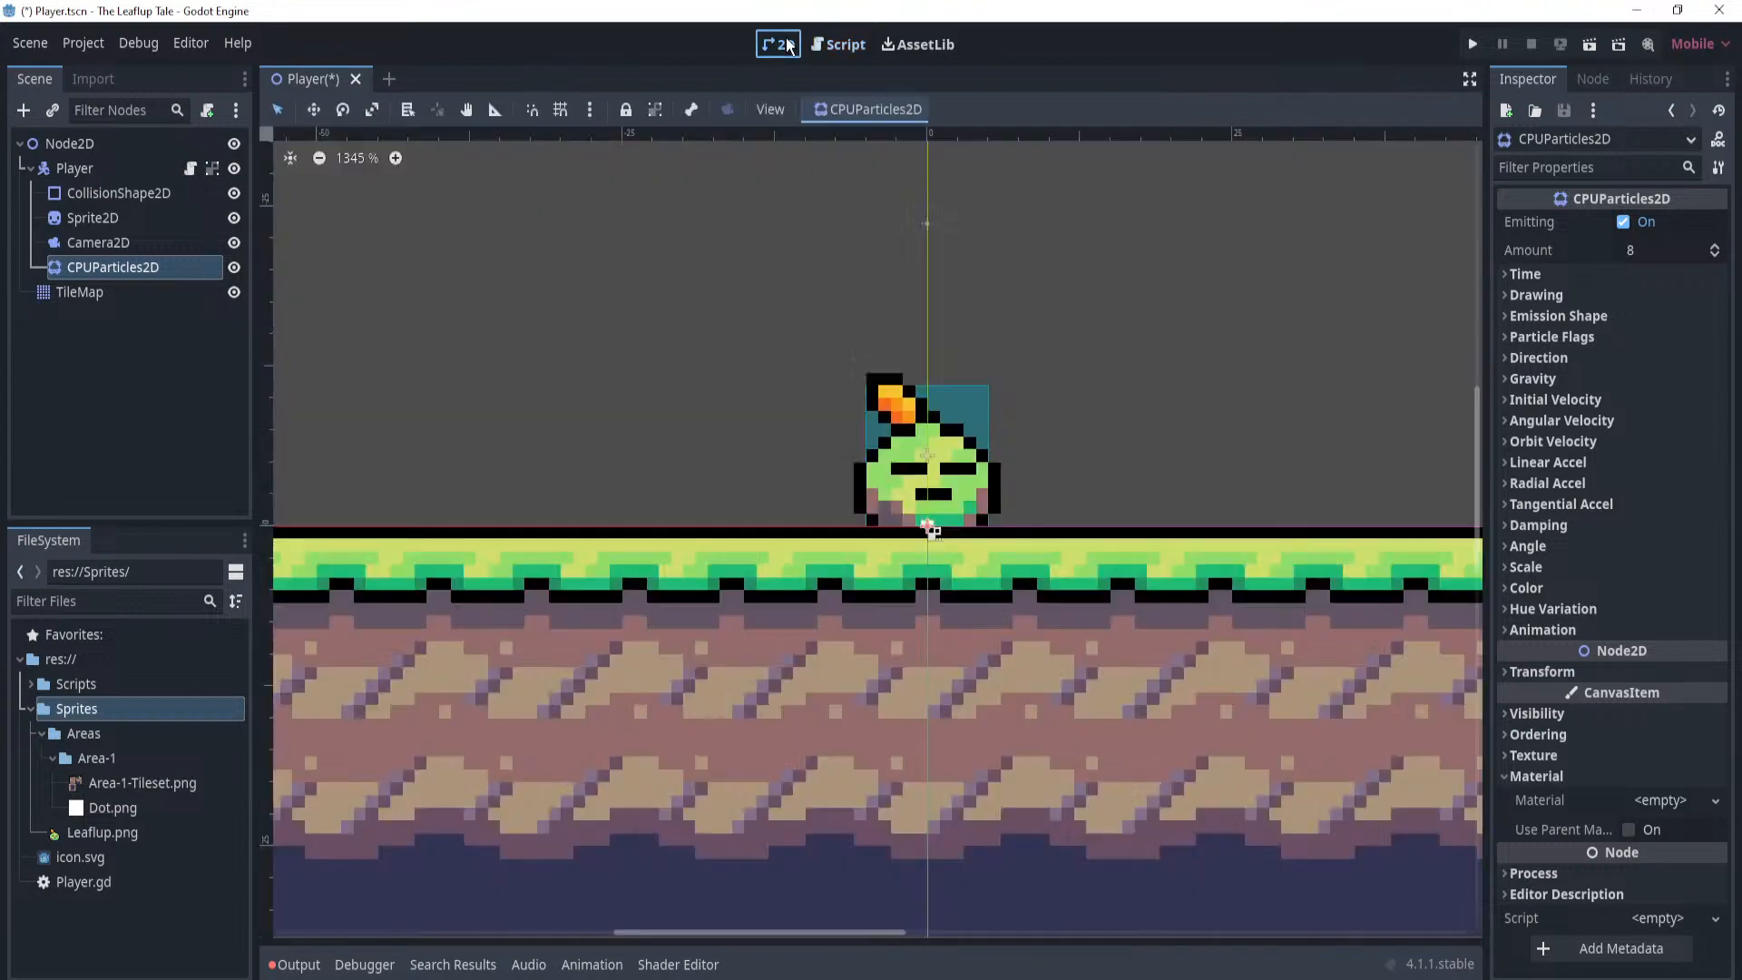
Examine the particles emitted around the player in the 2D view with the CPUParticles2D node selected.
scroll(972, 496, up, 14)
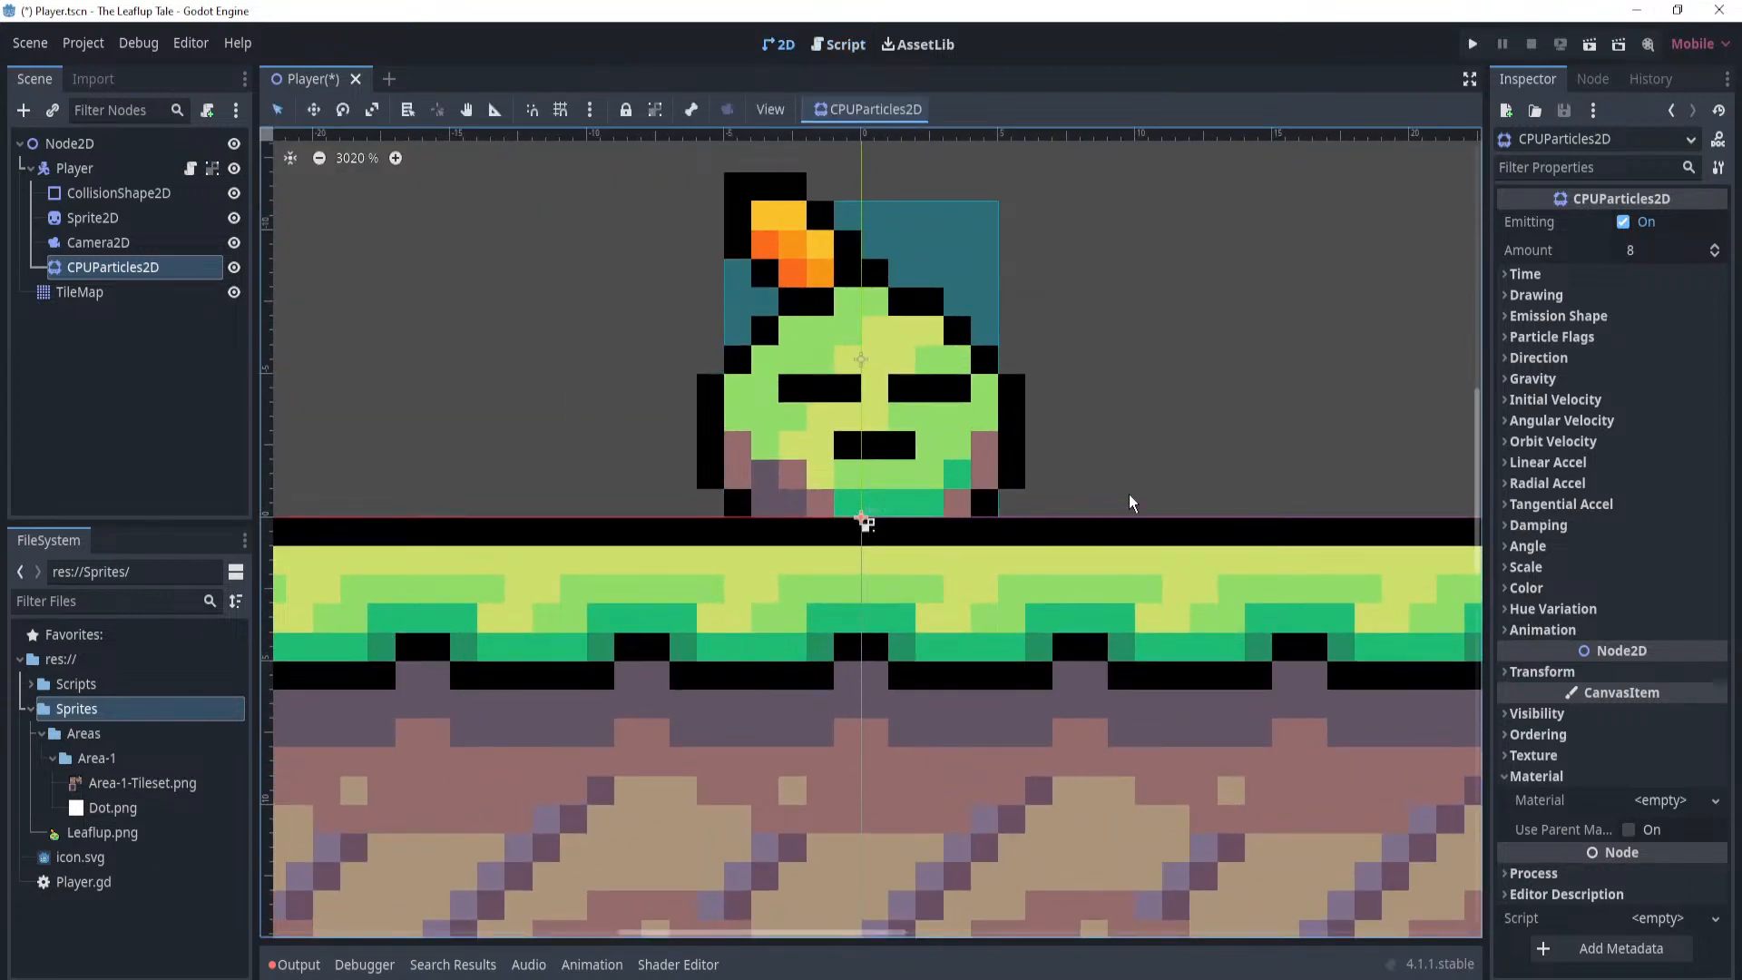
scroll(1129, 493, down, 6)
scroll(1125, 493, down, 6)
scroll(1044, 505, down, 3)
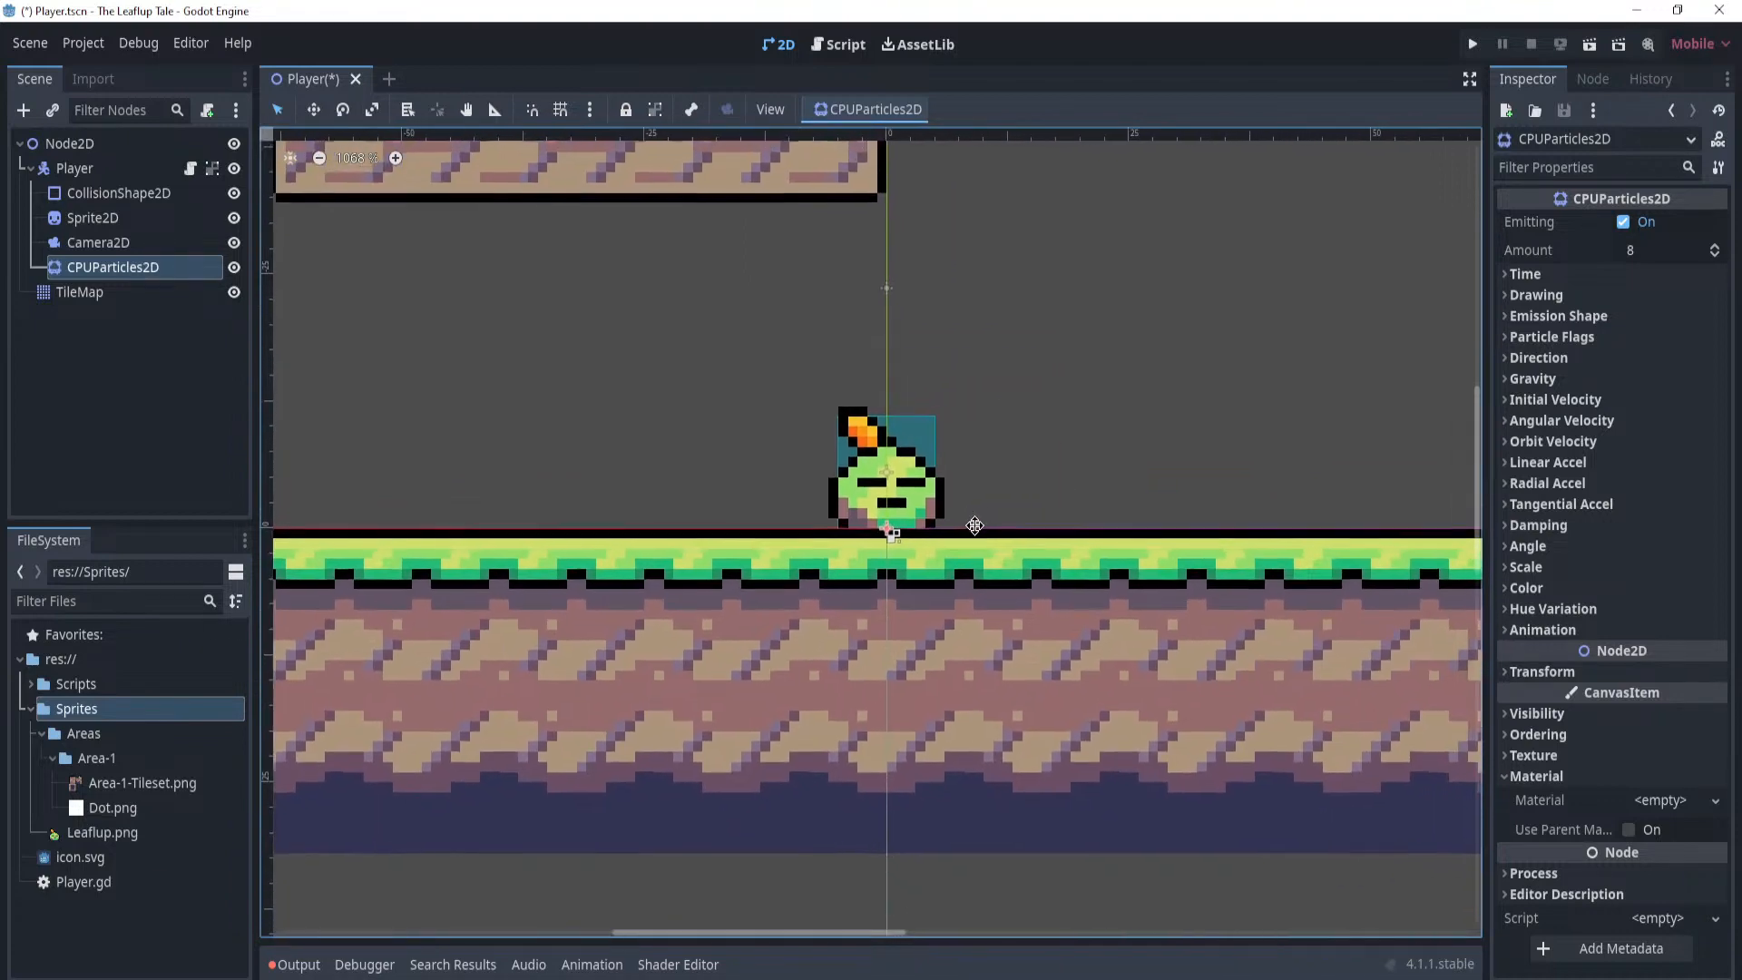
scroll(1000, 503, down, 5)
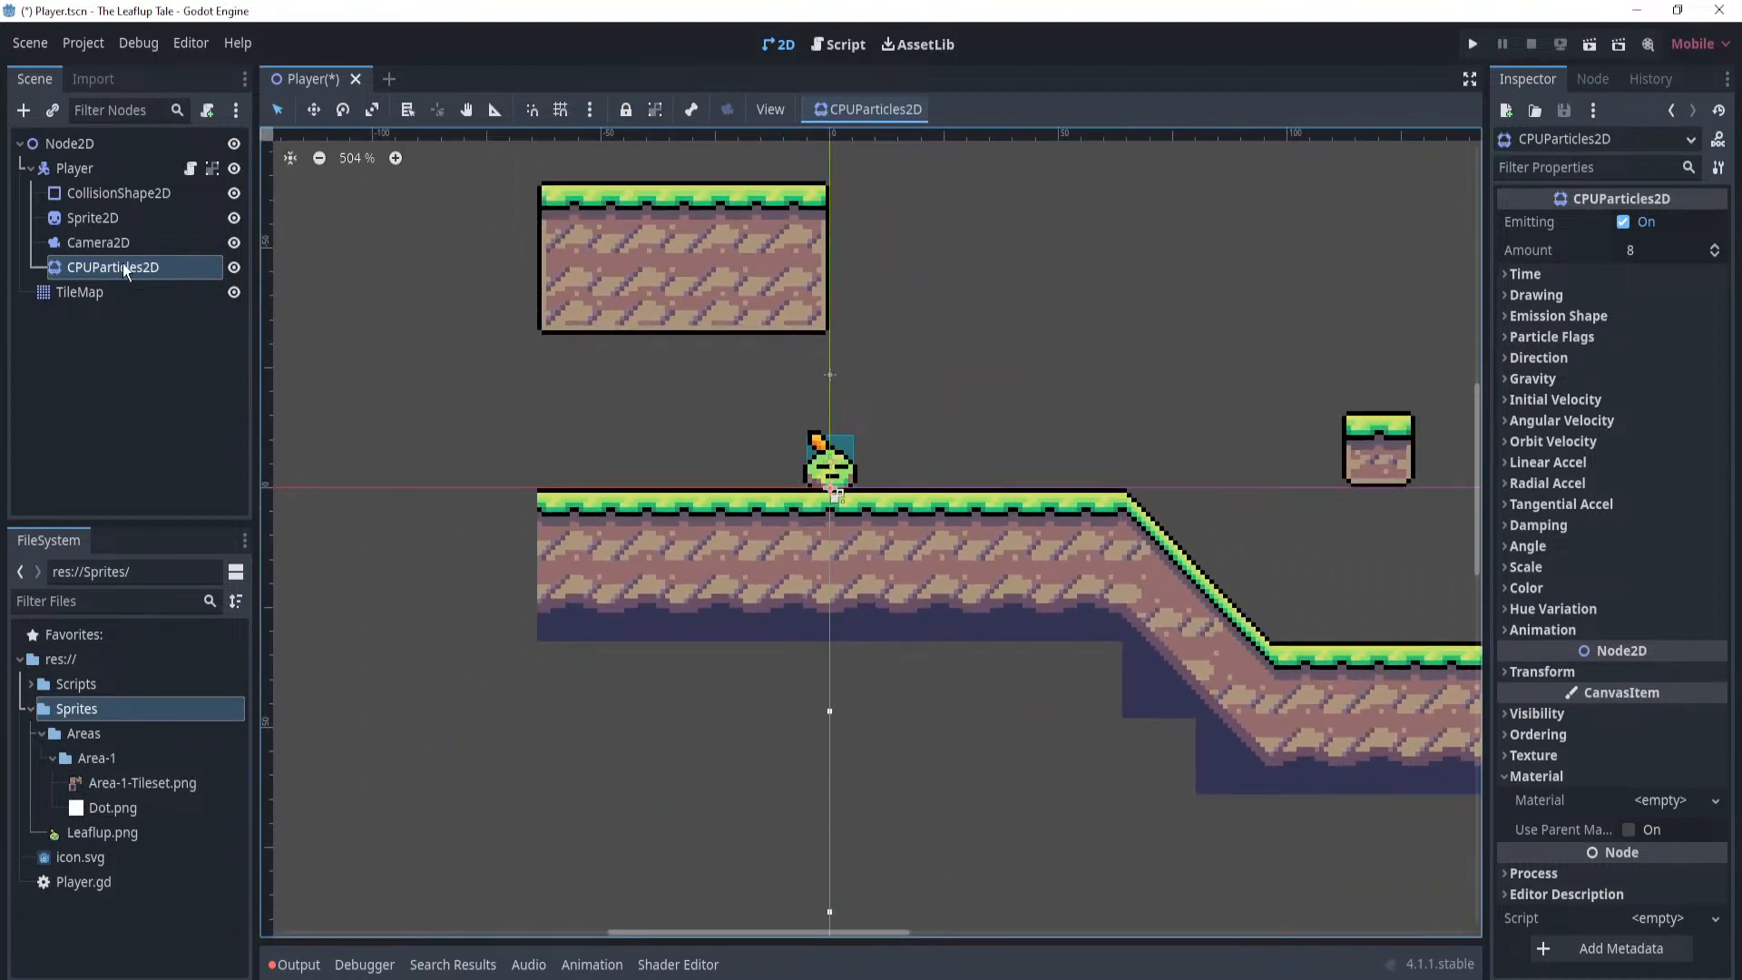
click(124, 265)
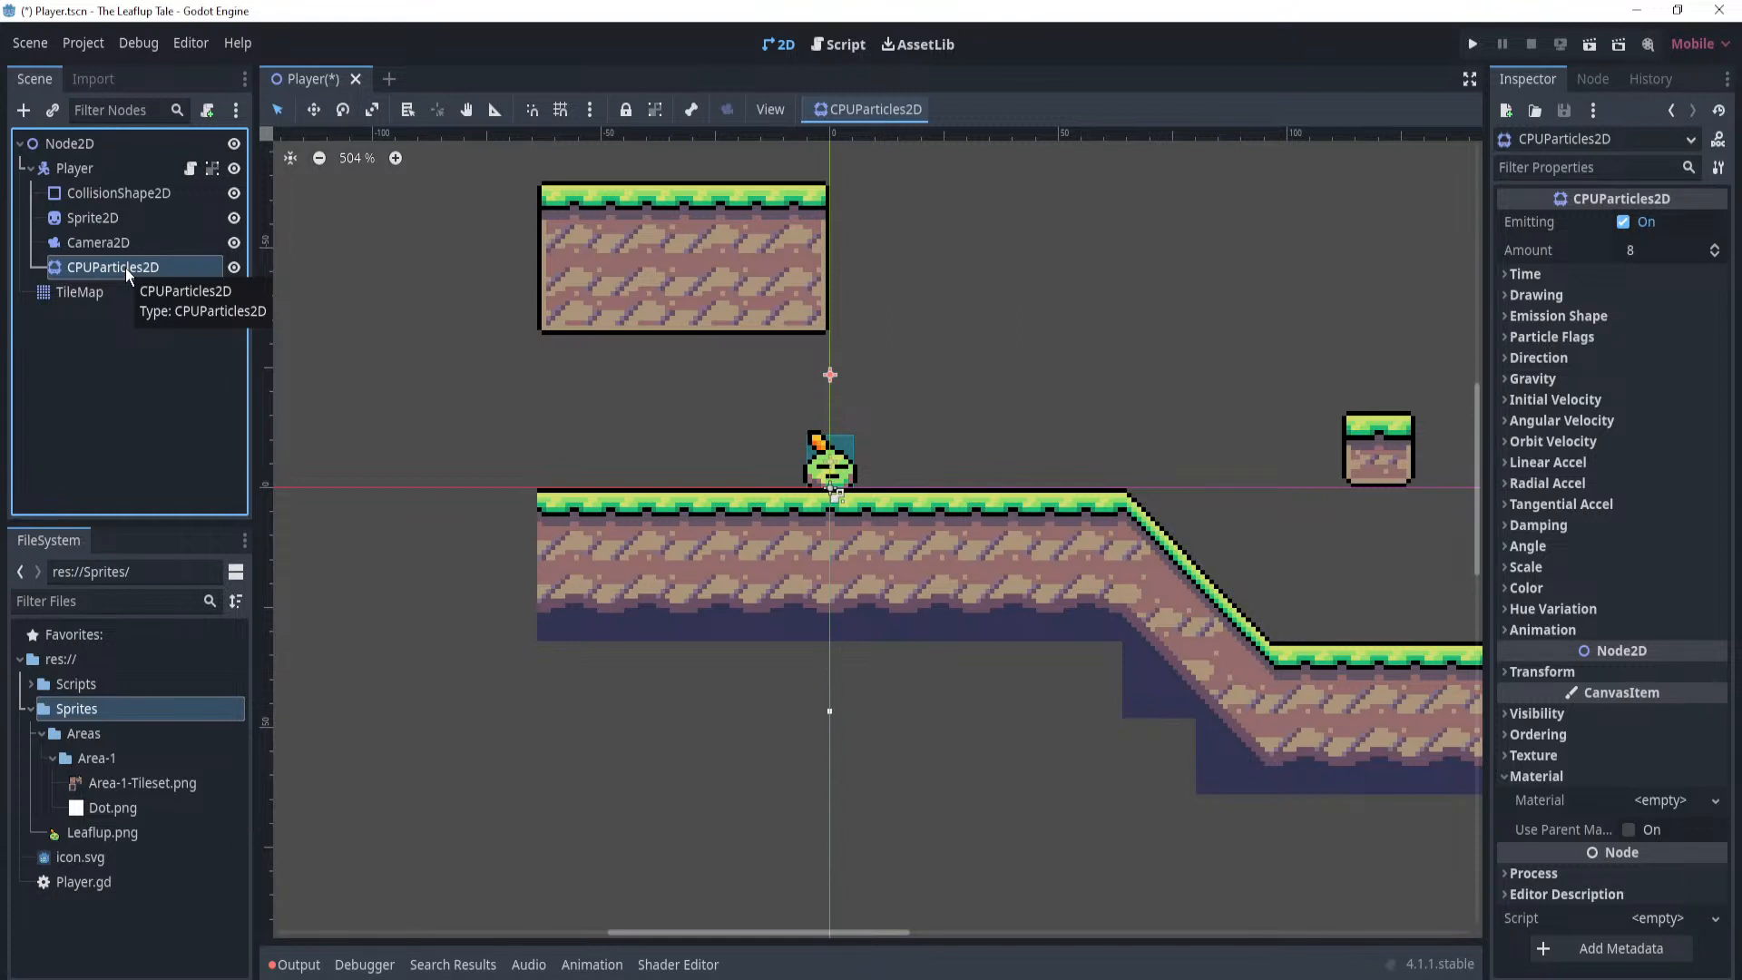
click(112, 244)
click(120, 260)
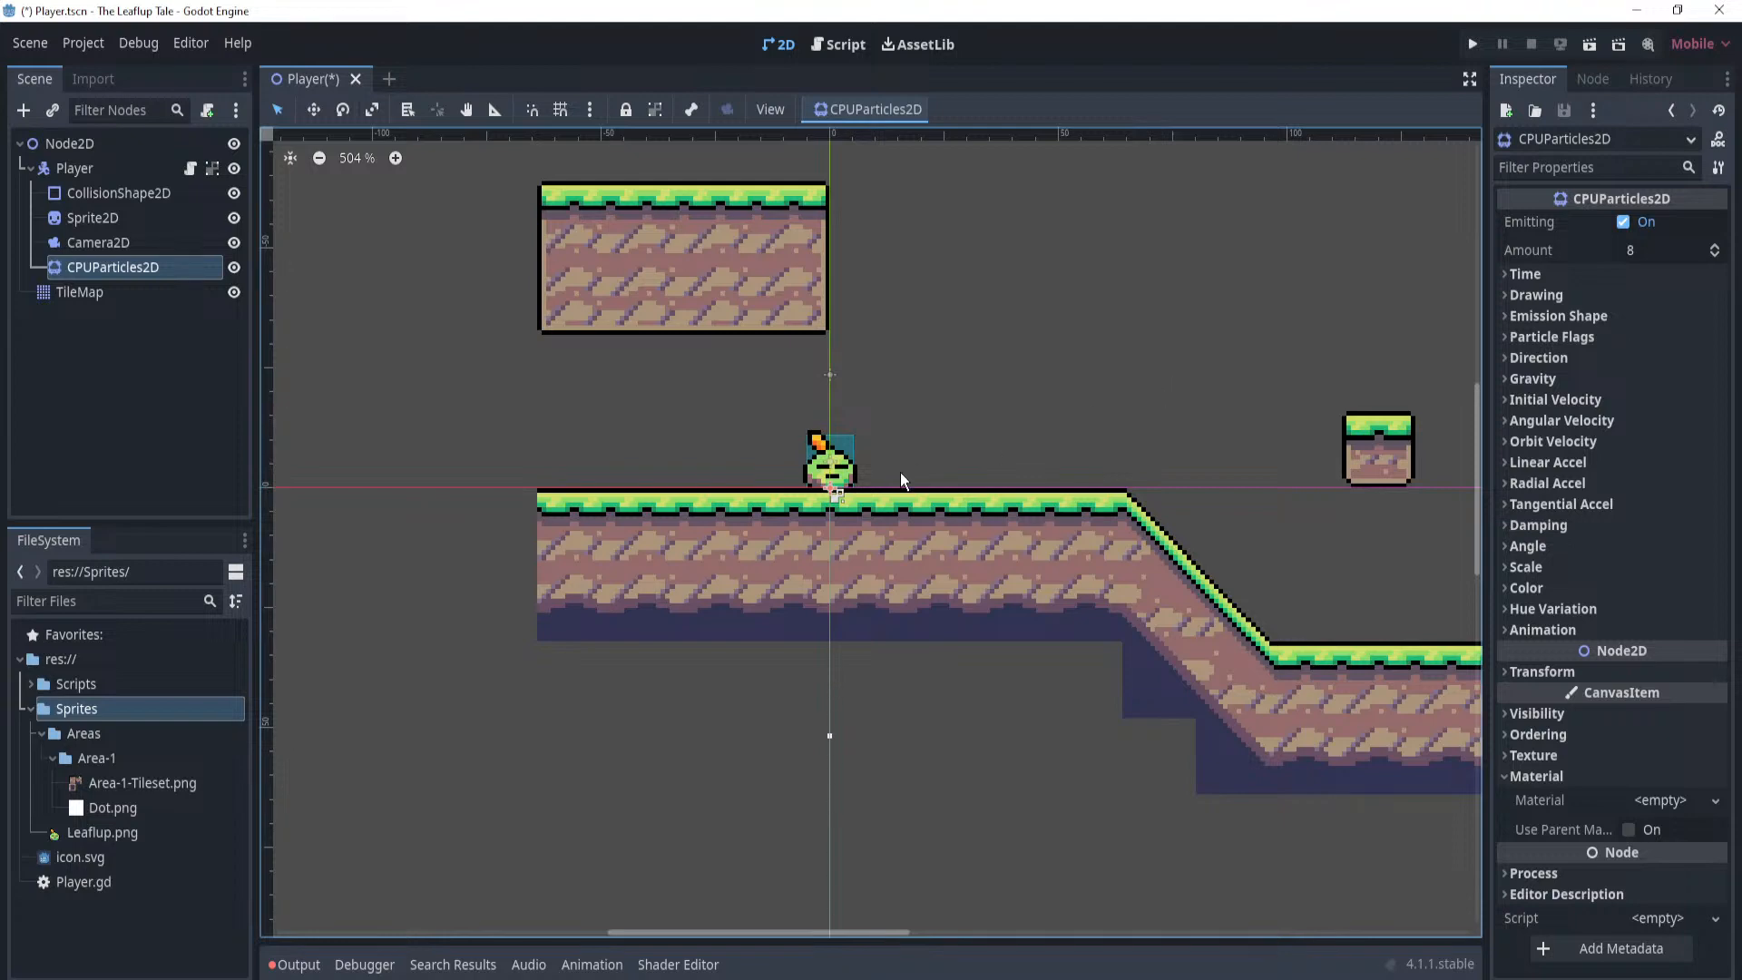
scroll(900, 472, up, 3)
middle_drag(900, 472, 1010, 469)
scroll(1010, 468, up, 1)
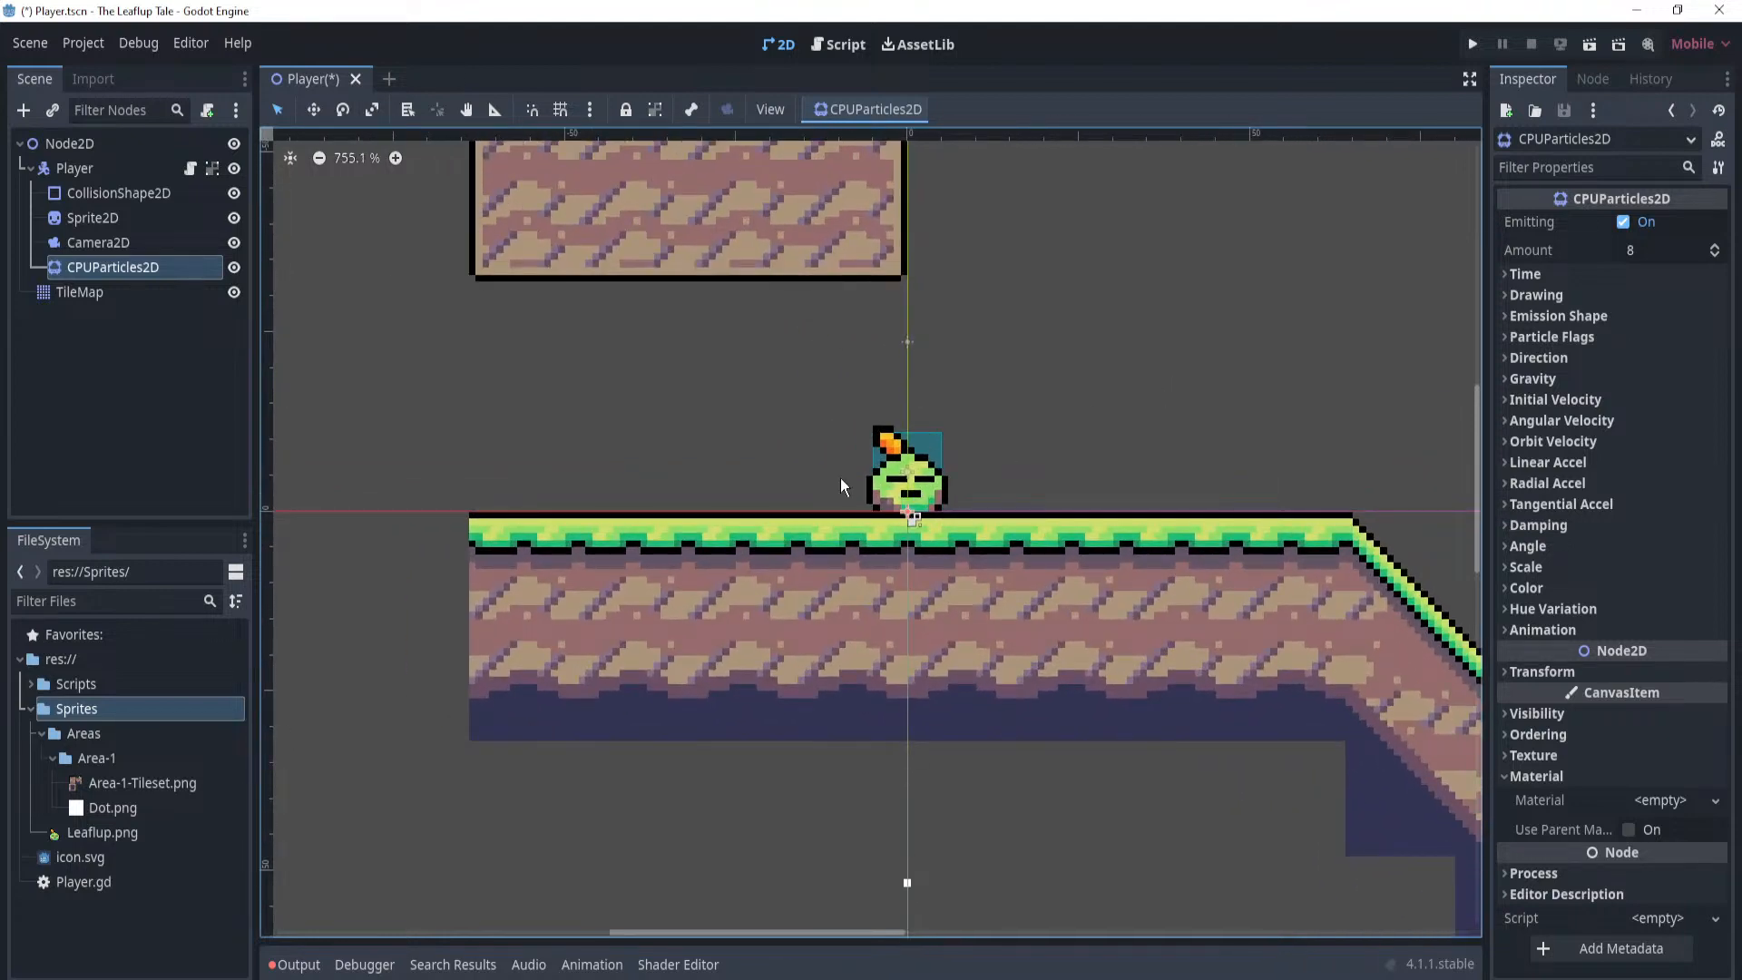
Read the CPUParticles2D documentation and the linked GPUParticles2D class description, and return to the 2D scene view.
click(115, 262)
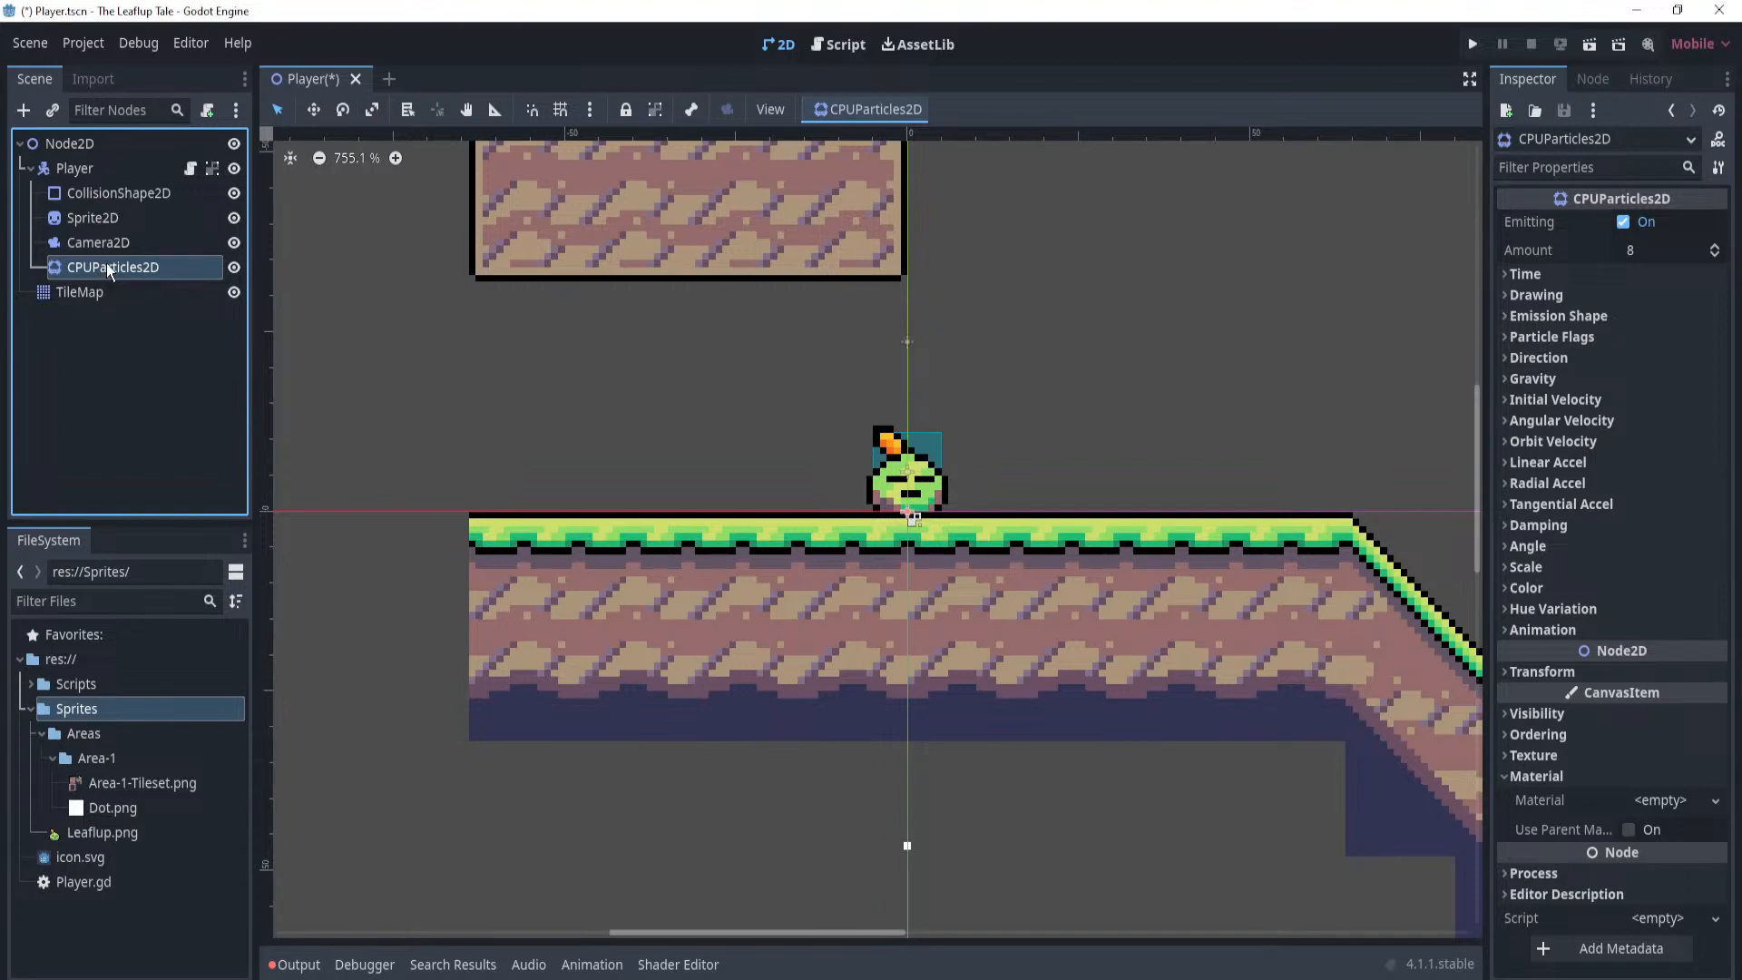
right_click(106, 265)
click(150, 810)
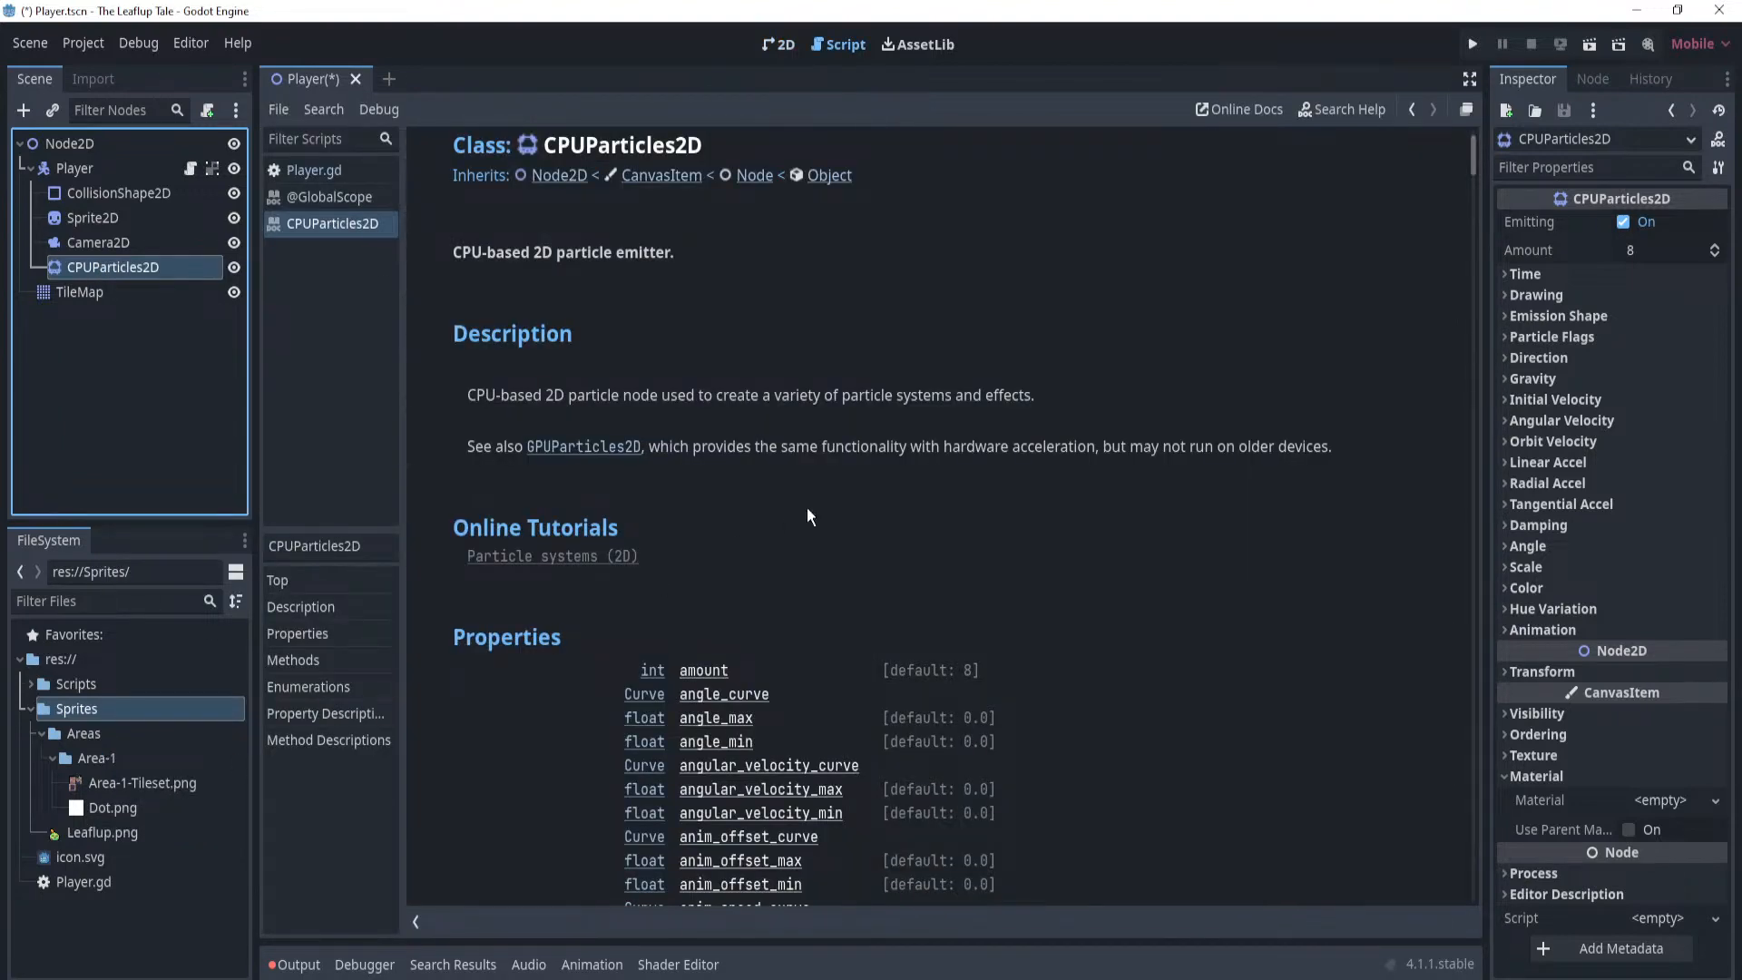
drag(434, 448, 1171, 446)
click(954, 499)
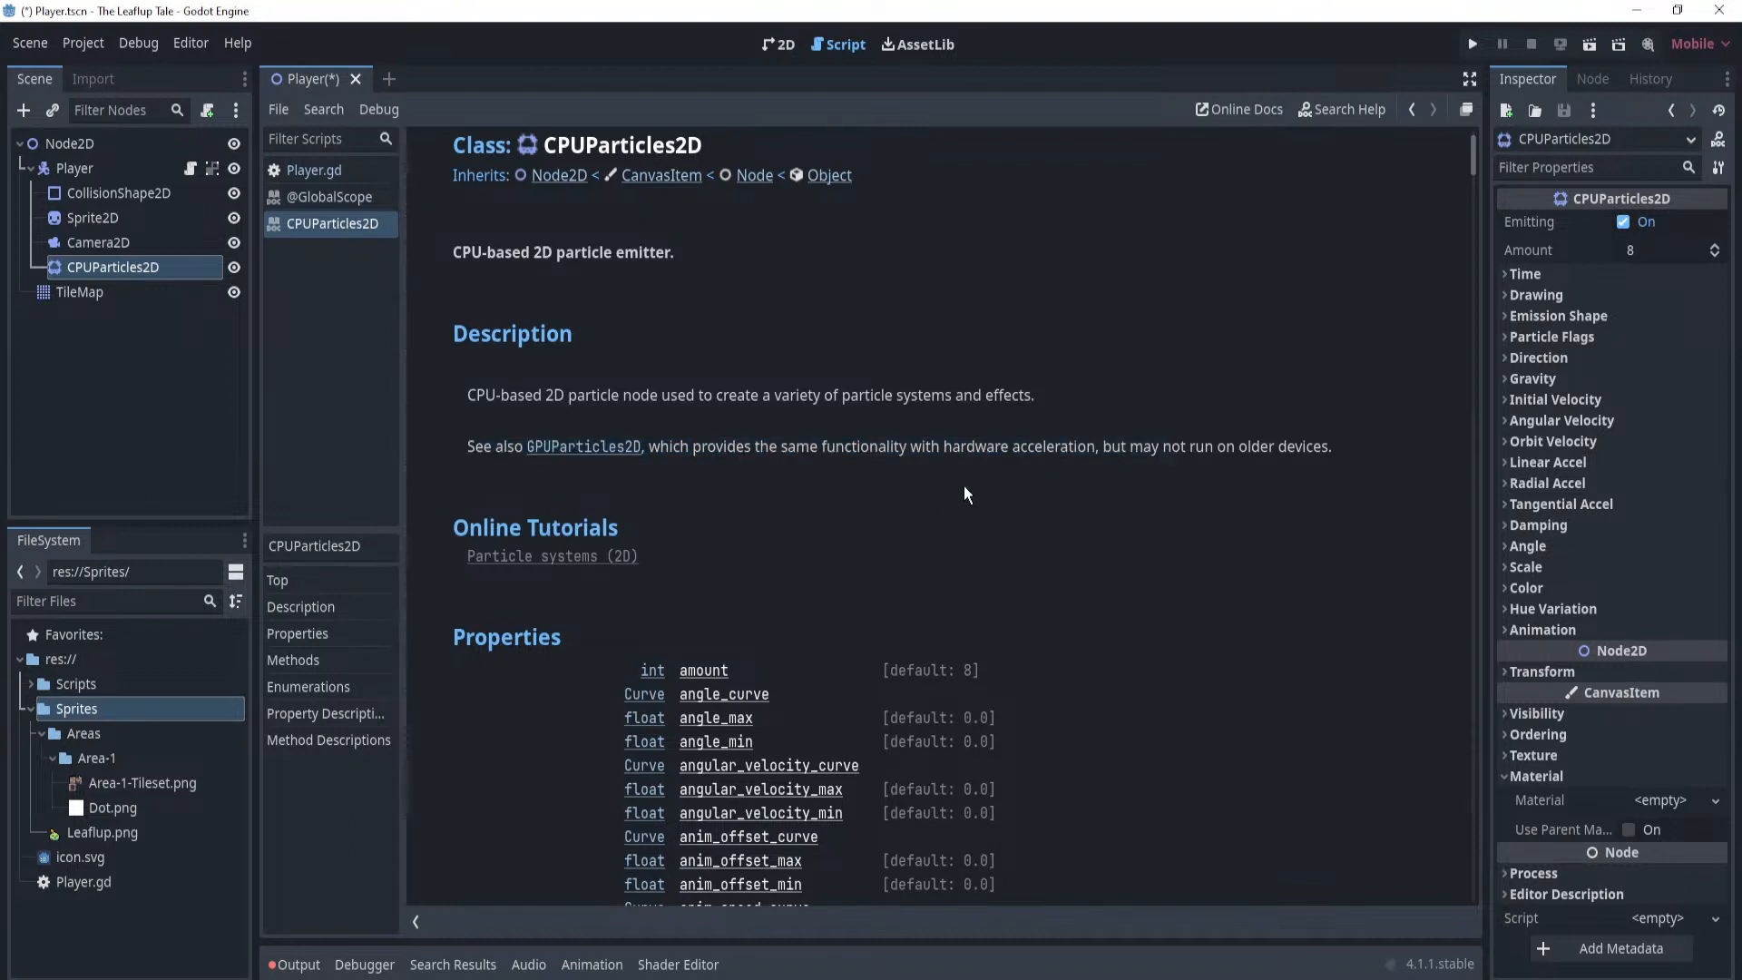
click(575, 446)
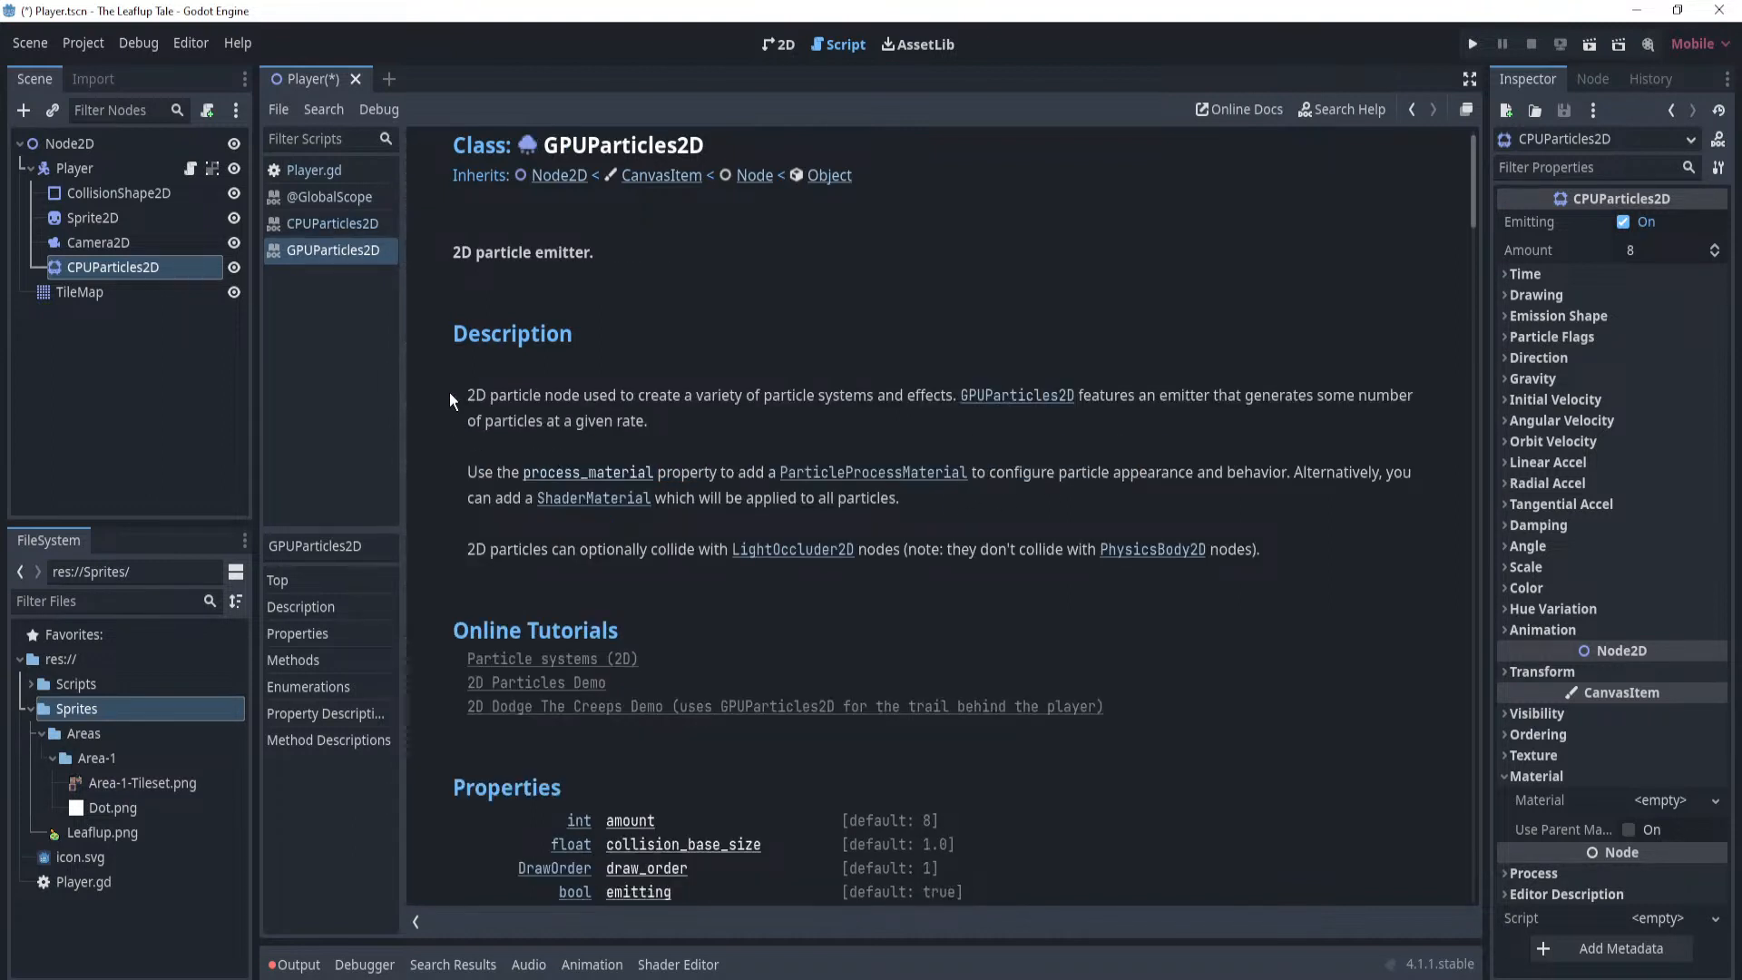
drag(466, 461, 993, 503)
click(994, 503)
click(779, 43)
Change the CPUParticles2D node's type to GPUParticles2D.
right_click(141, 273)
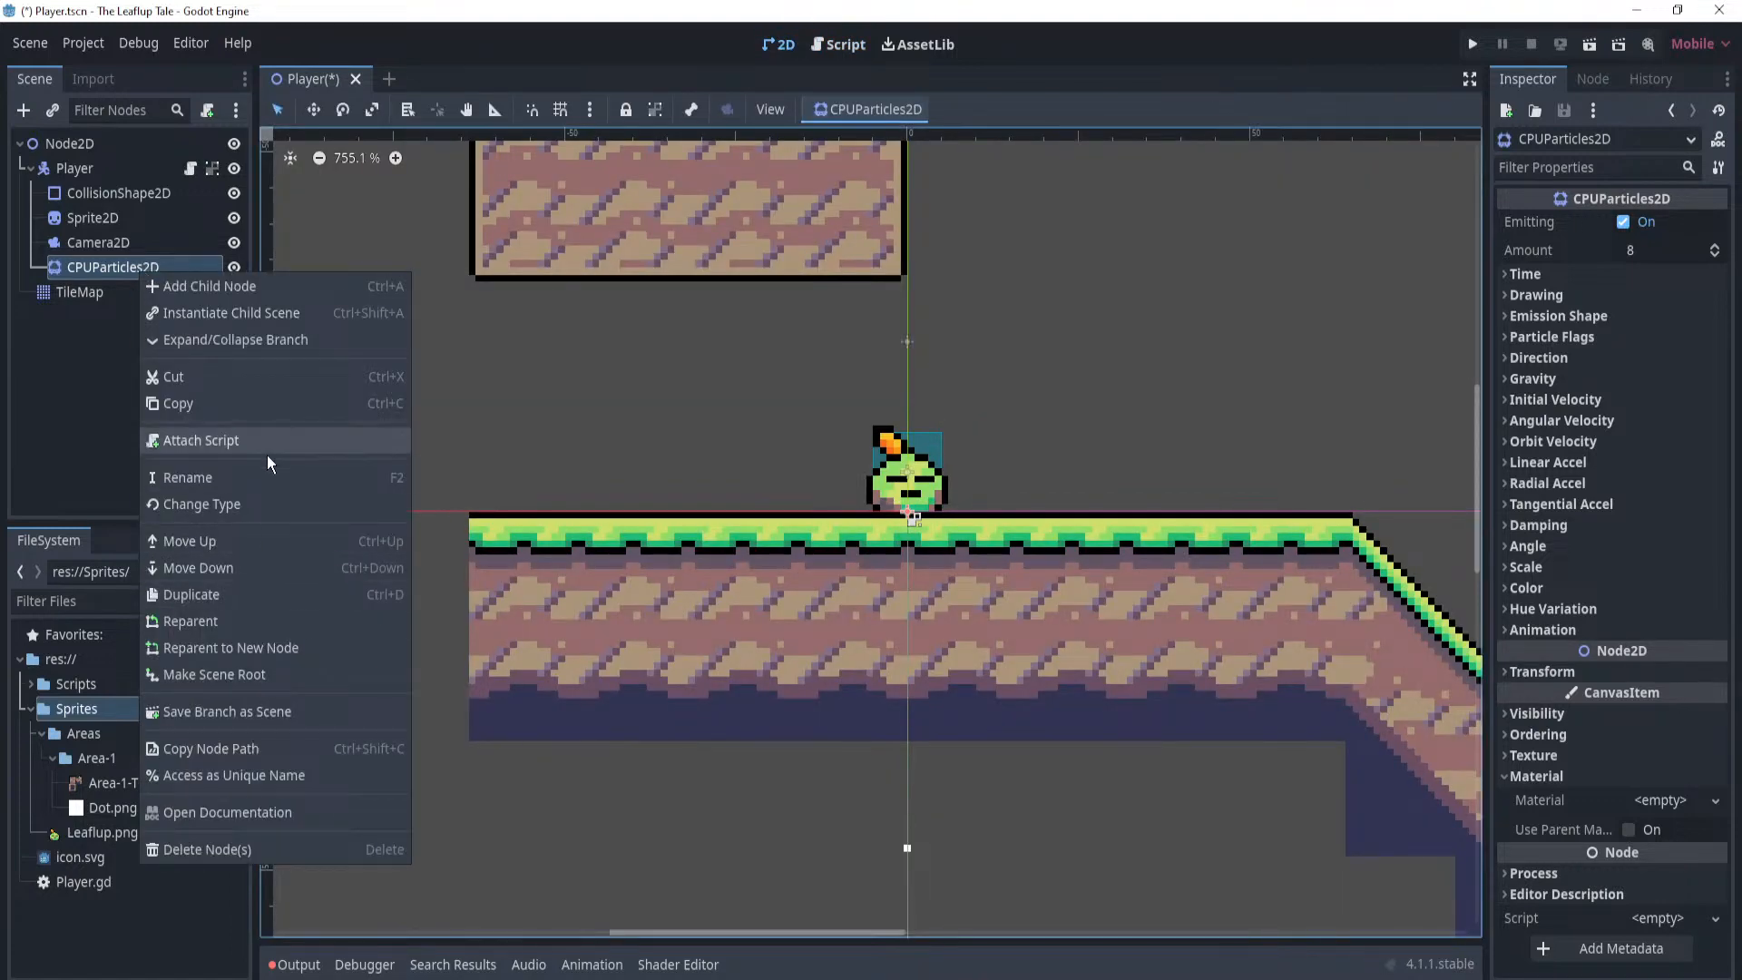
click(224, 512)
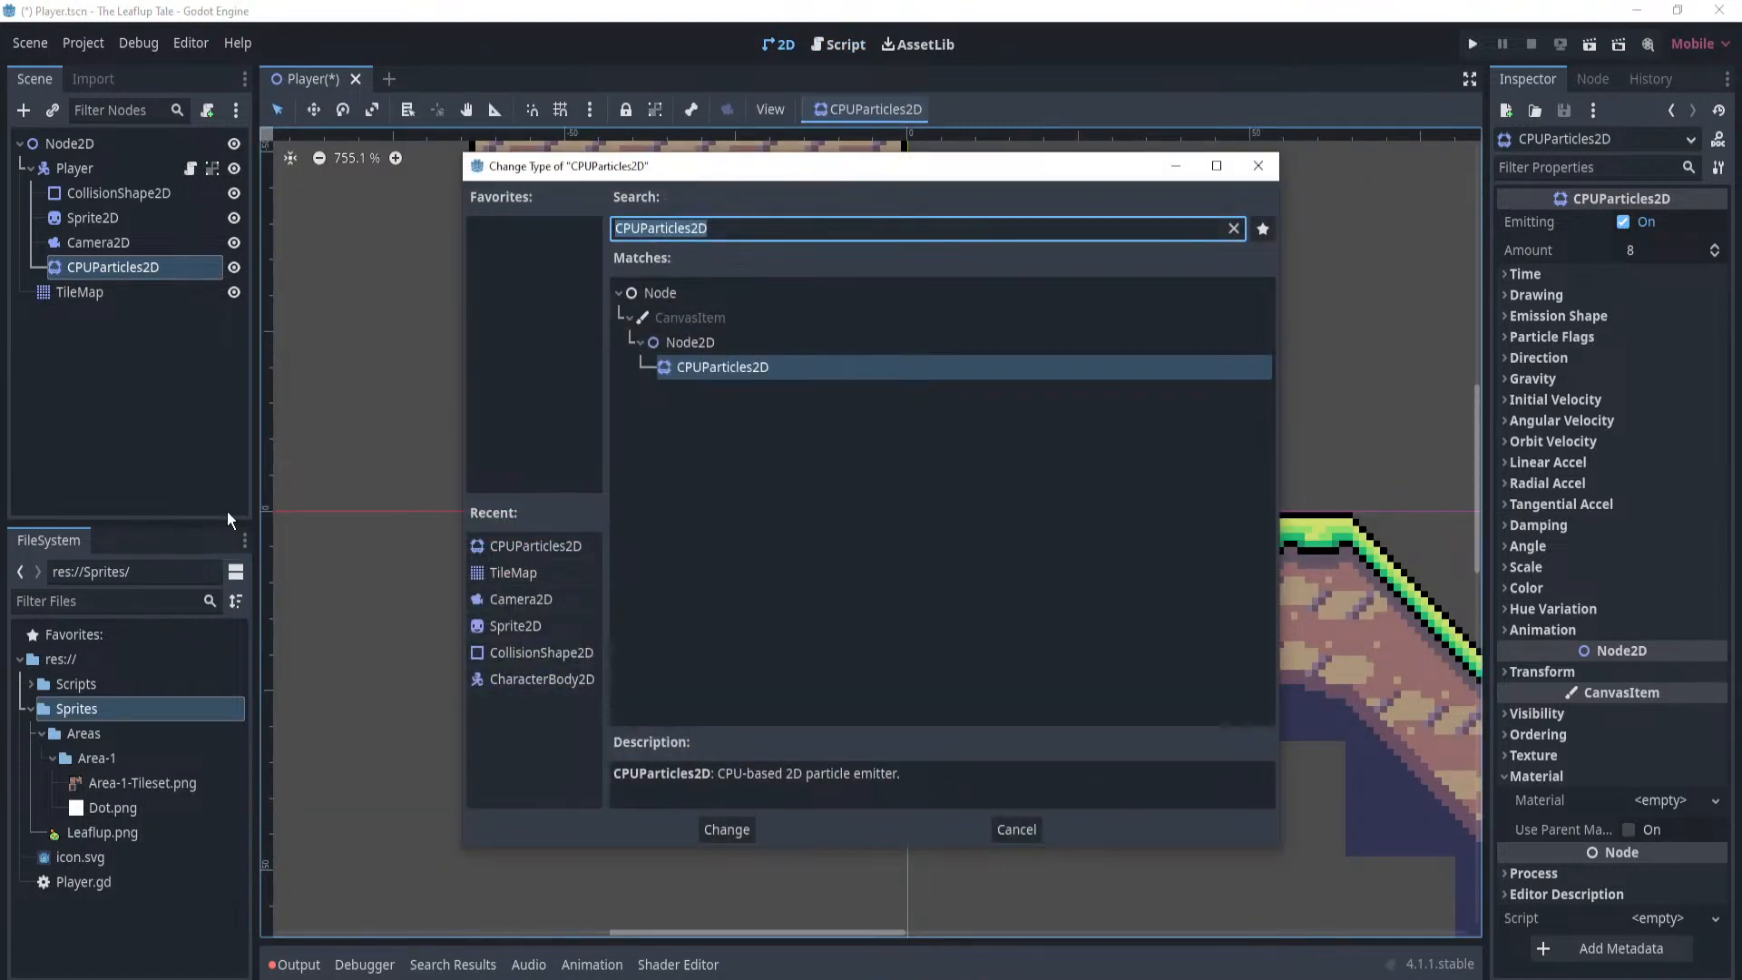
text(gpu)
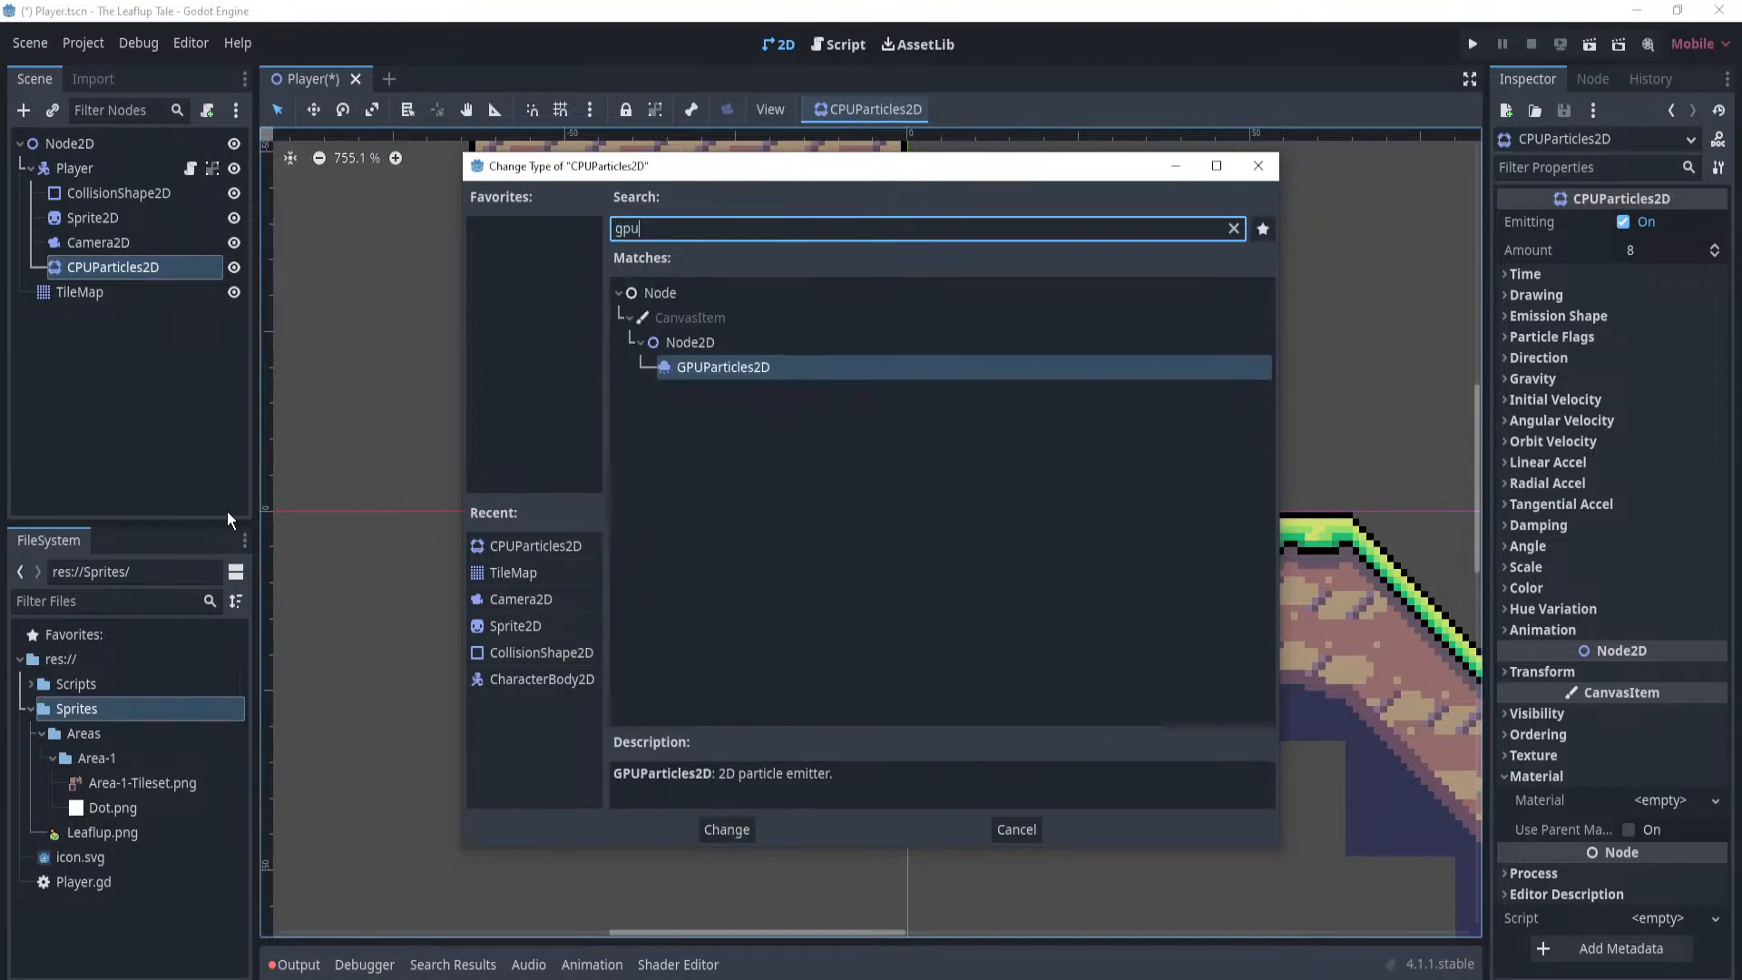
key(Return)
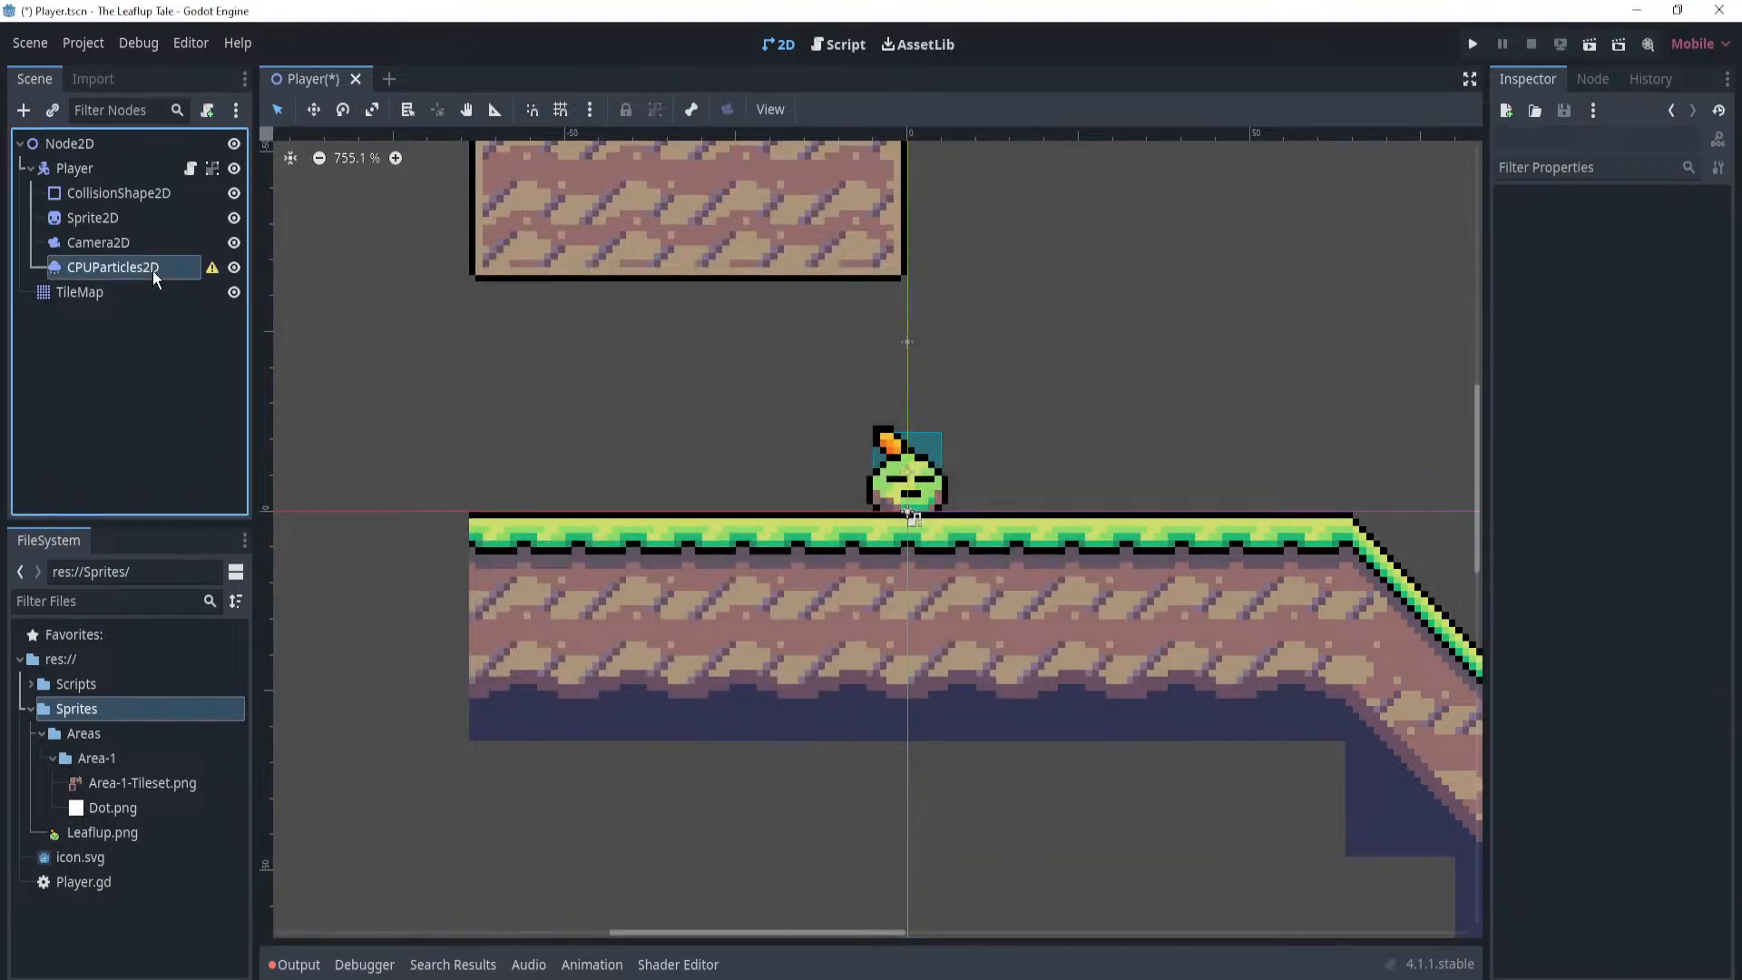
Read the converted particle node's configuration warning, reselect the node, and examine its Time and Drawing properties.
click(214, 266)
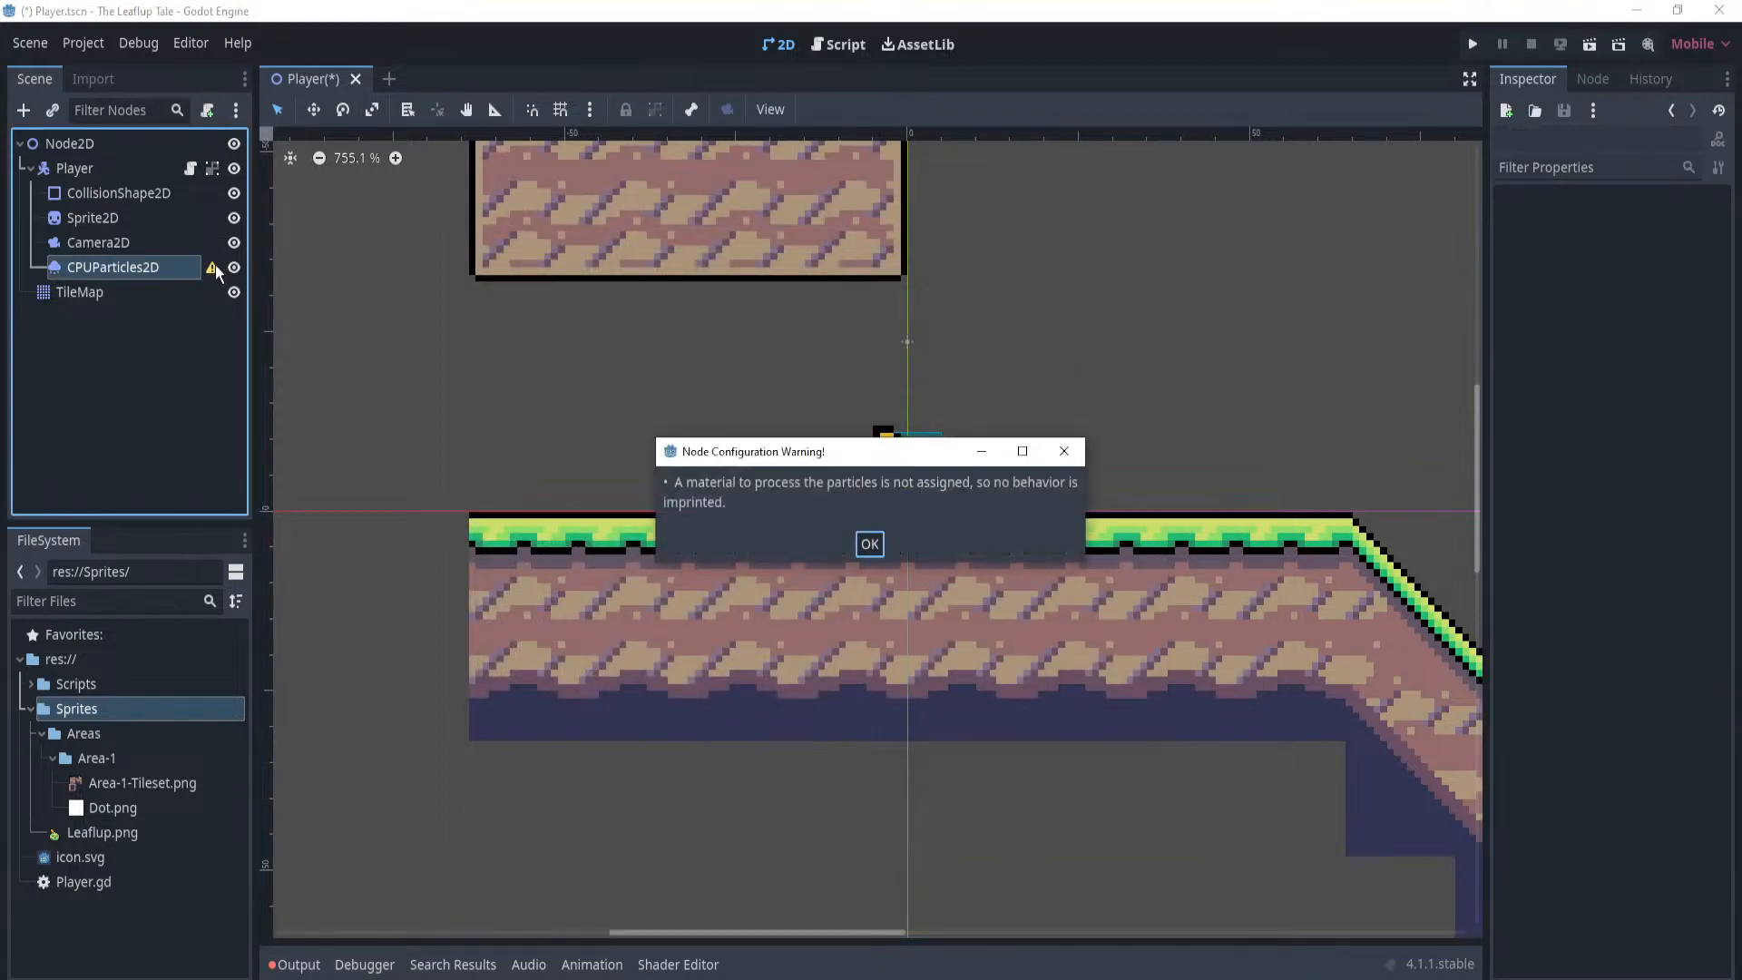
click(868, 544)
click(145, 253)
click(145, 265)
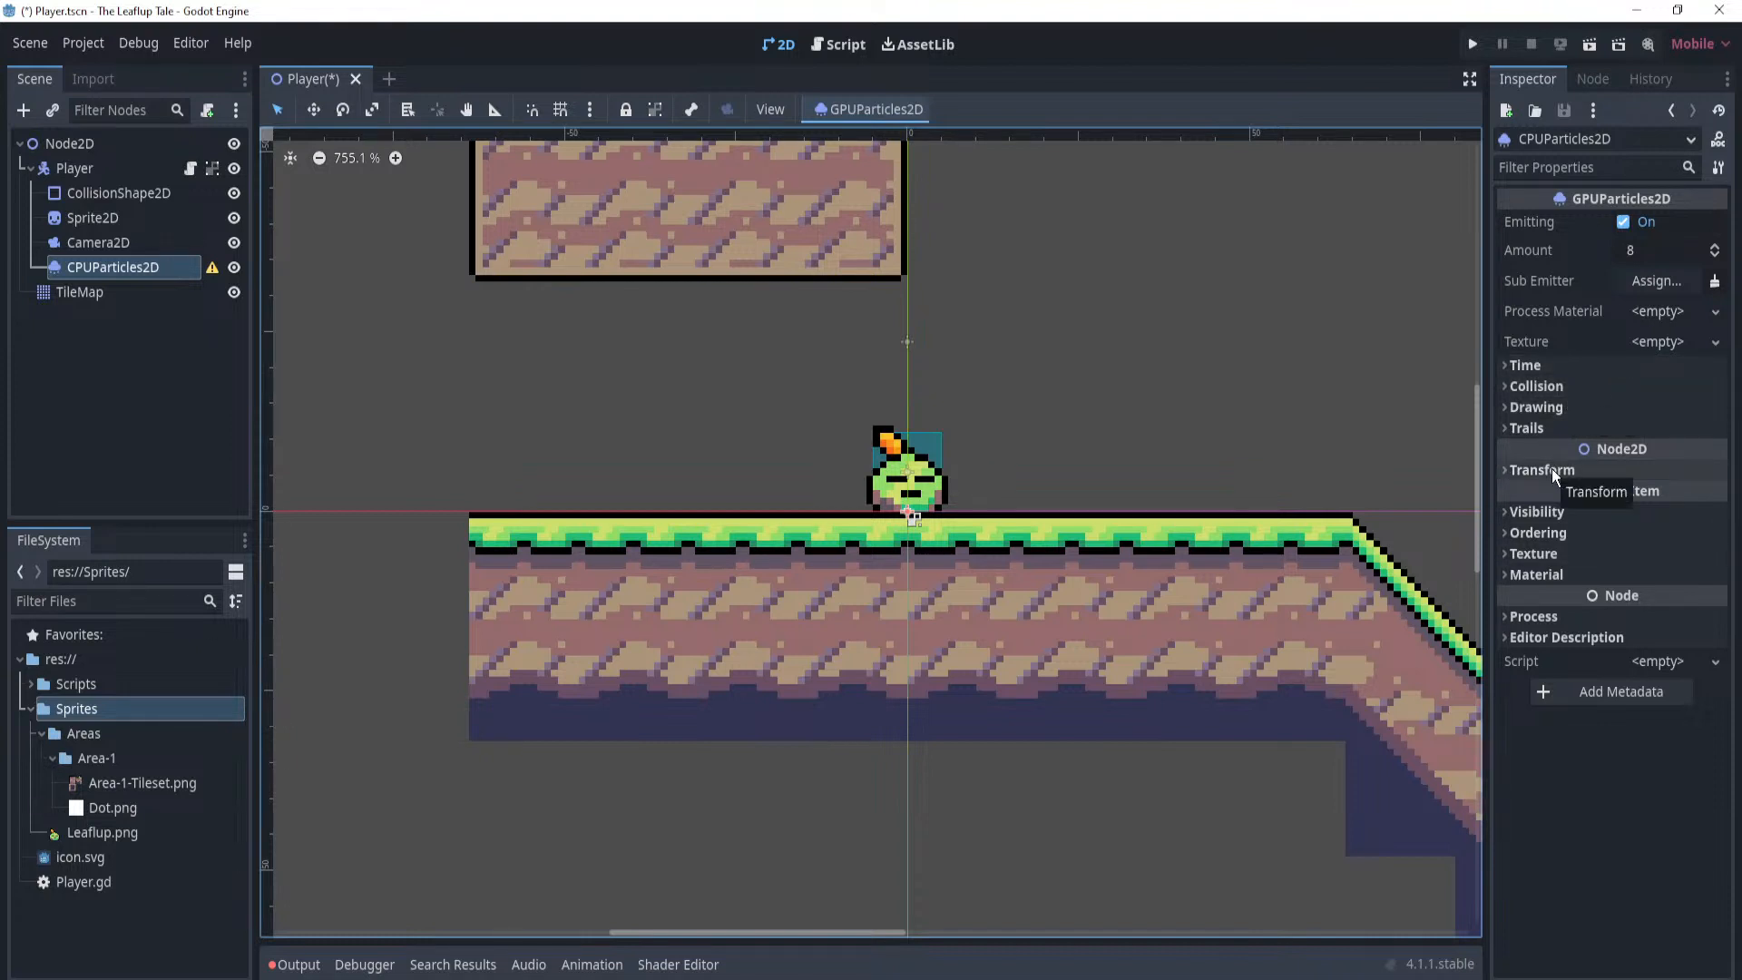
click(1527, 367)
click(1527, 367)
click(1525, 406)
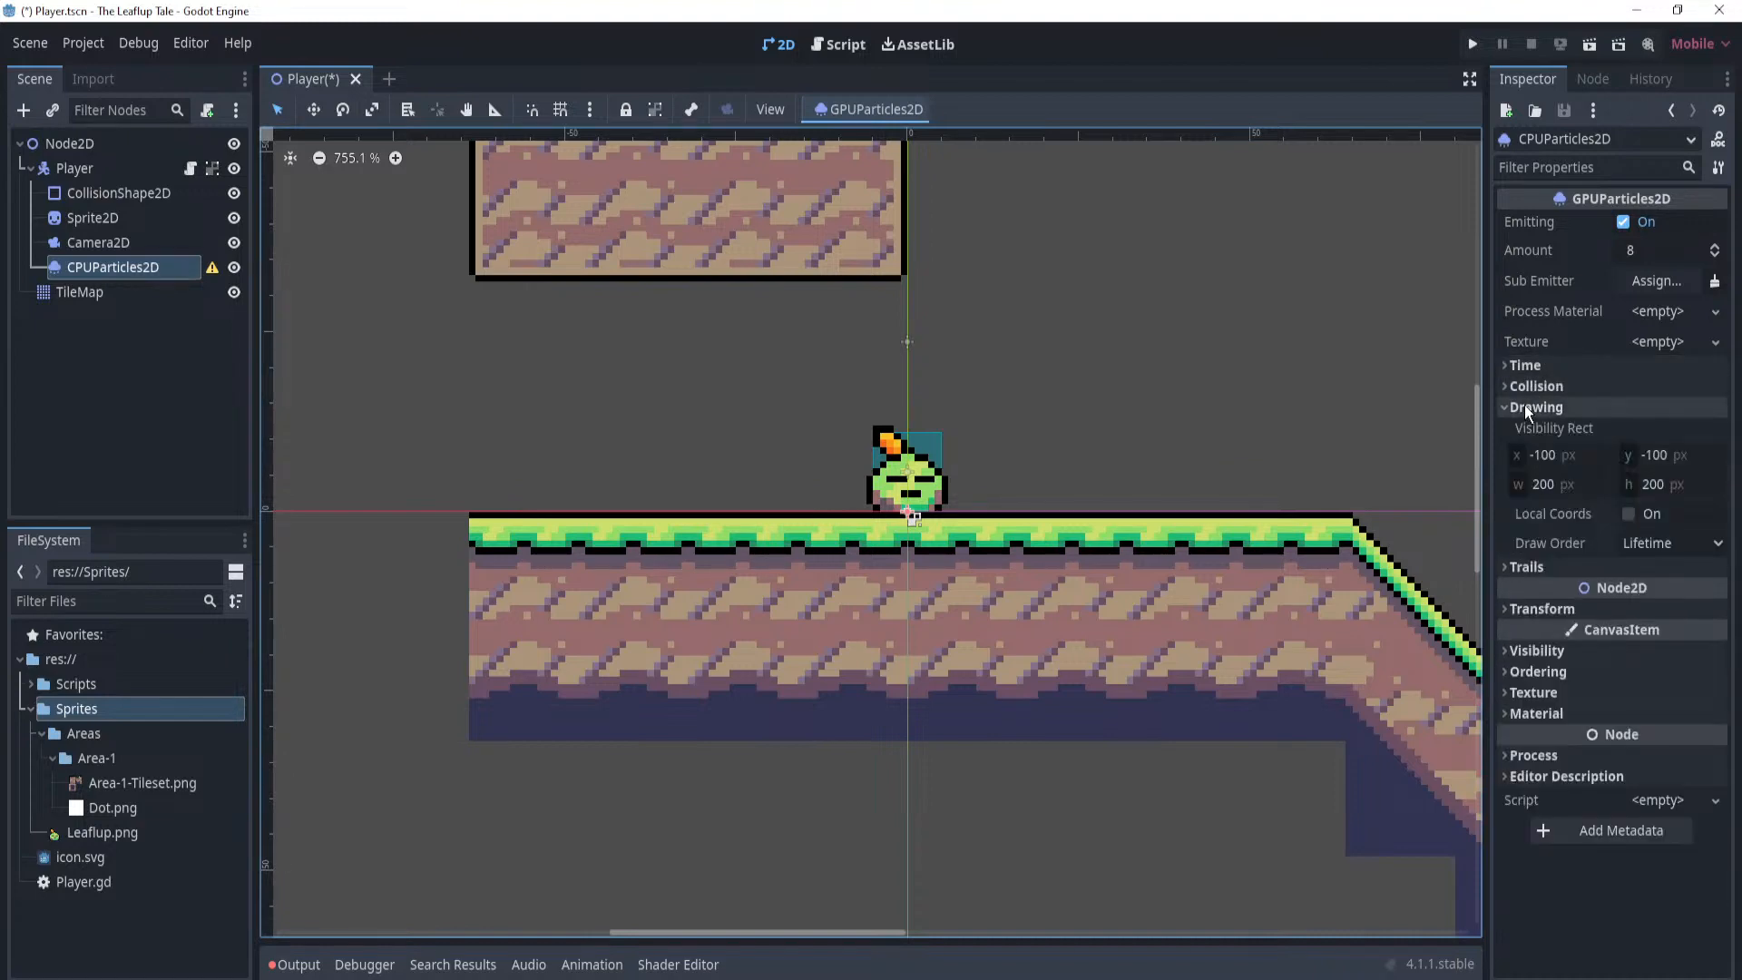
click(1524, 407)
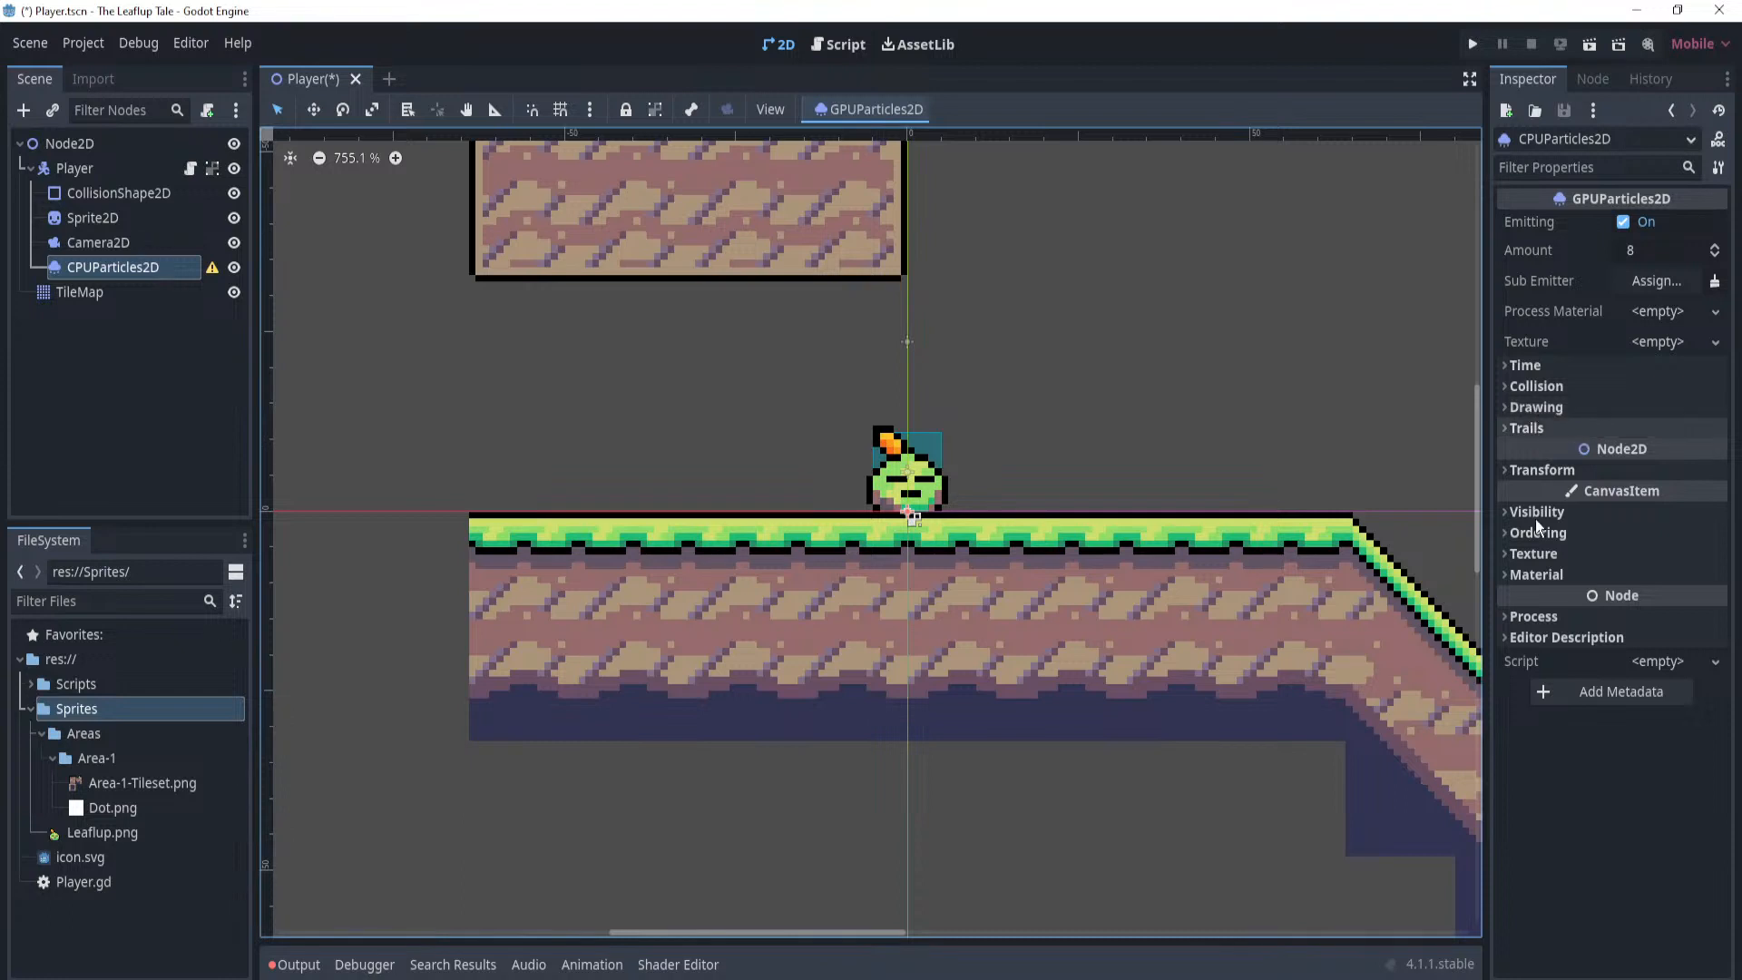
Try a new CanvasItemMaterial as the particle node's CanvasItem material and recheck the node's configuration warning.
click(1530, 575)
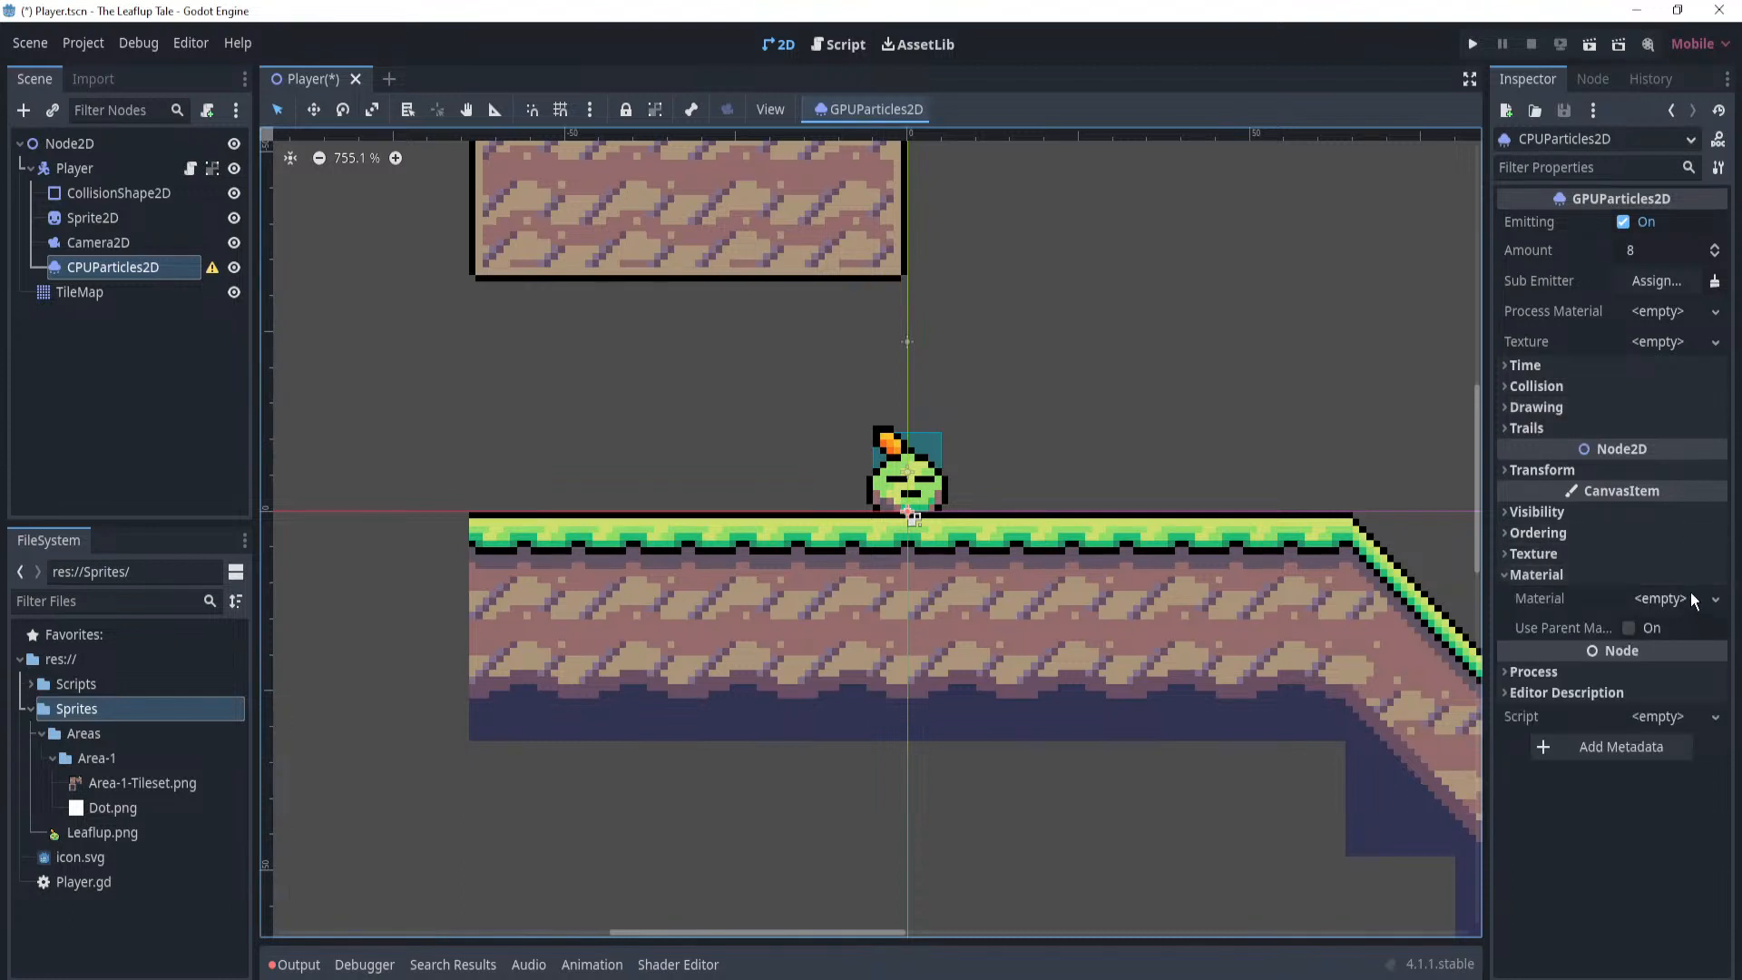
click(1715, 599)
click(1619, 628)
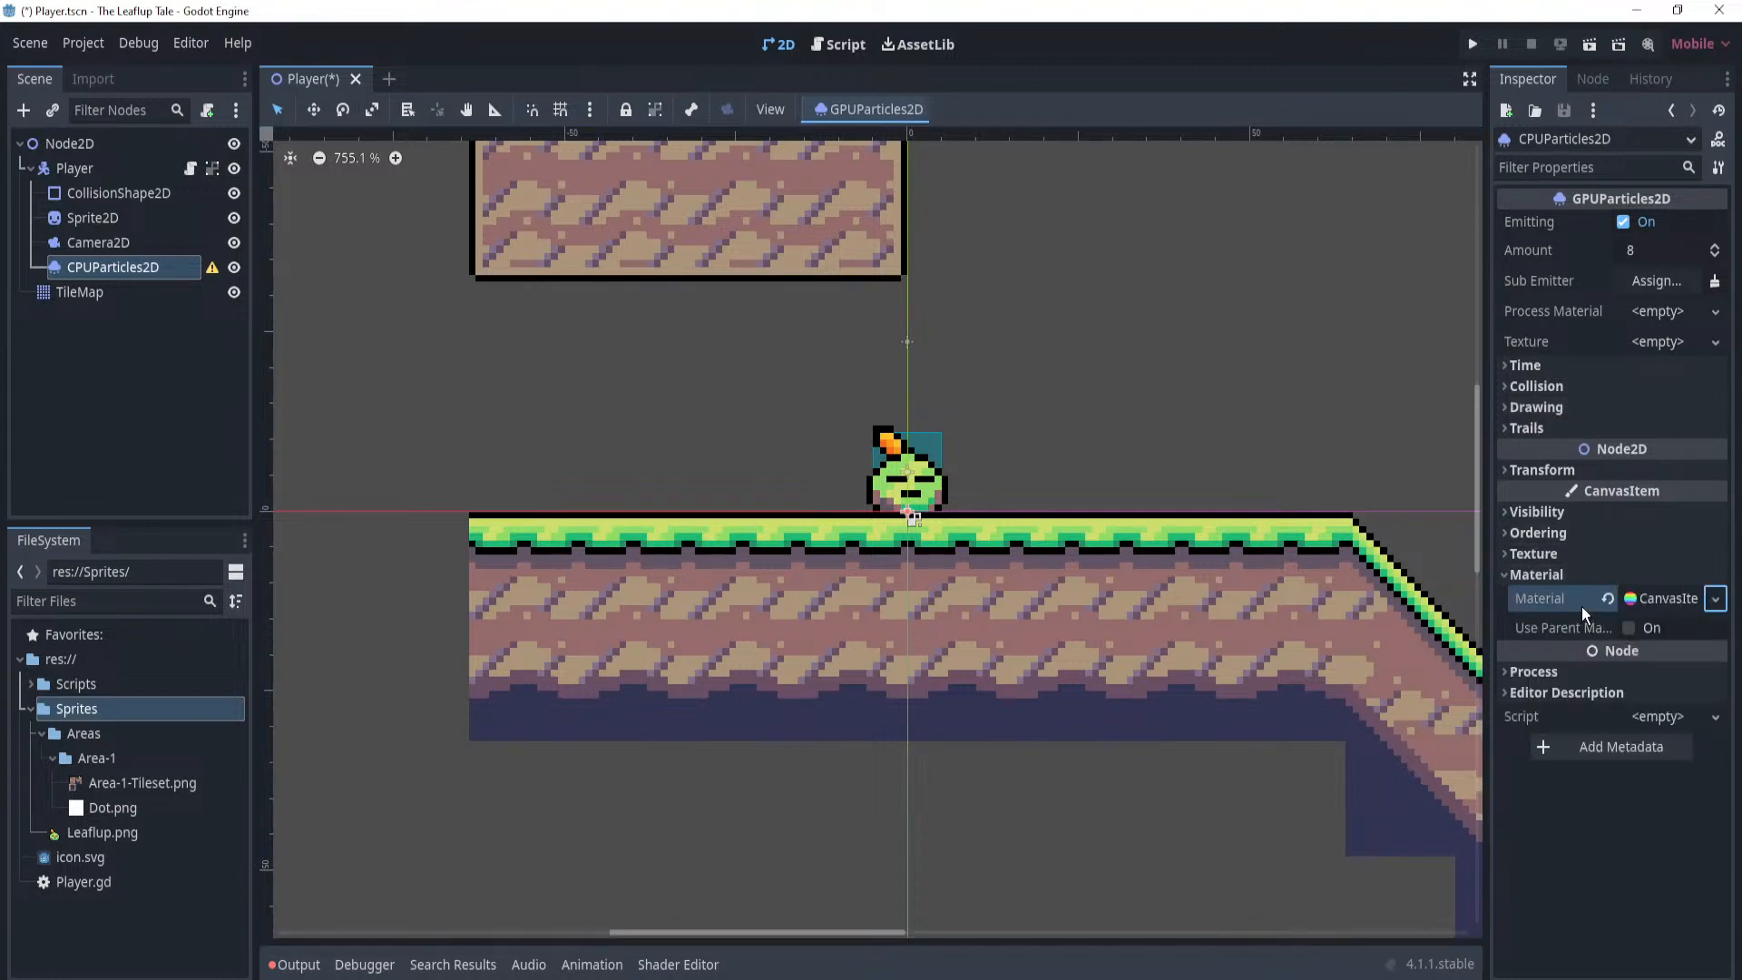
scroll(1058, 575, down, 3)
scroll(1076, 577, up, 4)
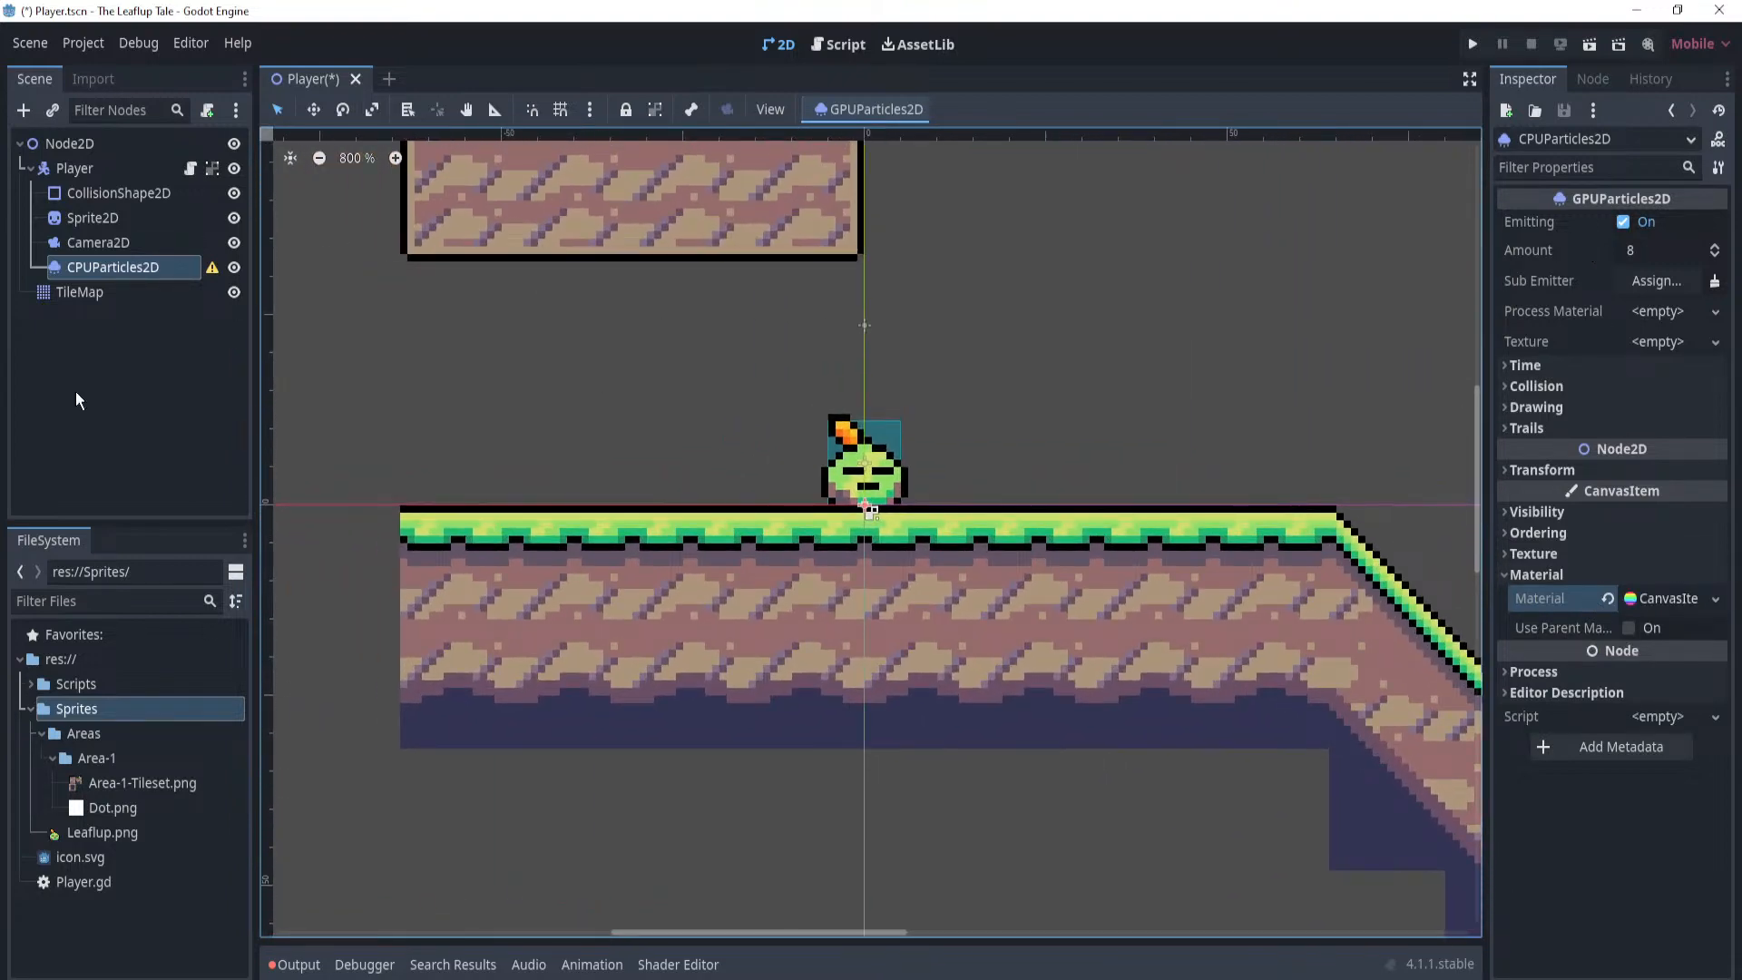
click(214, 268)
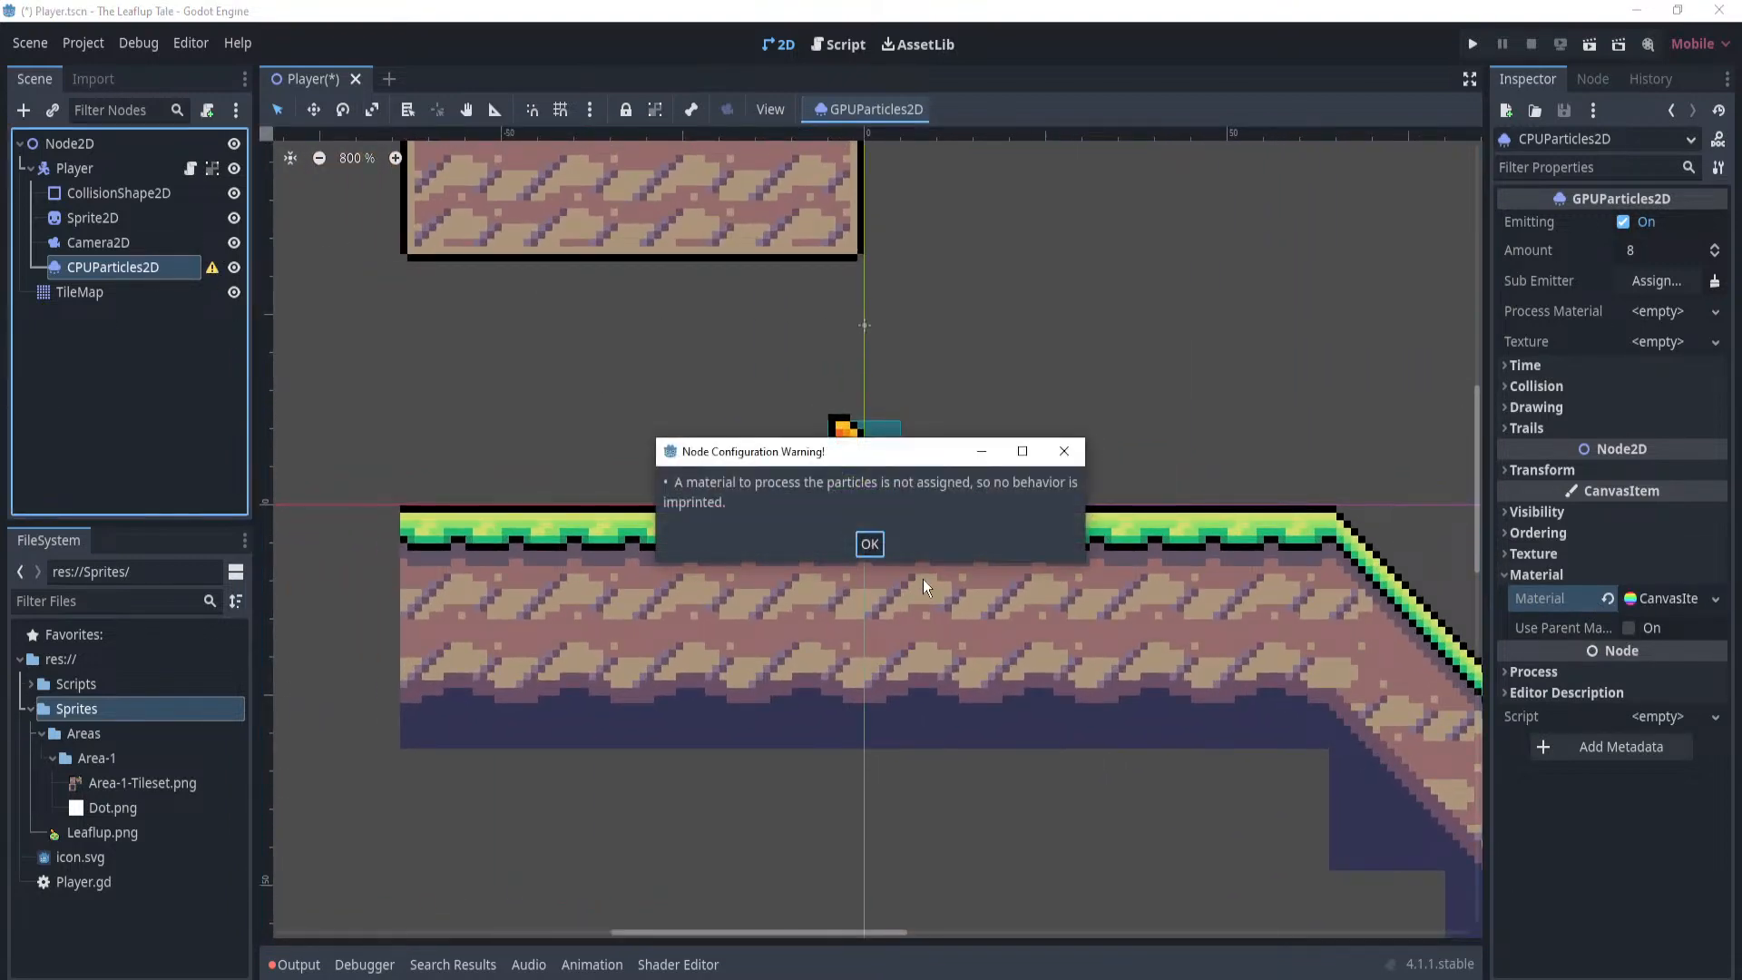
click(869, 544)
Examine the CanvasItemMaterial's settings, Resource properties and available actions, and the particle node's Texture properties.
click(1658, 598)
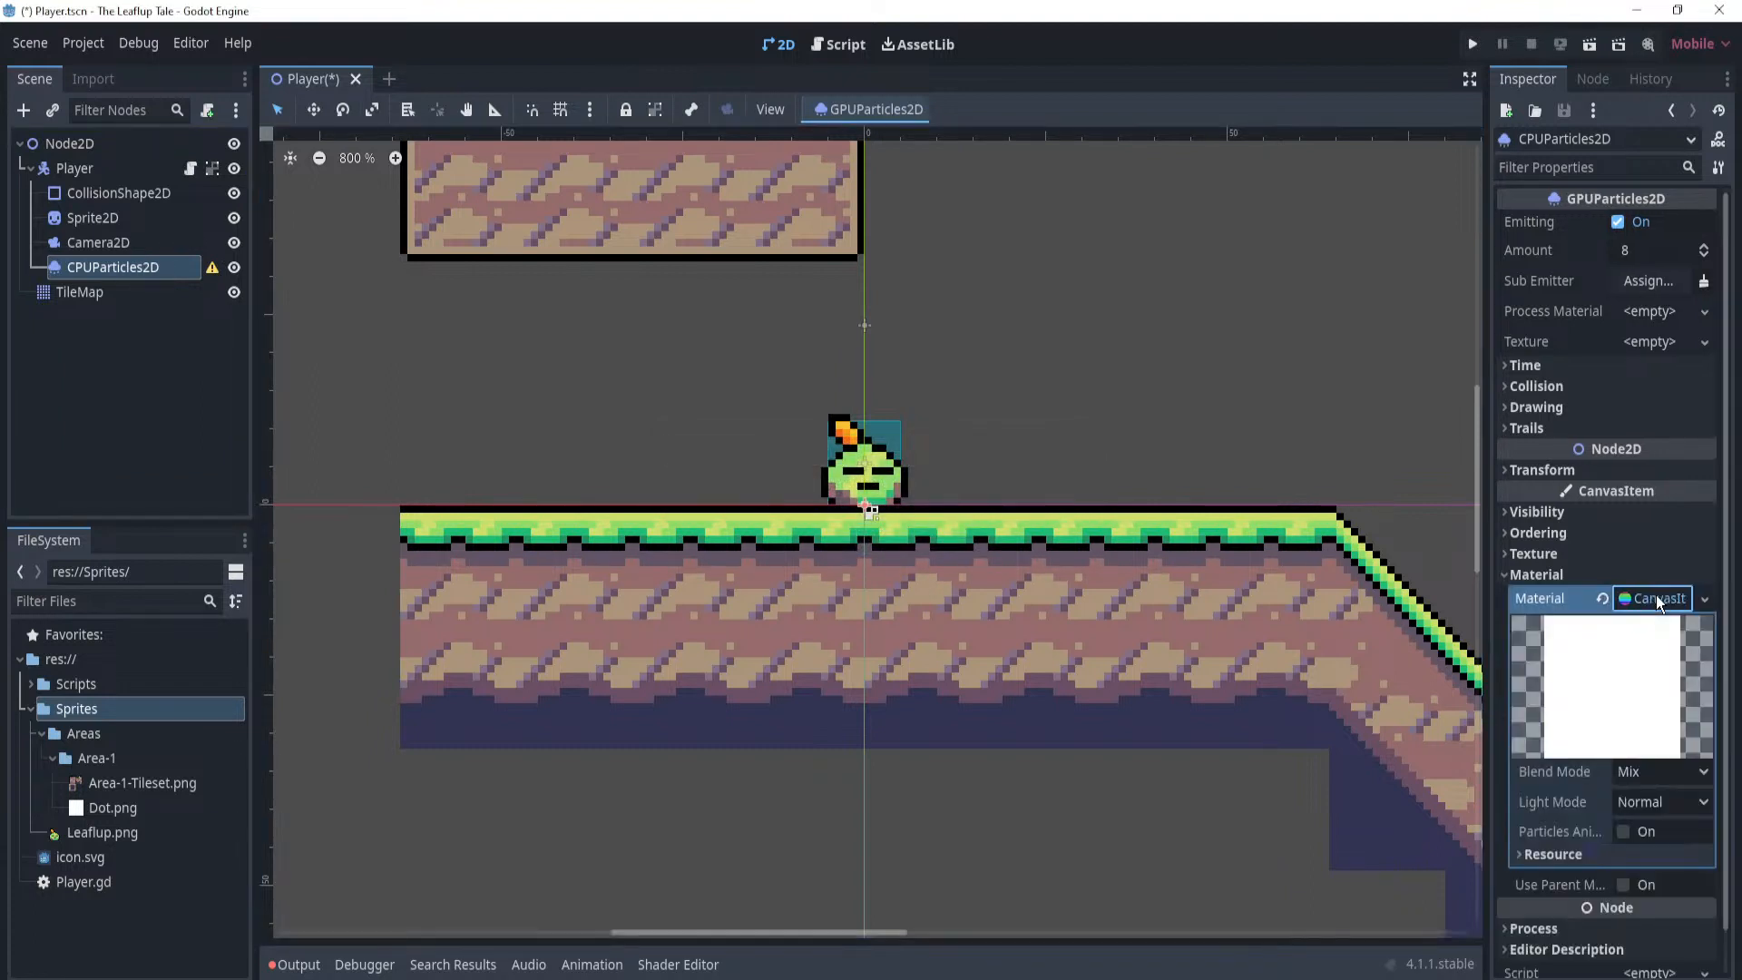
scroll(1592, 731, down, 1)
click(1538, 808)
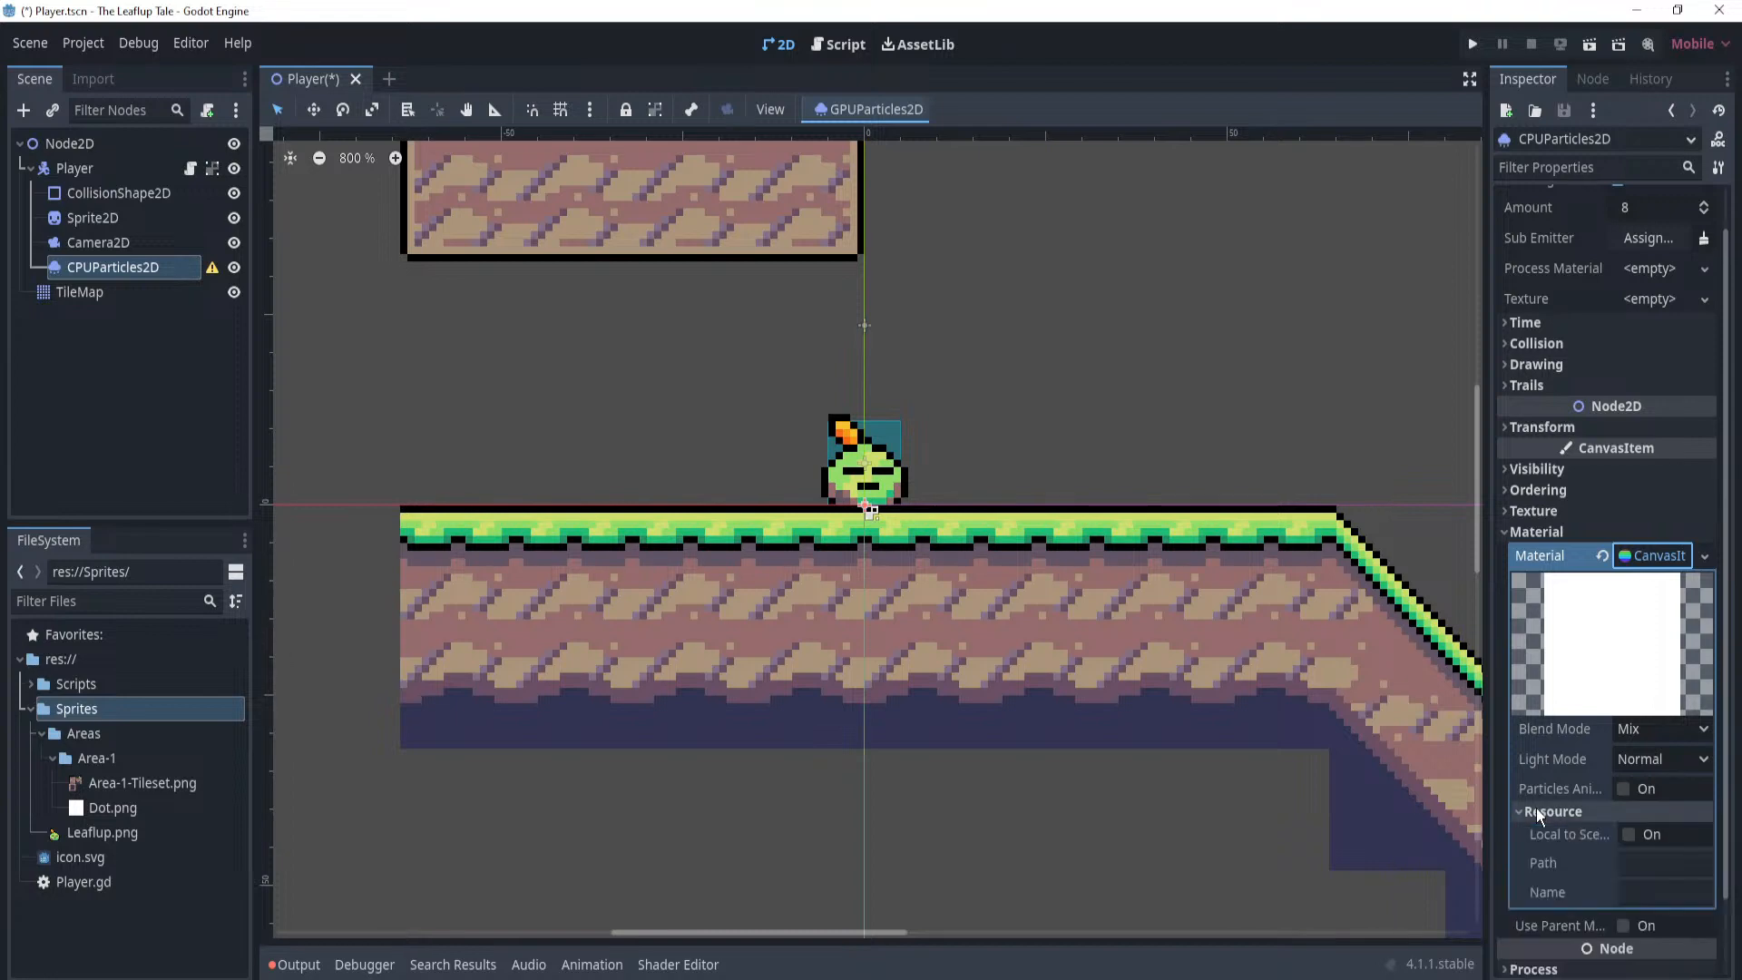
click(1537, 808)
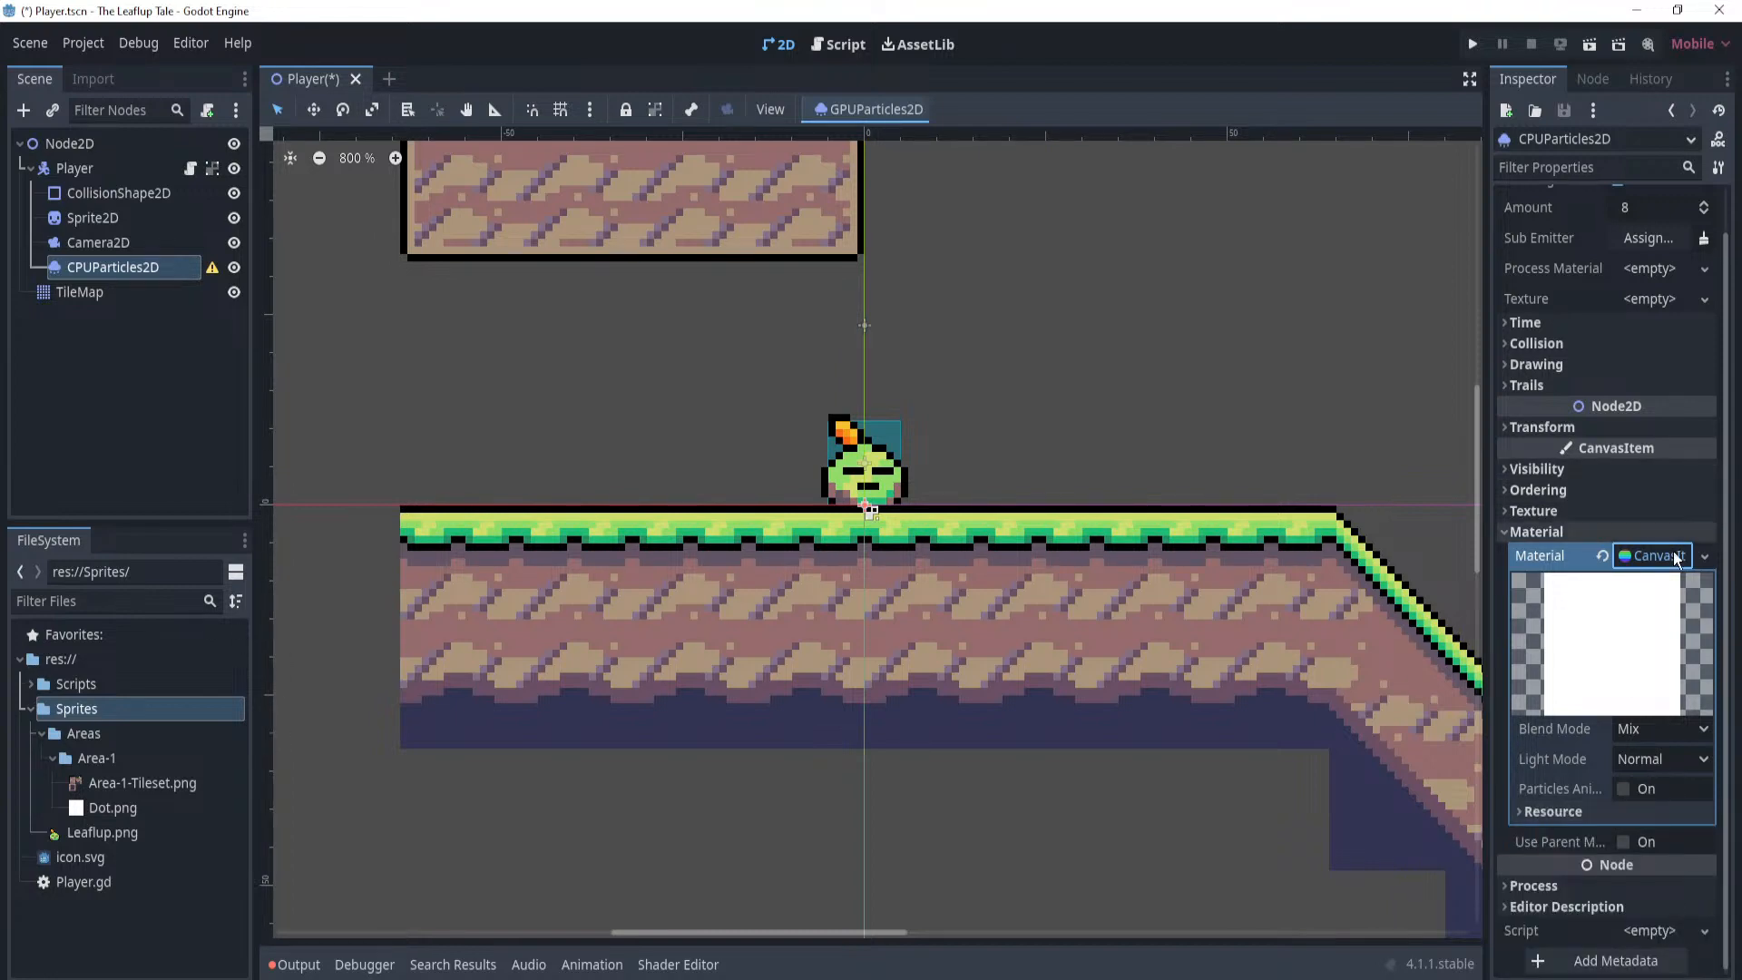
click(1705, 555)
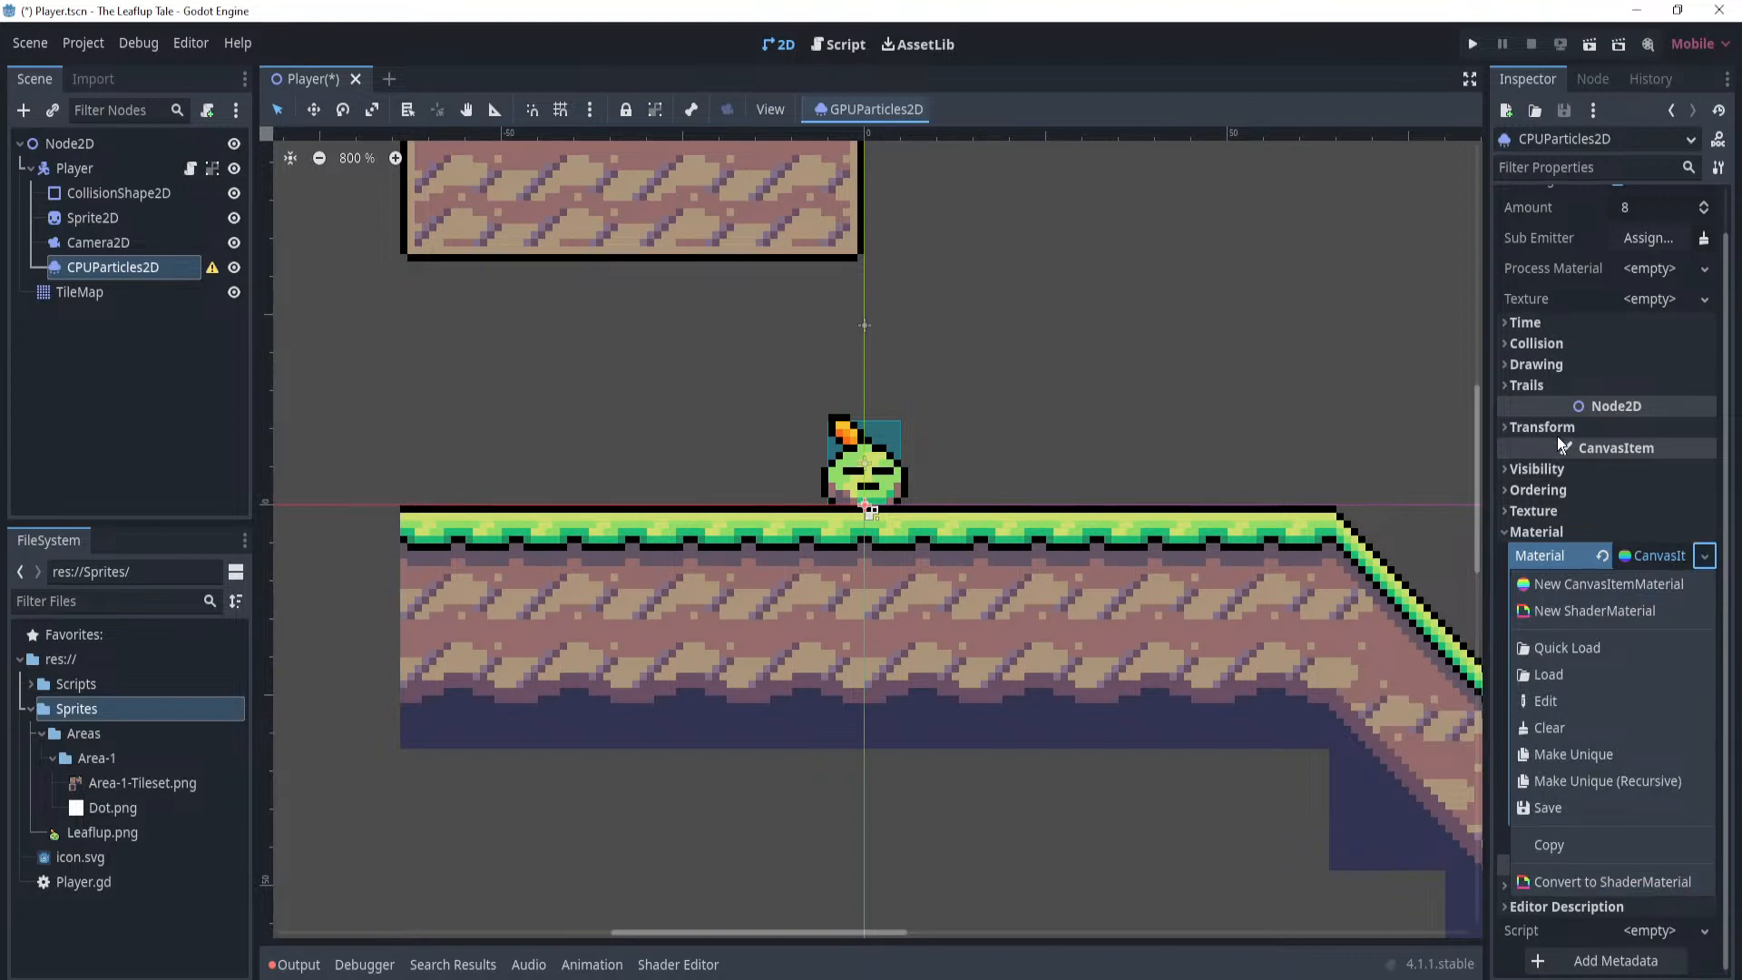
click(1542, 510)
click(1533, 511)
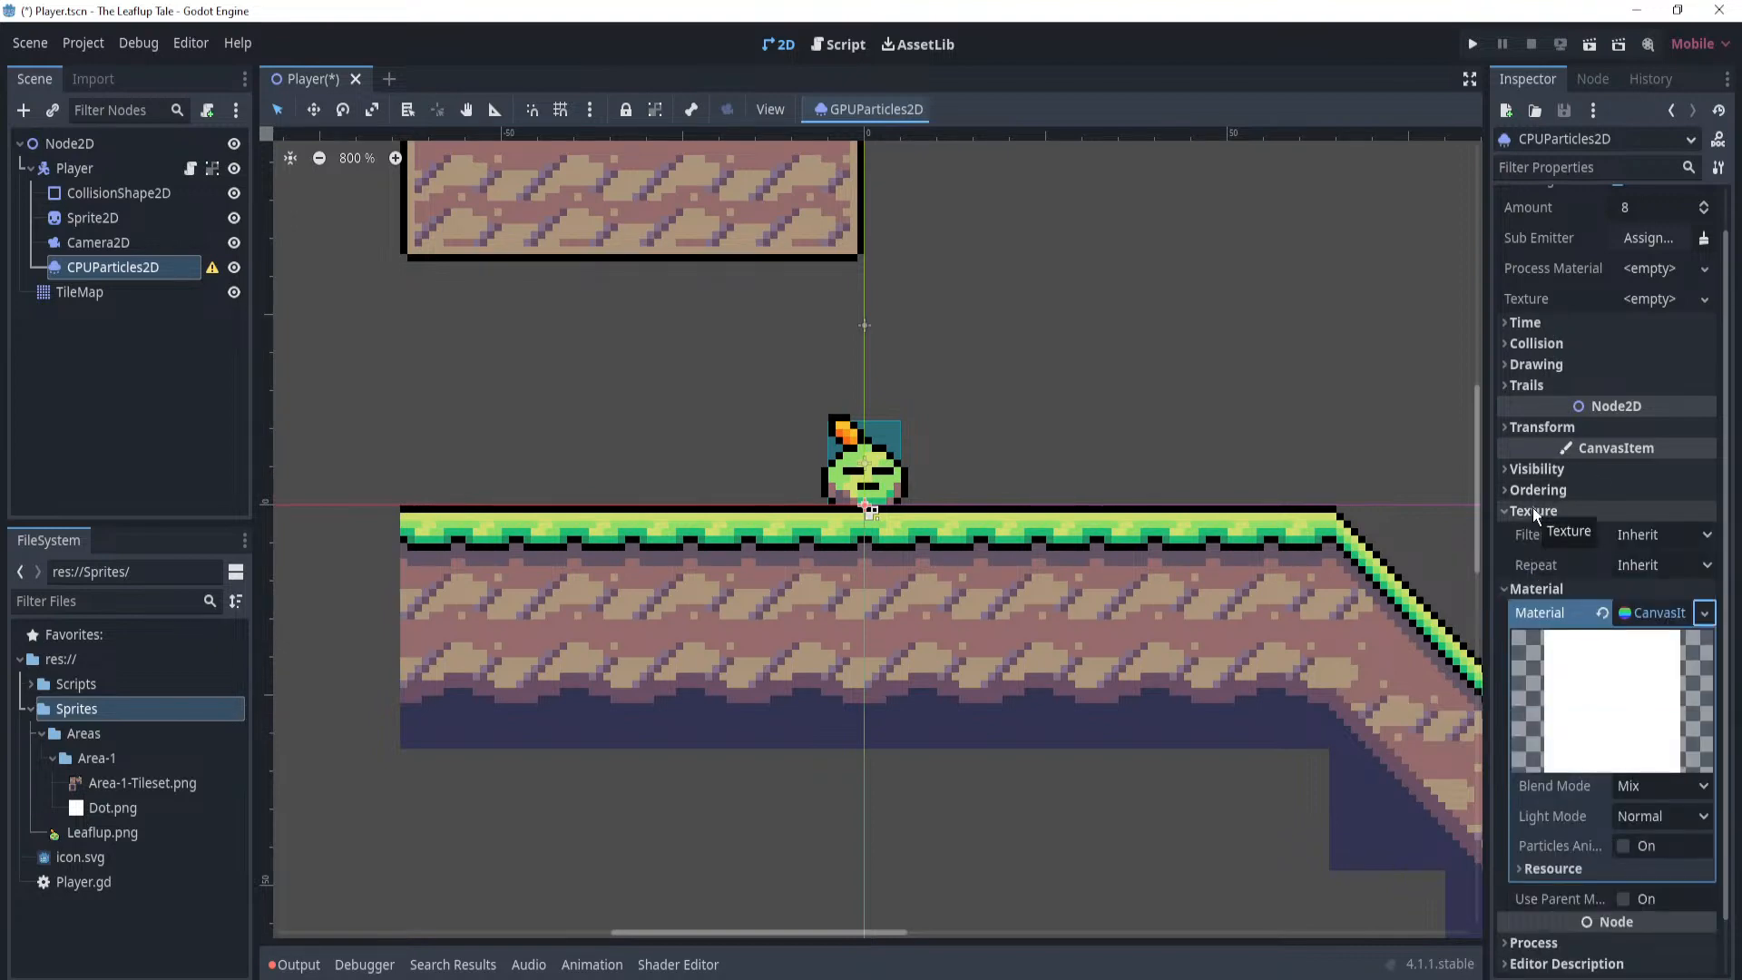
click(1533, 510)
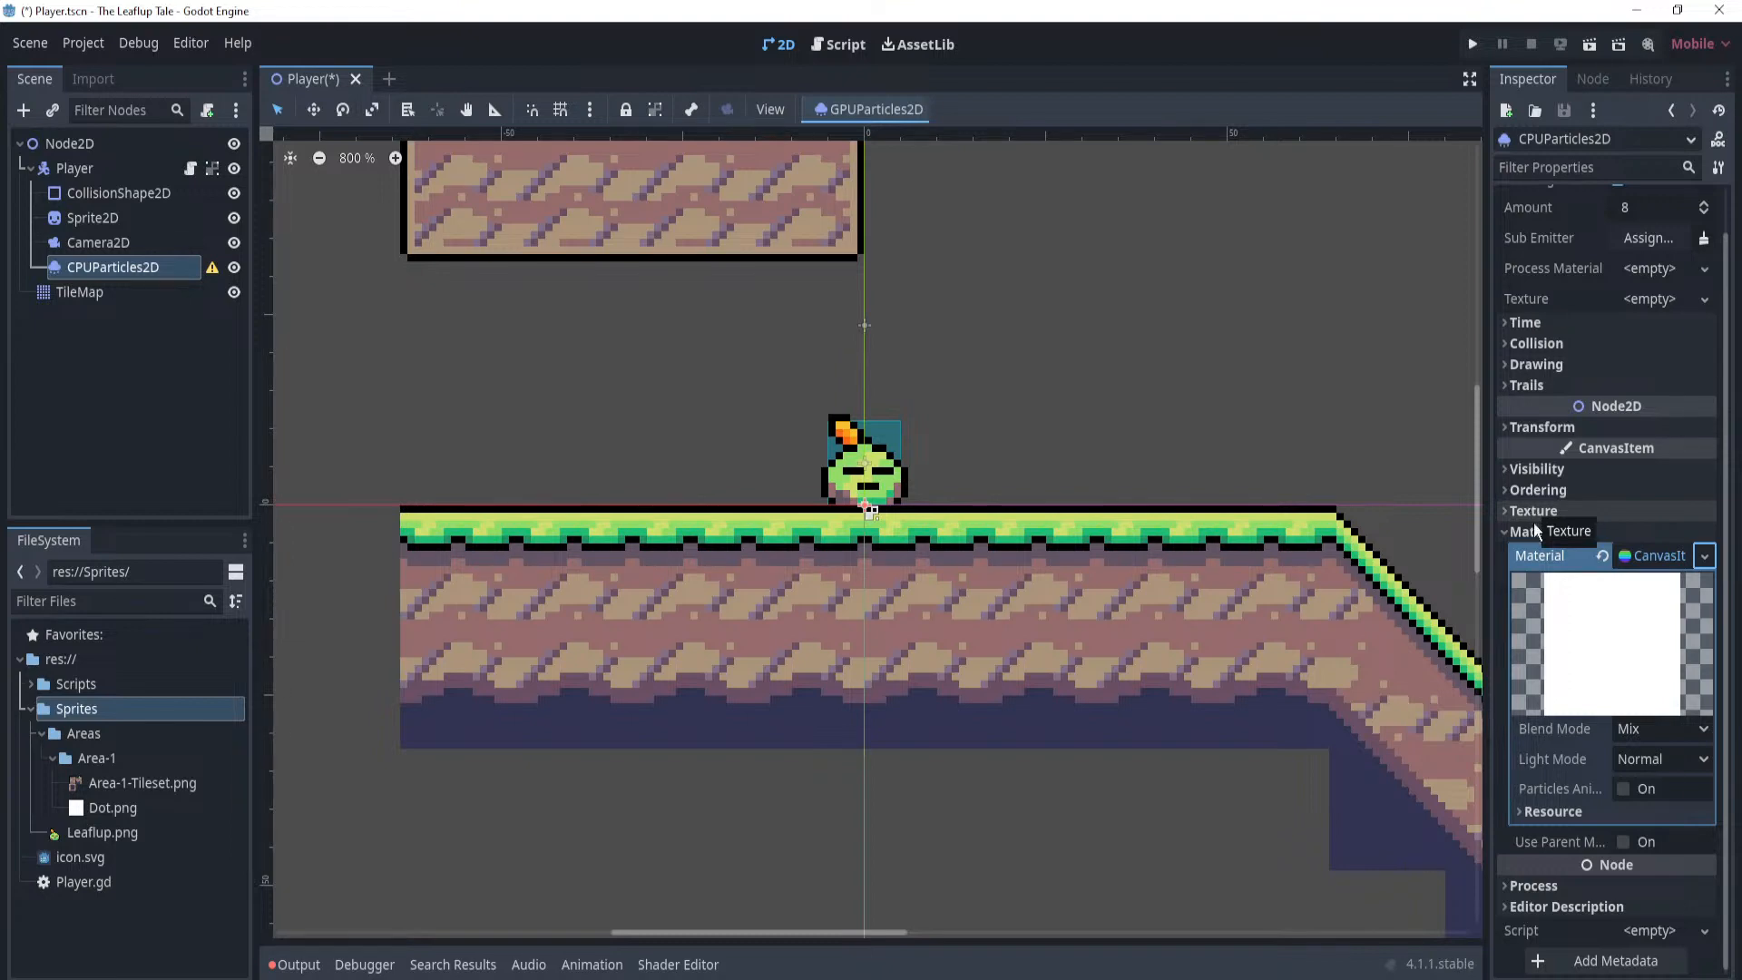
click(1517, 530)
click(1519, 570)
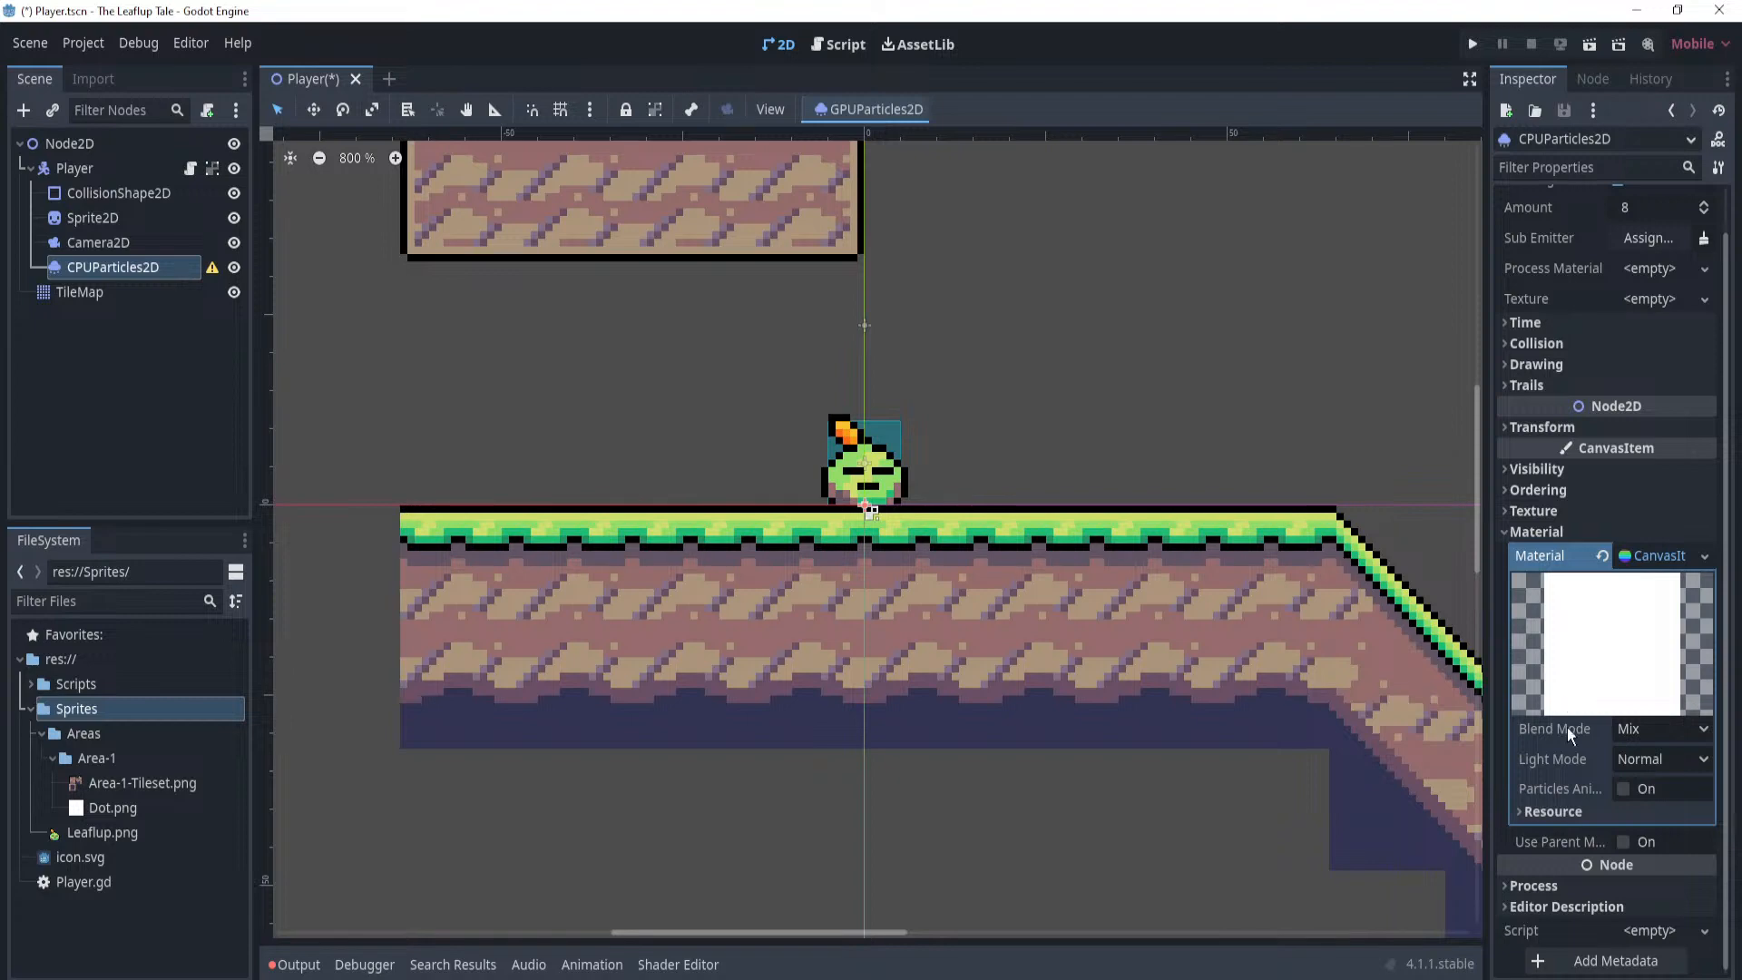
Toggle the material's Particles Animation option on and off, and inspect the particle node's Process properties.
click(1622, 790)
click(1623, 790)
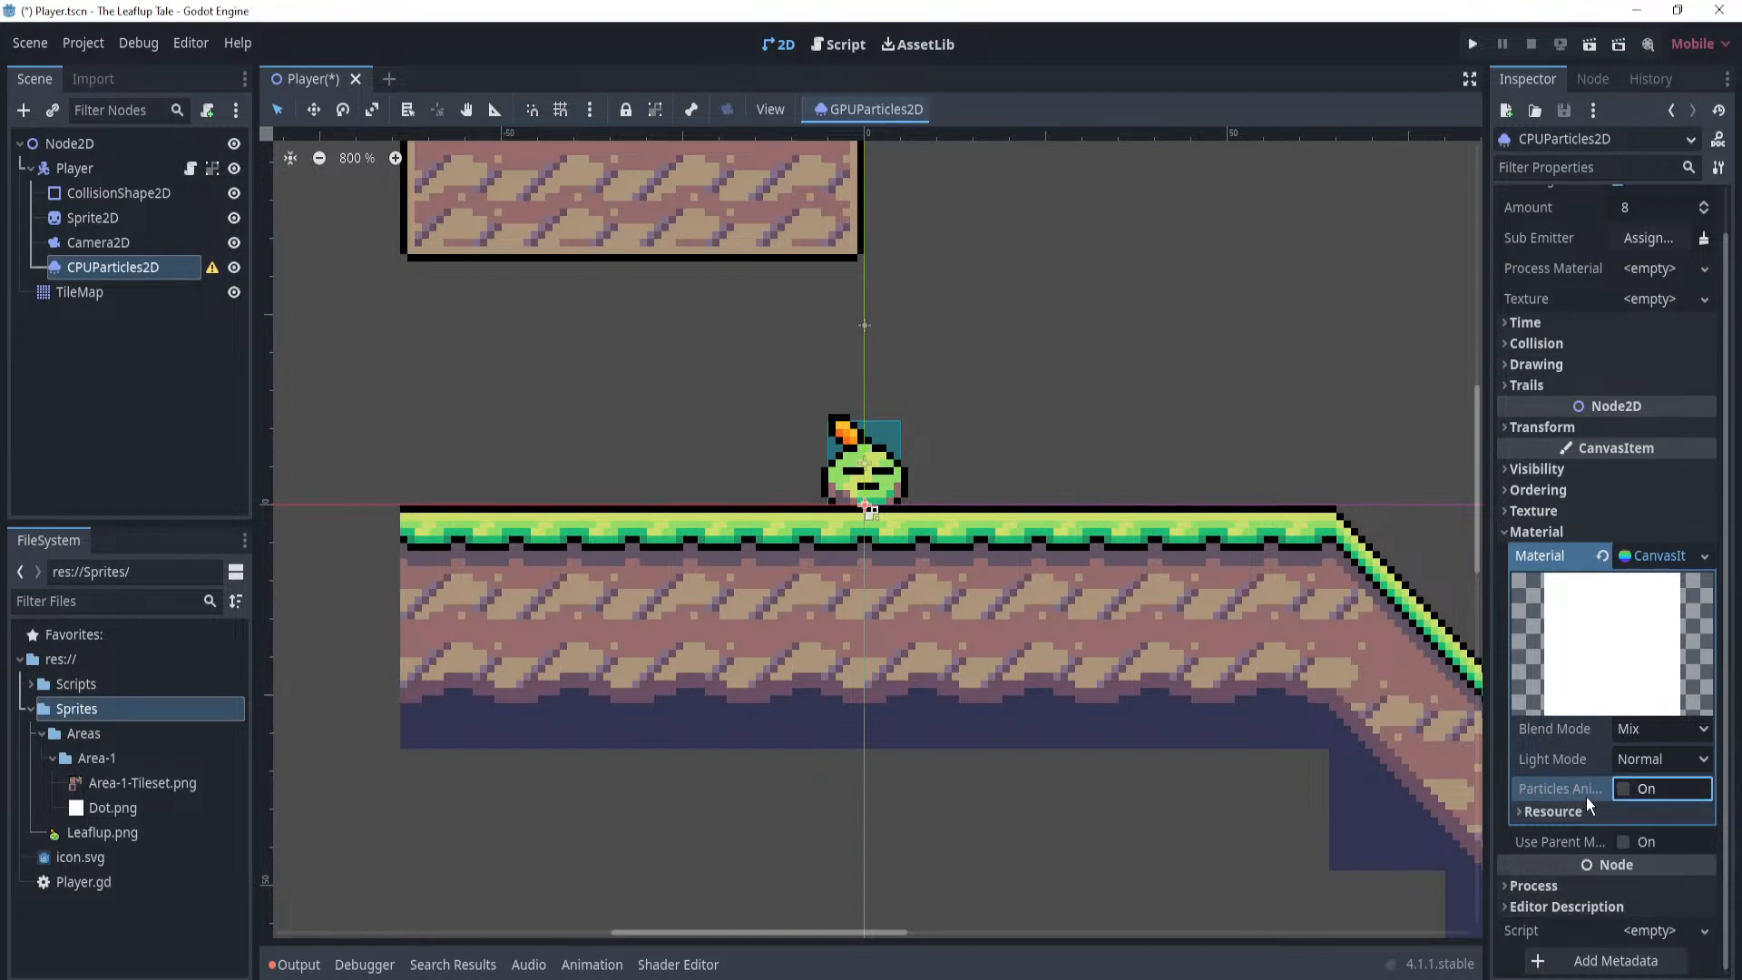
mouse_move(1587, 797)
click(1538, 885)
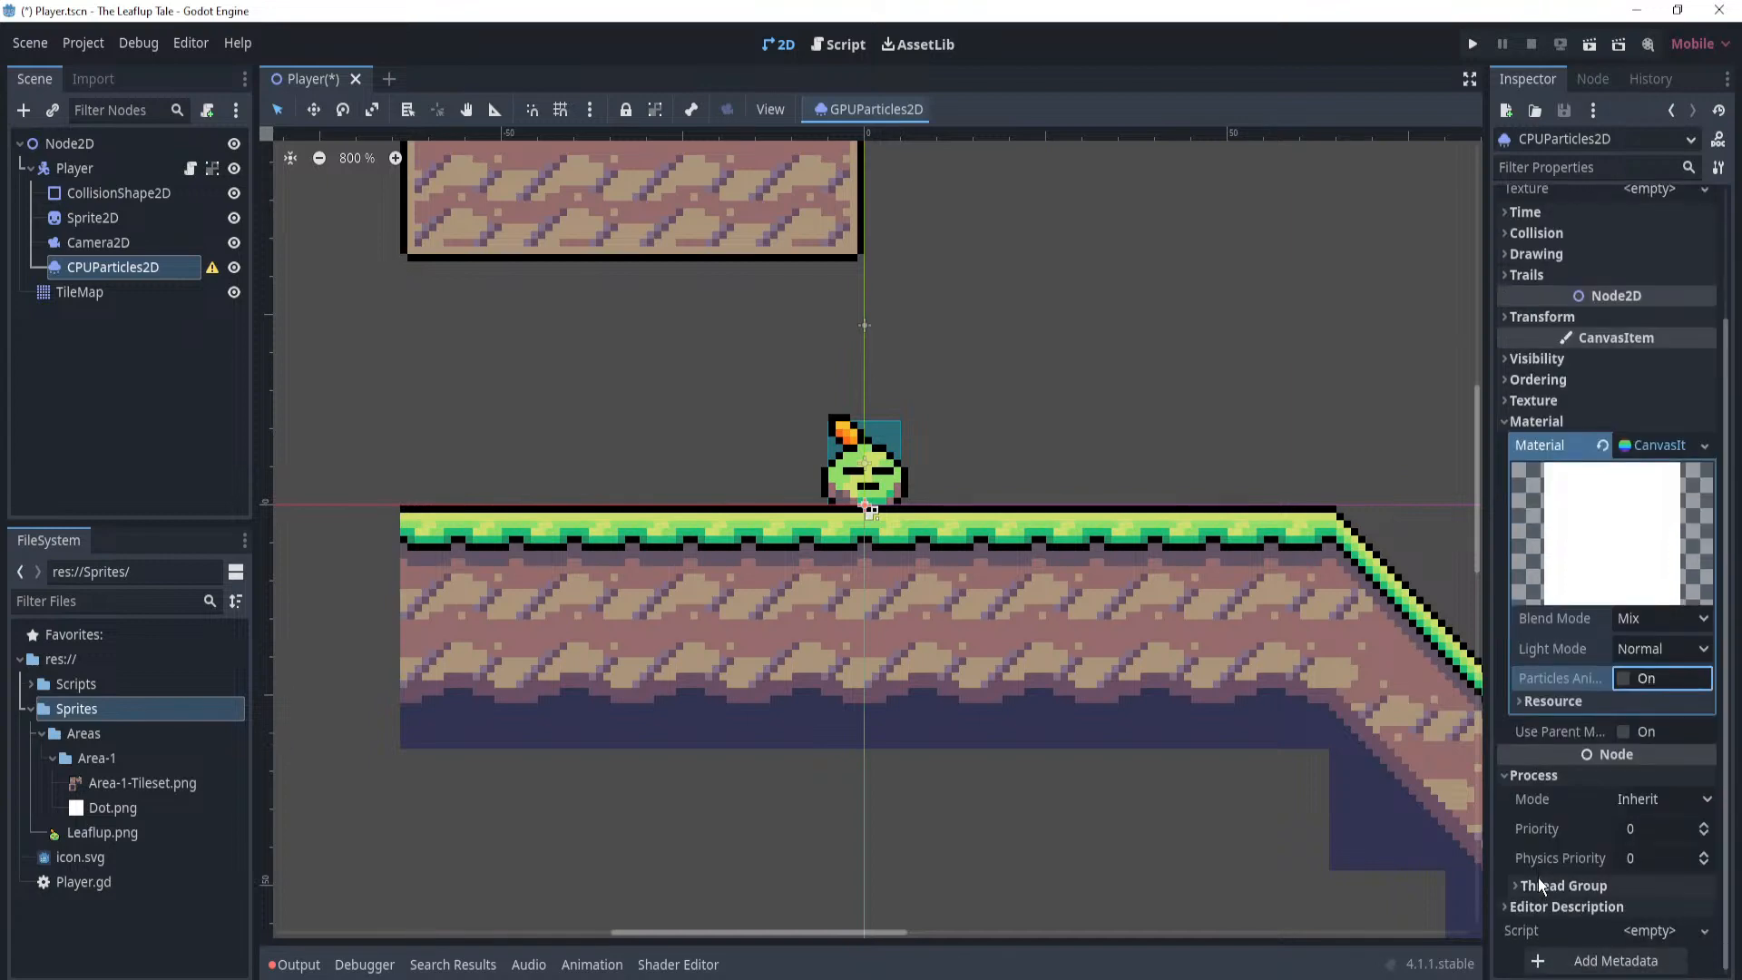
click(1533, 781)
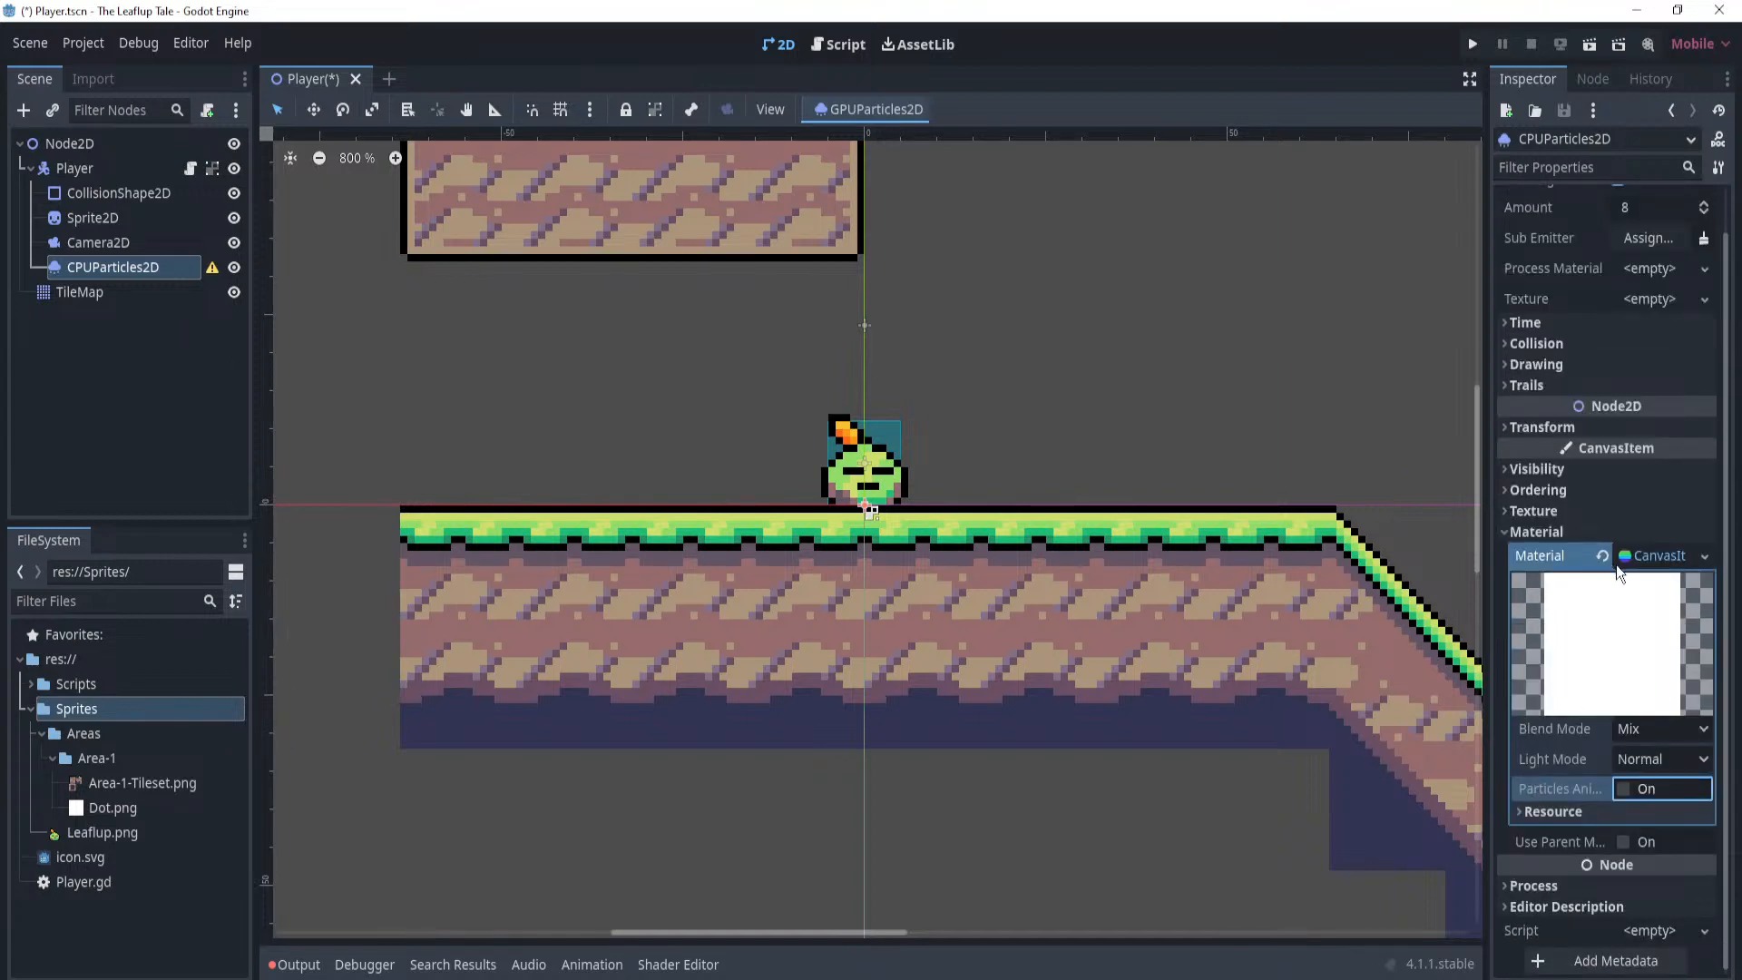
Clear the CanvasItemMaterial from the particle node, check the available material types, and collapse the Material properties.
click(1703, 557)
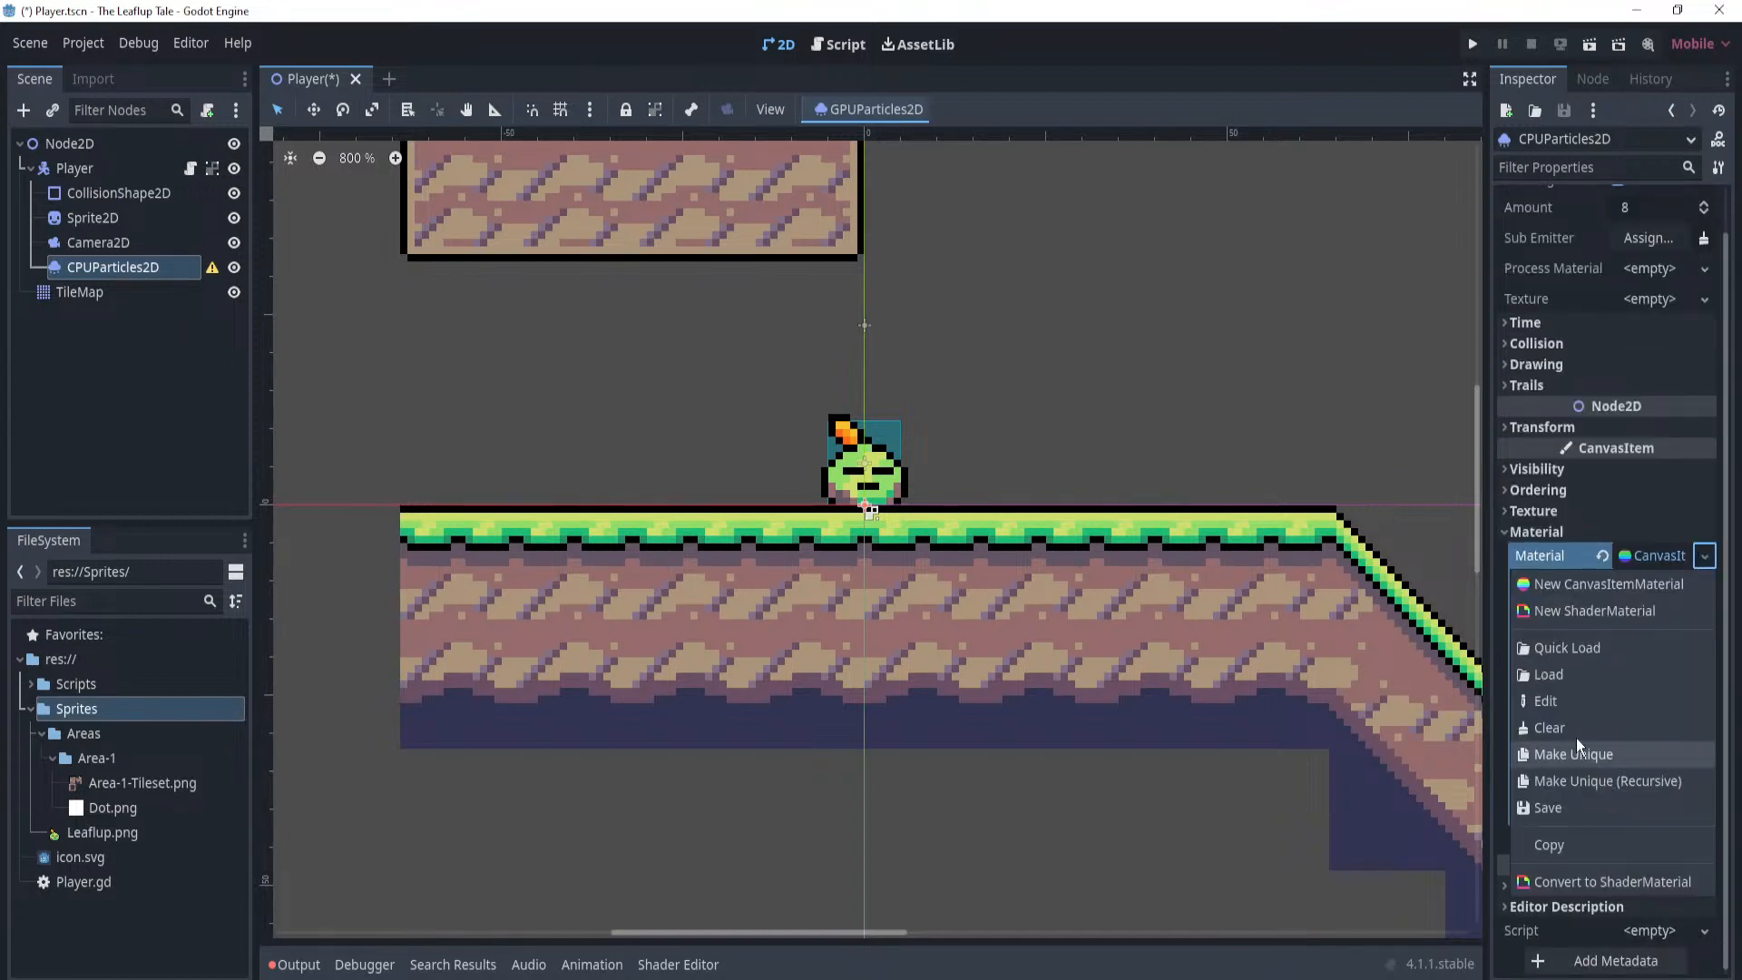
click(1550, 728)
click(1715, 598)
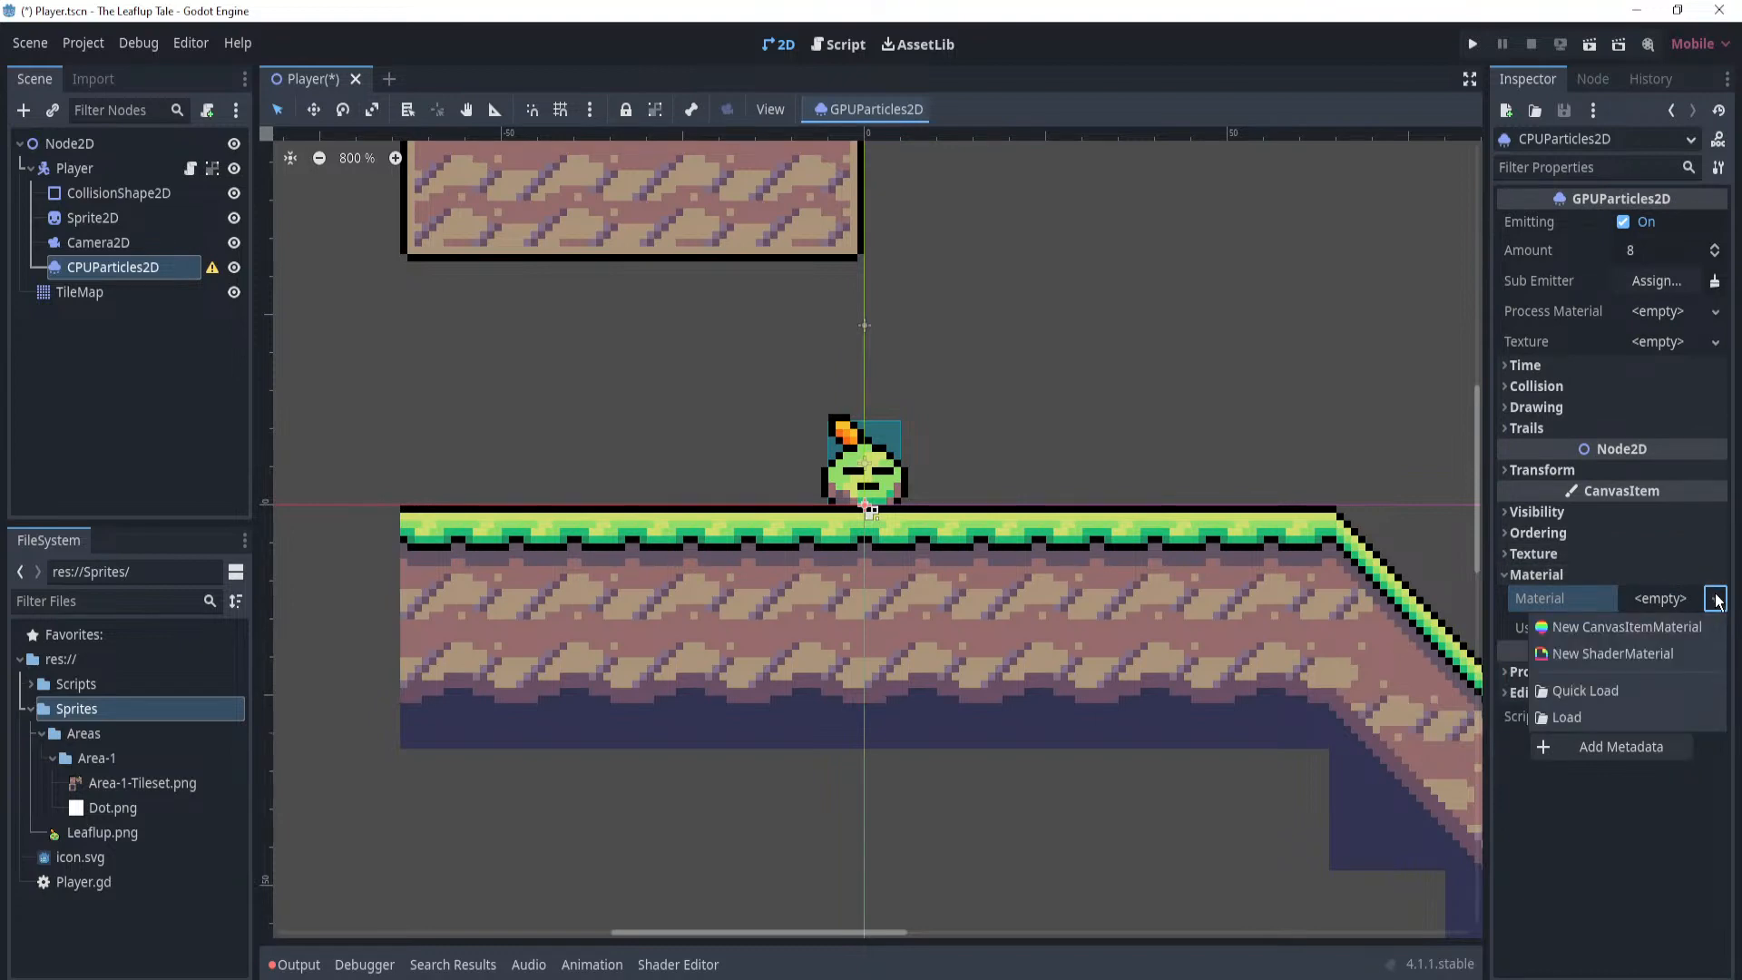
click(1555, 868)
click(1543, 575)
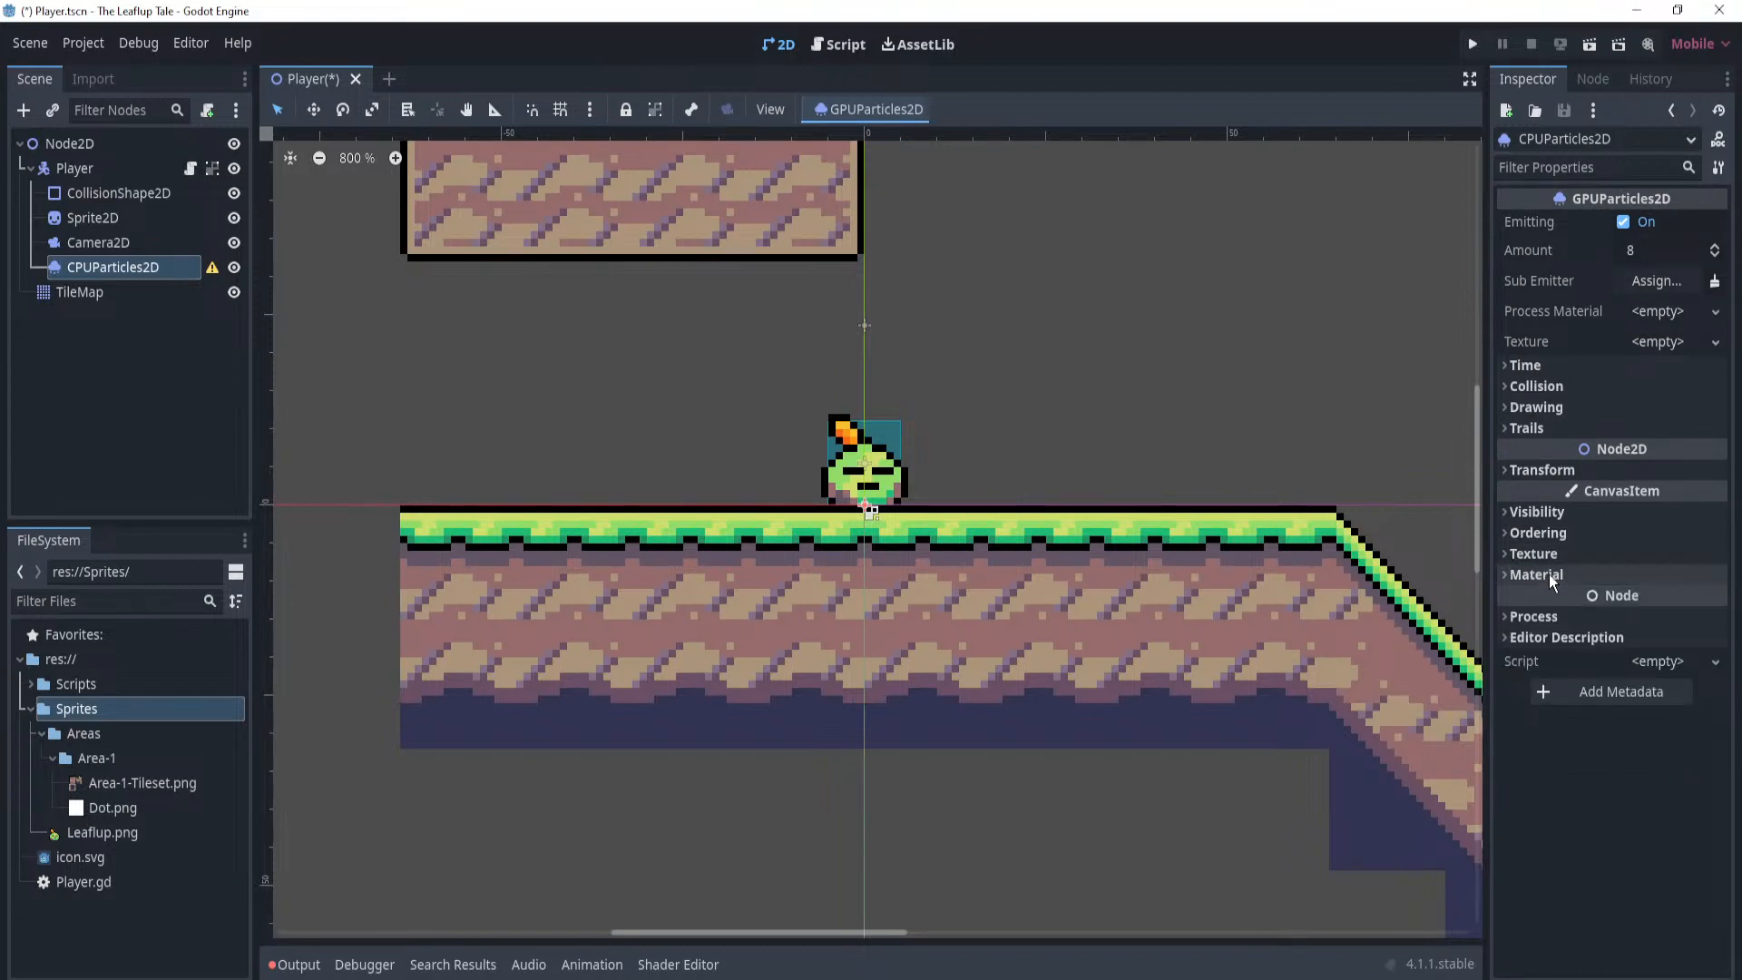
Assign a new ParticleProcessMaterial as the particle node's process material and expand its settings.
click(1529, 617)
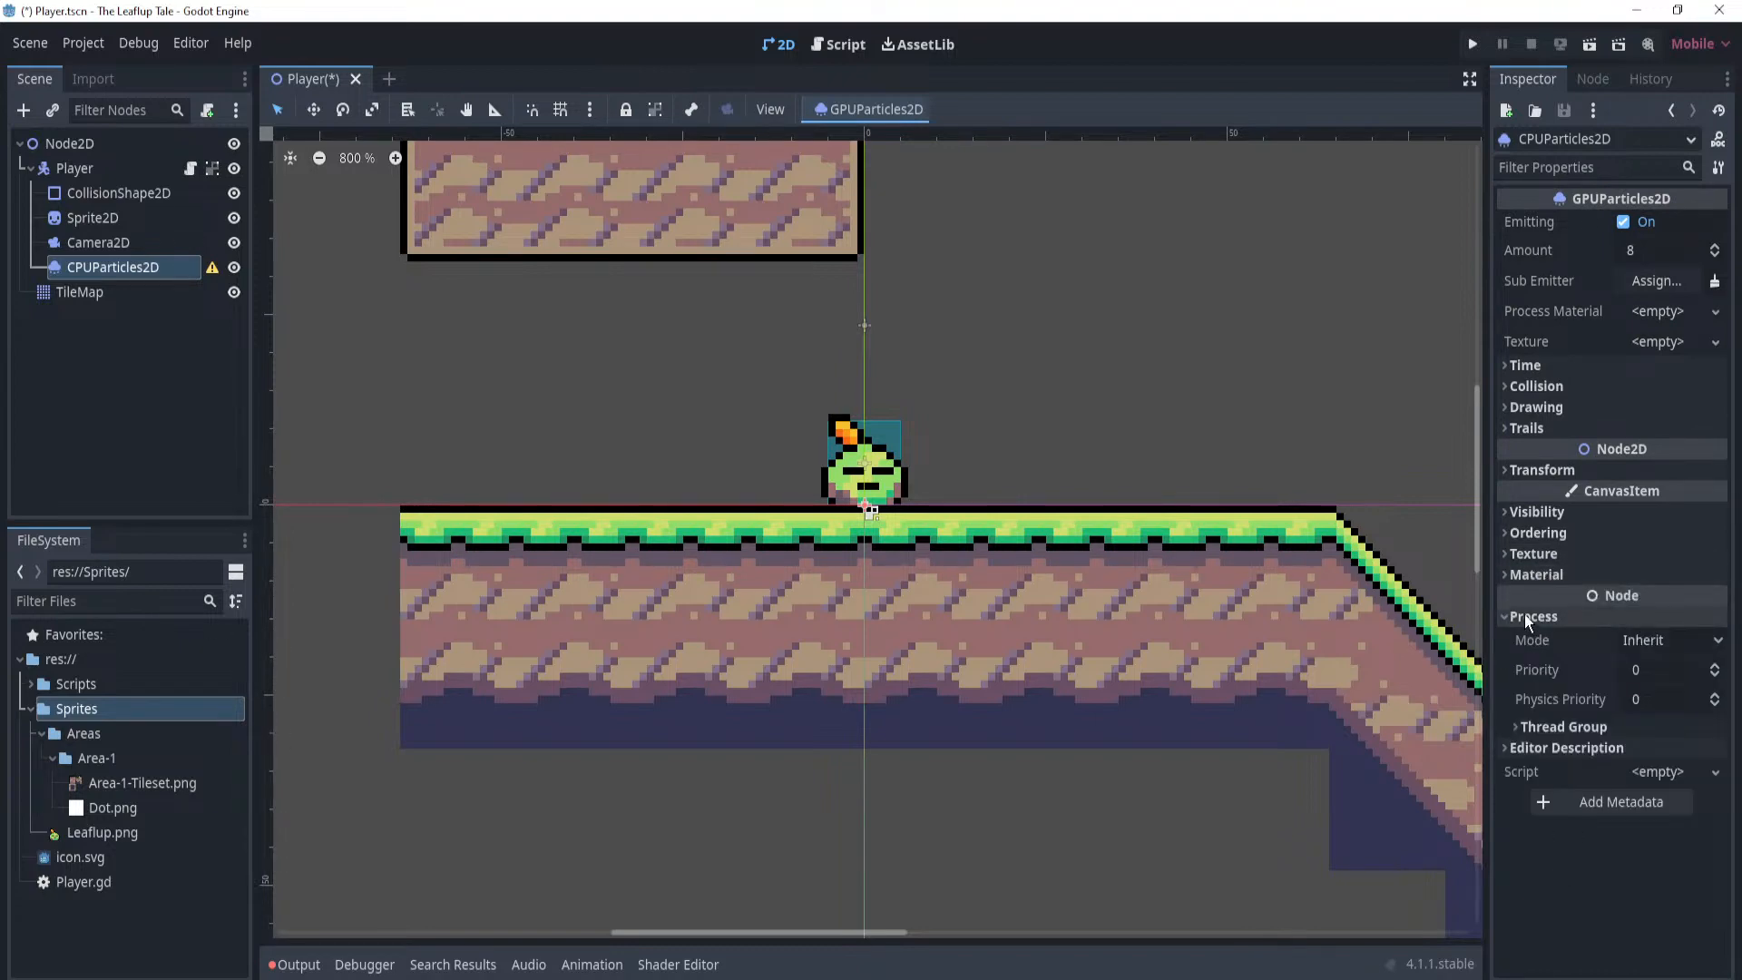
click(1527, 617)
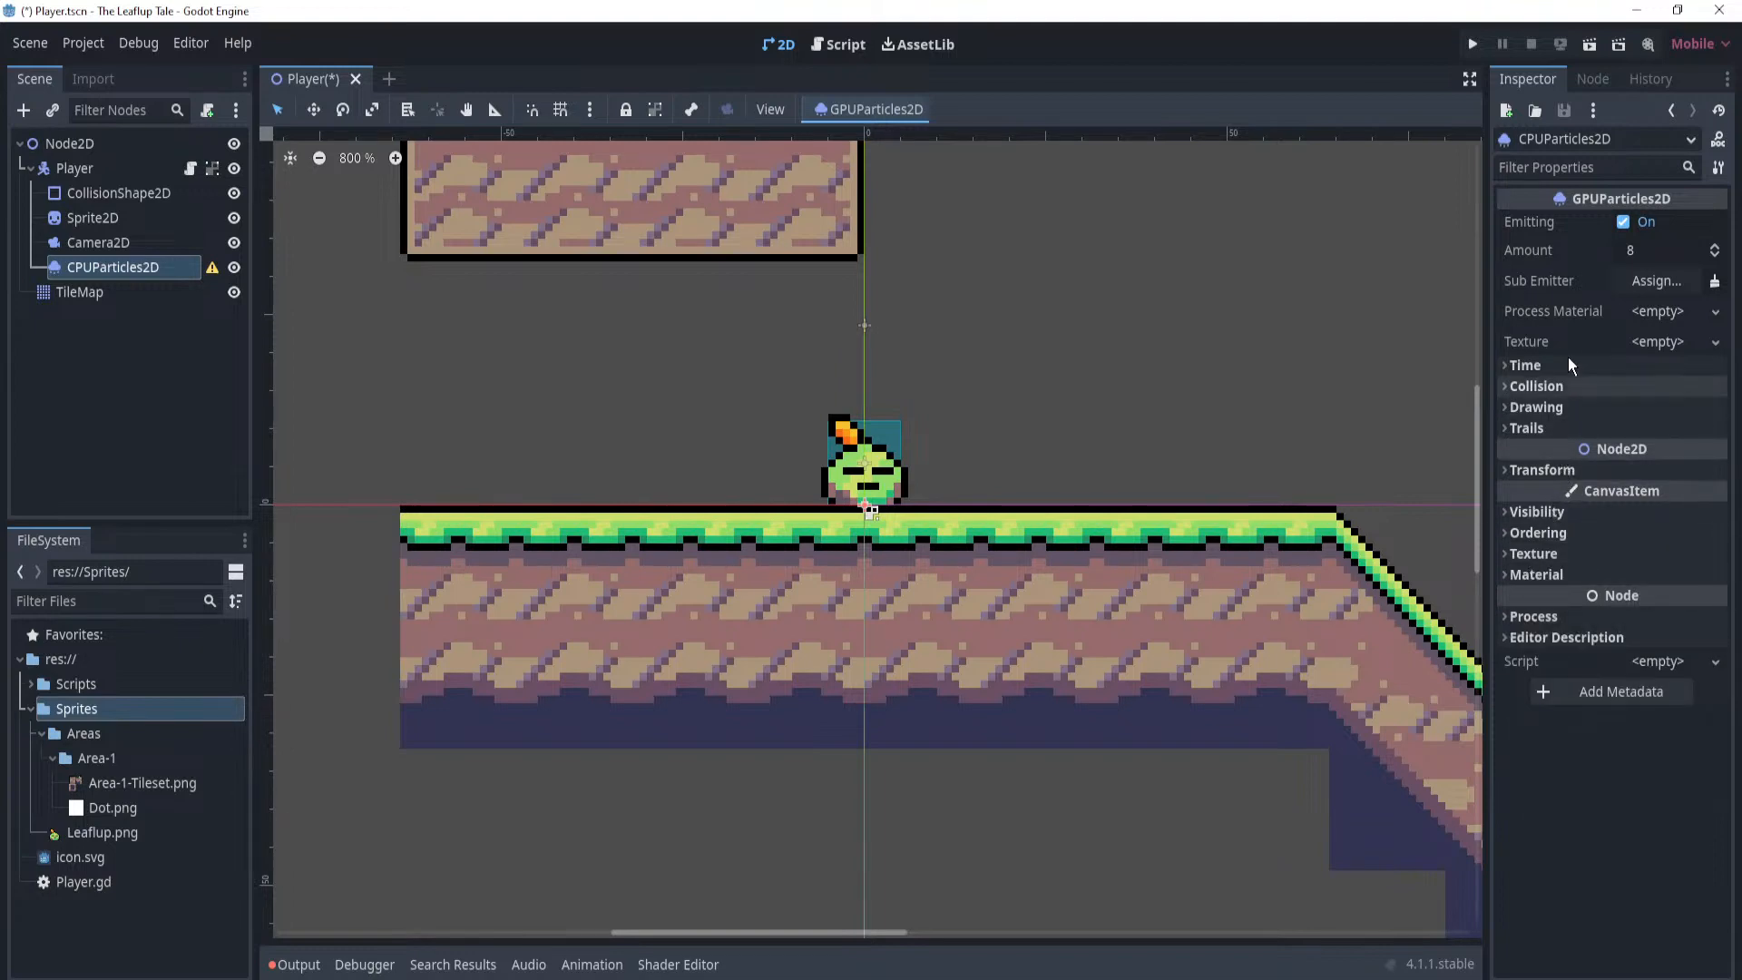
click(1710, 315)
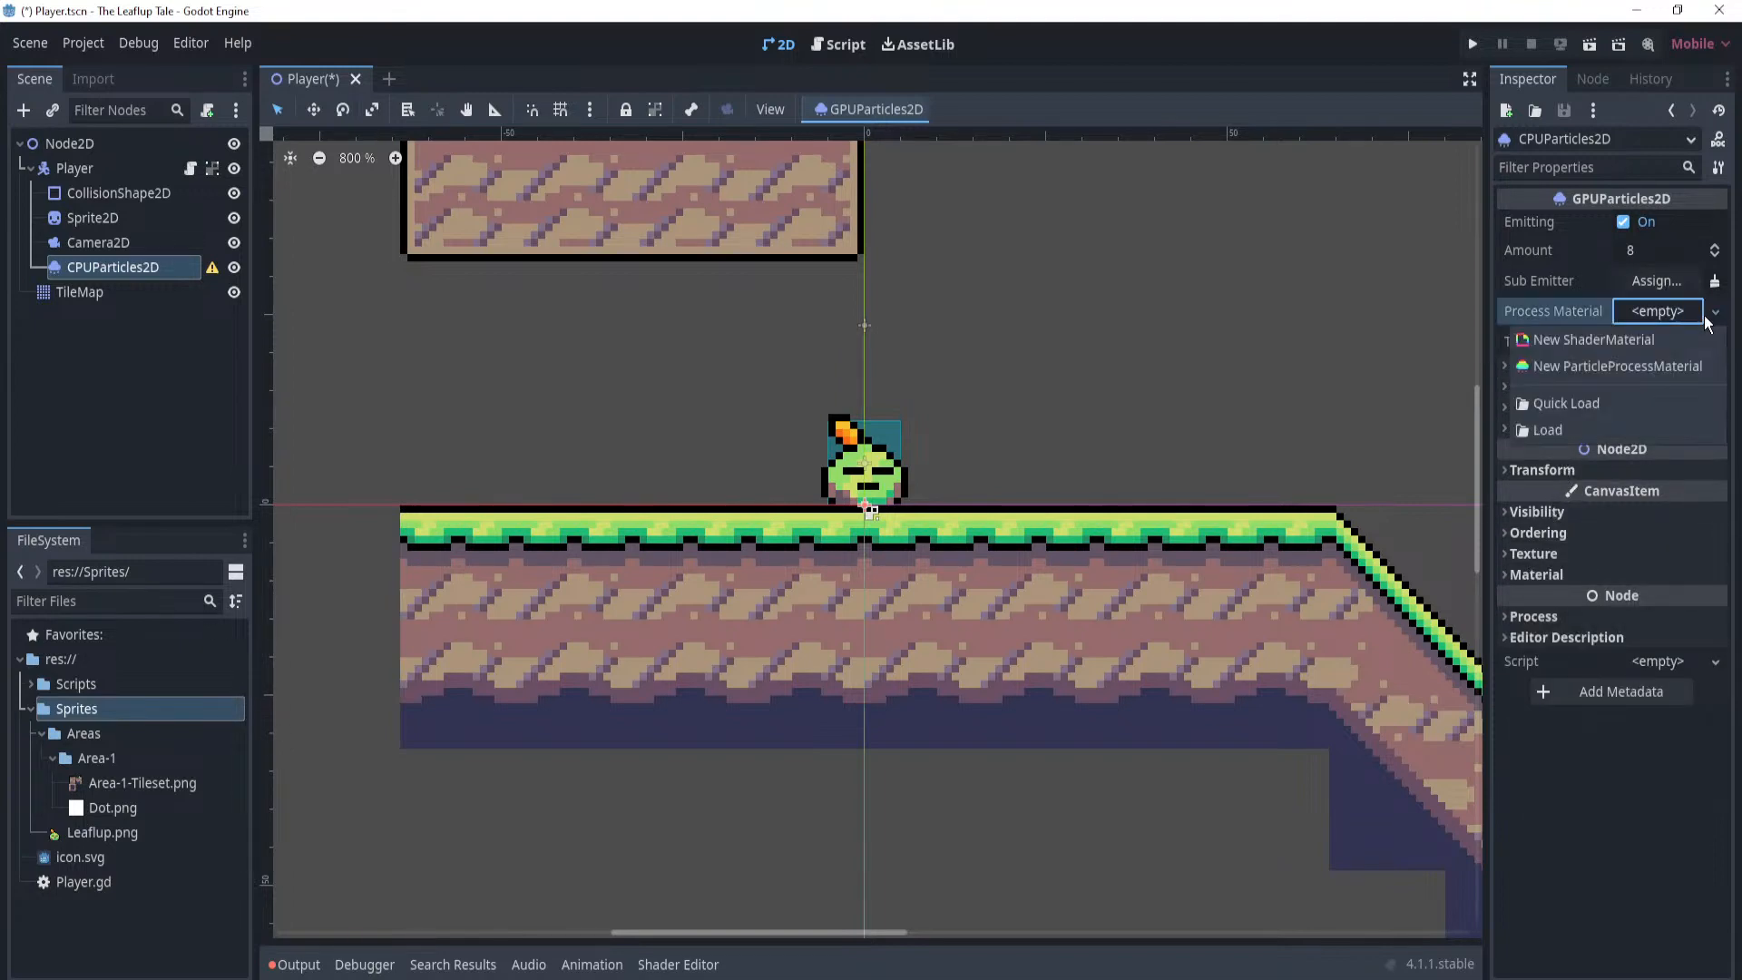
click(1598, 364)
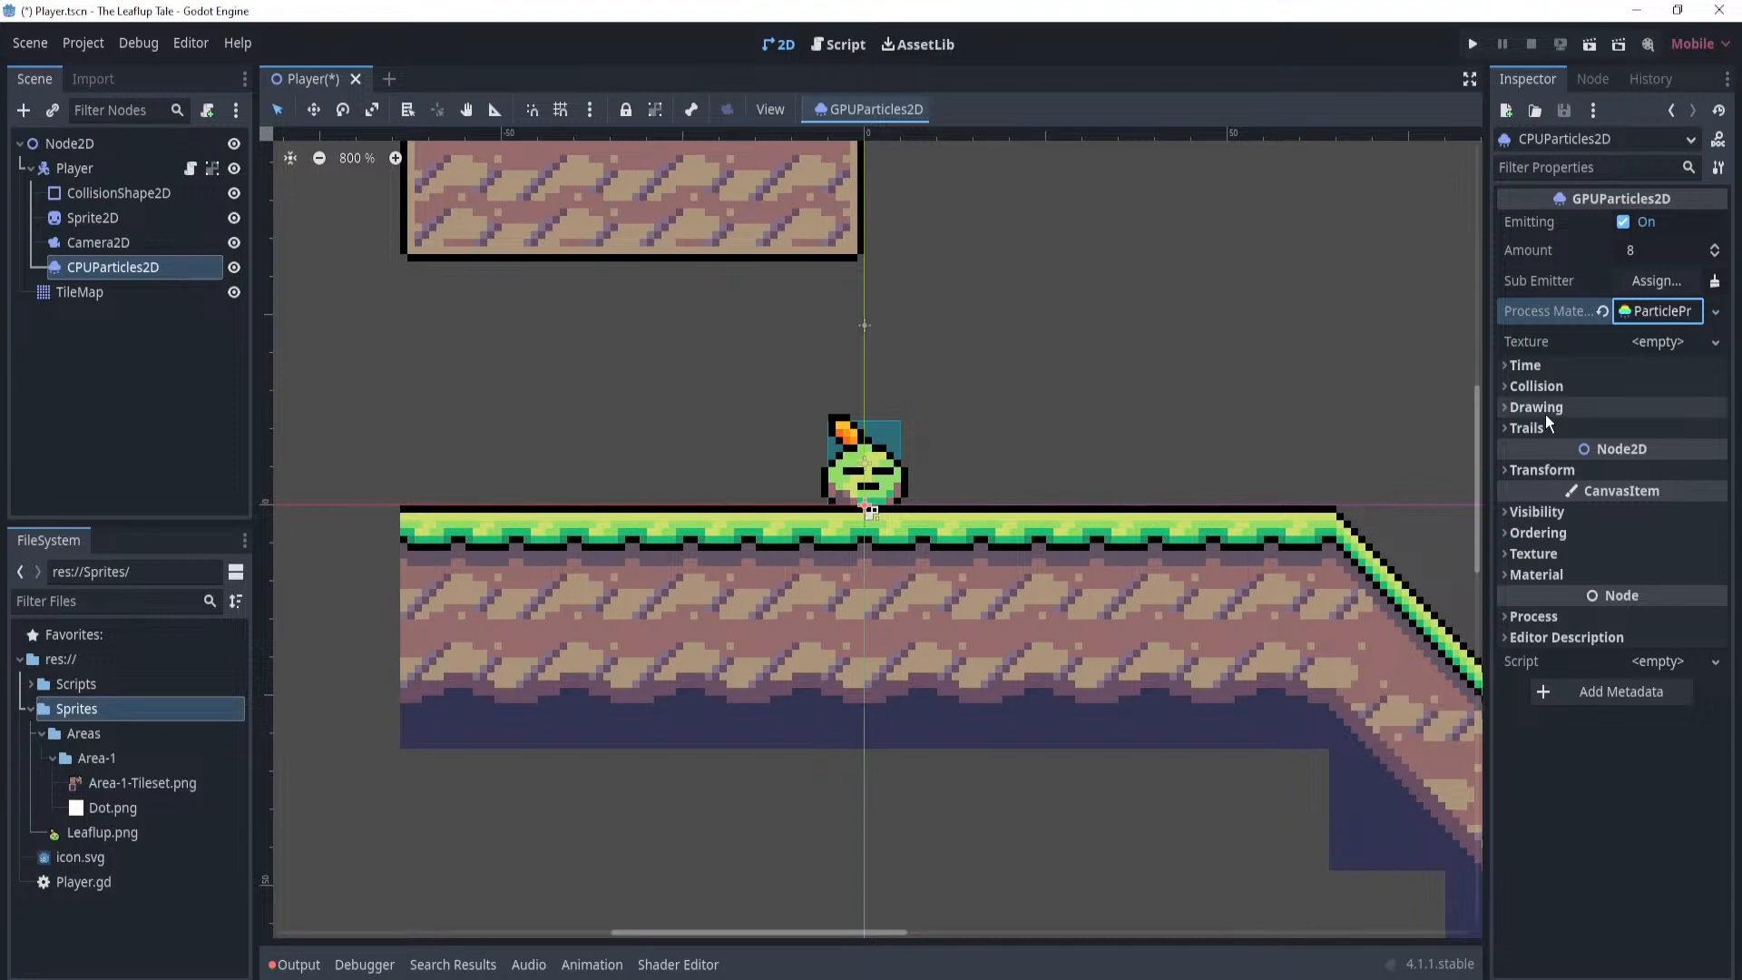
click(1664, 312)
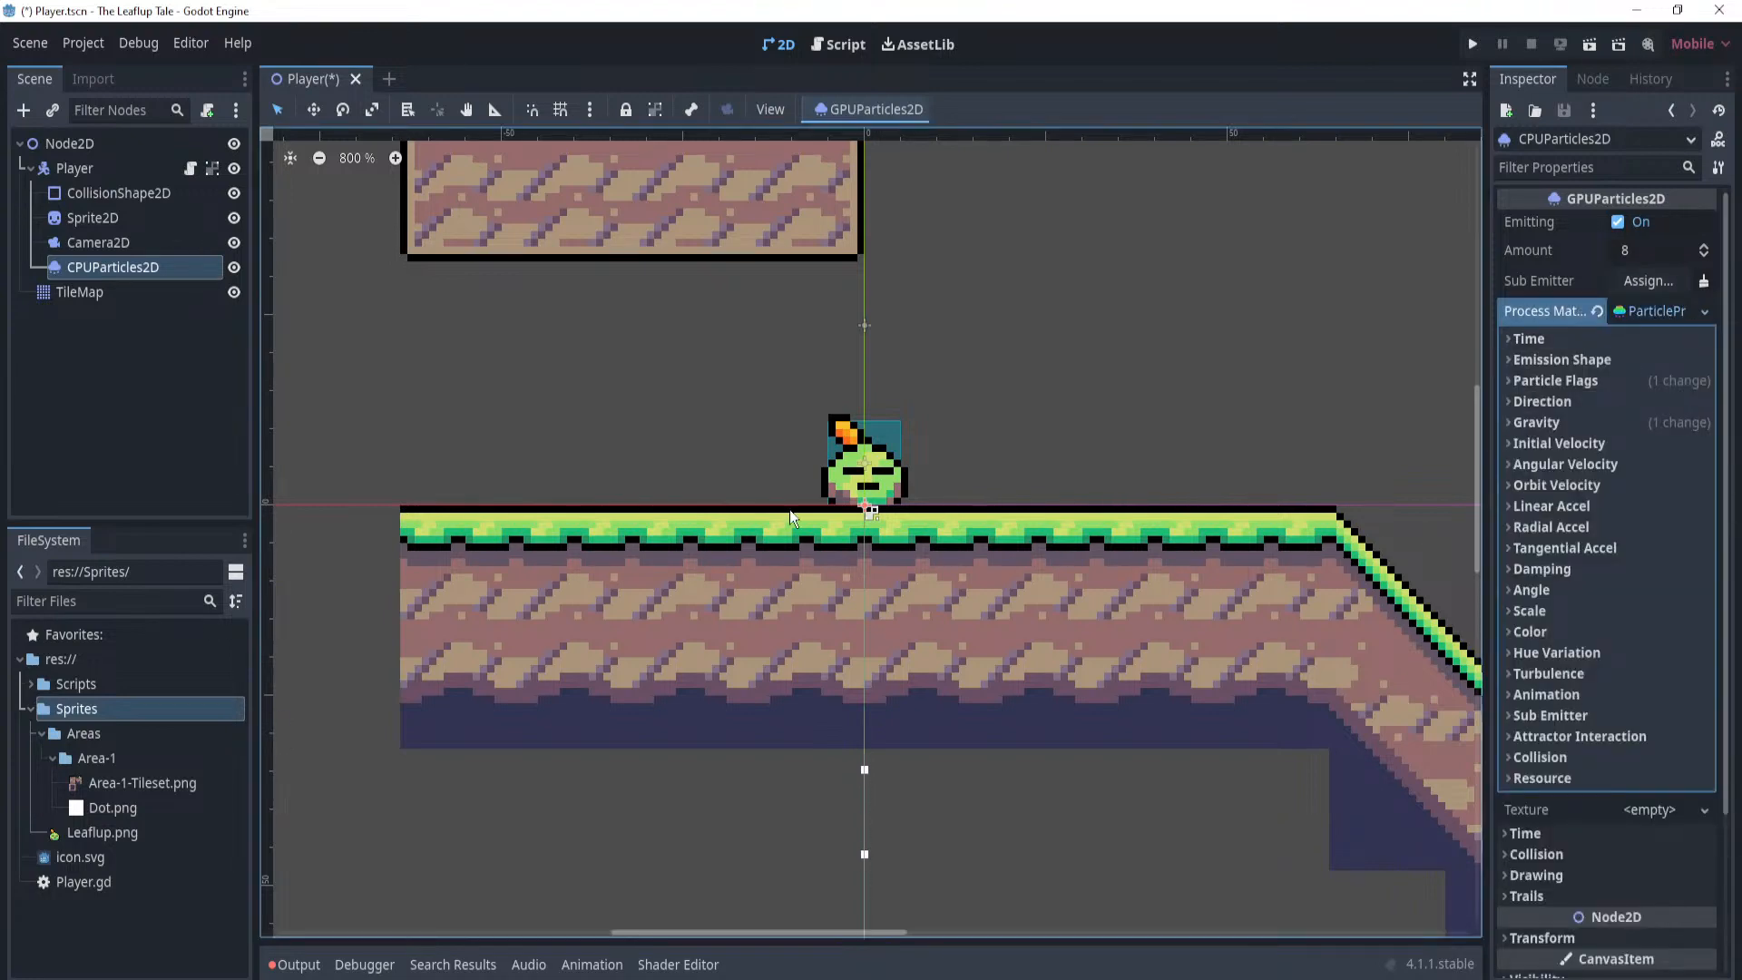
scroll(790, 509, down, 2)
scroll(659, 395, up, 2)
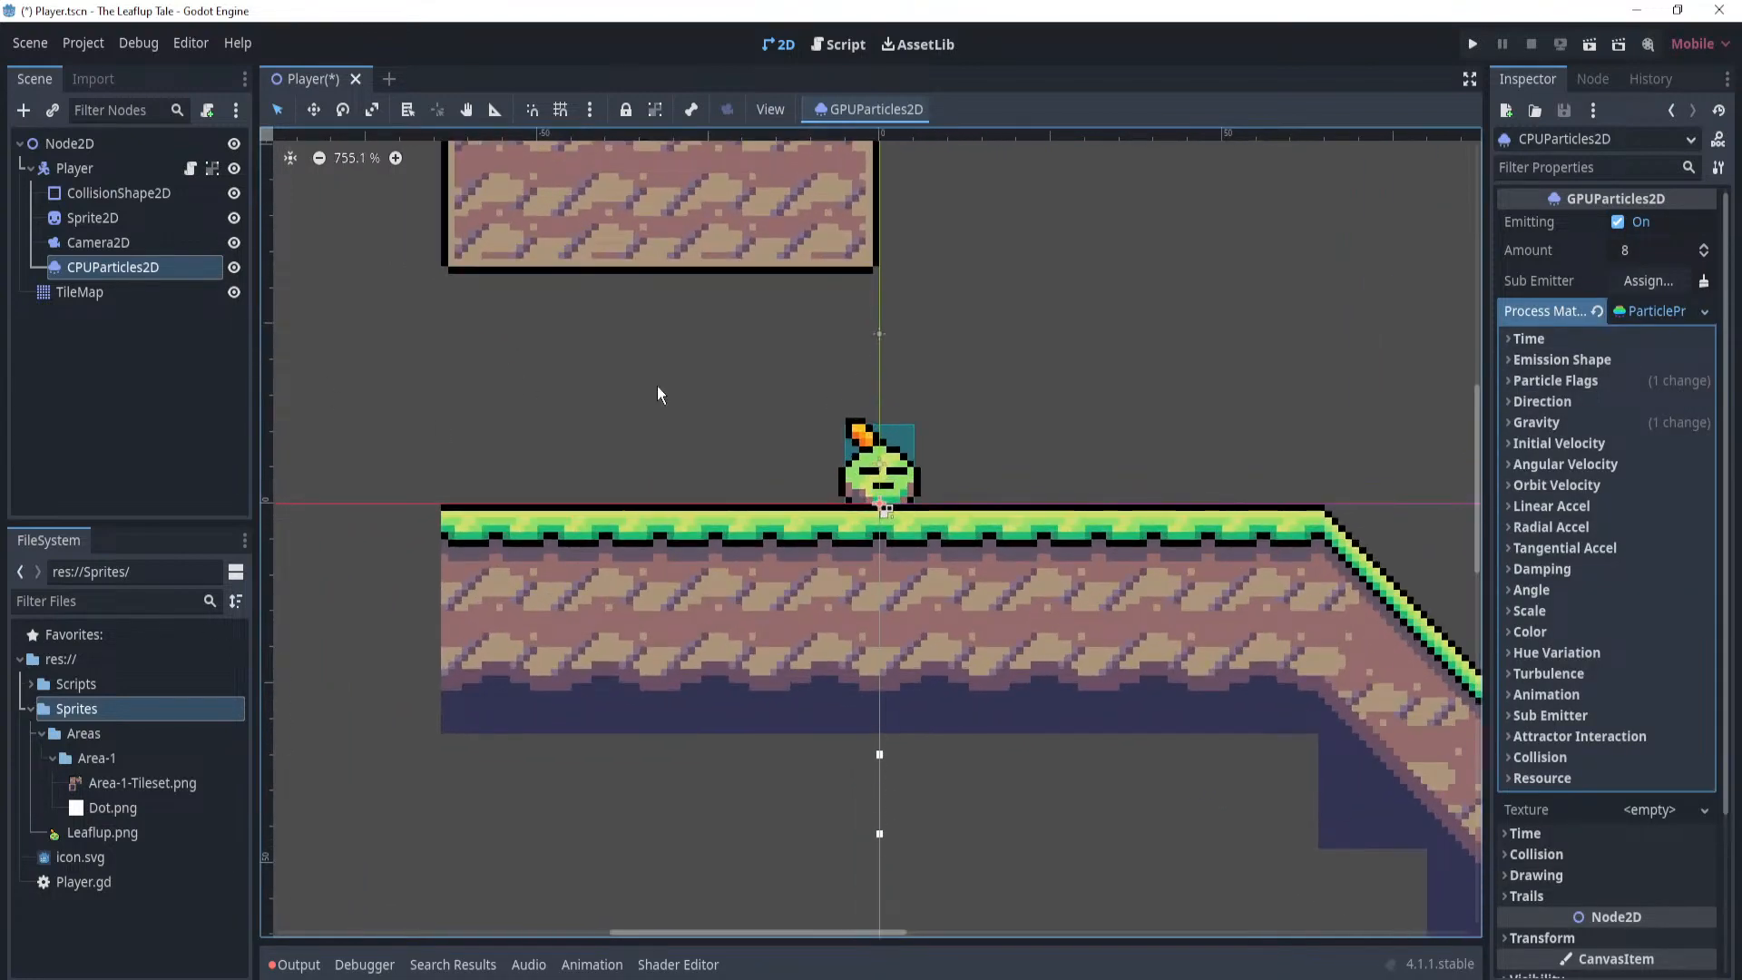
scroll(722, 475, up, 3)
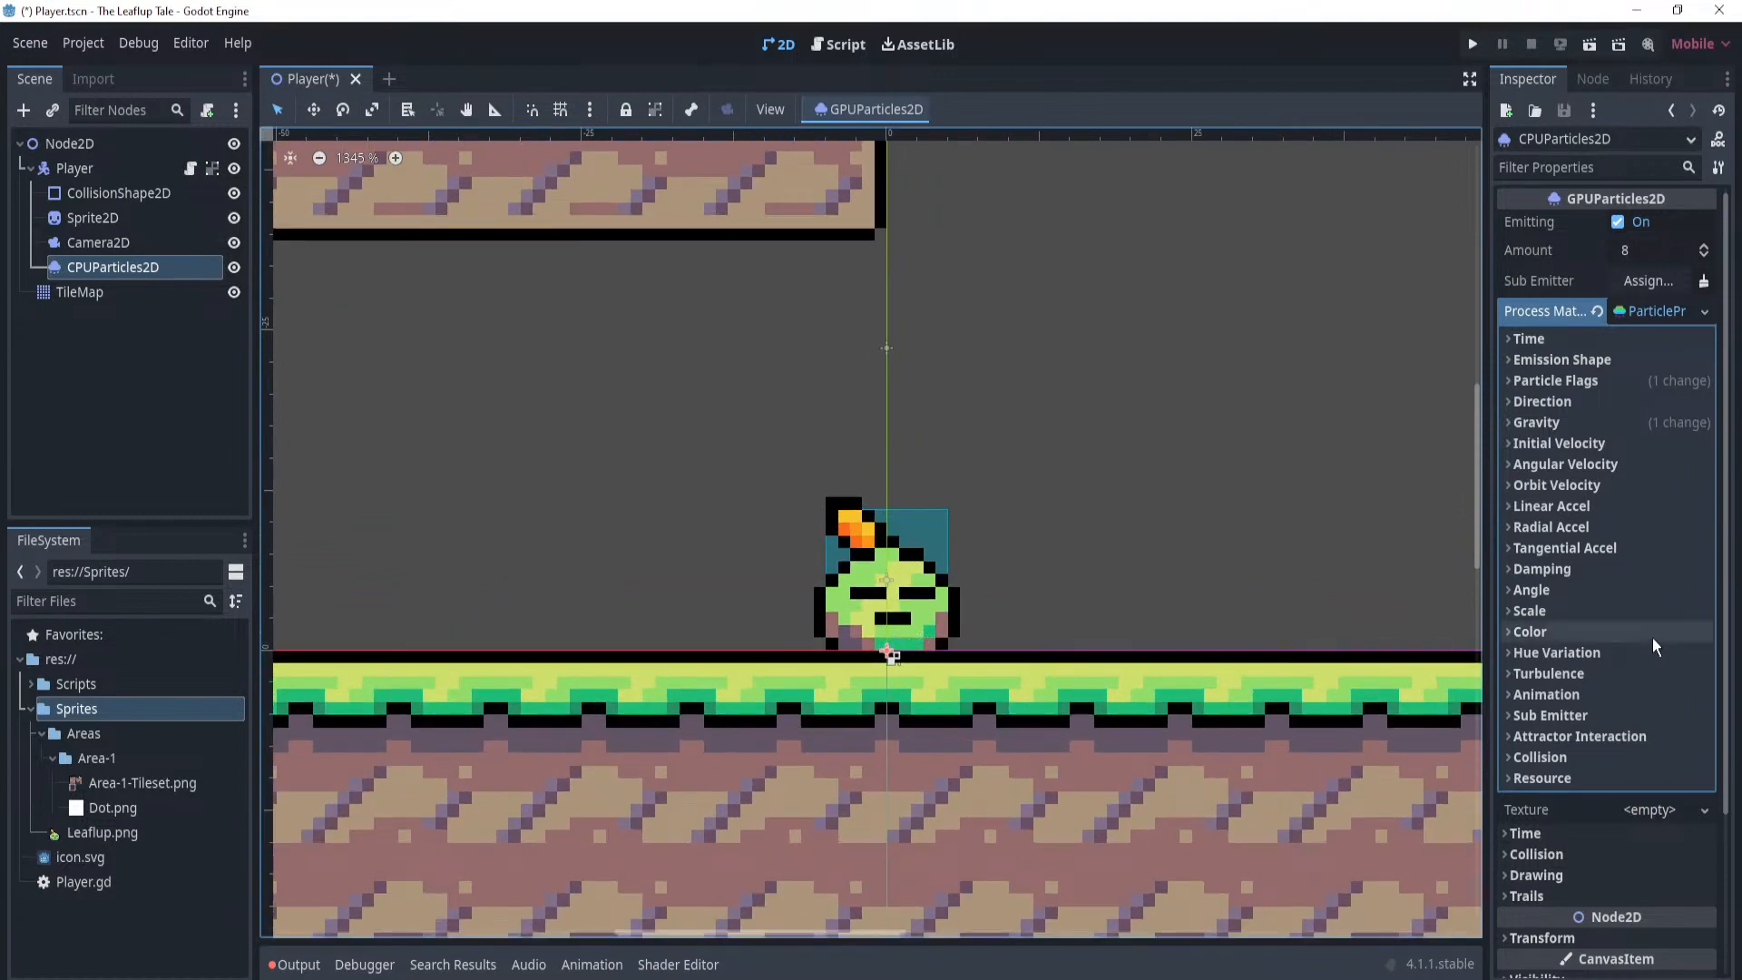
Set the particle node's Z Index to 1 in its CanvasItem Ordering properties.
scroll(1561, 738, down, 3)
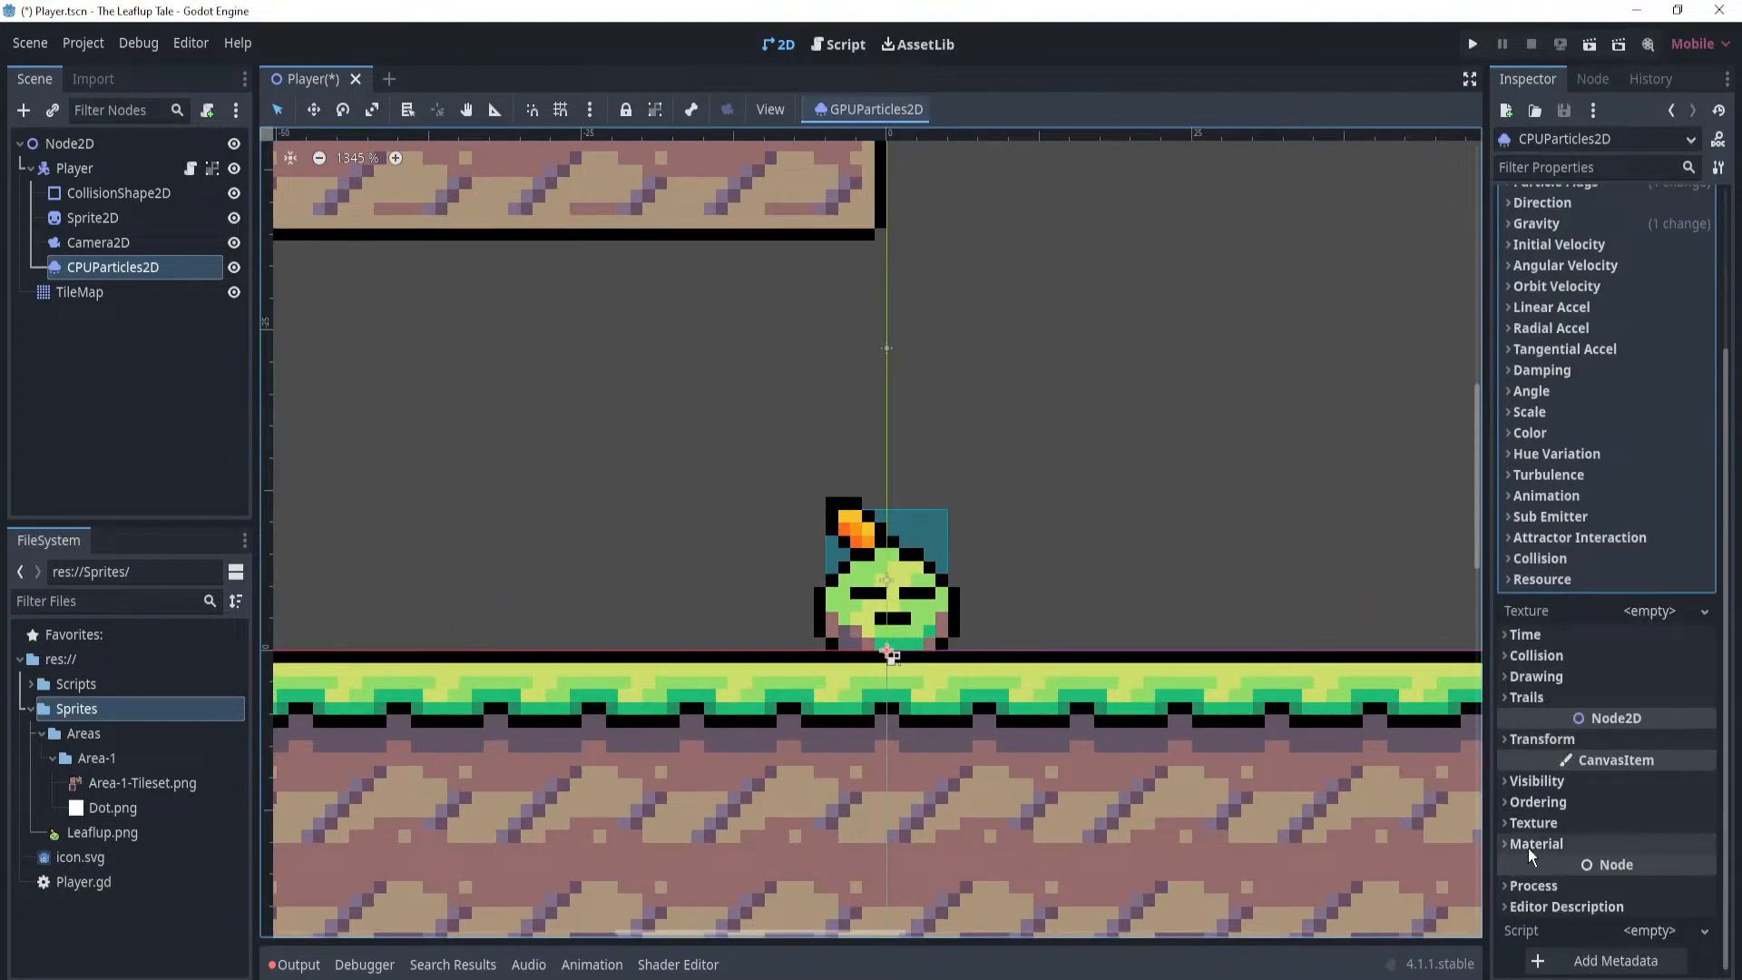
click(1537, 781)
scroll(1547, 777, down, 5)
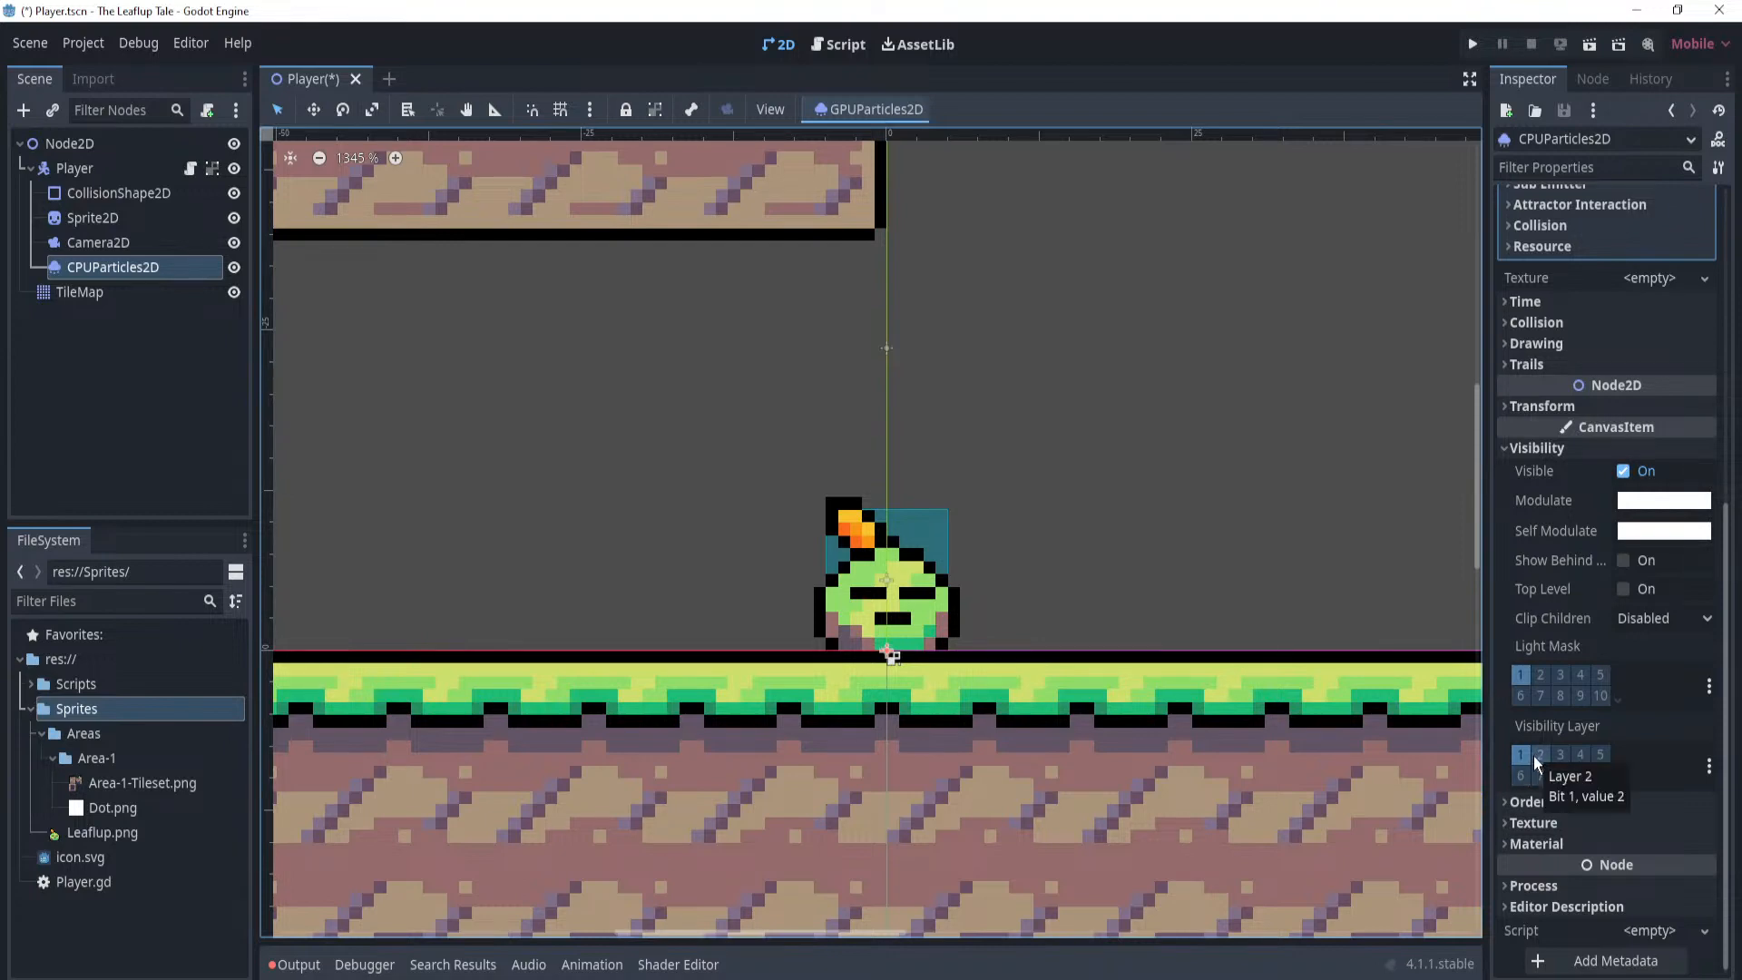
click(1533, 800)
scroll(1535, 793, down, 2)
click(1648, 743)
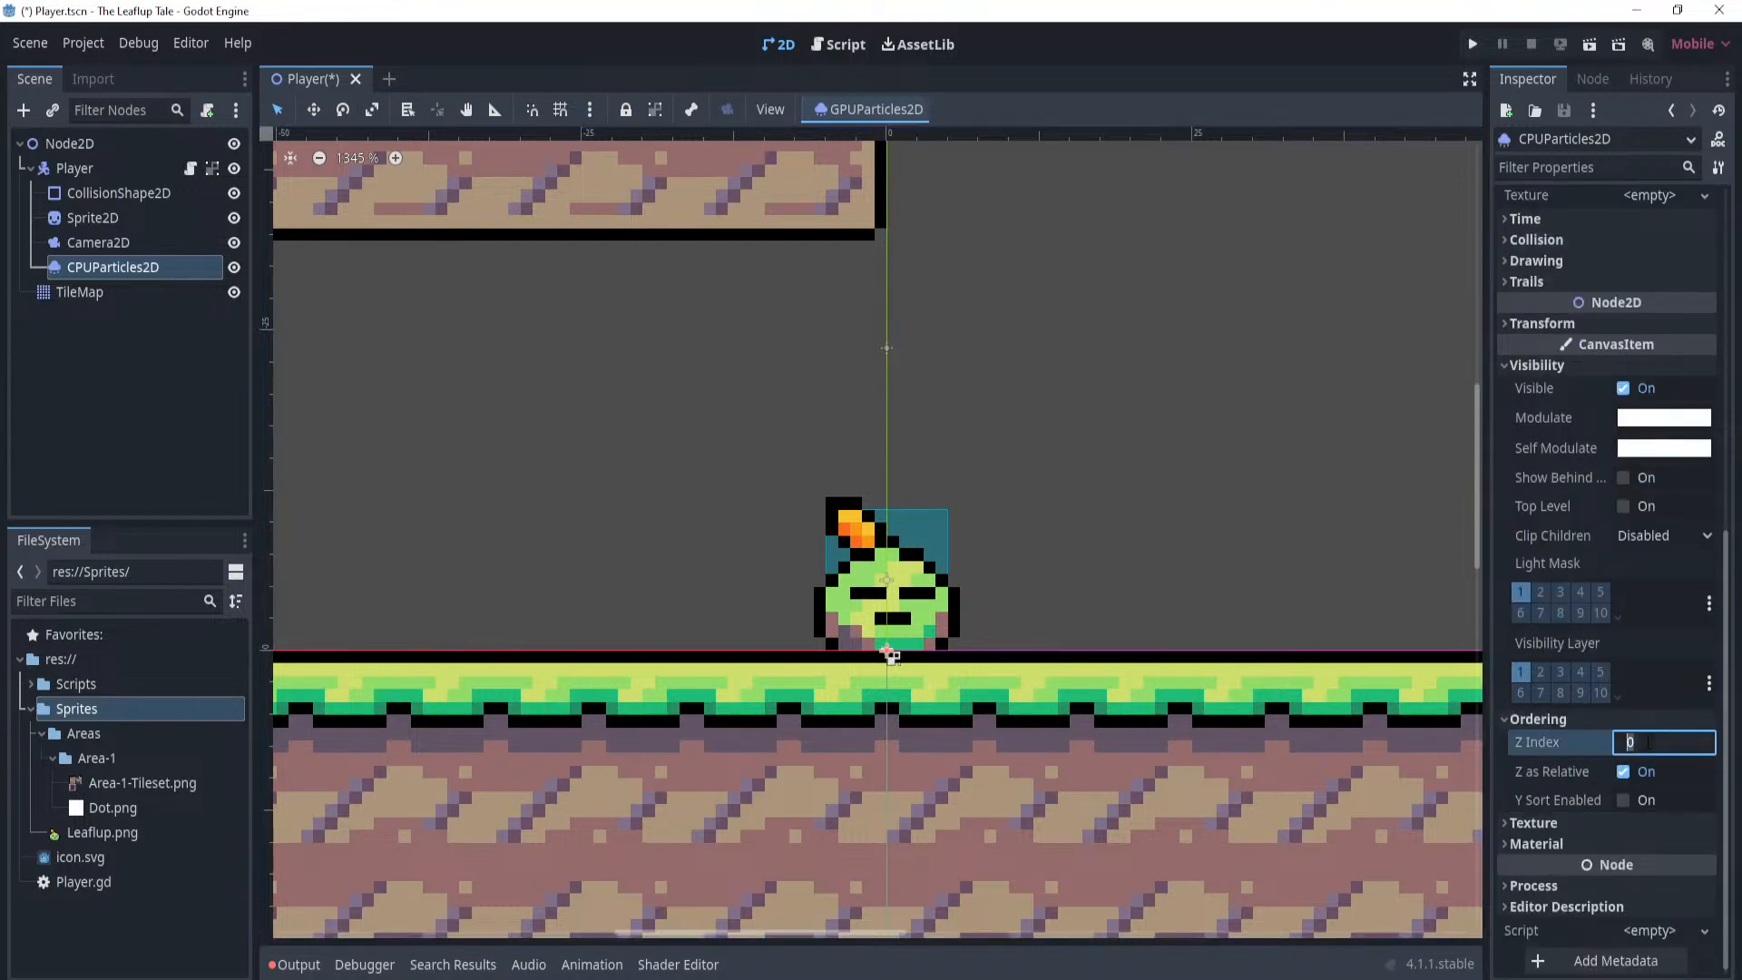
text(1)
key(Return)
Inspect the particles emitted below the player against the ground tiles.
scroll(1144, 553, down, 5)
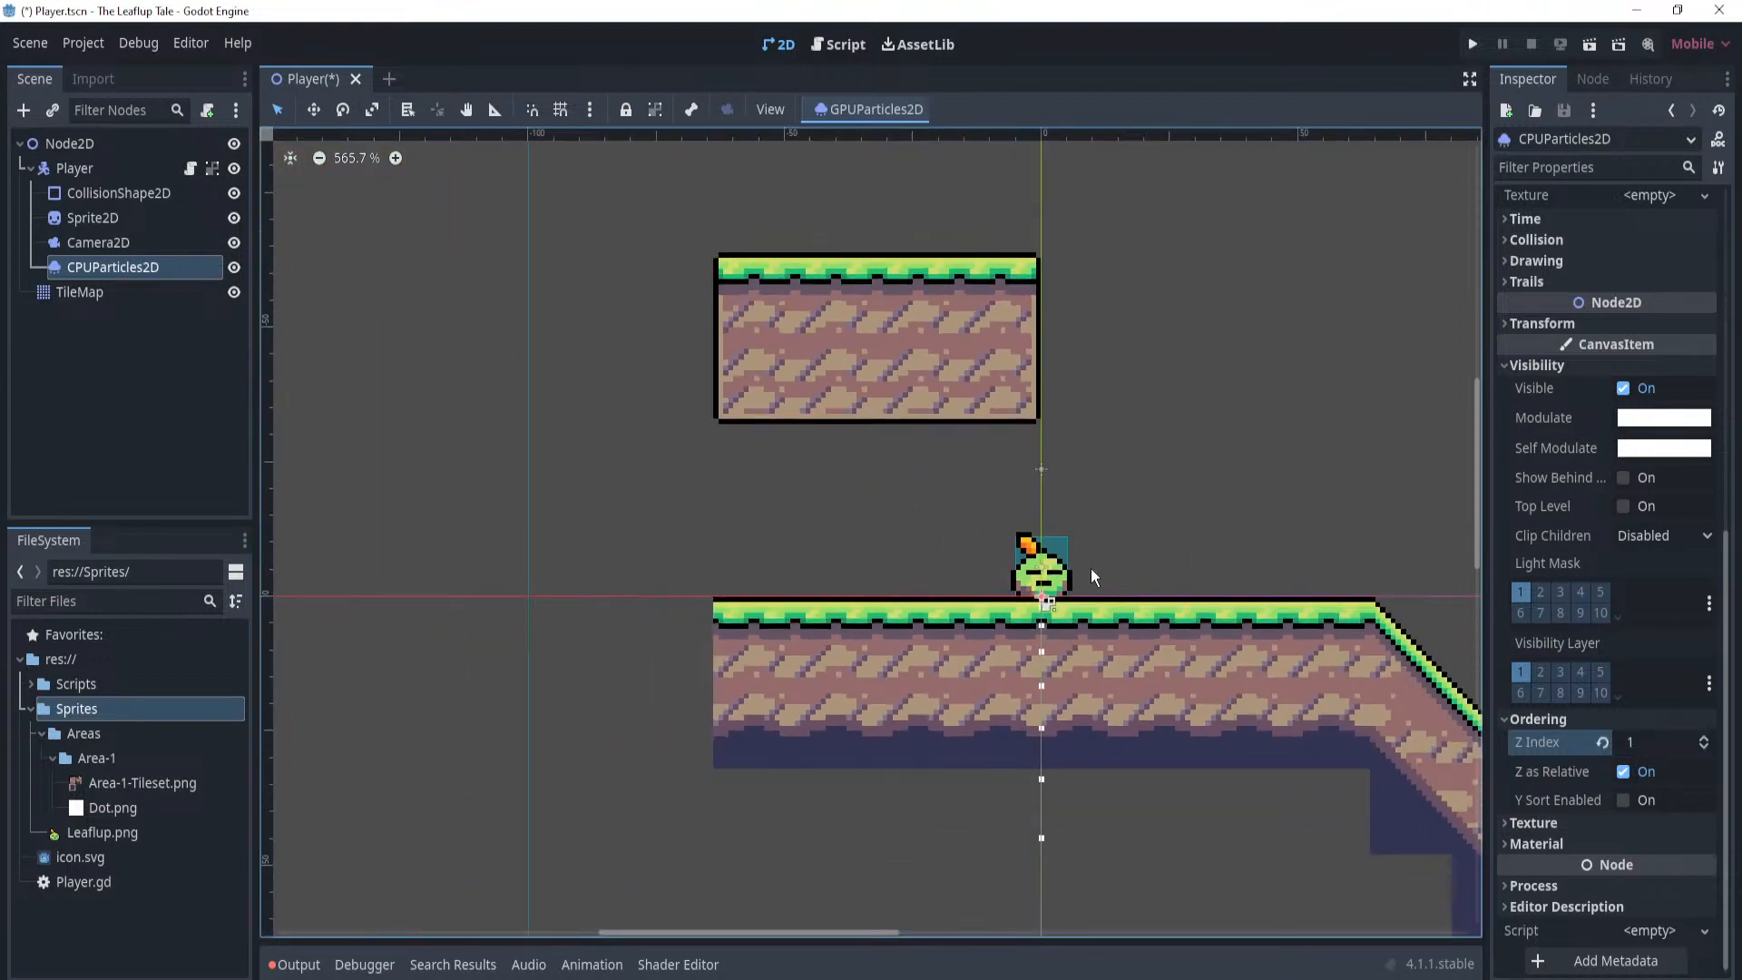
scroll(1064, 570, up, 2)
scroll(1022, 572, up, 1)
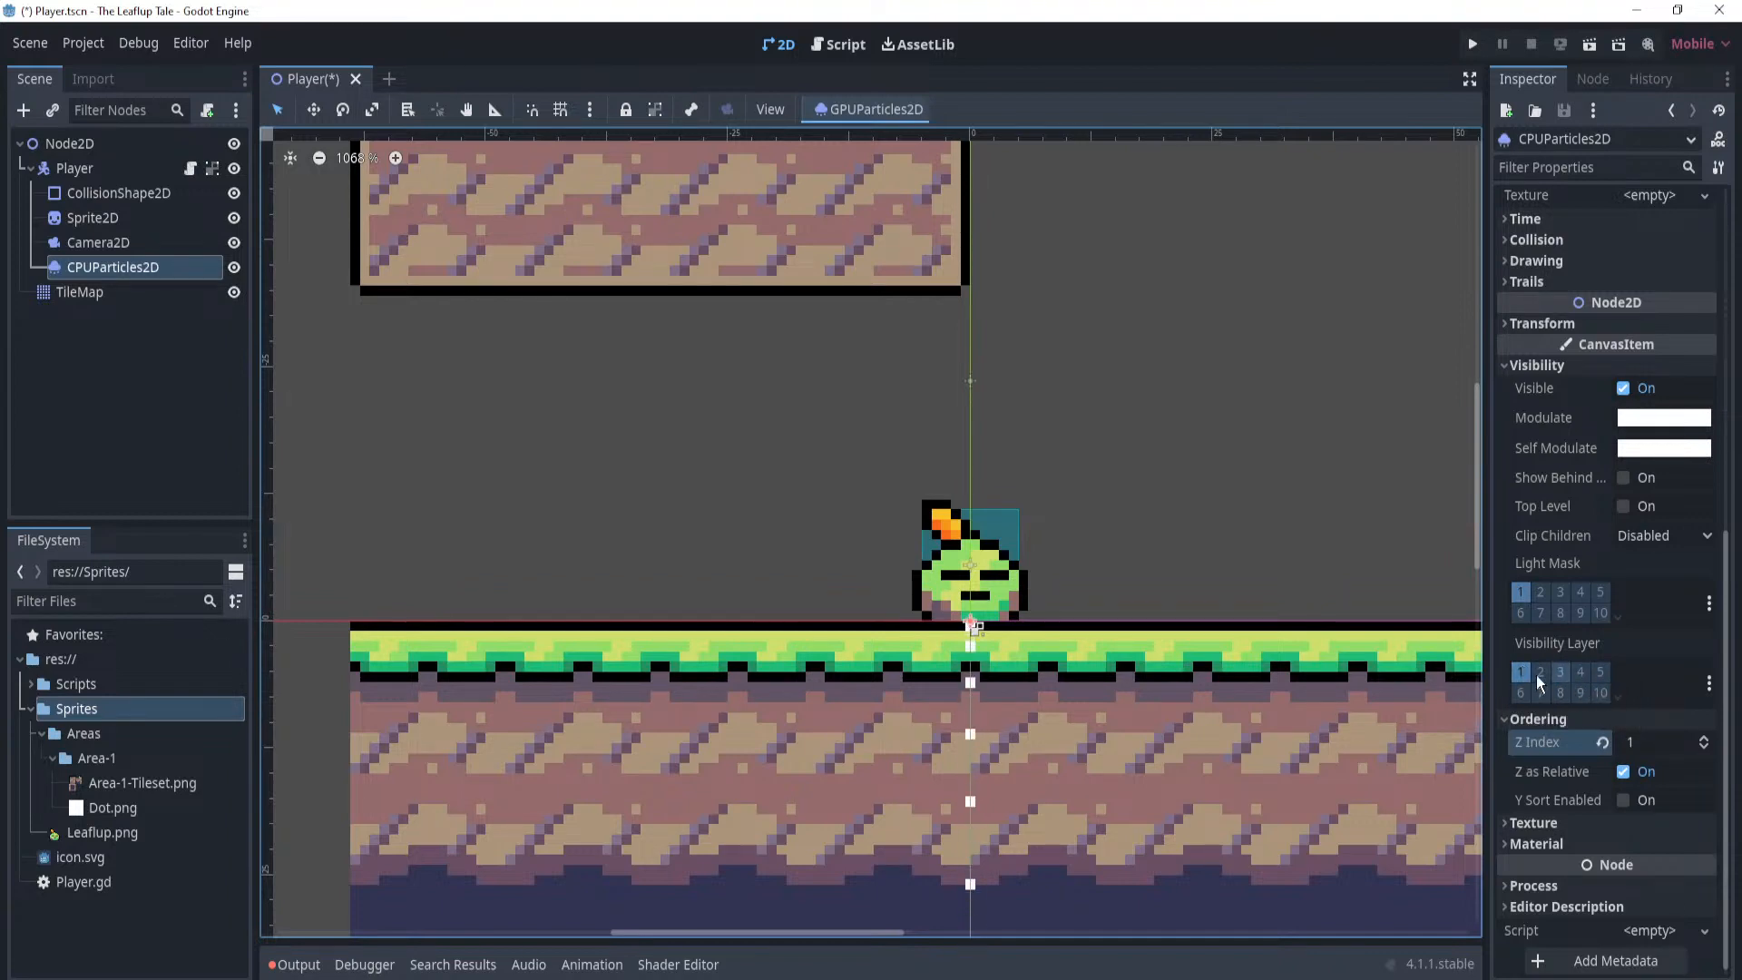
scroll(1153, 514, down, 1)
scroll(1152, 514, down, 3)
middle_drag(1152, 513, 1185, 563)
scroll(1189, 557, up, 1)
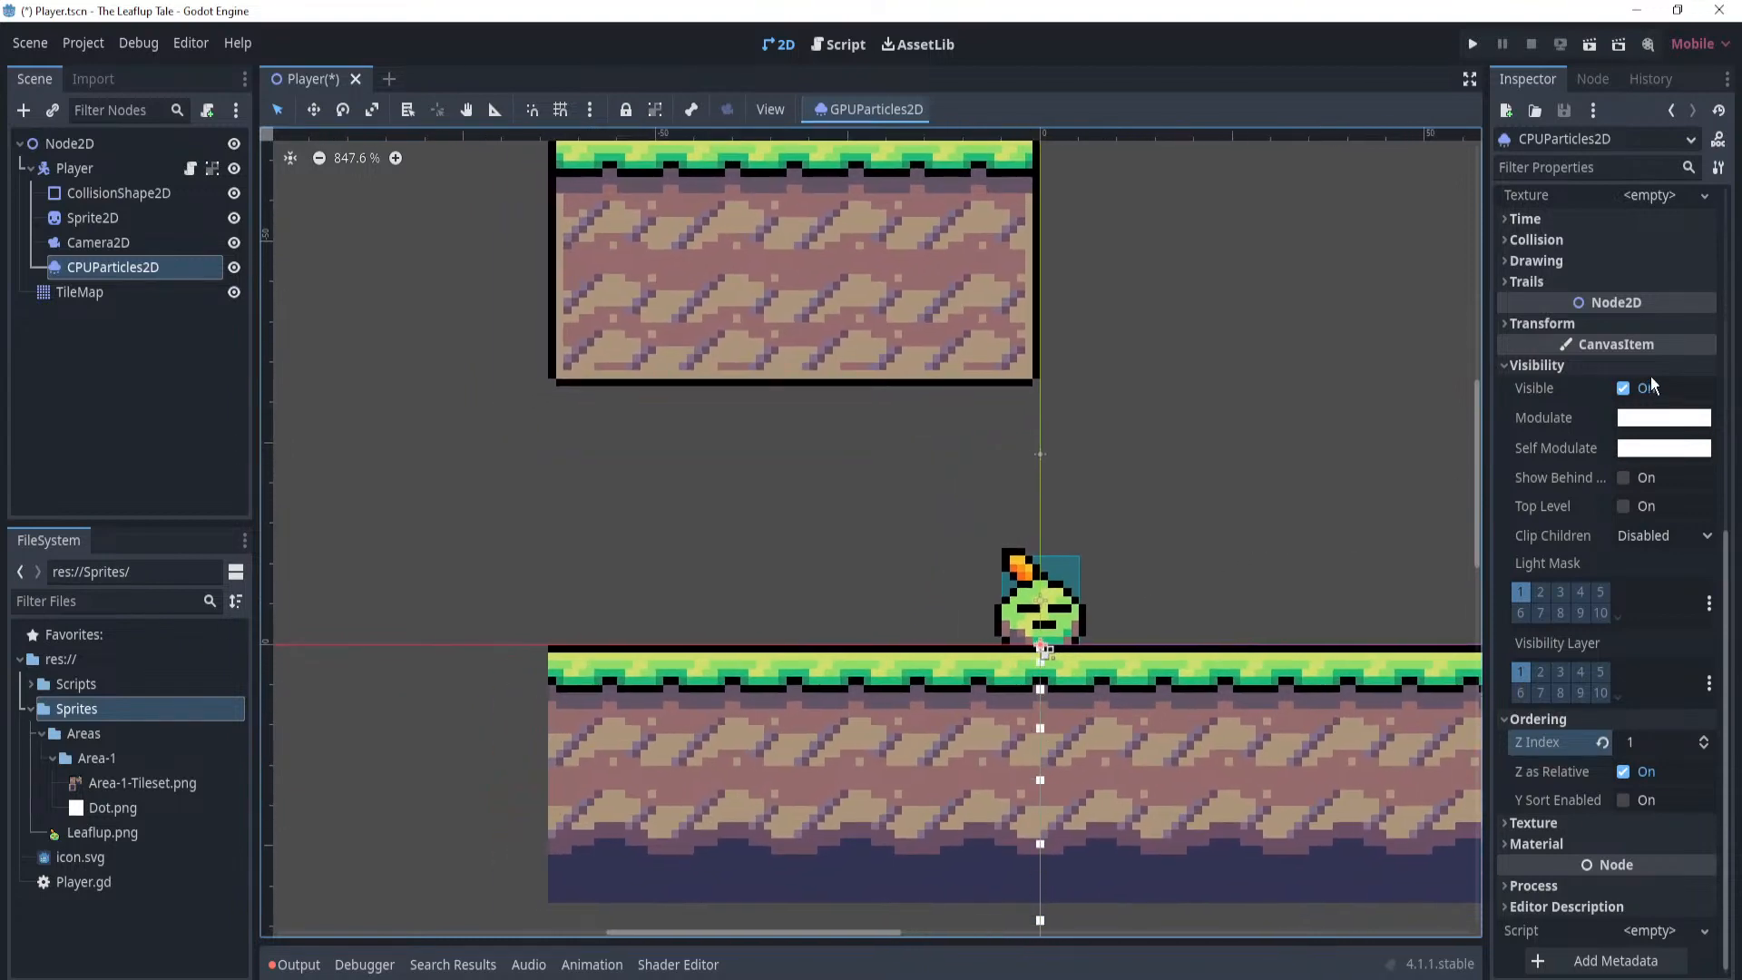
Examine the process material's Resource properties and the particle node's empty Texture property.
scroll(1634, 390, up, 5)
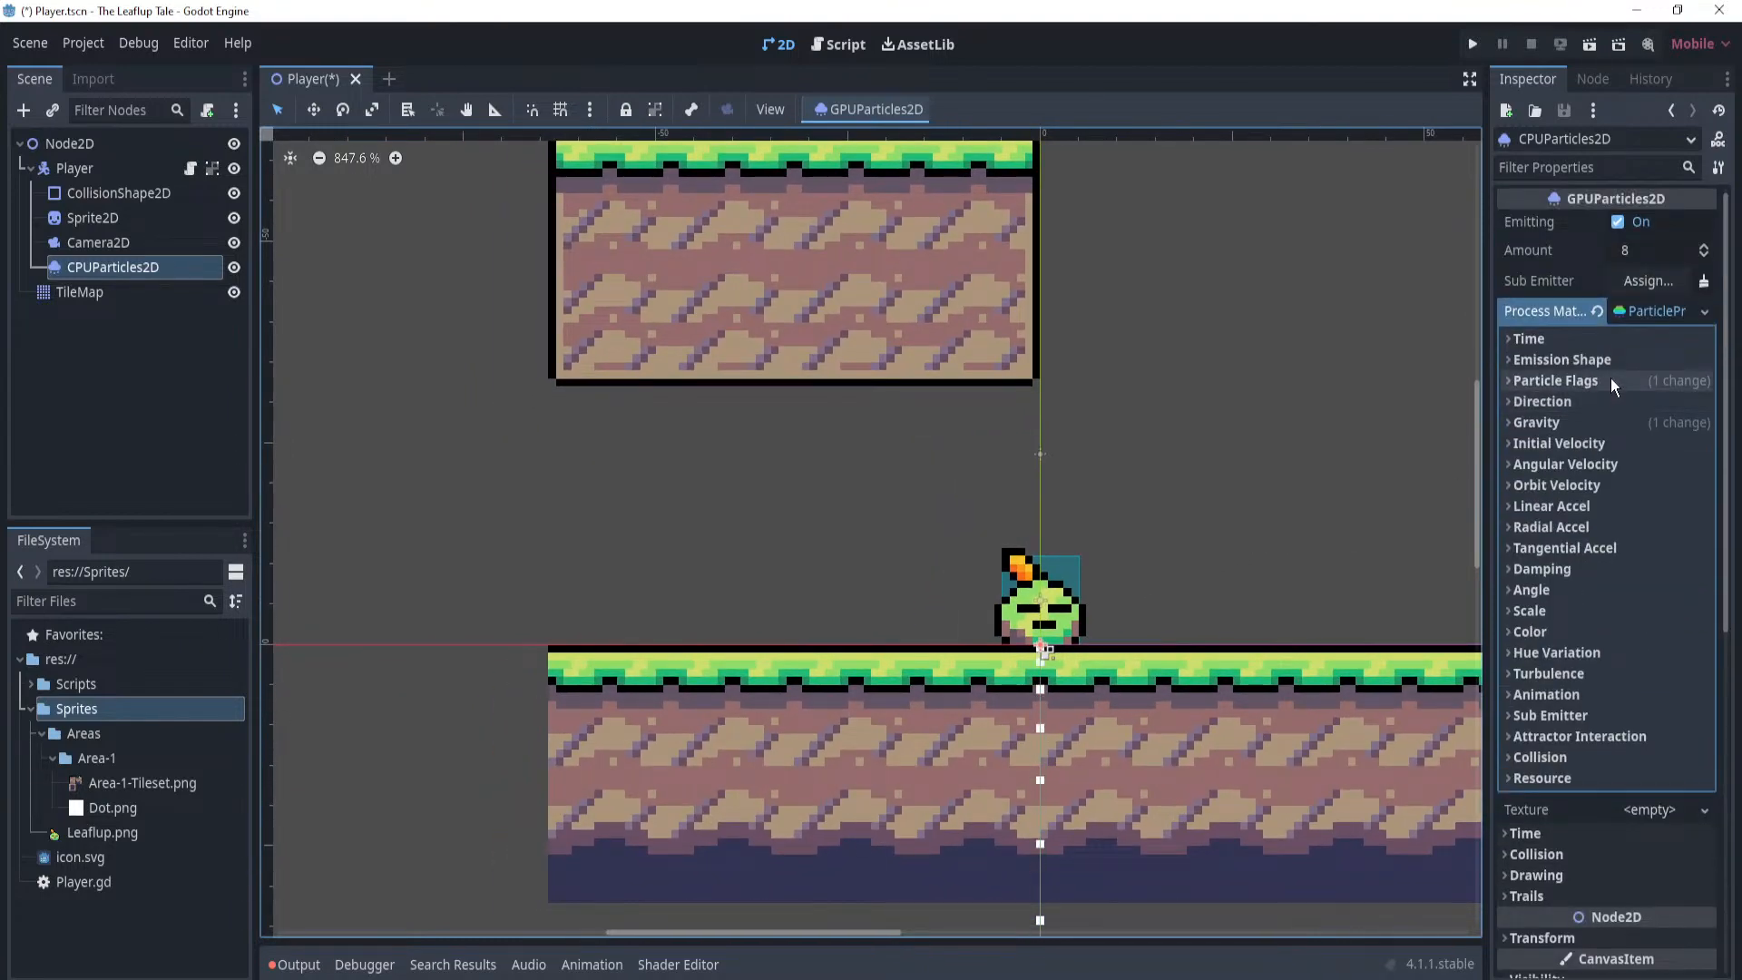
click(1556, 775)
click(1556, 776)
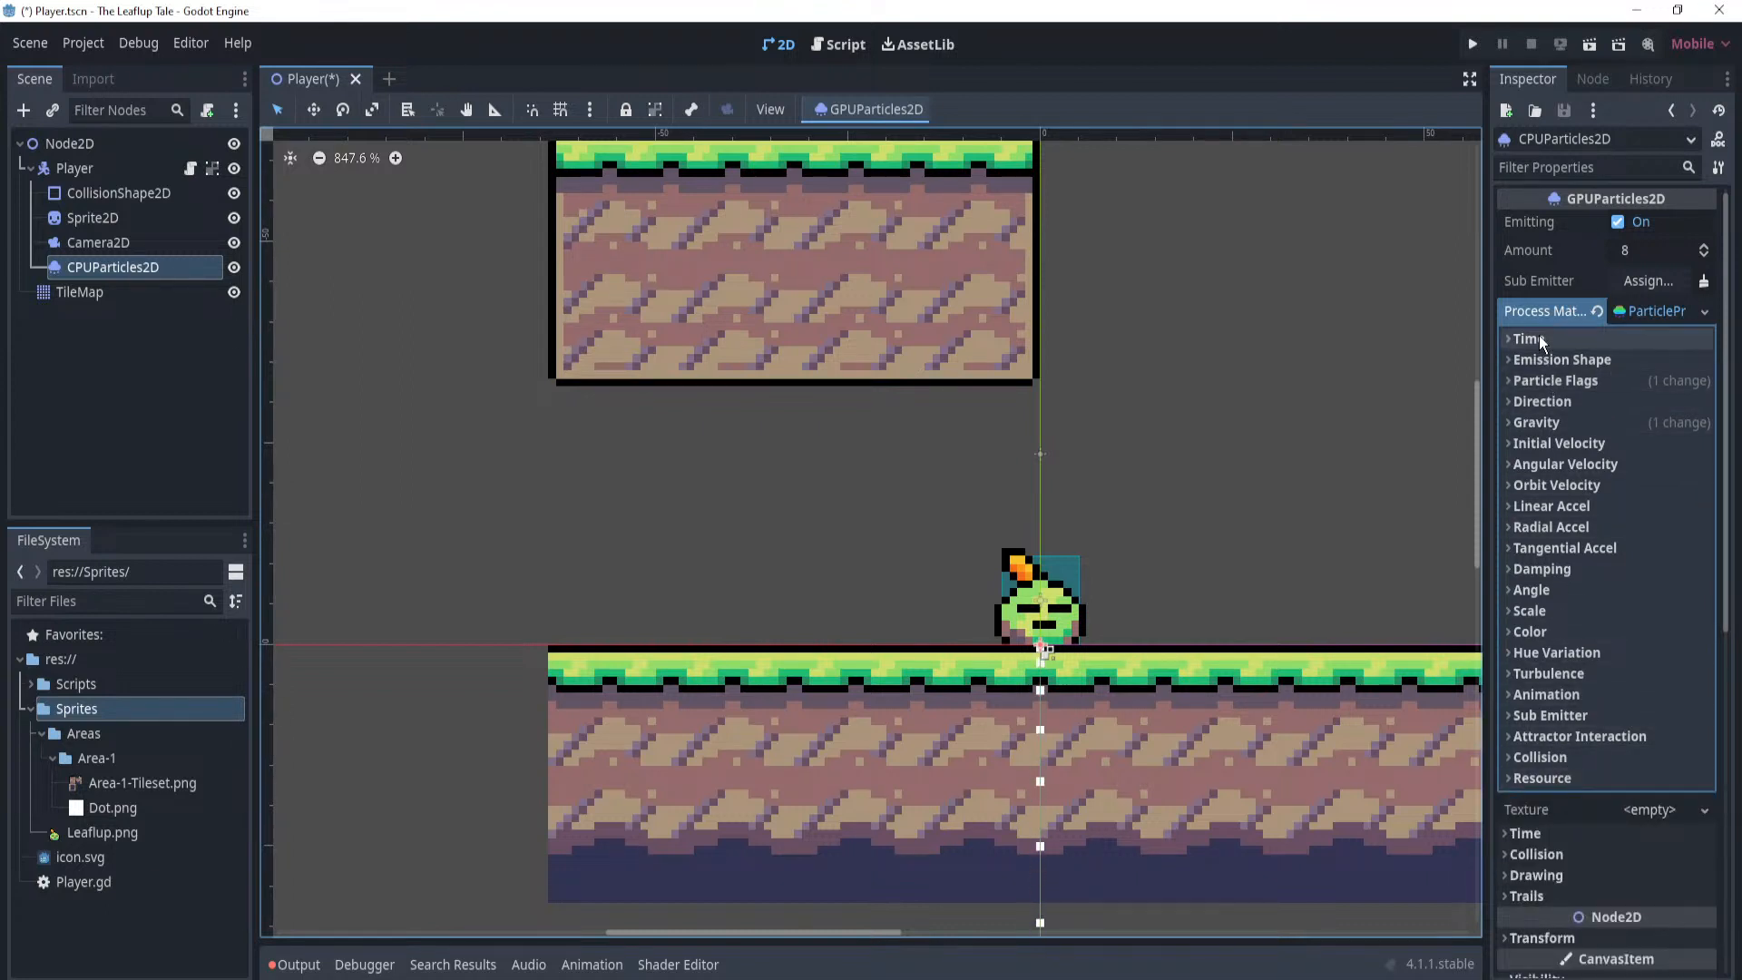
click(1646, 311)
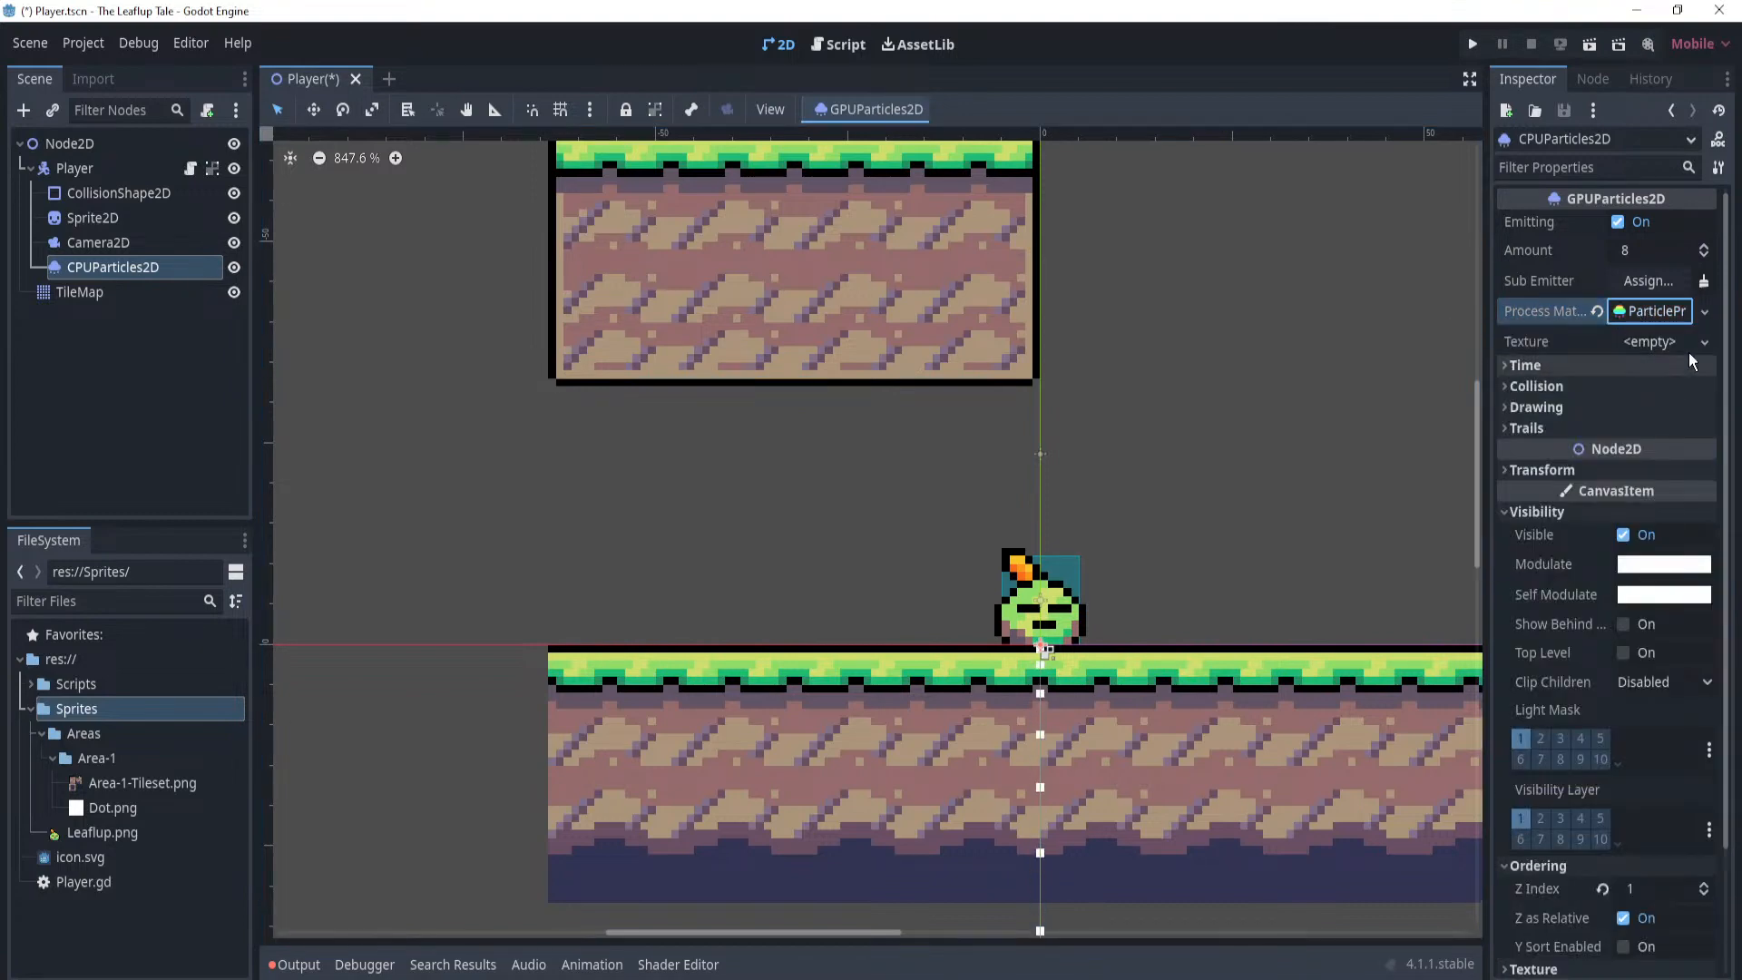
click(1677, 343)
click(1676, 343)
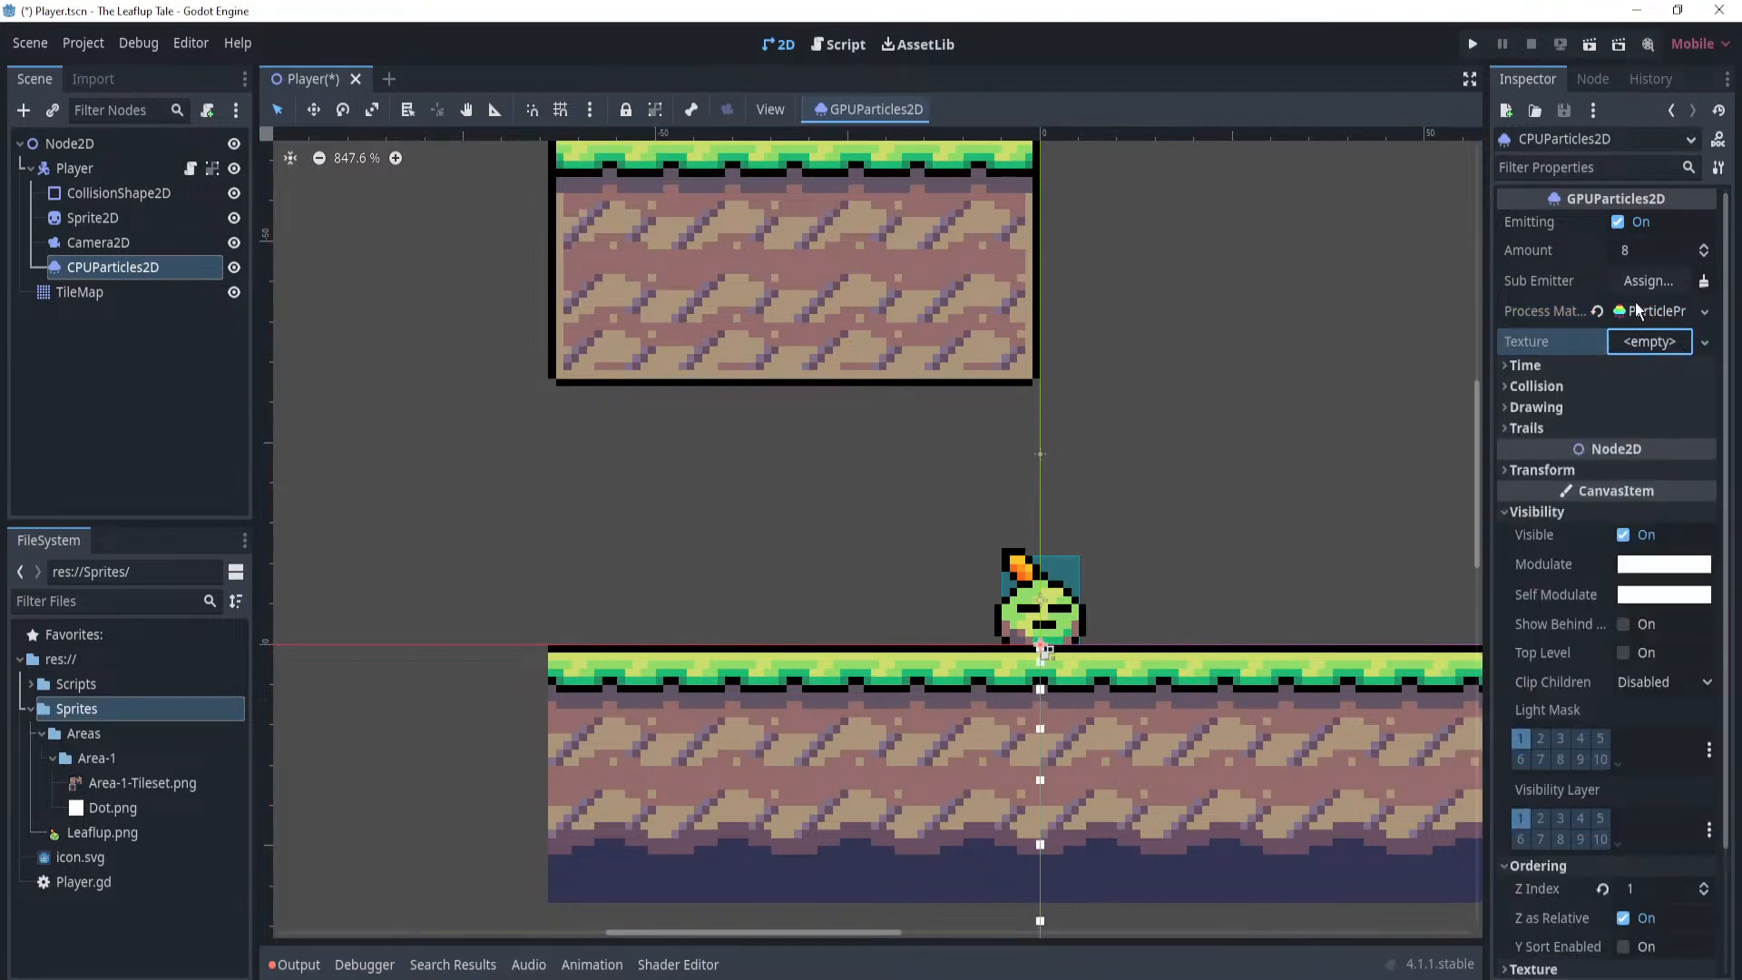
click(1646, 310)
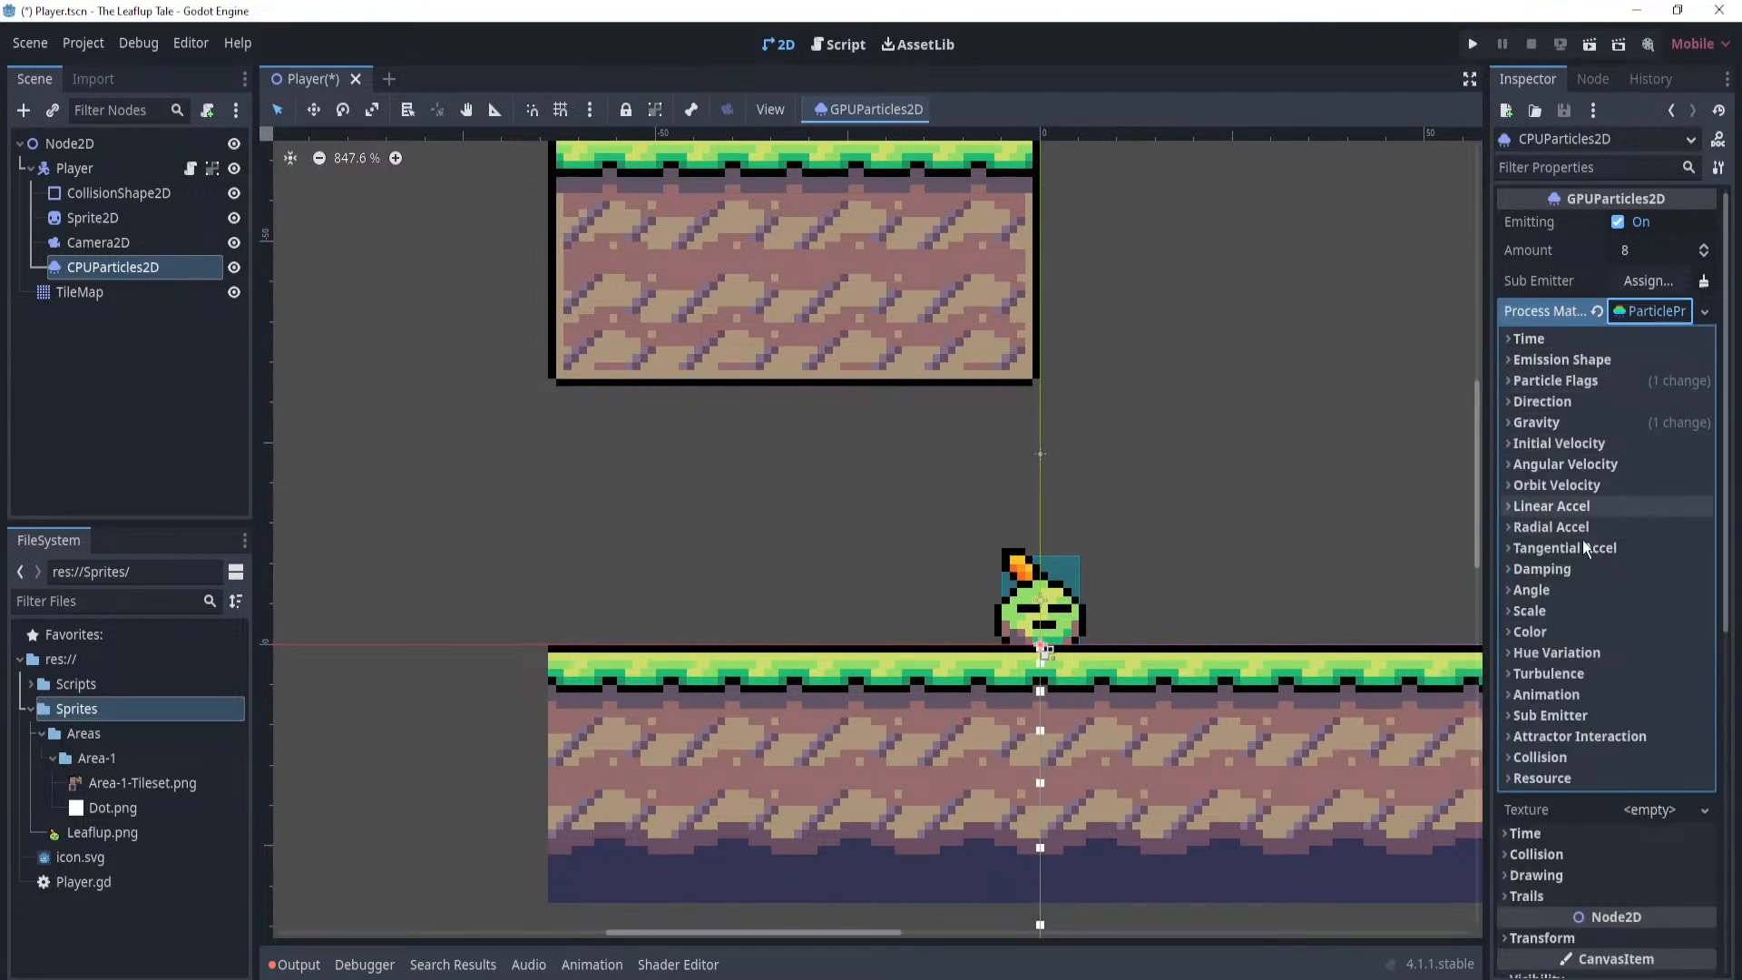
Try a Lifetime Randomness of 0.99 on the process material, and set it back to 0.
middle_drag(1216, 560, 1214, 554)
scroll(1128, 597, up, 10)
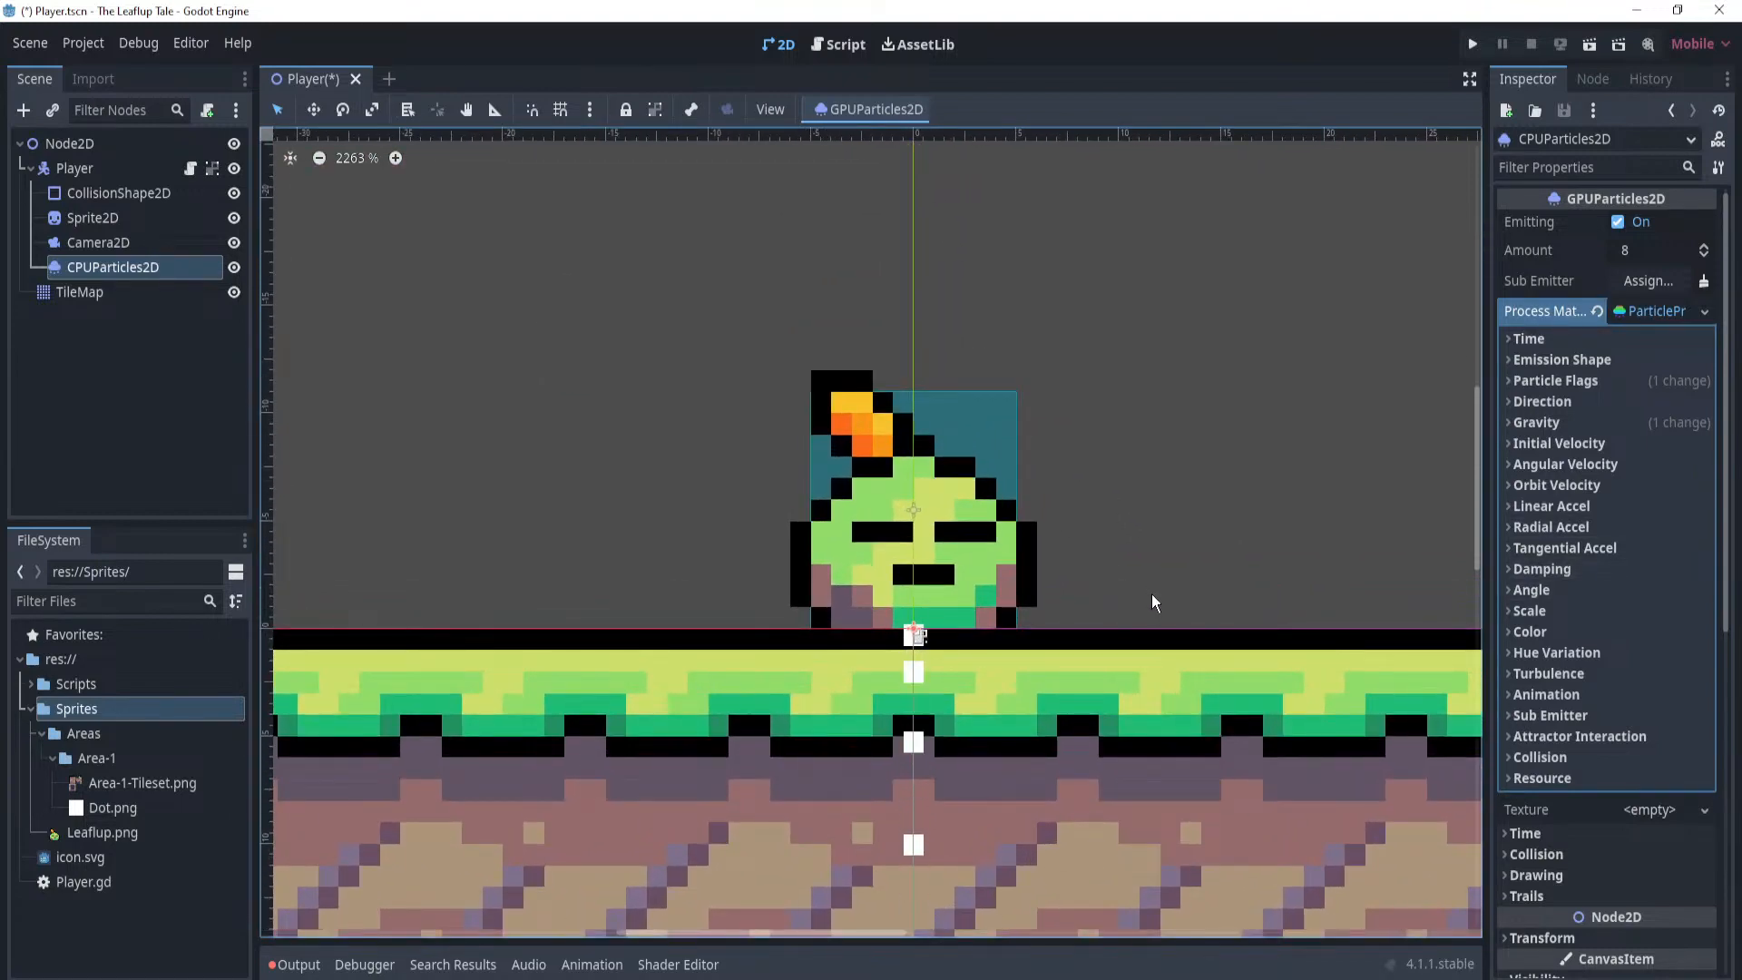
click(1534, 343)
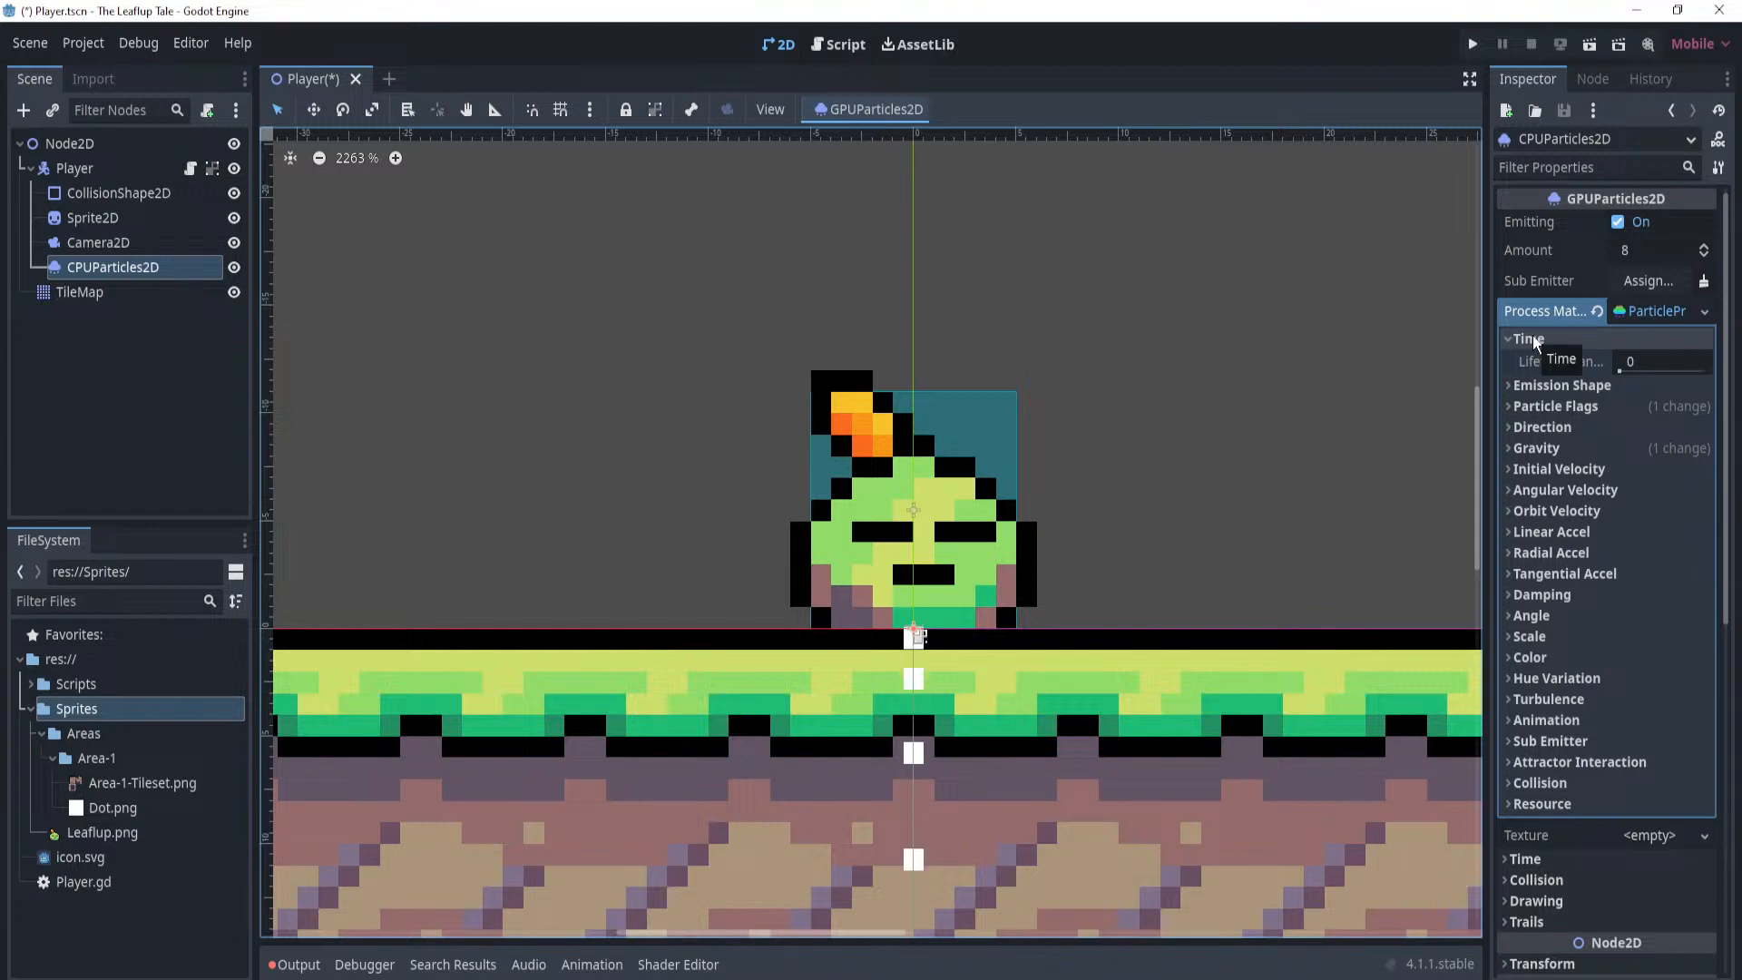
drag(1621, 371, 1706, 371)
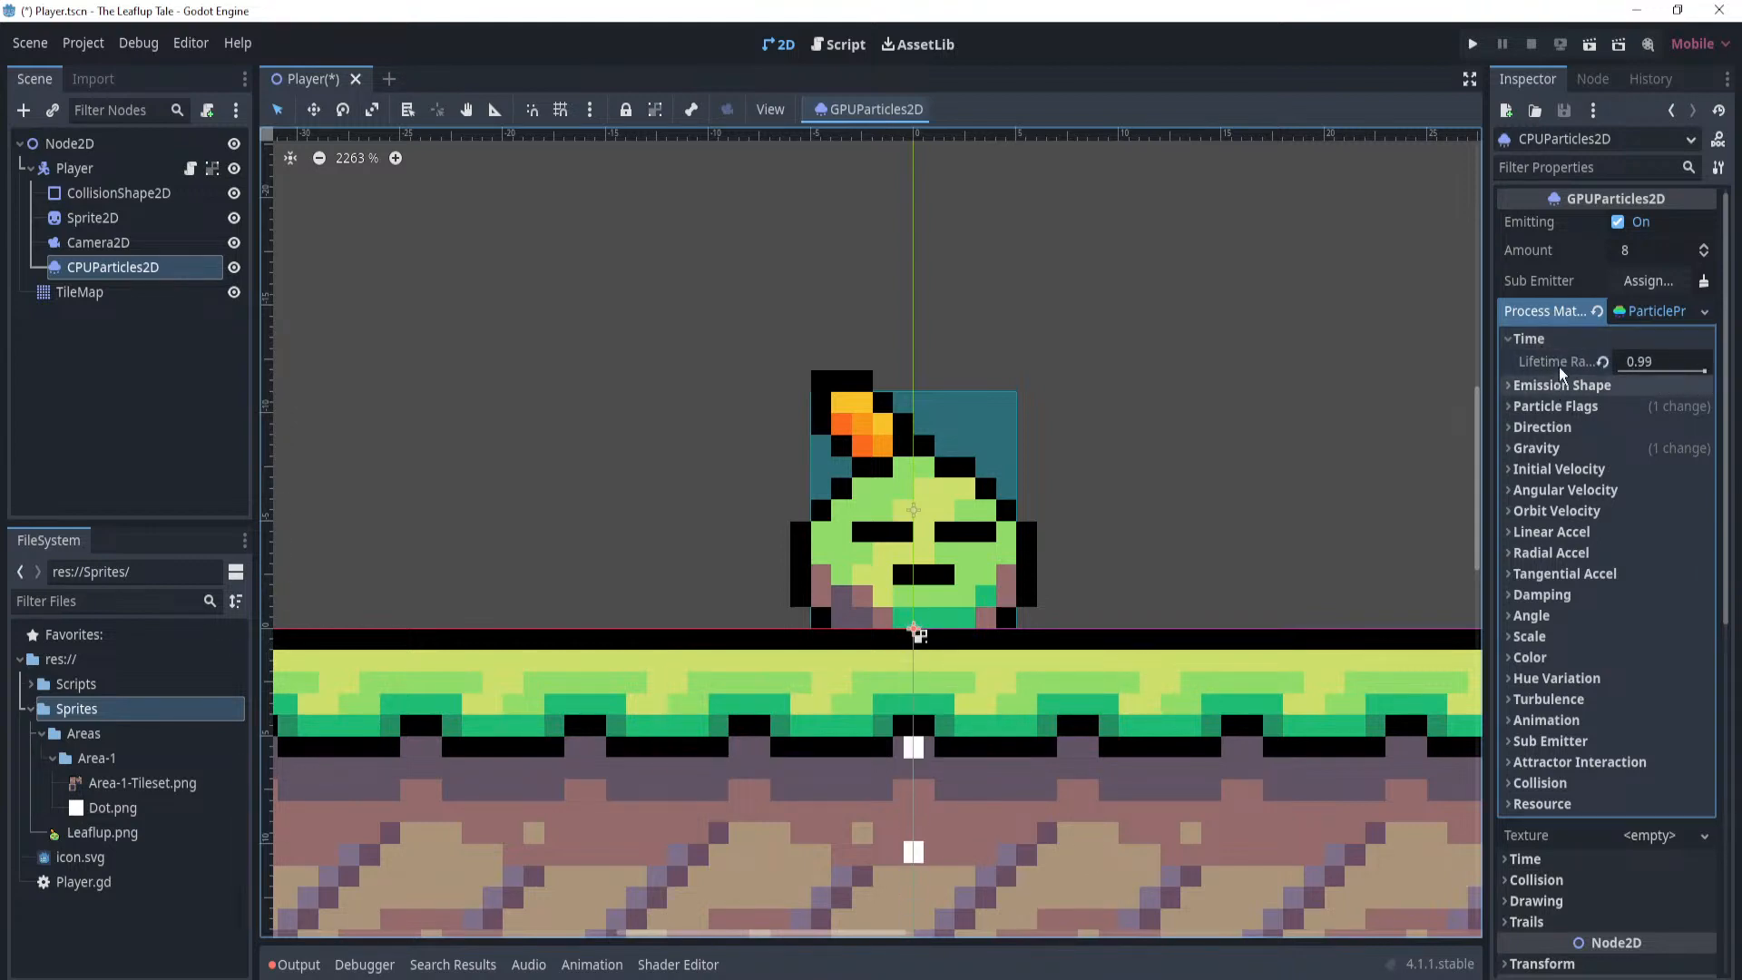
scroll(1097, 510, down, 8)
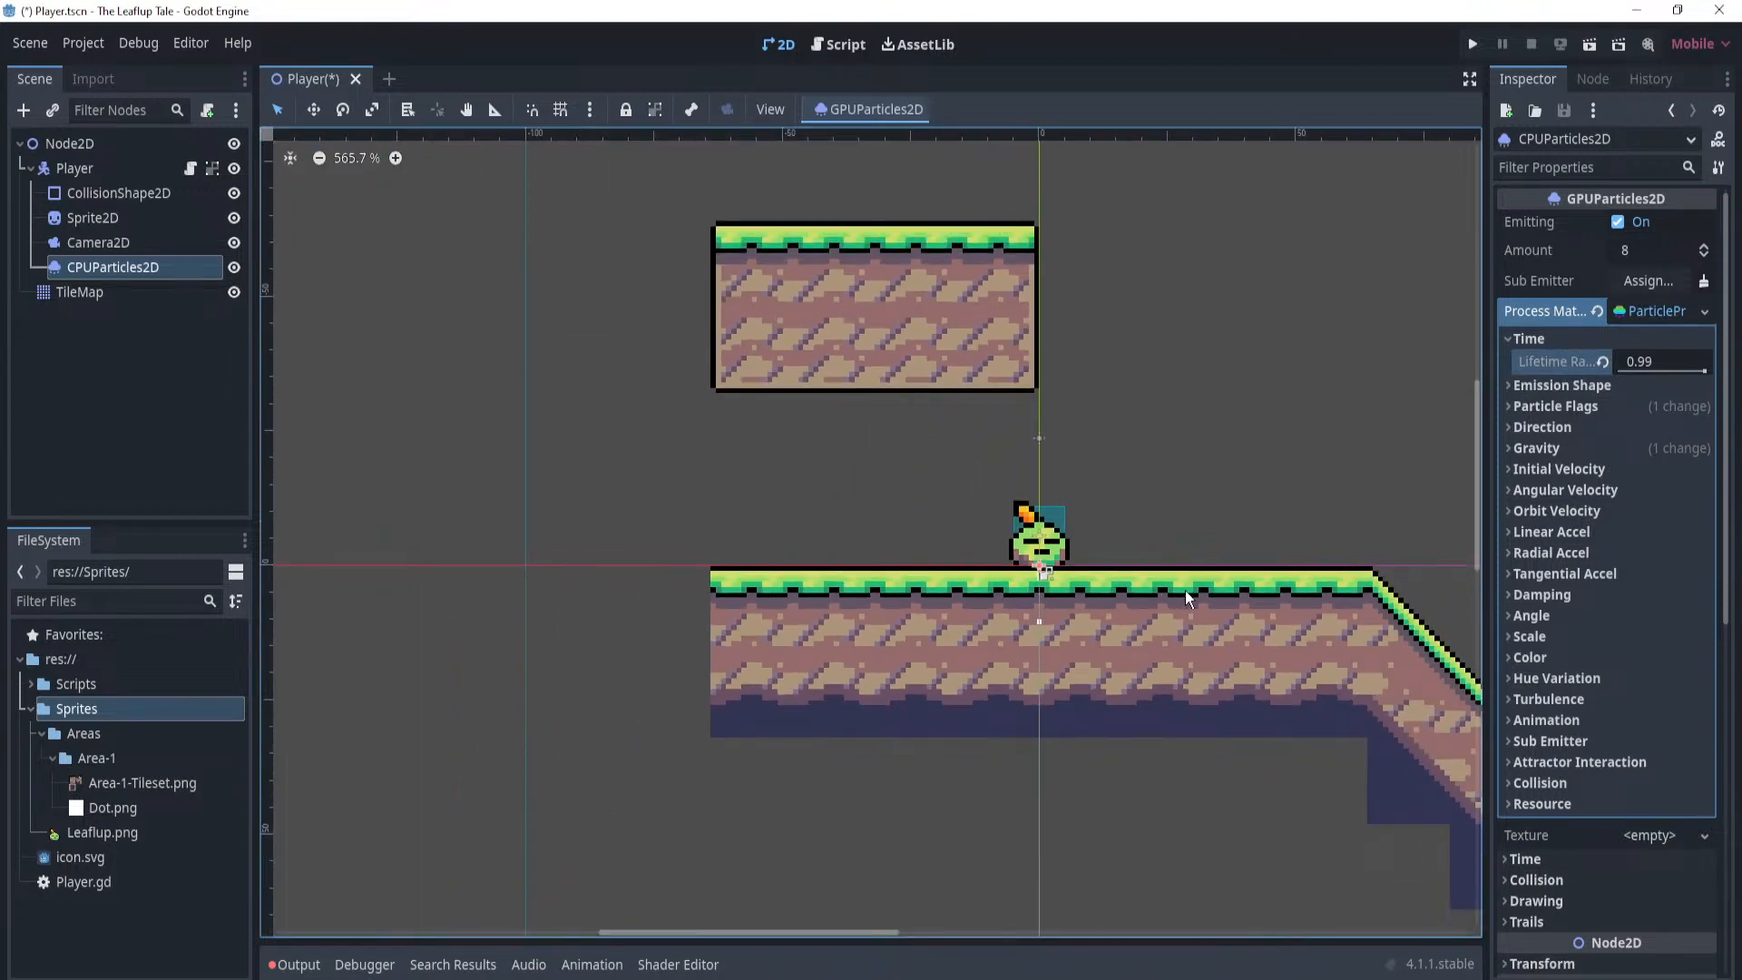
scroll(1186, 591, up, 3)
click(1678, 370)
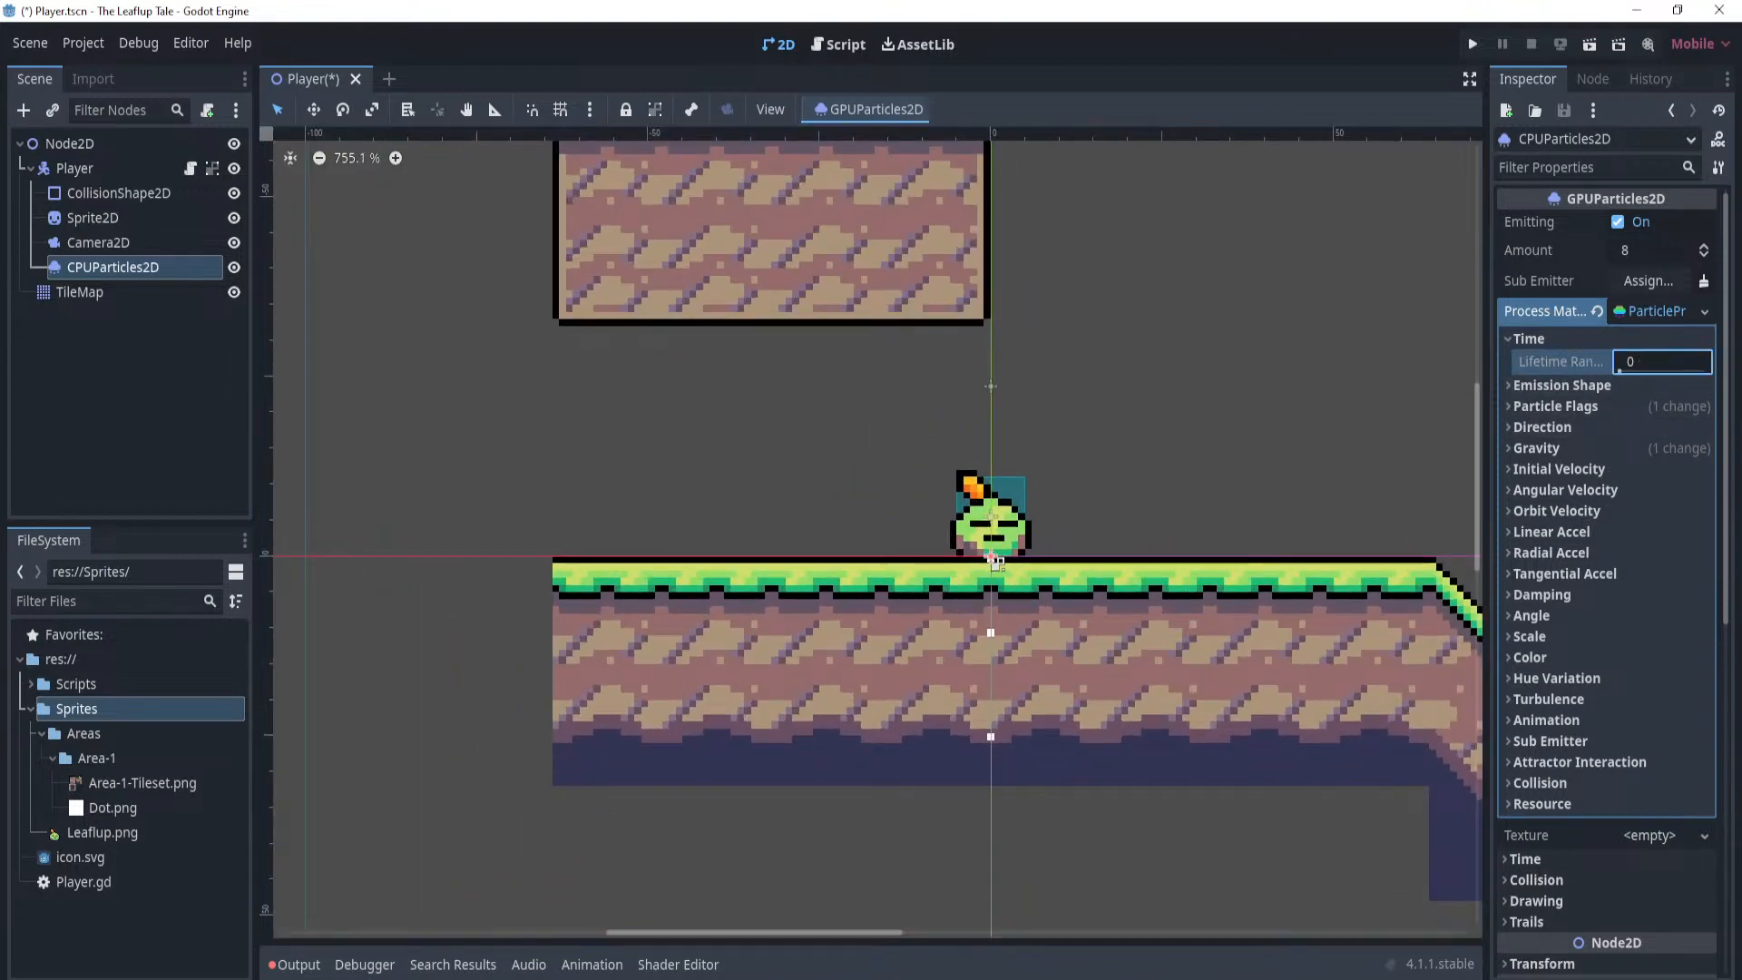
text(0)
Look through the process material's Emission Shape and Particle Flags settings.
click(1544, 385)
click(1533, 384)
click(1535, 406)
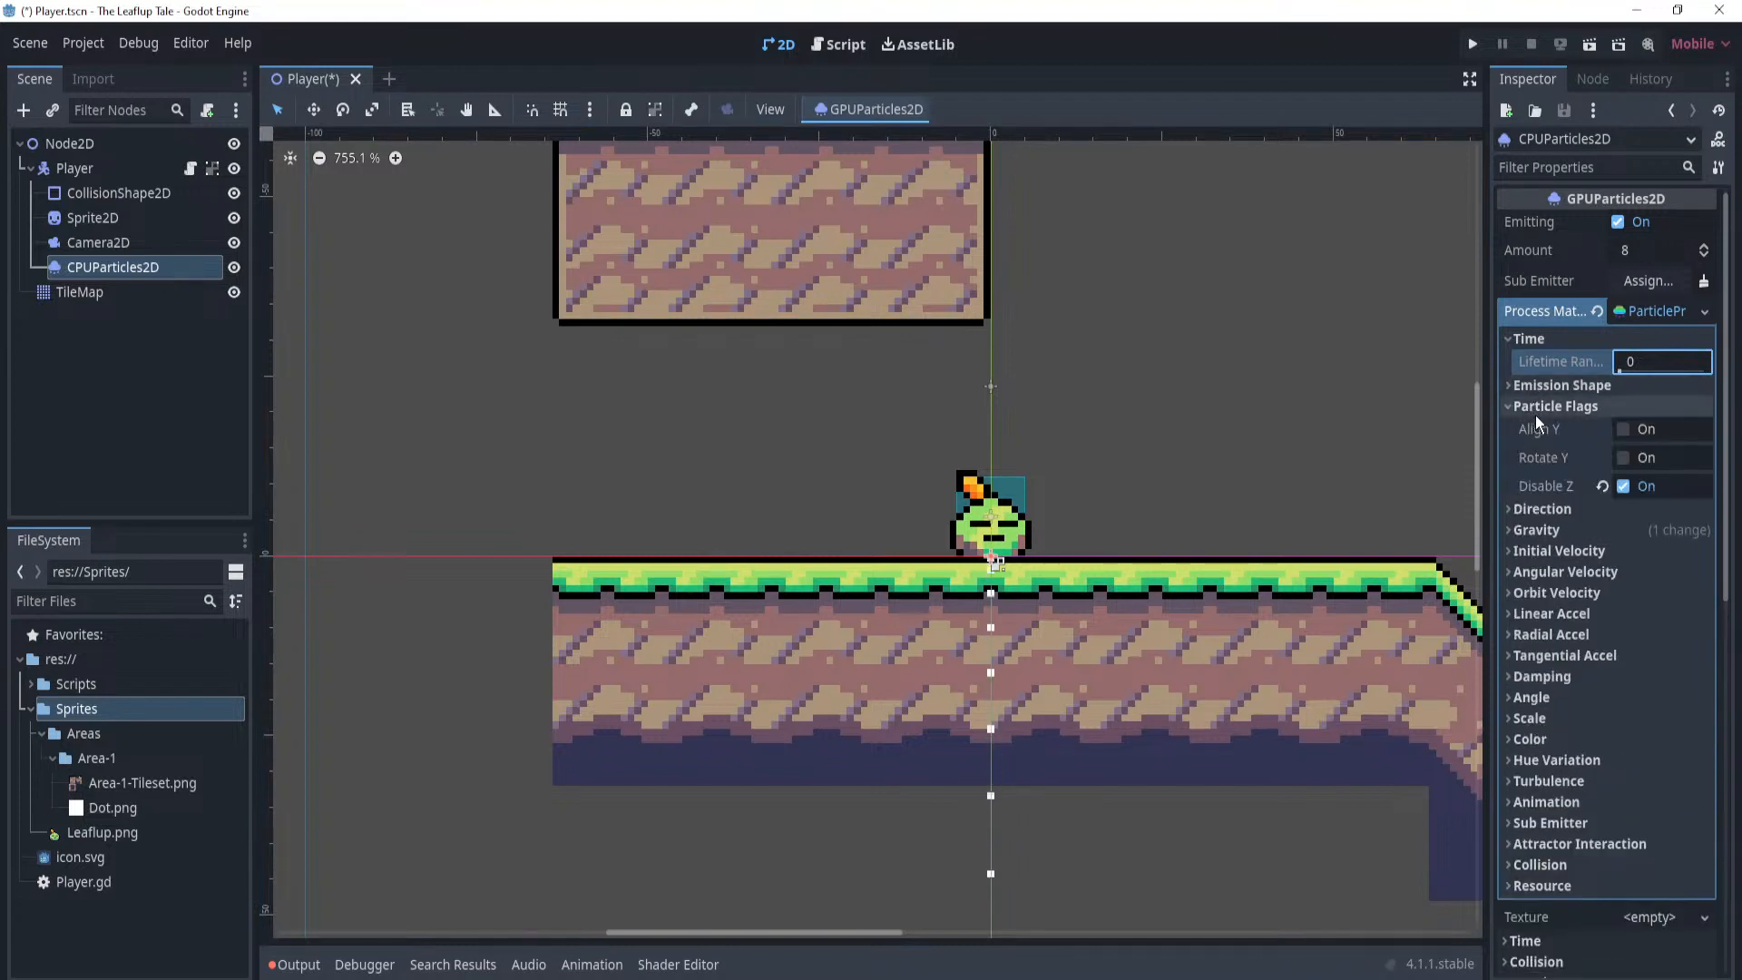
click(1538, 408)
Try a Direction x value of -1 on the process material, and restore it to 1.
click(1539, 423)
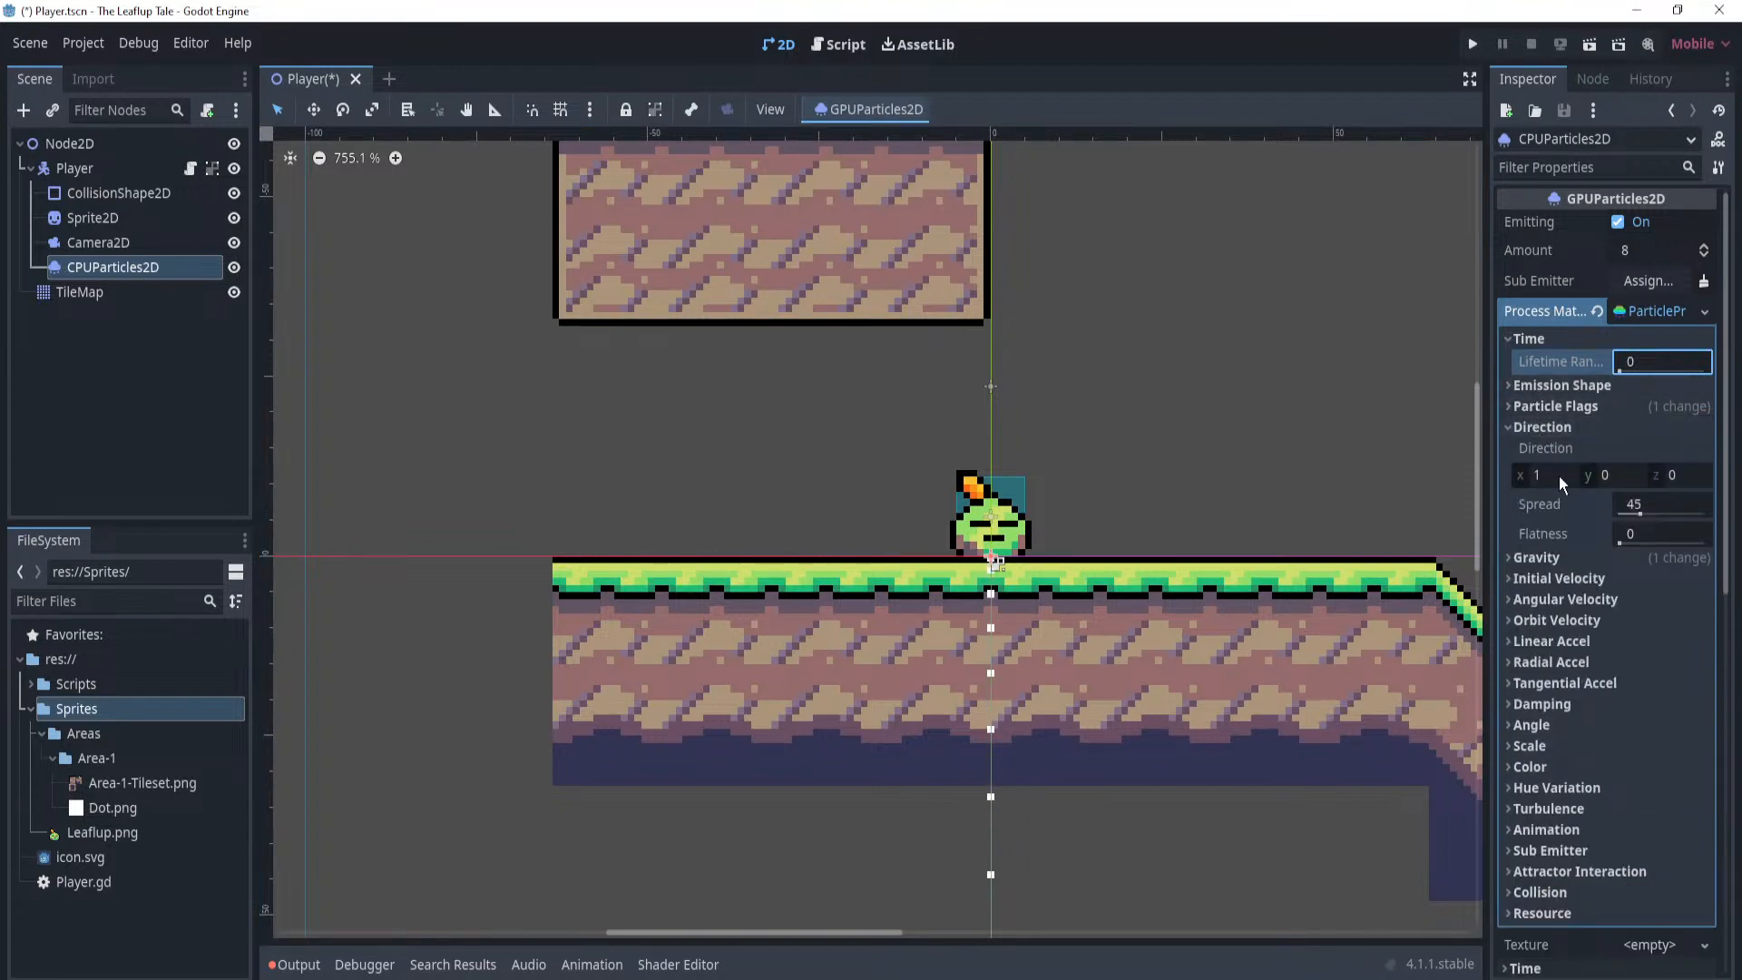
scroll(1034, 558, up, 3)
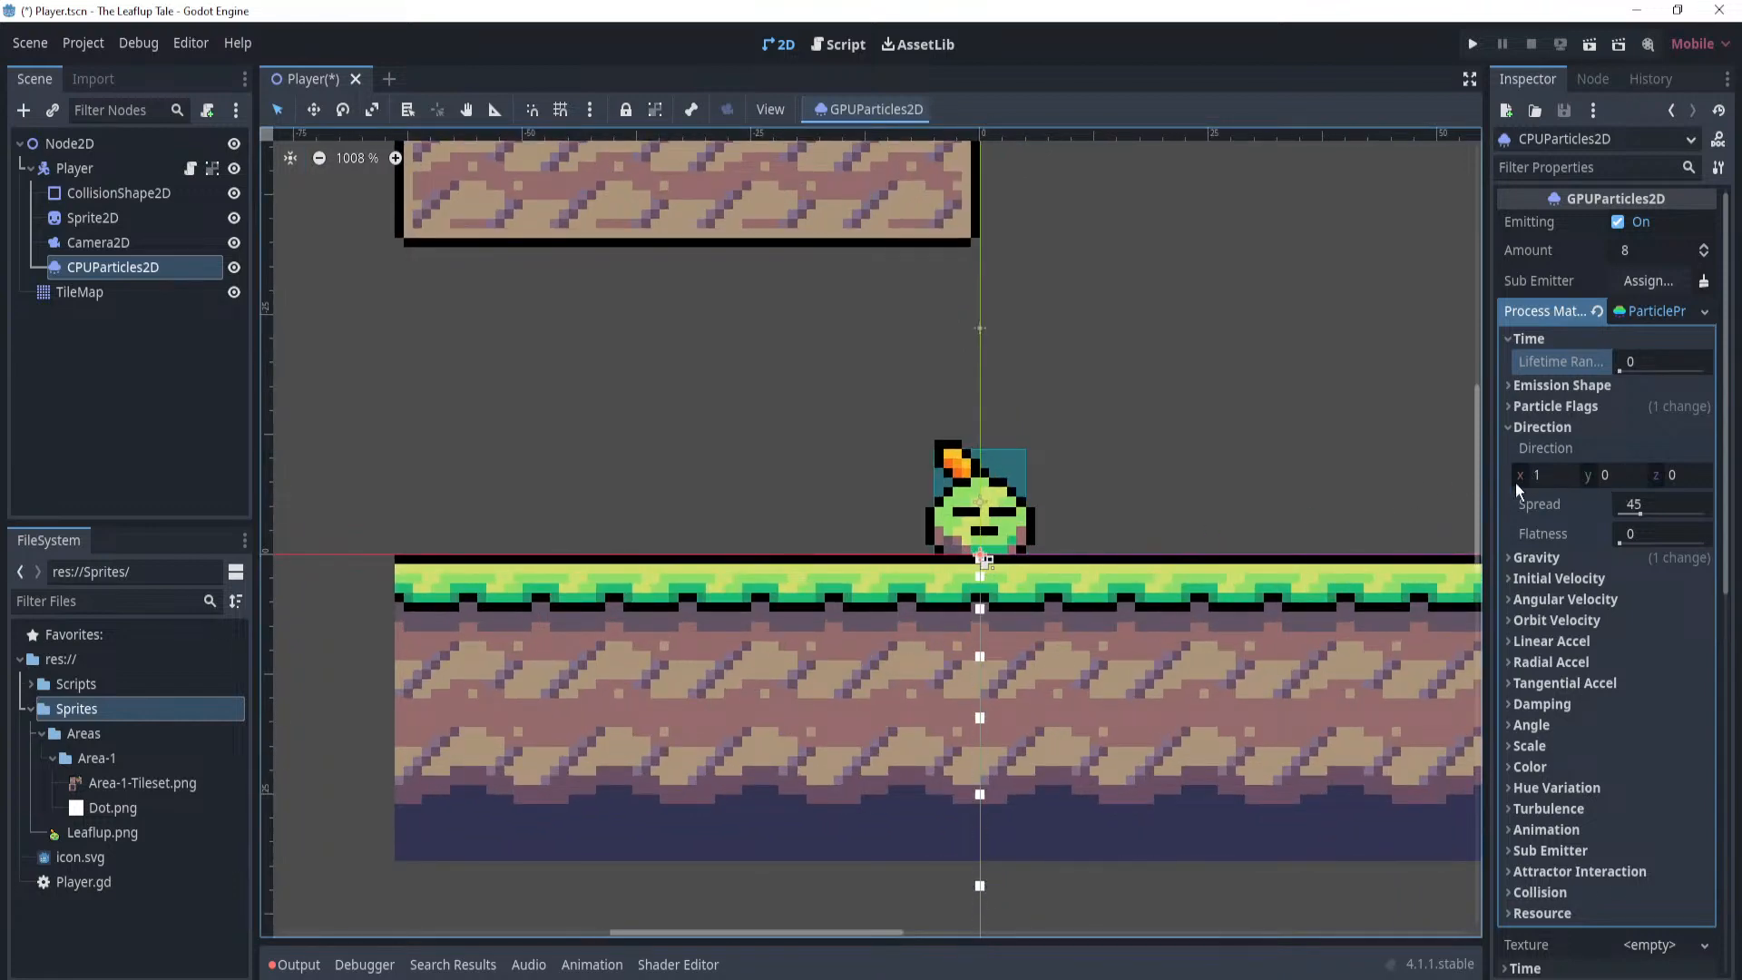
click(1547, 476)
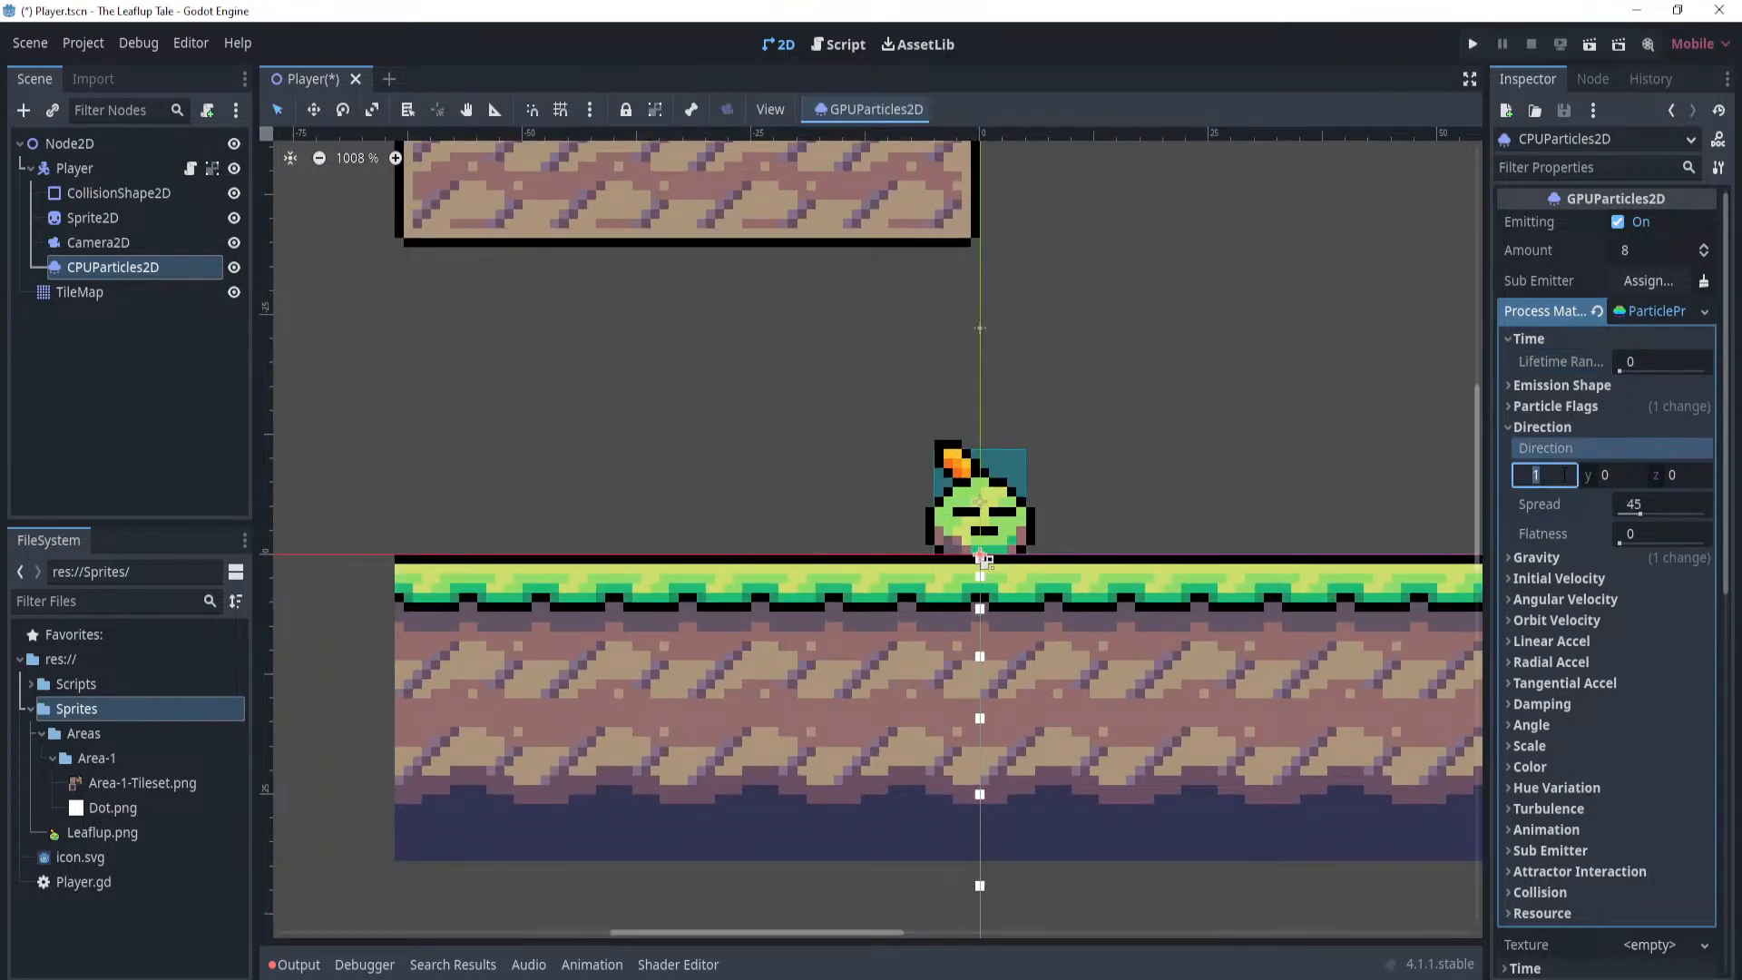
text(-1)
key(Return)
scroll(1572, 494, down, 5)
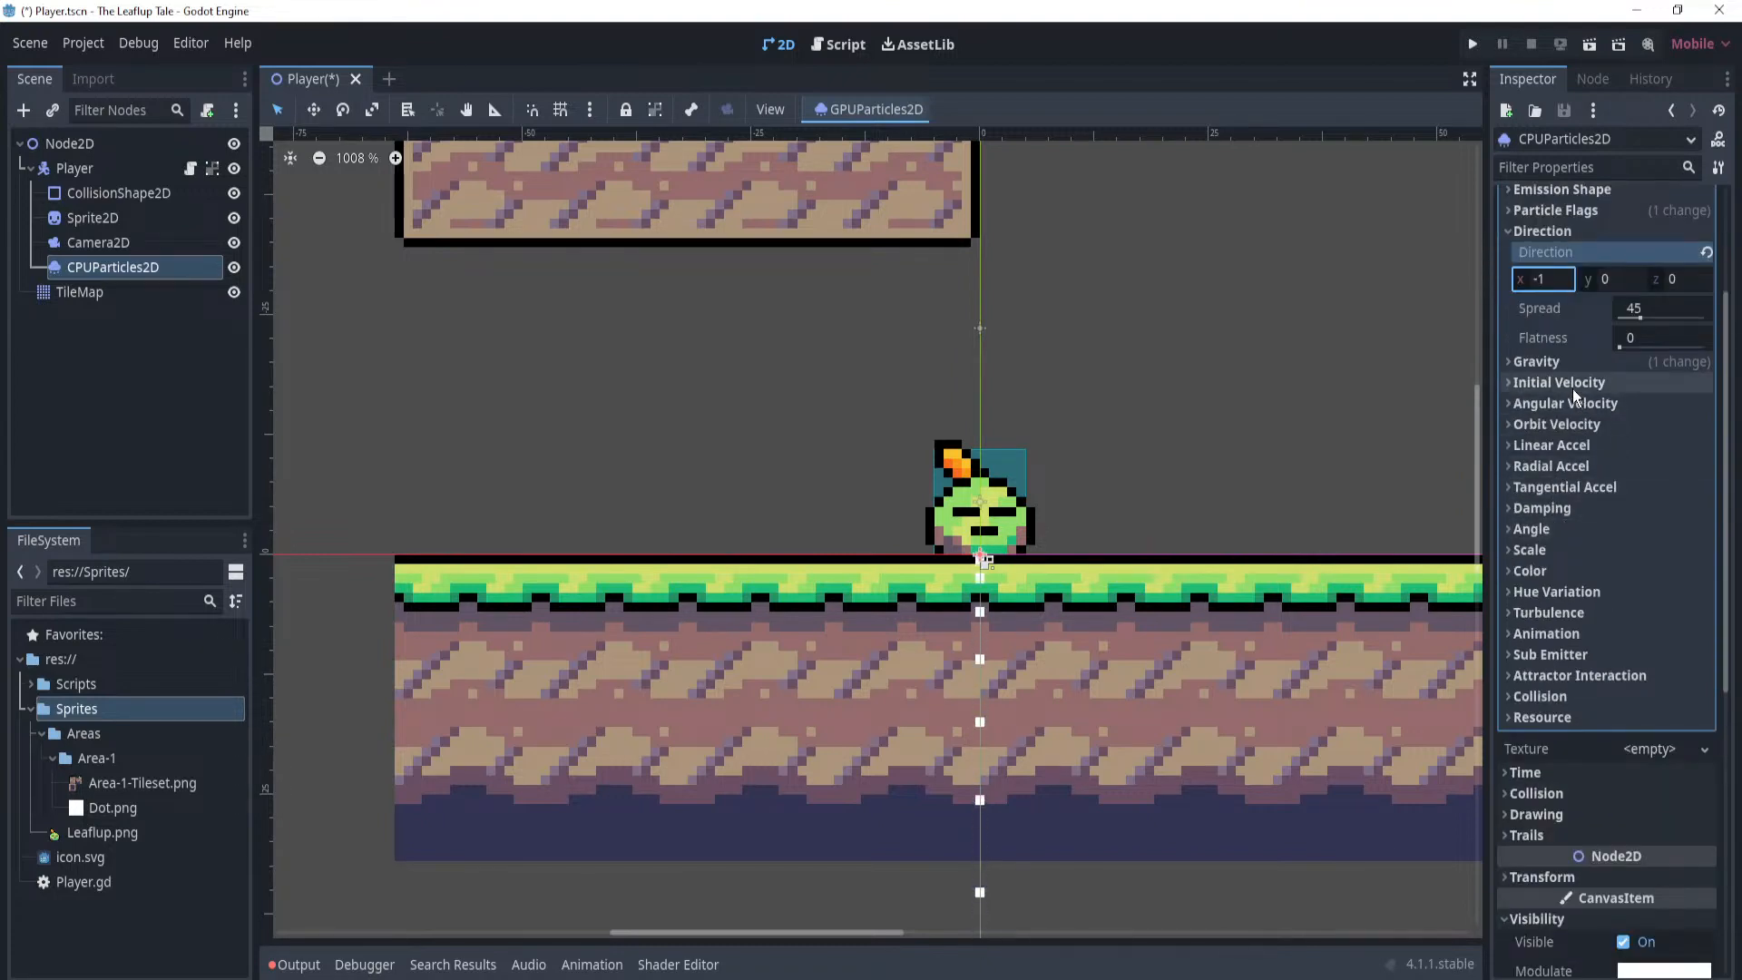
scroll(1542, 472, up, 5)
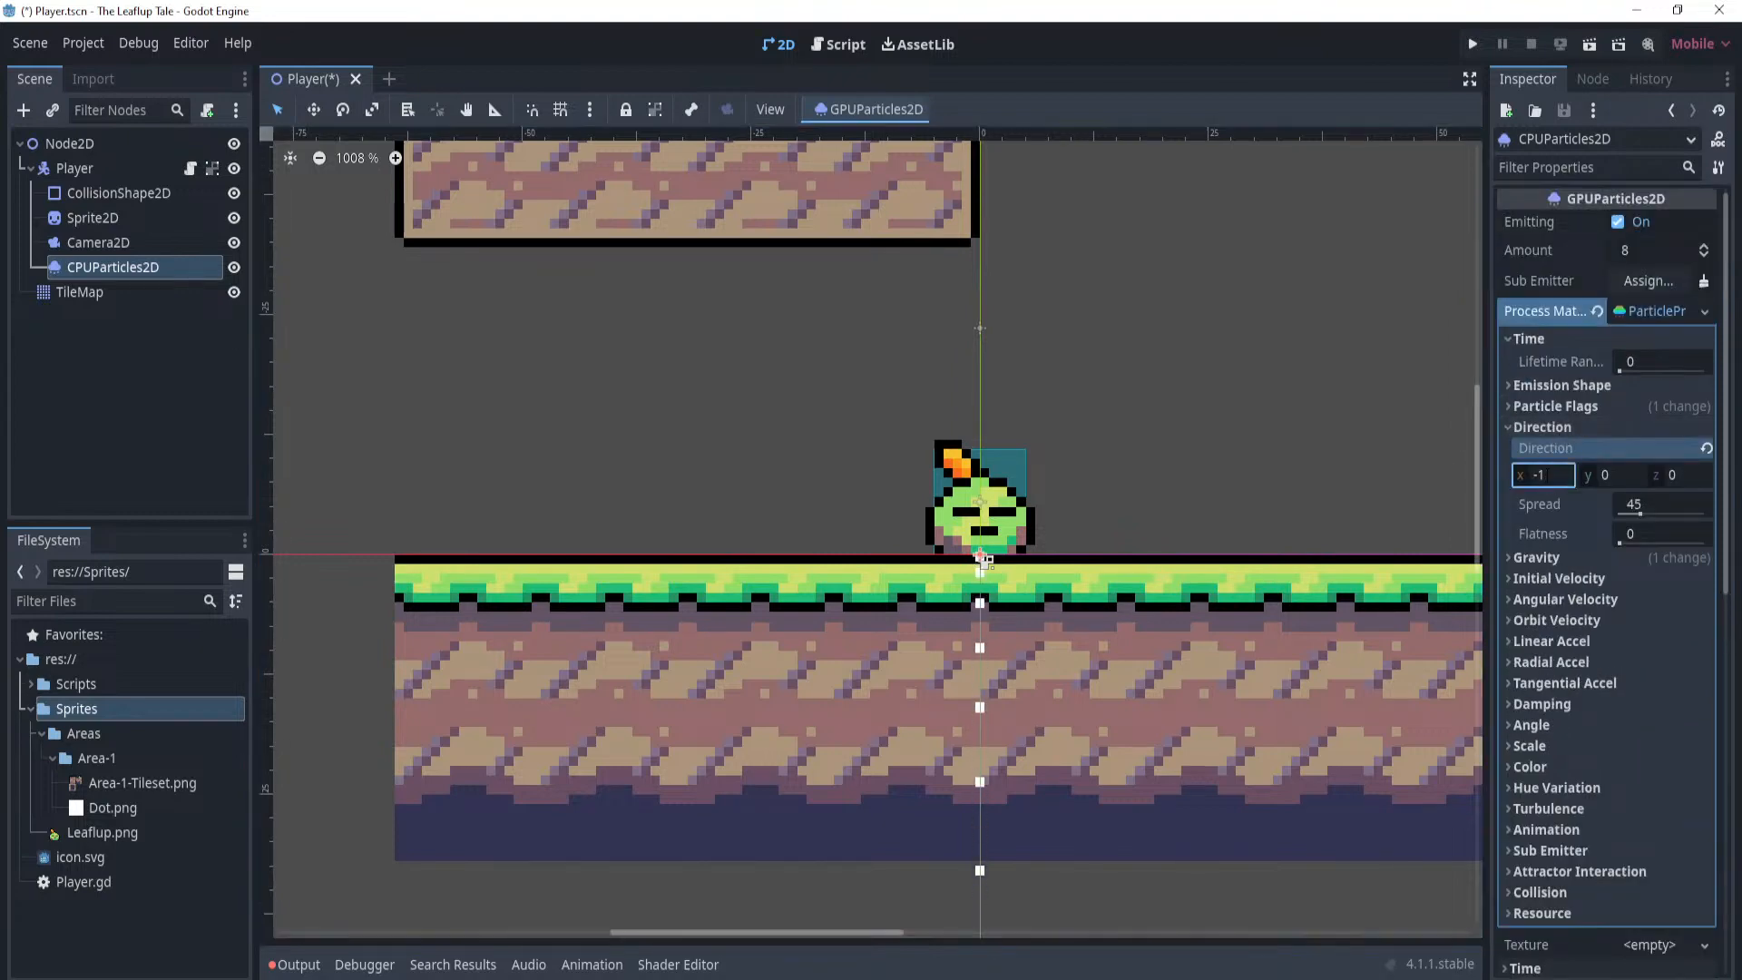
text(1)
key(Return)
Set the process material's Gravity y value to 0.
click(1539, 559)
click(1541, 557)
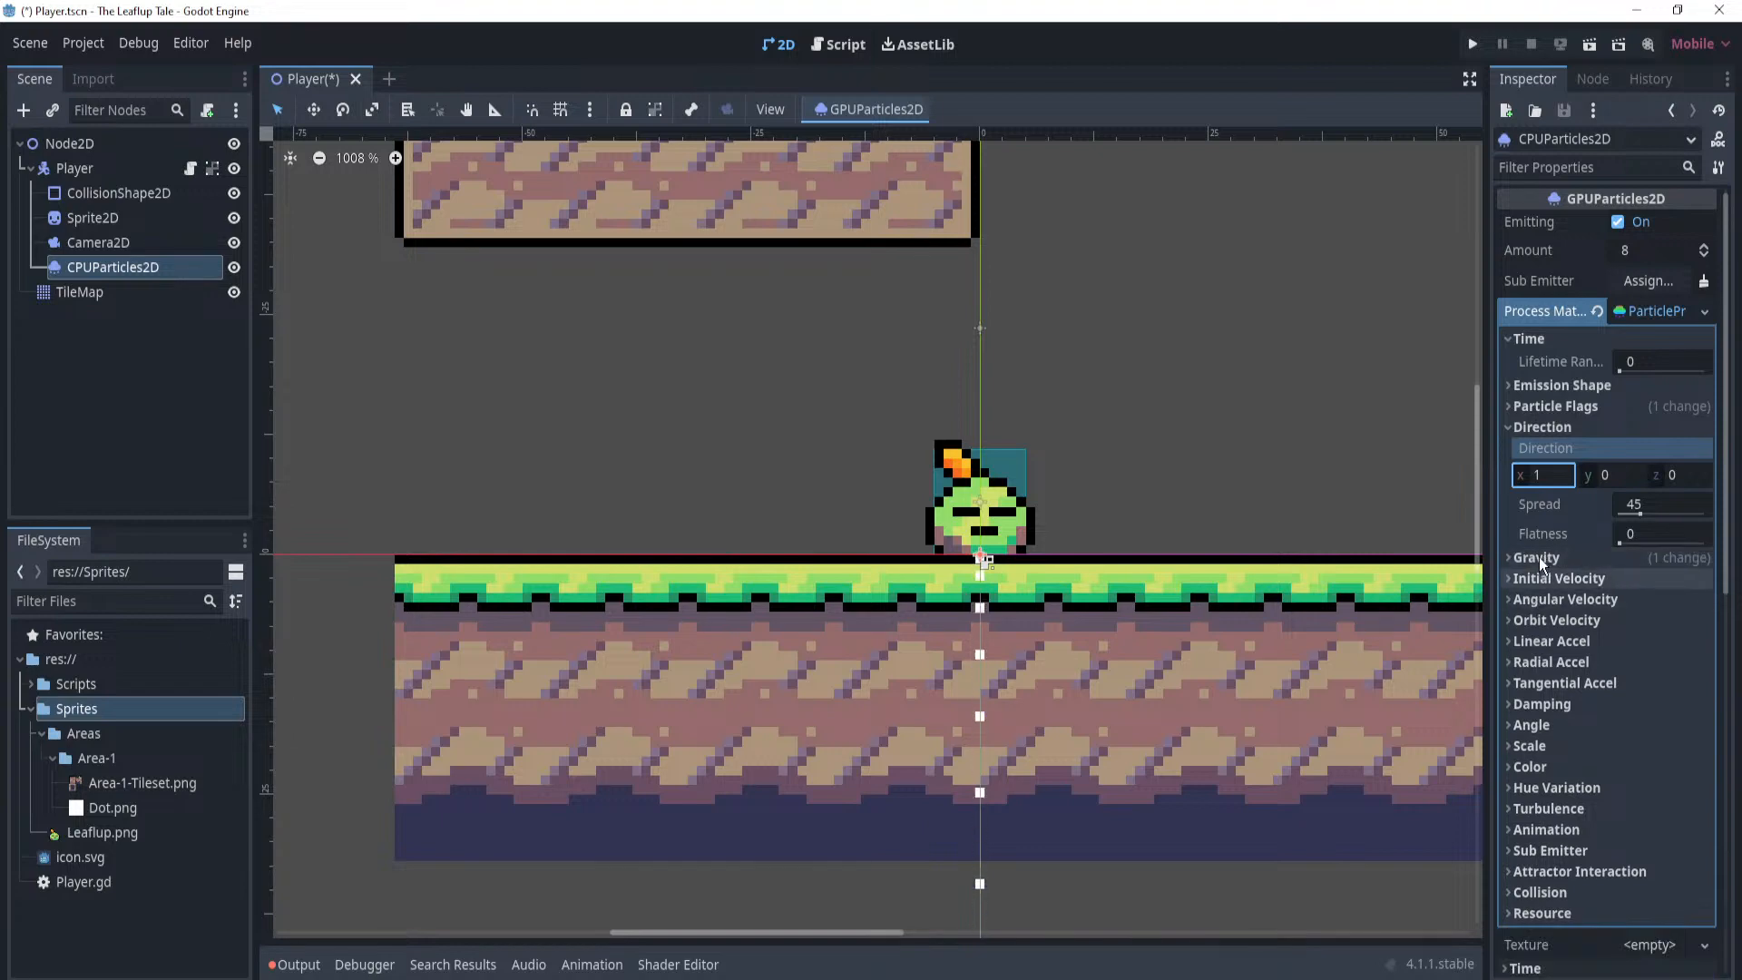
click(1539, 557)
click(1624, 605)
text(0)
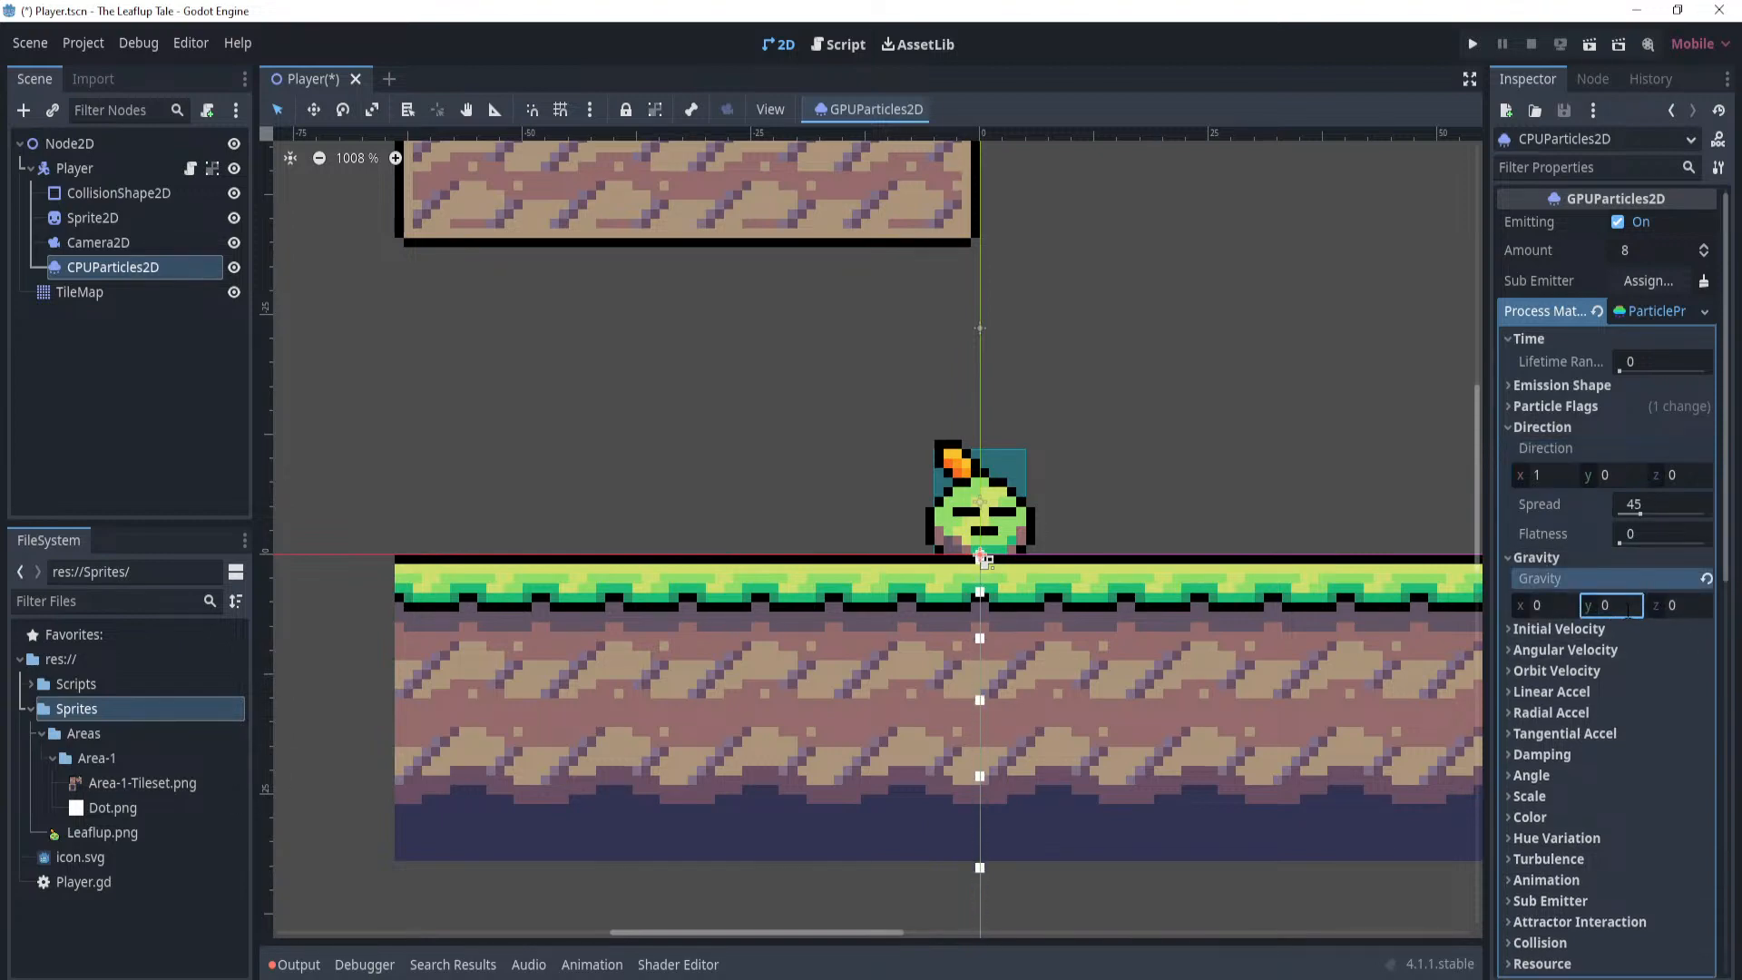
key(Return)
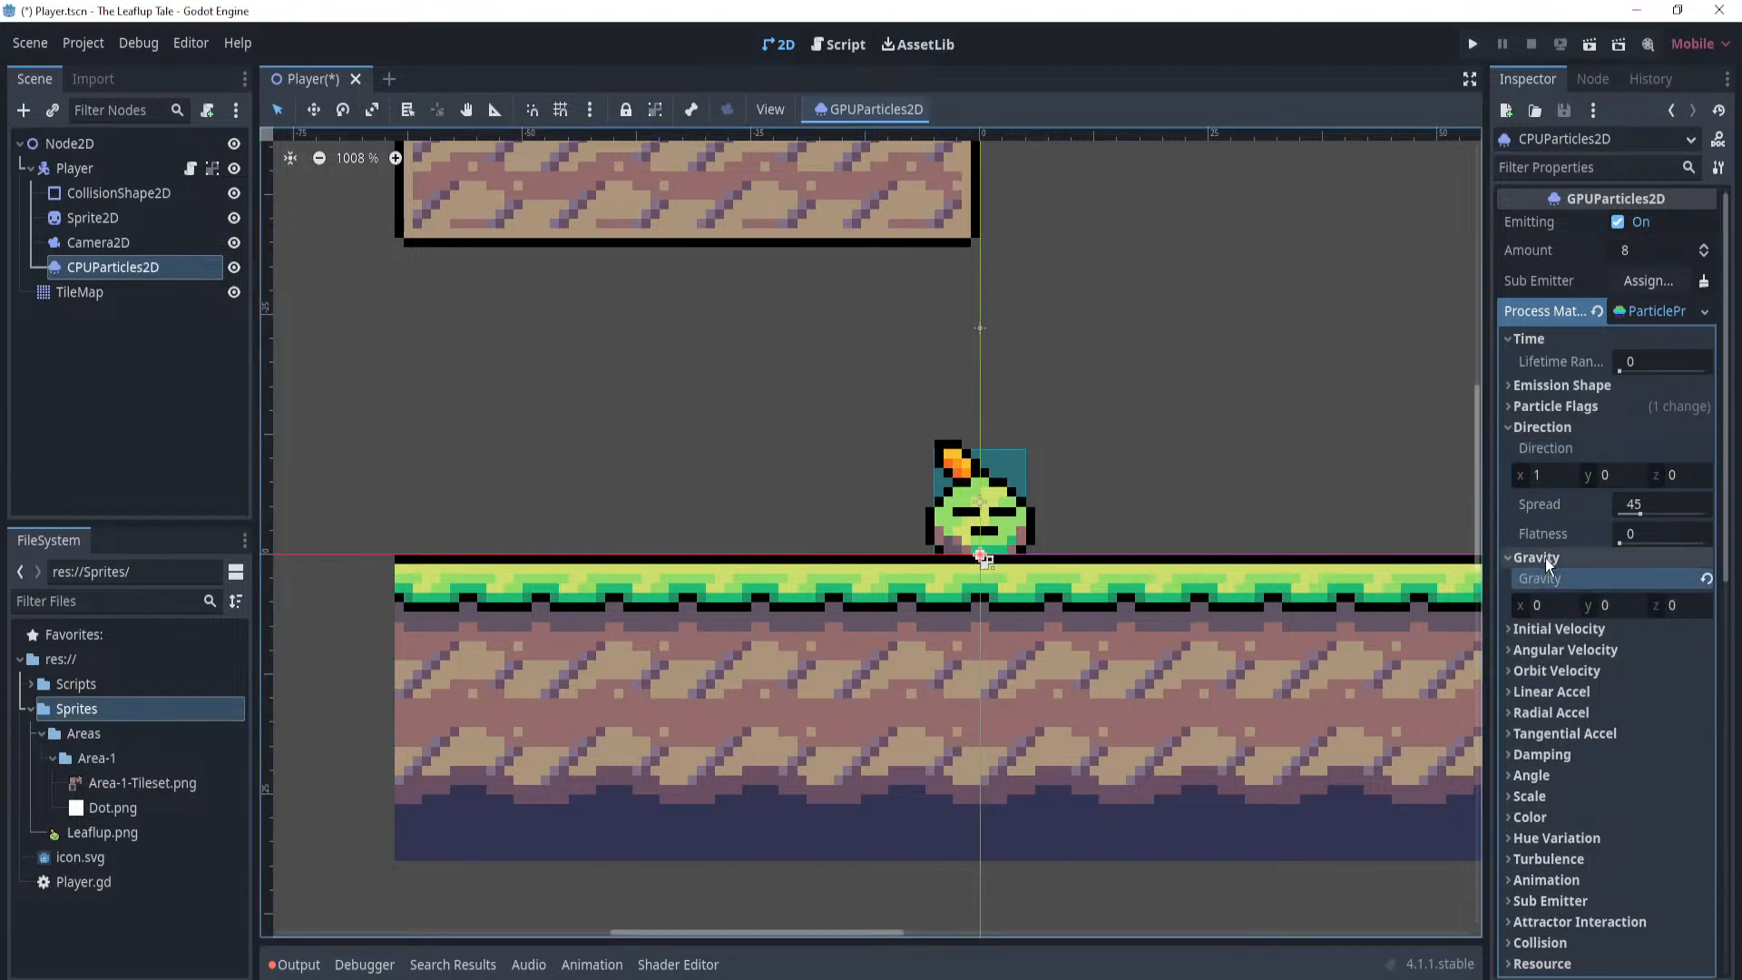
Examine the process material's Initial Velocity and Angular Velocity settings and the remaining property groups.
click(1555, 628)
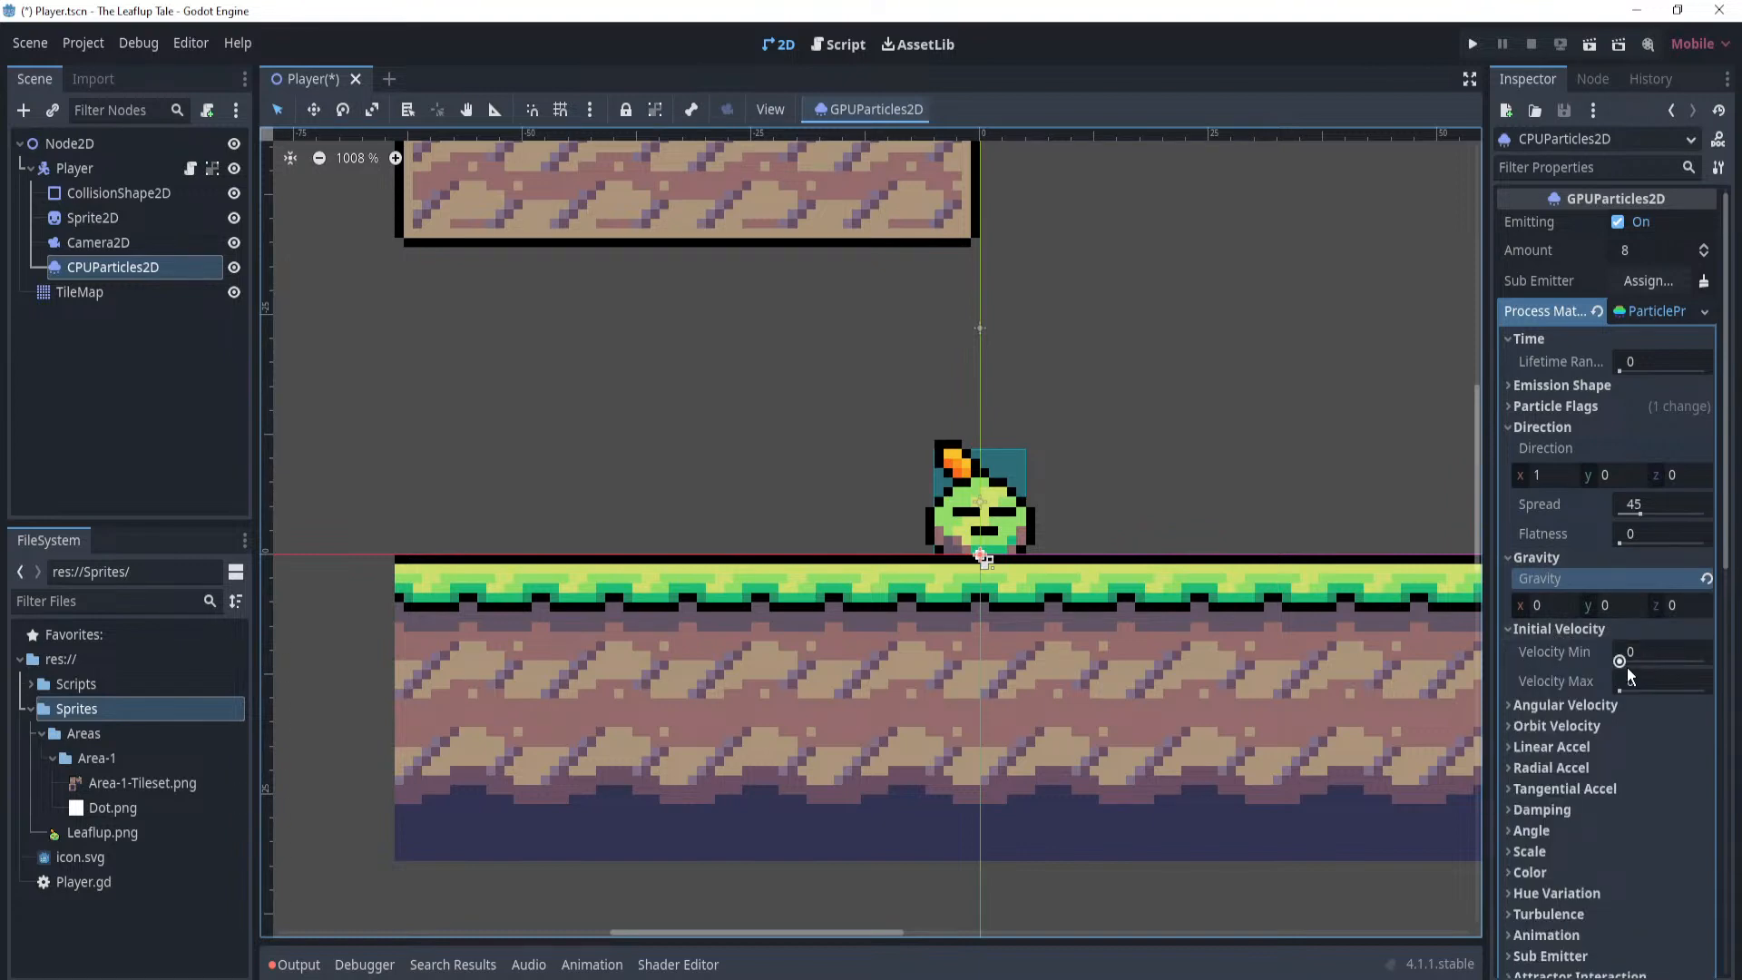
click(1553, 705)
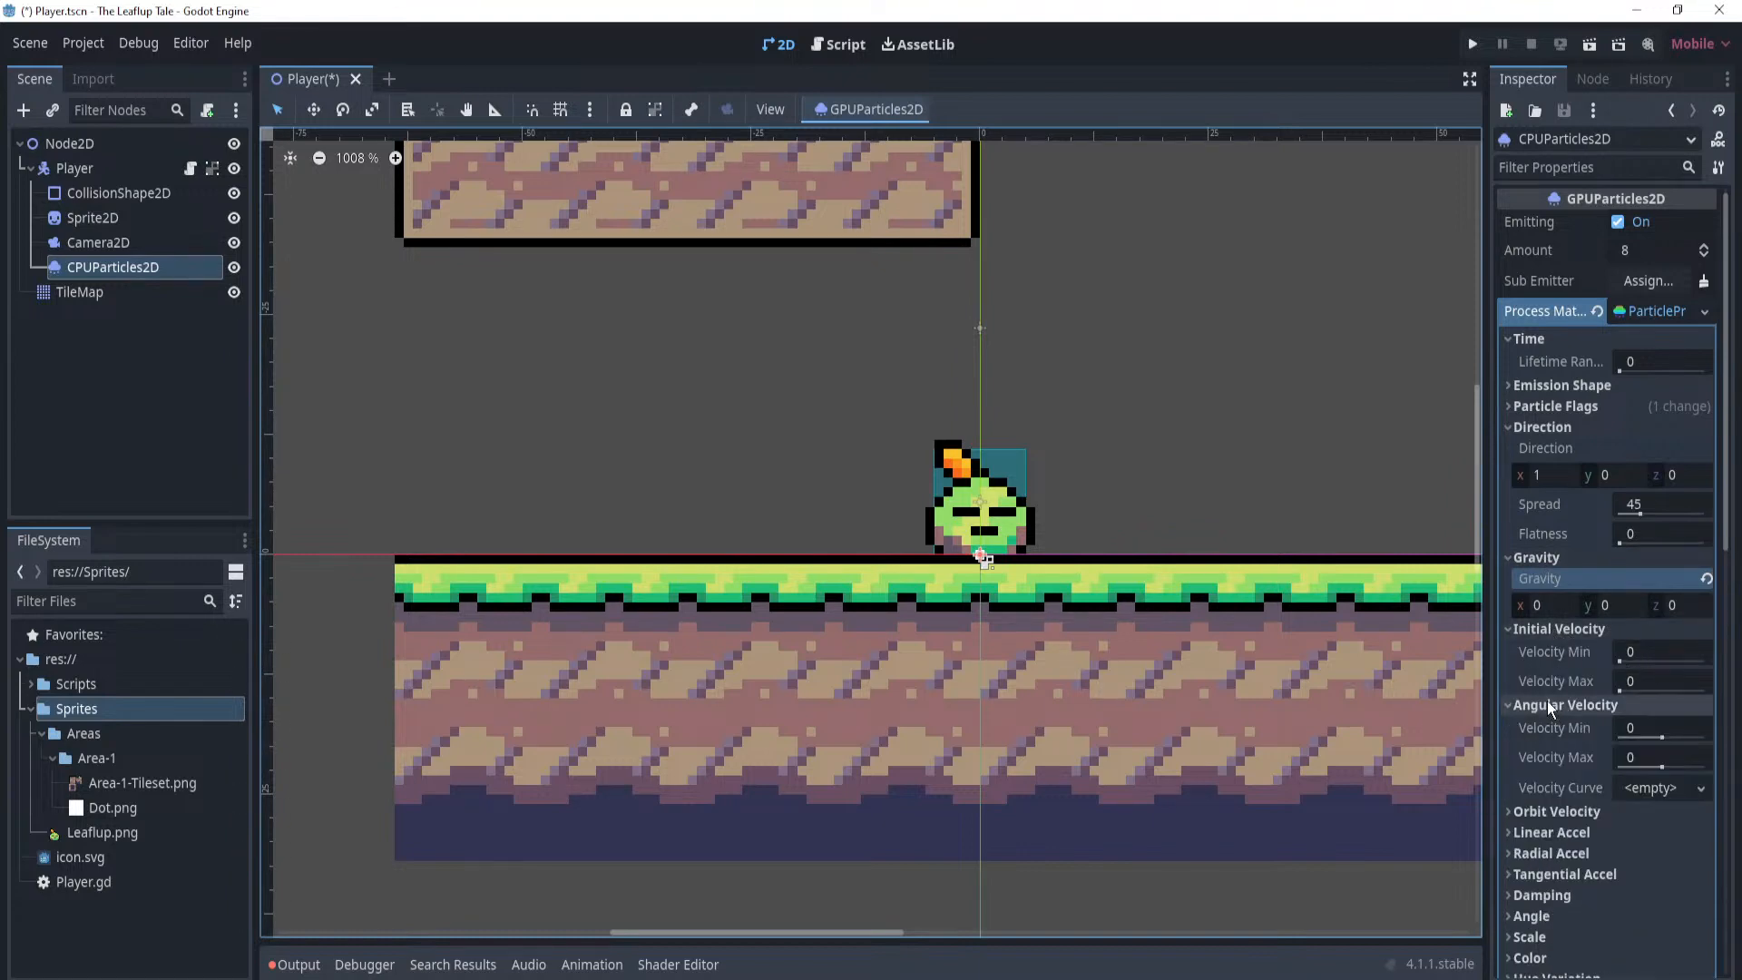
scroll(1529, 690, down, 3)
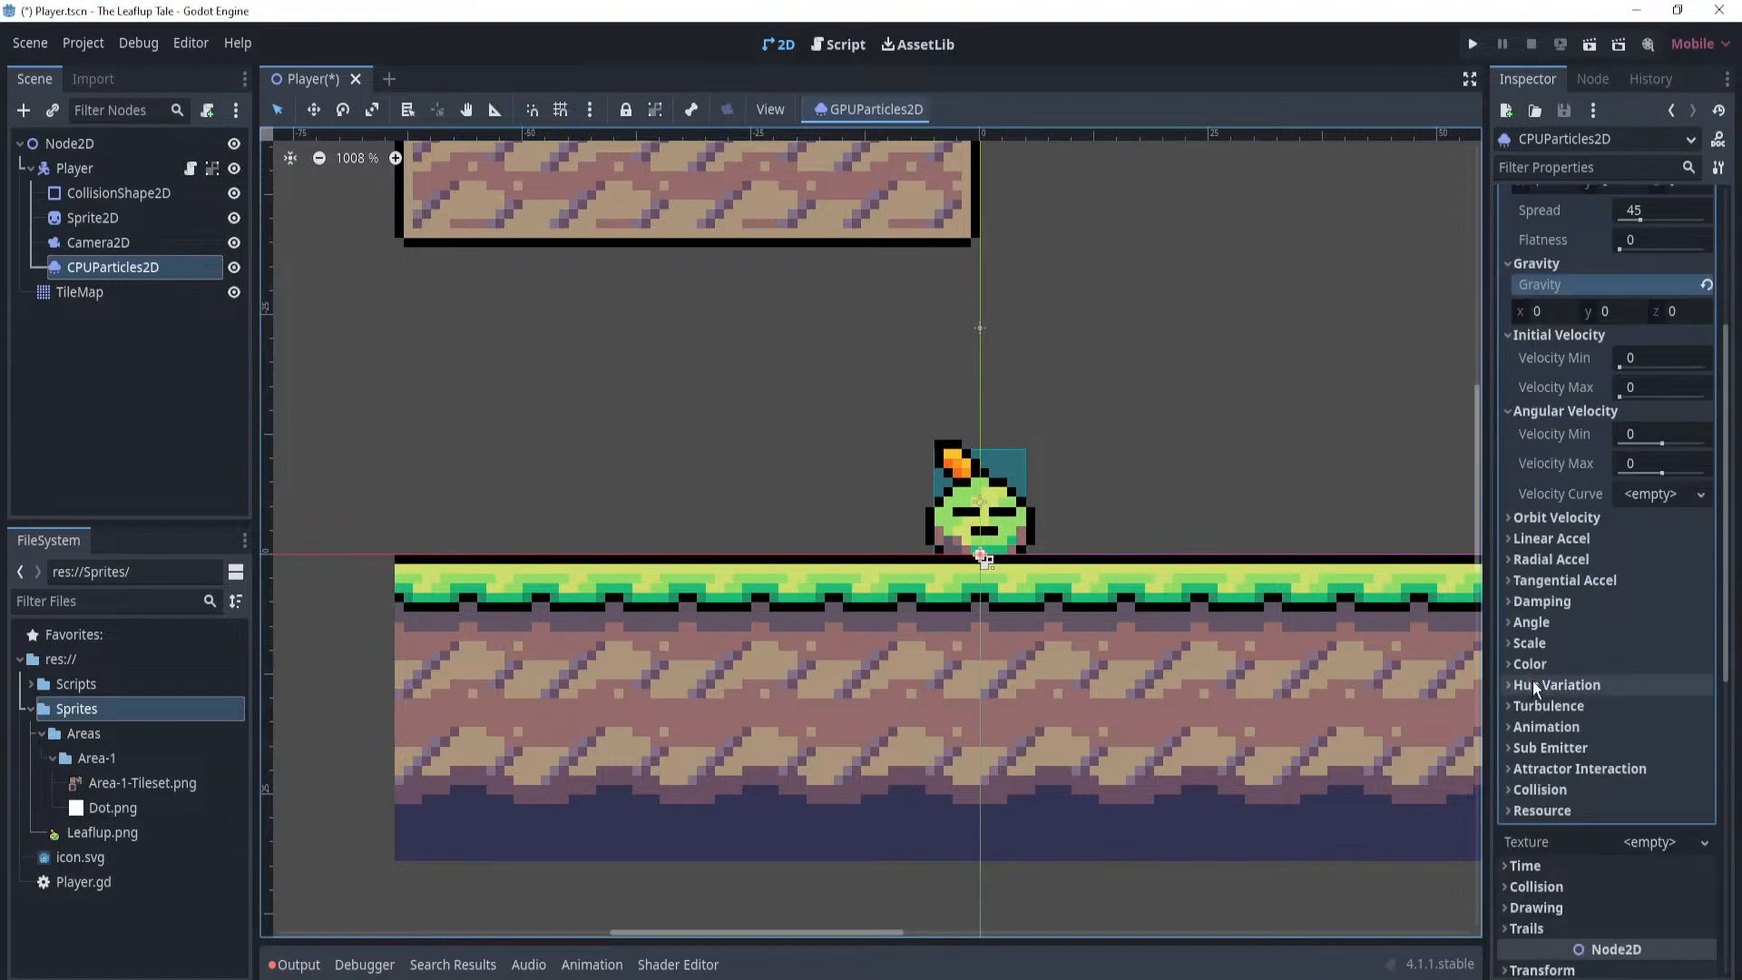
Try Angular Velocity values of -636.63 minimum and 197.05 maximum on the process material, and restore the minimum to 0.
click(1552, 540)
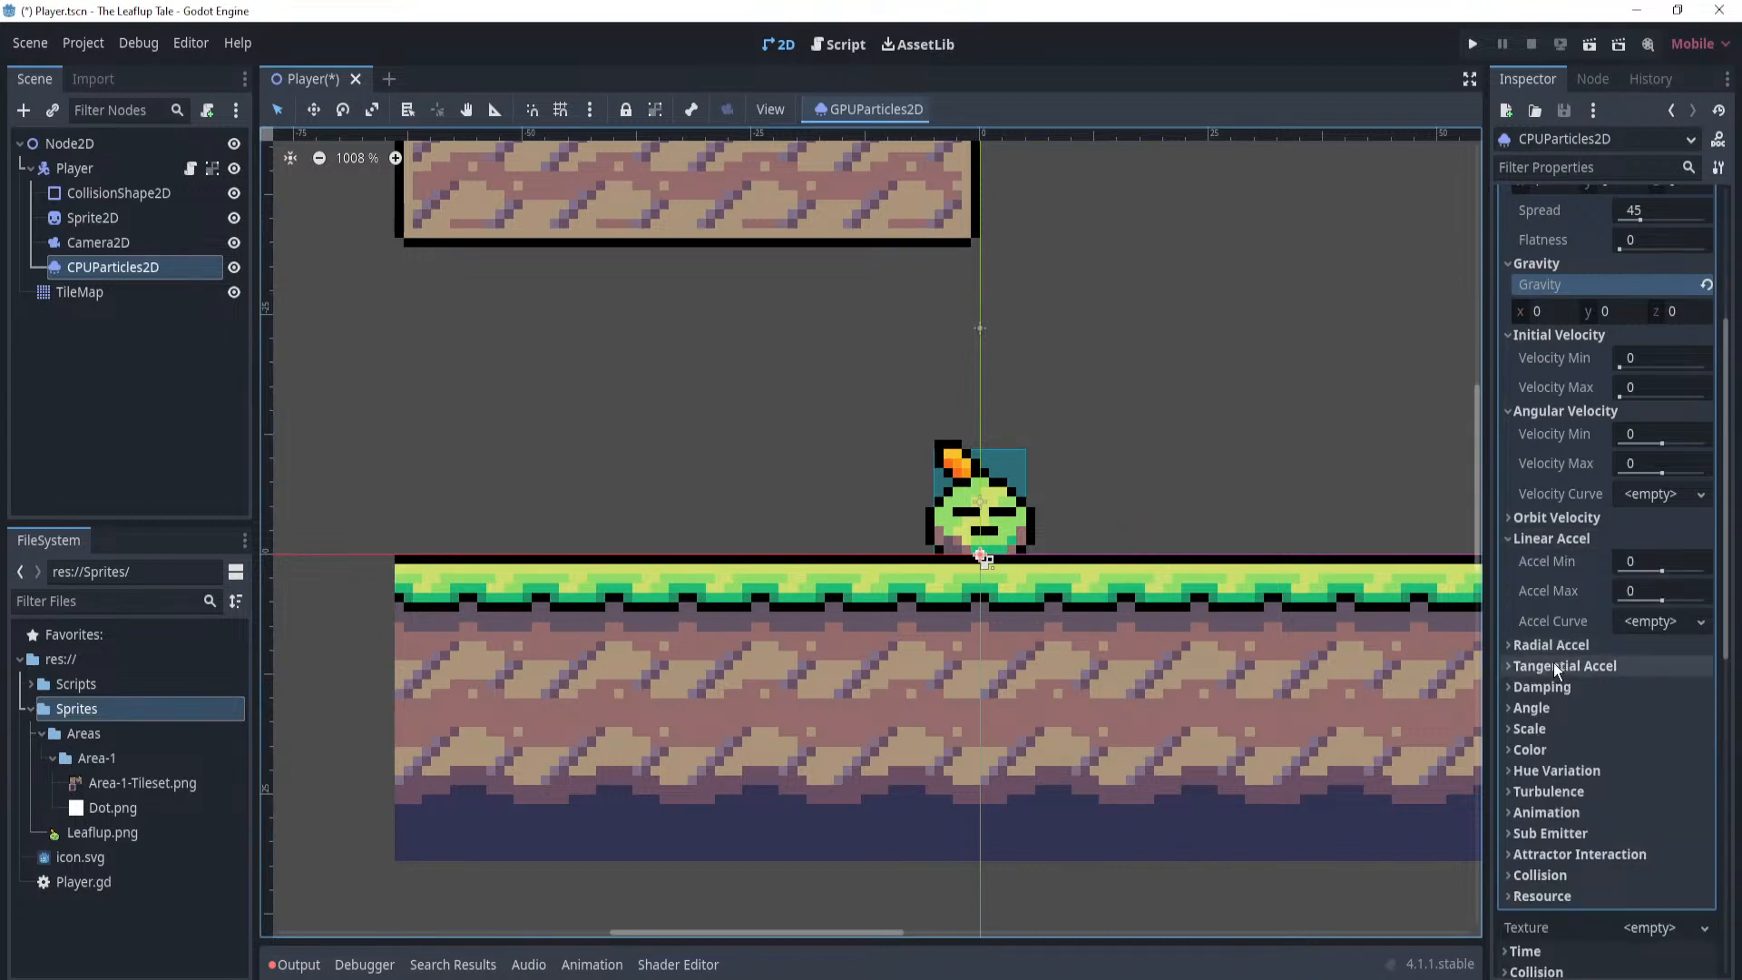
drag(1663, 443, 1675, 445)
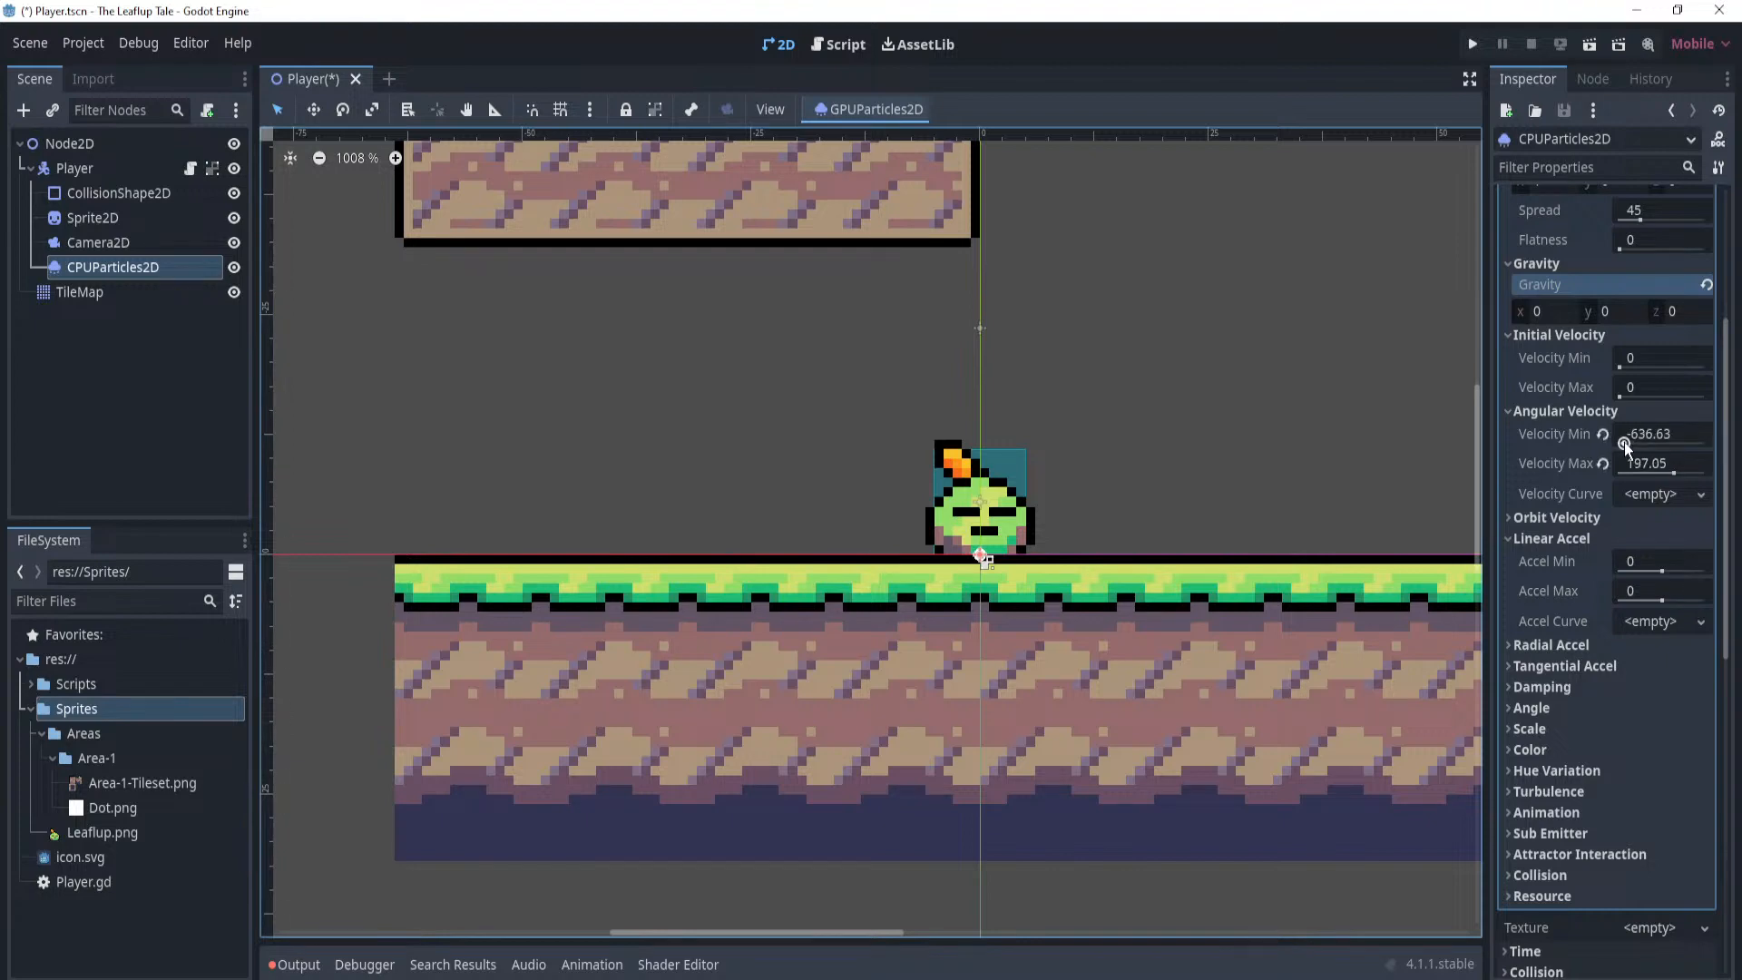
scroll(1052, 528, up, 5)
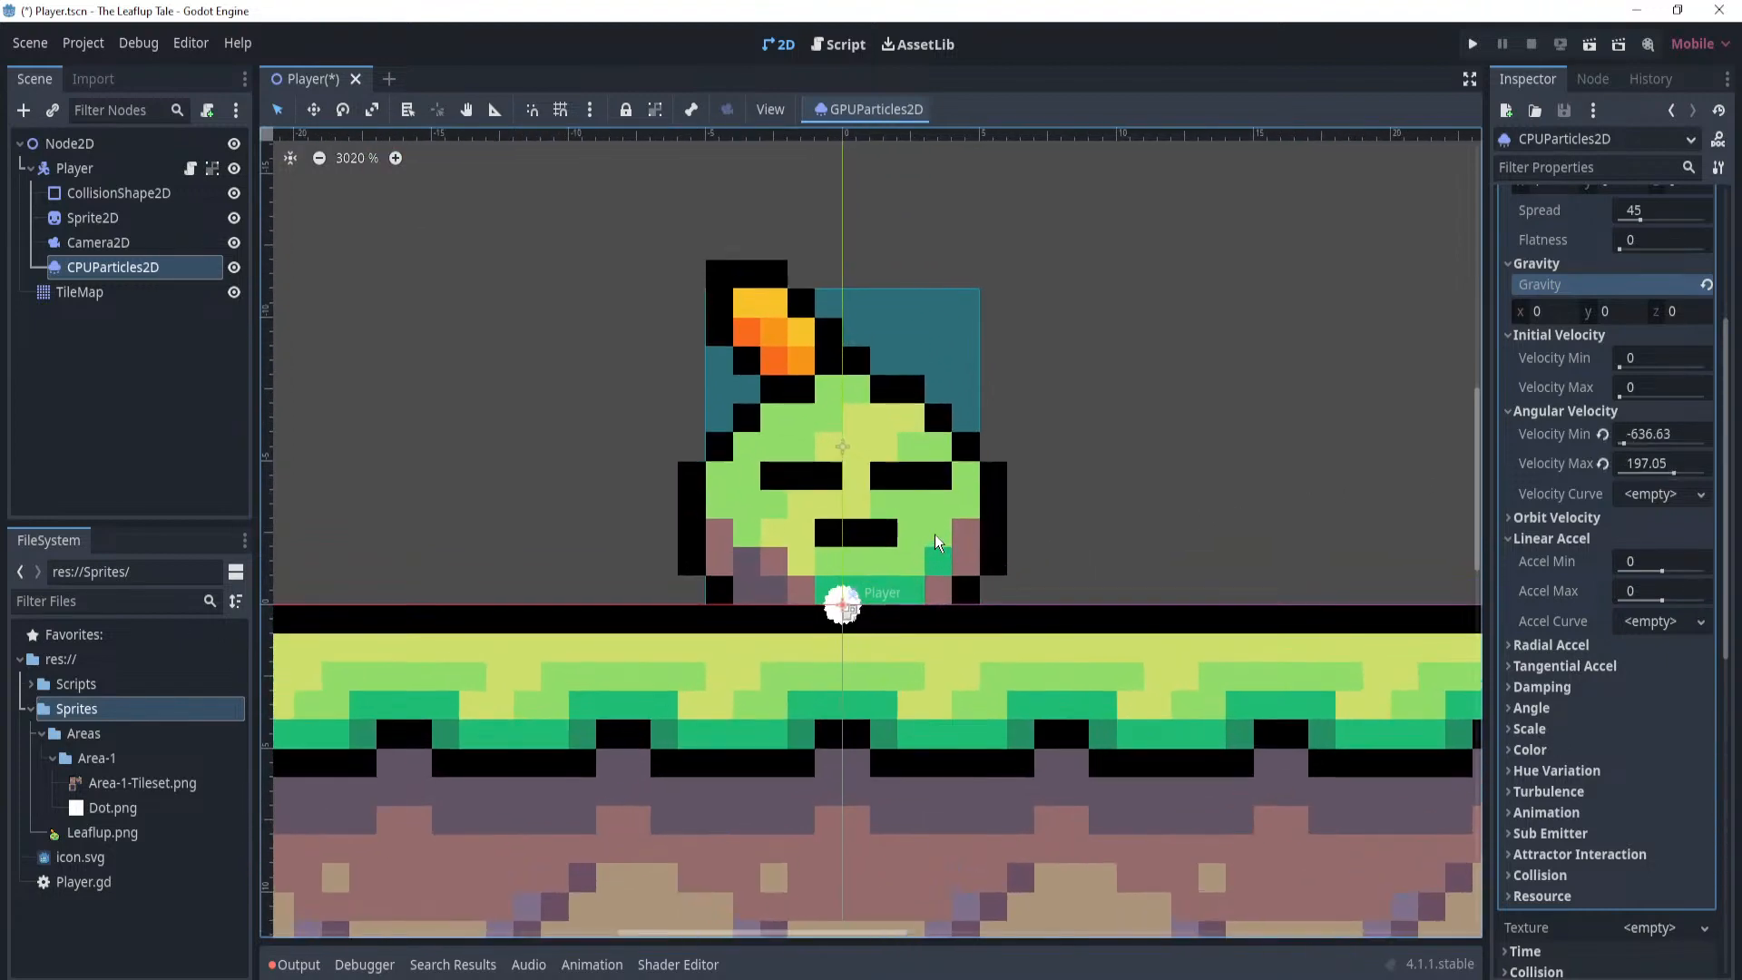
click(1679, 434)
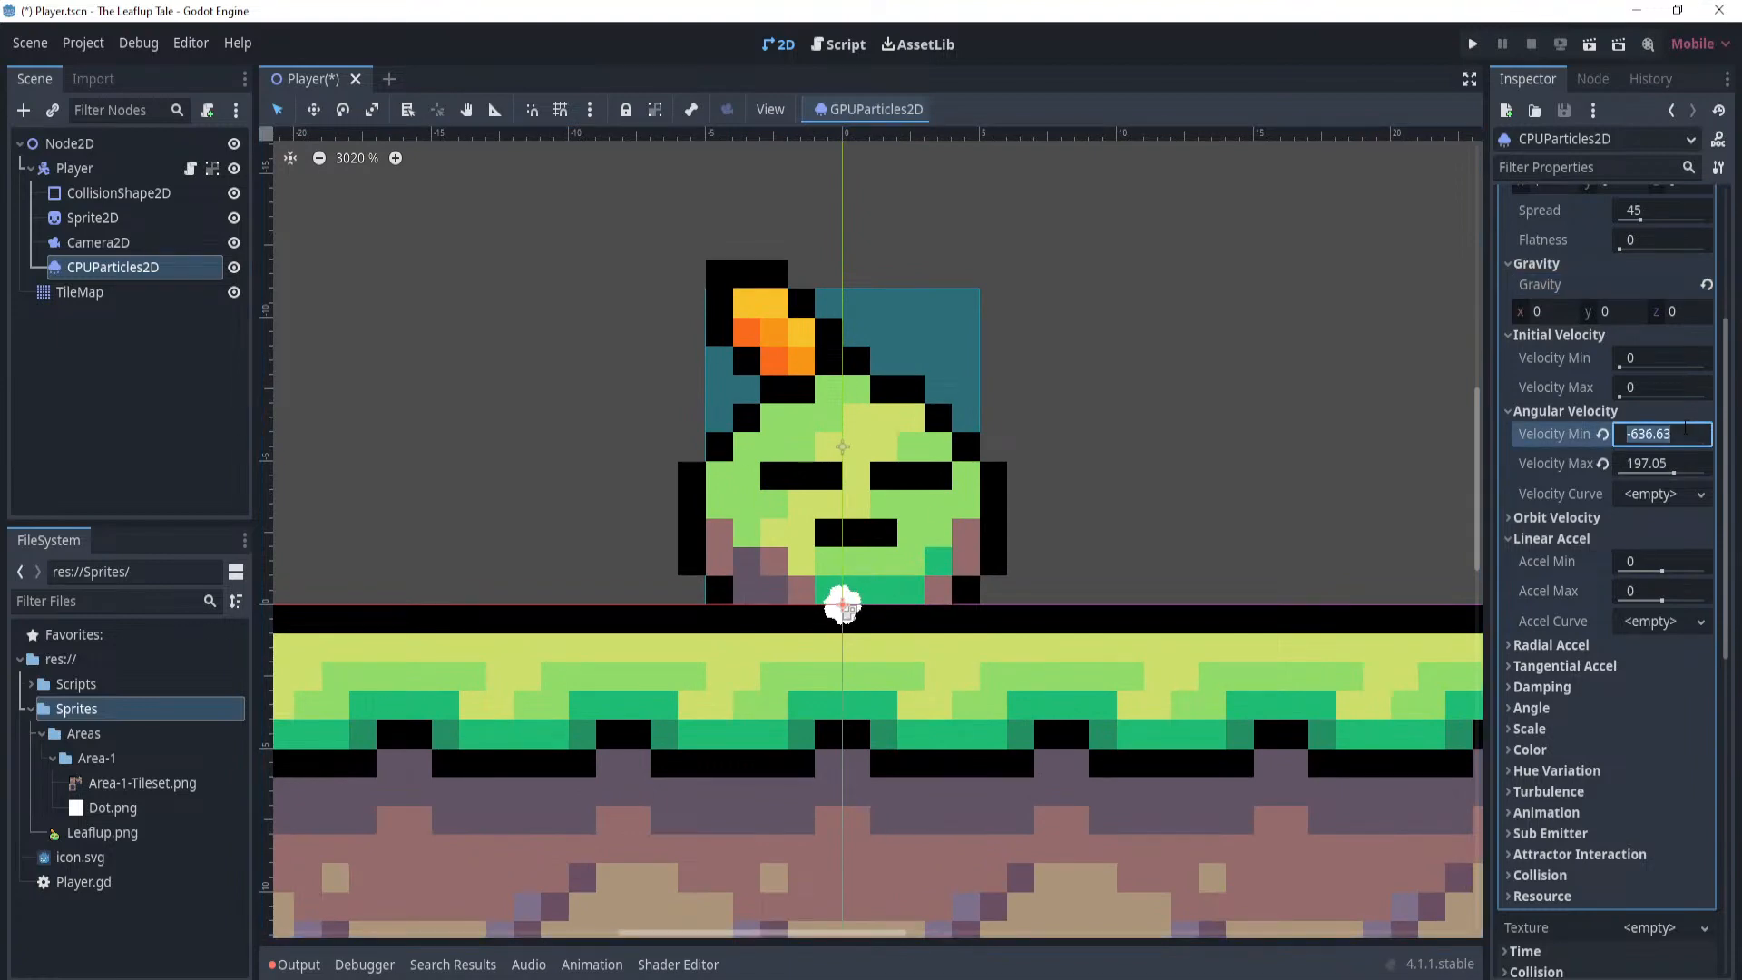
key(BackSpace)
key(Escape)
key(ctrl+z)
key(ctrl+z)
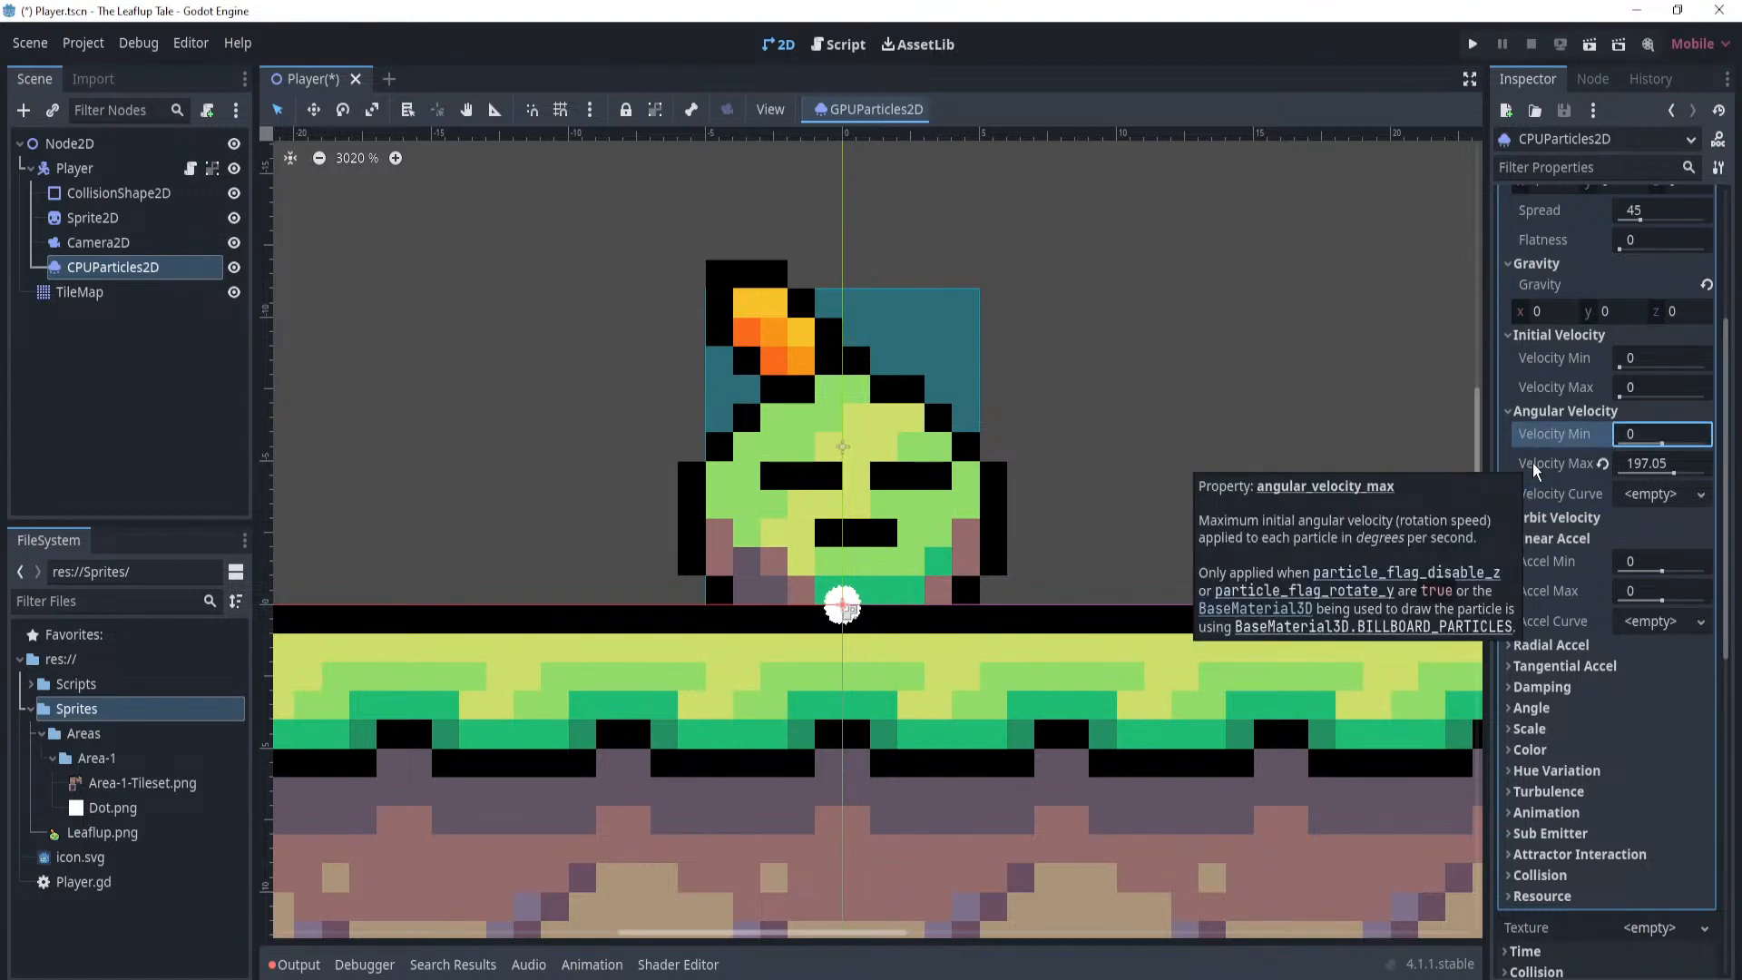
Set the process material's Gravity y and its Angular Velocity maximum back to 0.
key(ctrl+z)
click(1616, 311)
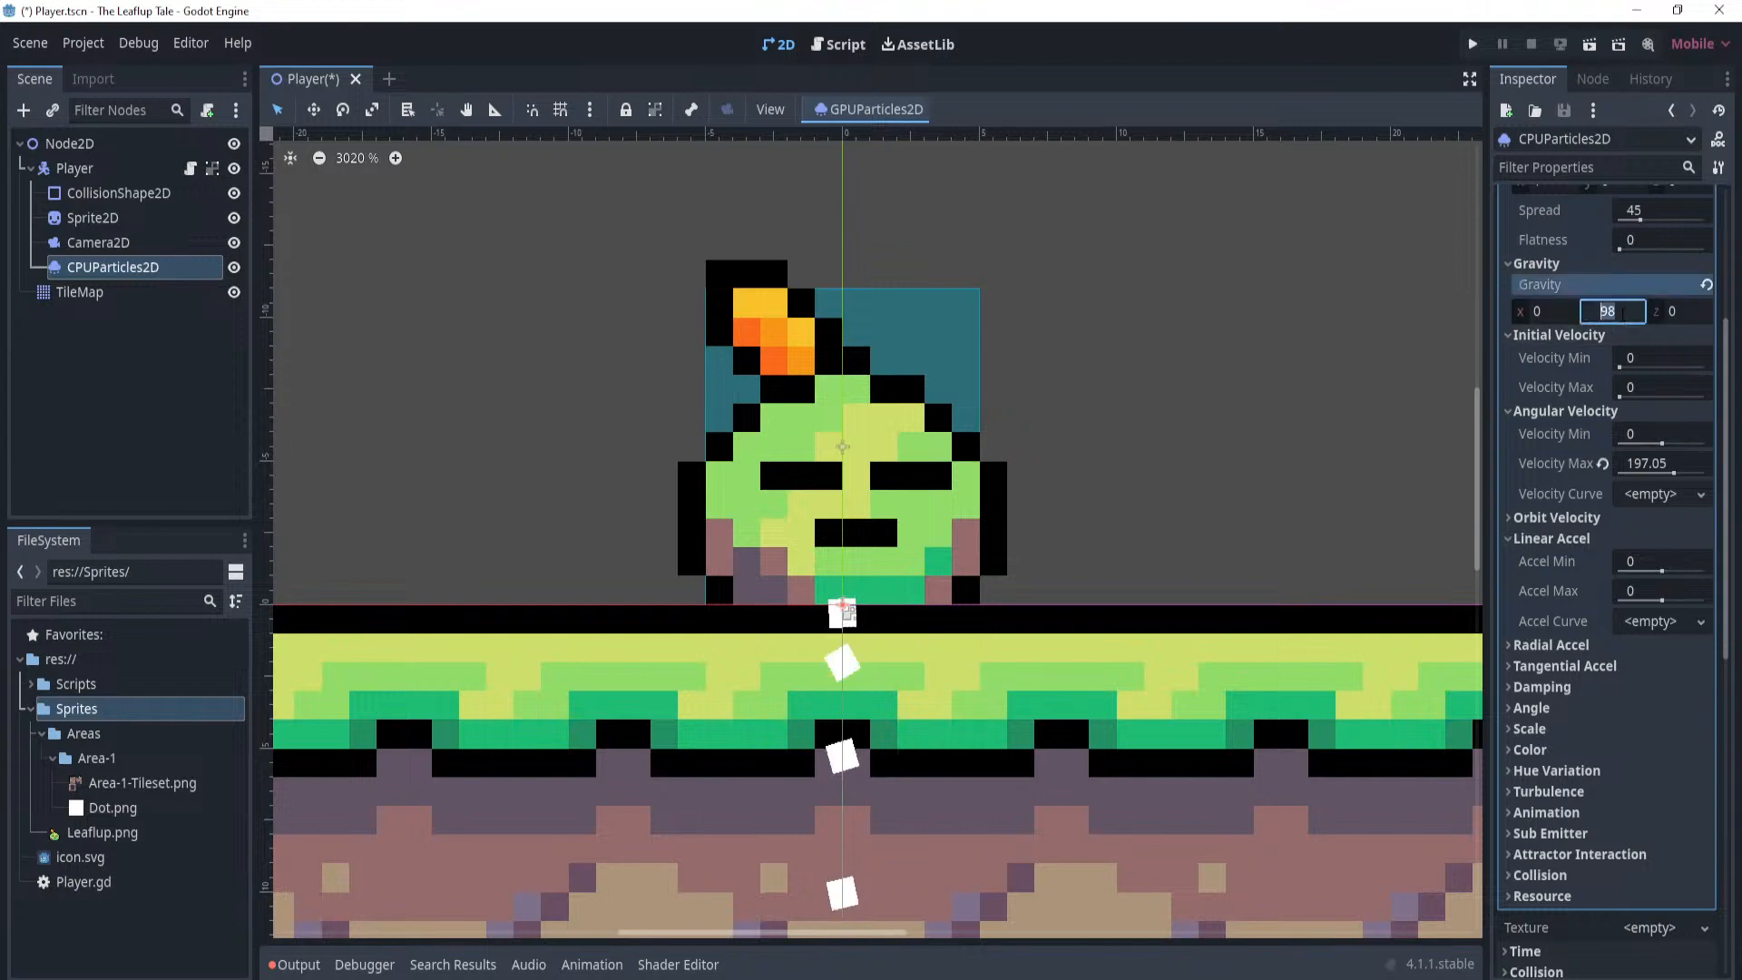
text(0)
key(Return)
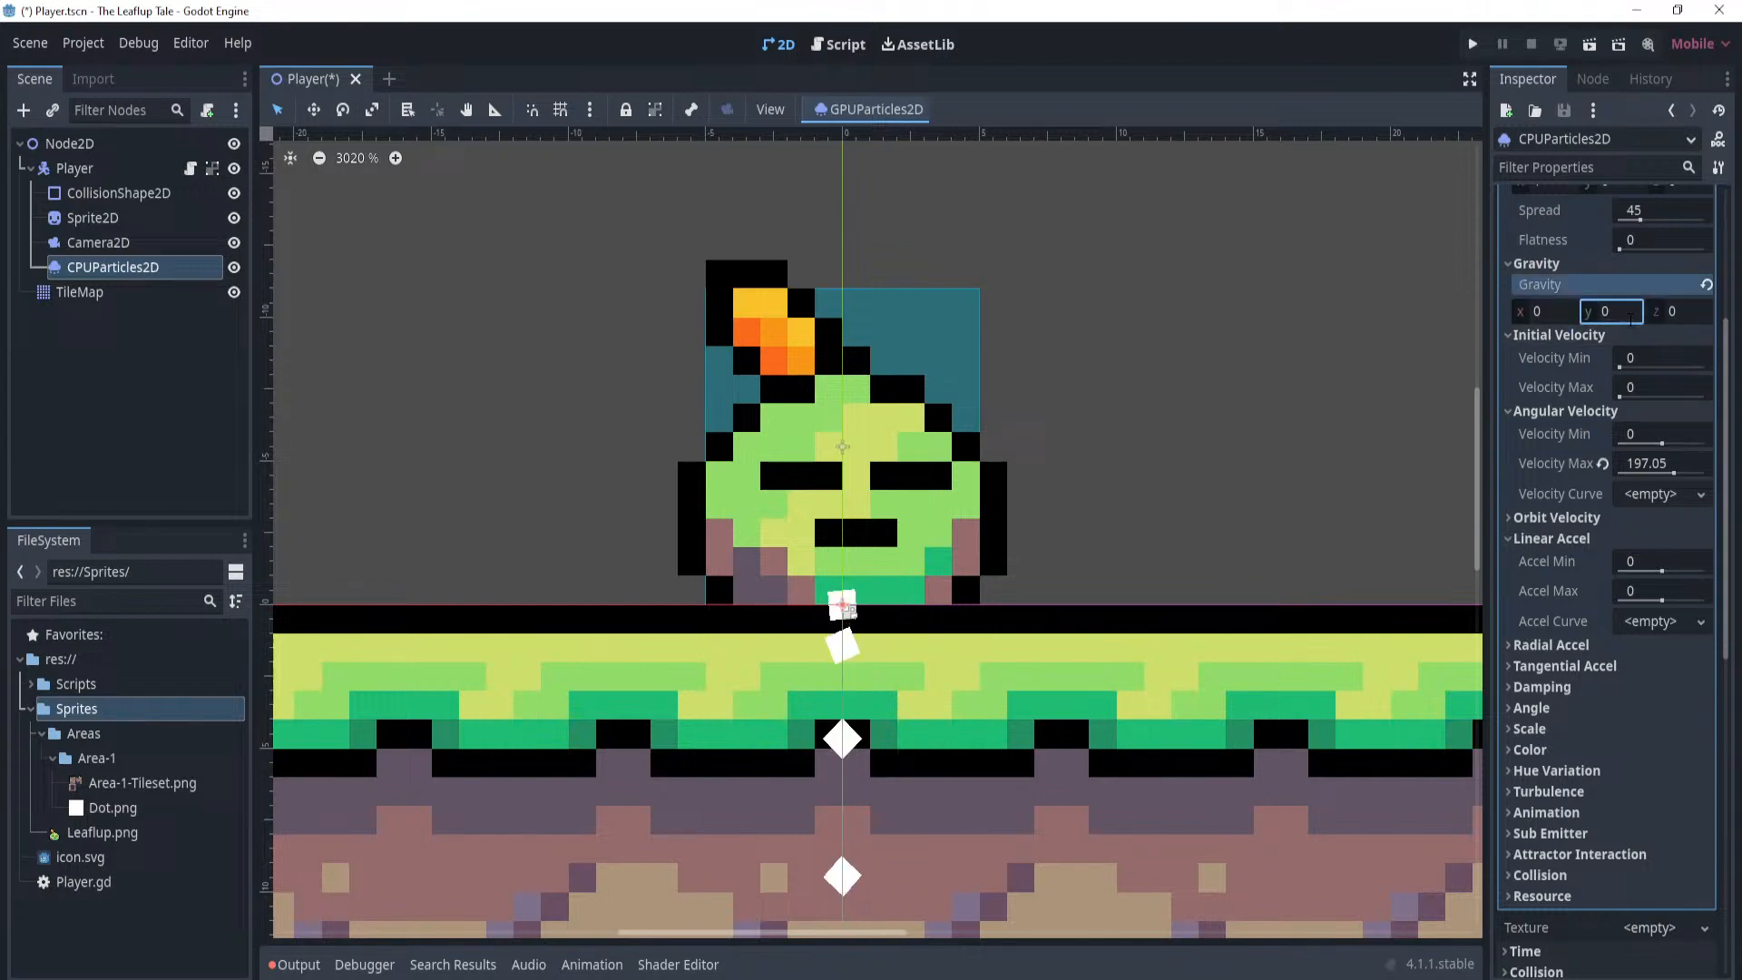
click(1681, 464)
text(0)
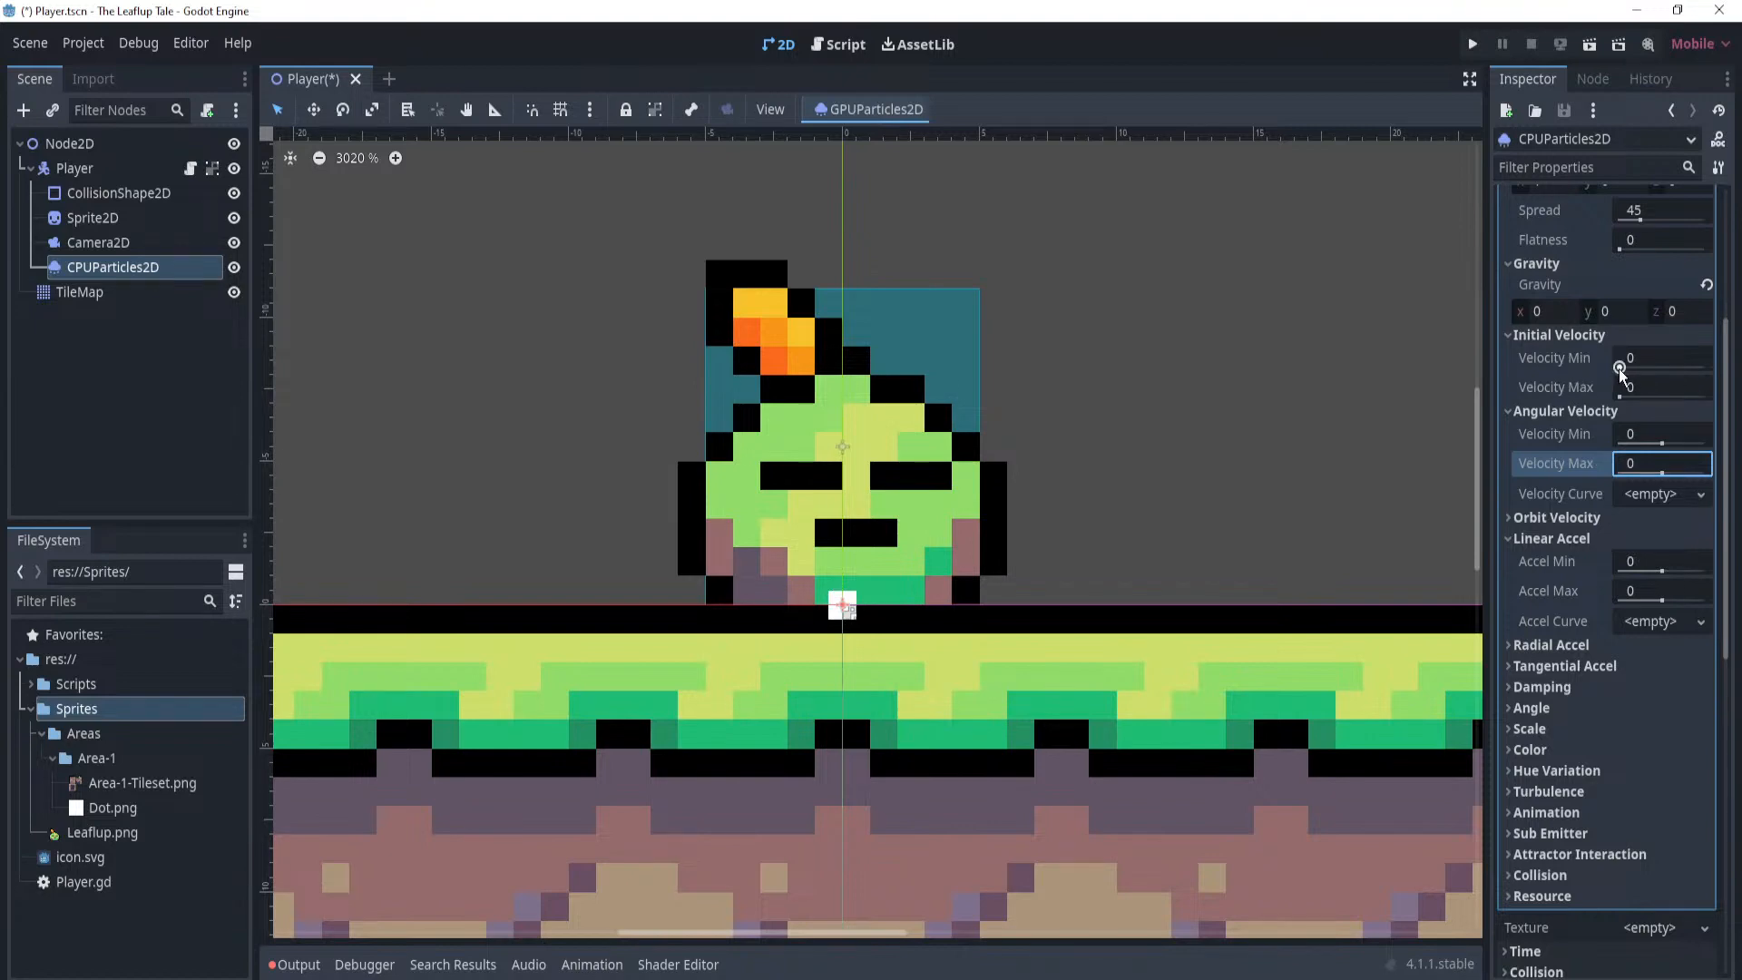
Try an Initial Velocity maximum of 368.42, return it to 0, and try a minimum of -100 on the particles.
drag(1621, 379, 1652, 379)
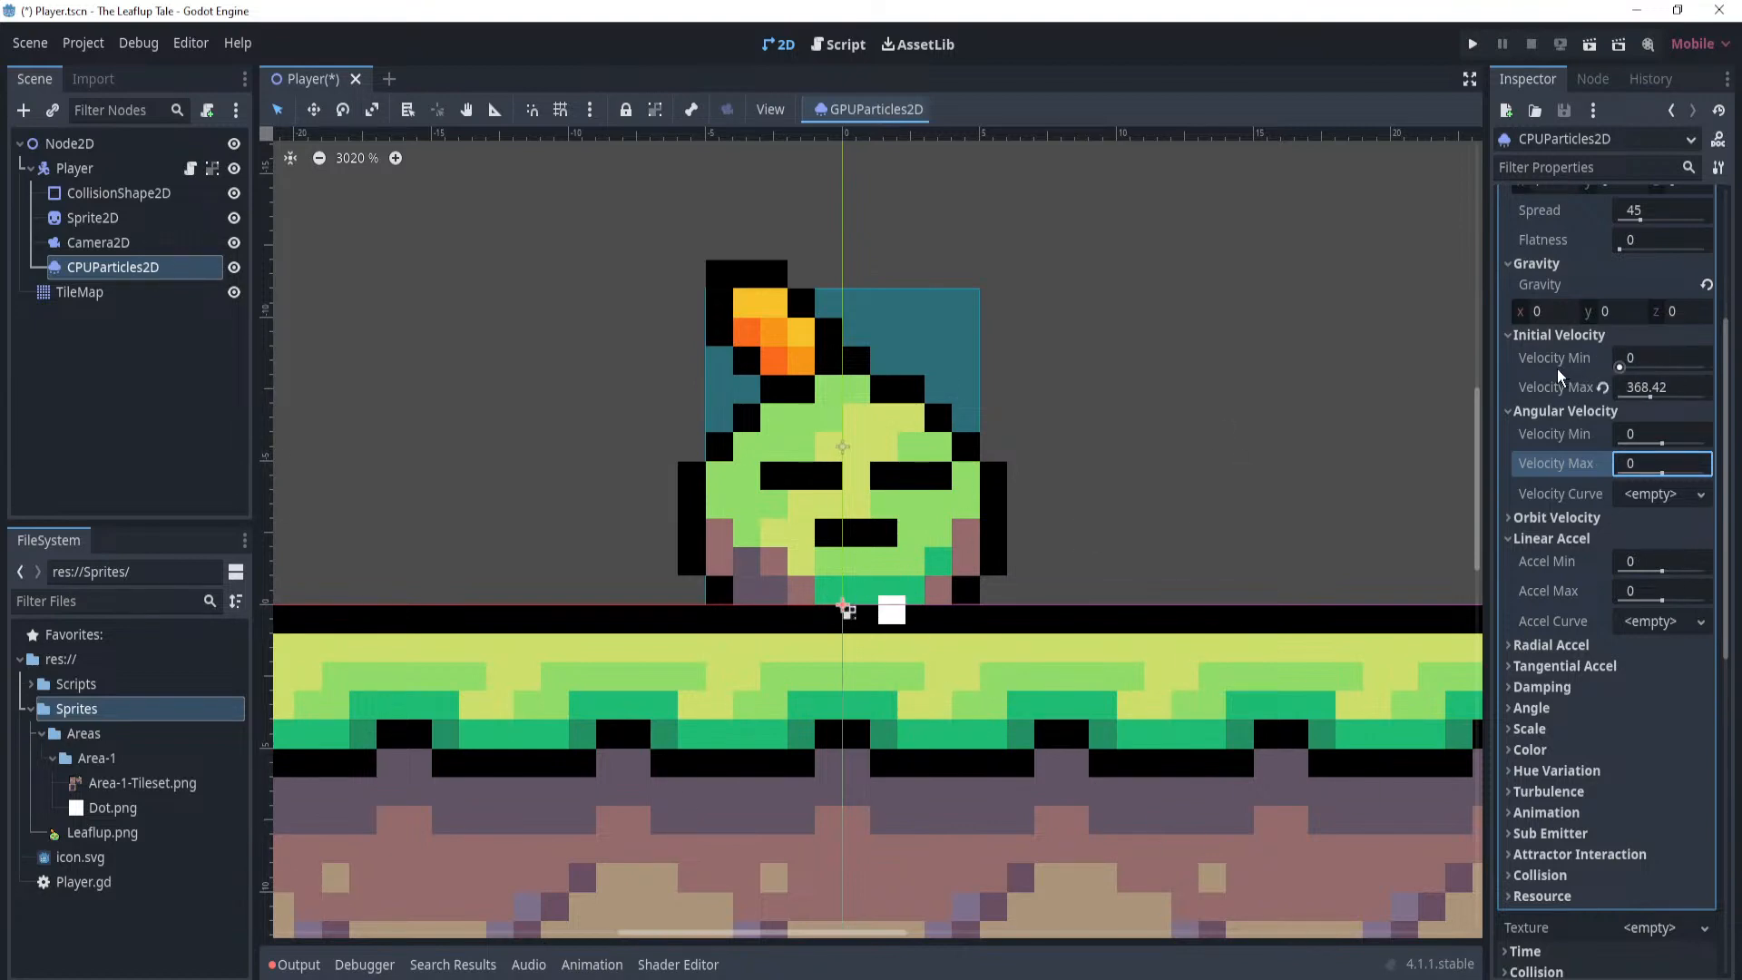
drag(1651, 392, 1620, 394)
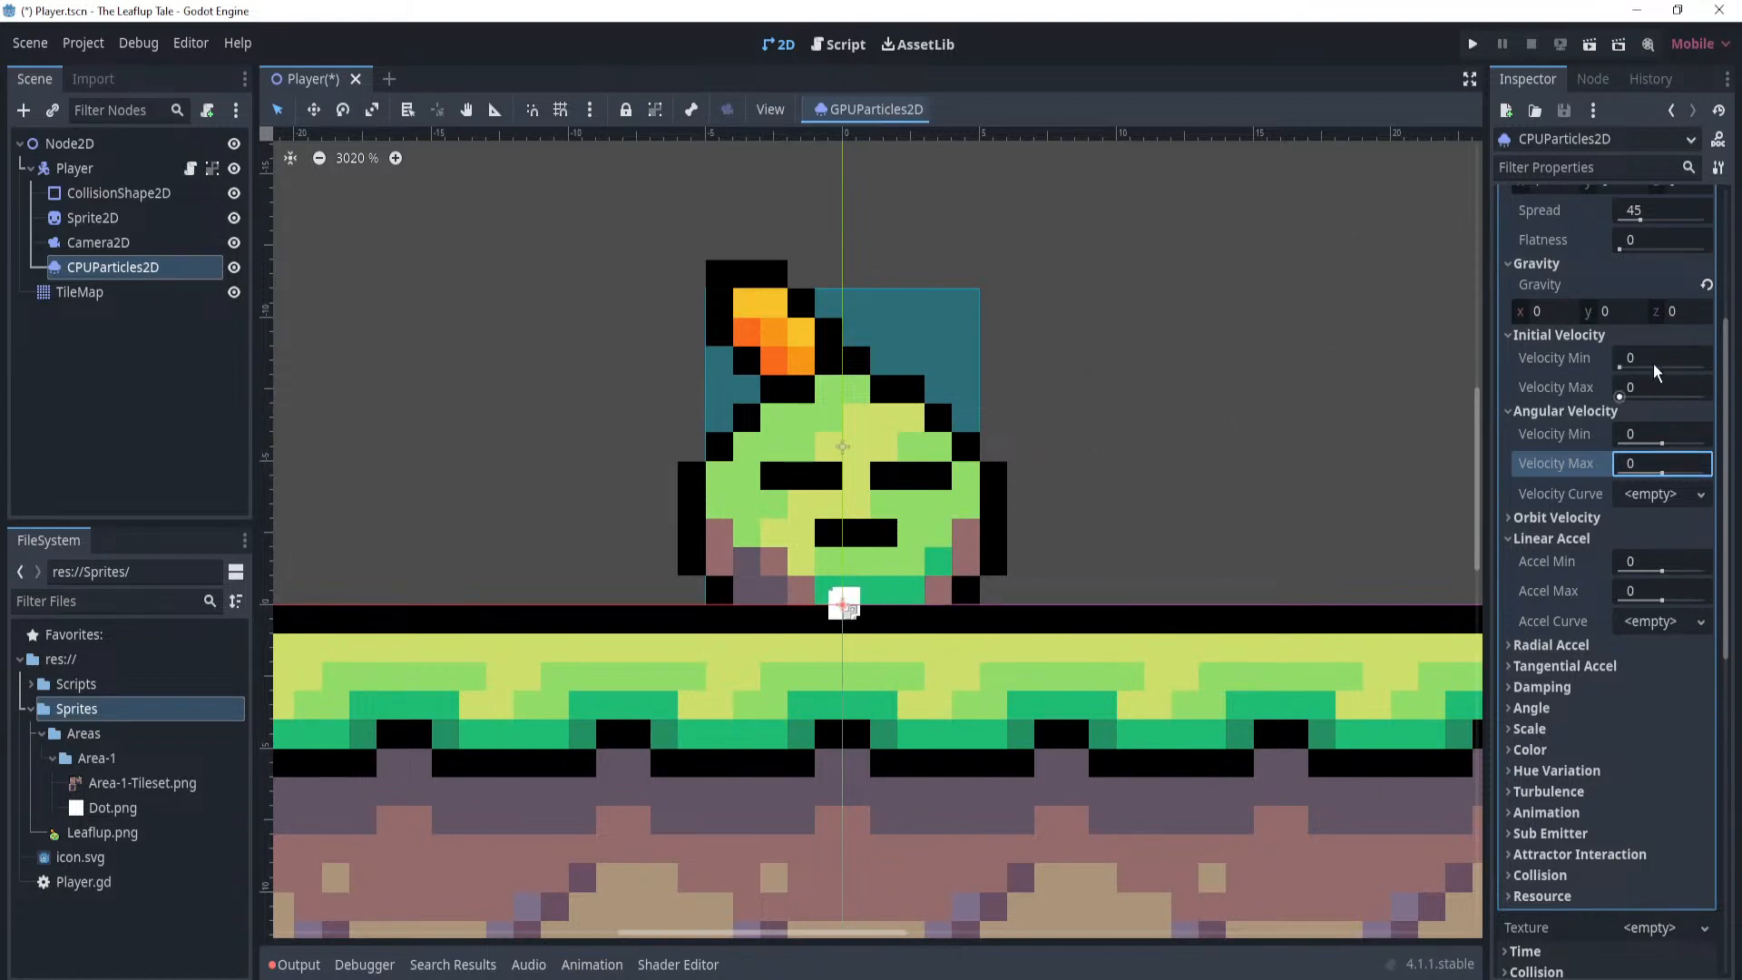
click(1654, 363)
text(-100)
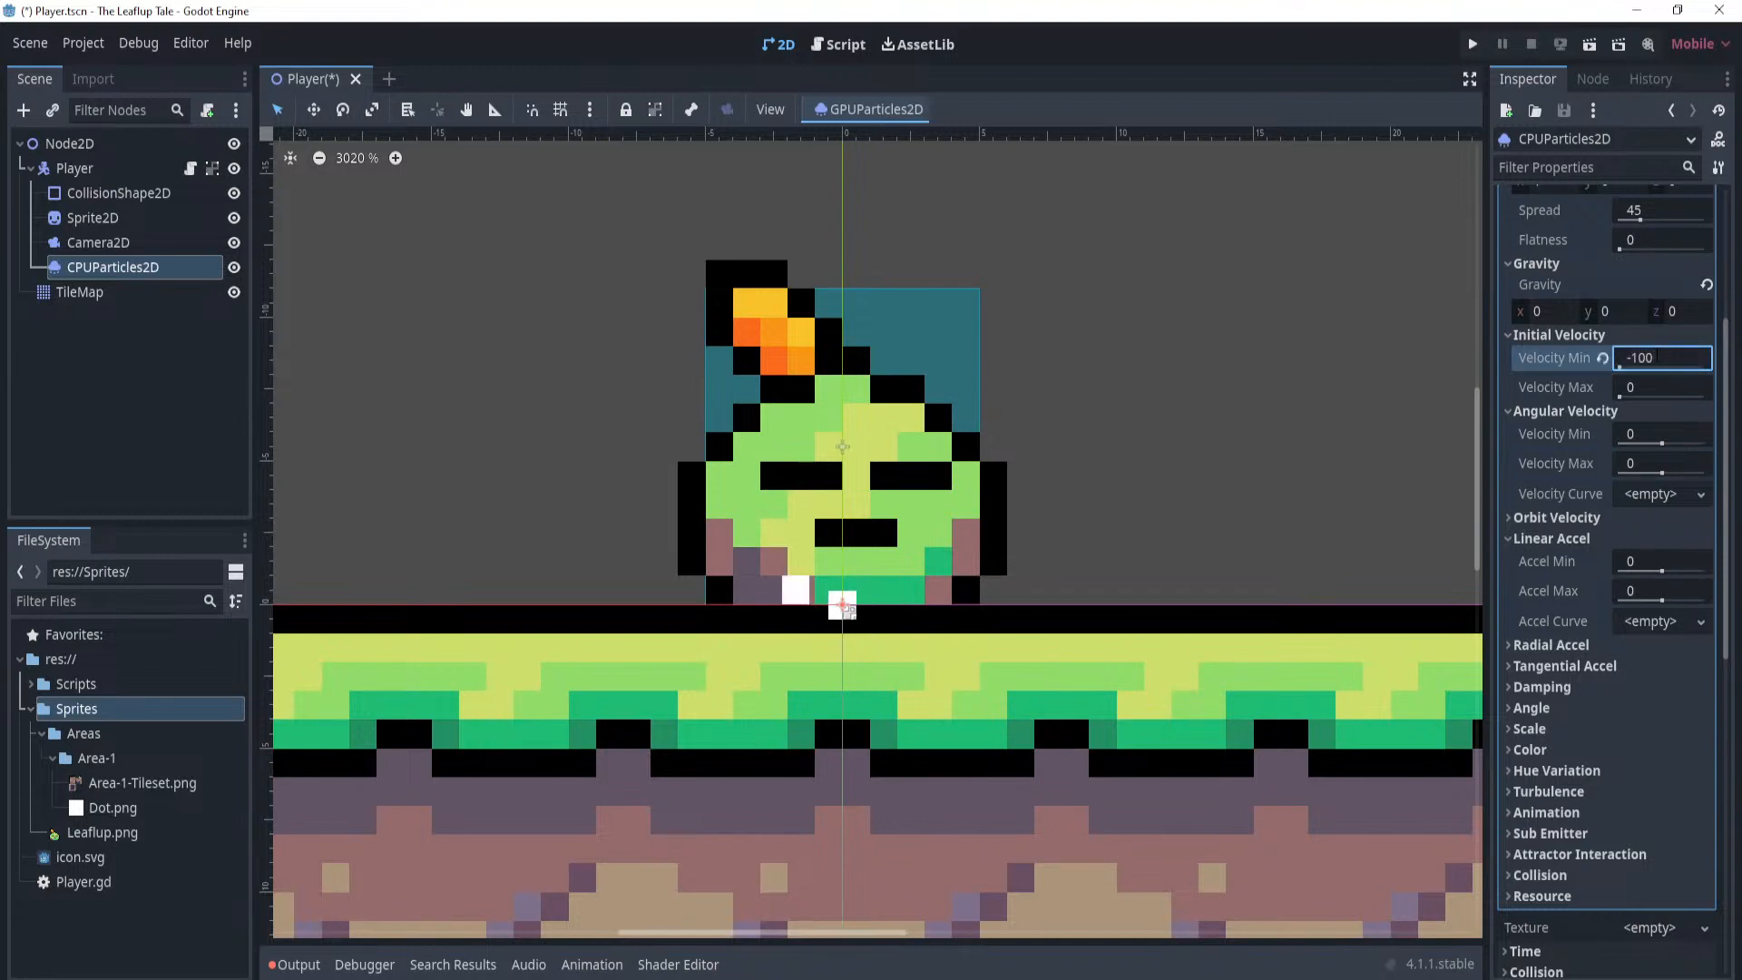
key(Return)
scroll(913, 410, down, 5)
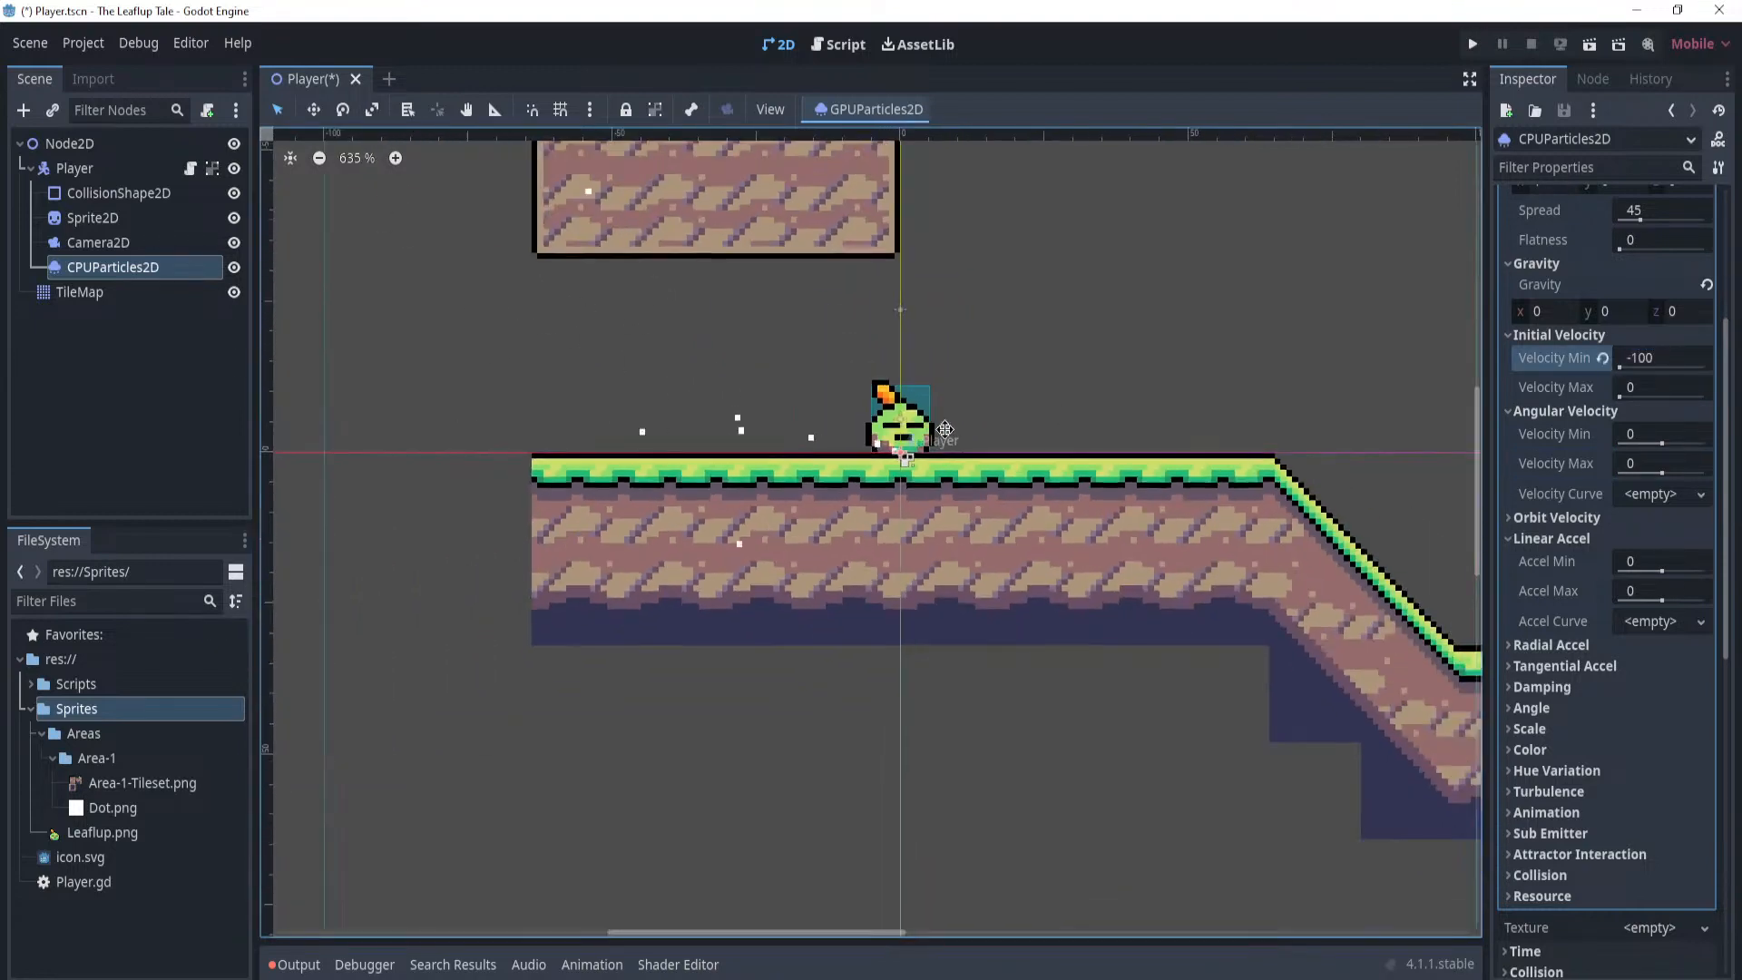
middle_drag(945, 429, 1080, 516)
scroll(1065, 503, up, 2)
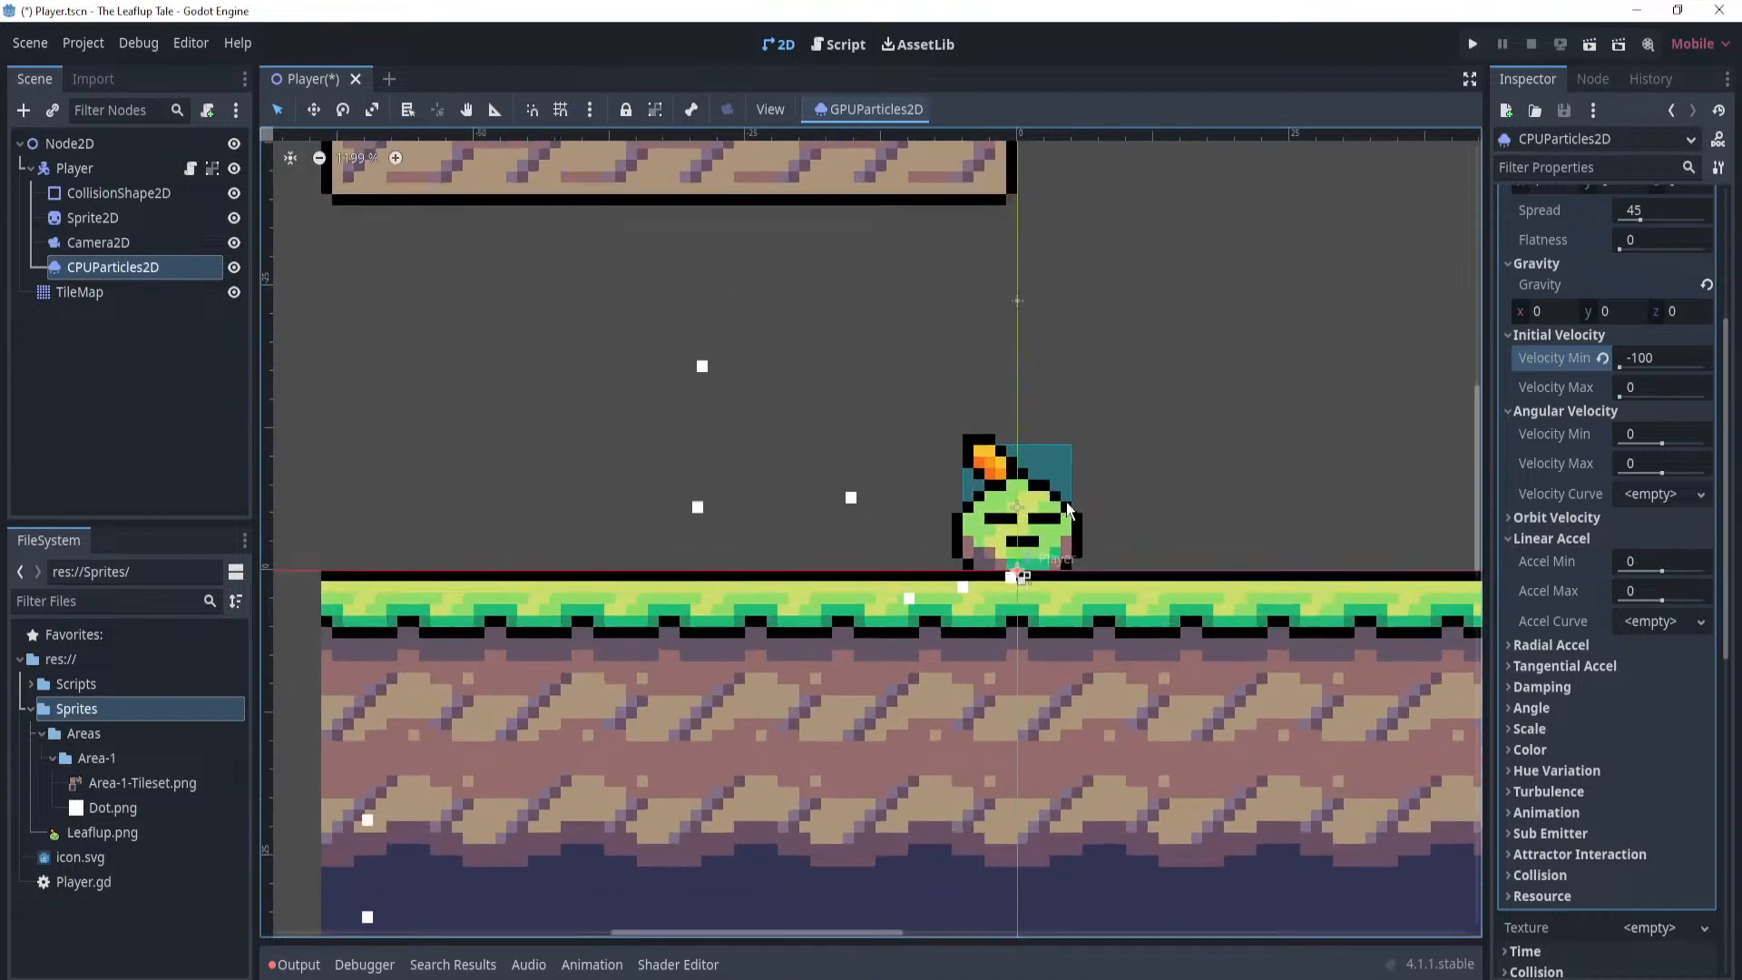
scroll(1065, 503, up, 1)
Try an Initial Velocity minimum of 10 with a maximum of -29.
click(1688, 358)
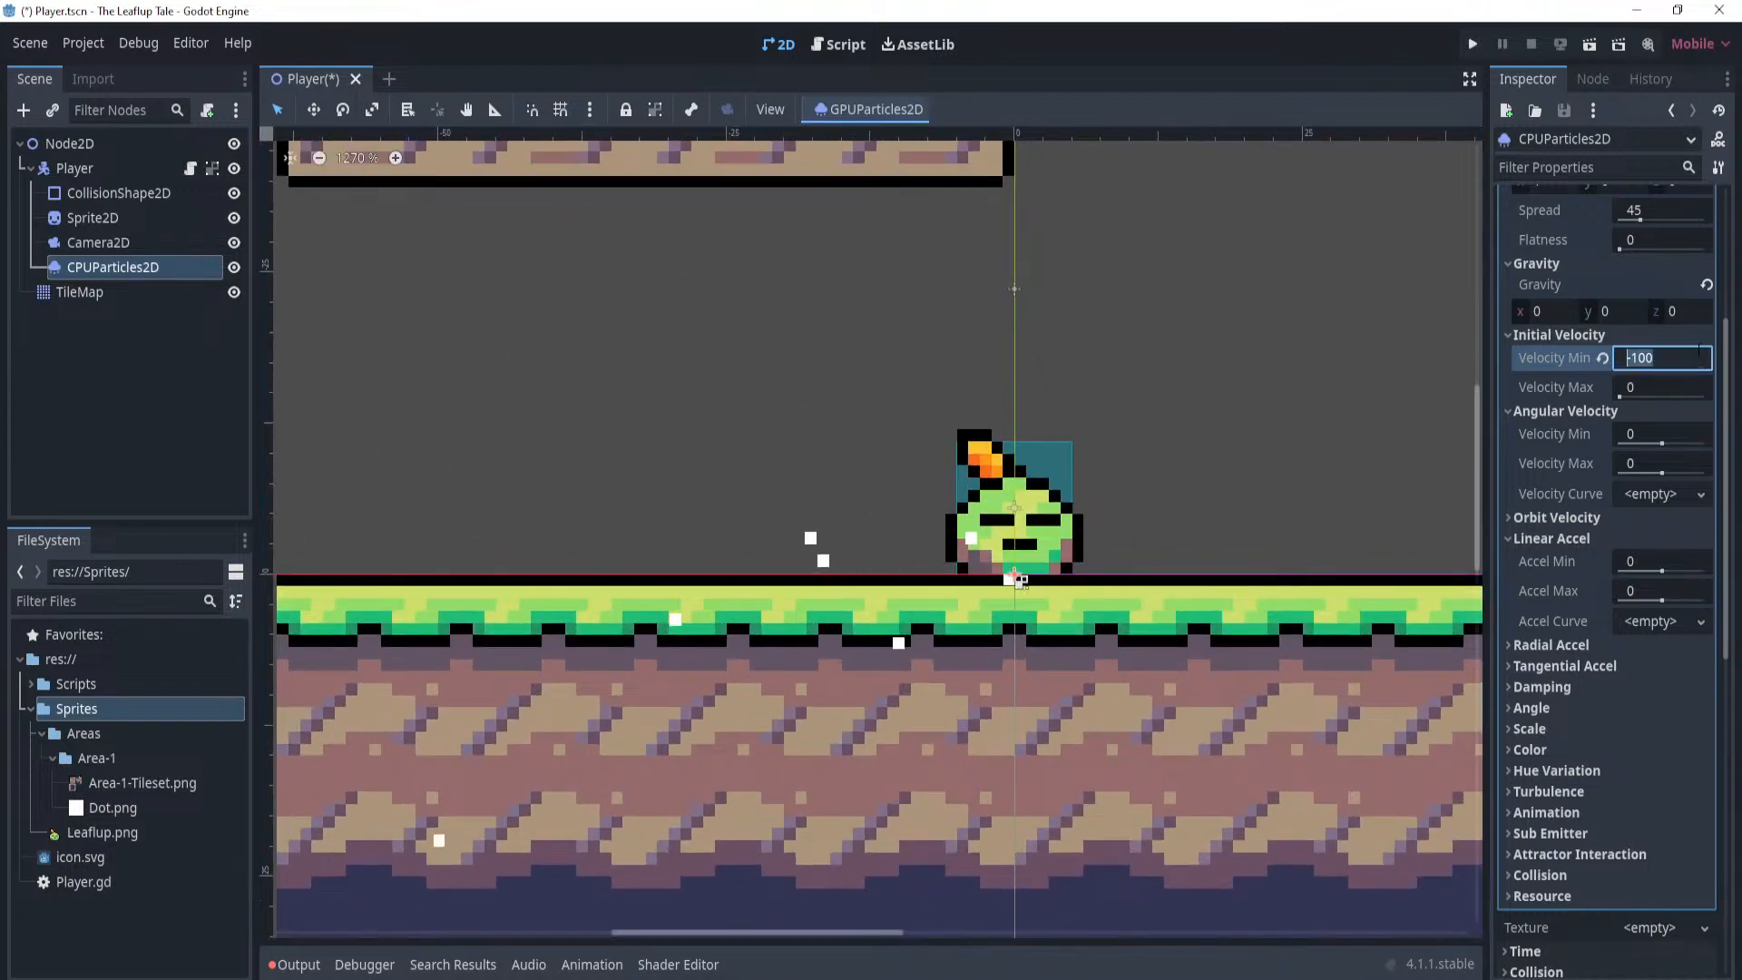
text(-)
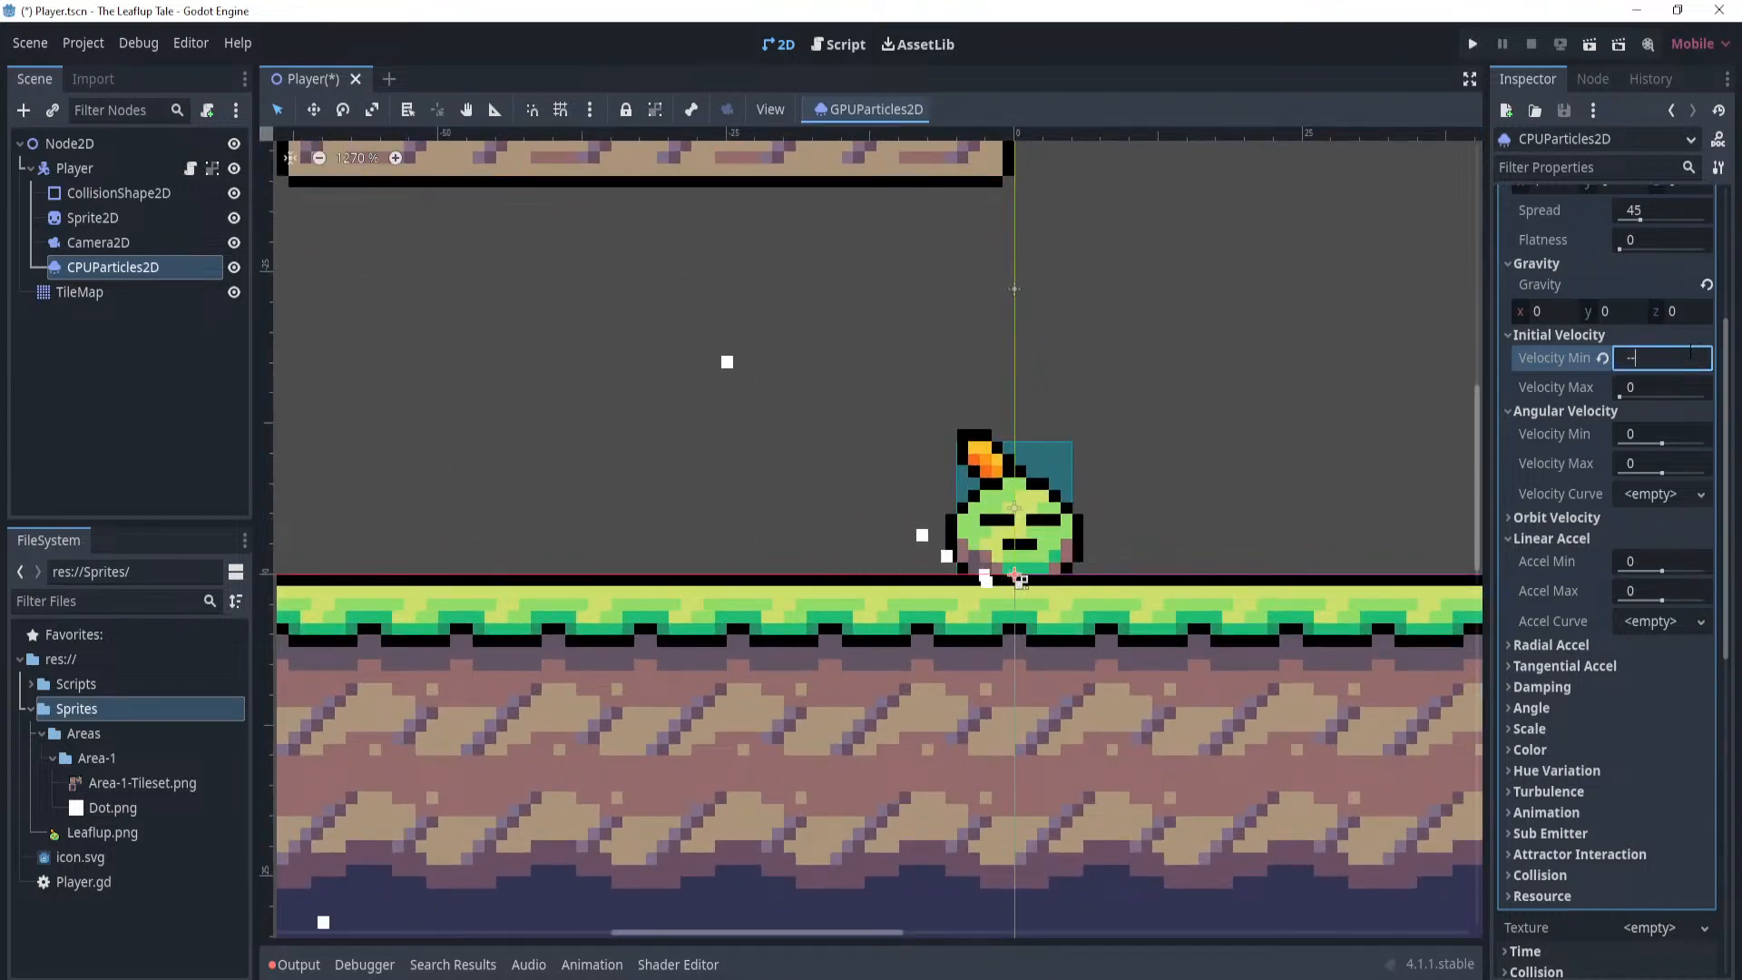
key(BackSpace)
text(10)
click(1668, 383)
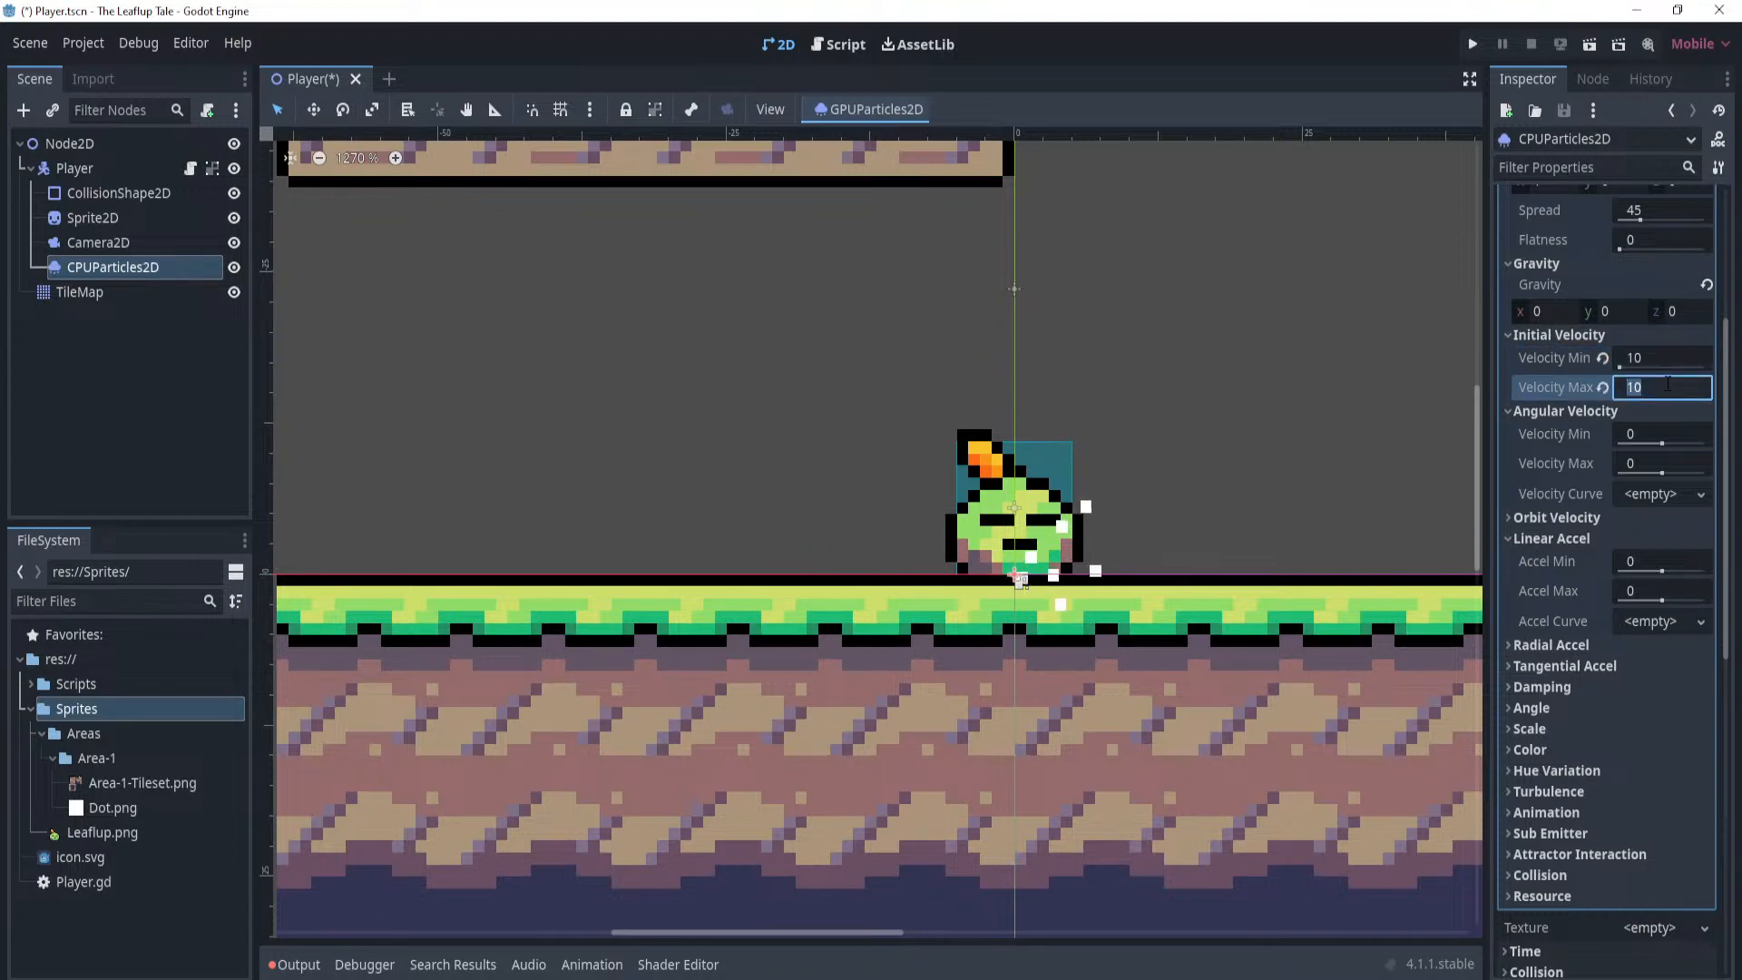
text(0)
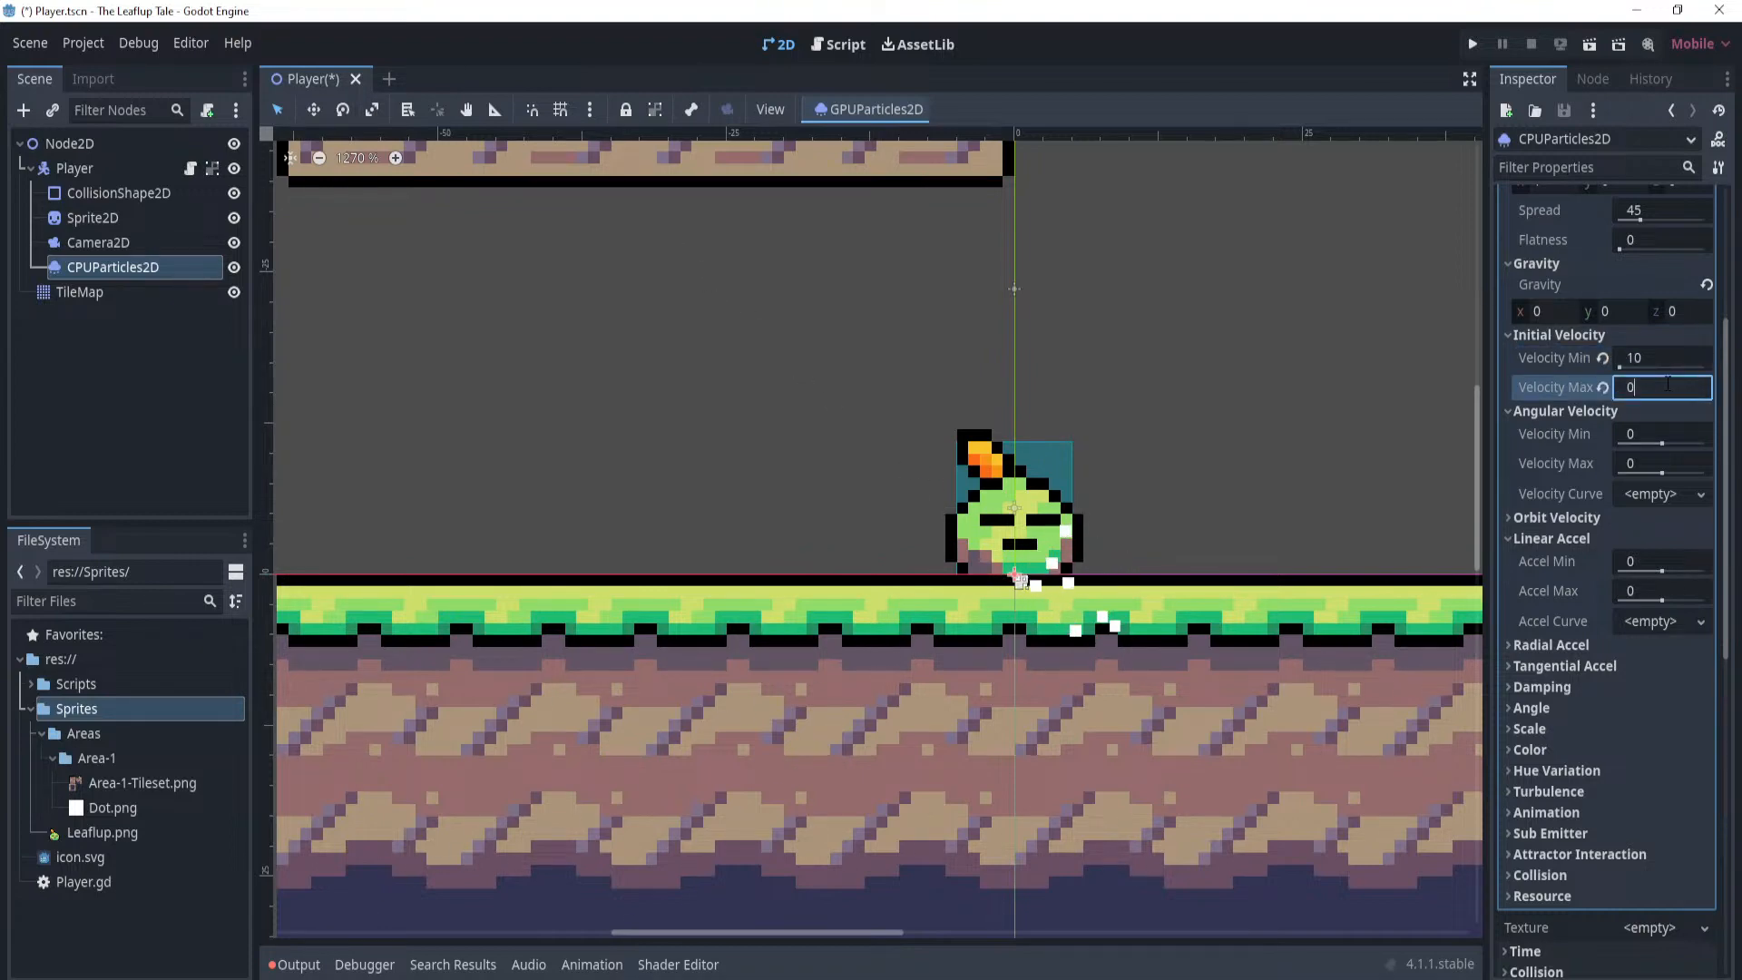
key(BackSpace)
text(-29)
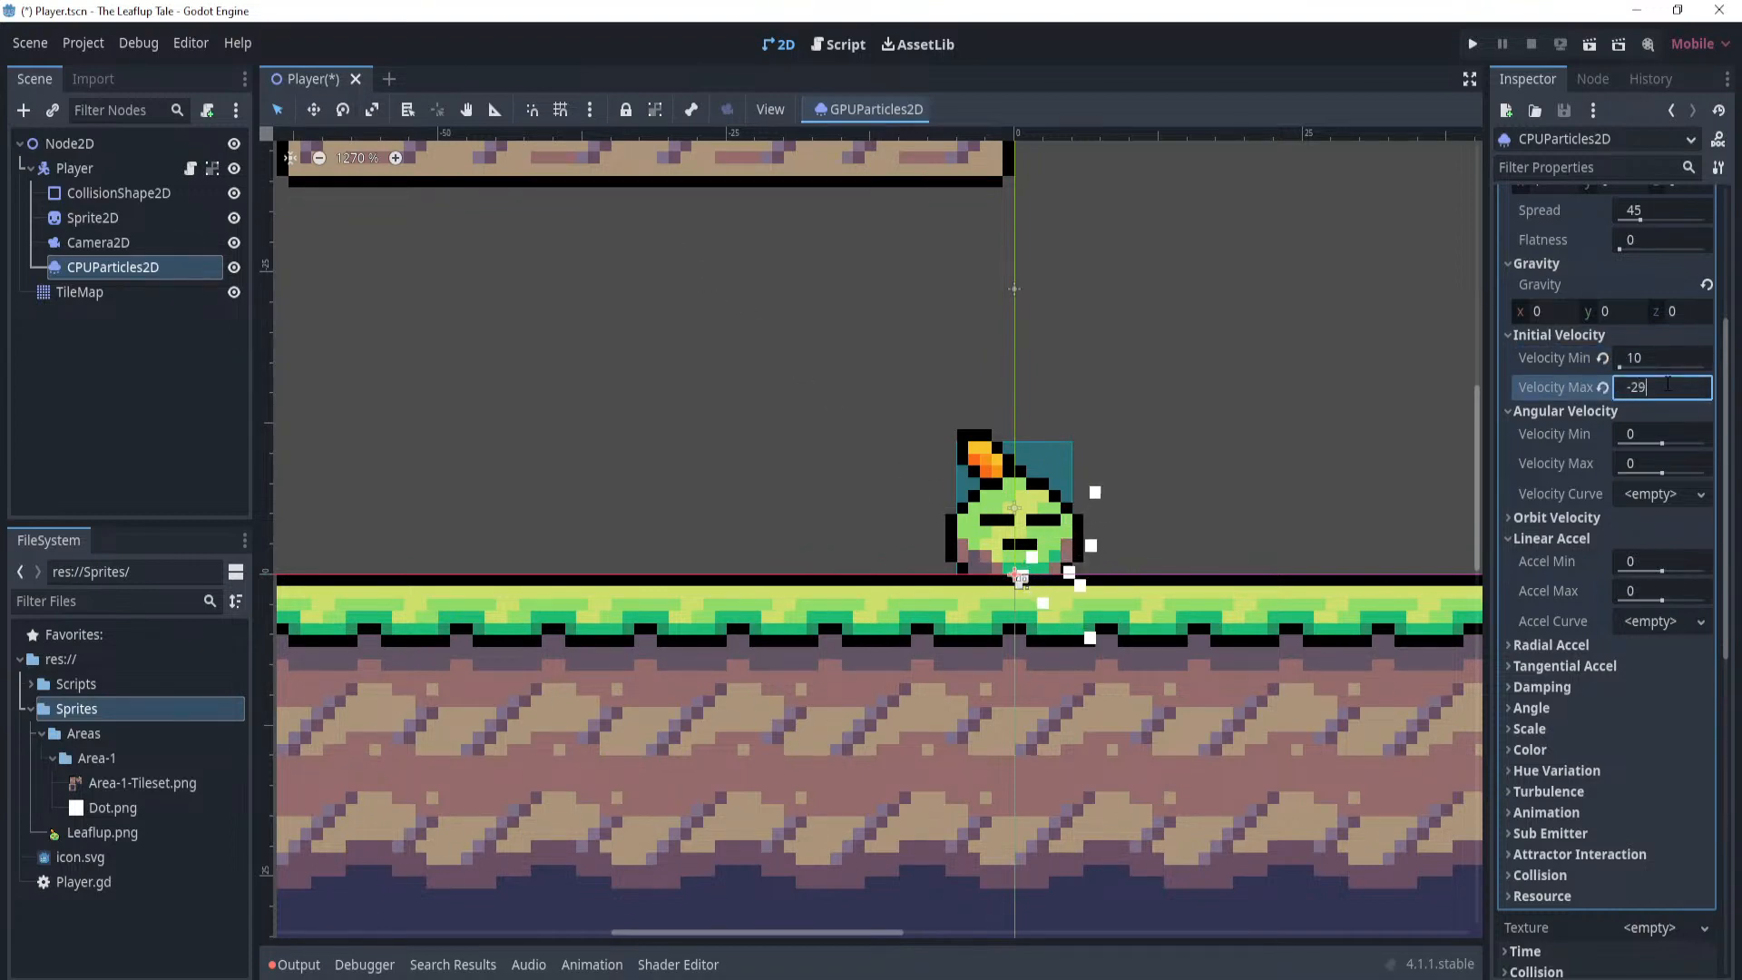
Set the Initial Velocity minimum to -10.
click(1677, 360)
text(-)
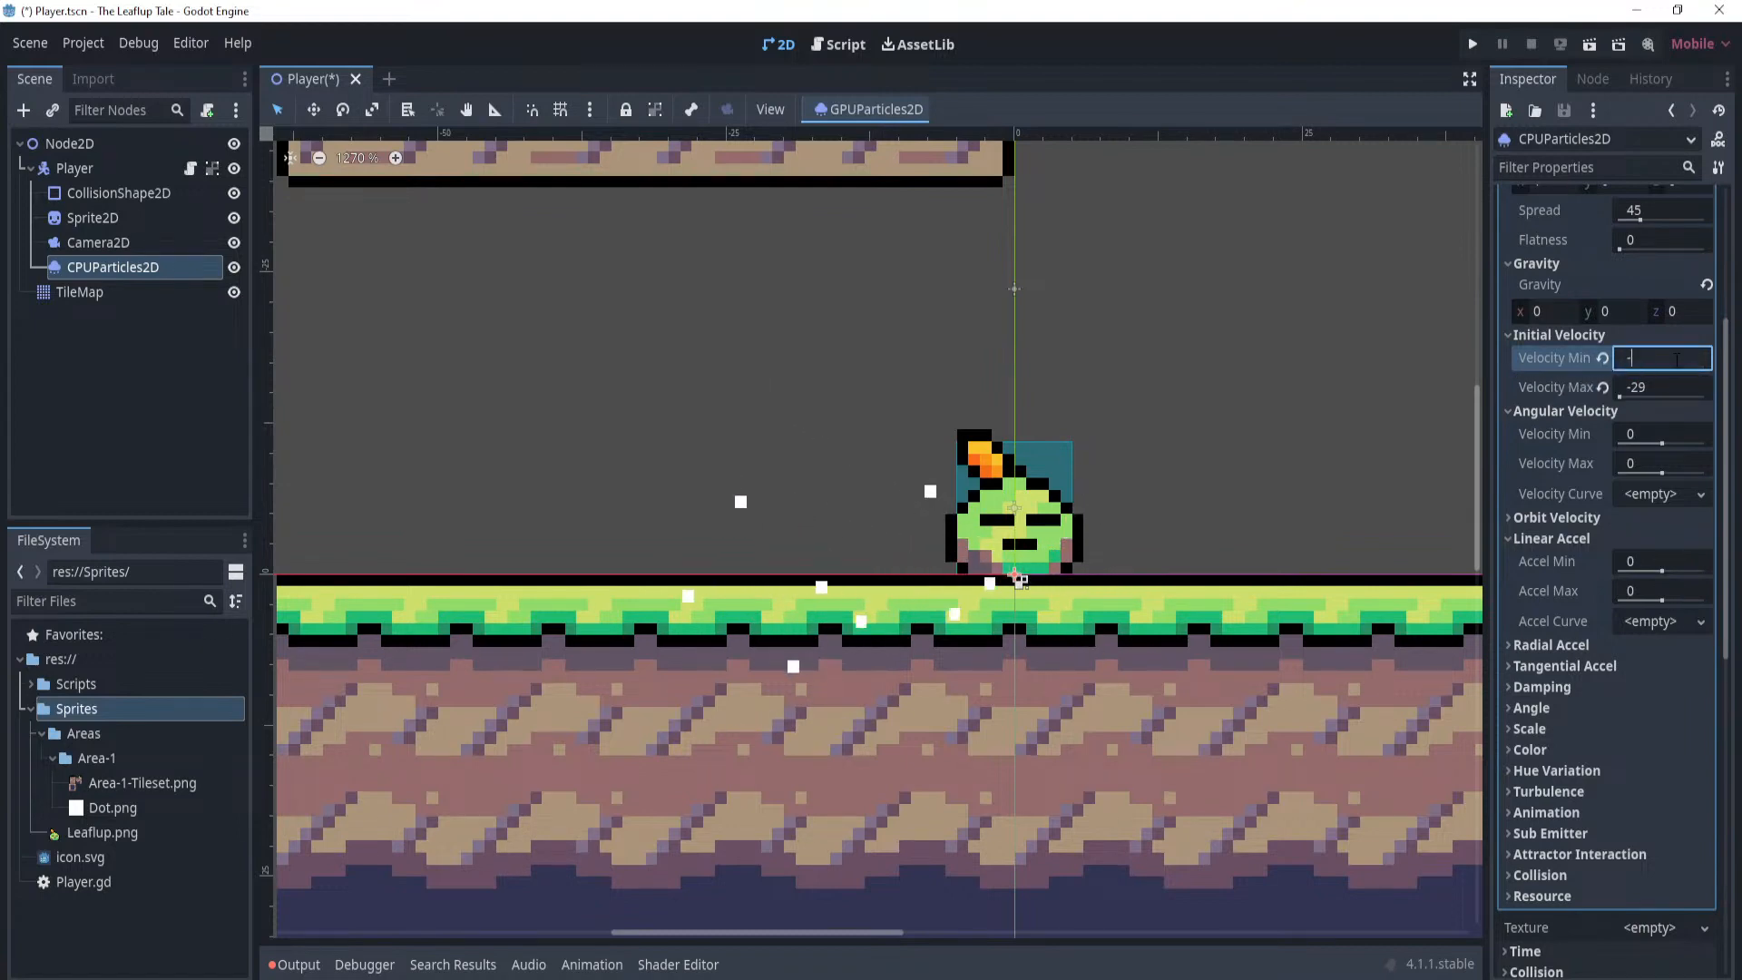
text(10)
key(Return)
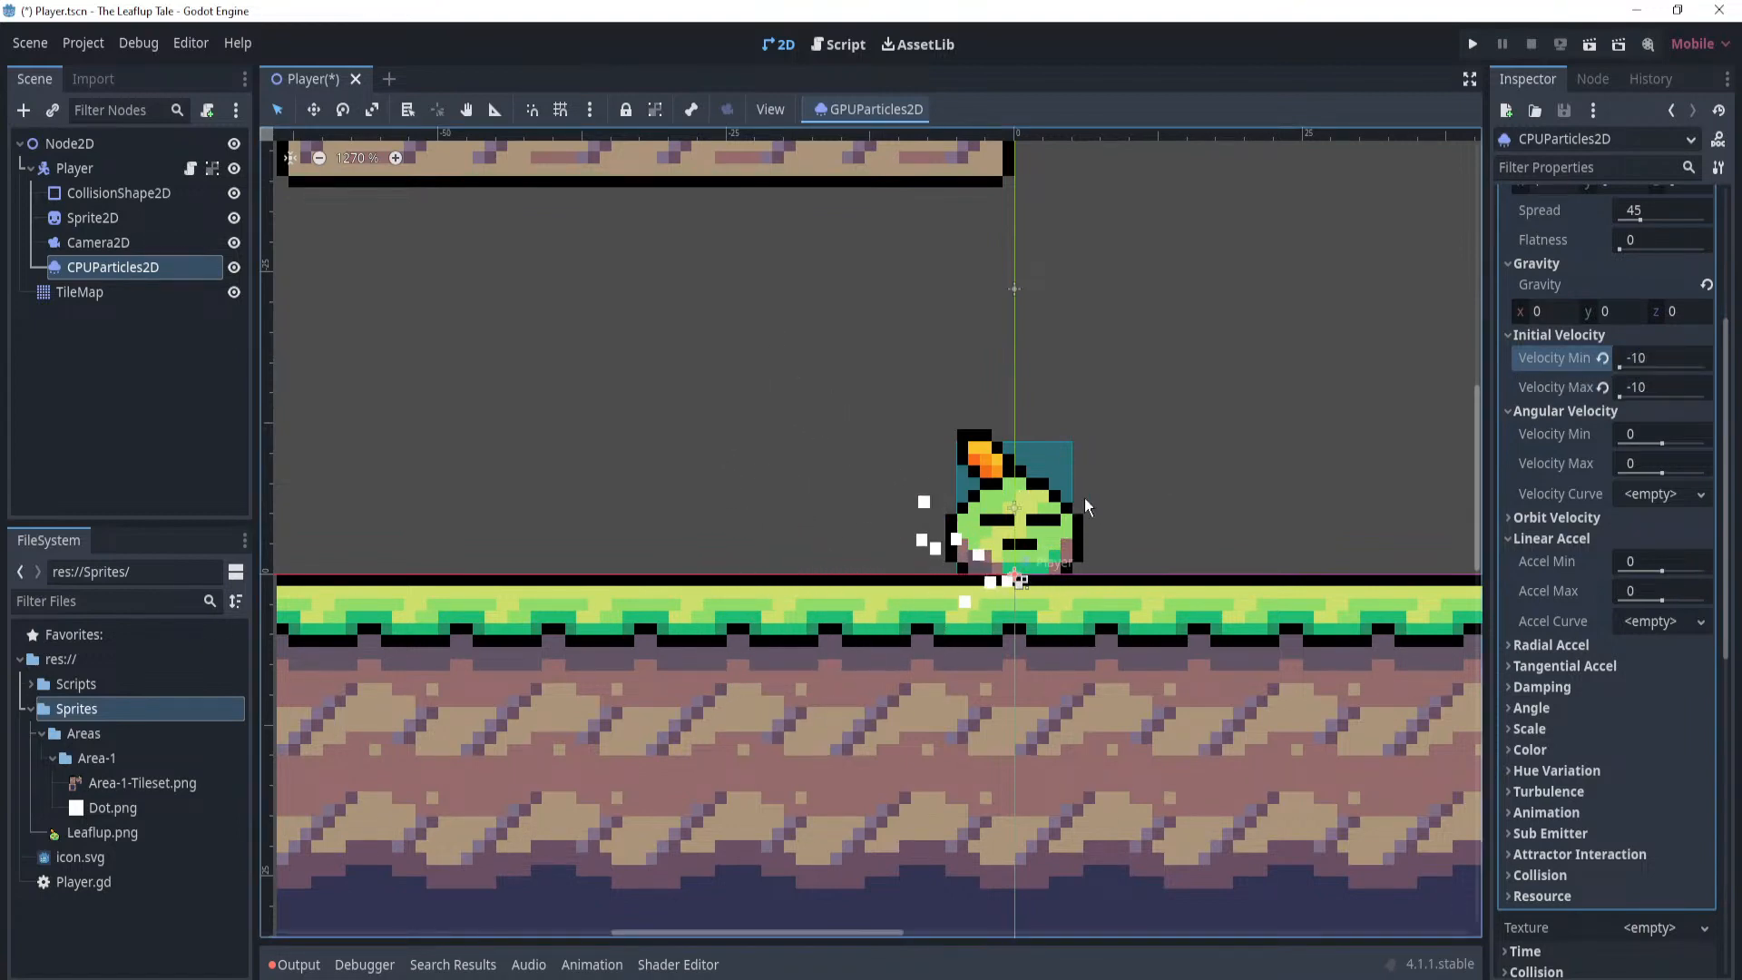
Compare Initial Velocity values of -10 and -20, and settle on -20 for both minimum and maximum.
click(1688, 385)
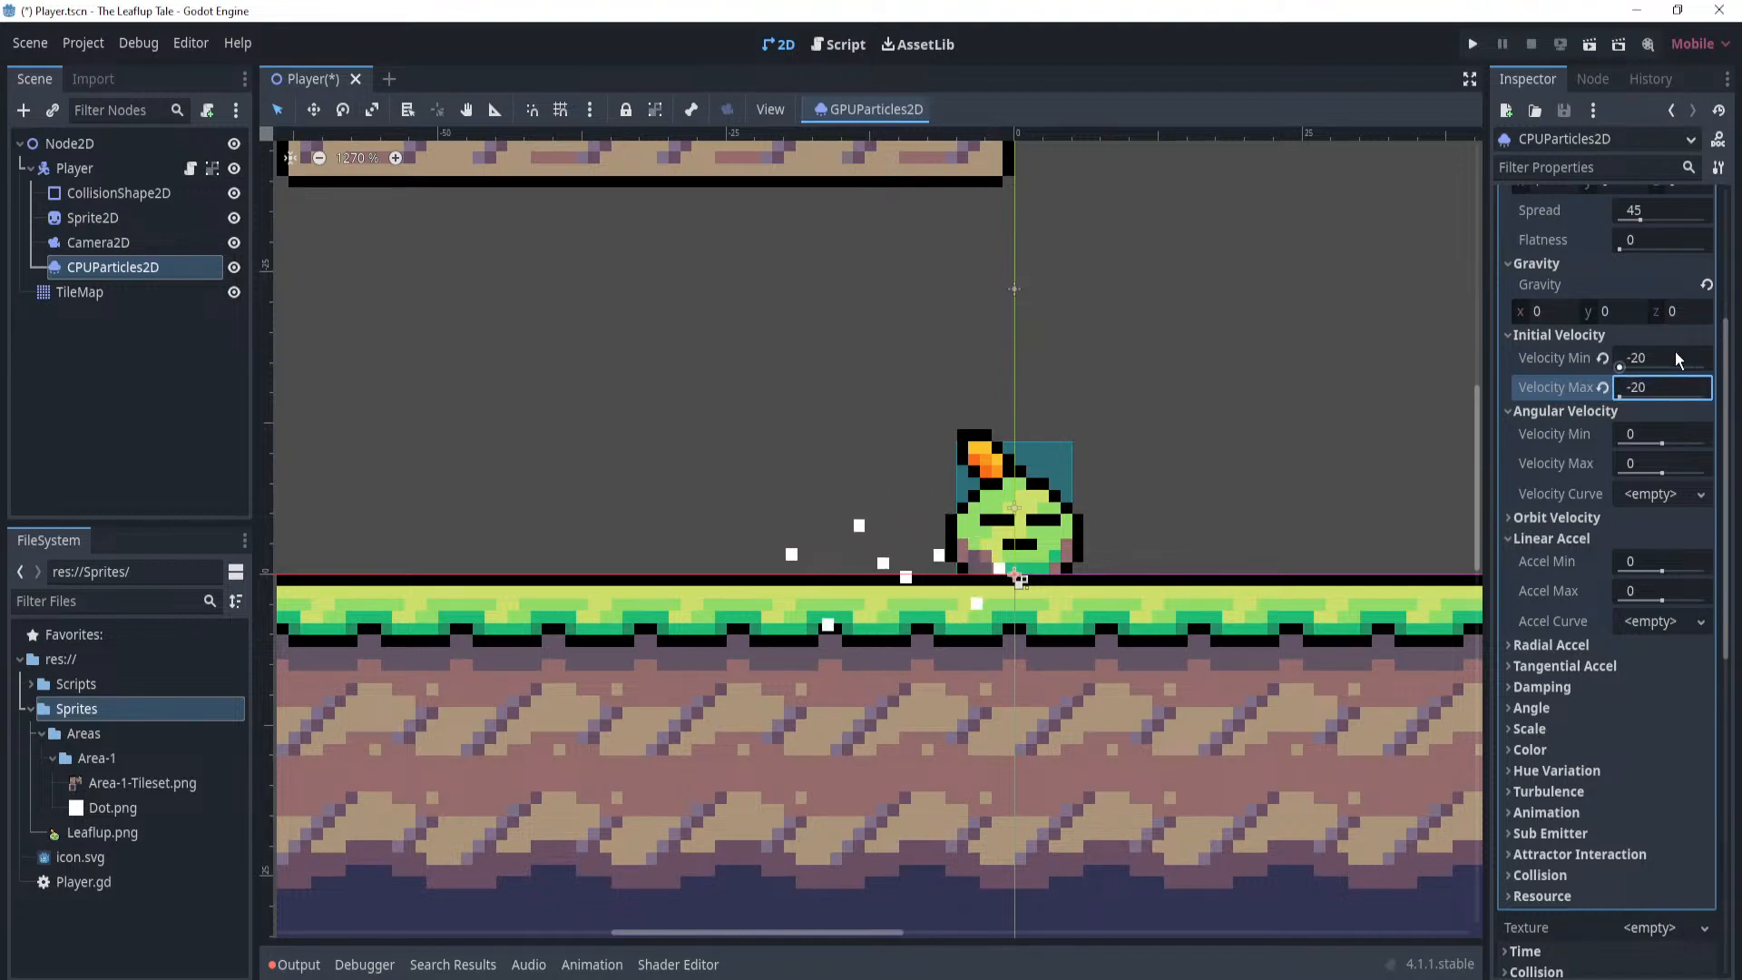
click(1677, 359)
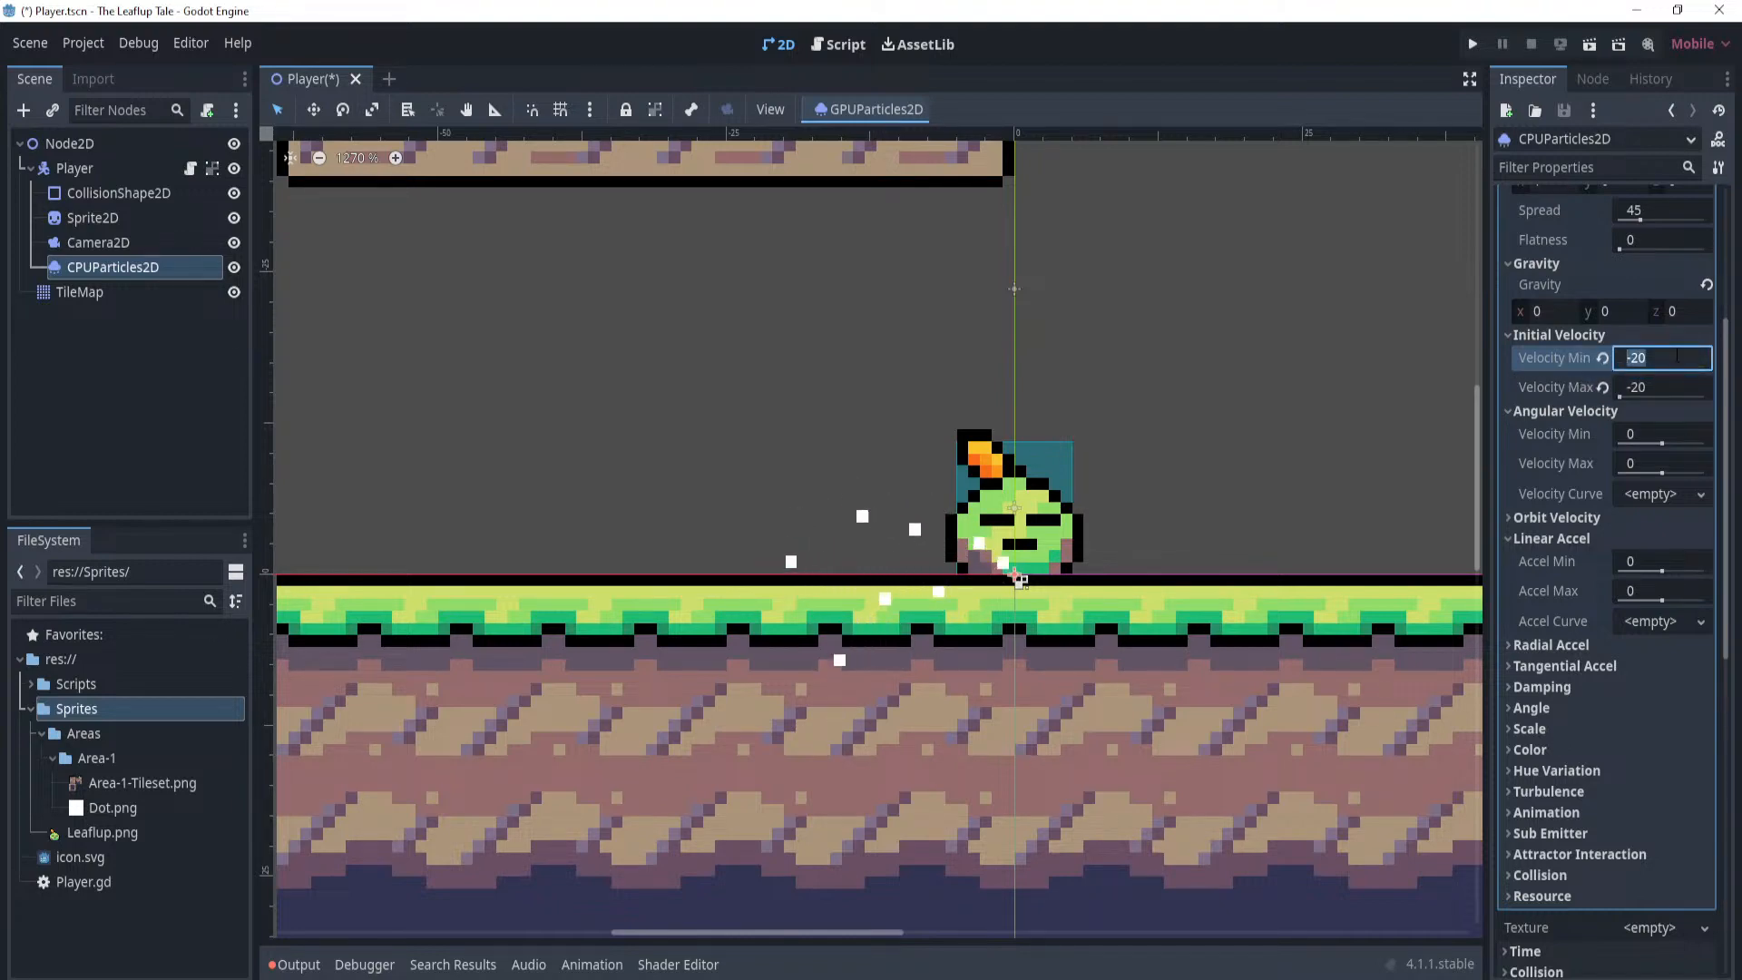
text(-10)
click(1675, 385)
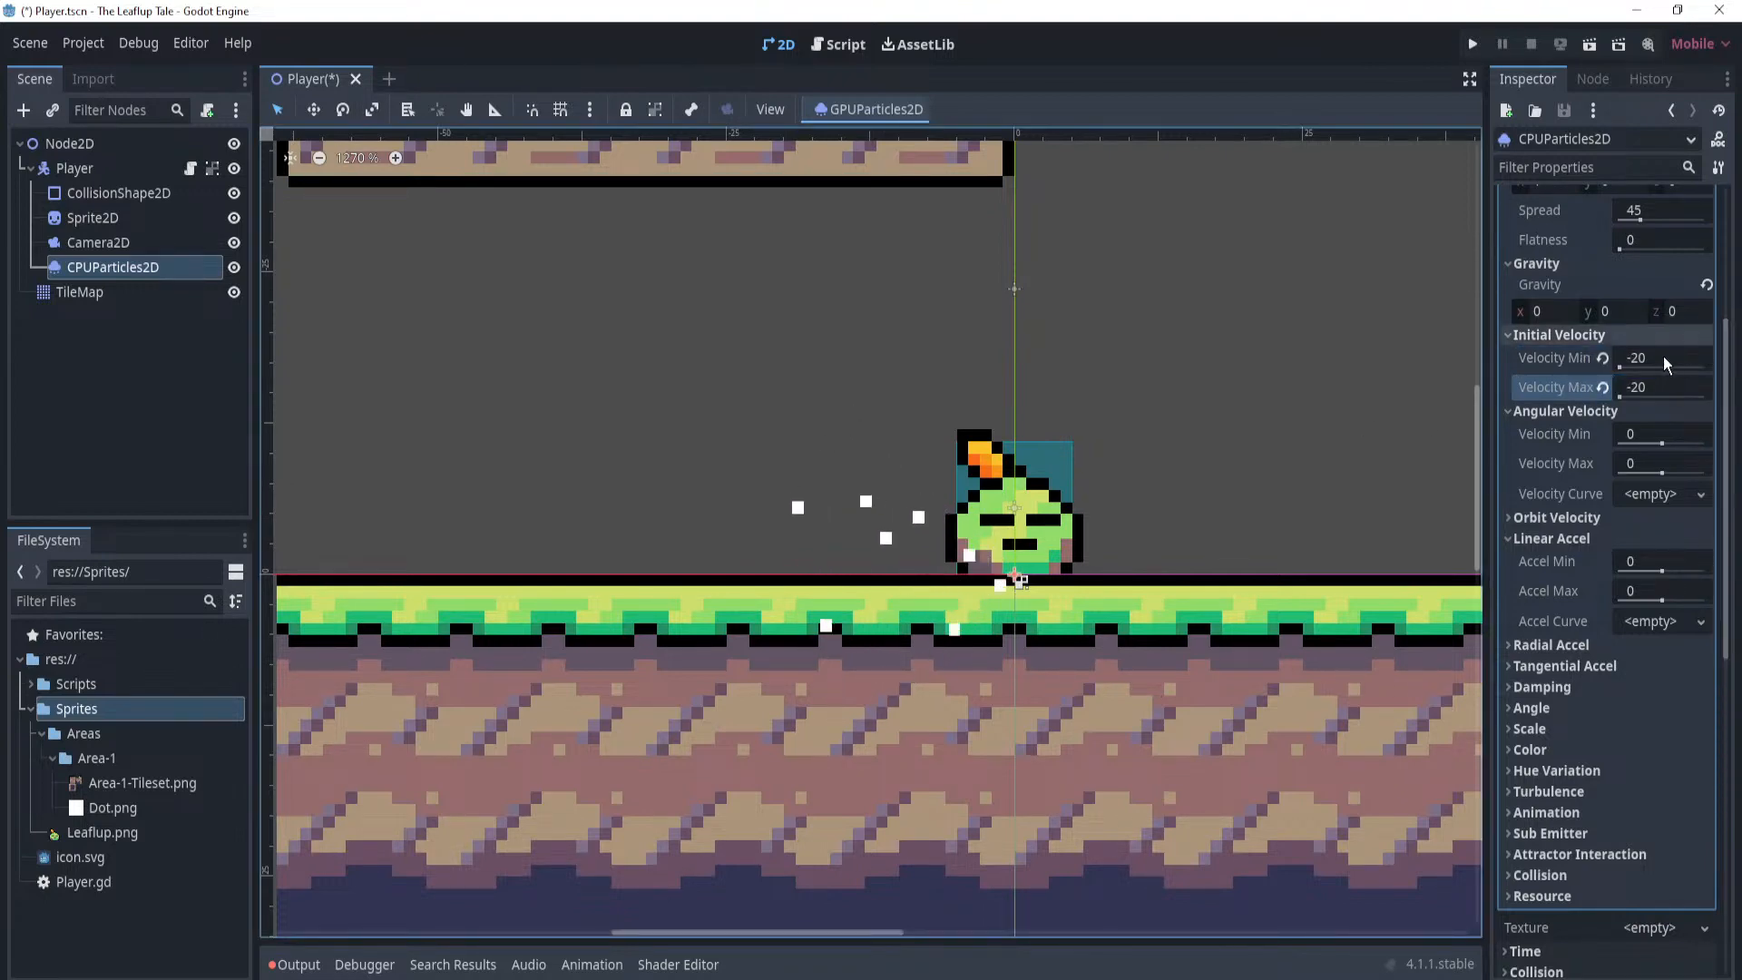
click(1663, 358)
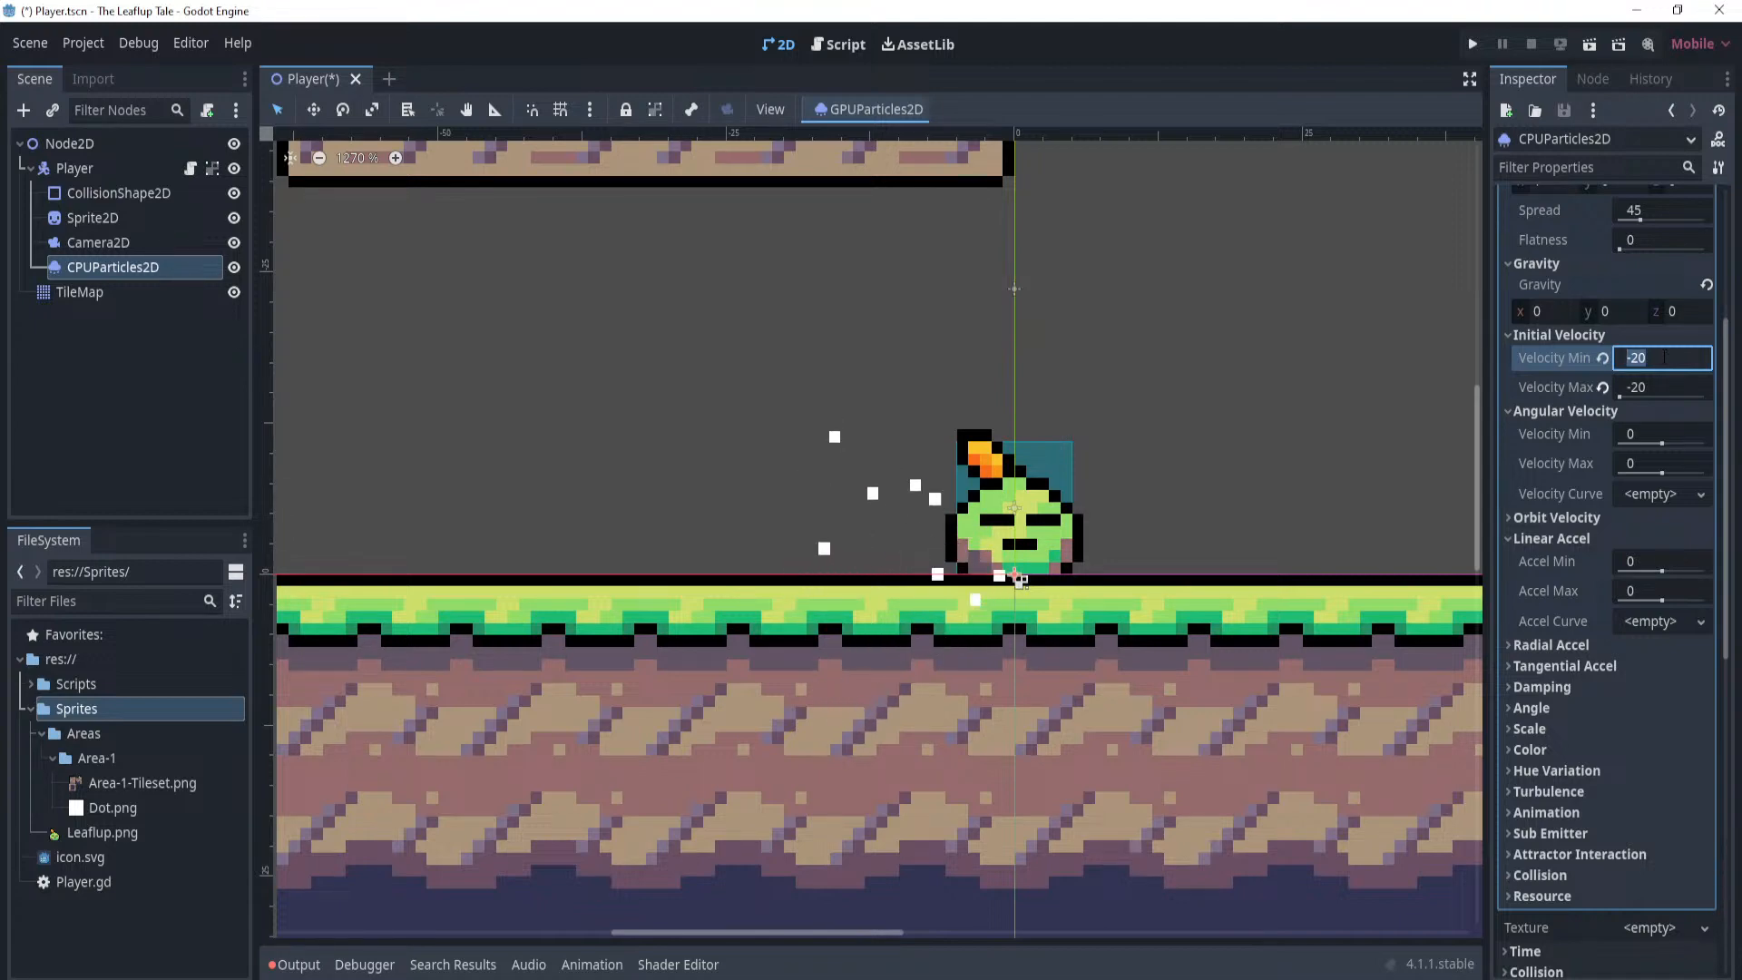
text(-10)
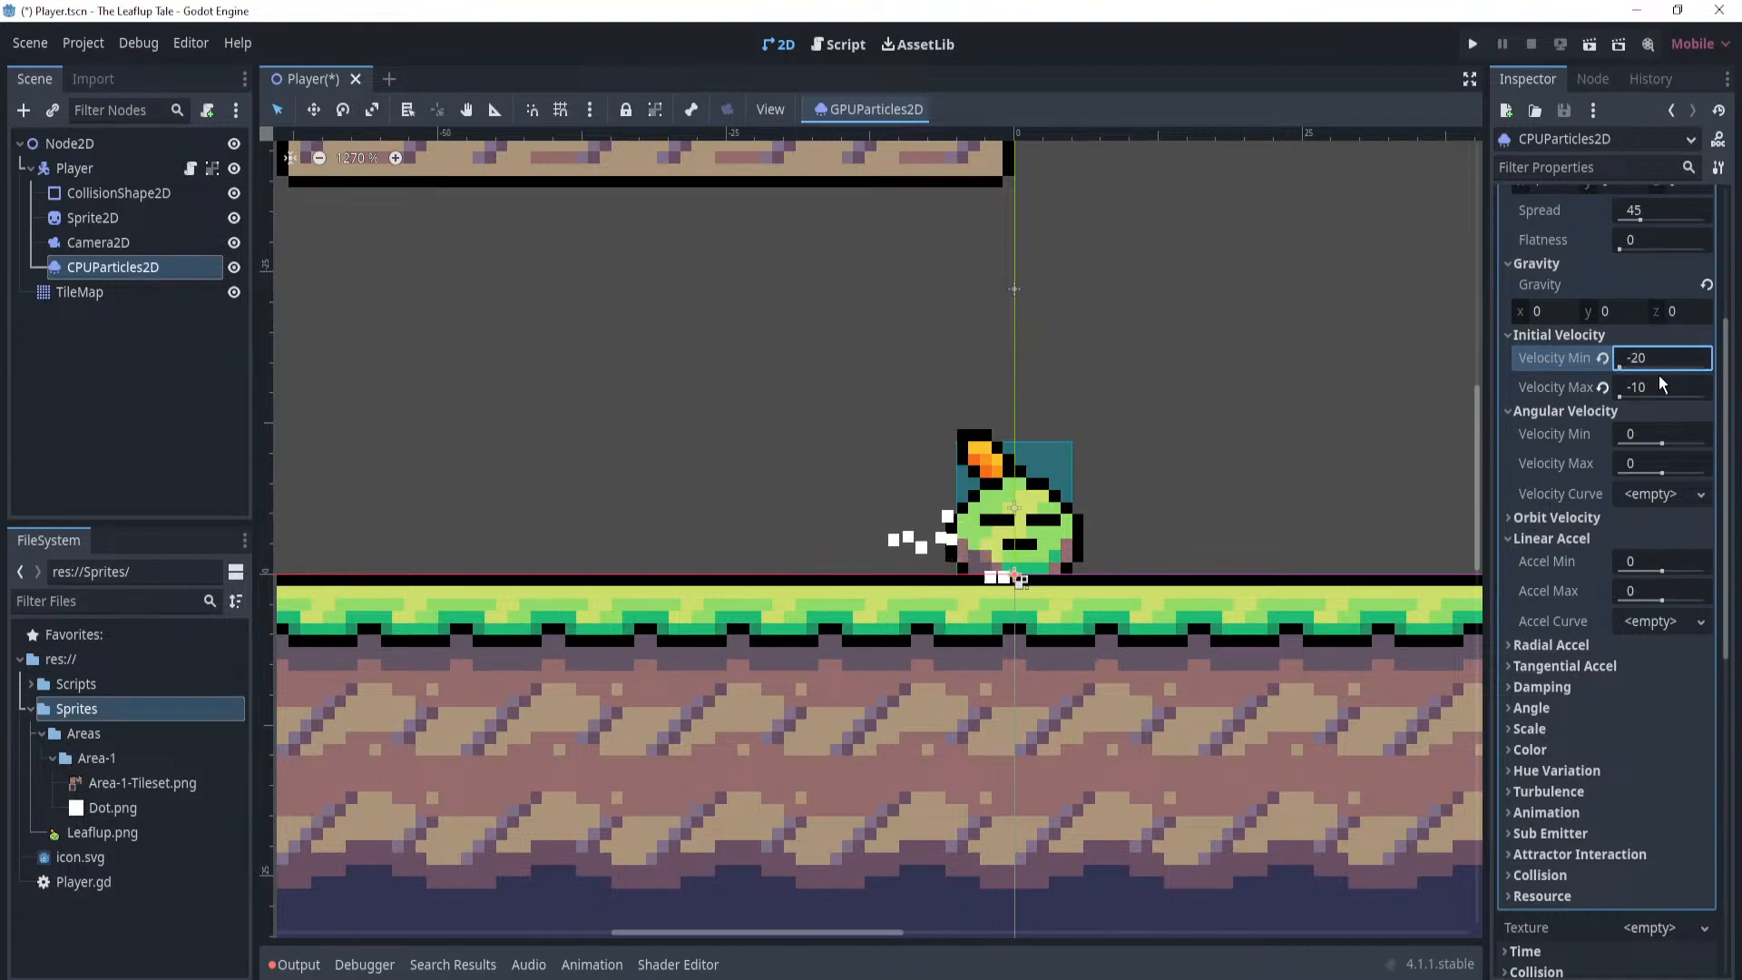
click(1662, 387)
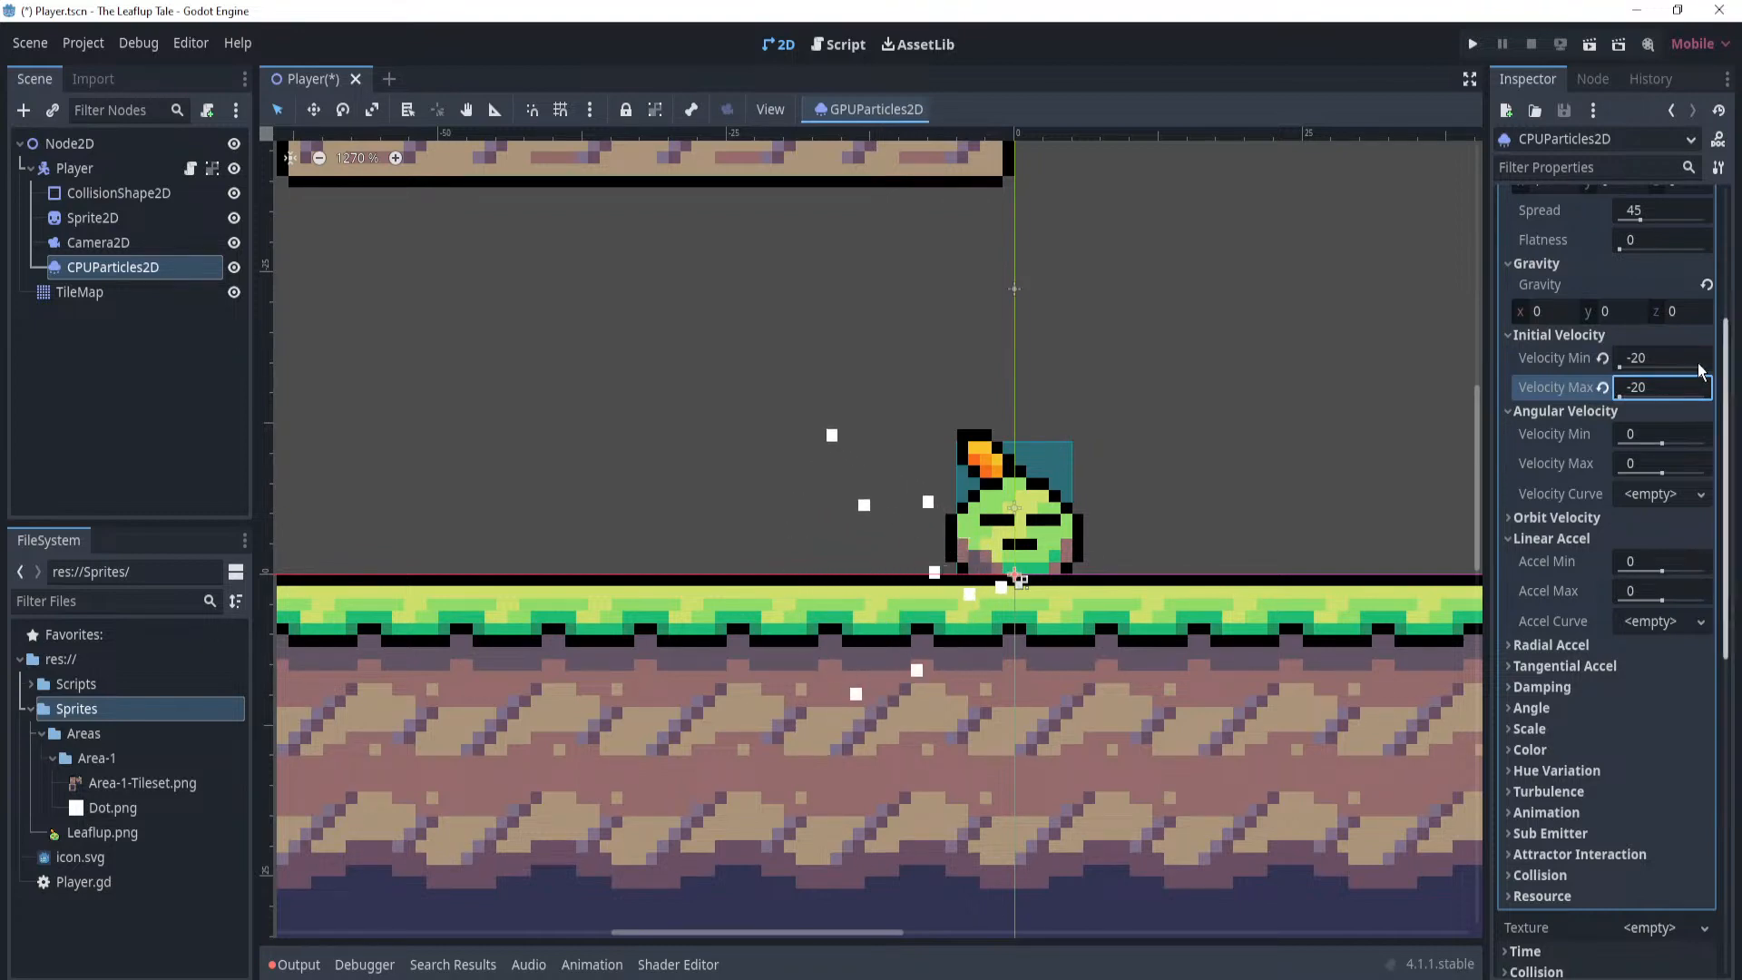
Reduce the process material's direction Spread to 0.
scroll(1130, 504, up, 1)
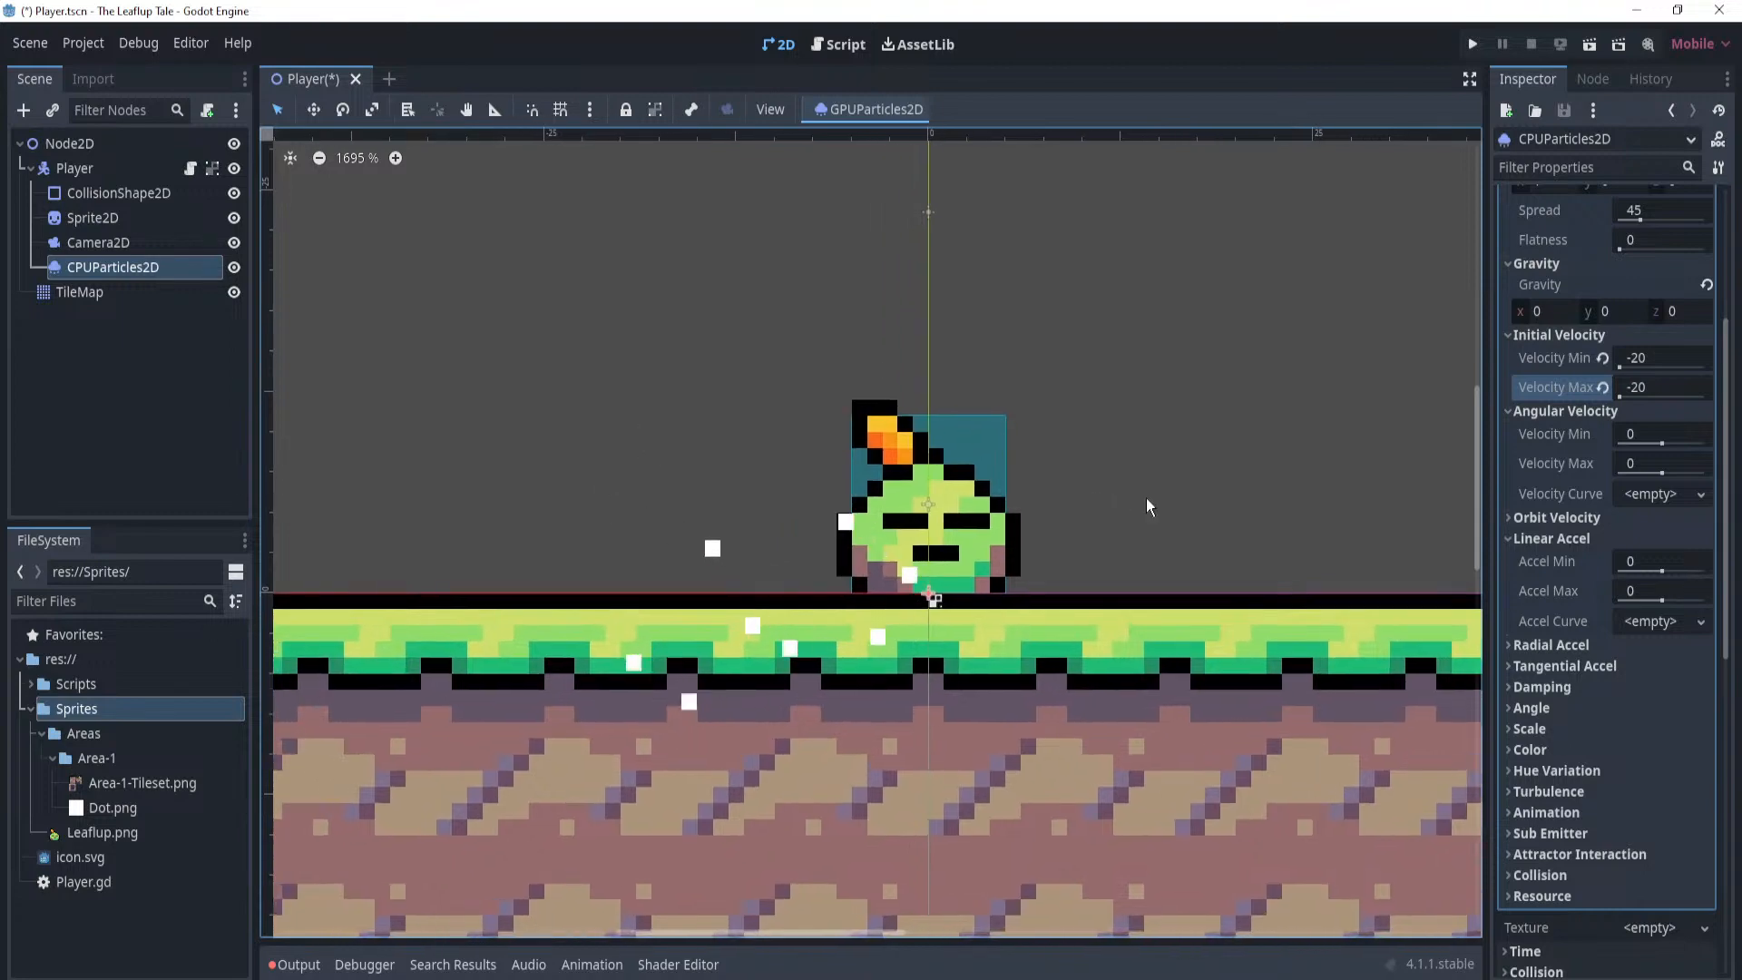
scroll(1588, 463, up, 3)
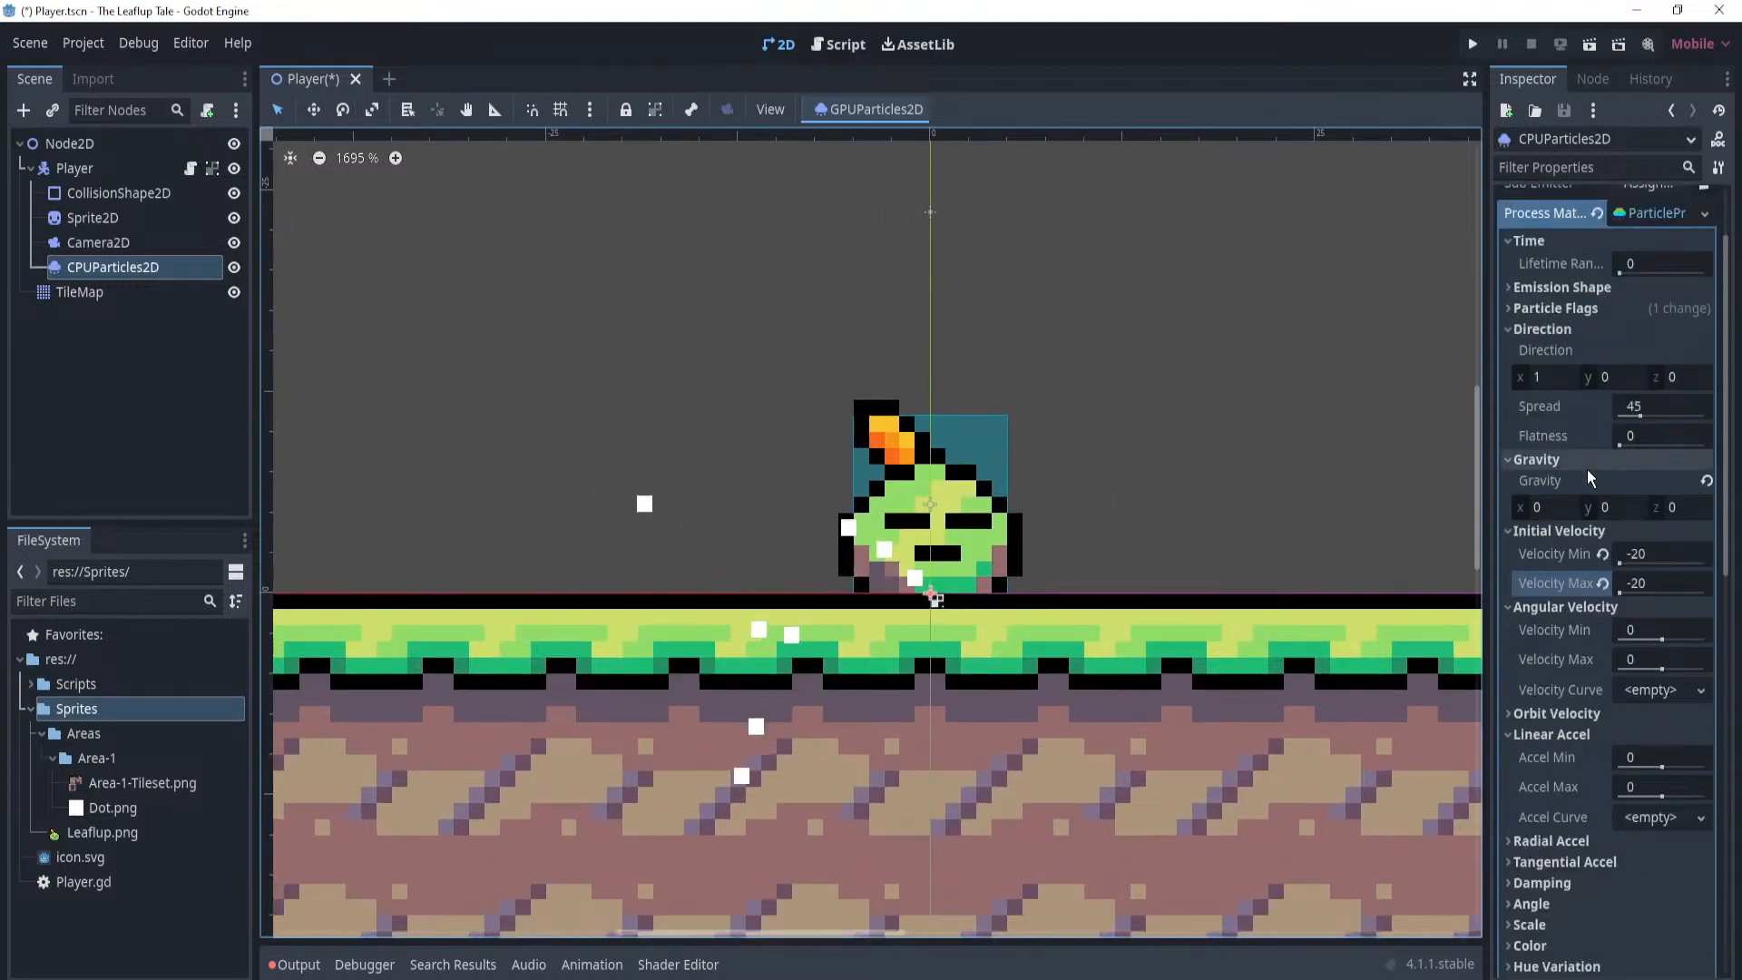
drag(1641, 414, 1531, 411)
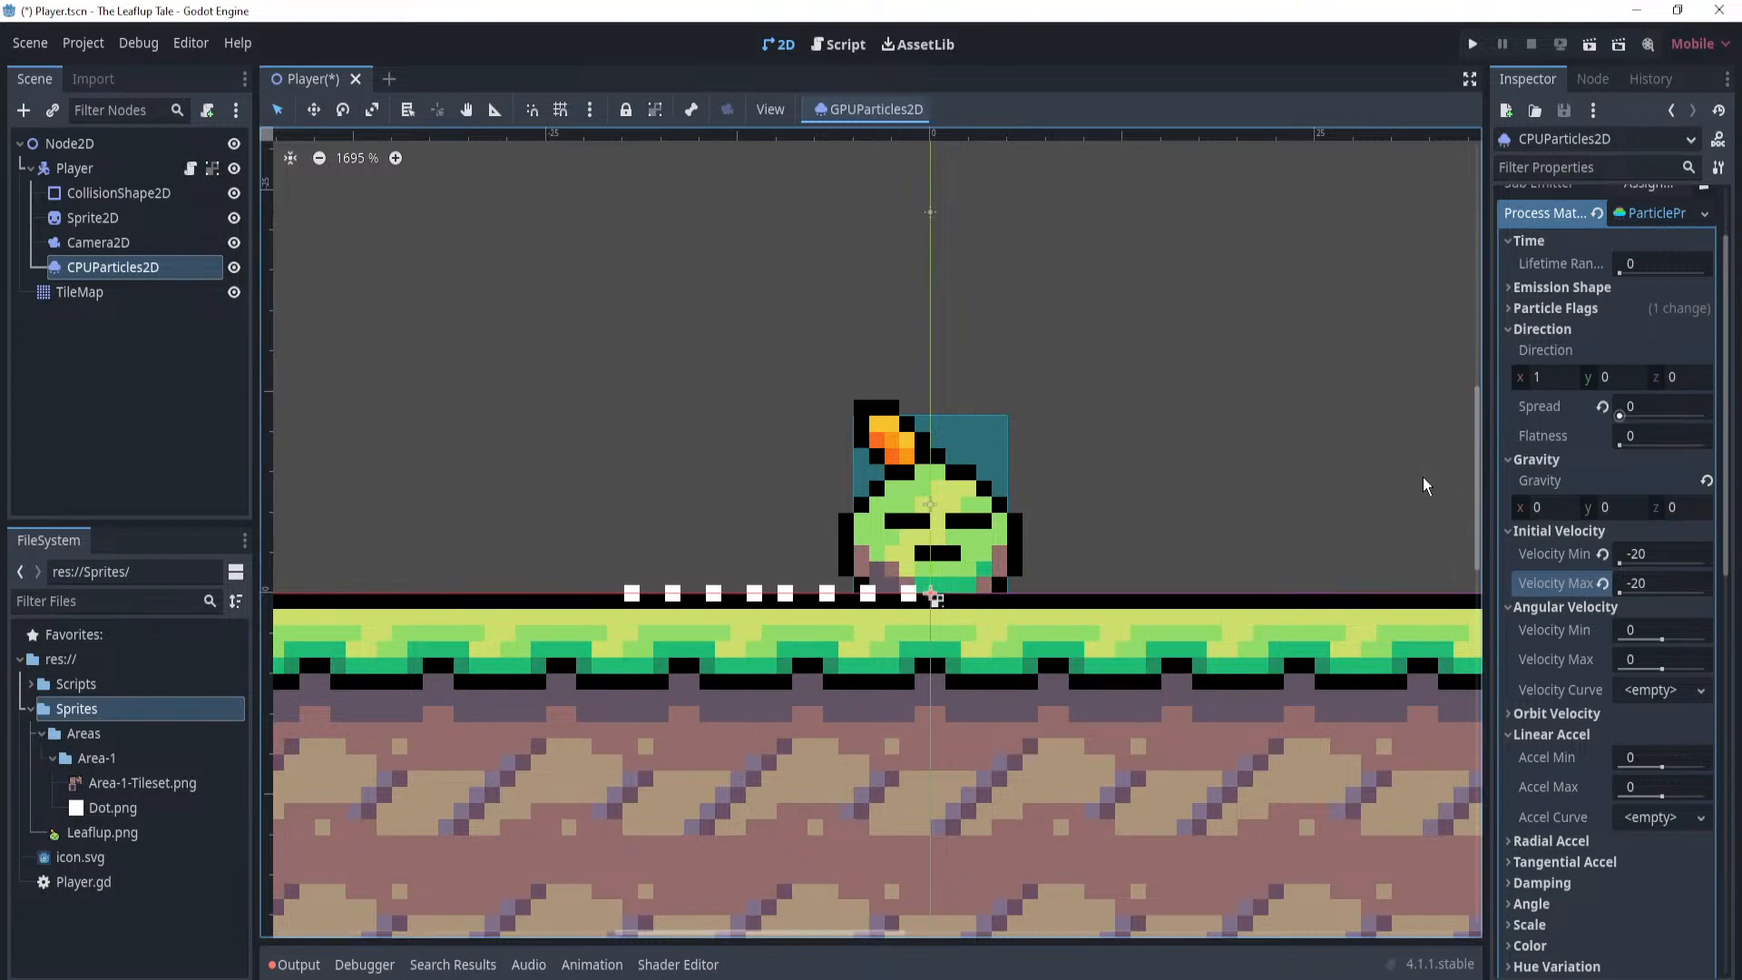
Collapse the Angular Velocity, Initial Velocity and Linear Accel groups of the process material.
scroll(1516, 443, down, 3)
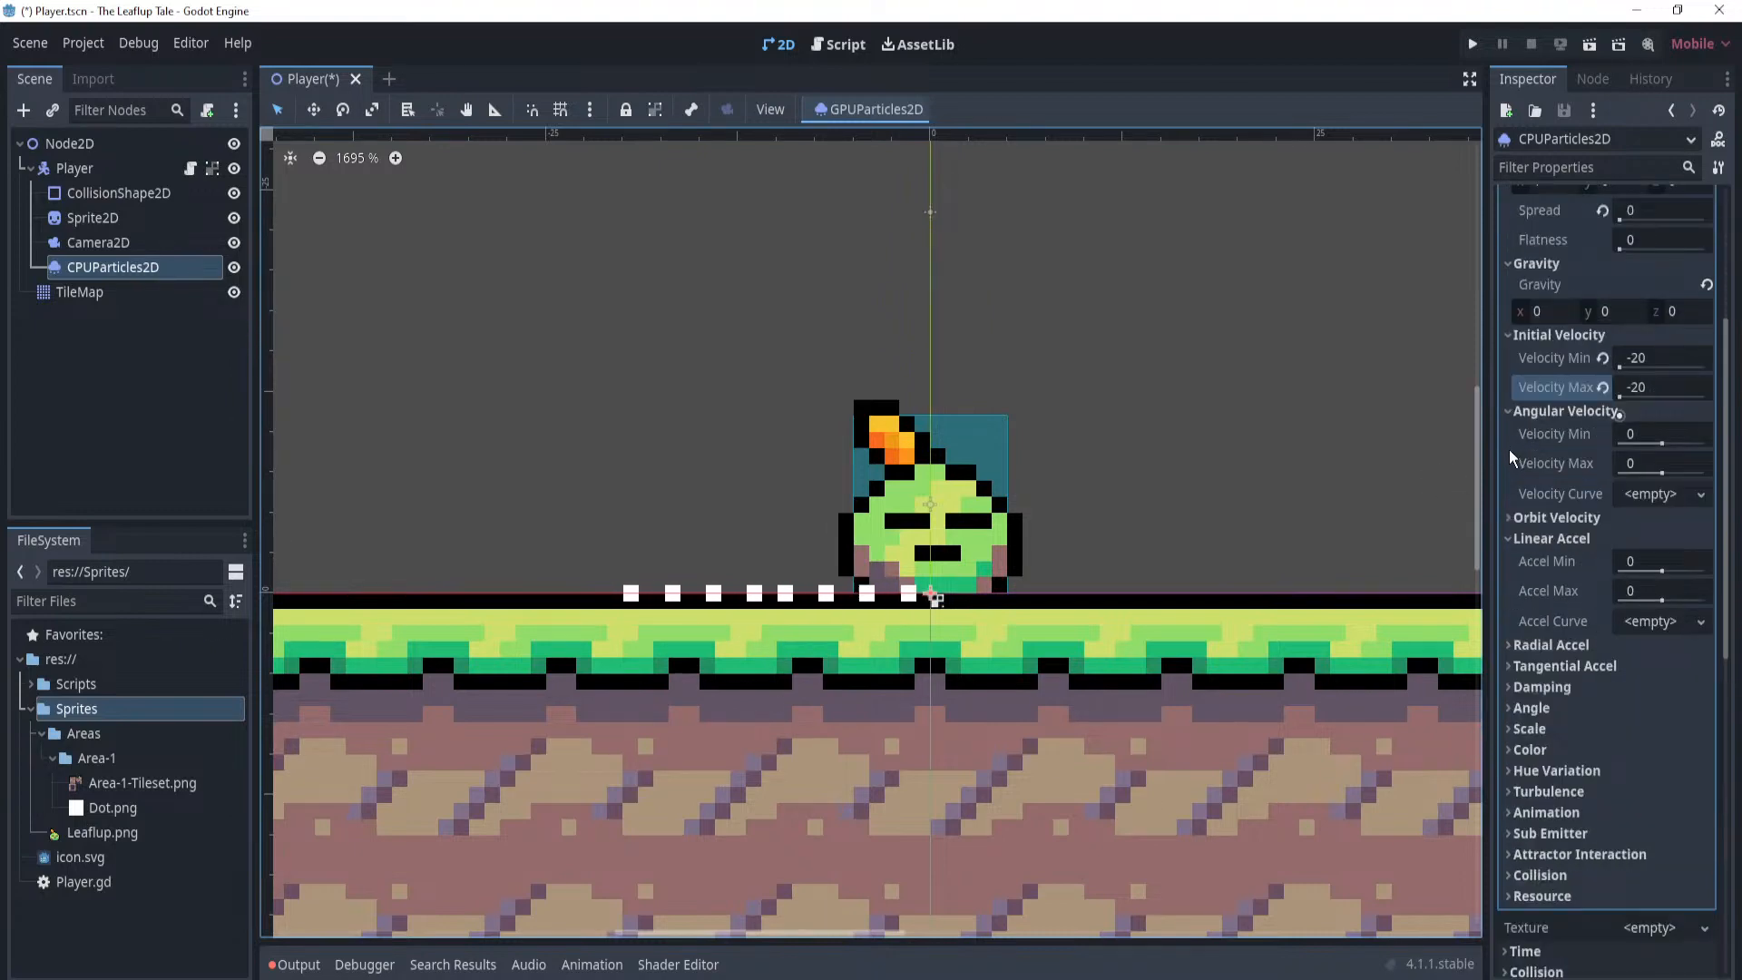
click(1537, 413)
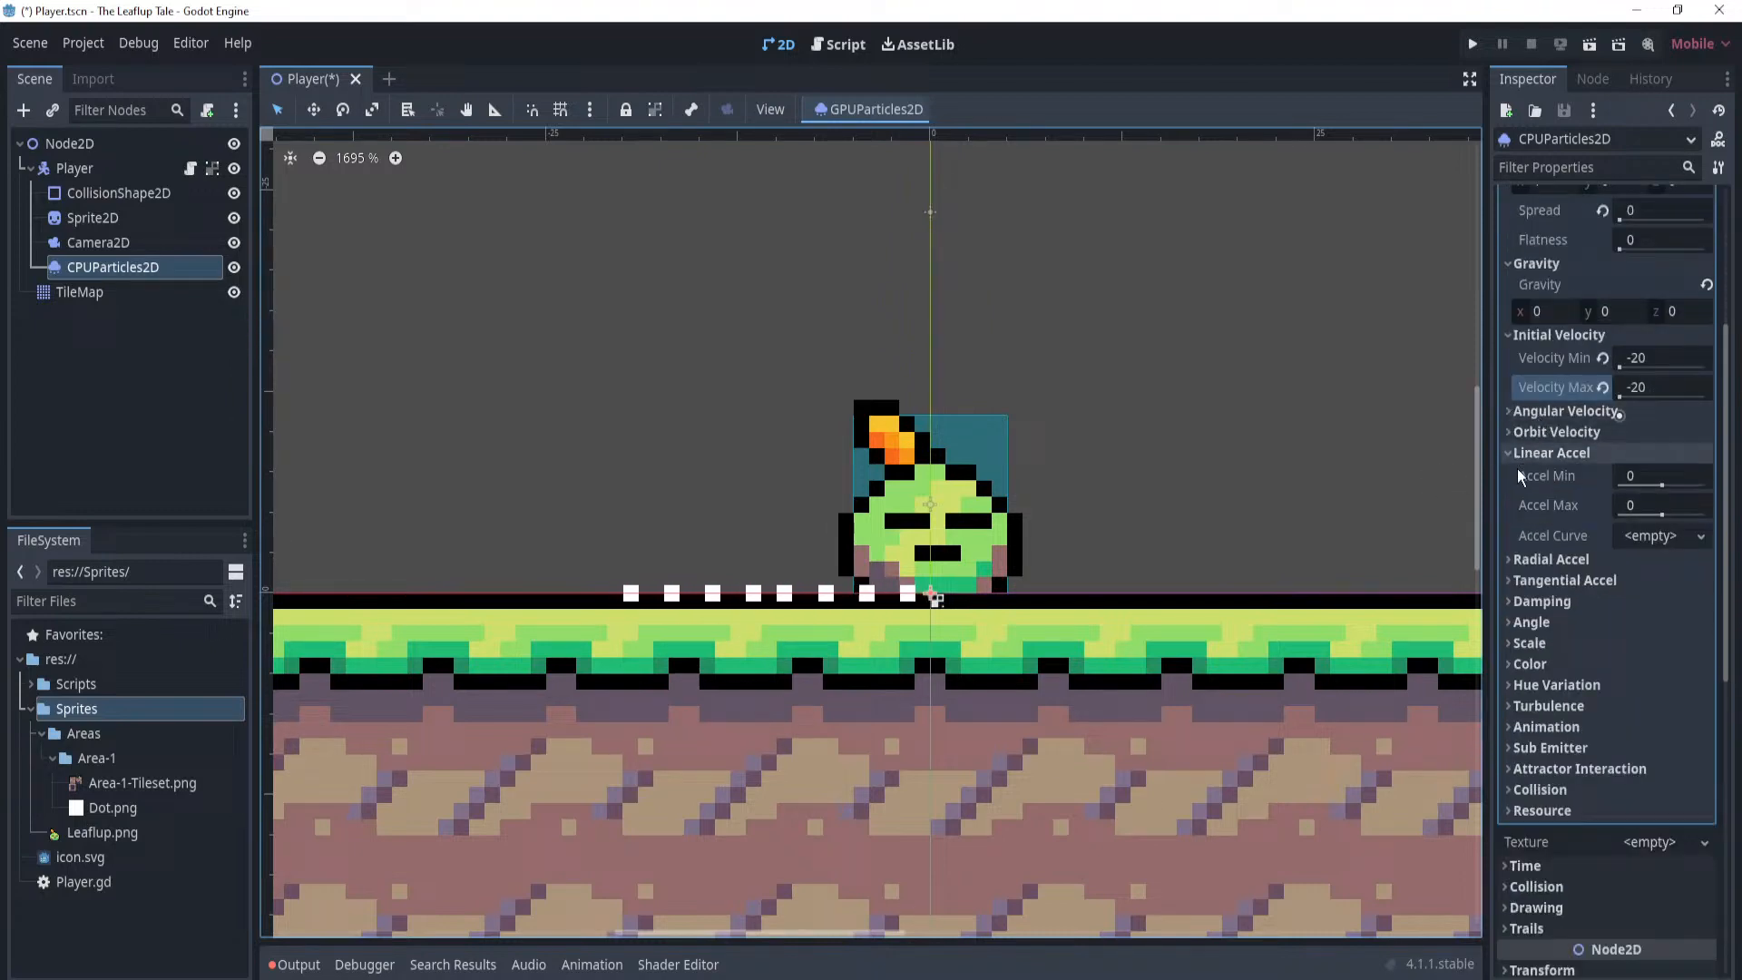
click(1544, 341)
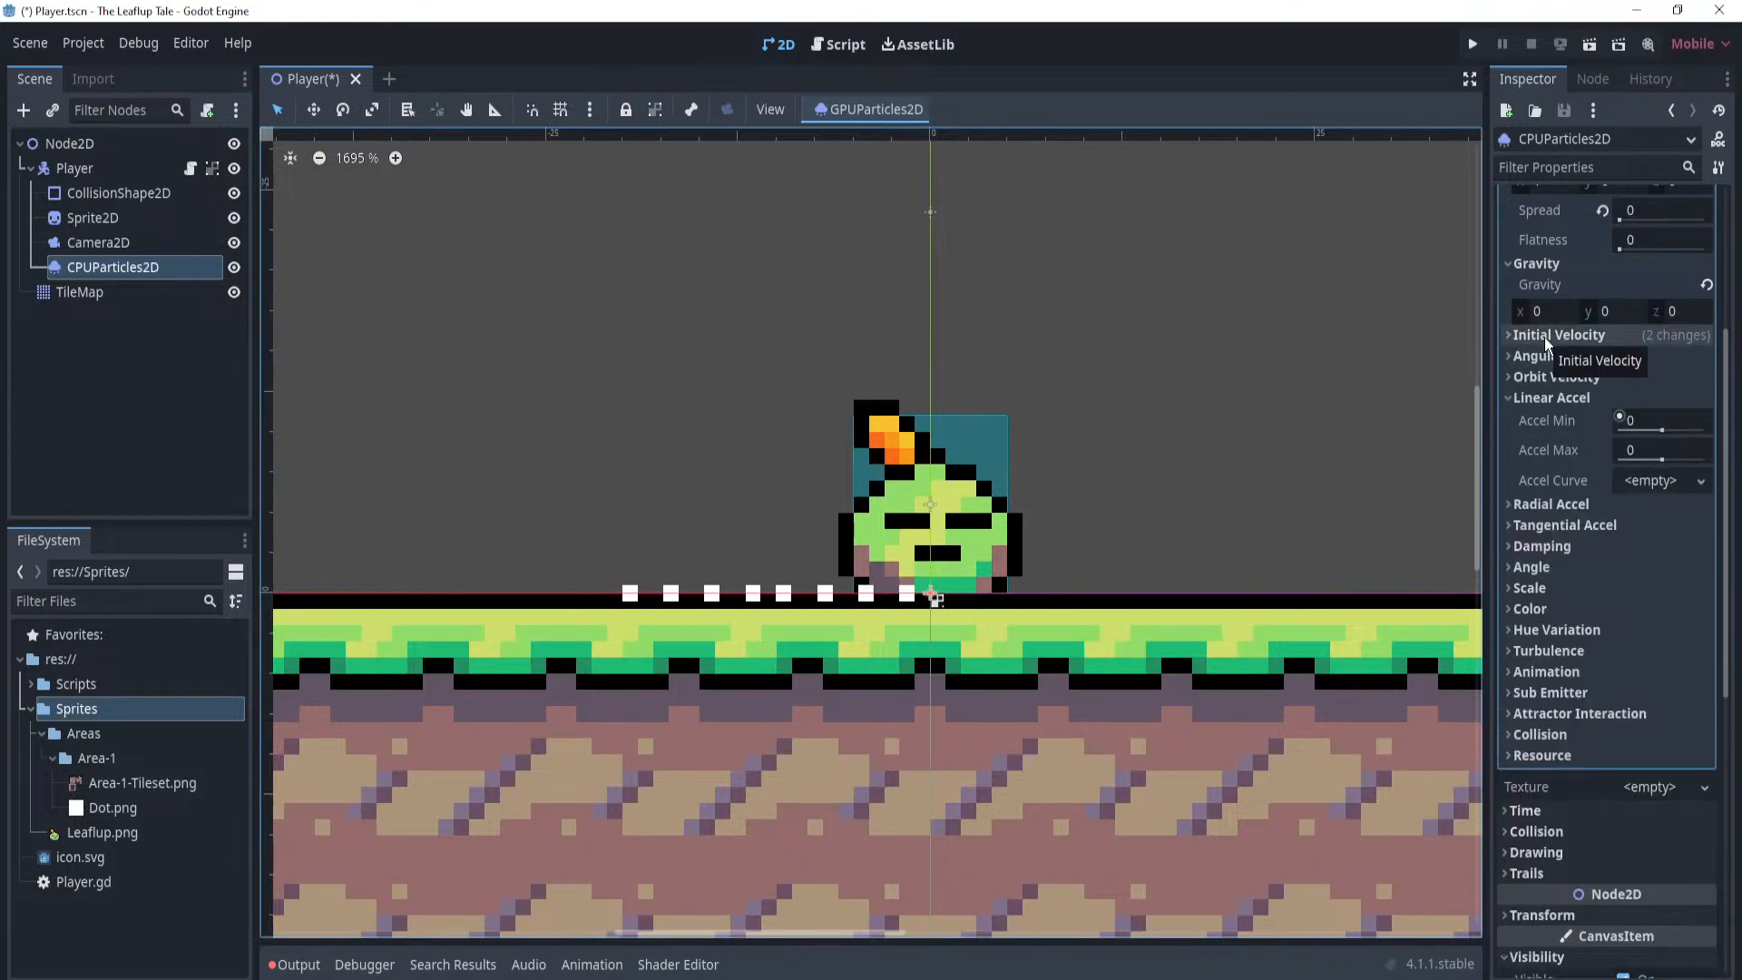
scroll(1567, 384, up, 3)
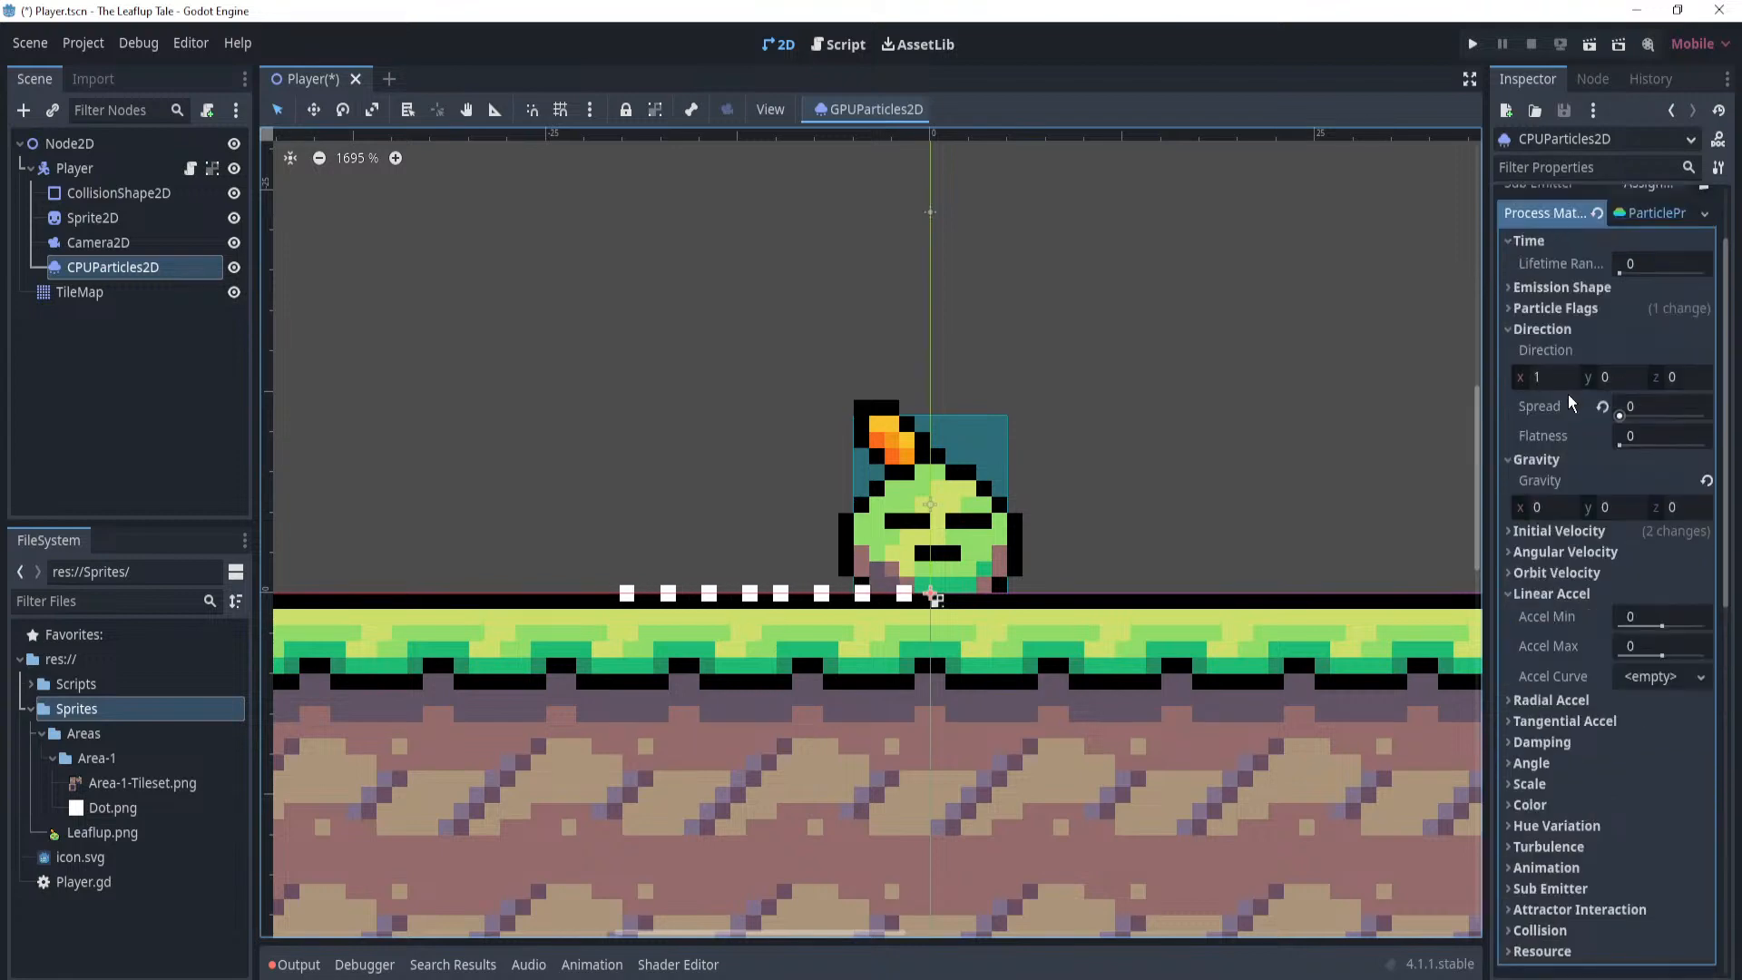
scroll(1574, 396, down, 2)
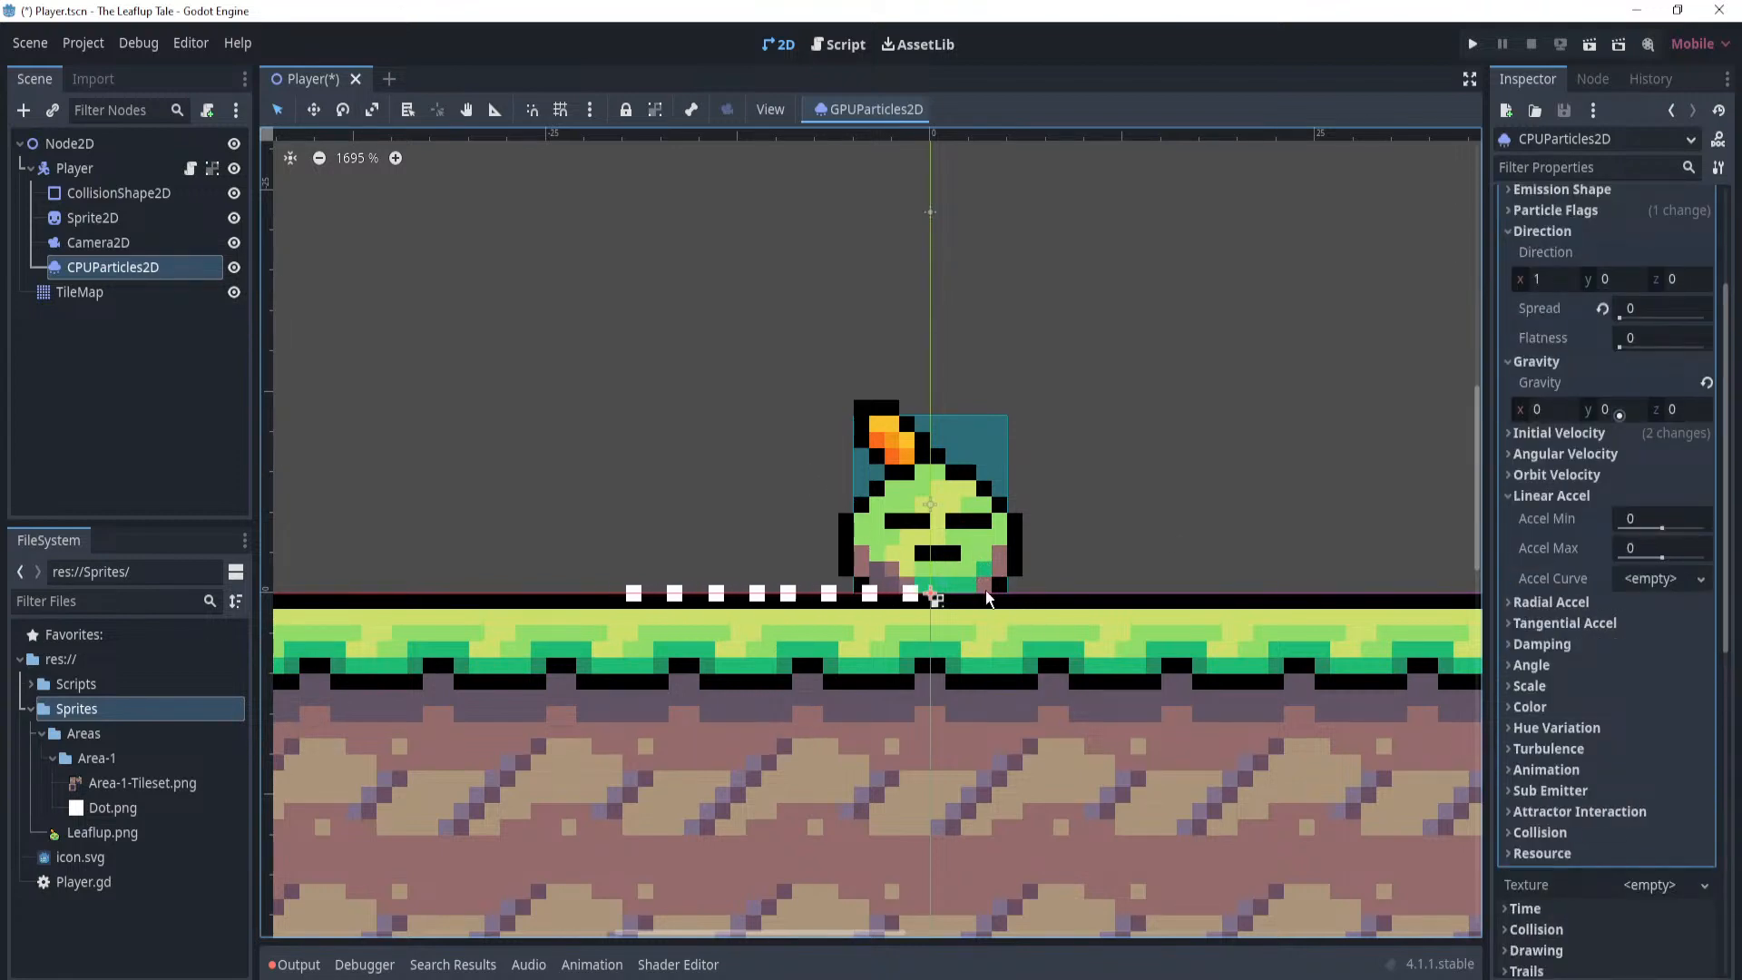
click(1539, 497)
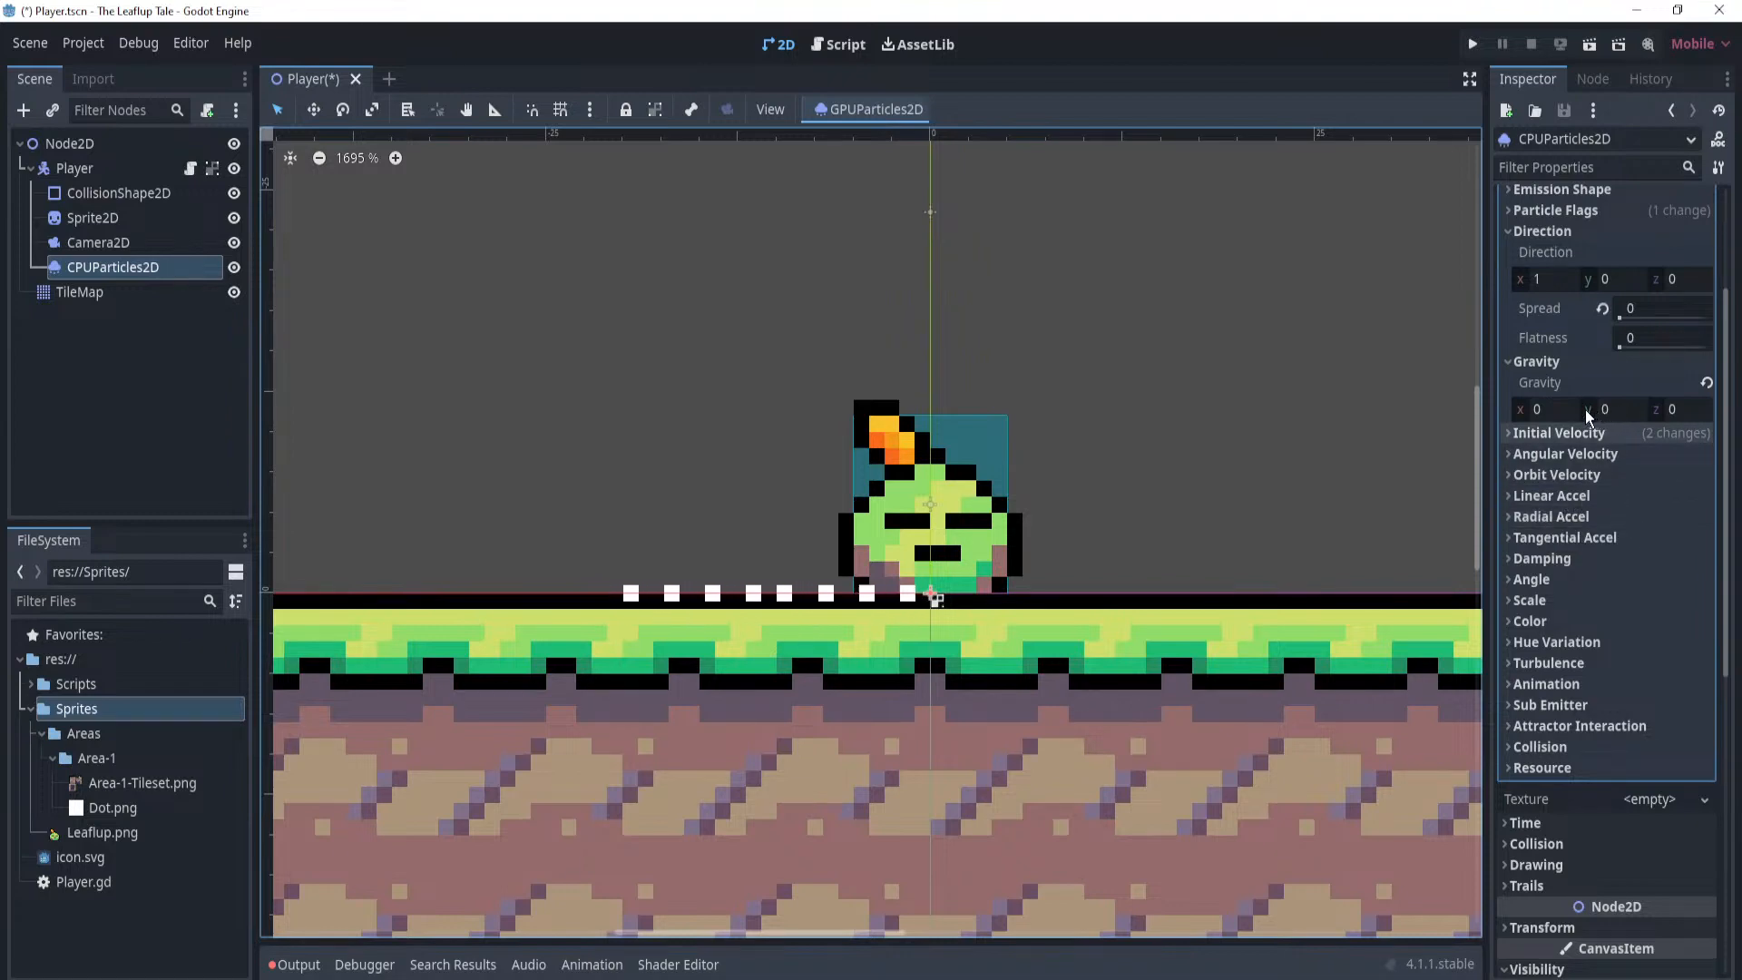
Try small Gravity x and y values on the process material and reset both to 0.
drag(1586, 410, 1572, 406)
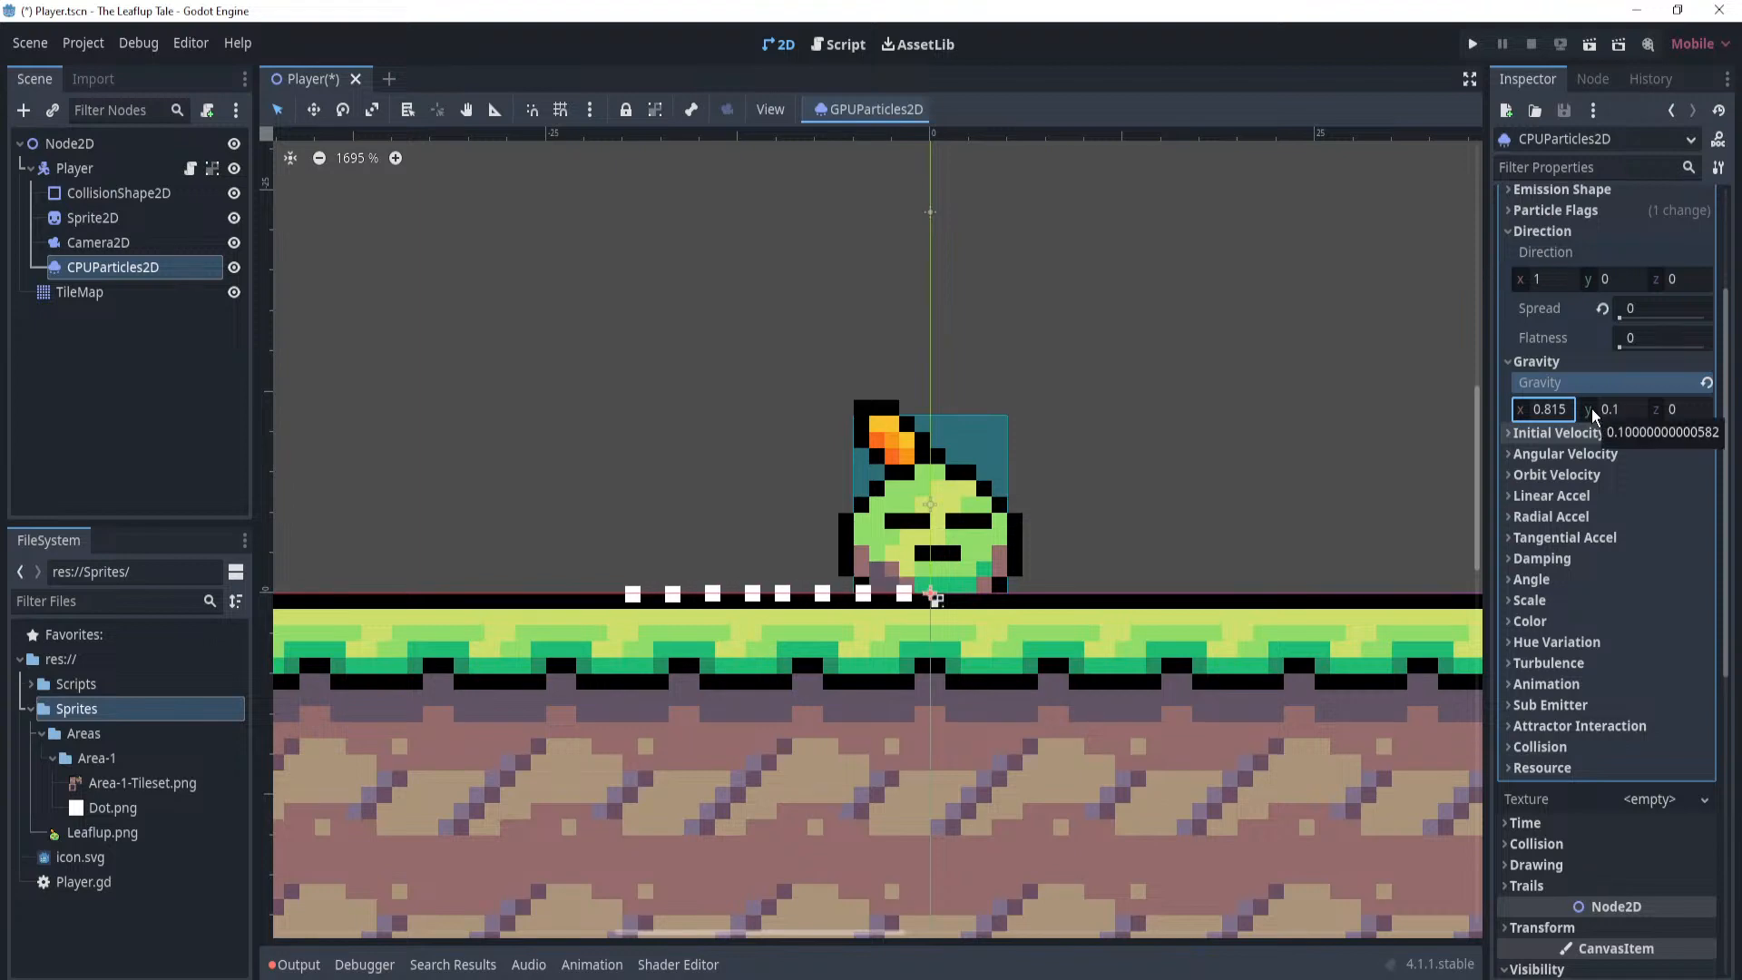
click(1540, 414)
text(0)
key(Return)
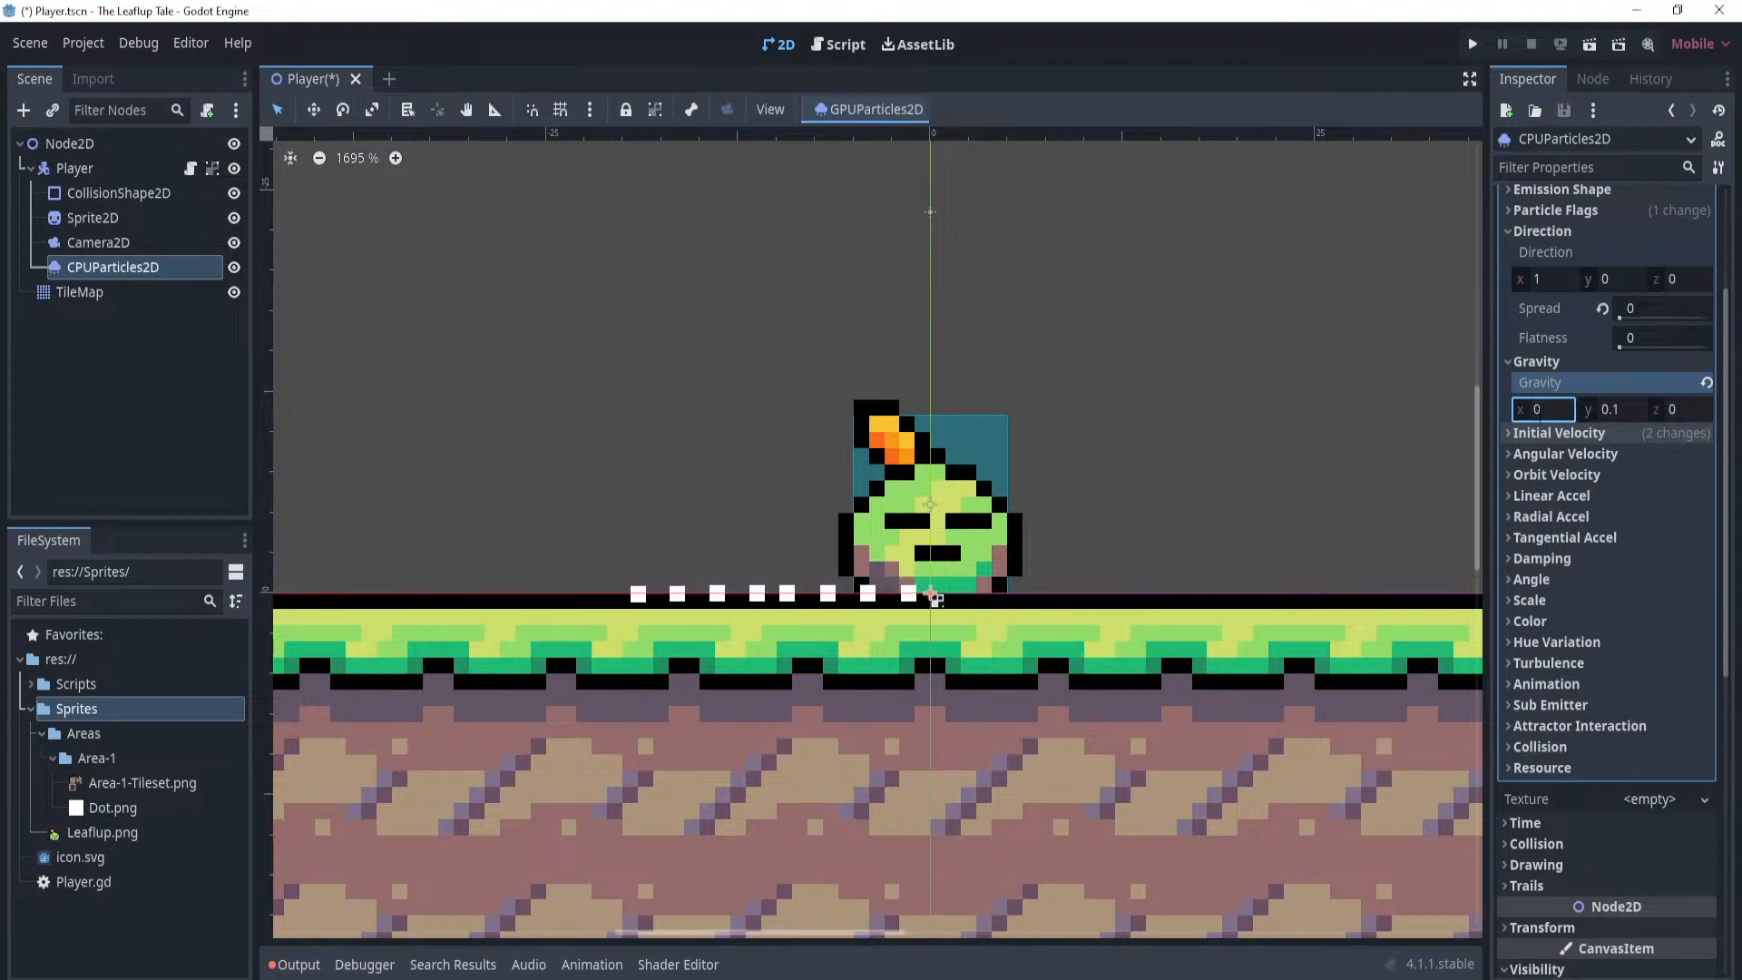
click(1633, 410)
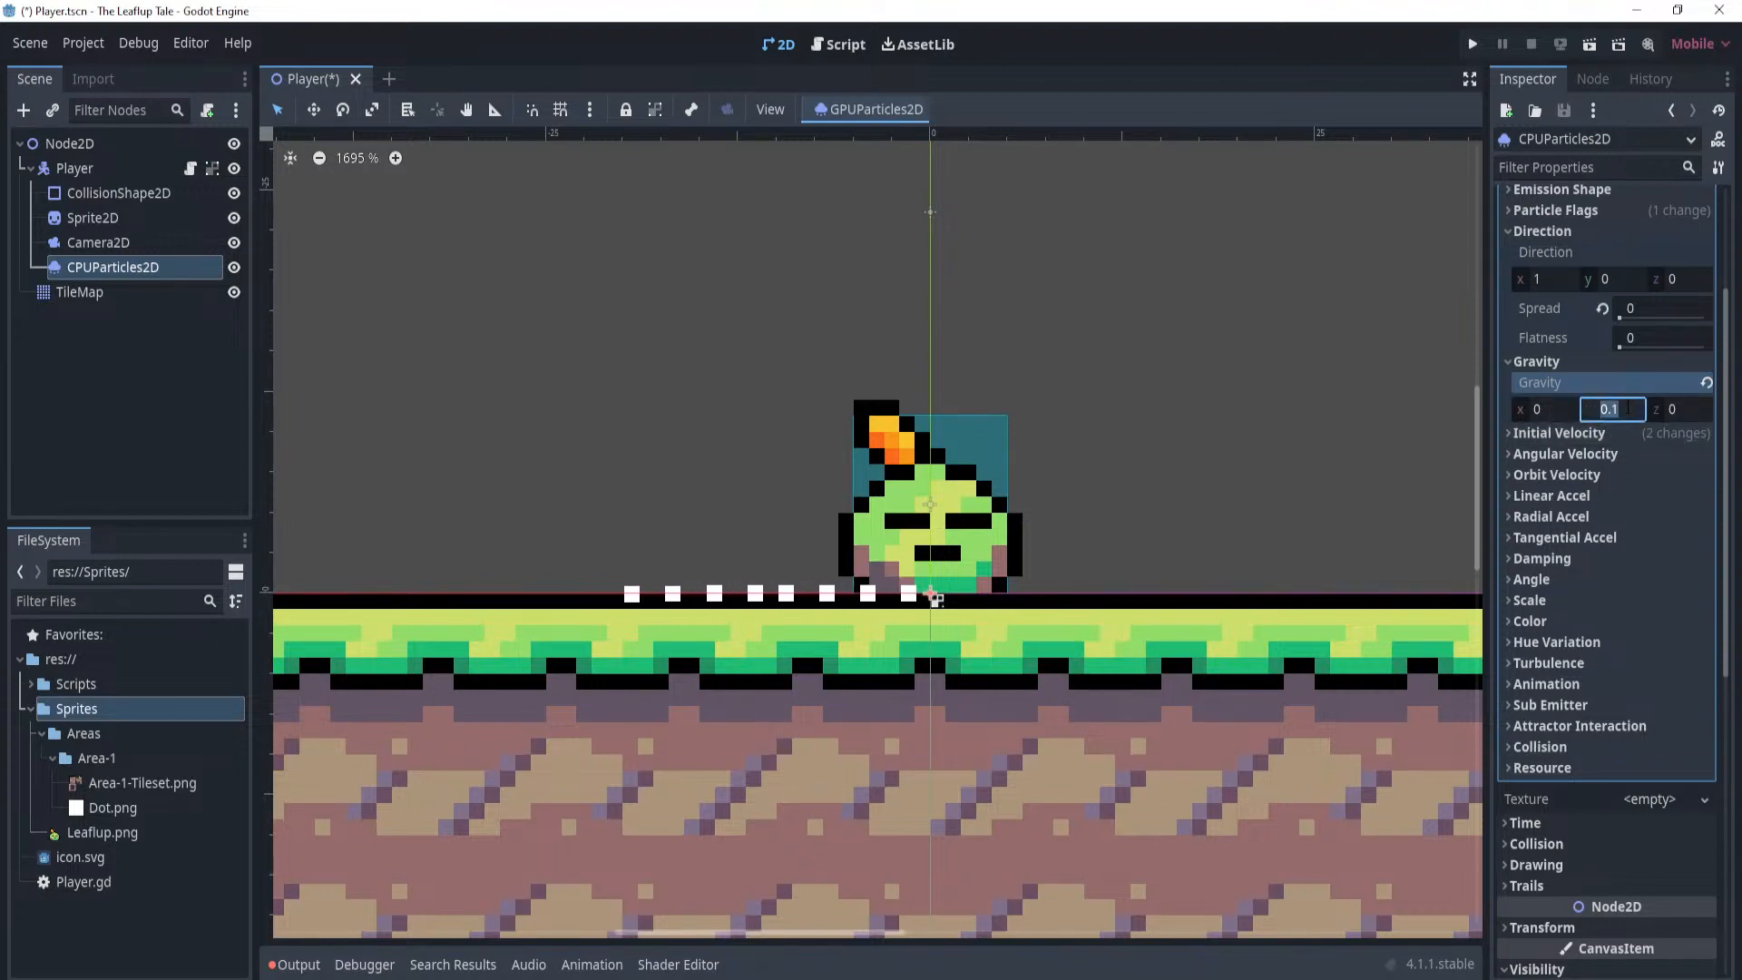
text(0)
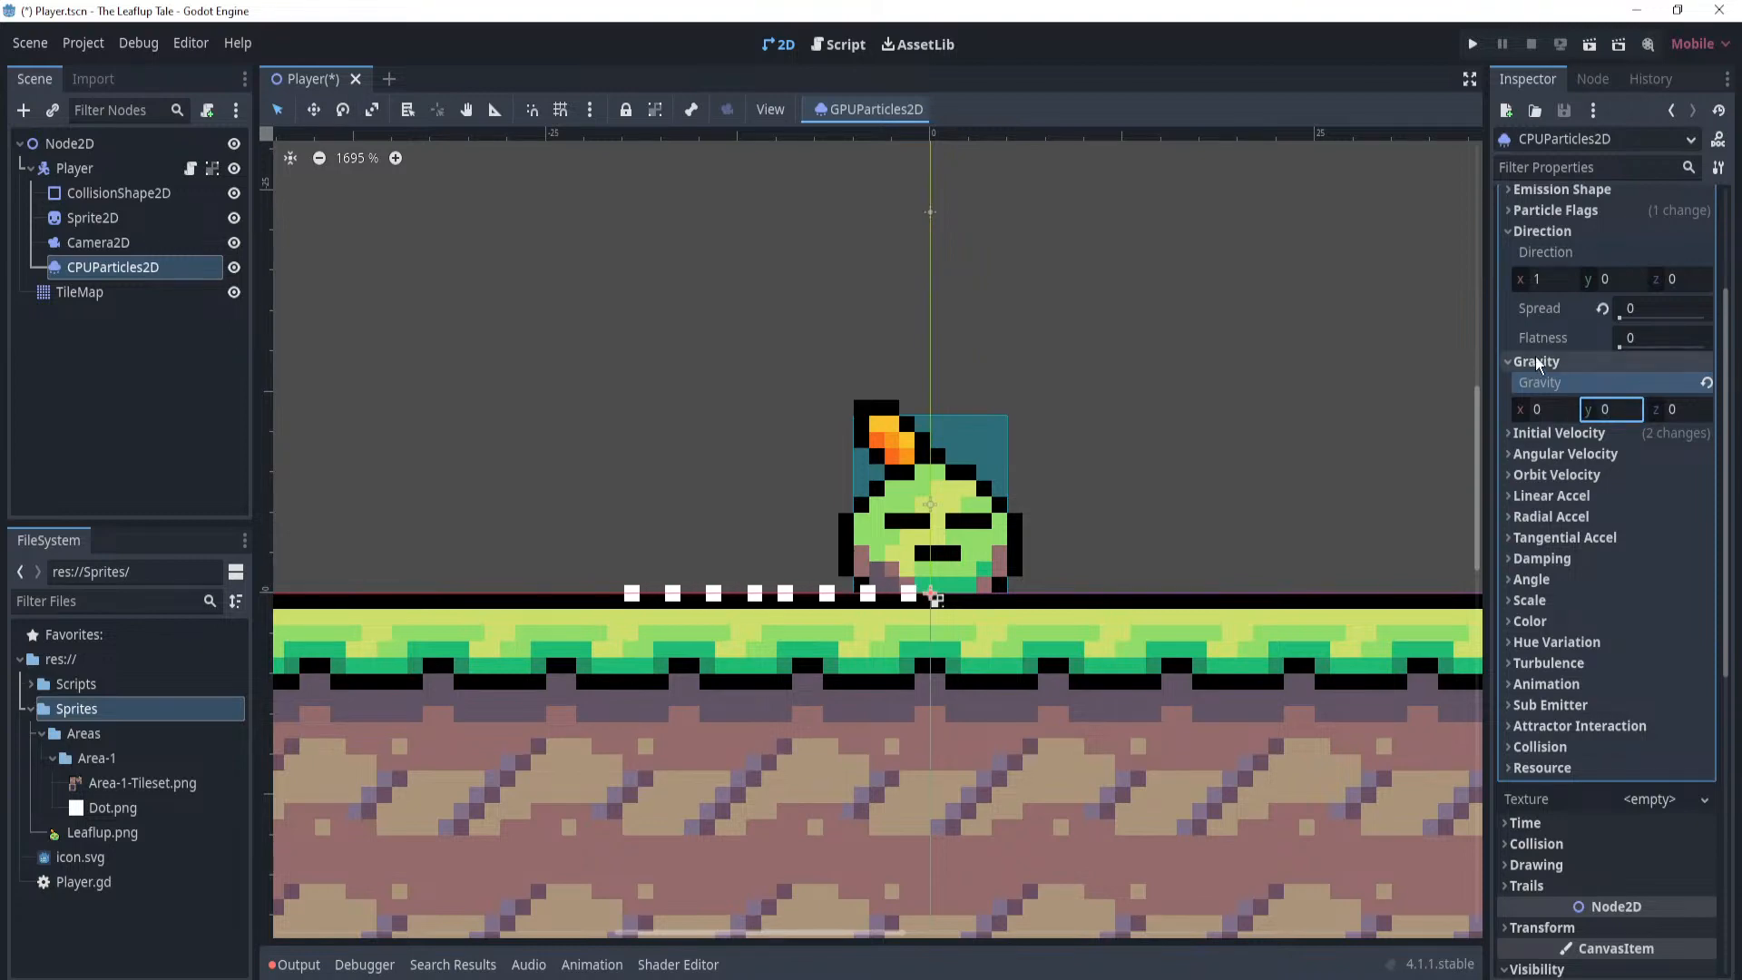
click(1535, 361)
Set the process material's Direction y value to 1.
scroll(1542, 426, up, 2)
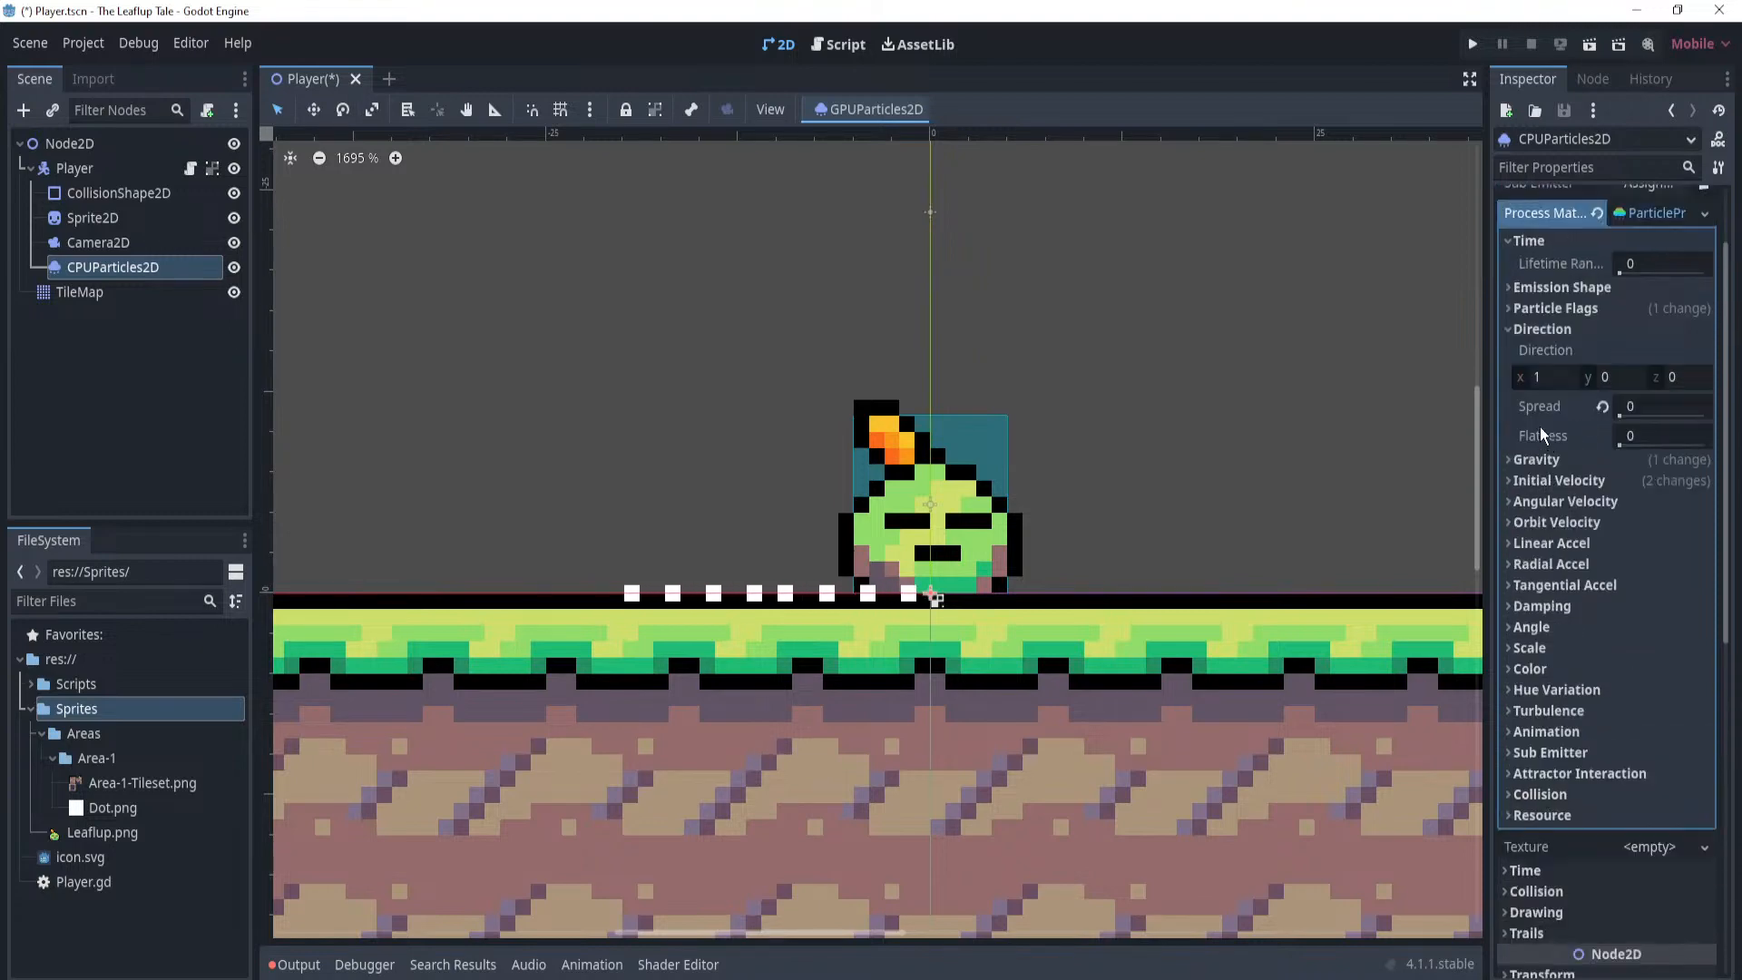
click(1627, 376)
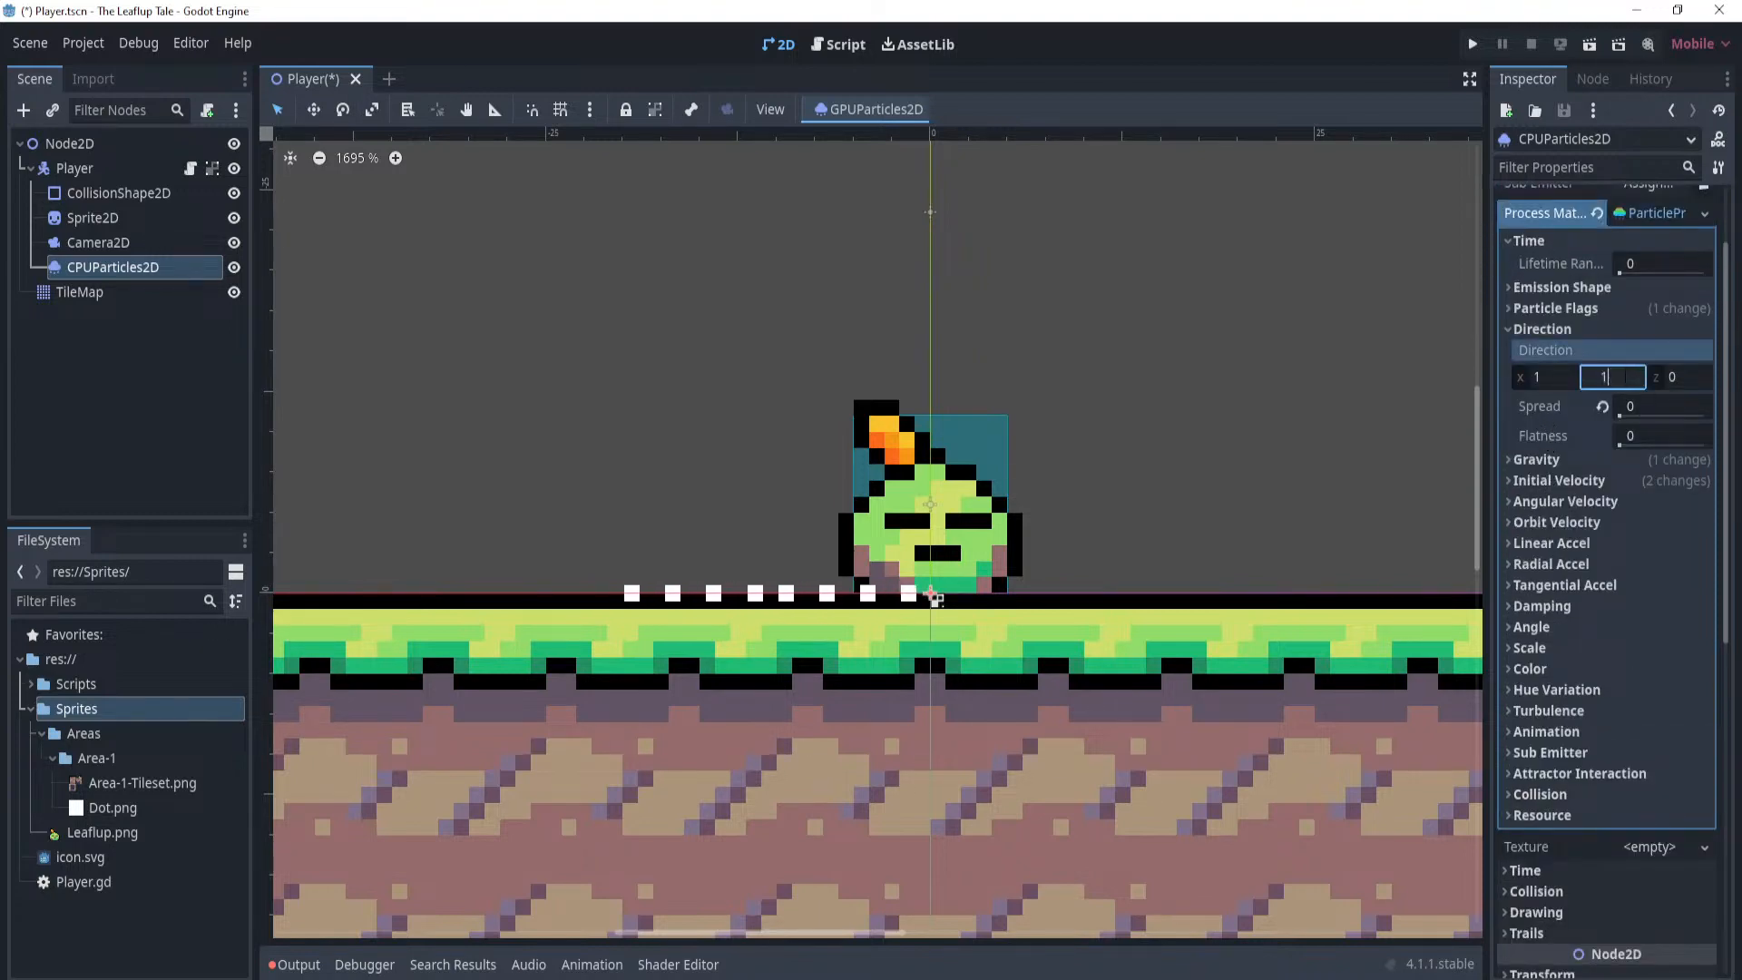
text(1)
key(Return)
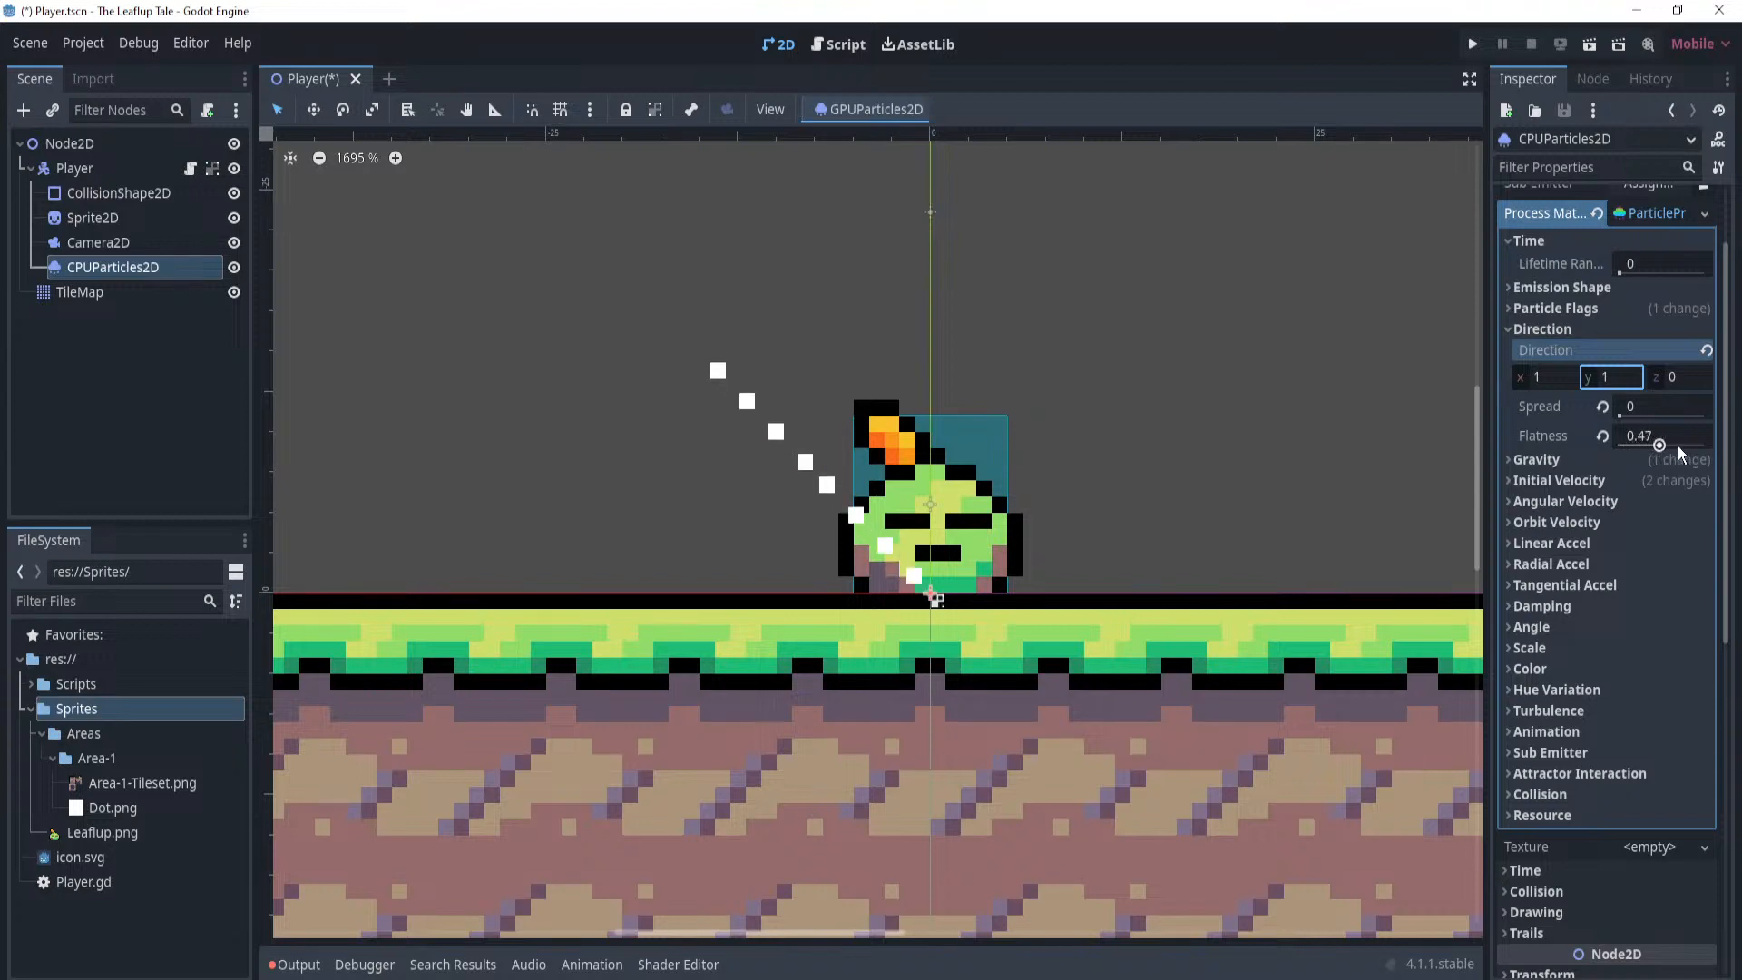
Test the Direction group's Flatness up to 1 and return it to 0.
drag(1684, 447, 1544, 428)
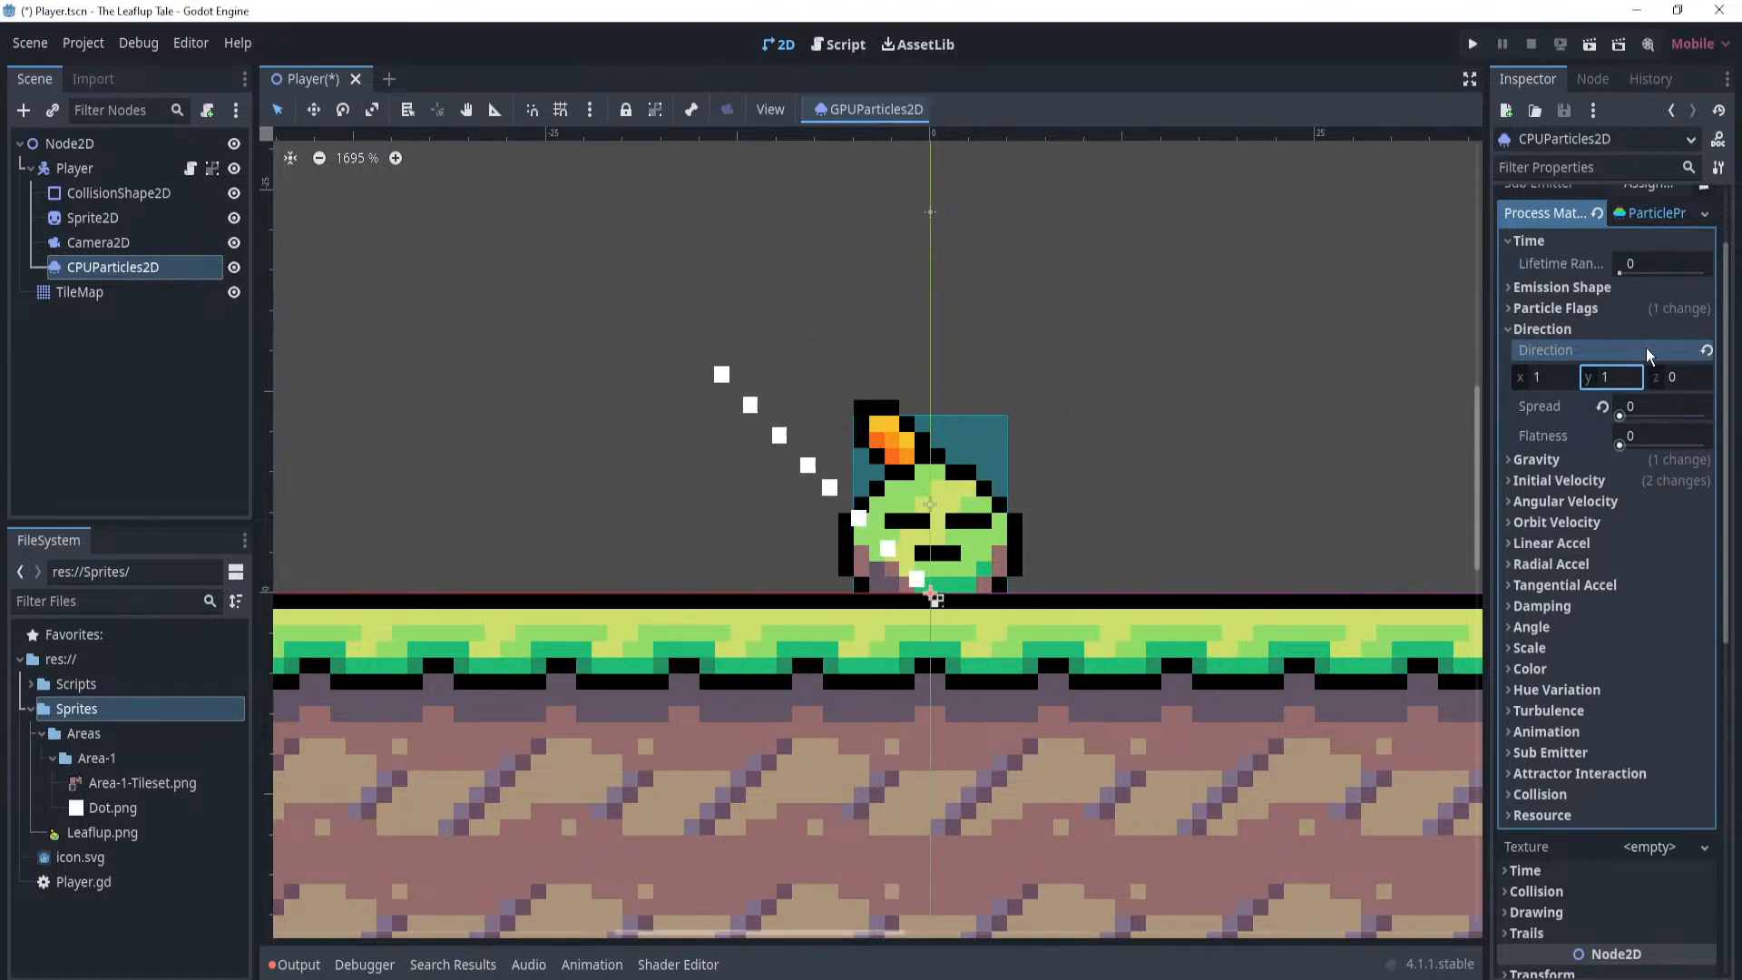
right_click(1586, 348)
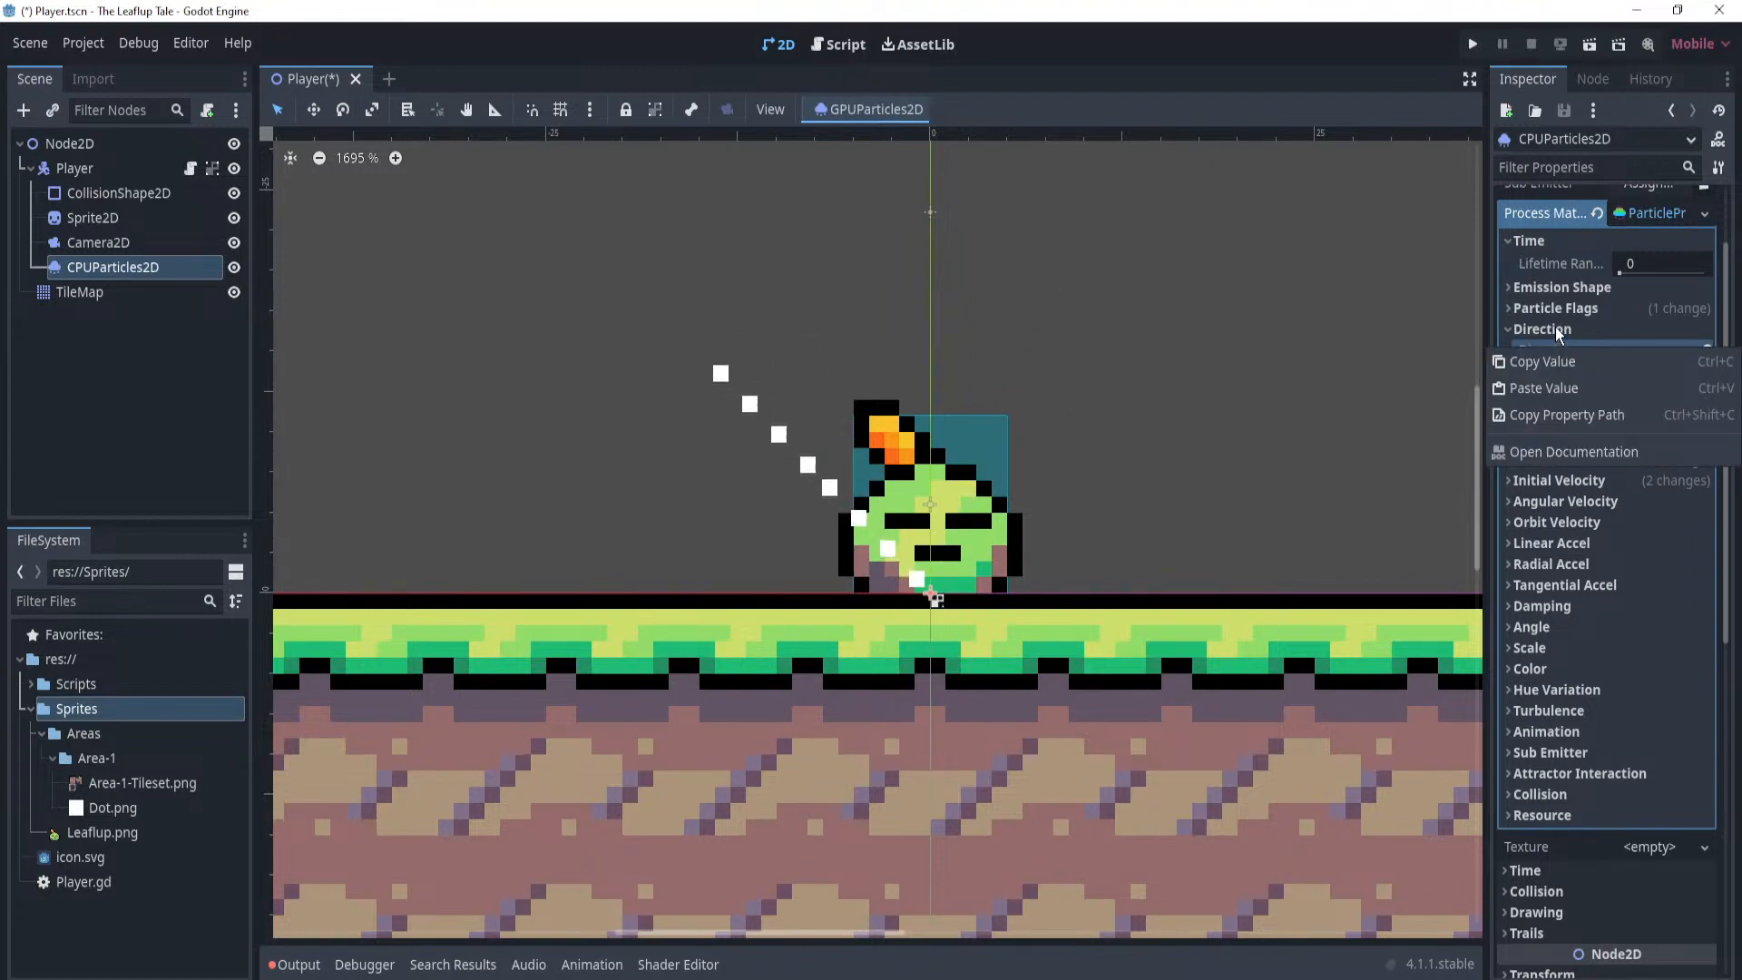
click(1561, 337)
click(1534, 330)
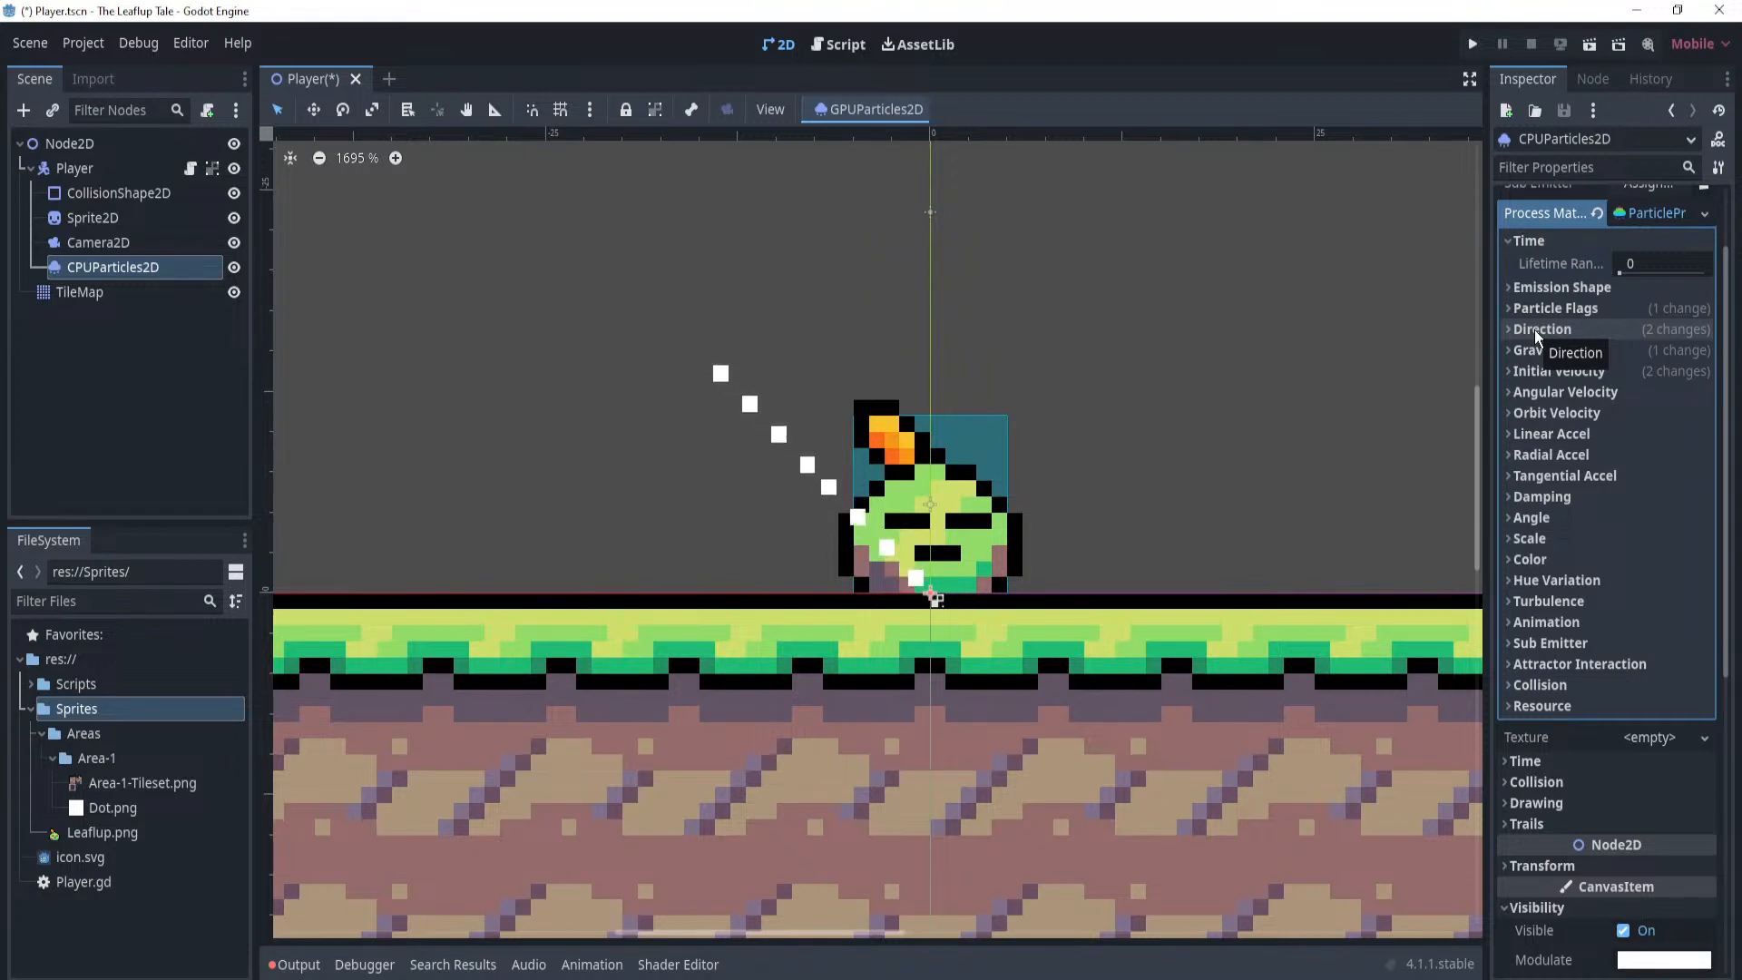
click(1534, 329)
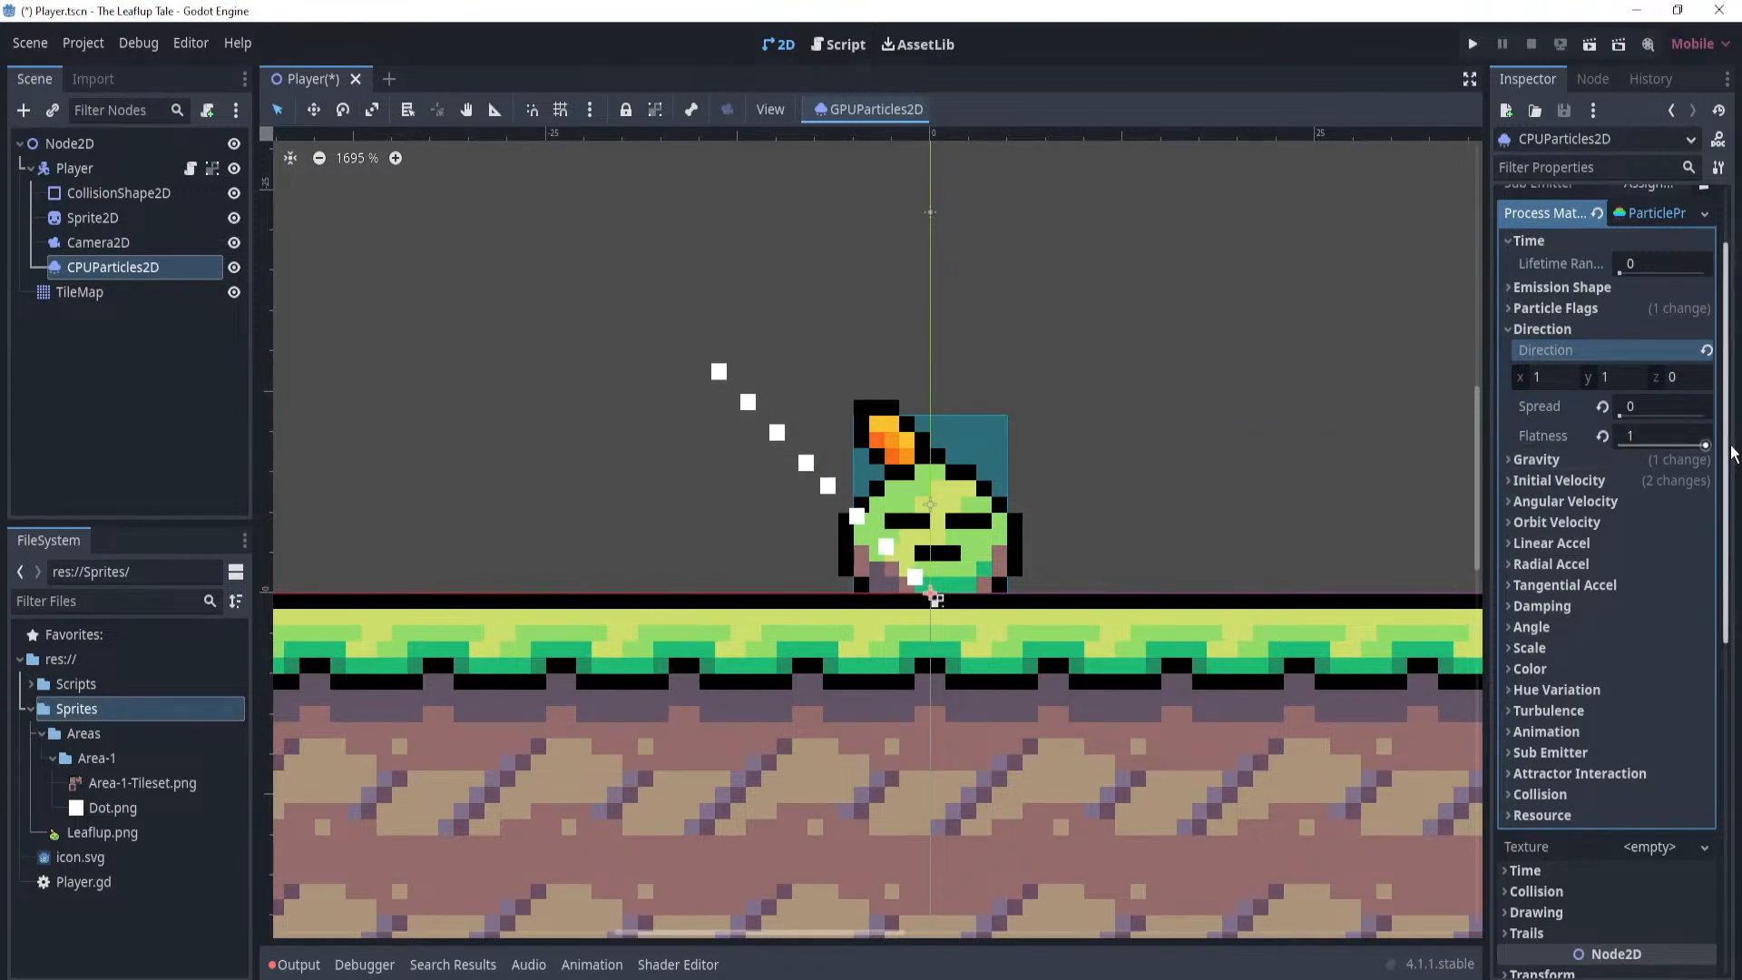
drag(1680, 447, 1620, 445)
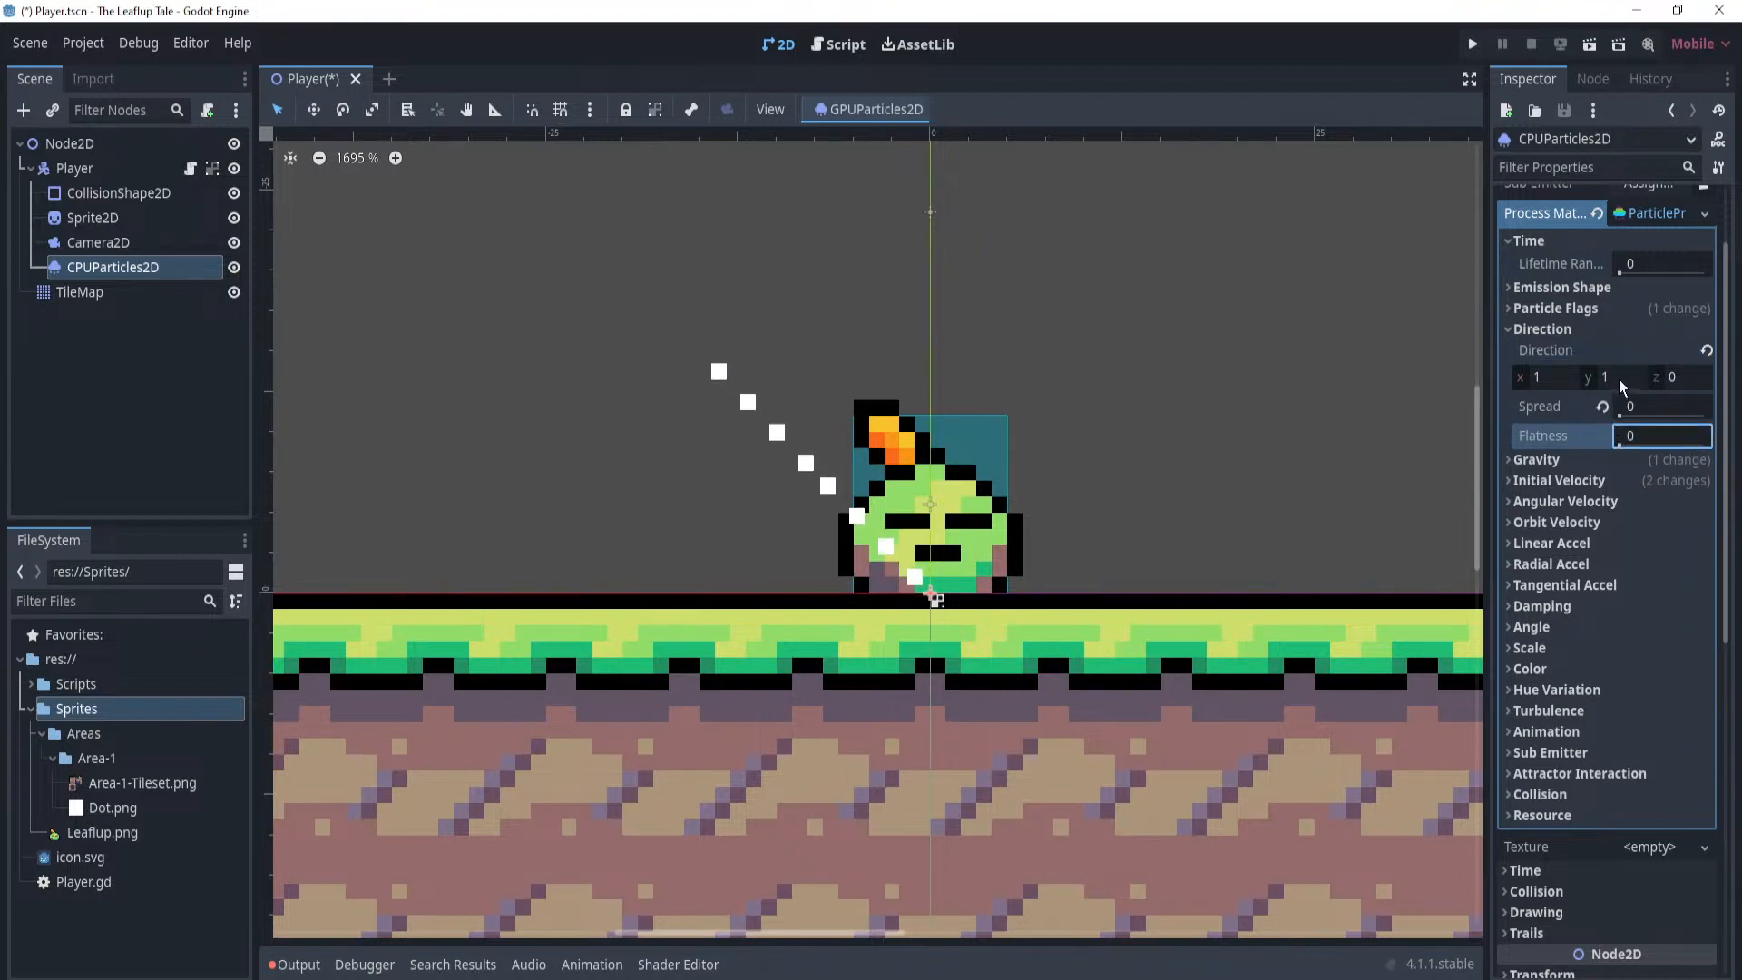
click(1546, 329)
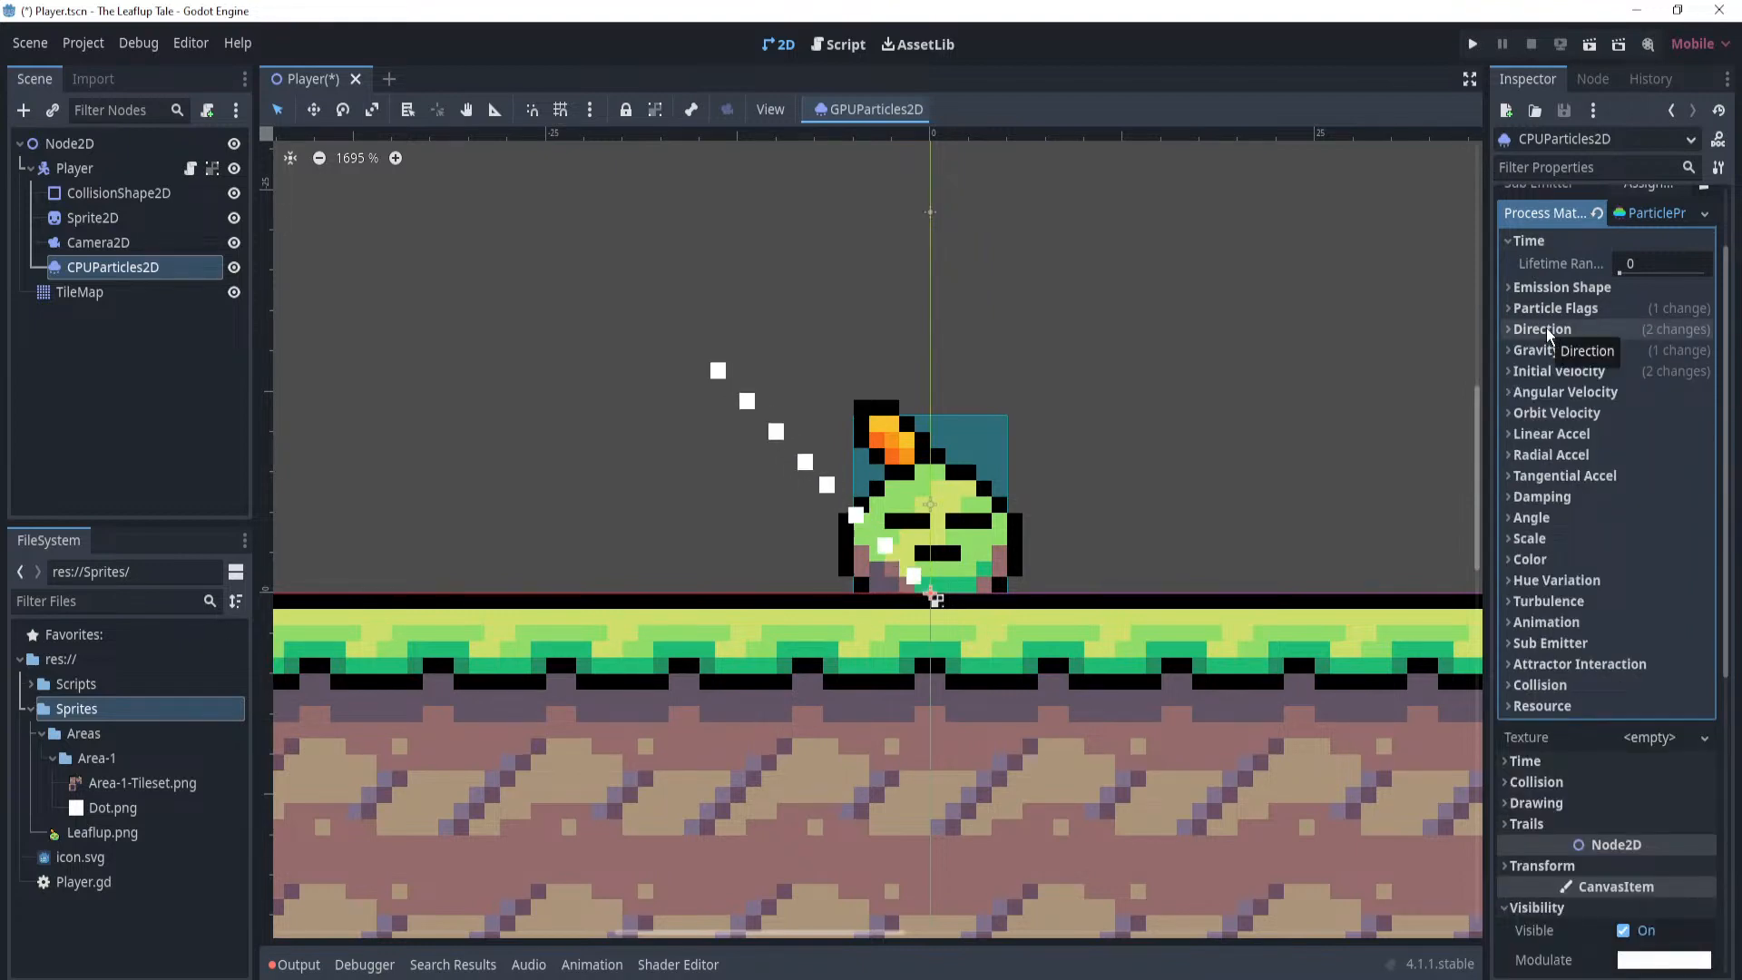
click(1541, 332)
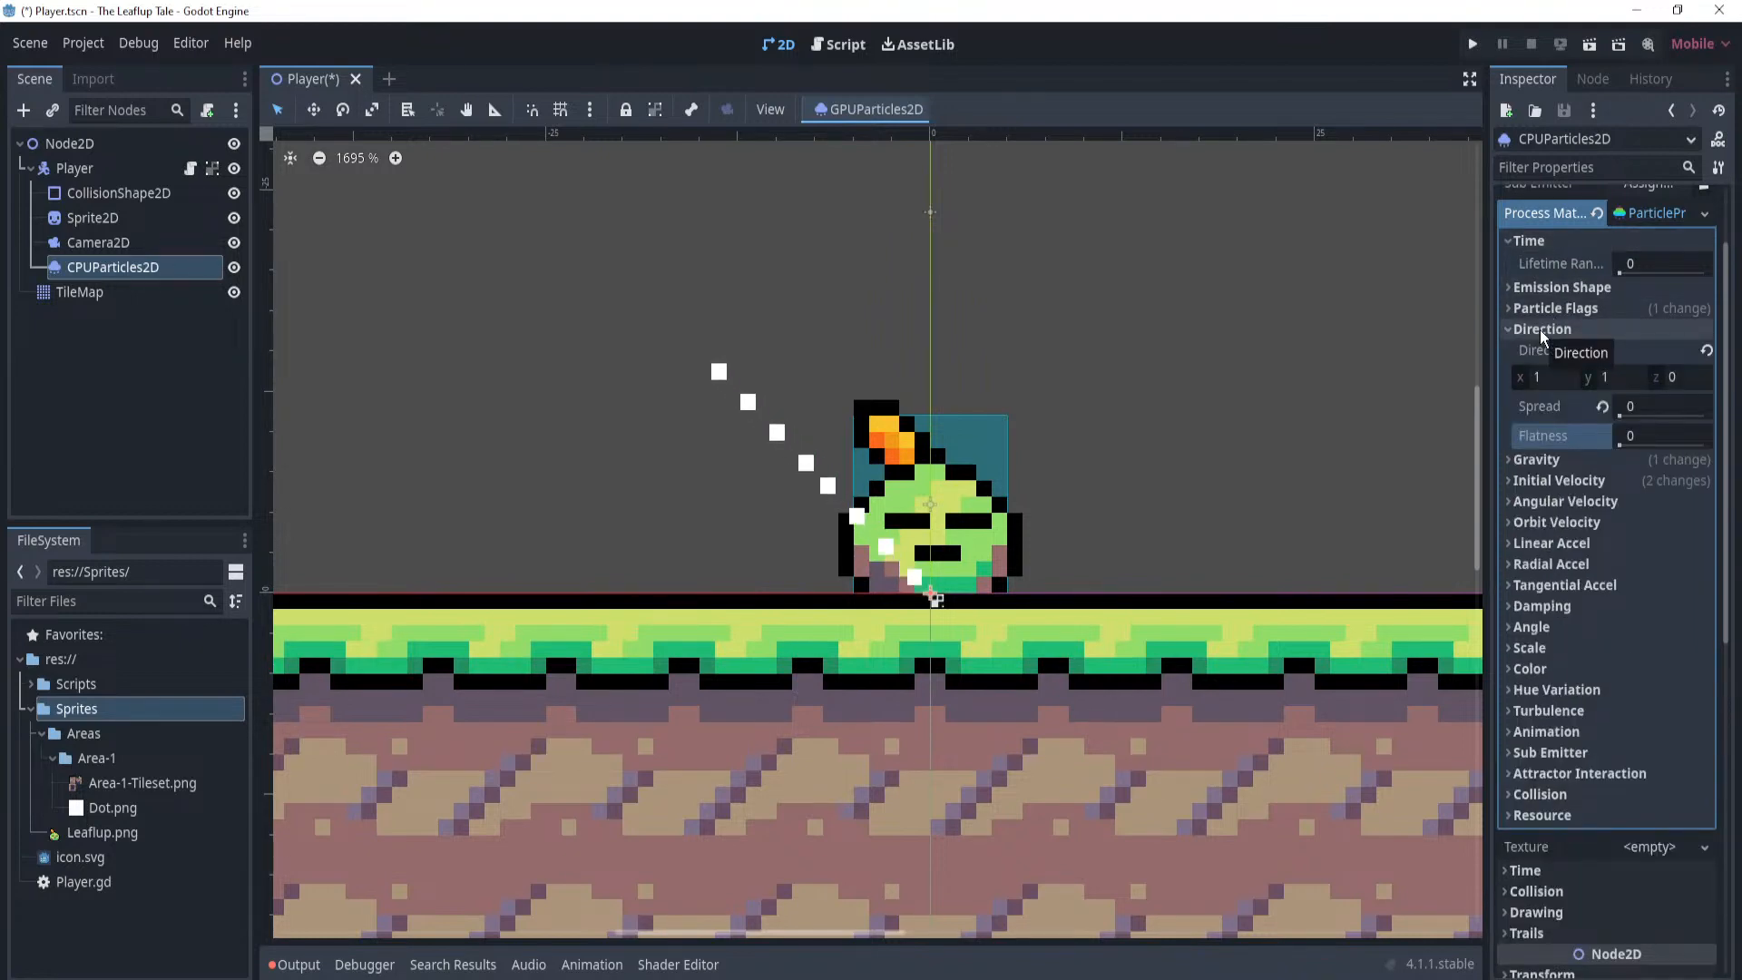
Lower the process material's Direction y value to 0.31 so the particles rise at a shallower angle.
drag(1605, 377, 1539, 378)
scroll(846, 595, up, 1)
scroll(845, 594, up, 2)
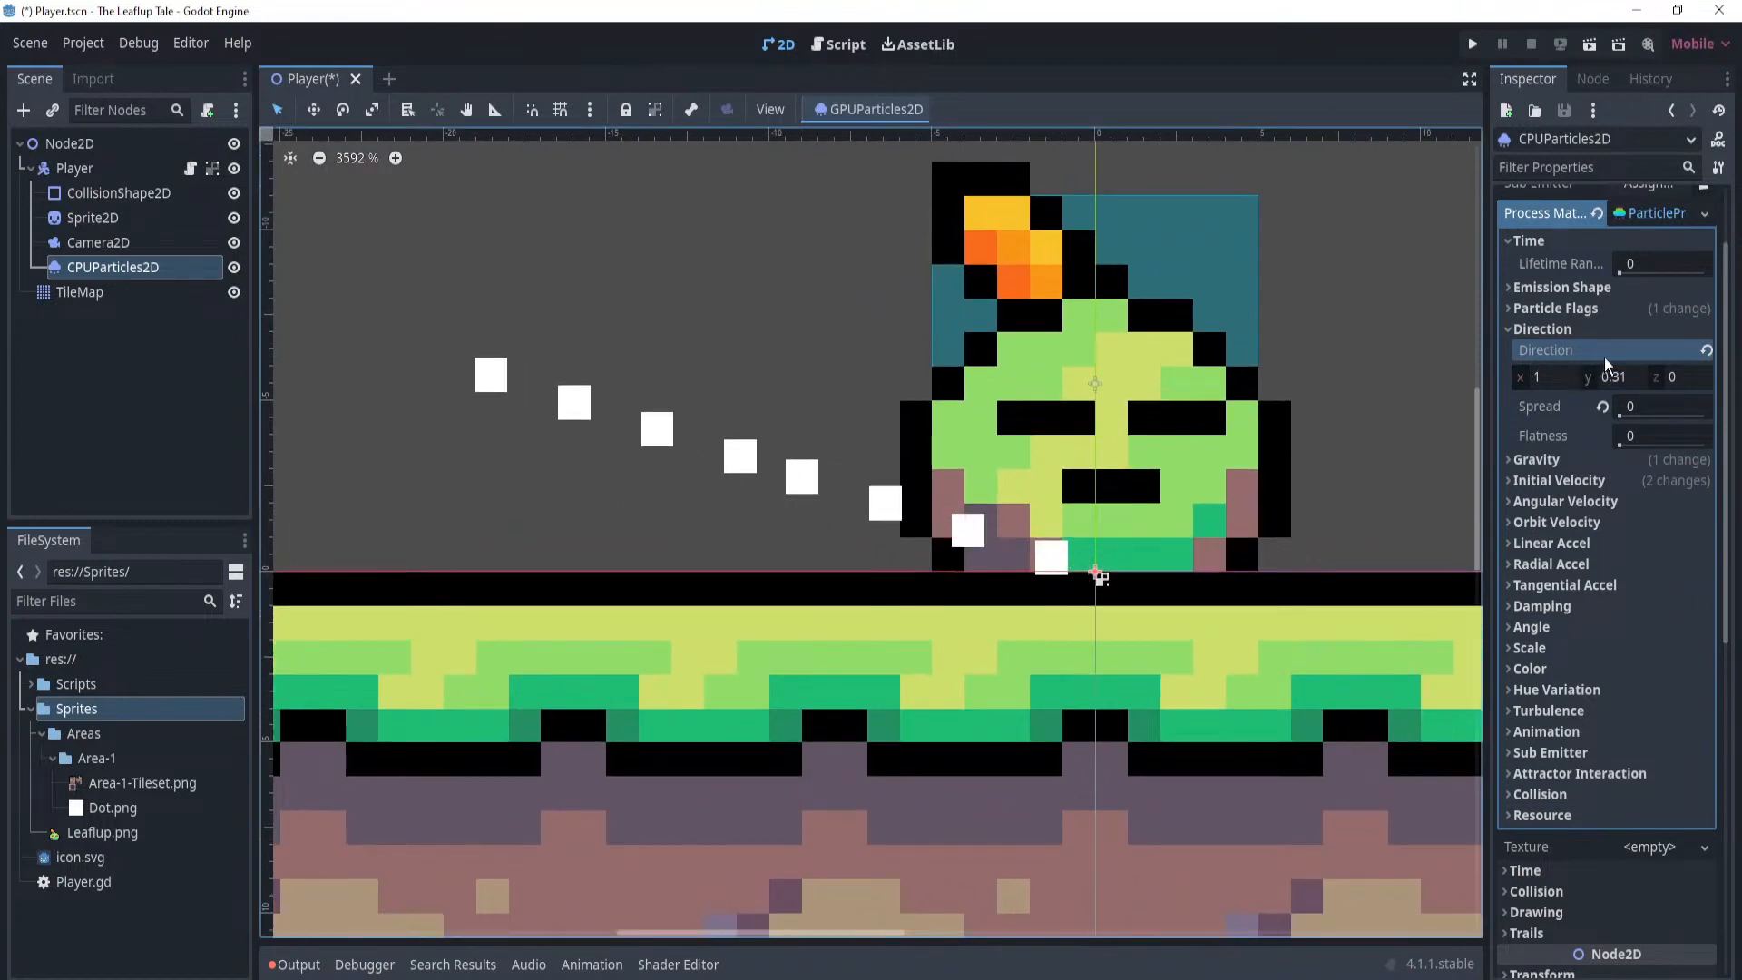
right_click(1604, 351)
click(1614, 345)
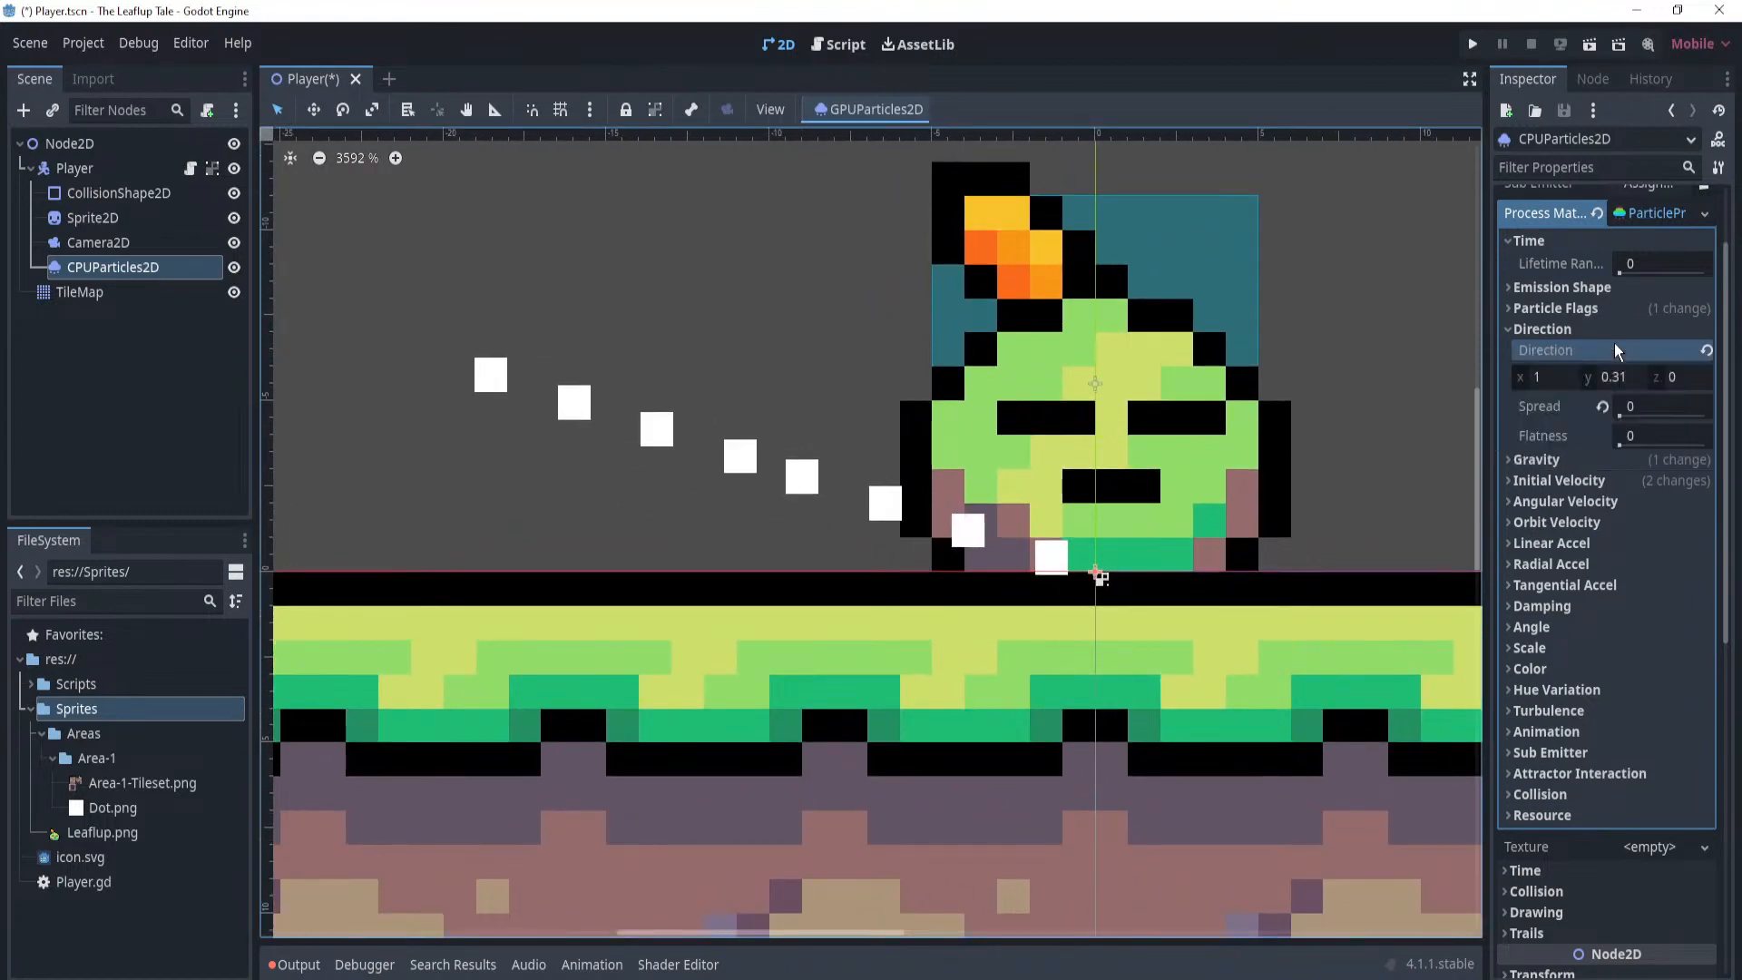
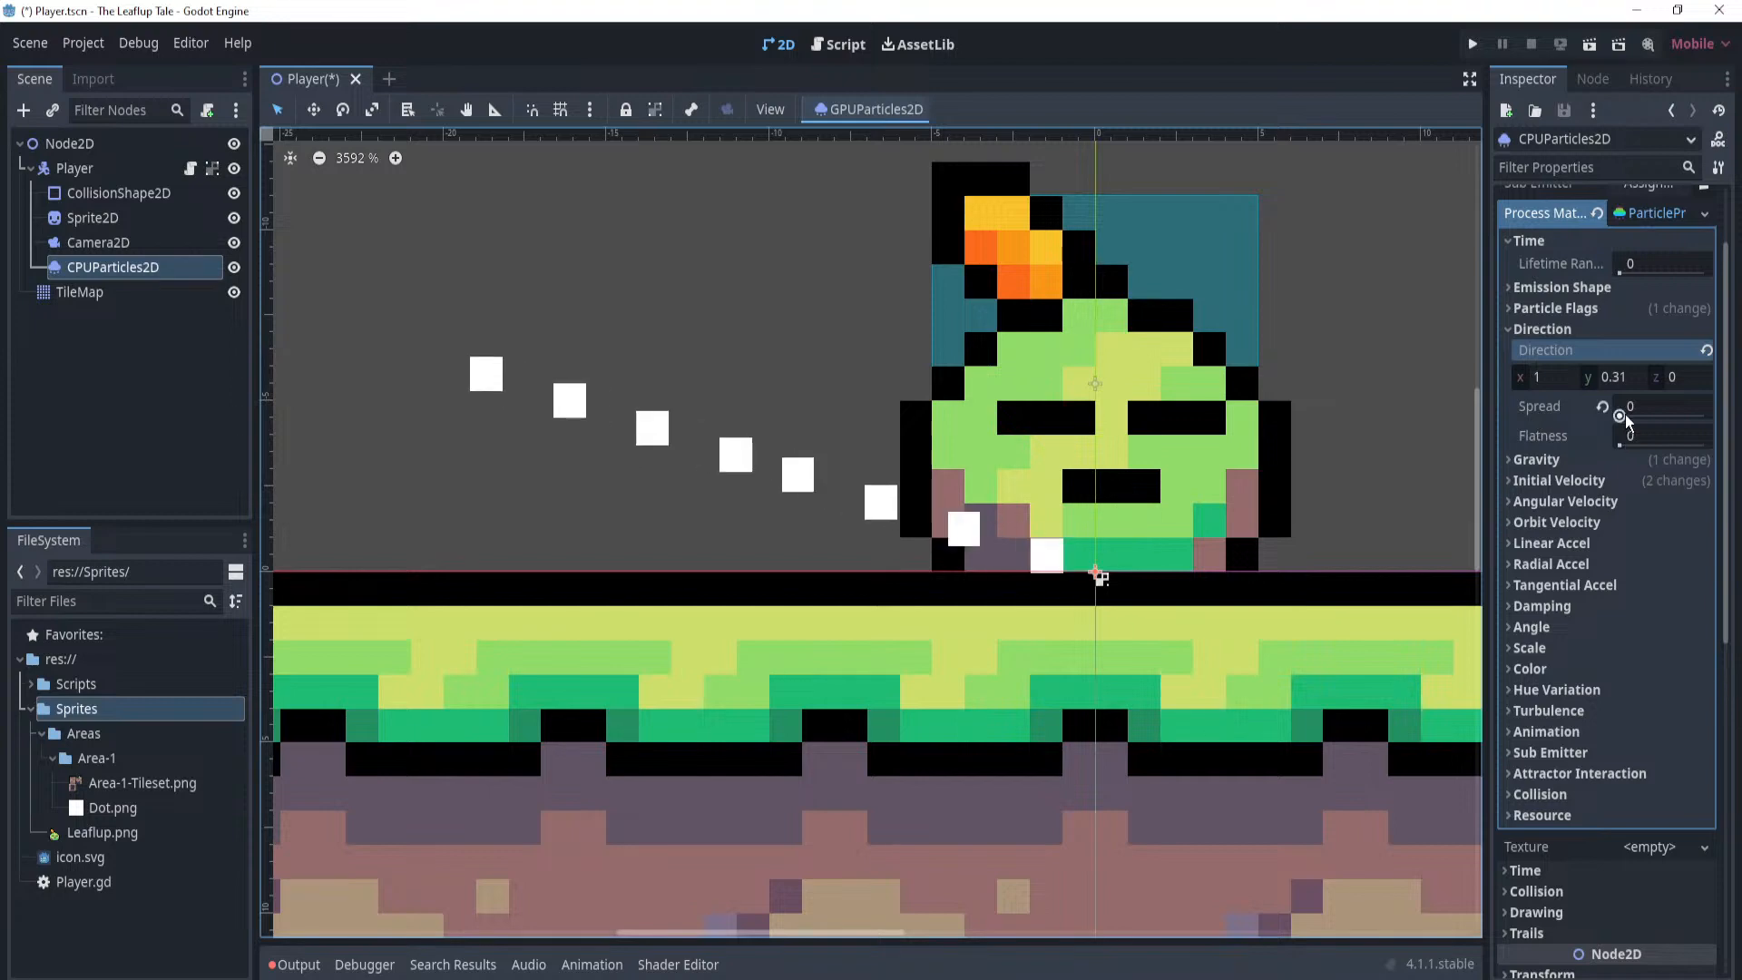
Raise the direction Spread to 9.47 and check the scattered particle trail around the player.
drag(1624, 416, 1629, 423)
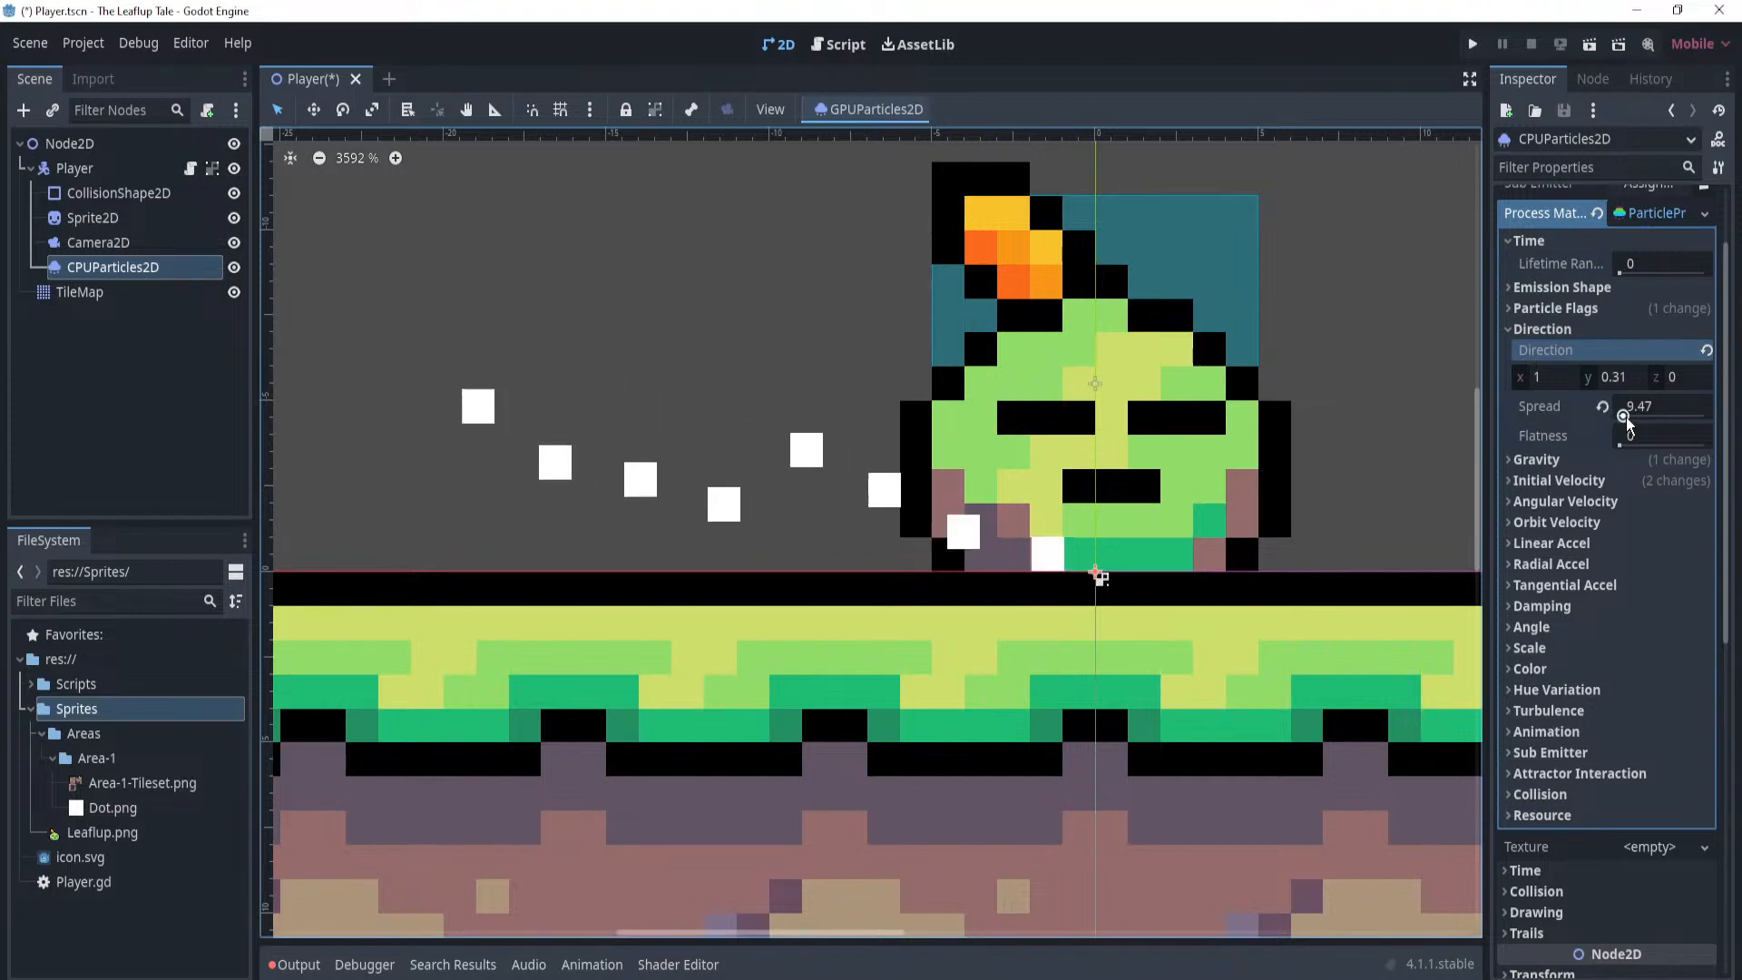
scroll(1109, 418, down, 6)
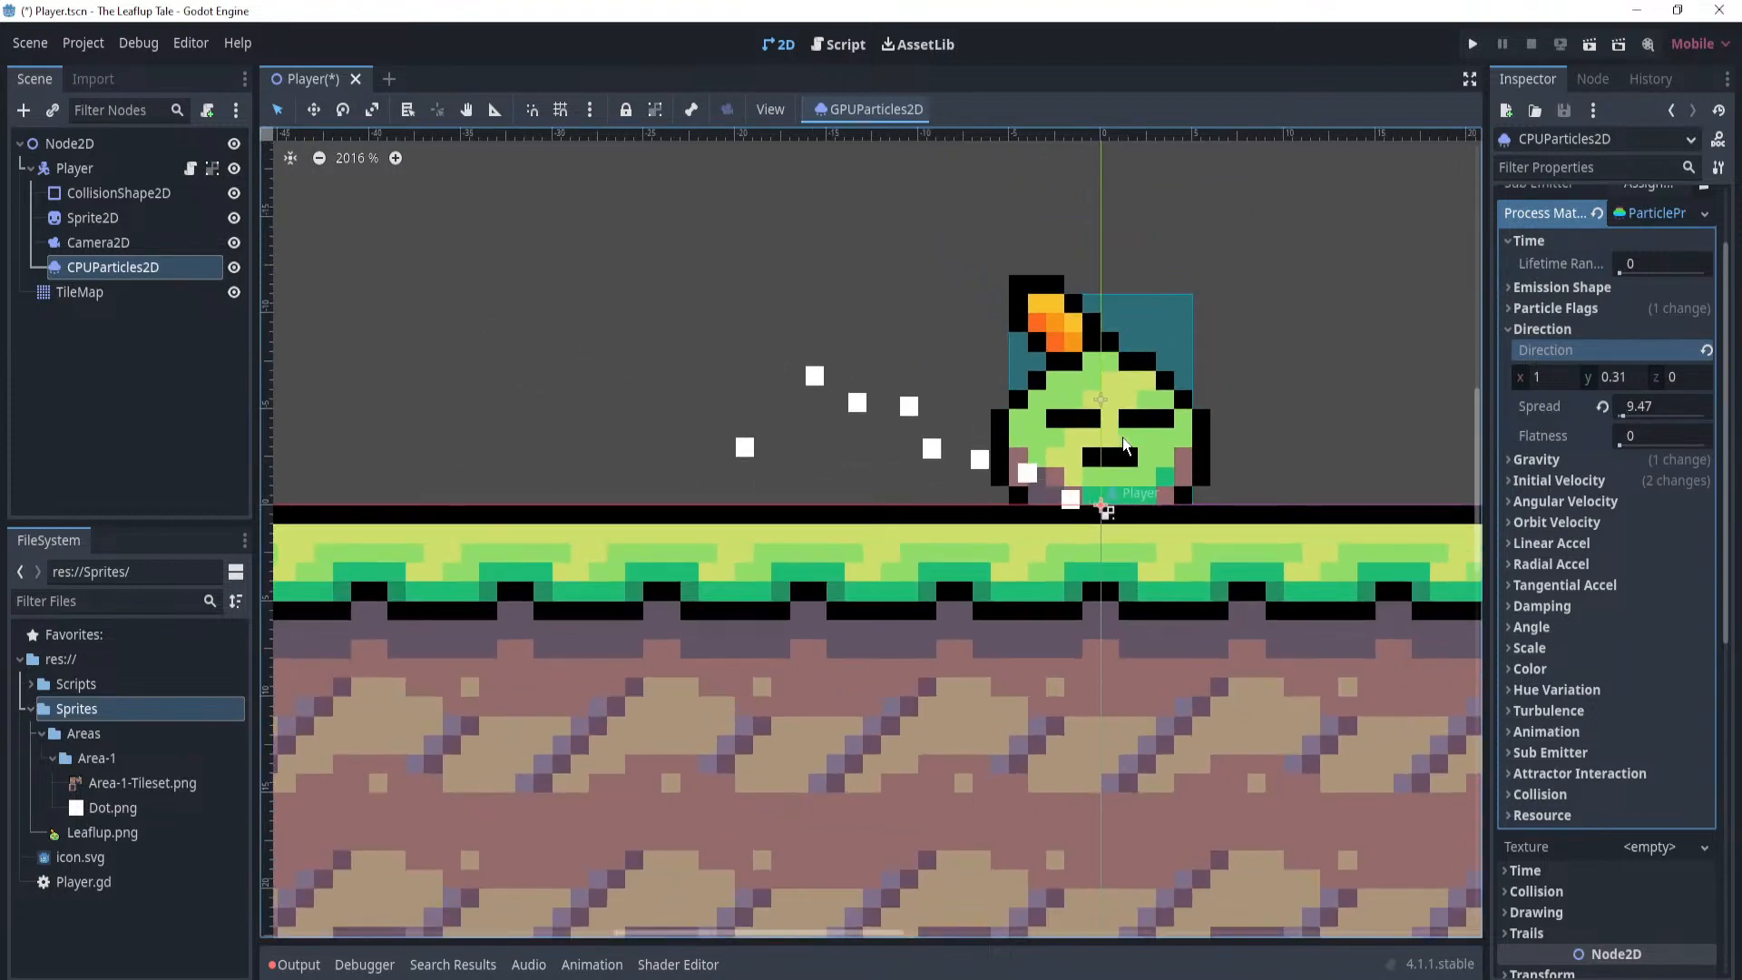
scroll(1057, 460, up, 4)
scroll(1097, 461, up, 1)
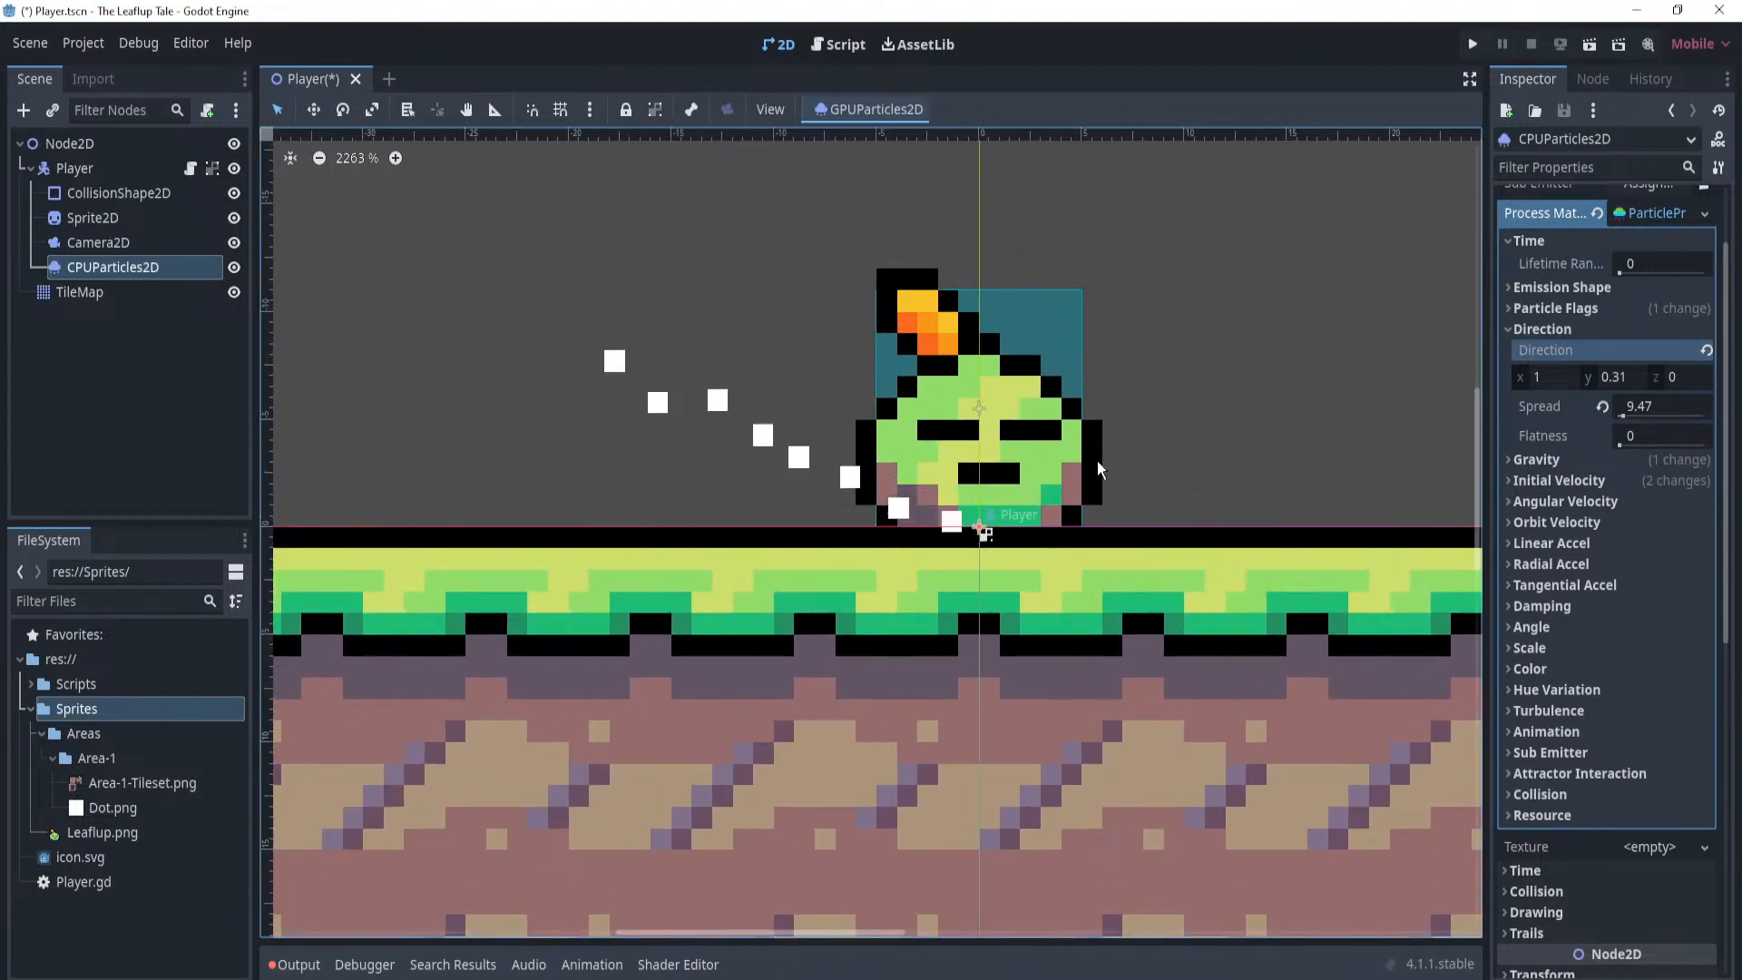
scroll(1063, 466, down, 4)
scroll(1071, 466, down, 4)
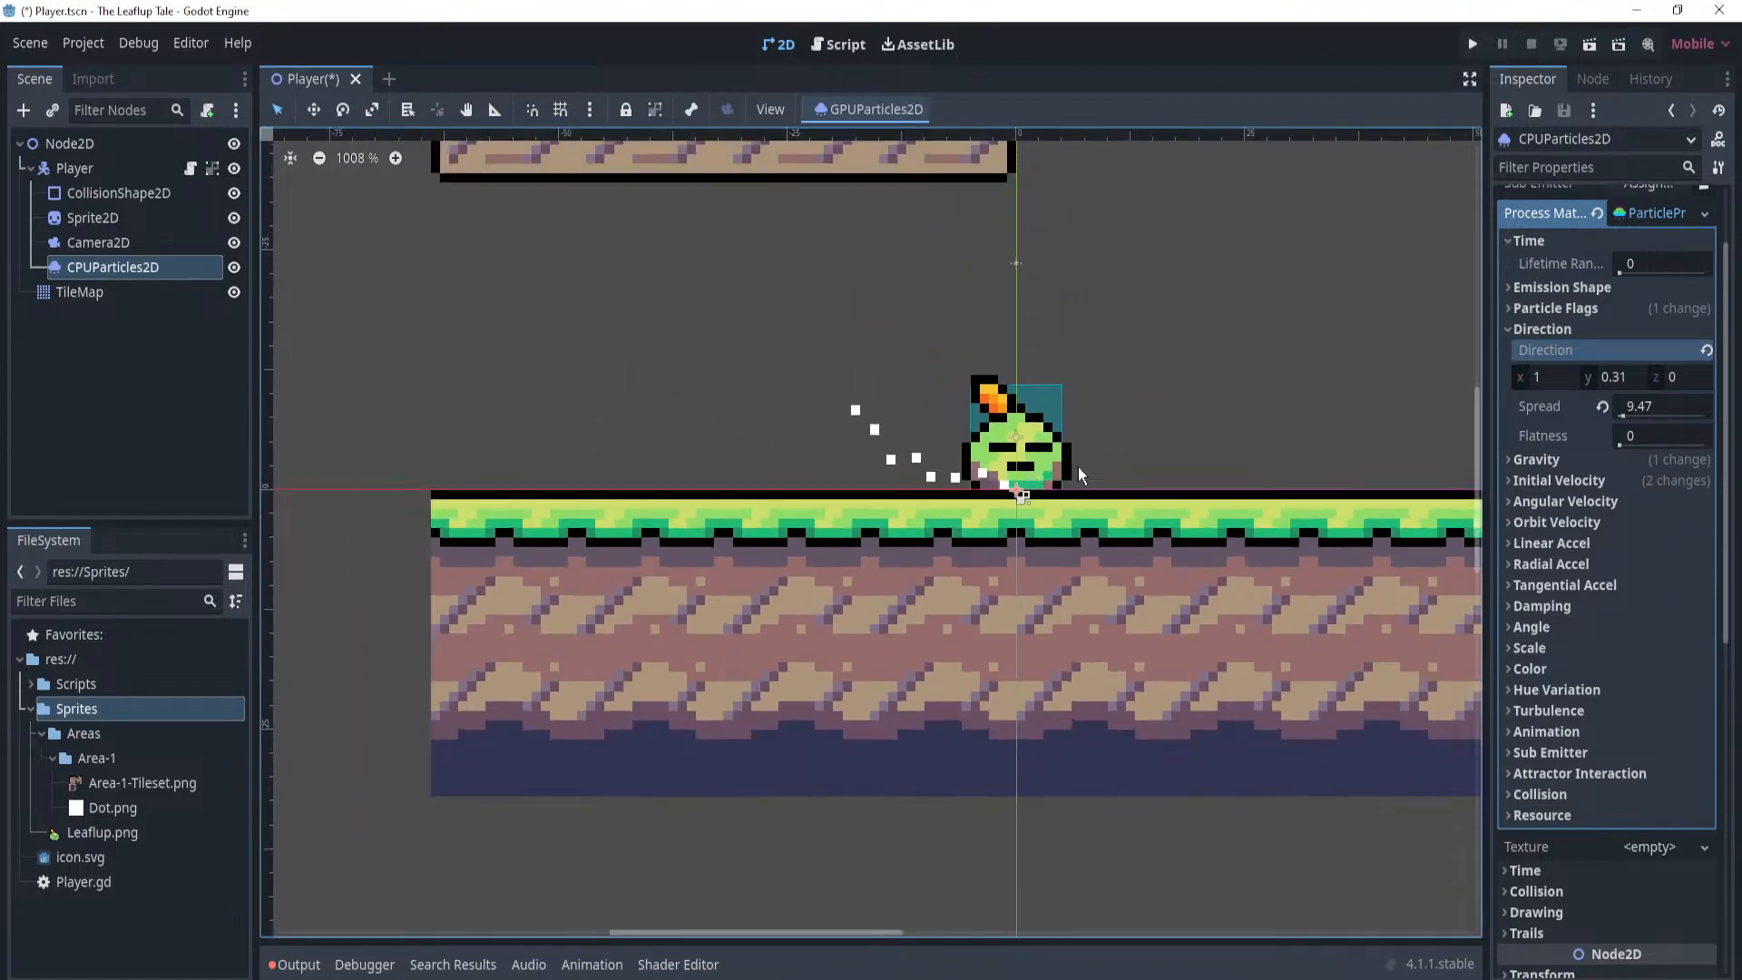
scroll(1006, 494, up, 2)
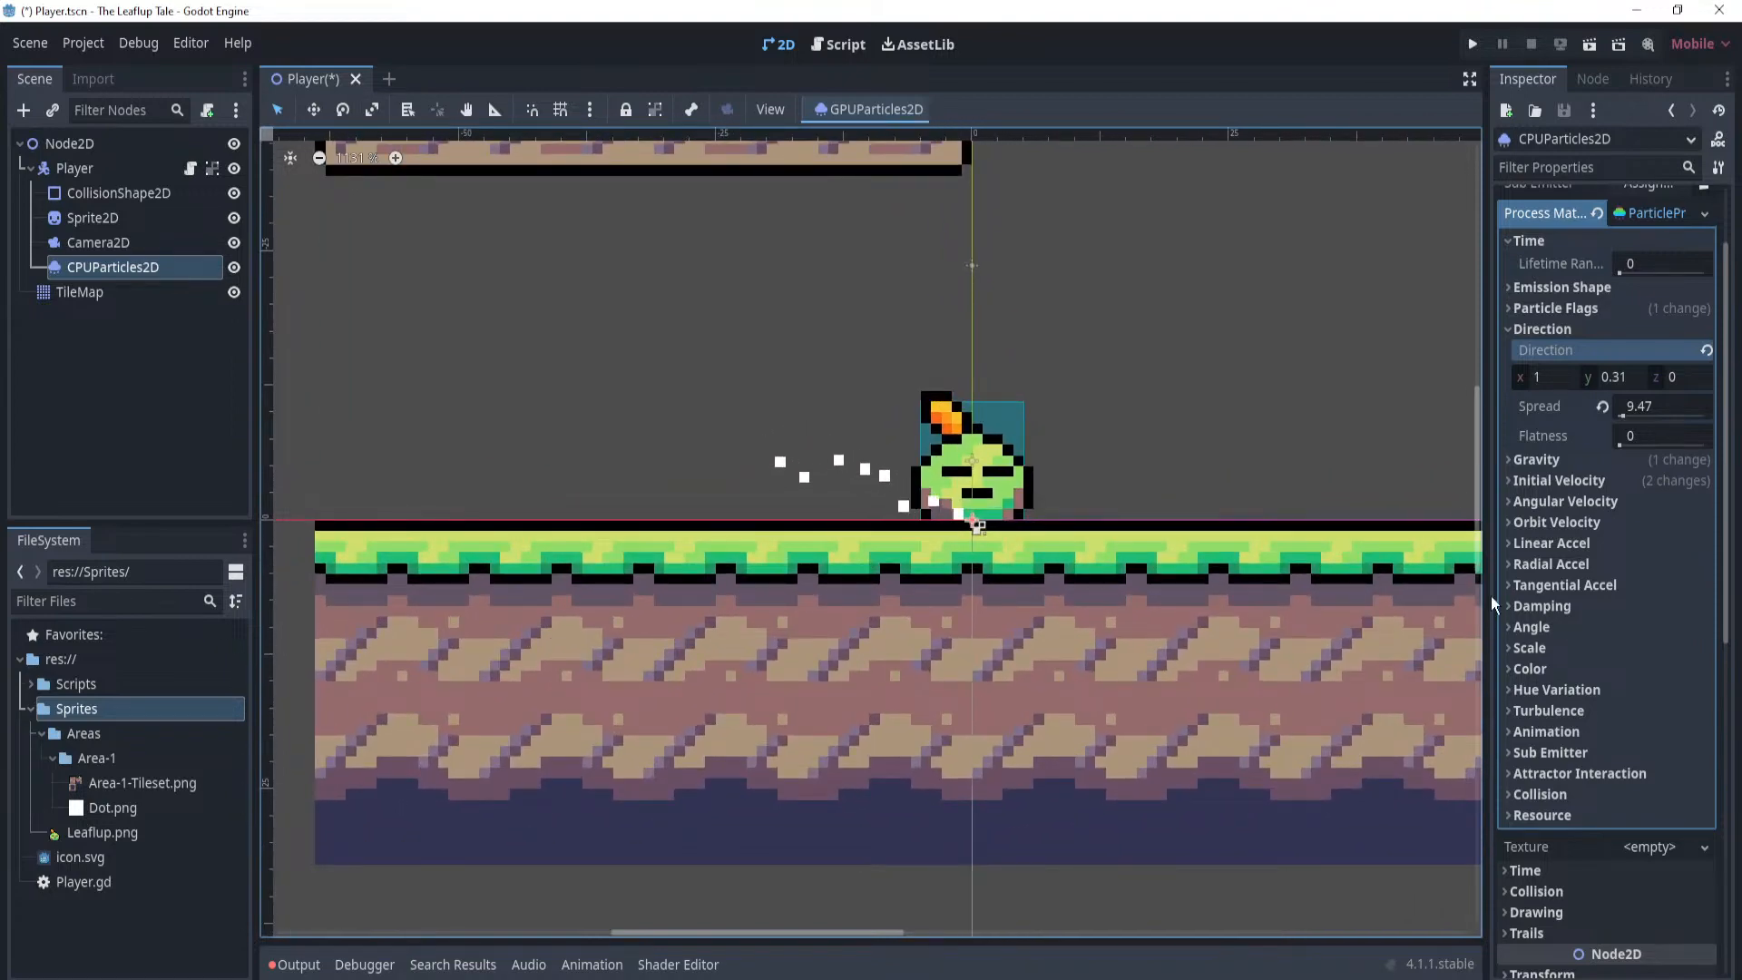
Collapse the process material's Time group and review the Emission Shape options, keeping Point.
scroll(1570, 653, up, 2)
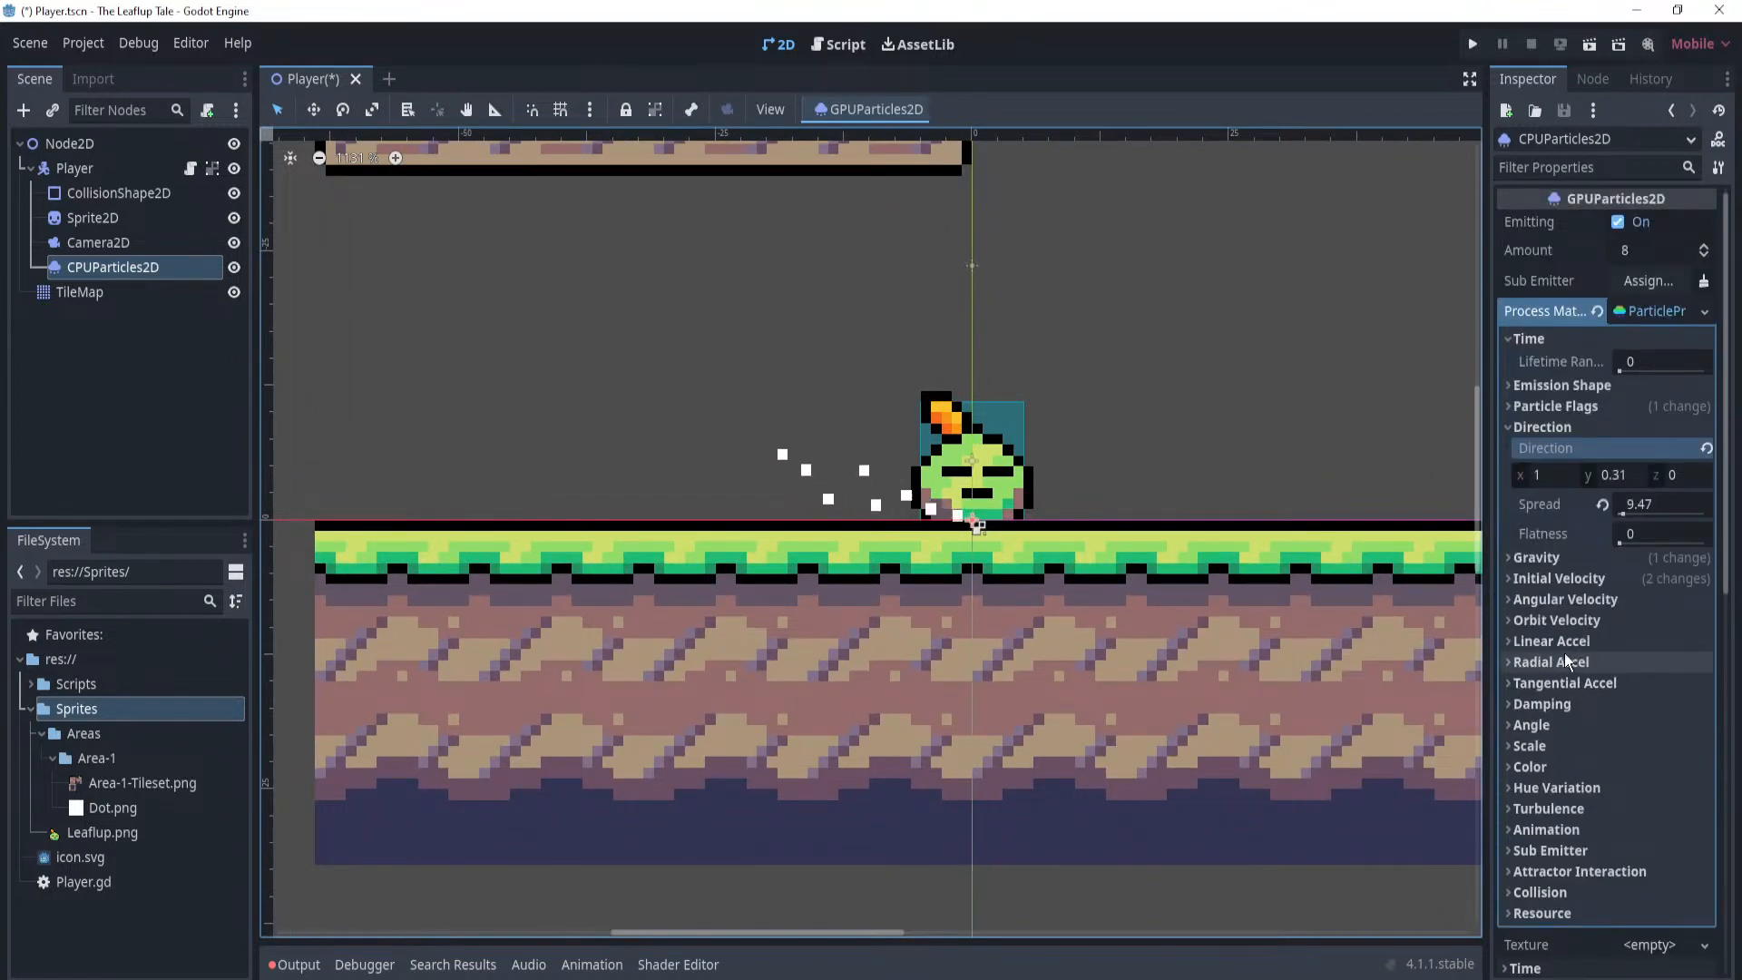
click(1530, 338)
click(1537, 360)
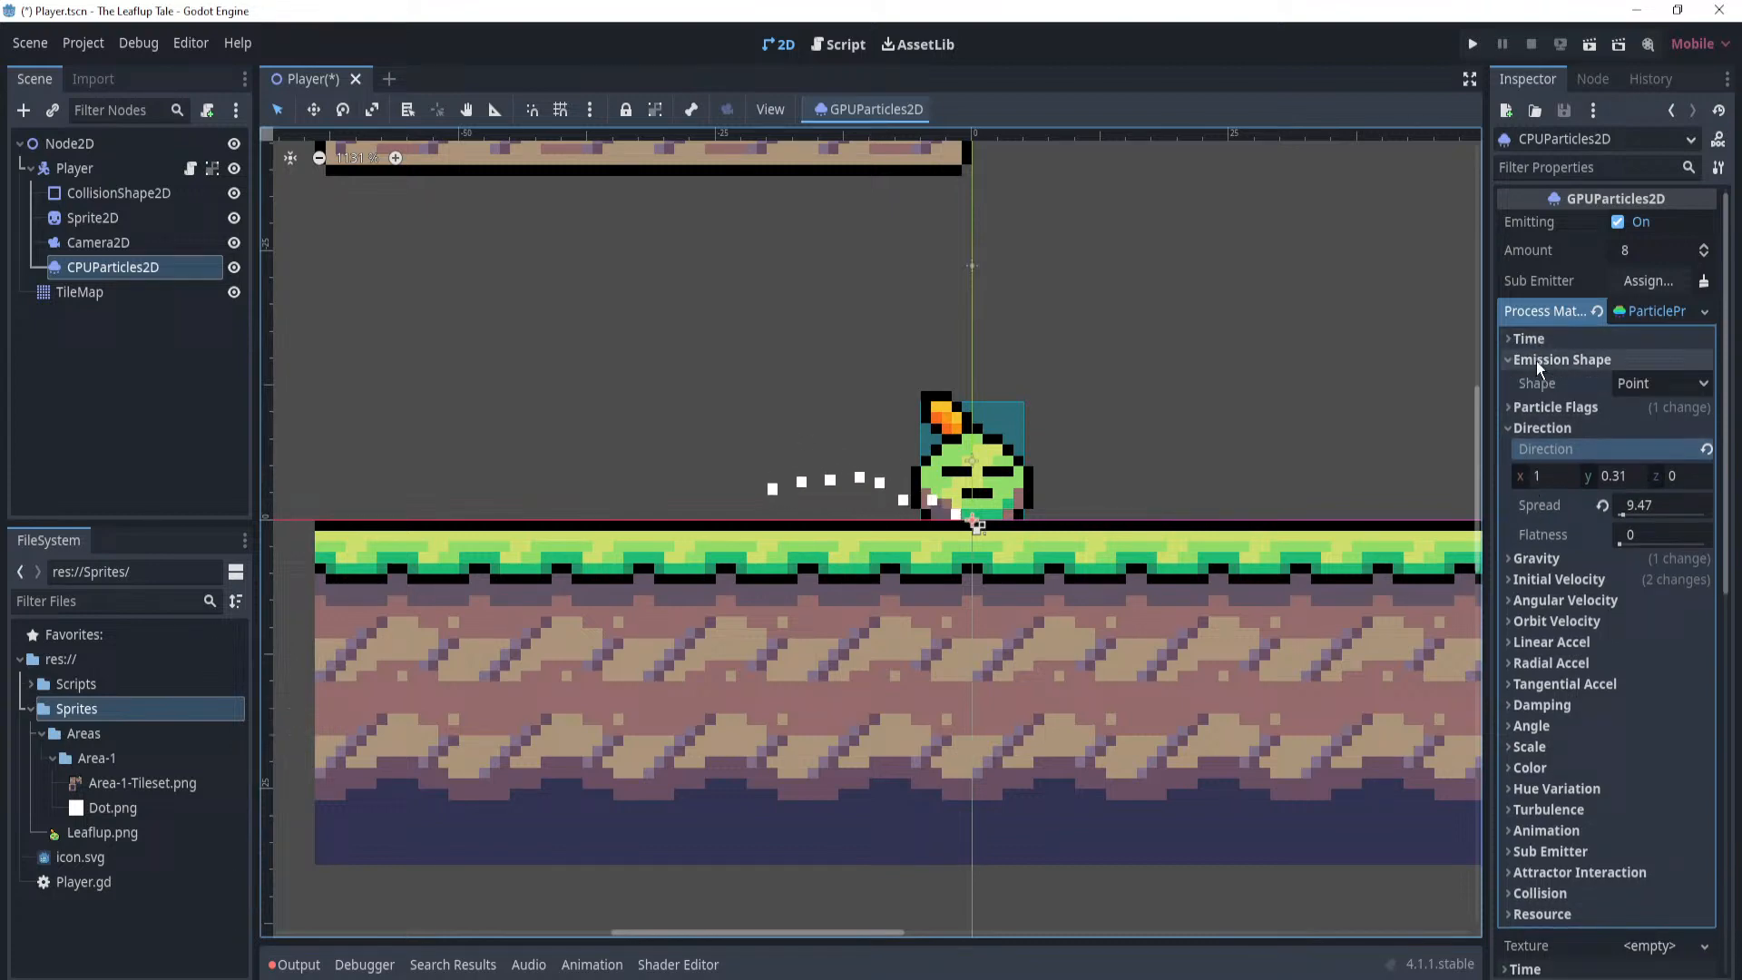
click(1634, 384)
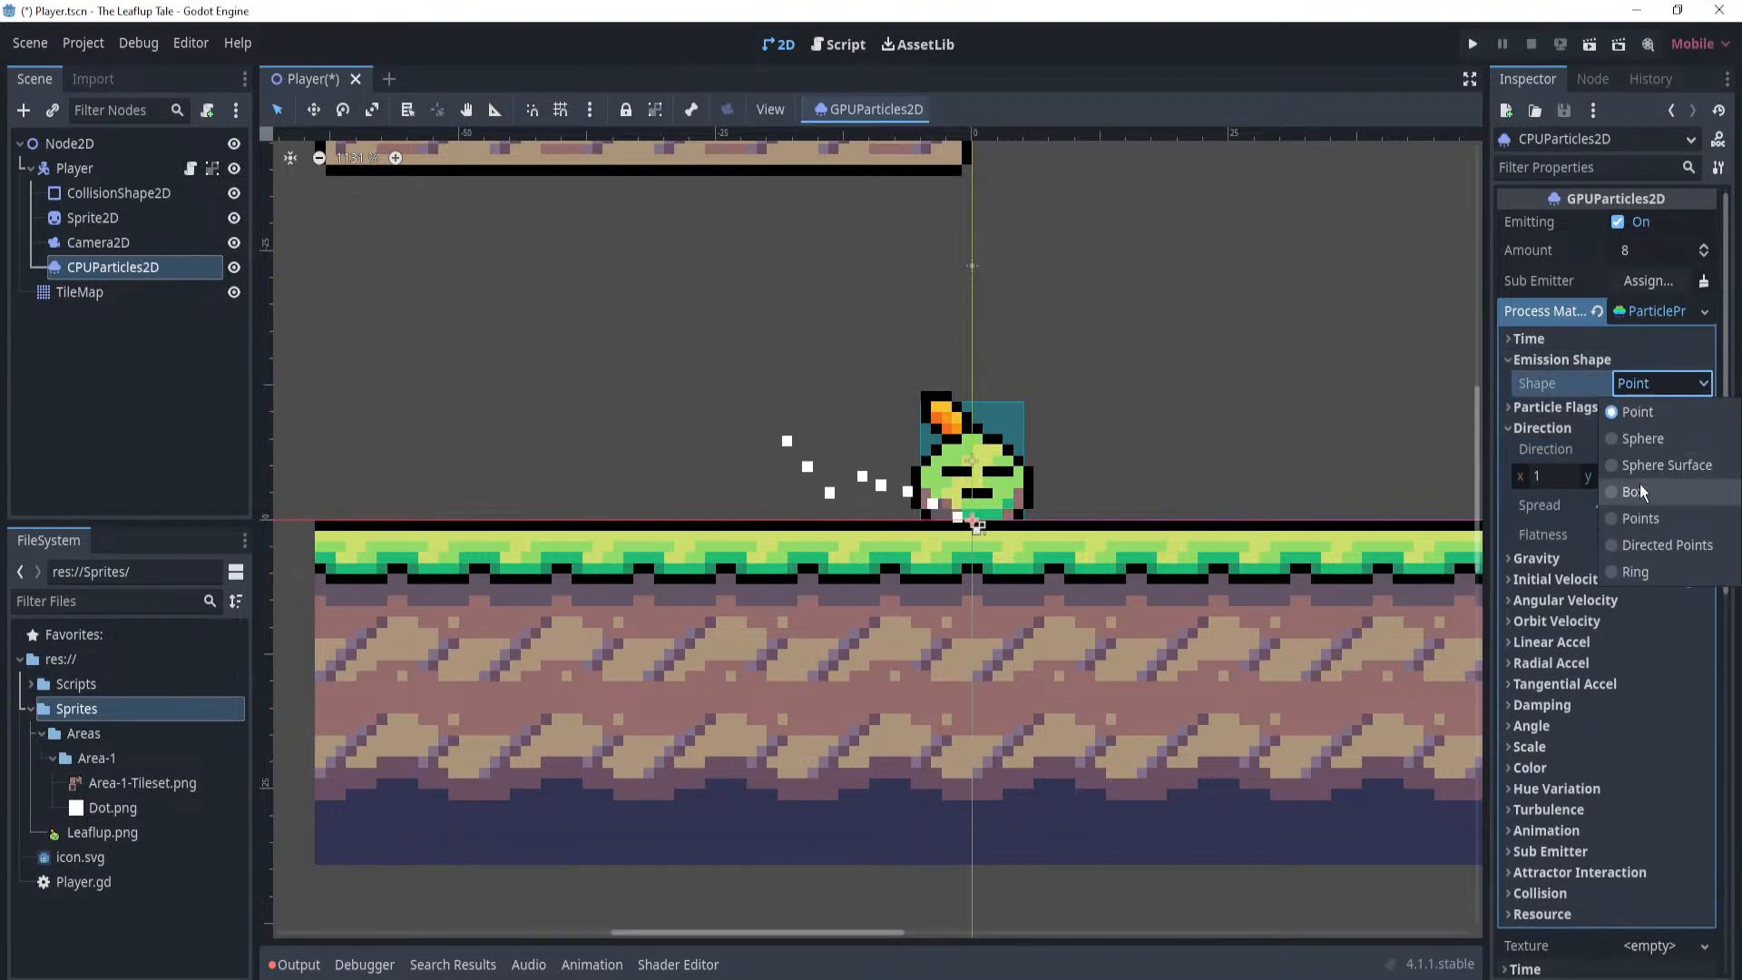
click(1685, 370)
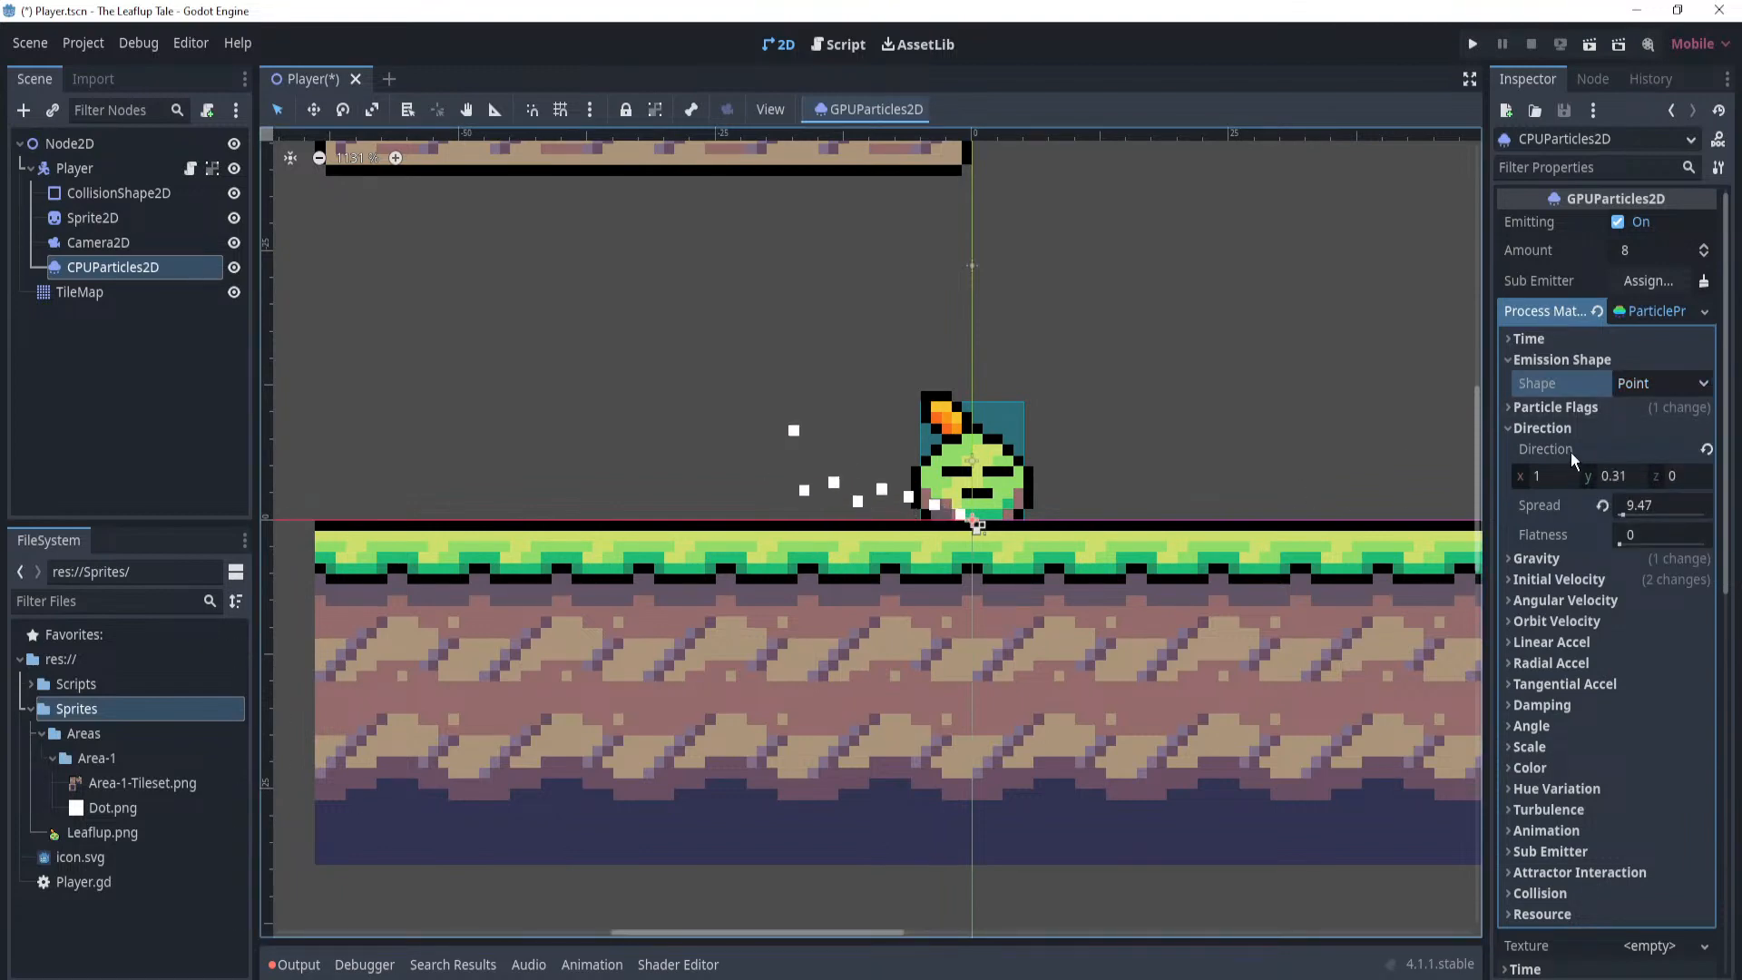
Look through the remaining particle properties and inspect the process material's Animation settings.
scroll(1575, 449, down, 8)
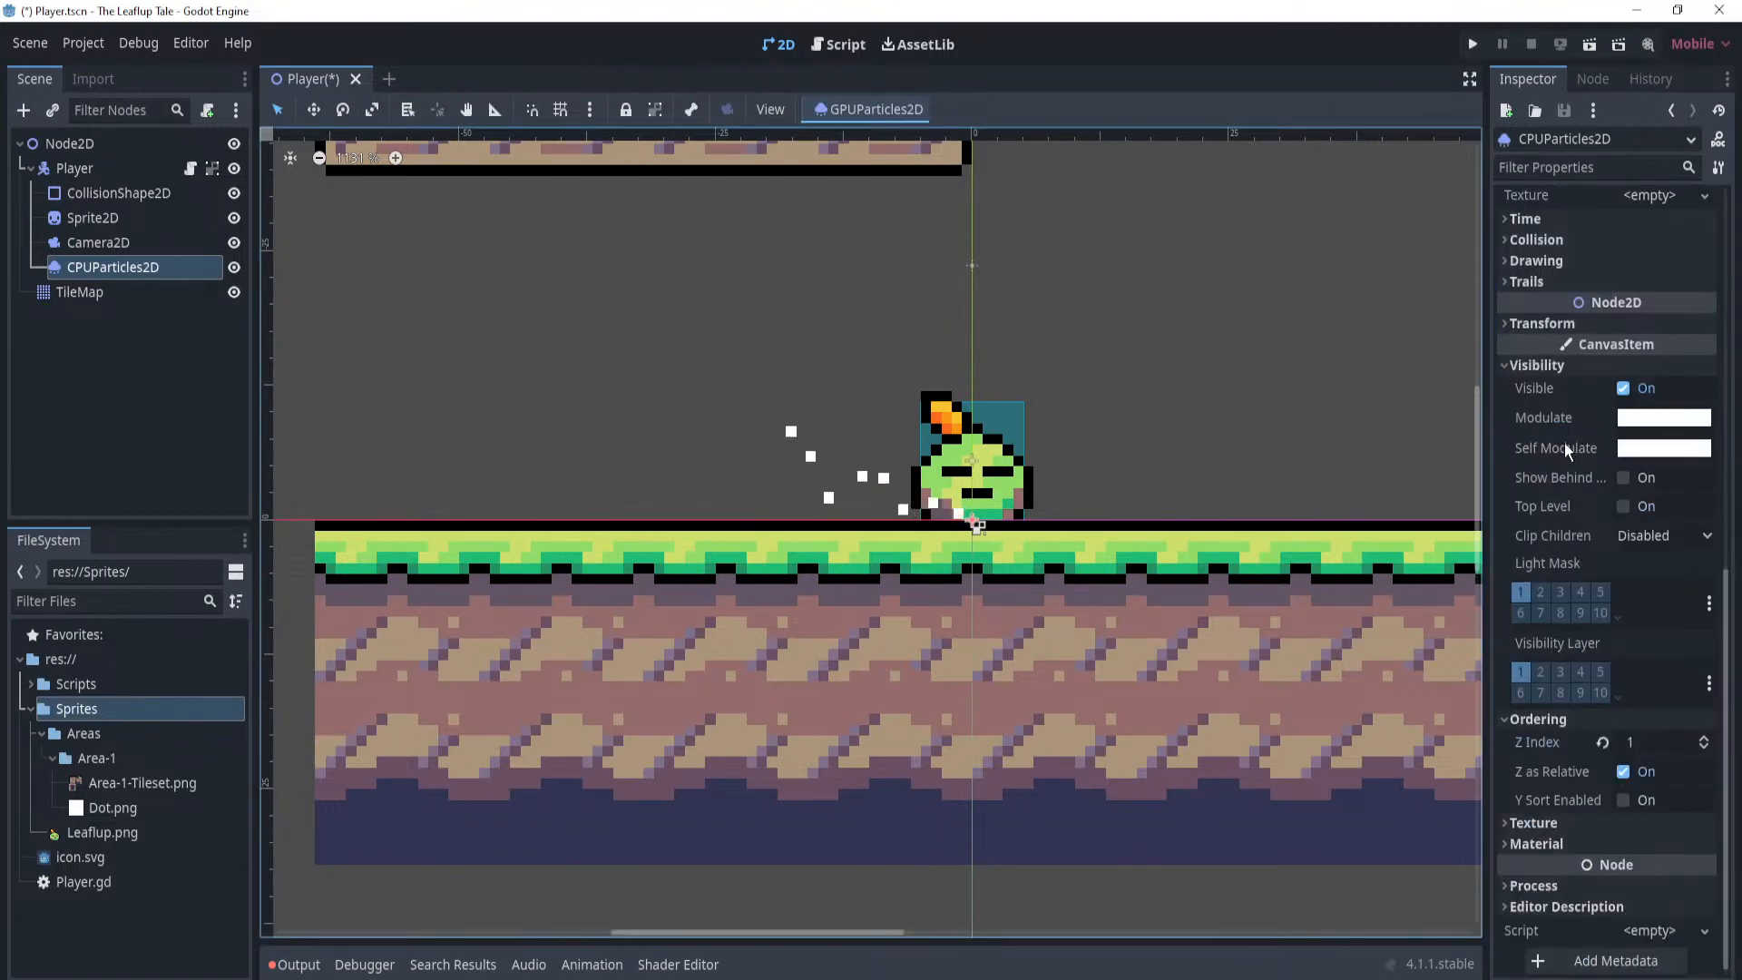
scroll(1545, 449, up, 3)
scroll(1548, 475, up, 3)
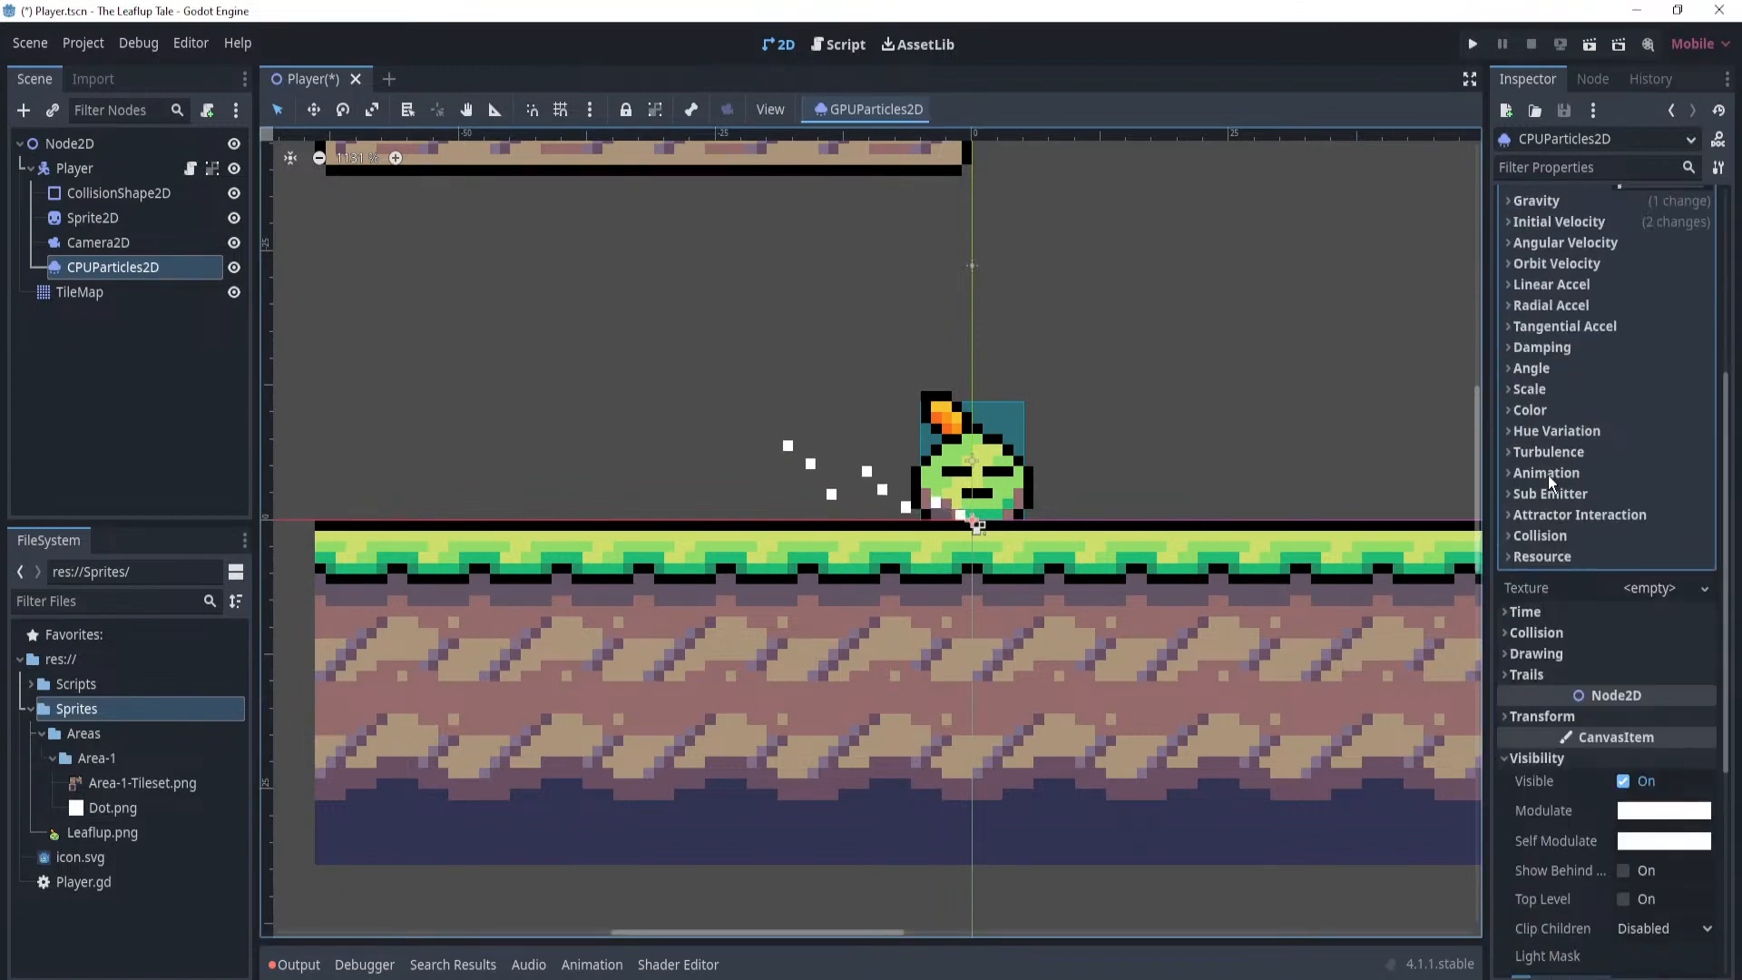
scroll(1548, 475, up, 2)
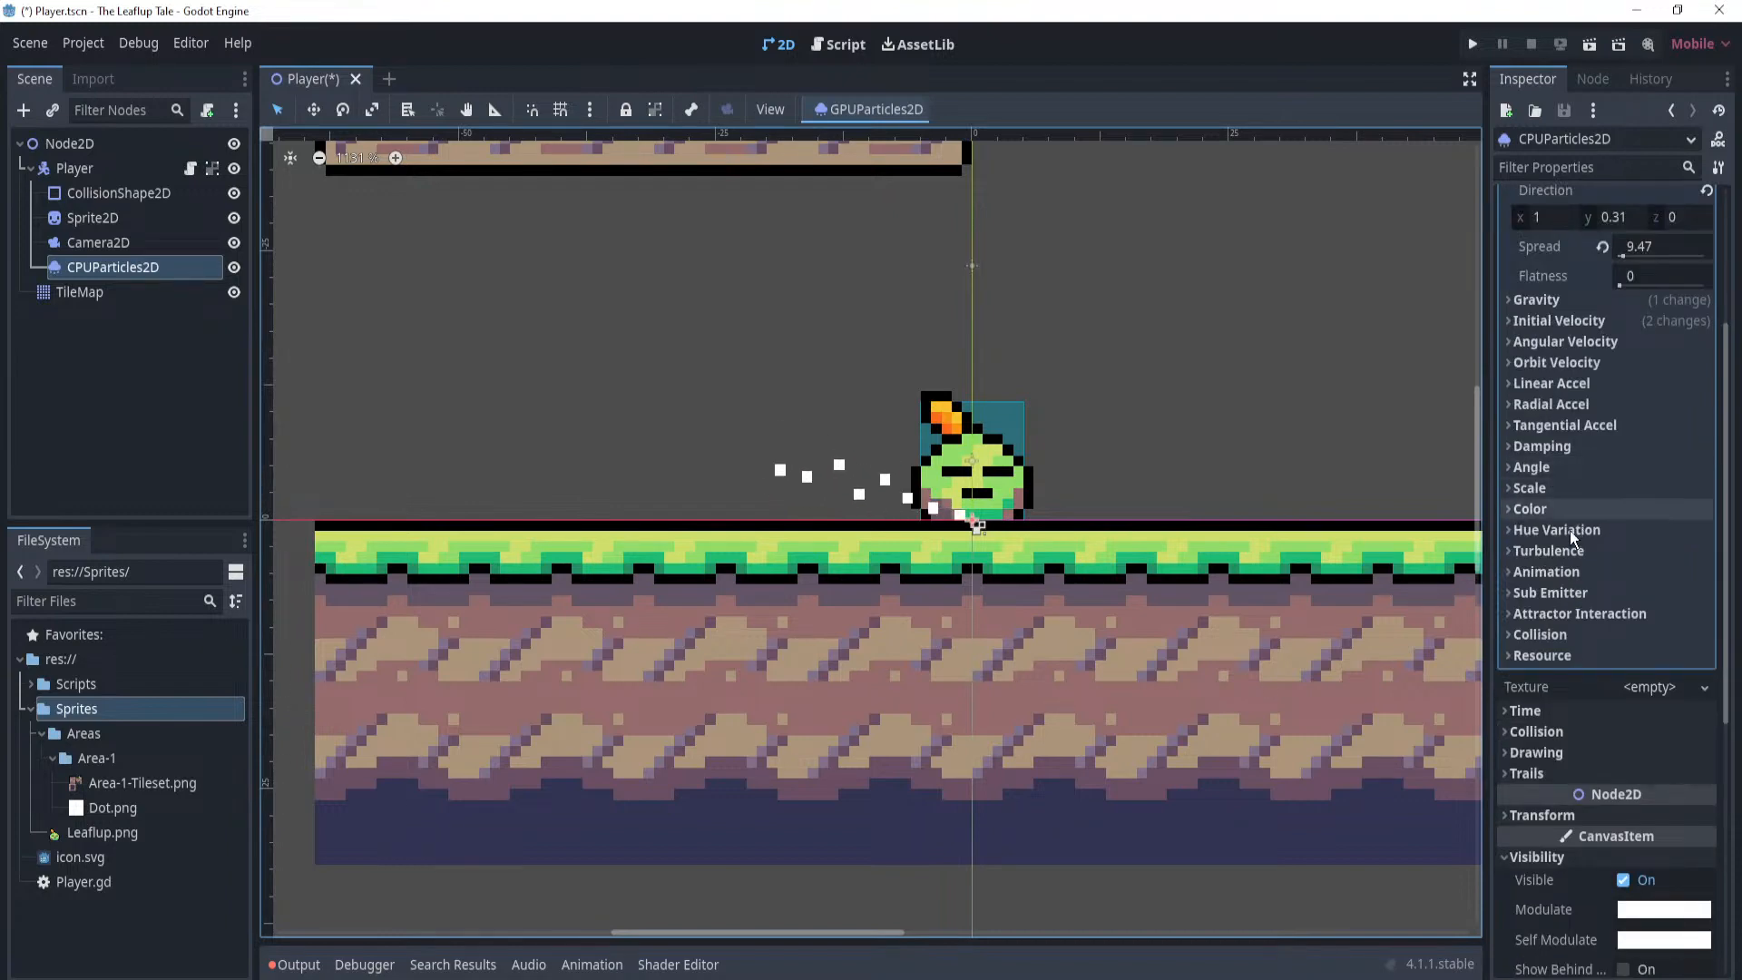
click(1511, 573)
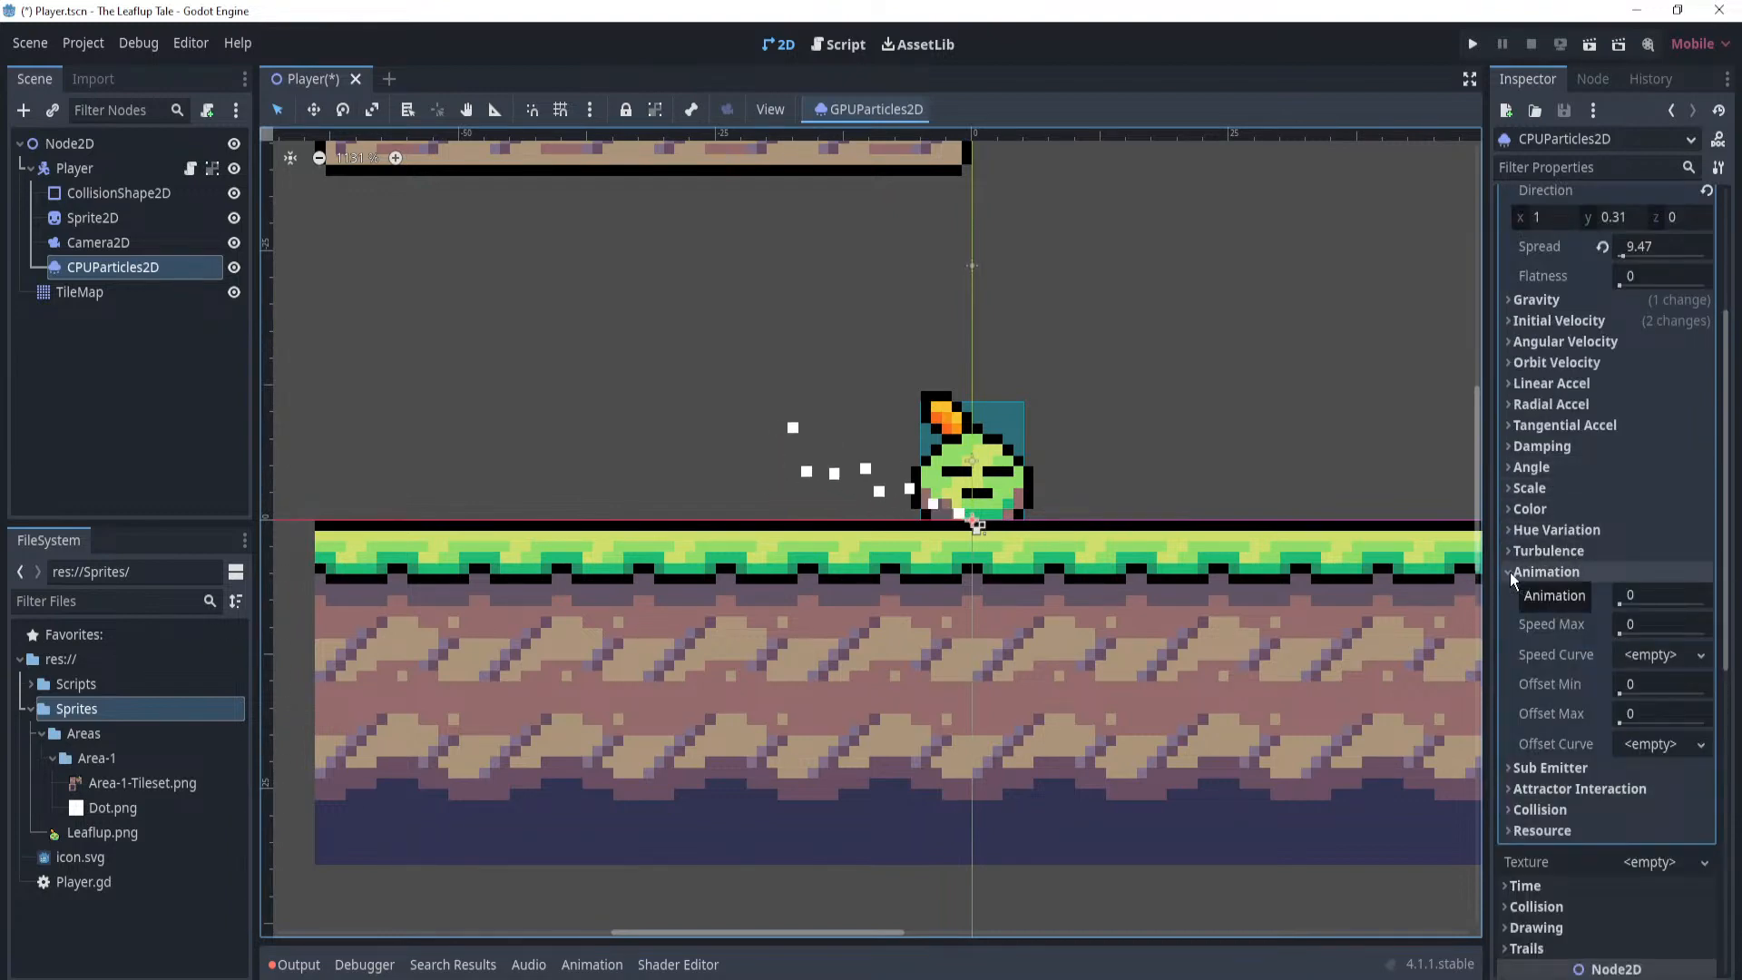
click(1510, 574)
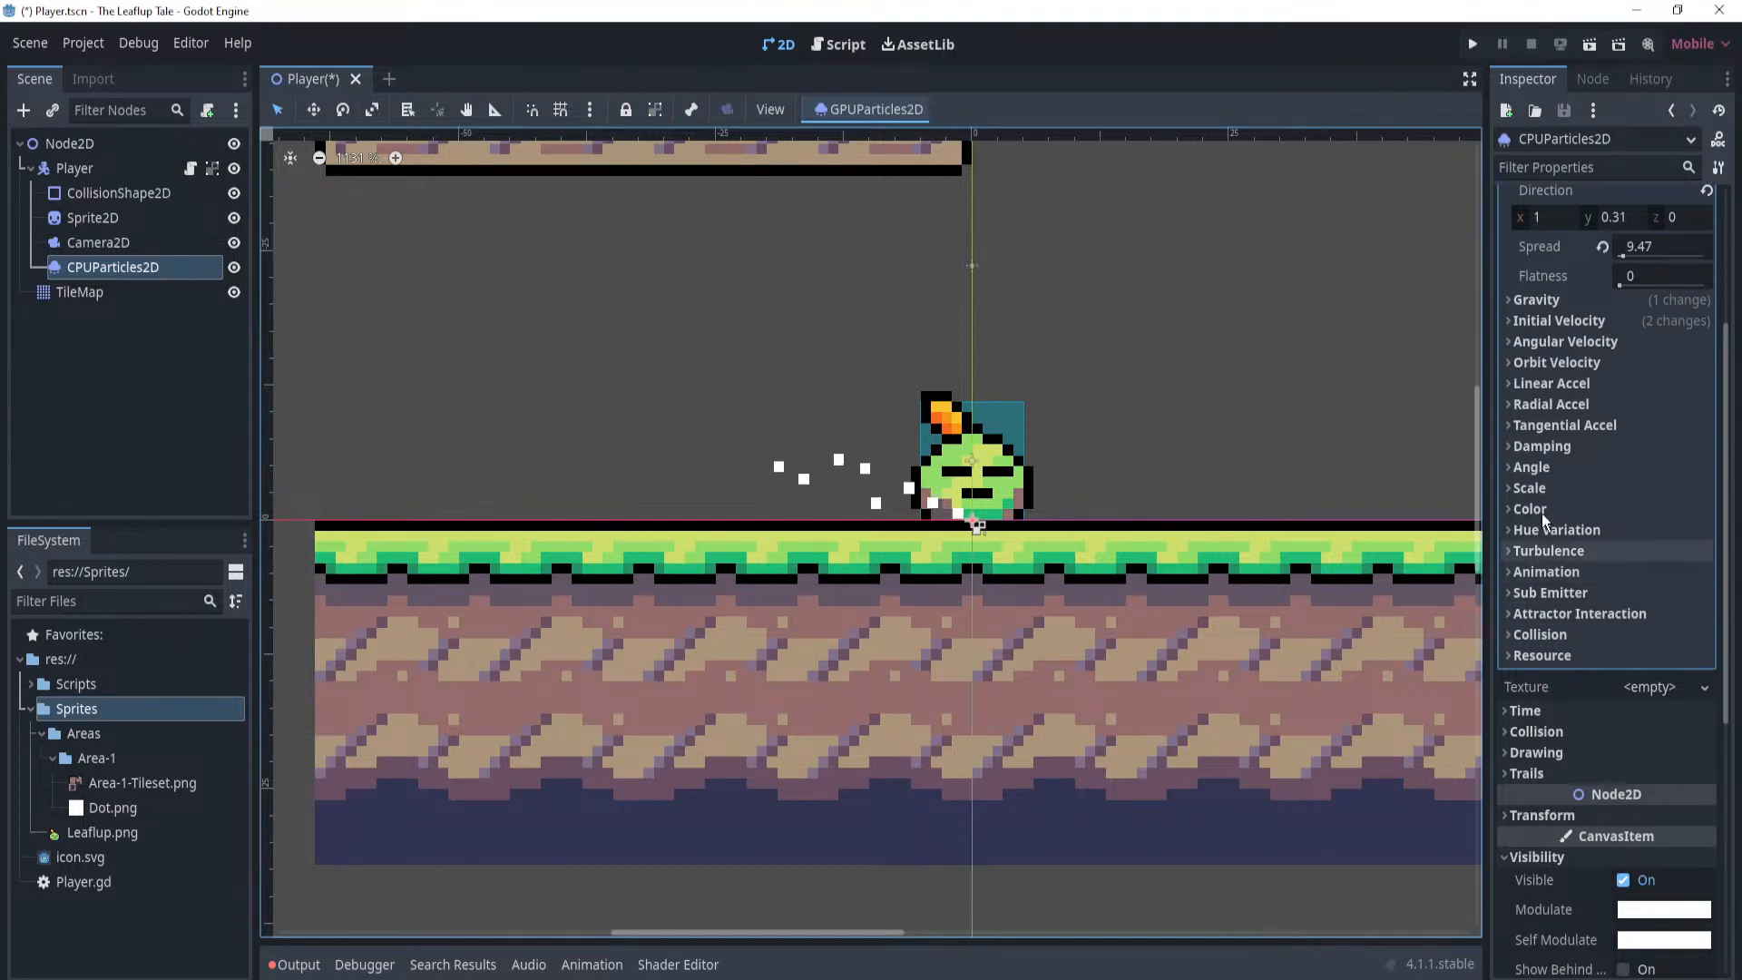
Expand the process material's Scale group and assign a new CurveTexture to the Scale Curve.
click(1526, 487)
scroll(872, 458, up, 1)
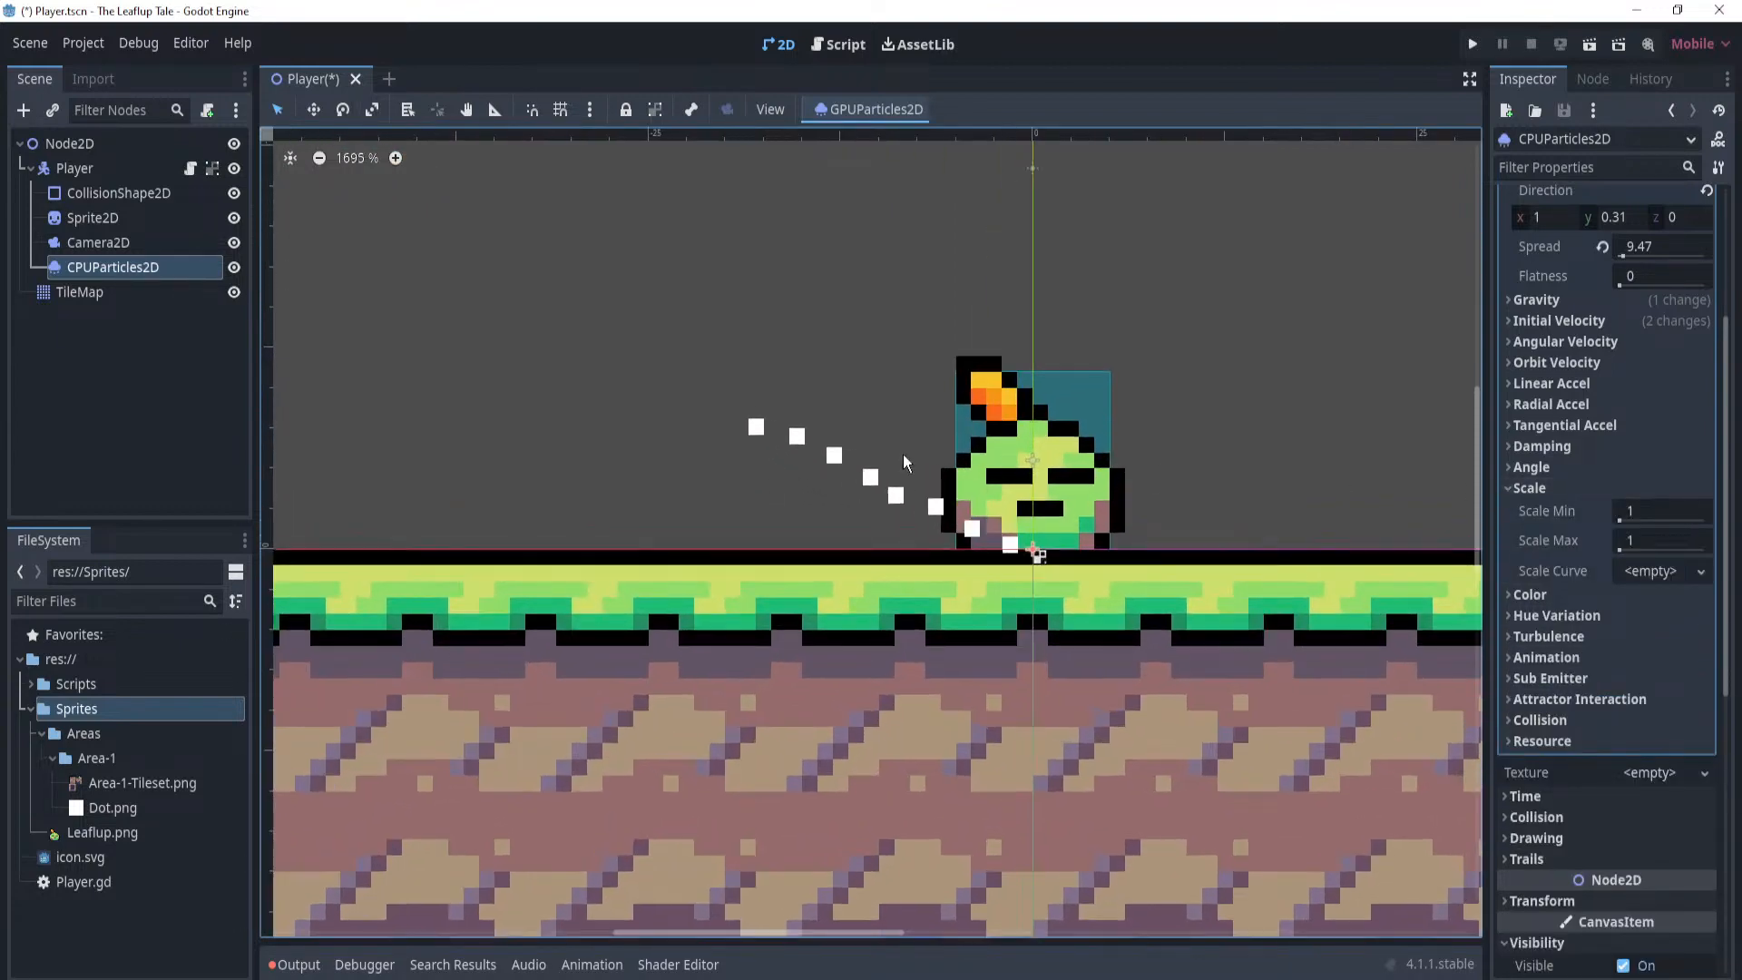
scroll(918, 460, up, 1)
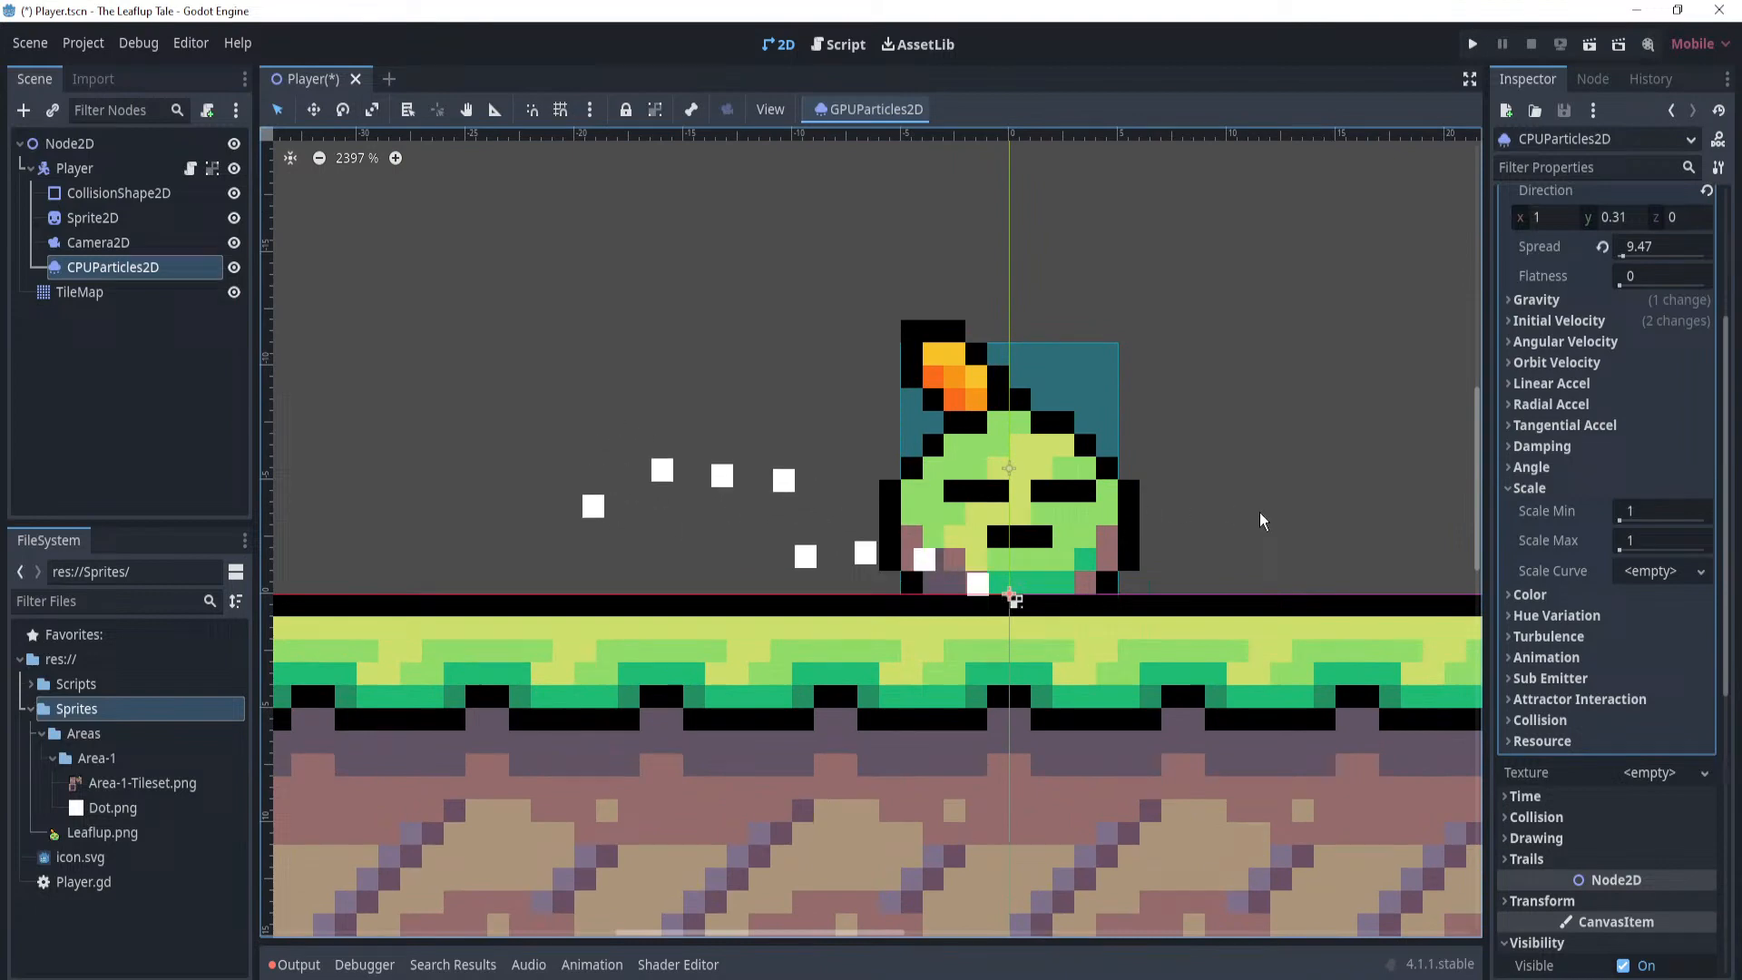
click(1701, 571)
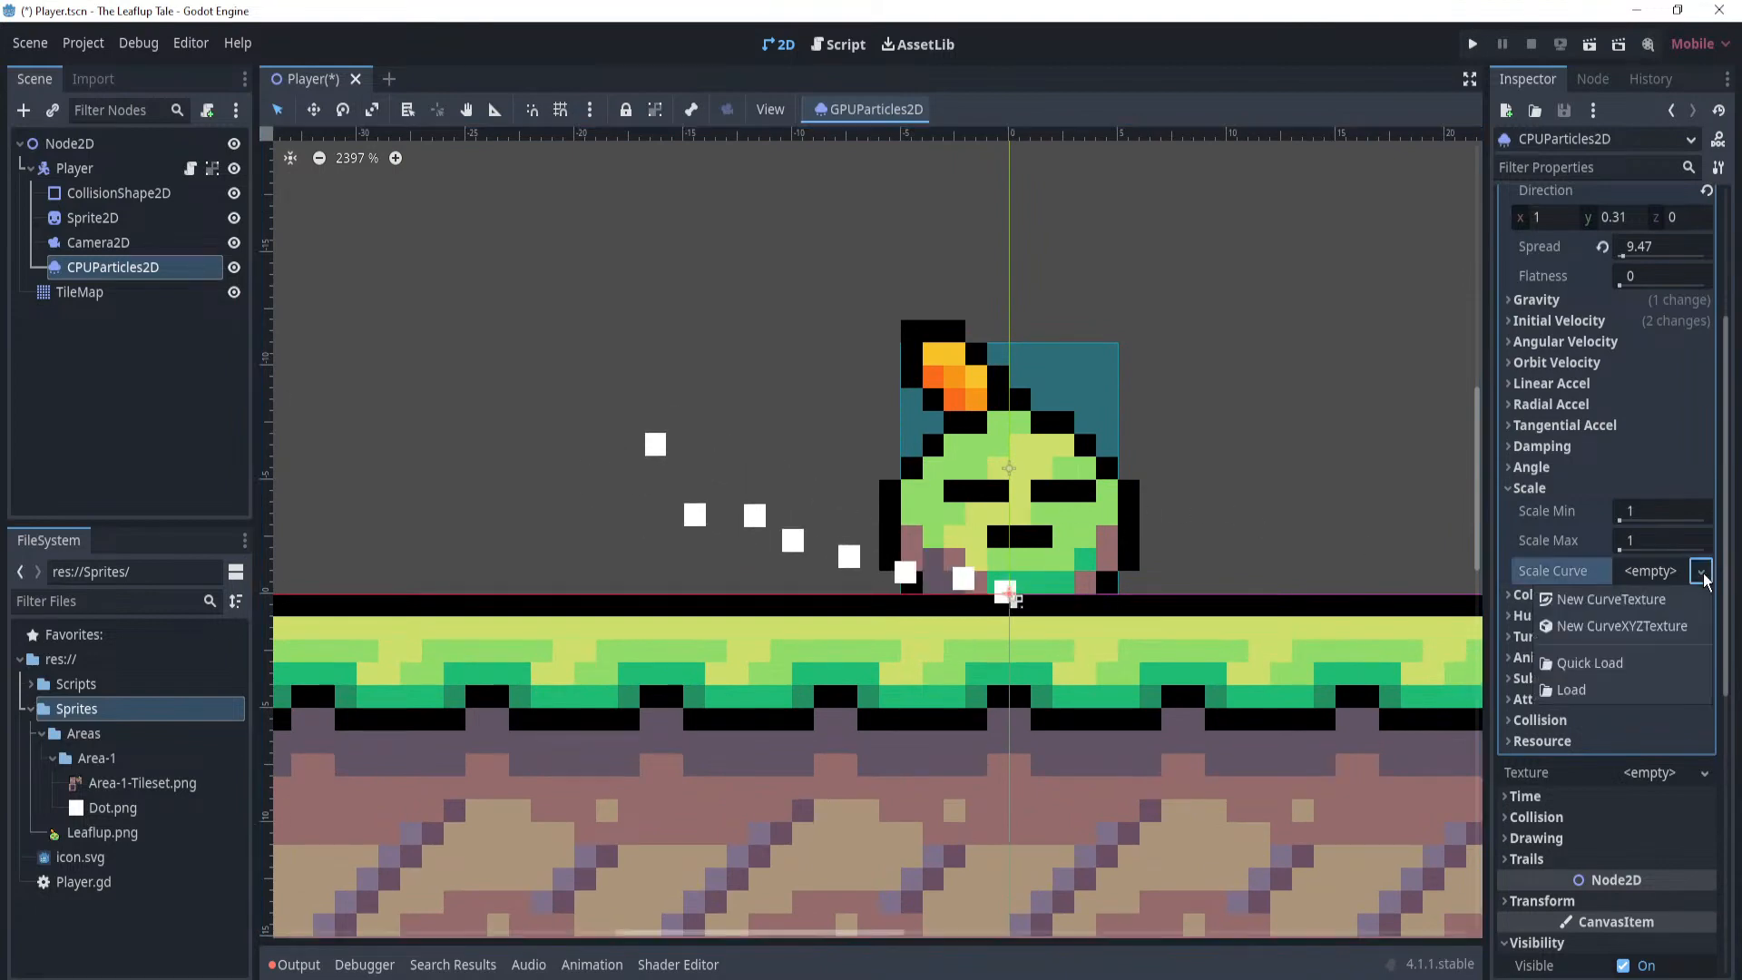
click(1618, 601)
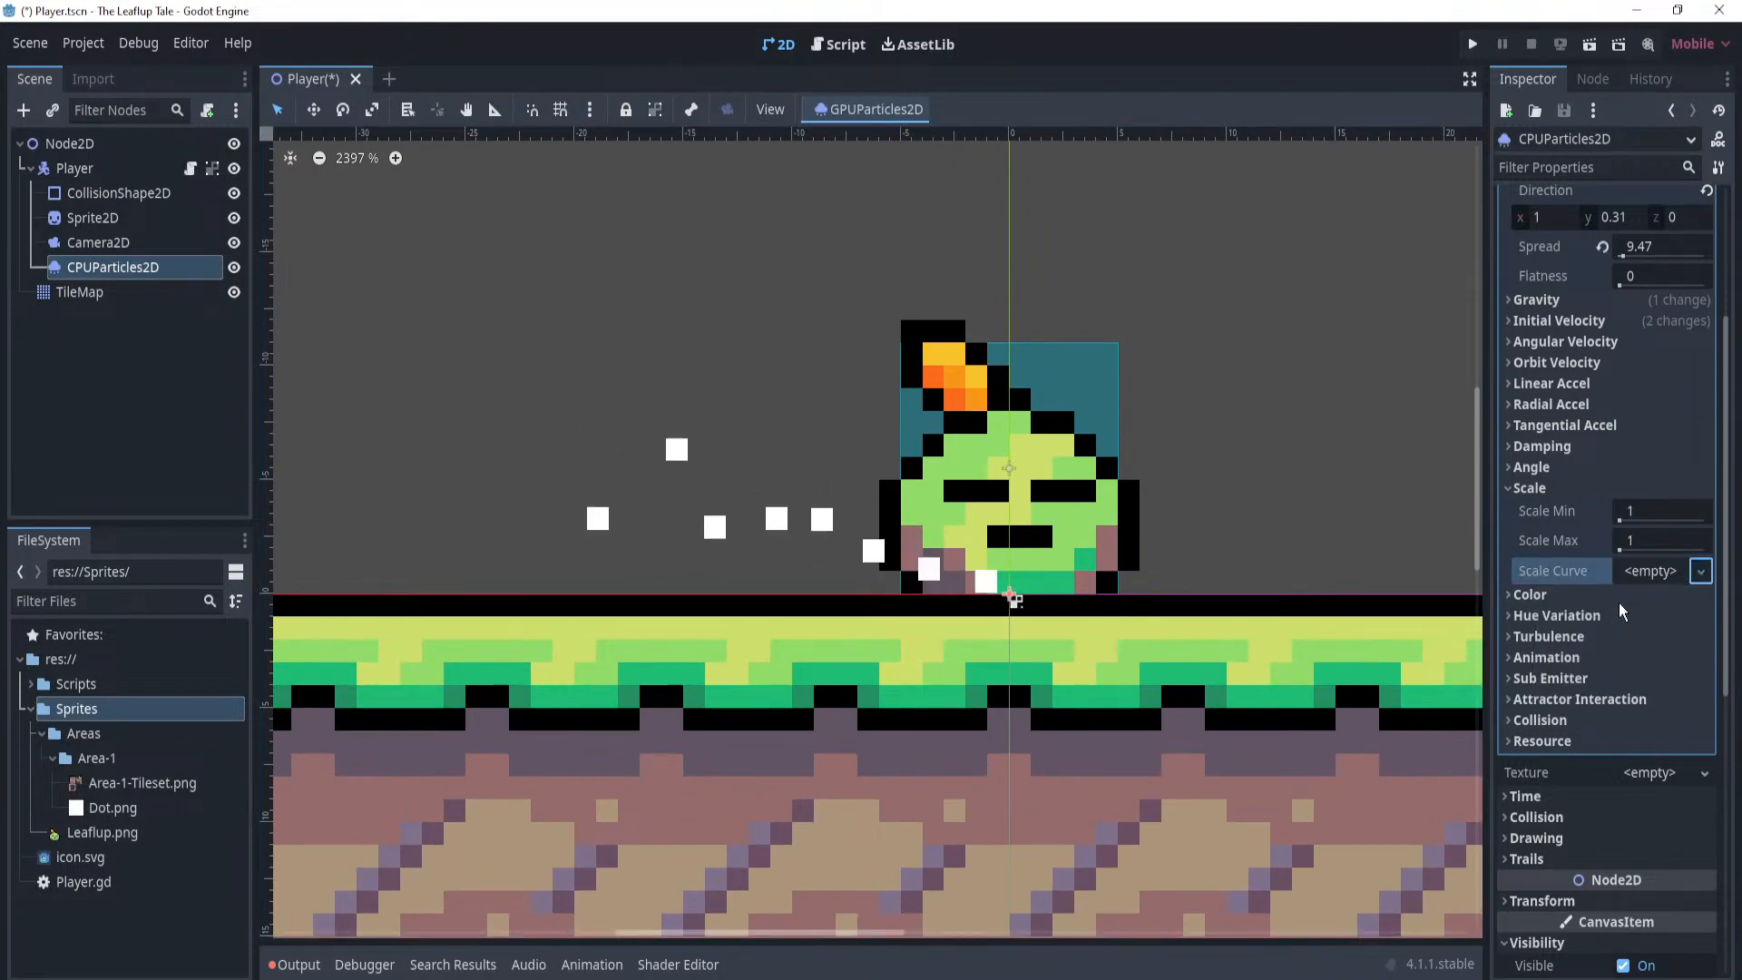
Open the Scale Curve texture's curve and reshape it to fall from 1 to an end point at about (0.69, 0.00).
click(1652, 570)
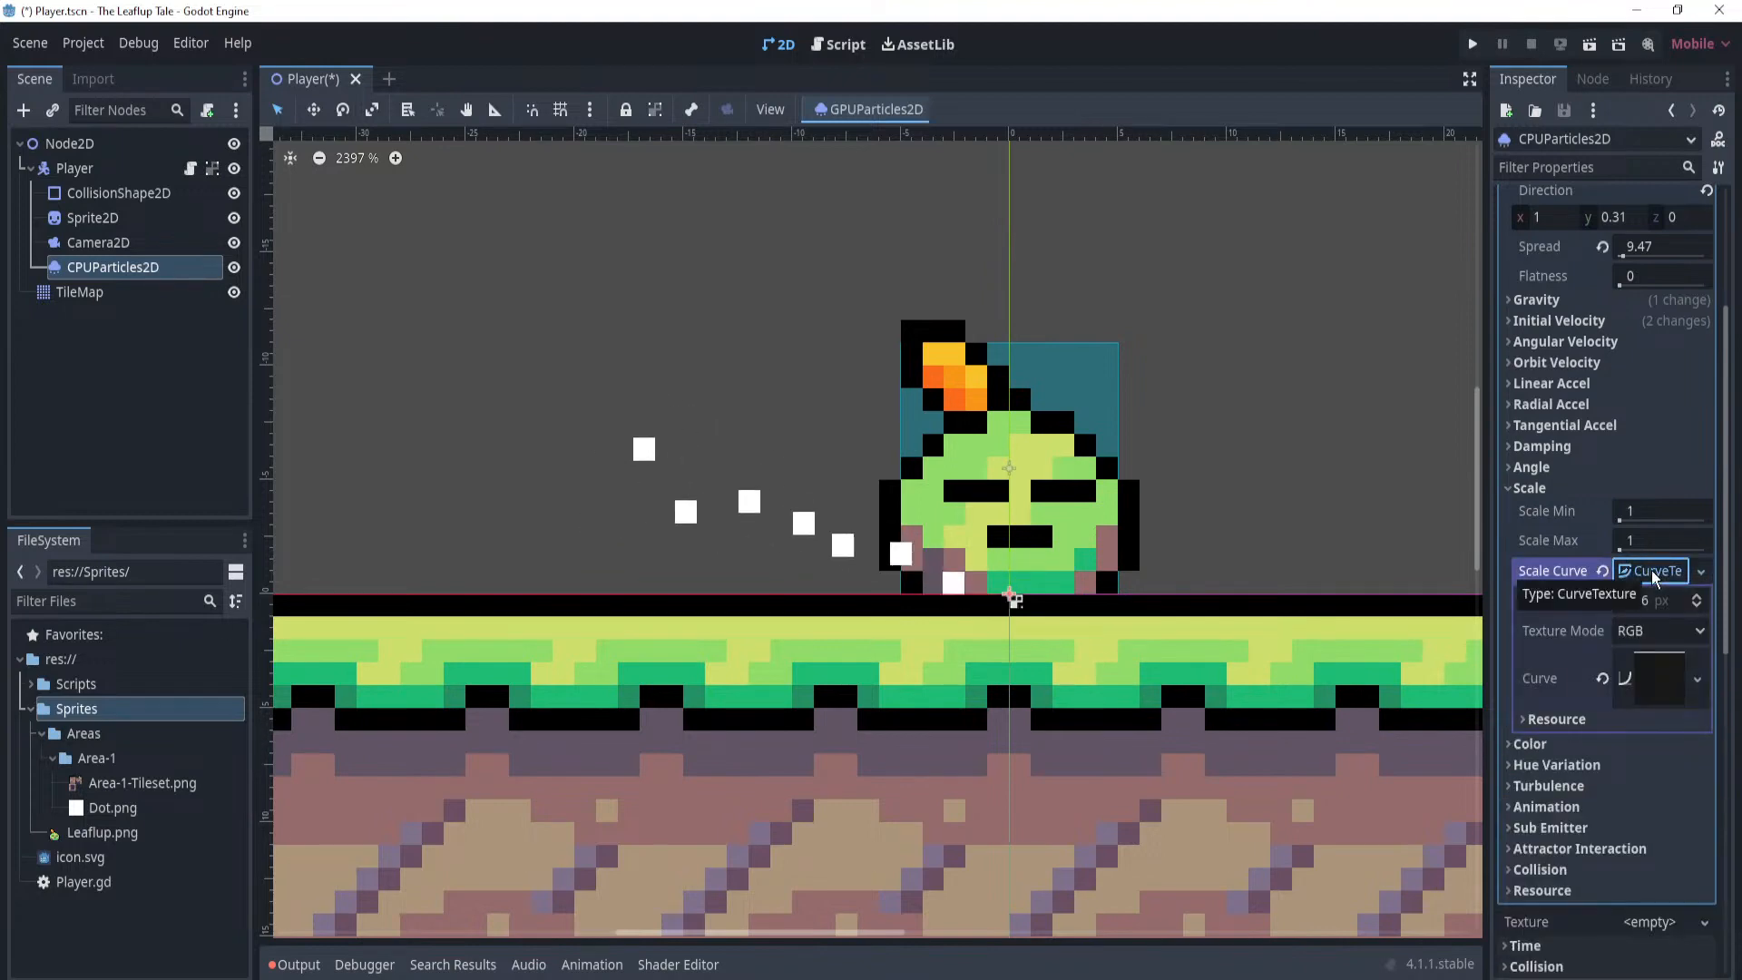
scroll(1639, 688, up, 3)
scroll(1642, 689, down, 6)
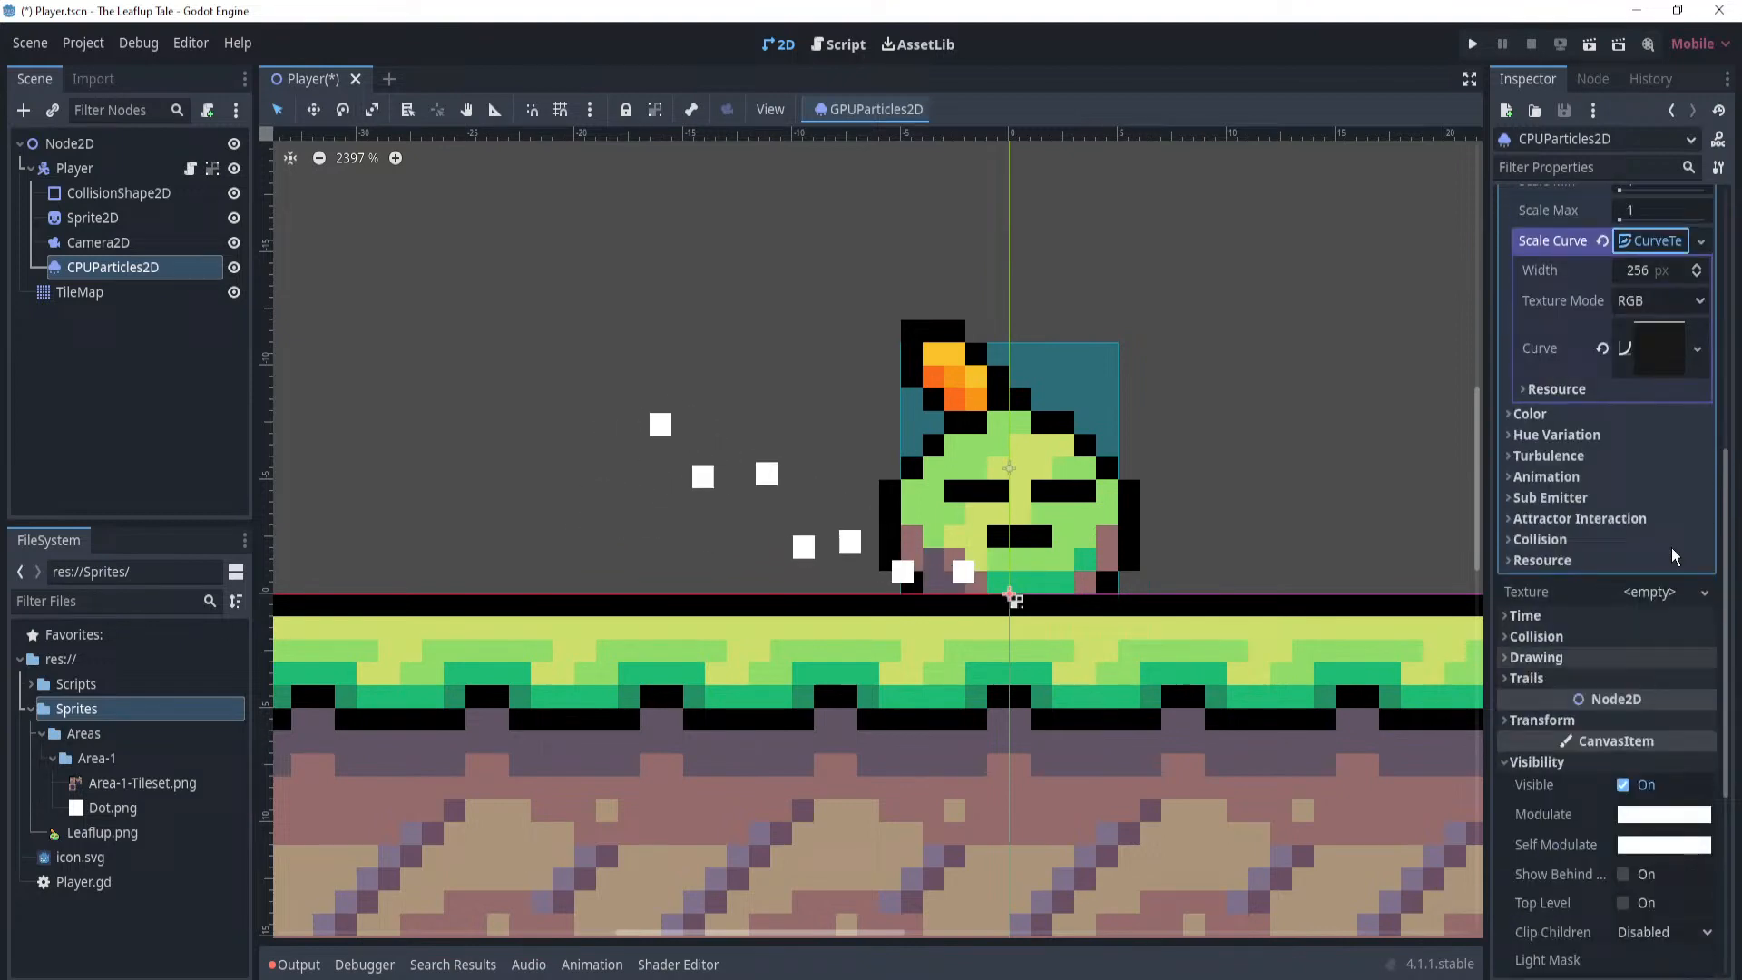
click(1698, 348)
click(1655, 337)
click(1632, 352)
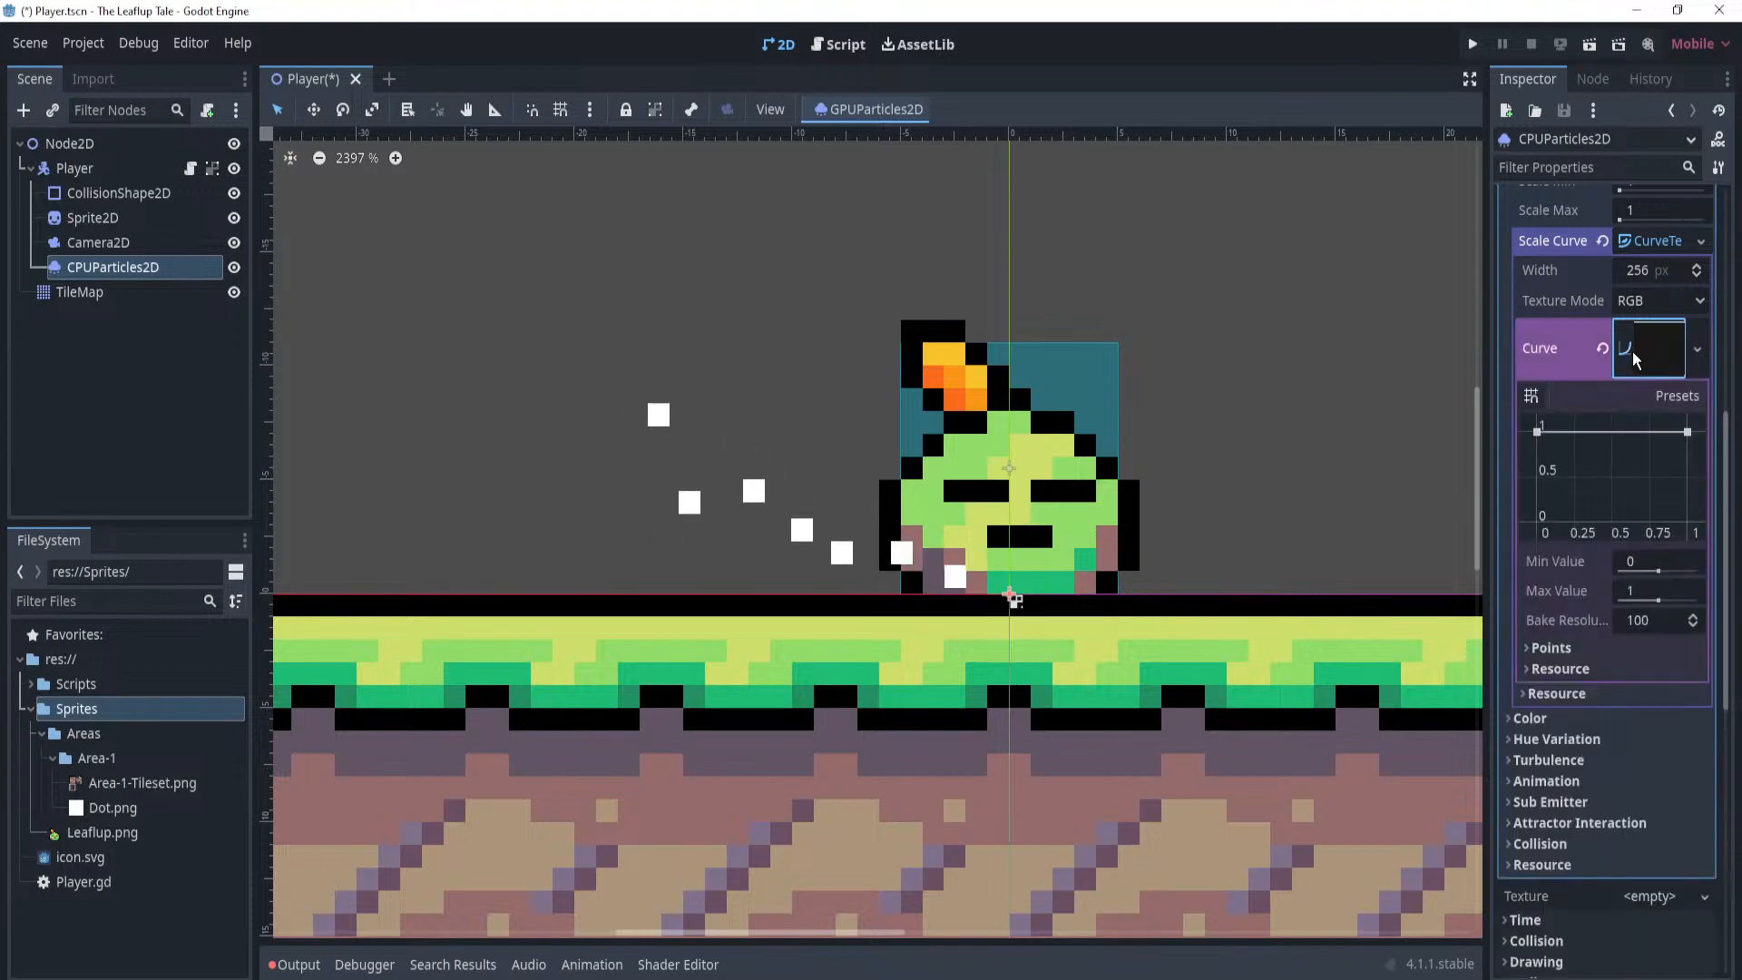
drag(1689, 433, 1698, 536)
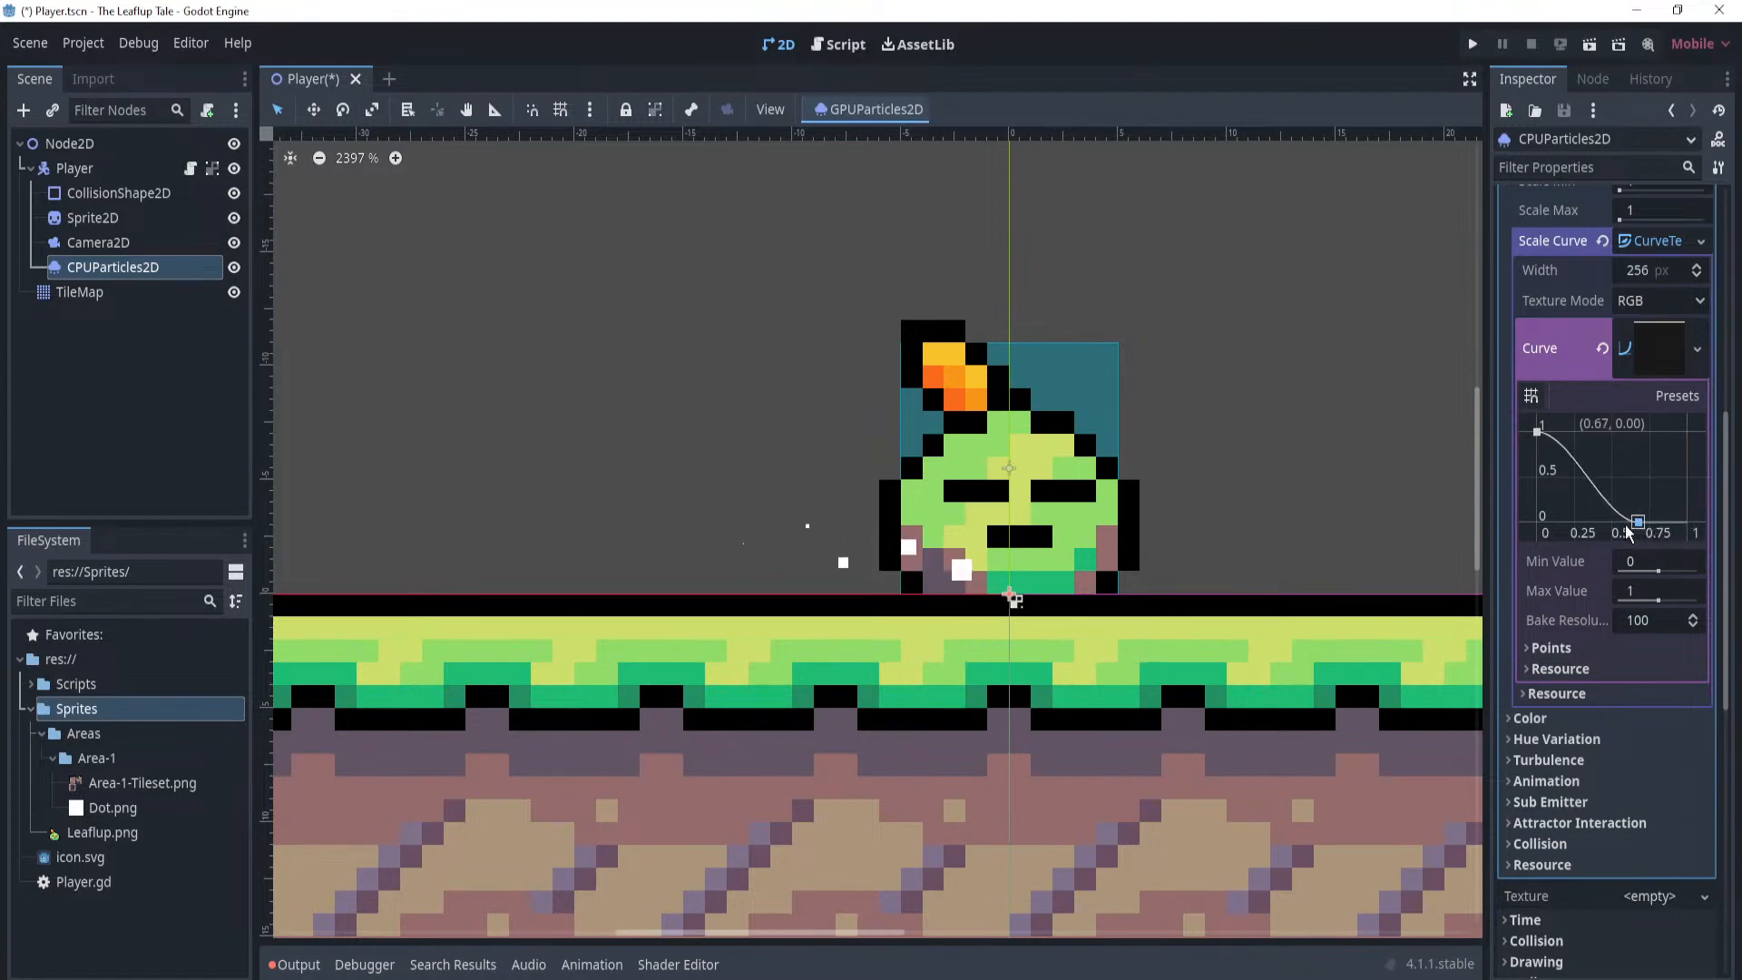
drag(1608, 524, 1642, 526)
click(1696, 350)
click(1696, 354)
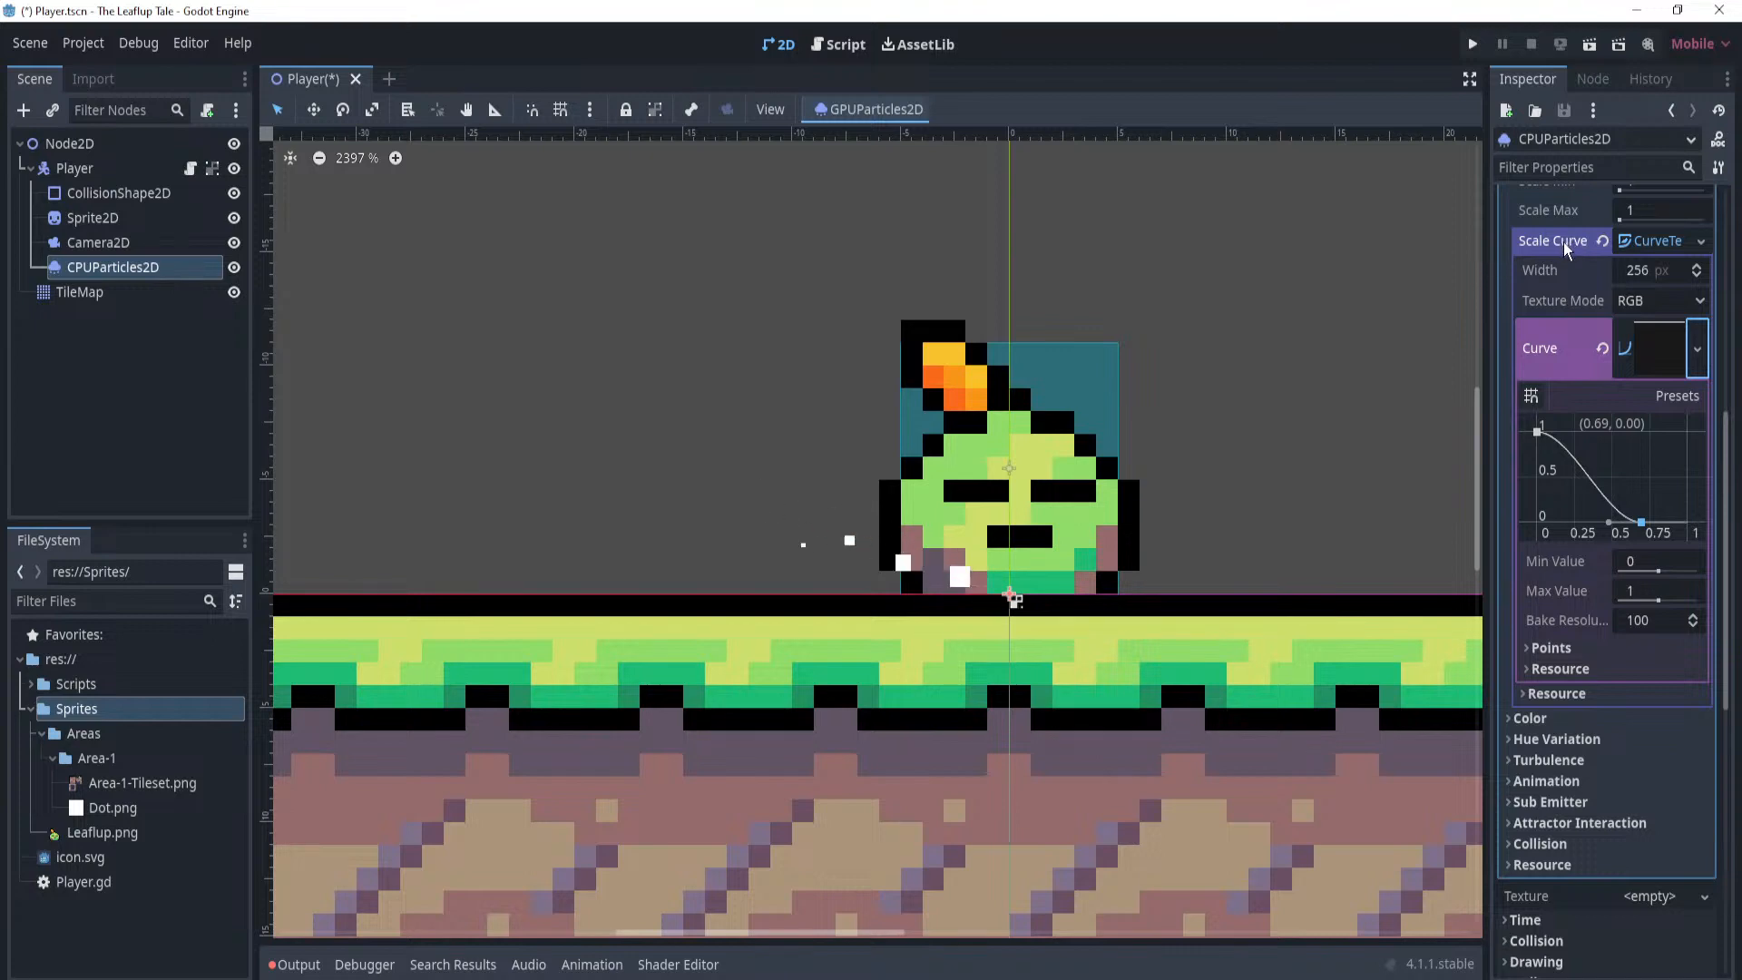
Set the process material's Scale Min to 3, raising Scale Max to 3 along with it.
scroll(1586, 270, up, 3)
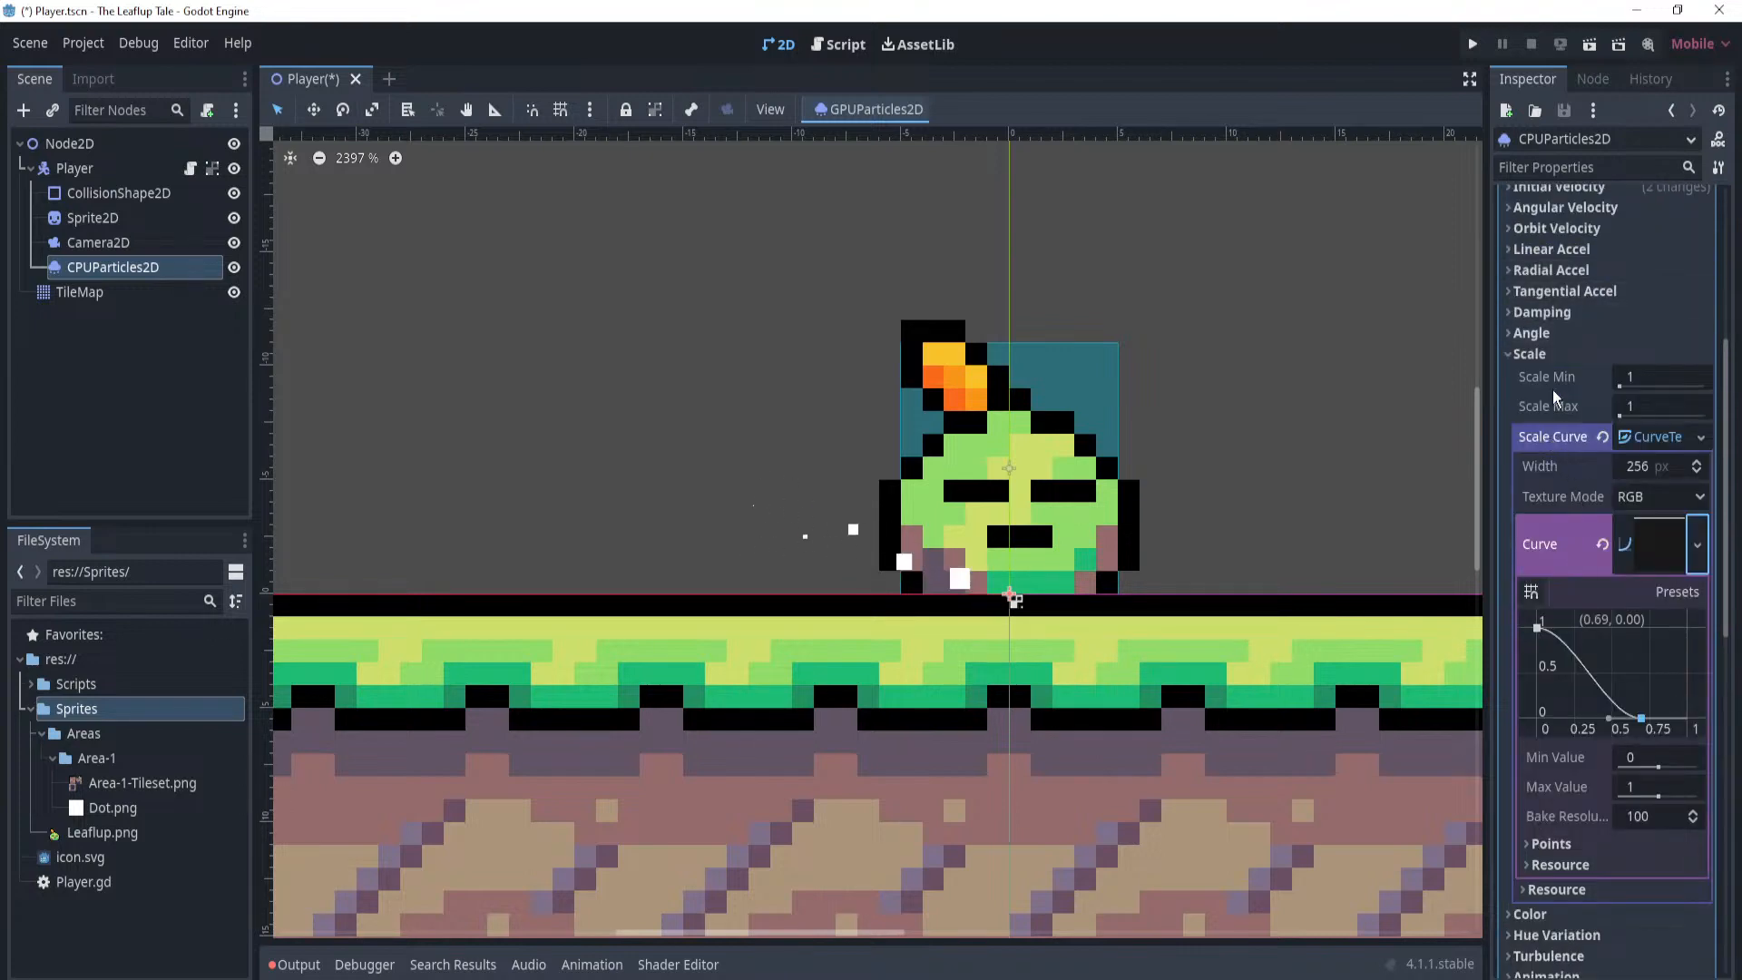
click(1642, 377)
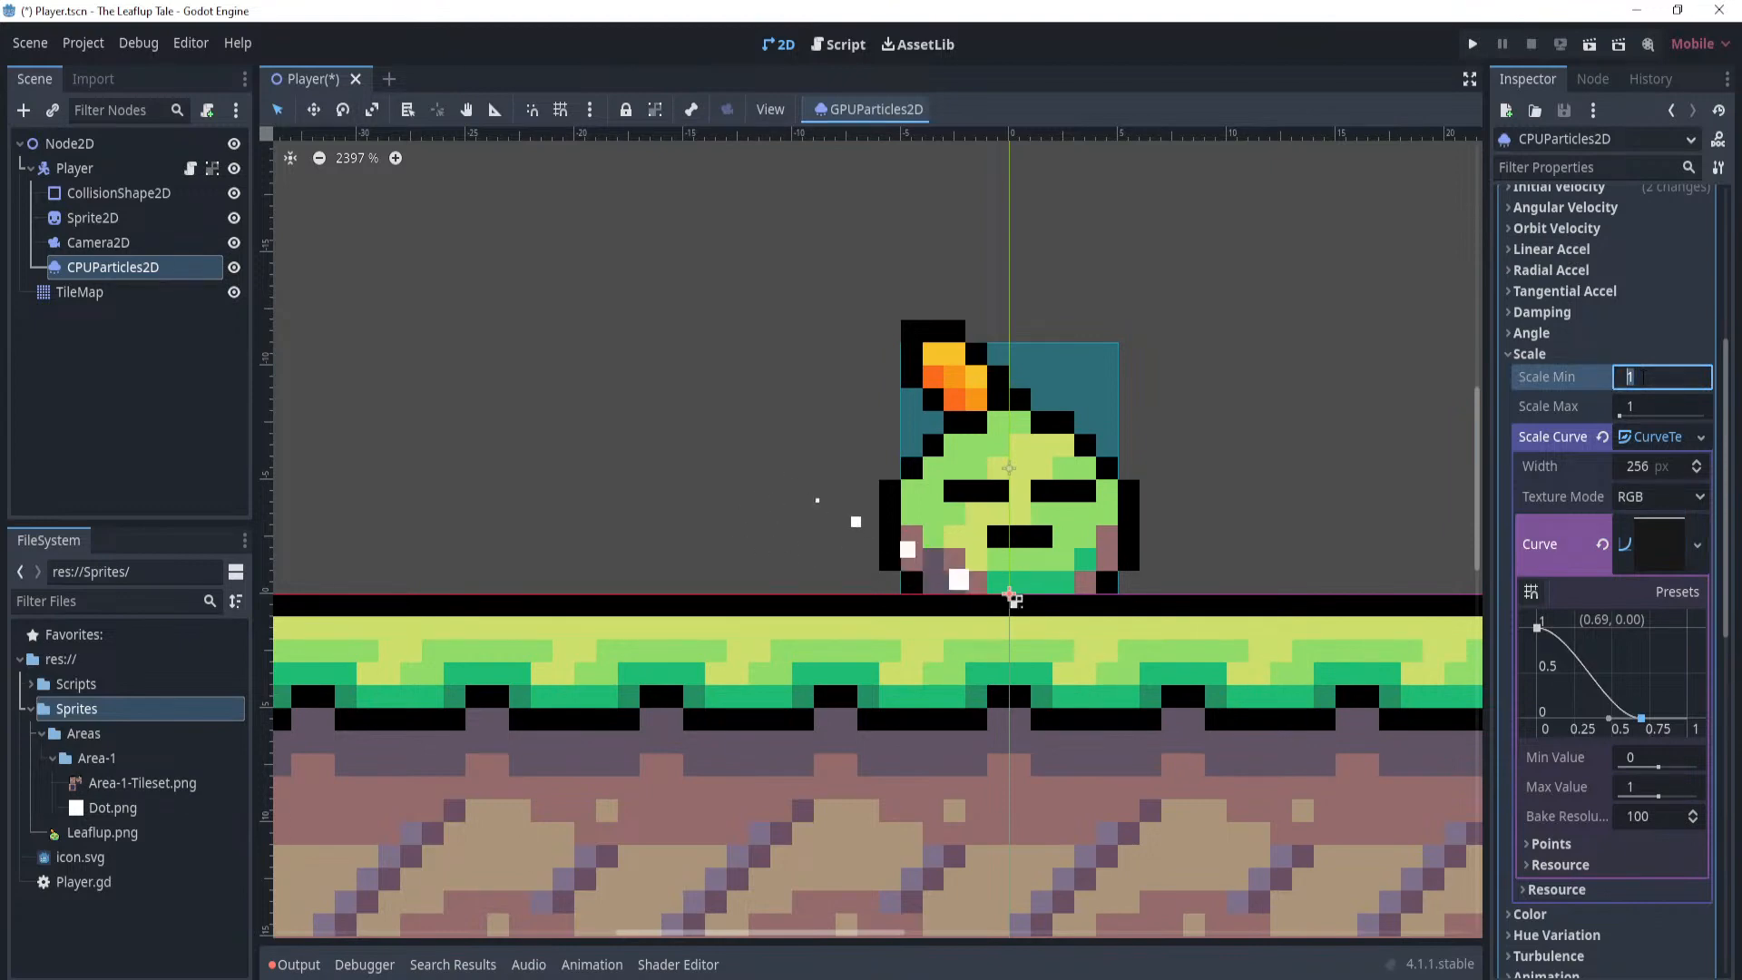
text(3)
key(Return)
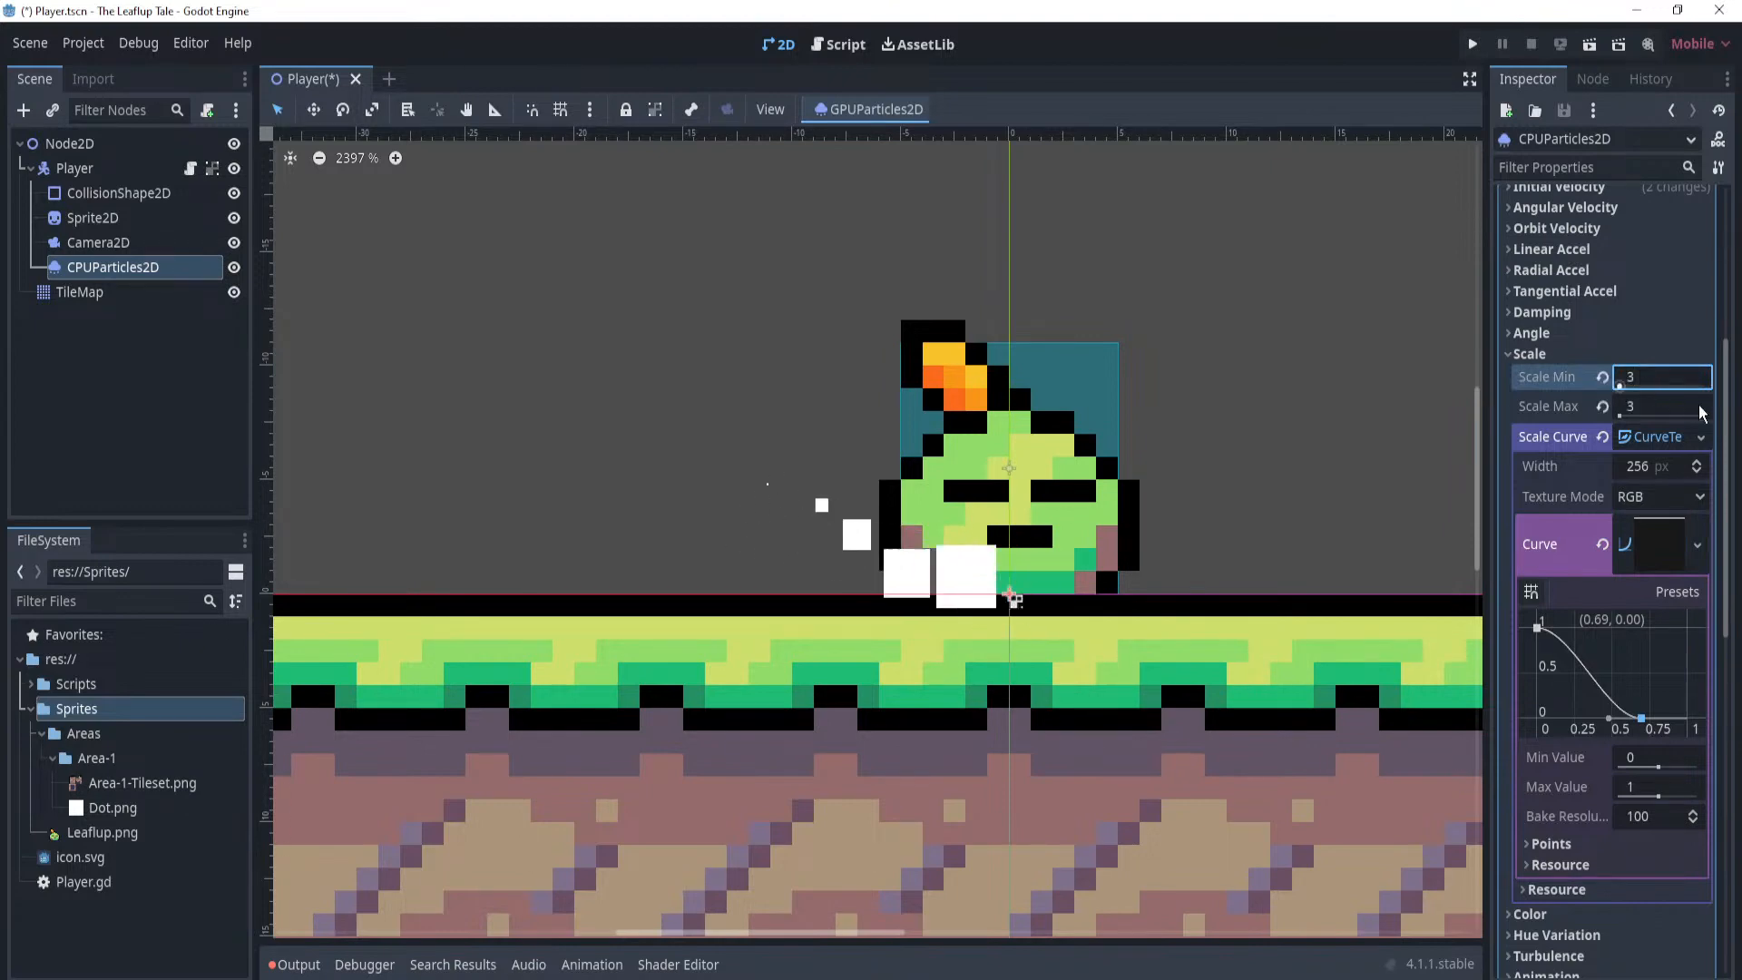
Lower Scale Min to 2 and finally to 1, check the trail around the player, and collapse the Scale group.
click(1663, 375)
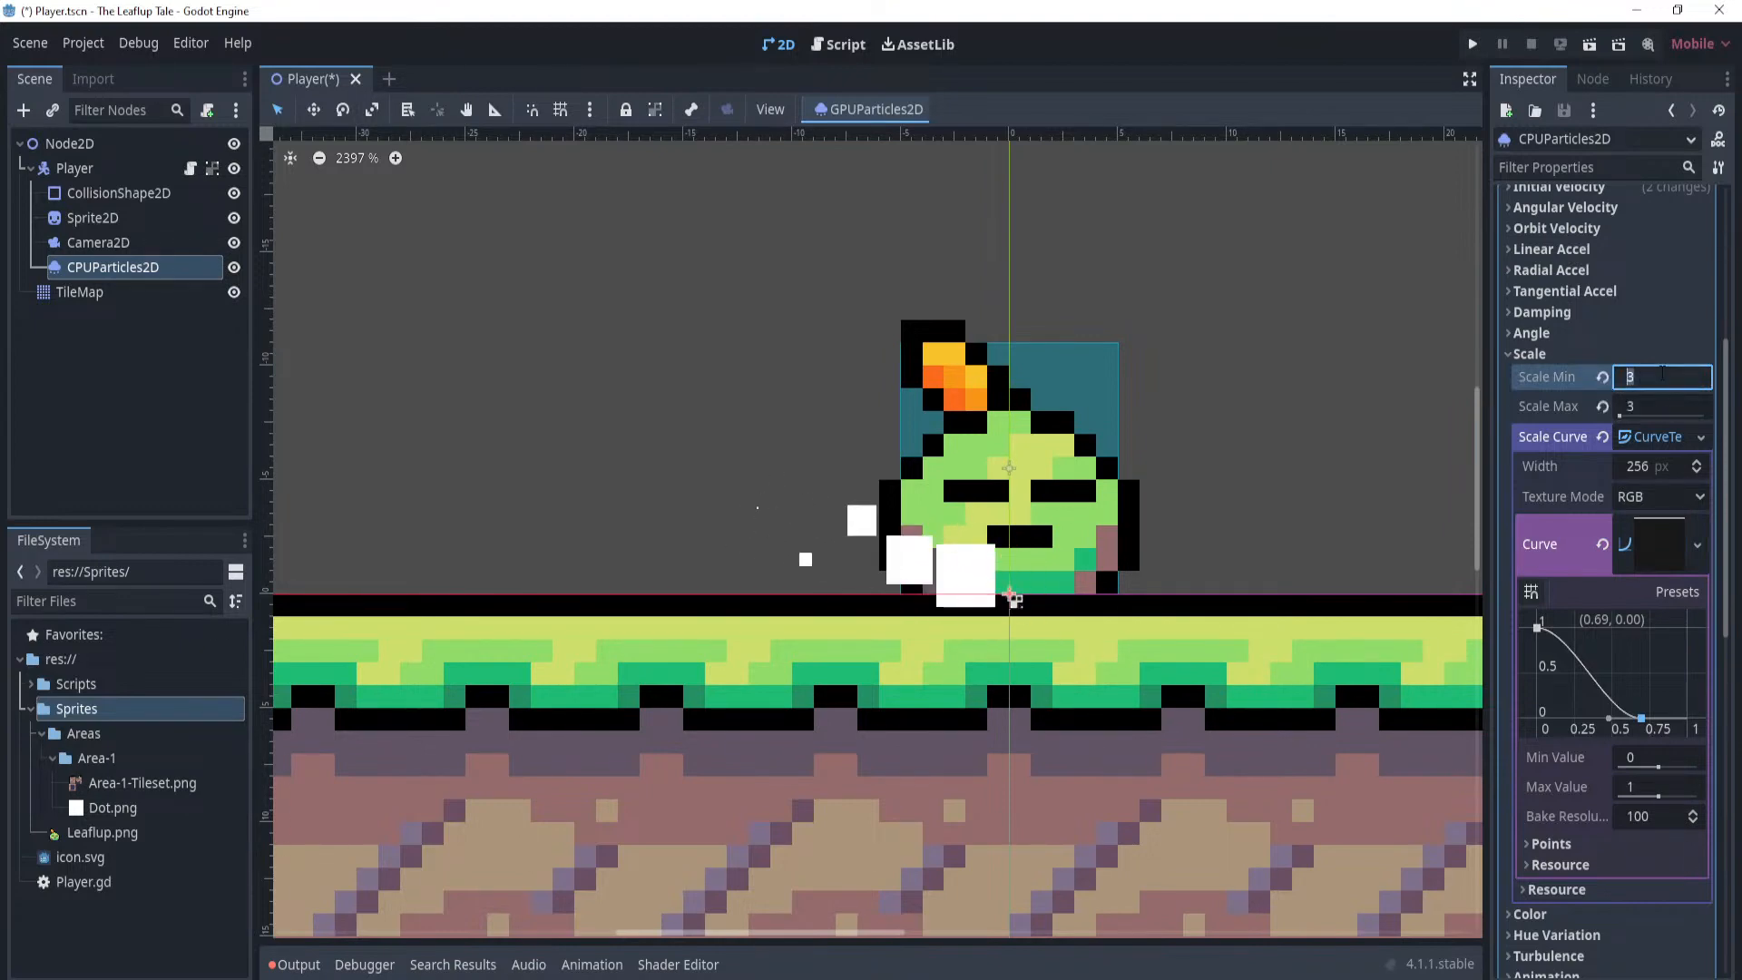
text(2)
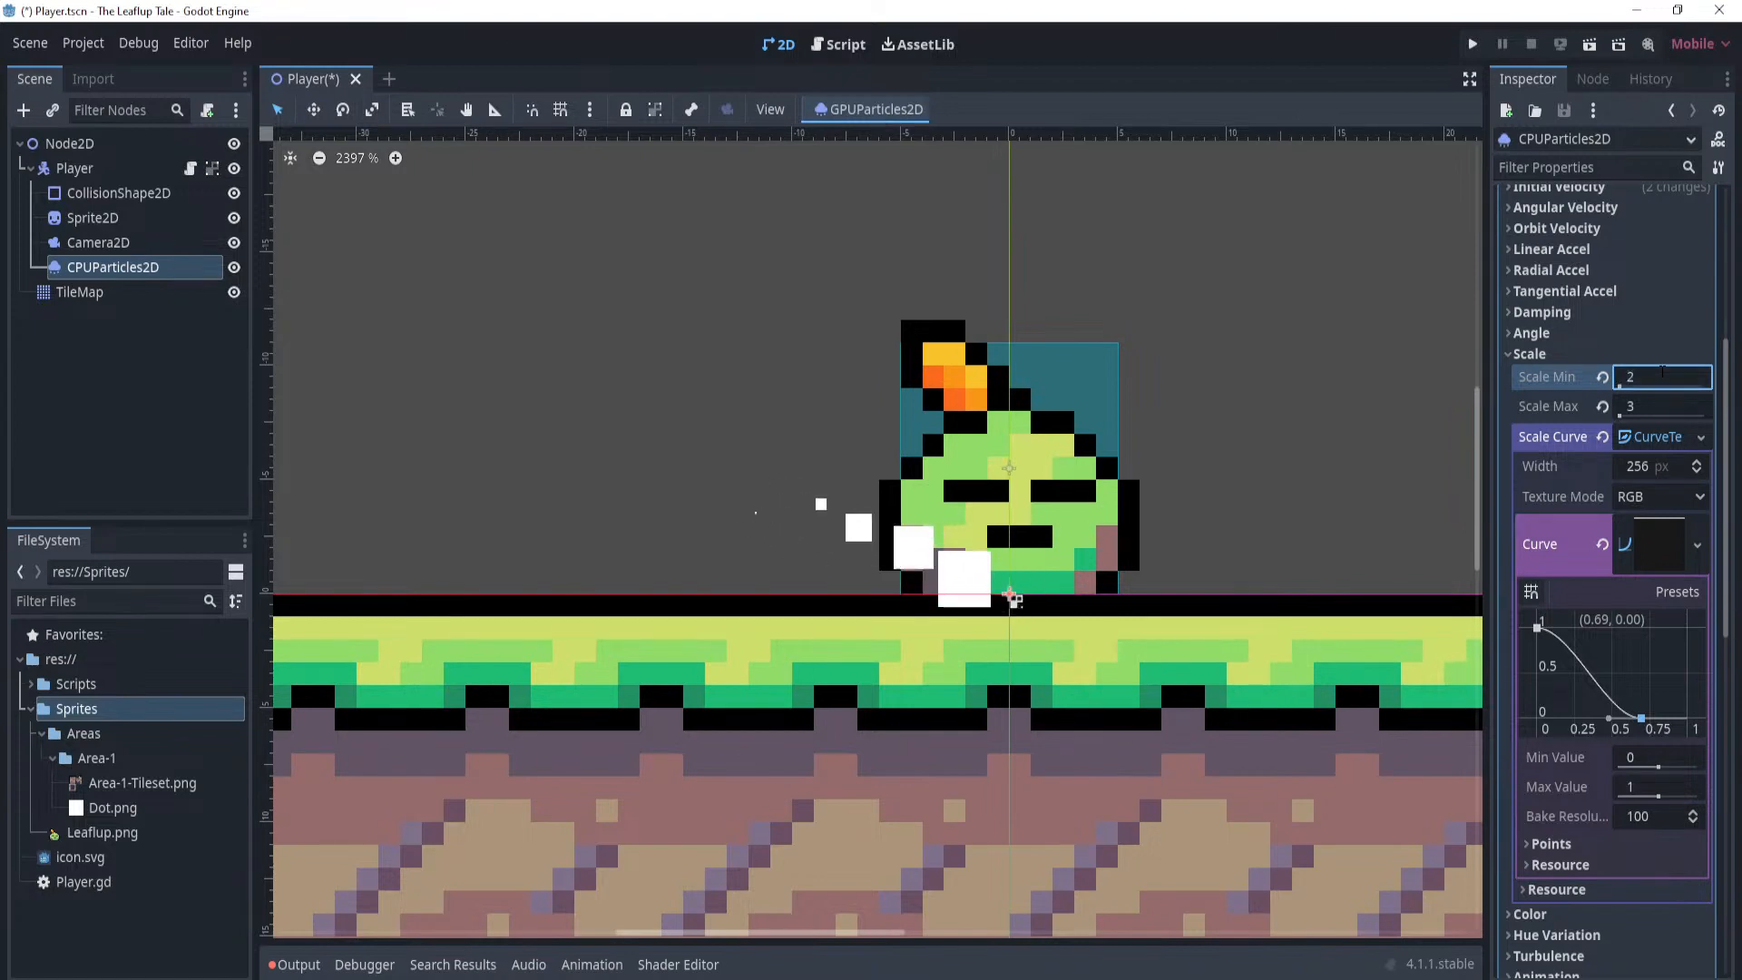
drag(1663, 372, 1621, 381)
text(1)
key(Return)
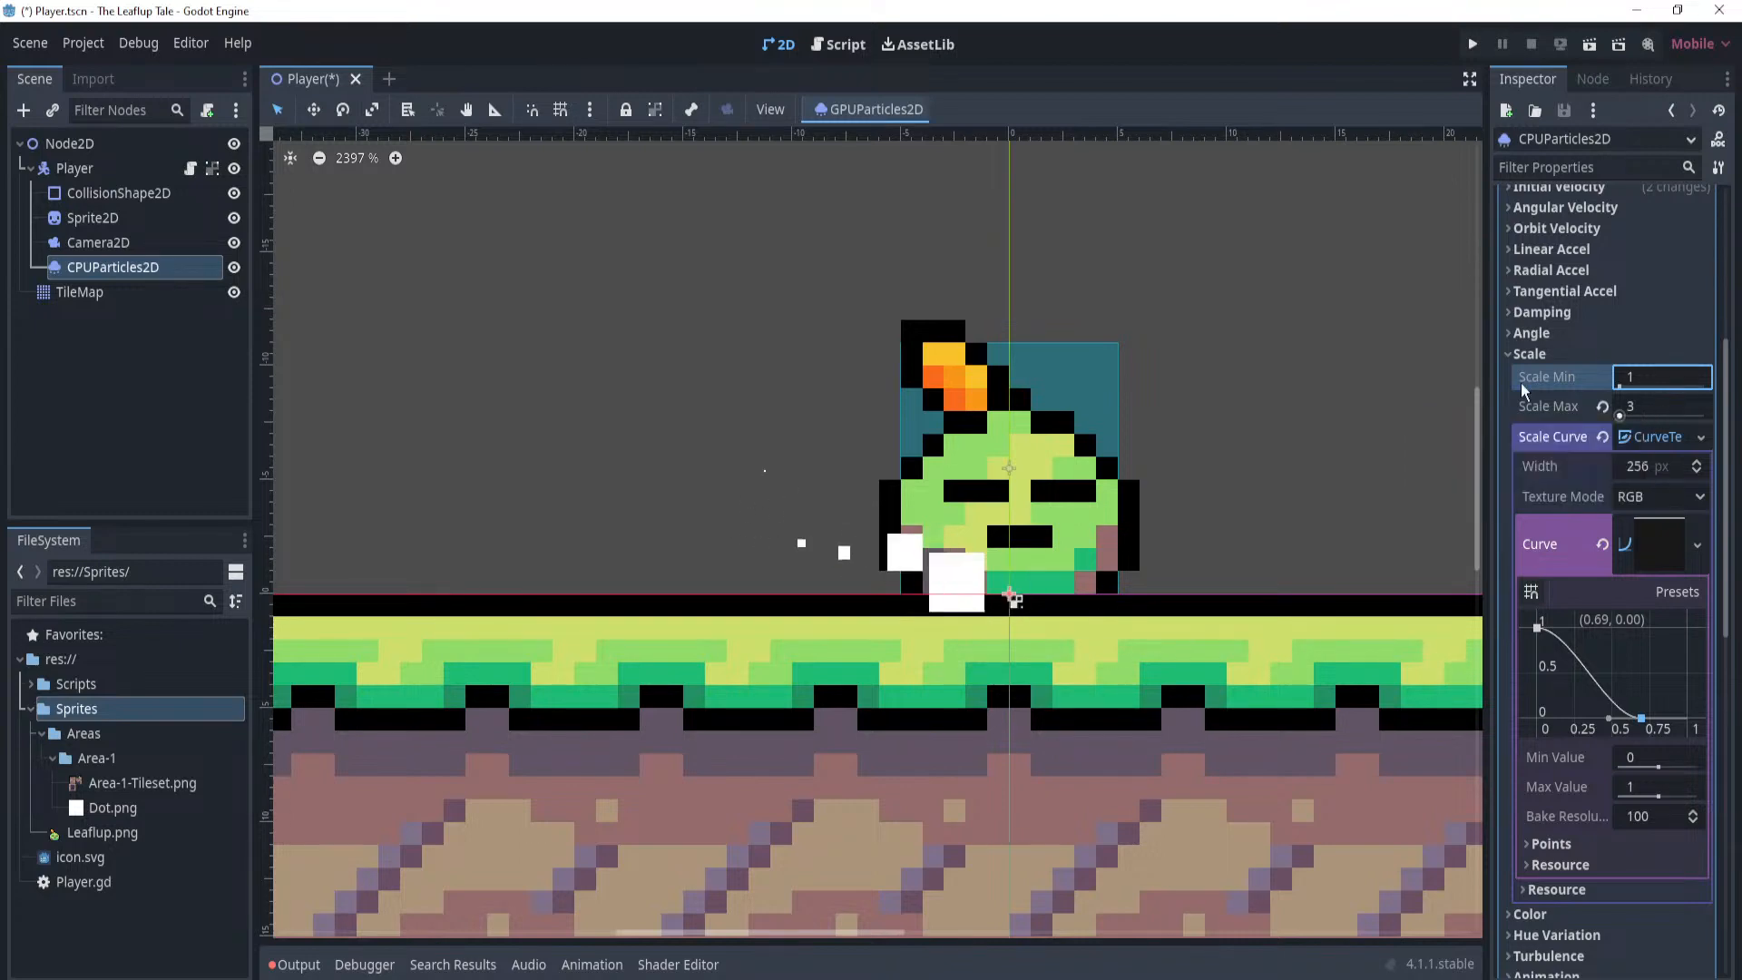
scroll(1081, 427, down, 10)
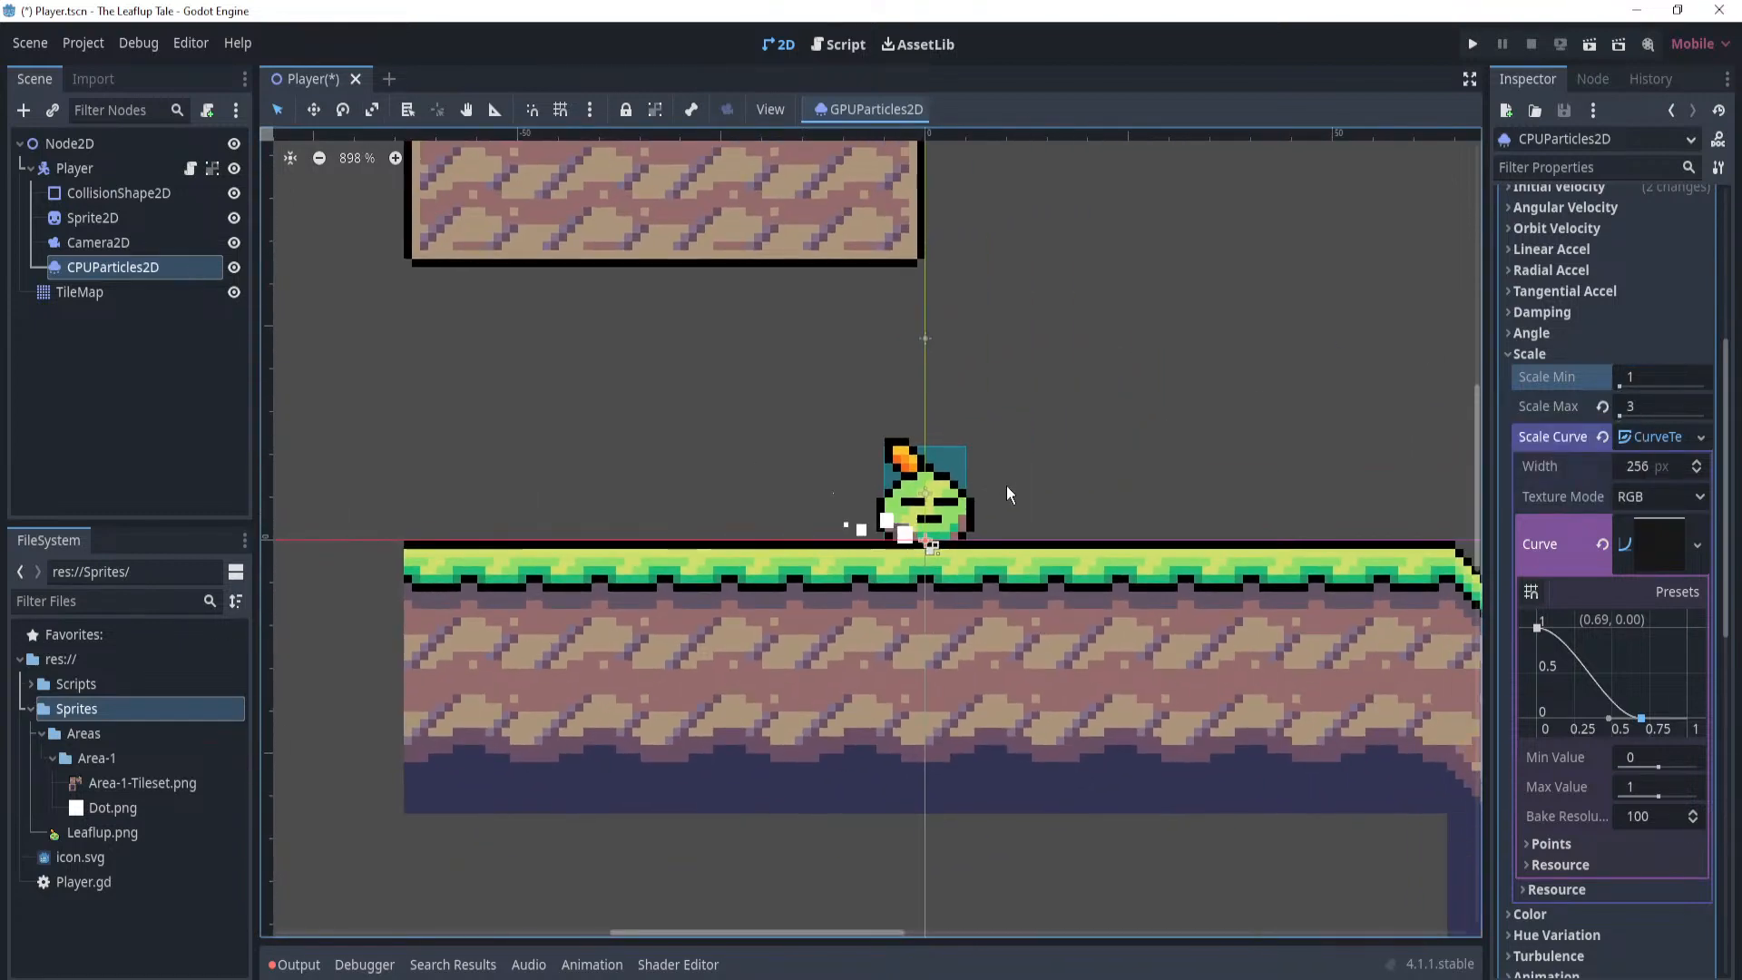
middle_drag(1110, 485, 1085, 513)
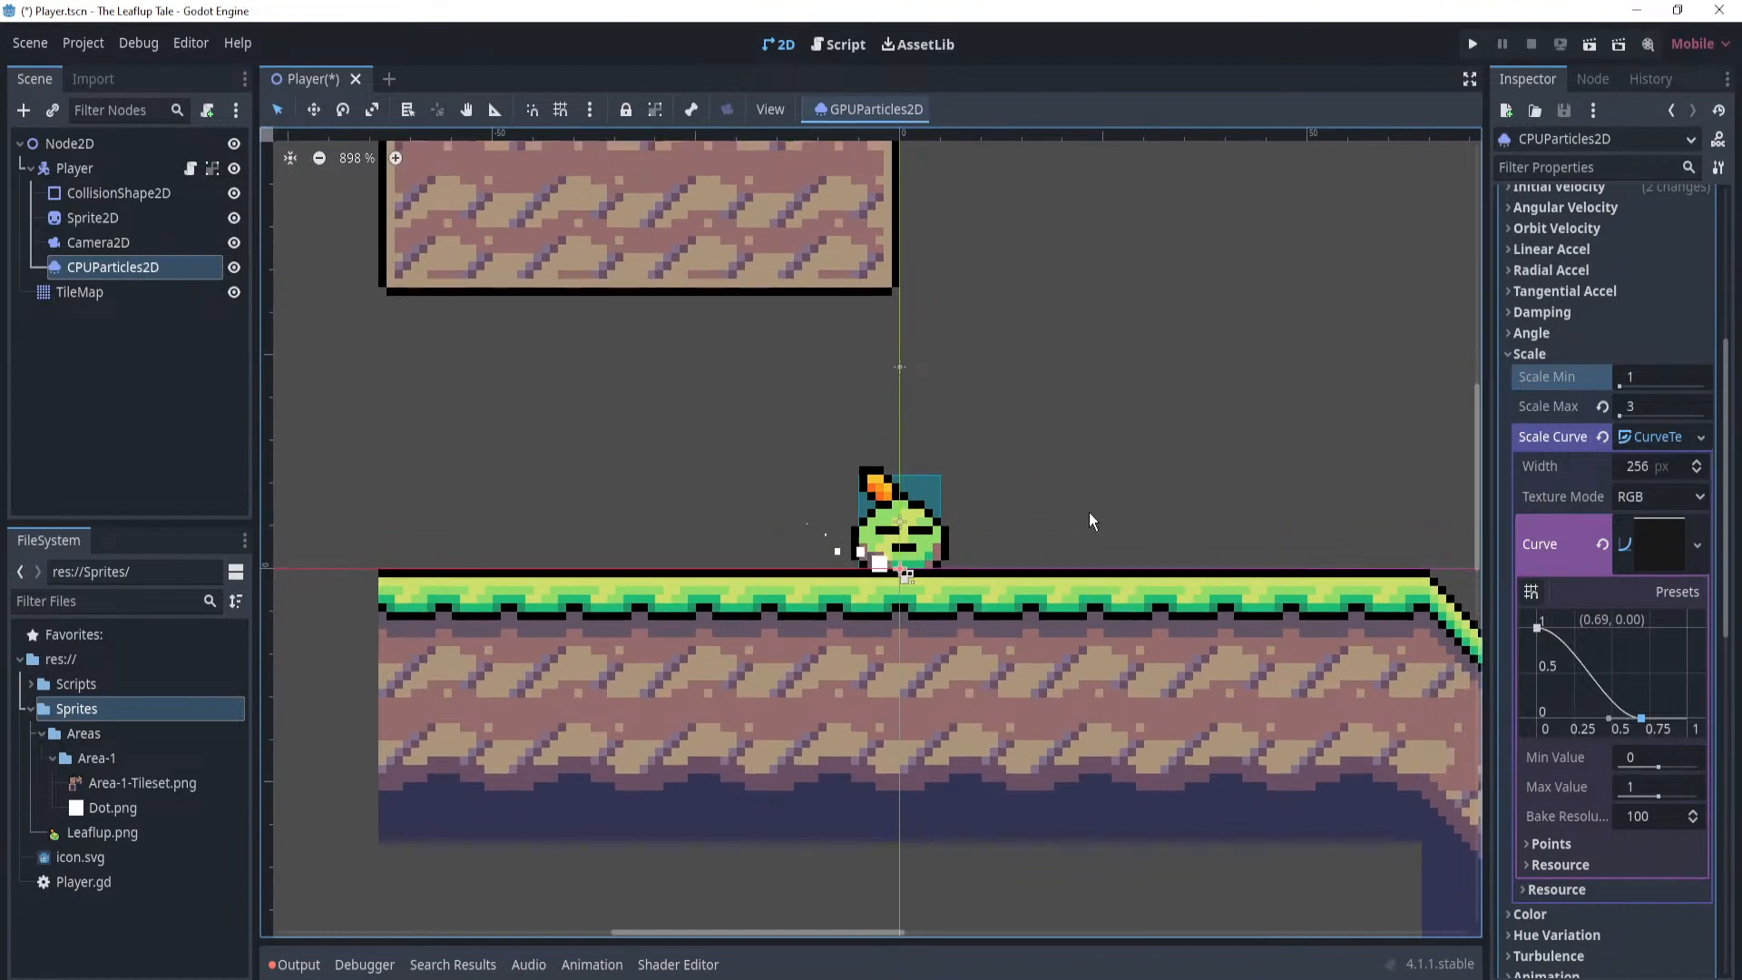
scroll(1041, 526, up, 1)
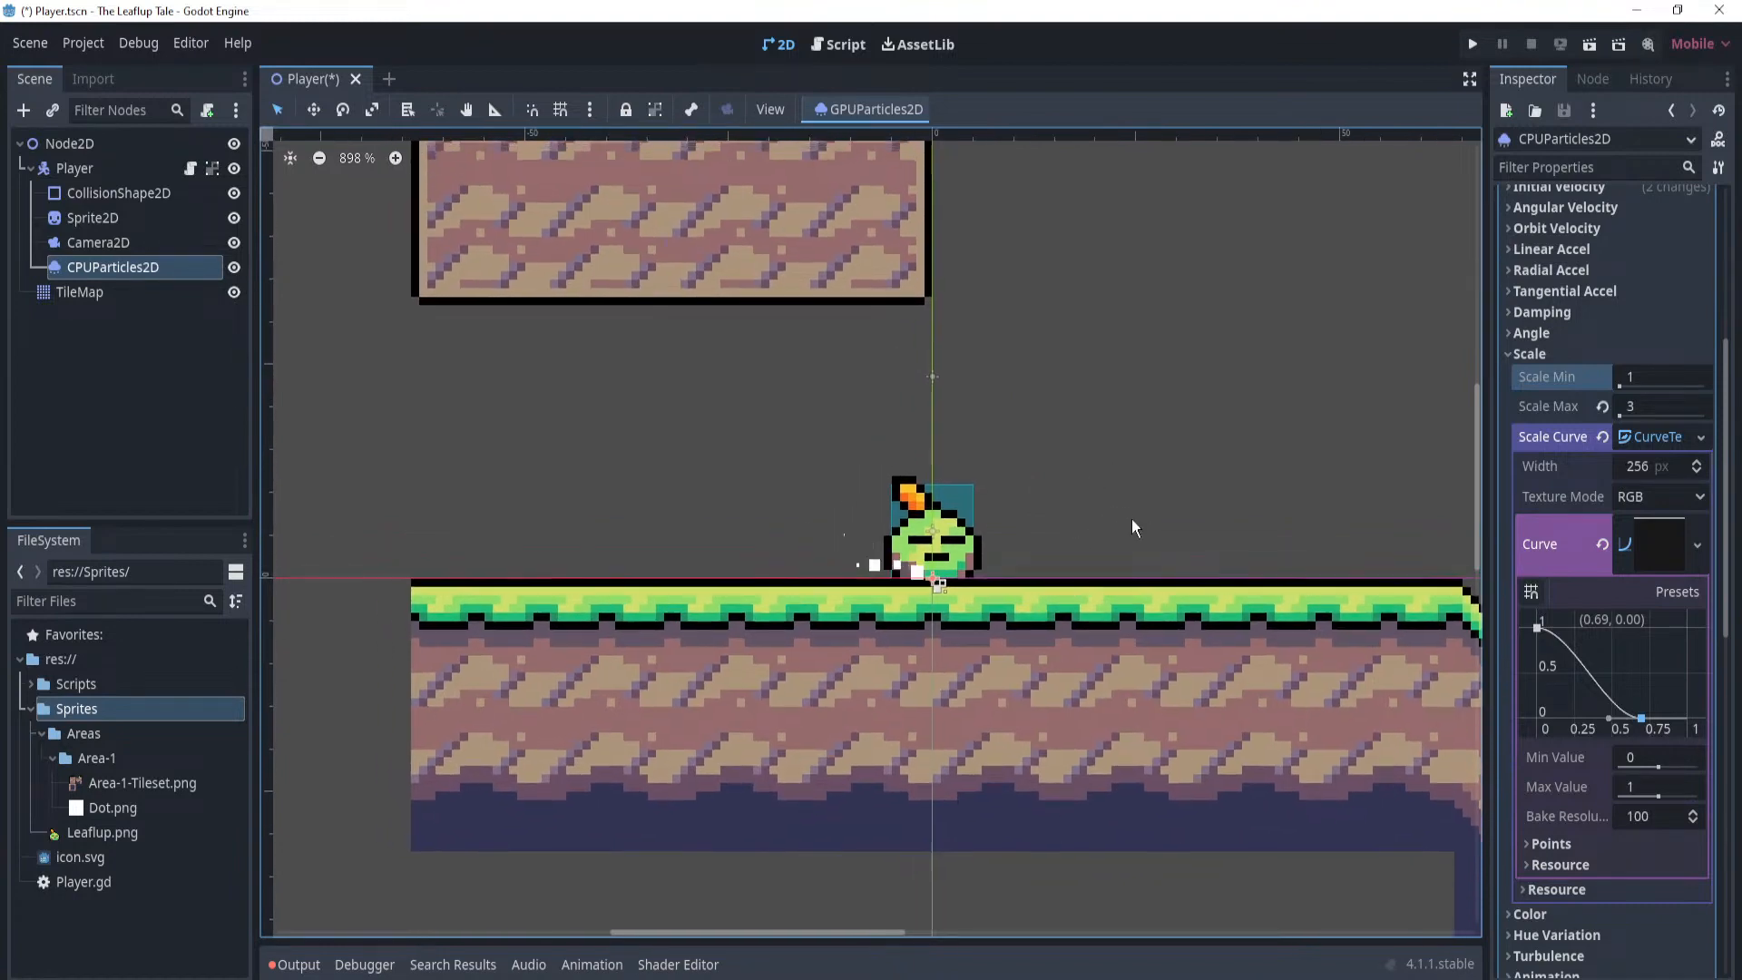
click(1512, 354)
scroll(1000, 412, down, 3)
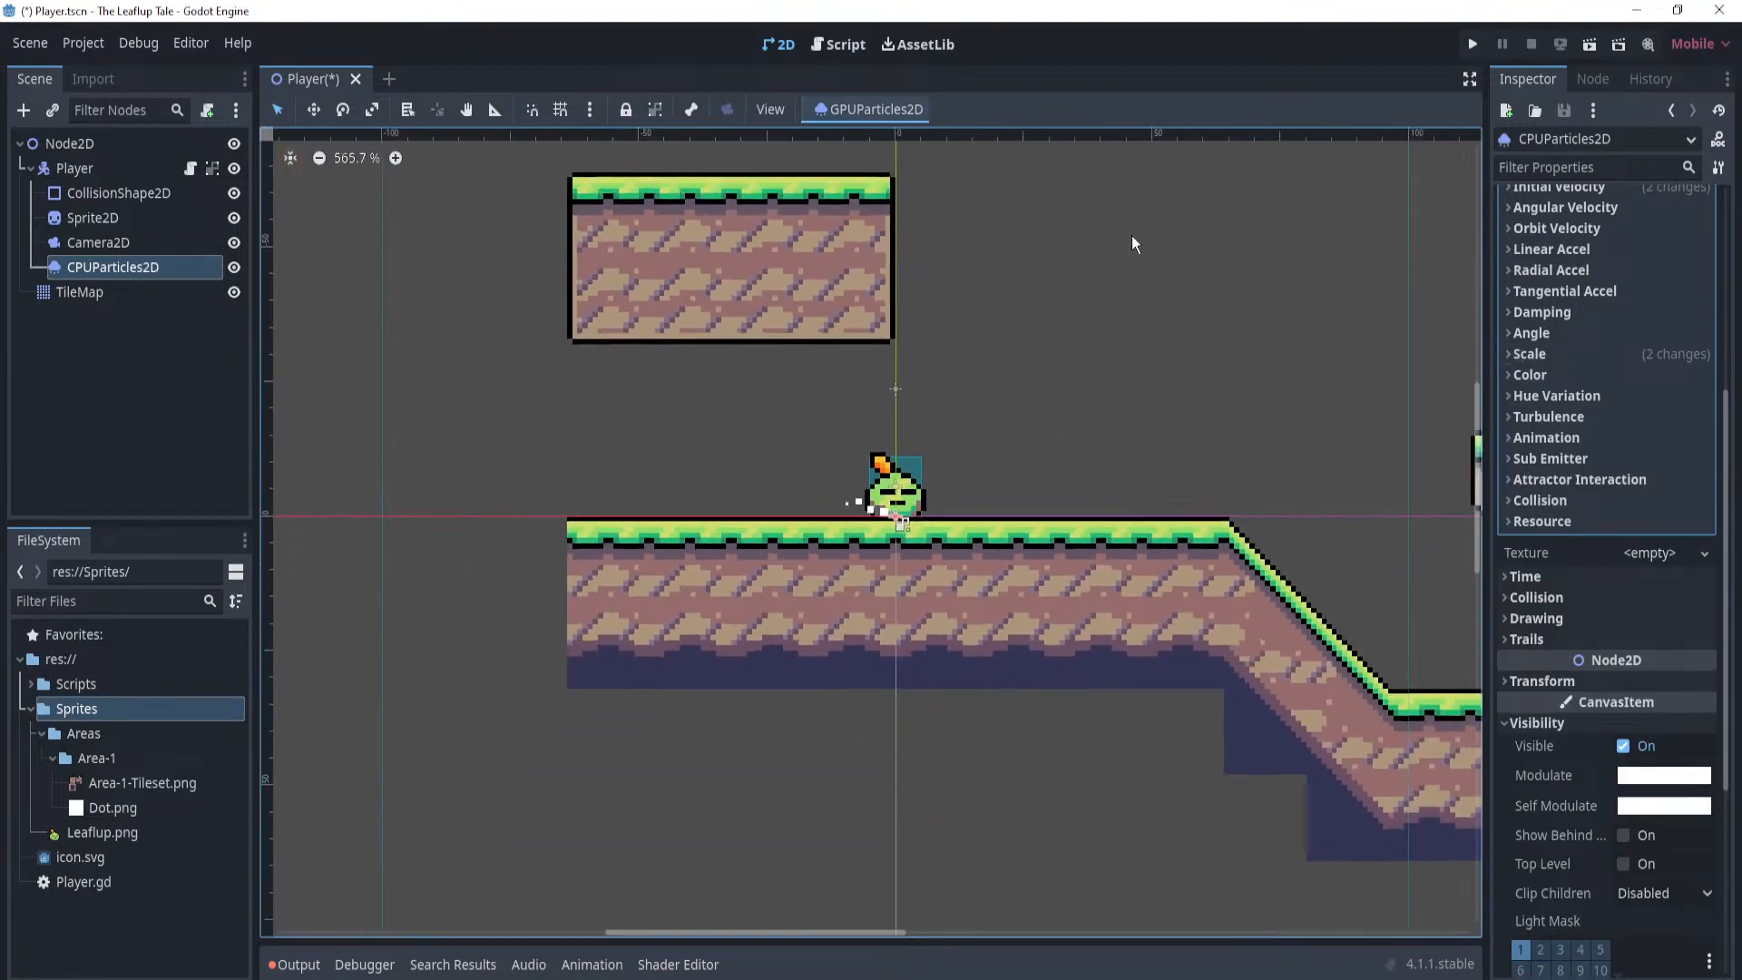
Run the project, move and jump with the player in both directions to check the particle trail, and close the game.
click(1474, 45)
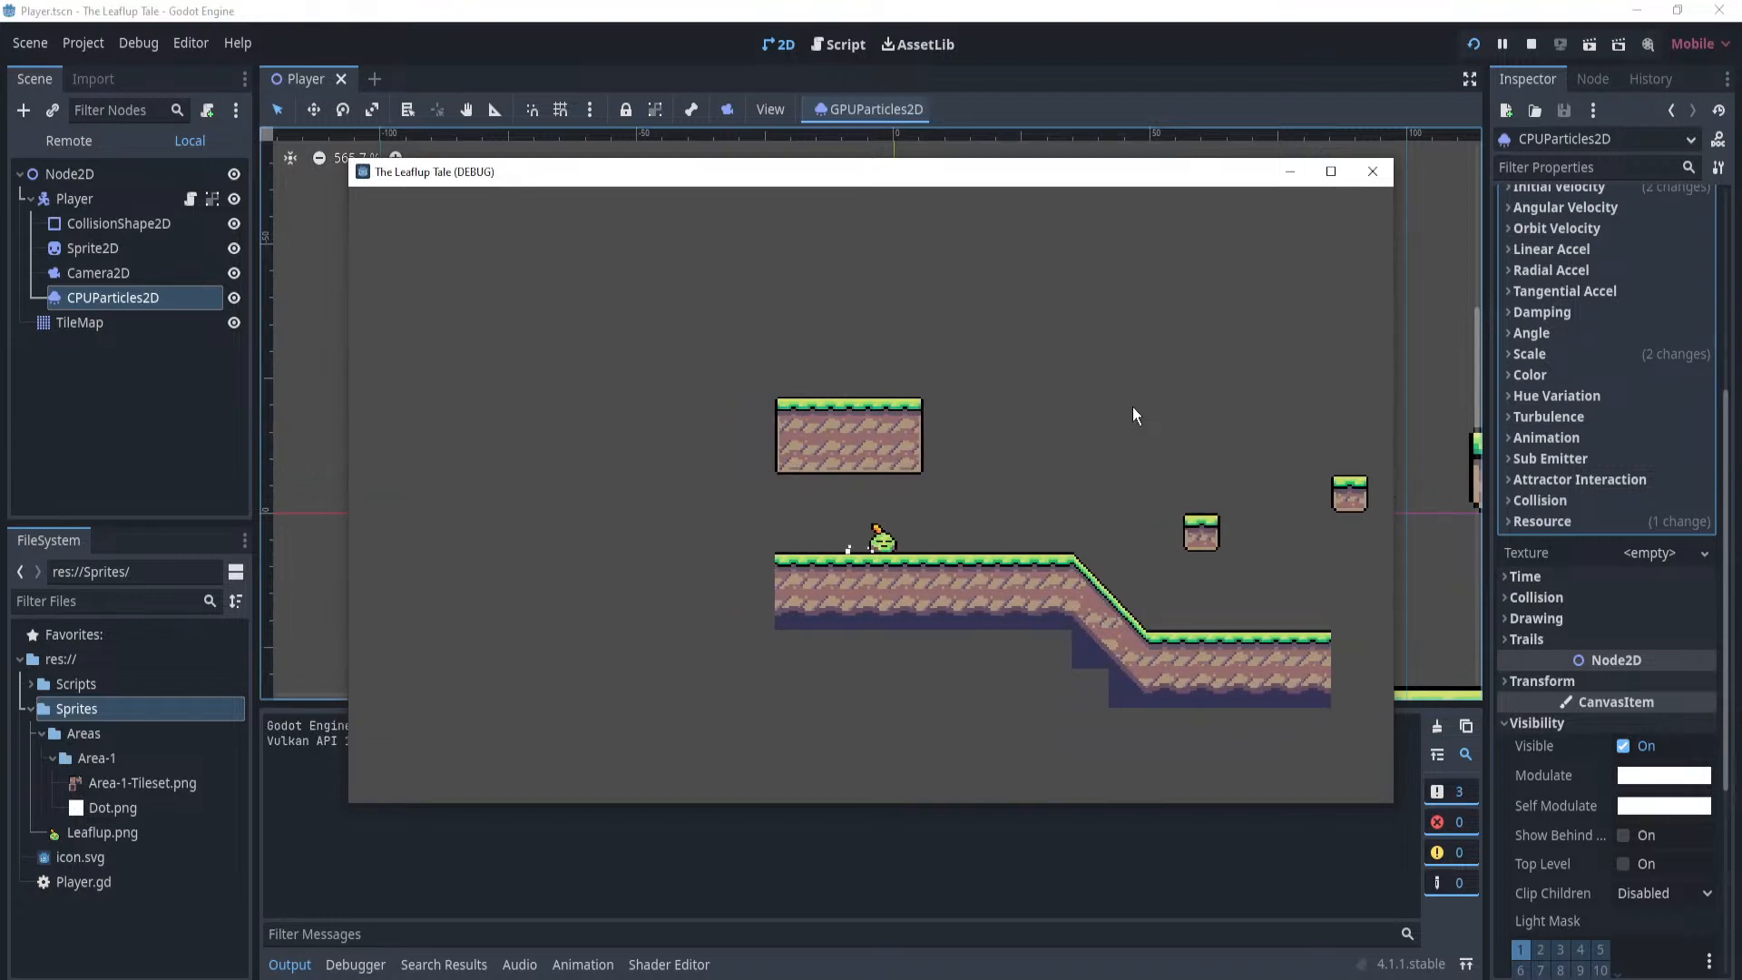
key(Right)
key(space)
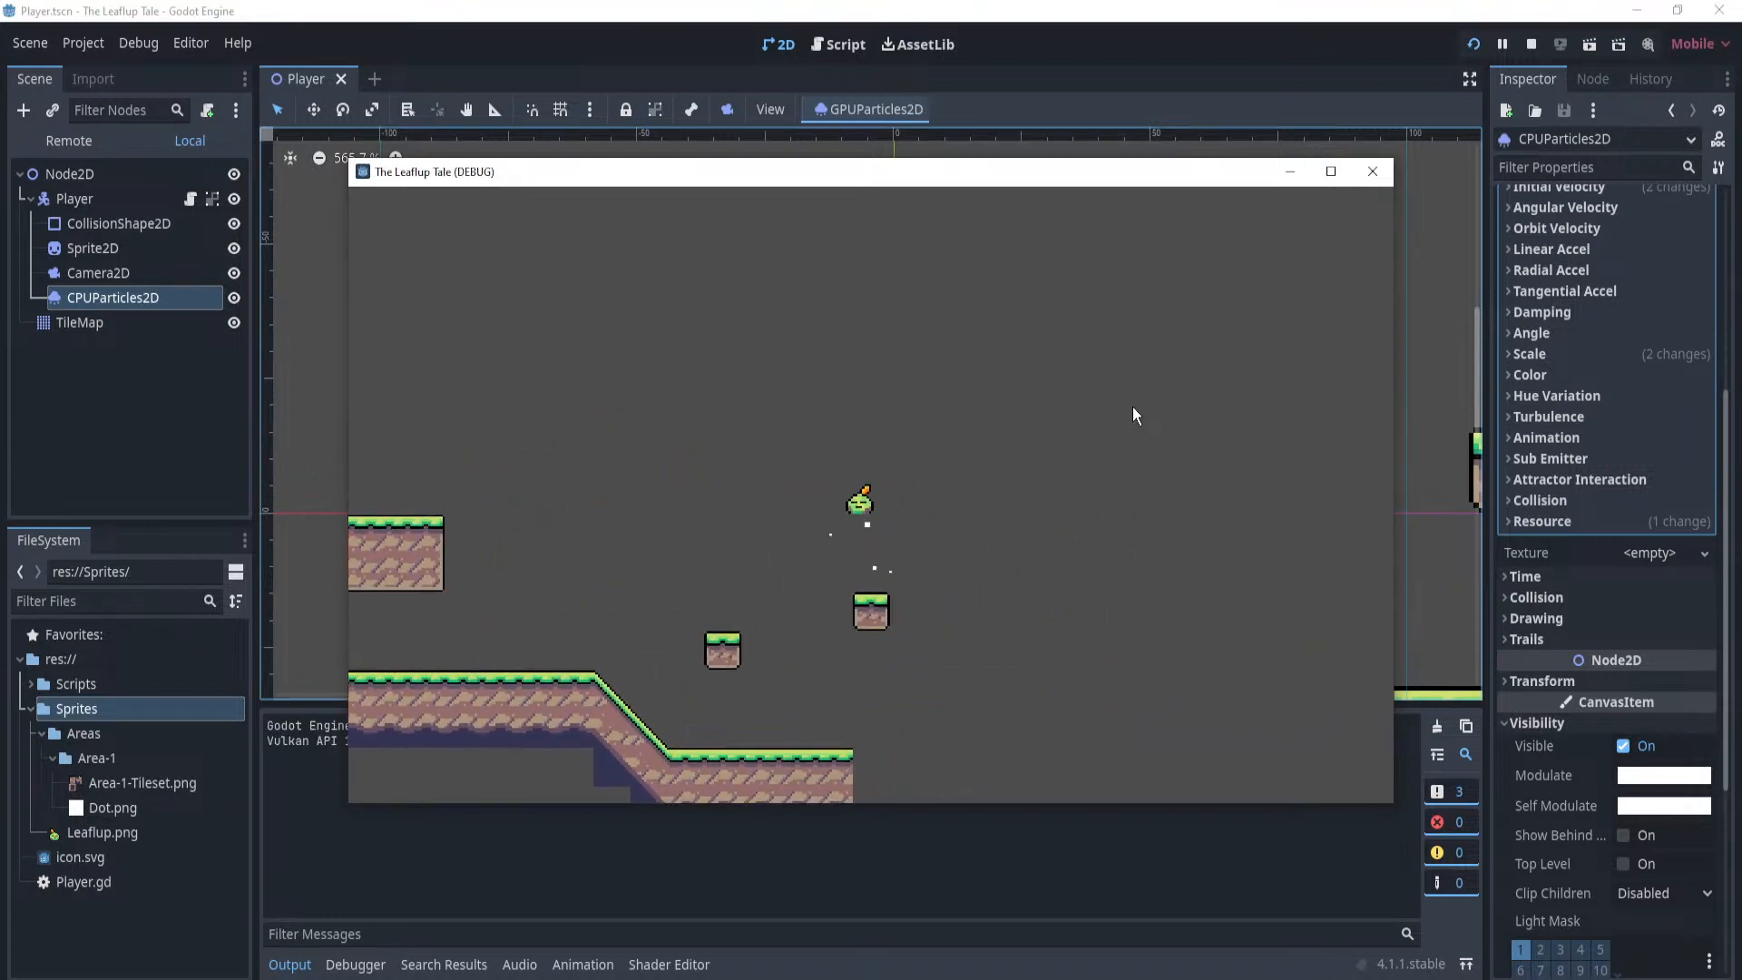
key(Right)
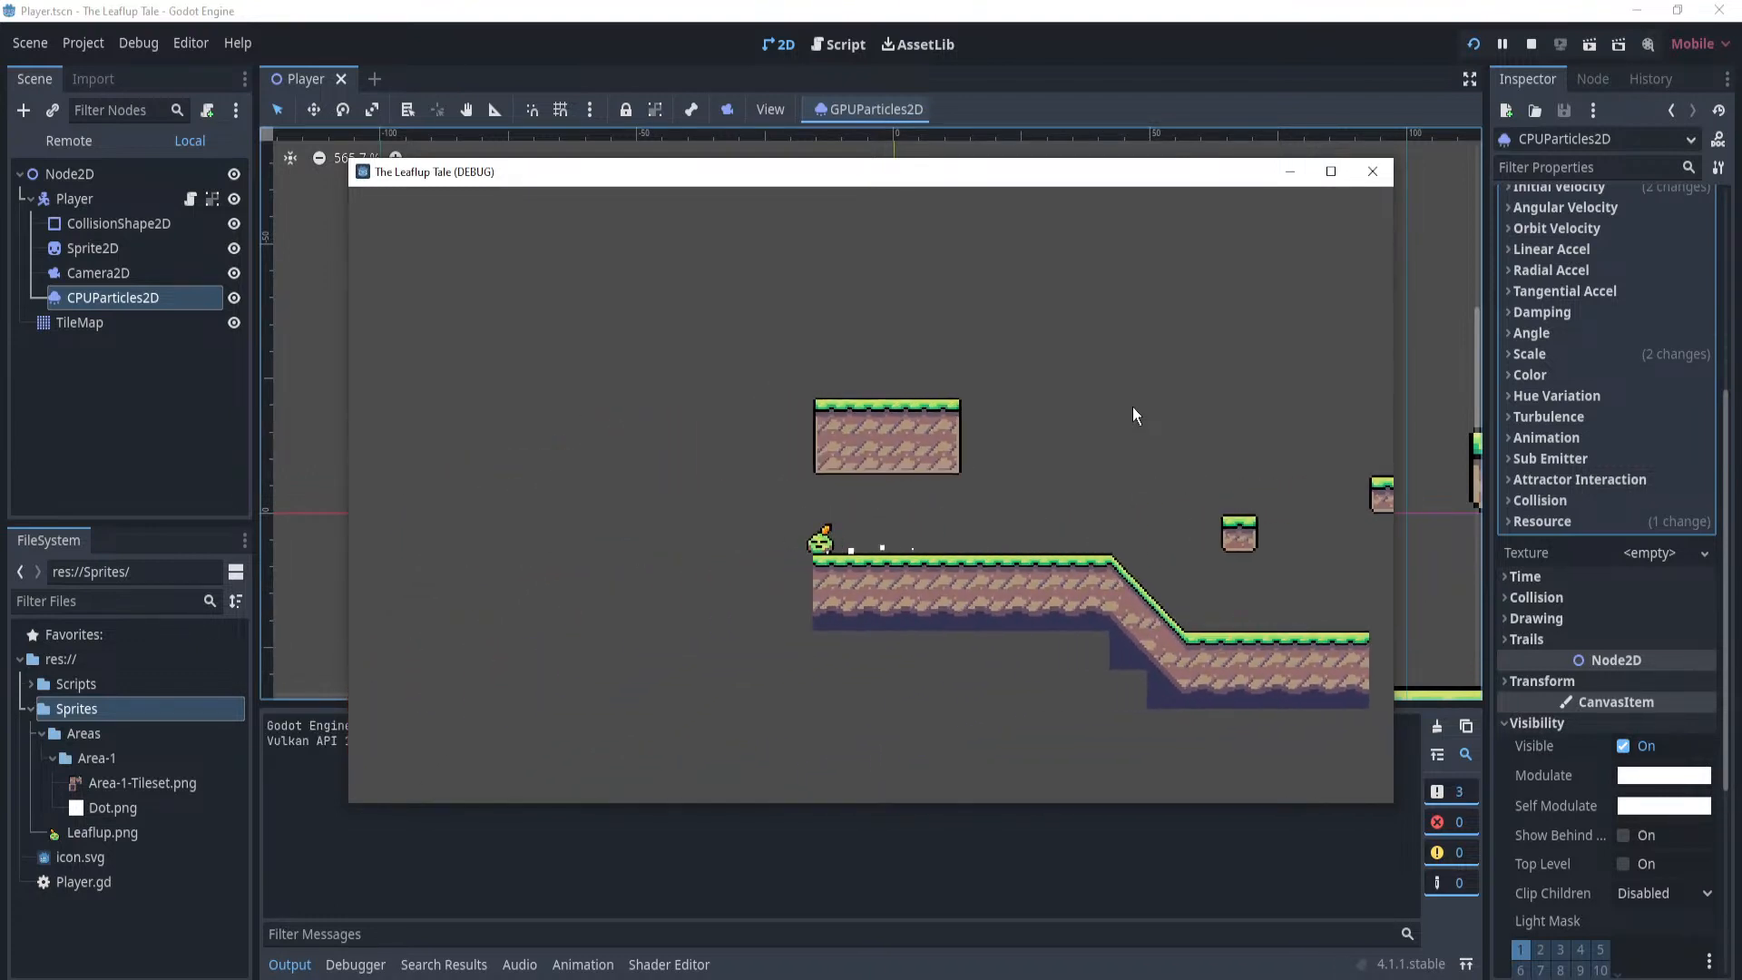
key(Right)
key(Left)
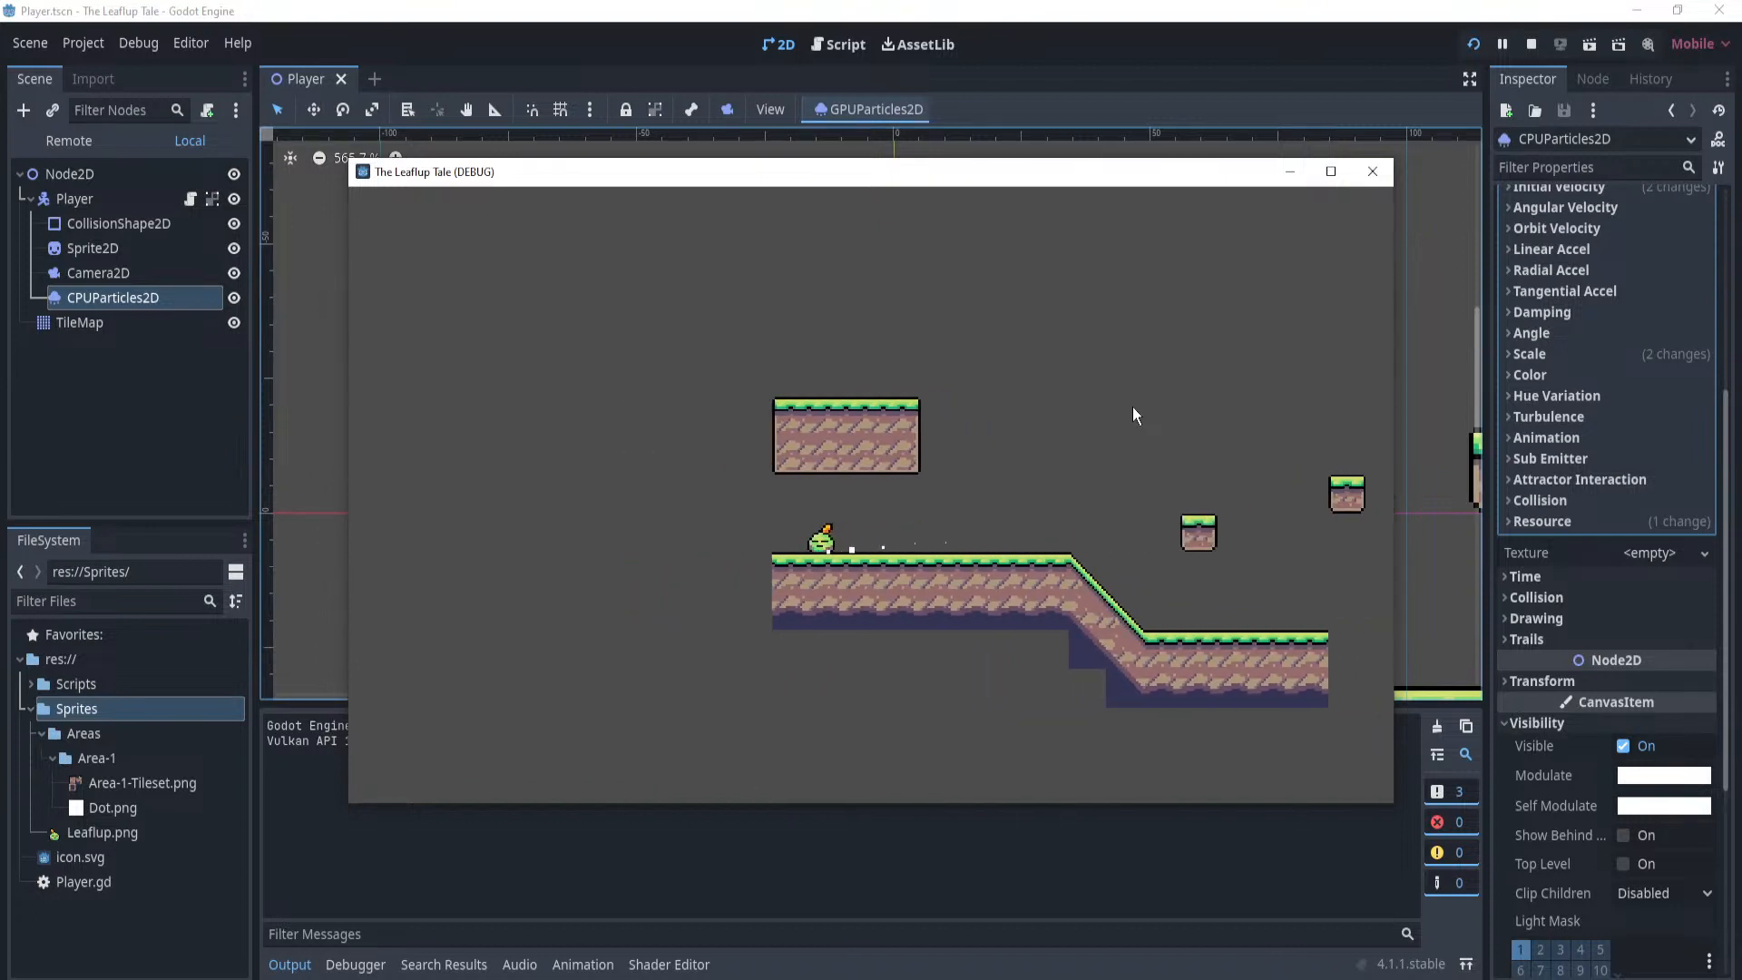
key(Right)
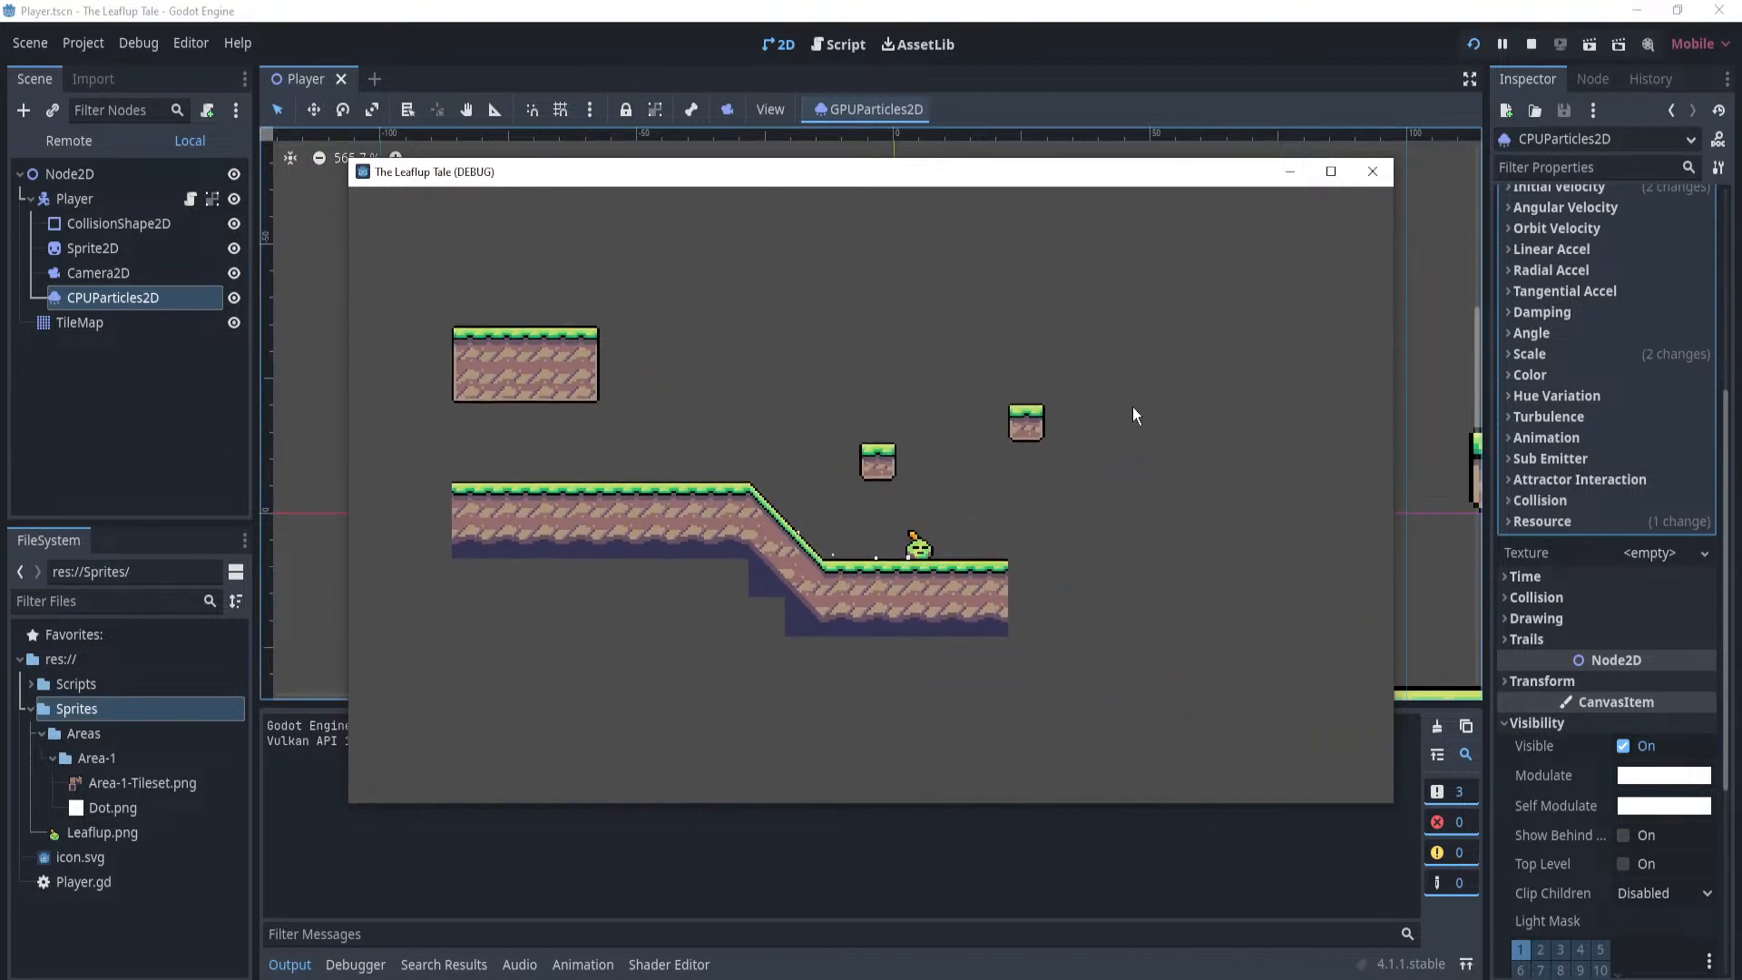
key(Left)
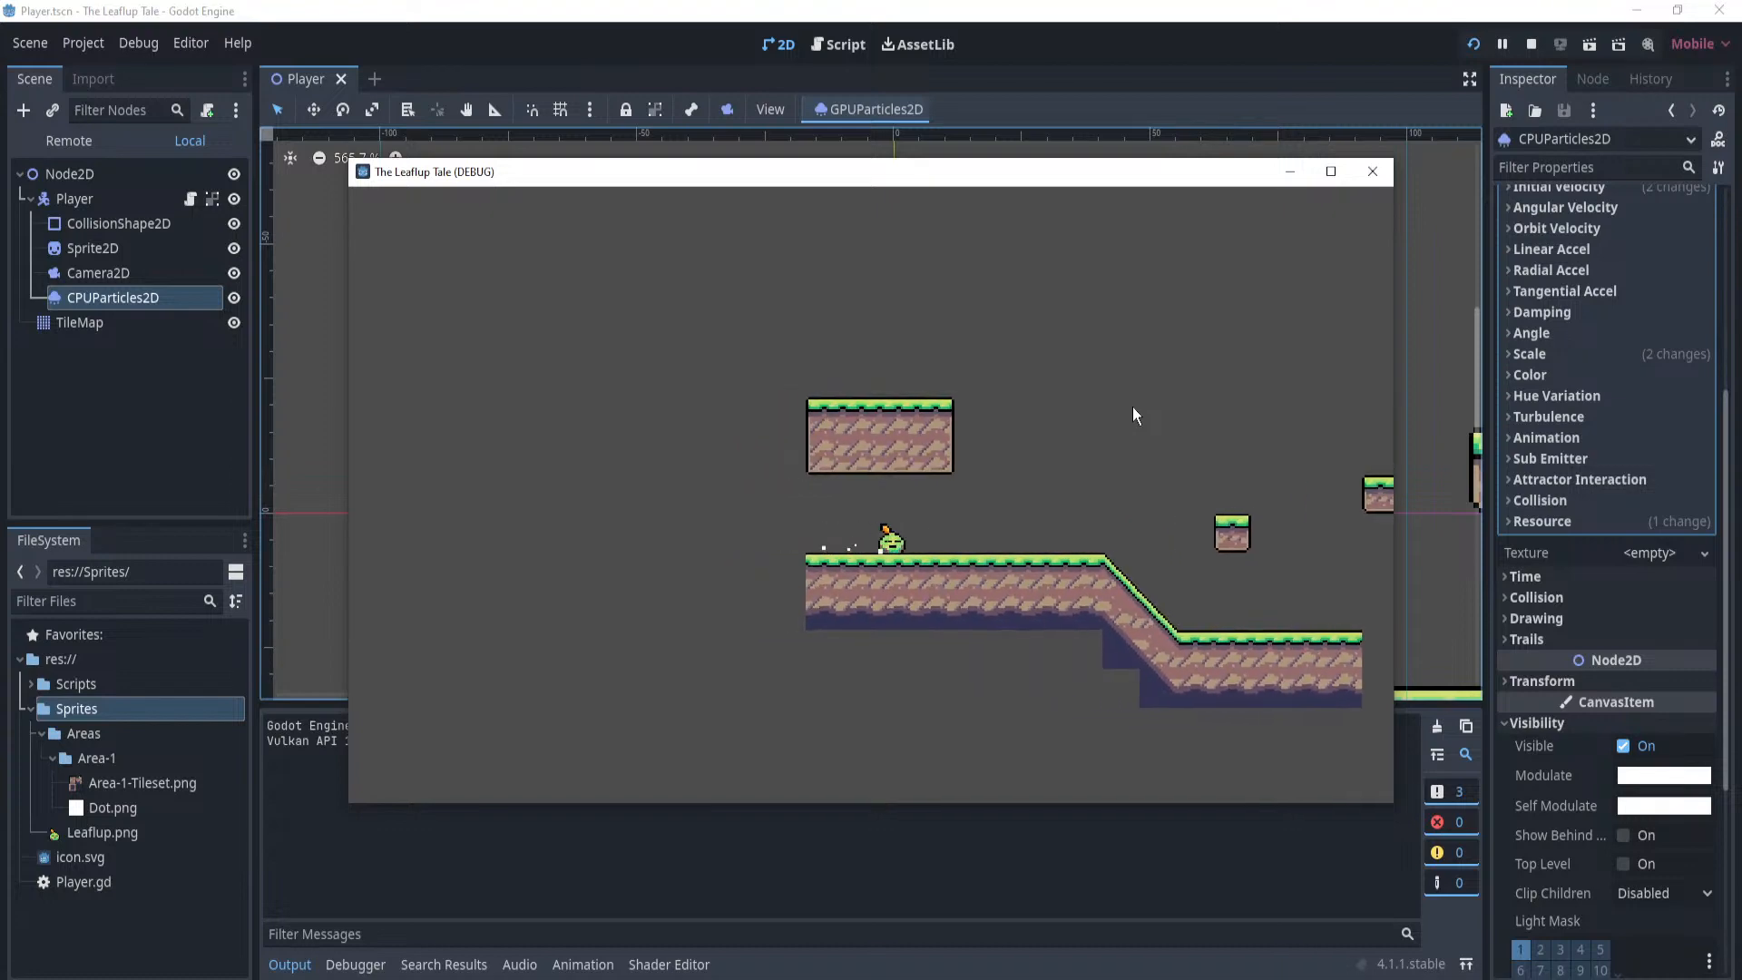
key(Right)
key(space)
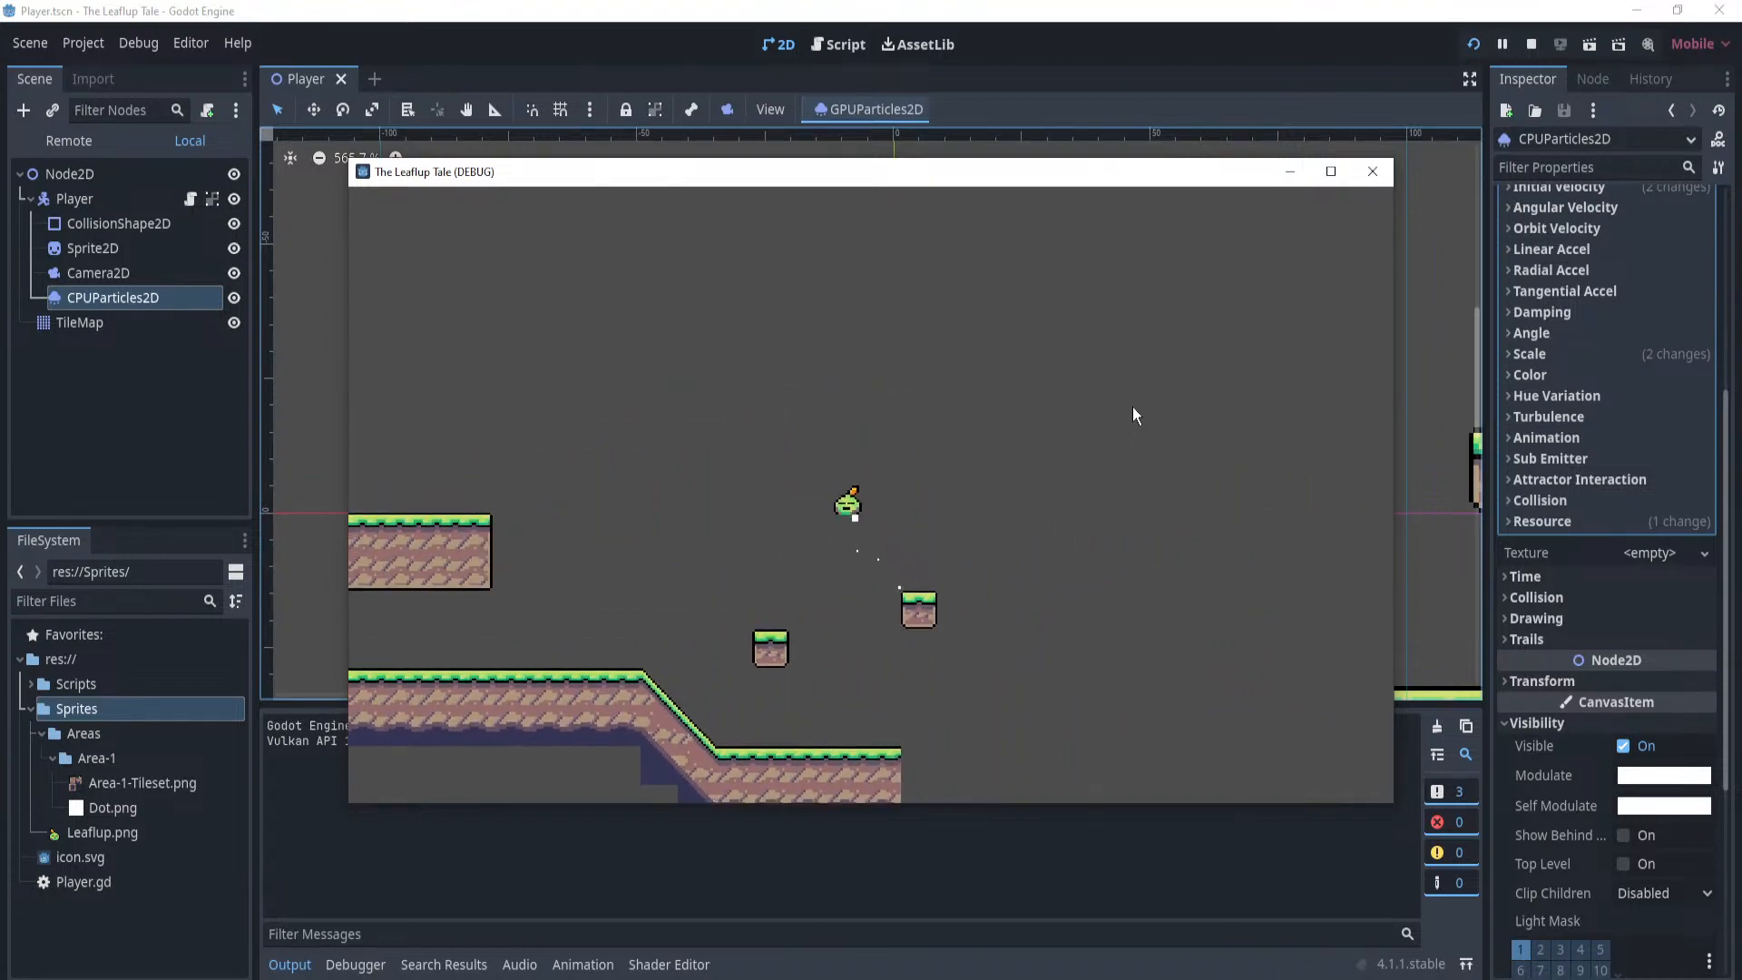
key(Left)
click(1372, 171)
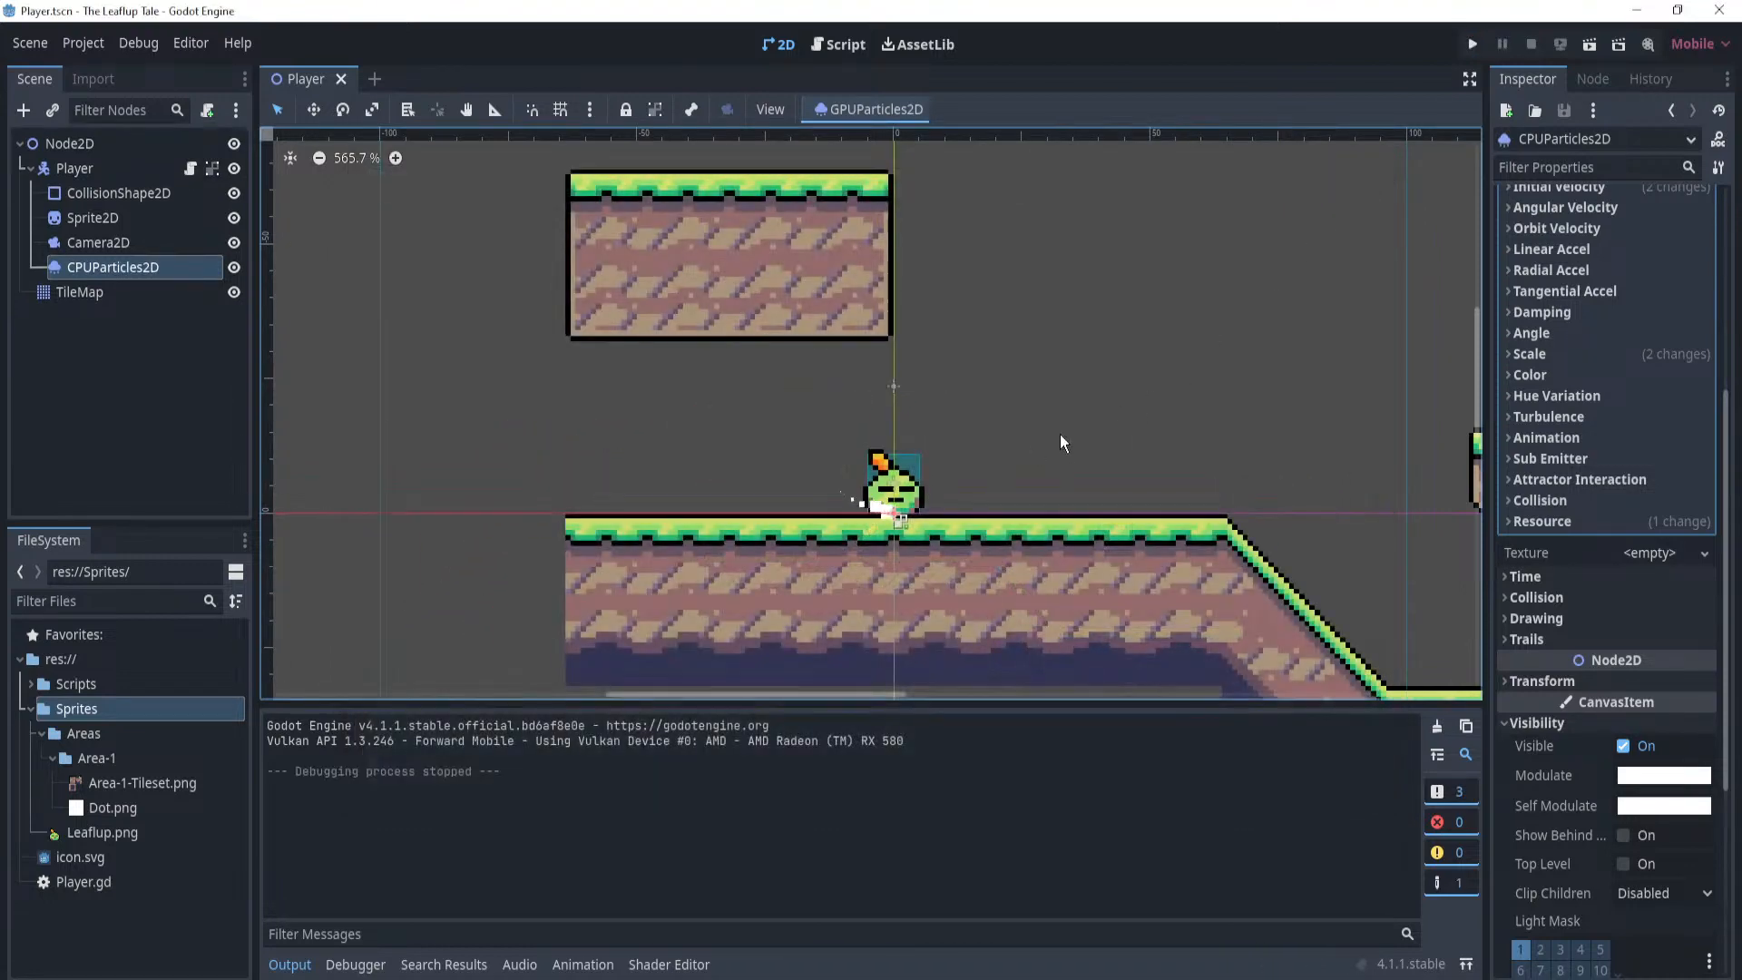
Set the particle node's Amount to 25 and check the denser trail beside the player.
scroll(1624, 521, up, 5)
click(1649, 249)
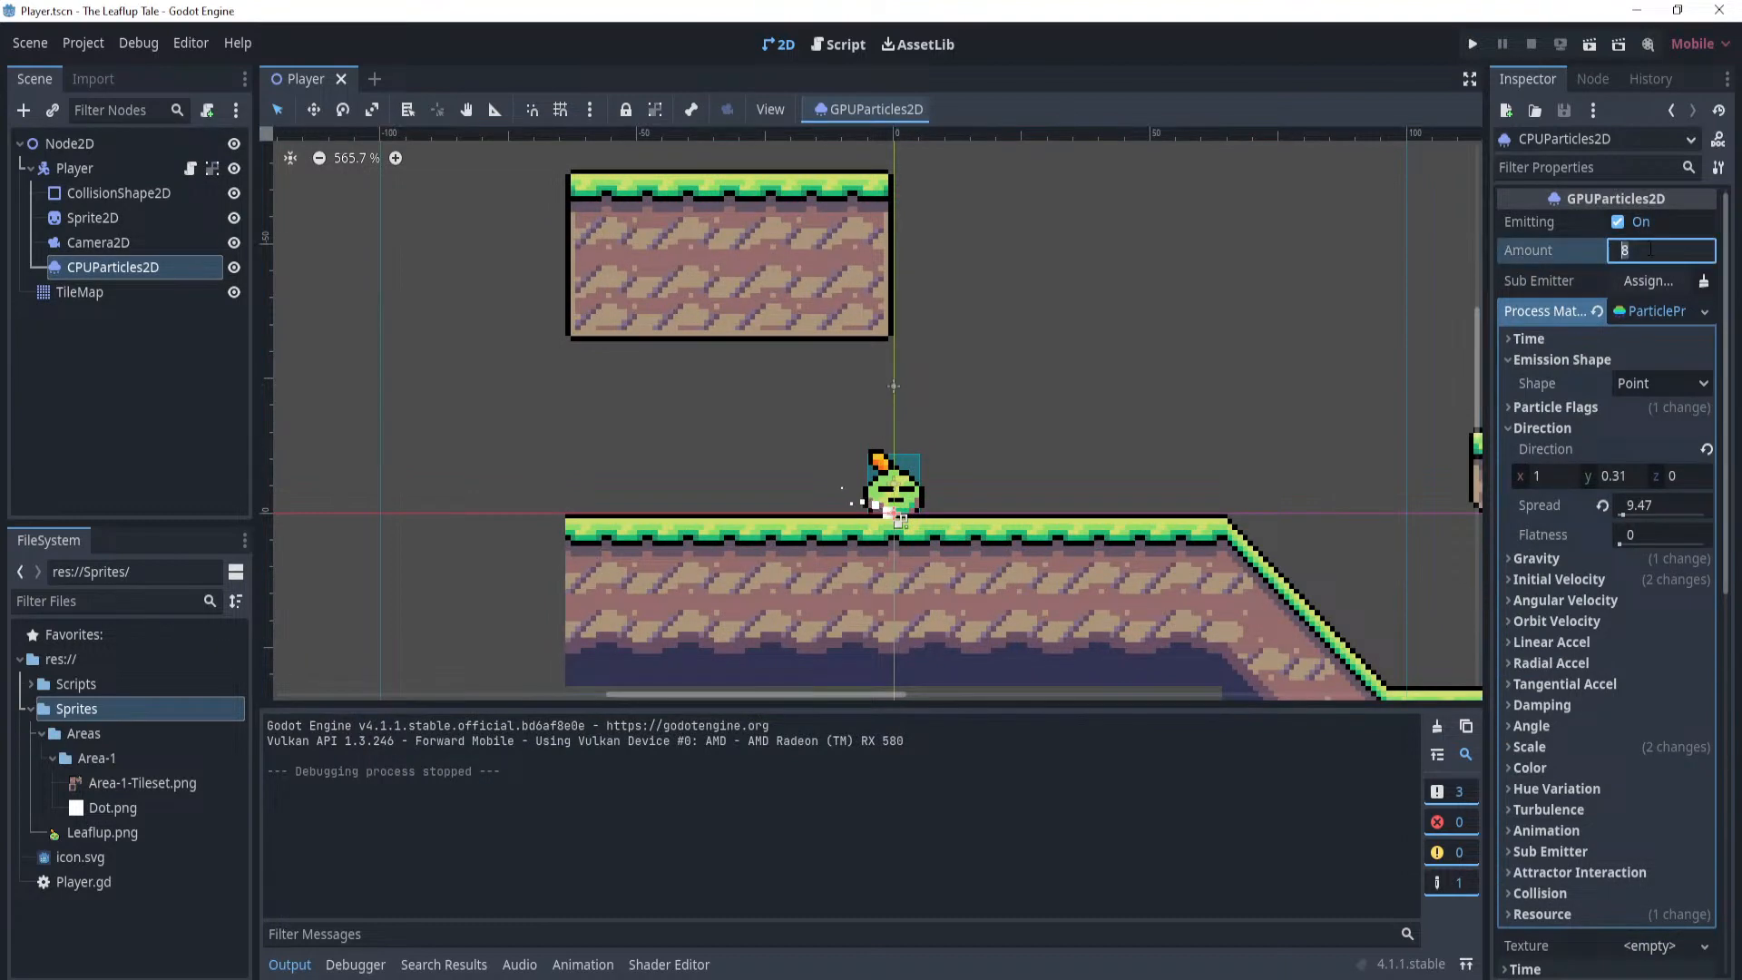
text(25)
key(Return)
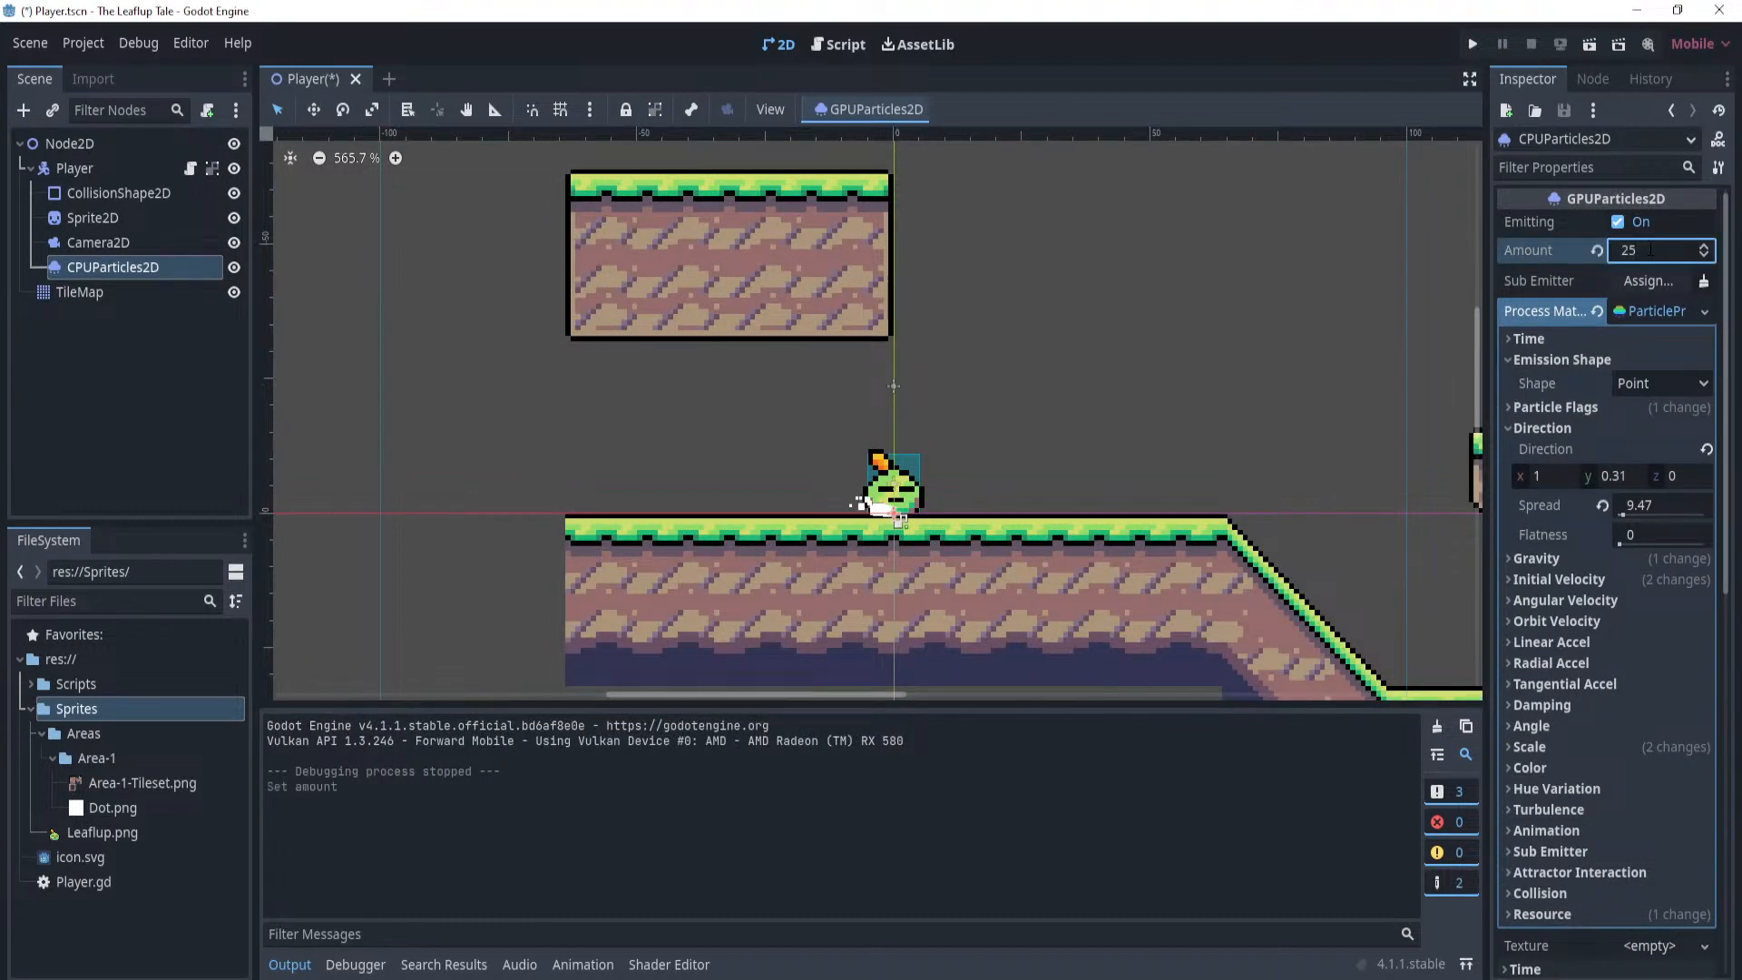
scroll(1192, 405, up, 5)
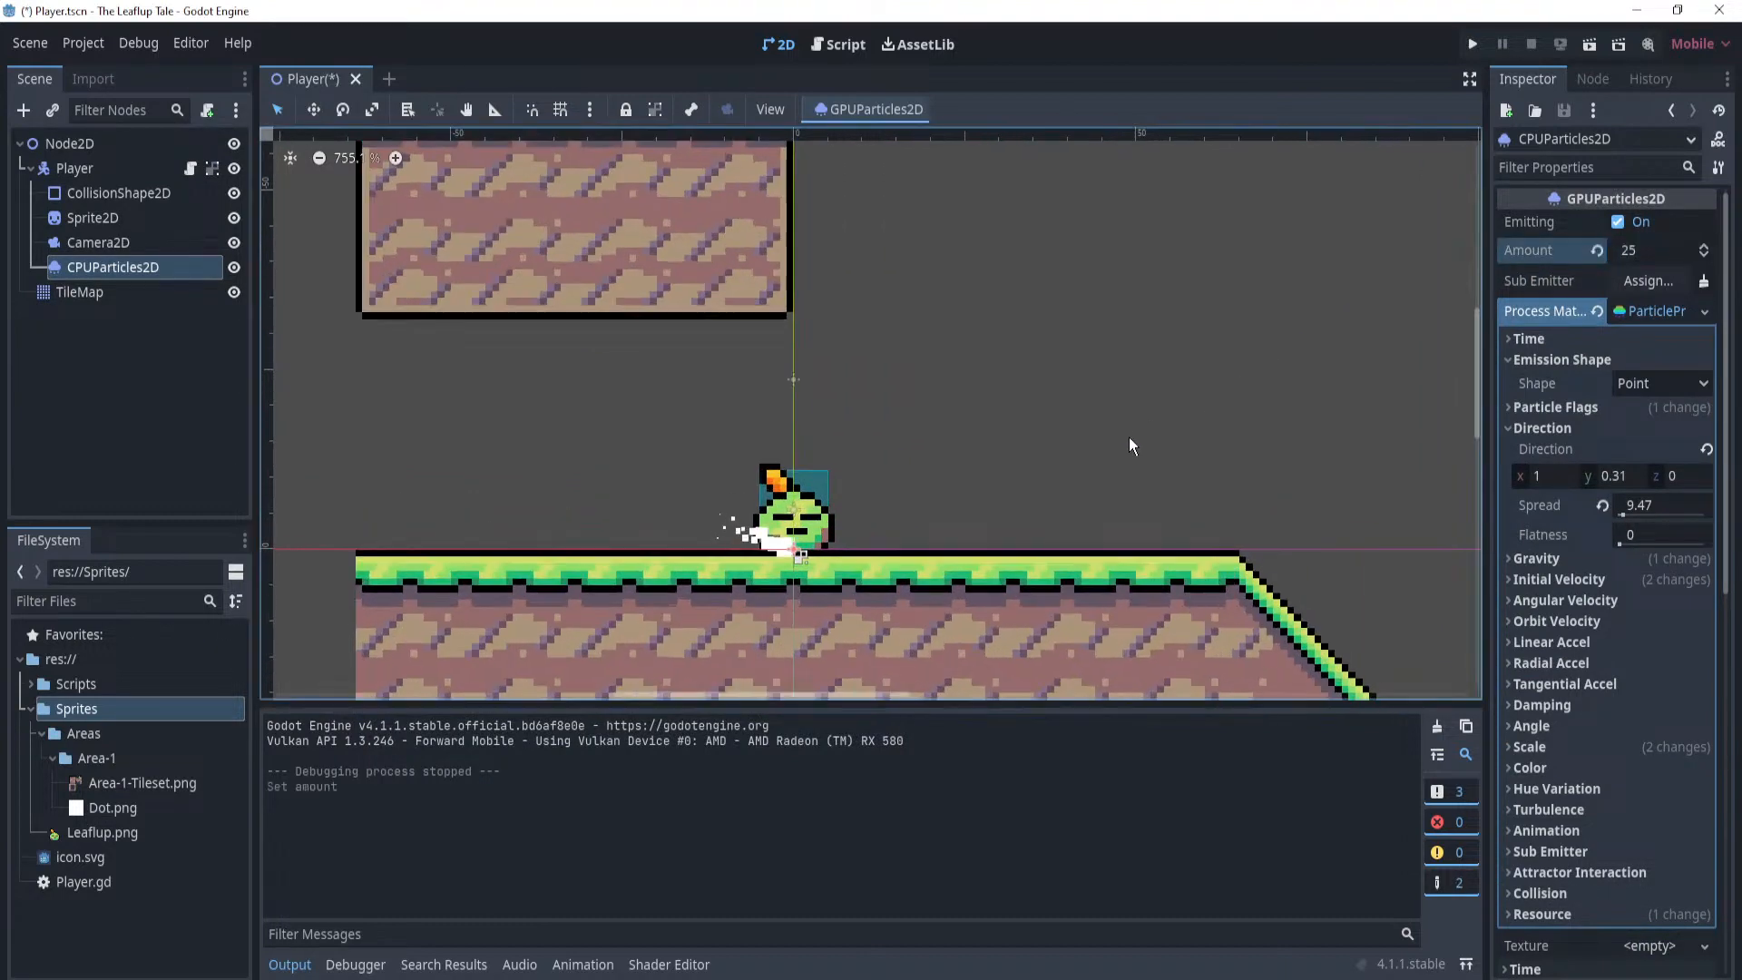
Run the game again to test the 25-particle trail while running and jumping, and close the game window.
click(1473, 43)
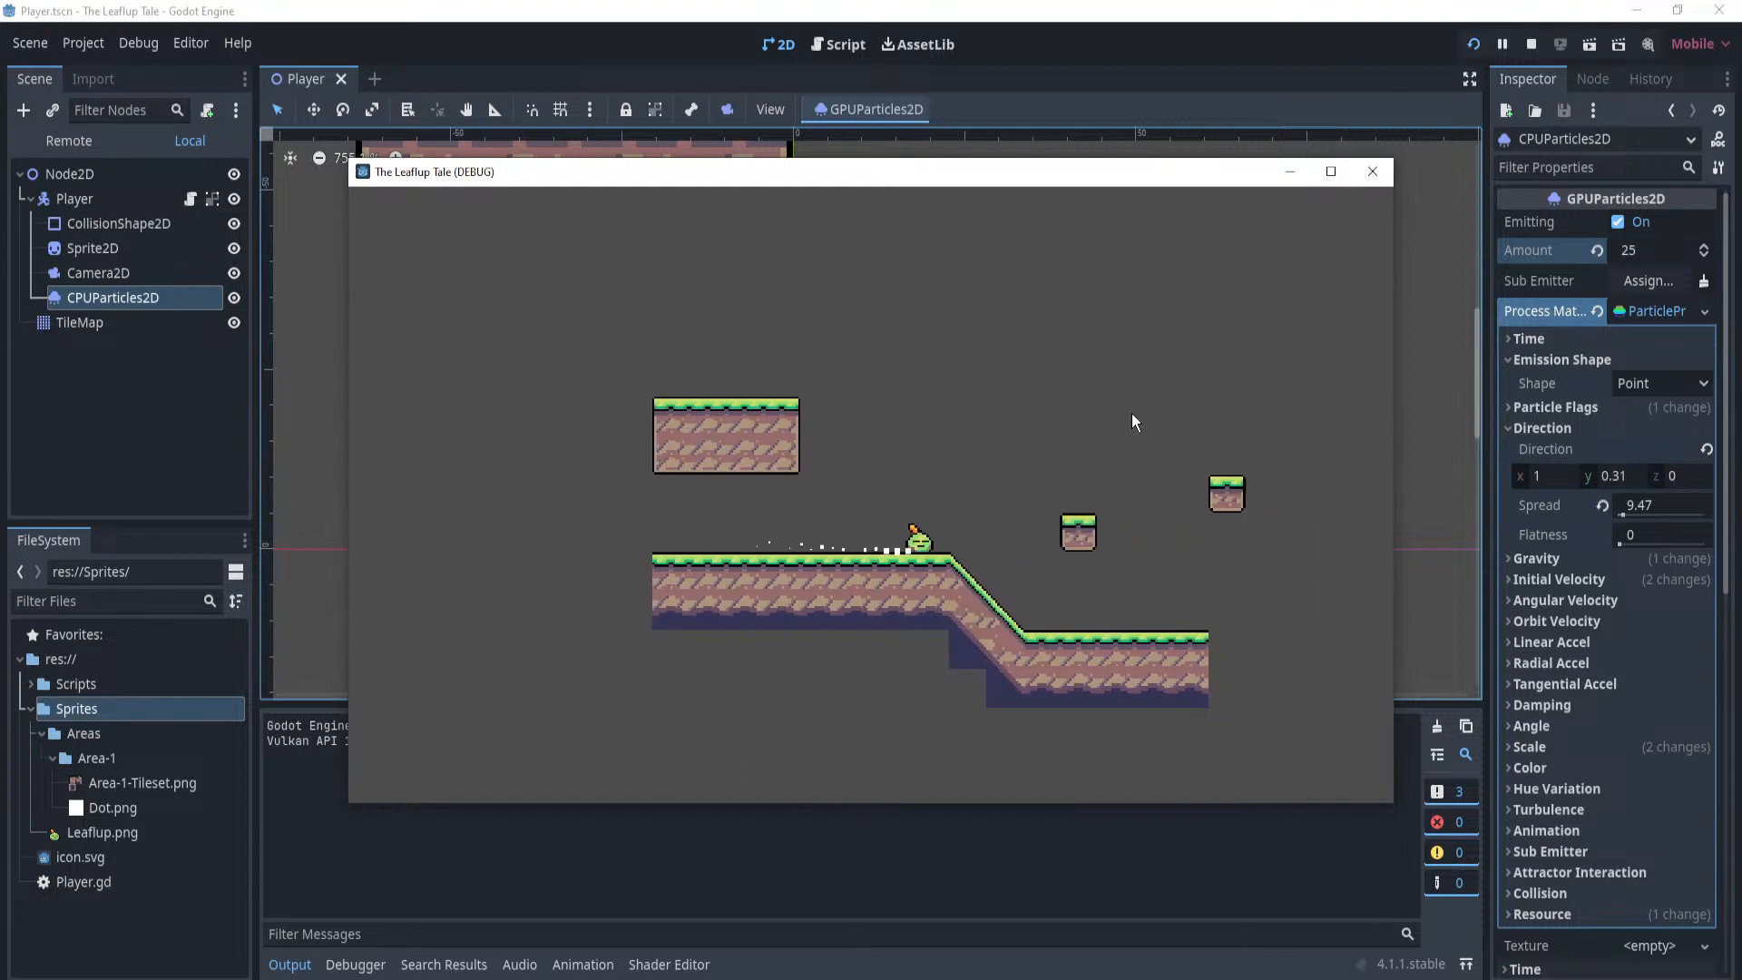
key(space)
key(space)
key(space)
key(Left)
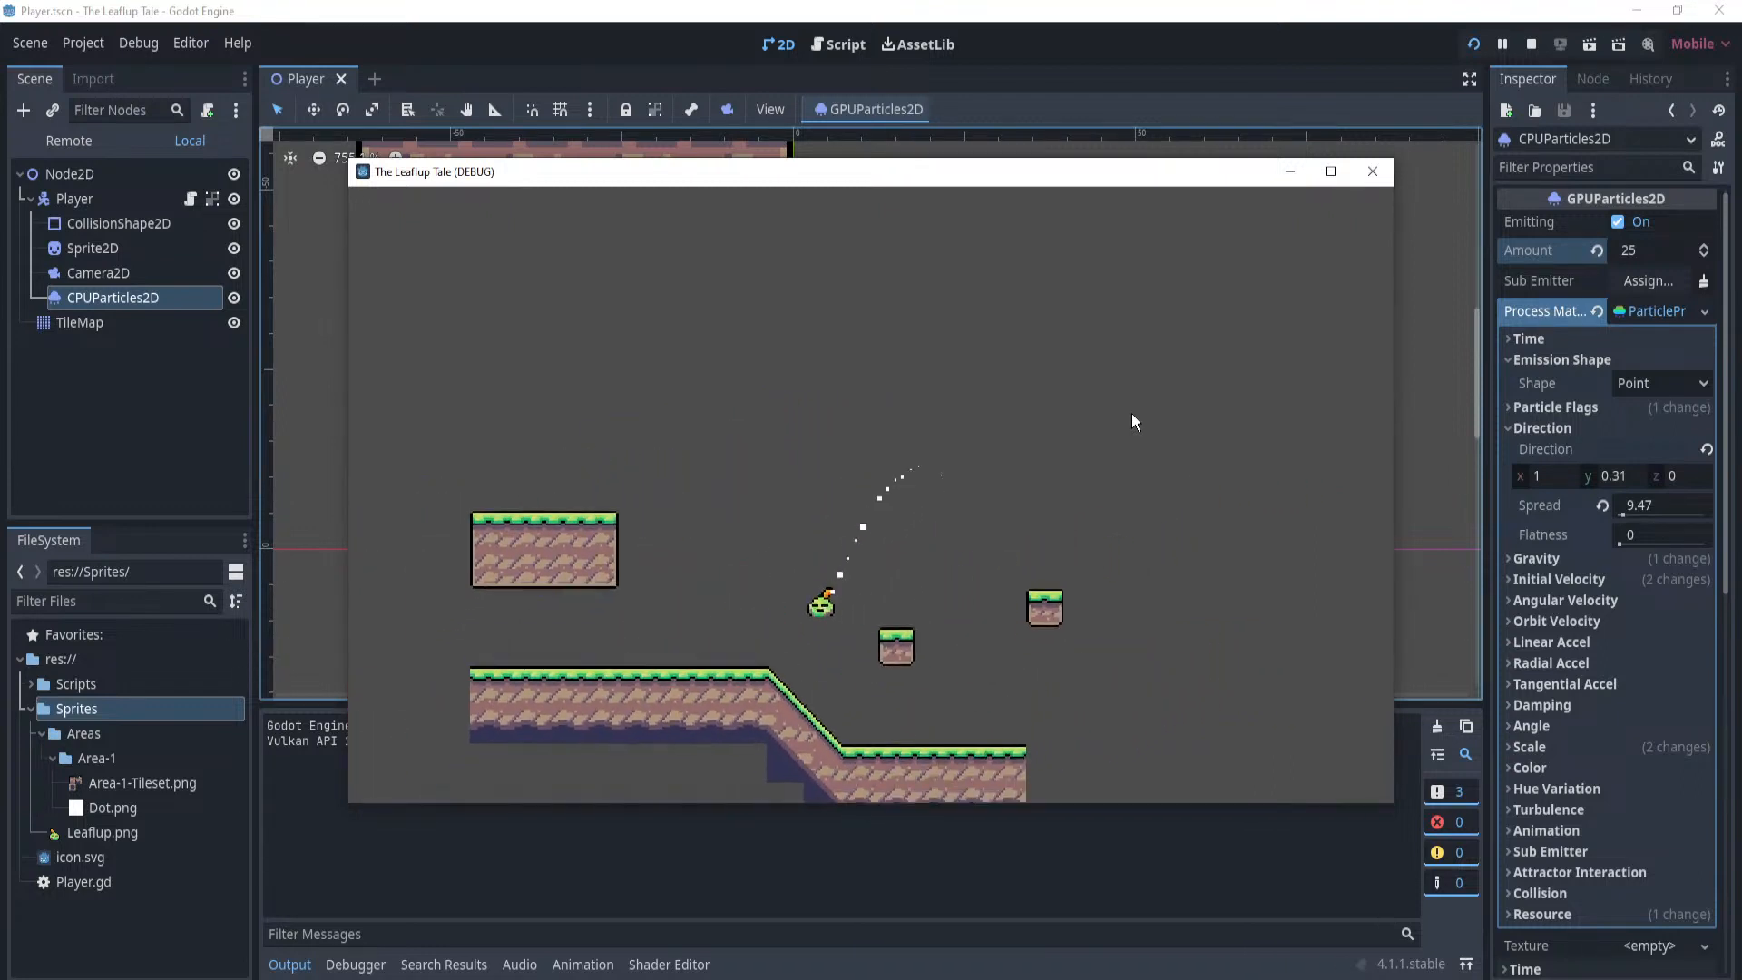
key(Right)
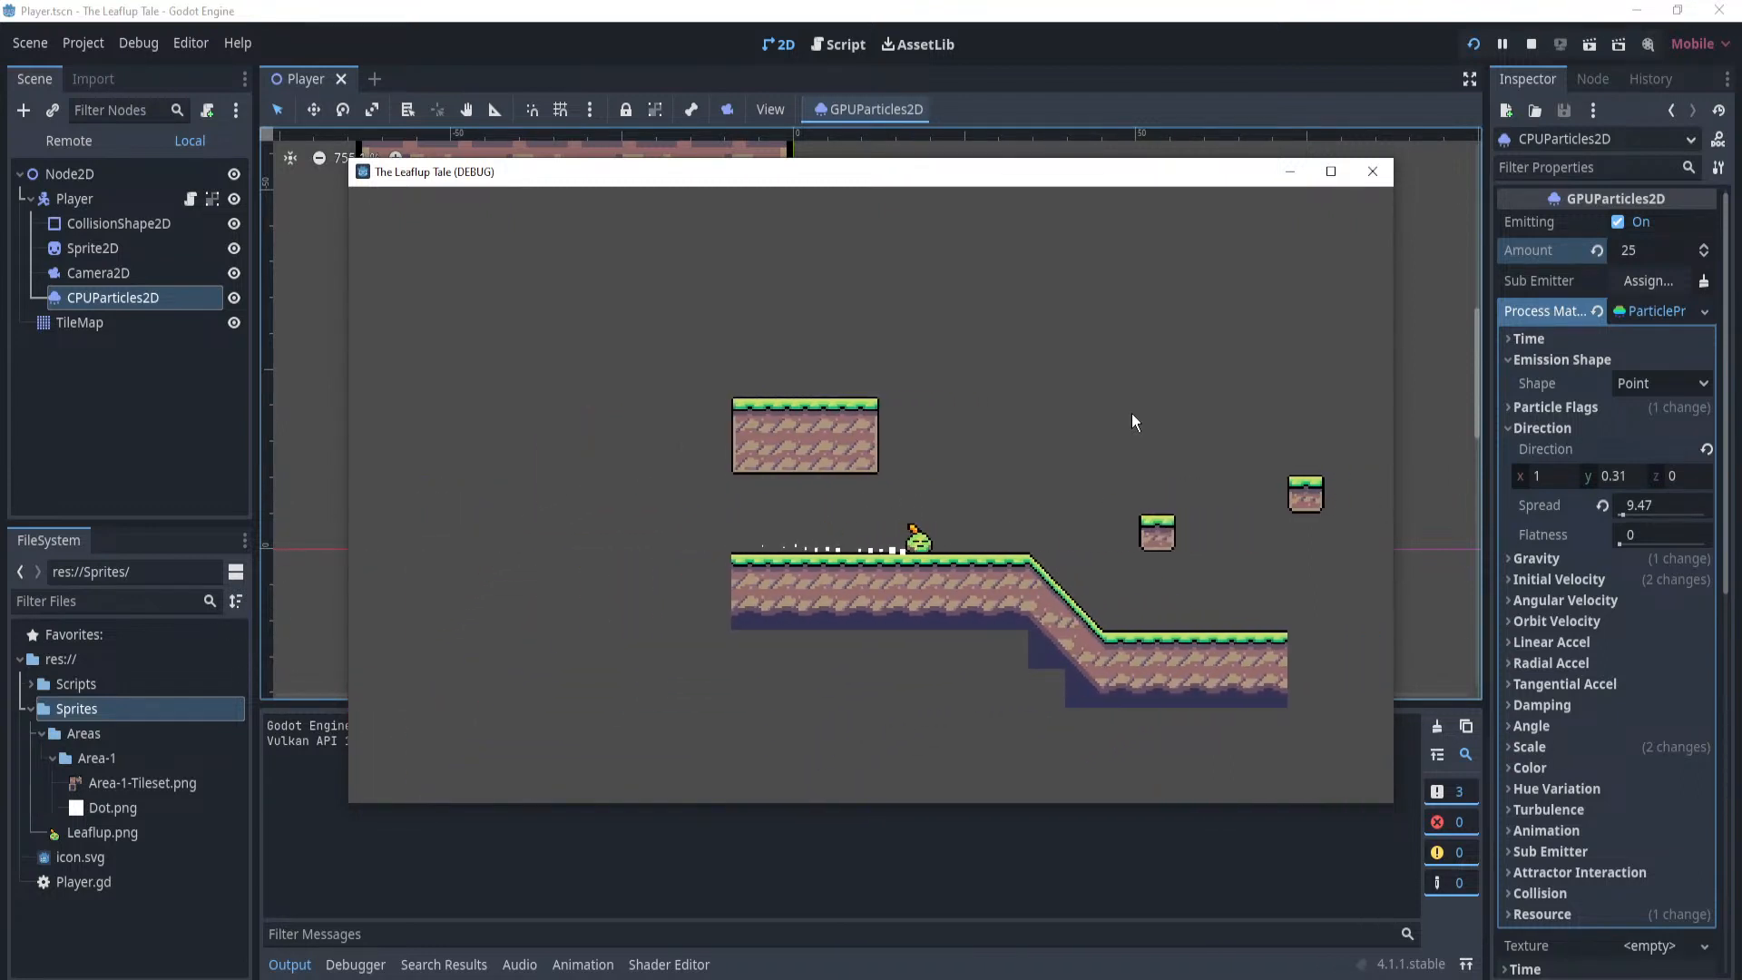
key(space)
key(space)
key(space)
key(Left)
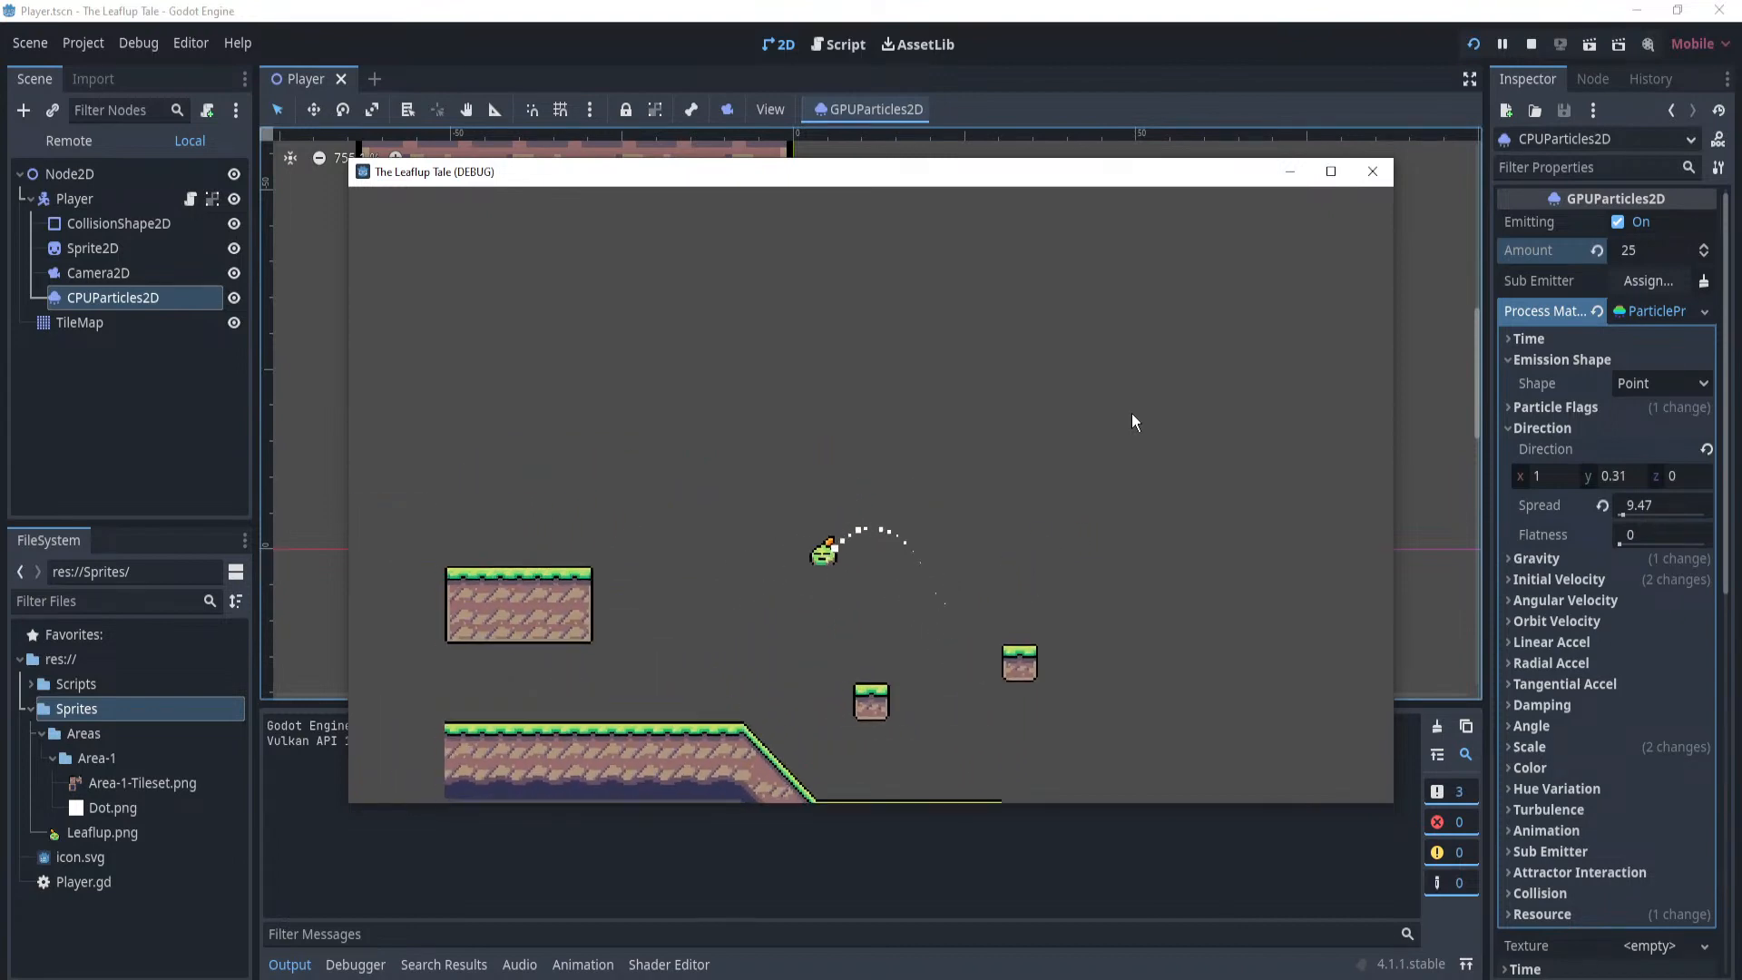
click(1372, 171)
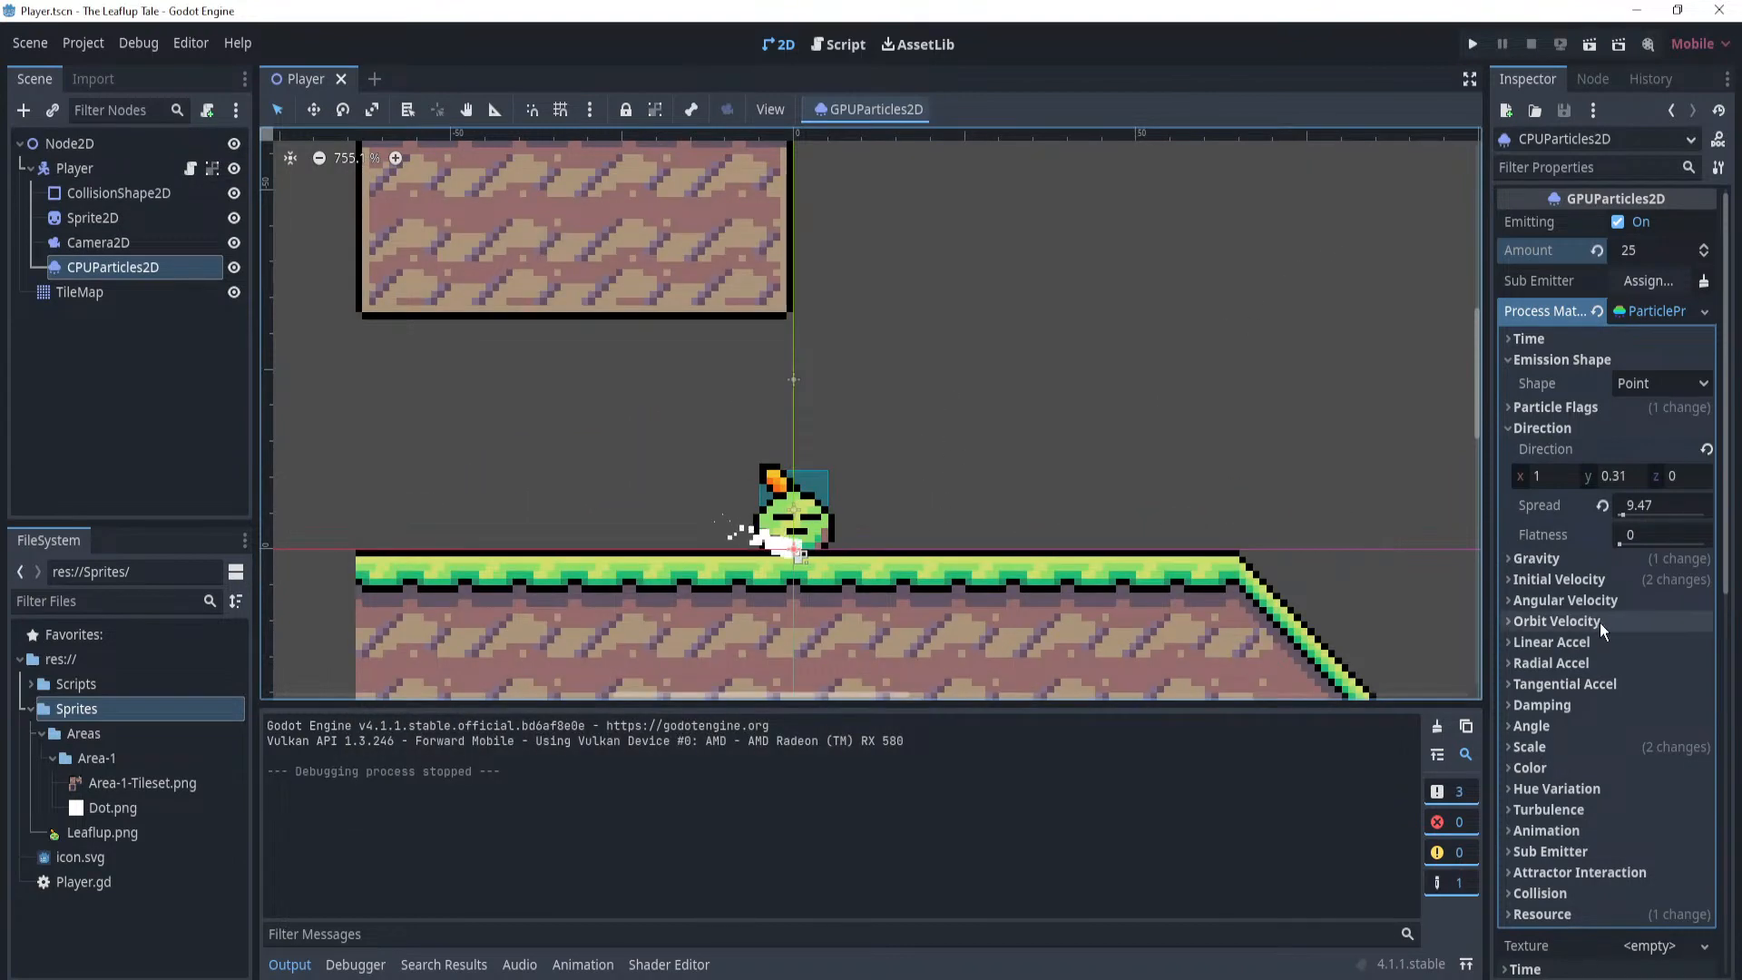
Set the particle node's Z Index to 0 under Ordering and save the Player scene.
scroll(1579, 623, down, 2)
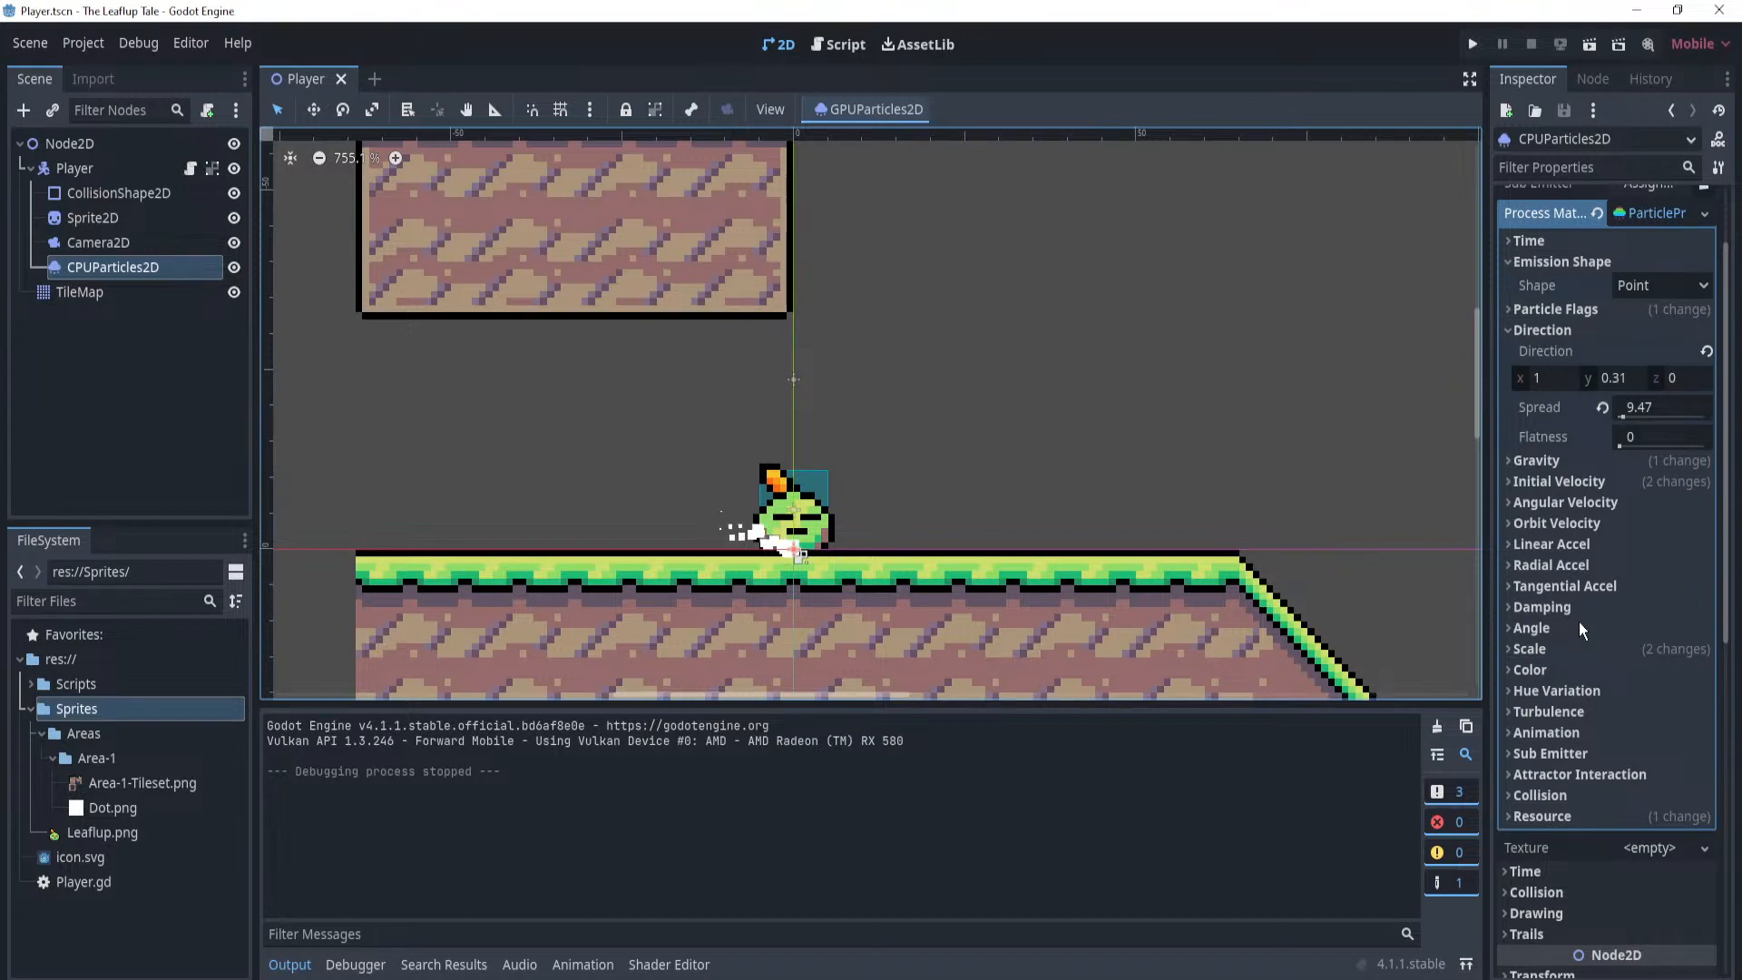
scroll(743, 531, up, 2)
scroll(1555, 508, down, 3)
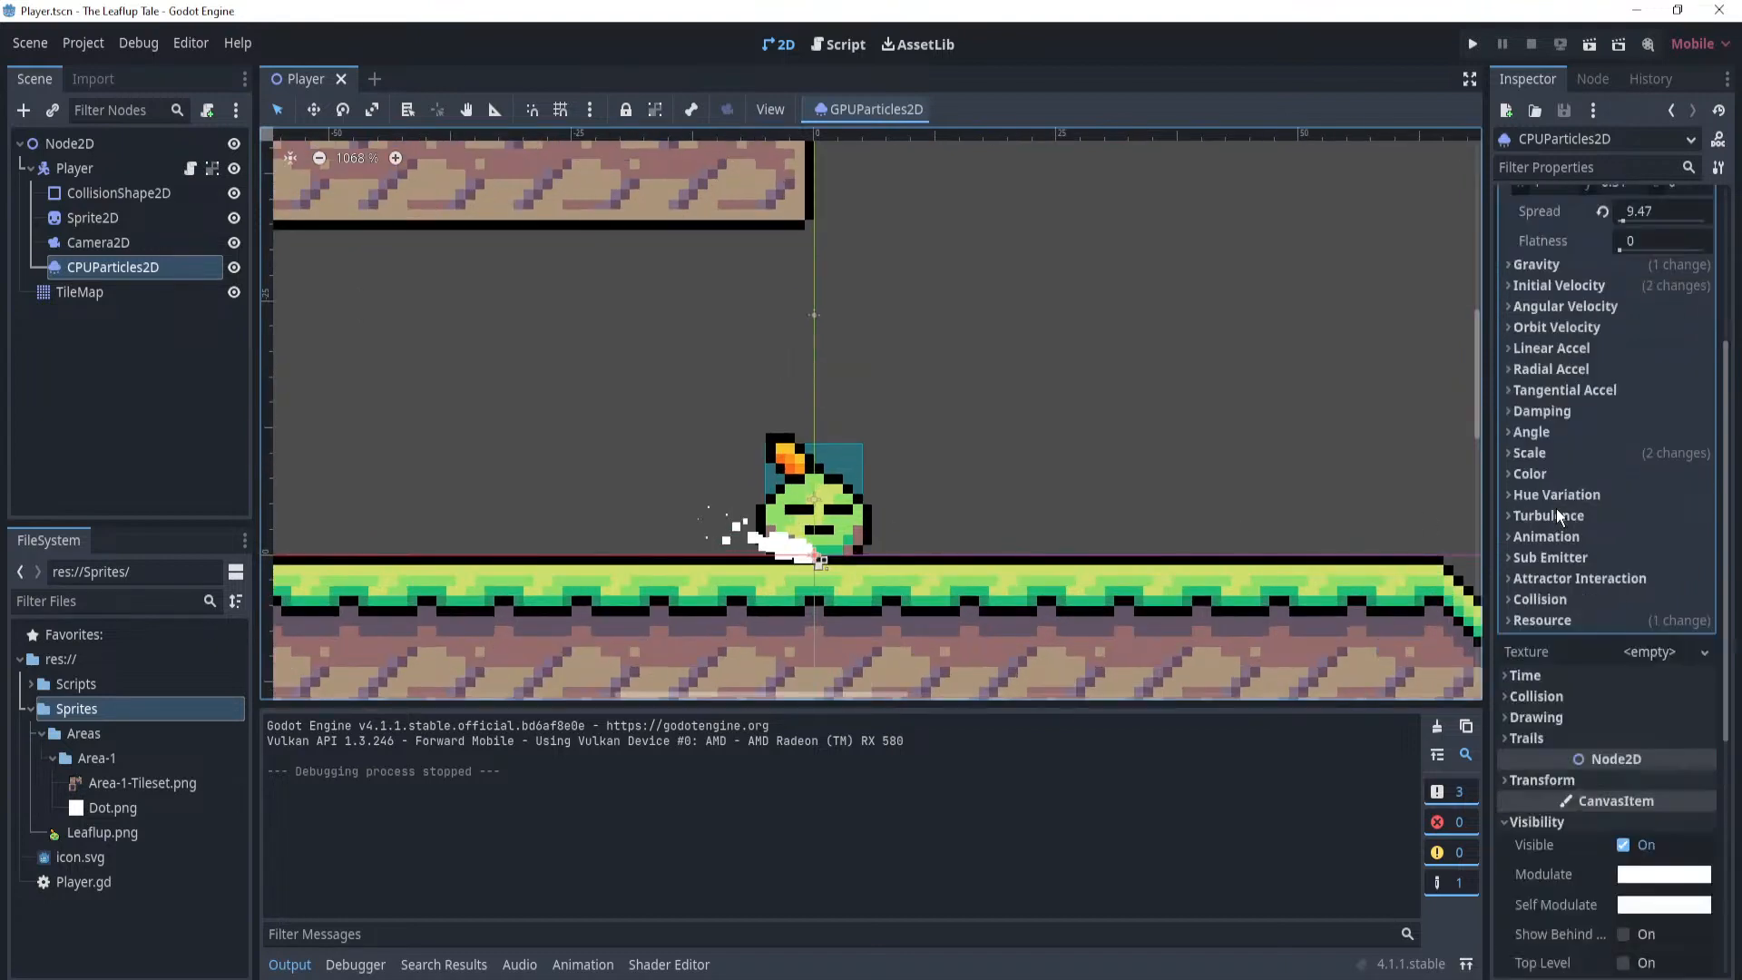
scroll(1555, 508, down, 4)
scroll(1593, 600, down, 3)
click(1665, 741)
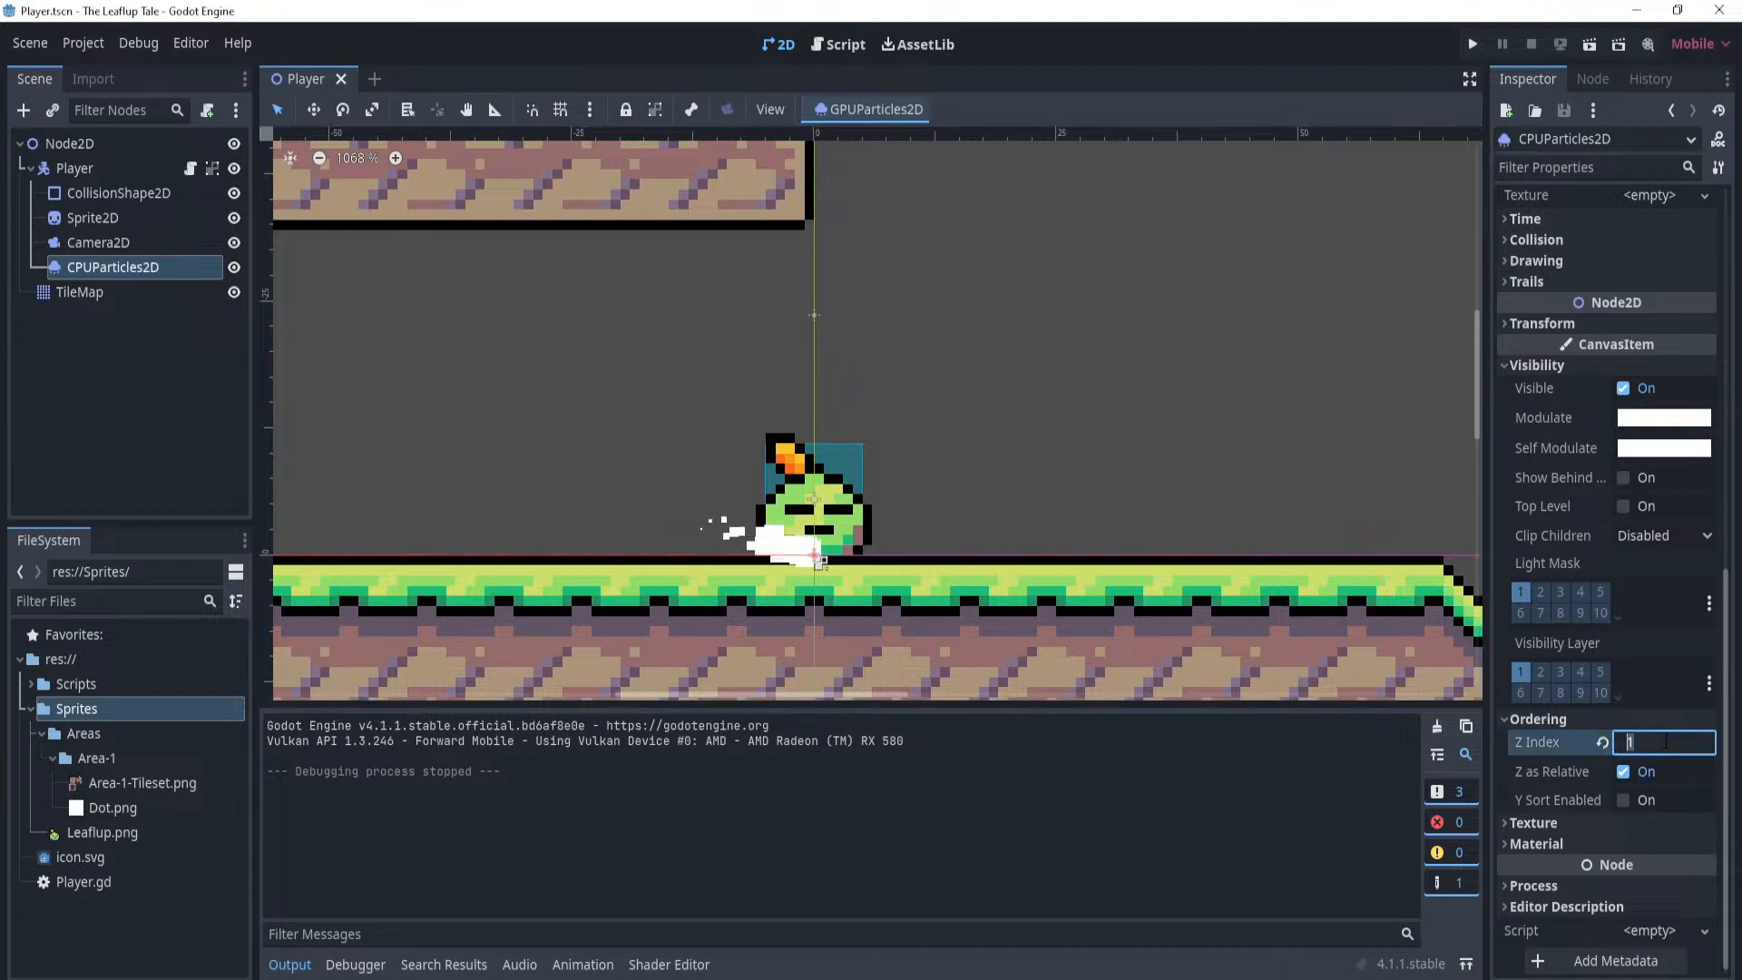
text(0)
key(Return)
key(ctrl+s)
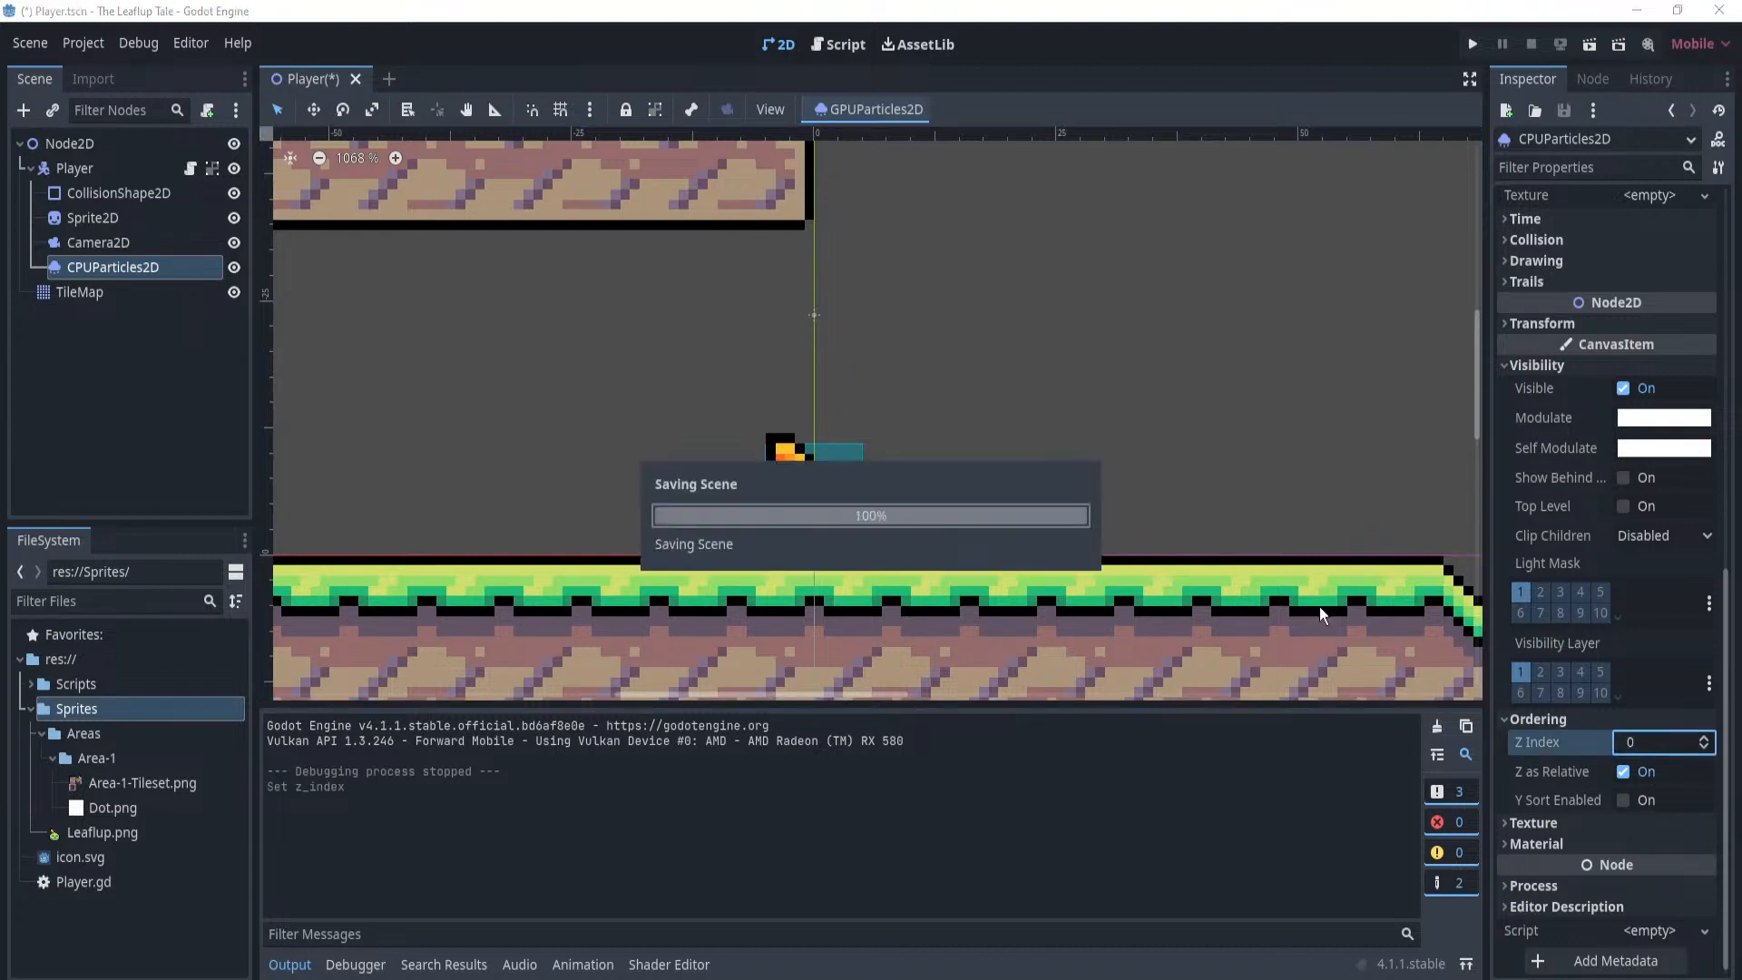
Set the player's Sprite2D node to a Z Index of 1 under Ordering and save the scene.
scroll(847, 548, up, 3)
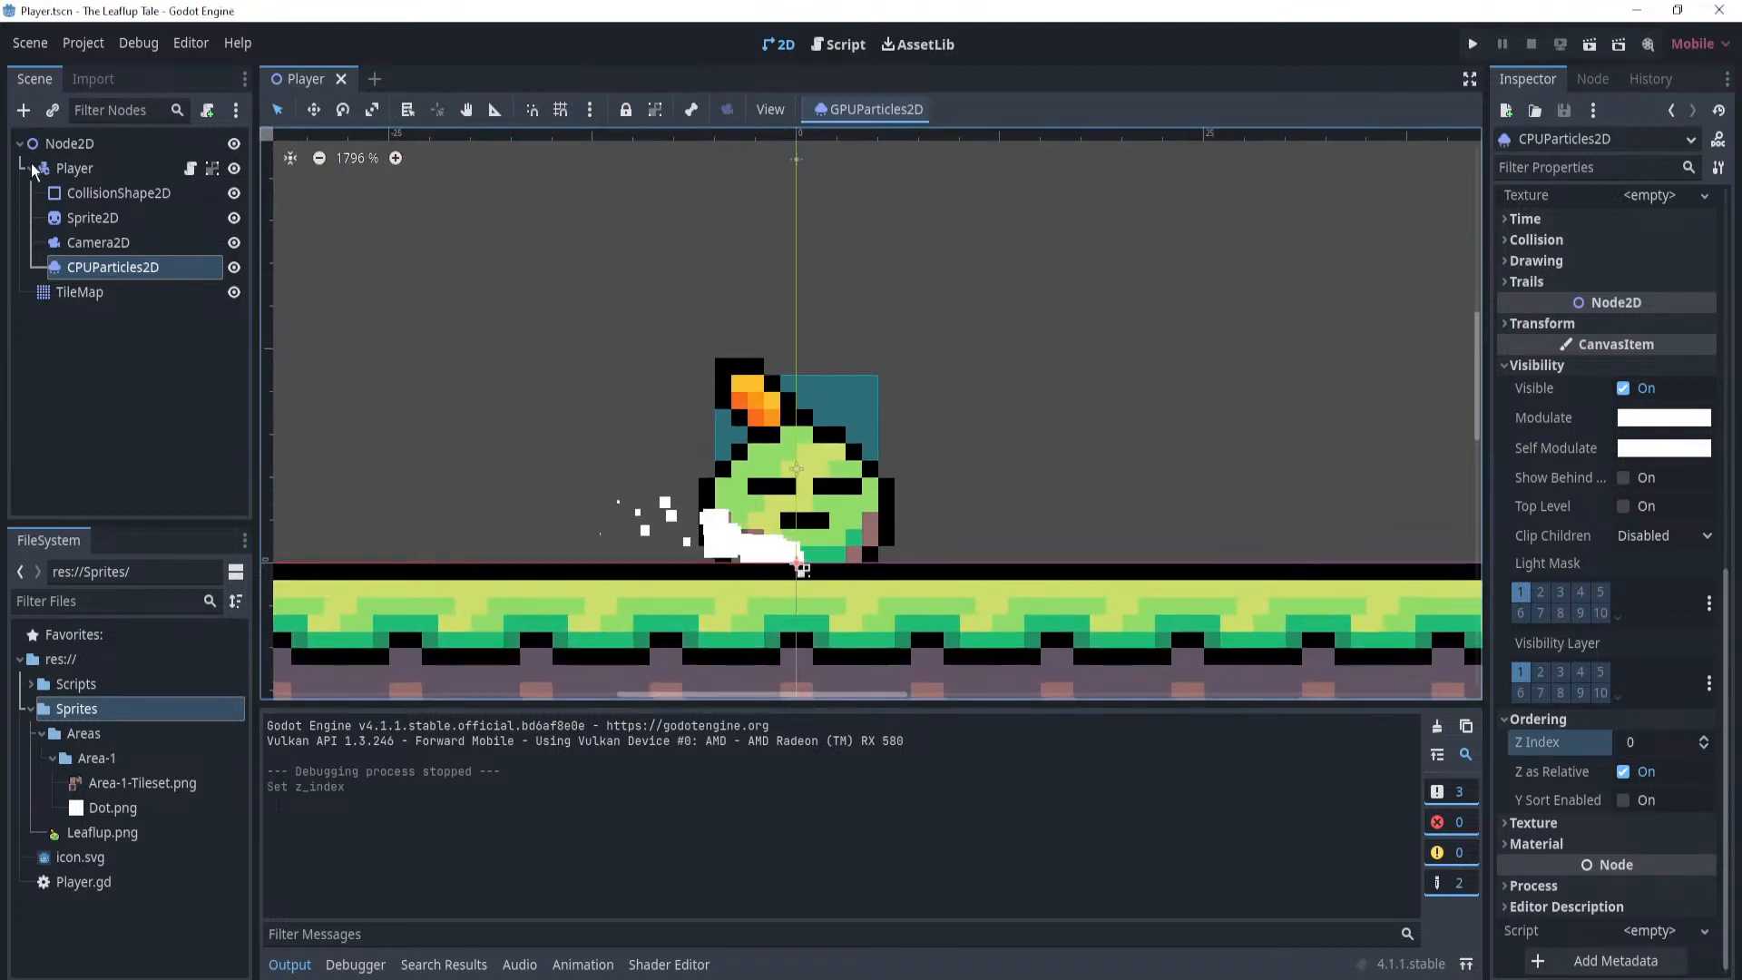
click(92, 218)
scroll(1554, 756, down, 2)
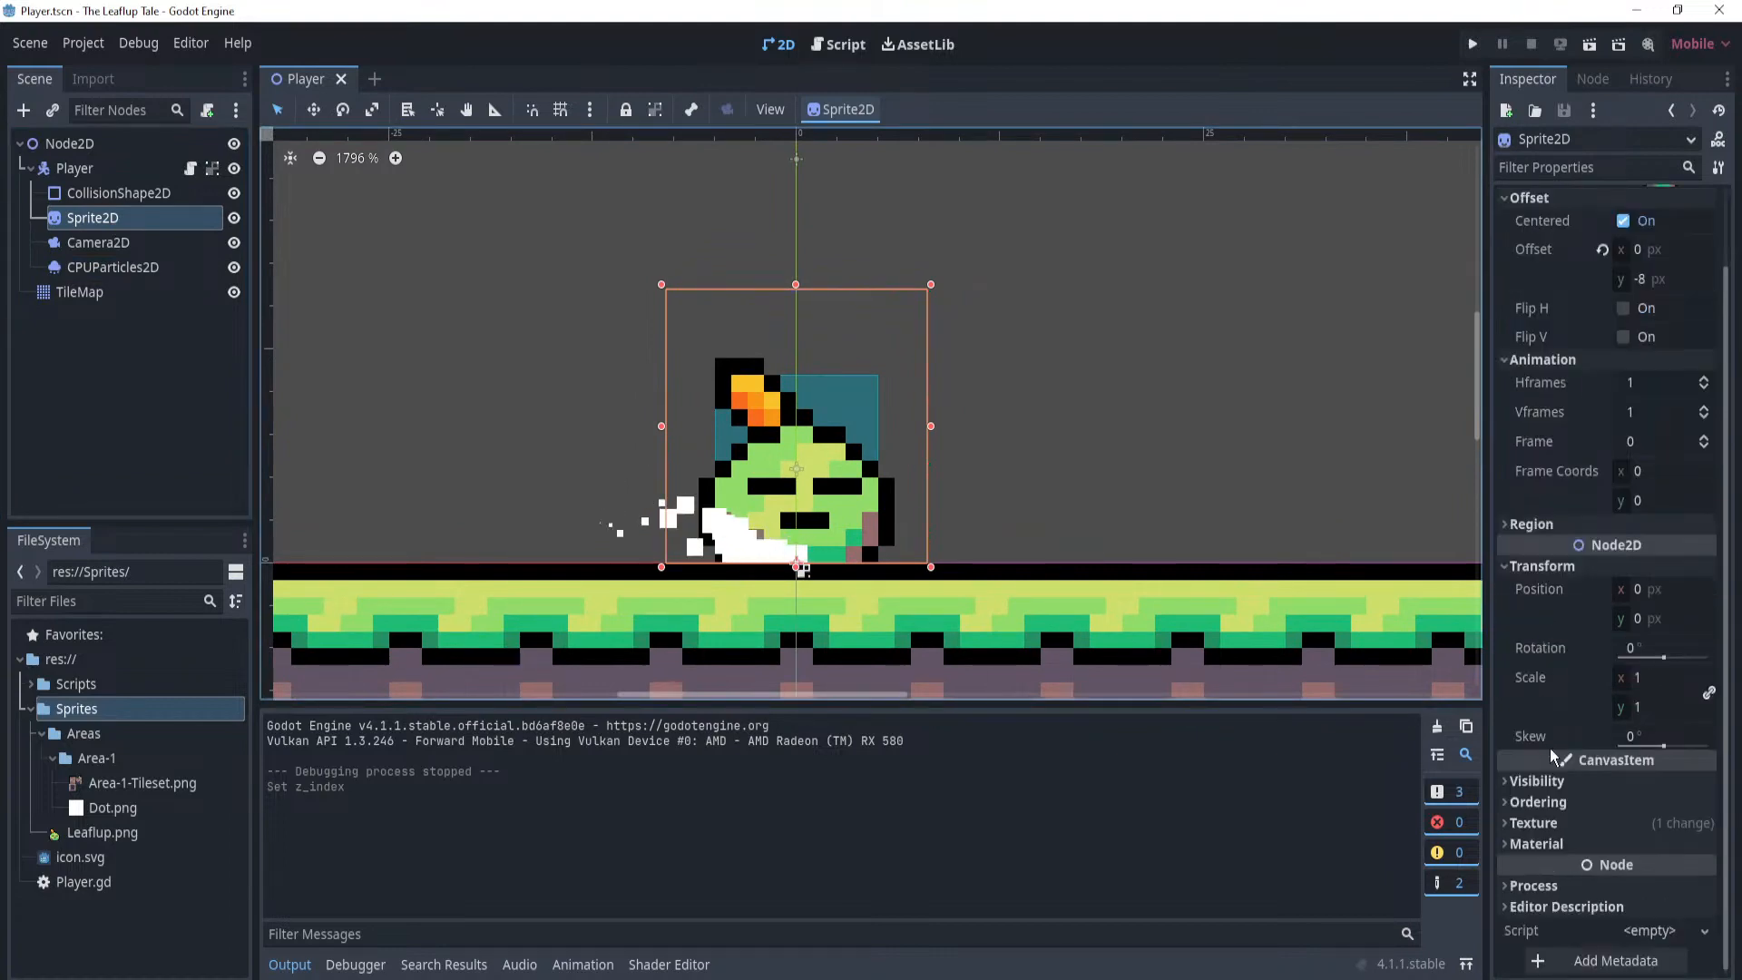
click(1540, 802)
click(1672, 825)
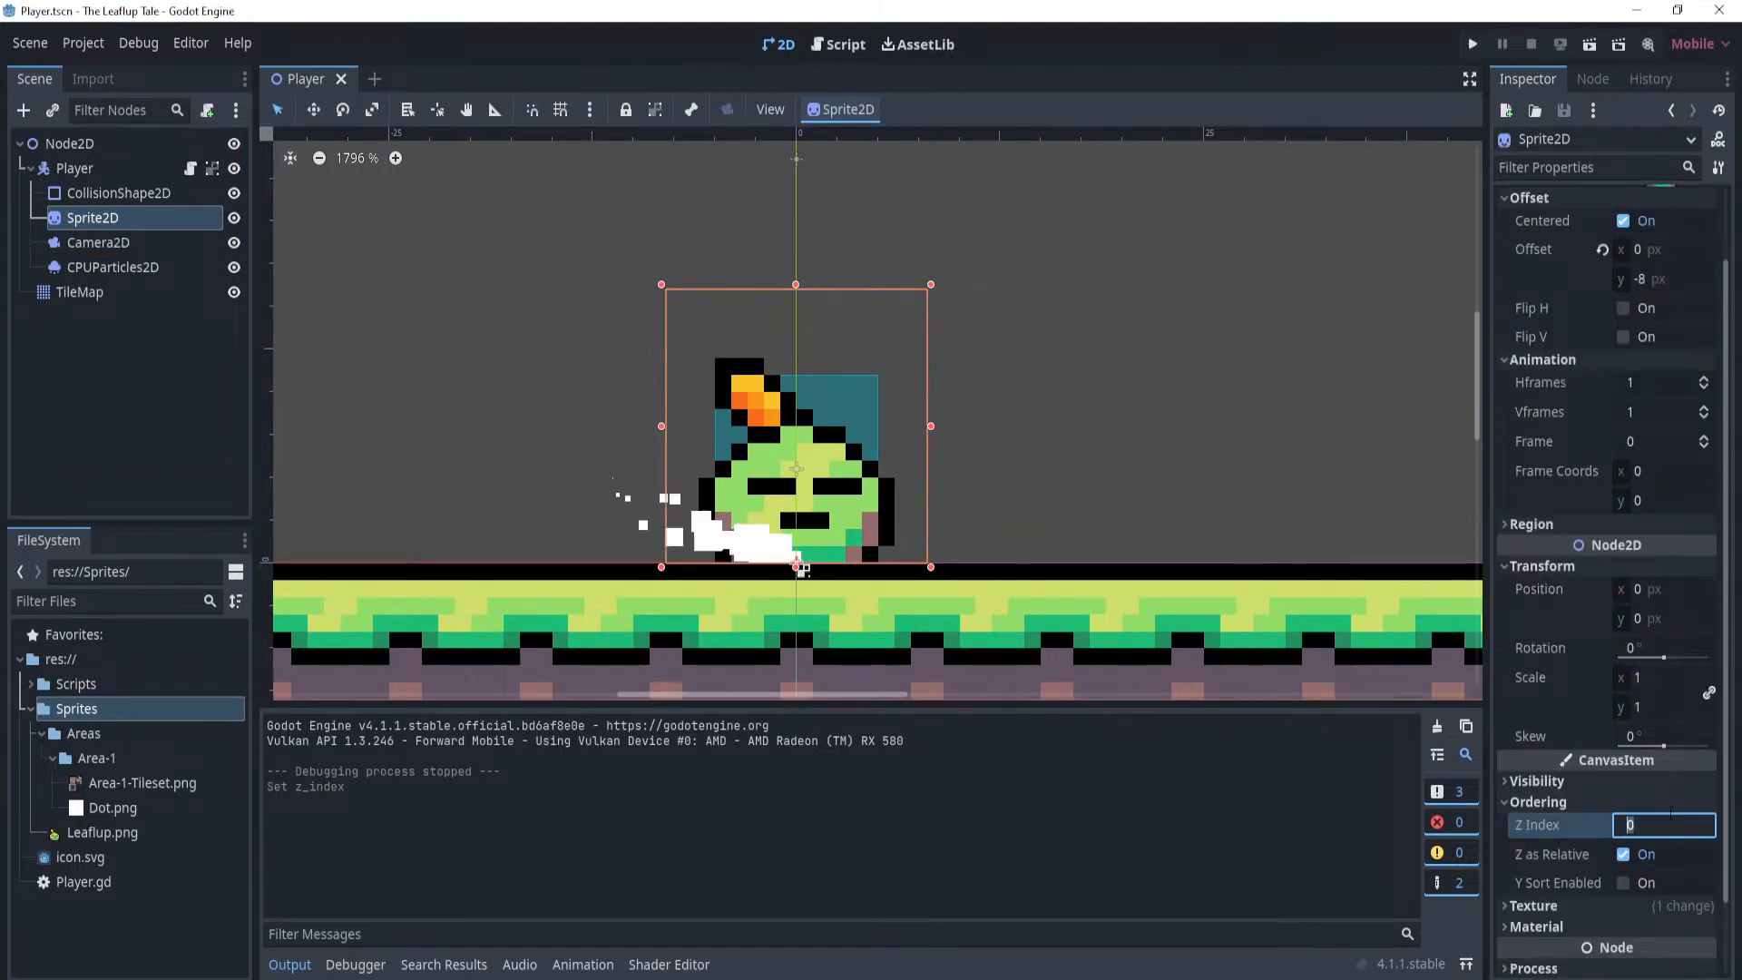
text(1)
key(Return)
scroll(1240, 422, down, 4)
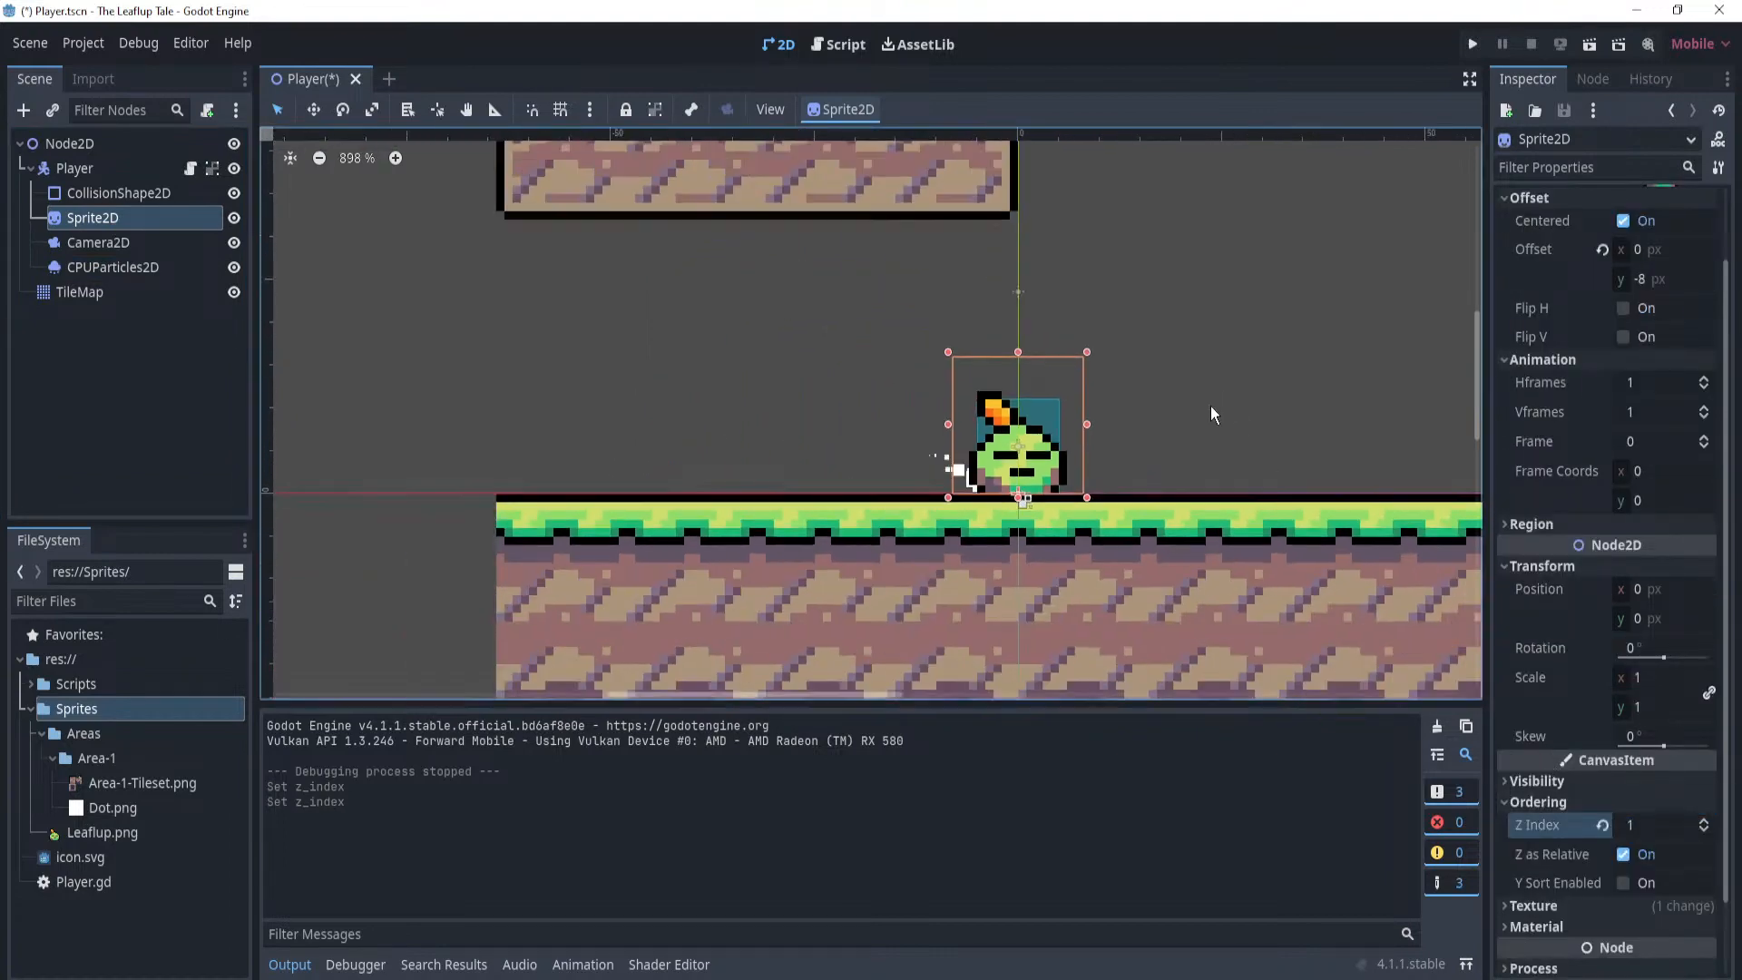
middle_drag(1211, 405, 1067, 438)
scroll(1067, 439, up, 1)
key(ctrl+s)
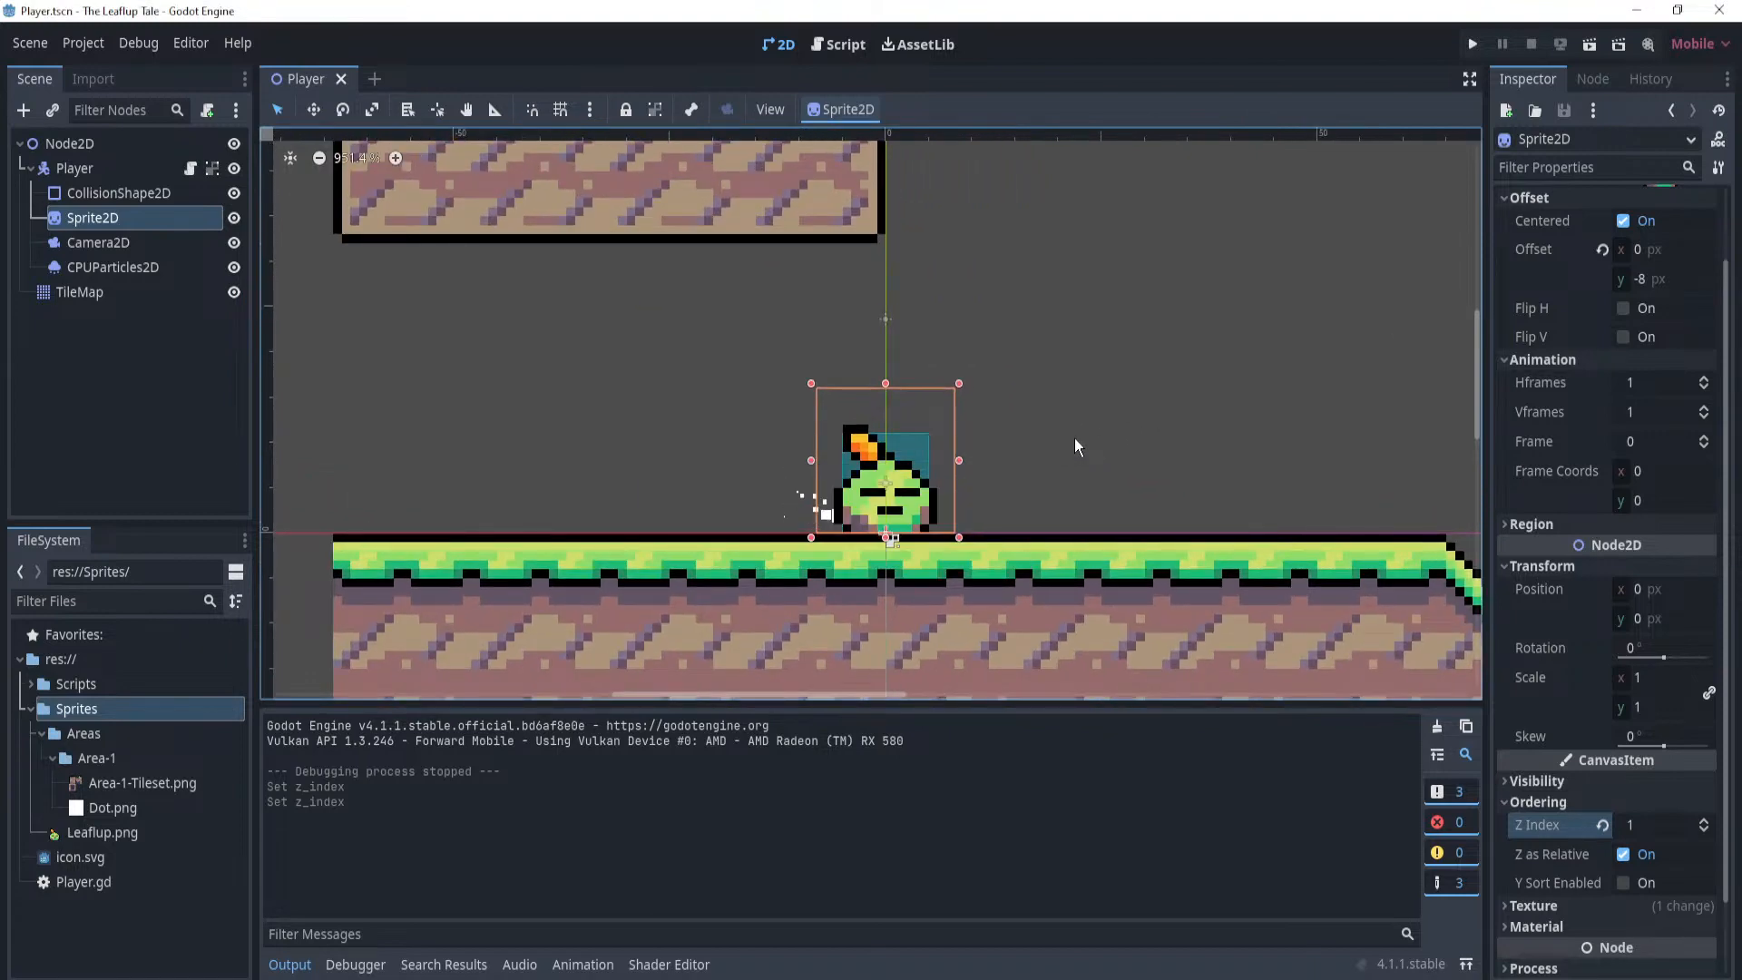
click(1652, 826)
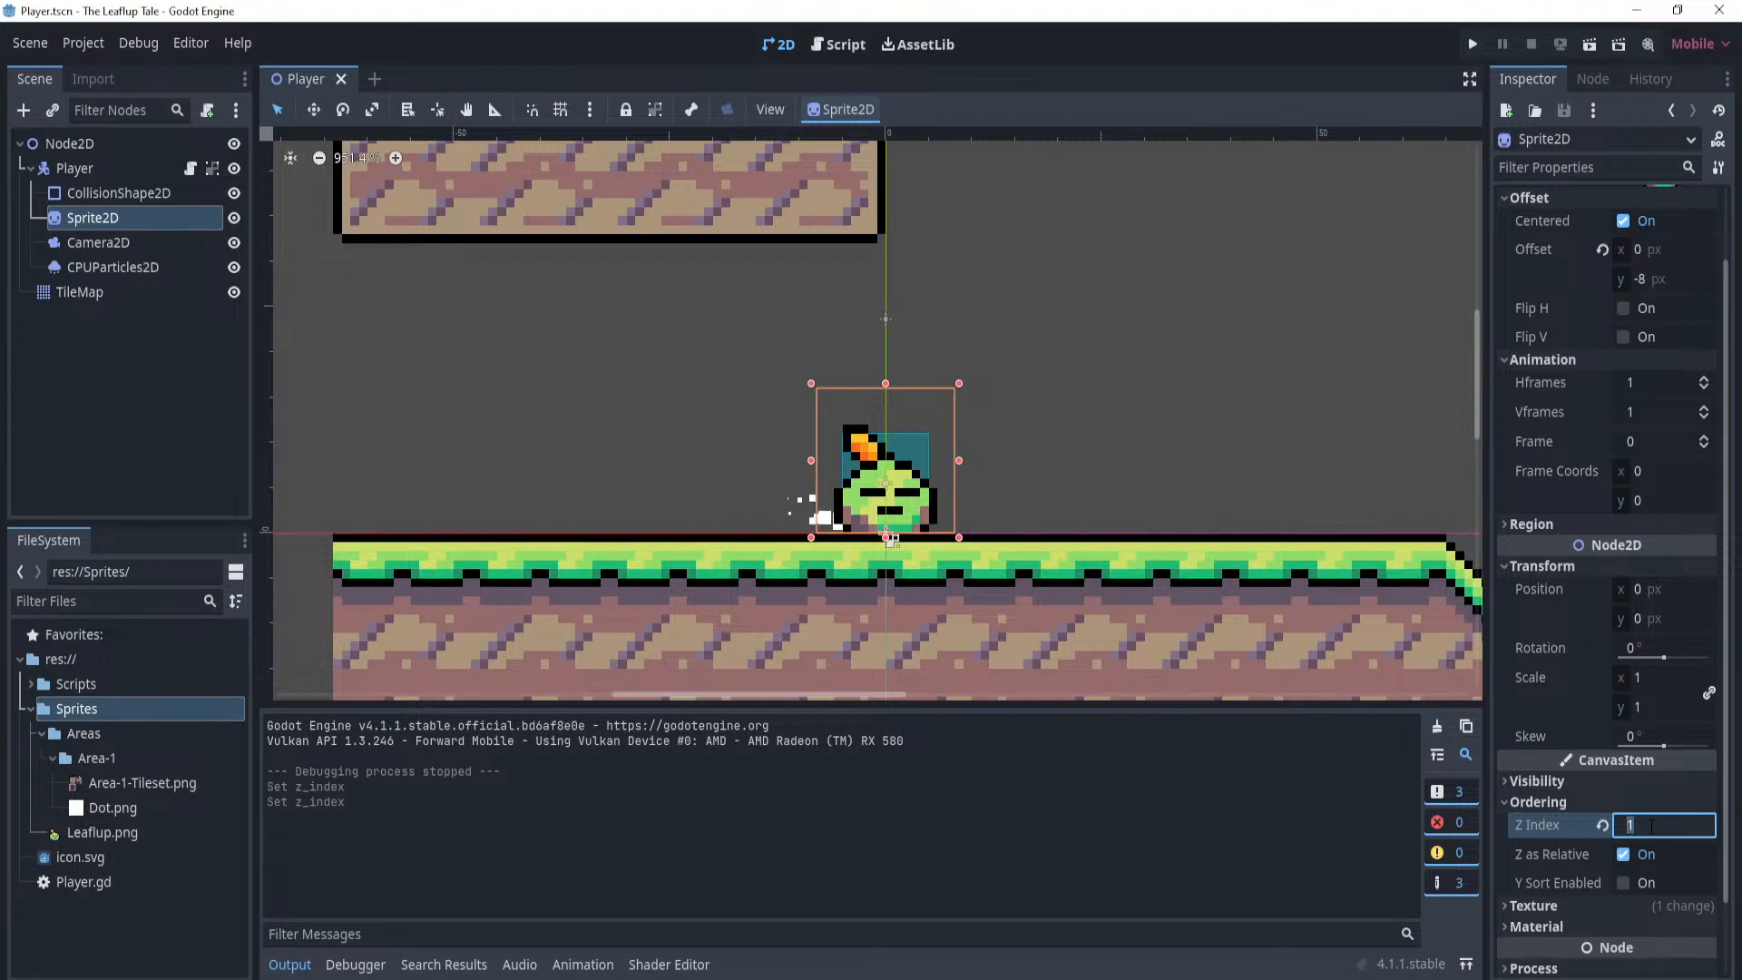
key(Return)
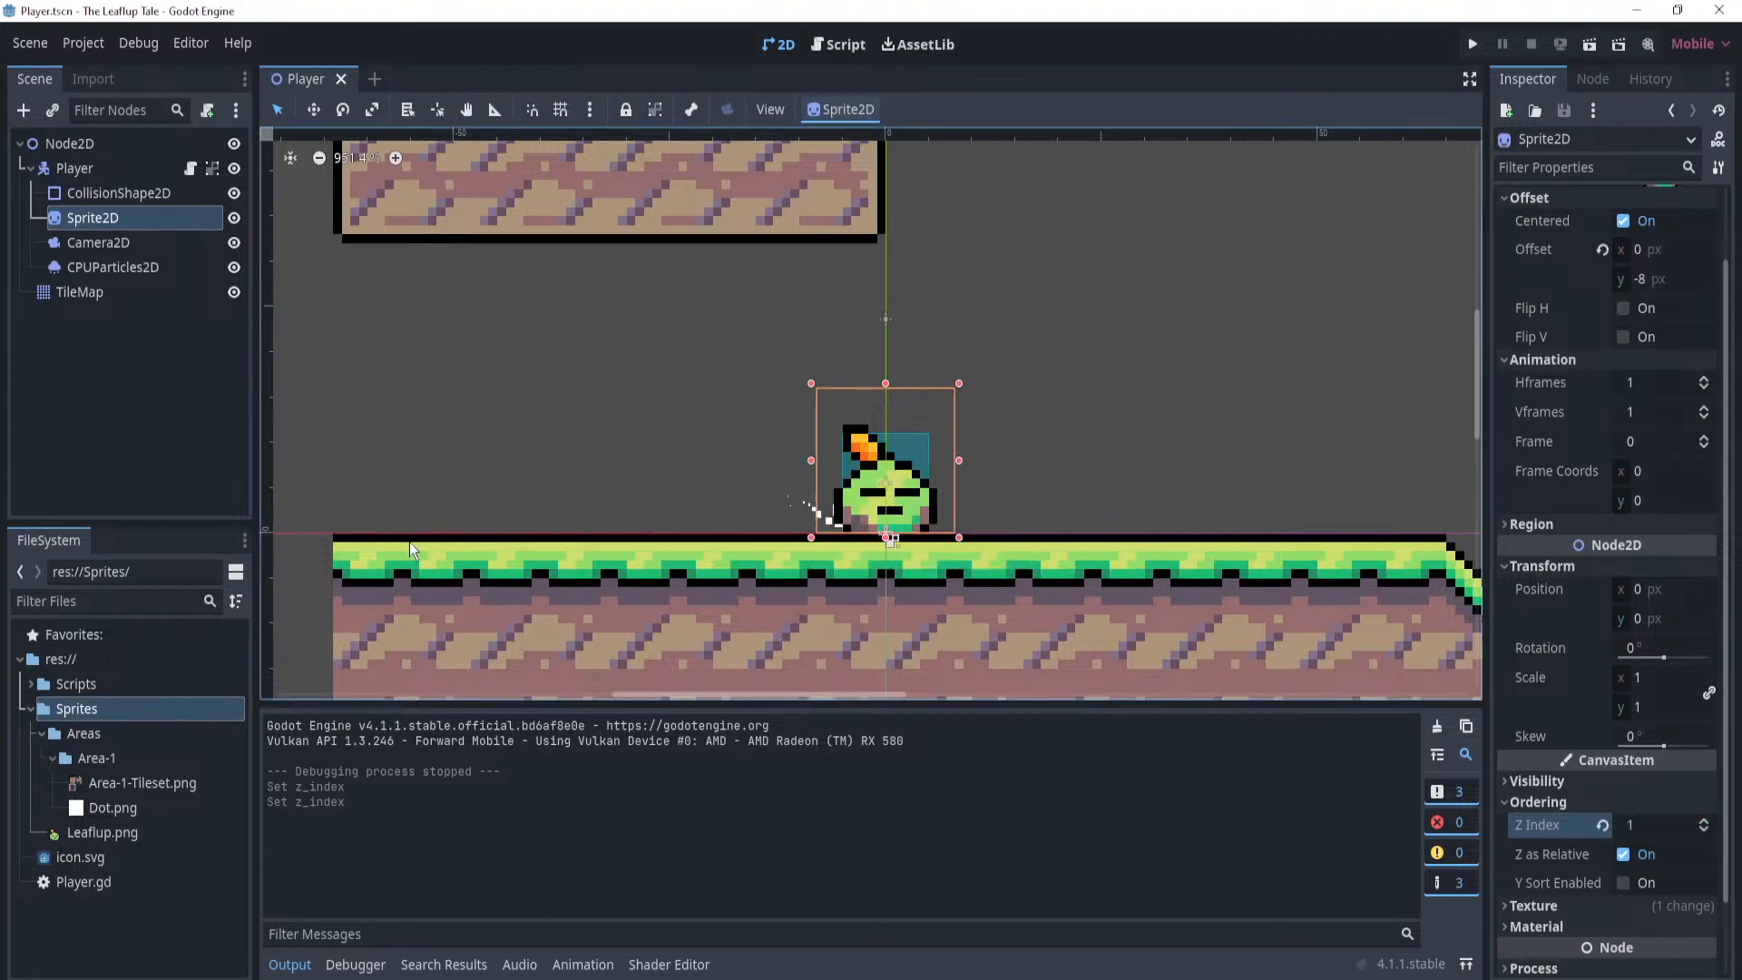
Set the particle node's Z Index to 2, save the scene, and inspect the trail over the player up close.
click(96, 268)
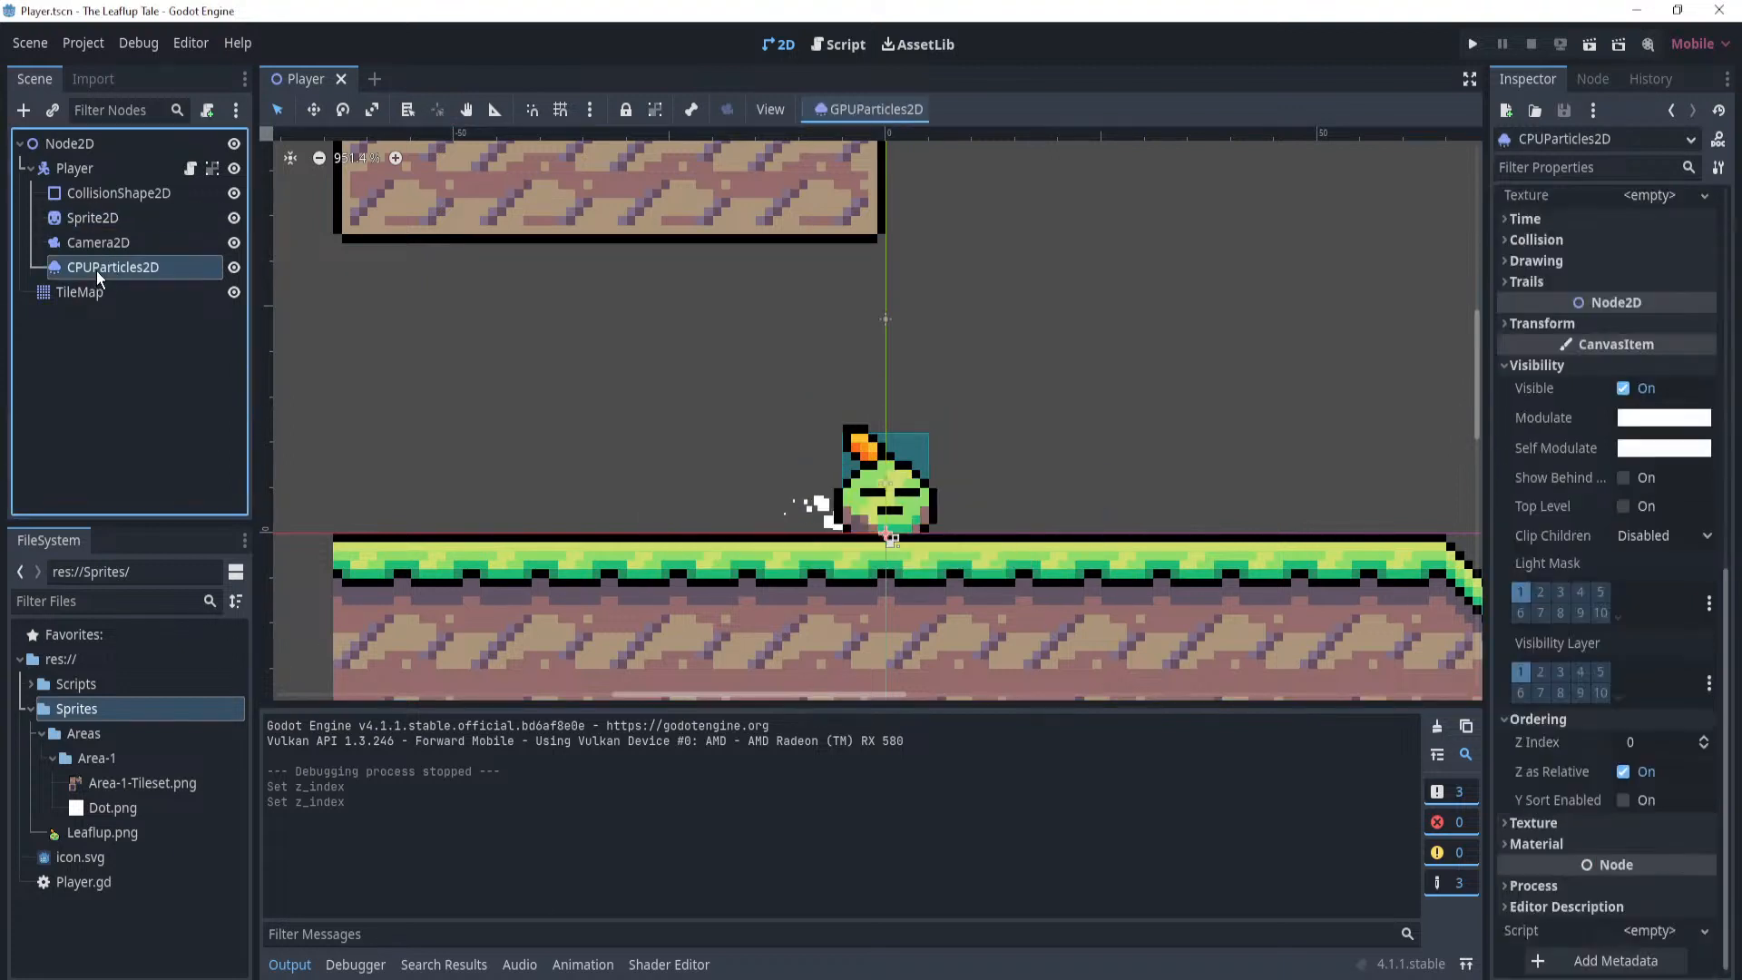
click(1655, 750)
text(2)
key(Return)
scroll(1080, 384, down, 2)
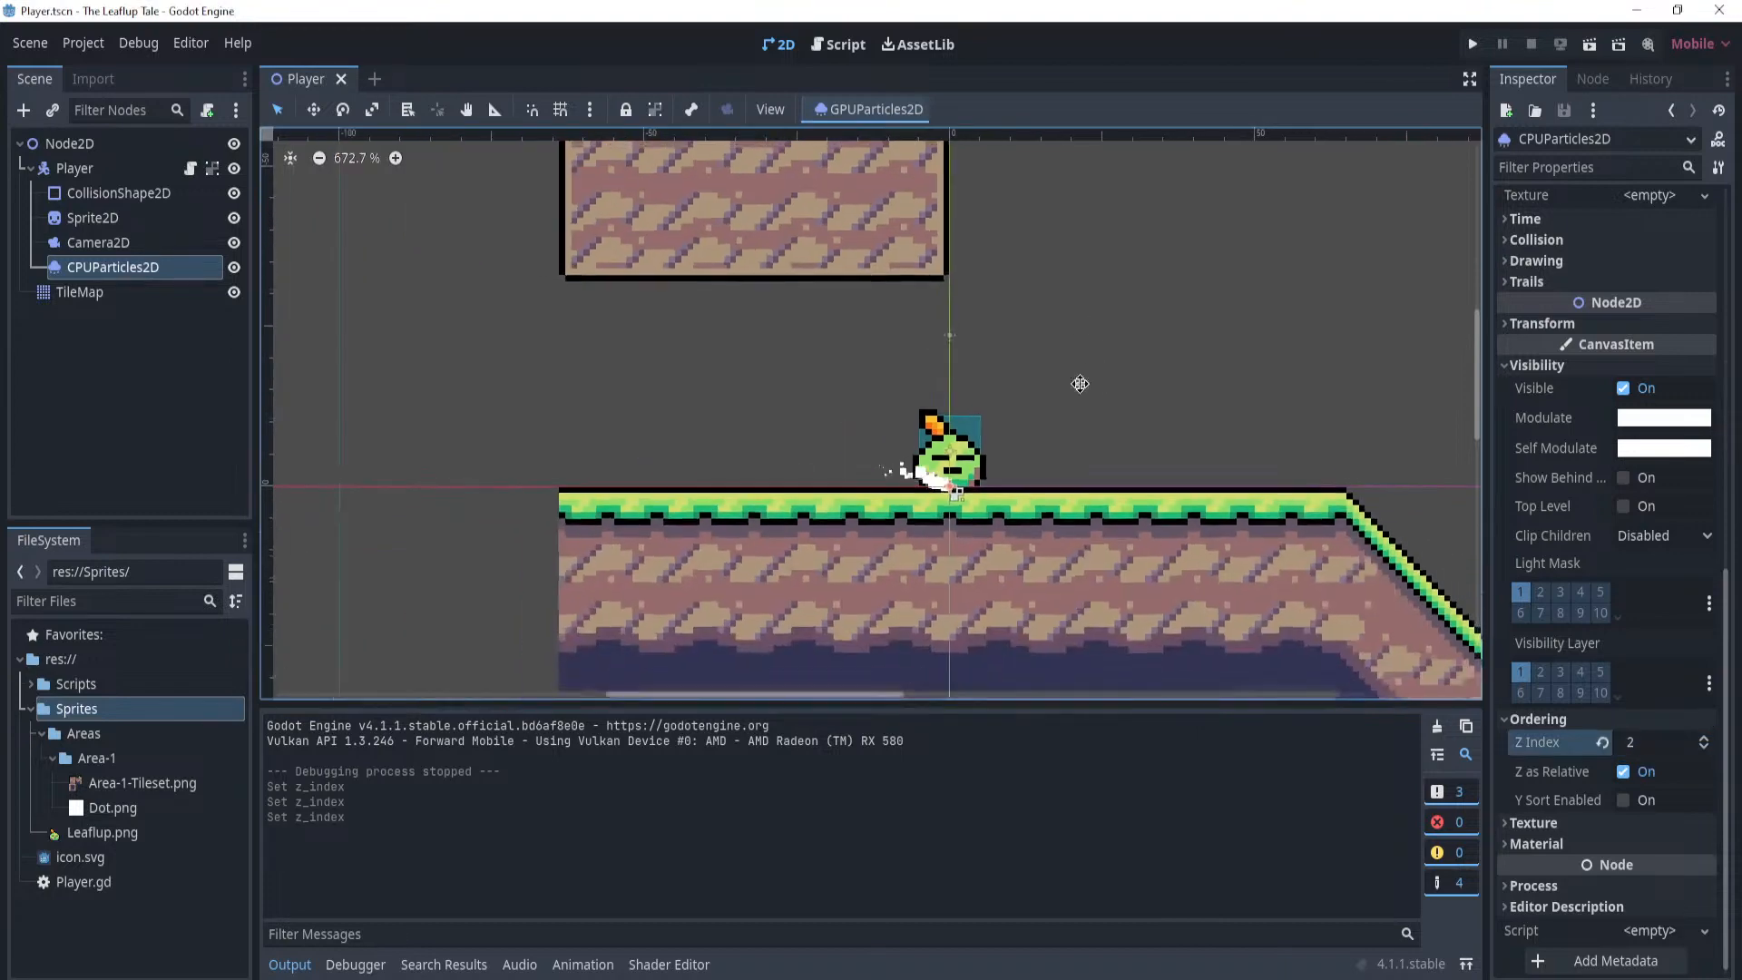
scroll(978, 470, up, 9)
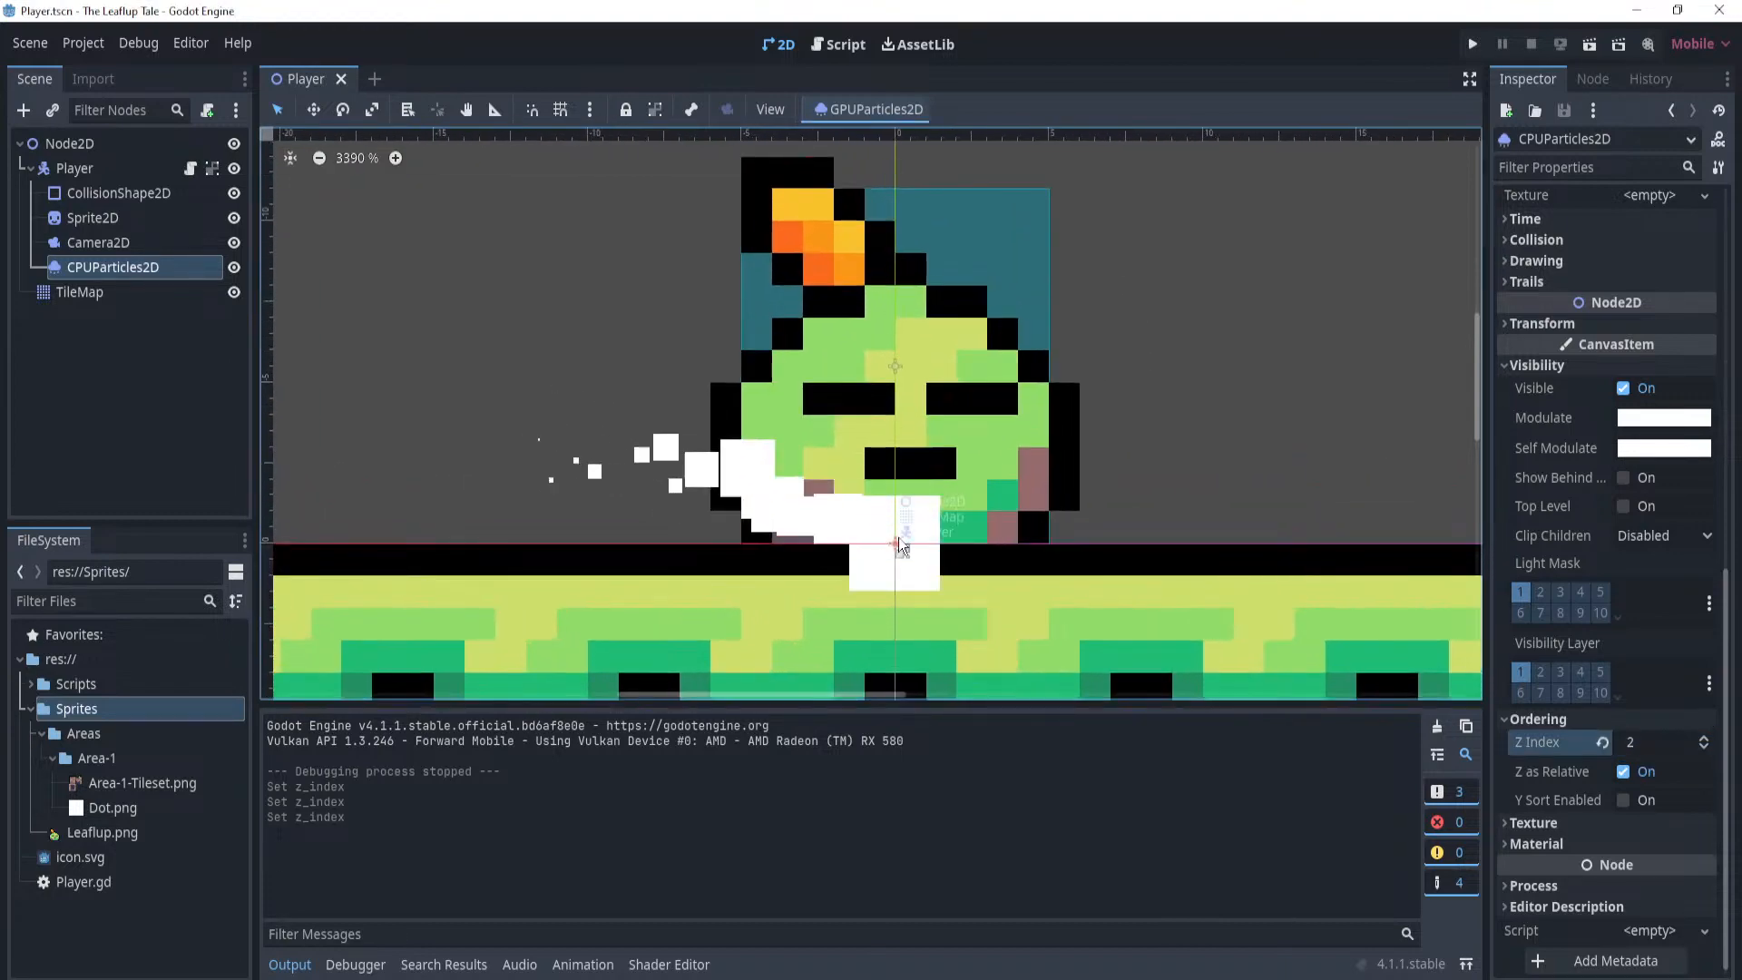
Ungroup the Player node's children so they are individually selectable, and reselect the particle node.
click(901, 547)
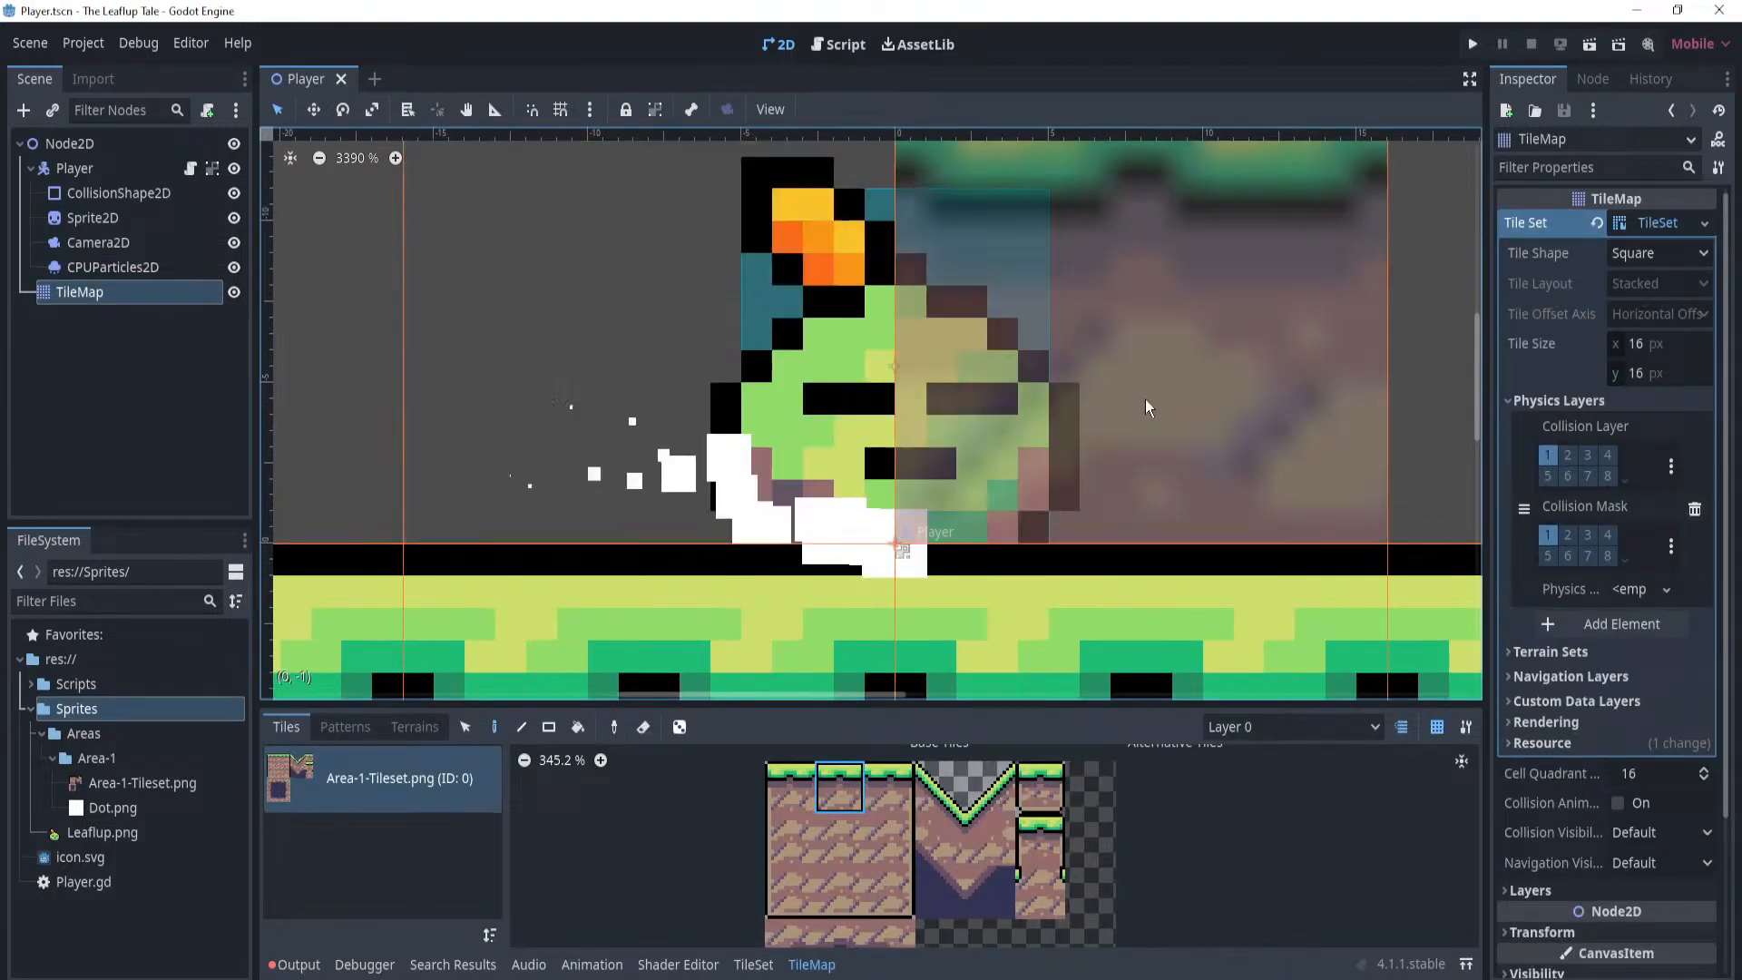
scroll(1134, 395, down, 3)
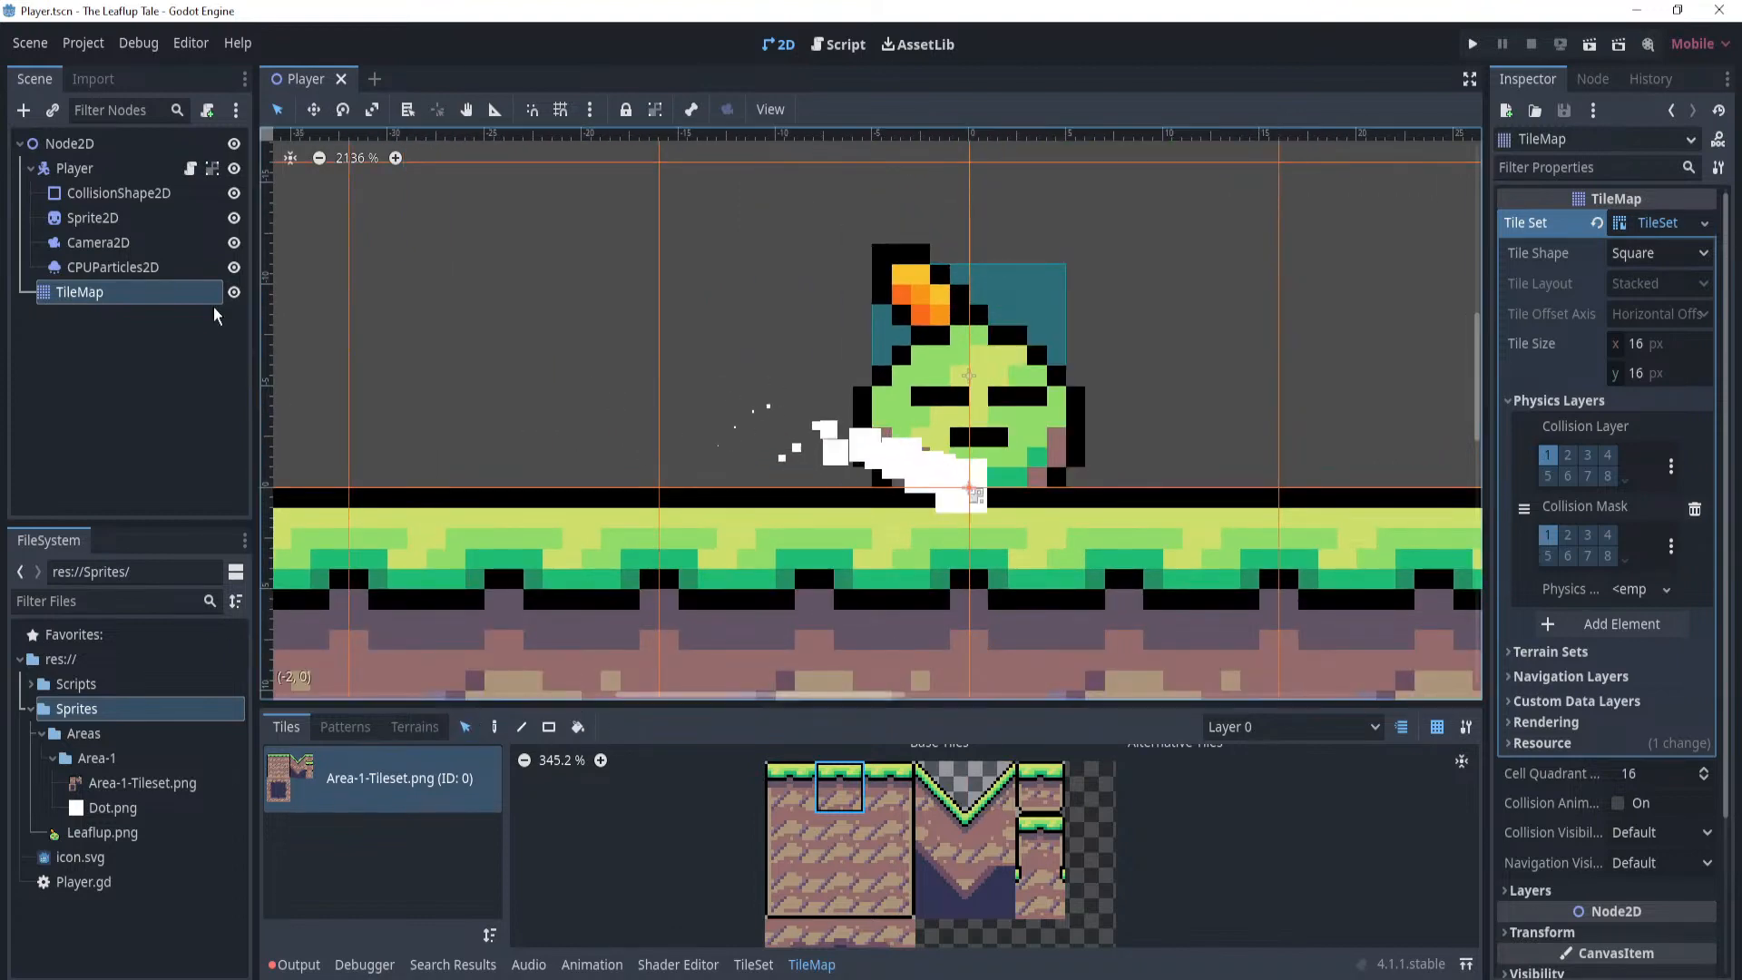
click(145, 267)
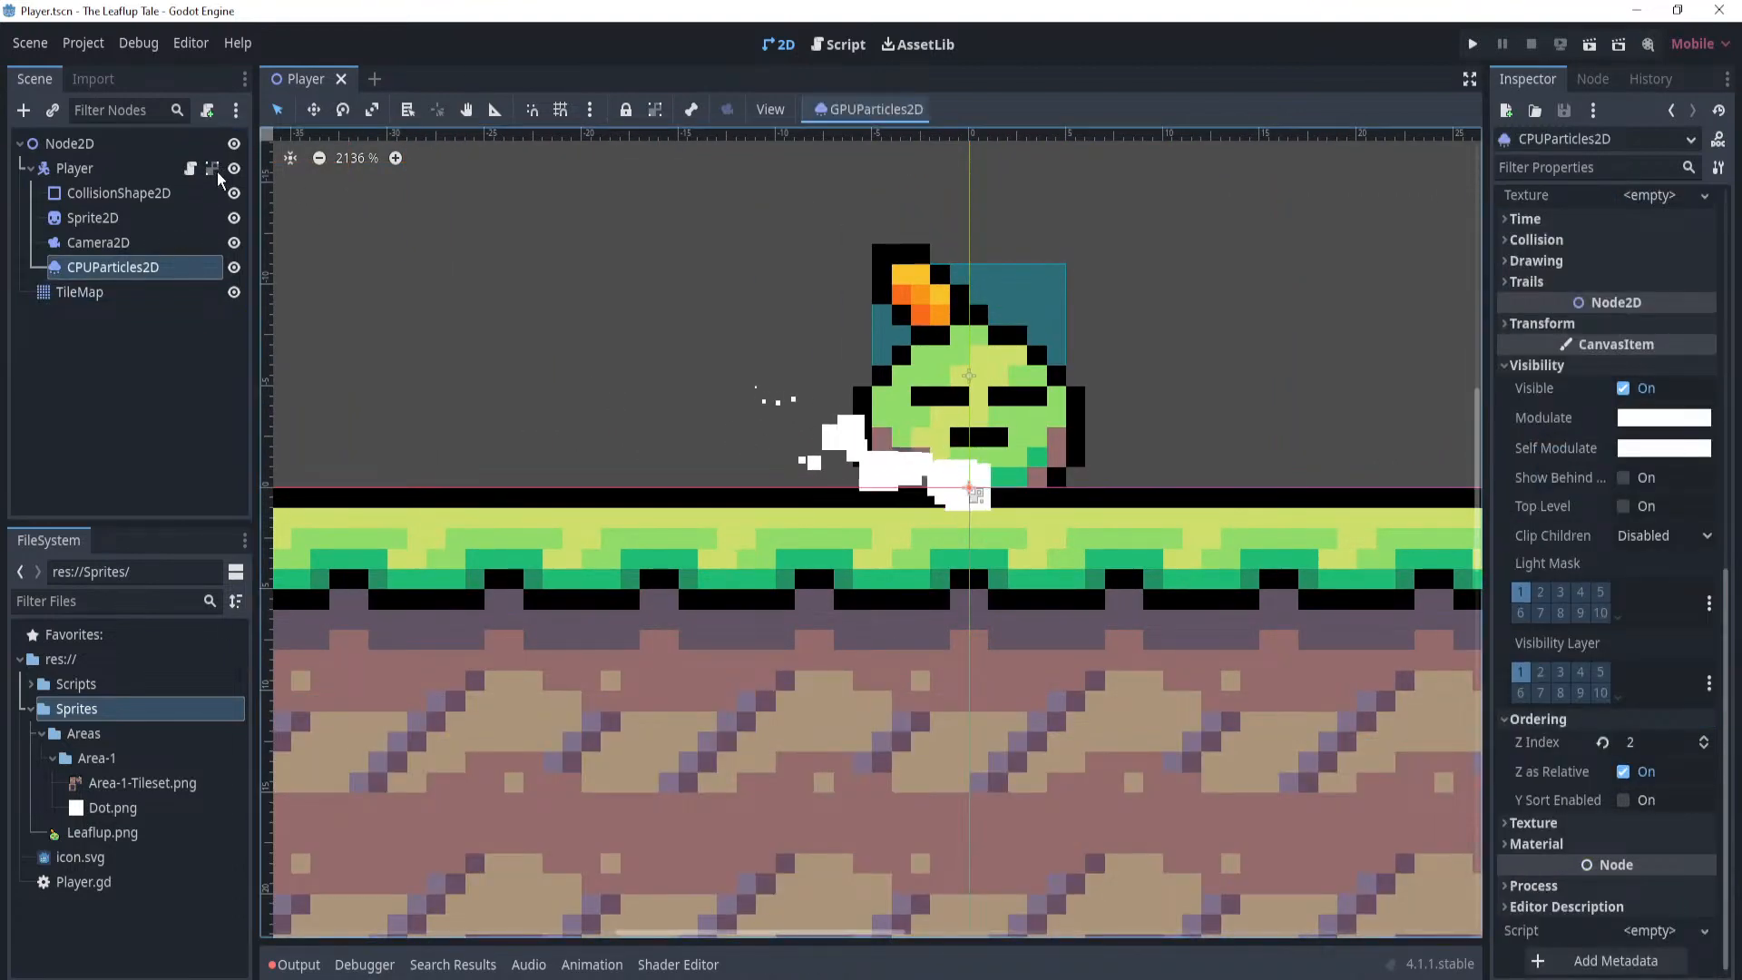
click(212, 168)
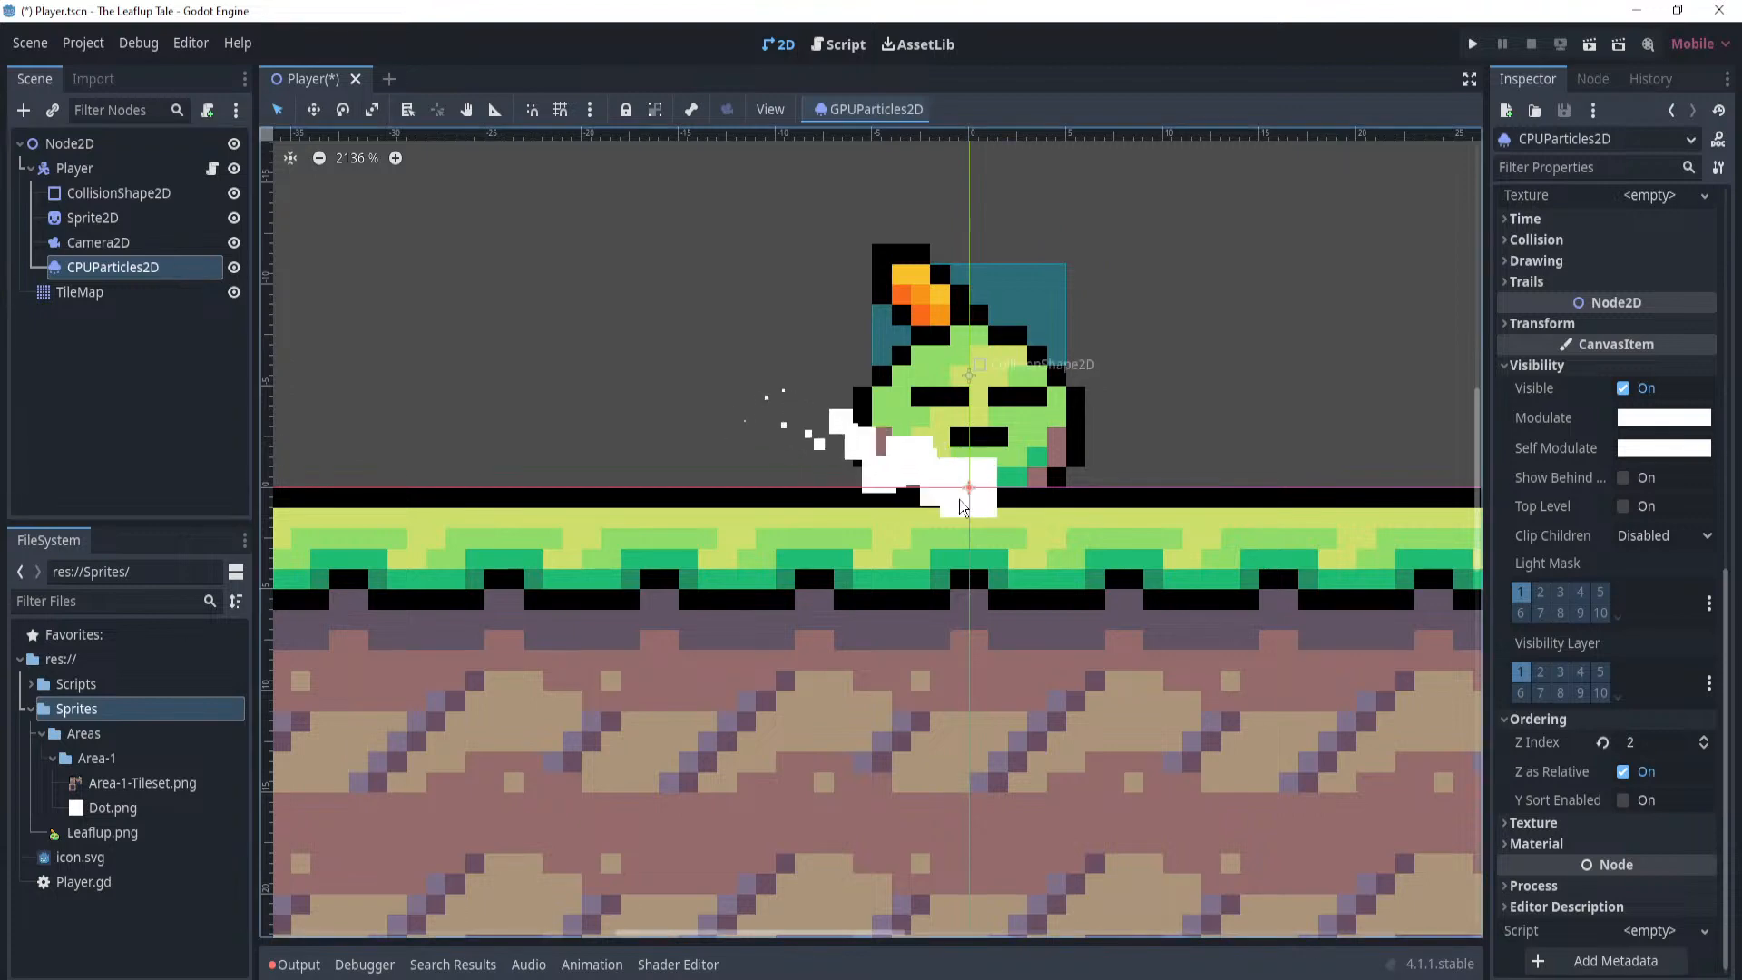
click(193, 291)
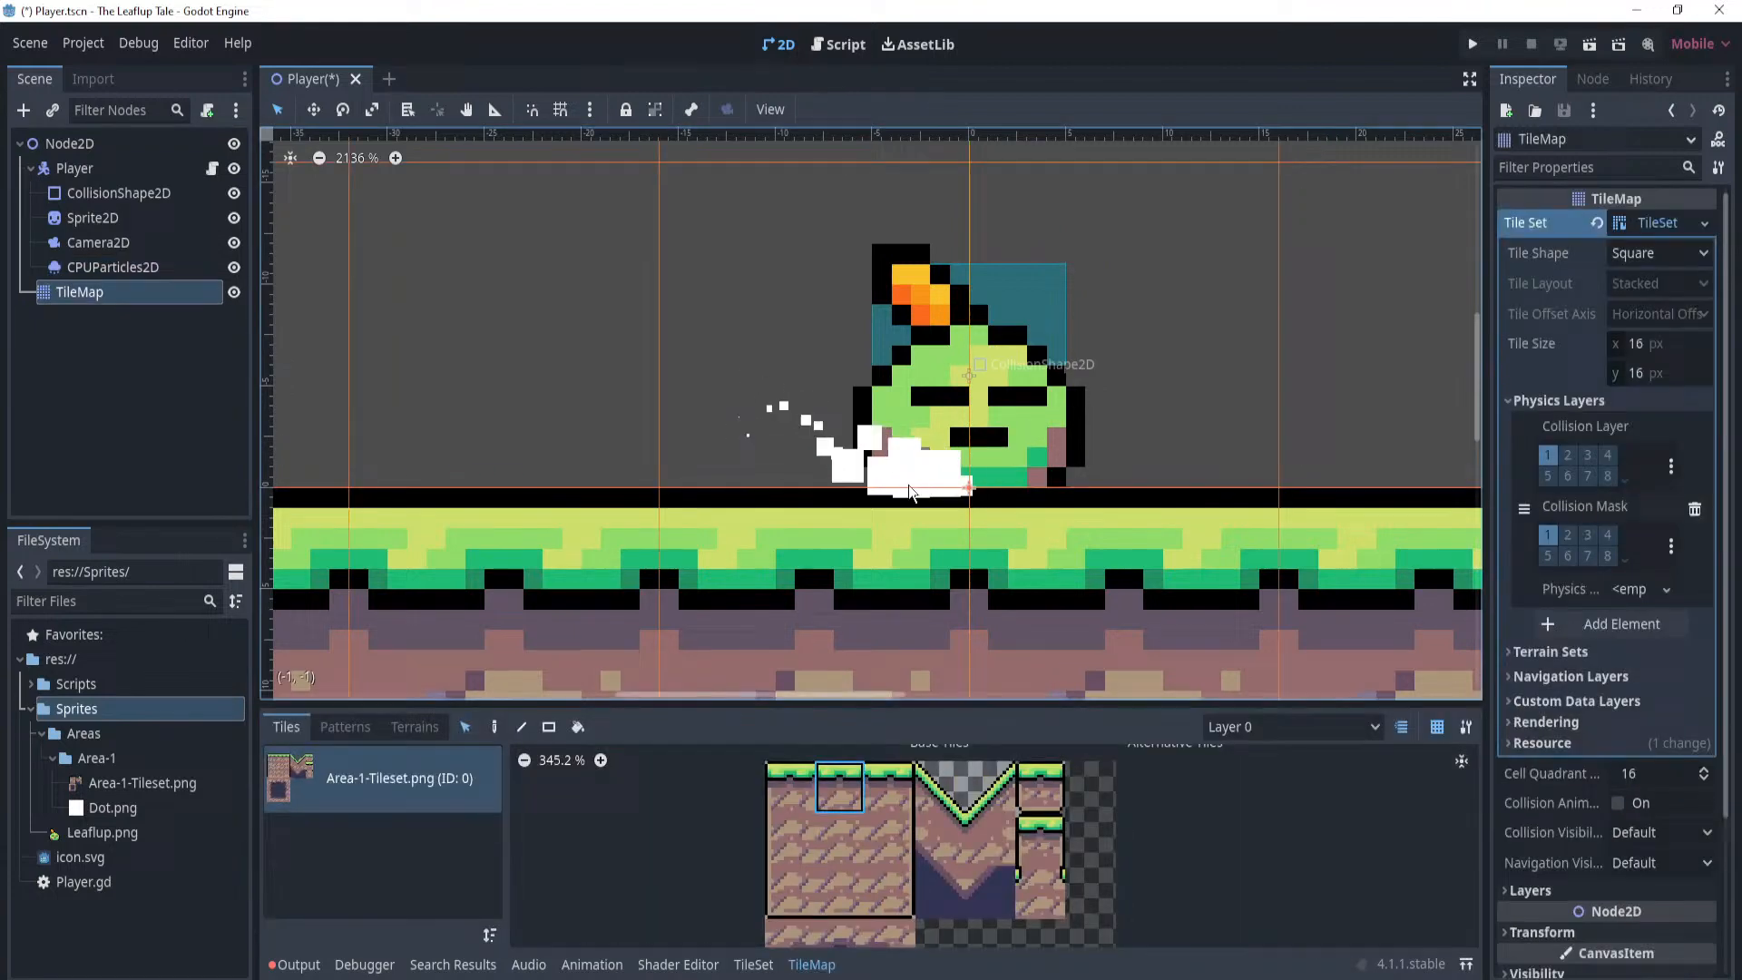
click(181, 267)
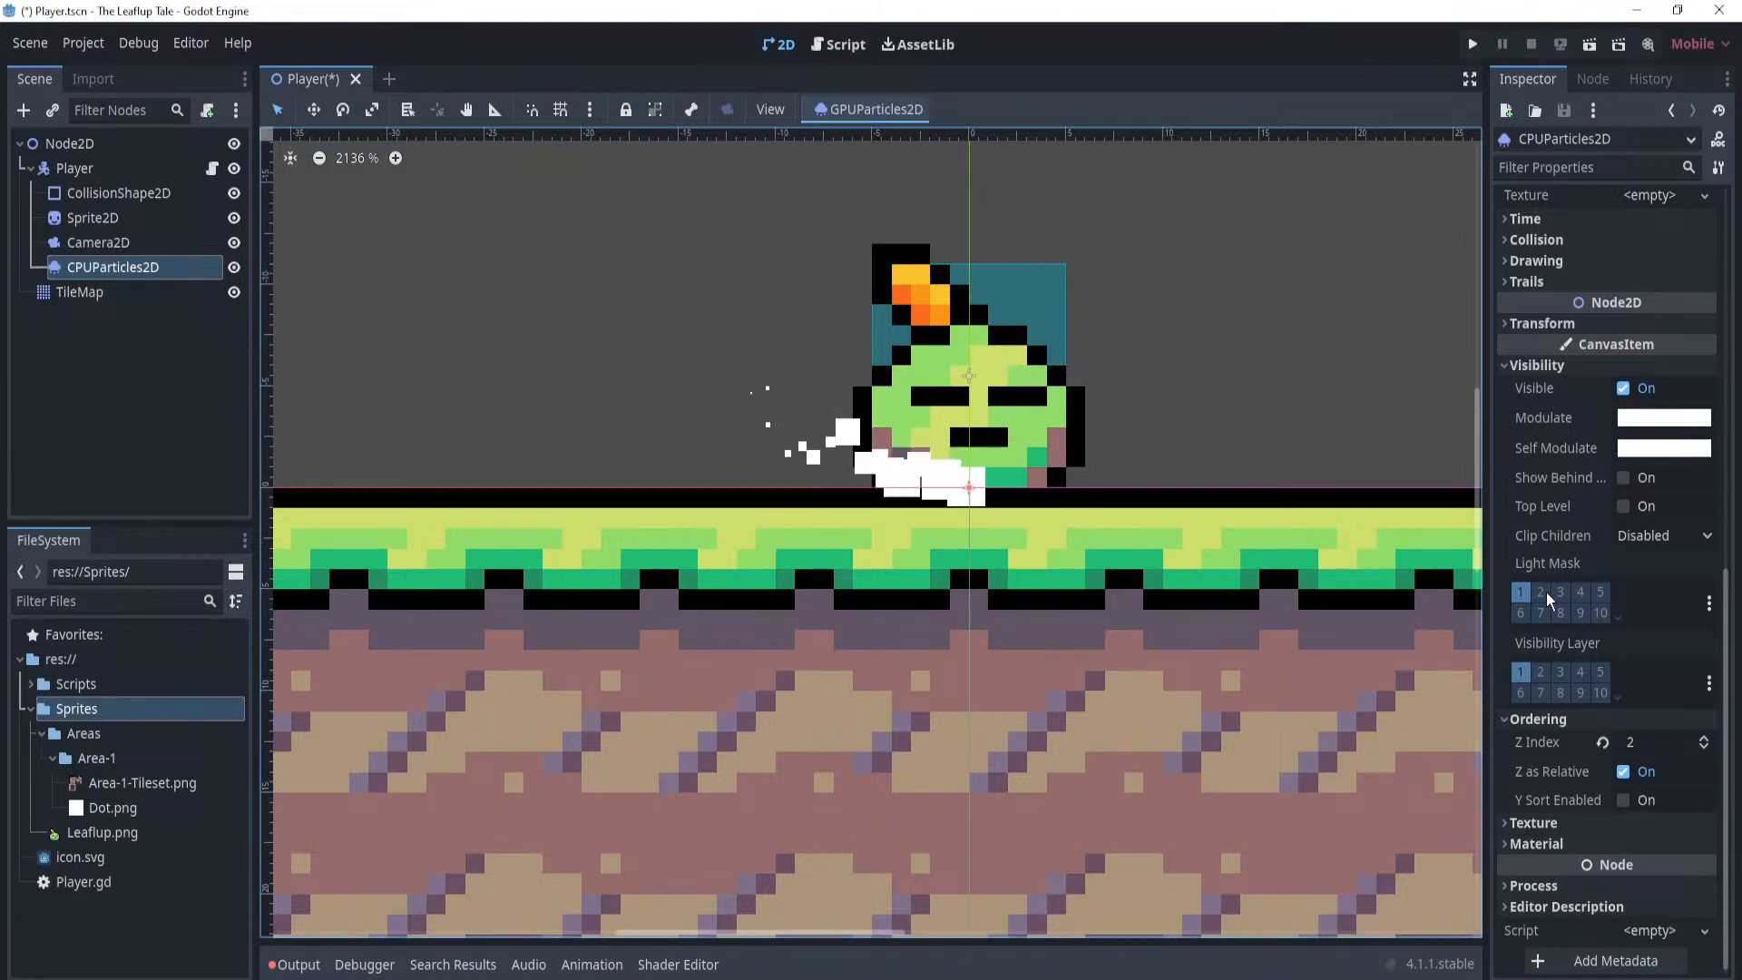
Shift the particle node's X position to about -4.12 px so the trail starts behind the player.
scroll(1548, 598, up, 5)
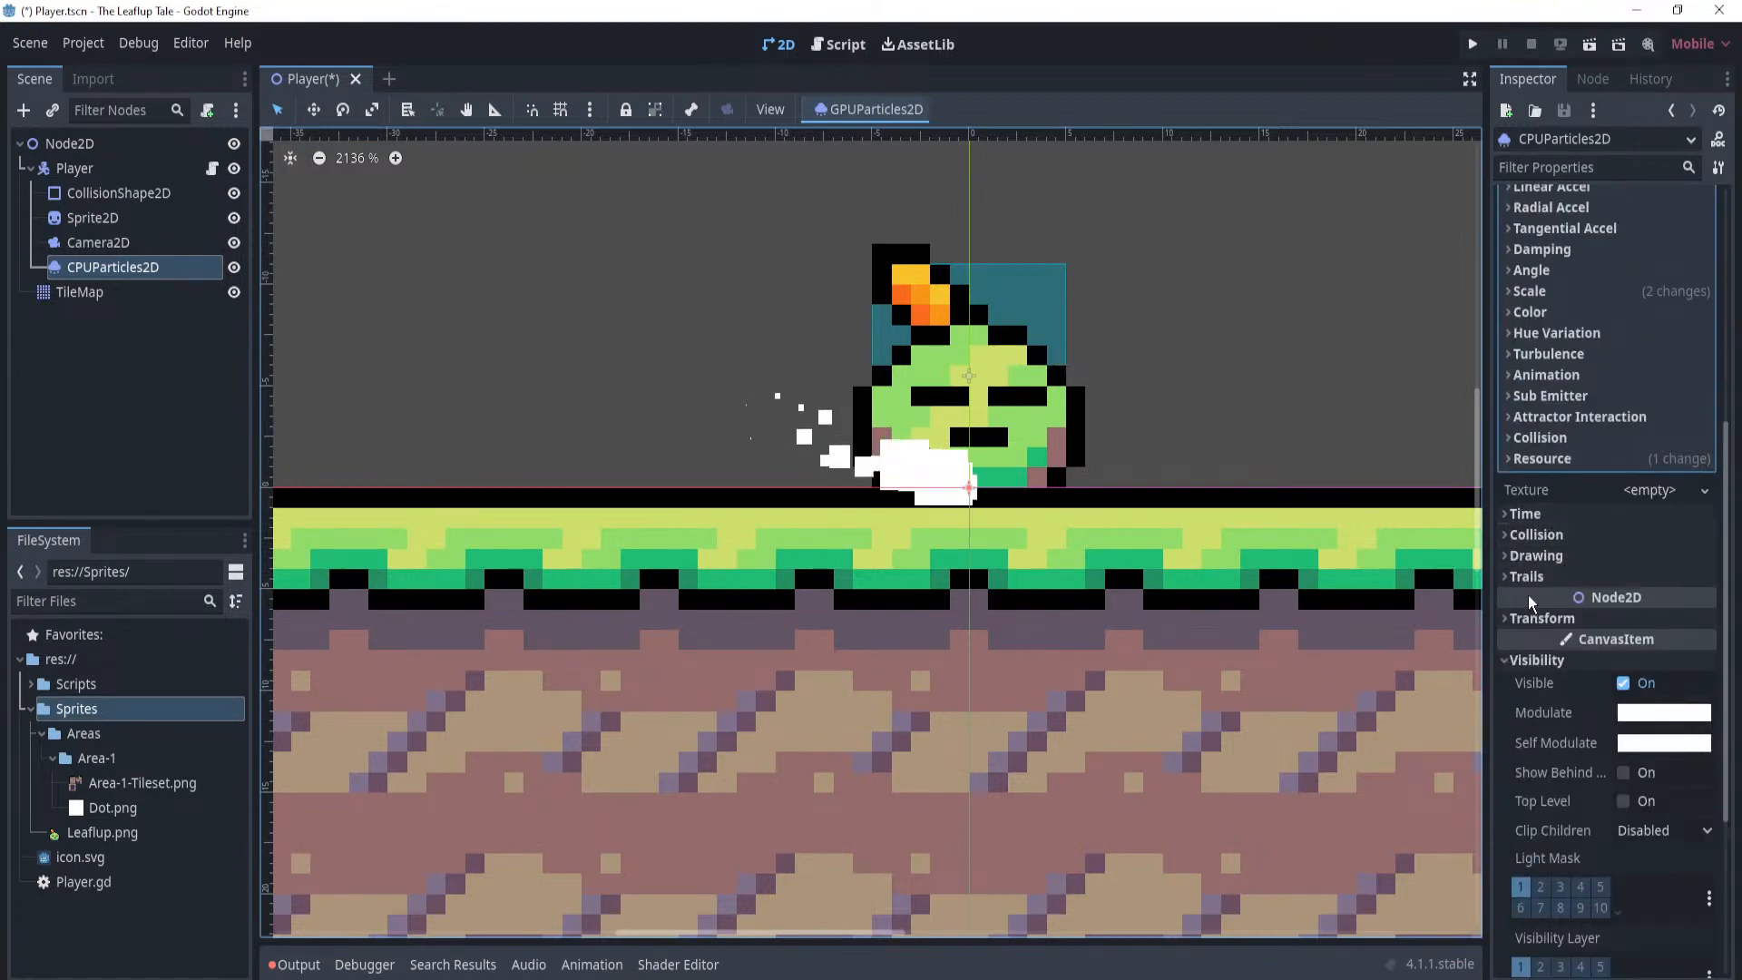
click(1538, 618)
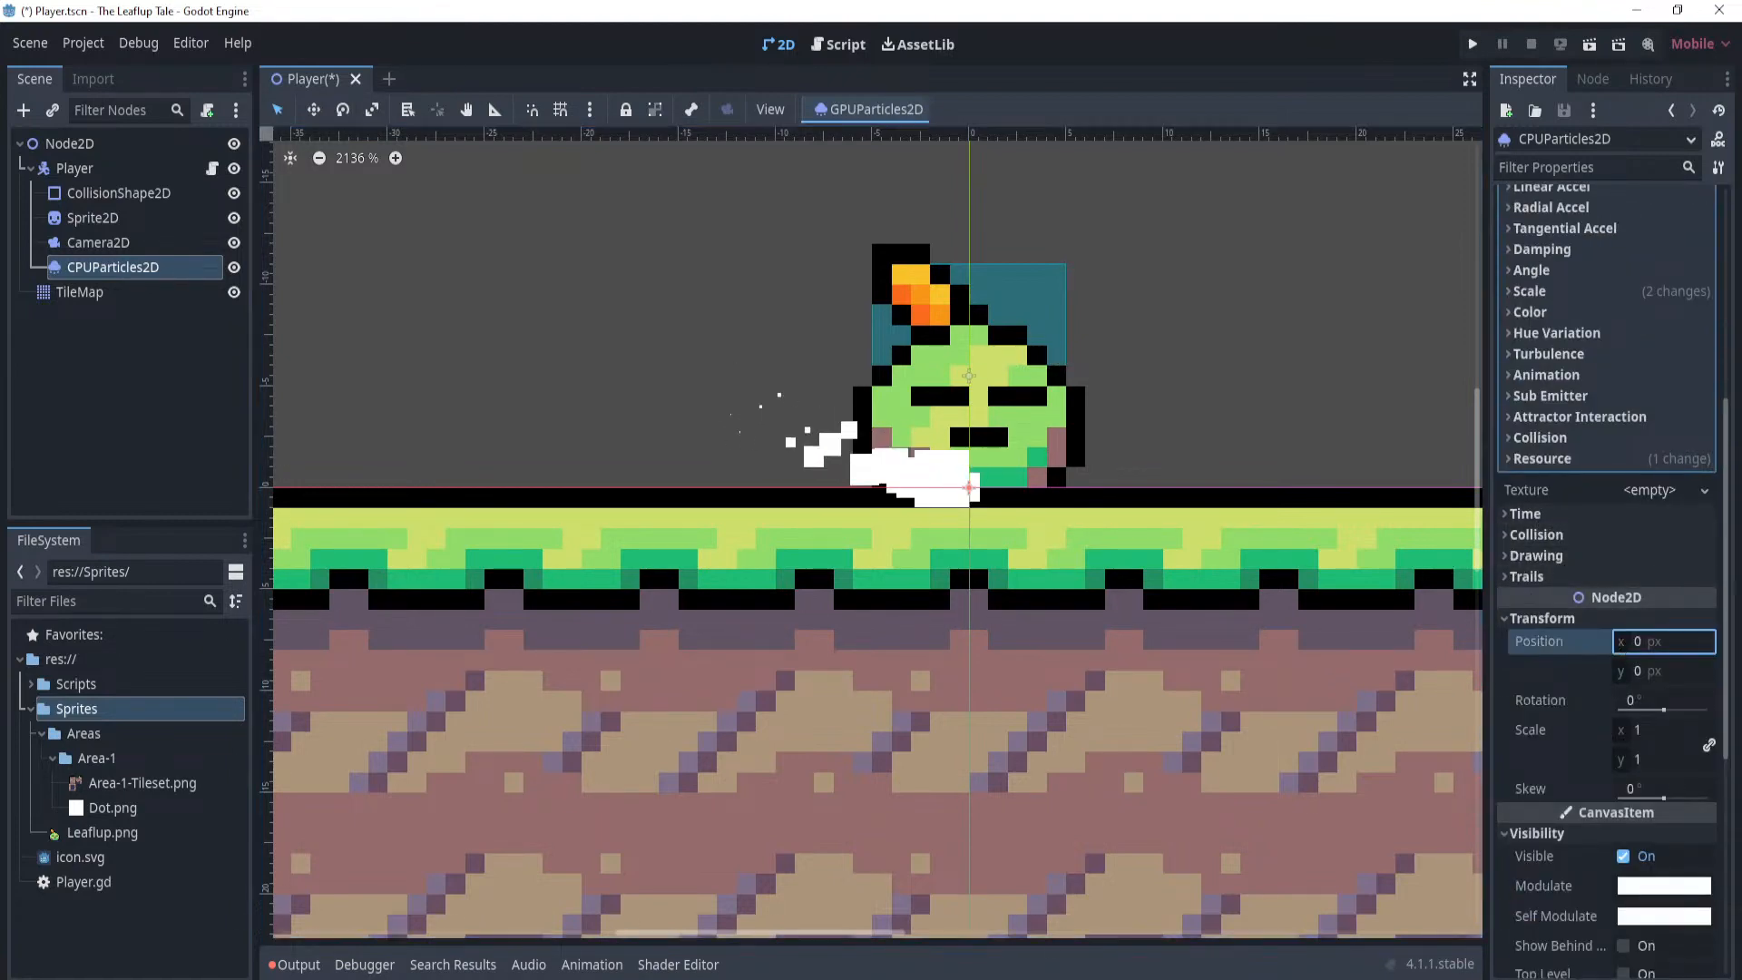
drag(1624, 642, 1599, 642)
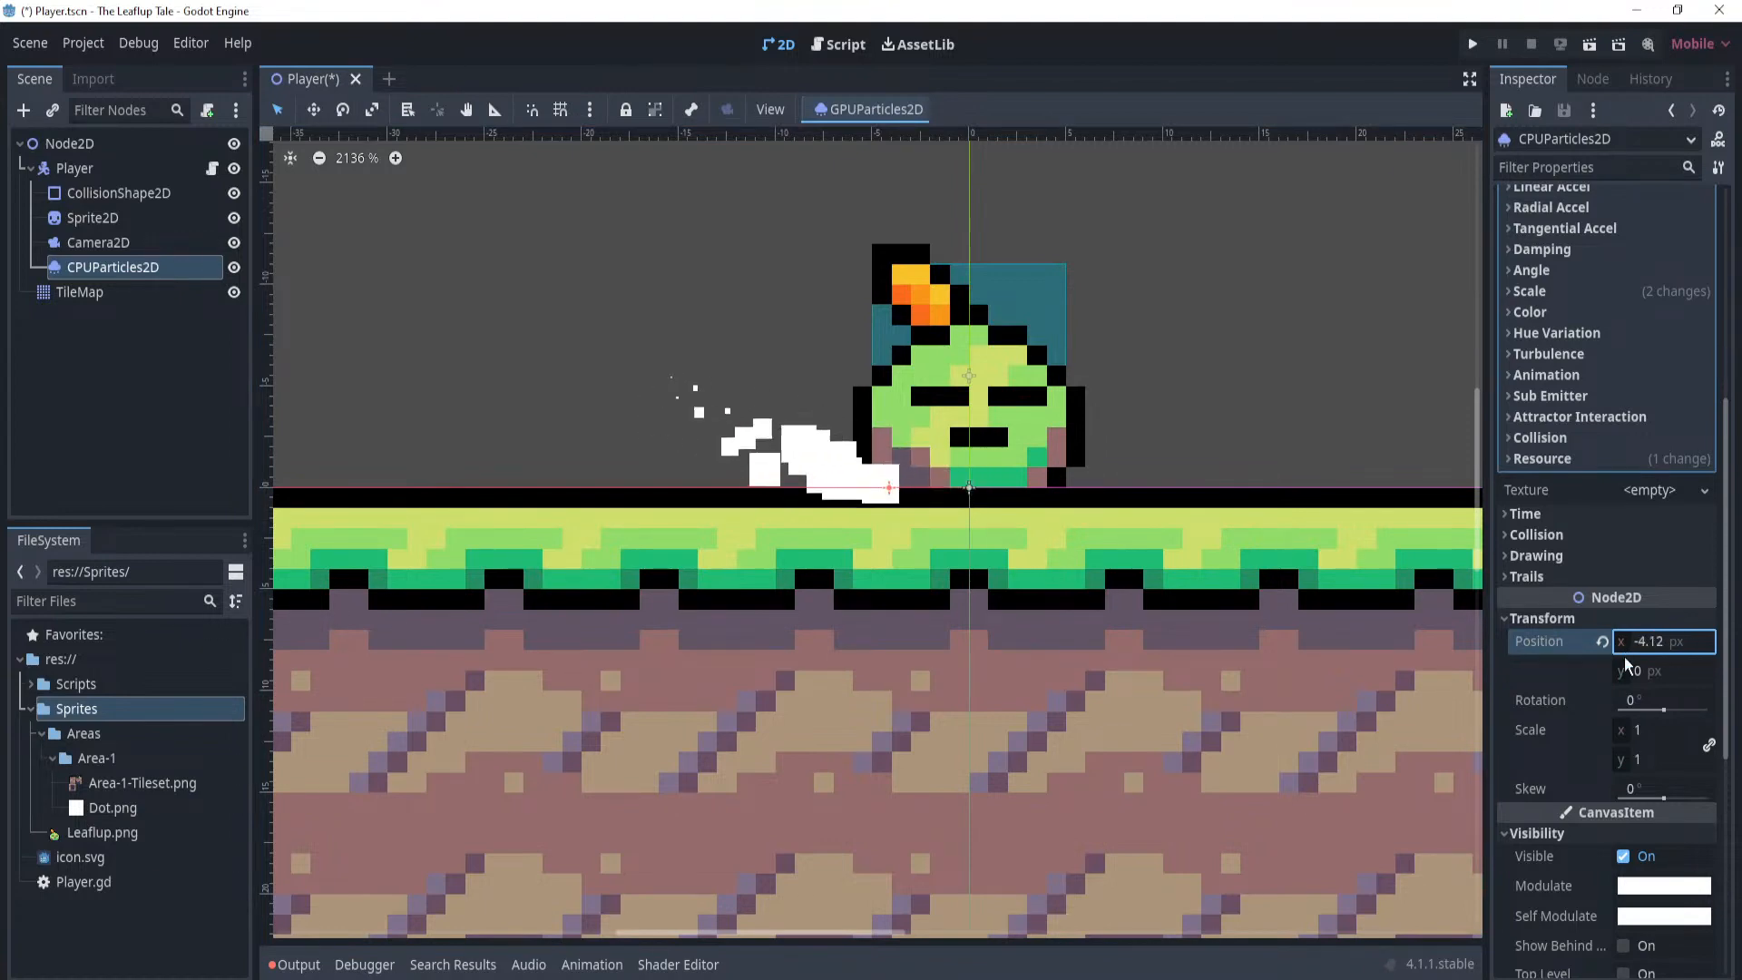
scroll(1463, 570, down, 4)
middle_drag(1463, 570, 898, 694)
Turn off Emitting on the particle node.
click(163, 308)
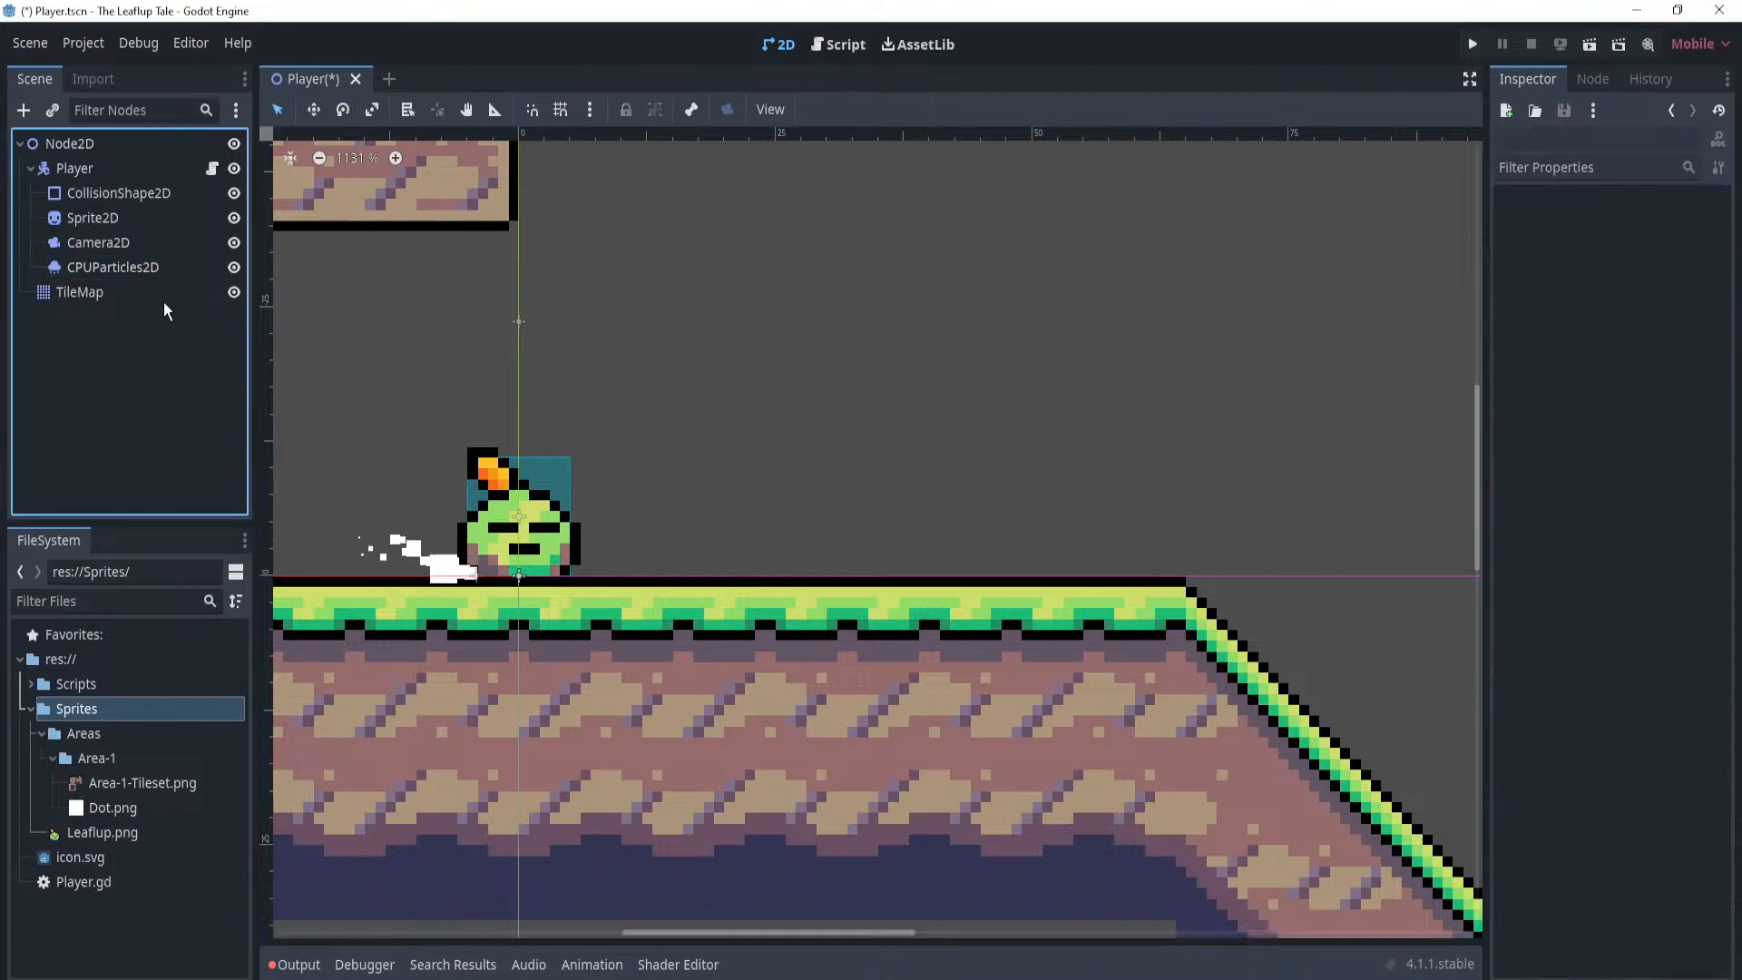
click(172, 265)
scroll(1610, 361, up, 5)
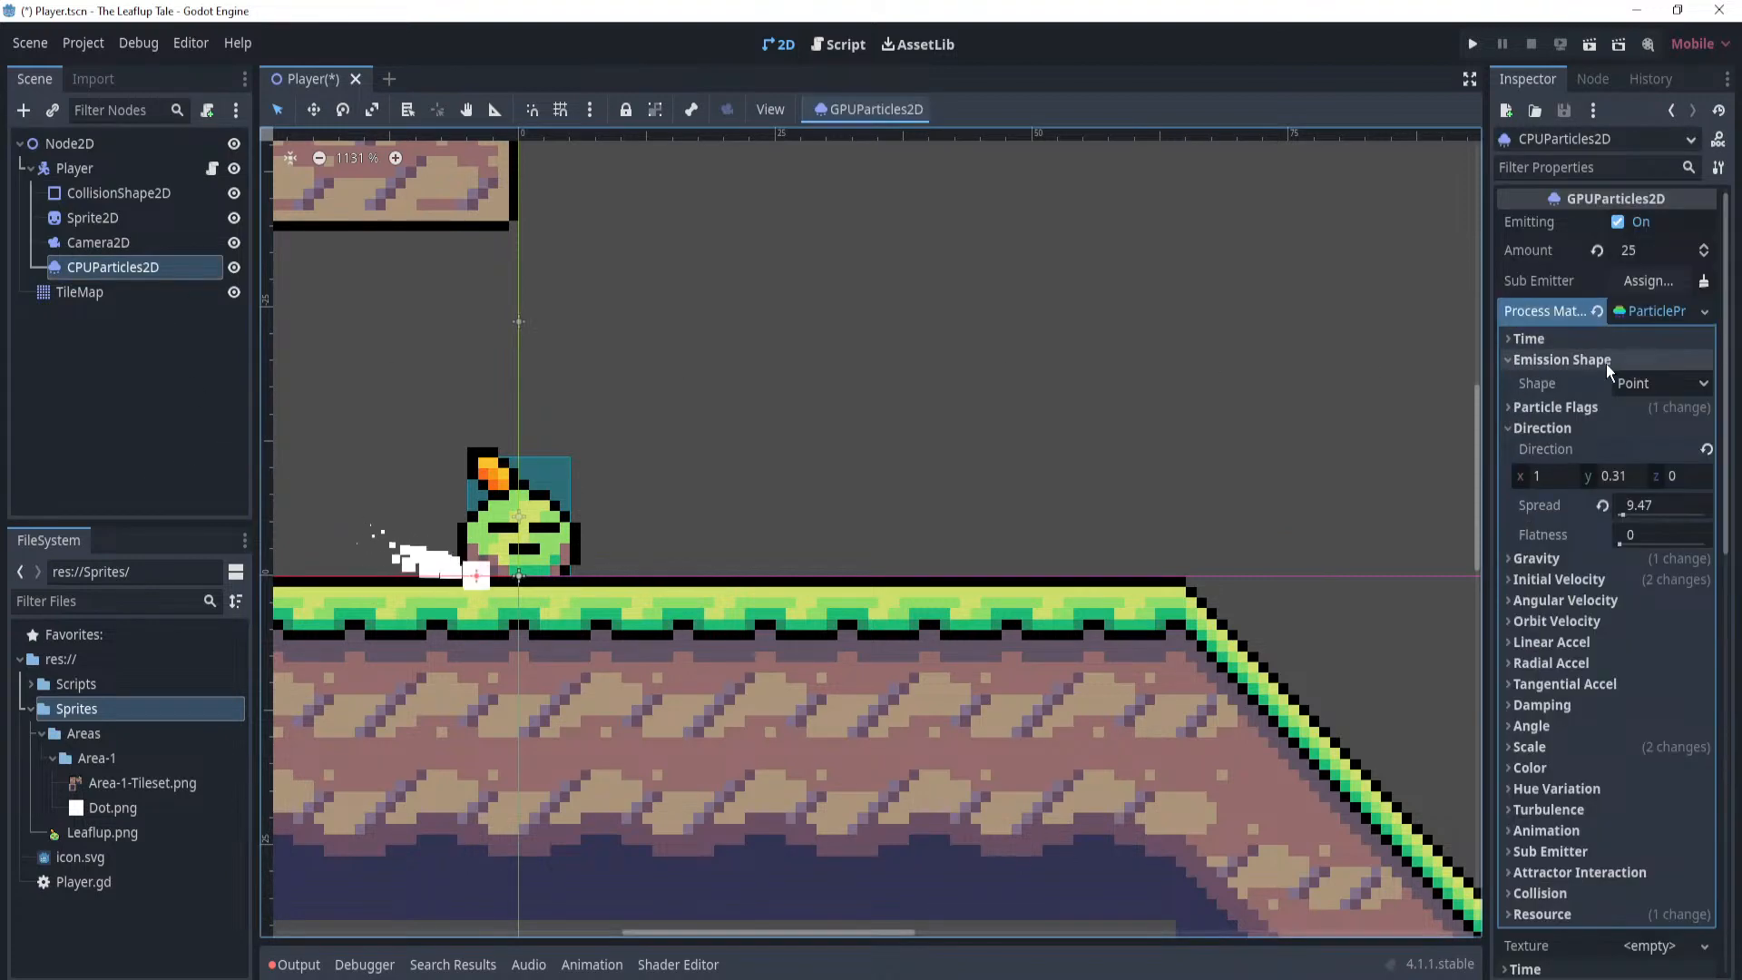
click(1618, 222)
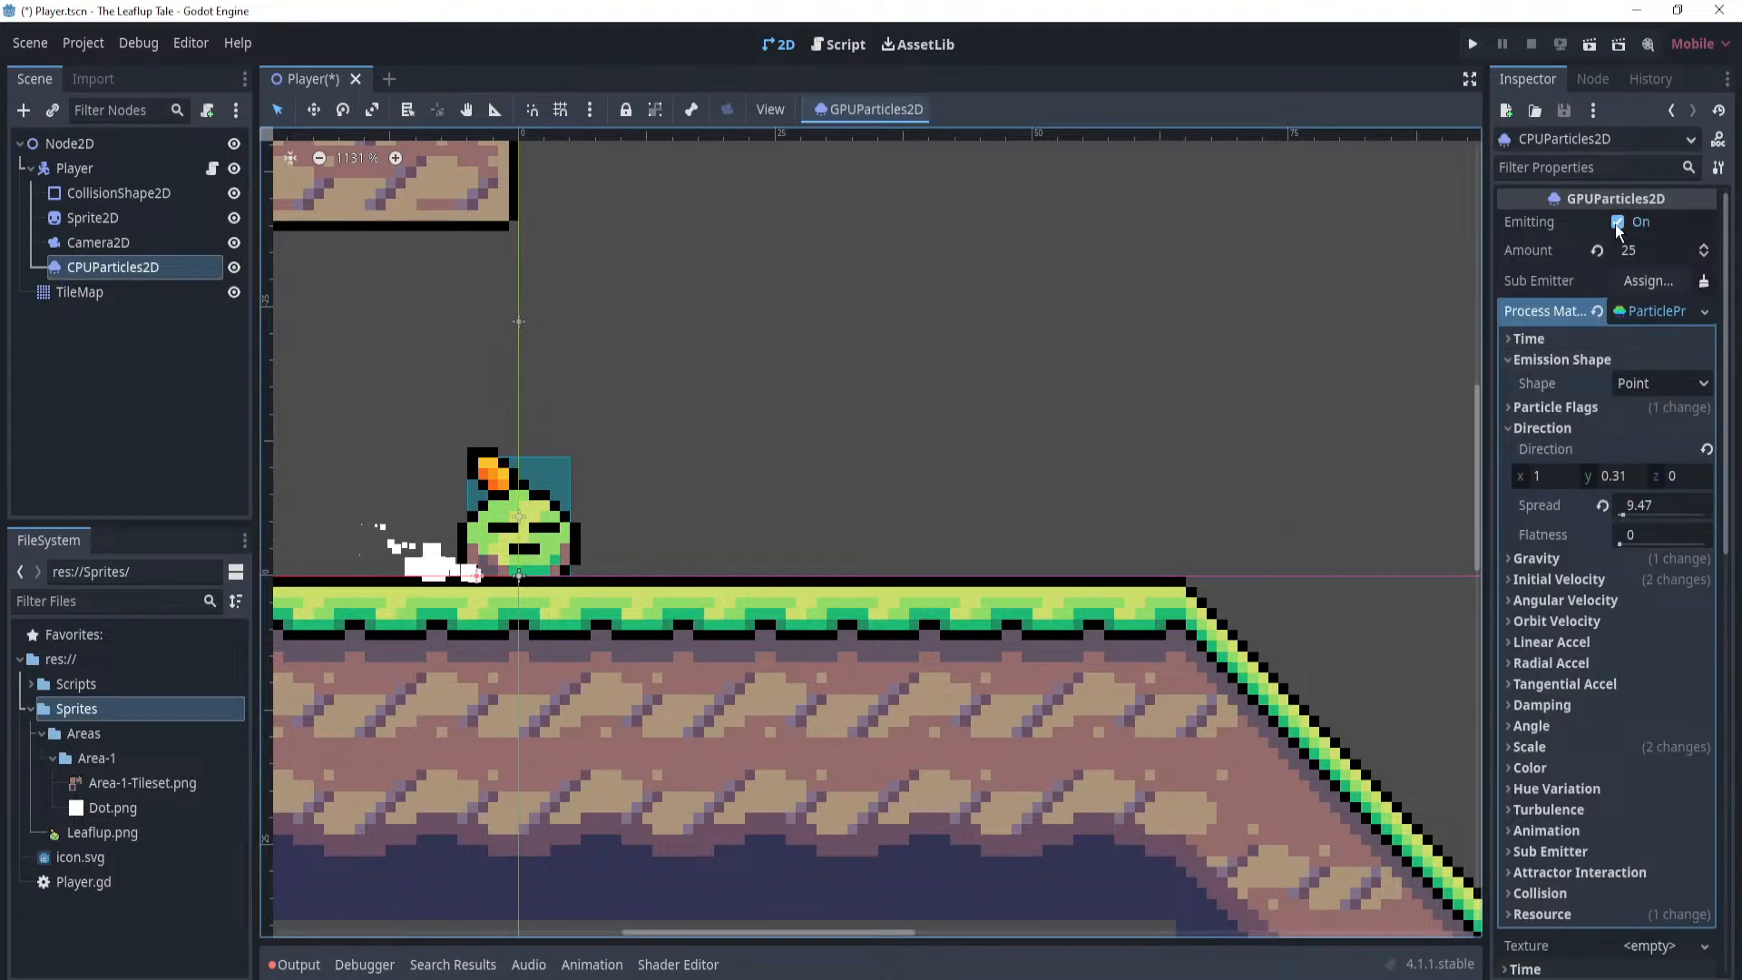
click(173, 460)
middle_drag(591, 421, 876, 425)
scroll(876, 425, down, 1)
Rename the CPUParticles2D node under Player to RunParticles.
click(119, 351)
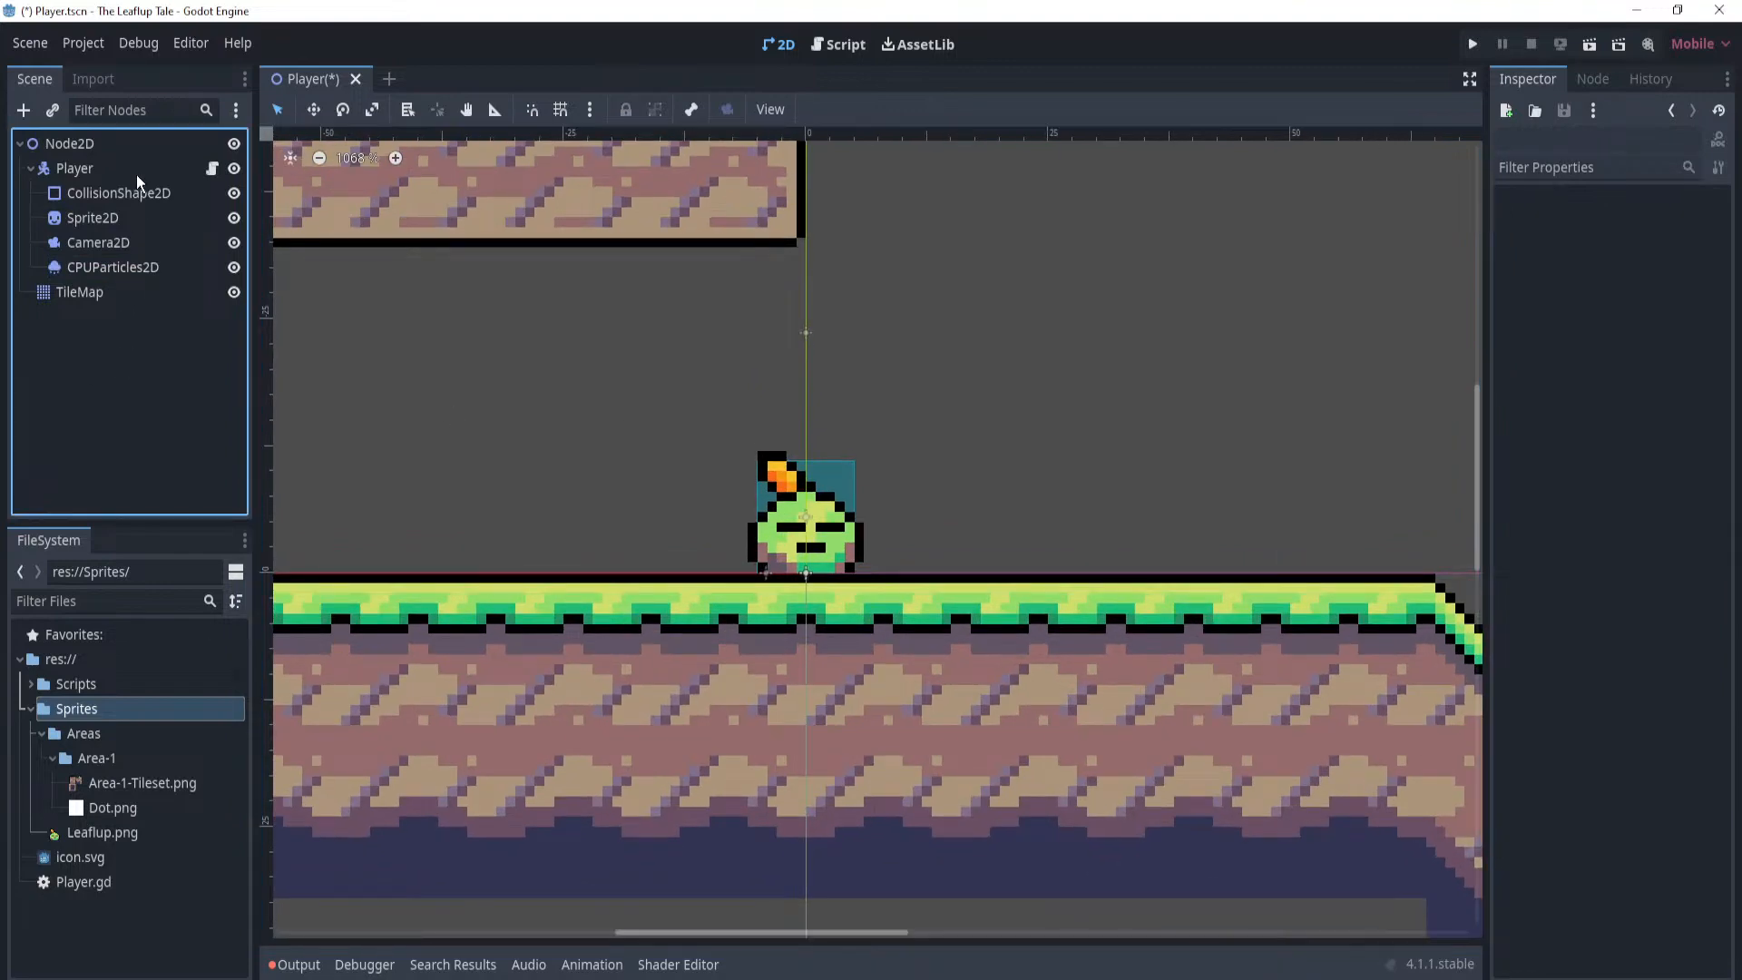
double_click(117, 265)
text(Runb)
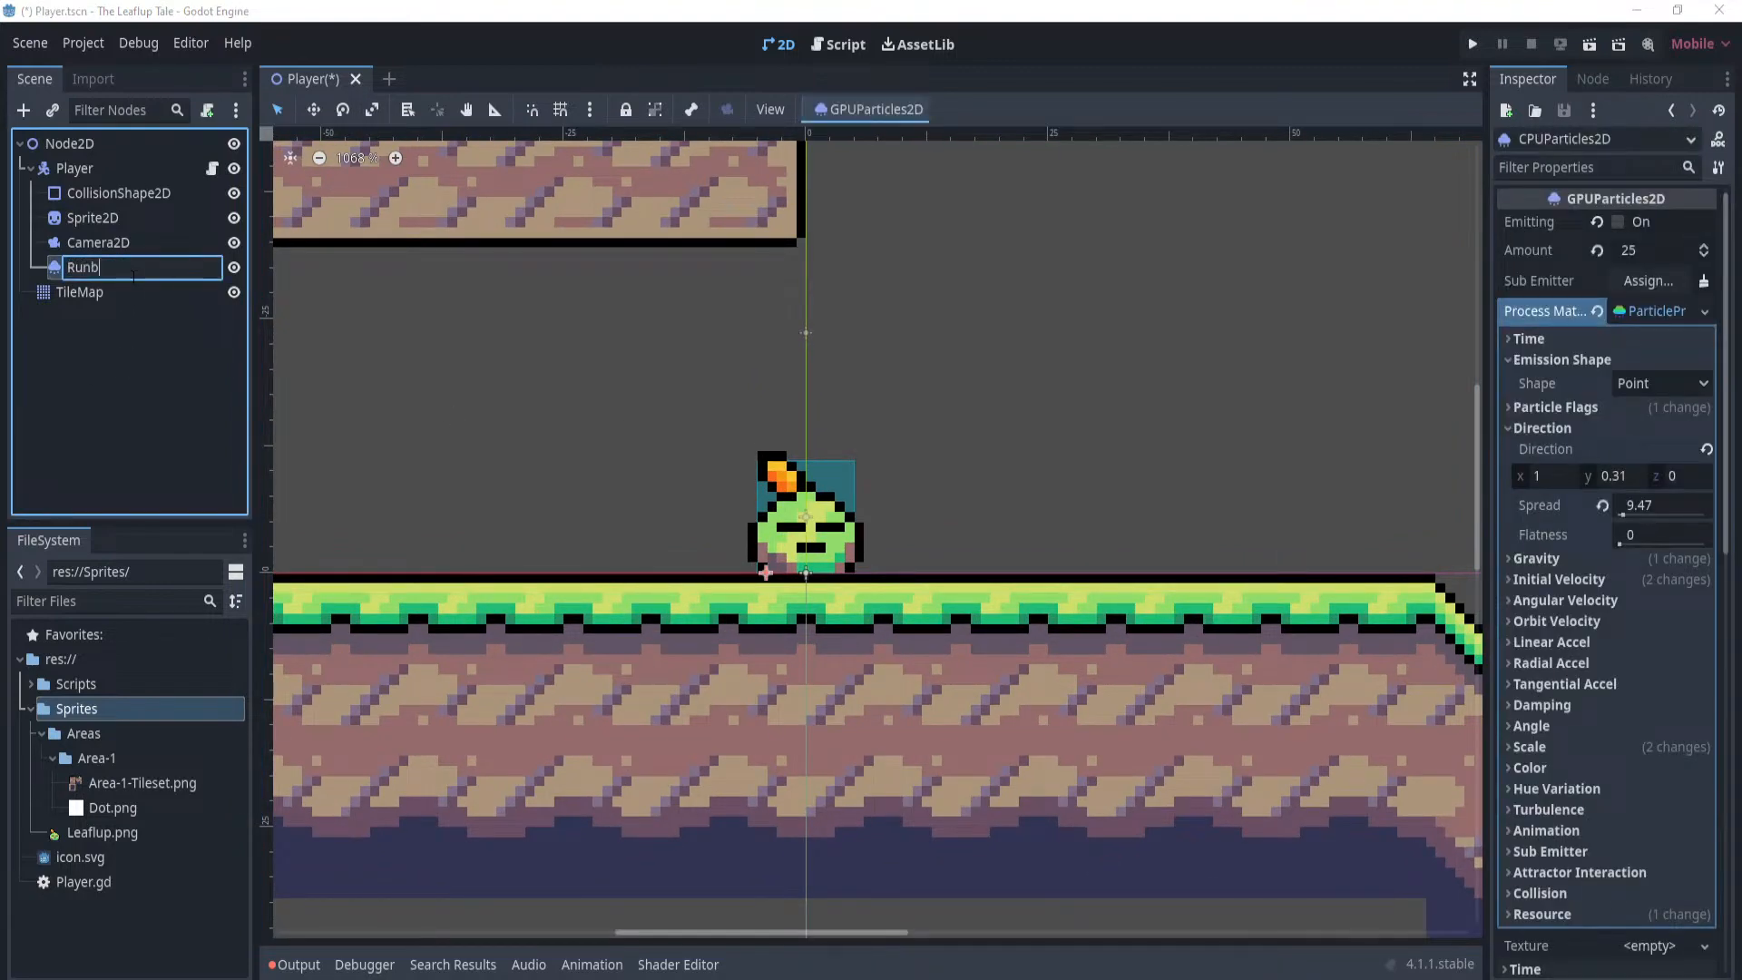
text(articles)
key(Return)
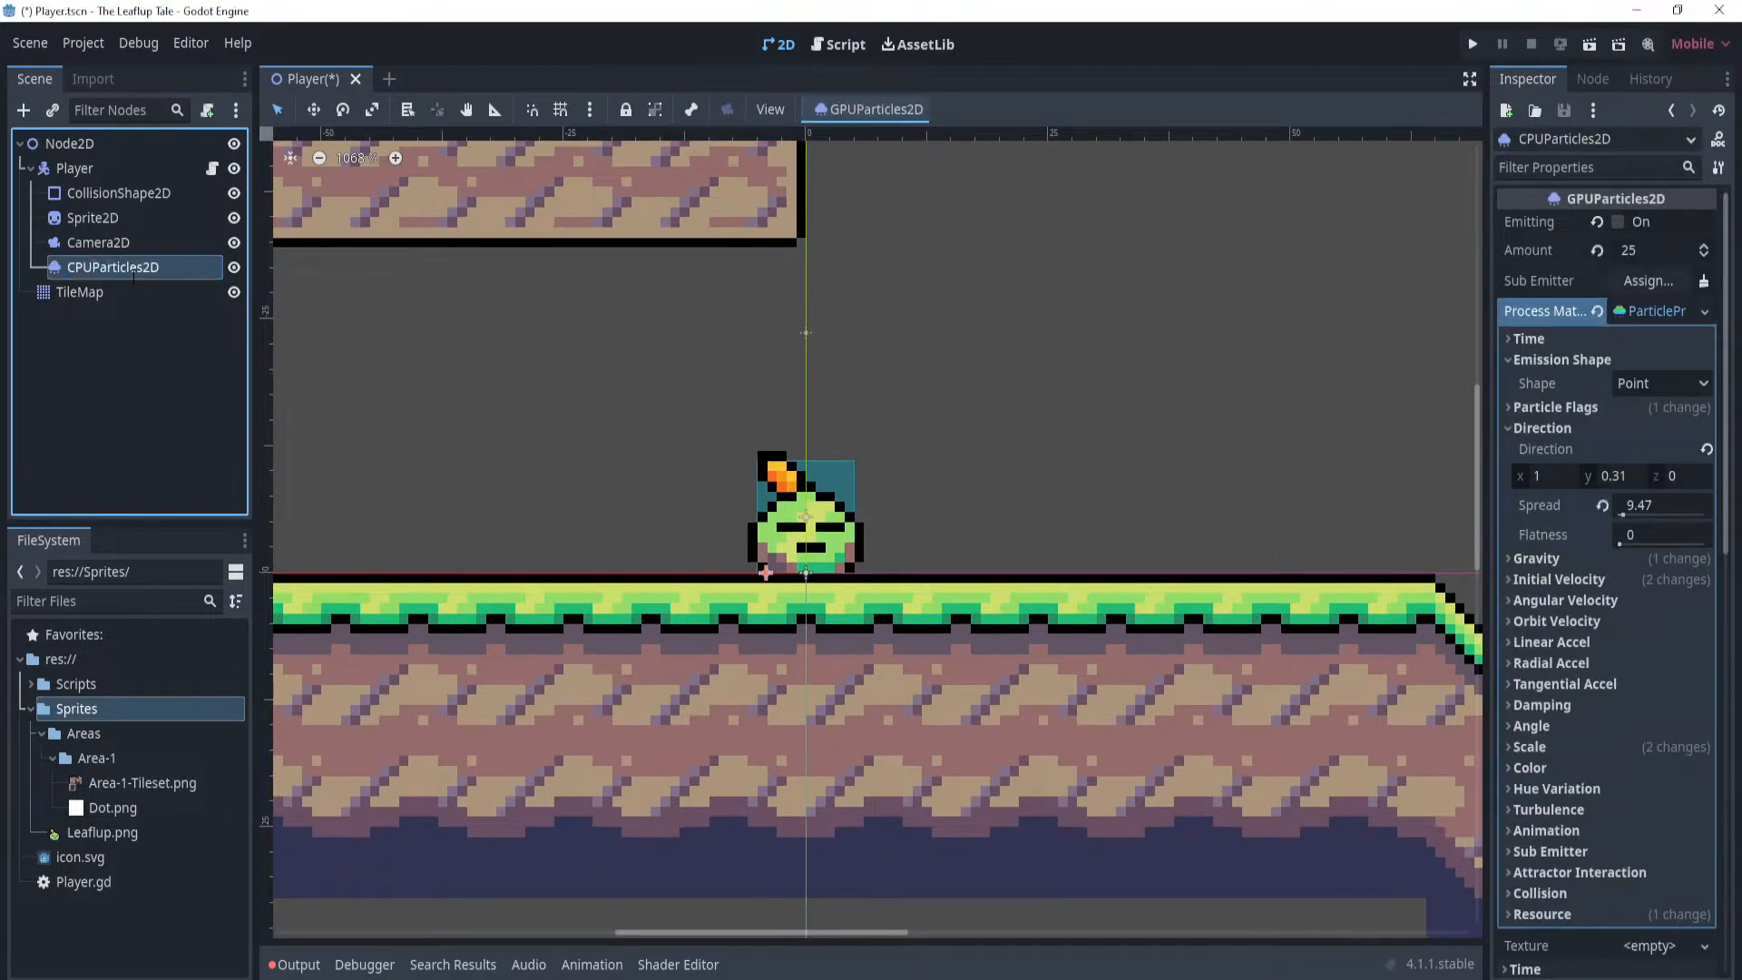
click(89, 167)
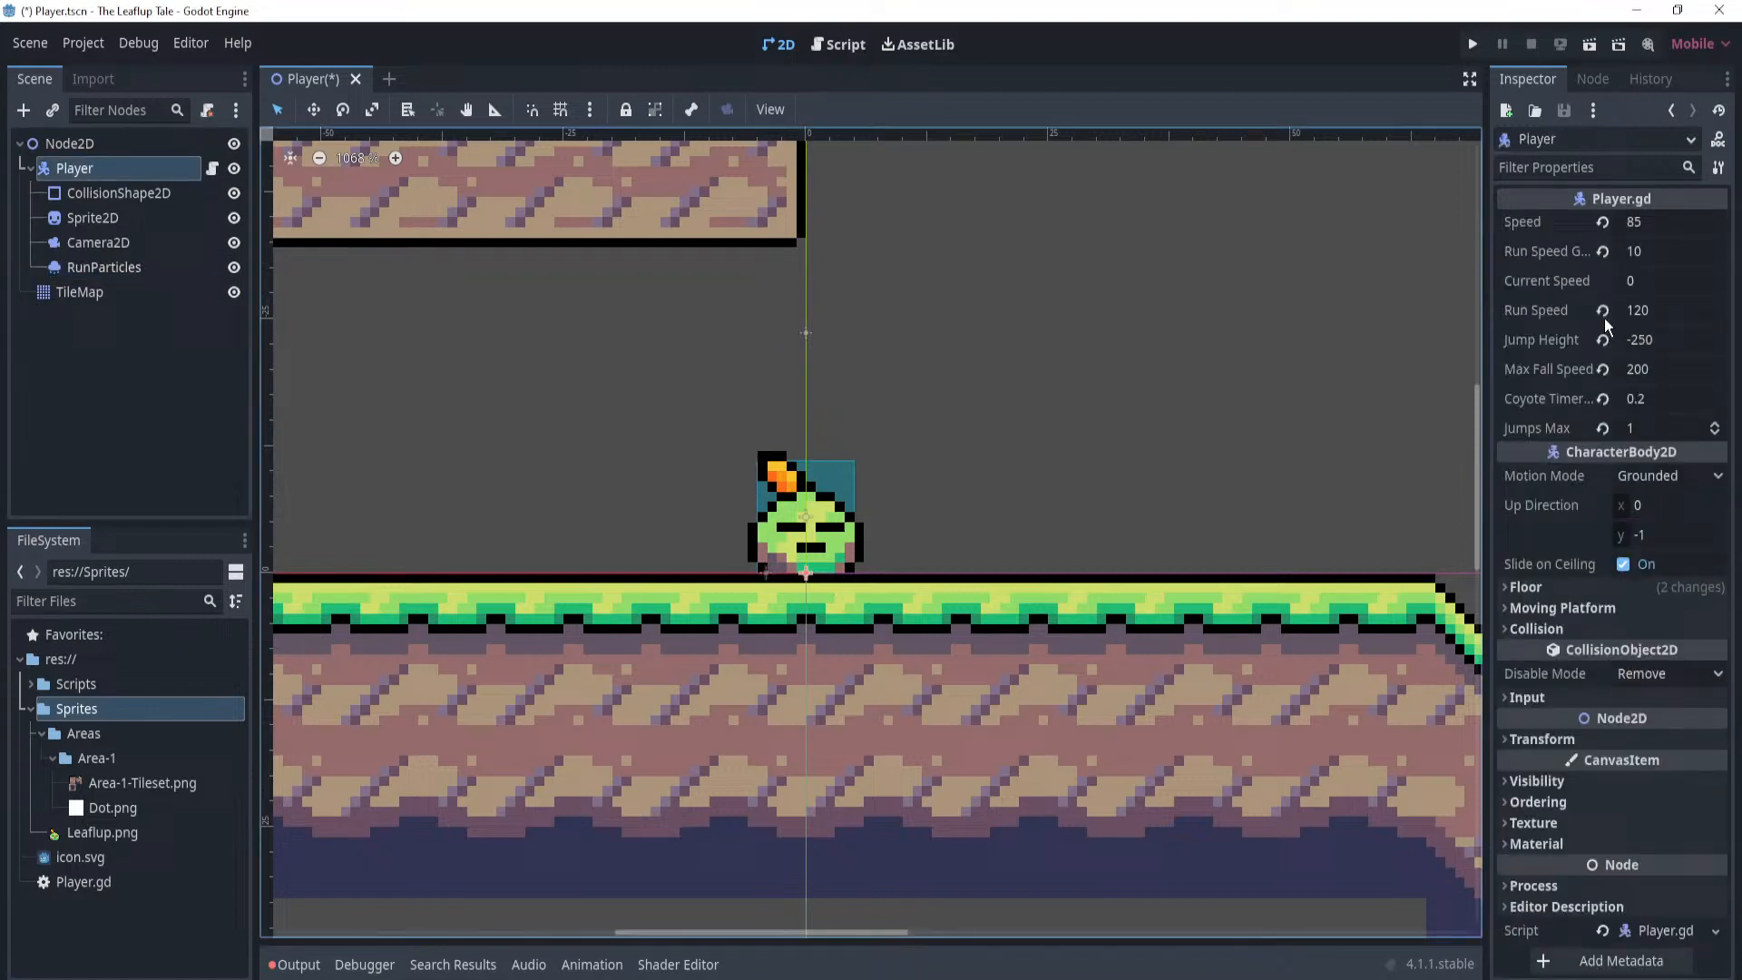
click(212, 168)
click(822, 413)
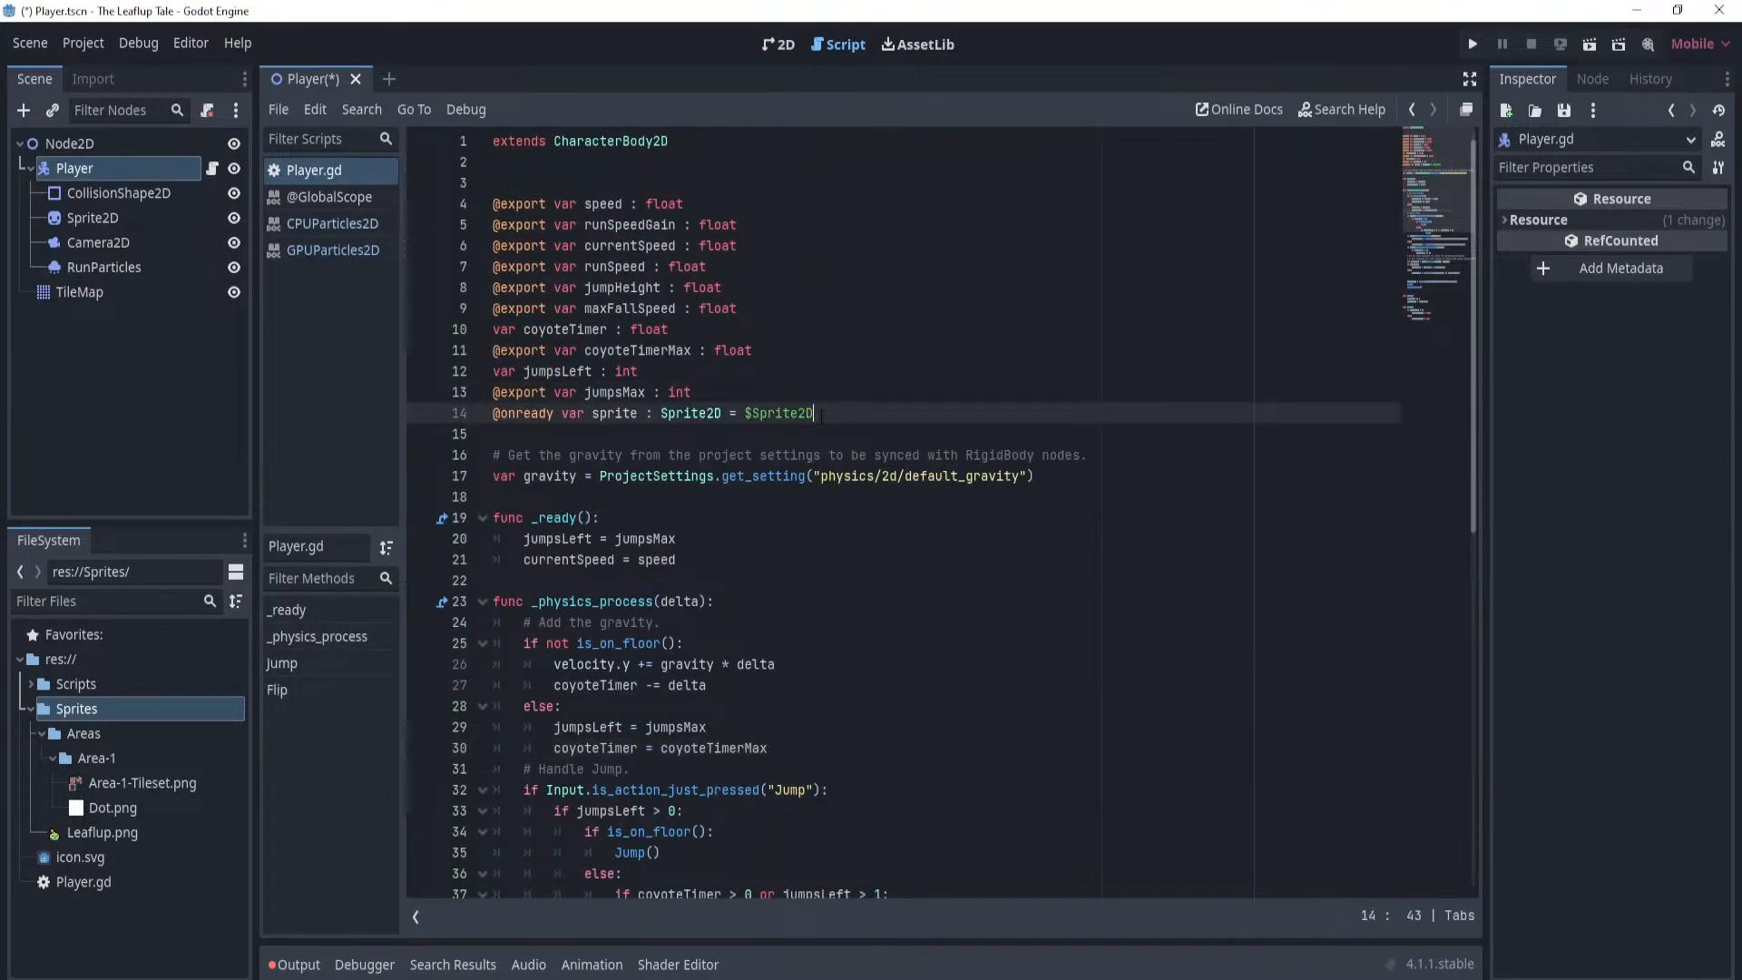
key(Return)
text(@onready var runPar)
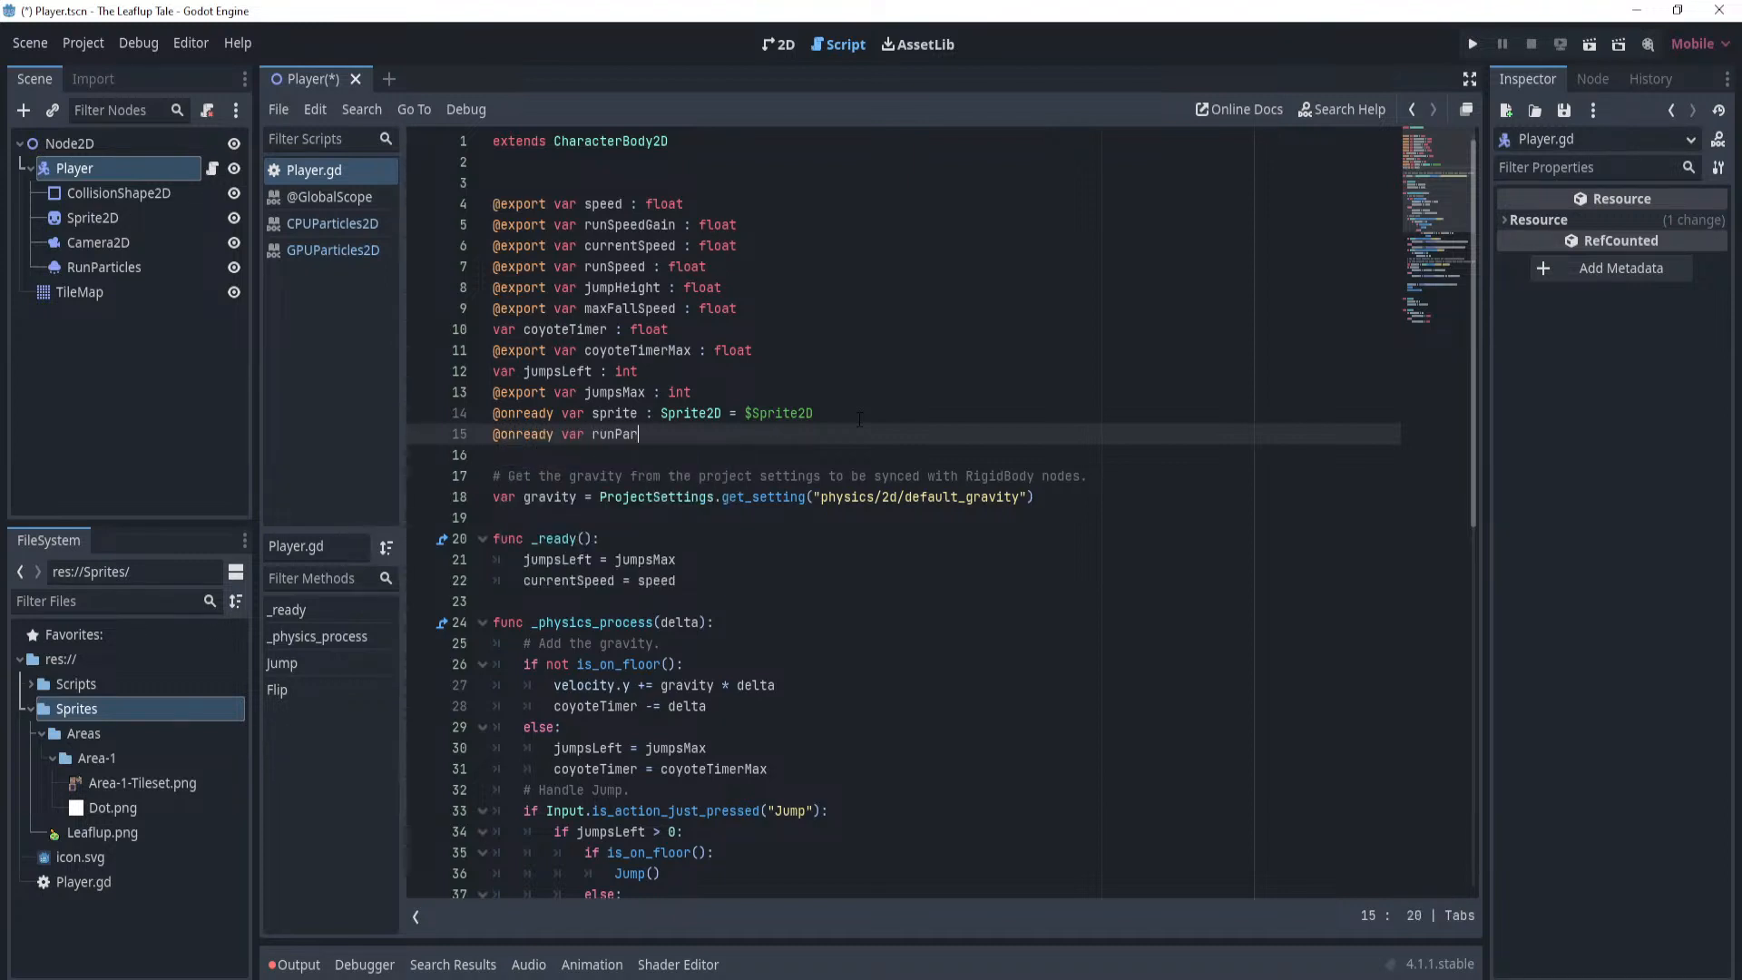
text(ticle : par)
key(BackSpace)
key(BackSpace)
key(BackSpace)
text(gpu)
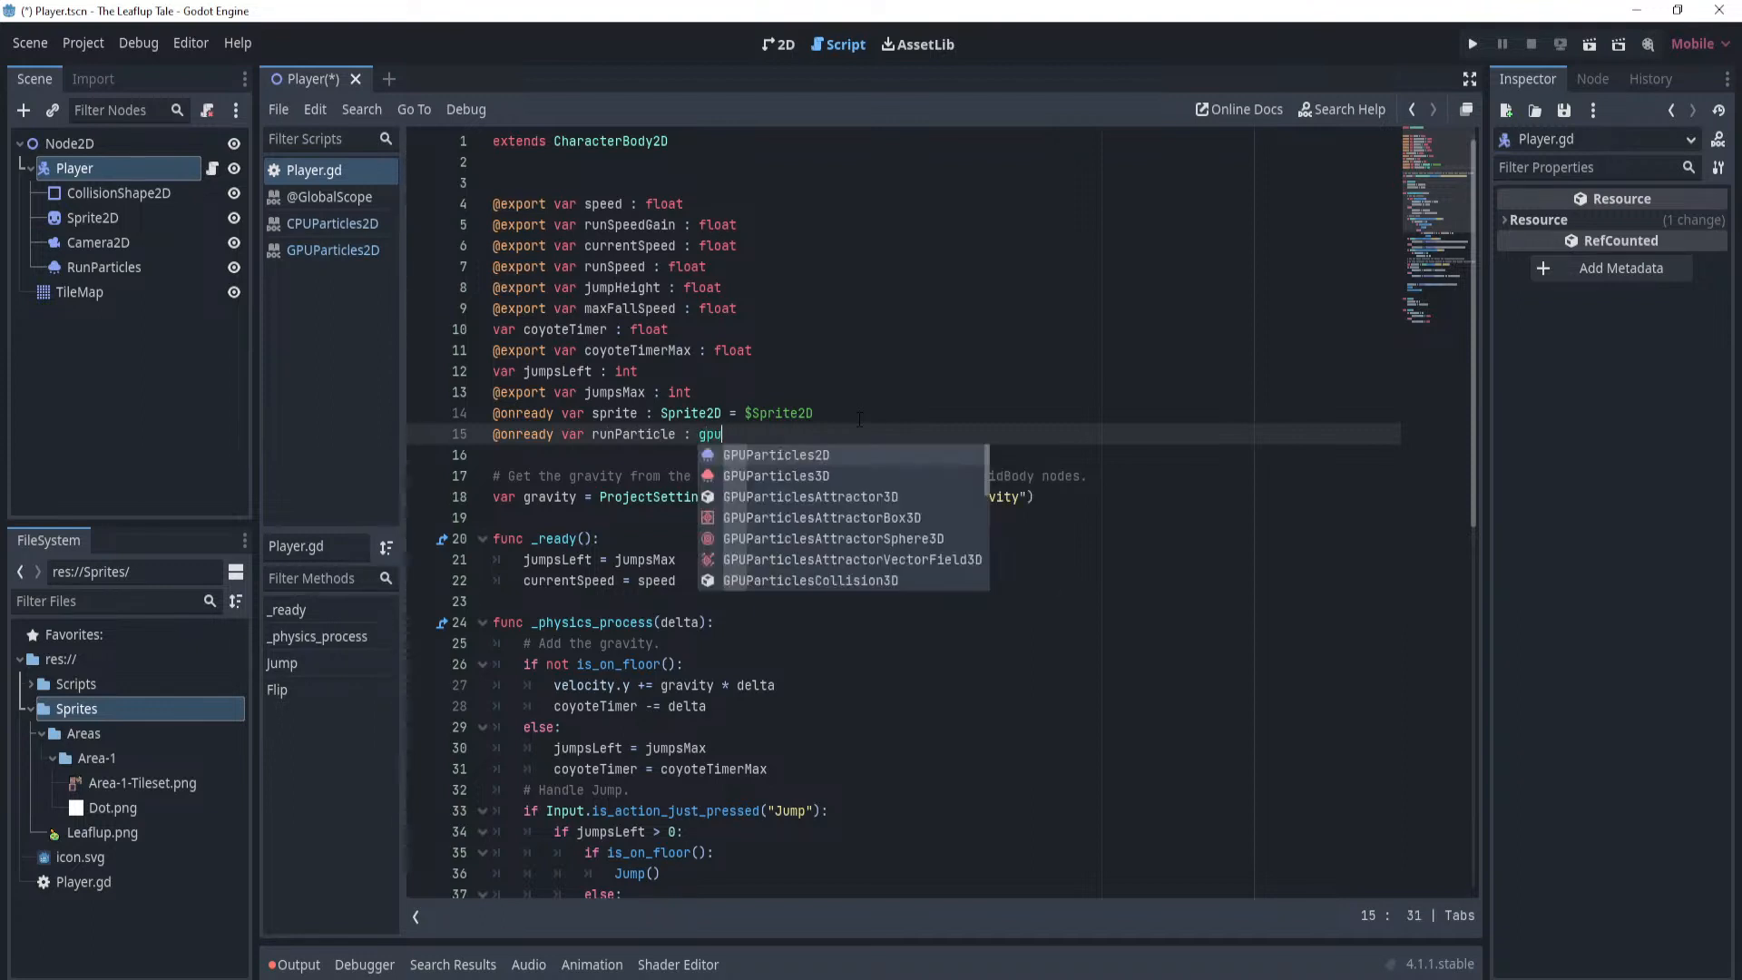
key(Return)
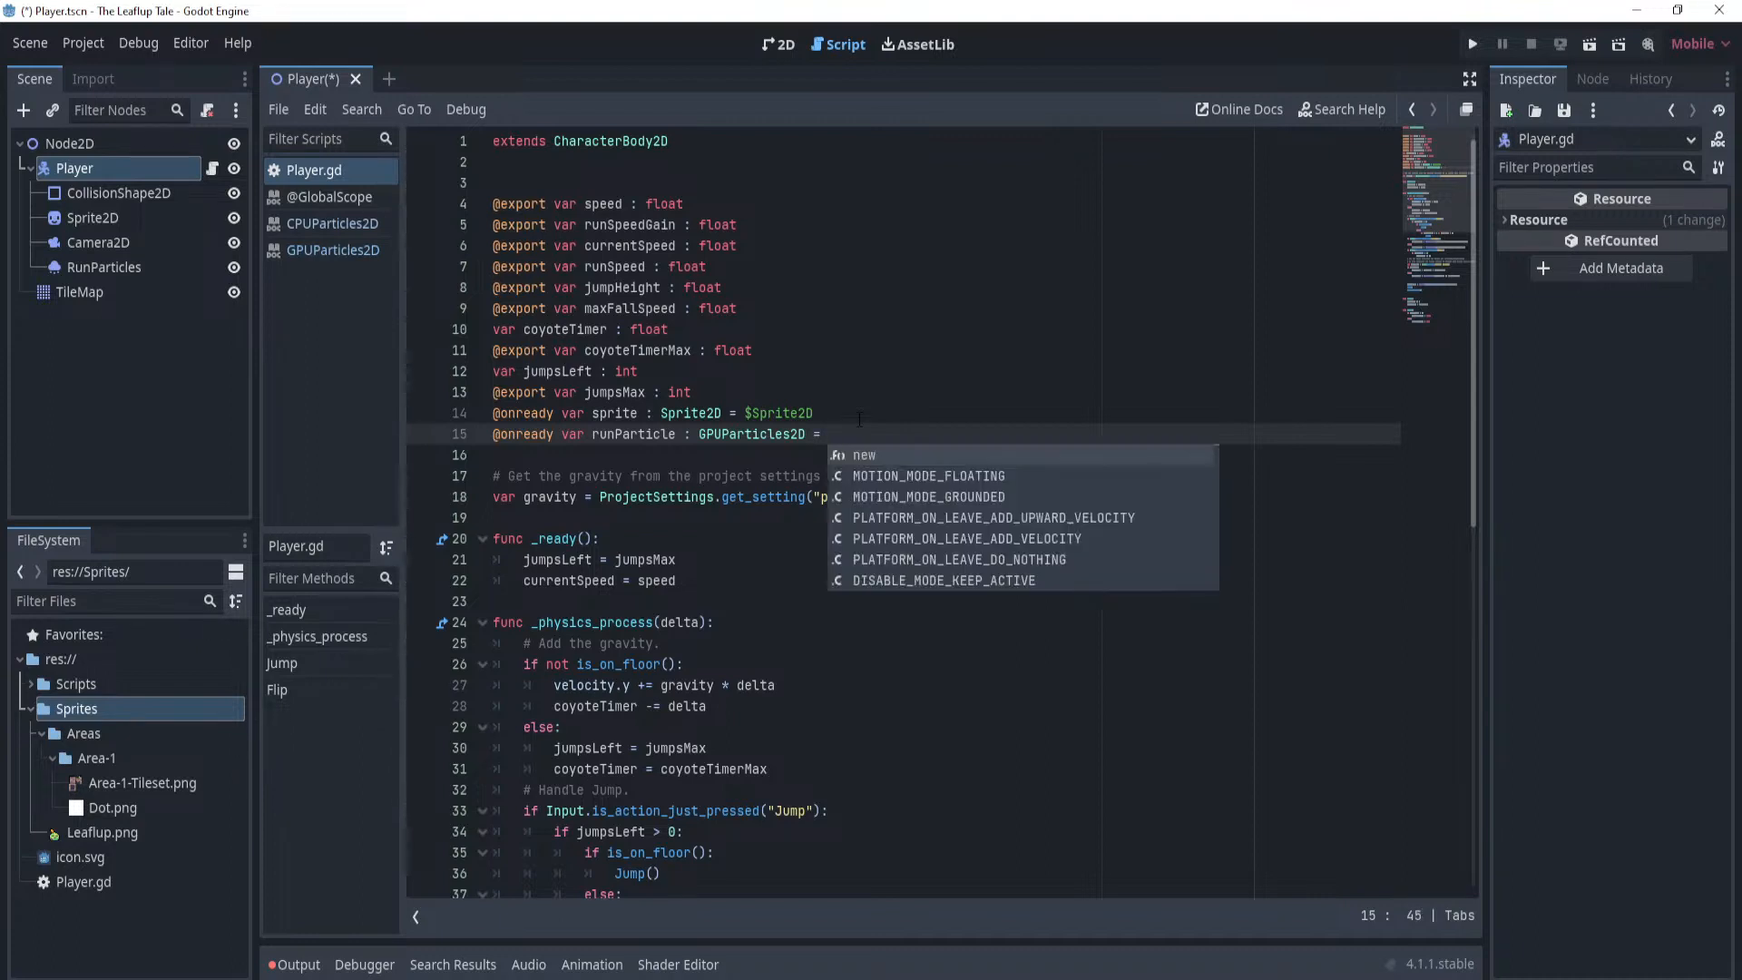
Assign the $RunParticles node to the runParticle variable and save the script.
text($par)
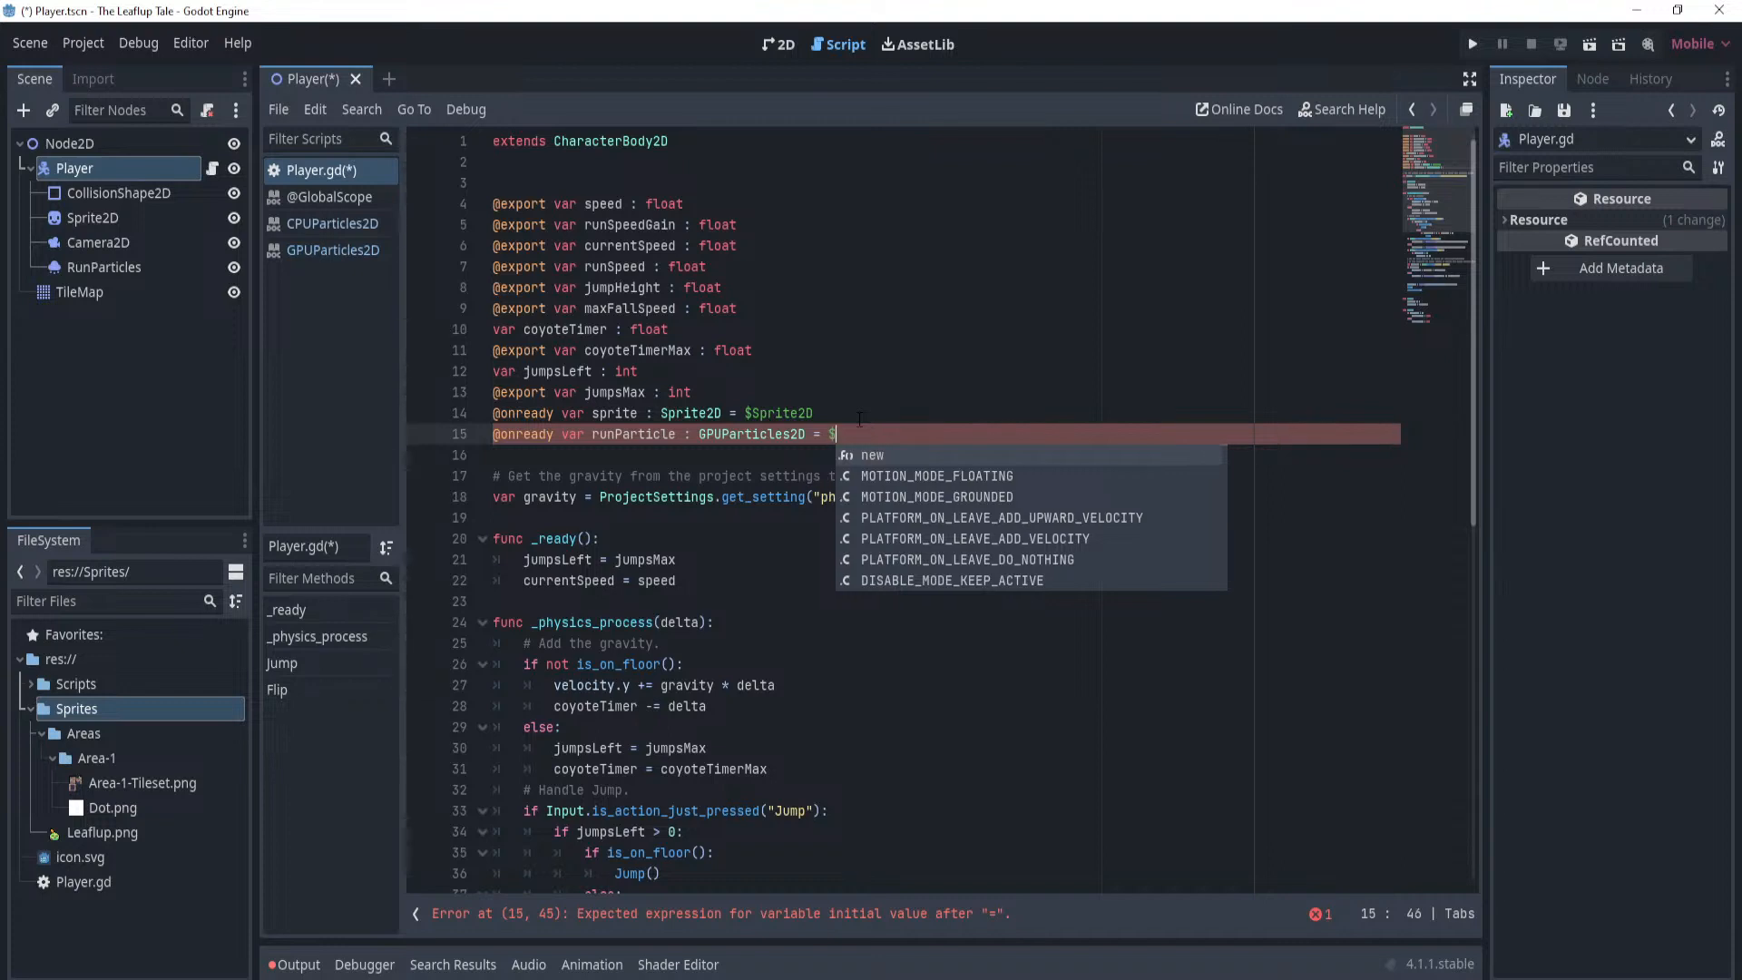
key(BackSpace)
key(BackSpace)
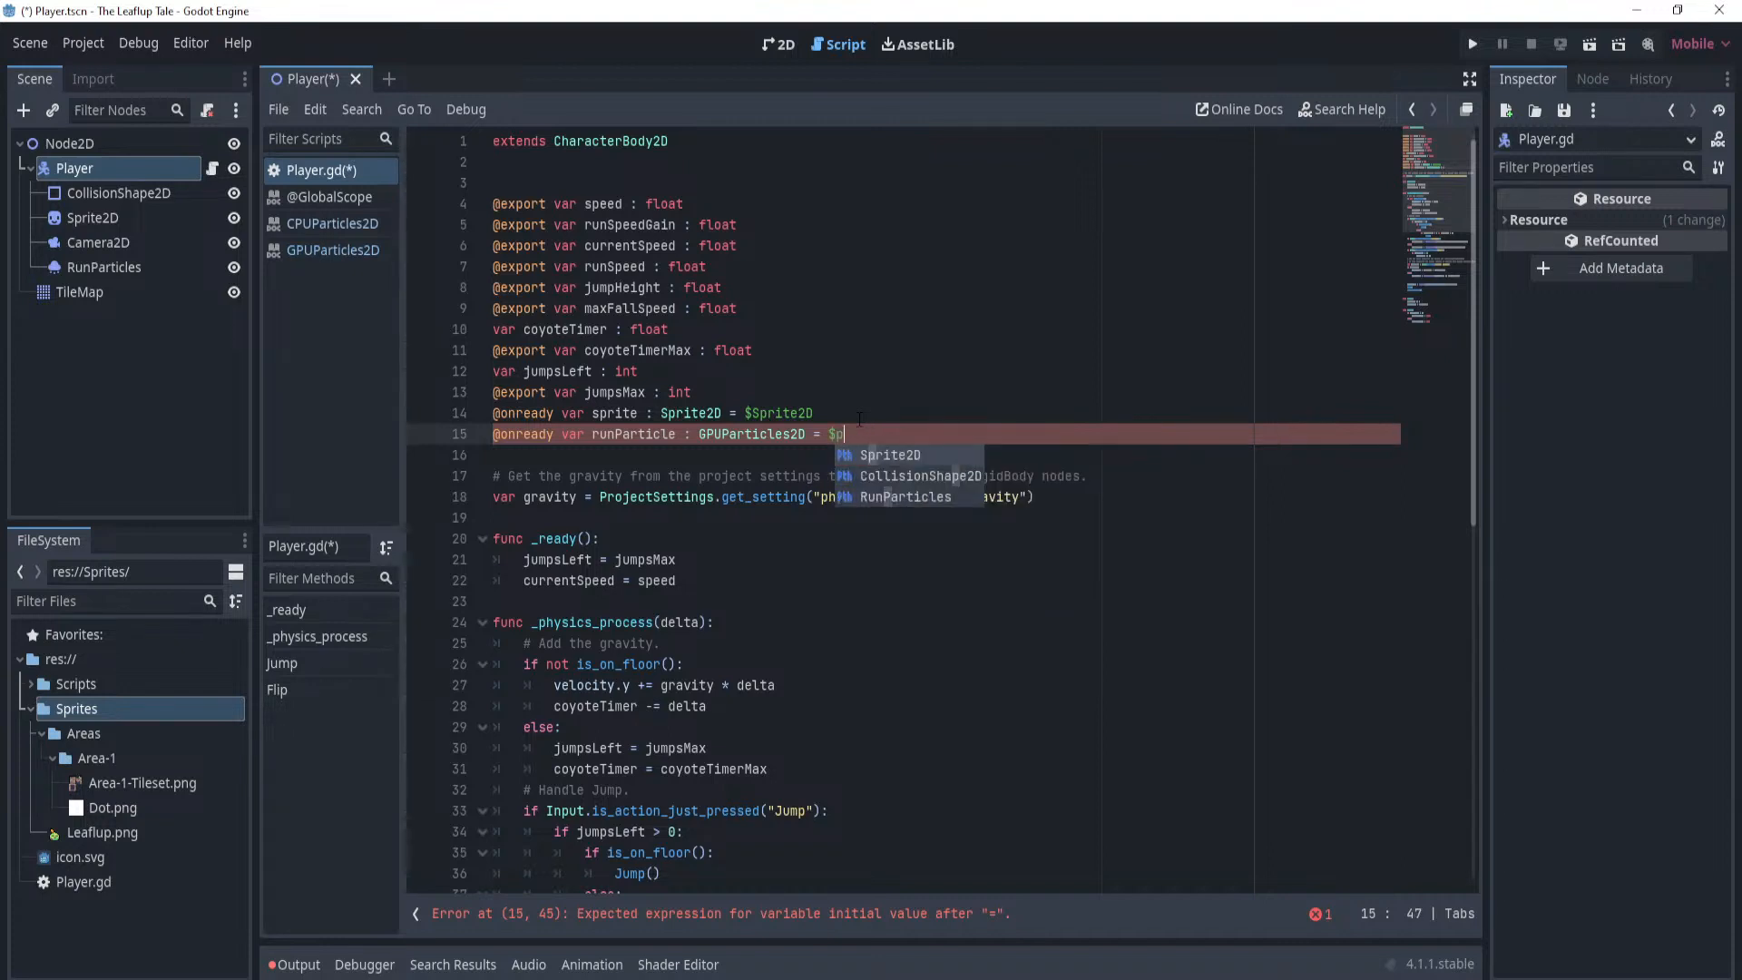
key(BackSpace)
text(RunParticles)
key(Return)
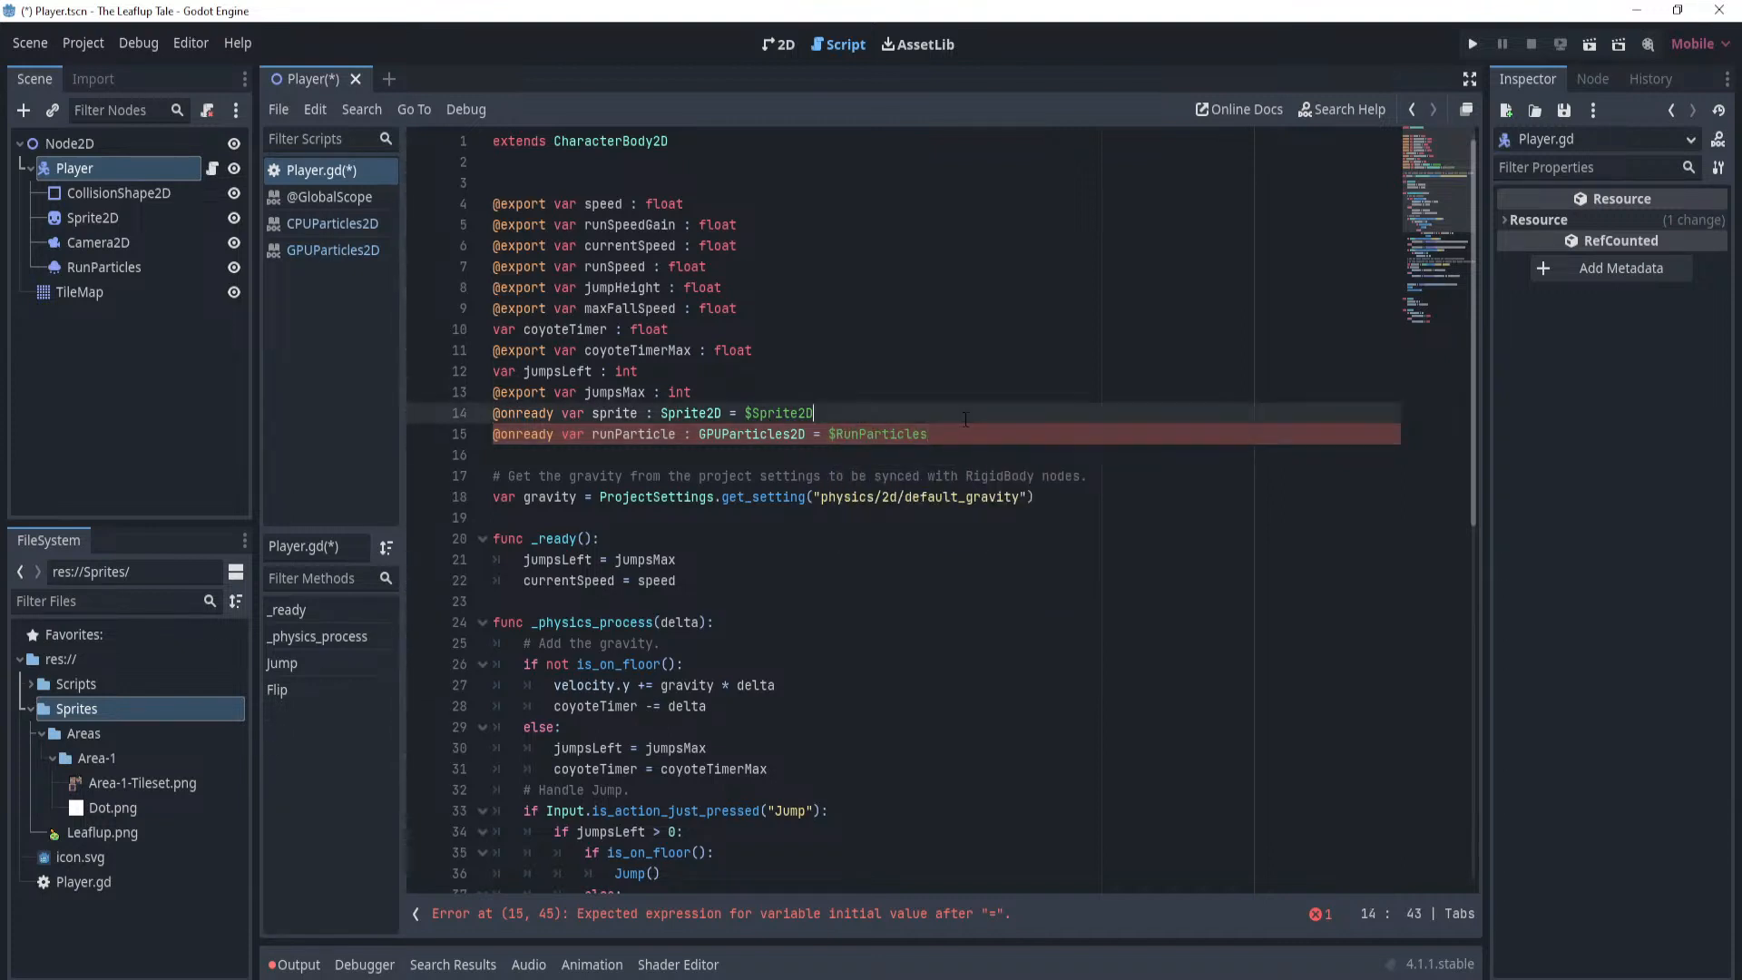
key(ctrl+s)
In the Player script's Sprint branch, begin a line below the currentSpeed assignment that references runParticle's emitting property.
scroll(982, 466, down, 2)
scroll(982, 466, down, 8)
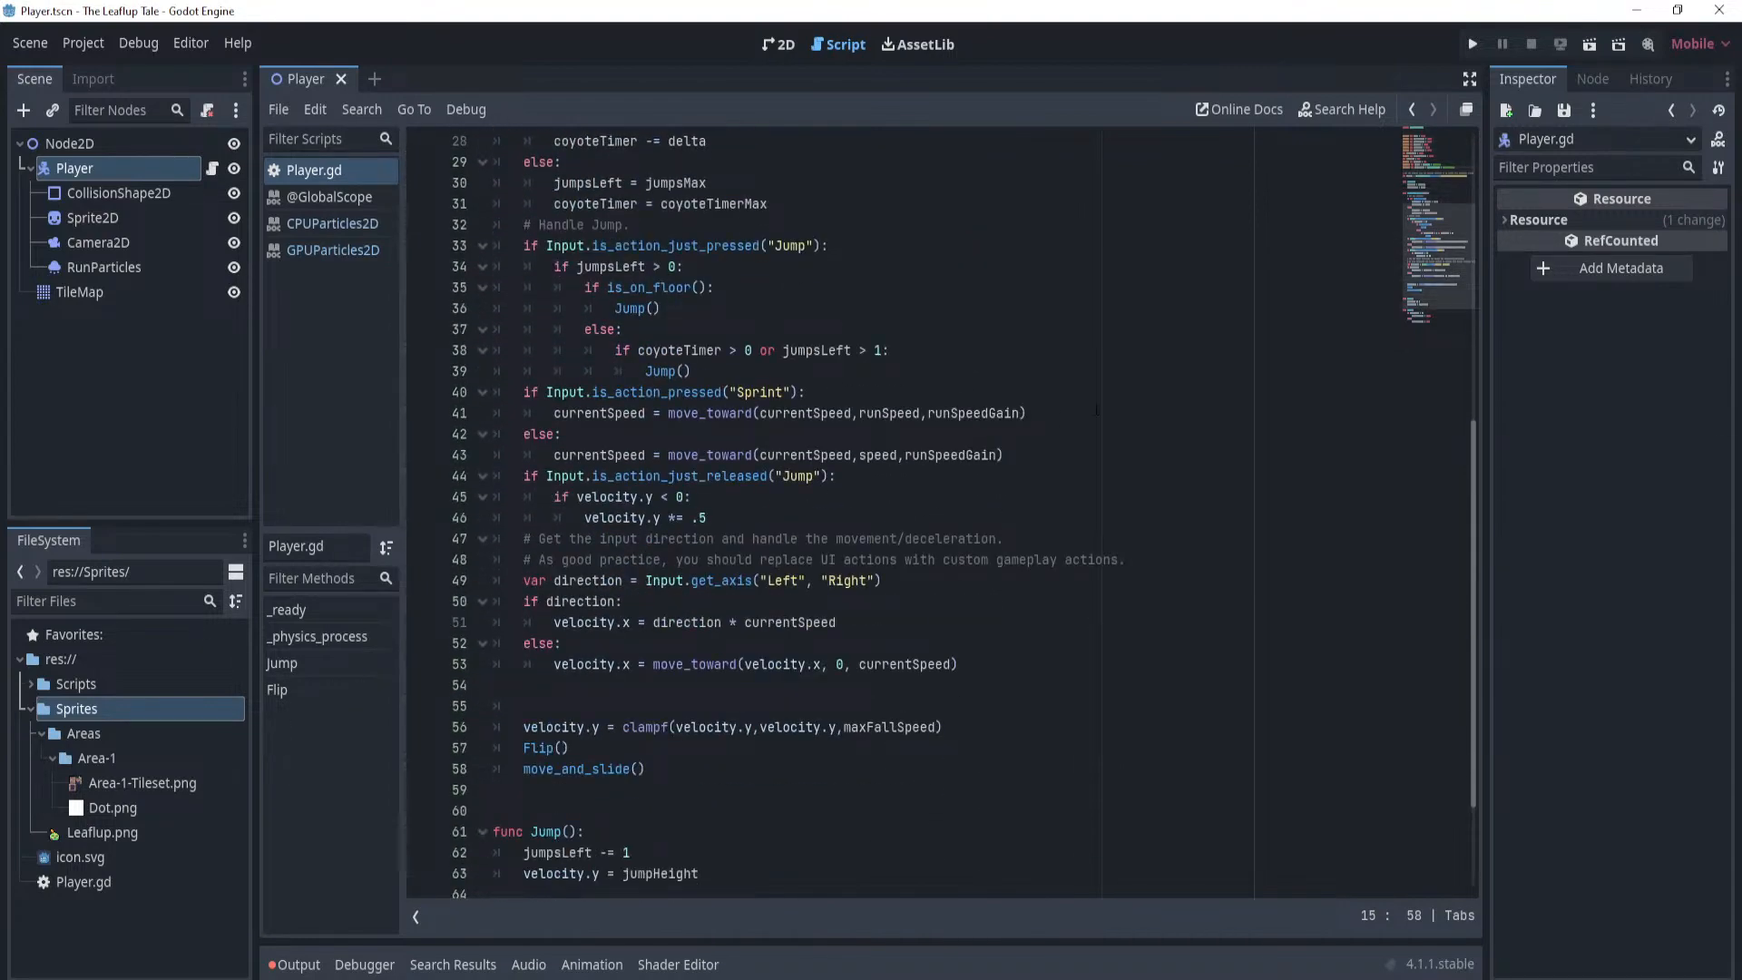
click(1078, 411)
key(Return)
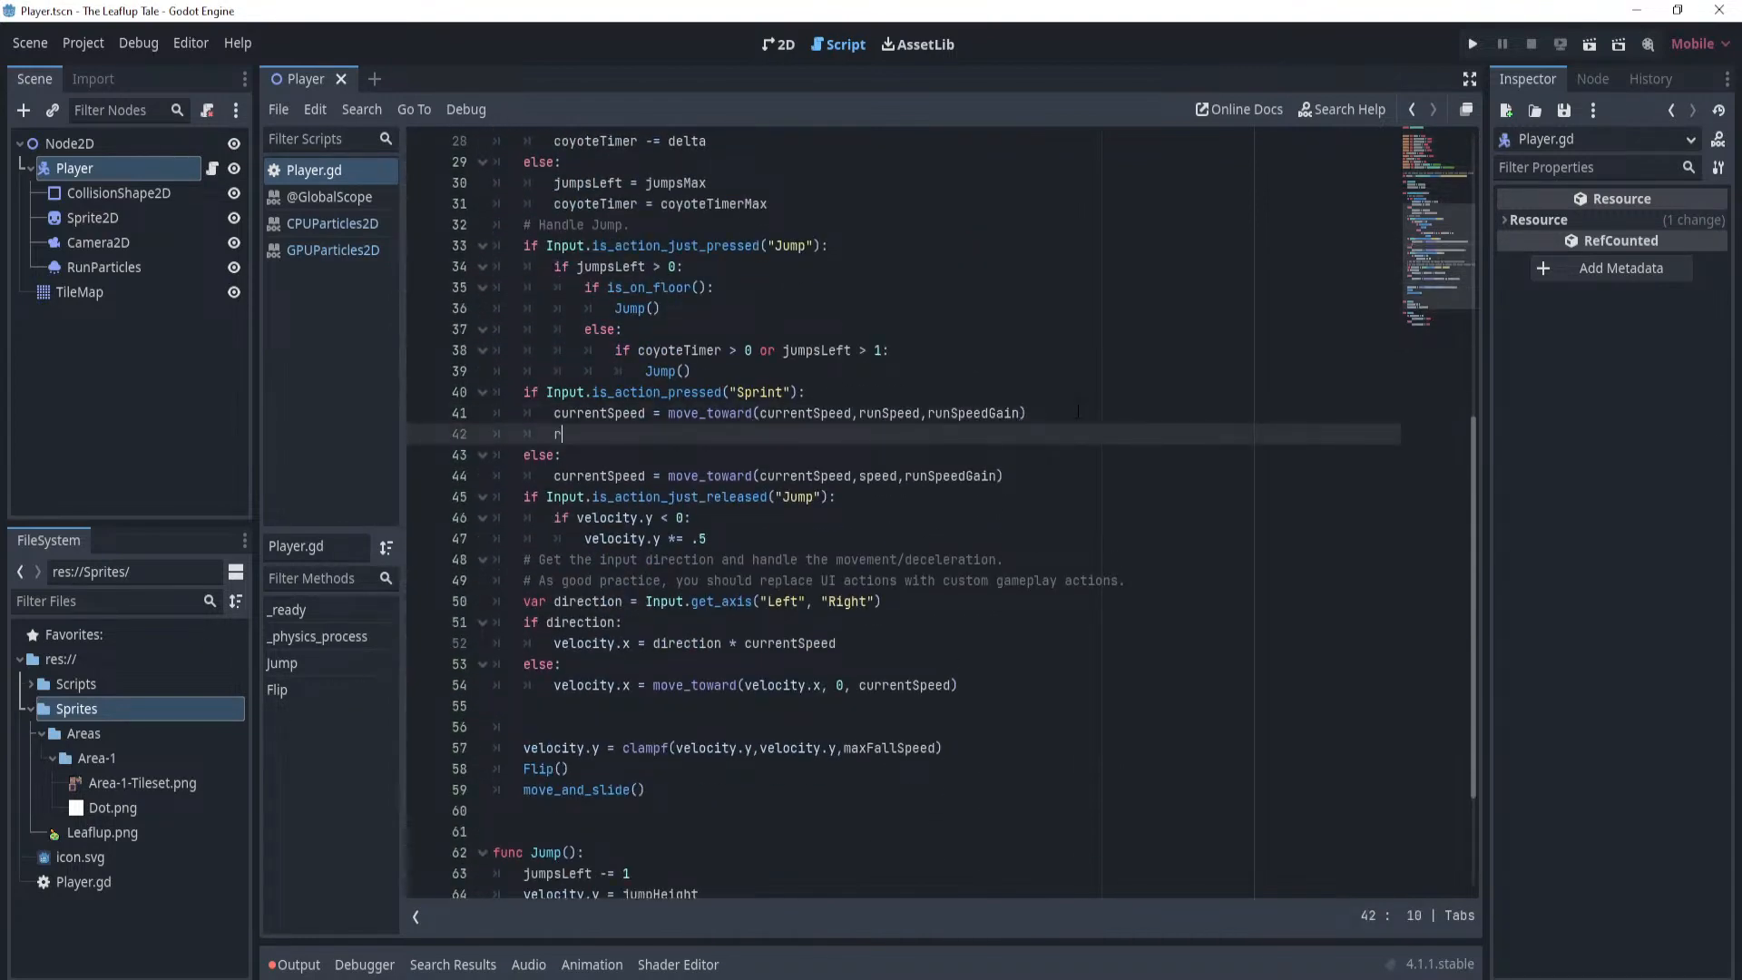
text(runpa)
key(Return)
text(.)
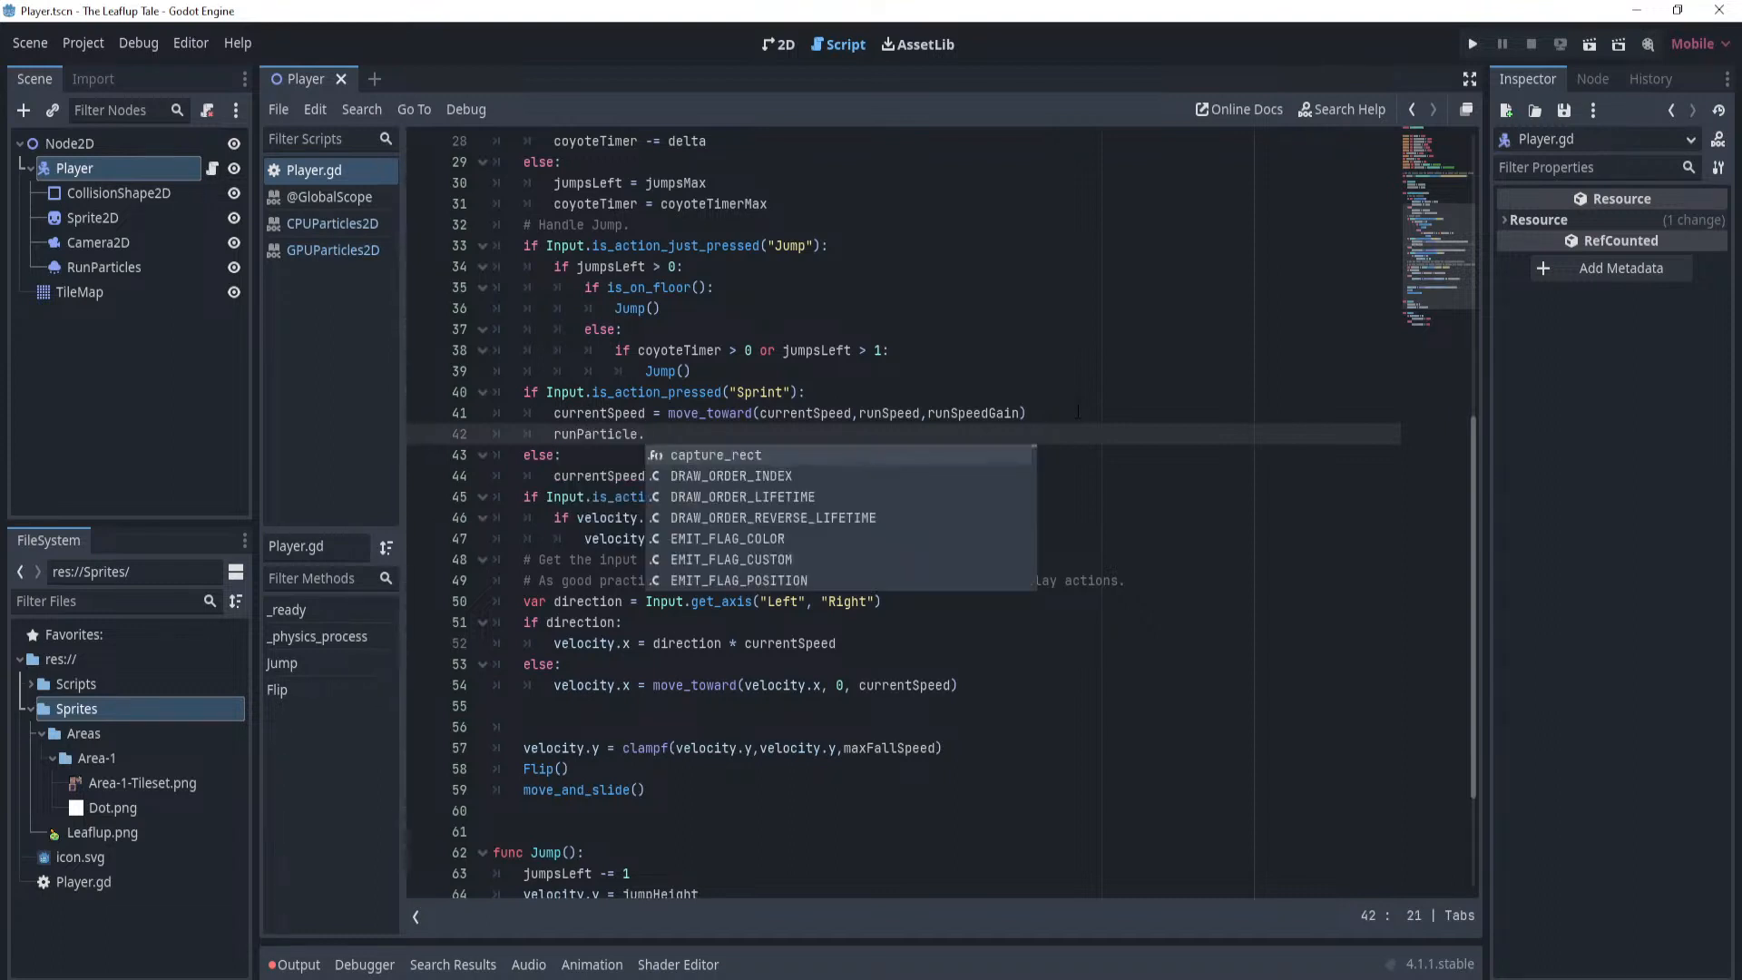
text(emiiting)
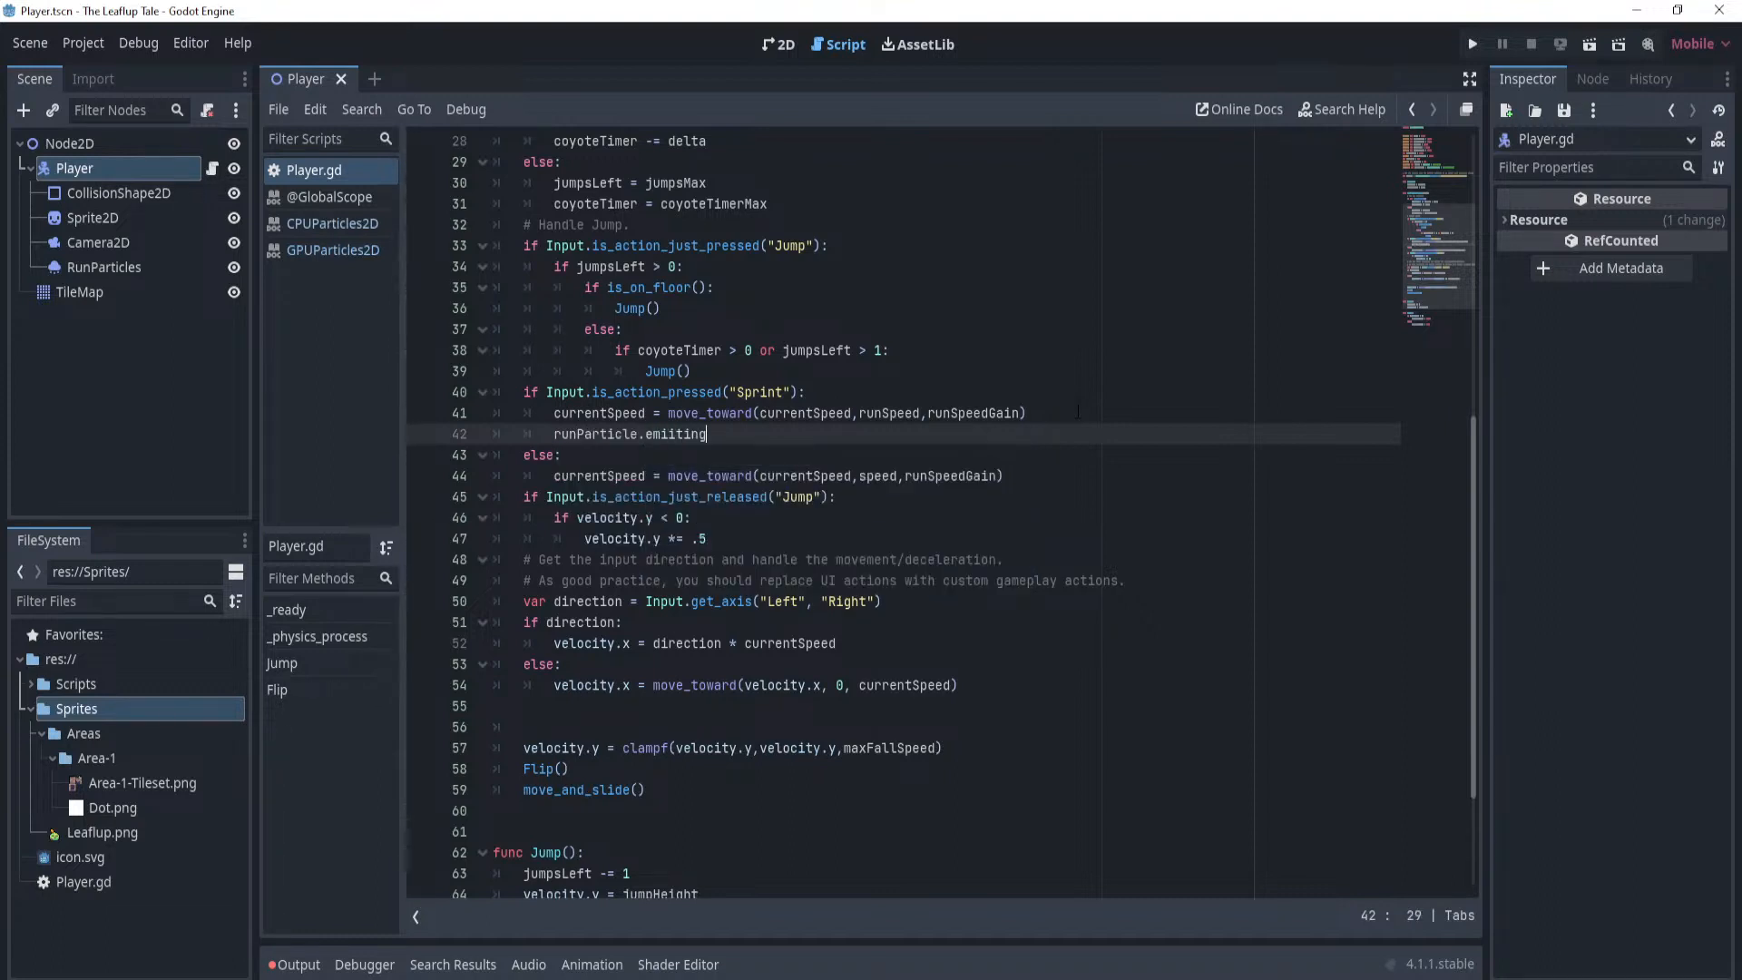
scroll(1078, 412, up, 9)
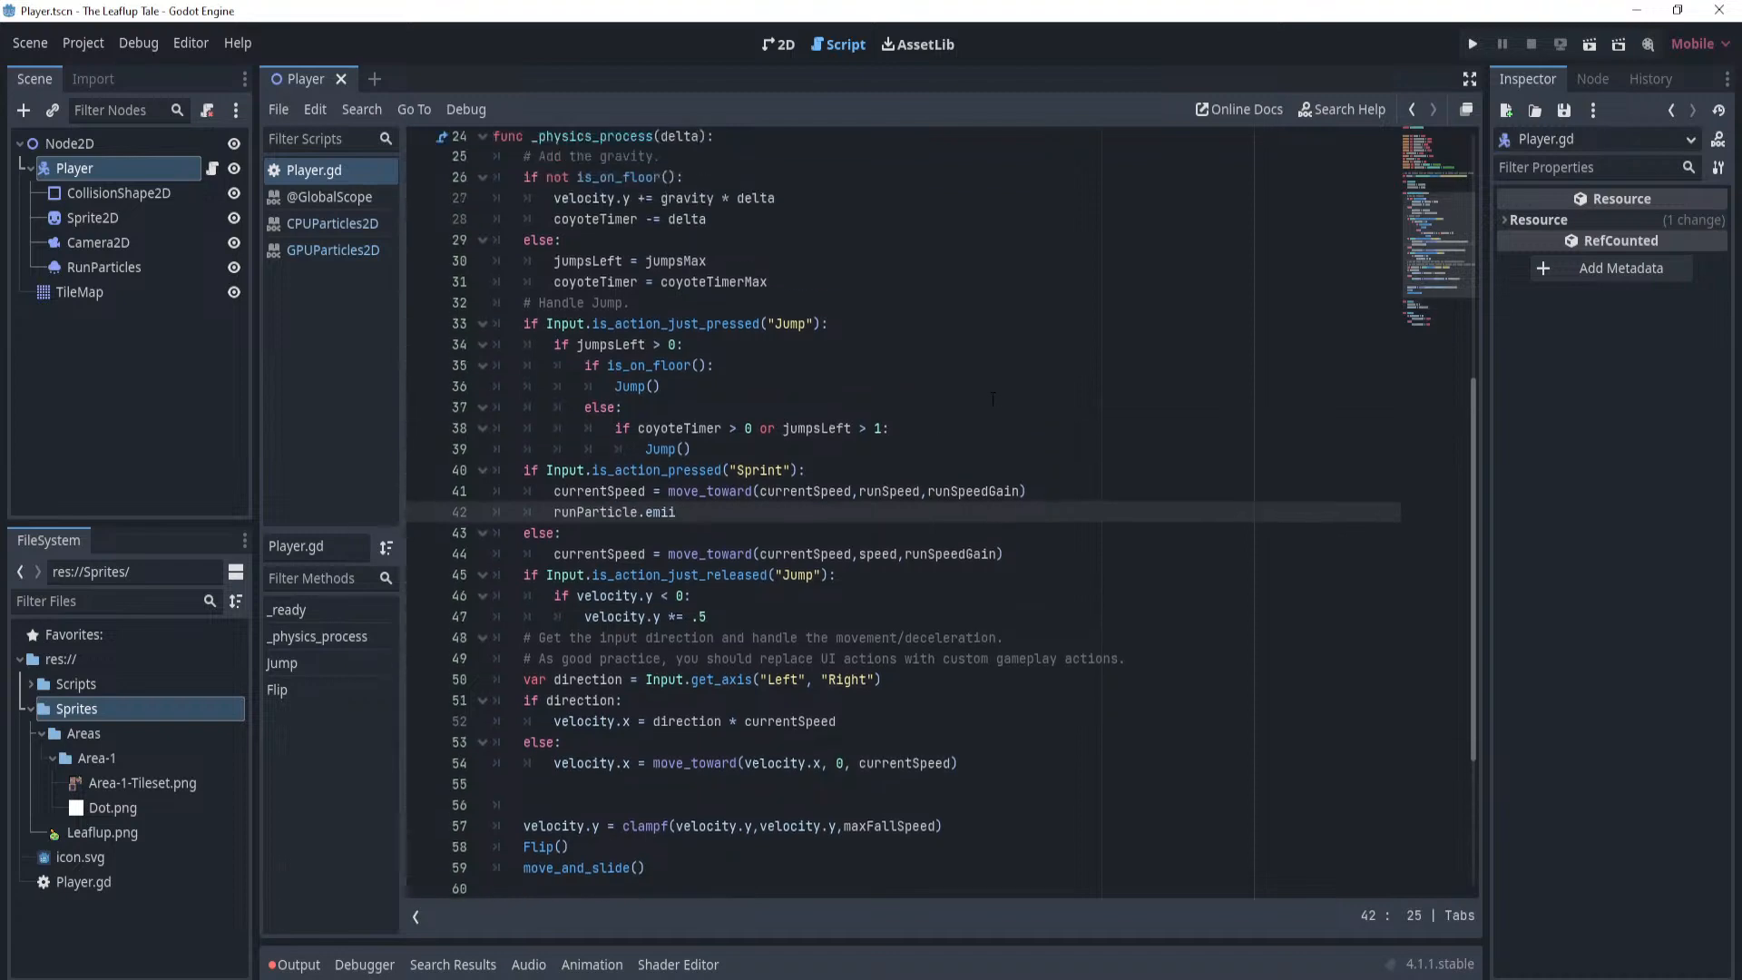
click(677, 434)
text(s)
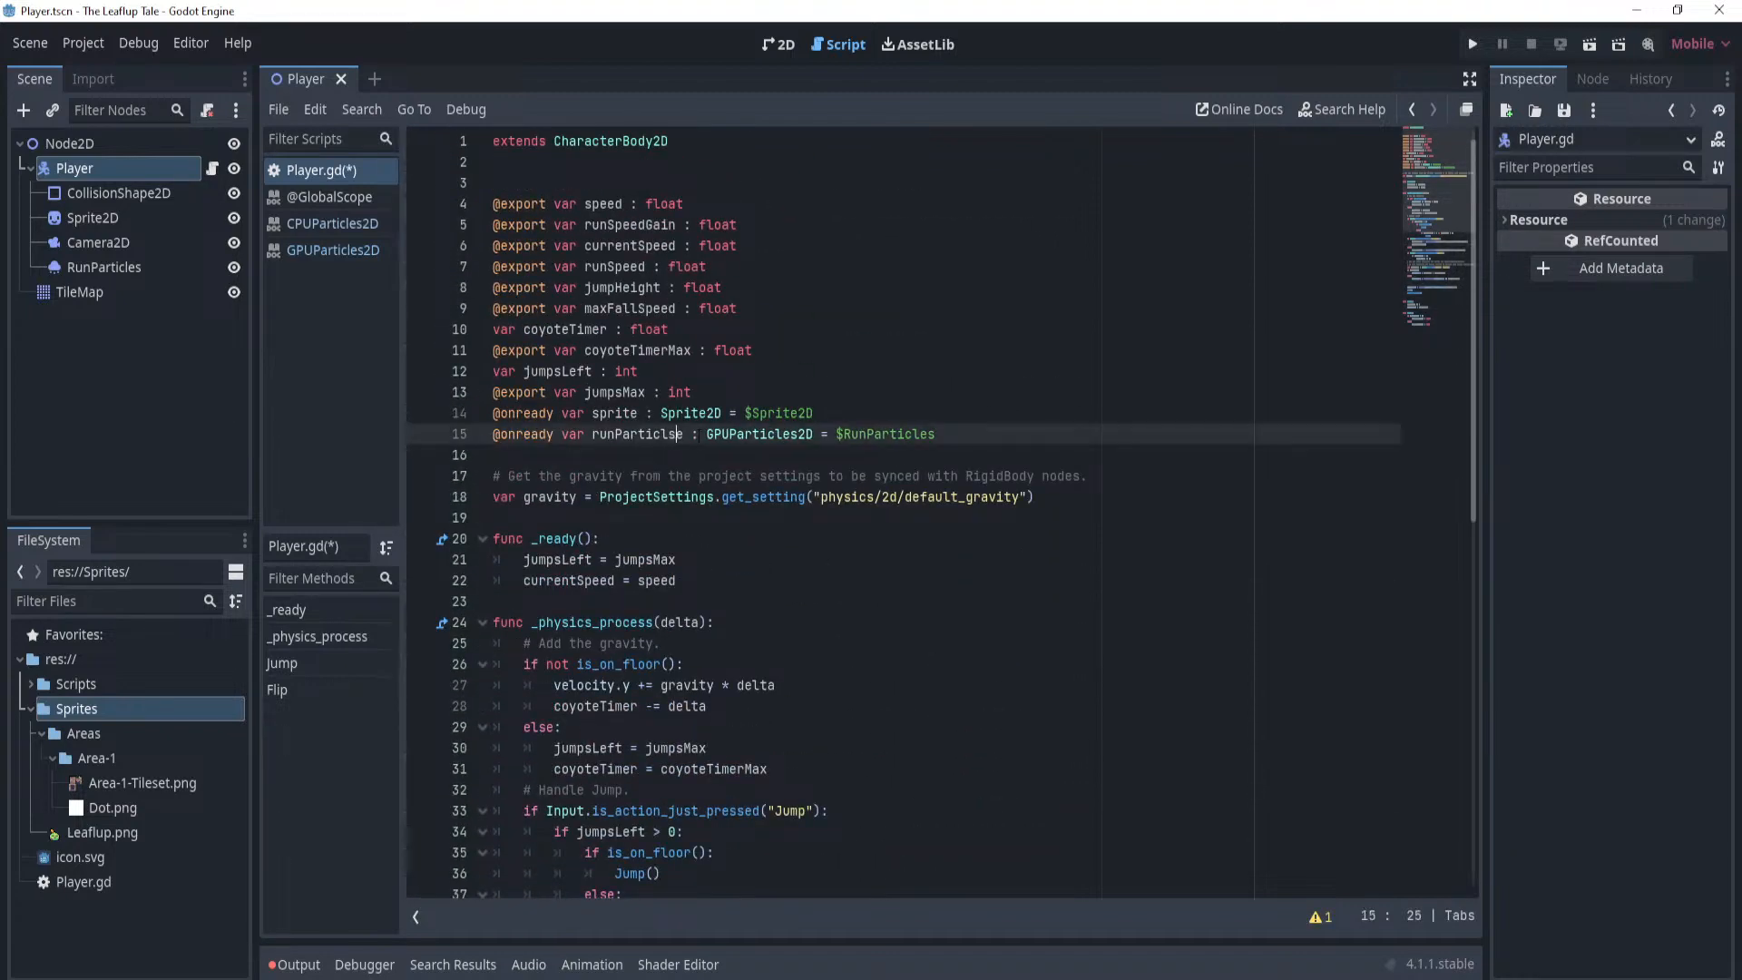
key(BackSpace)
key(Right)
text(s)
key(ctrl+s)
Correct the variable reference in the Sprint branch to runParticles and restart its member name.
scroll(907, 508, down, 9)
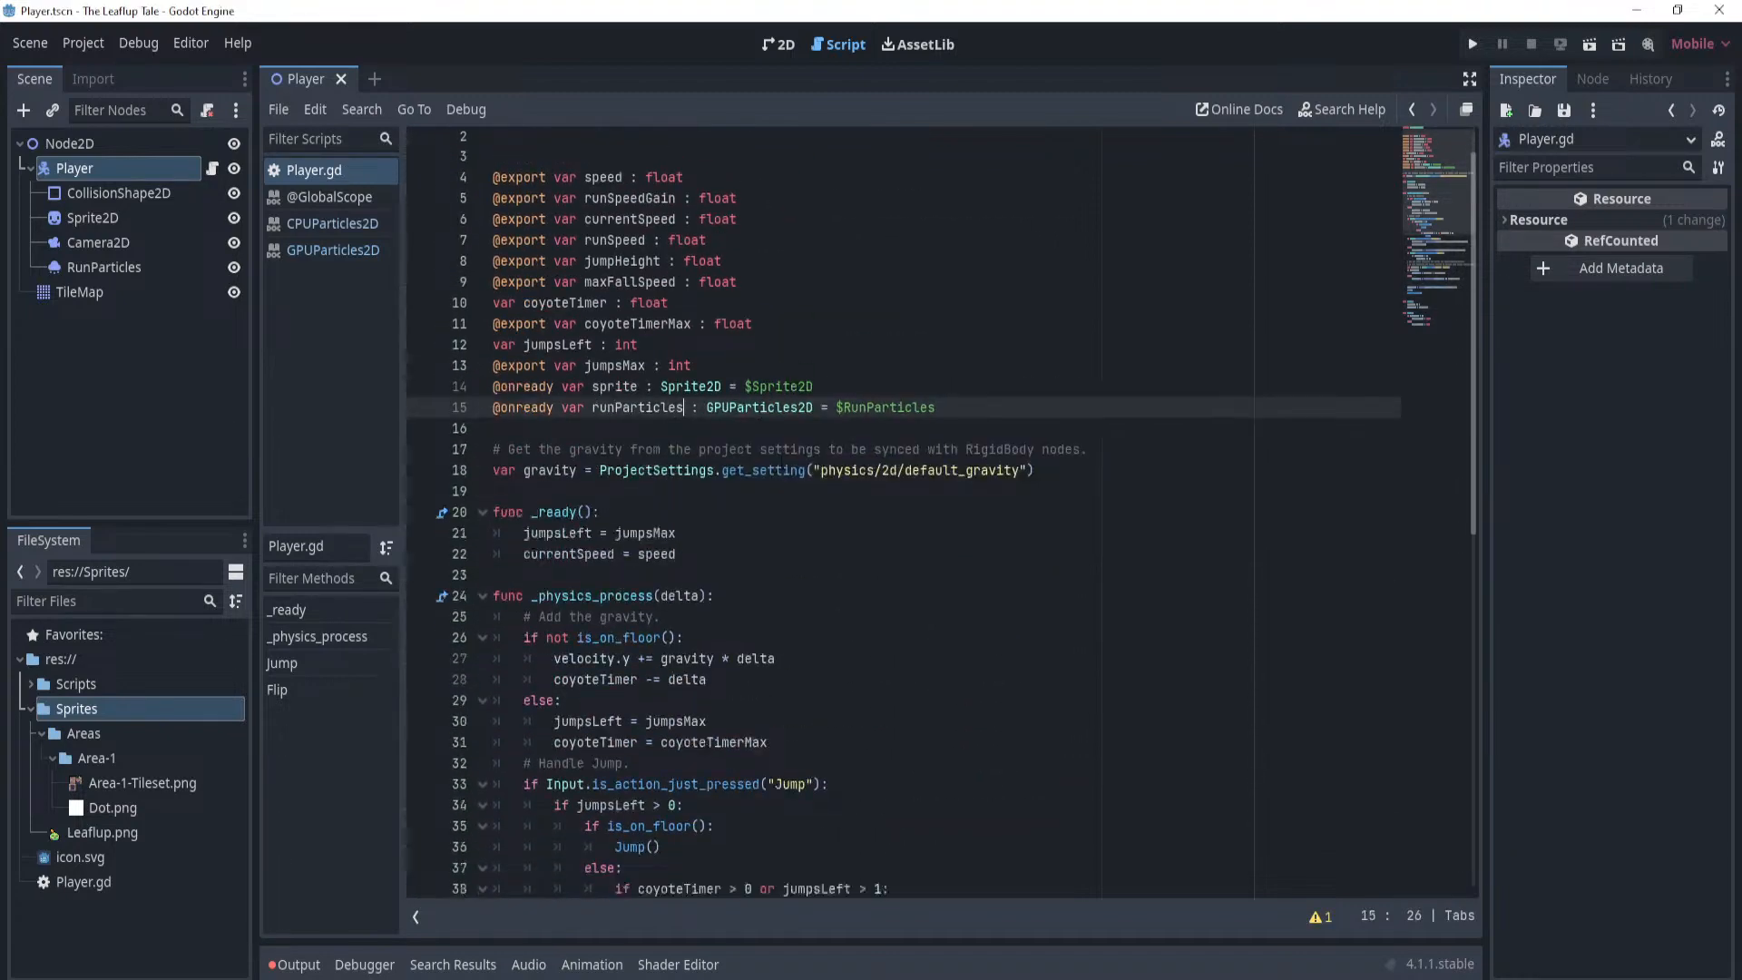
scroll(823, 496, down, 2)
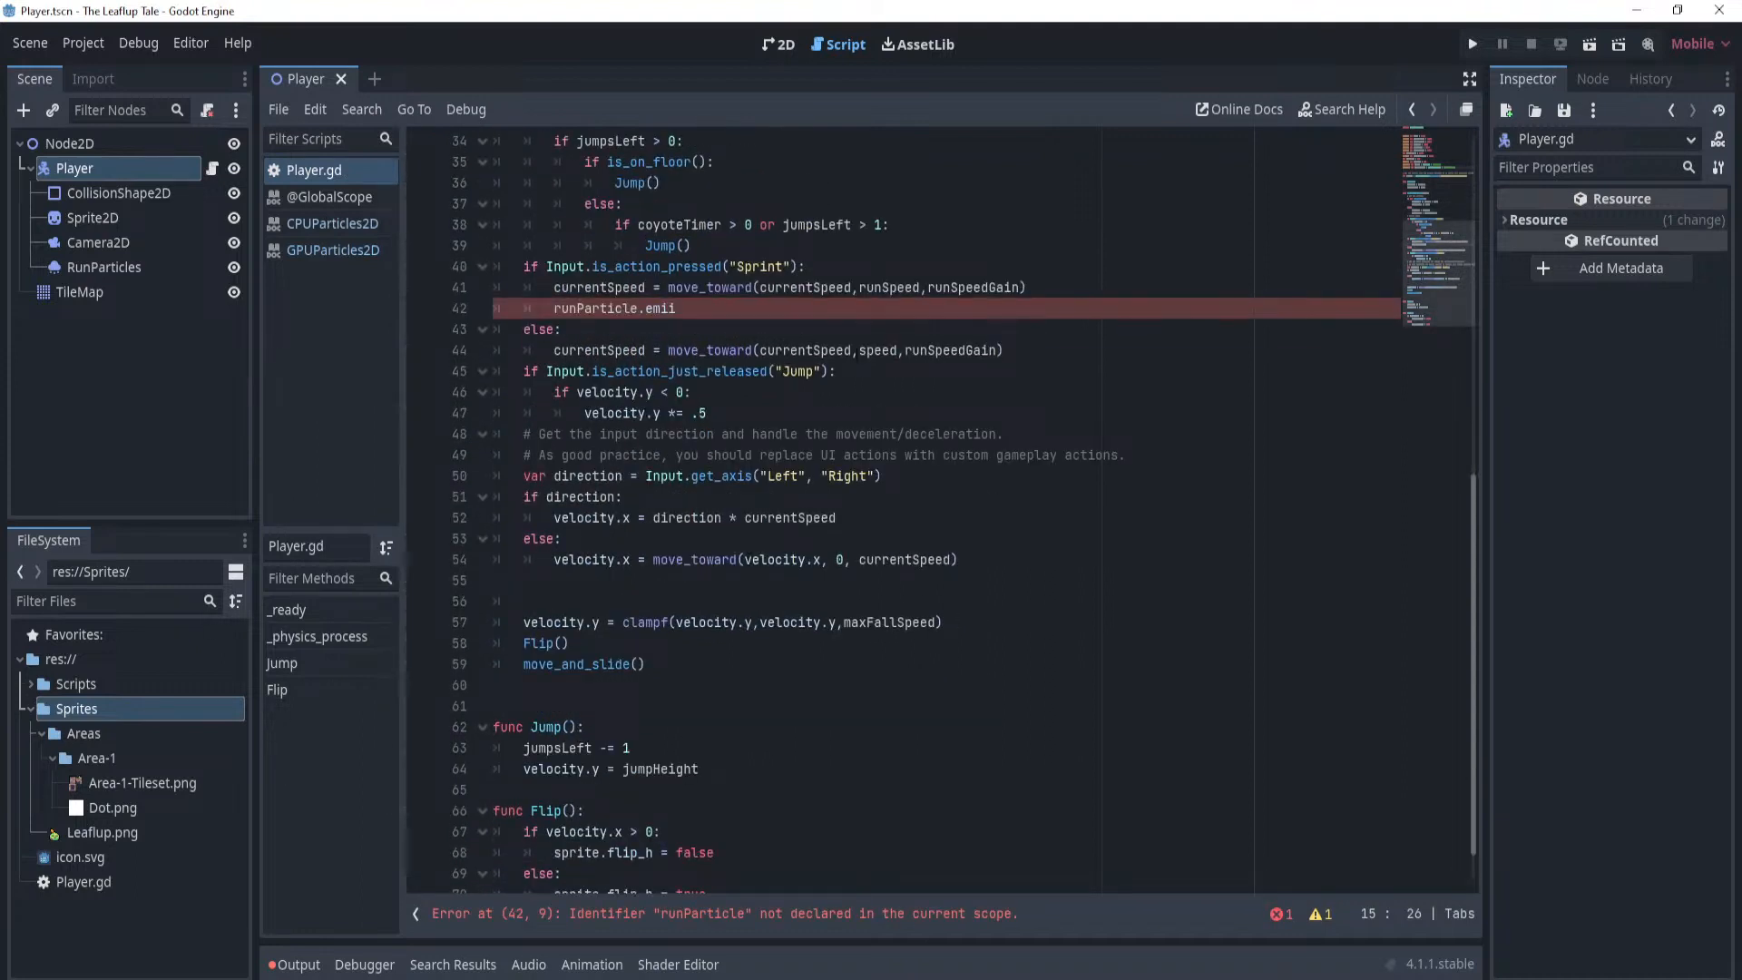
click(676, 309)
key(BackSpace)
key(BackSpace)
key(BackSpace)
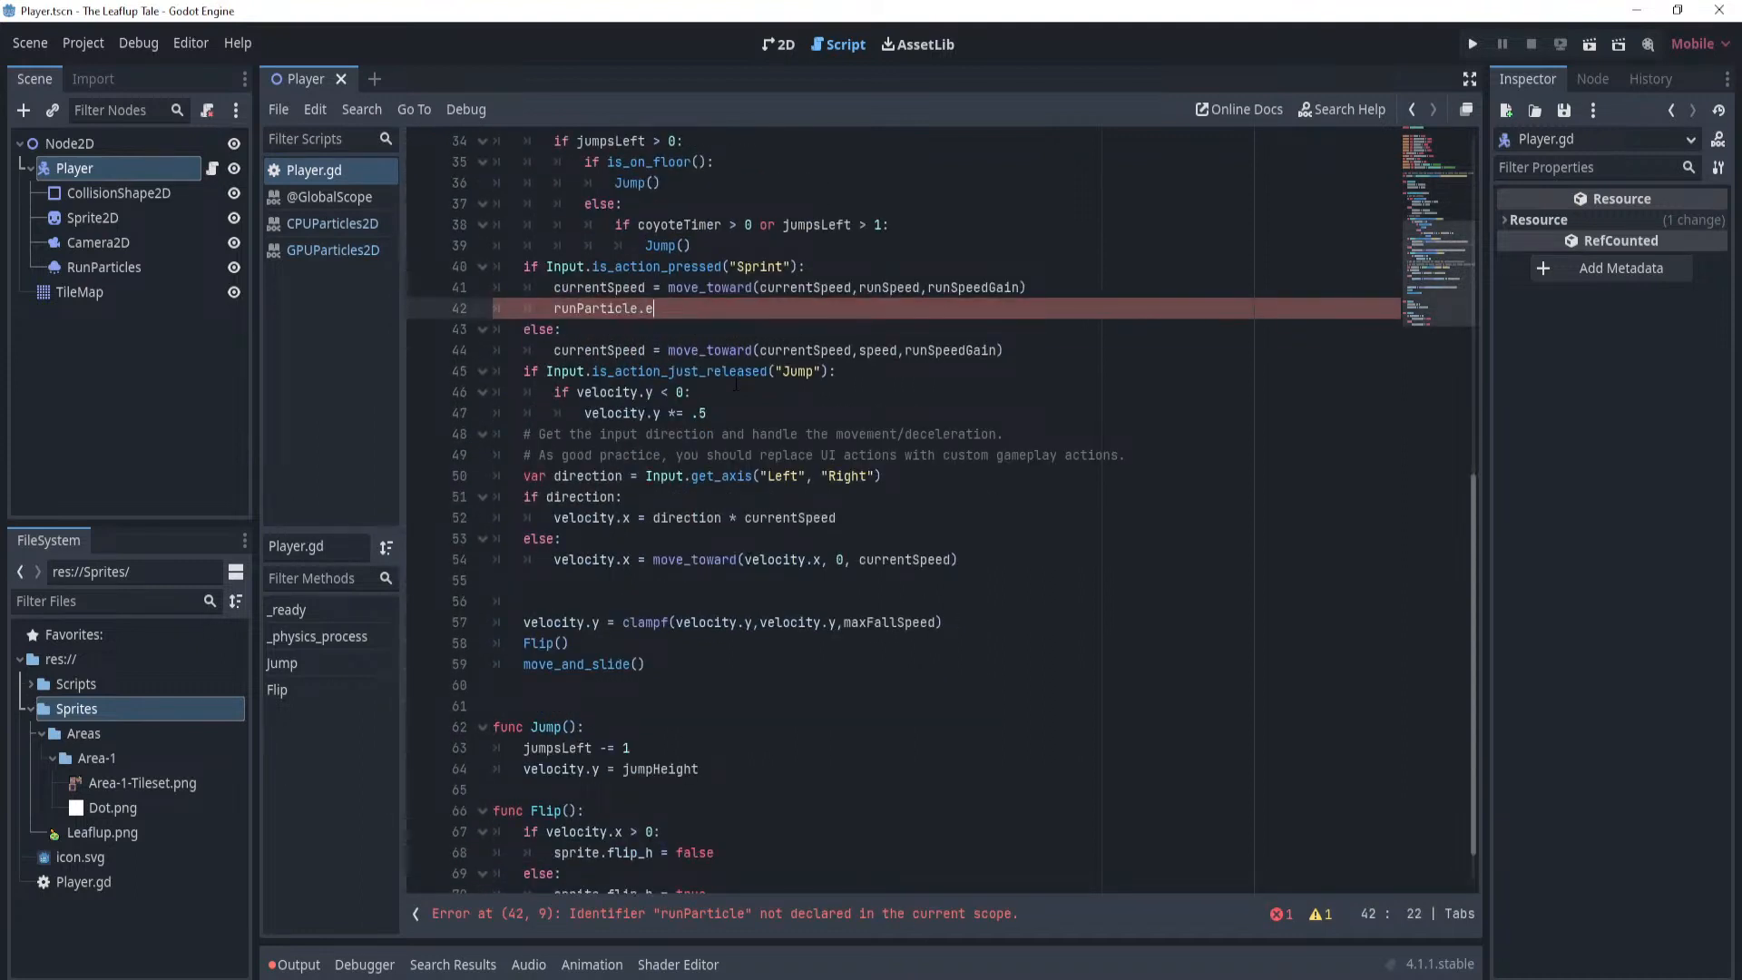
text(mit)
key(BackSpace)
key(BackSpace)
key(BackSpace)
key(BackSpace)
key(BackSpace)
text(s.em)
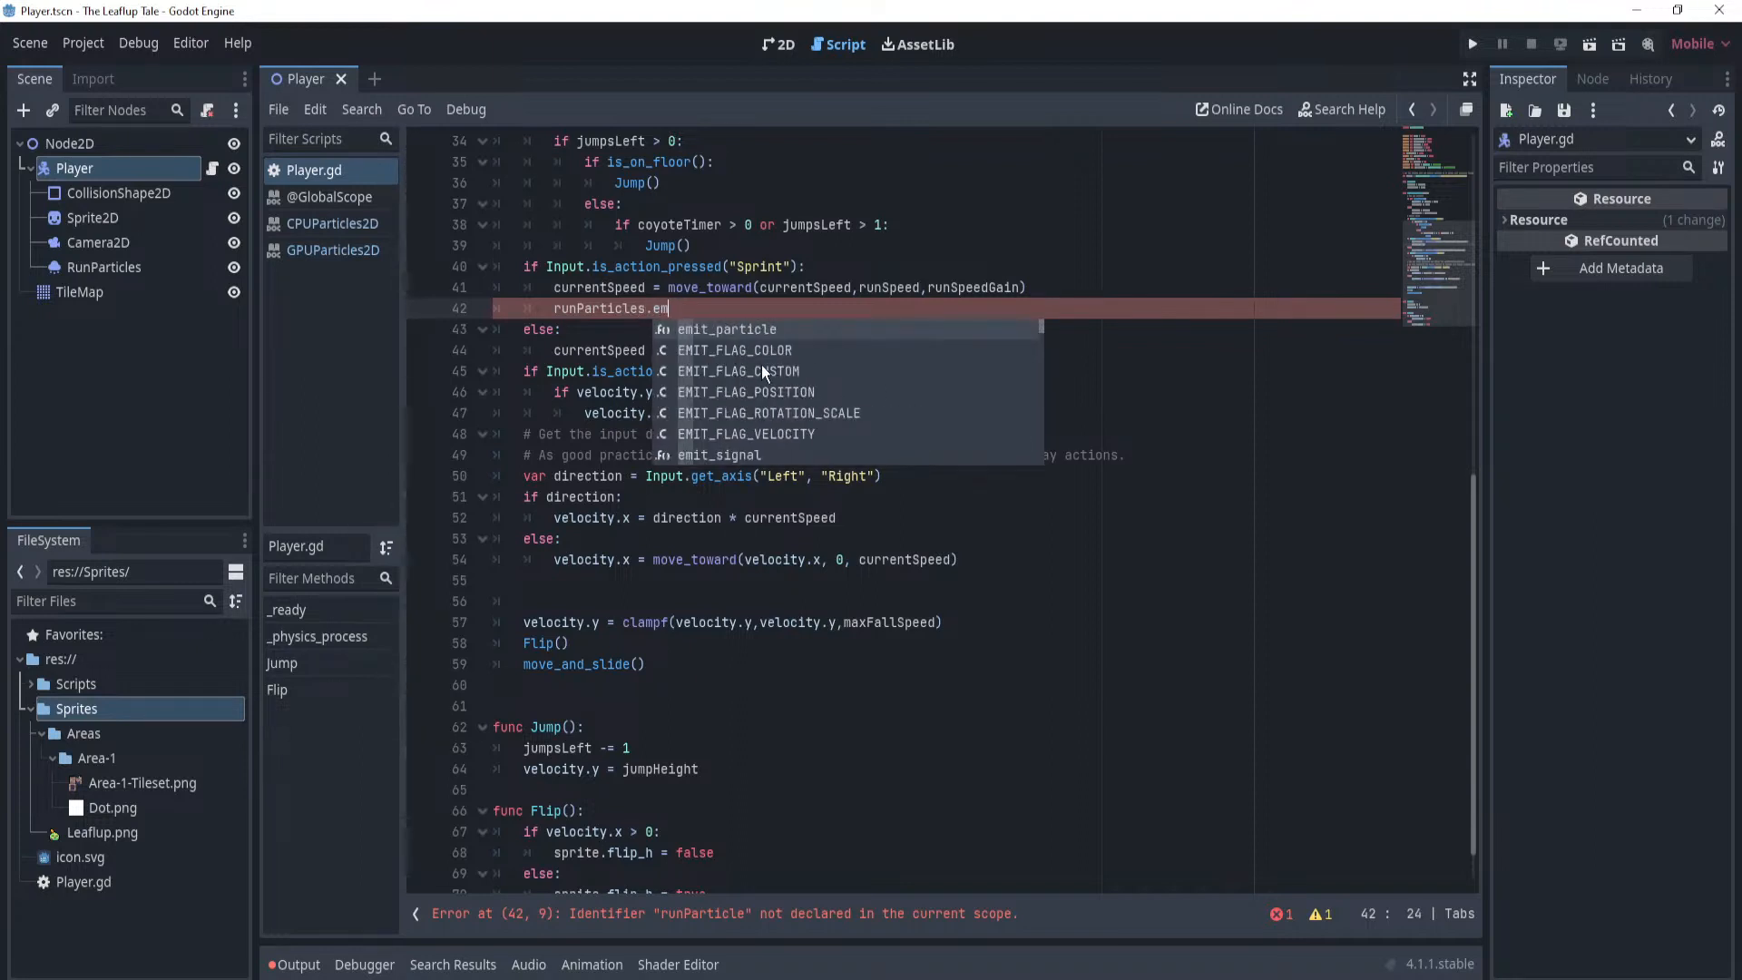
Complete the Sprint branch line as runParticles.emitting = true and save the script.
scroll(771, 383, down, 5)
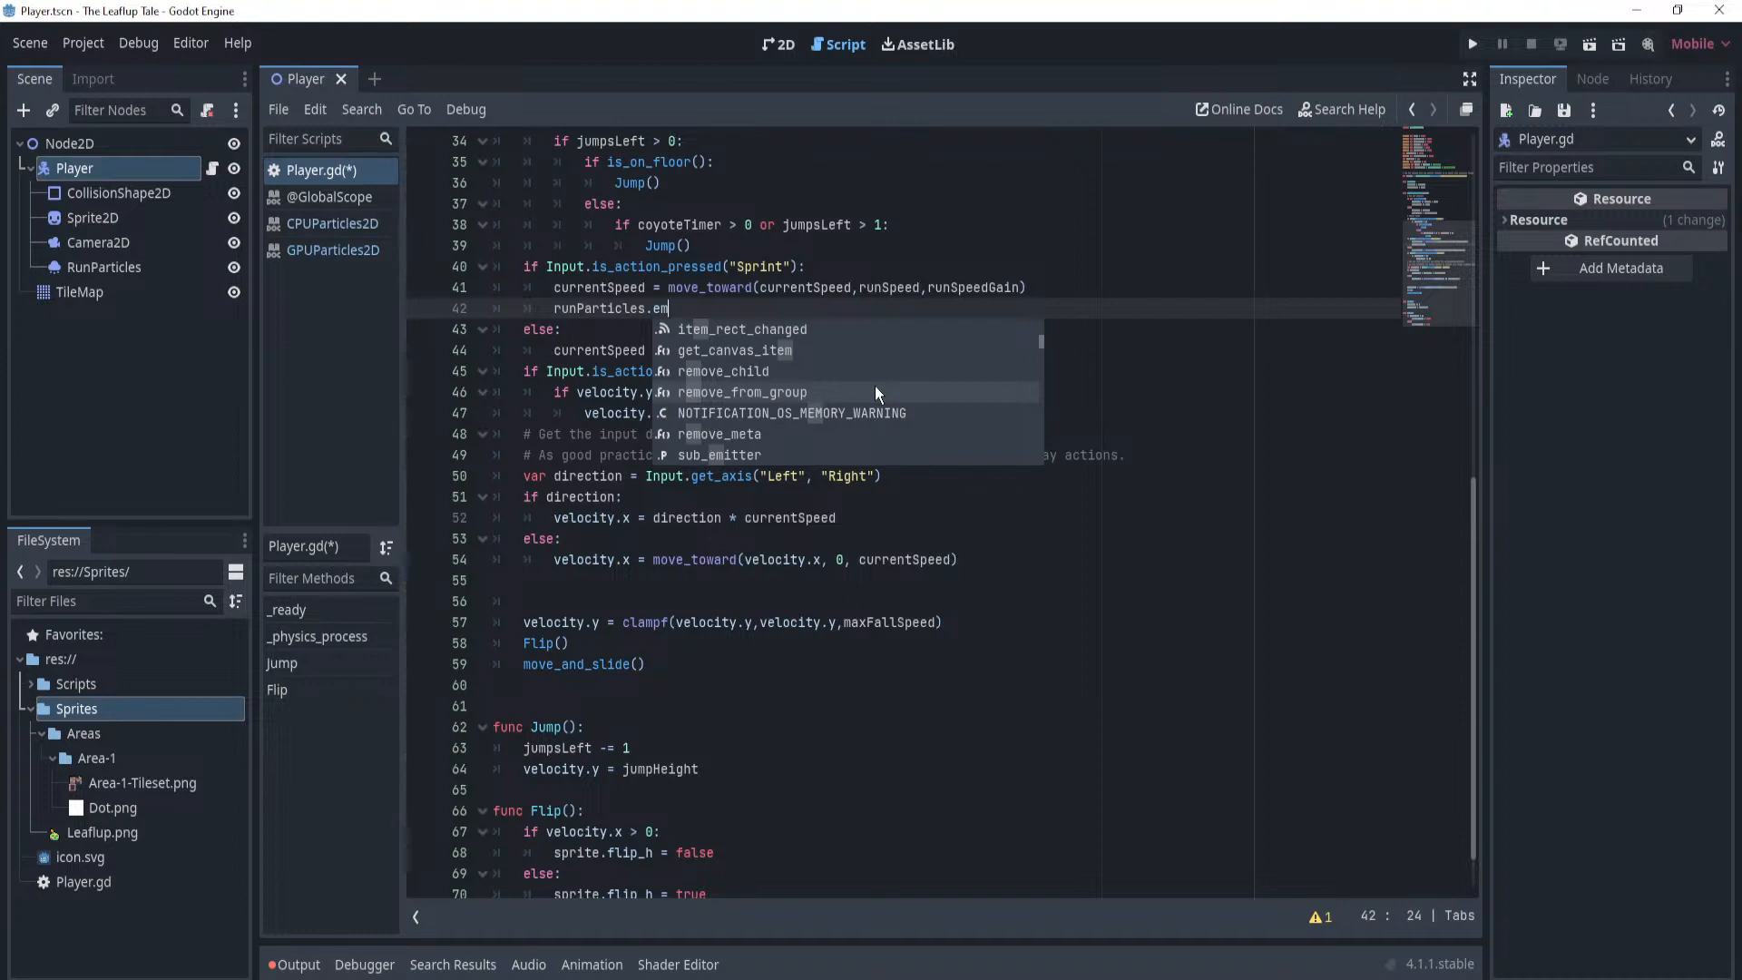
key(BackSpace)
key(BackSpace)
text(is)
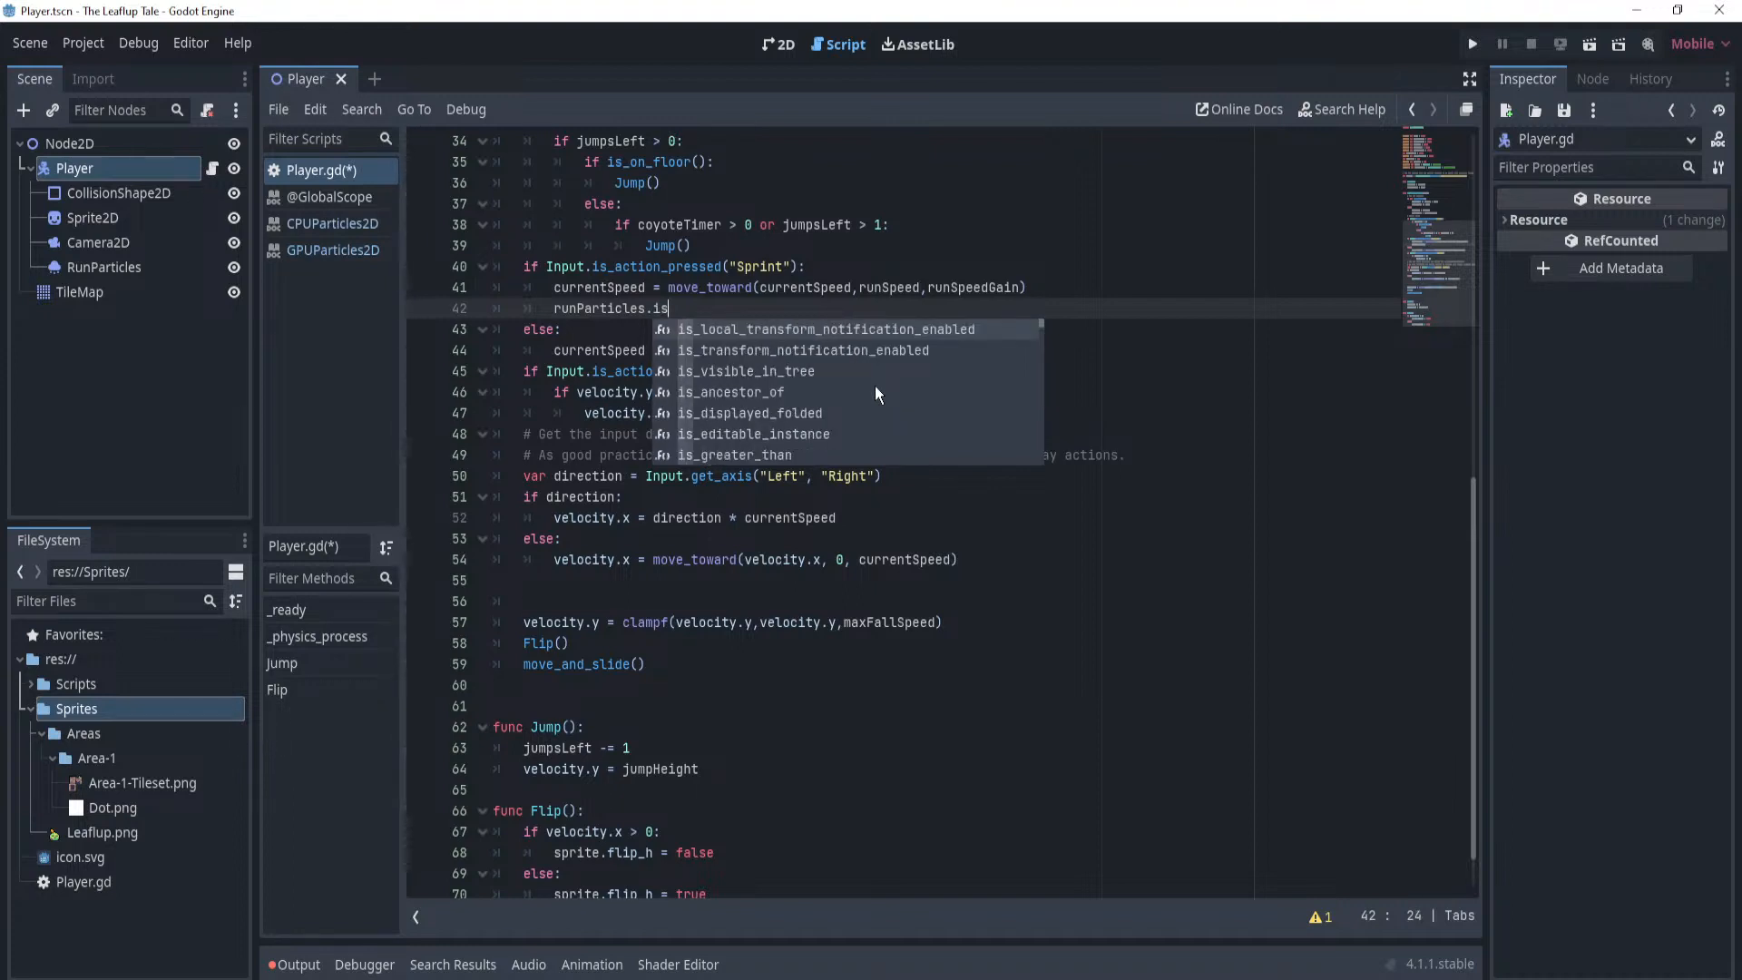
key(BackSpace)
key(BackSpace)
text(emitt)
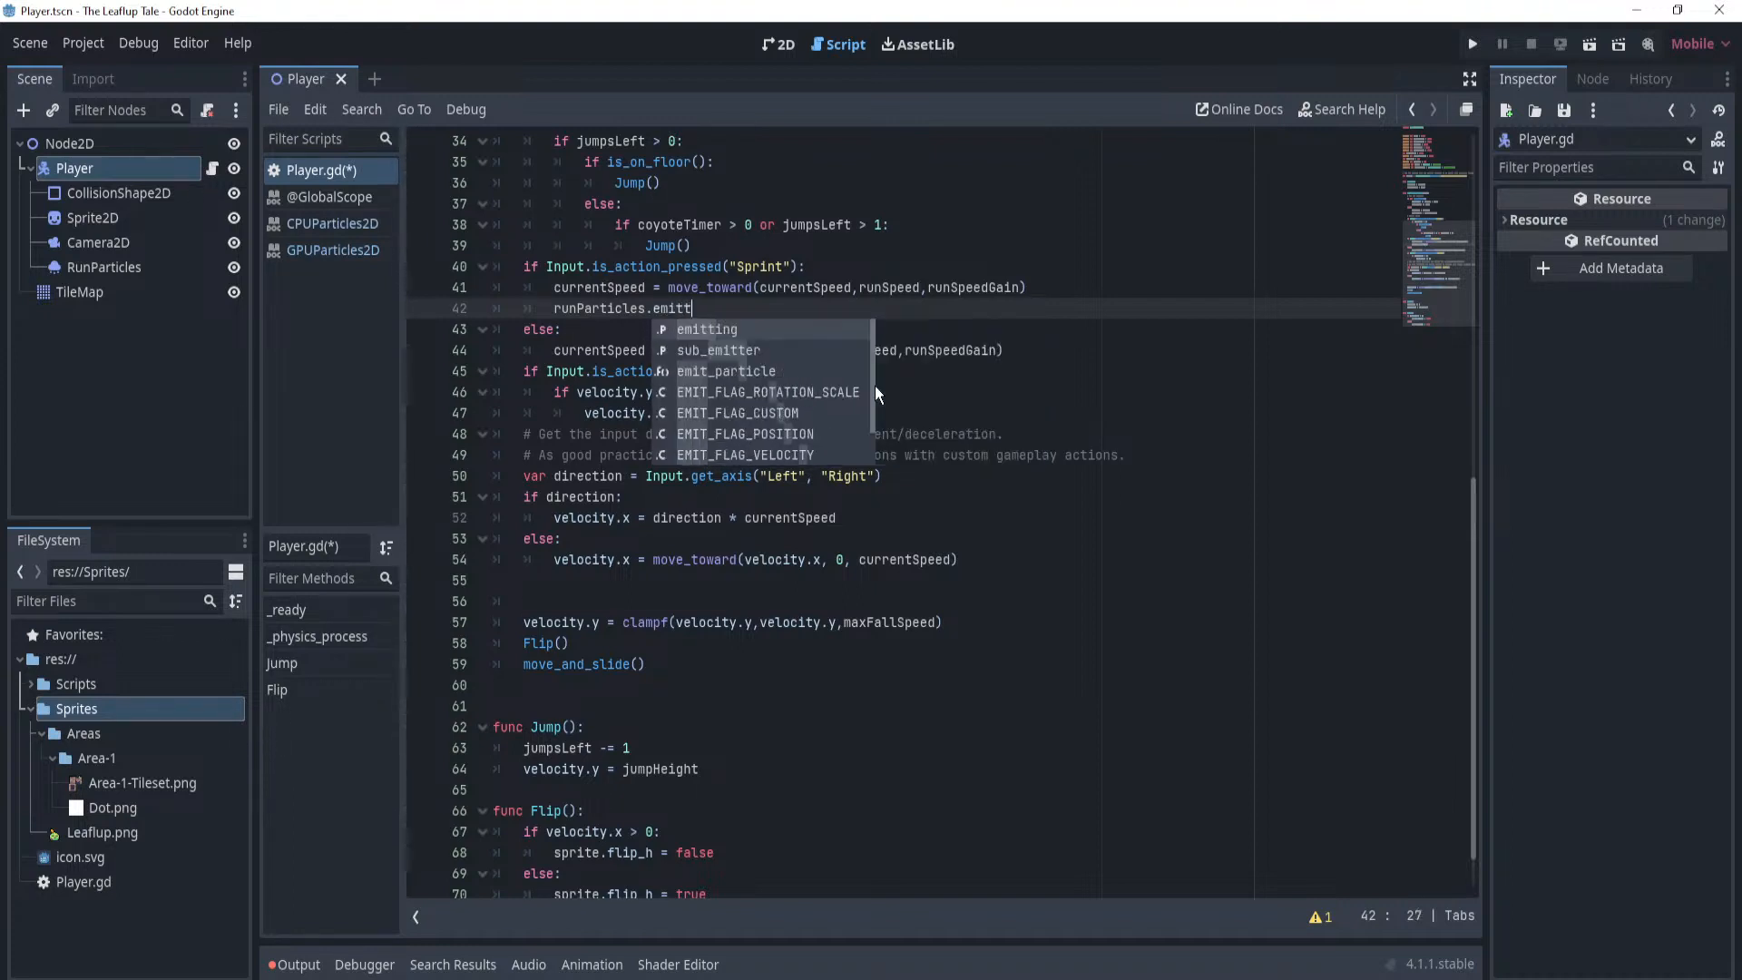
text(in)
key(Return)
text(= true)
key(ctrl+s)
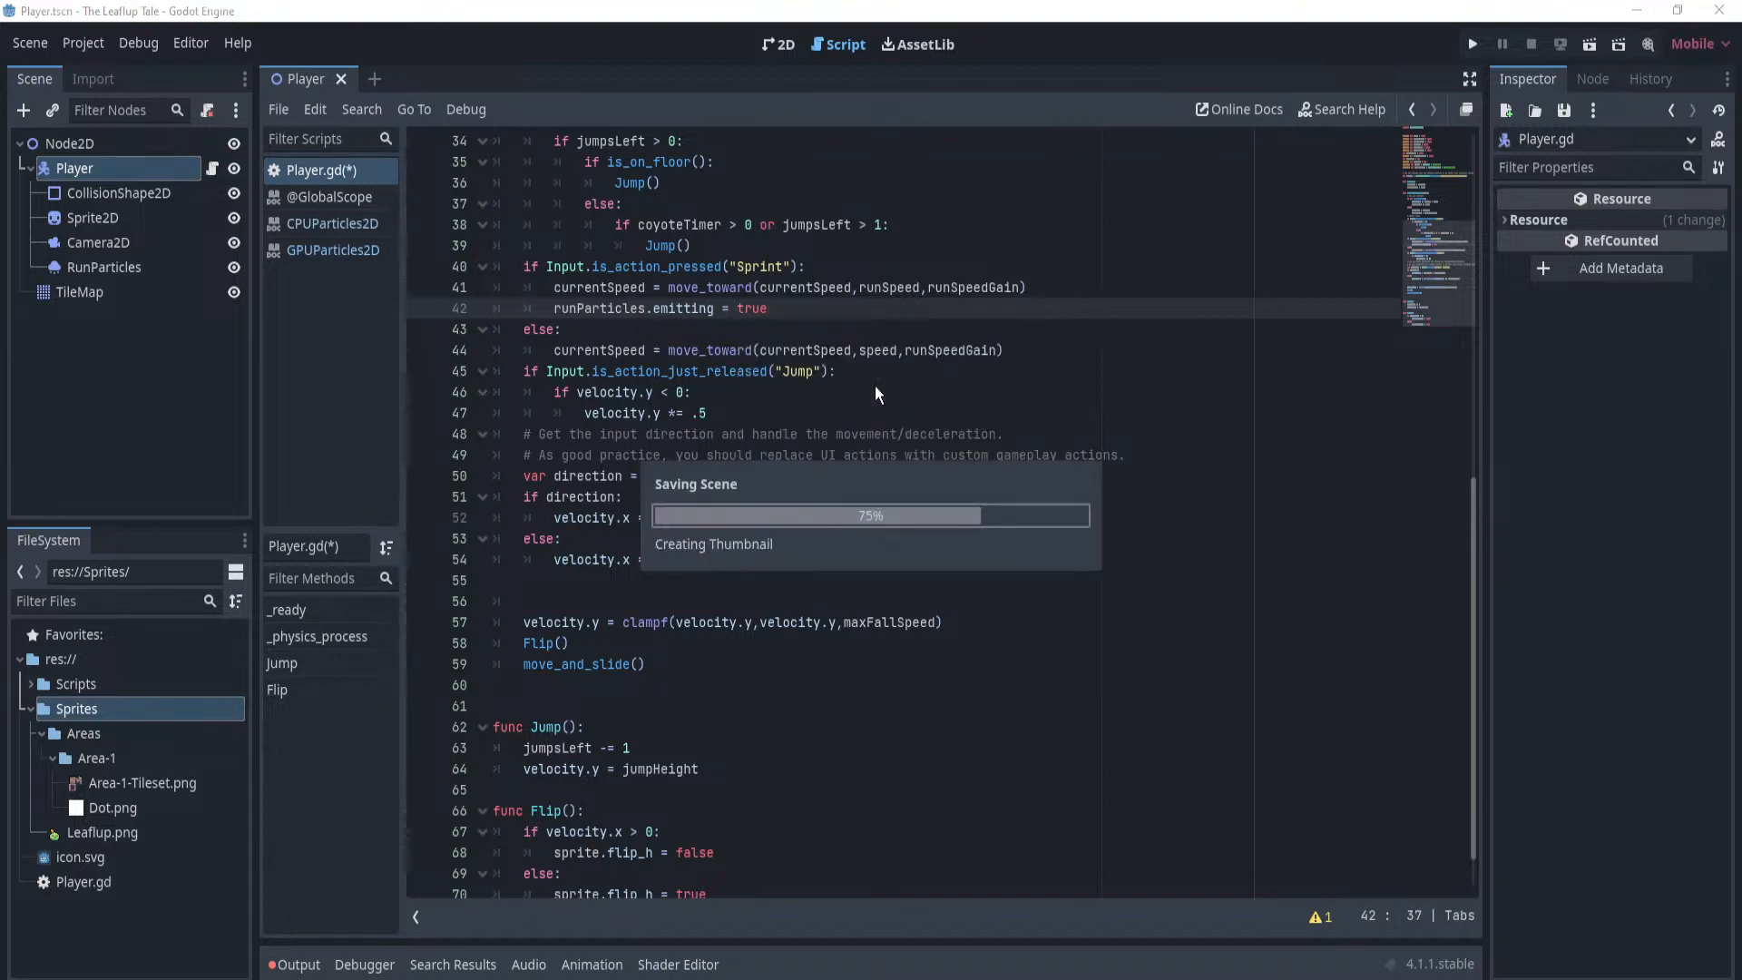
Copy the runParticles.emitting = true line into the Sprint check's else branch, below its currentSpeed assignment.
key(ctrl+shift+Left)
key(ctrl+shift+Left)
key(ctrl+shift+Left)
key(ctrl+shift+Left)
key(ctrl+shift+Left)
key(ctrl+c)
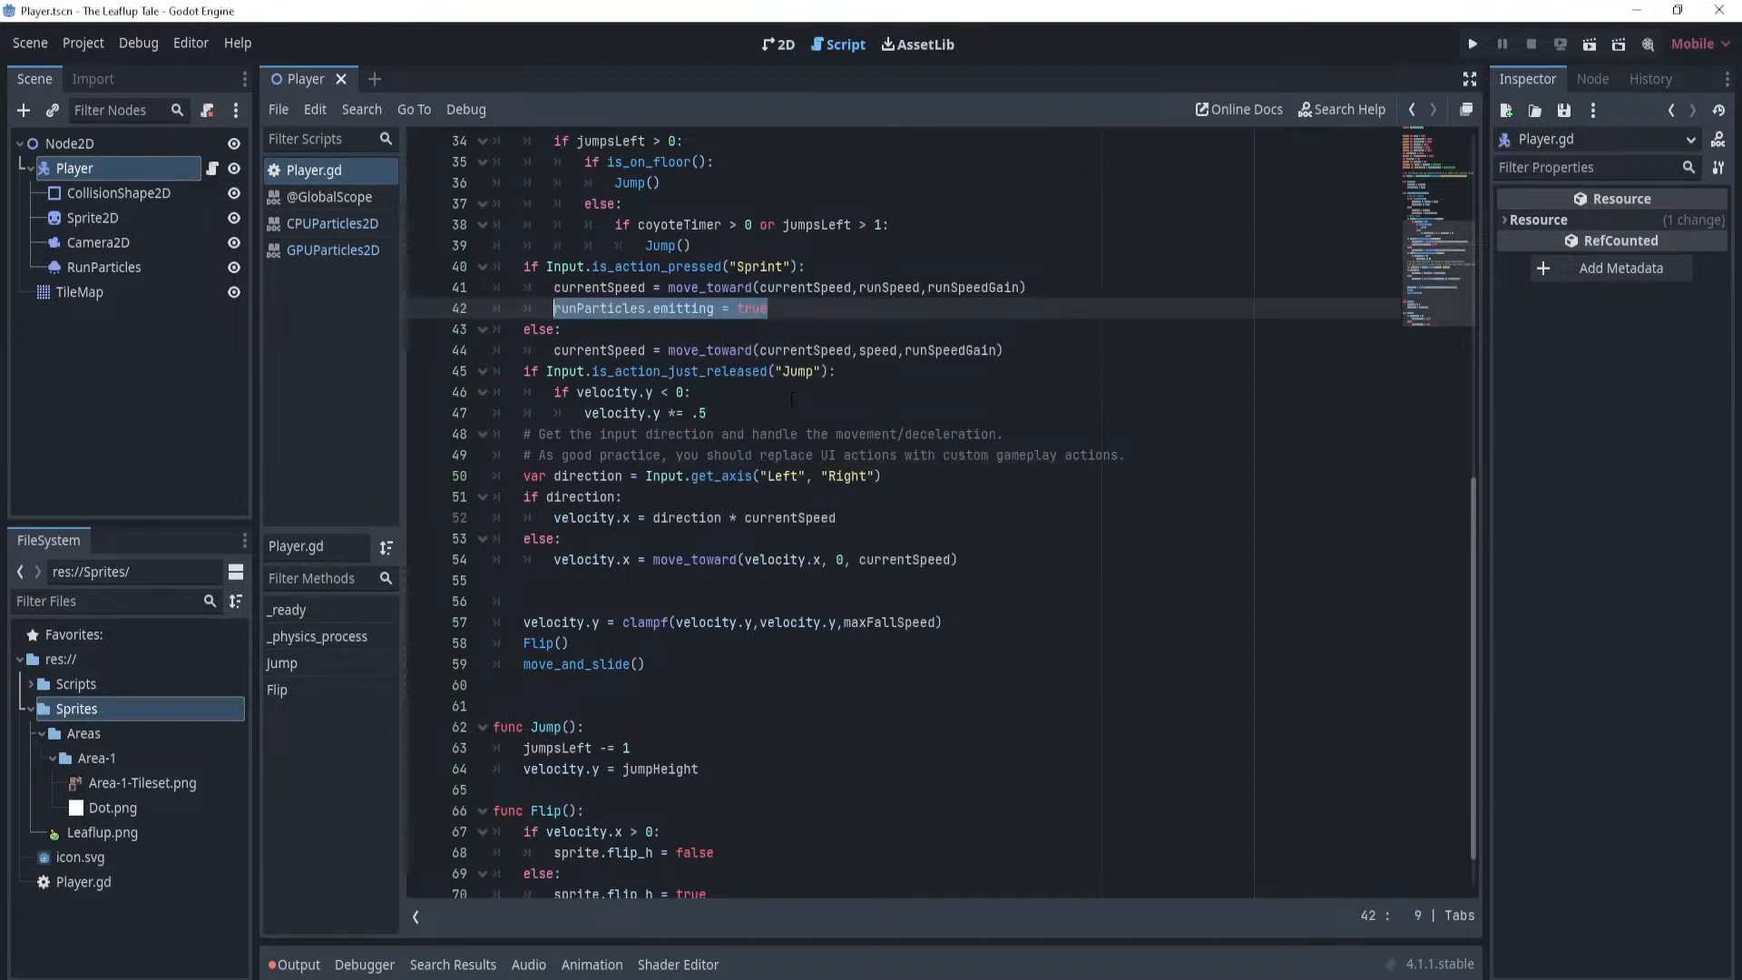
scroll(830, 420, up, 2)
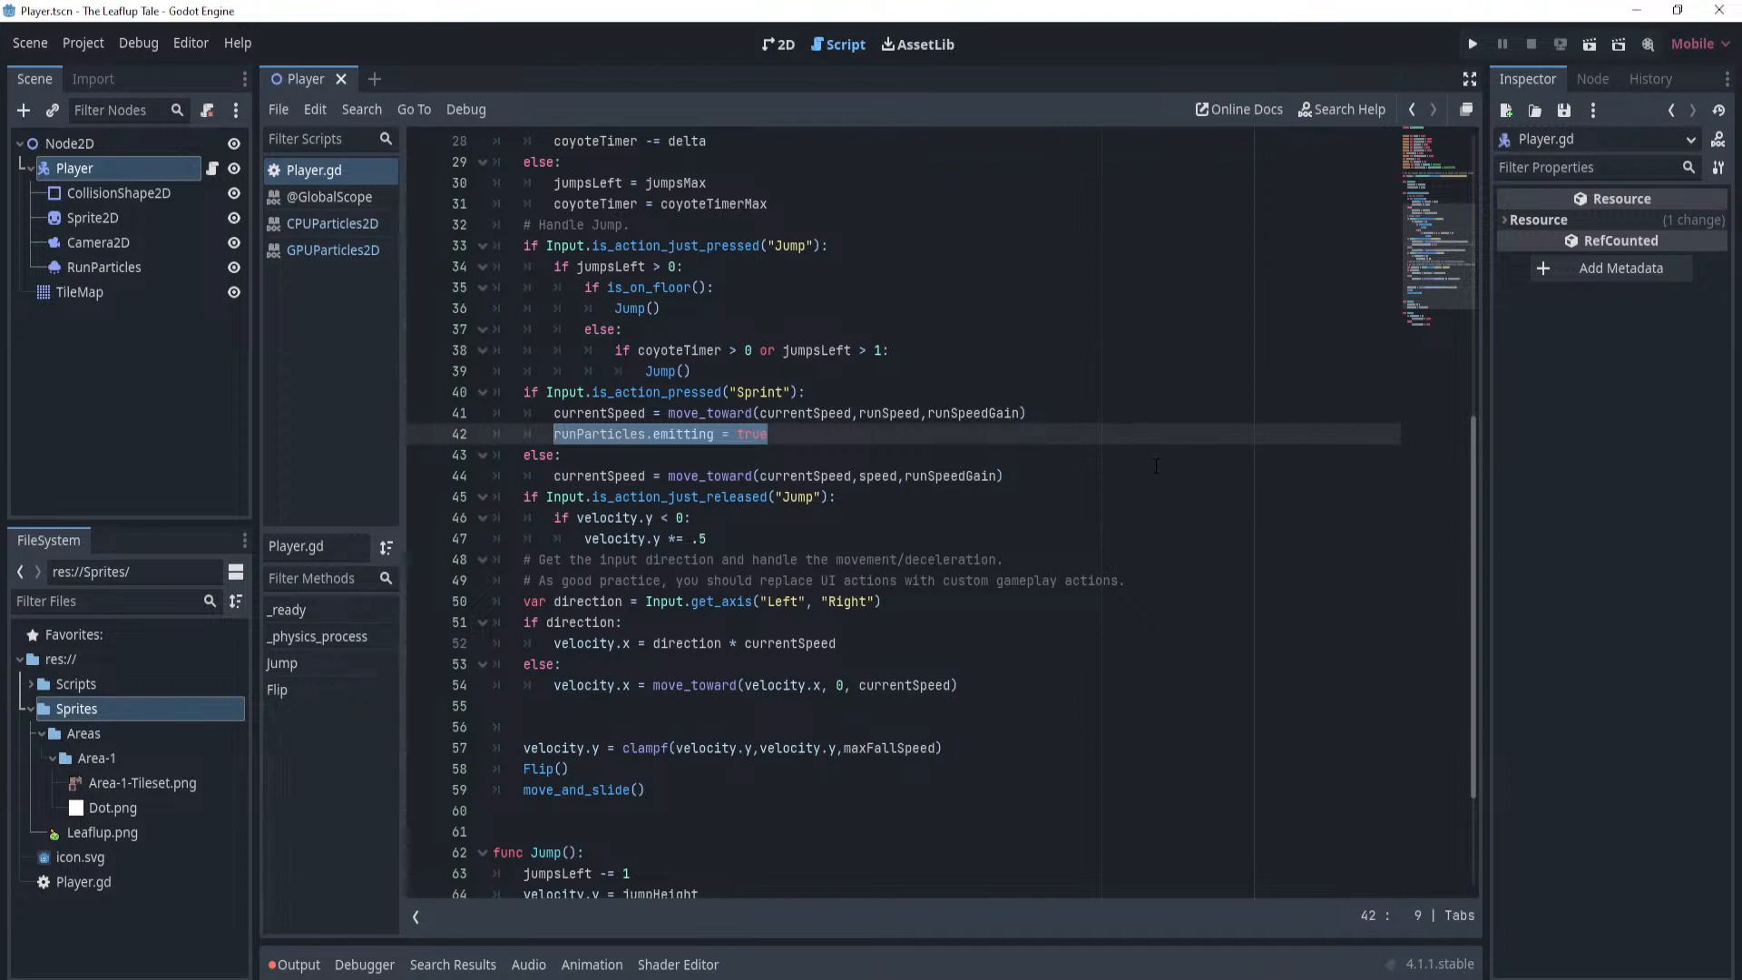
click(1077, 482)
key(Return)
key(ctrl+v)
Change the emitting value in the Sprint check's else branch to false.
key(BackSpace)
key(BackSpace)
key(BackSpace)
key(BackSpace)
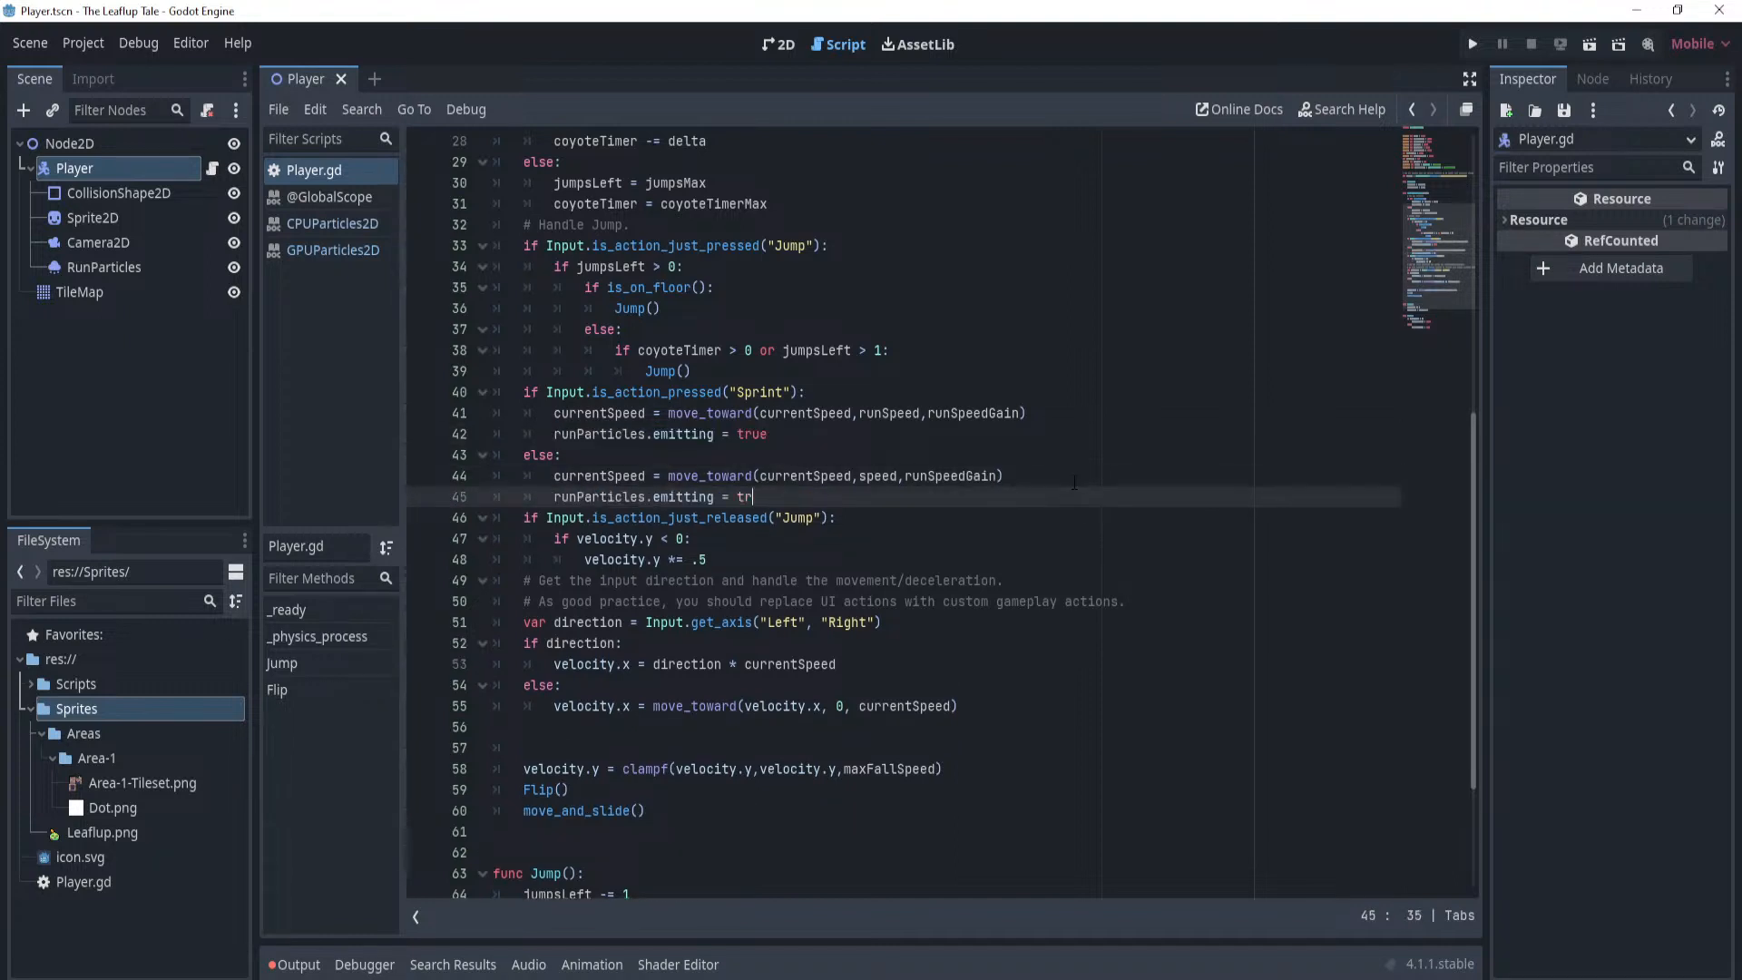
text(false)
key(Return)
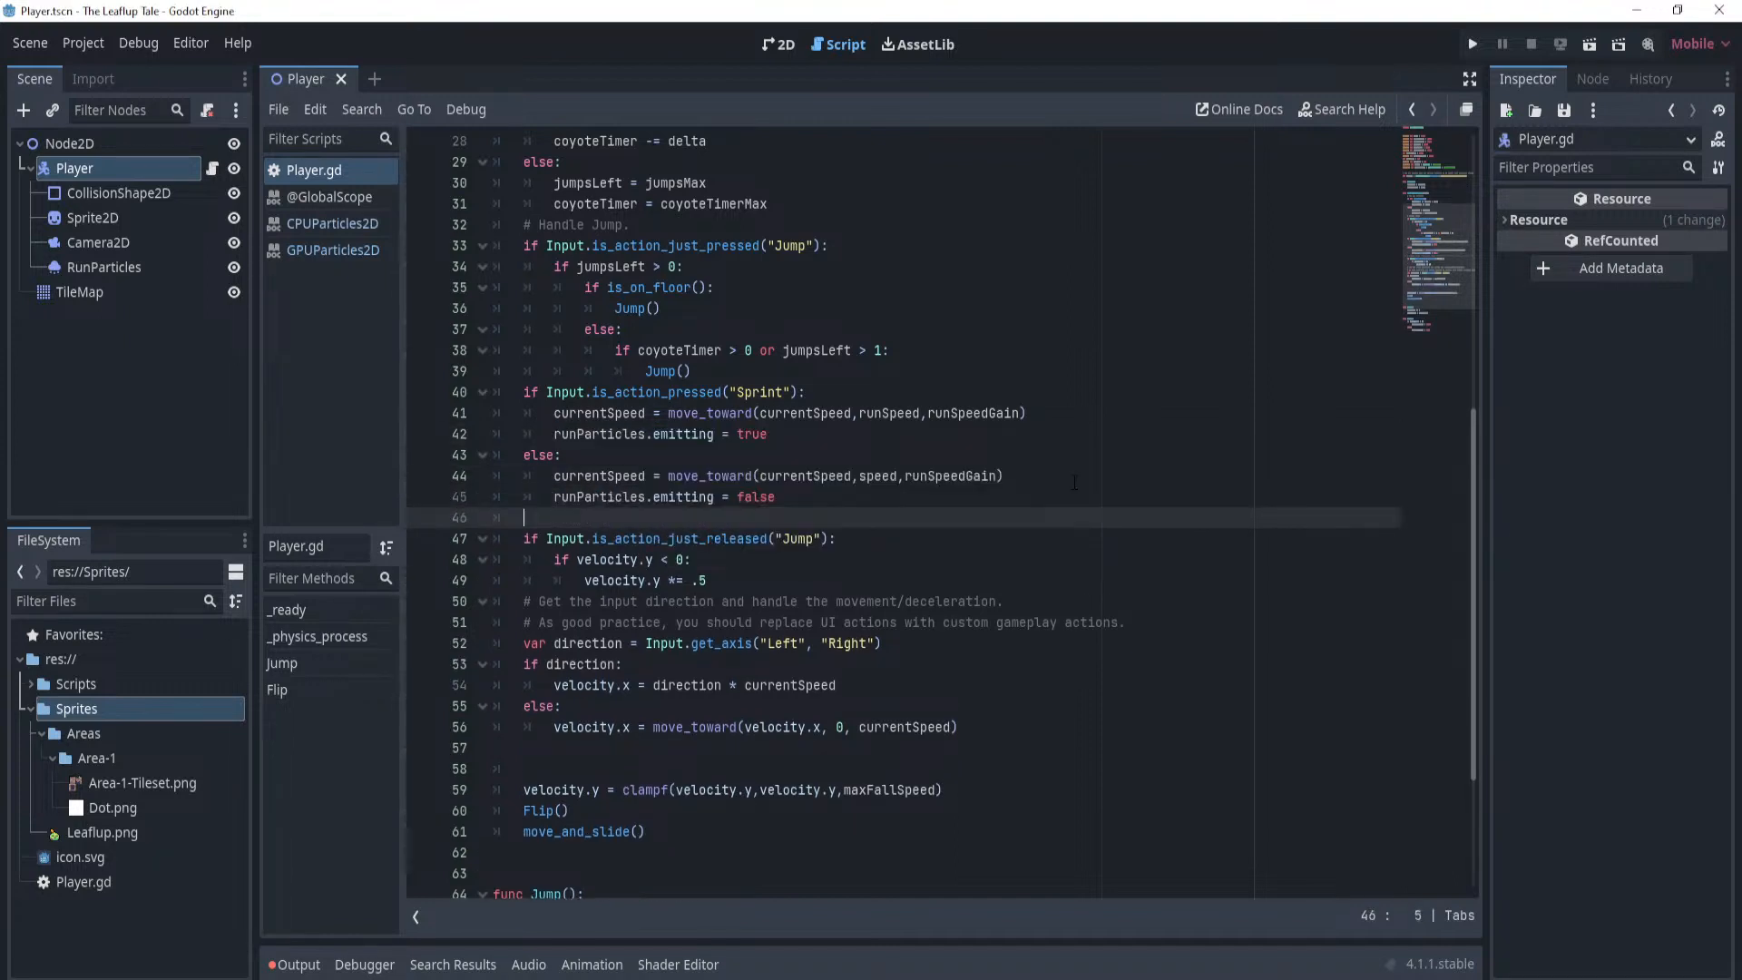
key(BackSpace)
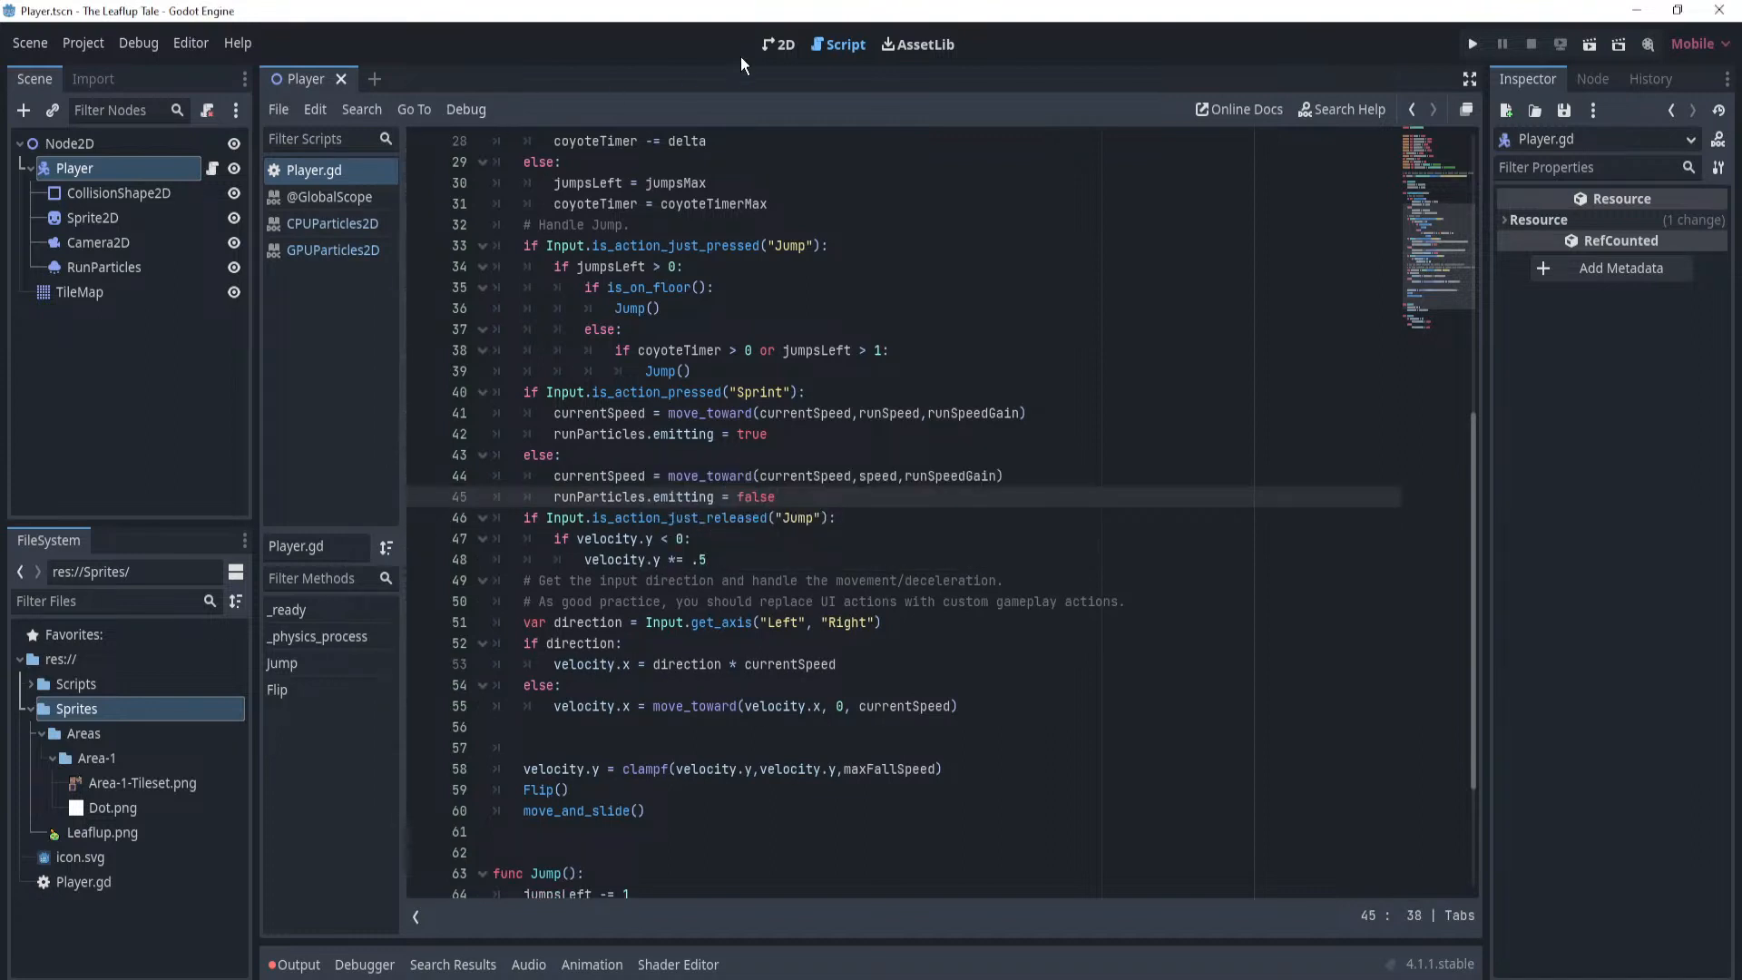
Run the project from the 2D view, test the particle trail while sprinting and jumping both ways, and close the game.
click(779, 44)
click(1472, 43)
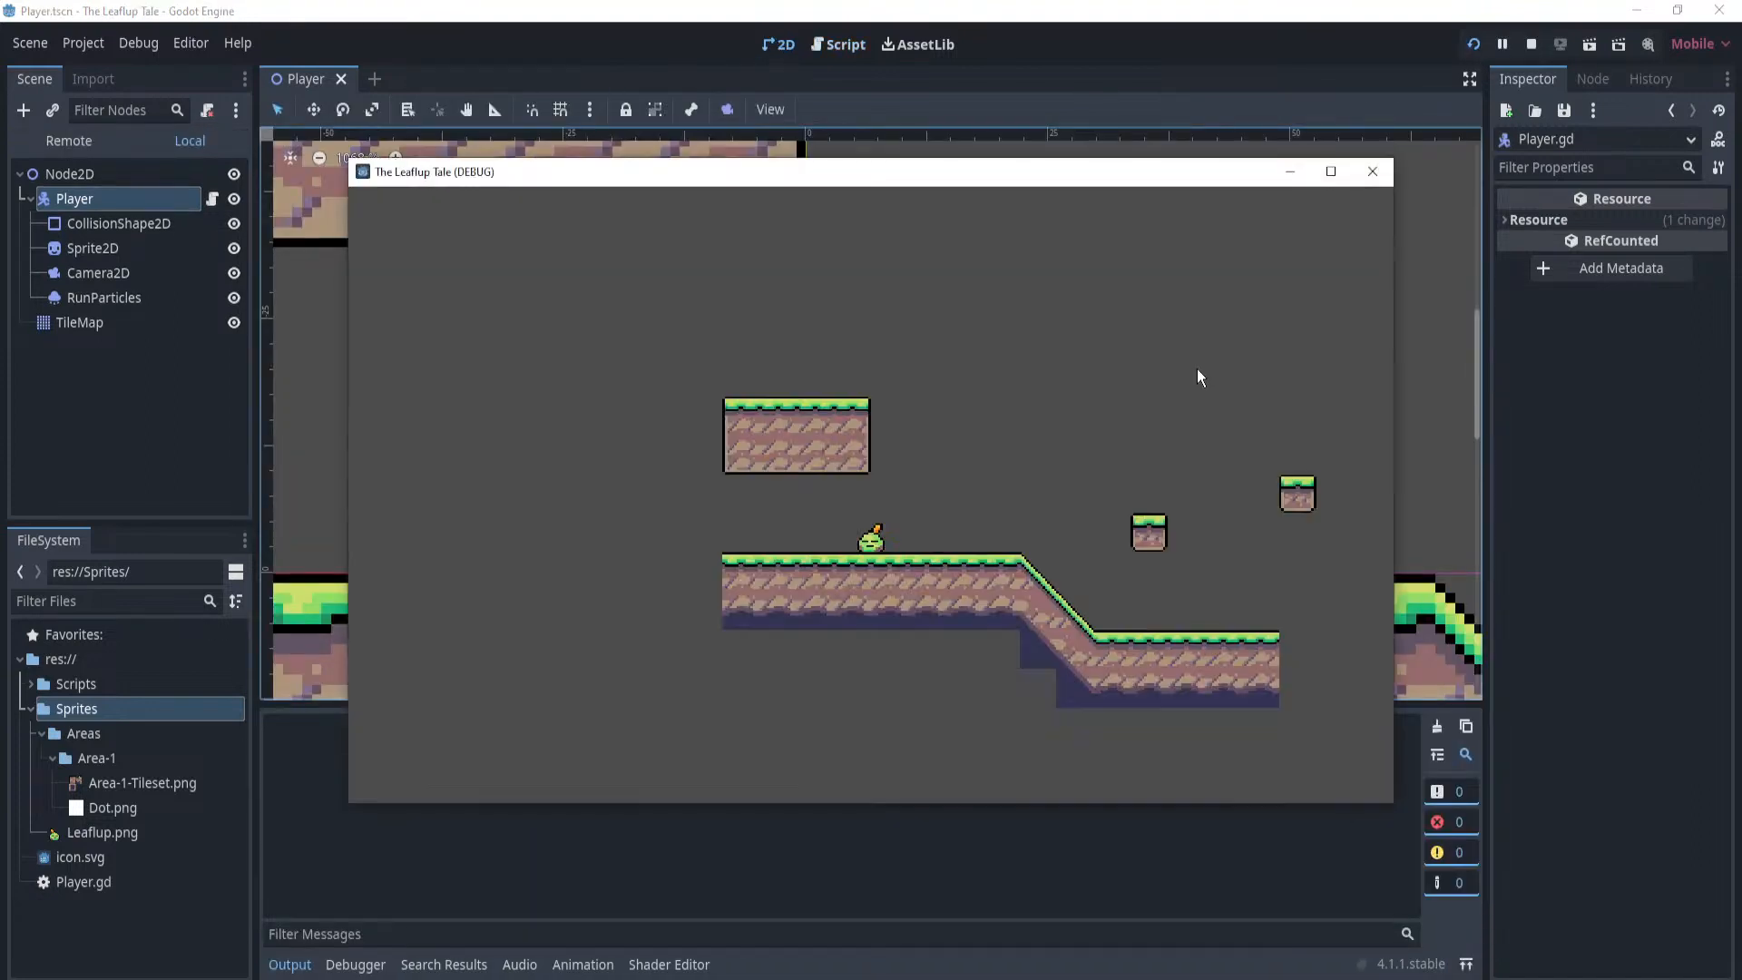
key(Left)
key(Right)
key(space)
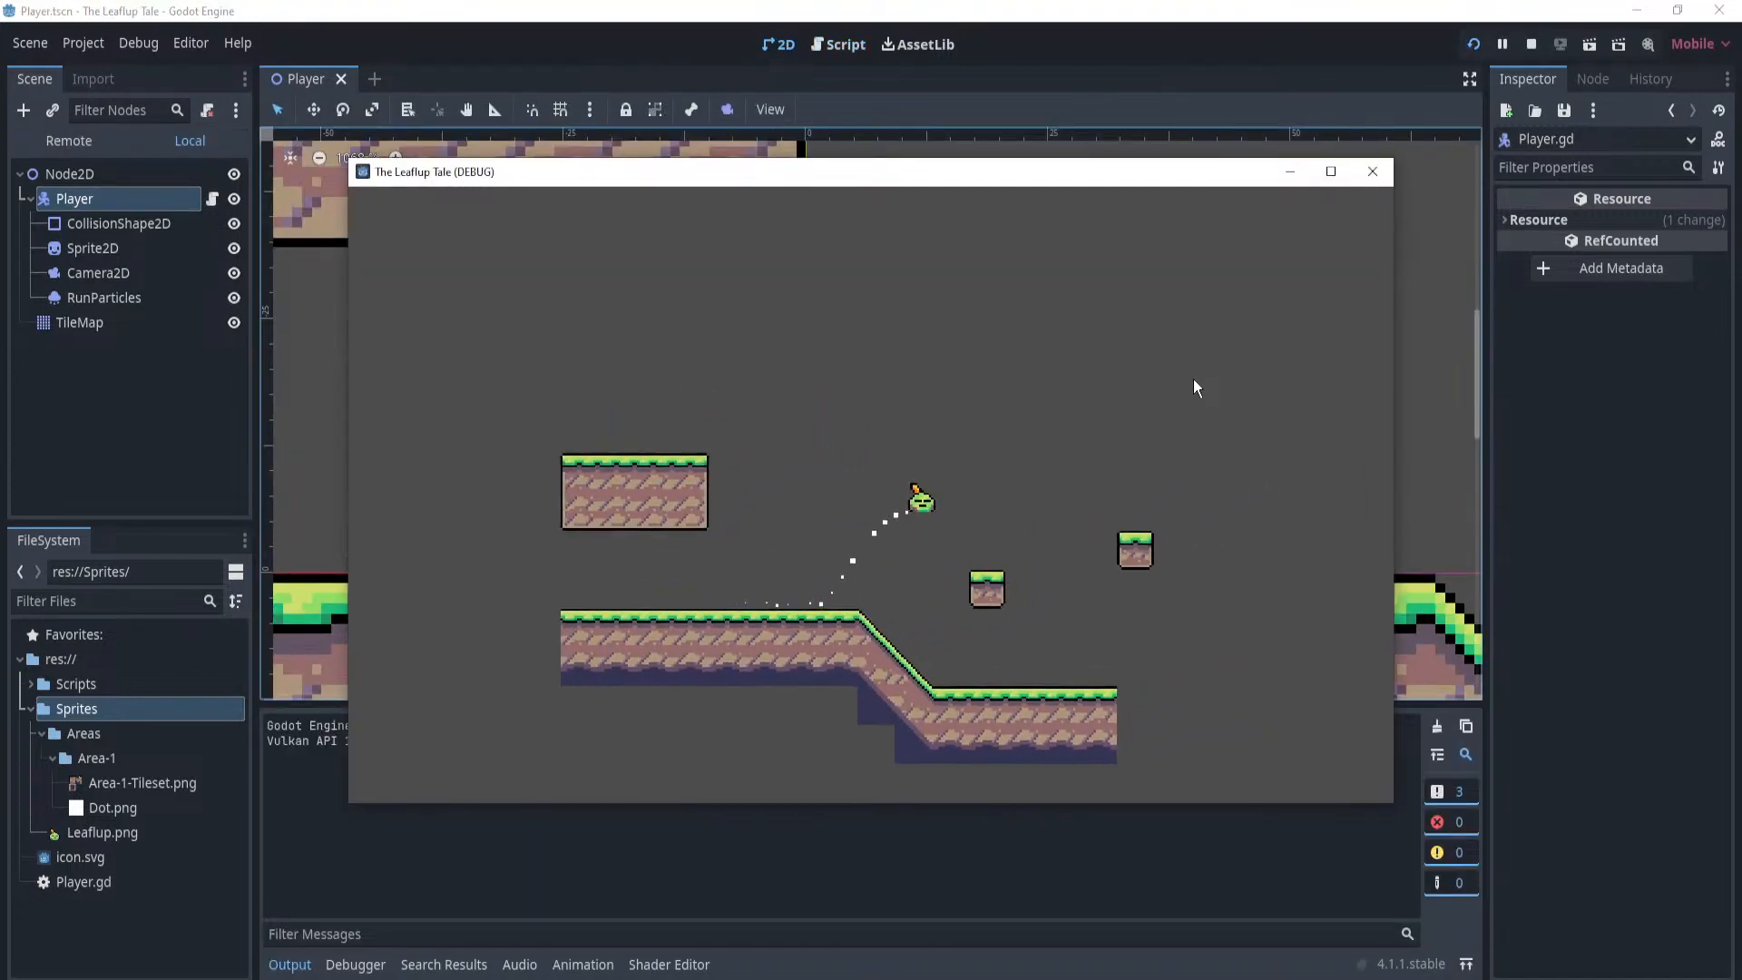
key(Left)
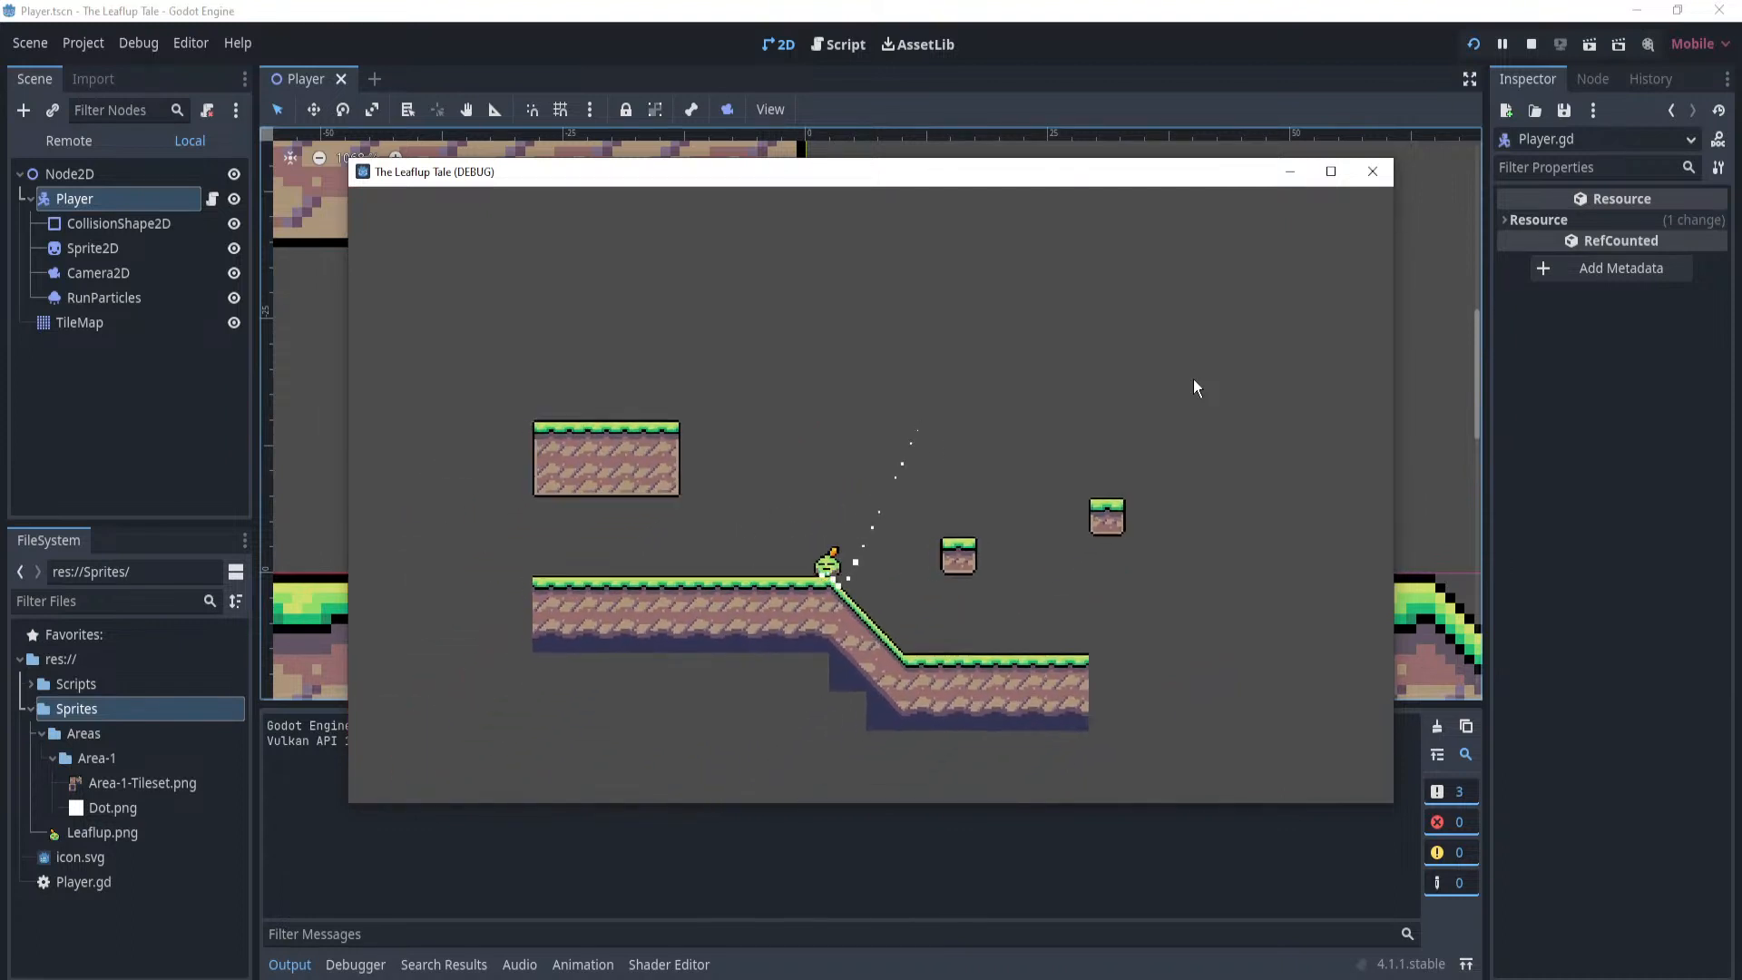
key(Right)
key(space)
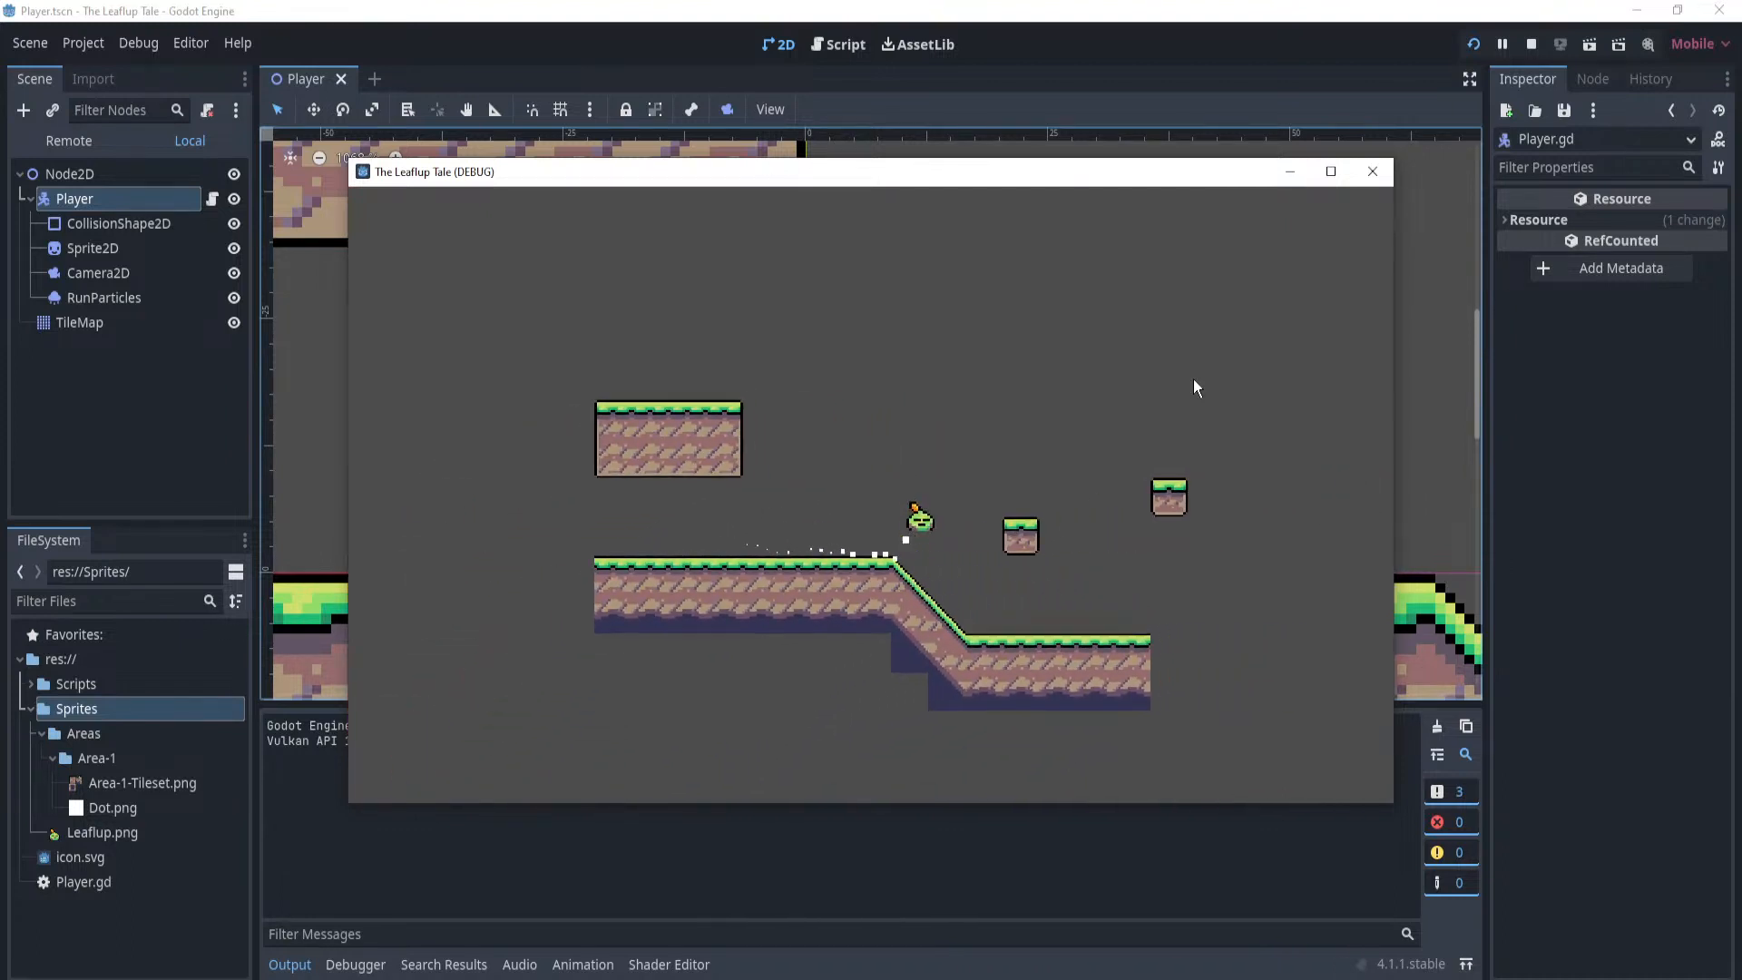
click(1372, 172)
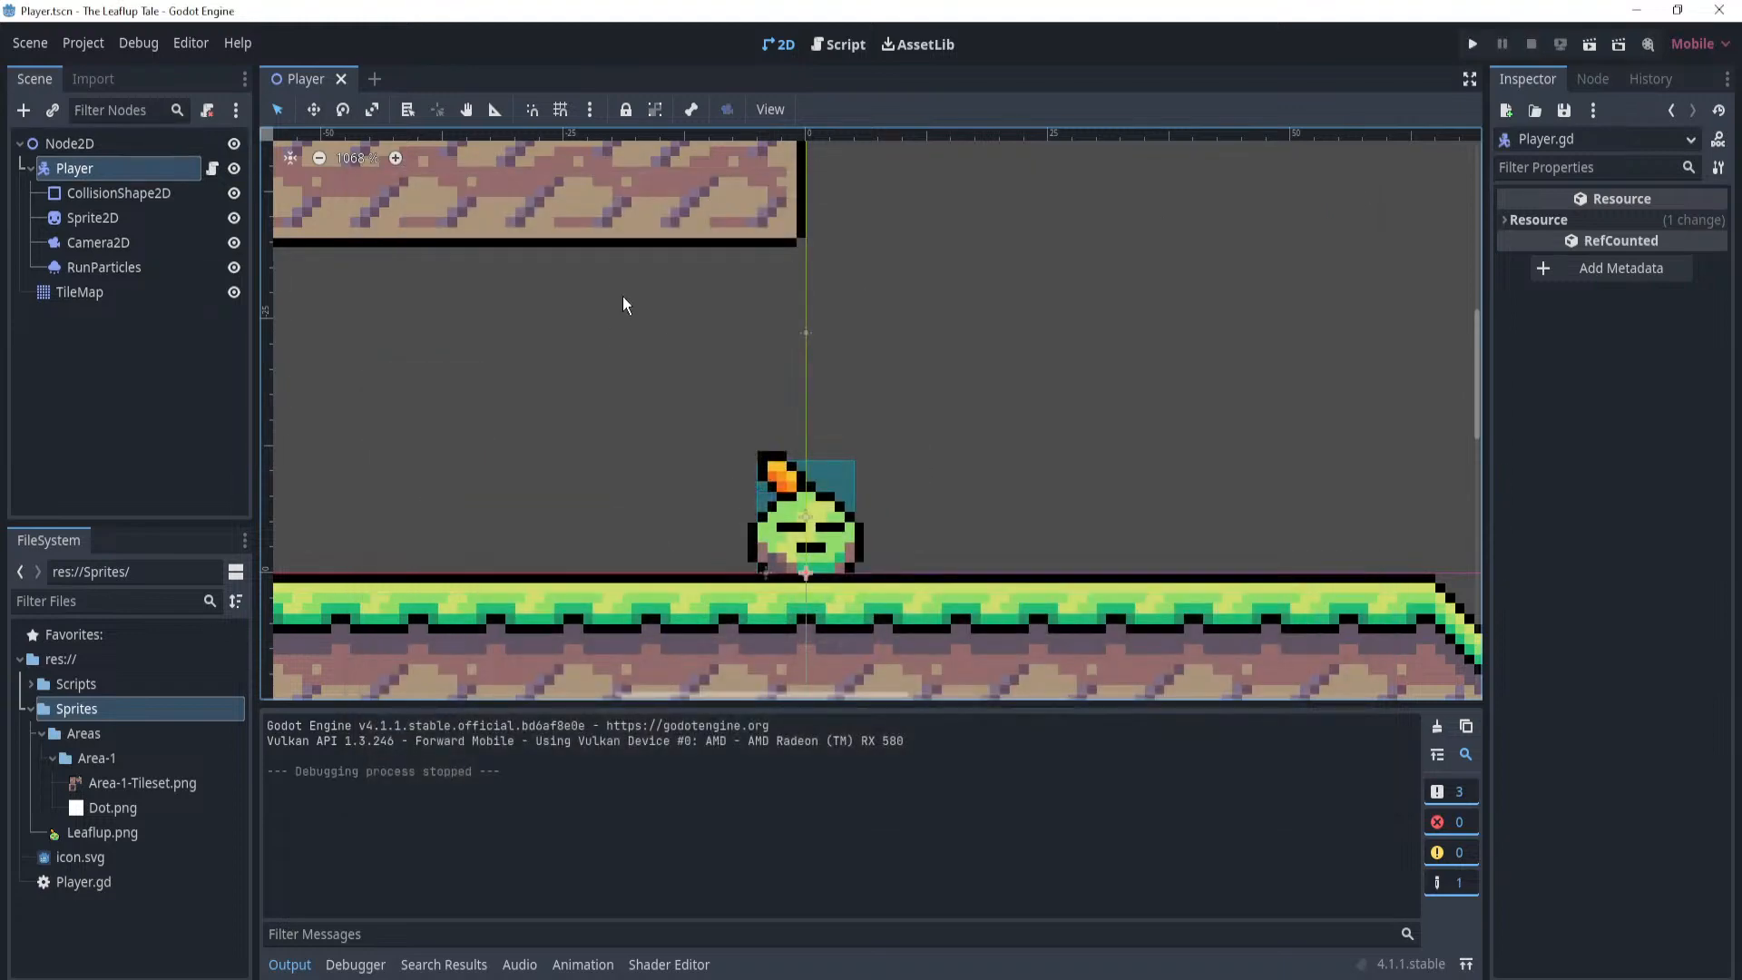
In the Player script's Sprint branch, add the condition if is_on_floor(): below the currentSpeed assignment.
click(211, 169)
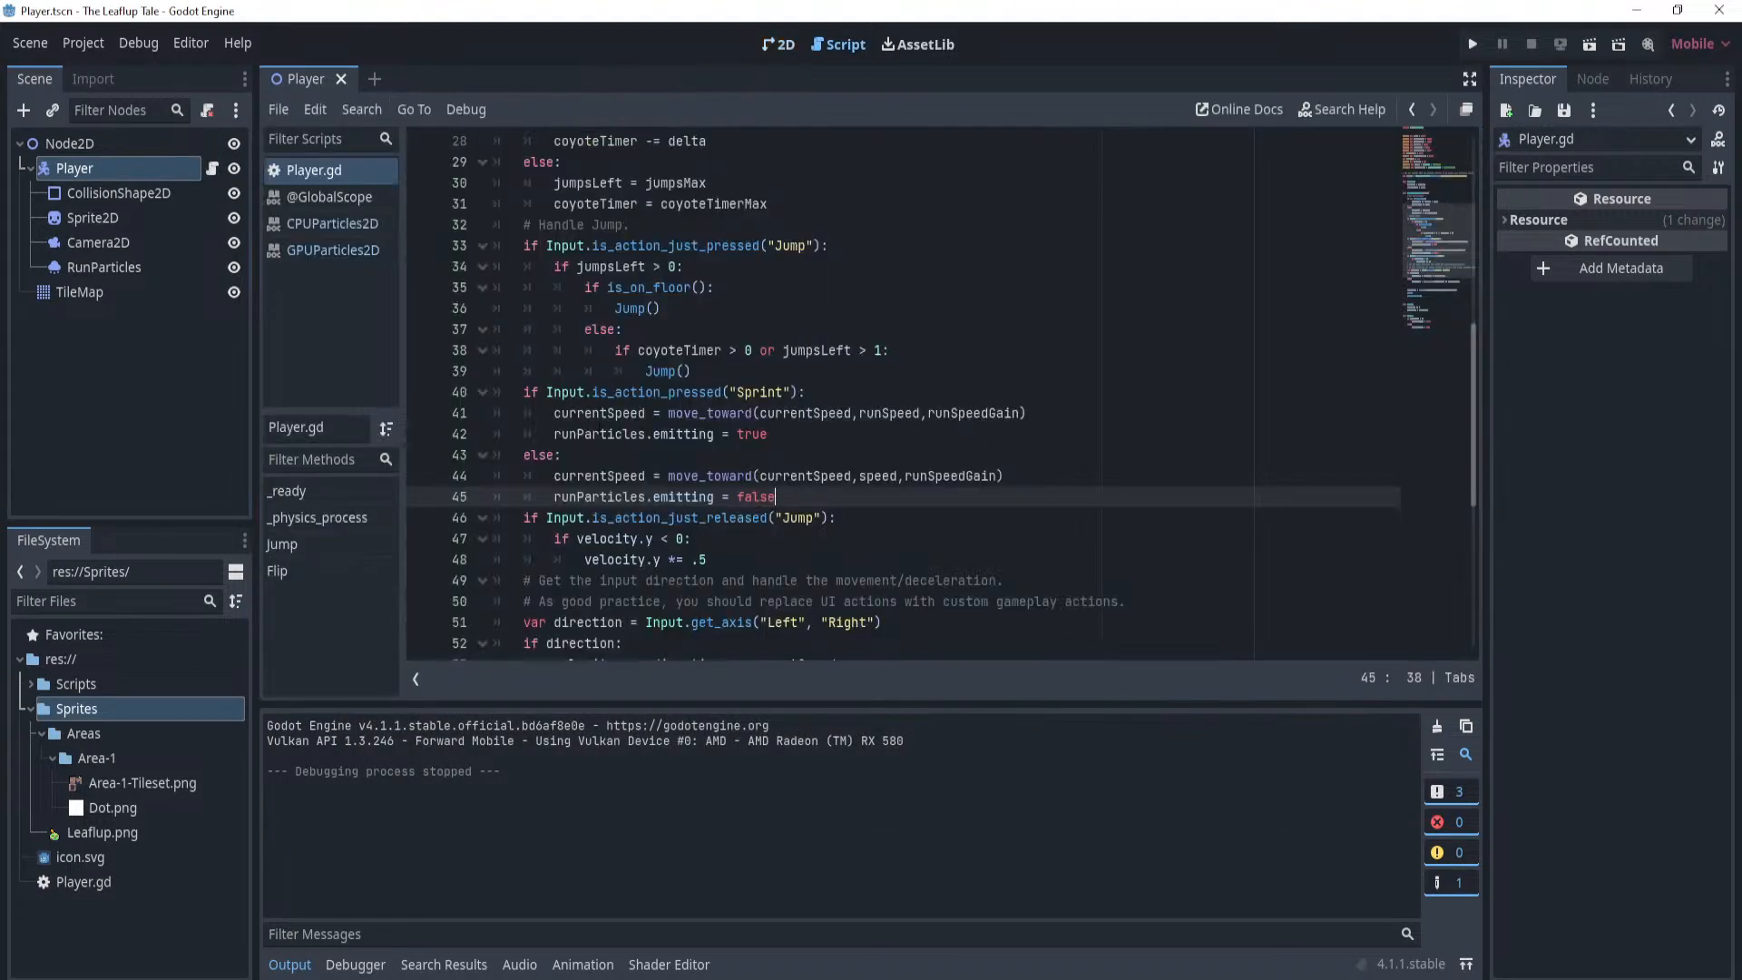
click(1031, 473)
click(1070, 422)
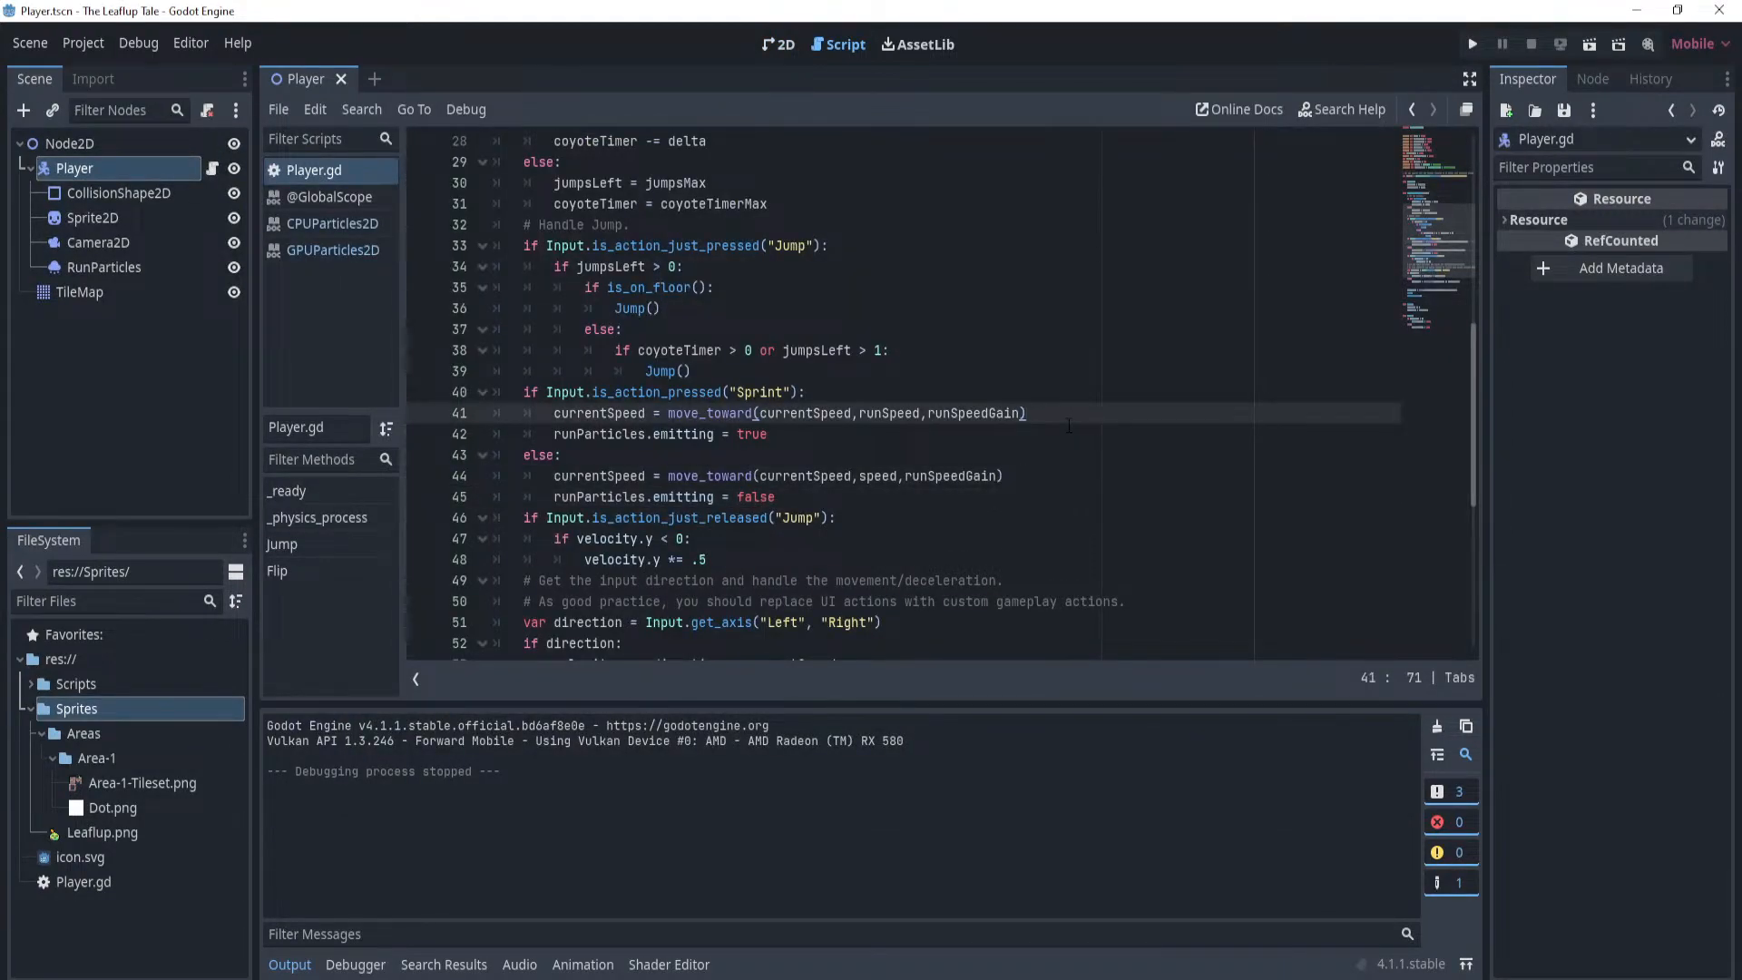
key(Return)
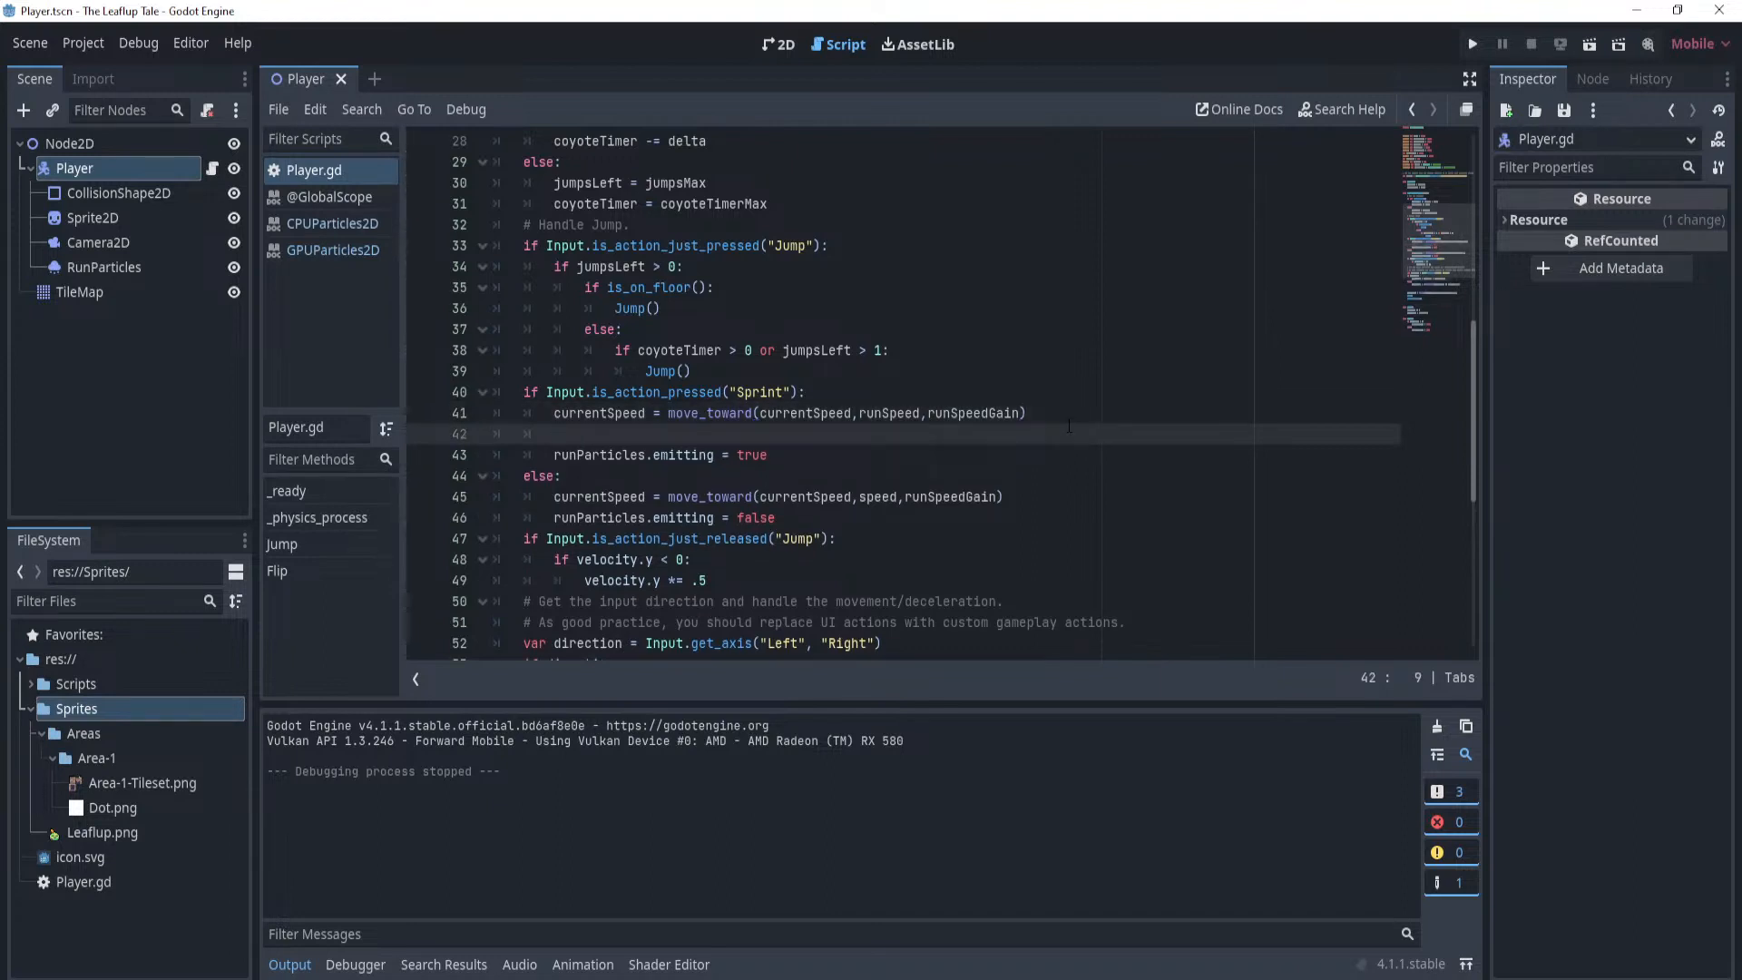
text(if is_on_floor():)
key(Return)
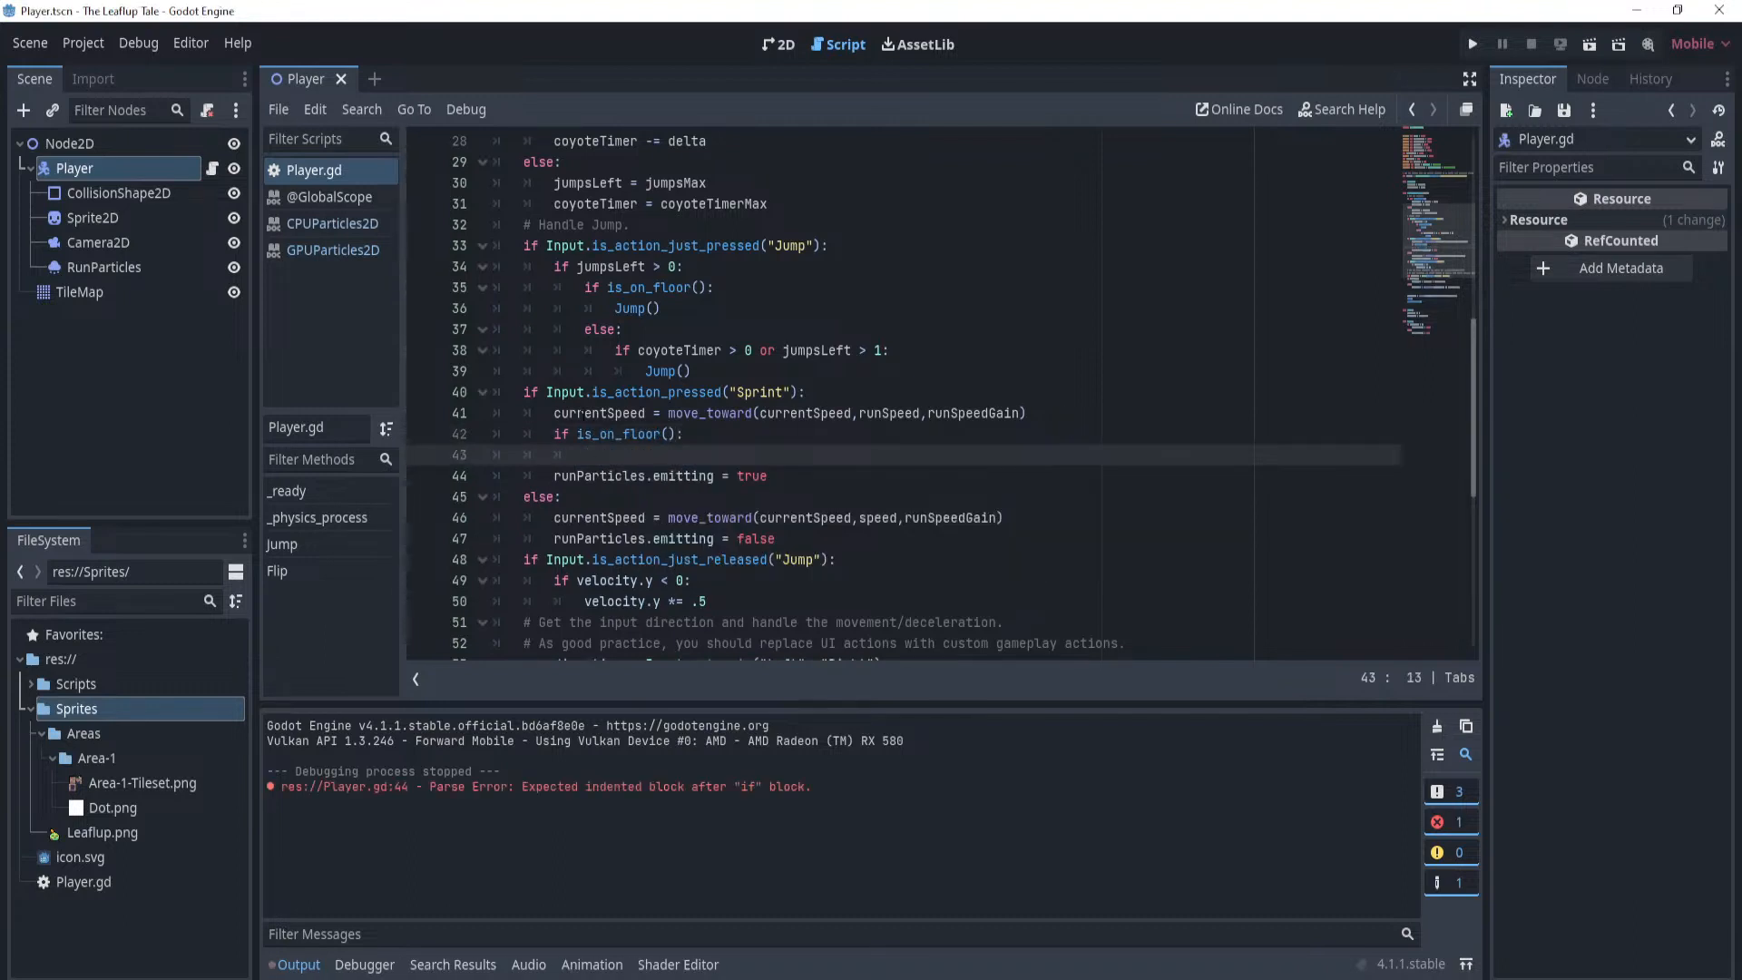
Move runParticles.emitting = true inside the is_on_floor() block, indented one level under it, and save the script.
drag(801, 473, 384, 482)
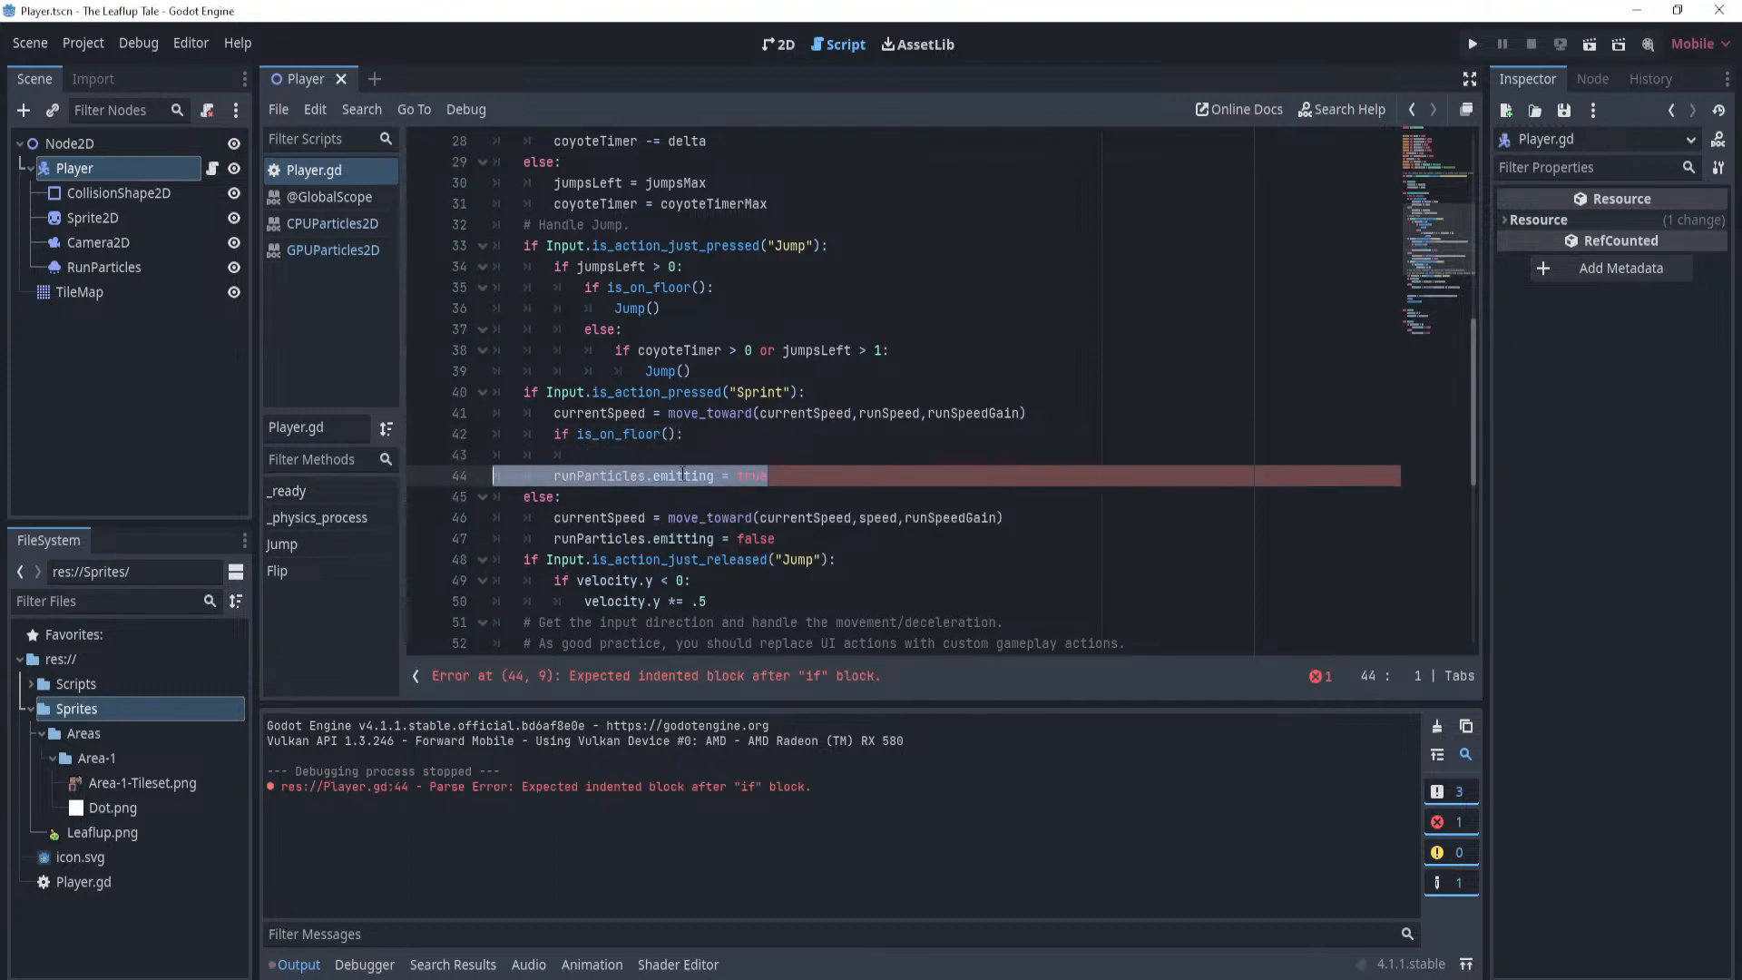
key(ctrl+x)
key(BackSpace)
key(ctrl+v)
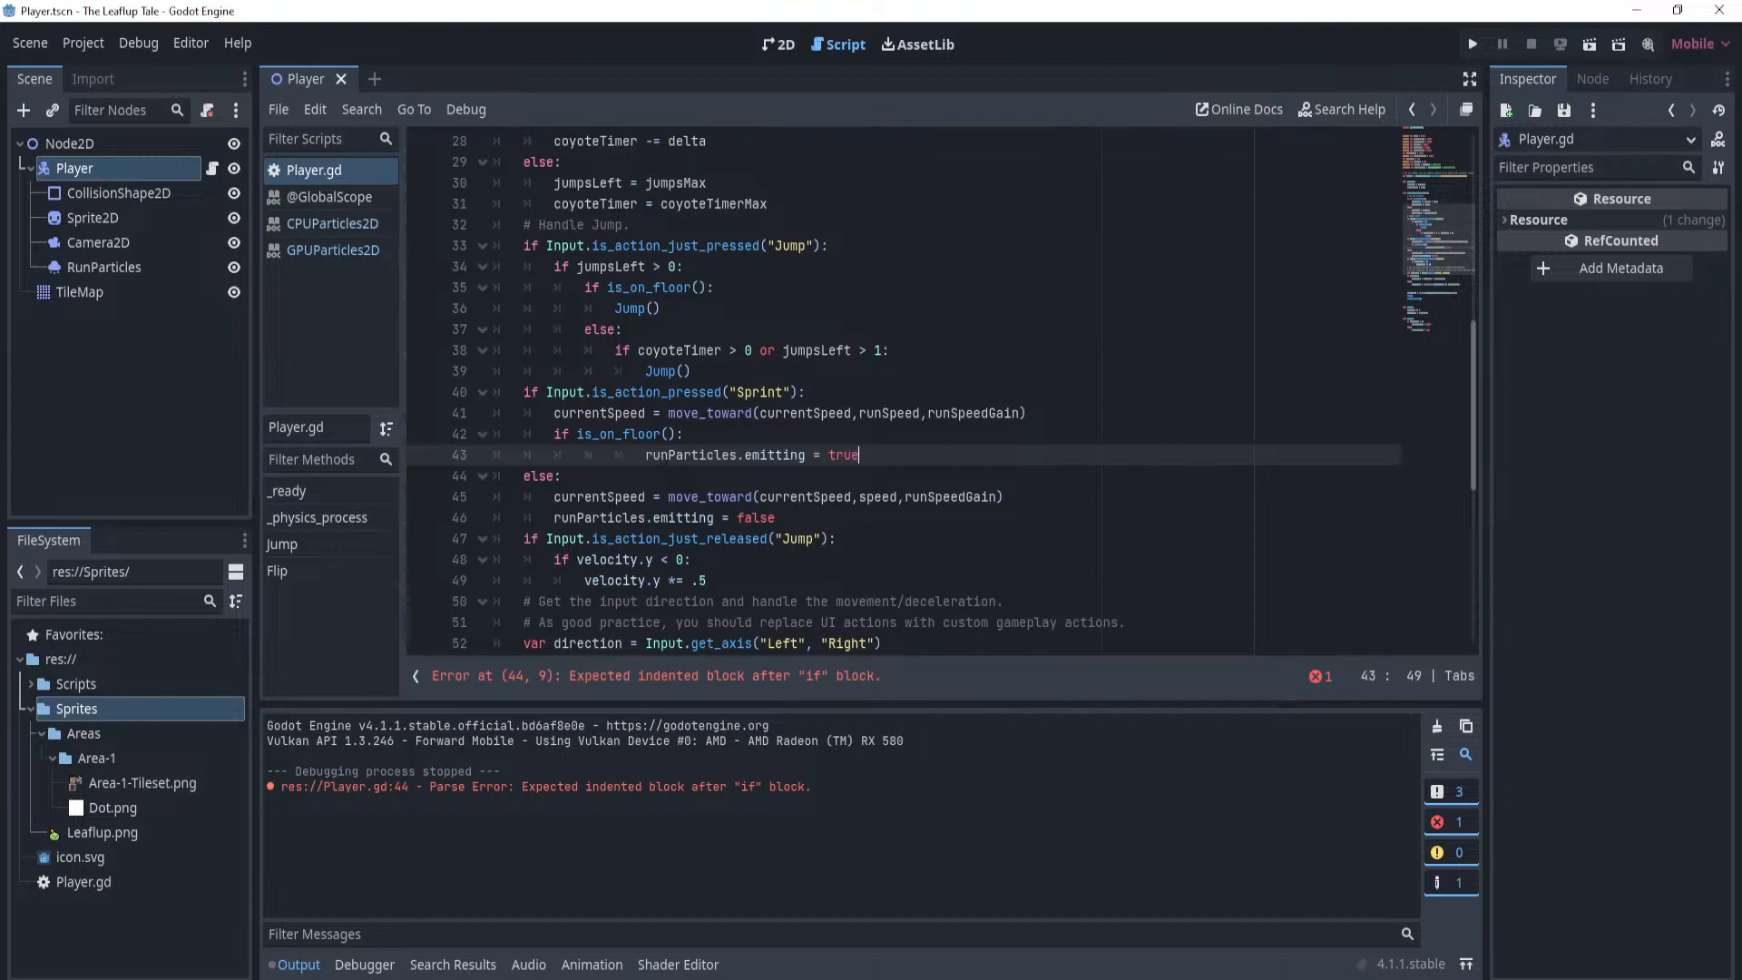
click(643, 454)
key(BackSpace)
key(BackSpace)
key(ctrl+s)
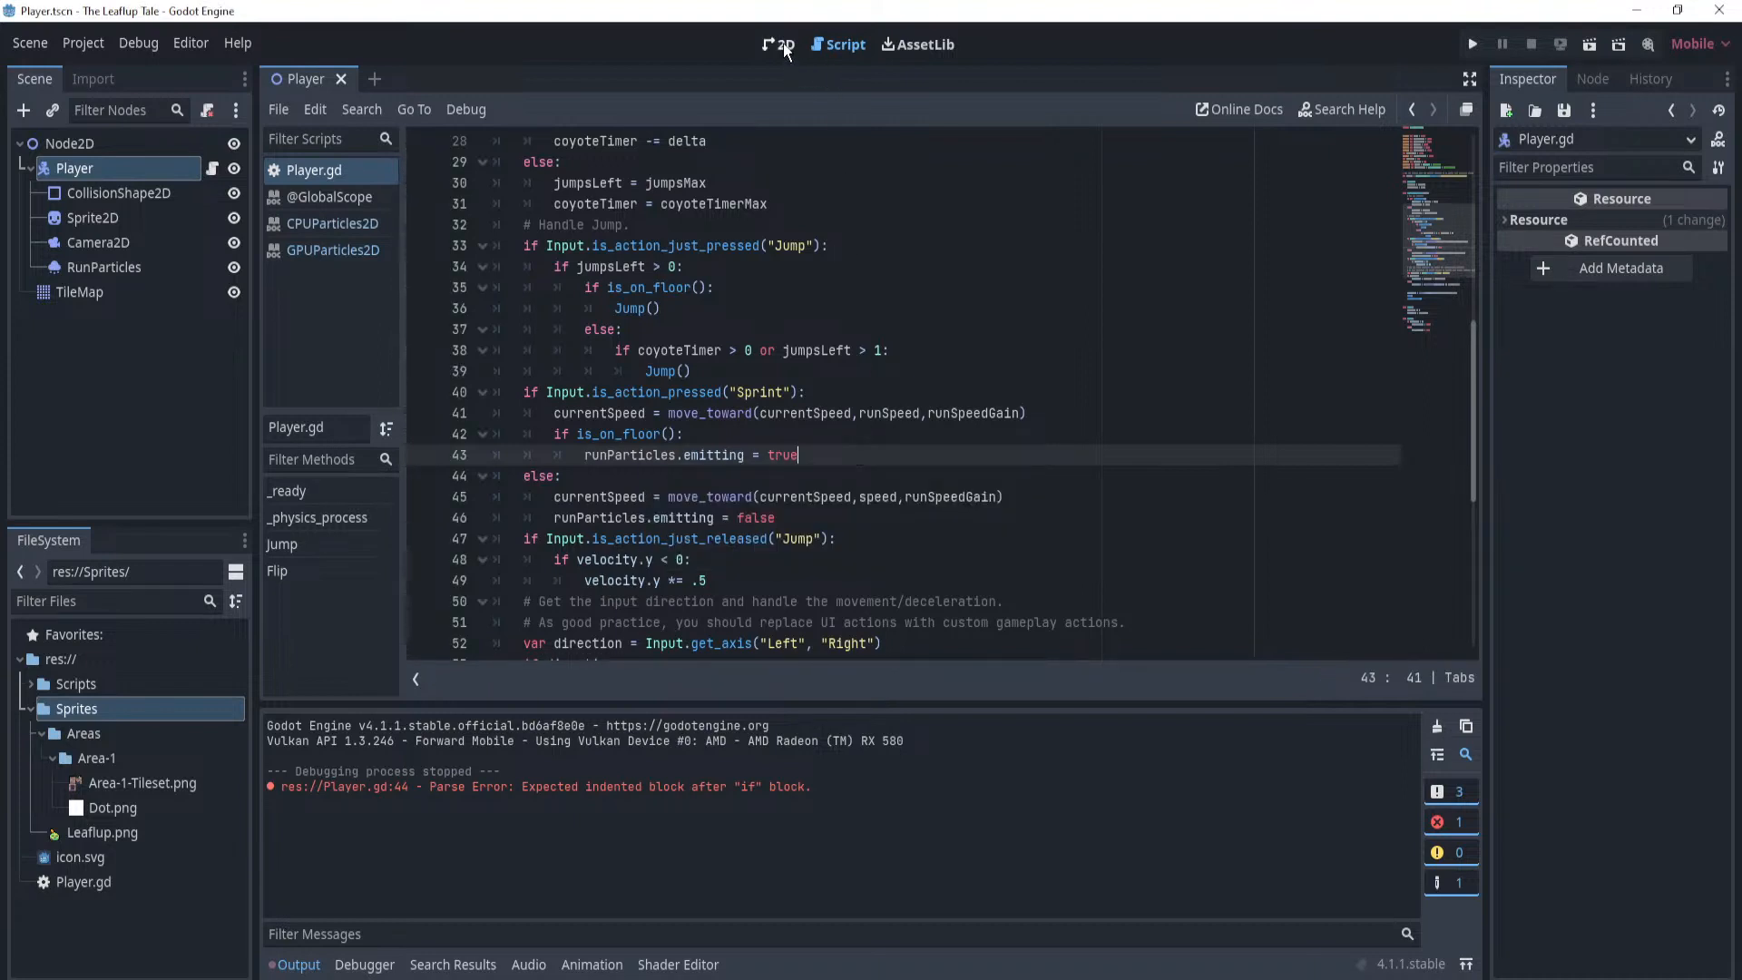
Clear the output log and run the project again to check the particle trail while sprinting and jumping.
click(1437, 726)
click(779, 43)
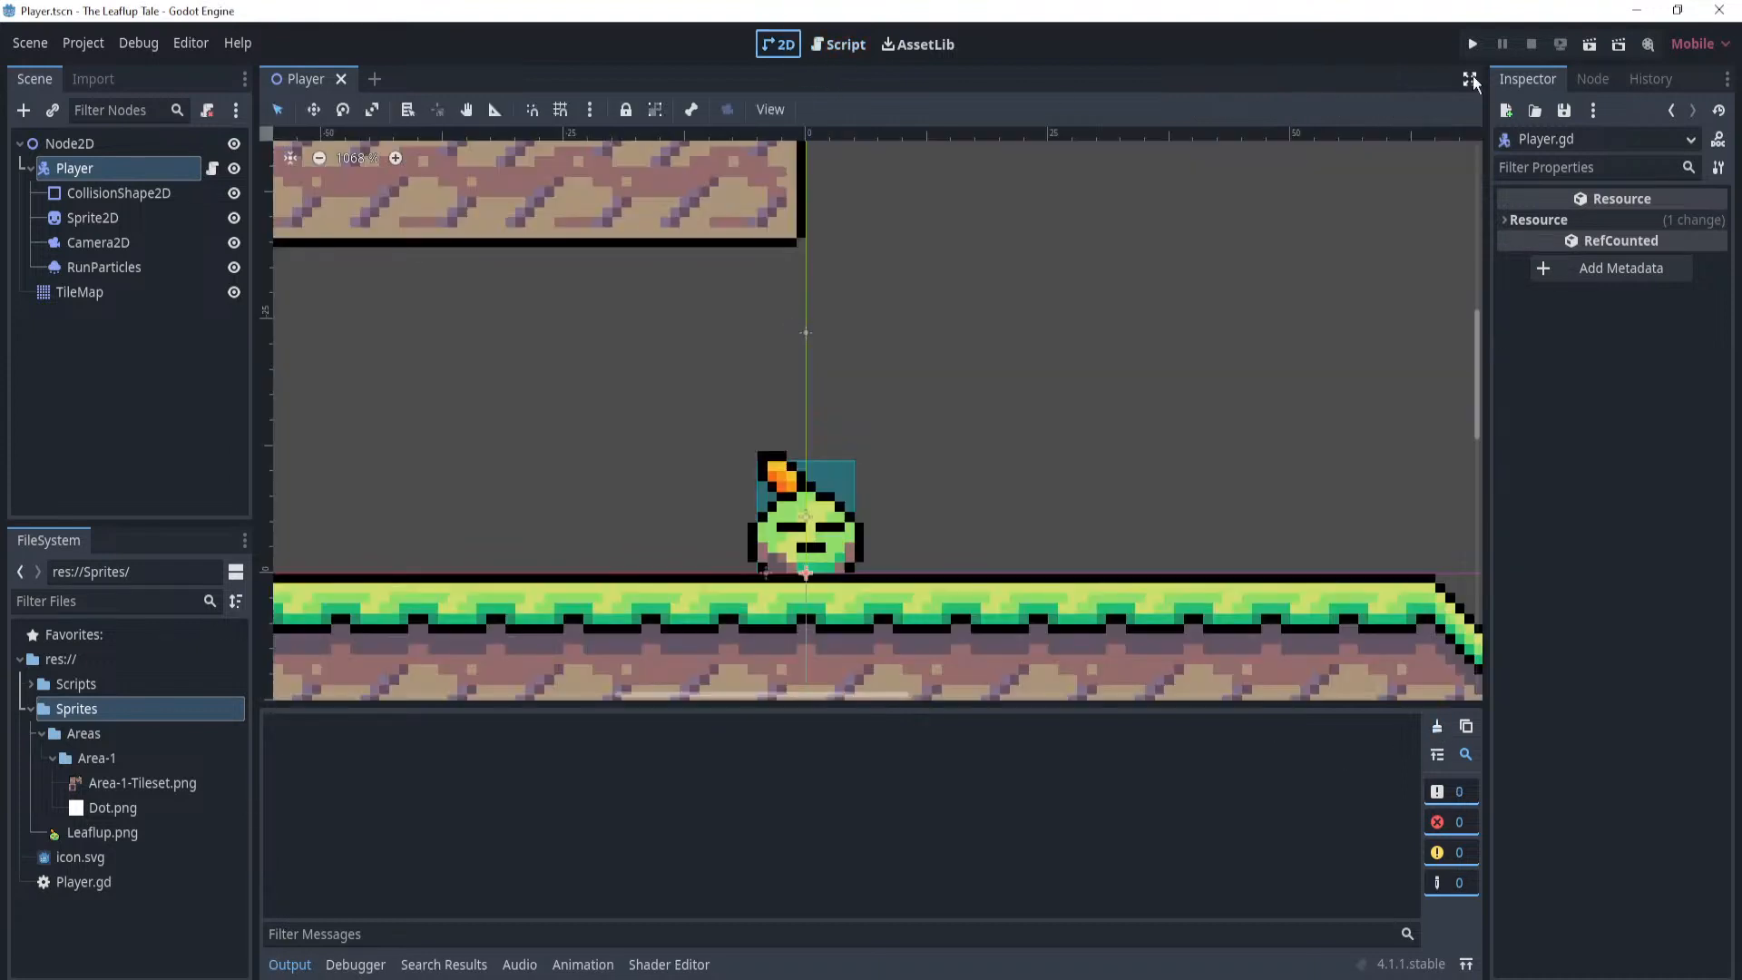
key(F5)
key(Right)
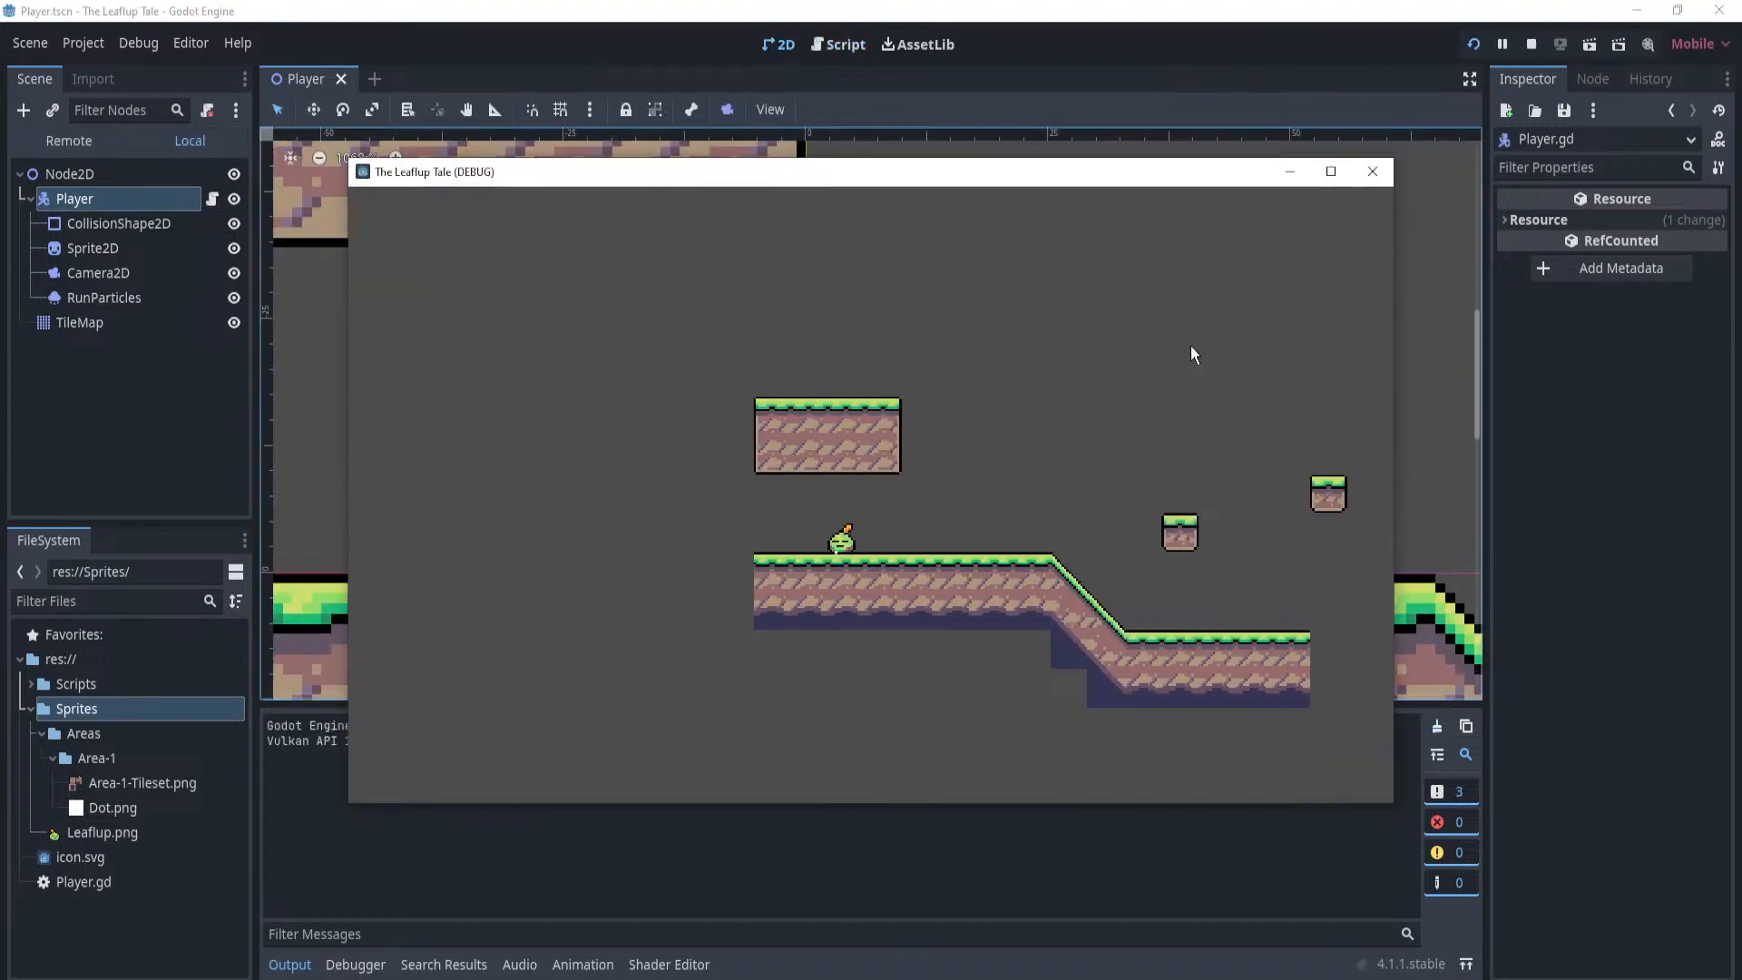
key(space)
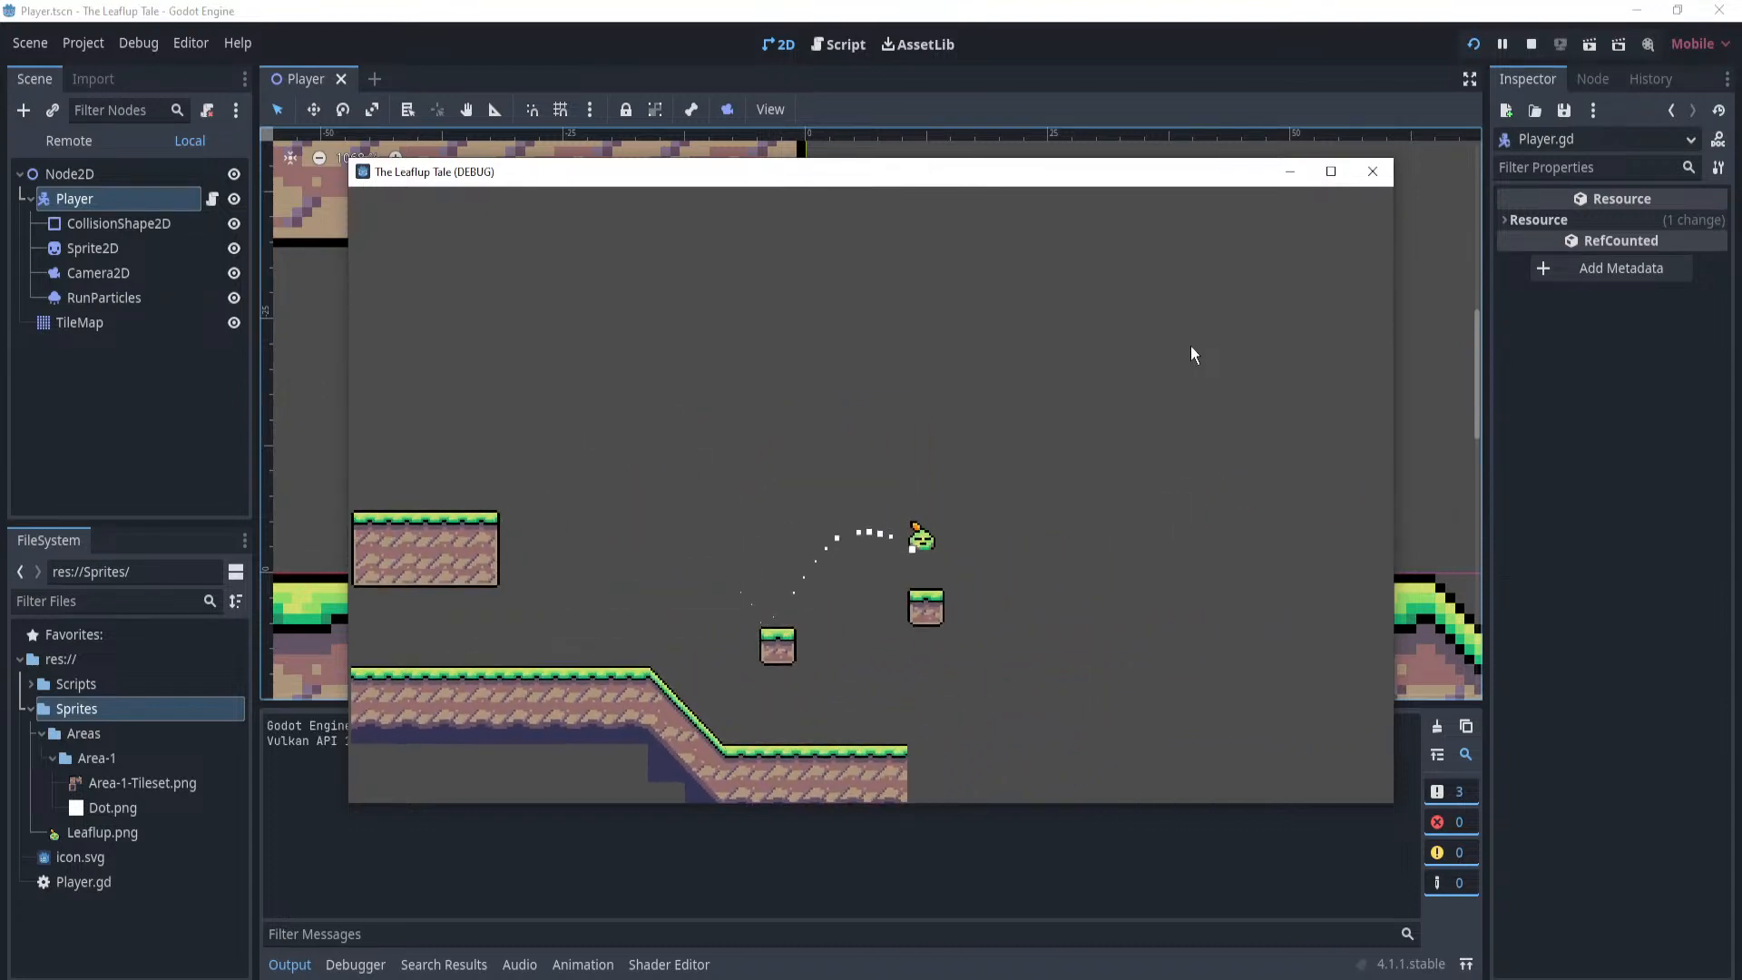
key(Left)
key(space)
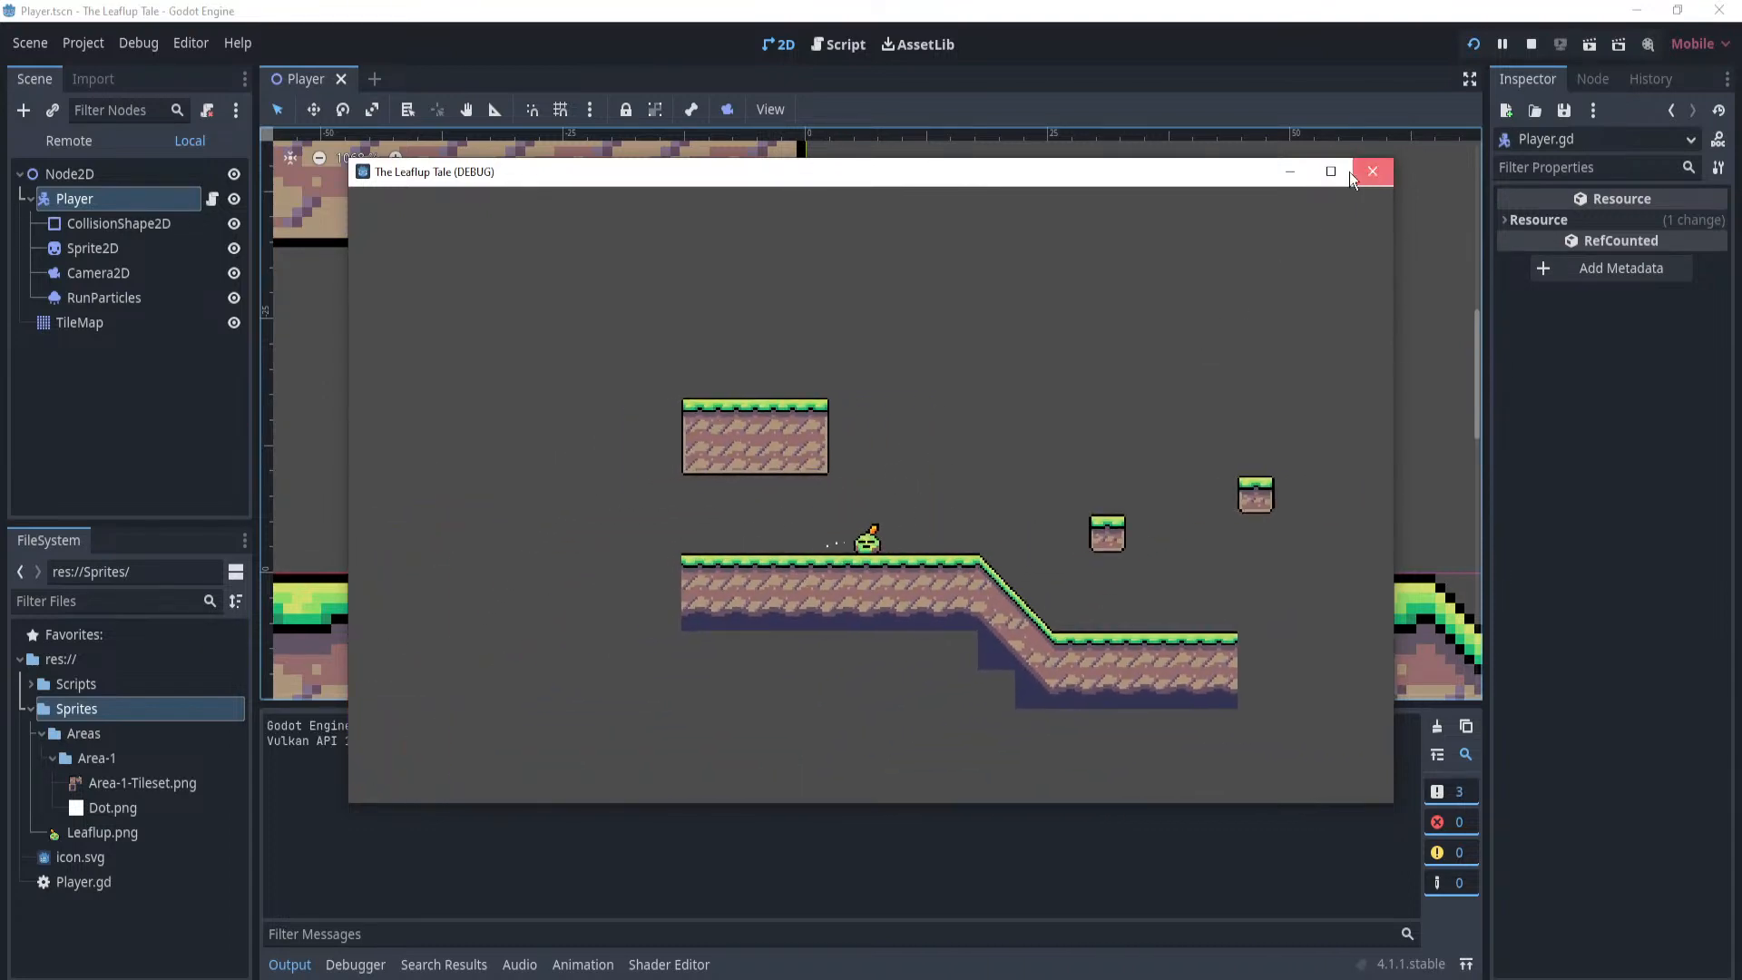
Close the running game and add an else: branch to the is_on_floor() check in the Player script's Sprint block.
click(1373, 171)
click(211, 169)
key(ctrl+s)
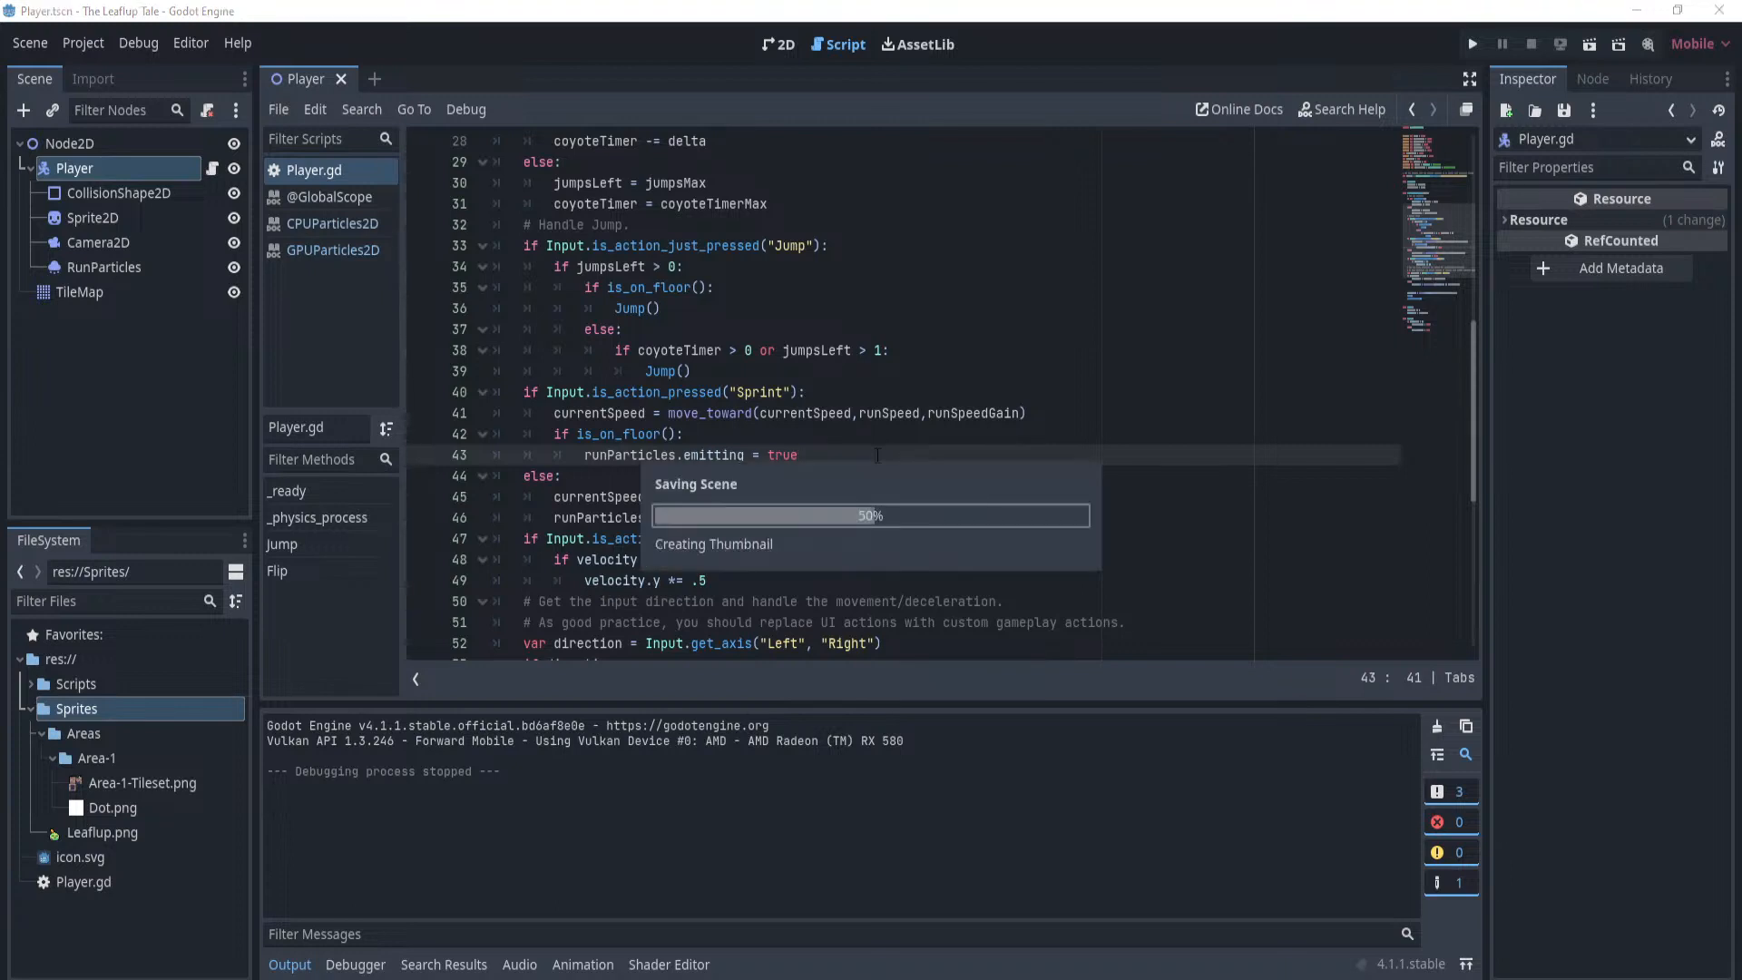
scroll(874, 460, down, 1)
click(817, 370)
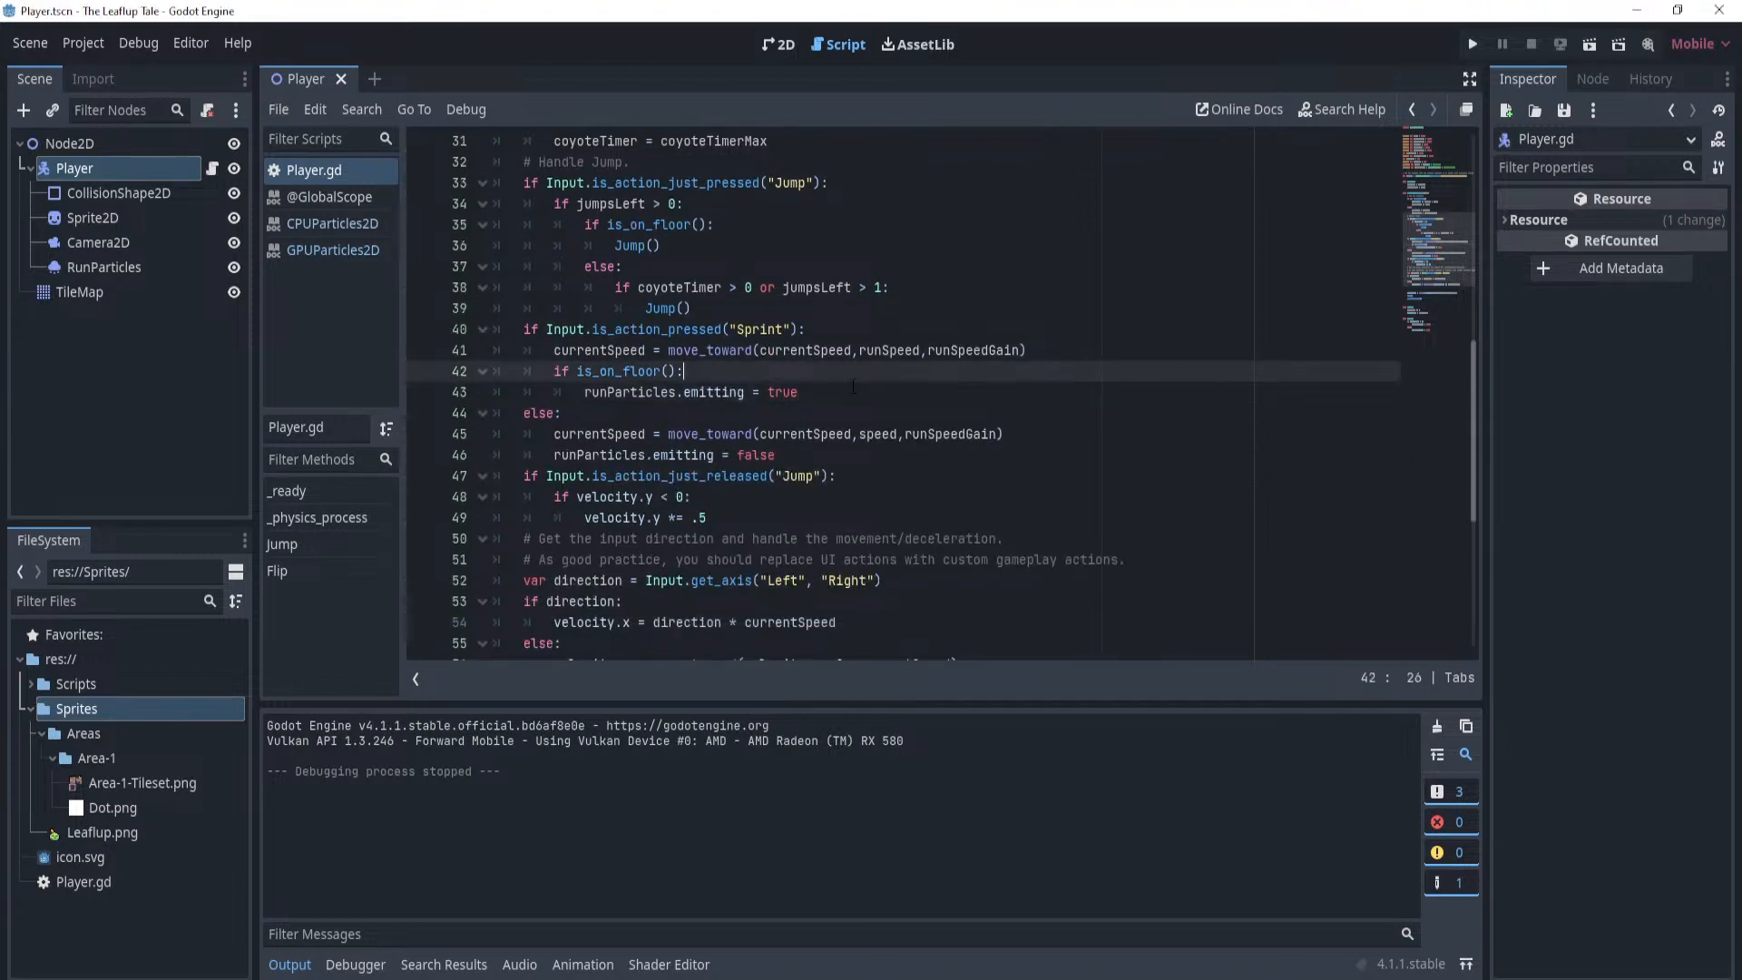
click(853, 388)
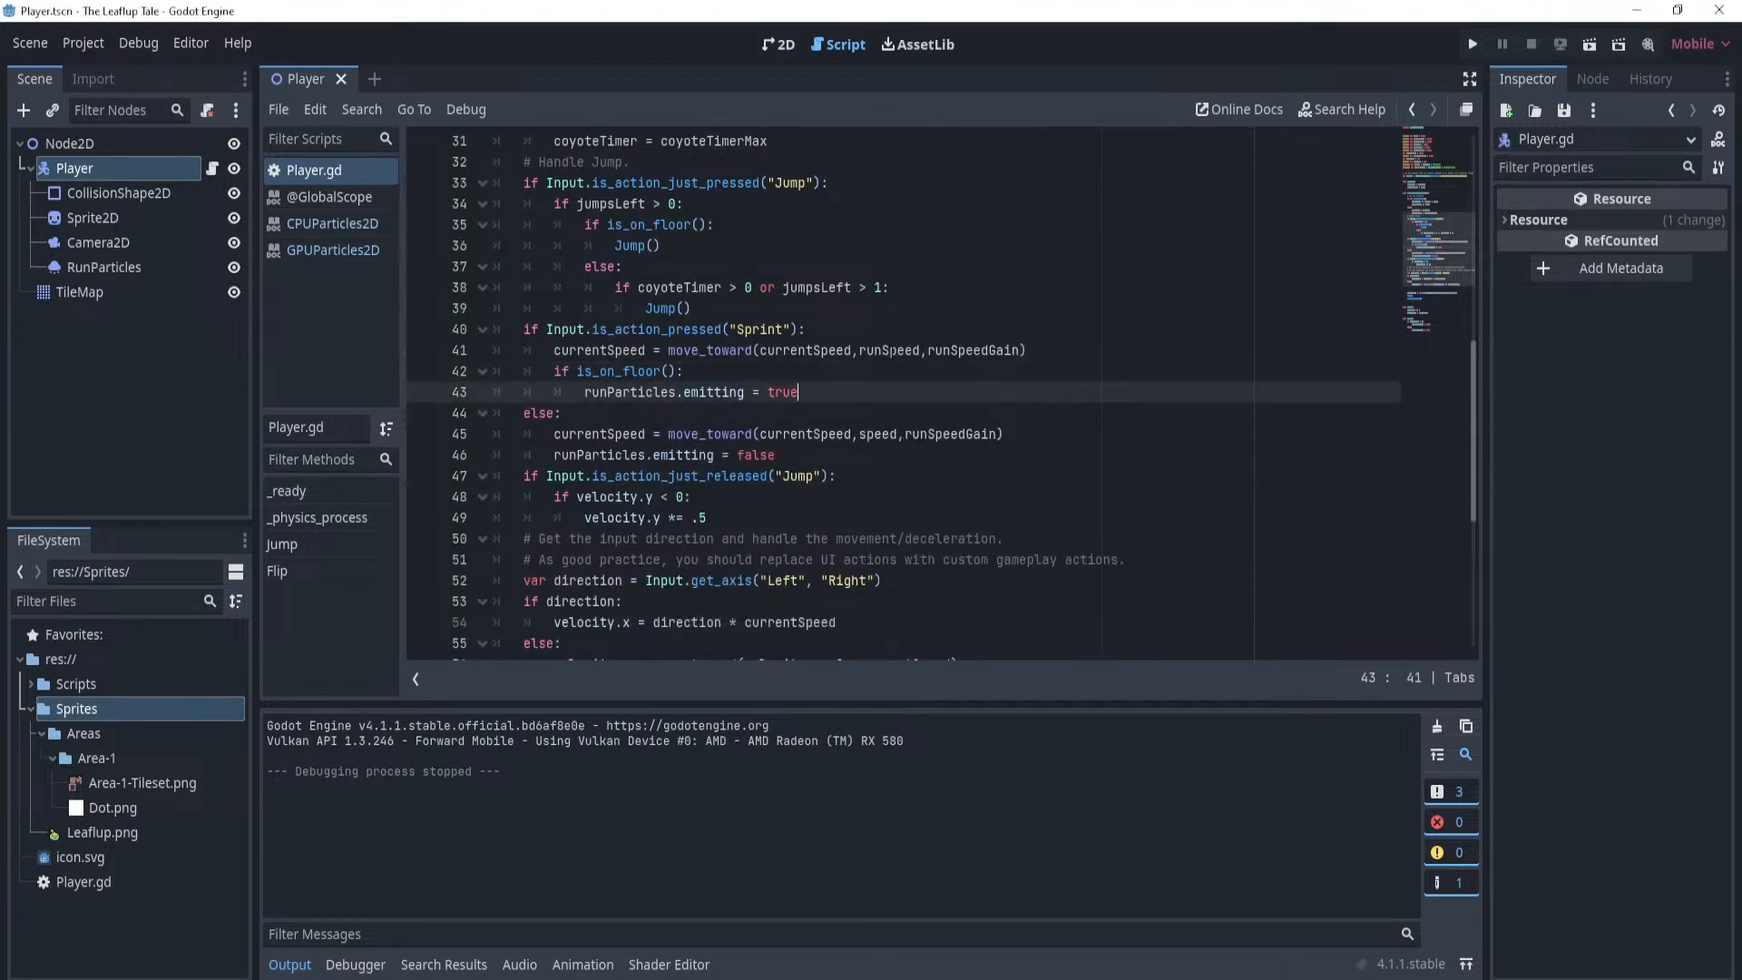
key(Return)
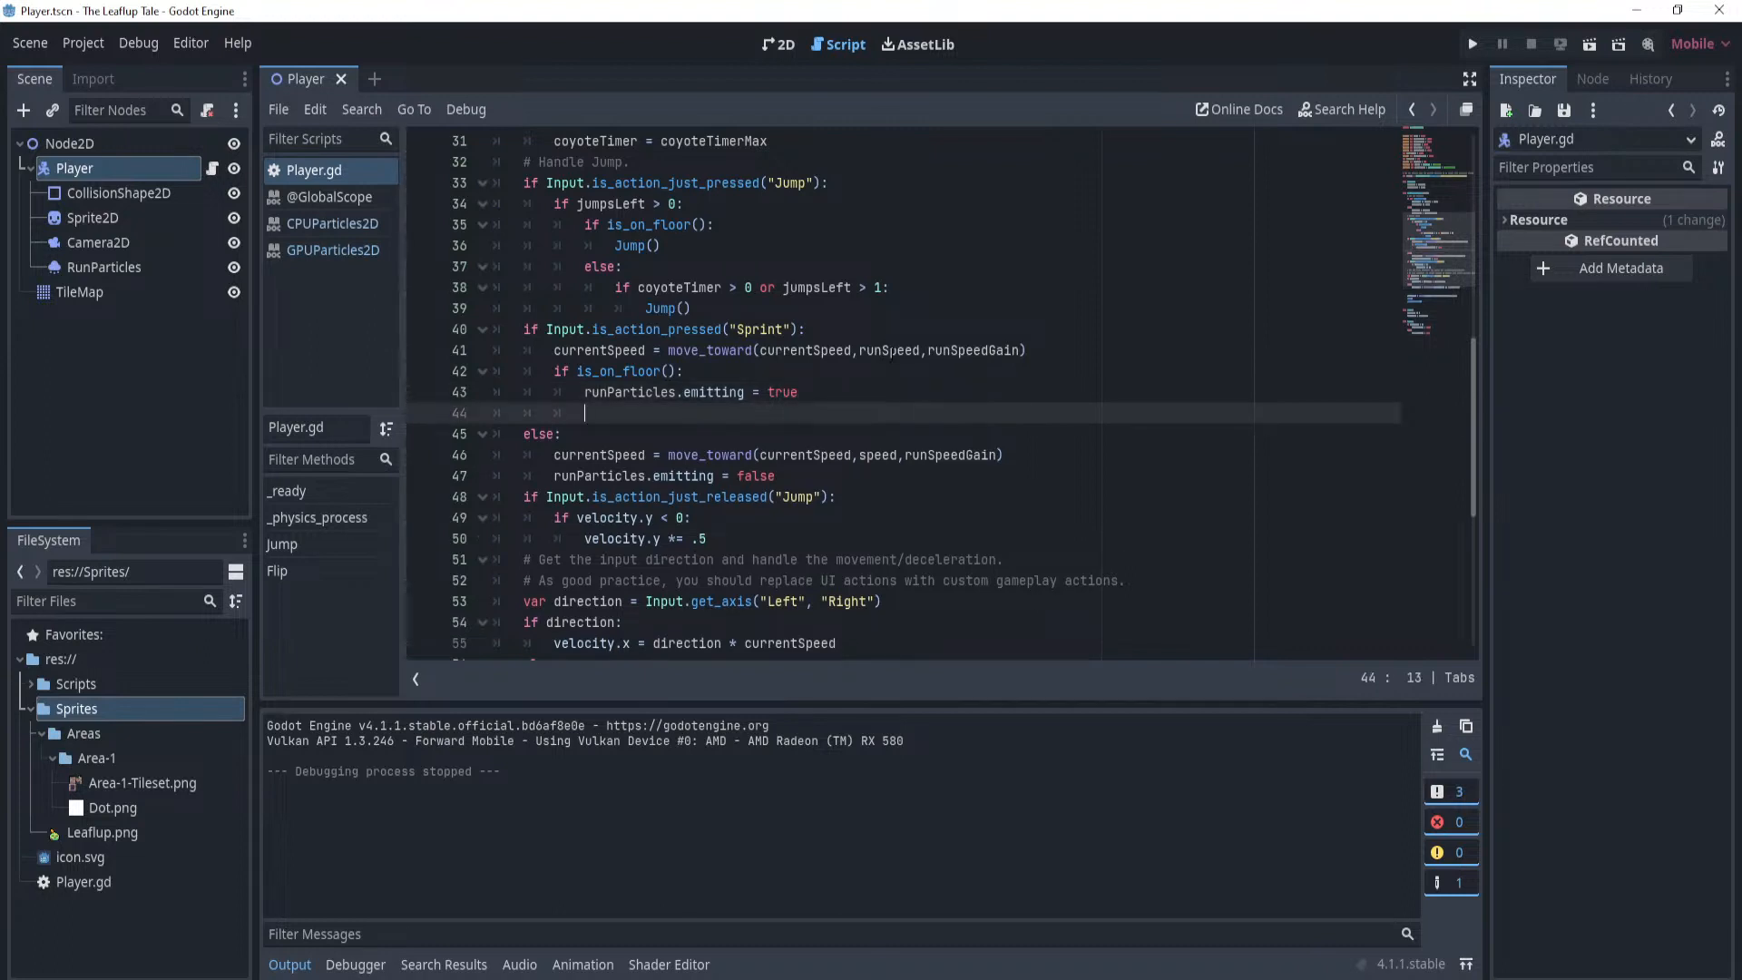
text(e)
key(BackSpace)
key(BackSpace)
text(else:)
key(Return)
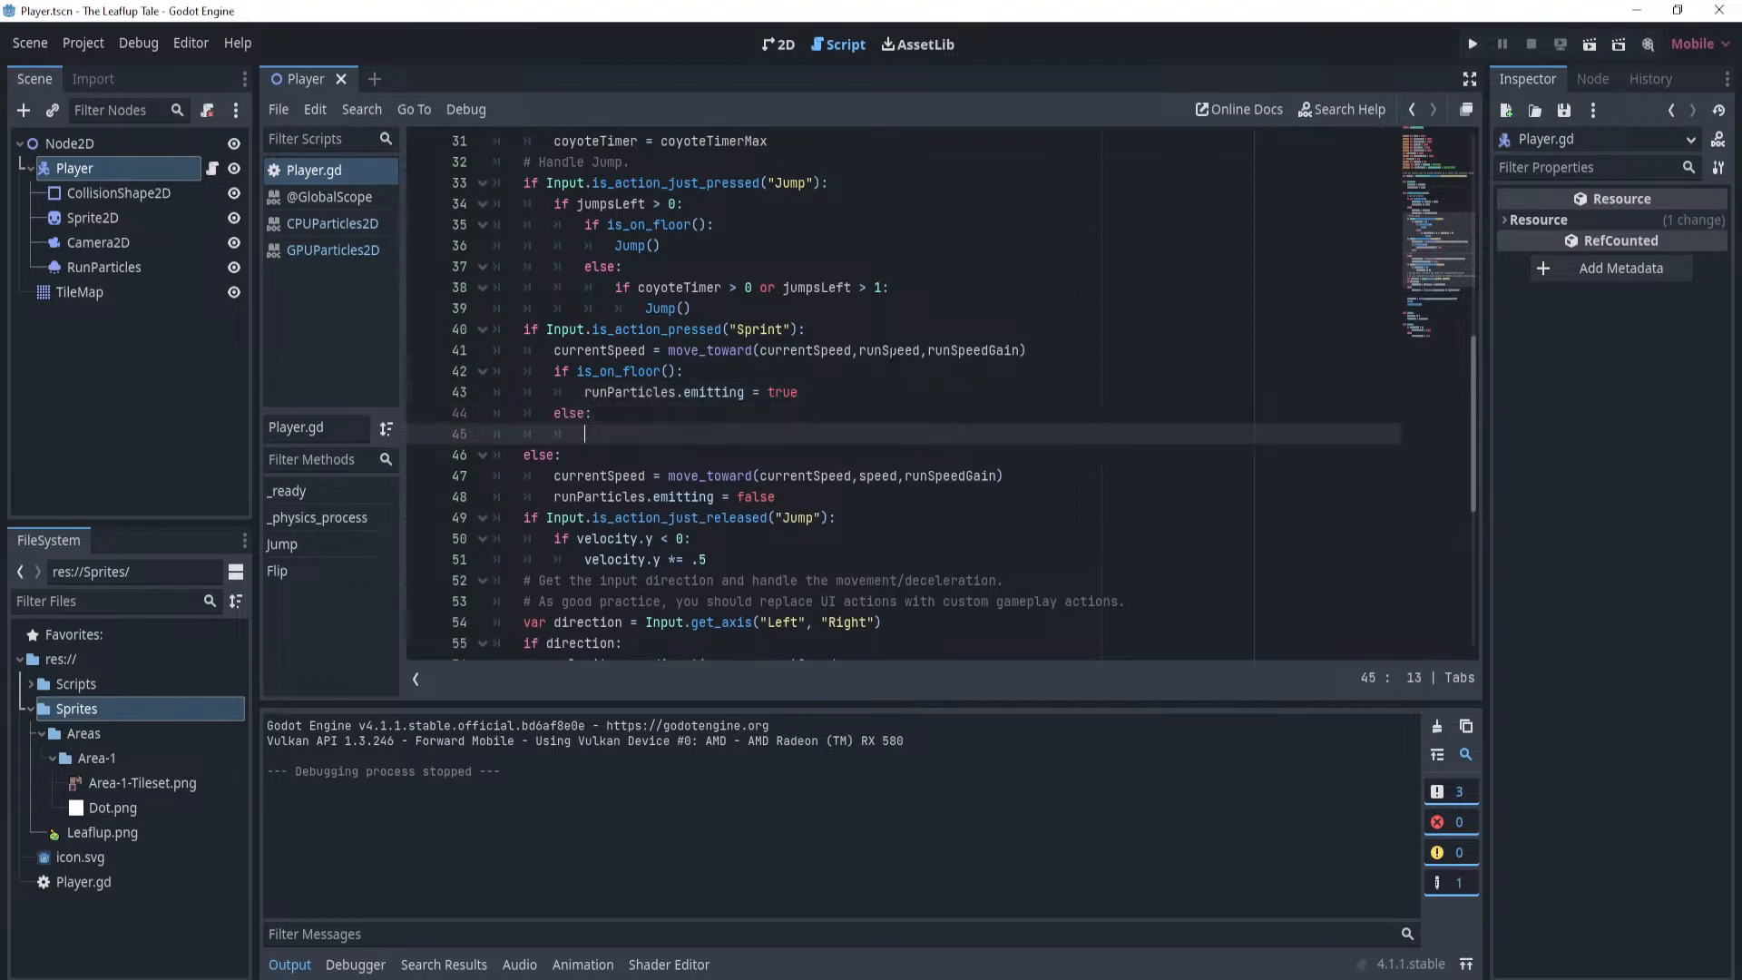
Copy runParticles.emitting = false into the new else: branch of the is_on_floor() check and save the script.
drag(796, 498, 553, 497)
key(ctrl+c)
click(612, 434)
key(ctrl+v)
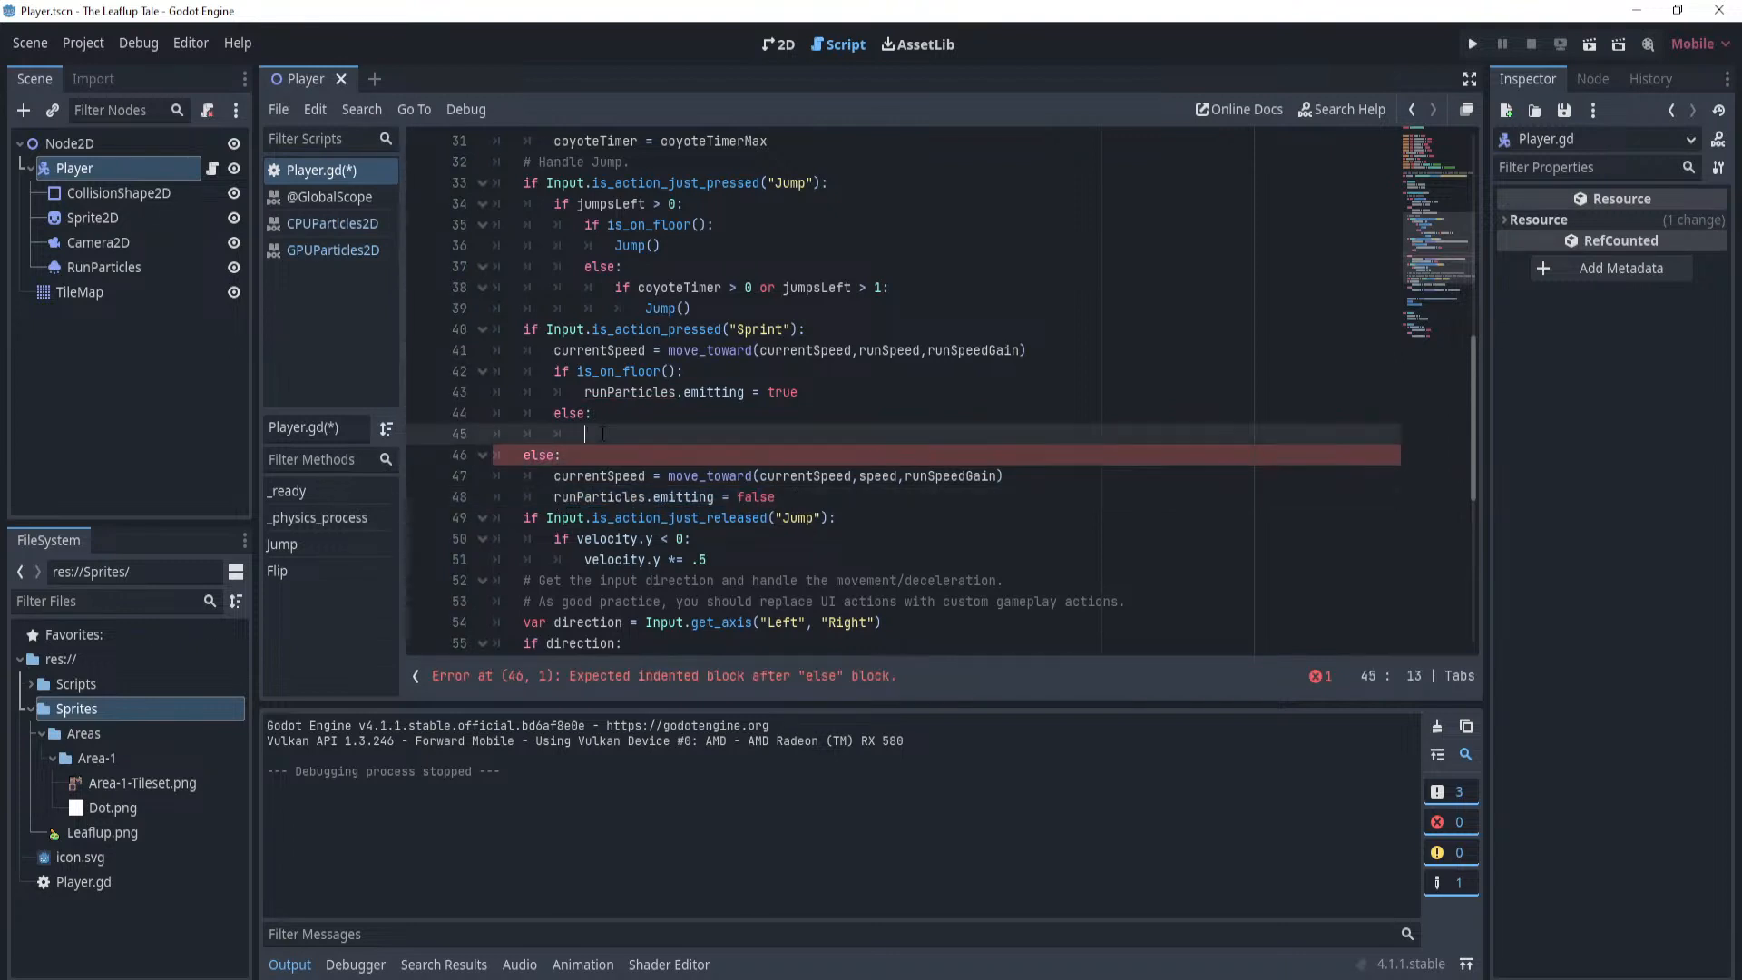
key(ctrl+s)
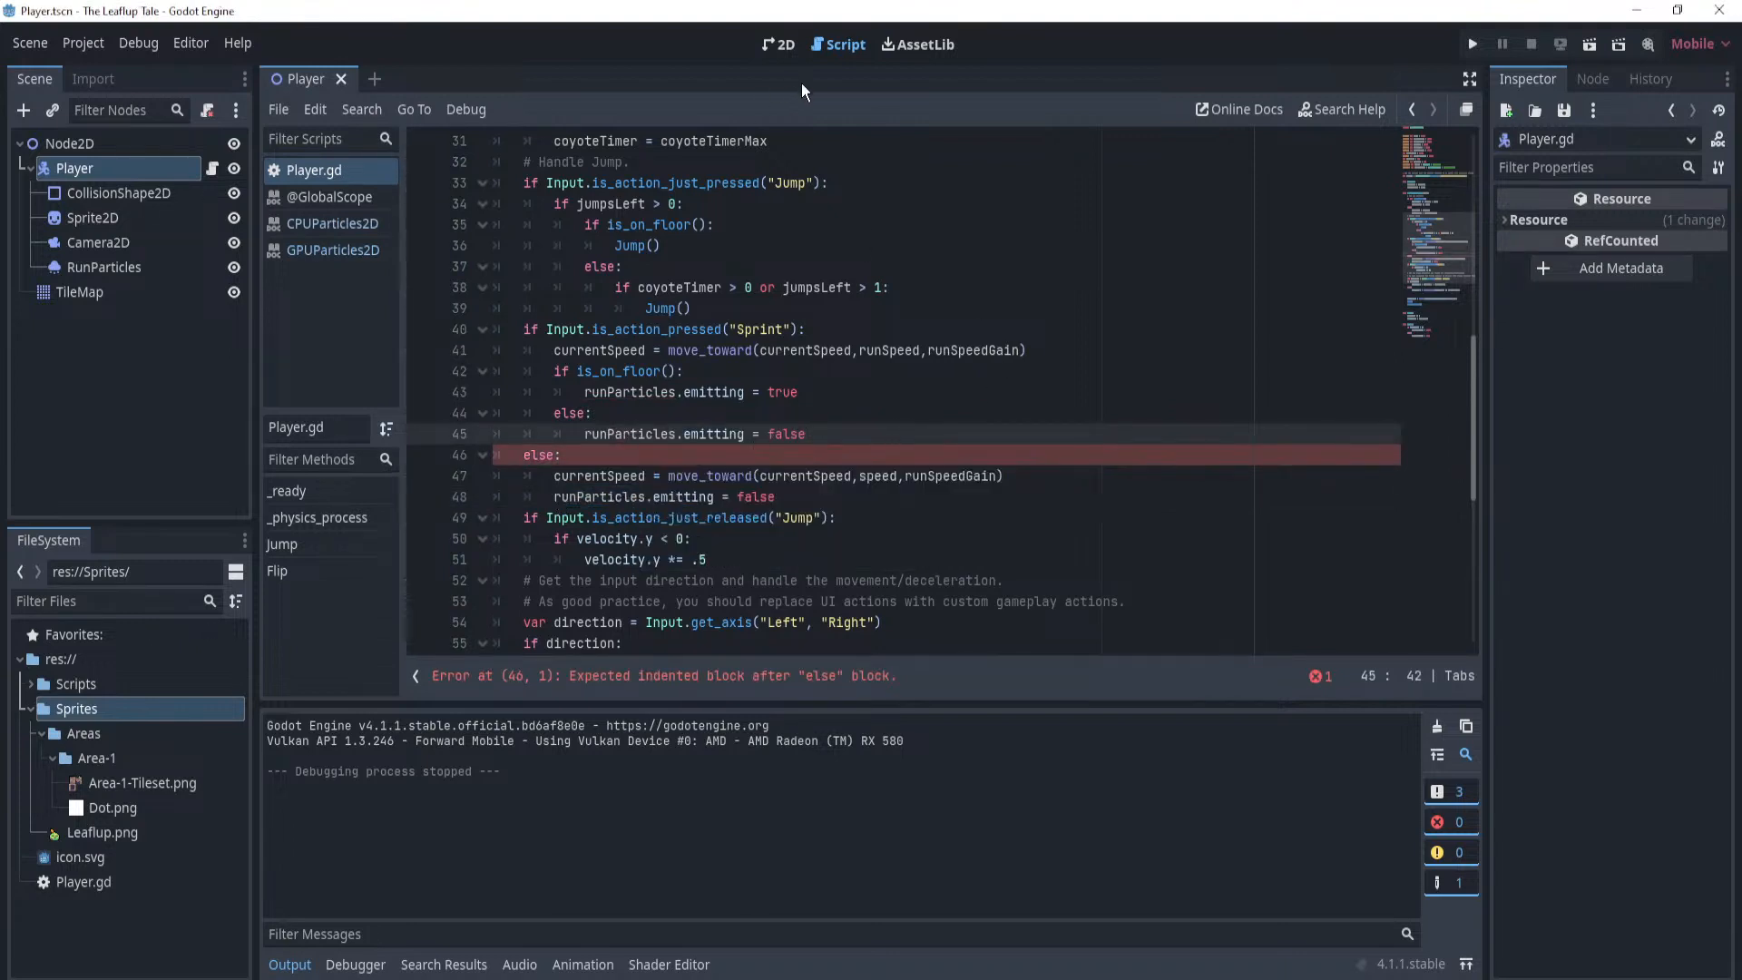
Run the project from the 2D view, test the particle trail while sprinting and jumping in both directions, and close the game.
click(785, 43)
click(1472, 43)
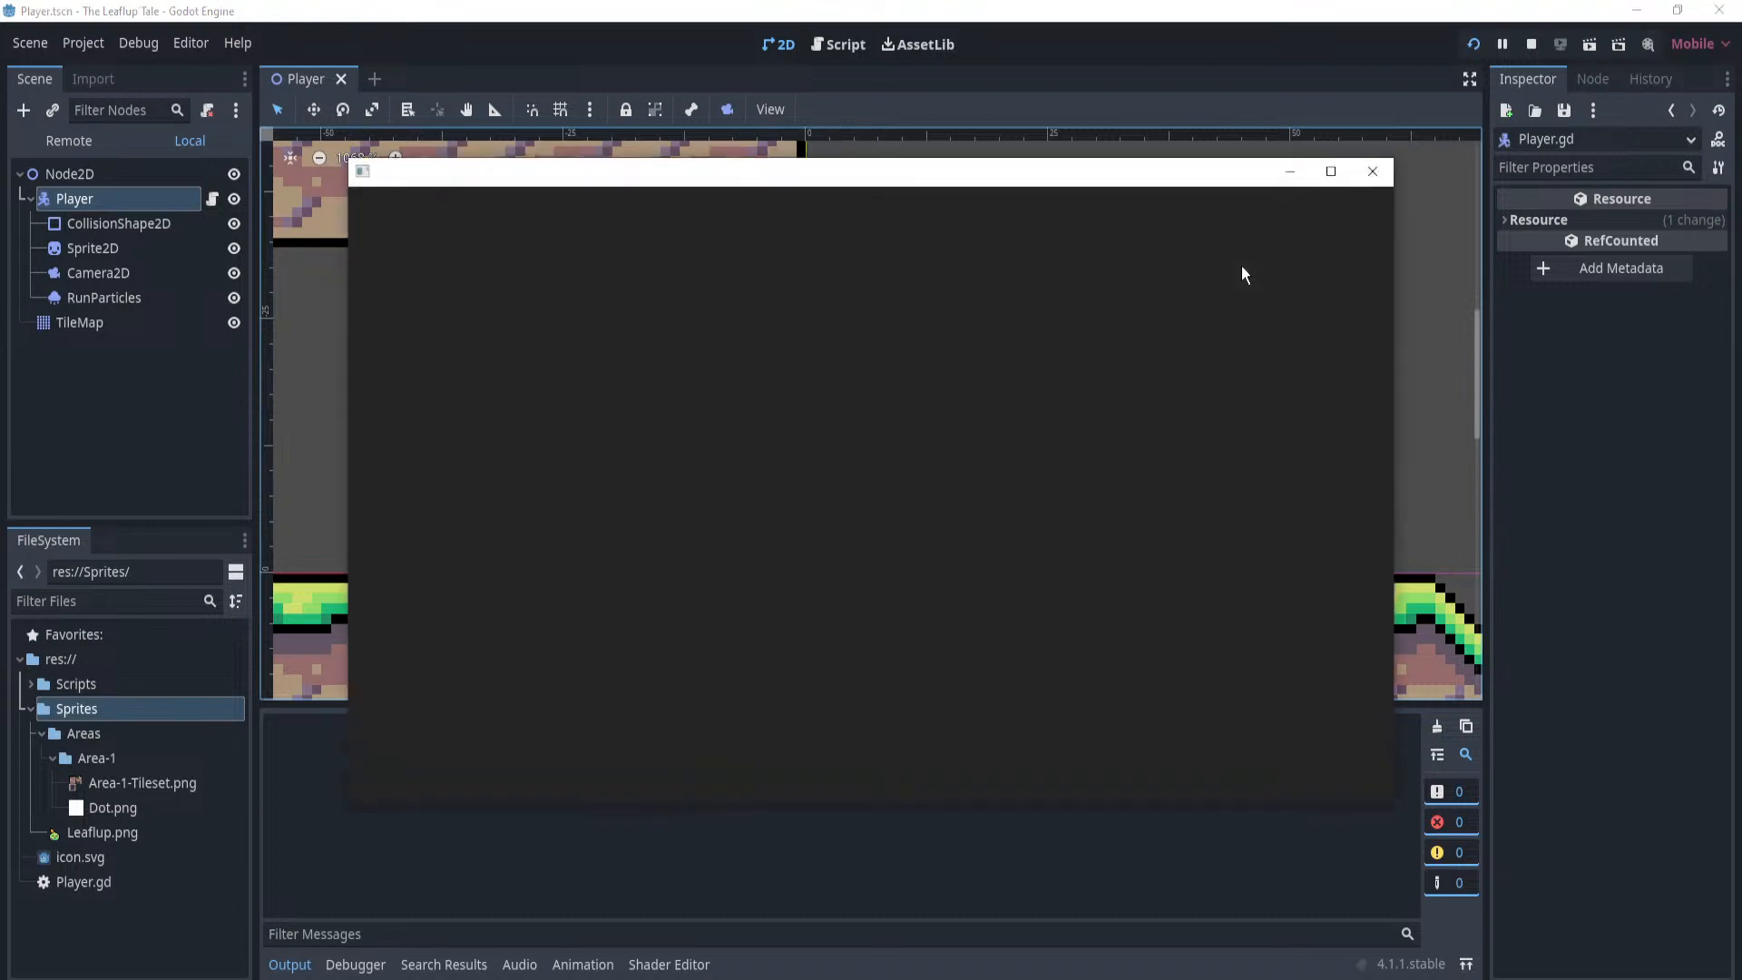
key(Left)
key(Right)
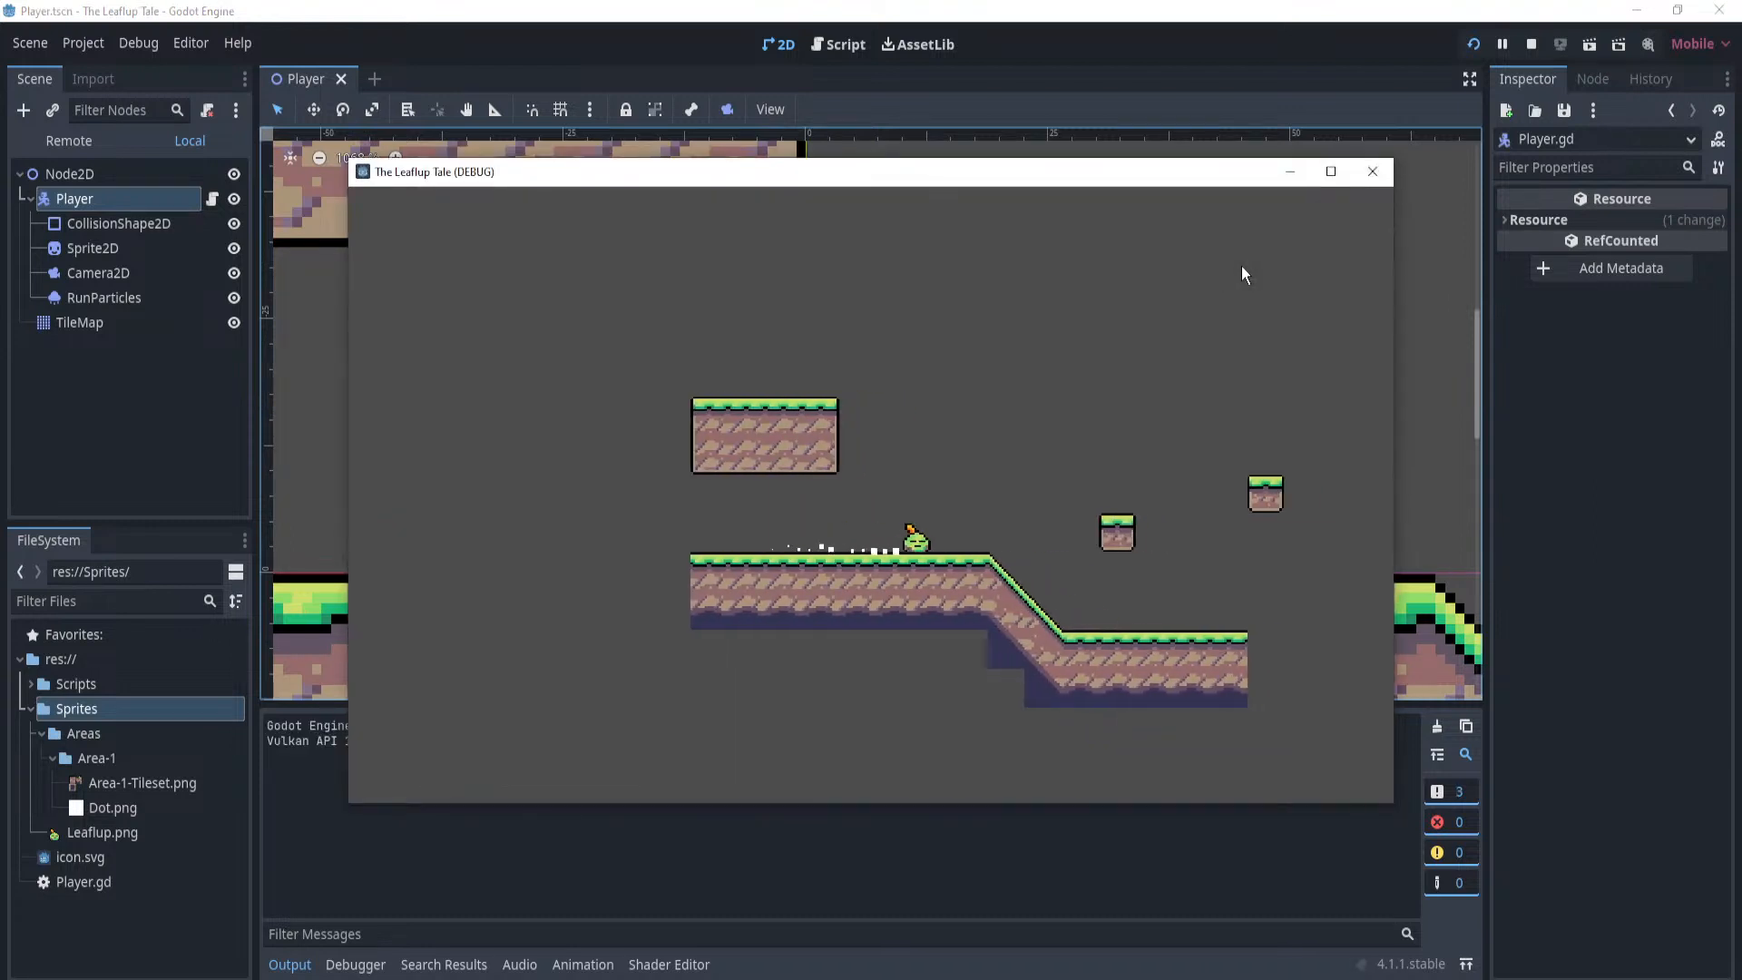
key(space)
key(space)
key(Left)
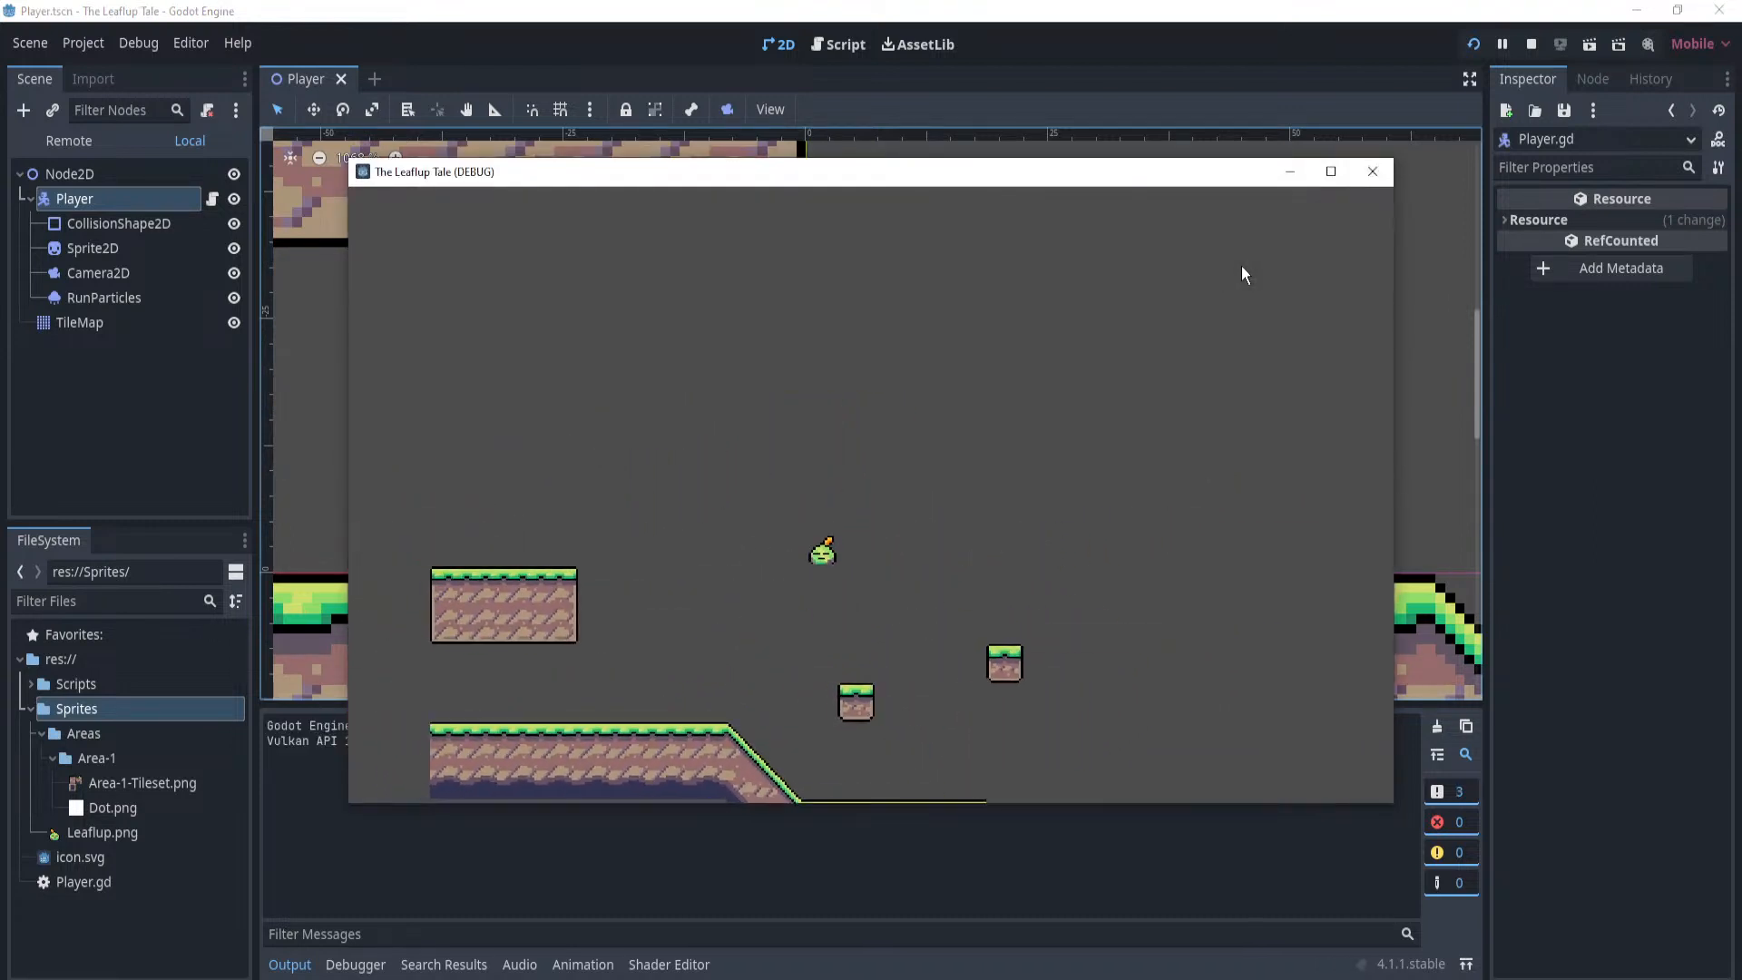
key(Right)
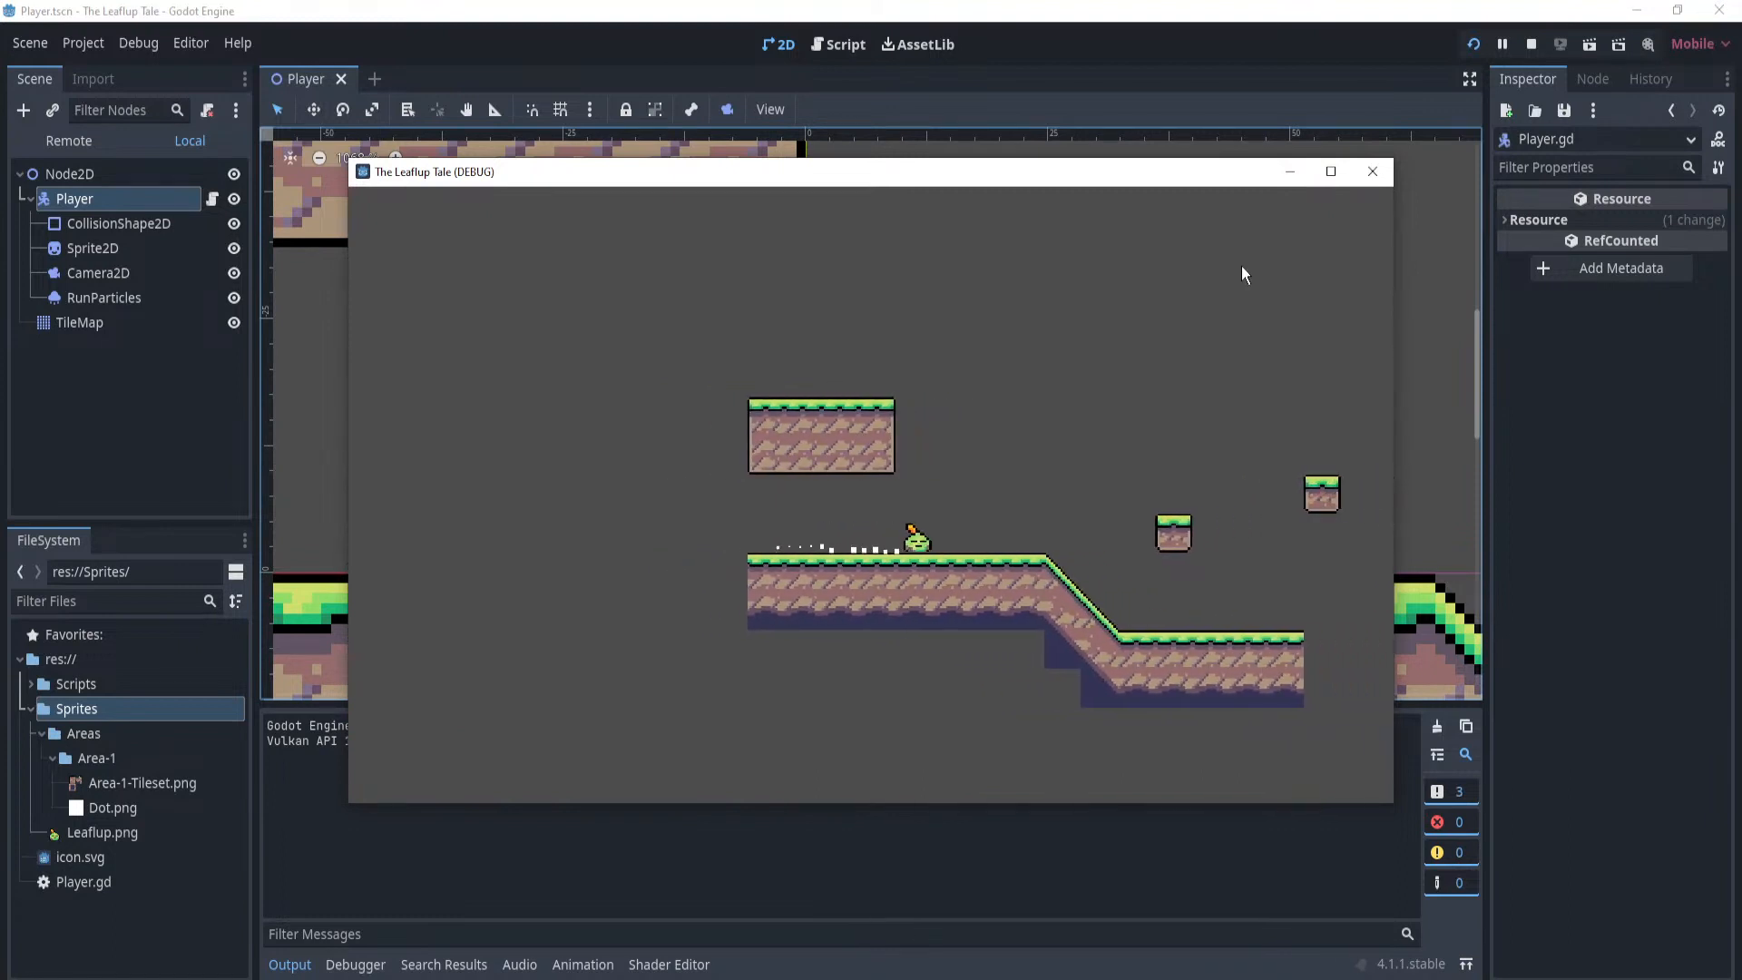
key(space)
key(Left)
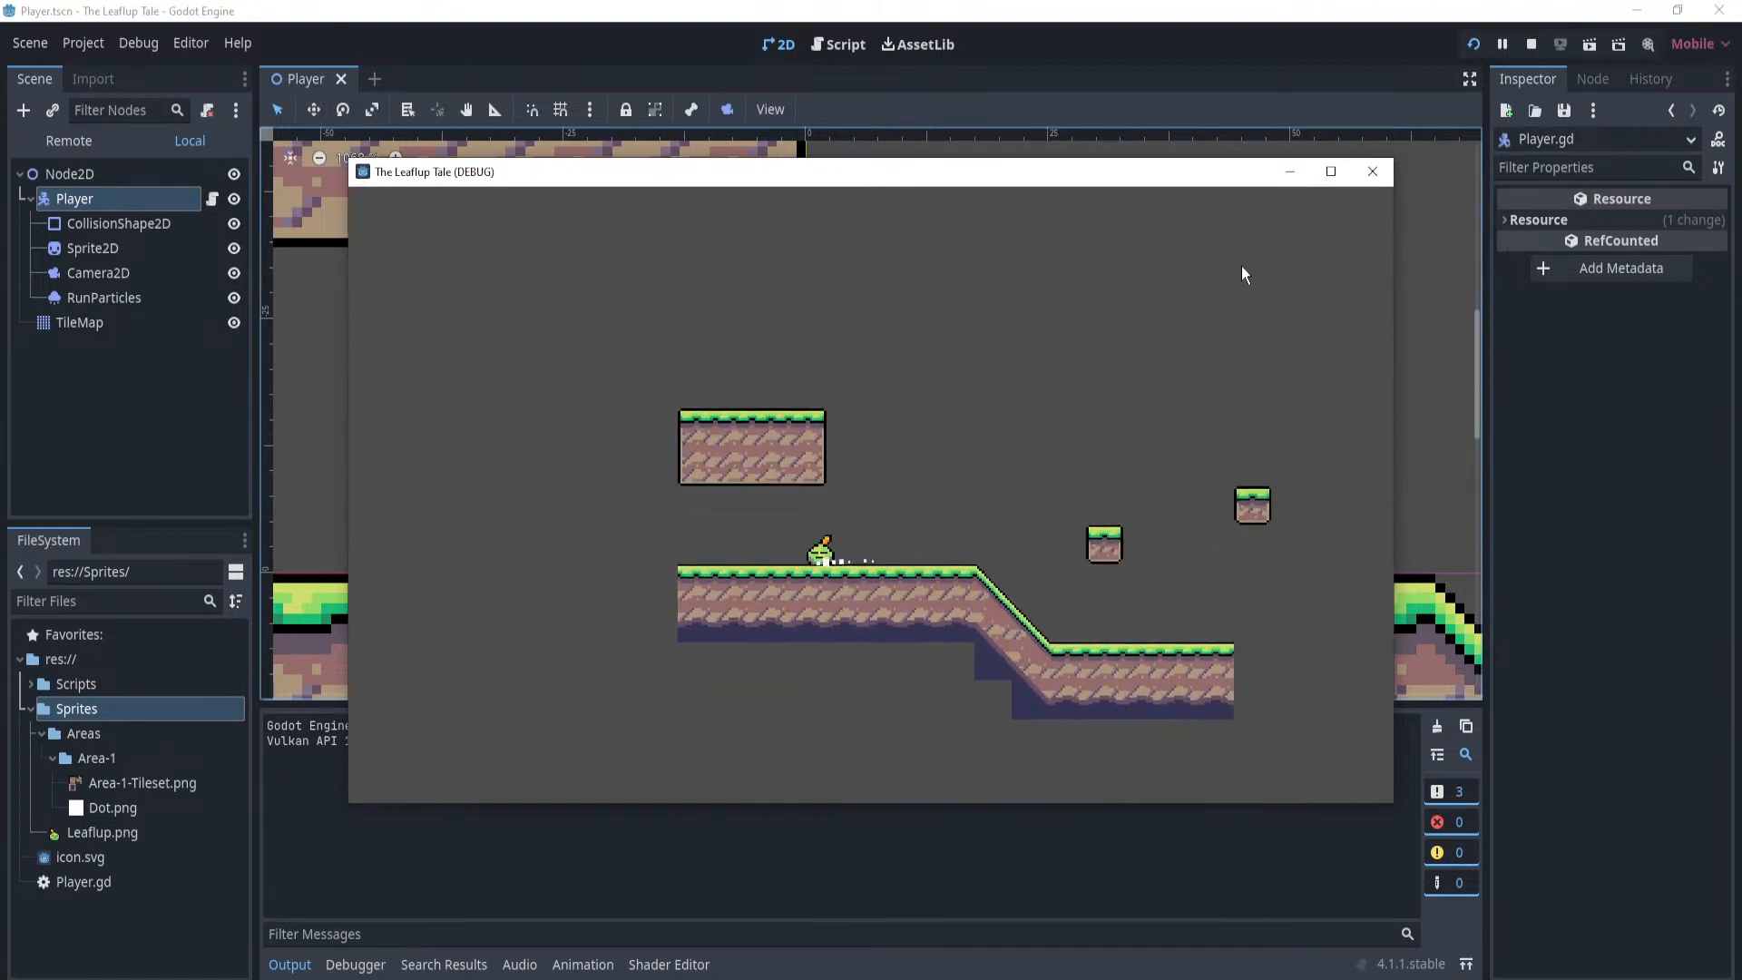
key(Right)
key(space)
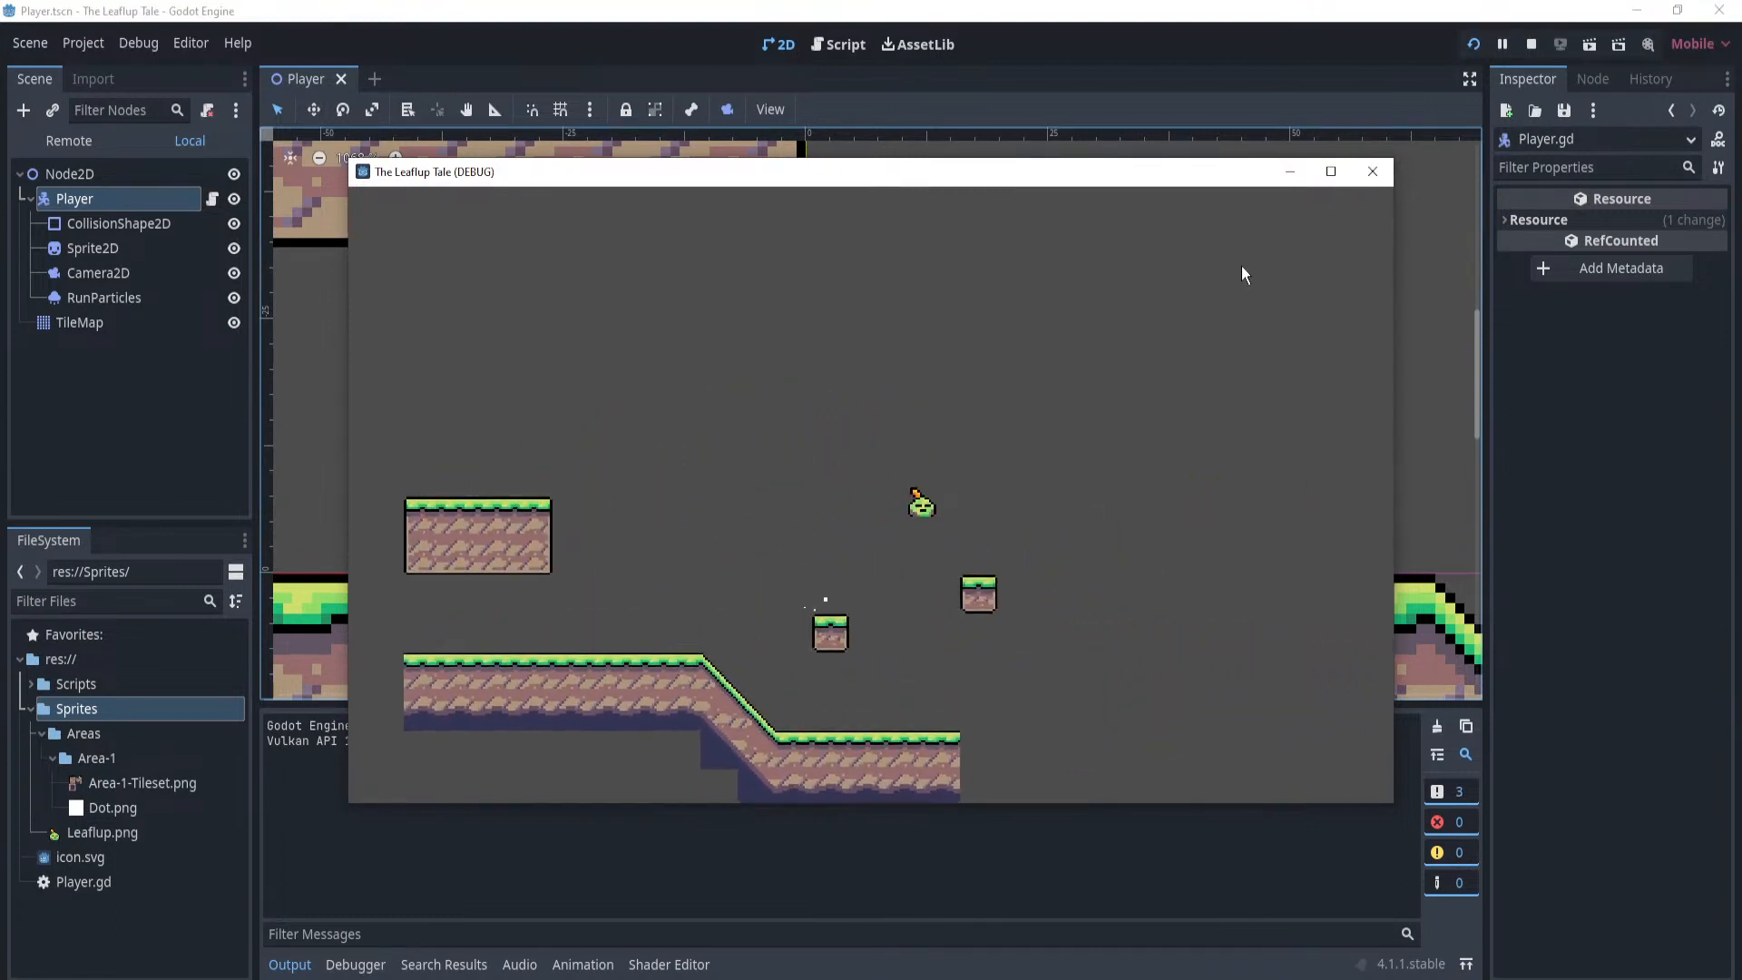
key(Left)
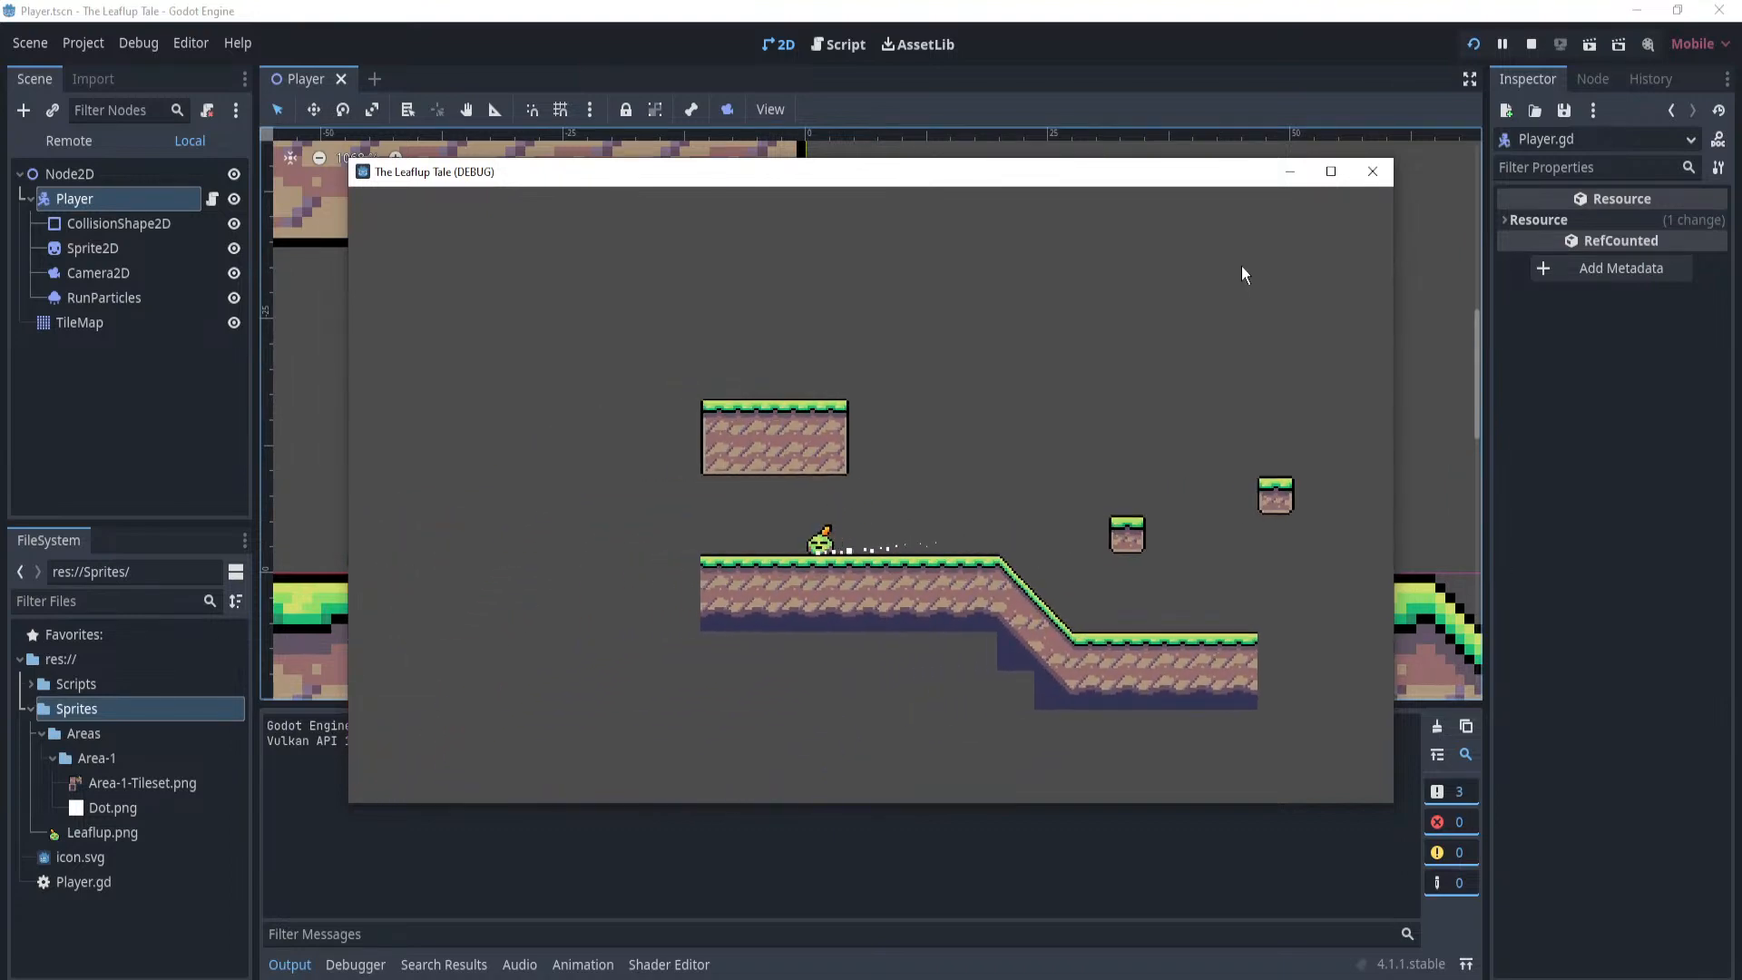
key(Right)
click(1373, 171)
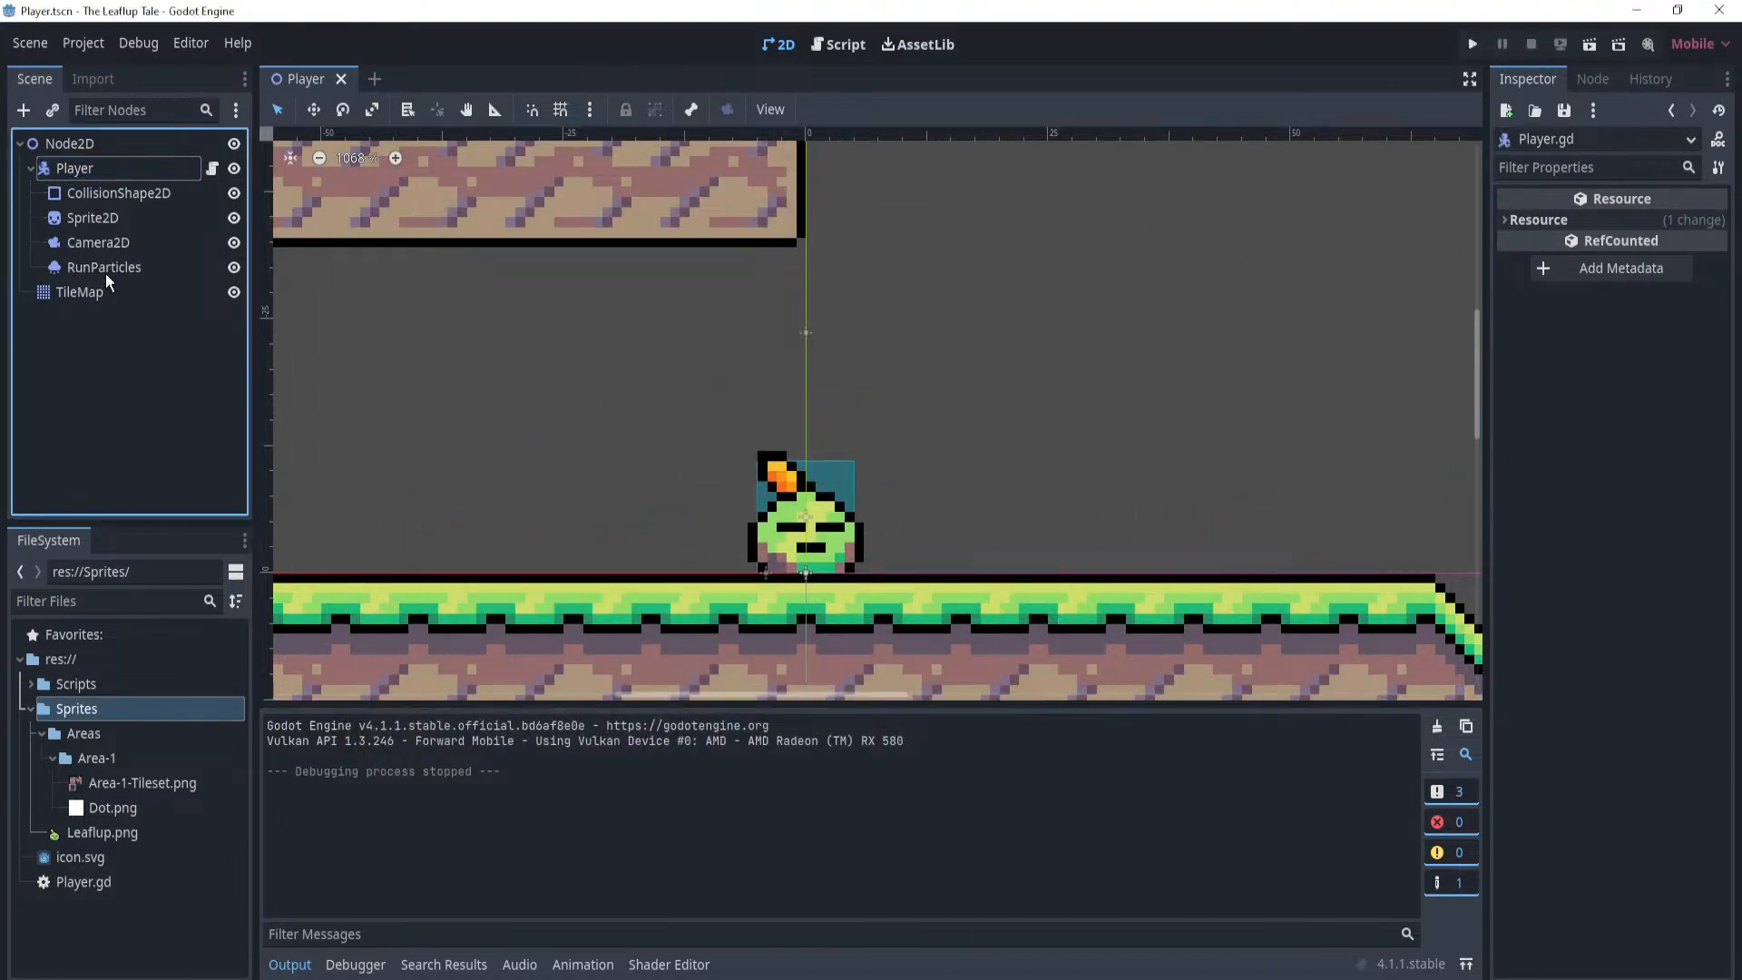
Set the Camera2D node's zoom to 3.495 on both axes.
click(98, 242)
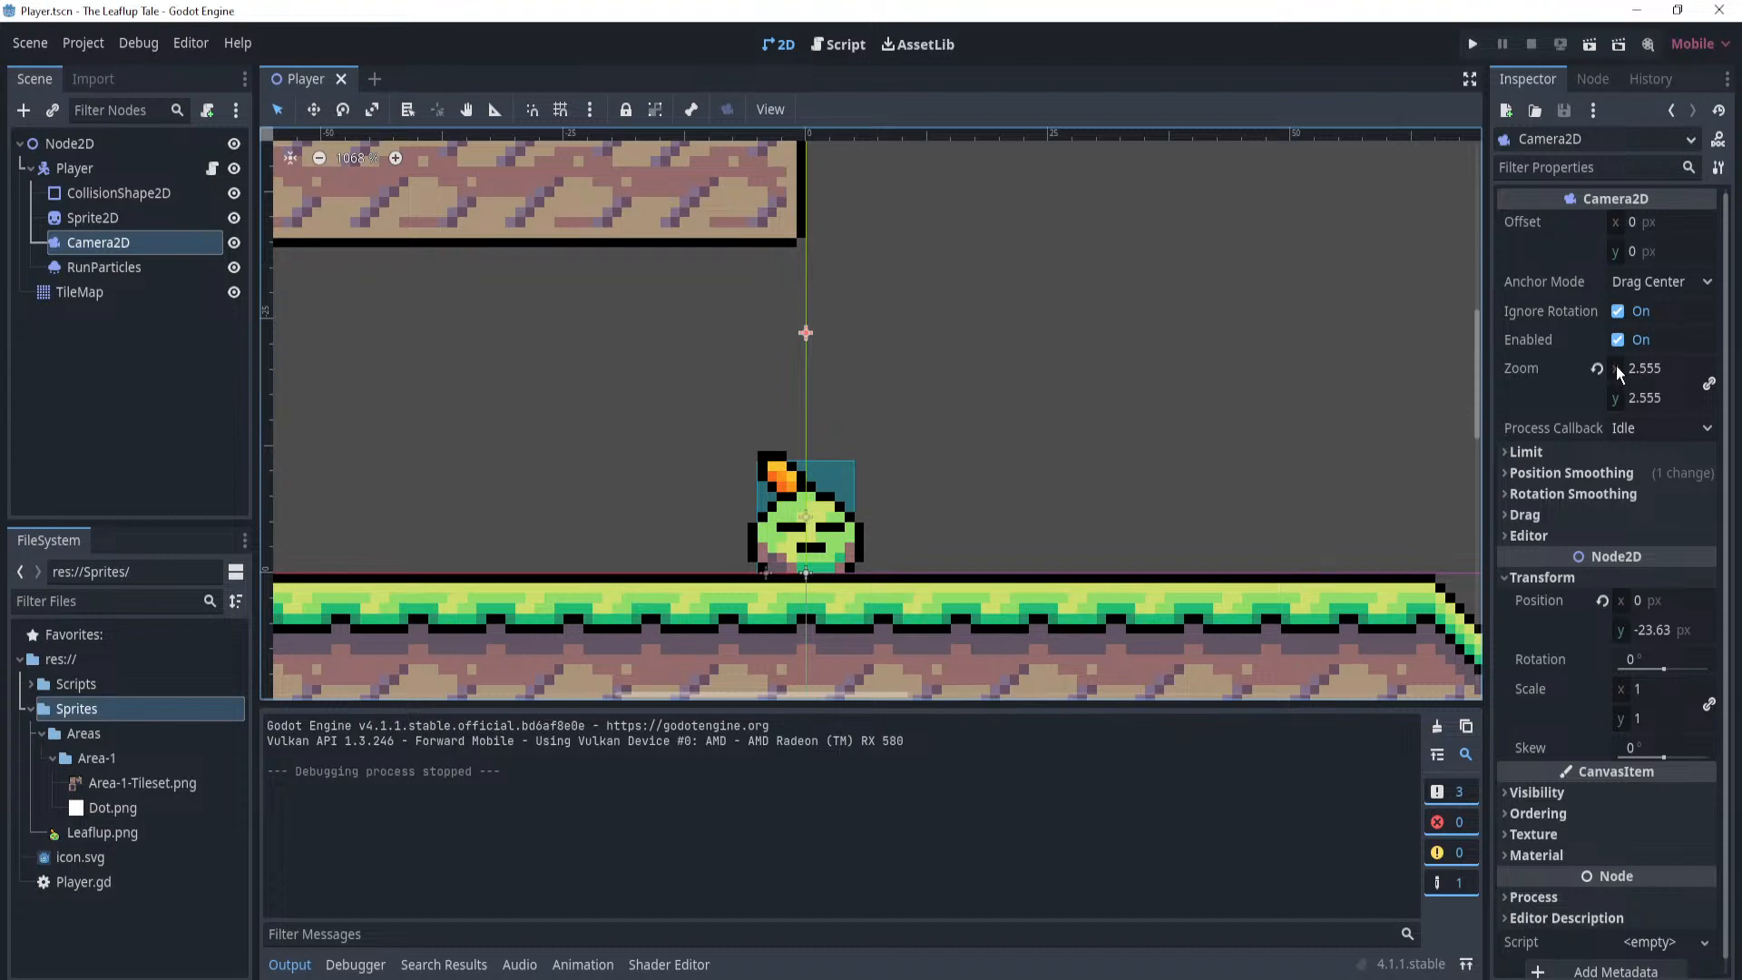
scroll(1117, 388, down, 12)
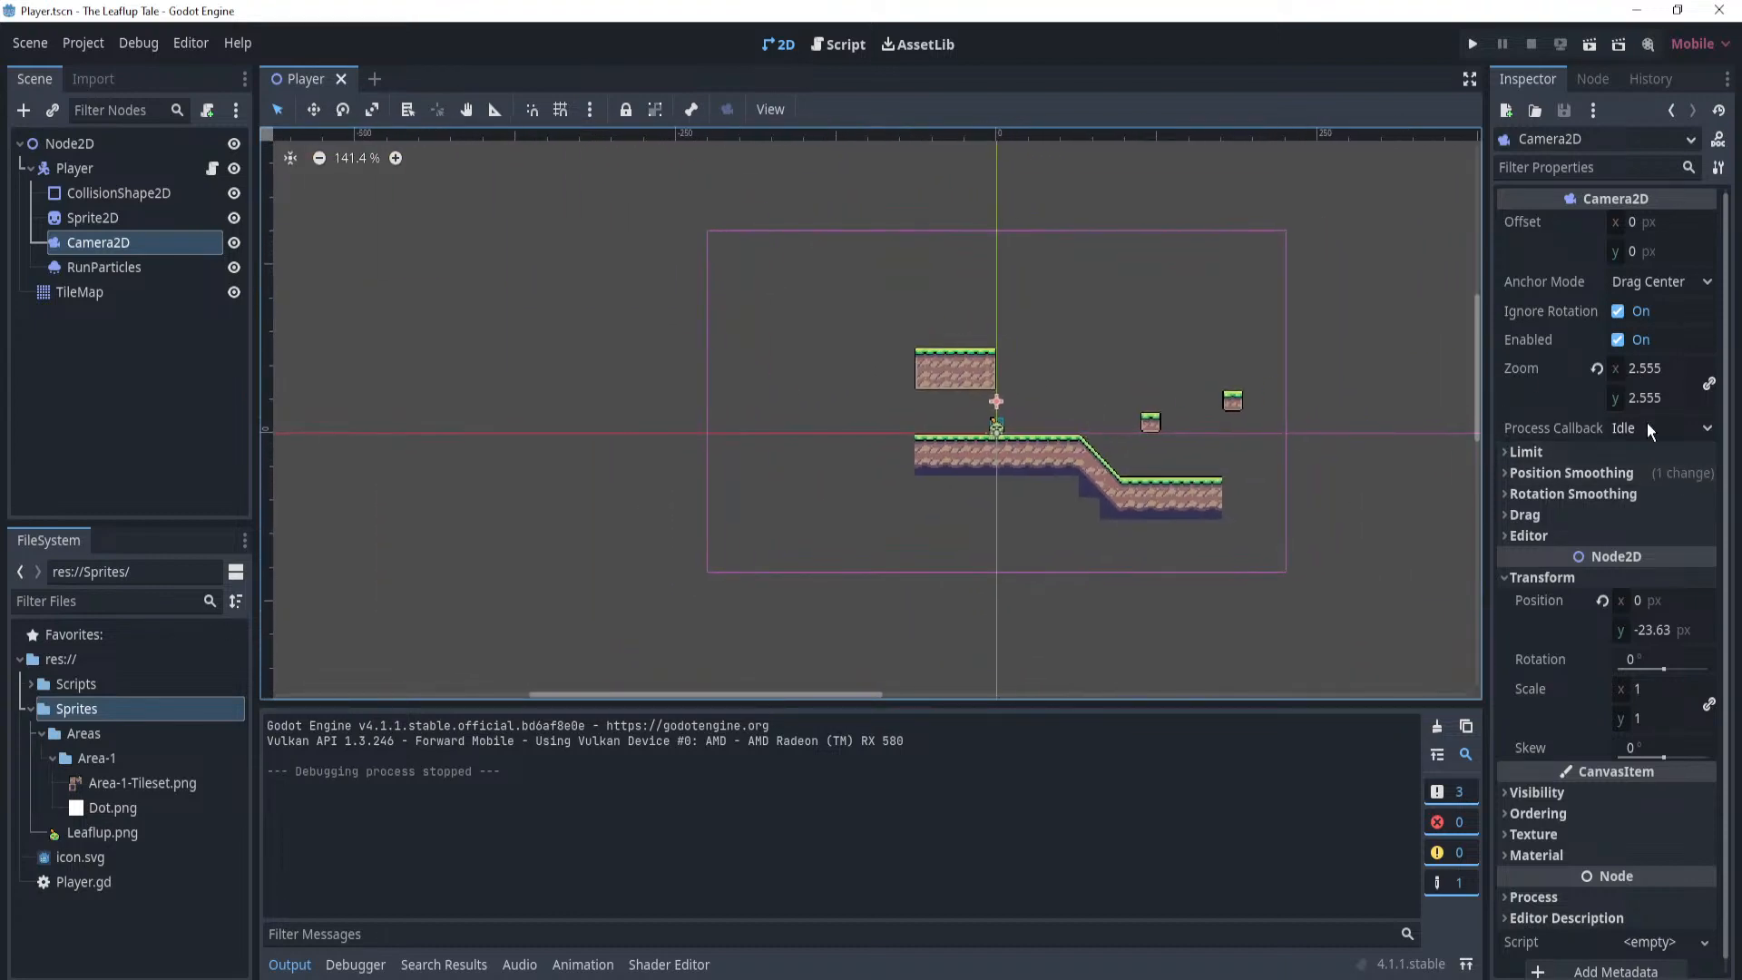
drag(1619, 368, 1697, 368)
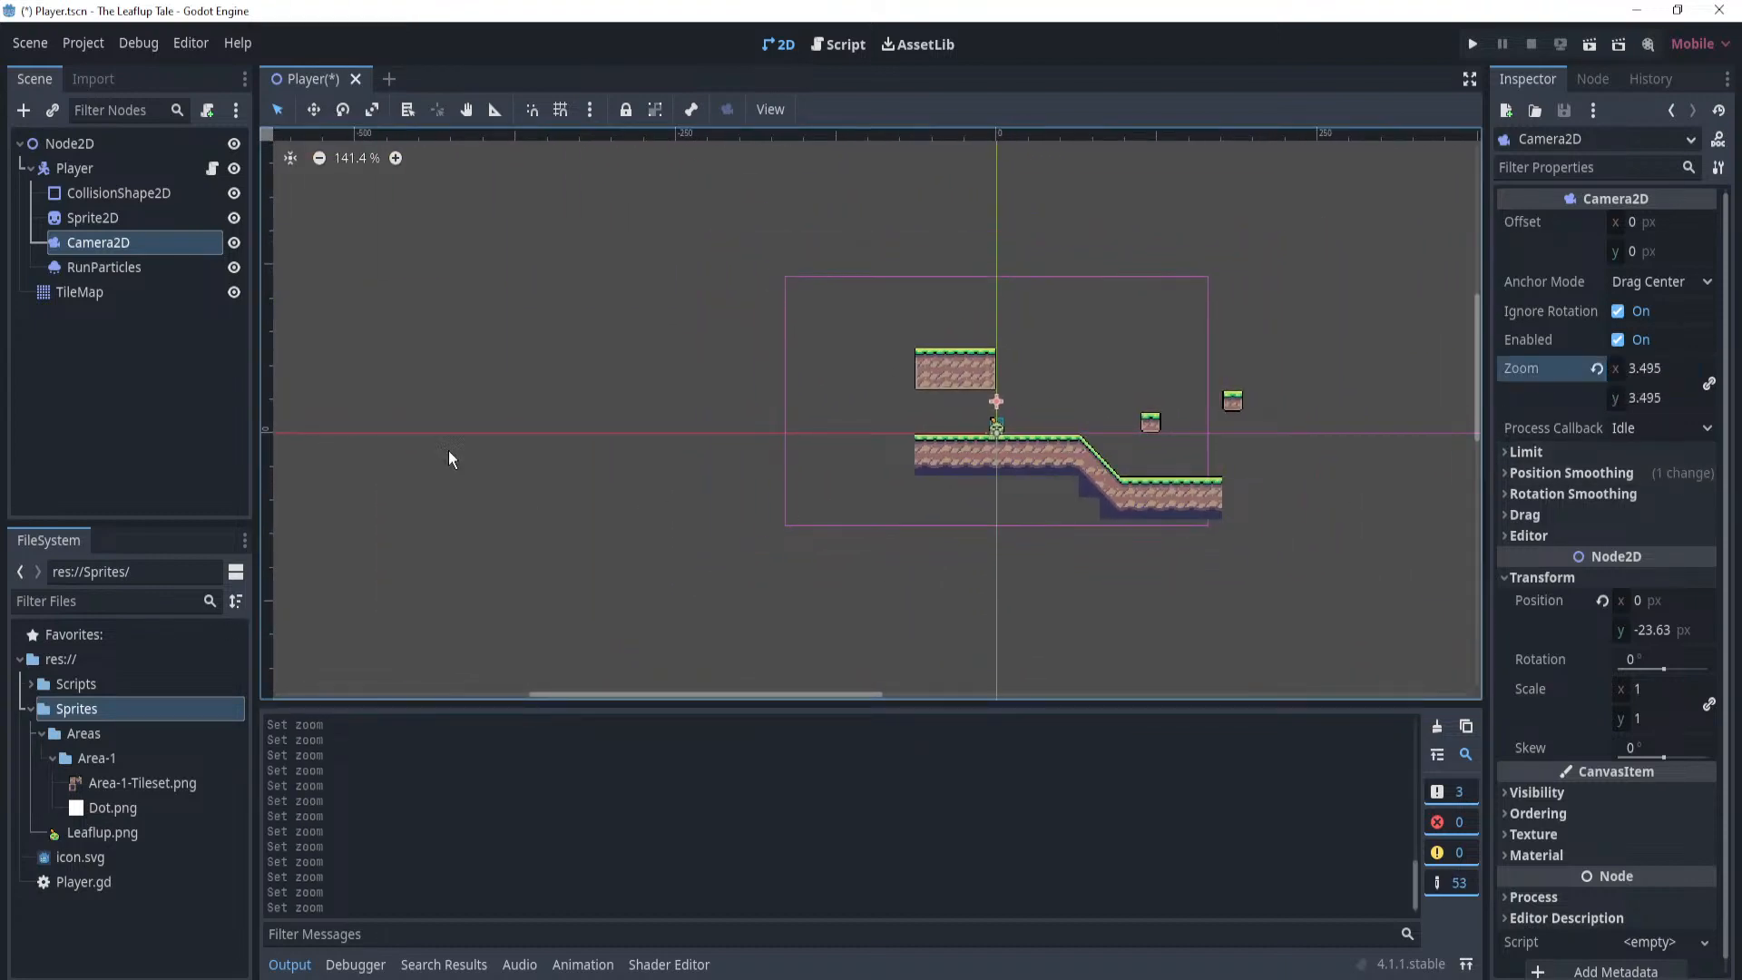
Run the project to check the closer camera view while sprinting and jumping both ways, and close the game.
click(1472, 44)
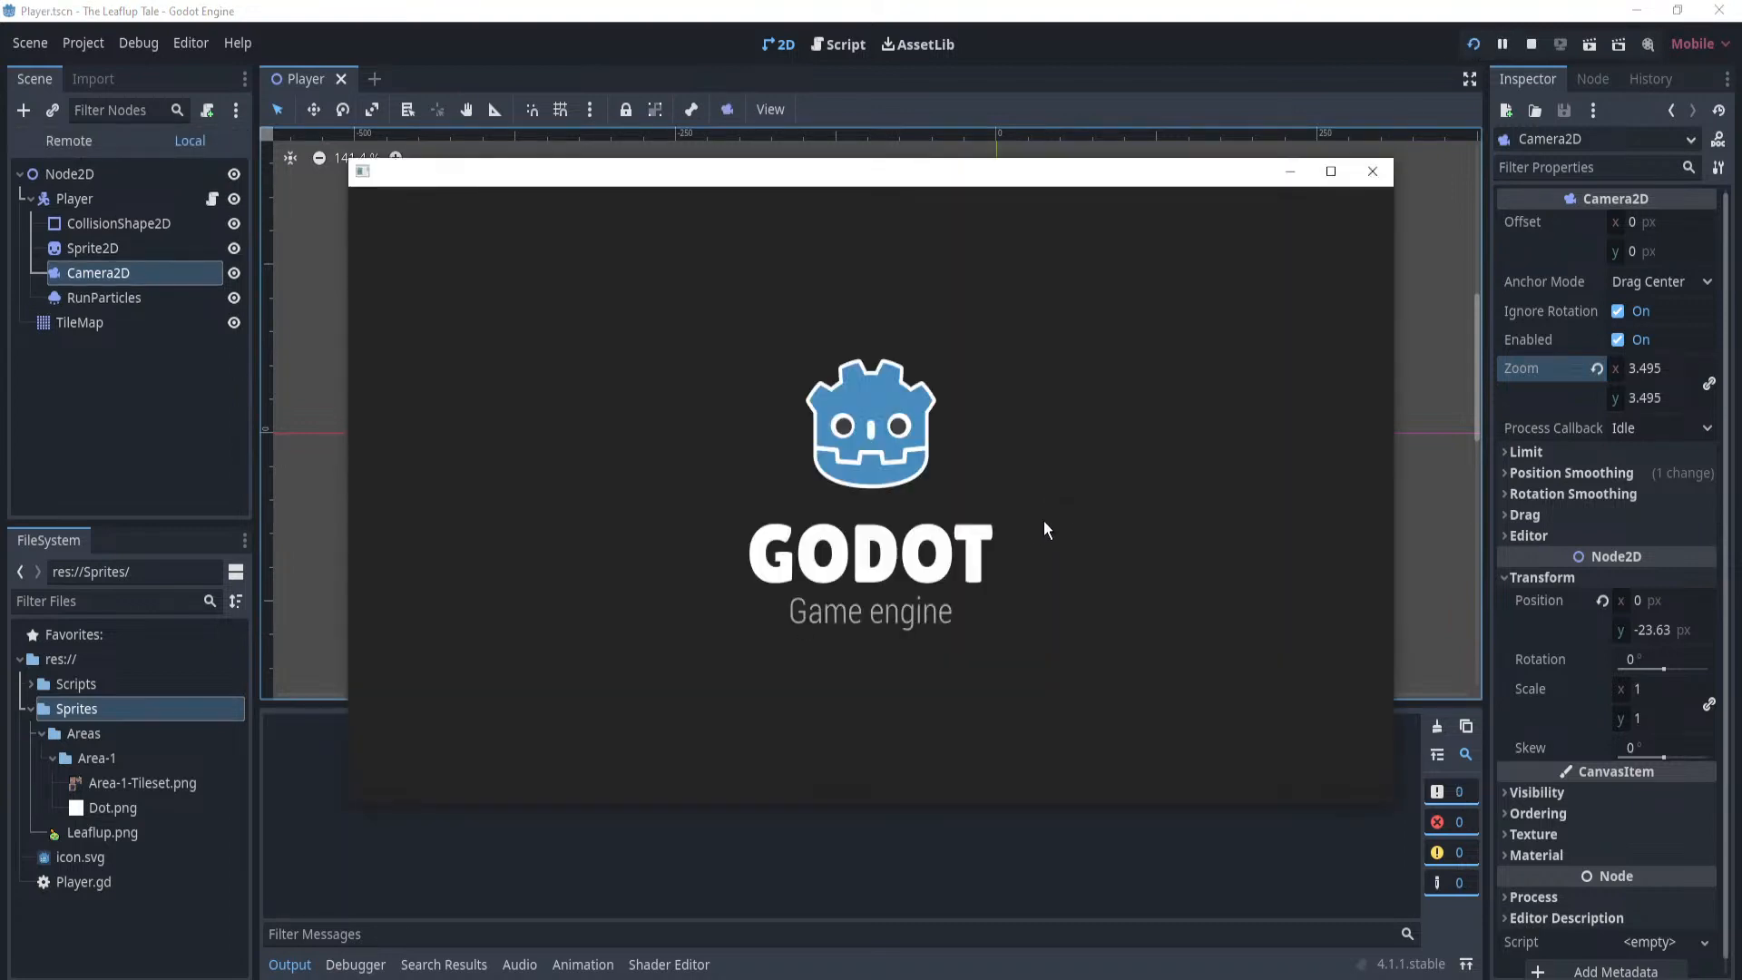
key(Right)
key(space)
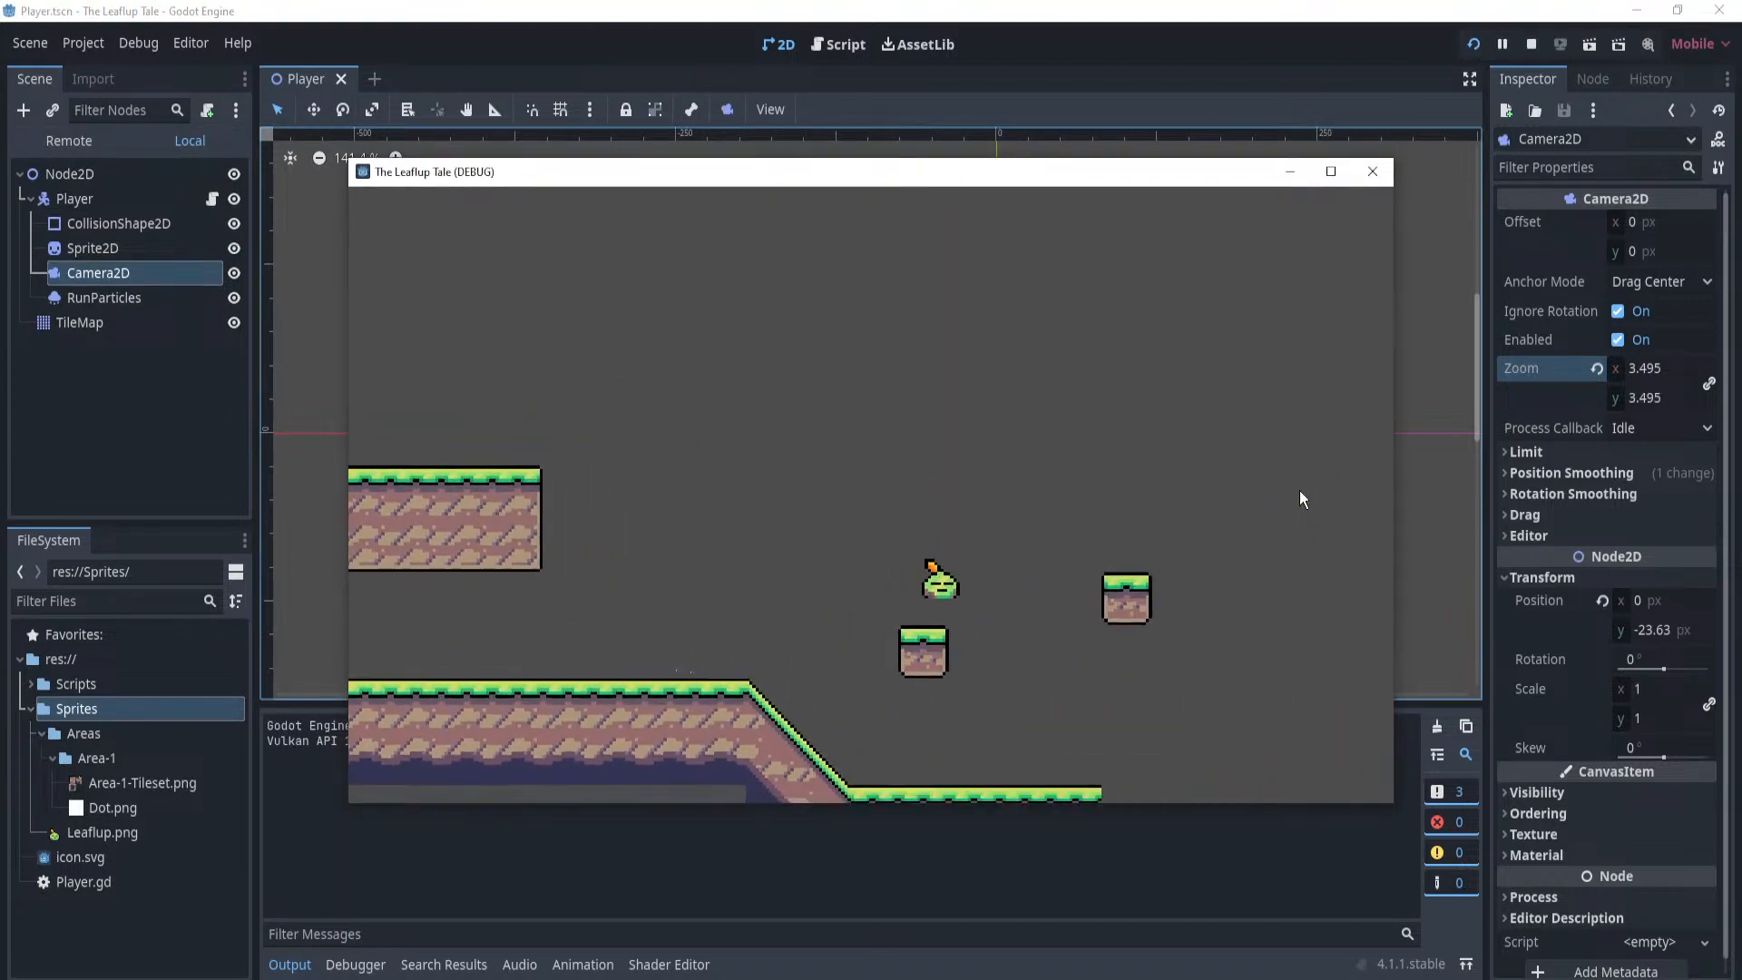
key(Left)
key(space)
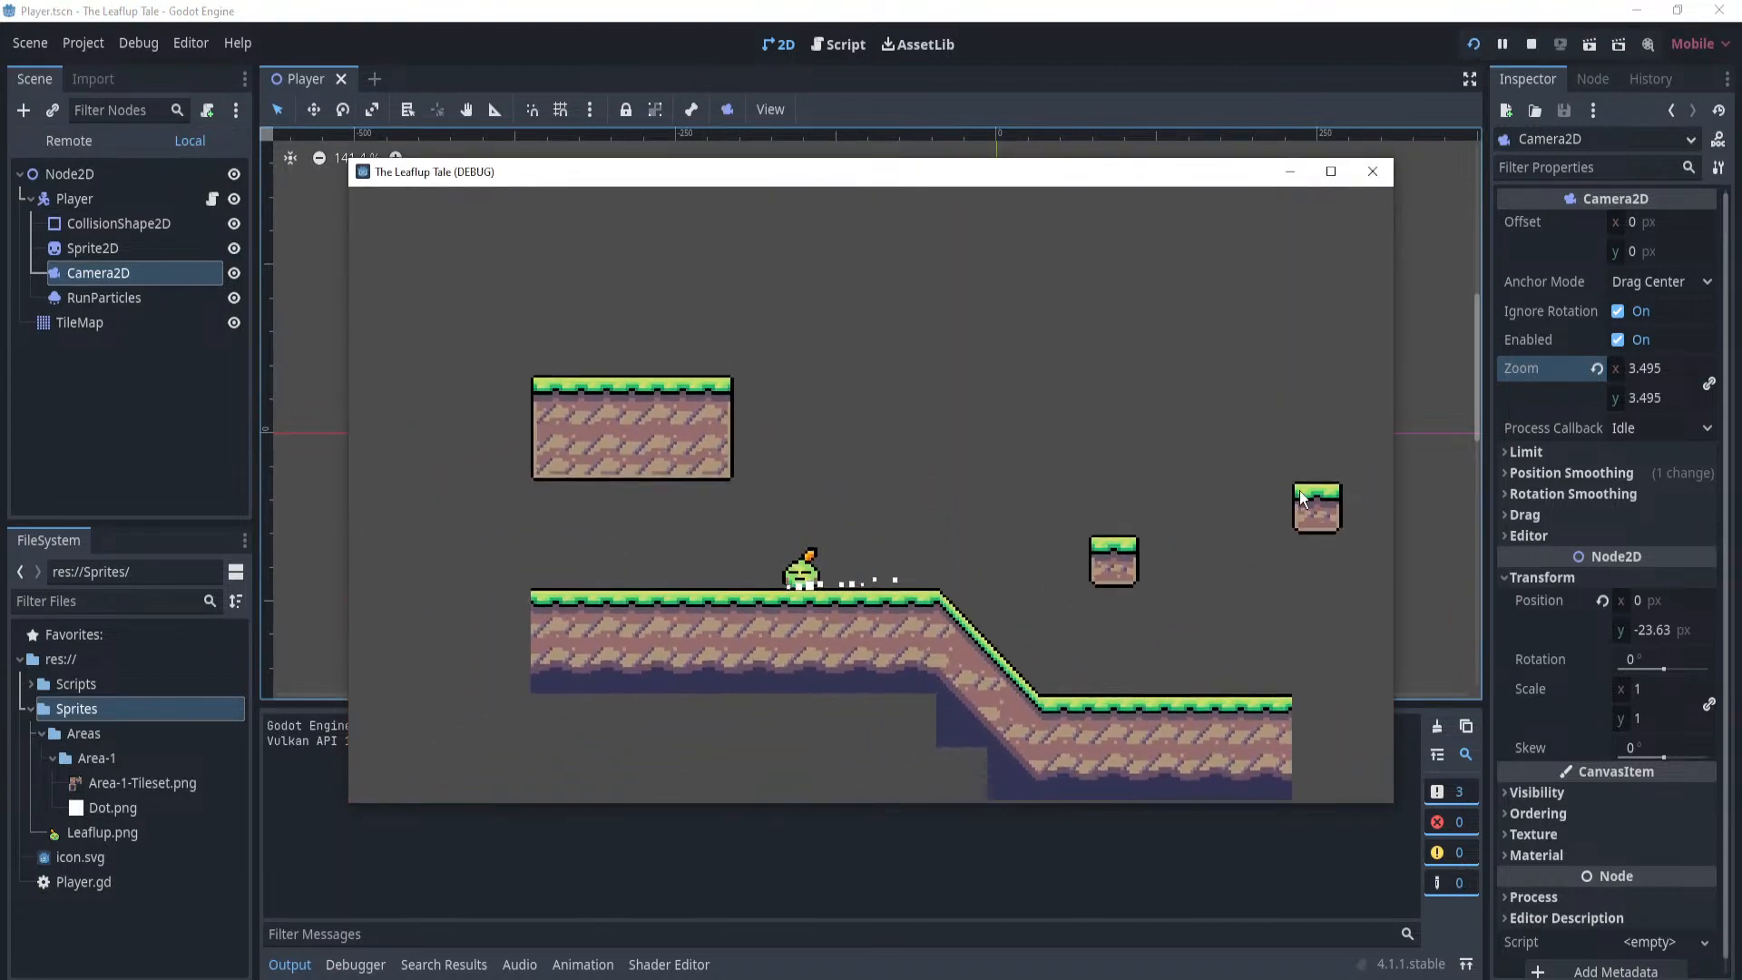
key(Right)
key(space)
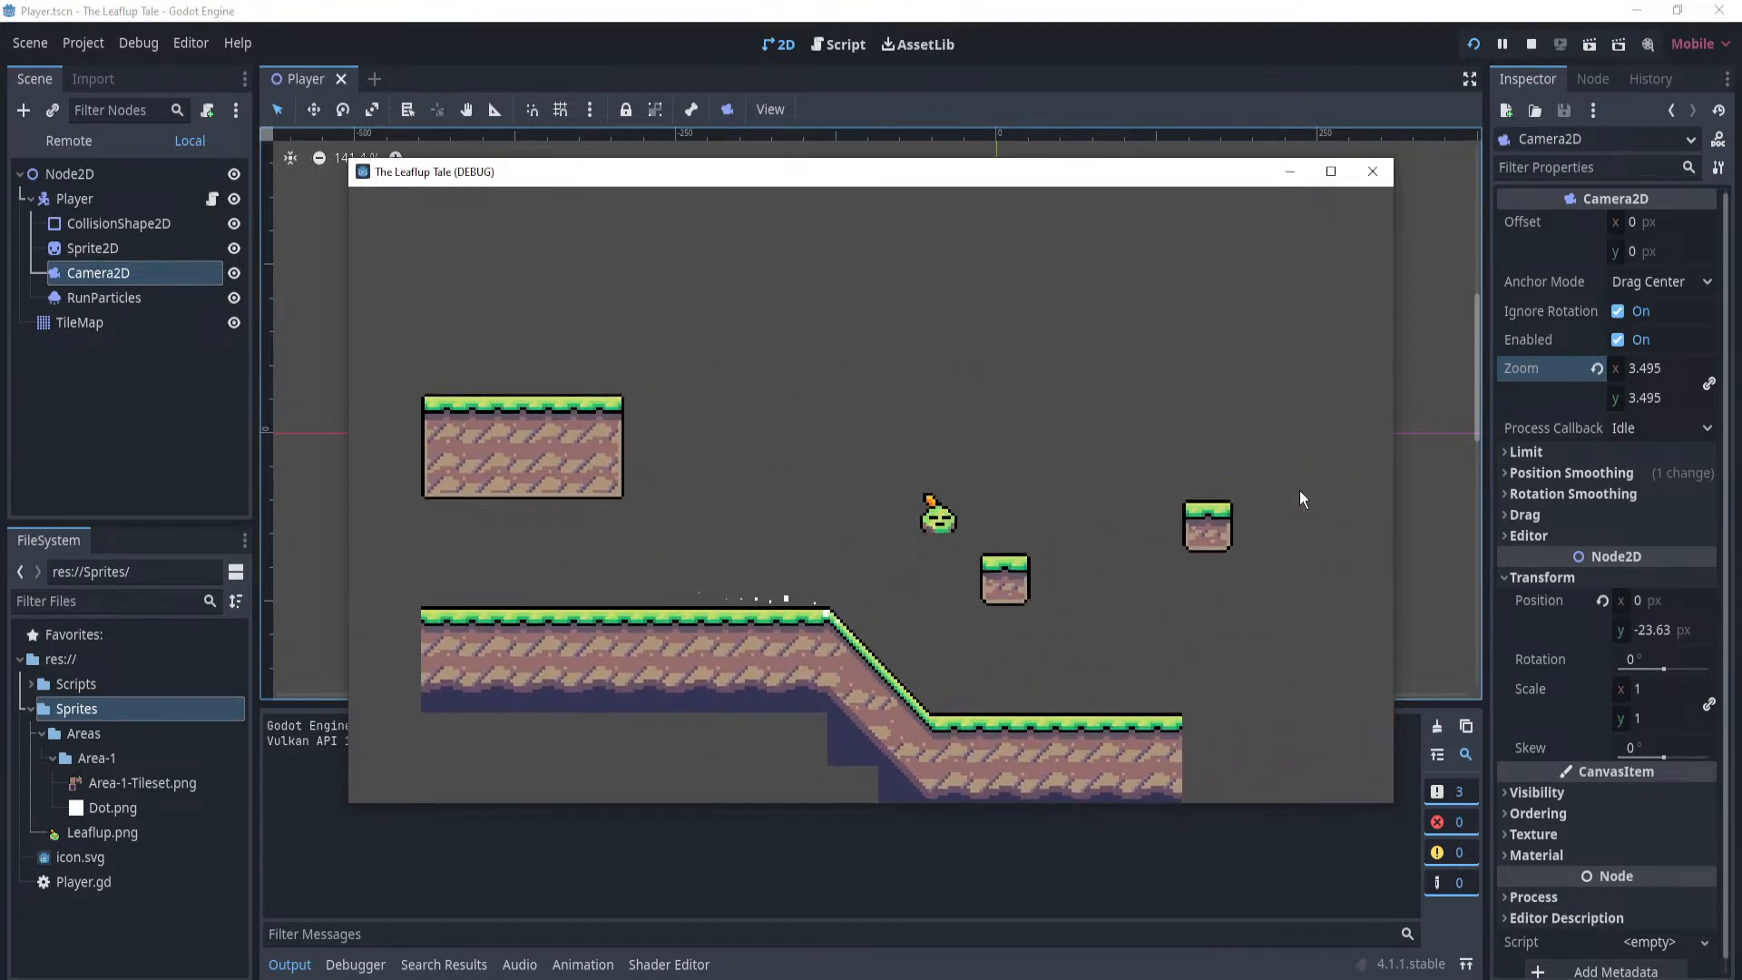
key(Left)
key(space)
key(space)
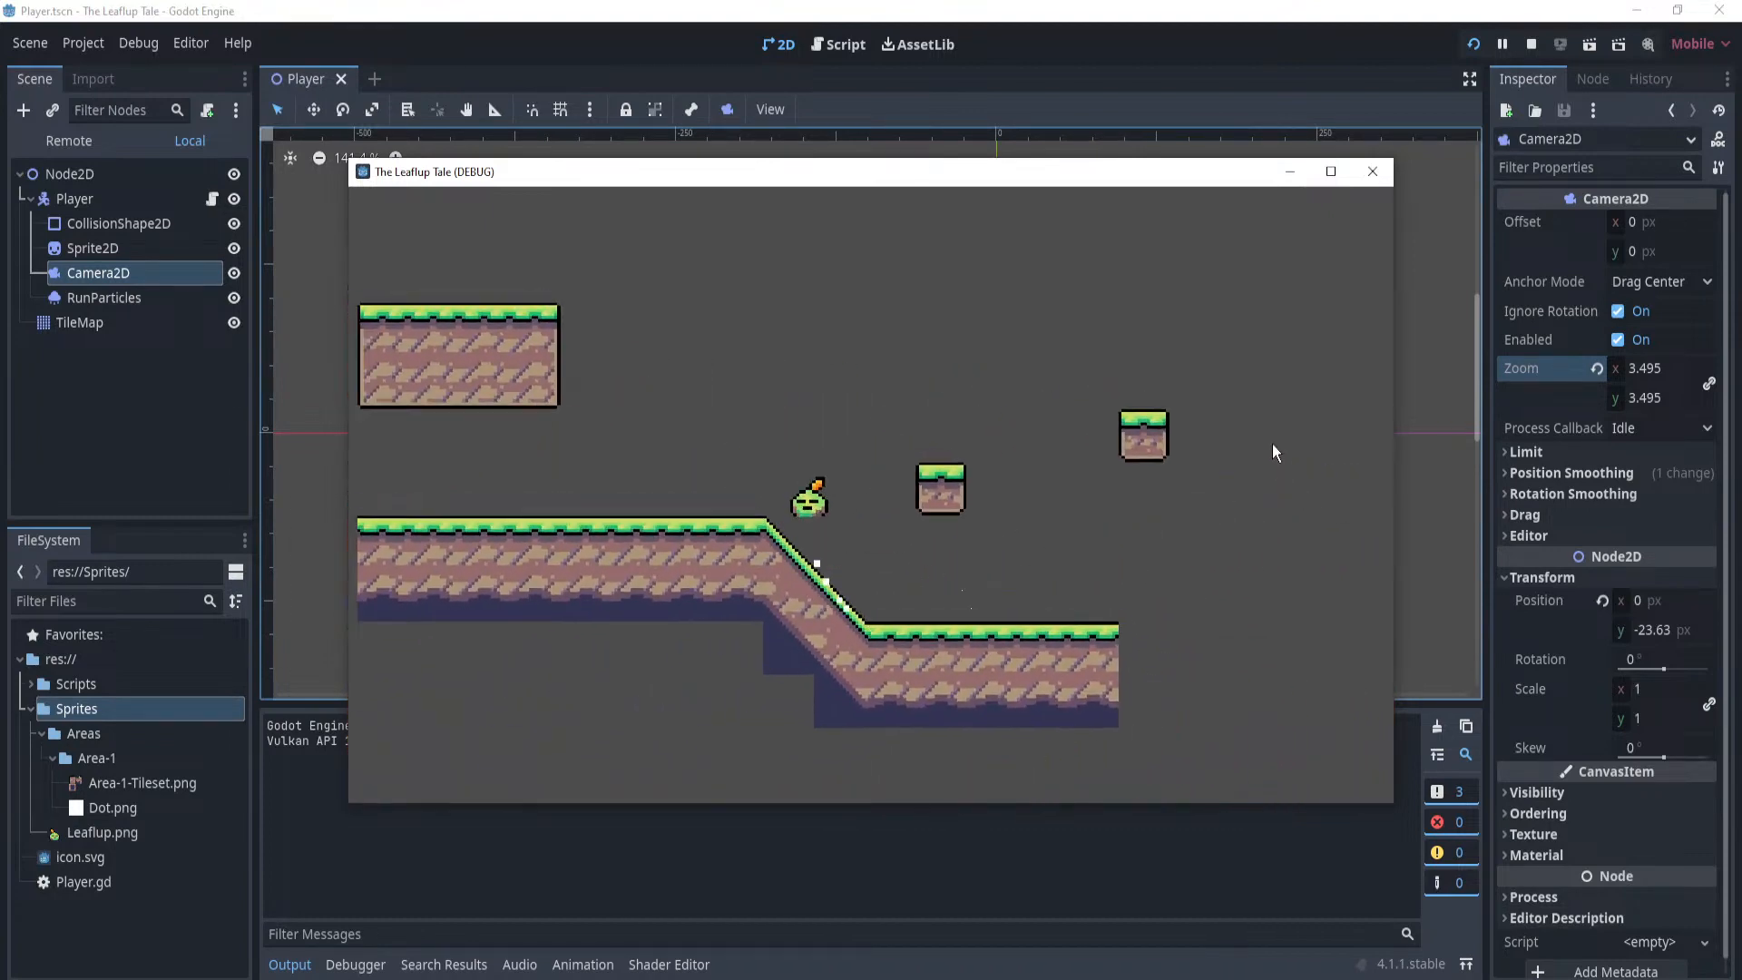
click(1372, 171)
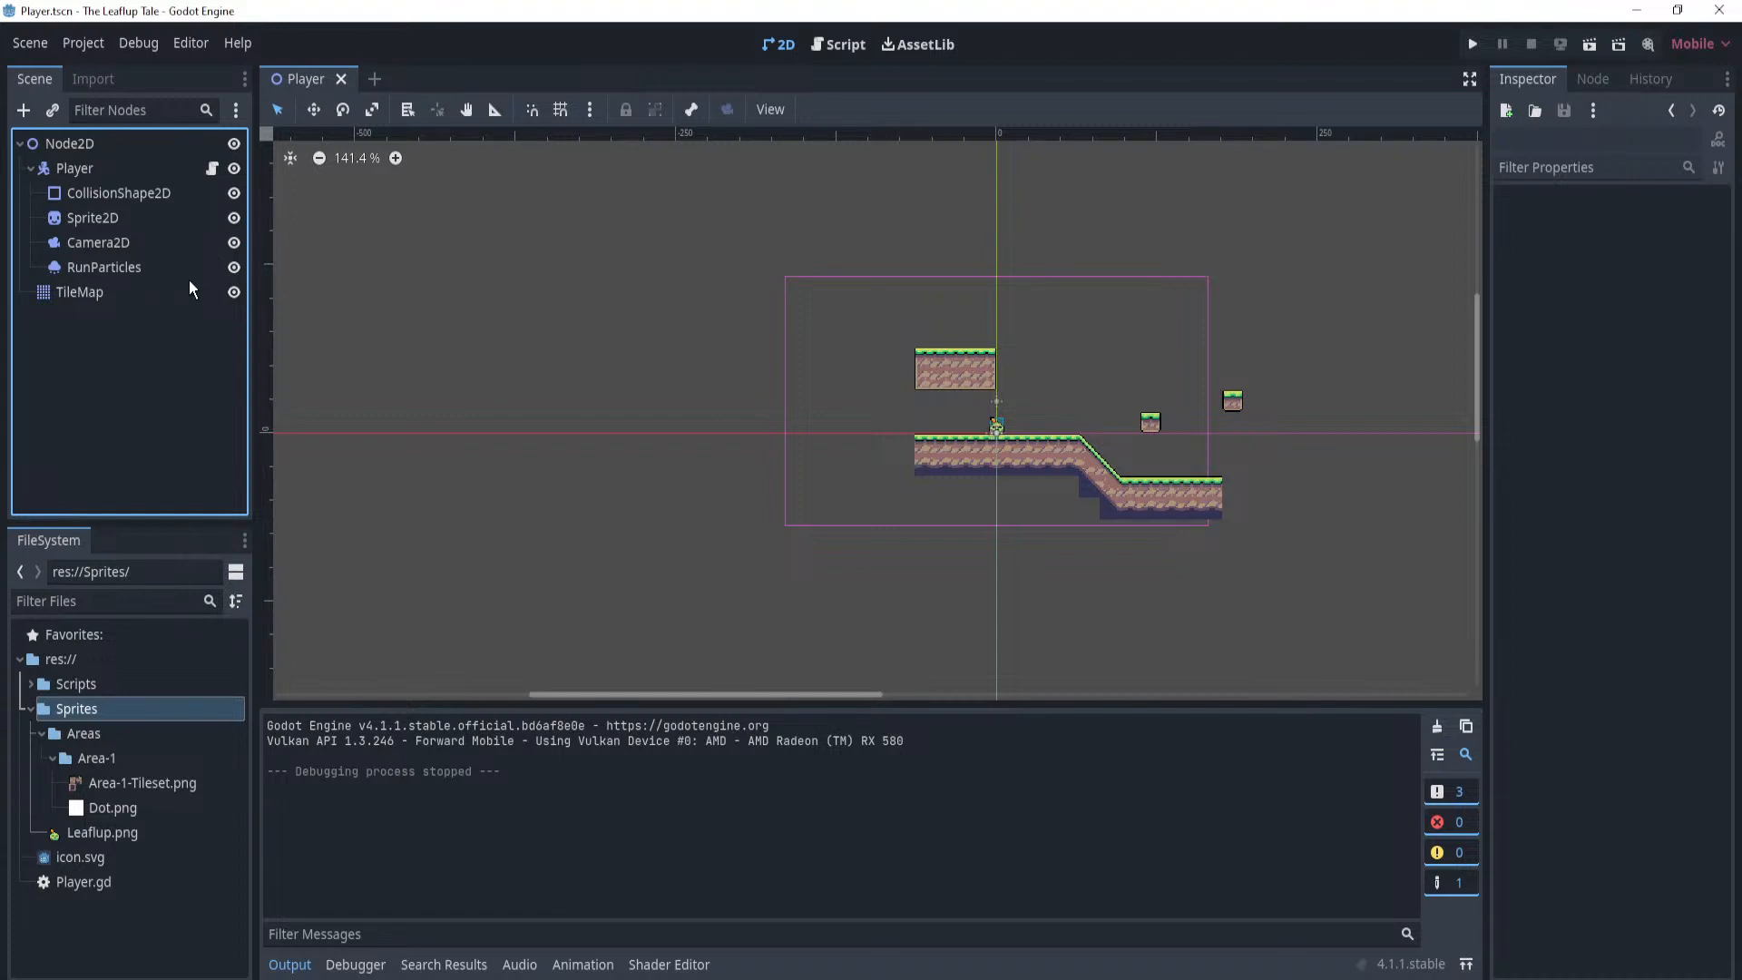
In the Player script, declare var isRunning : bool below the coyoteTimer variable and save.
click(133, 165)
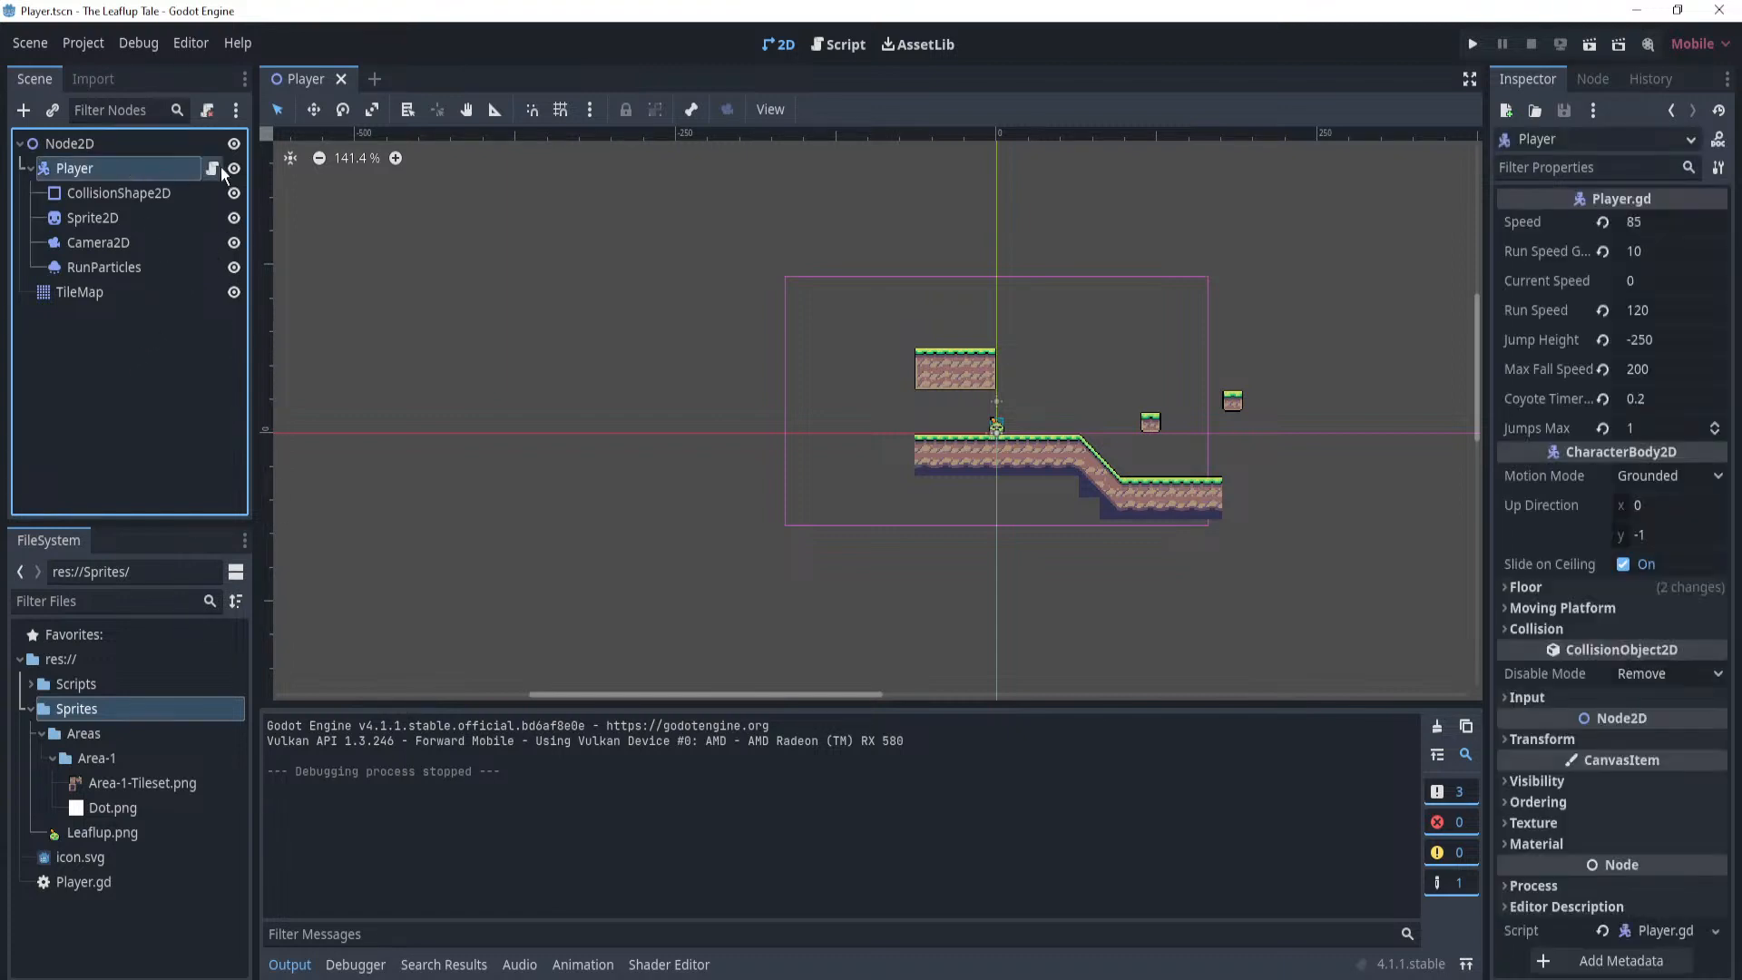
click(213, 168)
click(862, 389)
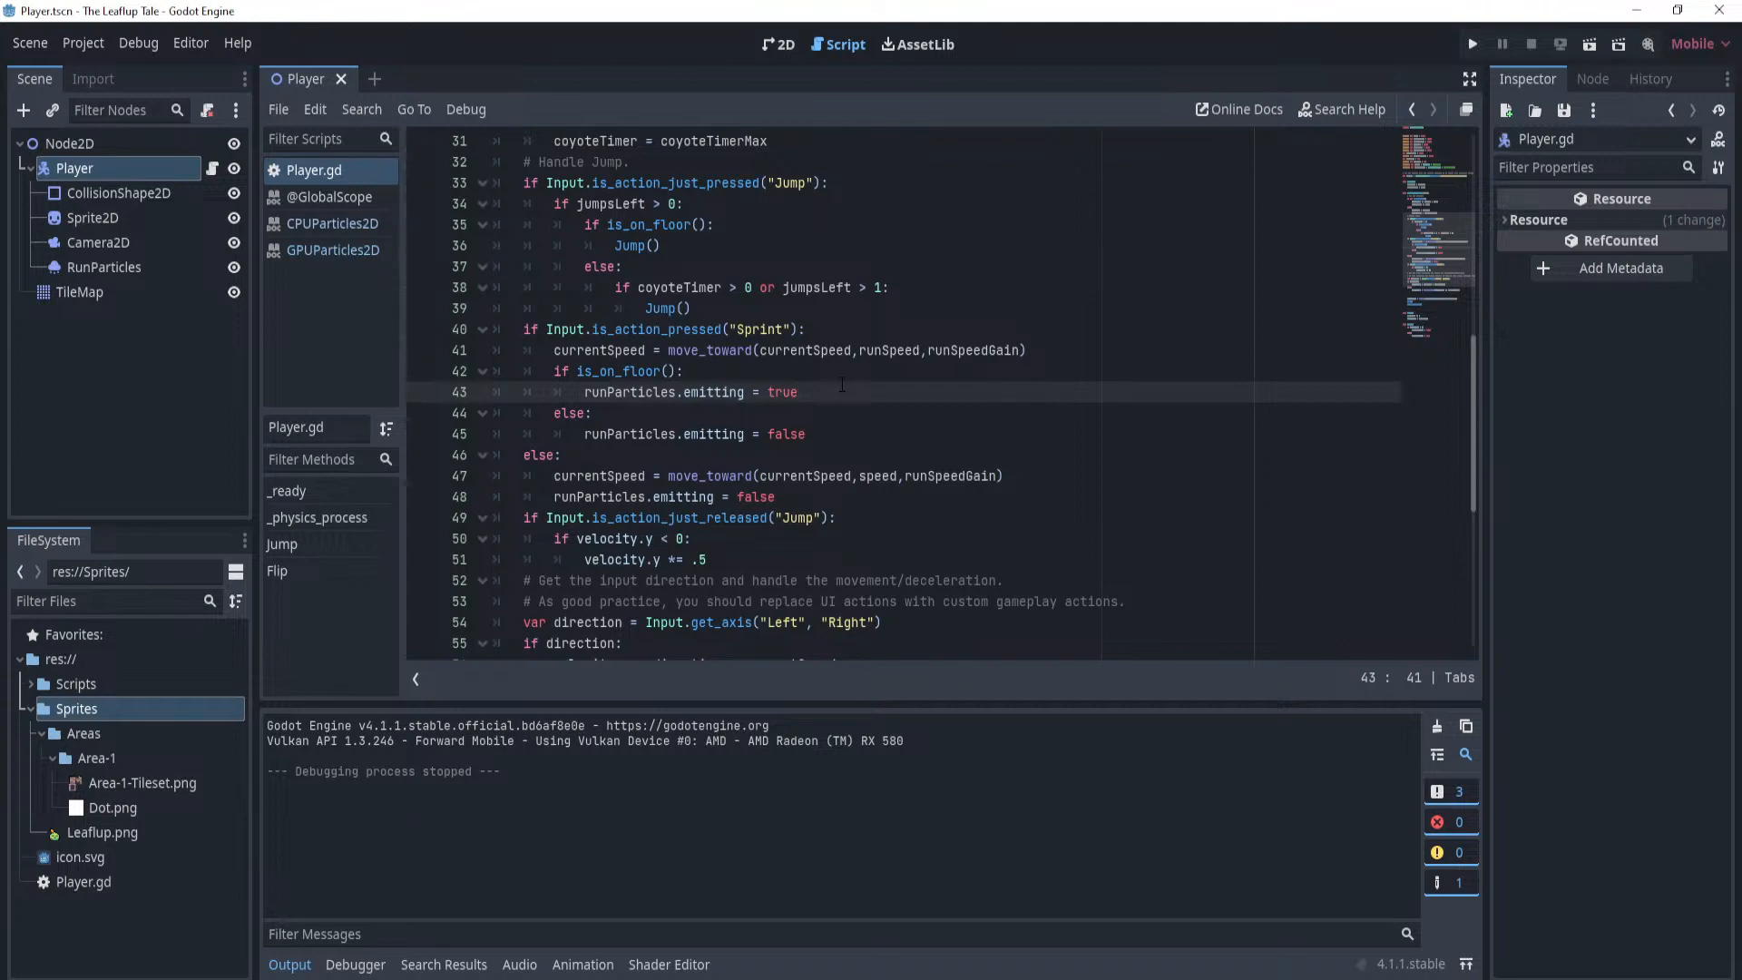
scroll(842, 386, up, 10)
click(999, 428)
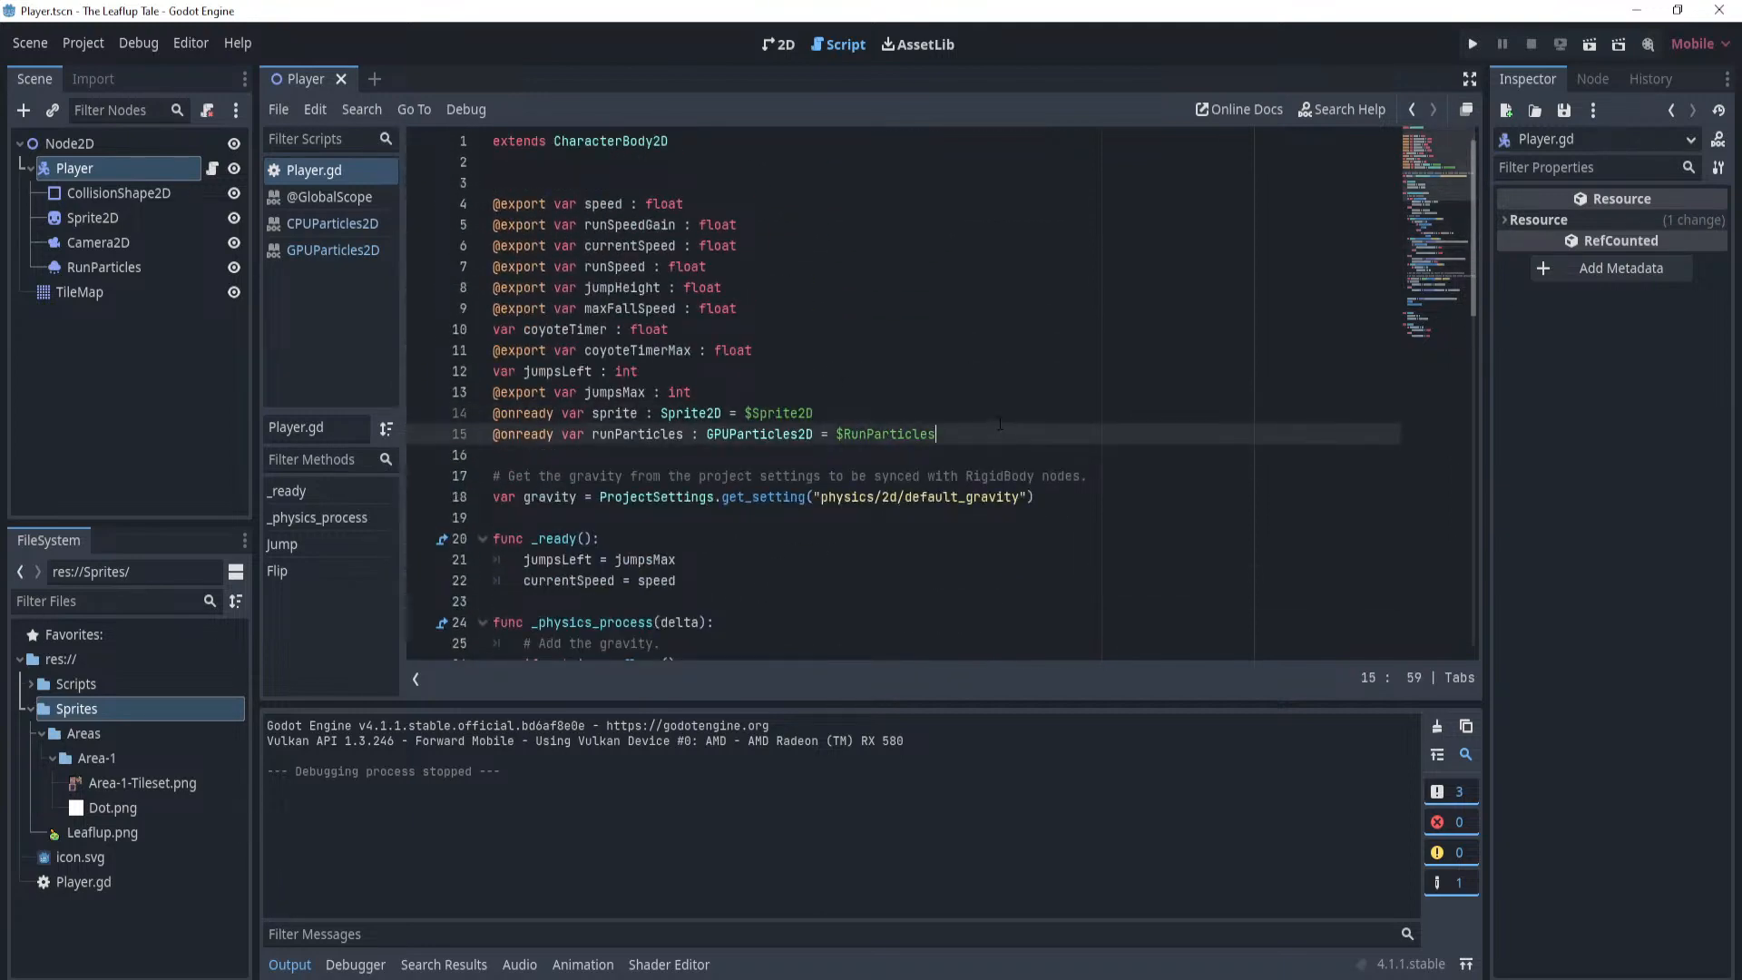
click(979, 351)
click(1003, 310)
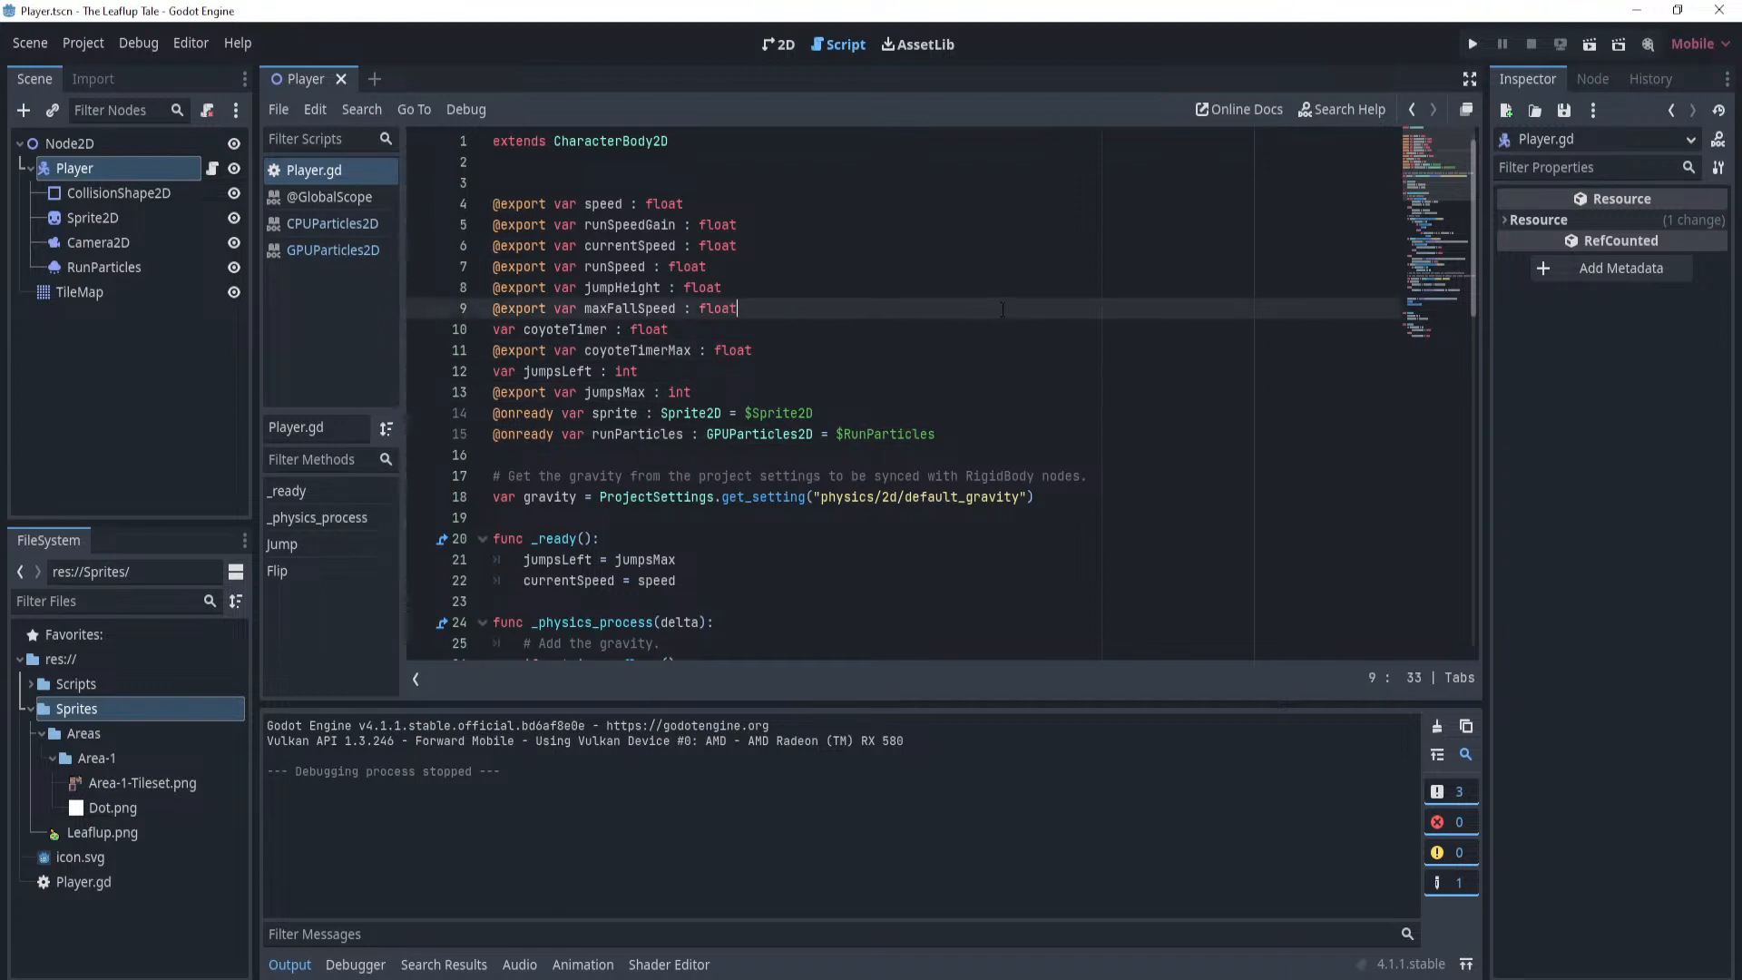
key(Down)
key(Return)
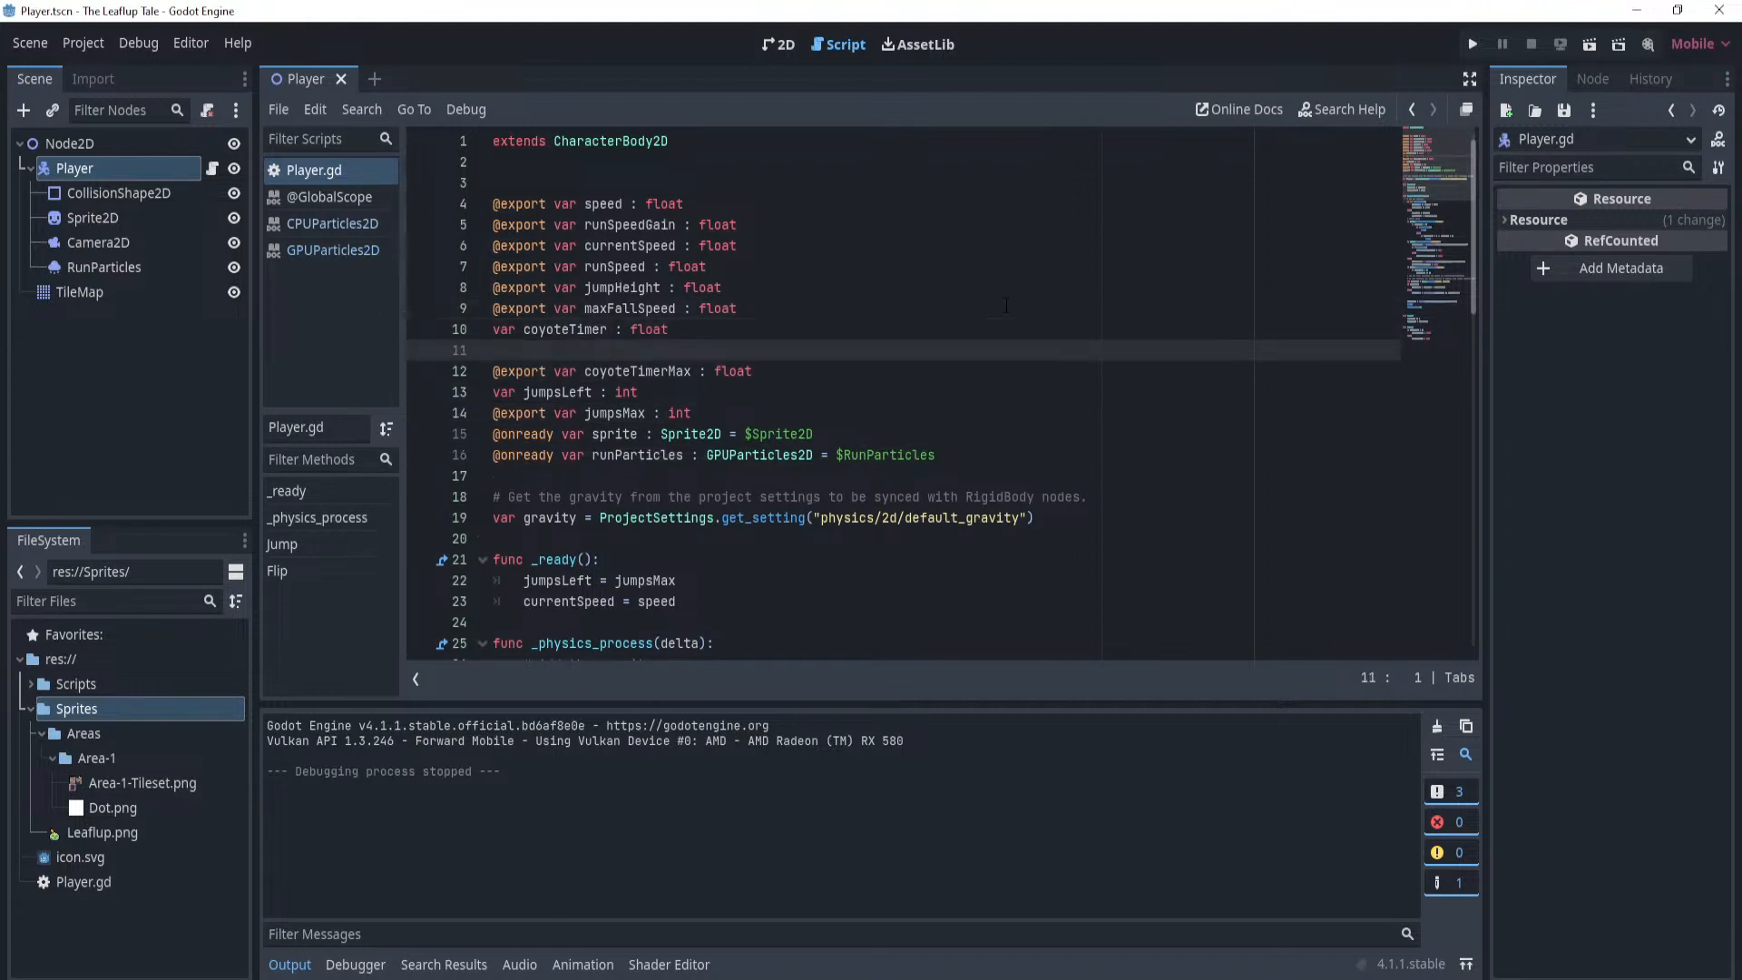
text(var isRunning : bool)
key(ctrl+s)
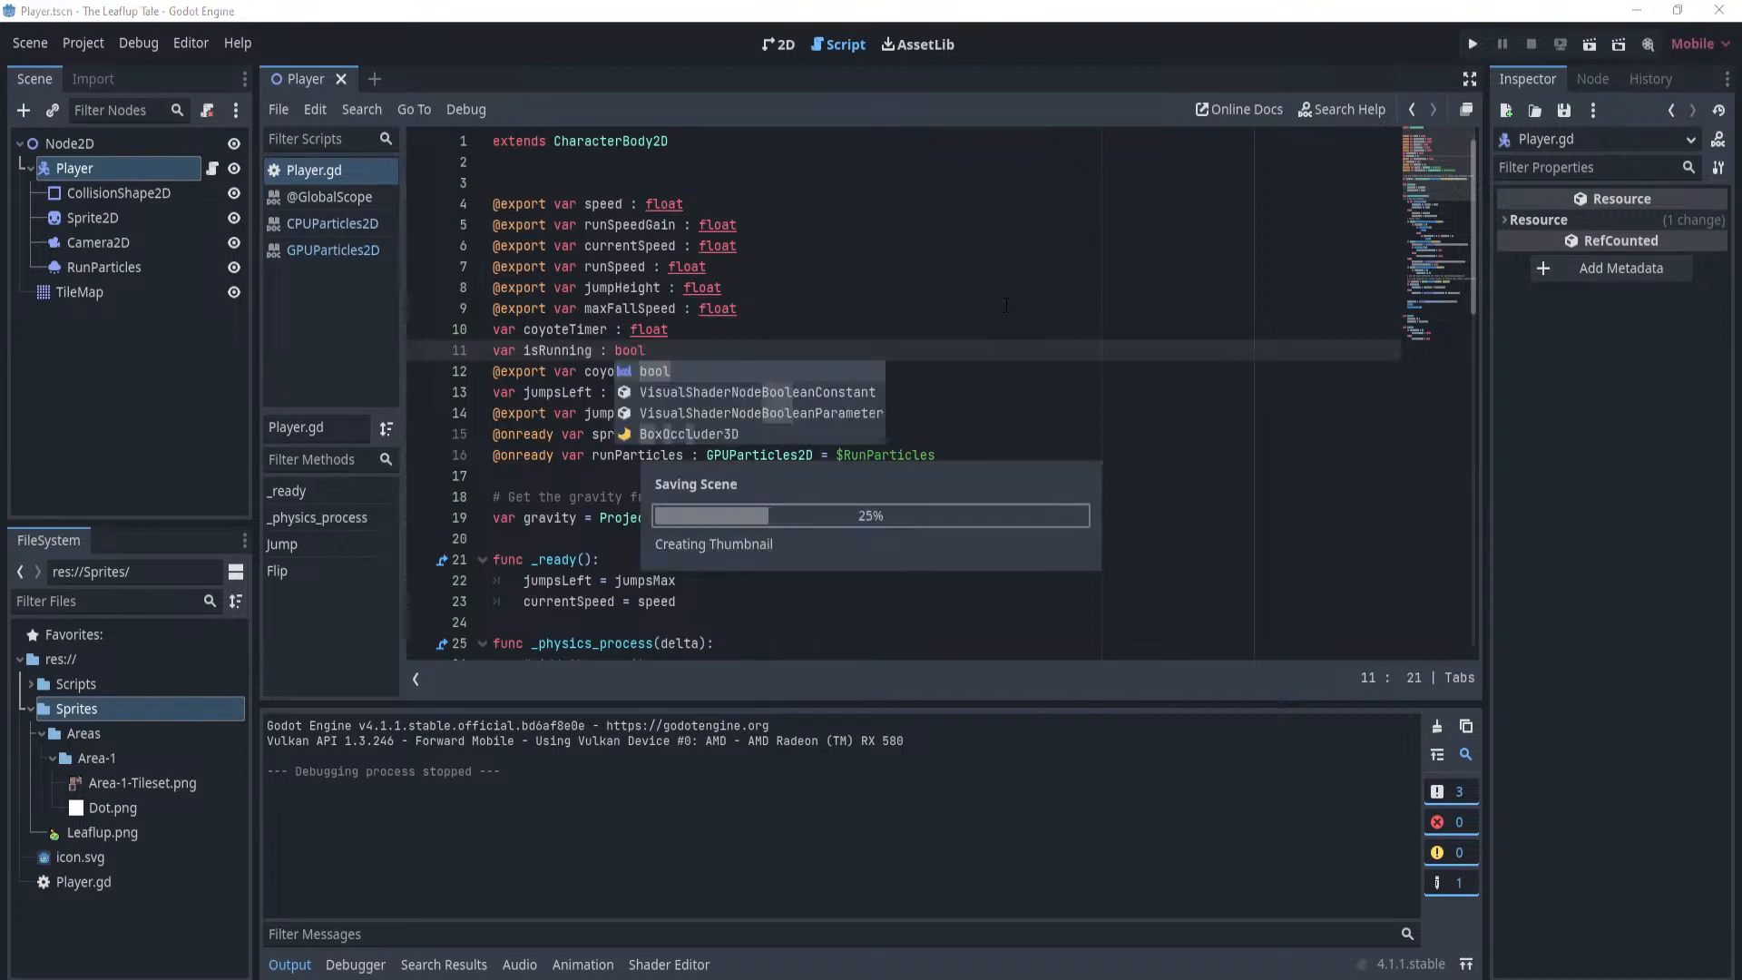
Add isRunning = true as the first line inside the Sprint input condition.
scroll(989, 327, down, 9)
click(985, 294)
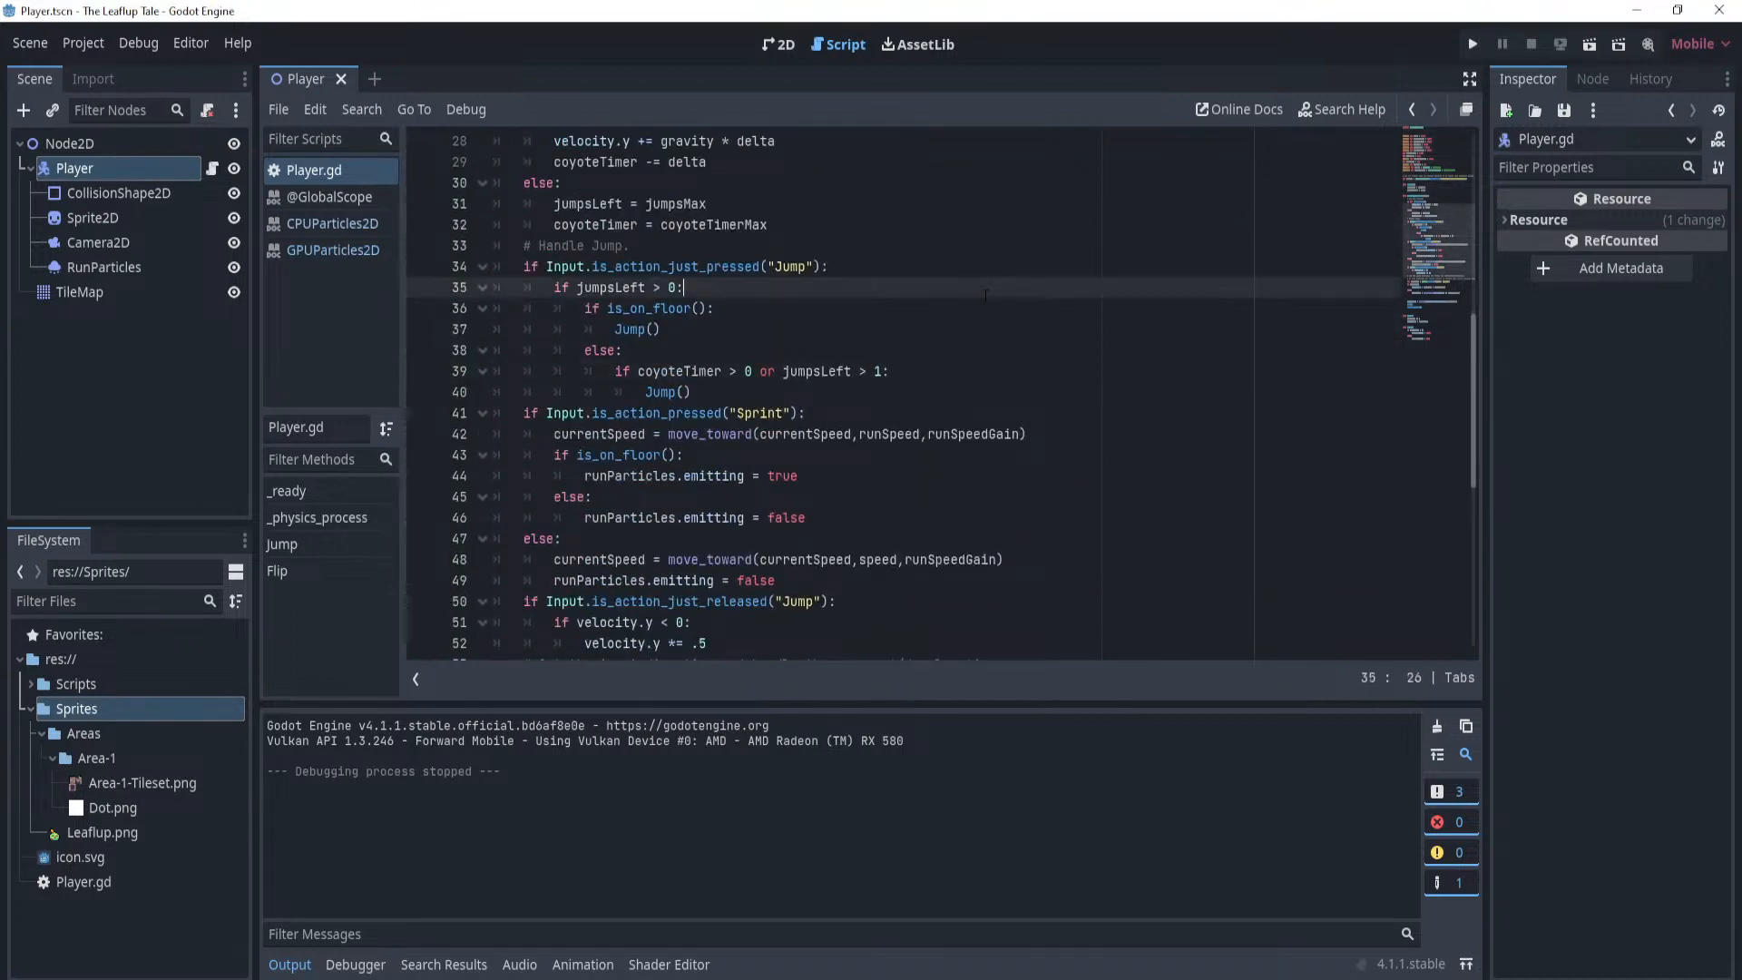
click(985, 267)
click(1094, 416)
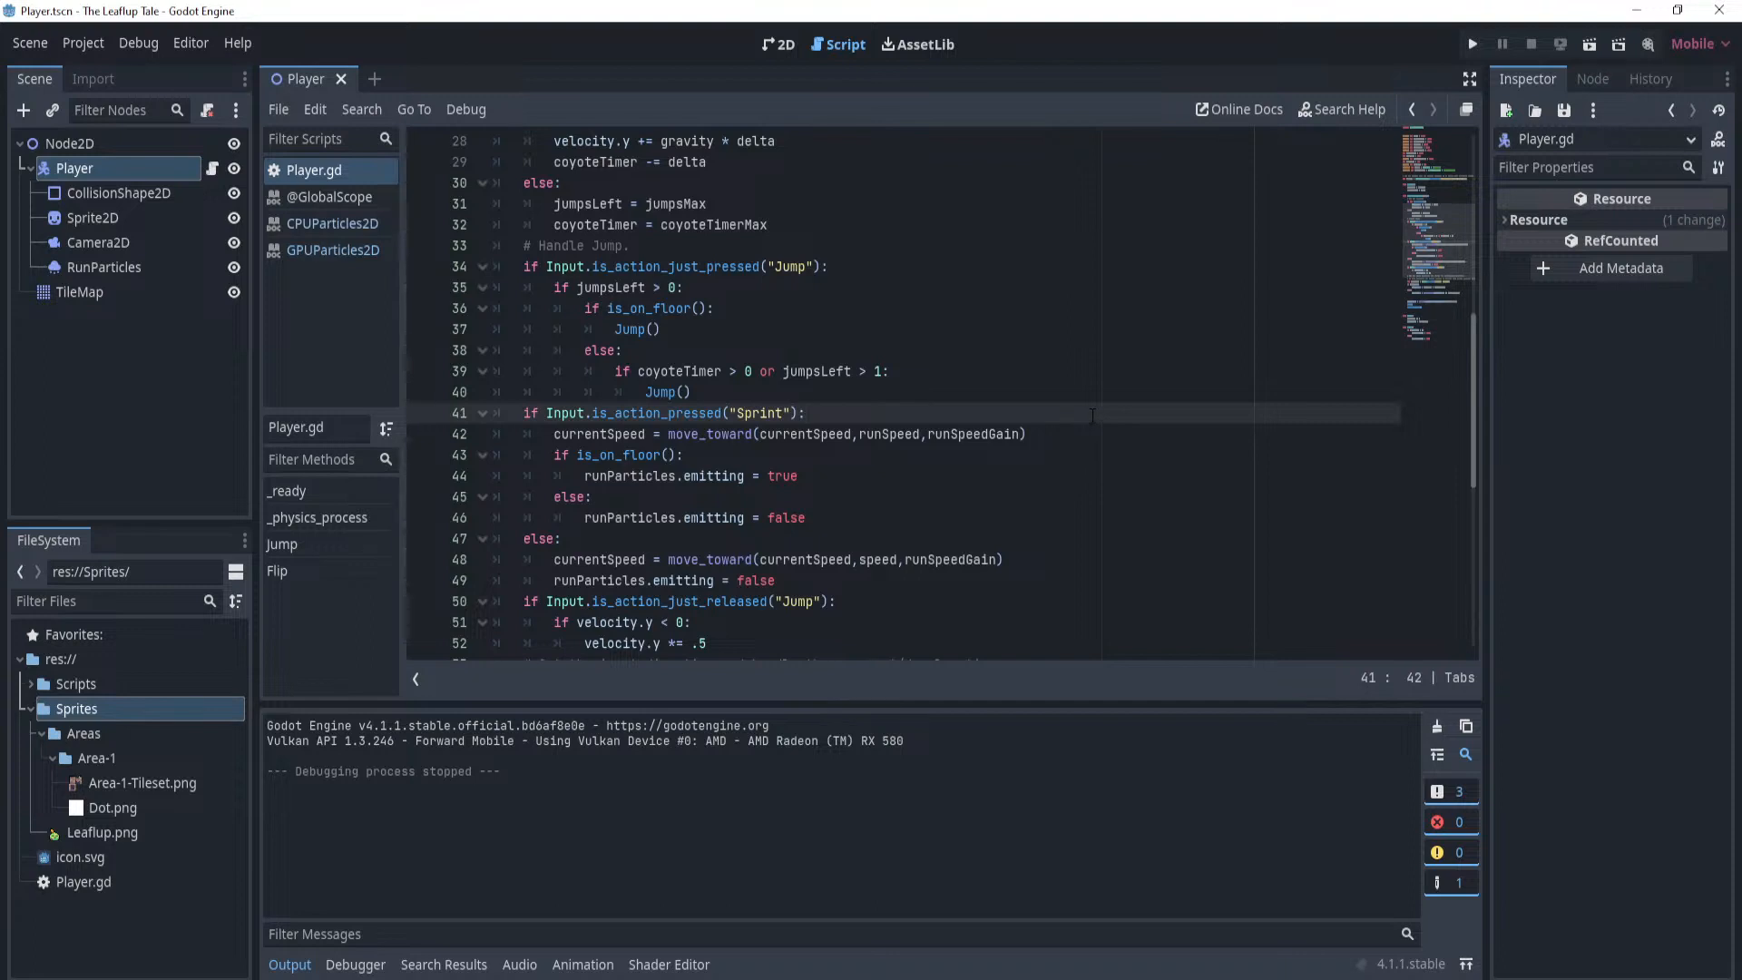
key(Return)
text(isRunning = )
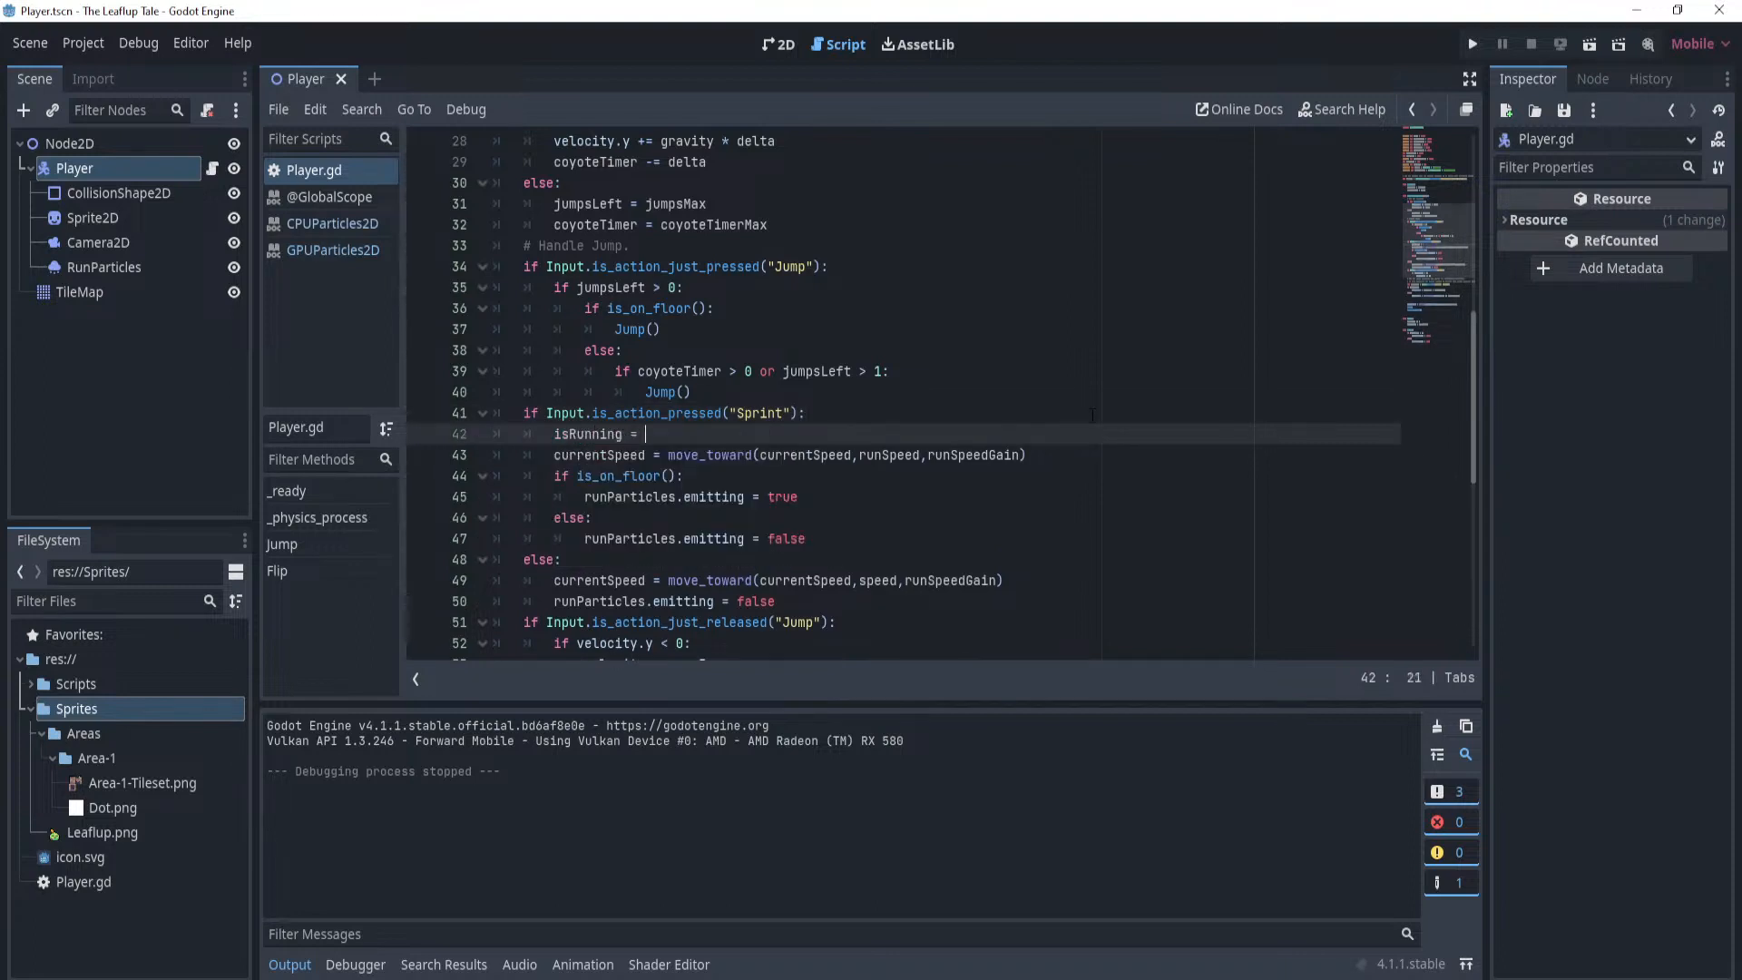
text(true)
Add isRunning = false below the currentSpeed line in the else branch of the Sprint condition.
scroll(959, 488, down, 2)
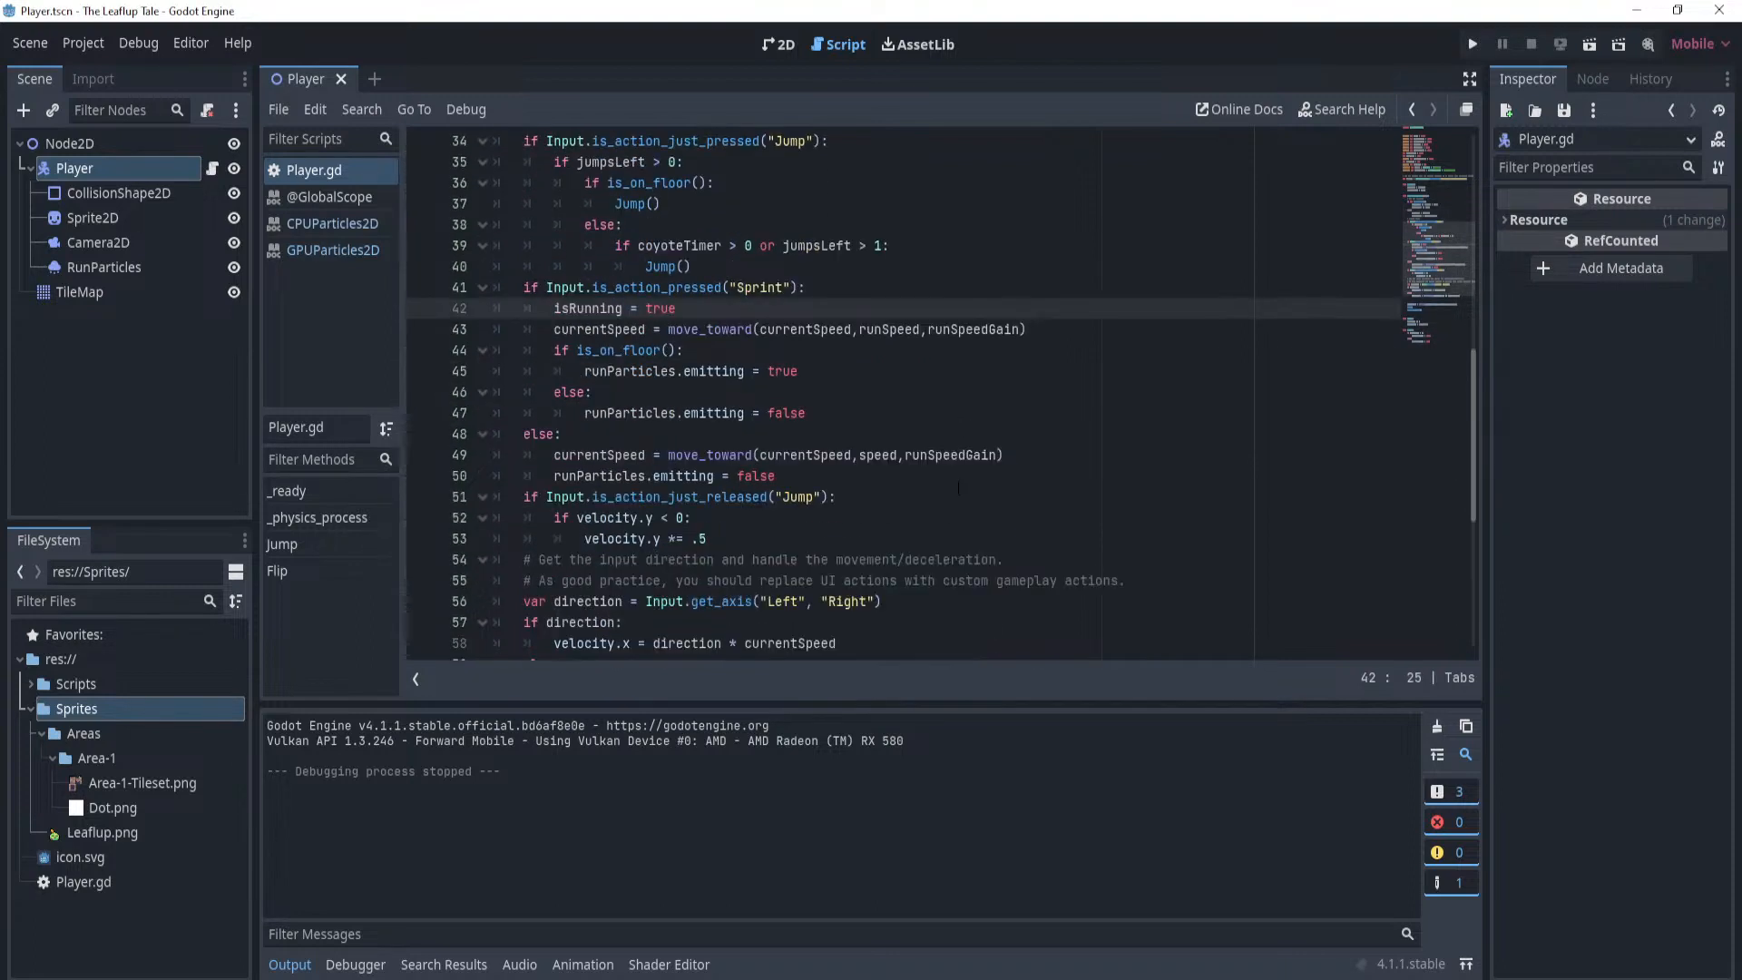
click(1064, 448)
key(Return)
text(isrunn)
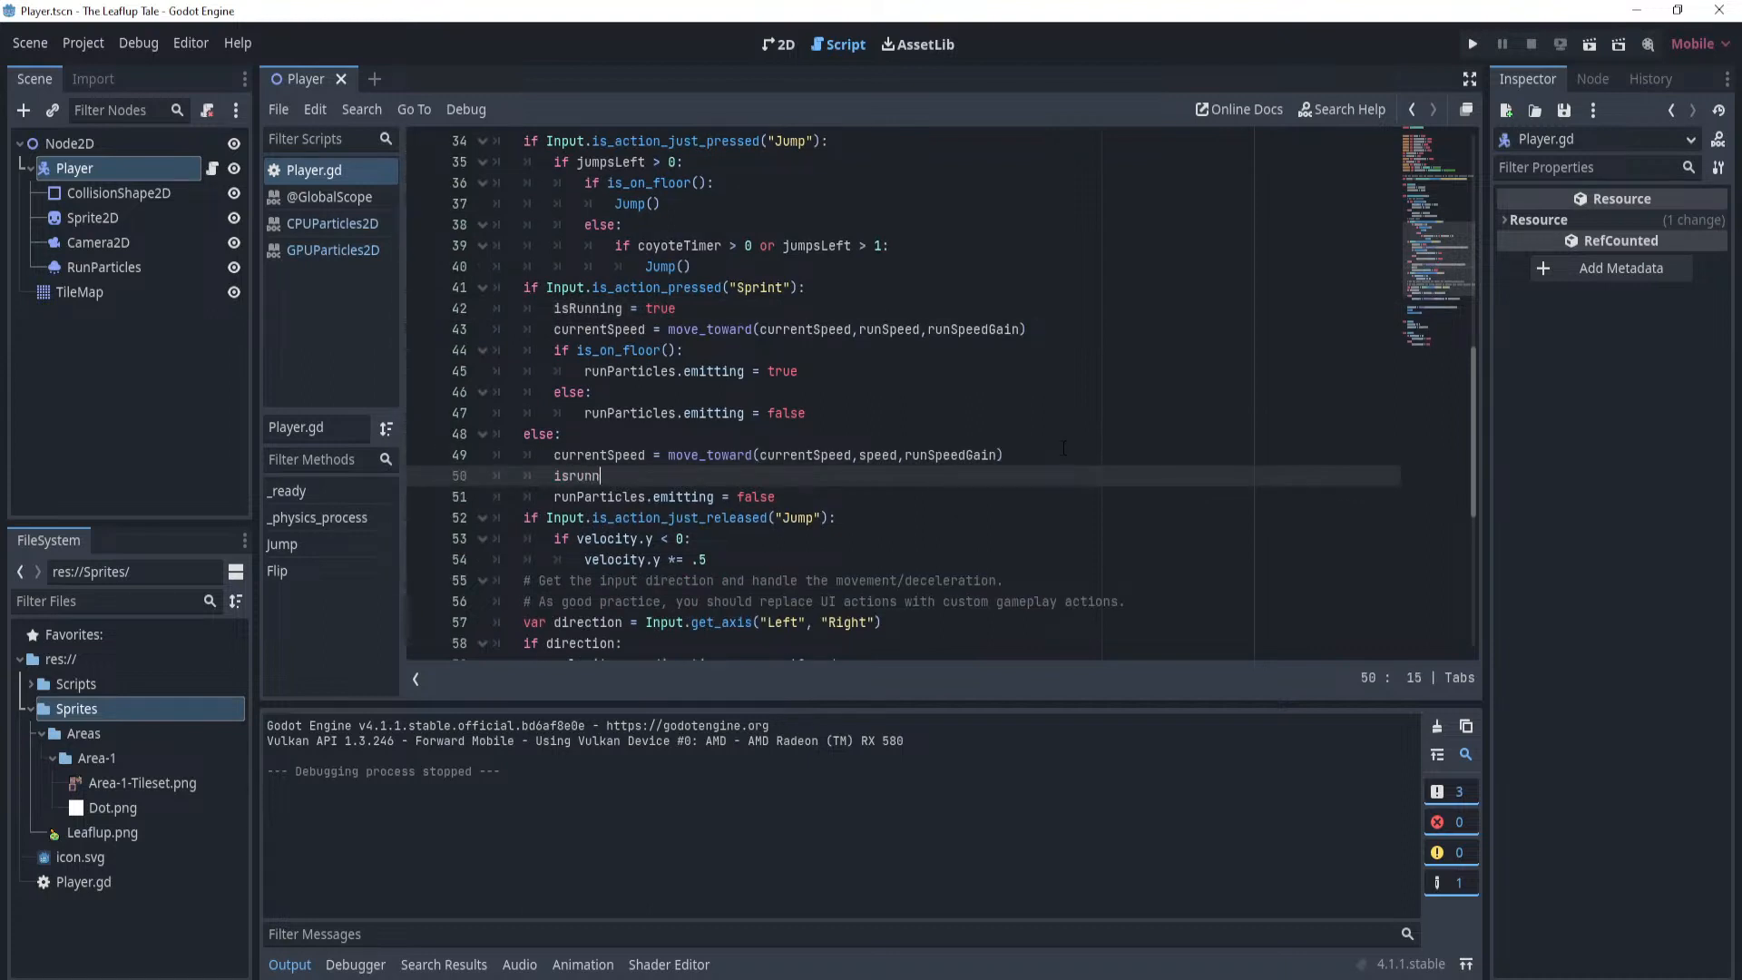
key(Return)
text(= false)
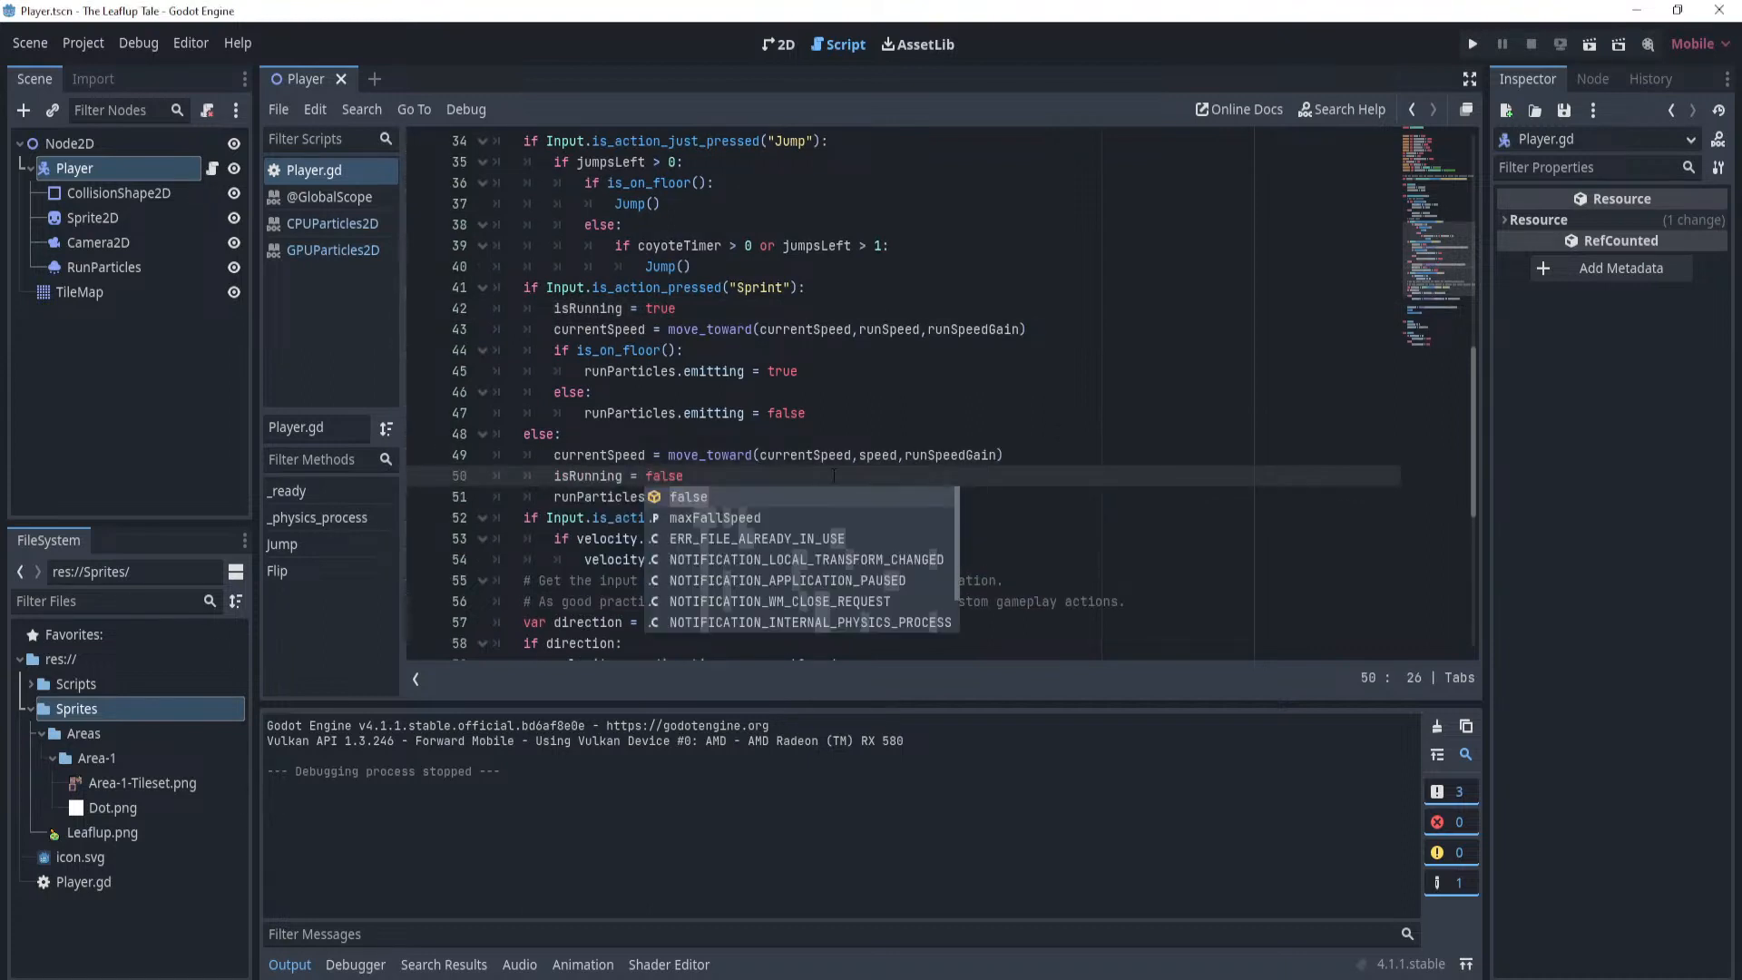
key(Escape)
Delete the runParticles.emitting lines and the is_on_floor check from both Sprint branches, and save the script.
drag(779, 497, 342, 493)
key(BackSpace)
key(BackSpace)
drag(864, 409, 368, 354)
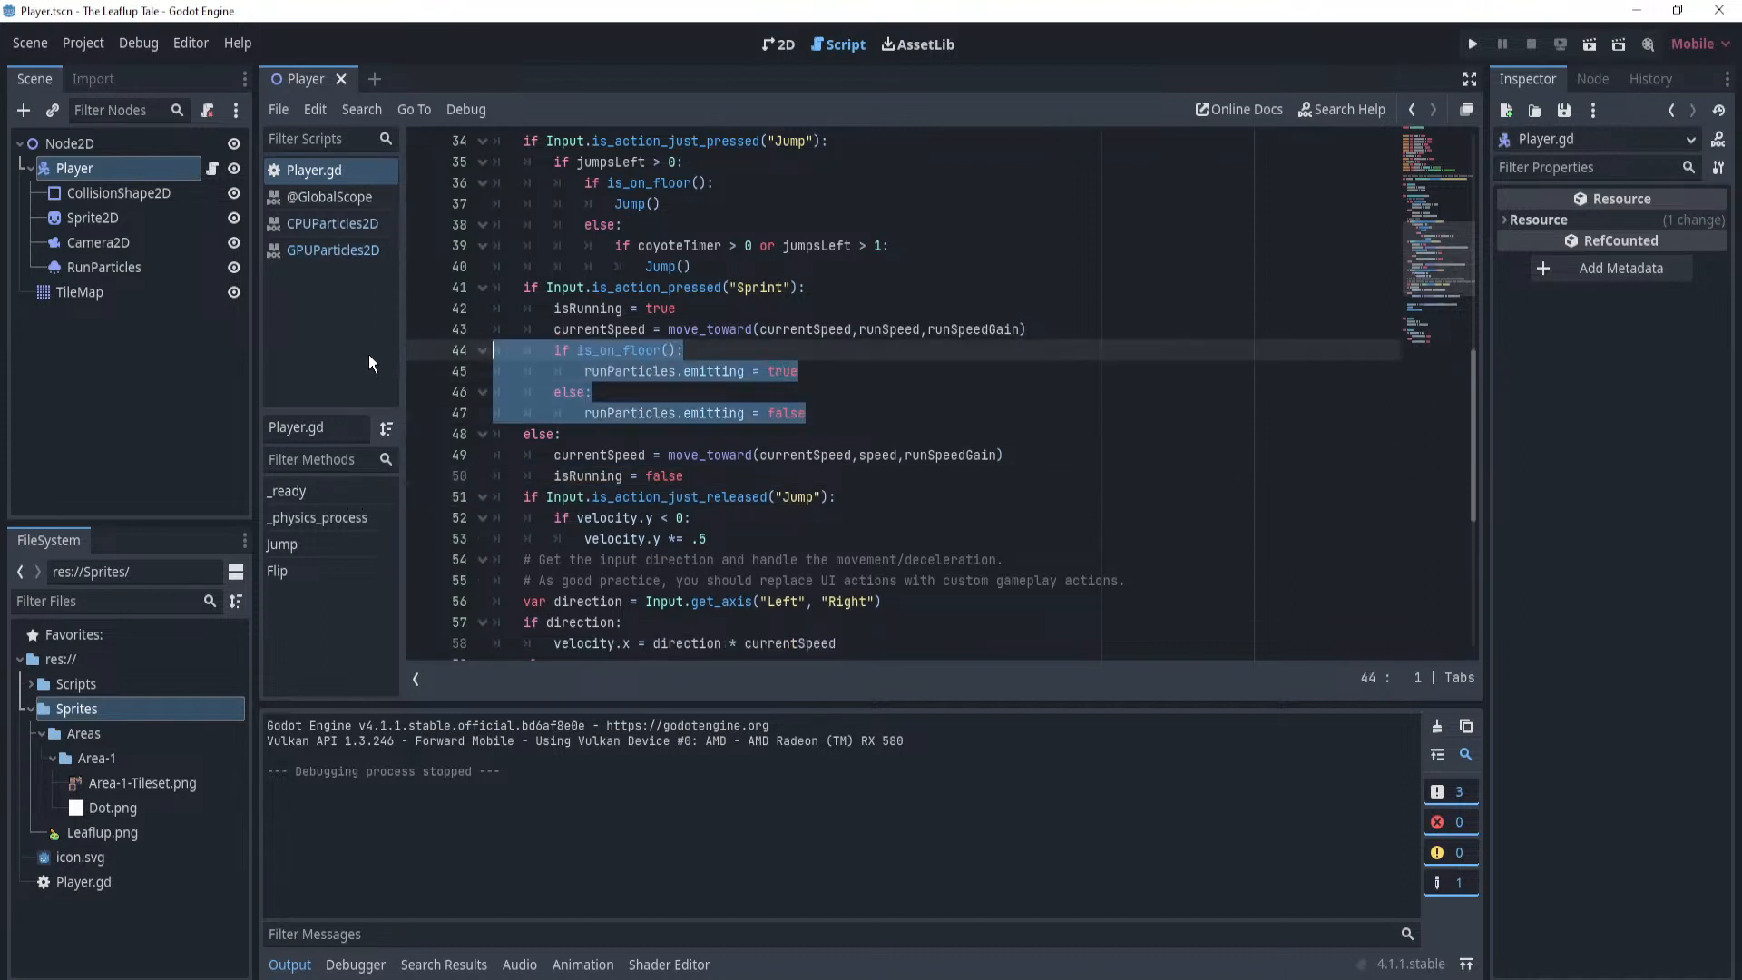
key(BackSpace)
key(BackSpace)
key(ctrl+s)
Collapse the Flip function near the end of the Player script.
scroll(1065, 325, down, 4)
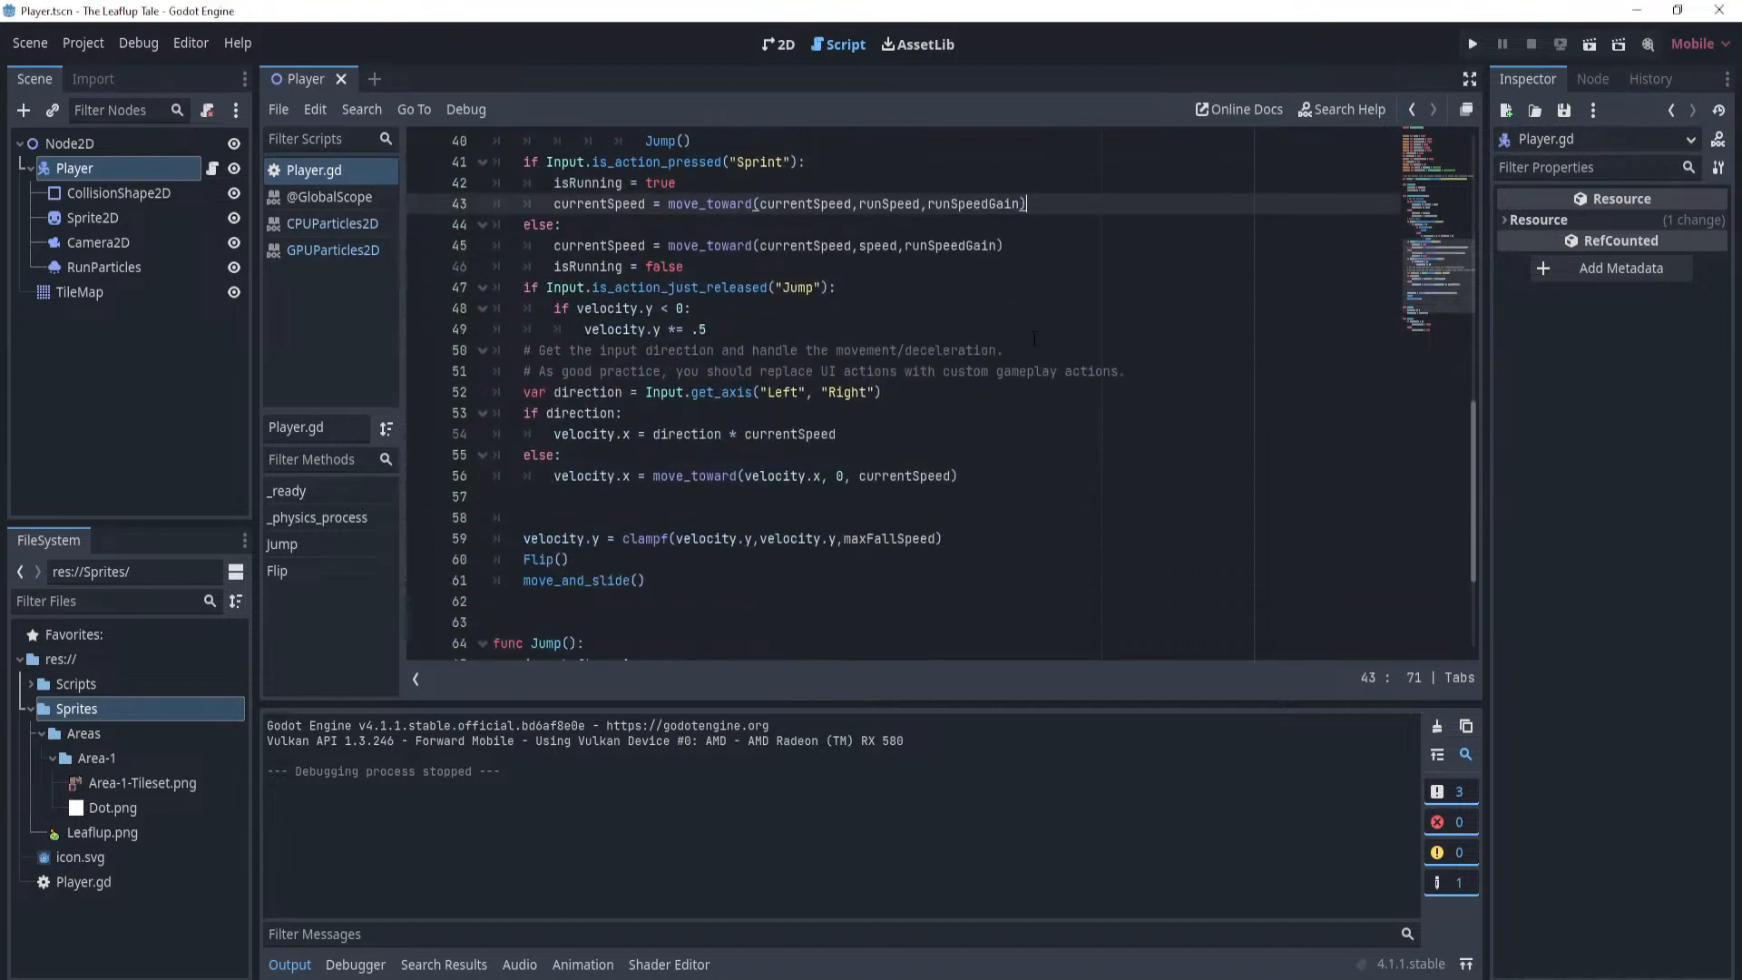
click(1010, 391)
click(1036, 412)
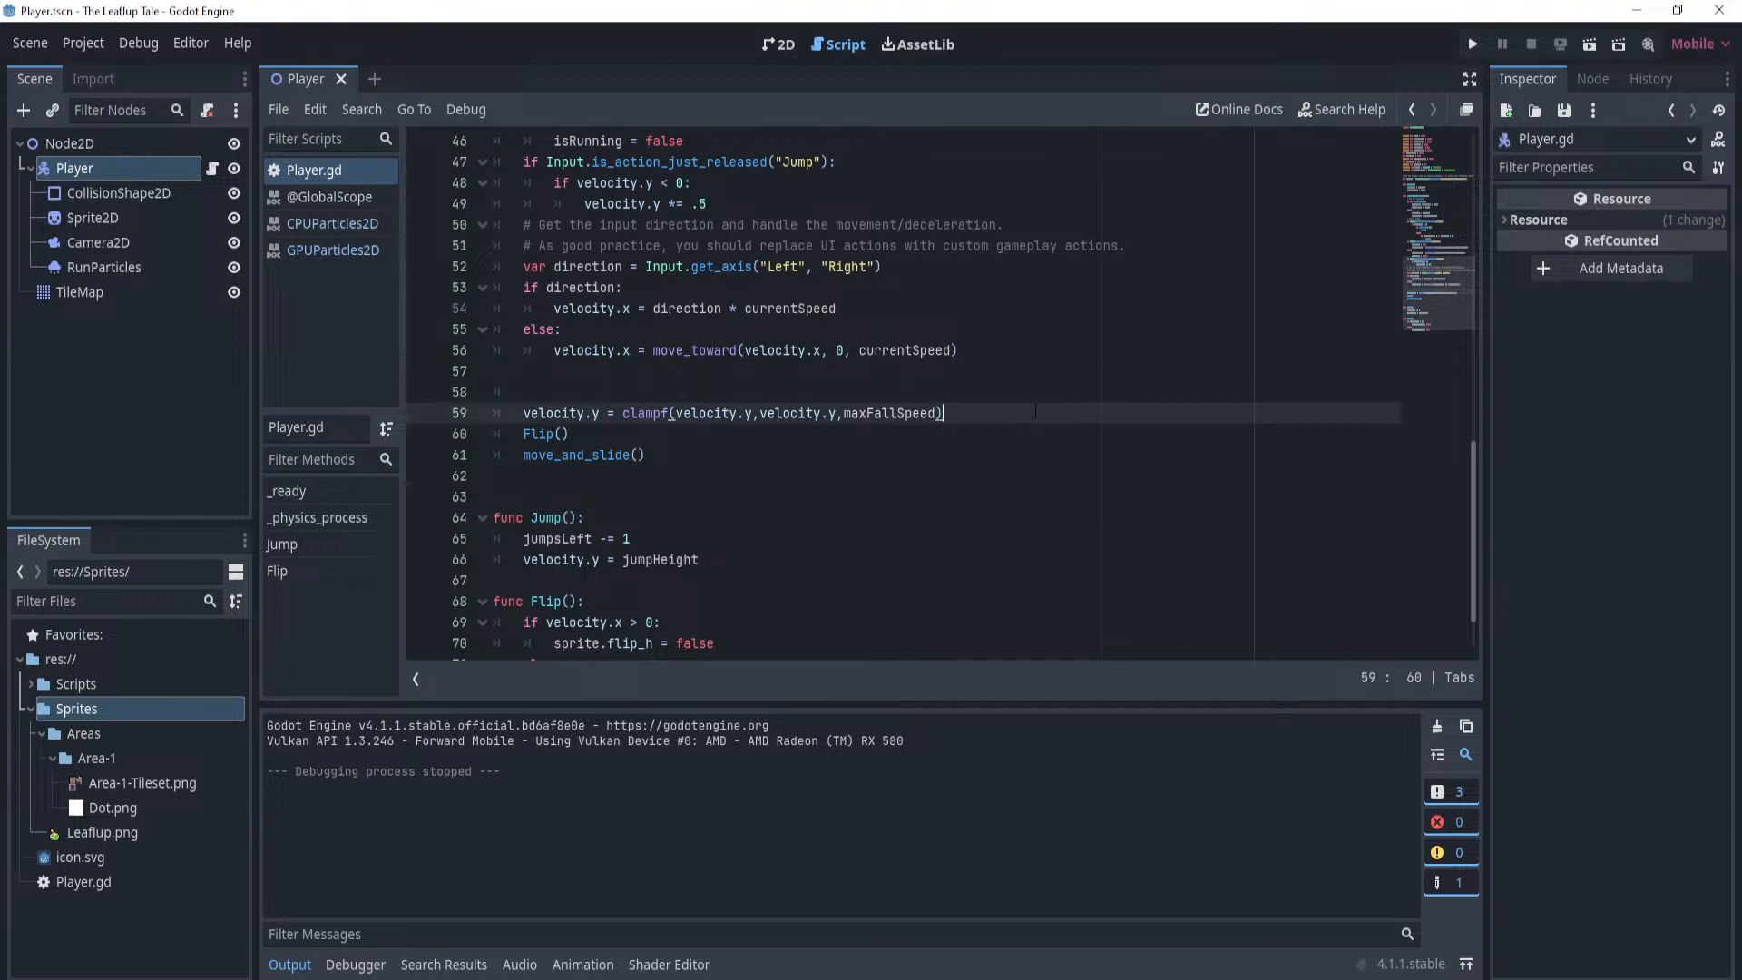
scroll(1034, 405, down, 1)
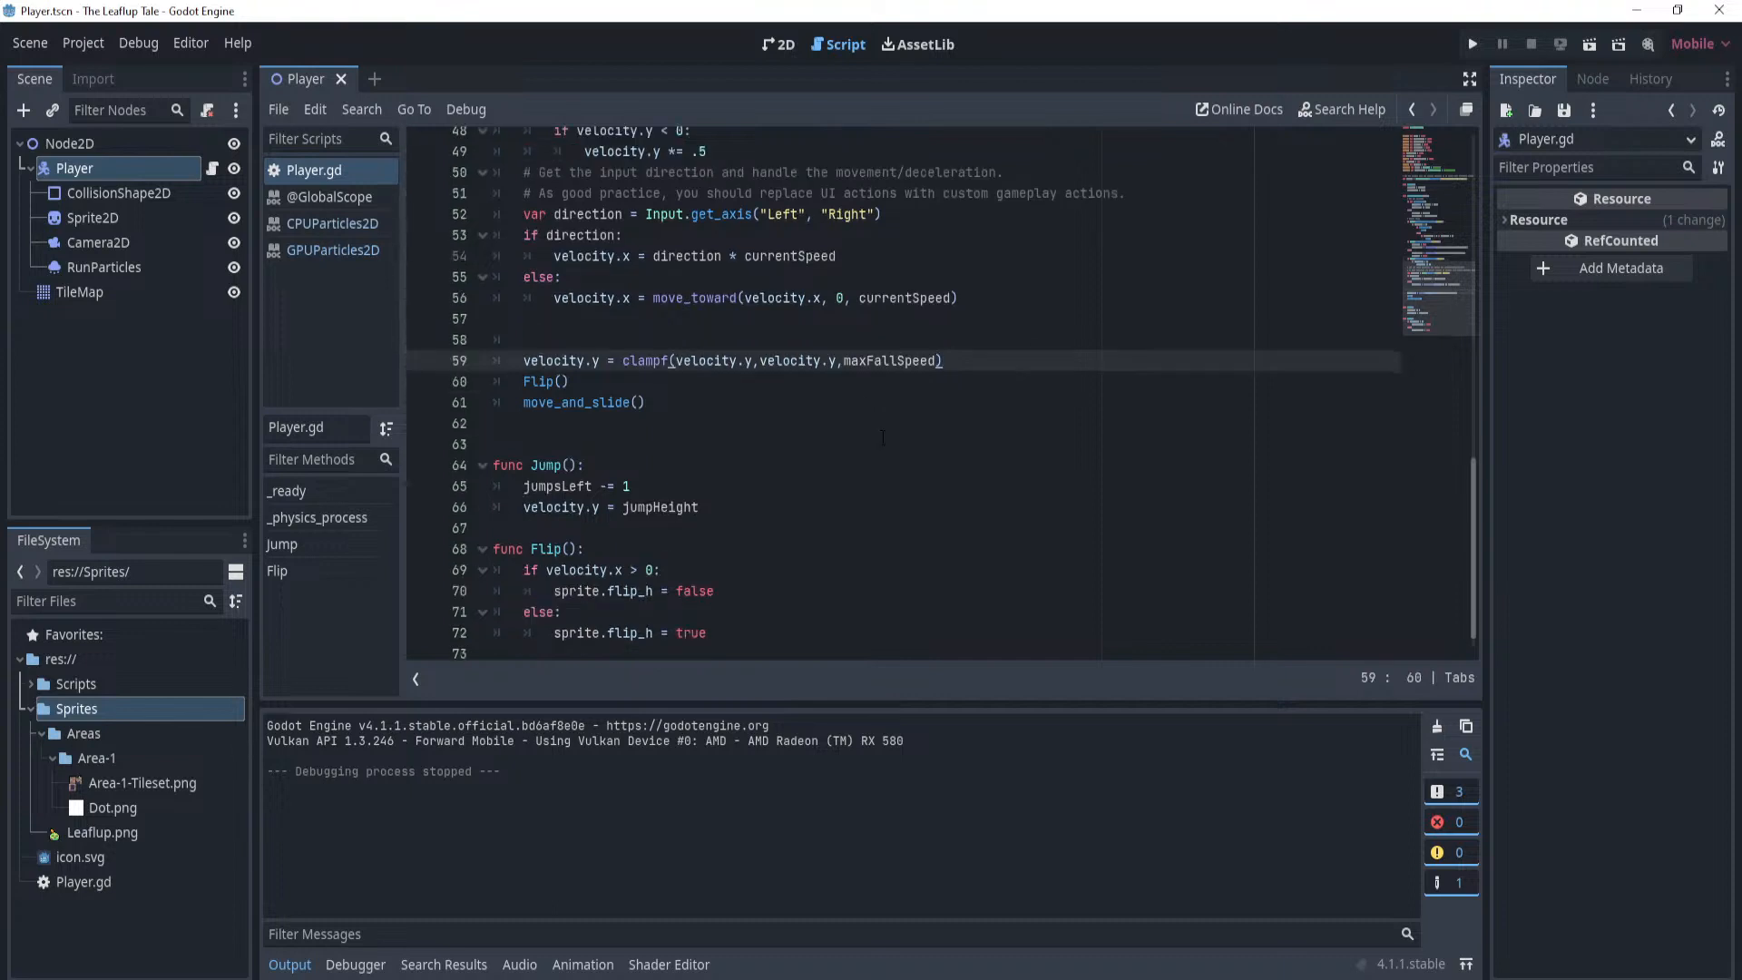
click(482, 540)
click(798, 416)
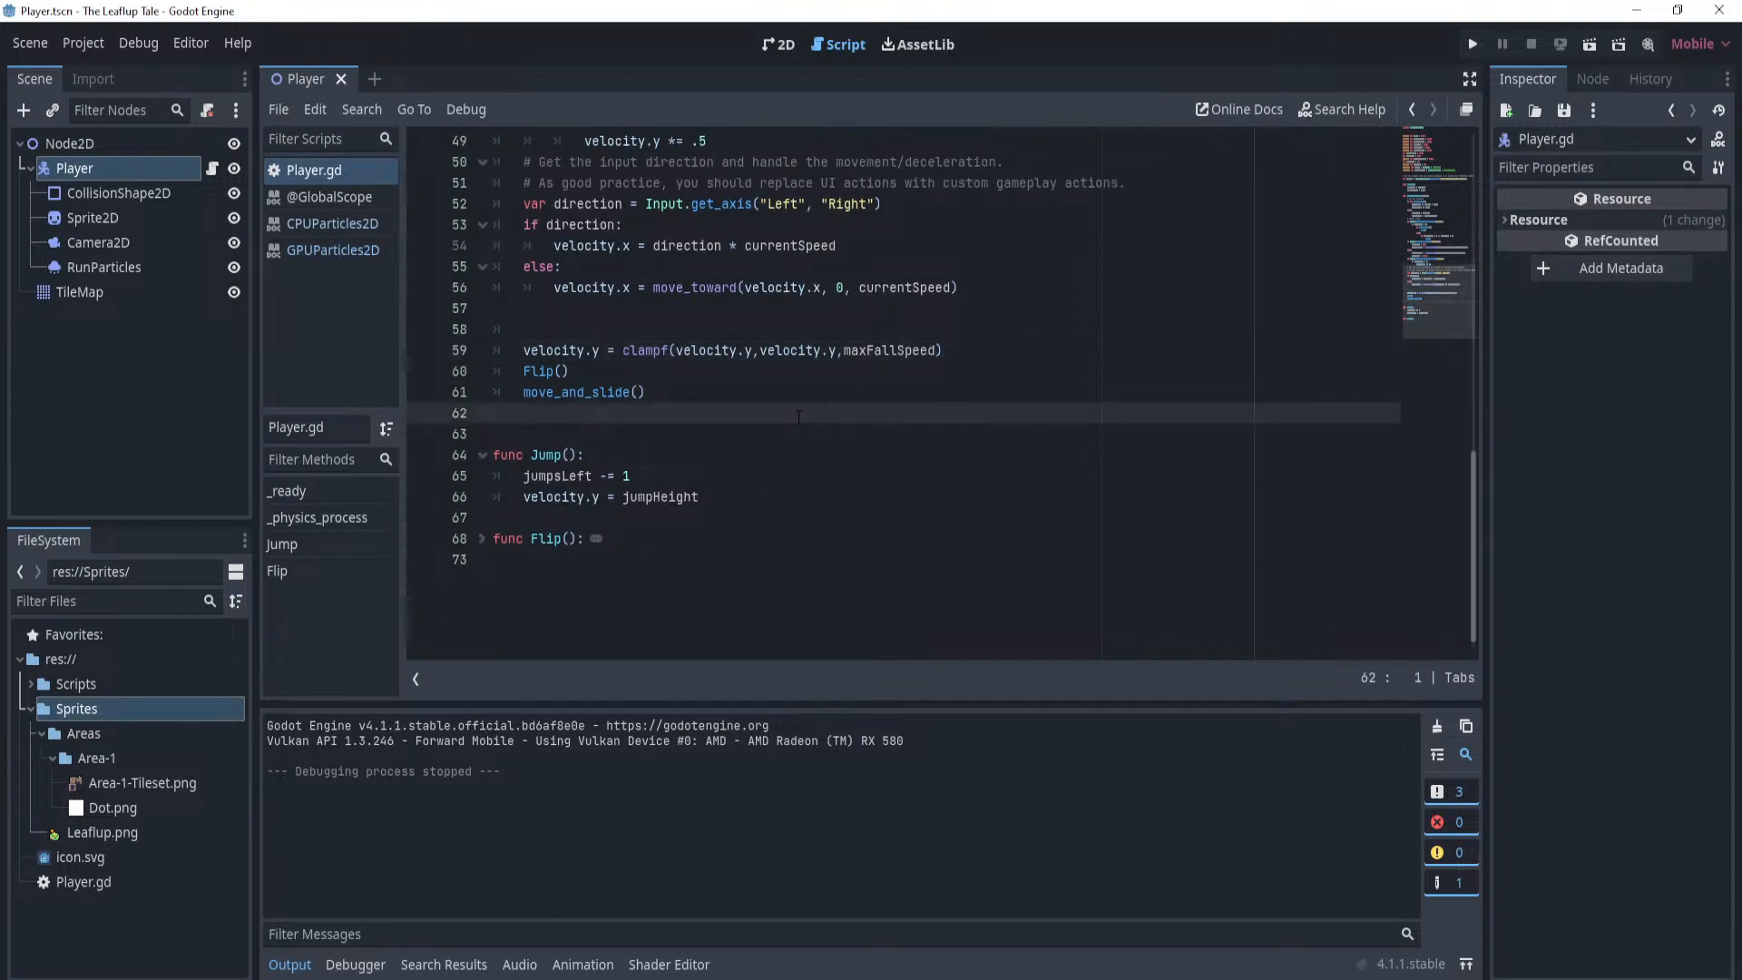
Declare a new function, func RunParticles():, below the Flip function.
click(687, 536)
key(Down)
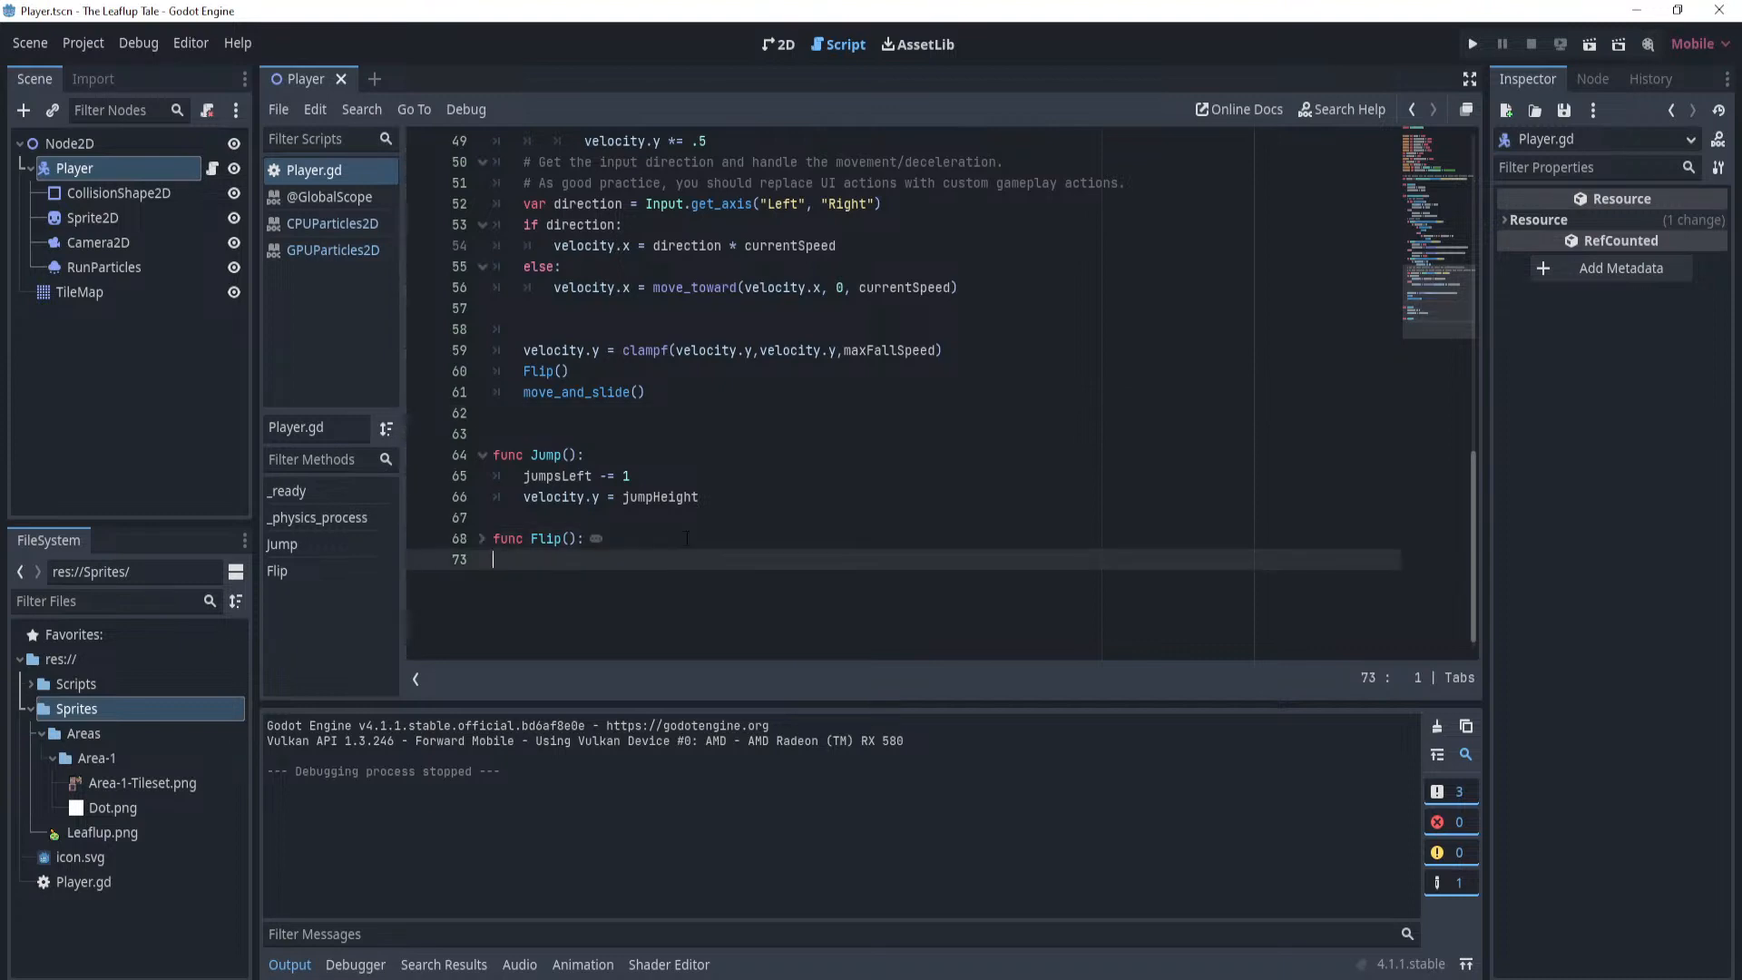
key(Return)
text(func)
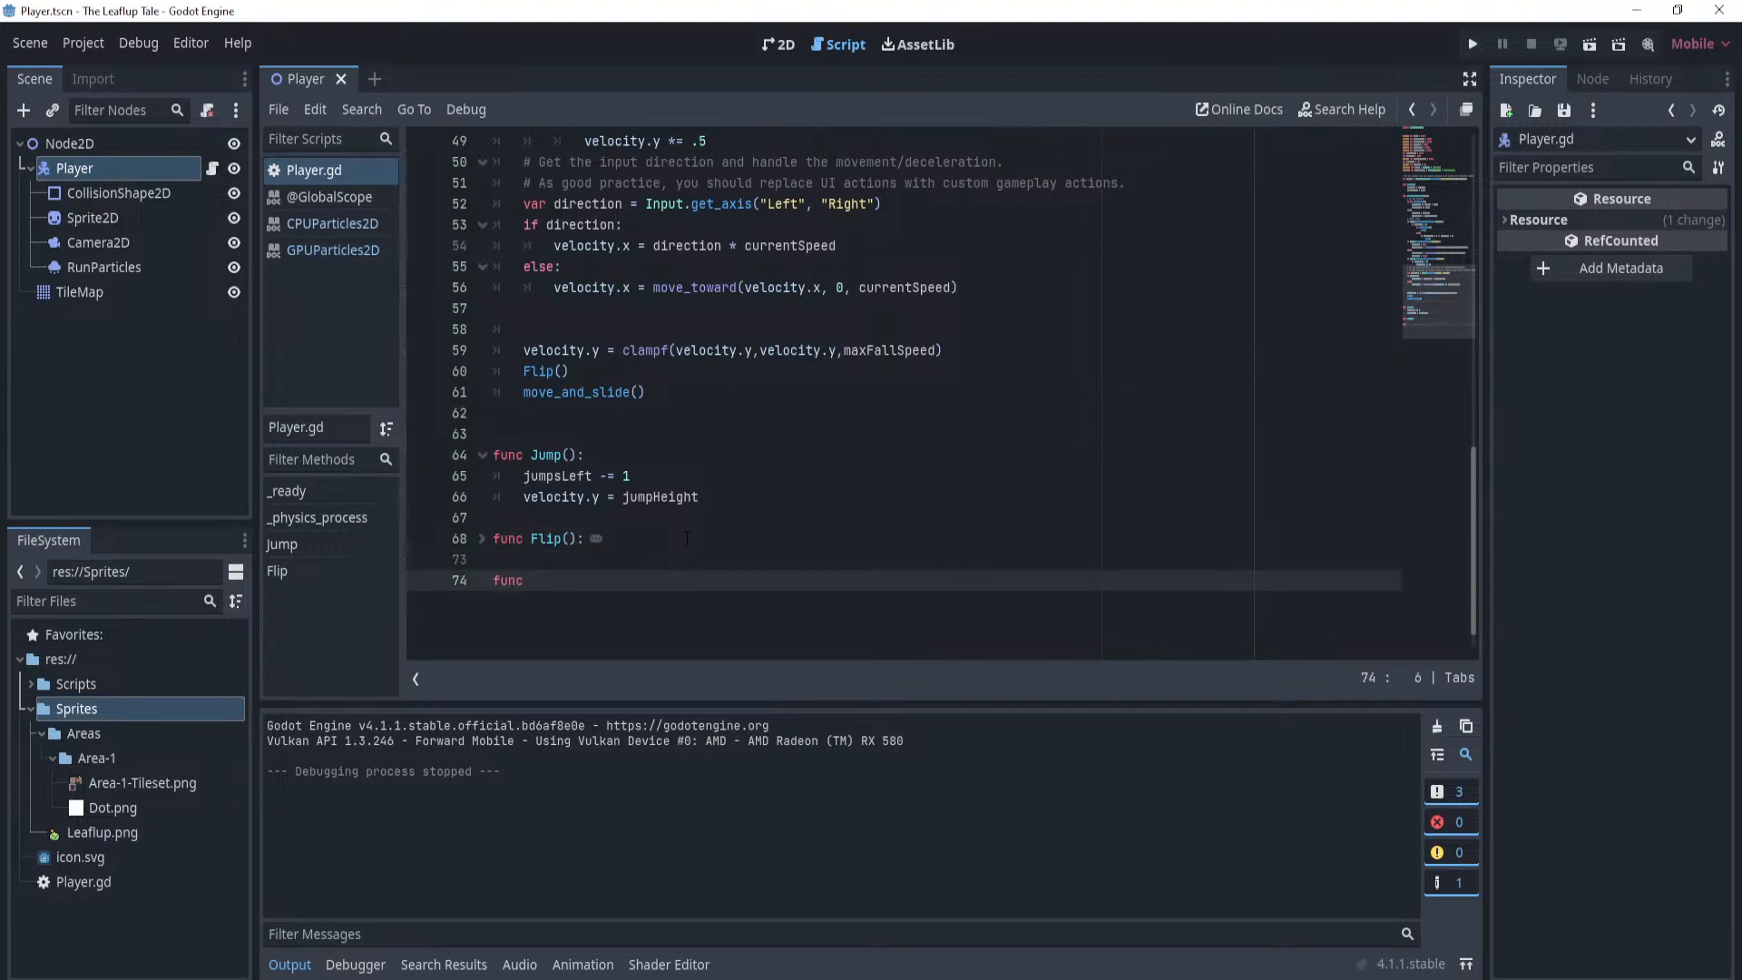
text( RunParticles)
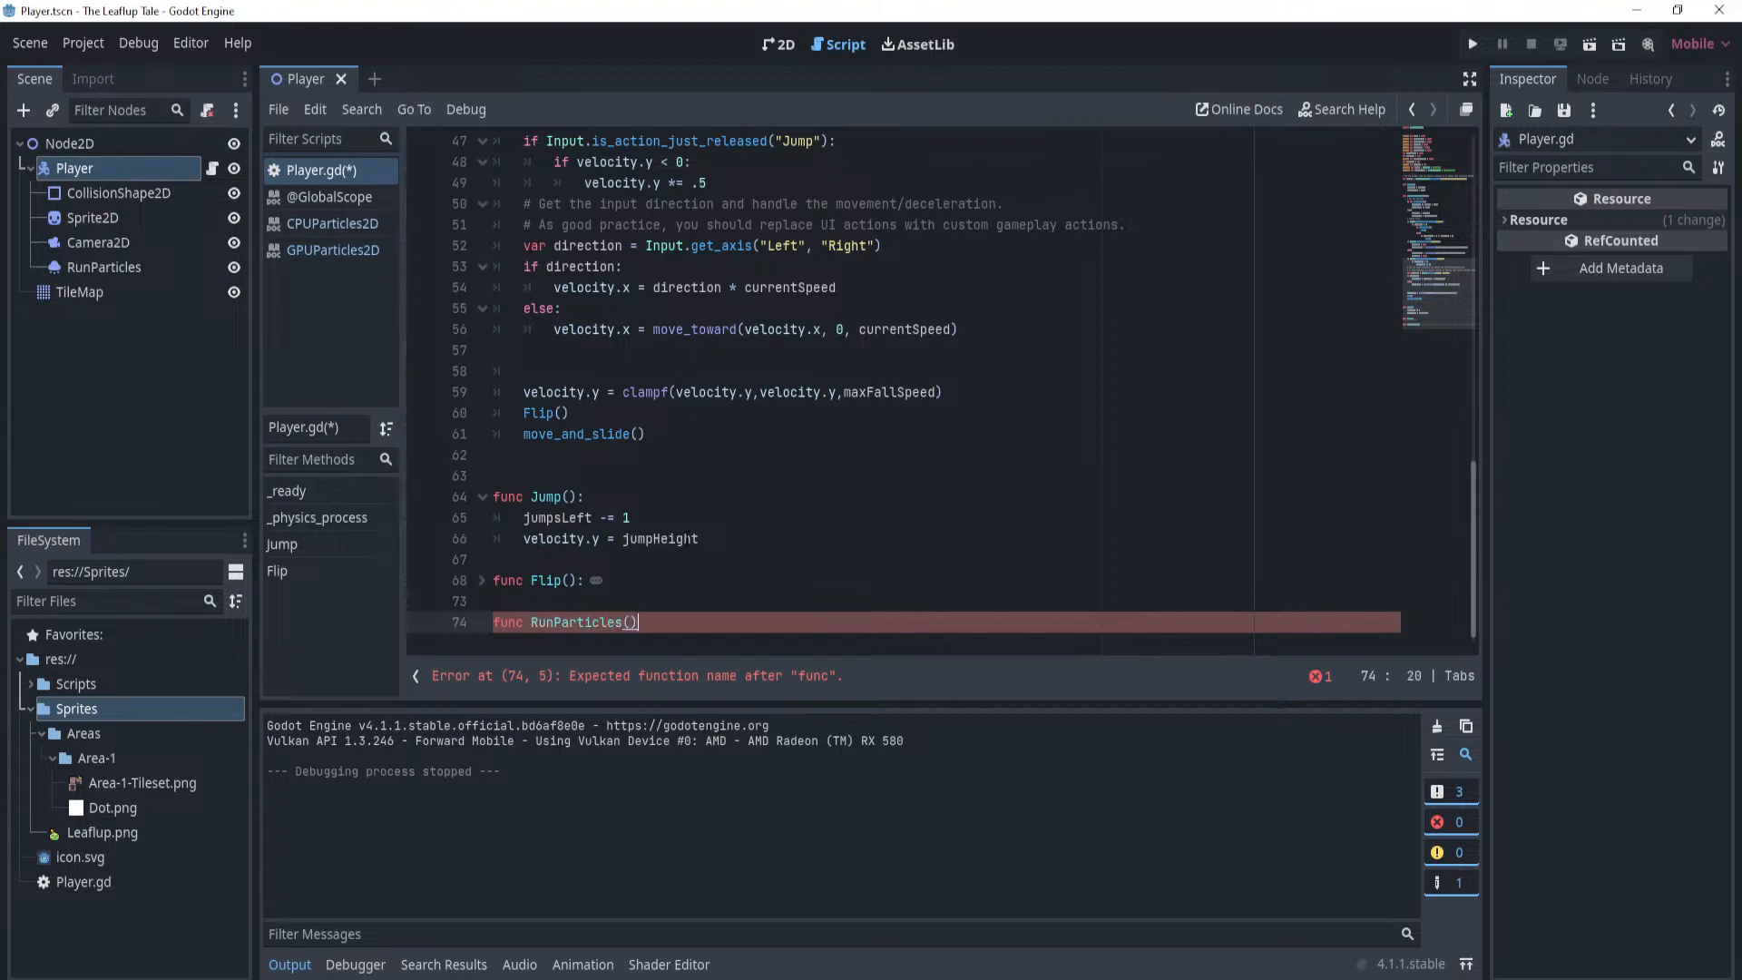
text(():")
key(BackSpace)
text(:)
key(Return)
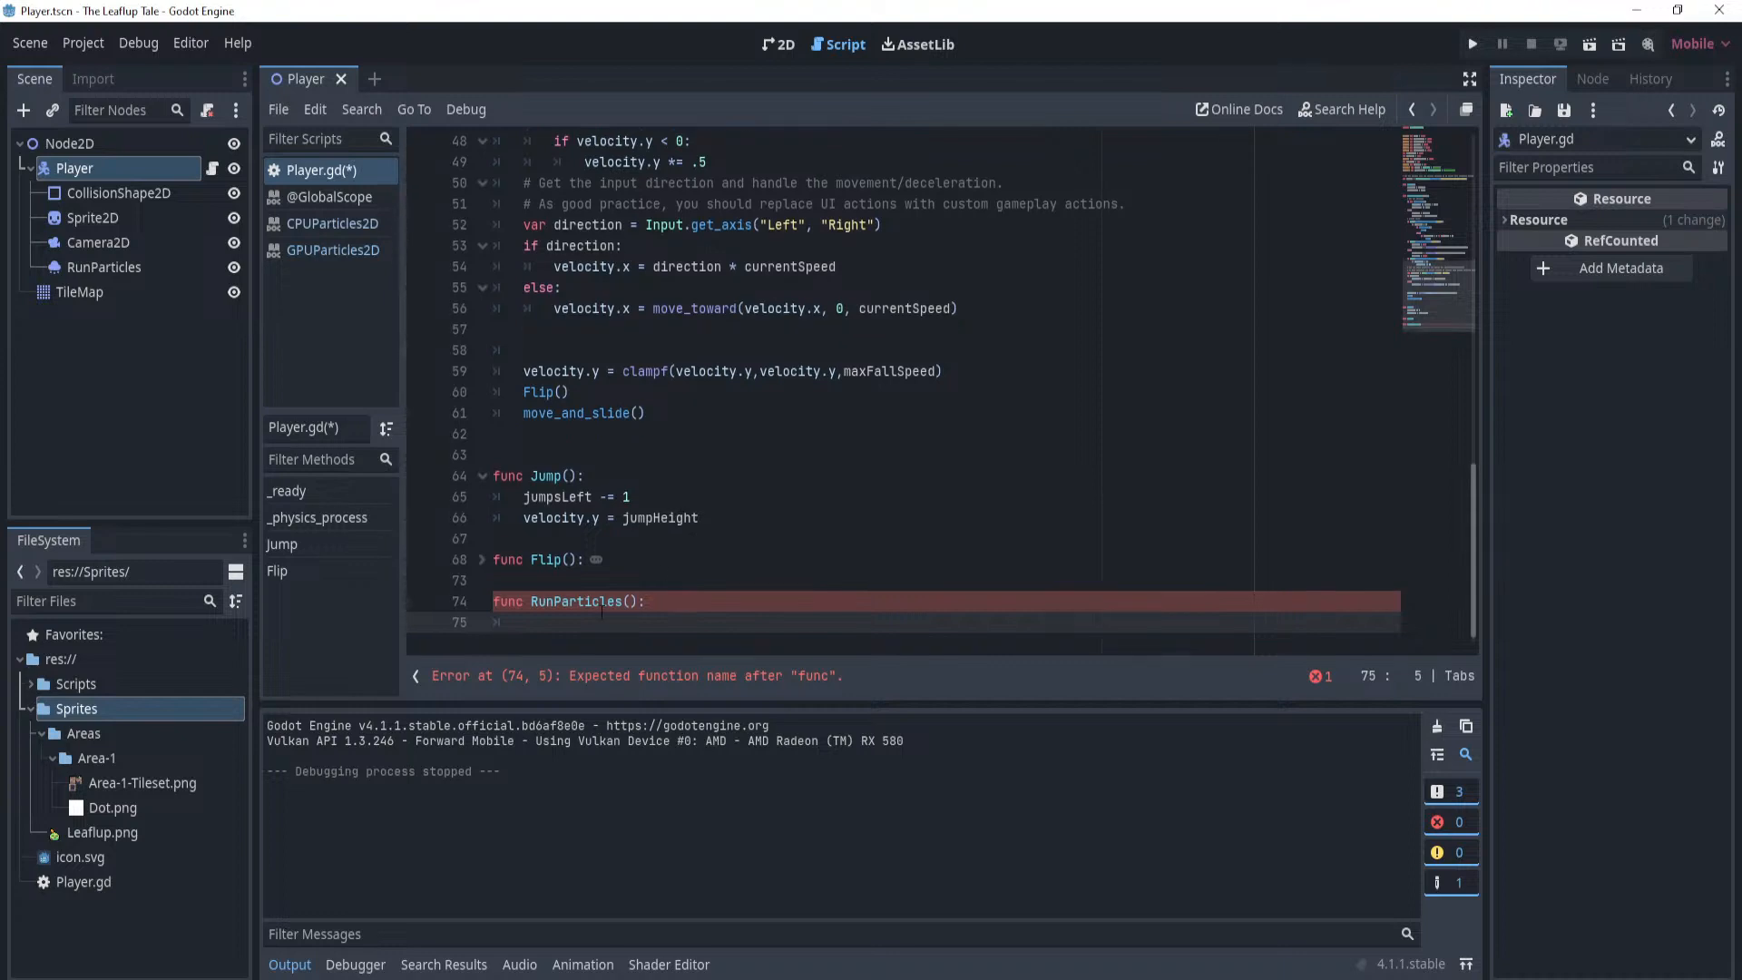
Begin the RunParticles body with an if isRunning condition.
text(if)
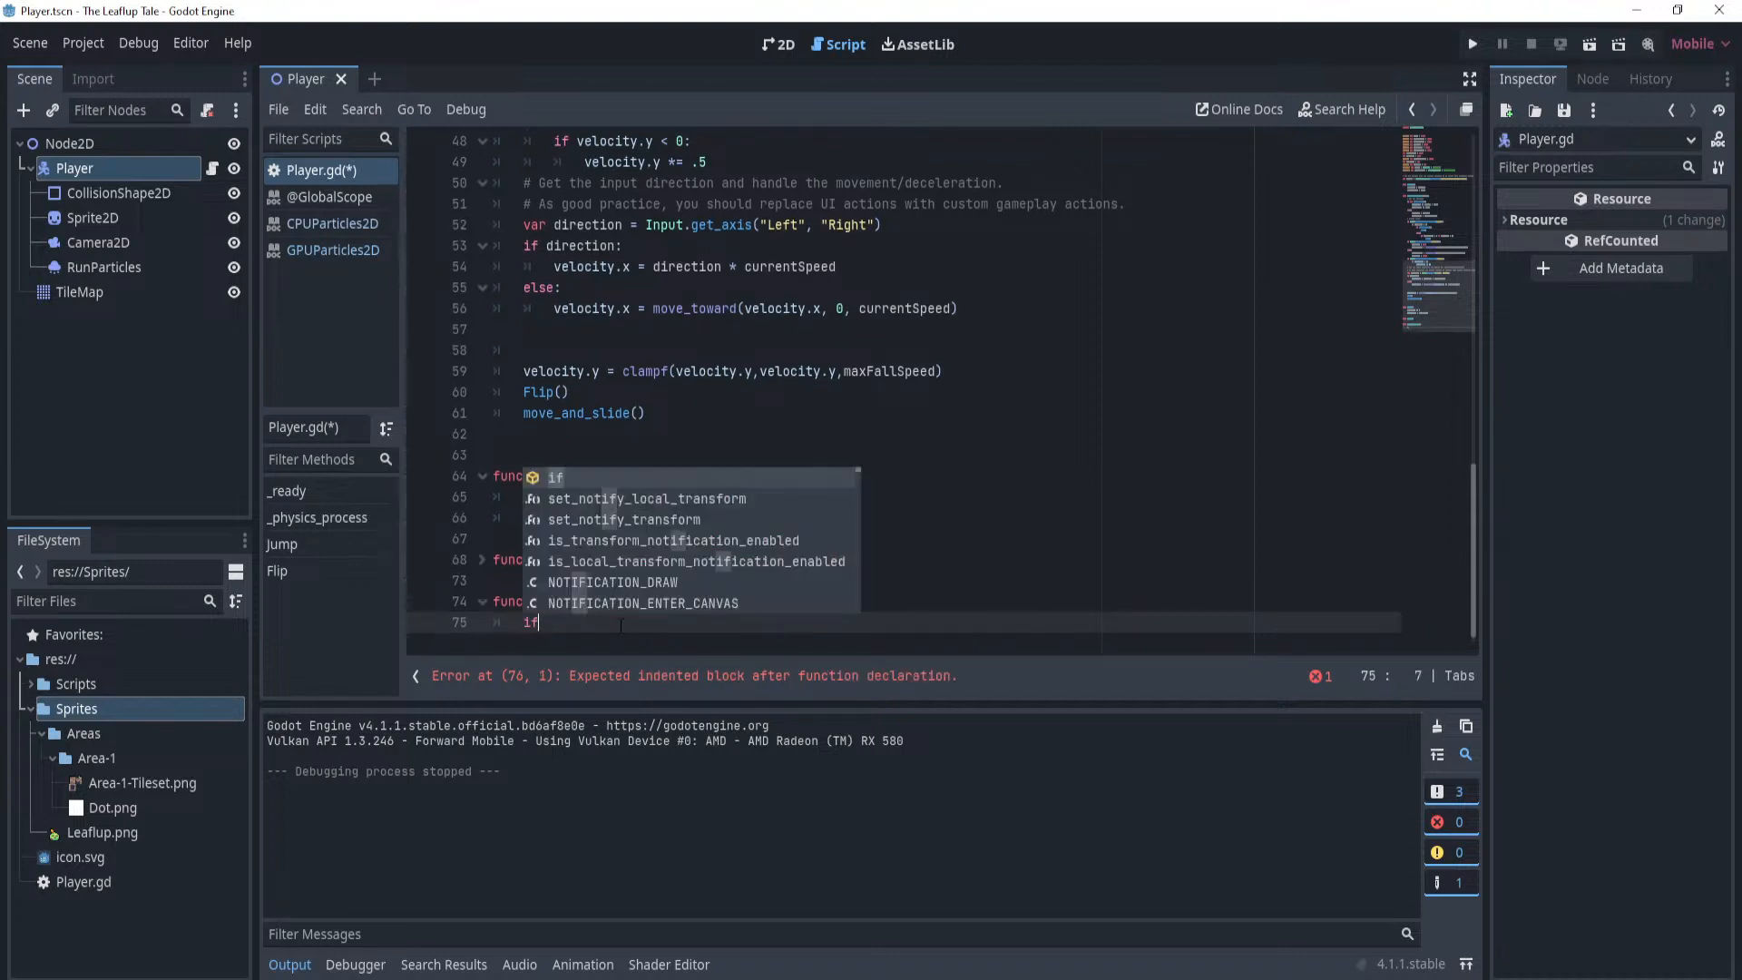
text( isrunnin)
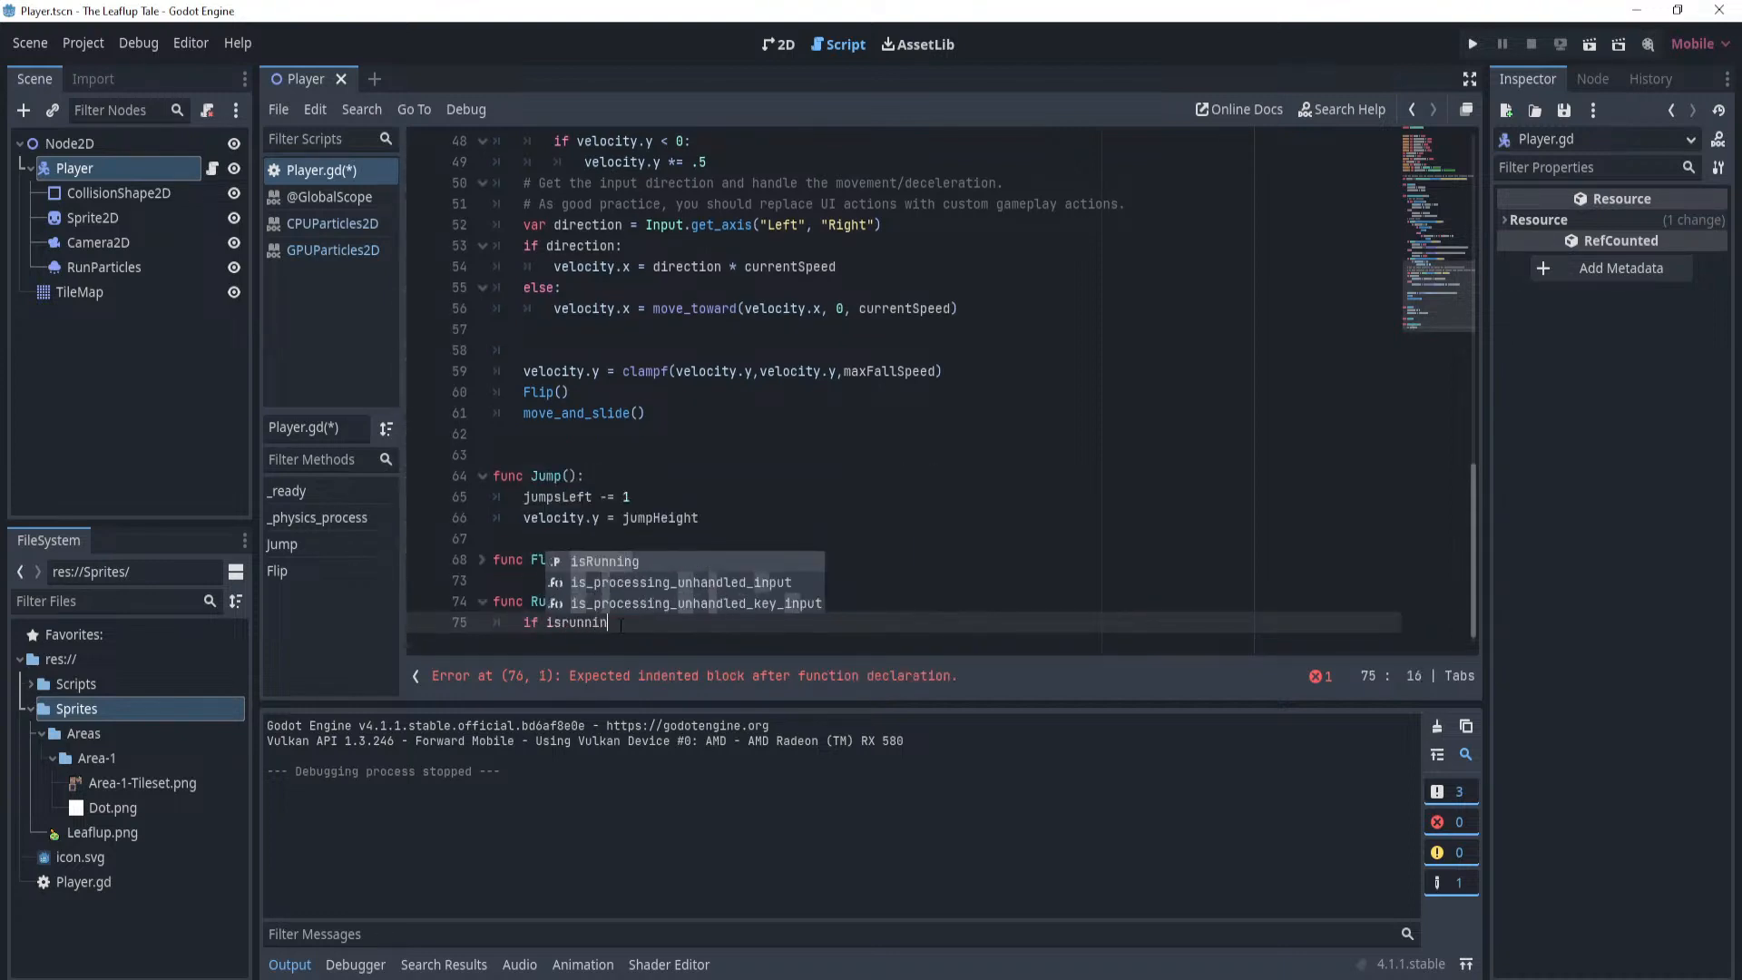
key(Return)
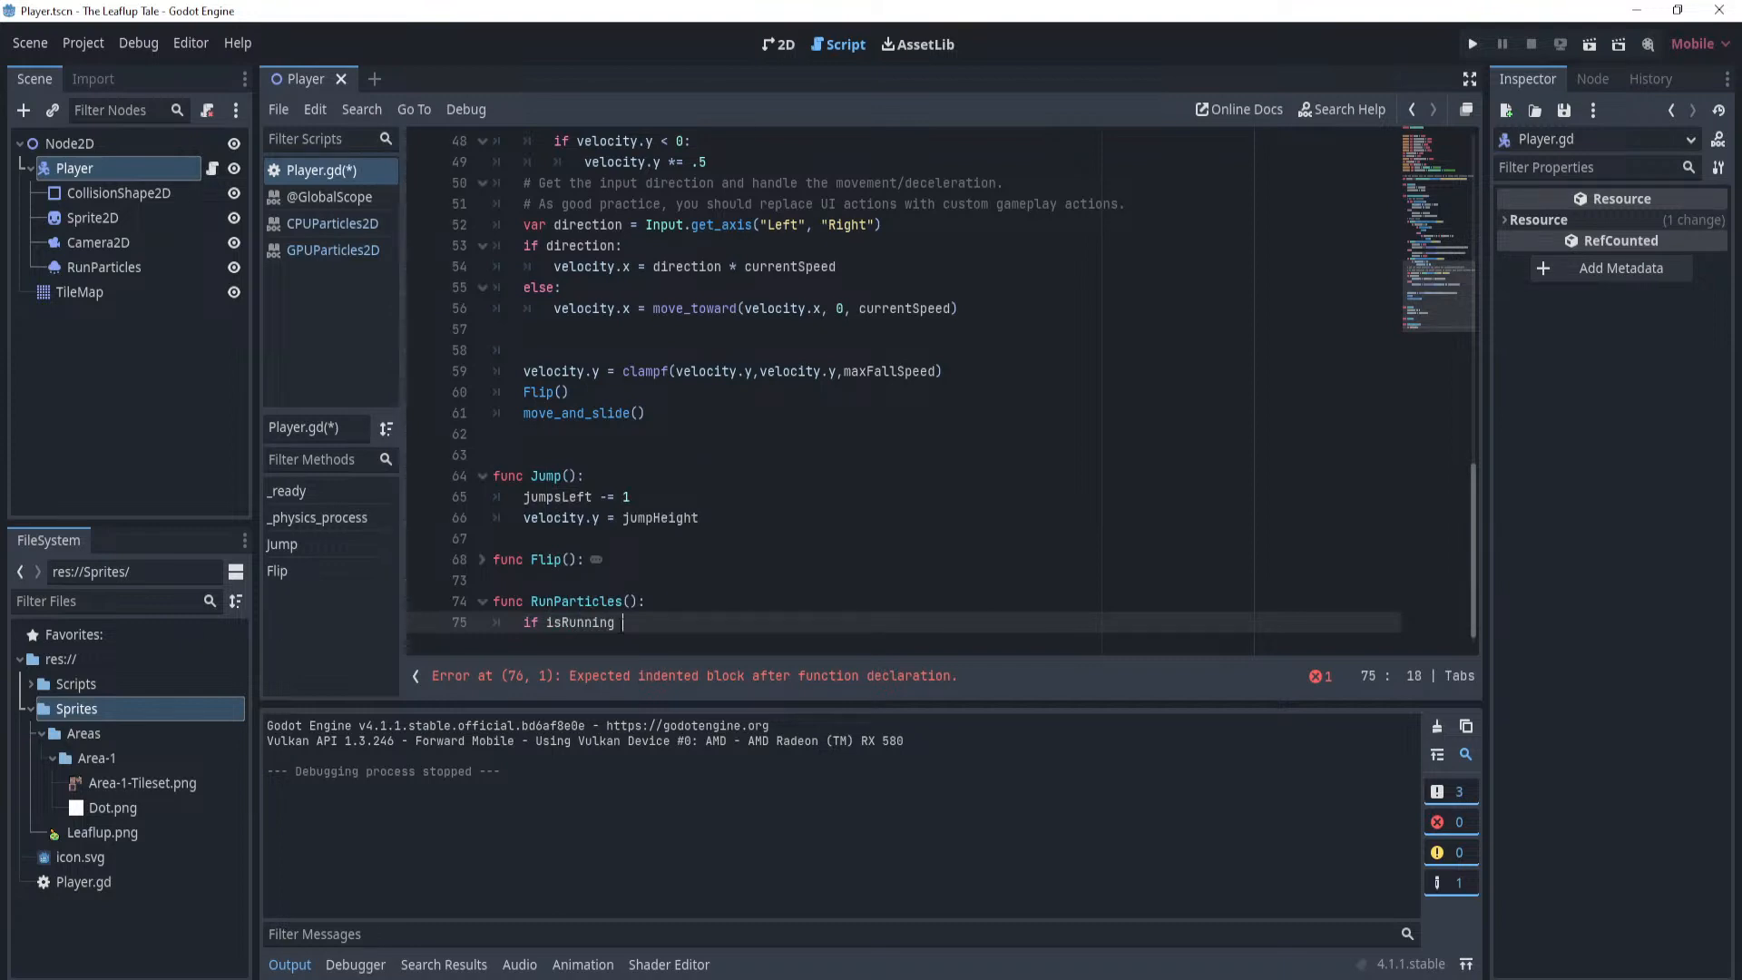
text(&& istouching)
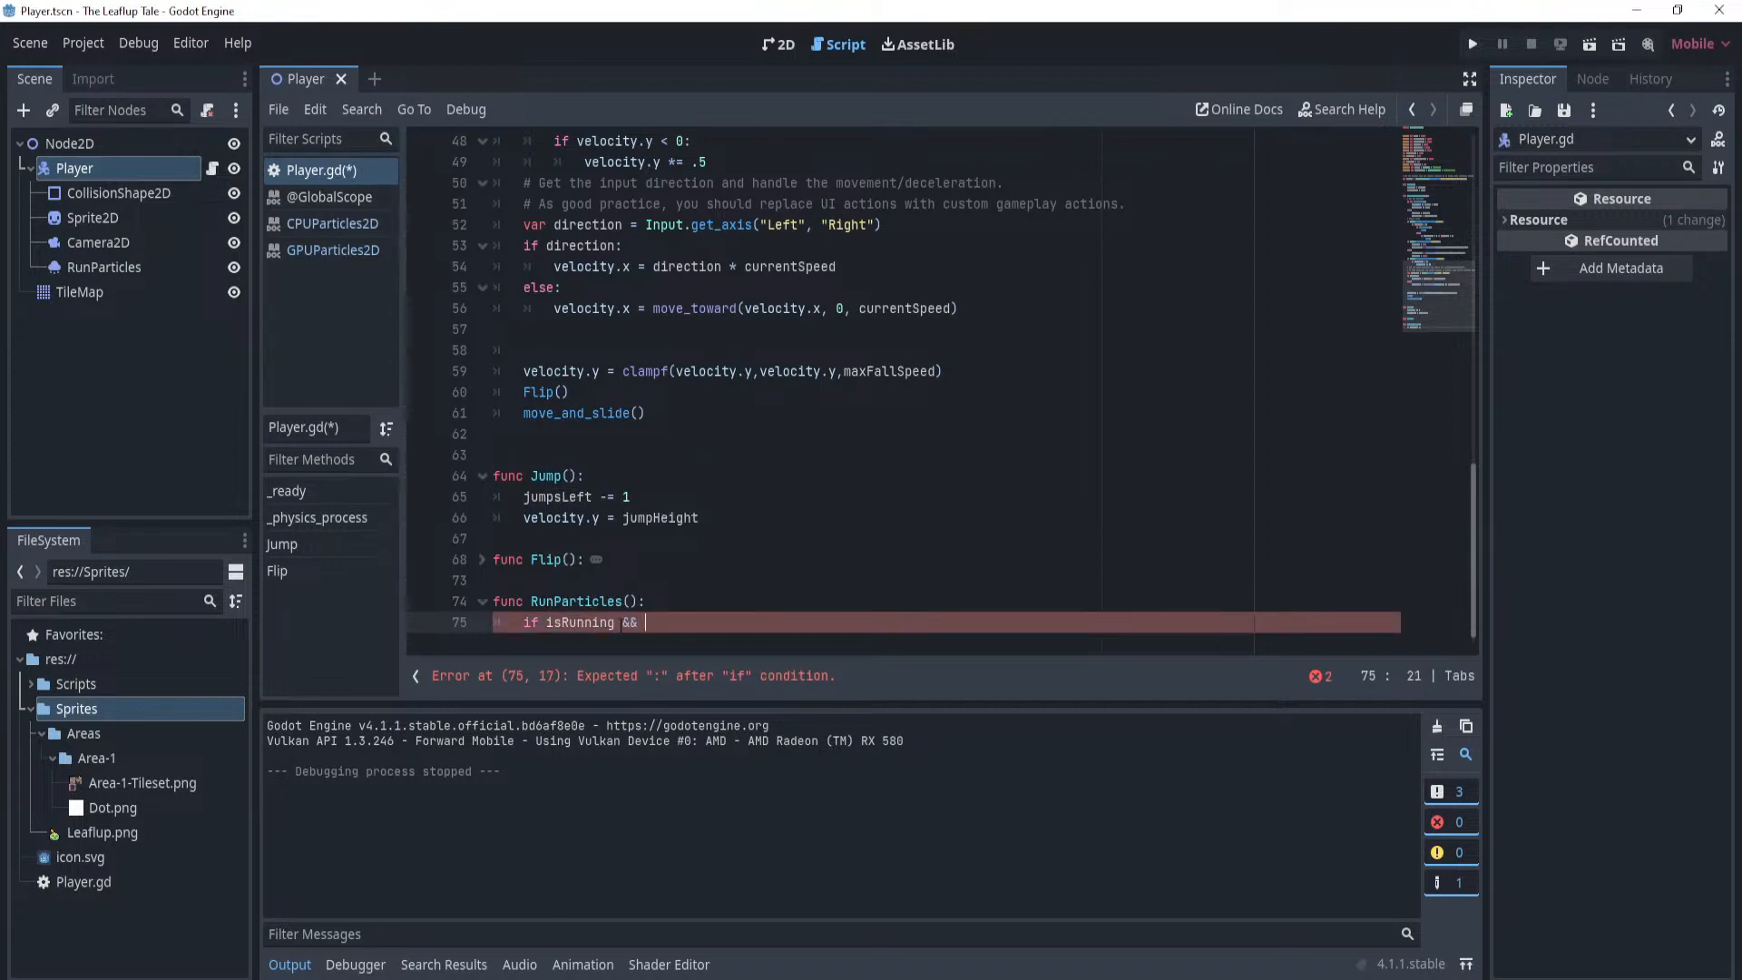
key(BackSpace)
key(BackSpace)
key(BackSpace)
key(BackSpace)
key(BackSpace)
key(BackSpace)
key(BackSpace)
key(BackSpace)
key(BackSpace)
key(BackSpace)
key(BackSpace)
key(BackSpace)
key(BackSpace)
key(BackSpace)
key(BackSpace)
text(g)
Complete the if isRunning line with a colon, leave an empty indented line under it, and add an else: branch.
key(Return)
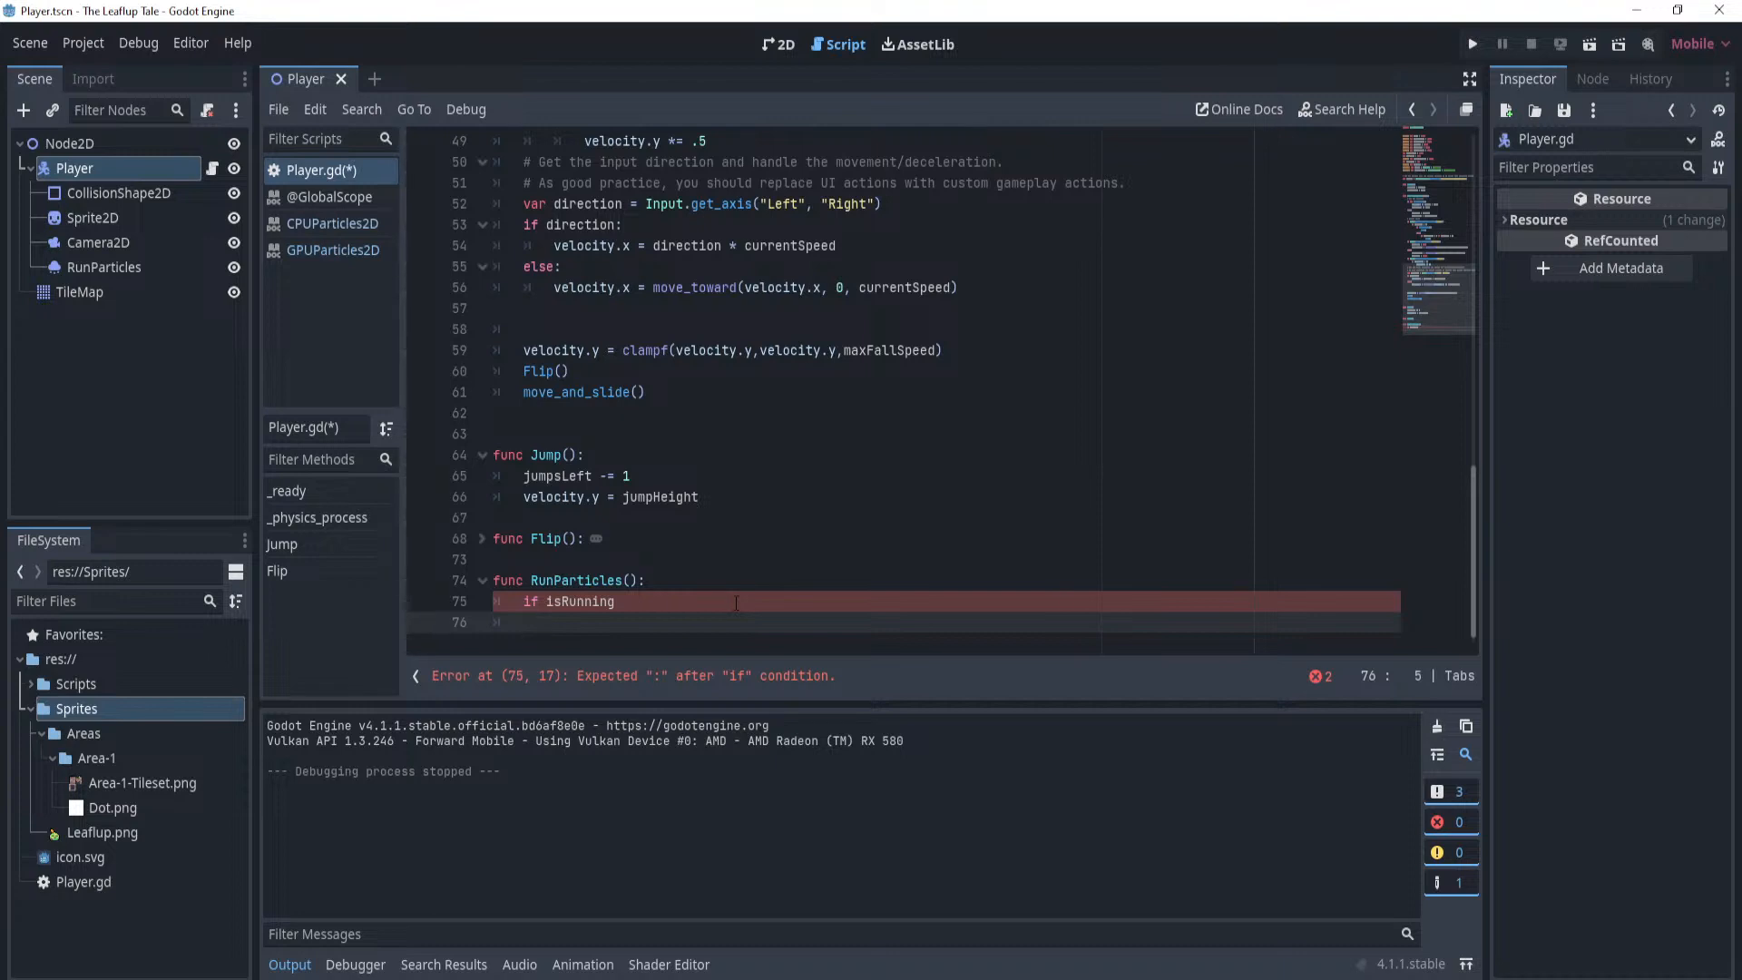
click(736, 602)
text(:)
key(Return)
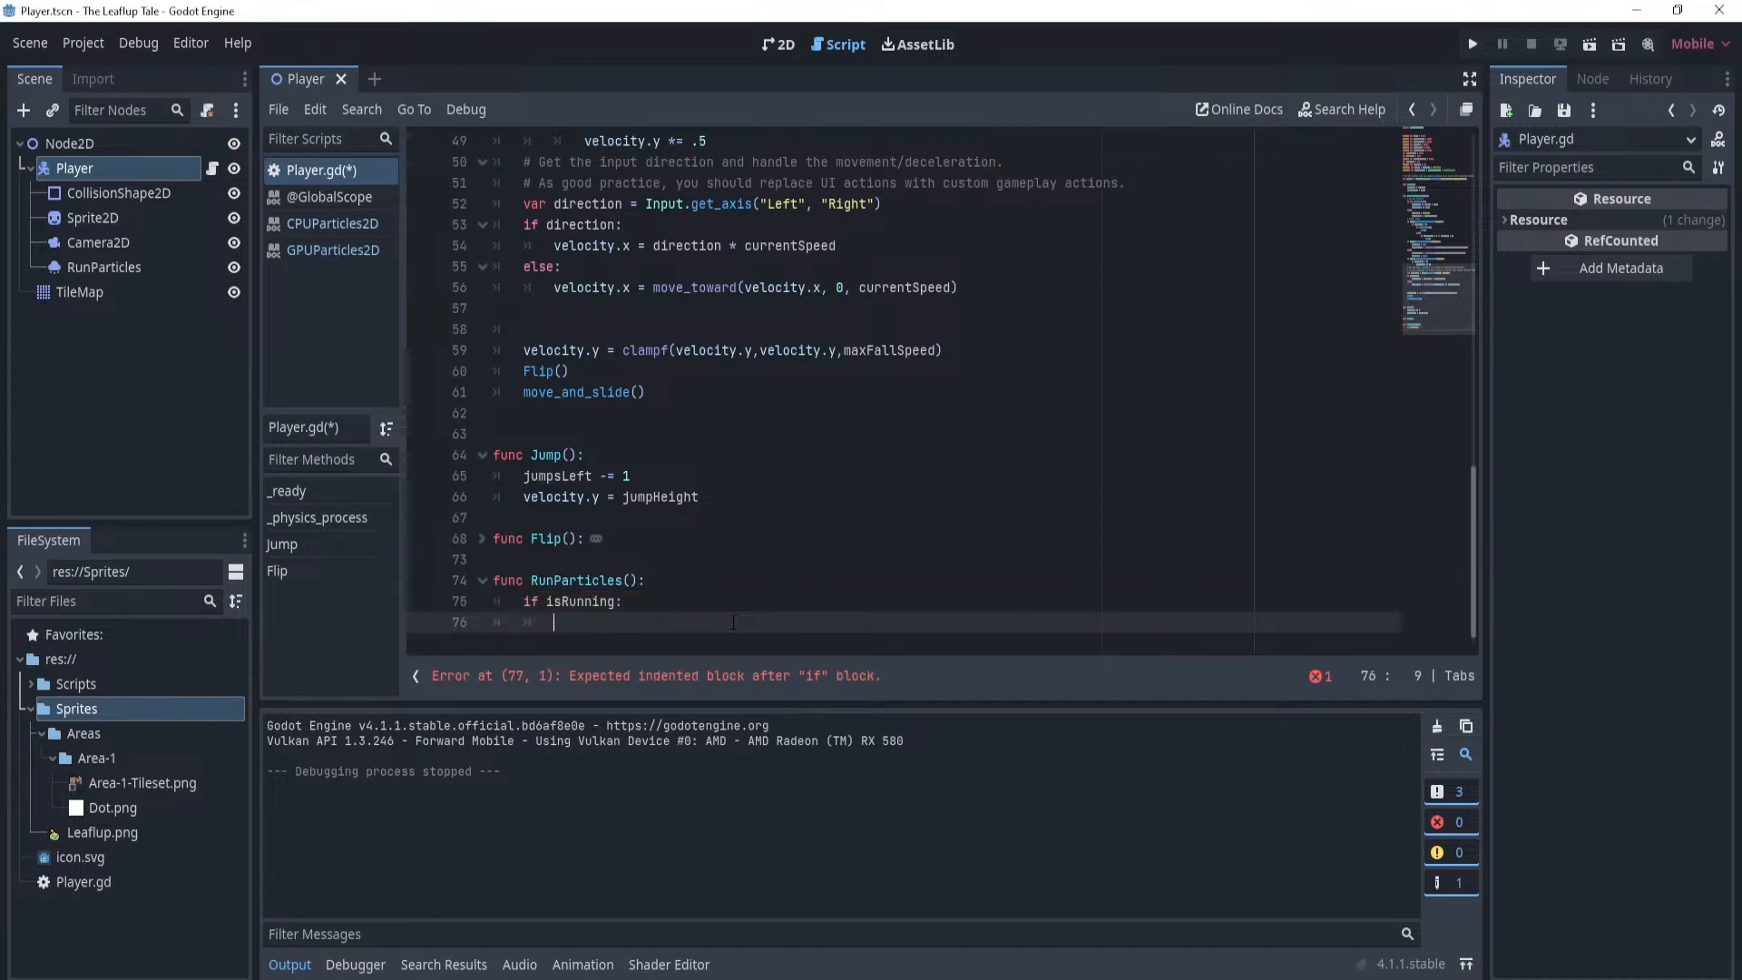
key(Return)
text(else:)
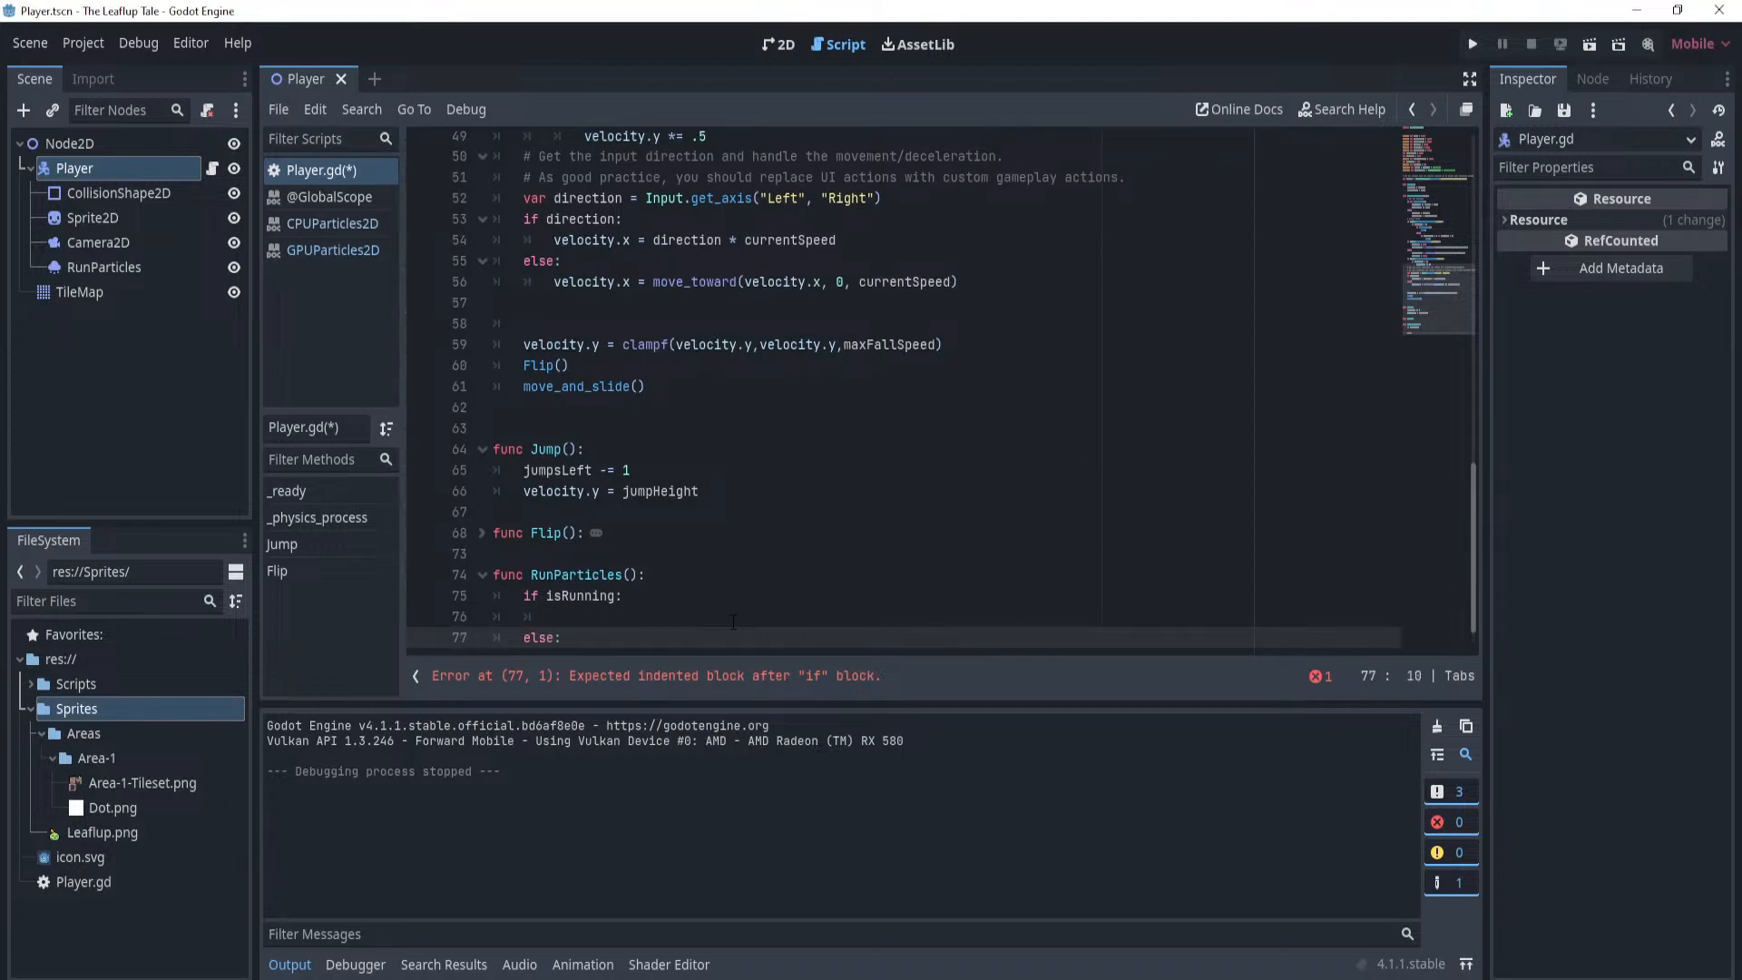
key(Return)
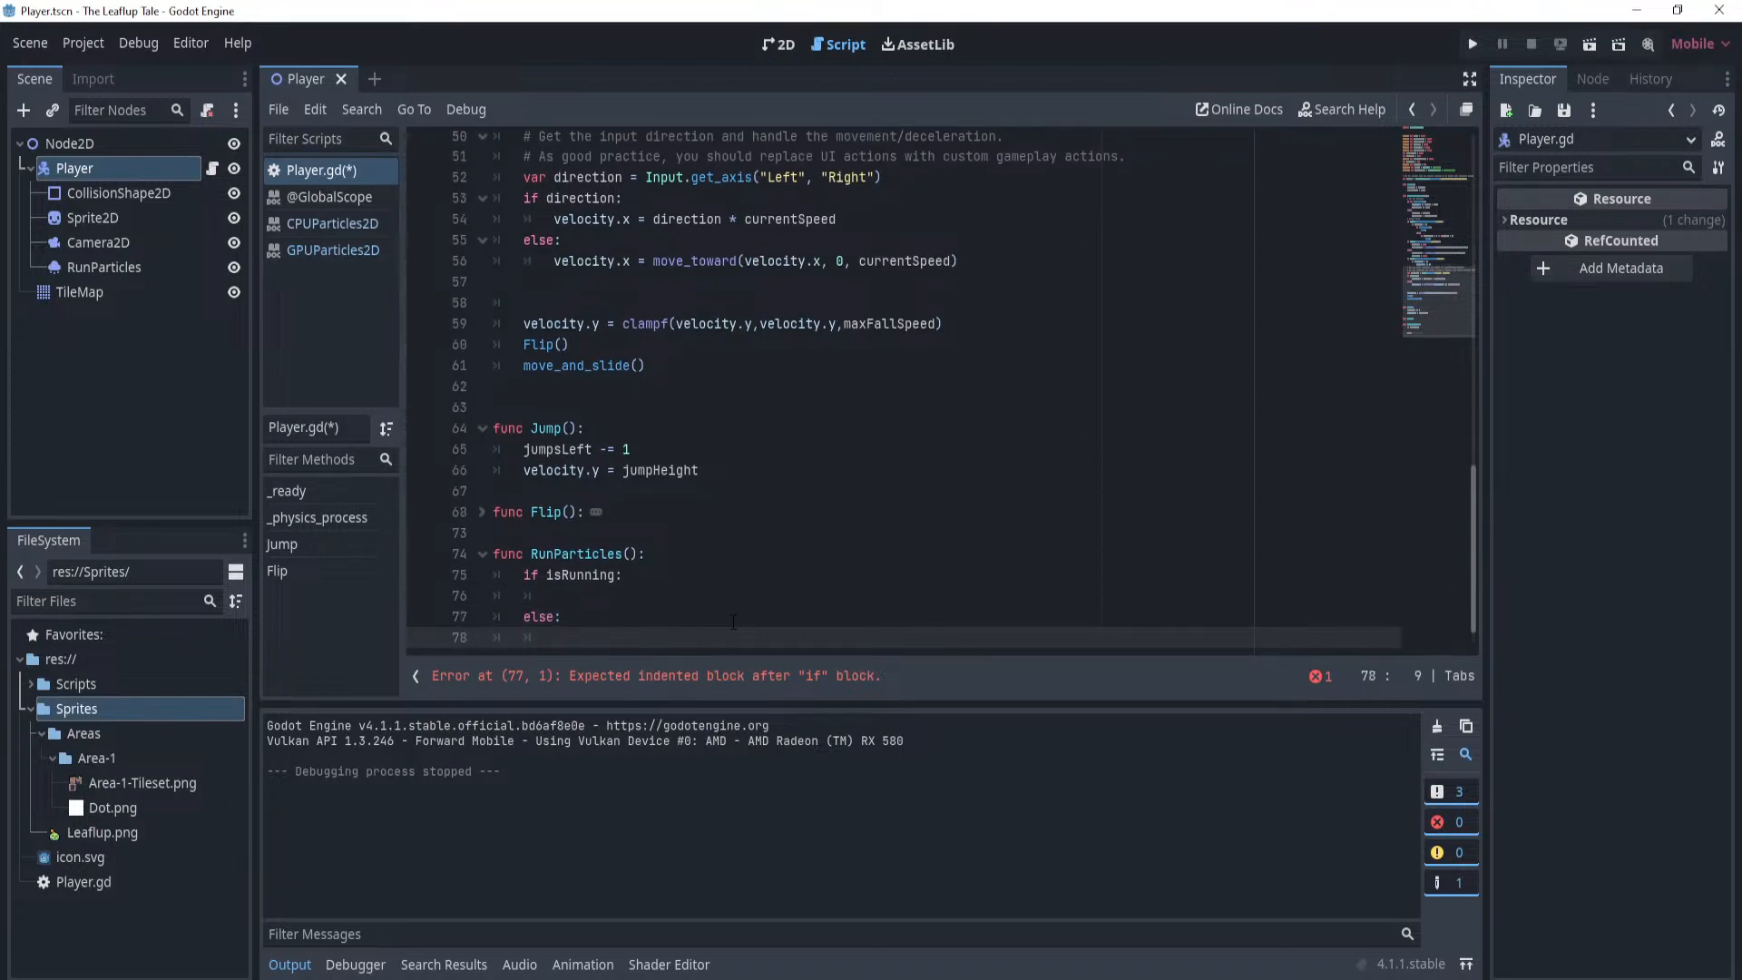
Write runParticles.emitting = false in the else branch of RunParticles and save the script.
text(runParticles.emmi)
key(BackSpace)
key(BackSpace)
text(itting)
key(BackSpace)
key(BackSpace)
key(BackSpace)
key(BackSpace)
key(BackSpace)
key(BackSpace)
key(BackSpace)
key(BackSpace)
text(emmit)
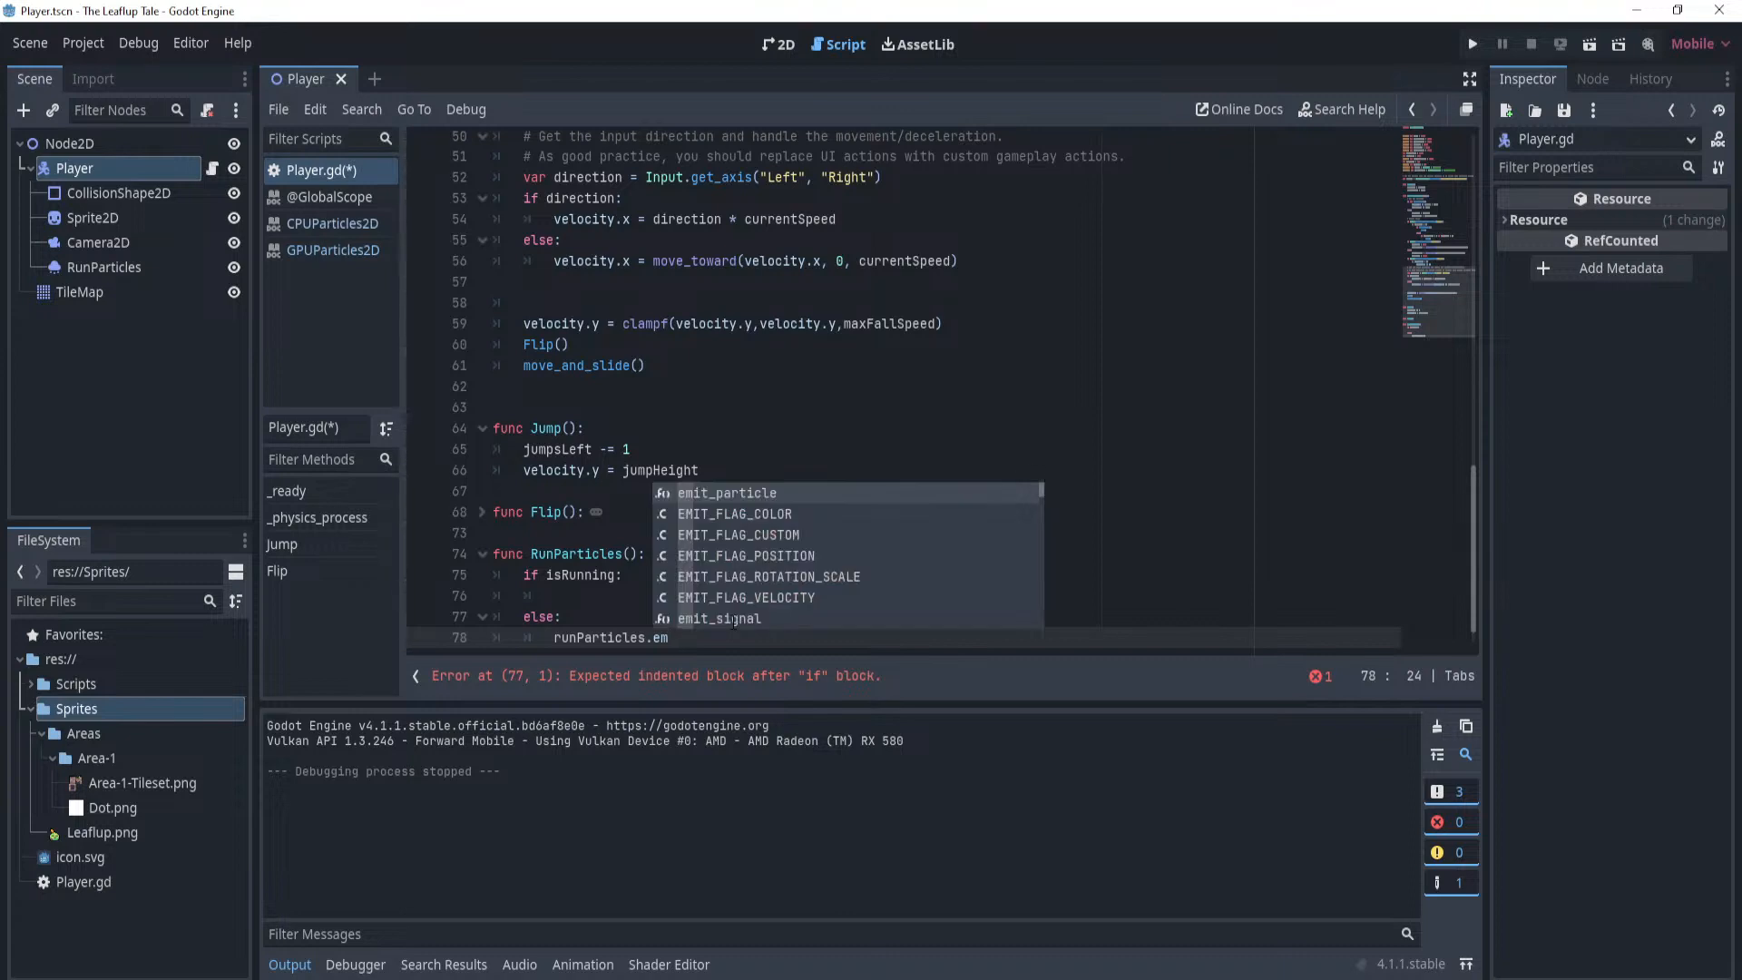
key(BackSpace)
key(BackSpace)
key(BackSpace)
text(i)
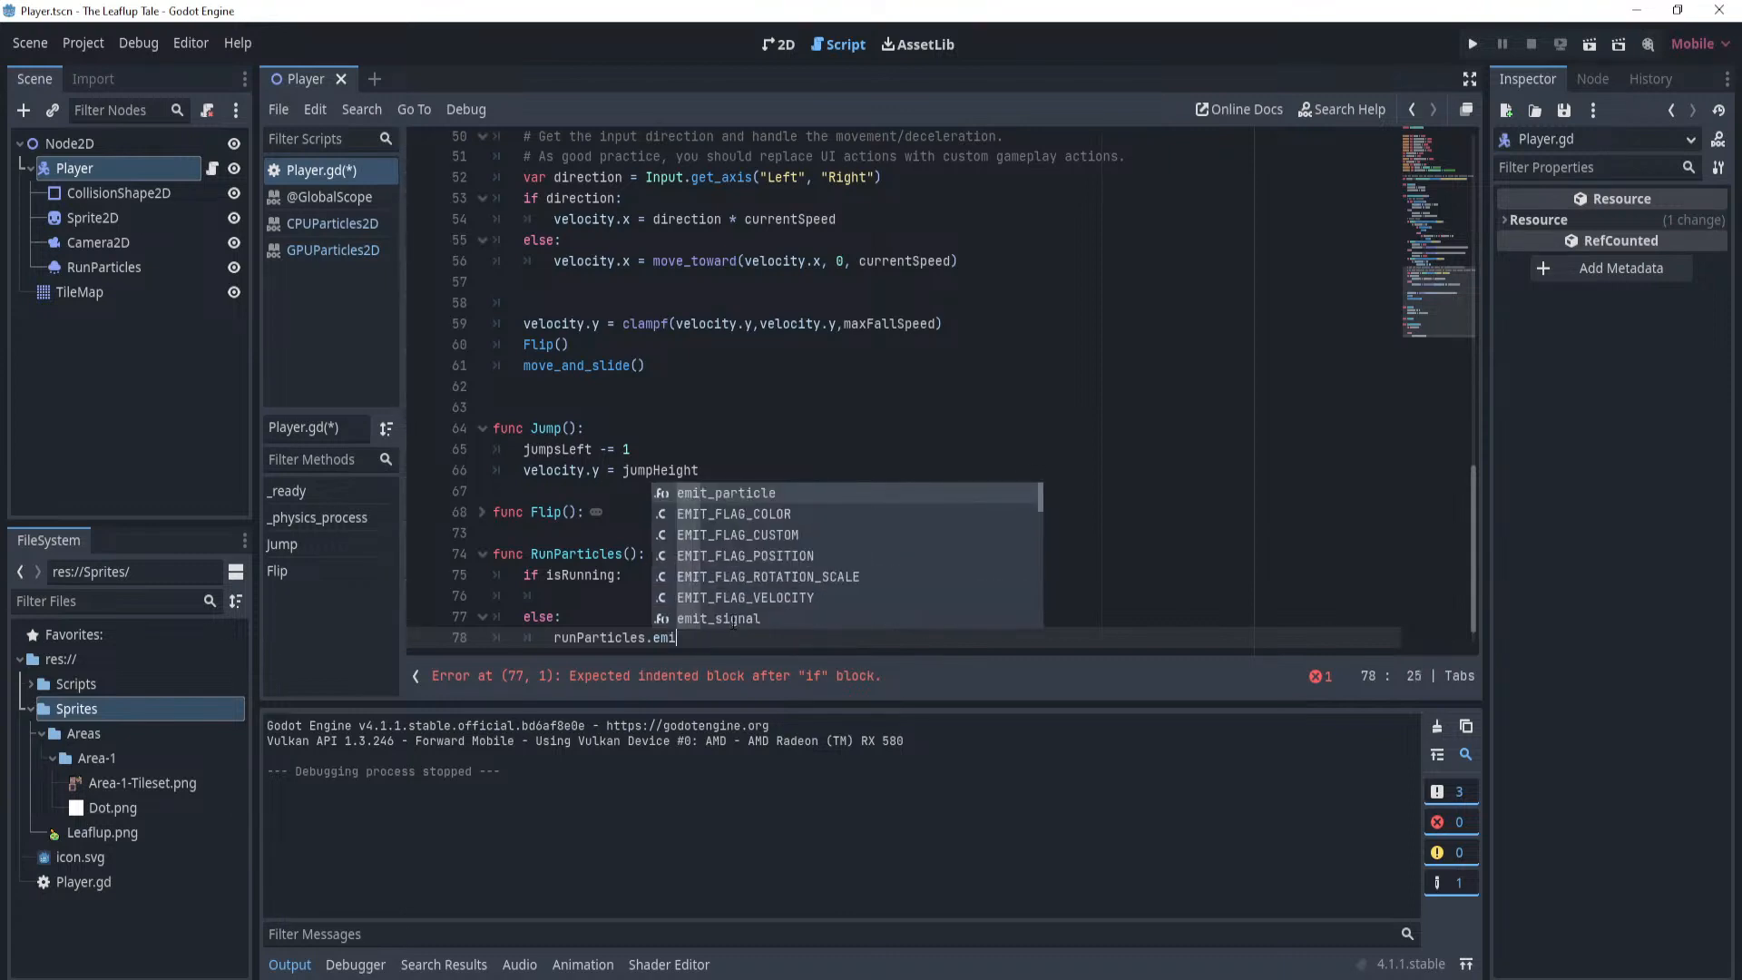
text(tting = false)
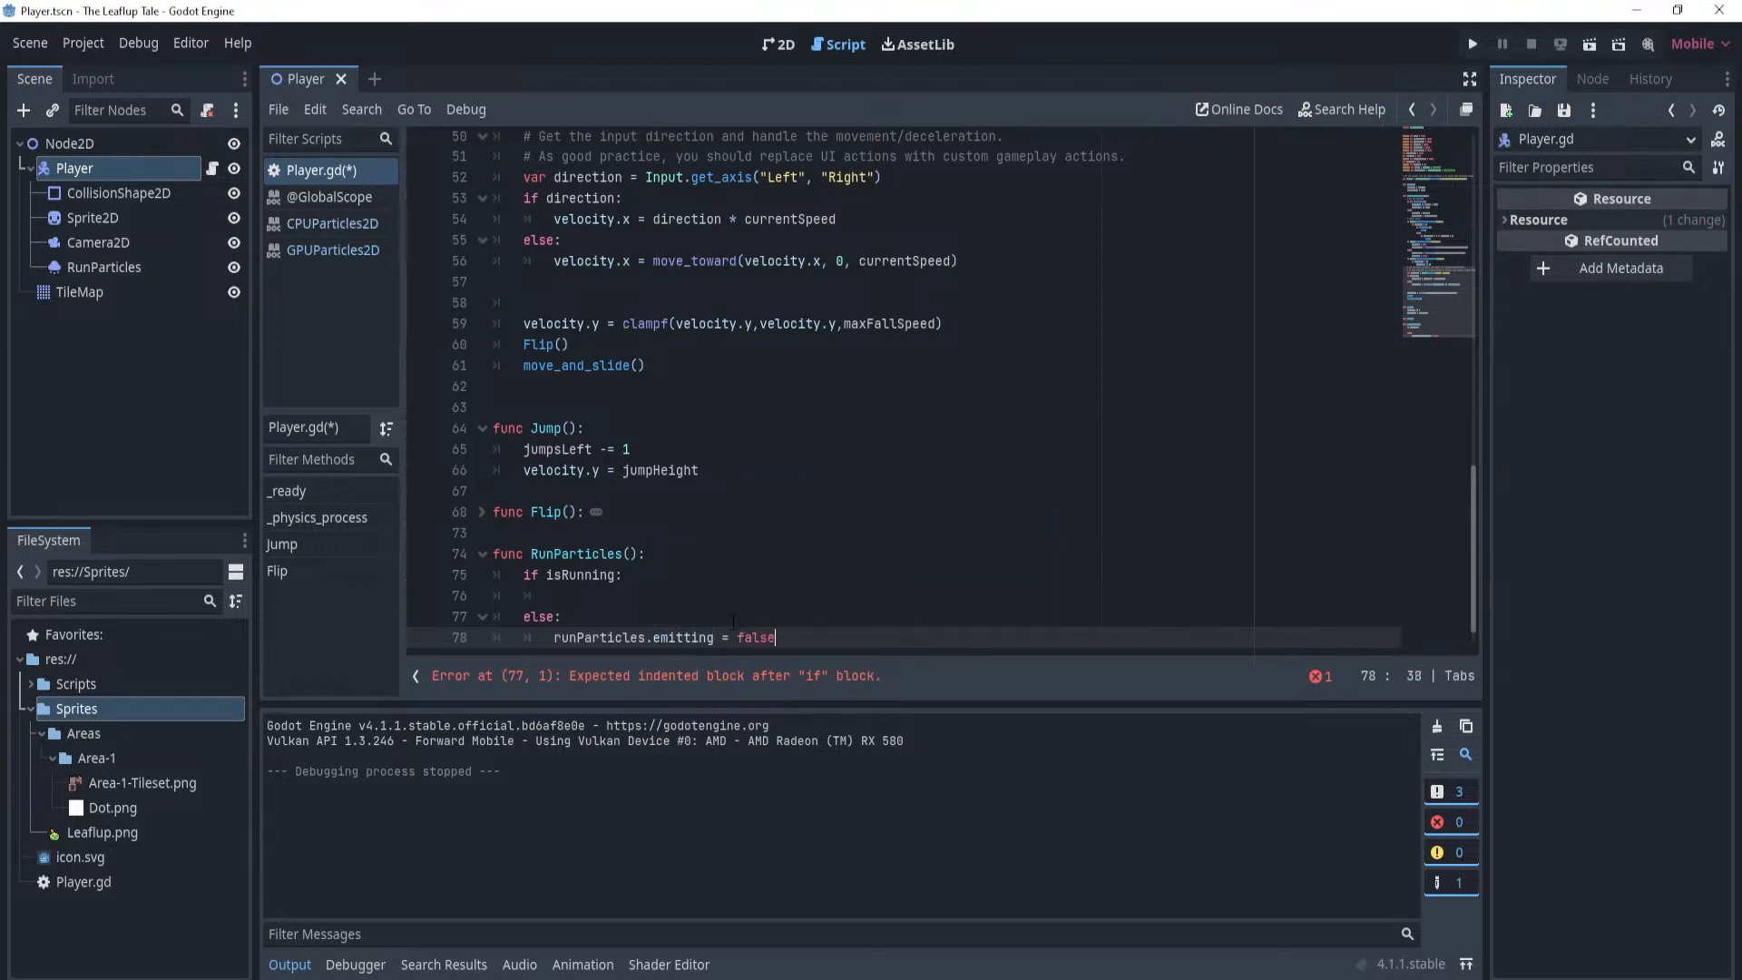
key(ctrl+s)
Extend the RunParticles condition to if isRunning && is_on_floor():.
click(779, 579)
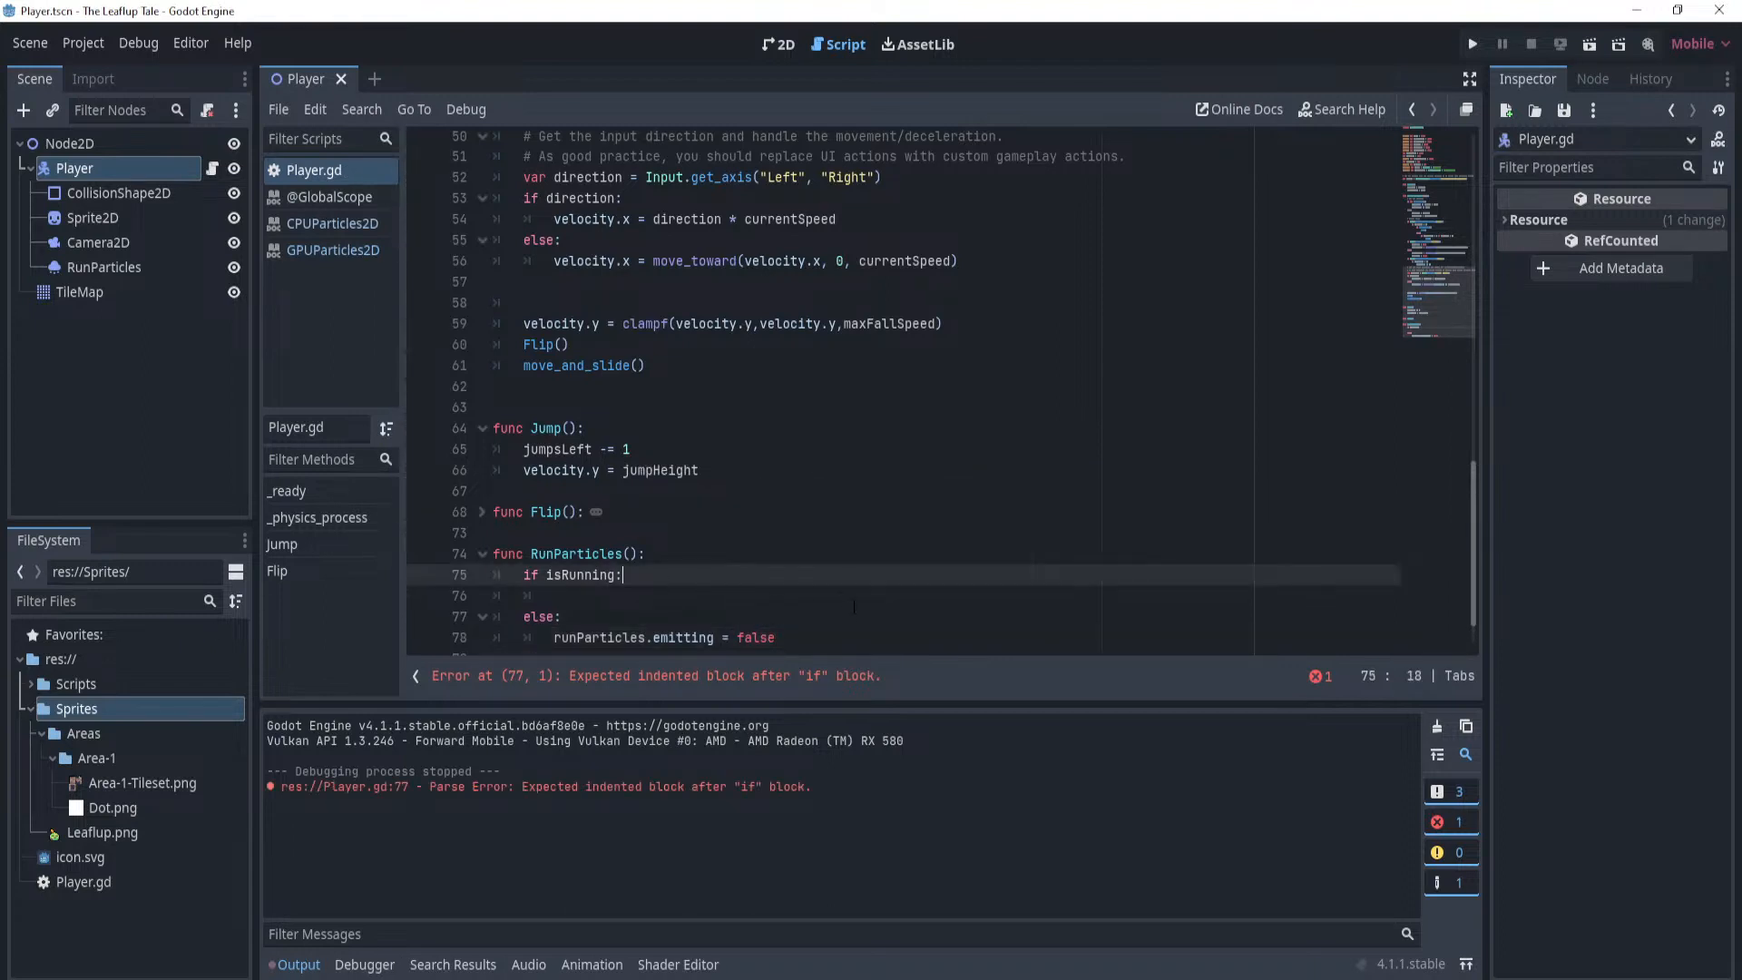
click(797, 616)
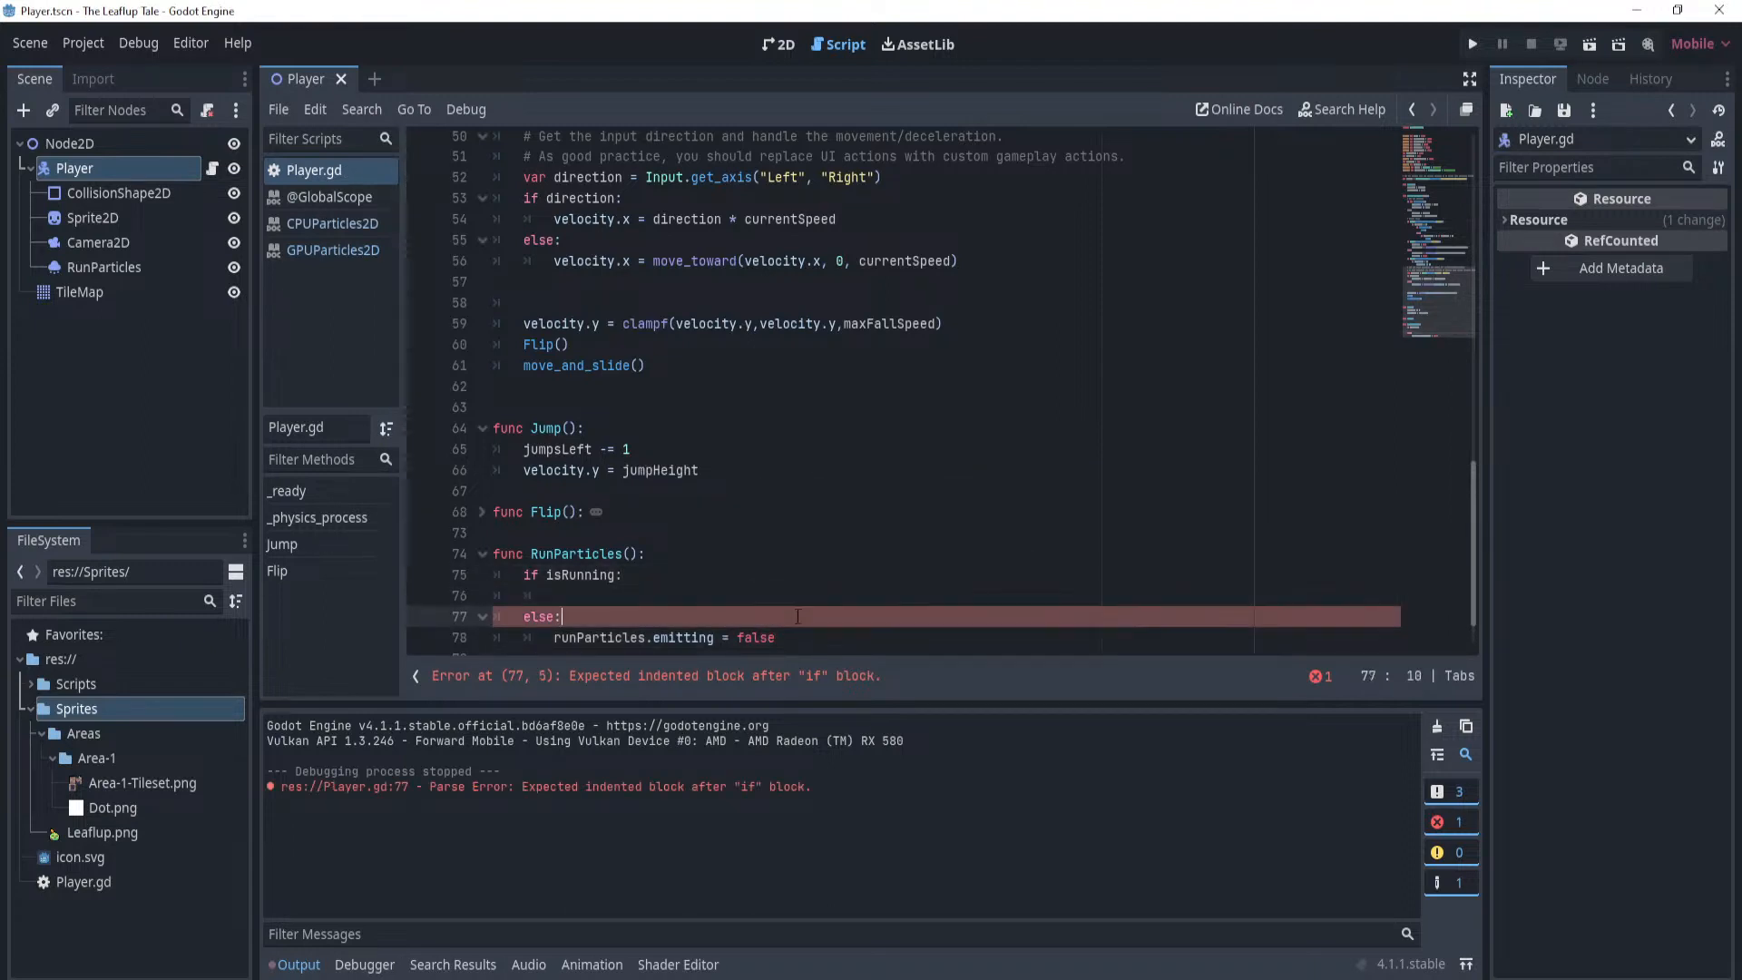
scroll(823, 630, down, 1)
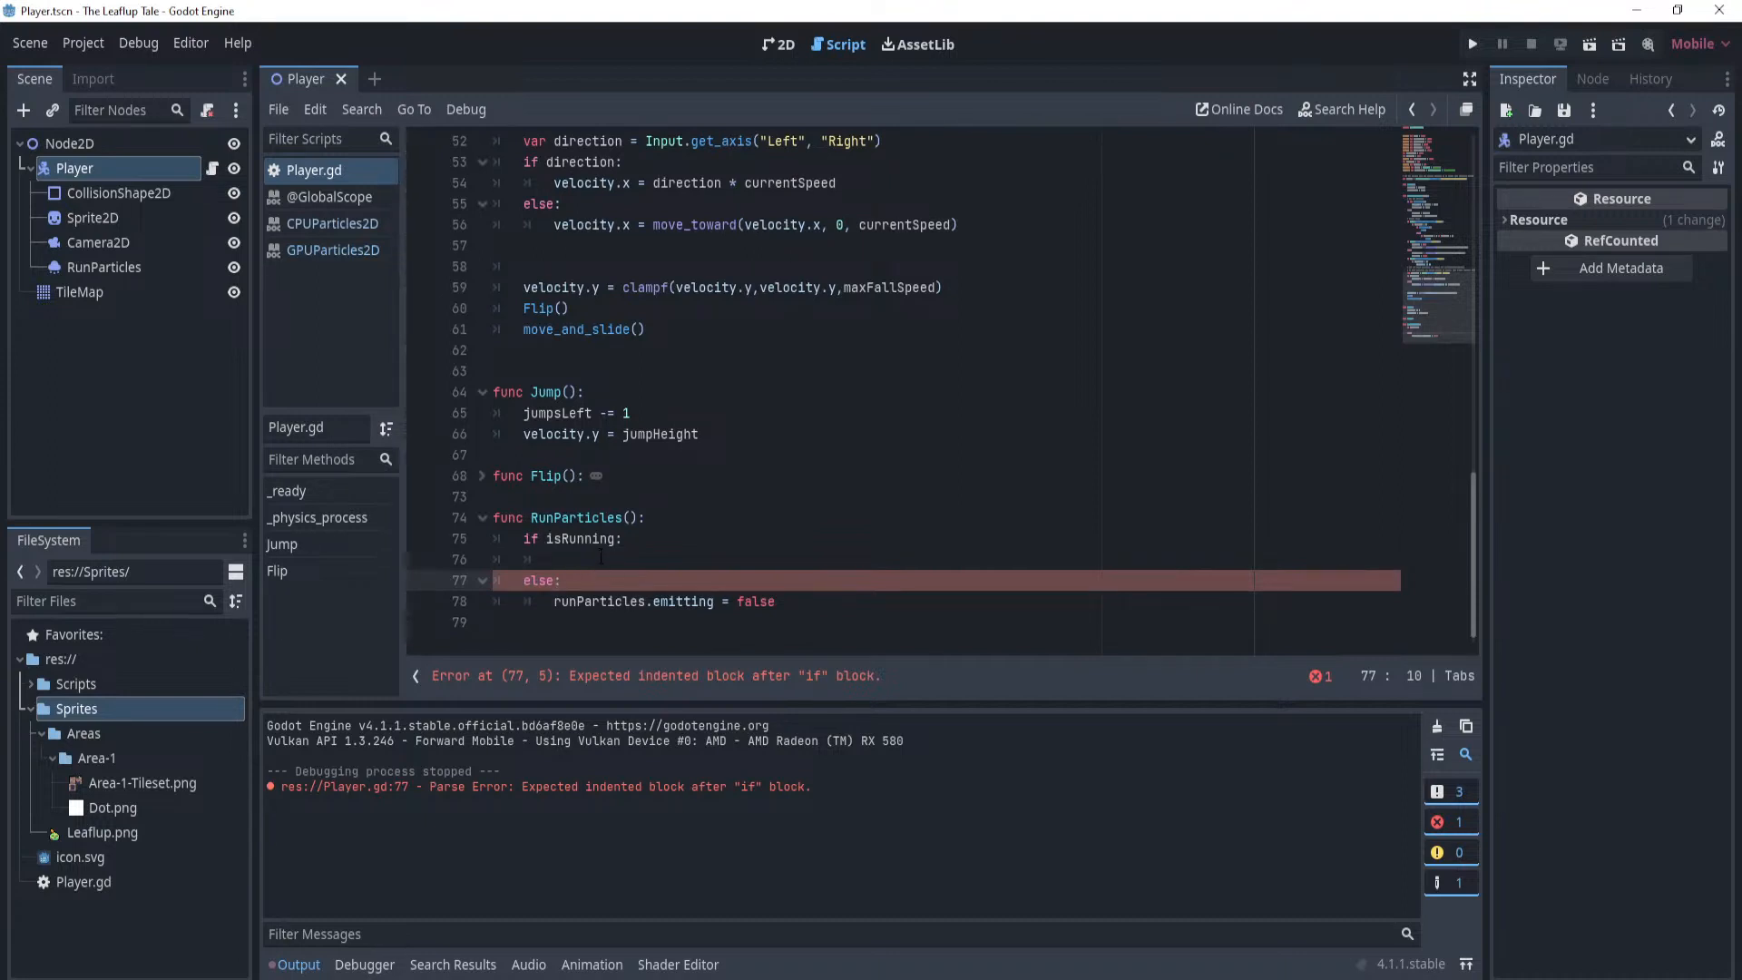
click(639, 540)
click(649, 554)
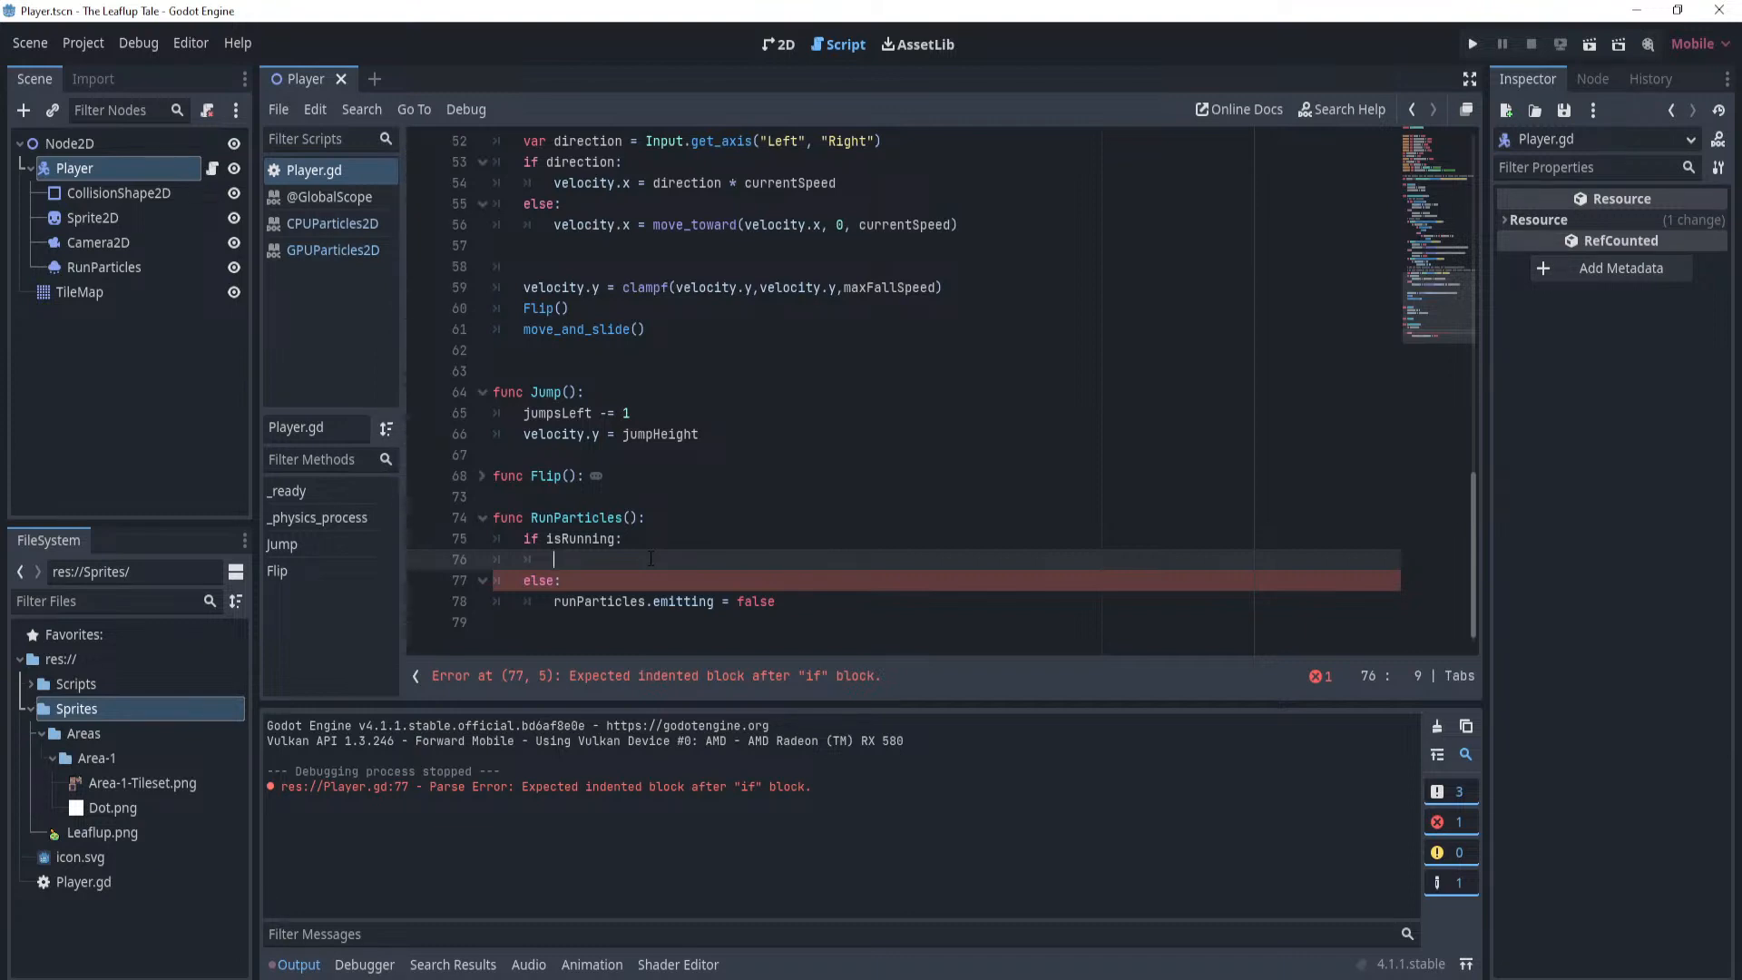
click(678, 541)
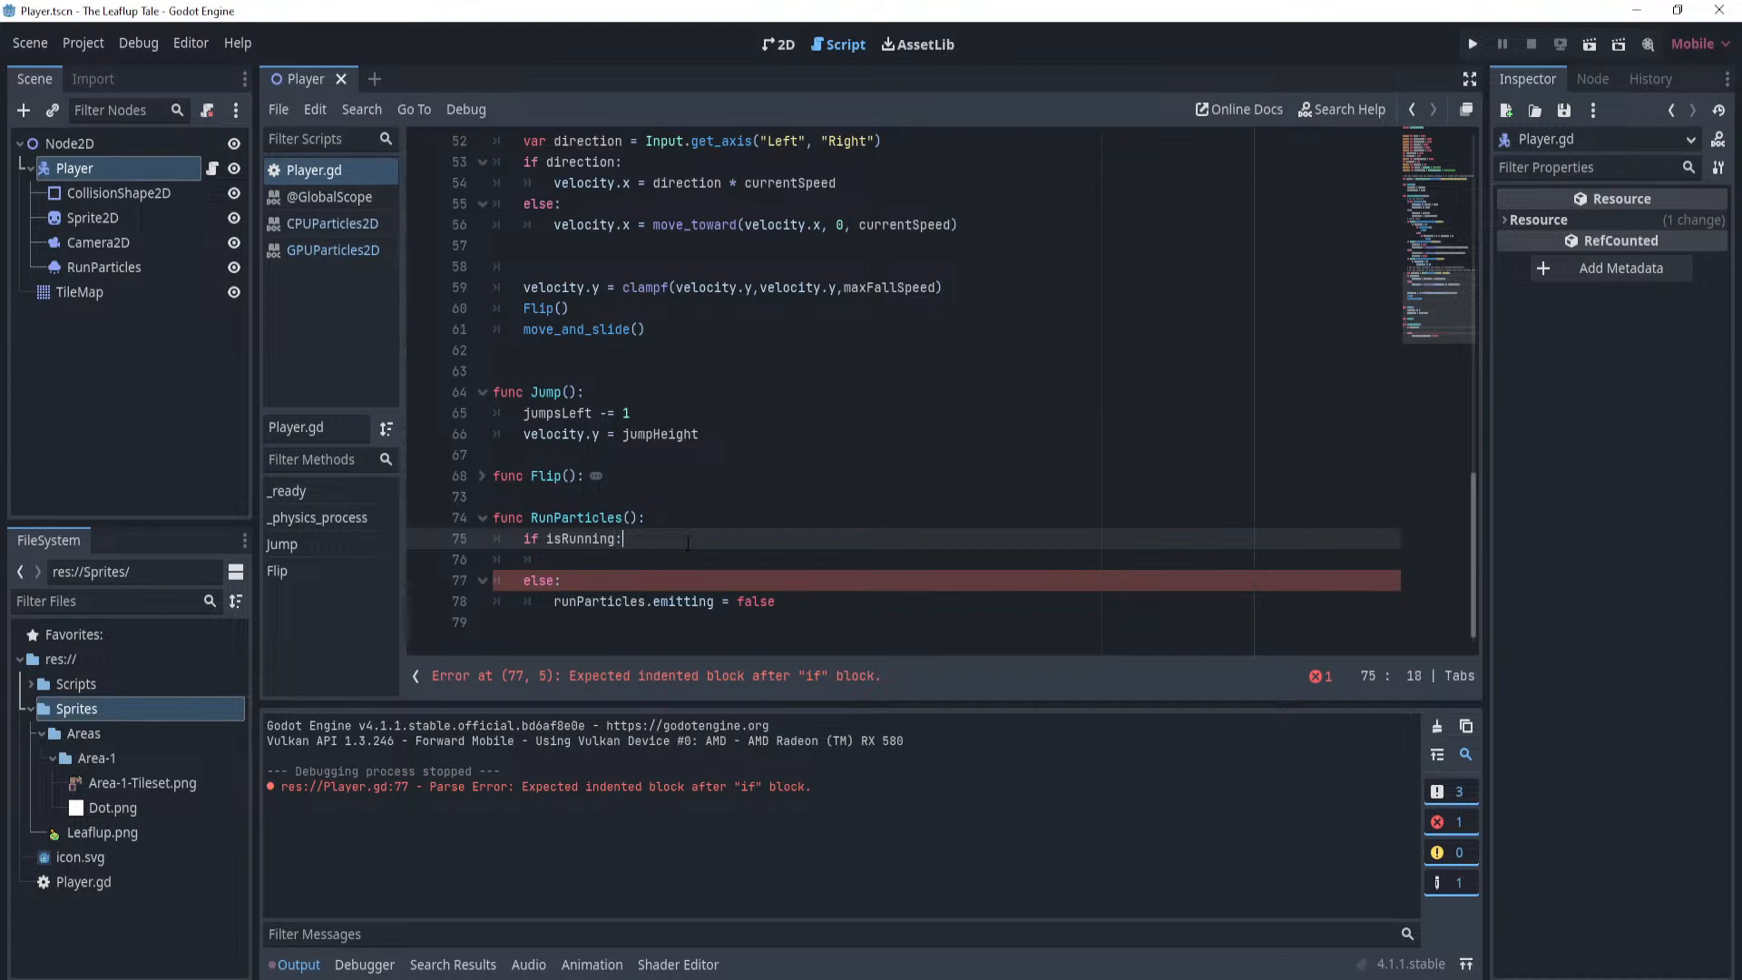
text(&& is_on_floor())
Write runParticles.emitting = true inside the if branch of RunParticles and save the script.
click(662, 554)
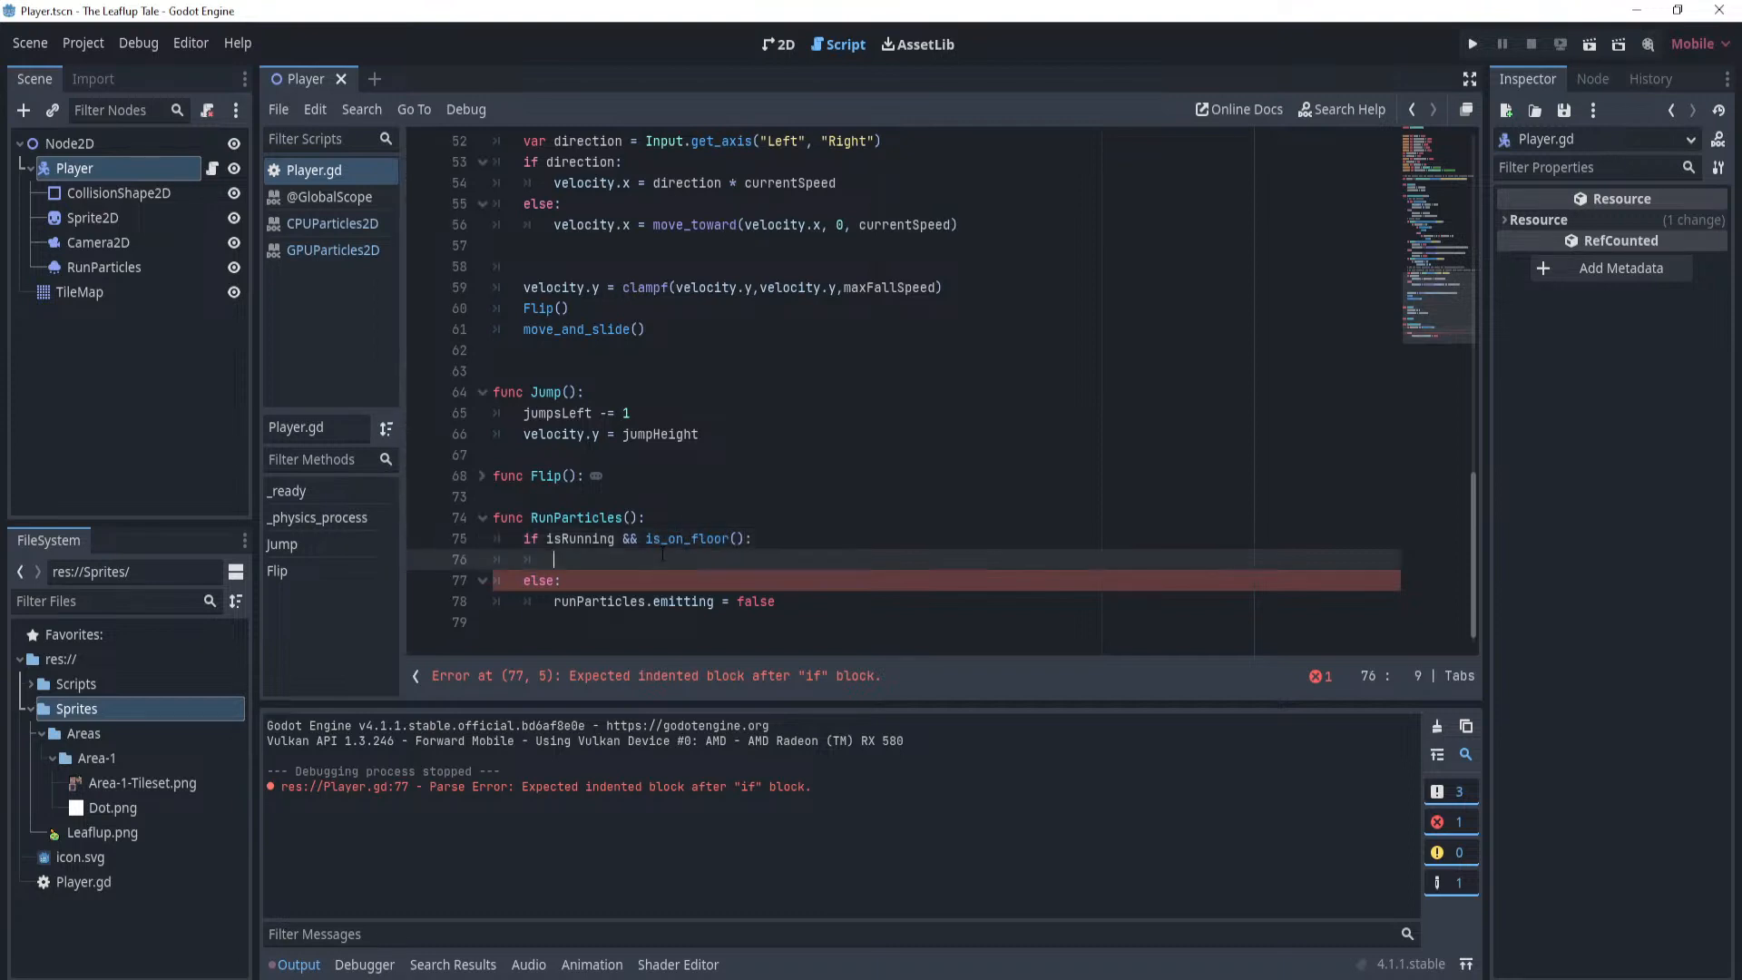
text(runpart)
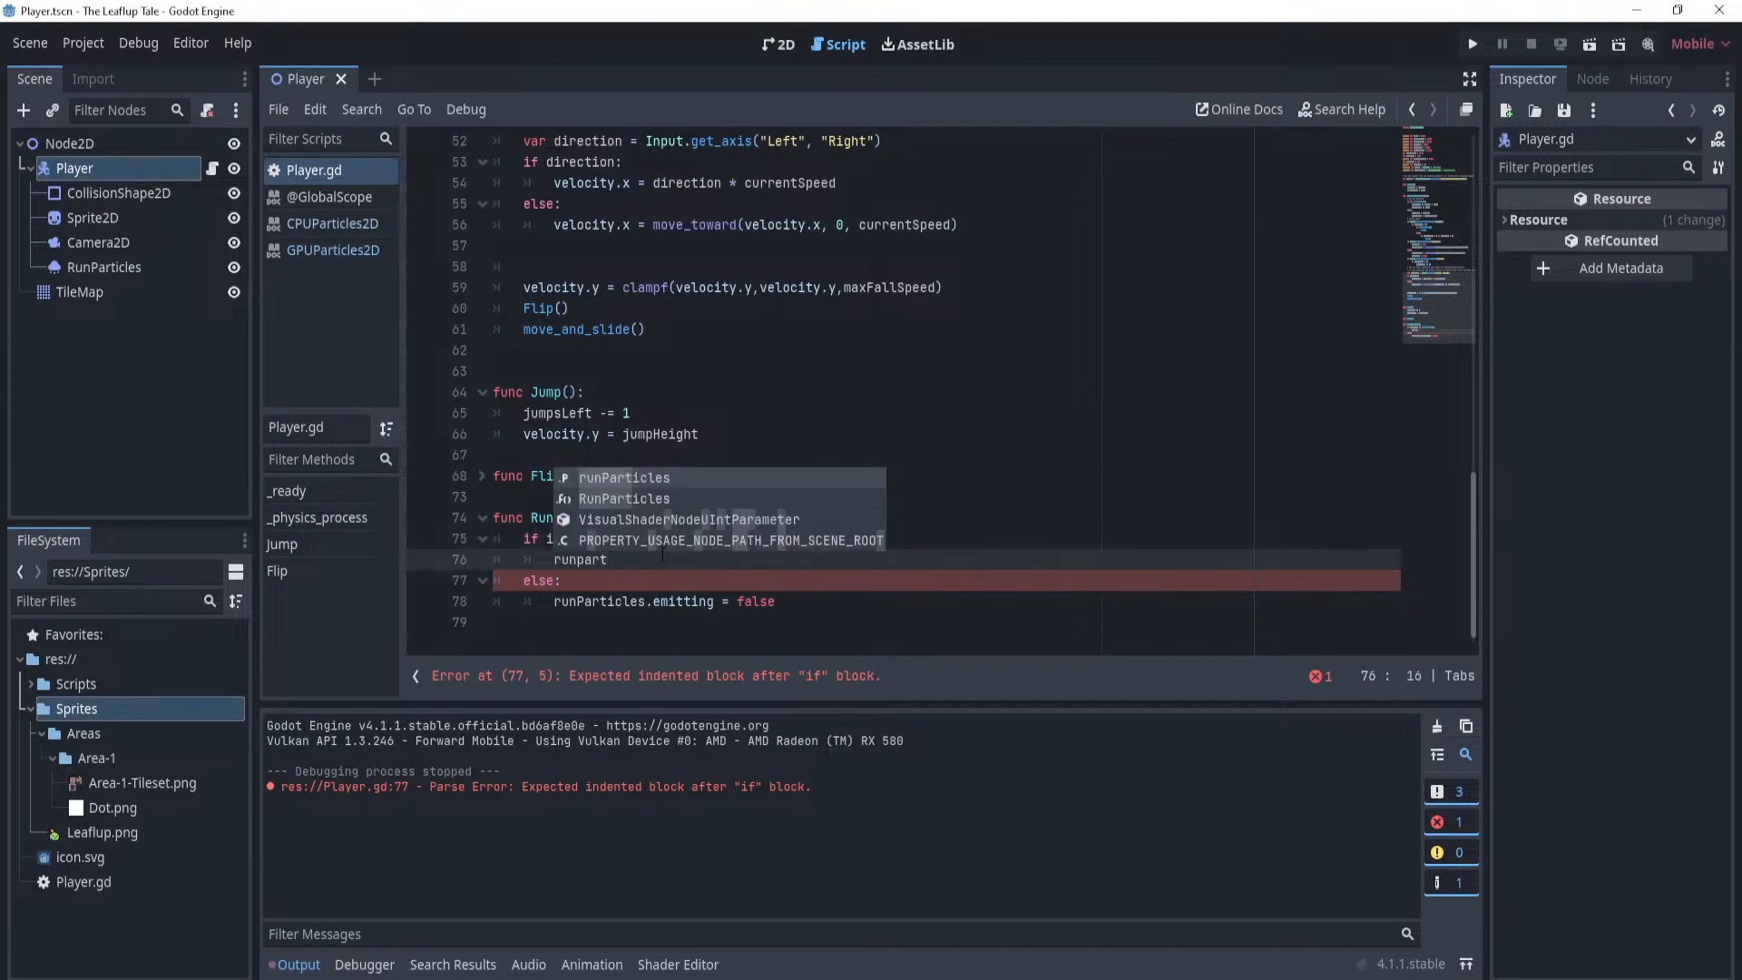
key(Return)
text(.emitting = true)
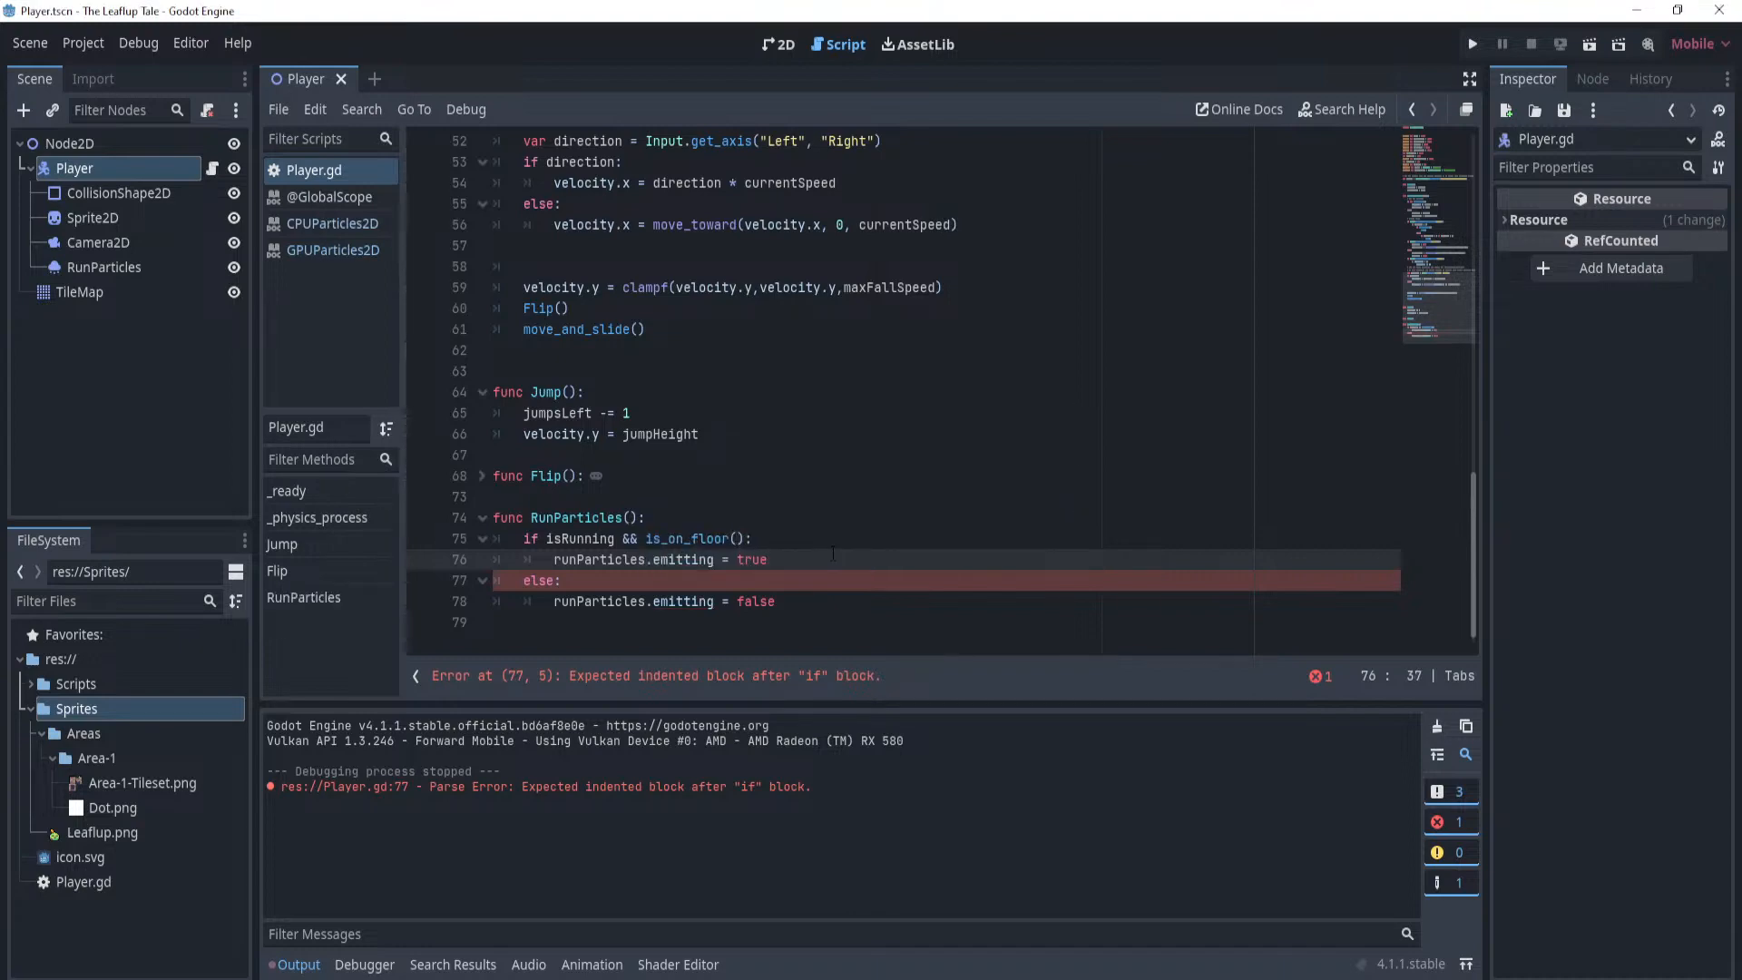
key(ctrl+s)
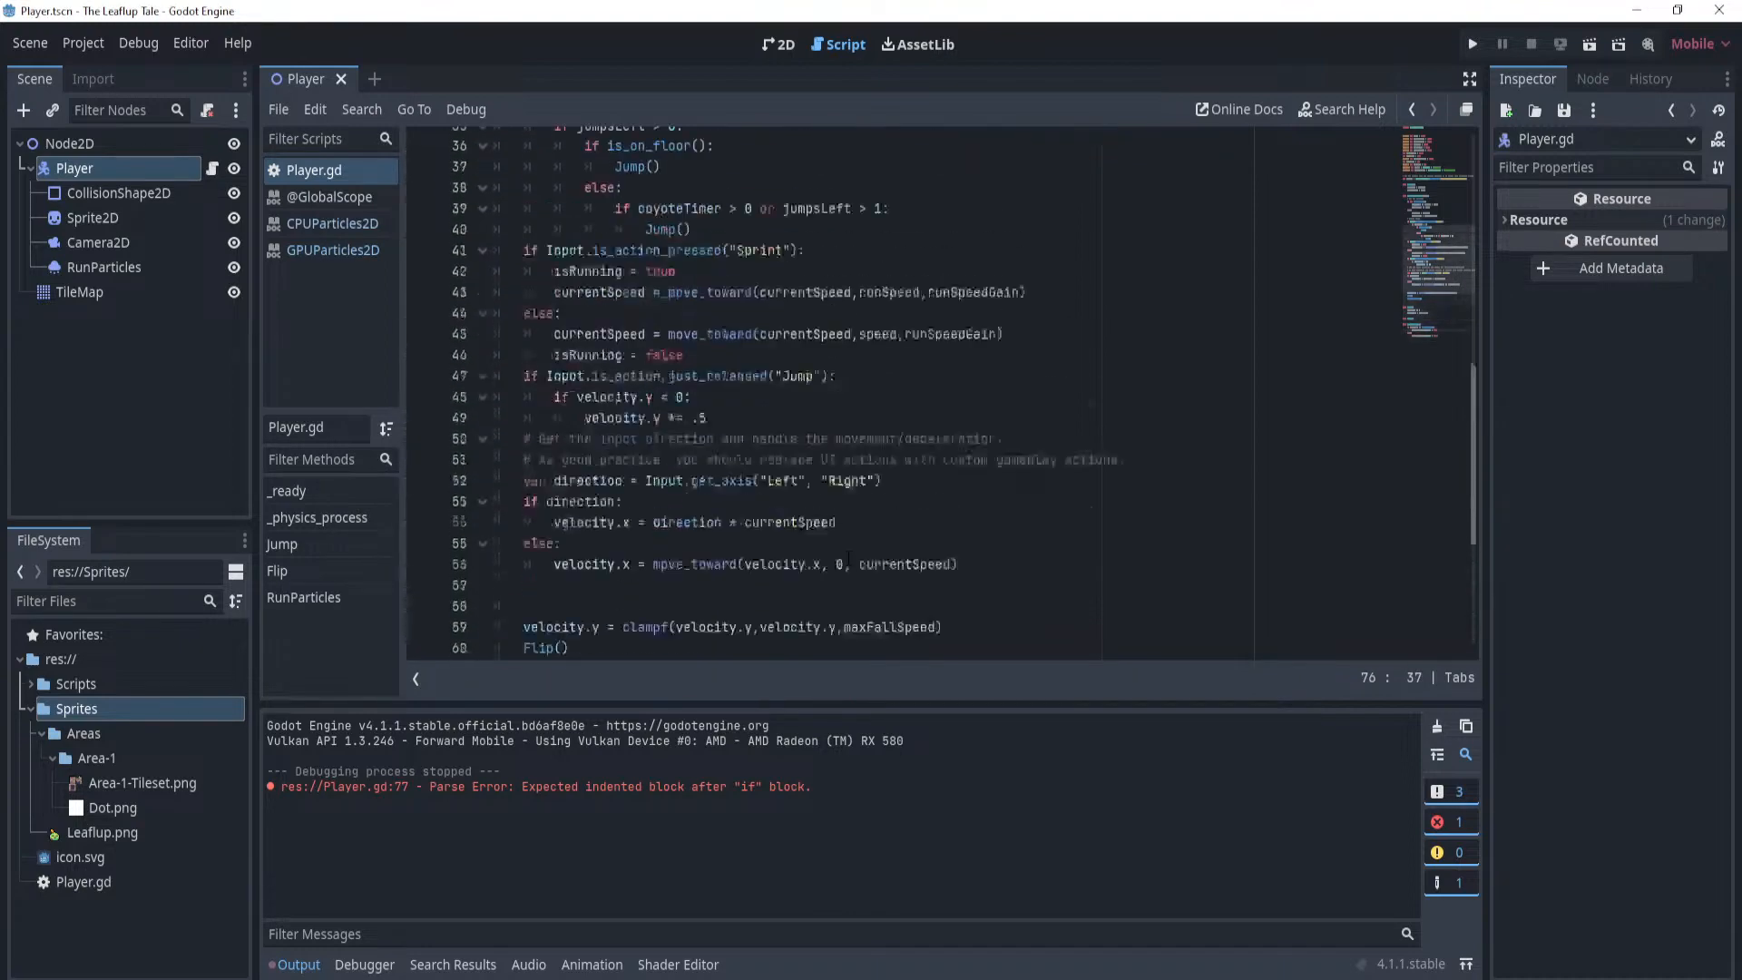
Add a RunParticles() call on its own line between the velocity.y clampf line and Flip() in _physics_process, and save the script.
scroll(848, 556, down, 3)
click(1011, 426)
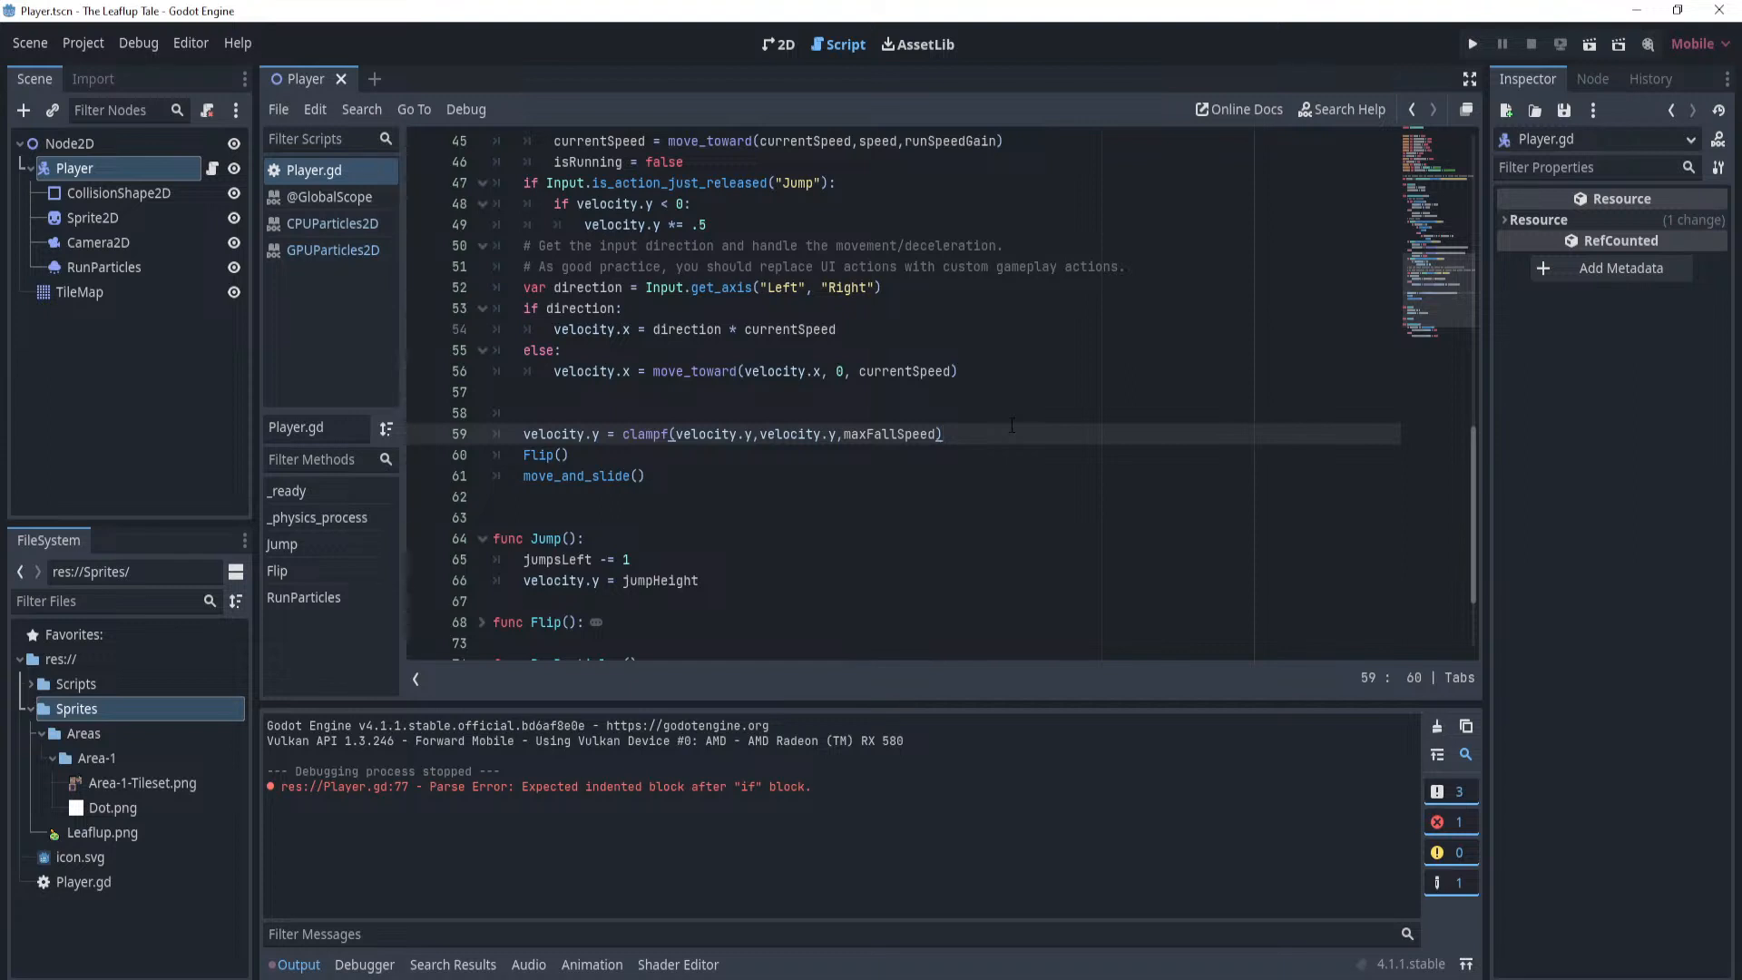
key(Return)
text(runParticles)
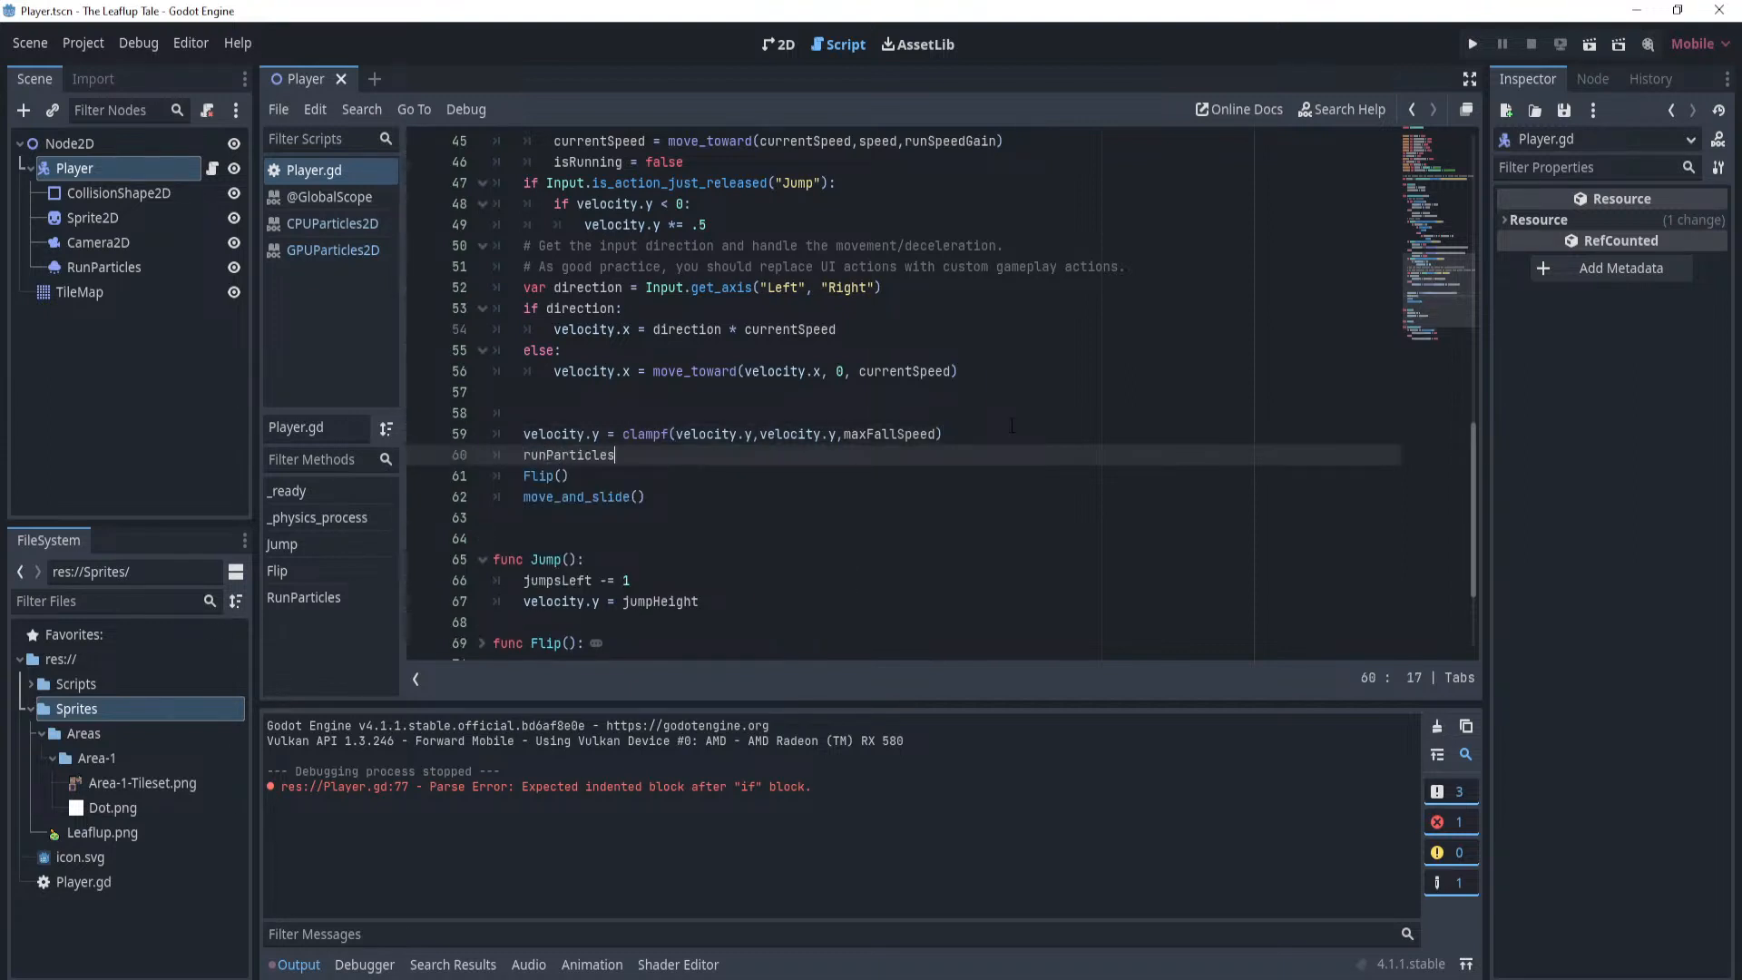
scroll(1012, 426, down, 2)
double_click(564, 307)
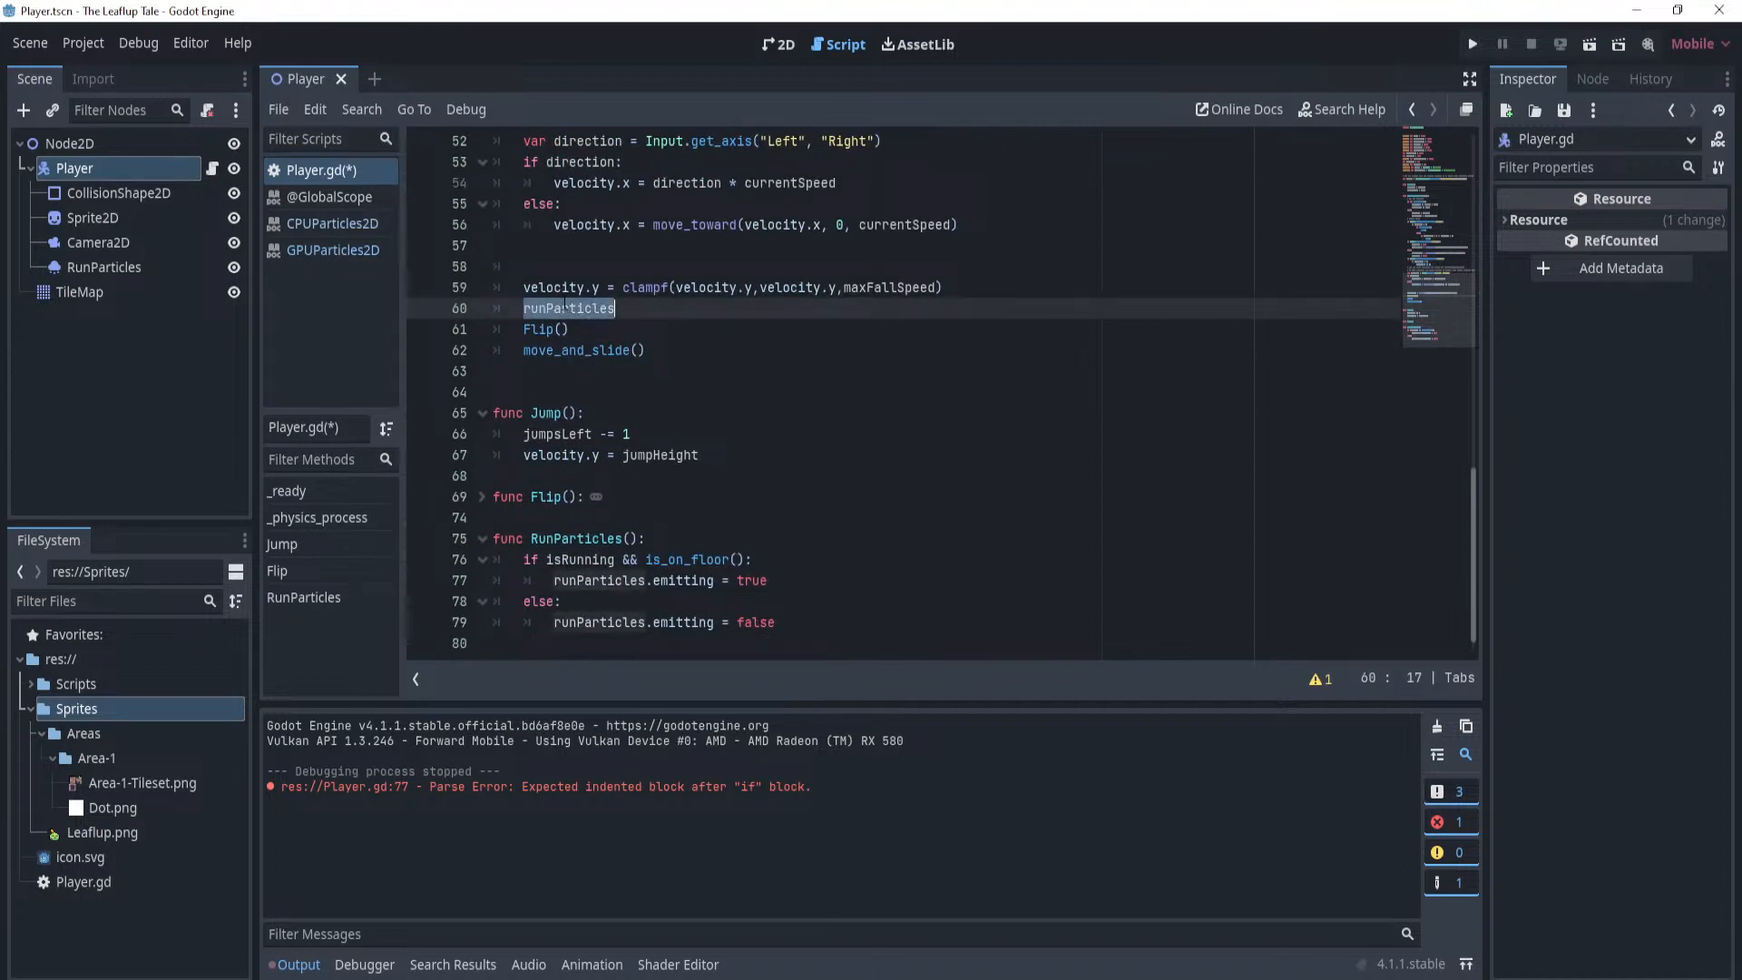
text(runpart)
key(Return)
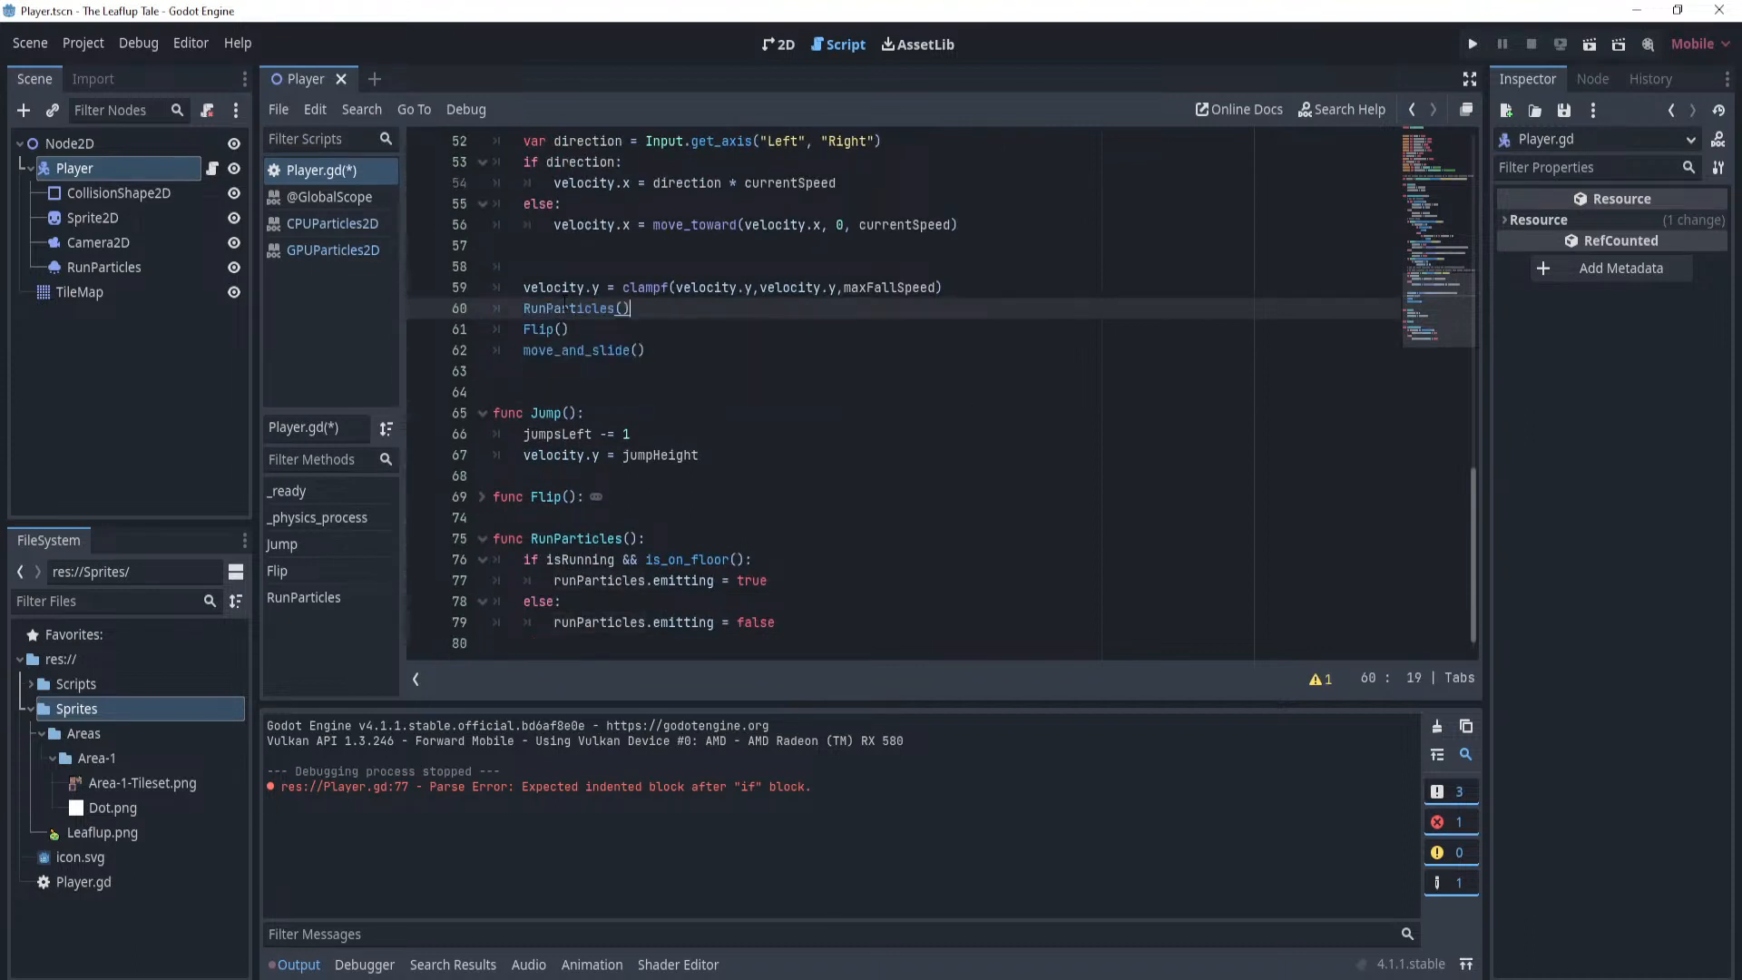
key(ctrl+s)
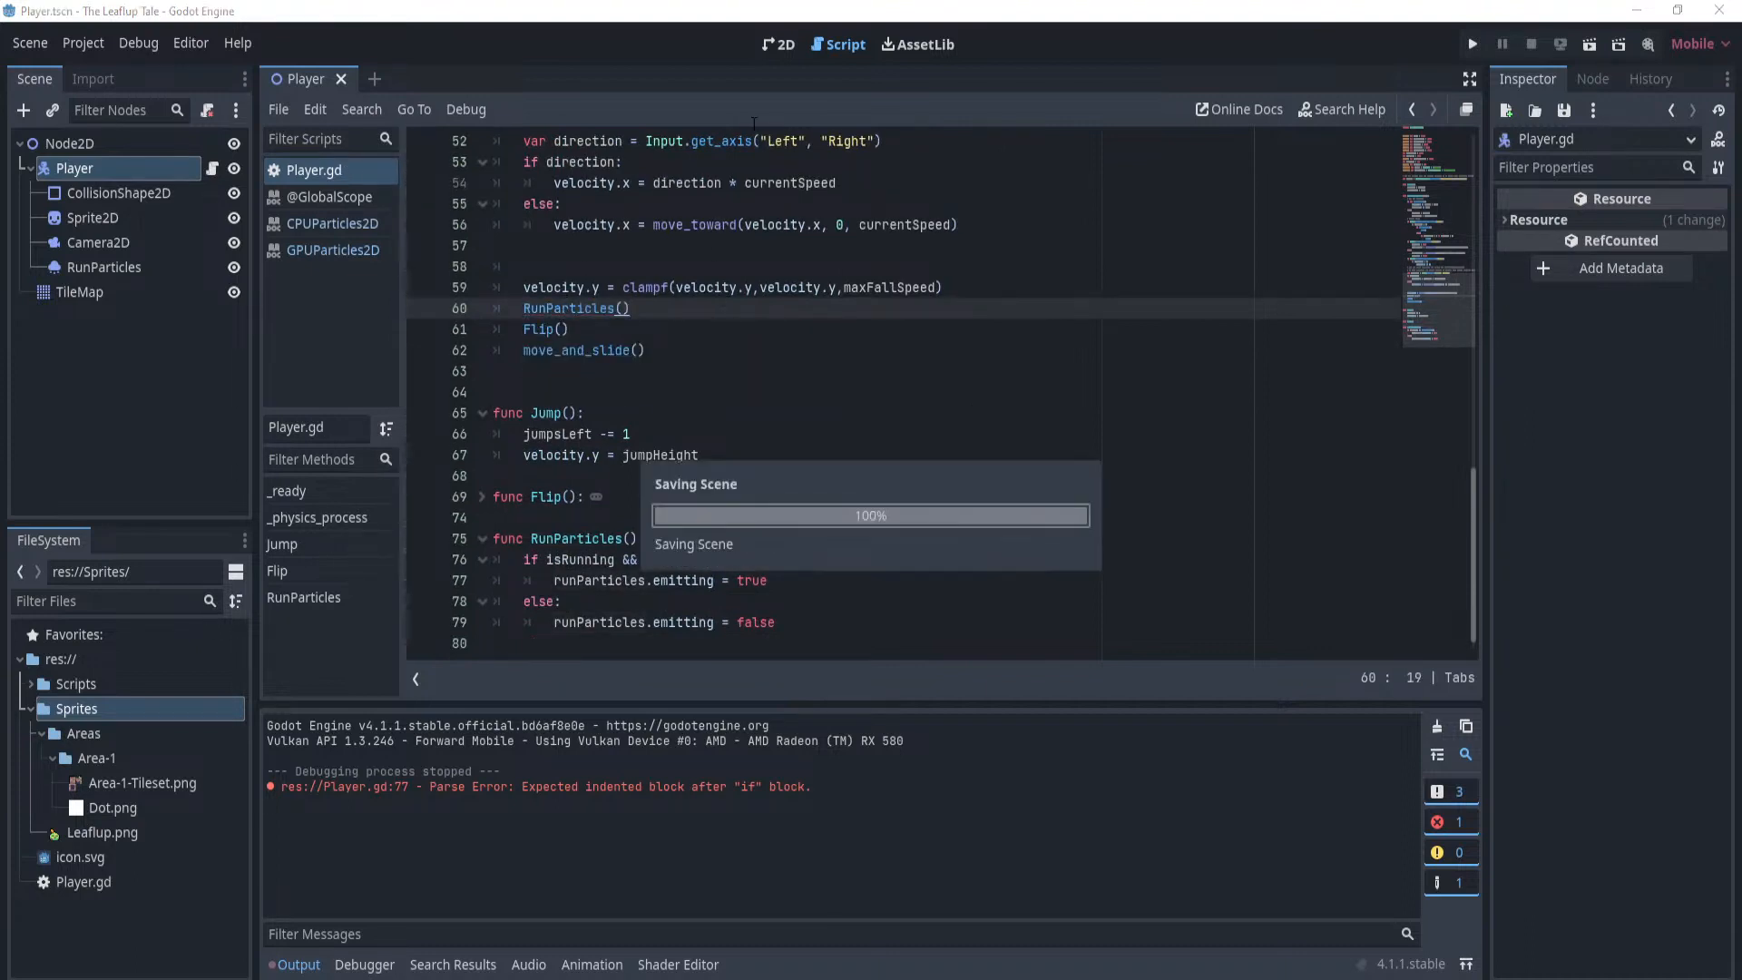
Return to the 2D view, clear the output log and run the project.
click(776, 45)
click(1437, 726)
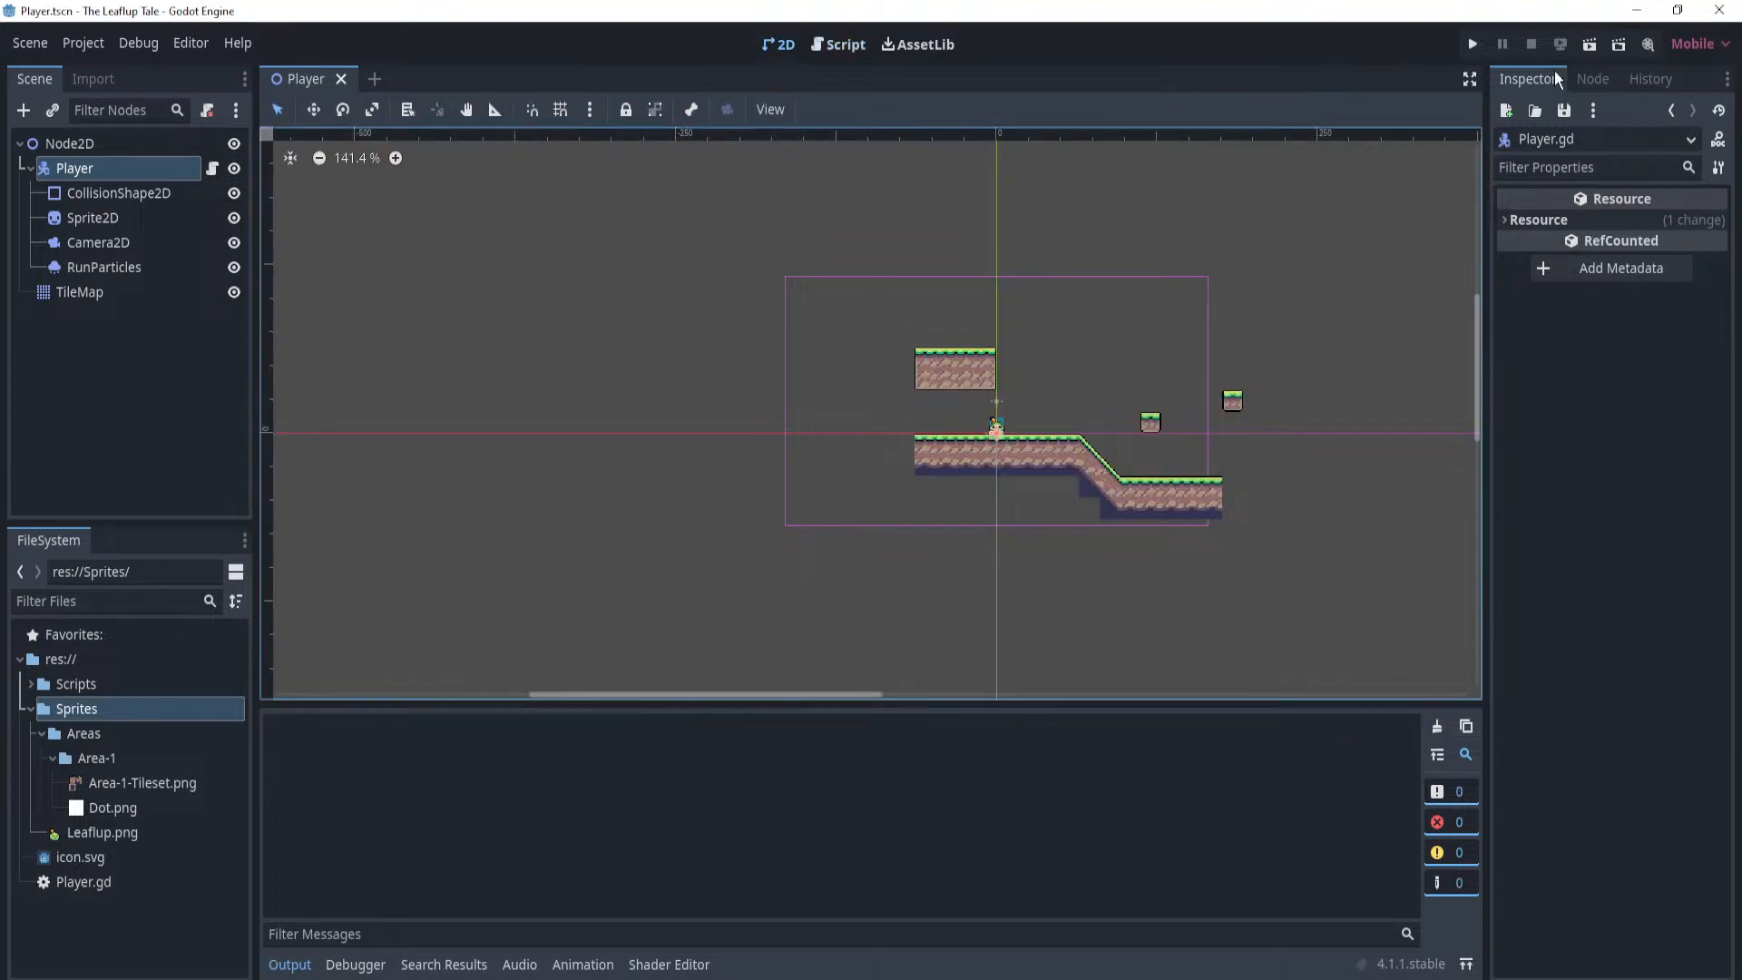
click(1476, 44)
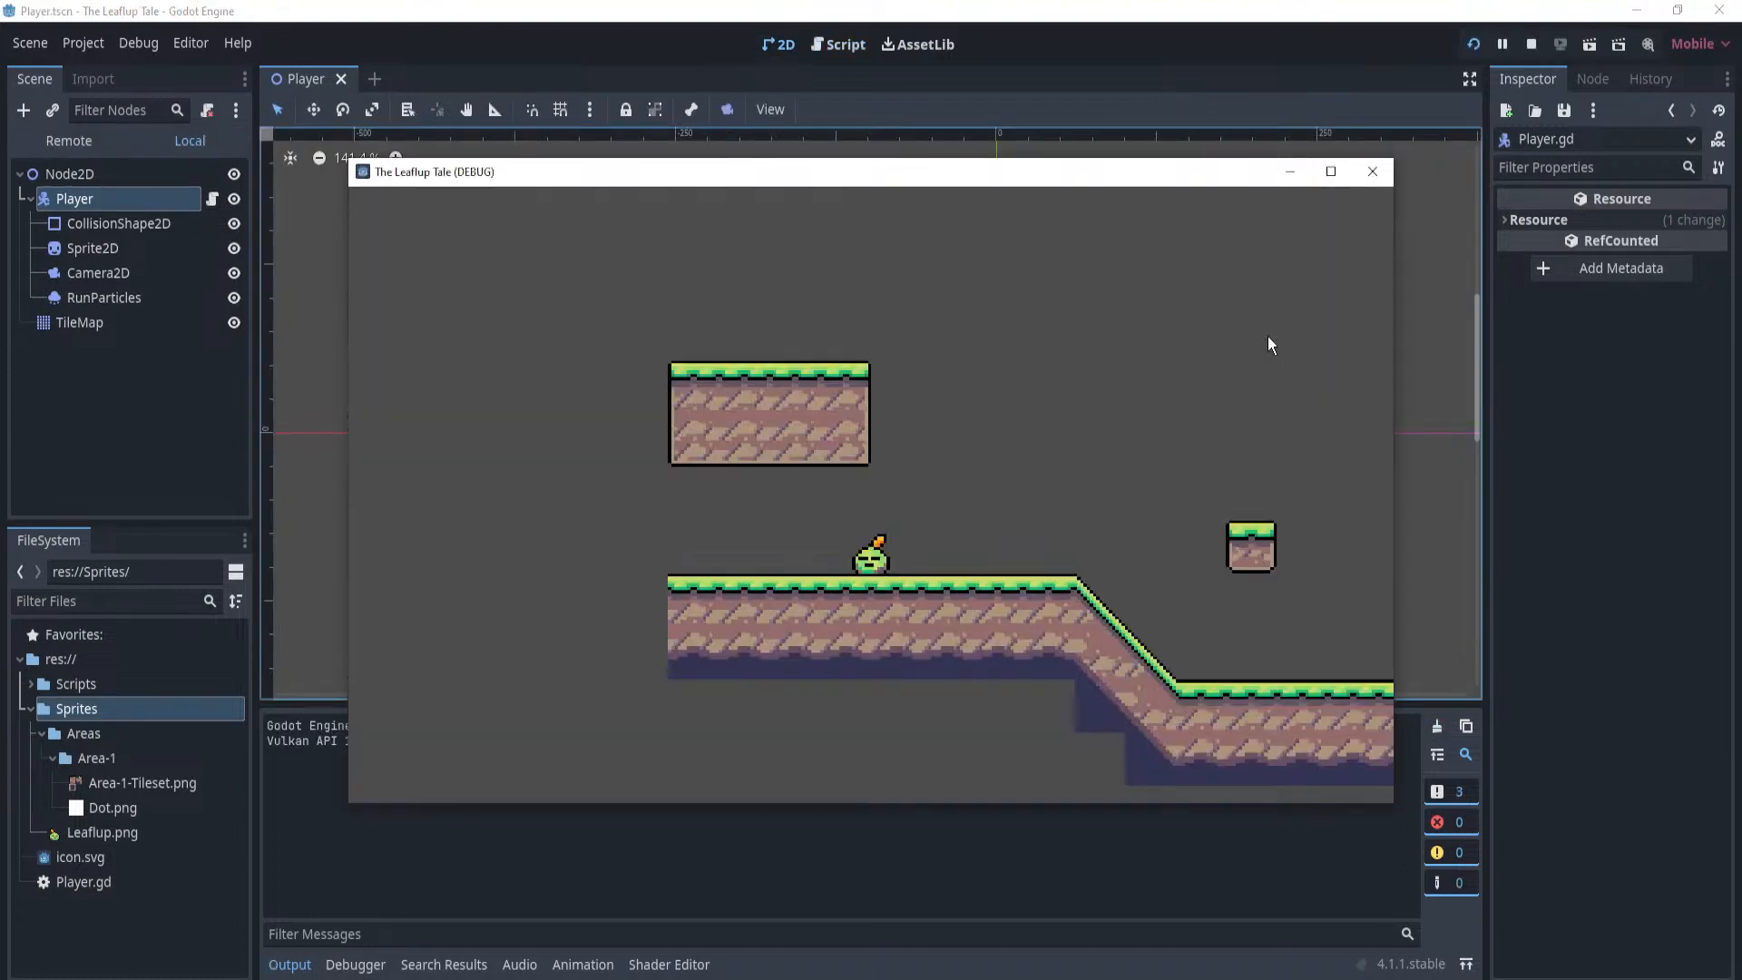
Playtest running and jumping in both directions to check the run particles on the ground and in the air, and close the game.
key(Right)
key(space)
key(space)
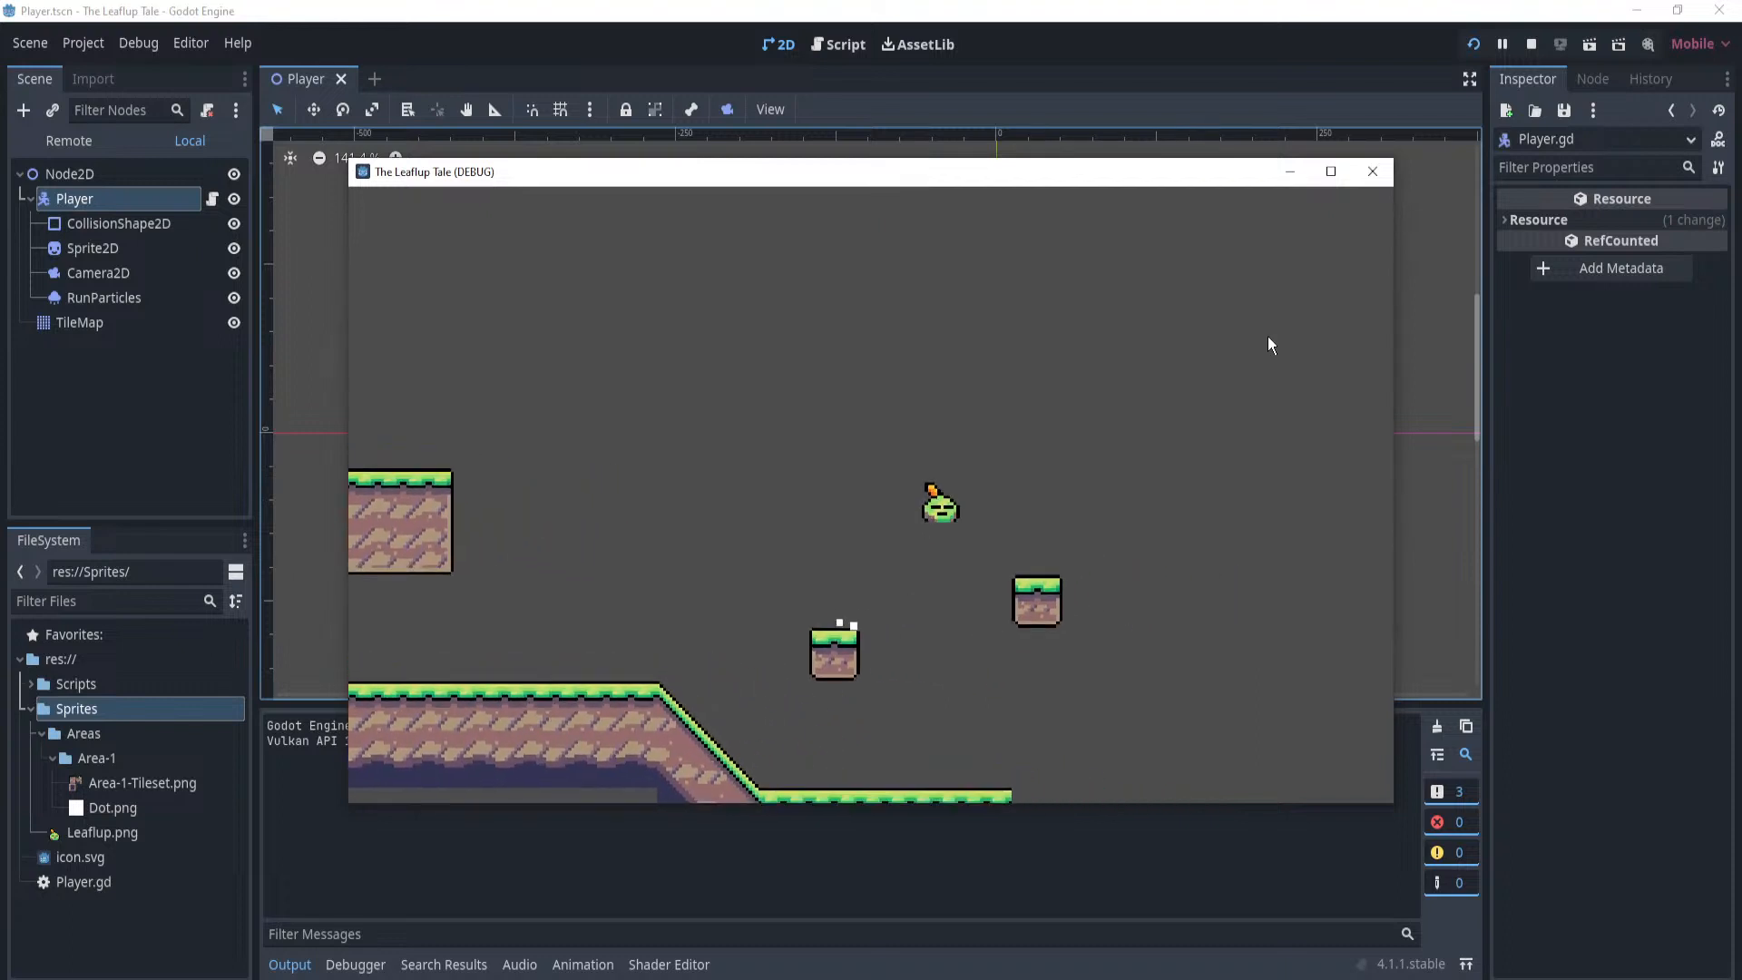
key(space)
key(Left)
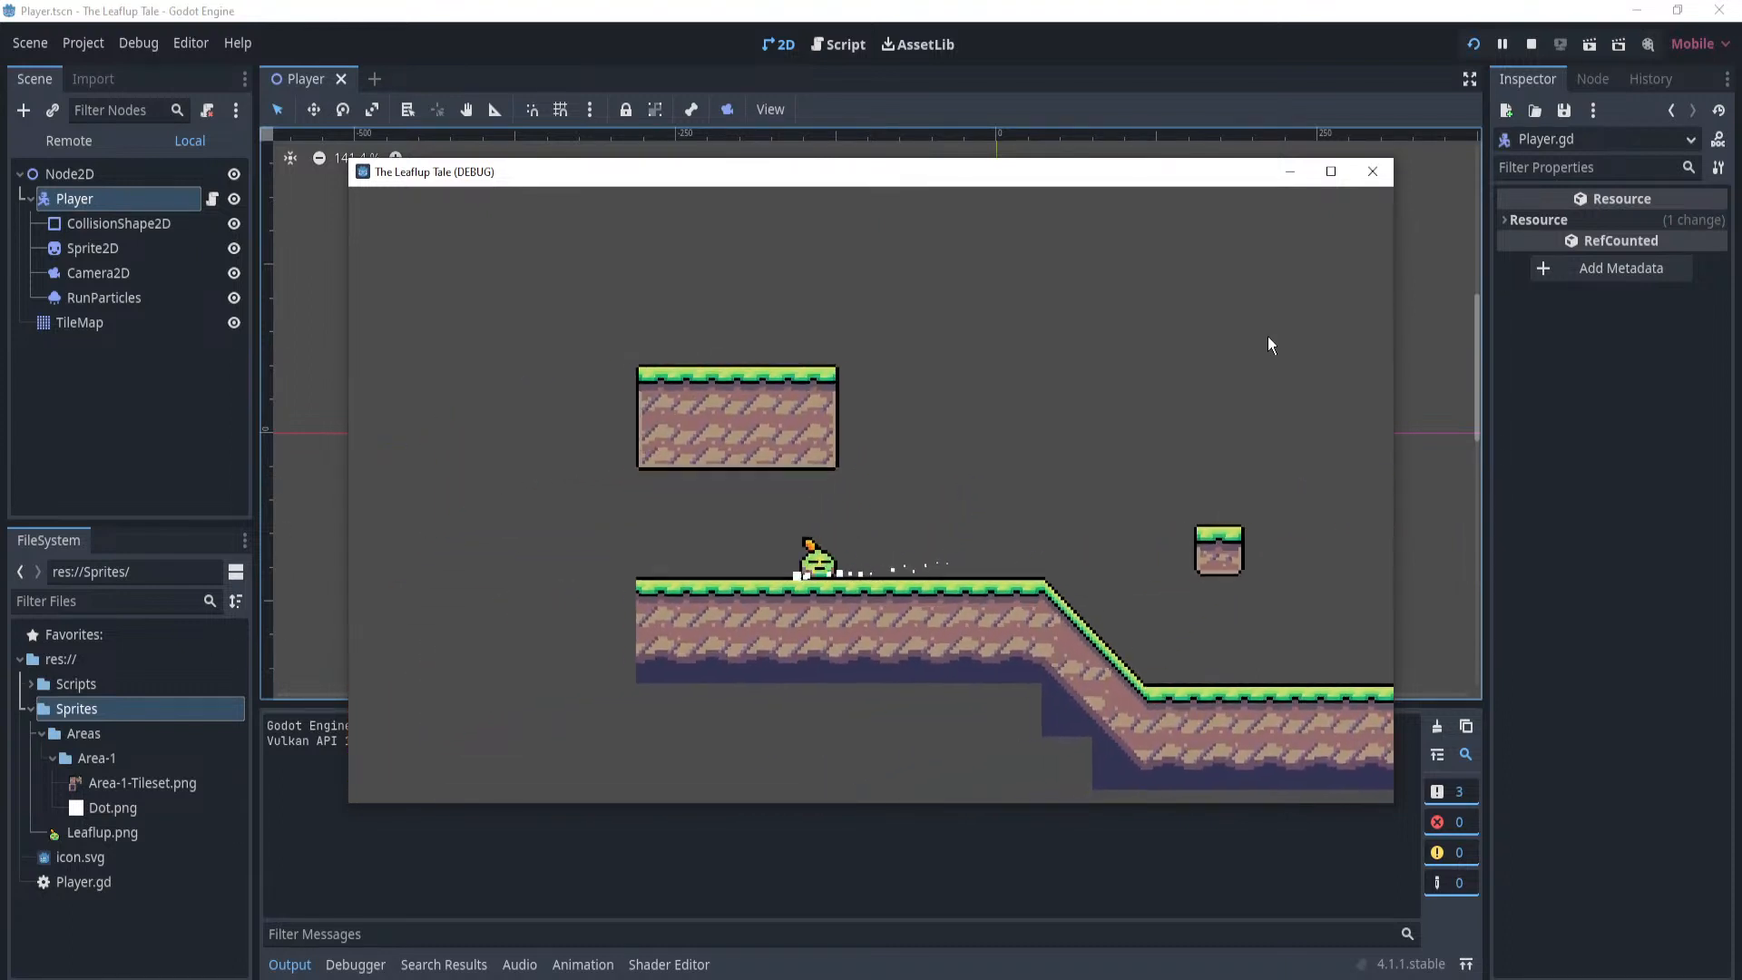
key(Right)
key(space)
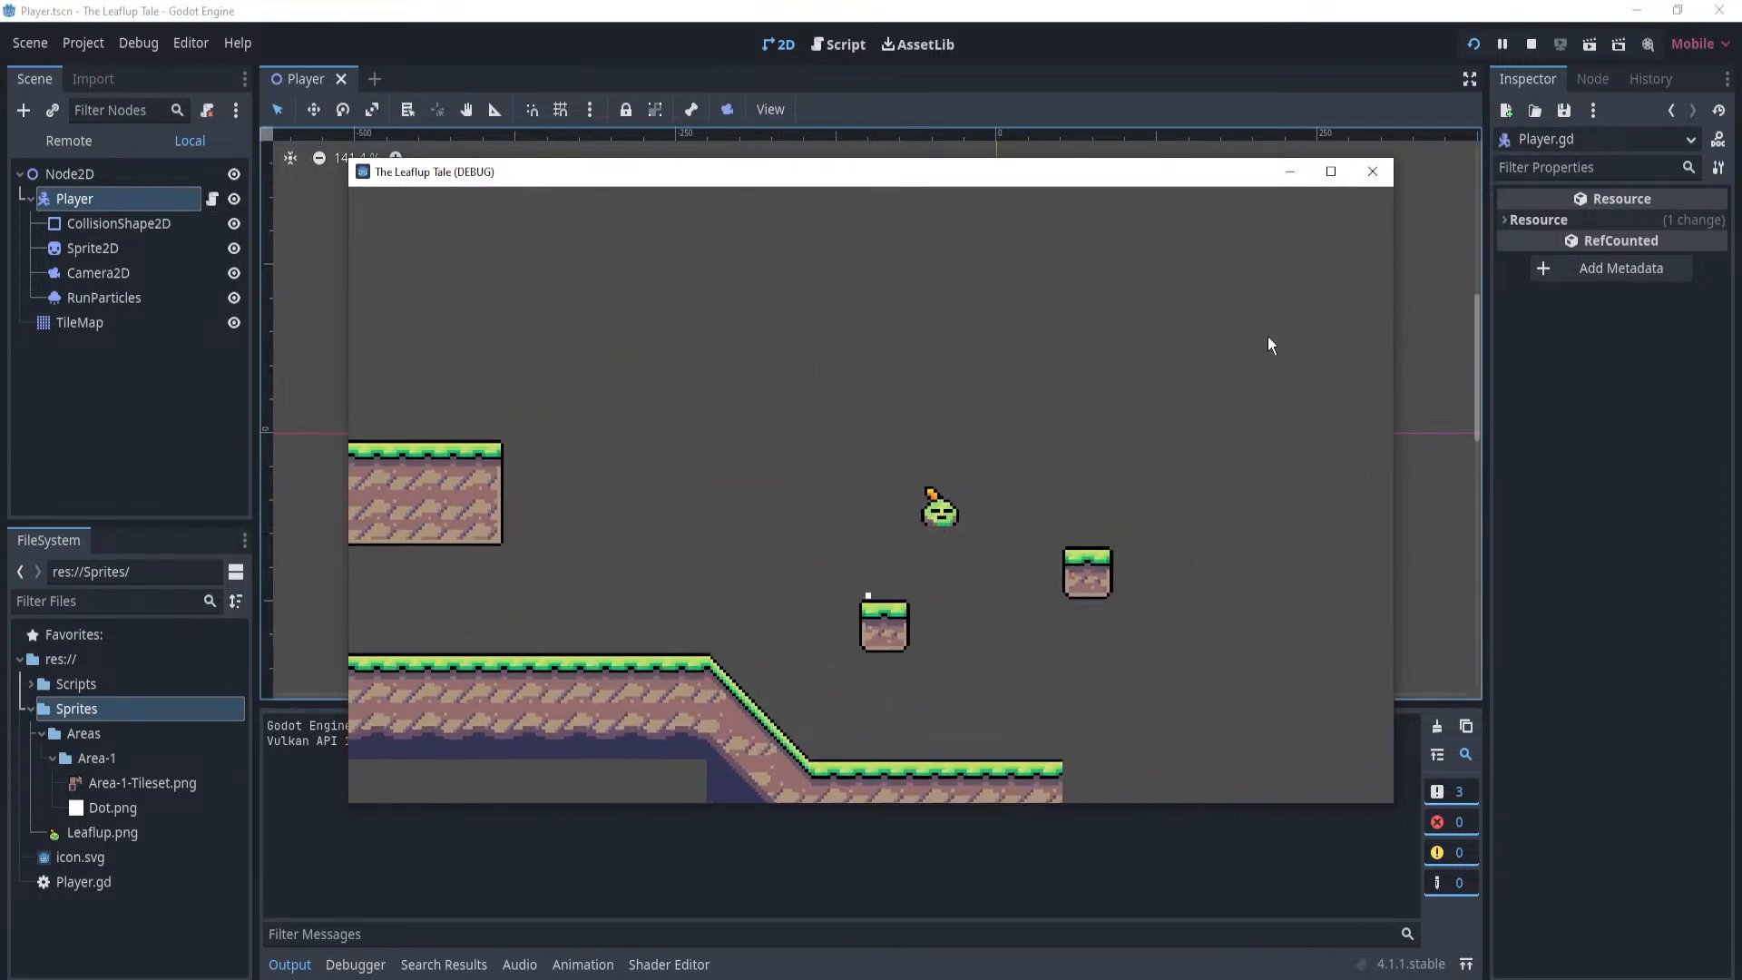
key(Left)
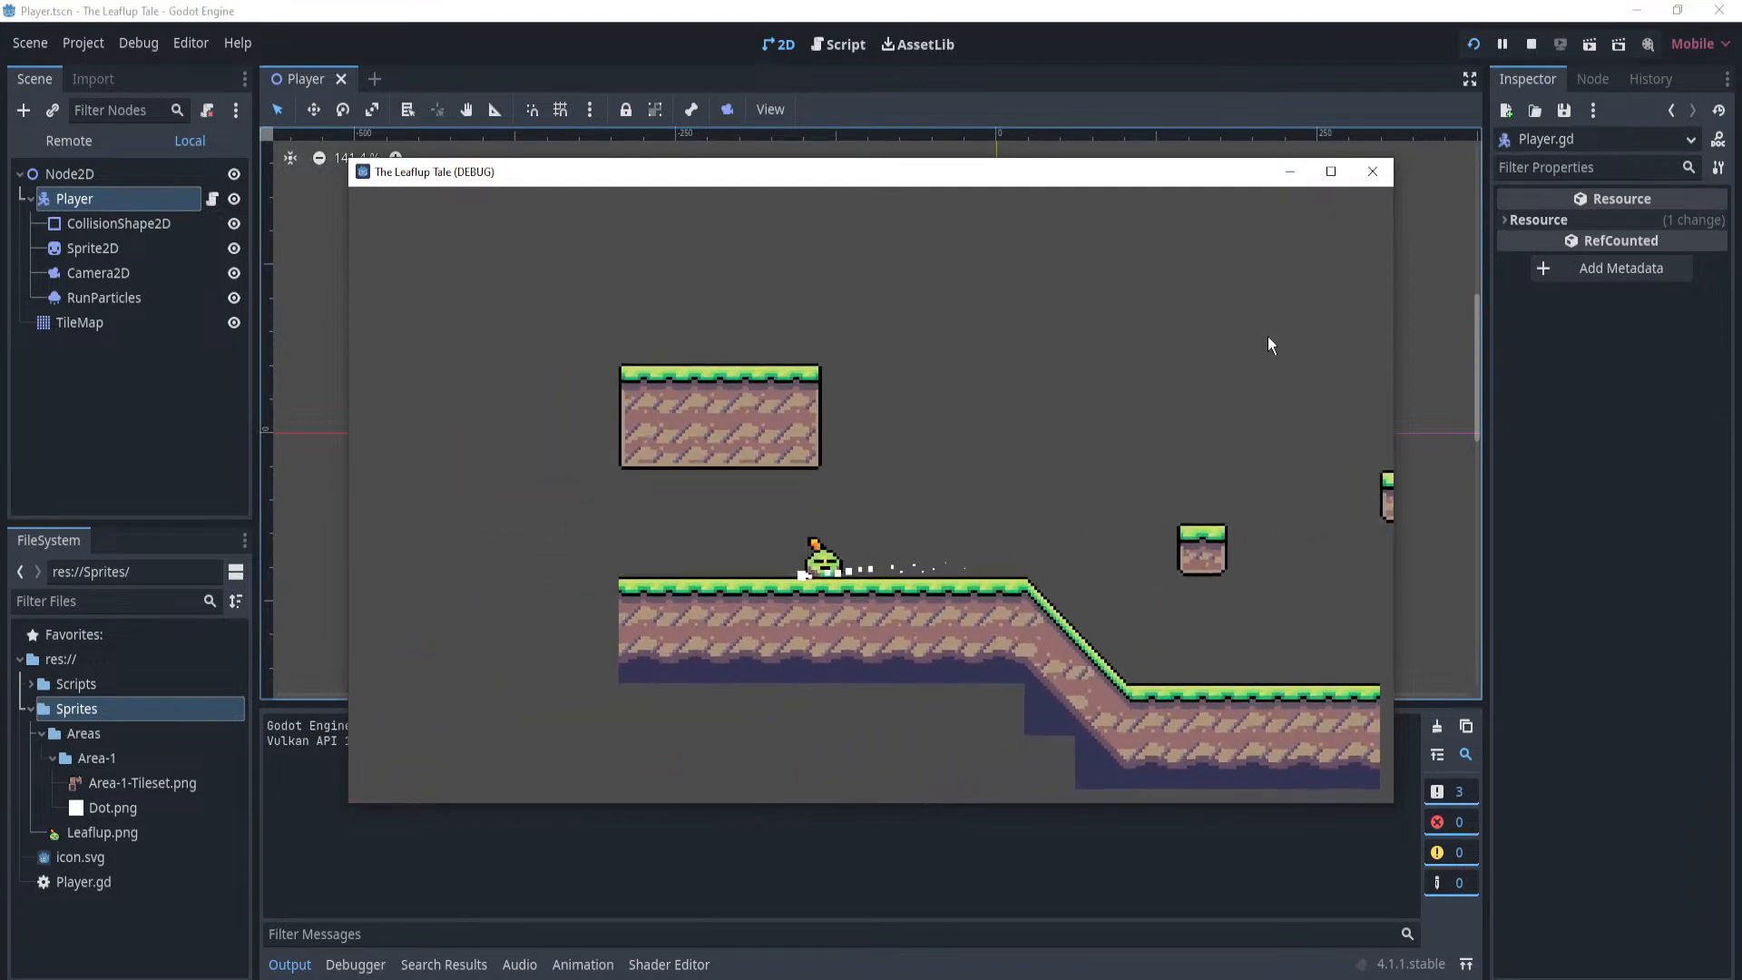
key(Right)
key(Left)
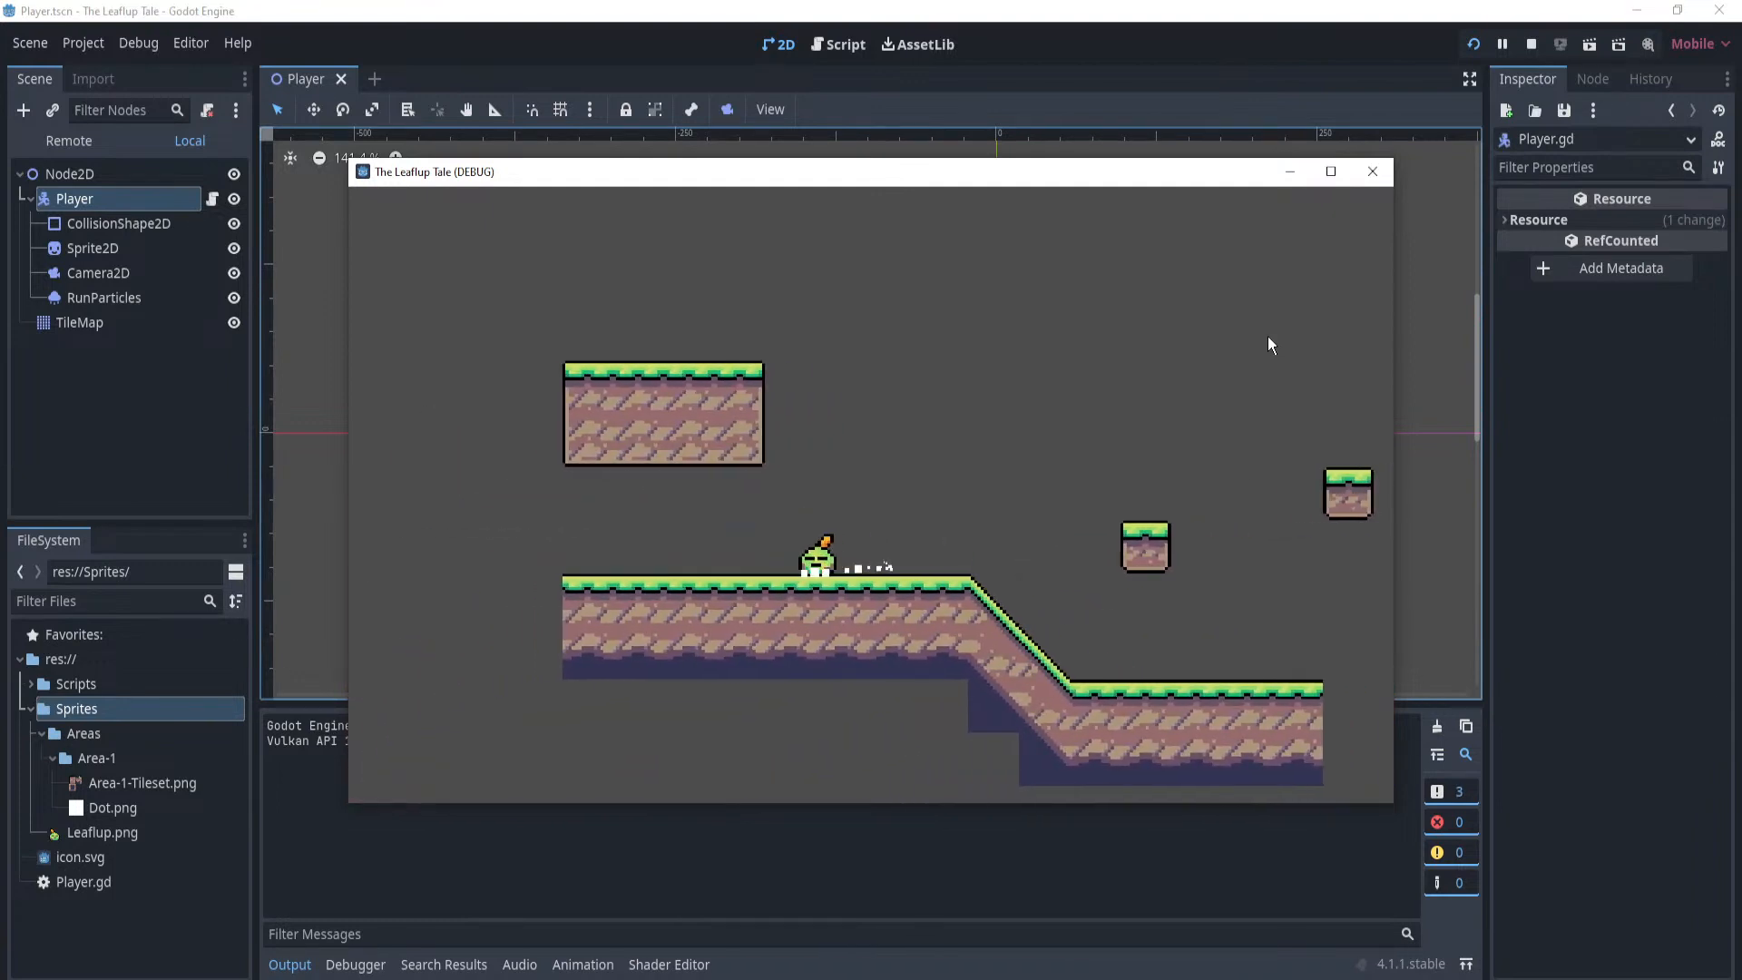
key(Right)
key(Left)
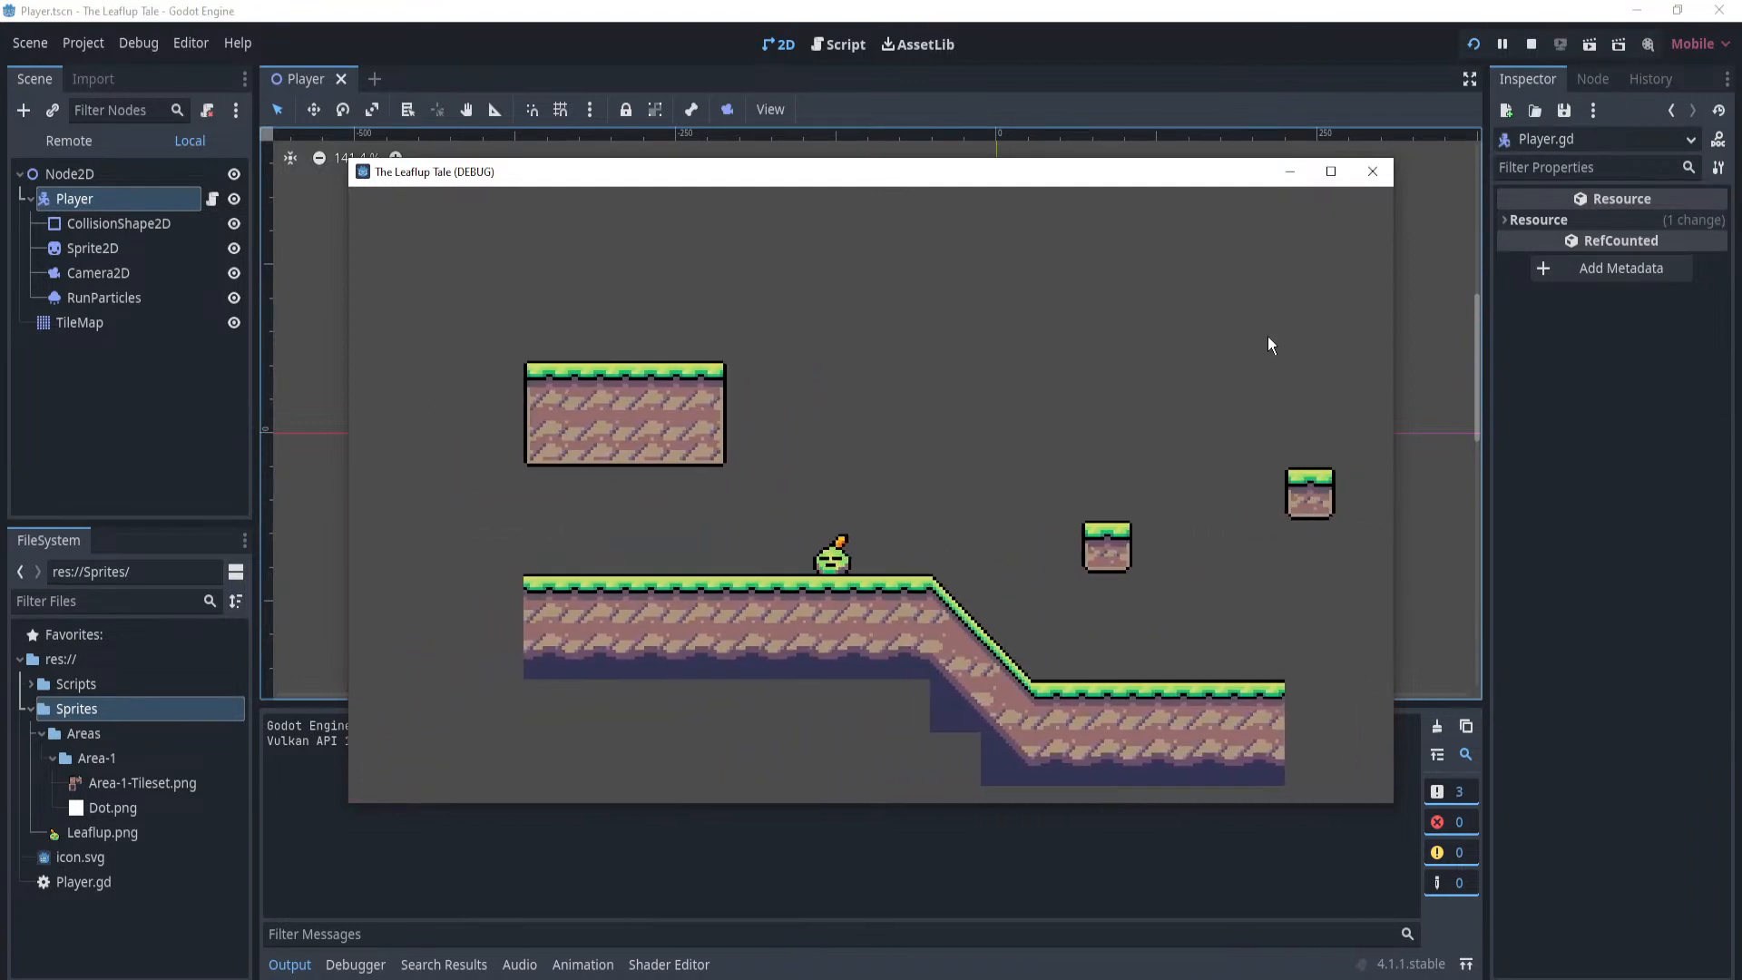
click(1372, 171)
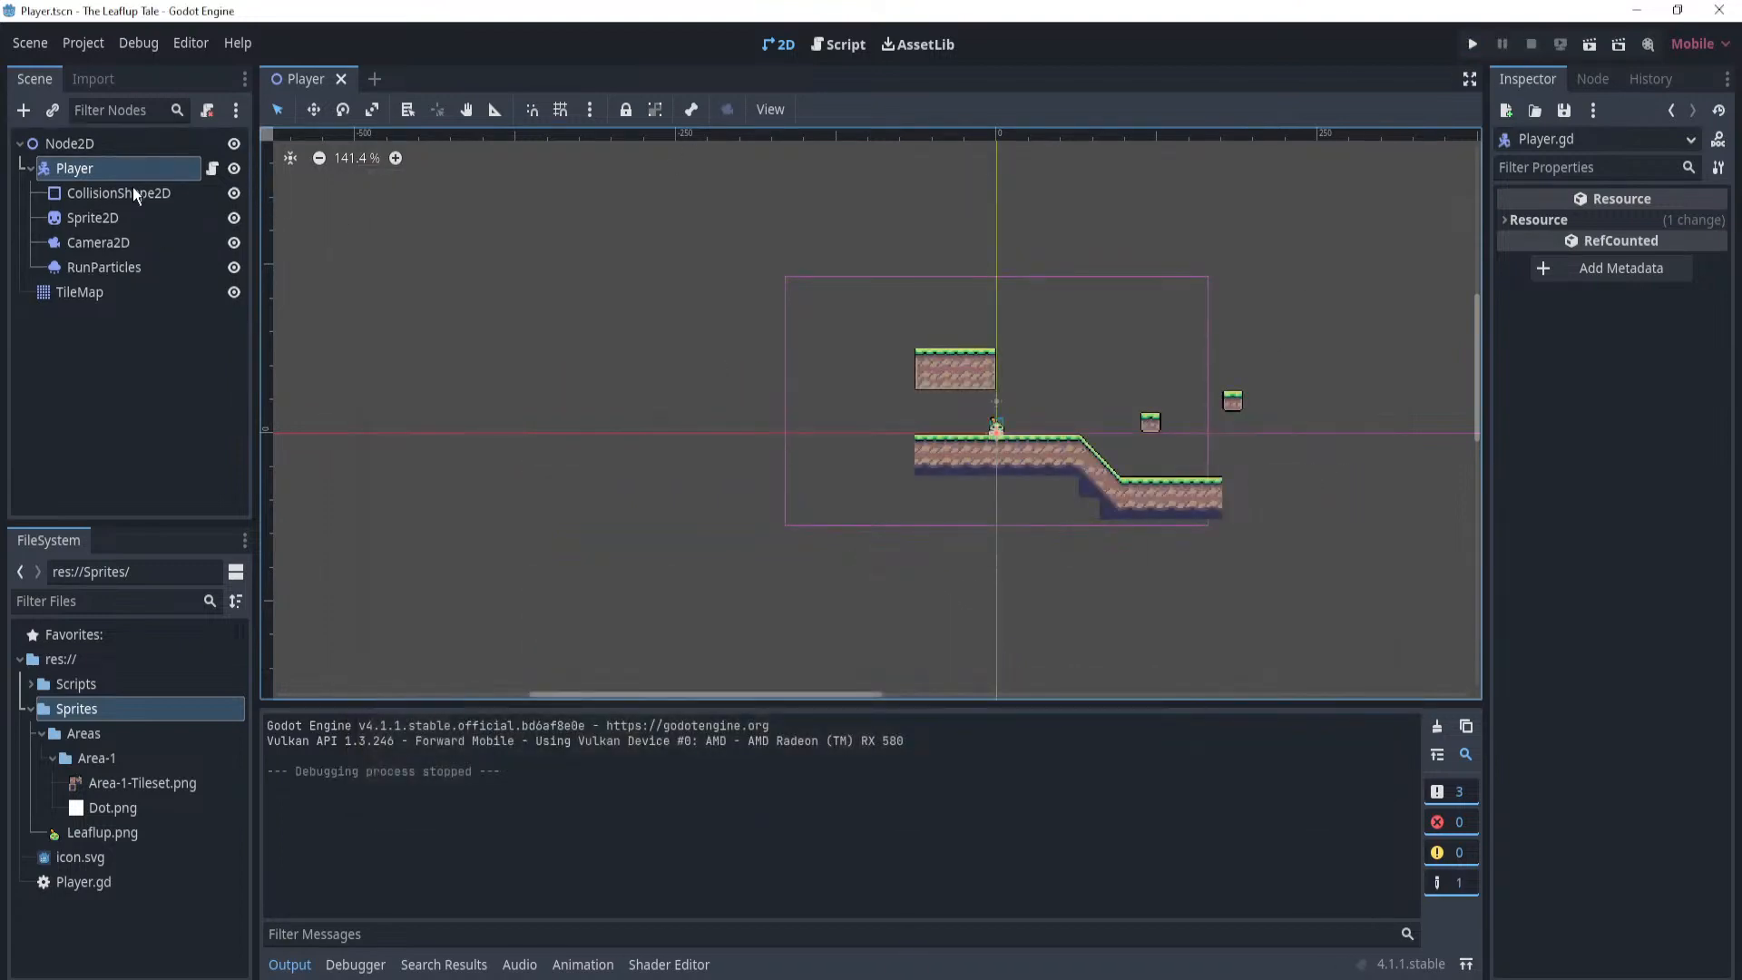
Open the Player node's script and unfold the Flip function.
click(211, 170)
scroll(832, 520, up, 2)
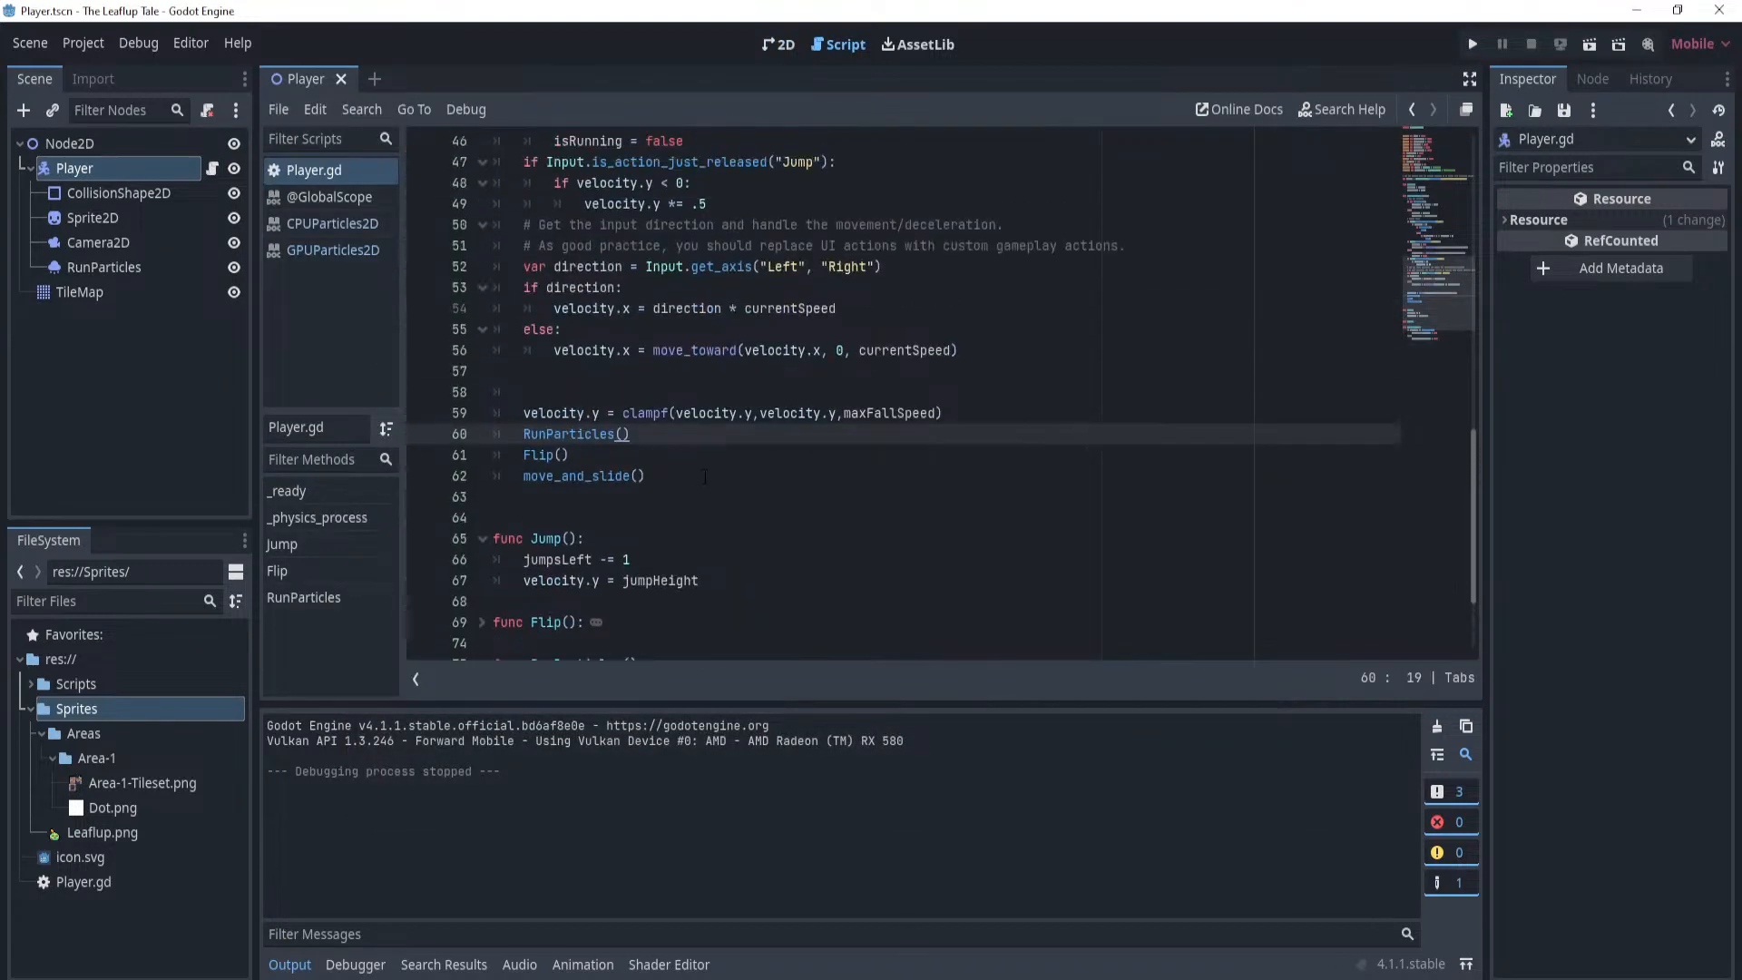
click(704, 474)
scroll(759, 514, down, 2)
click(595, 498)
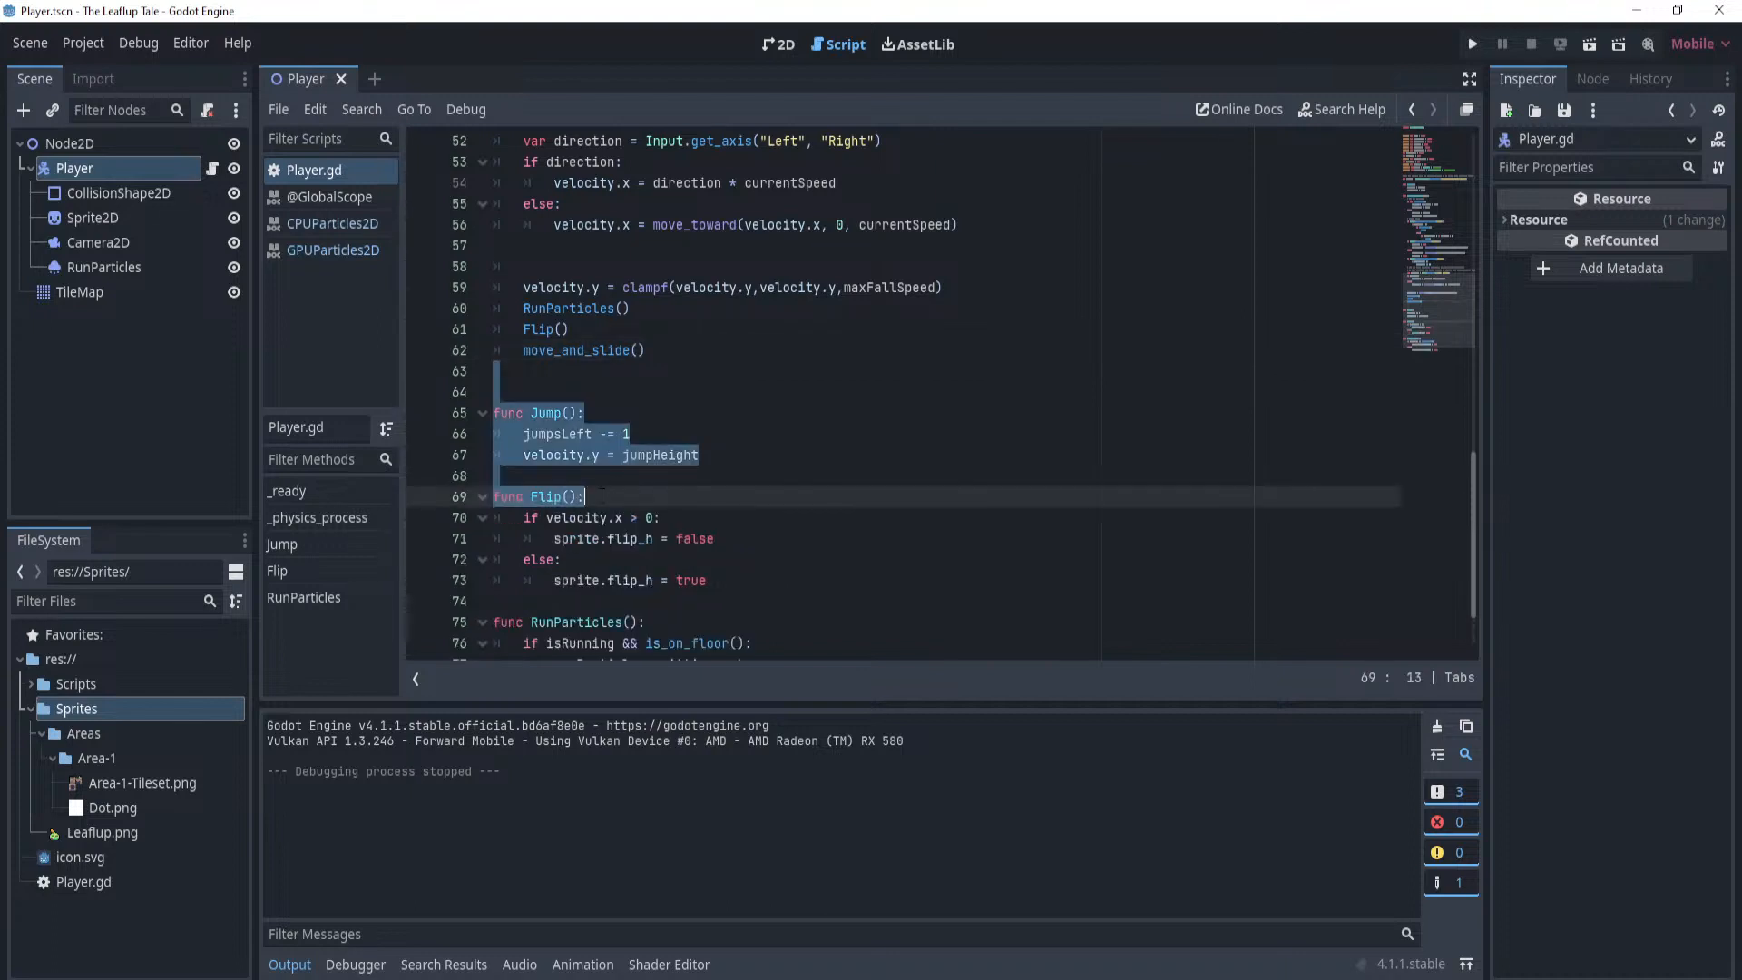
click(727, 500)
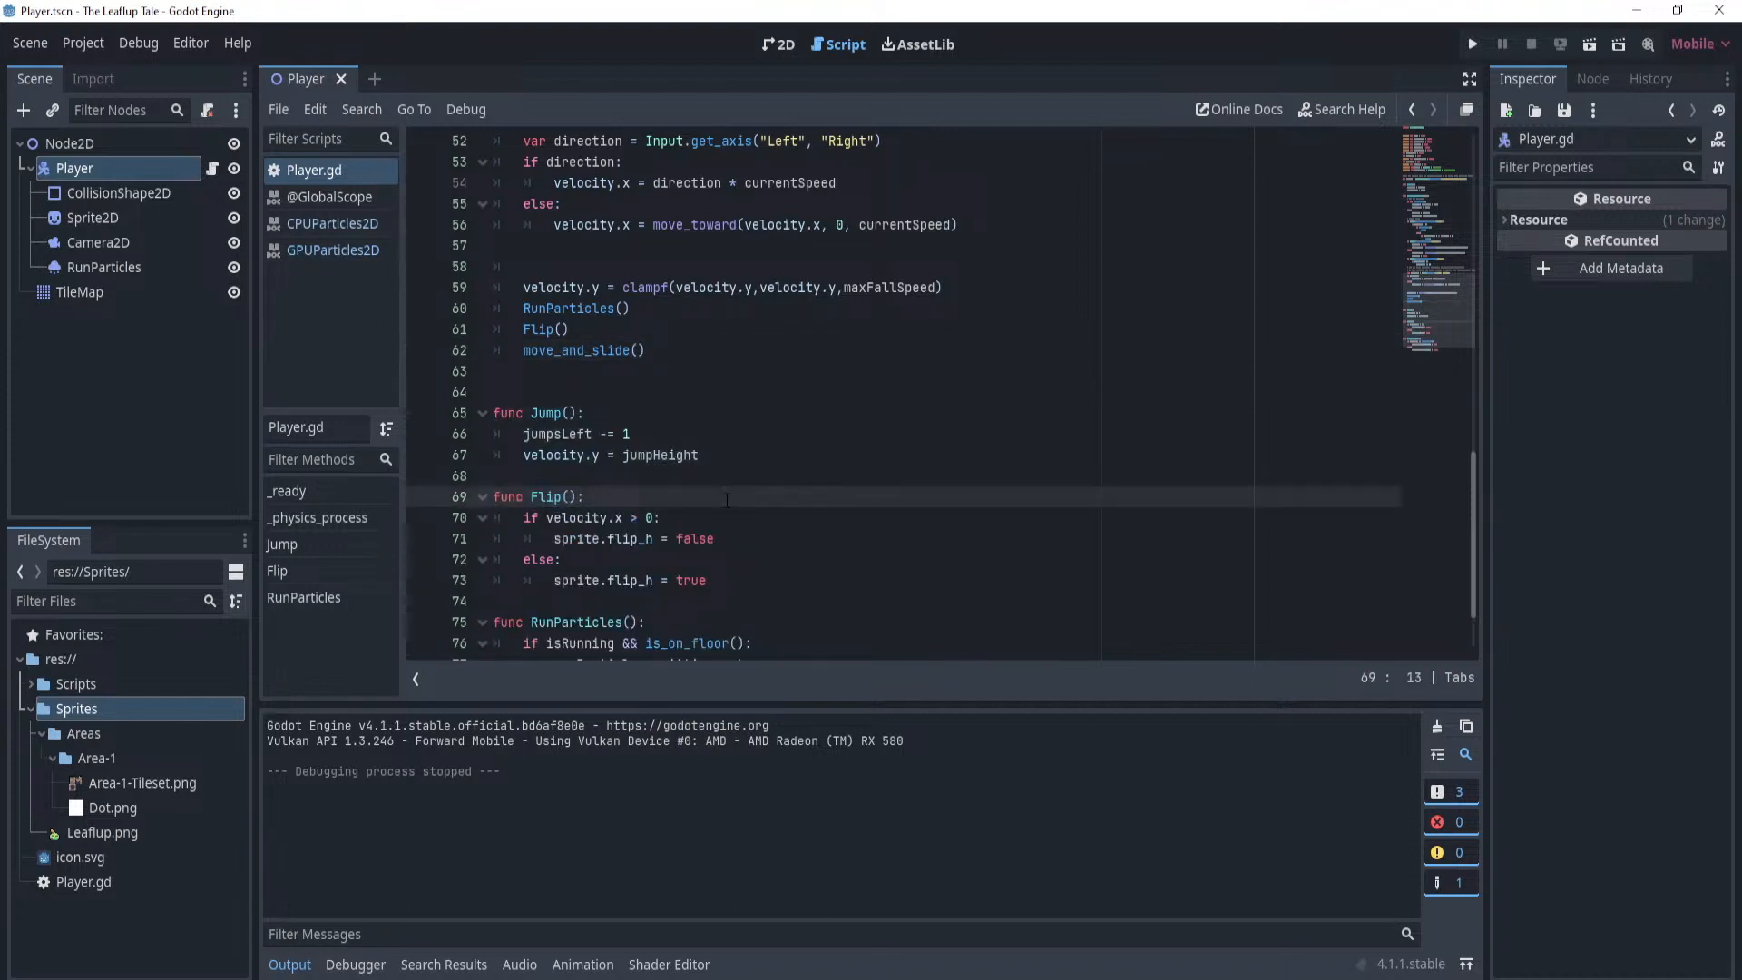
Insert the condition if velocity != 0: as the first line of the Flip function, with an indented line under it.
key(Return)
text(if velocity)
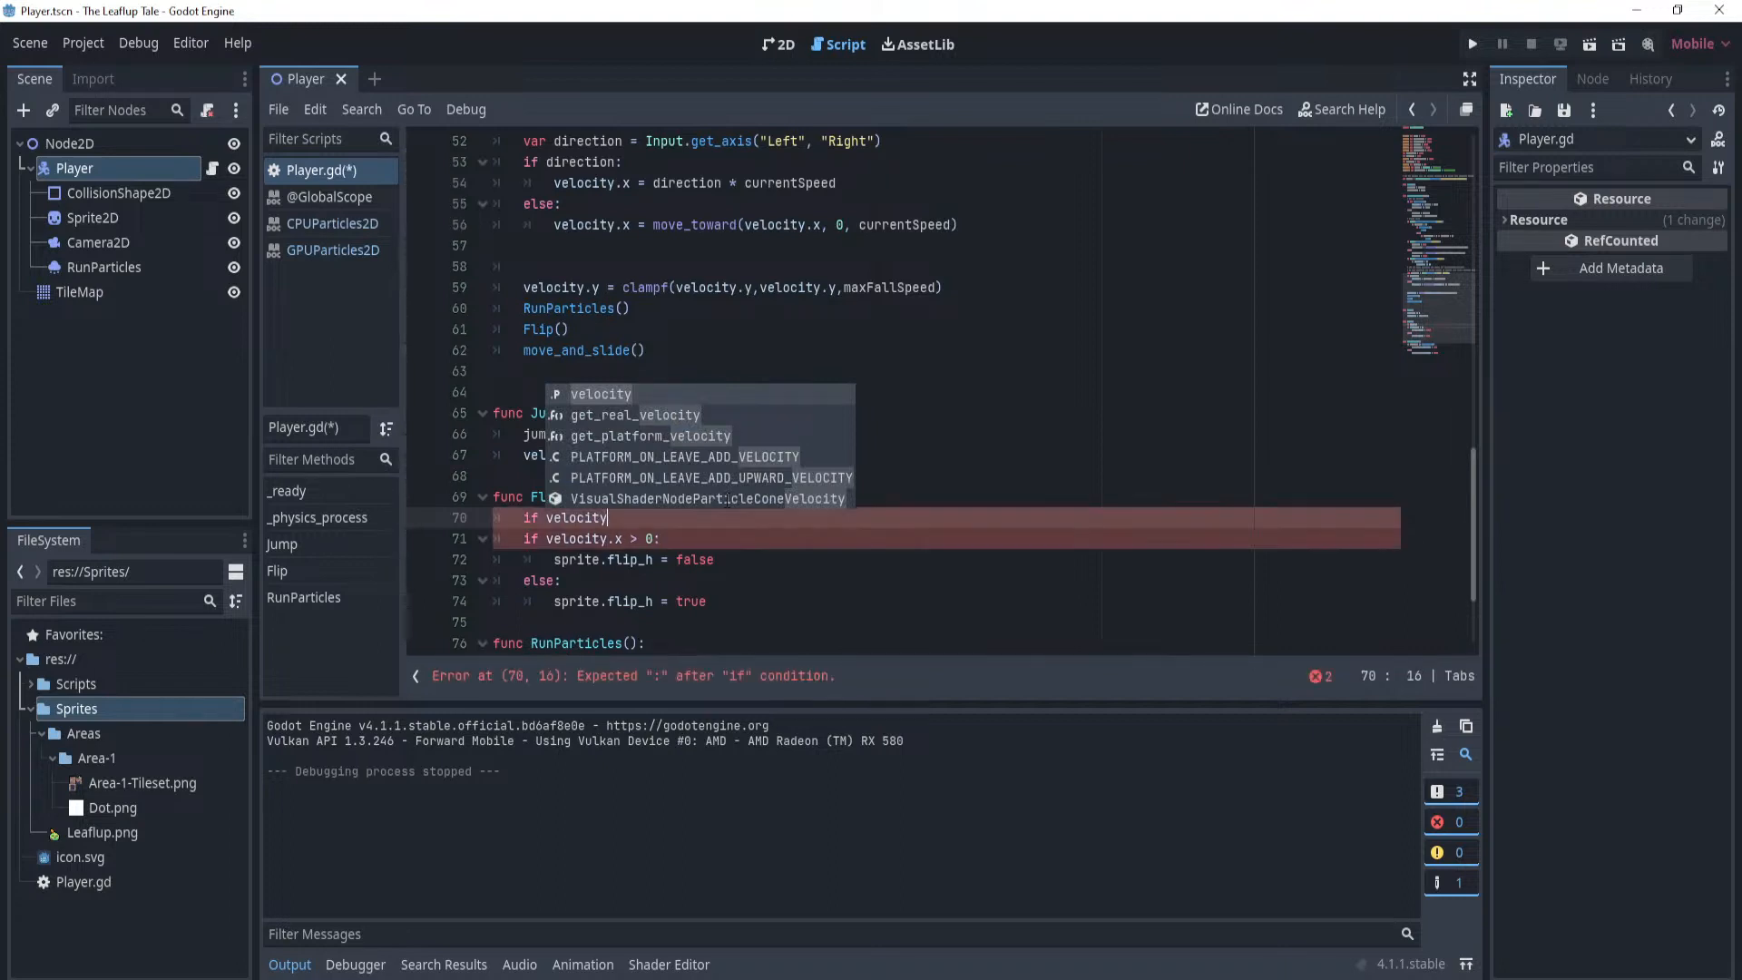
text( !=)
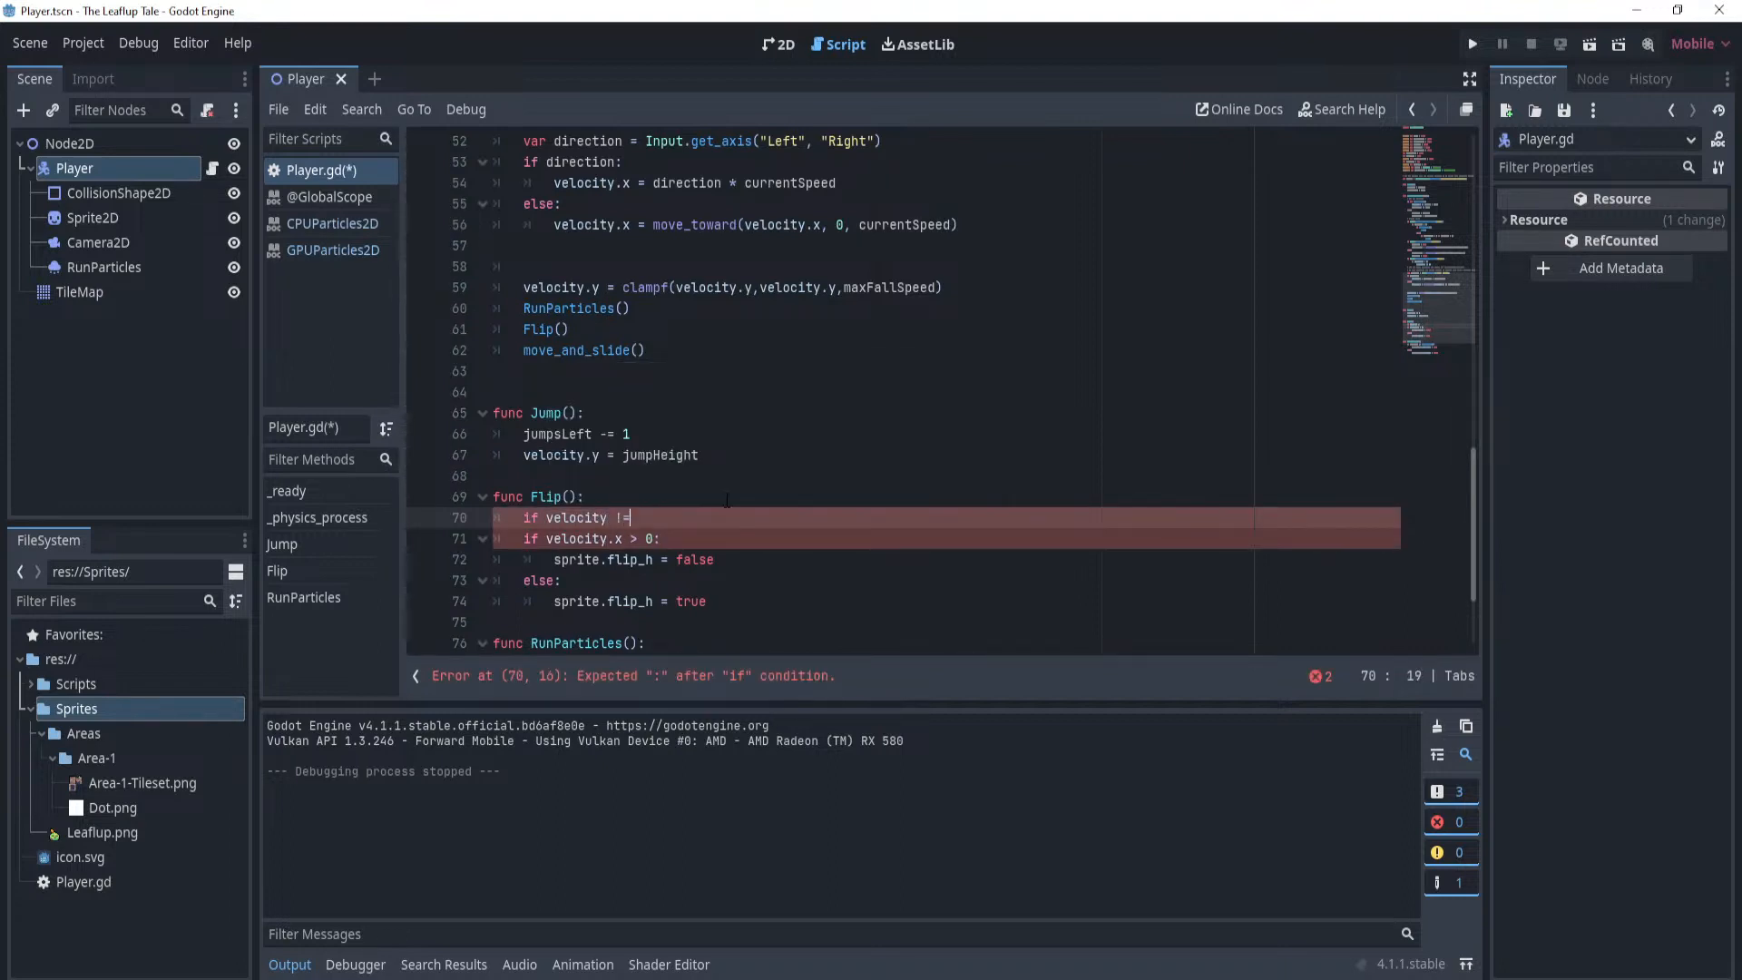
text( 0:)
key(Return)
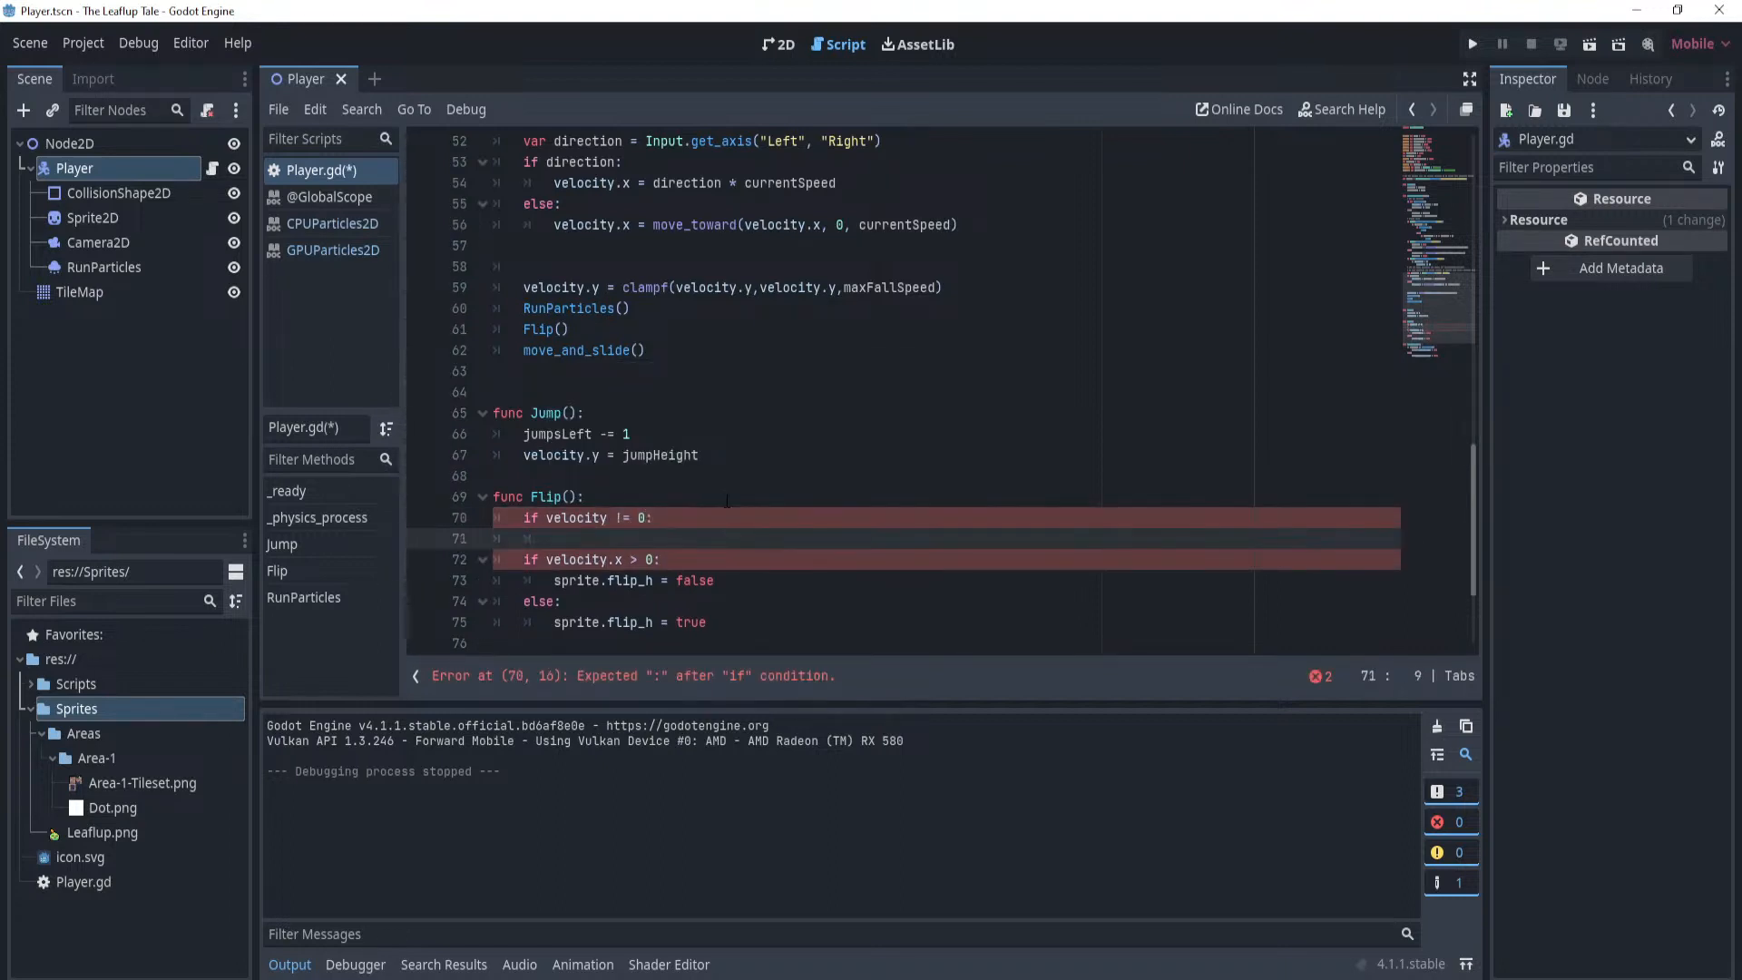
Change the new Flip condition to if velocity == 0:, write return inside it, and save the script.
key(BackSpace)
key(BackSpace)
key(BackSpace)
key(BackSpace)
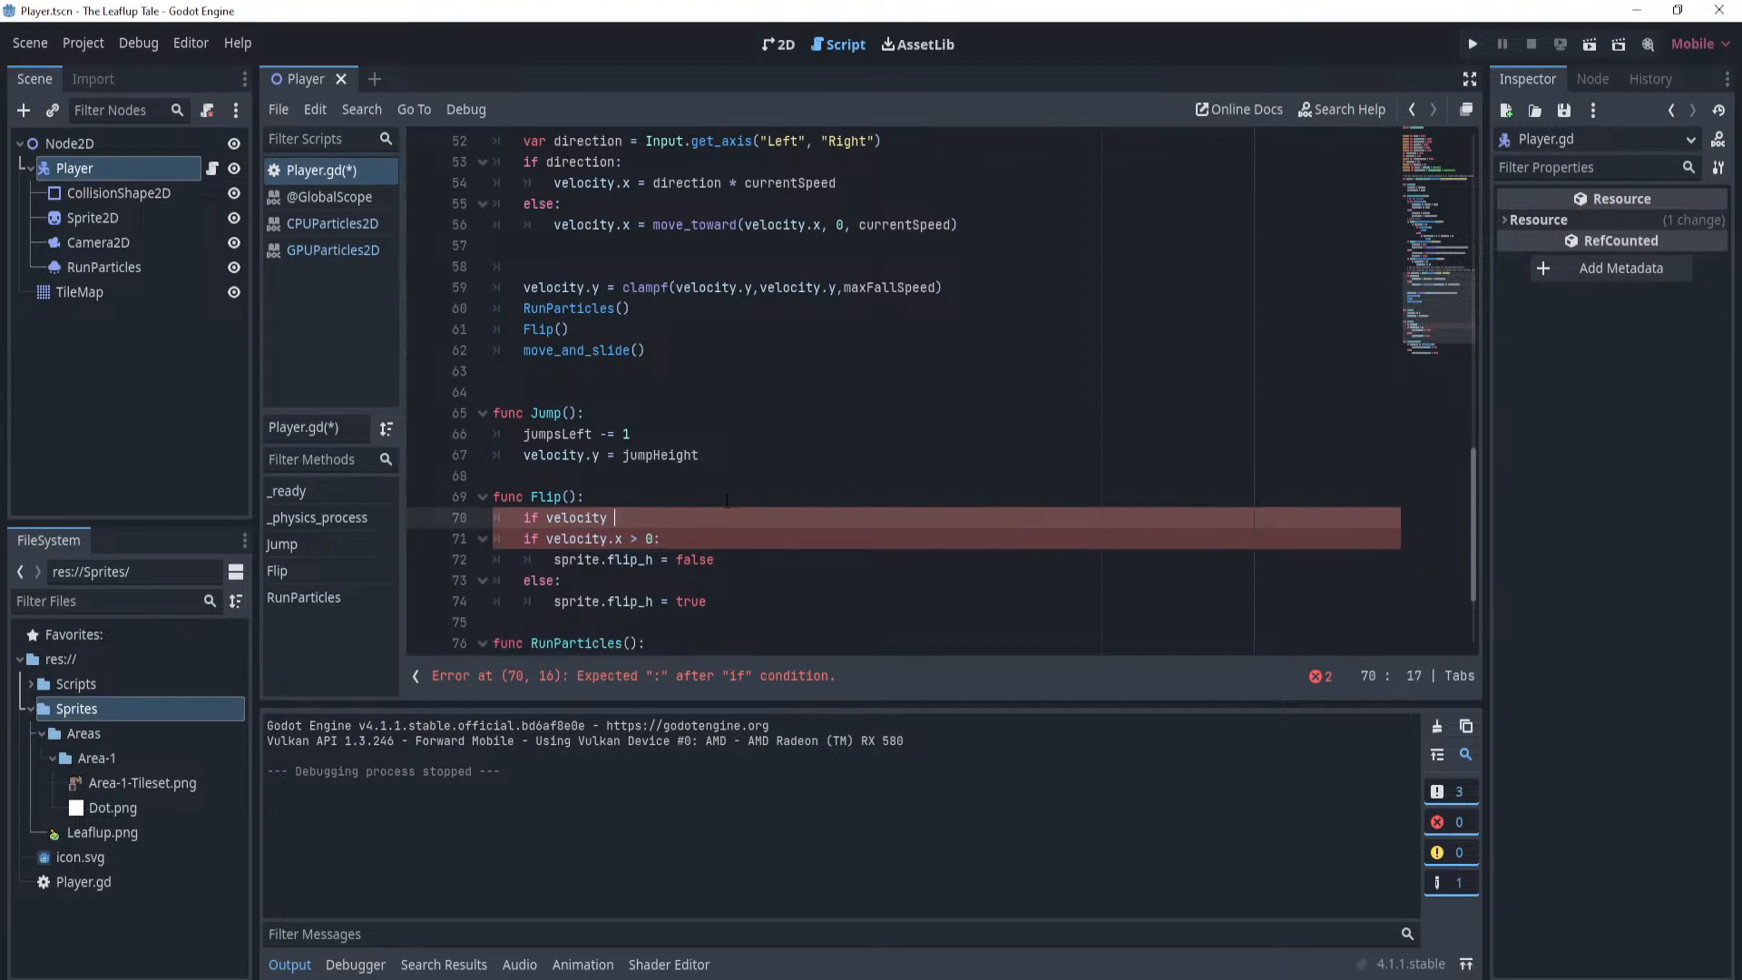
text(== 0:)
key(Return)
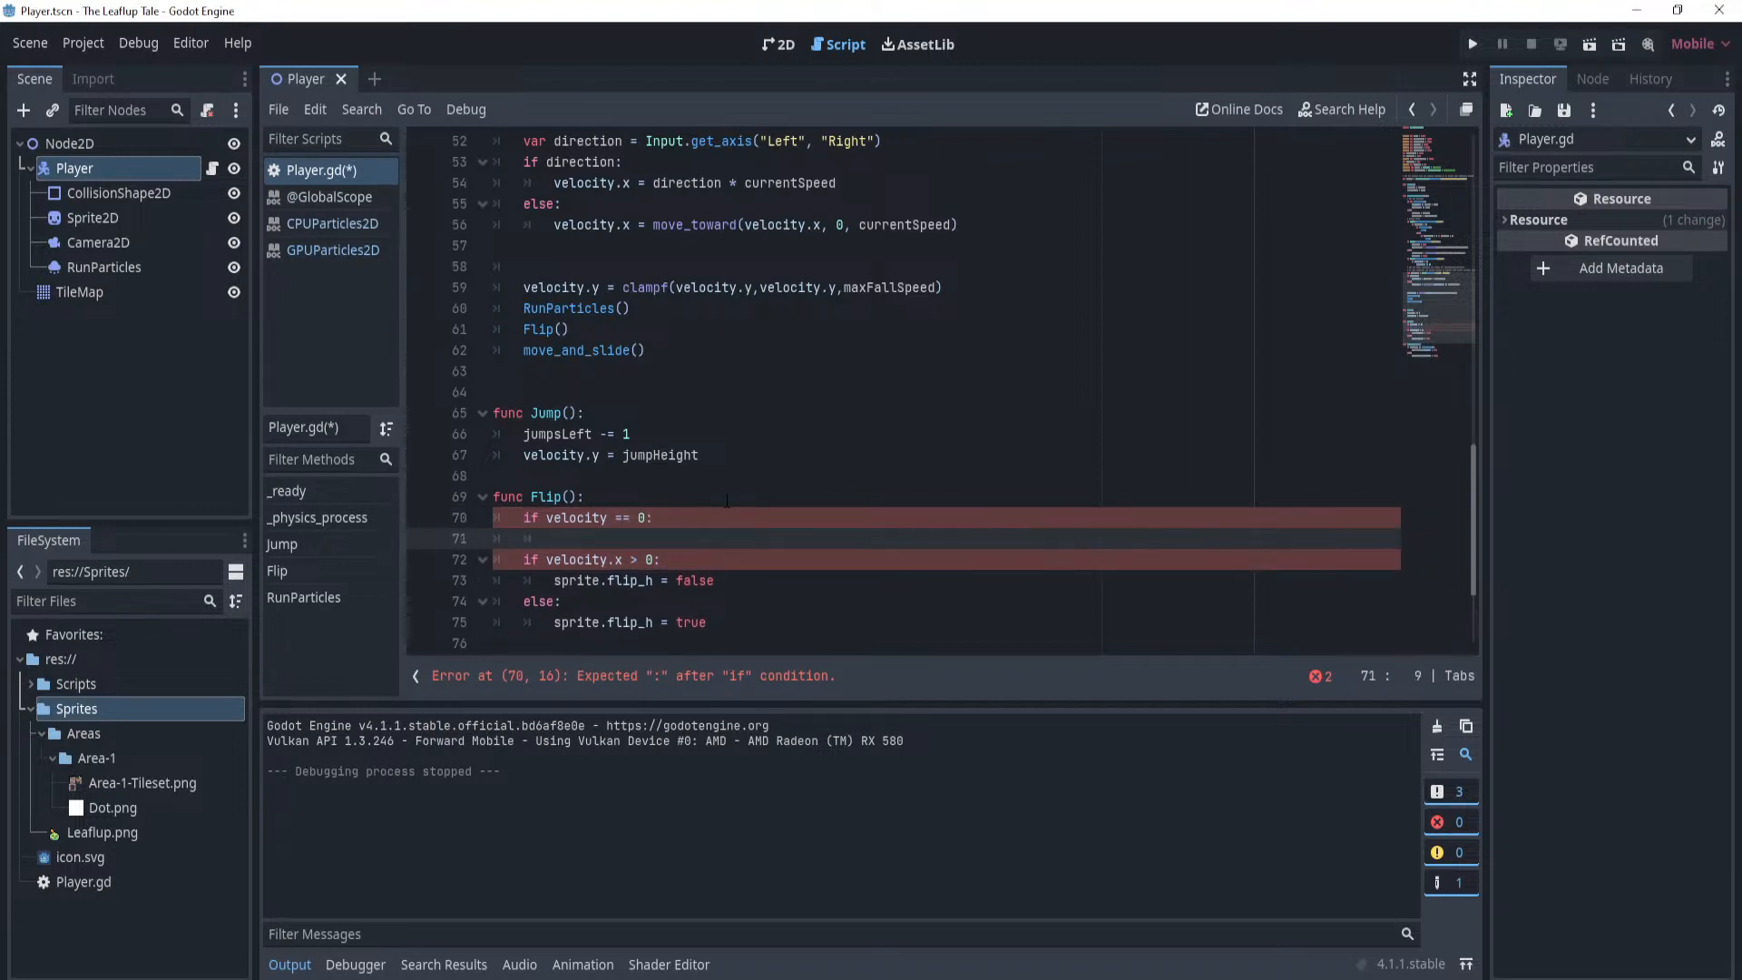
text(return)
key(ctrl+s)
Place the cursor on the empty line above the Jump function and save the script again.
click(758, 477)
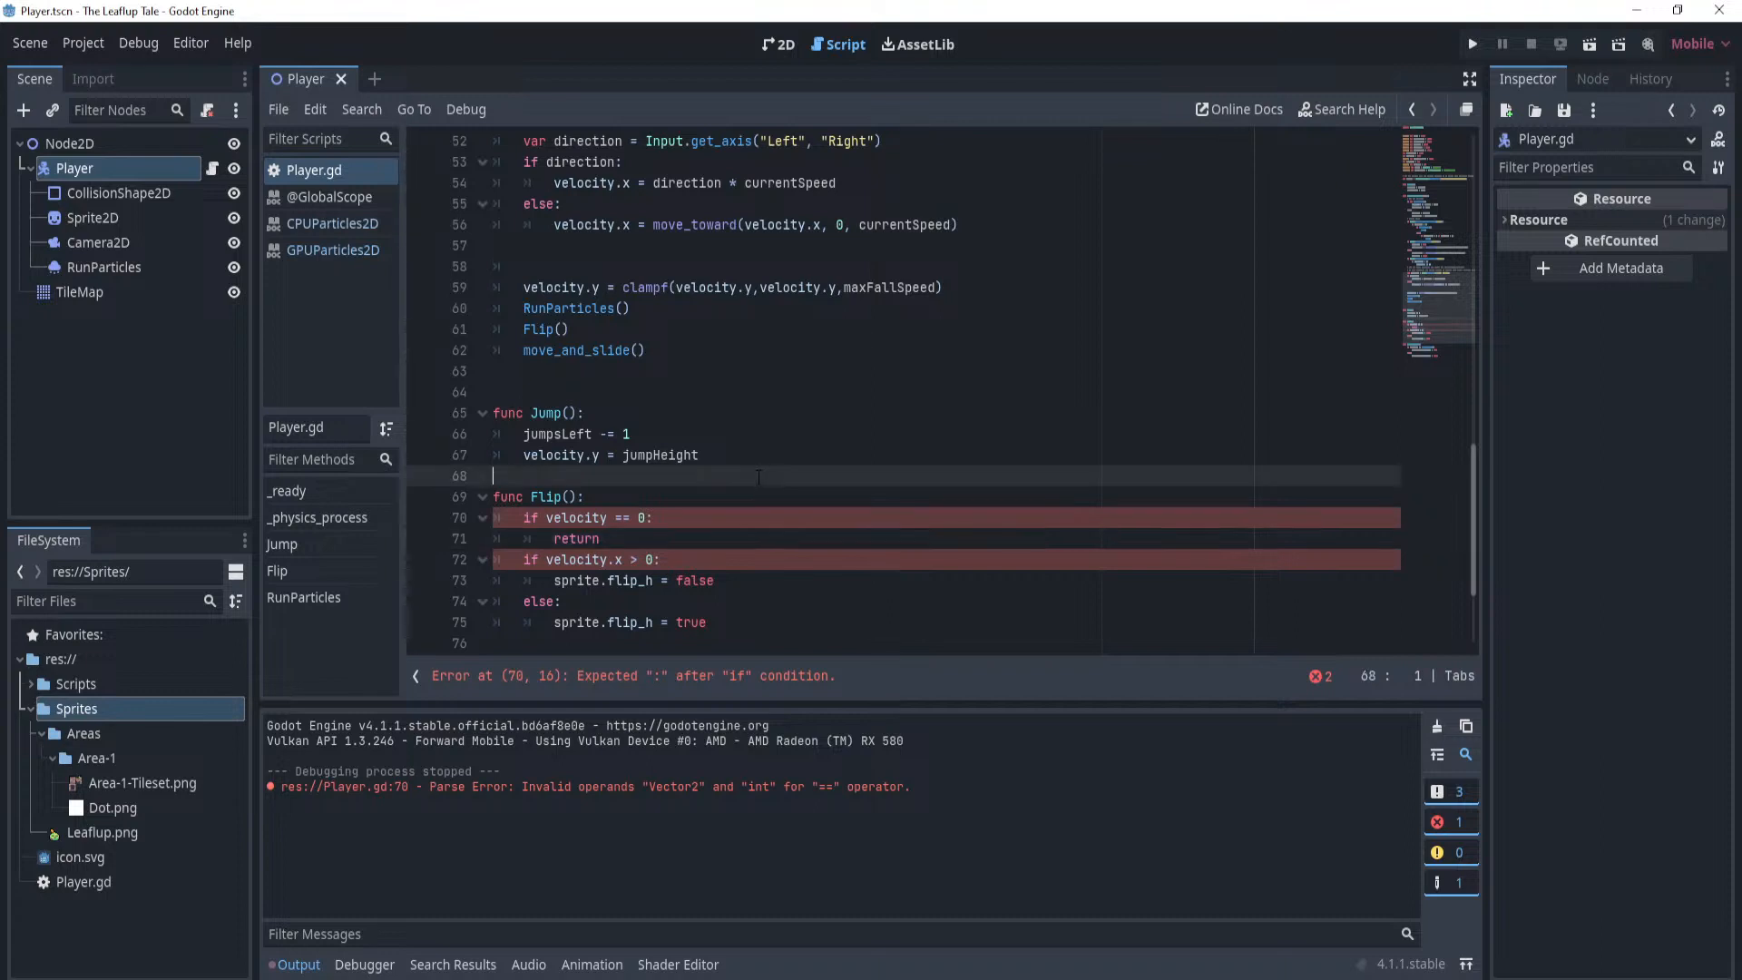
key(Up)
key(Up)
key(Up)
key(Up)
key(ctrl+s)
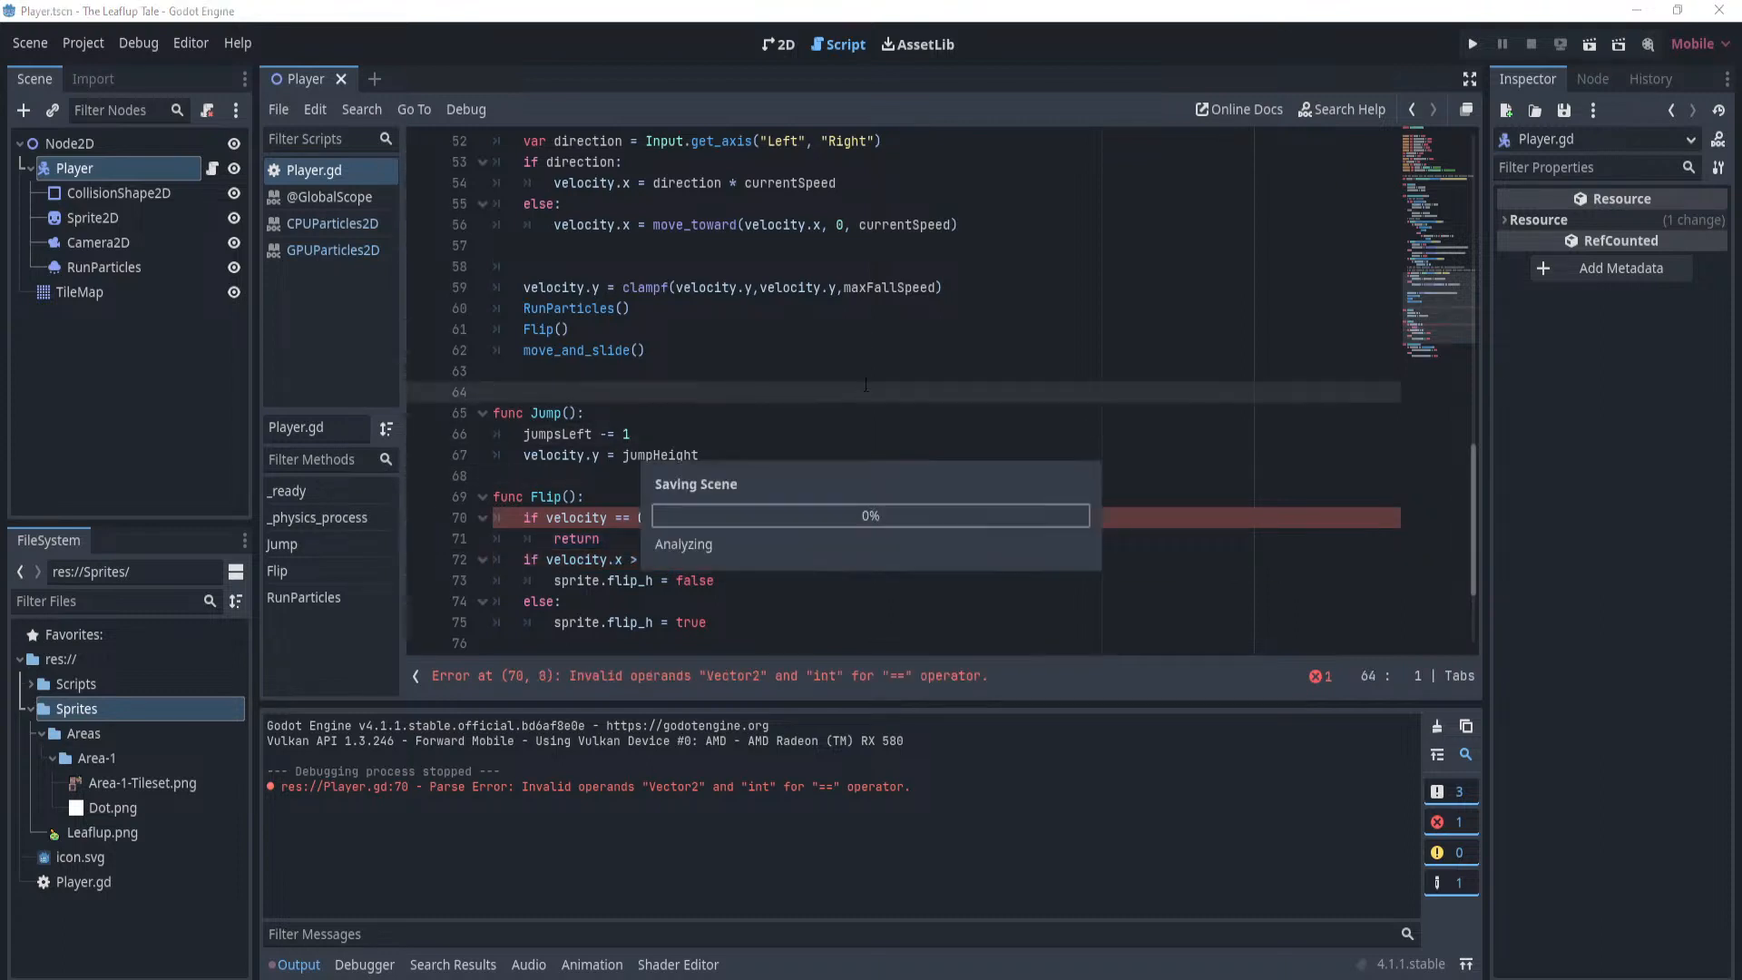
Change the first condition in Flip to if velocity = 0: and save the script.
scroll(891, 490, up, 2)
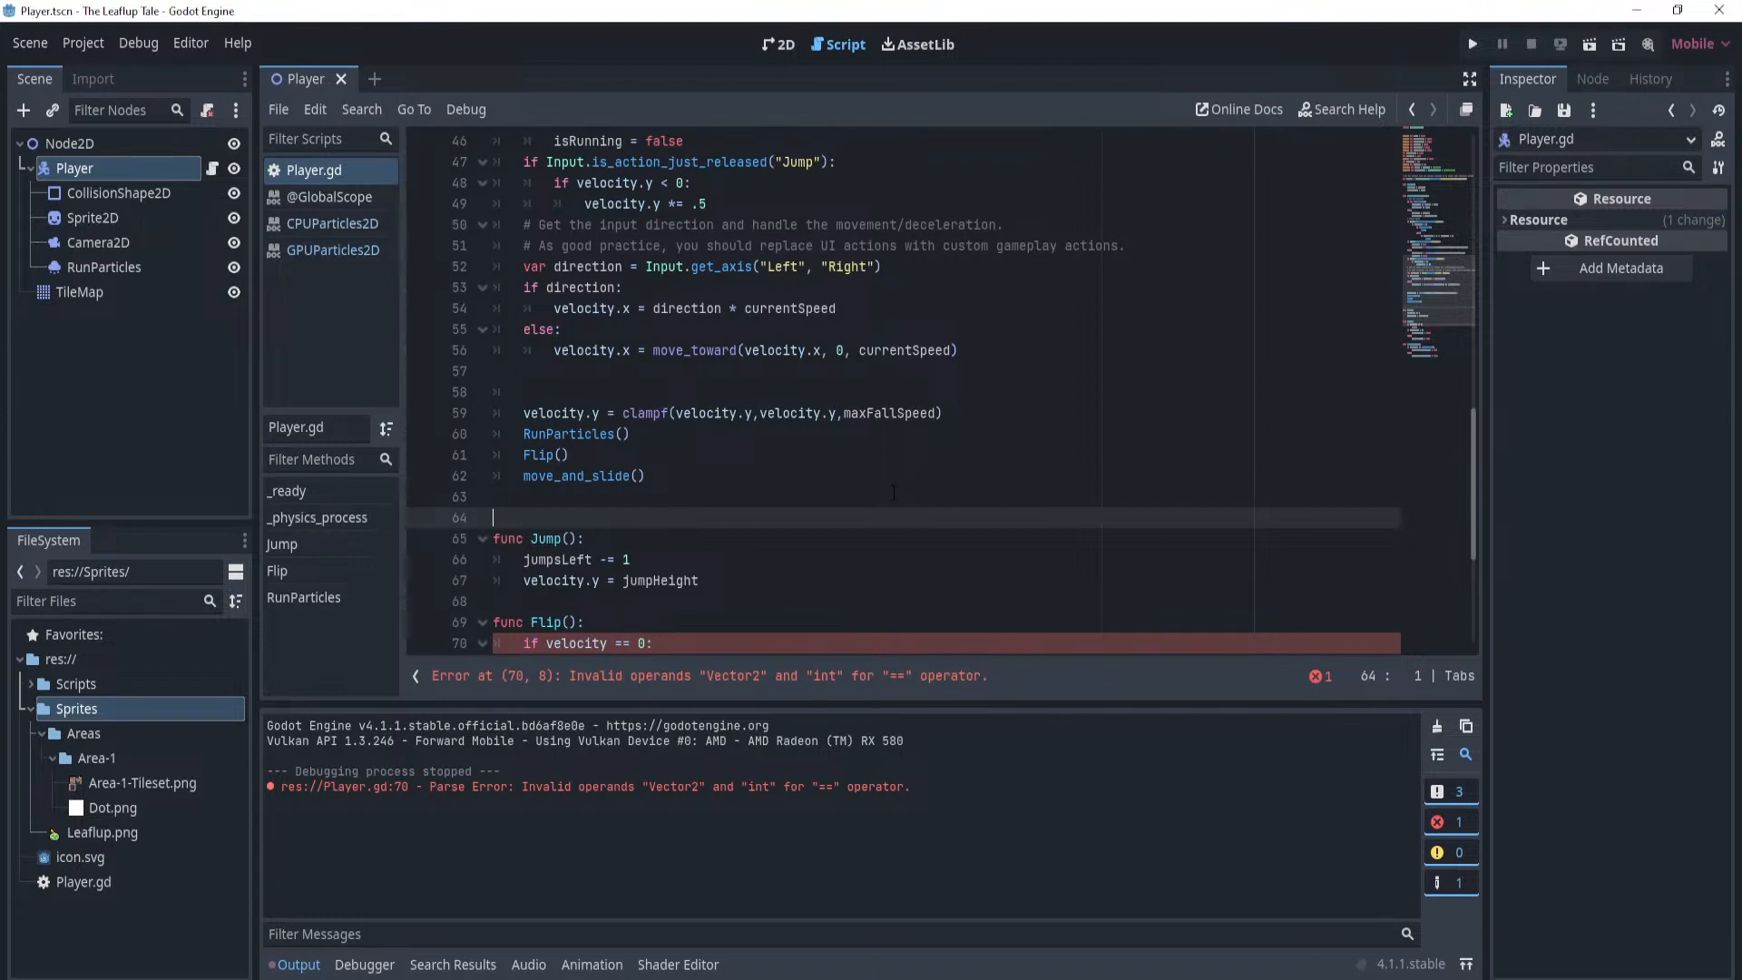
scroll(893, 493, down, 4)
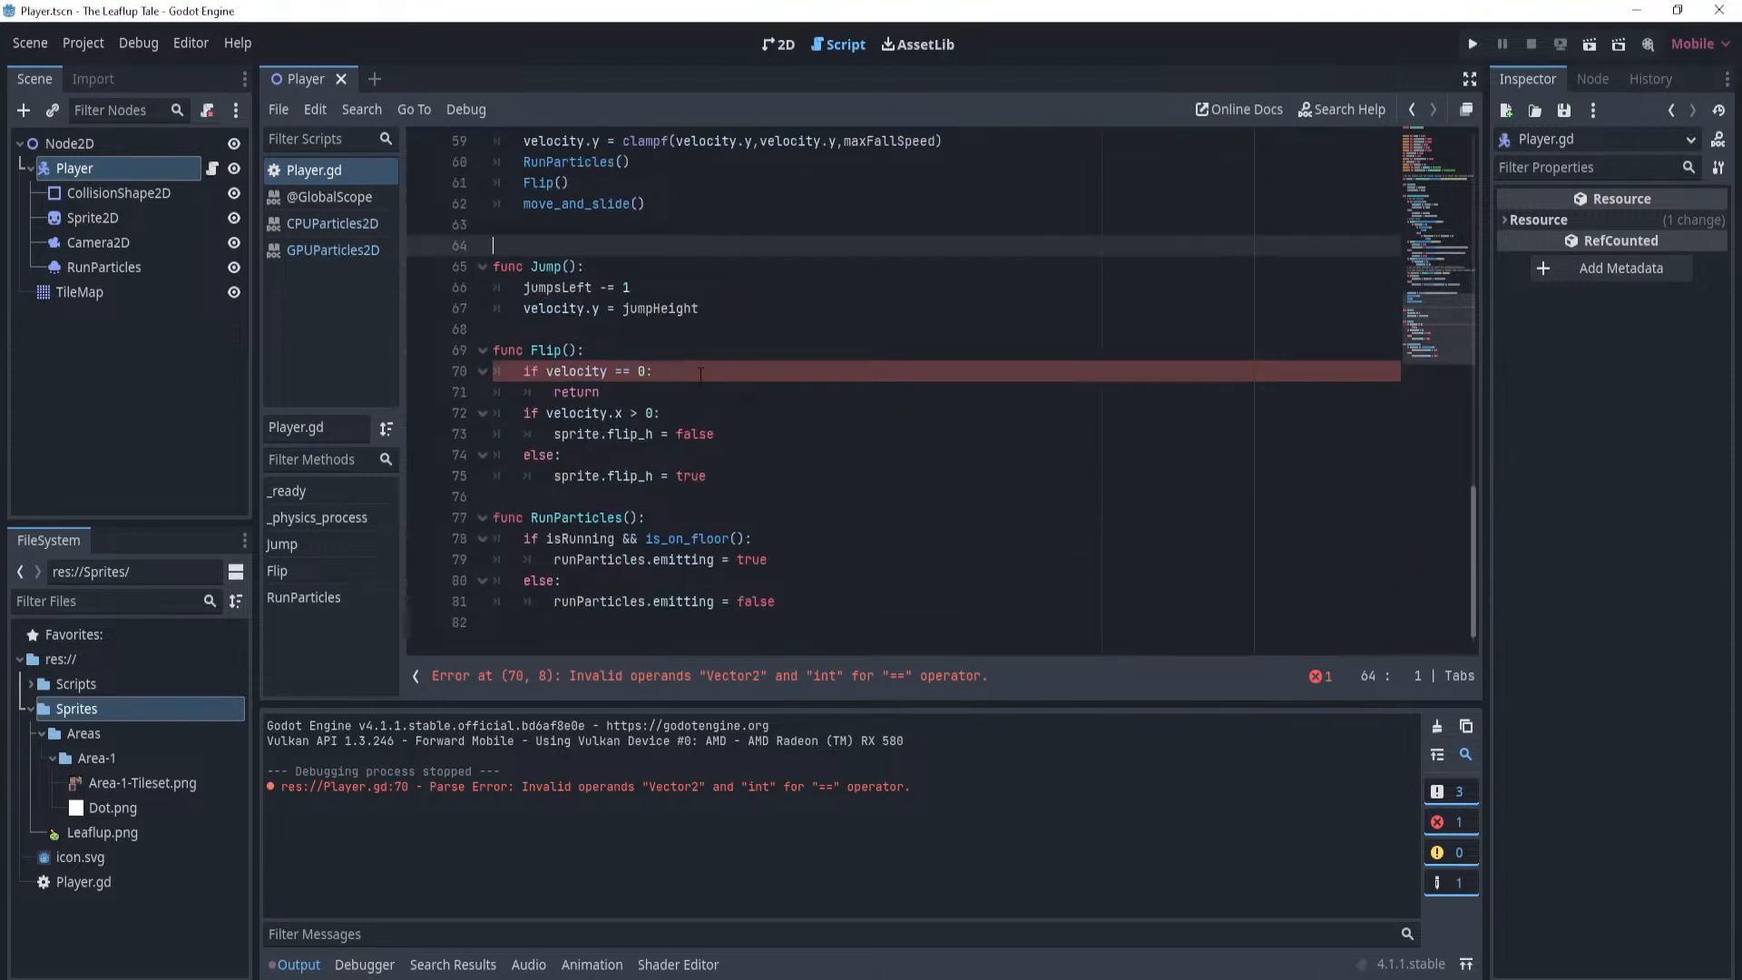
click(623, 371)
key(BackSpace)
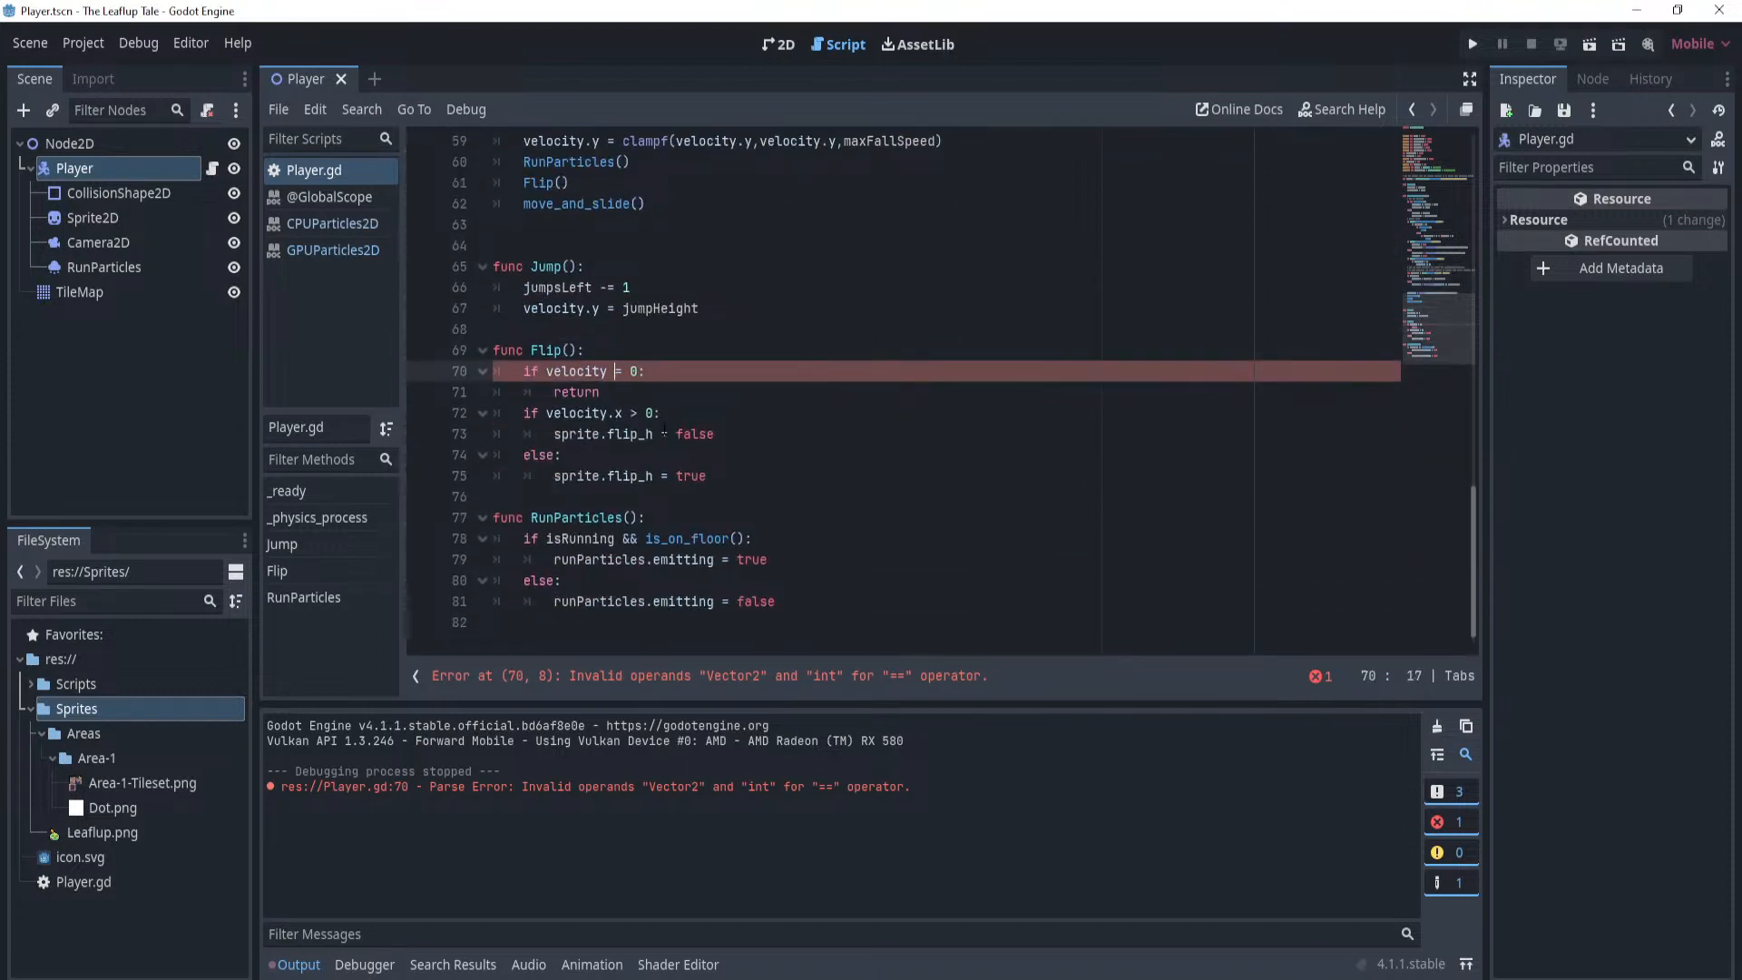
key(ctrl+s)
click(725, 379)
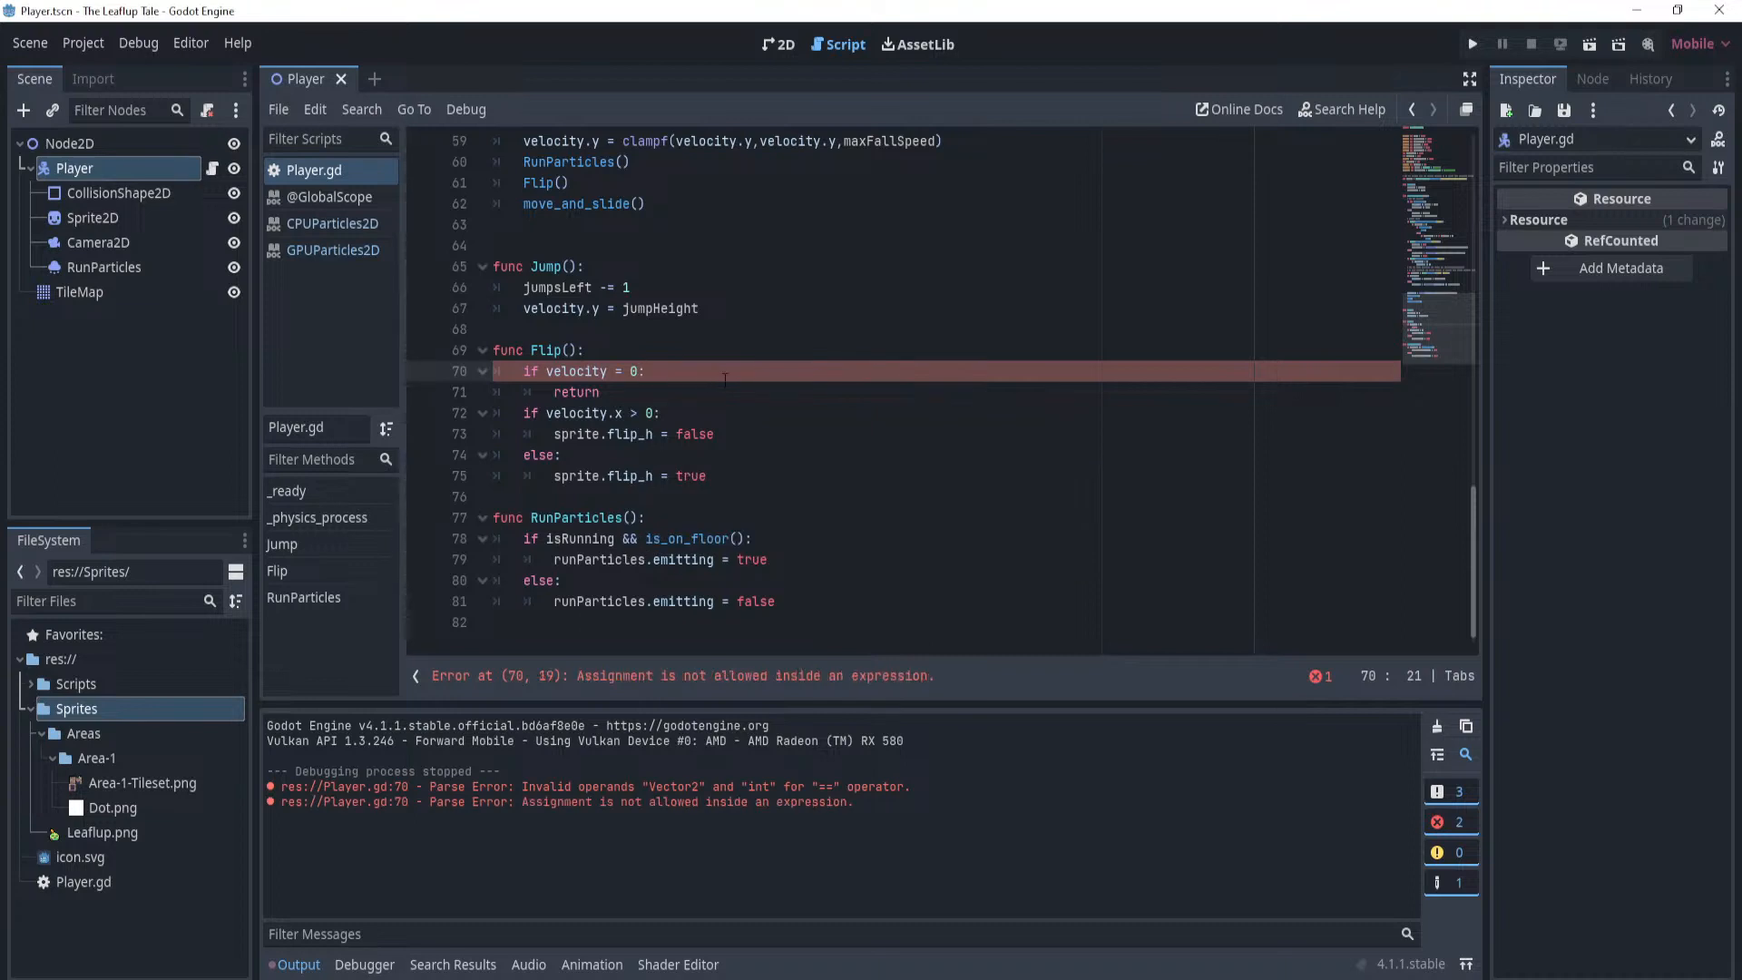
Correct the first condition in the Flip function to velocity.x == 0 and save the script.
click(609, 369)
text(.x)
key(Right)
key(Right)
text(=)
key(BackSpace)
text(=)
click(788, 325)
key(ctrl+s)
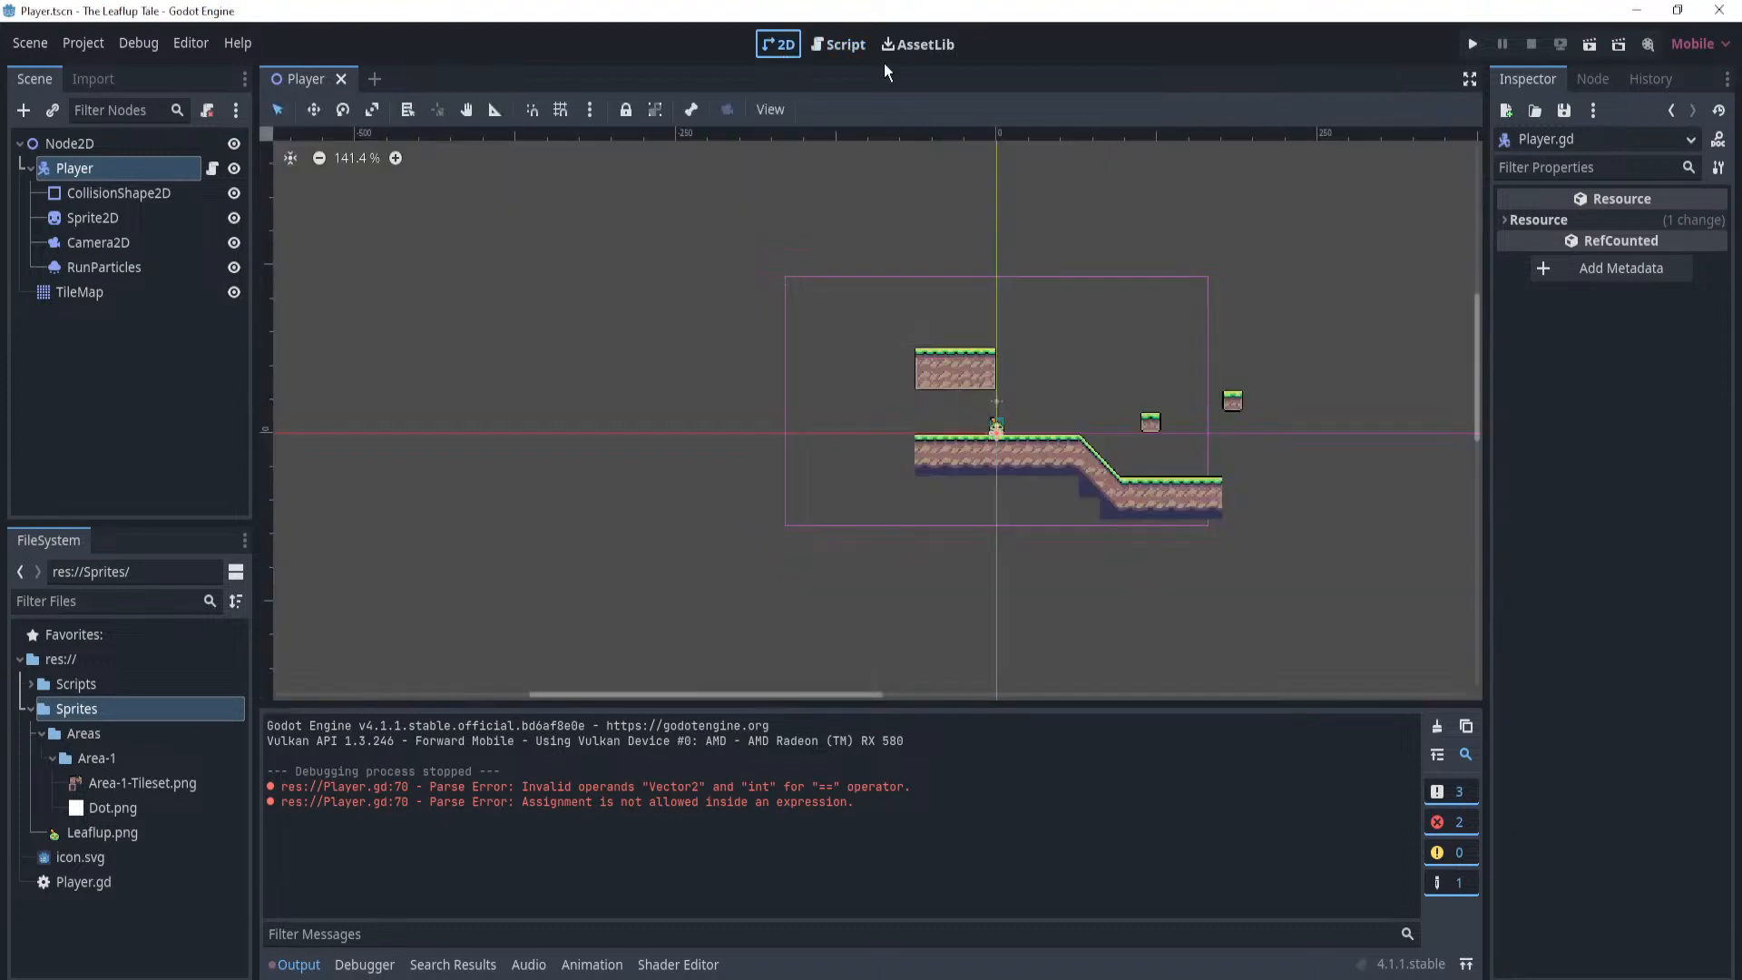
Run the project and test running, jumping and sprite flipping in both directions, closing the game window when finished.
click(1473, 40)
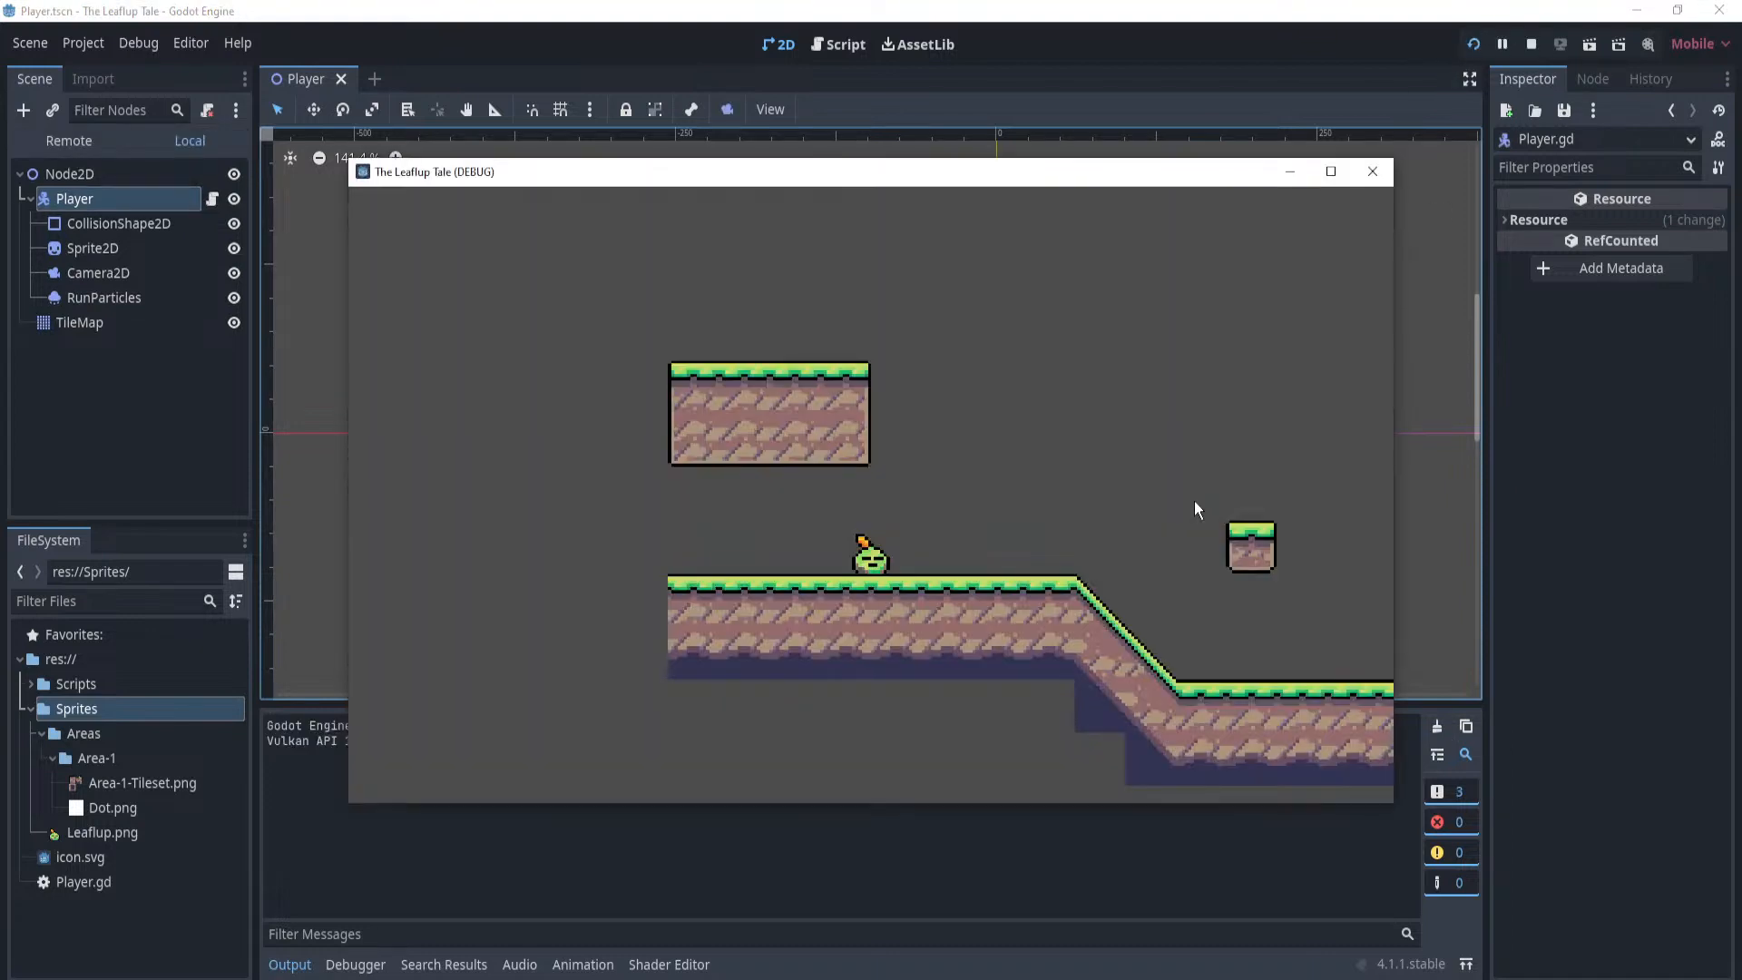
key(Right)
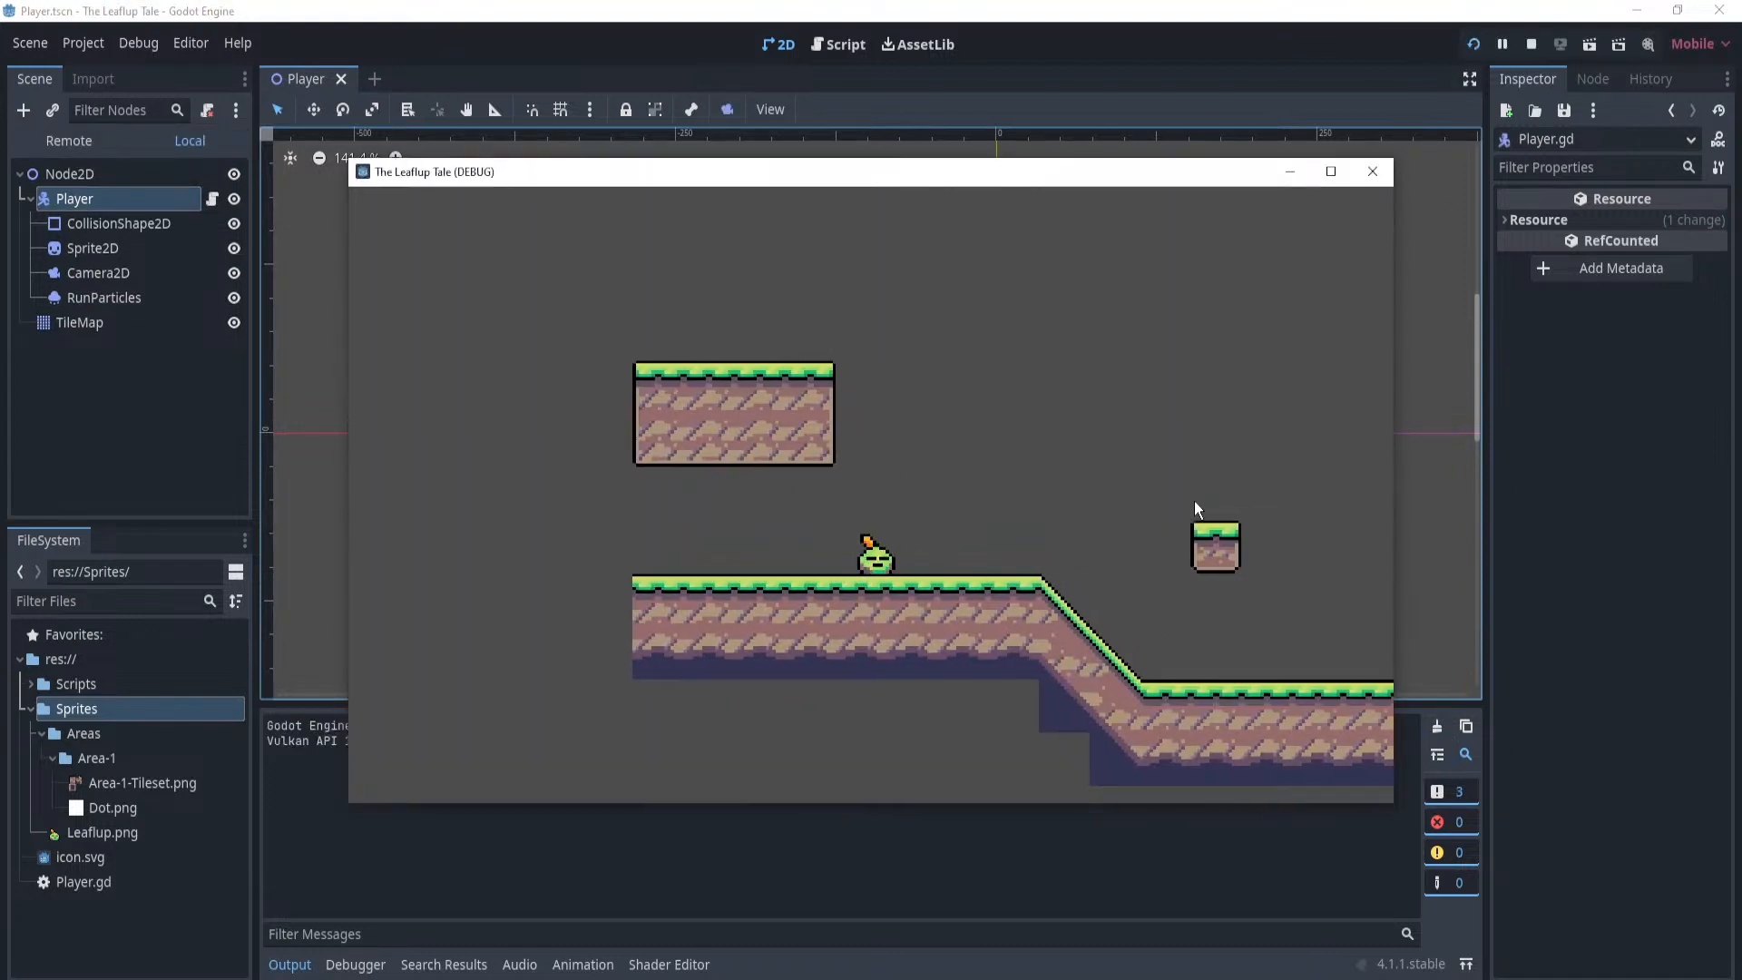
key(space)
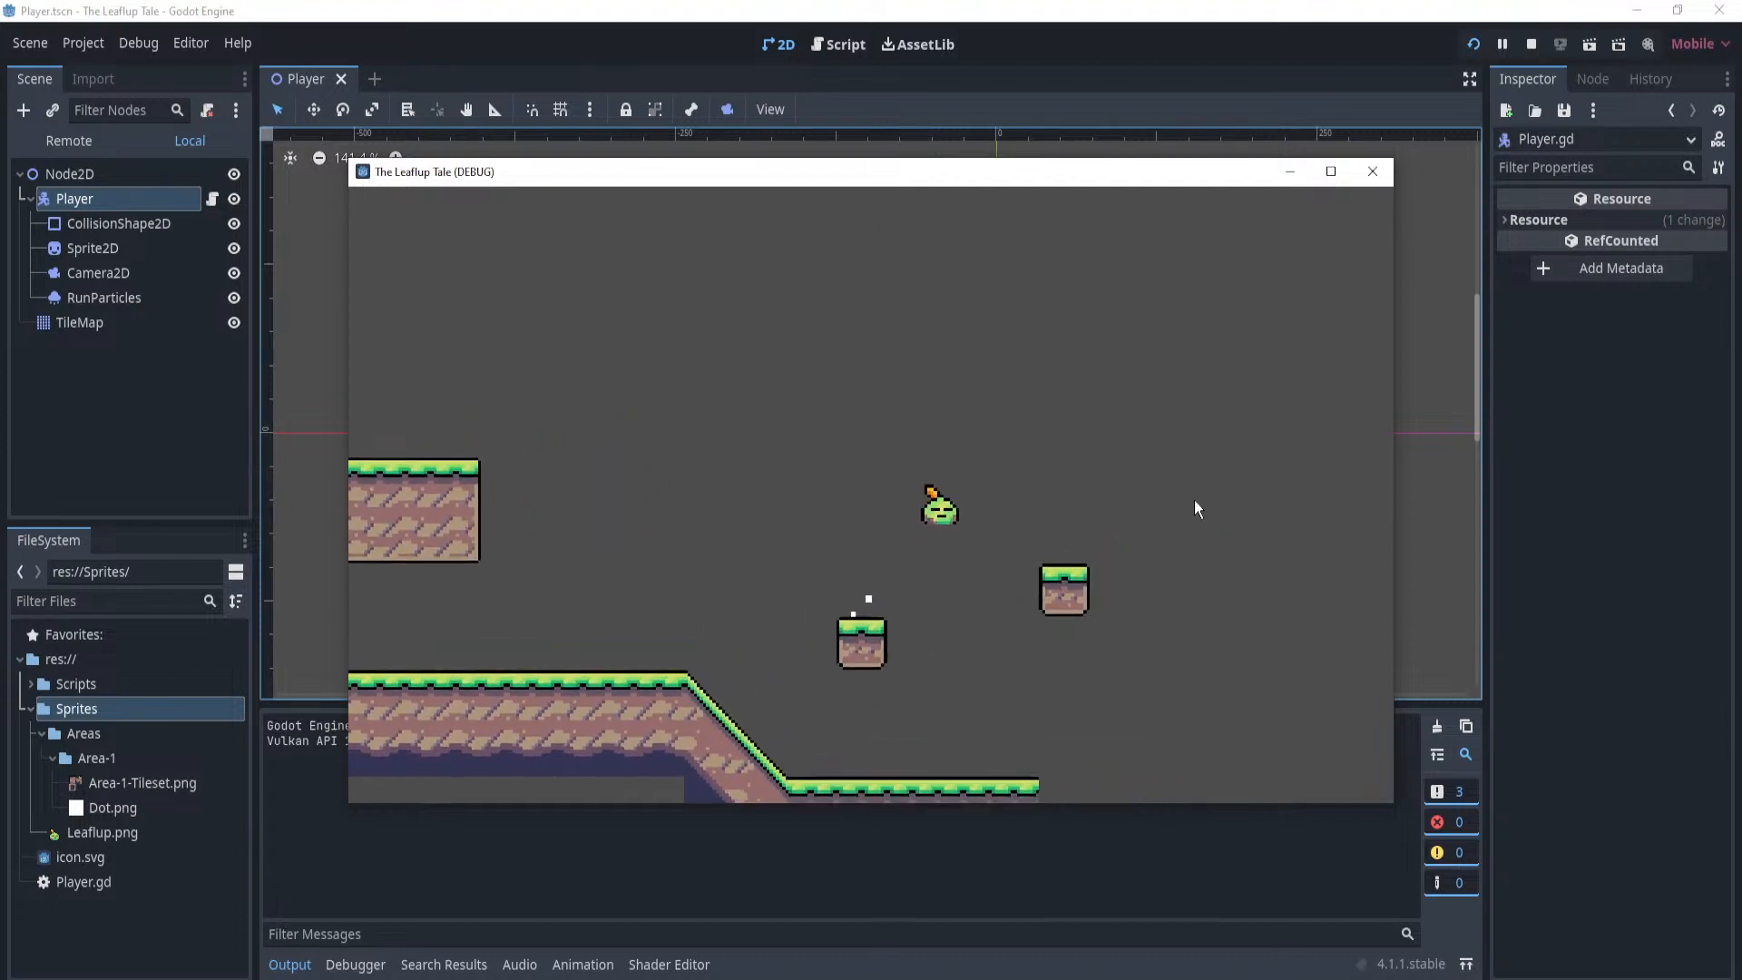
key(Right)
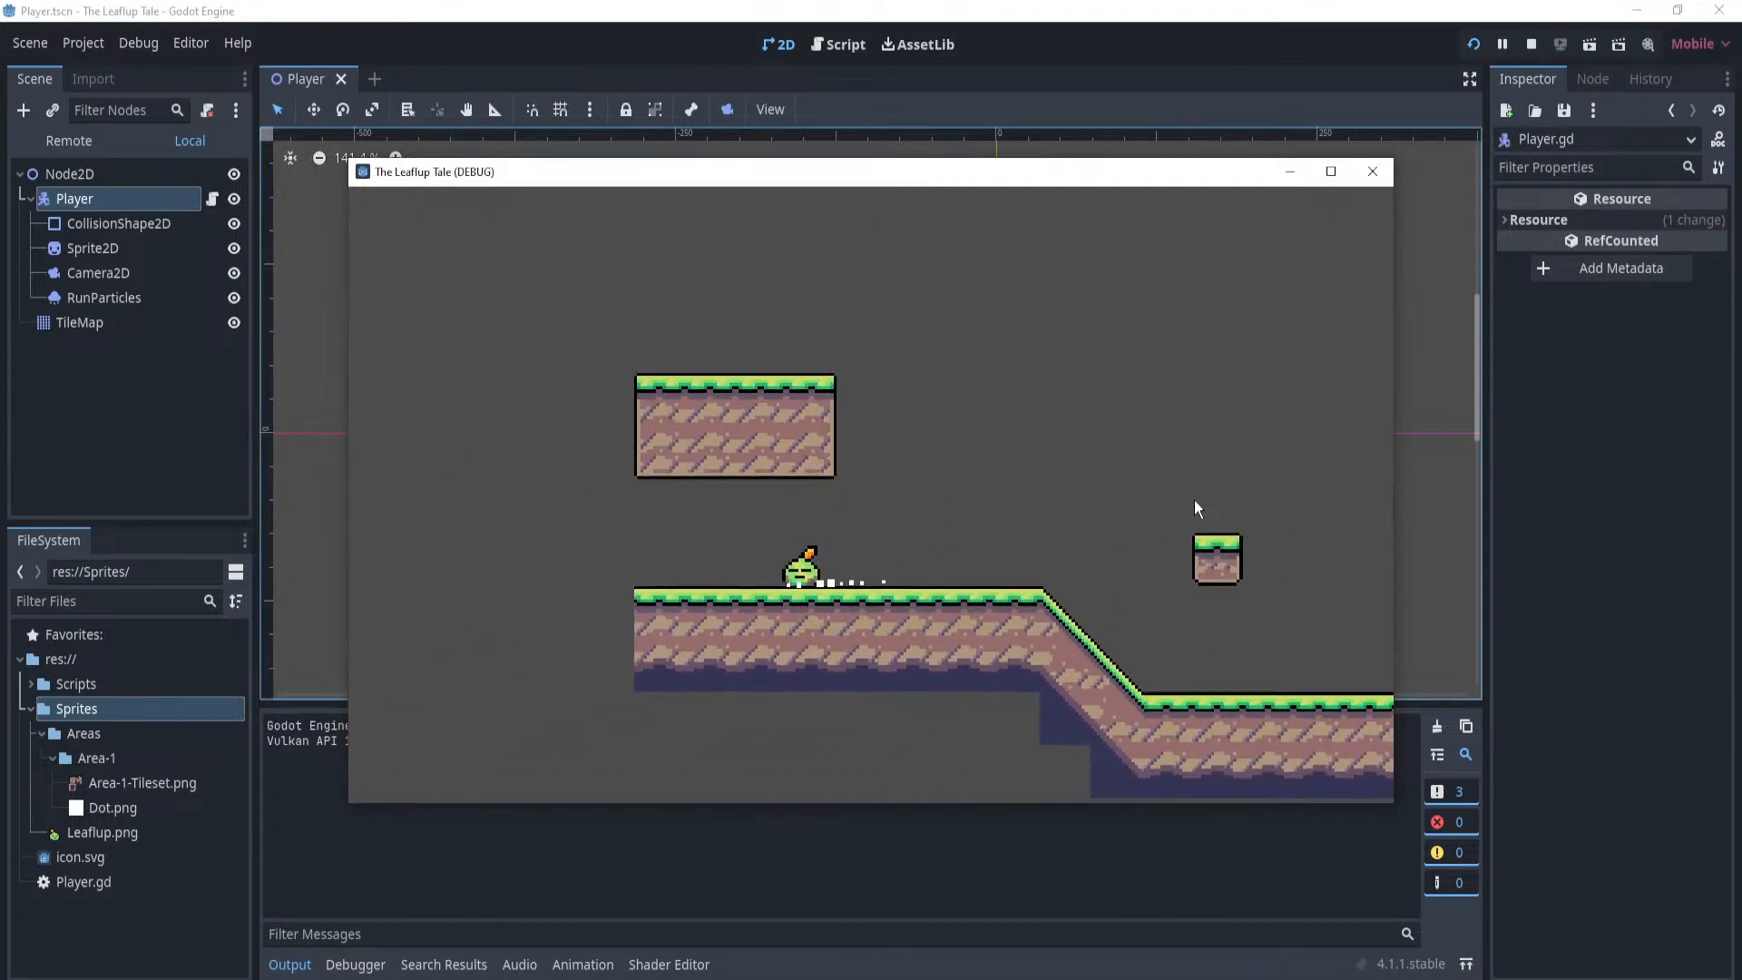
key(space)
key(Right)
key(space)
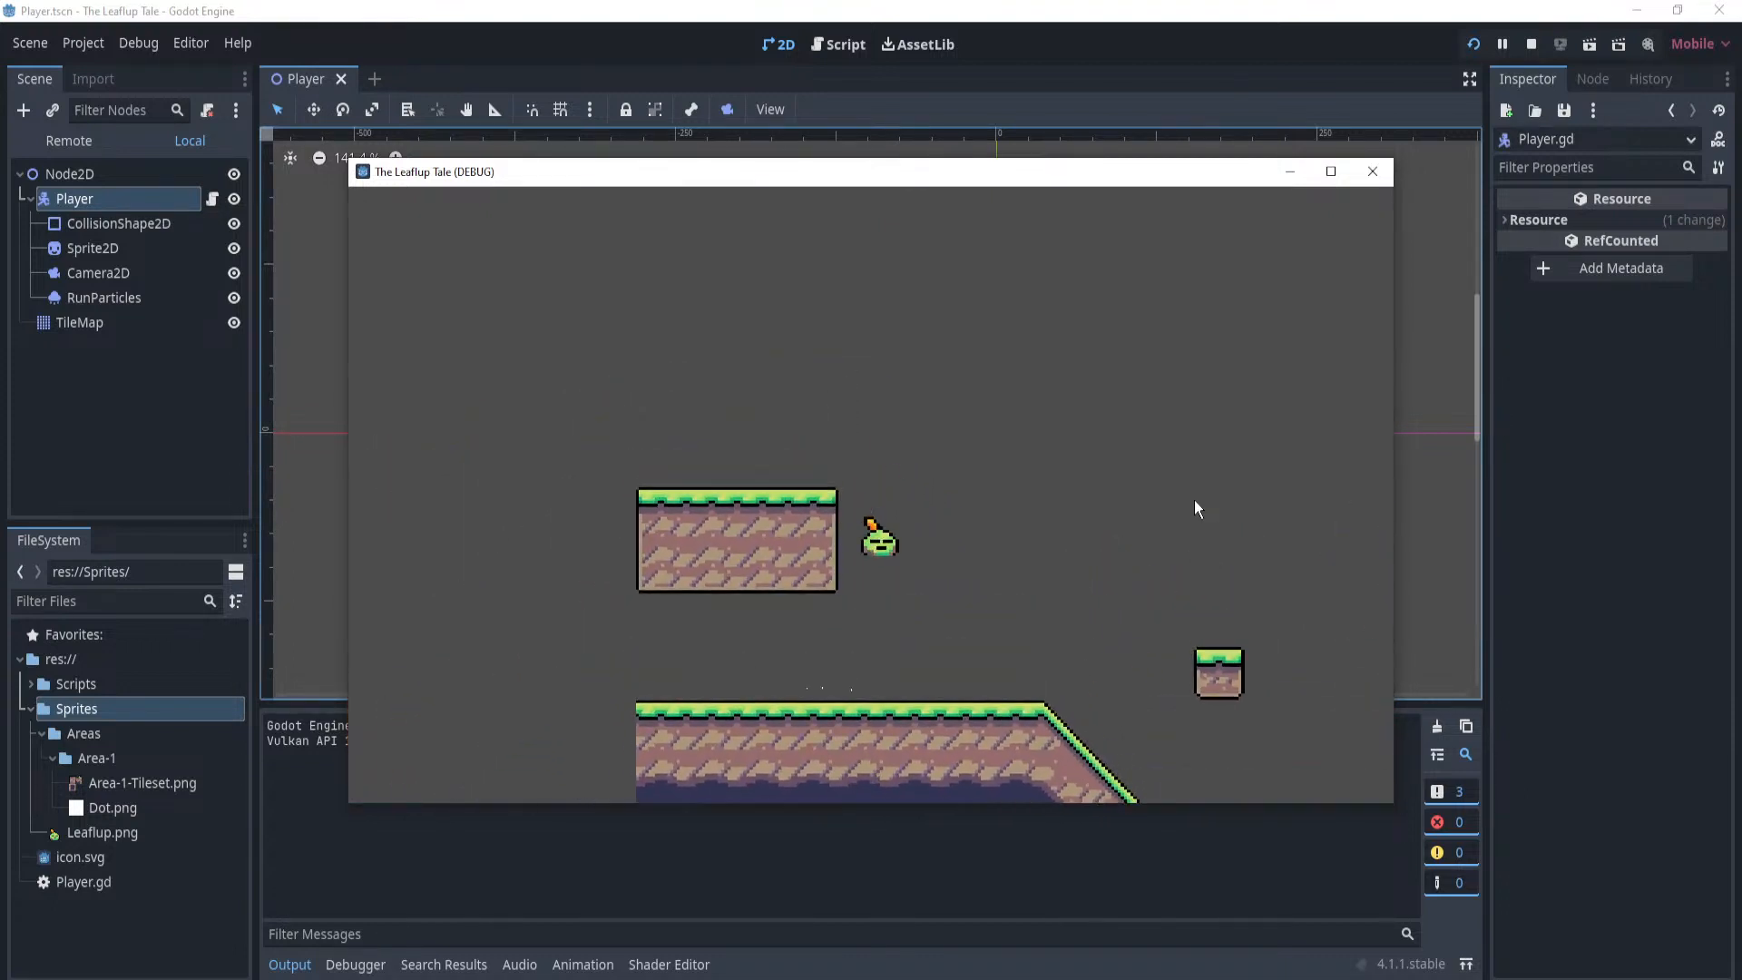
key(Left)
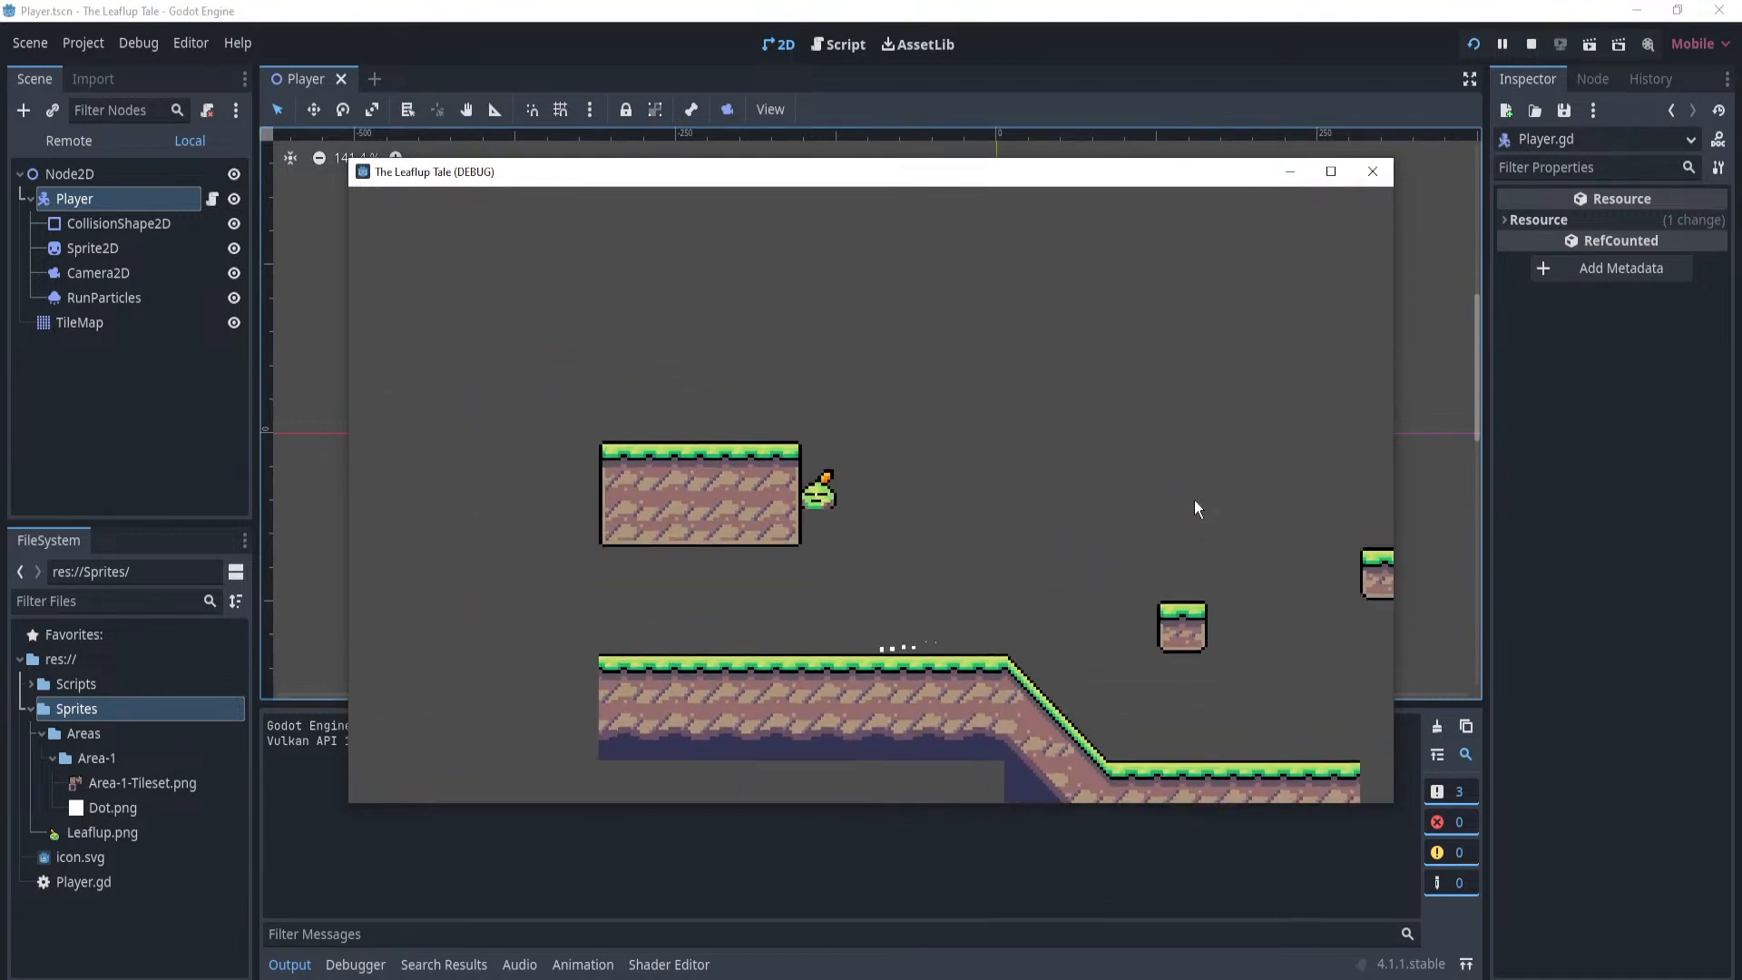
key(Left)
key(space)
key(Right)
key(space)
key(Left)
key(Right)
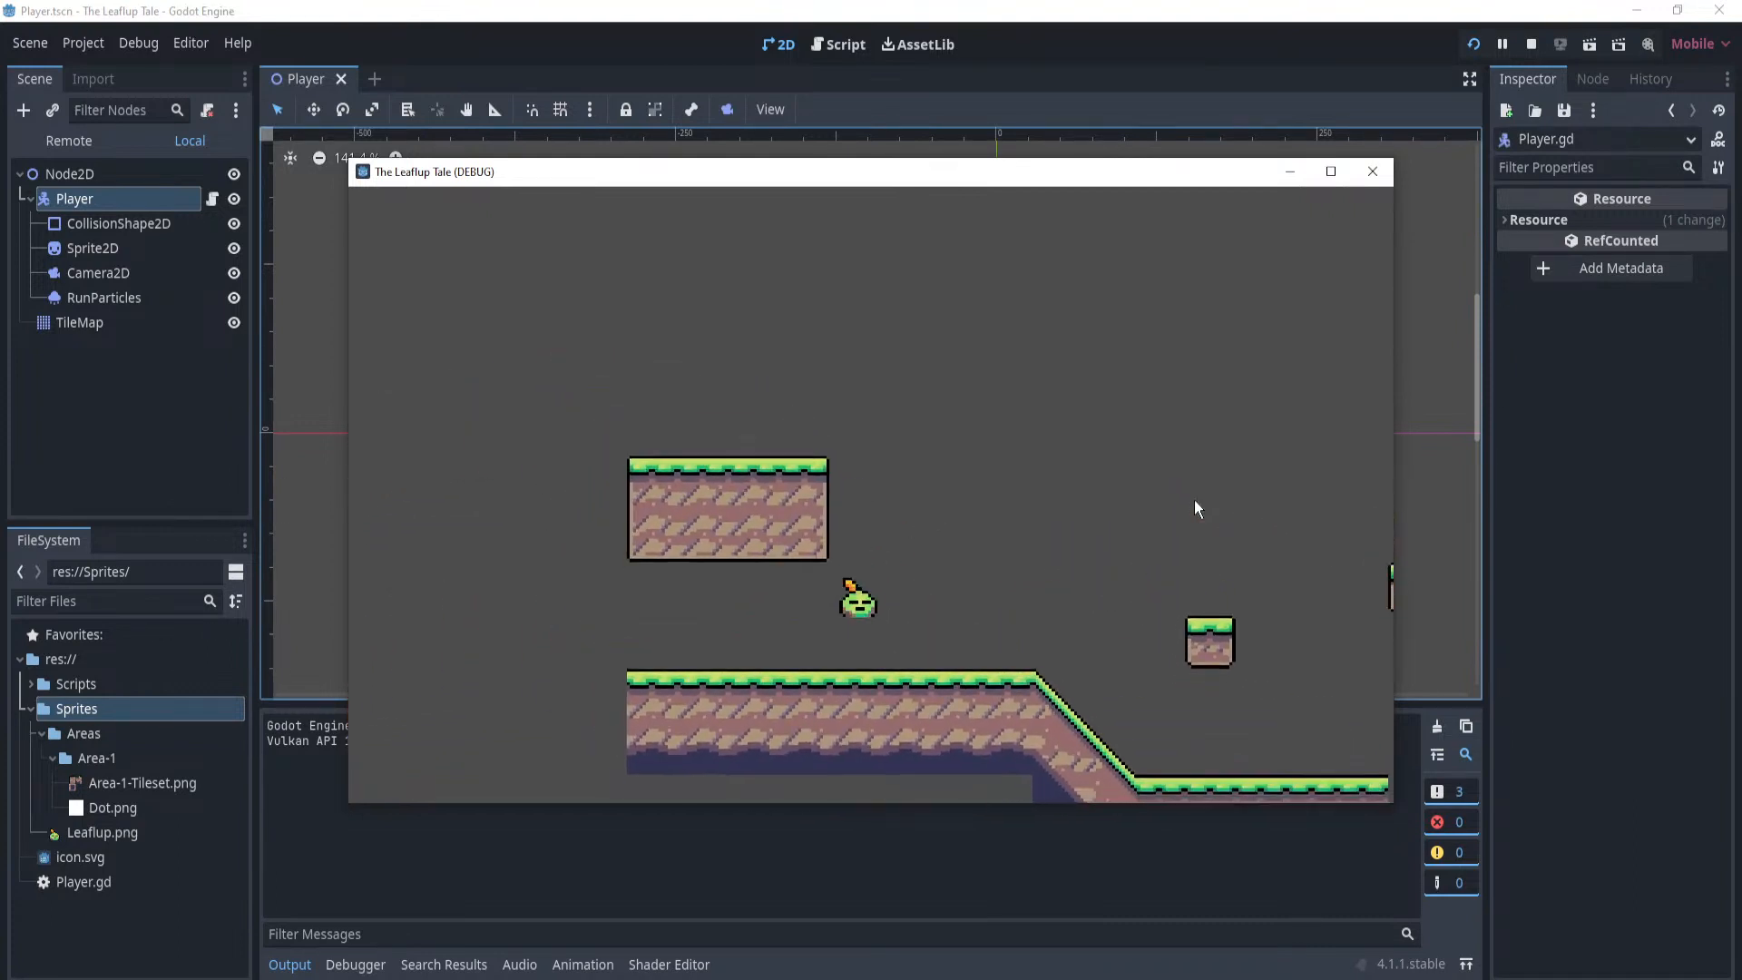
key(space)
key(Left)
key(Right)
key(space)
key(Left)
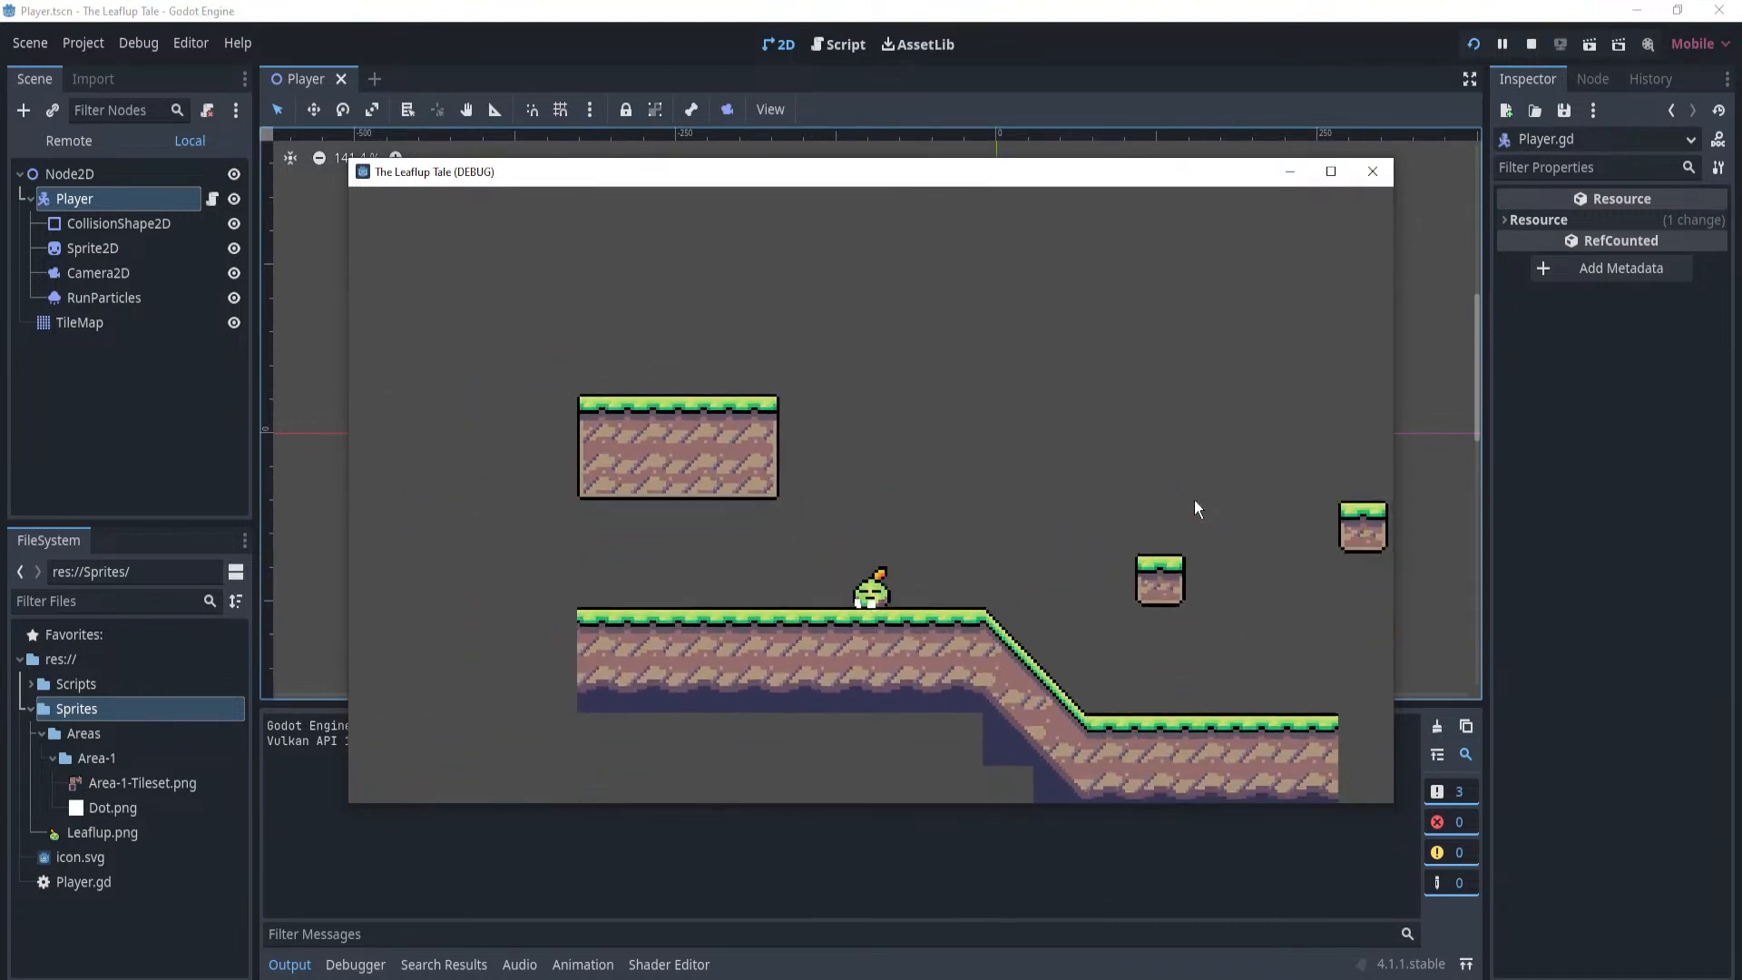
key(space)
key(Right)
key(Left)
key(space)
key(Right)
key(Left)
key(space)
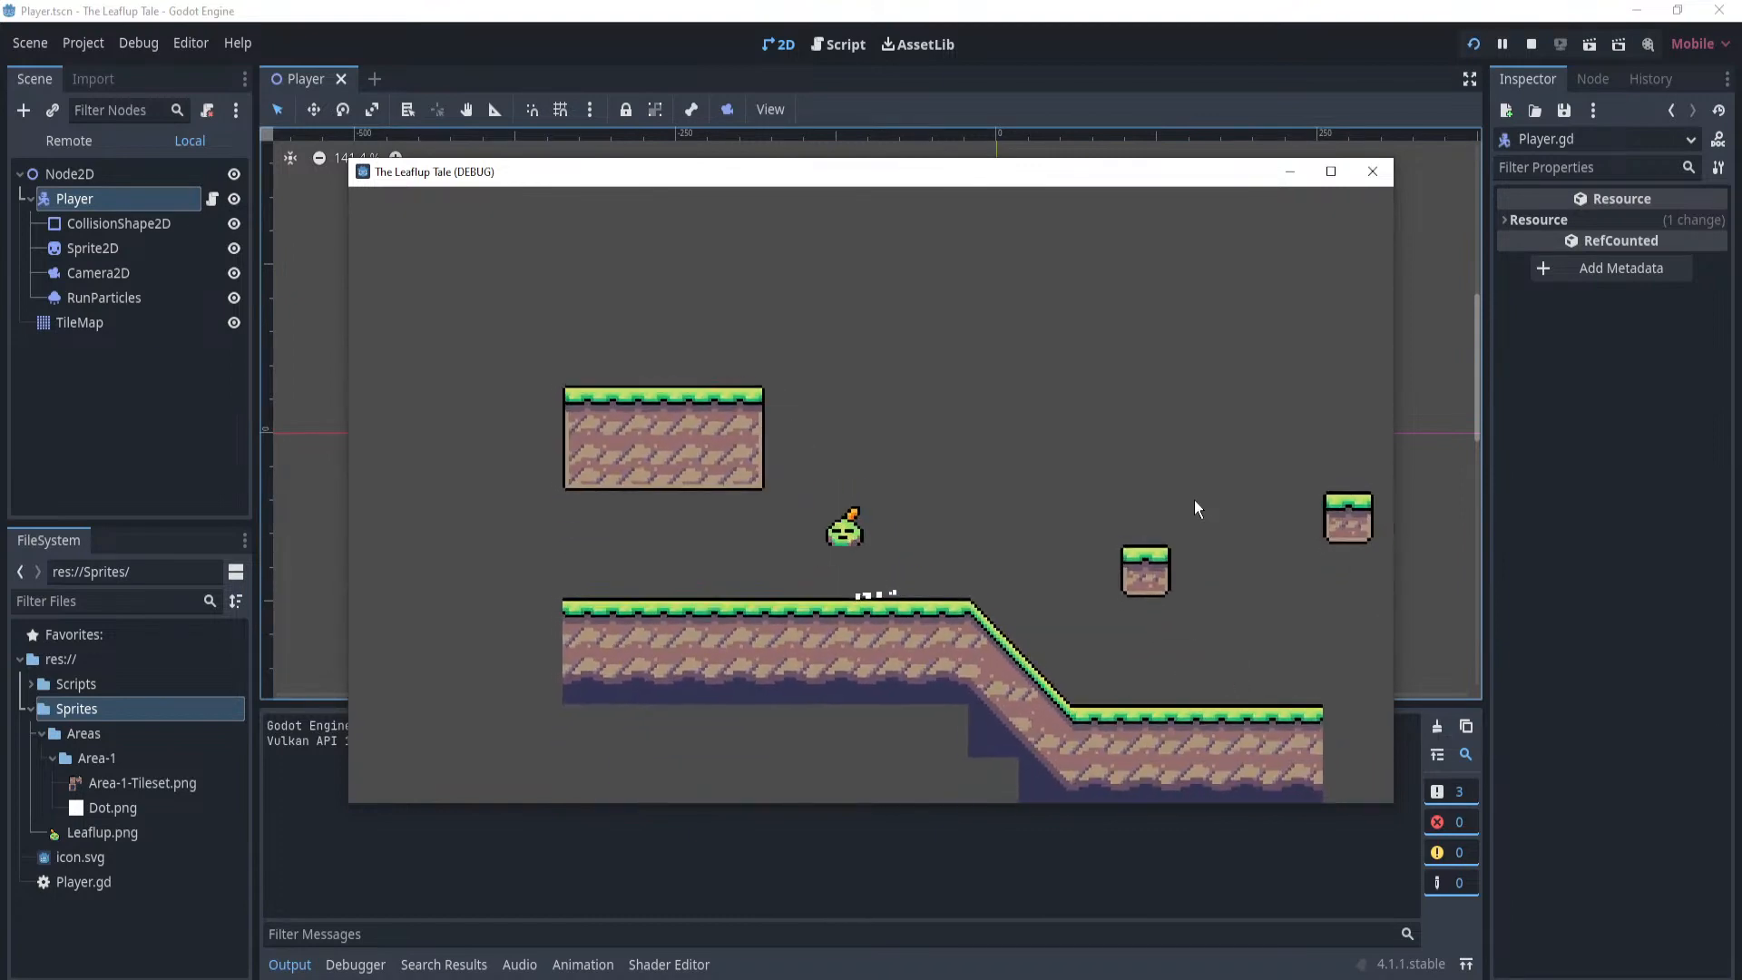
key(Right)
key(Left)
key(Right)
key(space)
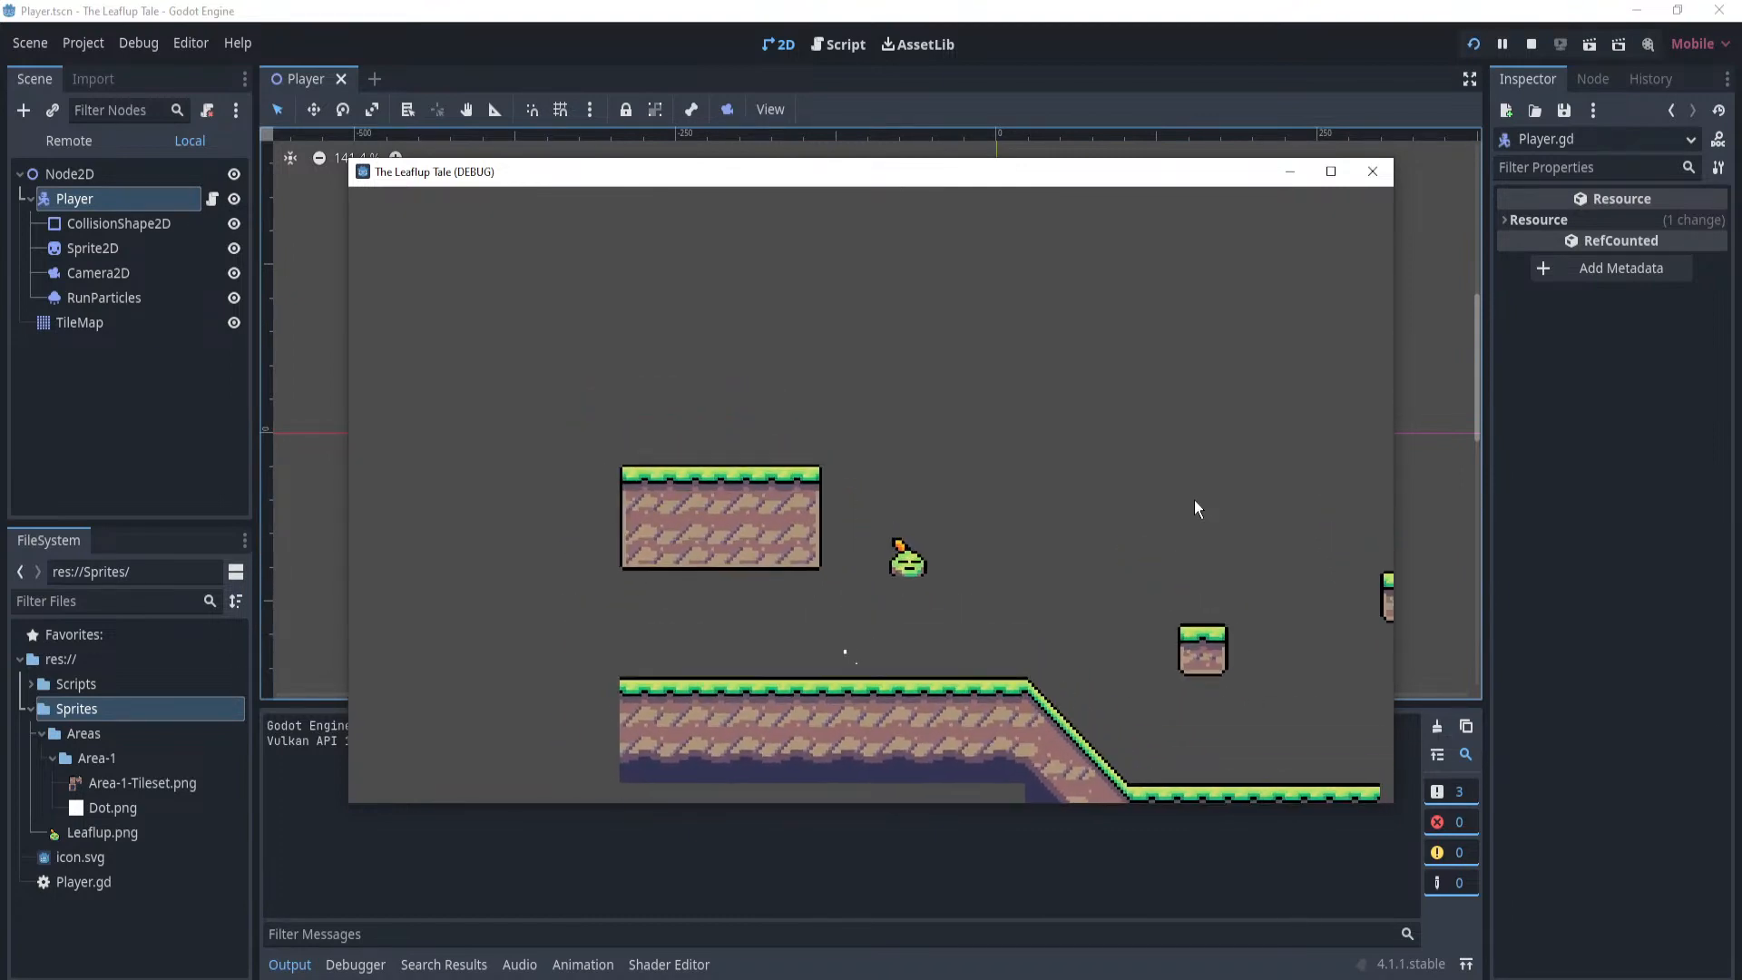
key(Left)
key(Right)
key(space)
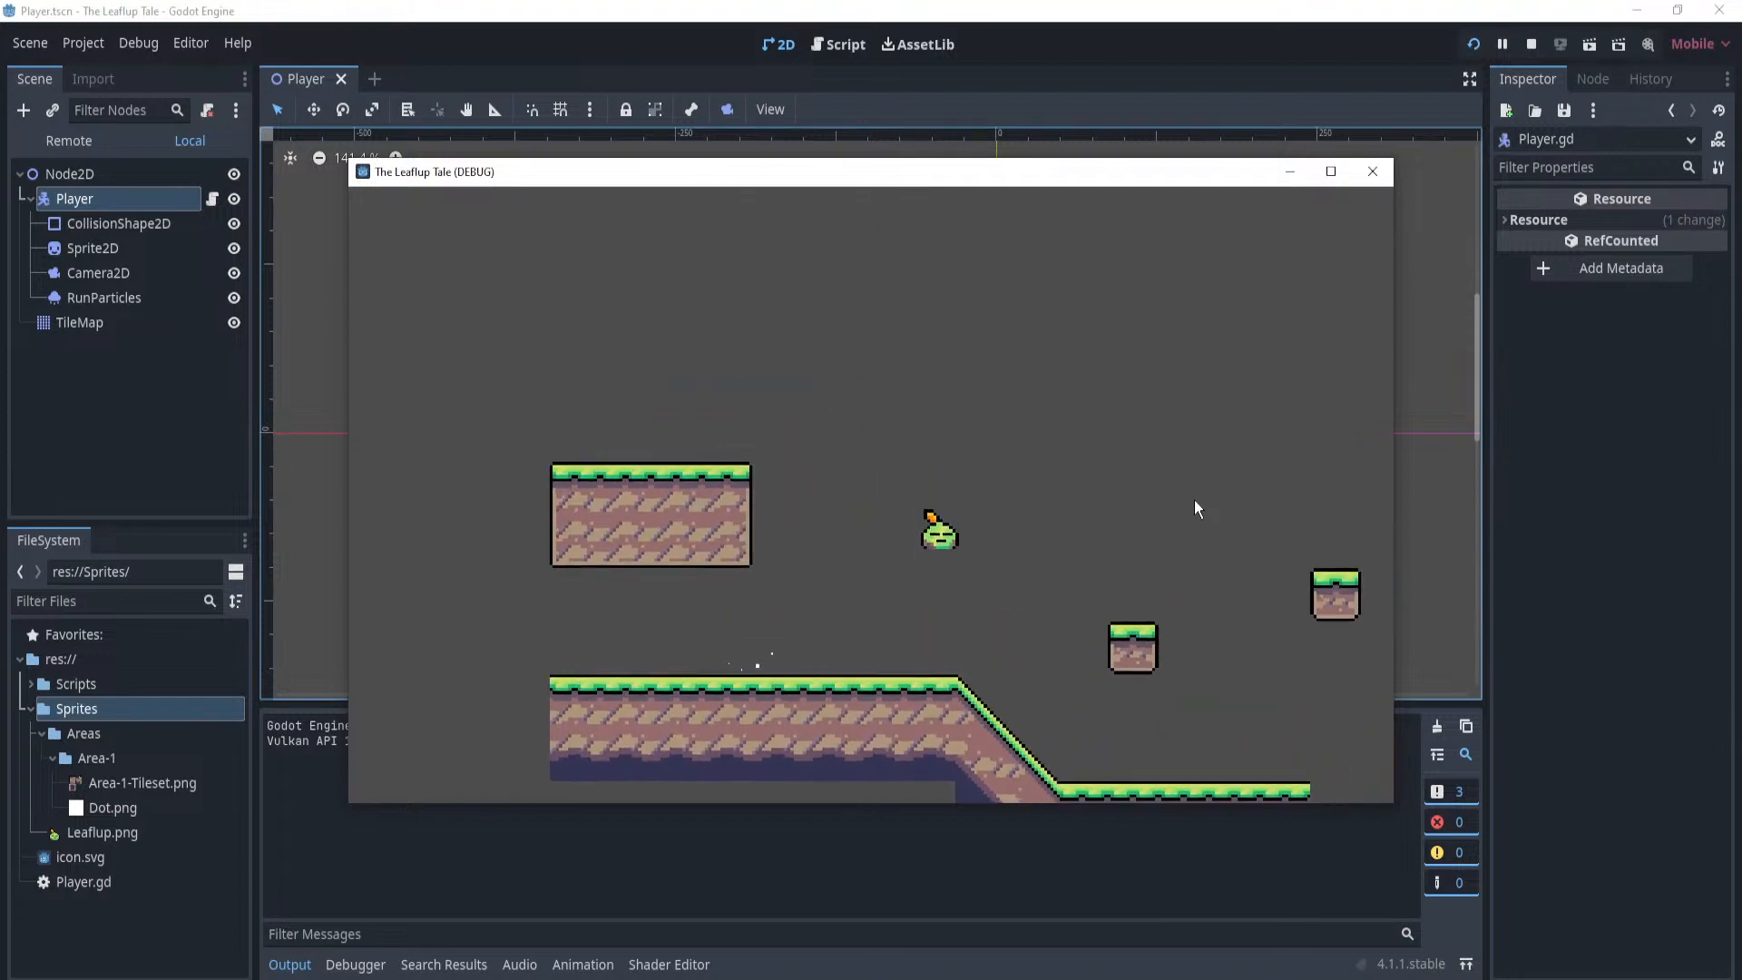
key(space)
key(Left)
key(space)
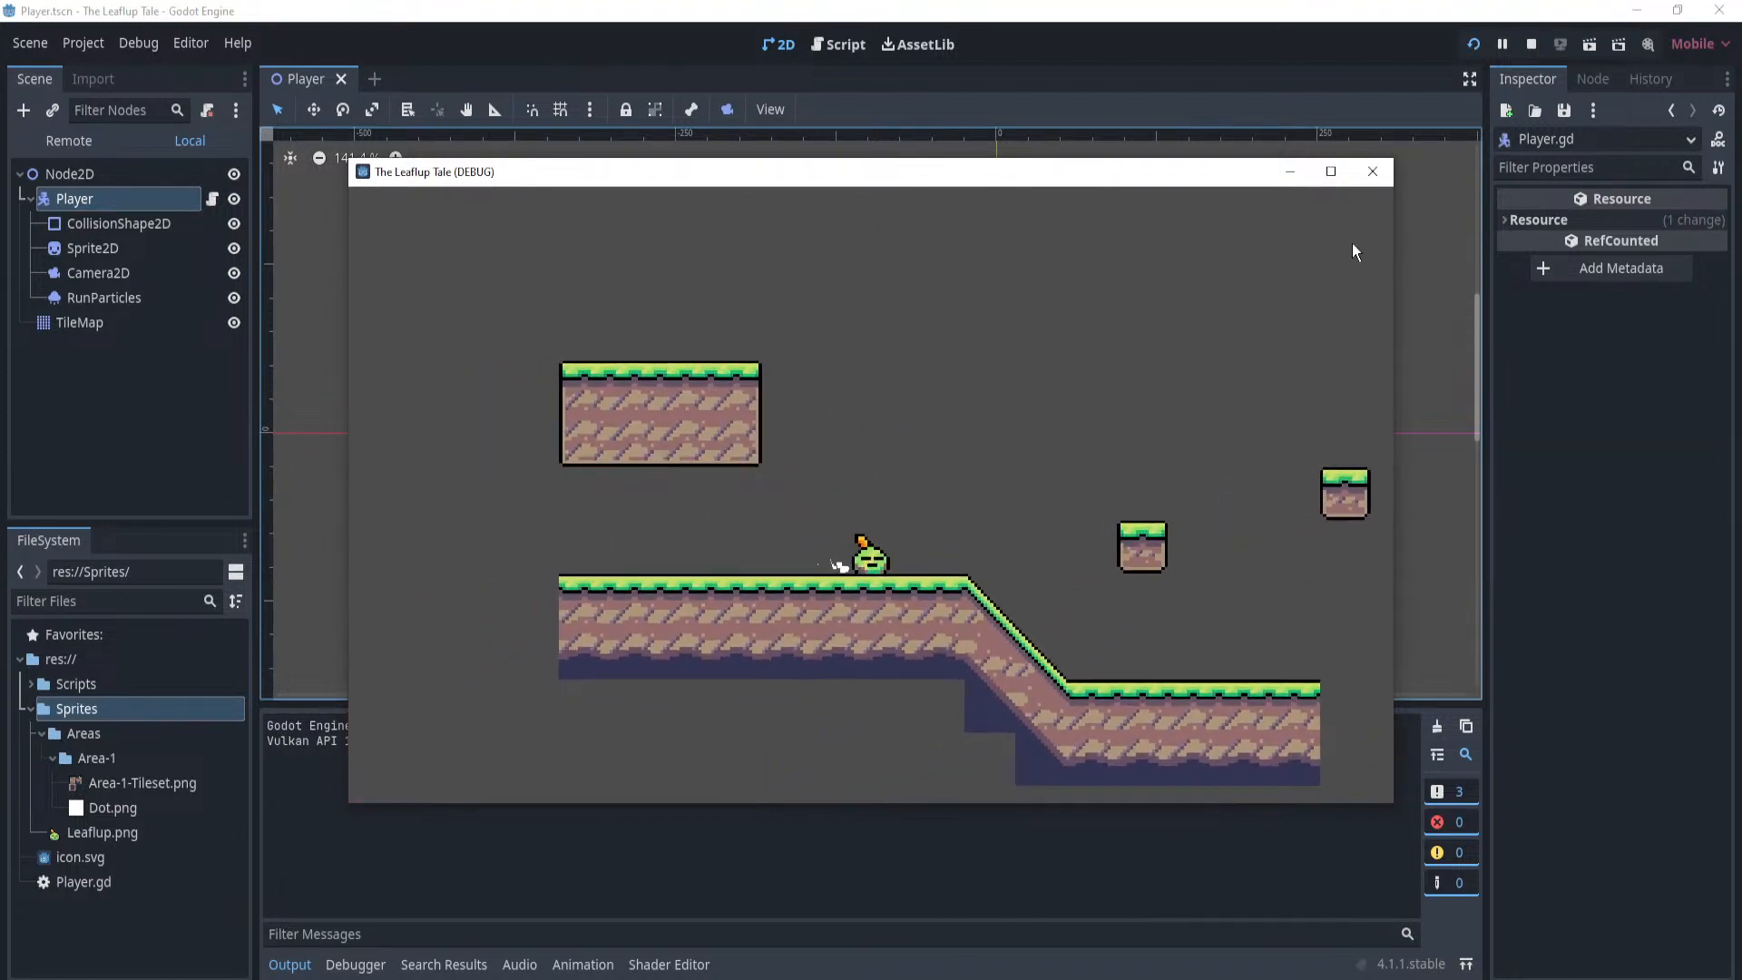
click(1379, 174)
Open the Player script and start a nested if statement under the isRunning && is_on_floor() check in RunParticles.
click(211, 168)
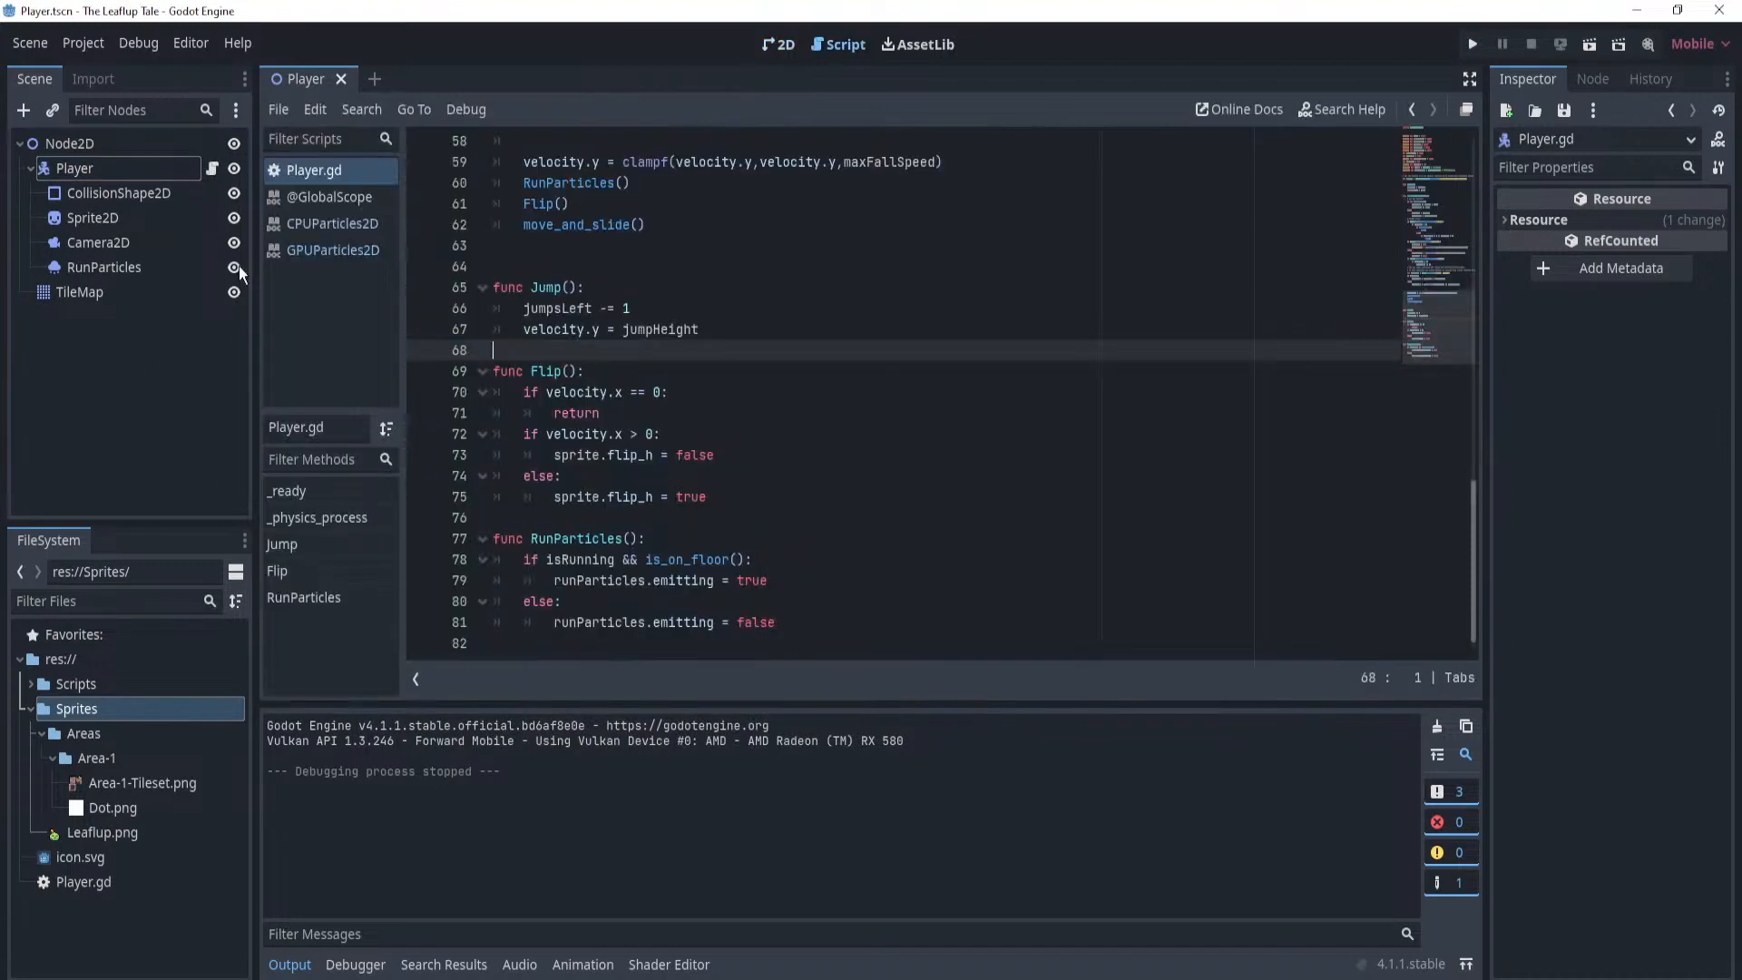
click(836, 560)
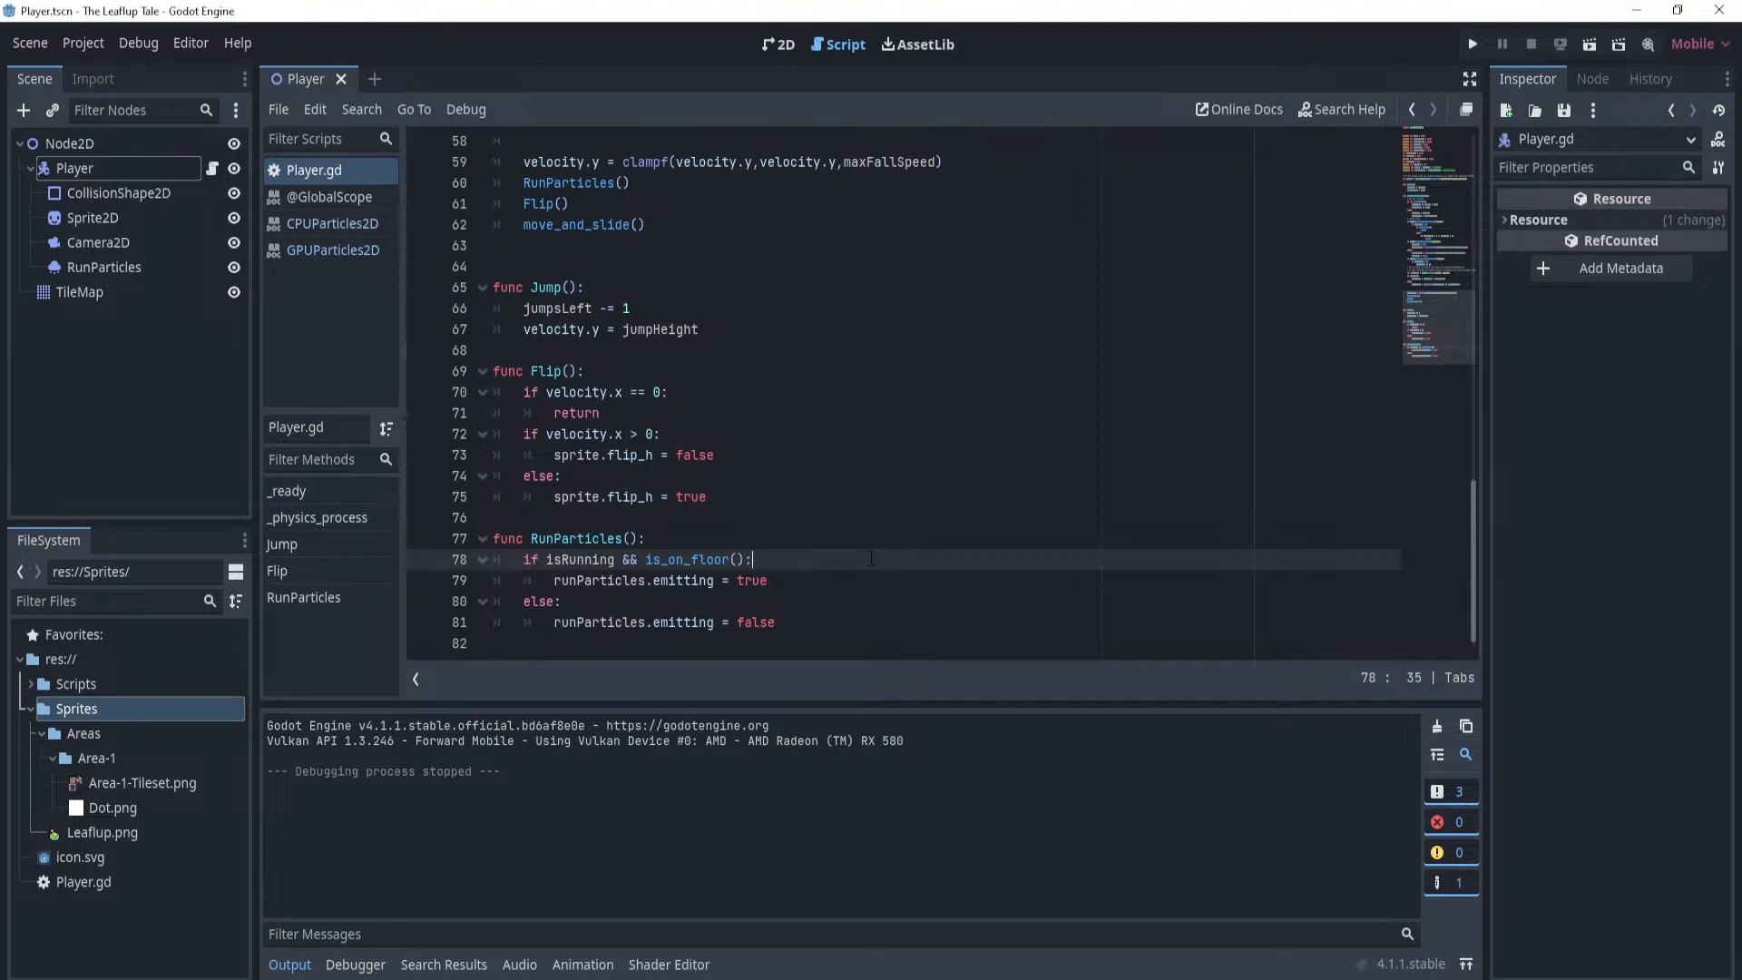
key(Return)
text(if)
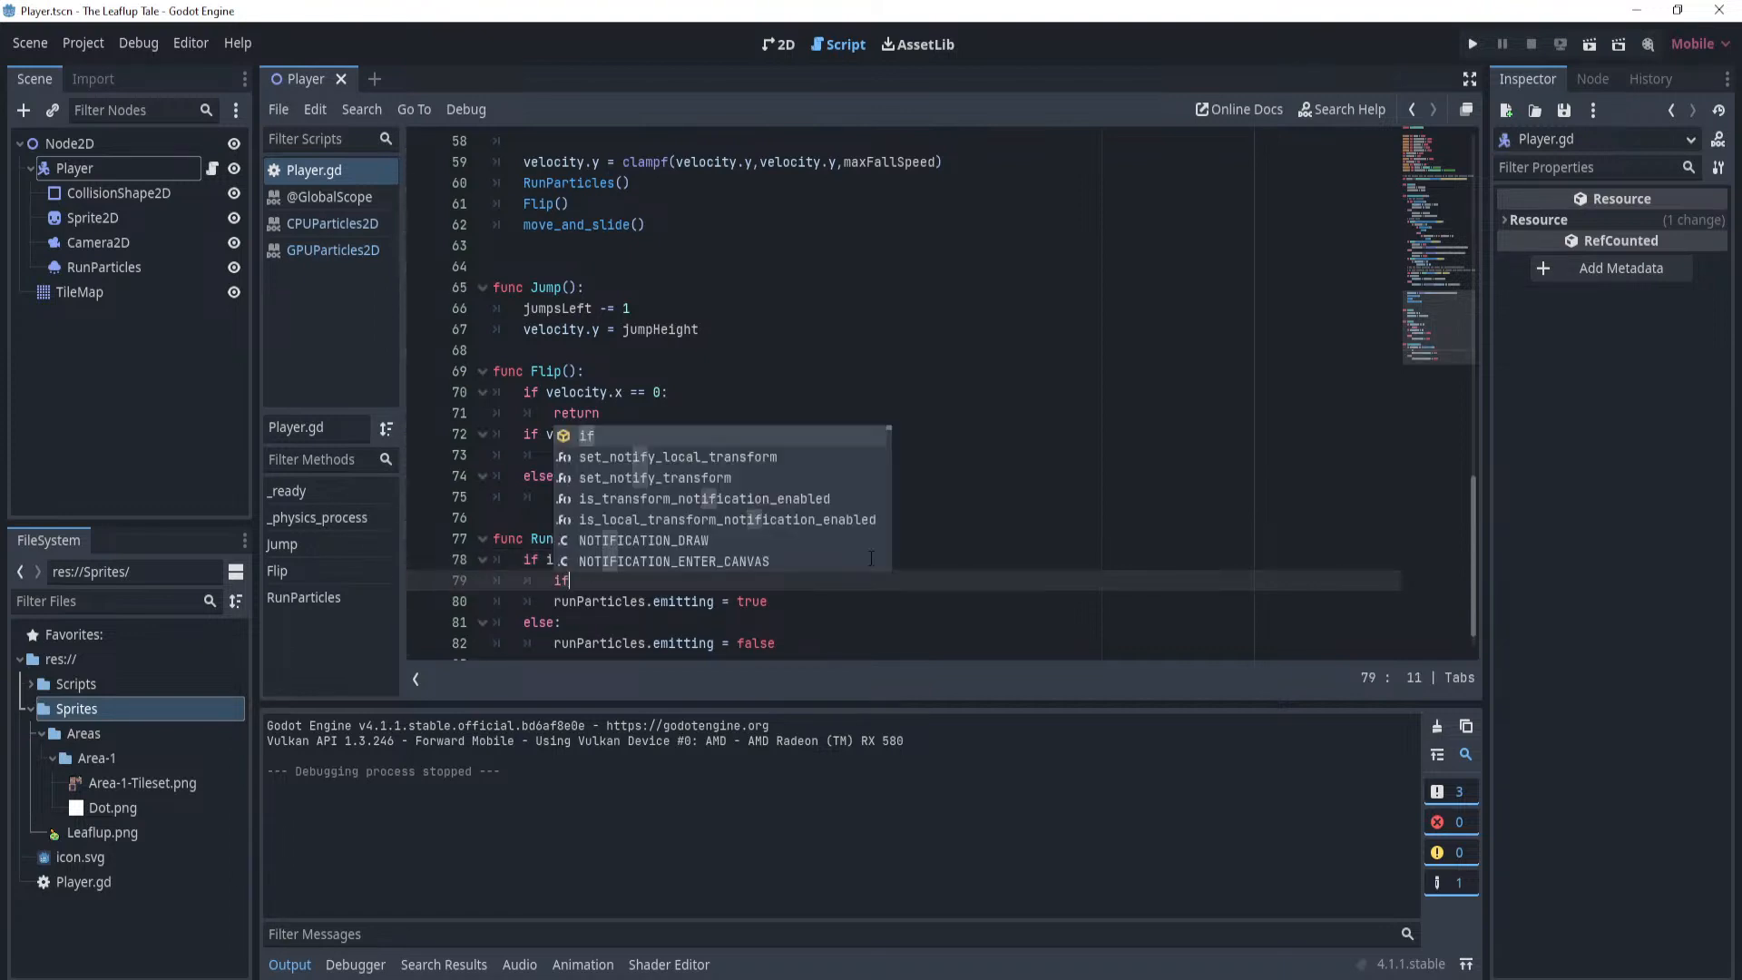
text( mov)
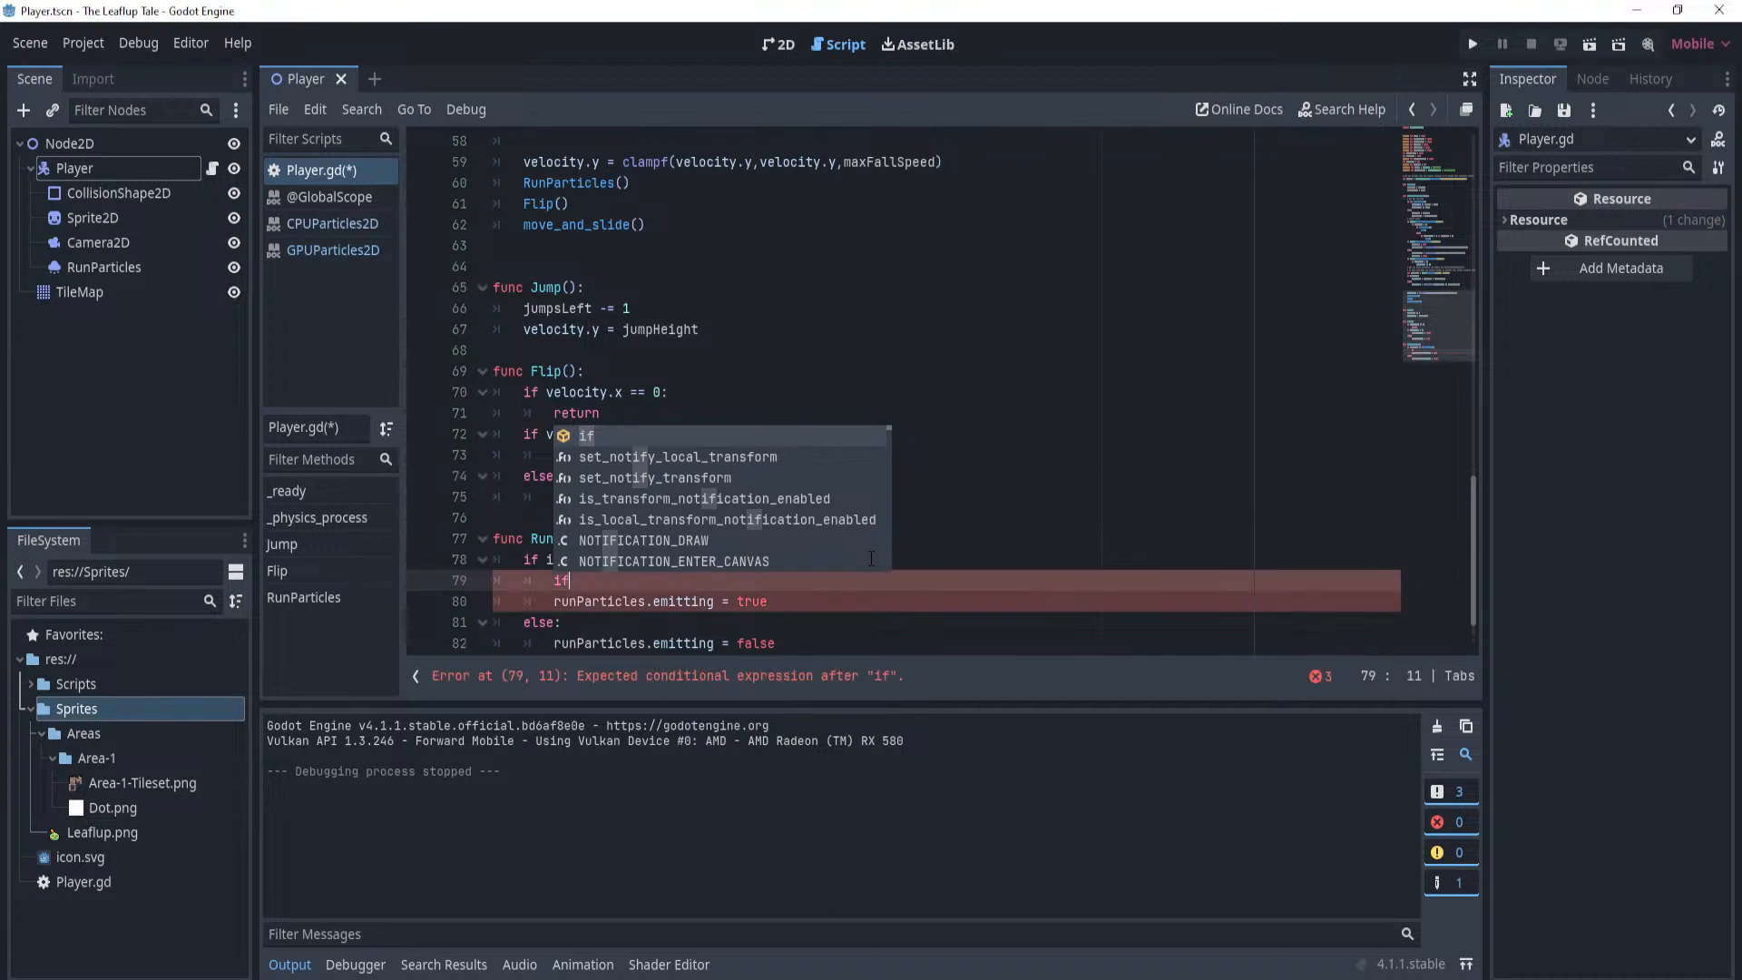
text(esp)
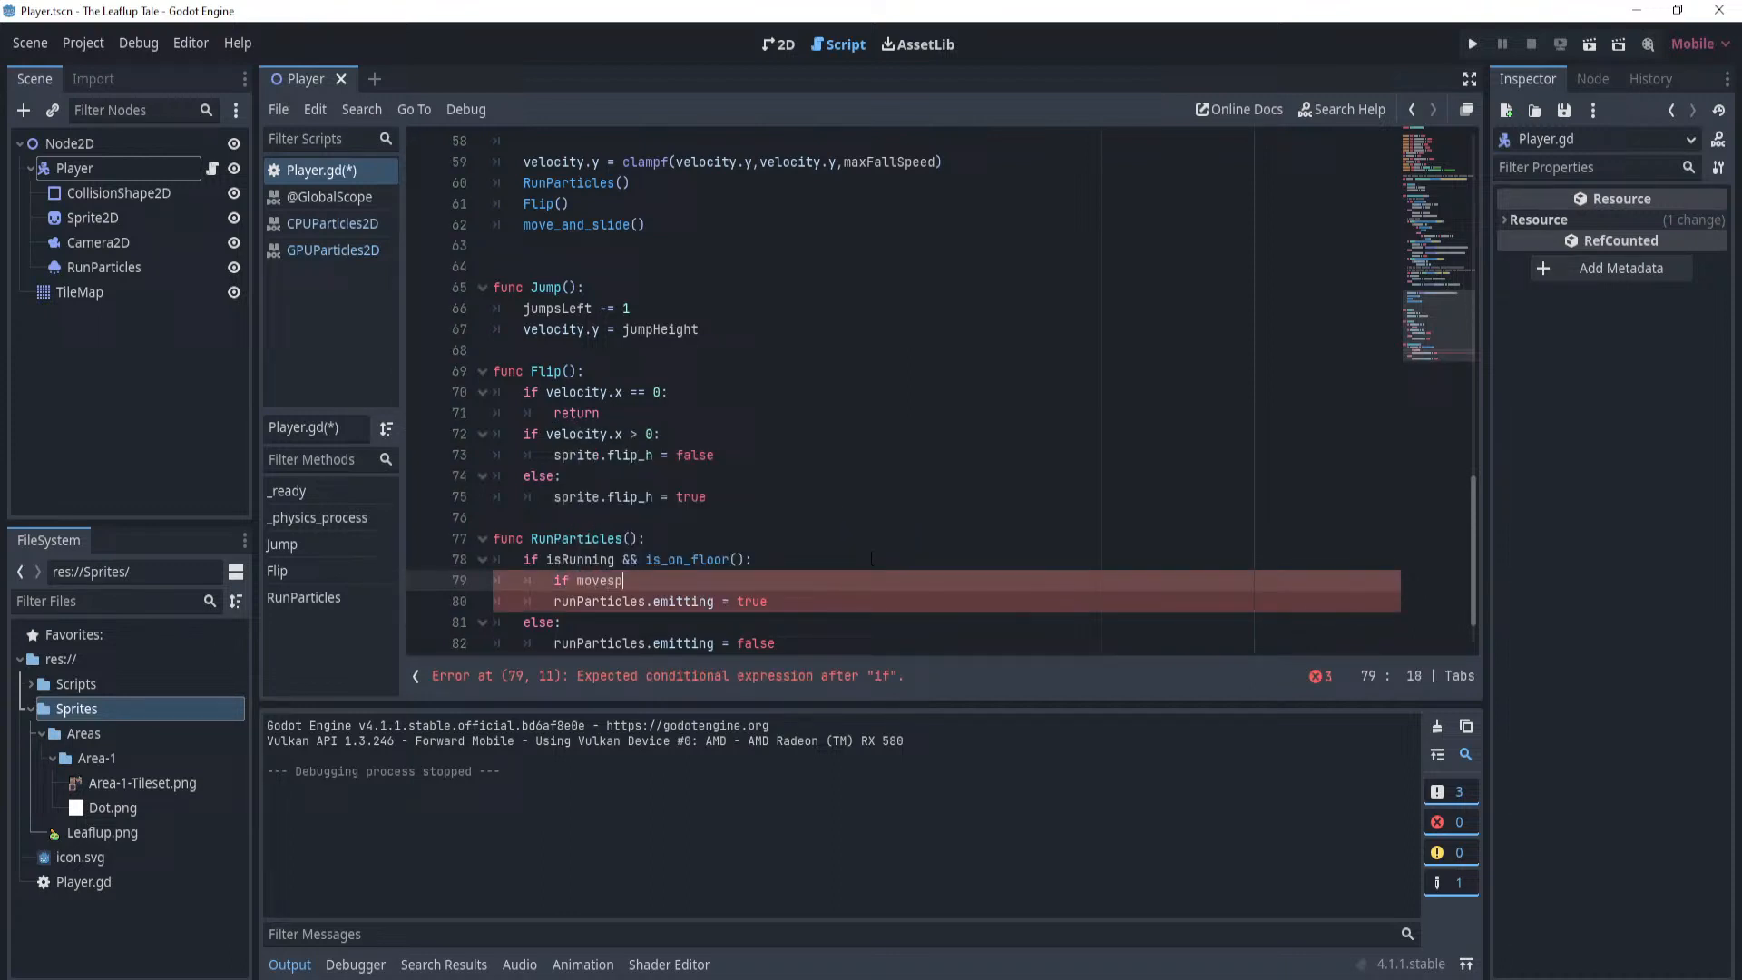
key(BackSpace)
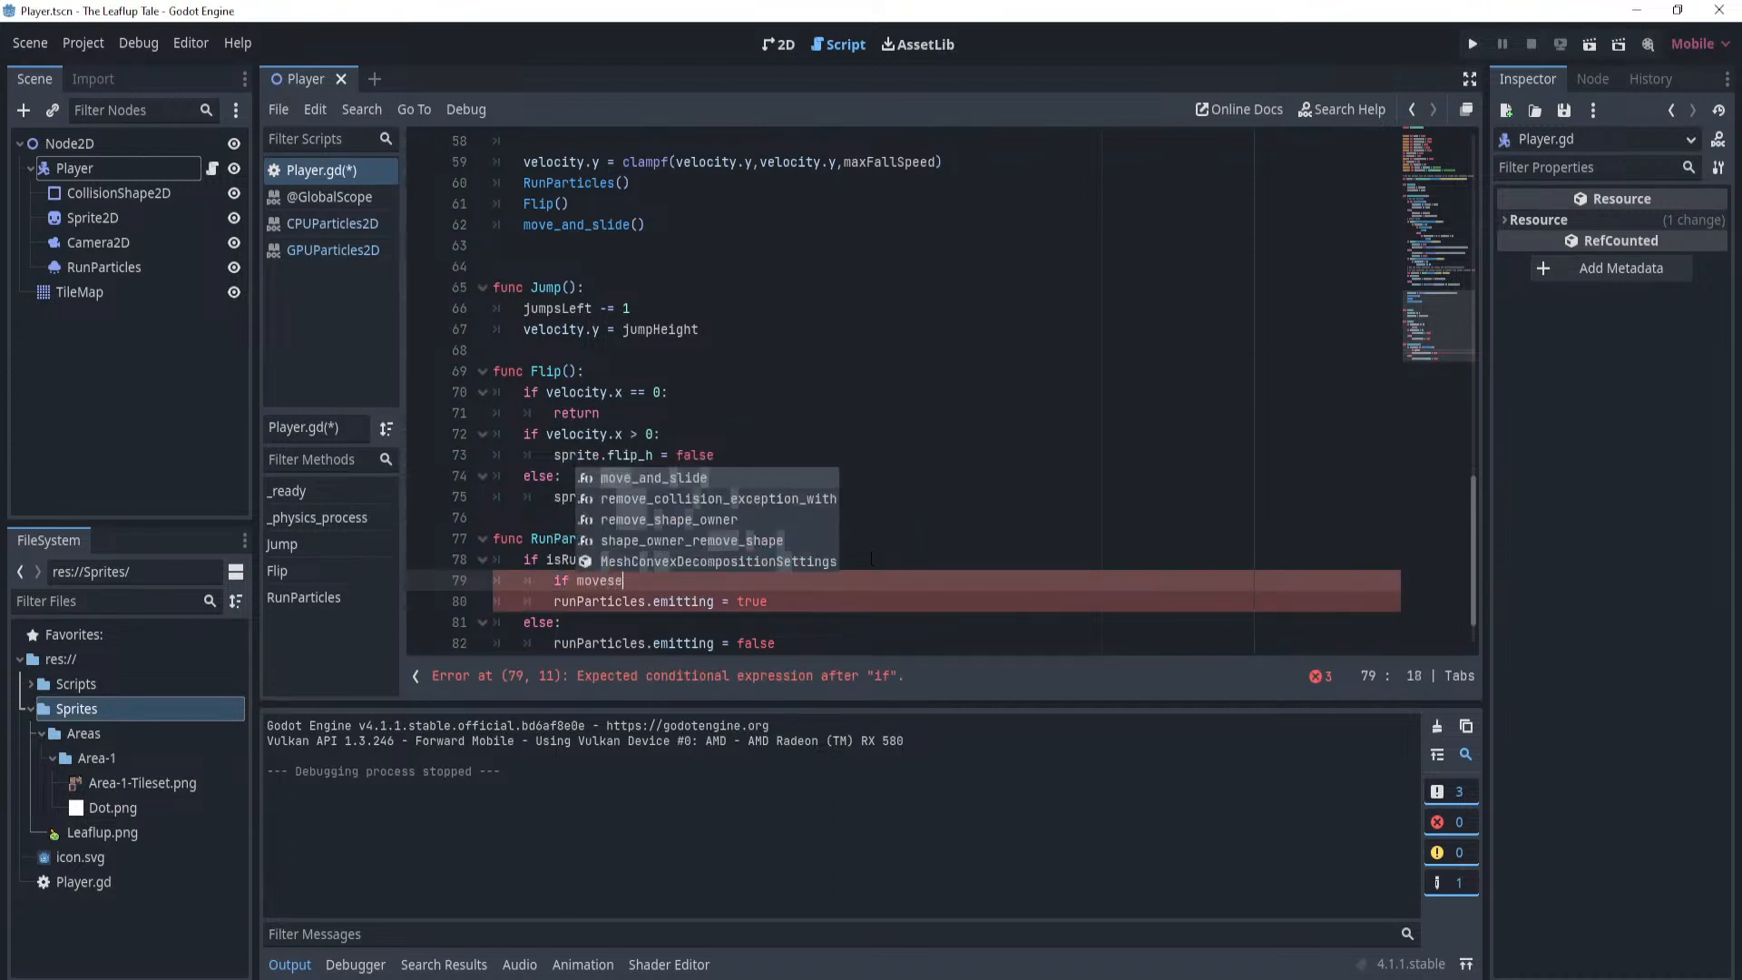
key(BackSpace)
key(BackSpace)
key(BackSpace)
key(BackSpace)
text(speed)
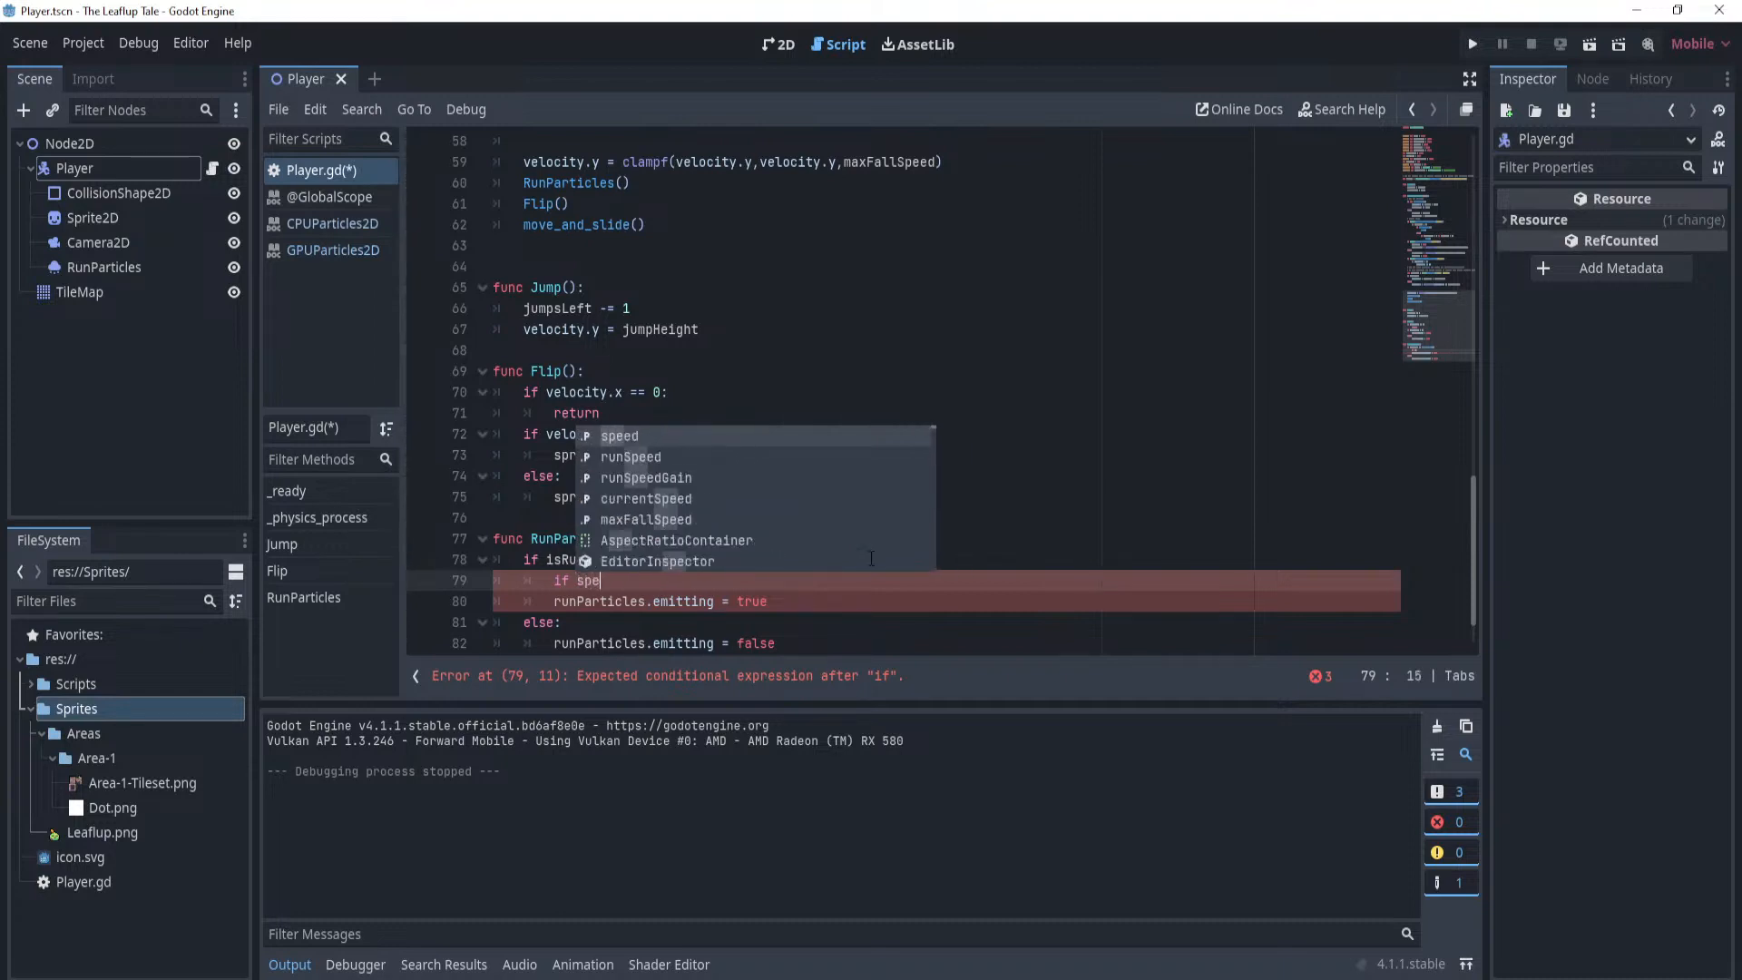
key(BackSpace)
key(BackSpace)
key(BackSpace)
key(BackSpace)
key(BackSpace)
text(curre)
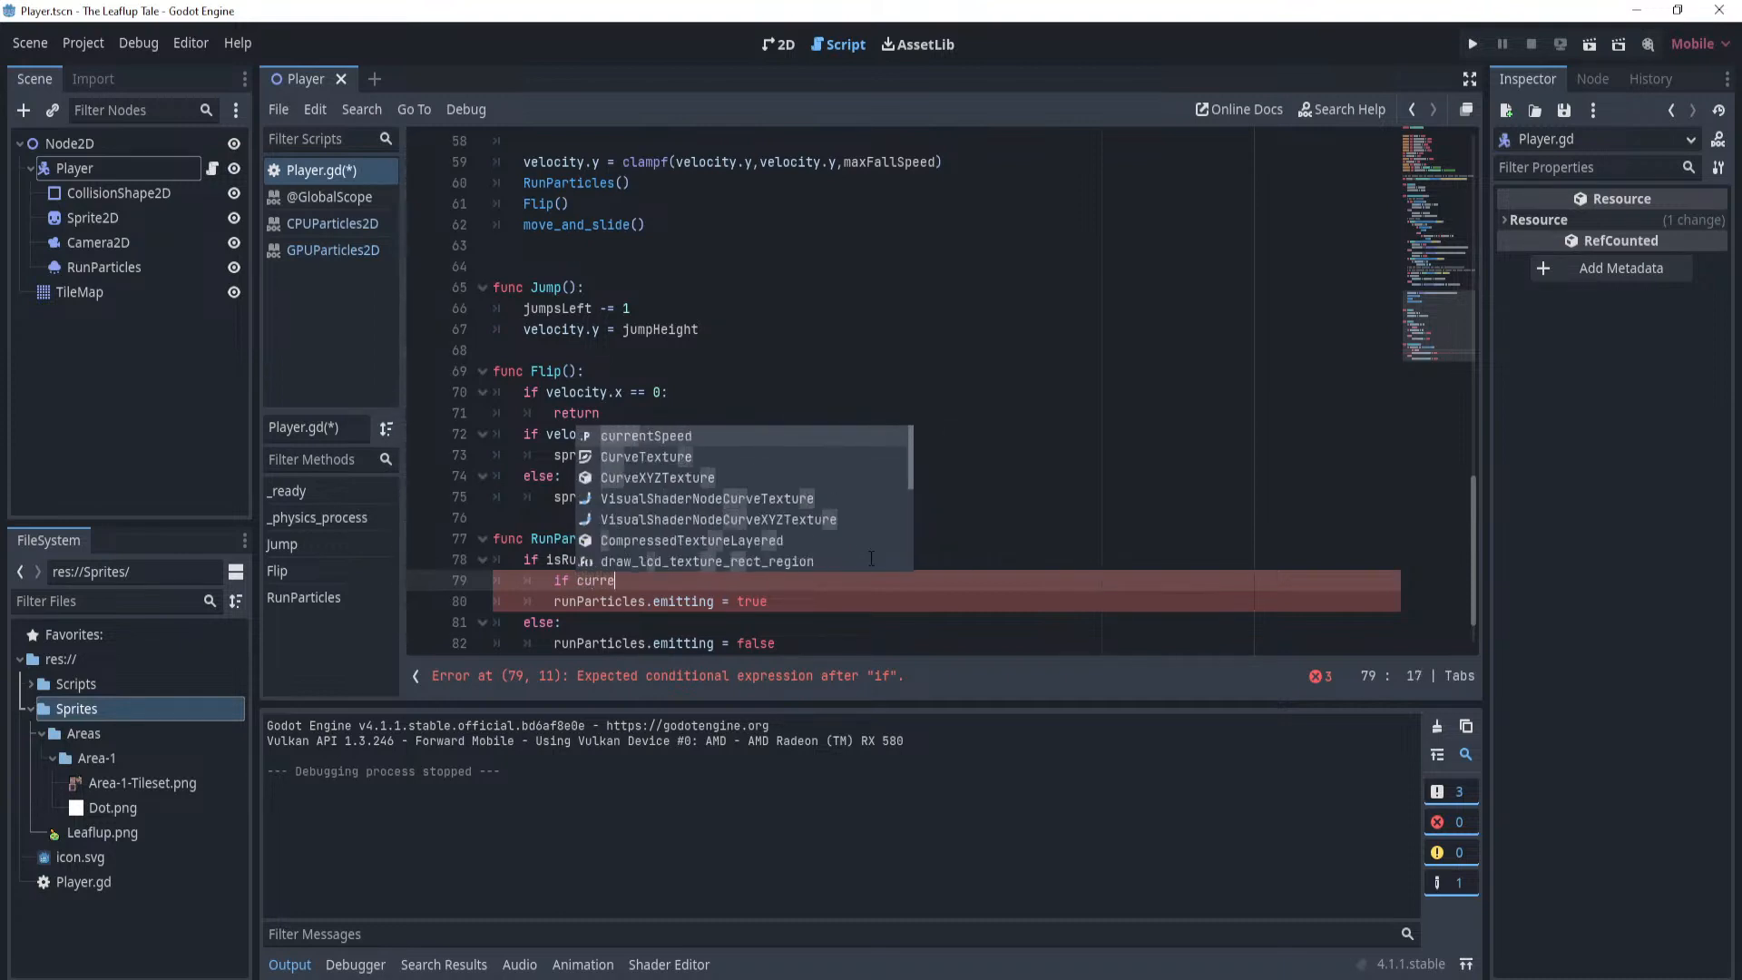
text(ntSpeed )
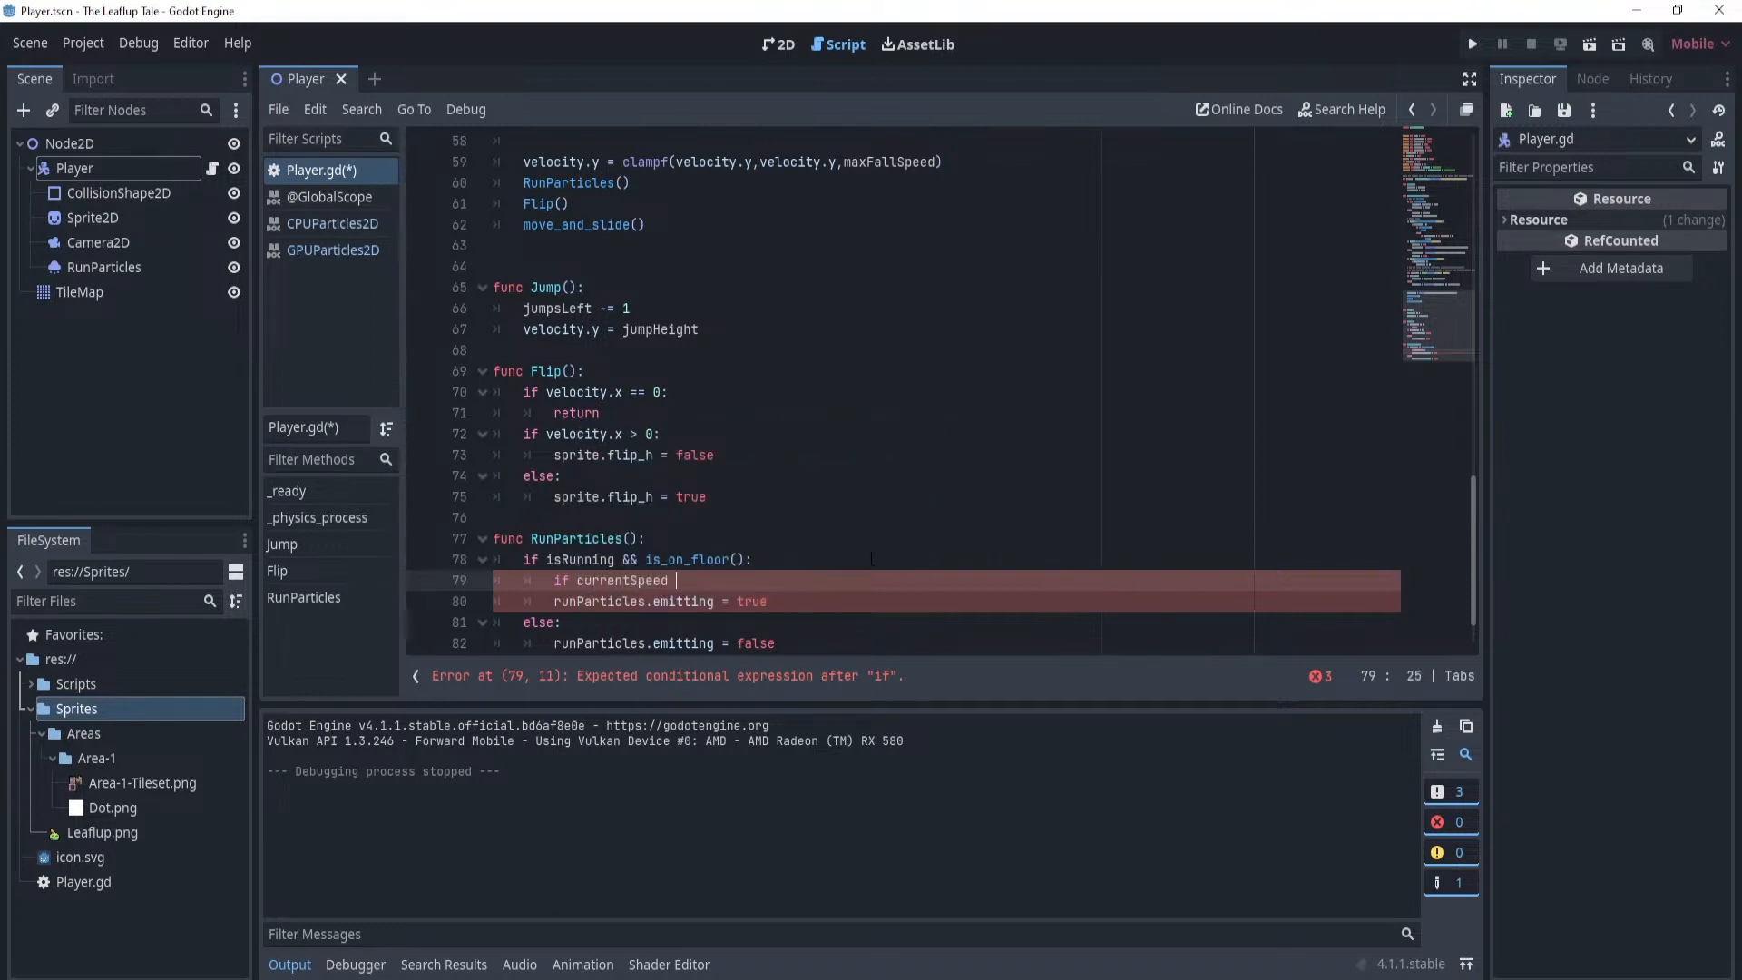
text(> 0)
key(BackSpace)
key(BackSpace)
key(BackSpace)
key(BackSpace)
key(BackSpace)
key(BackSpace)
key(BackSpace)
key(BackSpace)
key(BackSpace)
key(BackSpace)
key(BackSpace)
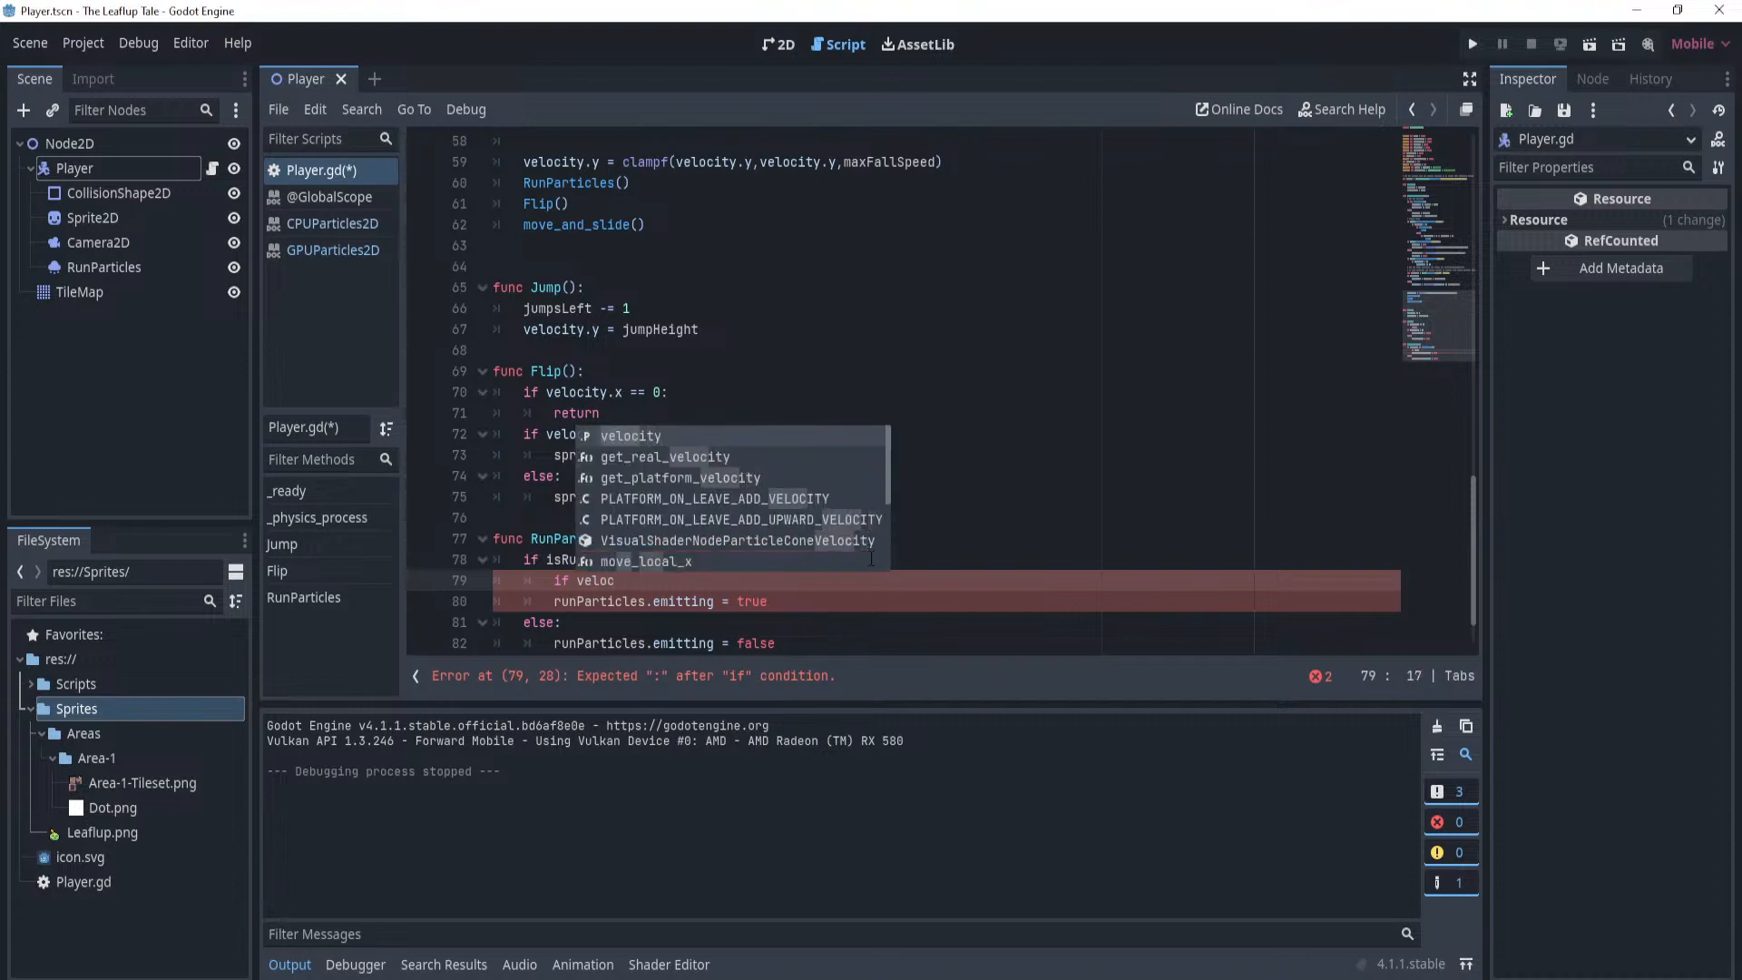
Complete the nested if condition in RunParticles as velocity.x != 0: and add an indented line below it.
key(Return)
text(.x)
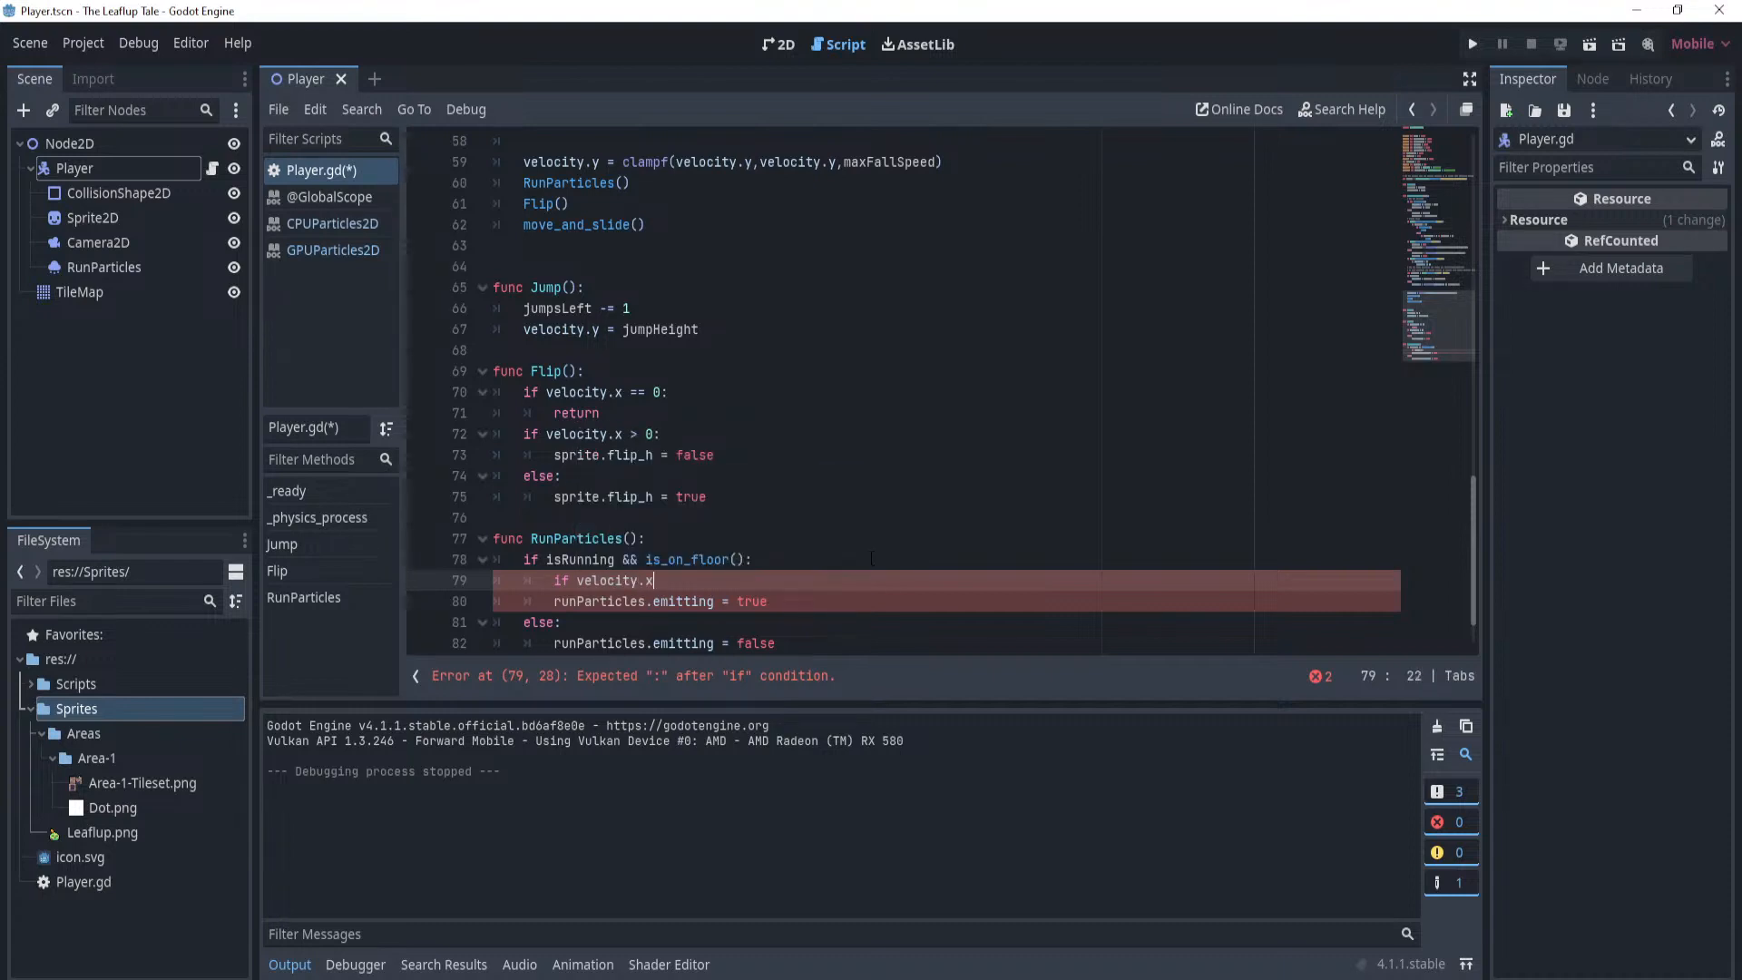
text( != )
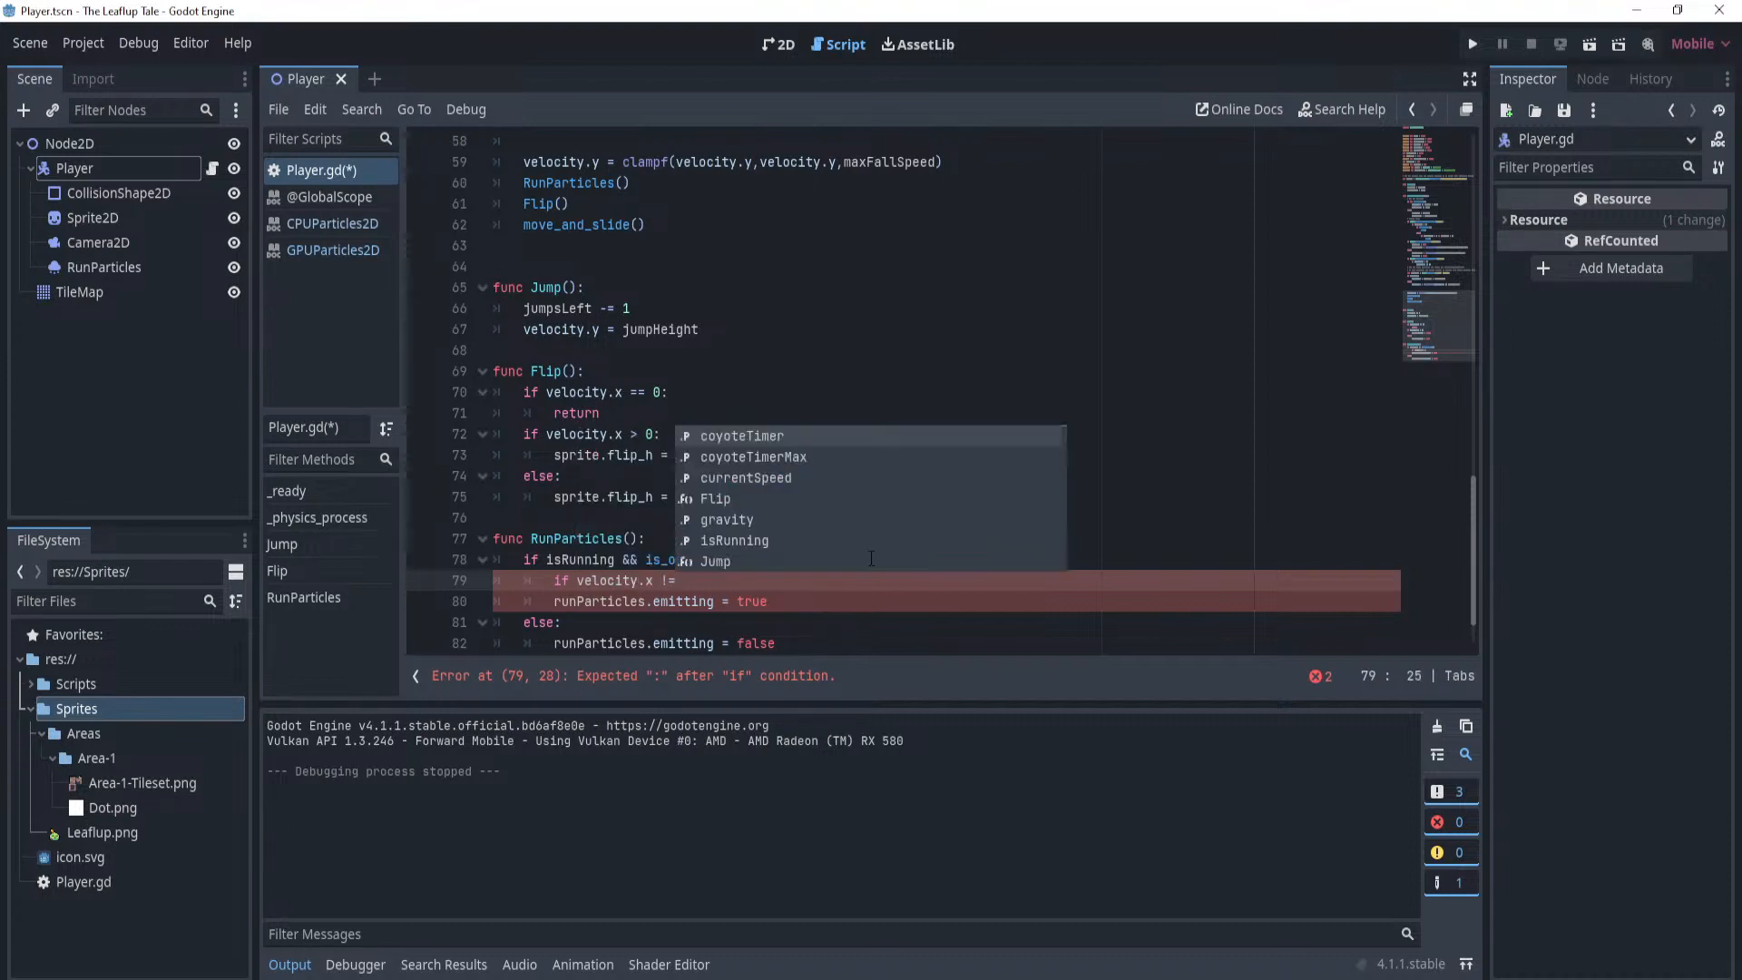
text(0:)
key(Return)
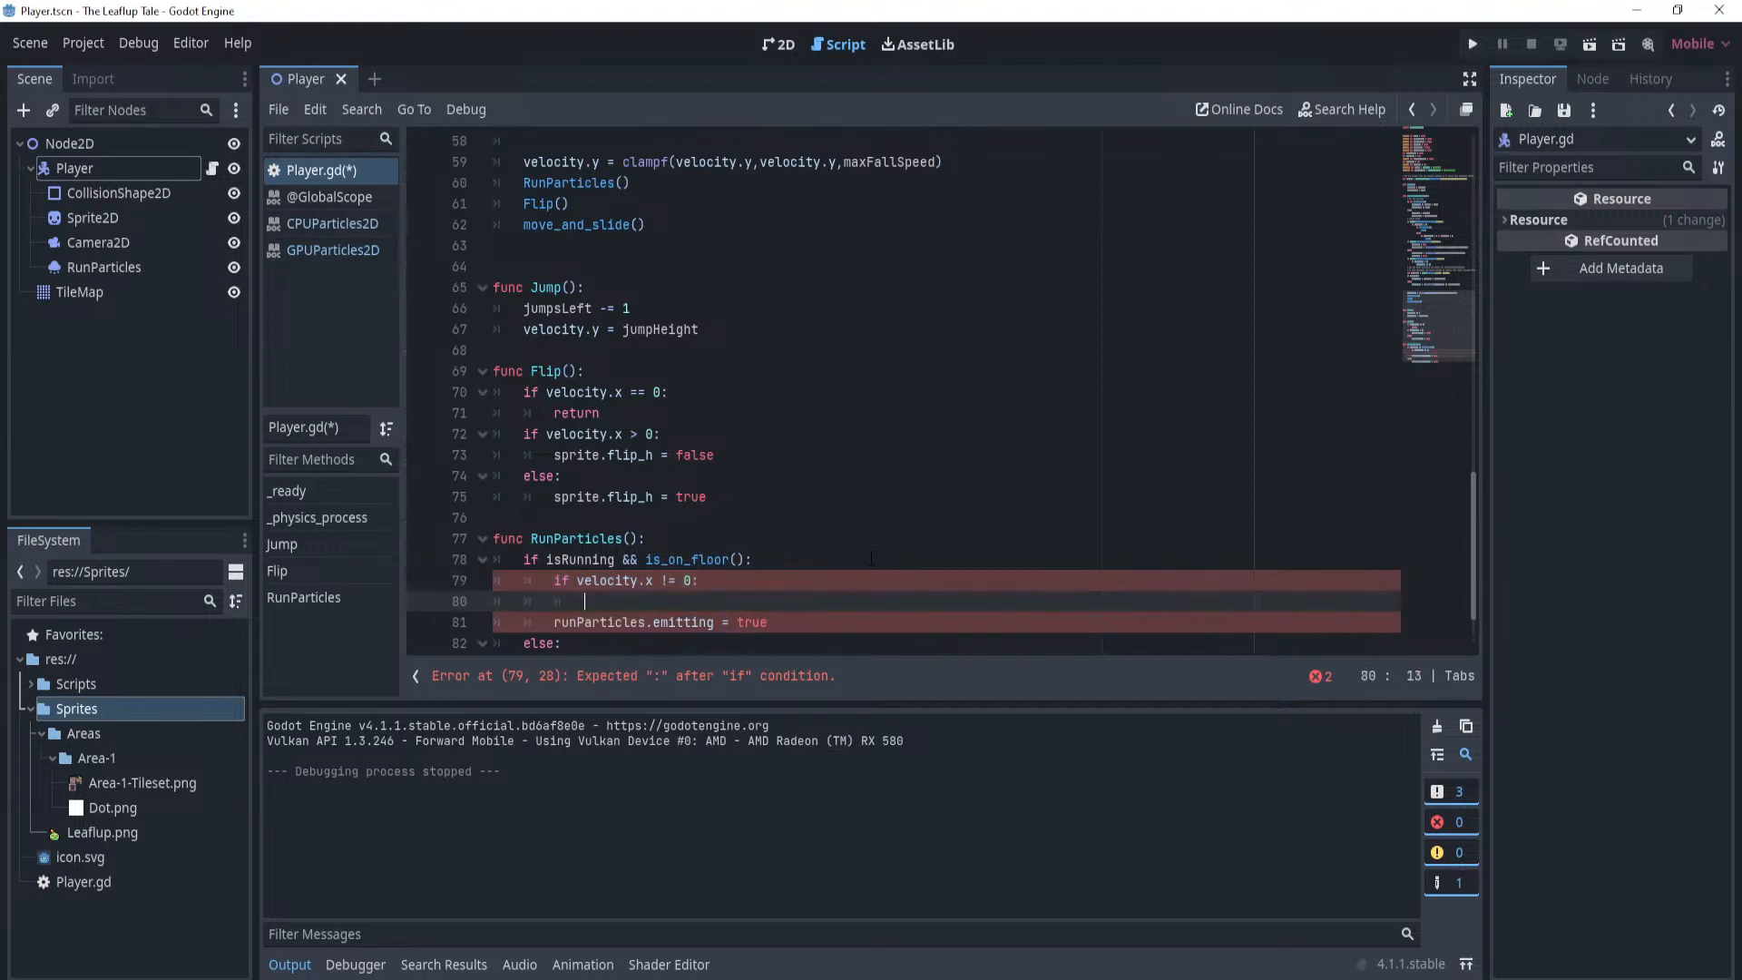
Move runParticles.emitting = true inside the nested velocity.x check, removing the original line, and save the script.
scroll(819, 546, down, 1)
drag(768, 559, 555, 559)
key(ctrl+c)
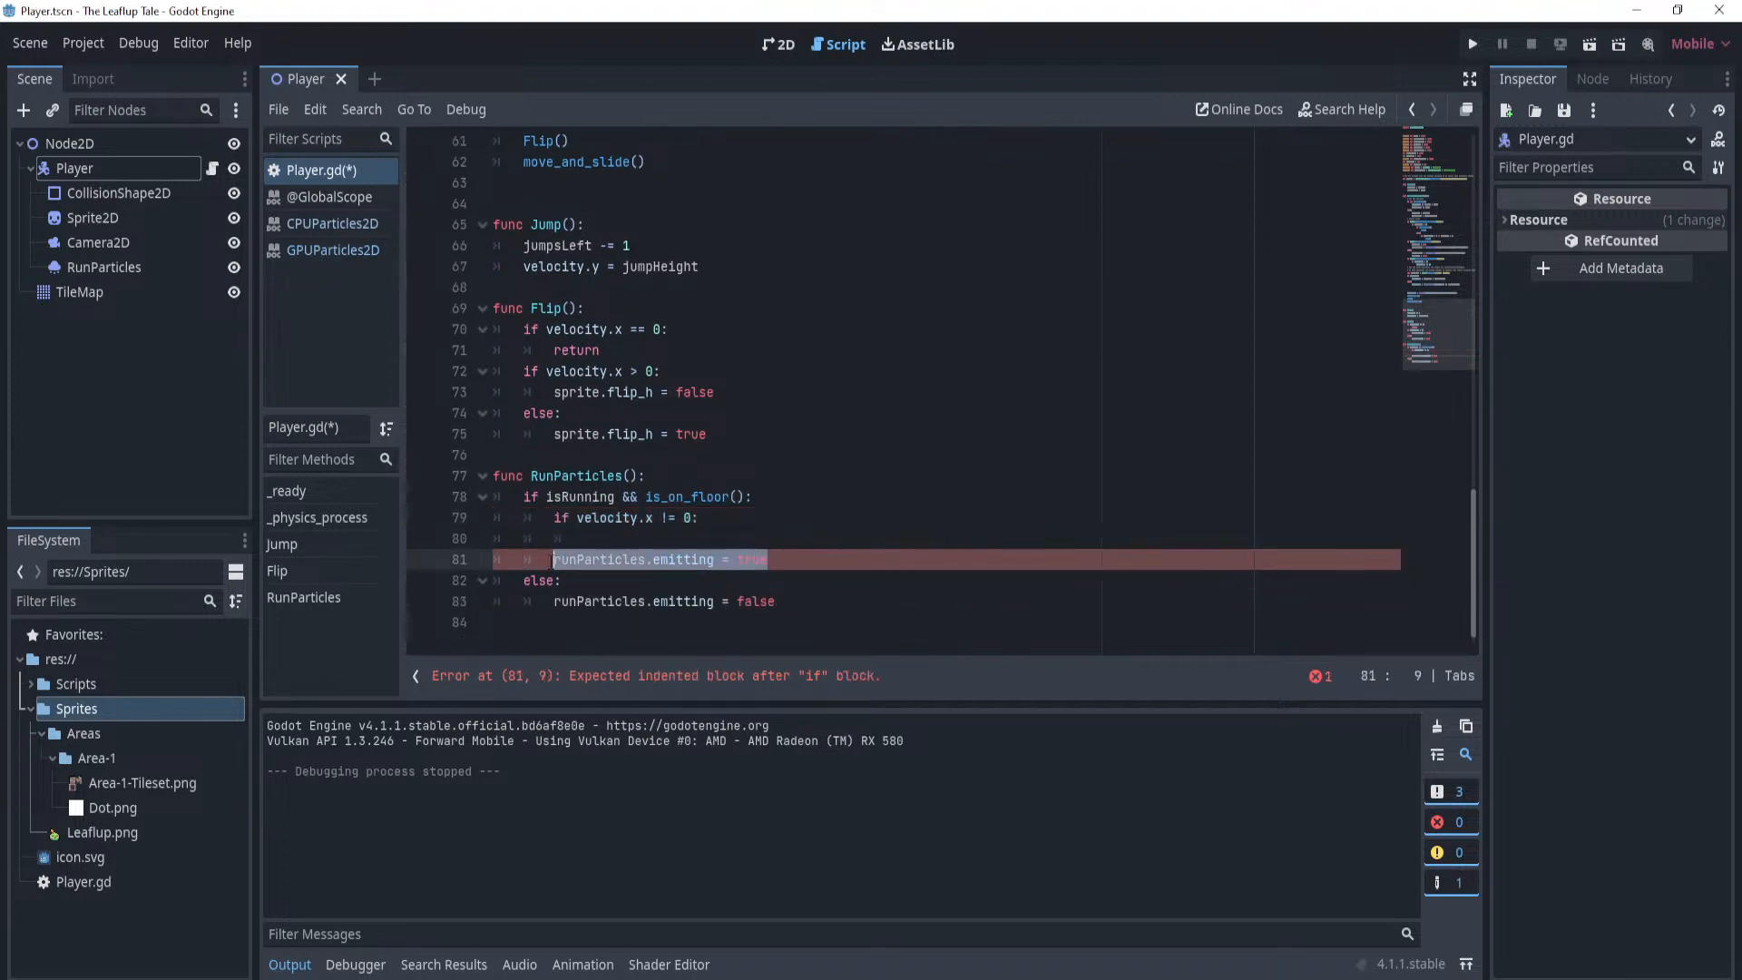
click(618, 540)
key(ctrl+v)
drag(768, 560, 439, 561)
key(BackSpace)
key(BackSpace)
key(ctrl+s)
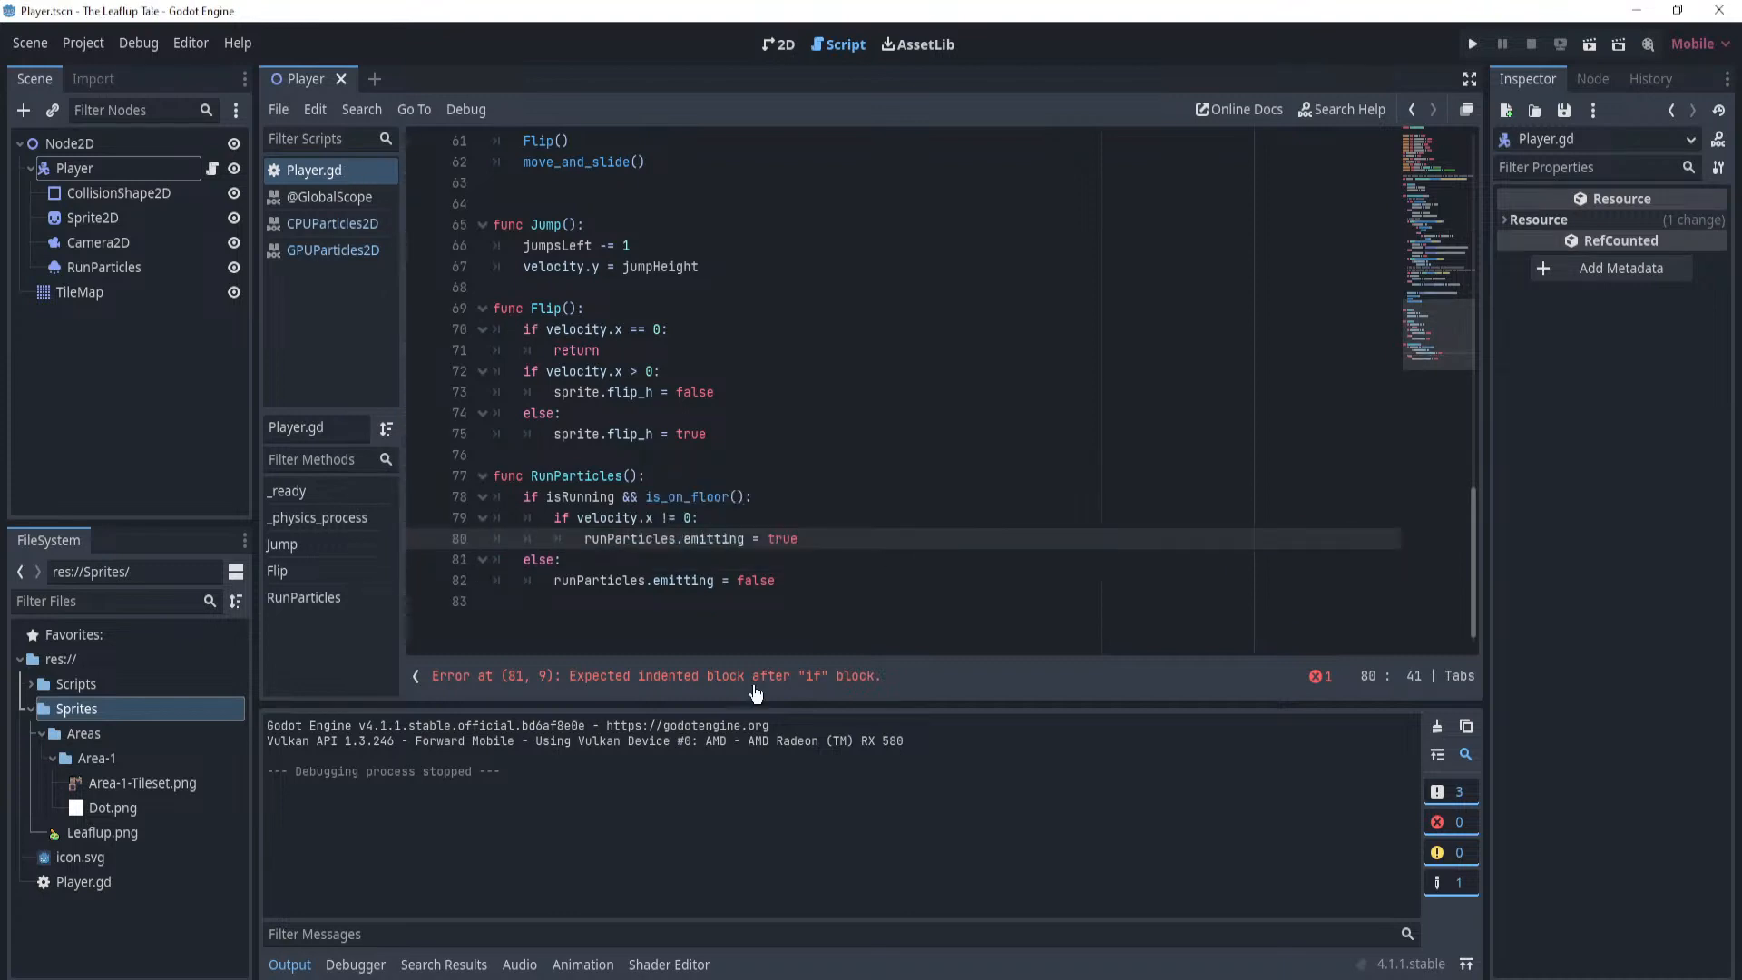
Clear the output log, run the project to test the run particles while moving and jumping, and close the game.
click(1437, 727)
scroll(589, 304, up, 1)
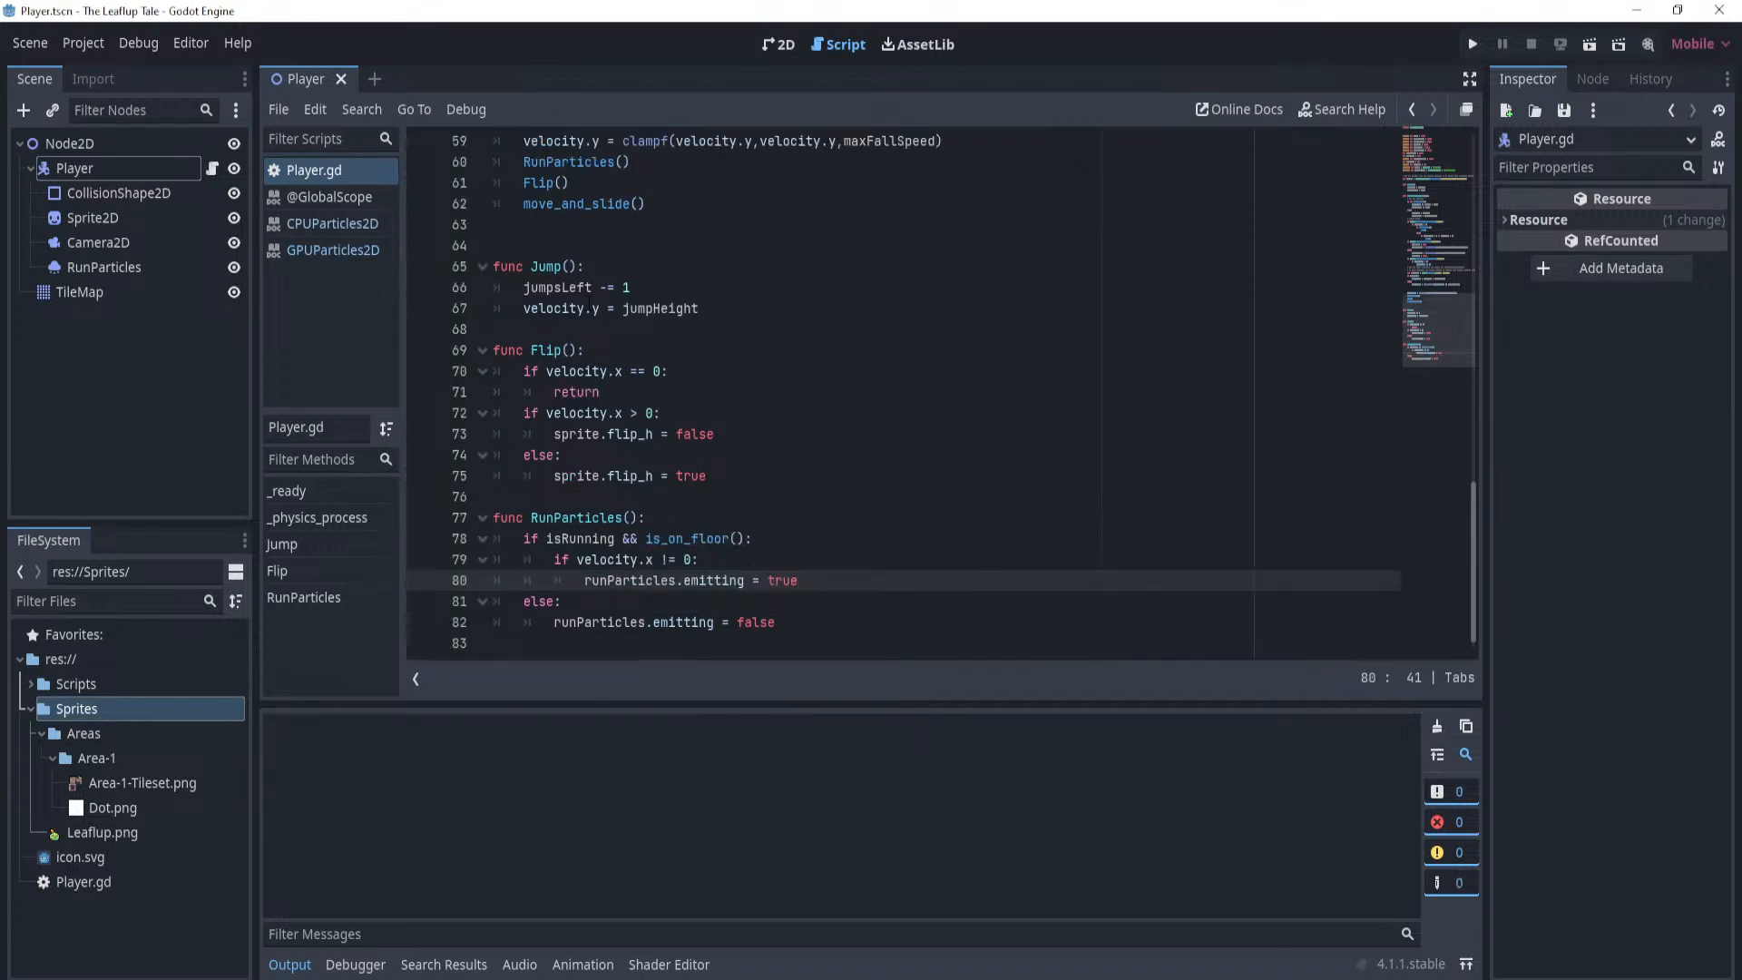
click(778, 45)
scroll(1147, 298, up, 3)
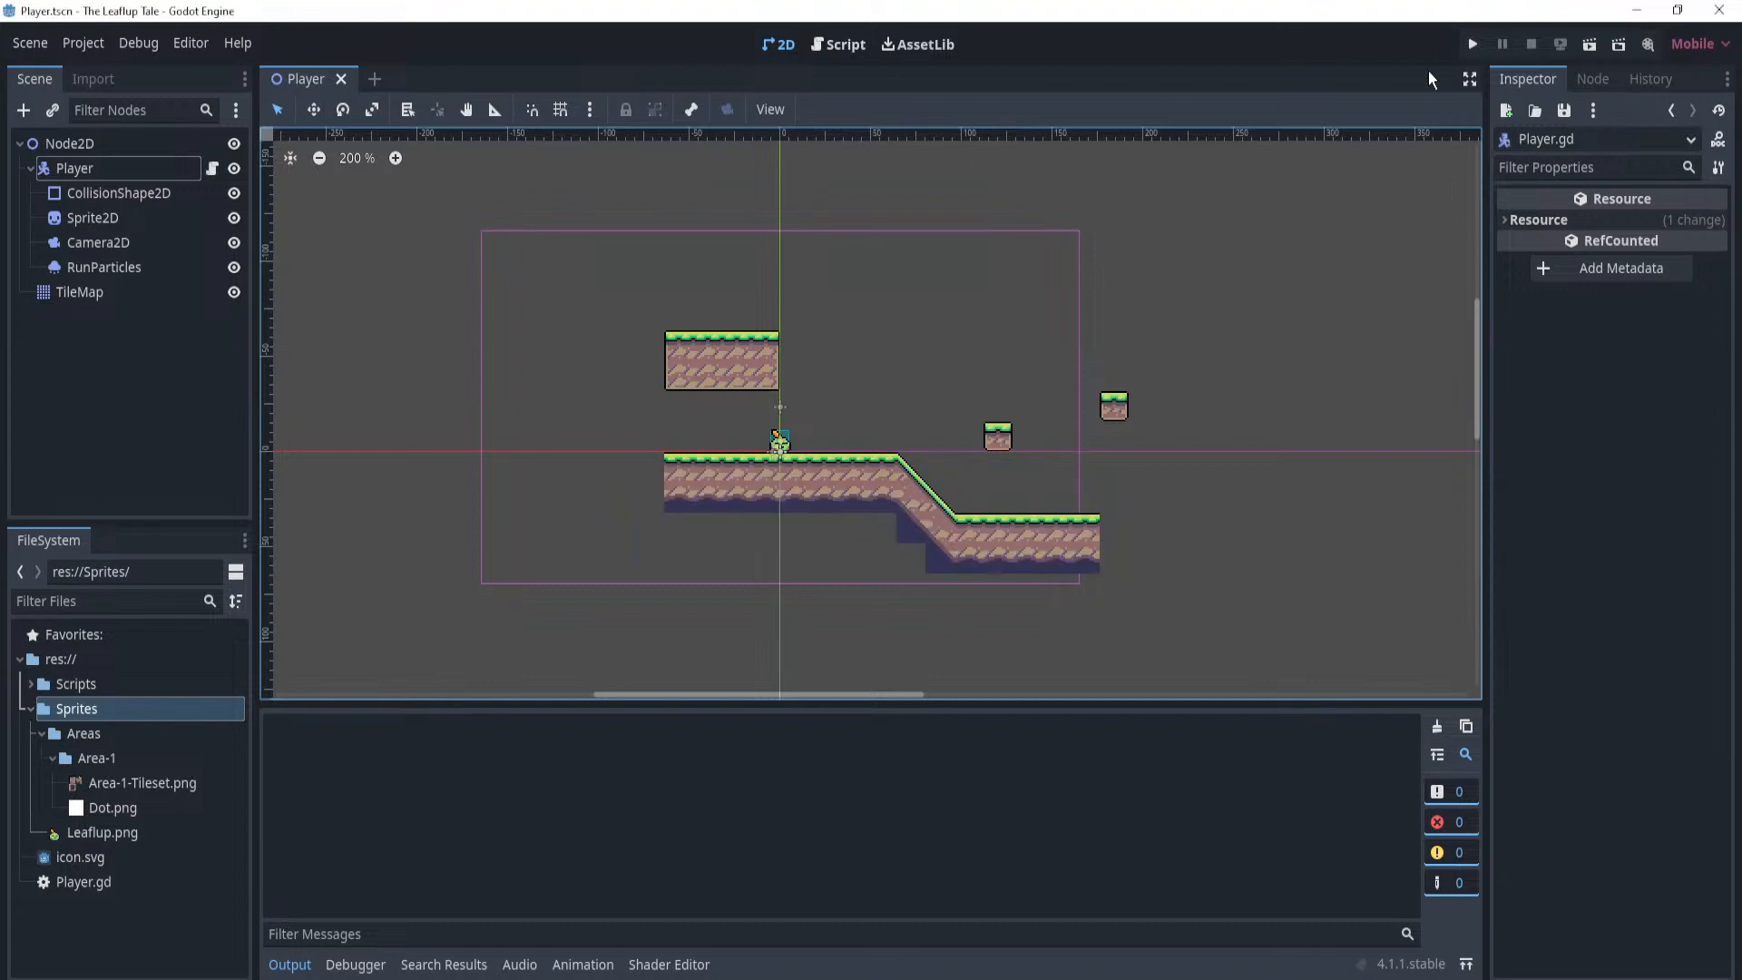
click(1474, 44)
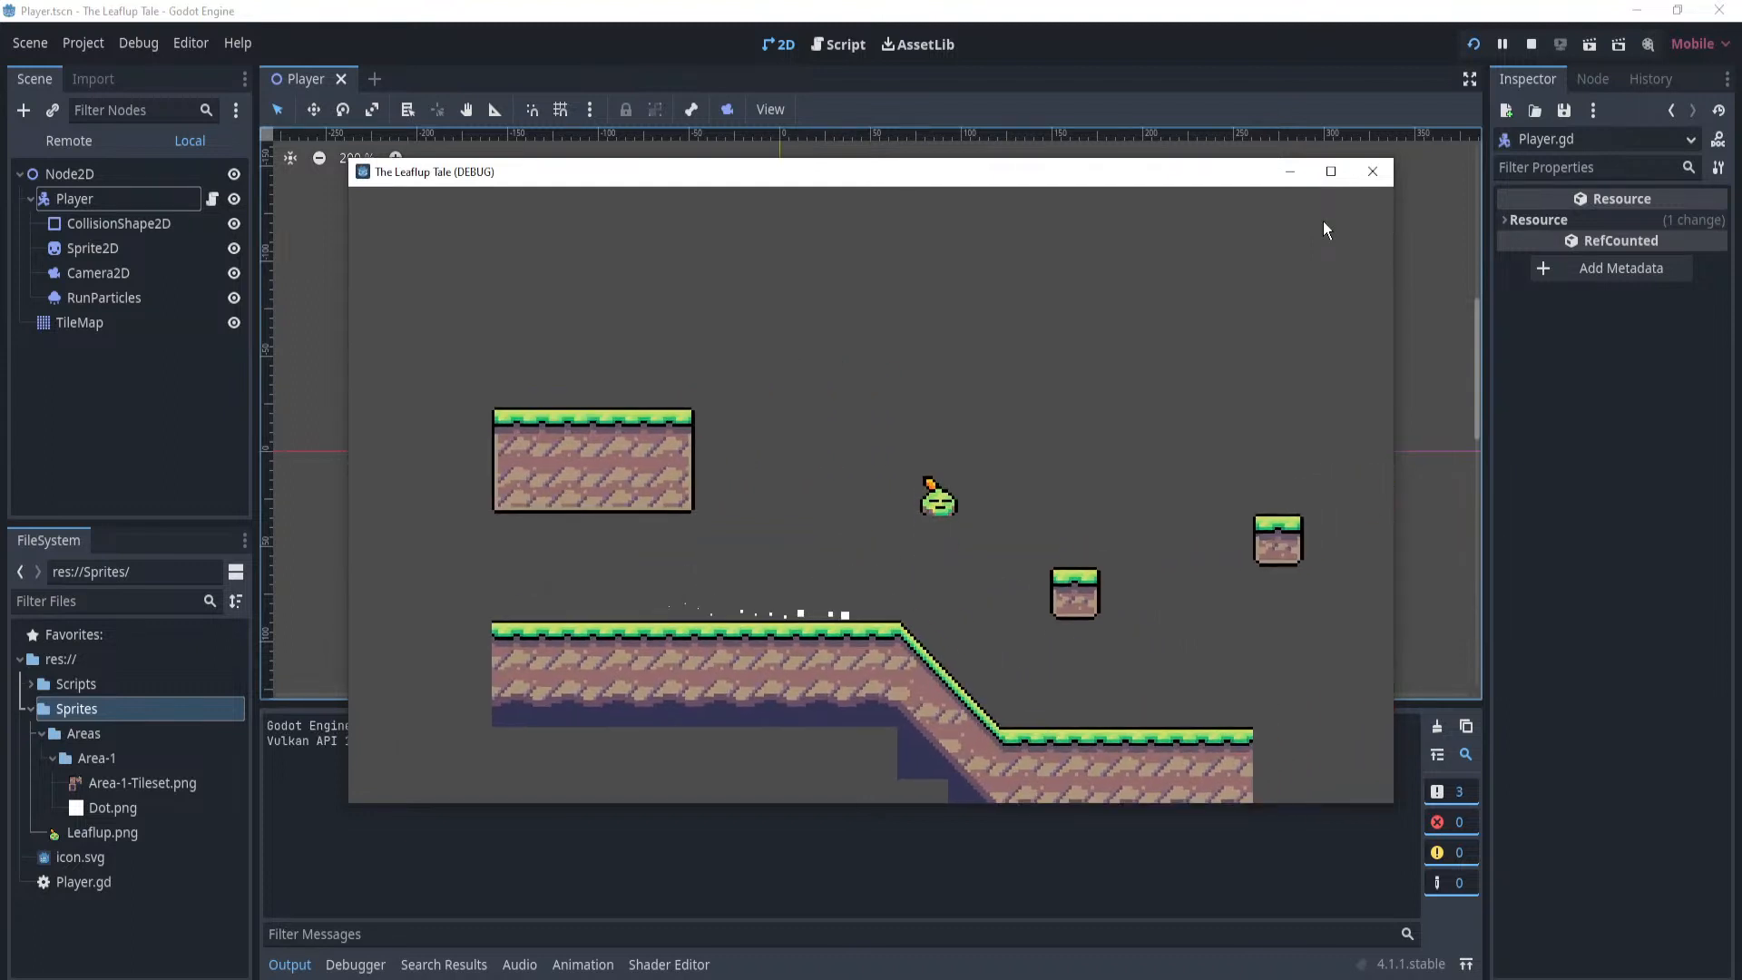
key(space)
key(Left)
key(space)
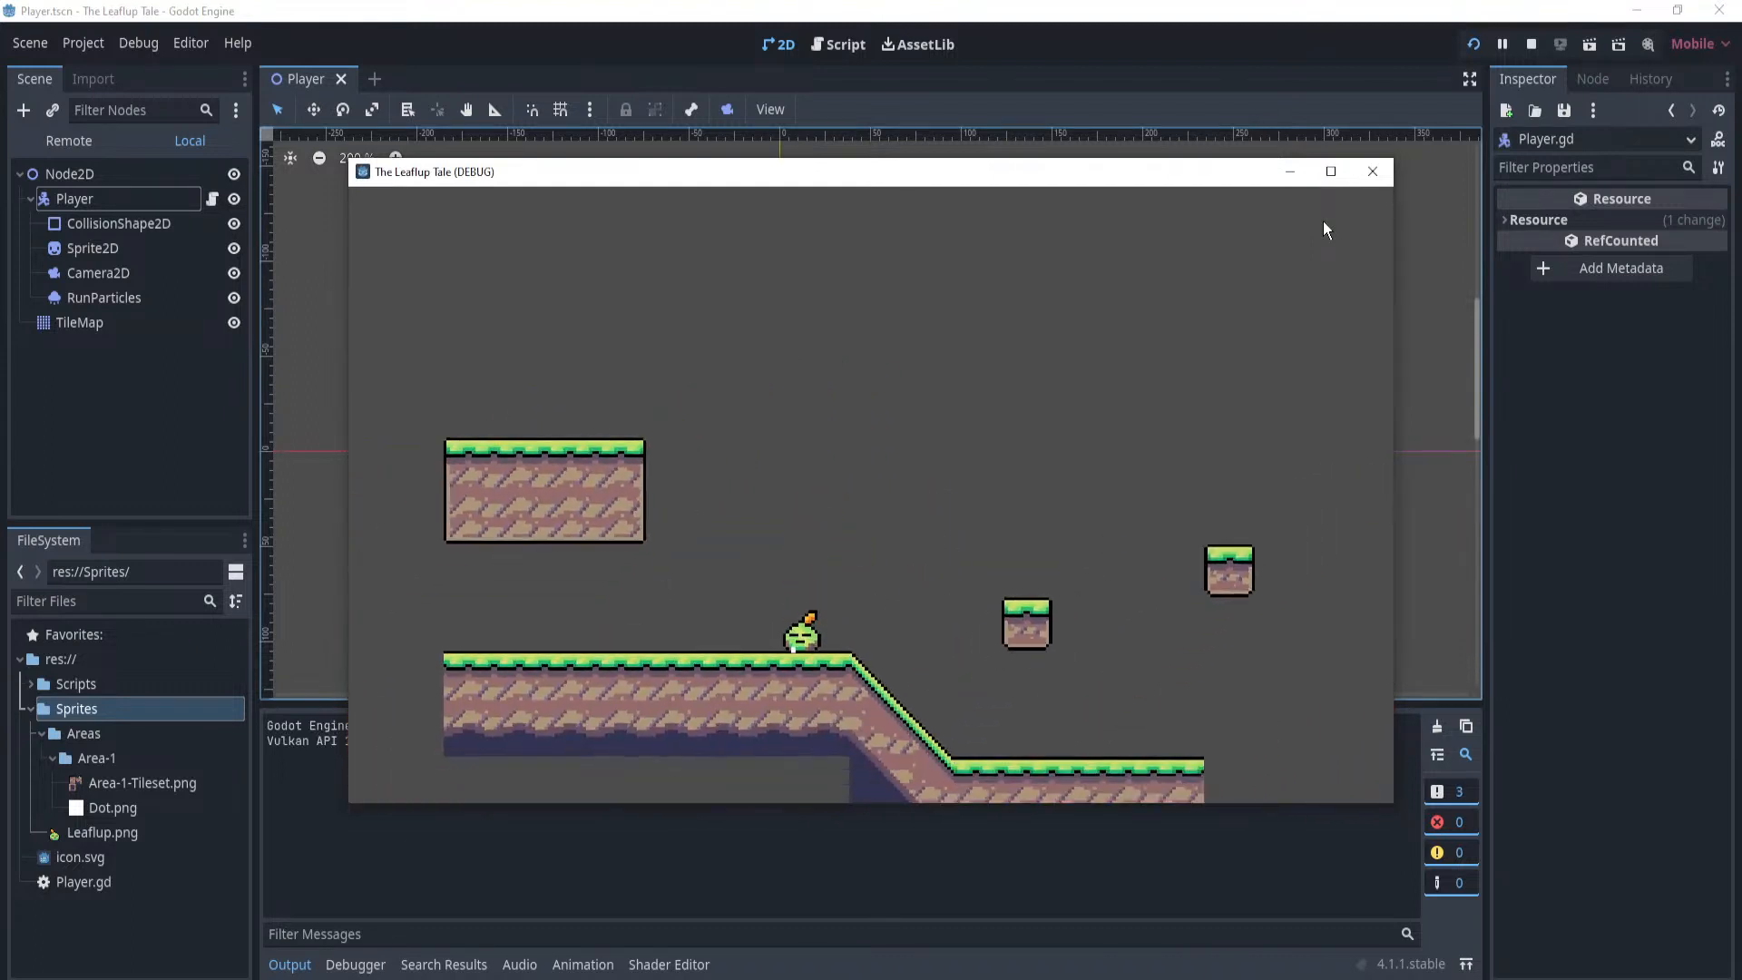
key(Left)
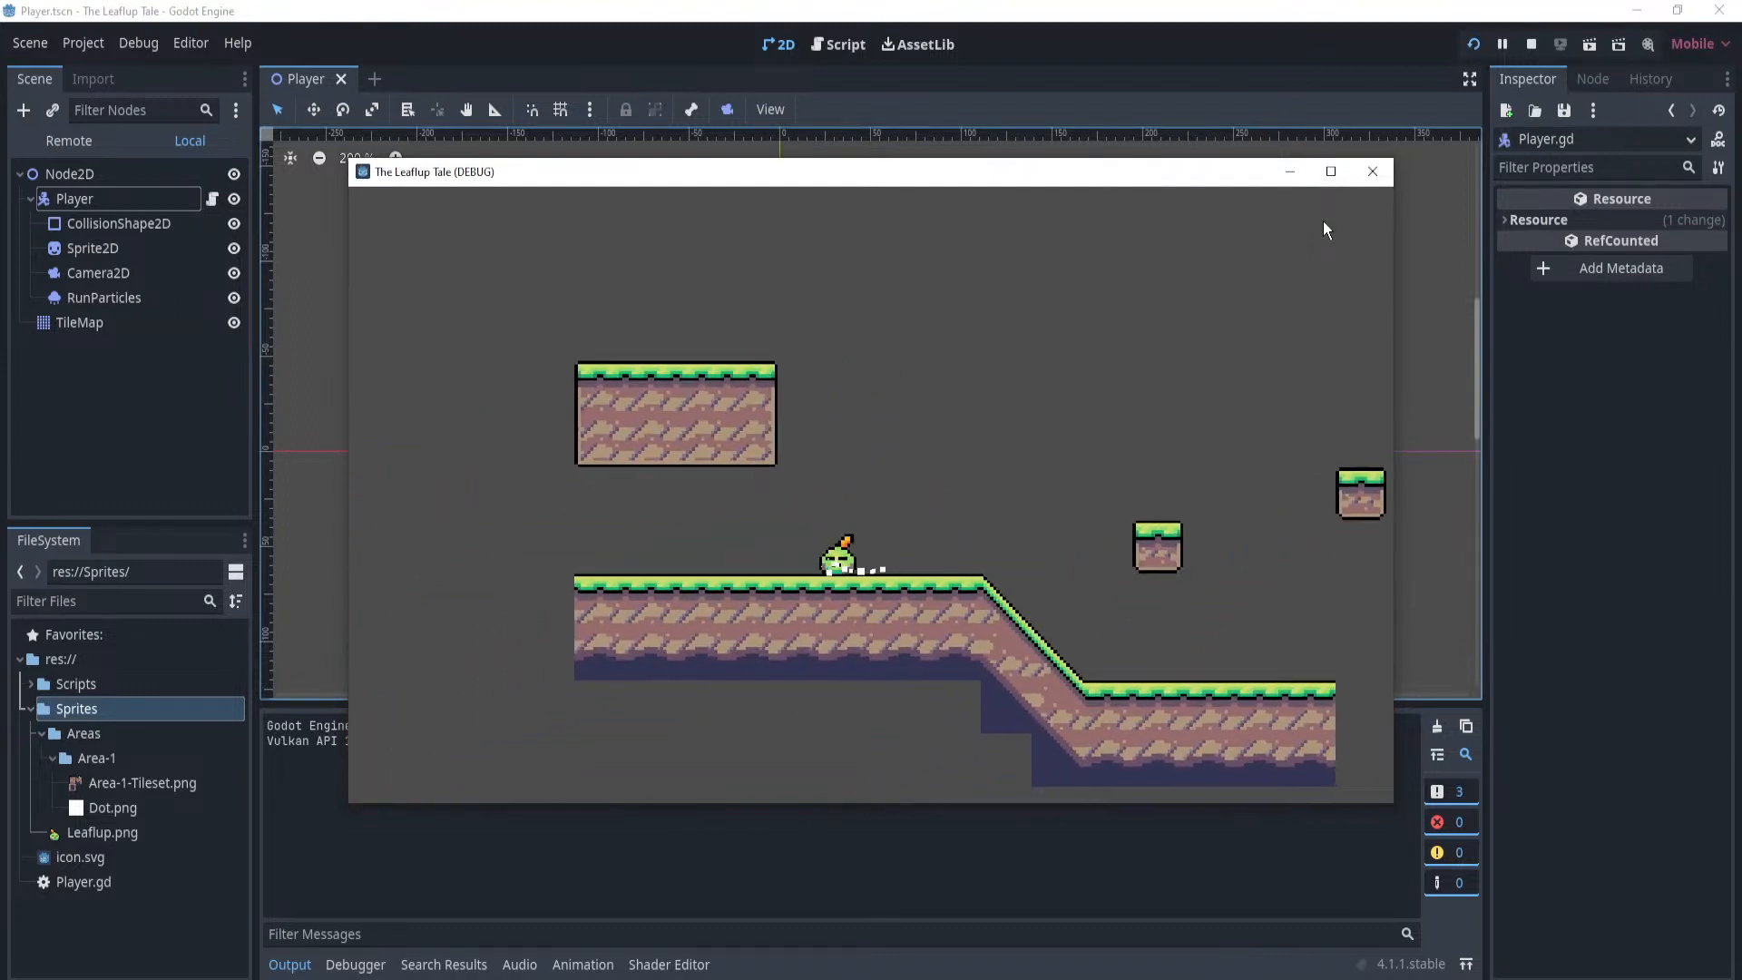
click(1373, 172)
Open the Player script and highlight the nested velocity.x != 0 check and its emitting line in RunParticles.
click(211, 169)
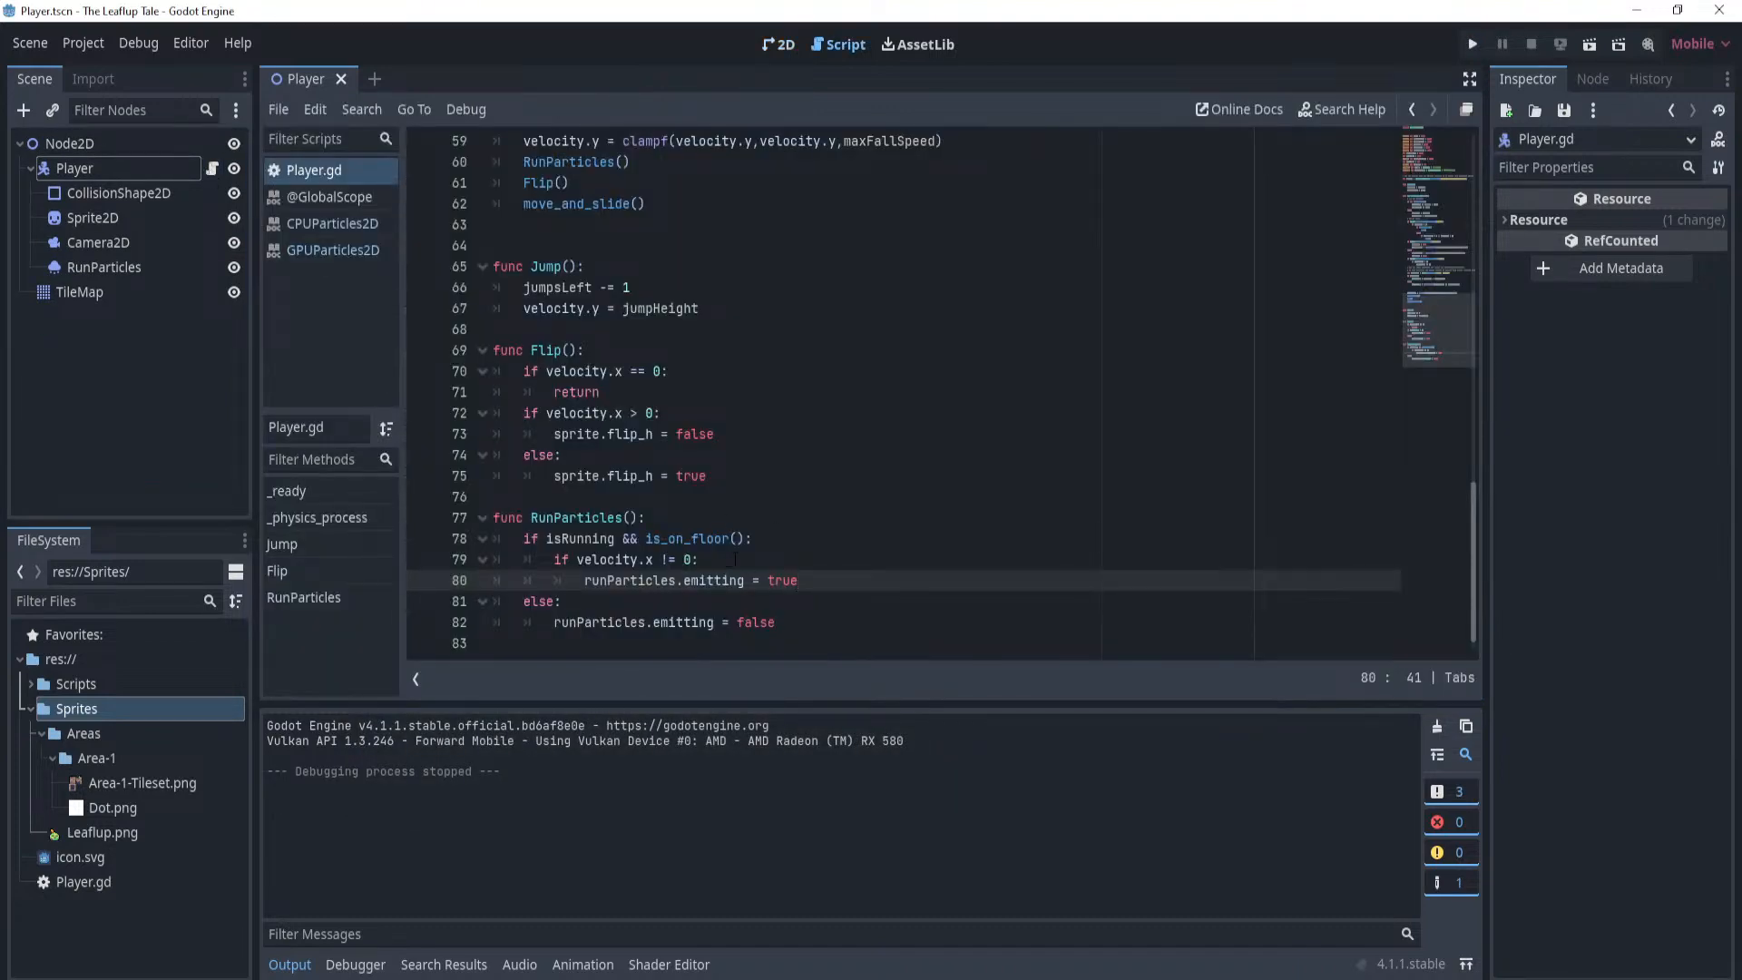
drag(735, 559, 375, 560)
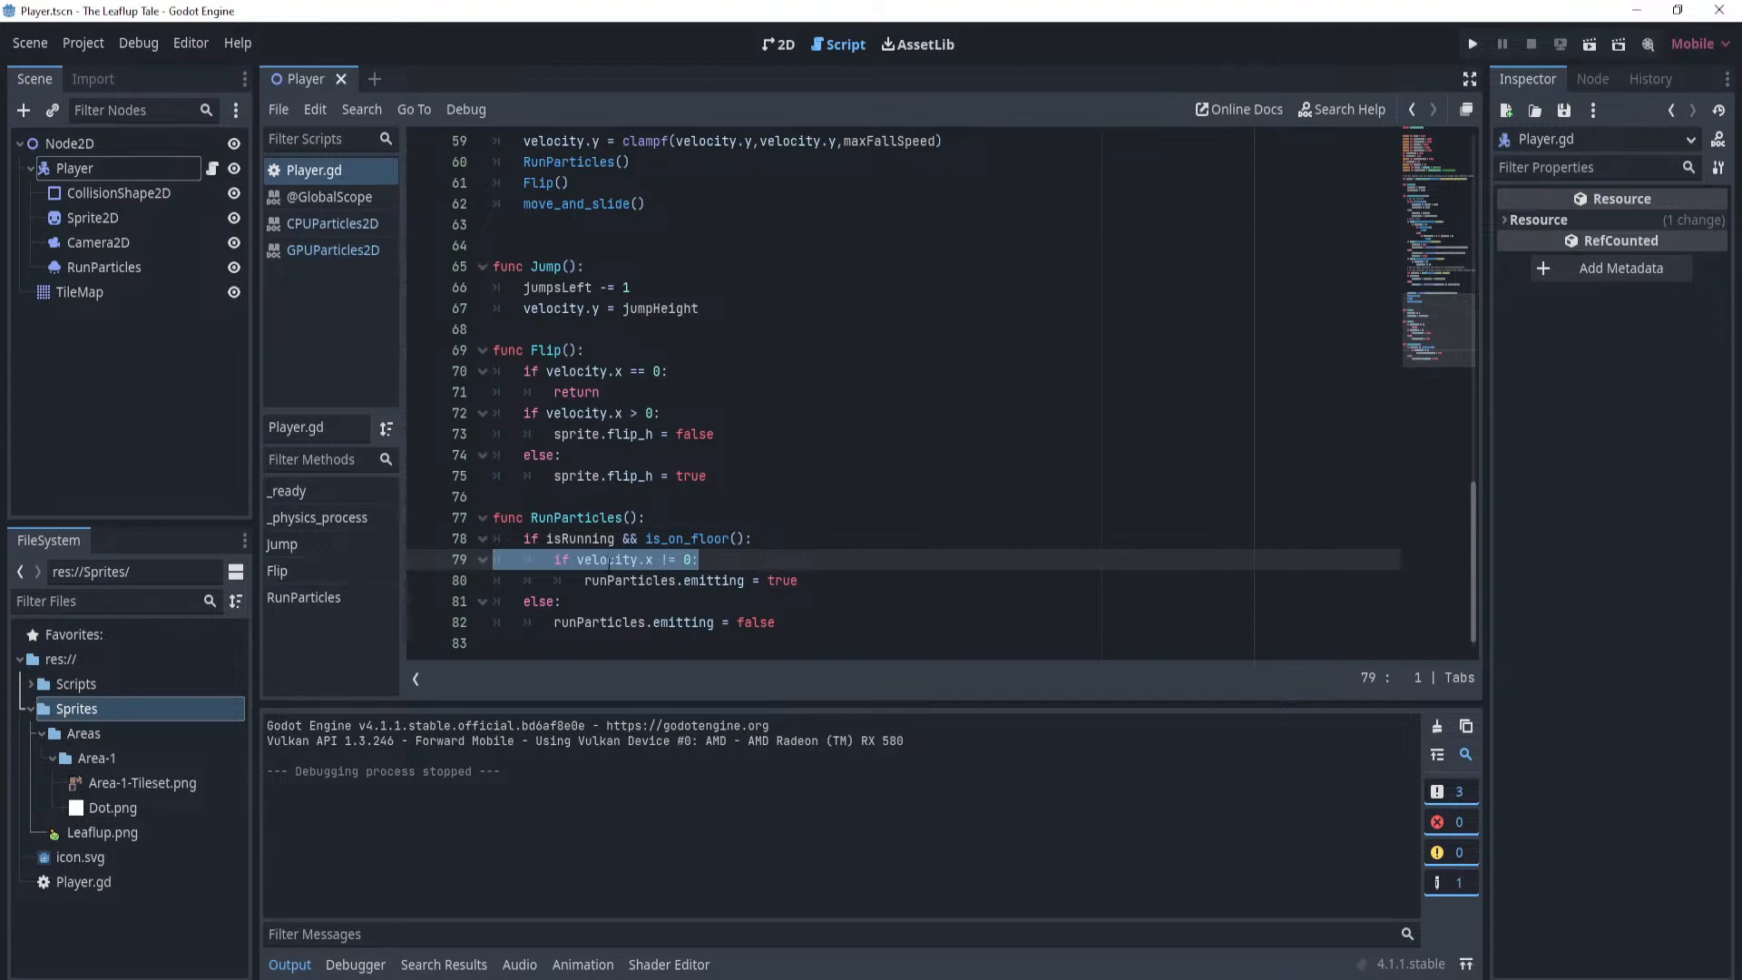
click(831, 581)
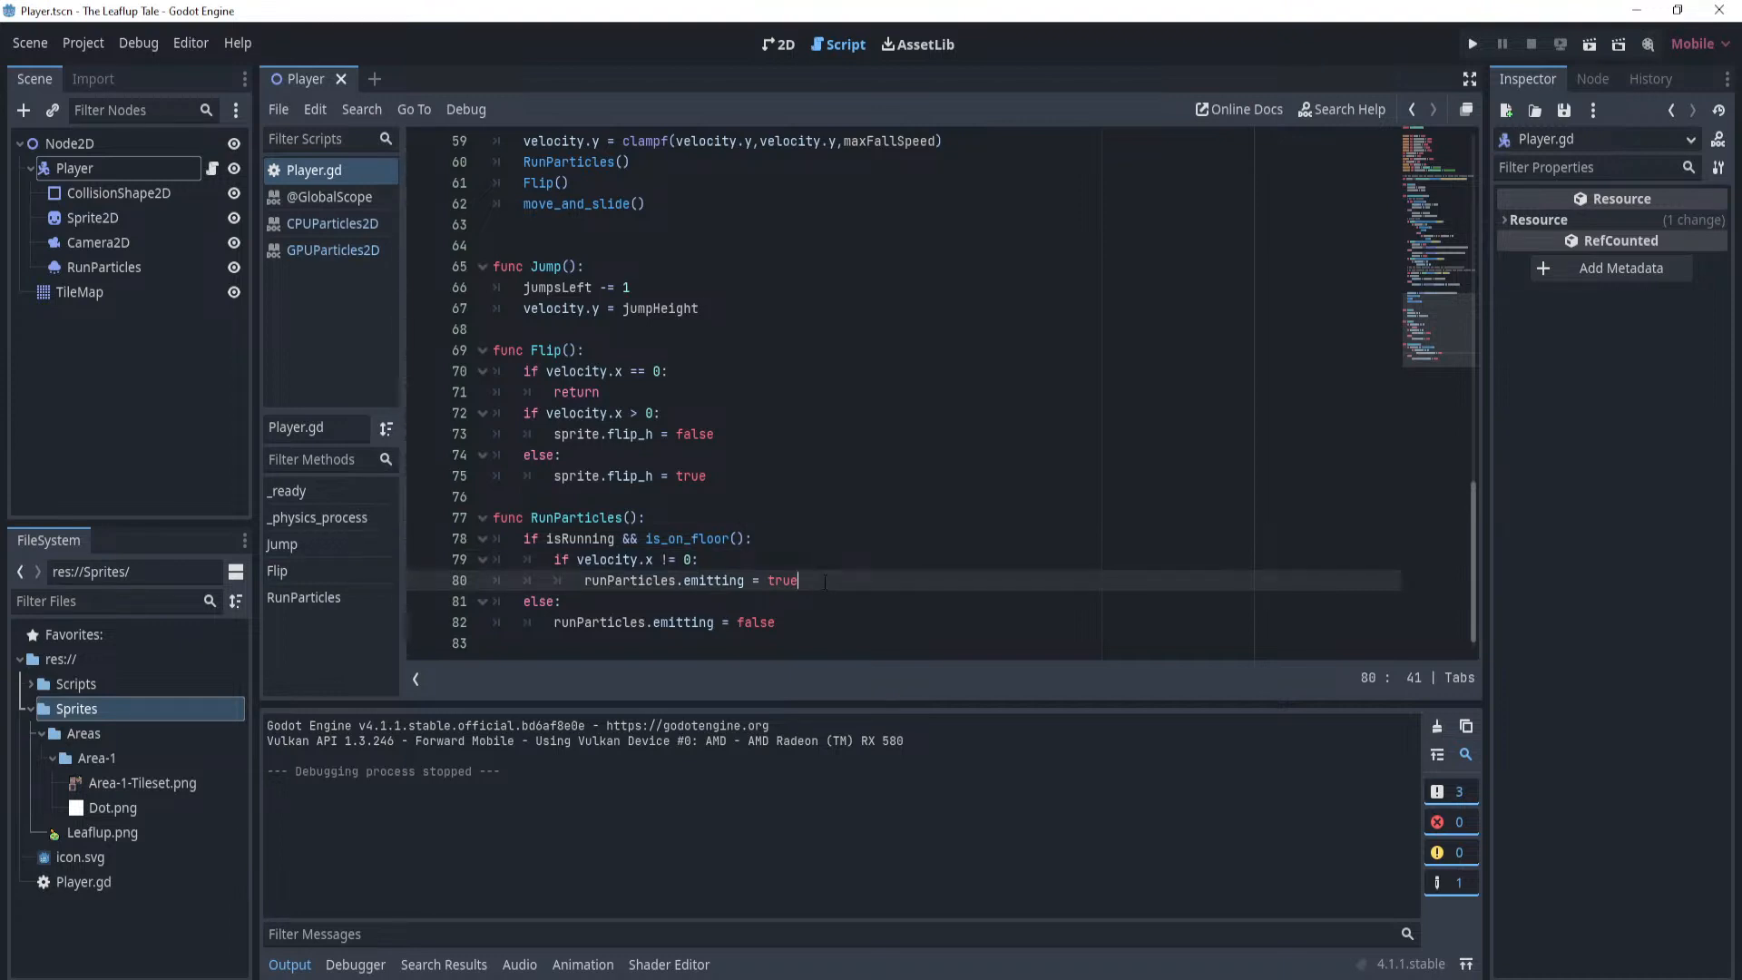
drag(830, 582, 586, 581)
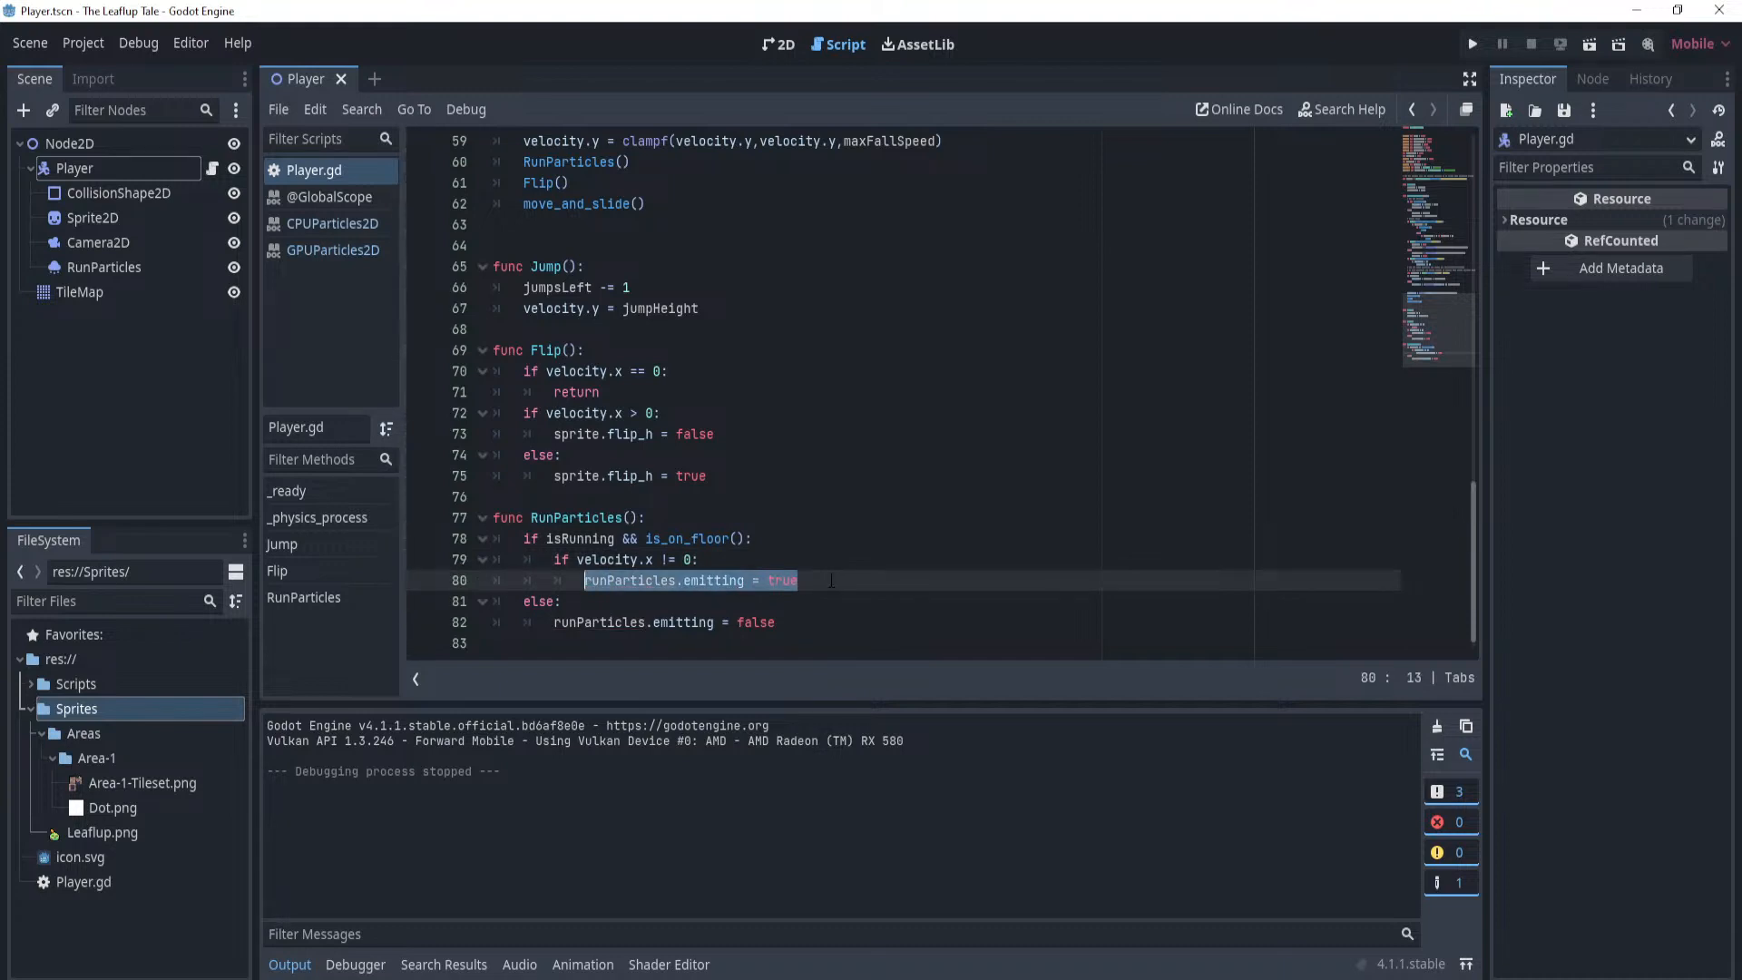
Try RunParticles without the nested velocity.x check, placing runParticles.emitting = true directly under the isRunning && is_on_floor() condition.
drag(832, 580, 349, 570)
key(BackSpace)
key(BackSpace)
key(Return)
key(ctrl+v)
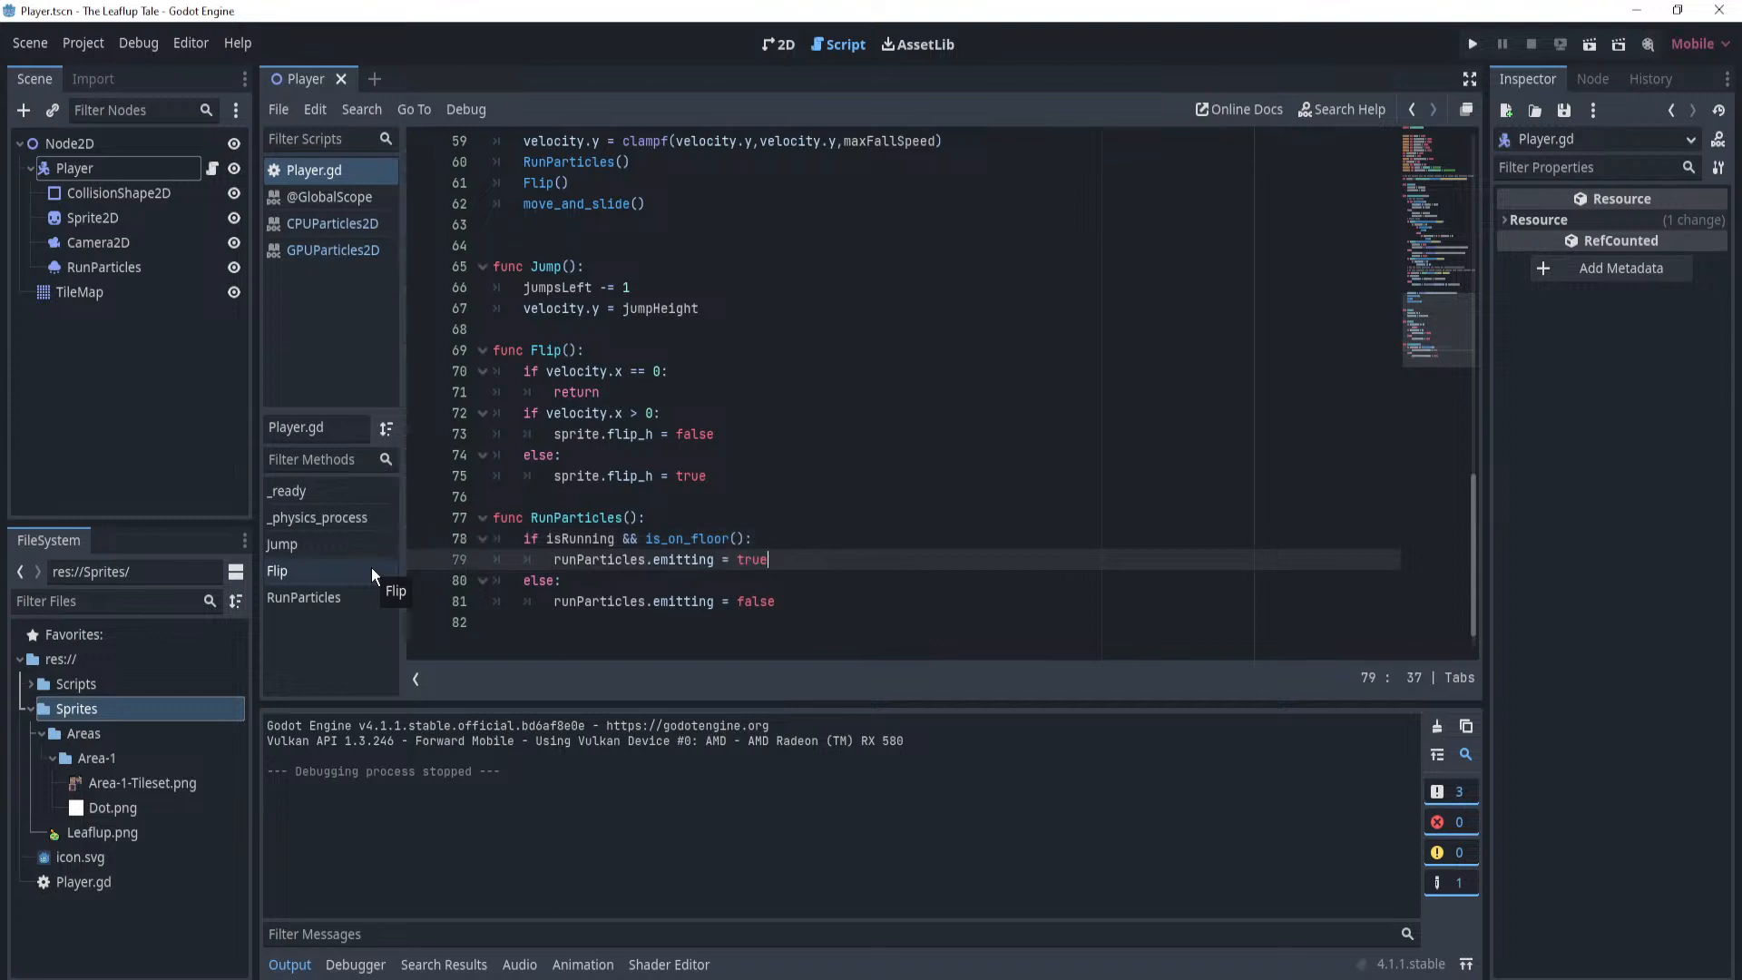
click(719, 584)
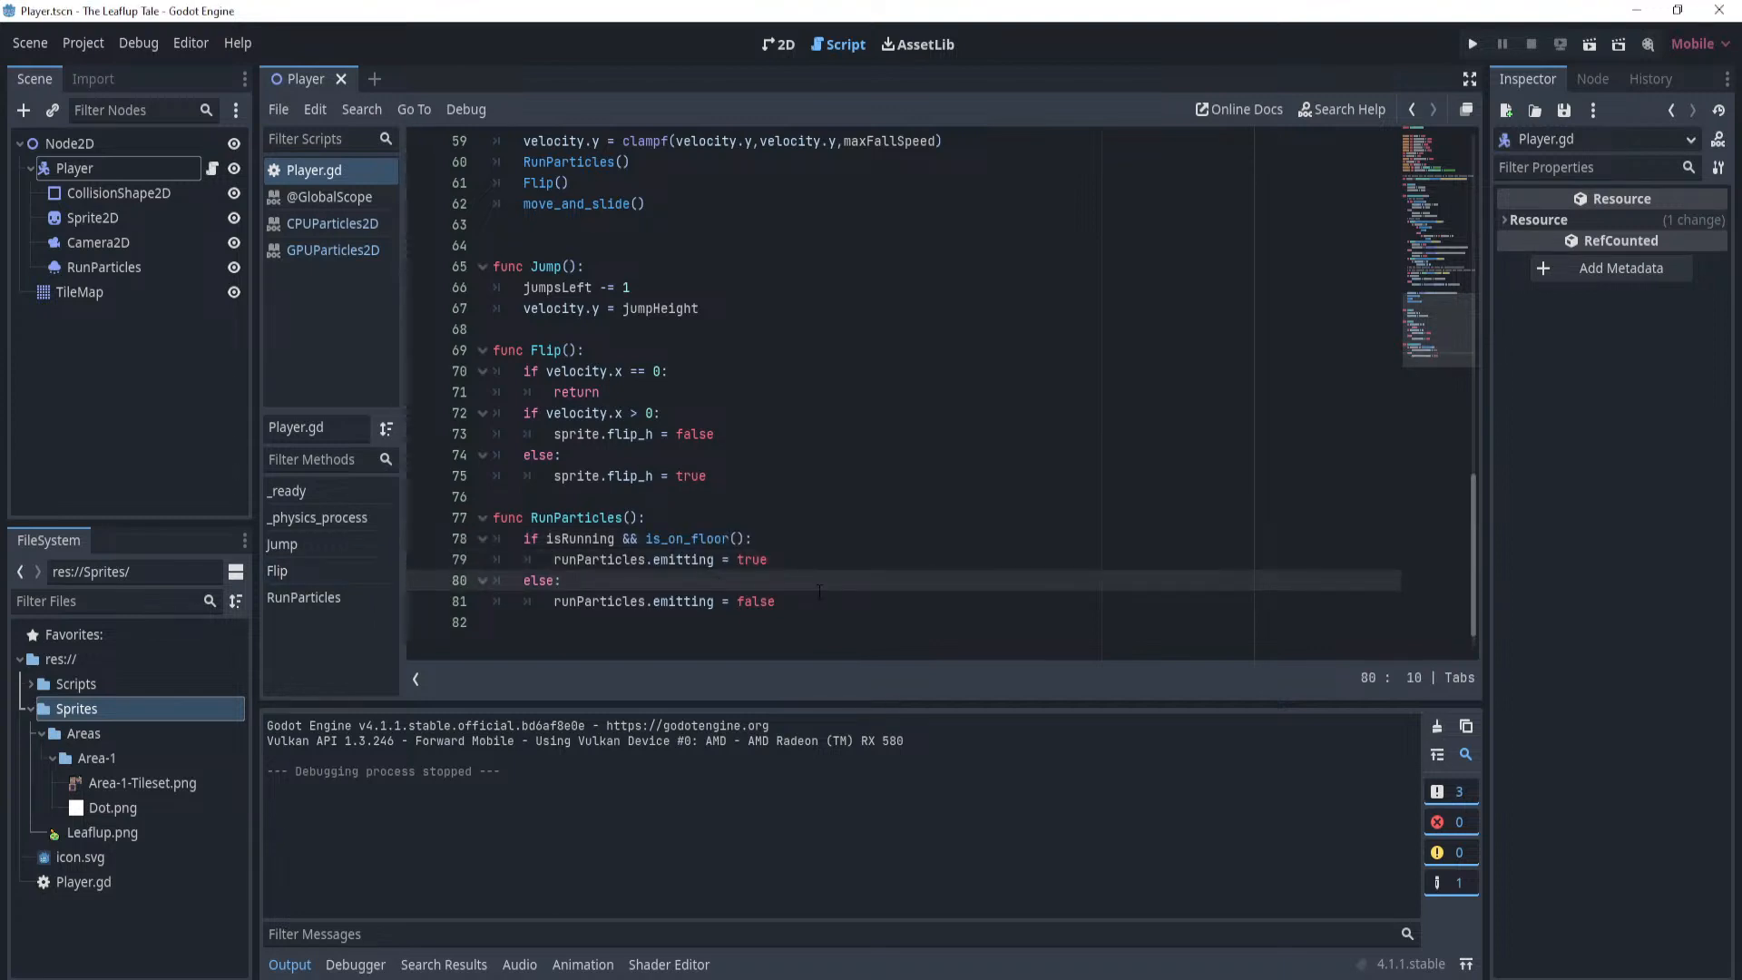
click(797, 538)
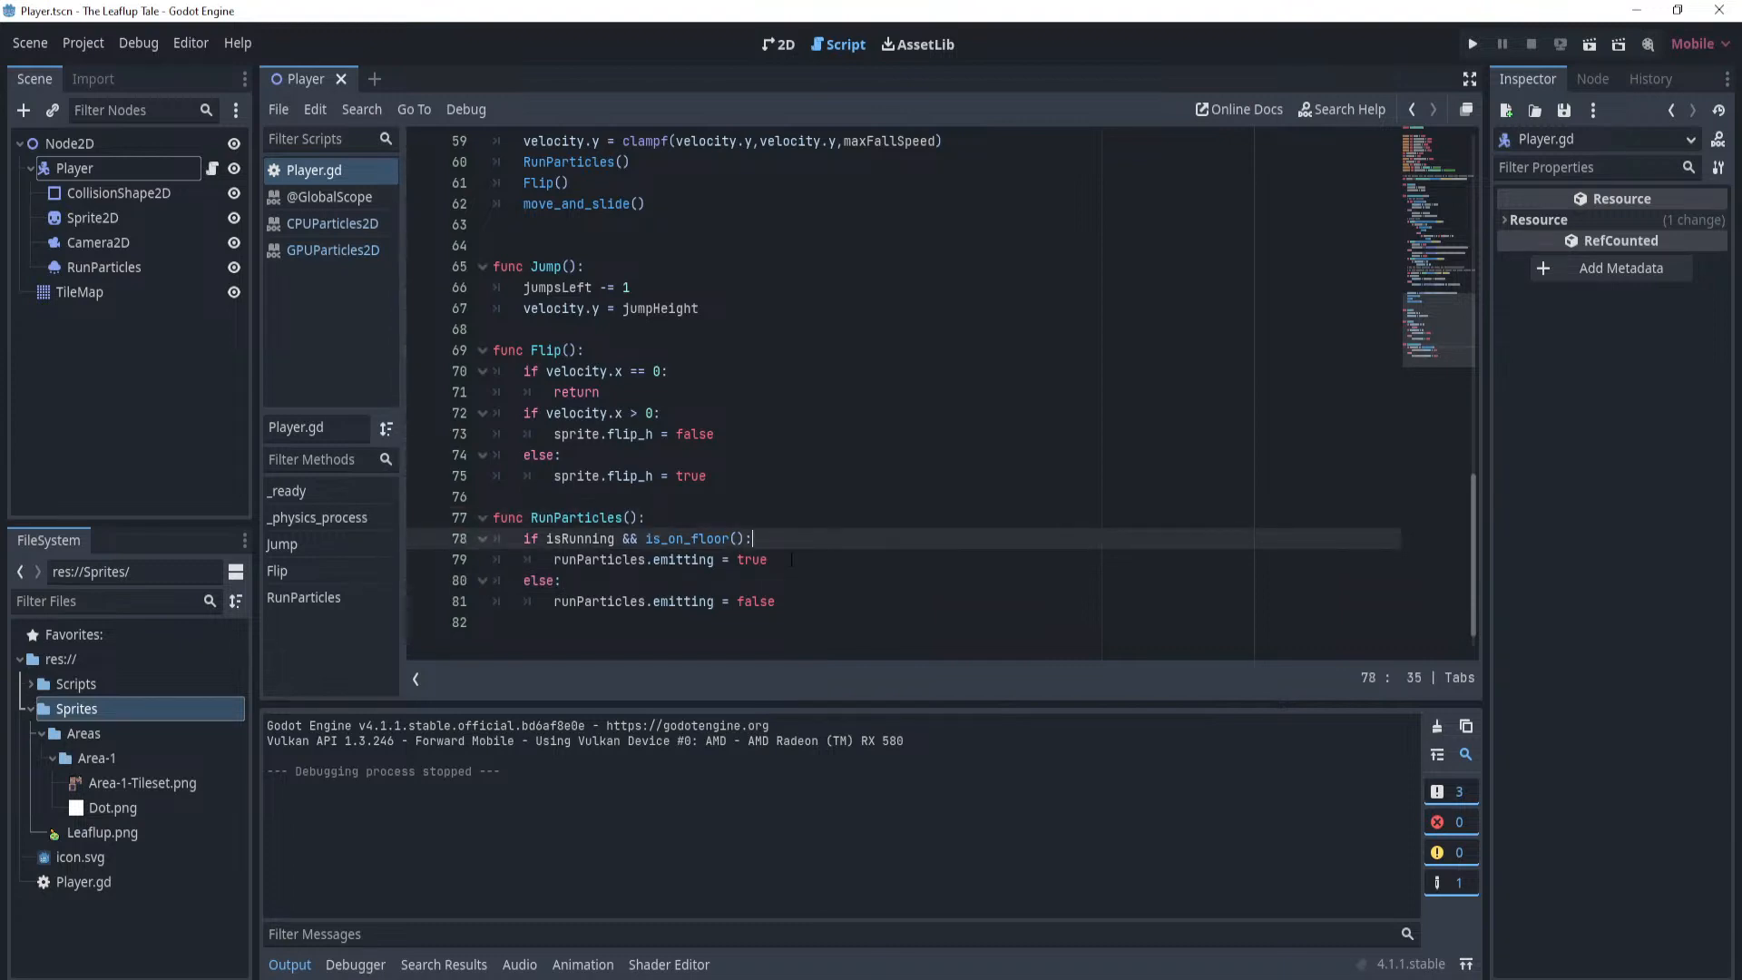
click(792, 559)
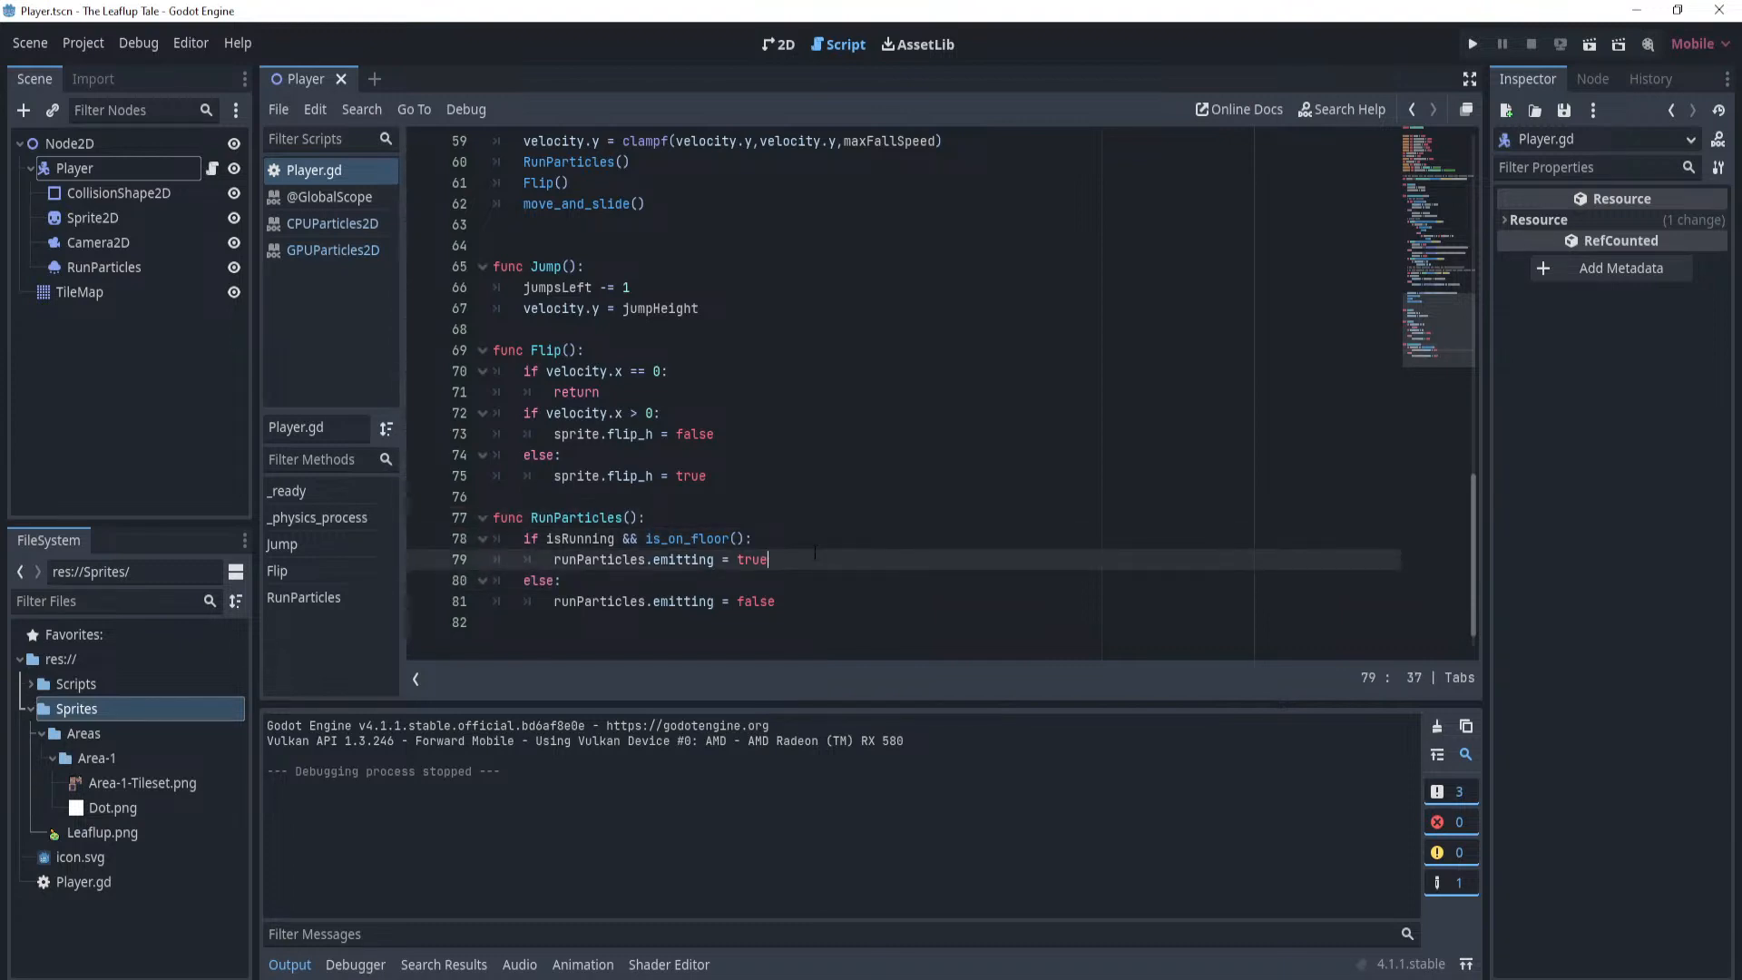
Undo the last edits in RunParticles to restore the nested velocity.x != 0 check.
key(ctrl+z)
key(ctrl+z)
key(ctrl+z)
key(ctrl+z)
Add an else: branch to the nested velocity.x check in RunParticles, with an indented line below it.
click(867, 582)
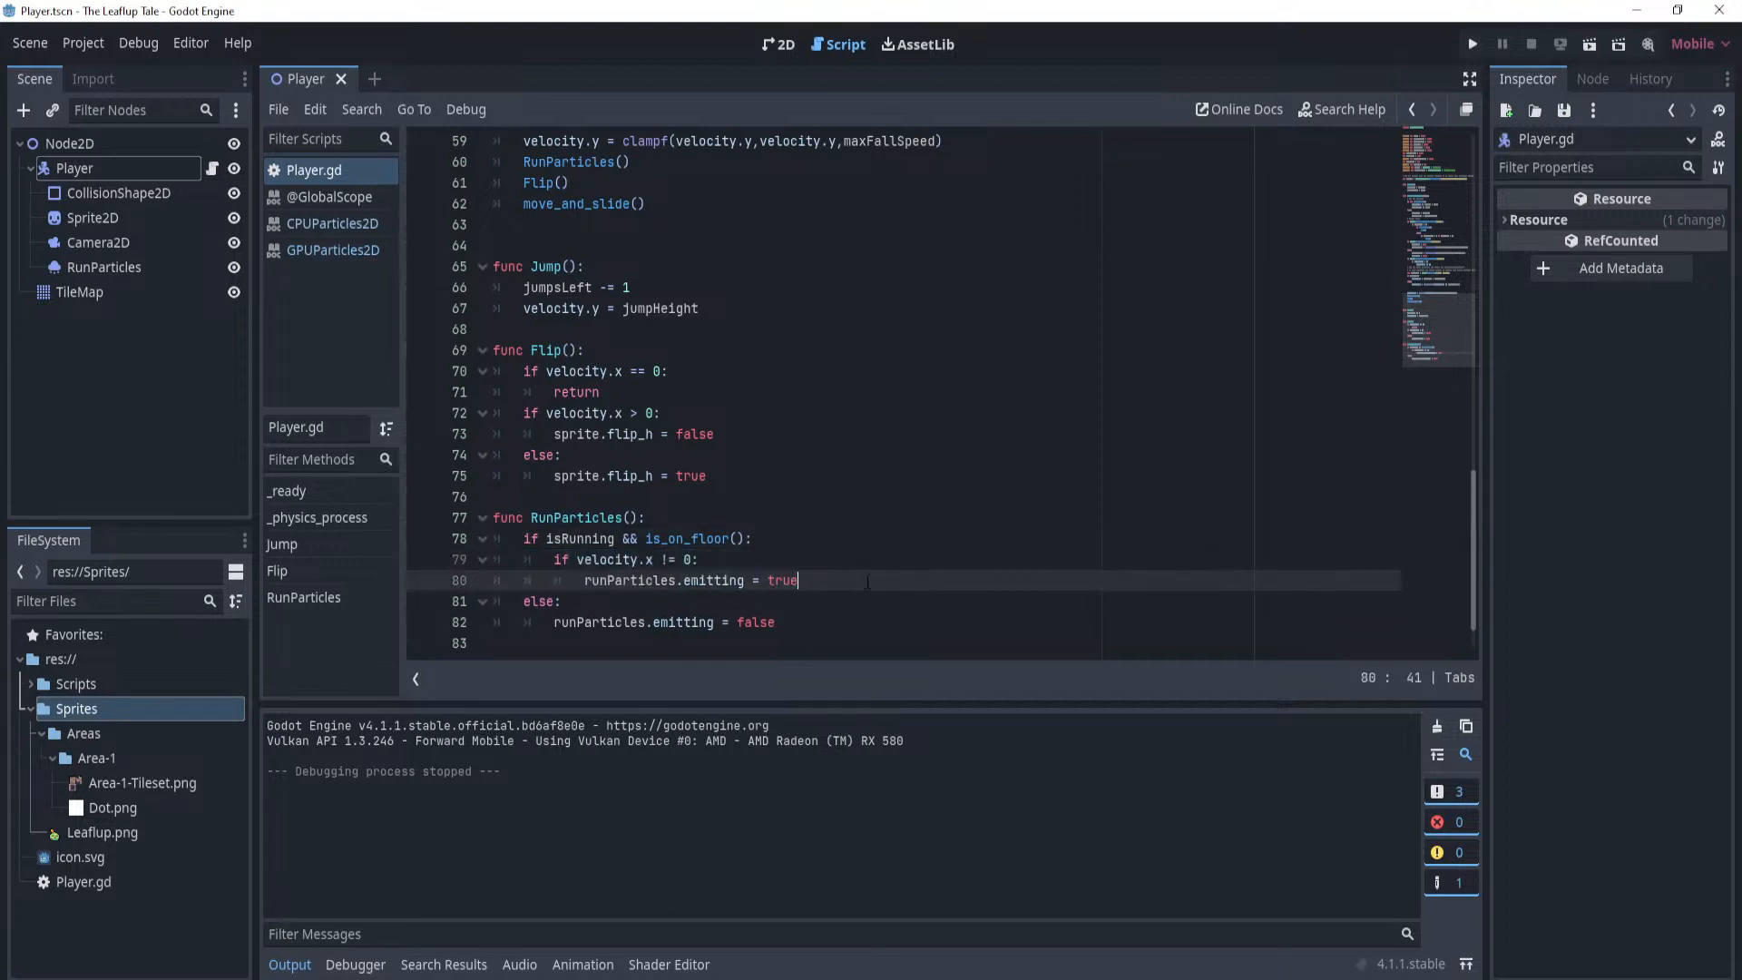
key(Return)
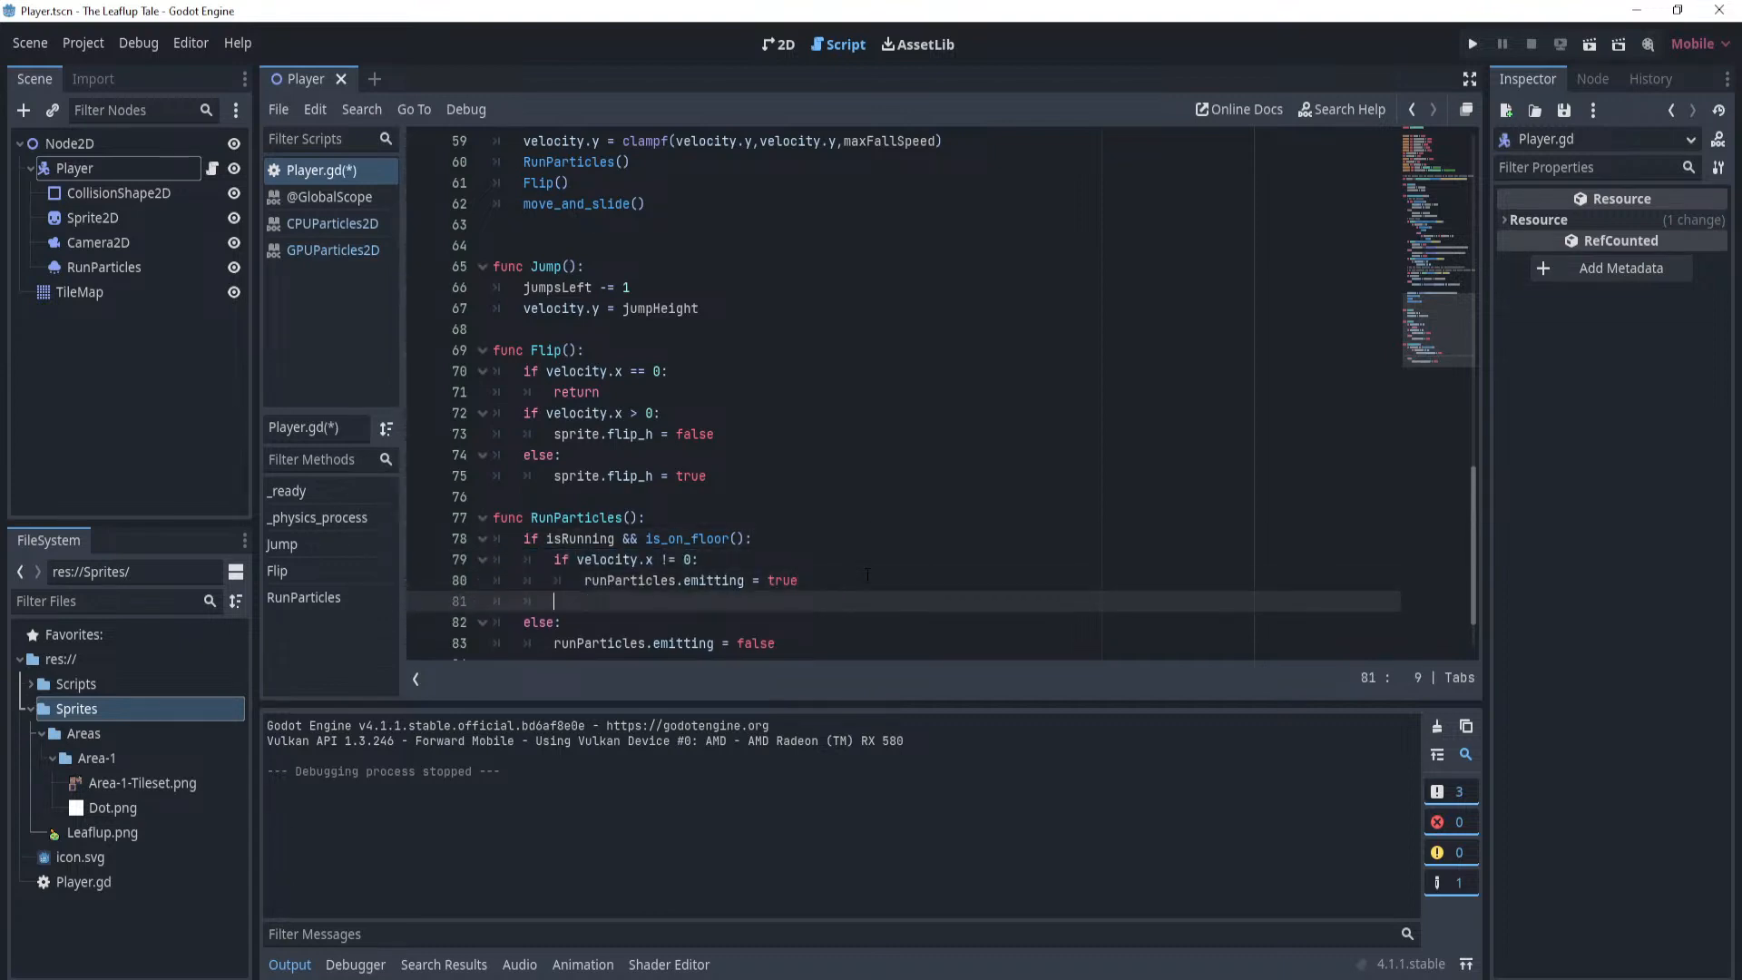
text(else:)
key(Return)
scroll(868, 575, down, 1)
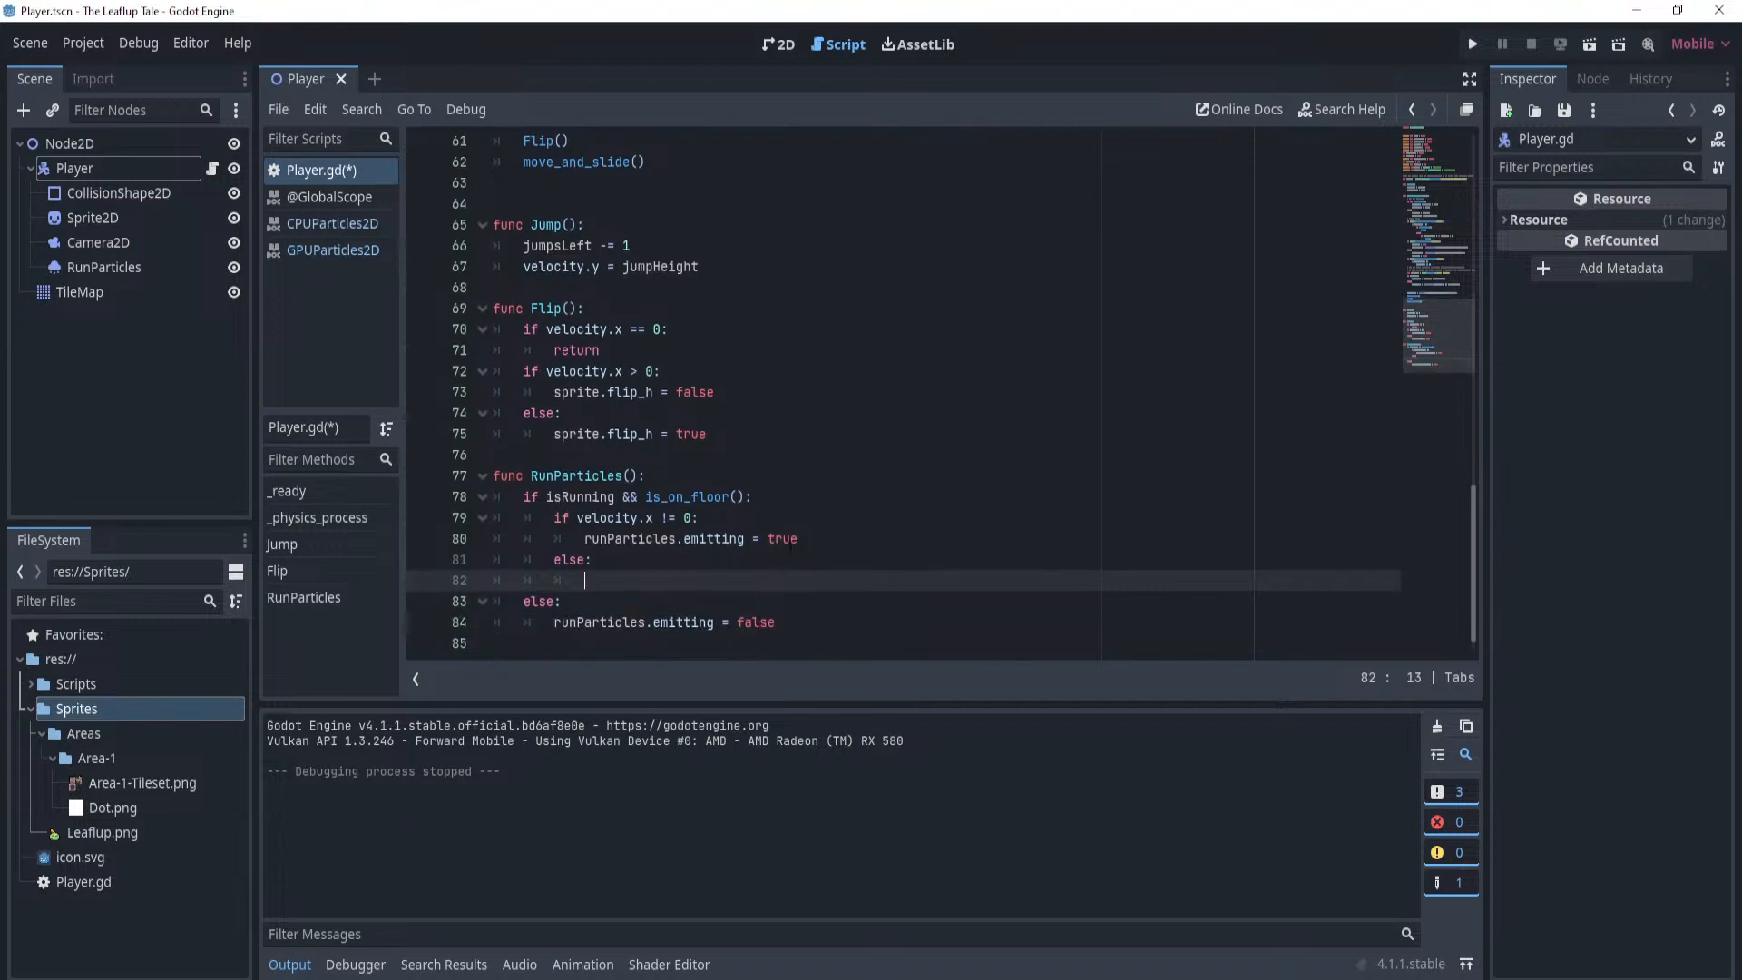
Copy runParticles.emitting = false into the nested else branch and save the script.
drag(775, 621, 554, 622)
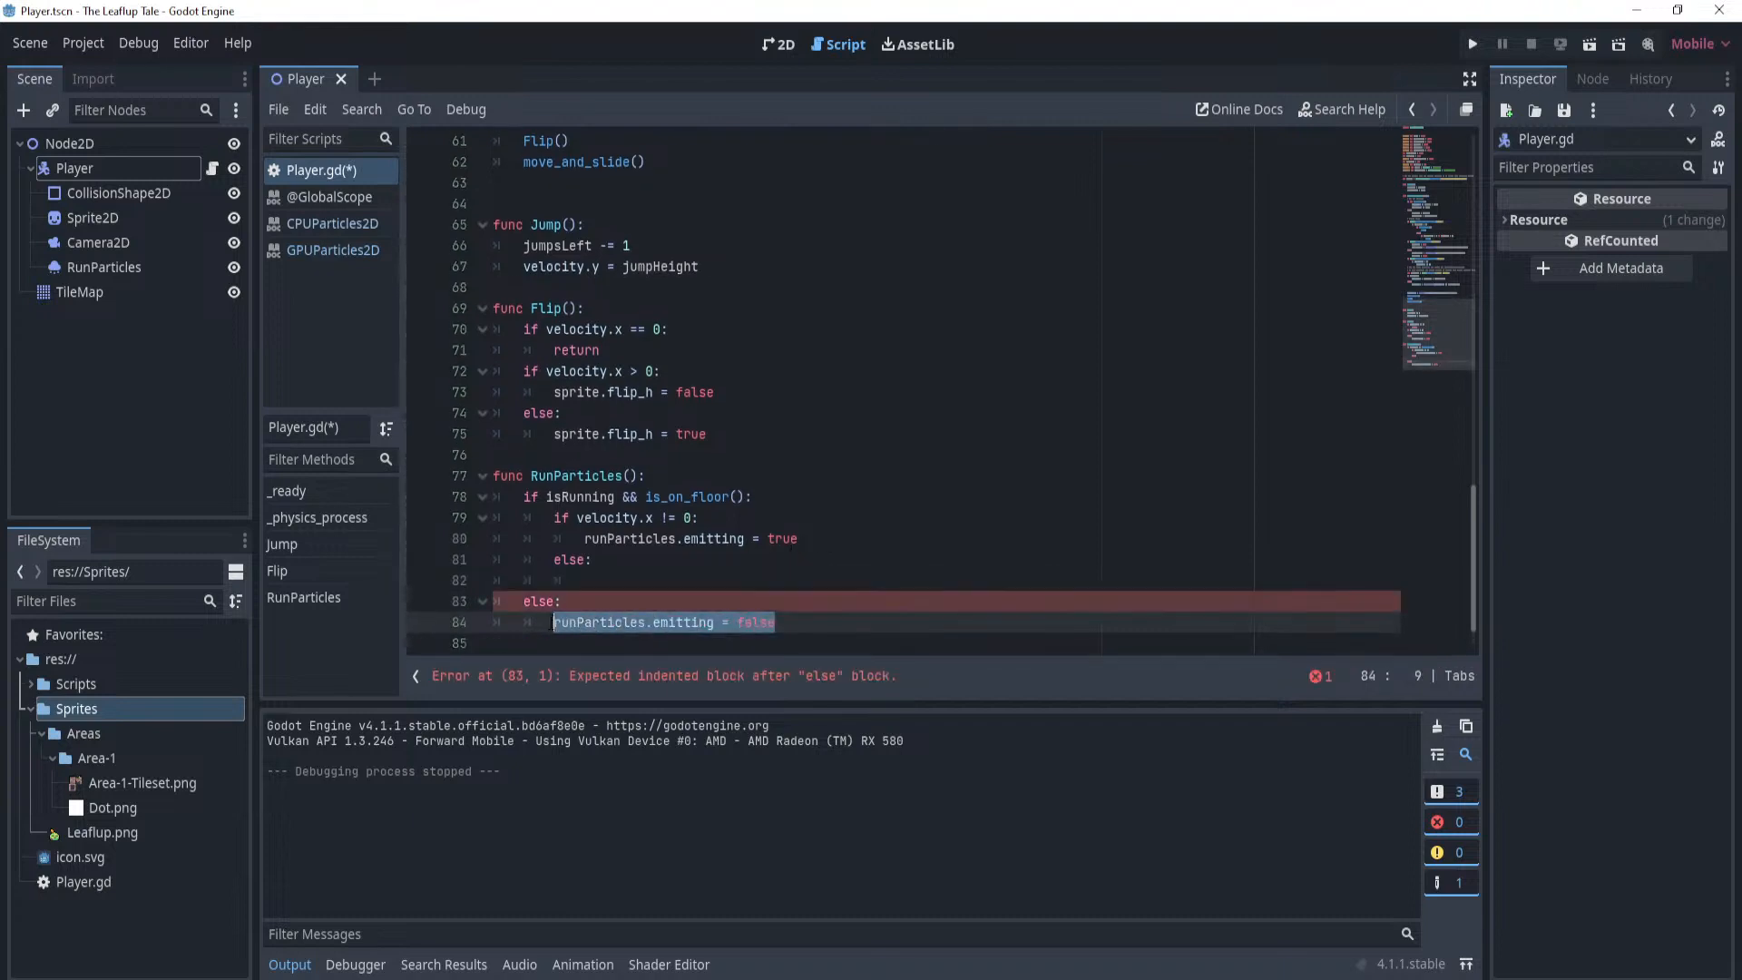
key(ctrl+c)
click(661, 581)
key(ctrl+v)
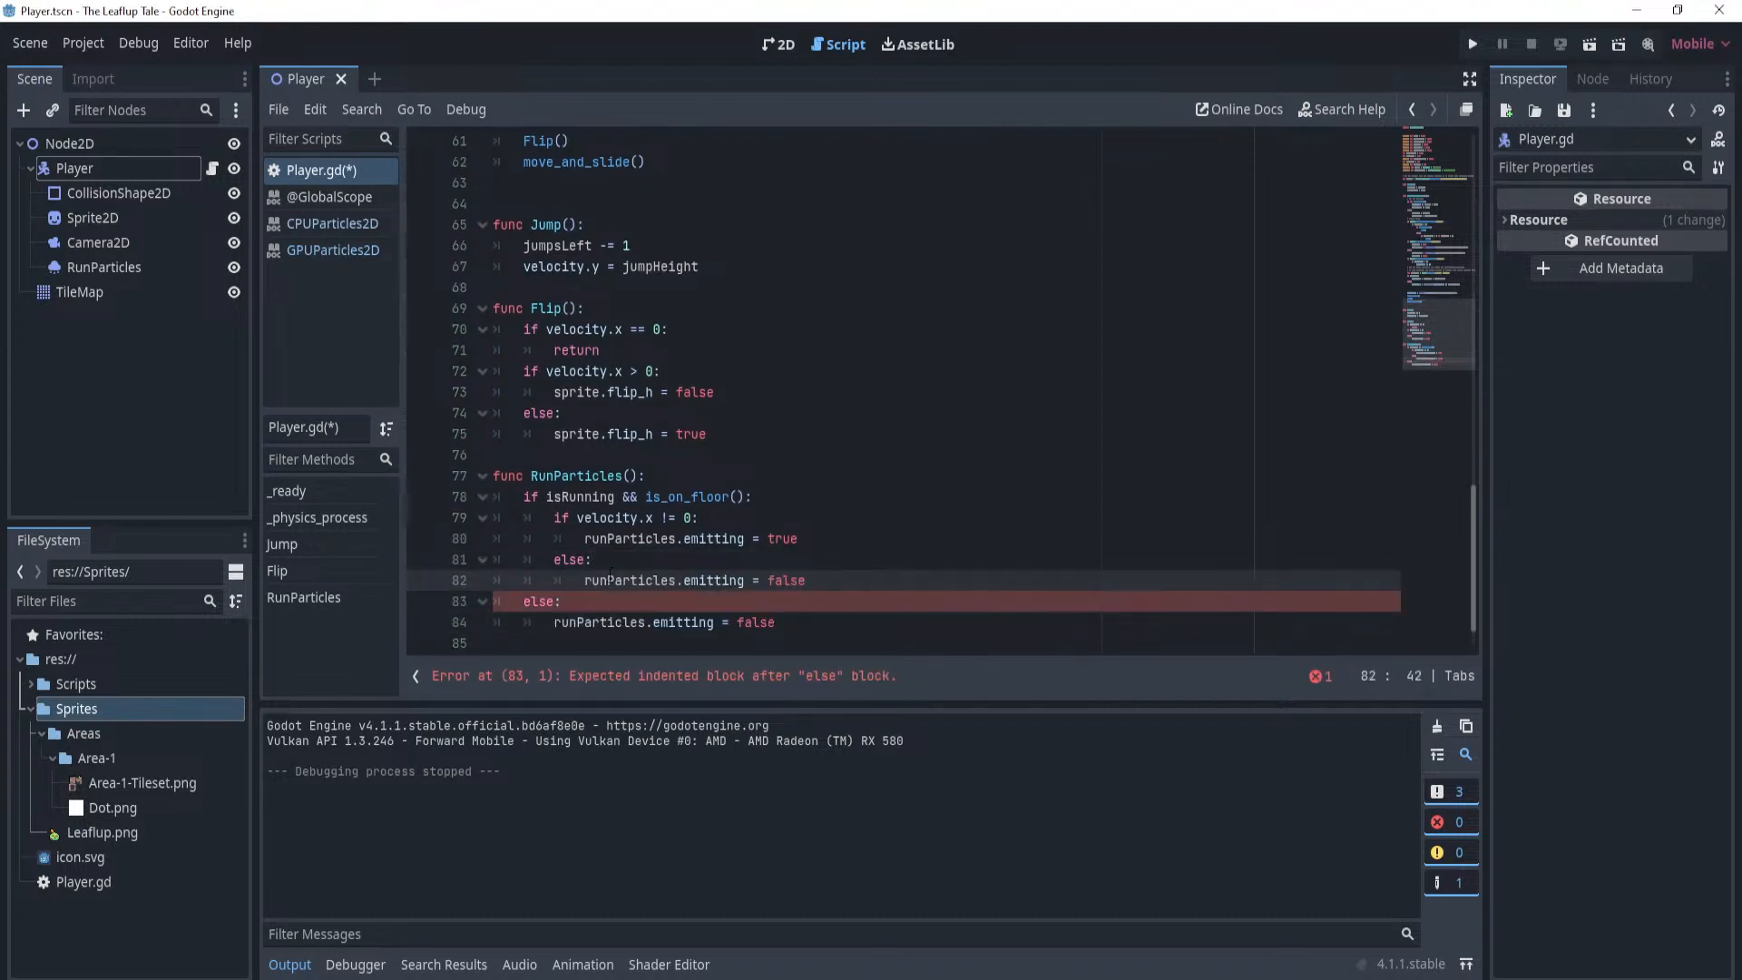
key(ctrl+s)
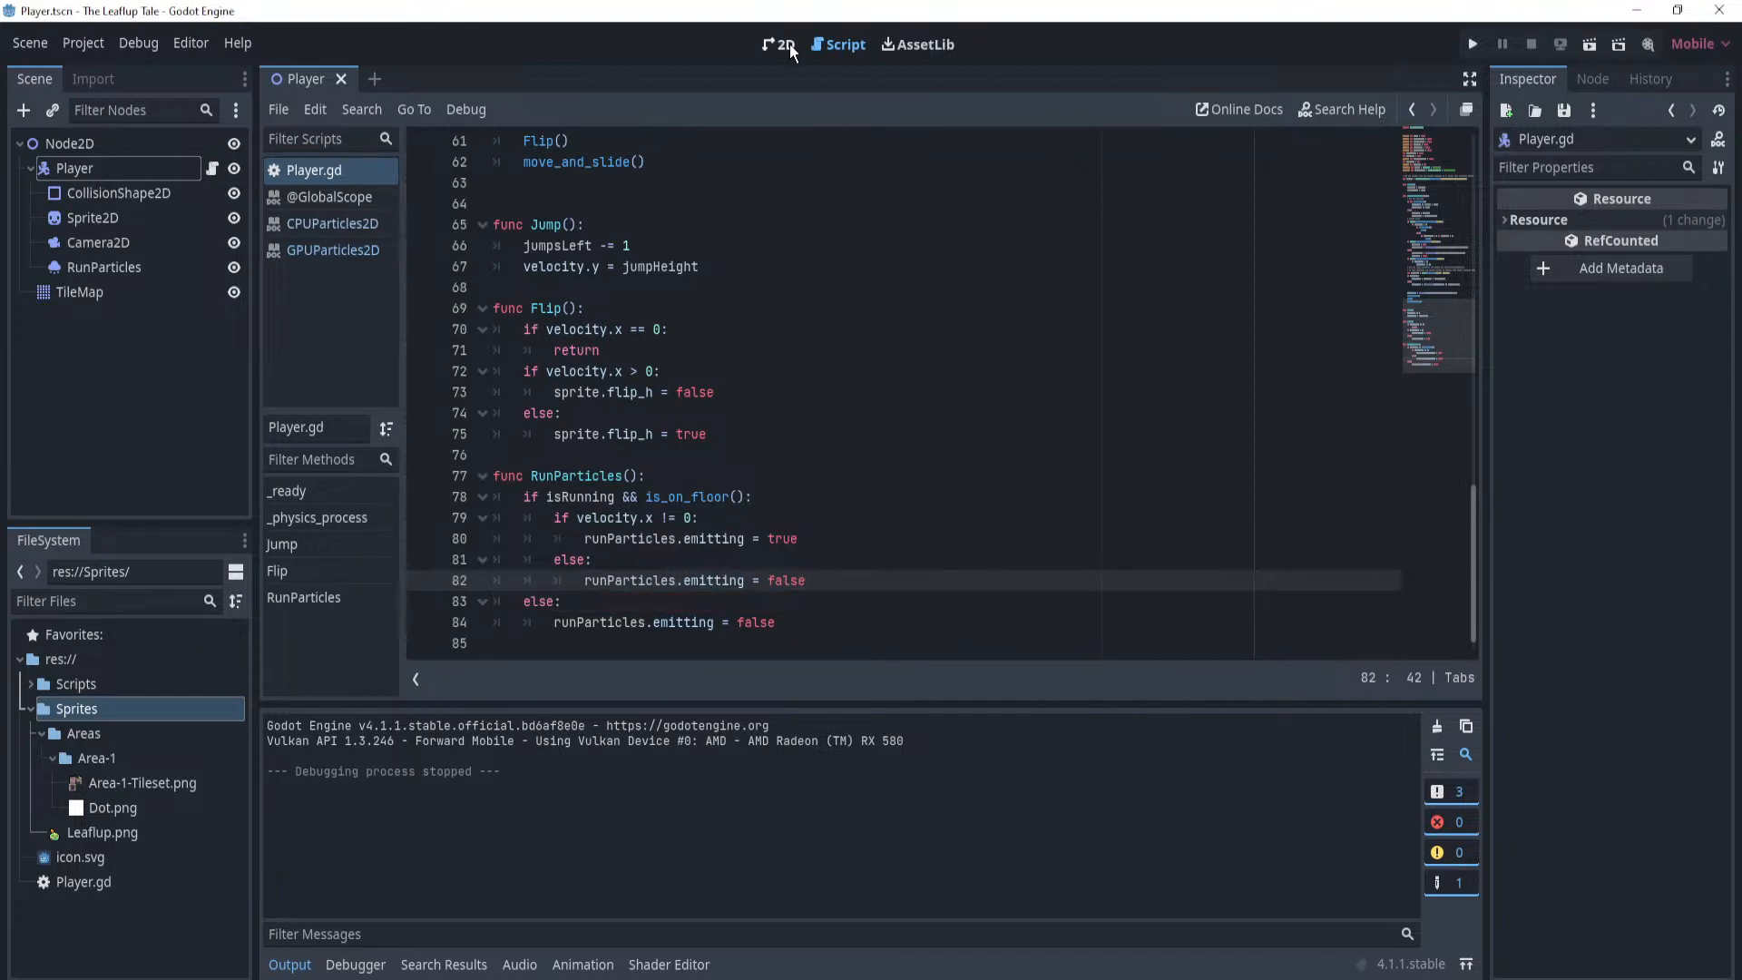
Return to the 2D view, run the project to test the particles while moving, stopping and jumping, and close the game.
click(779, 44)
click(1473, 45)
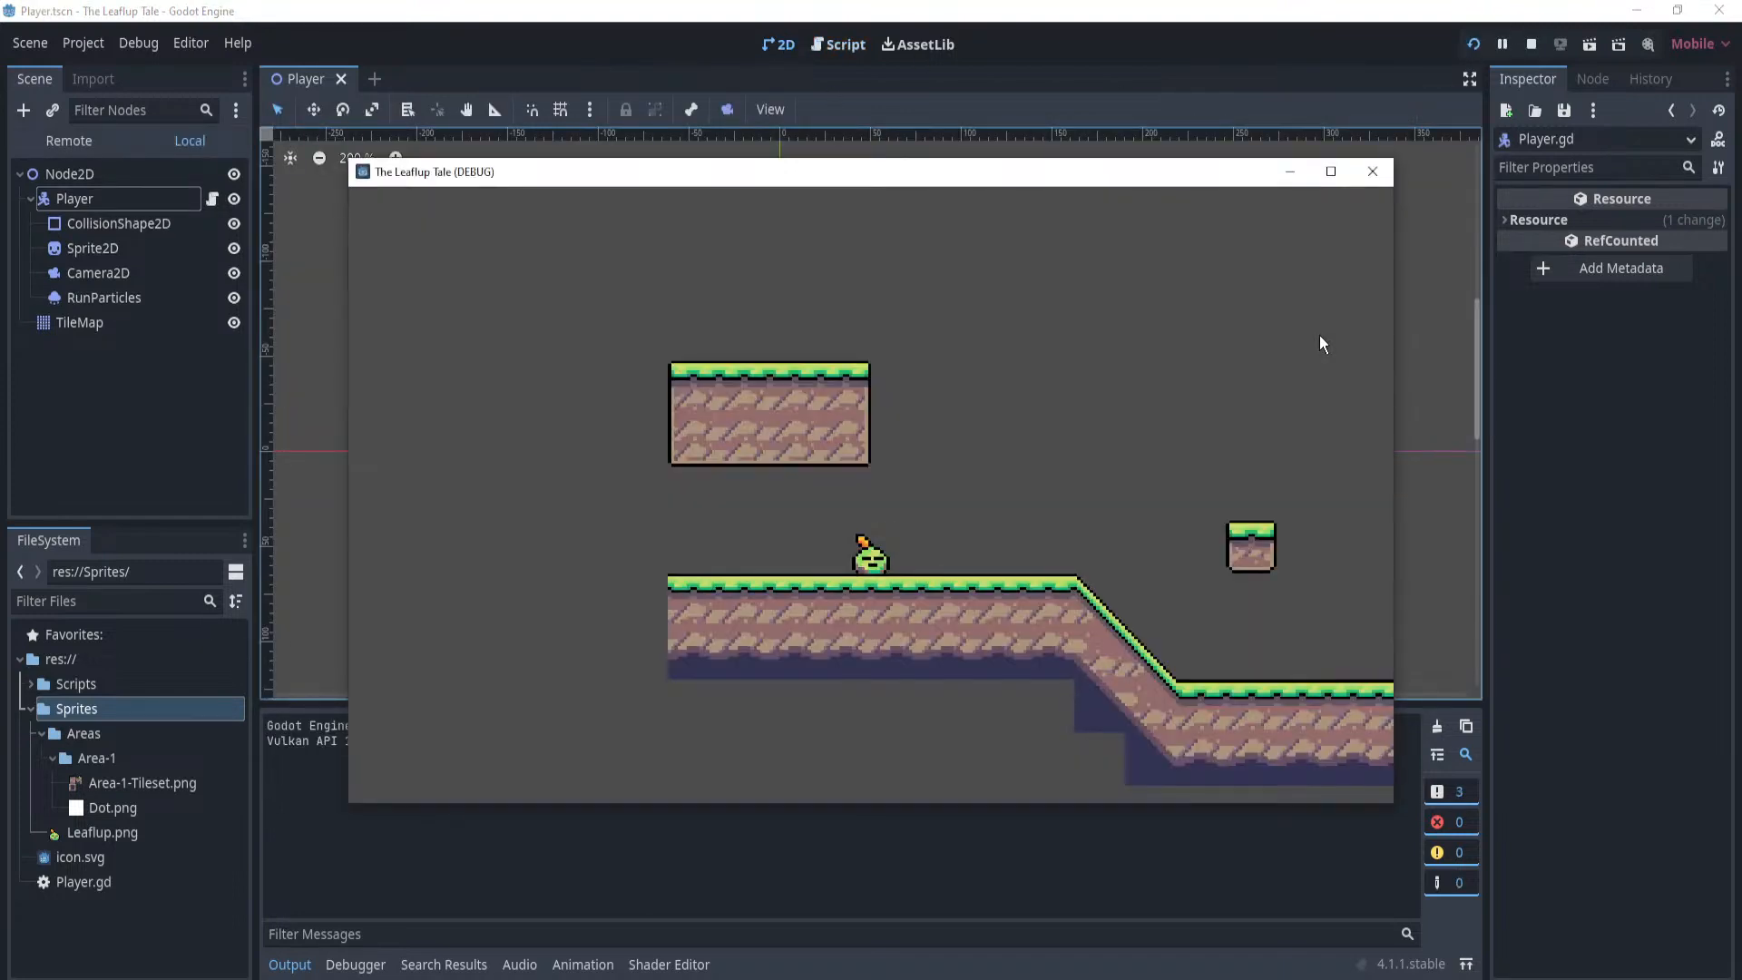
key(Right)
key(Left)
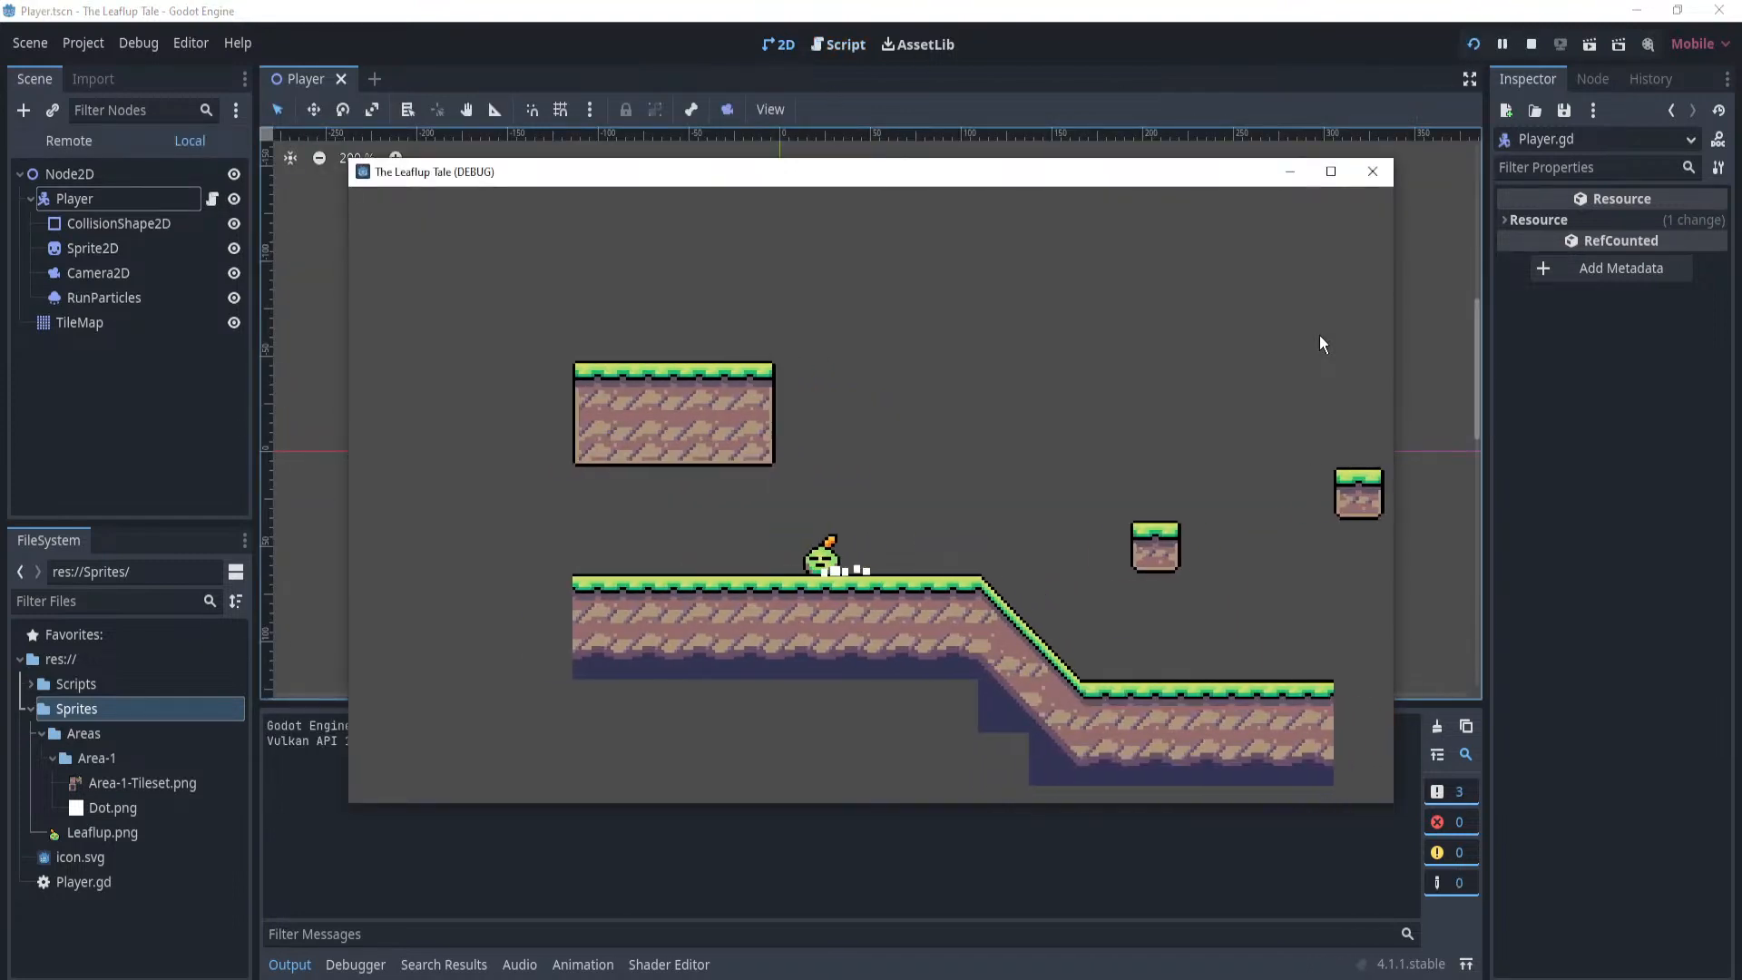
key(Right)
key(space)
key(Left)
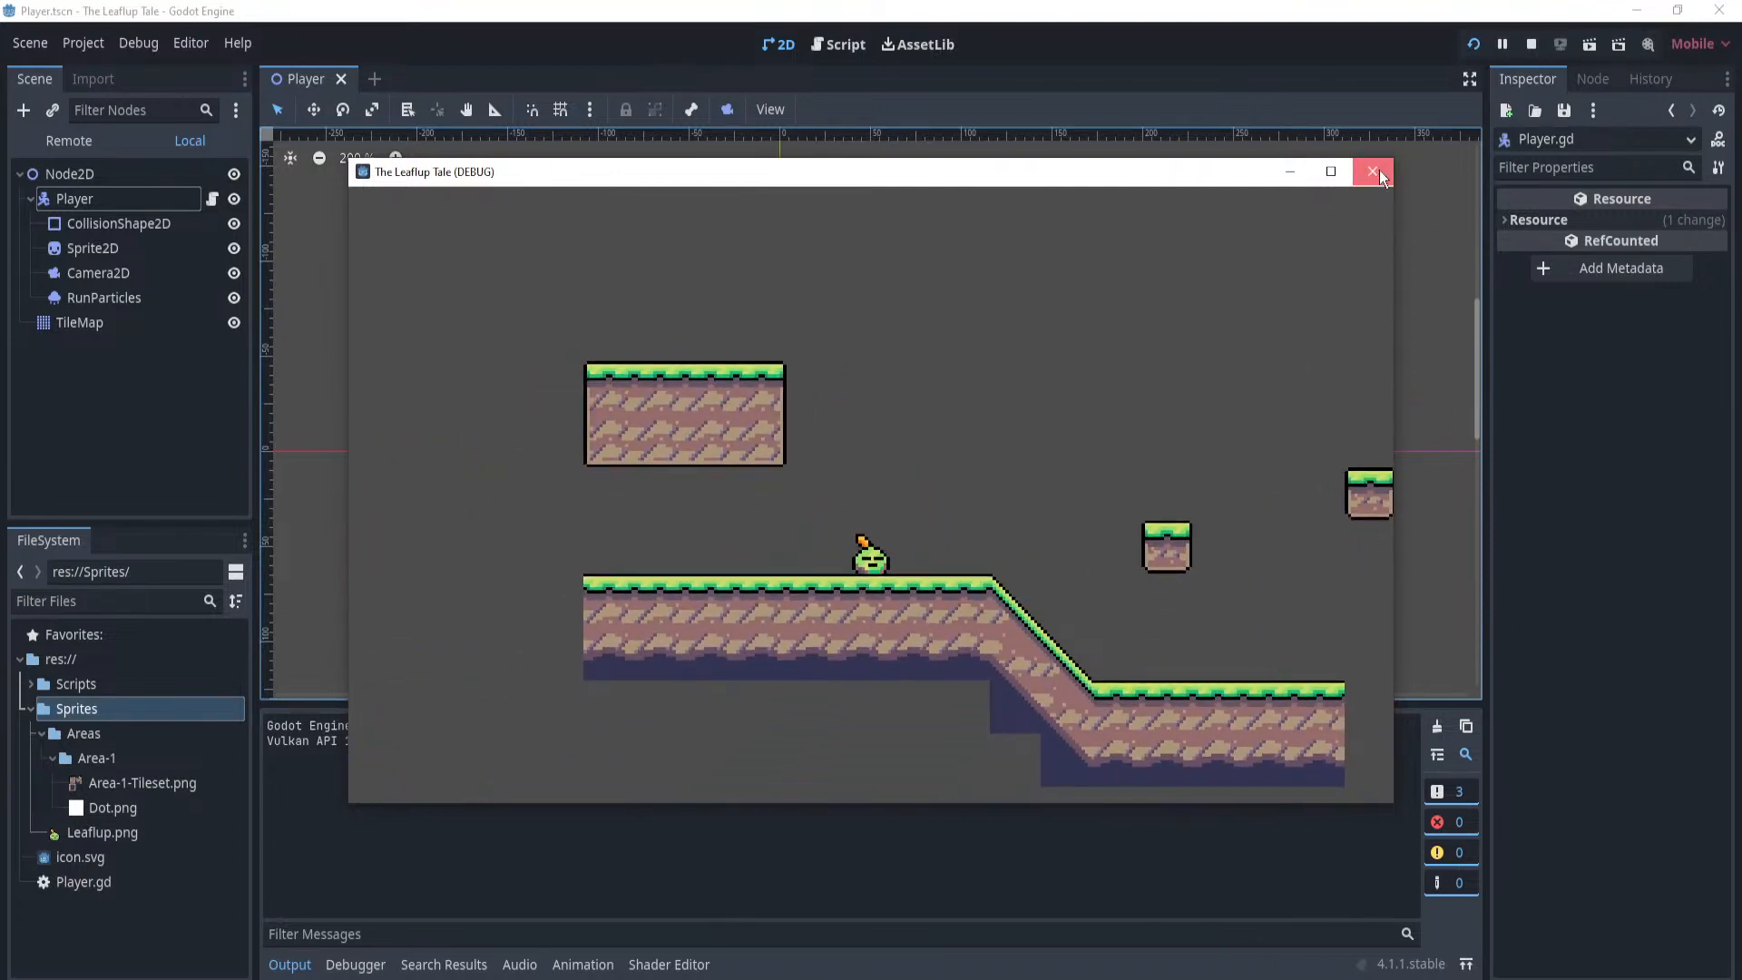
click(1373, 171)
Select the RunParticles node and turn on Emitting to preview its particles in the scene.
scroll(753, 432, up, 6)
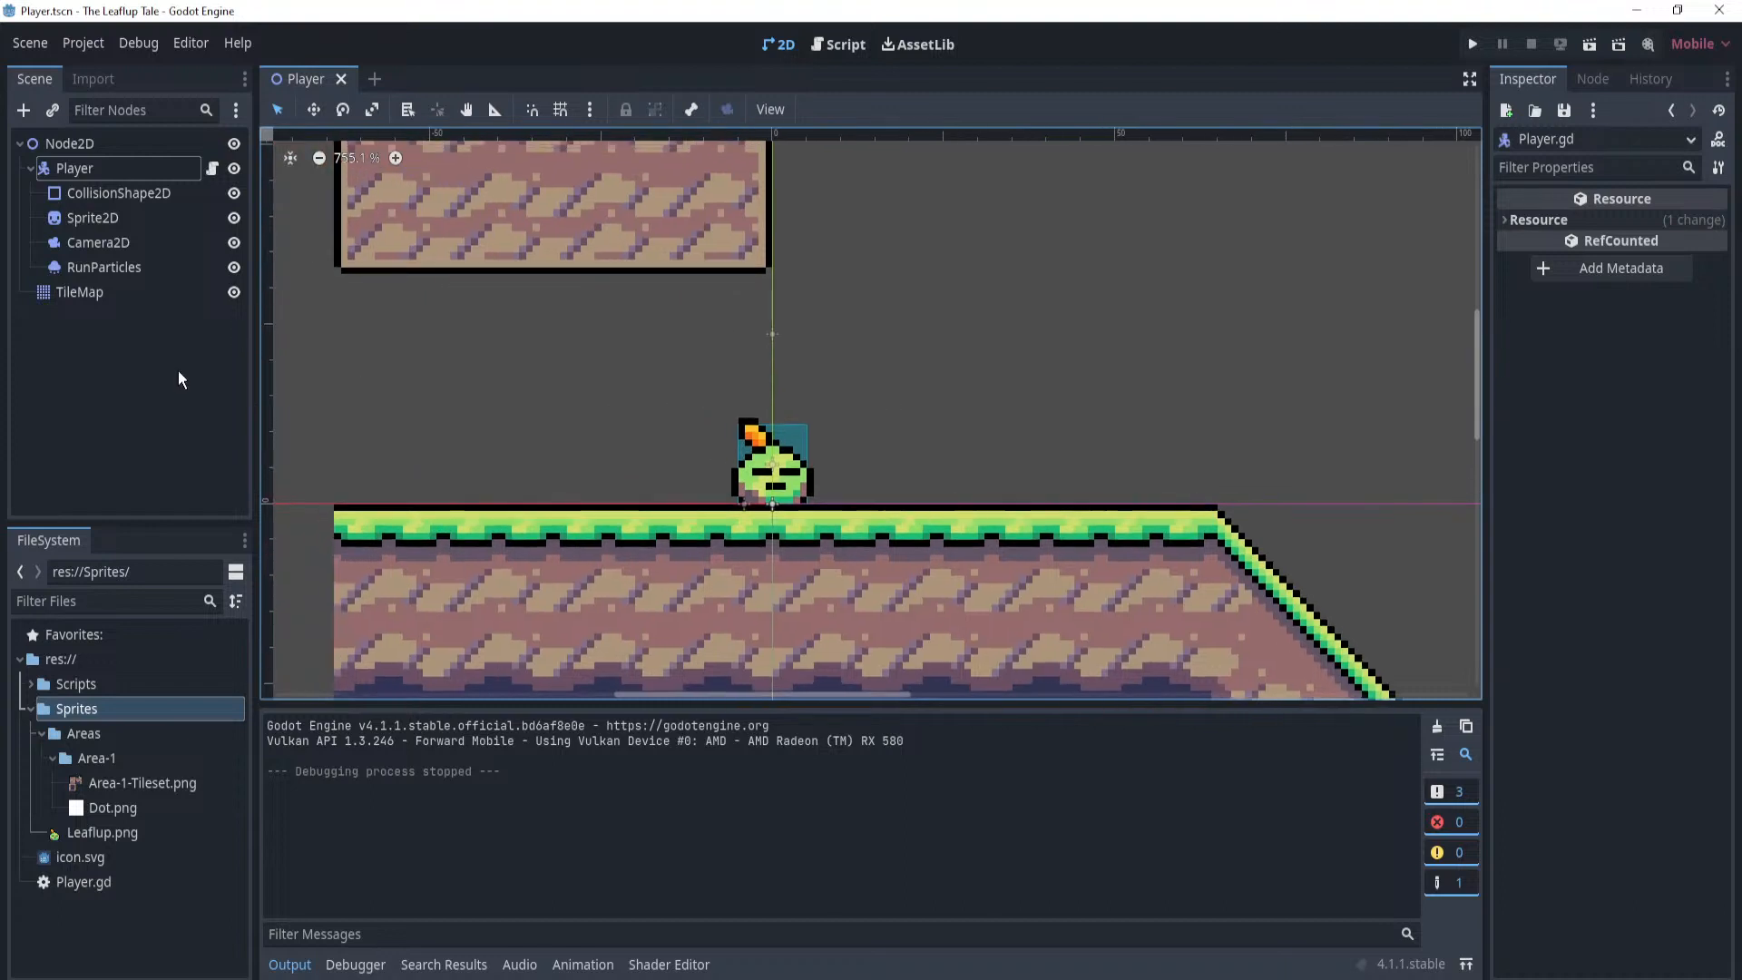
click(150, 271)
scroll(1048, 347, up, 3)
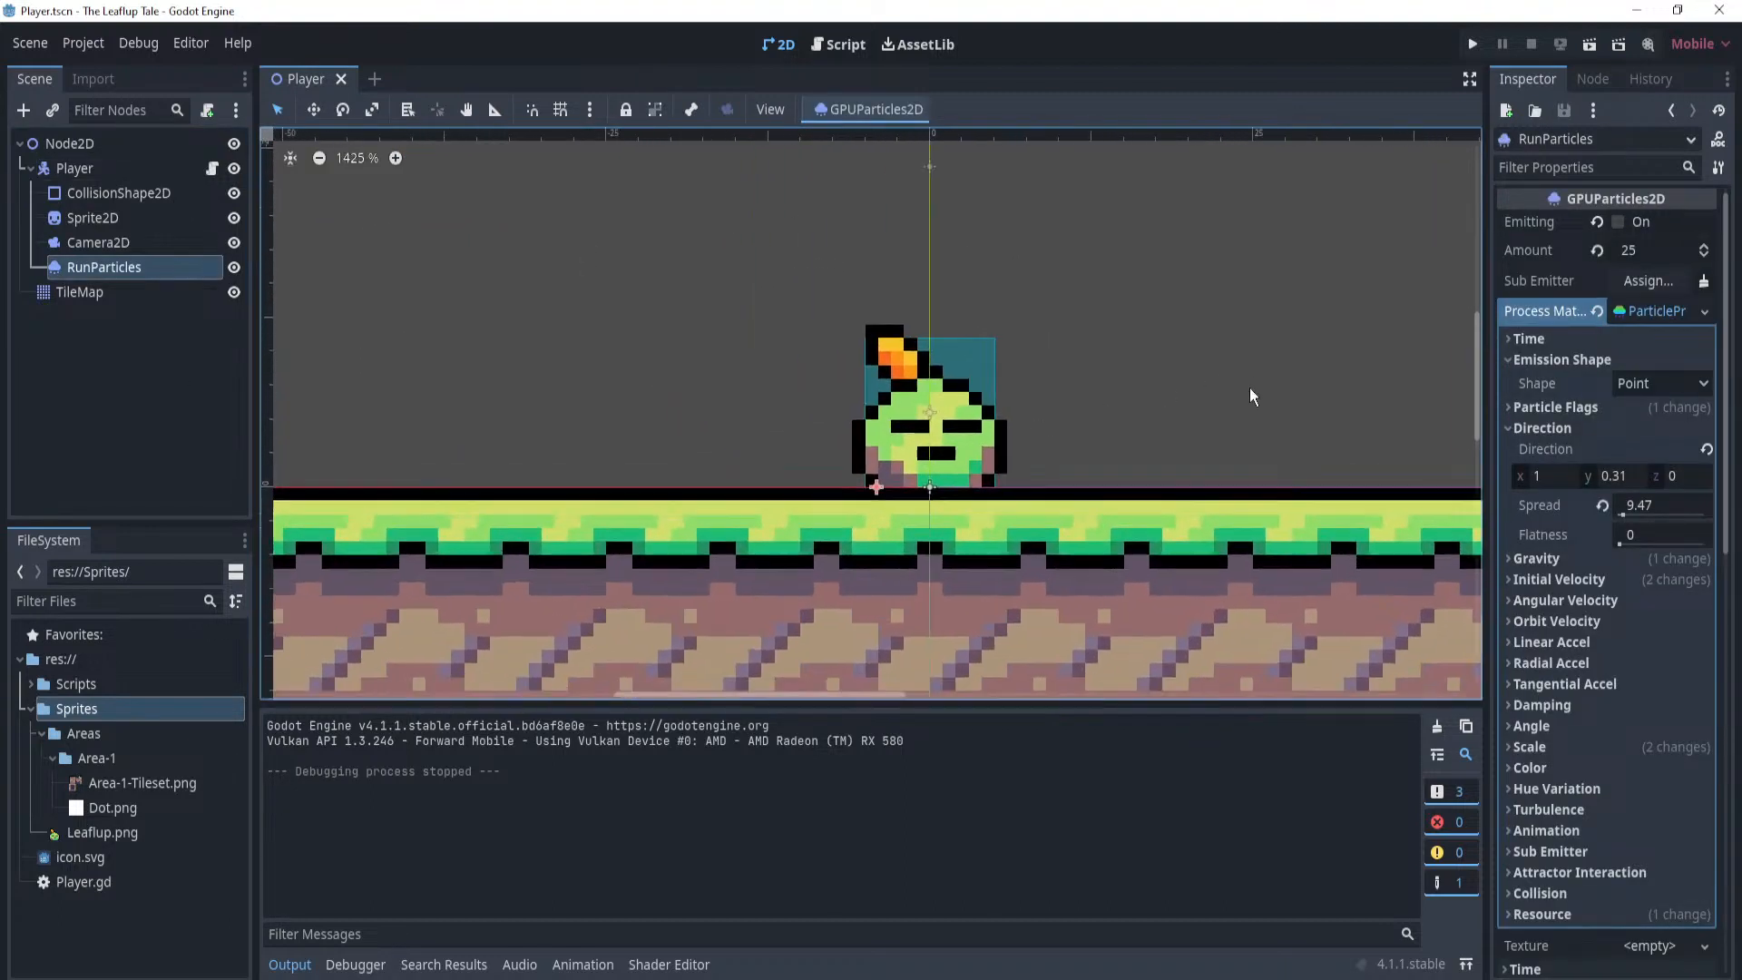
middle_drag(1250, 390, 1275, 392)
click(1619, 222)
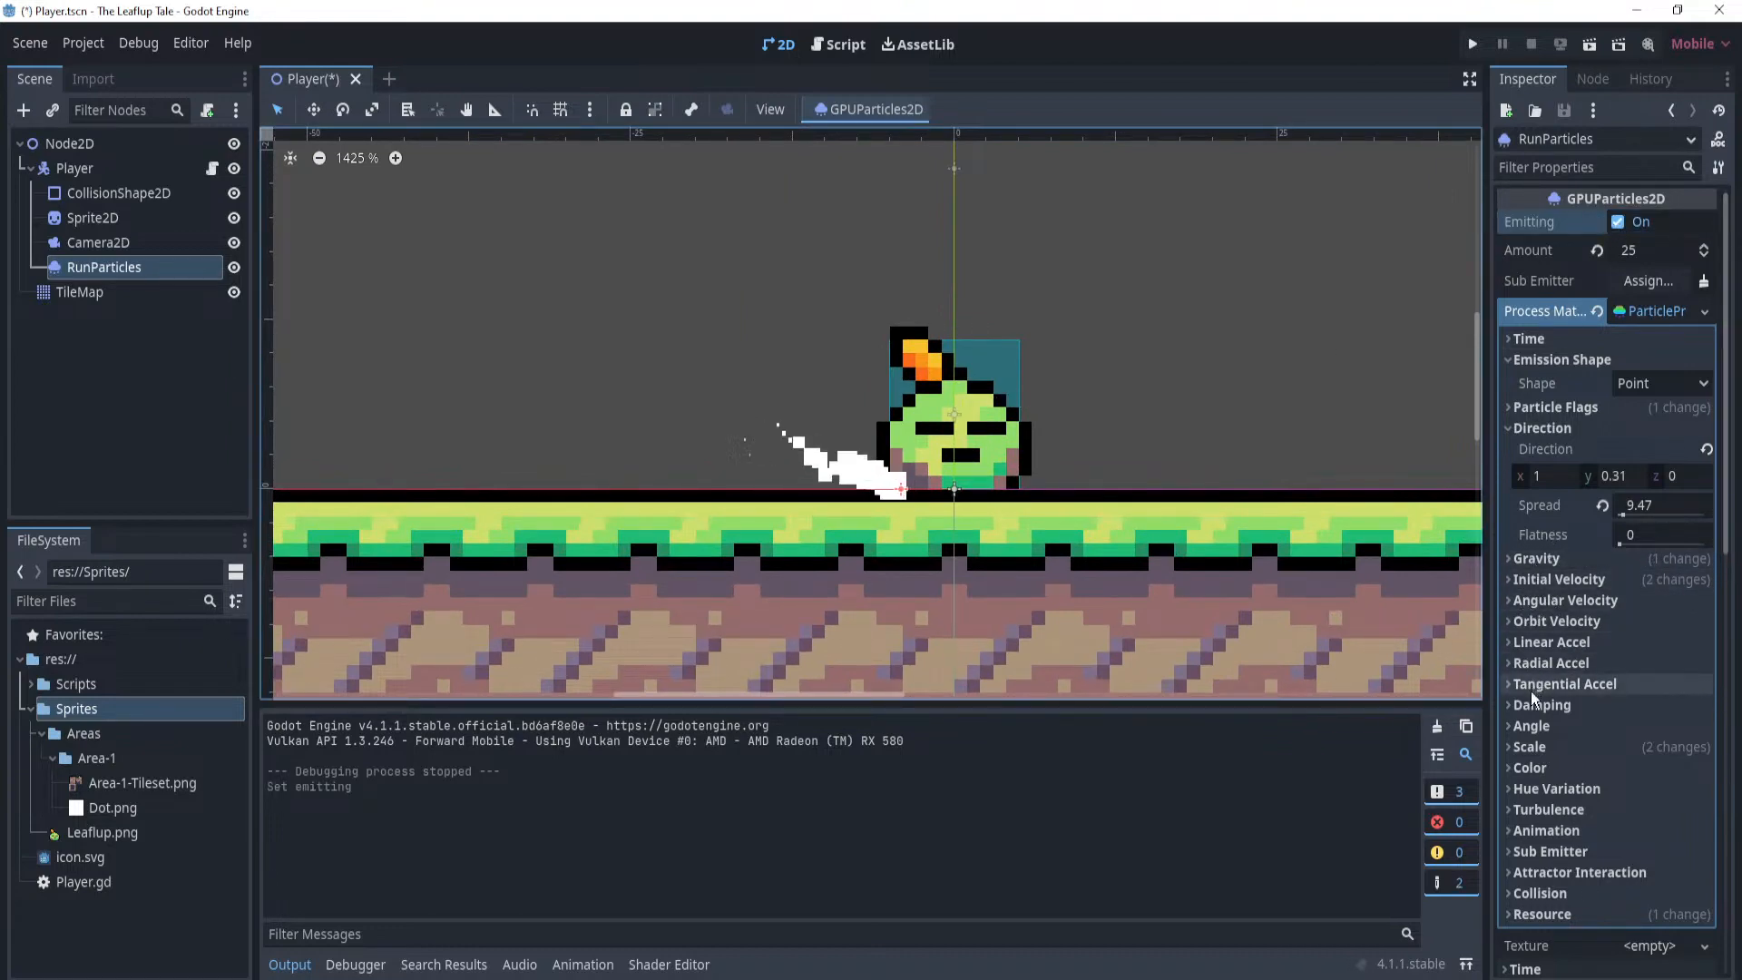
Examine the gravity, velocity and acceleration settings in the RunParticles process material.
click(1538, 642)
click(1538, 642)
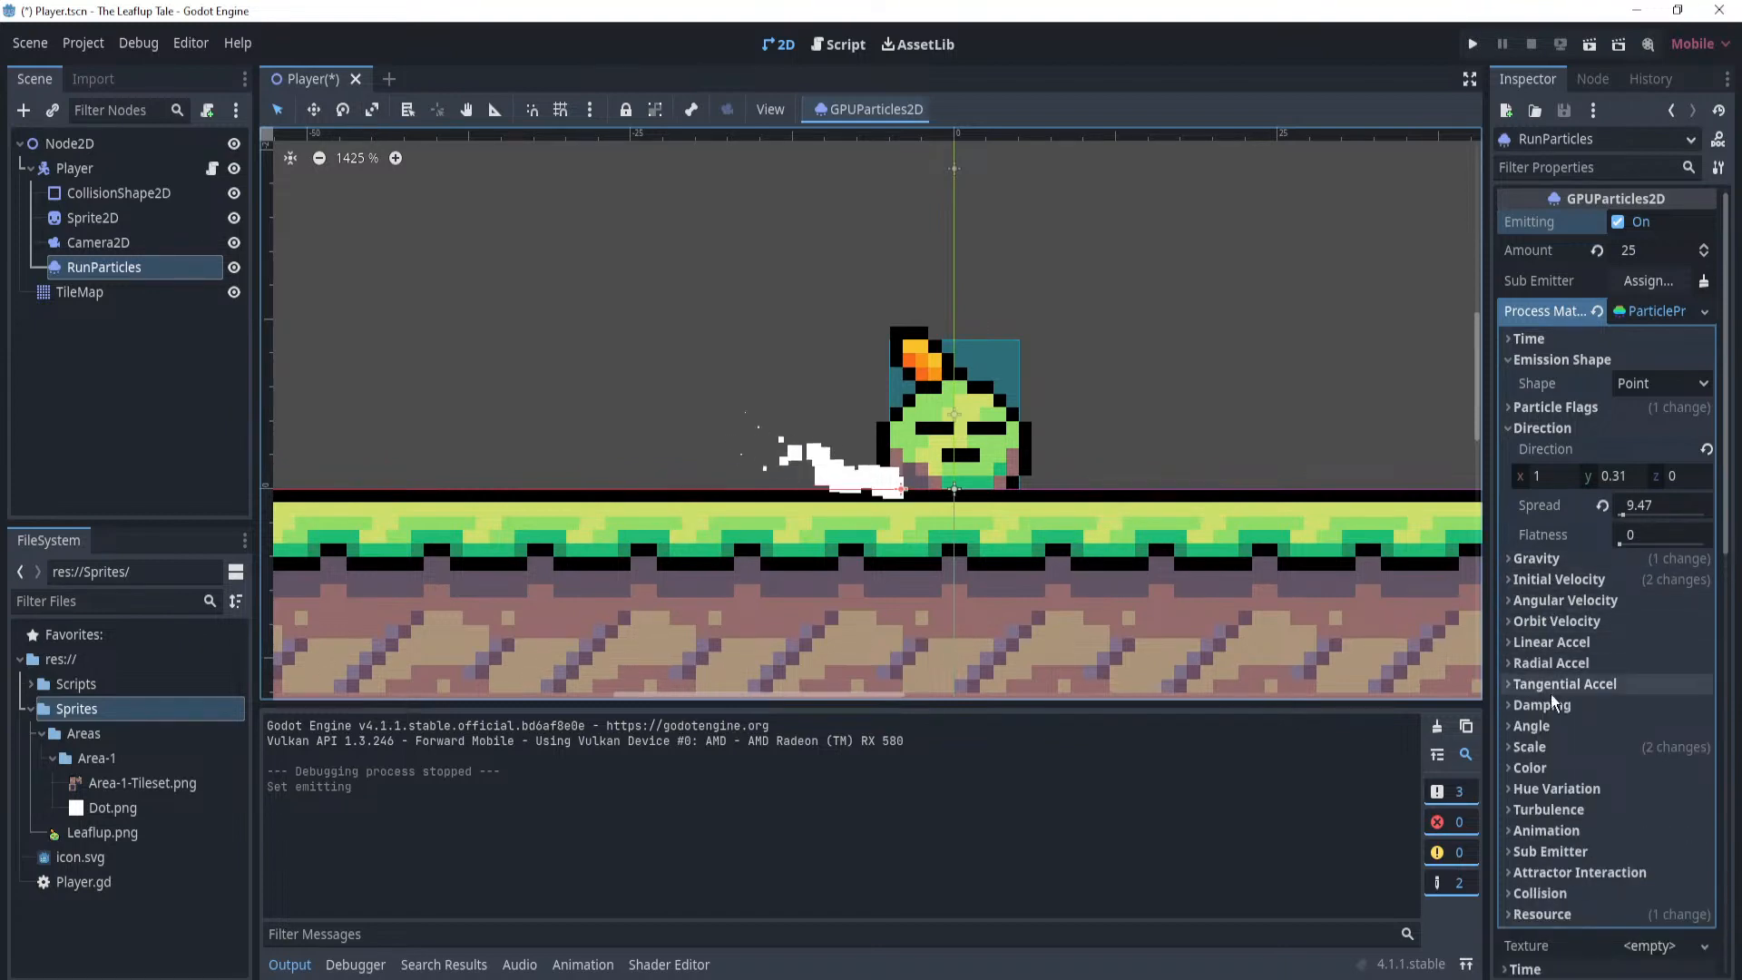
click(1536, 579)
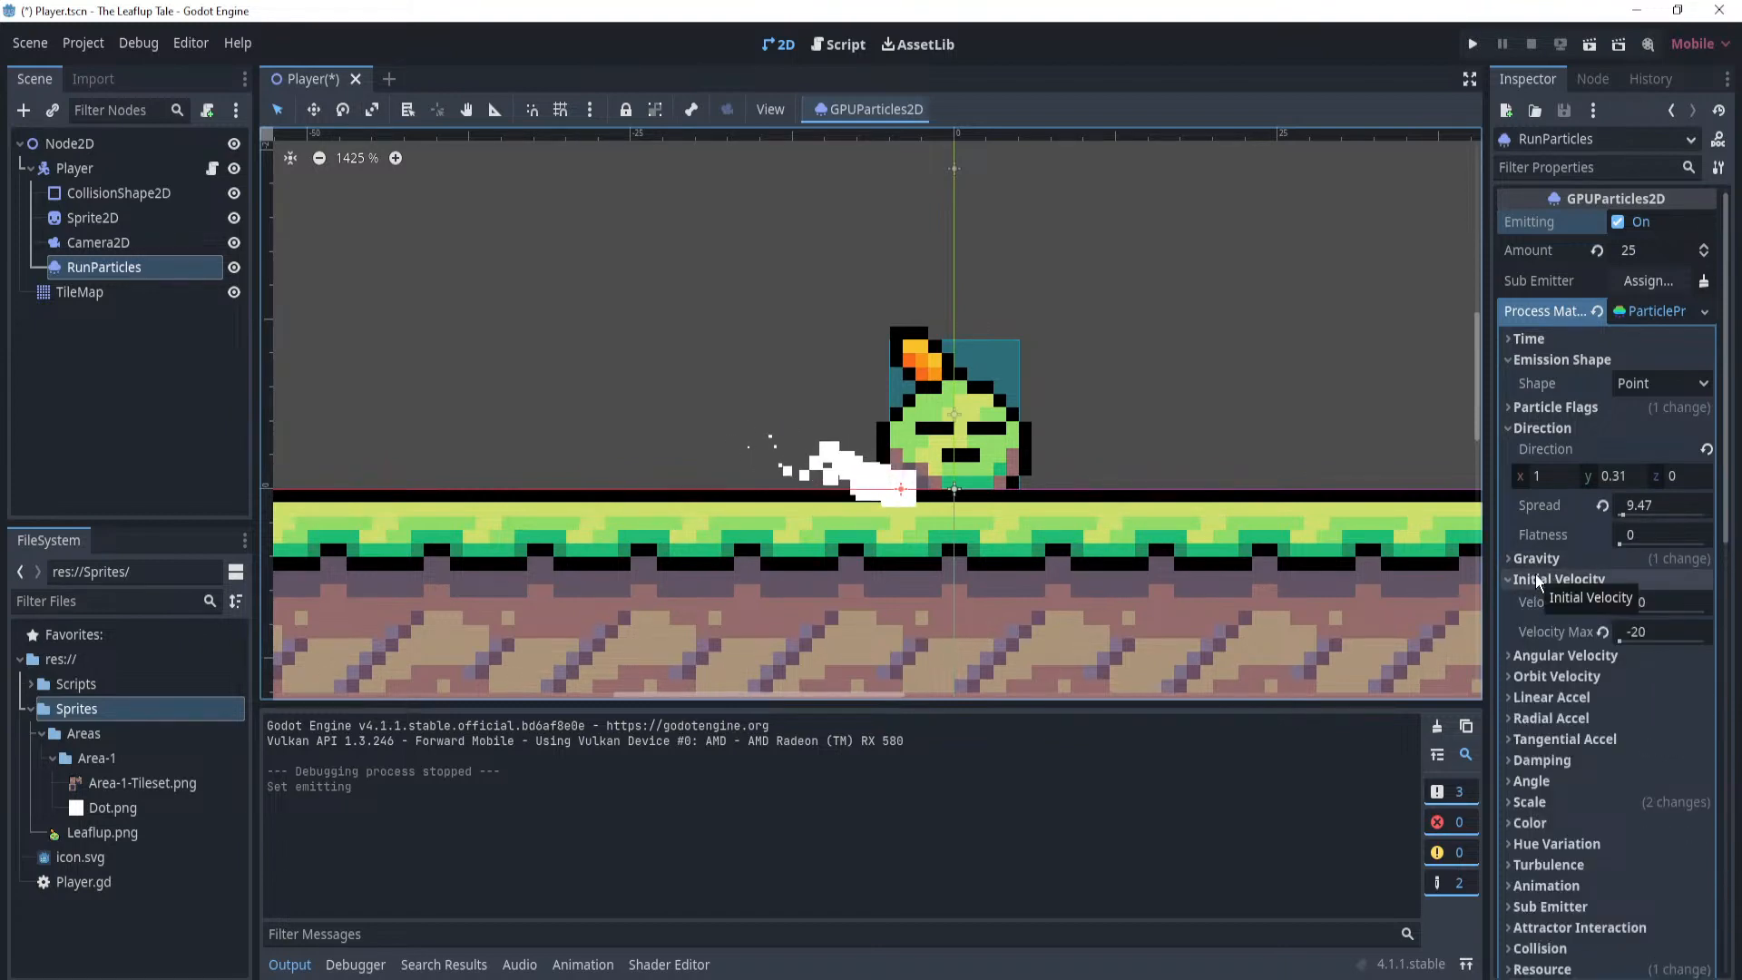
click(1530, 580)
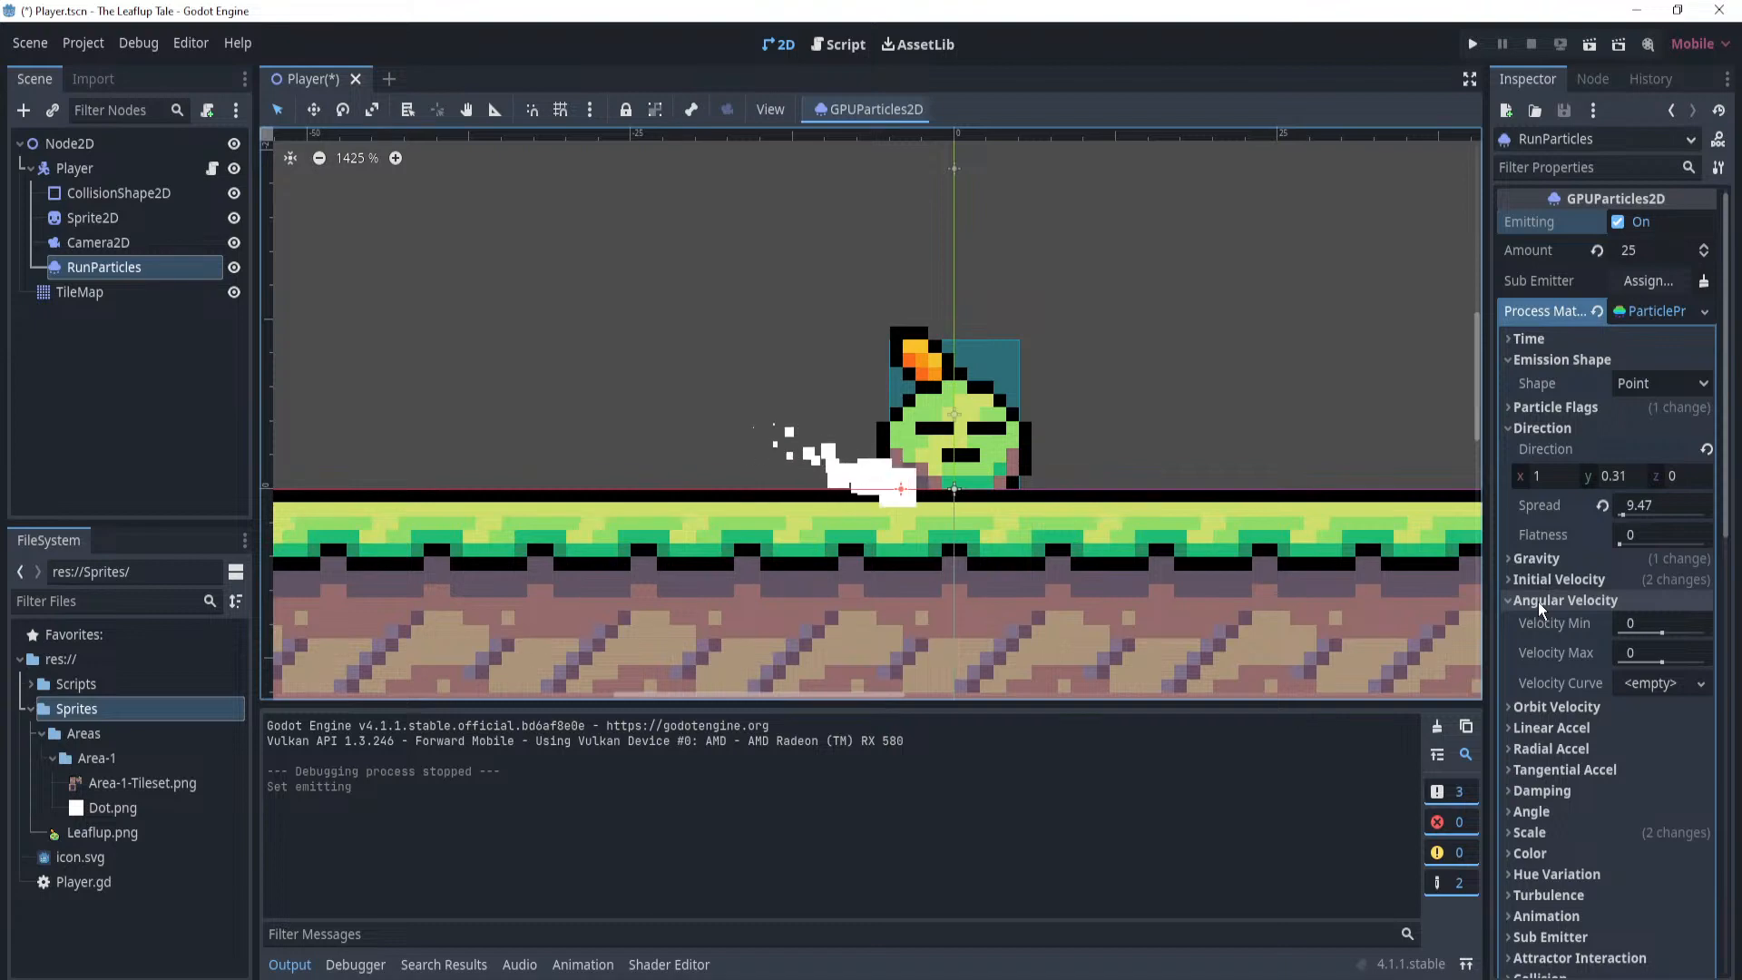
click(1533, 578)
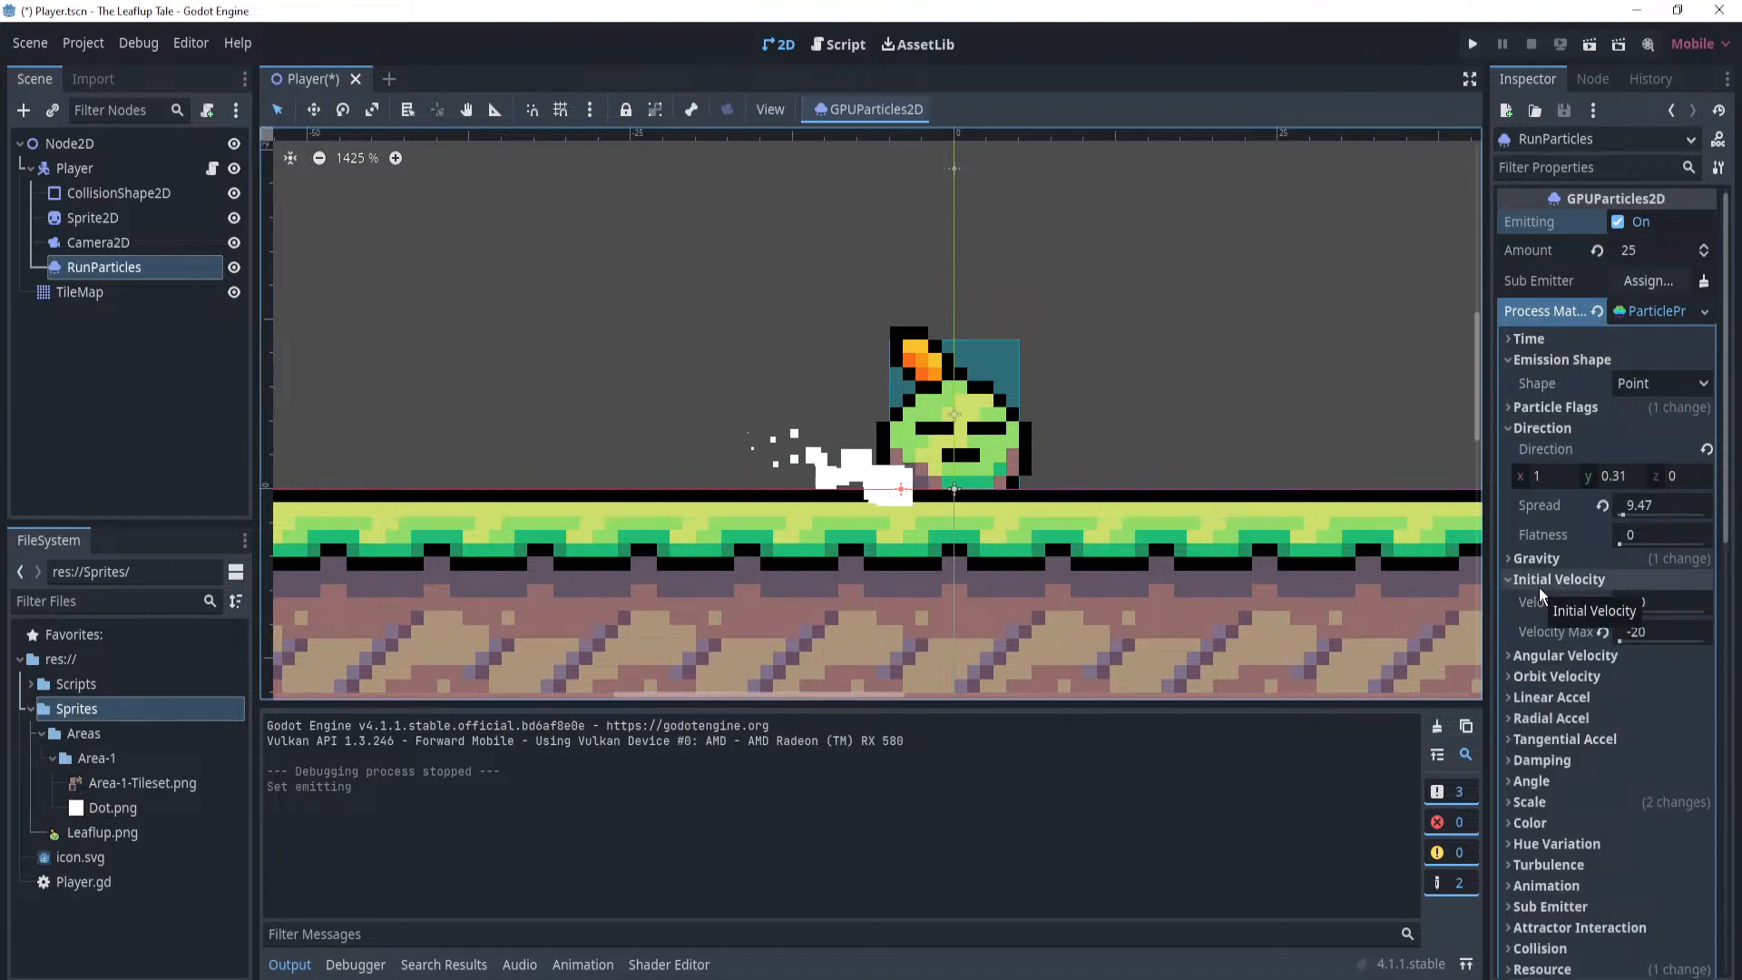
click(1539, 584)
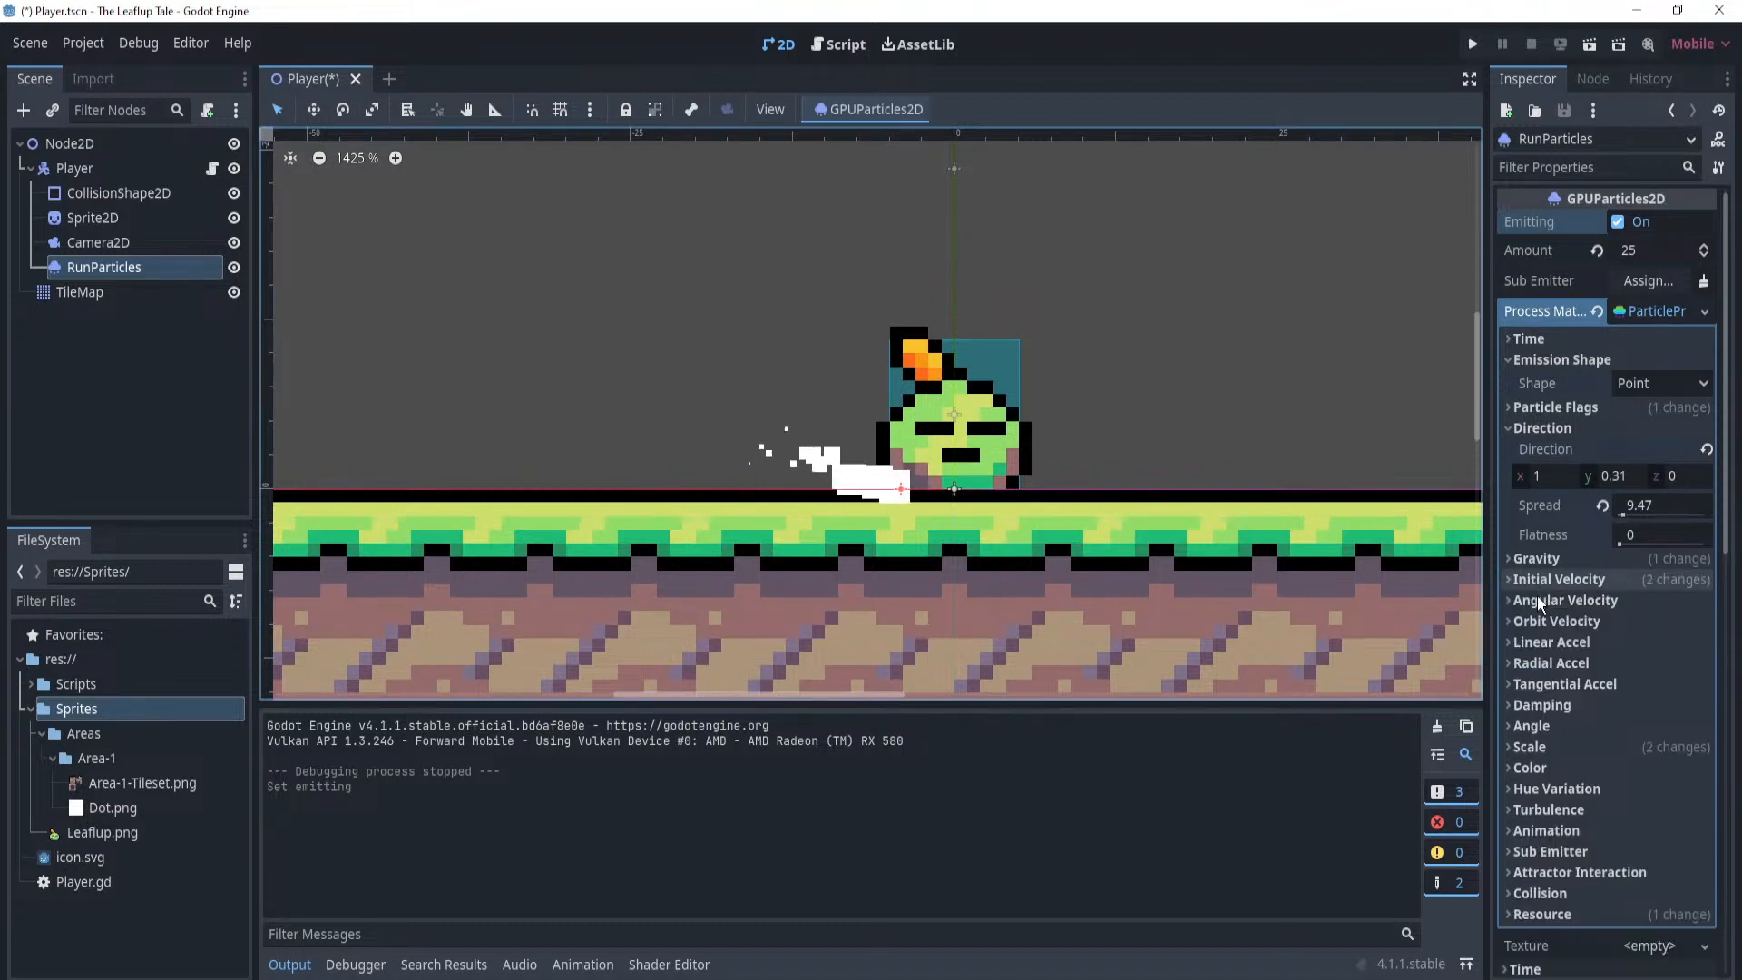
click(1532, 645)
click(1532, 644)
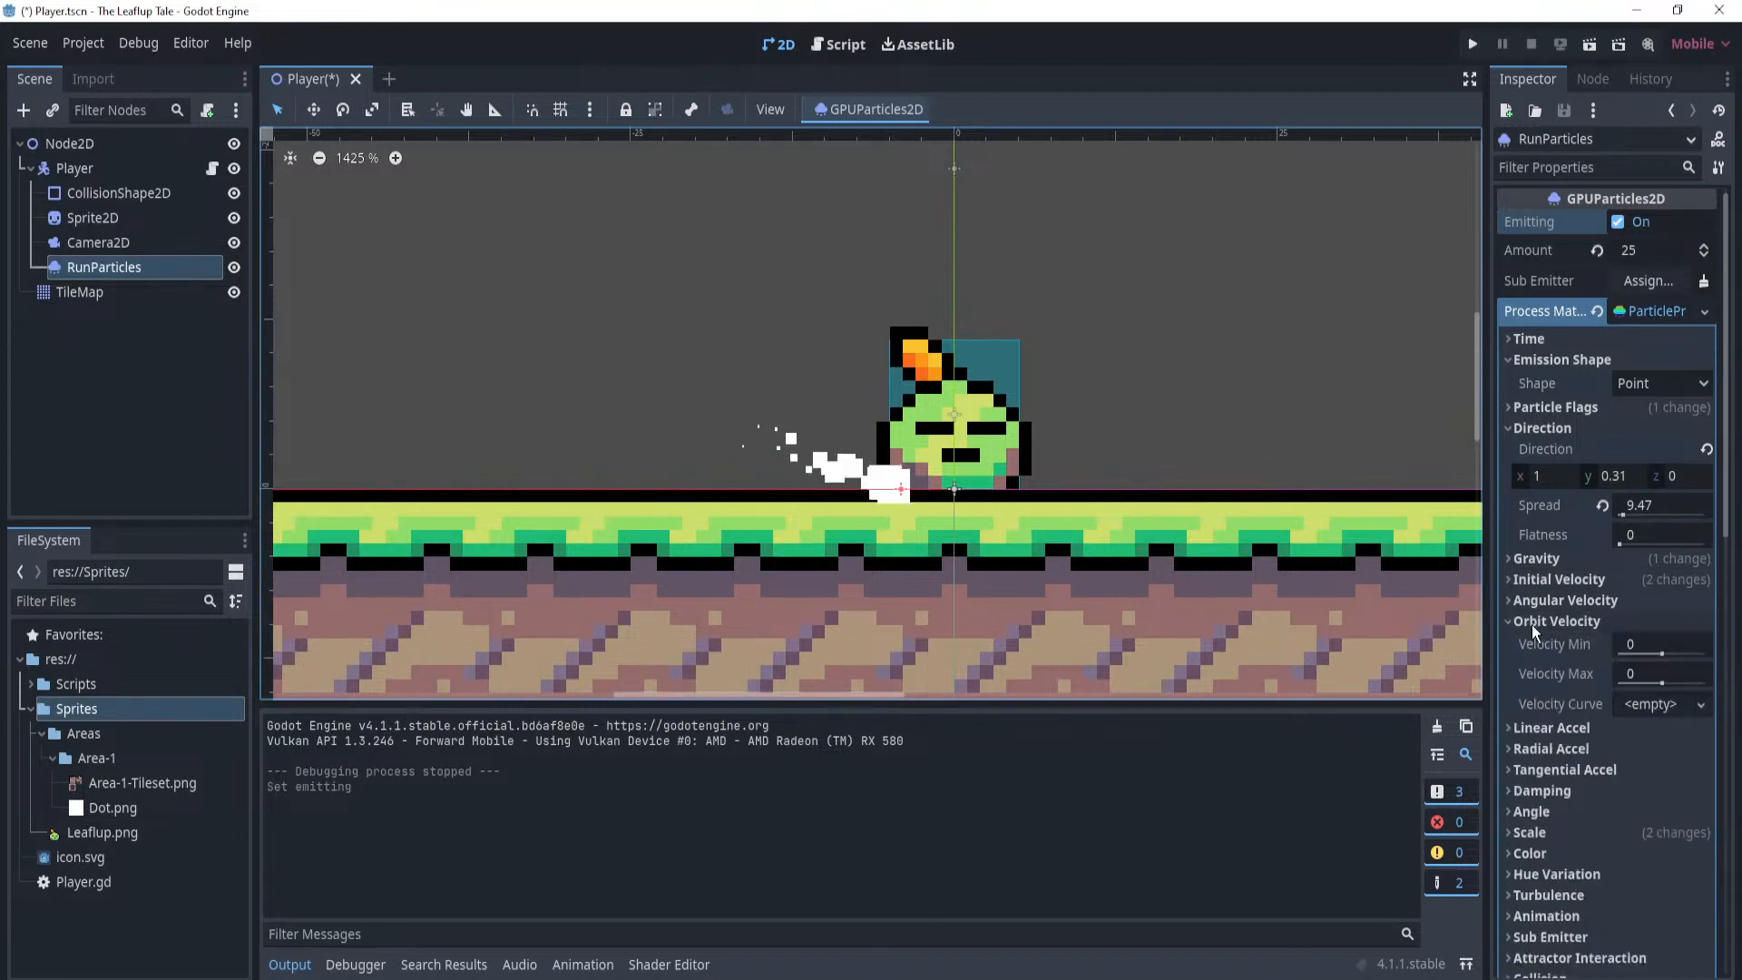
click(1534, 600)
click(1534, 598)
click(1533, 583)
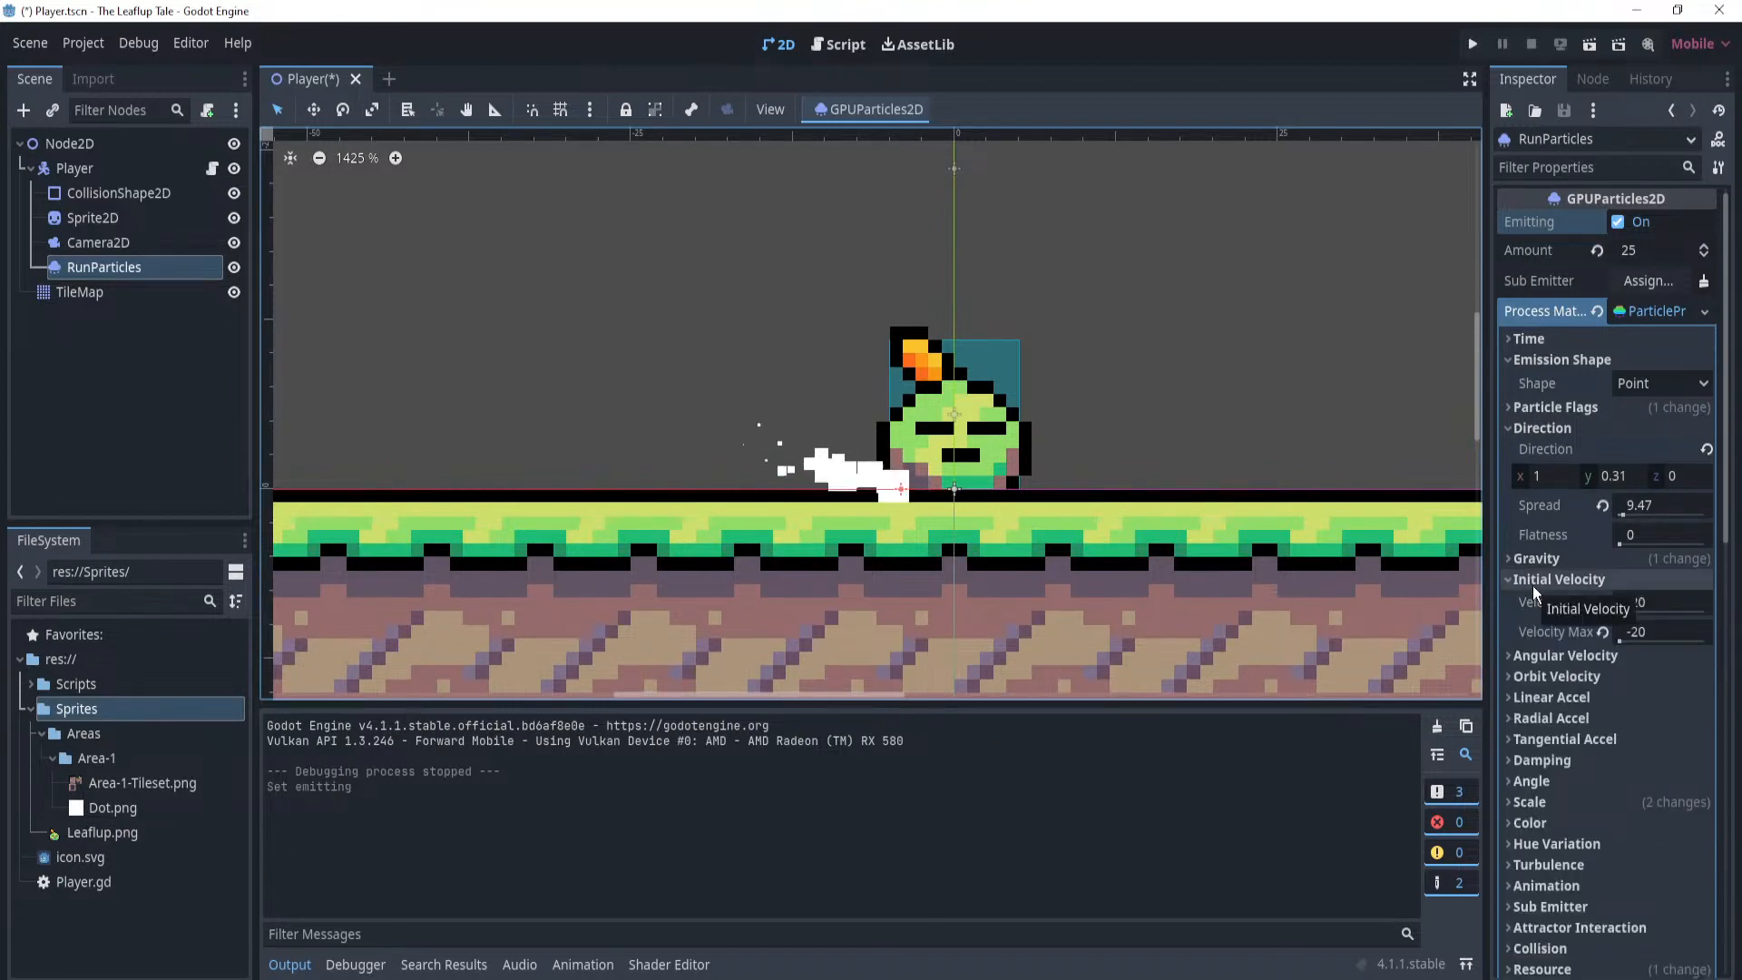
click(1533, 581)
click(1533, 563)
click(1533, 563)
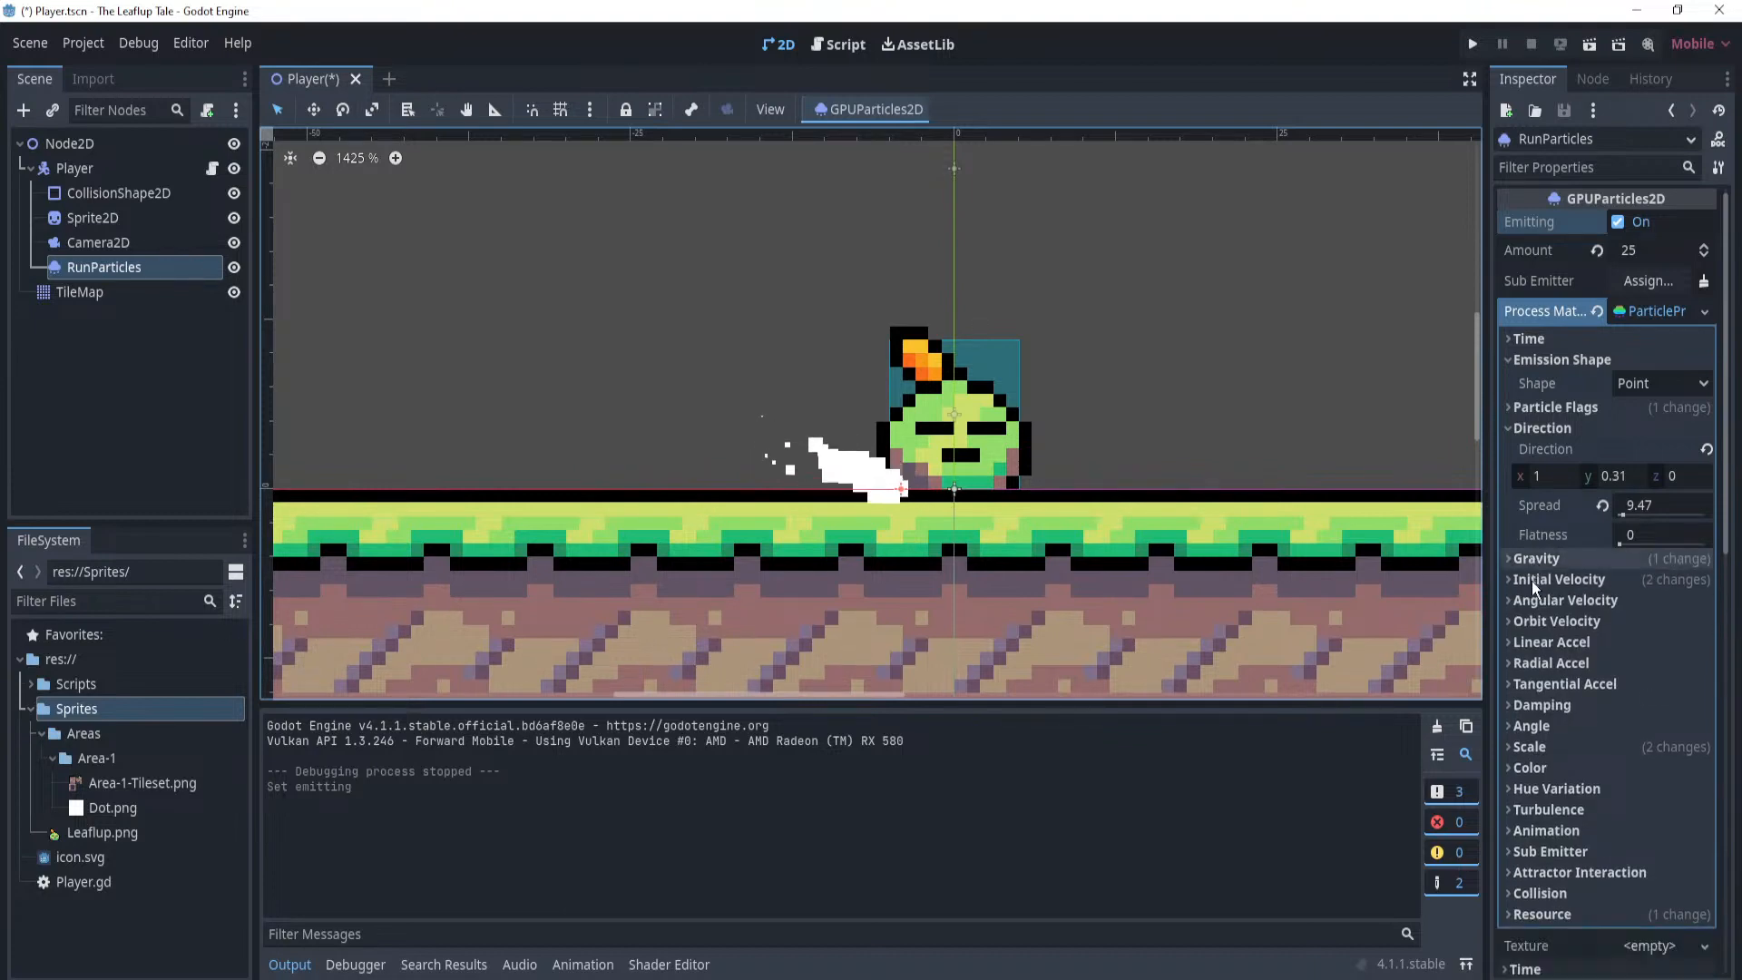
Set the RunParticles initial velocity to a minimum of 0 and a maximum of about 21.05.
click(1532, 581)
click(1621, 612)
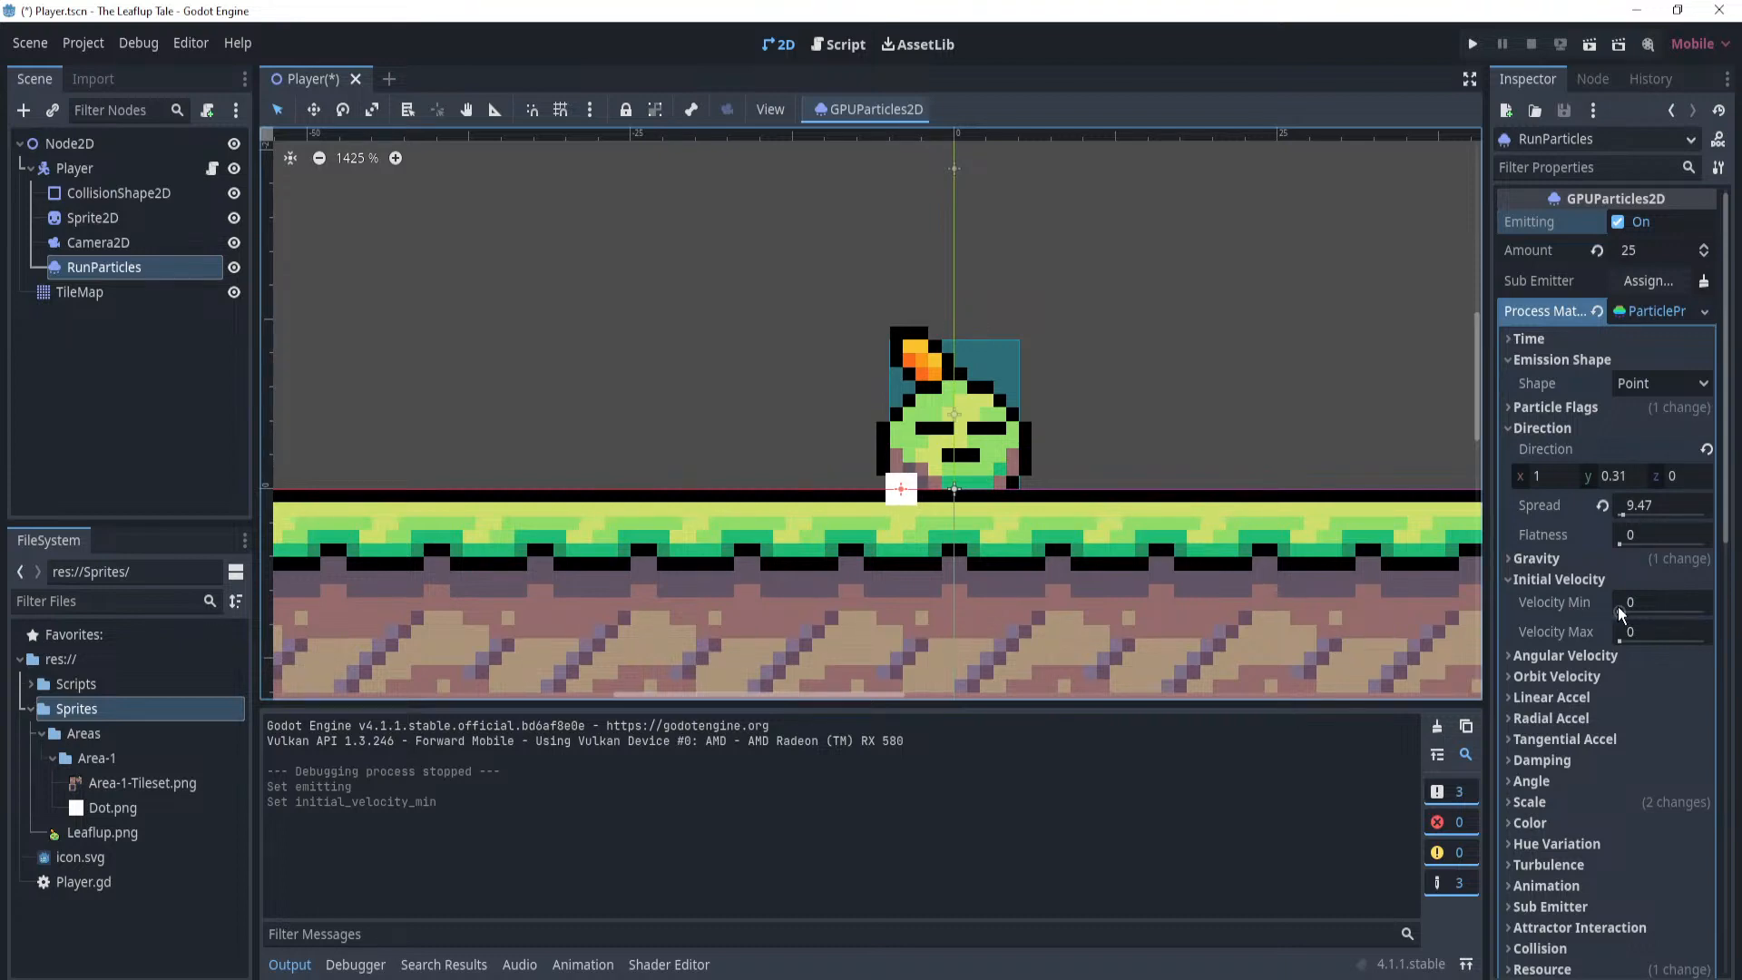
drag(1619, 613, 1588, 615)
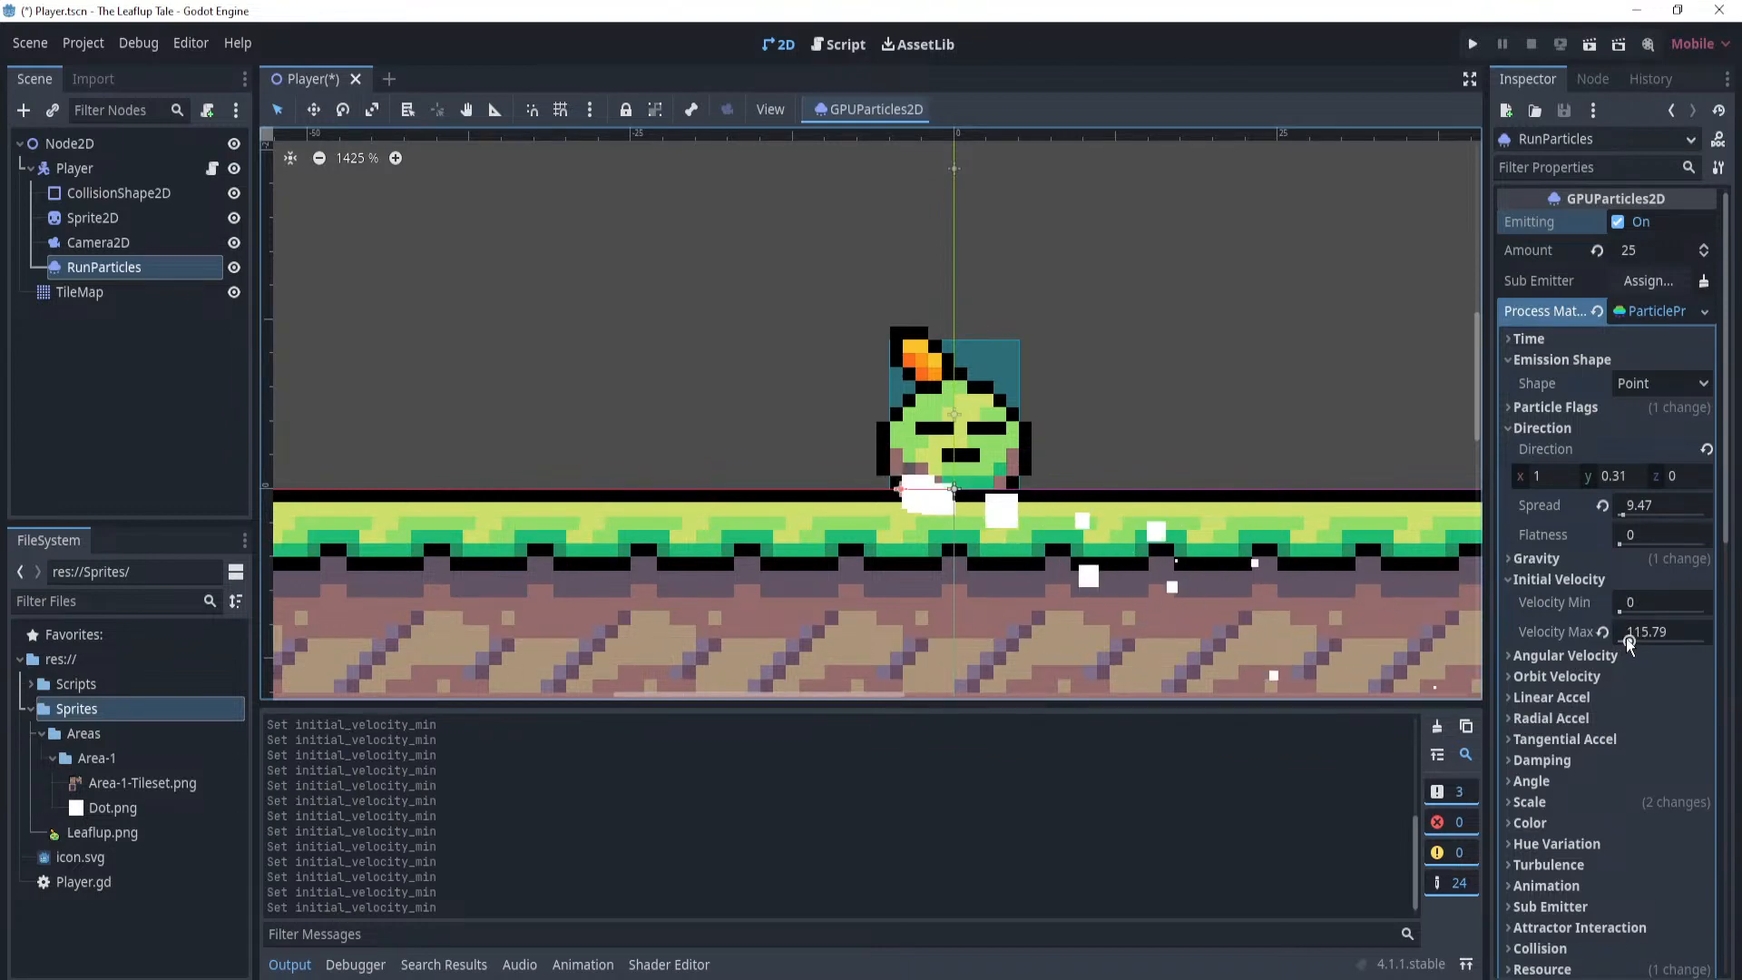
drag(1626, 639, 1621, 642)
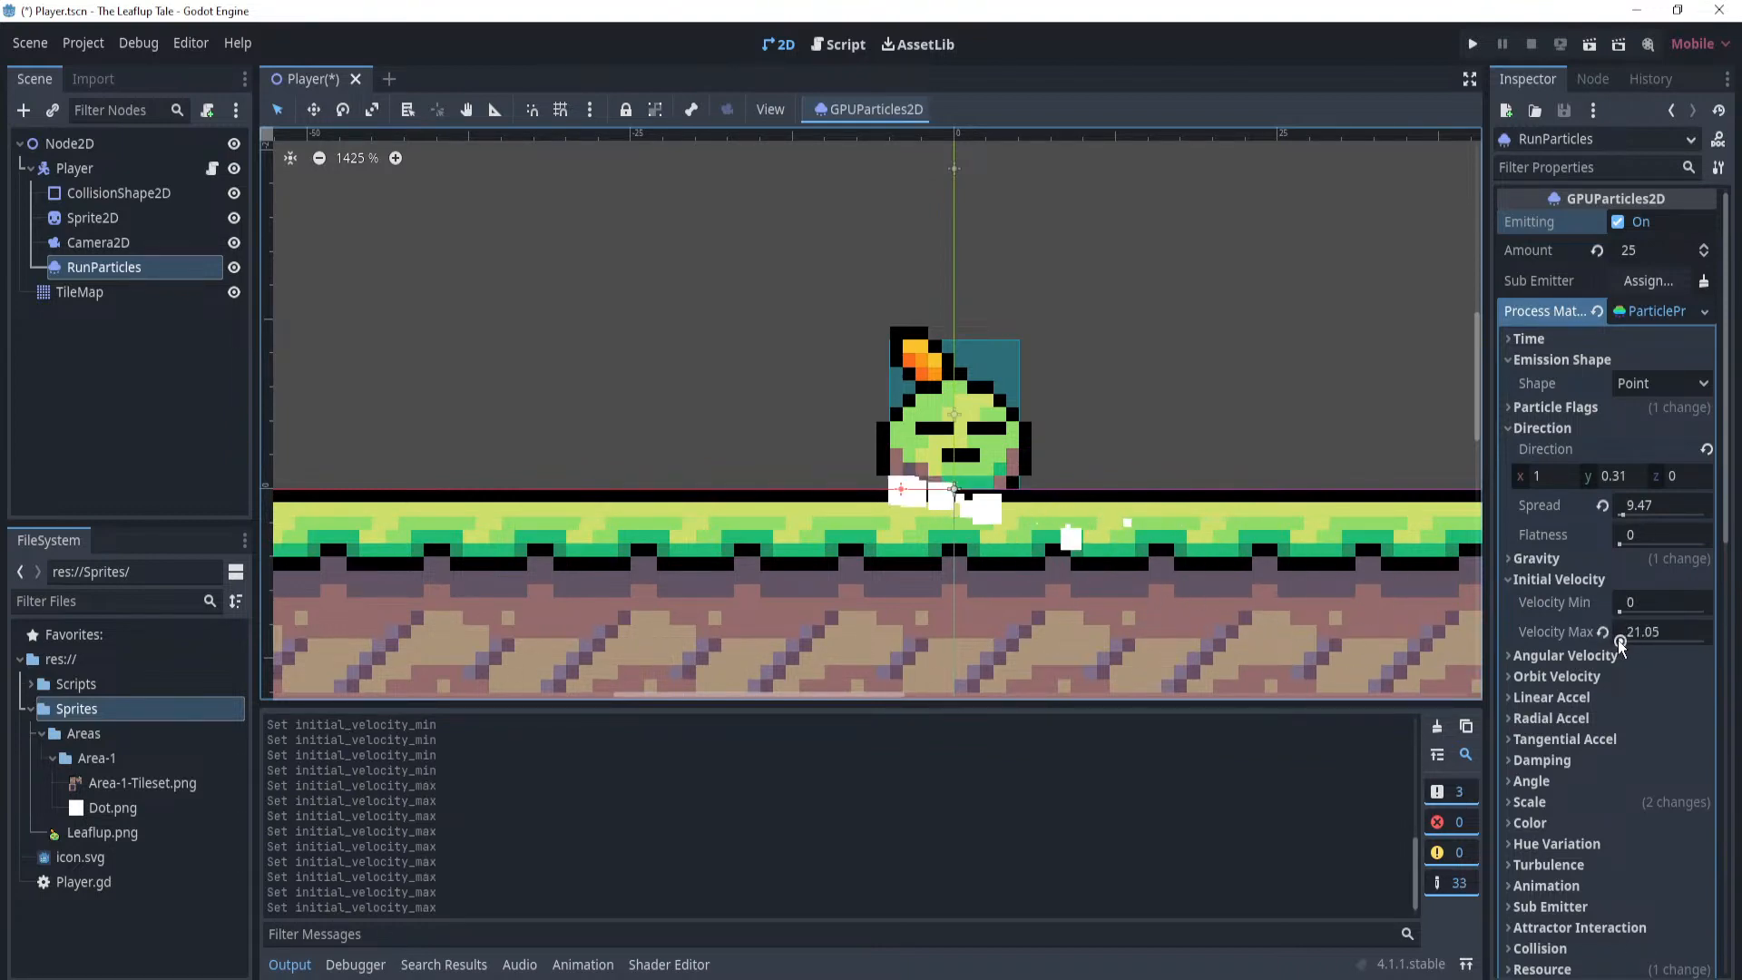
Set the particle direction of RunParticles to x 0 and y -30.
click(1559, 476)
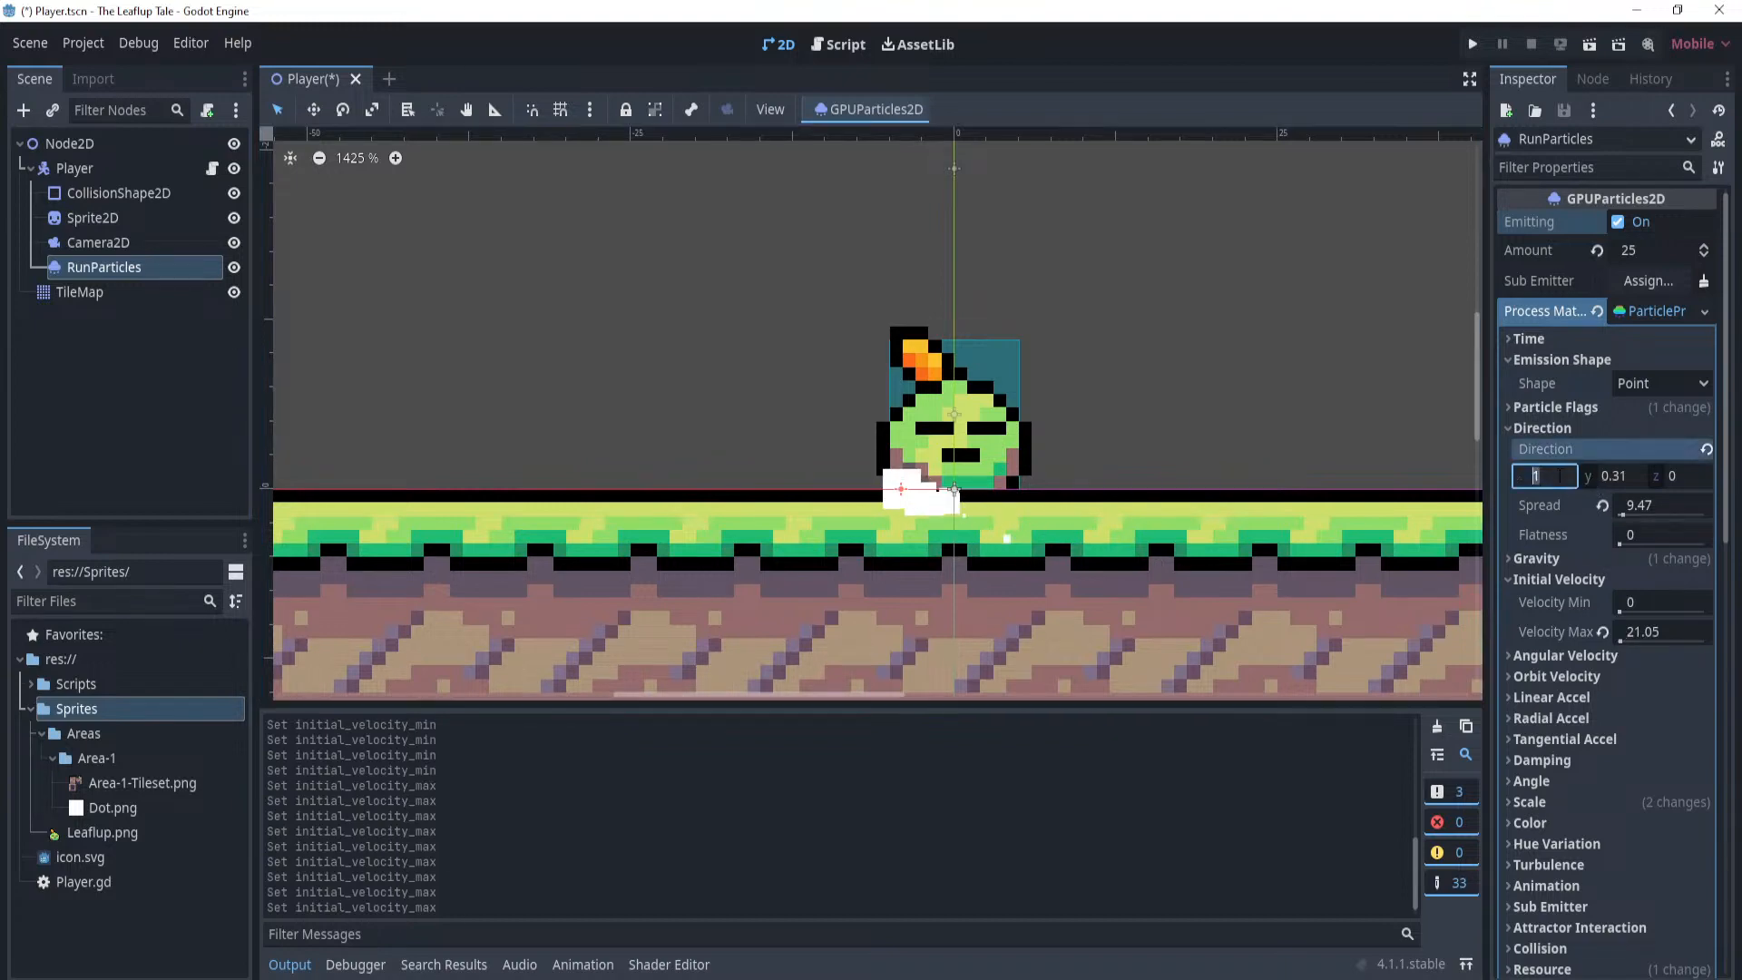
text(0)
key(Return)
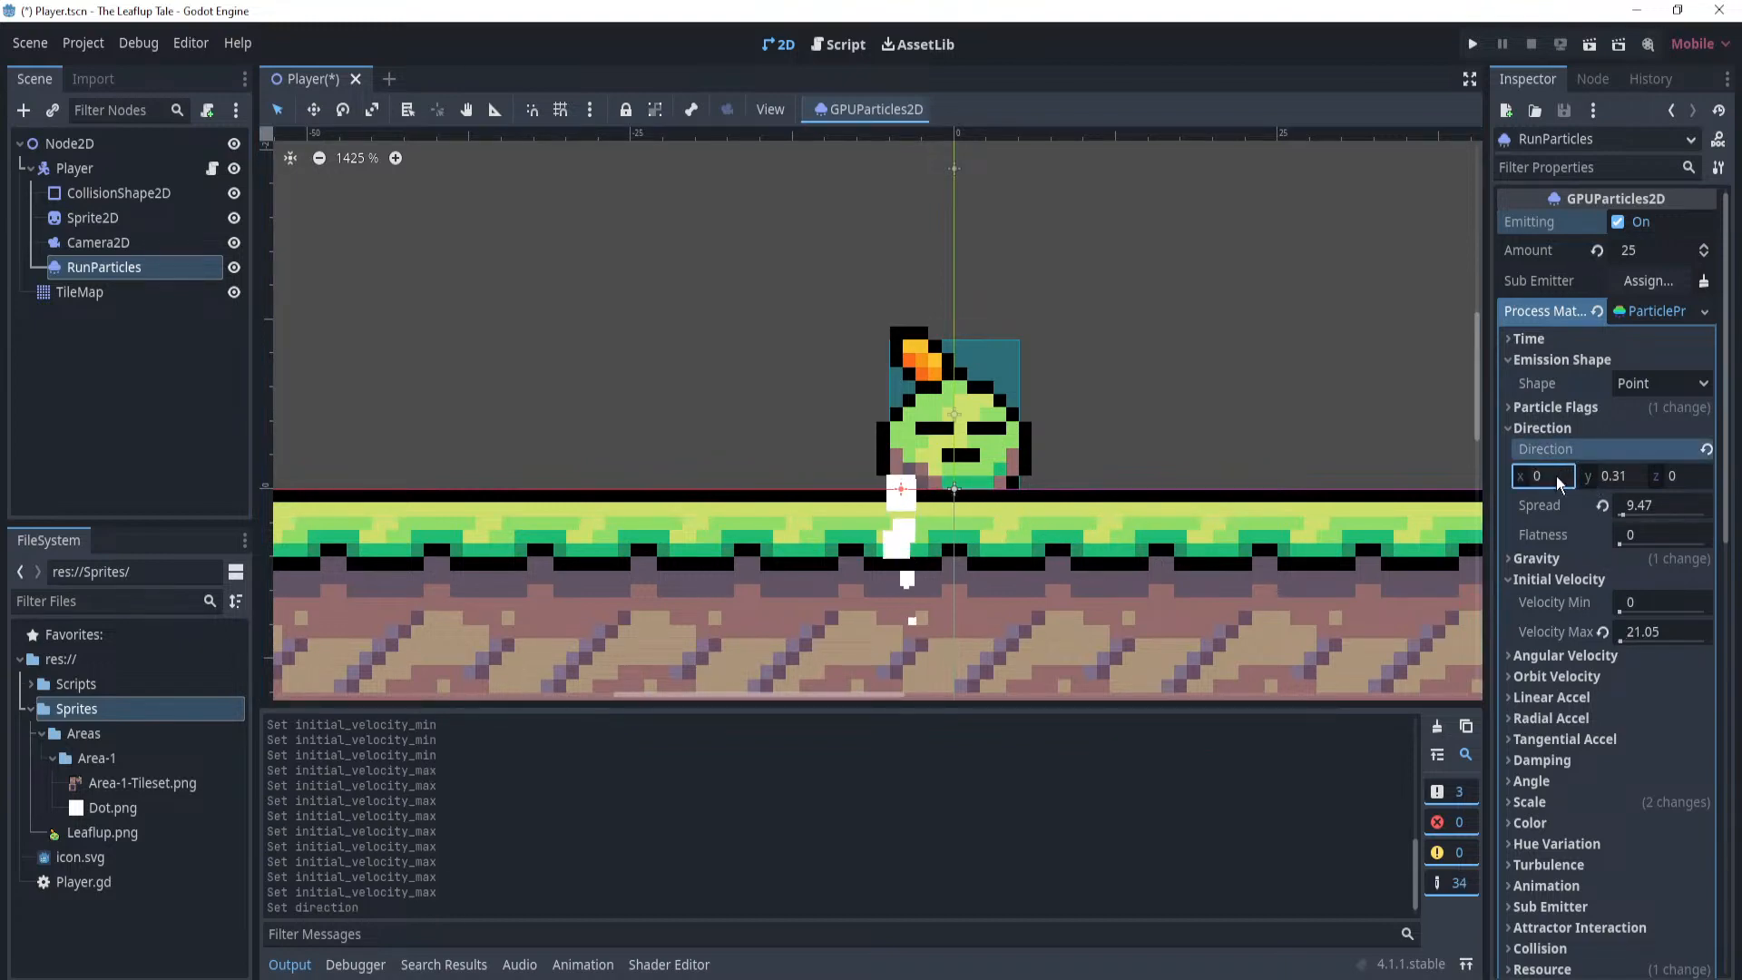
click(1633, 475)
text(-30)
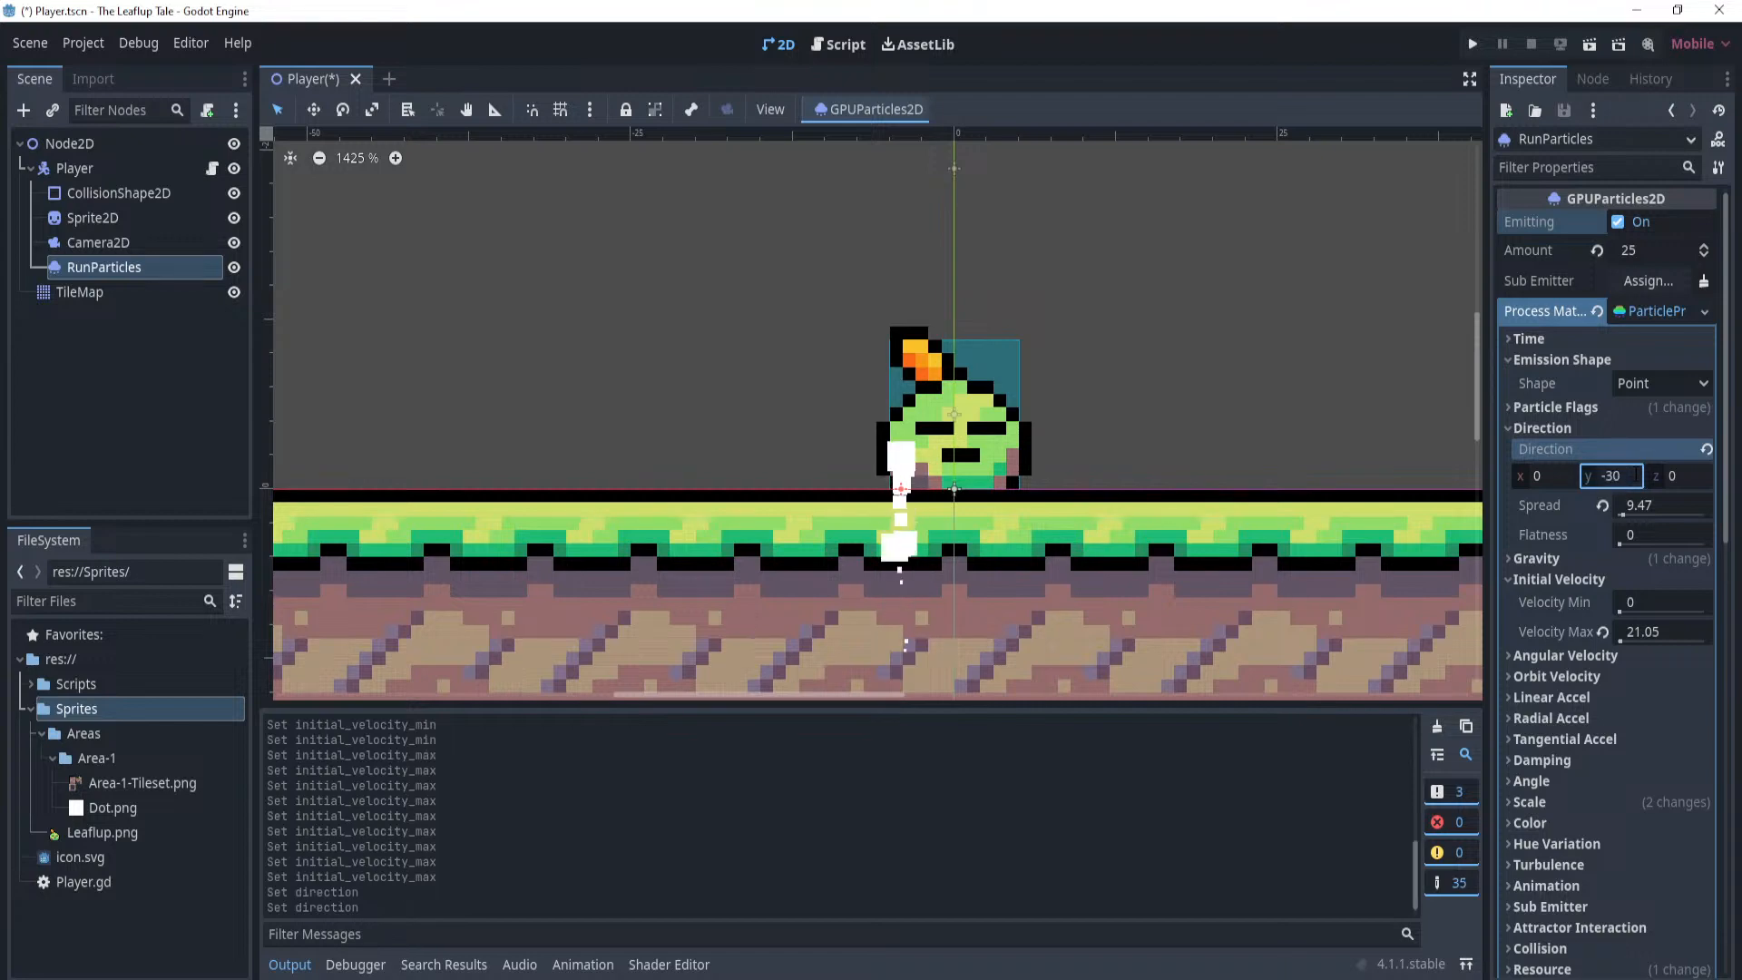
key(Return)
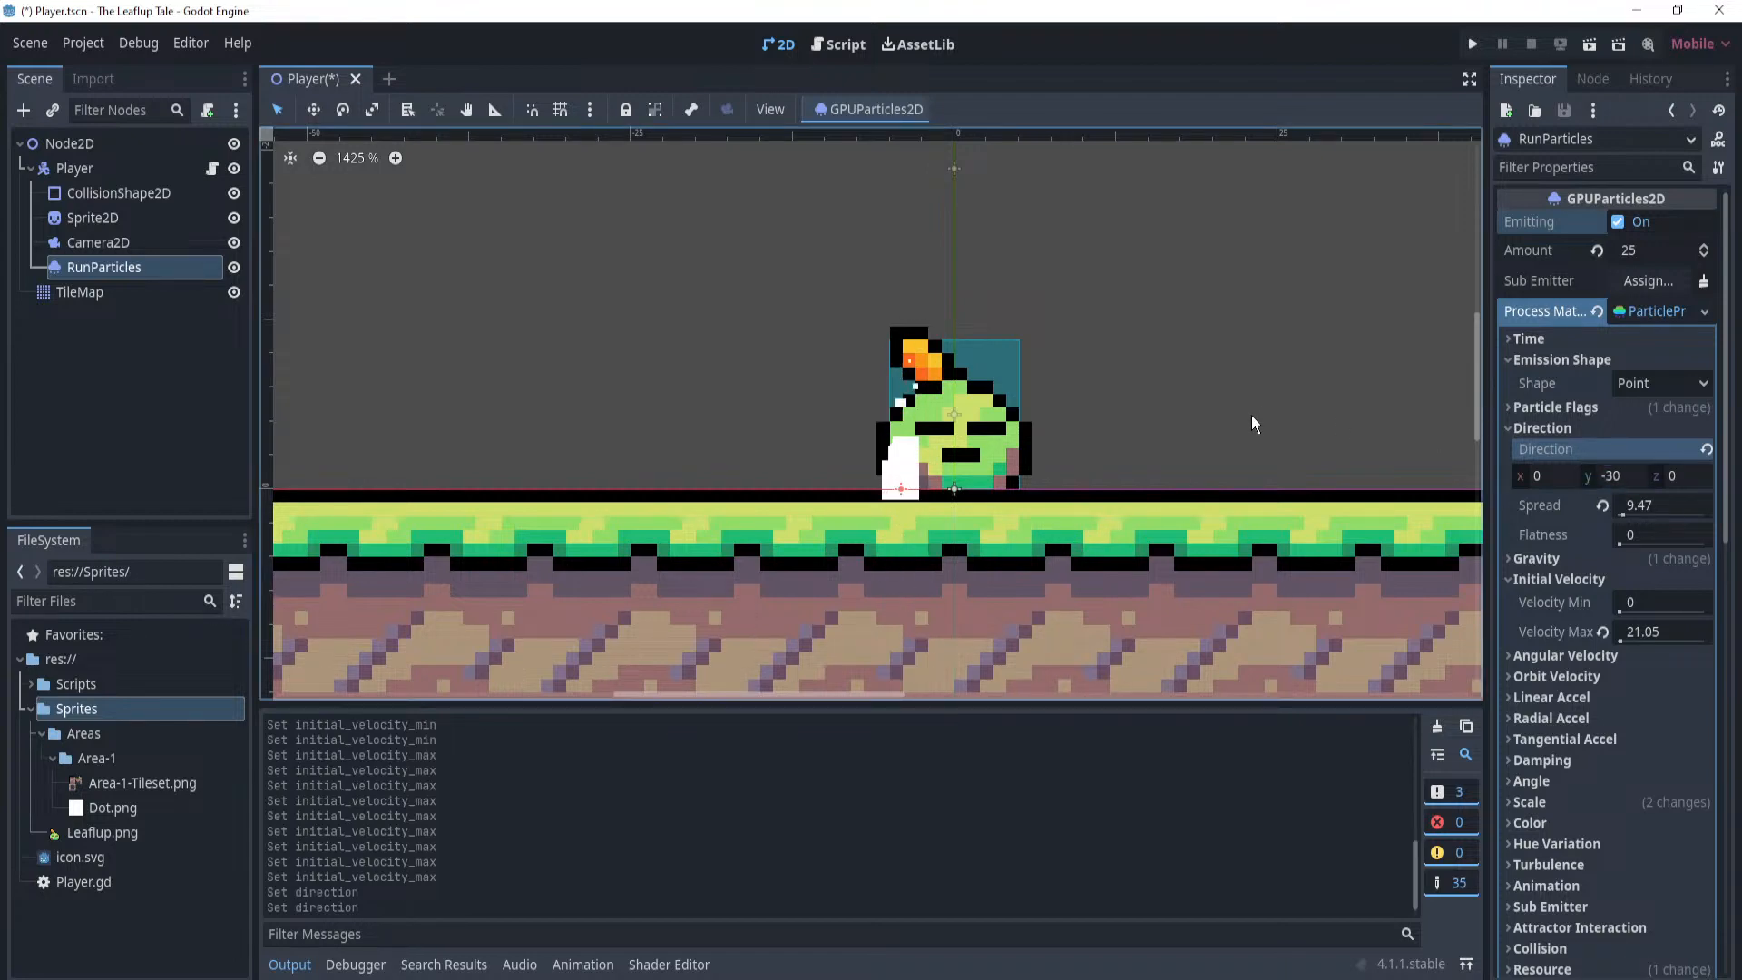
Clear the output log and save the Player scene.
scroll(1207, 425, down, 2)
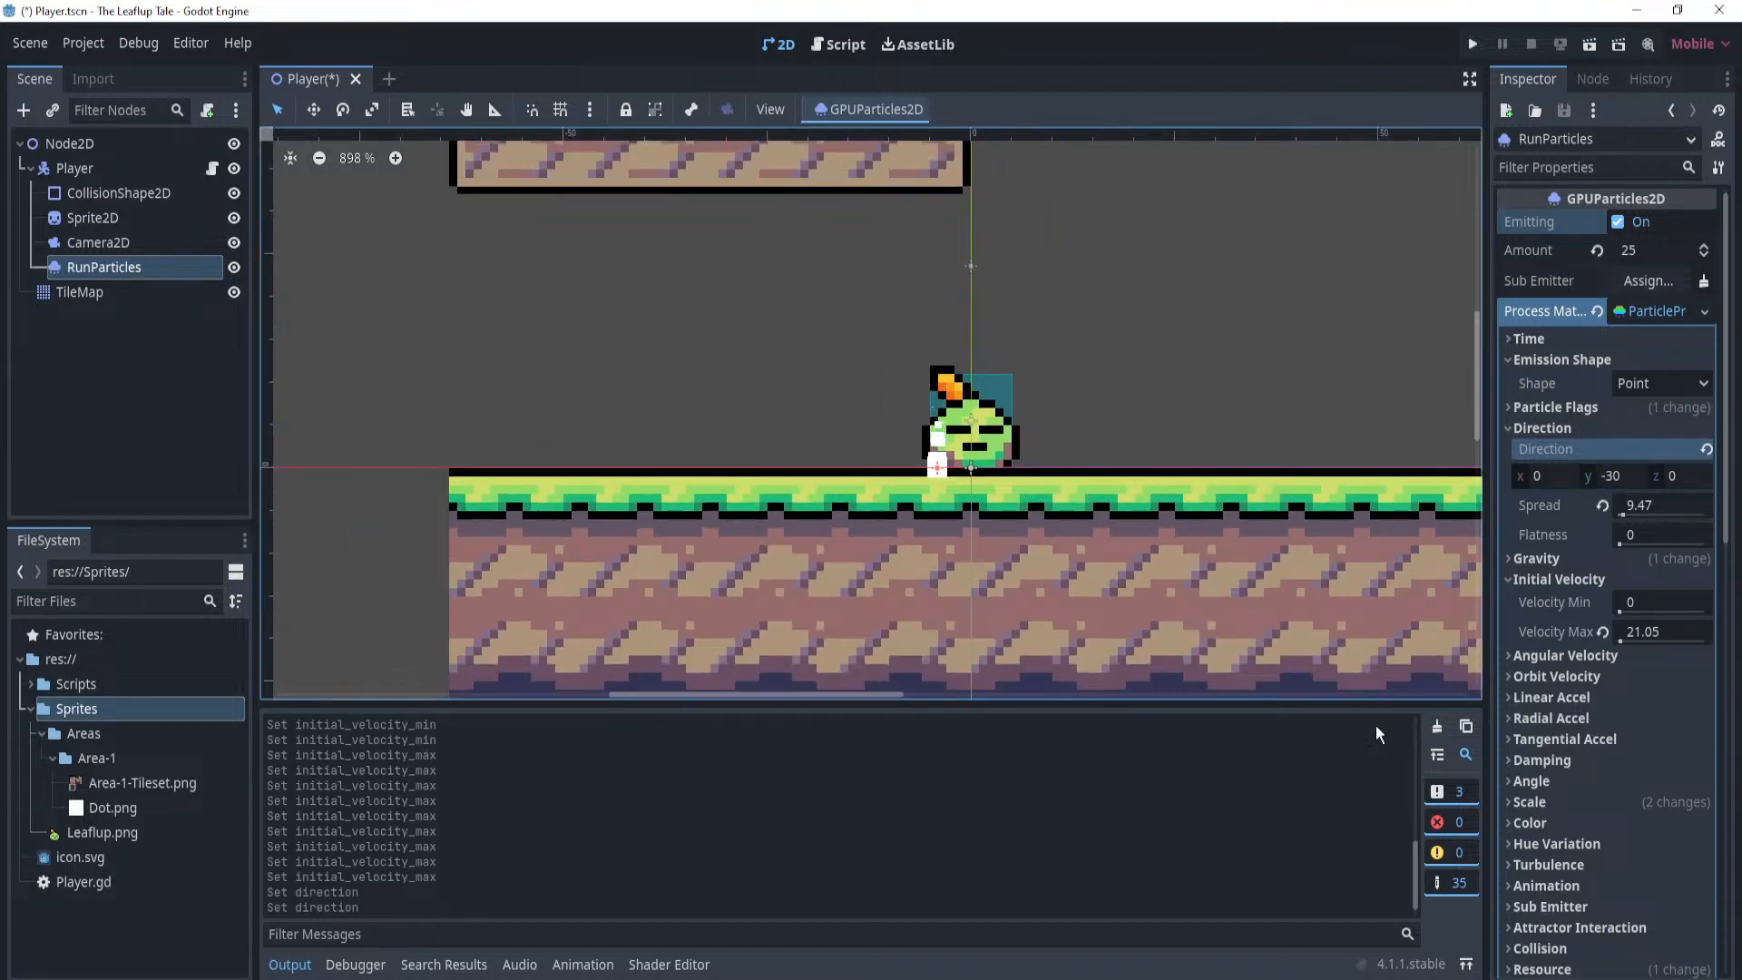
click(1437, 726)
scroll(1112, 439, down, 2)
key(ctrl+s)
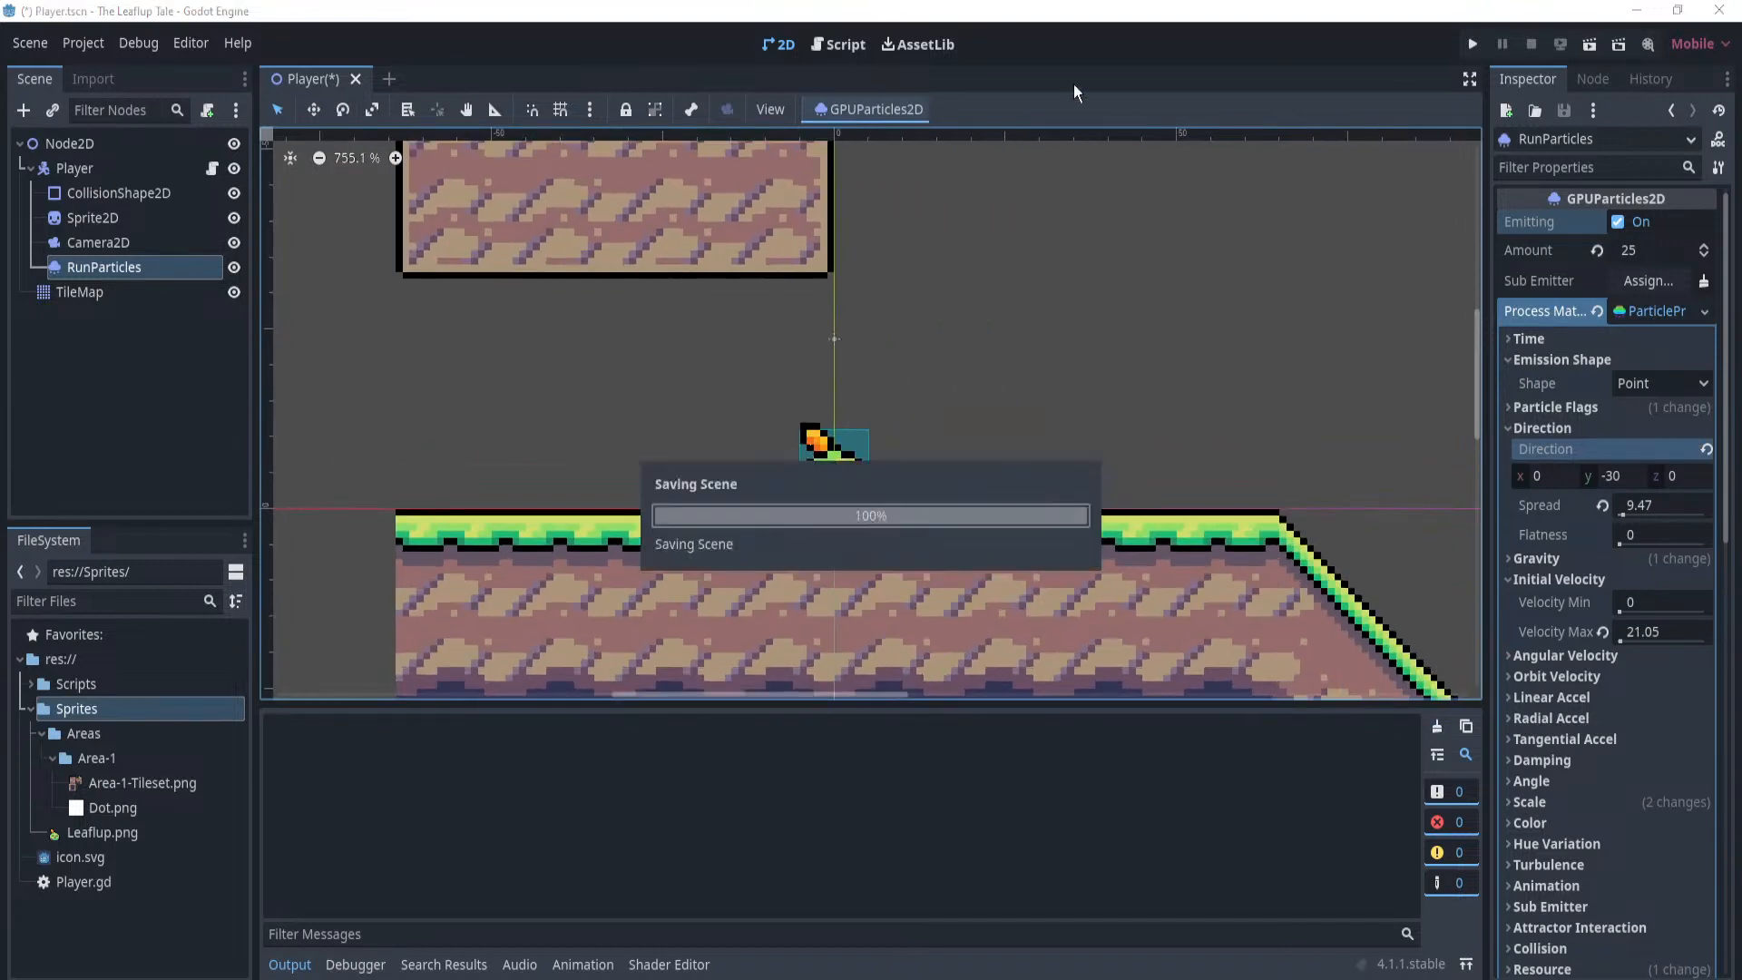
Run the project and test the run particles by moving and jumping the player both ways, ending the run when done.
click(1475, 44)
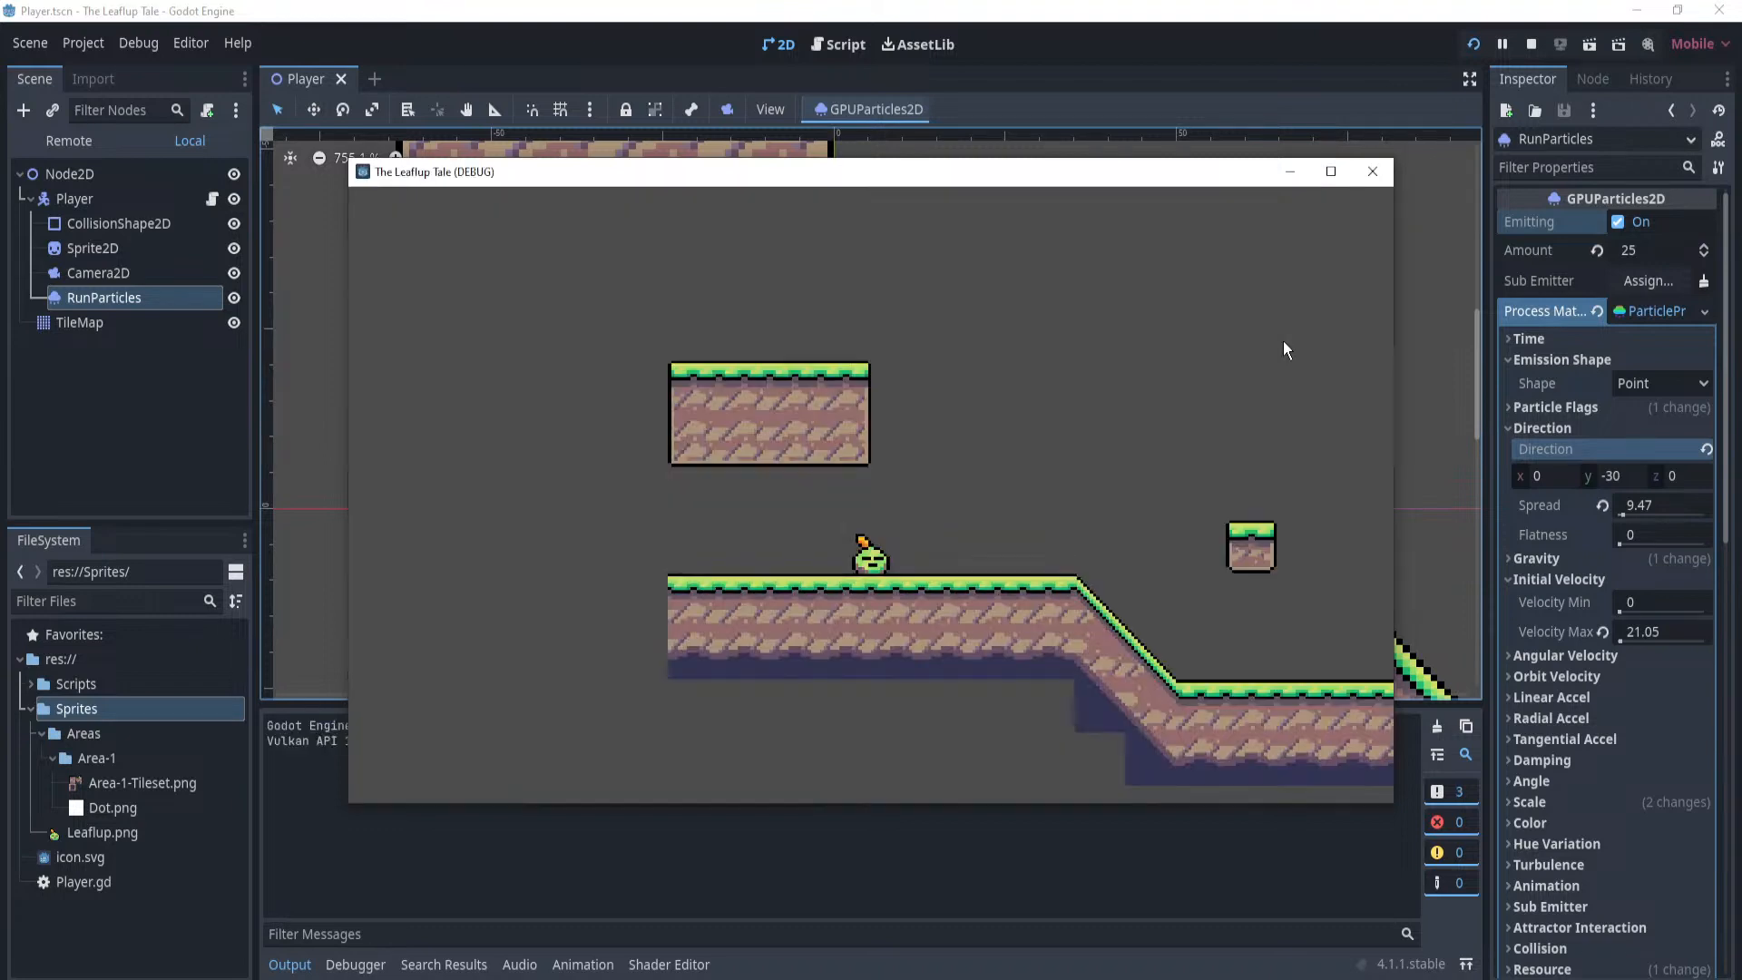
key(Left)
key(Right)
key(space)
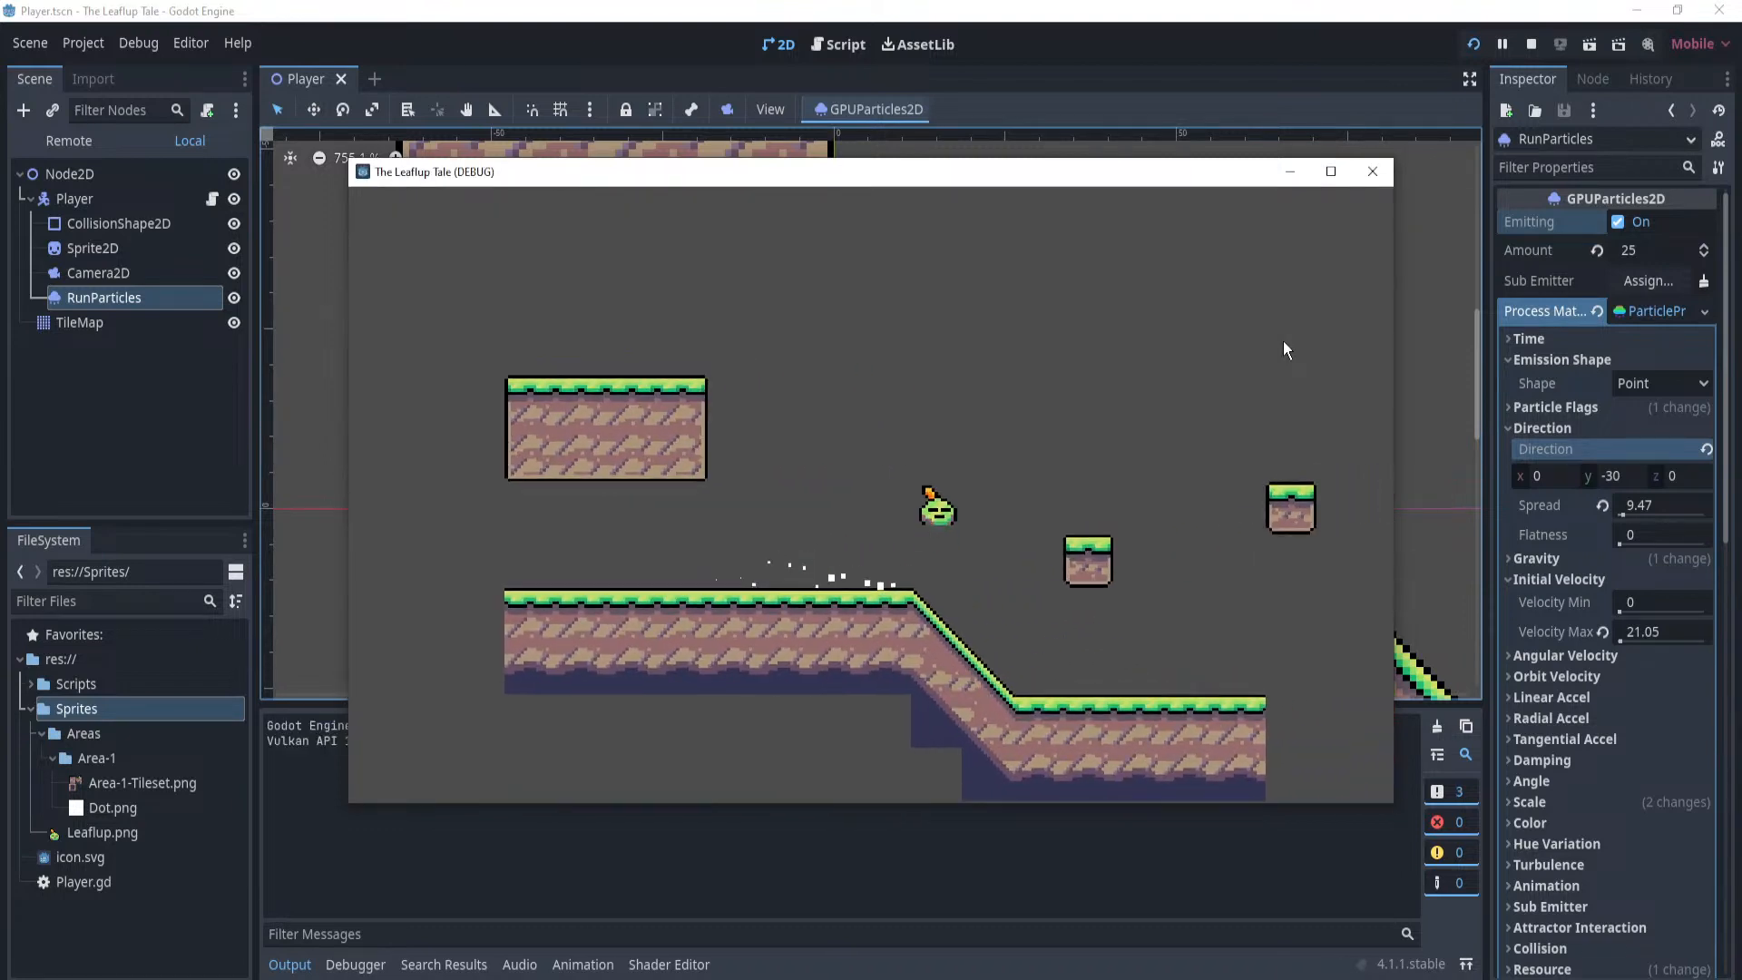
key(Left)
key(space)
key(Left)
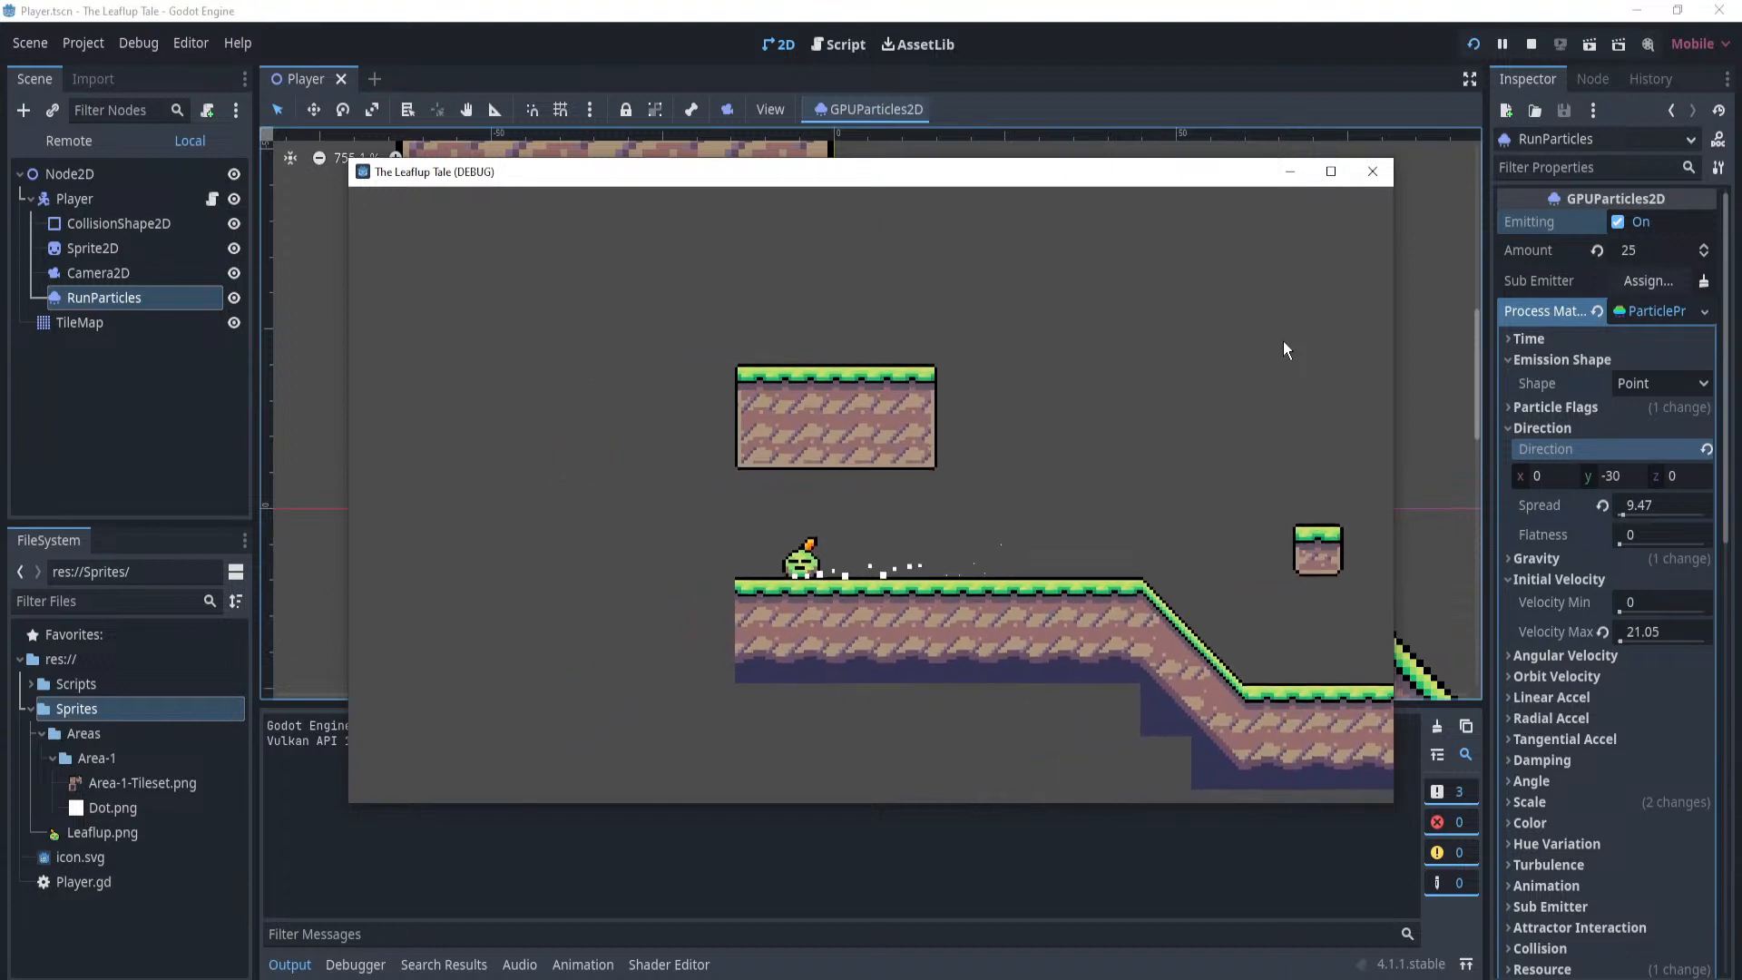
key(Right)
key(space)
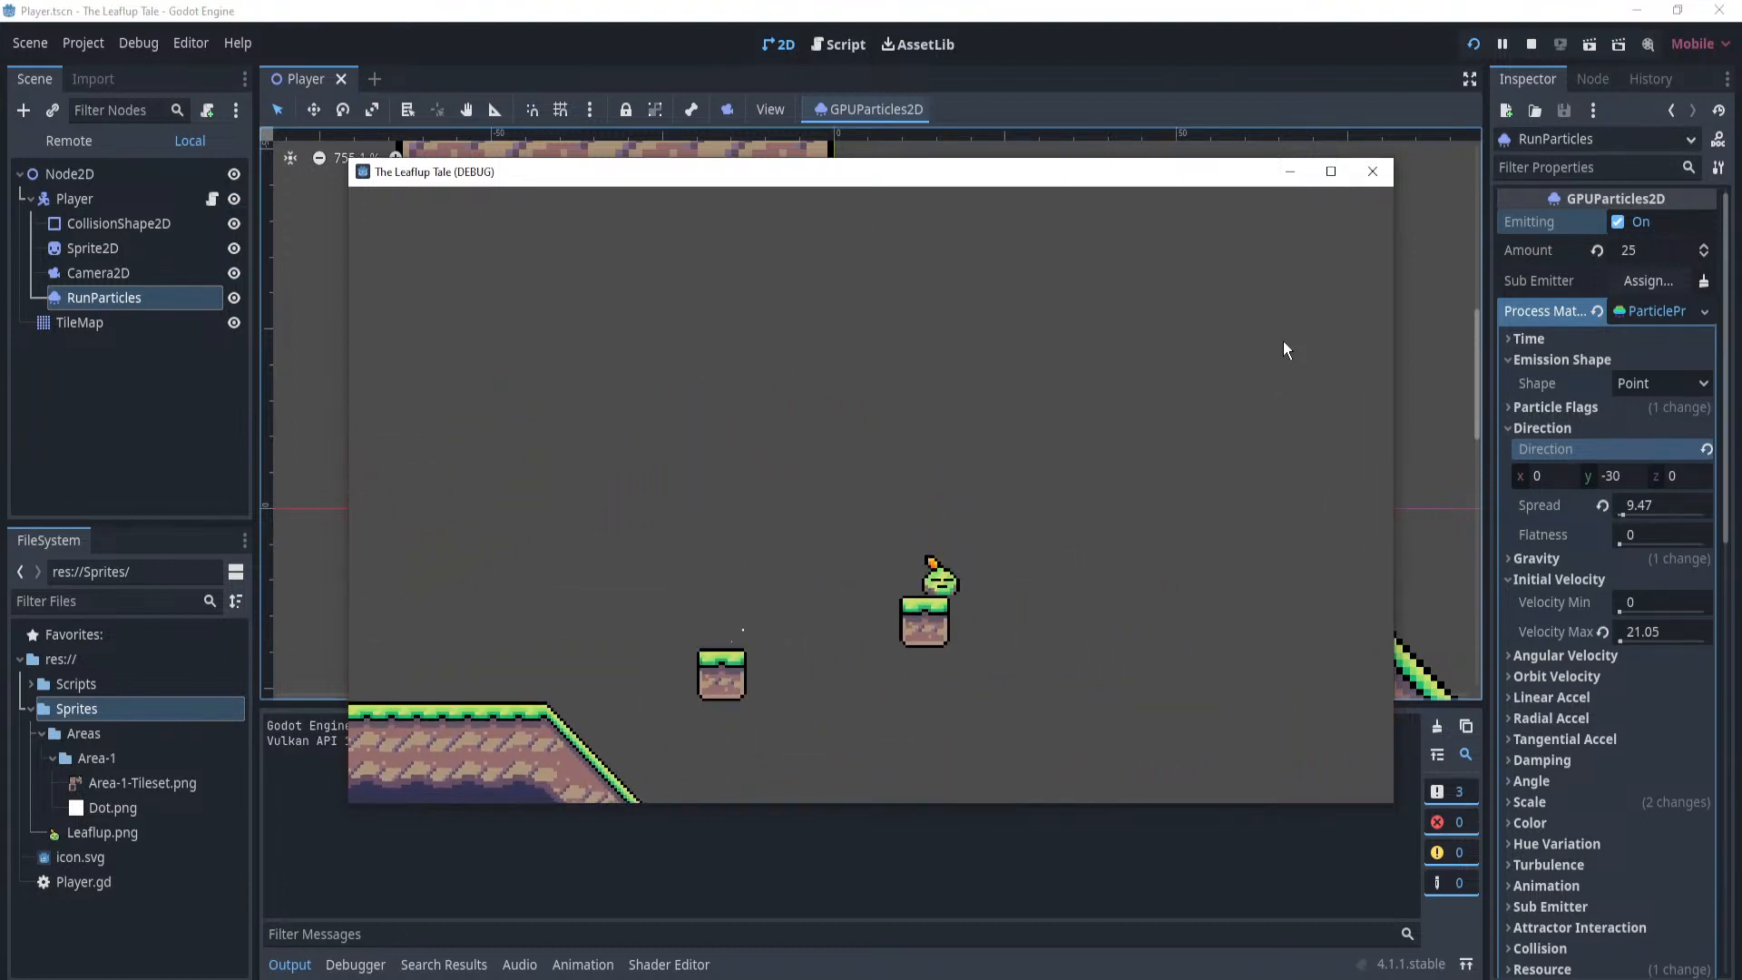
key(Left)
key(space)
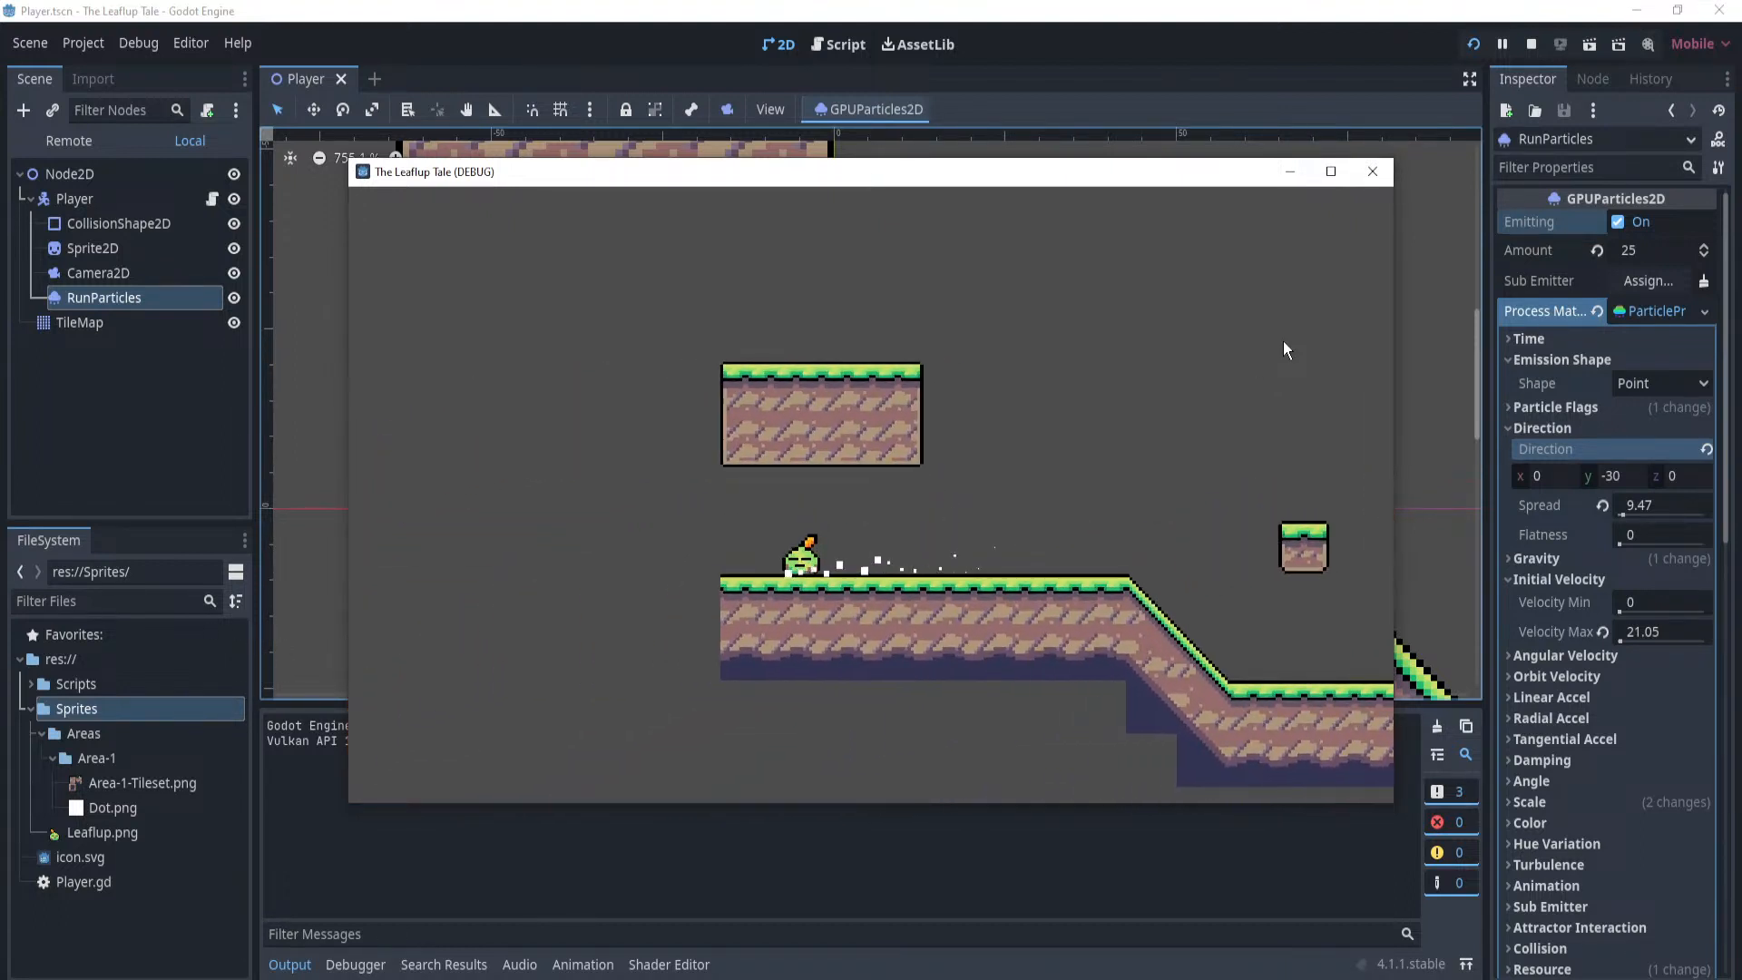
key(Right)
key(space)
key(Left)
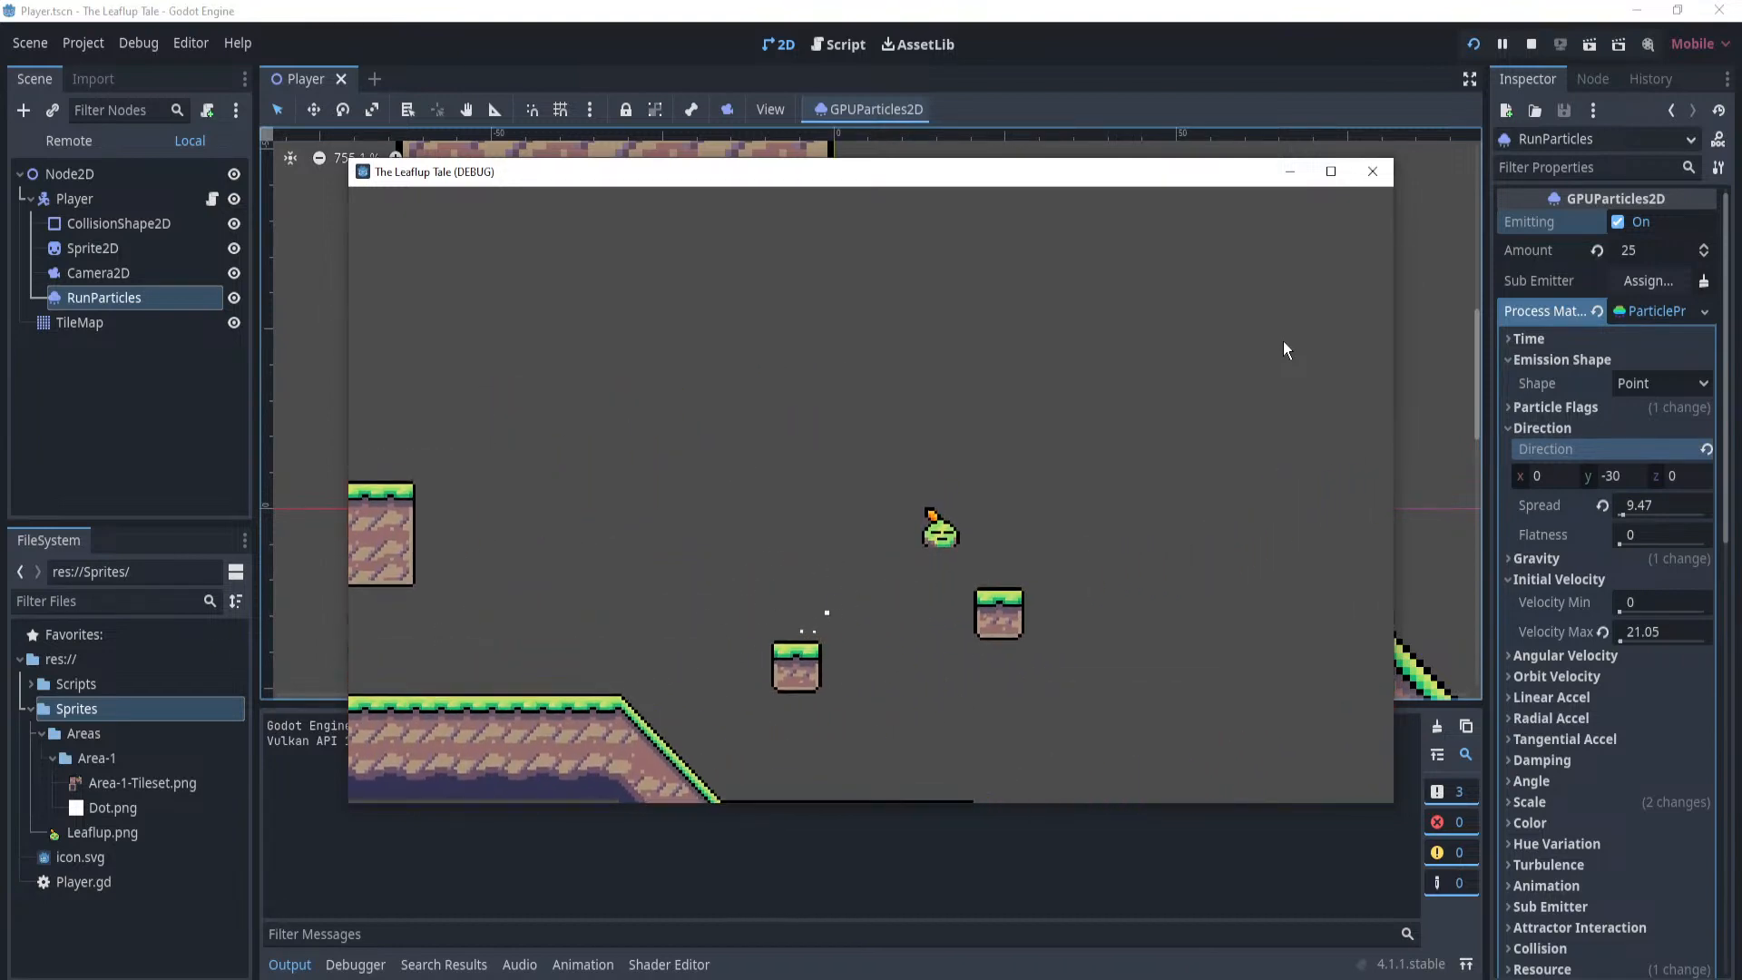
key(space)
key(space)
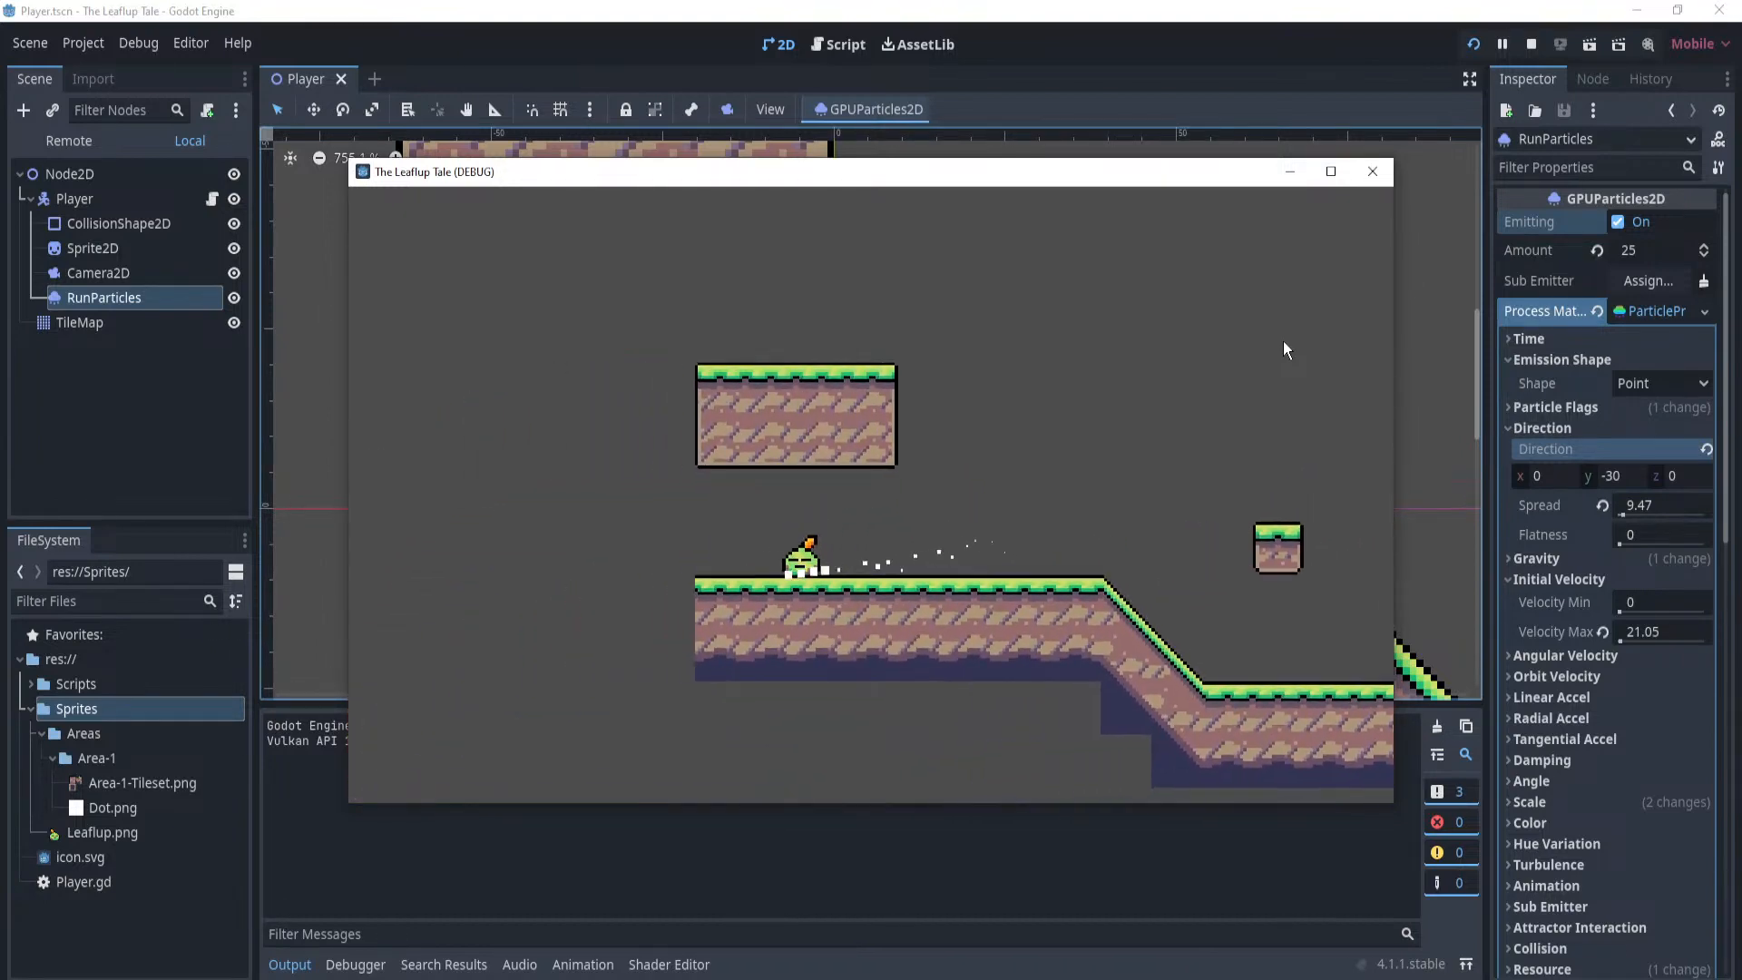
key(Right)
key(space)
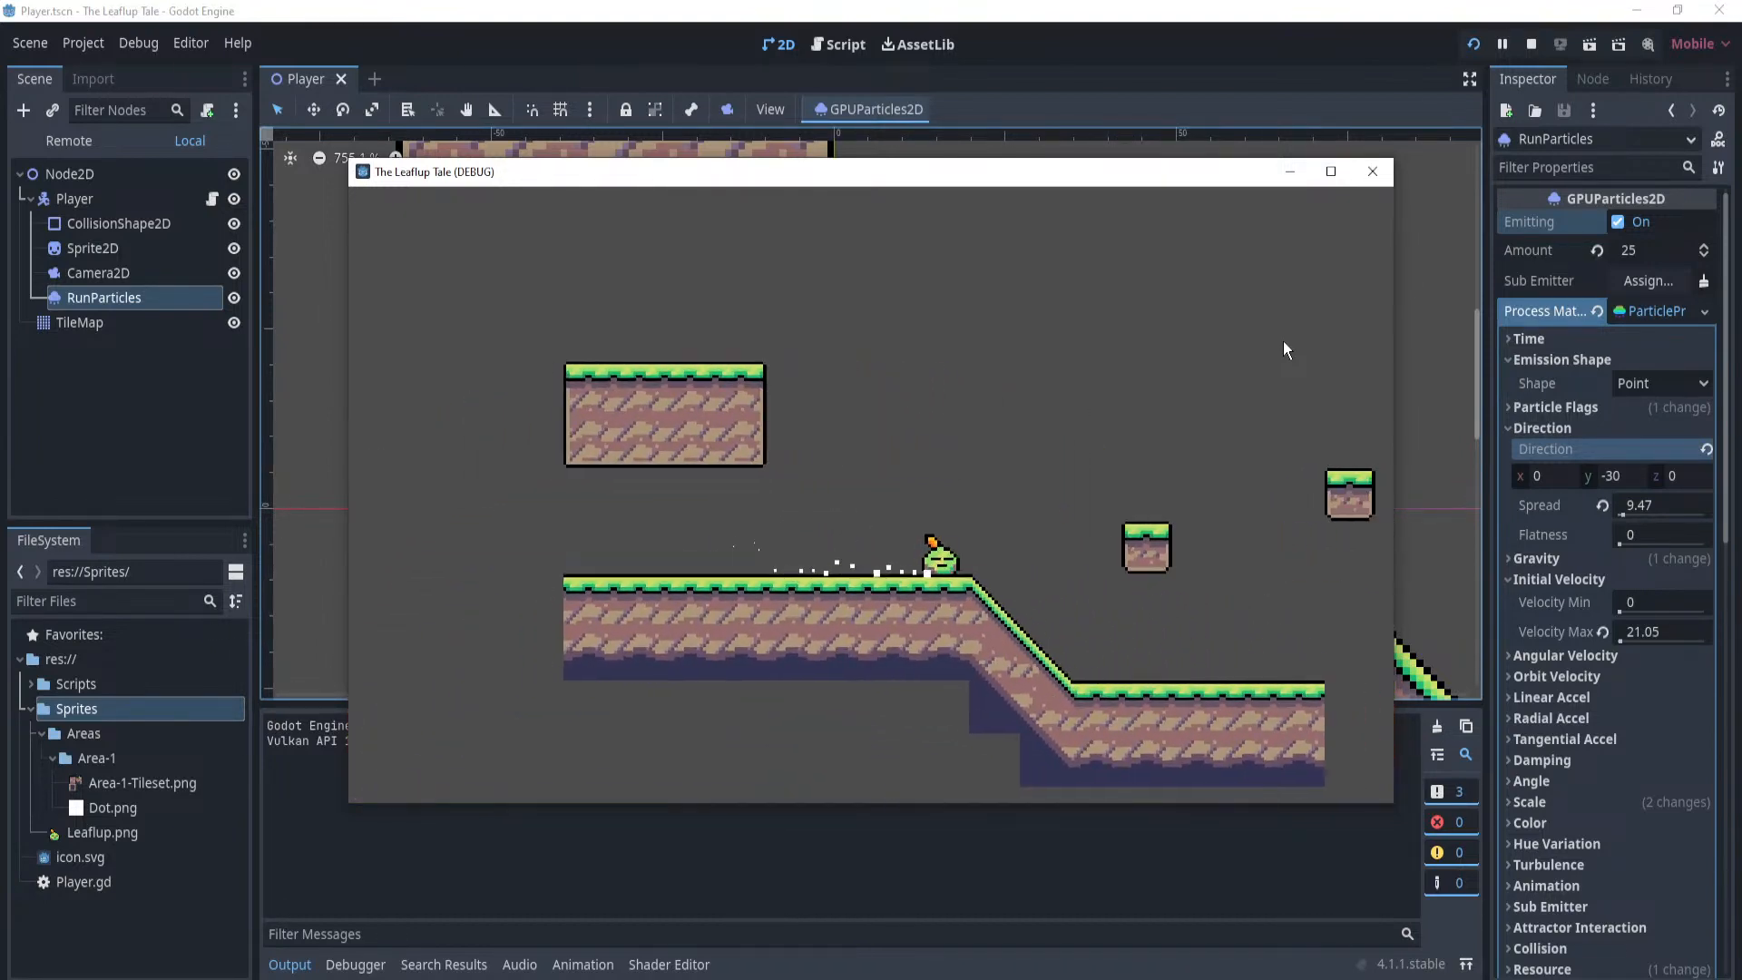
key(Left)
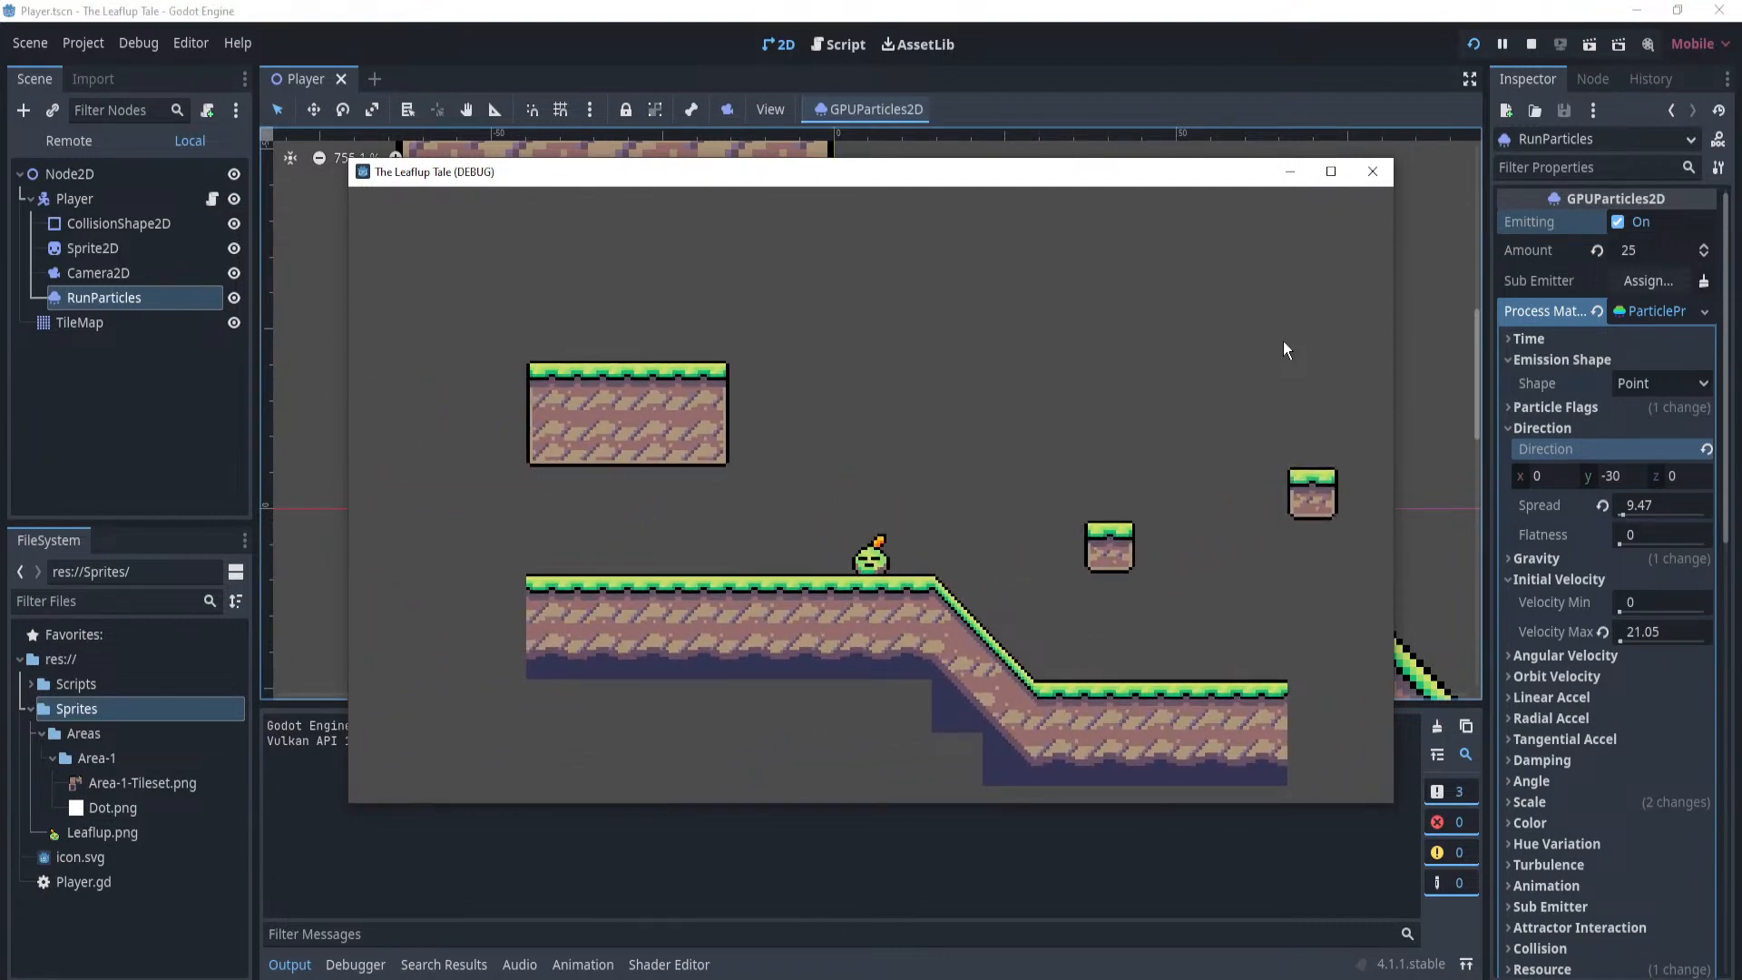
key(Left)
key(Right)
key(space)
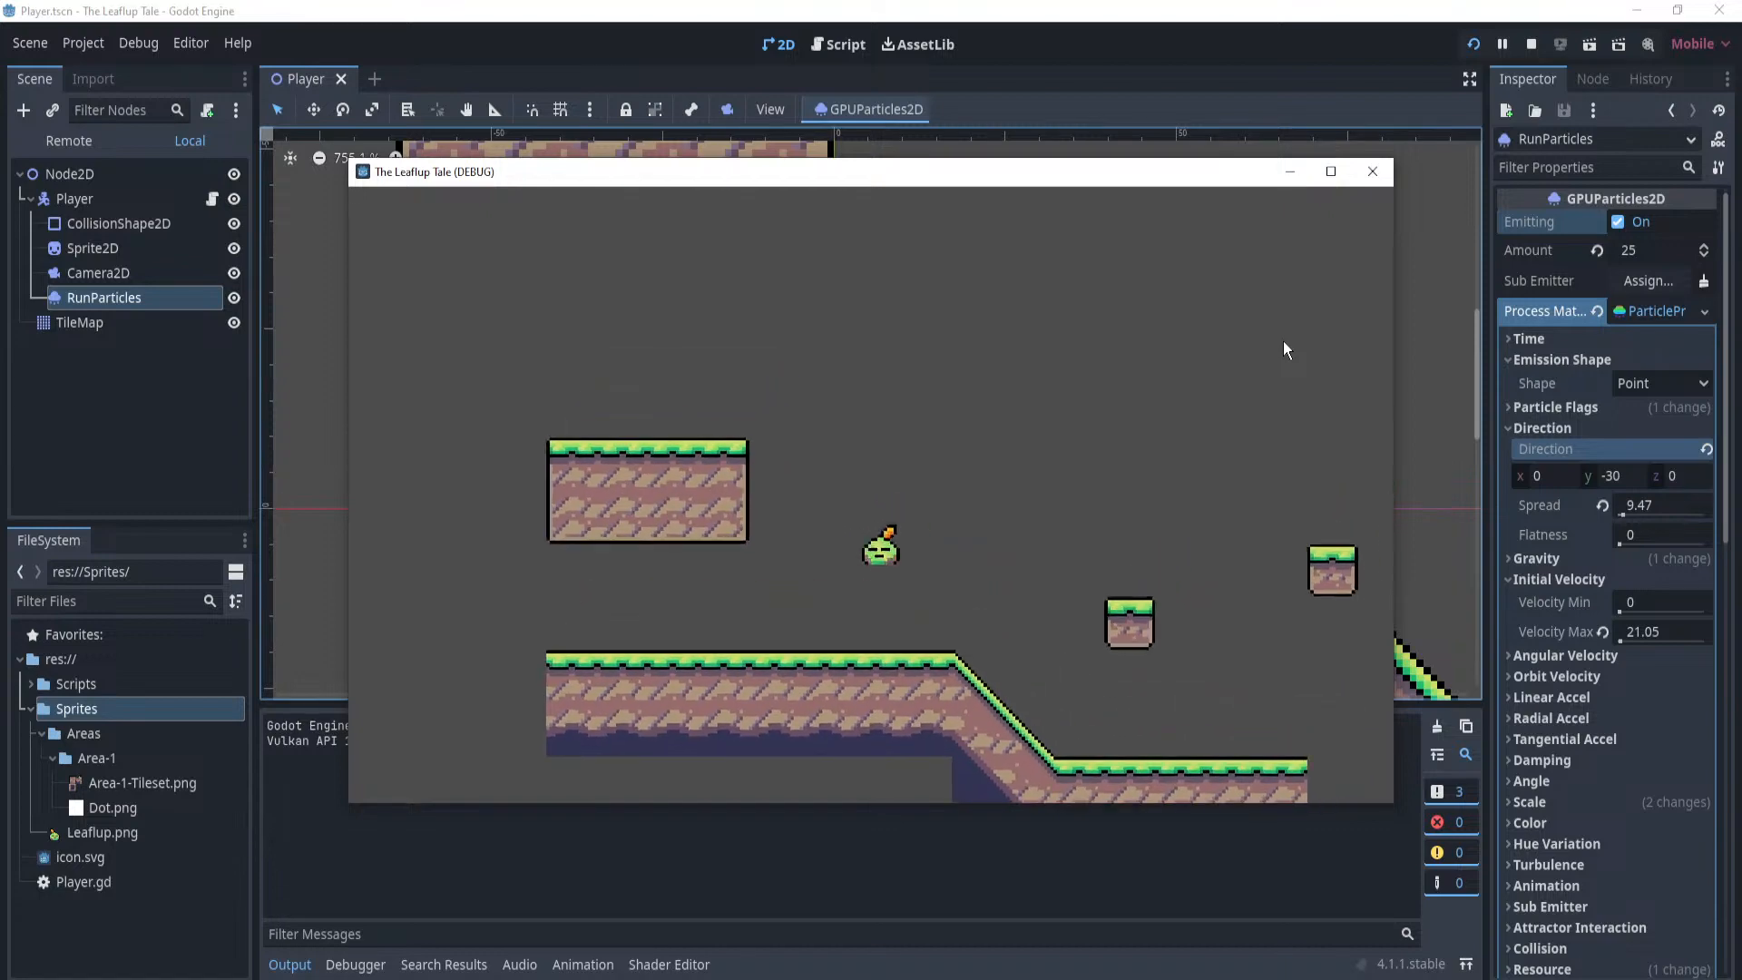
click(1531, 44)
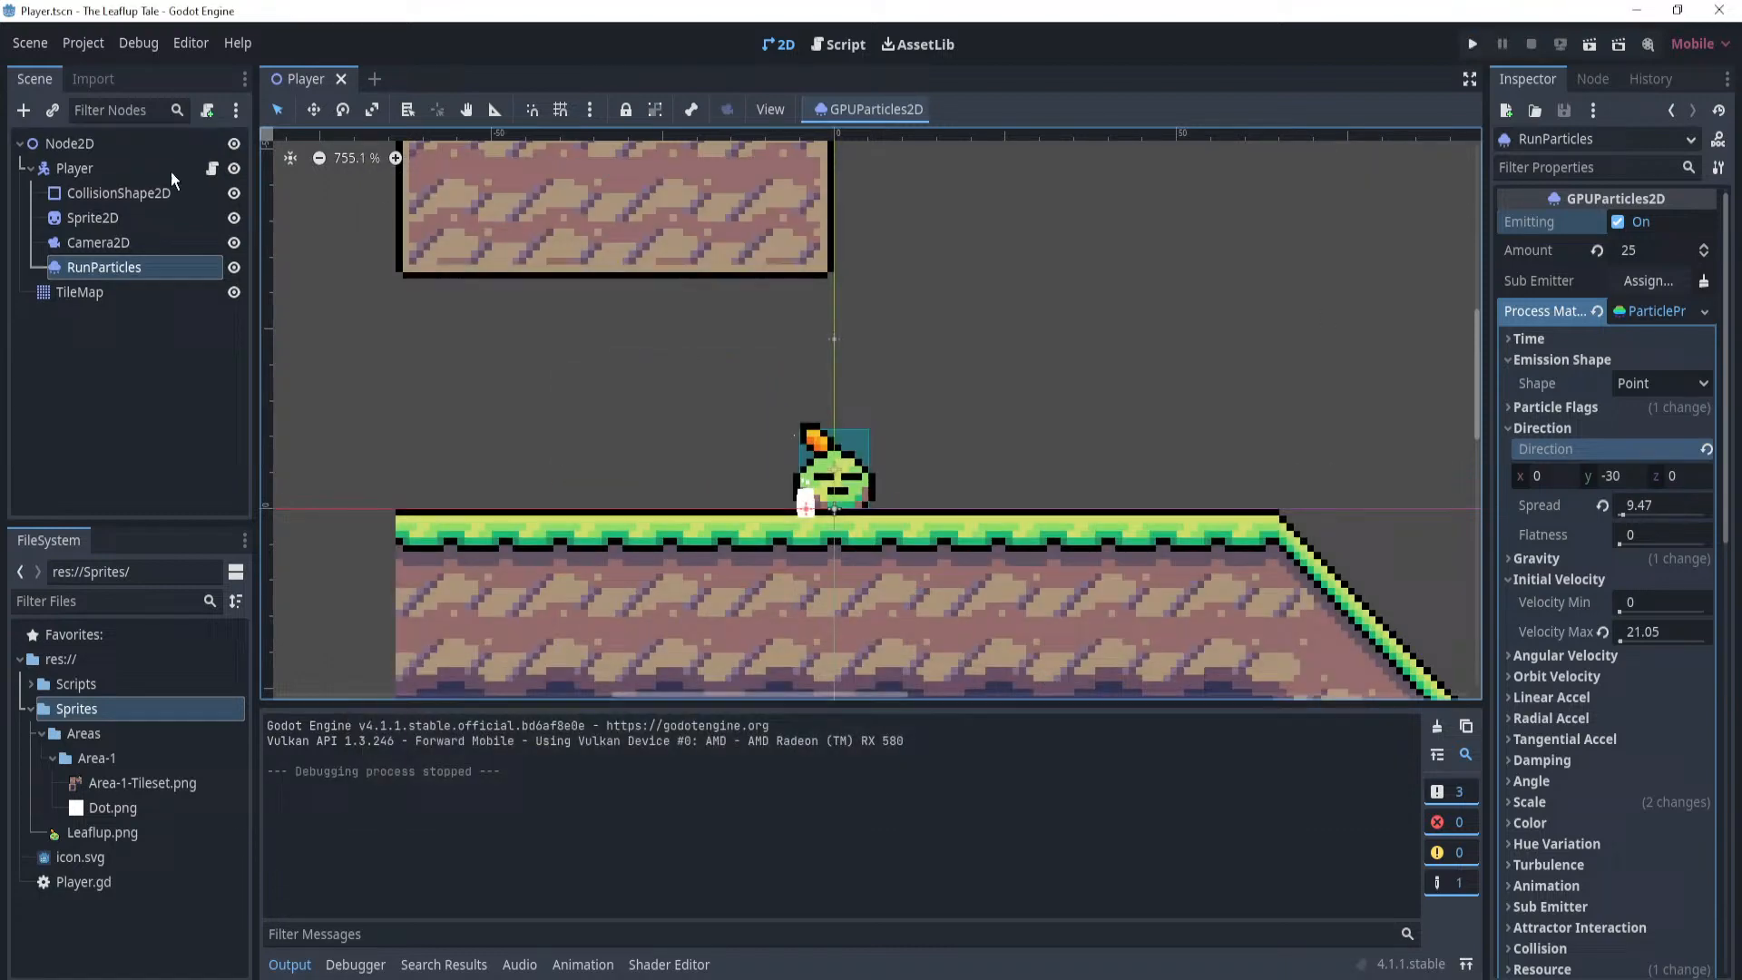
Check the actions defined in the project's Input Map.
click(94, 40)
click(136, 69)
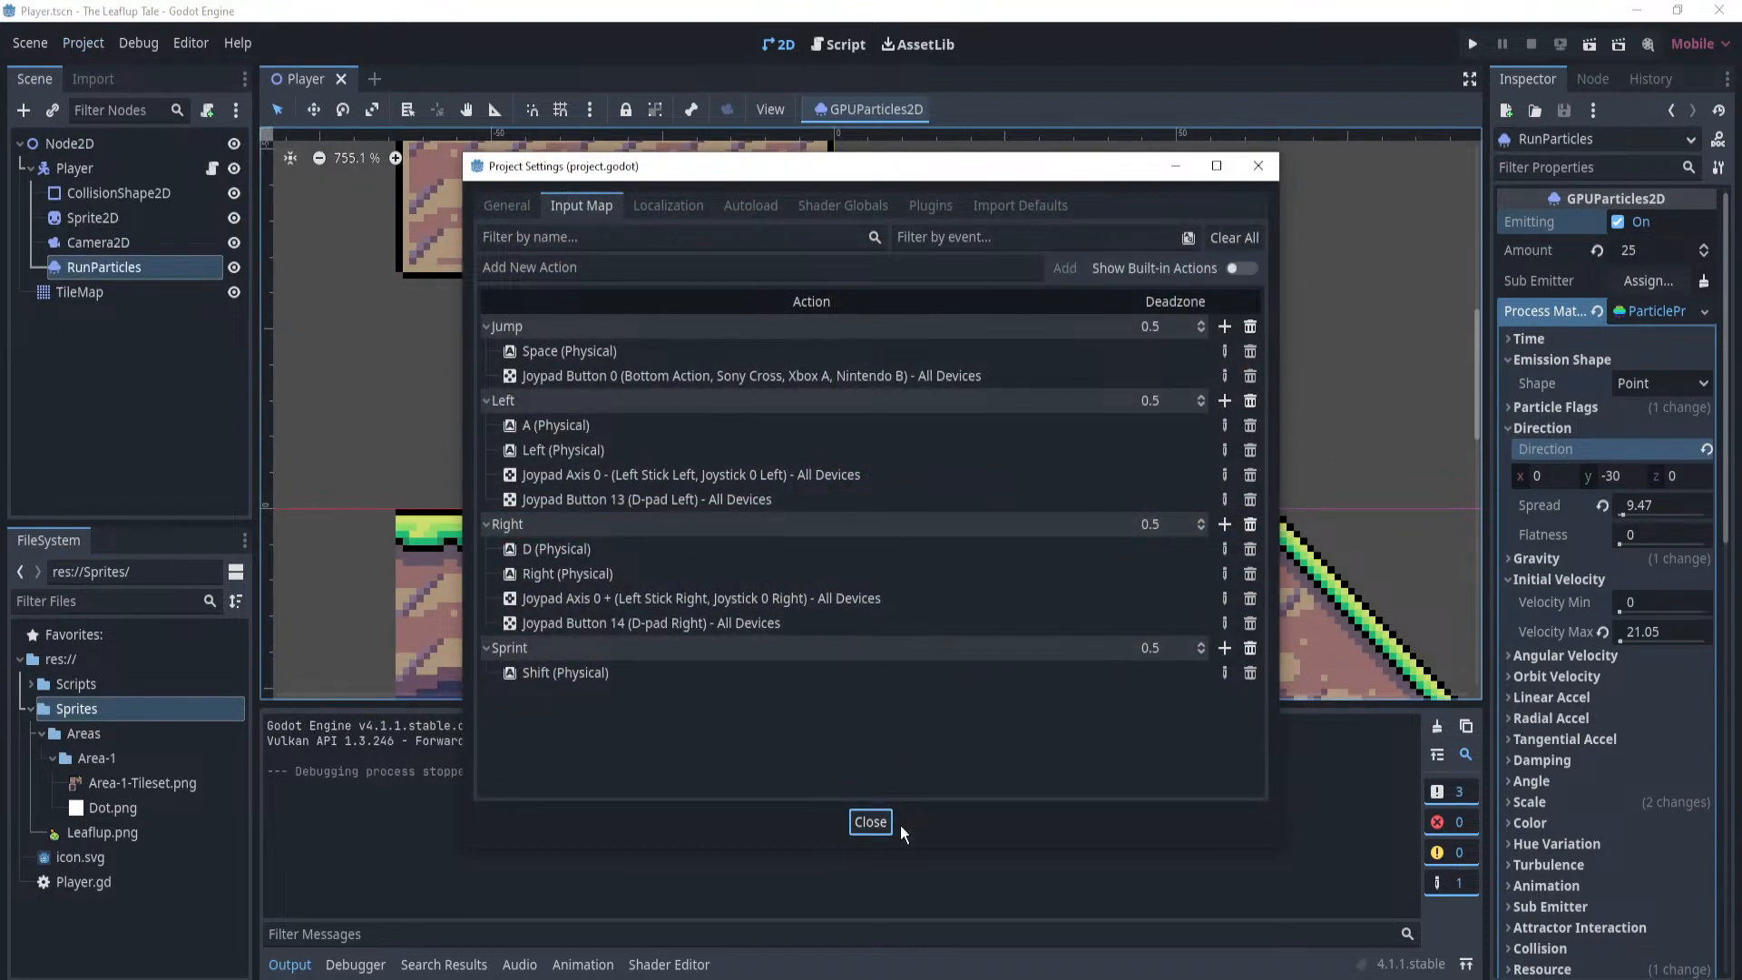
click(875, 822)
Turn off Emitting on the RunParticles node.
double_click(140, 269)
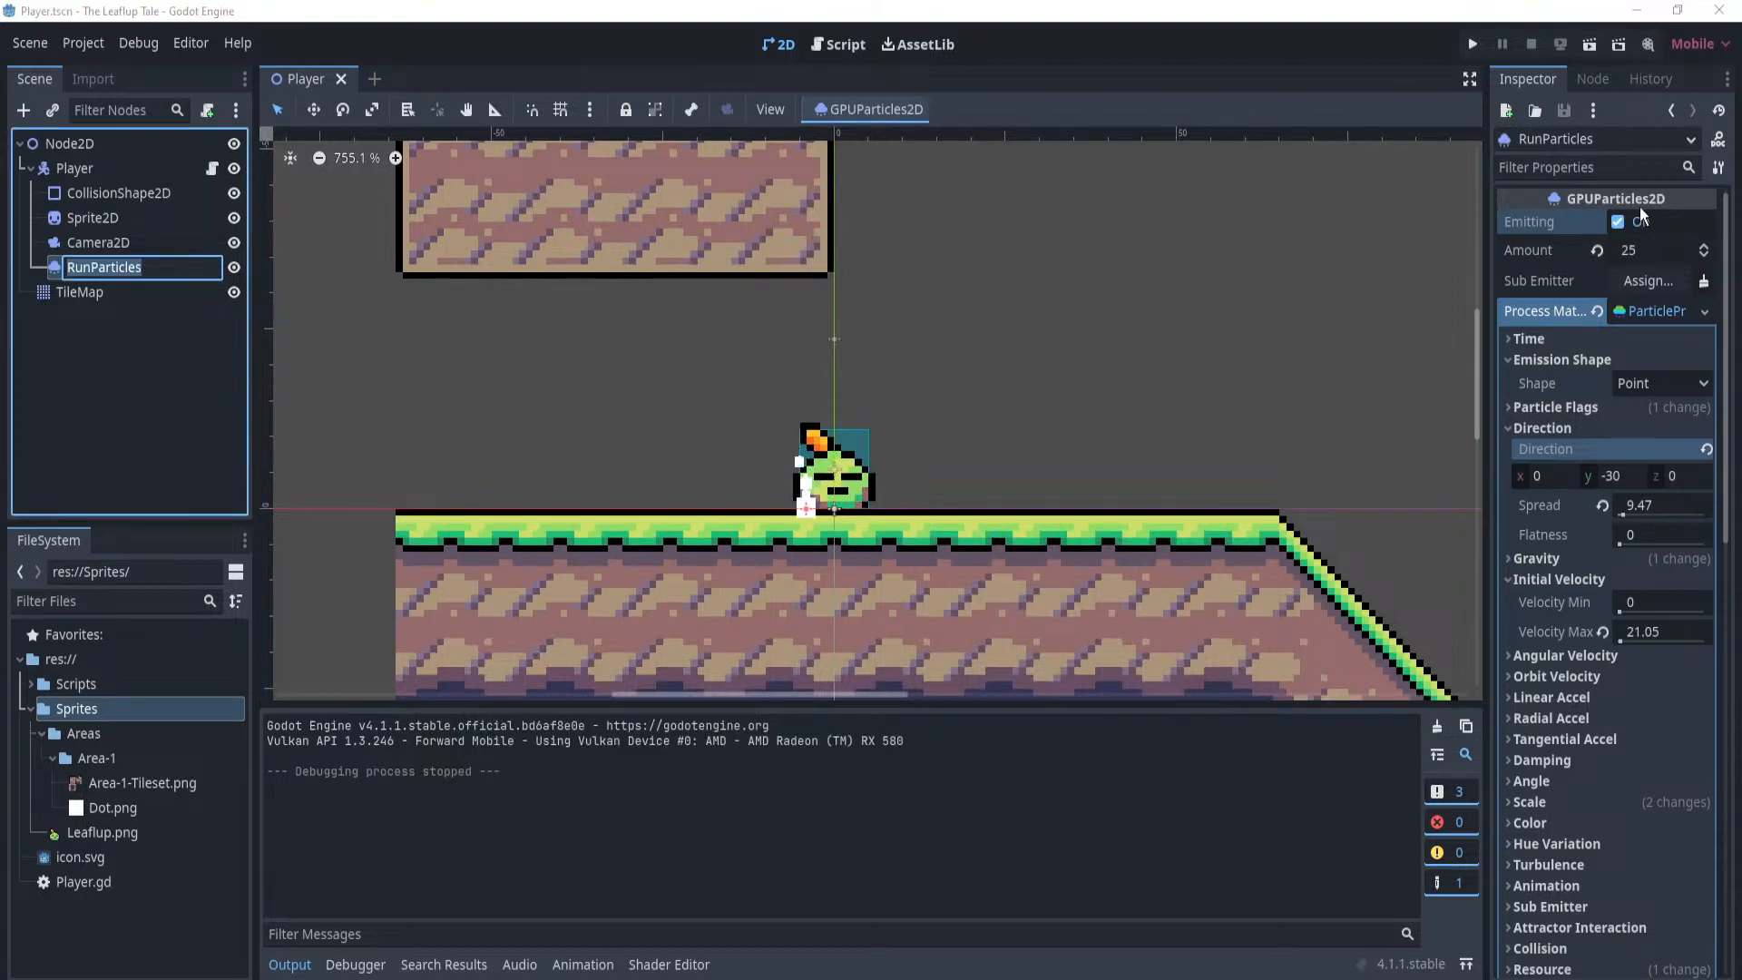
click(1271, 281)
scroll(1470, 291, up, 1)
click(1618, 224)
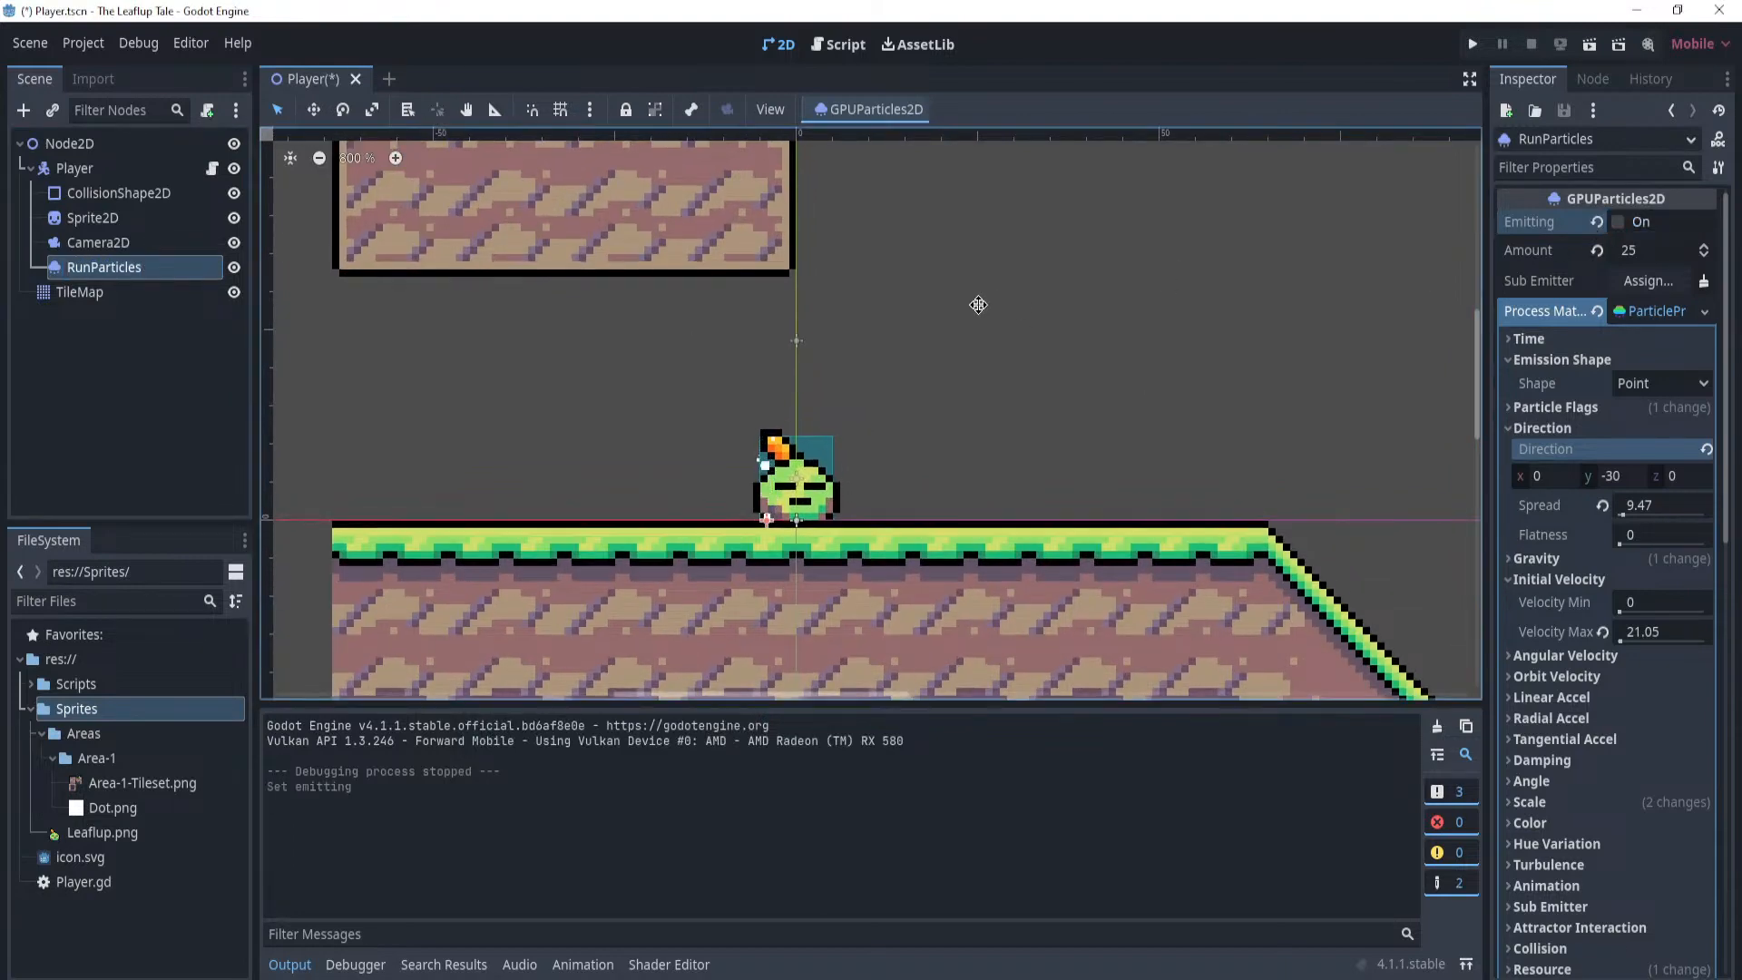
Add Joypad Button 2 (Left Action, Sony Square, Xbox X, Nintendo Y) for all devices to the Sprint action in the Input Map.
click(96, 46)
click(109, 71)
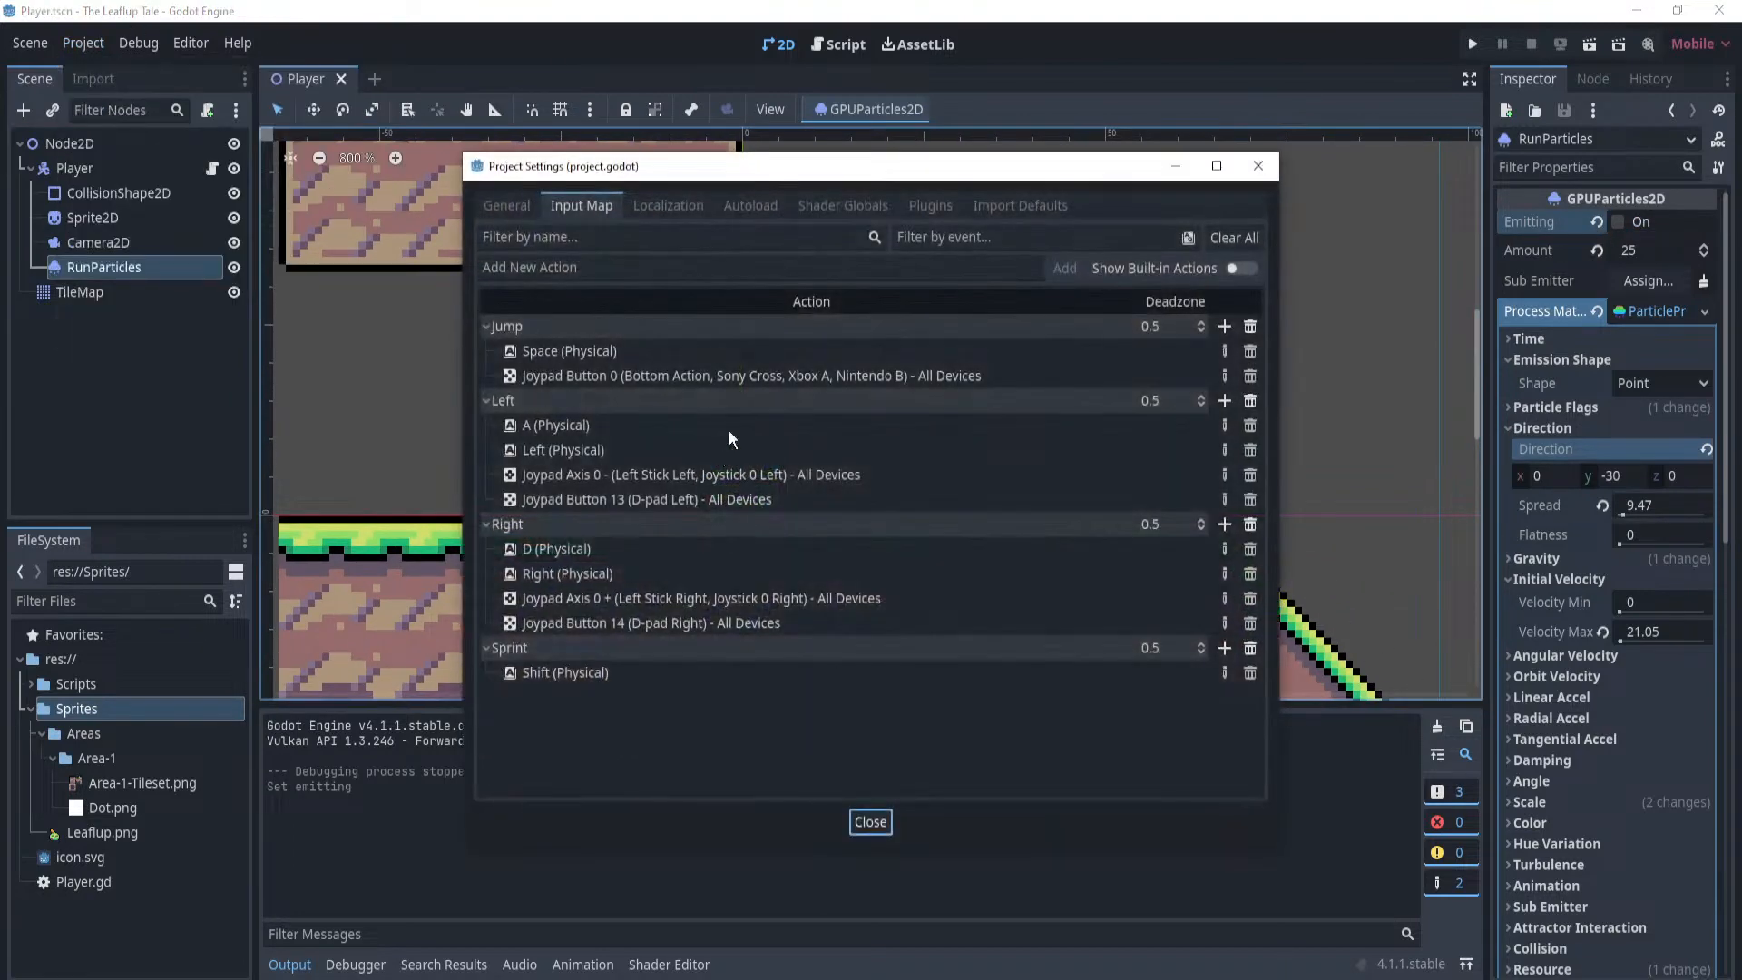
click(556, 673)
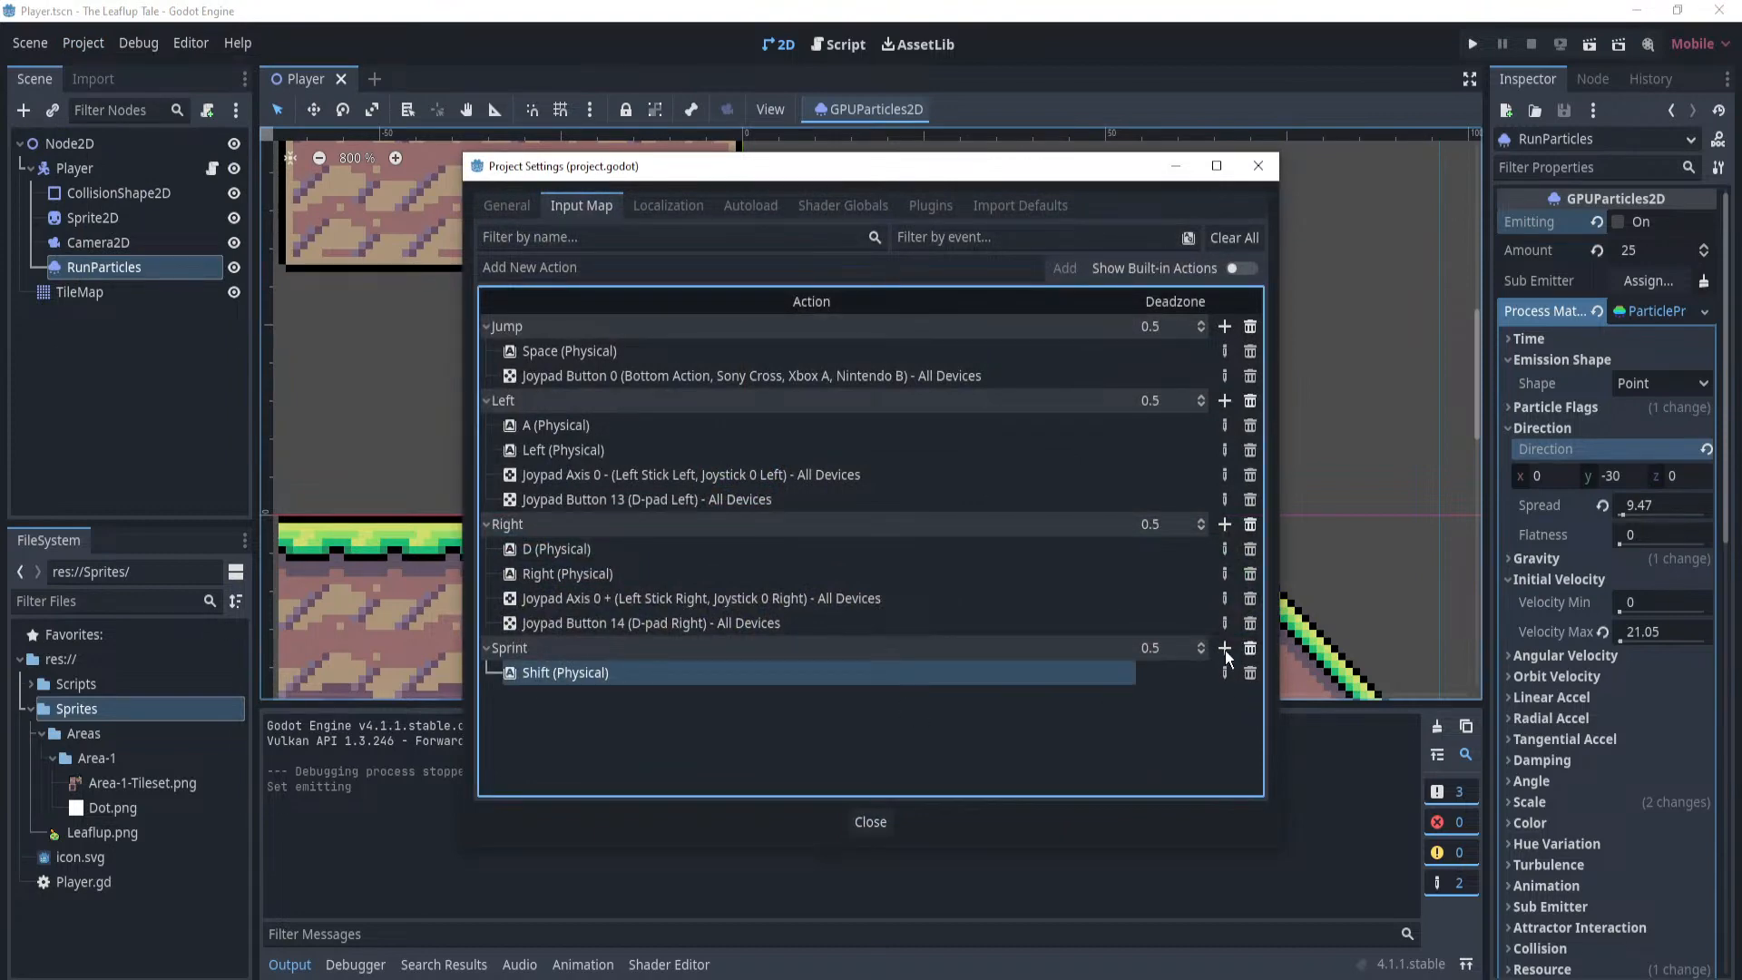
double_click(1108, 648)
key(Escape)
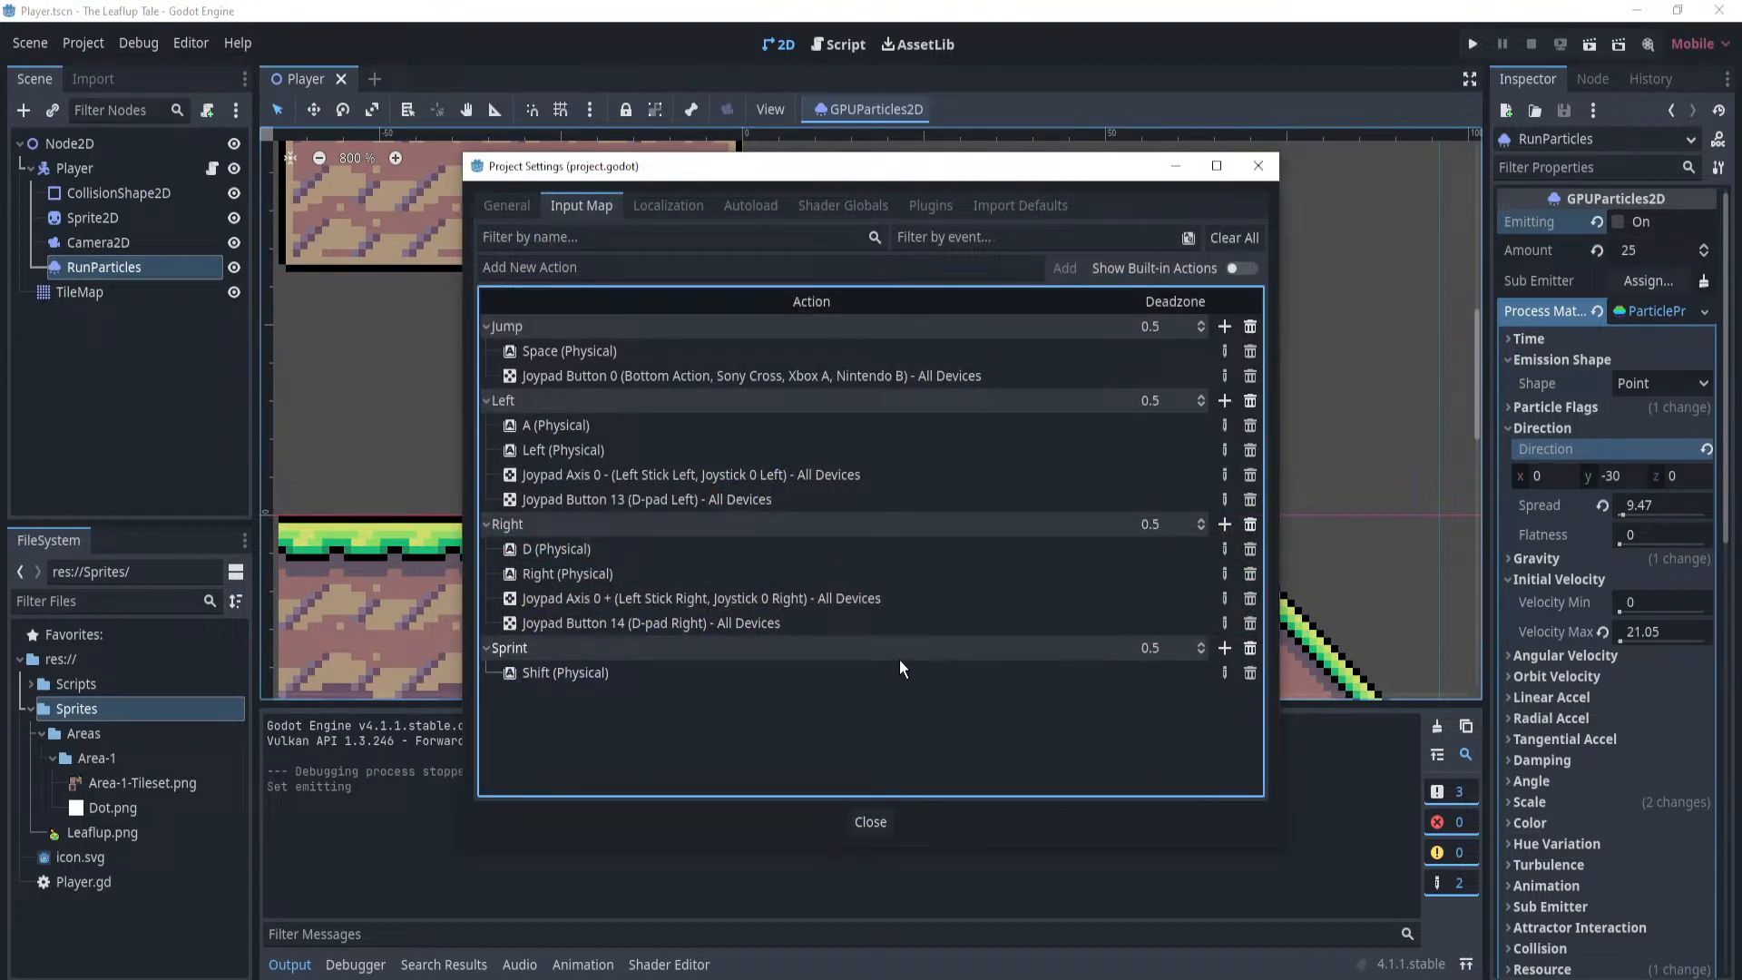
click(1224, 648)
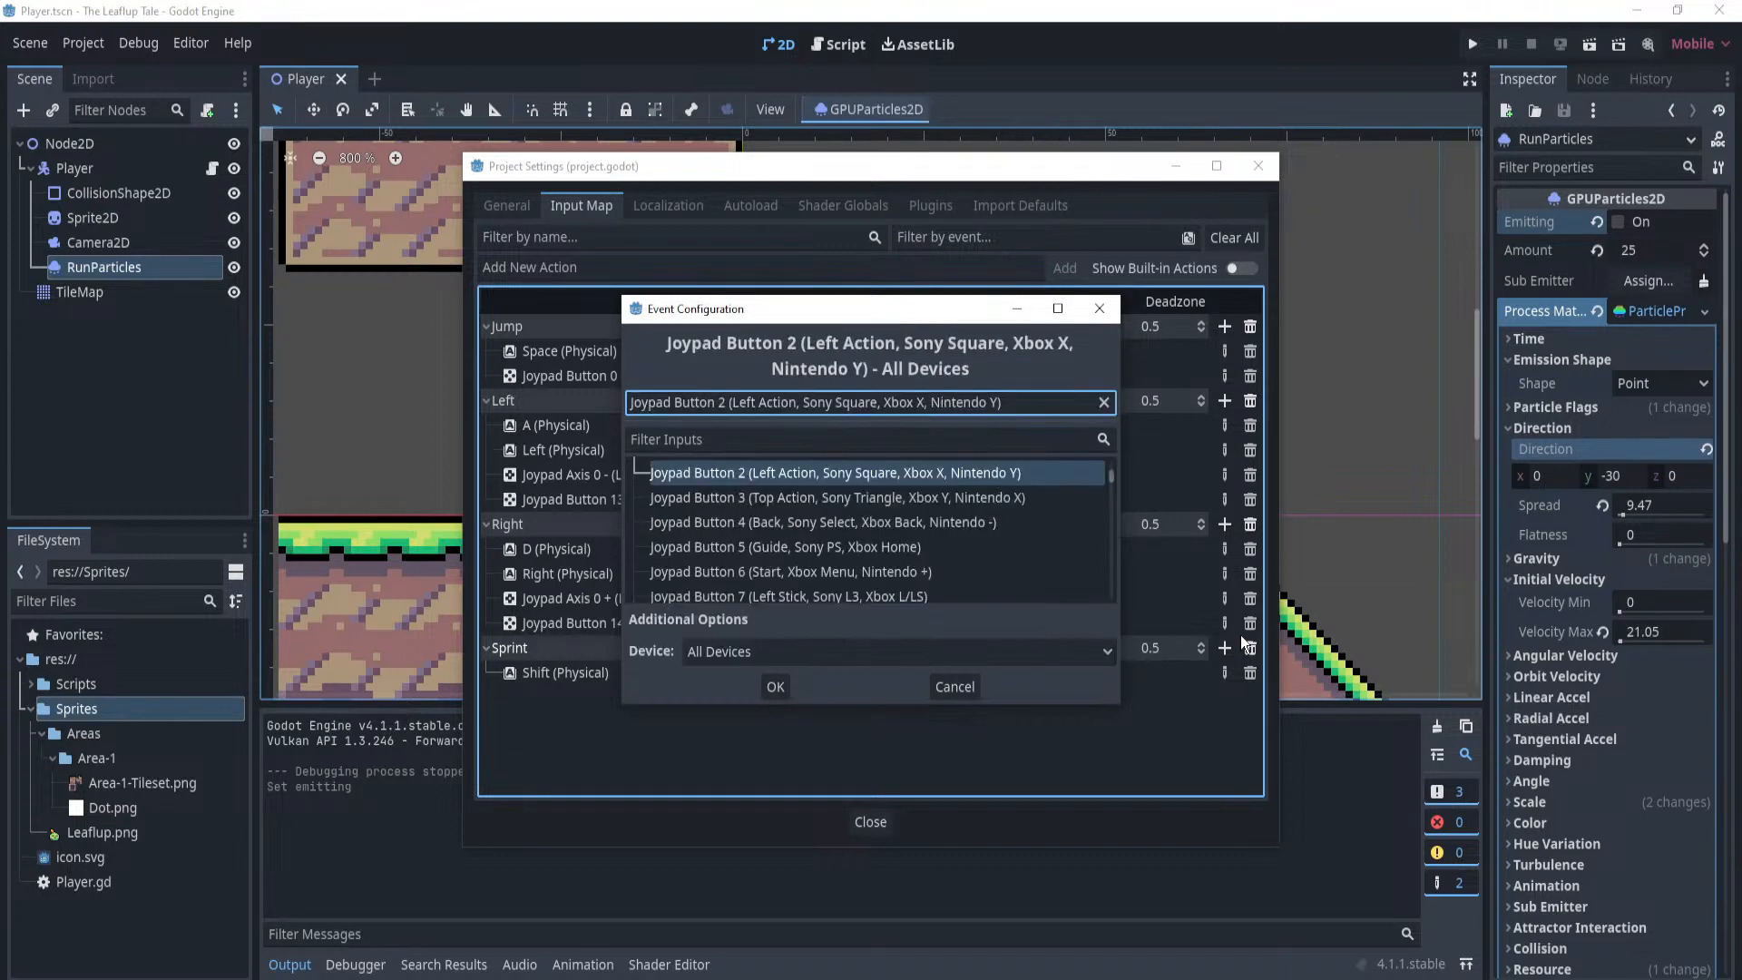
click(775, 686)
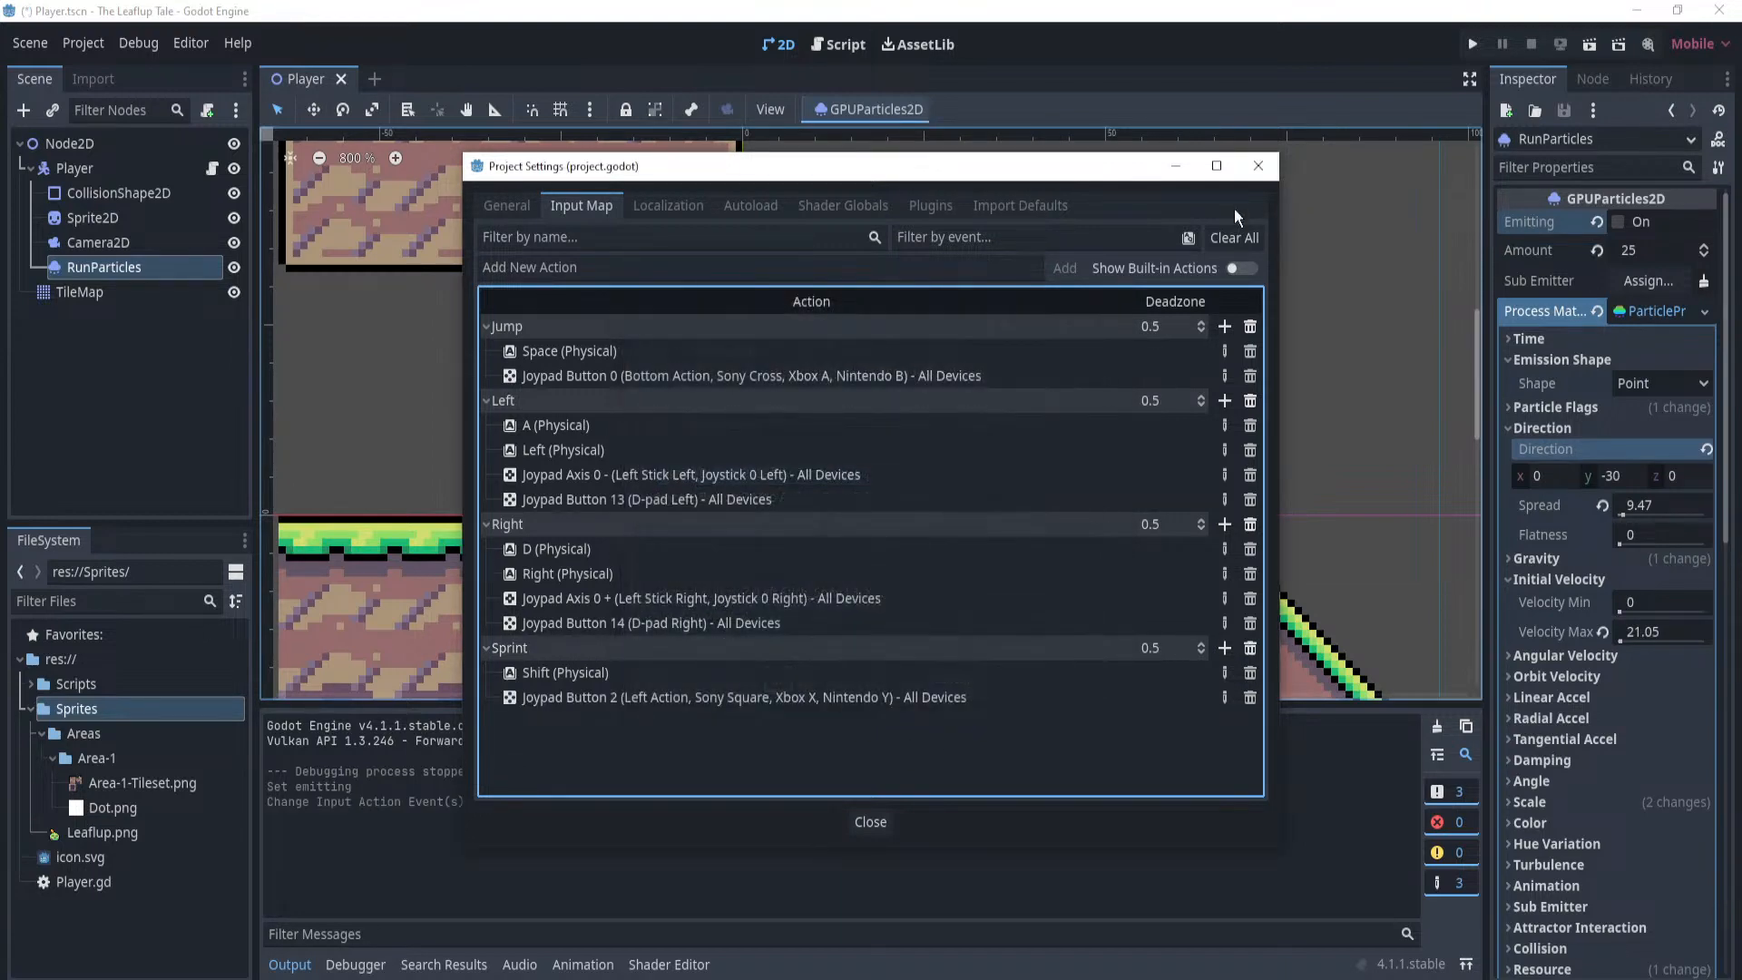
click(868, 822)
Playtest the player's movement and jumps with Emitting off by default, watching the run particles, and close the game.
click(1472, 43)
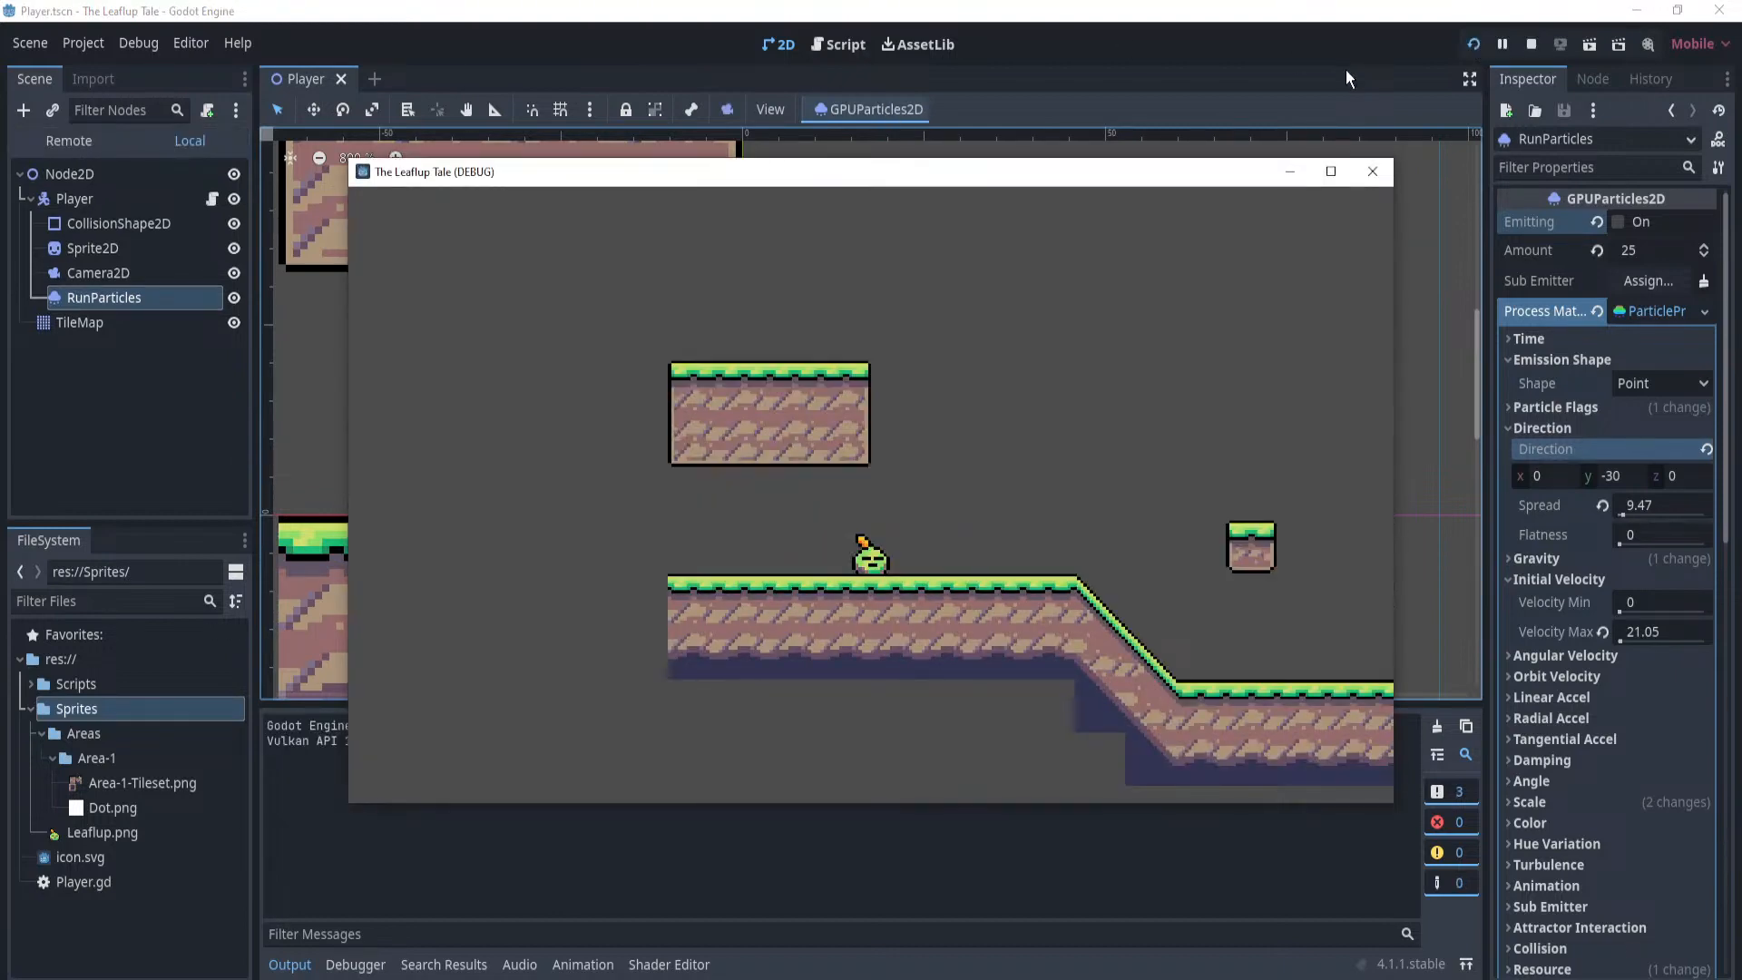
key(Right)
key(space)
key(space)
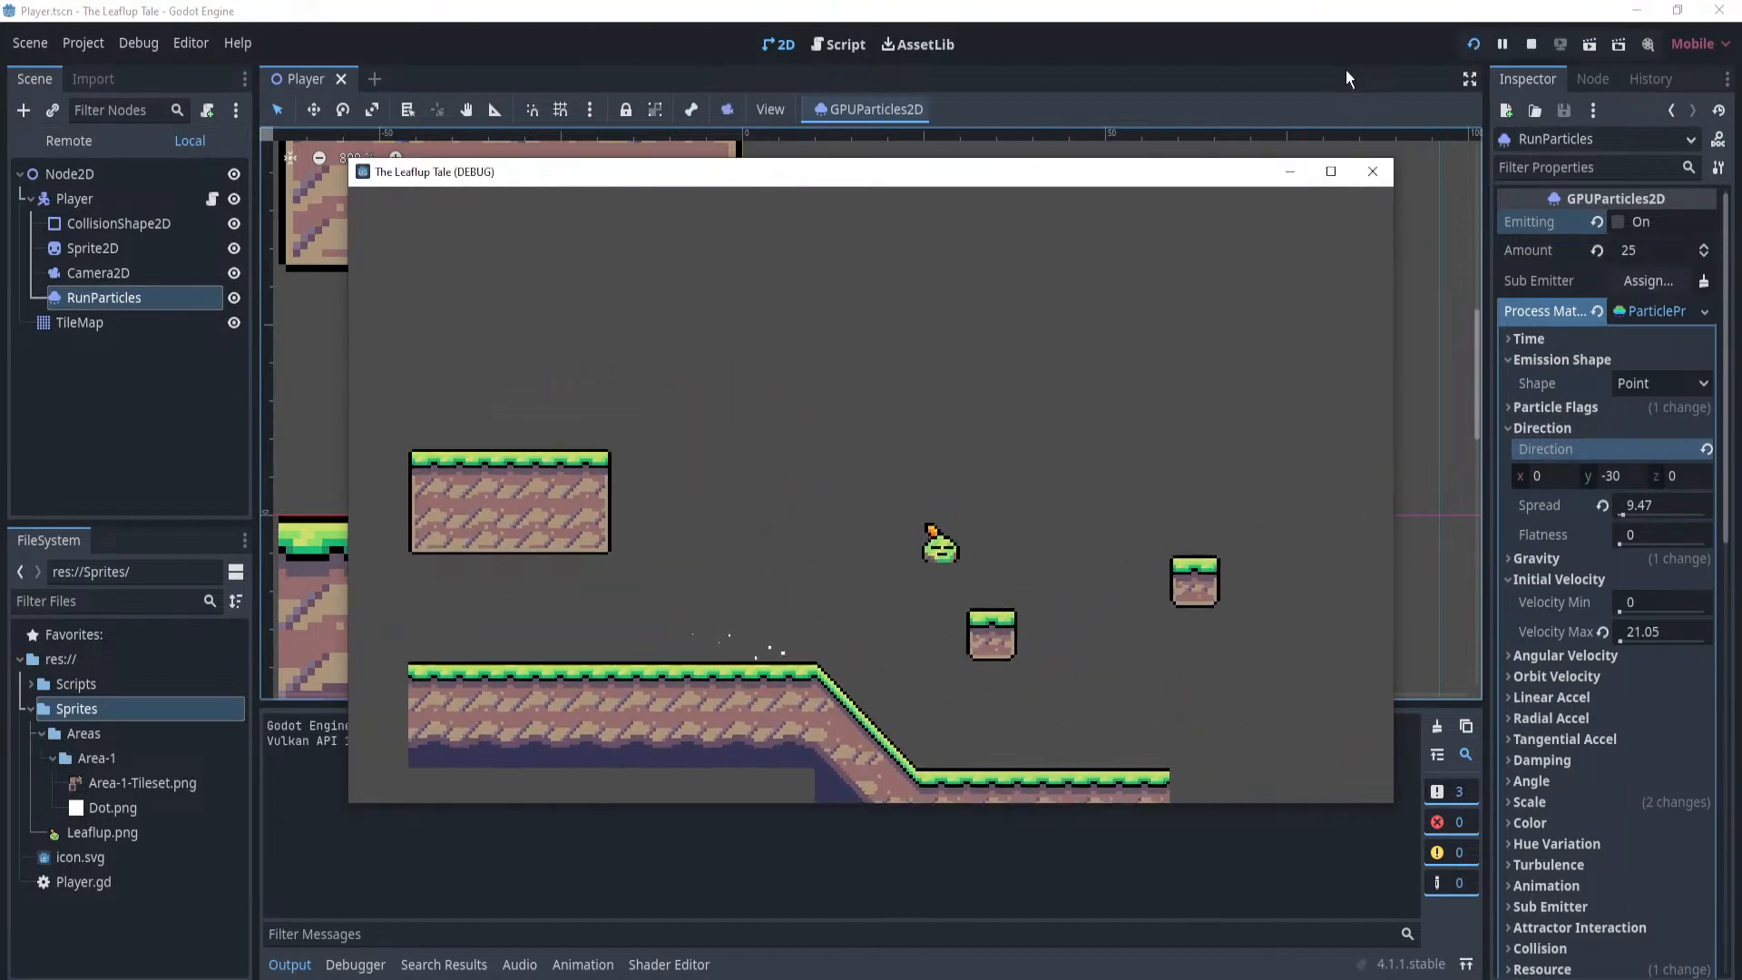
key(space)
key(Left)
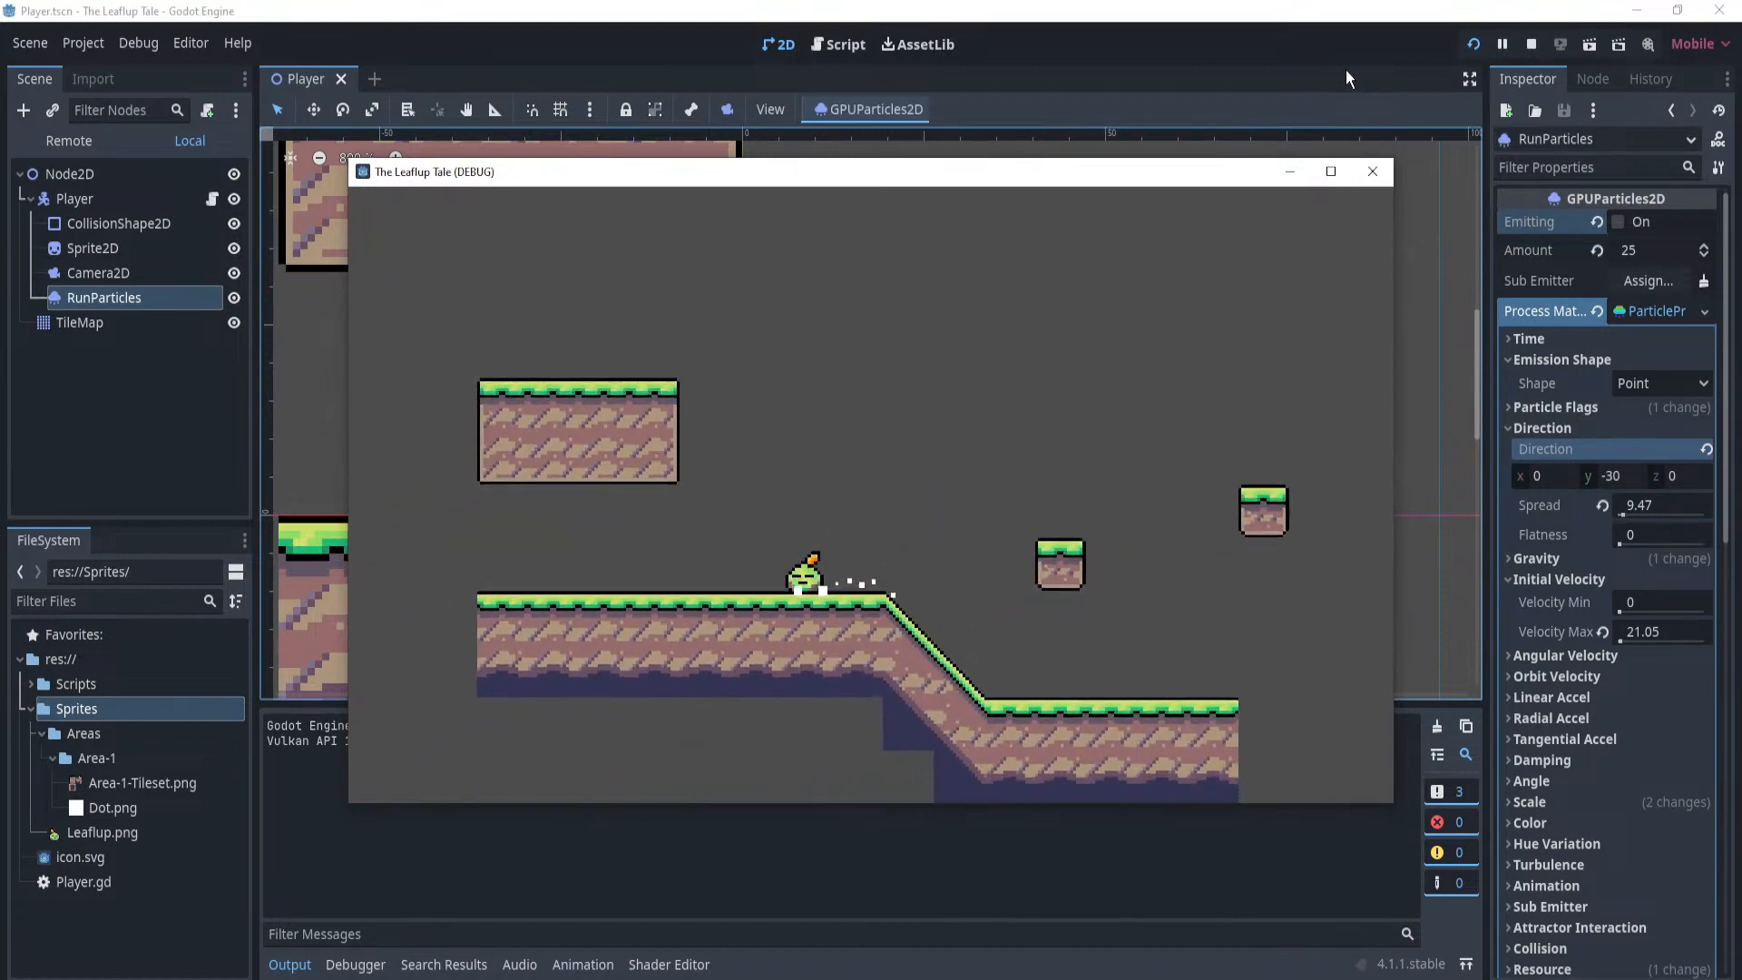
key(Right)
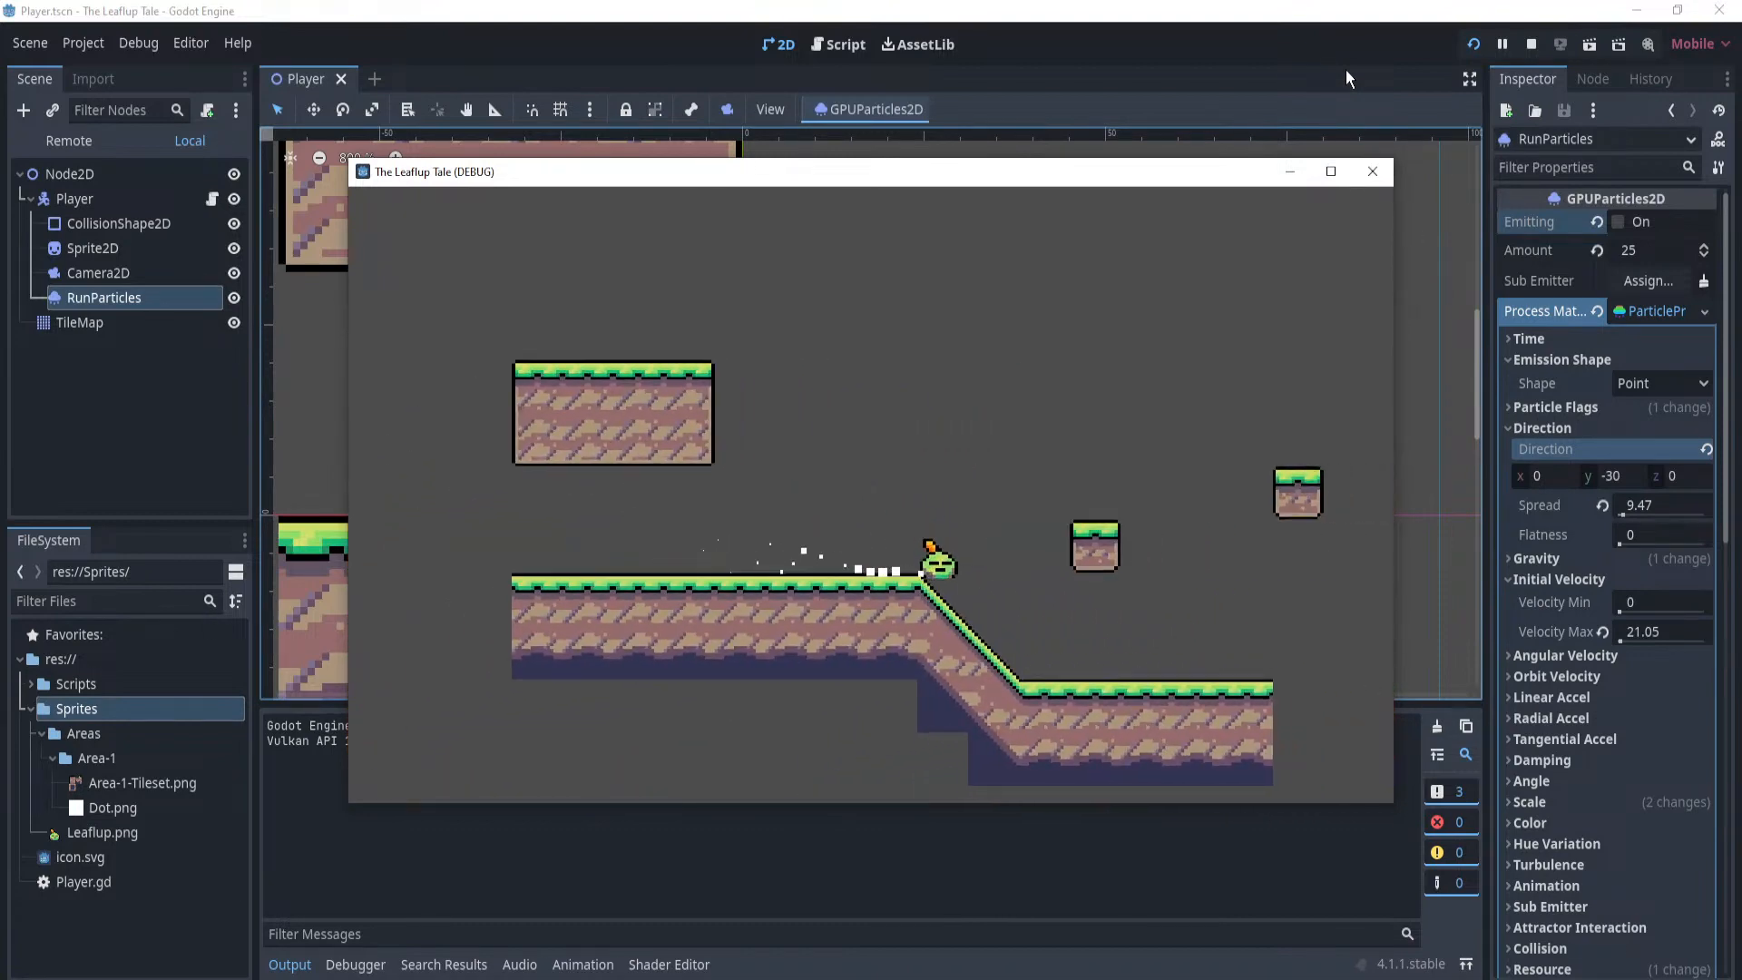
key(space)
key(Left)
key(space)
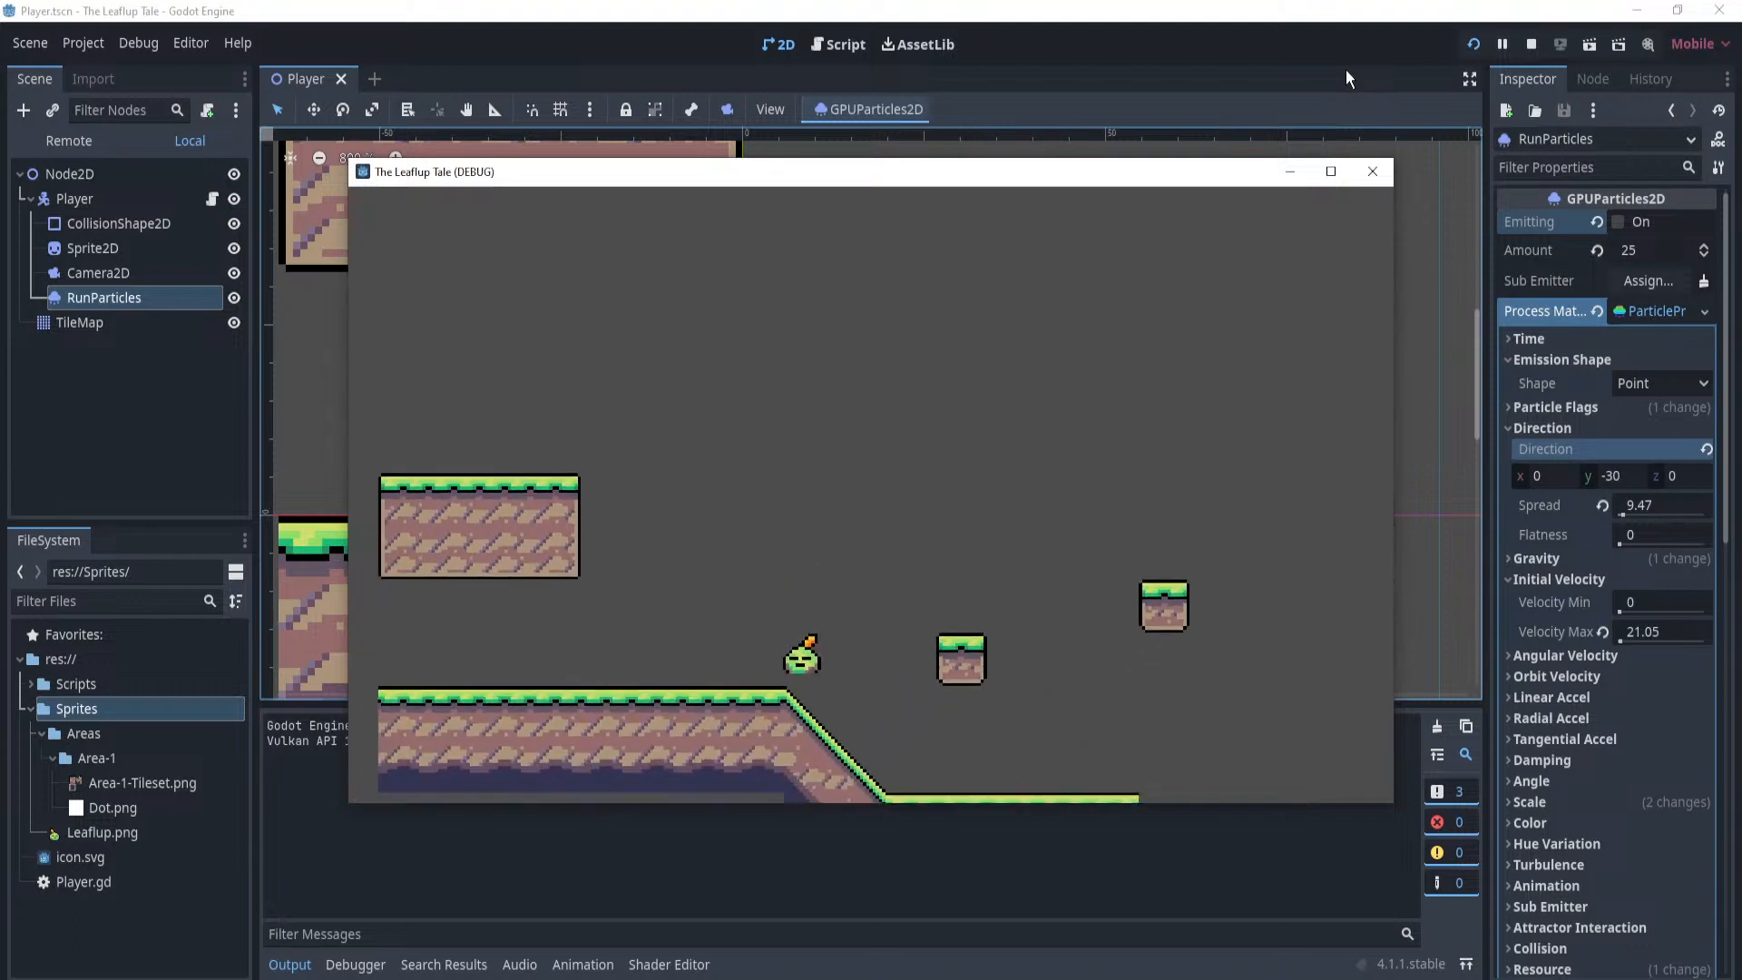
key(Right)
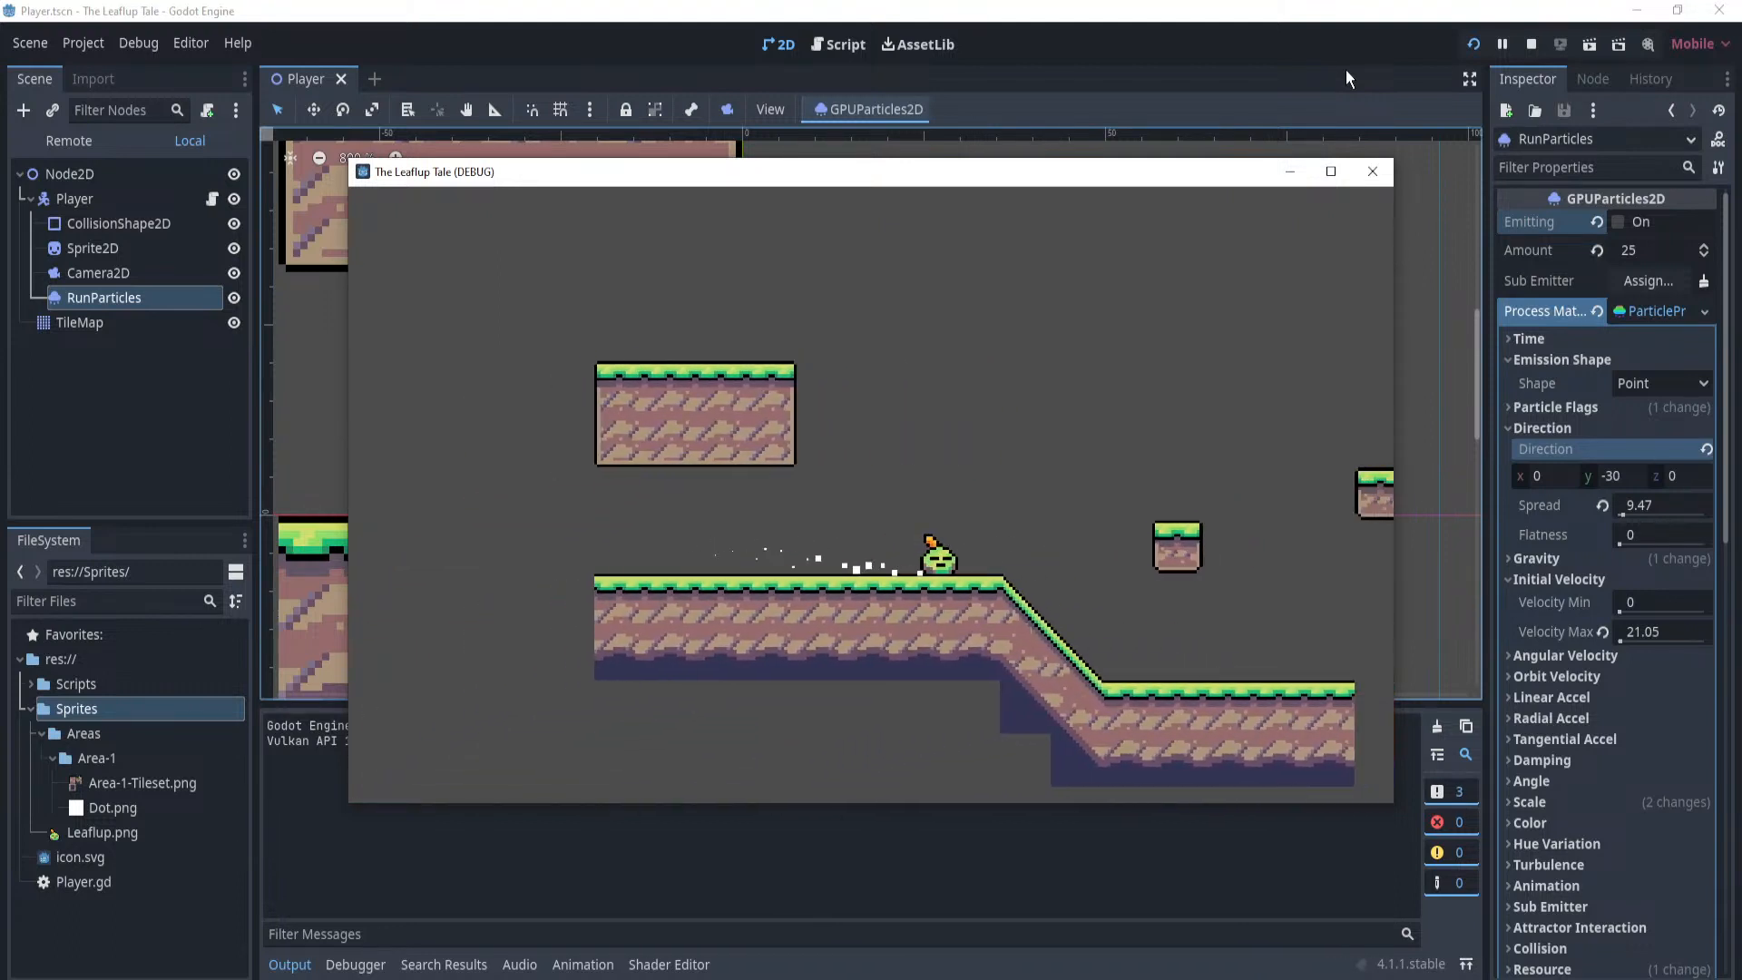
key(space)
key(Left)
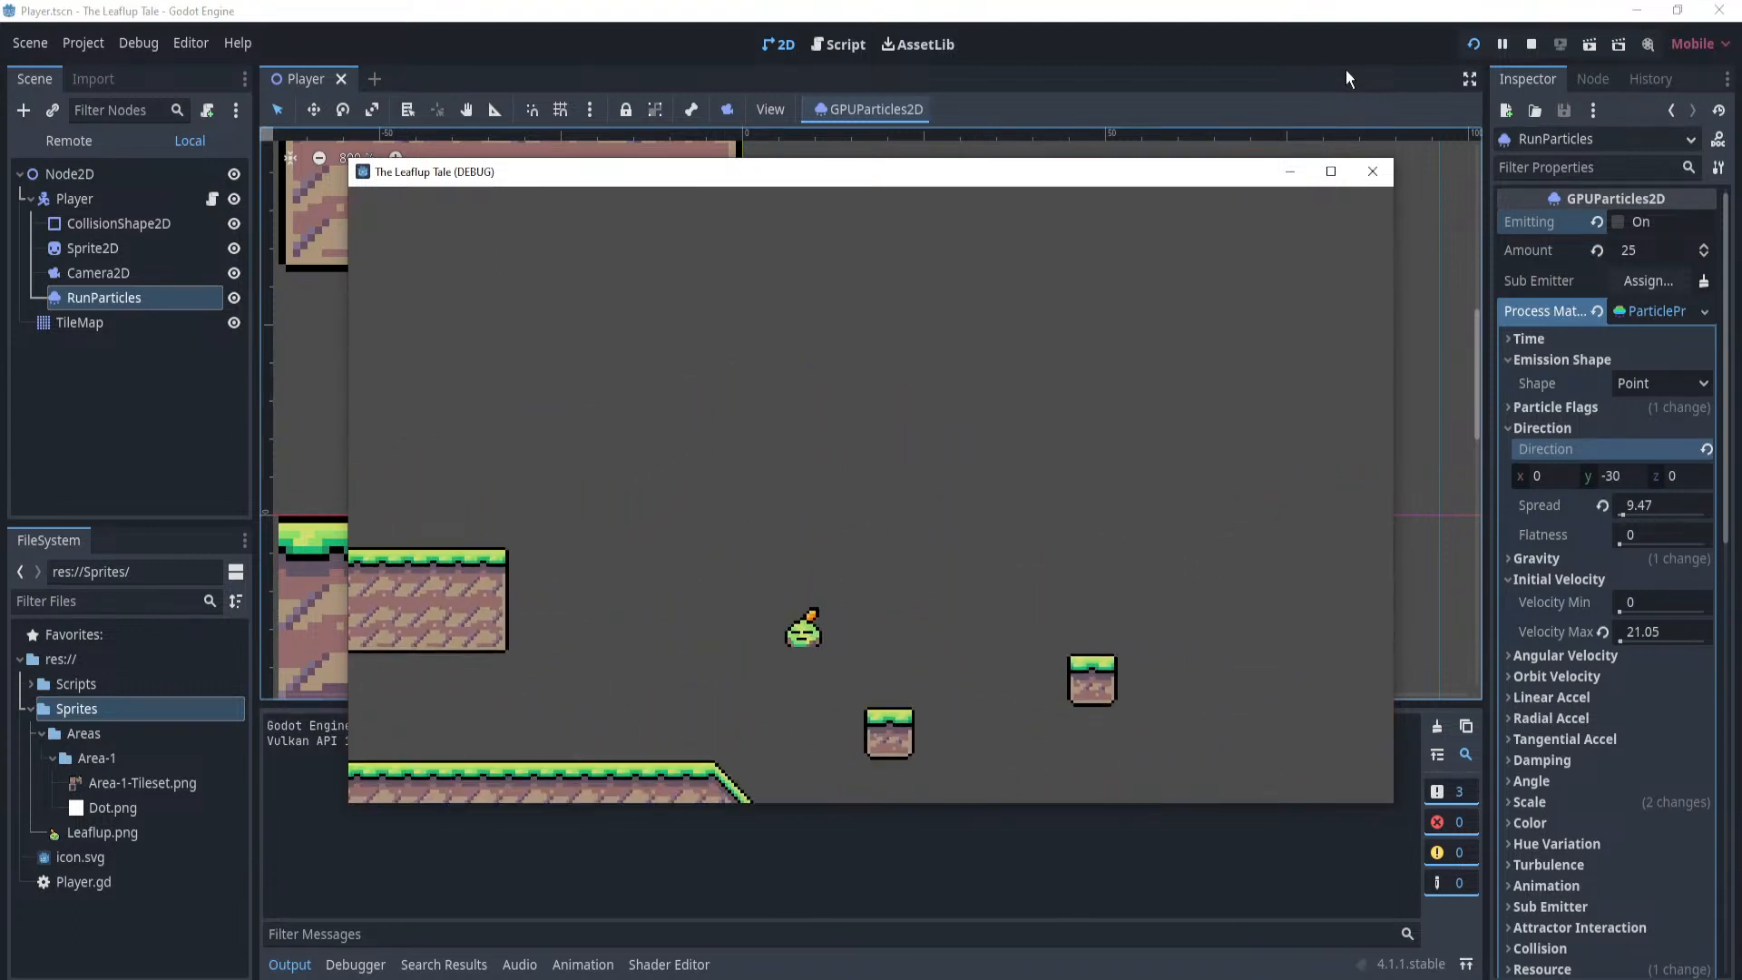
key(Right)
key(space)
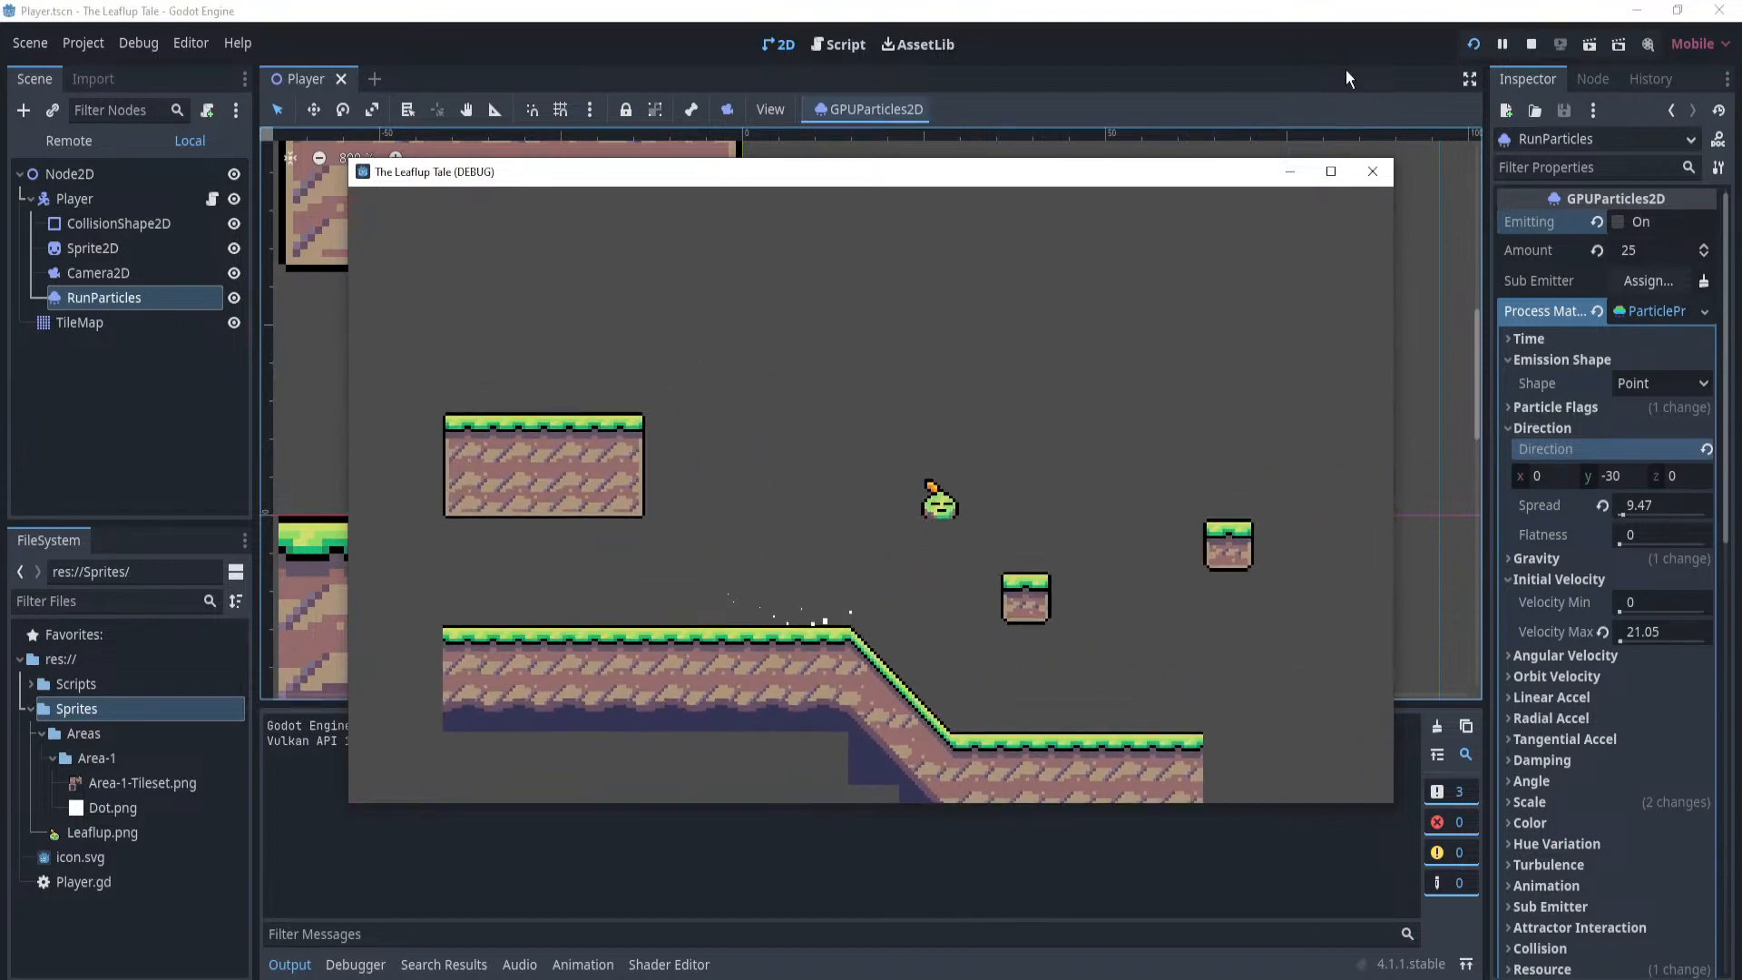
key(space)
key(Left)
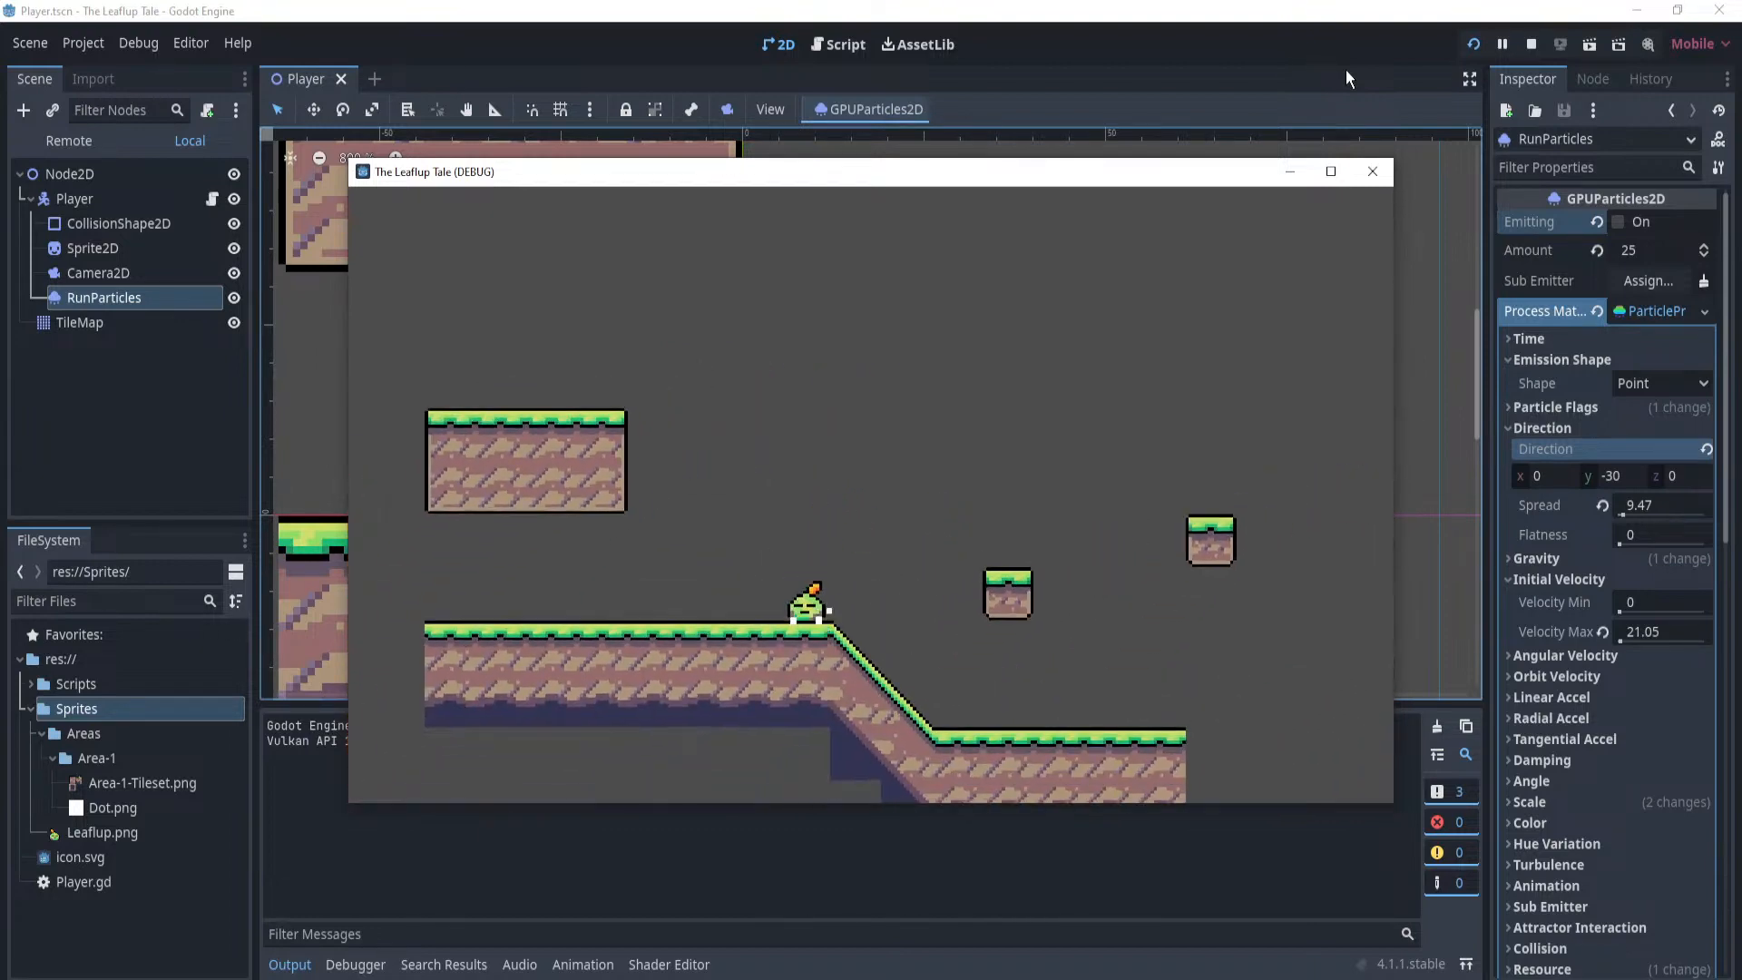
key(Right)
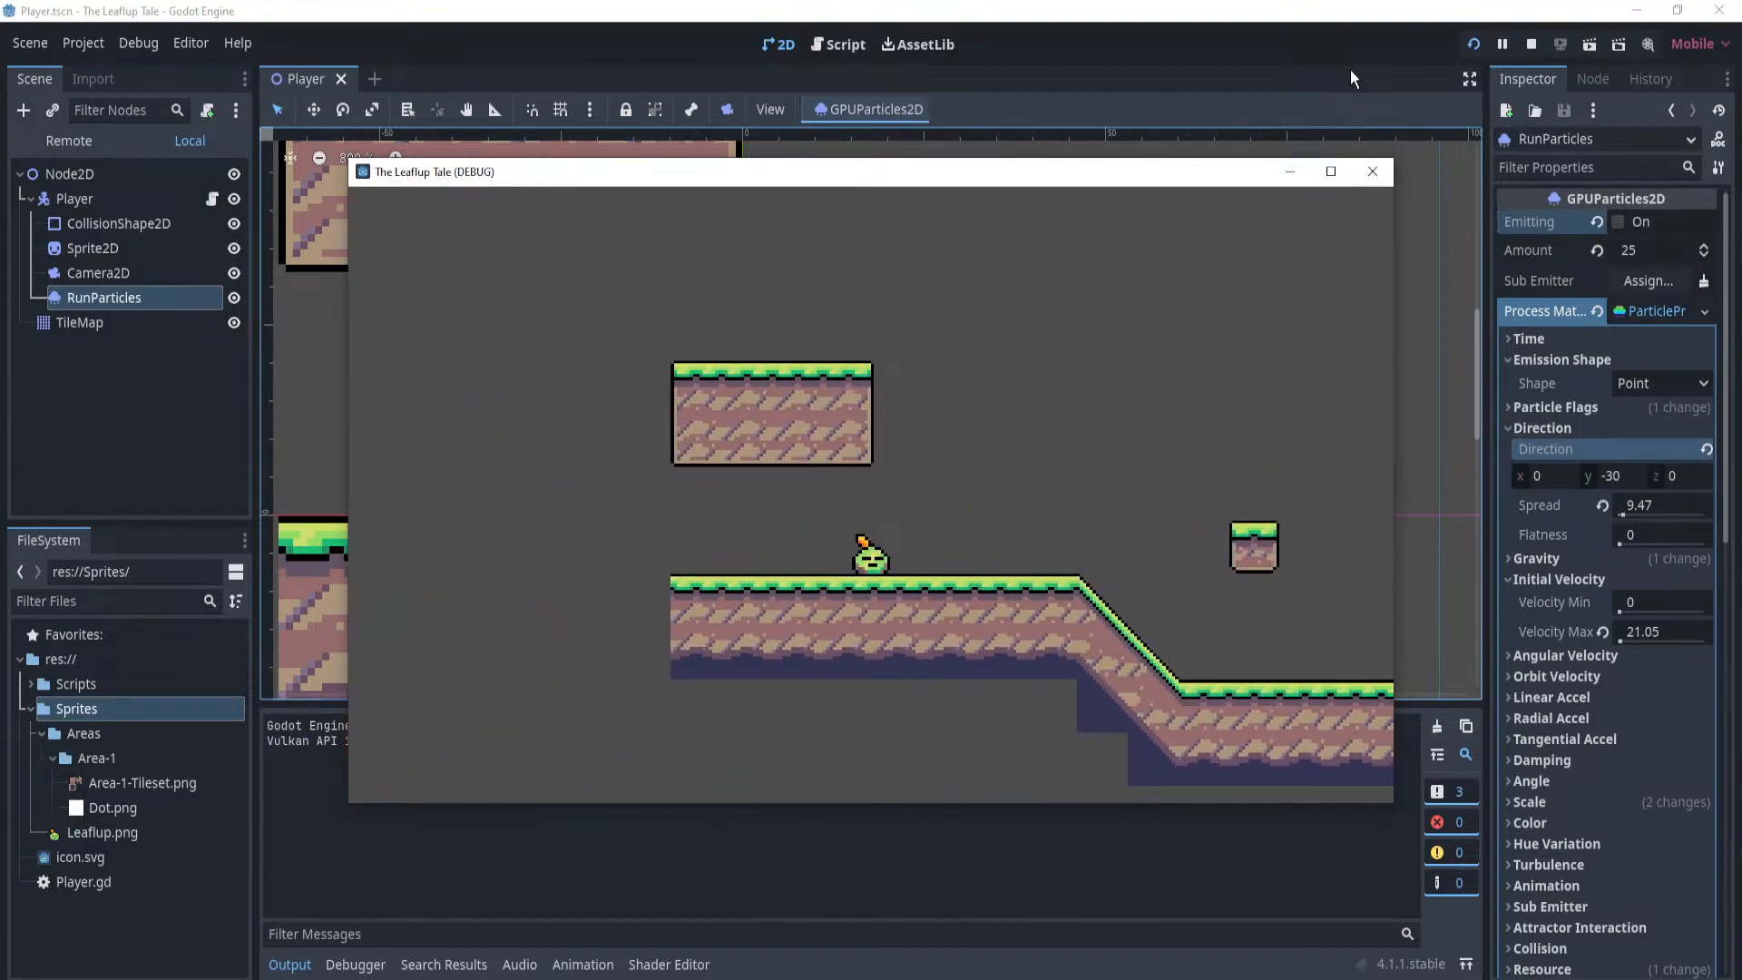
click(1366, 174)
Set the RunParticles node's x position to 0 px and save the scene.
scroll(687, 511, up, 3)
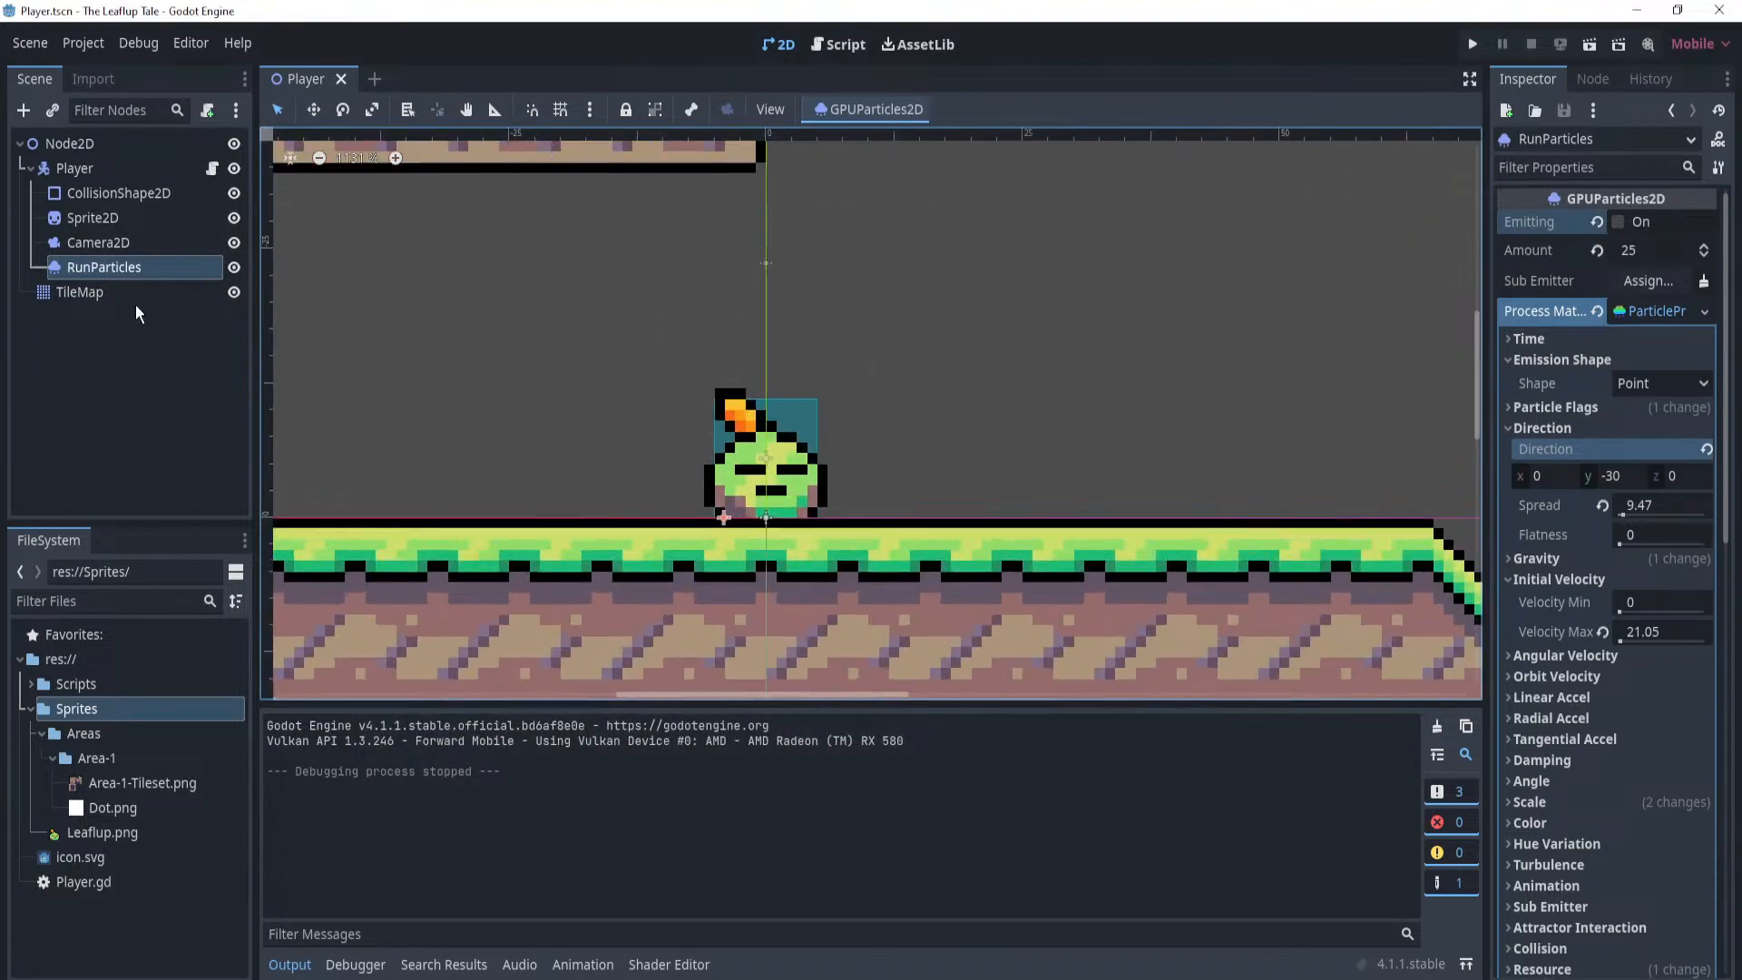
click(145, 245)
click(149, 263)
scroll(1633, 656, down, 6)
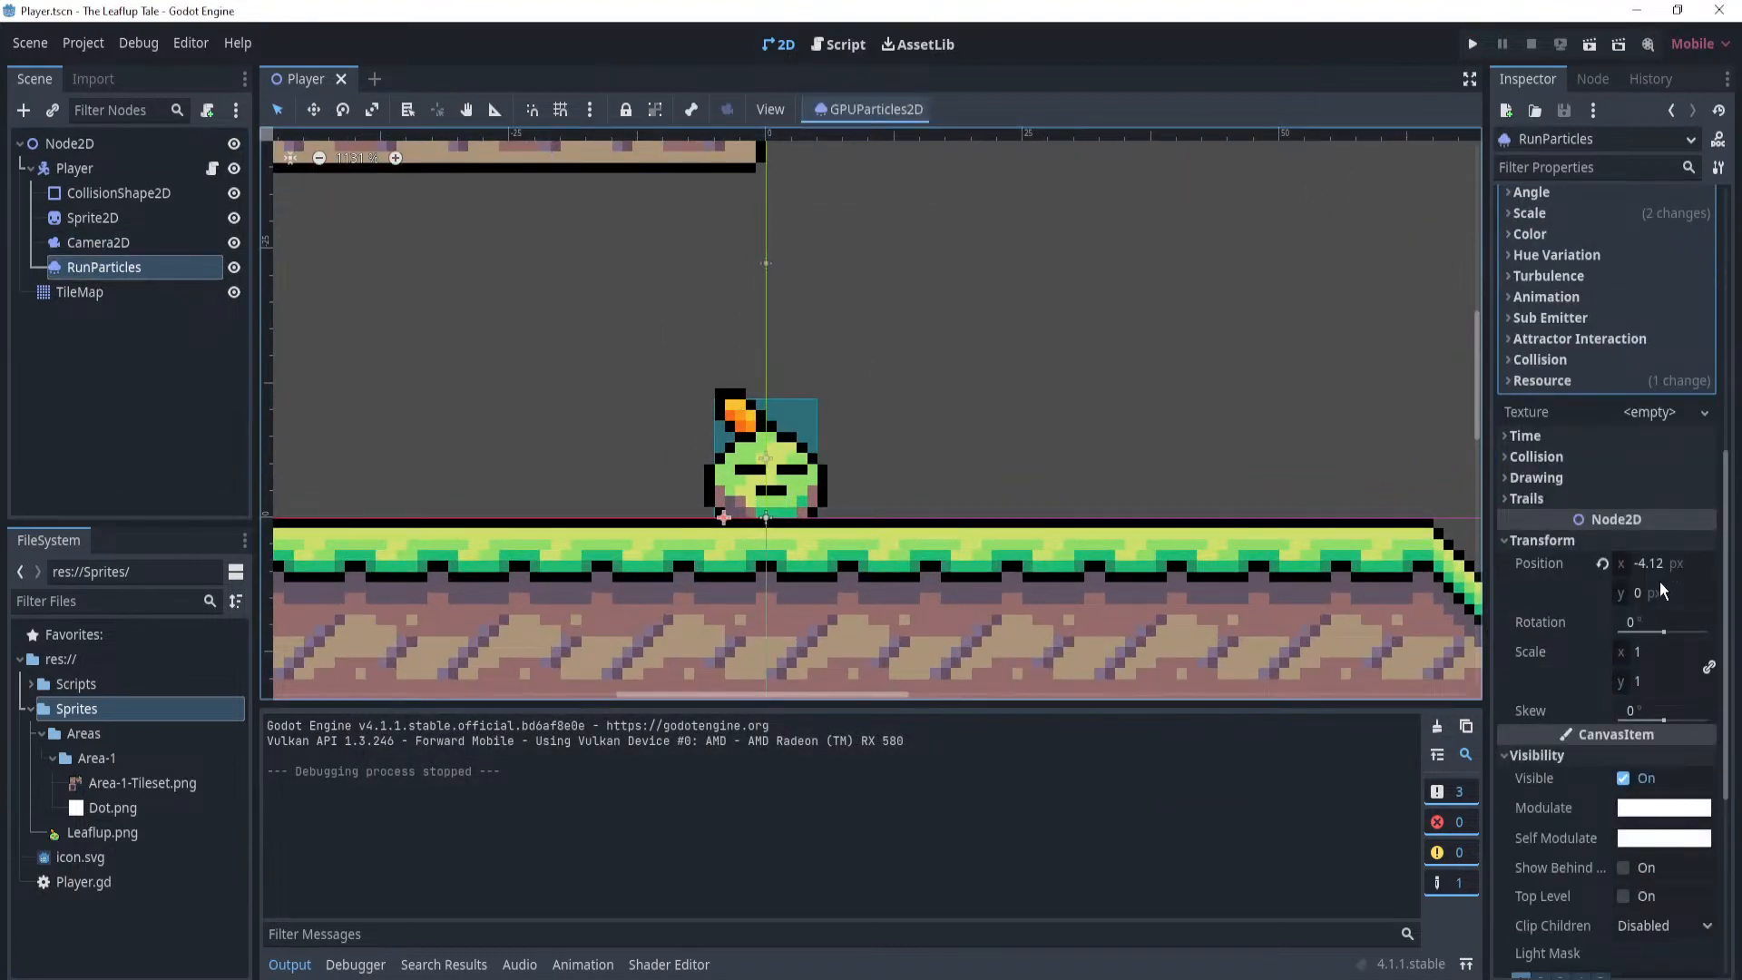
click(1685, 562)
text(0)
key(Return)
key(ctrl+s)
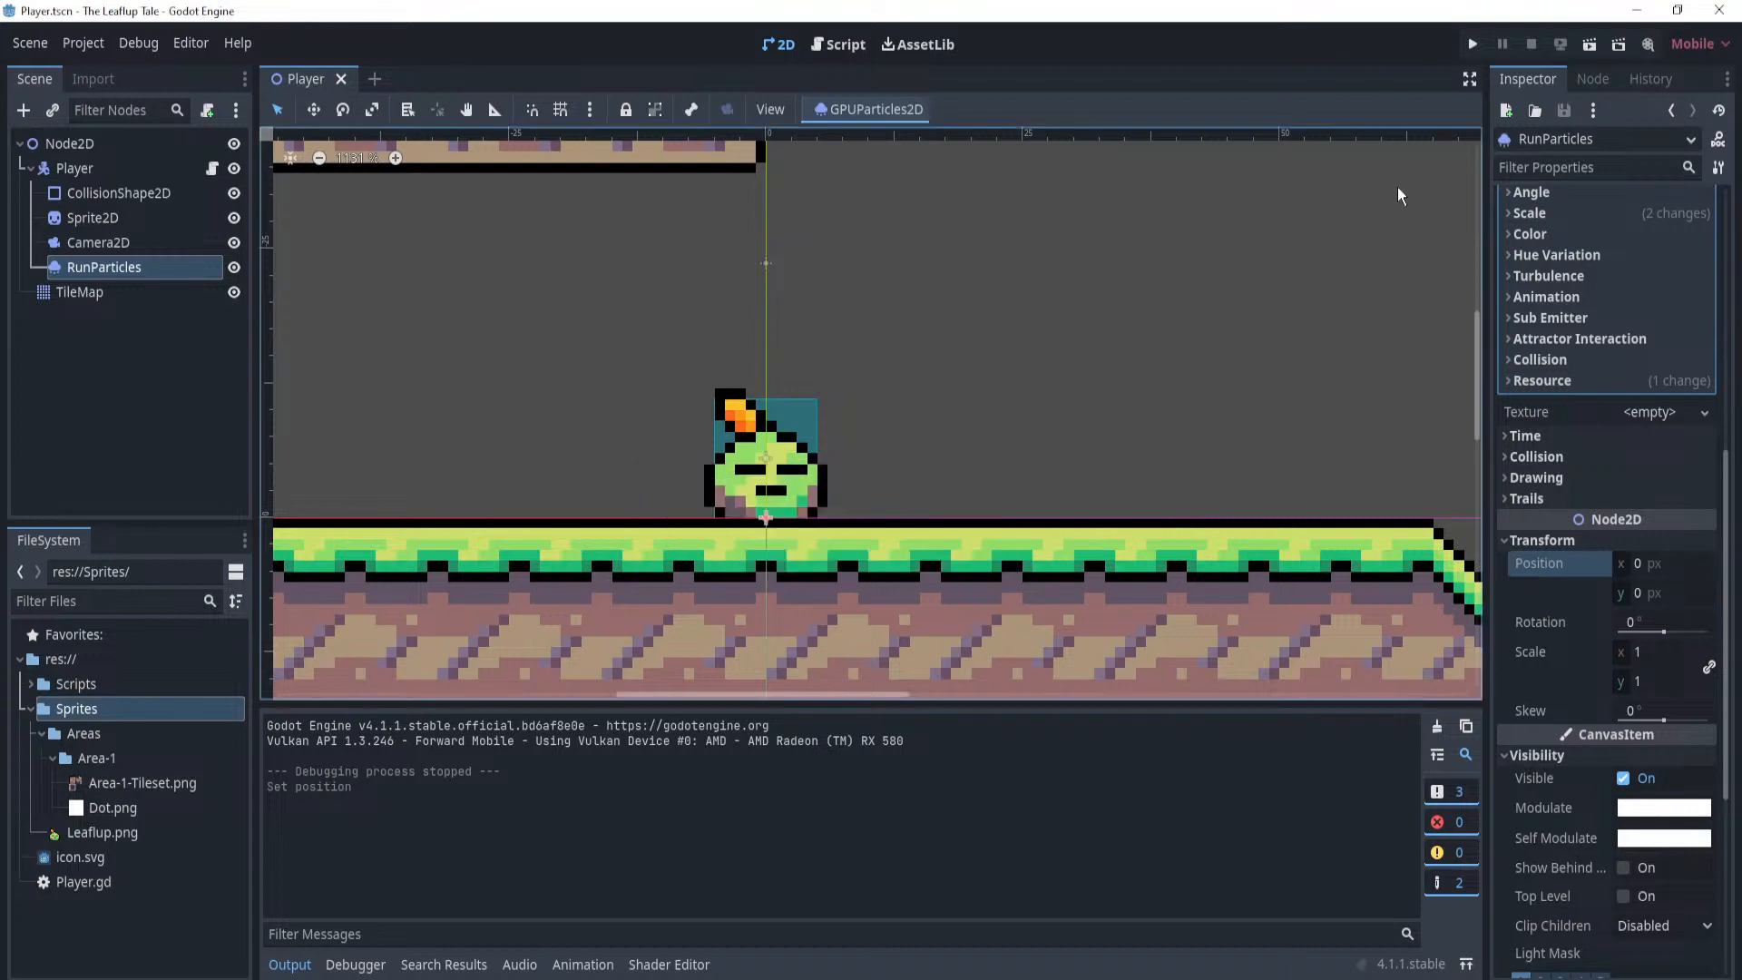
Playtest running and jumping with the run particles at their new x position, and close the game.
click(1469, 44)
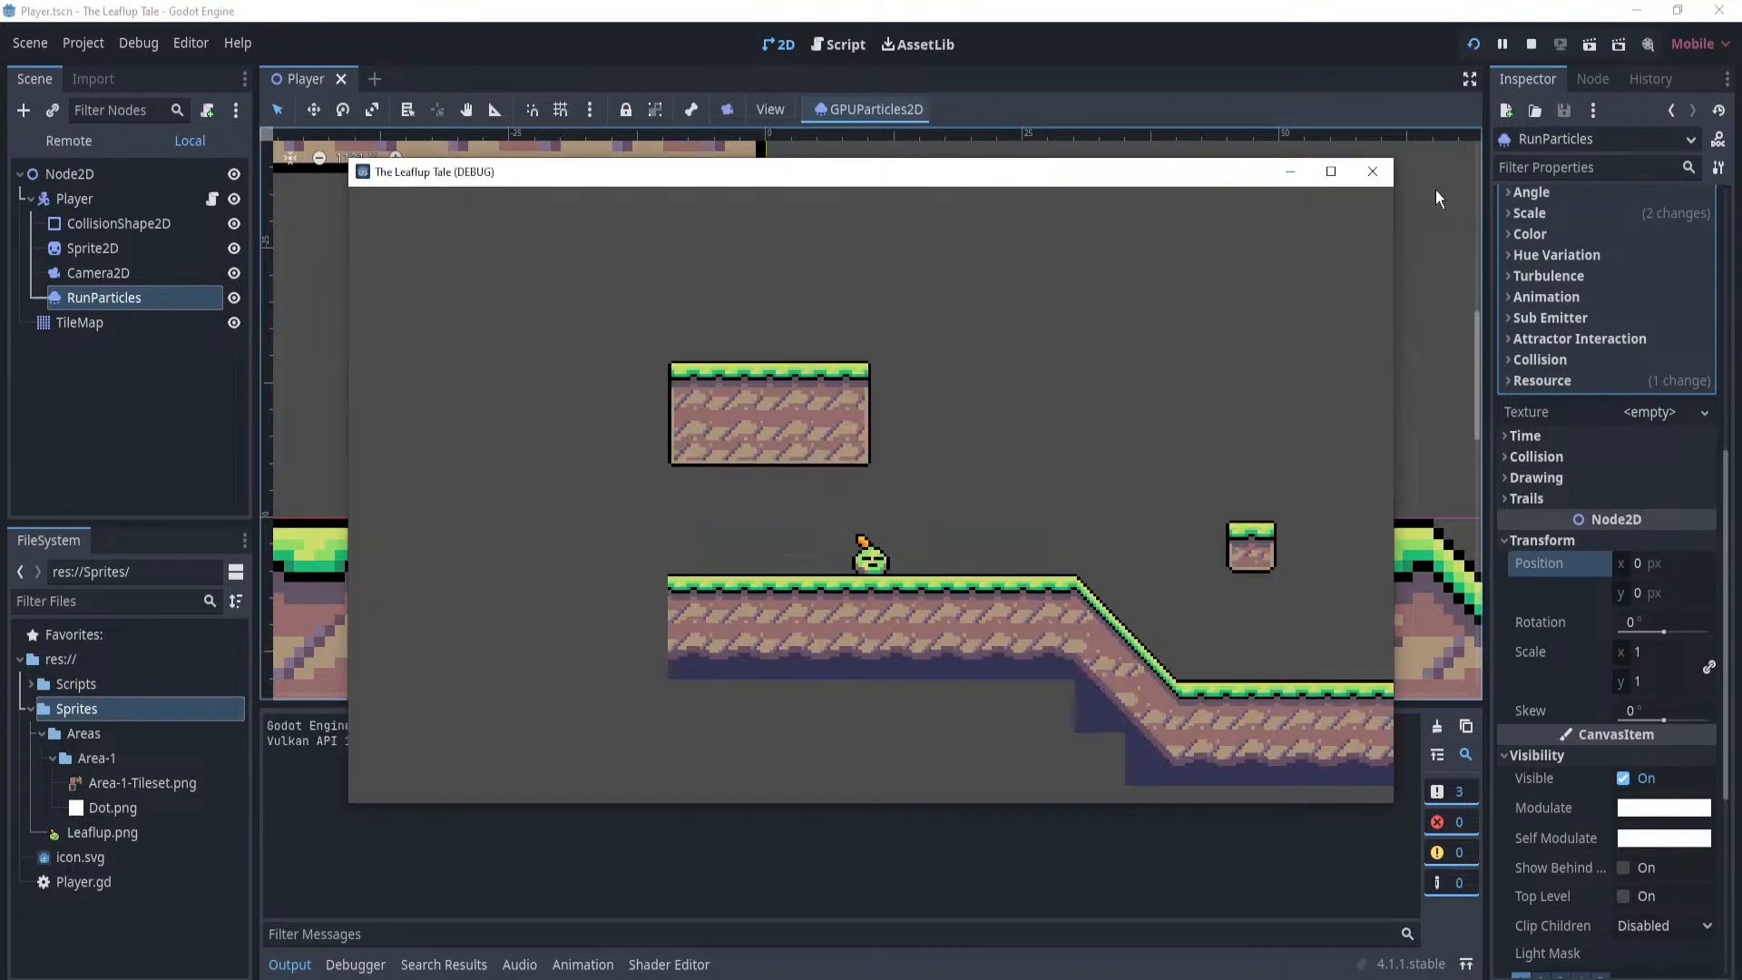
key(Right)
key(space)
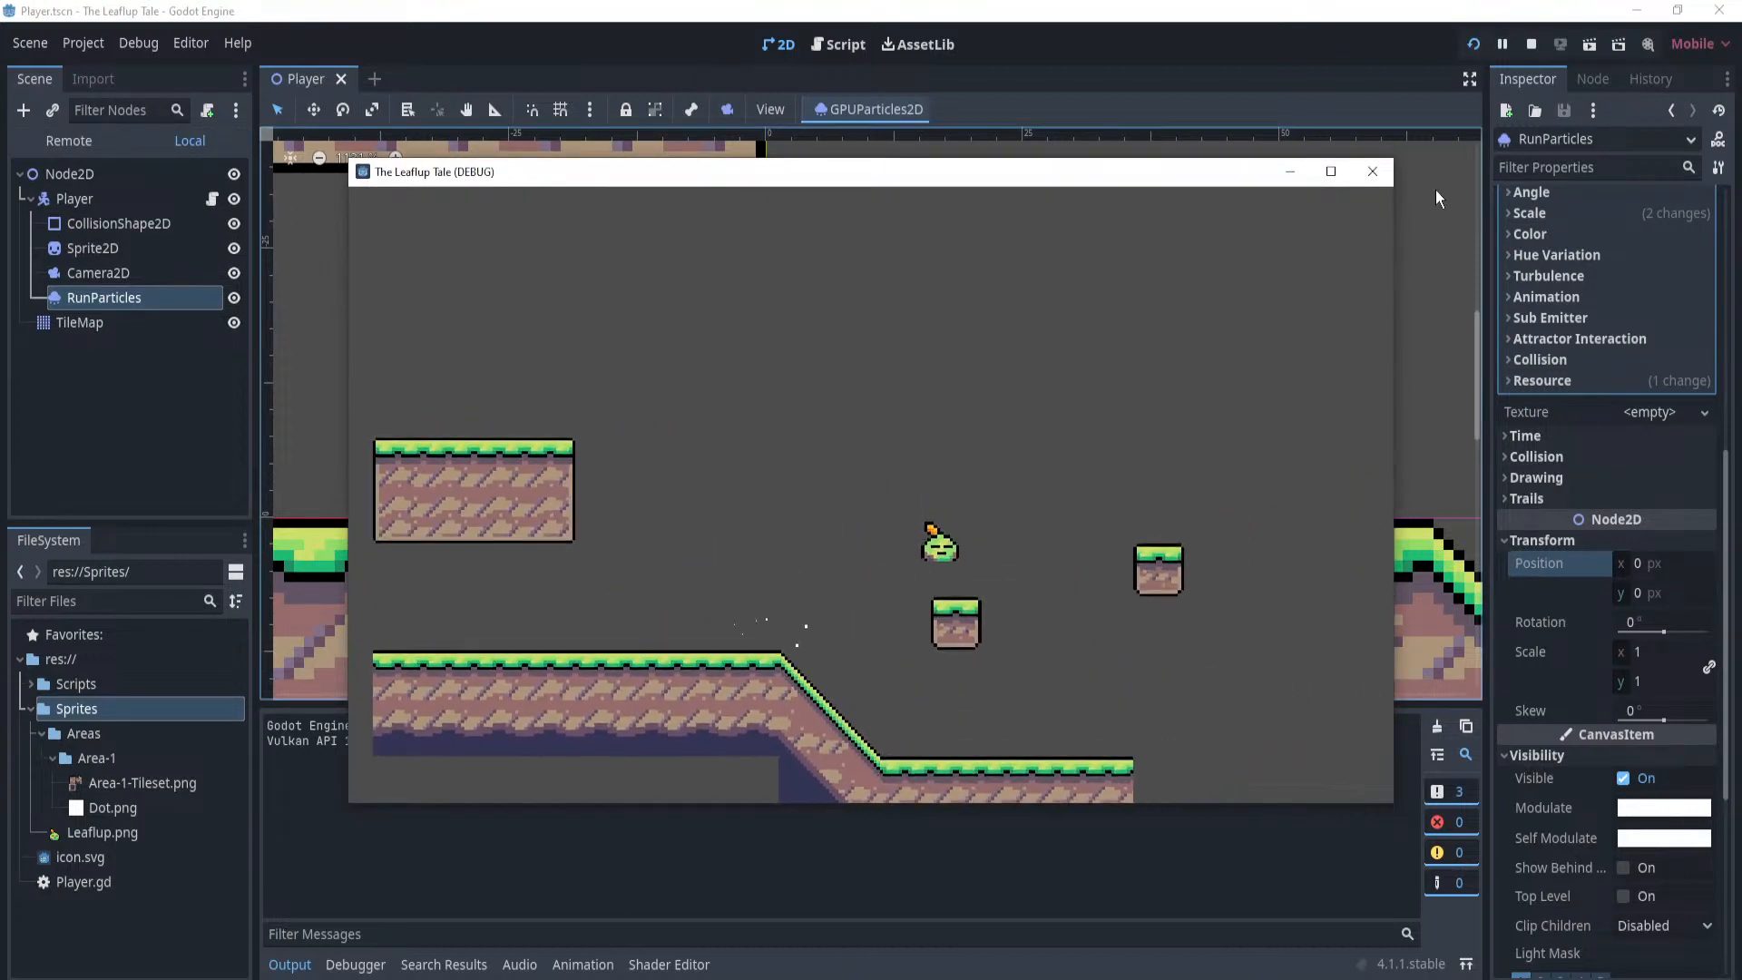
key(Left)
key(Right)
key(space)
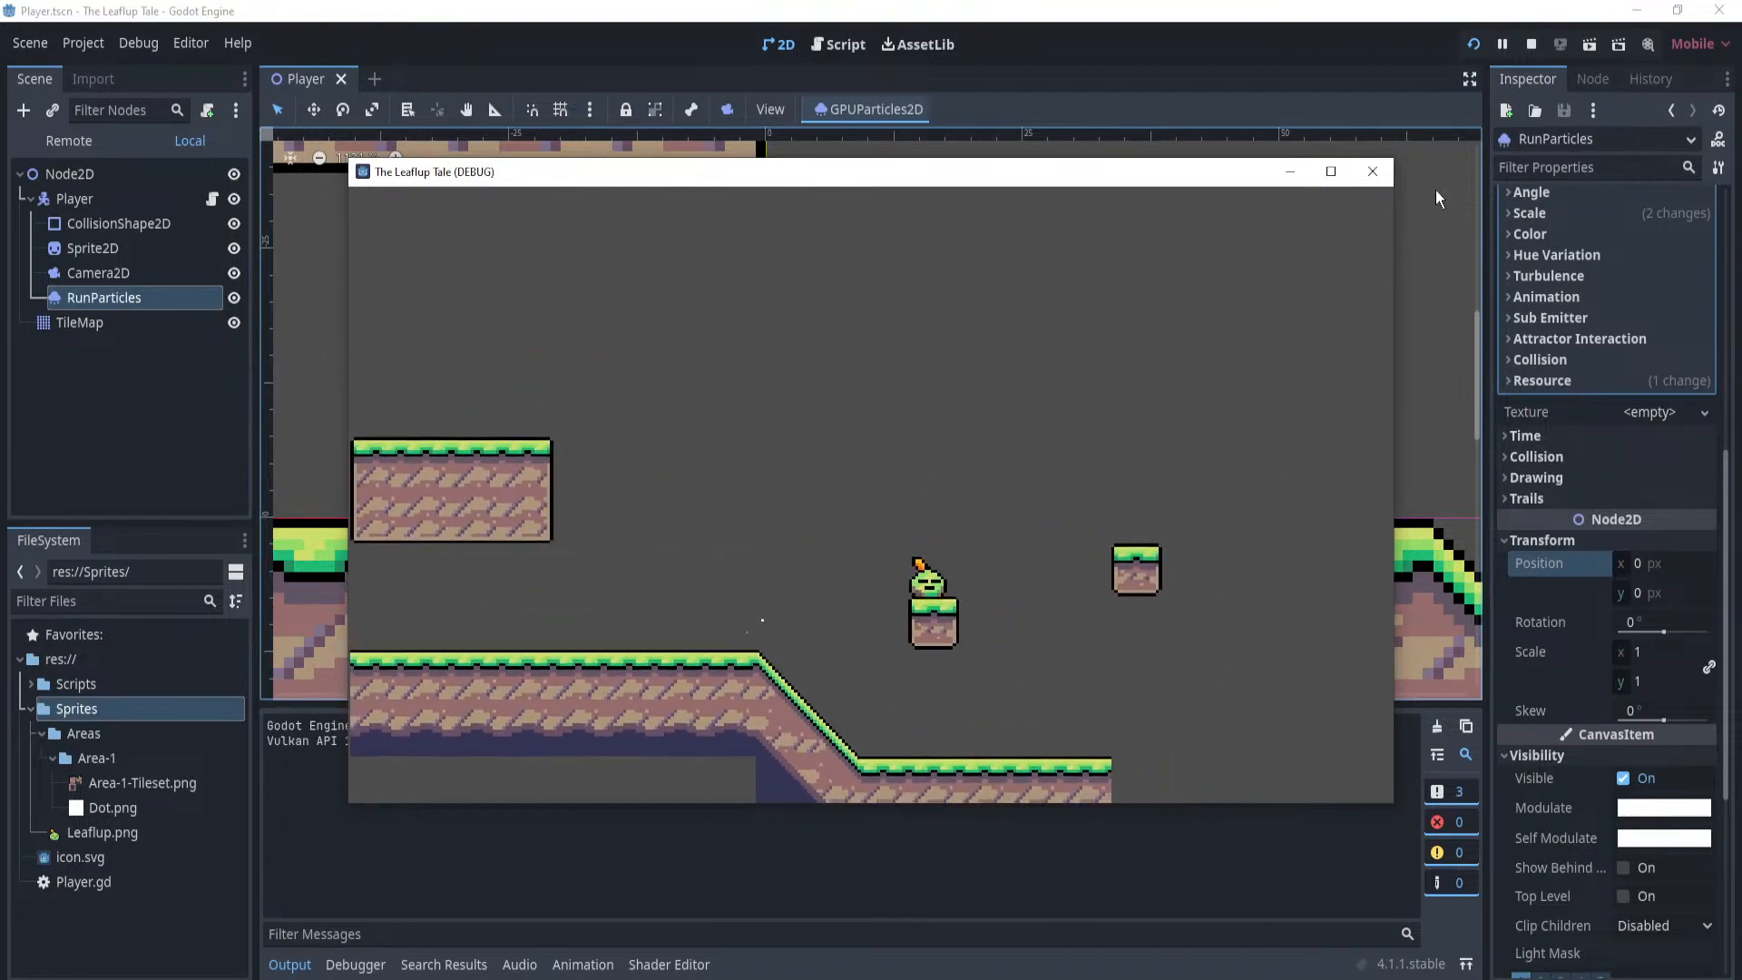
key(Left)
key(space)
click(1373, 171)
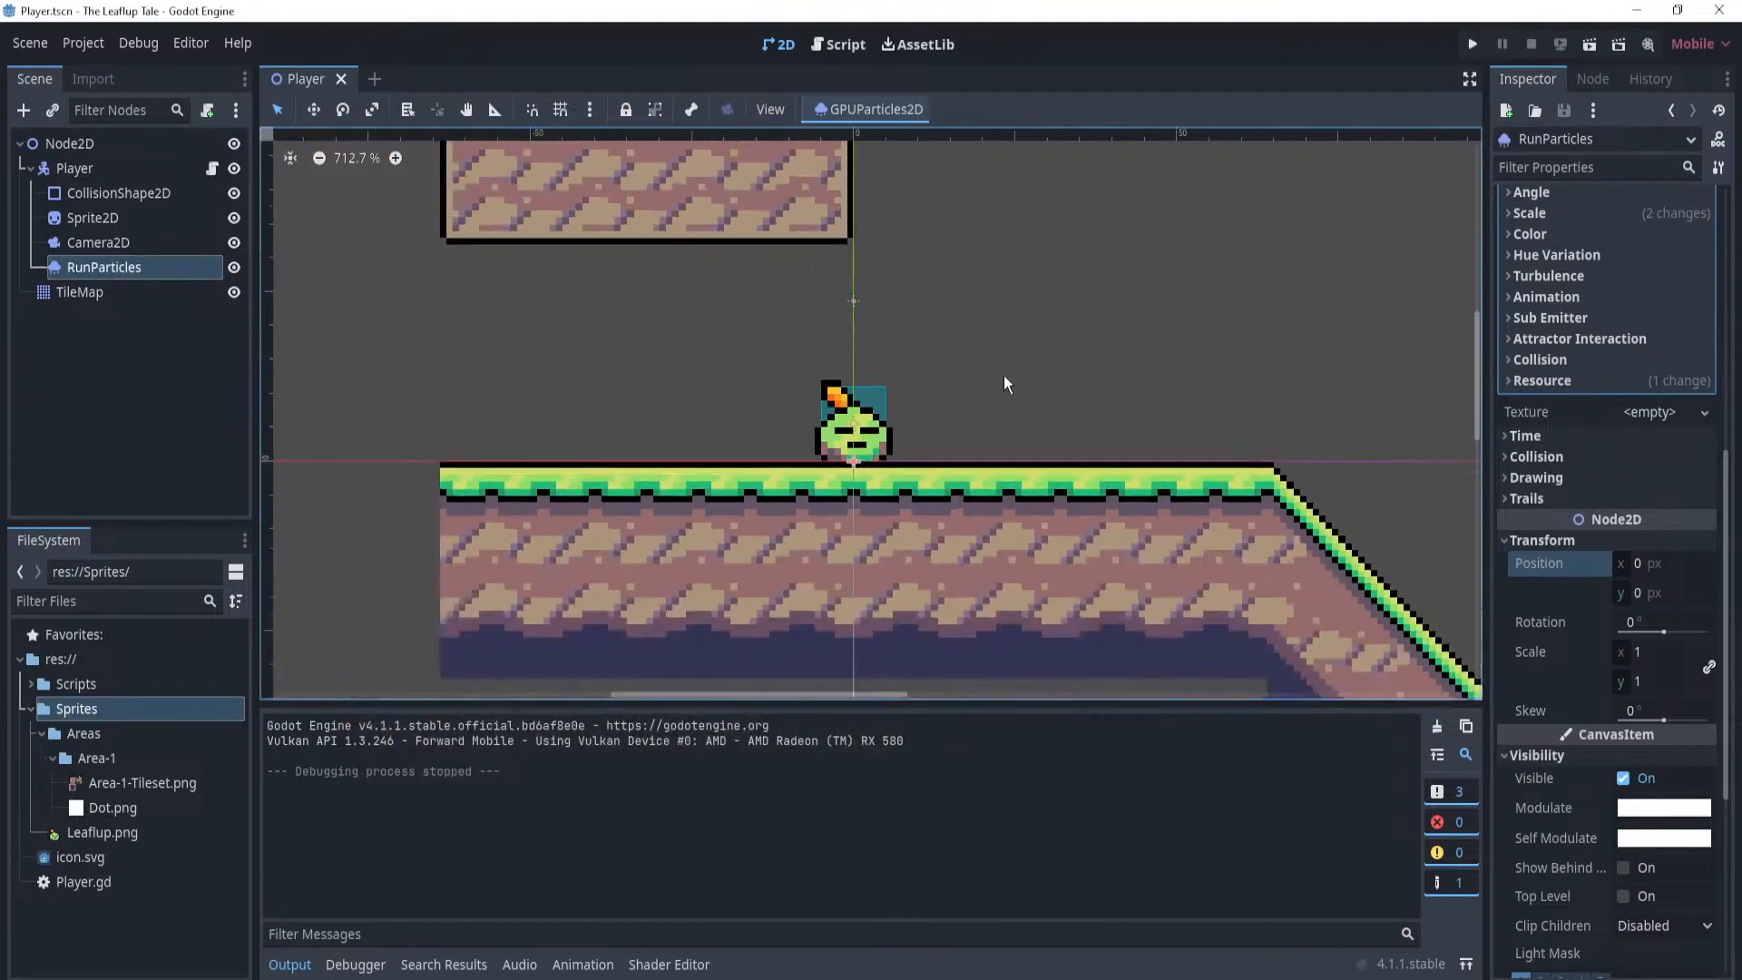
Paint one grass-topped block on the TileMap in midair, between the large floating platform and the nearest small block.
scroll(858, 608, down, 3)
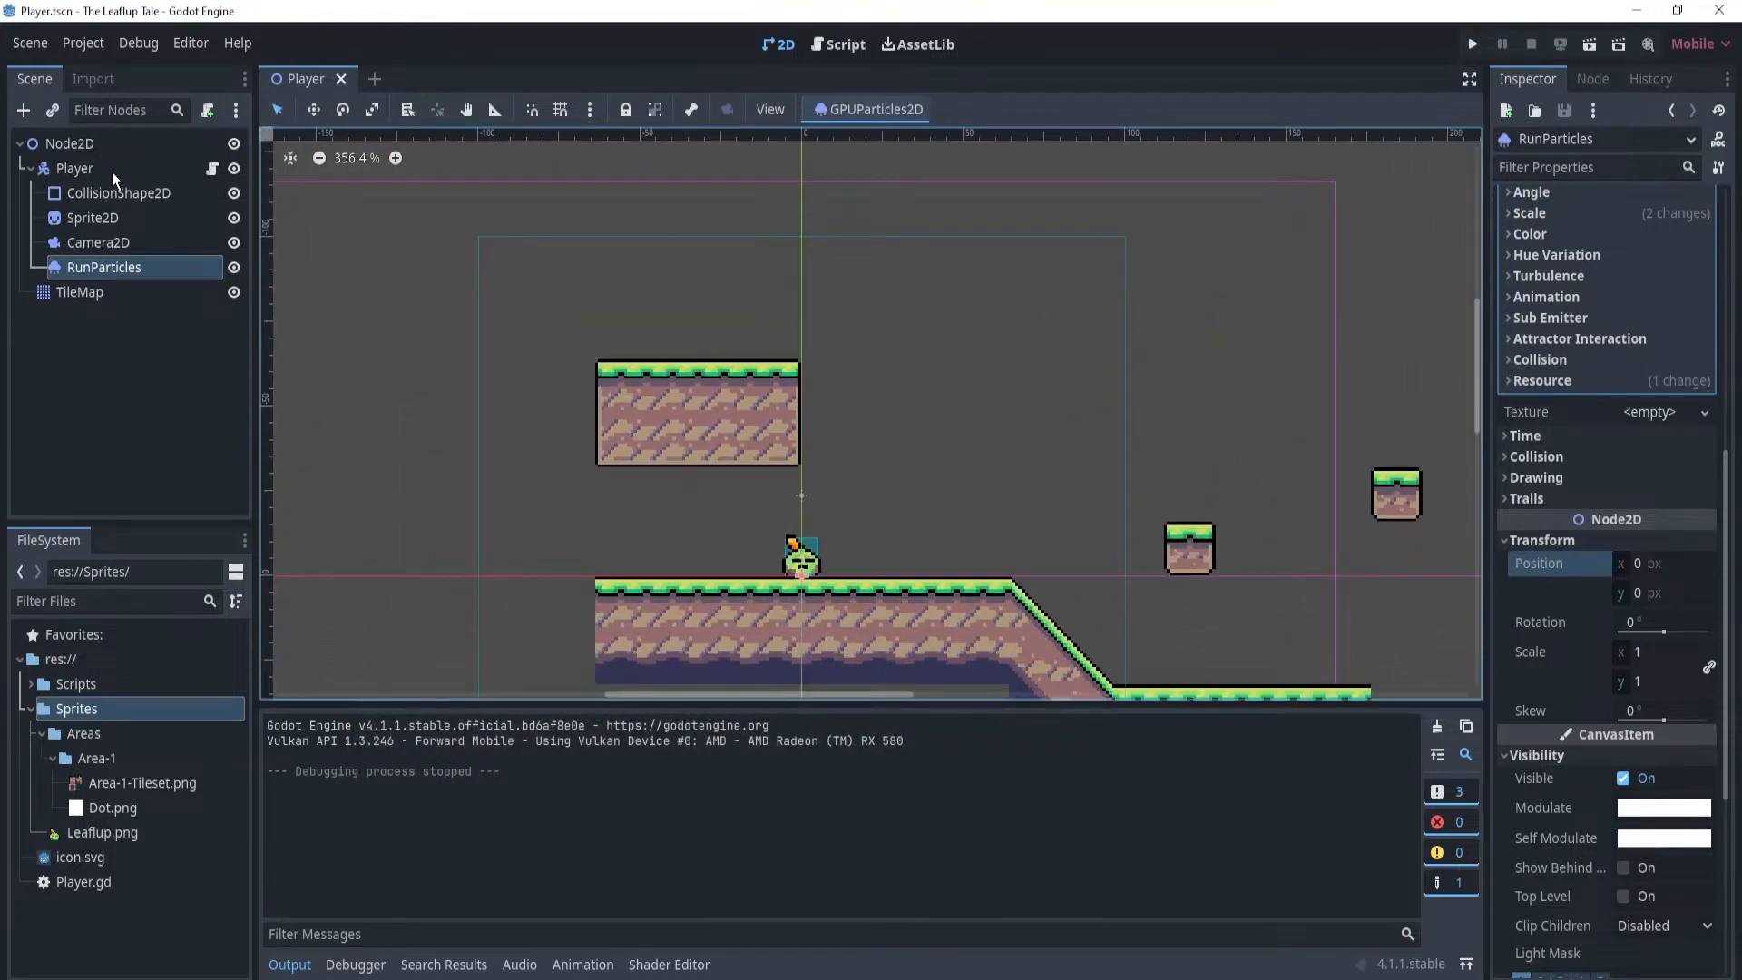
click(76, 289)
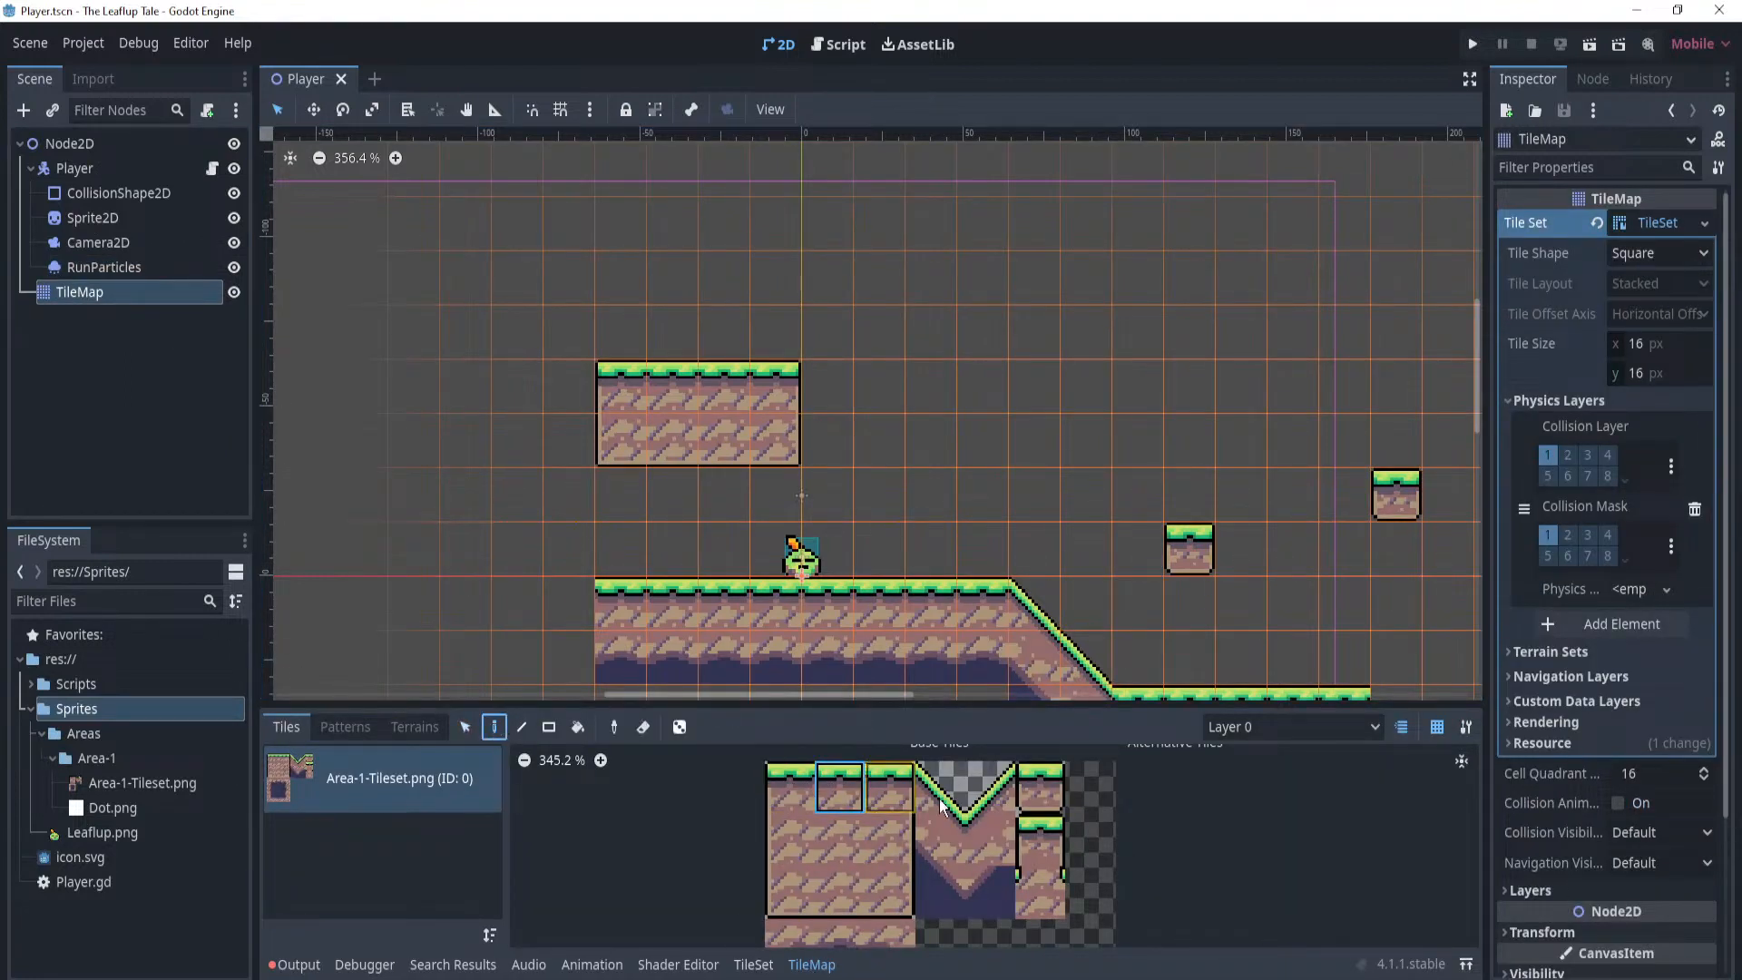
scroll(941, 806, down, 1)
click(1024, 808)
click(931, 440)
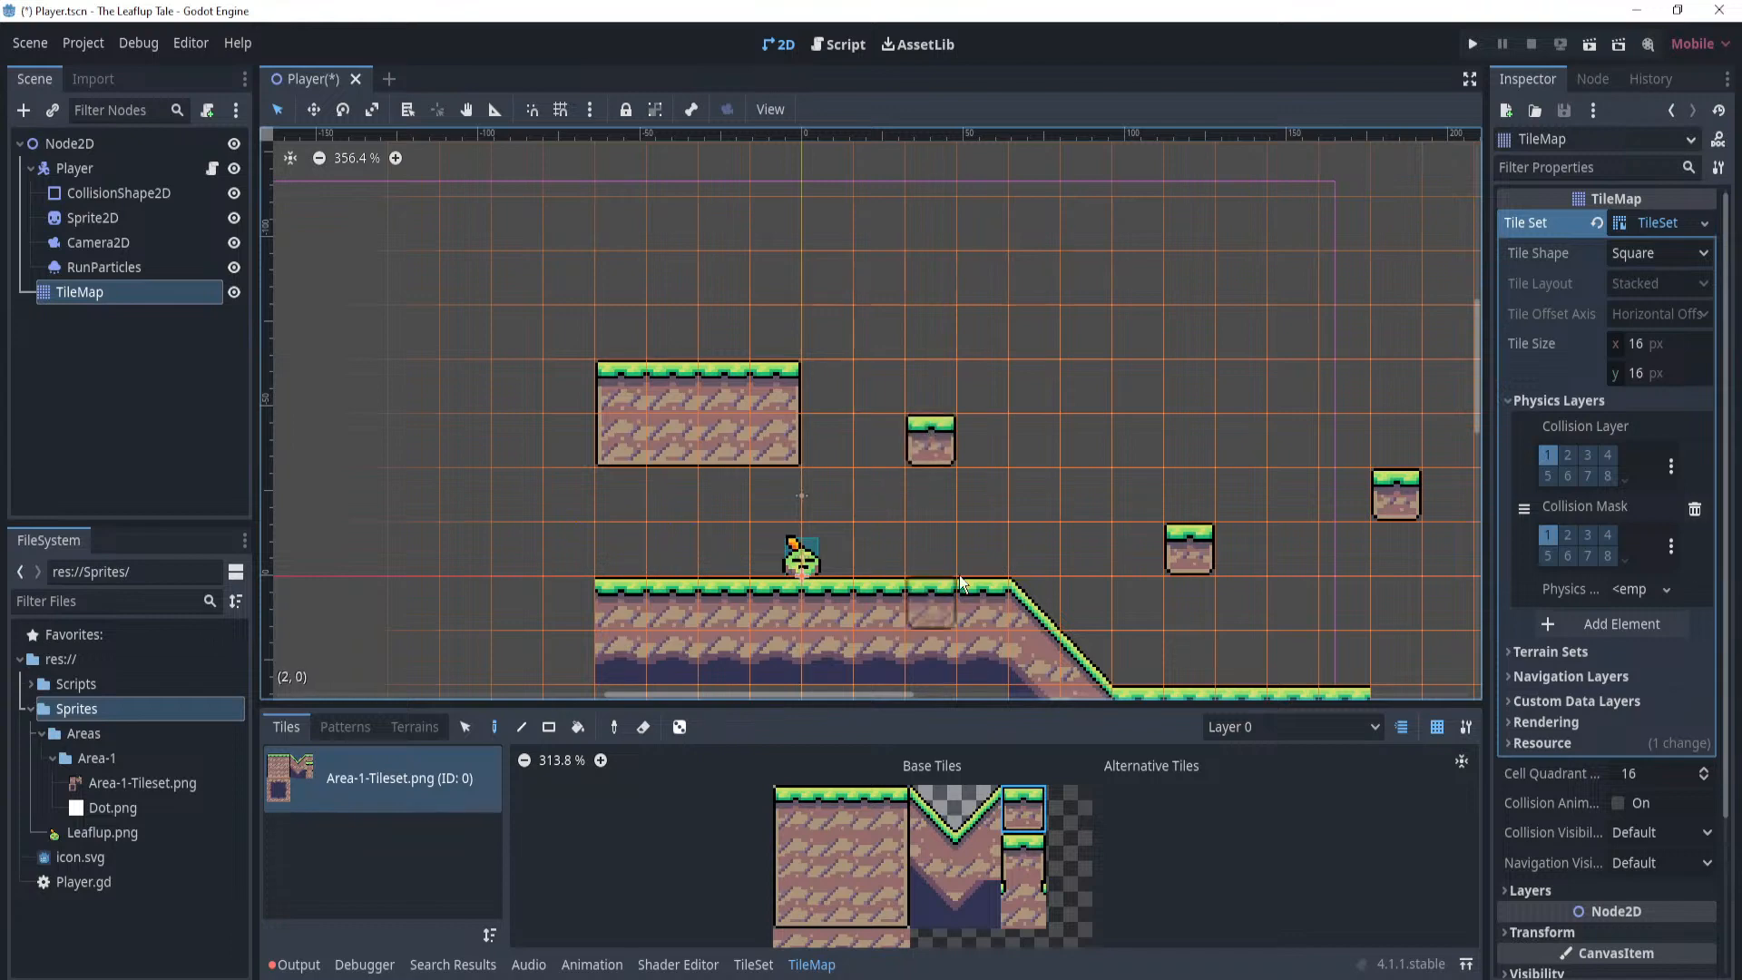
Add a one-tile grass-topped pillar on the floating platform at cell (-2, -5), and paint the connecting tile into the platform beneath it.
middle_drag(961, 582, 1163, 612)
click(1024, 855)
click(921, 366)
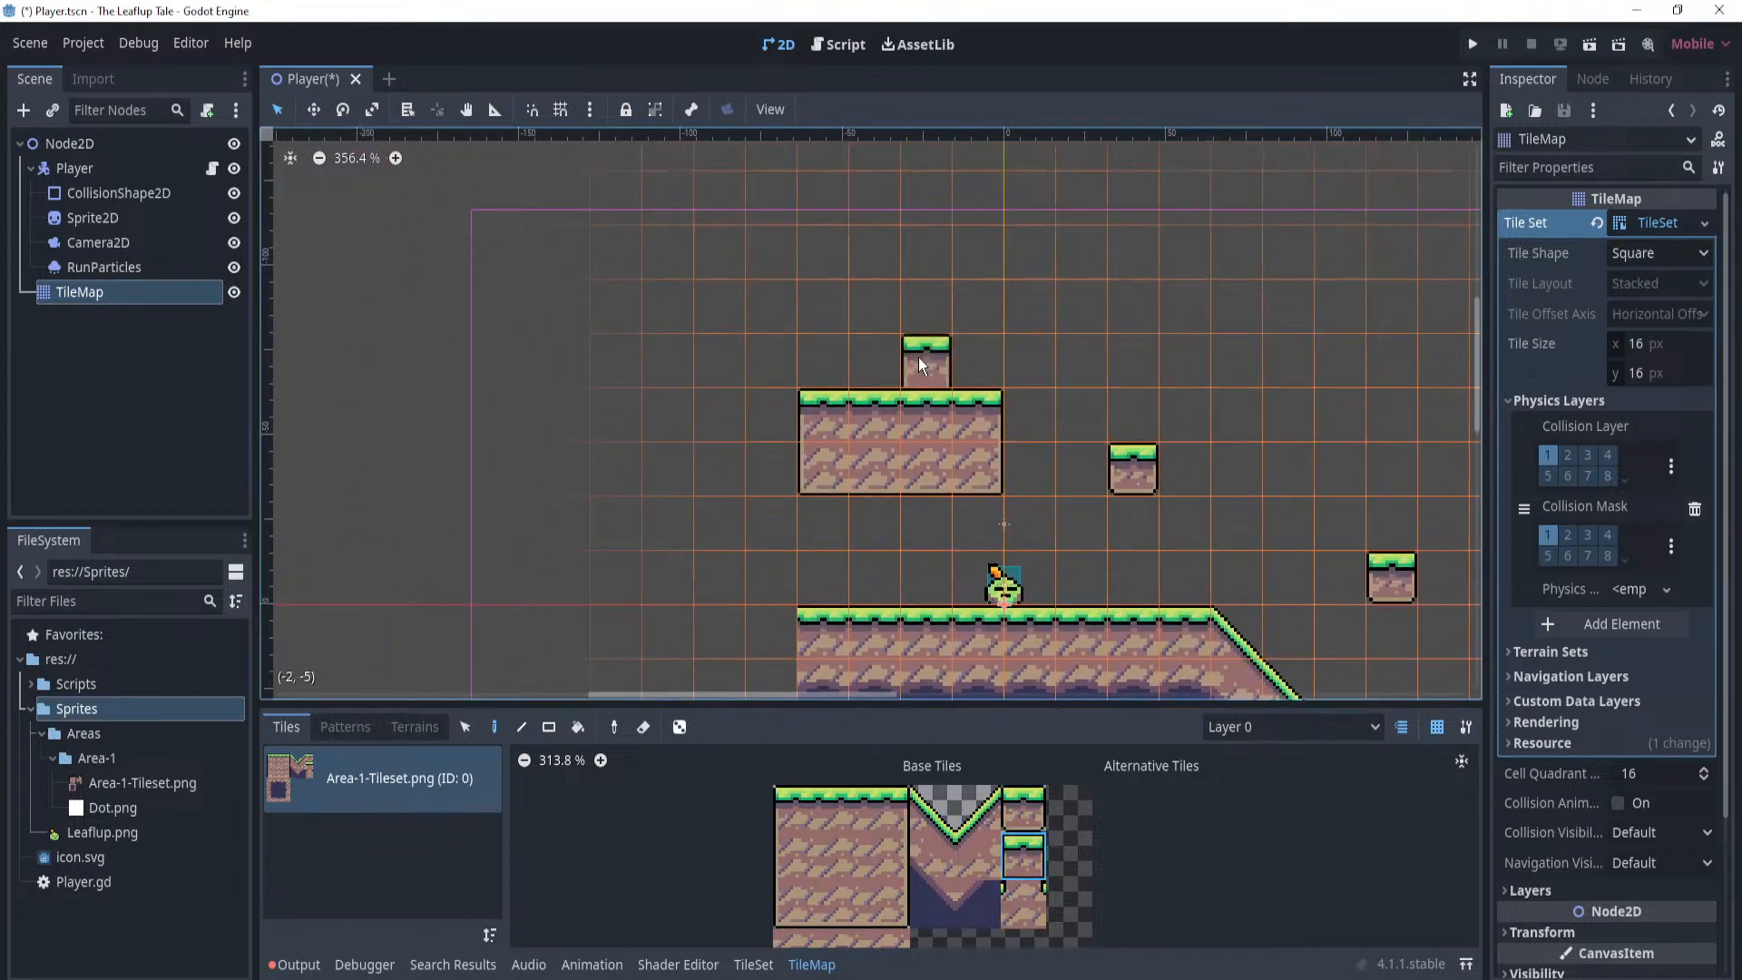
click(1025, 911)
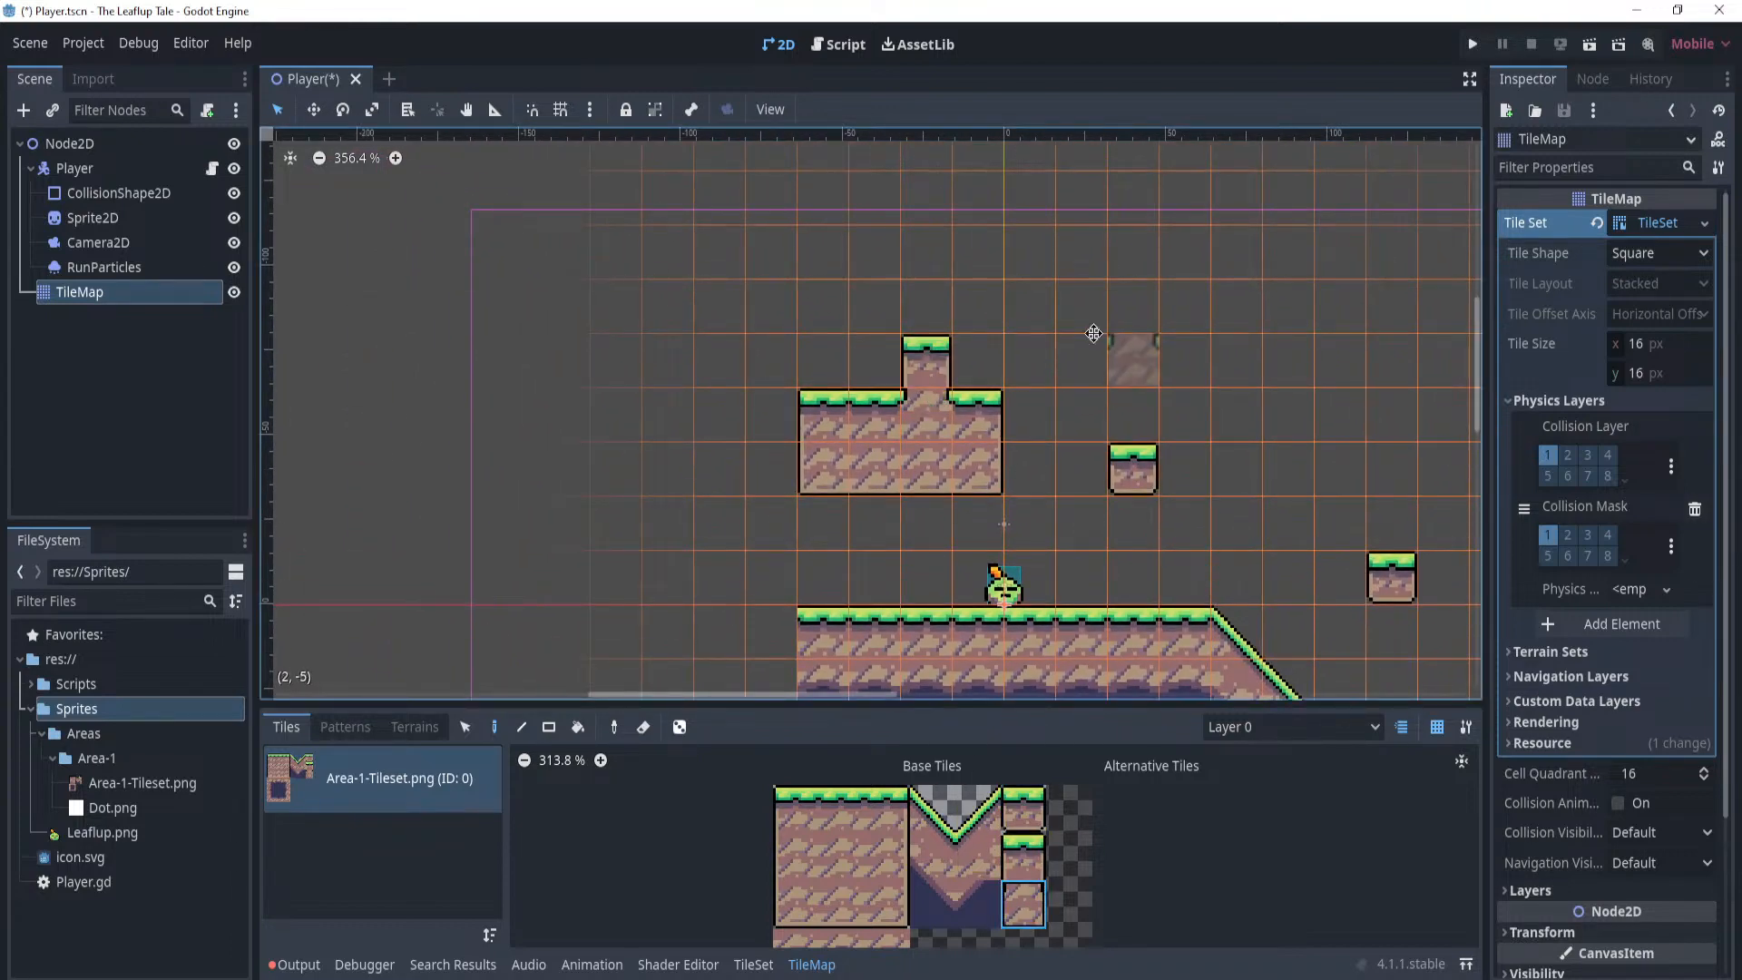
middle_drag(1094, 333, 968, 344)
Fill the area beneath the ground and slope with the plain dark blue centre tile of Area-1-Tileset.png.
scroll(933, 871, down, 4)
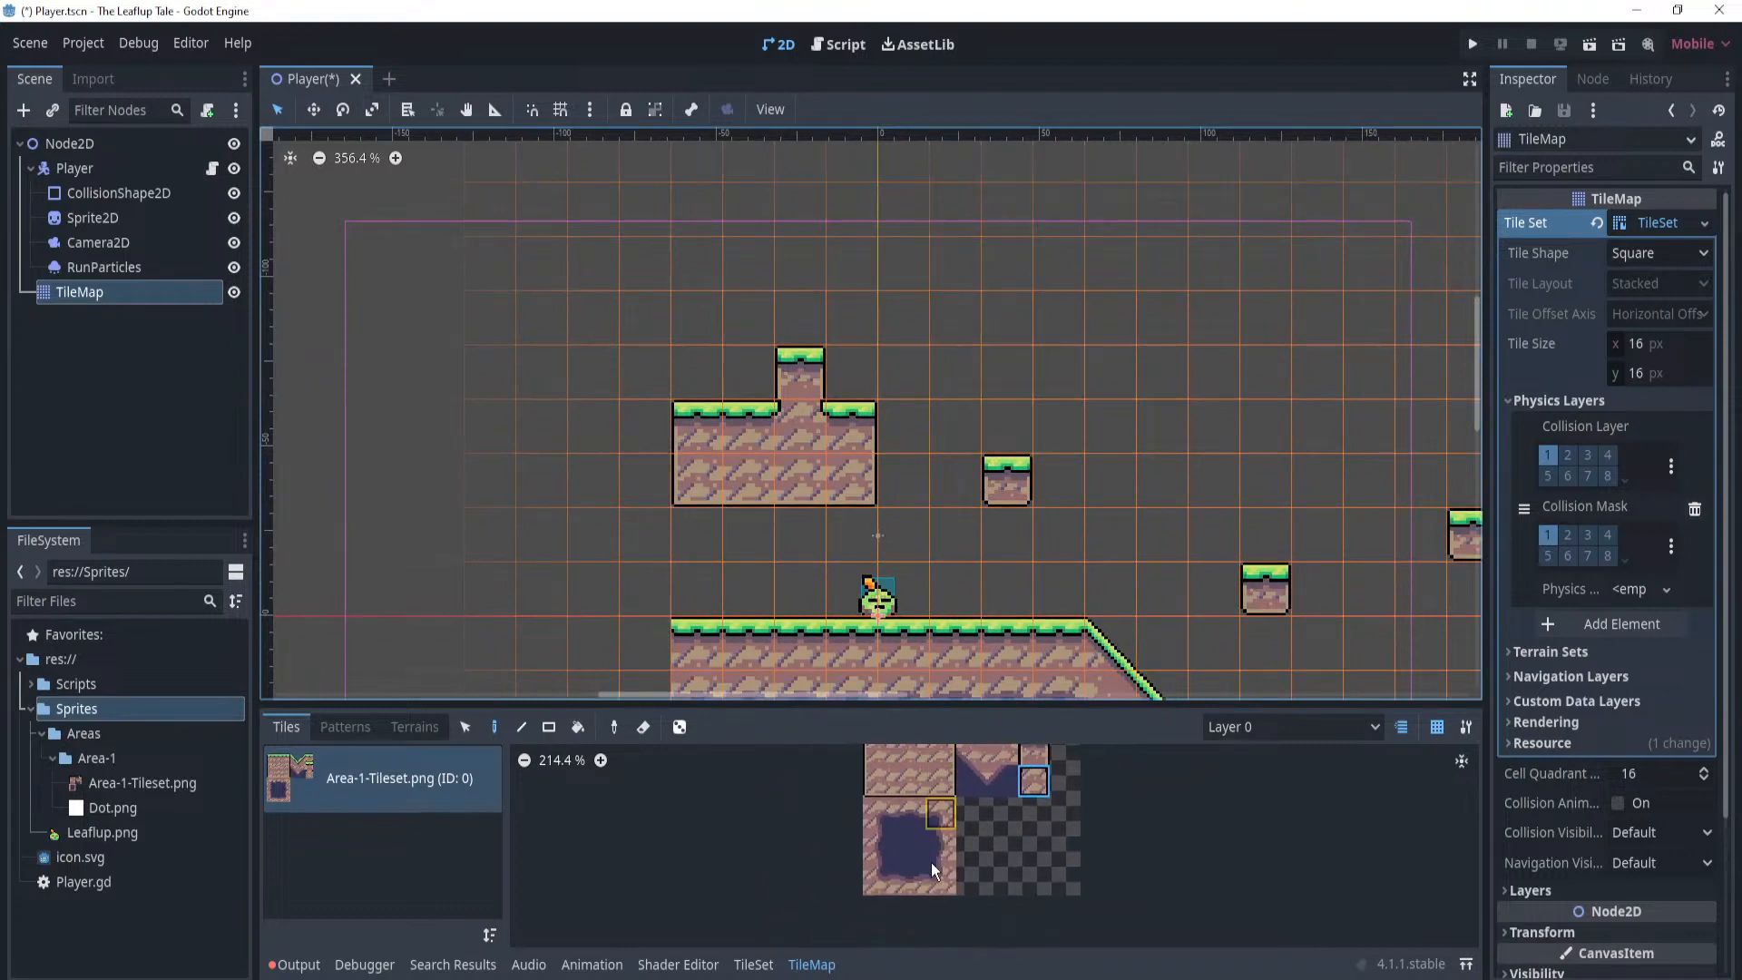
scroll(933, 871, up, 5)
click(931, 907)
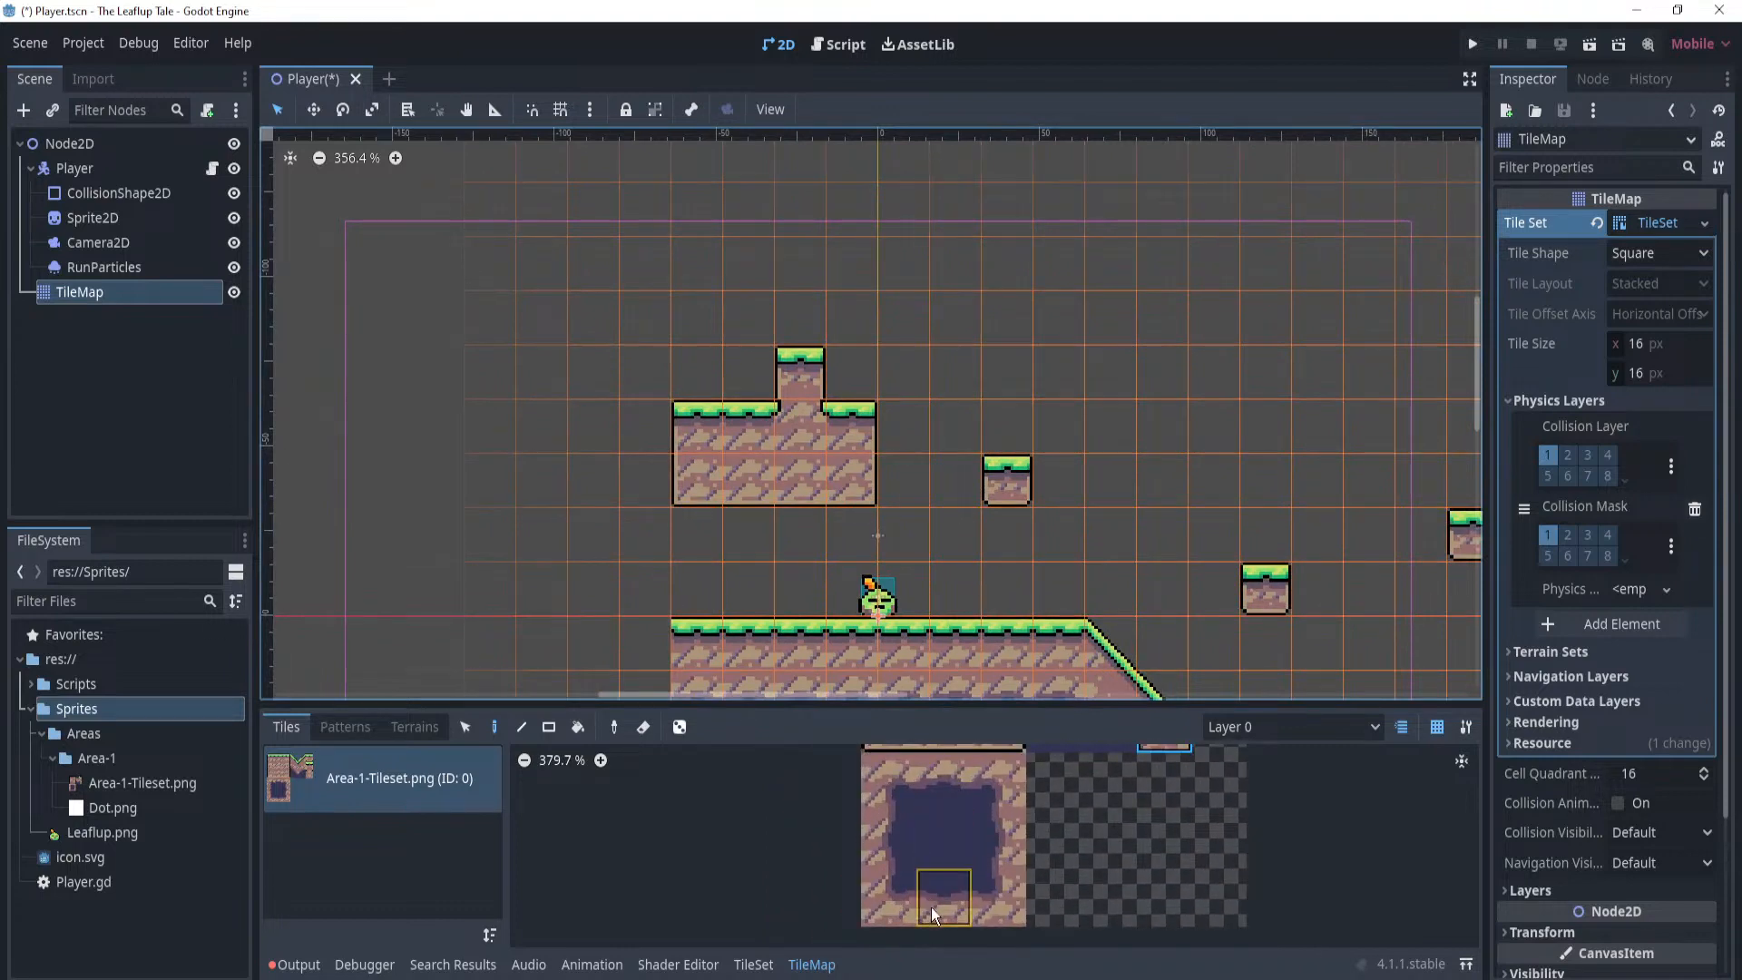
scroll(804, 430, down, 5)
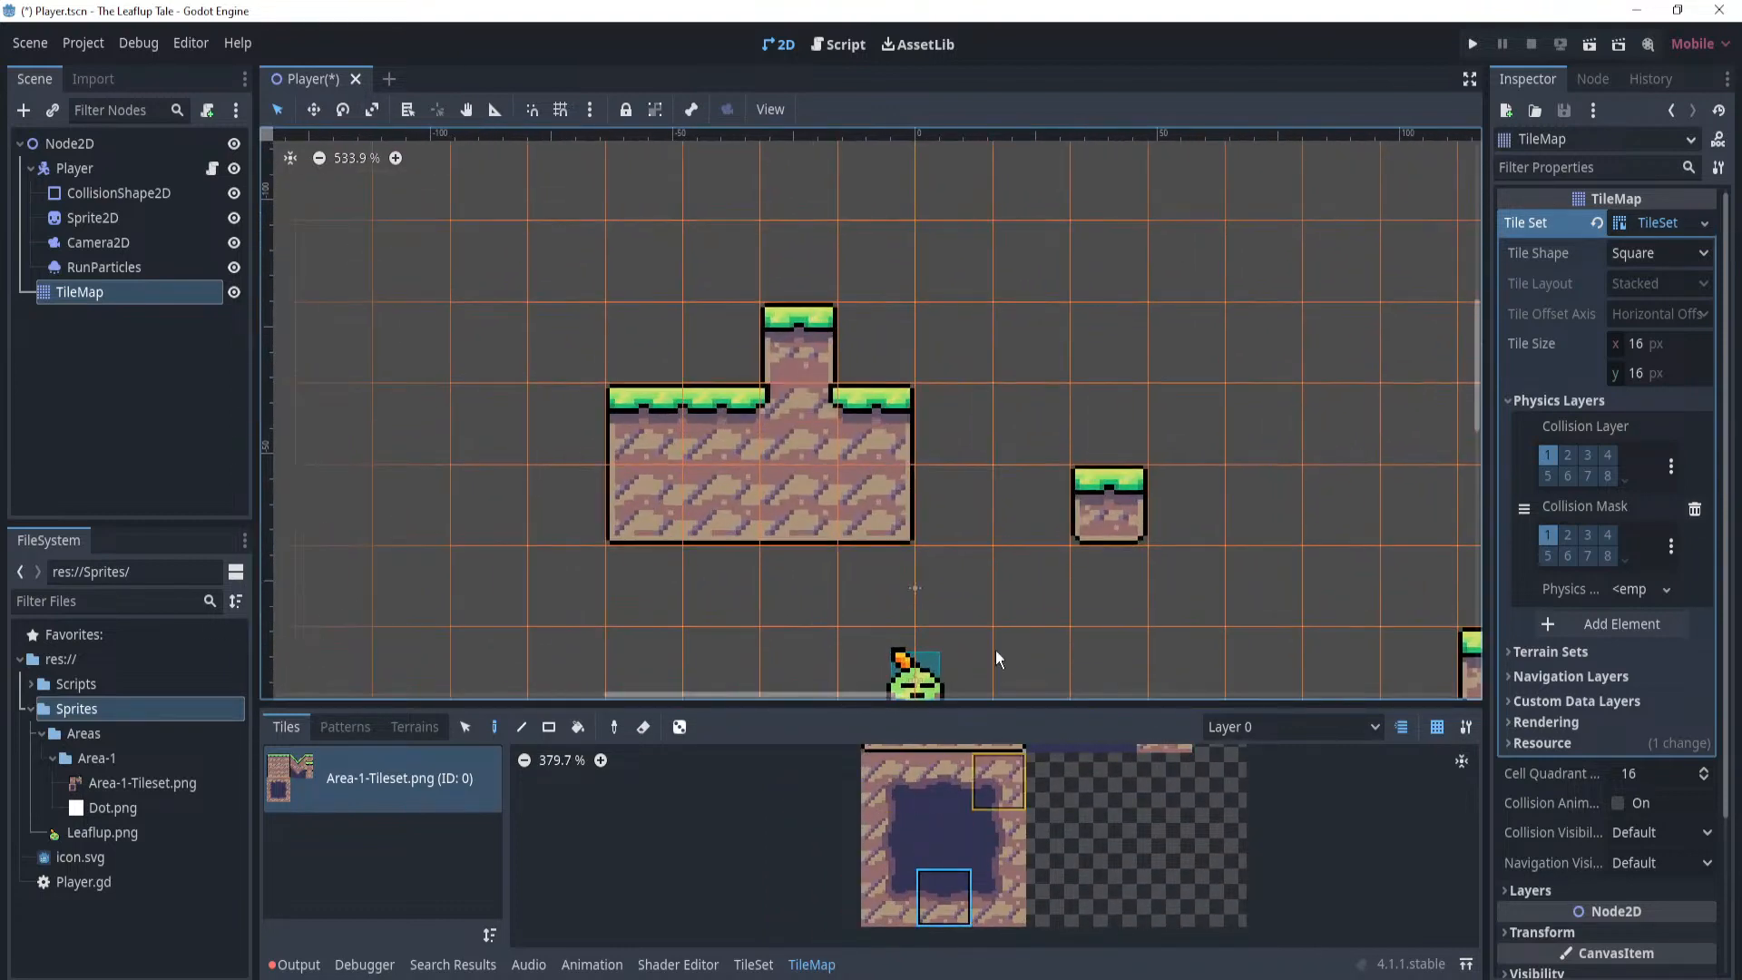
click(938, 837)
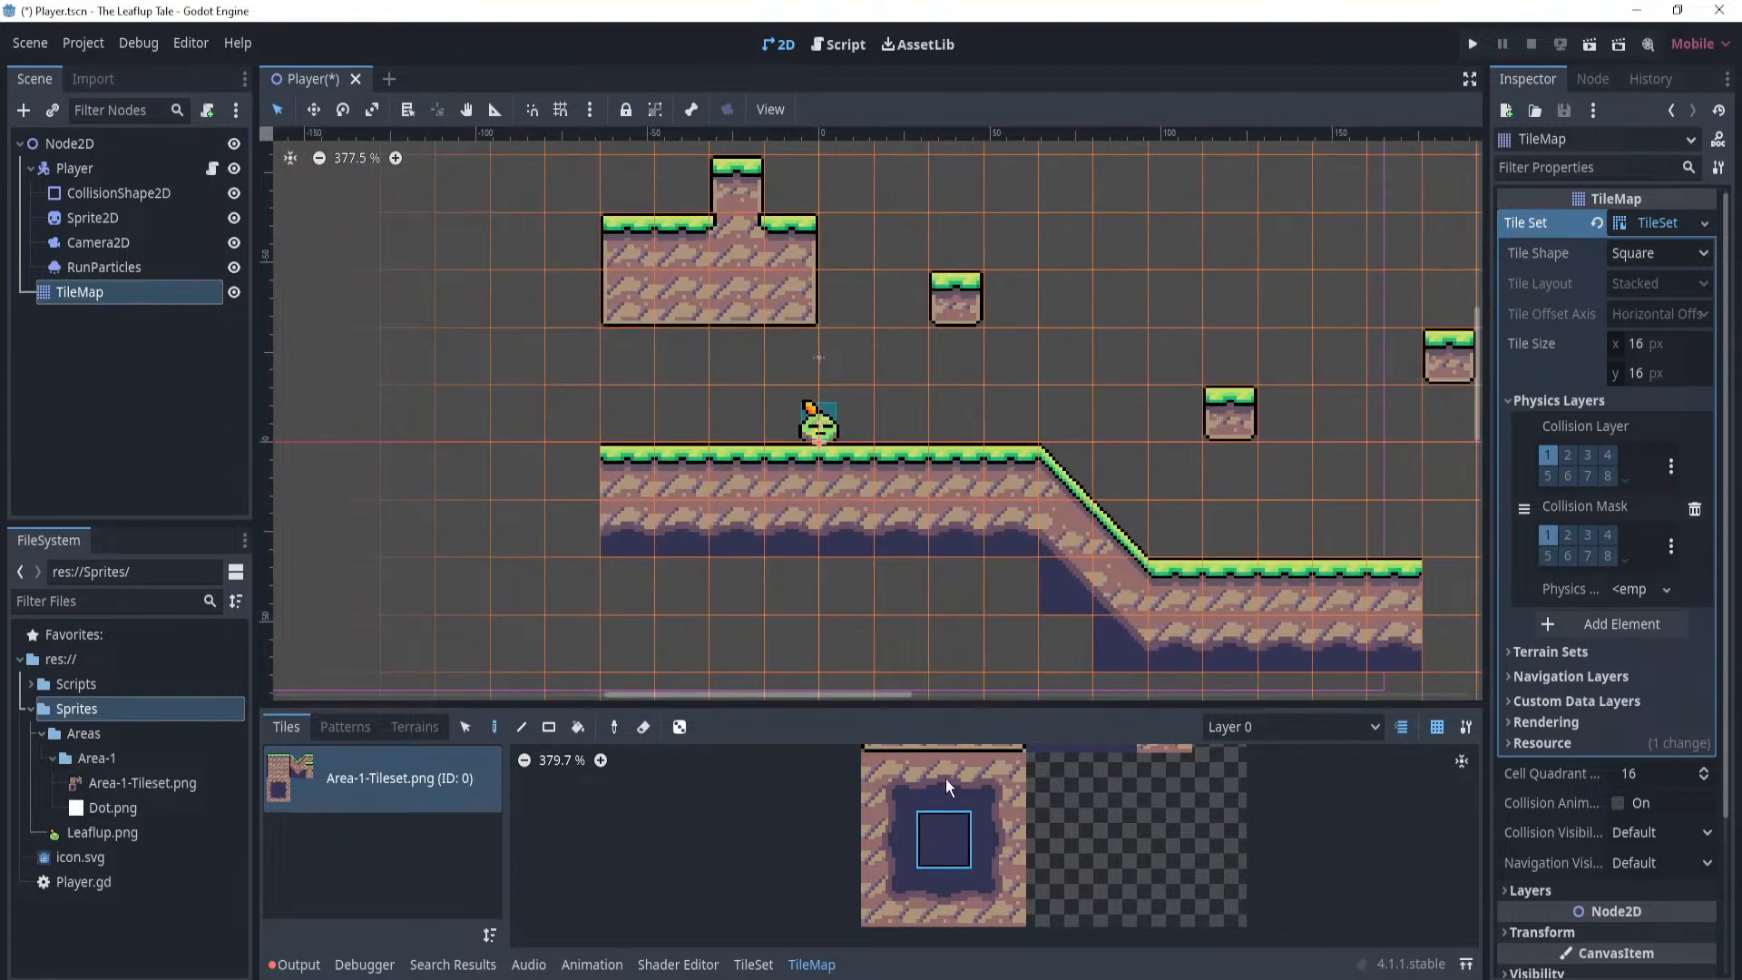
scroll(944, 779, down, 5)
scroll(645, 618, down, 2)
mouse_move(631, 465)
mouse_down()
mouse_move(885, 531)
mouse_move(1032, 520)
mouse_up()
scroll(980, 555, down, 6)
middle_drag(979, 555, 854, 640)
scroll(875, 594, up, 7)
middle_drag(928, 520, 991, 558)
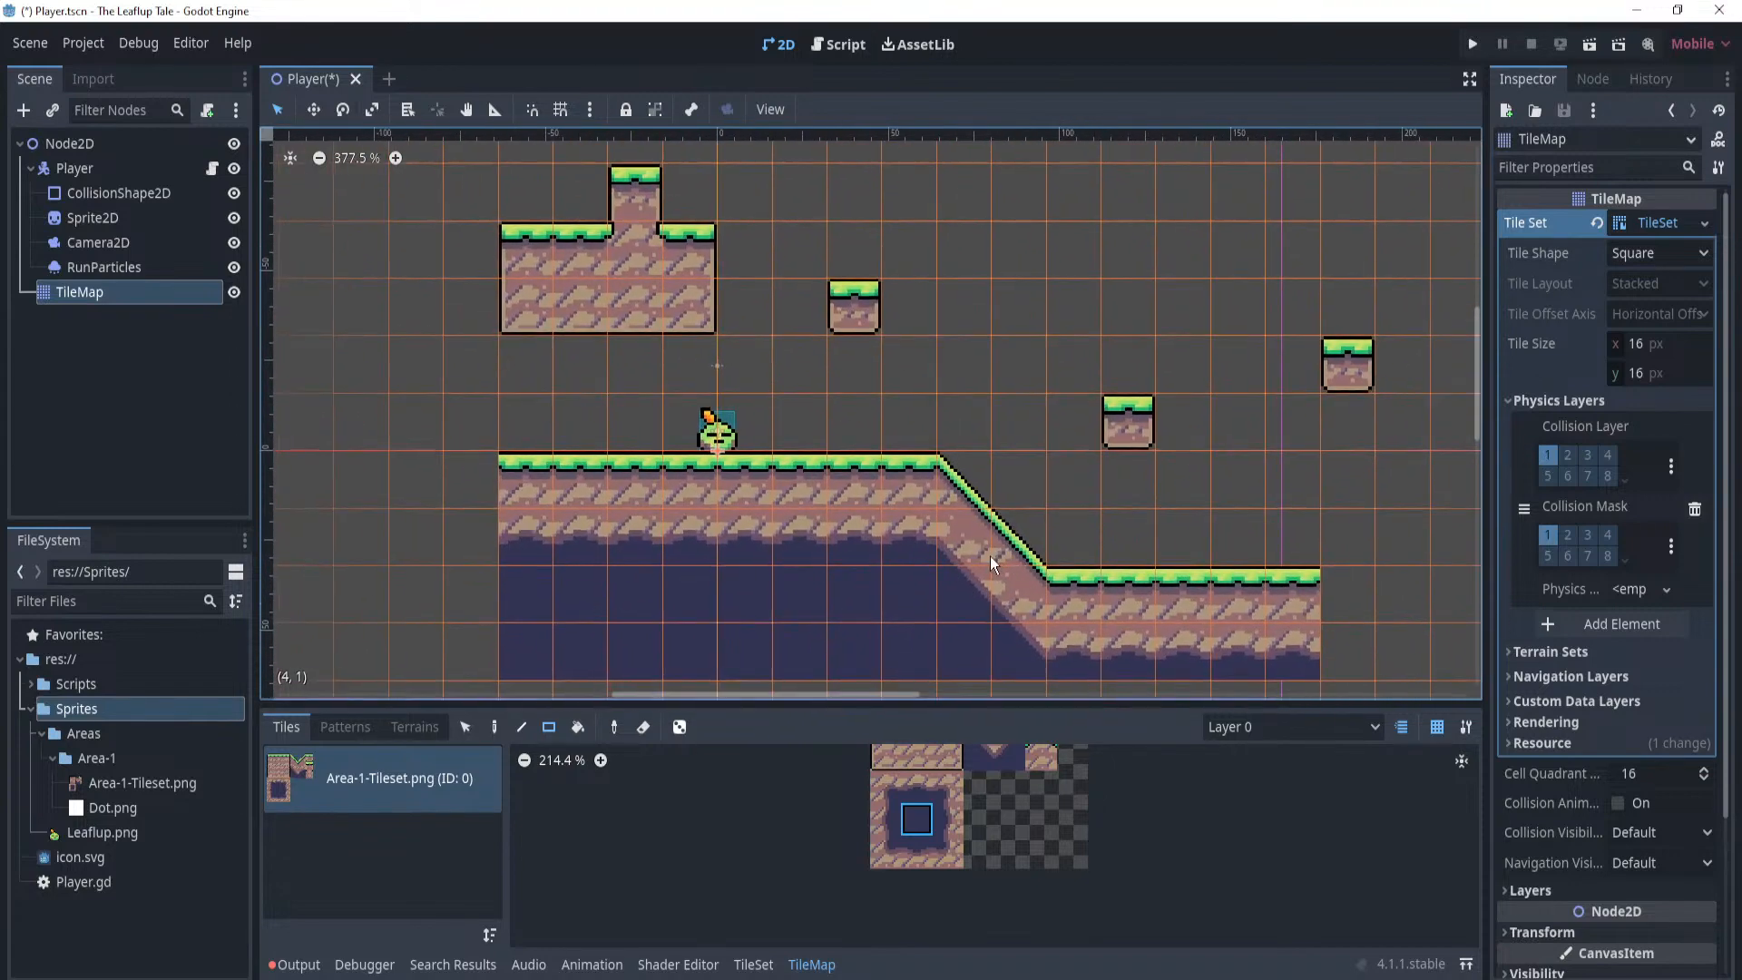
Playtest the extended level by running and jumping across the ground, slope and floating blocks, watching the run particles, and close the game.
click(1472, 43)
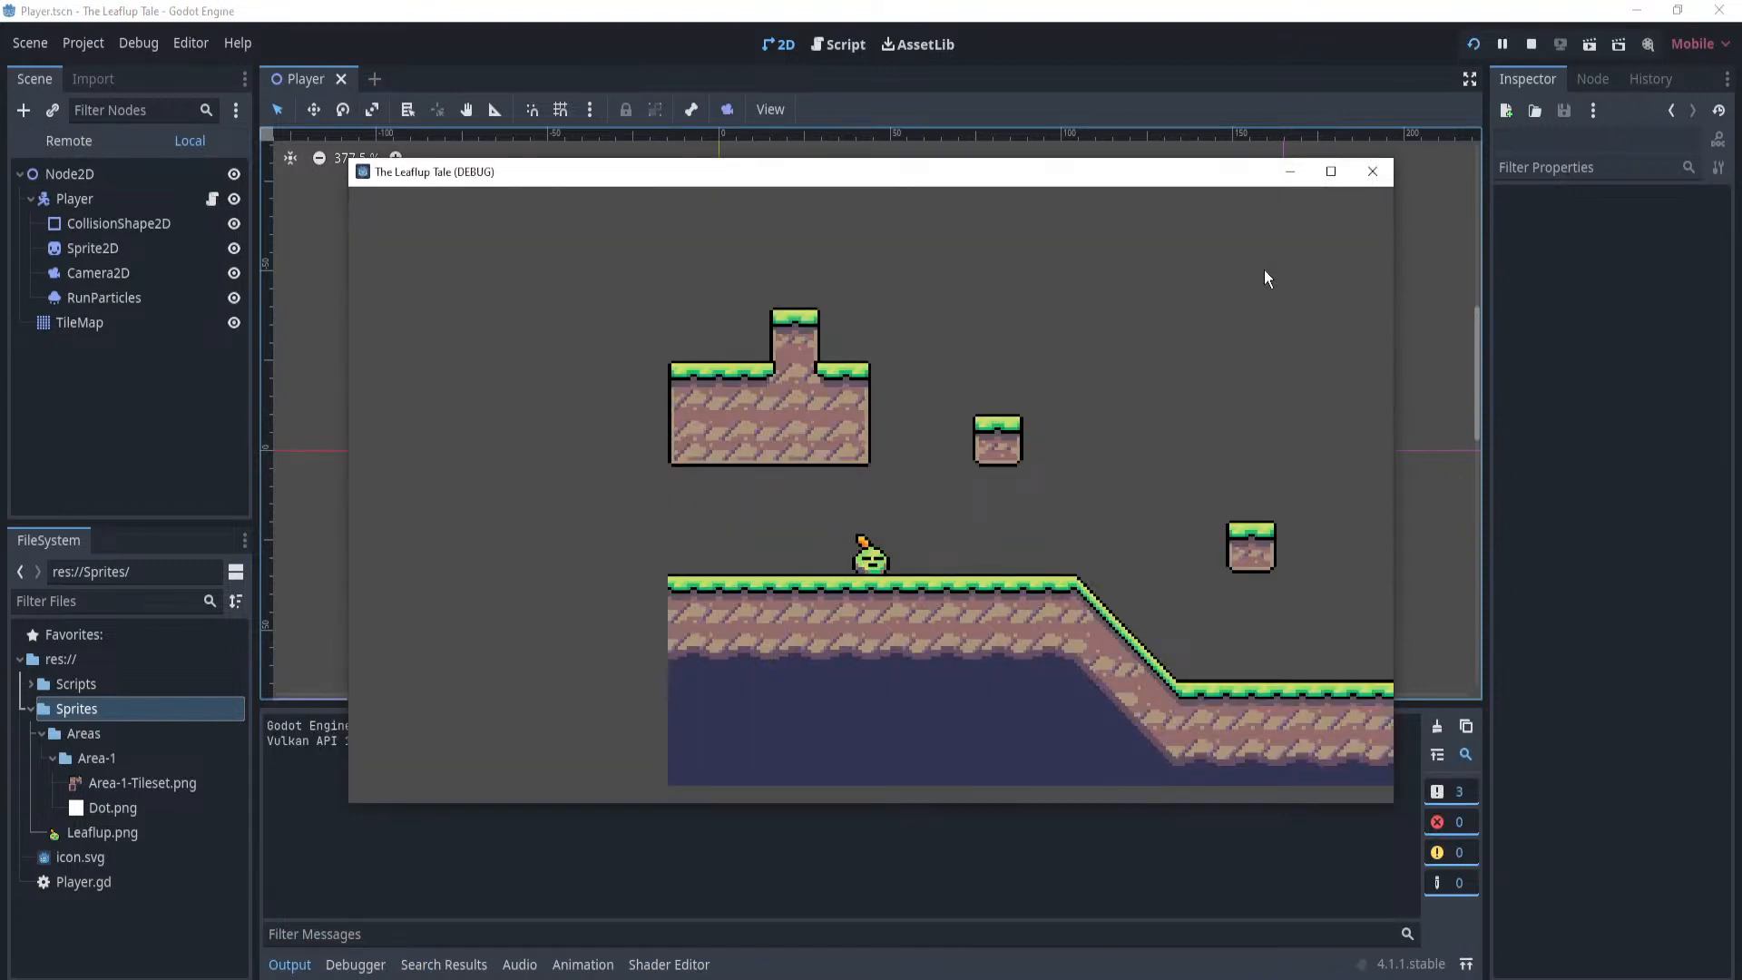
key(Right)
key(space)
key(Left)
key(space)
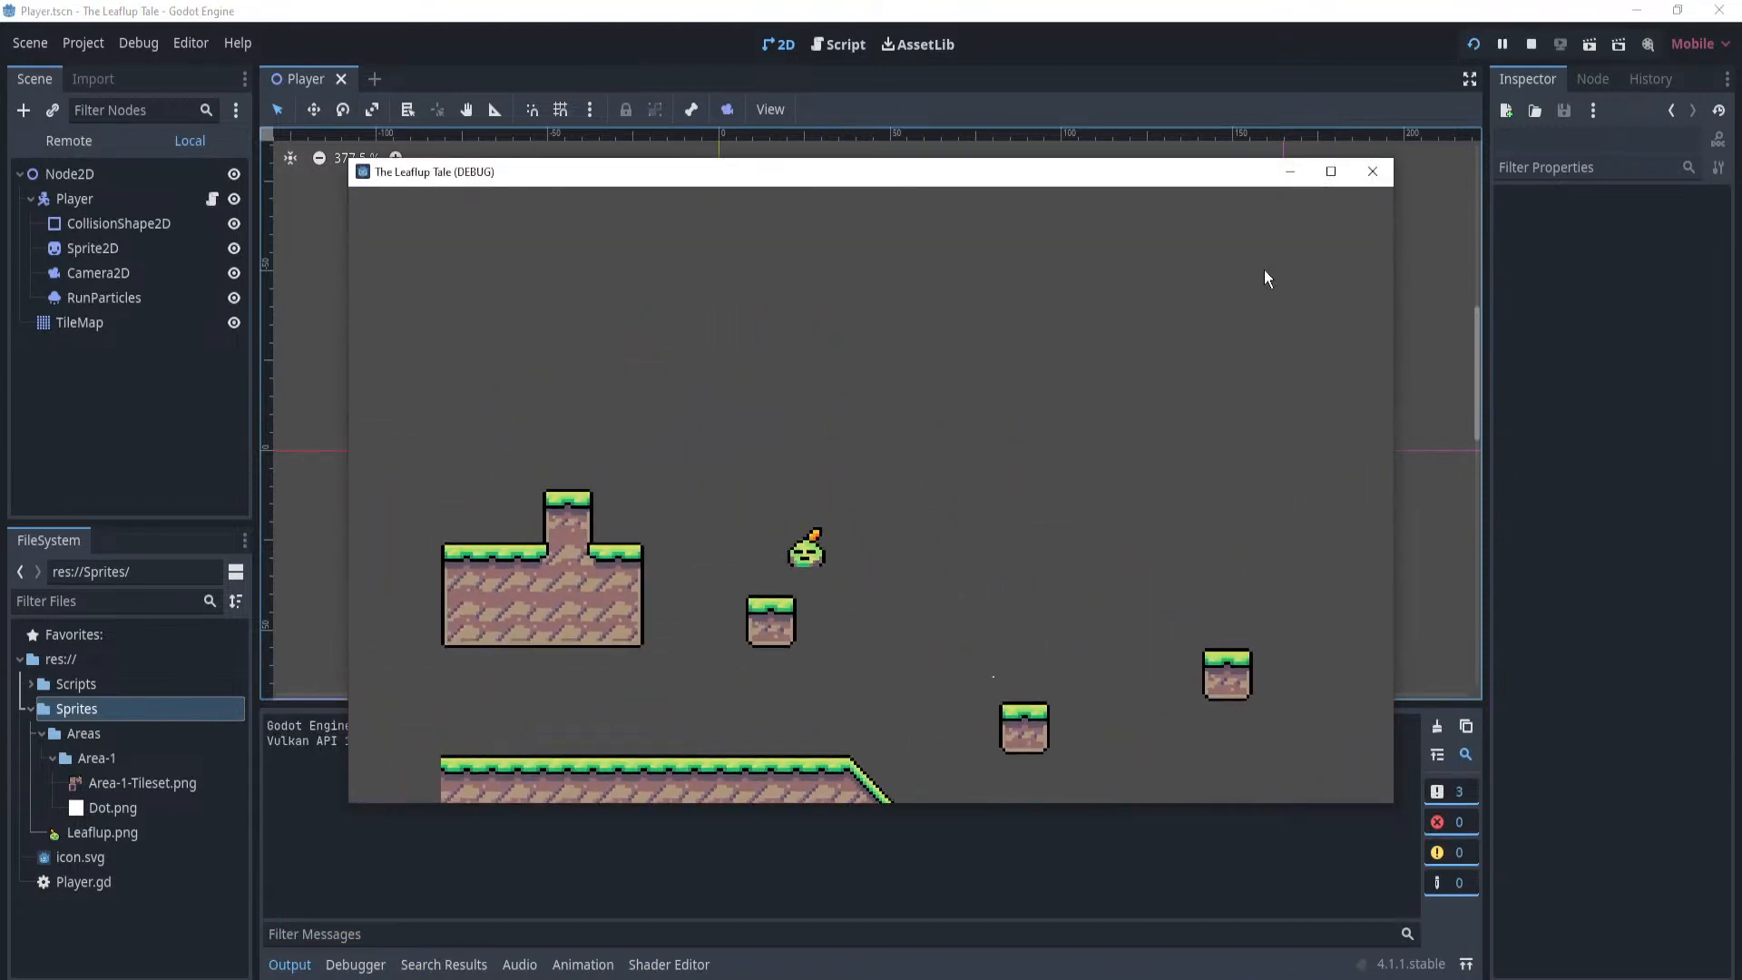
key(space)
key(Right)
key(space)
key(space)
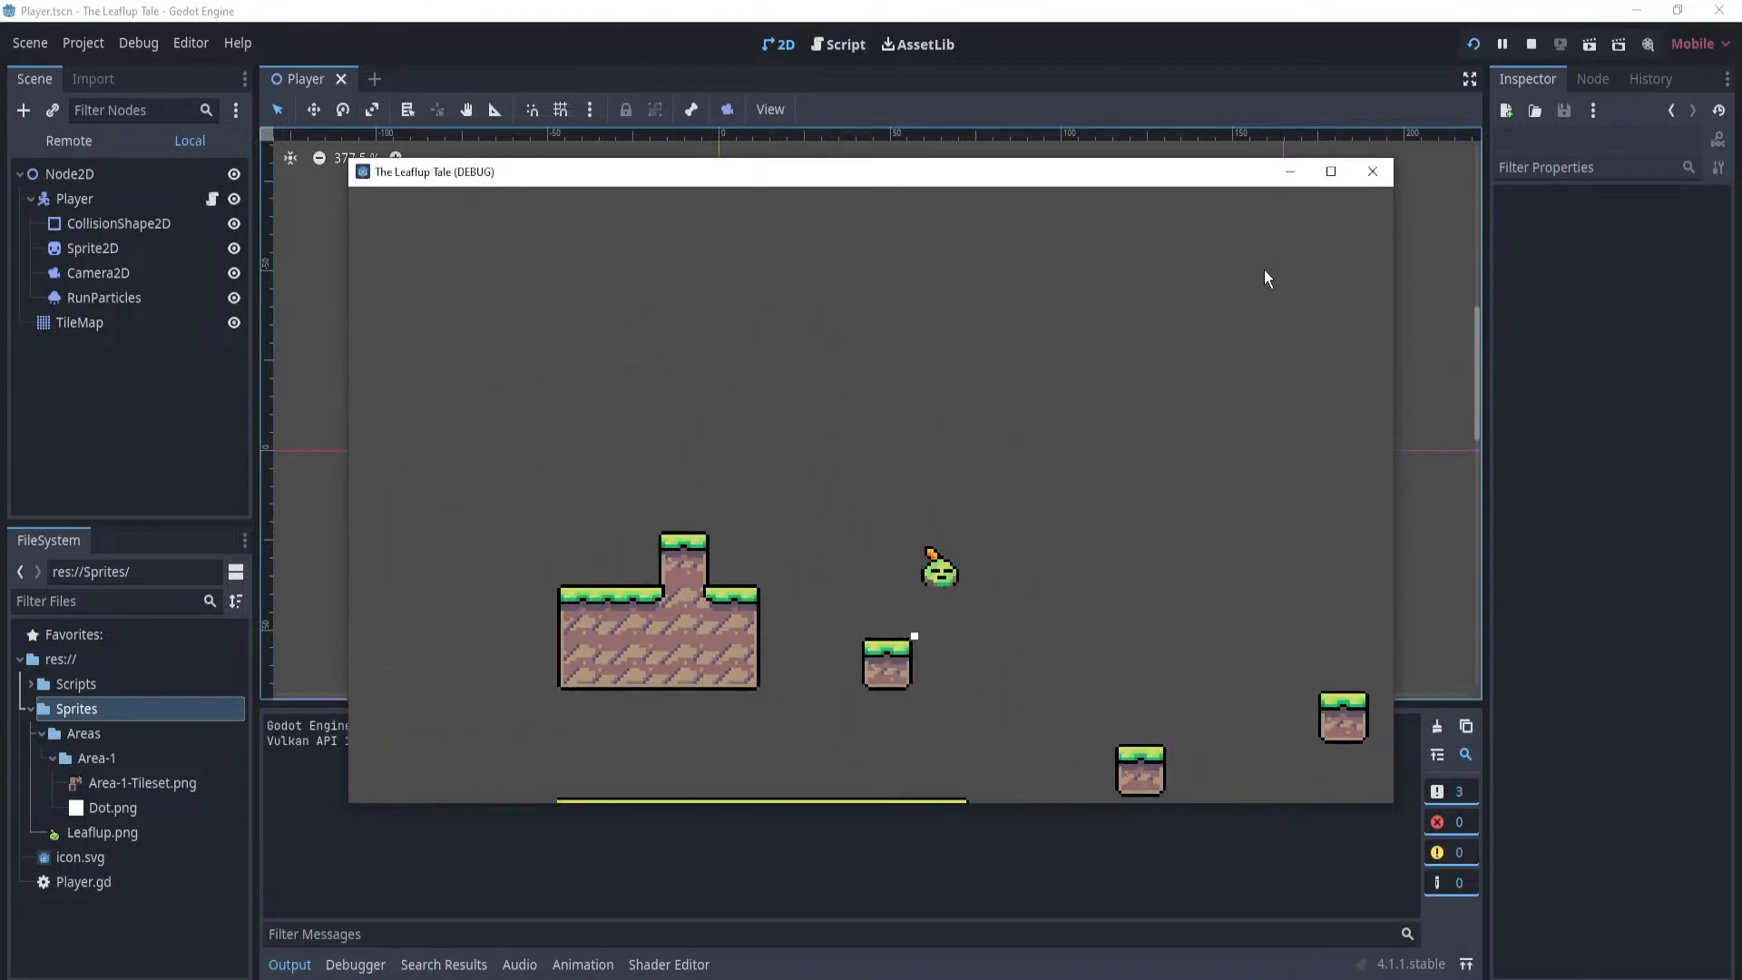
key(Right)
key(space)
key(Left)
key(space)
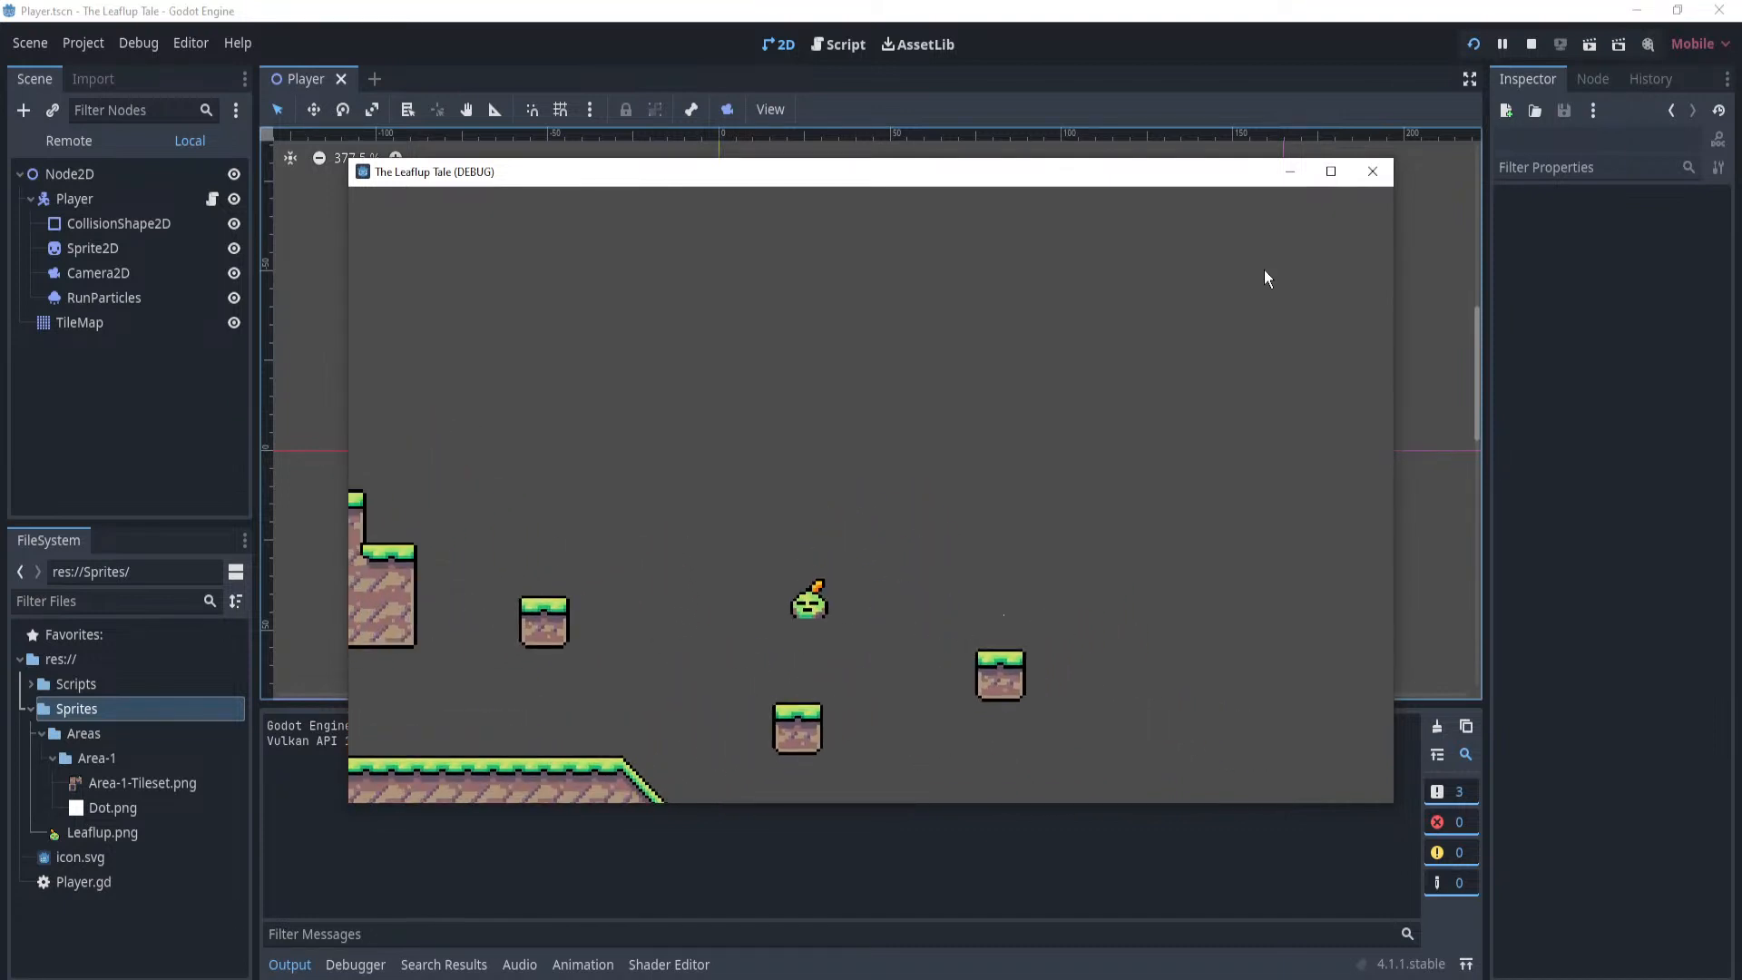
key(Right)
key(space)
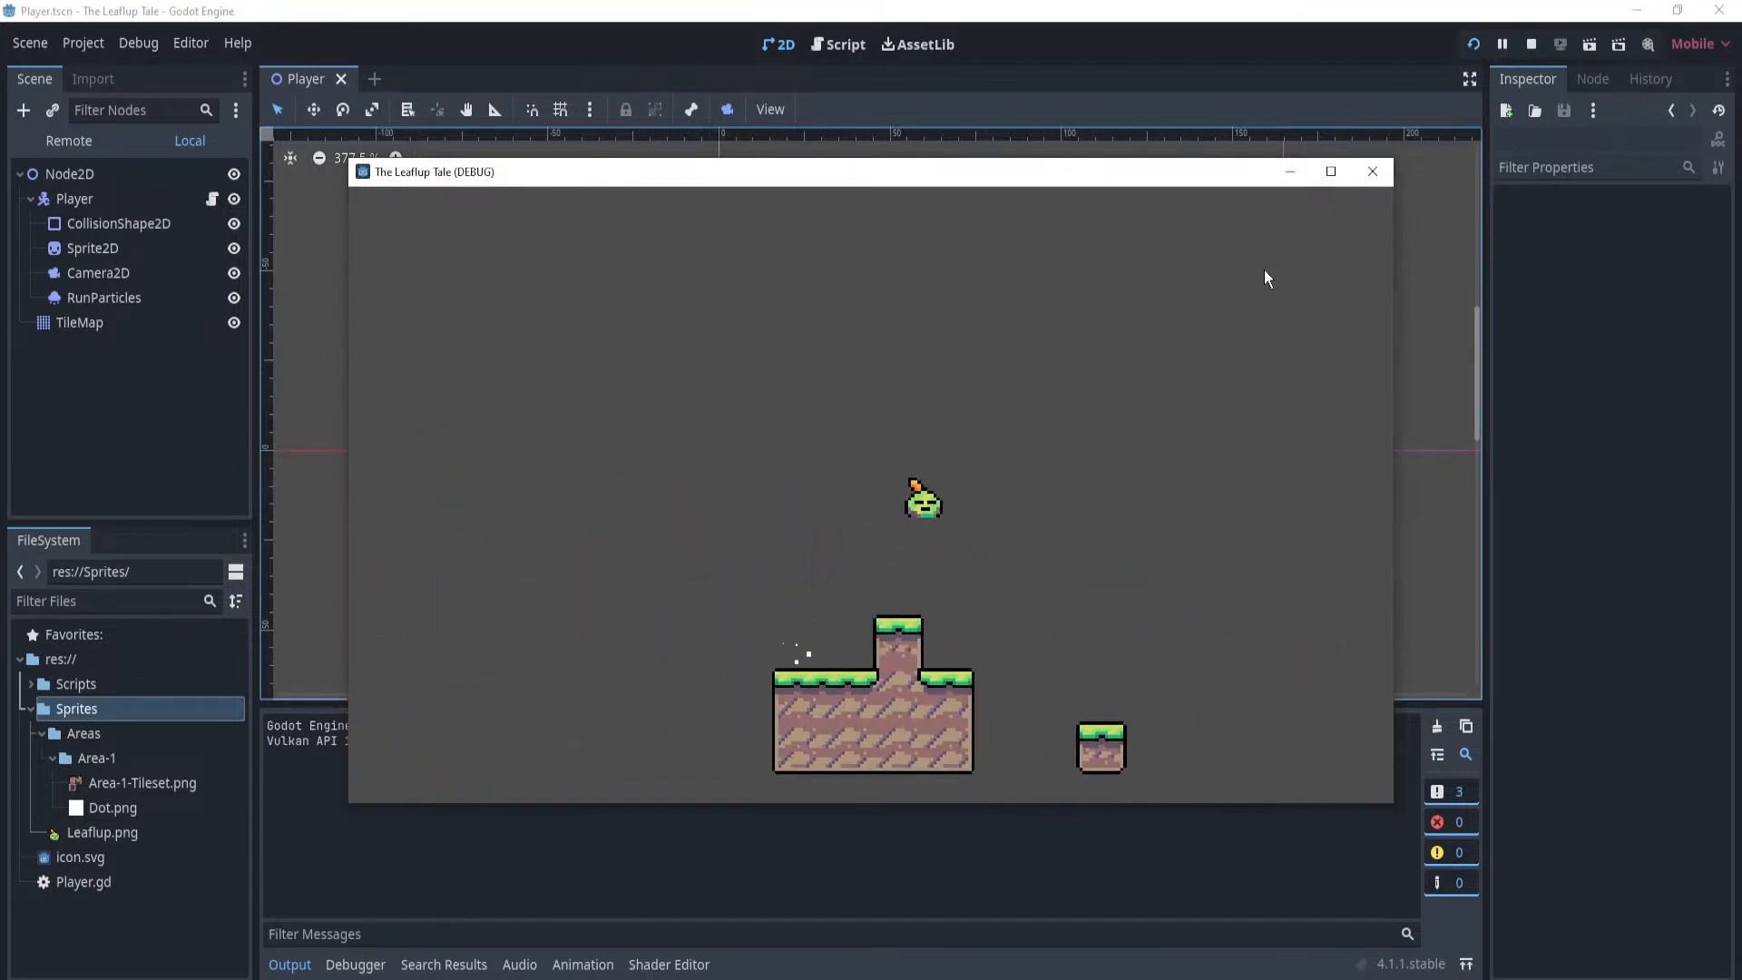
key(space)
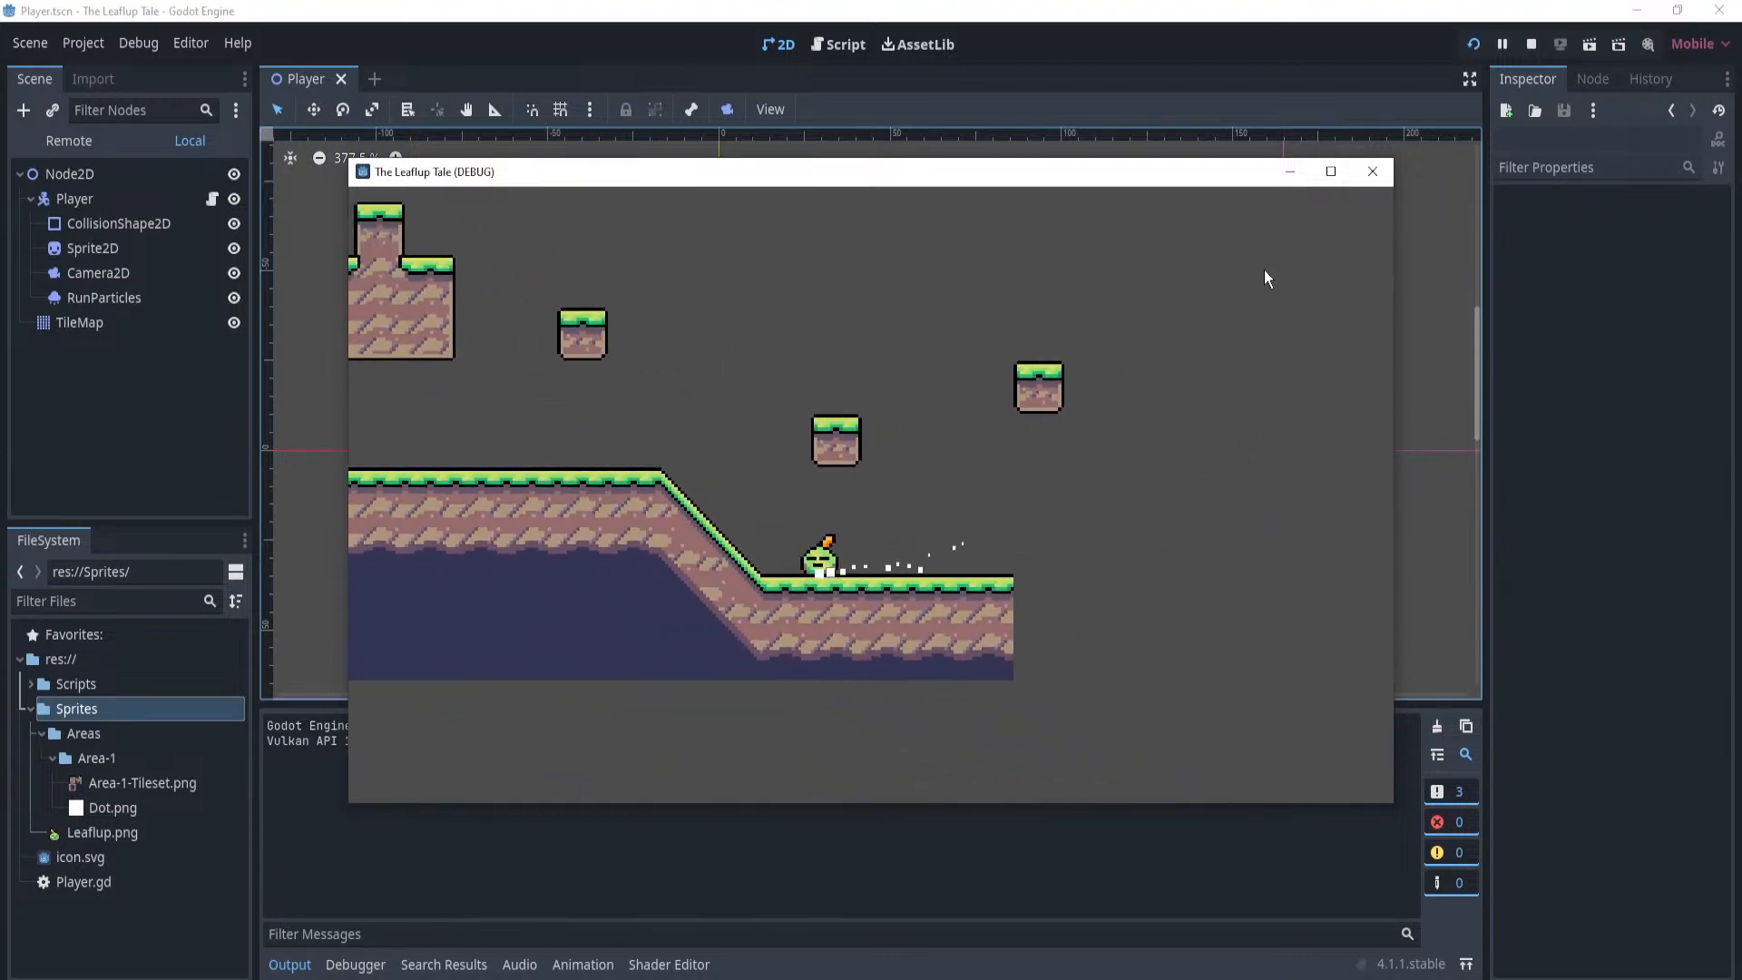
key(space)
key(Right)
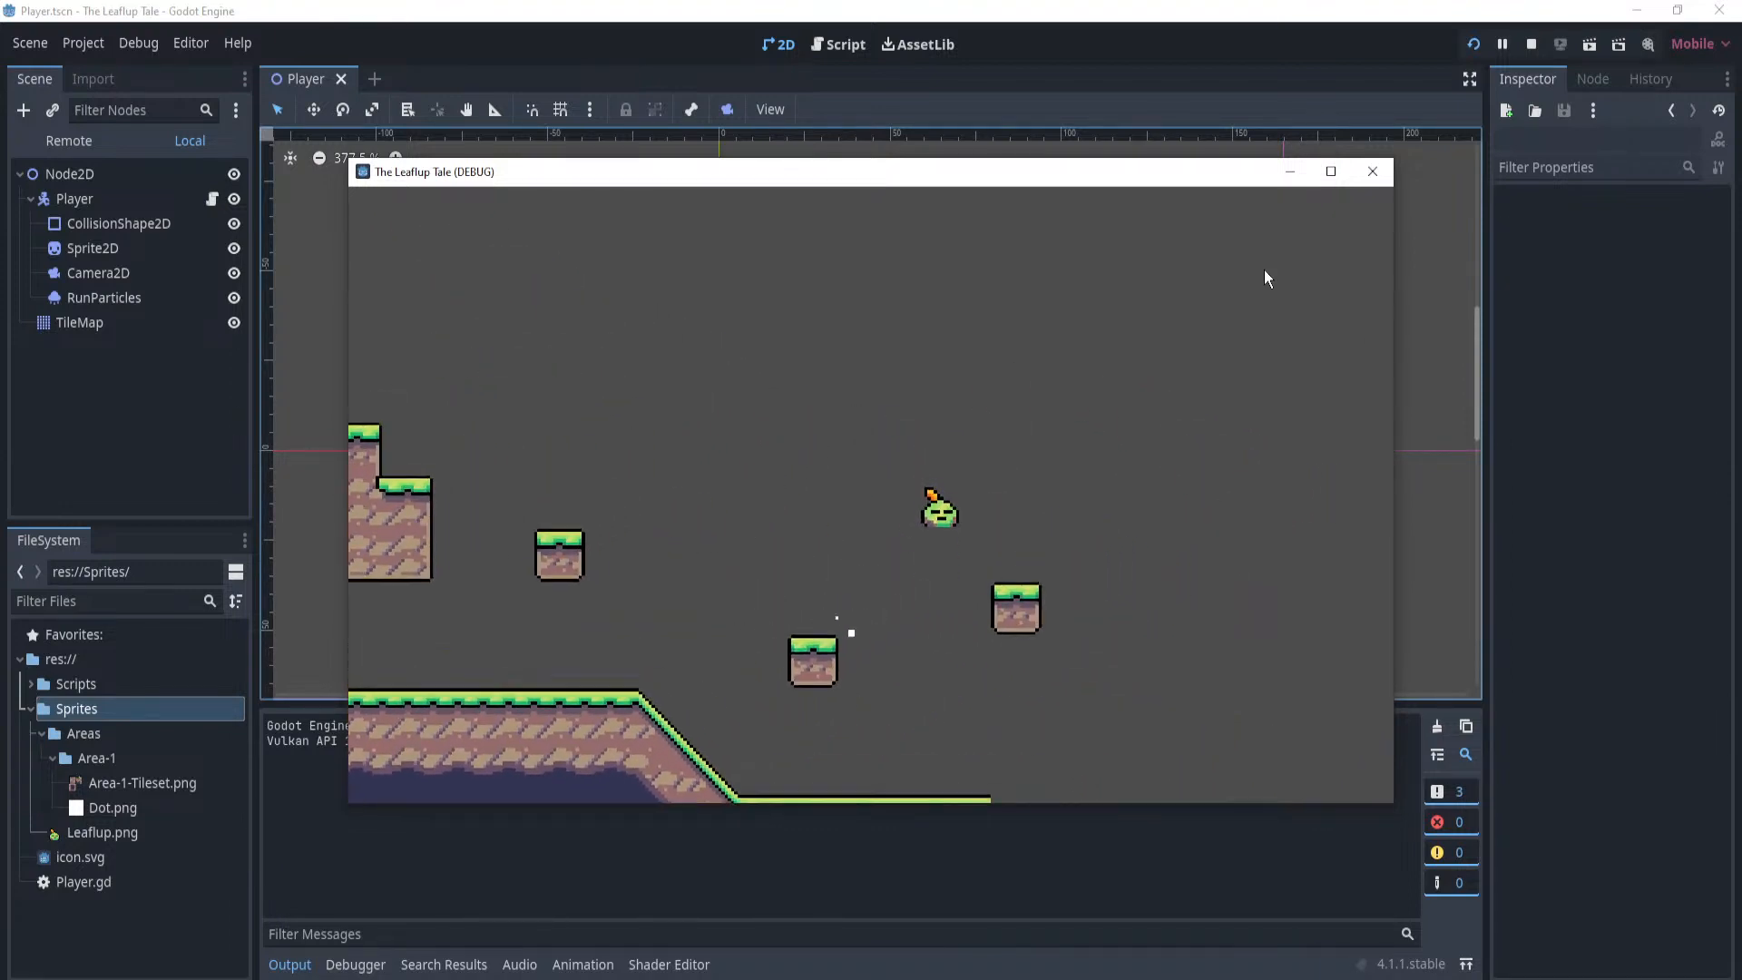
key(Left)
key(space)
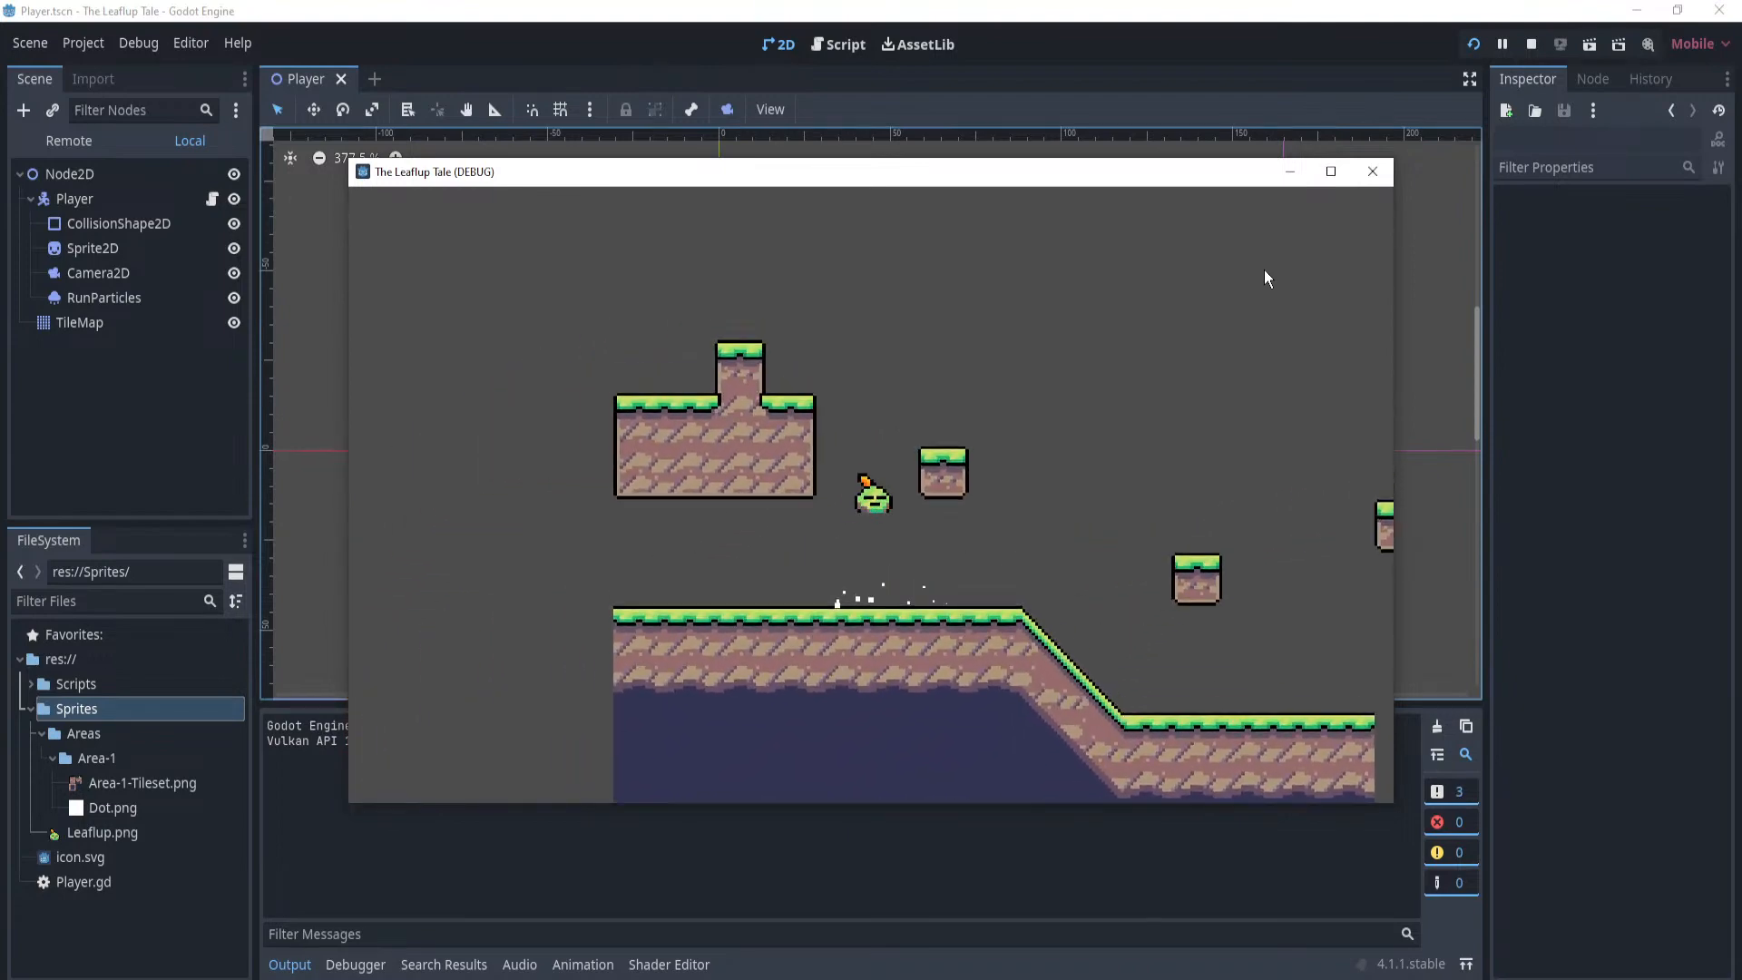
key(Right)
click(1368, 174)
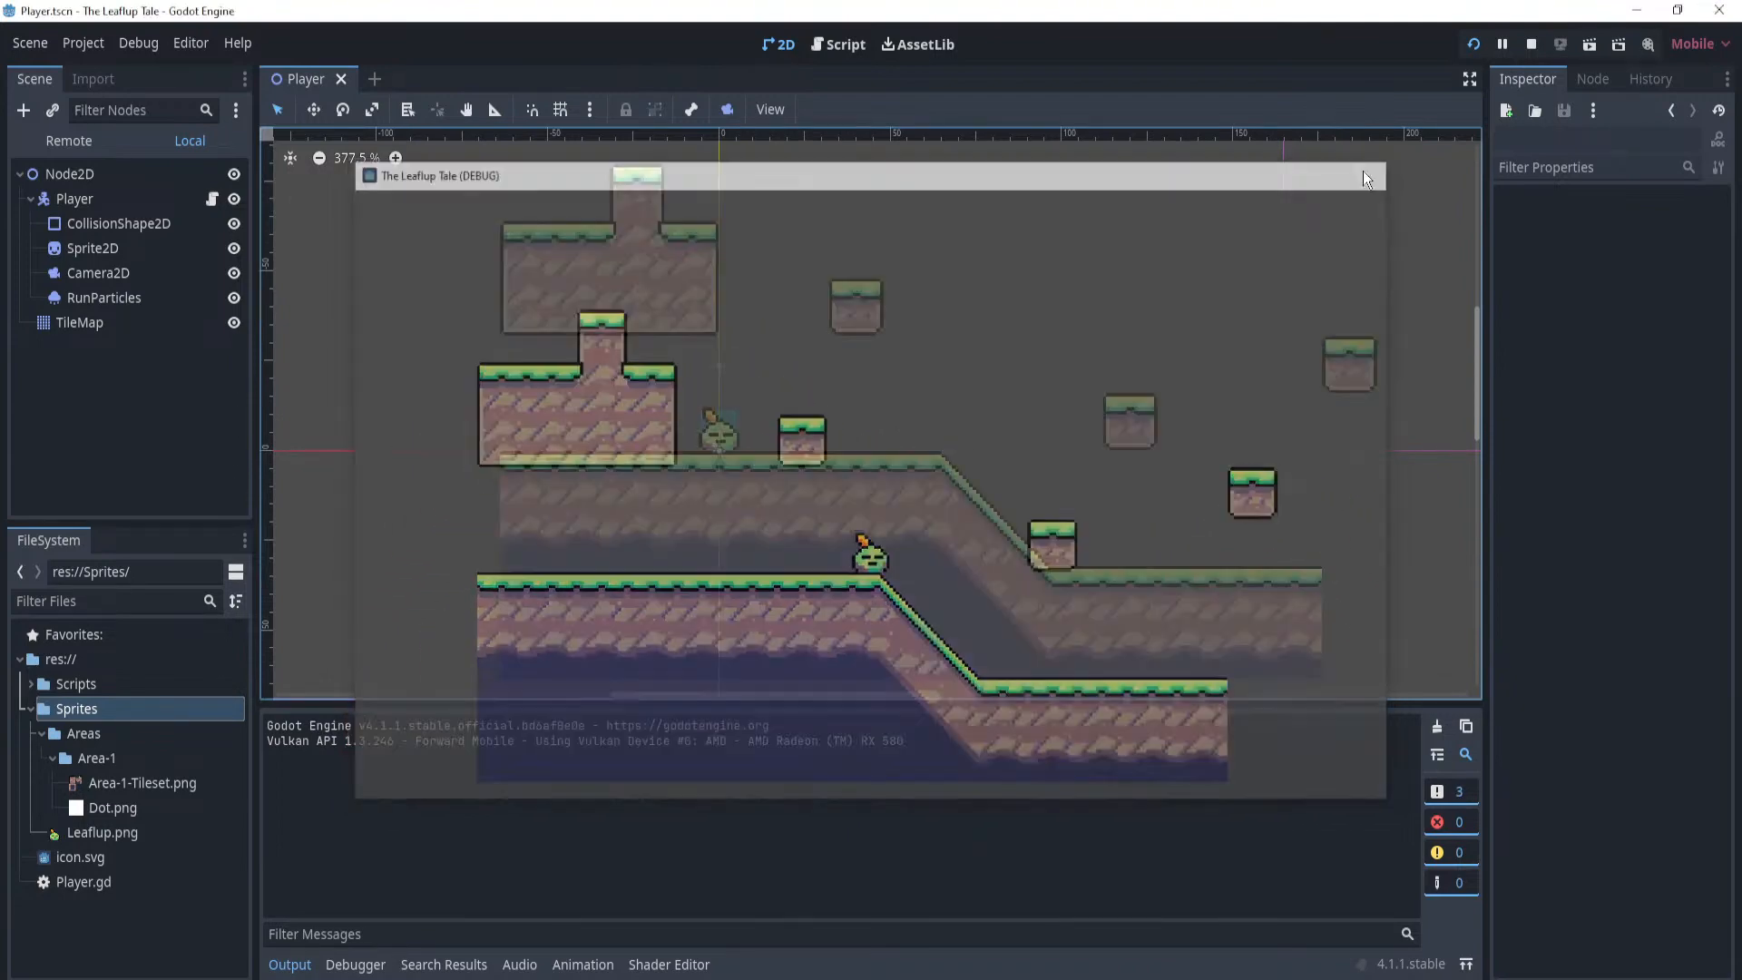
Review the level layout in the 2D view and the Player node's movement properties.
scroll(821, 476, down, 2)
scroll(974, 470, up, 3)
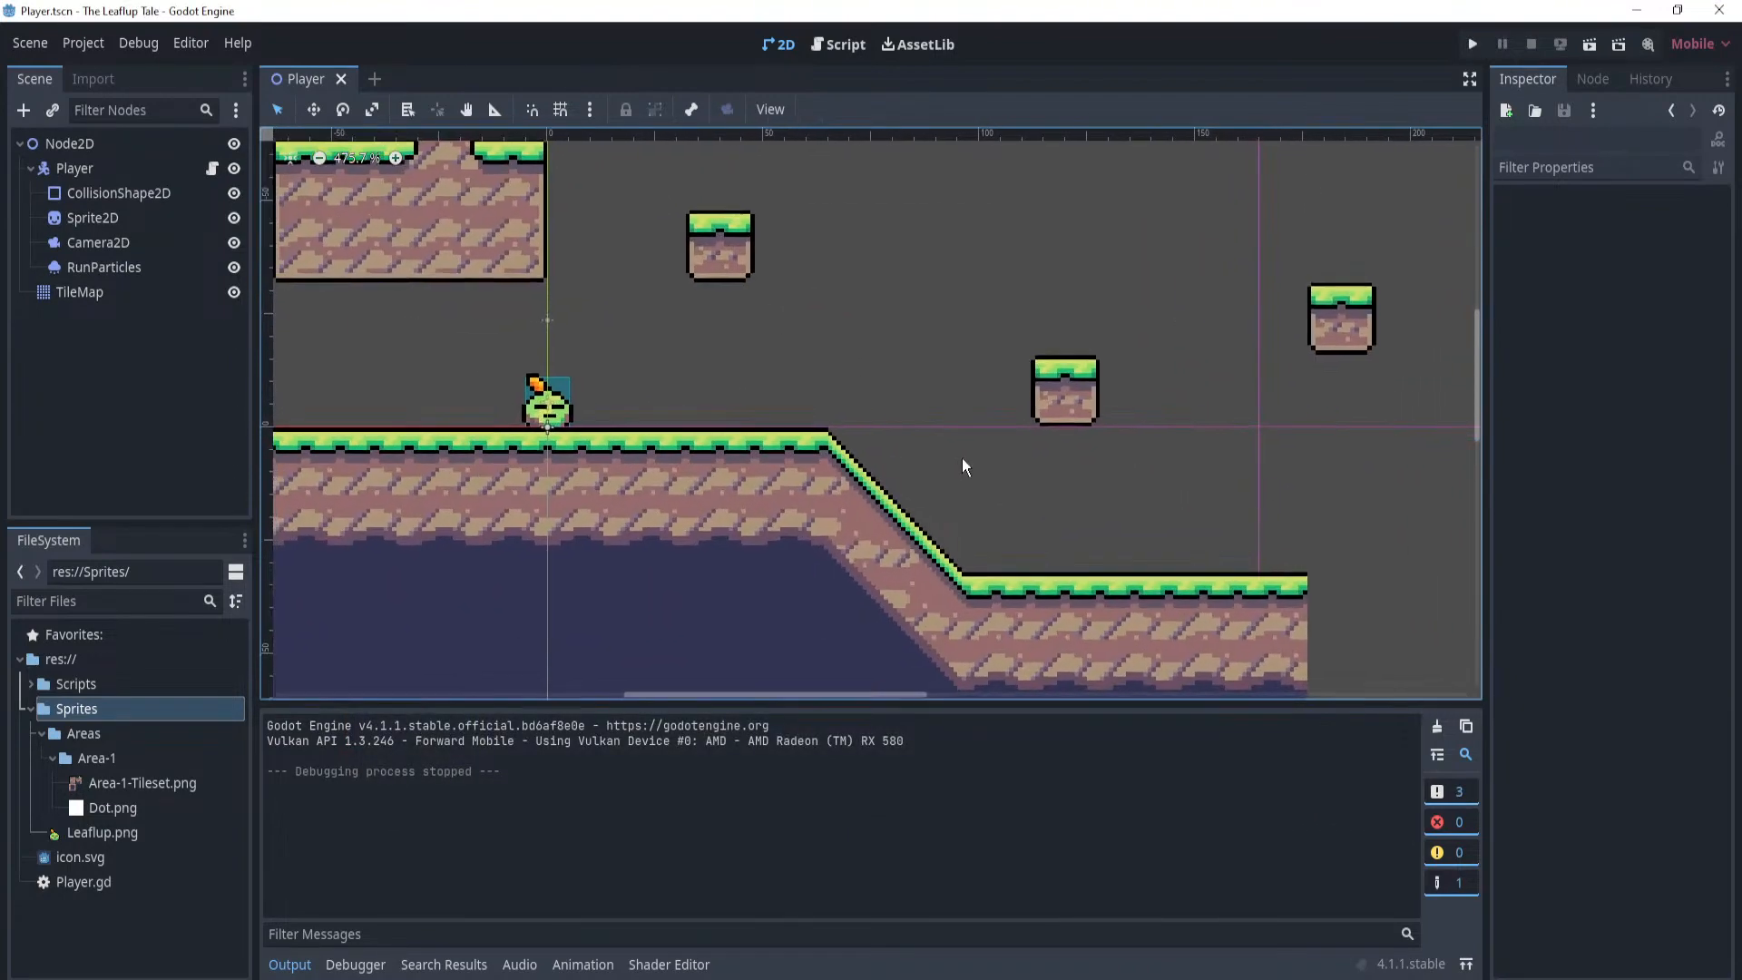
scroll(791, 453, up, 1)
scroll(774, 433, down, 3)
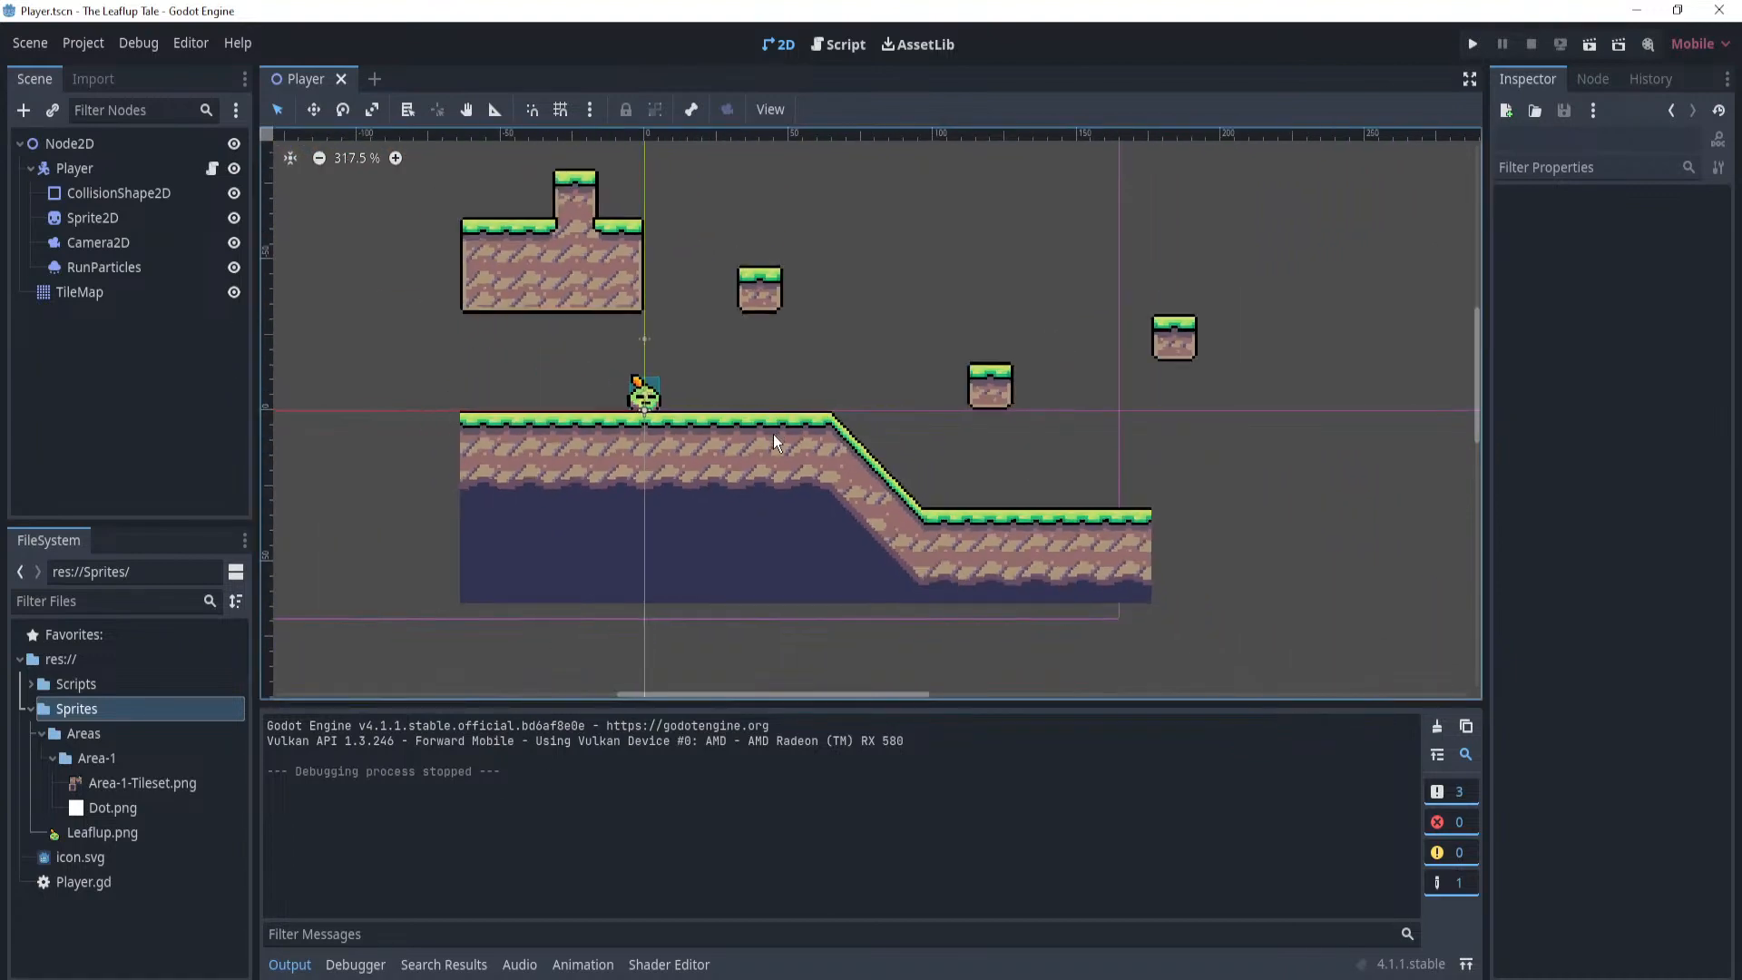
middle_drag(773, 434, 904, 466)
scroll(904, 467, down, 1)
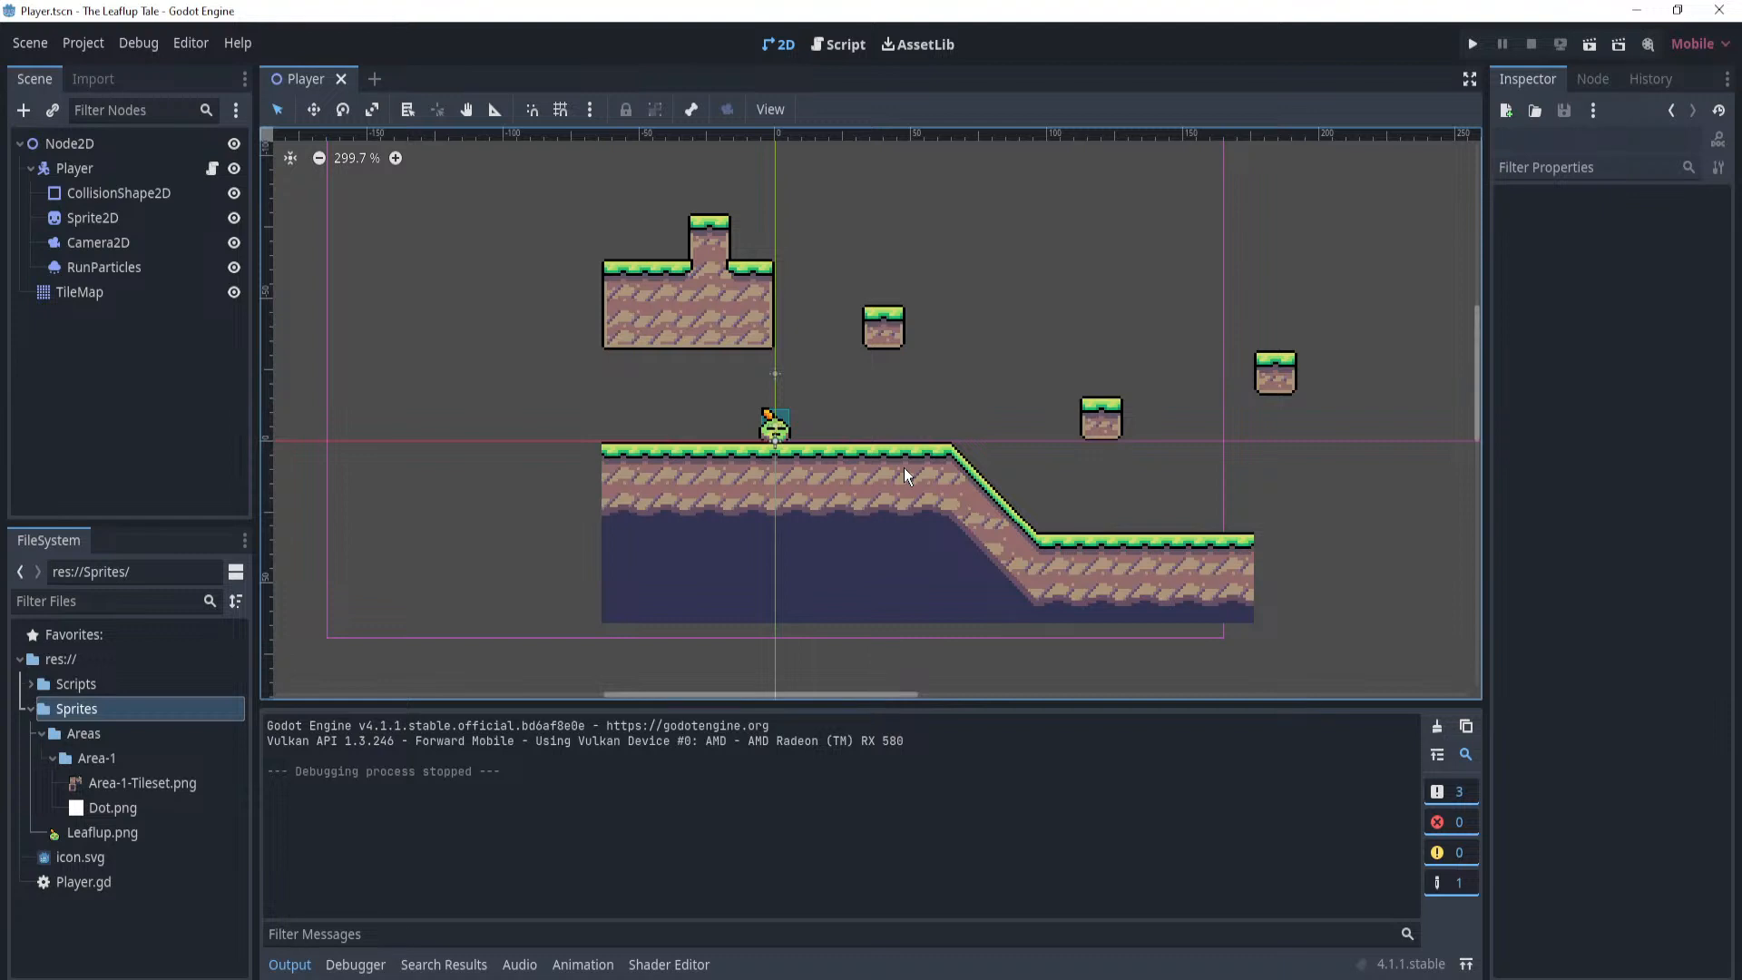
scroll(904, 466, up, 10)
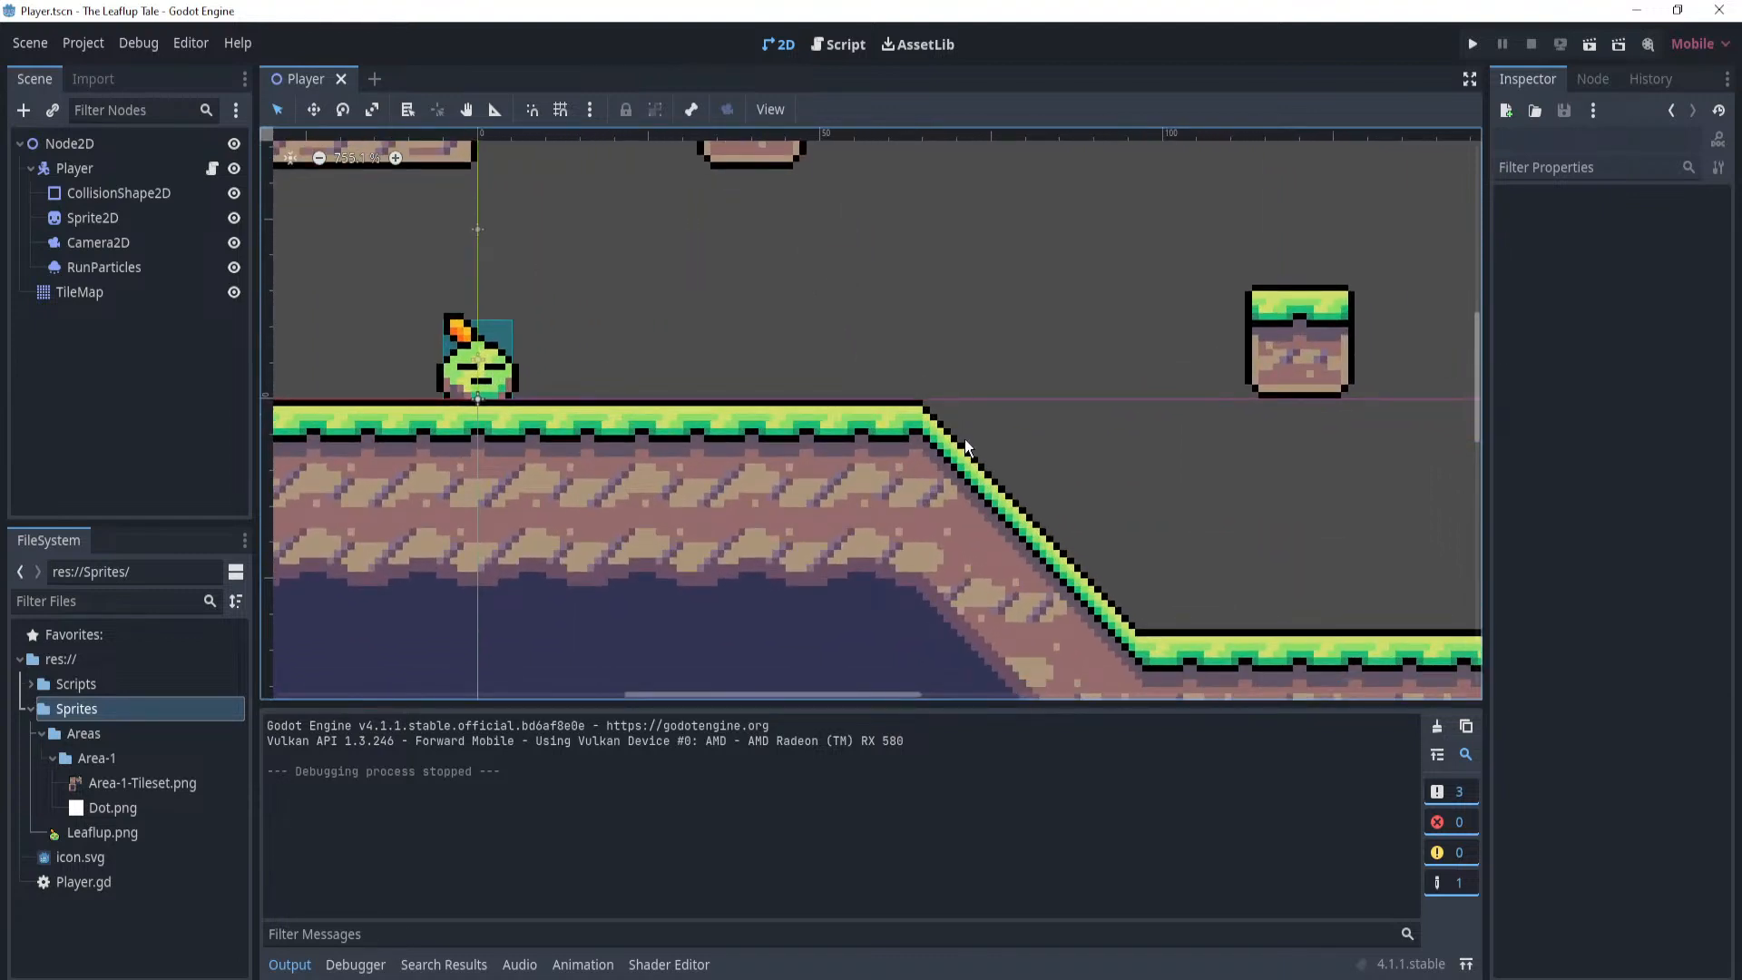
click(67, 168)
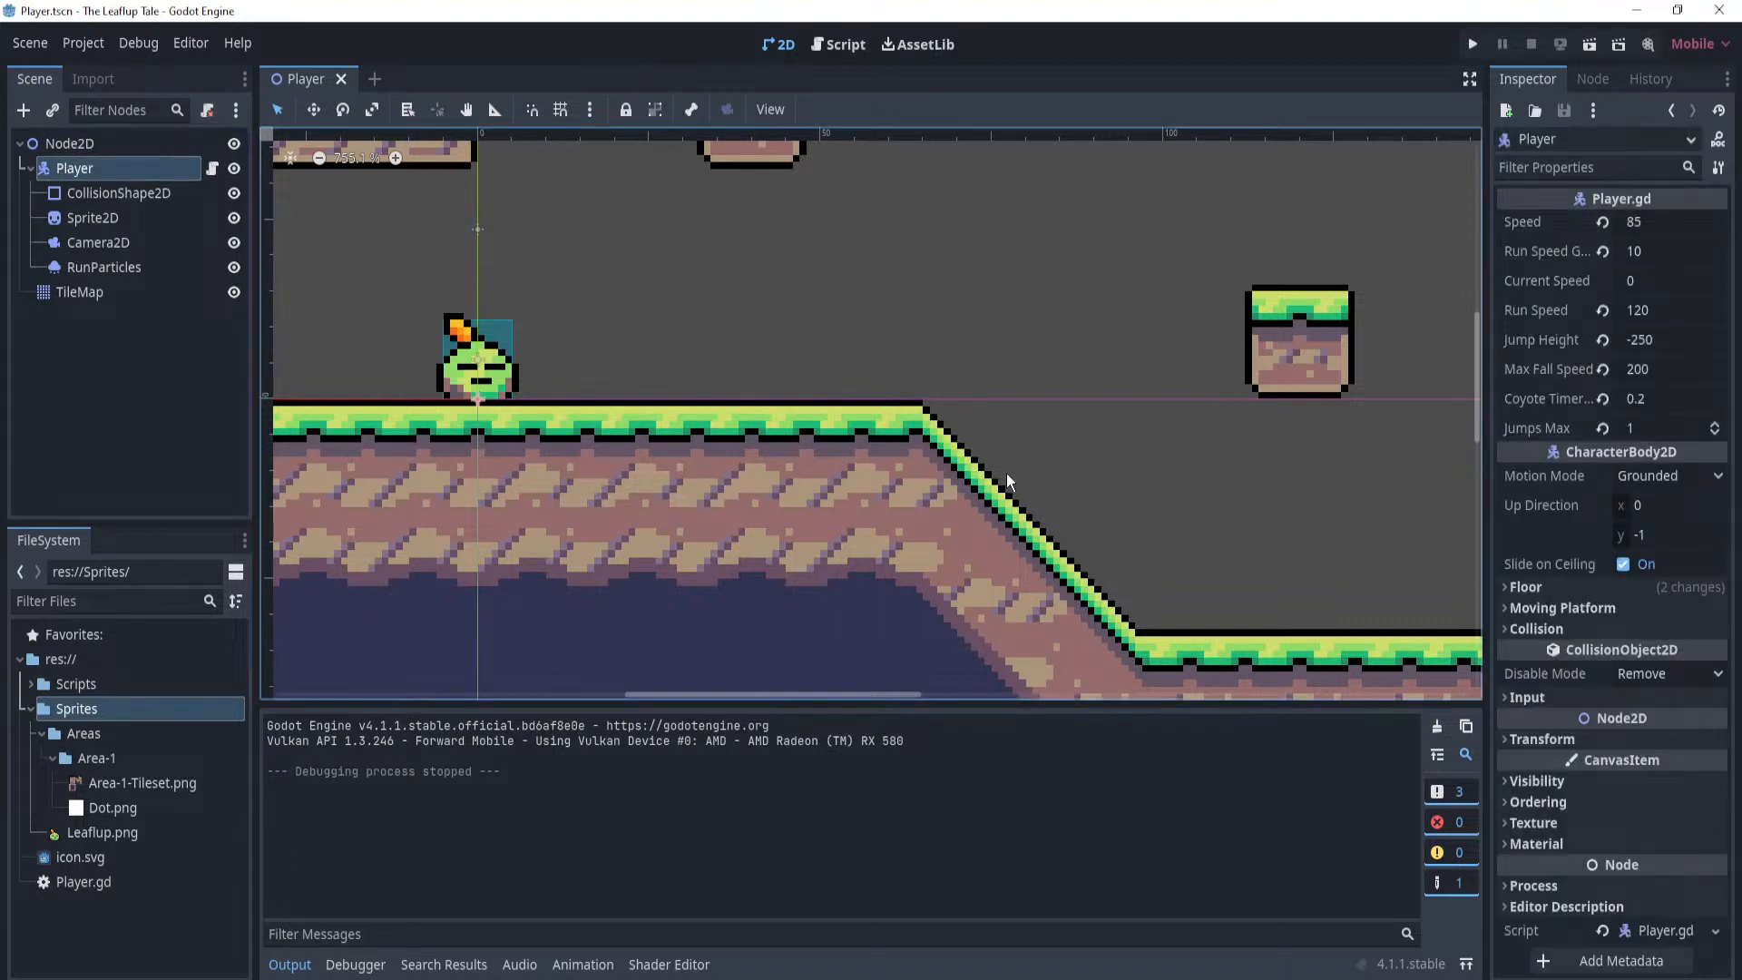
scroll(785, 305, down, 7)
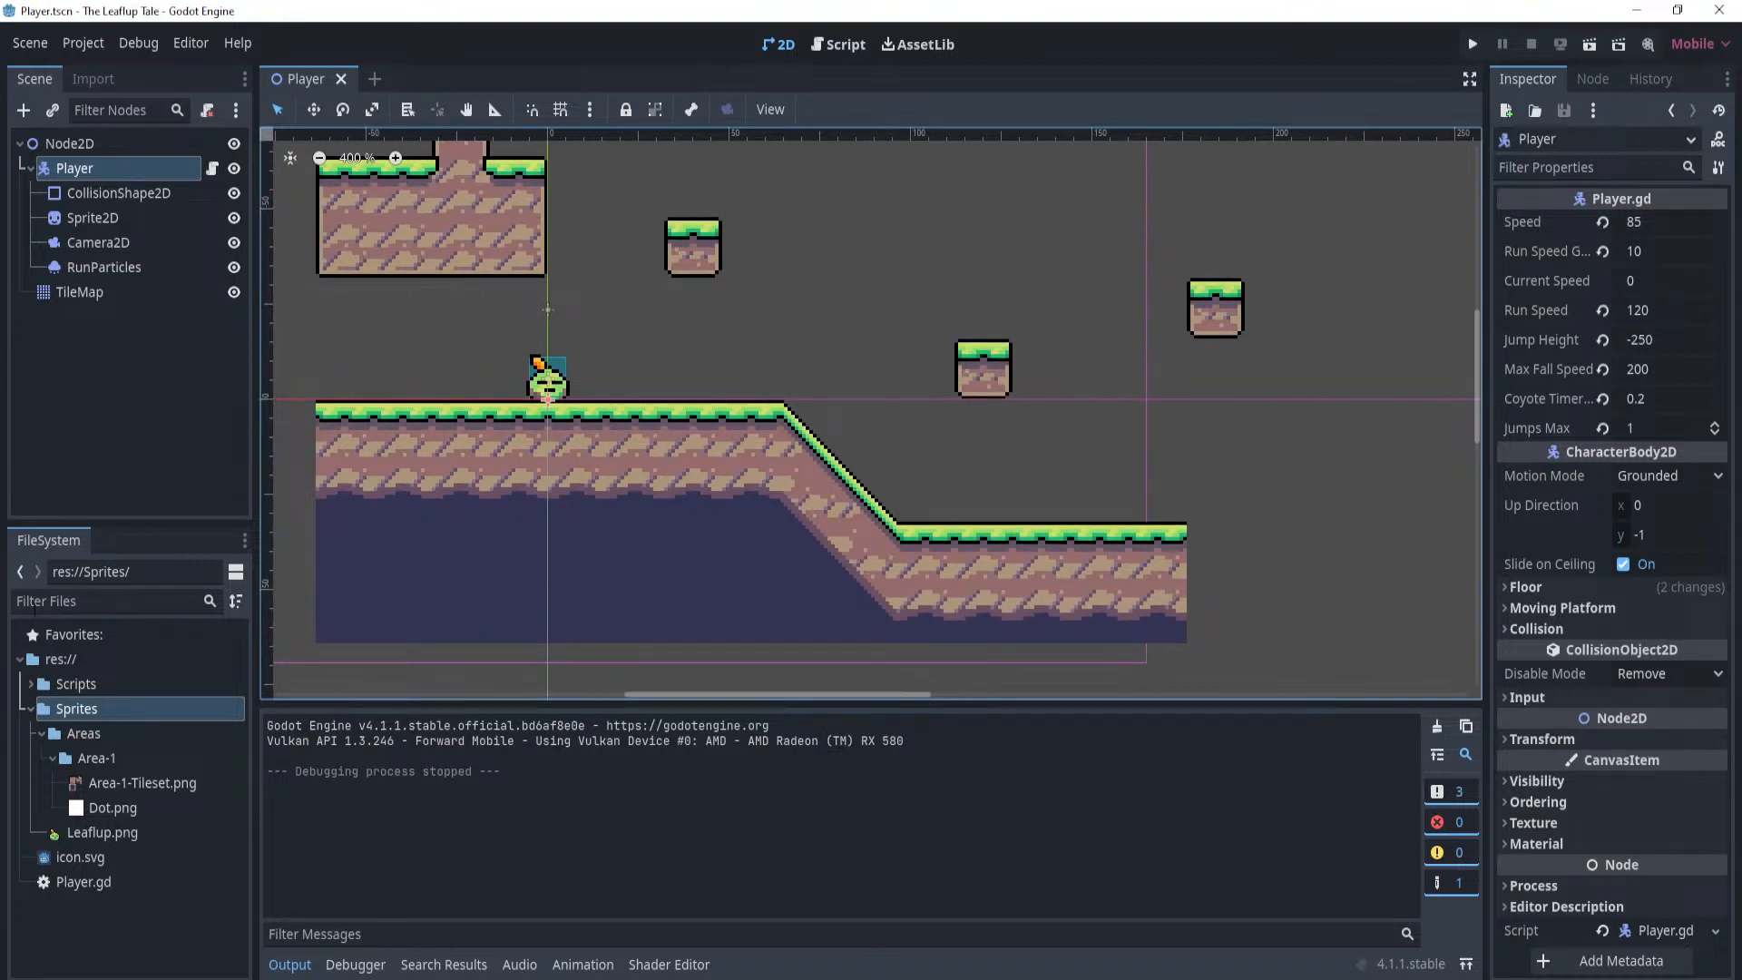
scroll(839, 594, down, 5)
middle_drag(849, 569, 896, 558)
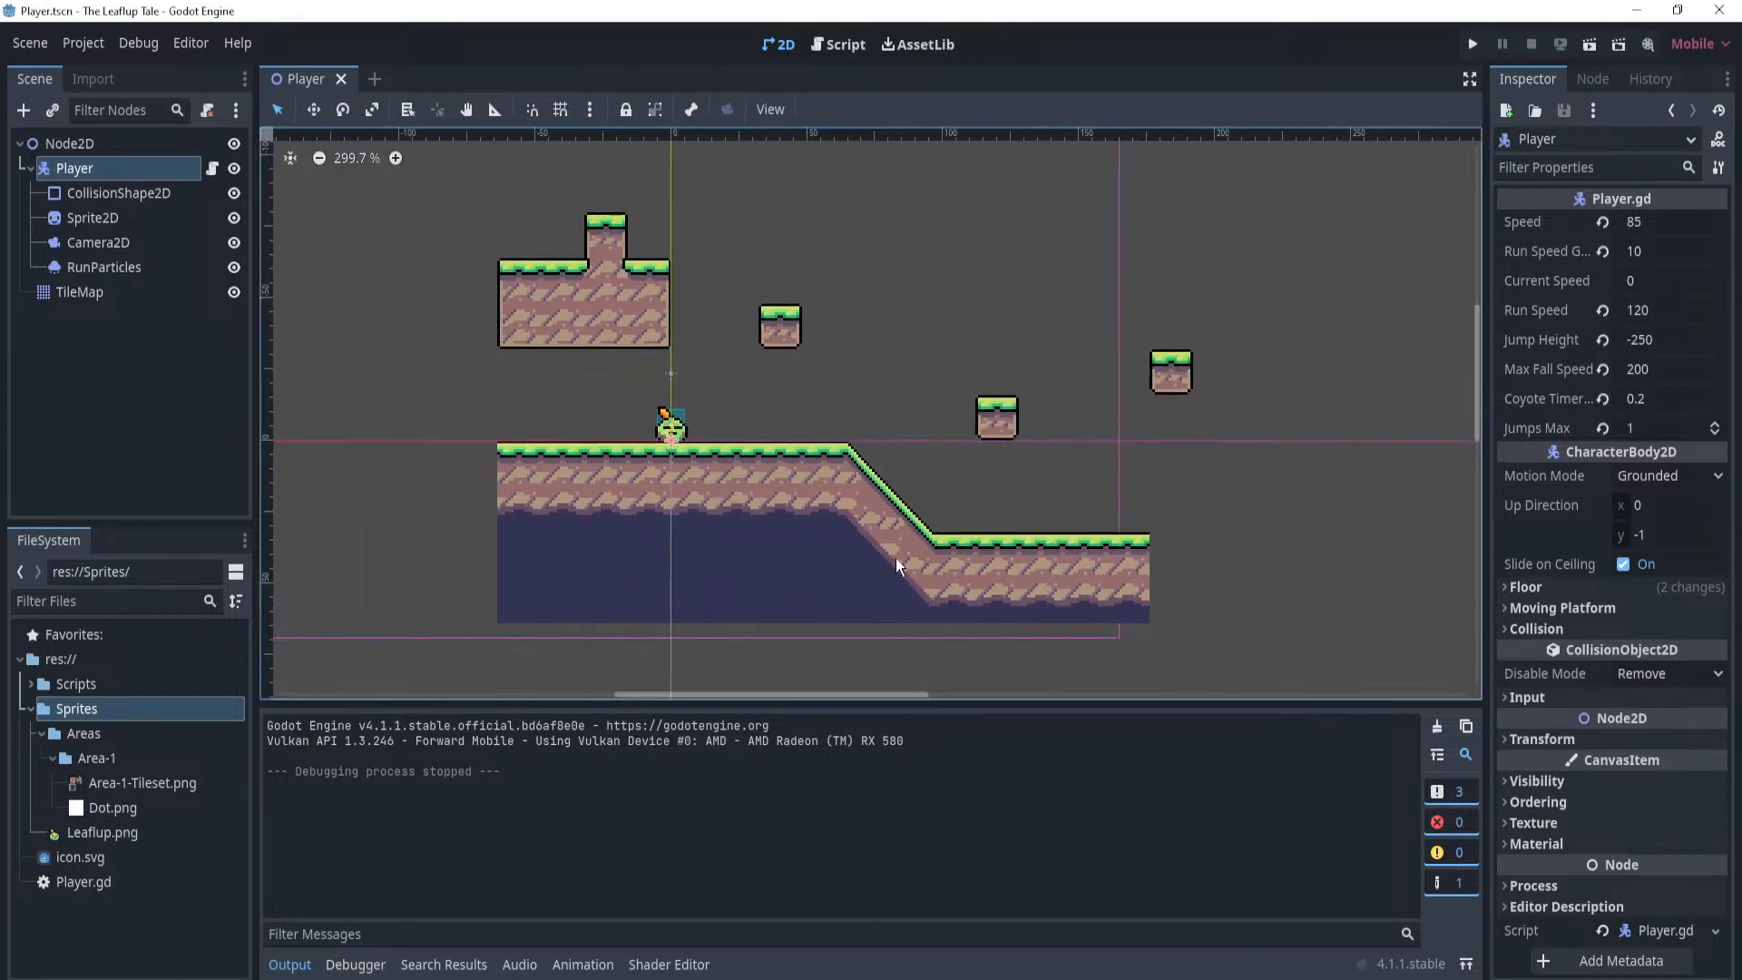
scroll(1065, 385, up, 3)
Deselect the Player node and collapse its children in the scene tree.
click(62, 329)
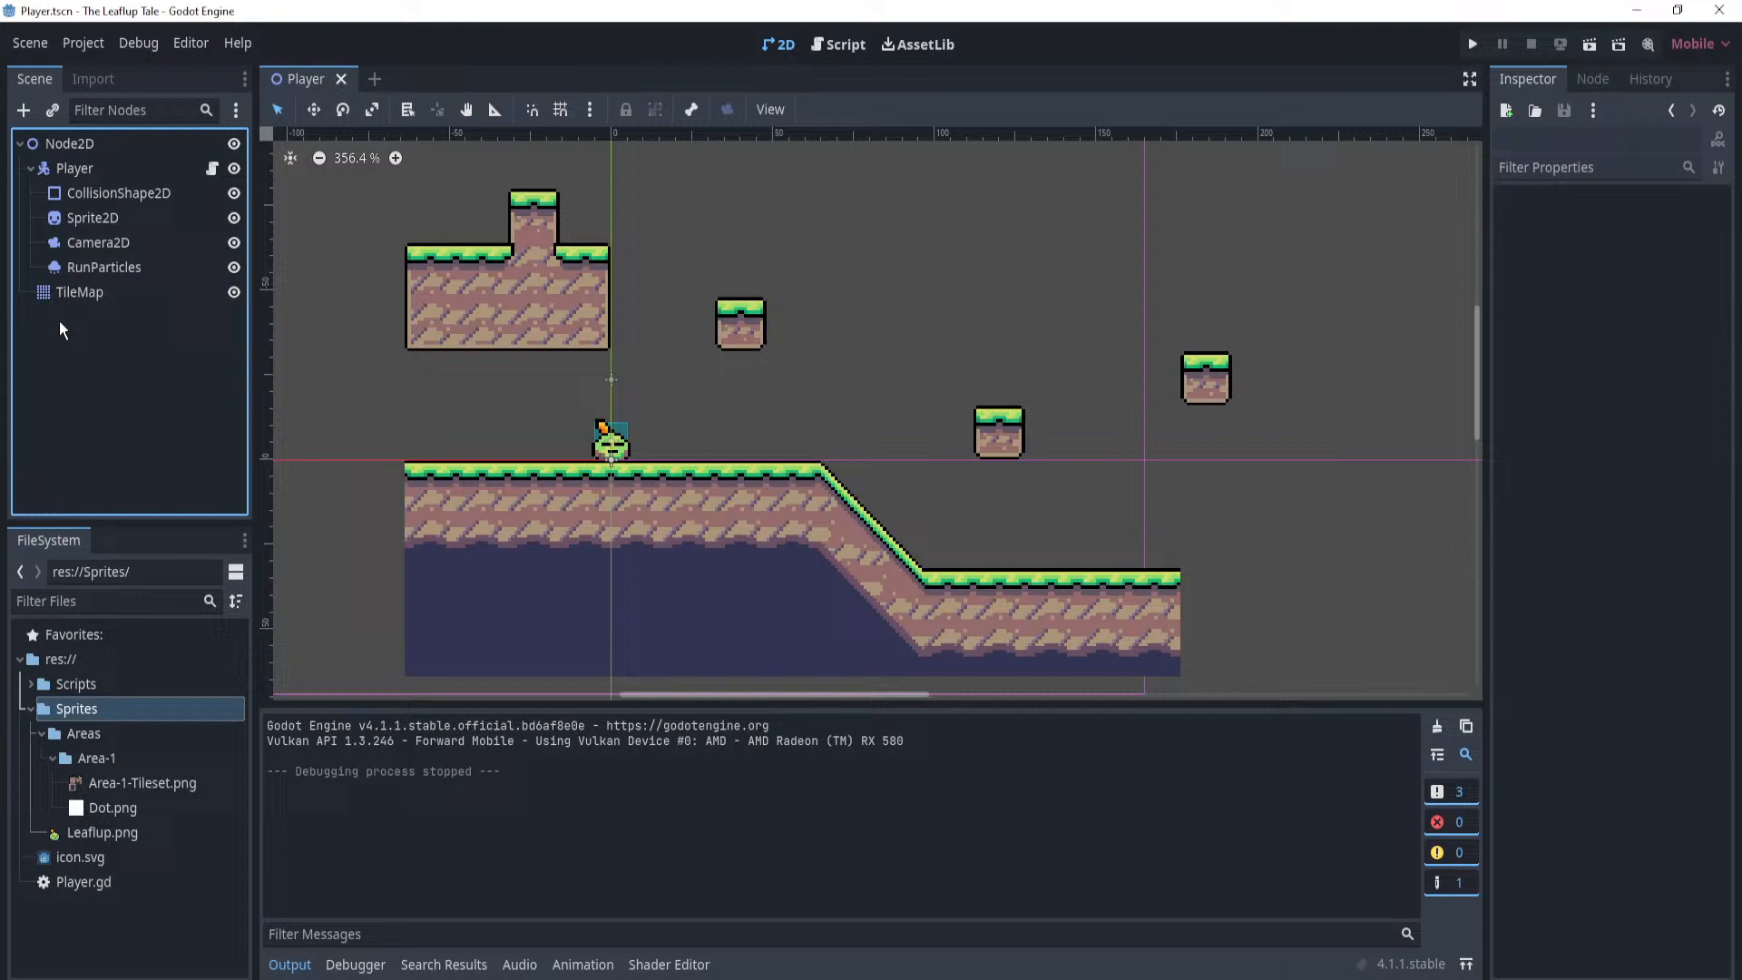
click(30, 169)
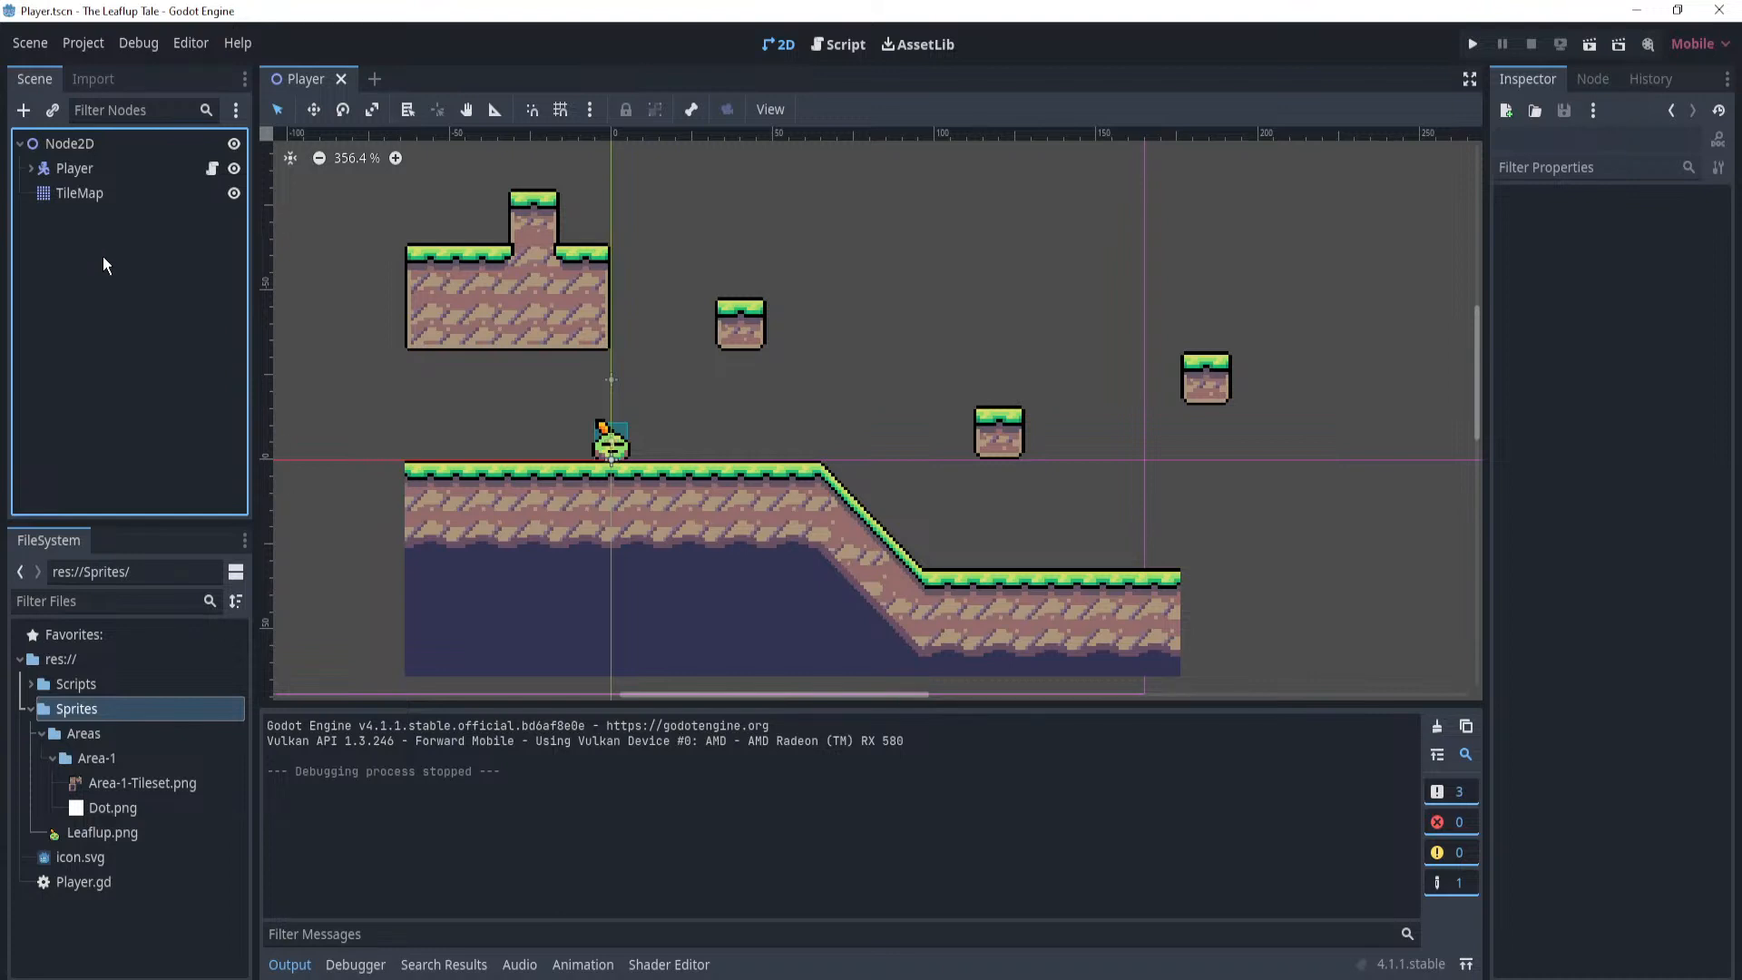
scroll(659, 494, up, 2)
scroll(904, 313, left, 3)
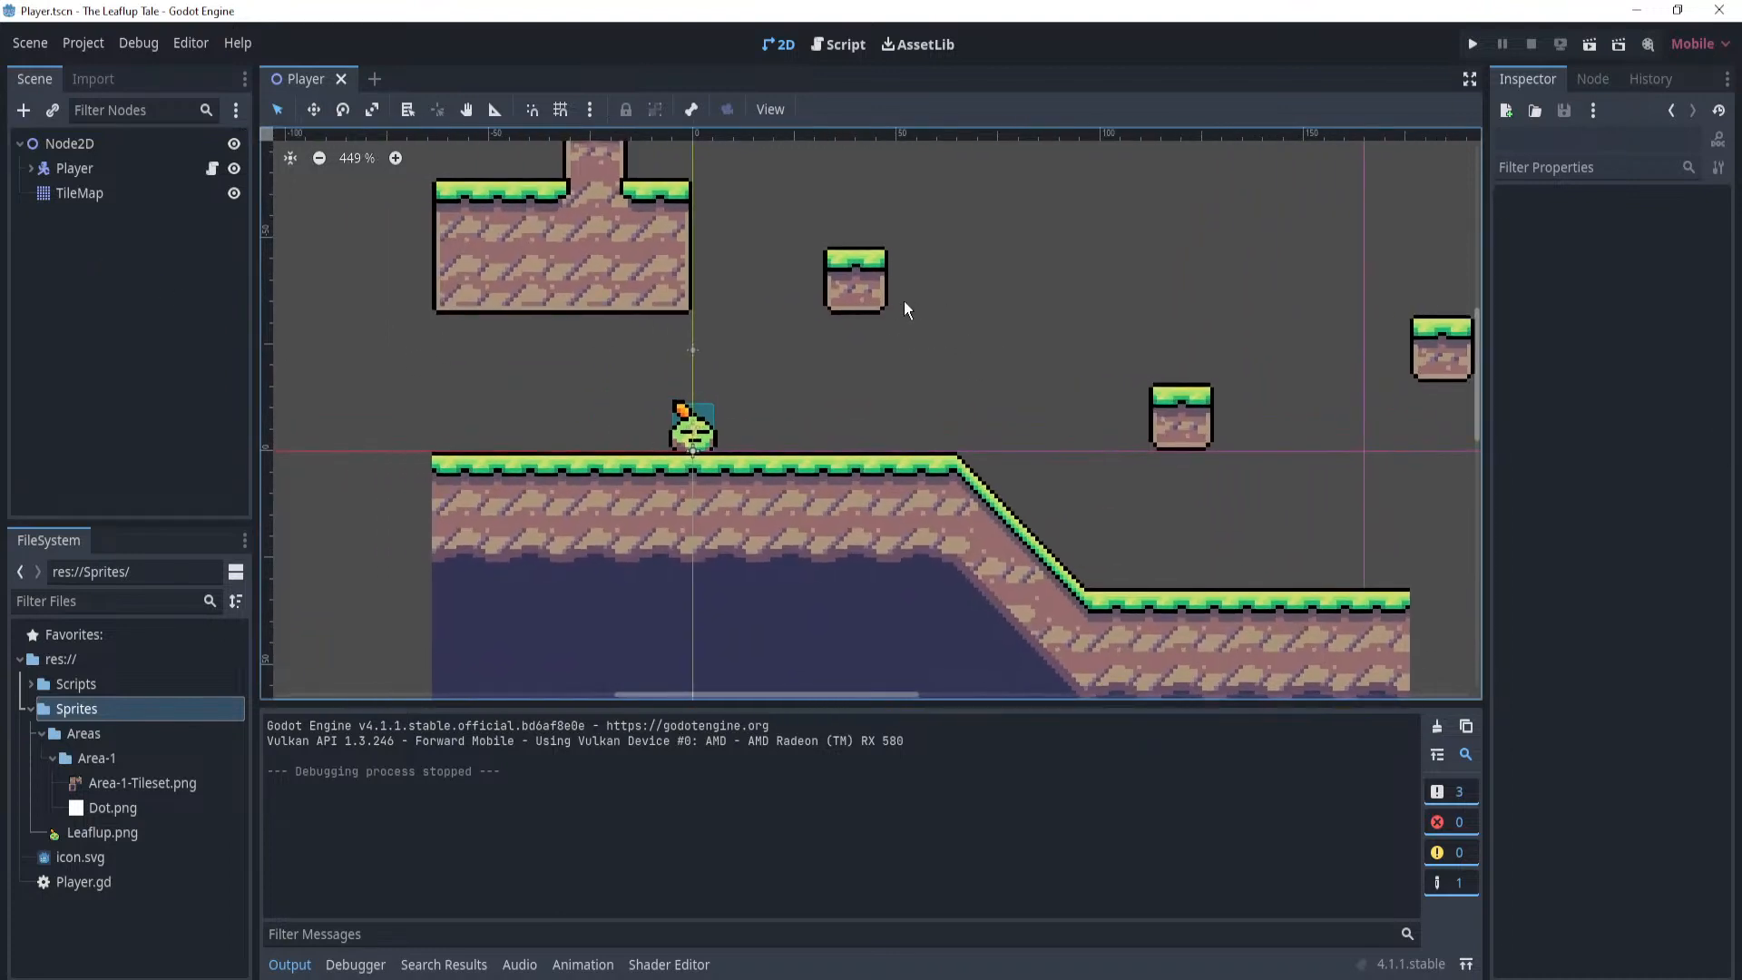
Switch to Aseprite, show the Game-Concept.aseprite sprite and activate the Rectangular Marquee tool.
key(alt+Tab)
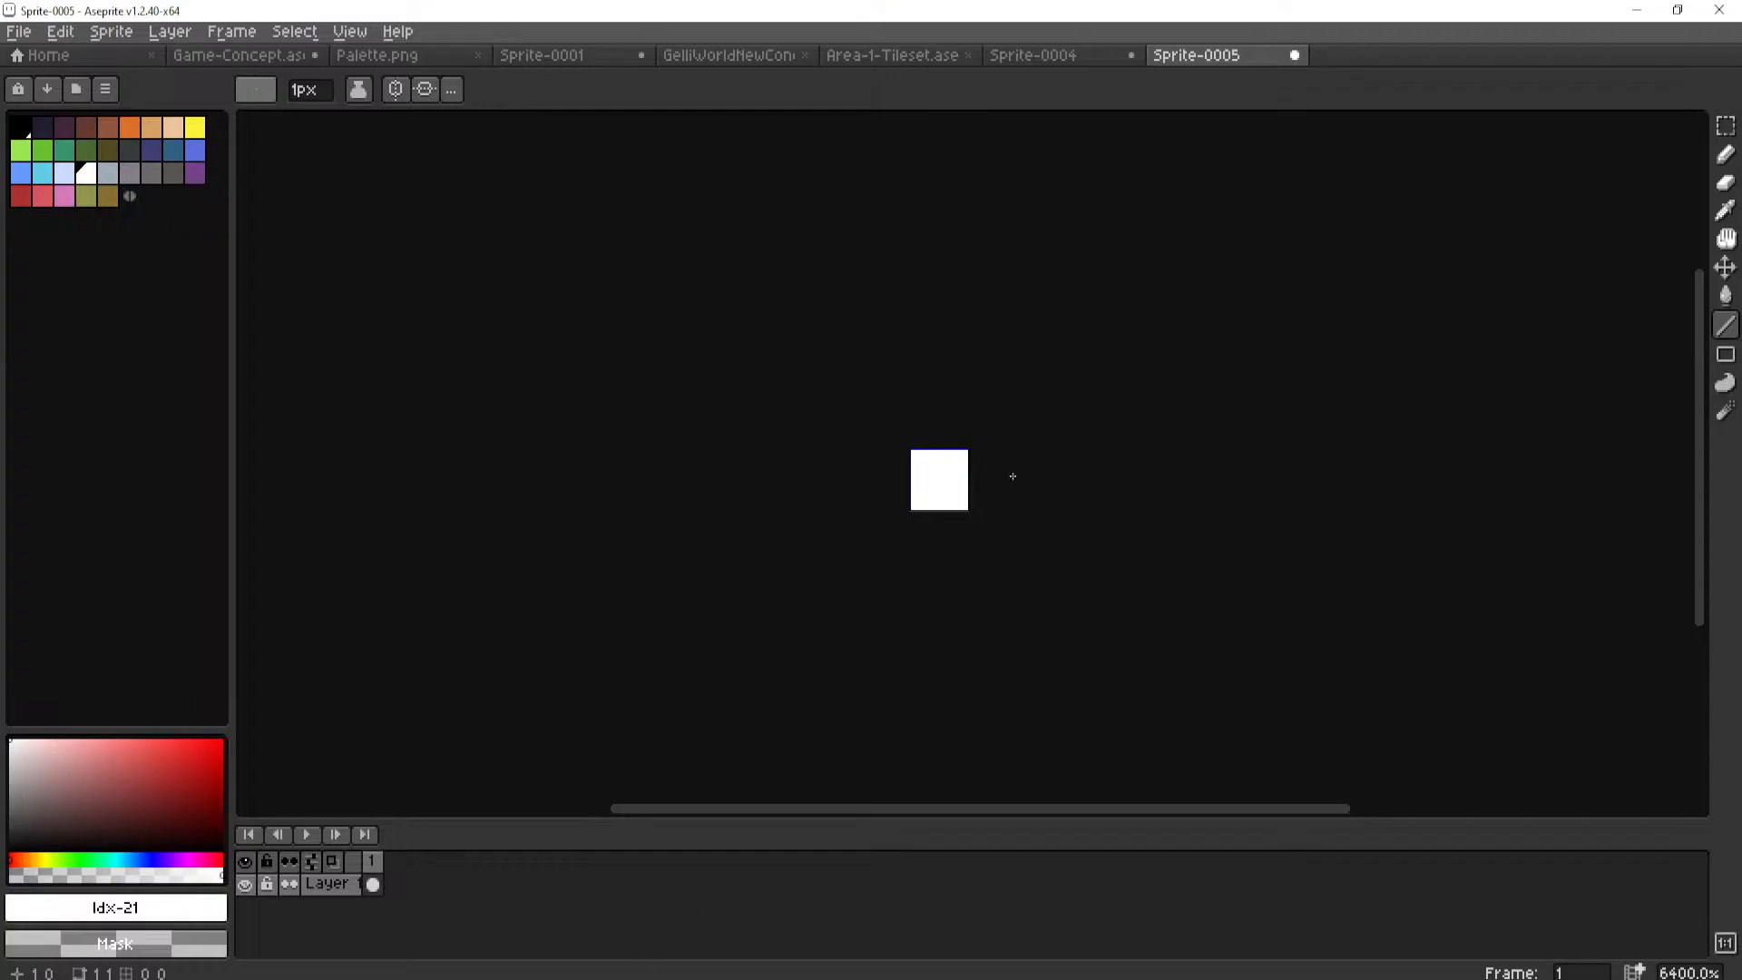
click(238, 55)
key(m)
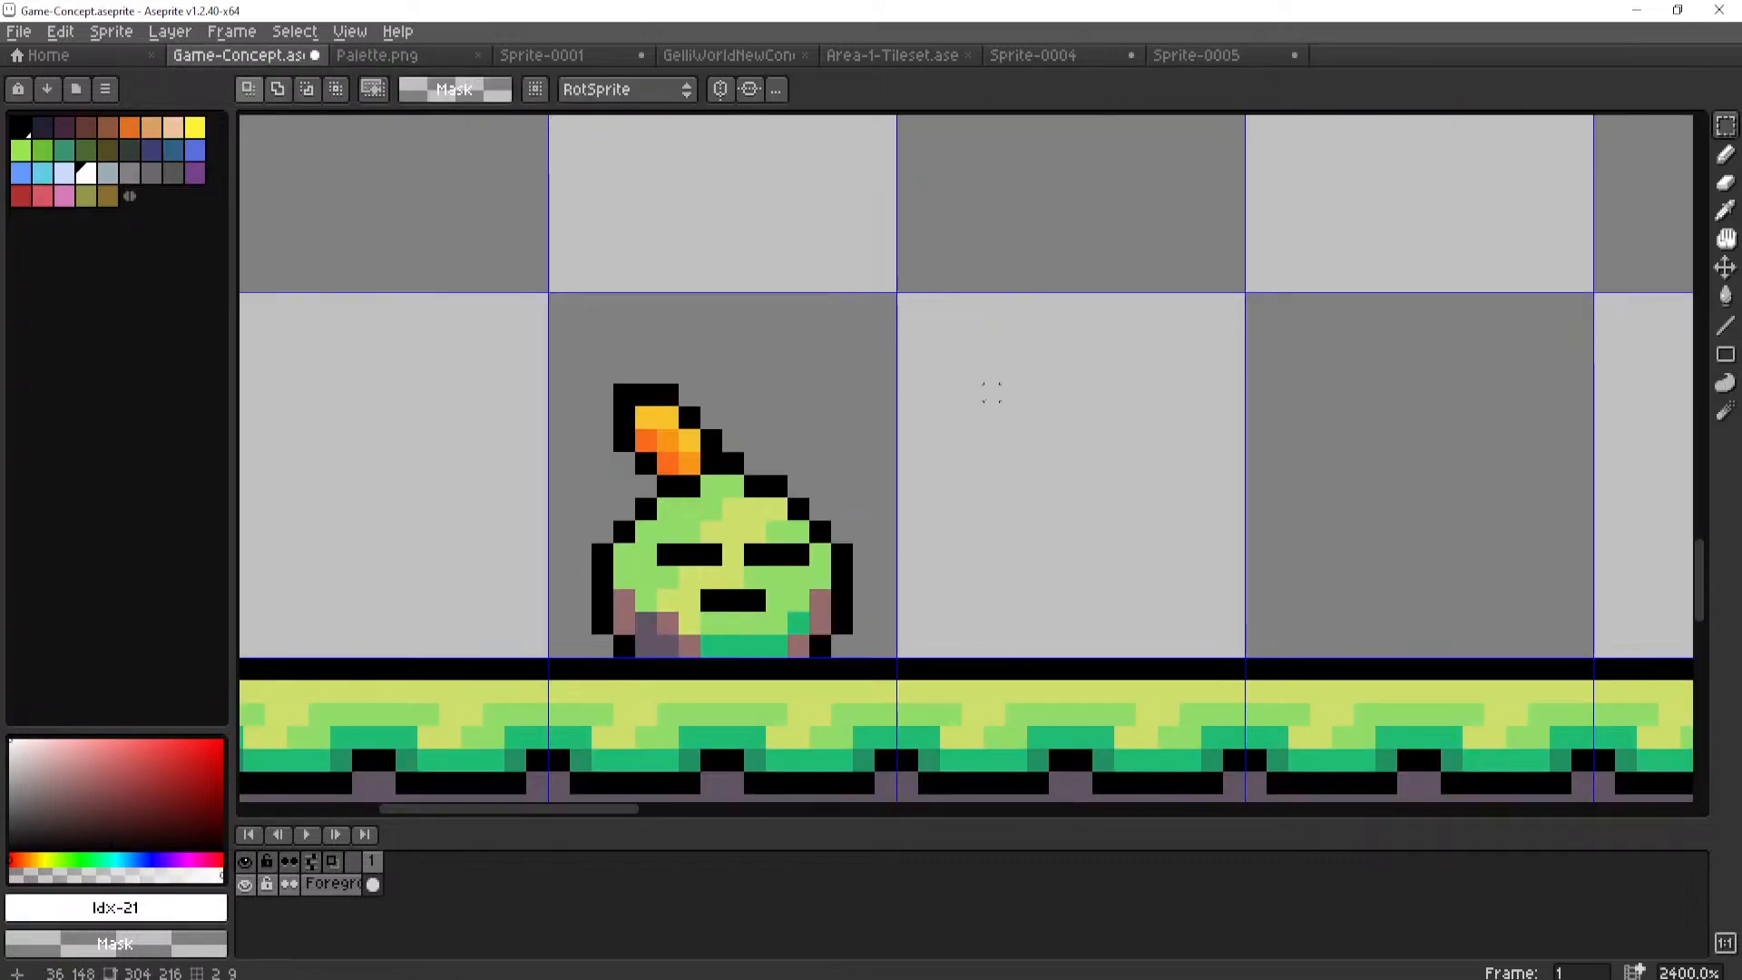
Duplicate the green character into the tile beside it, raised one pixel above the ground.
scroll(865, 490, down, 4)
scroll(865, 490, up, 4)
mouse_move(750, 366)
mouse_down()
mouse_move(882, 529)
mouse_move(911, 534)
mouse_up()
scroll(845, 508, down, 1)
middle_drag(845, 508, 765, 572)
scroll(741, 610, up, 1)
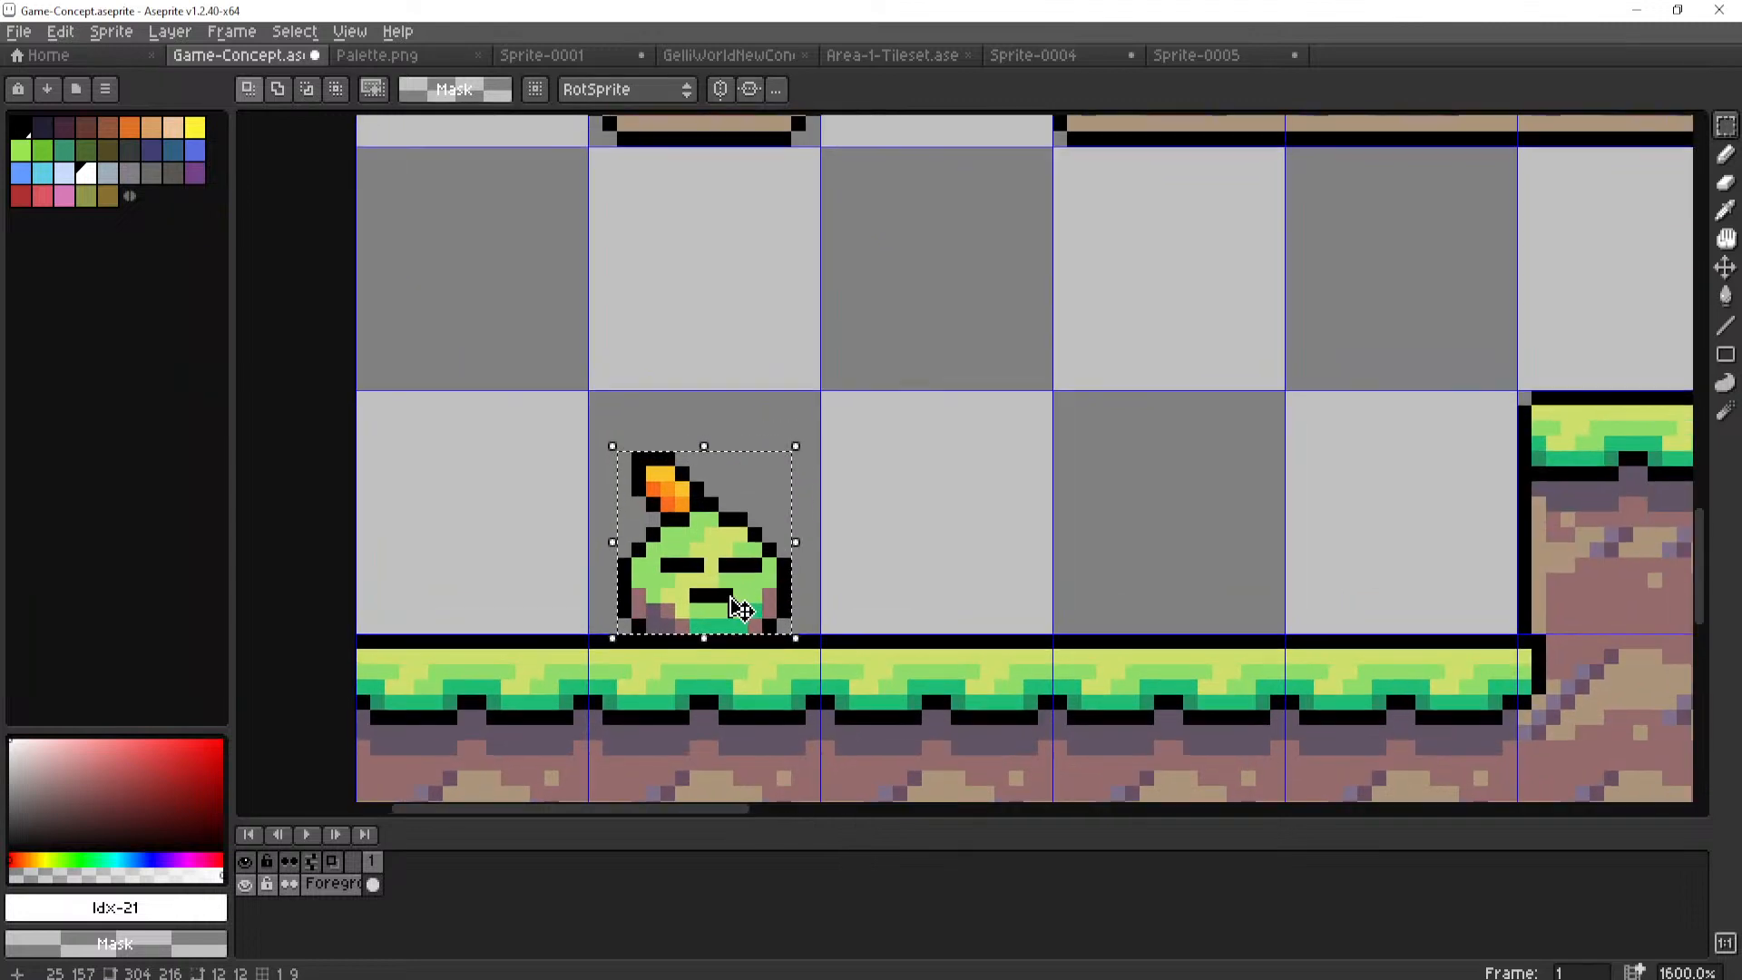
click(713, 610)
mouse_move(717, 610)
ctrl+mouse_down()
mouse_move(958, 571)
mouse_move(952, 588)
mouse_move(808, 602)
mouse_move(598, 596)
ctrl+mouse_up()
click(1118, 534)
Draw a one-pixel black outline along the underside of the raised character copy using the Line tool.
scroll(1032, 635, up, 3)
key(i)
click(945, 561)
key(l)
scroll(598, 596, down, 4)
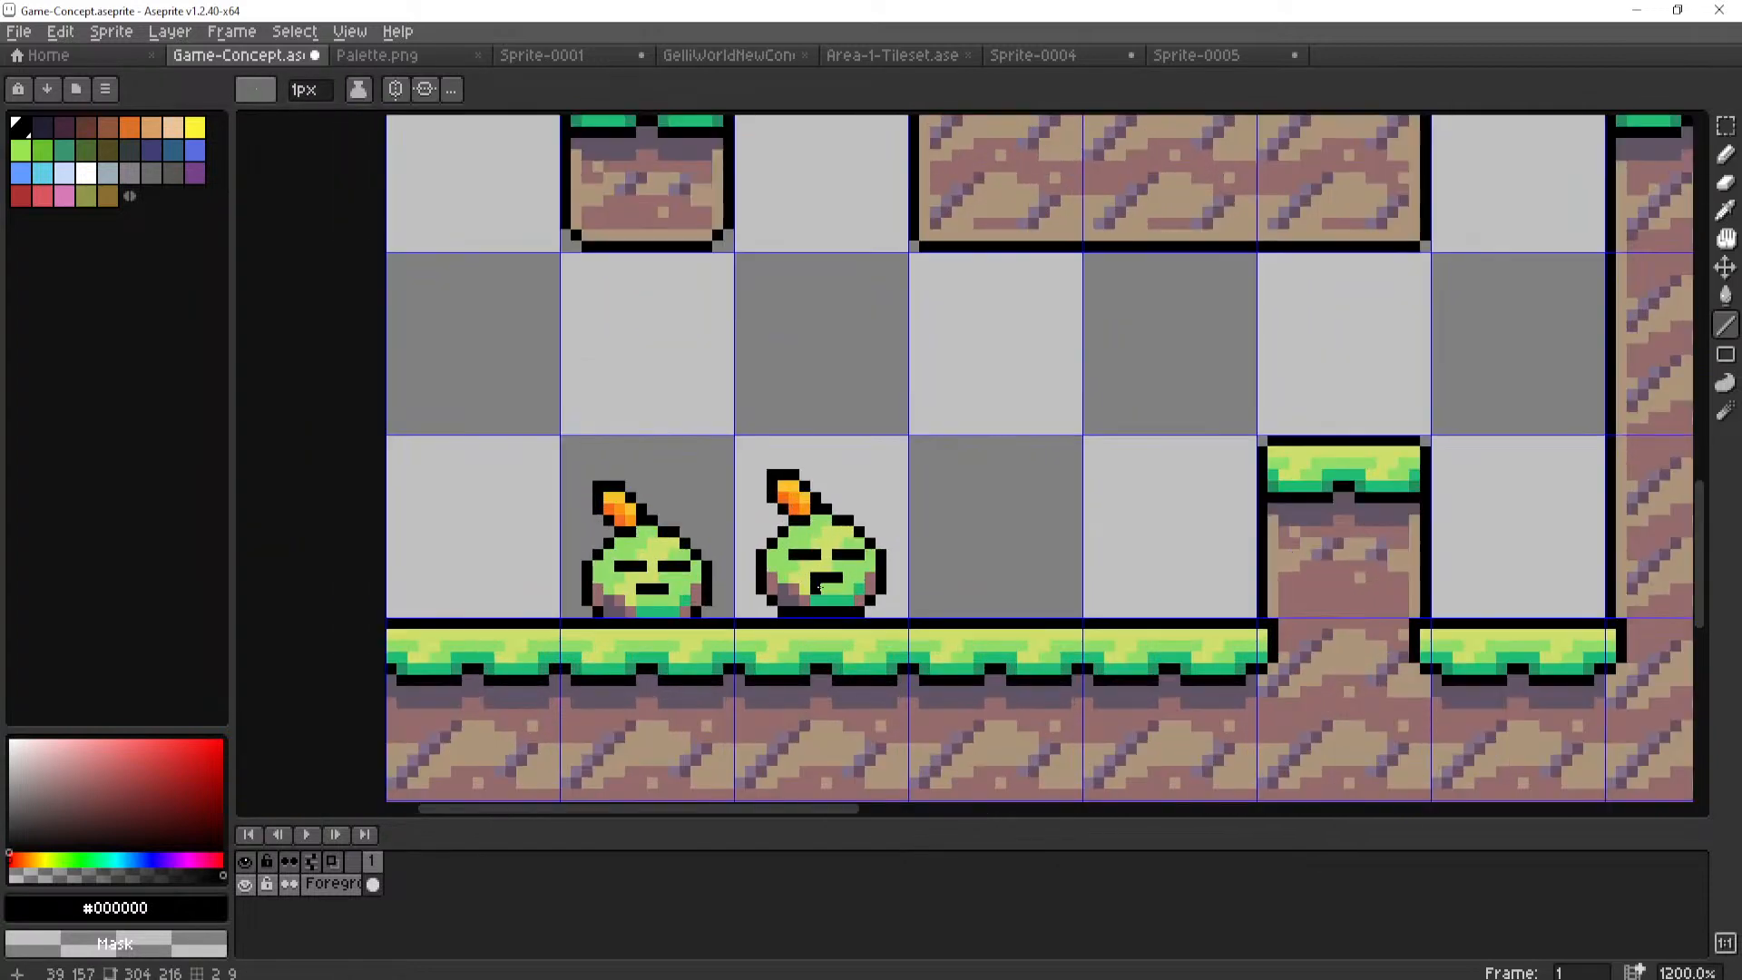
key(m)
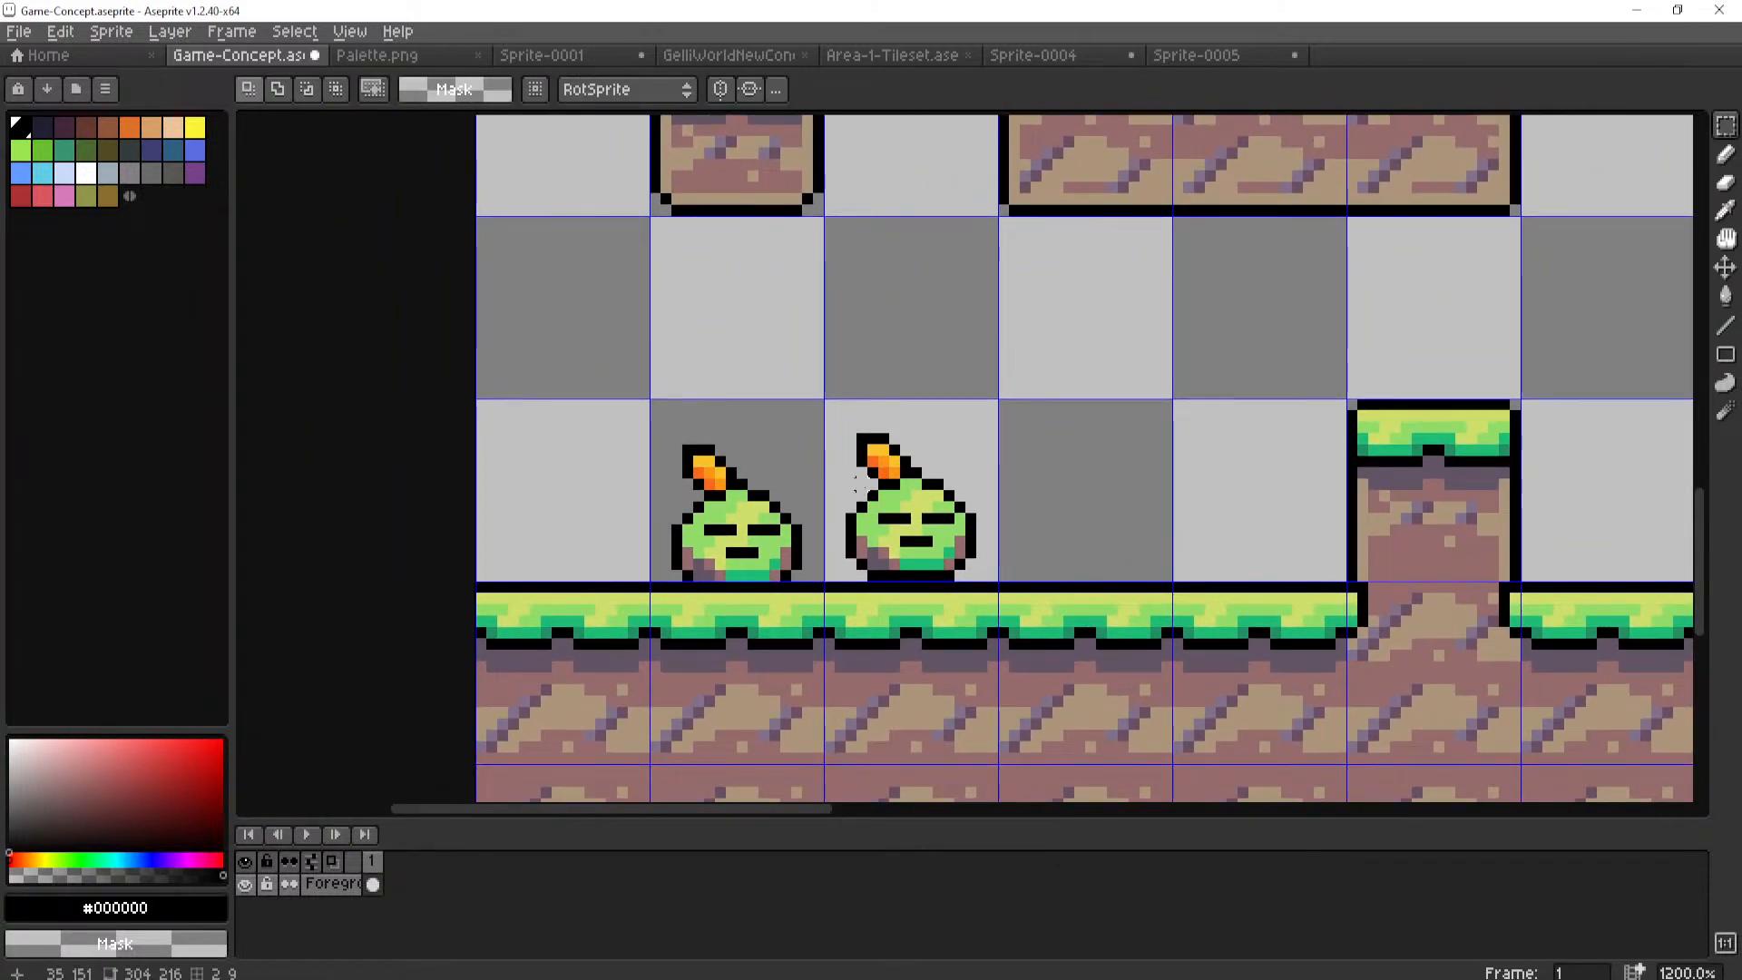
scroll(687, 461, up, 1)
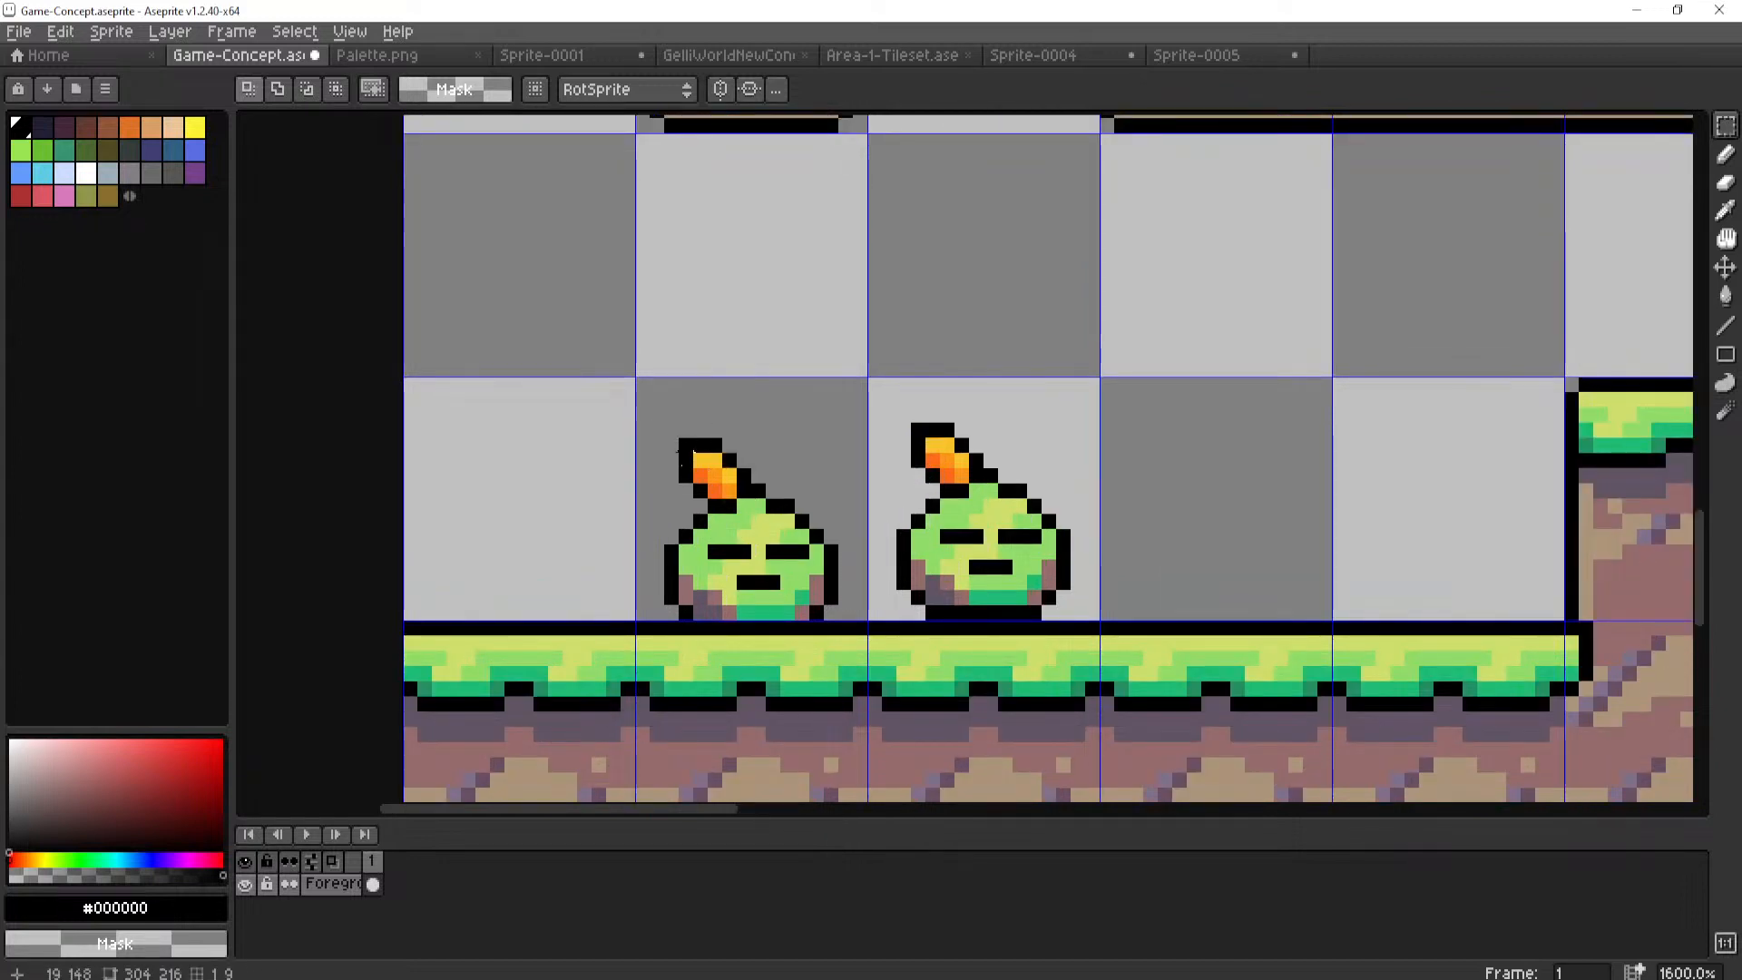
drag(642, 617, 1101, 376)
click(20, 33)
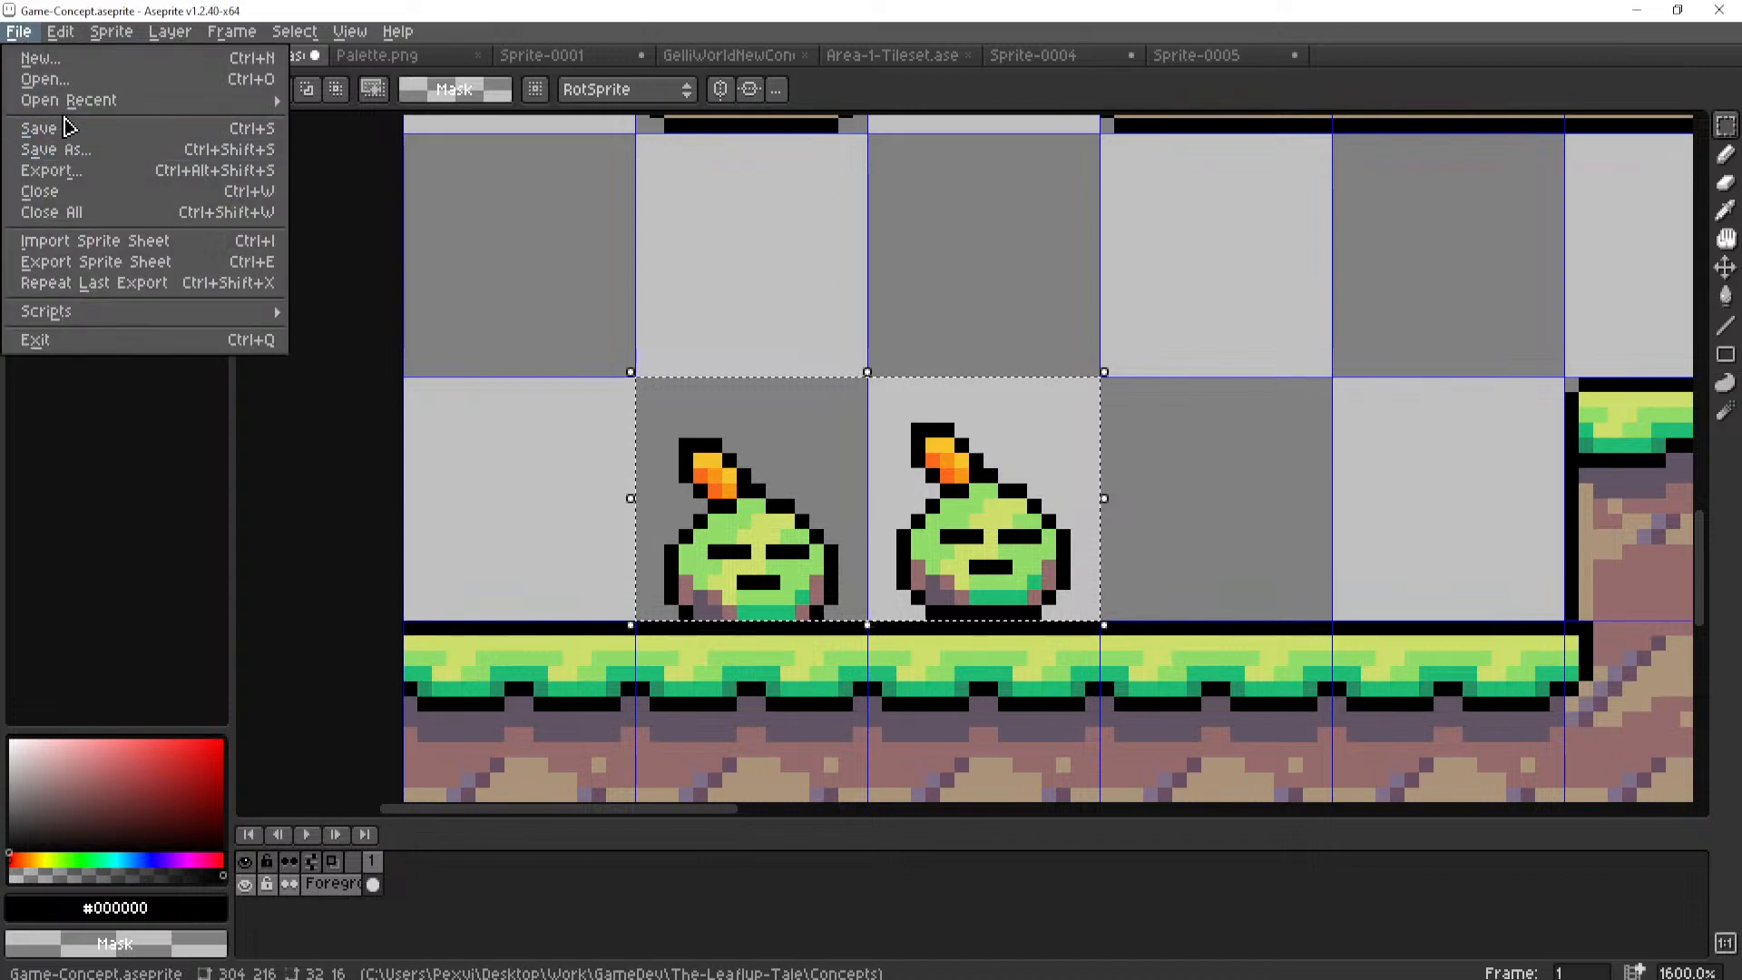
click(711, 330)
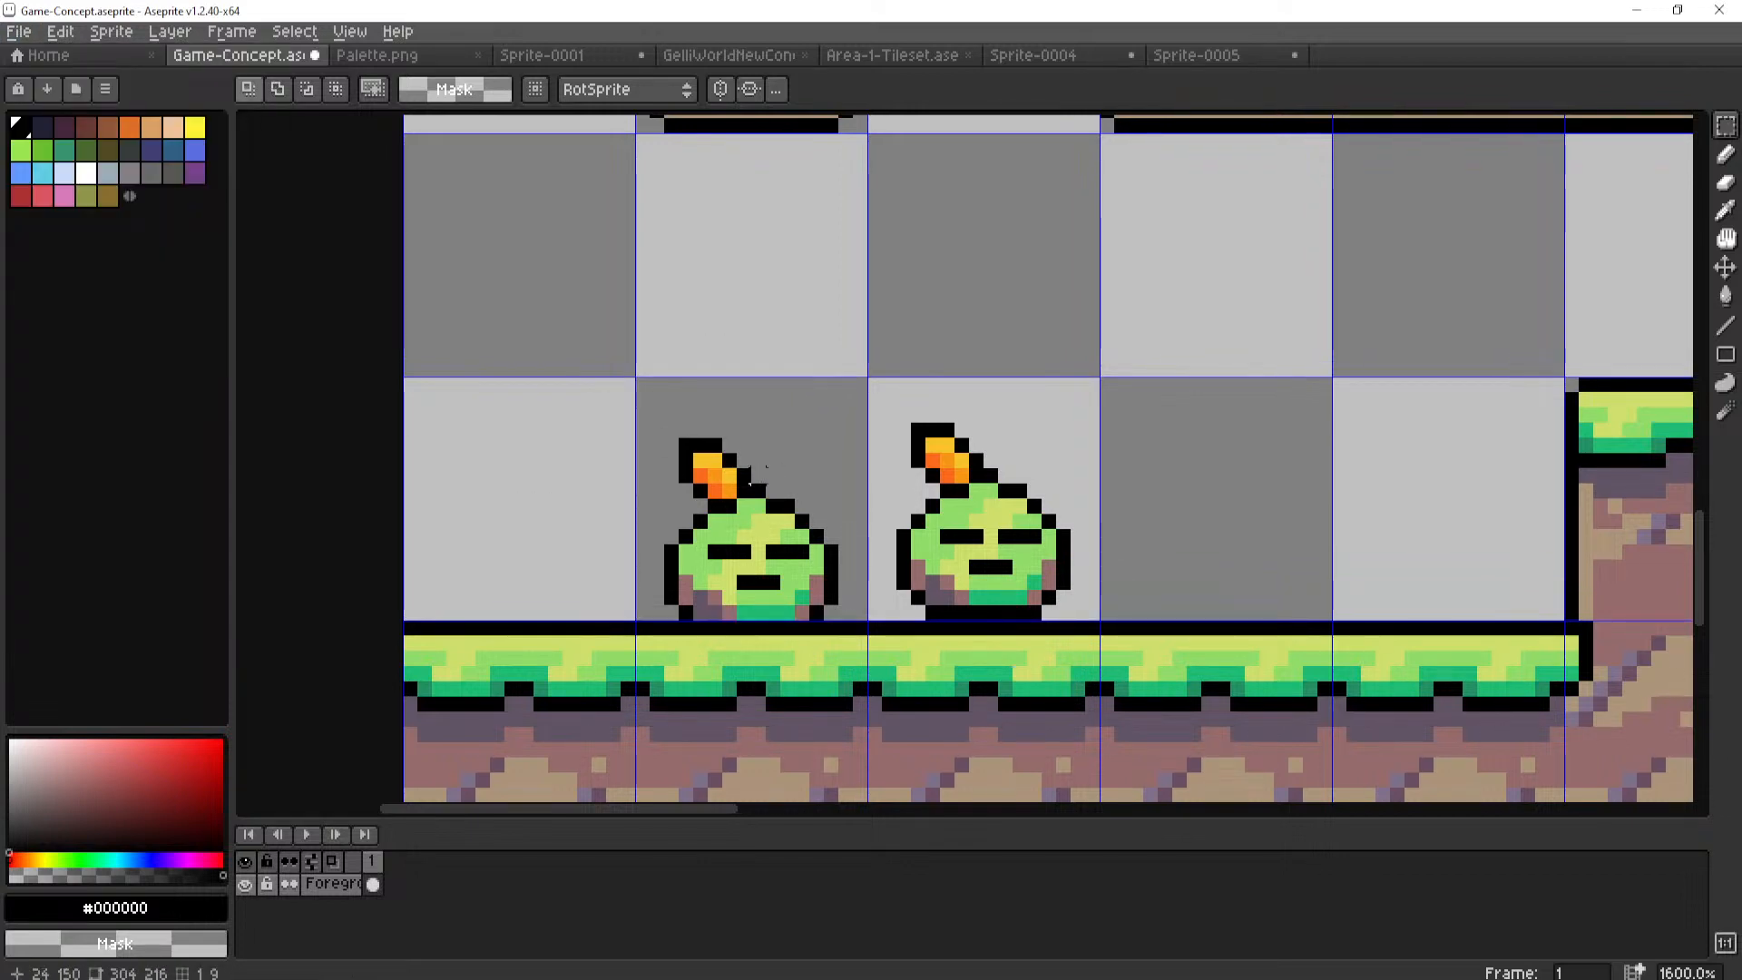
Copy the original character's tile and paste it into a new 16 × 16 sprite.
drag(760, 470, 740, 498)
click(11, 34)
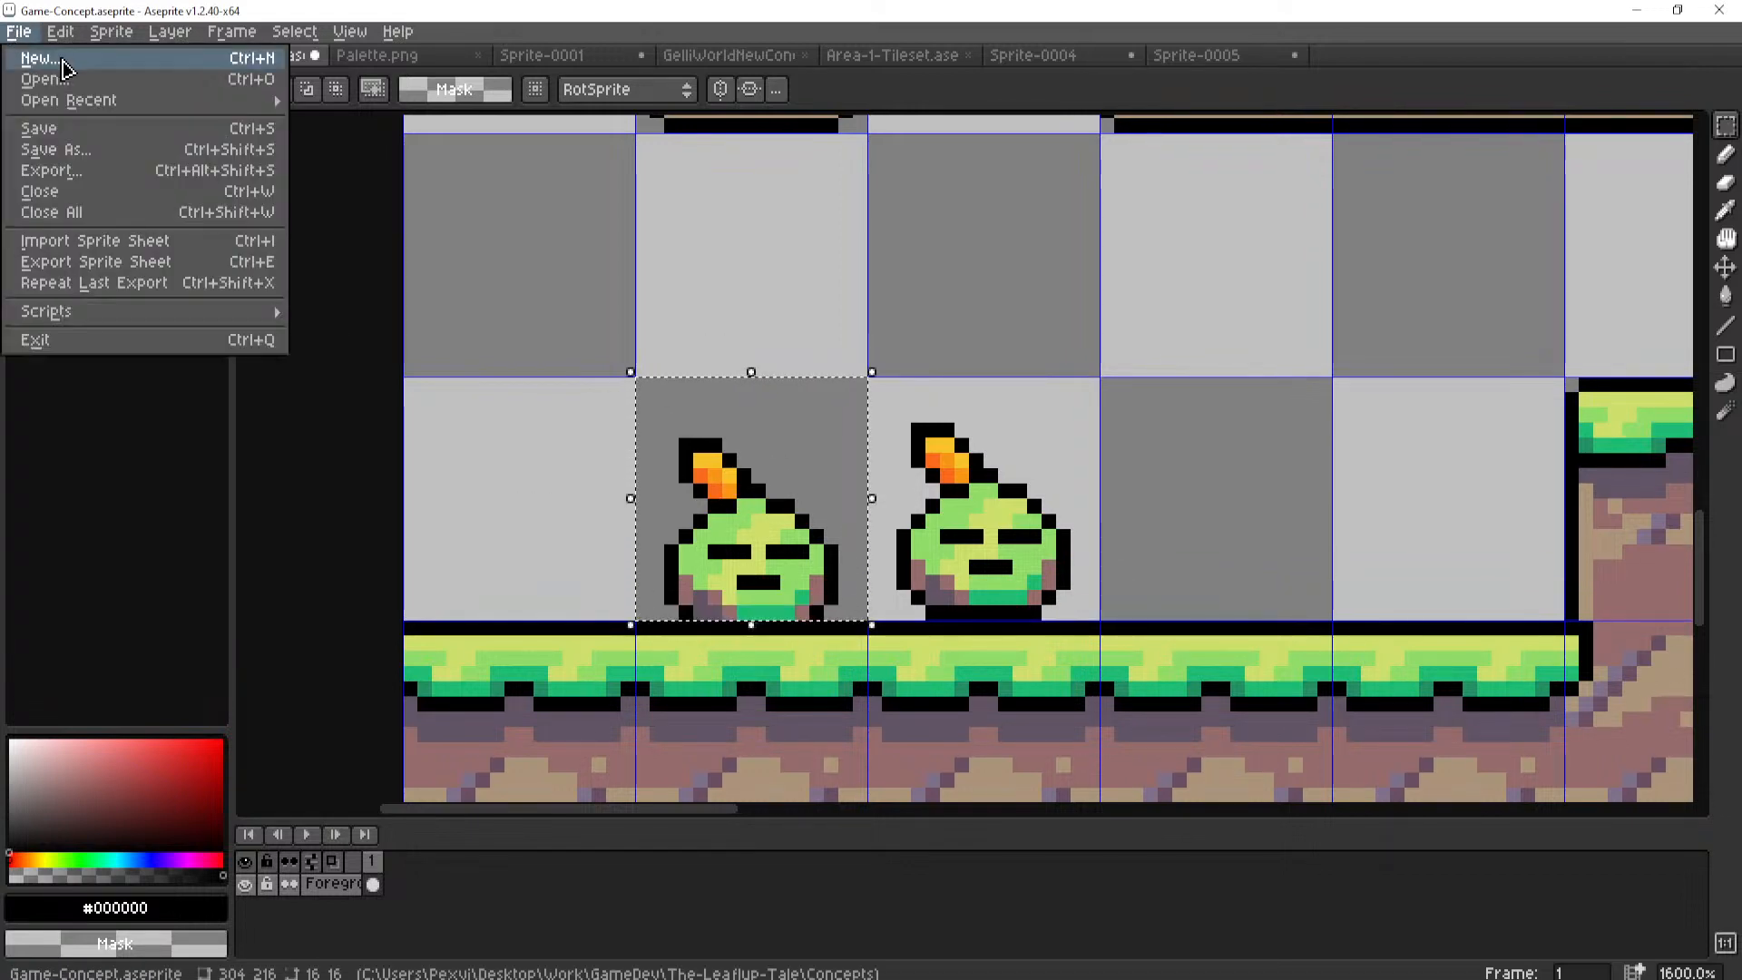
click(36, 59)
key(Return)
key(ctrl+v)
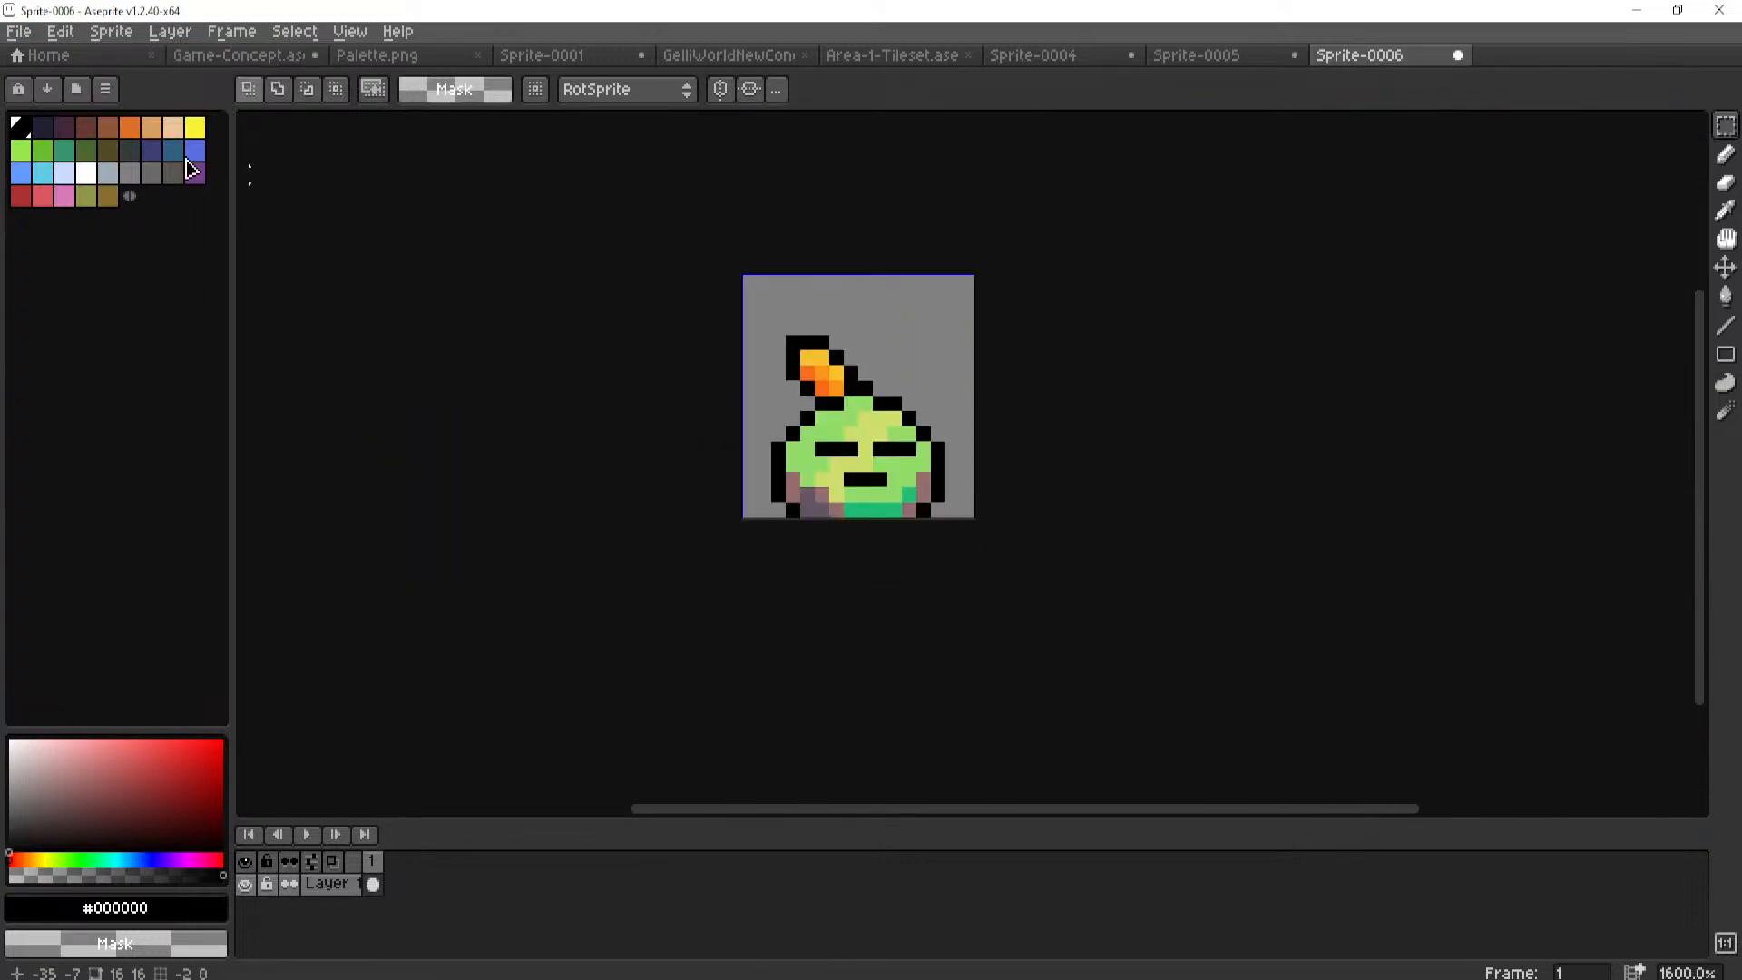
Return to the Game-Concept sprite and copy the tile holding the raised character.
click(1004, 62)
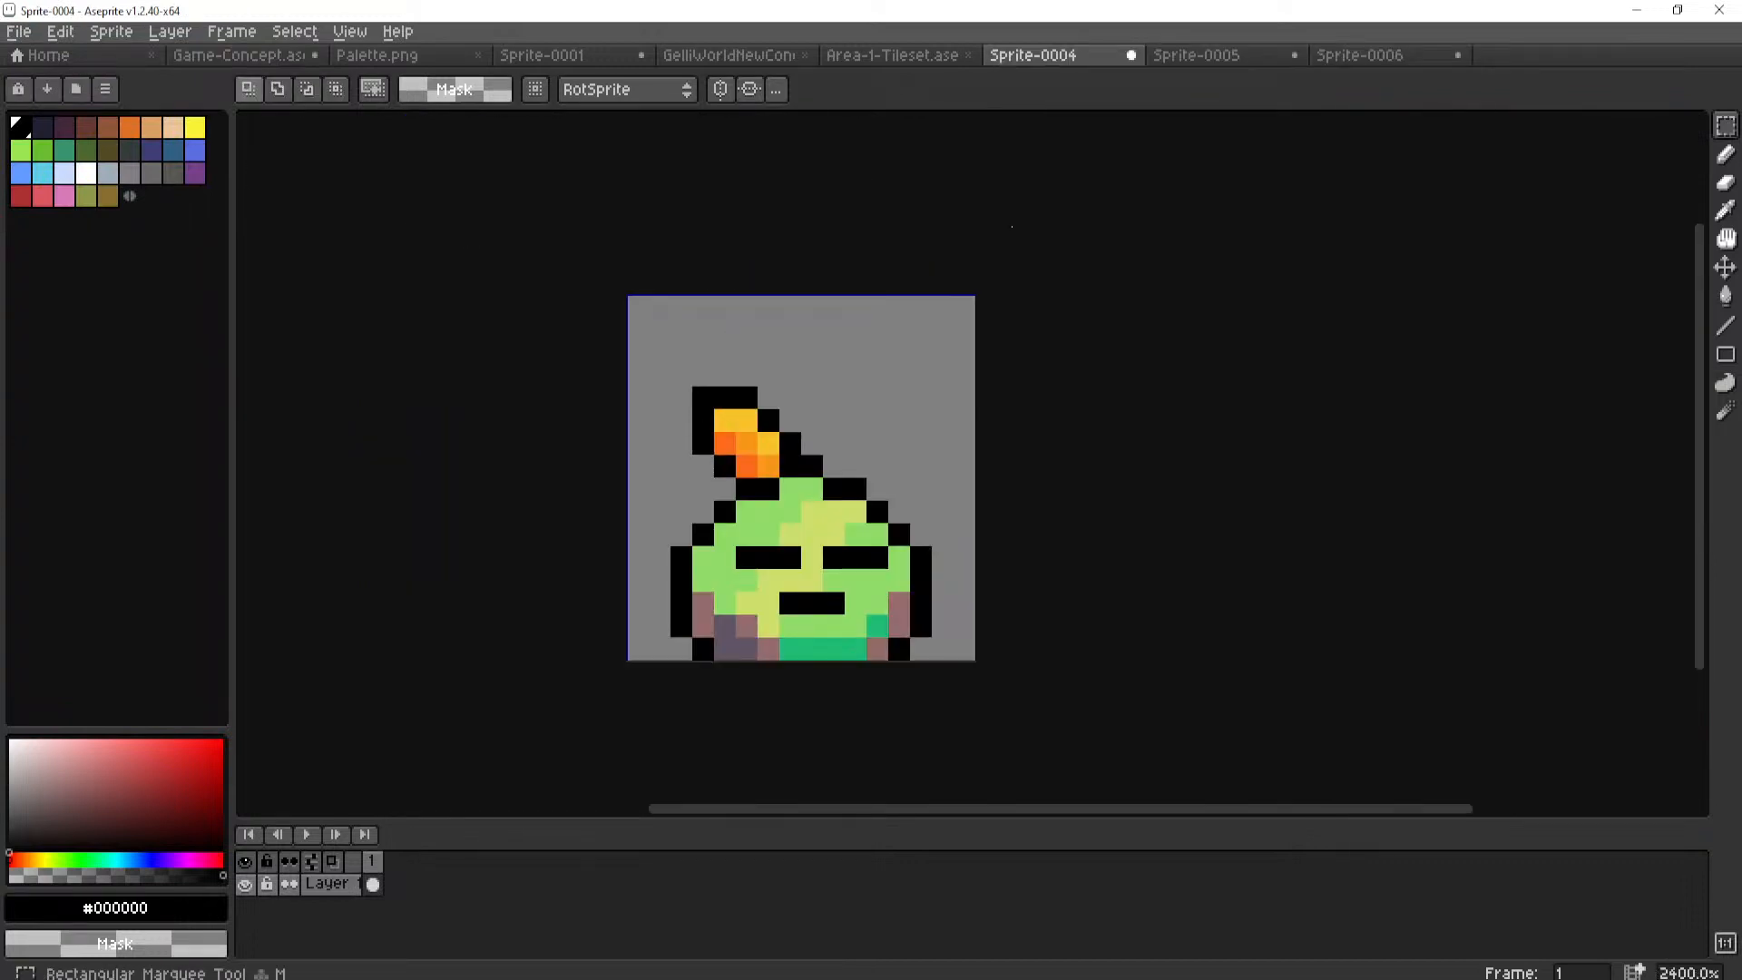
key(ctrl+shift+Tab)
key(ctrl+Tab)
key(ctrl+shift+Tab)
key(ctrl+shift+Tab)
key(ctrl+shift+Tab)
key(ctrl+shift+Tab)
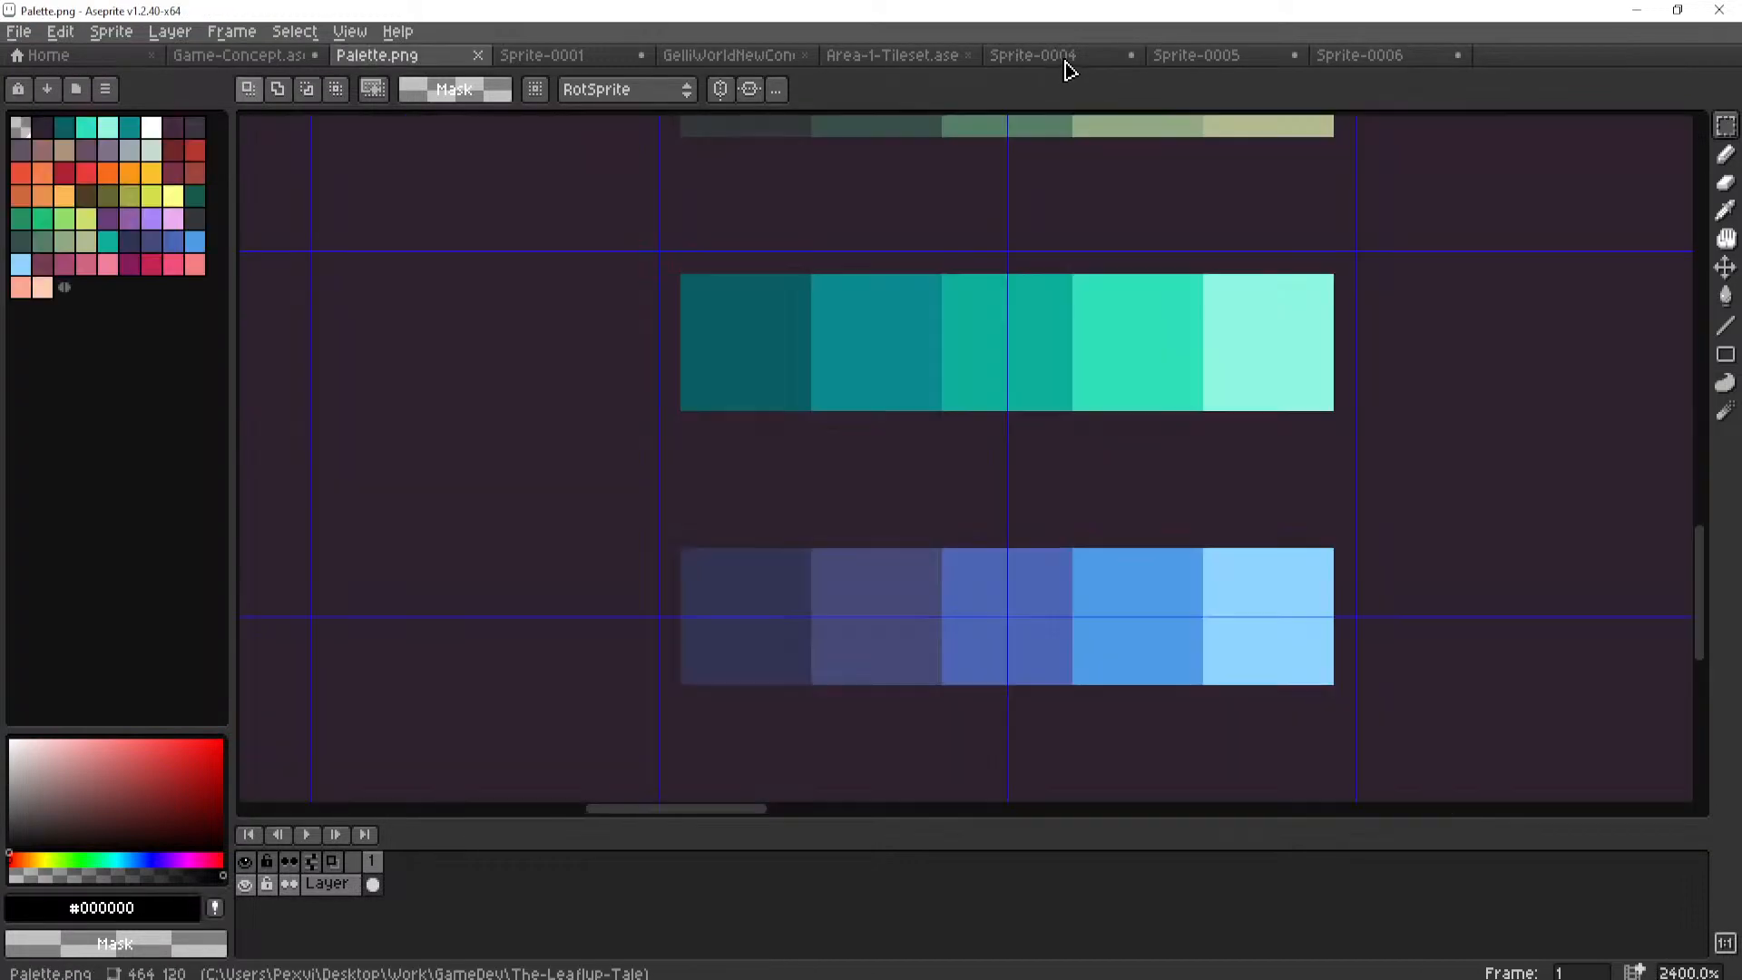
key(ctrl+shift+Tab)
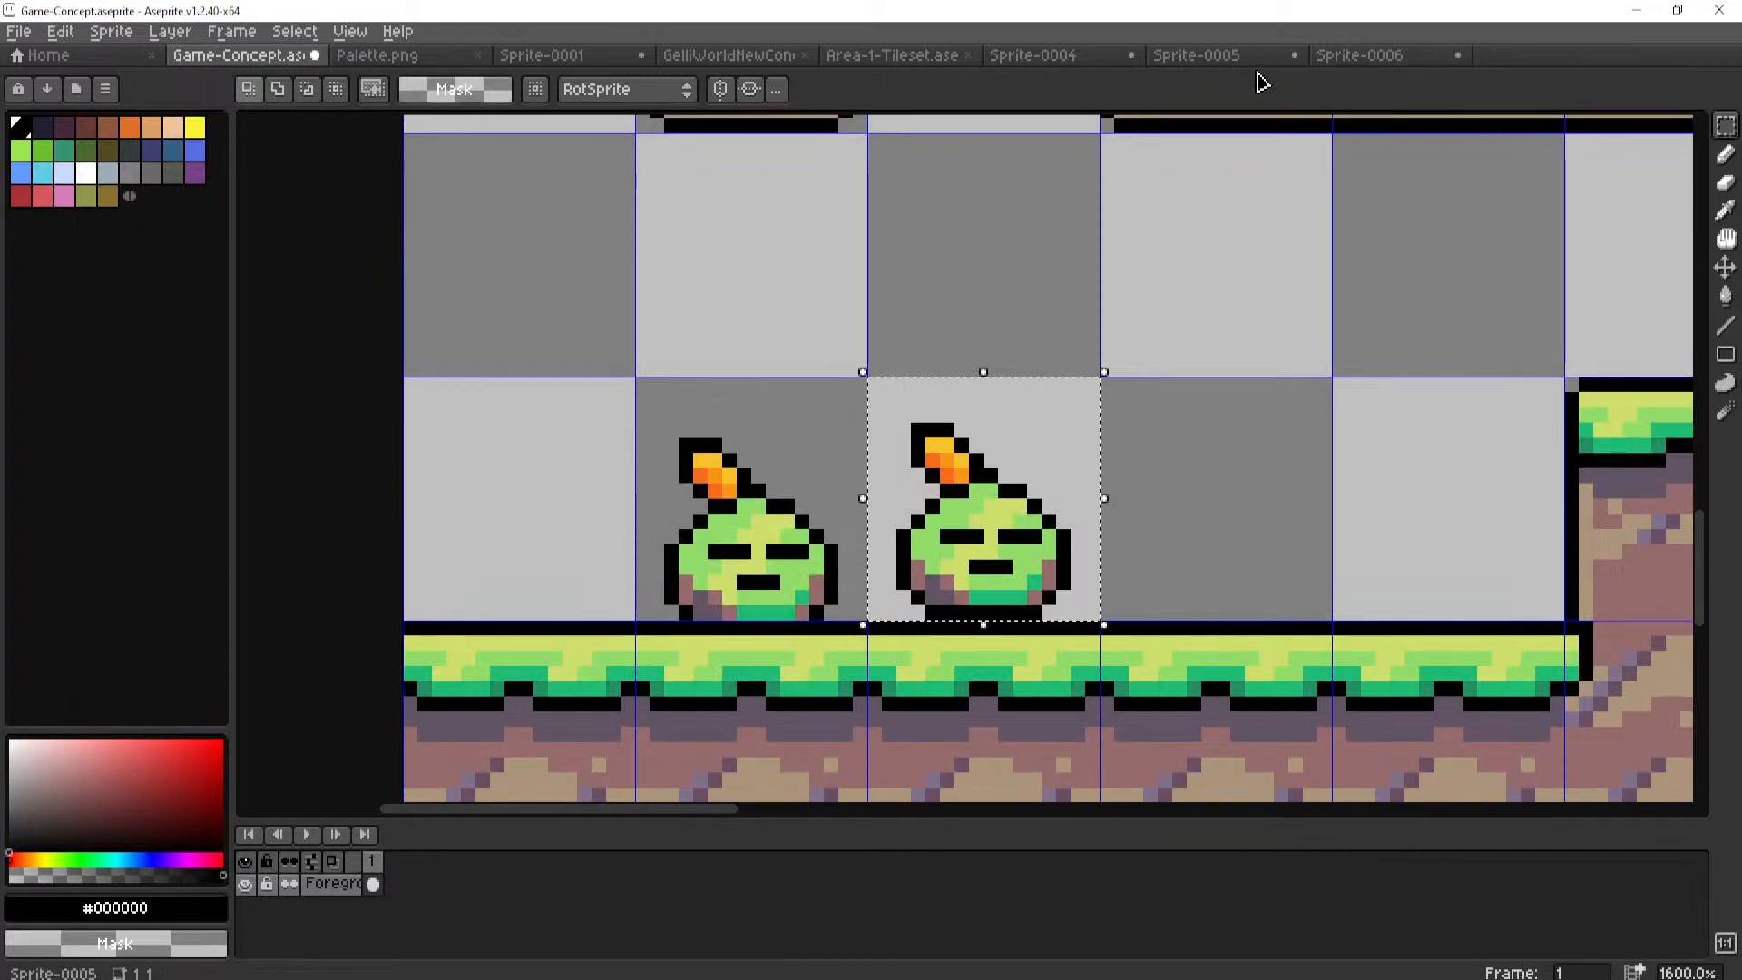
Add a second frame to Sprite-0006 and paste the raised character into it.
key(ctrl+shift+Tab)
key(ctrl+shift+Tab)
right_click(373, 864)
click(427, 875)
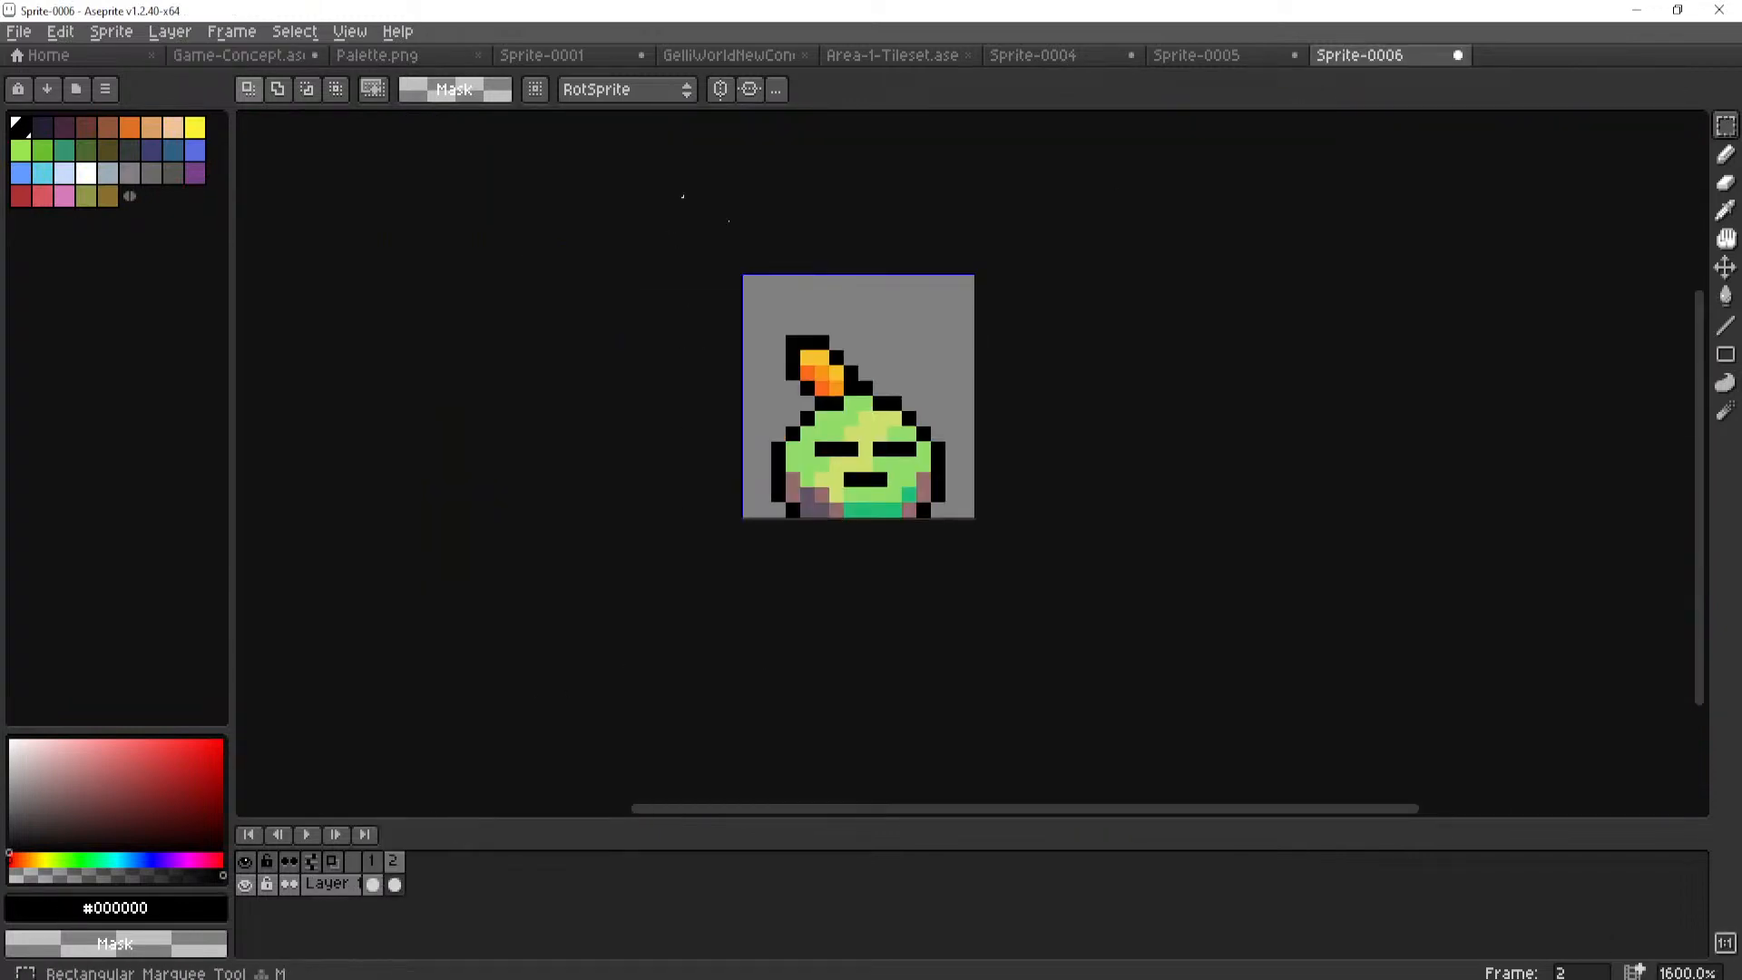
key(ctrl+v)
click(1170, 449)
Try to lengthen the stem on frame 2 by raising its tip one pixel and filling the gap in black and orange.
scroll(811, 277, up, 4)
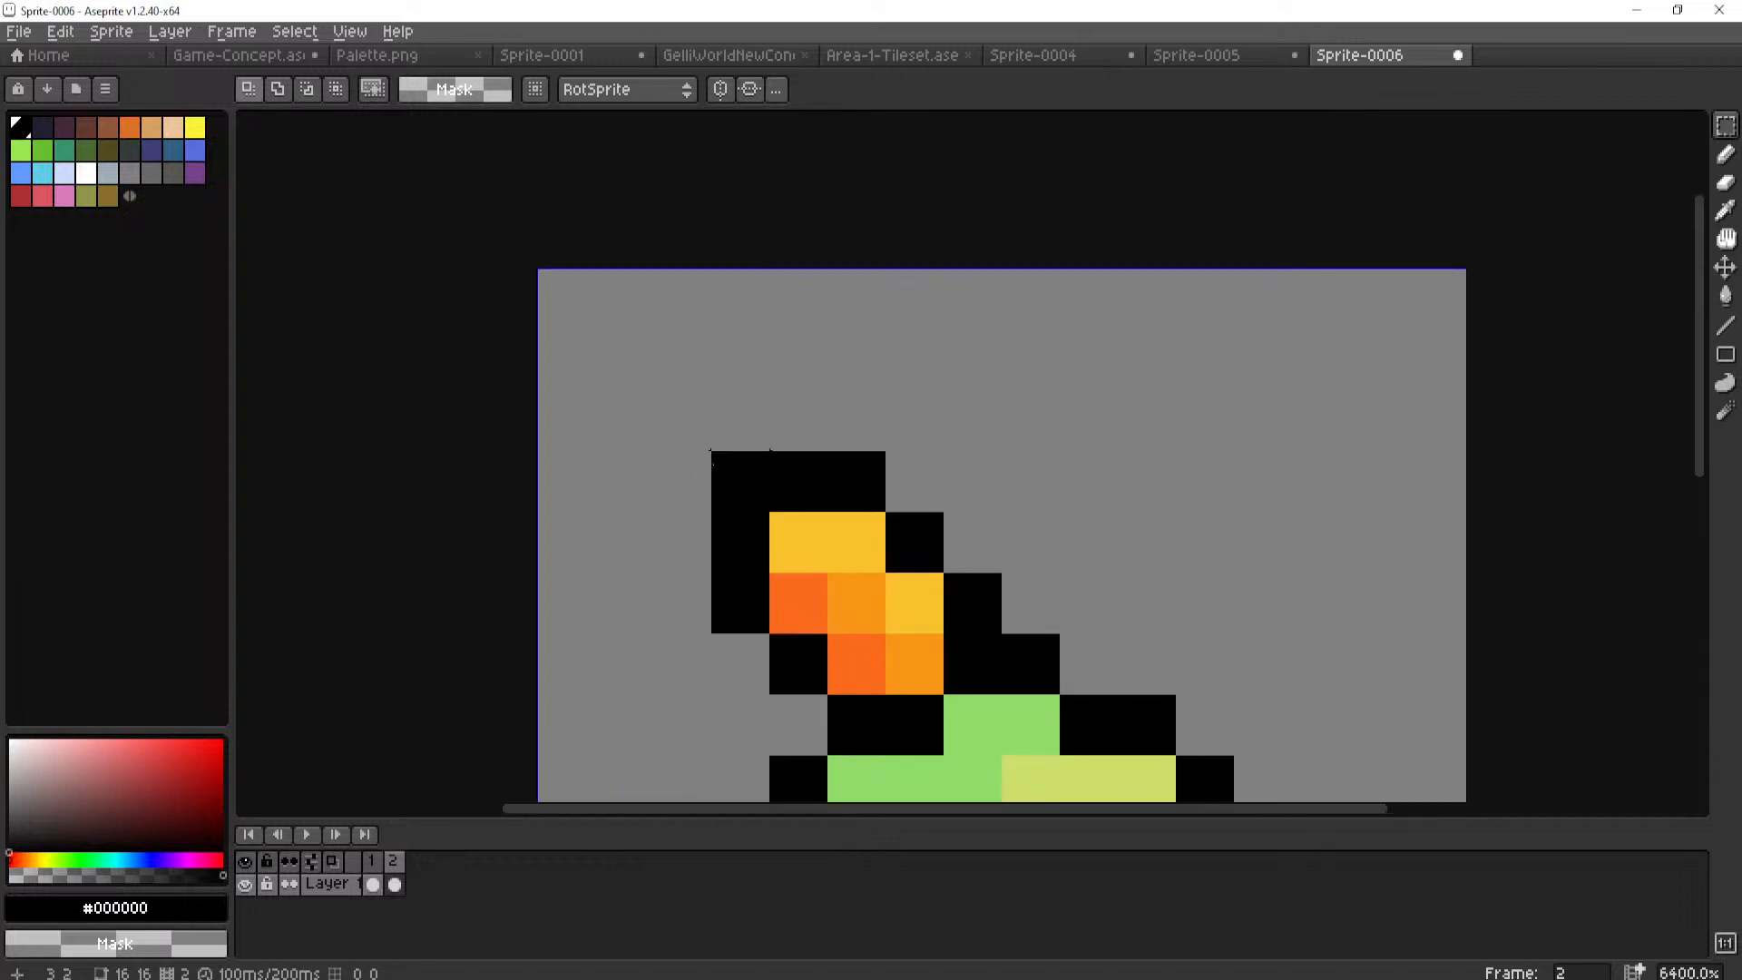
middle_drag(673, 470, 704, 334)
drag(706, 336, 917, 500)
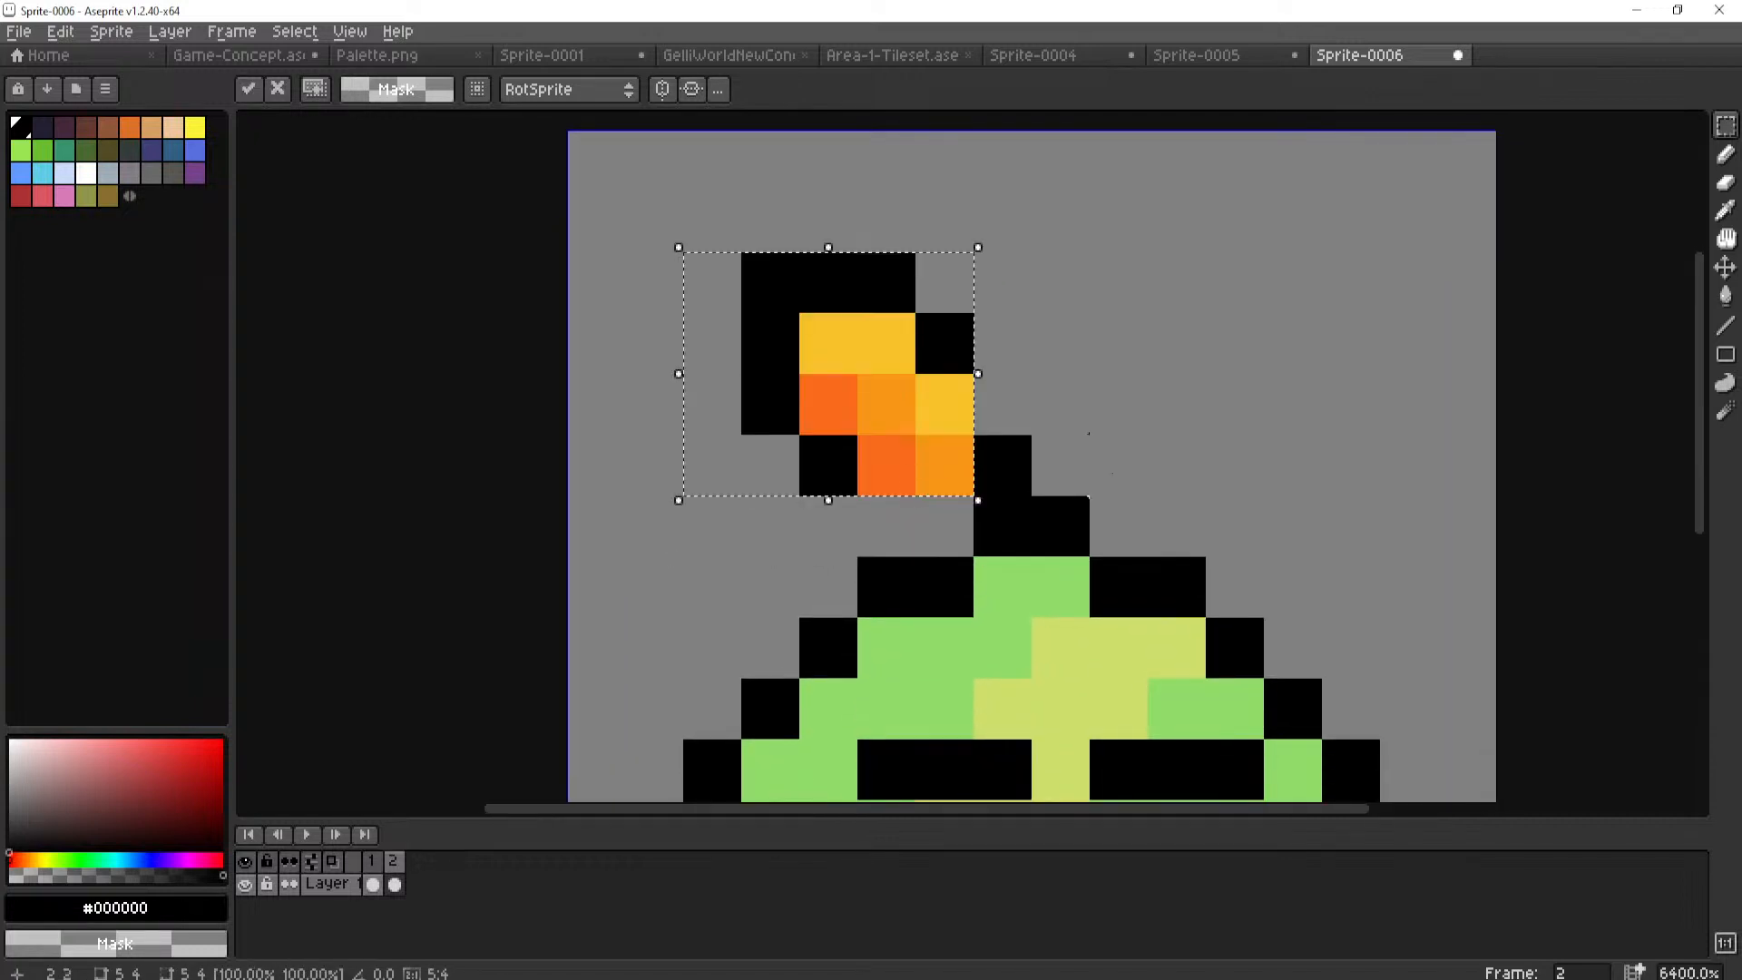
click(1089, 472)
key(l)
click(886, 526)
alt+click(945, 465)
click(945, 526)
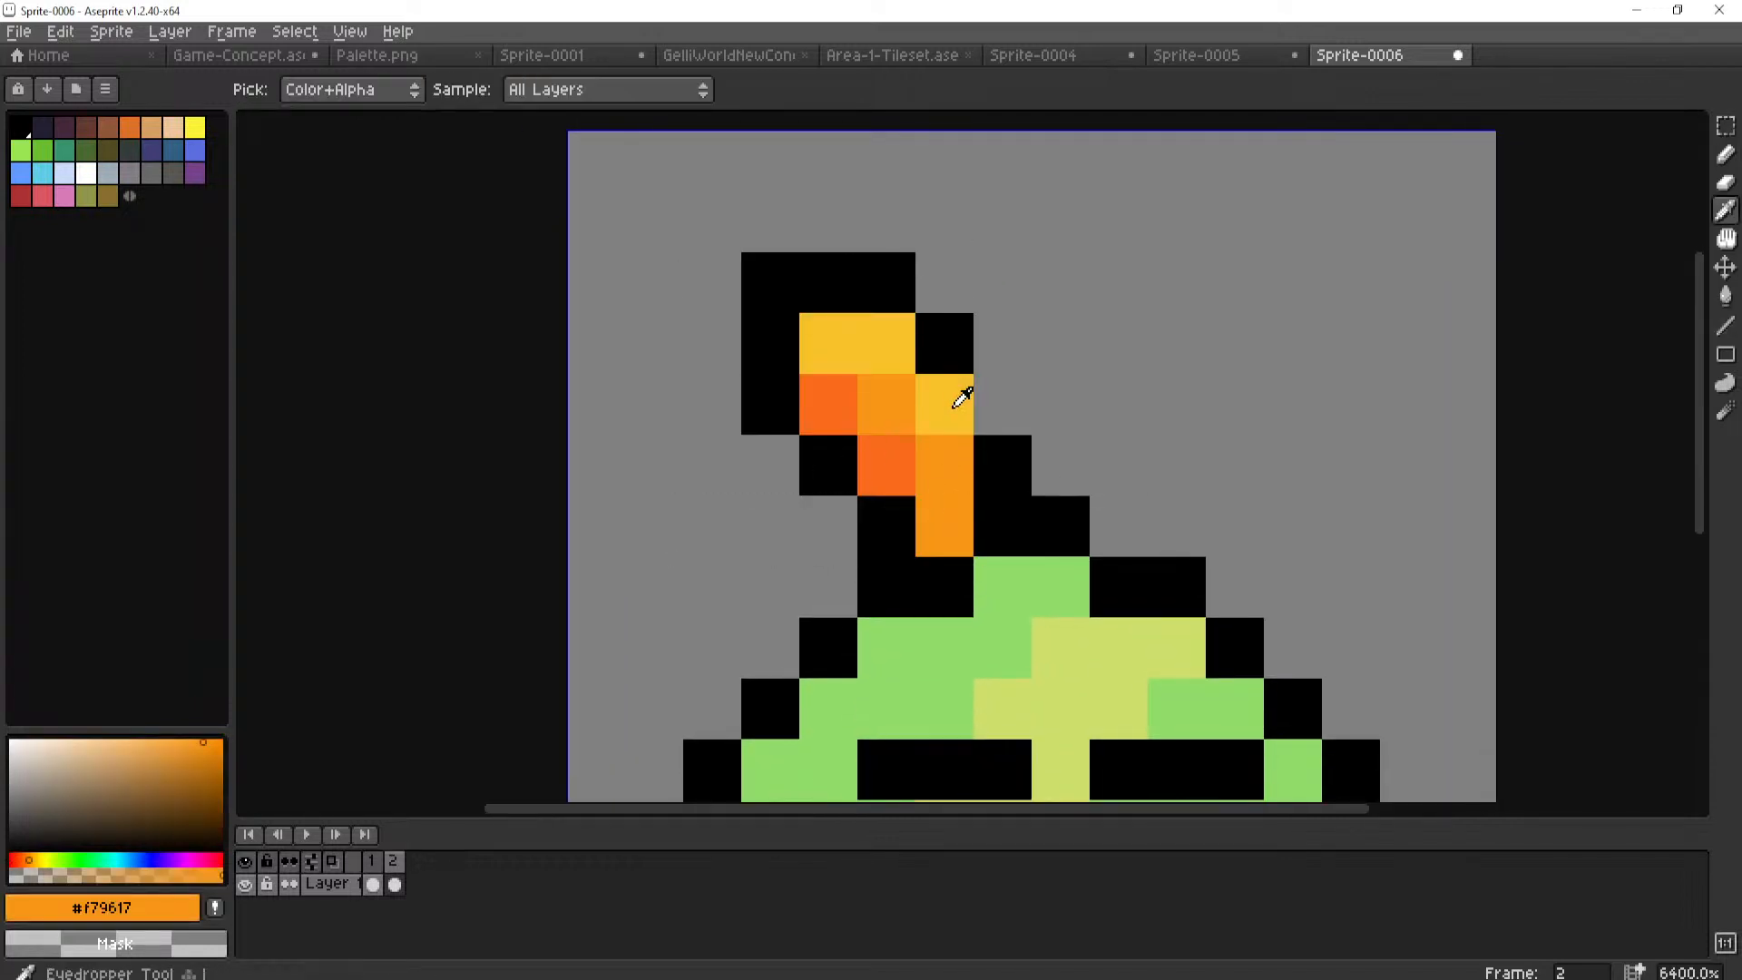
alt+click(953, 340)
click(1002, 404)
scroll(1008, 422, down, 7)
scroll(1002, 447, up, 4)
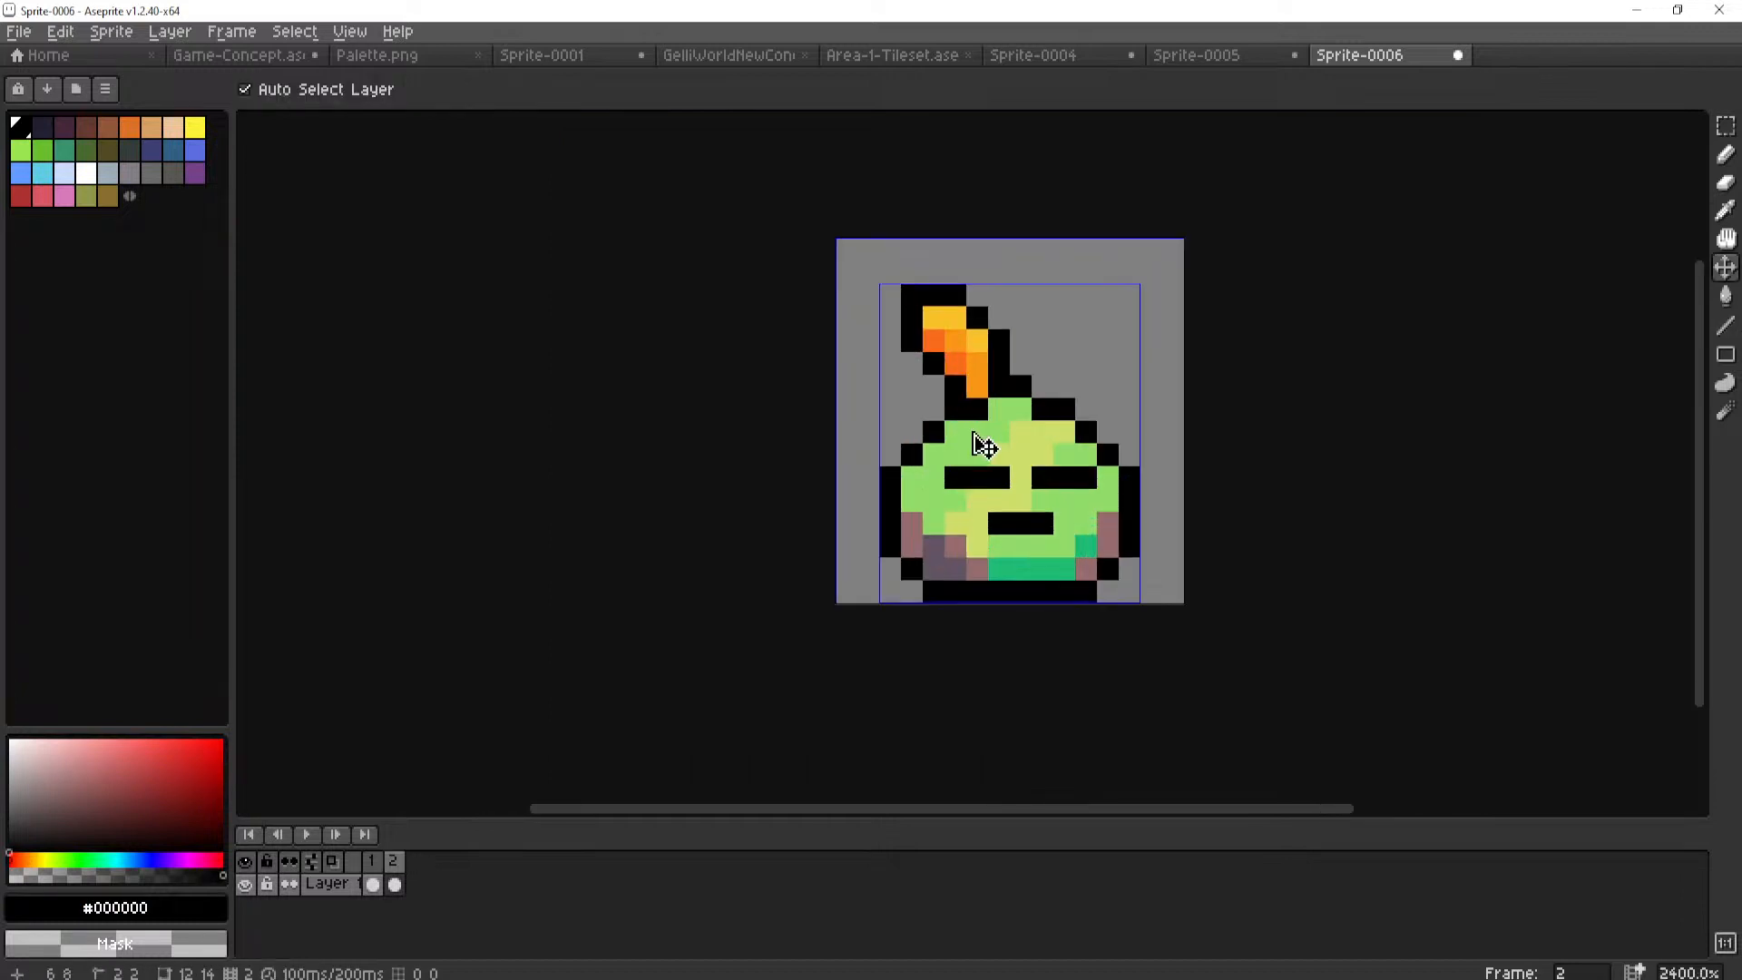
Undo the stem-lengthening edits on frame 2.
key(ctrl+z)
key(ctrl+z)
key(ctrl+z)
key(ctrl+z)
key(ctrl+z)
Flip back and forth between frames 1 and 2 to compare the two character poses.
key(m)
scroll(1134, 471, up, 1)
middle_drag(1134, 471, 1020, 483)
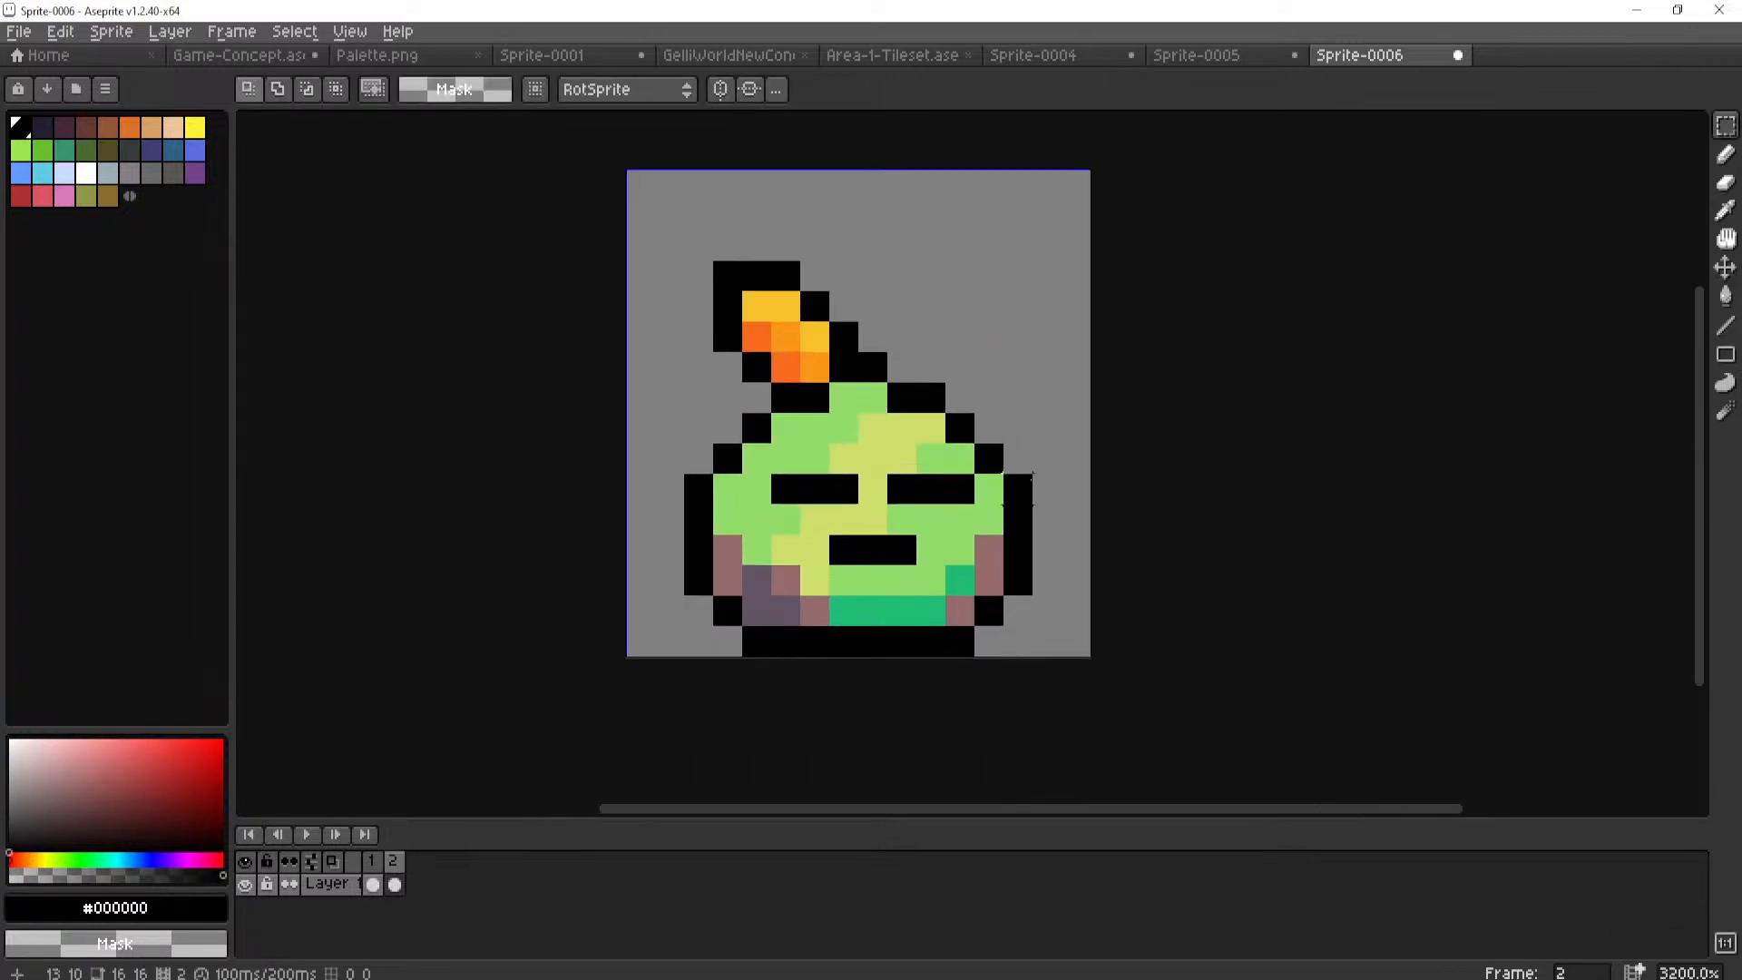
scroll(1032, 473, up, 1)
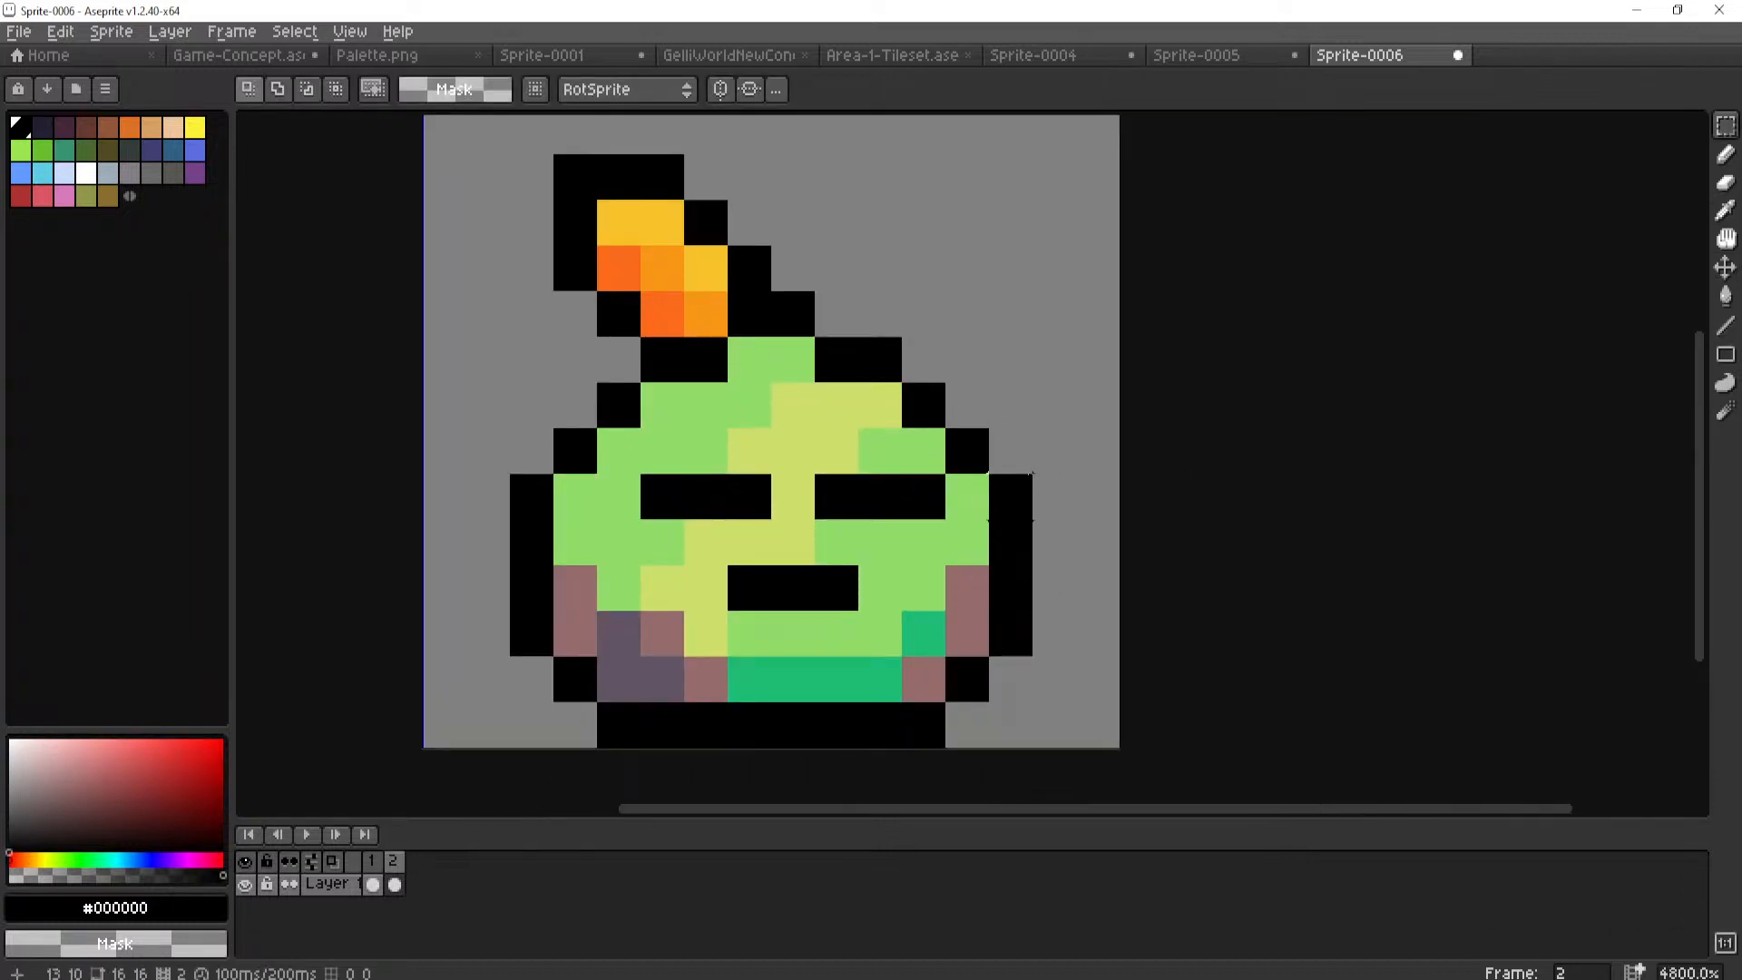
scroll(1098, 404, down, 5)
scroll(974, 449, up, 4)
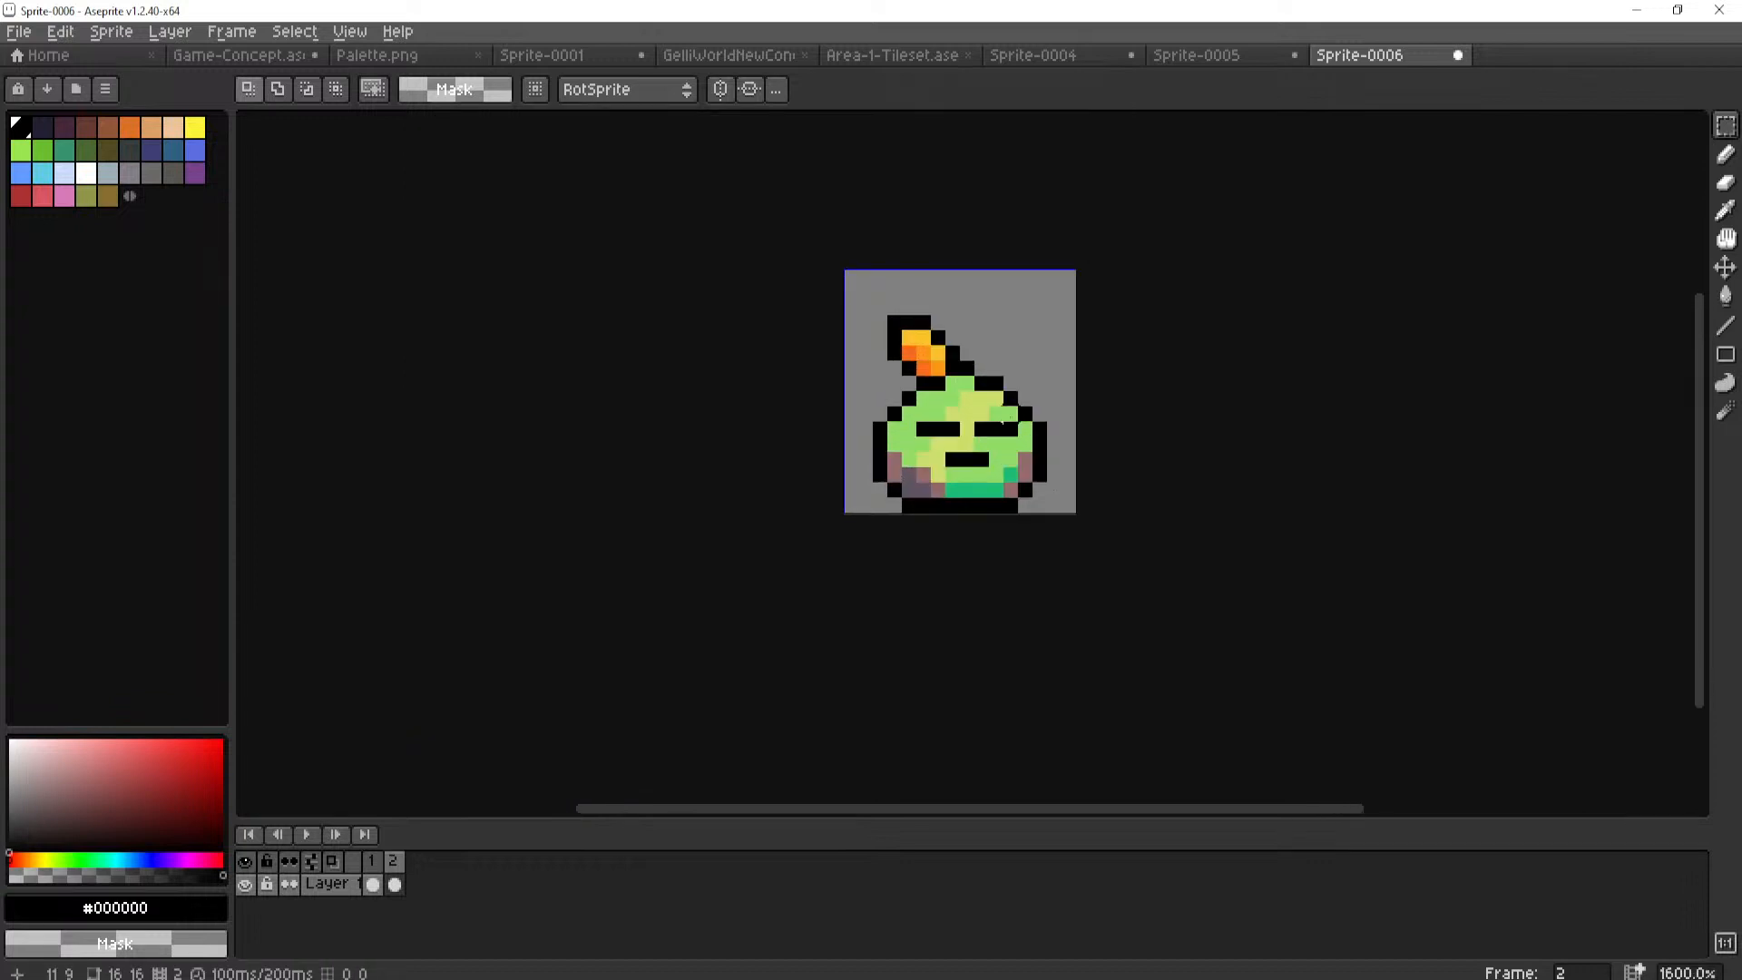
click(373, 884)
click(393, 884)
click(373, 884)
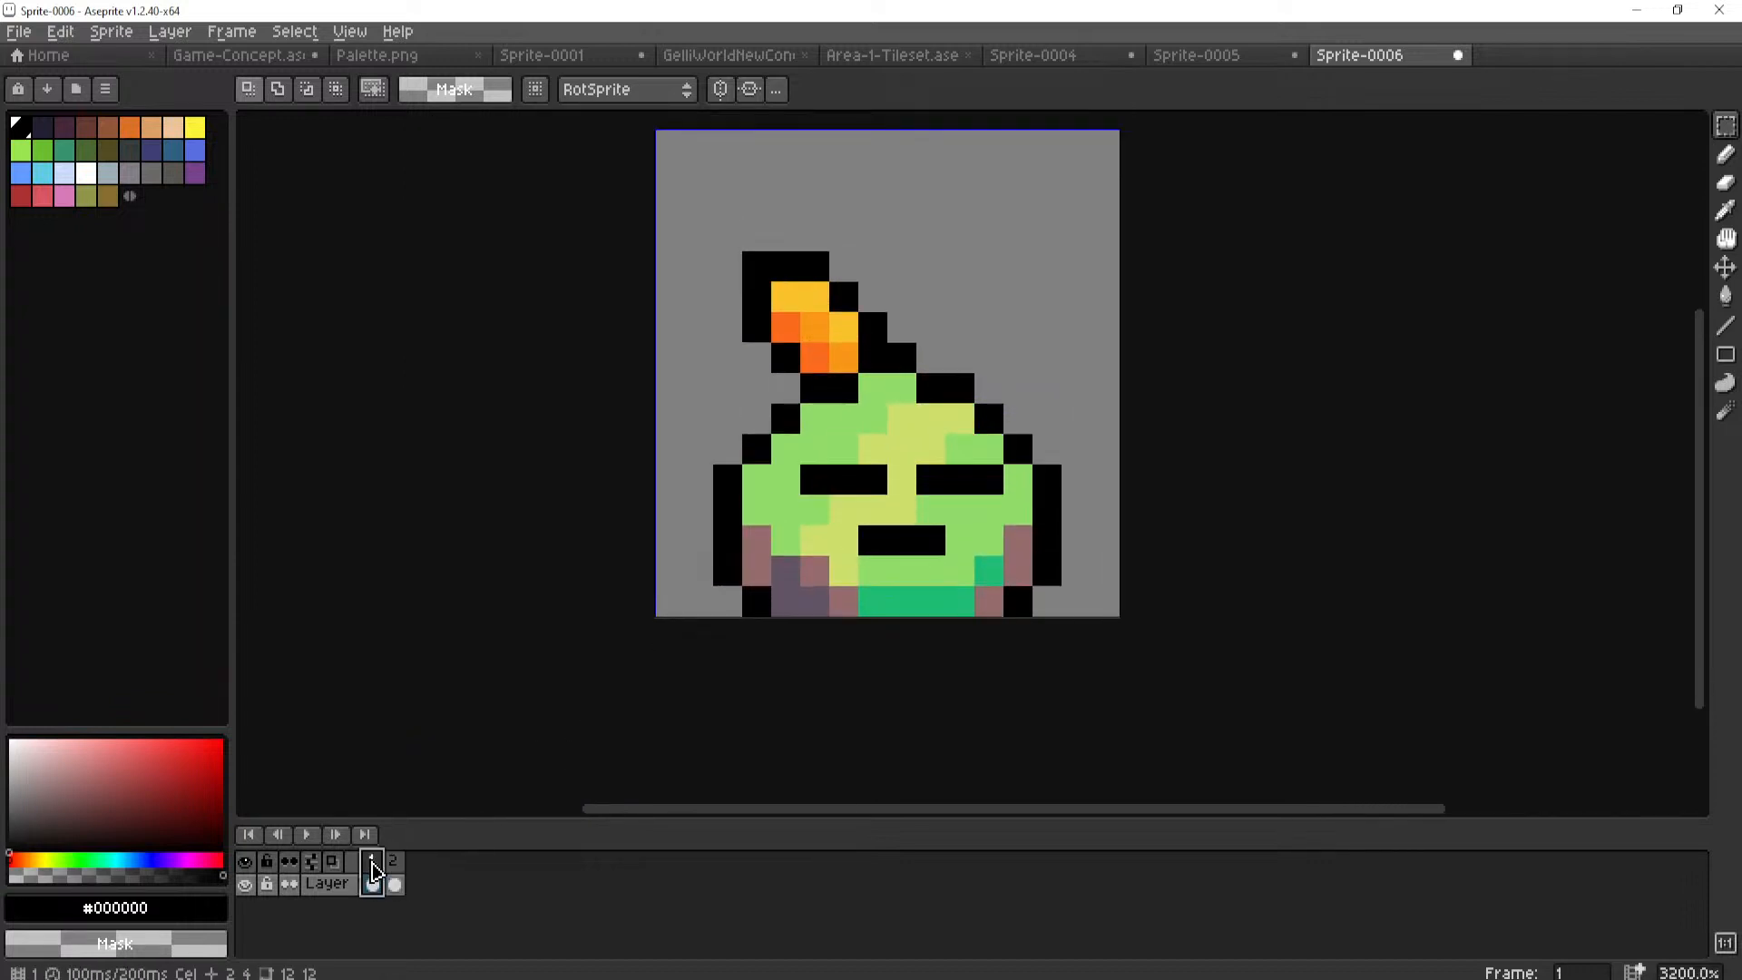
click(393, 884)
click(373, 867)
click(393, 867)
click(373, 866)
click(393, 866)
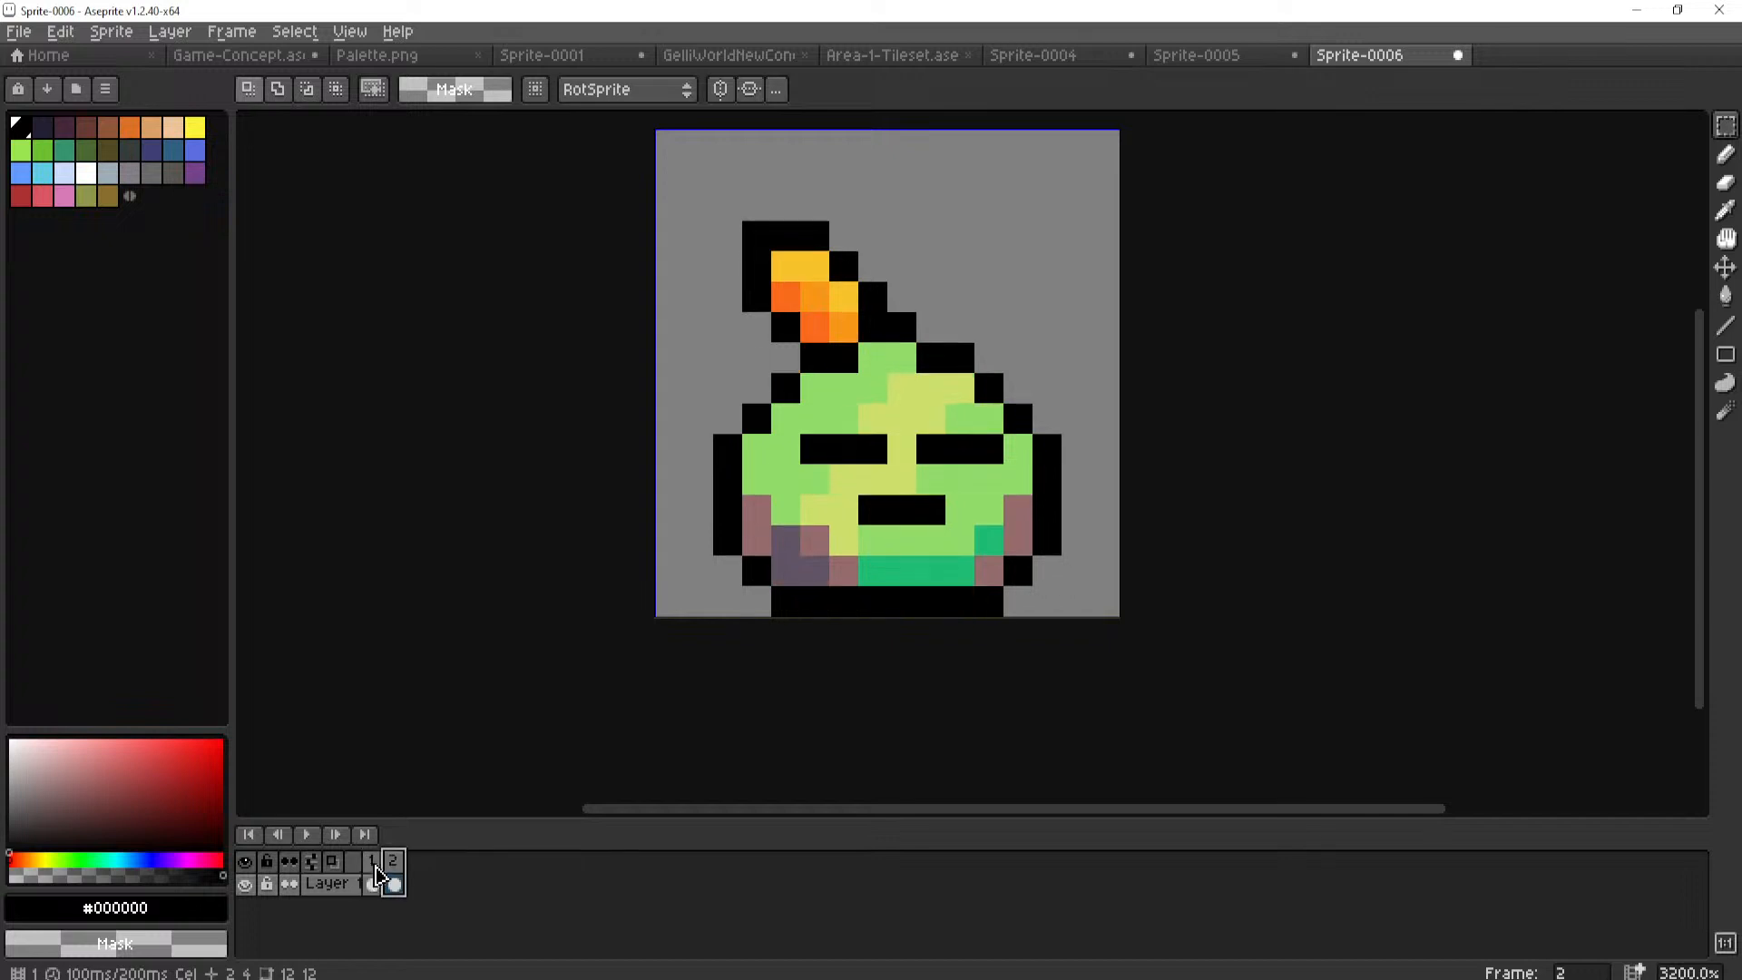
click(373, 867)
click(393, 867)
scroll(586, 514, down, 4)
scroll(587, 514, up, 4)
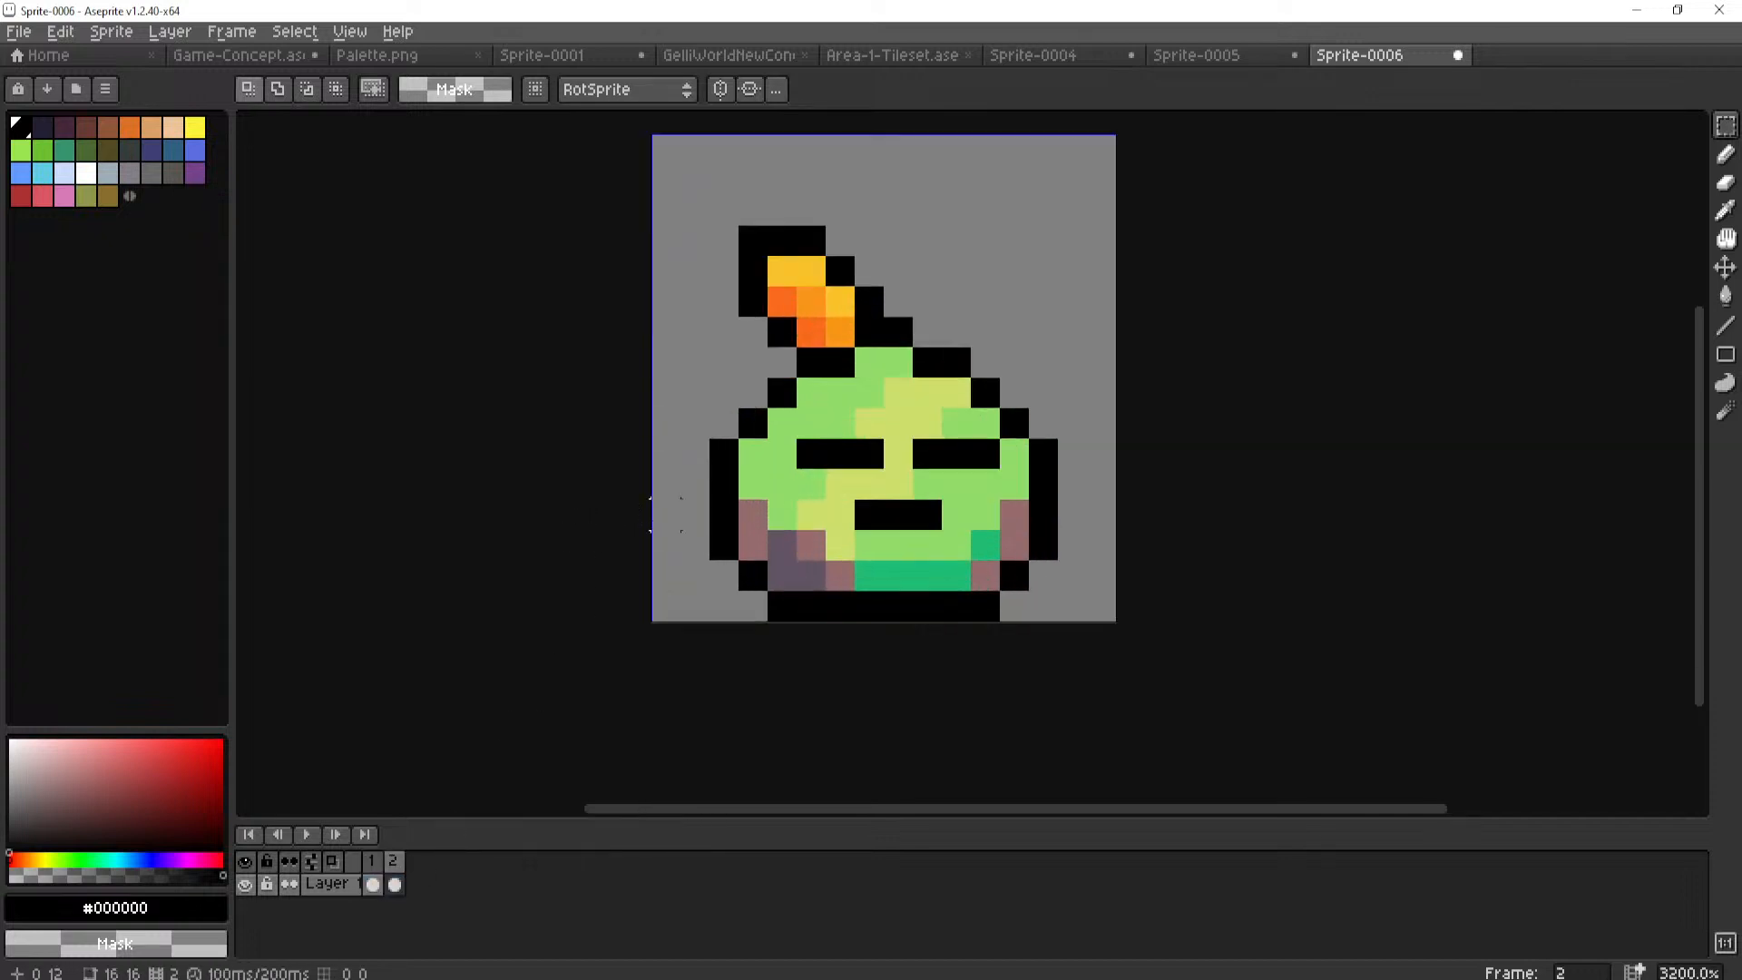
Save the two-frame sprite as Leaflup in the The-Leaflup-Tale folder.
click(15, 38)
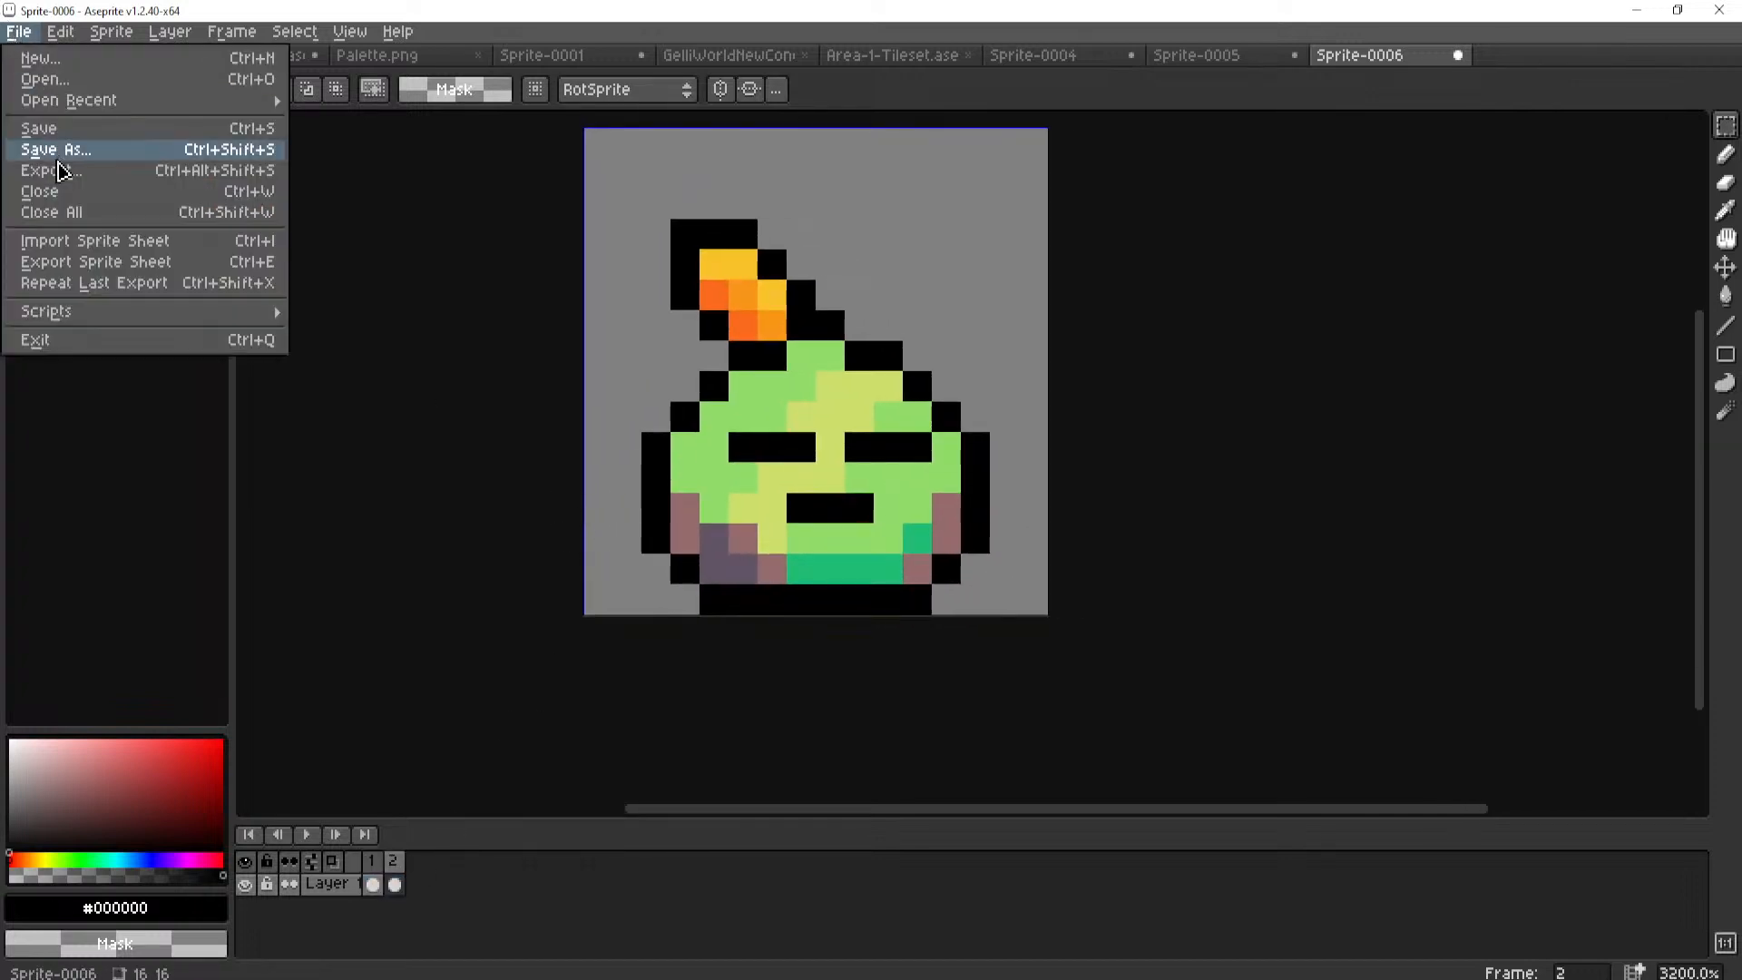
click(56, 129)
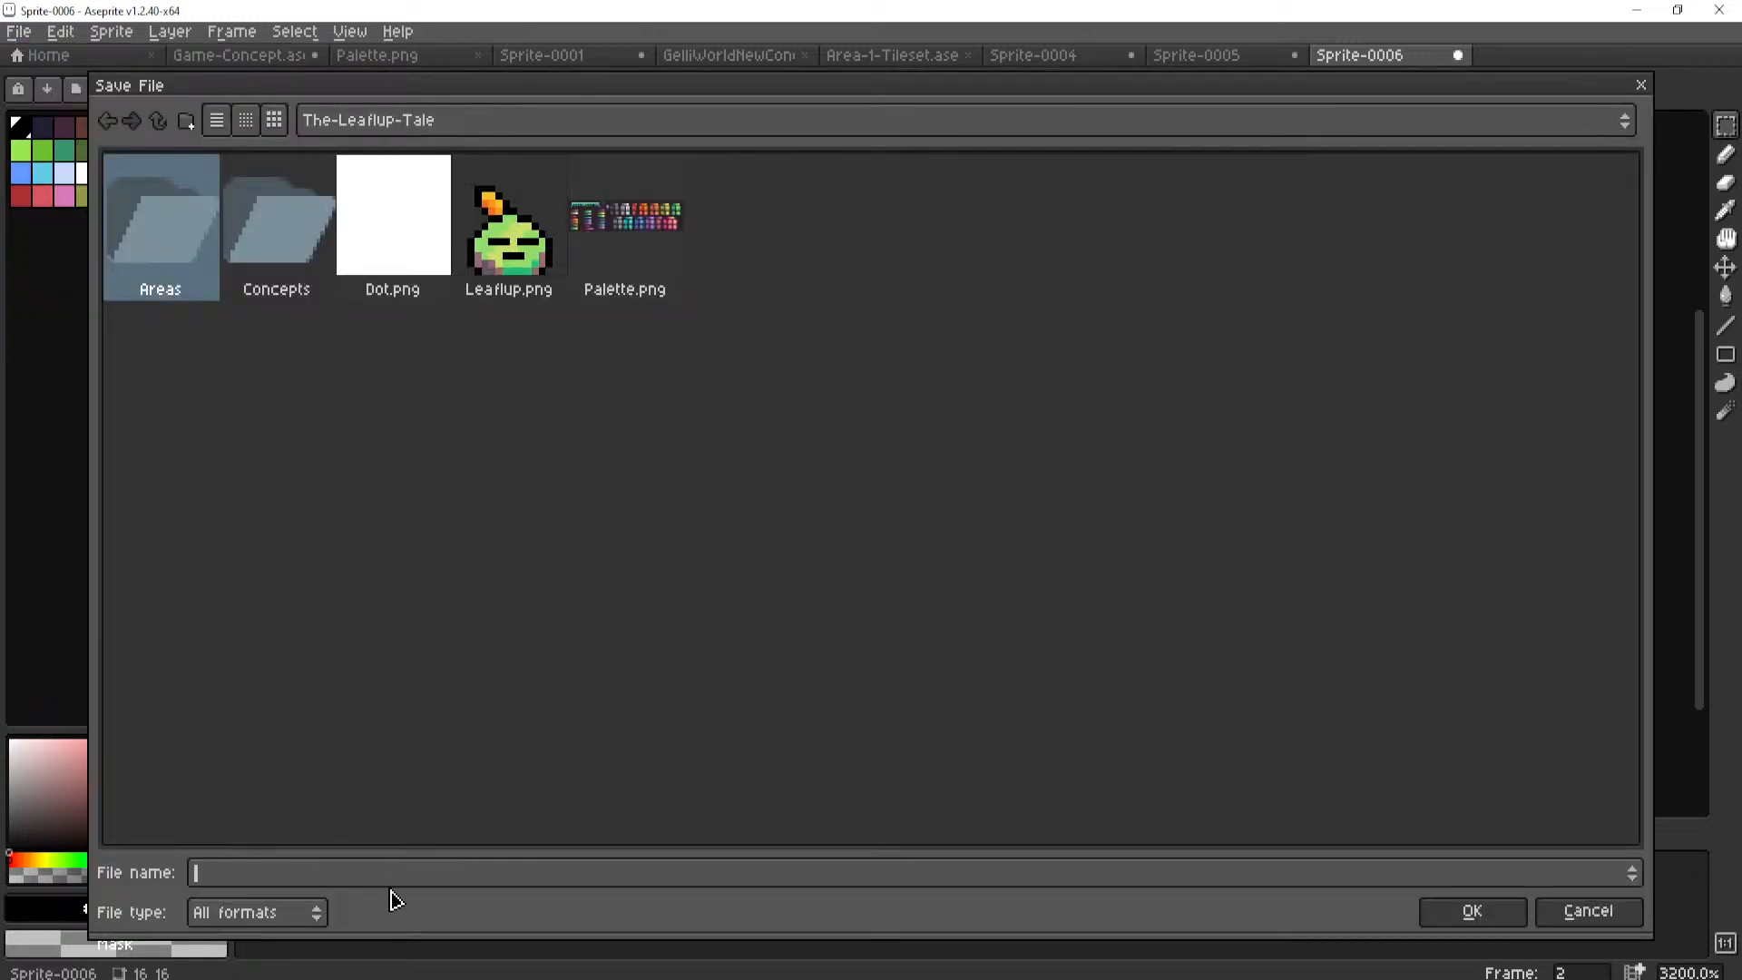
text(Leaflup)
key(Return)
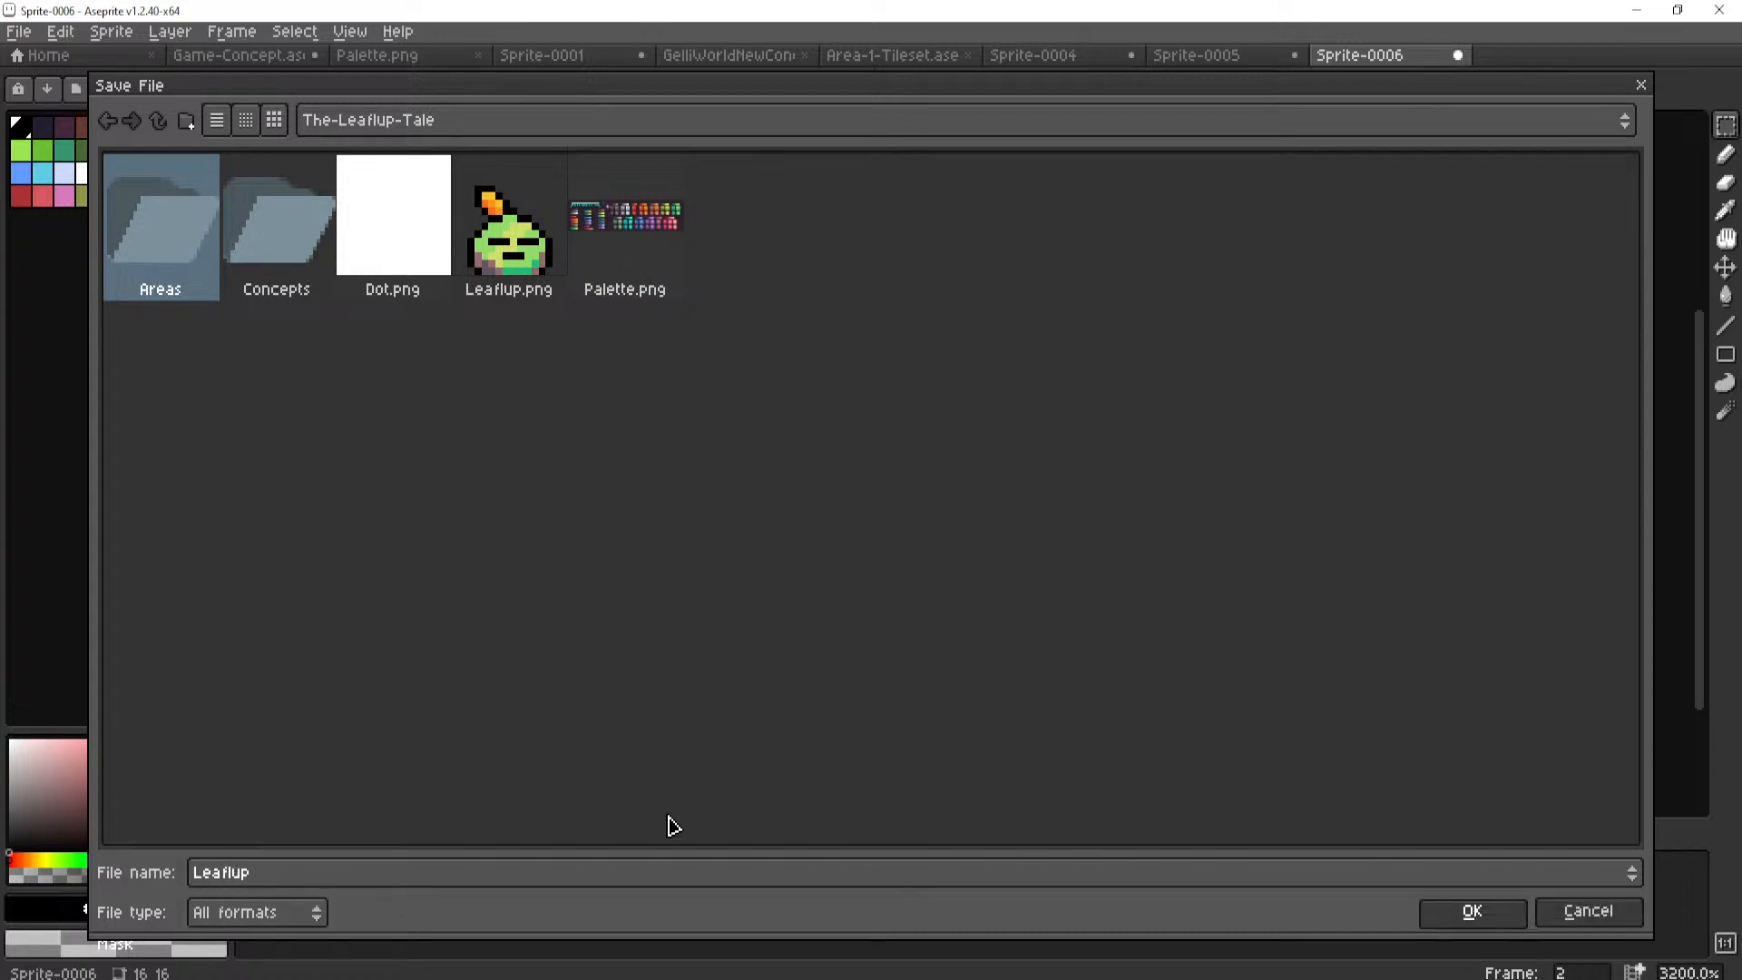
click(1473, 912)
Export both frames as a sprite sheet to Leaflup.png, overwriting the existing image.
click(18, 31)
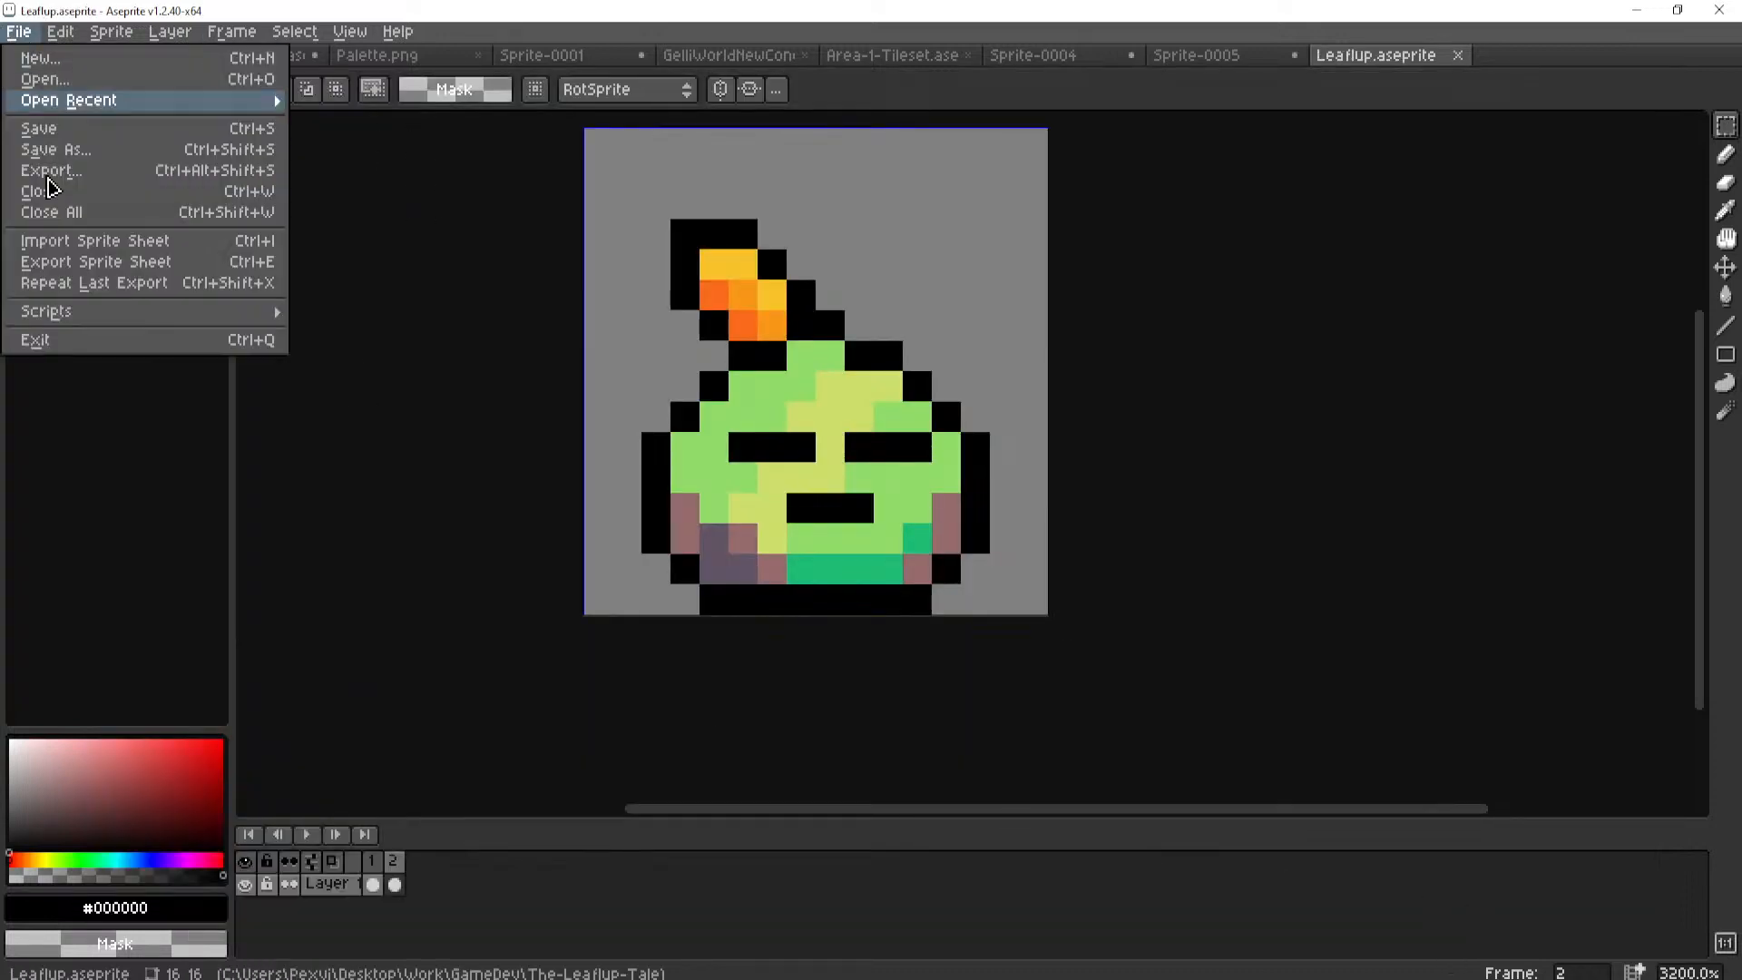
click(57, 264)
click(699, 465)
click(828, 481)
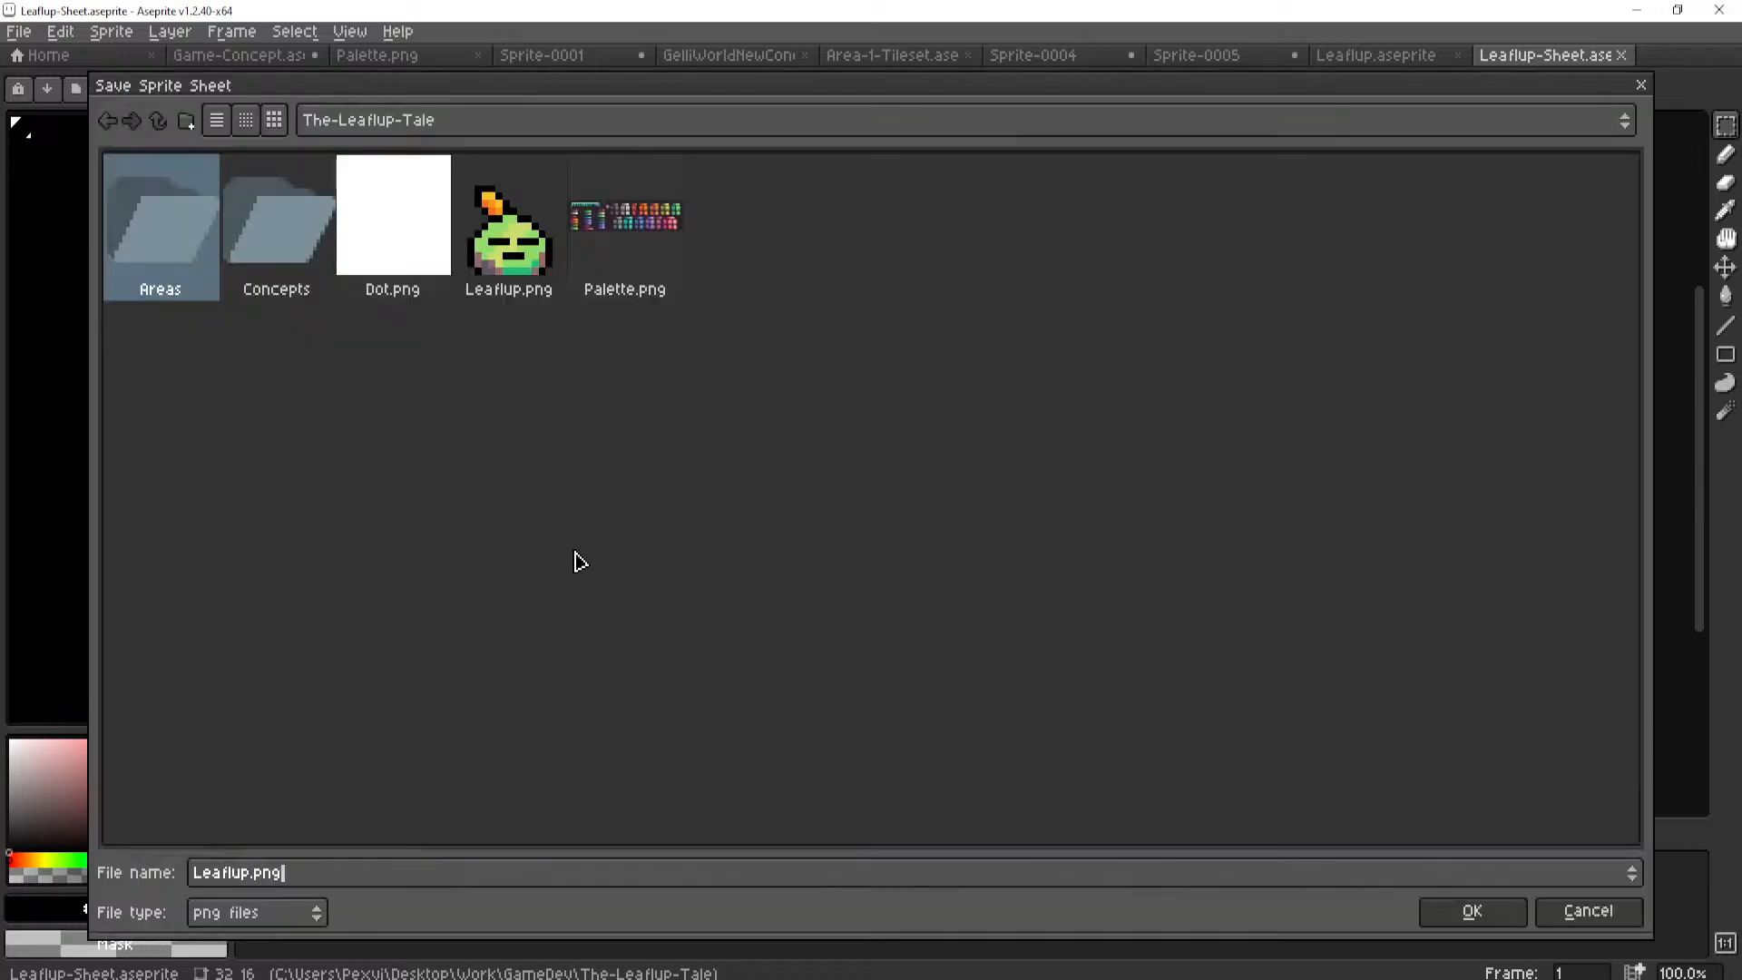
key(Return)
click(755, 550)
click(948, 557)
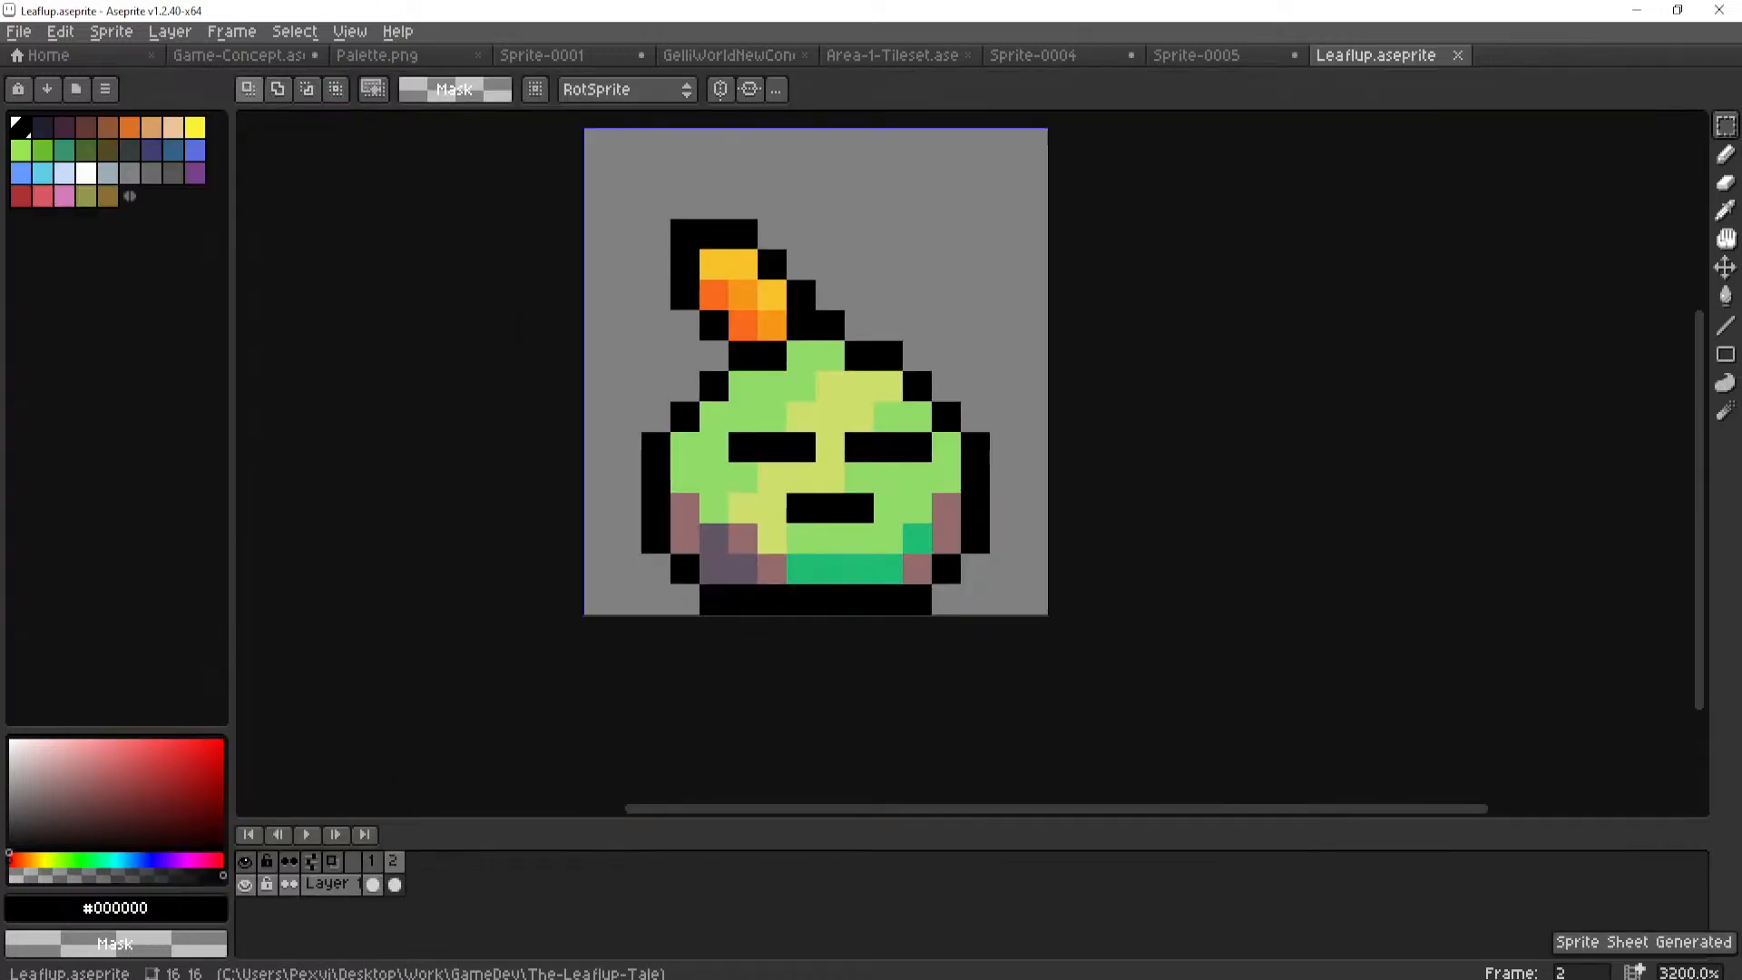
Switch to Godot and replace Leaflup.png in the project's Sprites folder with the newly exported sheet.
key(alt+Tab)
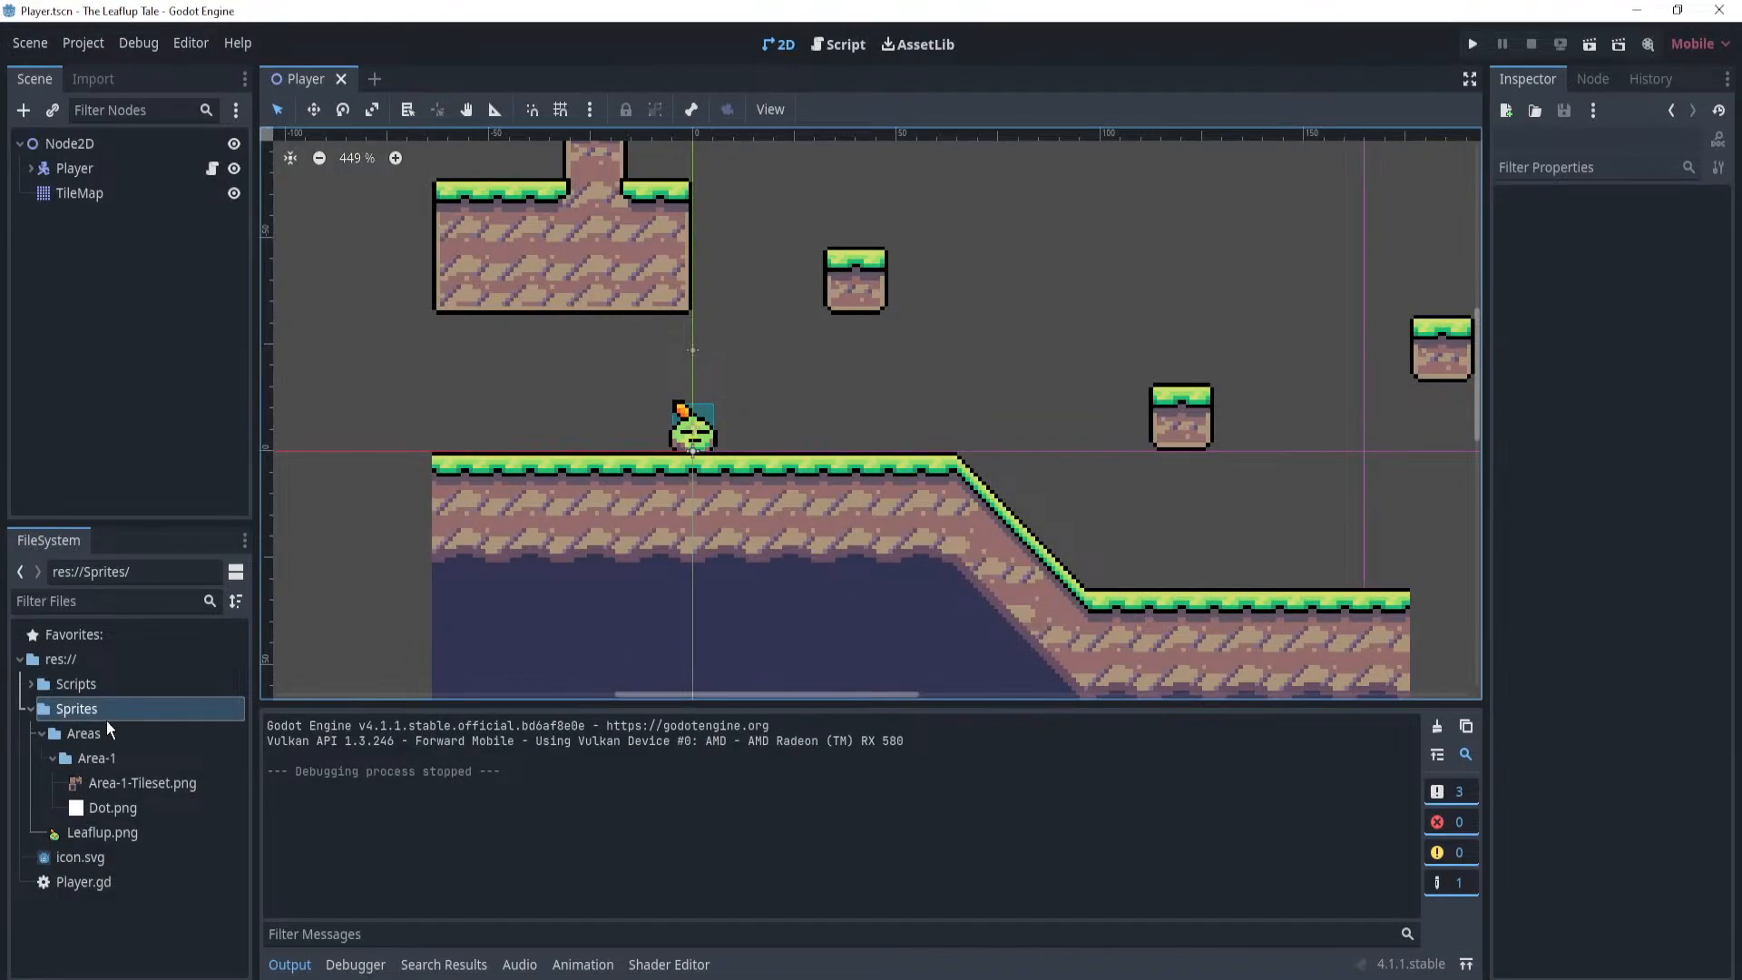
click(122, 831)
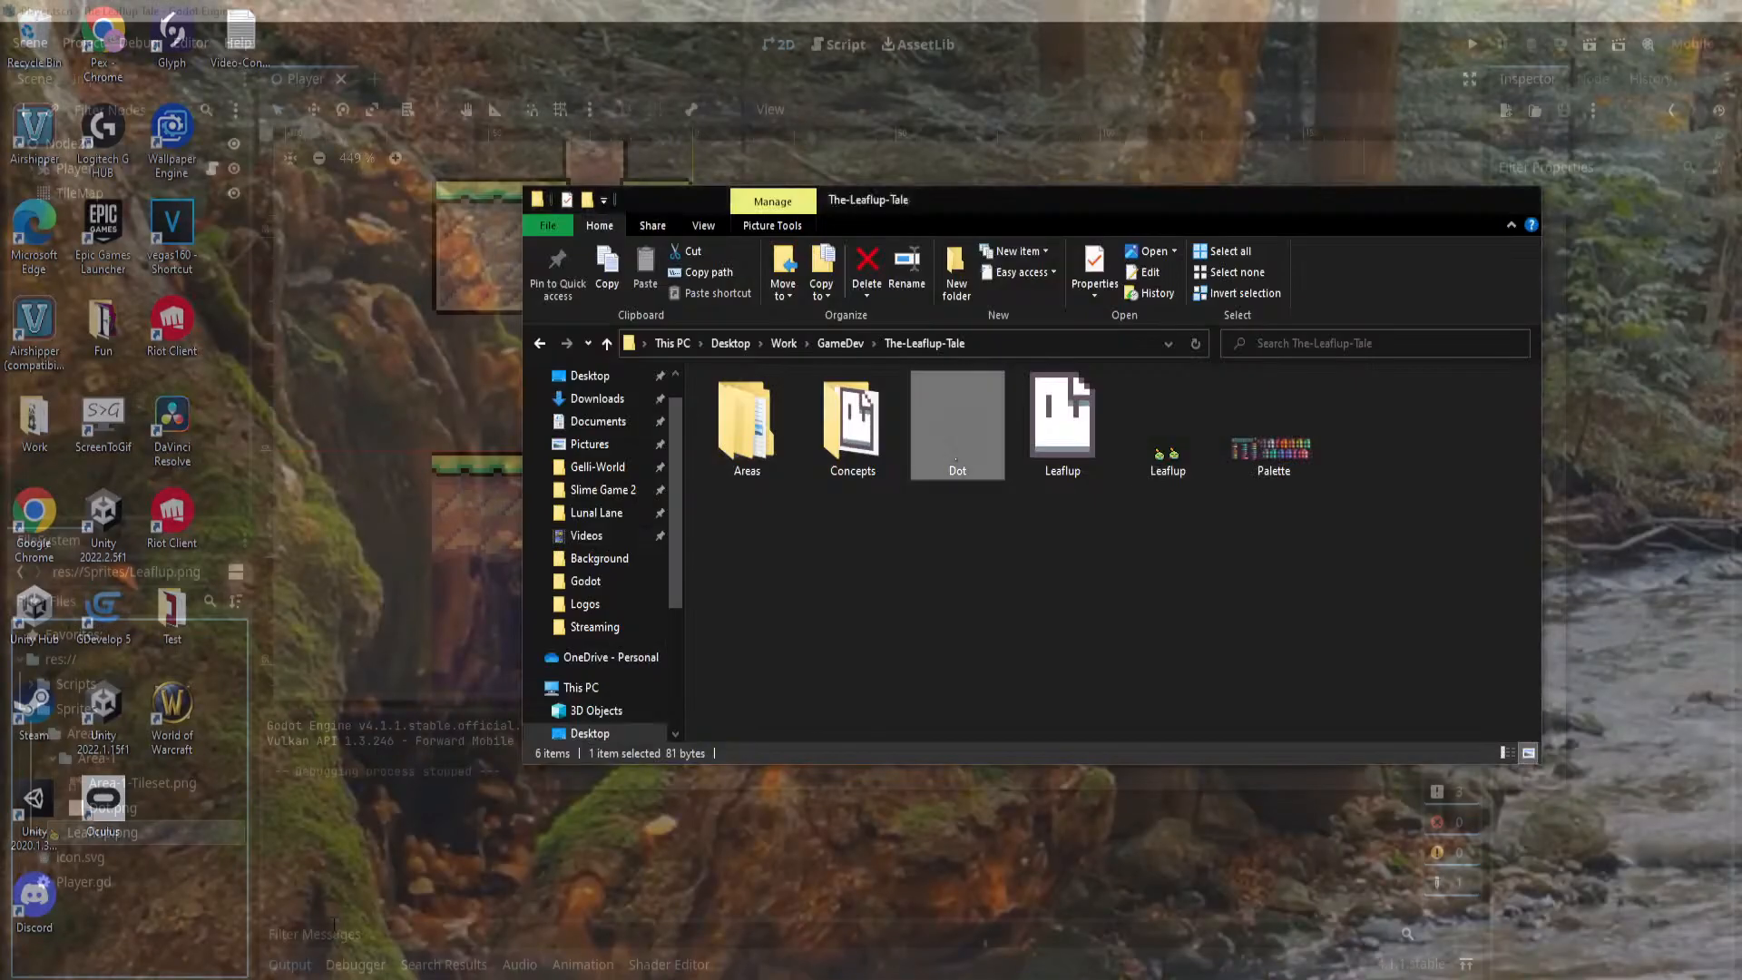
click(313, 903)
drag(1166, 464, 90, 831)
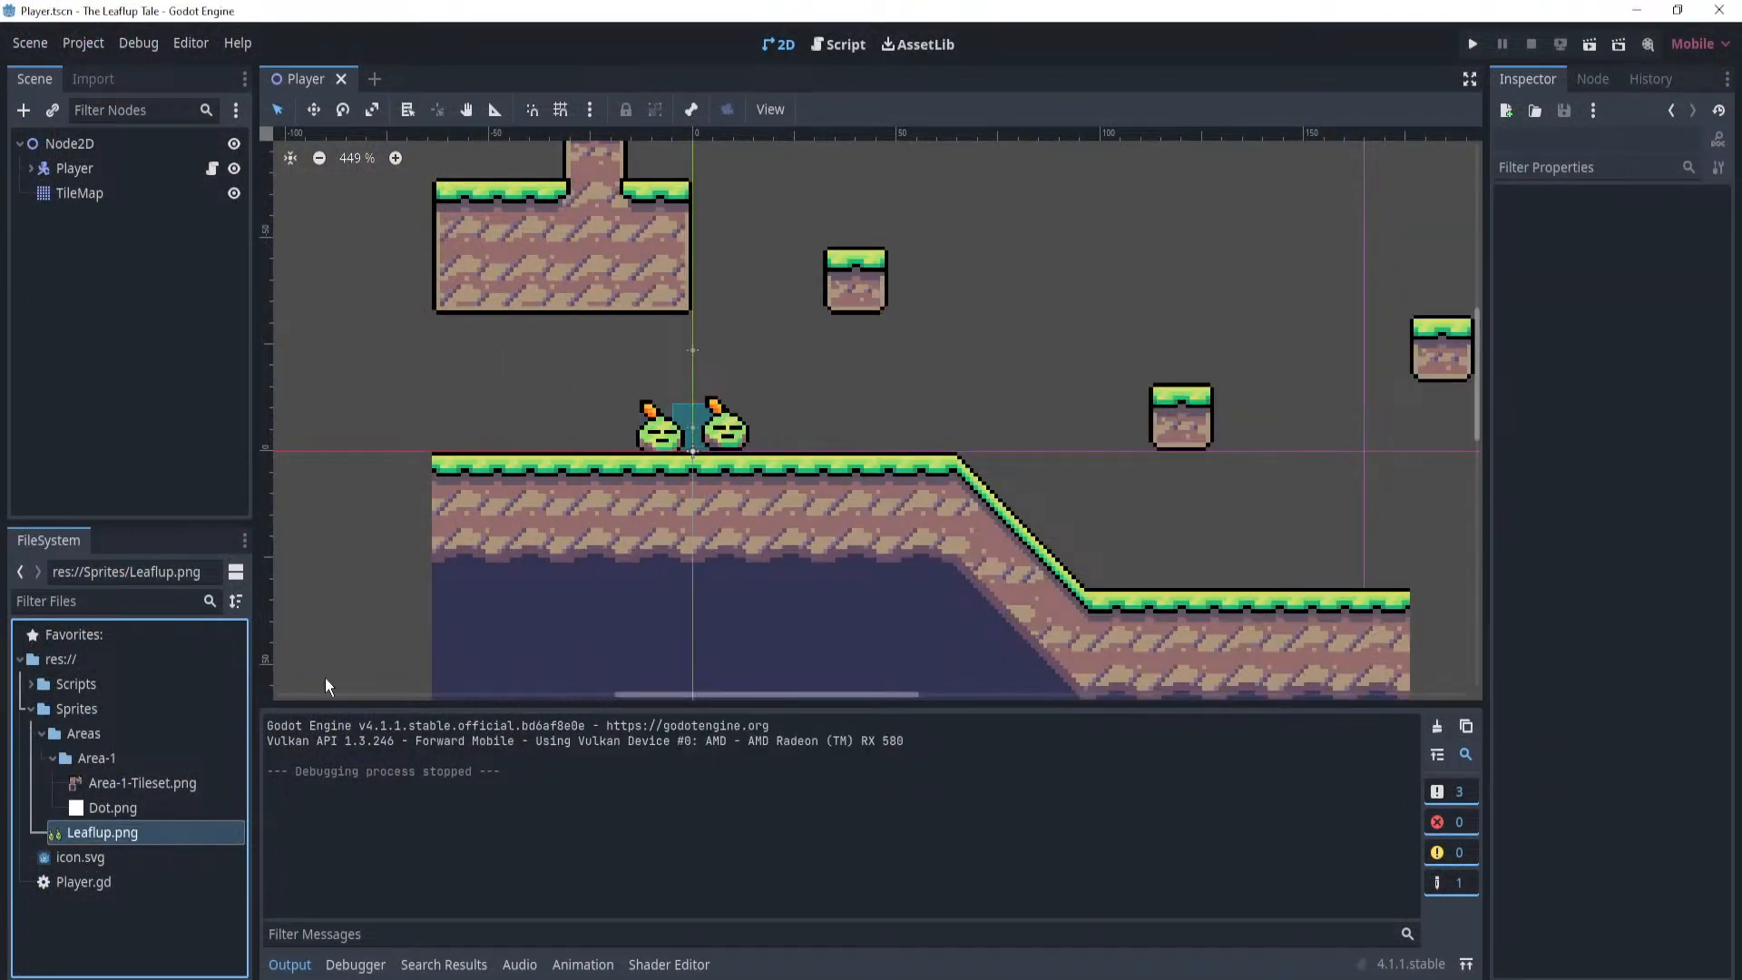
Set Hframes to 2 on the Player's Sprite2D node.
click(100, 172)
click(25, 168)
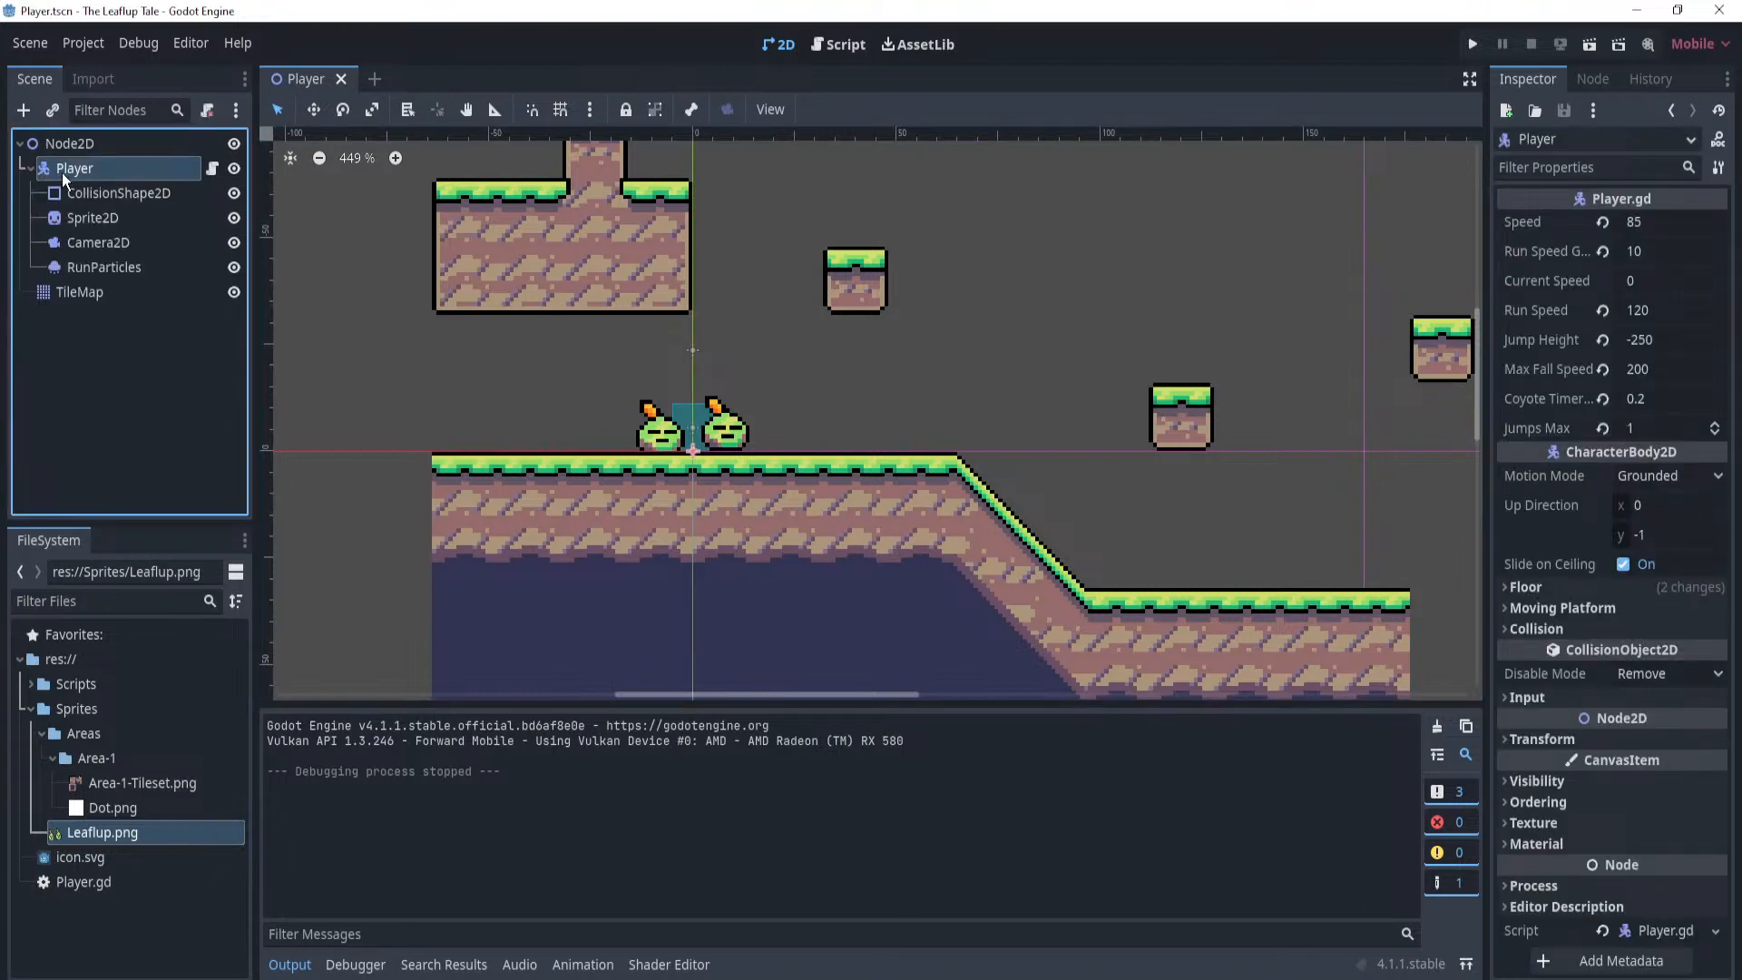
click(100, 218)
scroll(682, 444, up, 4)
scroll(816, 440, up, 1)
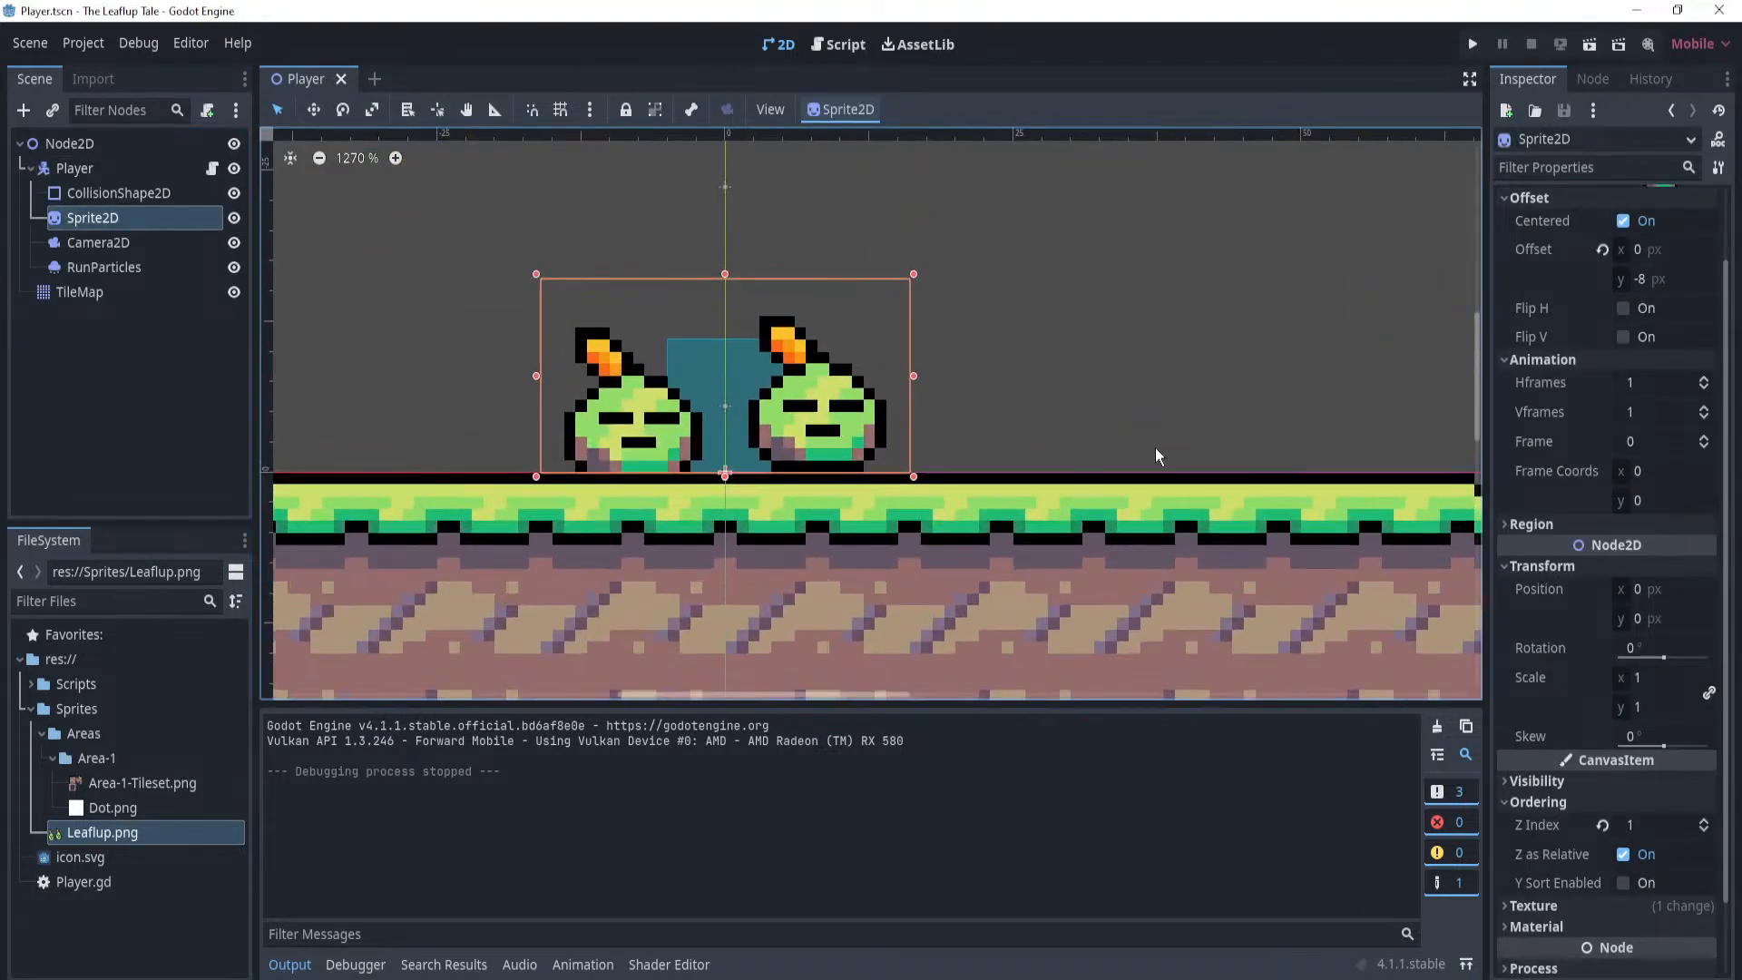
click(1647, 385)
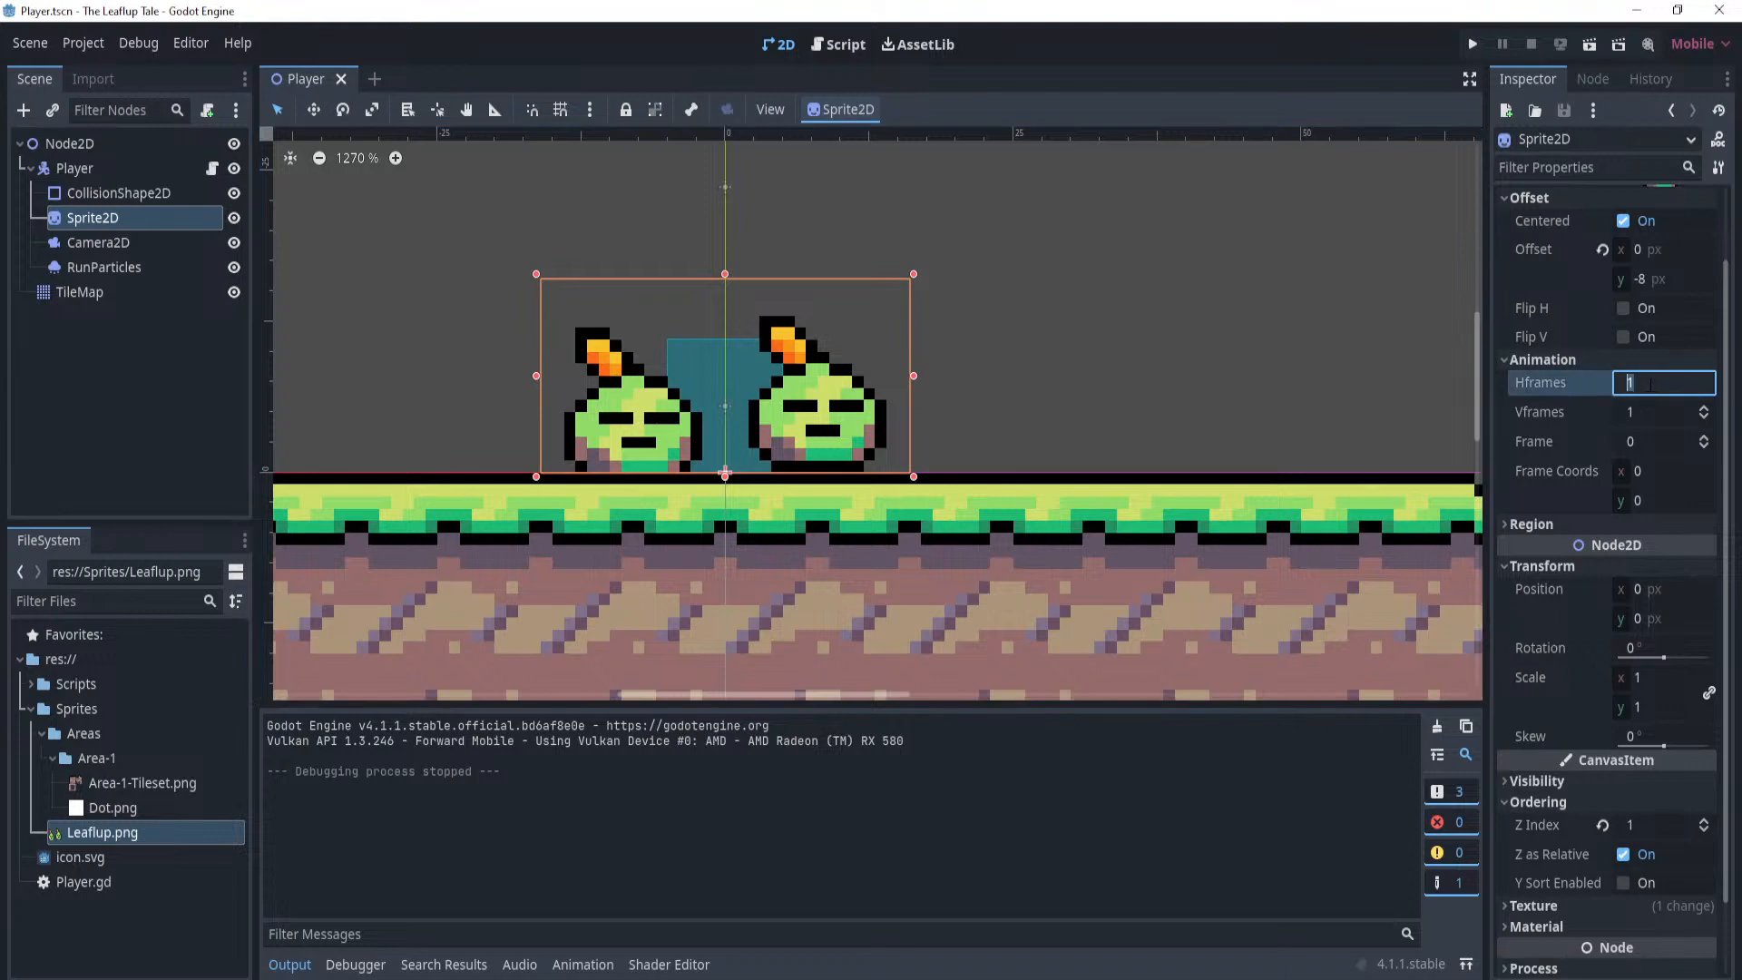
key(Return)
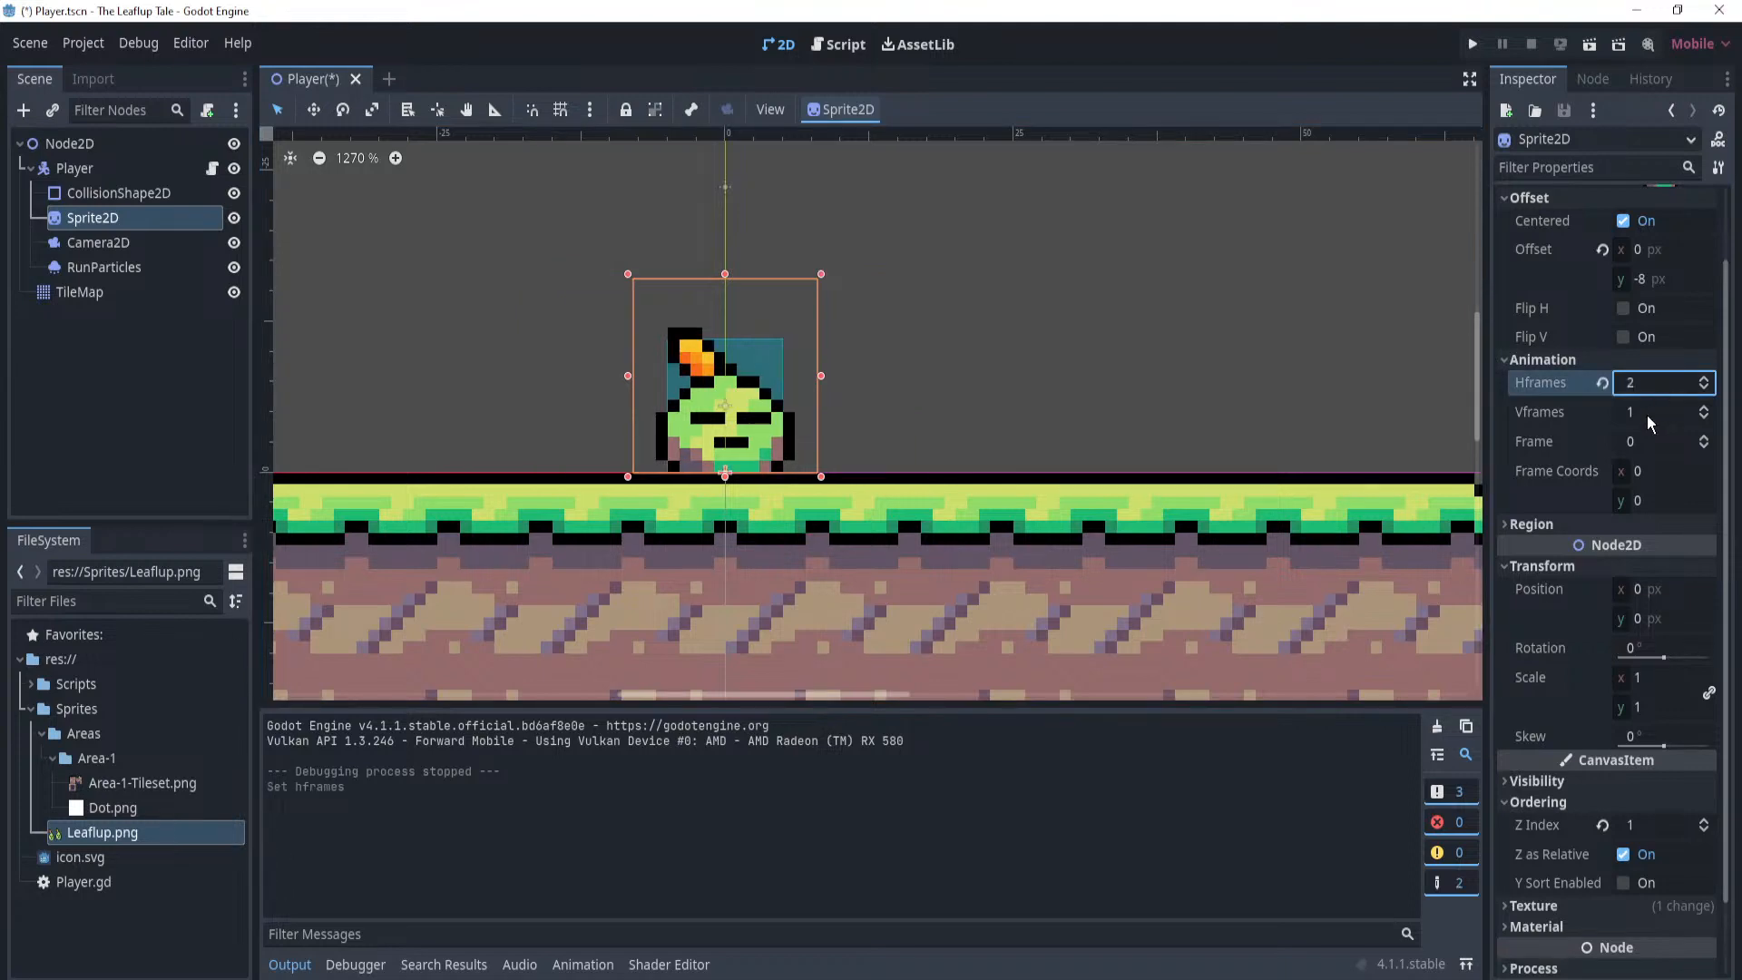
scroll(1042, 238, down, 2)
click(1034, 232)
middle_drag(1032, 230, 1029, 252)
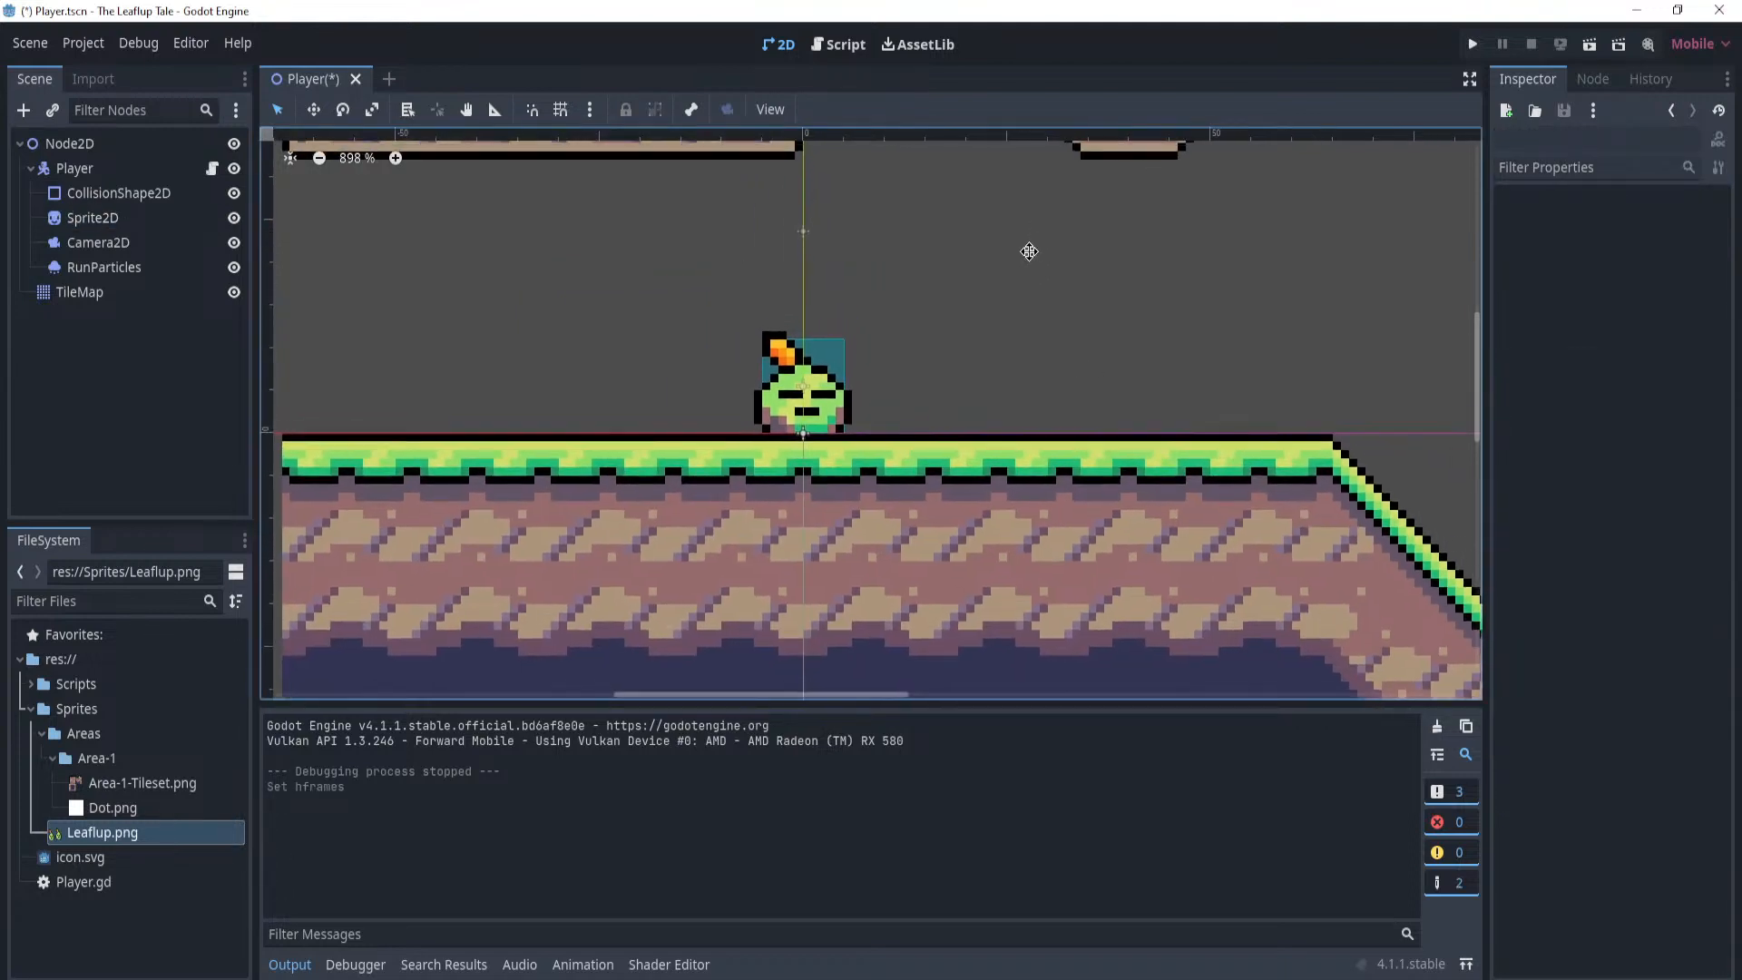
scroll(964, 261, up, 2)
click(117, 194)
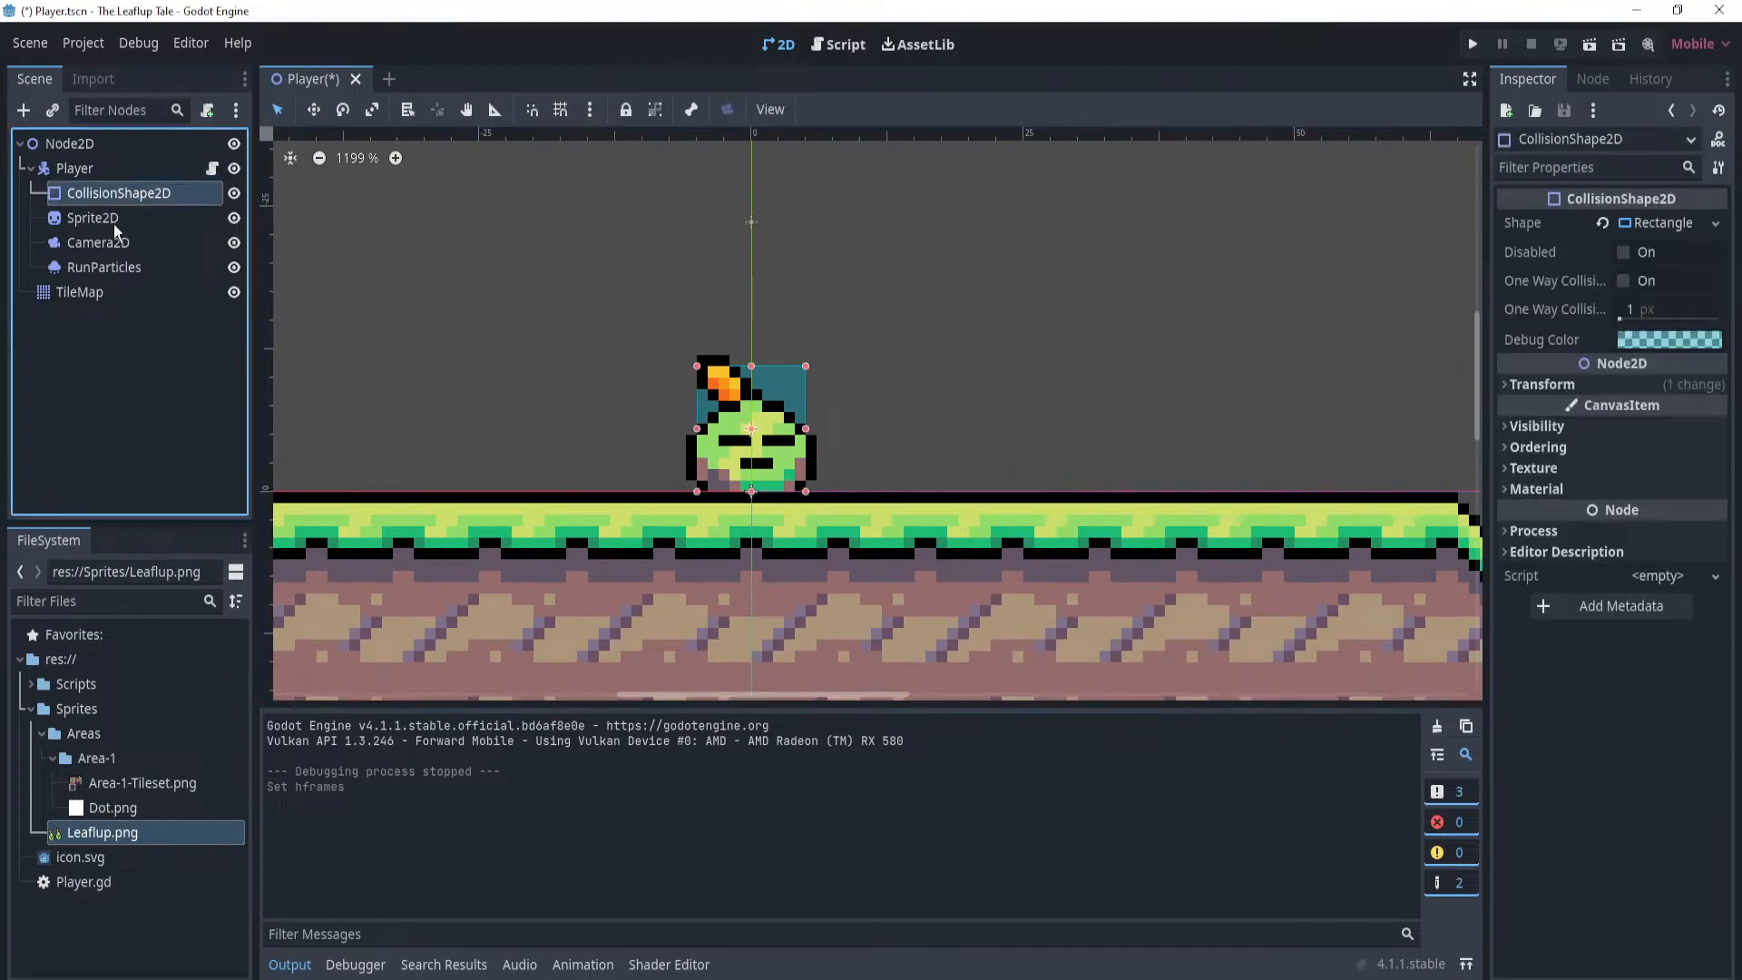
click(120, 225)
Add an AnimationPlayer node as a child of Player.
click(128, 172)
right_click(128, 172)
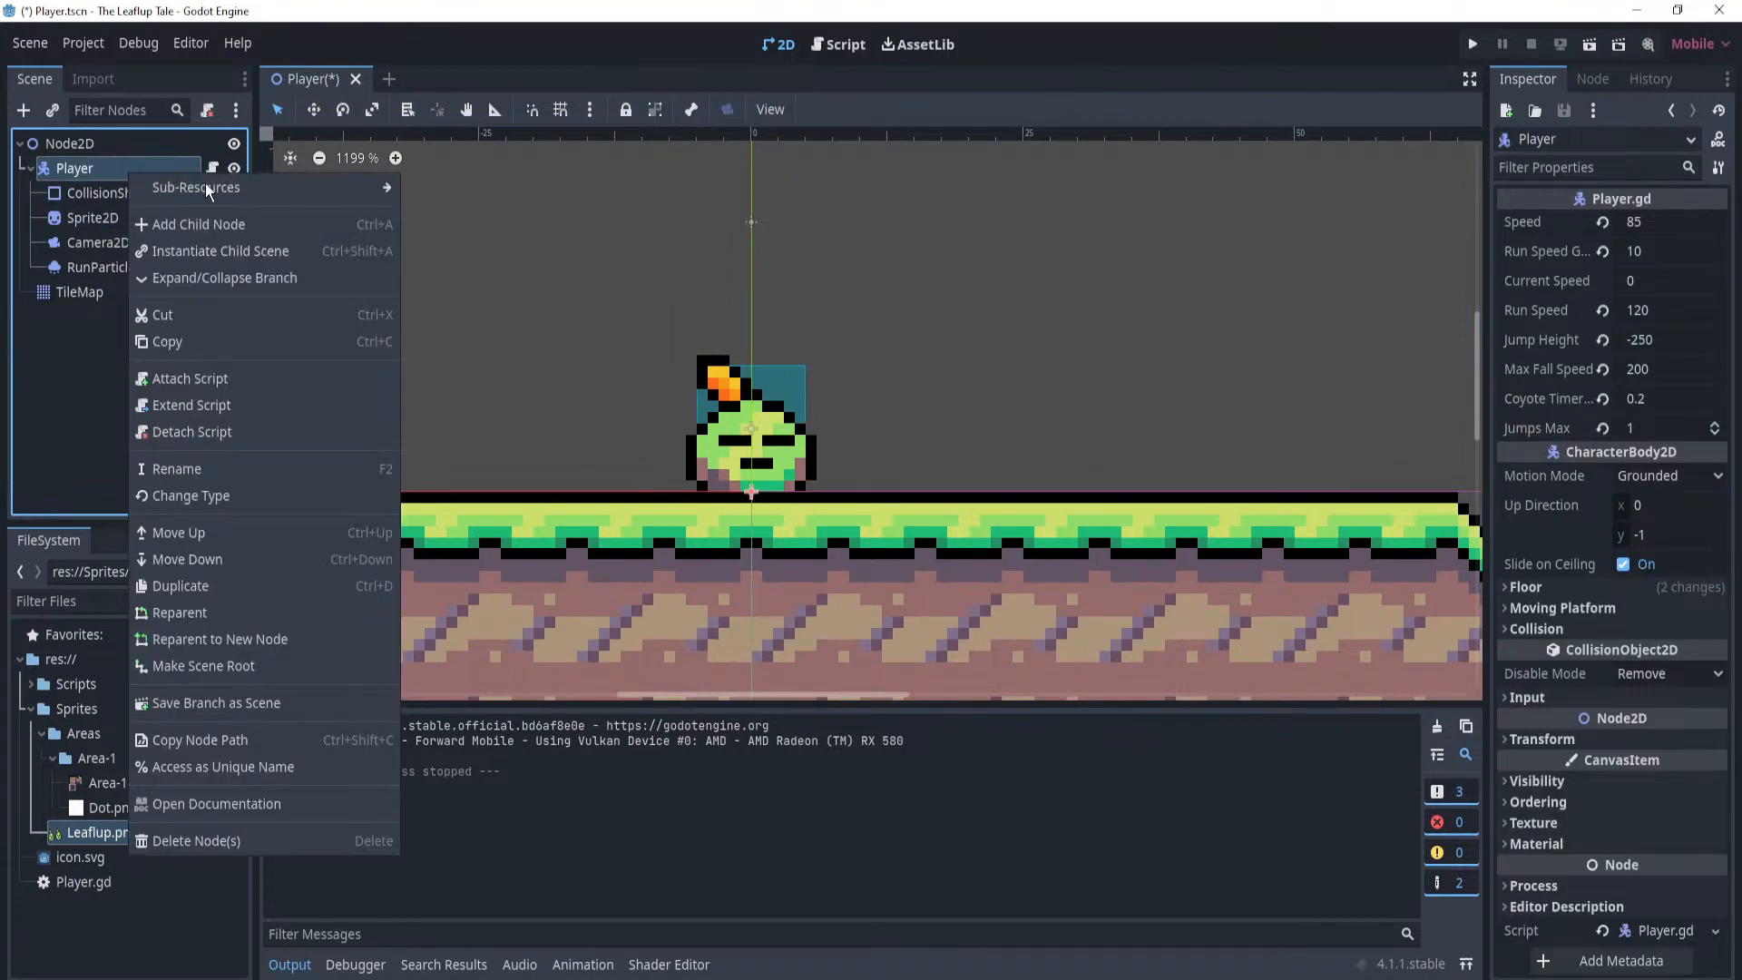
click(226, 226)
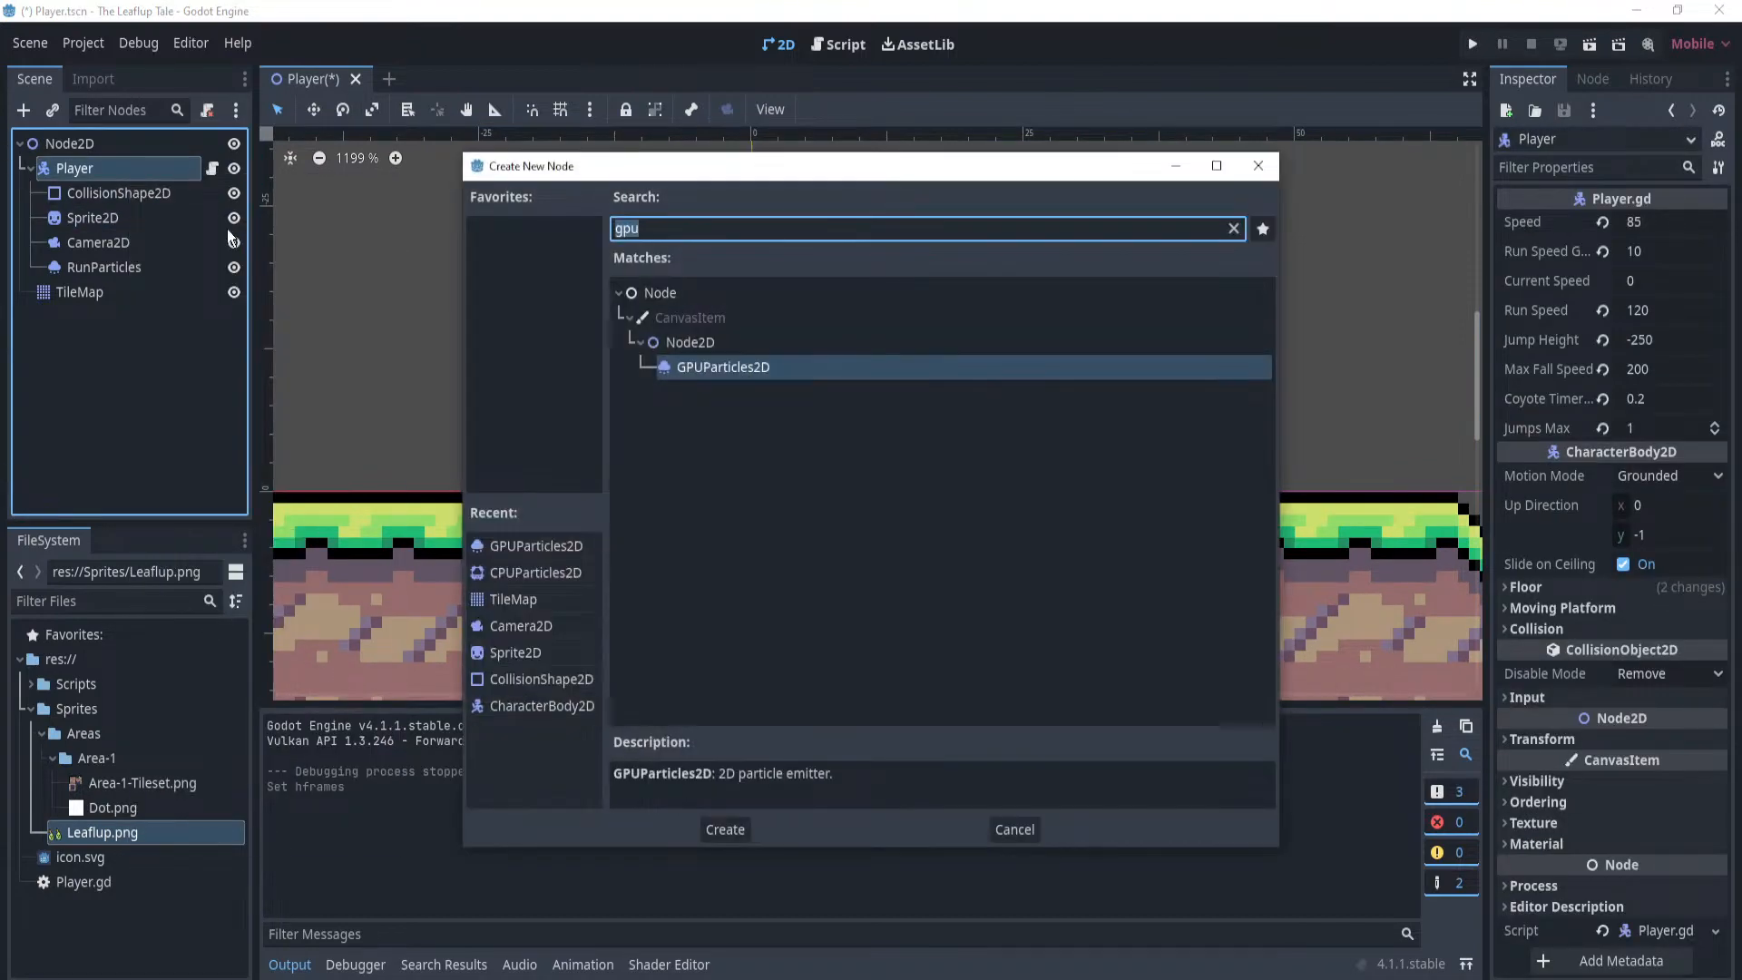
text(ani)
key(Up)
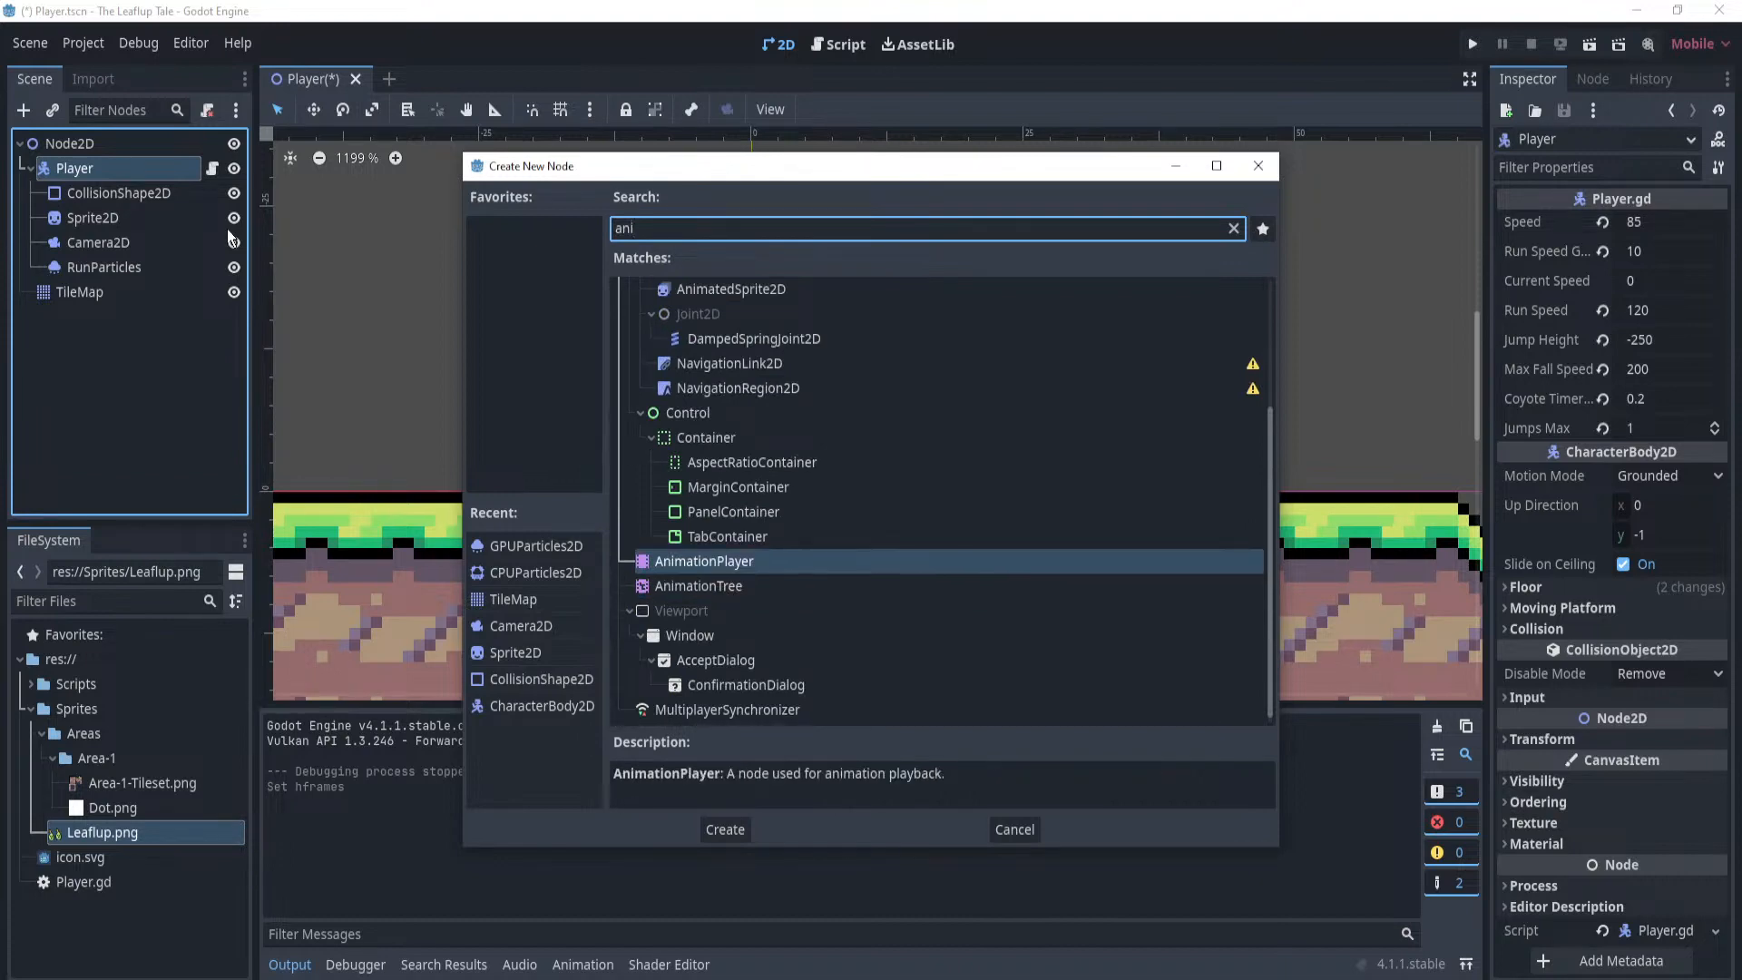
key(Return)
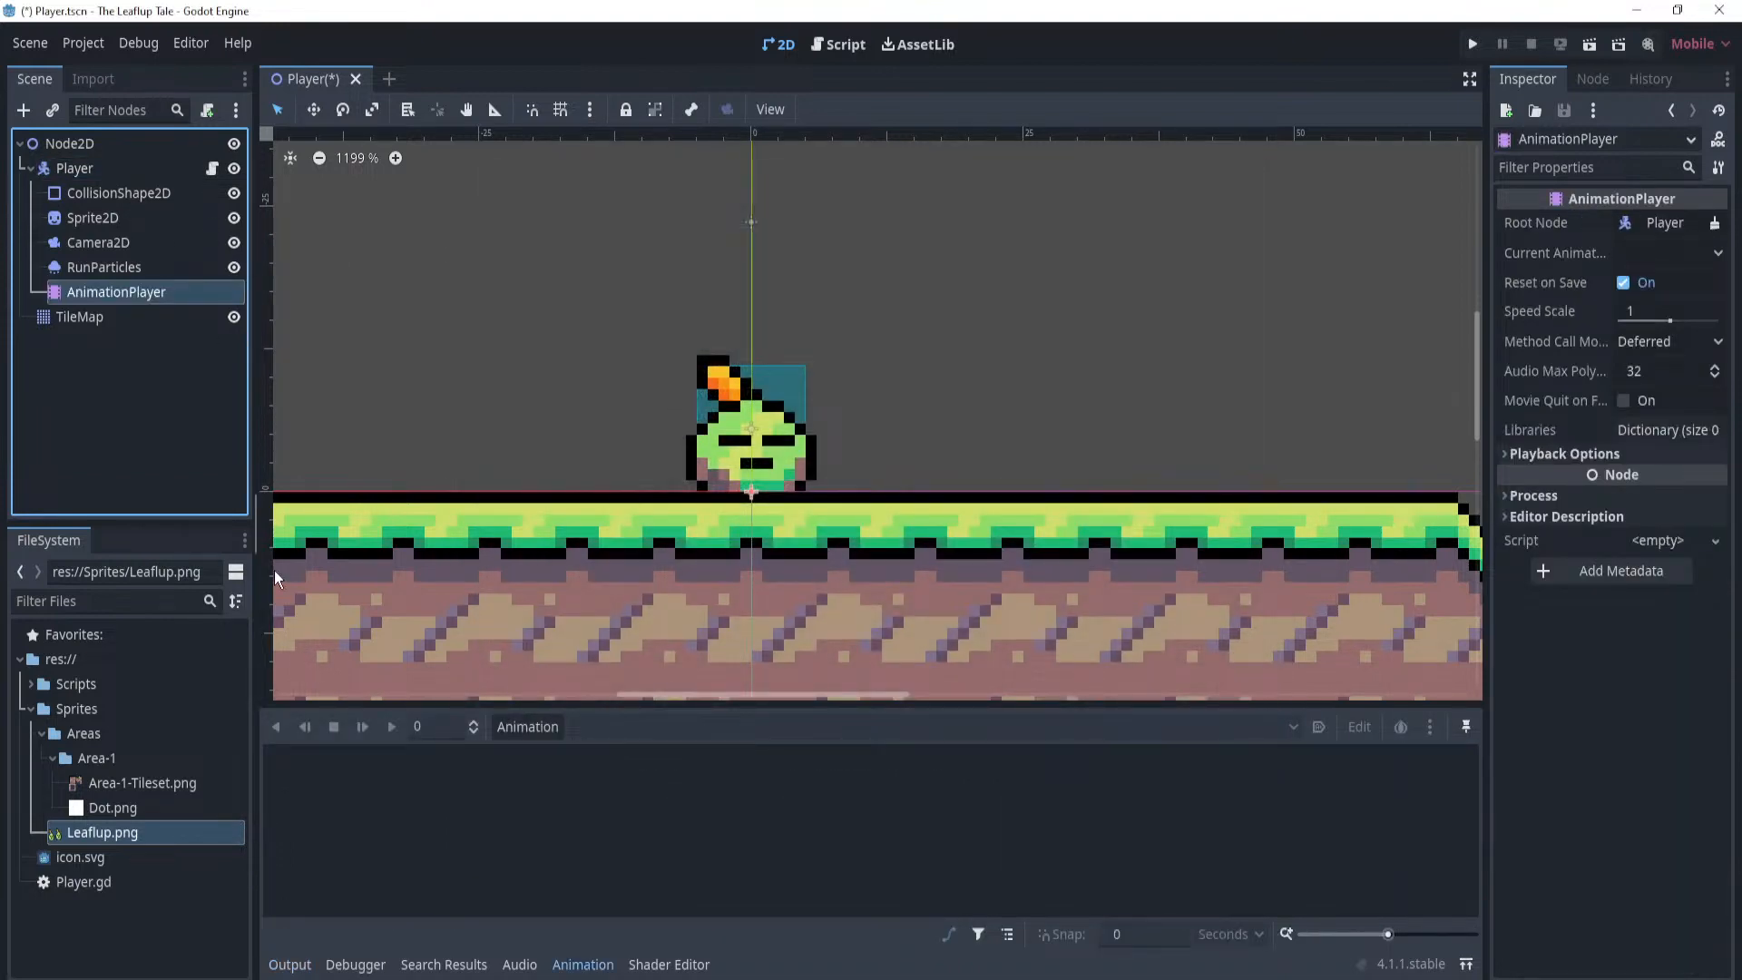
Create a new animation named Idle in the AnimationPlayer.
click(534, 727)
click(536, 762)
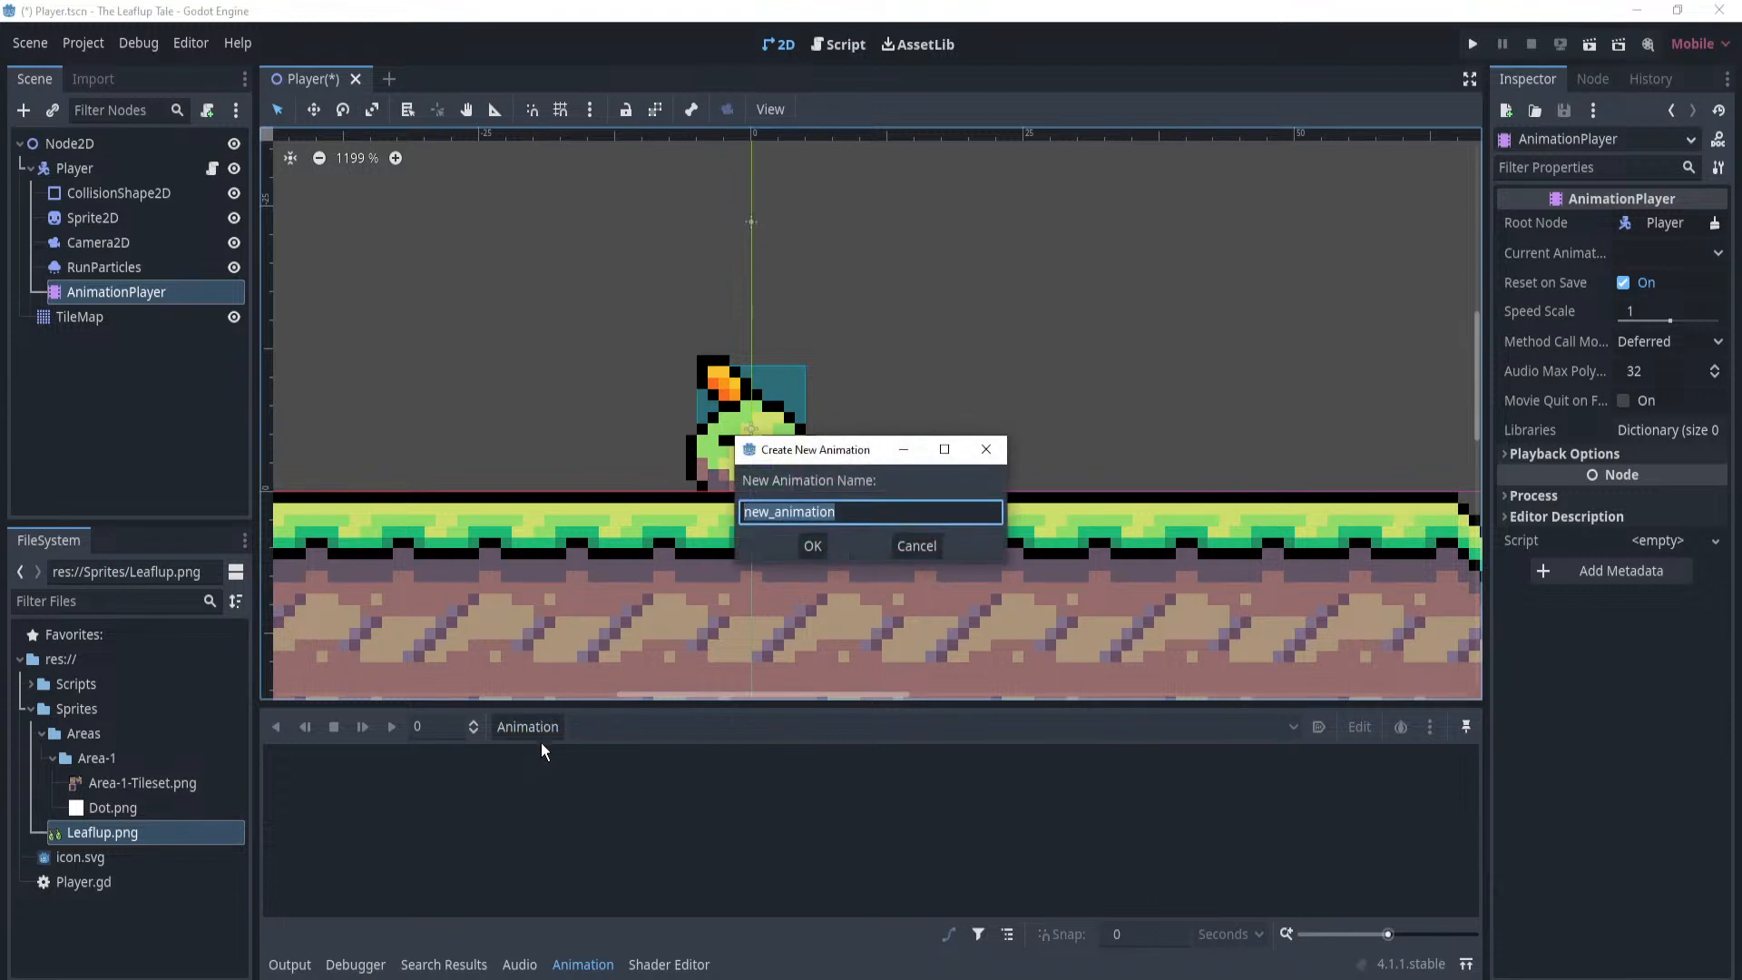
text(Idle)
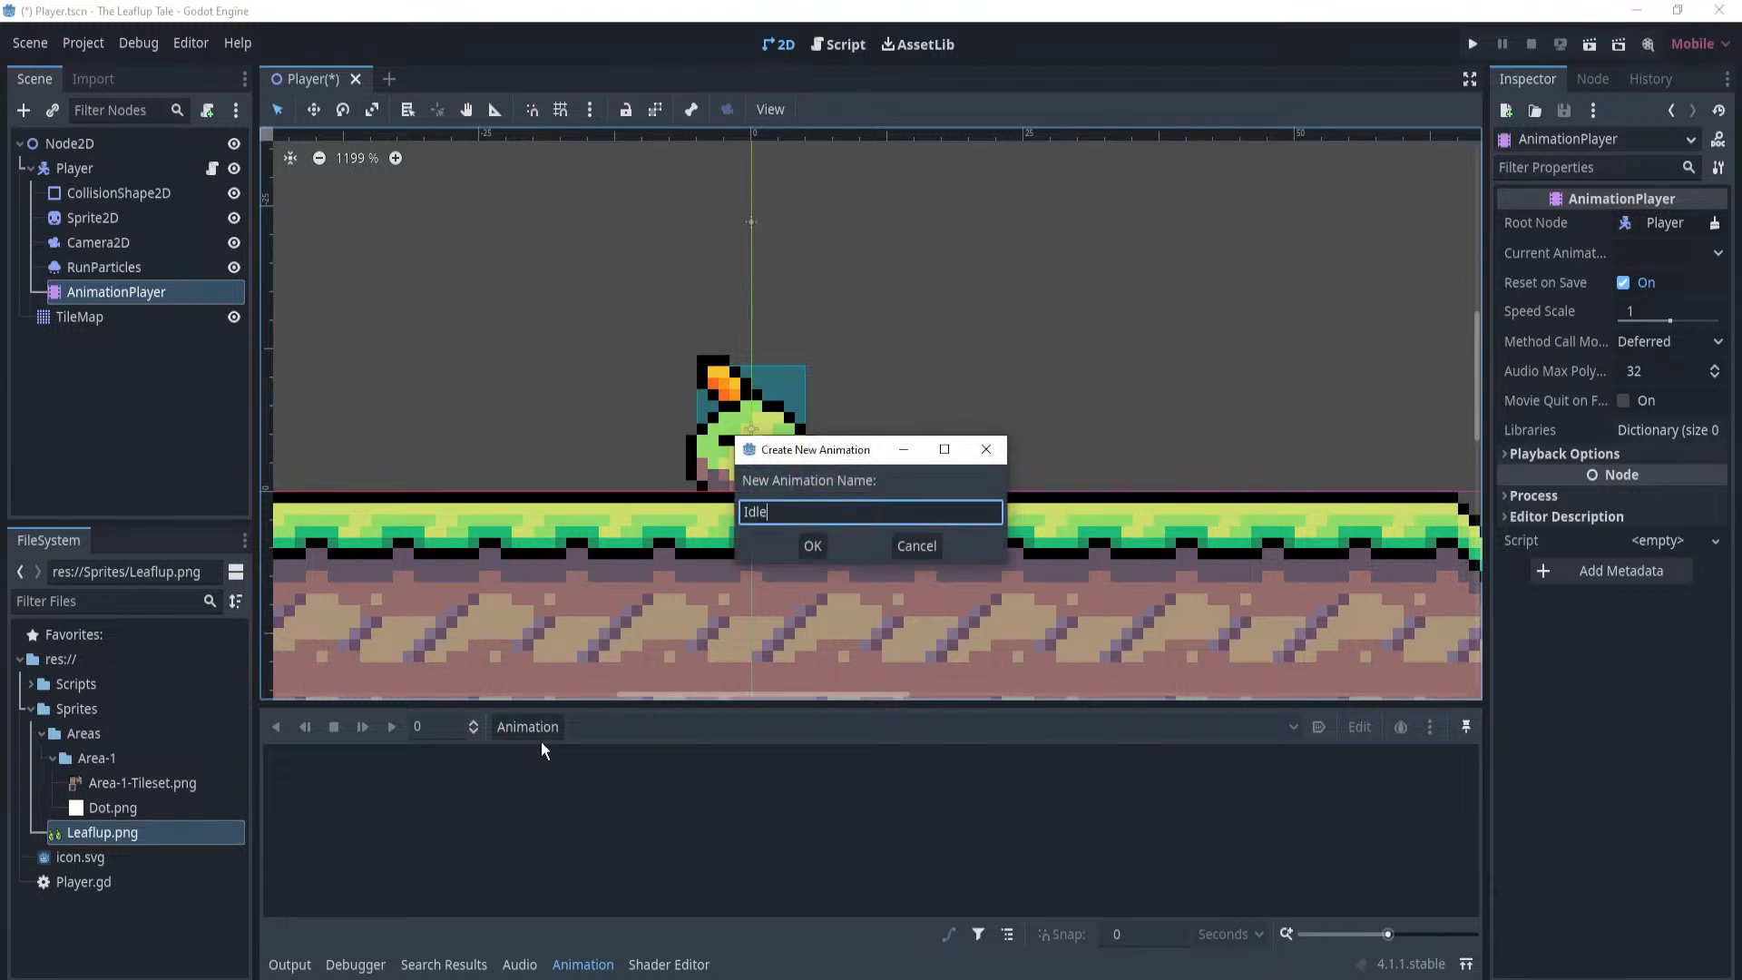
key(Return)
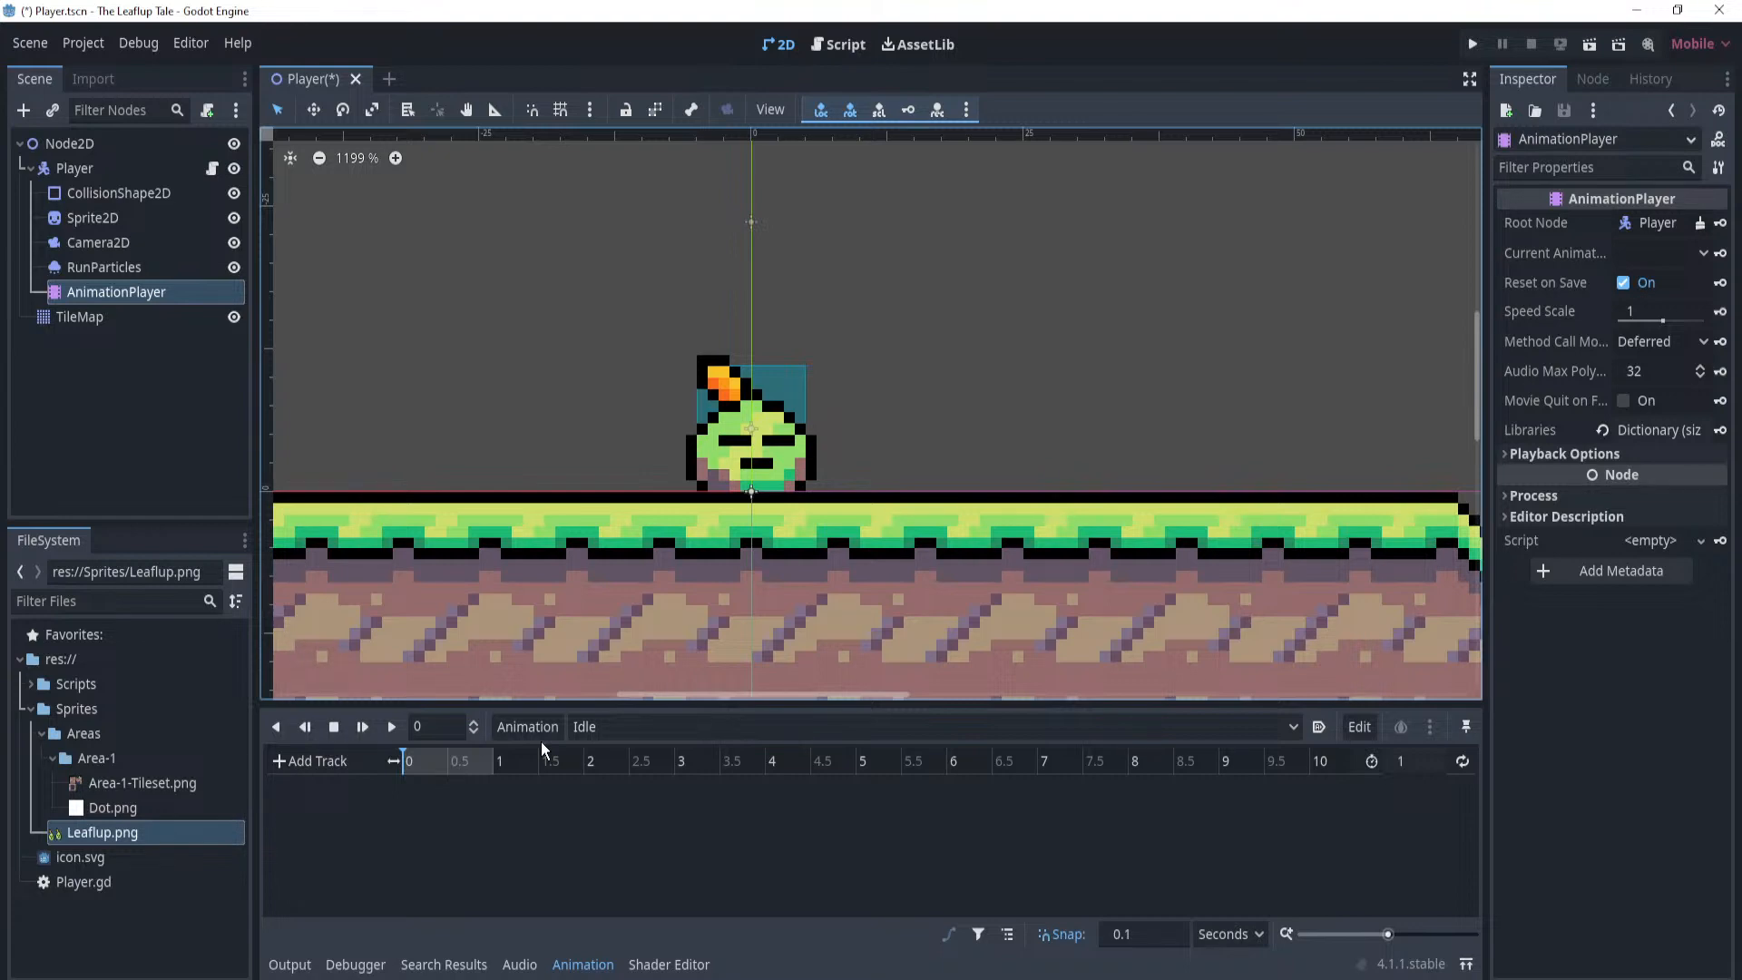
scroll(777, 445, down, 2)
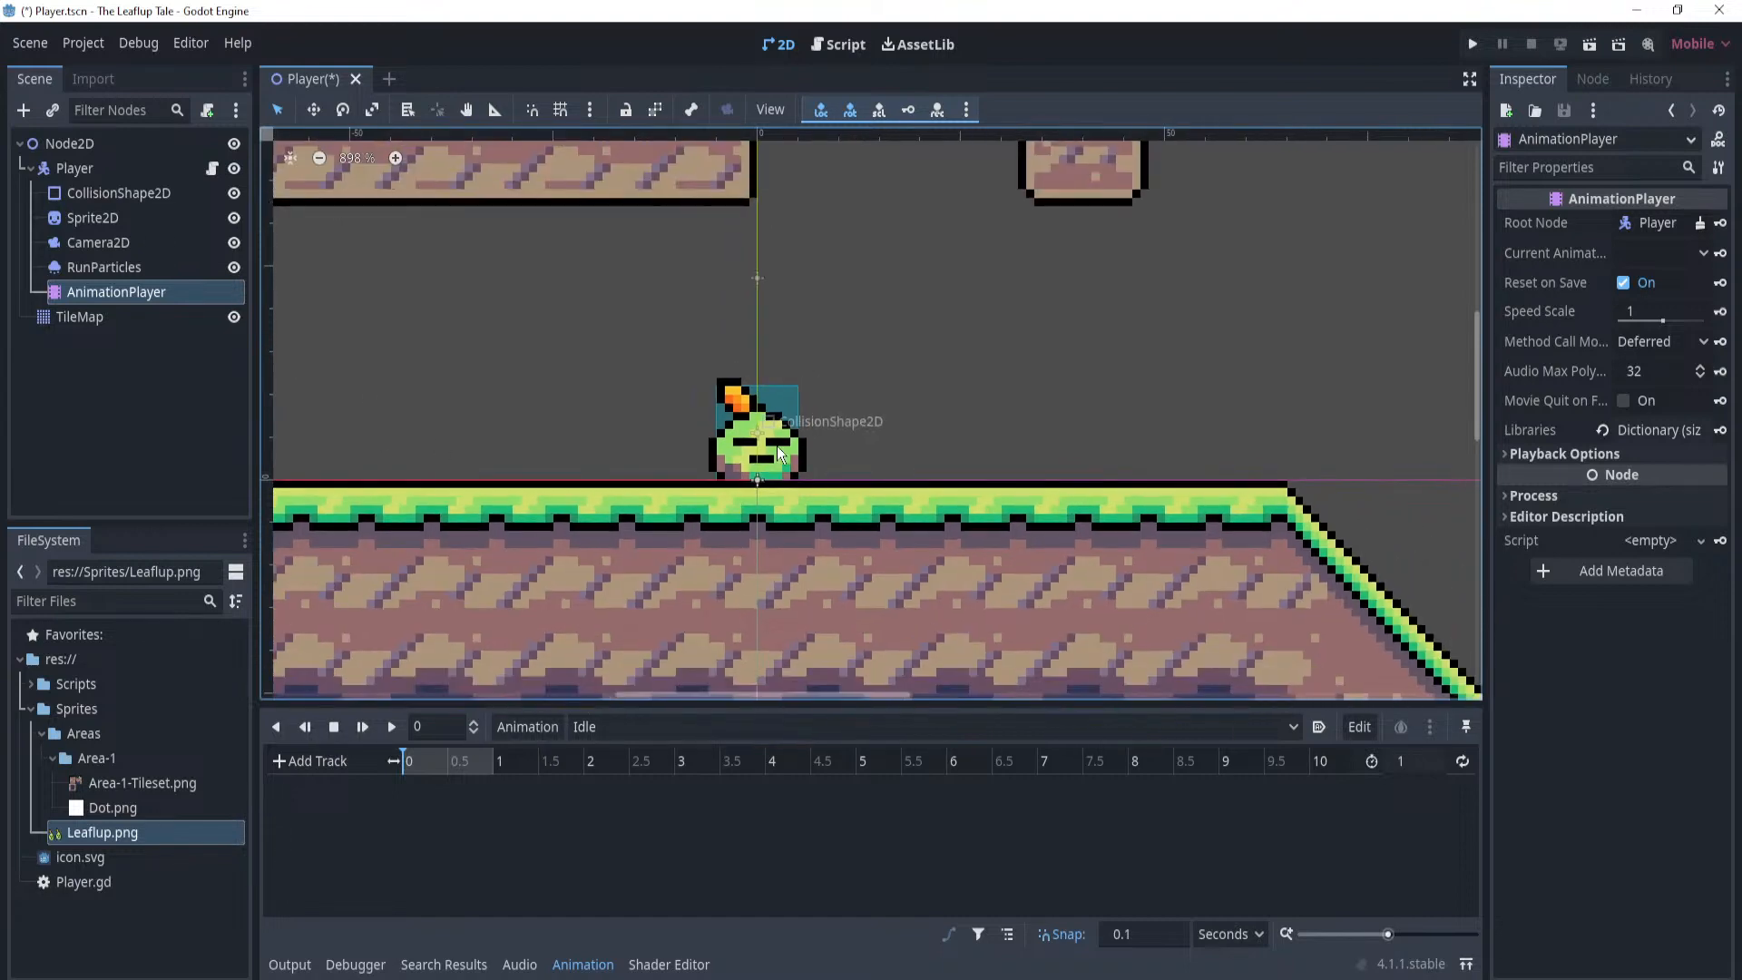
scroll(847, 474, up, 2)
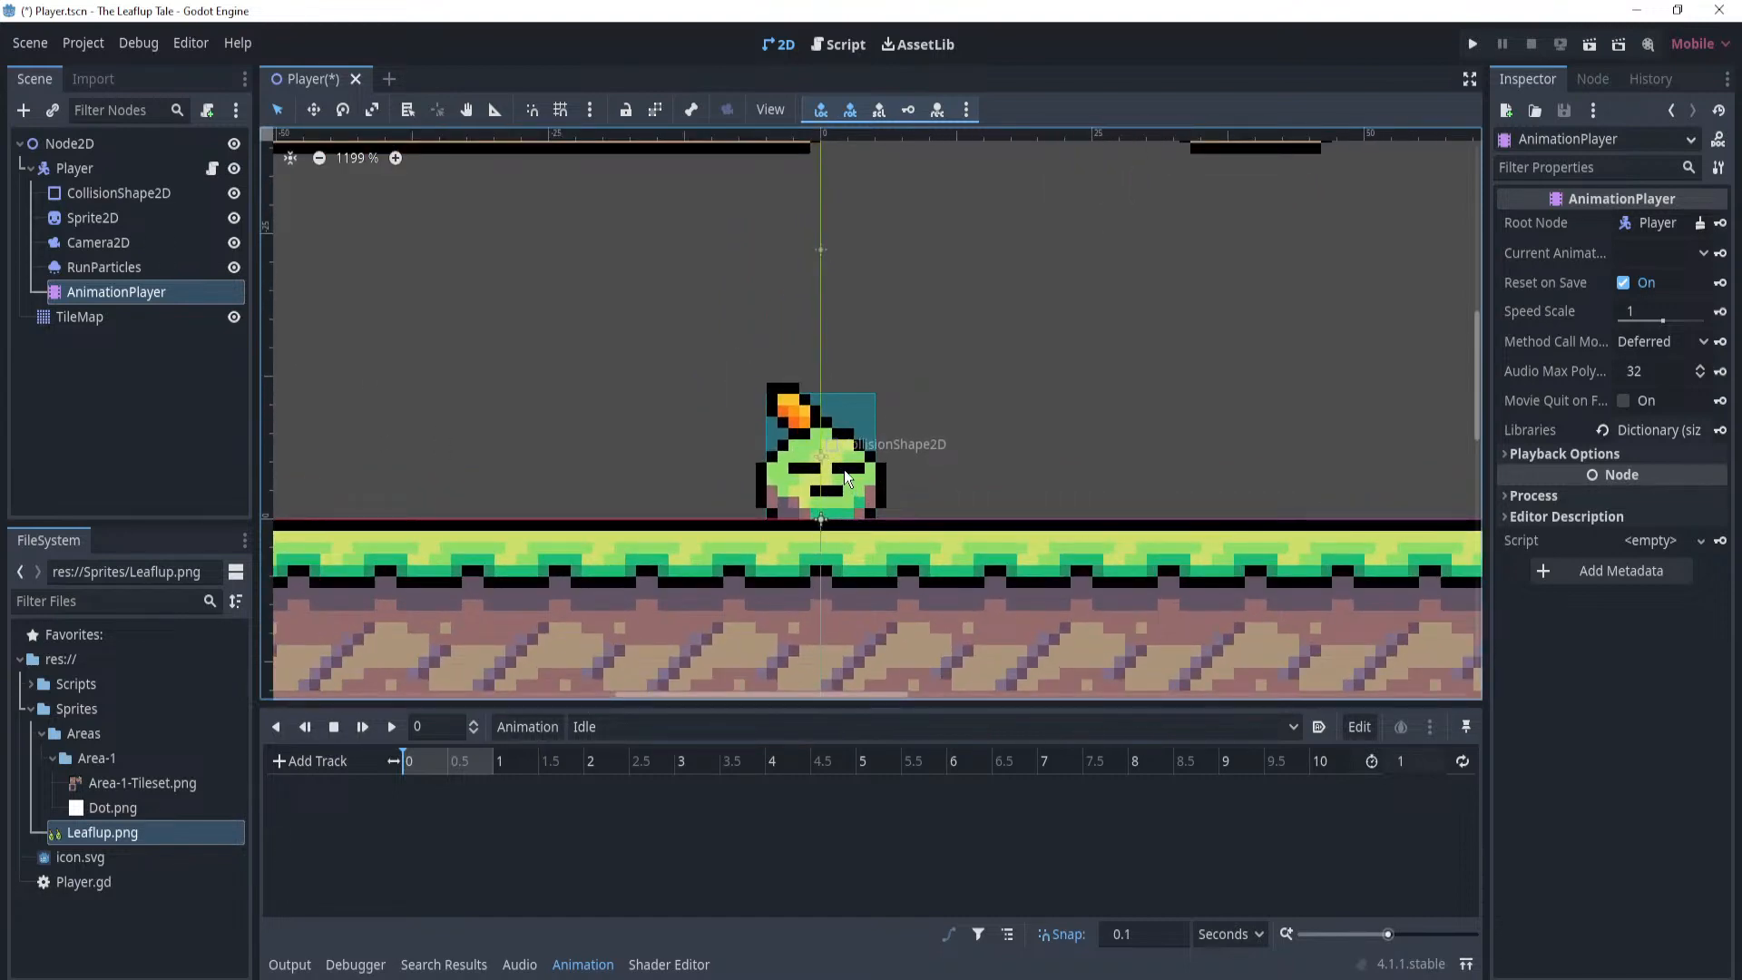
scroll(846, 481, down, 5)
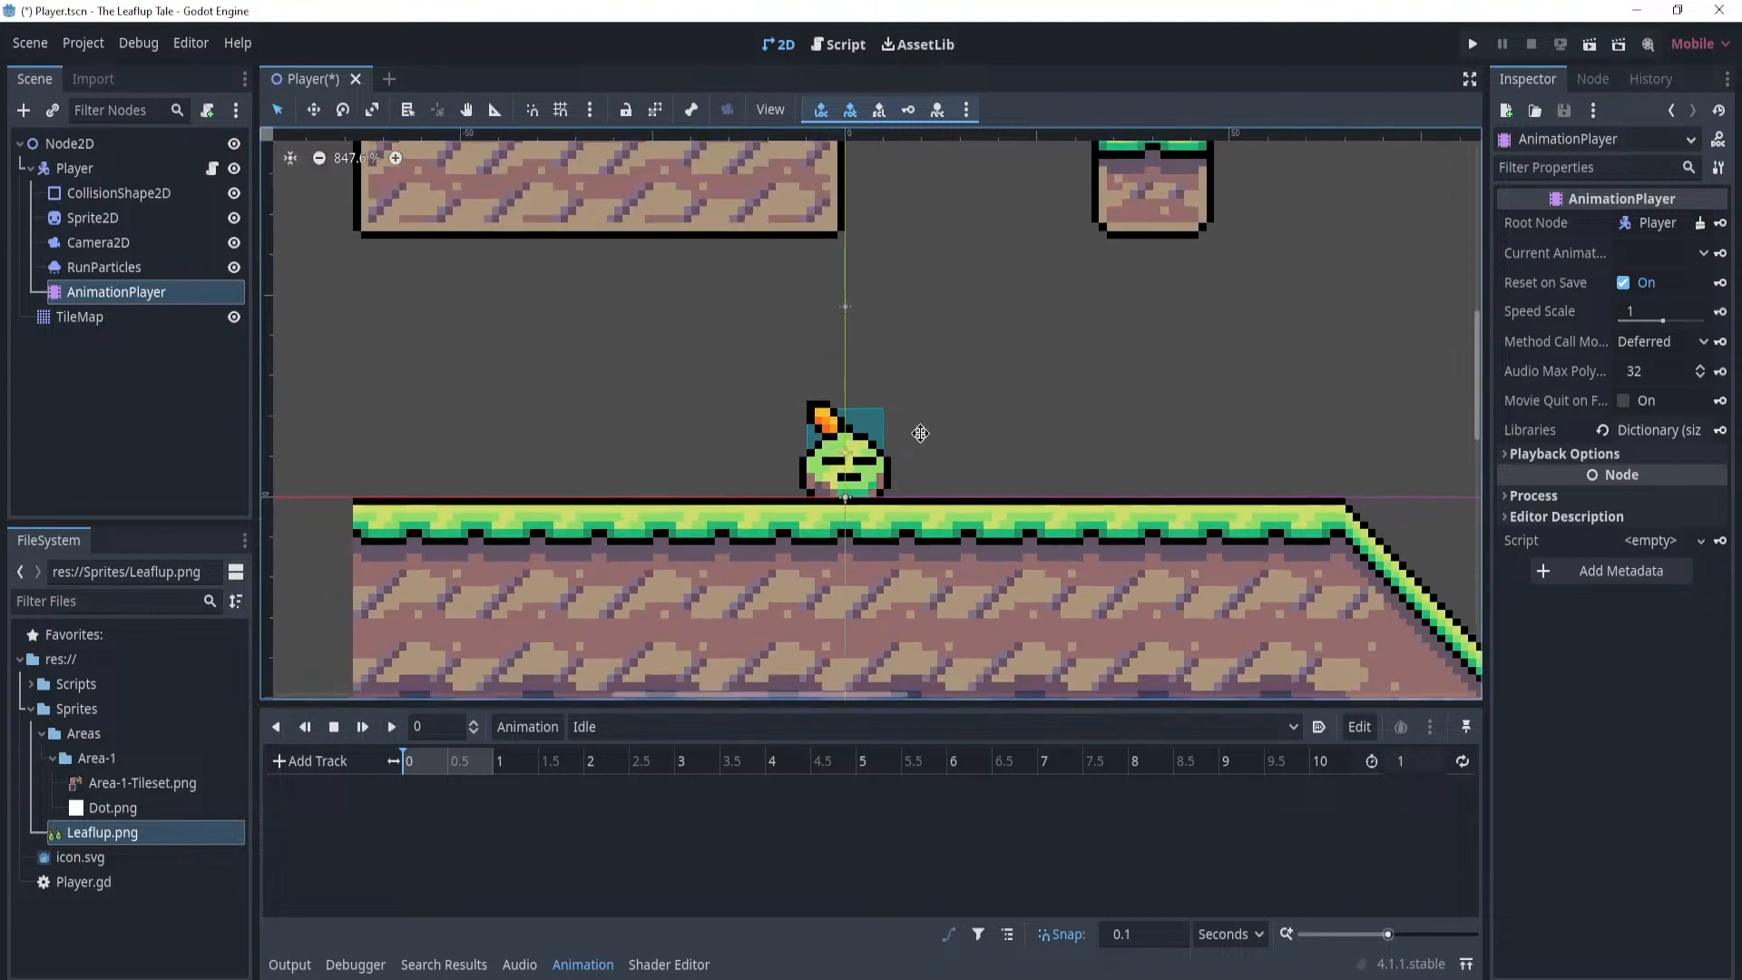
scroll(986, 428, up, 6)
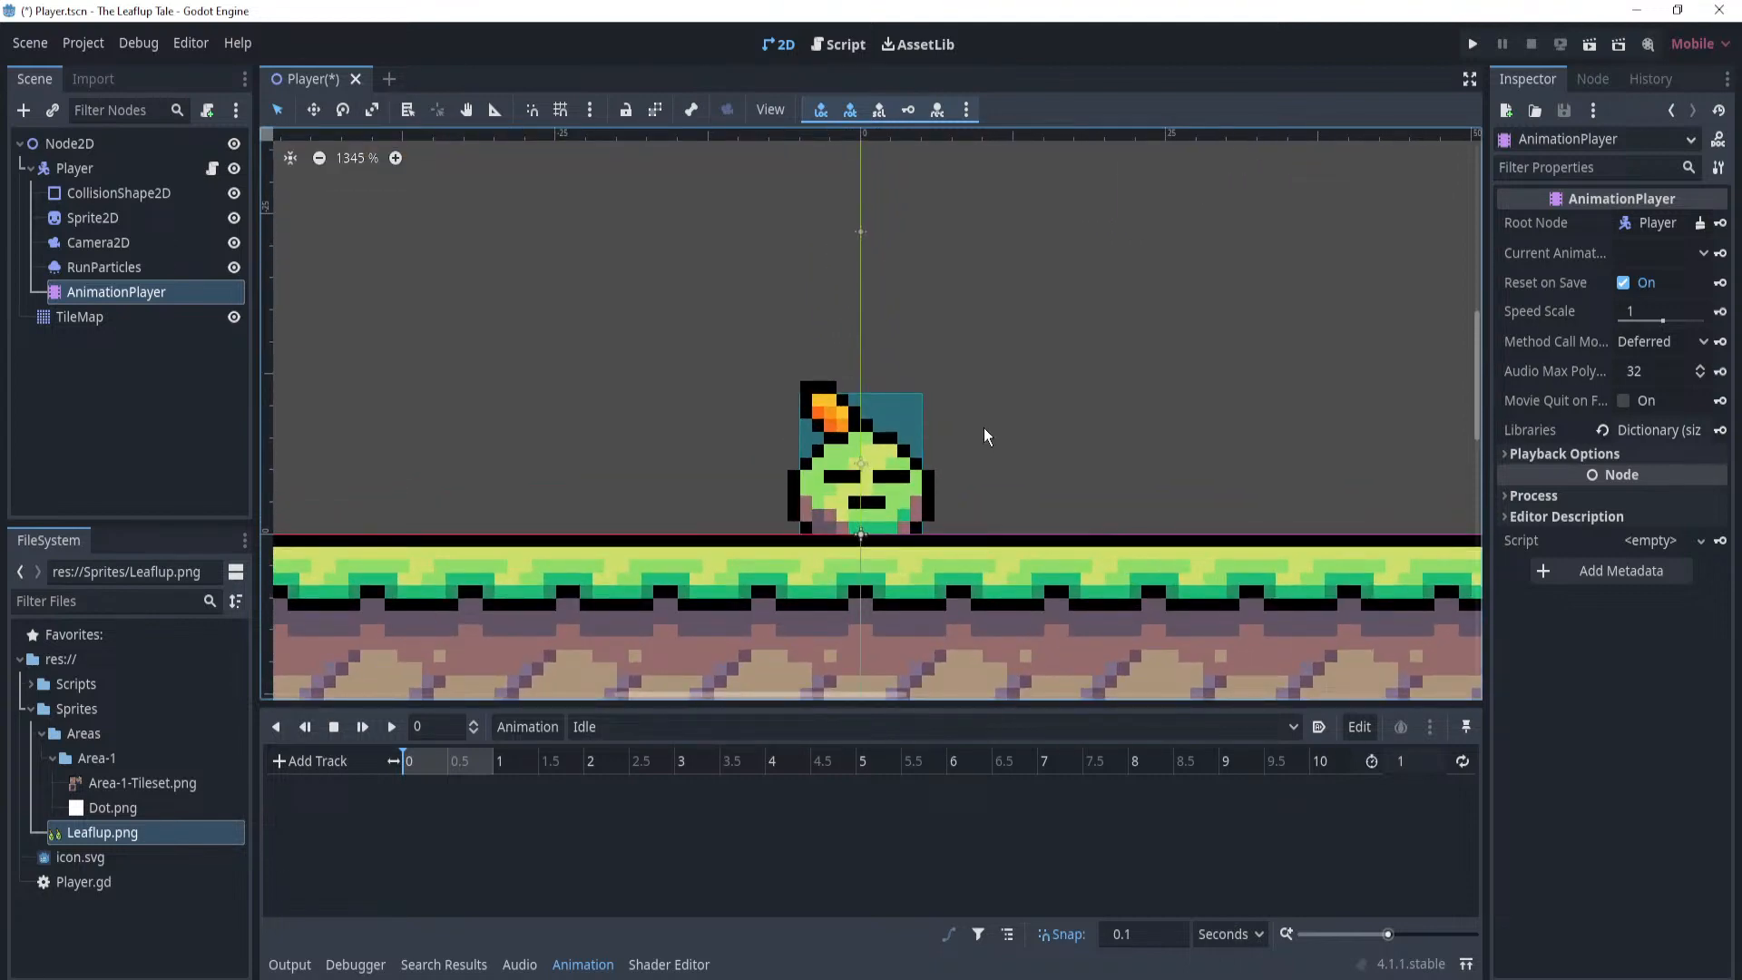
scroll(984, 427, up, 2)
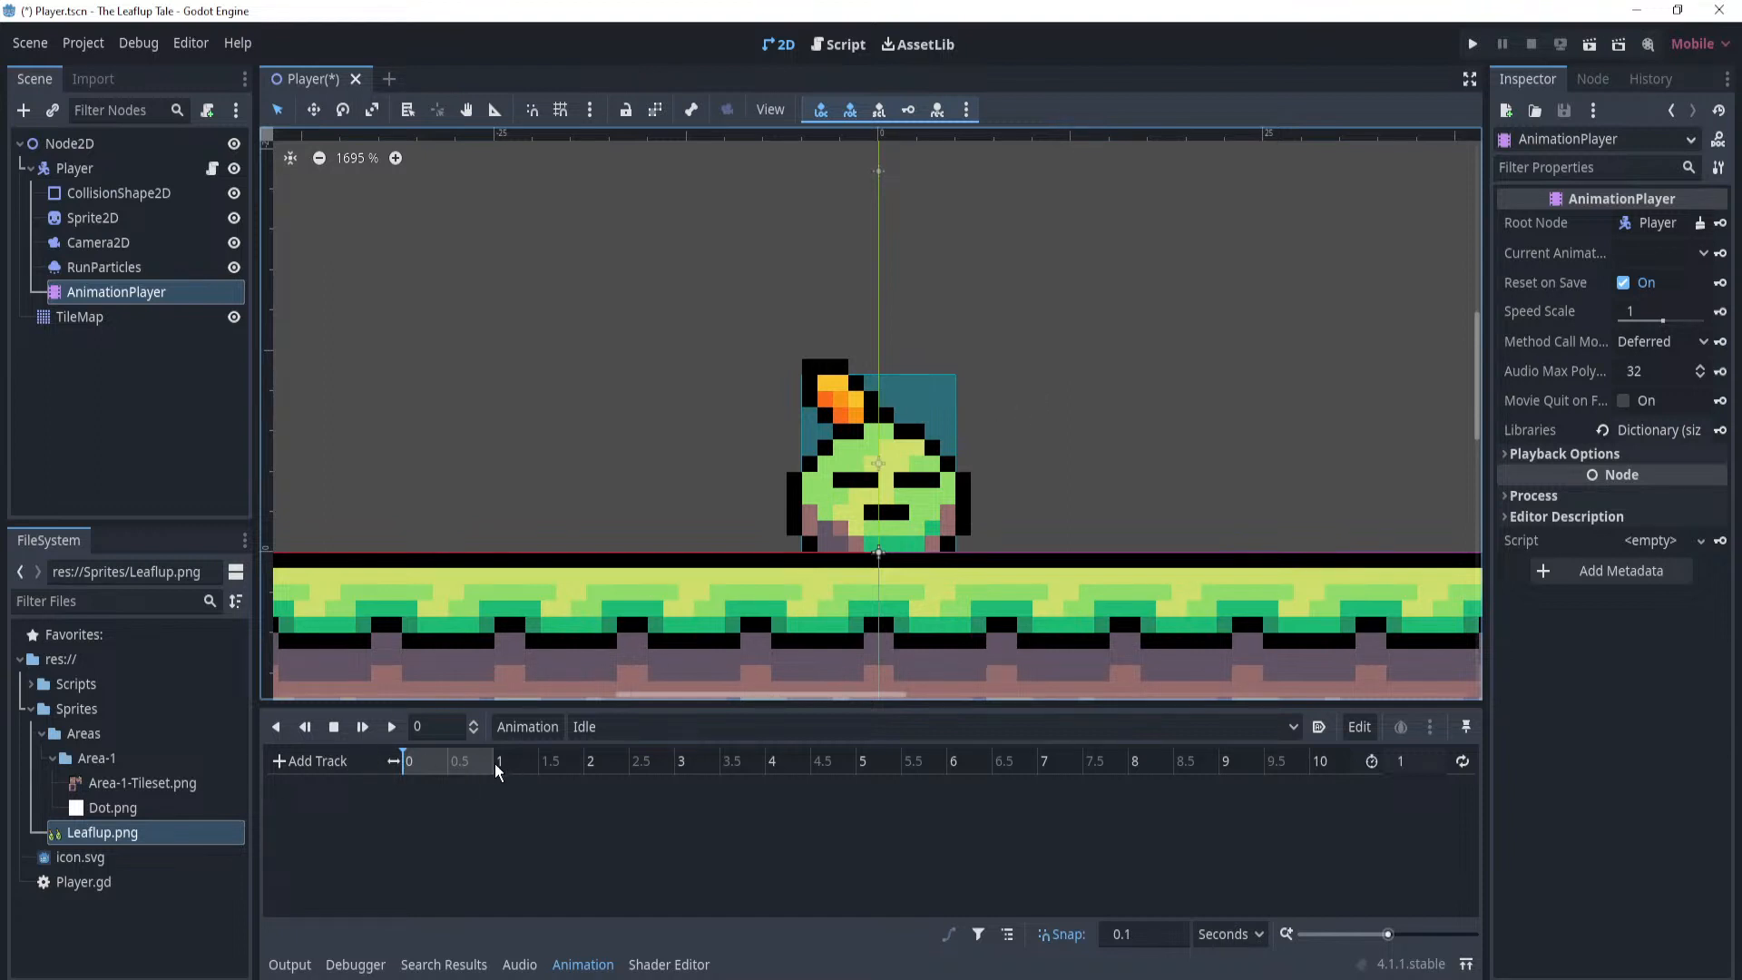
Set the length of the Idle animation to 2 seconds.
click(1420, 760)
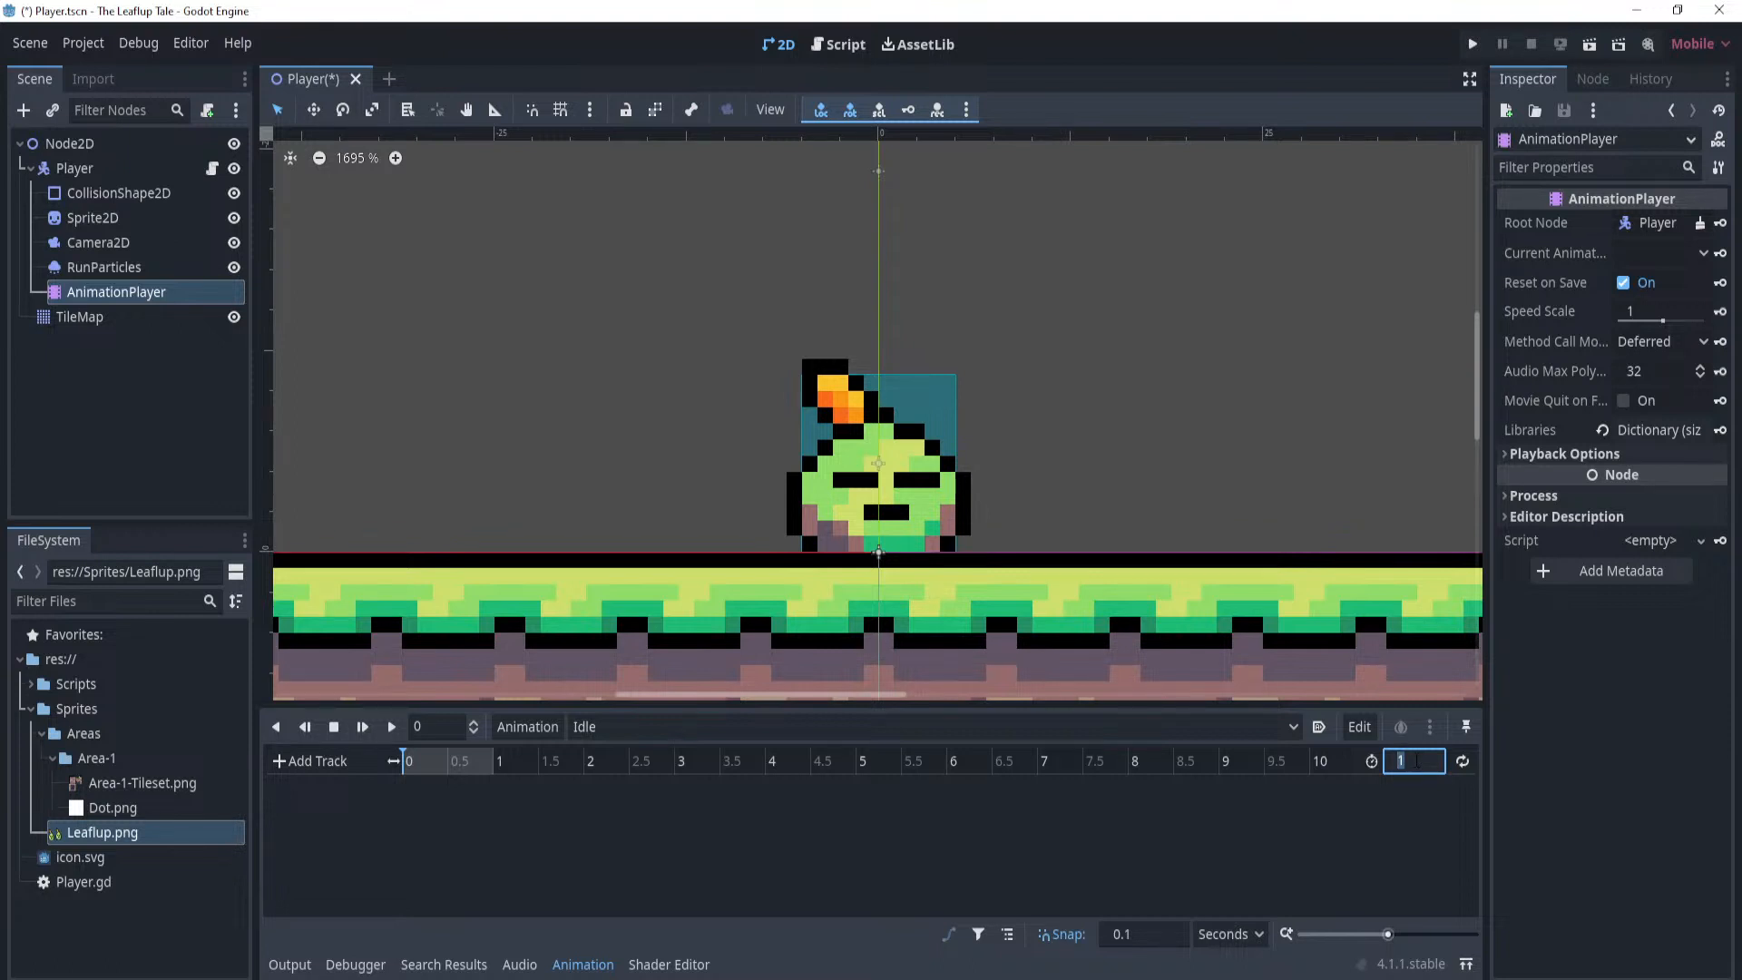
text(2)
key(Return)
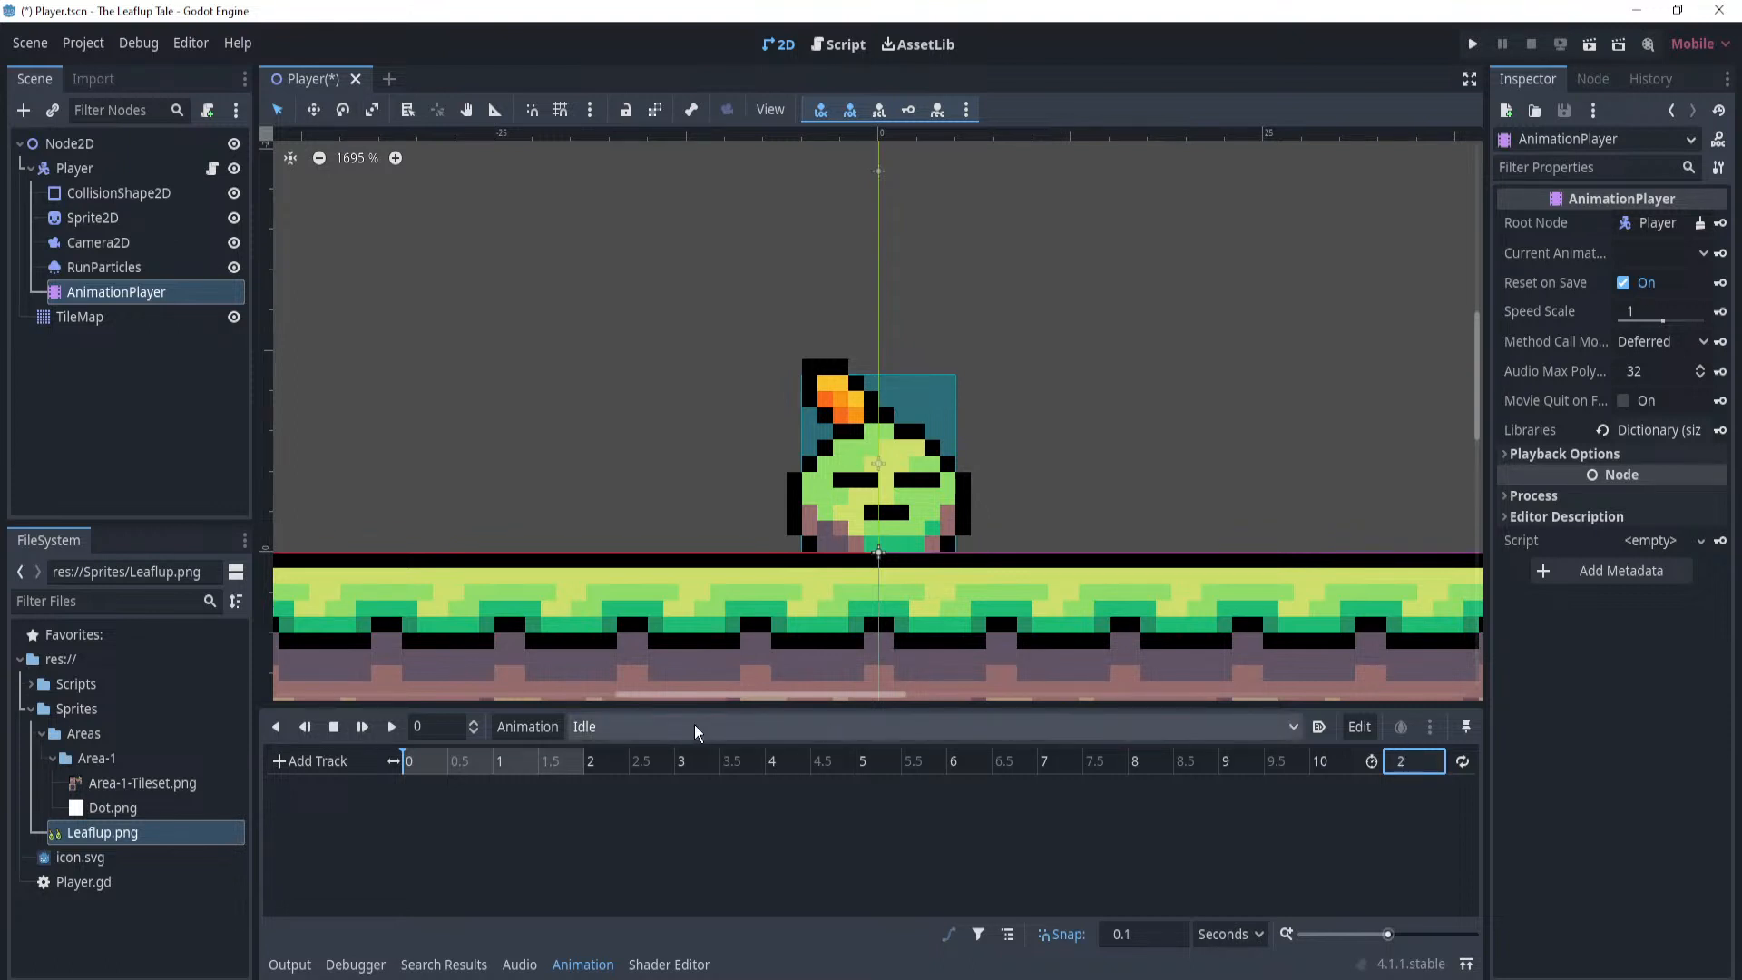
click(448, 763)
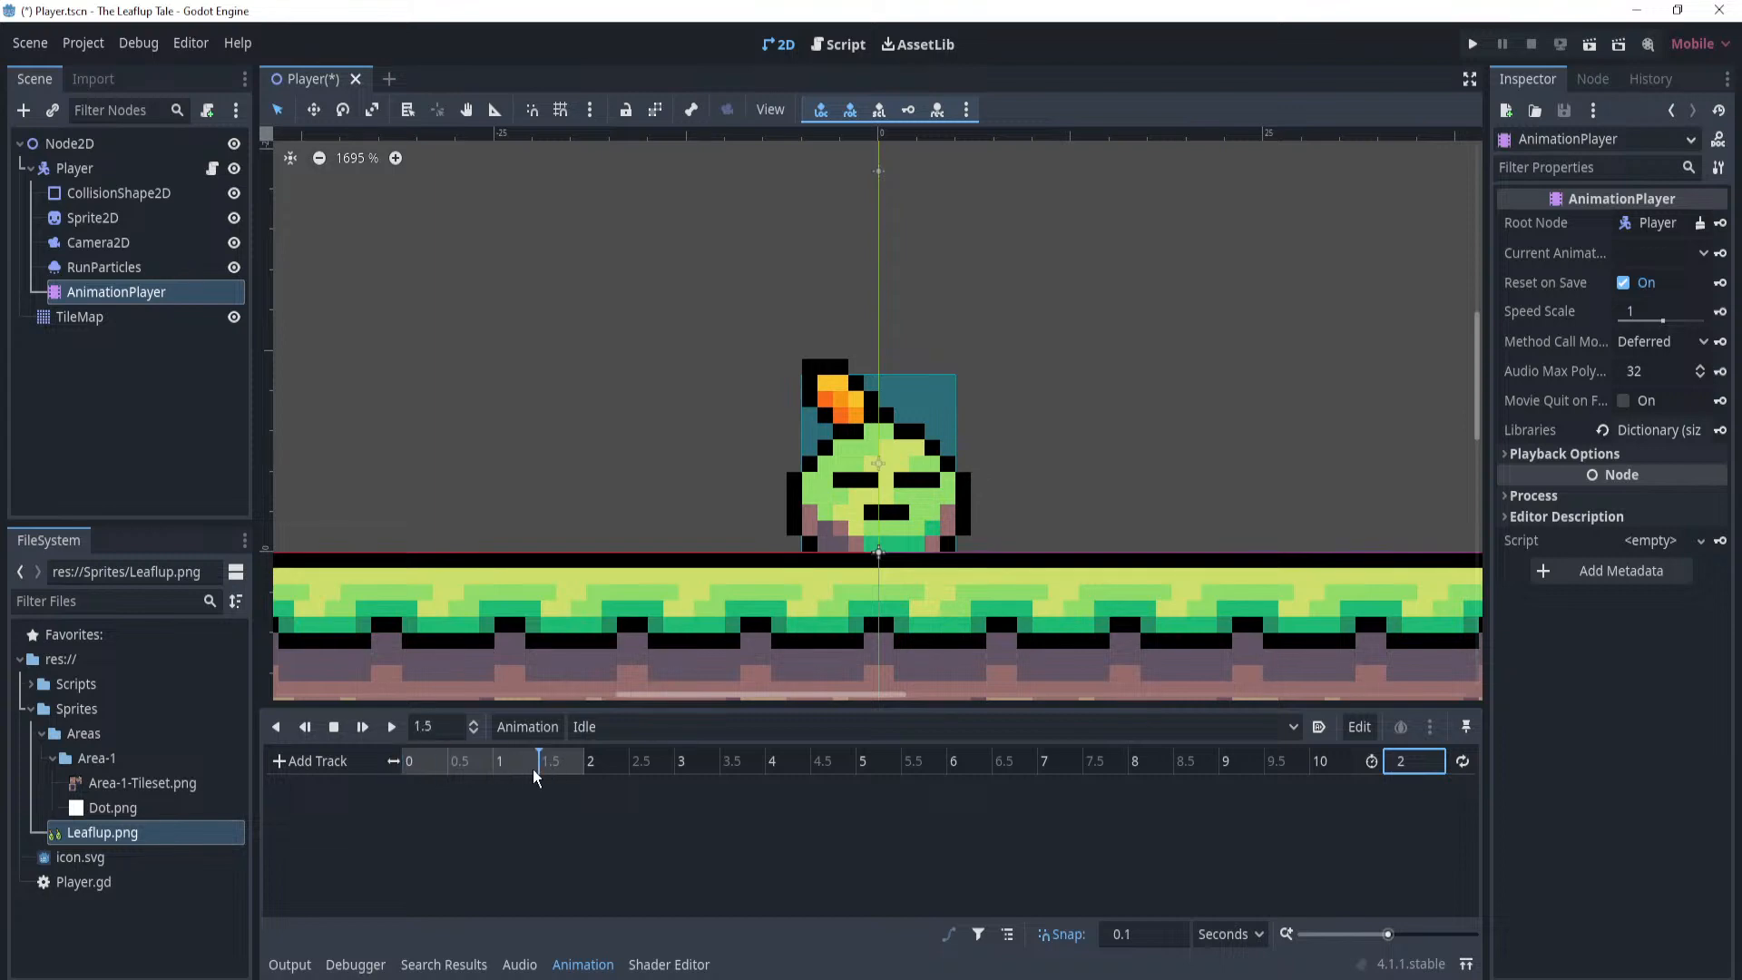
click(334, 727)
scroll(928, 497, up, 2)
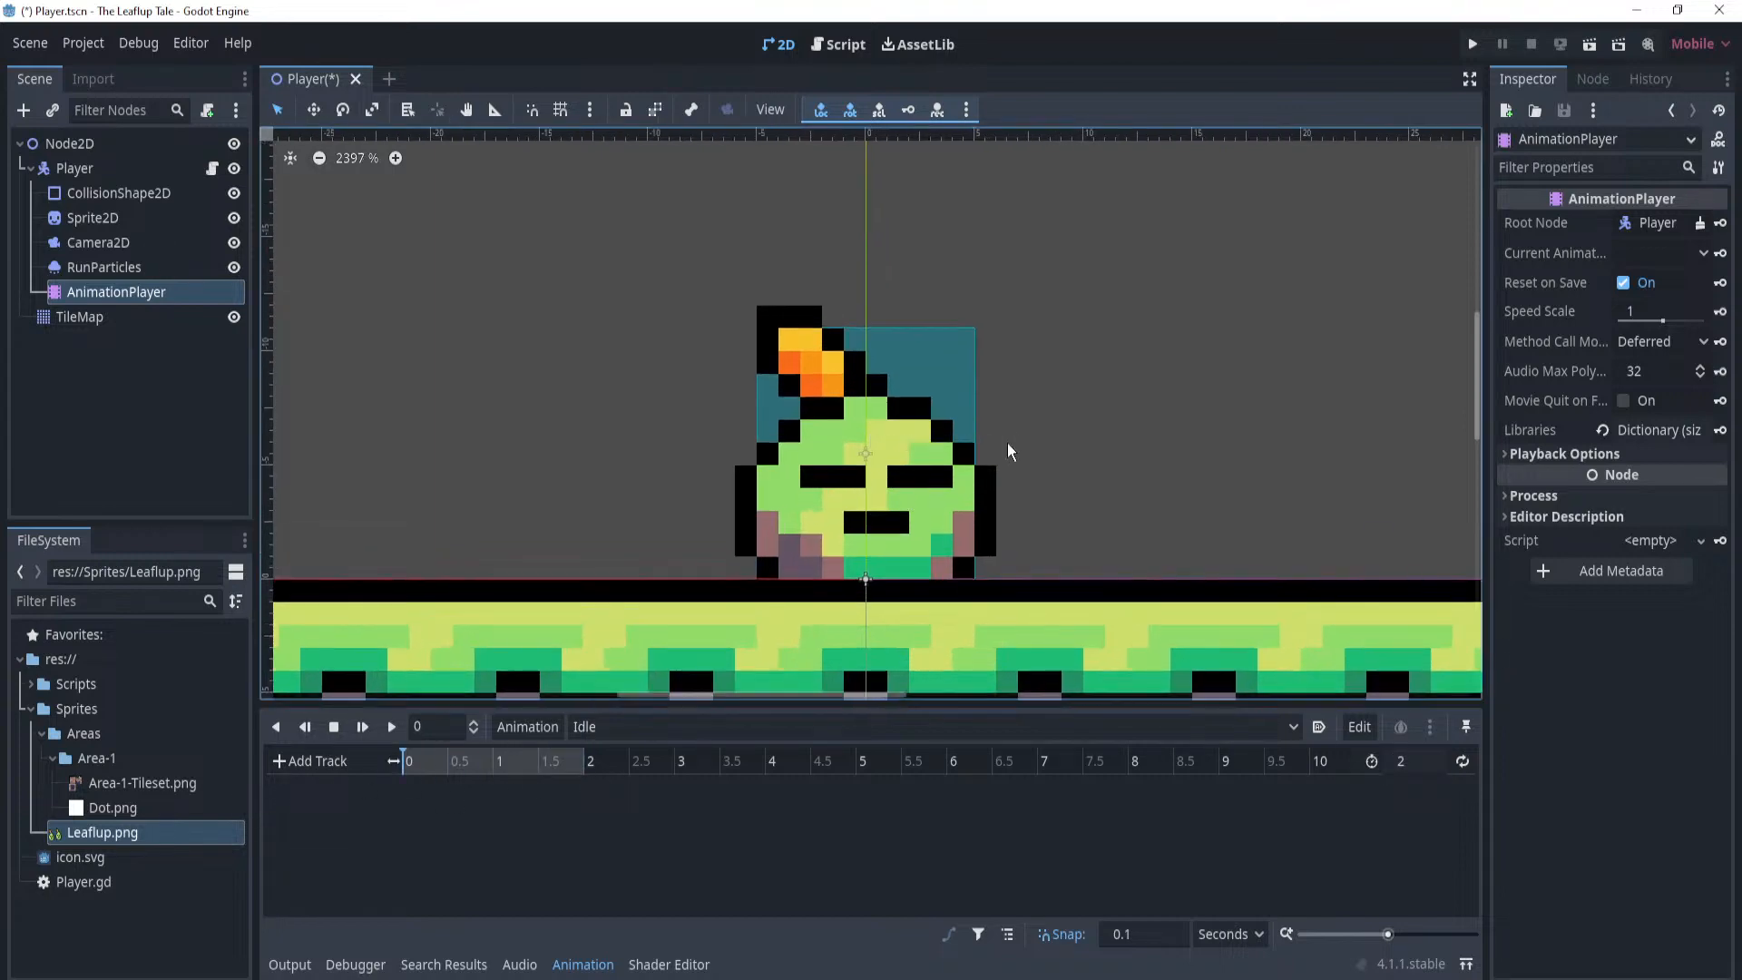
scroll(968, 467, down, 2)
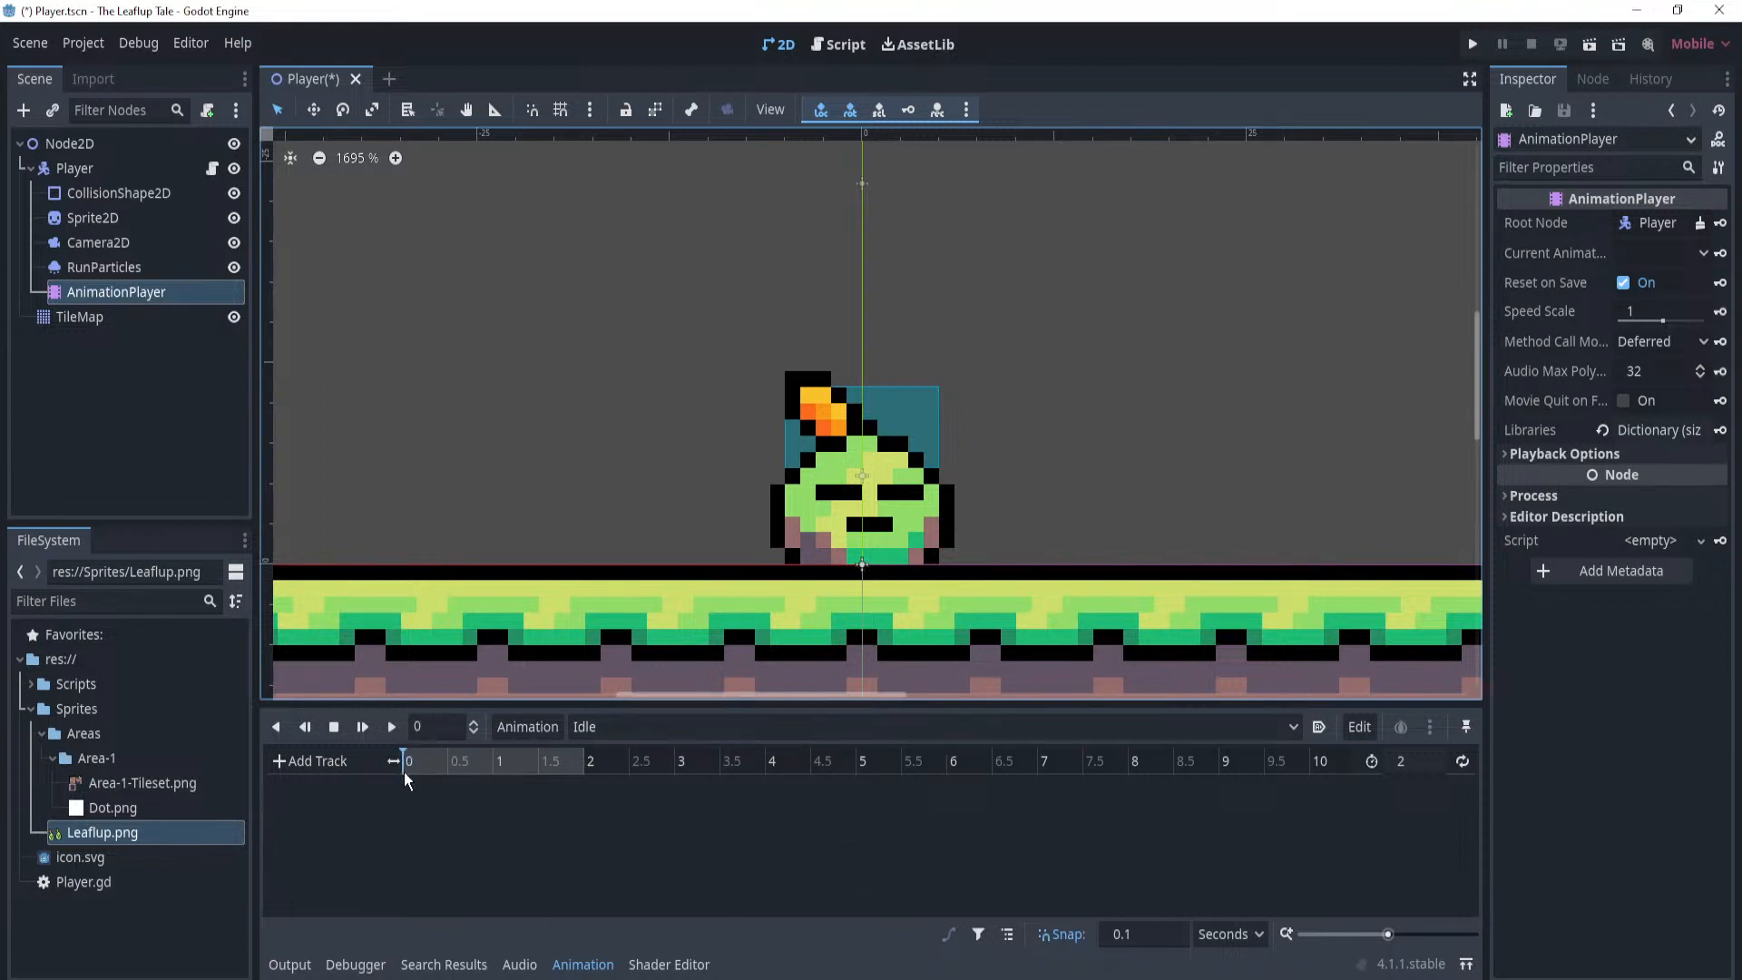
Add a property track for Sprite2D's hframes to the Idle animation.
click(308, 760)
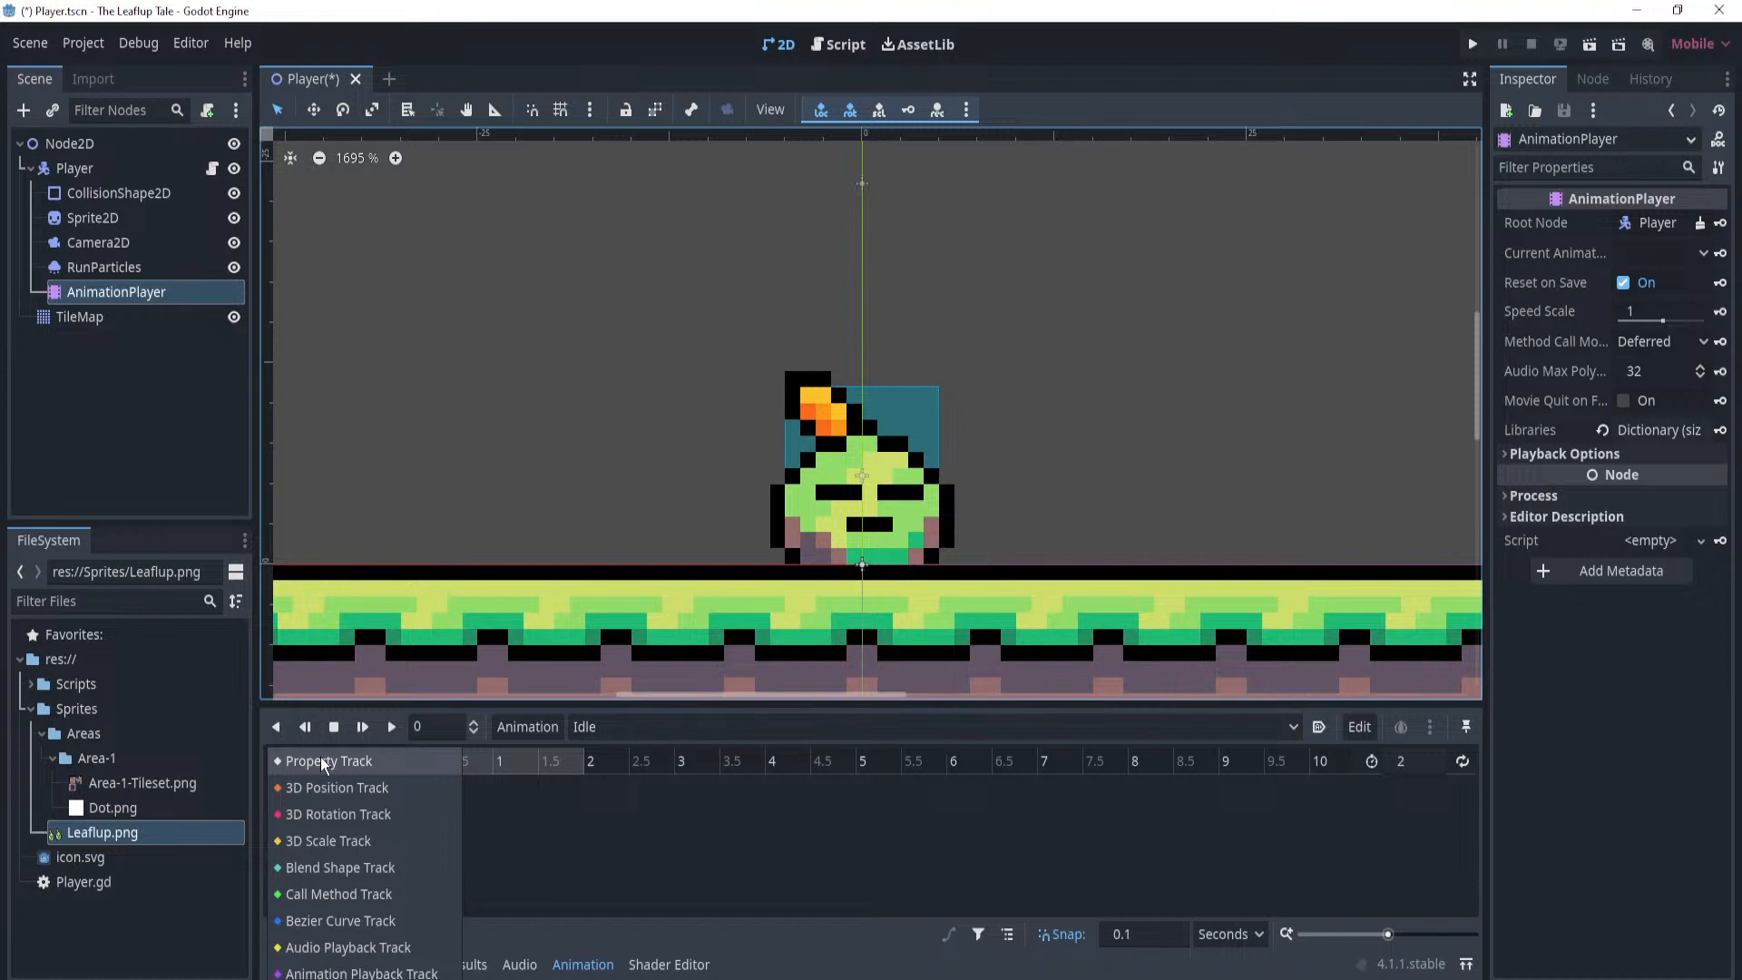
click(321, 761)
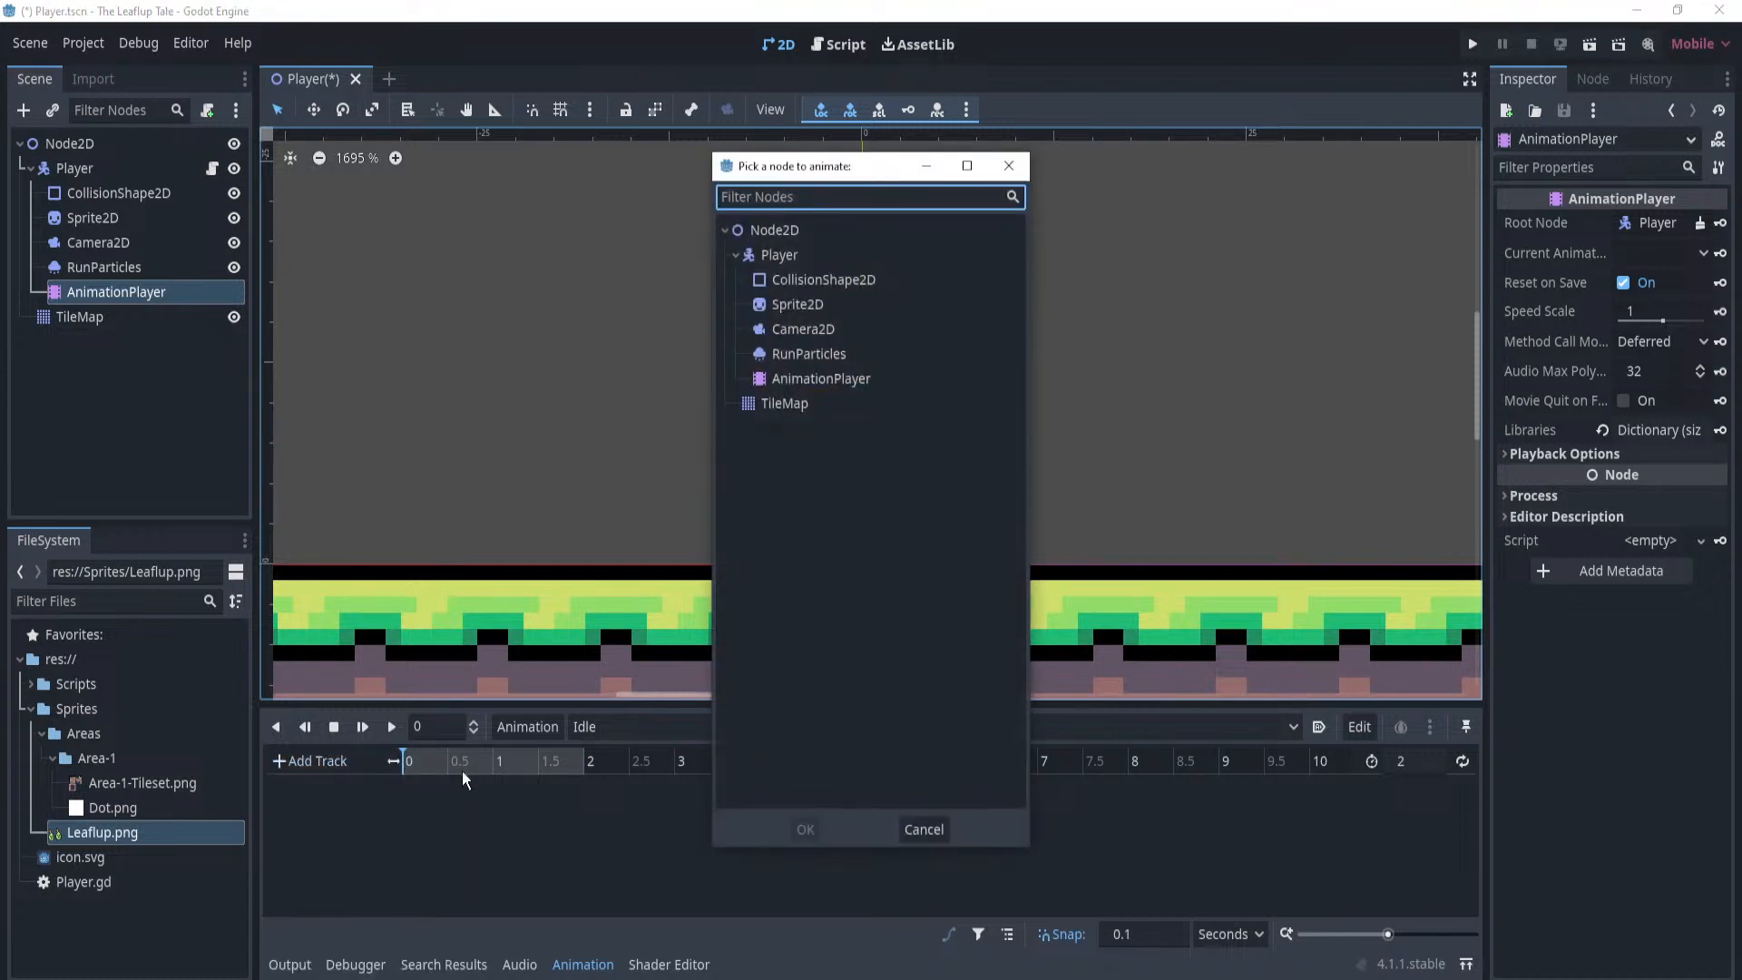
click(787, 257)
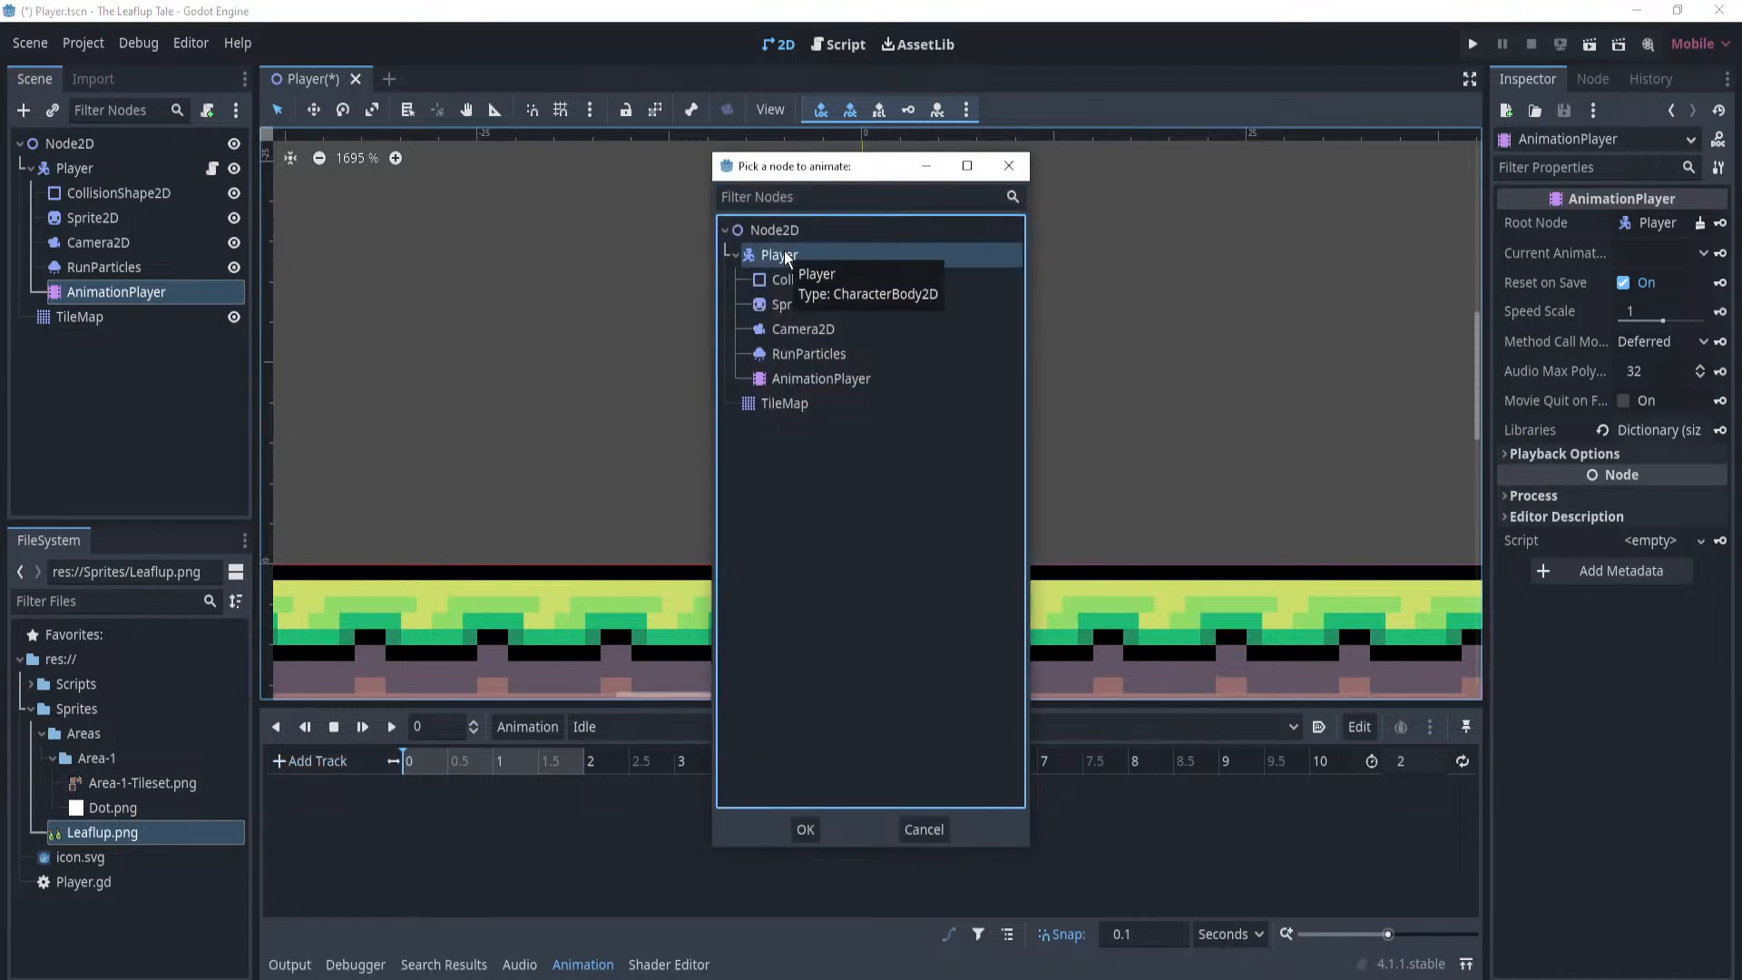
double_click(778, 306)
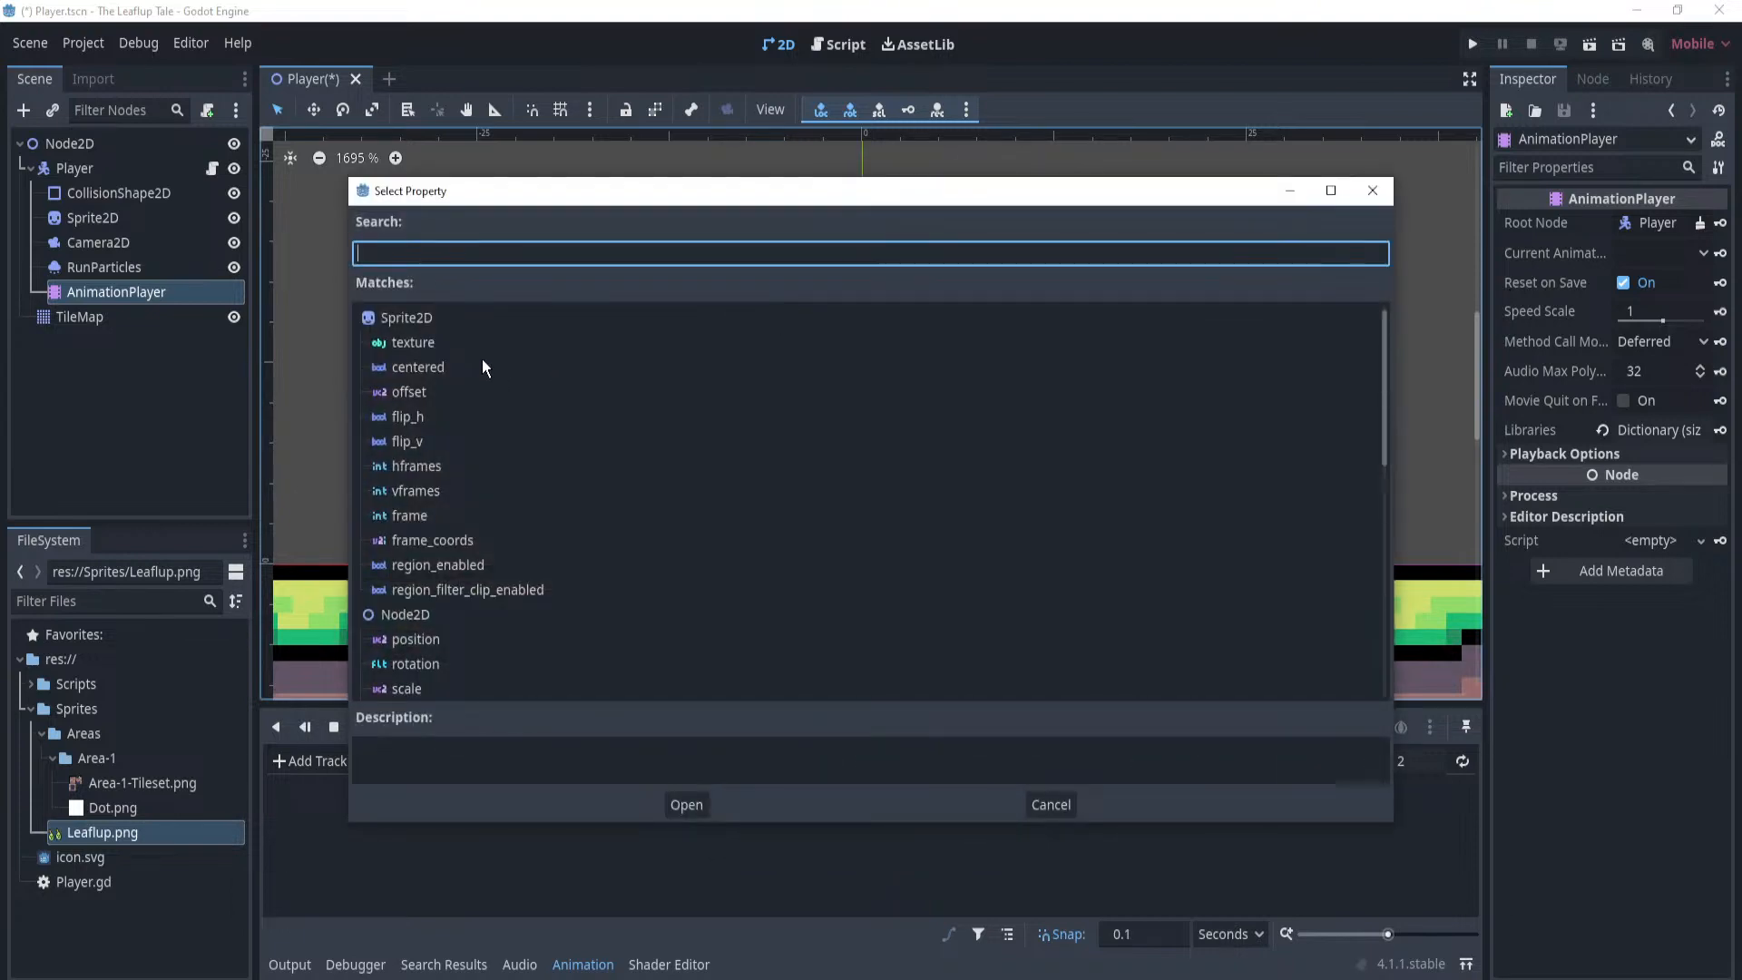
double_click(404, 467)
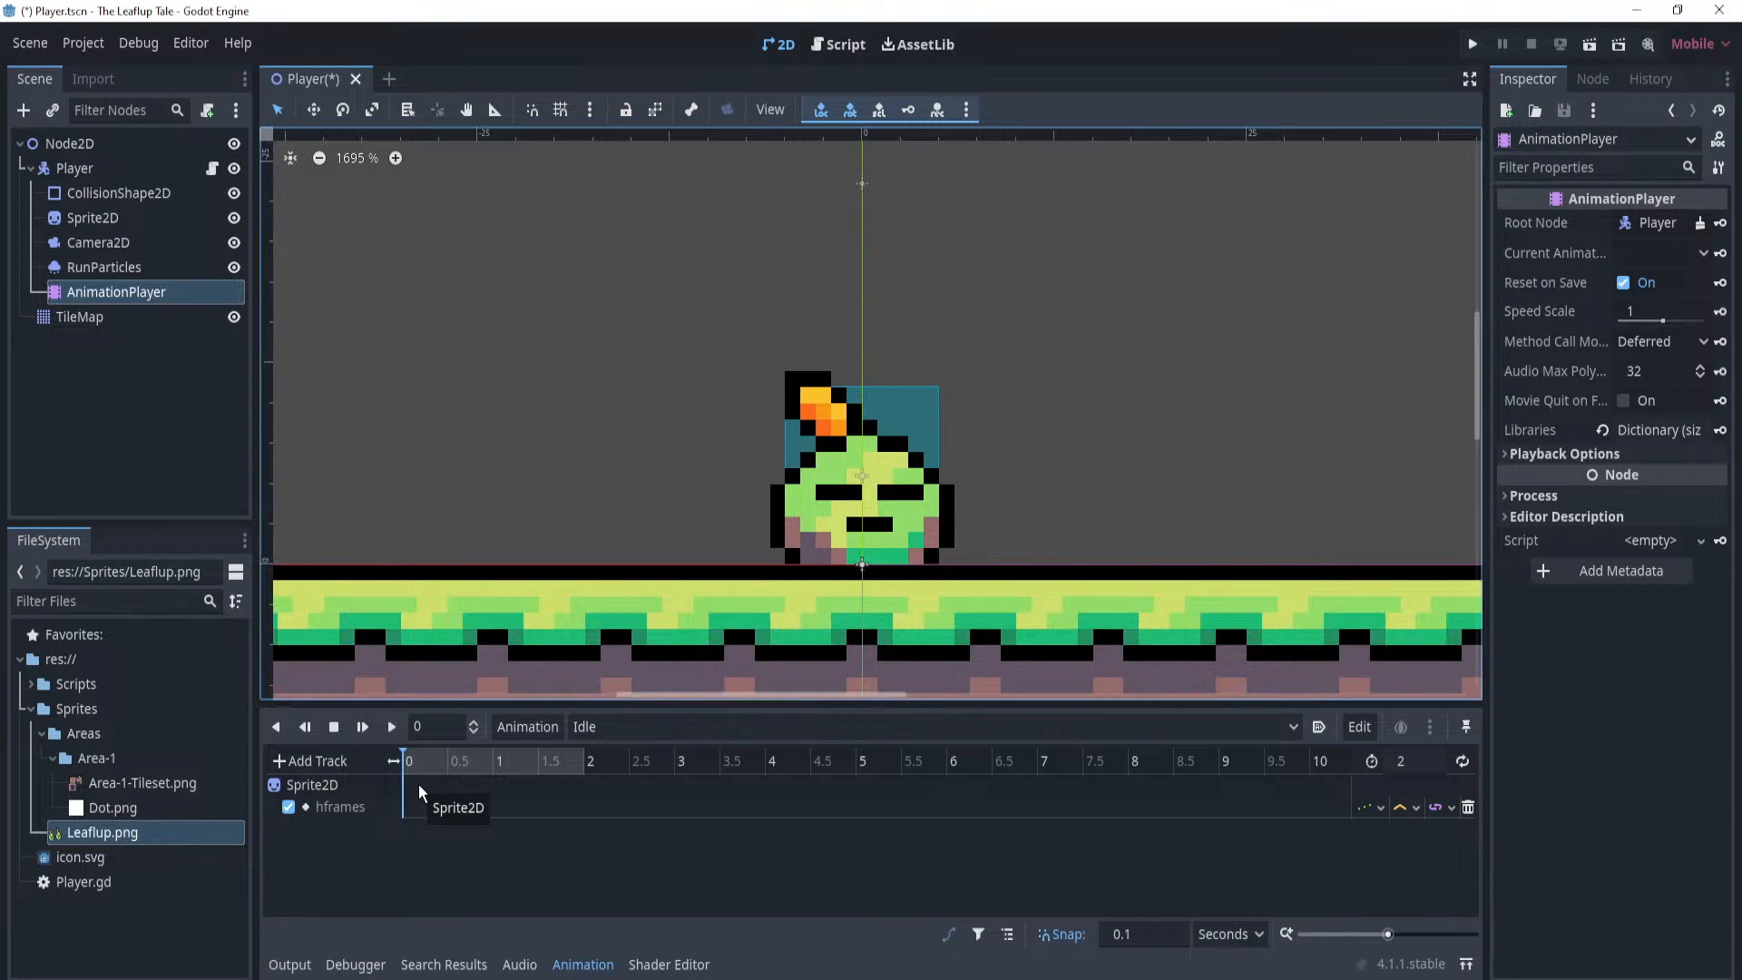
Add a second property track to the Idle animation for Sprite2D's scale.
click(313, 759)
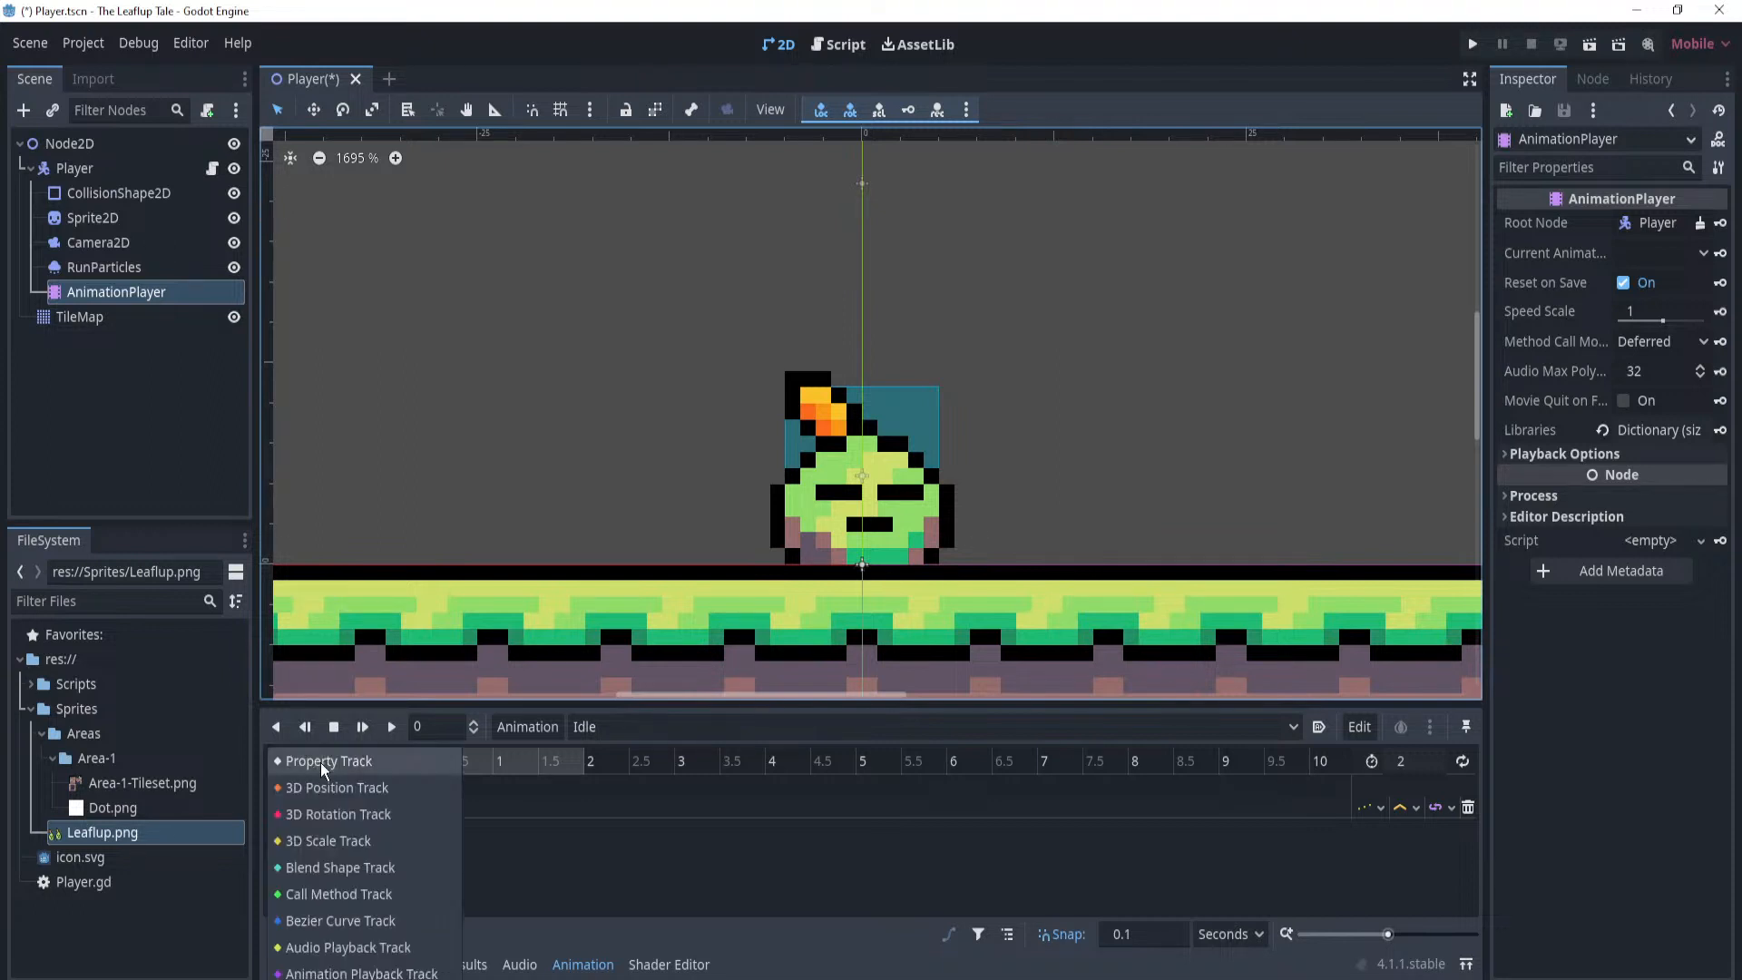
click(345, 761)
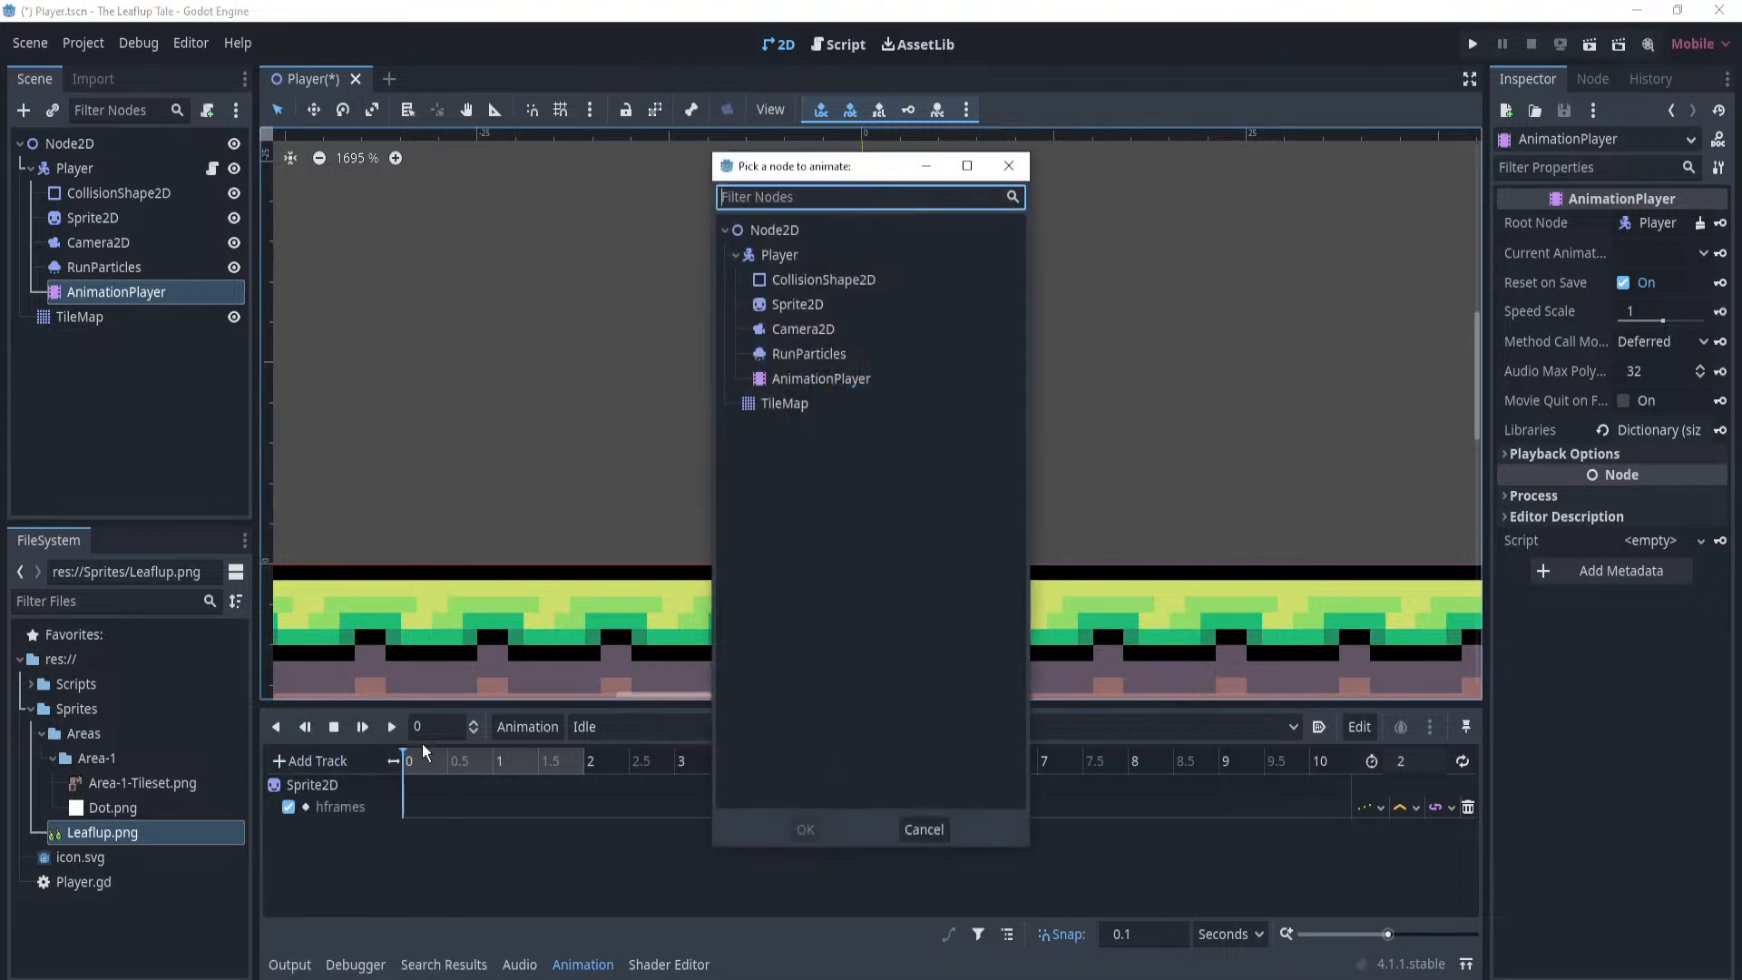
double_click(815, 303)
scroll(758, 423, down, 5)
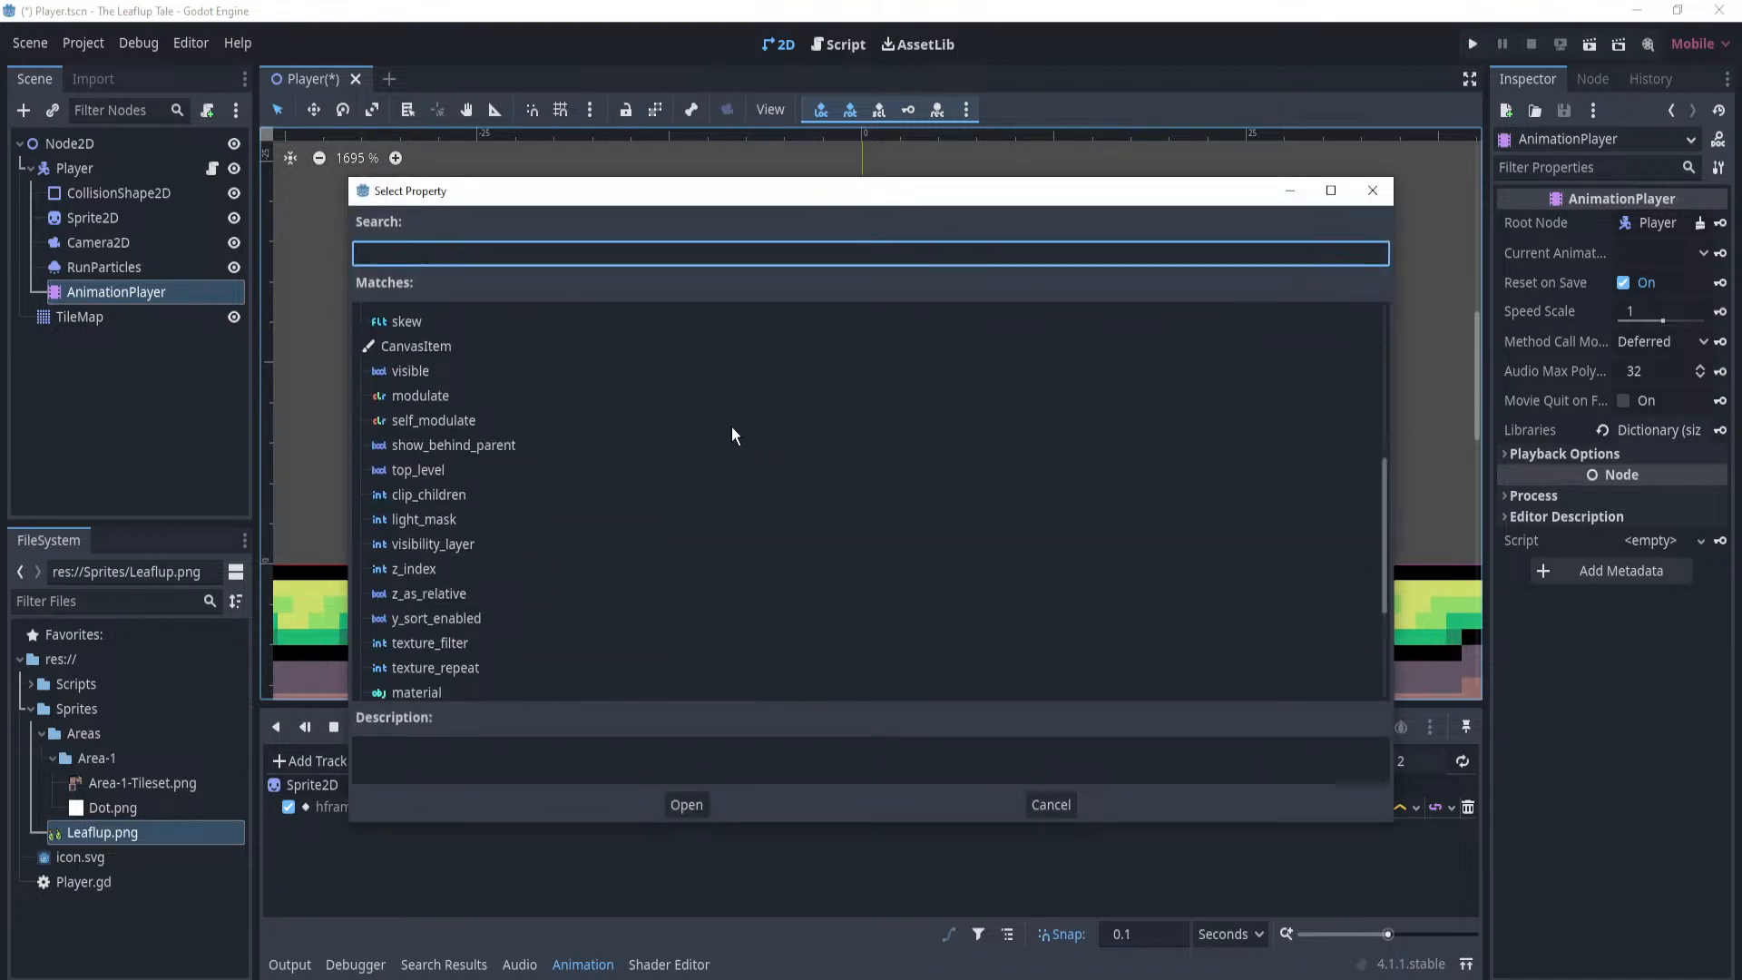
scroll(726, 427, up, 3)
double_click(427, 443)
scroll(580, 612, down, 1)
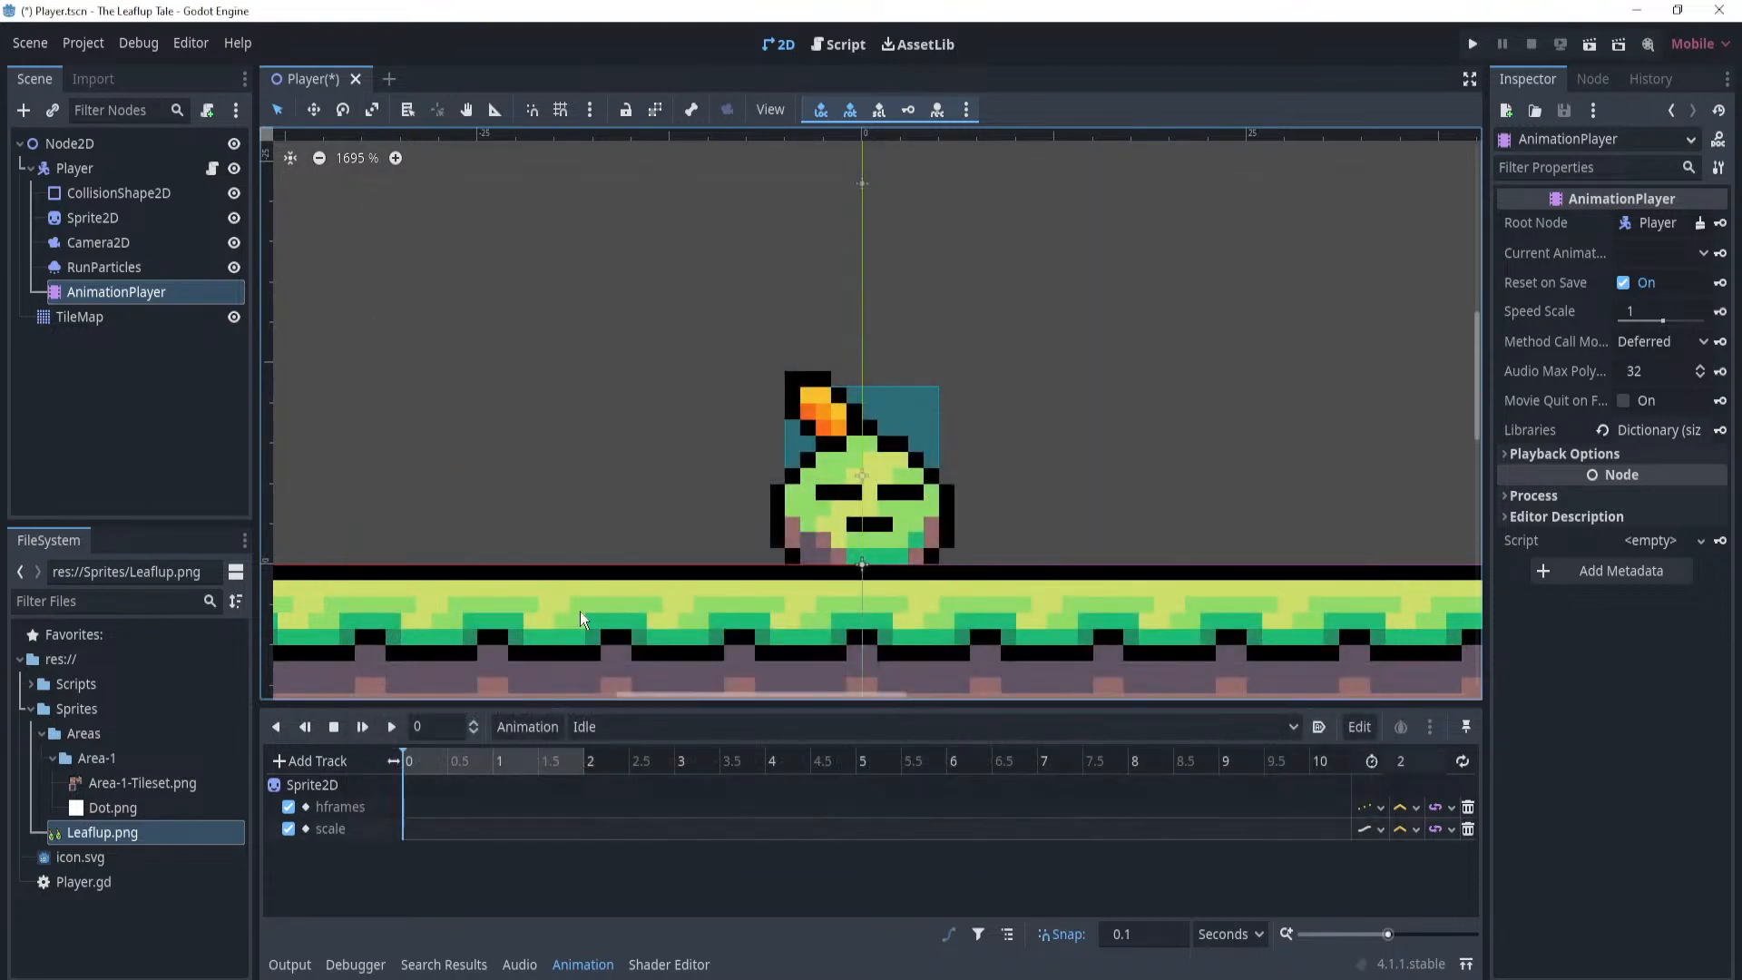
middle_drag(738, 543, 697, 517)
scroll(685, 535, up, 1)
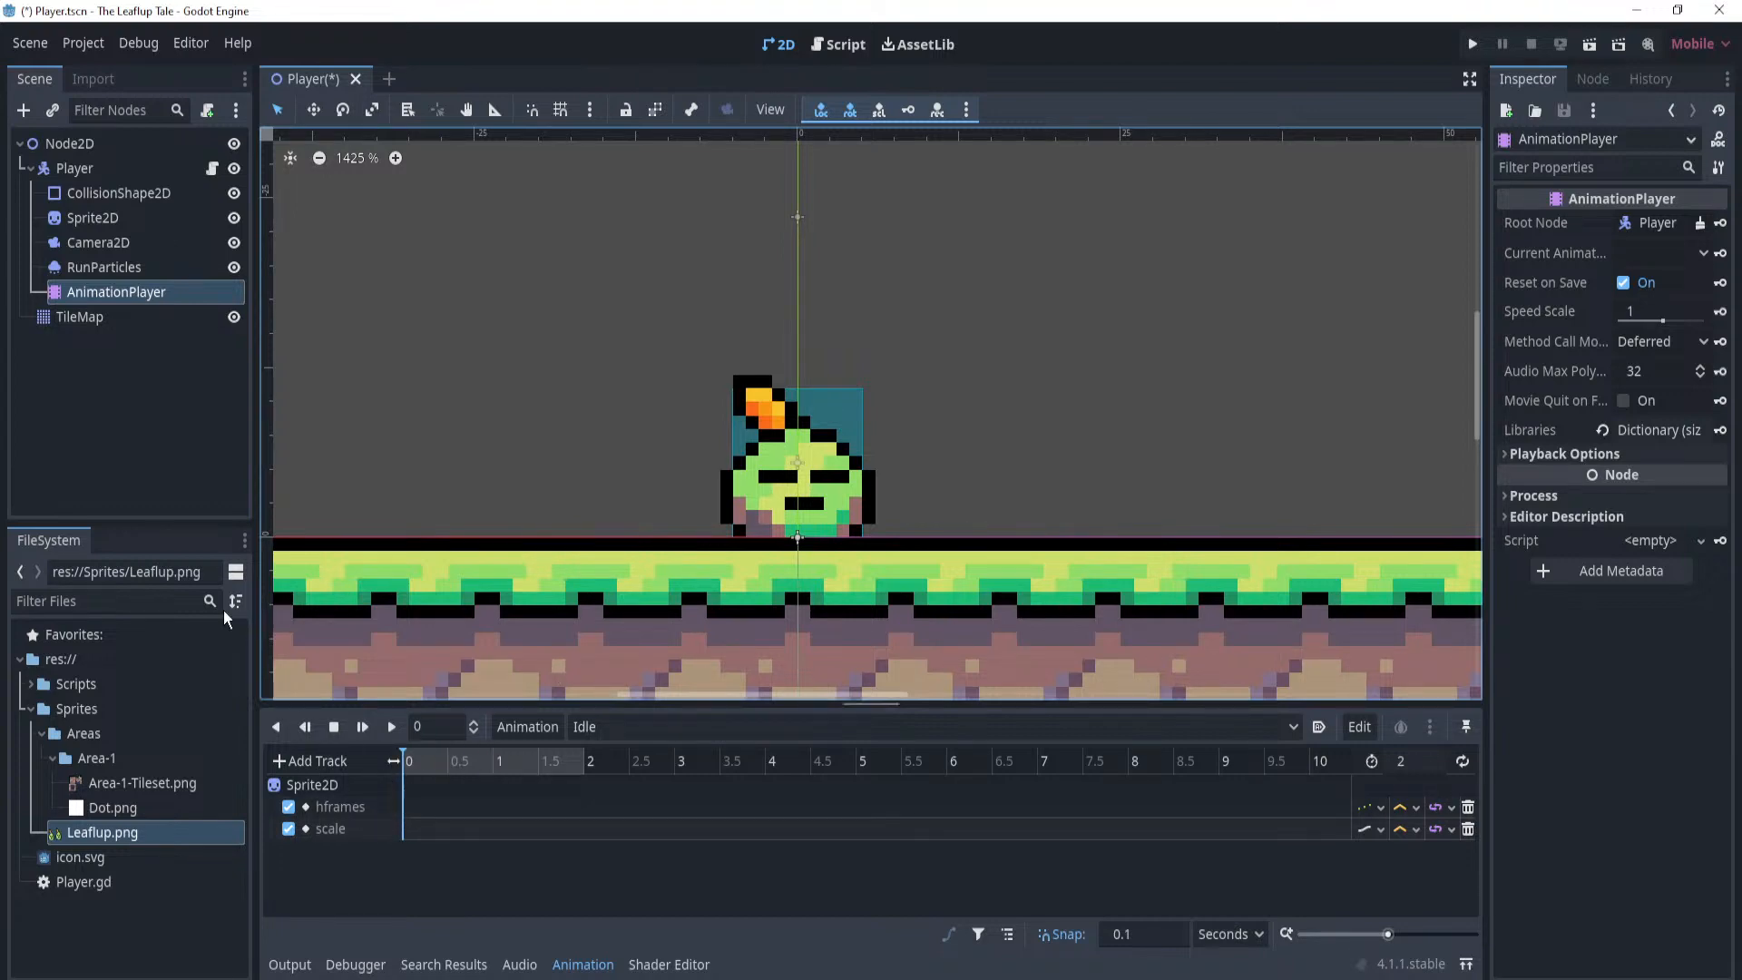
Select the Sprite2D node and change the hframes track's property path to Sprite2D:frames.
click(112, 222)
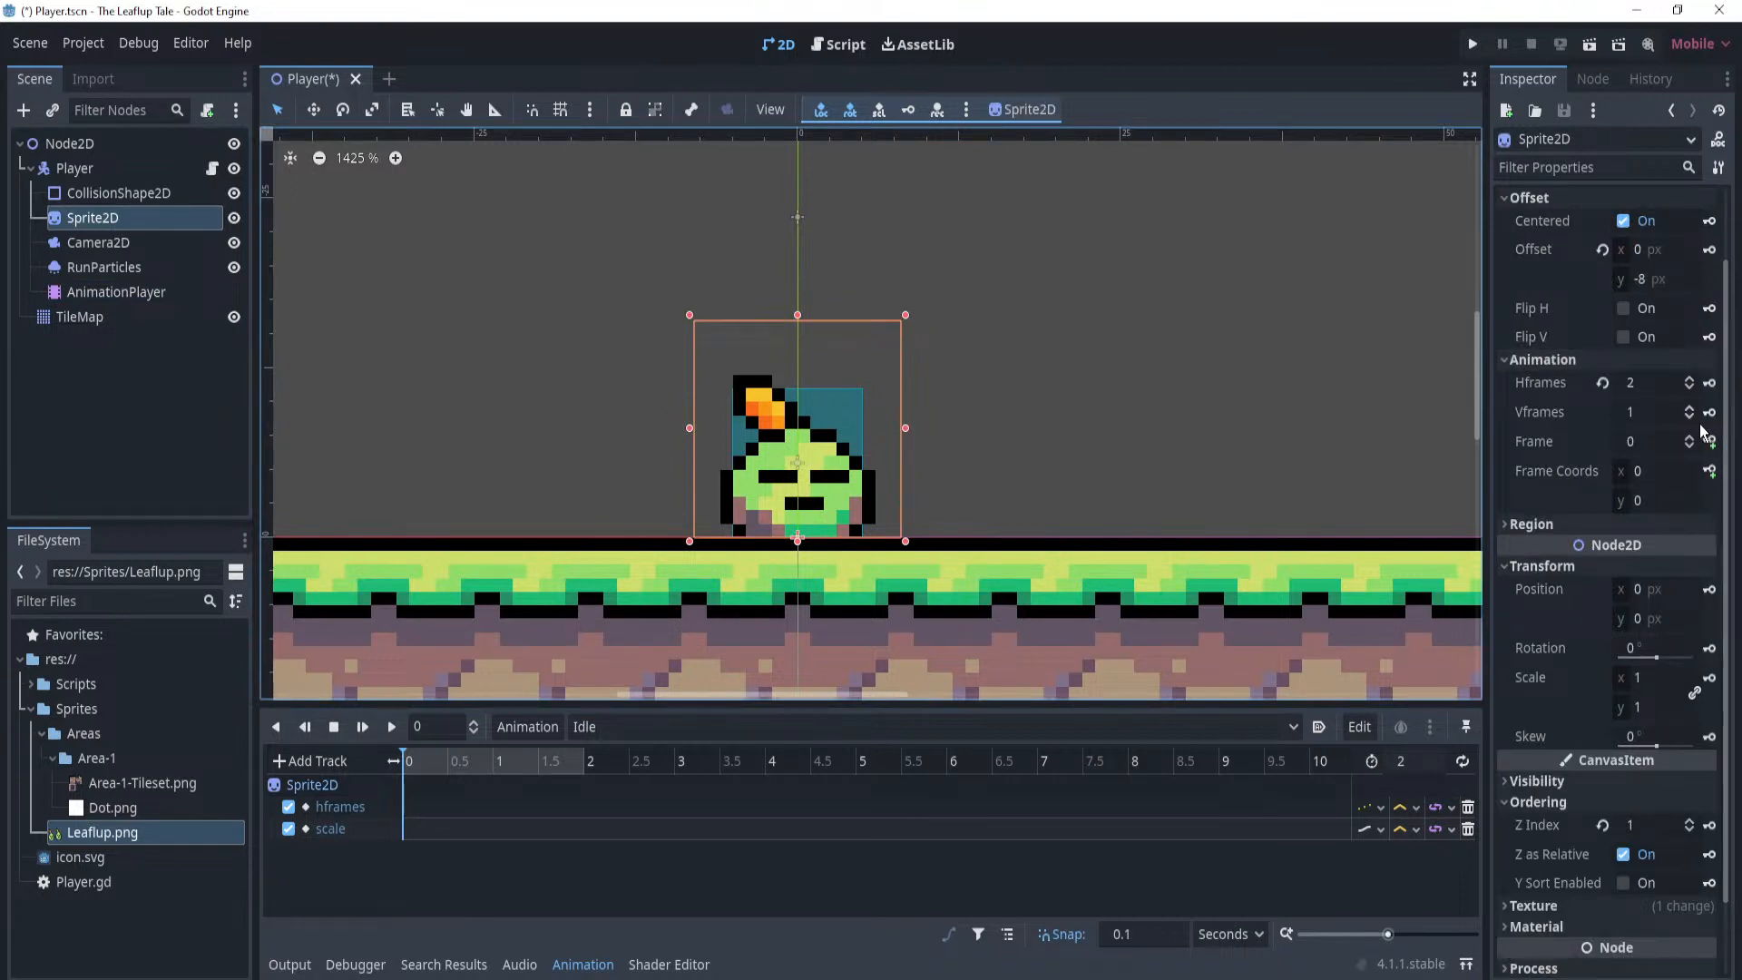
double_click(345, 807)
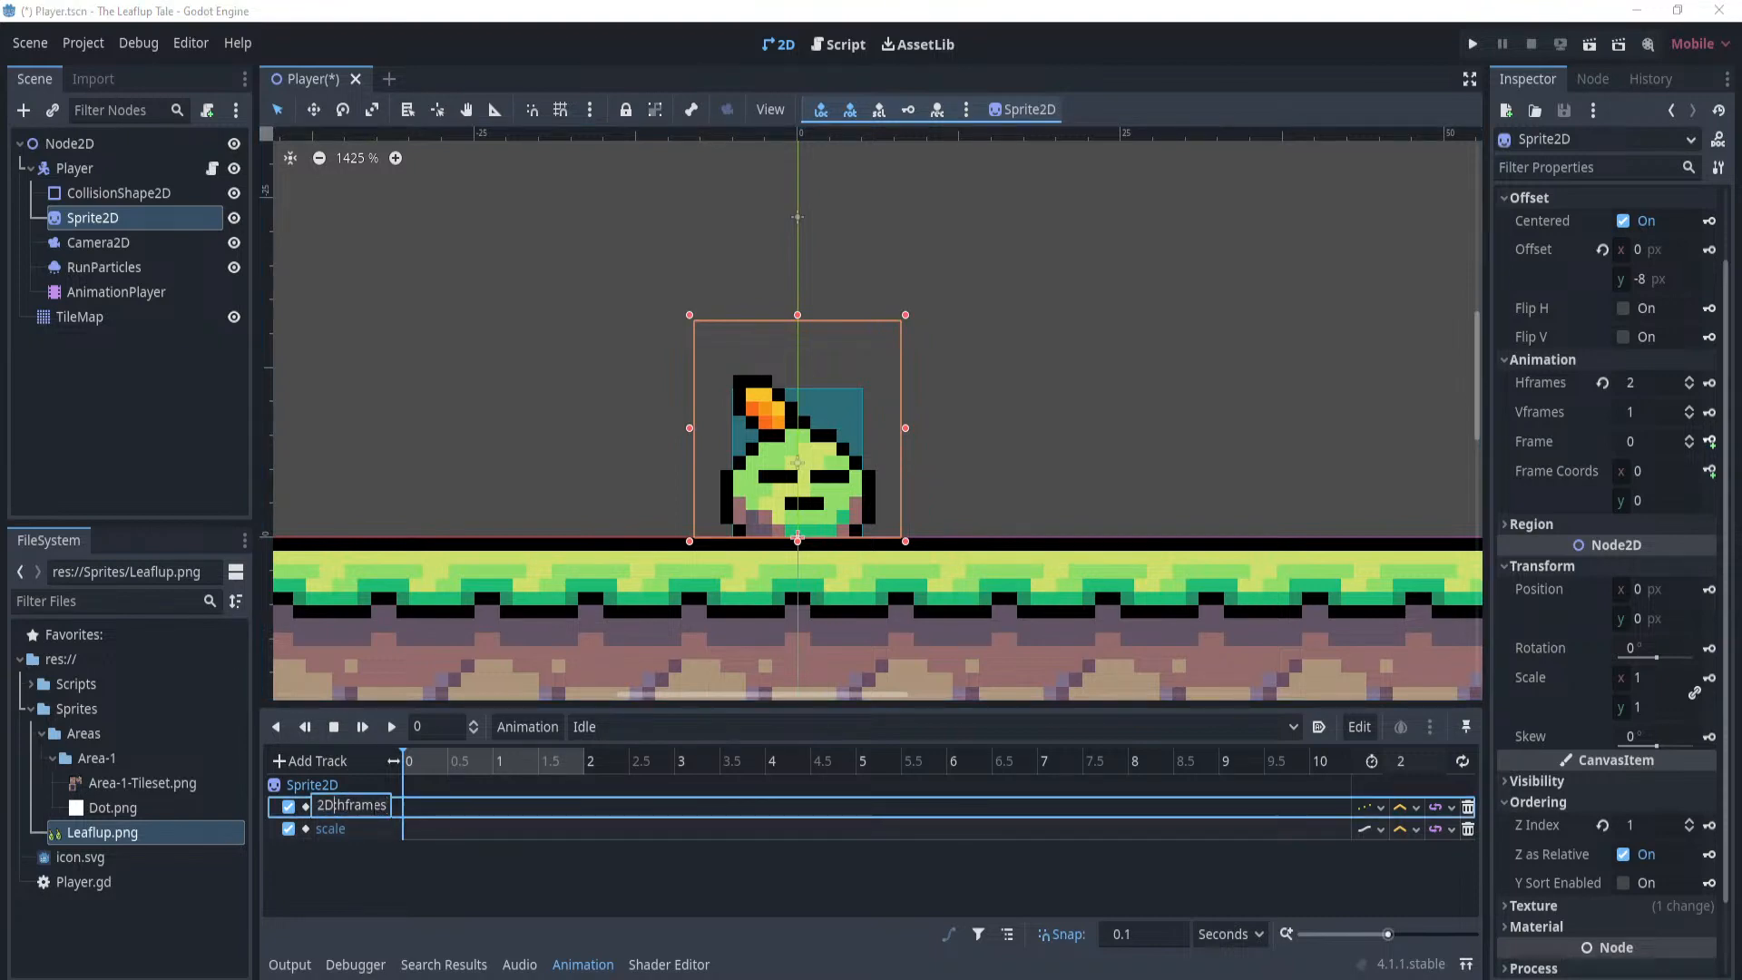
key(BackSpace)
key(BackSpace)
key(BackSpace)
key(BackSpace)
key(BackSpace)
key(BackSpace)
key(BackSpace)
text(frames)
key(Return)
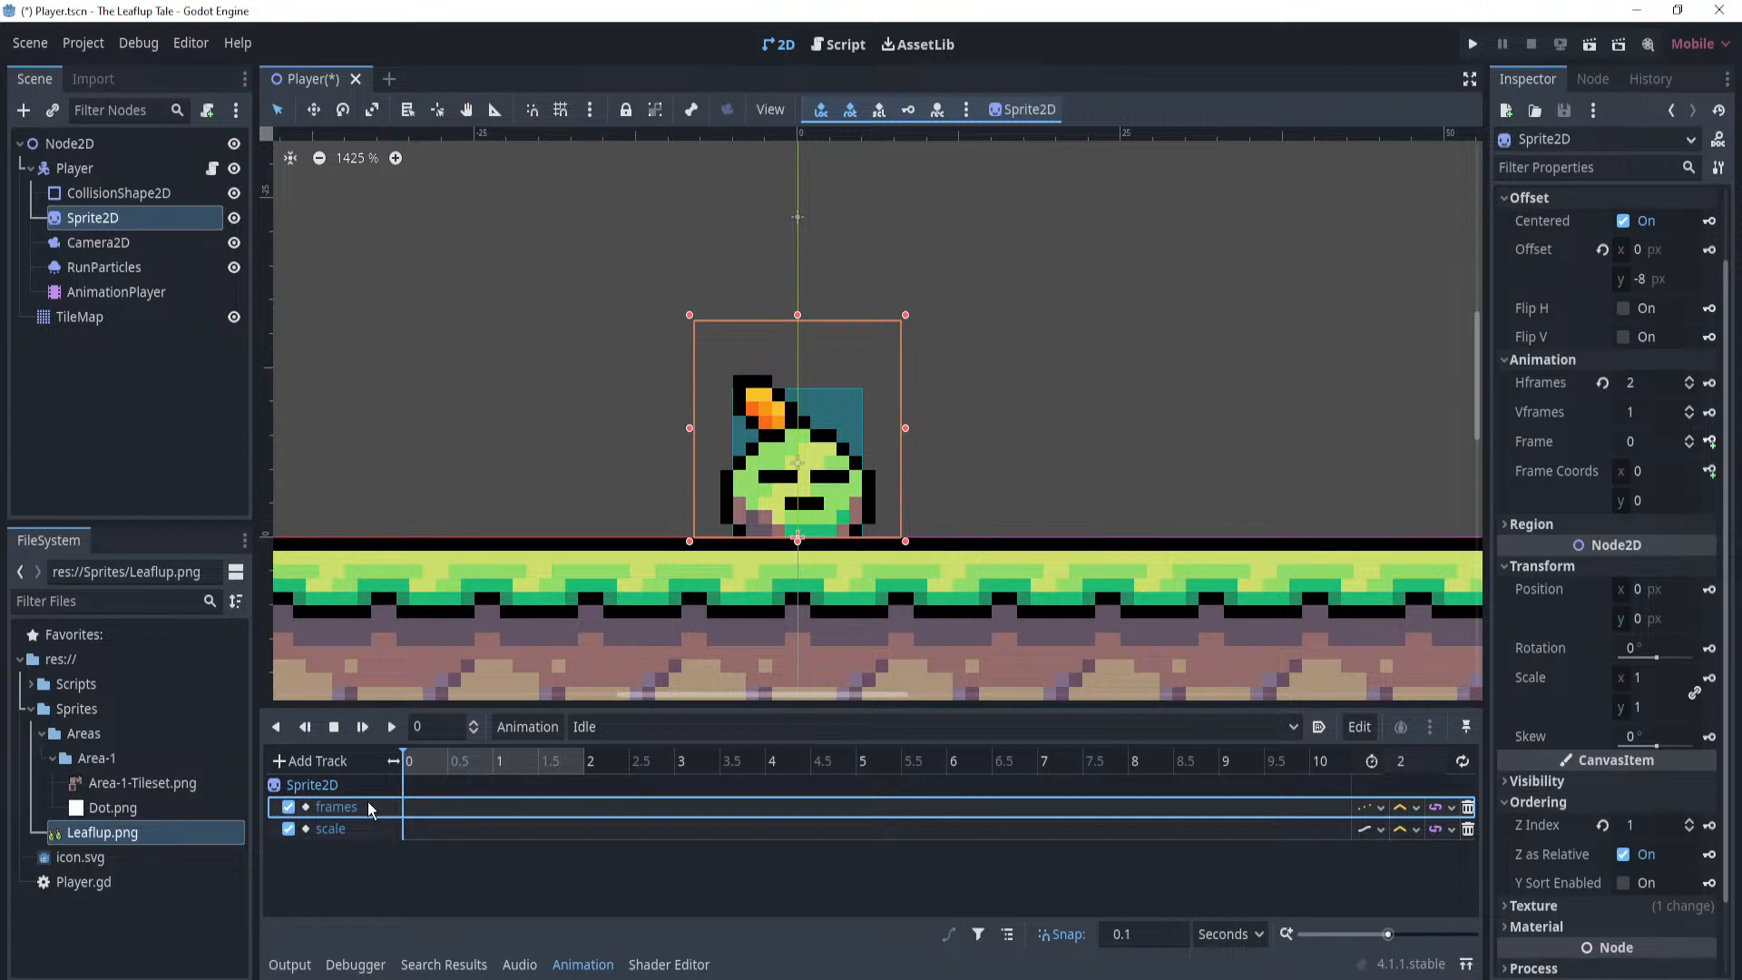
double_click(367, 808)
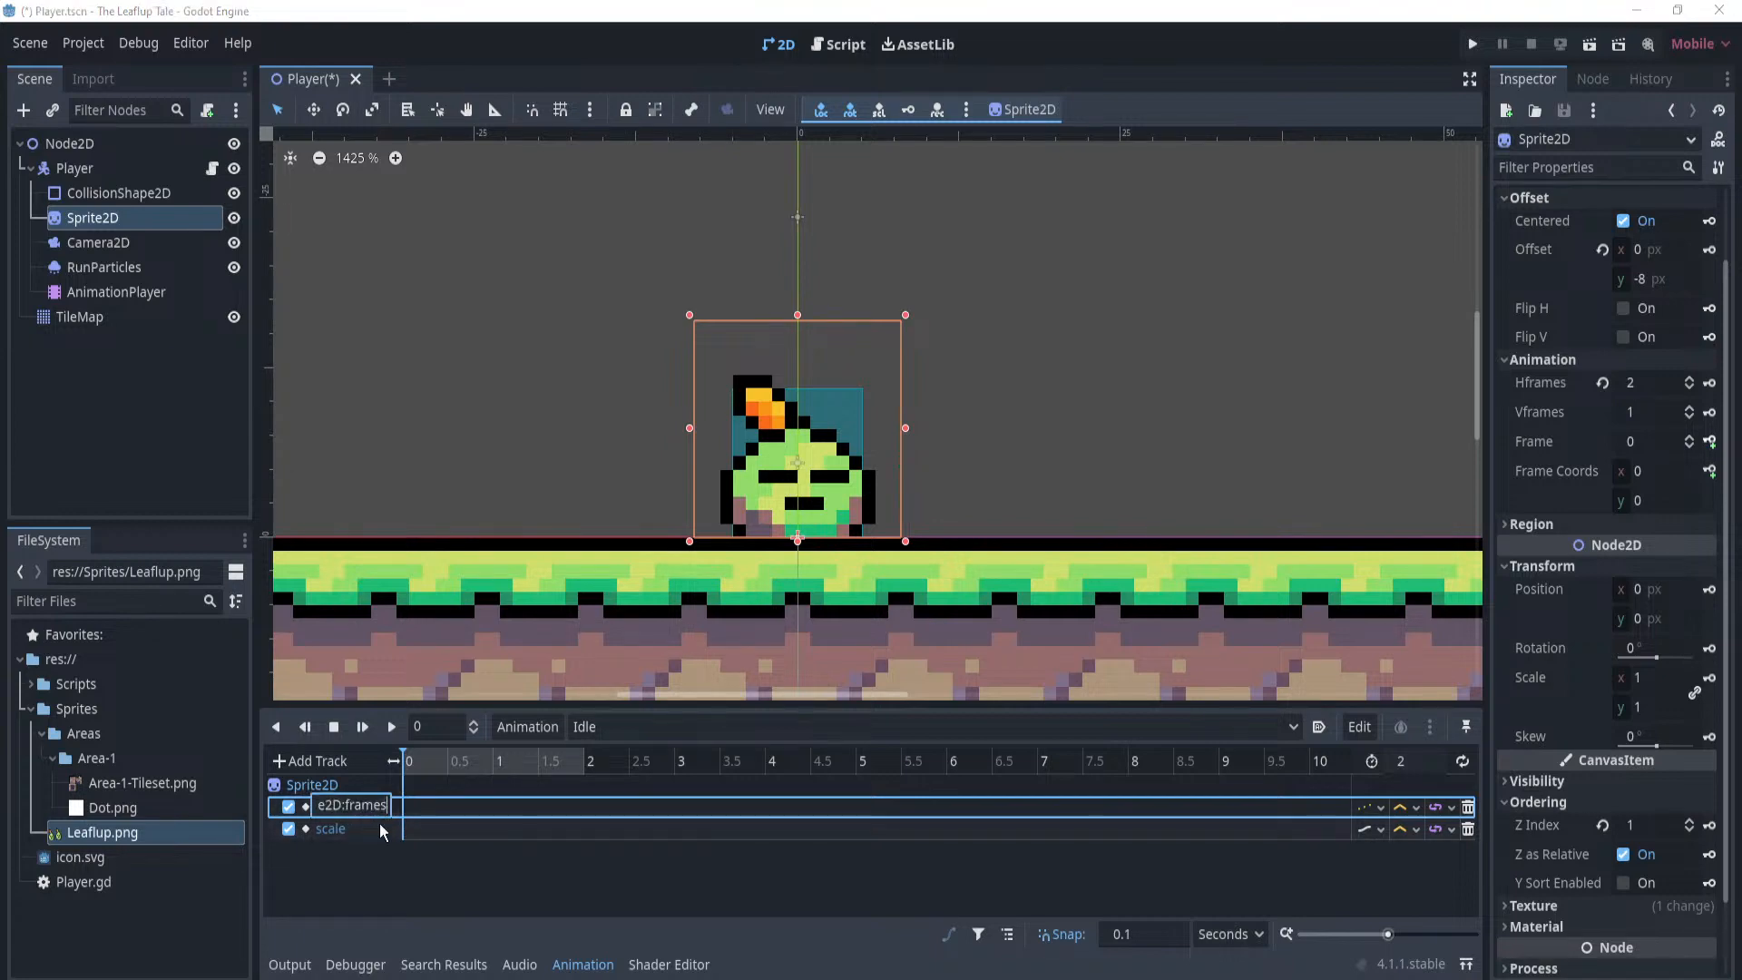
click(363, 842)
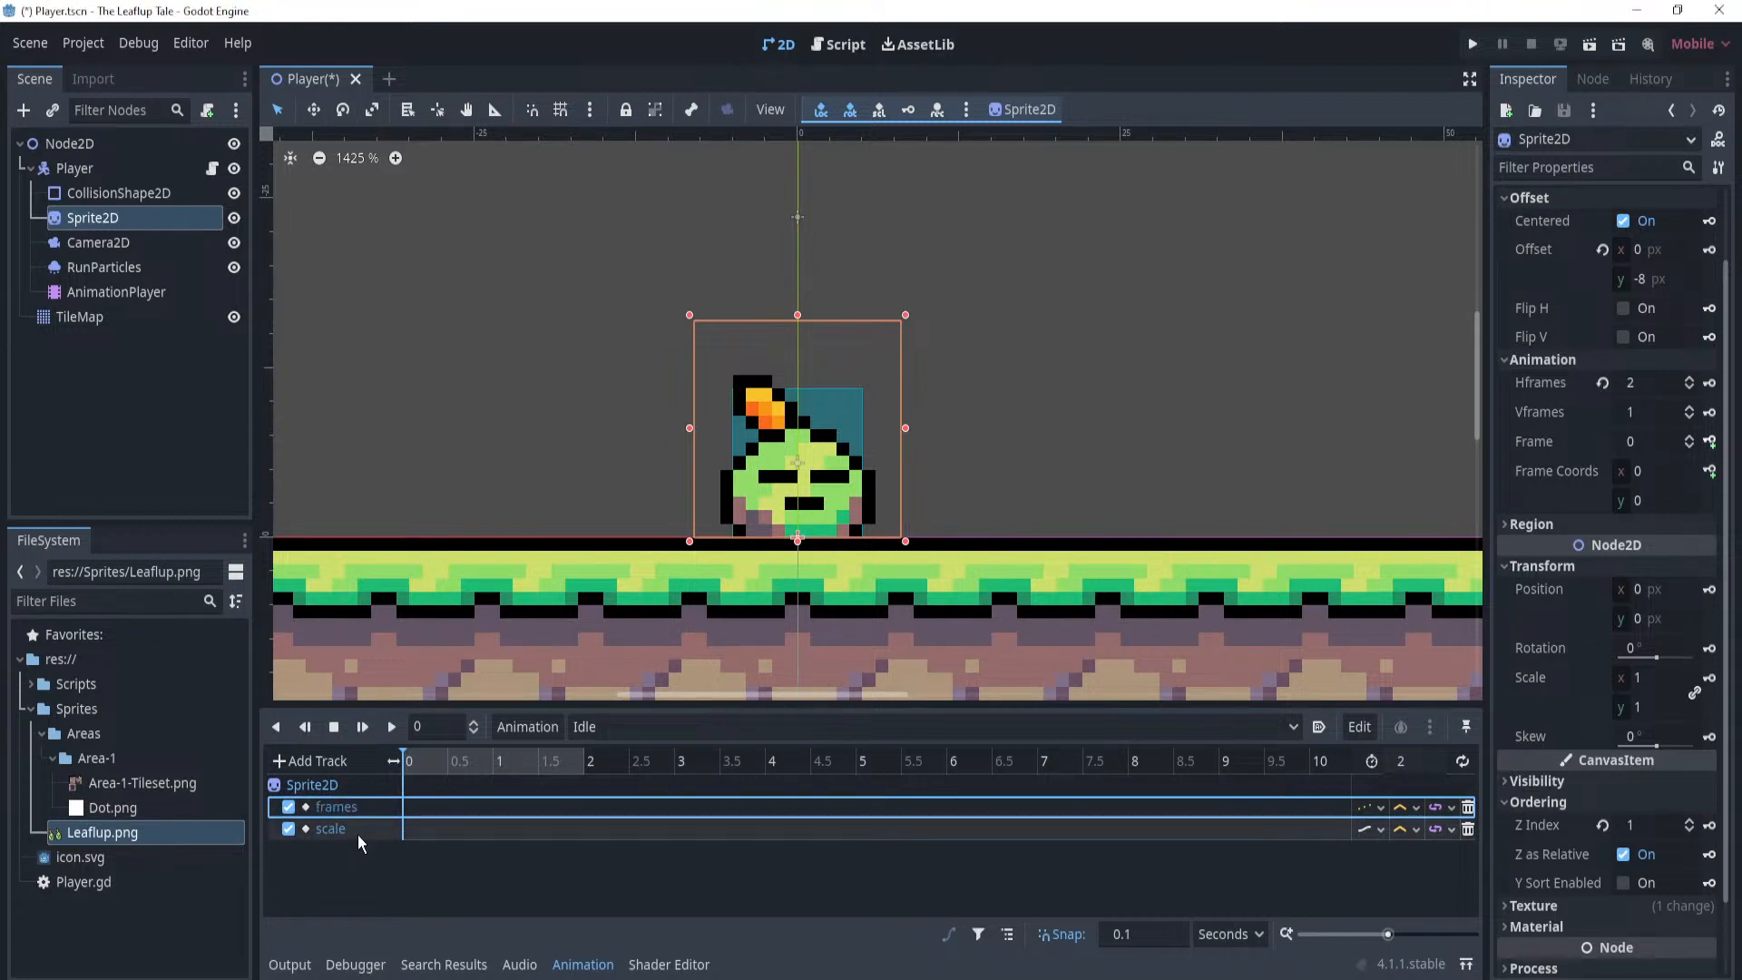
click(1710, 442)
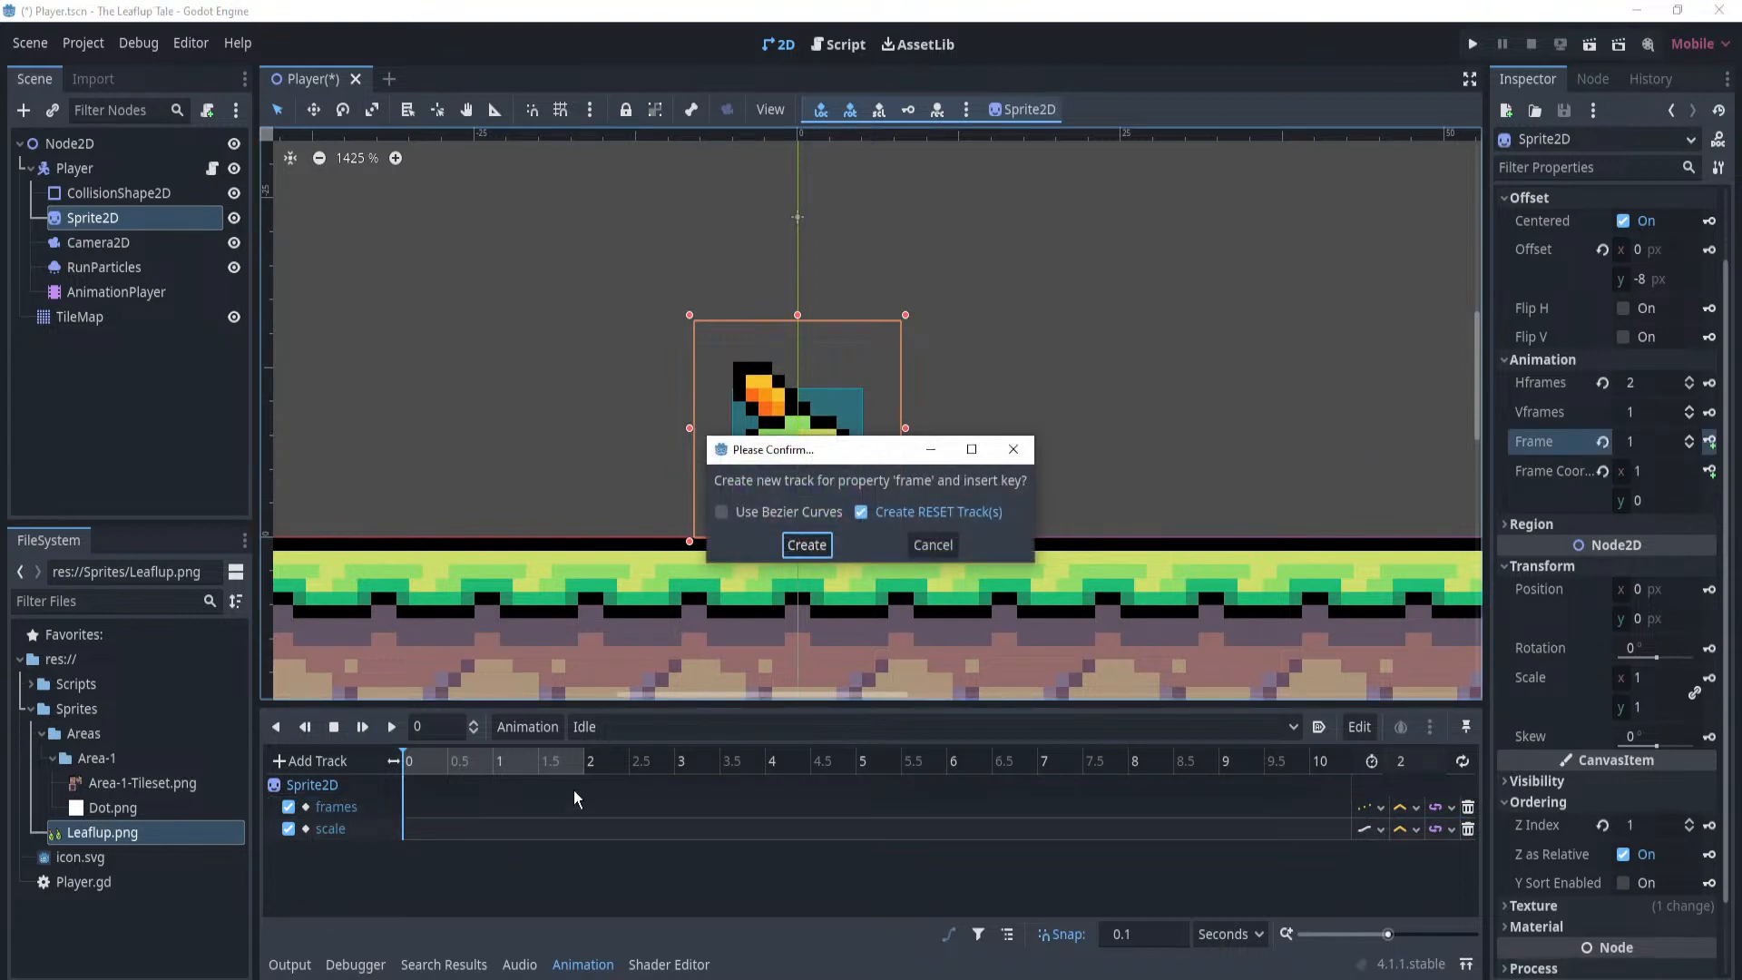
click(942, 546)
double_click(302, 807)
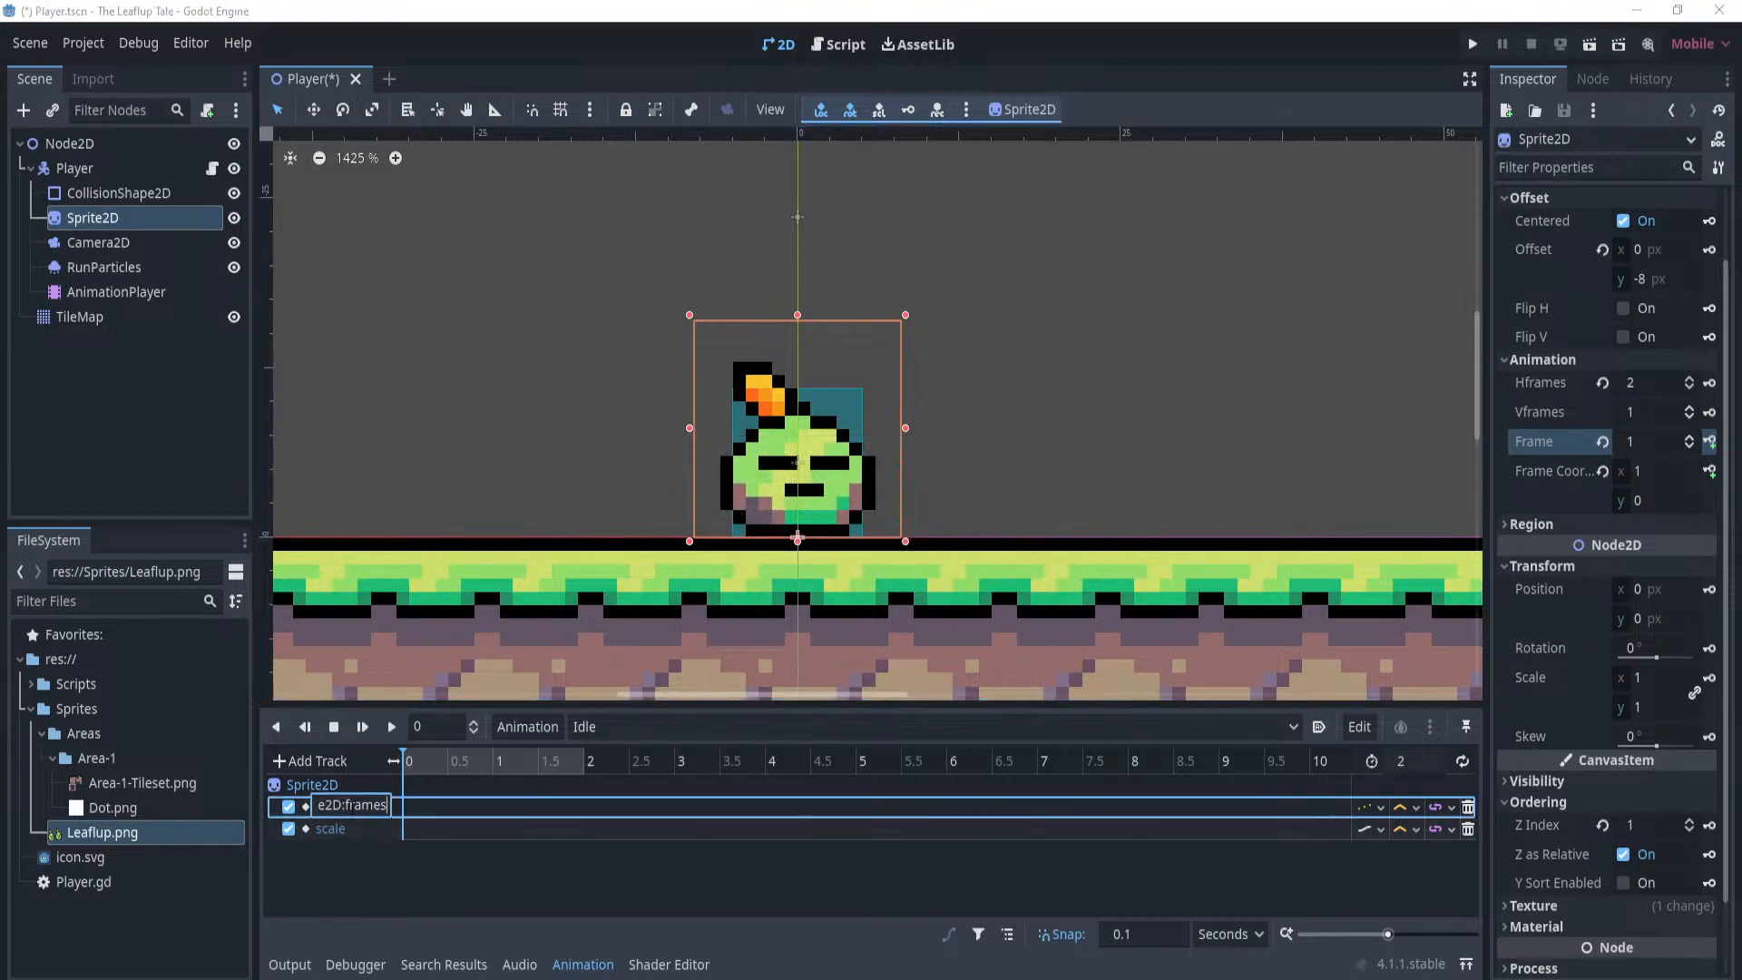
click(297, 806)
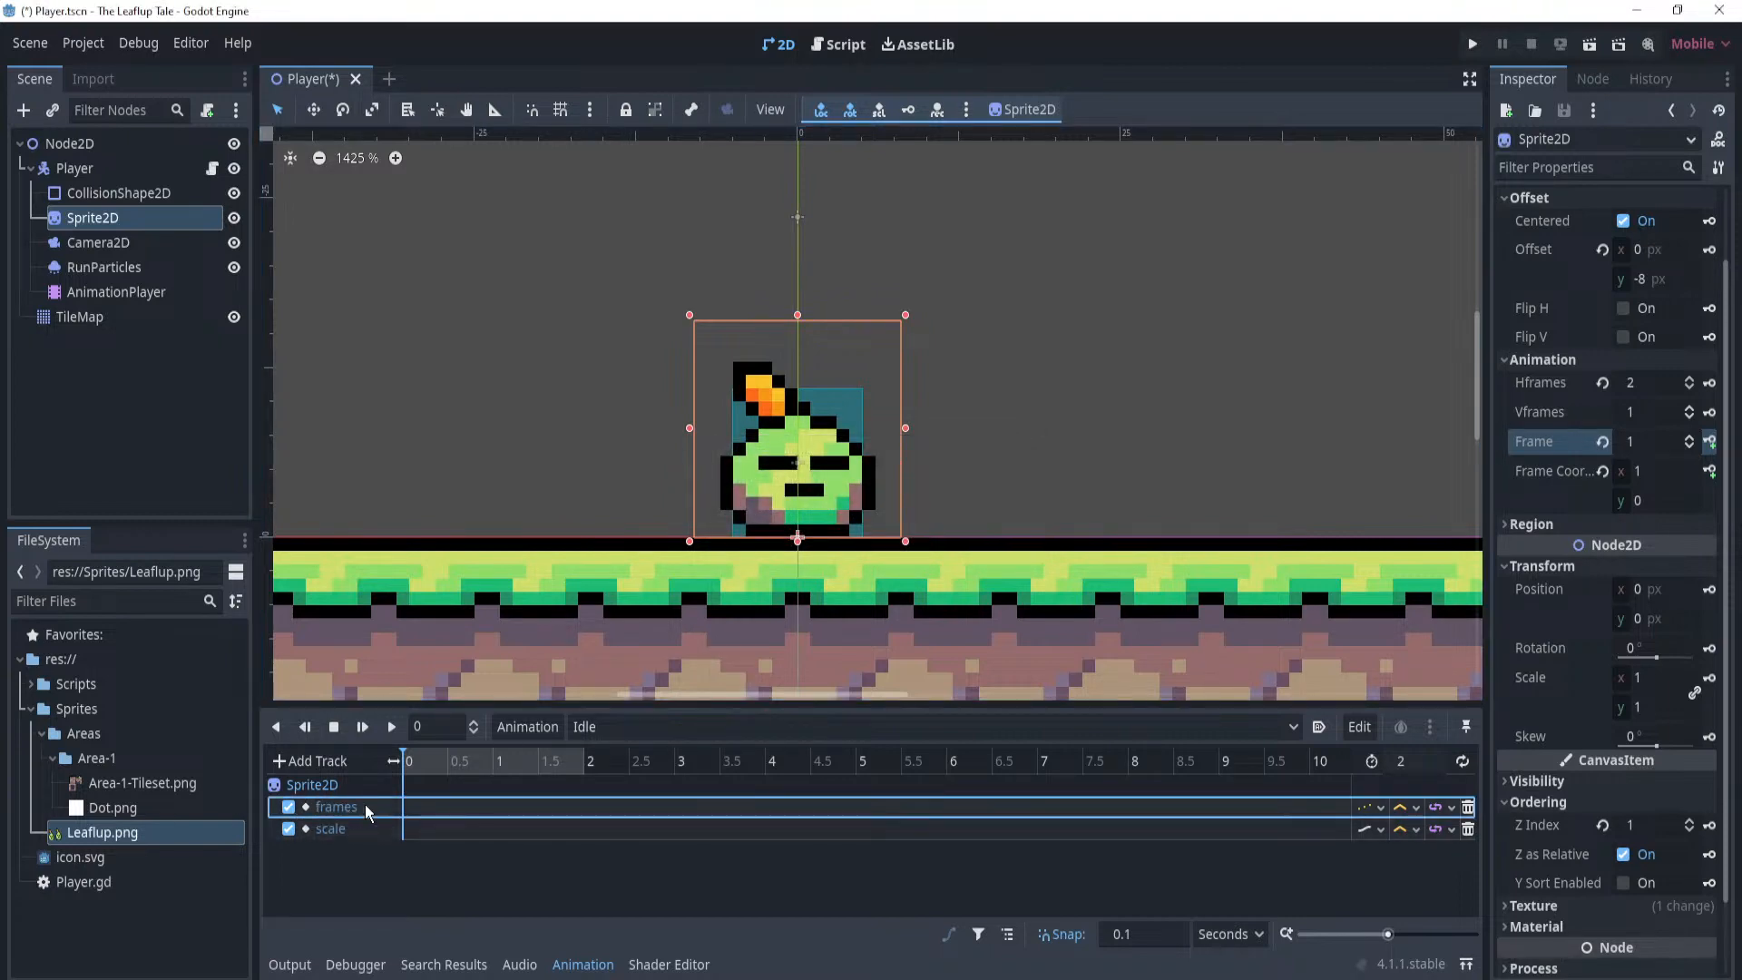
Delete the frames track and create a new track for Sprite2D's Frame property, with a key at 0 seconds.
click(1468, 806)
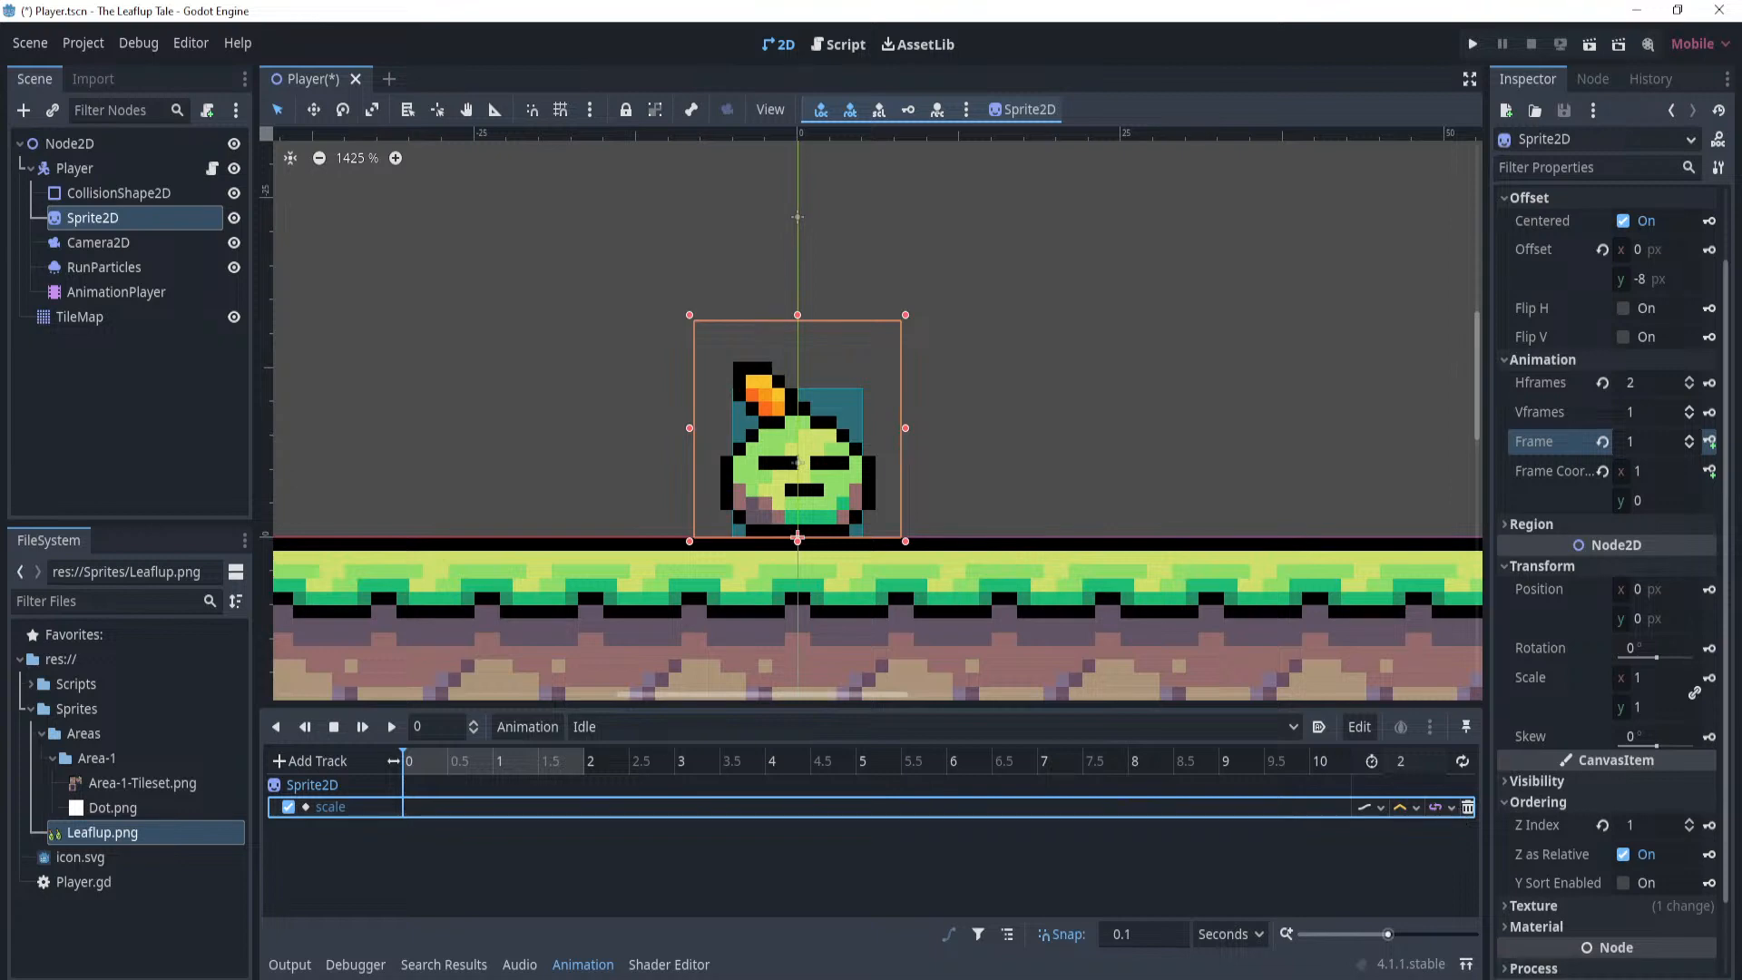
click(1710, 442)
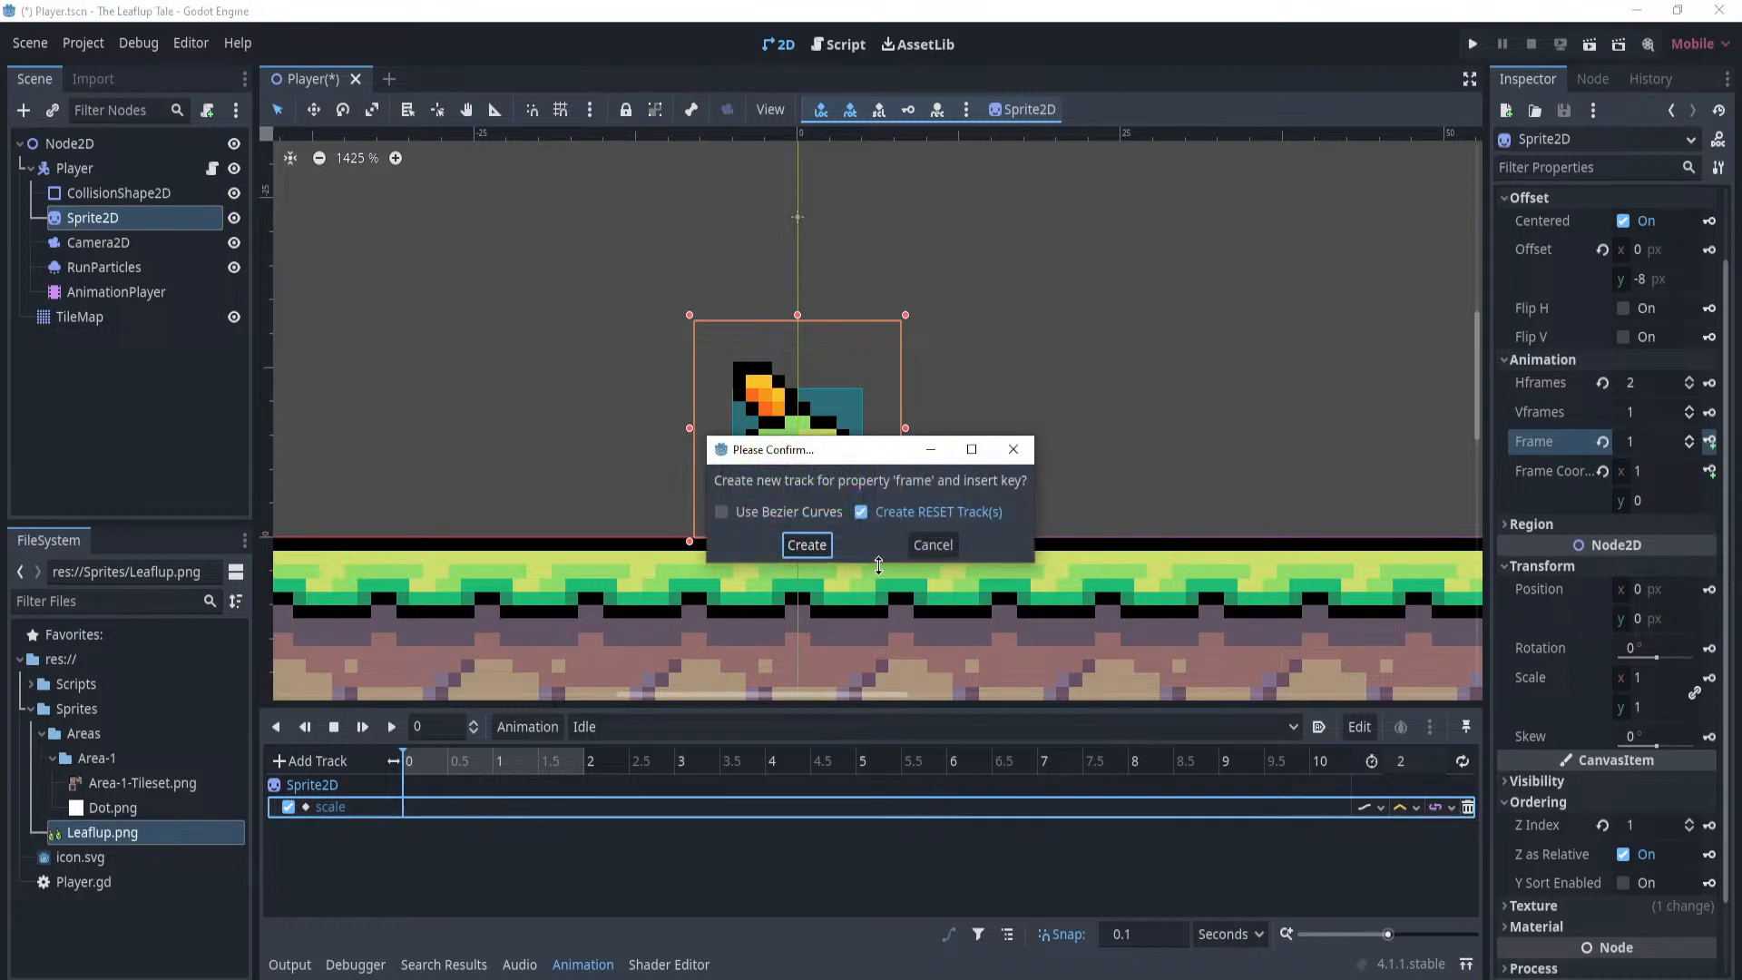
click(806, 546)
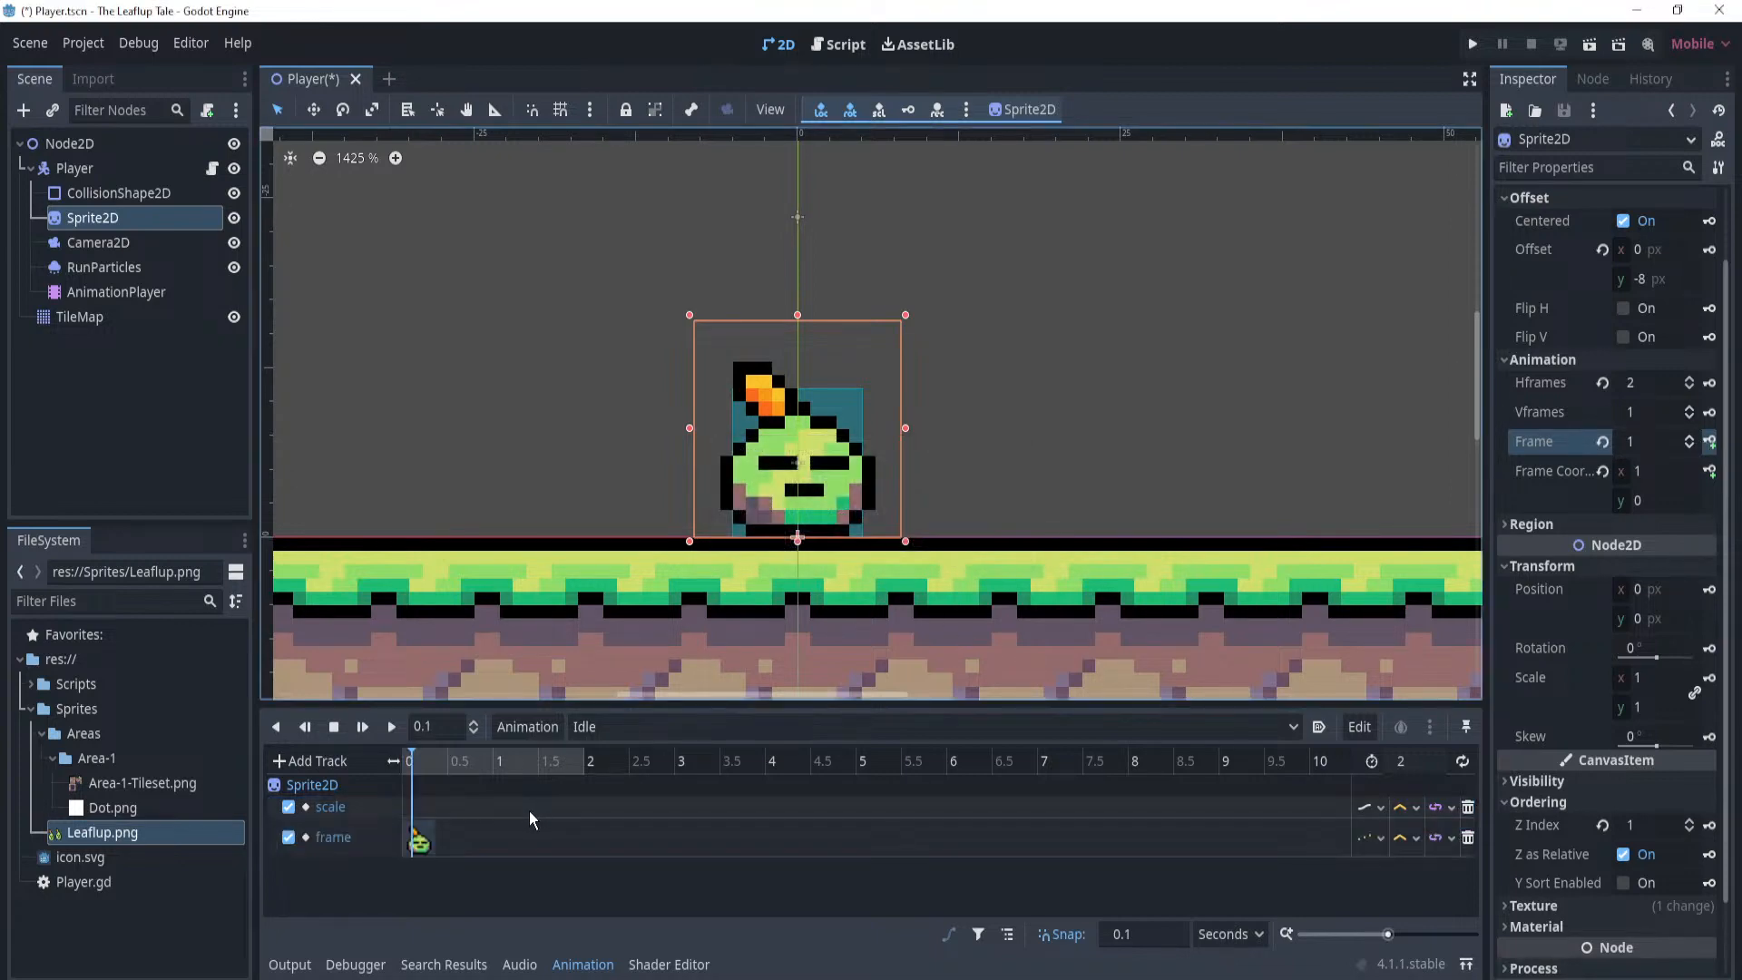
Try setting Sprite2D's Frame to 0 without keying it, and scrub through the start of the Idle animation.
click(487, 761)
drag(493, 763, 402, 773)
click(1660, 442)
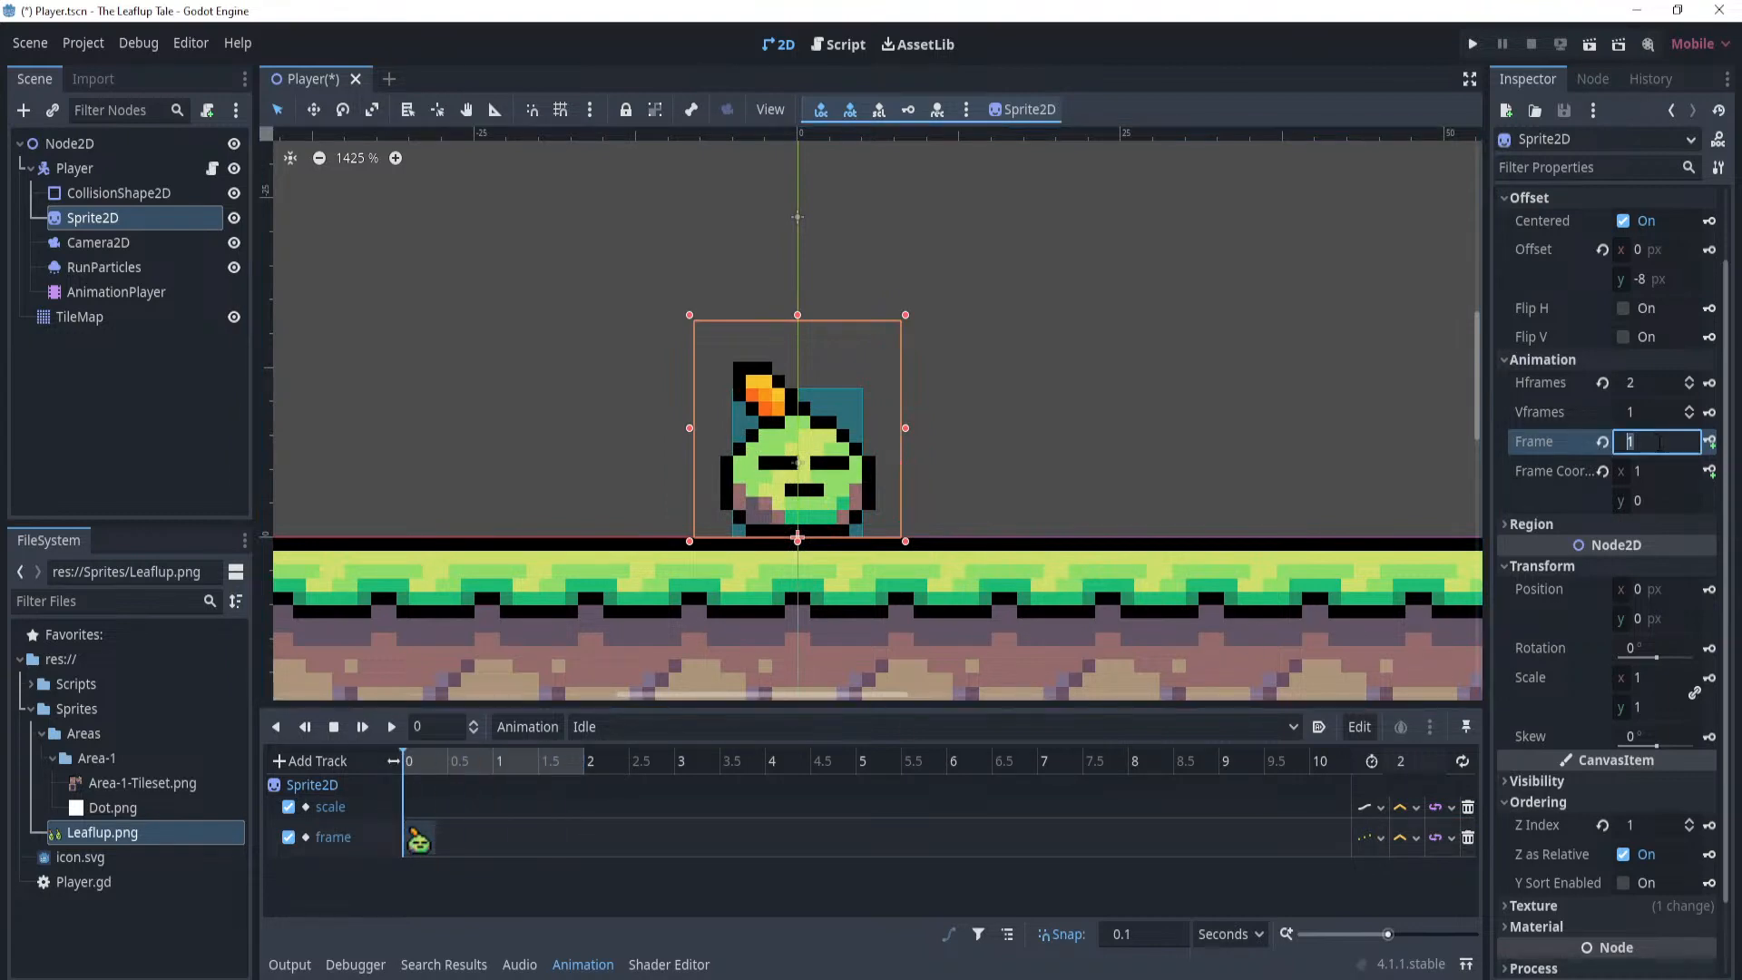
text(0)
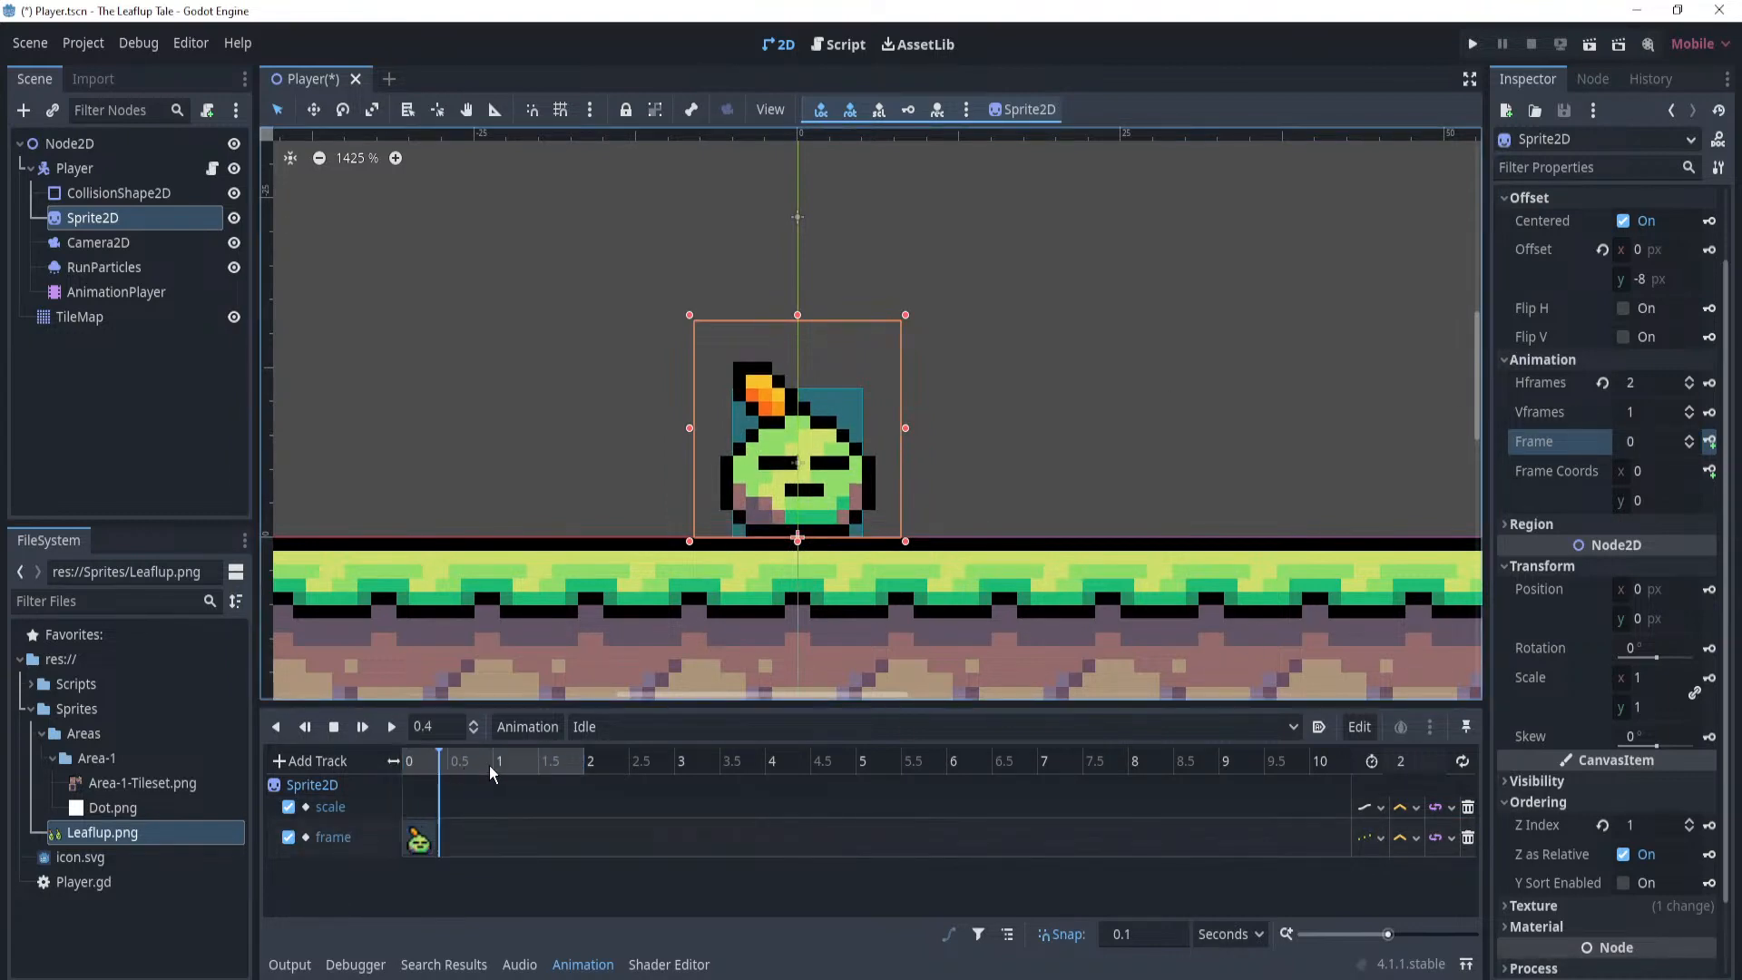
drag(434, 762, 403, 764)
drag(450, 767, 384, 770)
drag(455, 770, 399, 772)
Set Sprite2D's Frame to 0 at the start of the Idle animation and store it in the frame key.
click(1663, 439)
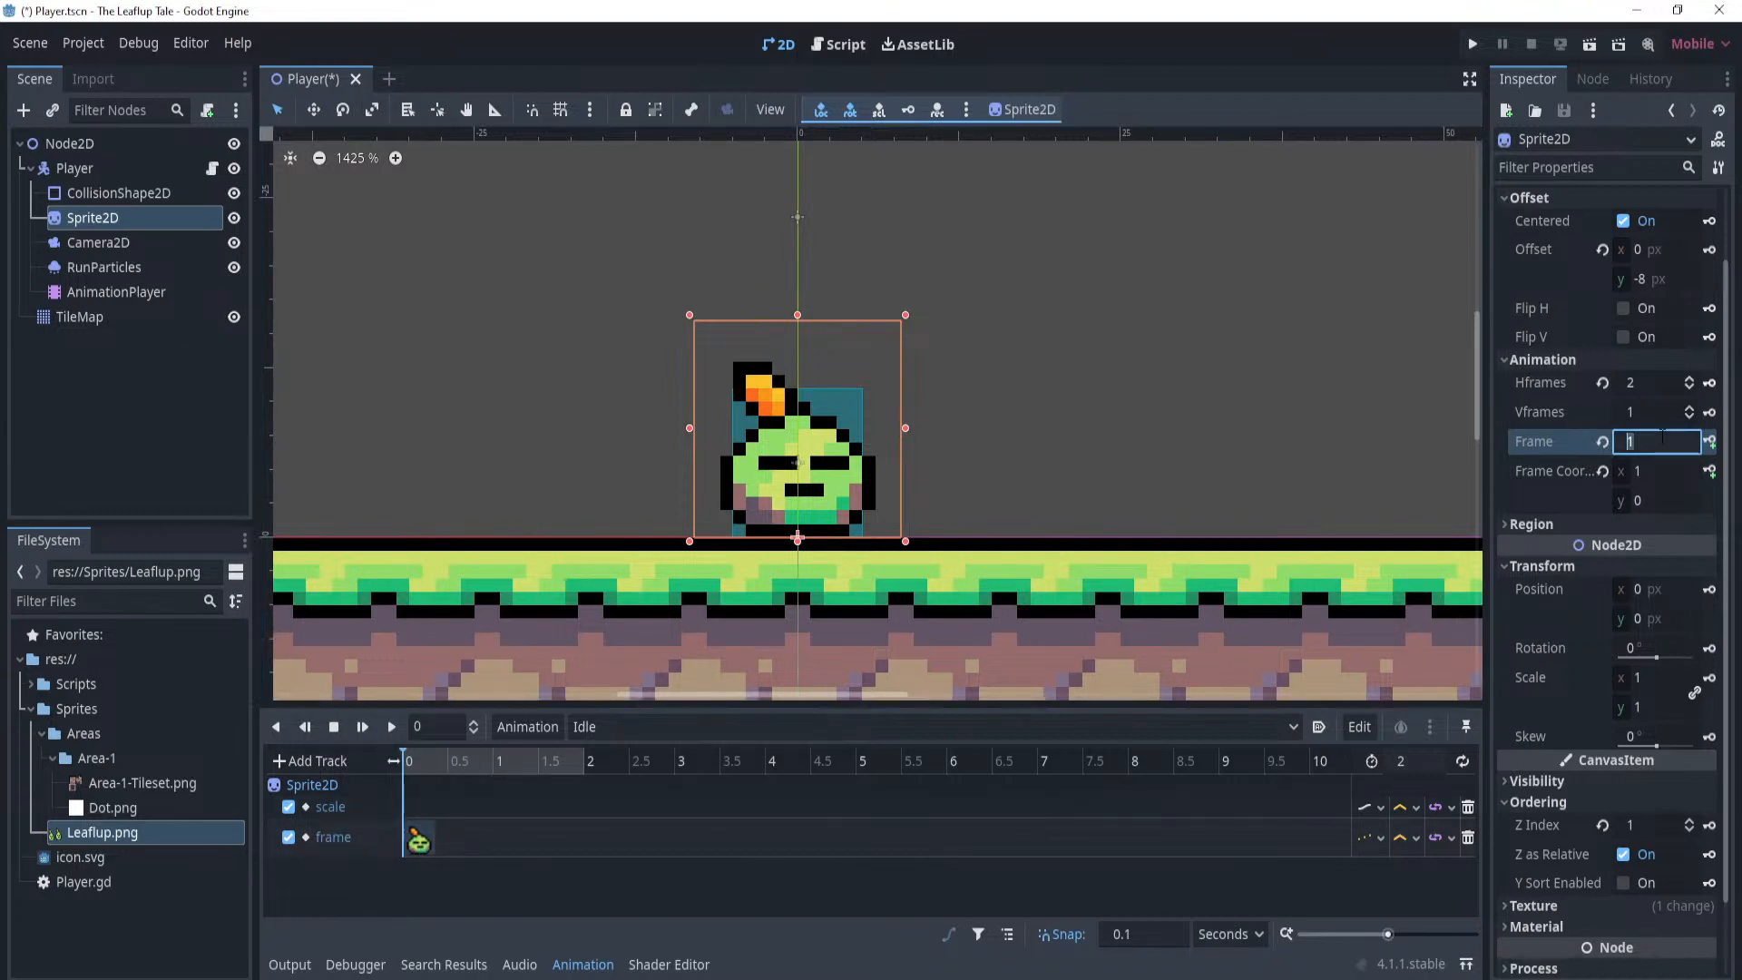
text(0)
key(Return)
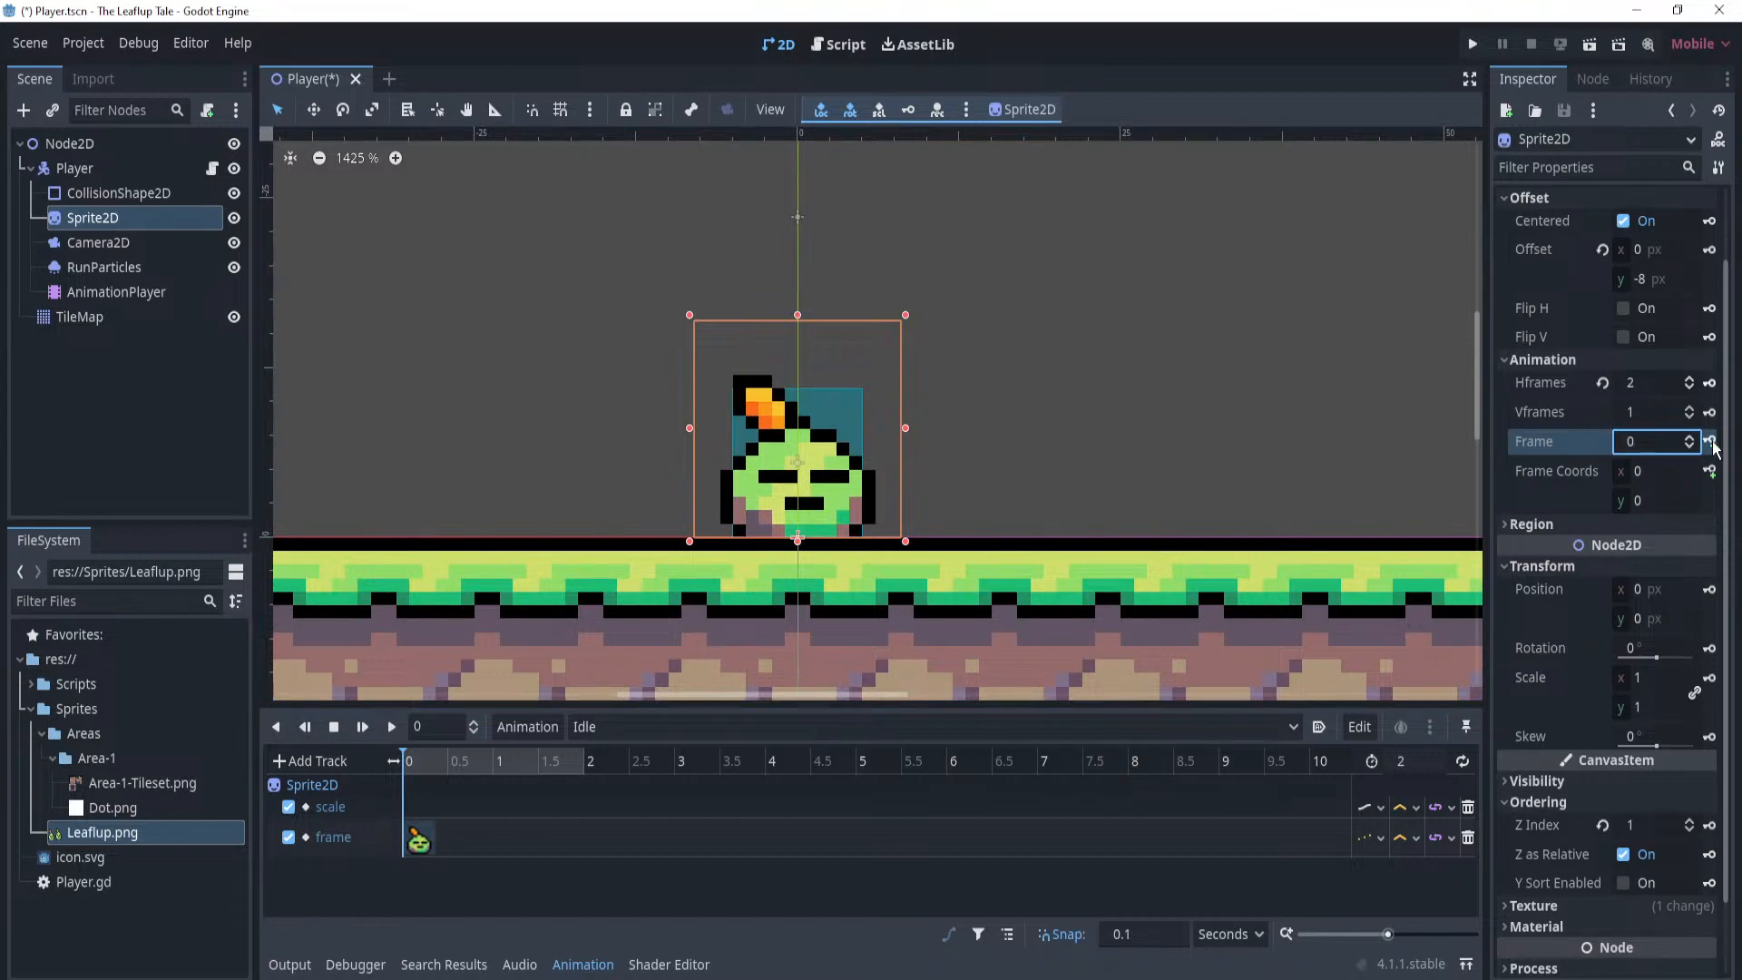
click(1710, 441)
Preview the Idle animation by playing it and scrubbing around its first keyframe.
drag(460, 763, 369, 780)
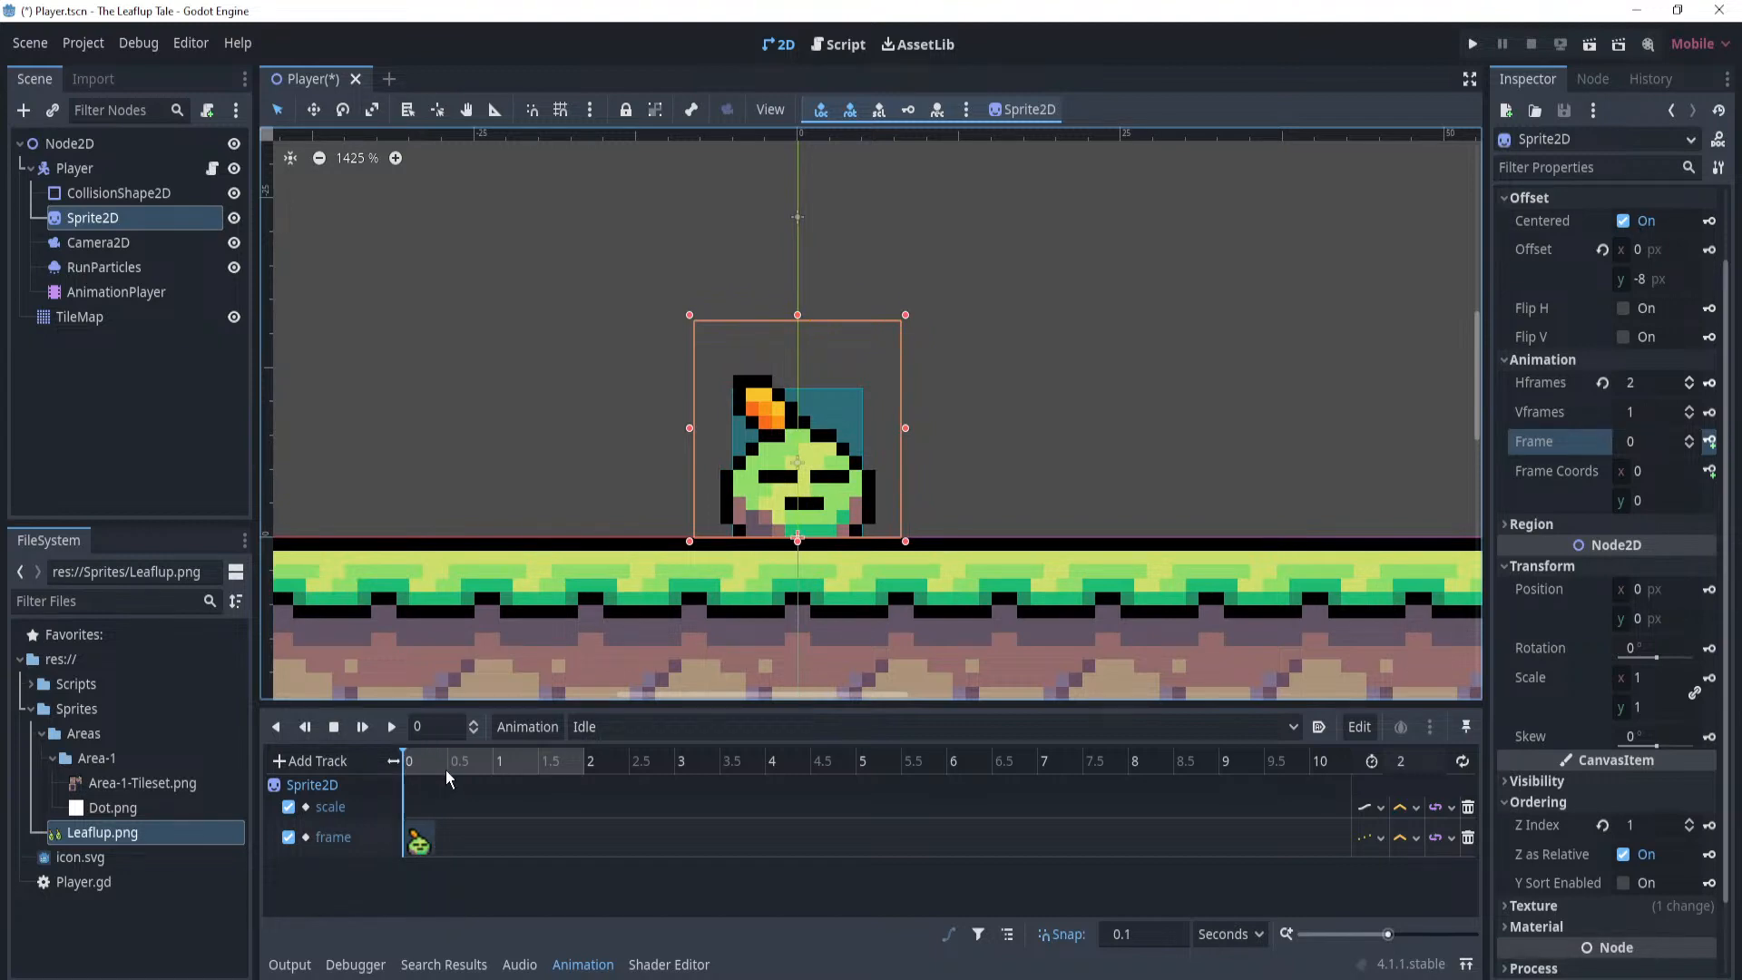
click(362, 727)
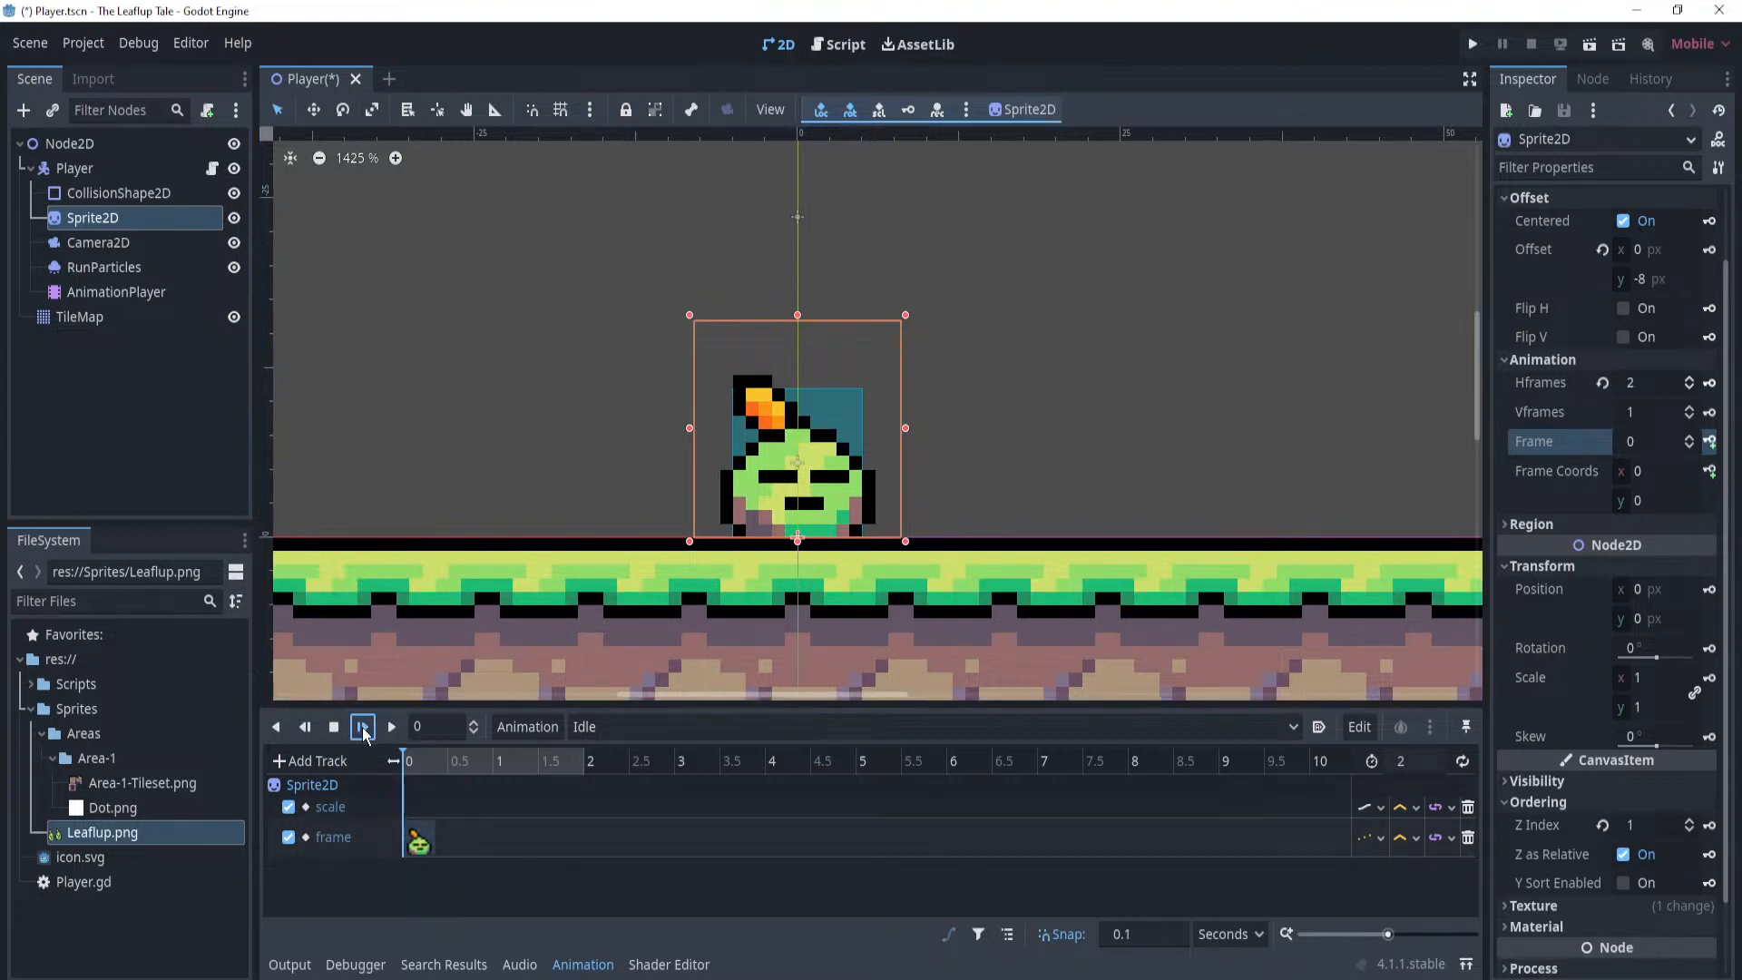
click(334, 730)
drag(481, 762, 358, 763)
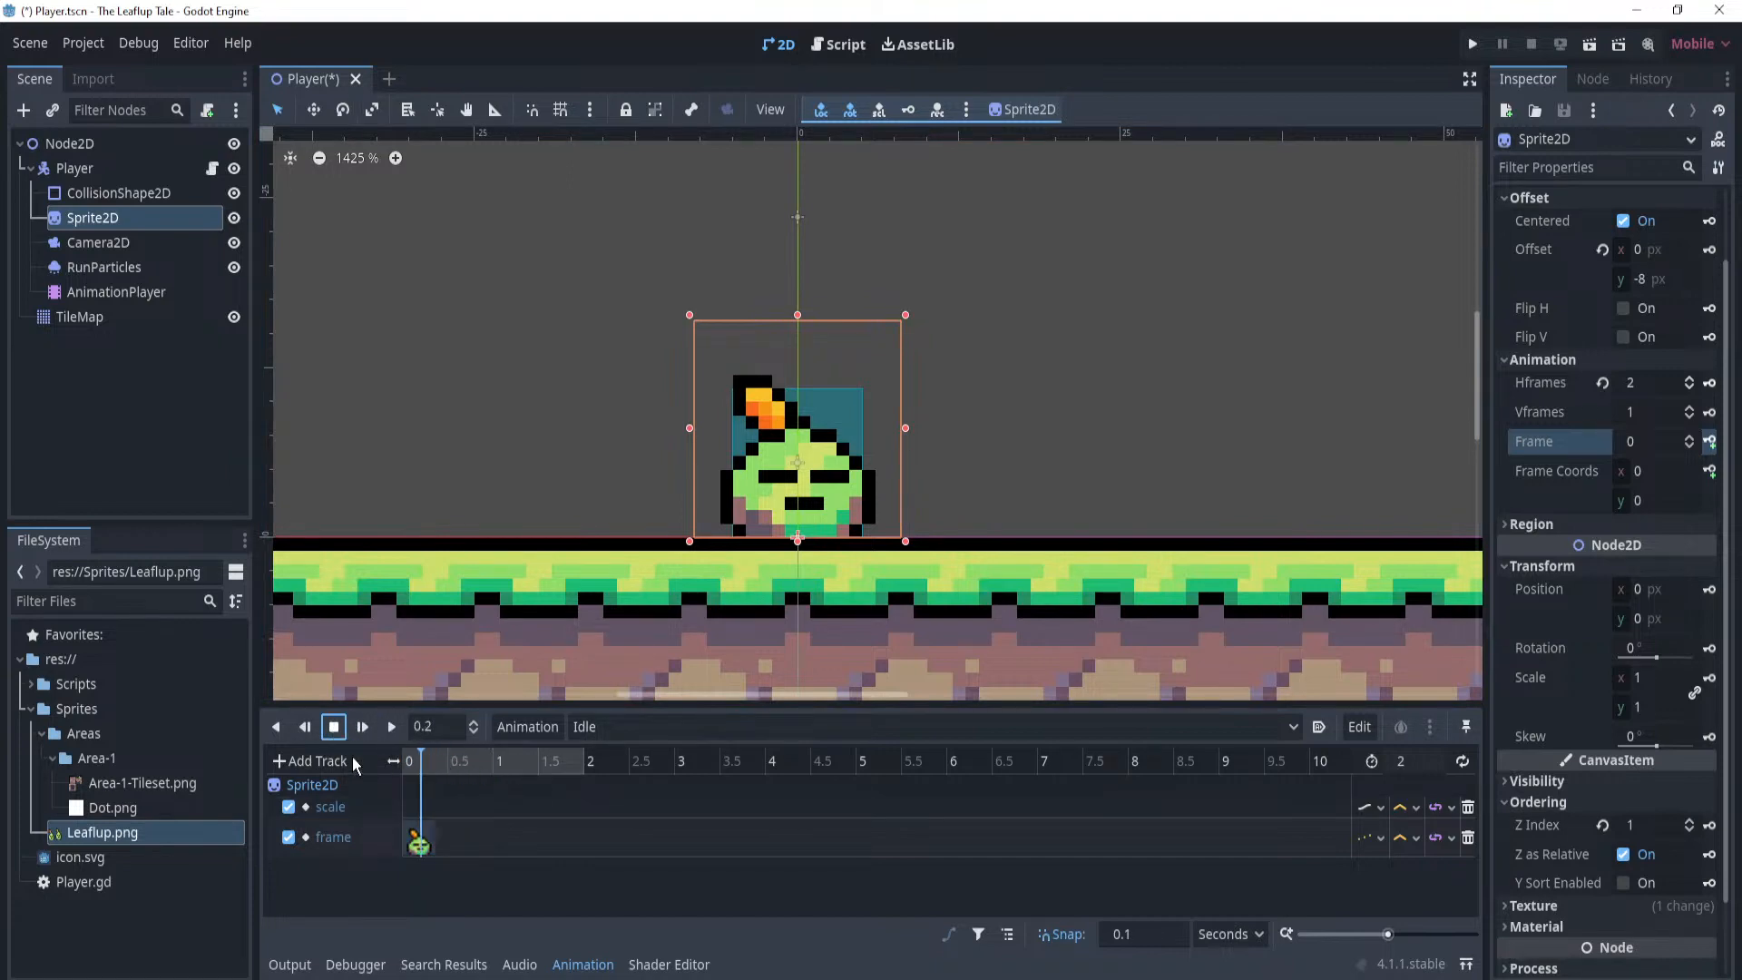
click(390, 727)
drag(445, 767, 408, 765)
key(Right)
key(Right)
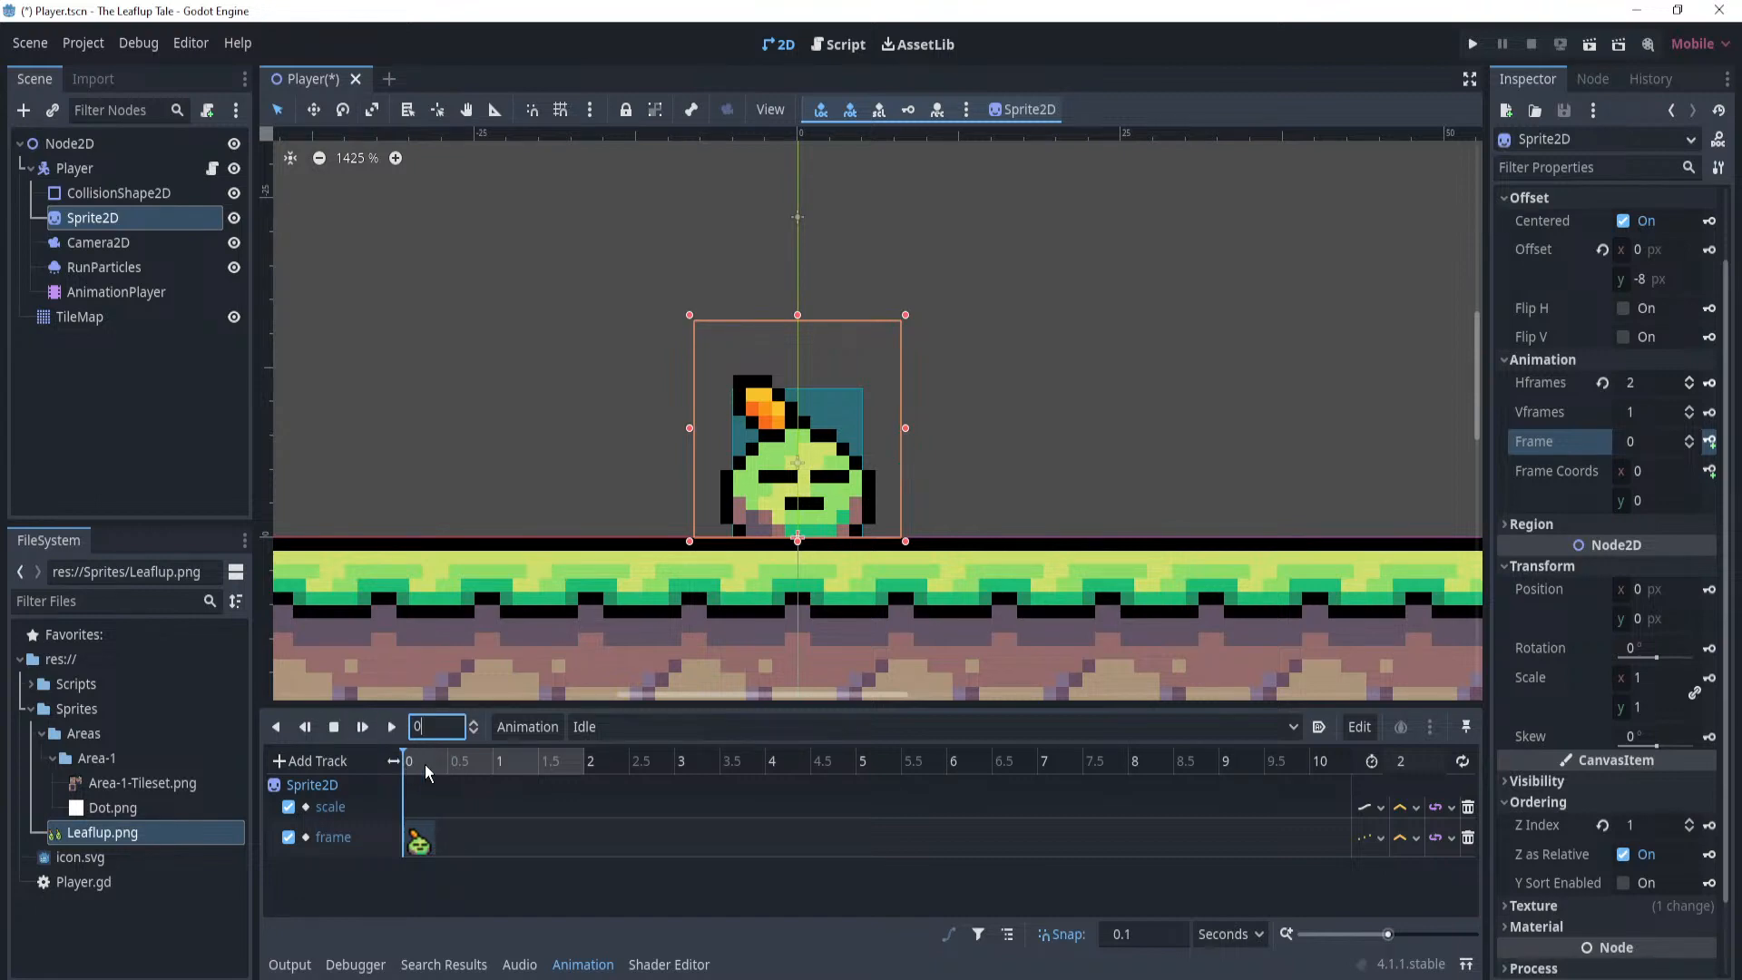
Insert a key for Sprite2D's scale at 0.5 seconds and delete that key again.
click(436, 762)
mouse_move(433, 761)
mouse_down()
mouse_move(410, 765)
mouse_move(449, 768)
mouse_up()
click(1709, 677)
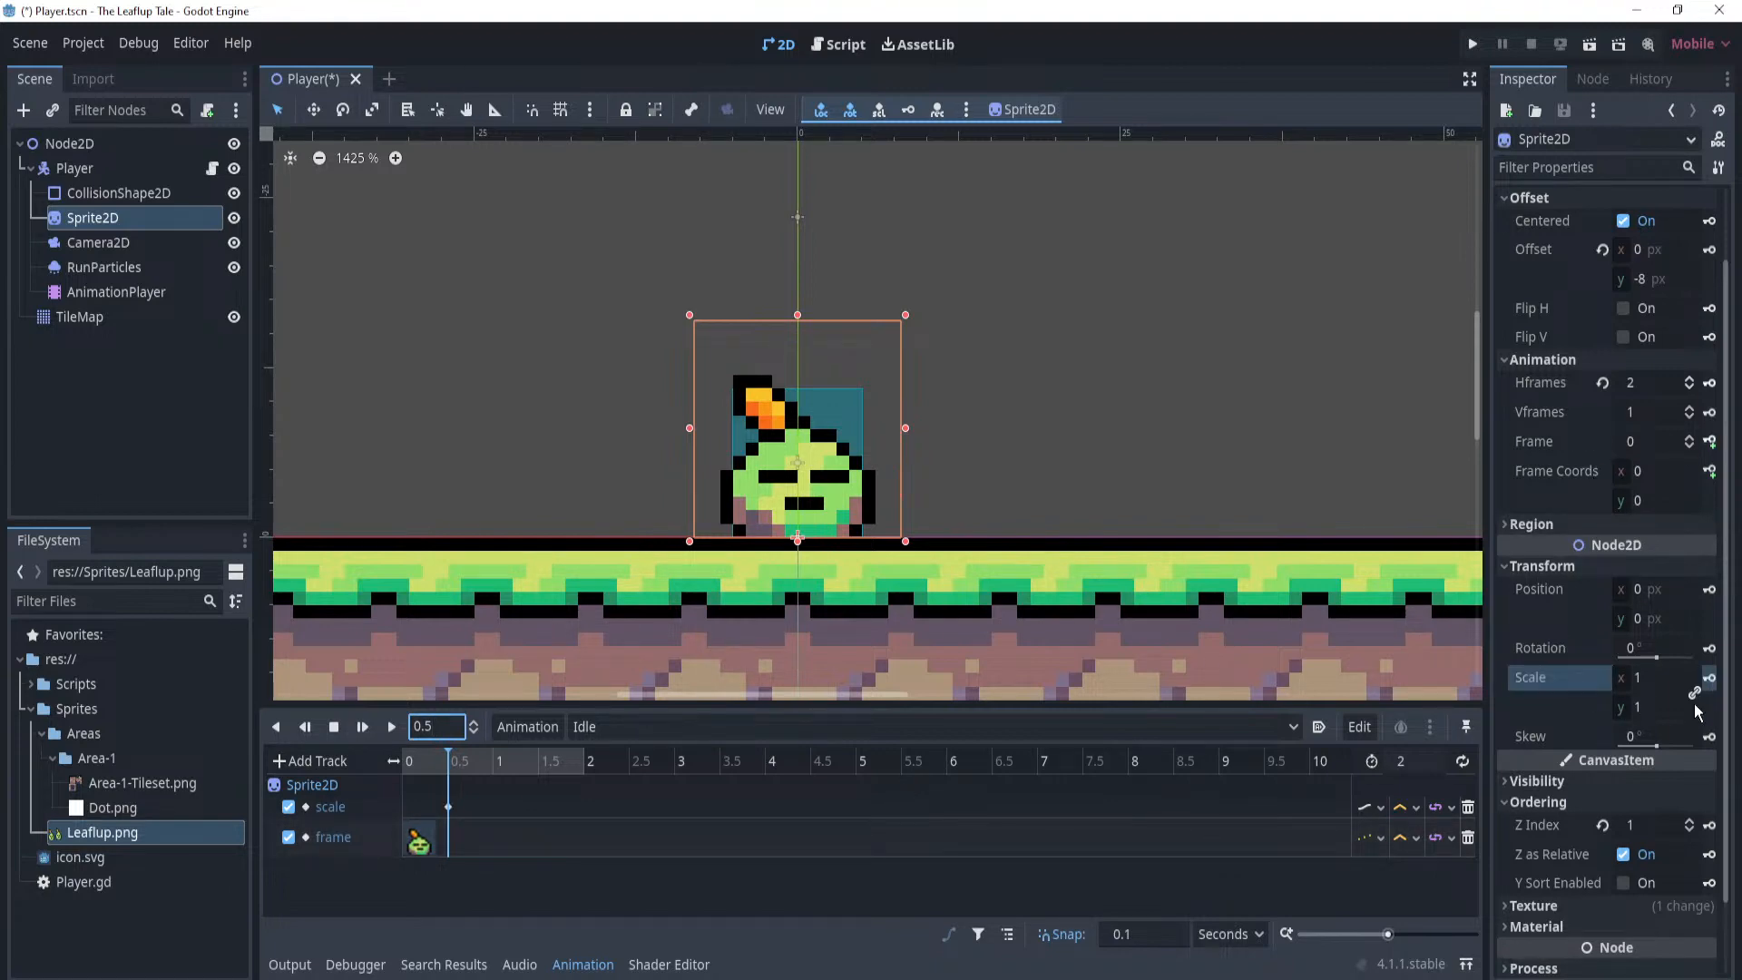
click(448, 808)
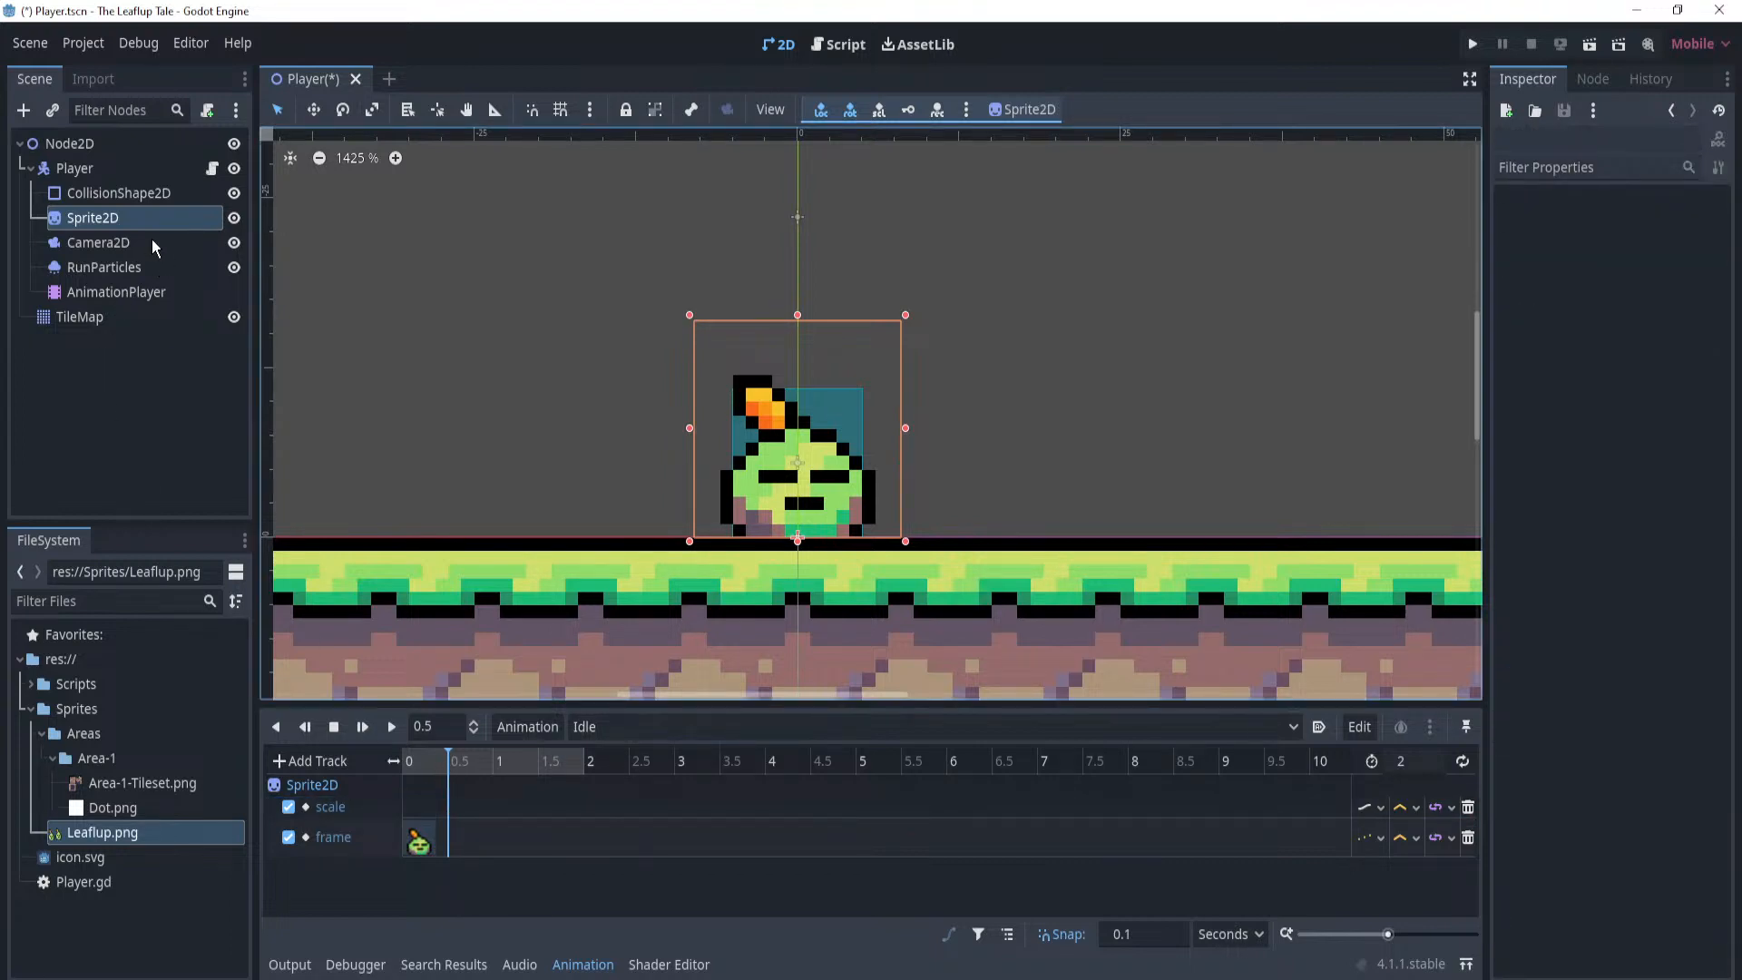
Reselect the Sprite2D node and insert a scale key at 0.5 seconds in the Idle animation.
click(199, 220)
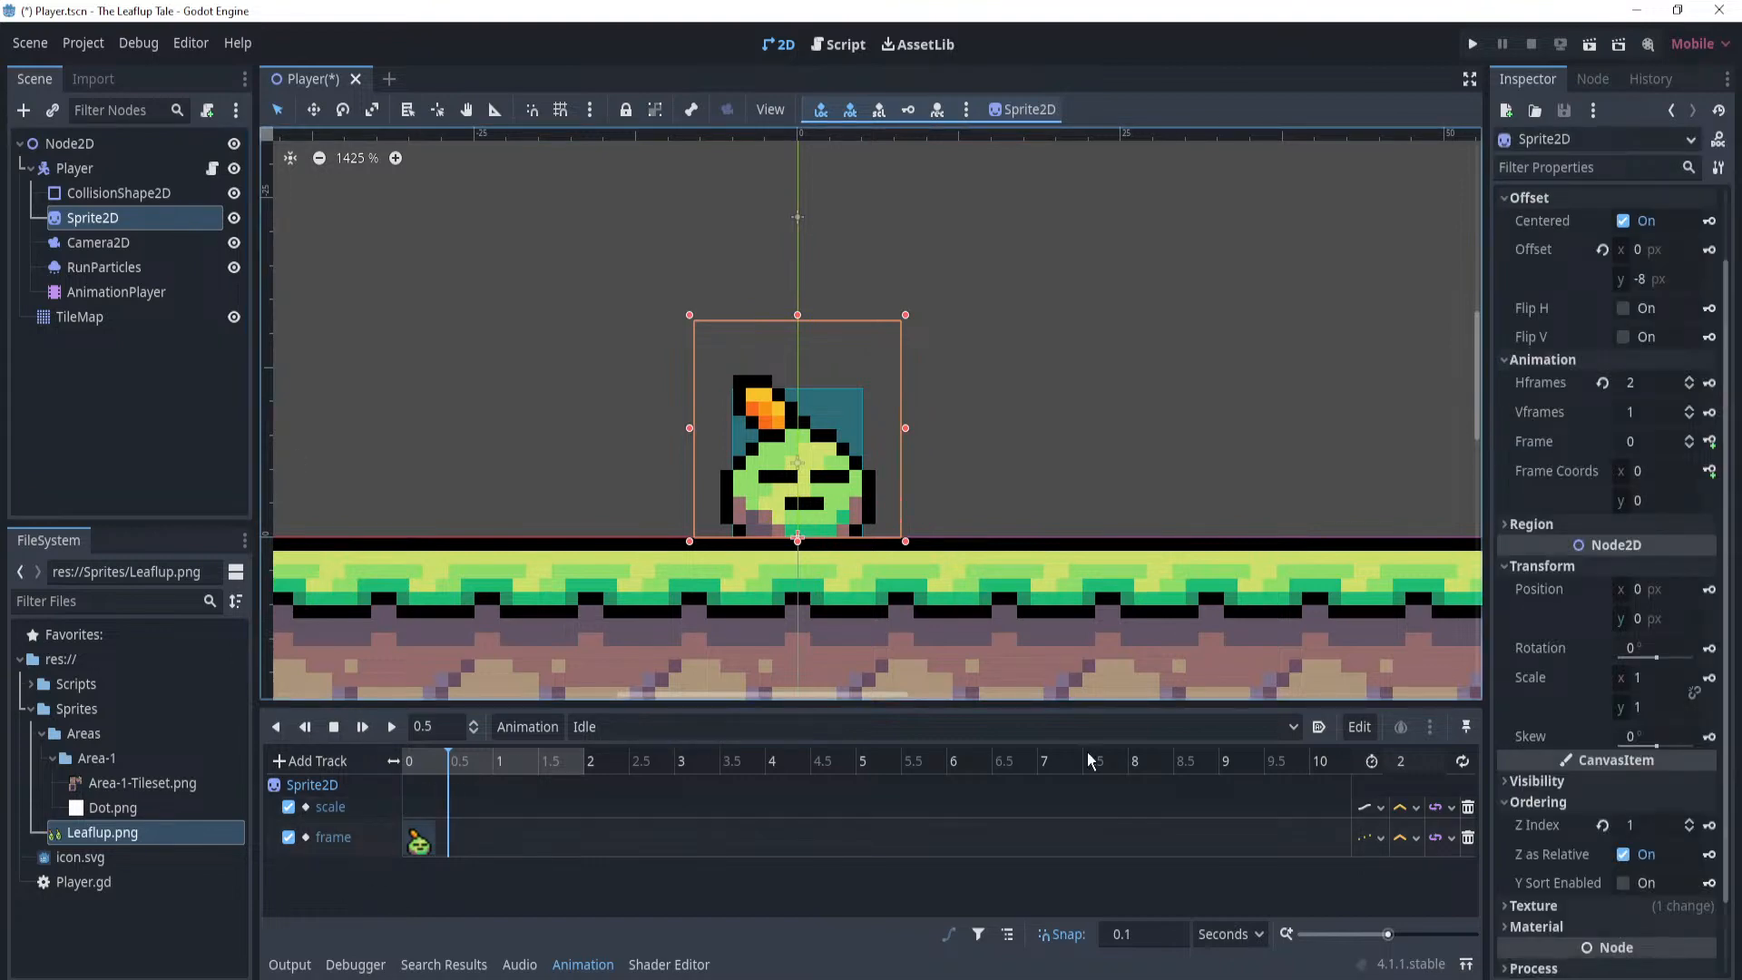
scroll(1647, 658, down, 2)
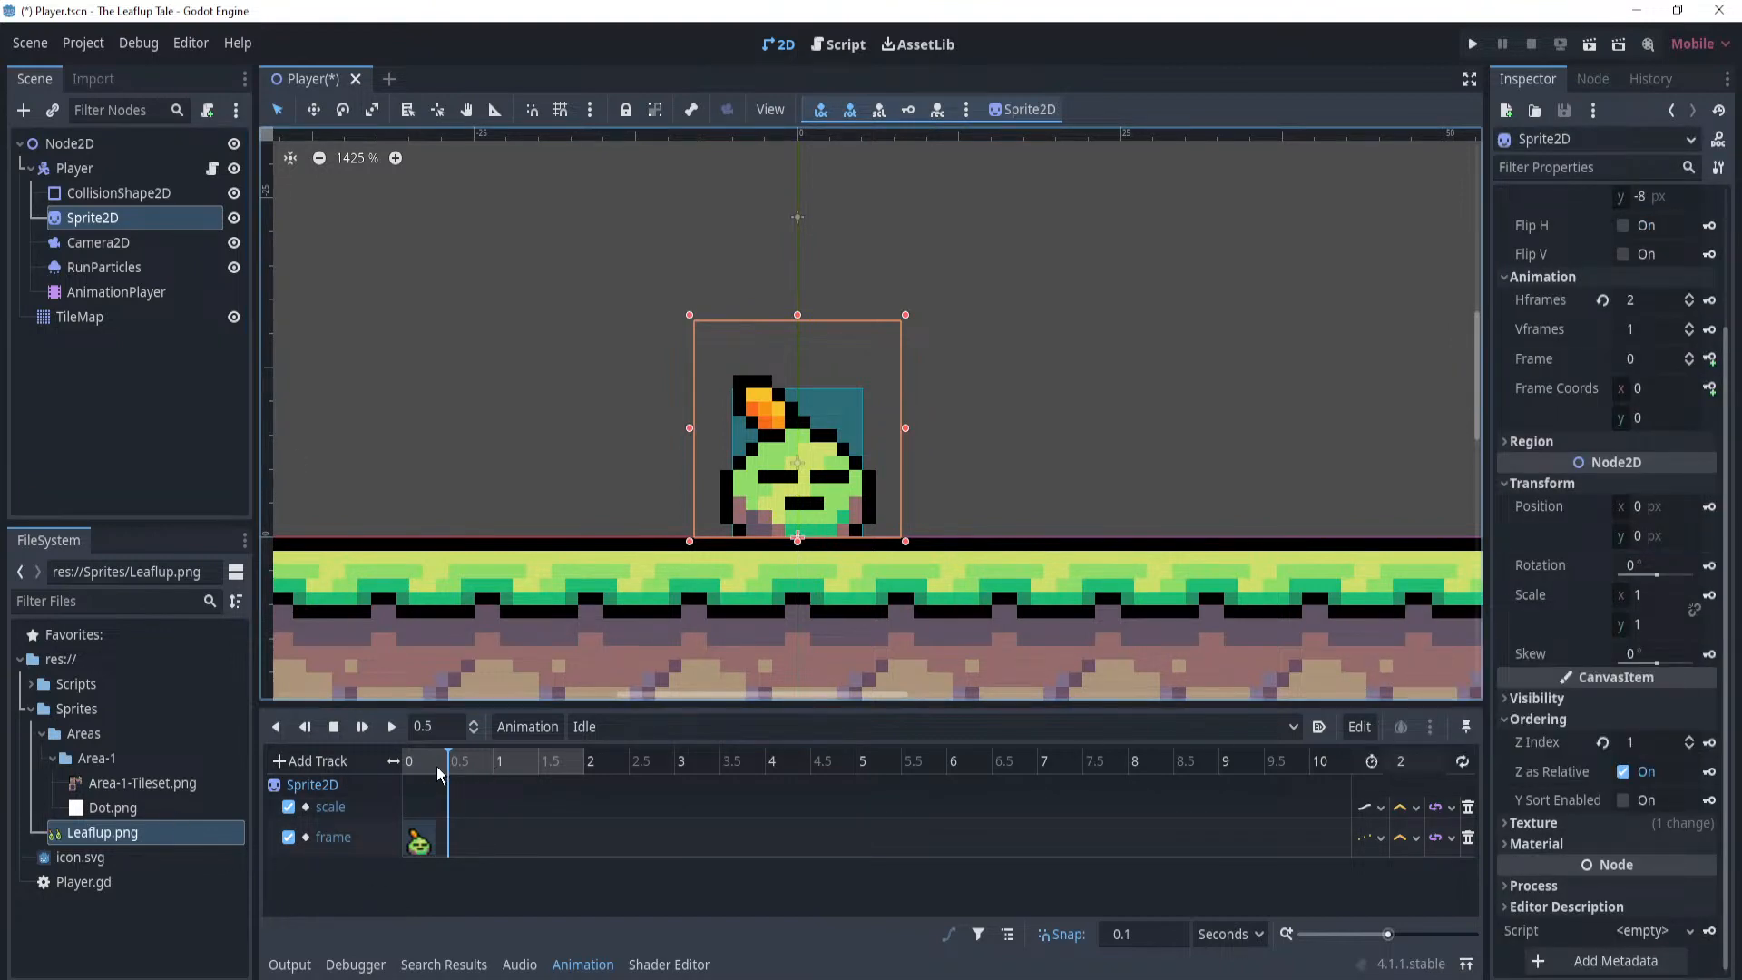
mouse_move(437, 766)
mouse_down()
mouse_move(405, 766)
mouse_move(449, 766)
mouse_up()
click(1710, 597)
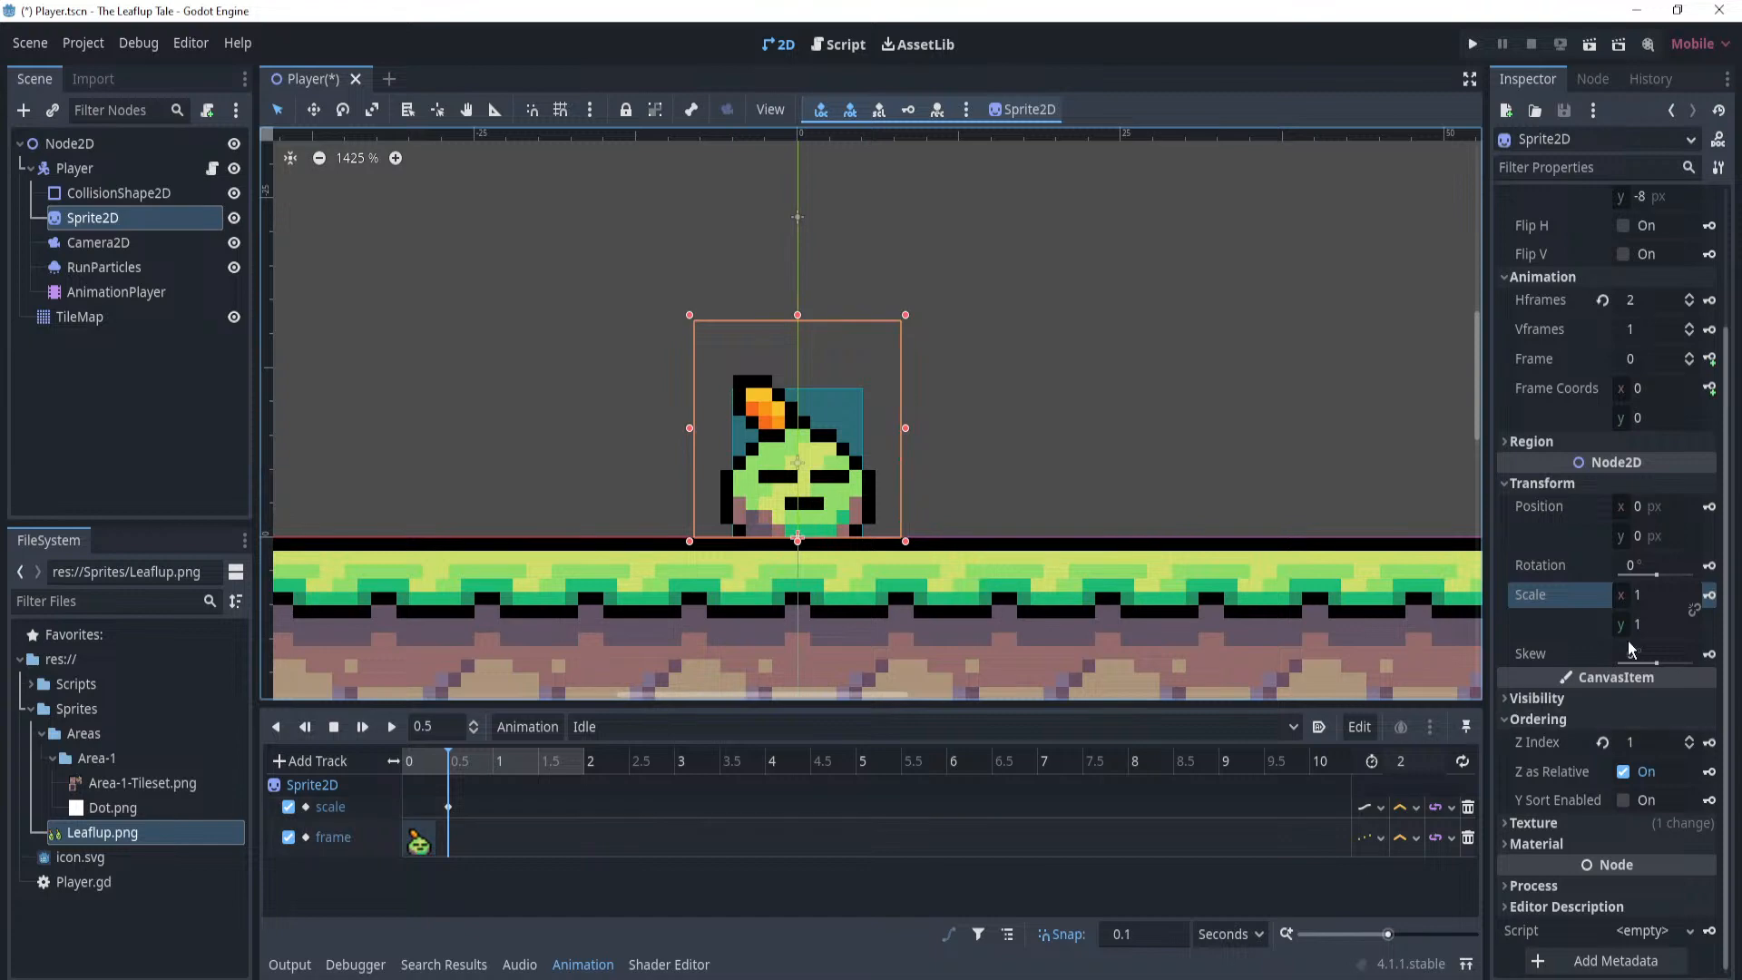
Set Sprite2D's scale to 1.1 on x and 0.9 on y, and store it in the 0.5-second key.
click(1624, 607)
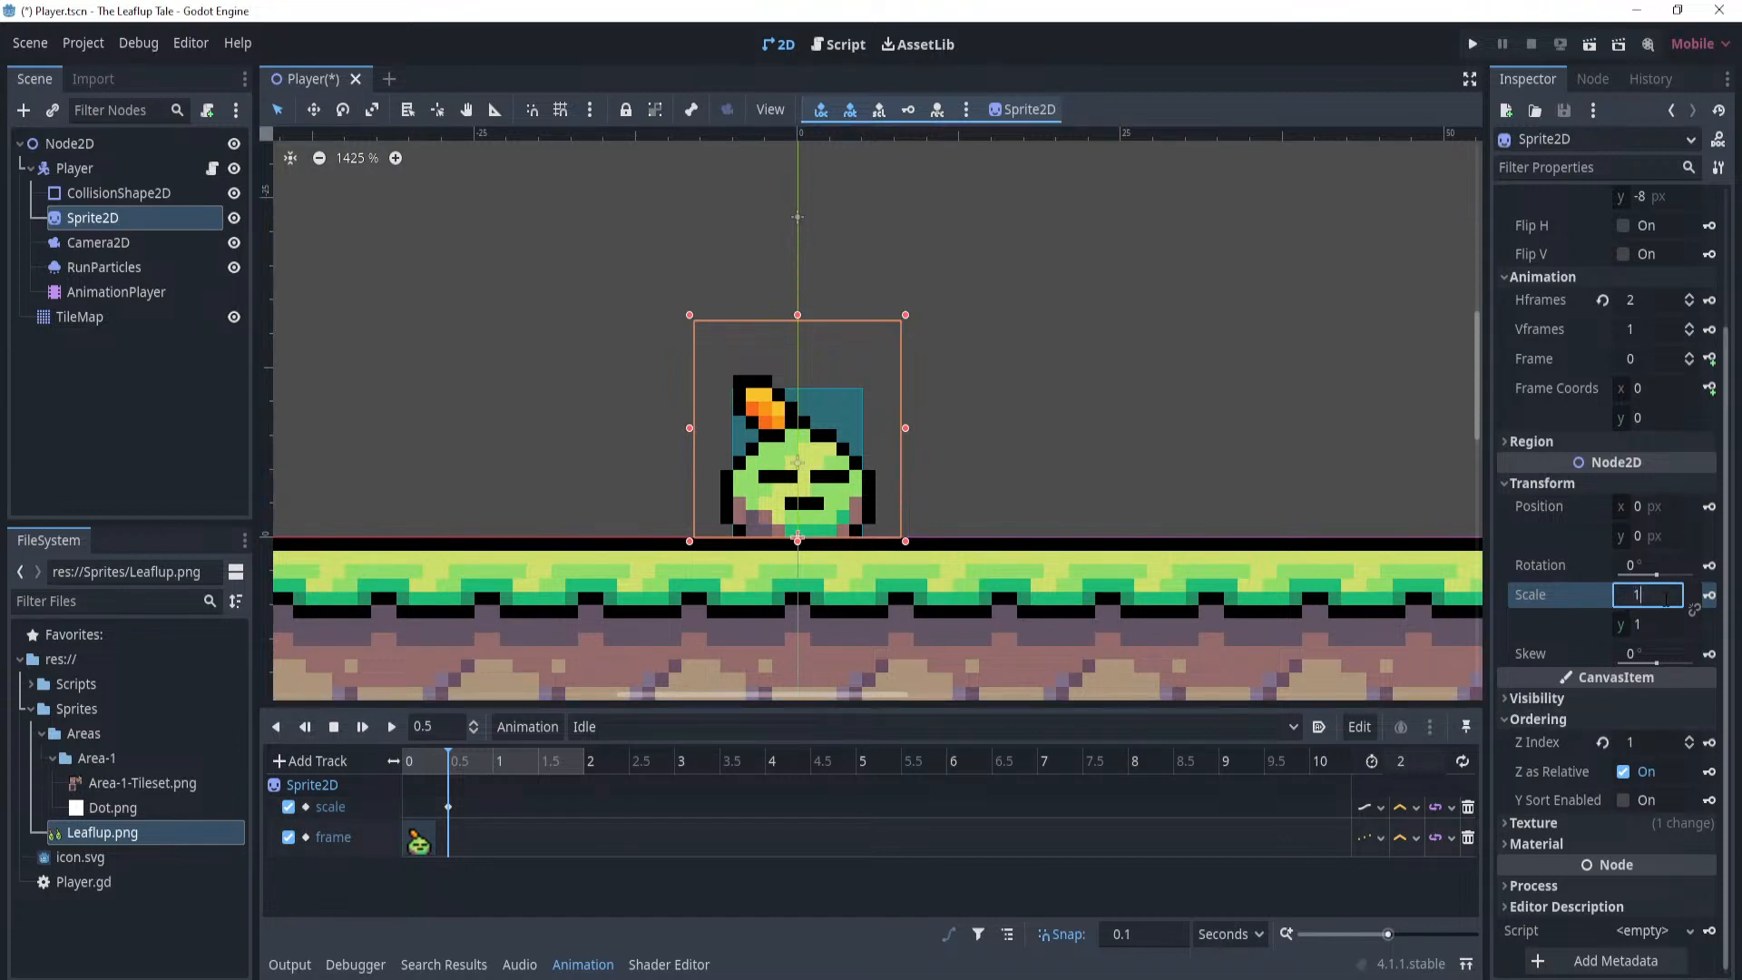
text(1.1)
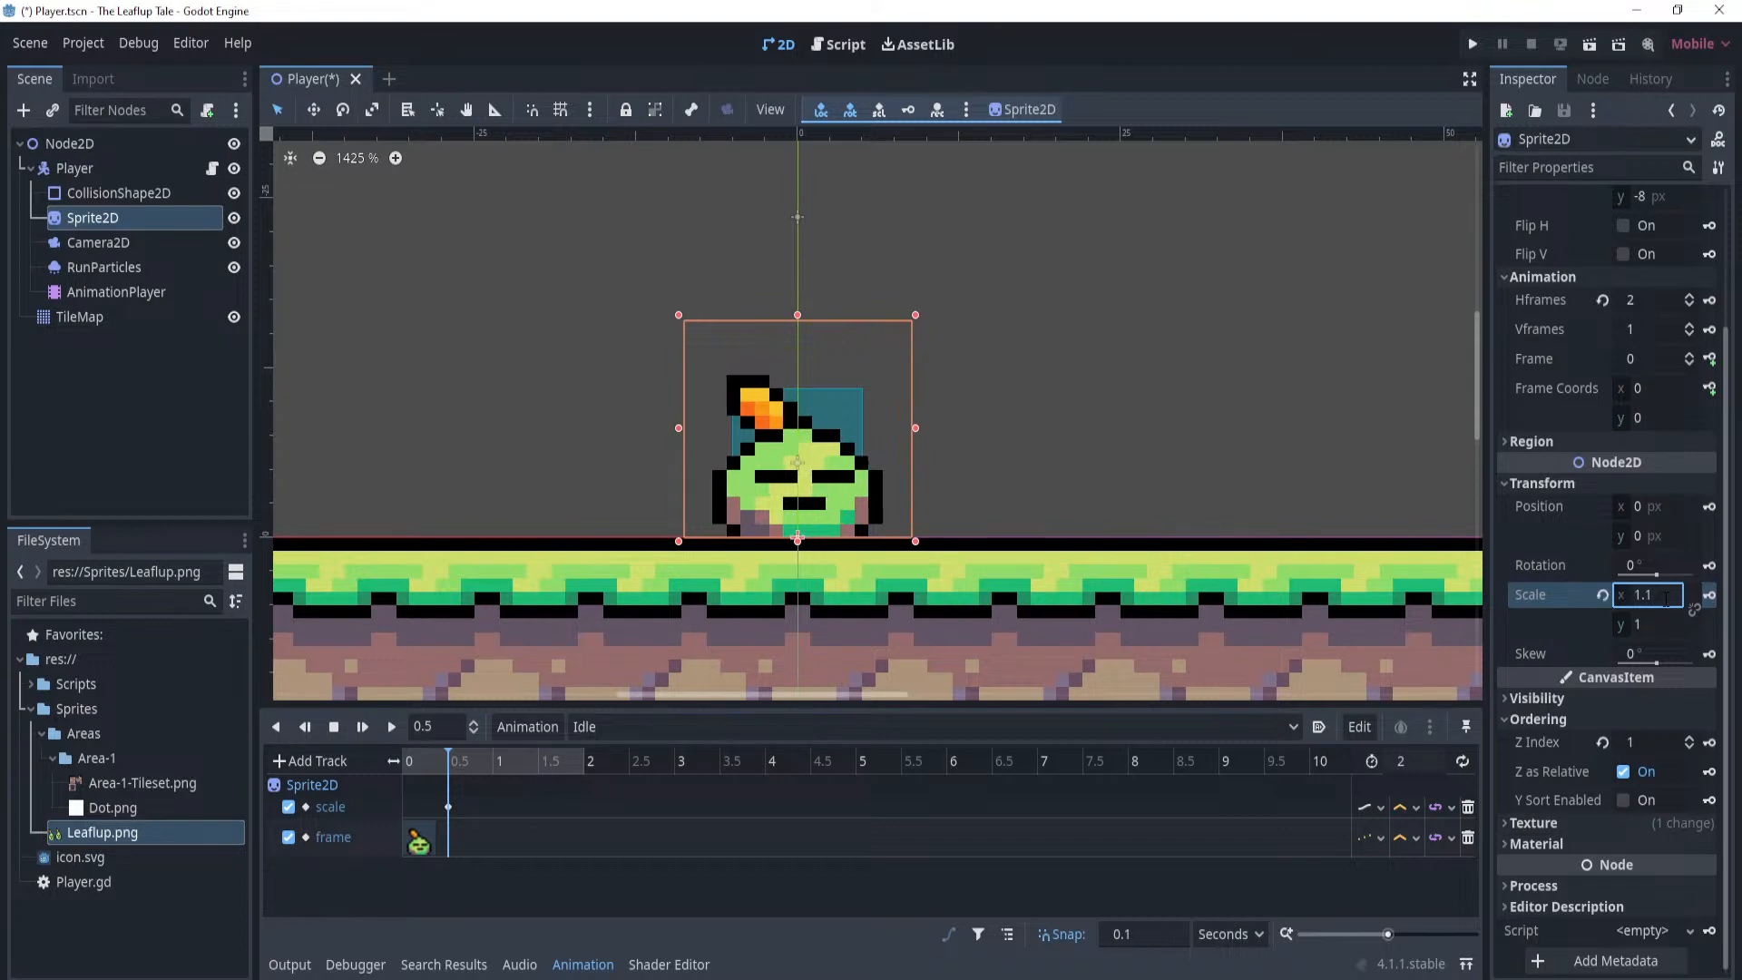
click(1650, 625)
text(0.9)
key(Return)
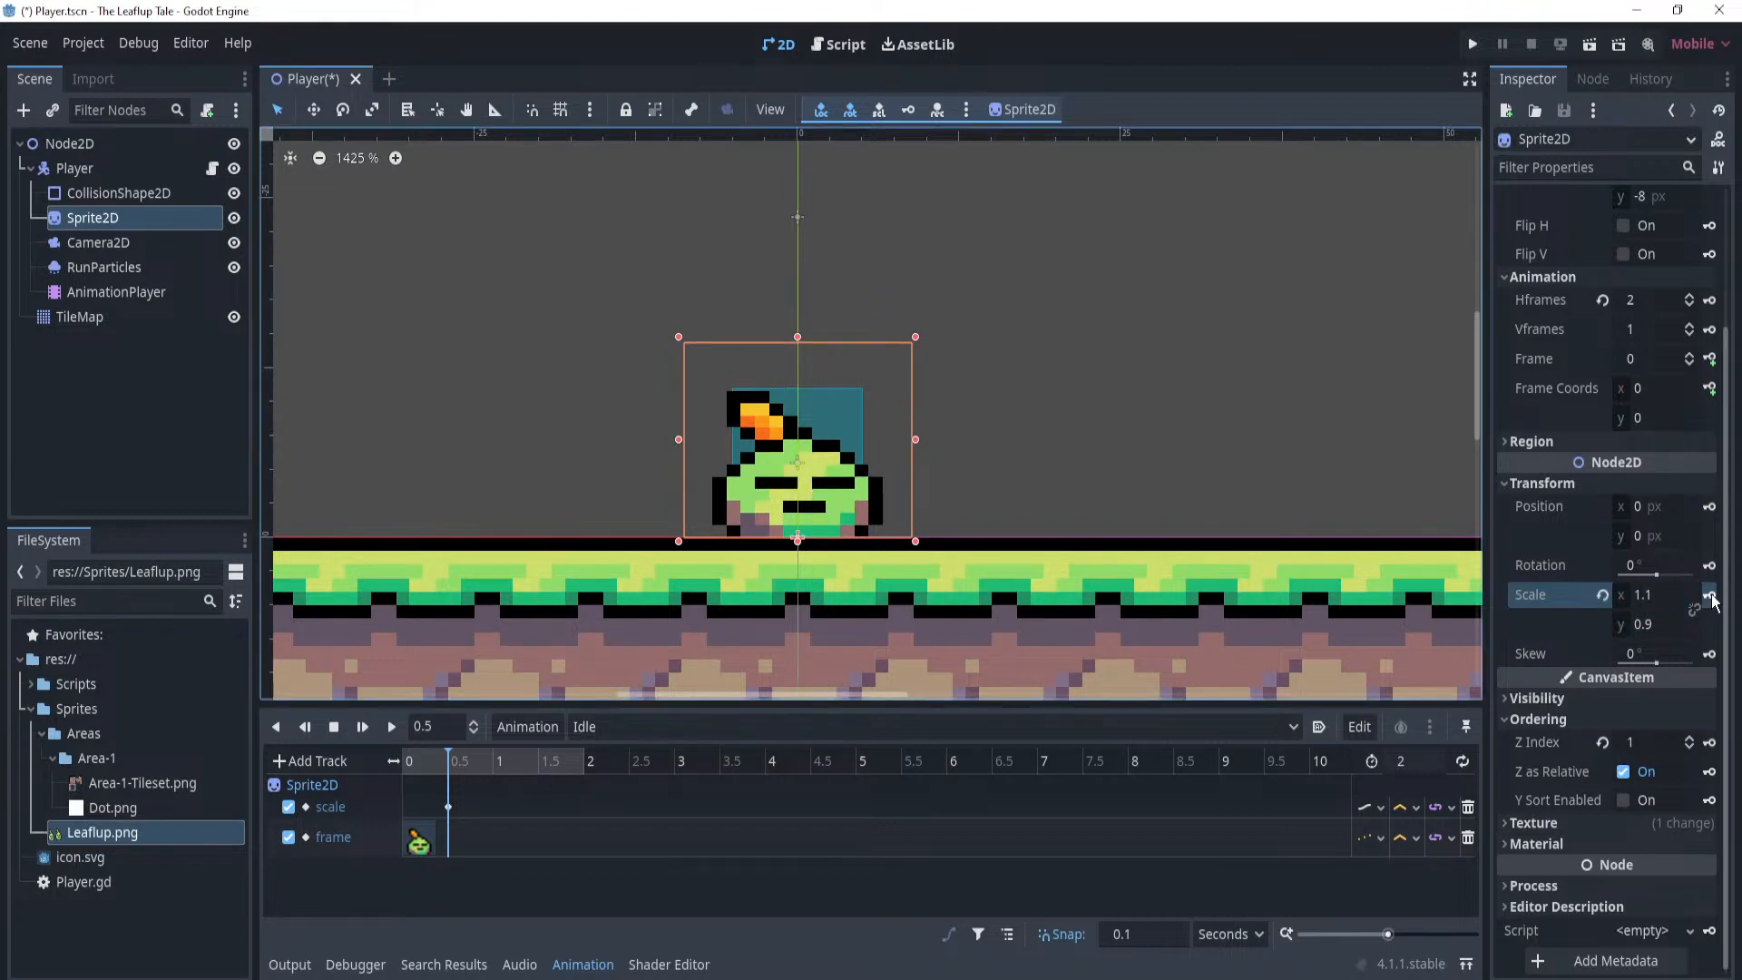
Scrub back to the start of the Idle animation and examine the scale key at 0.5 seconds.
click(454, 768)
drag(452, 768, 403, 766)
click(448, 807)
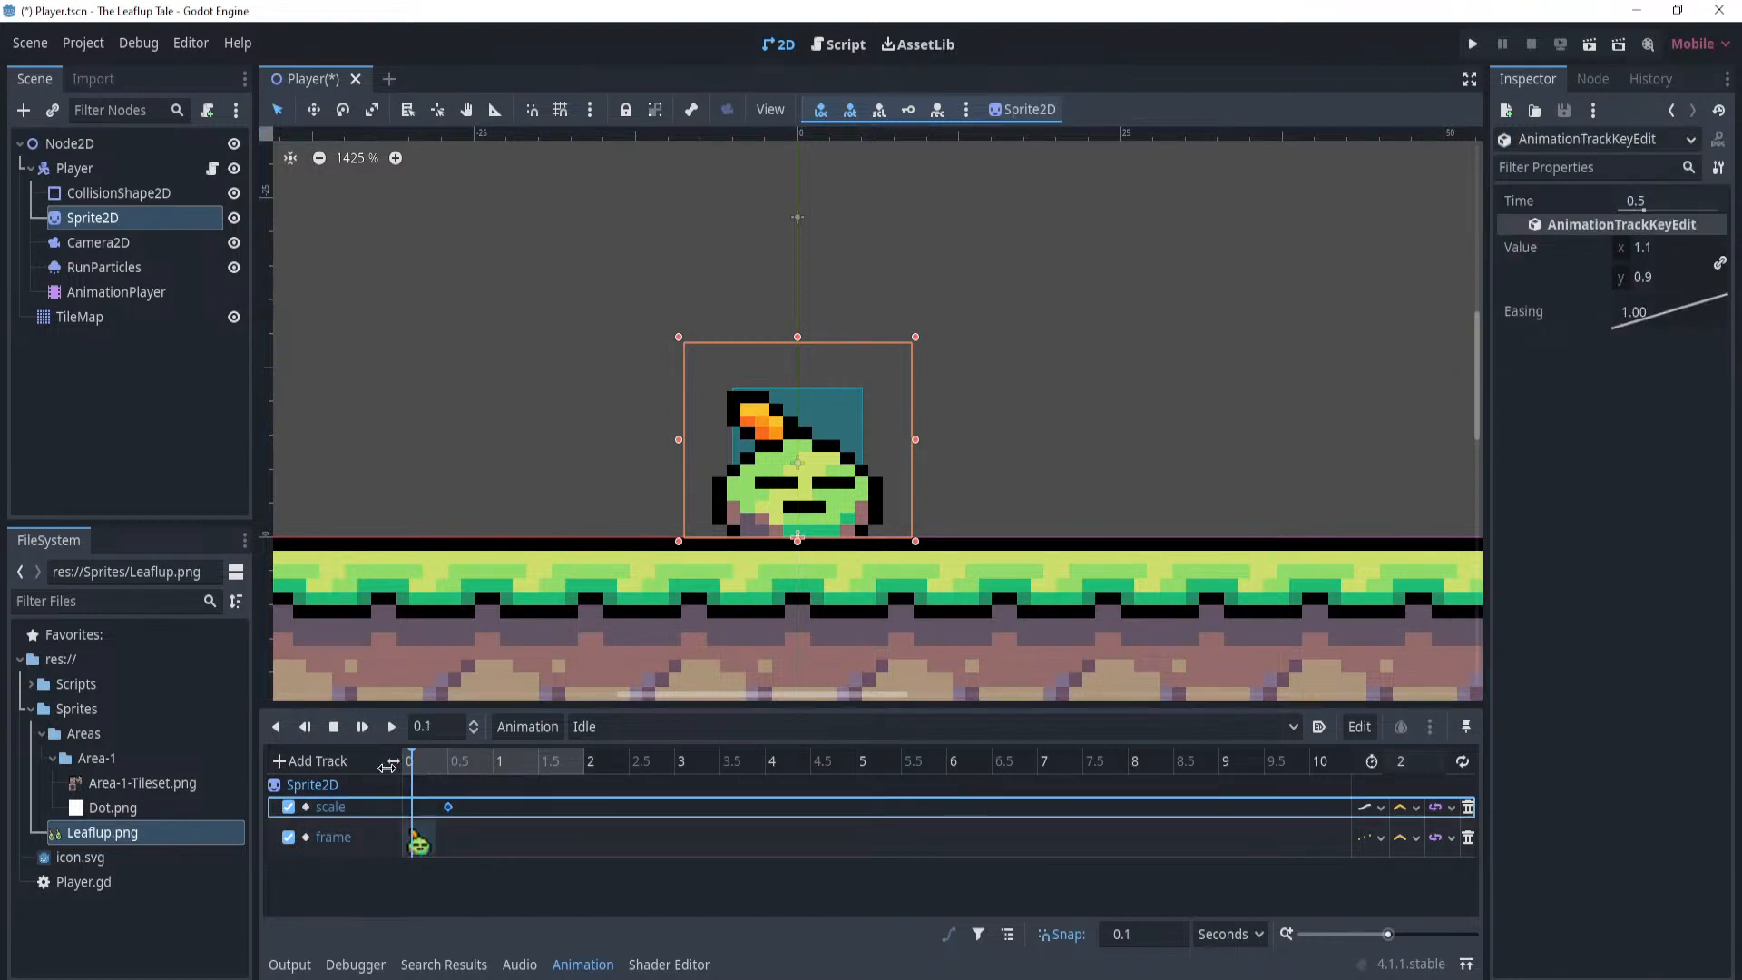
click(110, 223)
click(143, 450)
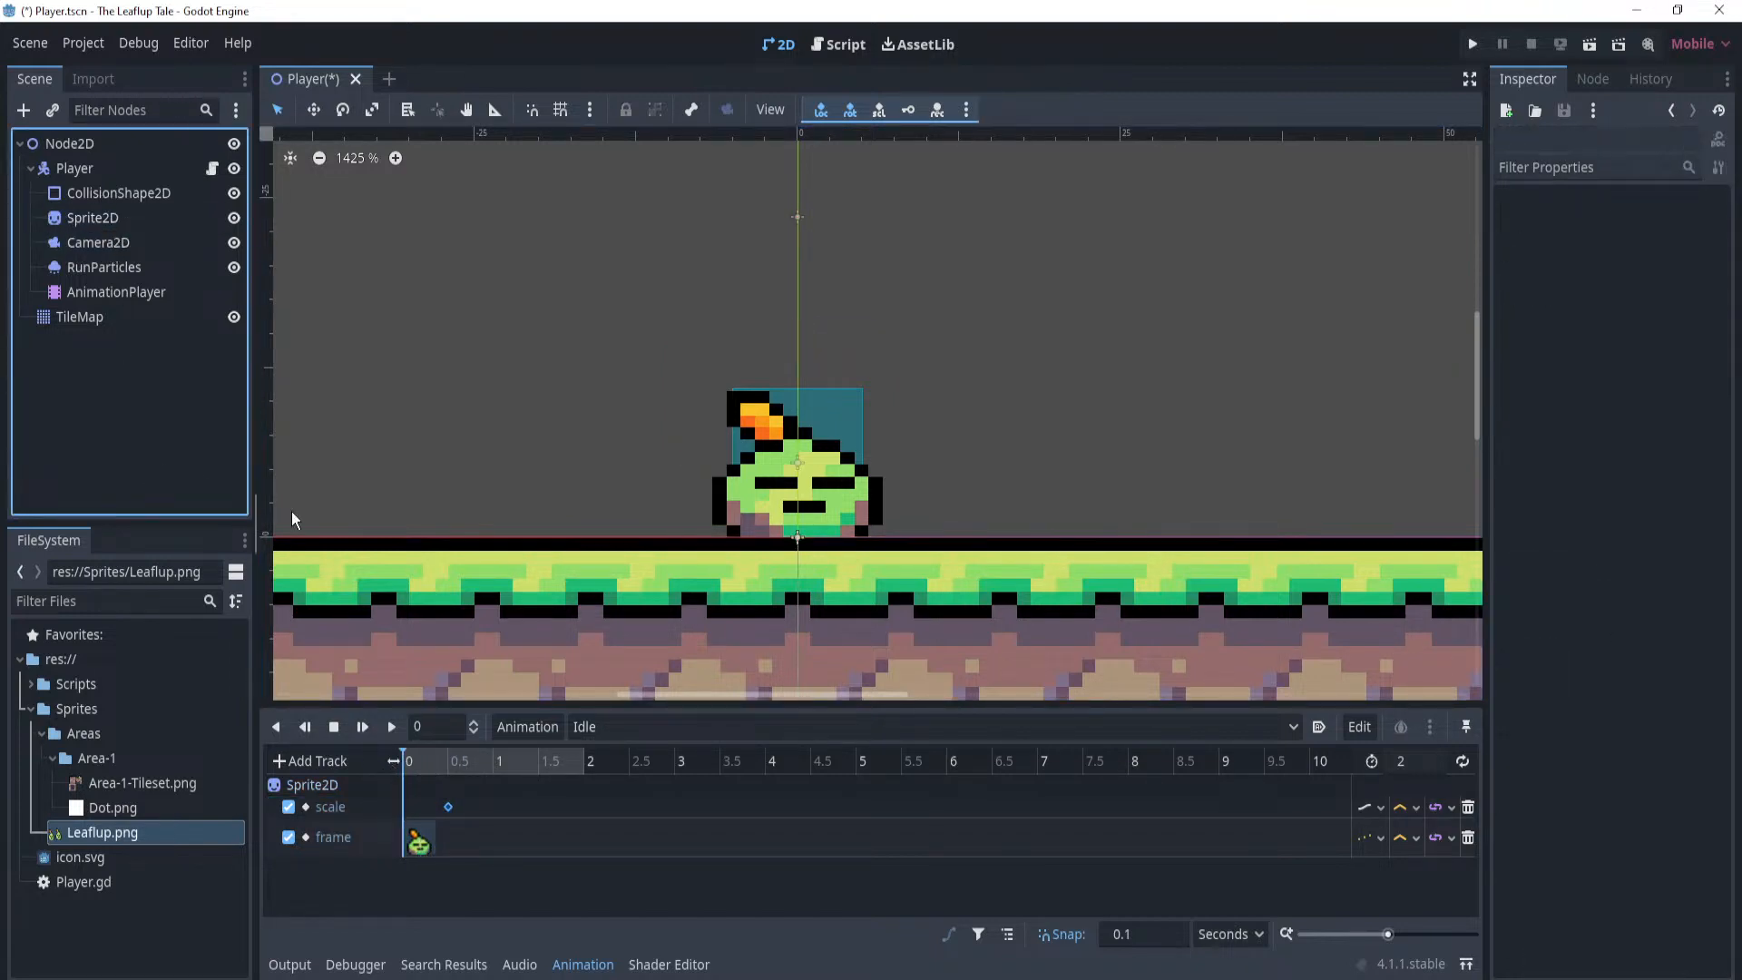
Change the type of the Sprite2D node to AnimatedSprite2D.
click(92, 218)
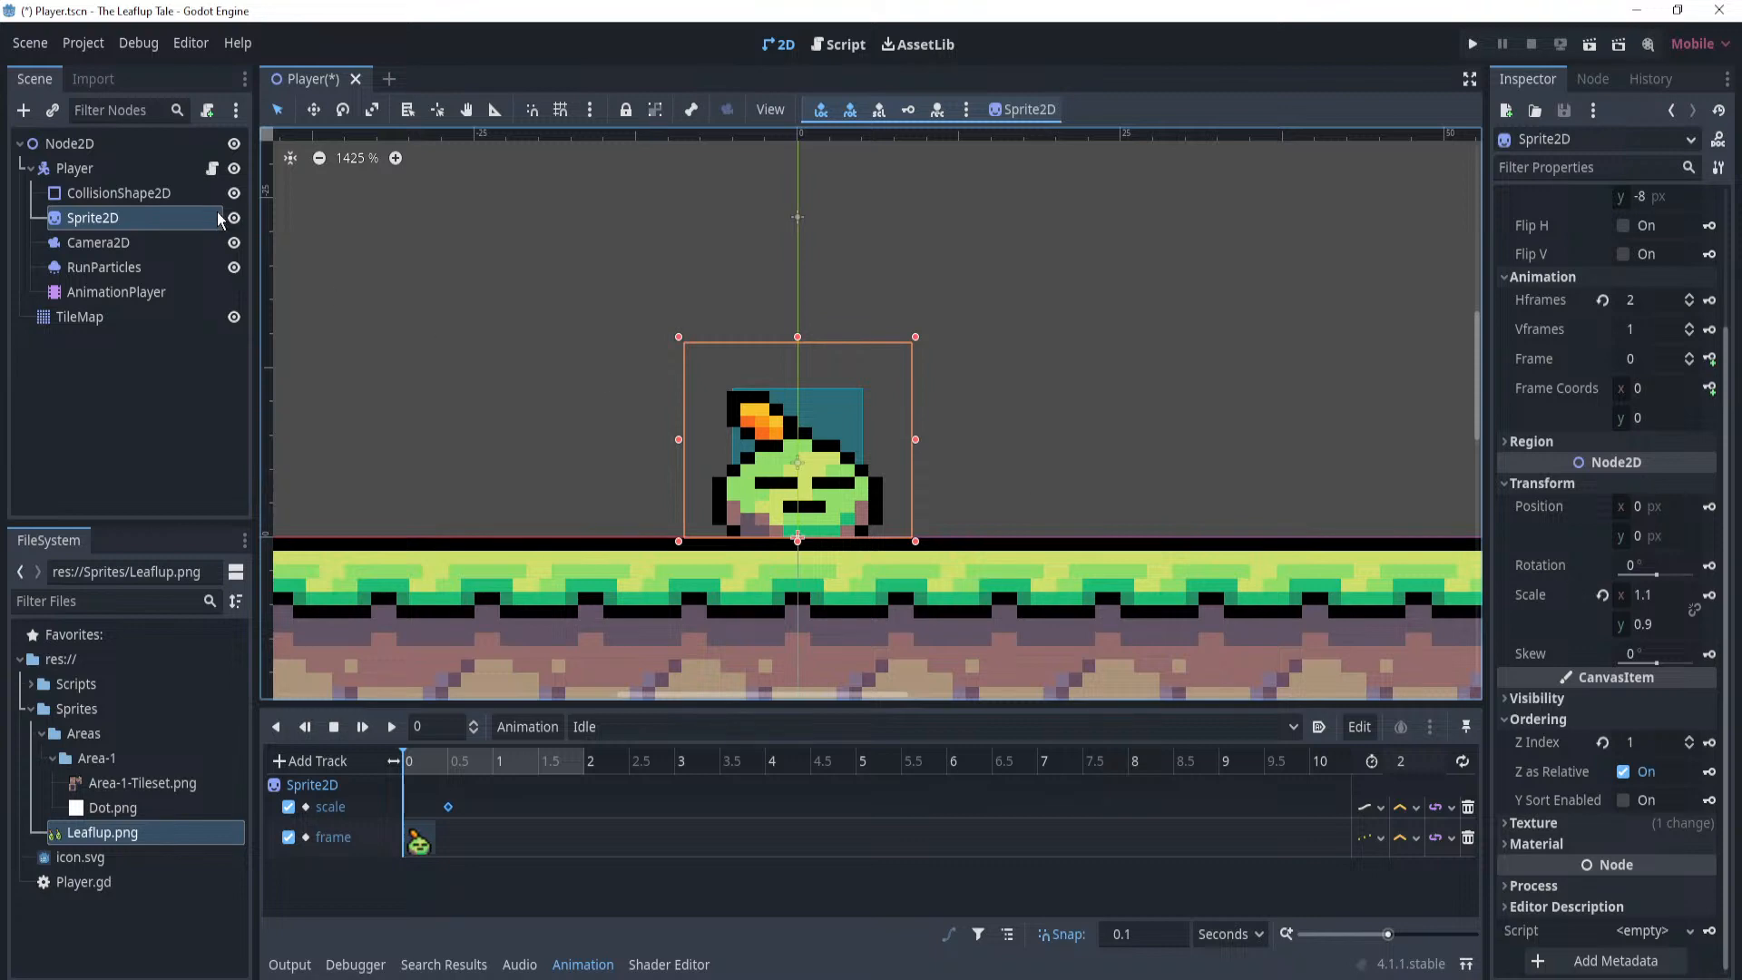
click(116, 168)
right_click(116, 168)
click(89, 226)
right_click(89, 219)
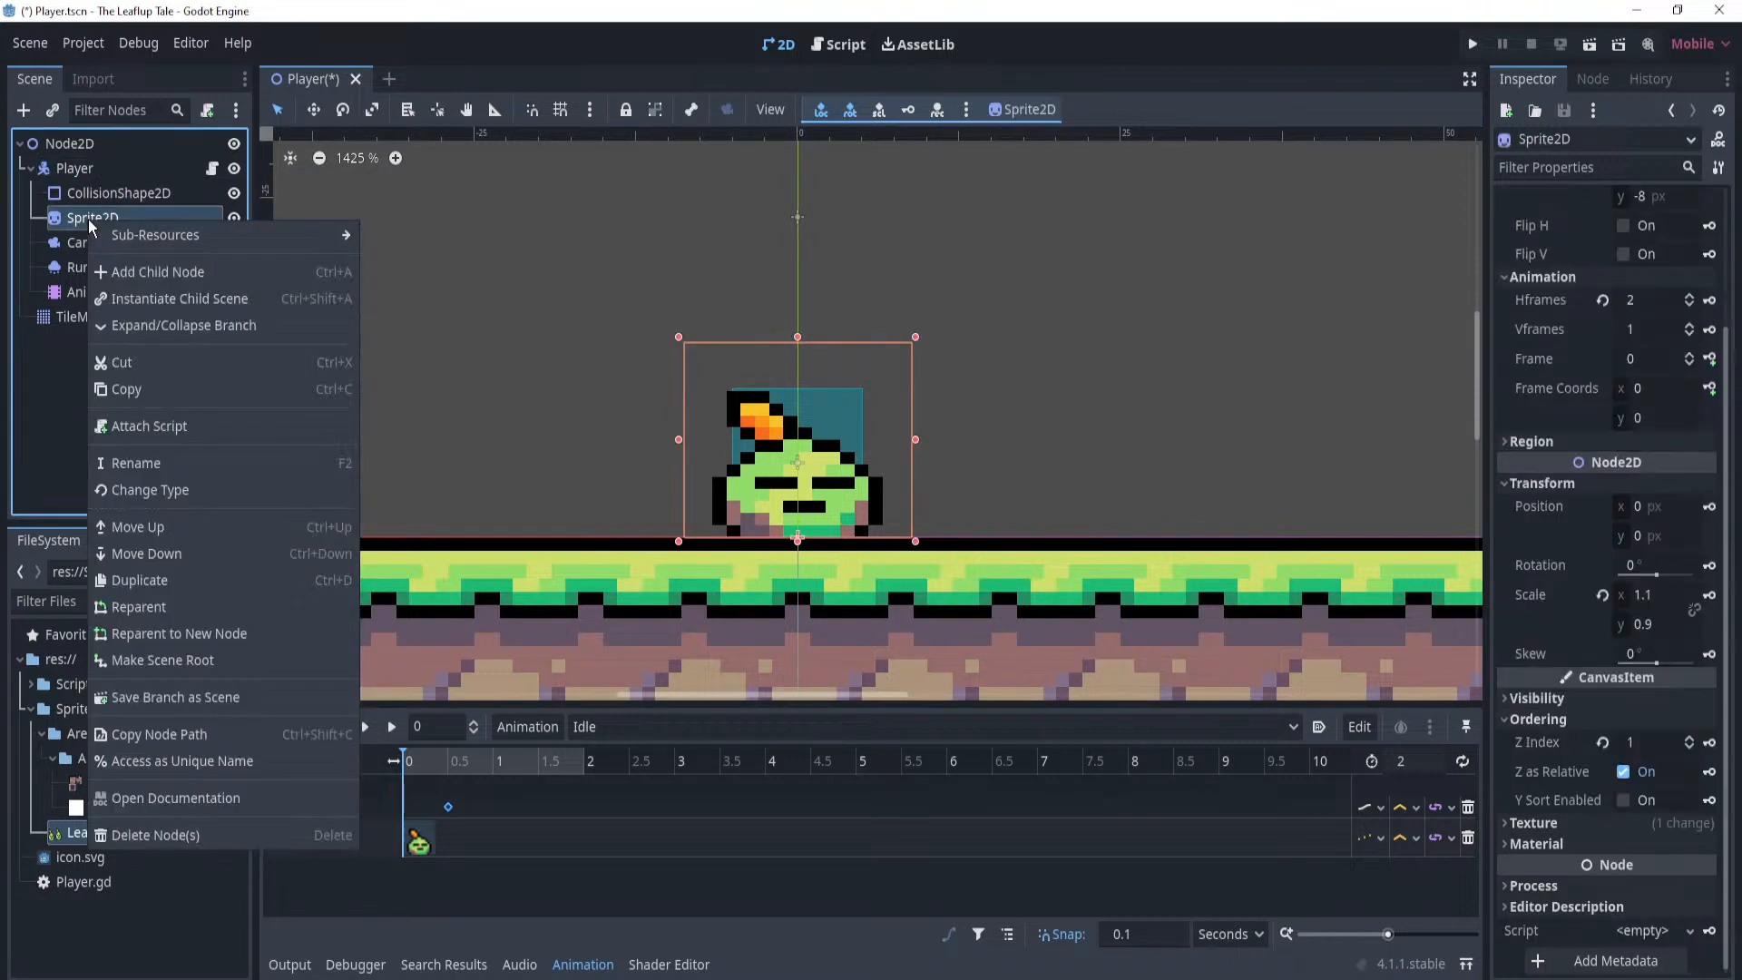
click(185, 490)
text(animatedsp)
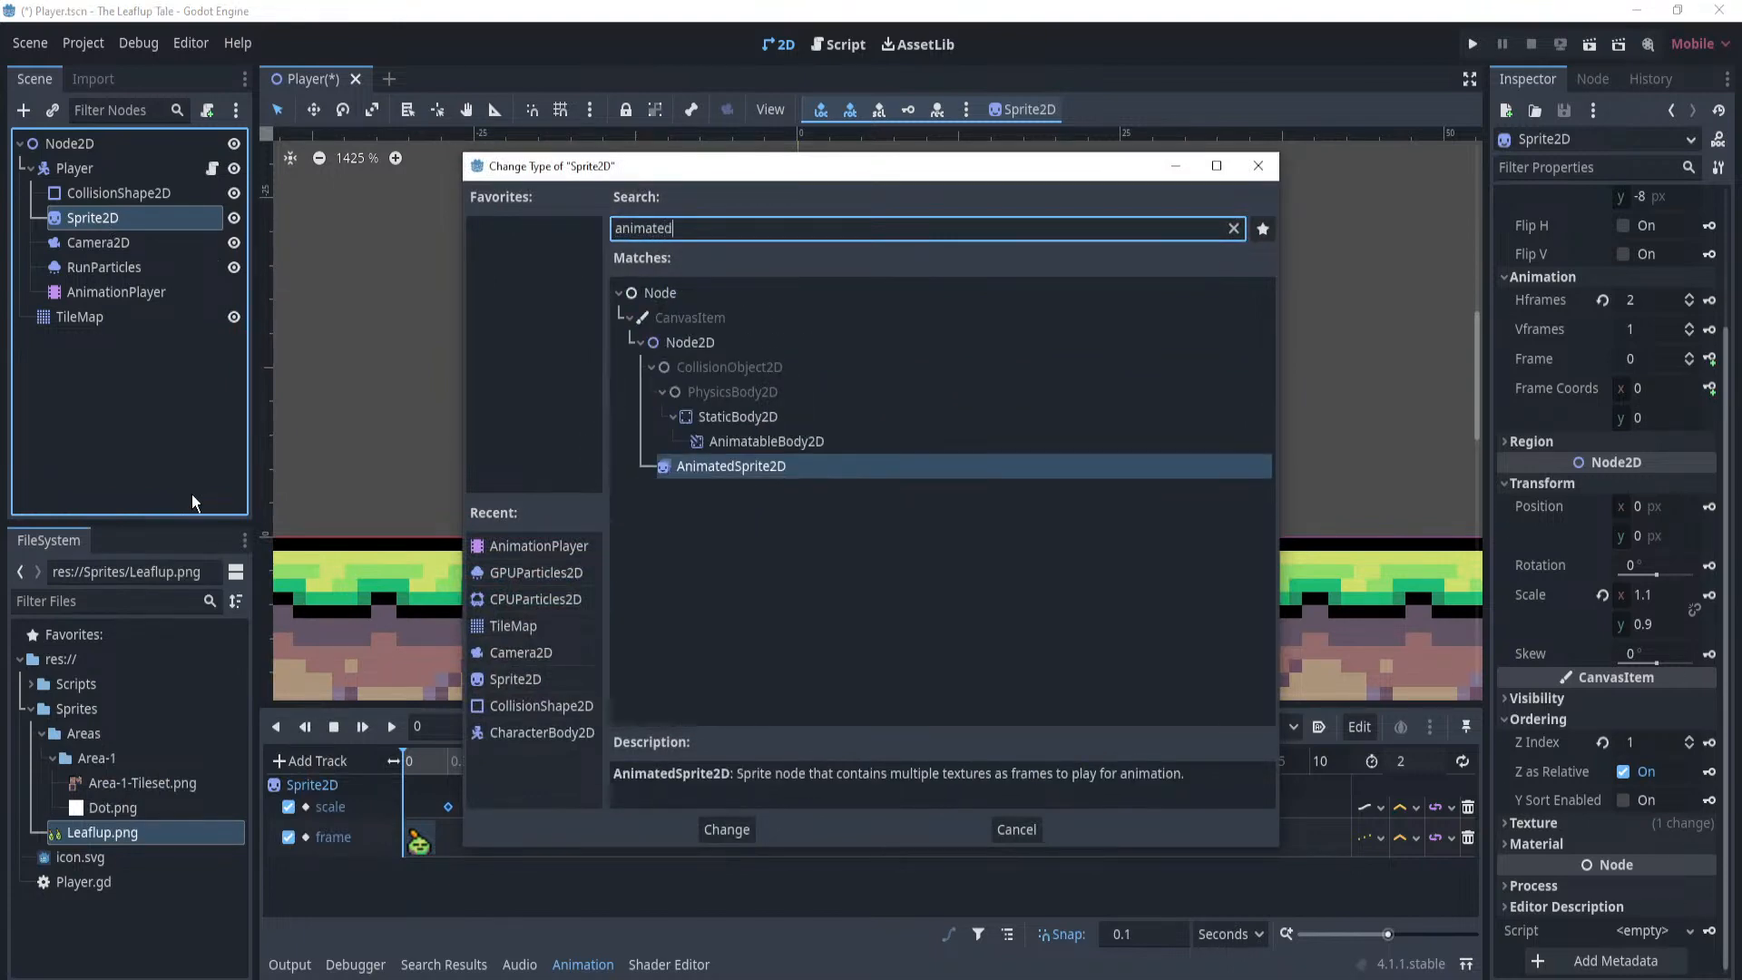
key(Return)
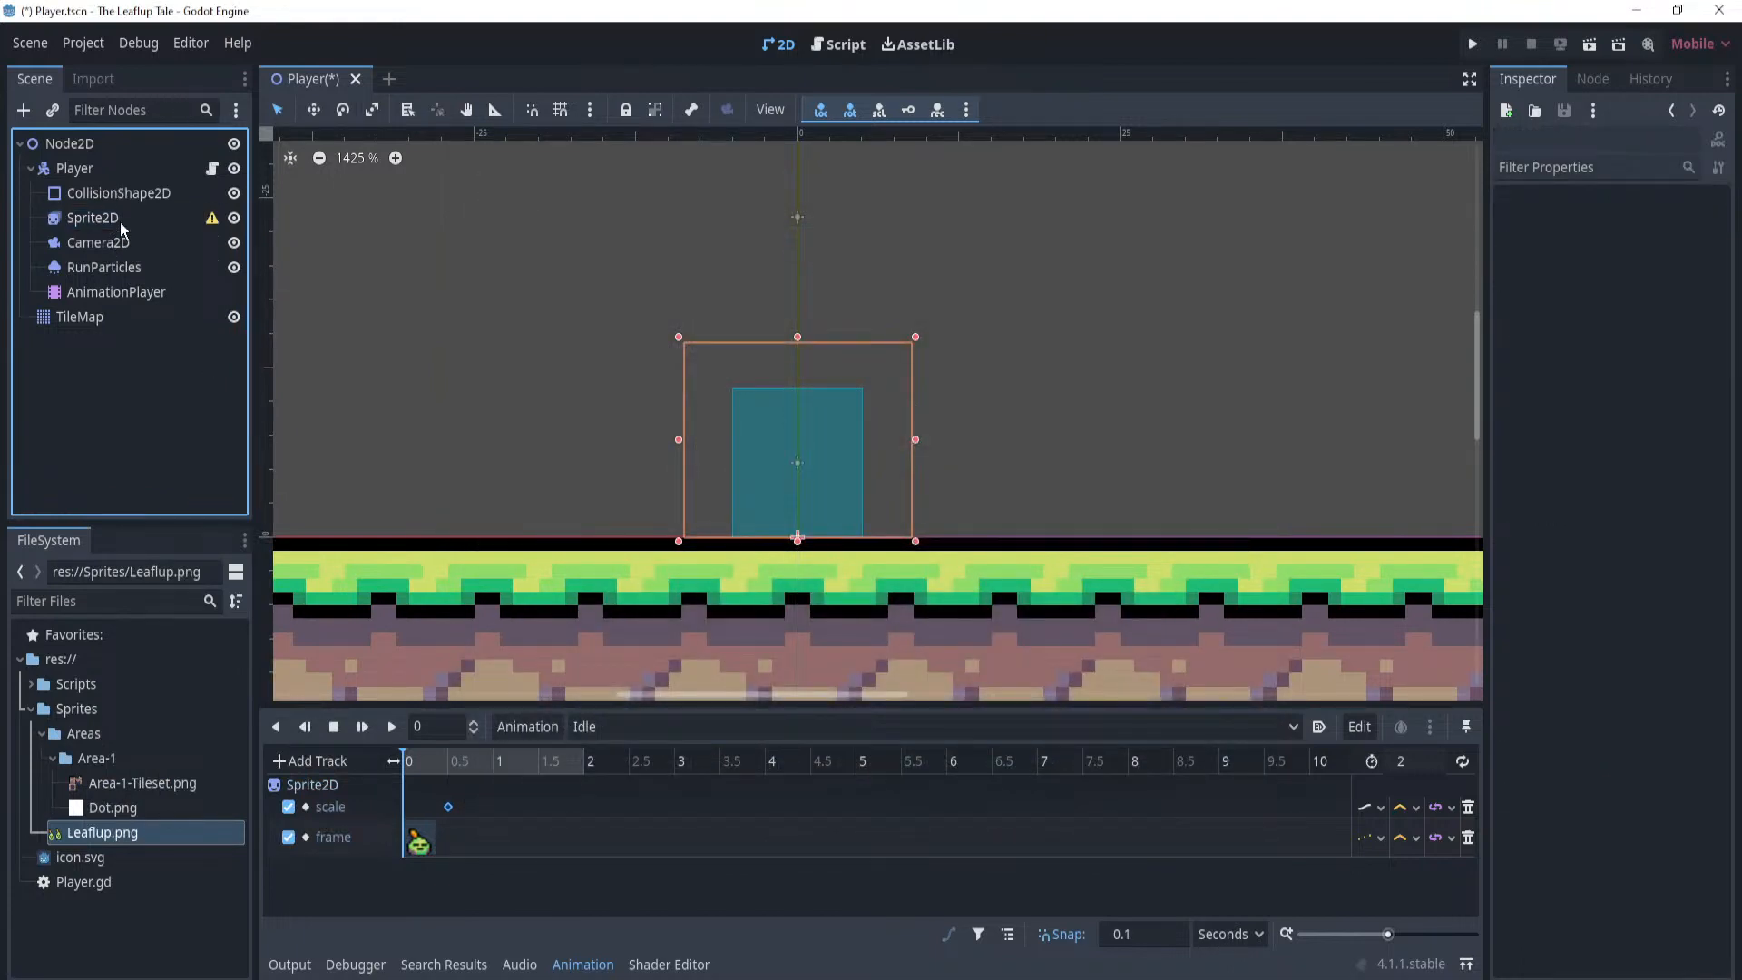
Inspect the AnimatedSprite2D's Animation properties and undo the type change, with the restored Sprite2D node selected.
click(119, 221)
click(1543, 221)
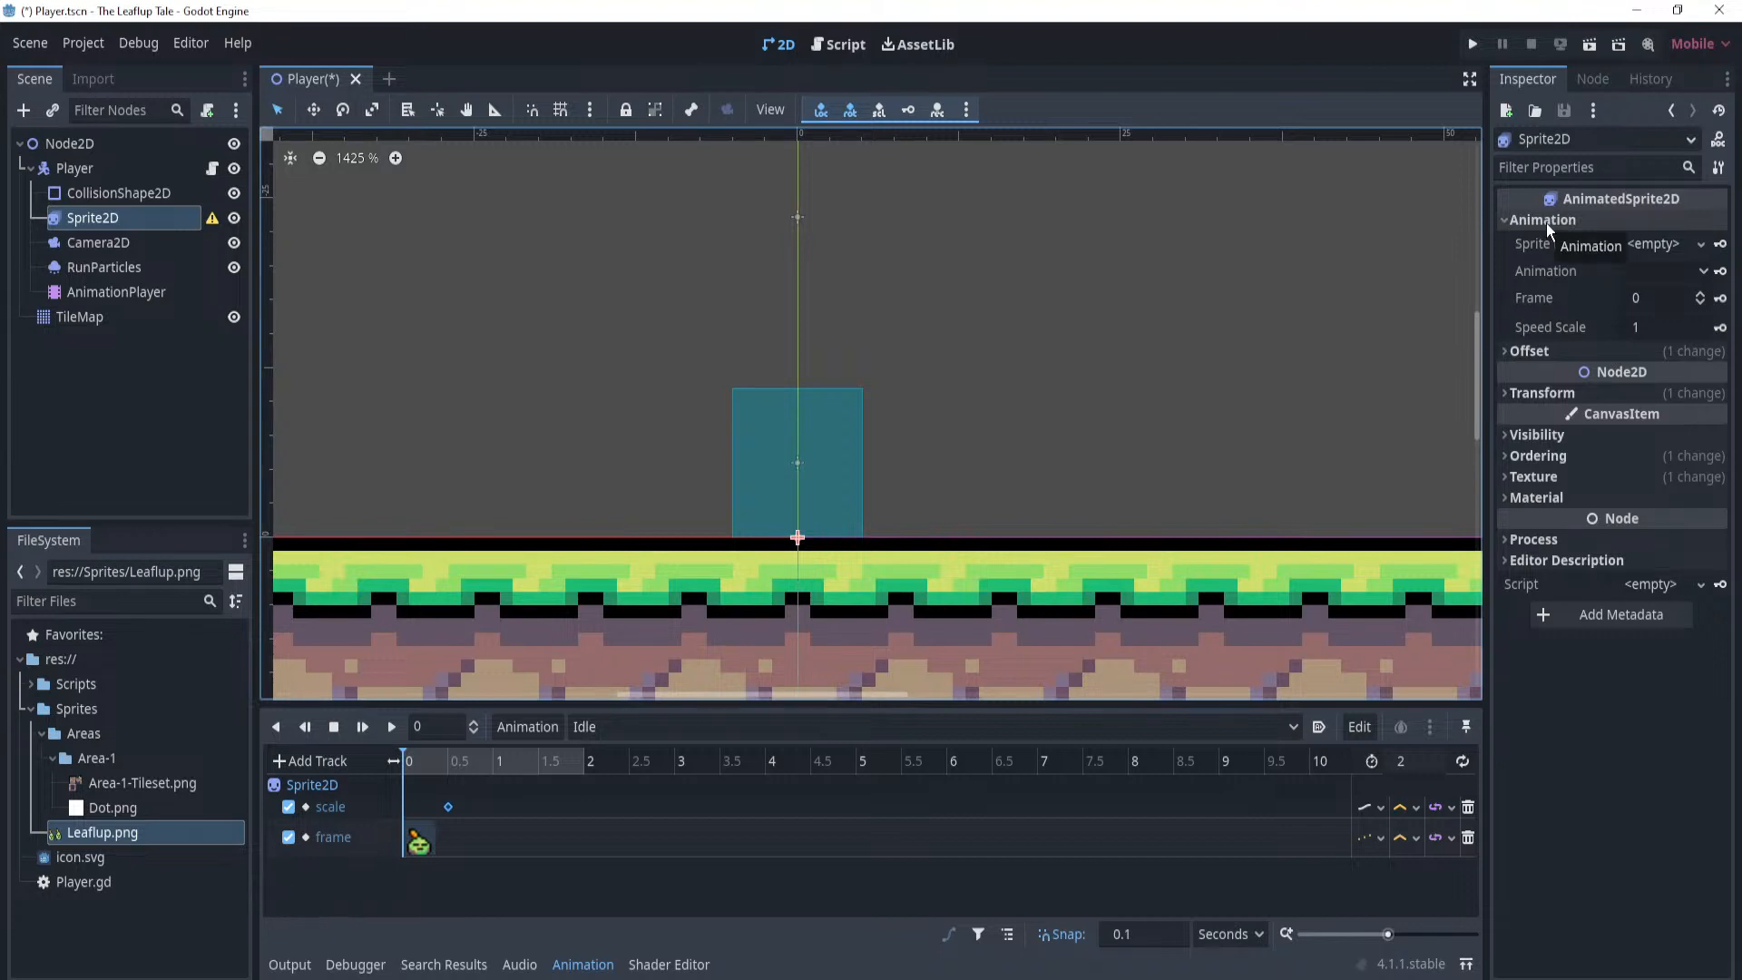
click(1547, 223)
click(1537, 244)
click(1537, 243)
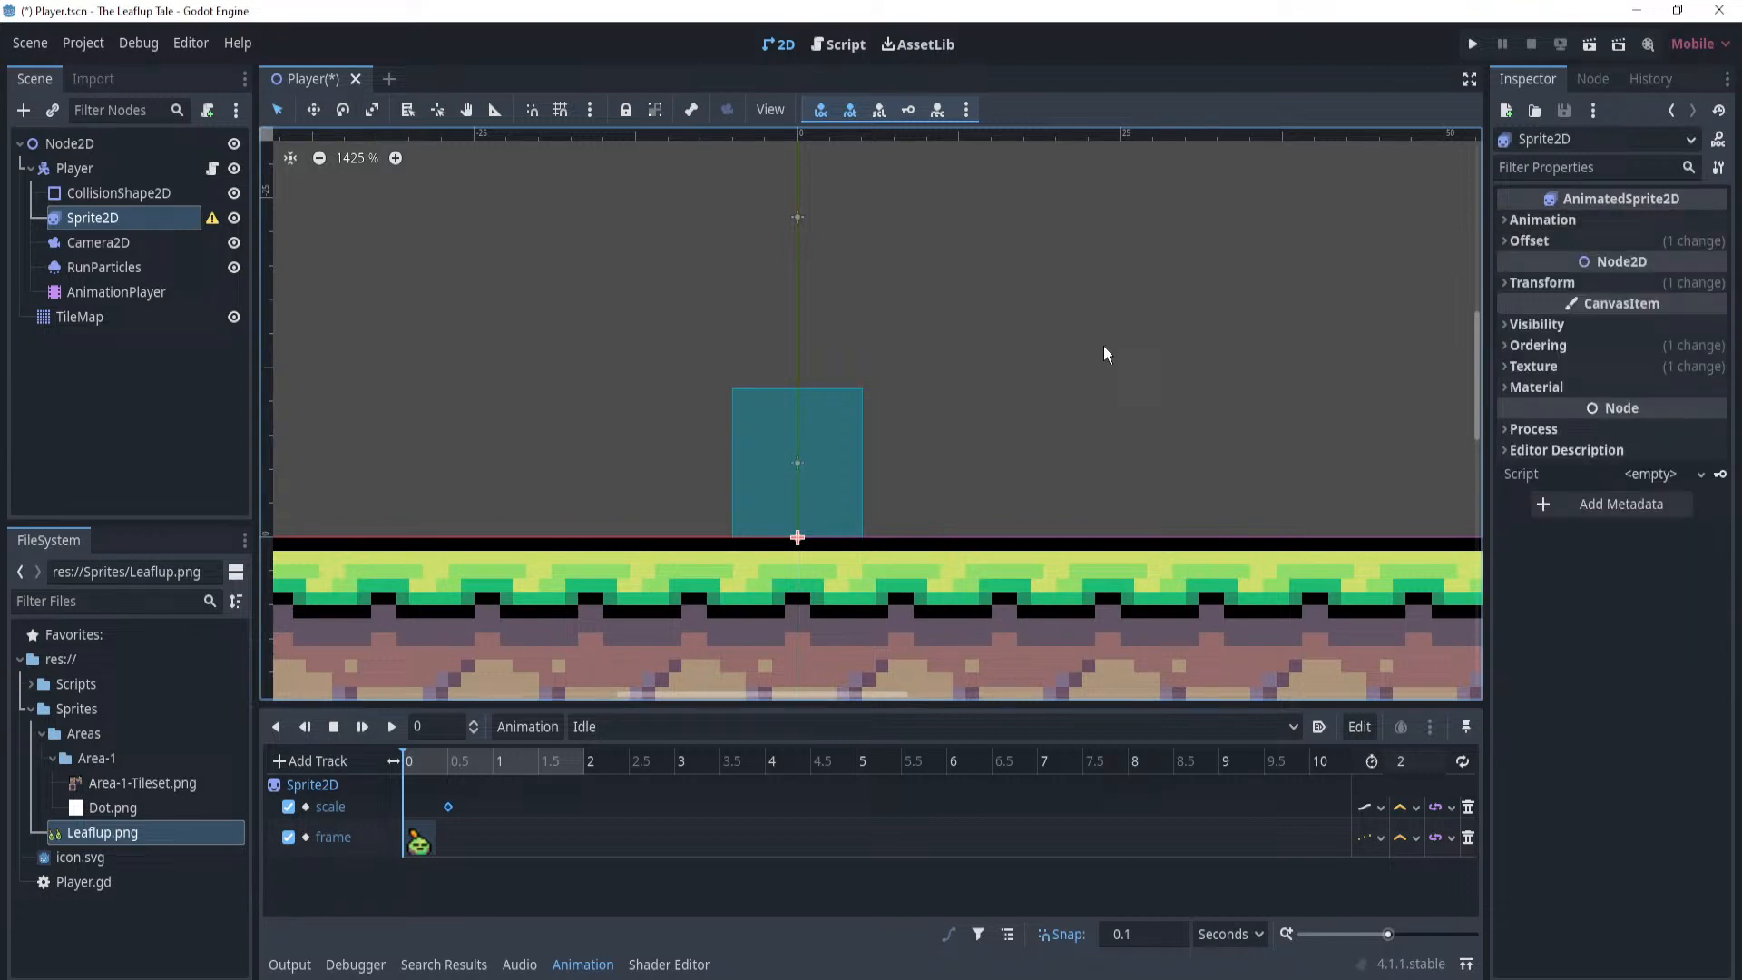
click(844, 492)
click(92, 217)
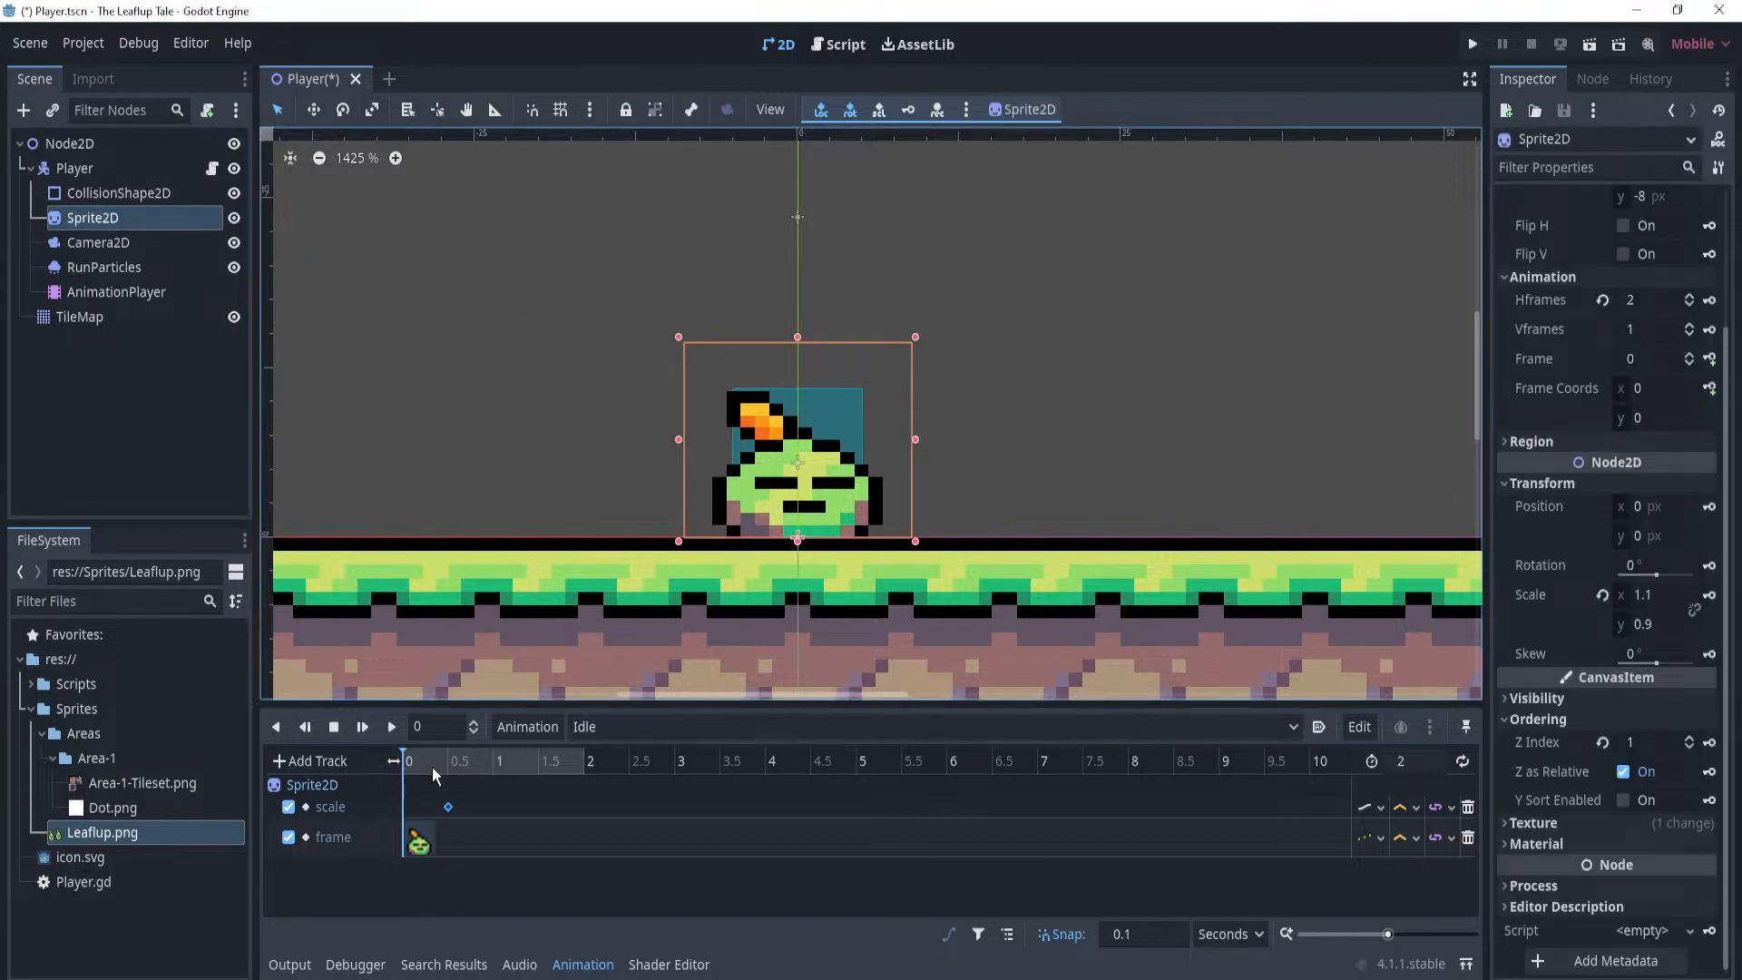
Go to the 0.5-second scale key, reselect Sprite2D, and set its scale to 1 on both x and y.
click(448, 807)
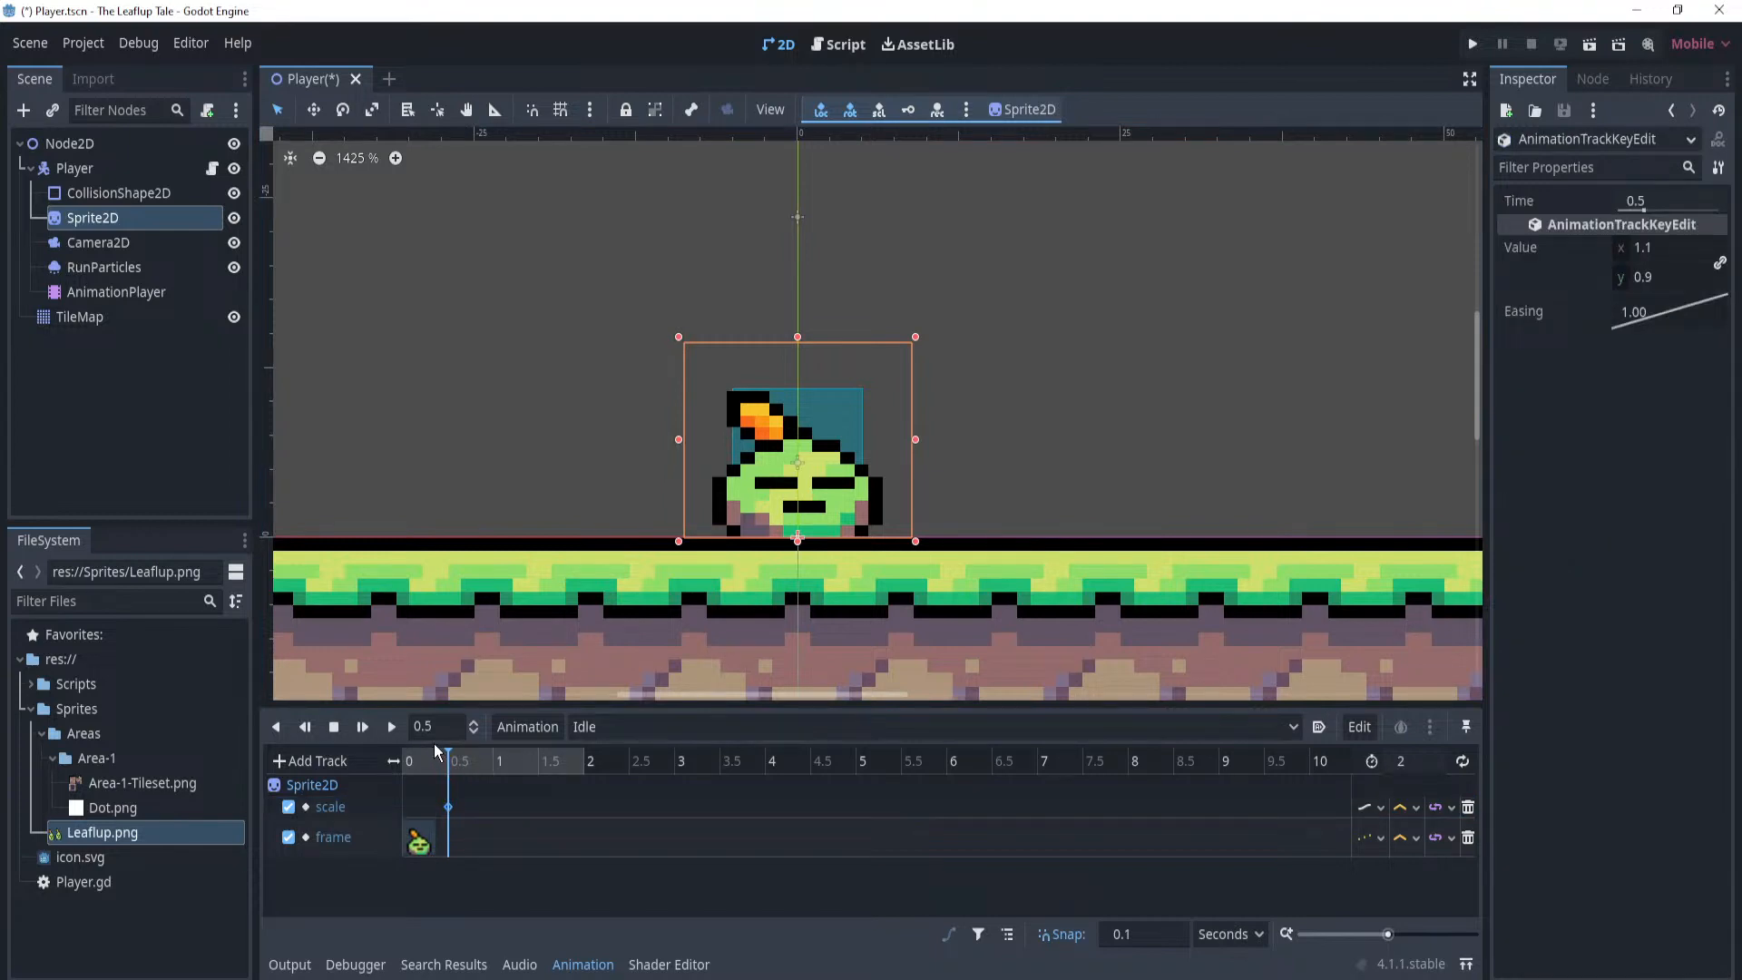
click(131, 242)
click(134, 218)
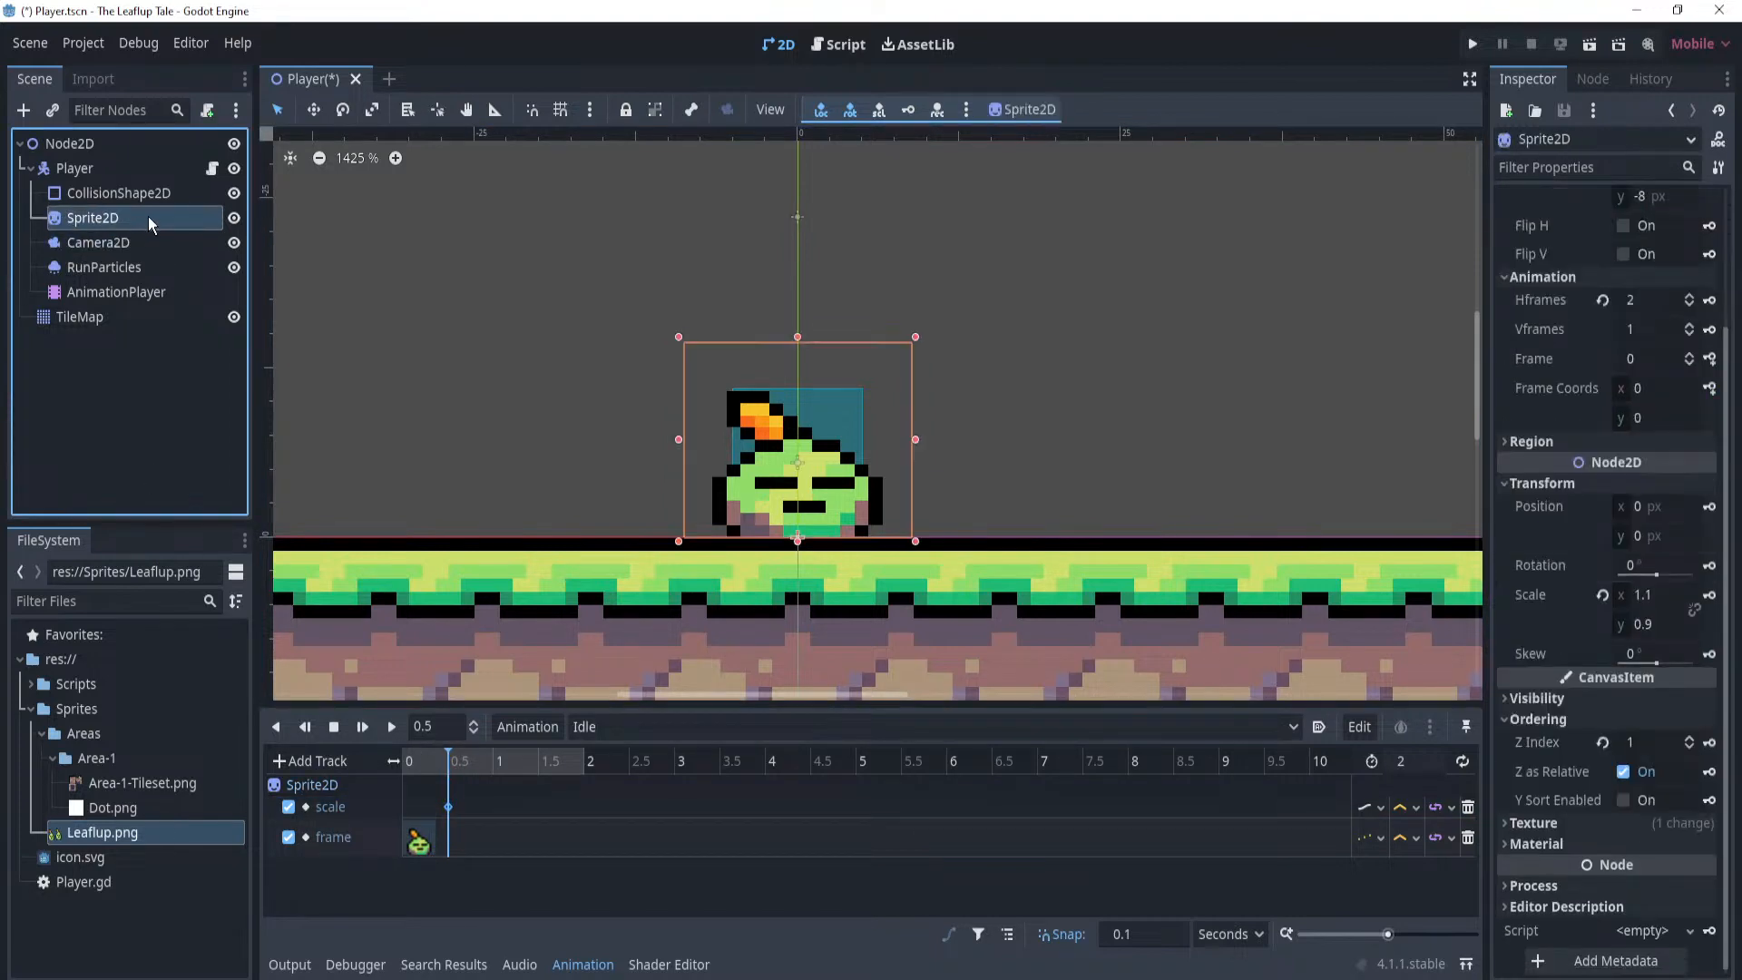
click(1664, 597)
text(1)
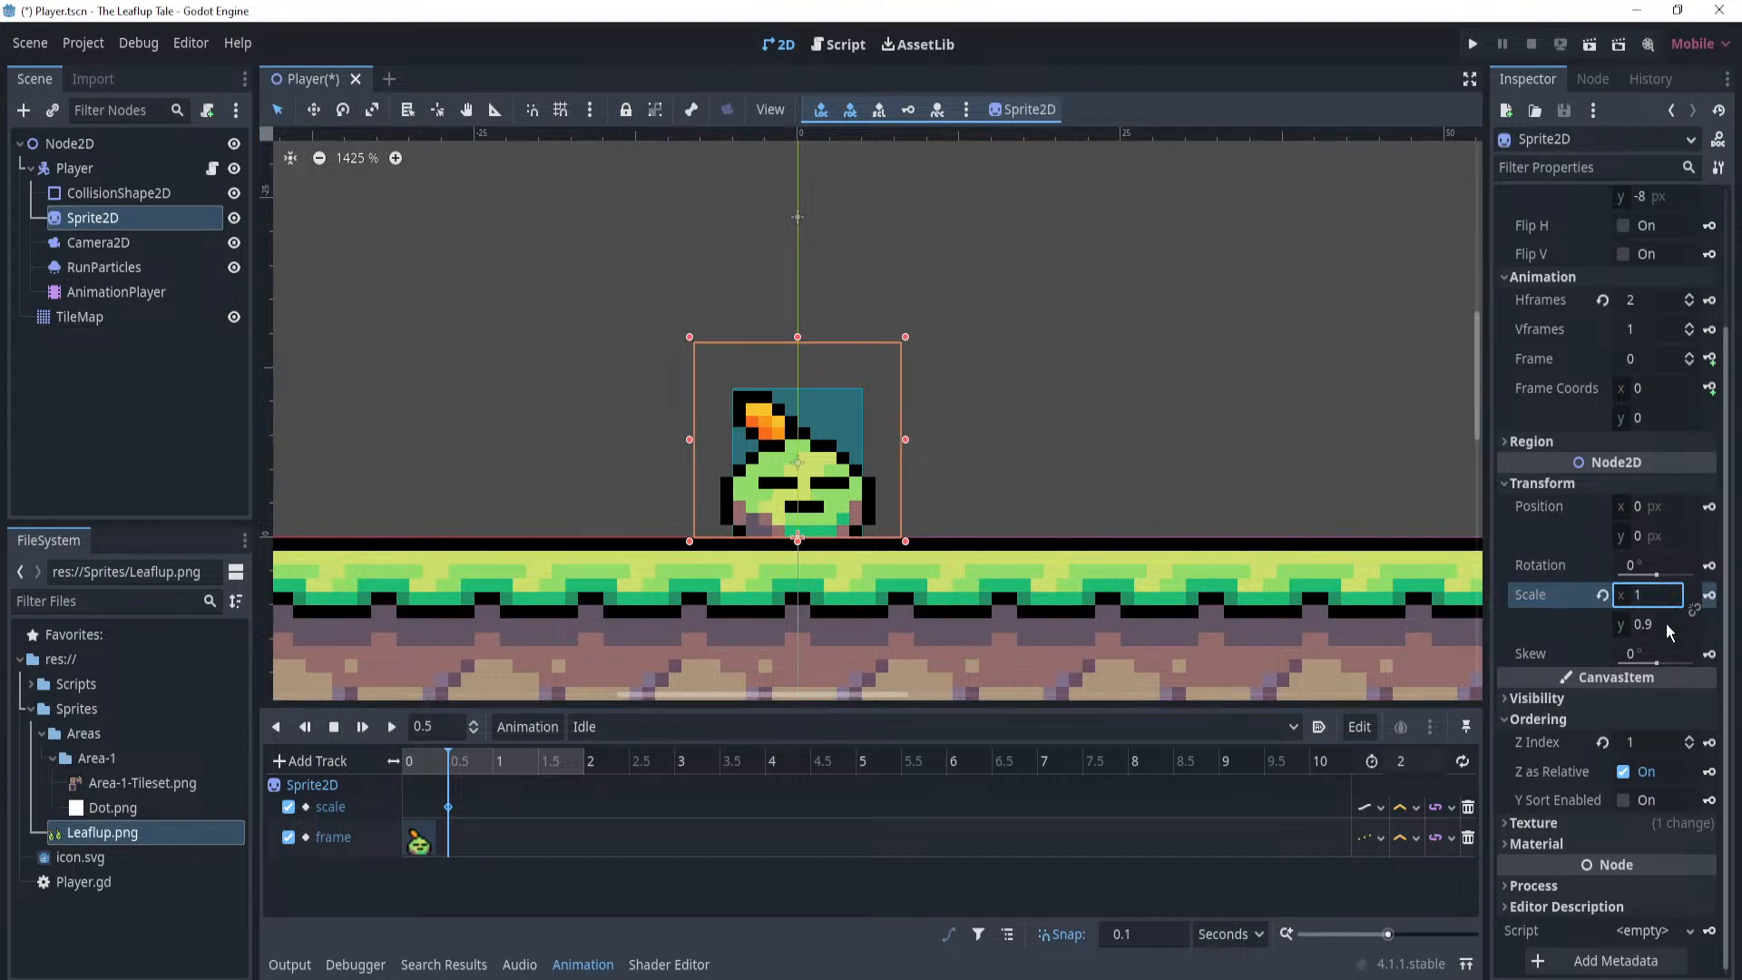
click(1660, 625)
text(1)
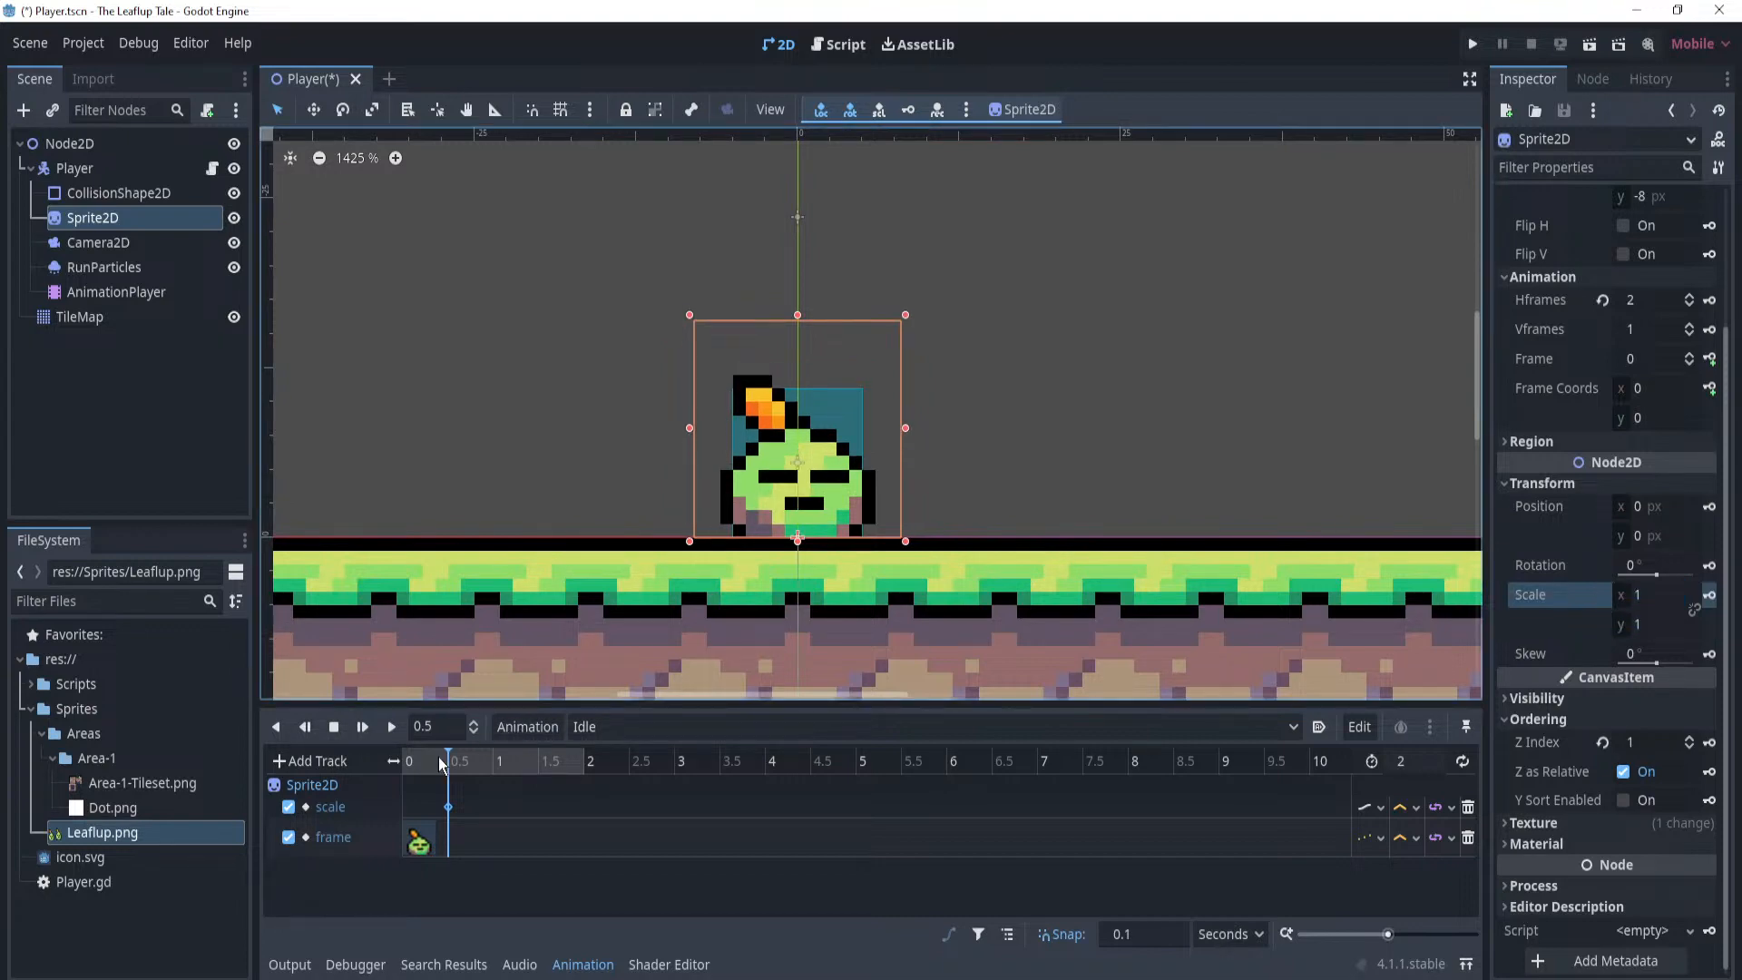
Check the scale key at 0.5 seconds and insert a Sprite2D scale key at the start of the Idle animation.
mouse_move(451, 760)
mouse_down()
mouse_move(407, 764)
mouse_move(476, 780)
mouse_move(432, 777)
mouse_up()
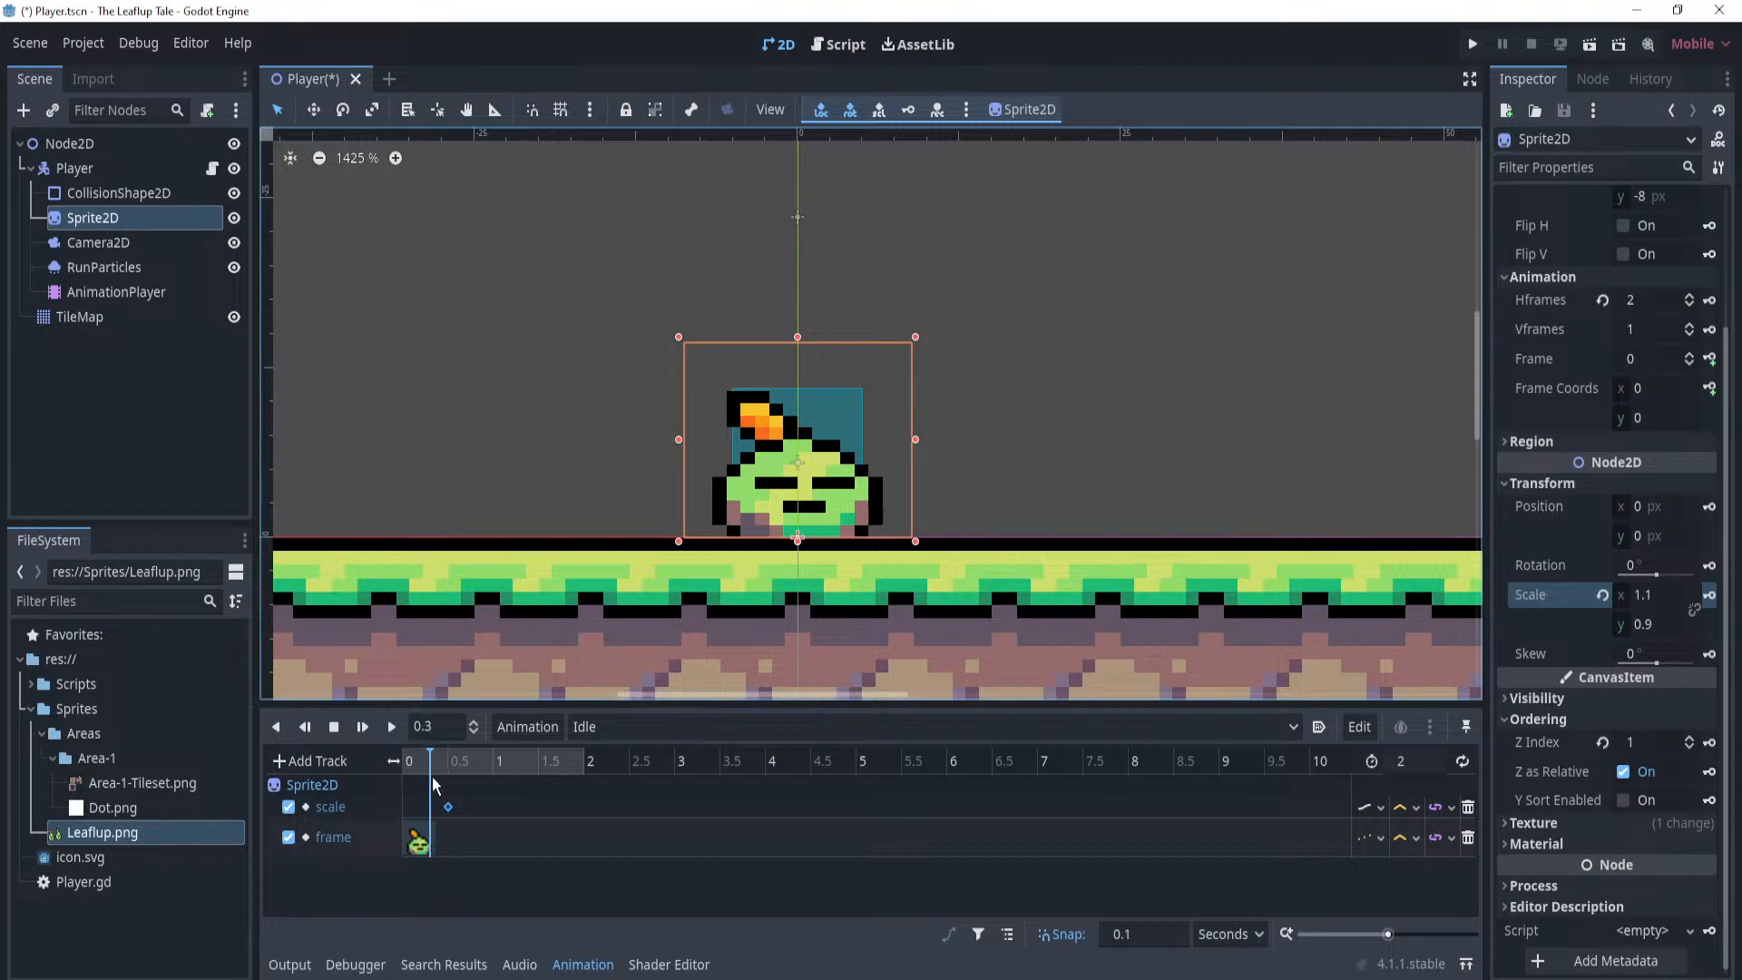
click(449, 806)
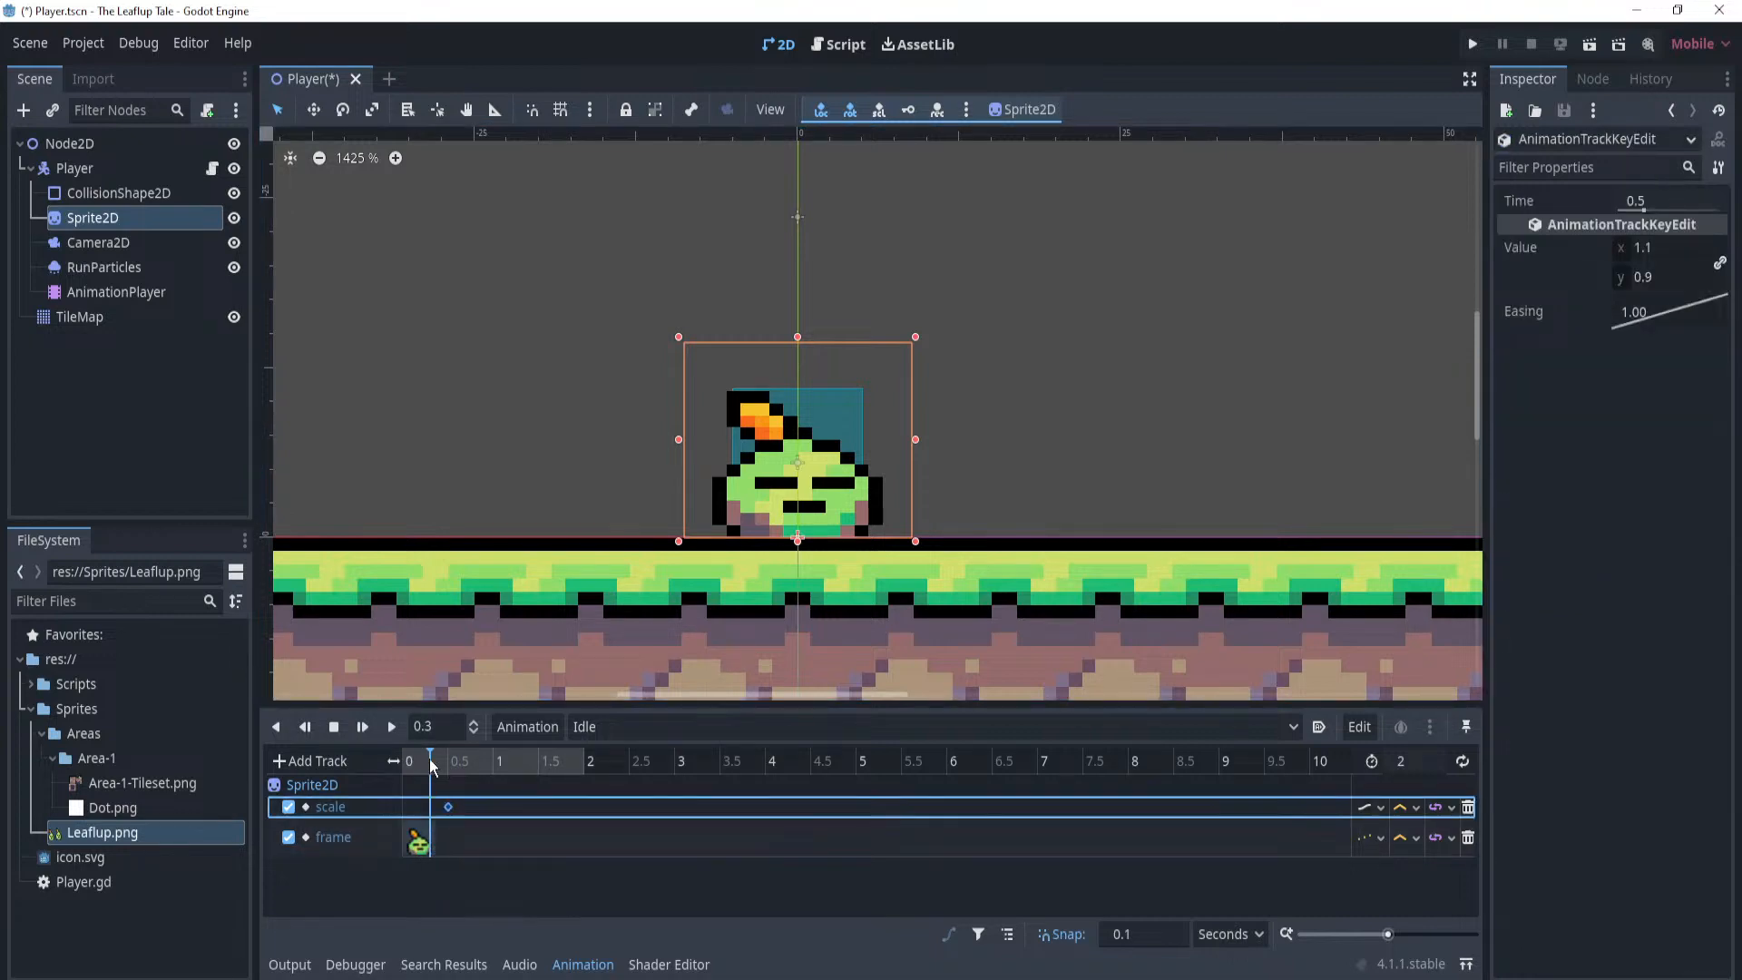
drag(436, 763, 399, 757)
click(95, 220)
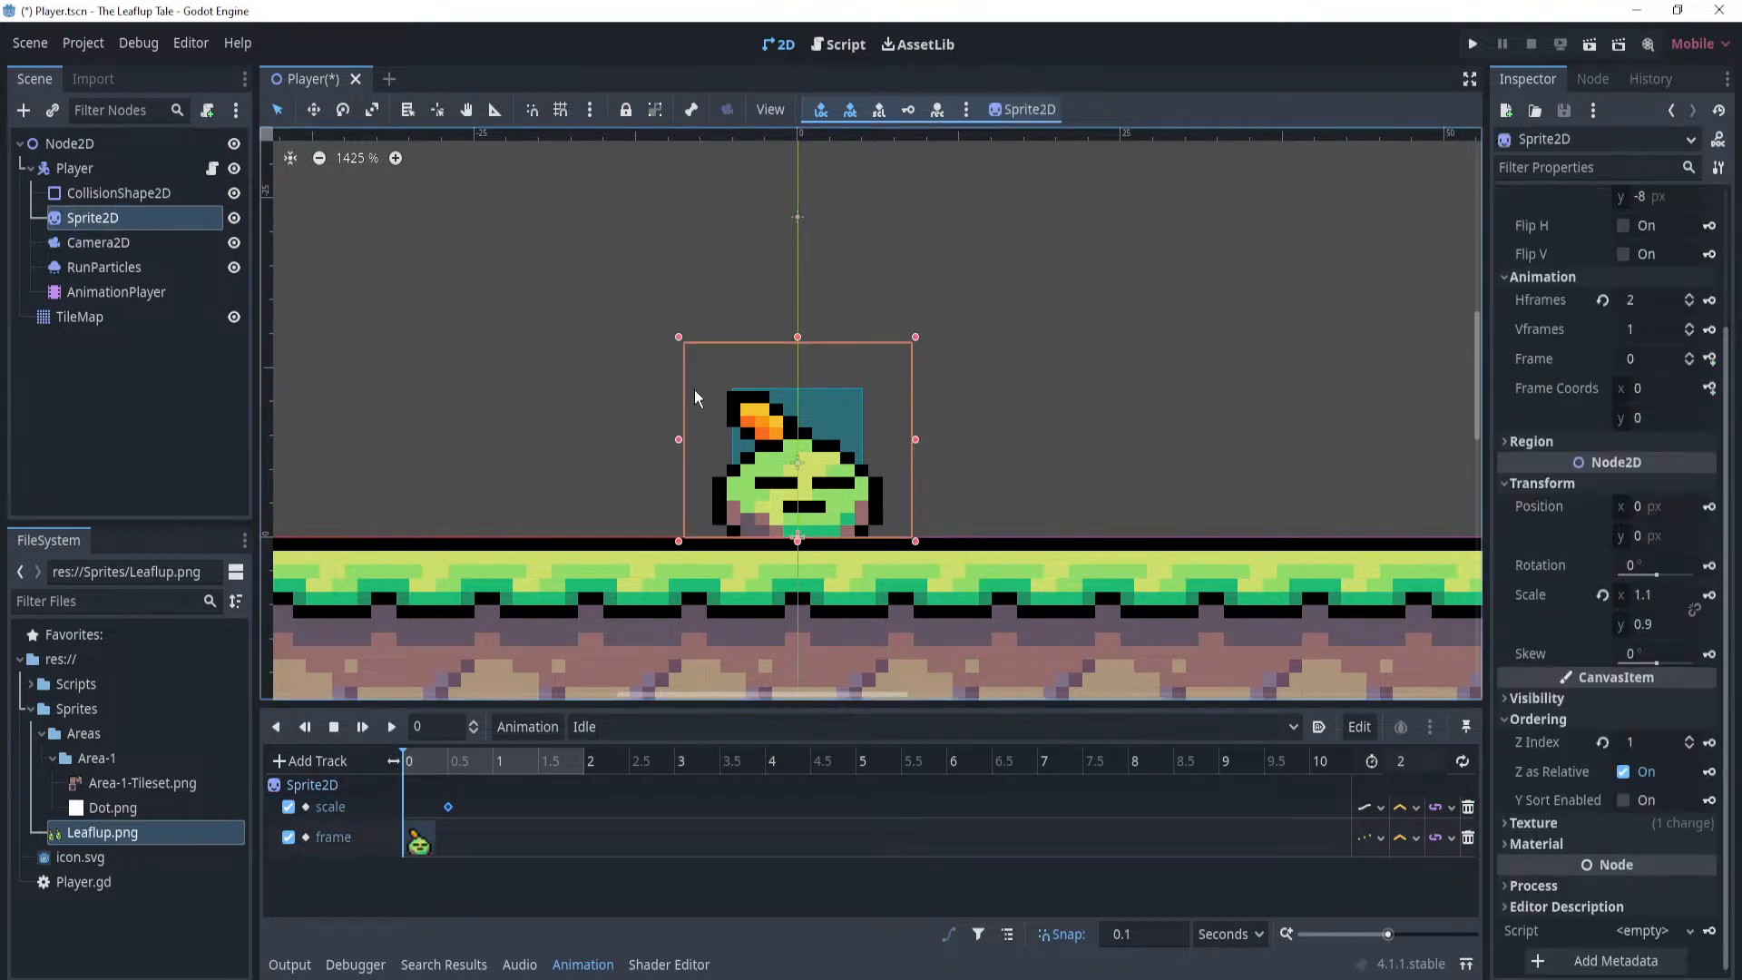
click(1710, 596)
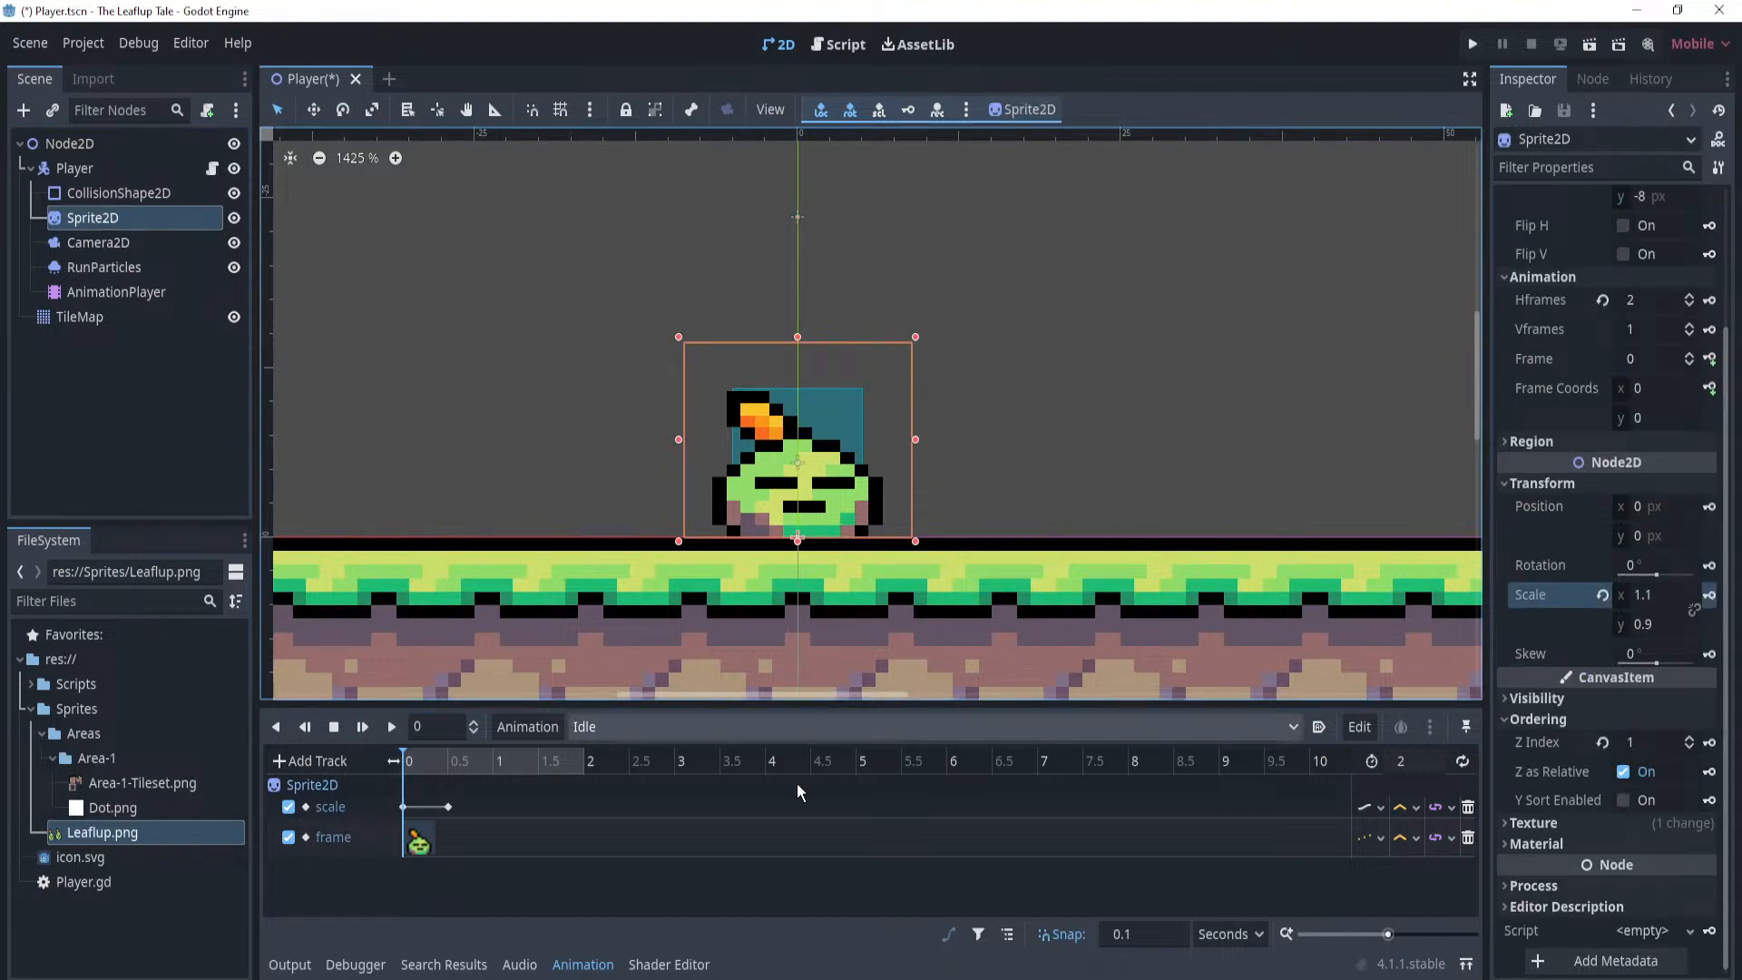
Try setting Sprite2D's scale to 1 on both x and y at 0 seconds without keying it, and scrub the timeline.
click(433, 767)
drag(439, 770, 403, 771)
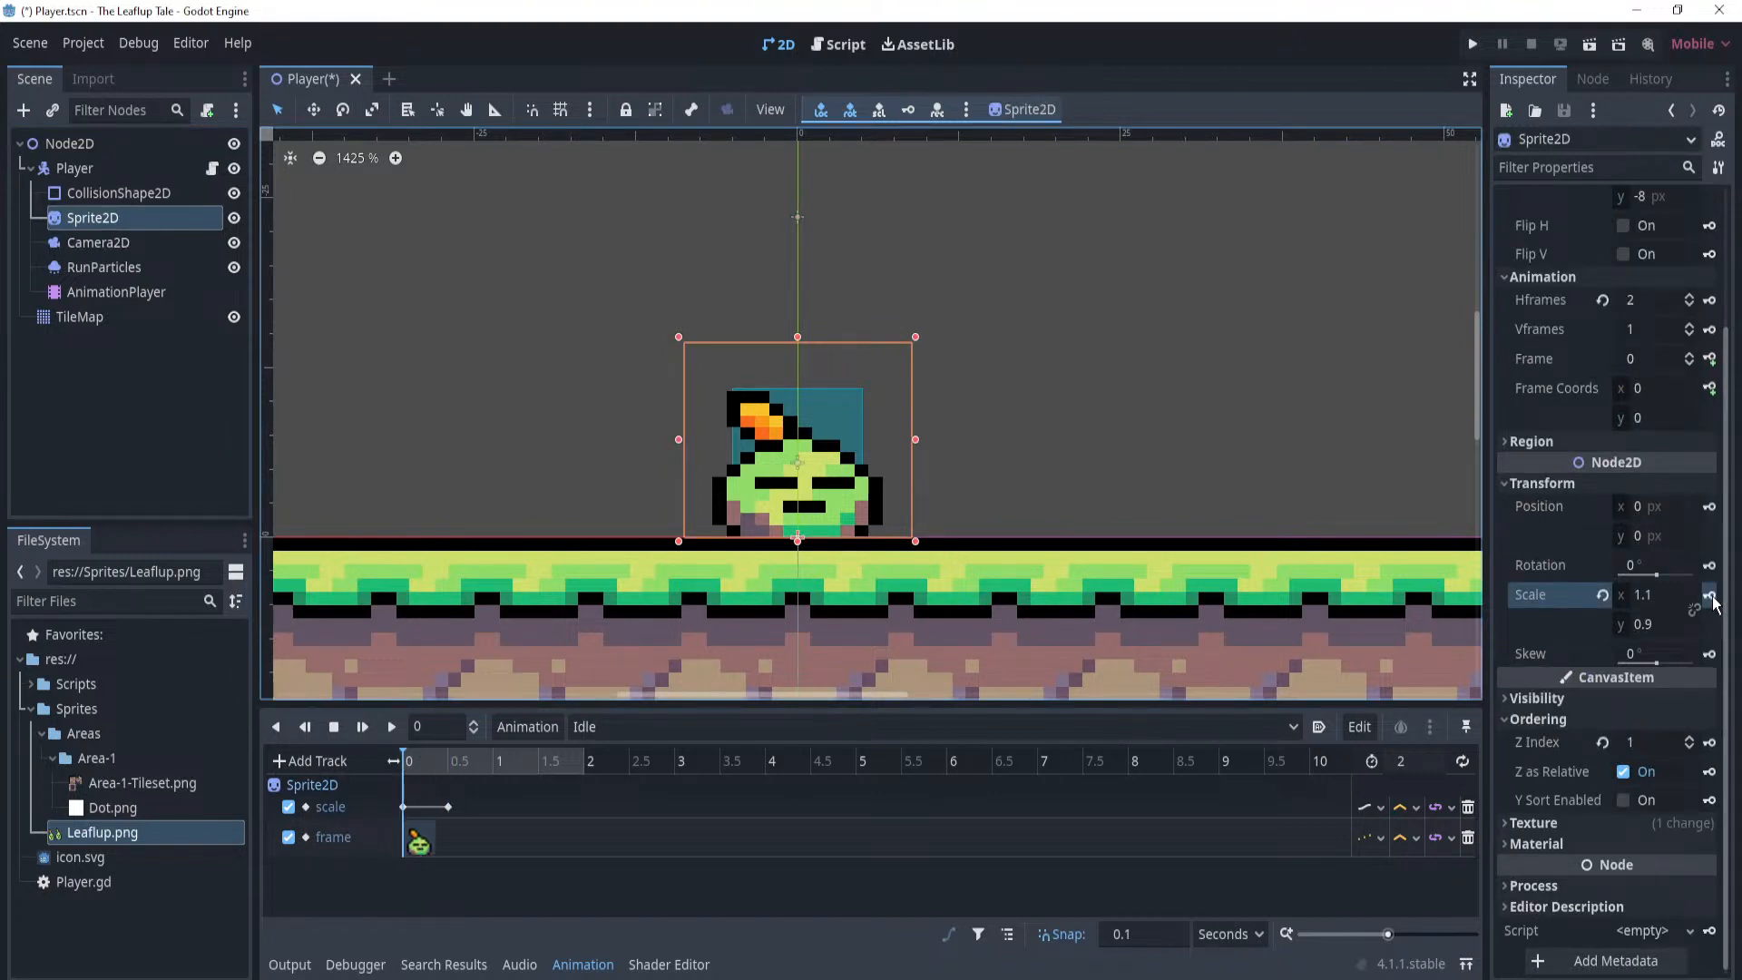
click(1663, 599)
text(1)
click(1661, 628)
text(1)
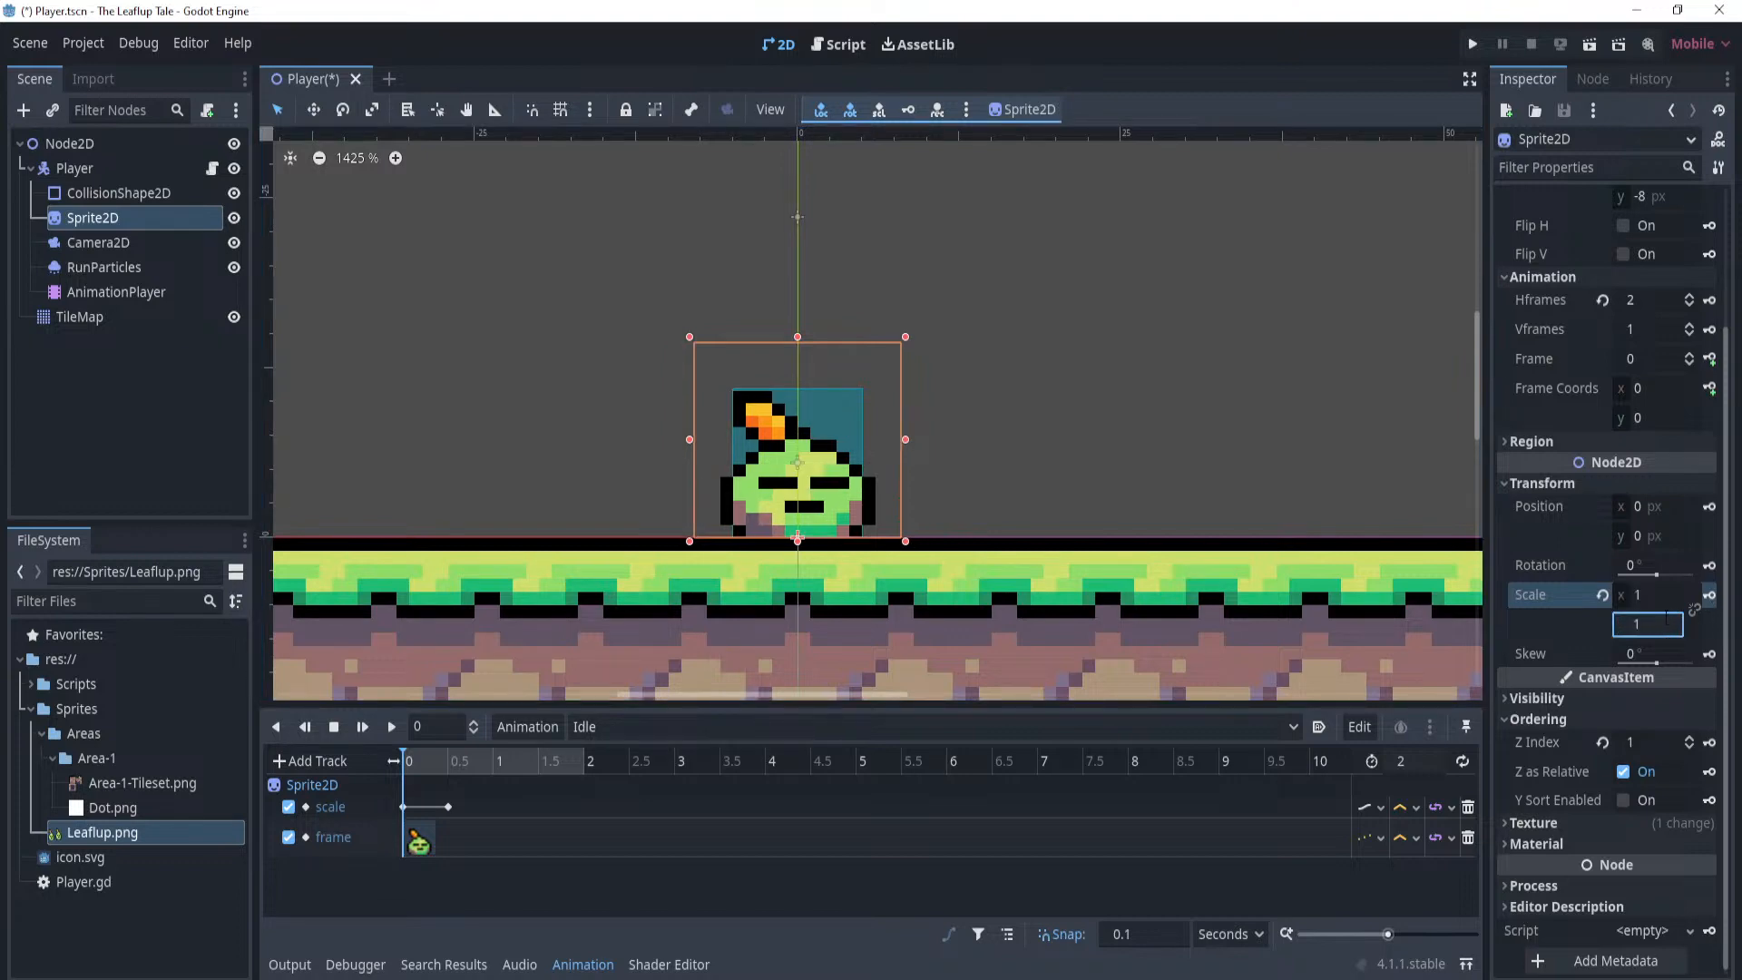
key(Return)
drag(416, 769, 392, 765)
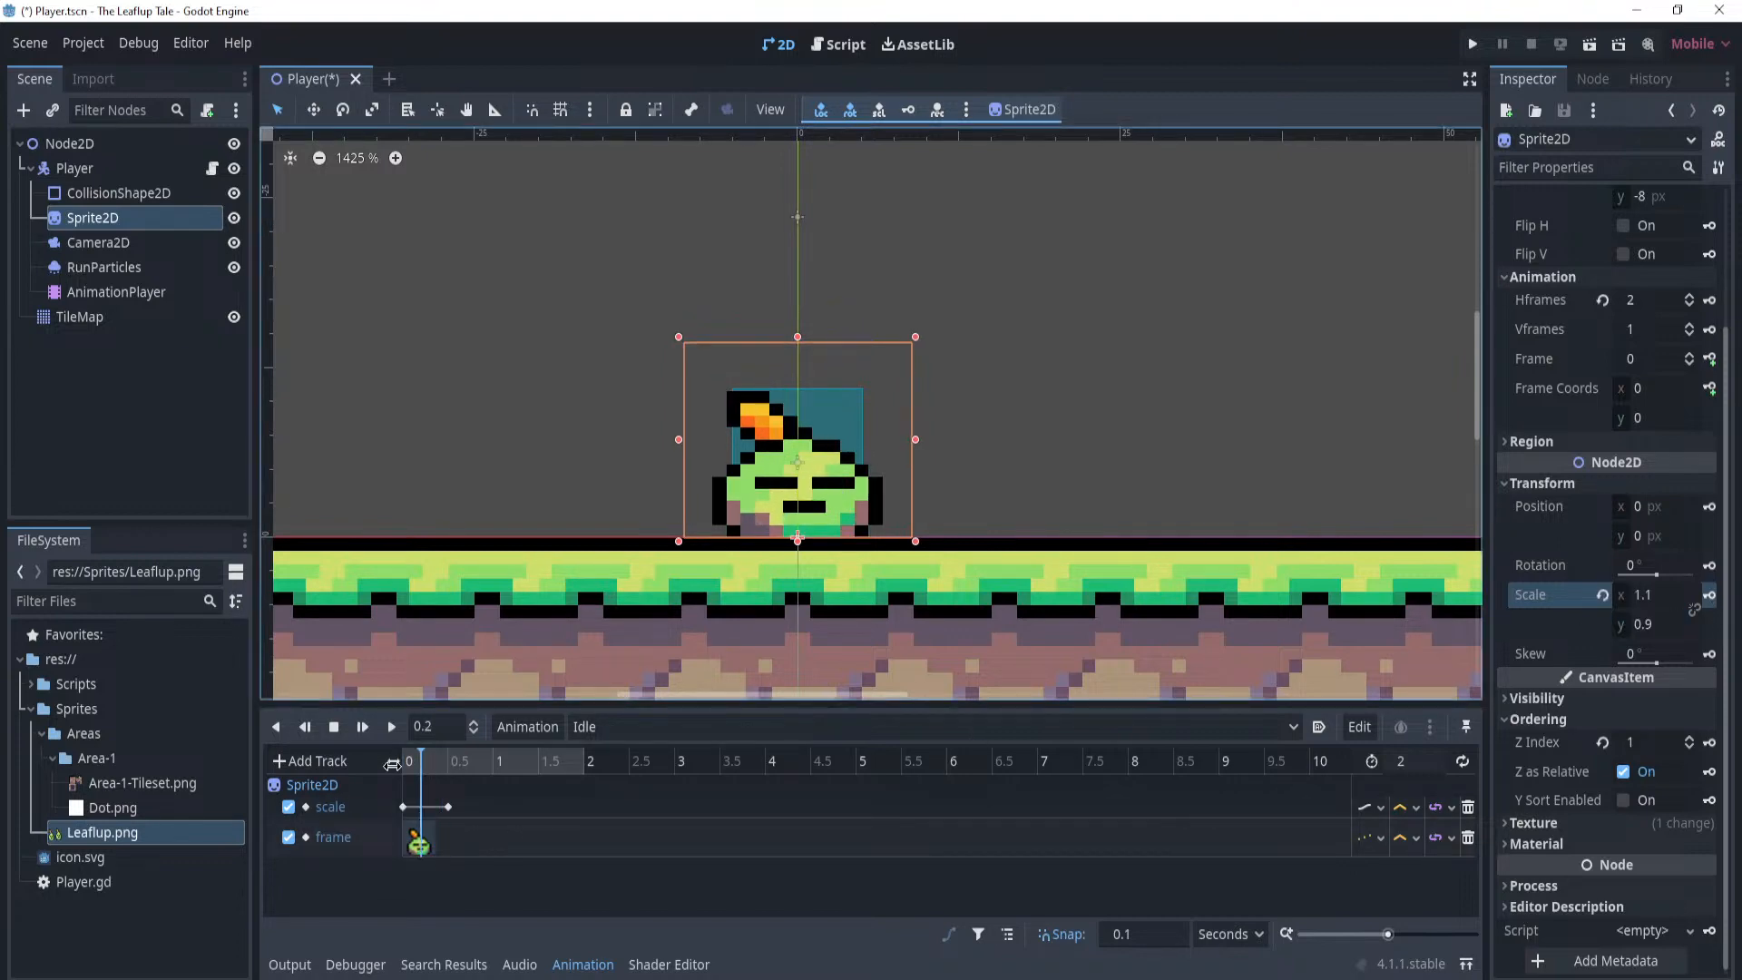
Set Sprite2D's scale to 1 on both x and y at 0 seconds and key it.
click(403, 765)
click(1674, 592)
text(1)
key(Tab)
text(1)
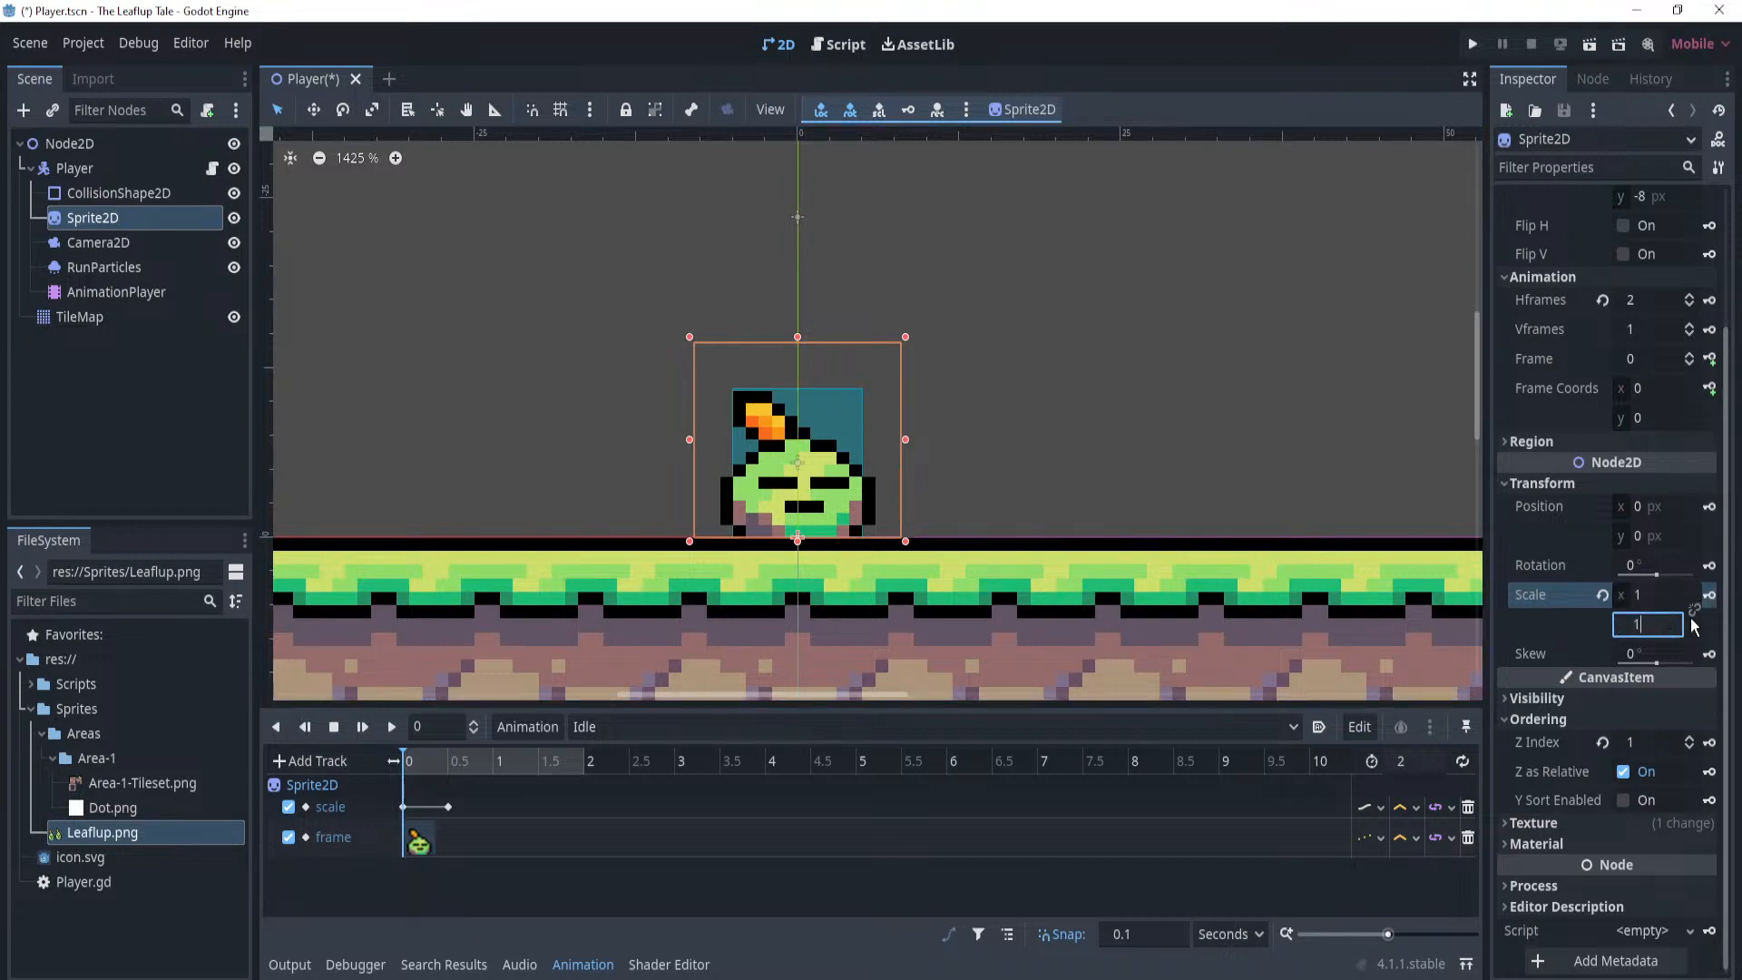
key(Return)
click(1710, 594)
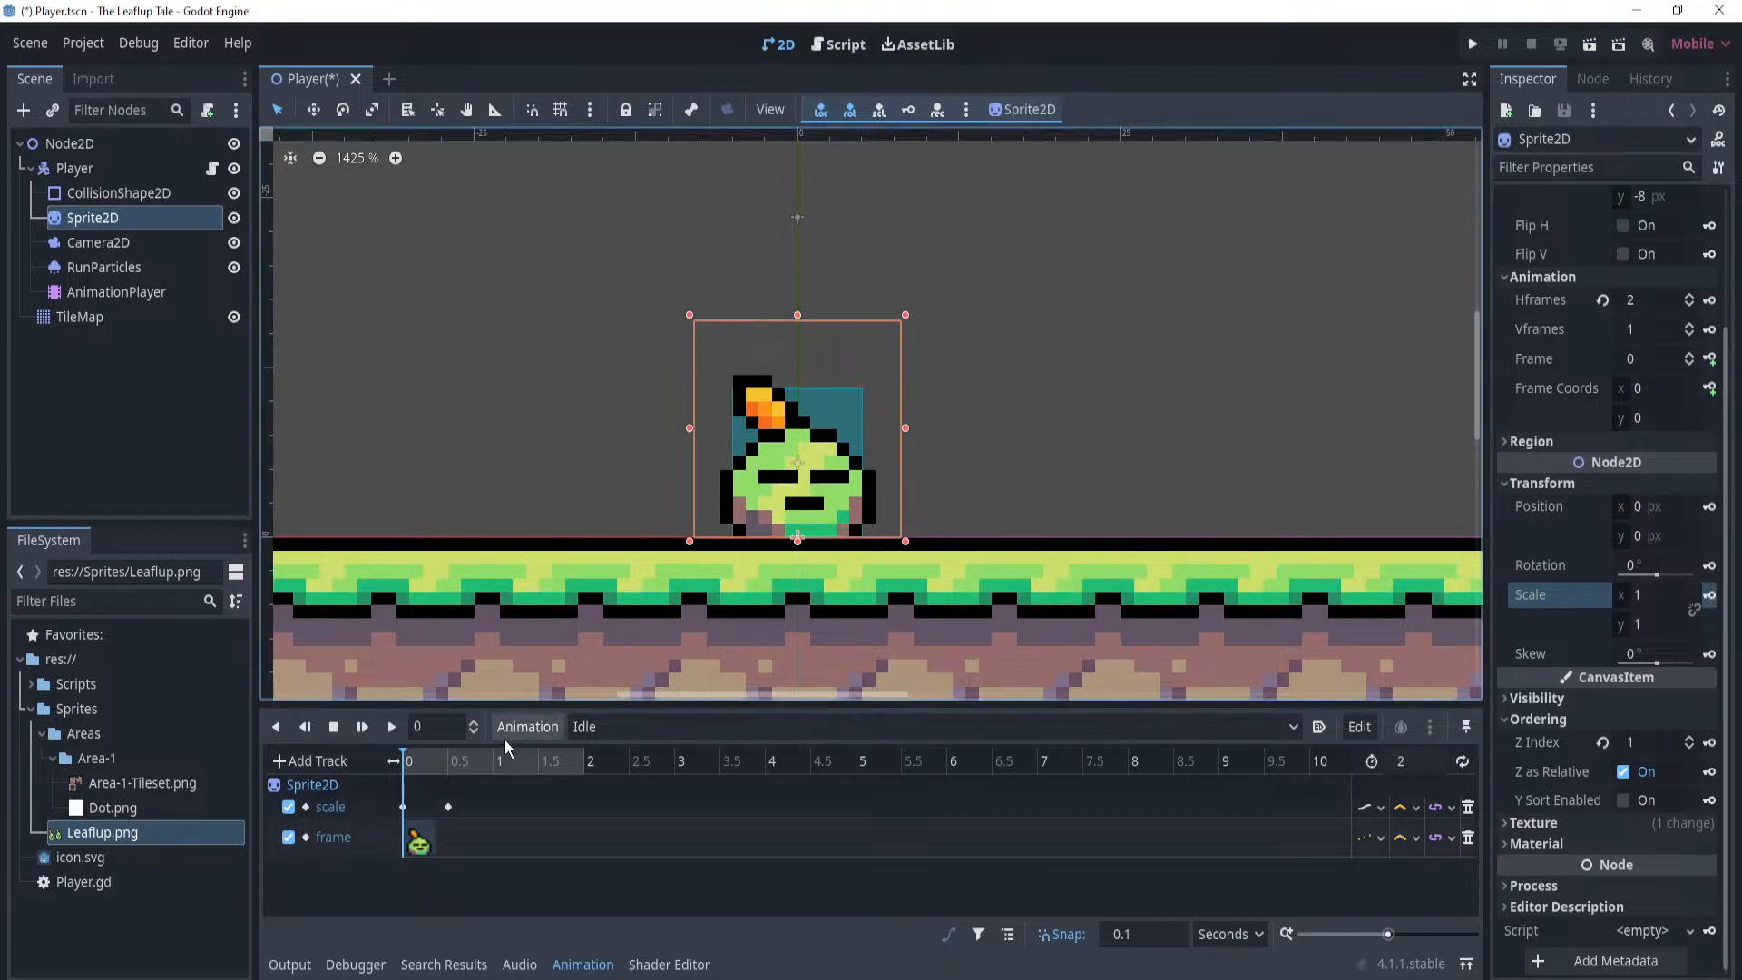
Try setting Sprite2D's scale to 1 on both axes at the 2-second end of the animation, and deselect the node.
drag(421, 770, 628, 785)
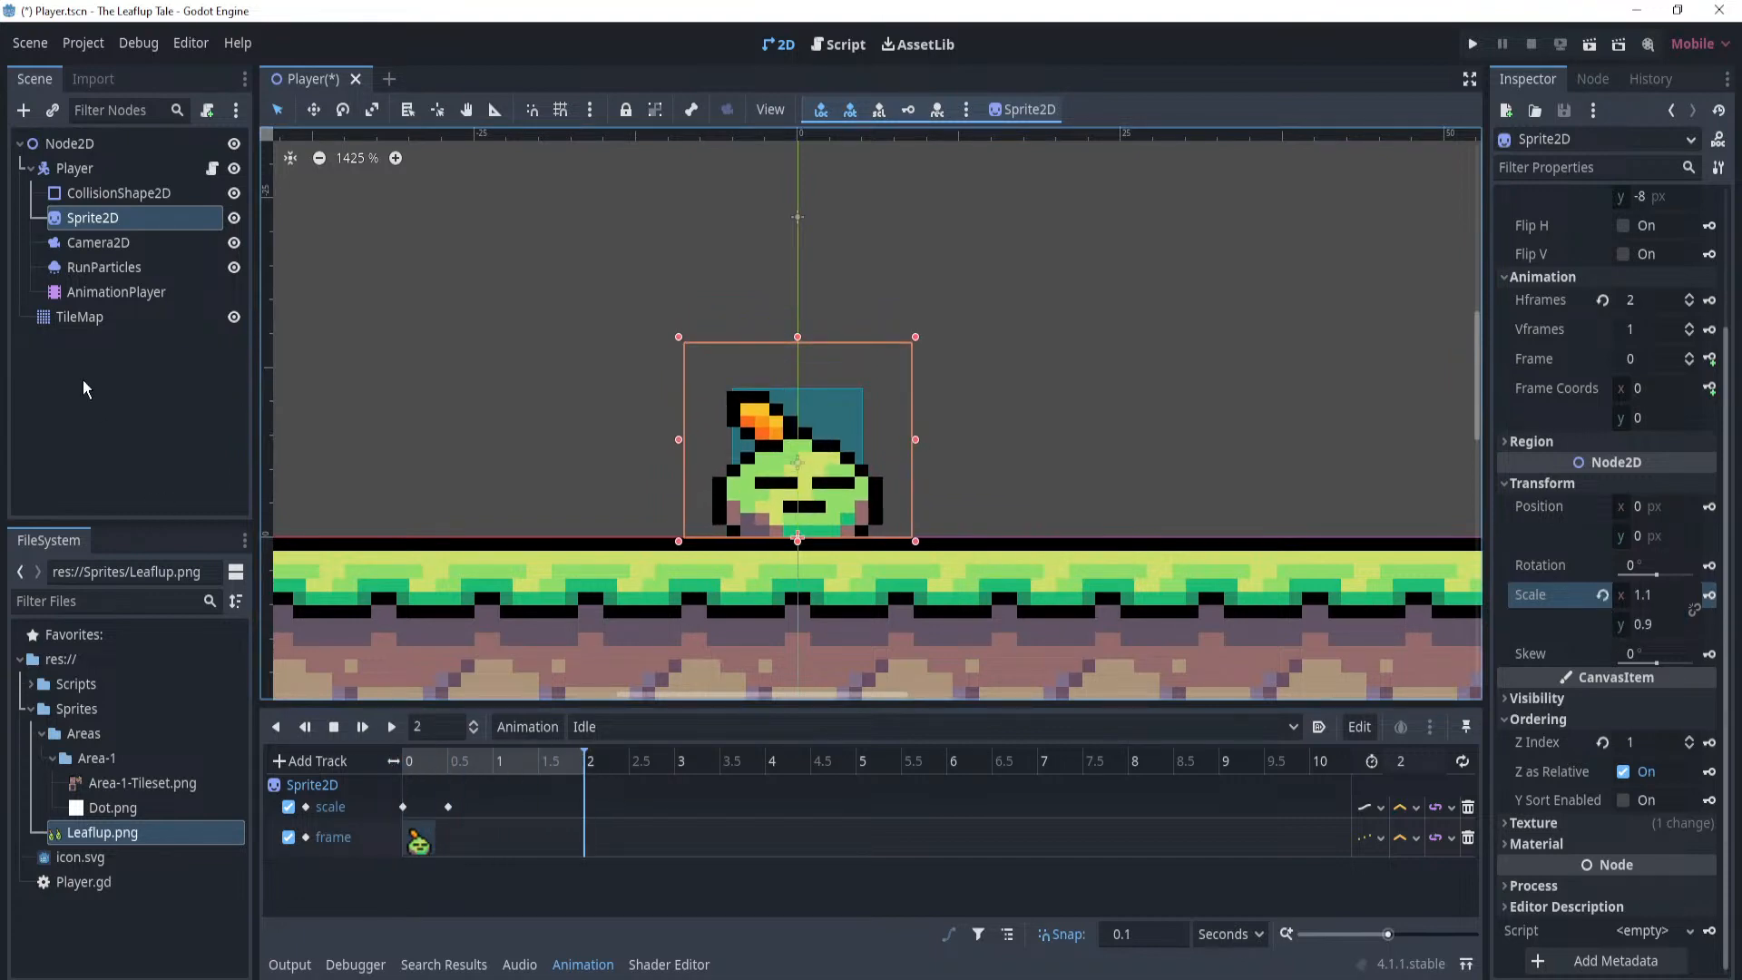
click(141, 214)
click(1647, 595)
text(1)
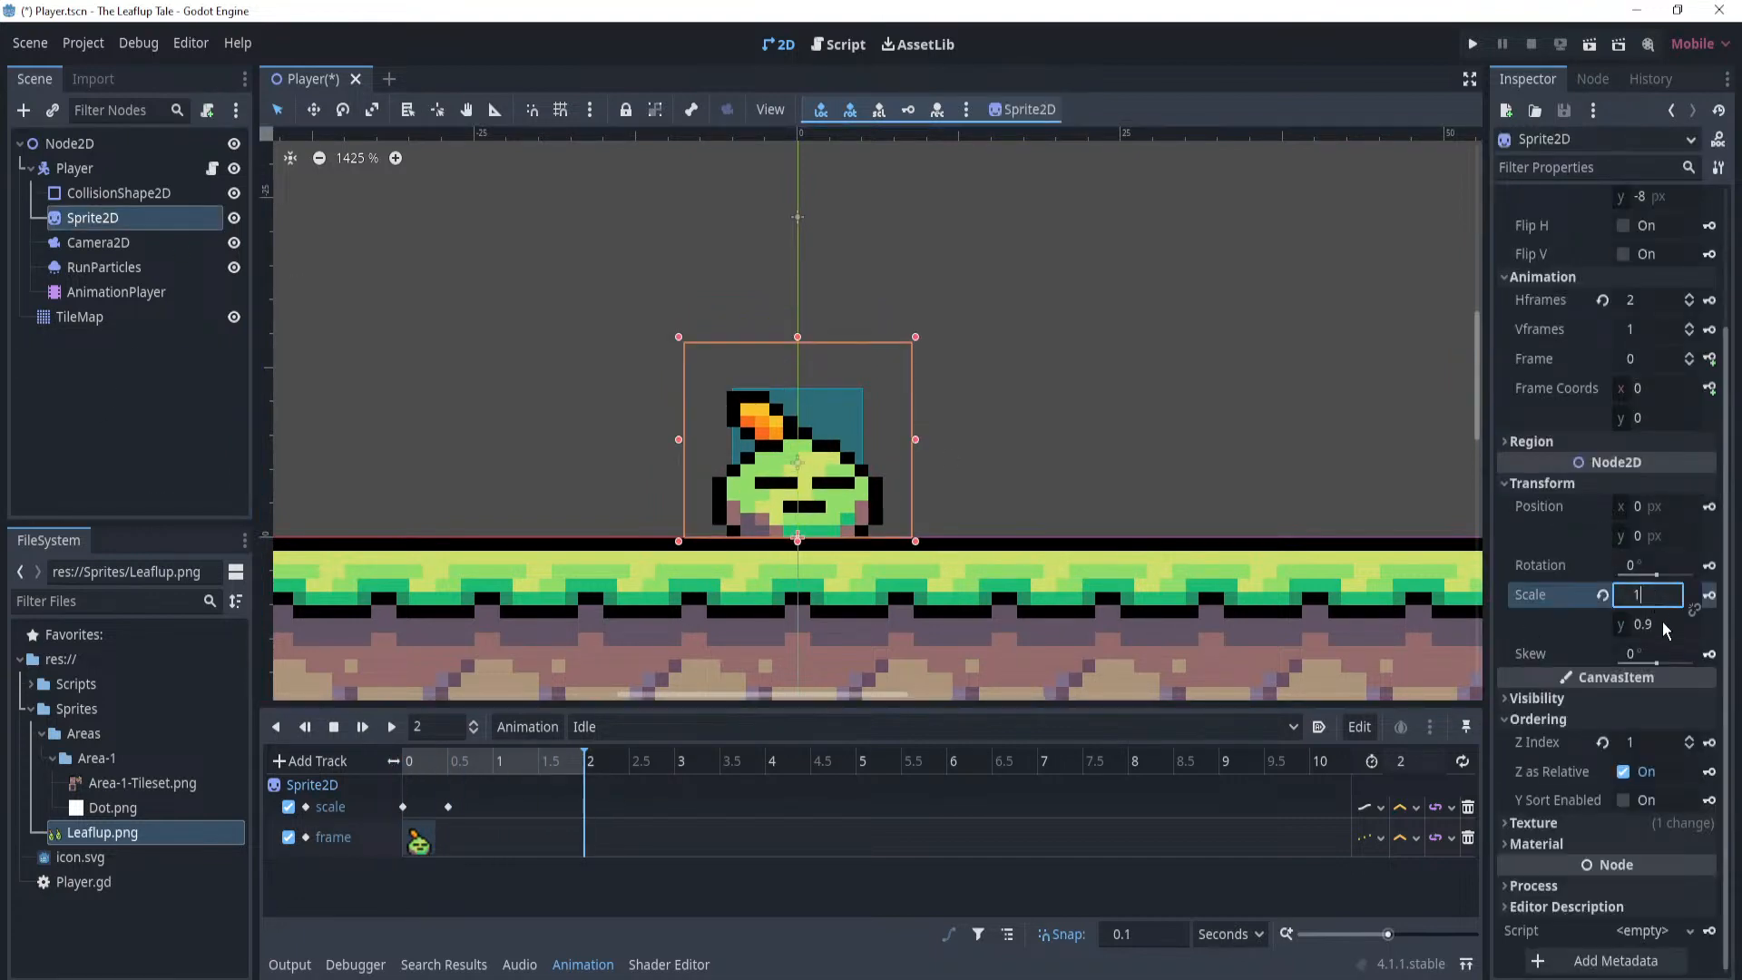
click(1664, 624)
text(1)
key(Return)
click(161, 418)
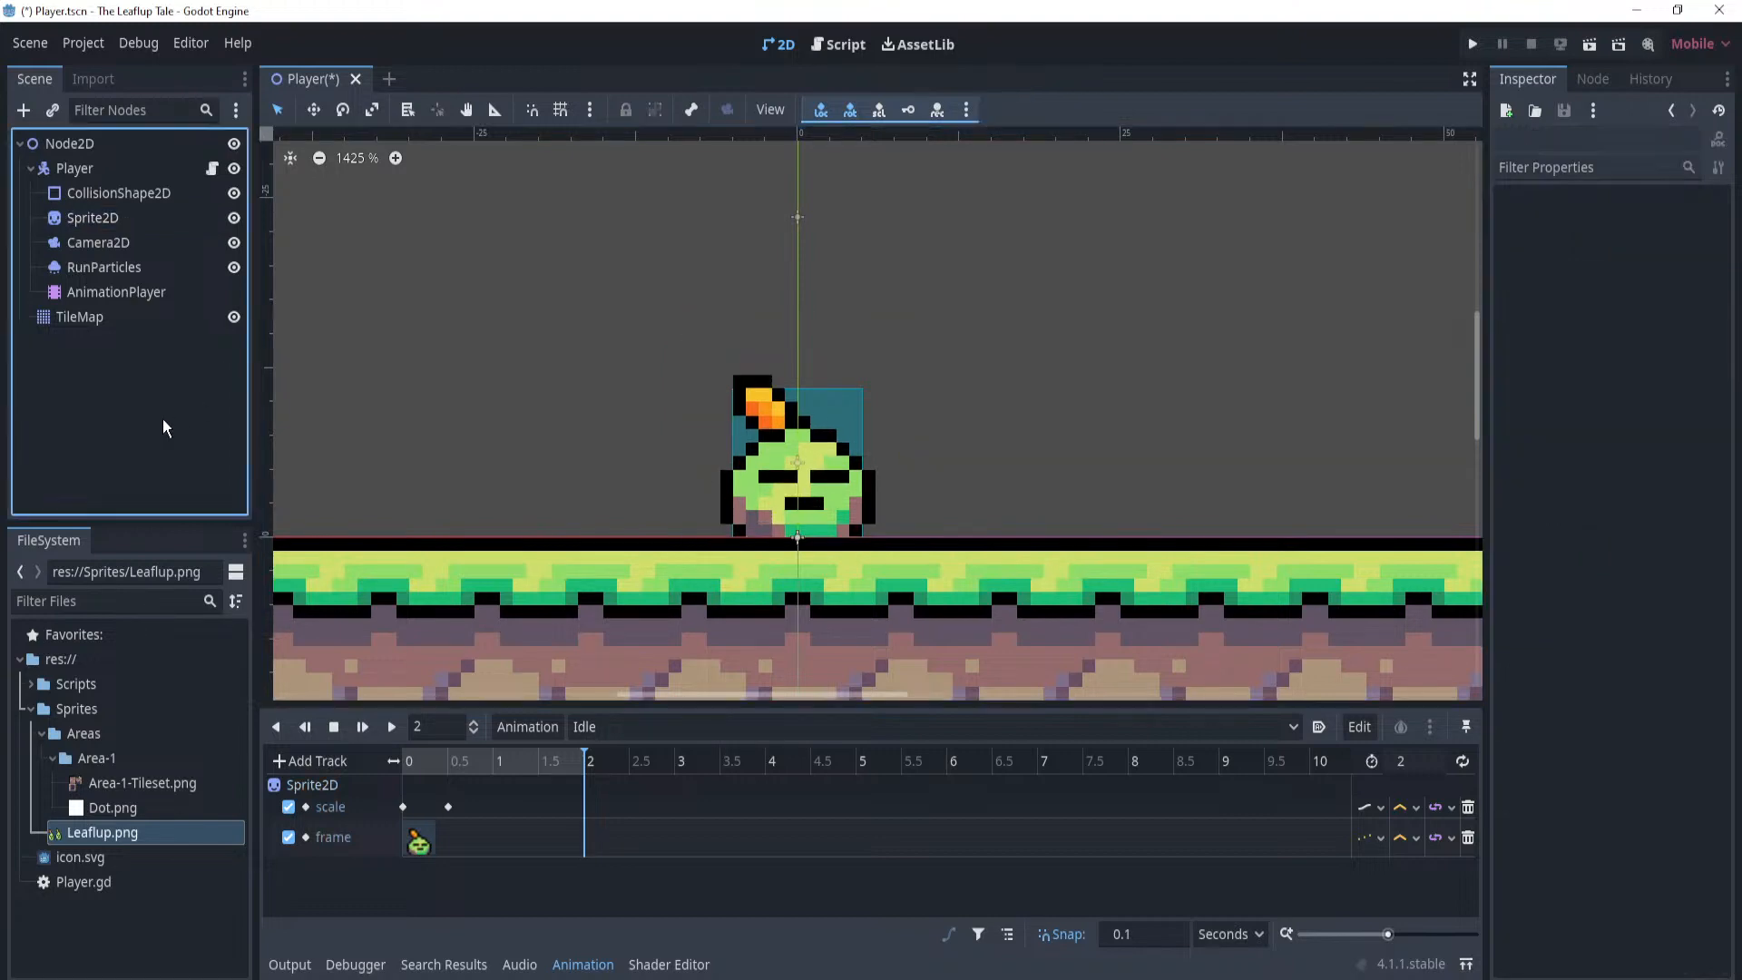
Move to 1 second in the Idle animation, set Sprite2D's scale to 1 on x and y, and insert a scale key.
drag(432, 768, 495, 768)
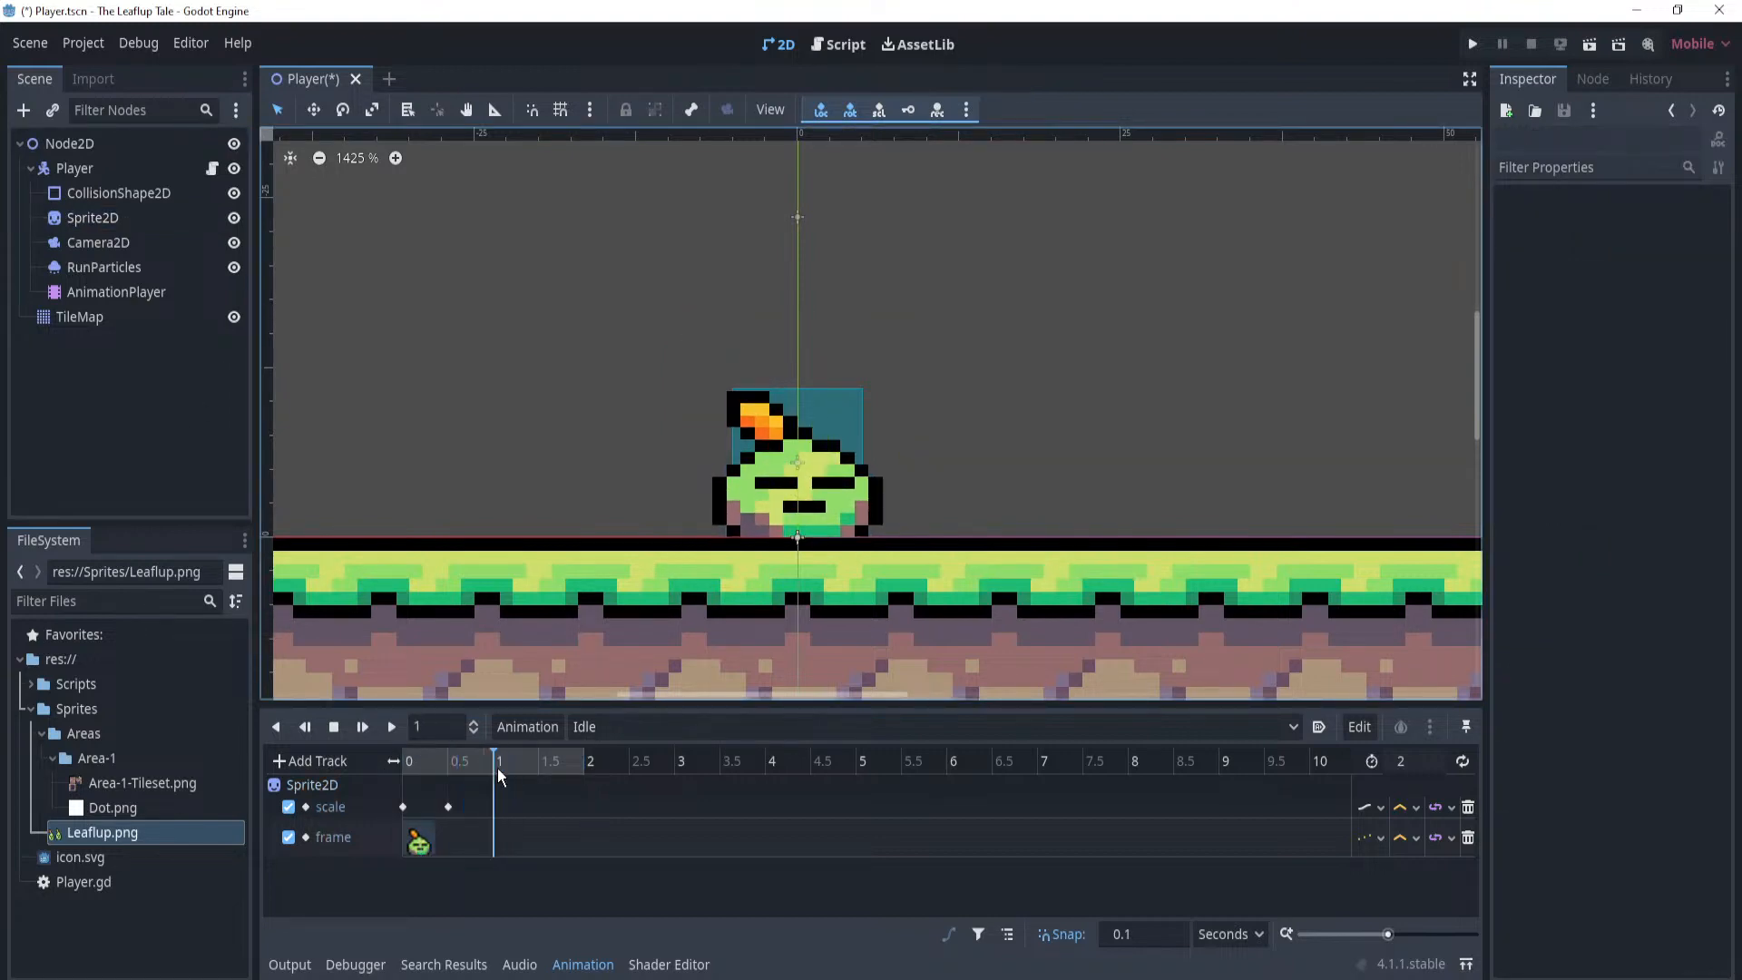
click(403, 807)
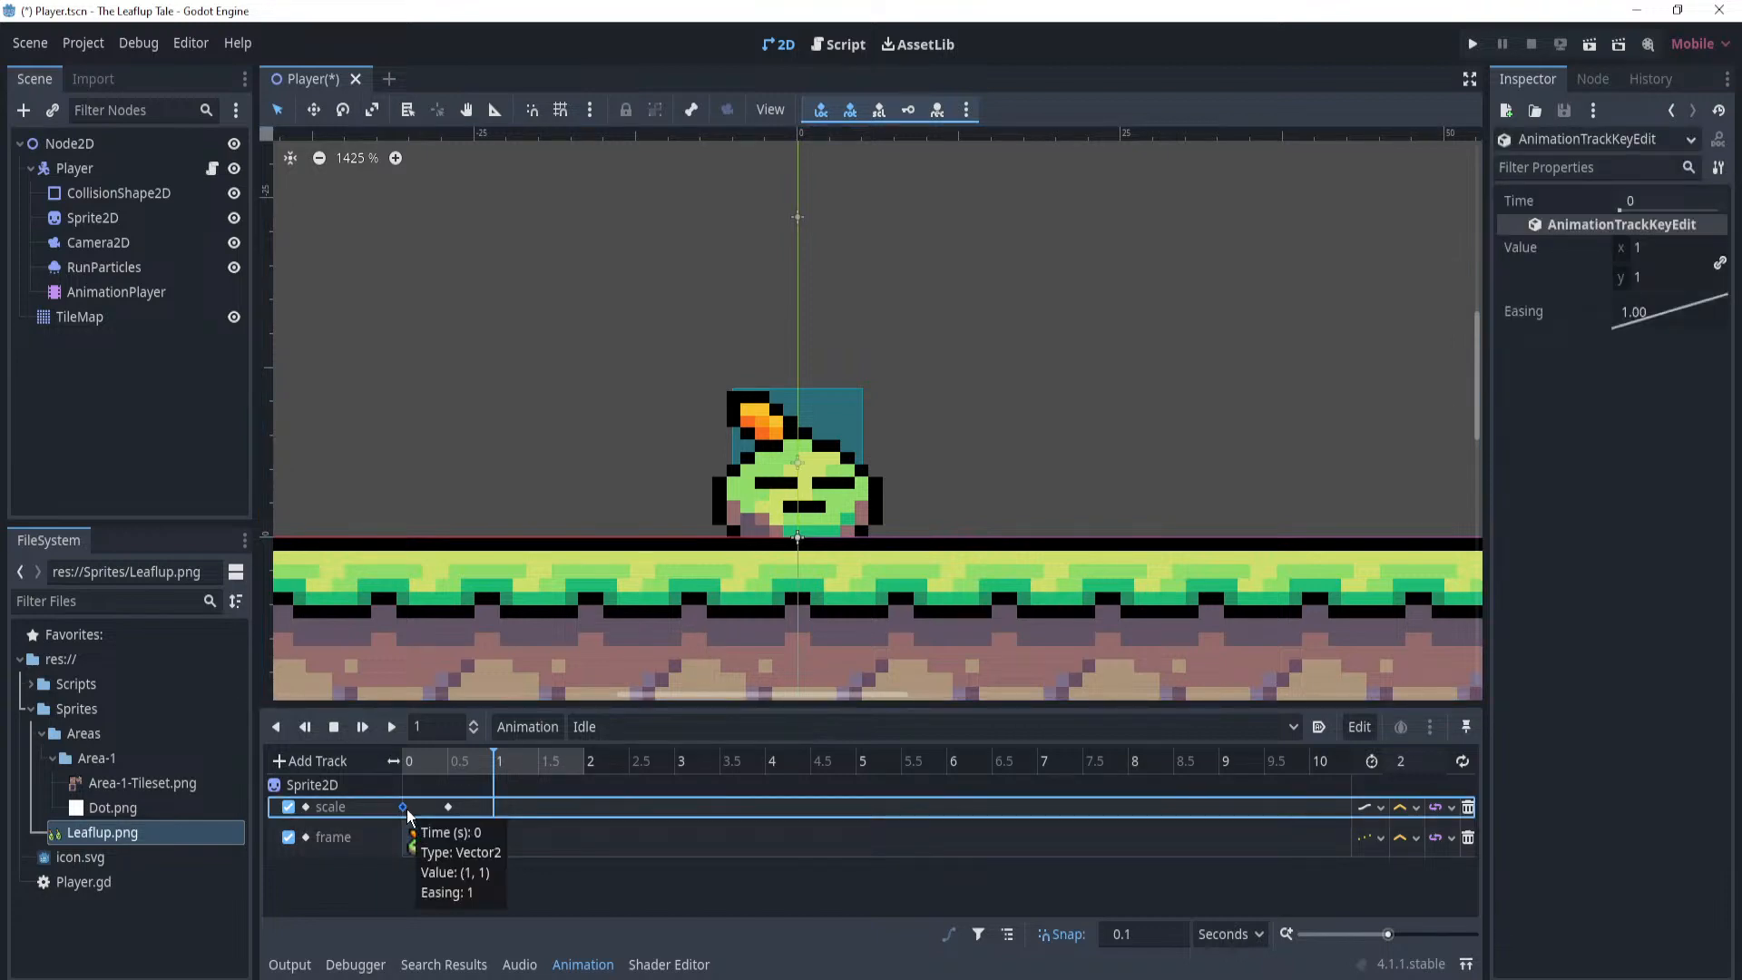
click(490, 810)
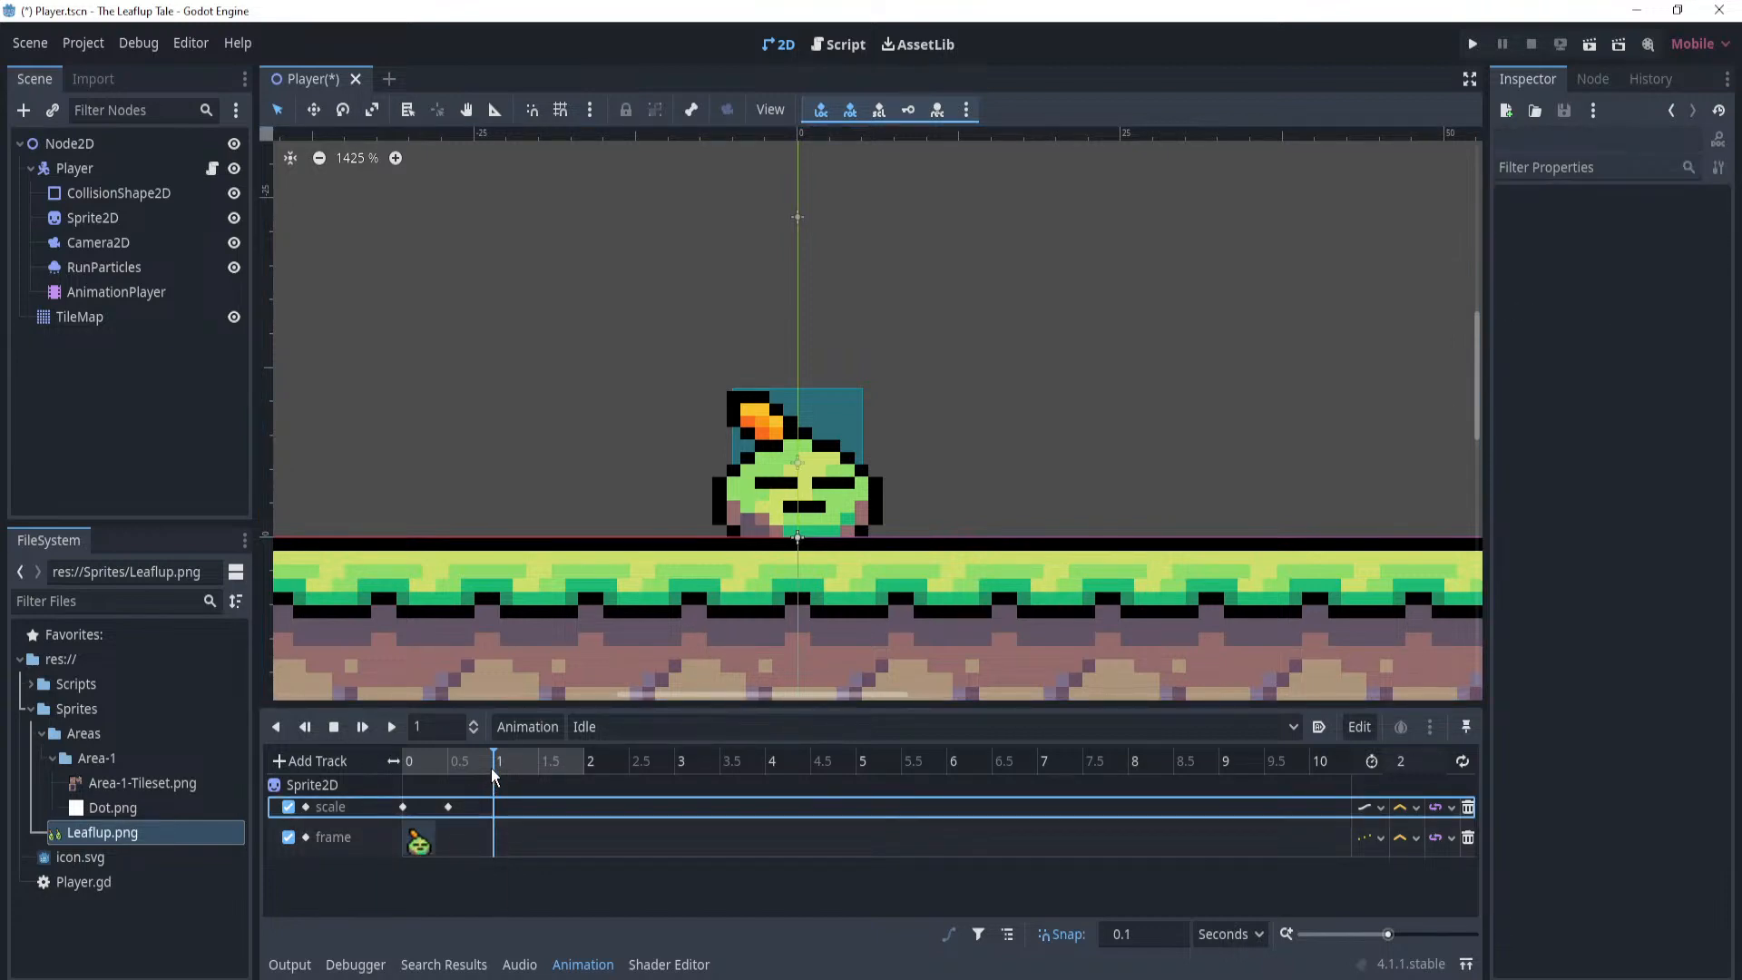
mouse_move(491, 767)
mouse_down()
mouse_move(465, 762)
mouse_move(494, 762)
mouse_up()
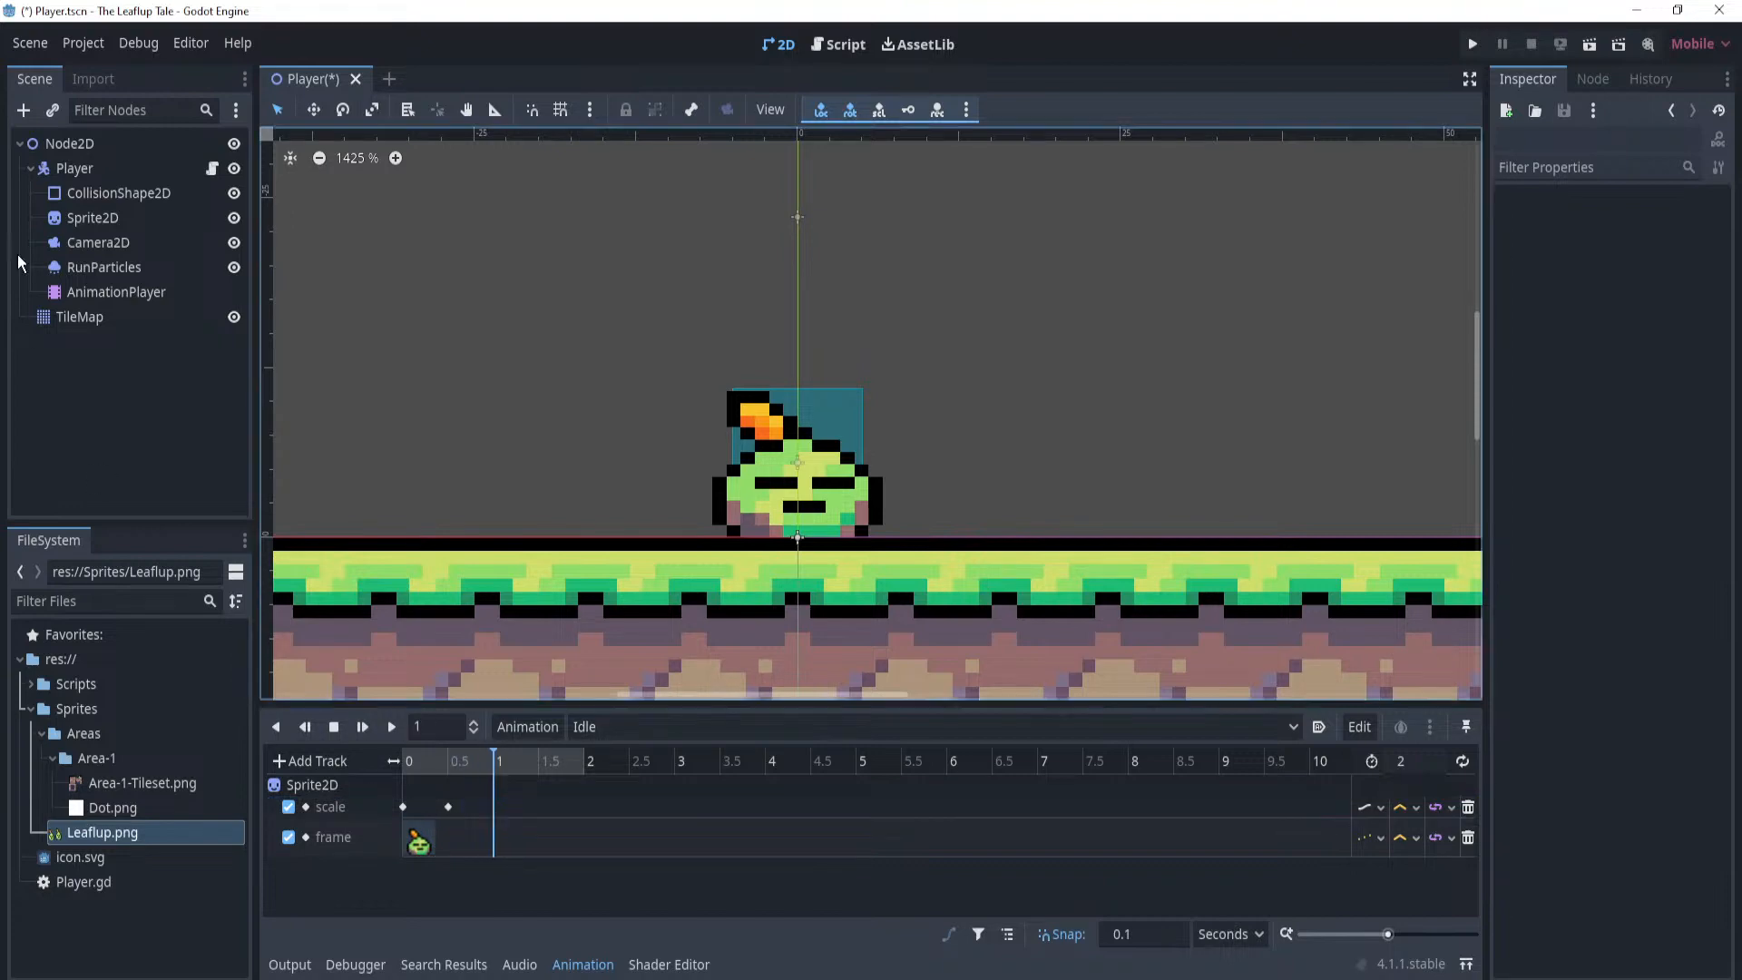
click(107, 218)
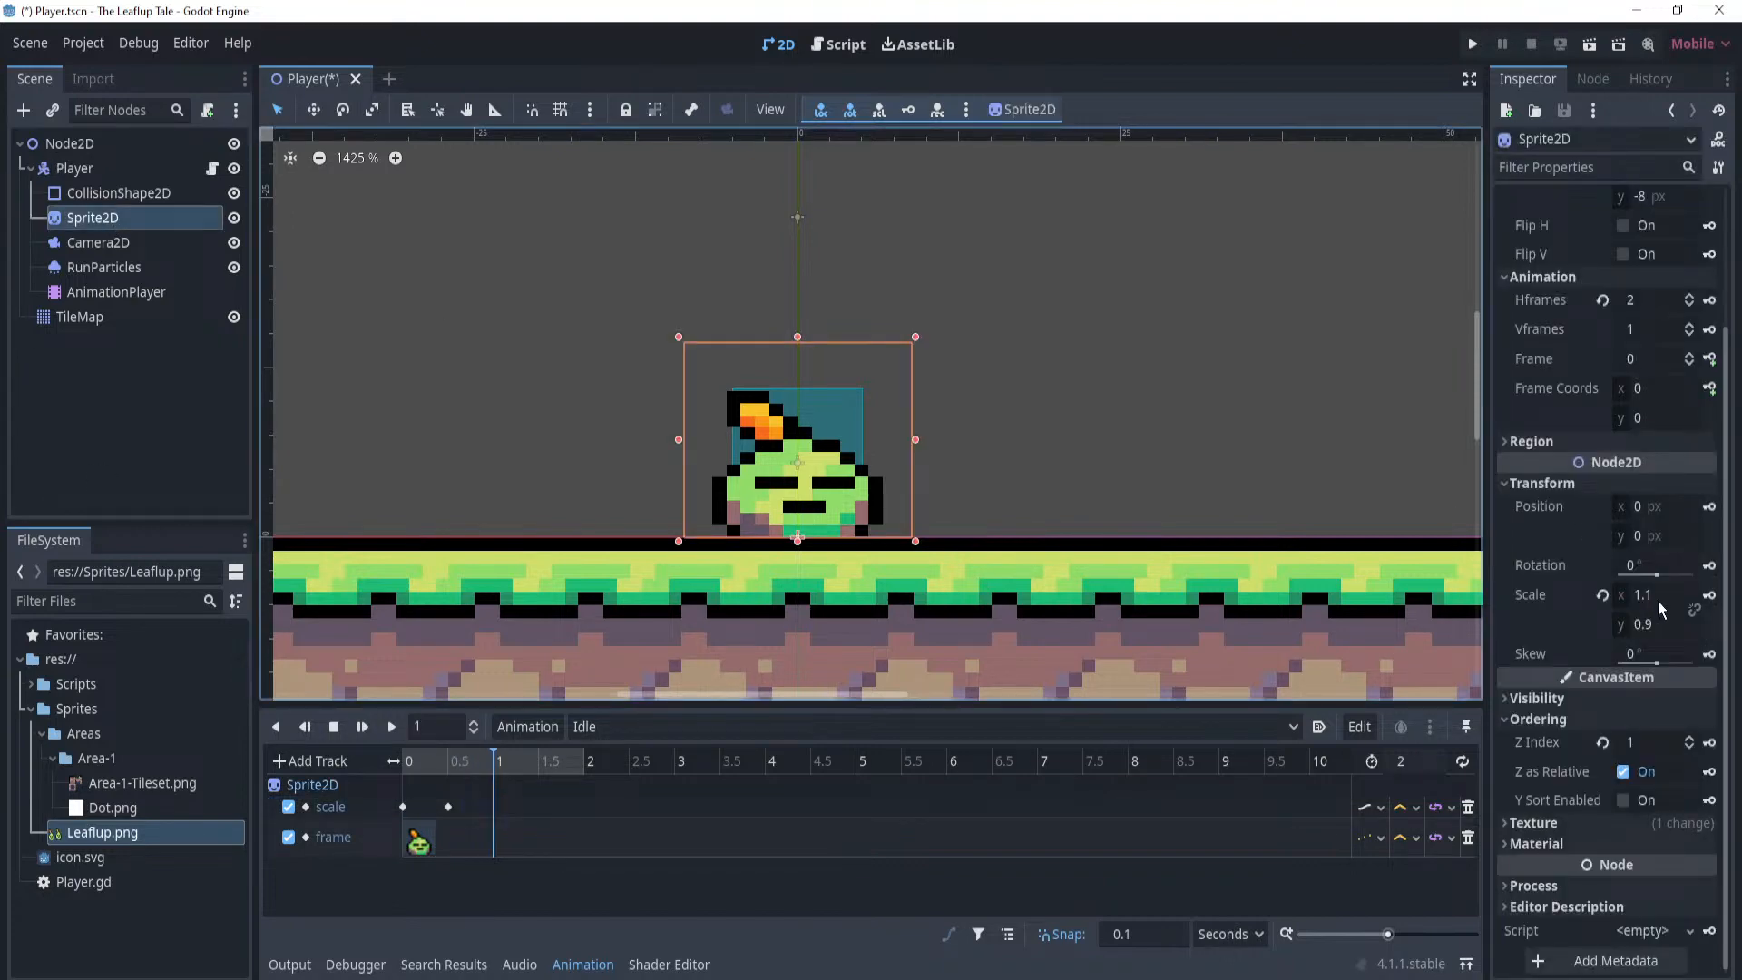
click(1664, 596)
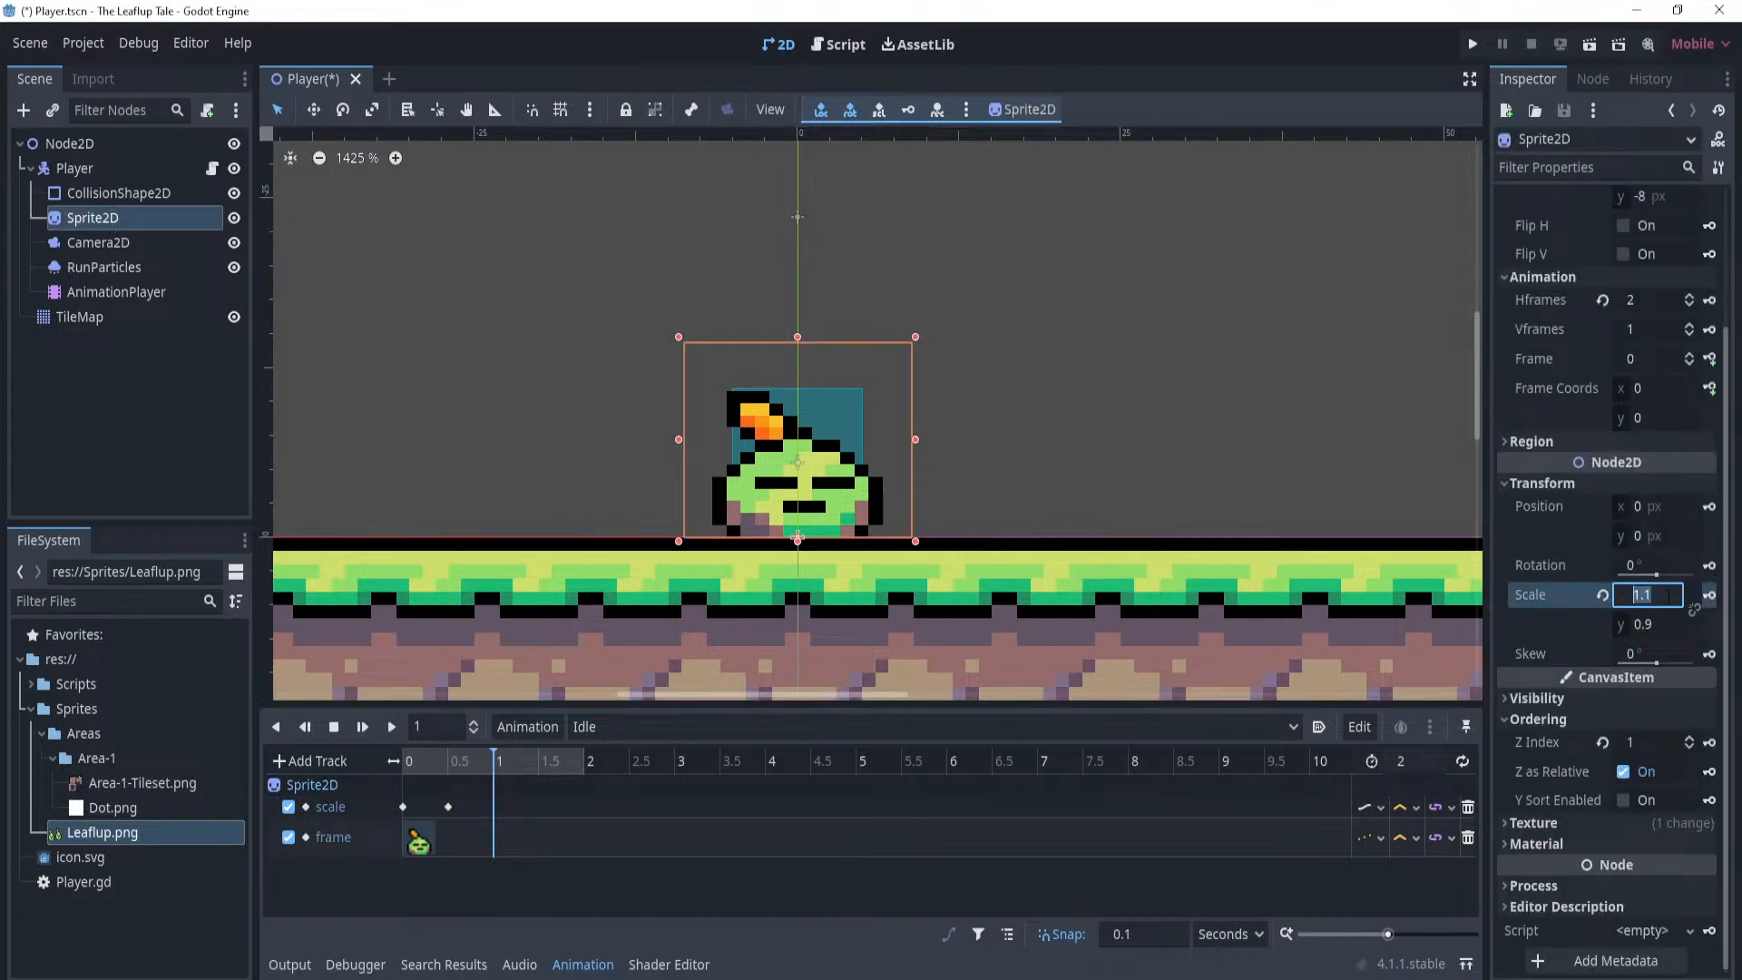
text(1)
key(Tab)
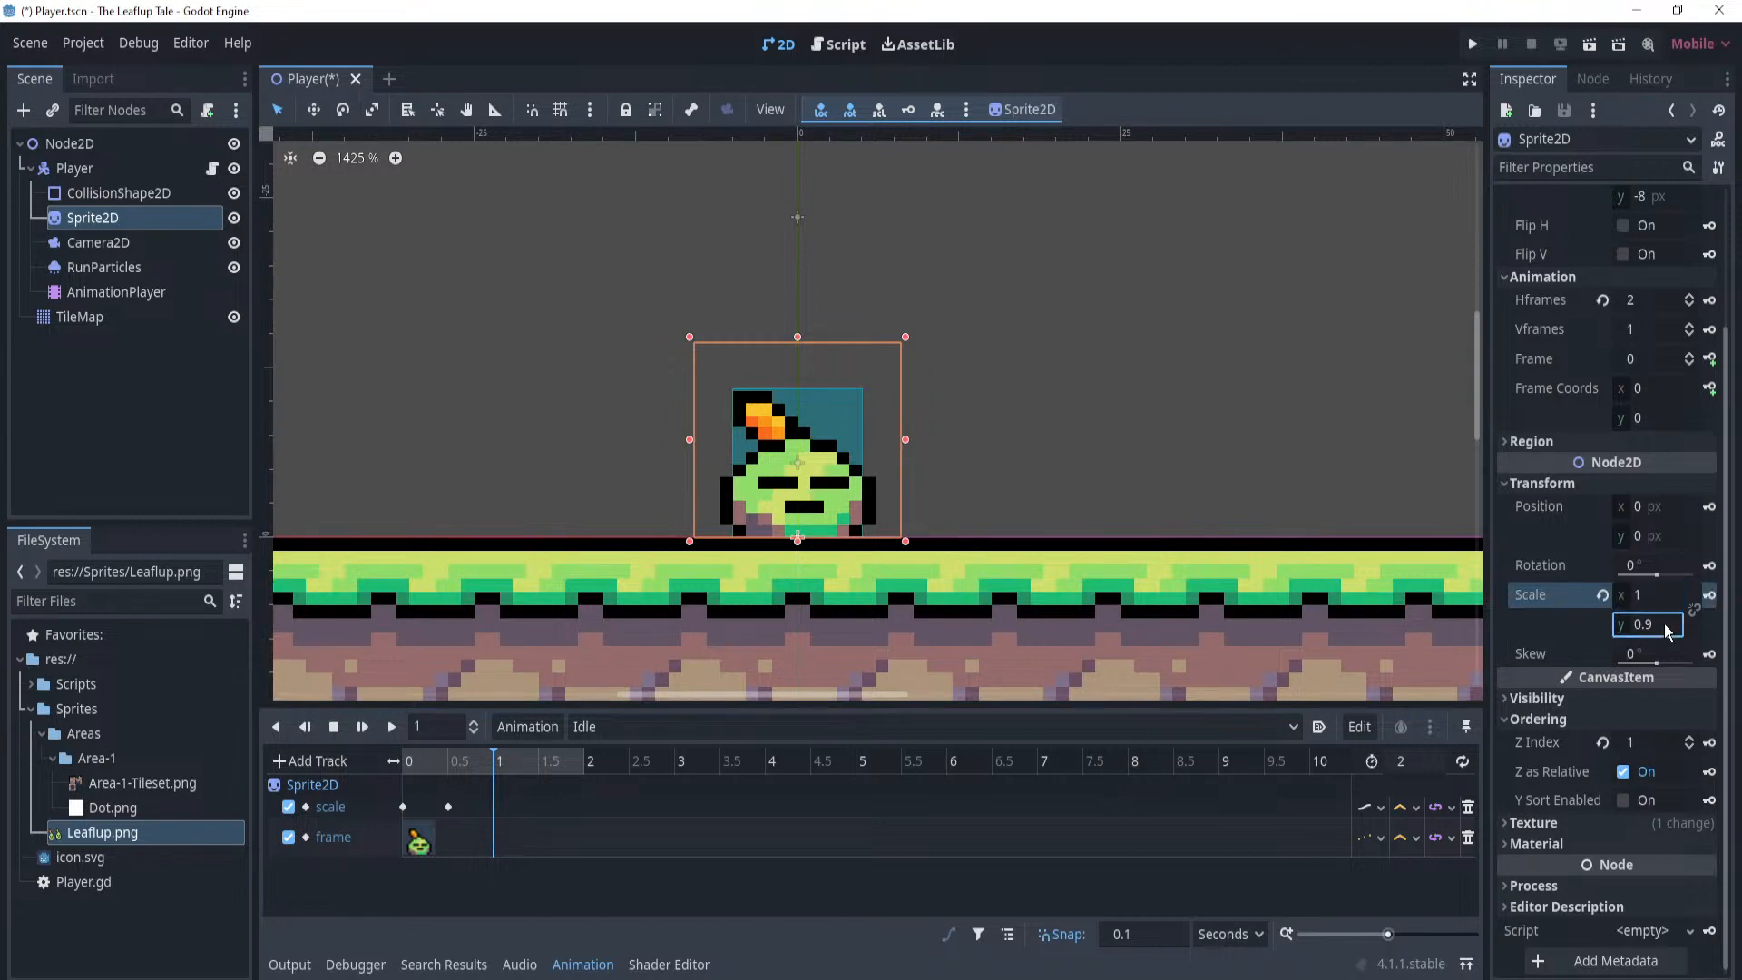
text(1)
click(1710, 595)
Play the Idle animation from the start to check the squash-and-stretch motion, and stop playback.
drag(444, 767, 377, 760)
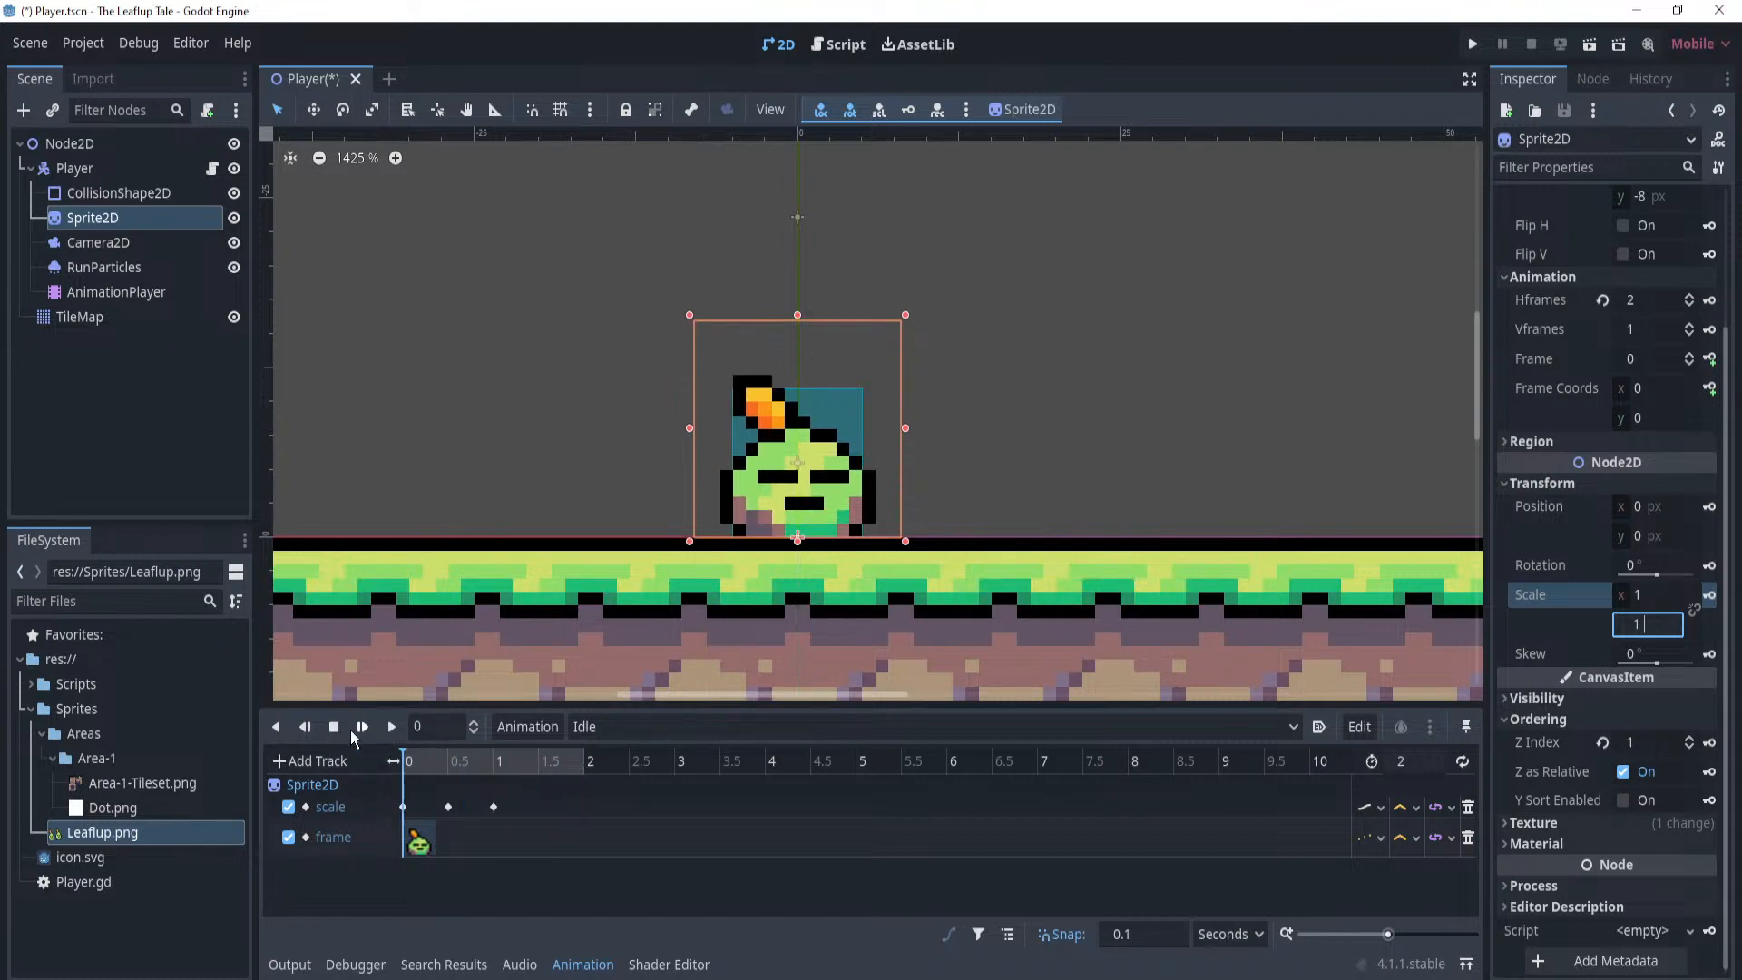
click(392, 728)
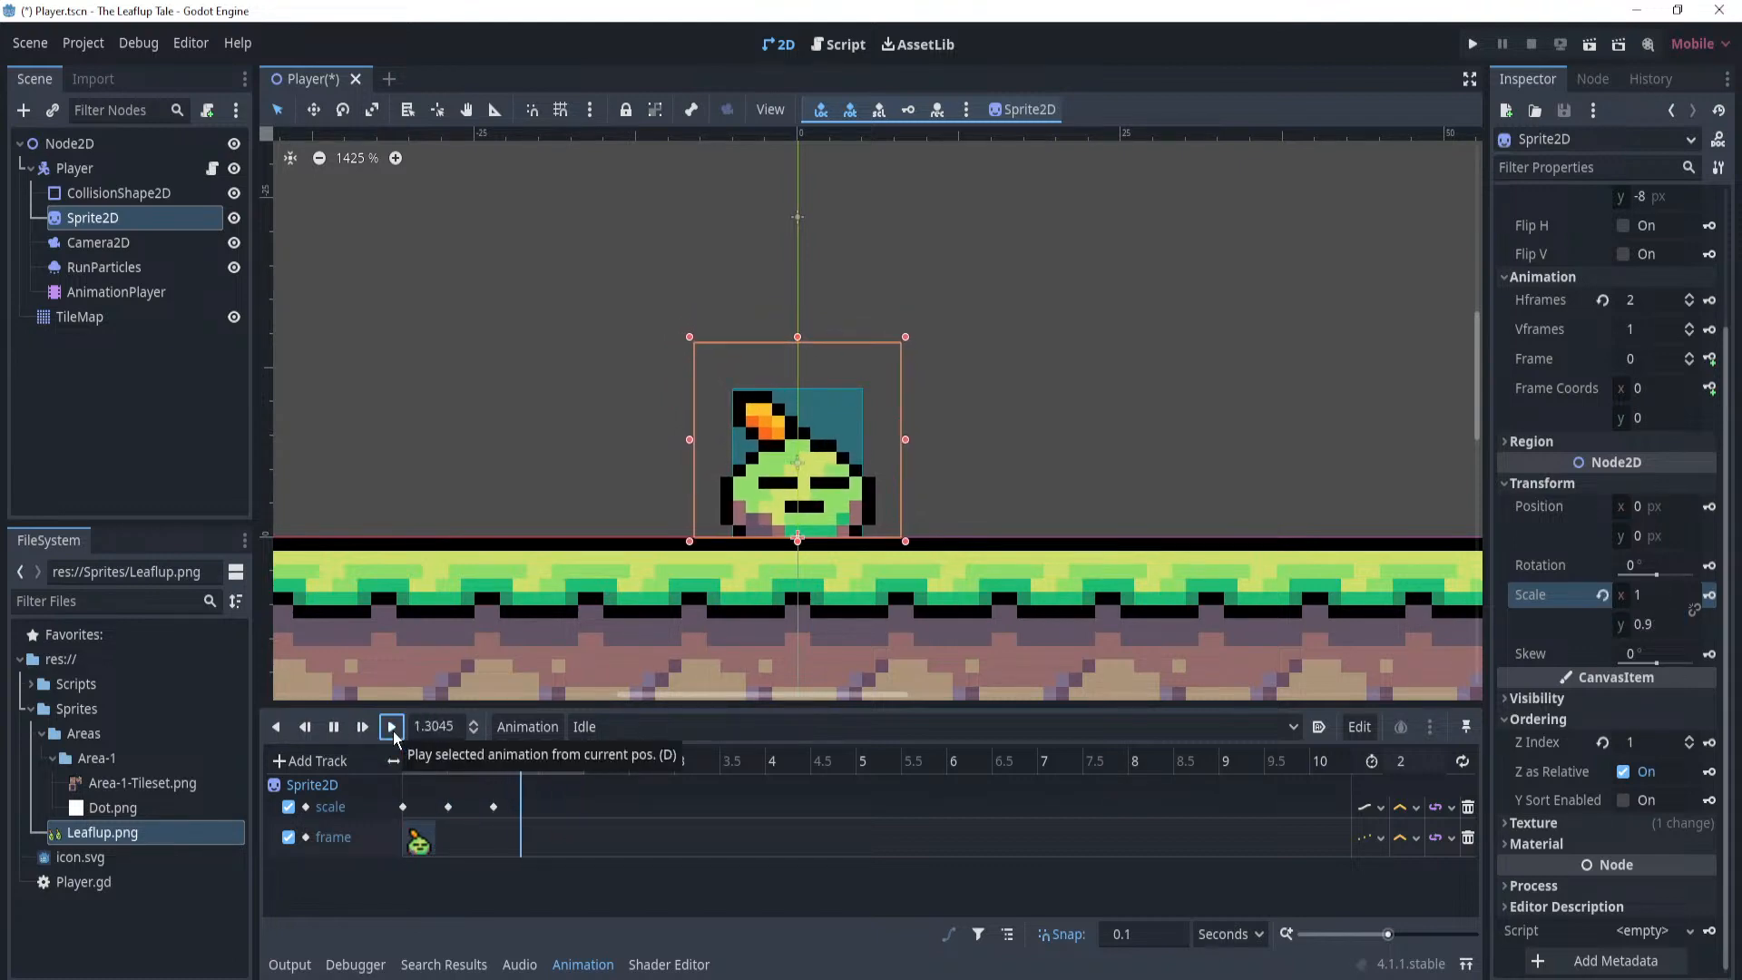
click(333, 727)
Return to the 1-second scale key and correct Sprite2D's y scale to 1.
drag(439, 765, 495, 771)
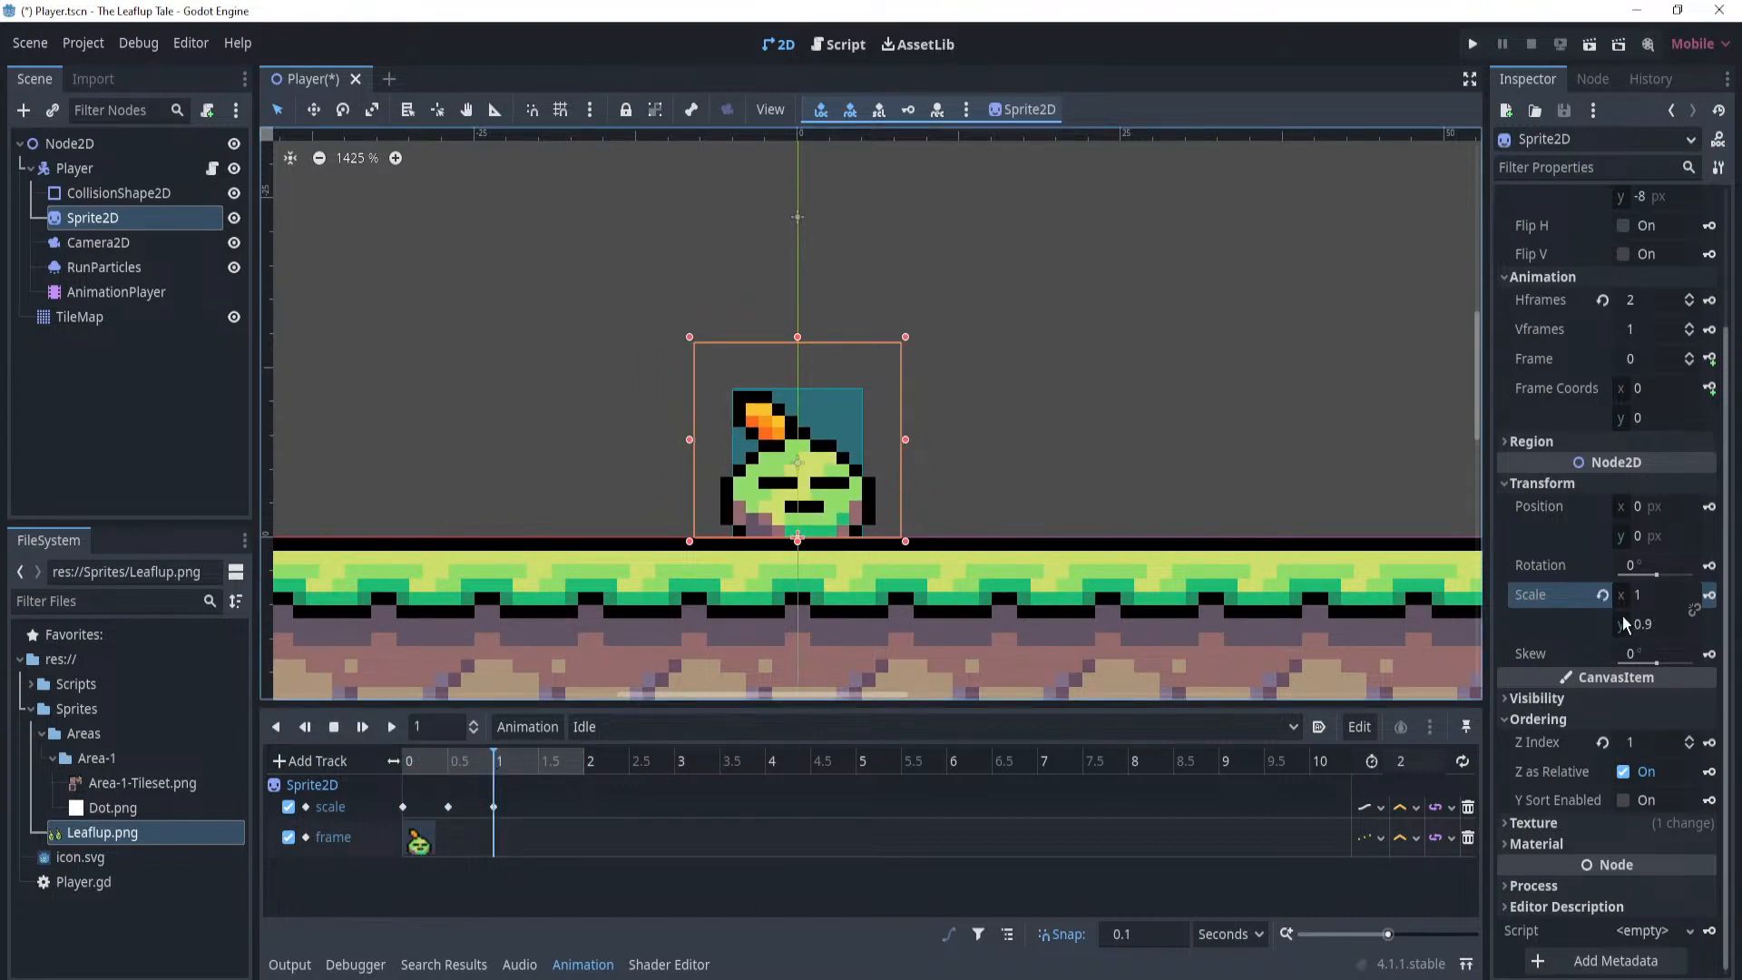
click(1672, 623)
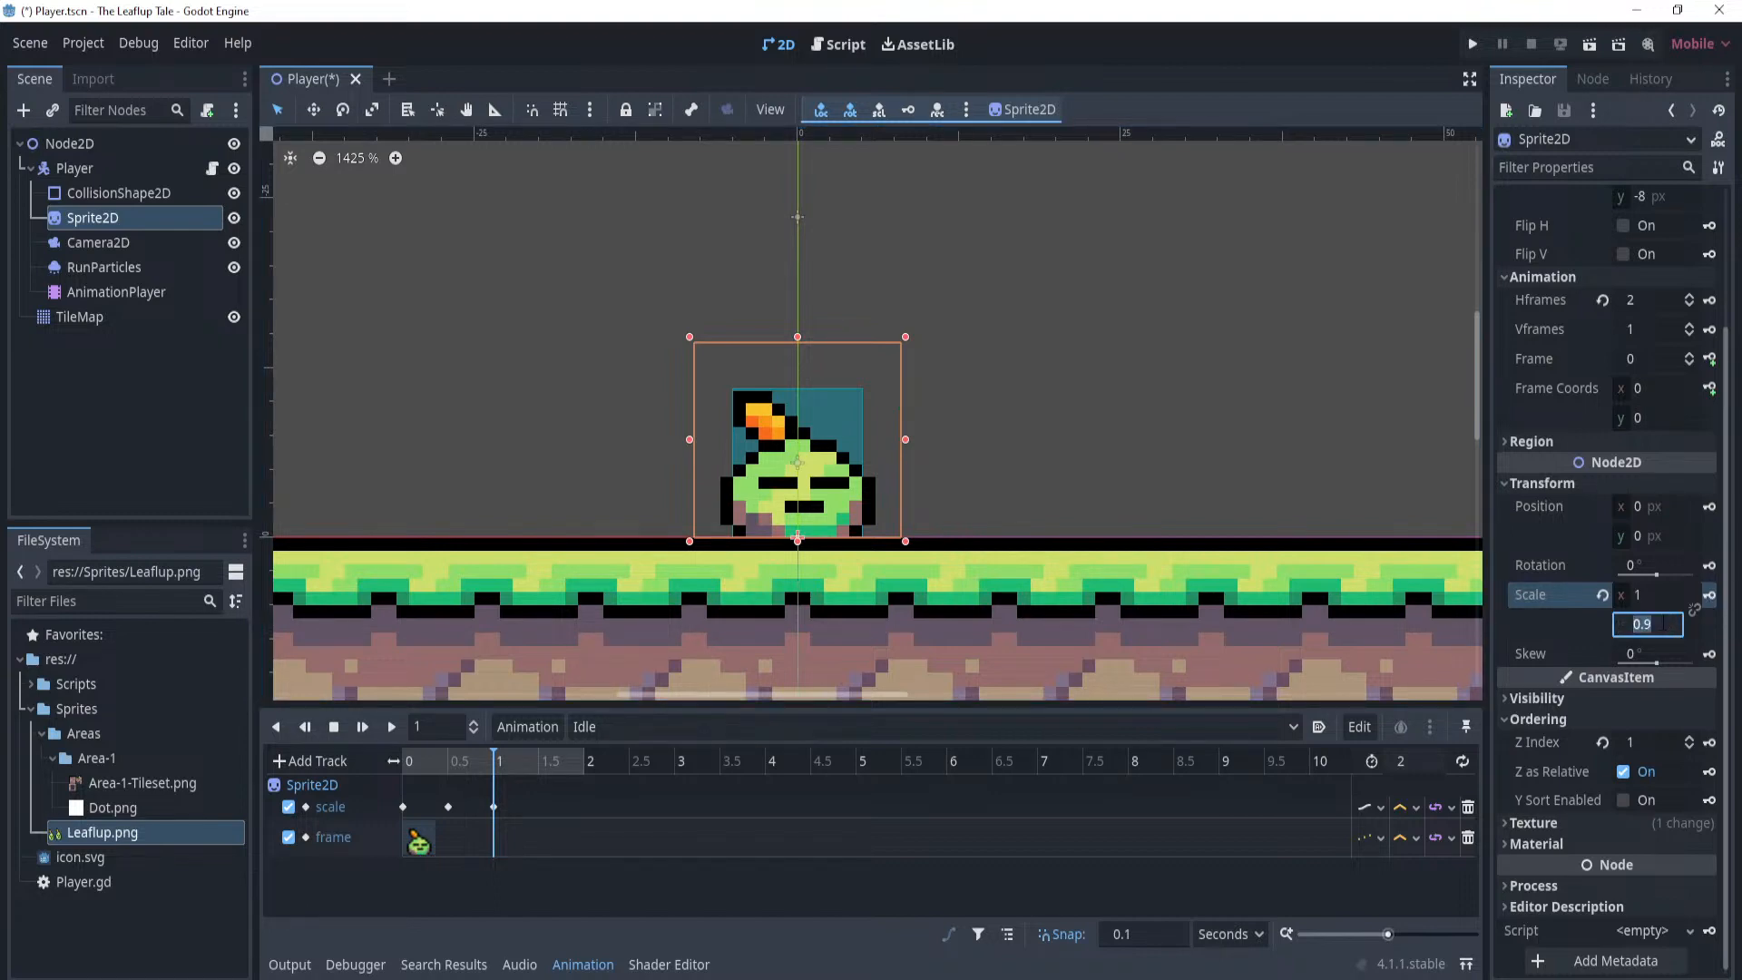
text(1)
key(Return)
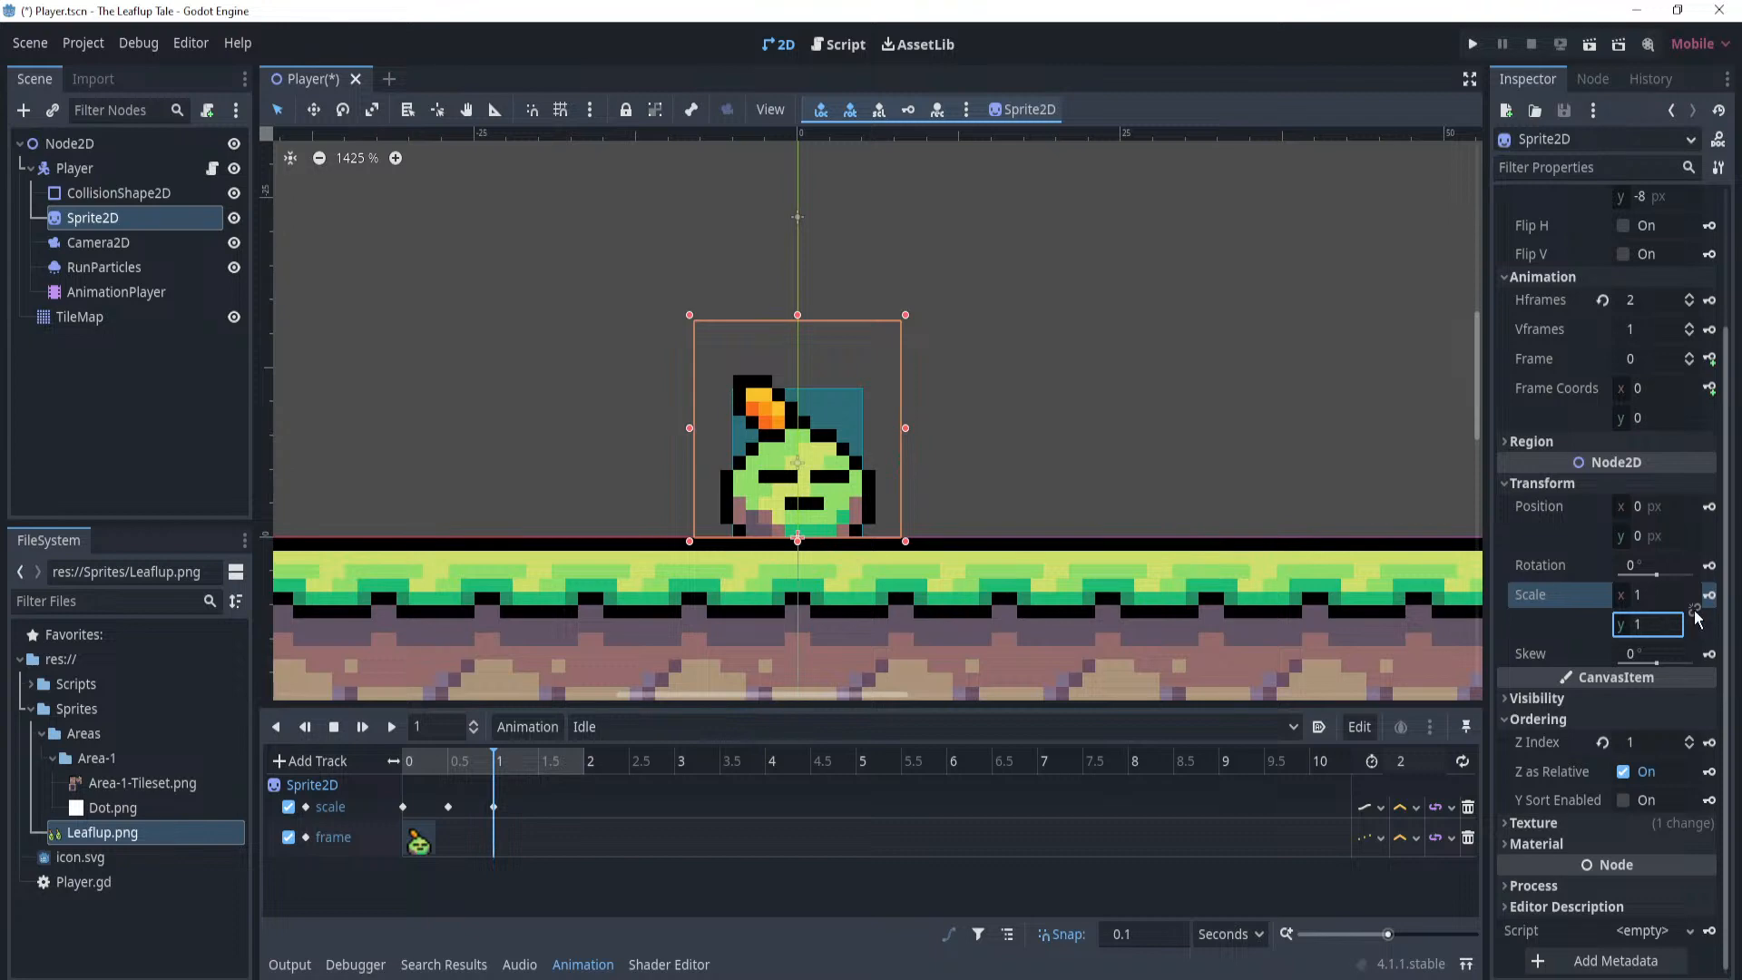
Replay the corrected Idle animation from the beginning and stop it.
drag(495, 760, 335, 765)
click(390, 725)
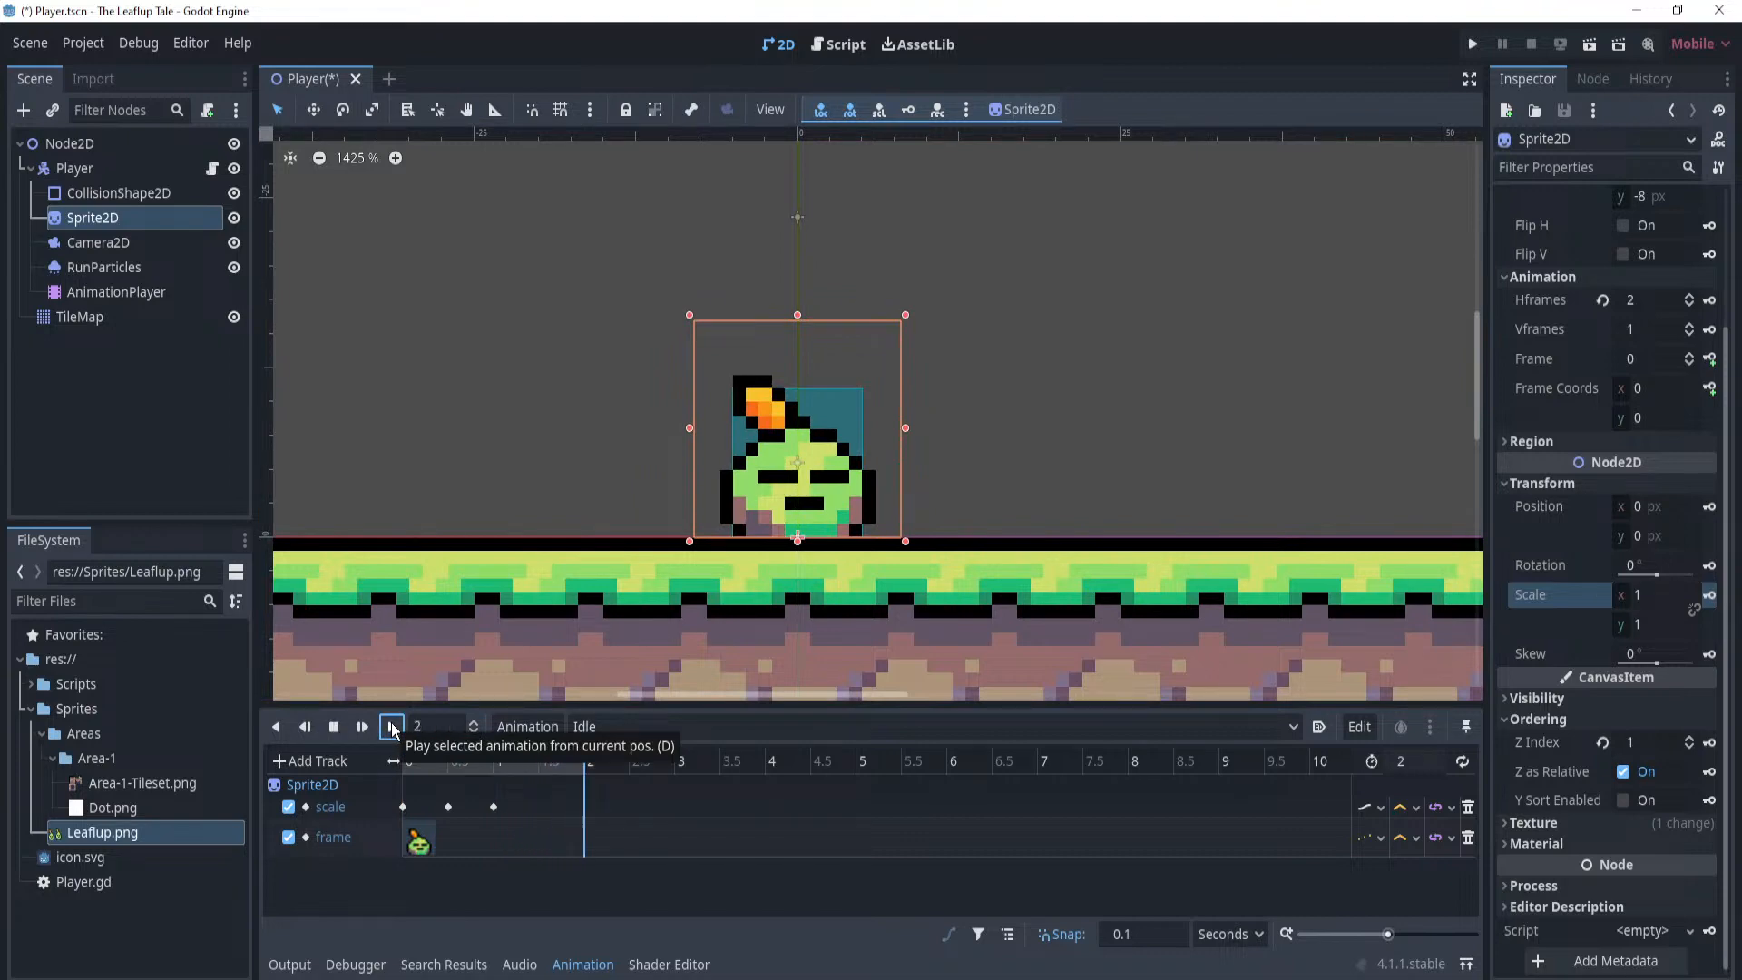
click(390, 726)
click(334, 726)
Set the Idle animation's length to 1 second, matching the last scale key, and play it.
drag(408, 766, 496, 773)
click(1416, 767)
text(1)
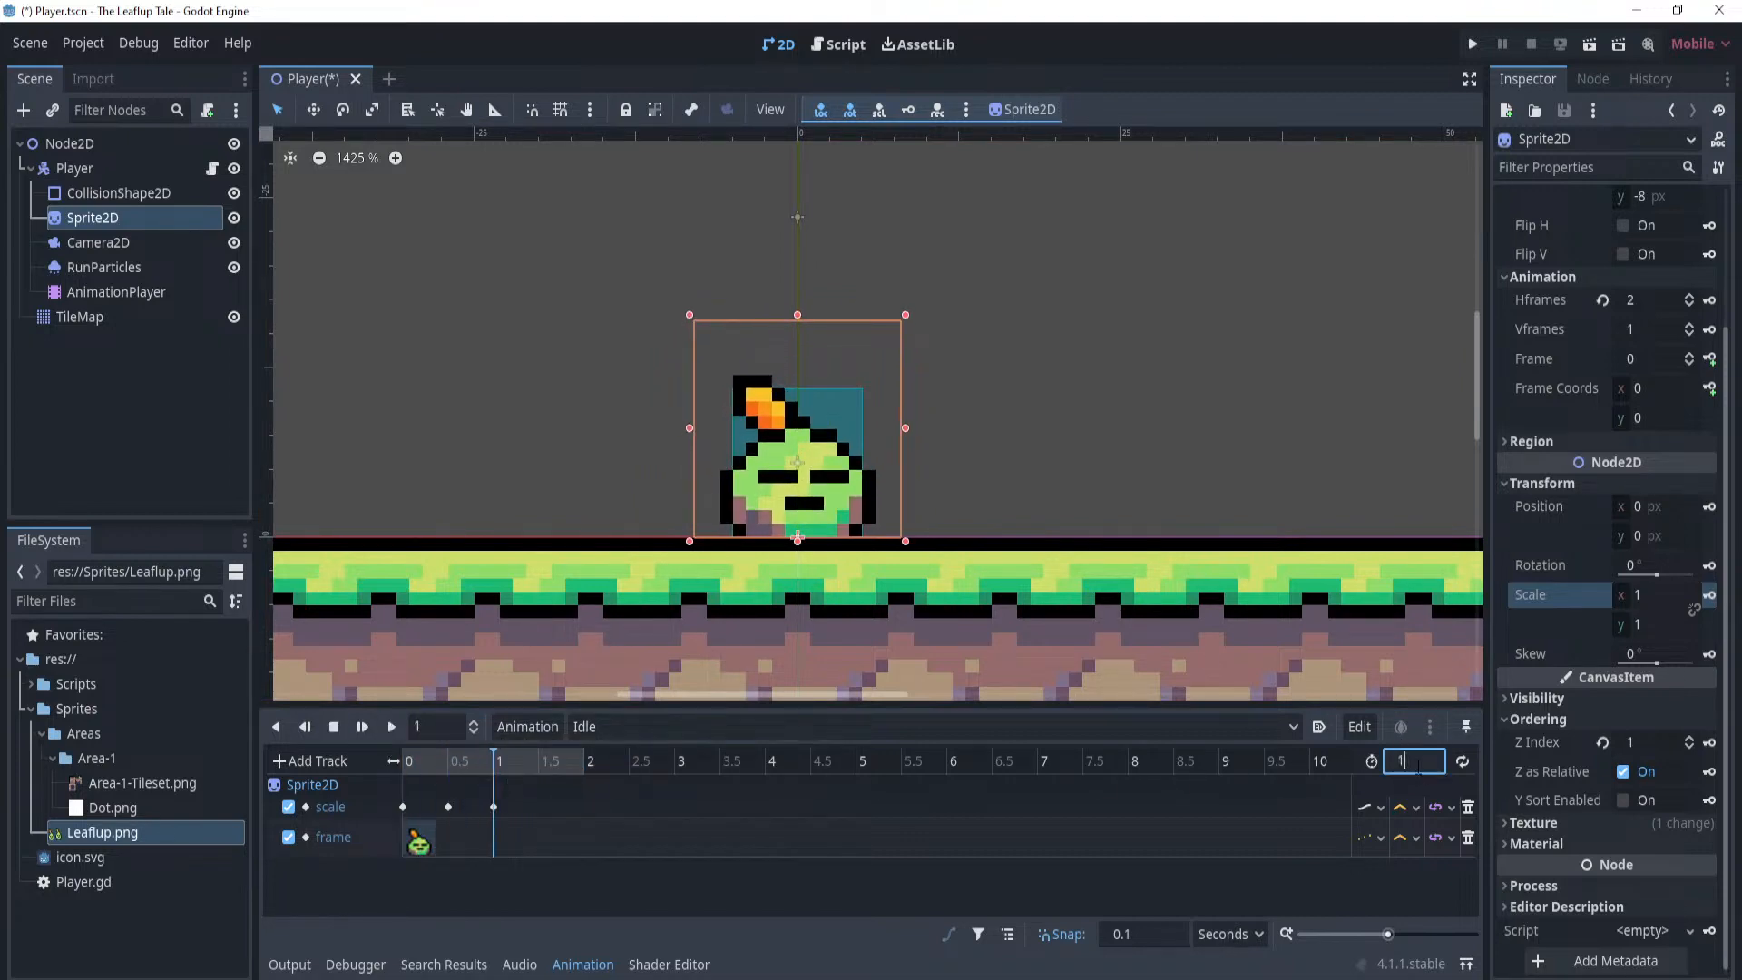
key(Return)
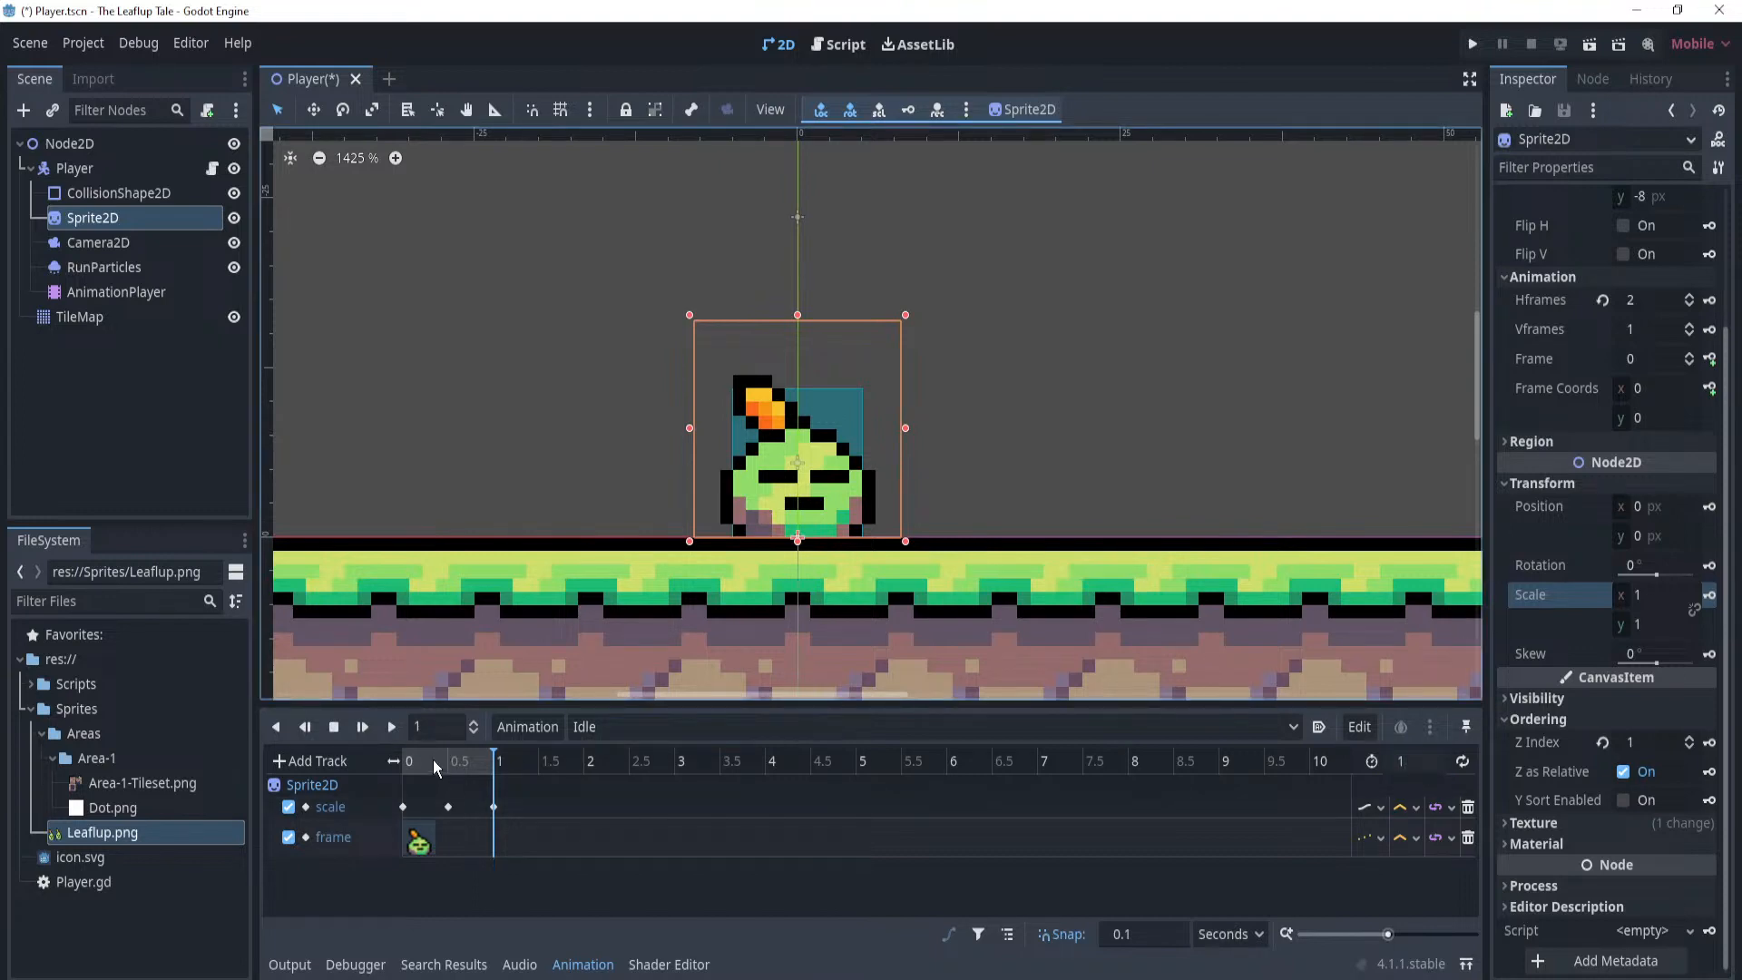
click(335, 727)
click(391, 727)
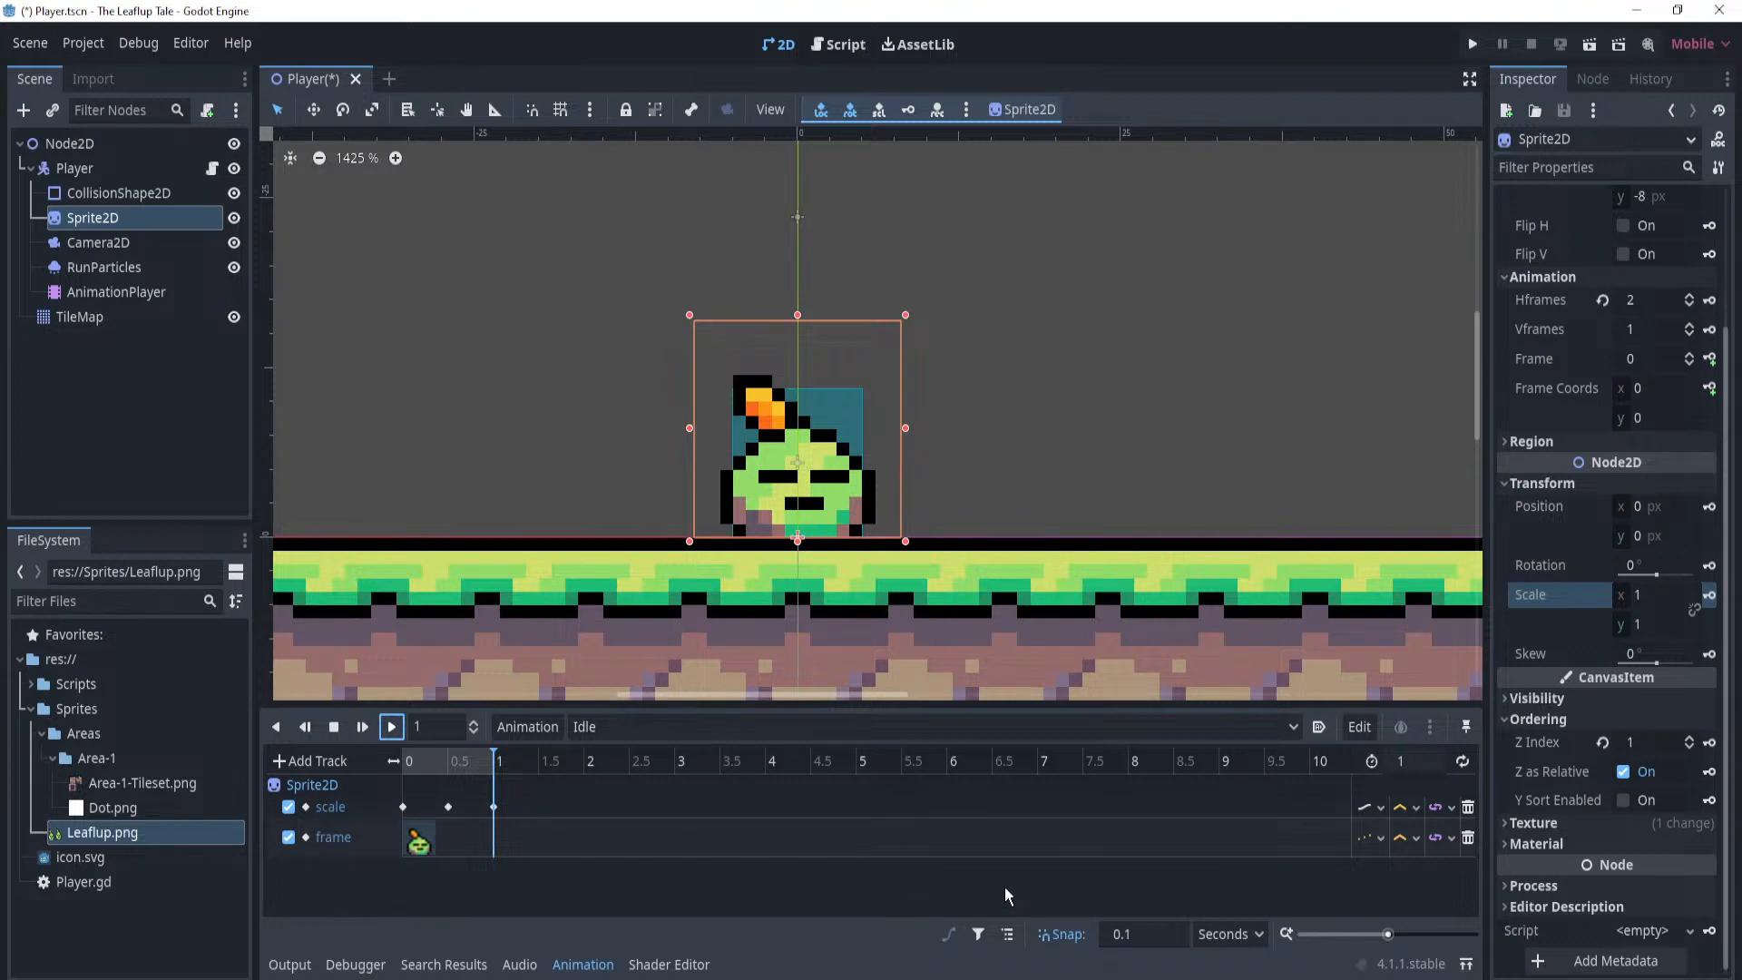
Enable looping for the Idle animation and preview it with no node selected.
click(1462, 761)
click(391, 727)
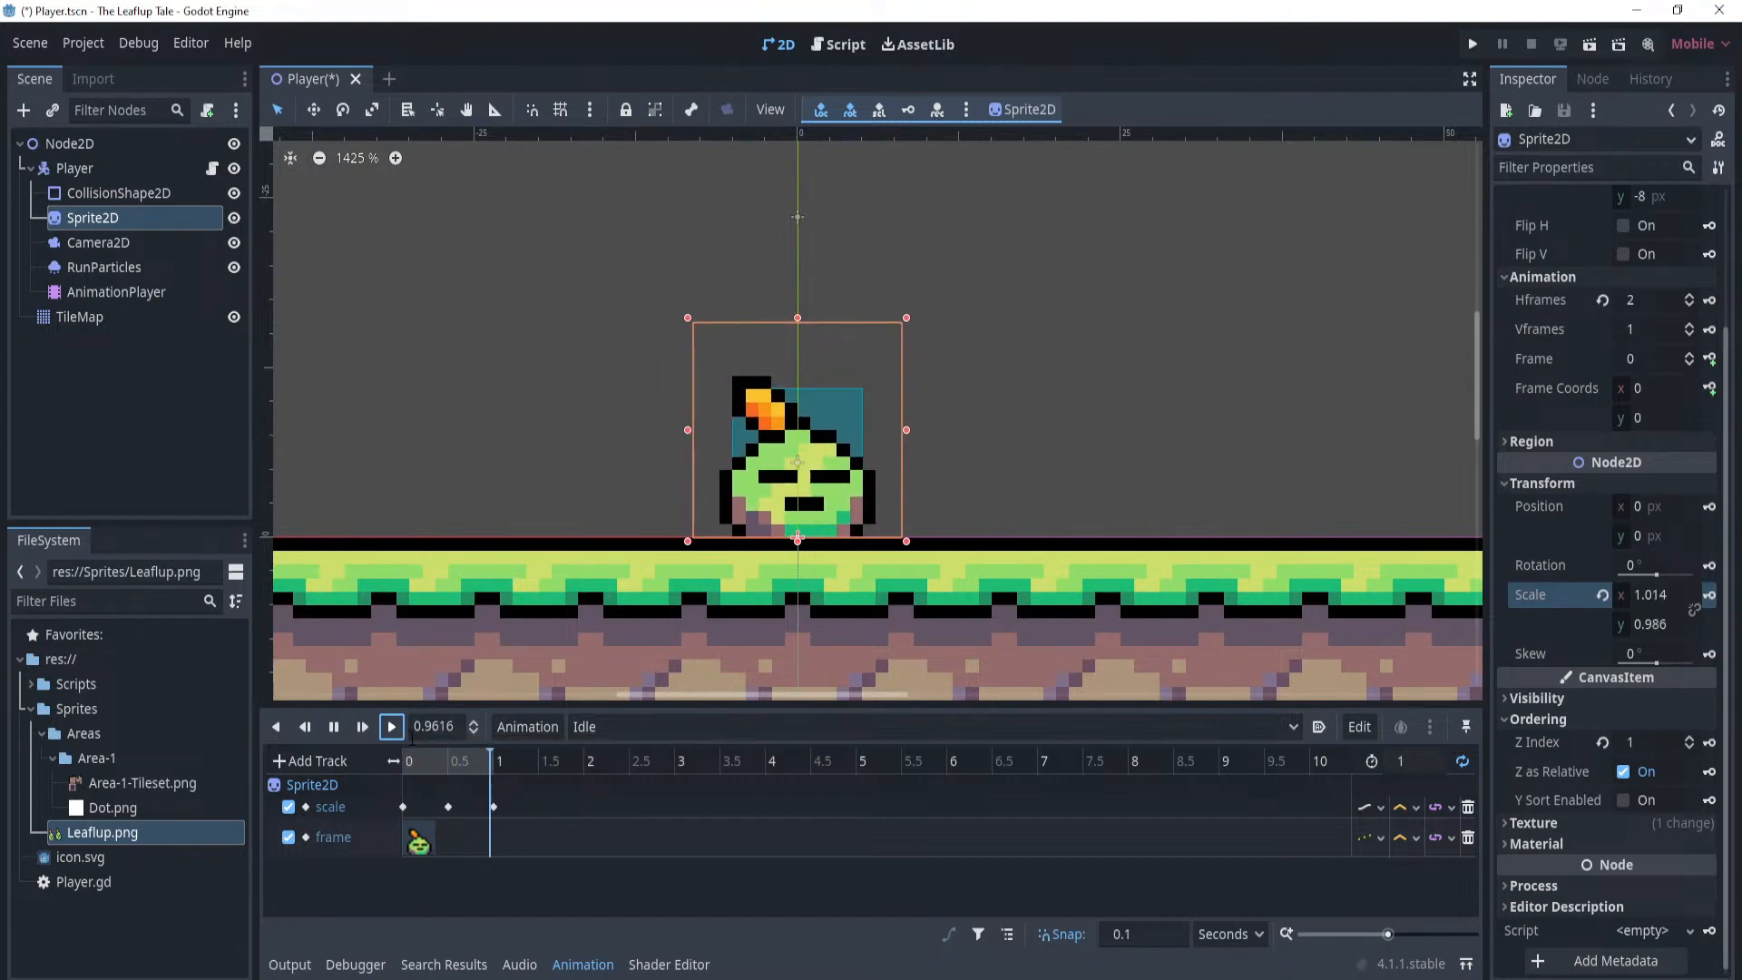
click(182, 450)
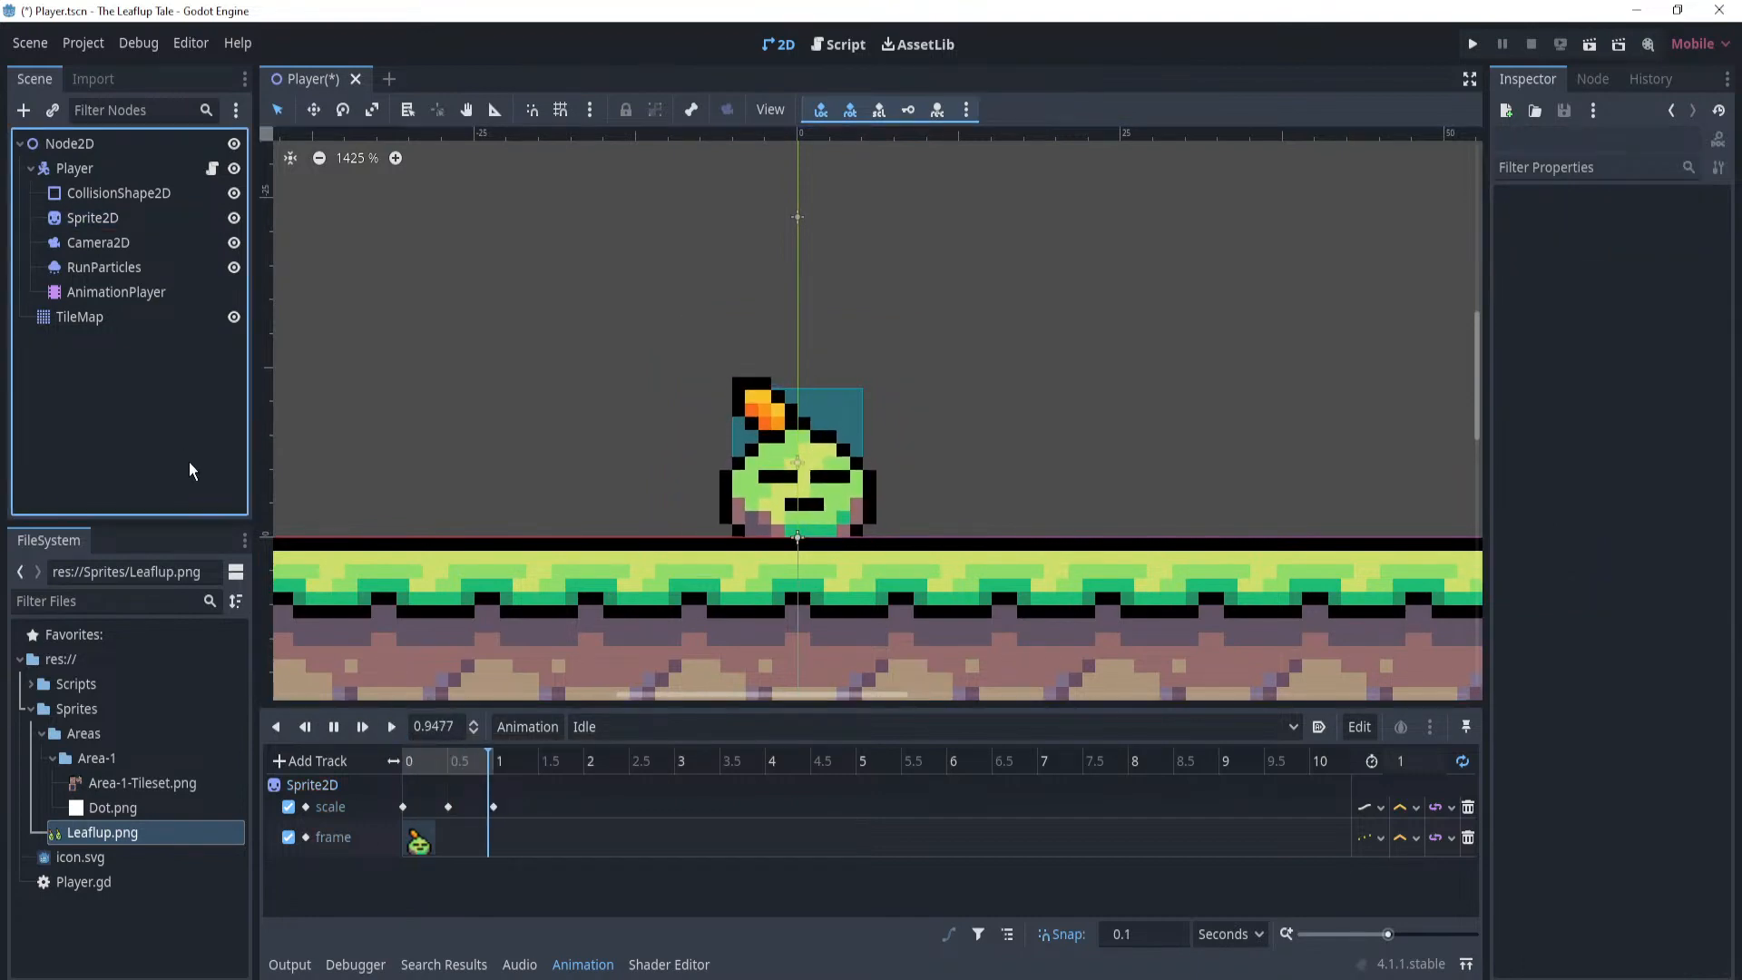
click(670, 965)
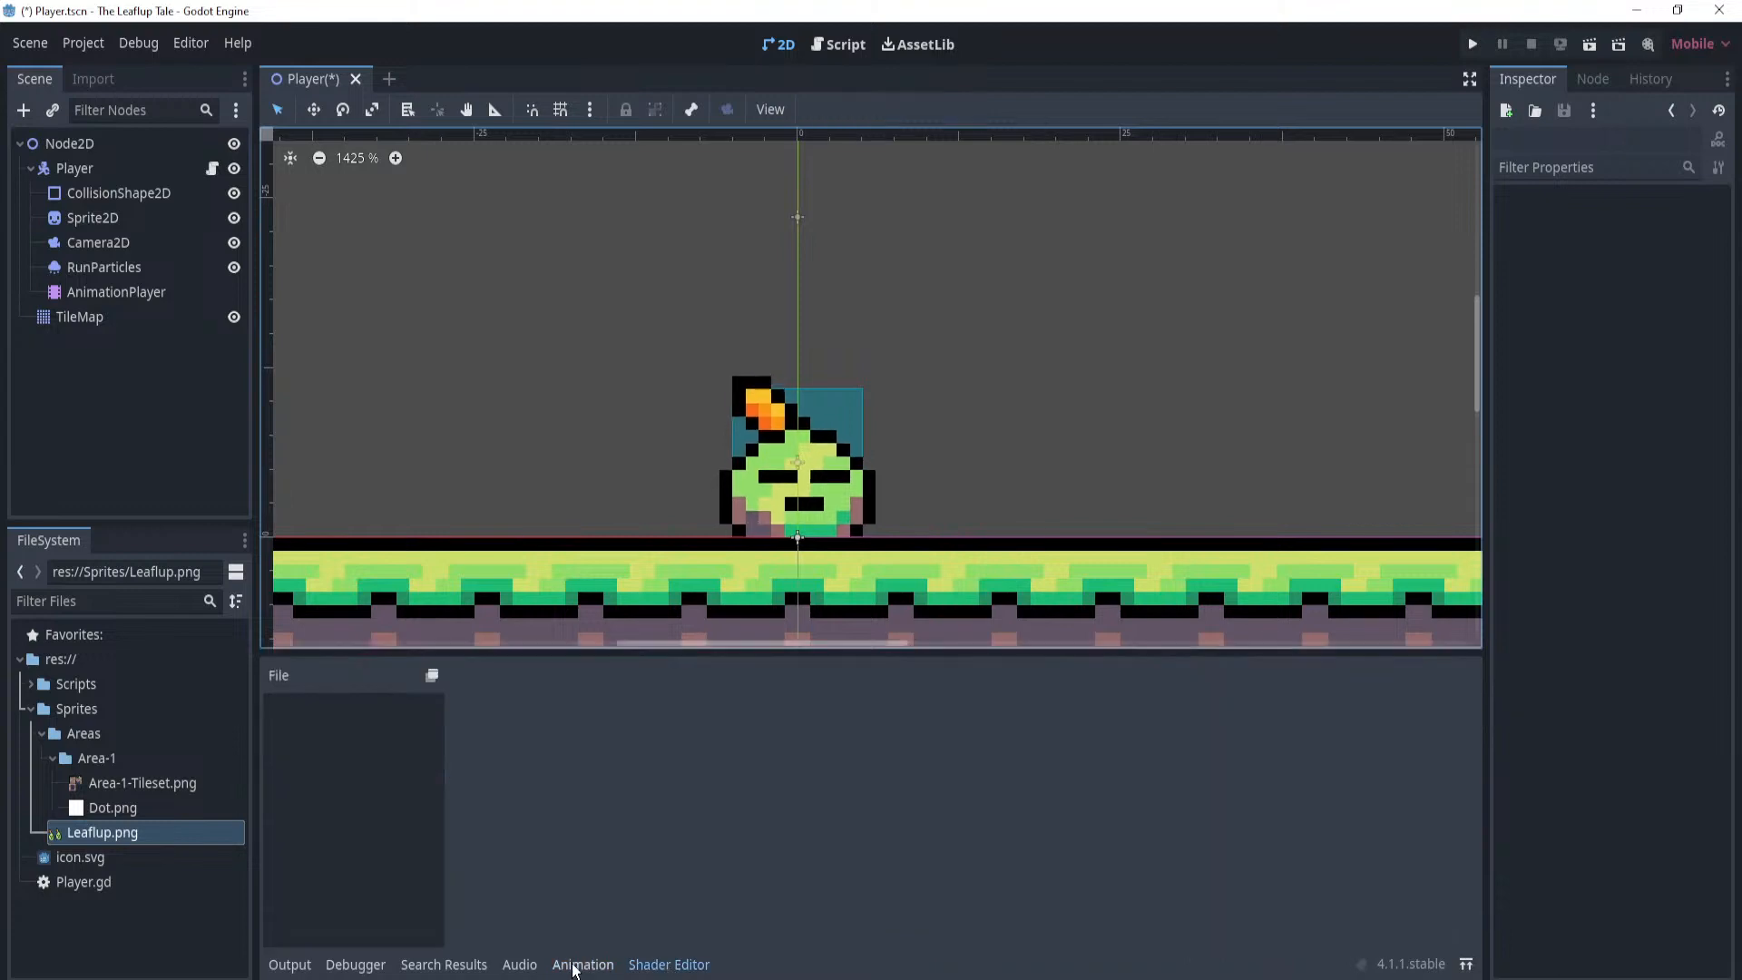
click(582, 964)
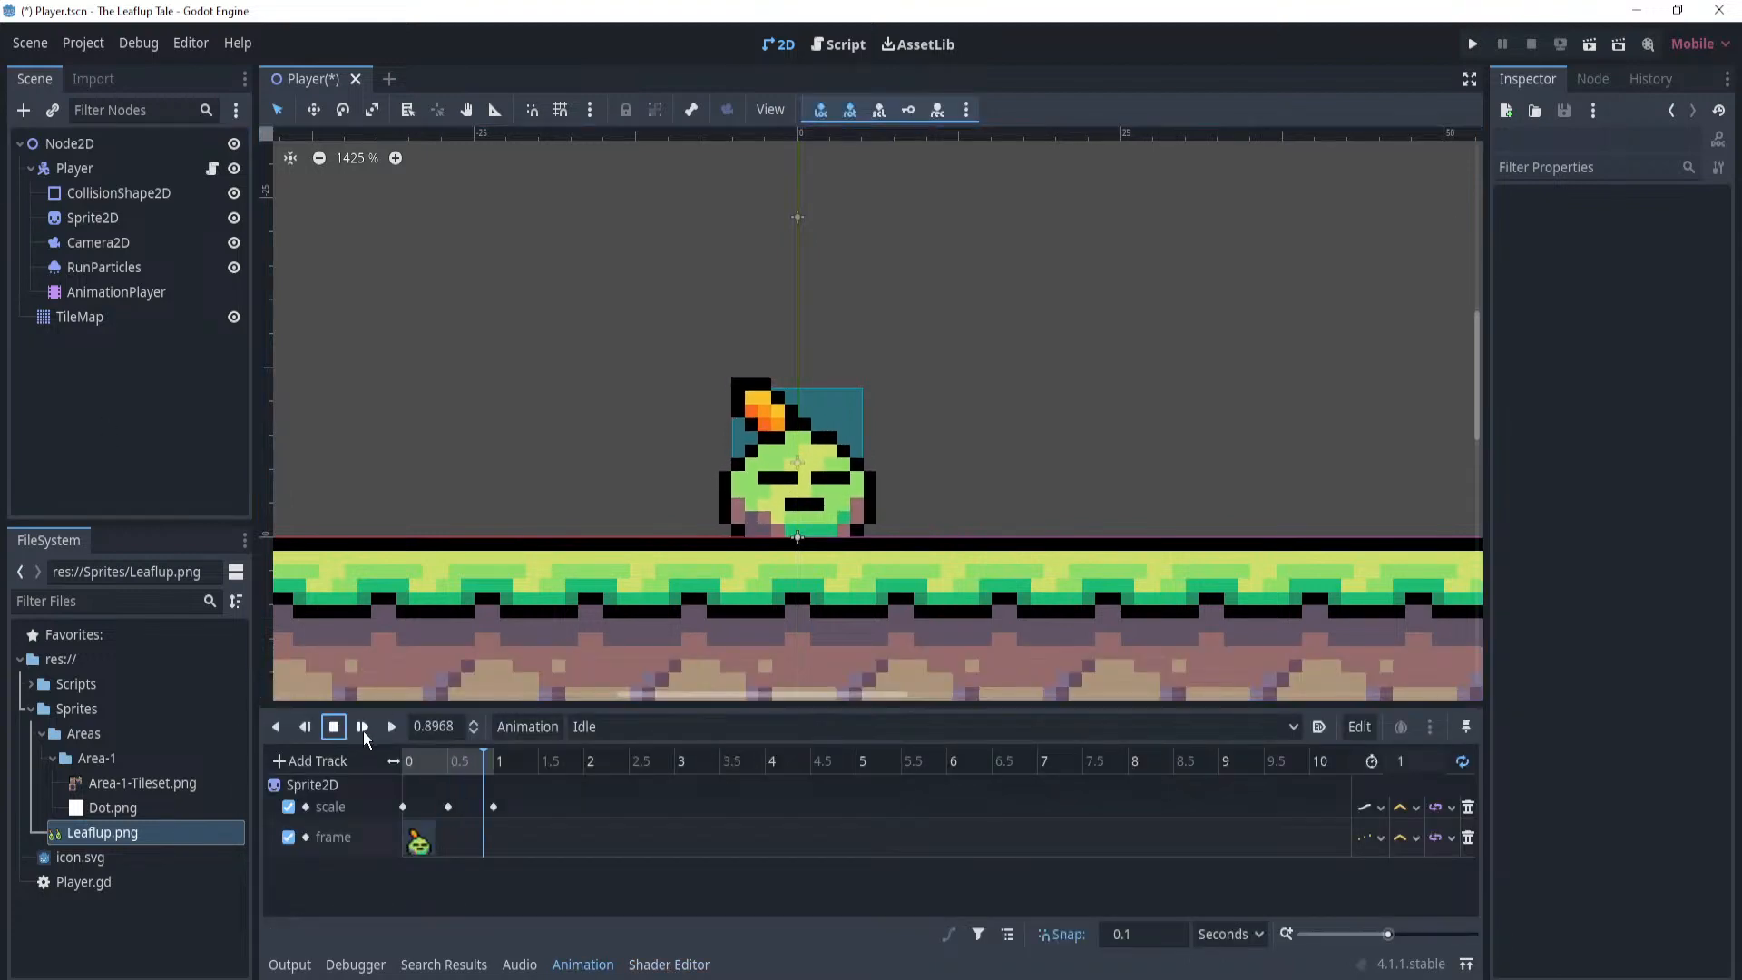
Run the project to check the Leaflup player in the game, and close the game window.
scroll(1105, 183, down, 6)
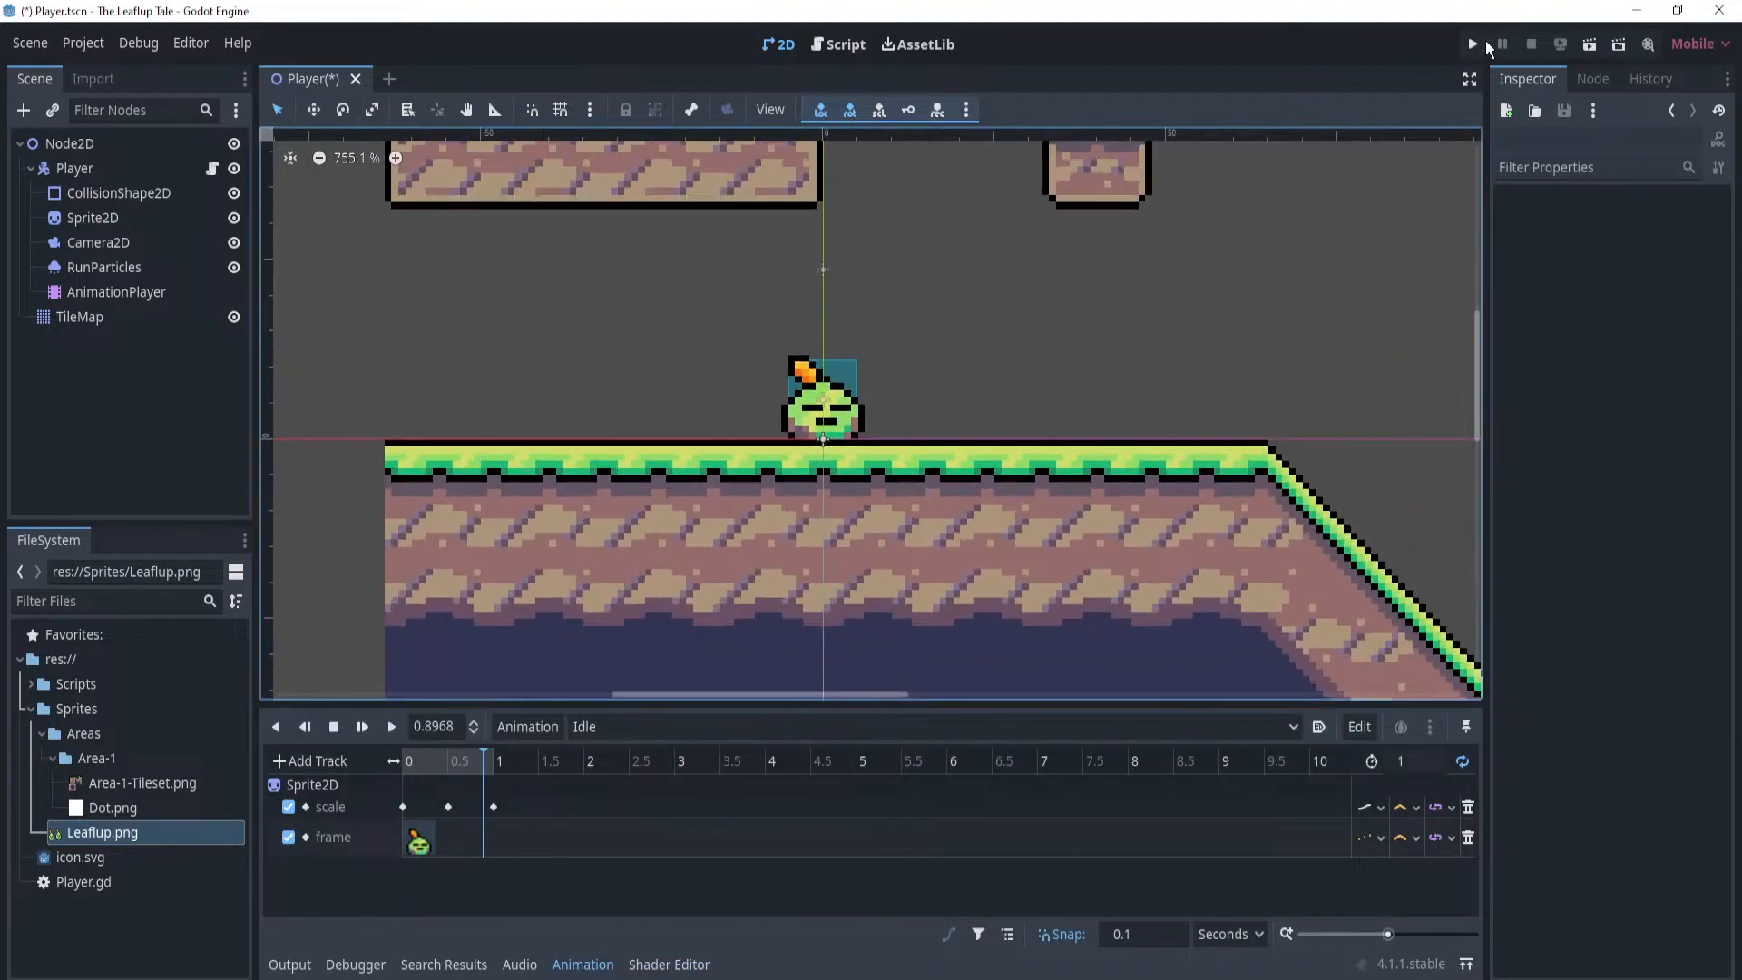
click(1479, 52)
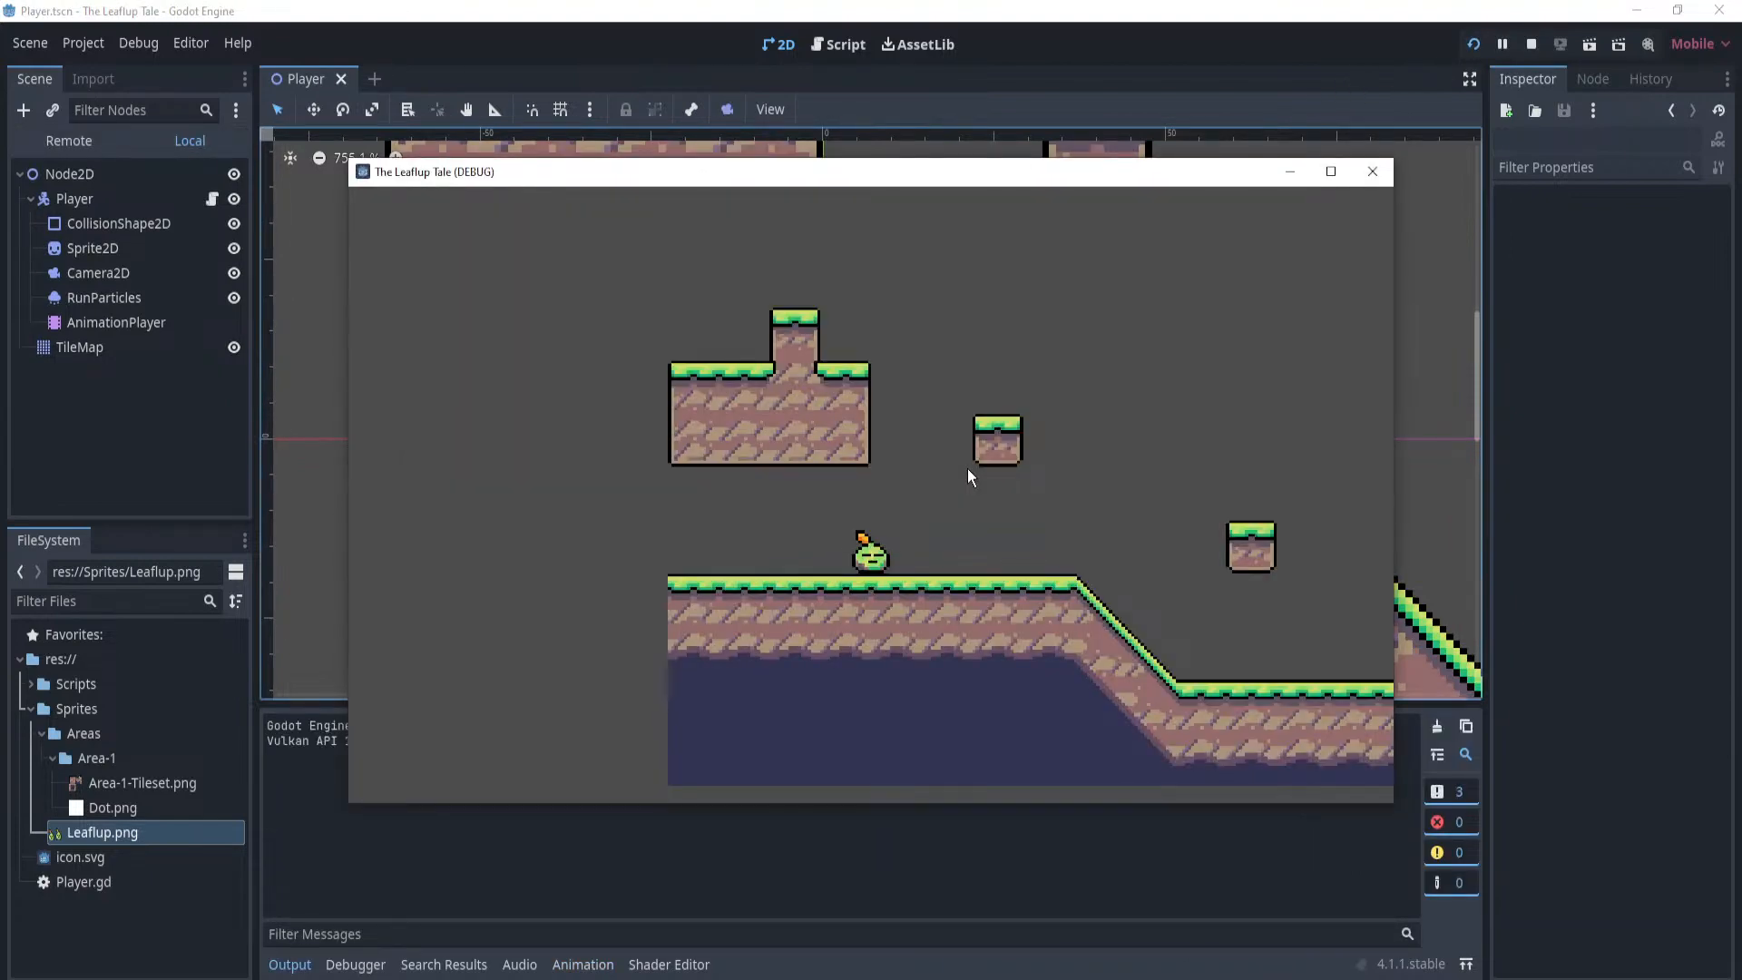
click(1373, 172)
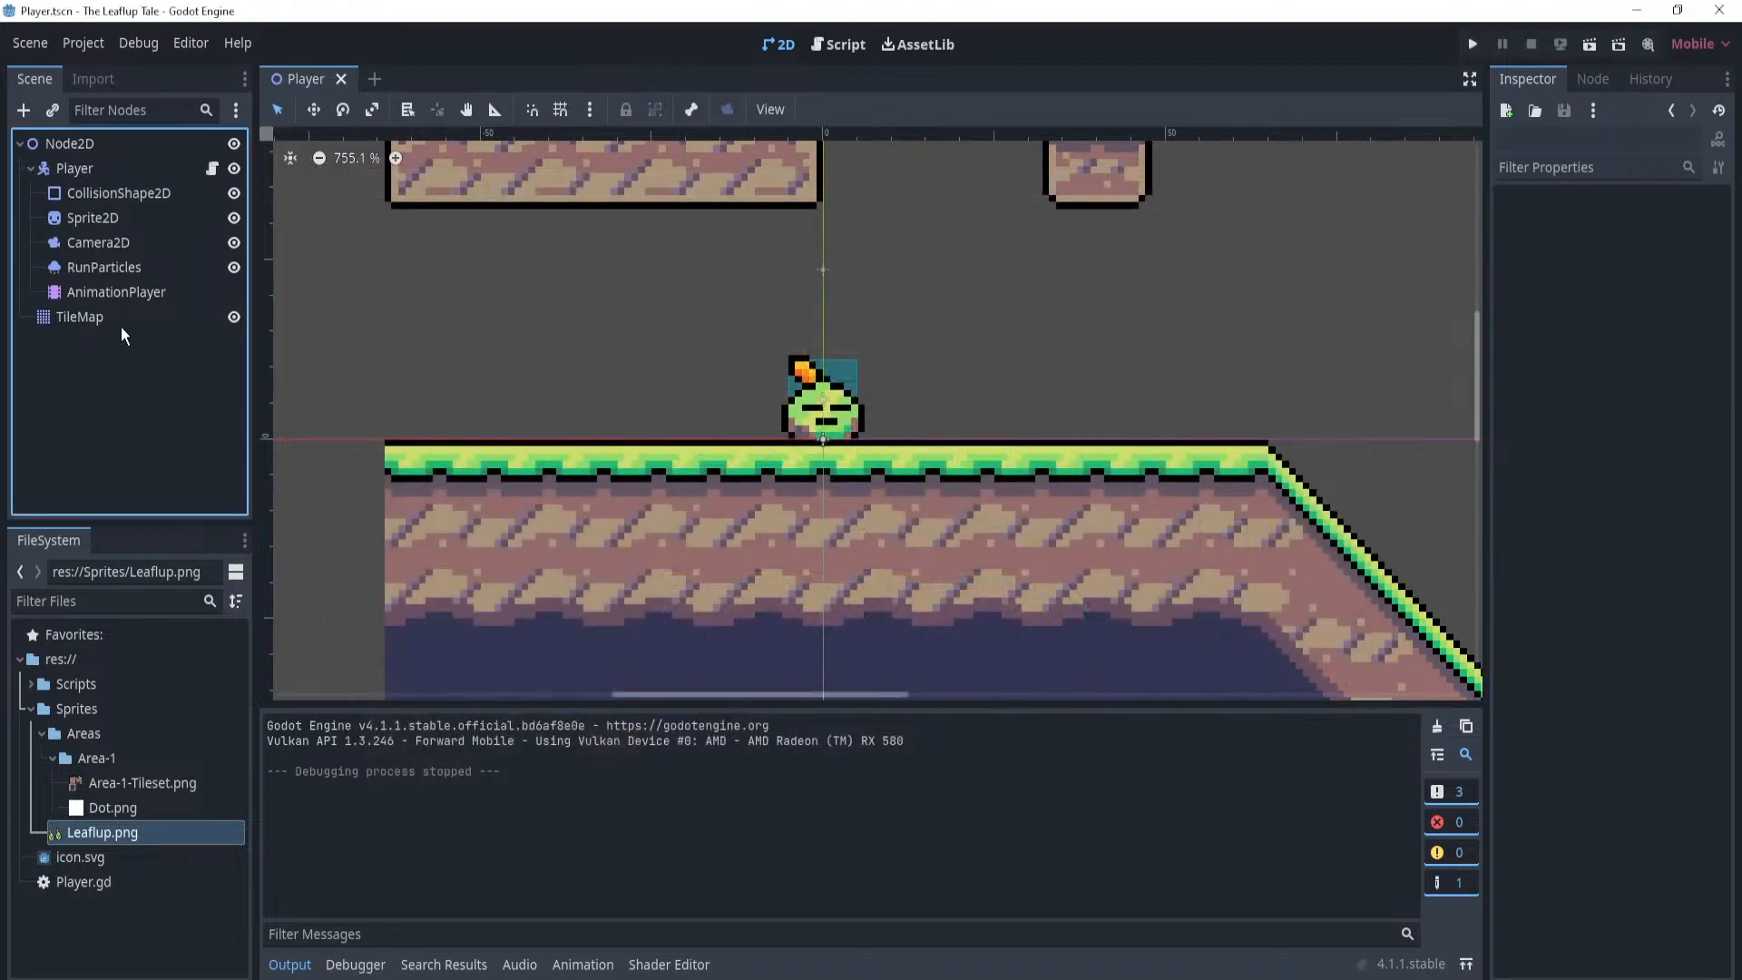
Select the AnimationPlayer, keep Idle as the edited animation, and set its Current Animation property to Idle.
click(132, 275)
click(132, 289)
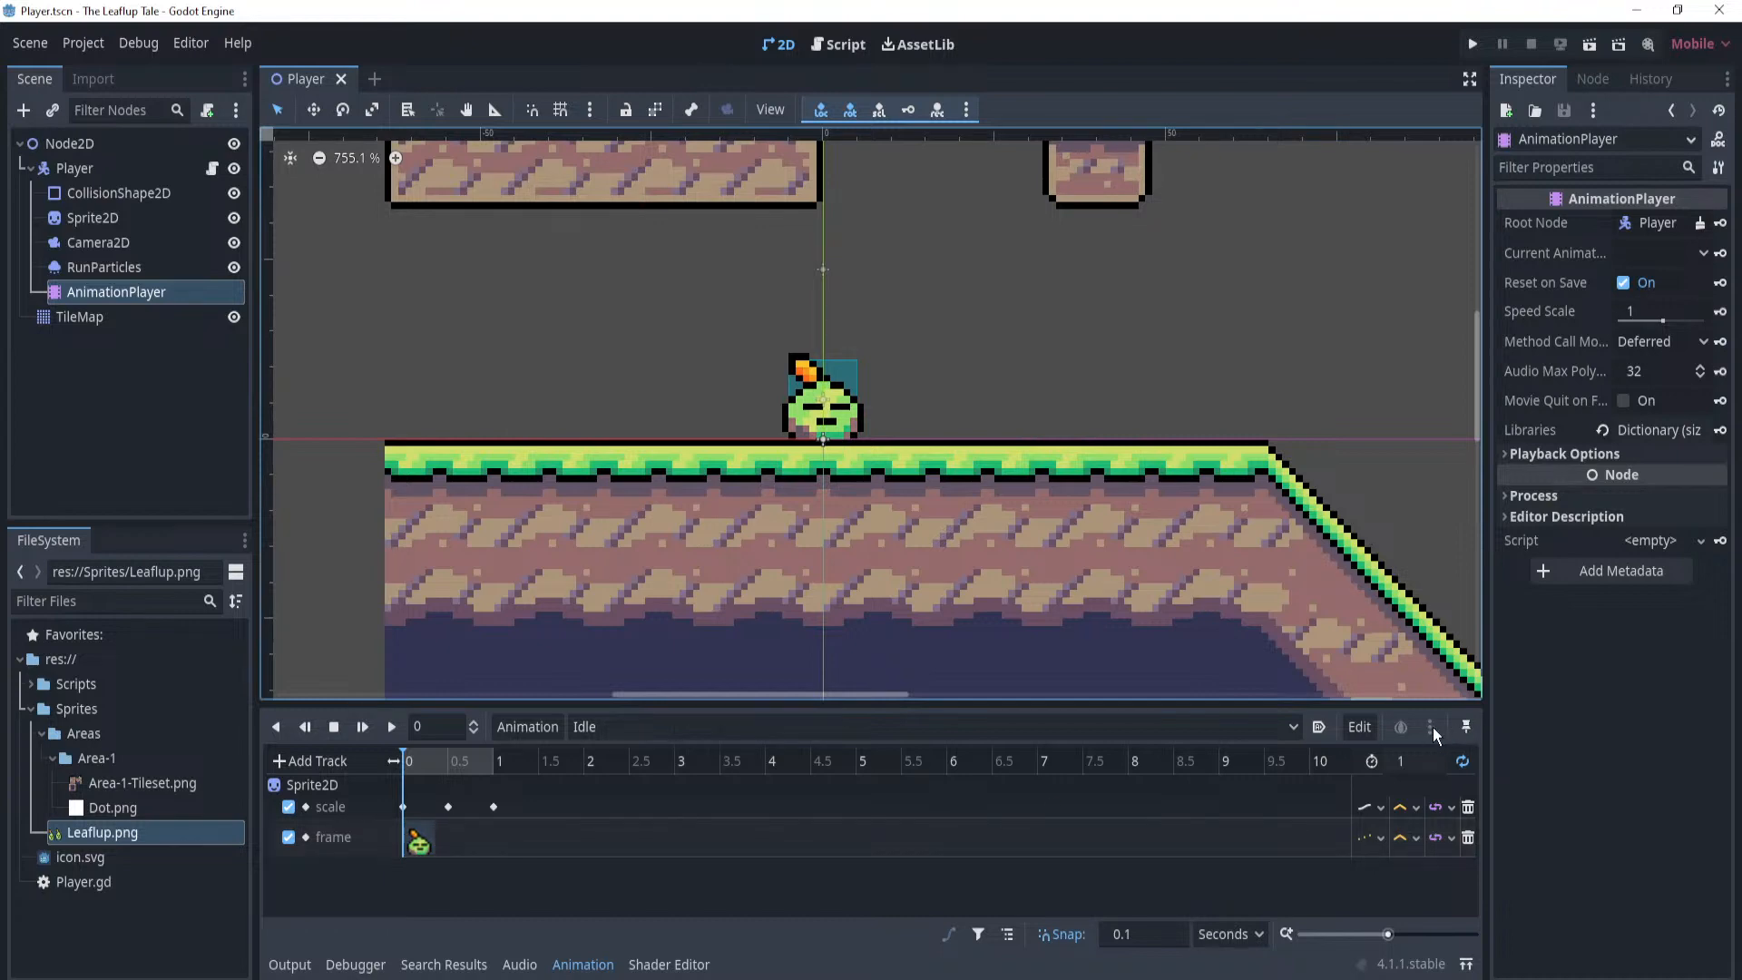
click(526, 727)
click(650, 721)
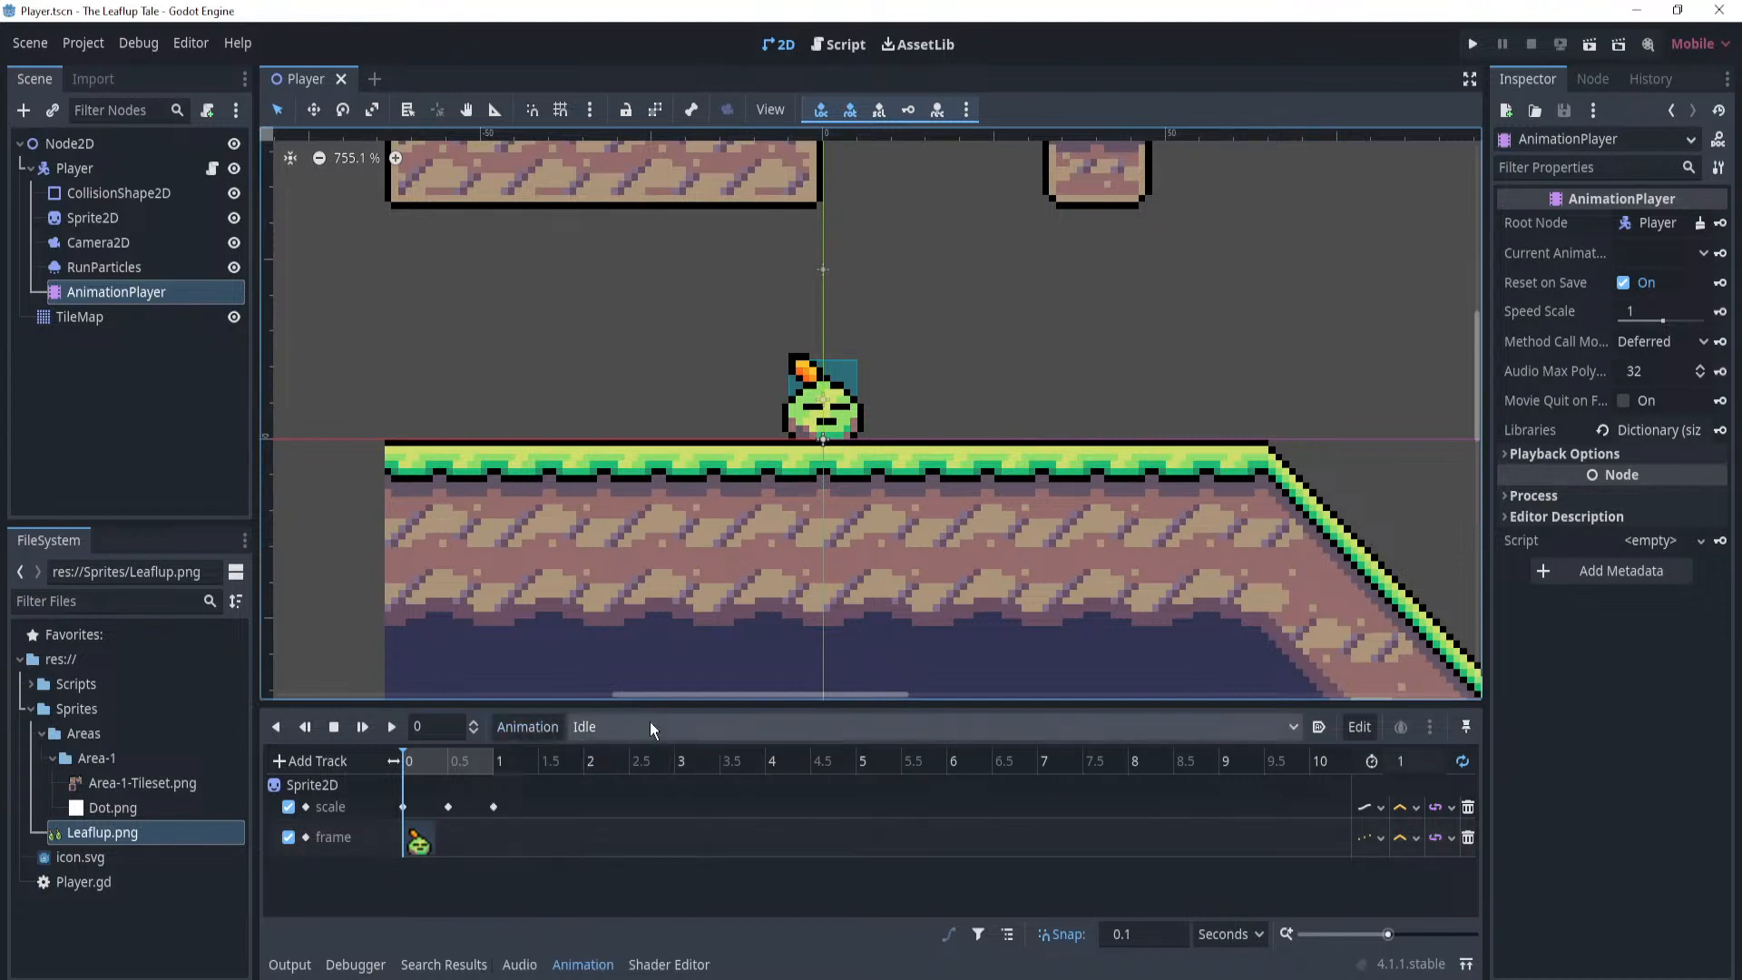
click(667, 724)
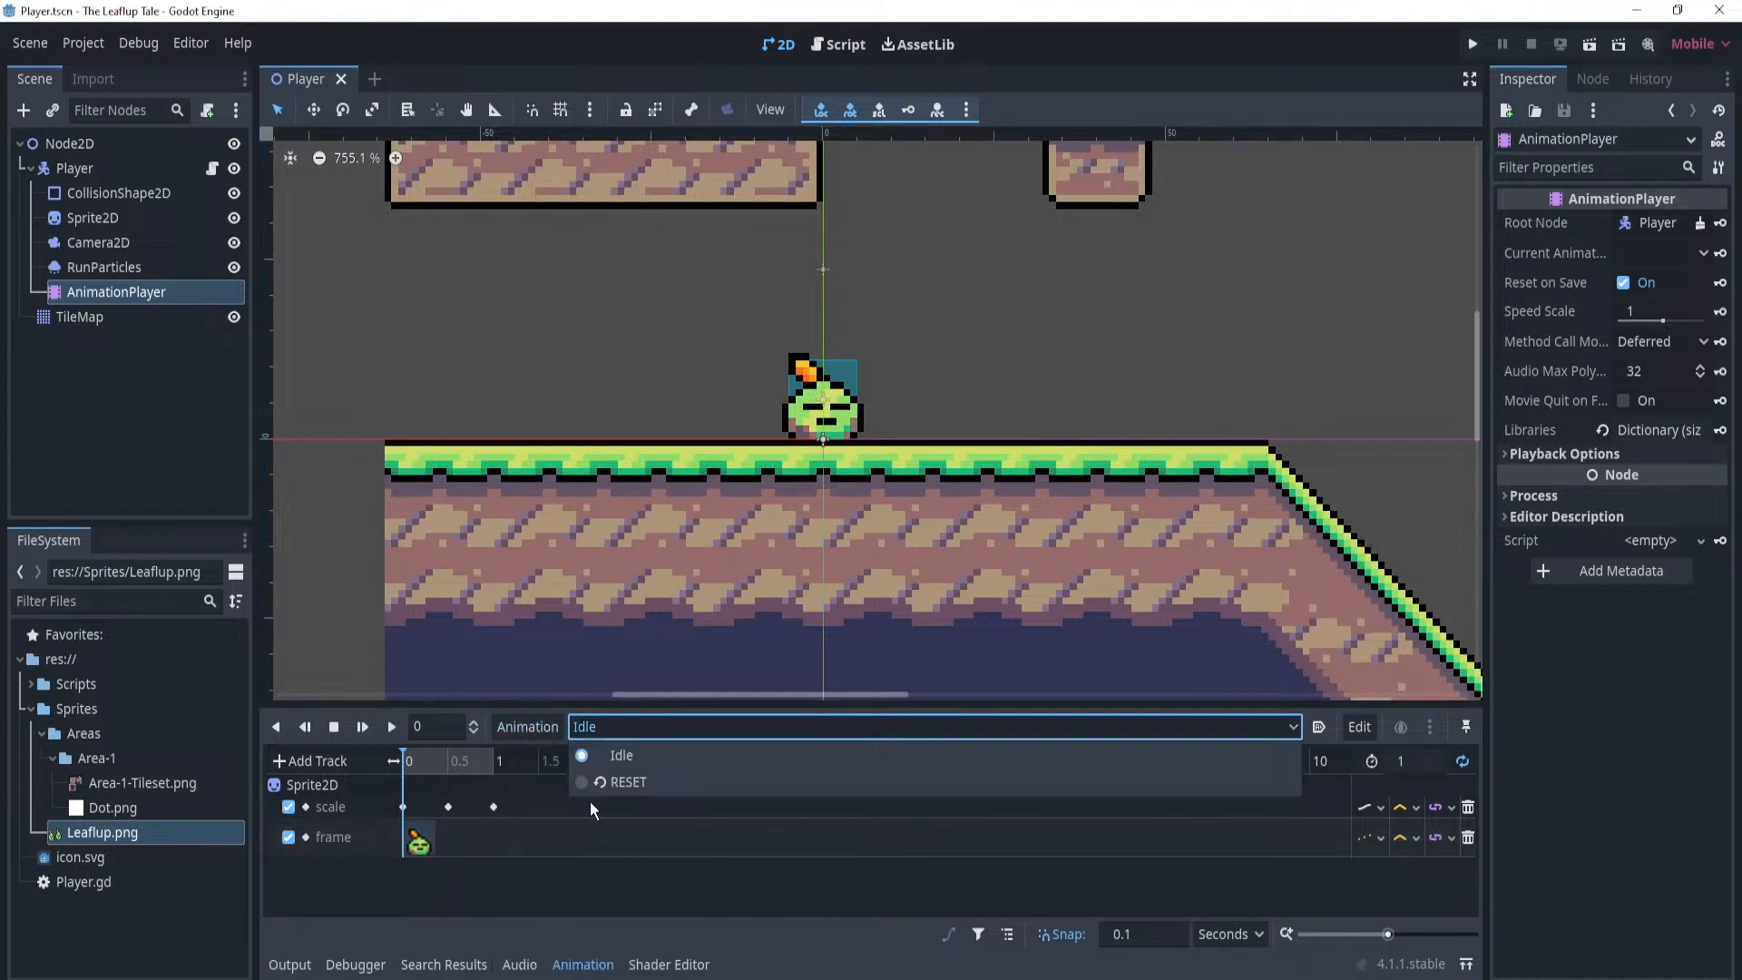
click(628, 755)
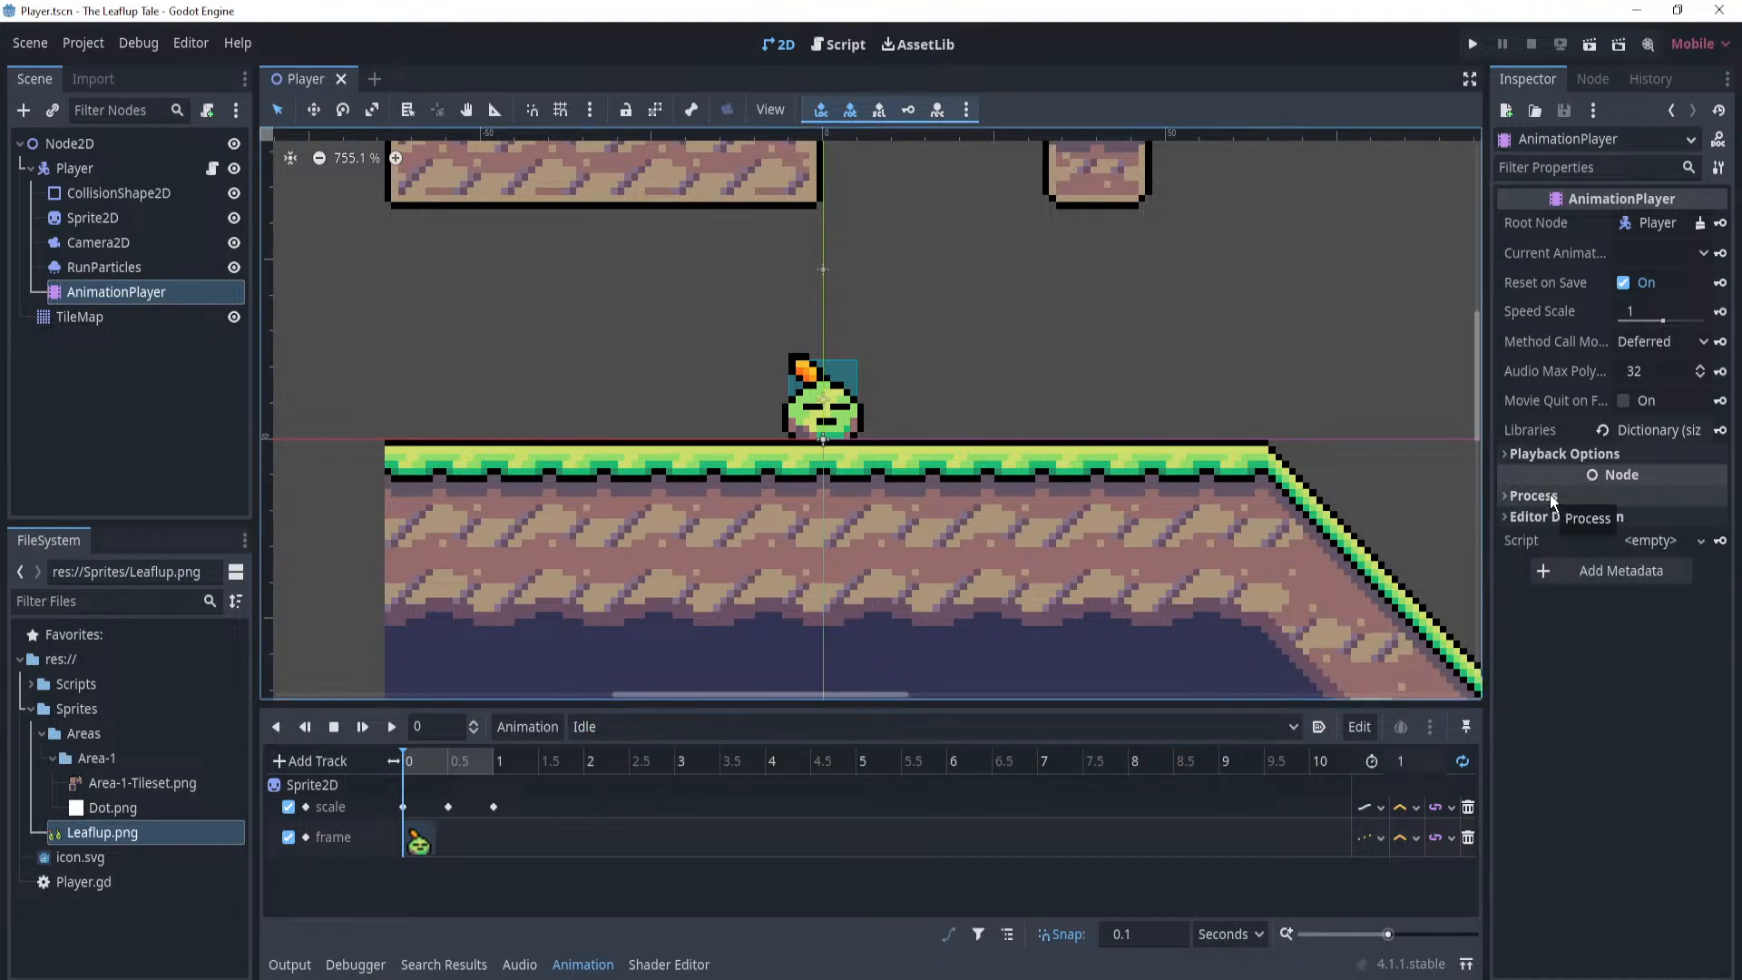
click(1703, 254)
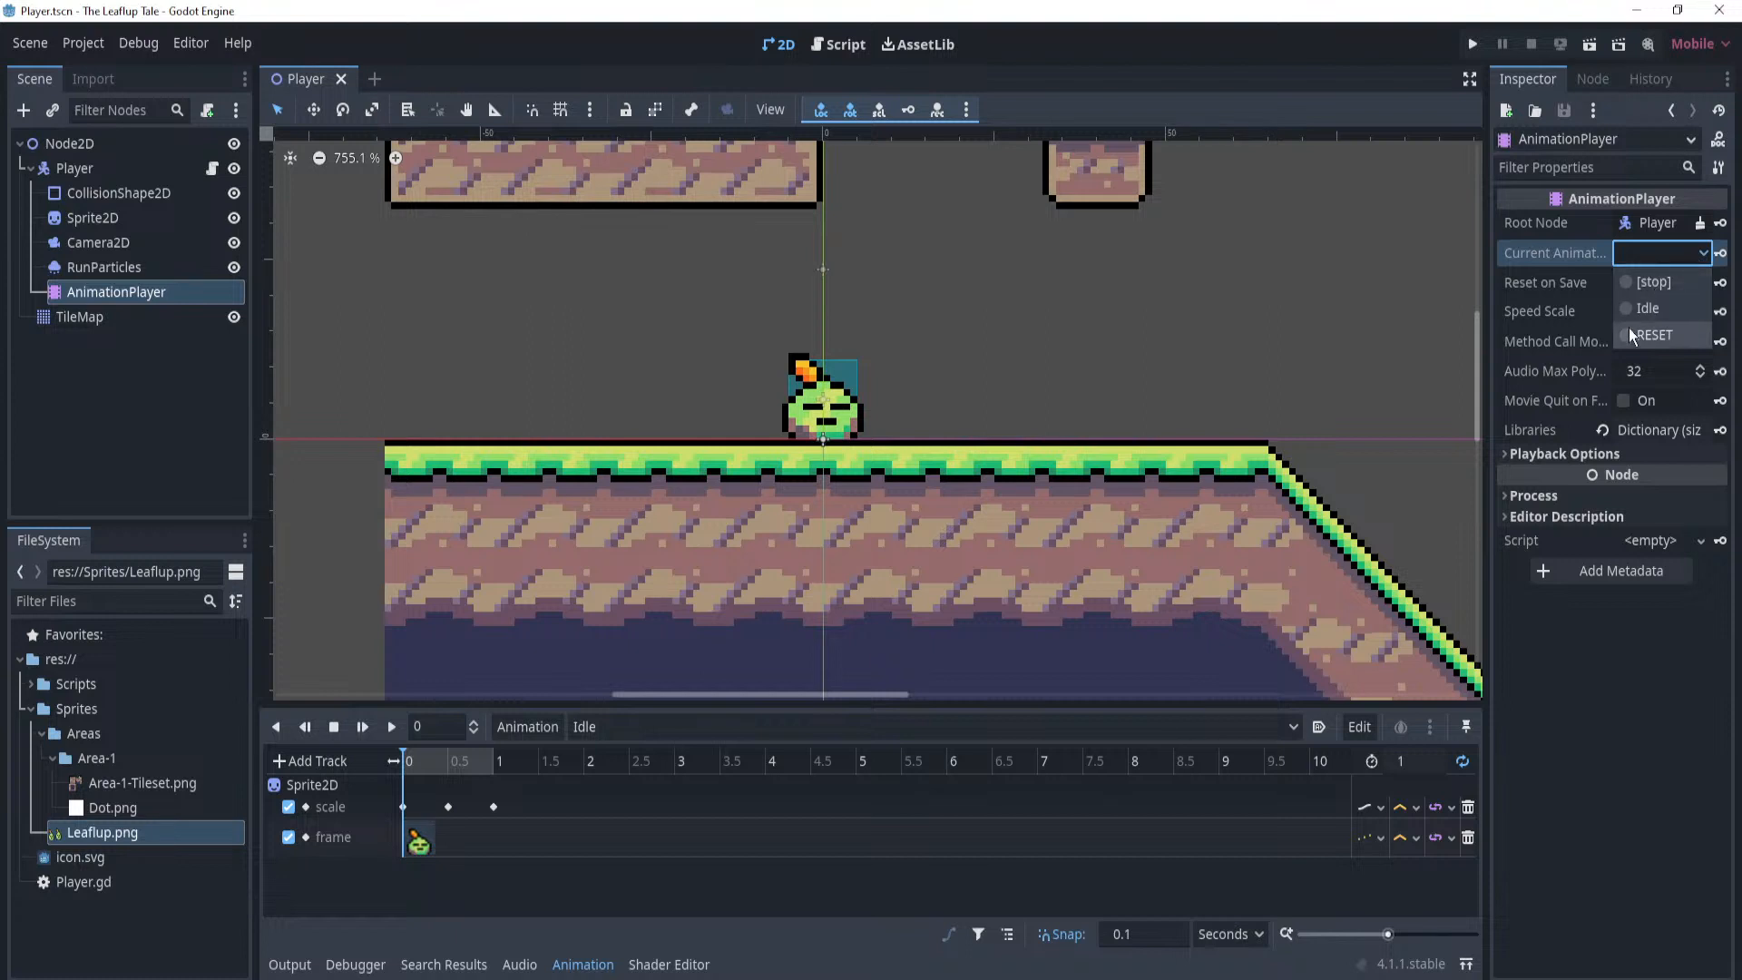
click(1644, 310)
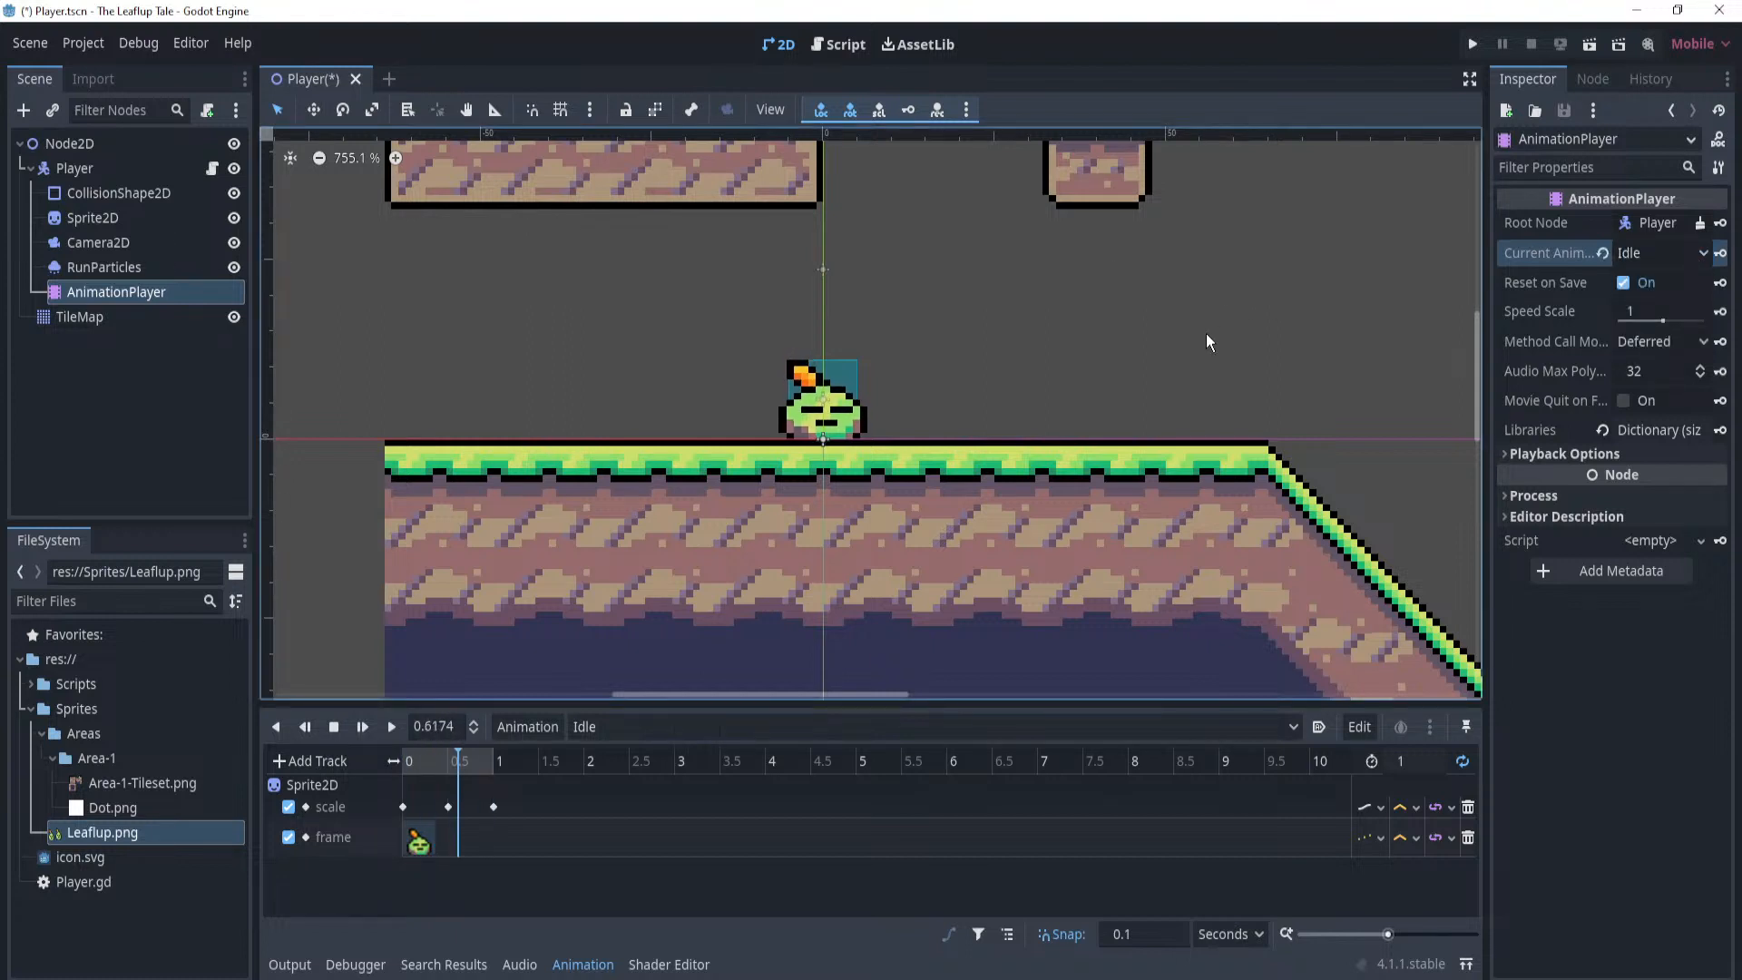
Check the Idle preview with no node, RunParticles, Sprite2D and TileMap selected in turn, and return to the AnimationPlayer.
click(138, 405)
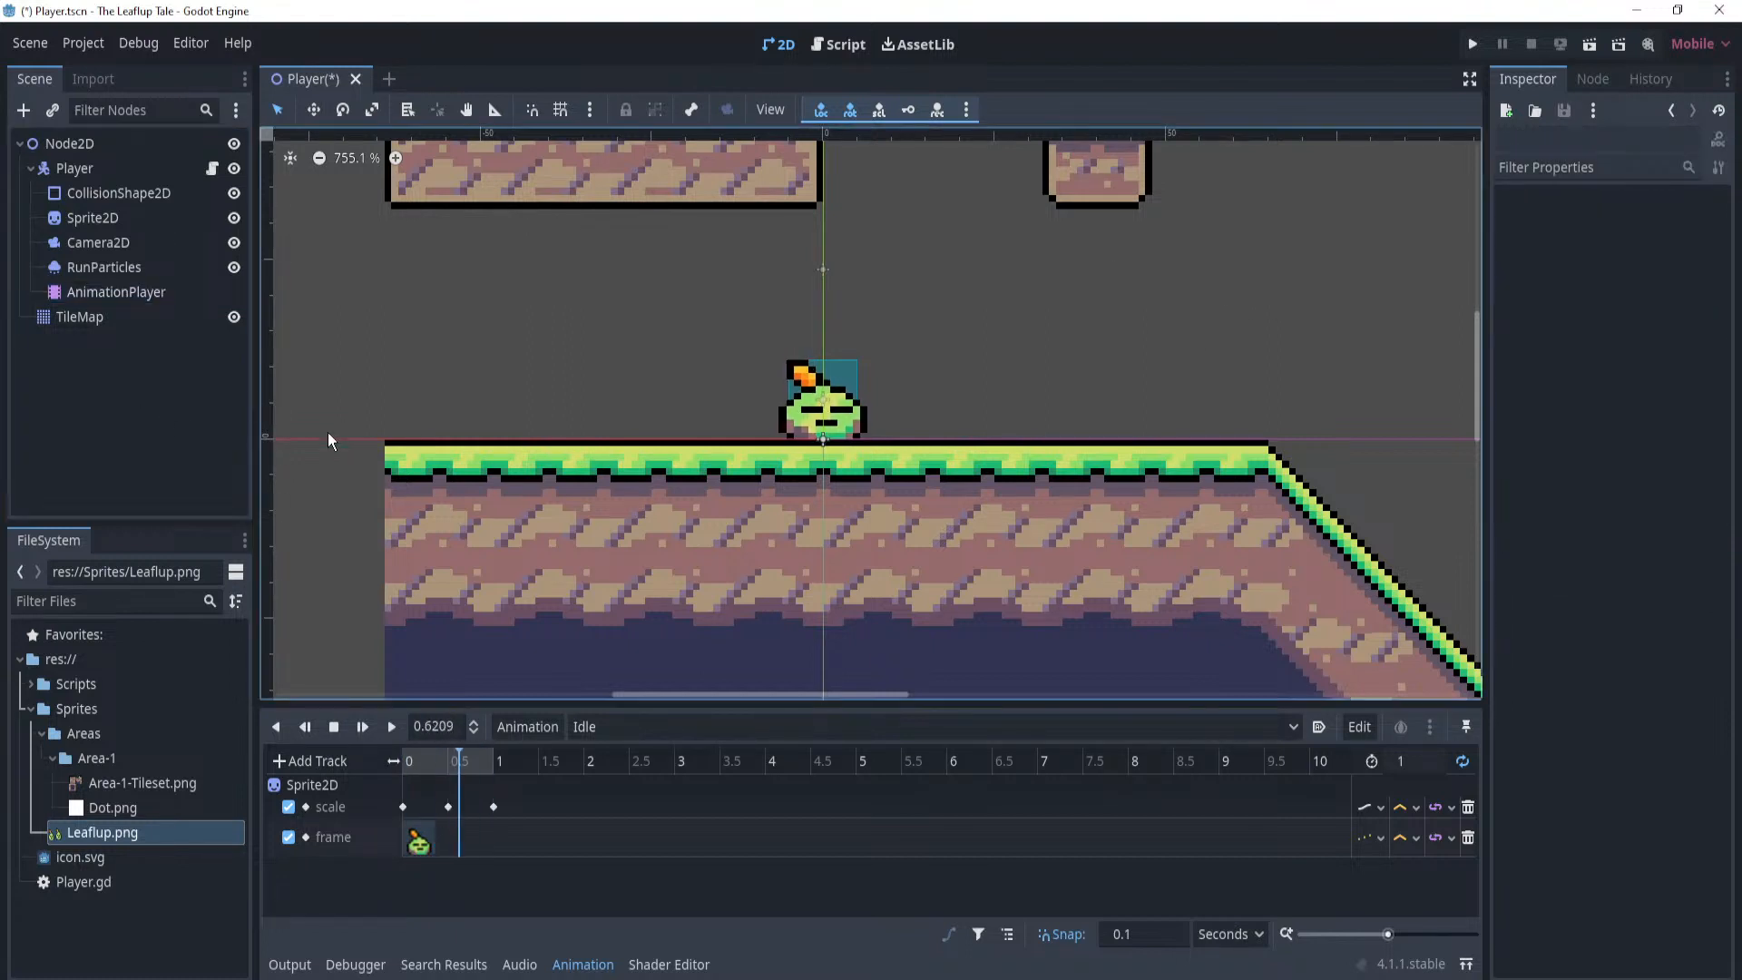
click(149, 238)
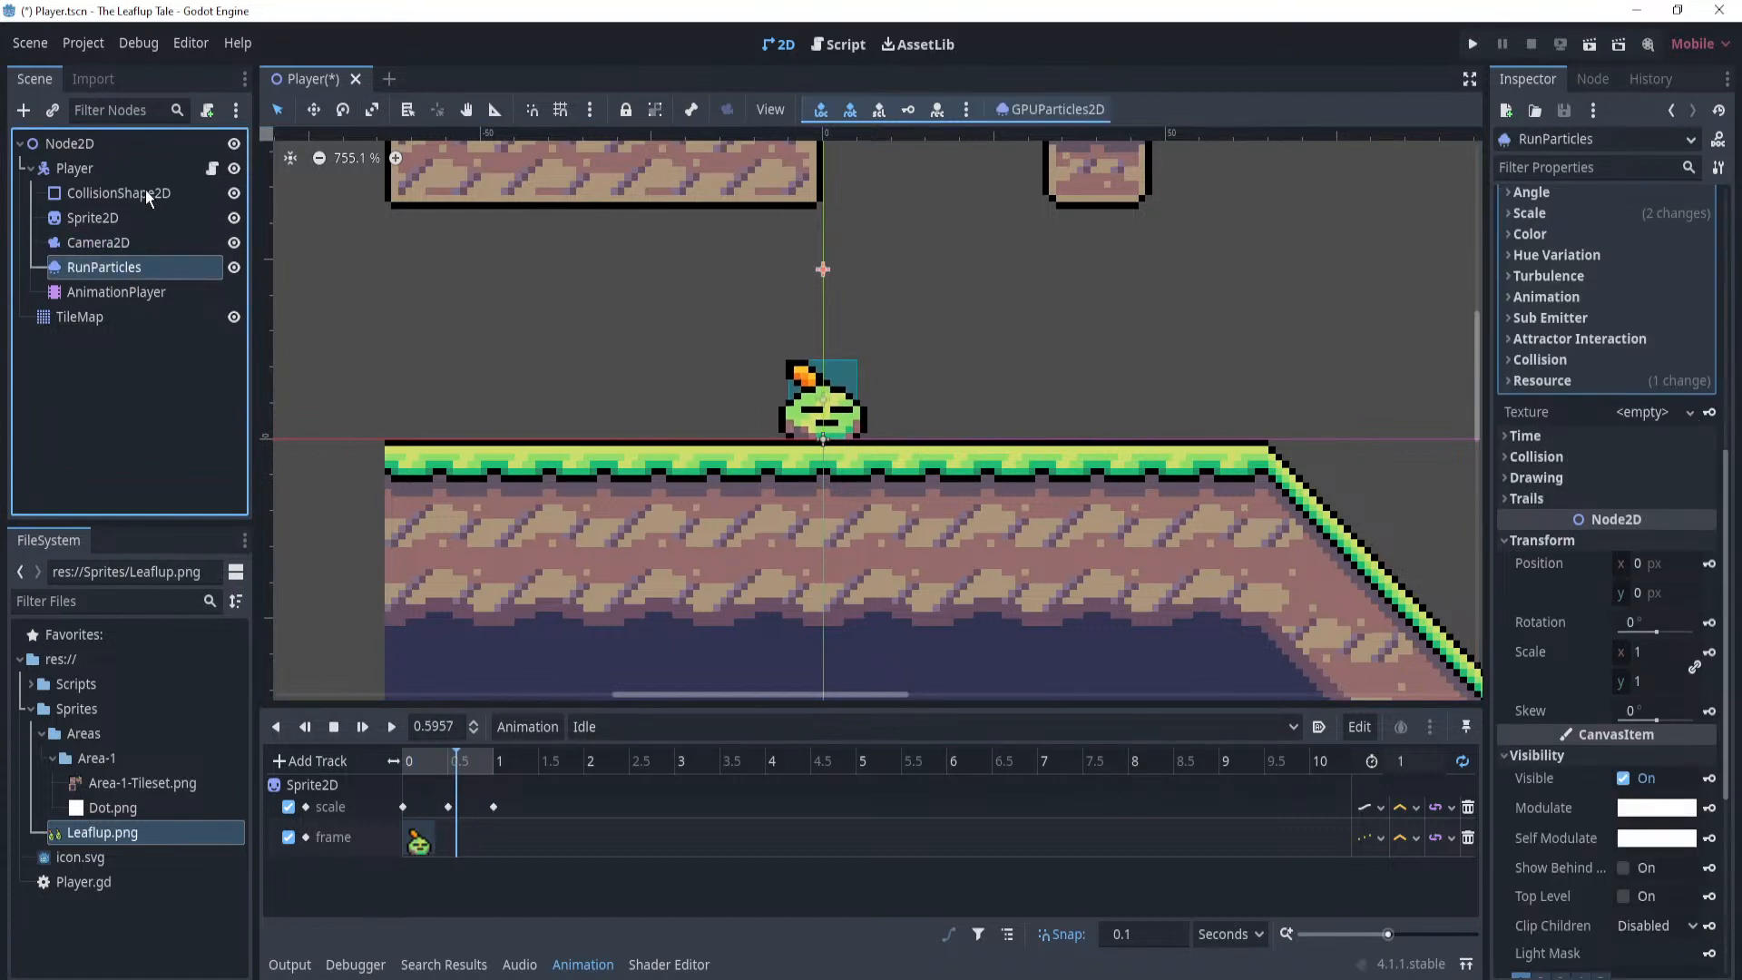
click(133, 218)
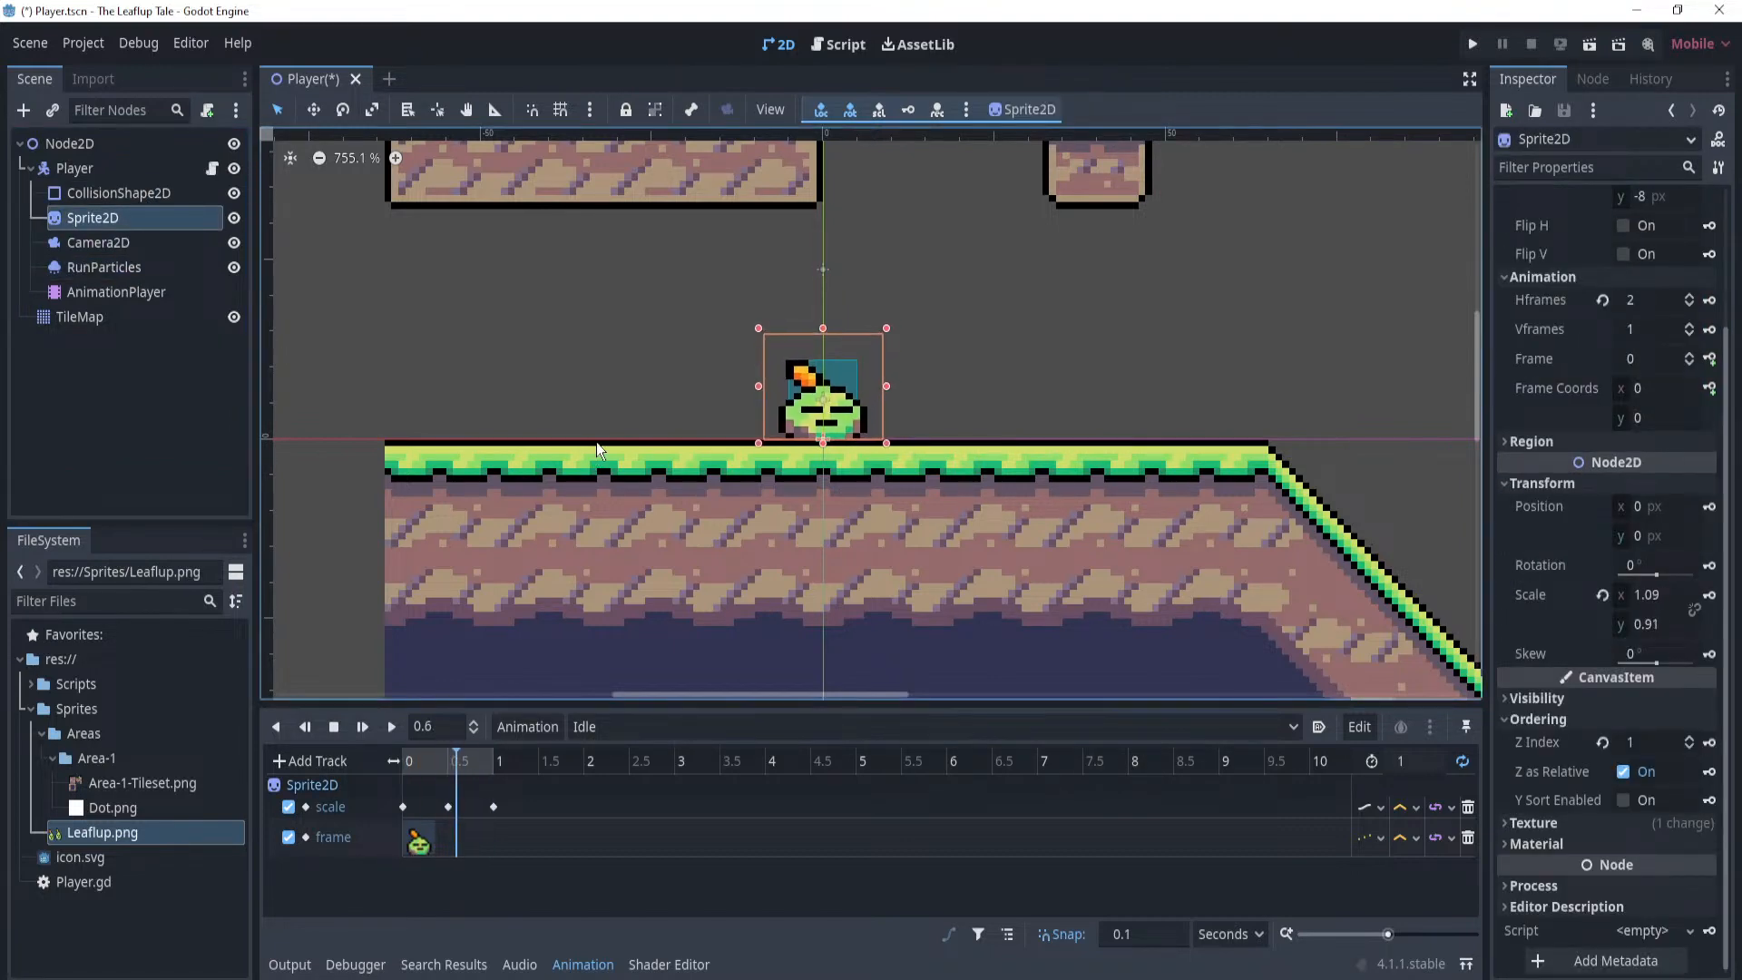
click(136, 317)
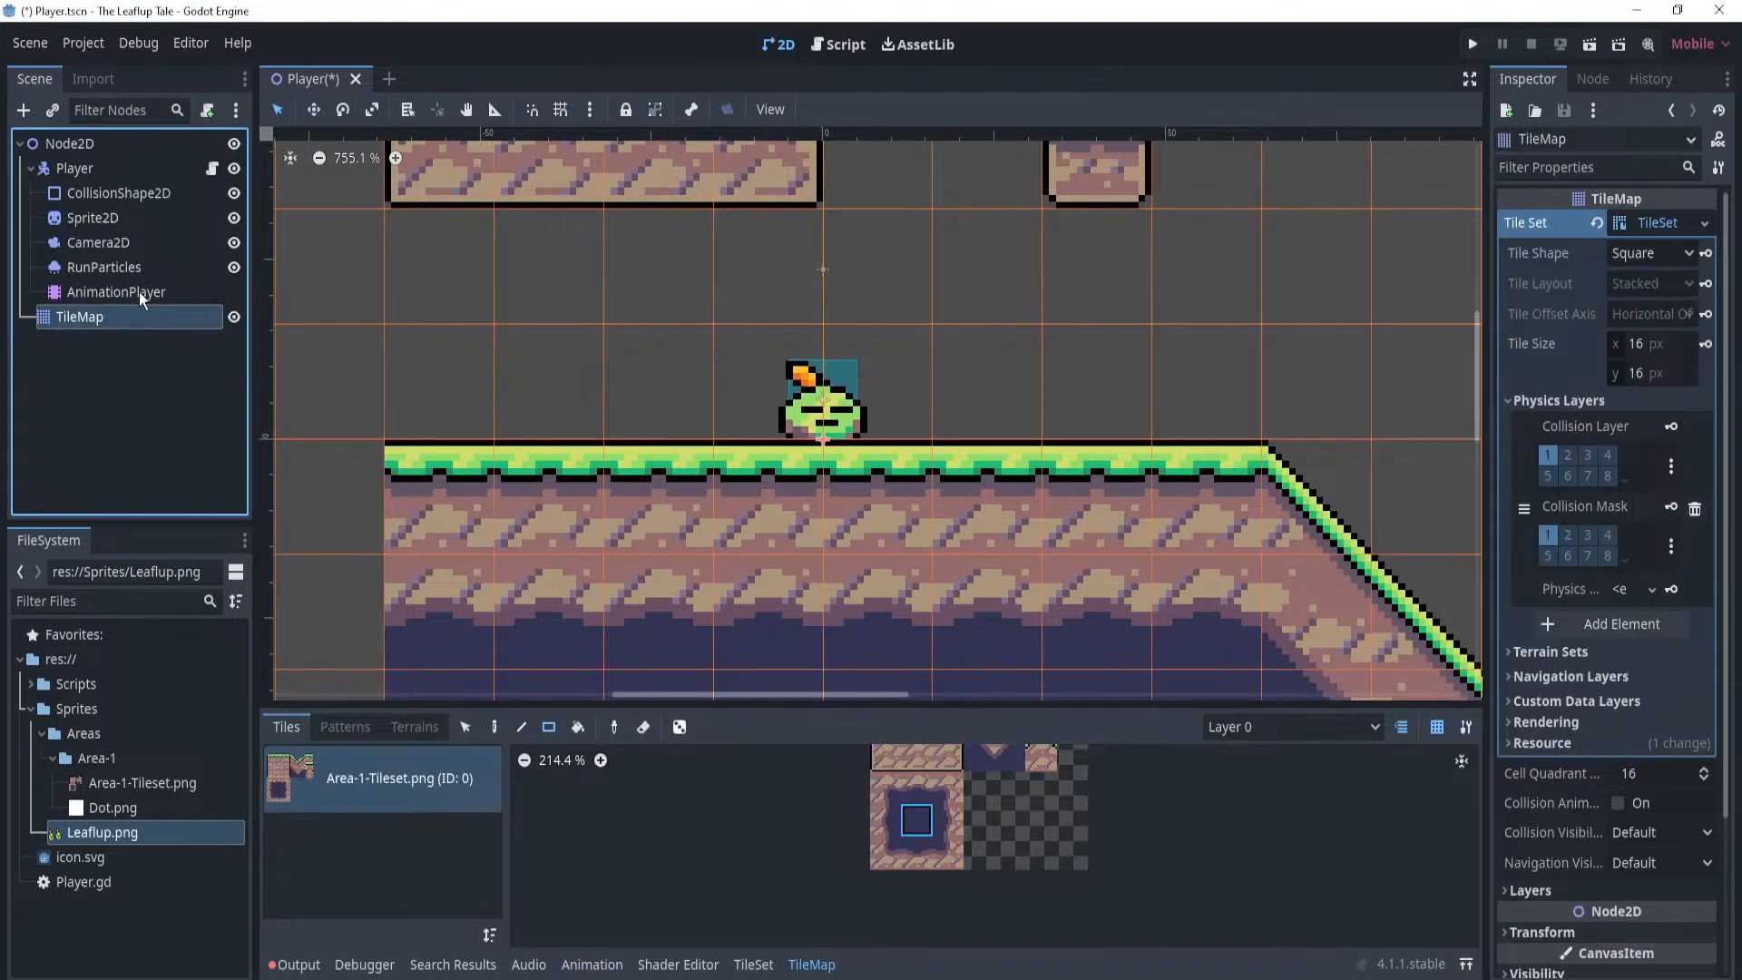
click(139, 292)
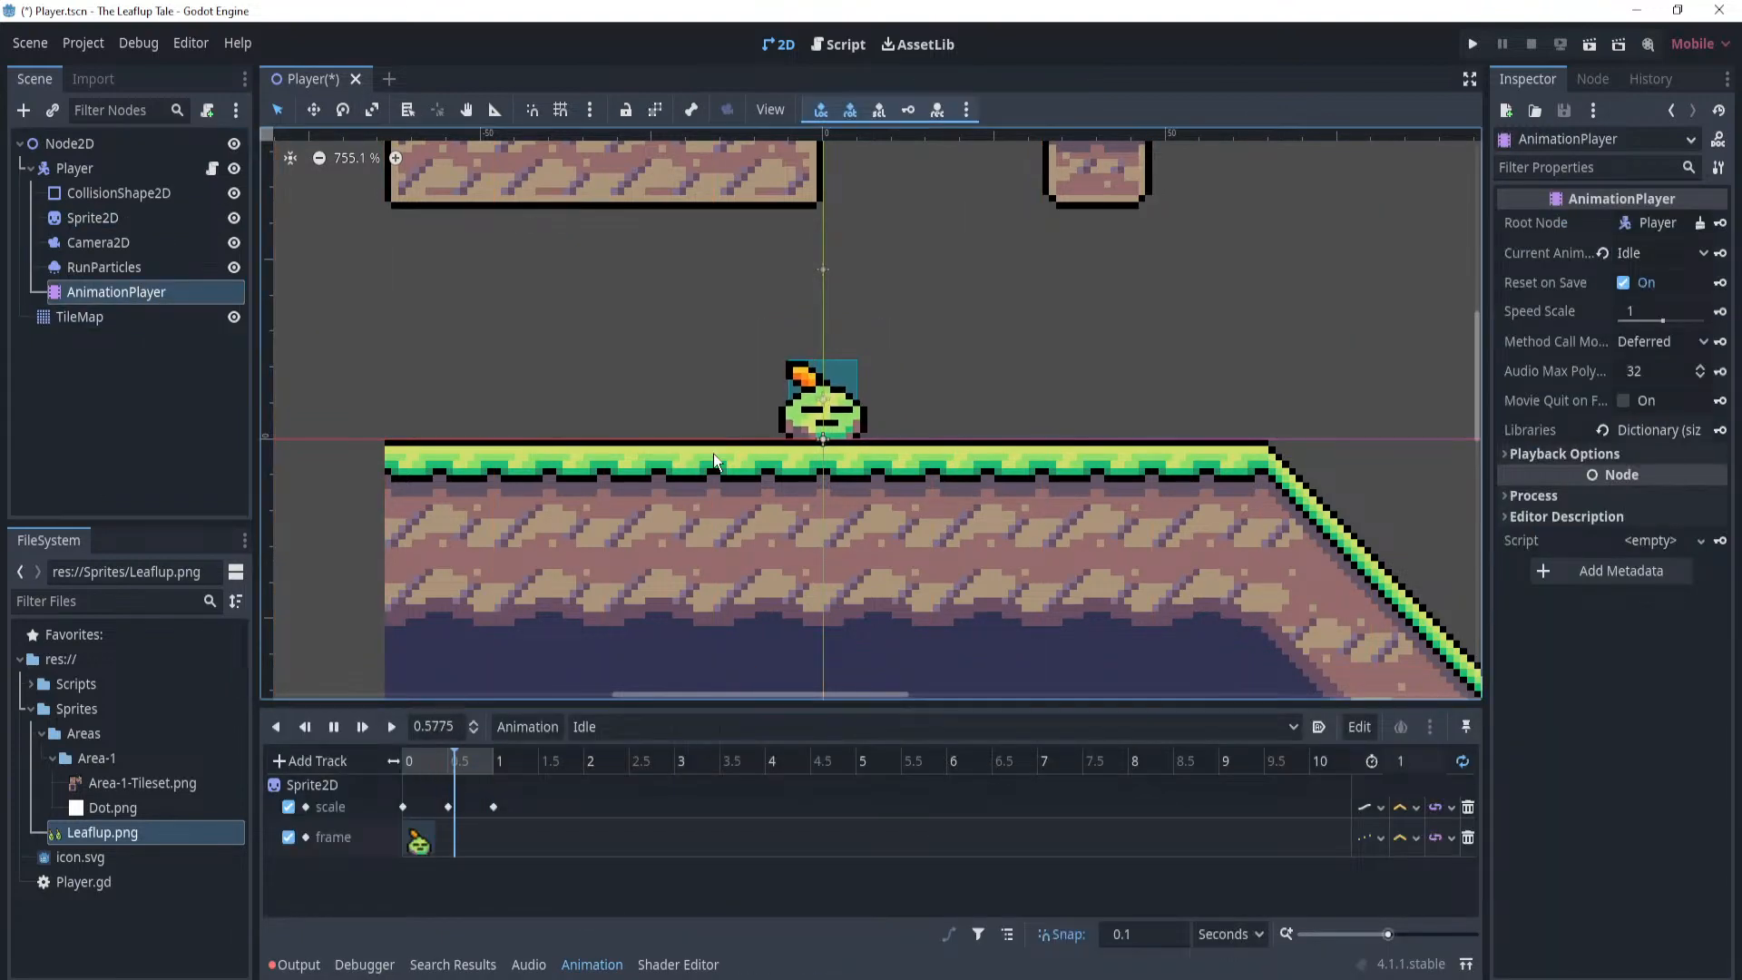
scroll(713, 454, down, 2)
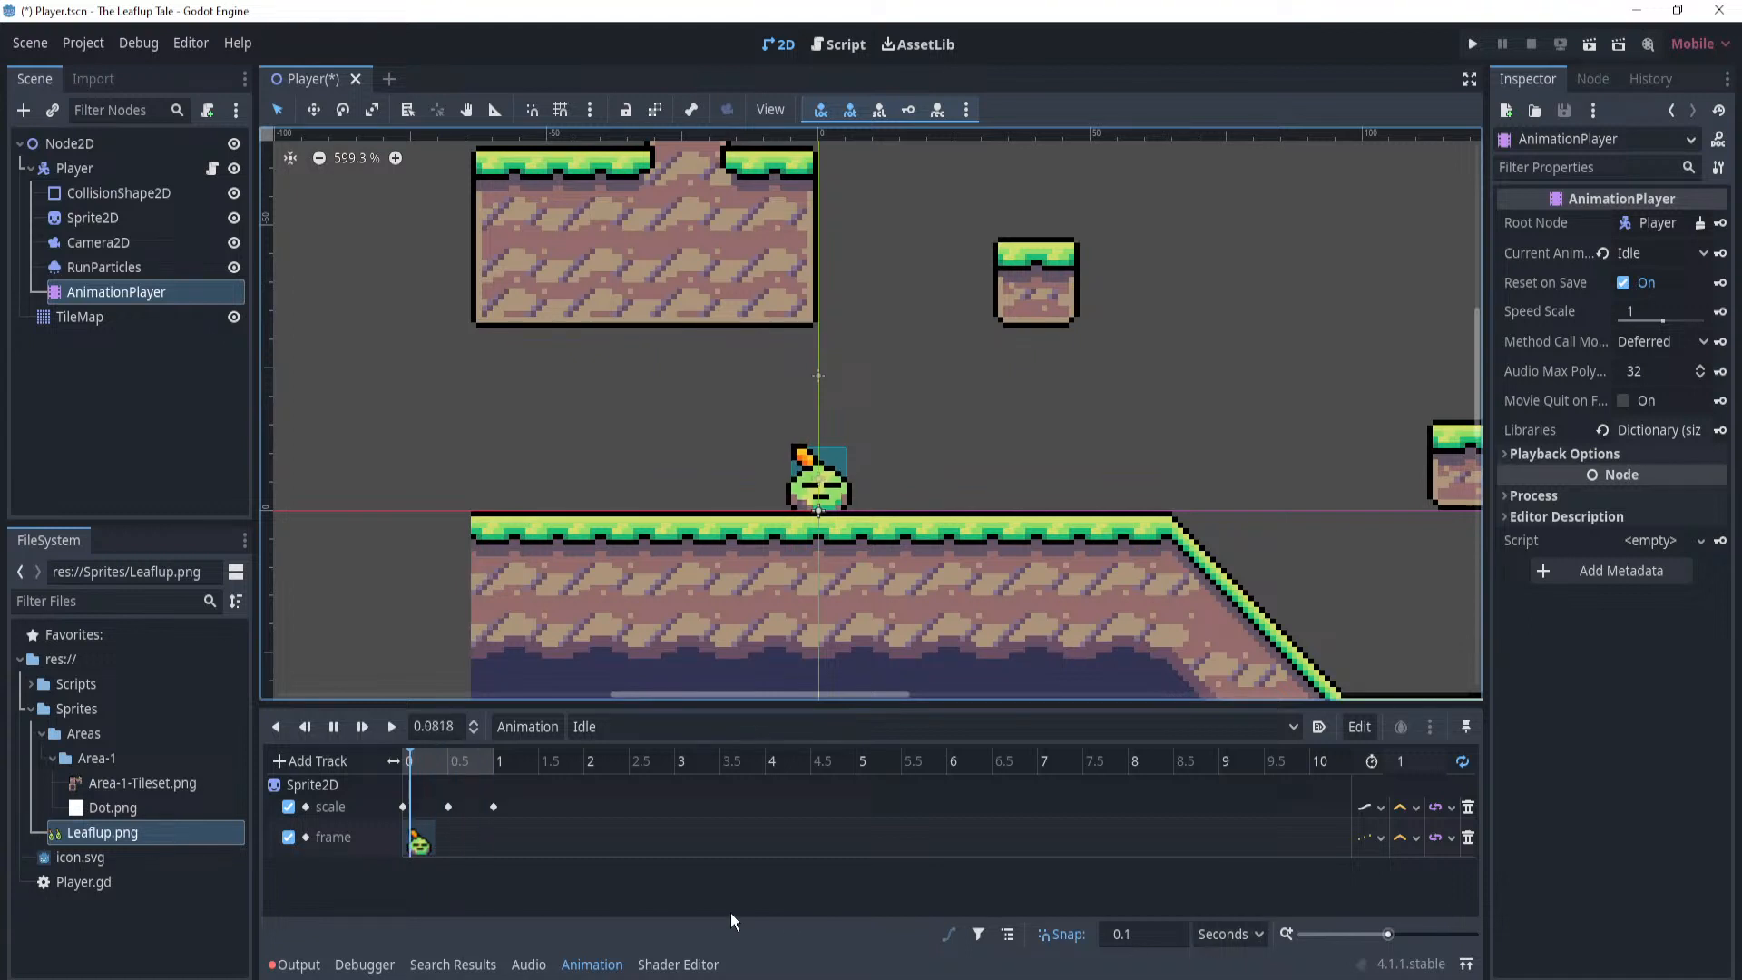
Stop the Idle preview, run the project to check the player's animation, and close the game window.
click(334, 727)
click(1473, 45)
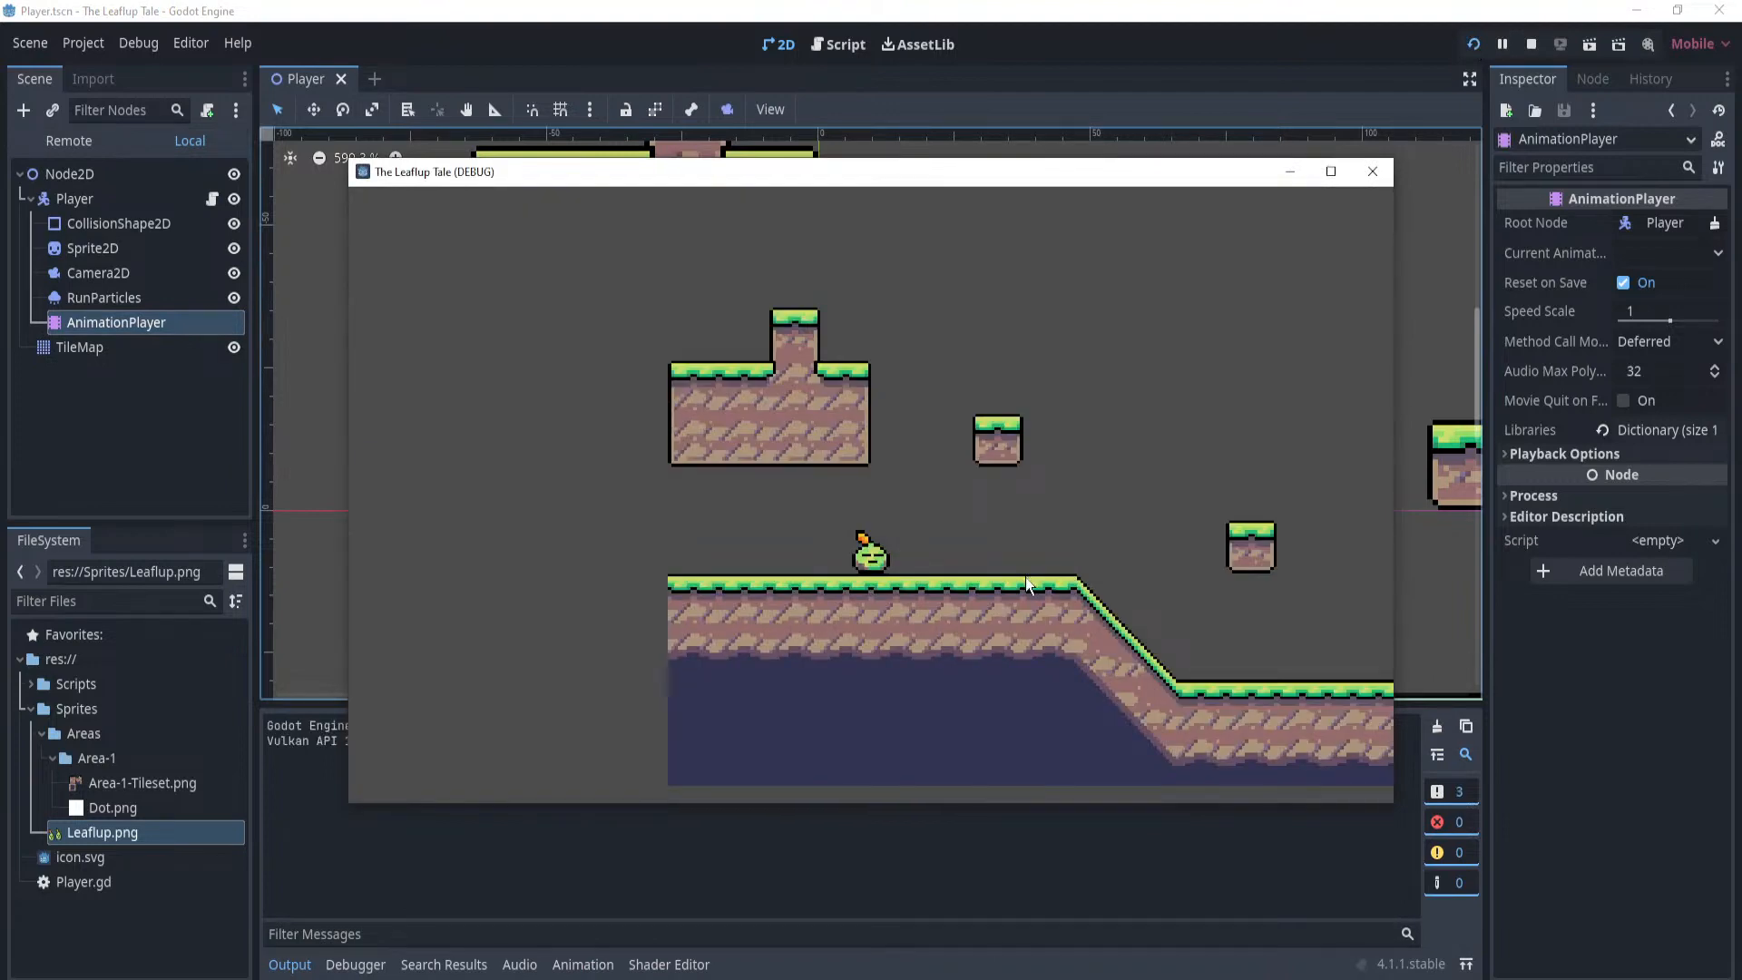
click(1372, 172)
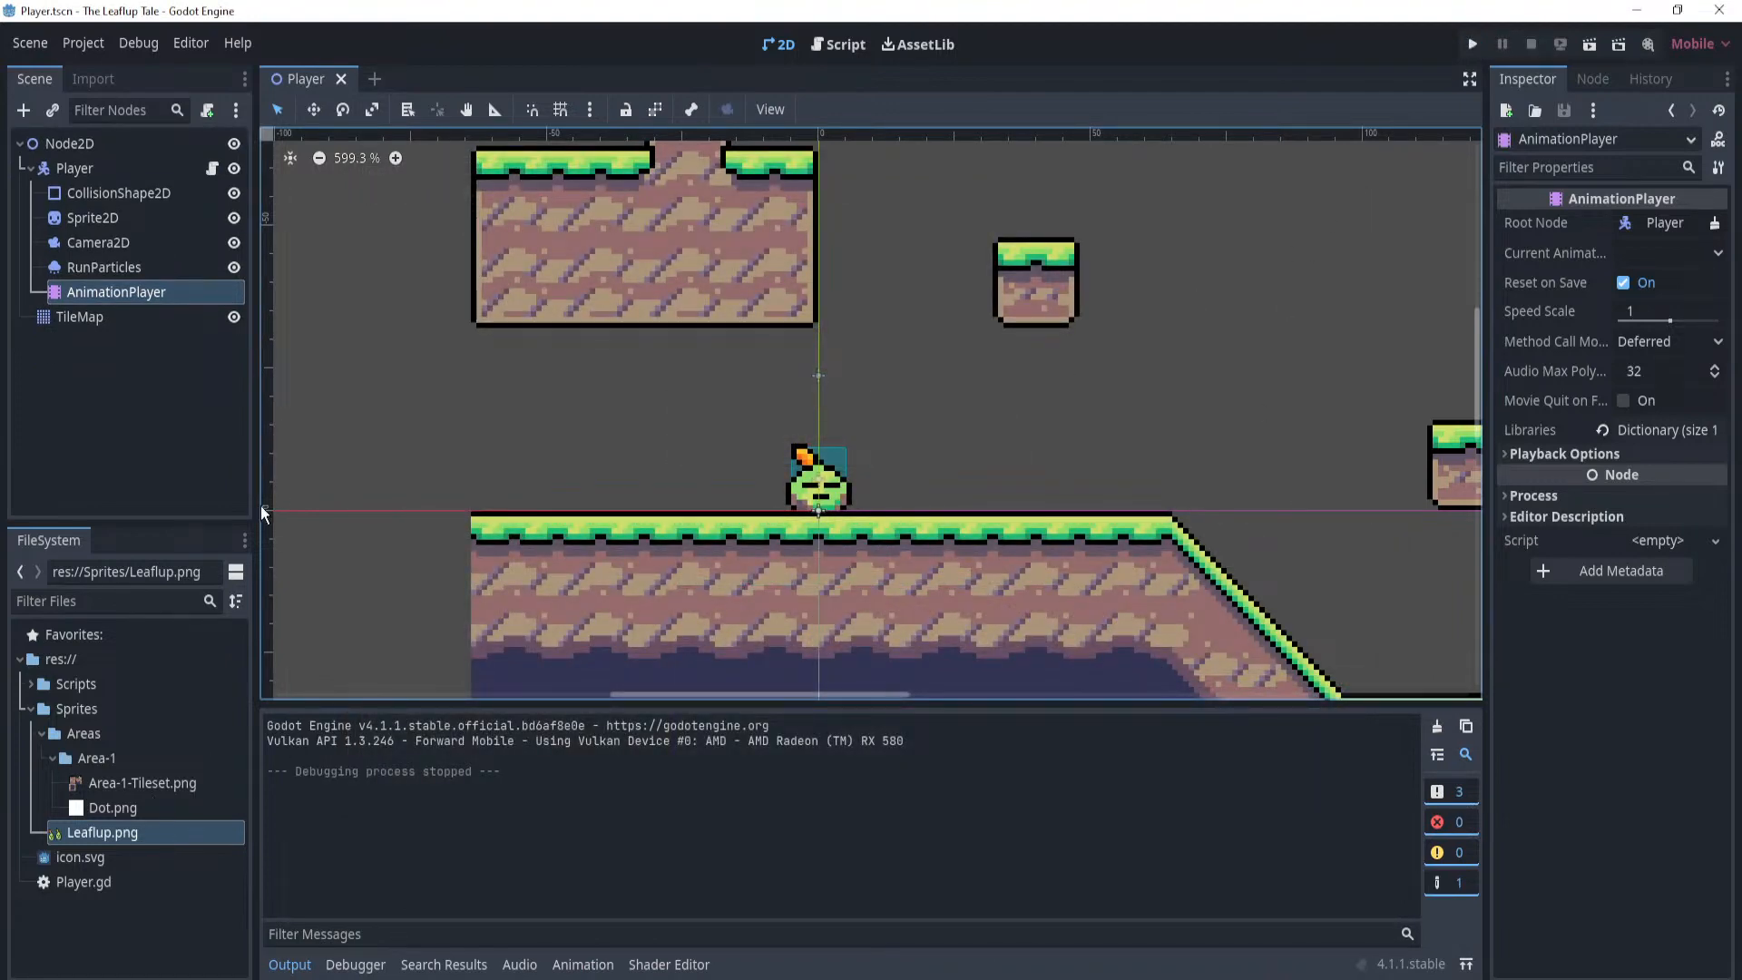
Set the AnimationPlayer's Idle animation to autoplay on load.
click(124, 269)
click(123, 285)
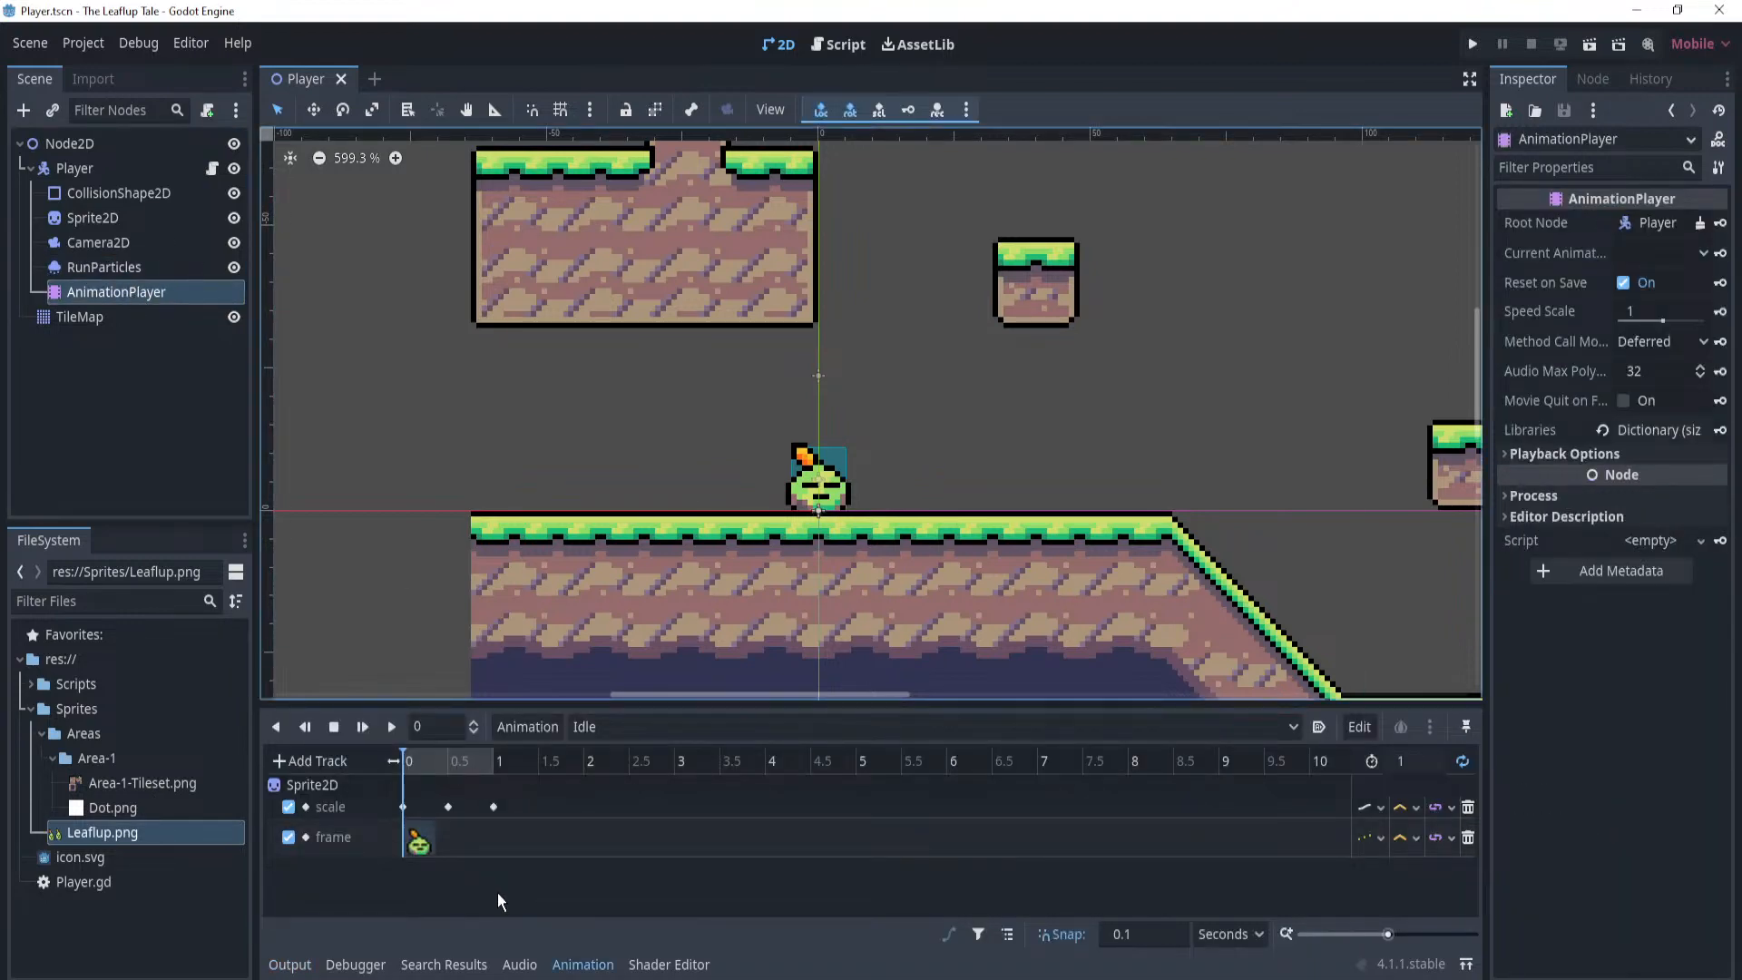
click(1319, 729)
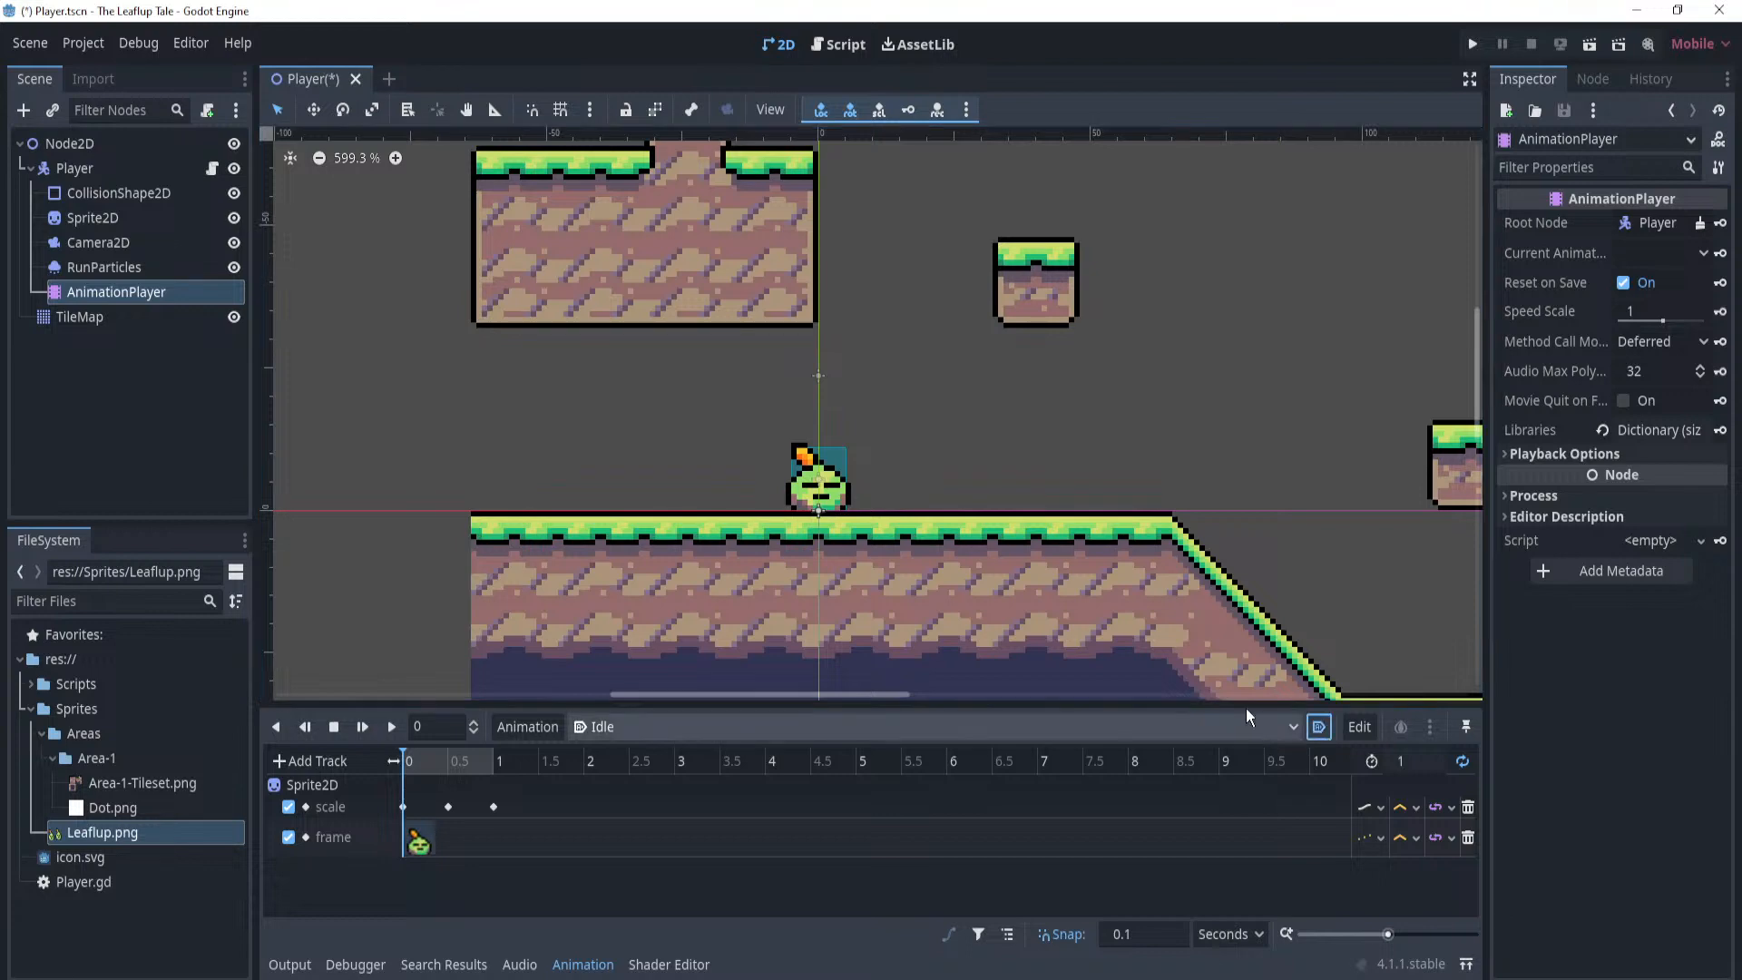
Run the project, move the player both ways and jump to test the autoplaying Idle animation, and close the game.
click(1474, 43)
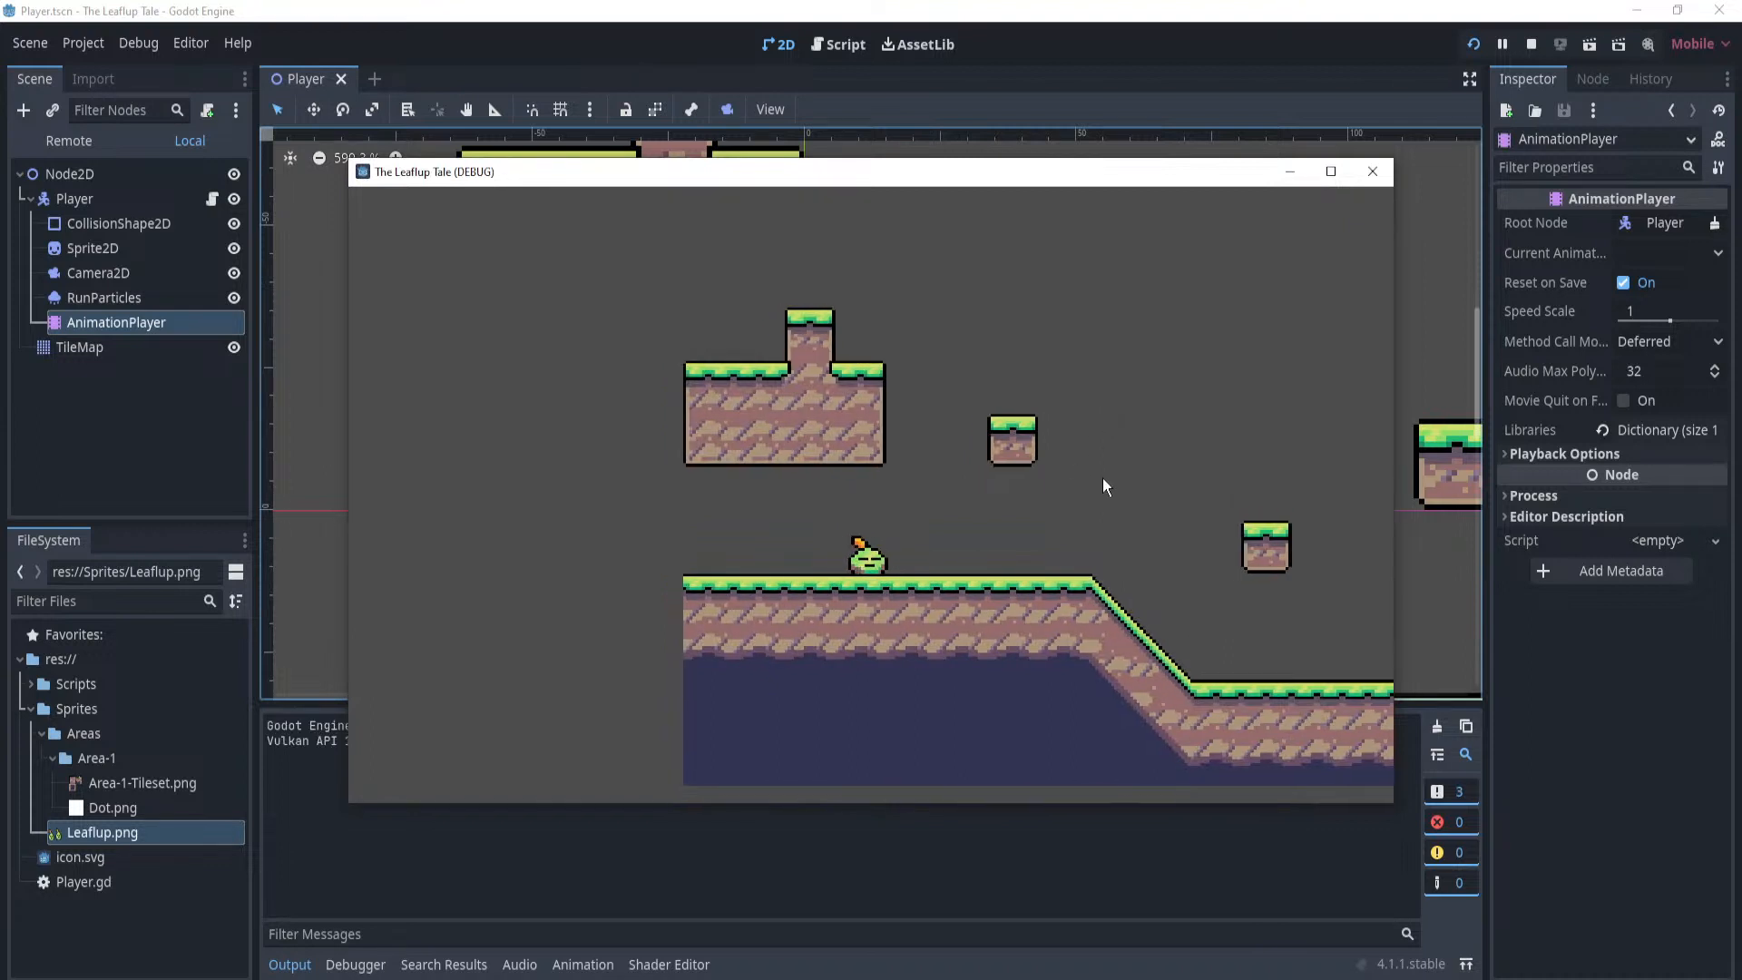
key(Right)
key(space)
key(Left)
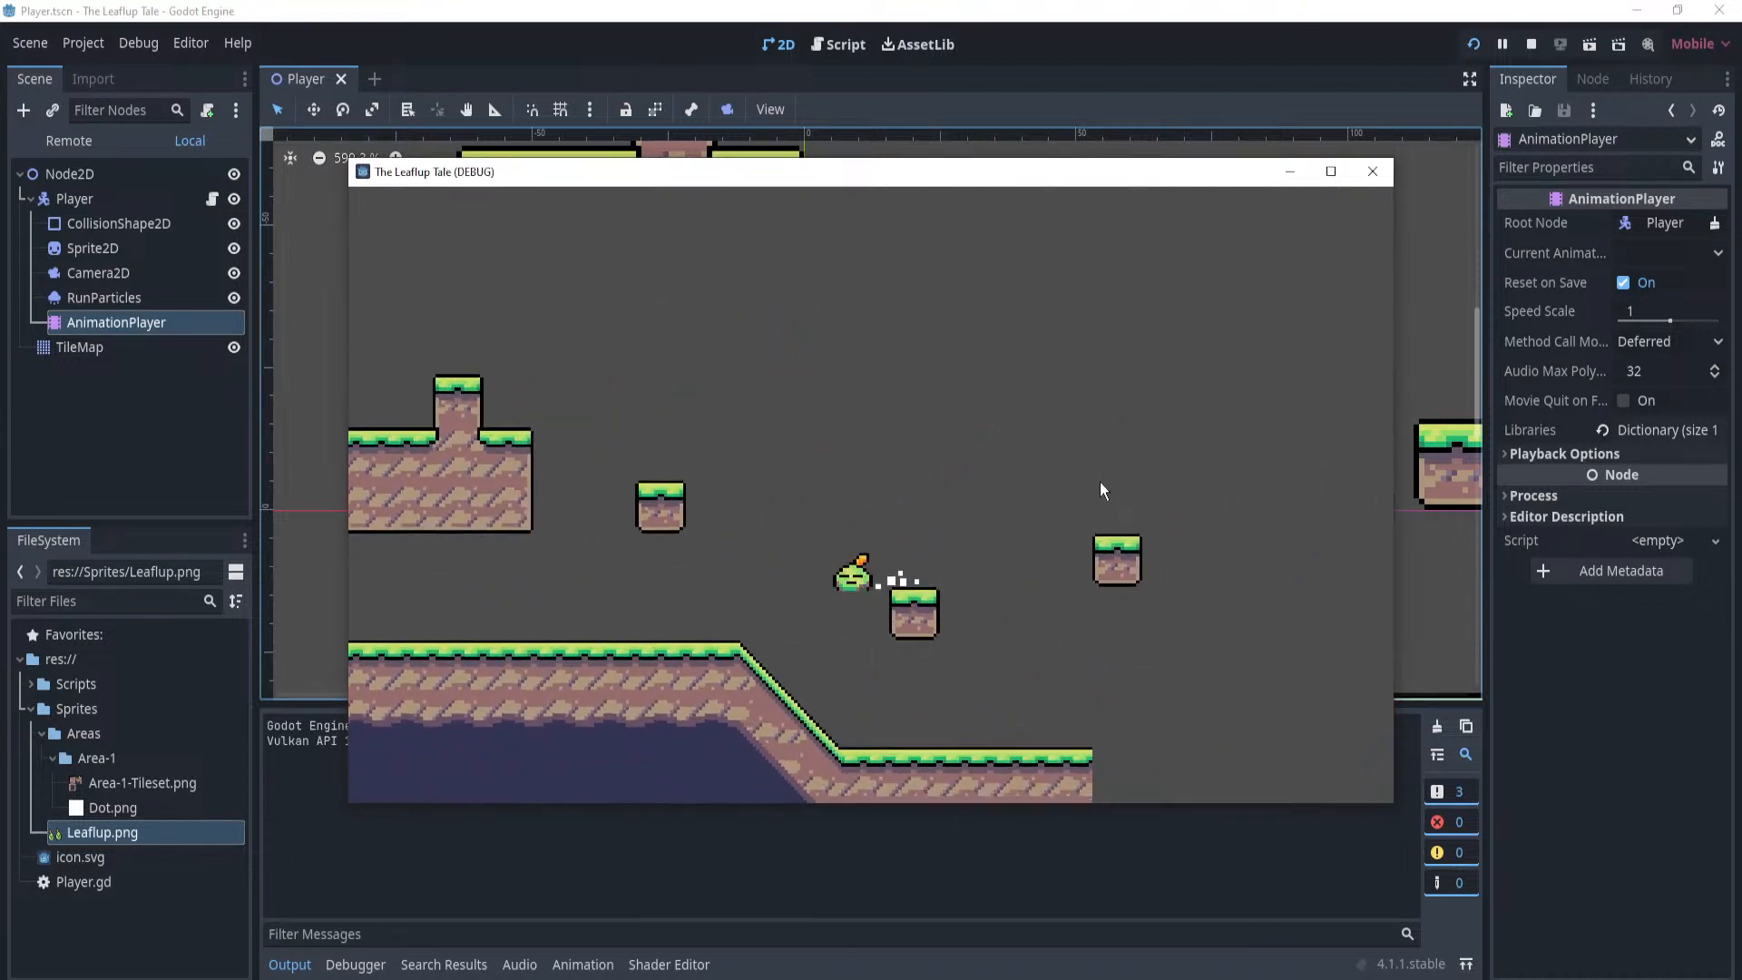
key(Right)
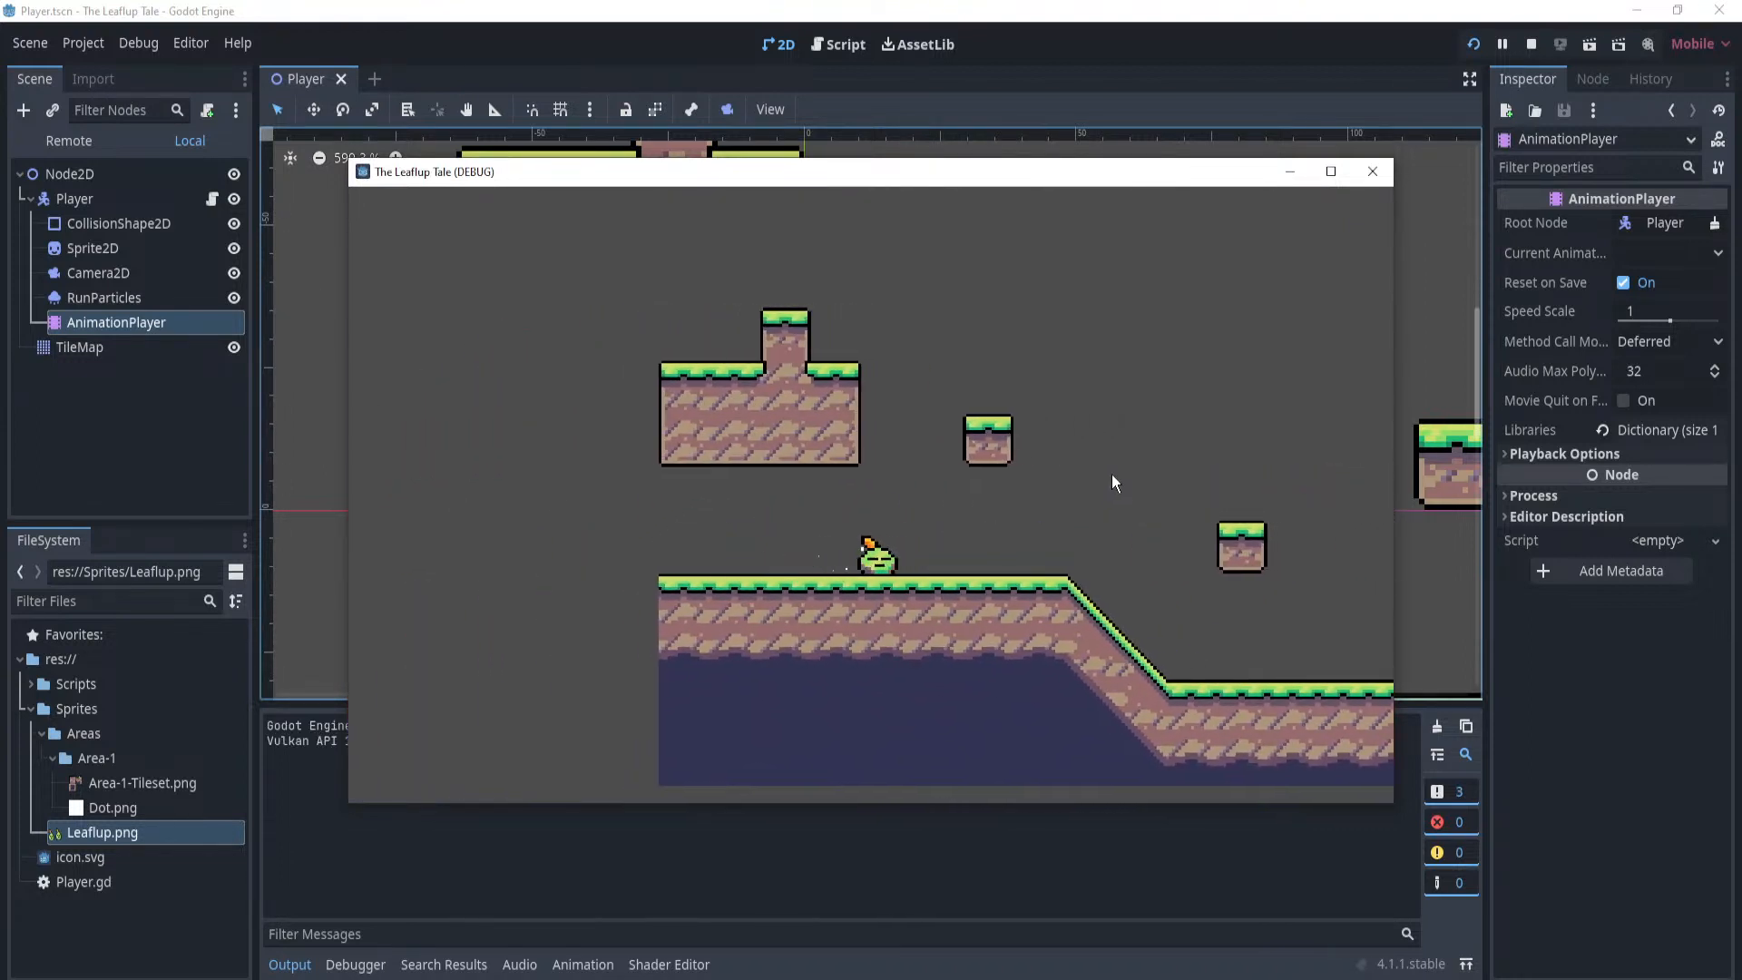
click(1373, 171)
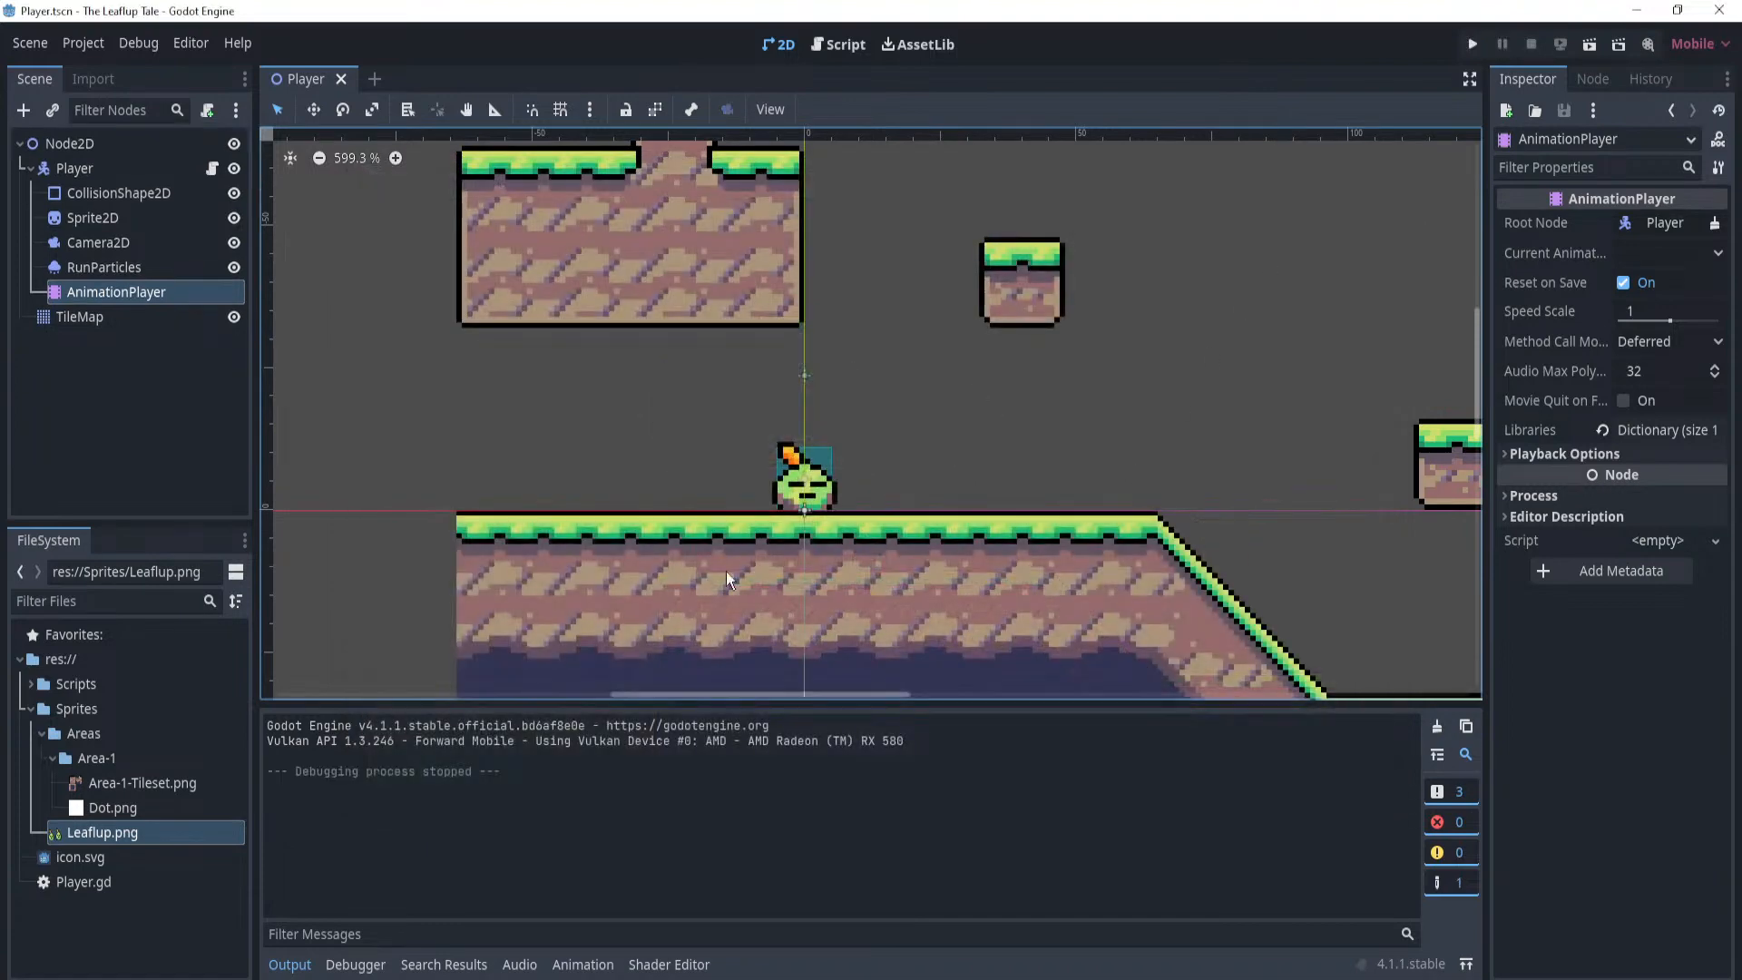
Open the Player node's script to examine its variable declarations, and return to the 2D view.
click(113, 387)
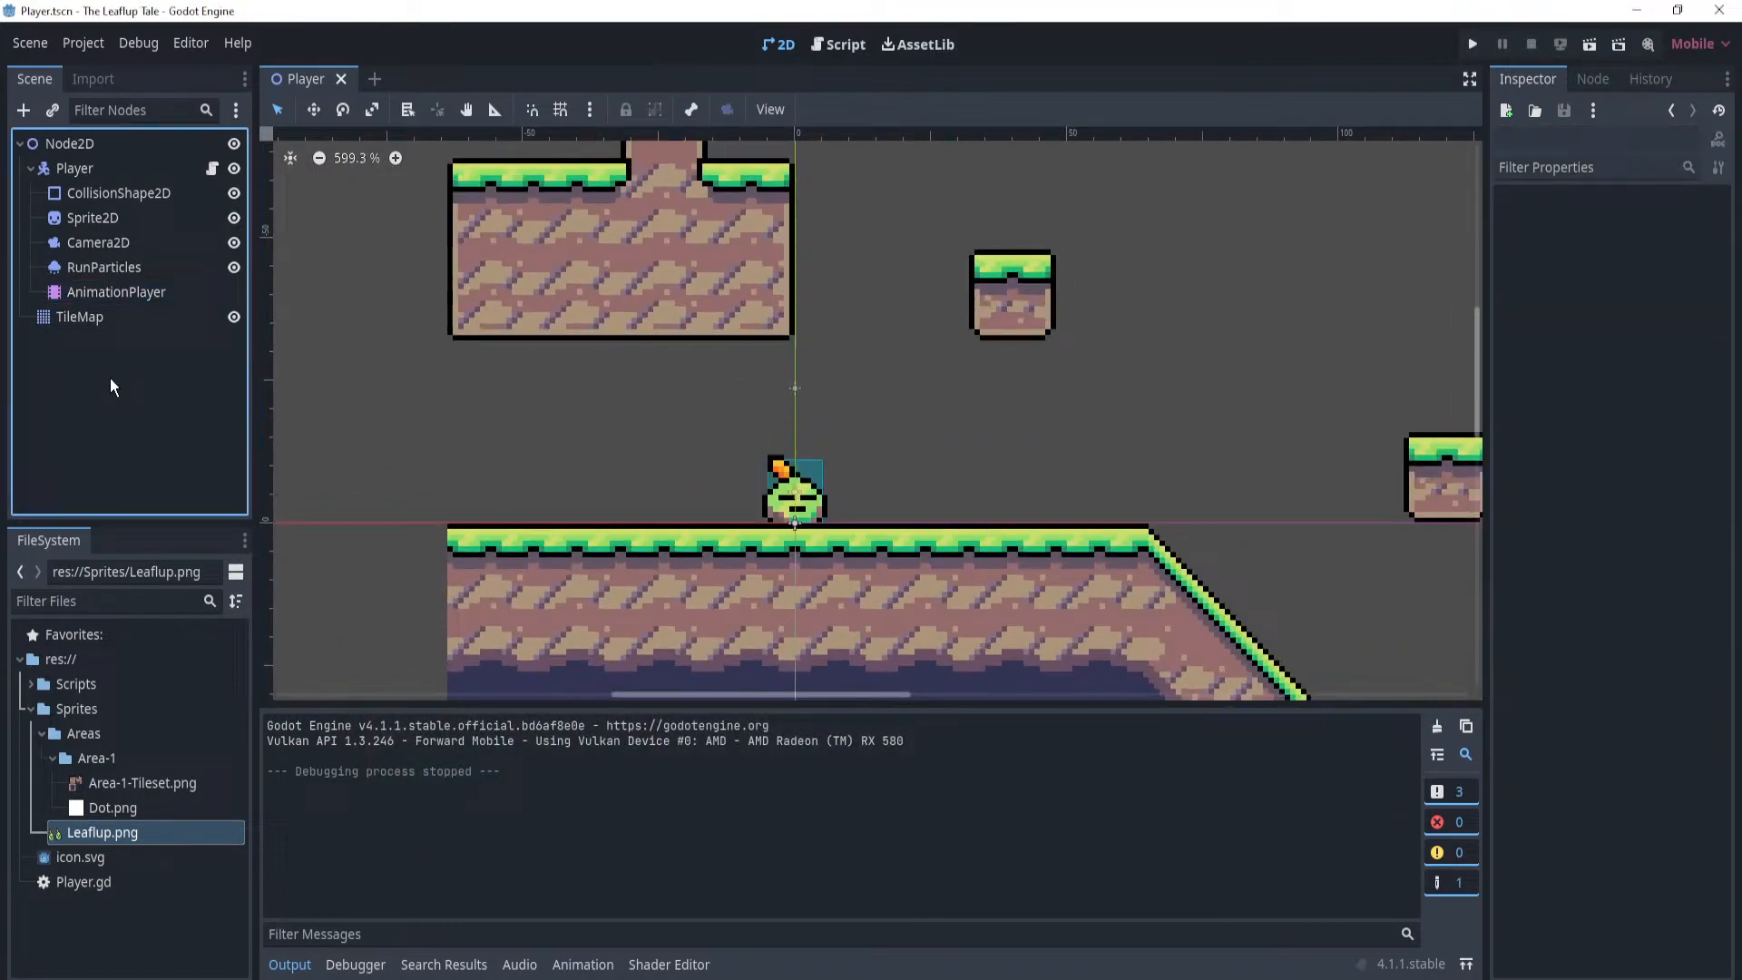
click(101, 171)
click(213, 168)
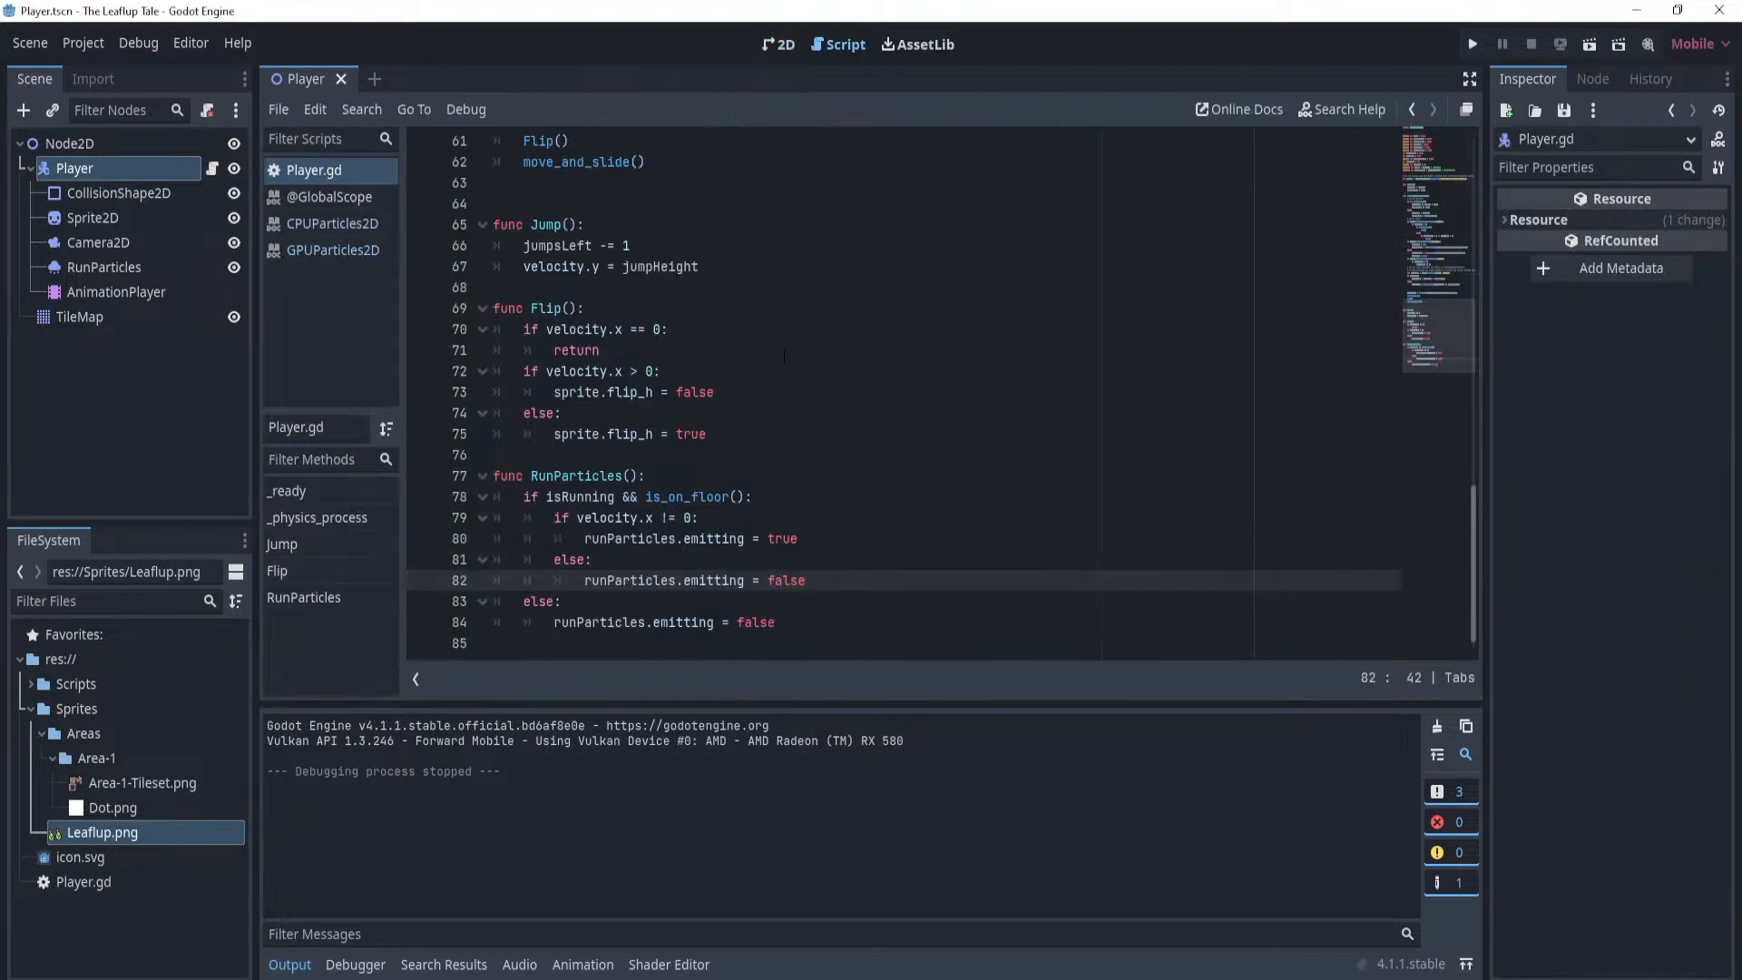
scroll(826, 331, up, 15)
scroll(826, 331, up, 5)
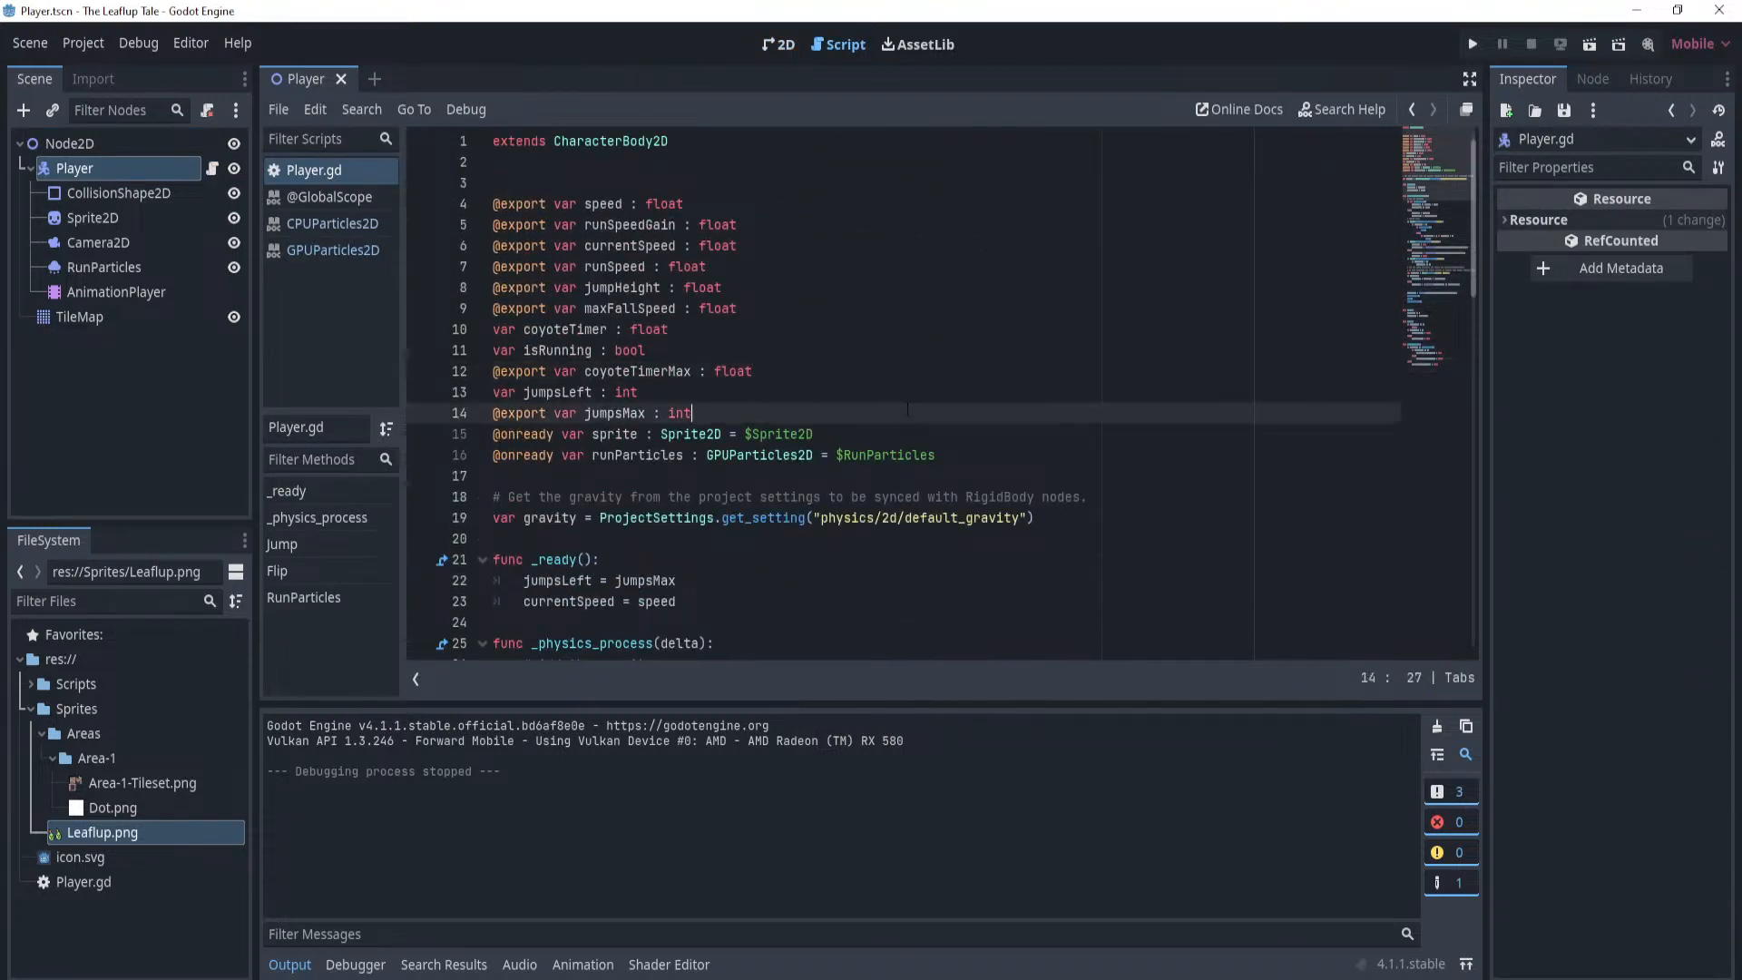
click(999, 371)
click(980, 391)
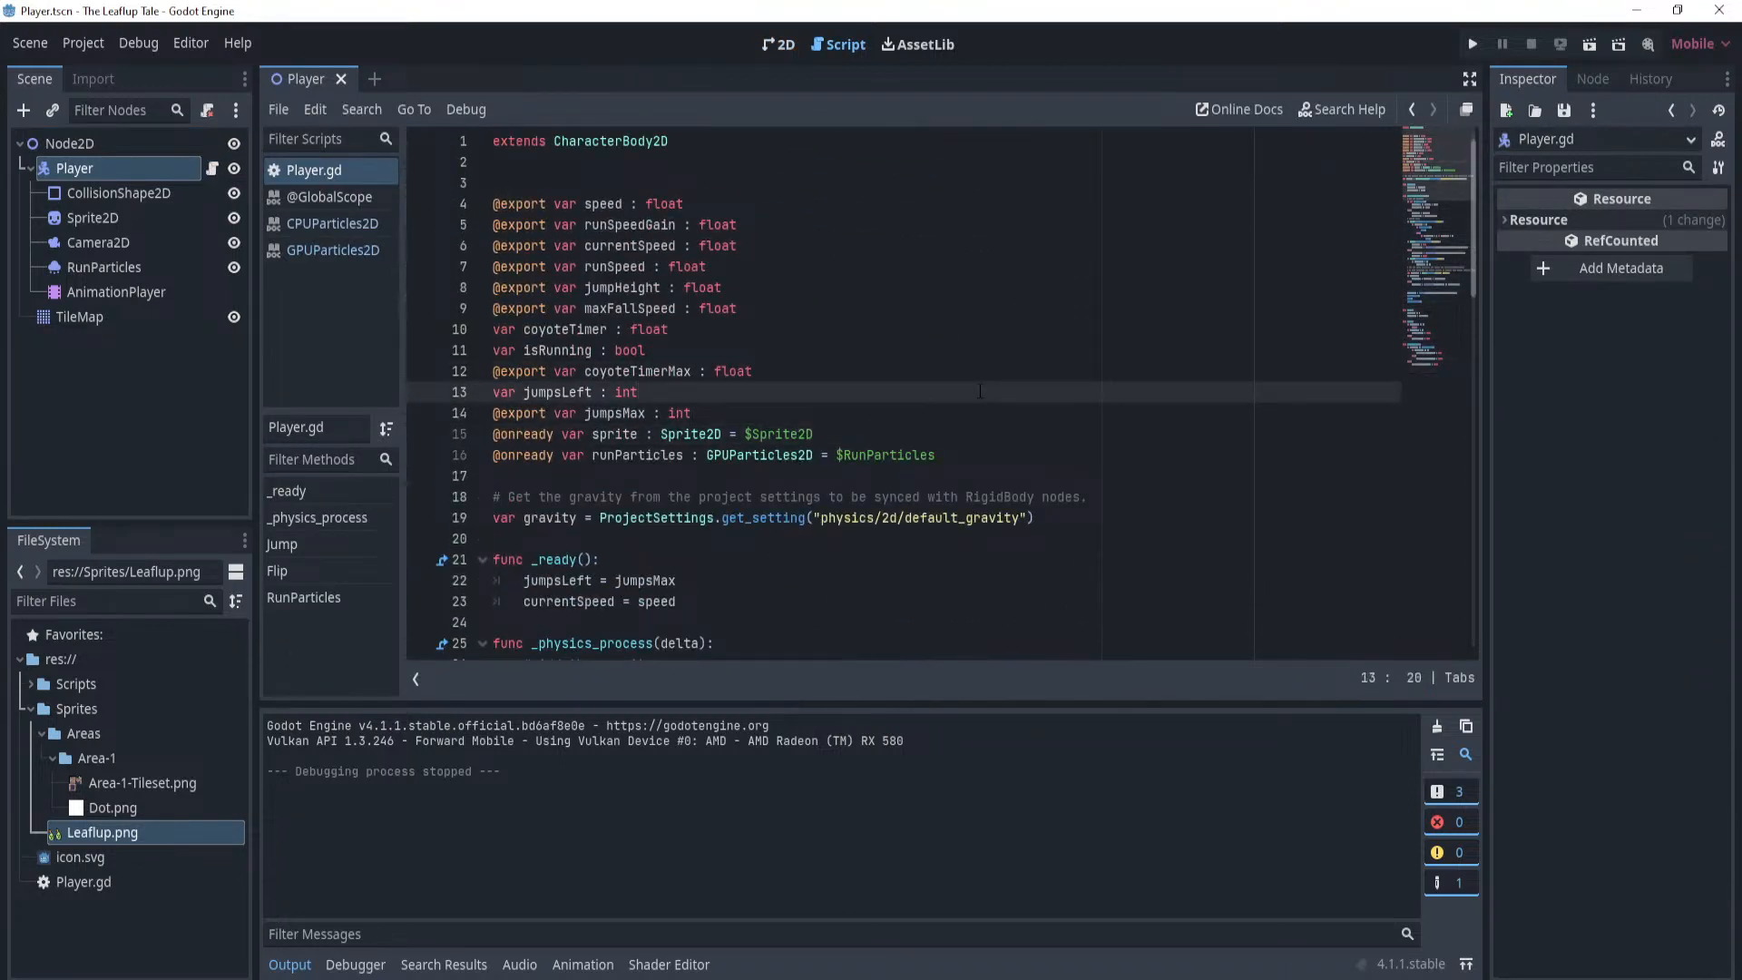
click(778, 45)
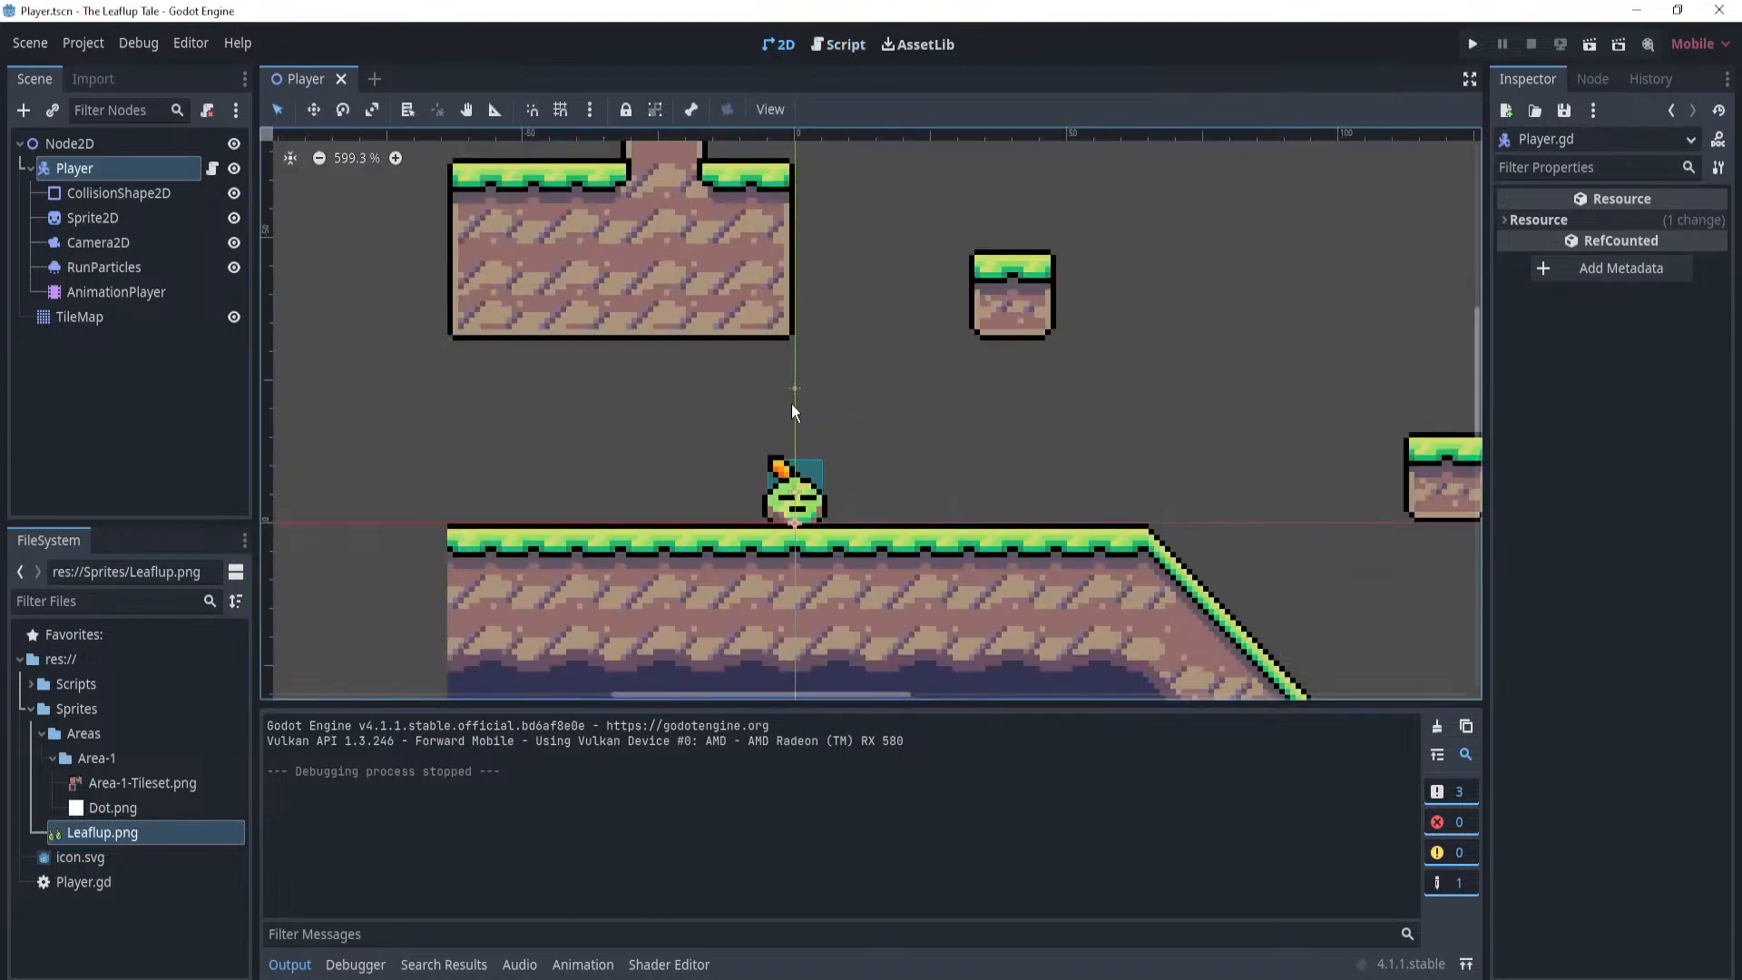
Select the AnimationPlayer and look through its list of animations and the Current Animation choices.
click(145, 292)
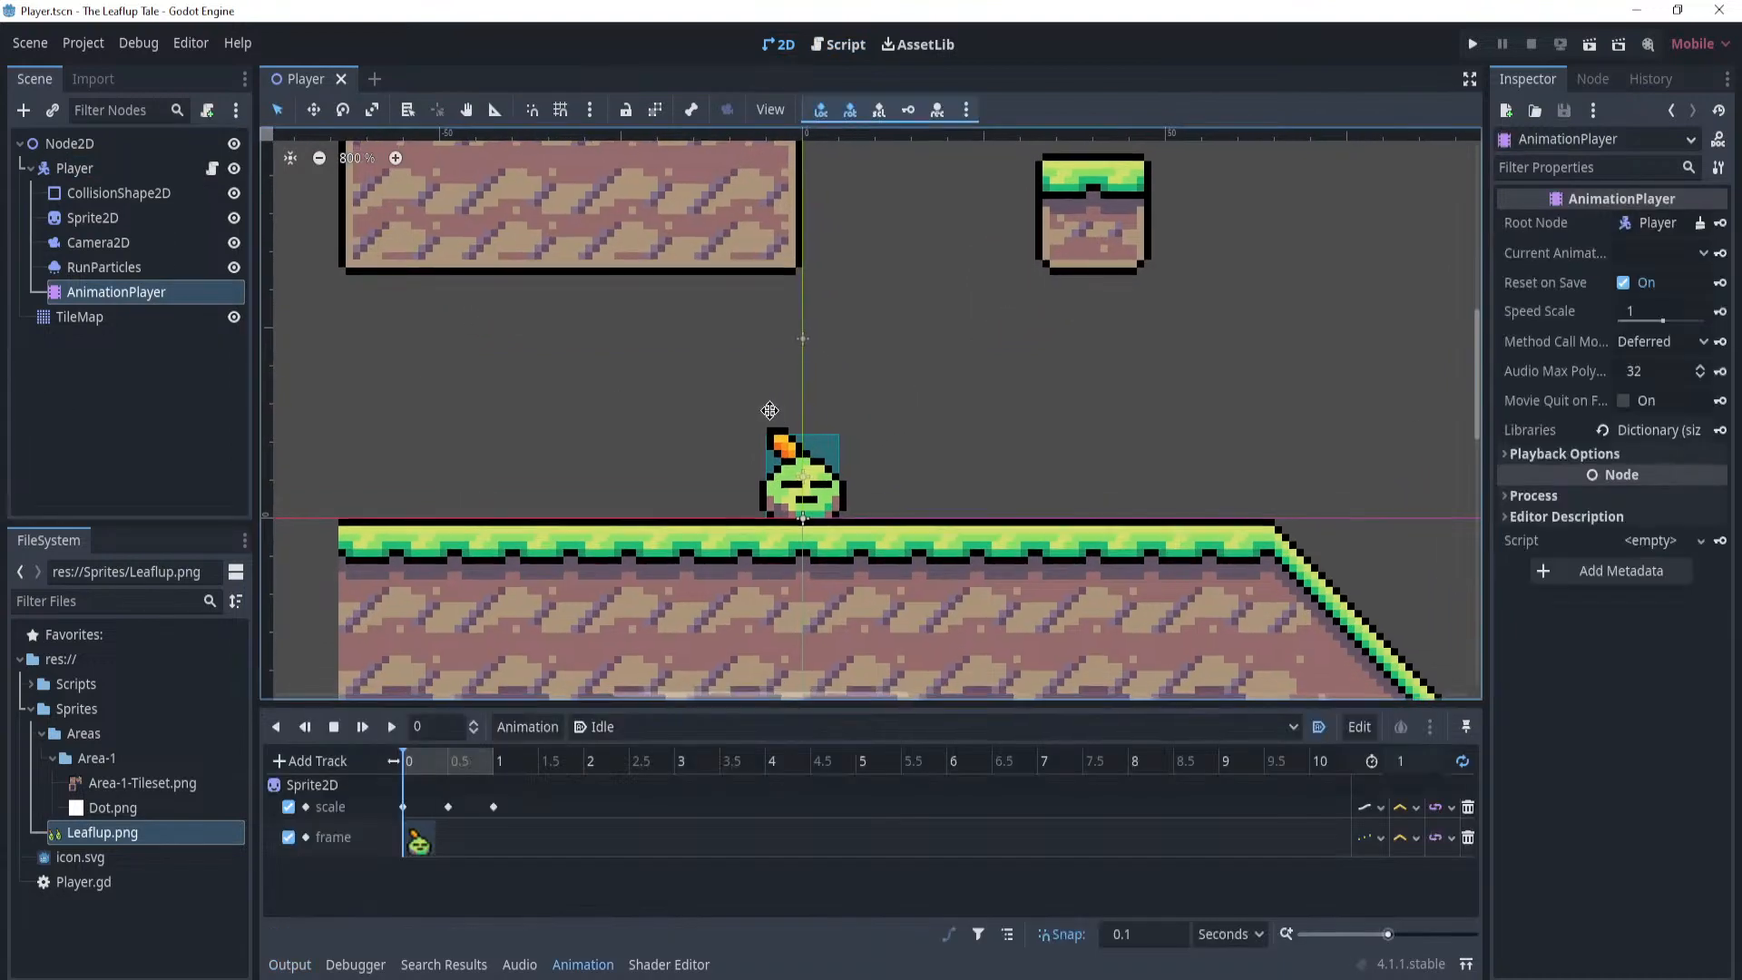
scroll(869, 392, up, 5)
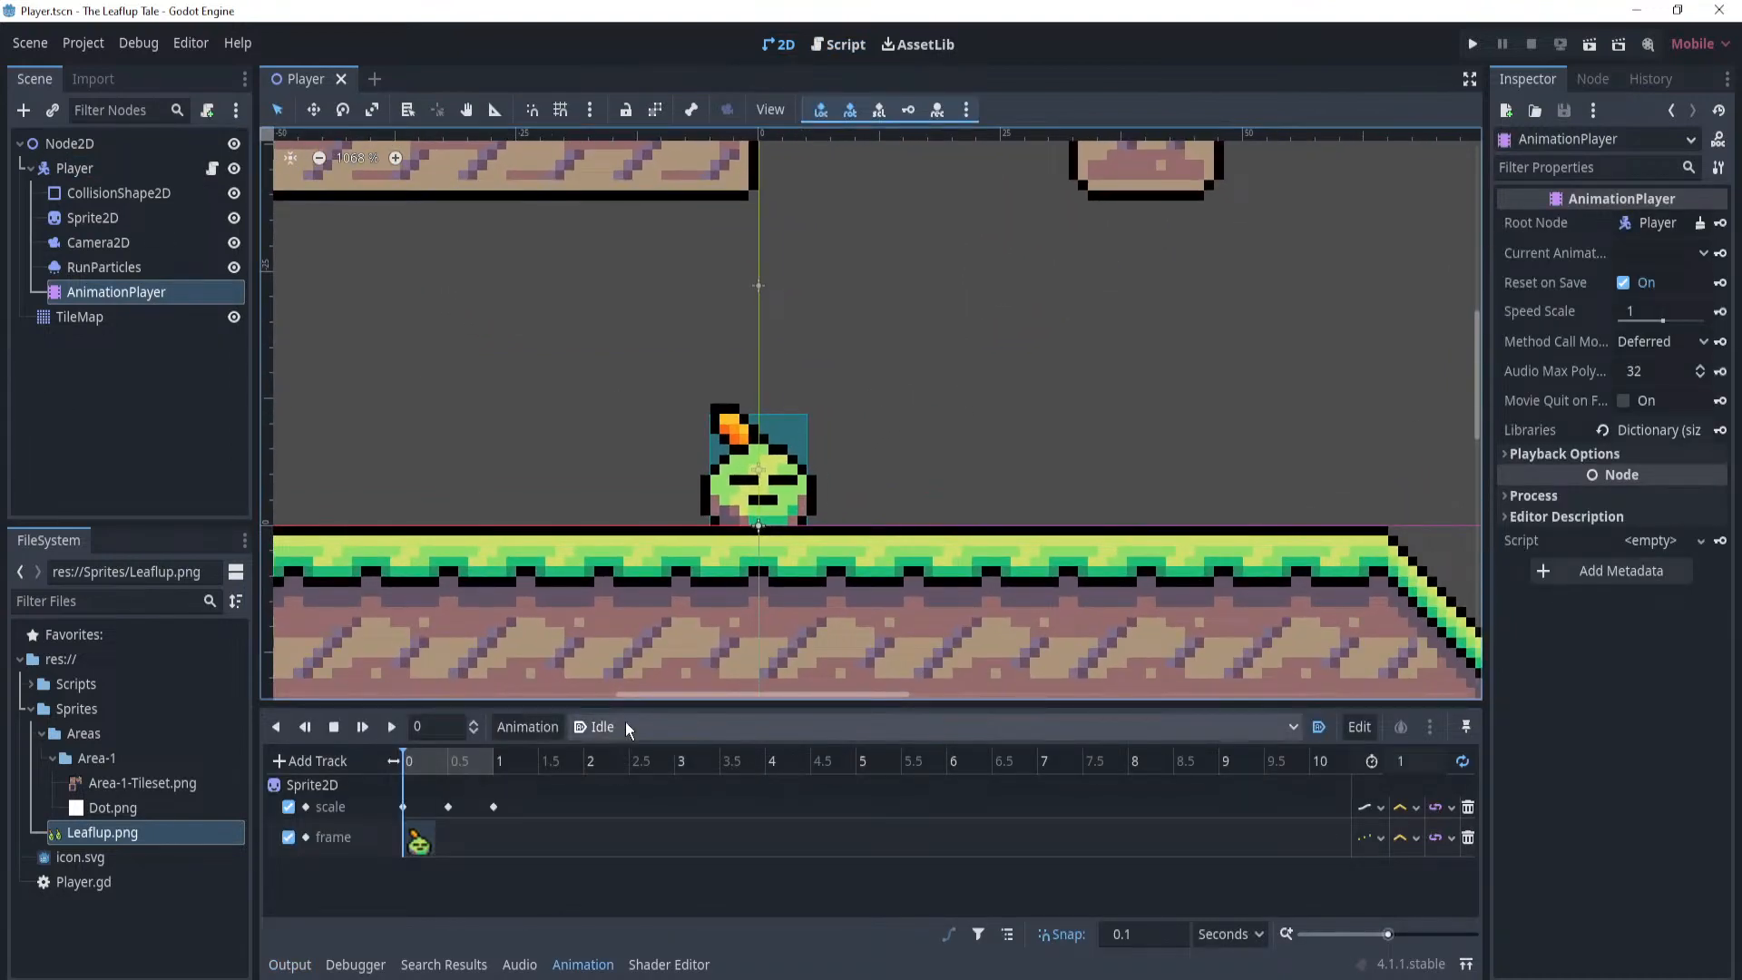
click(1276, 728)
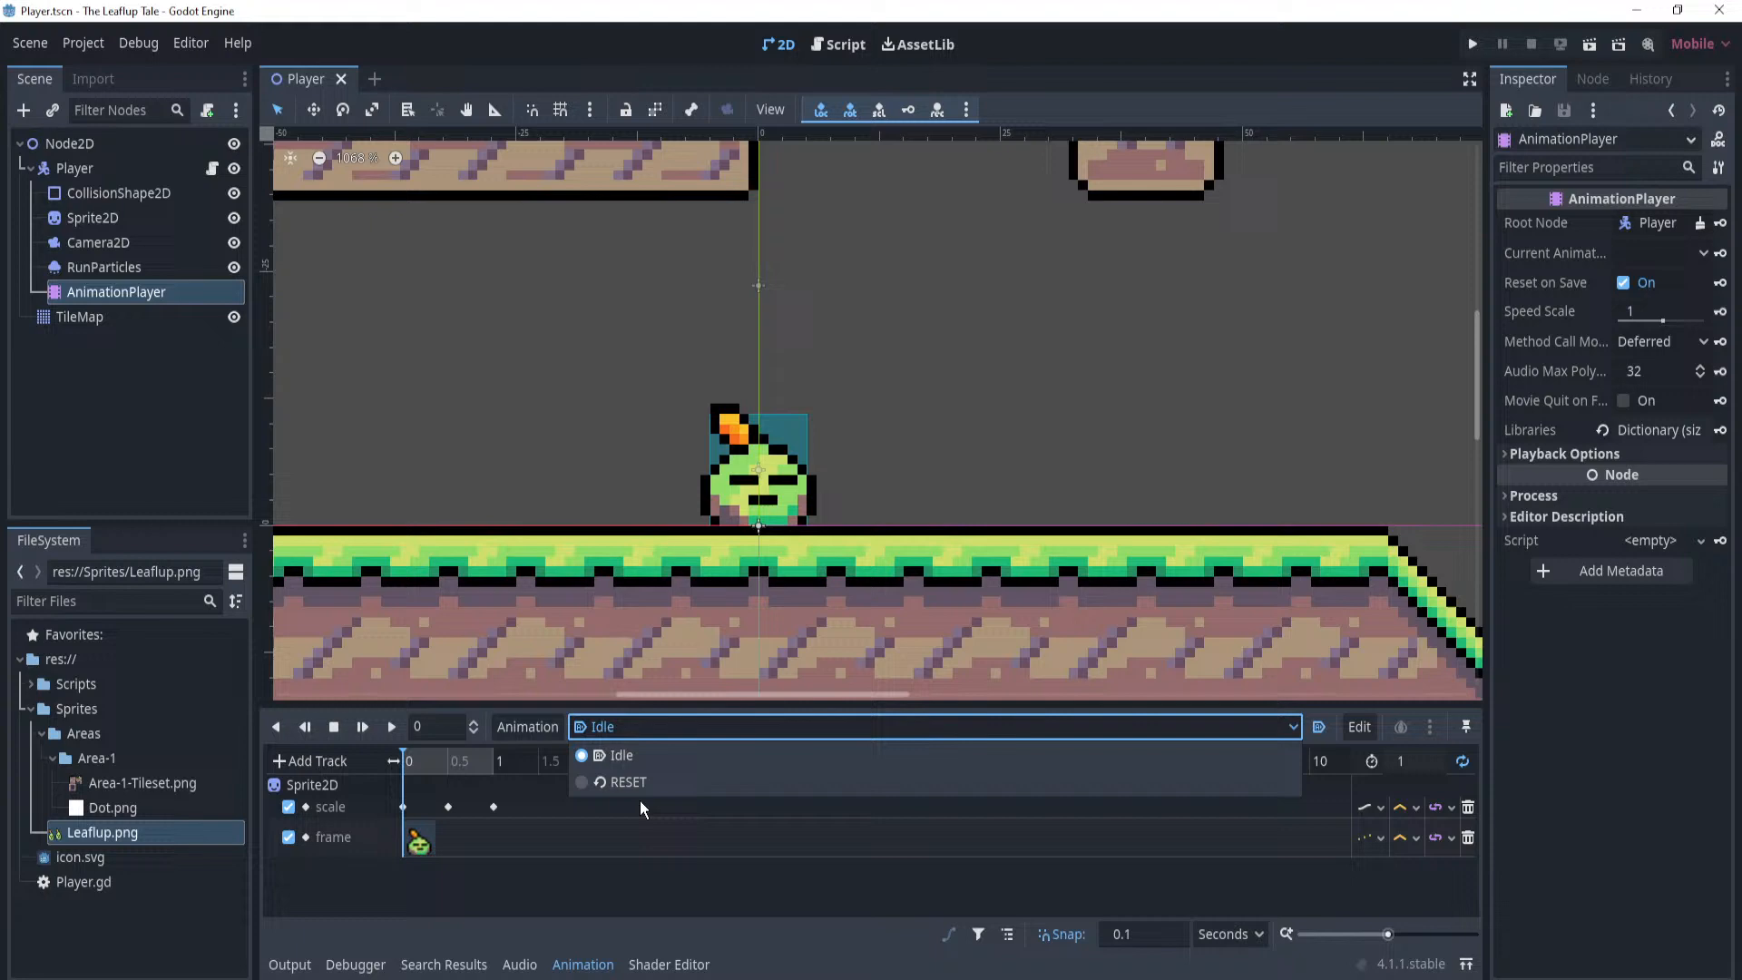
click(617, 755)
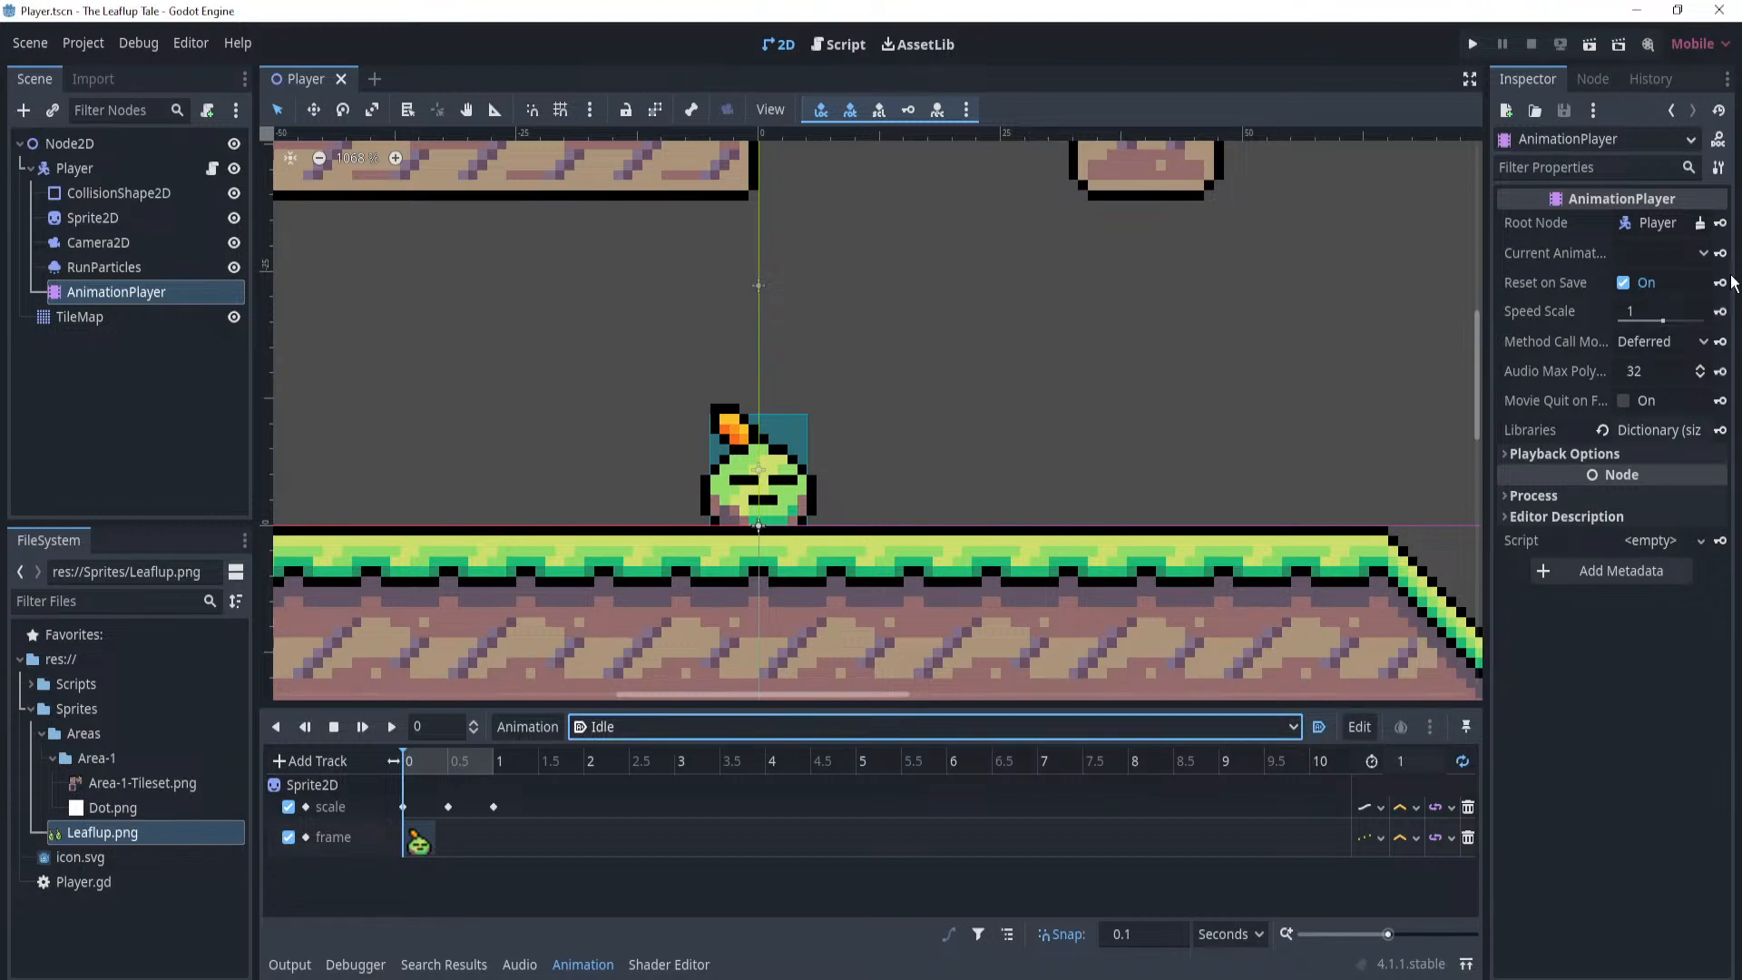
click(1703, 256)
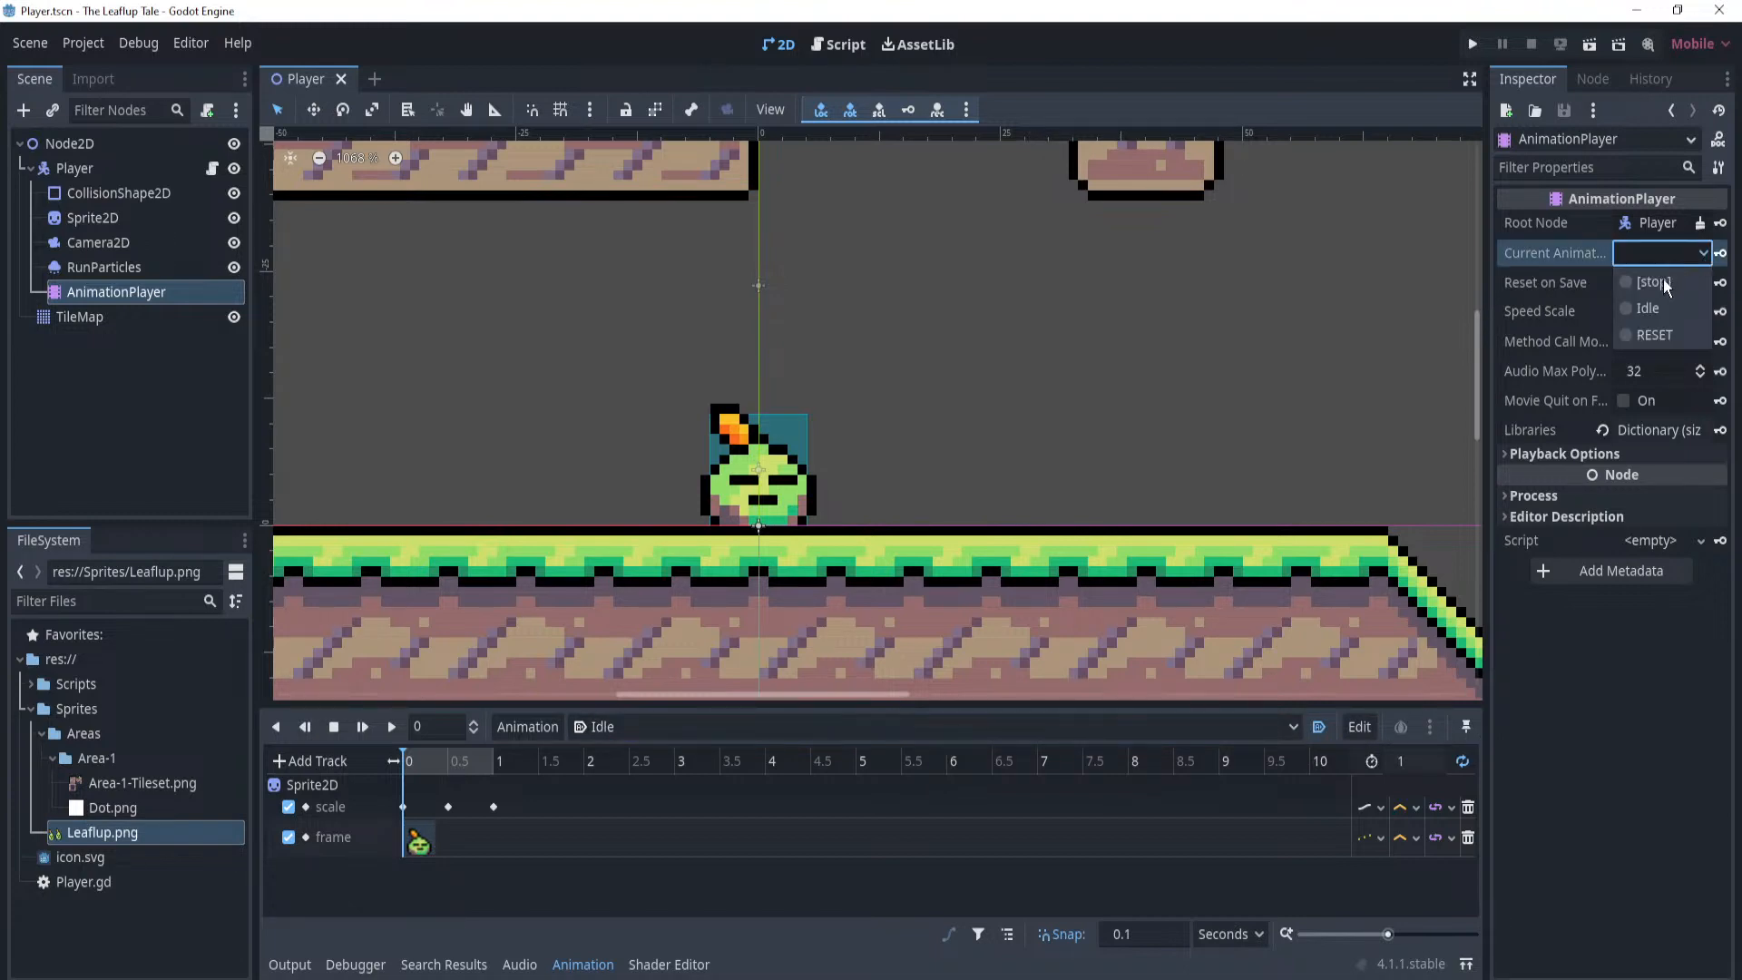
click(1628, 673)
click(768, 732)
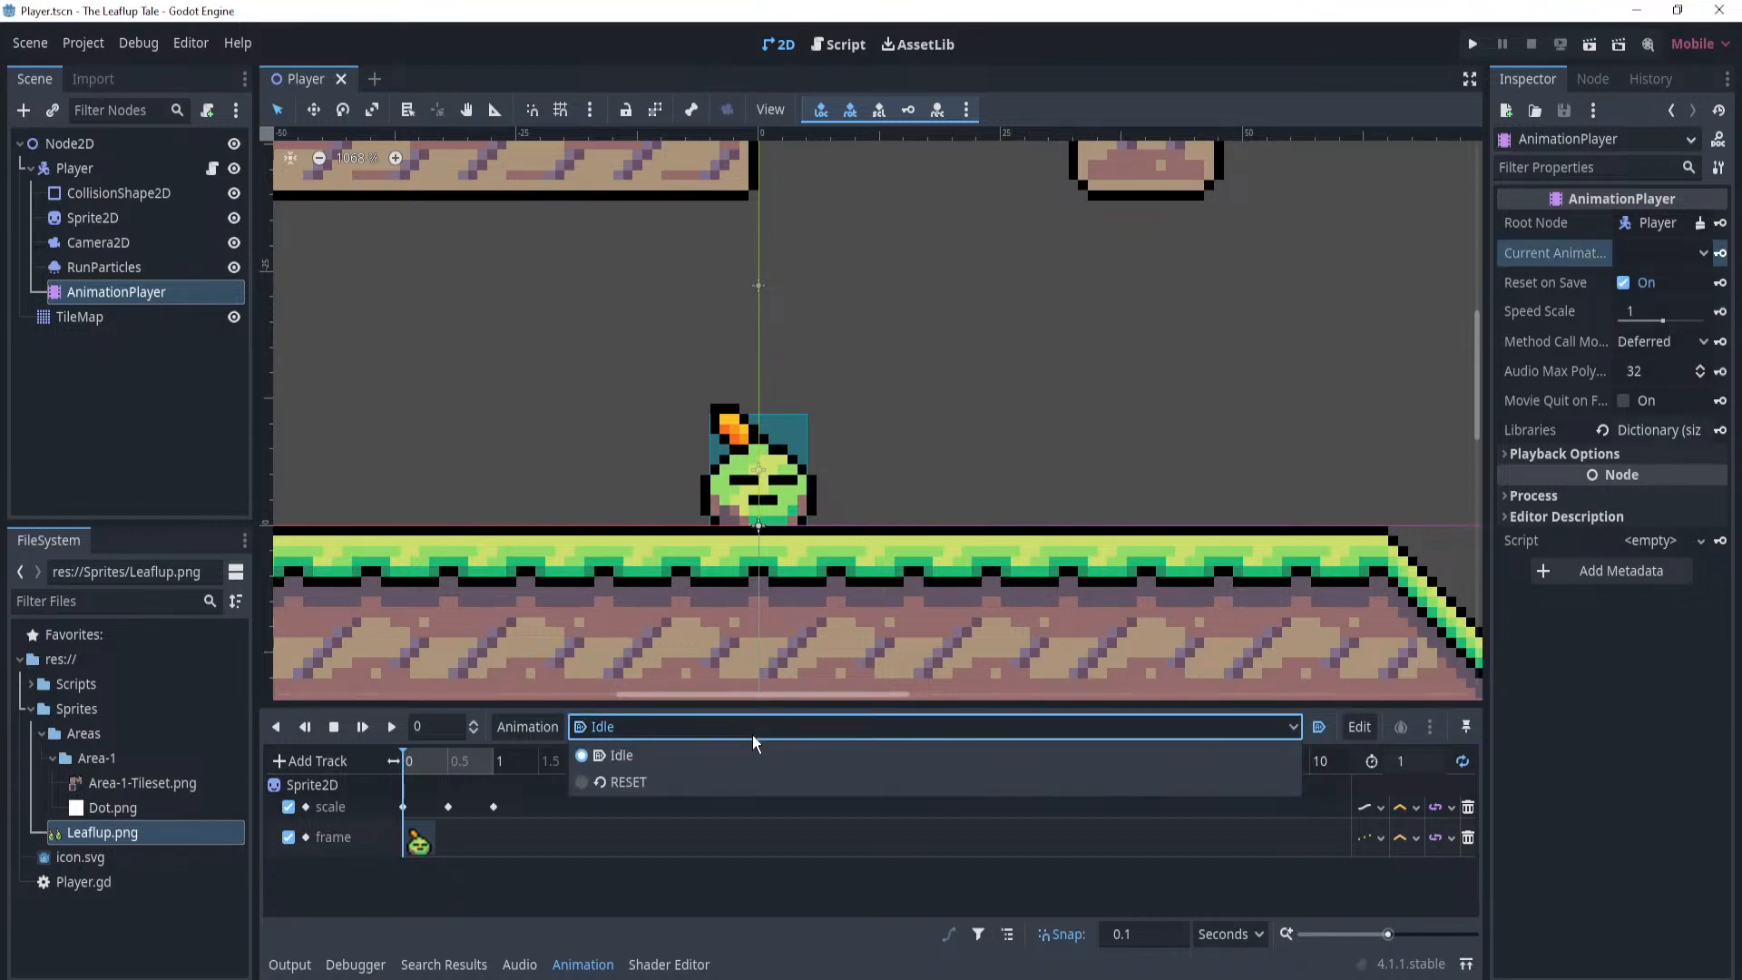
Create a new animation named Walk and open the list of animations to check it.
click(501, 736)
click(505, 738)
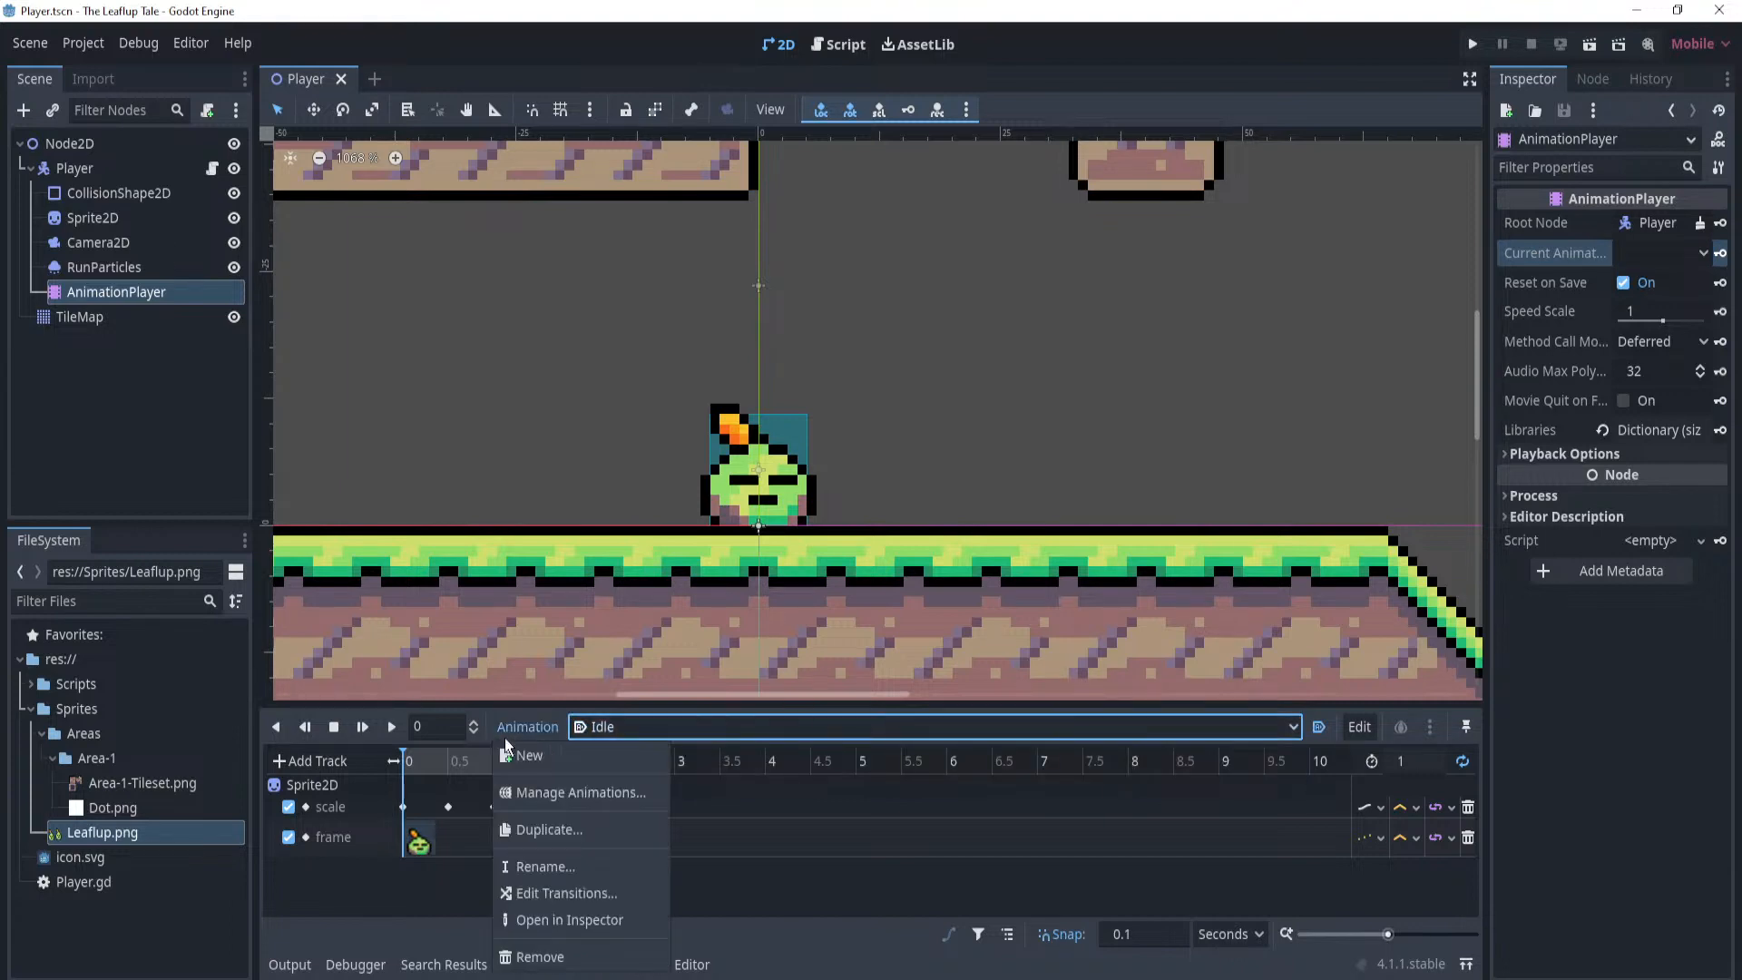
click(570, 759)
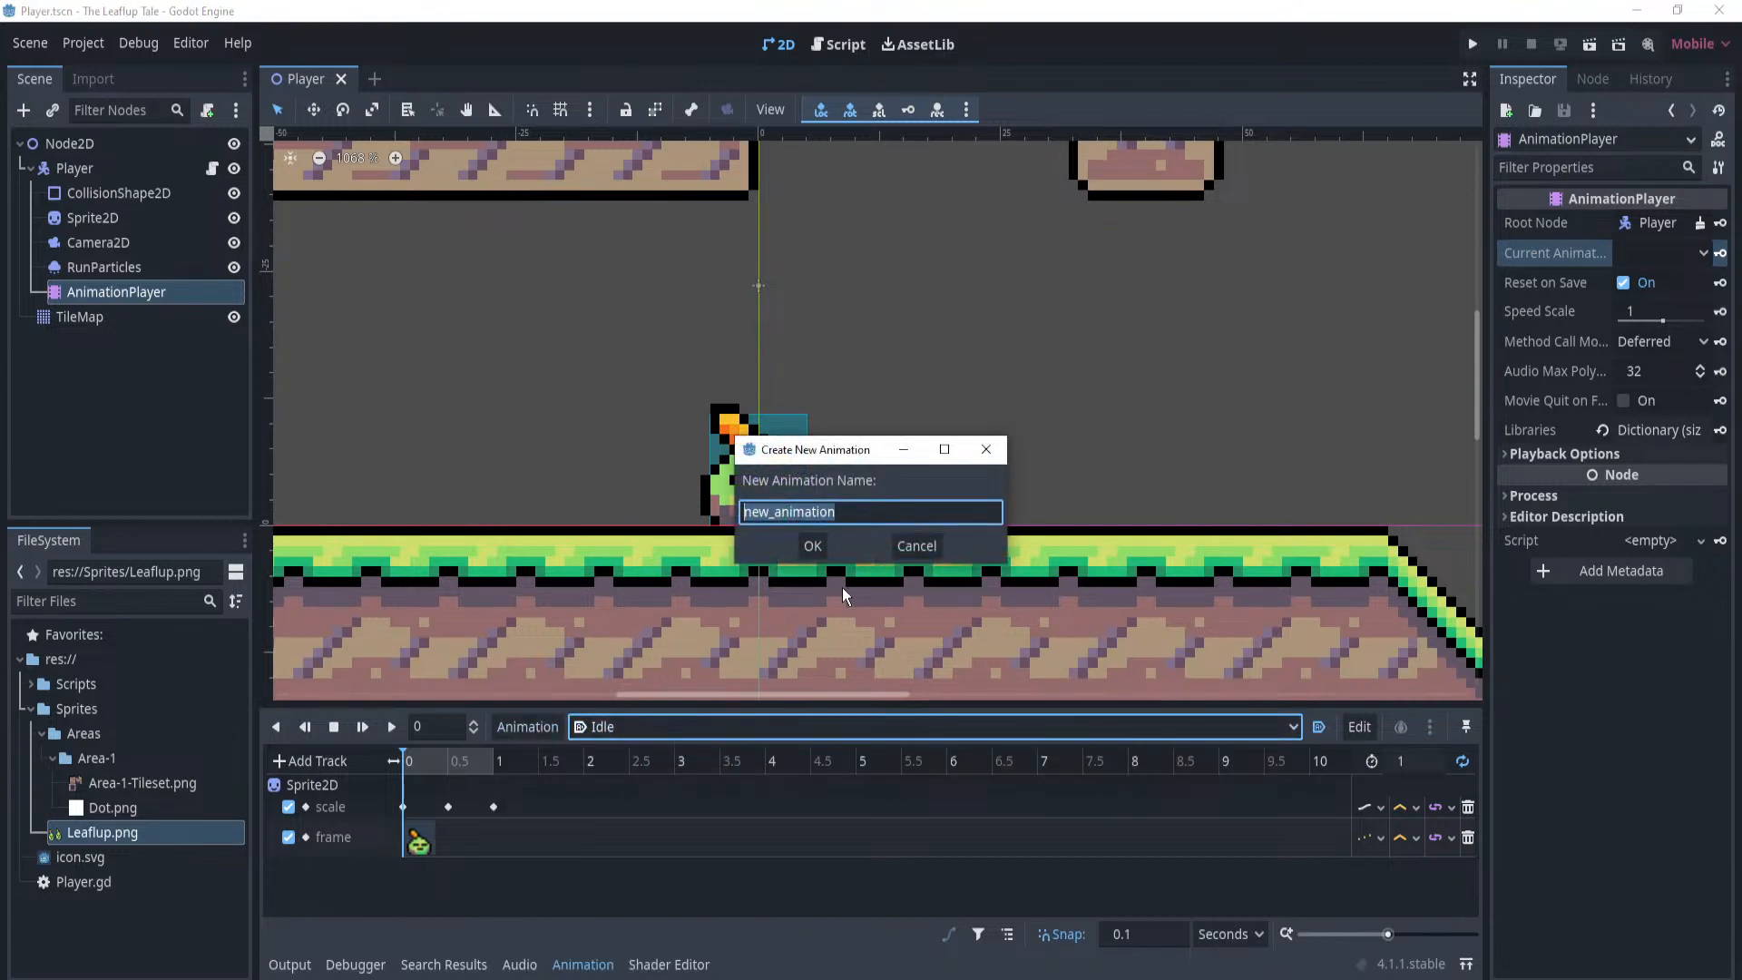
text(Walk)
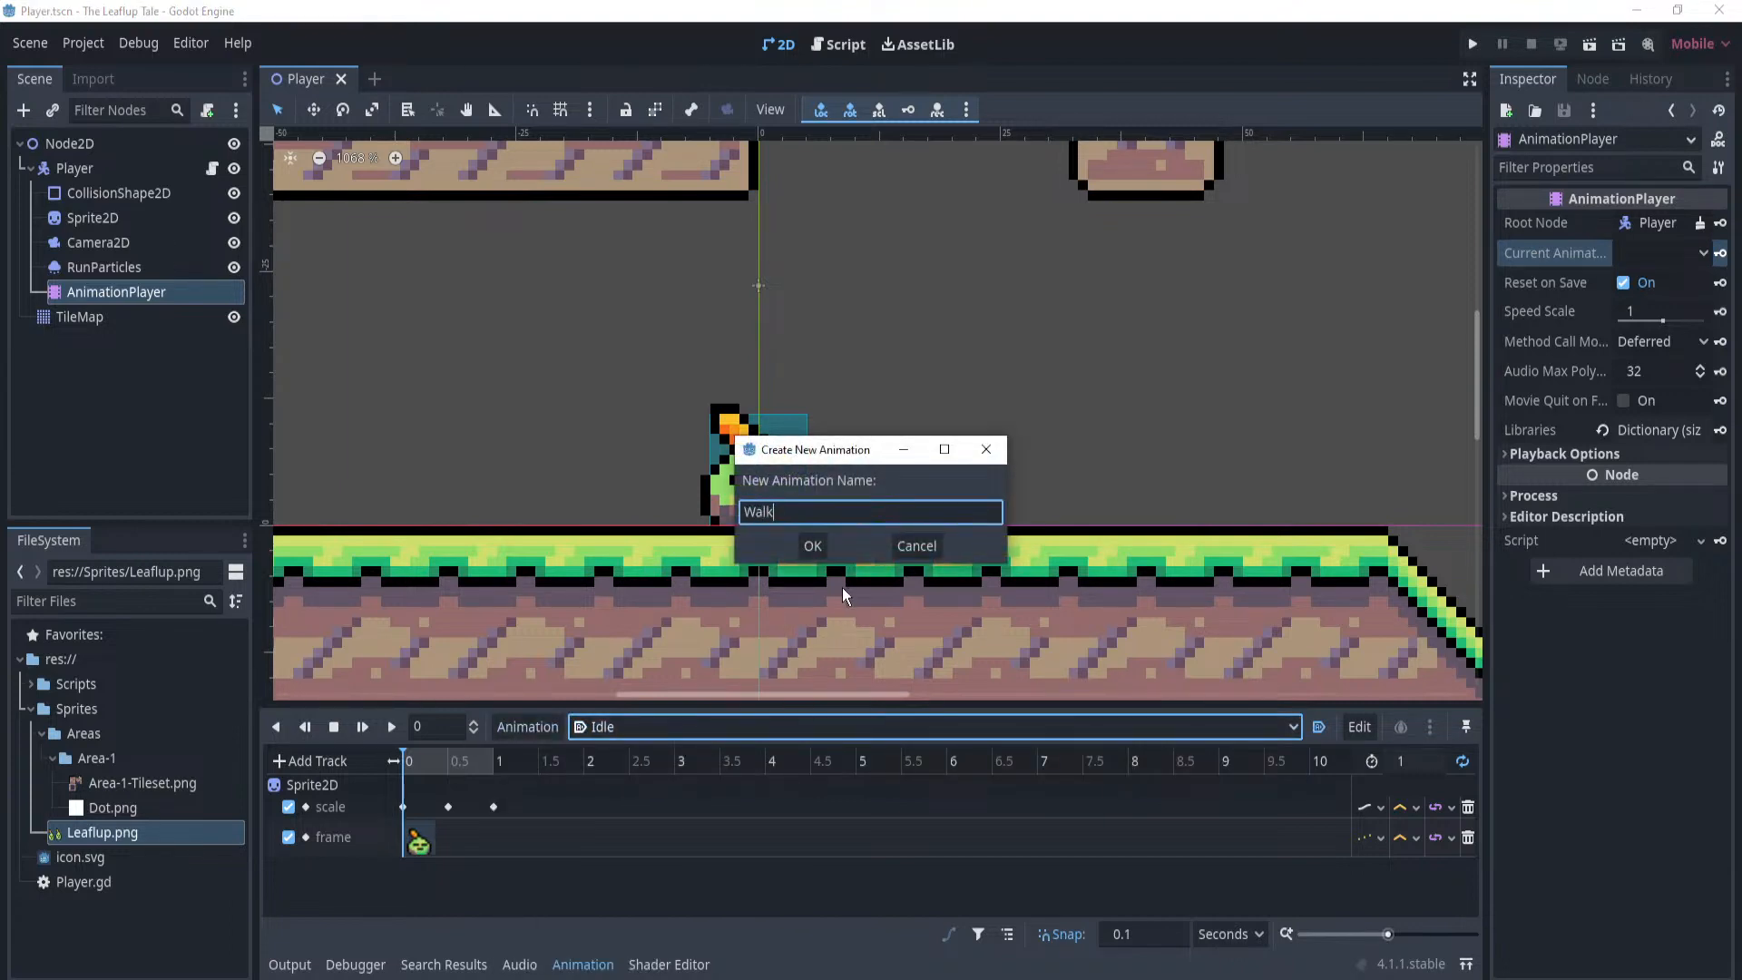
click(812, 546)
click(641, 731)
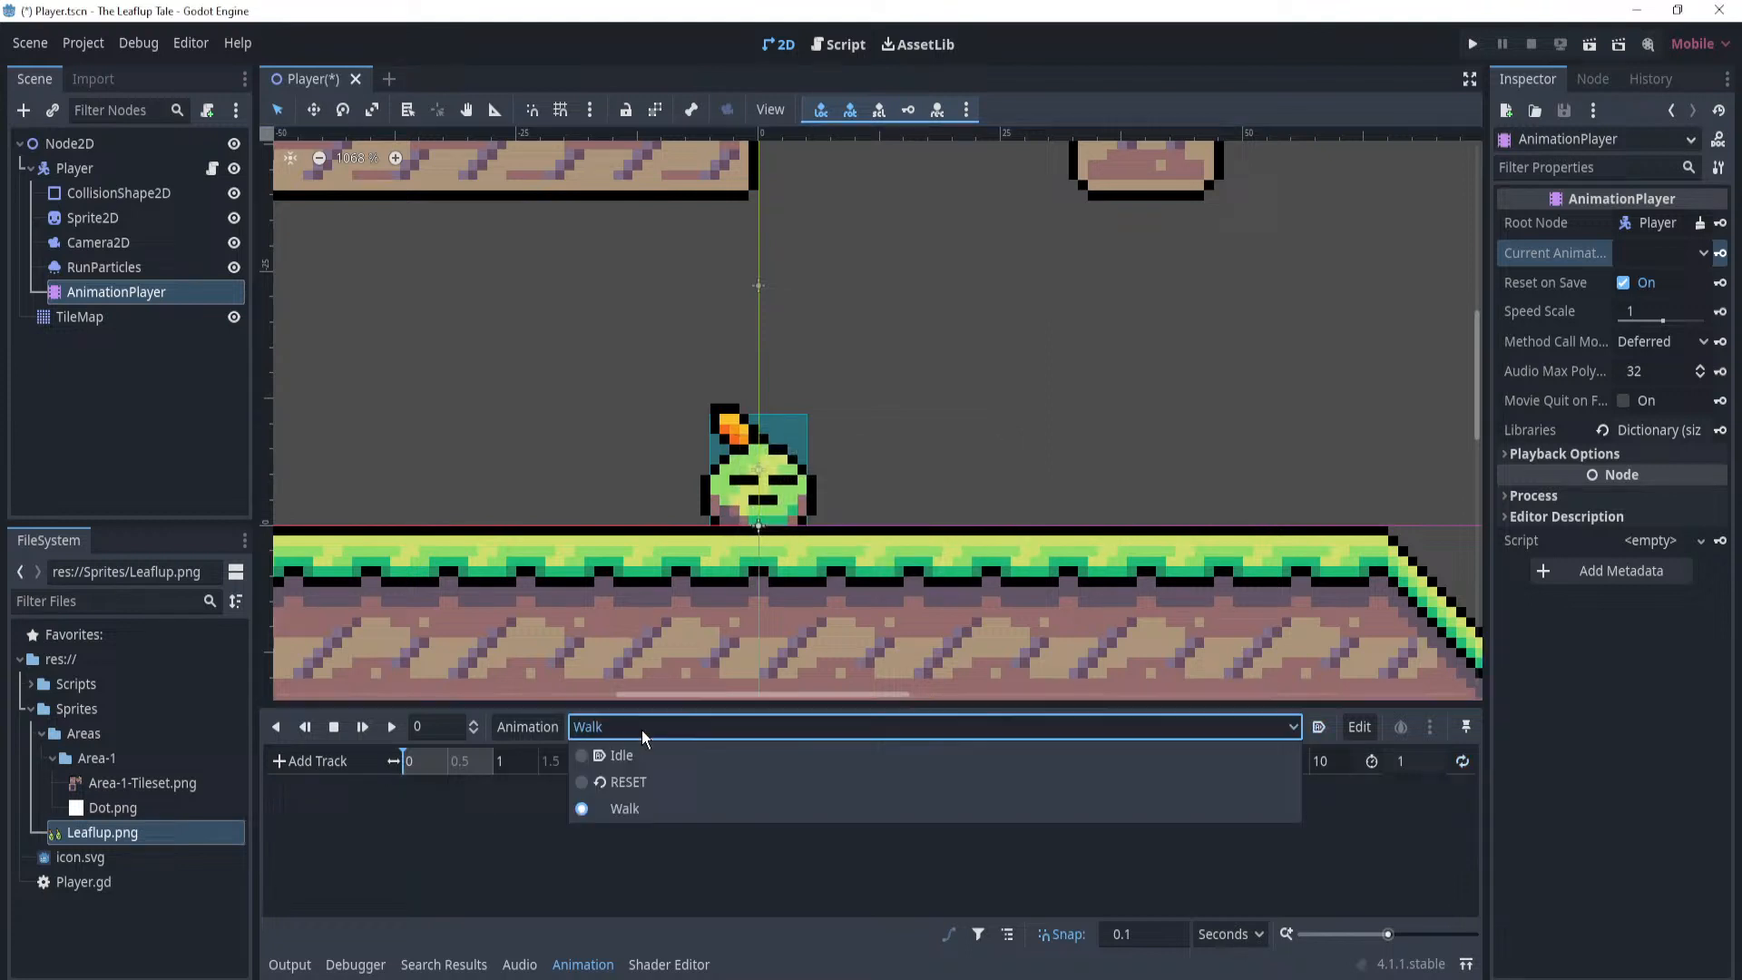
Add a property track for the Sprite2D's frame to the Walk animation.
click(625, 803)
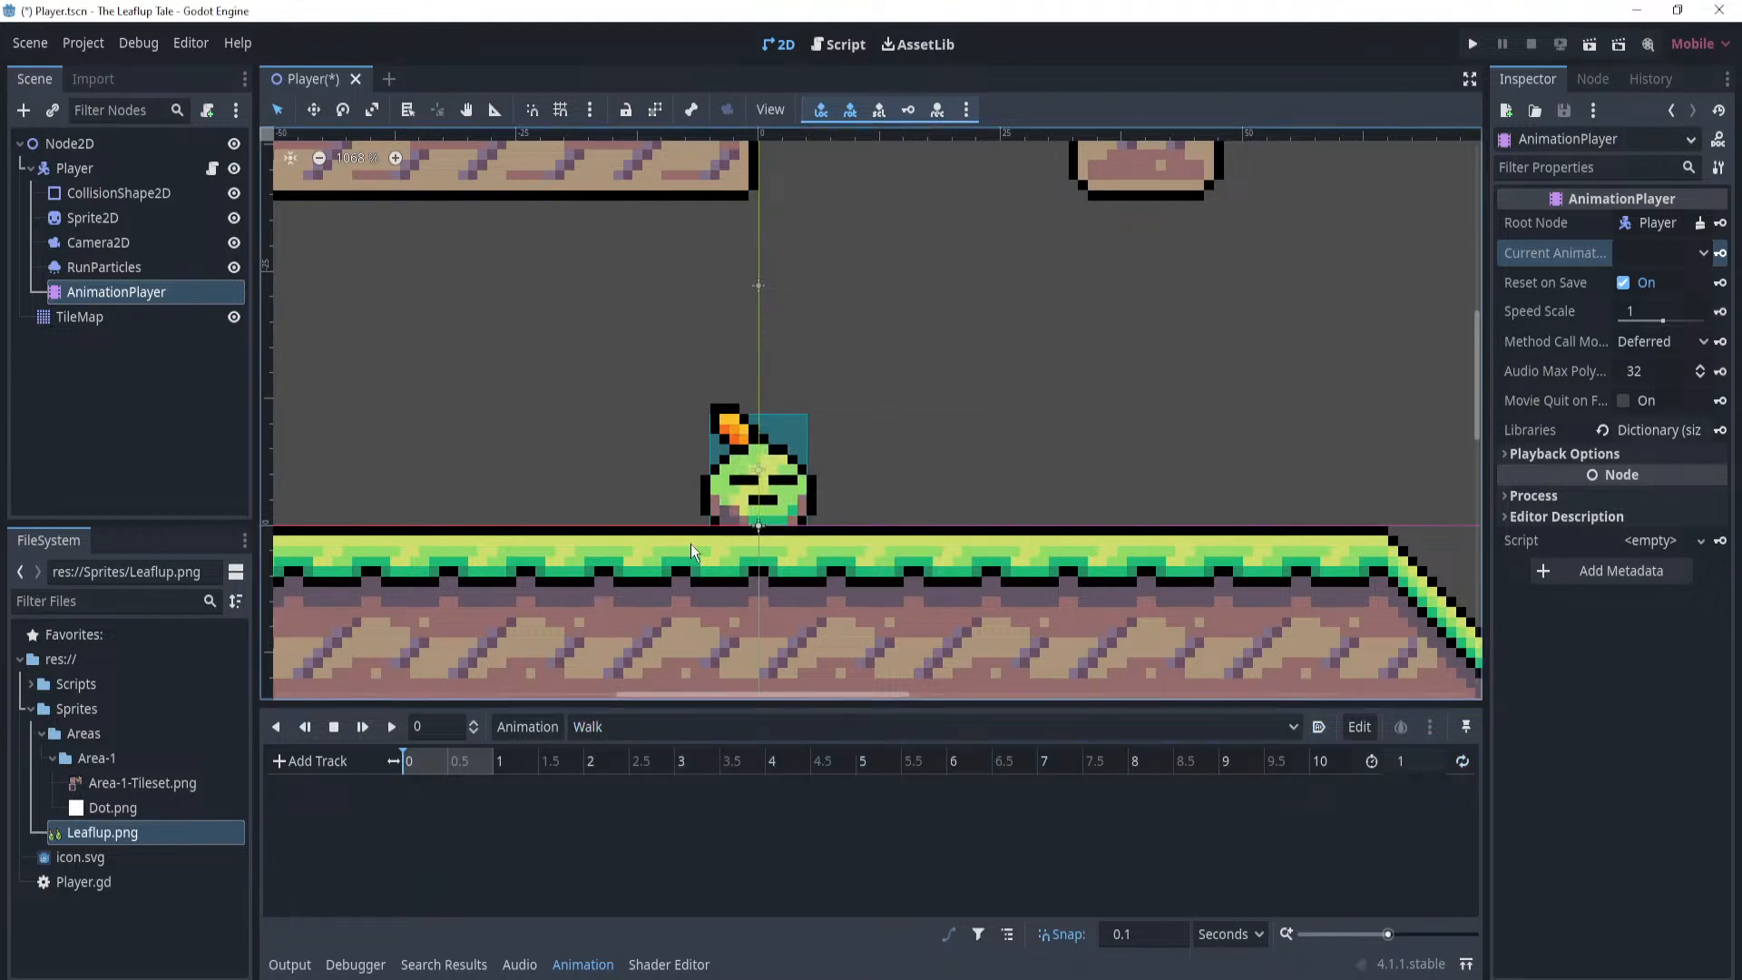
middle_drag(690, 543, 734, 529)
click(285, 758)
click(340, 761)
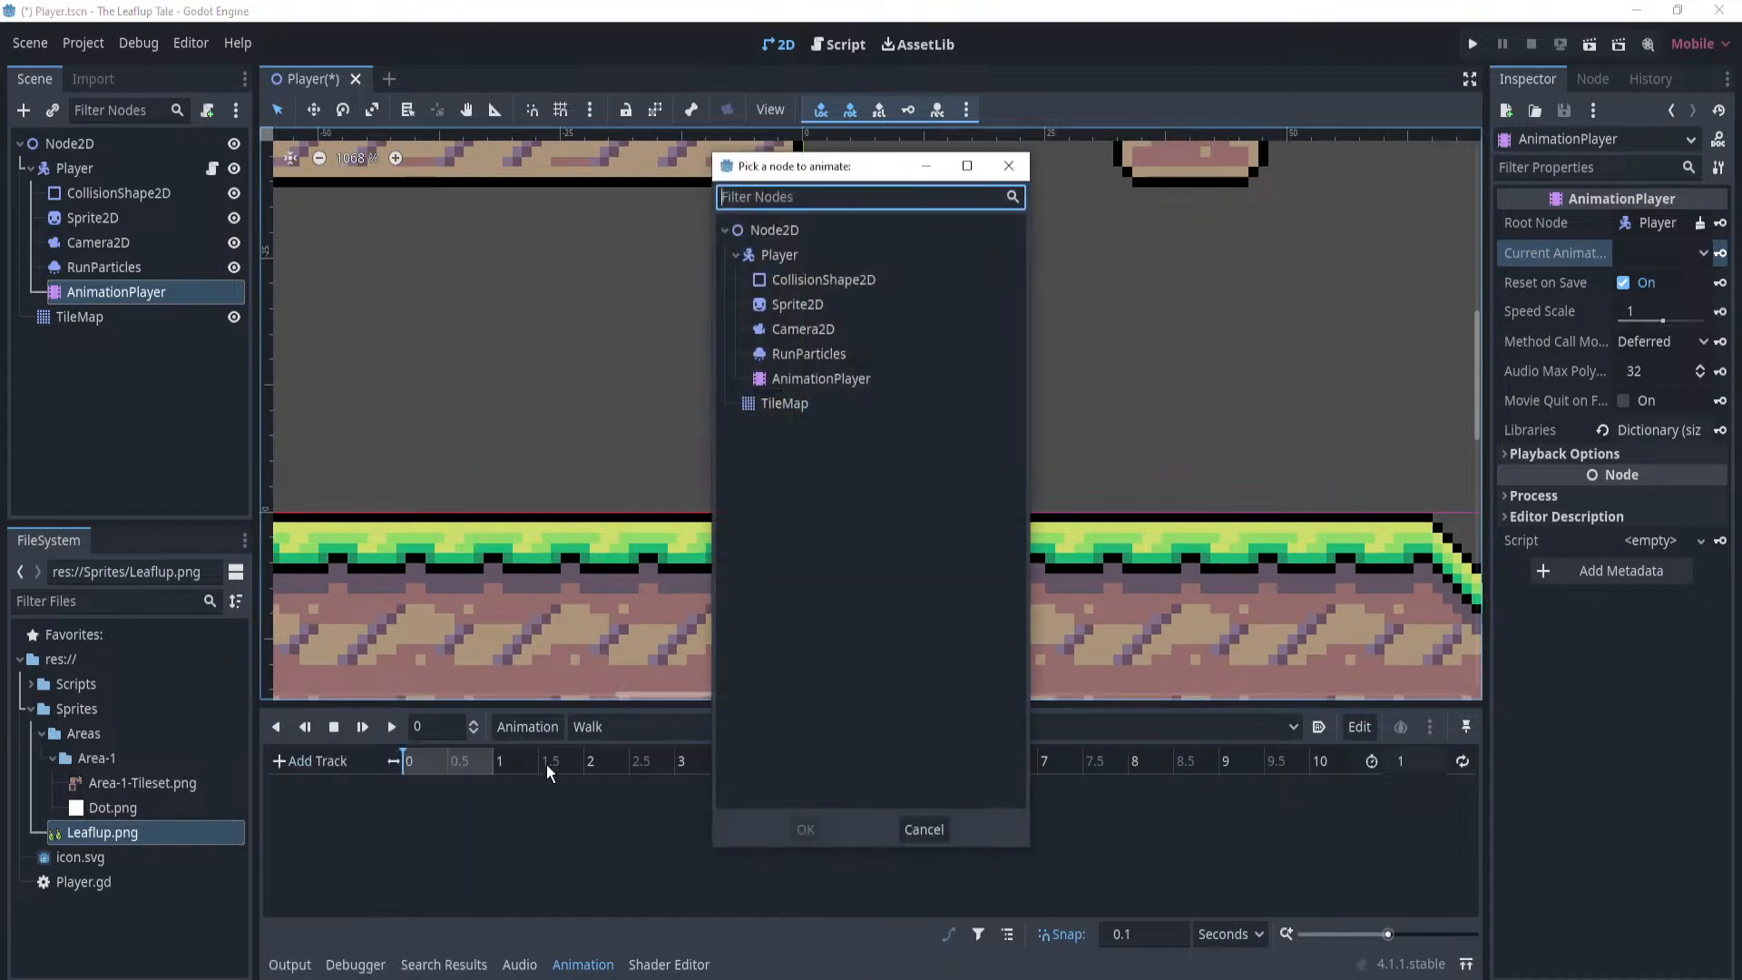
double_click(802, 305)
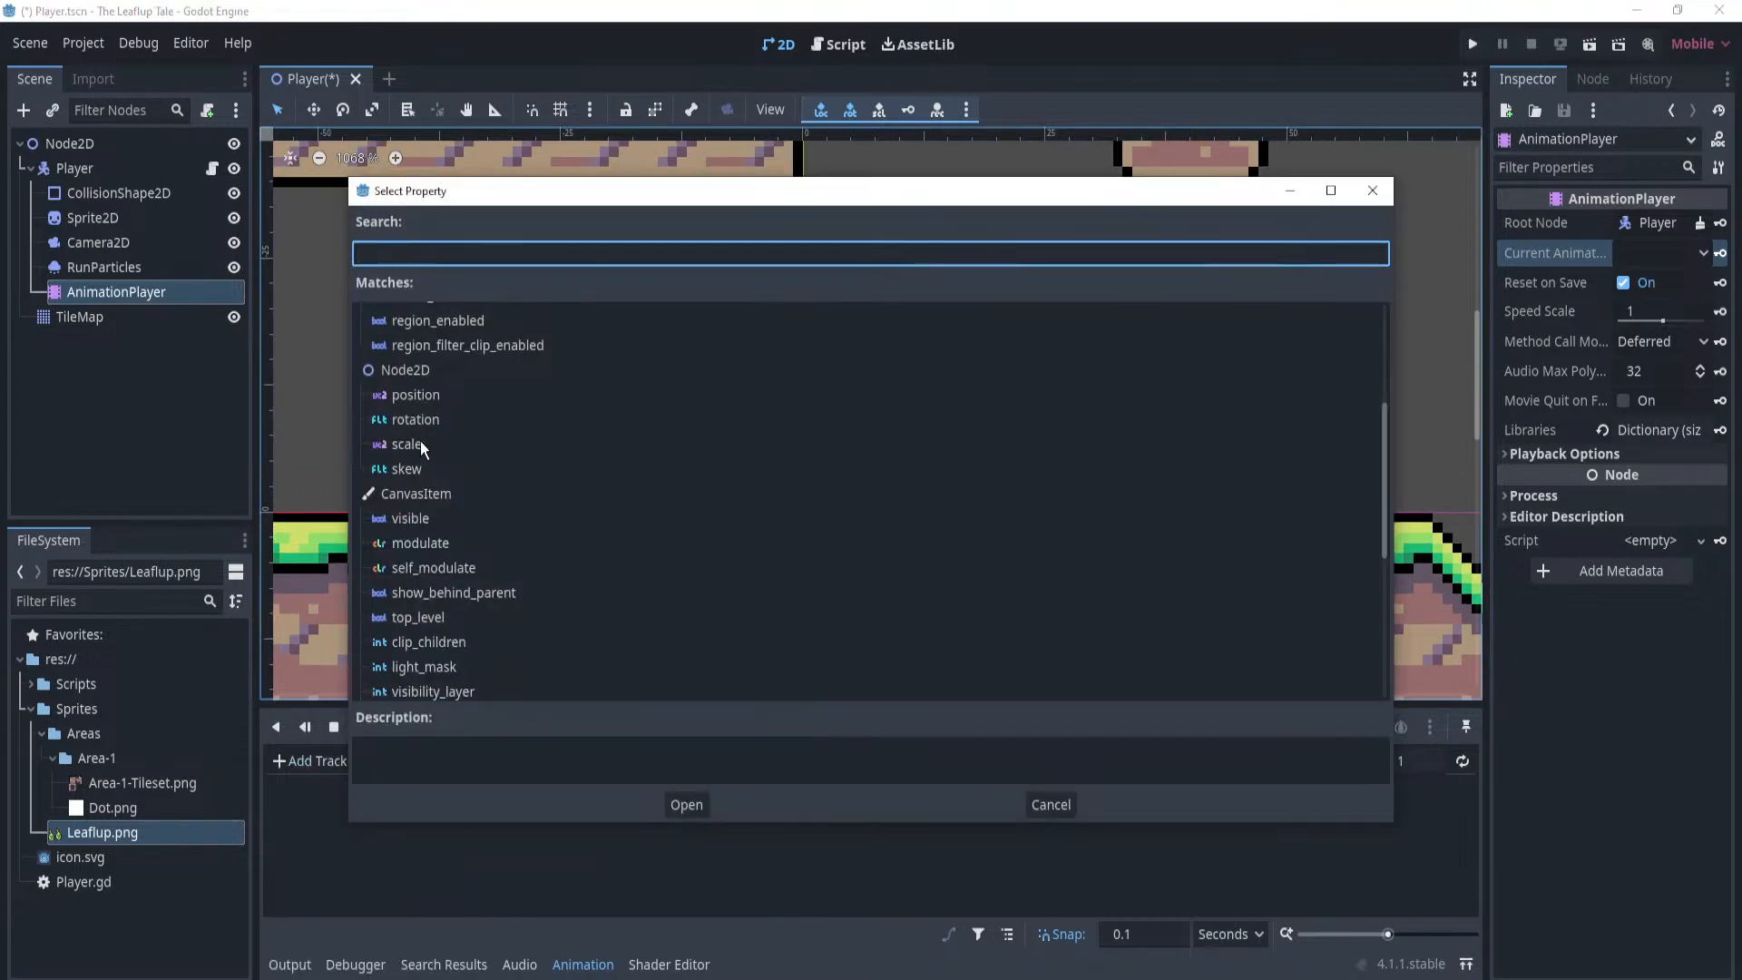
text(frame)
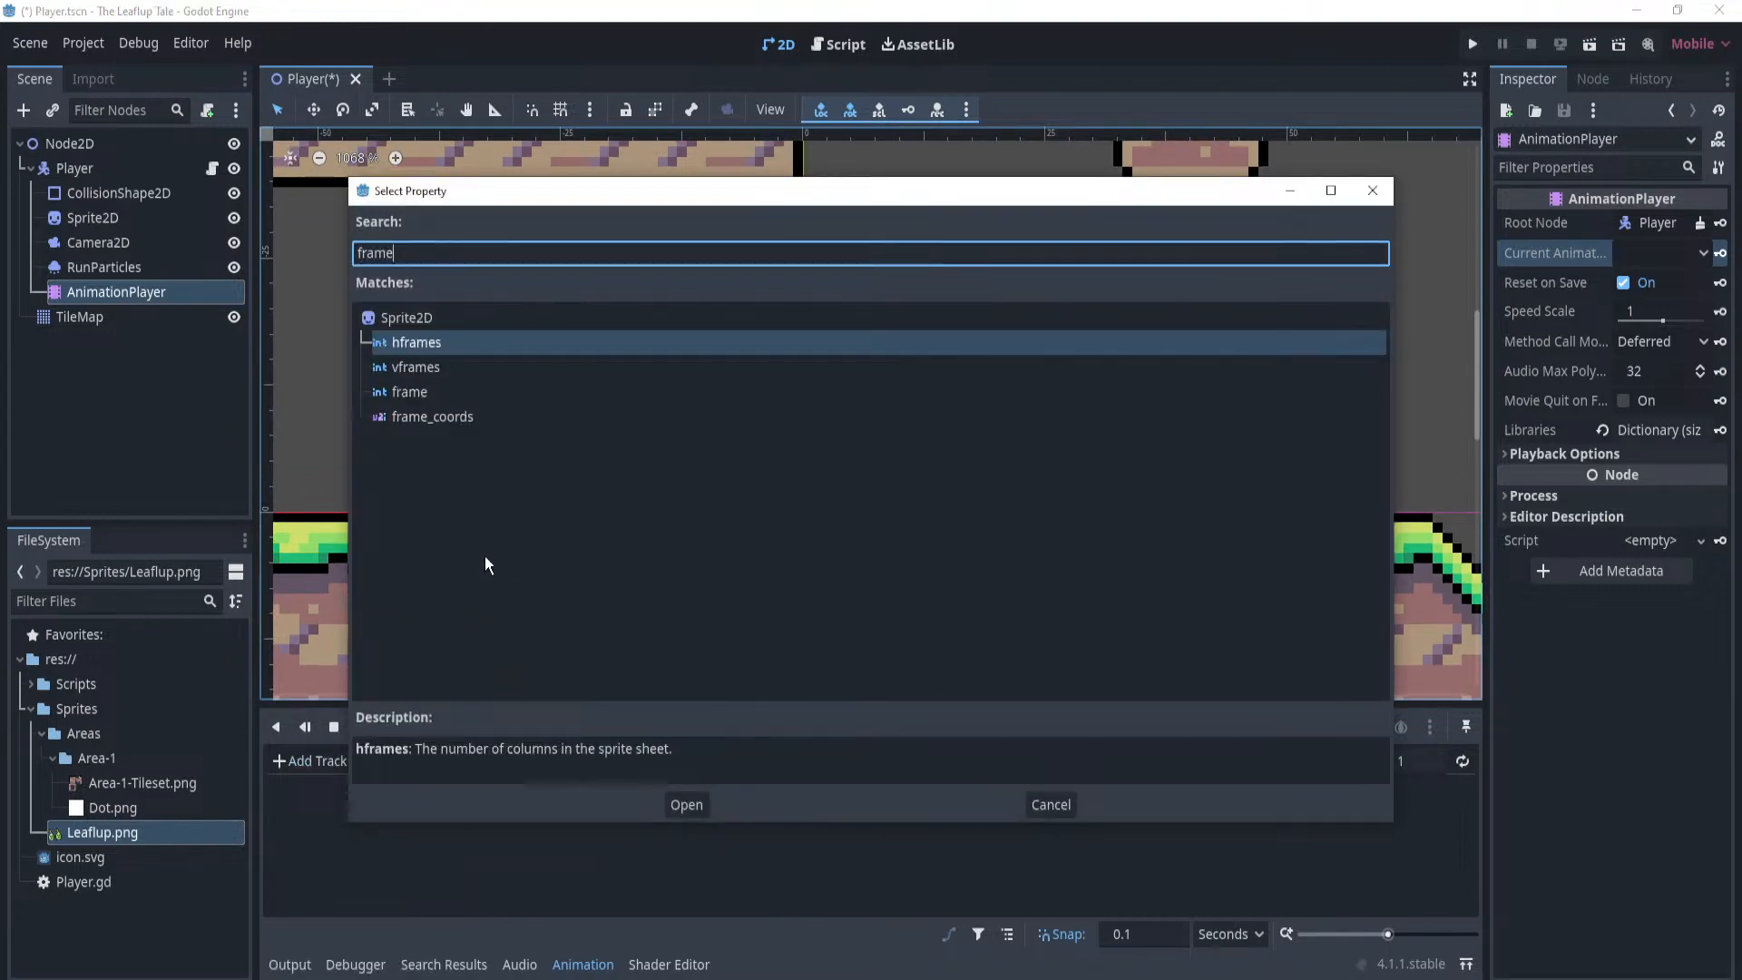
click(438, 399)
double_click(437, 399)
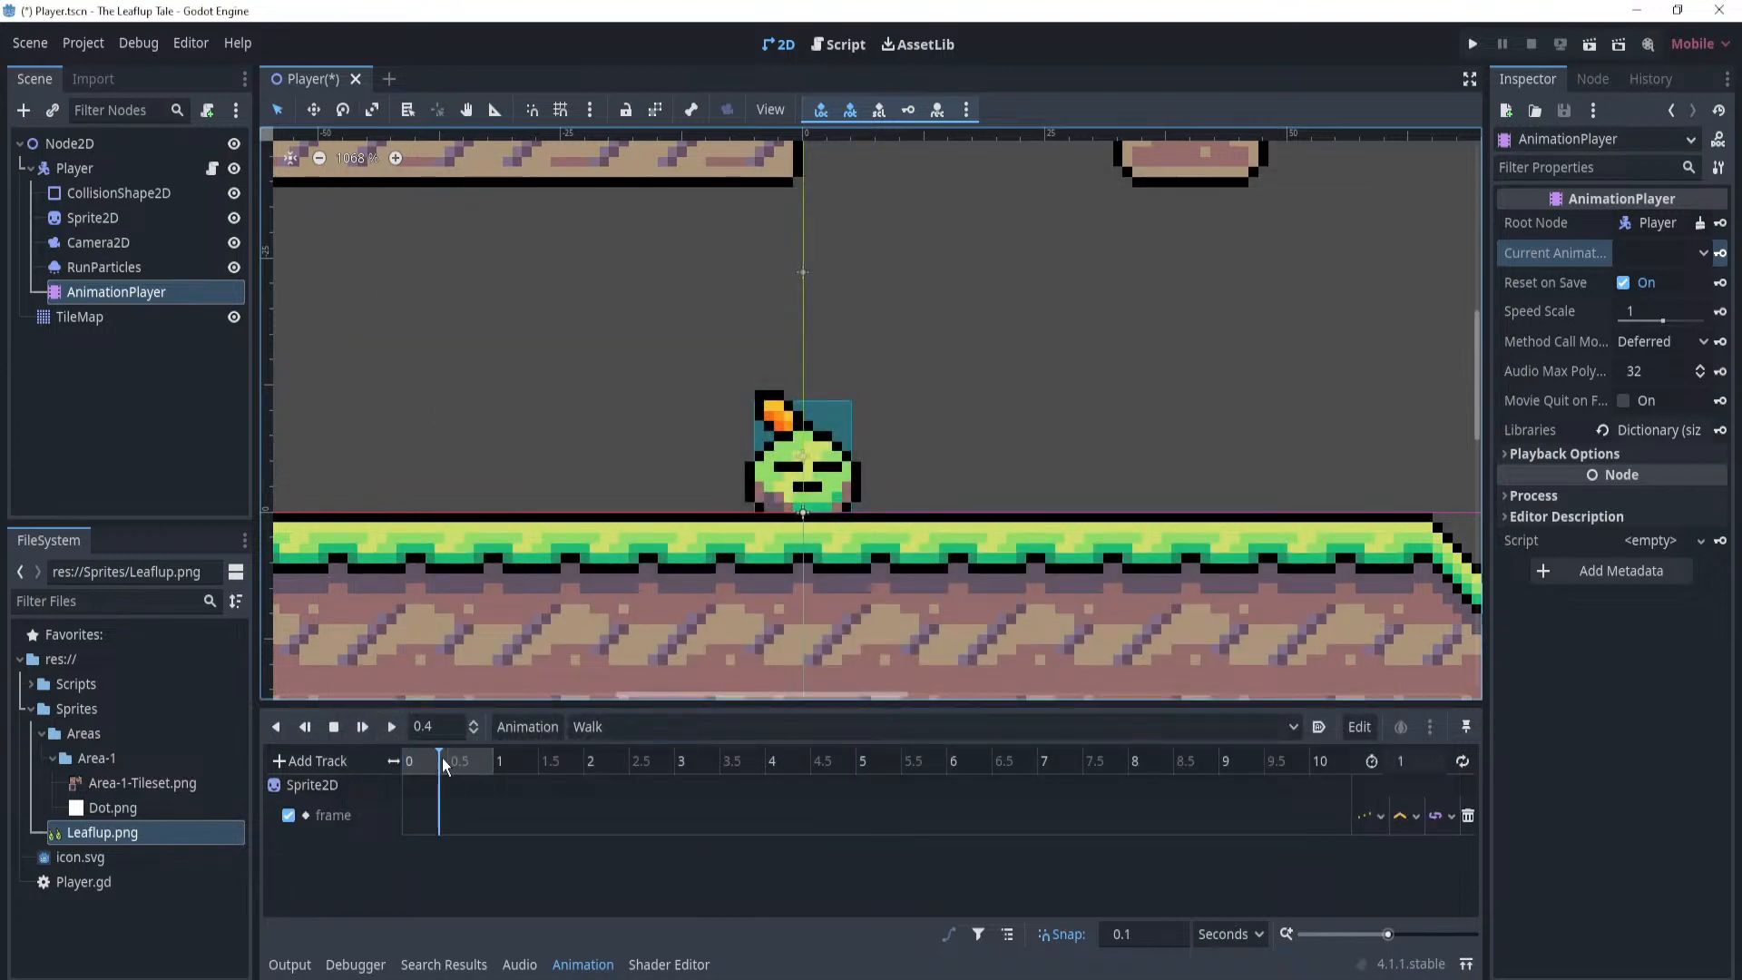
Key the Sprite2D's frame as 0 at the start of the Walk animation.
drag(445, 765, 400, 779)
click(92, 218)
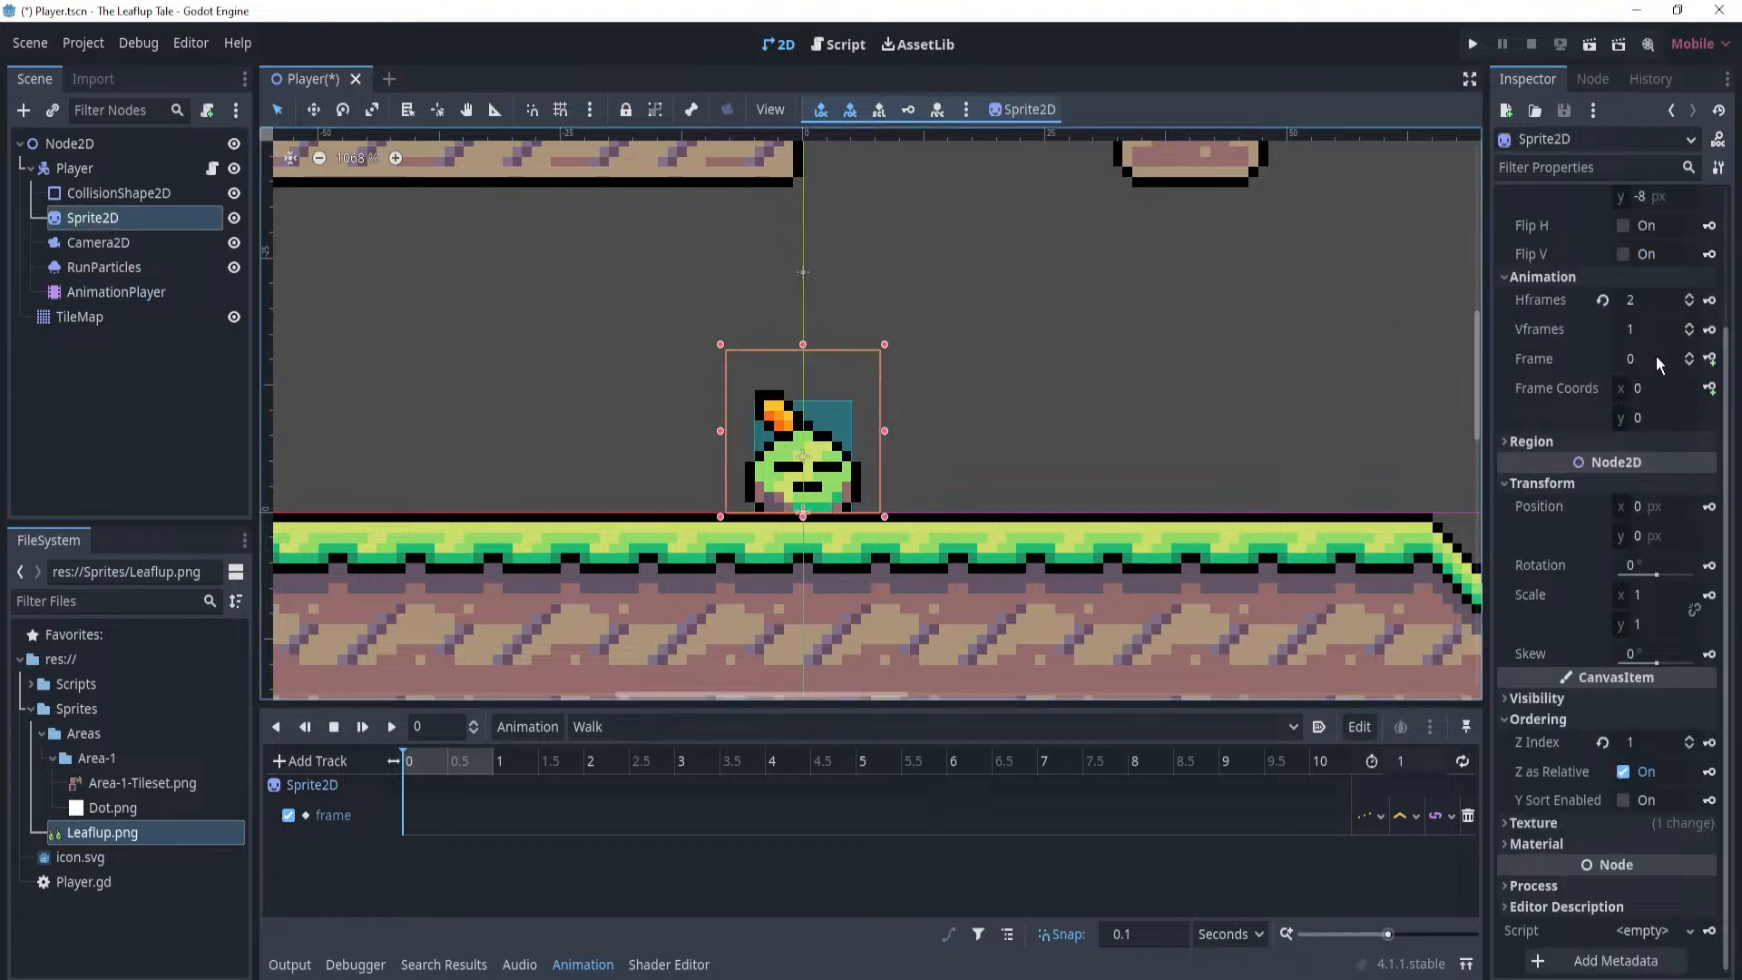
click(1657, 361)
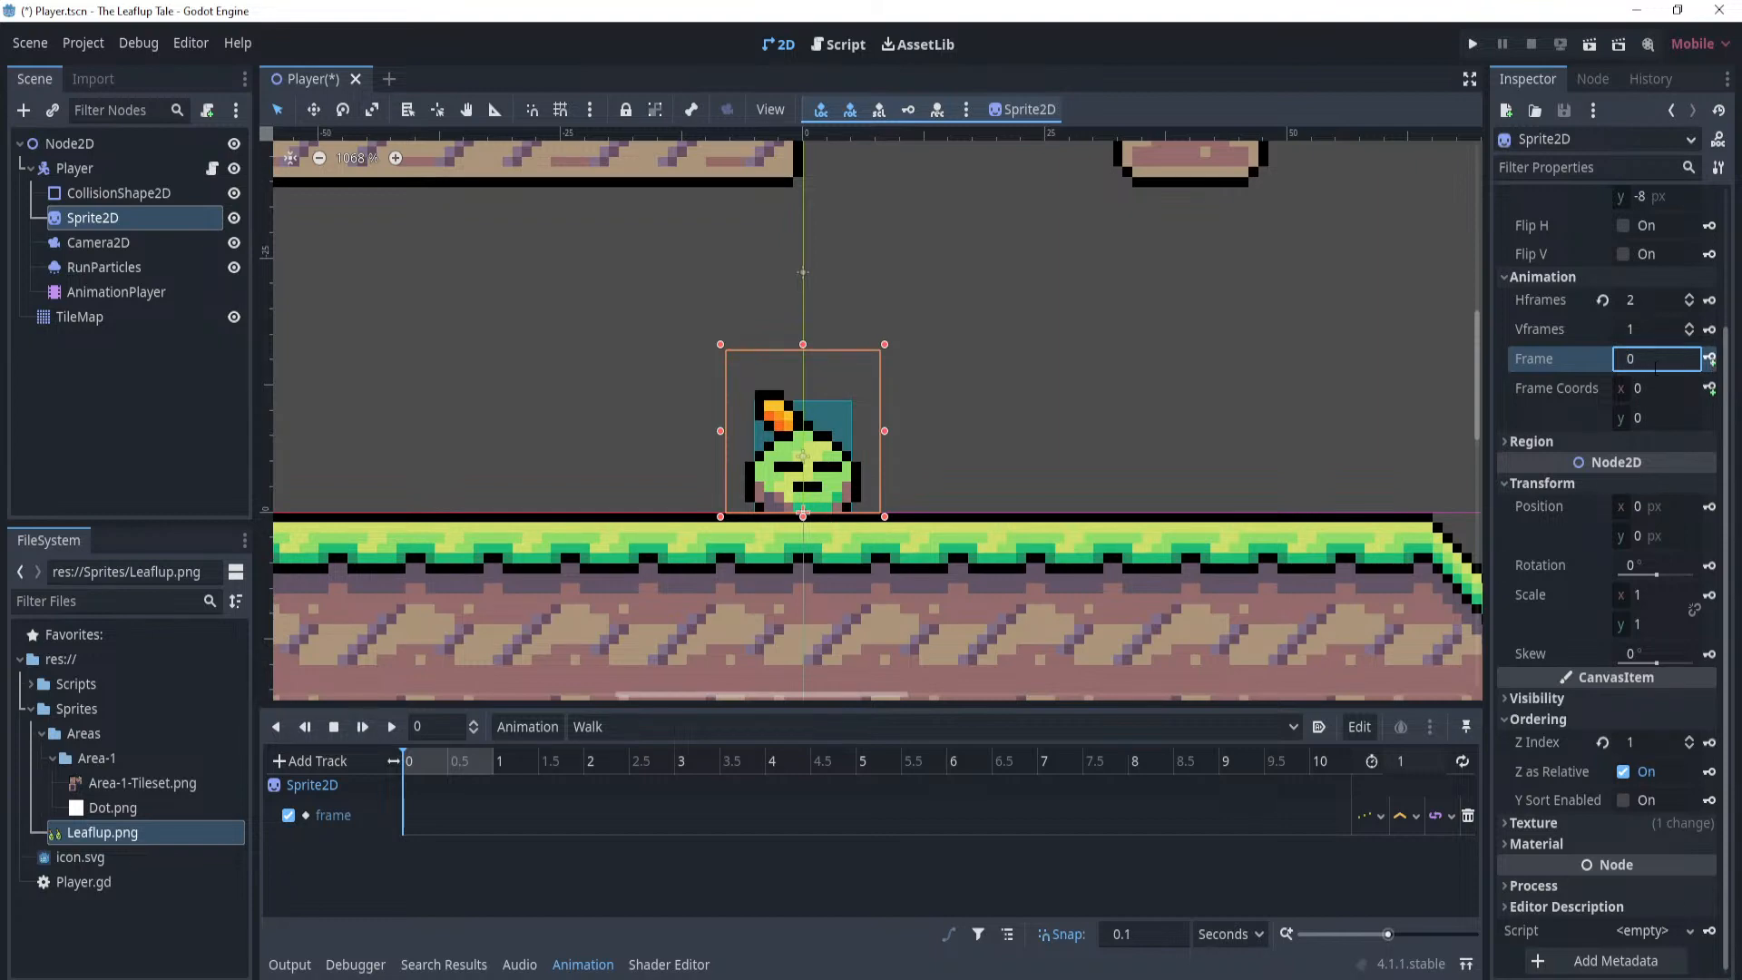
click(1709, 359)
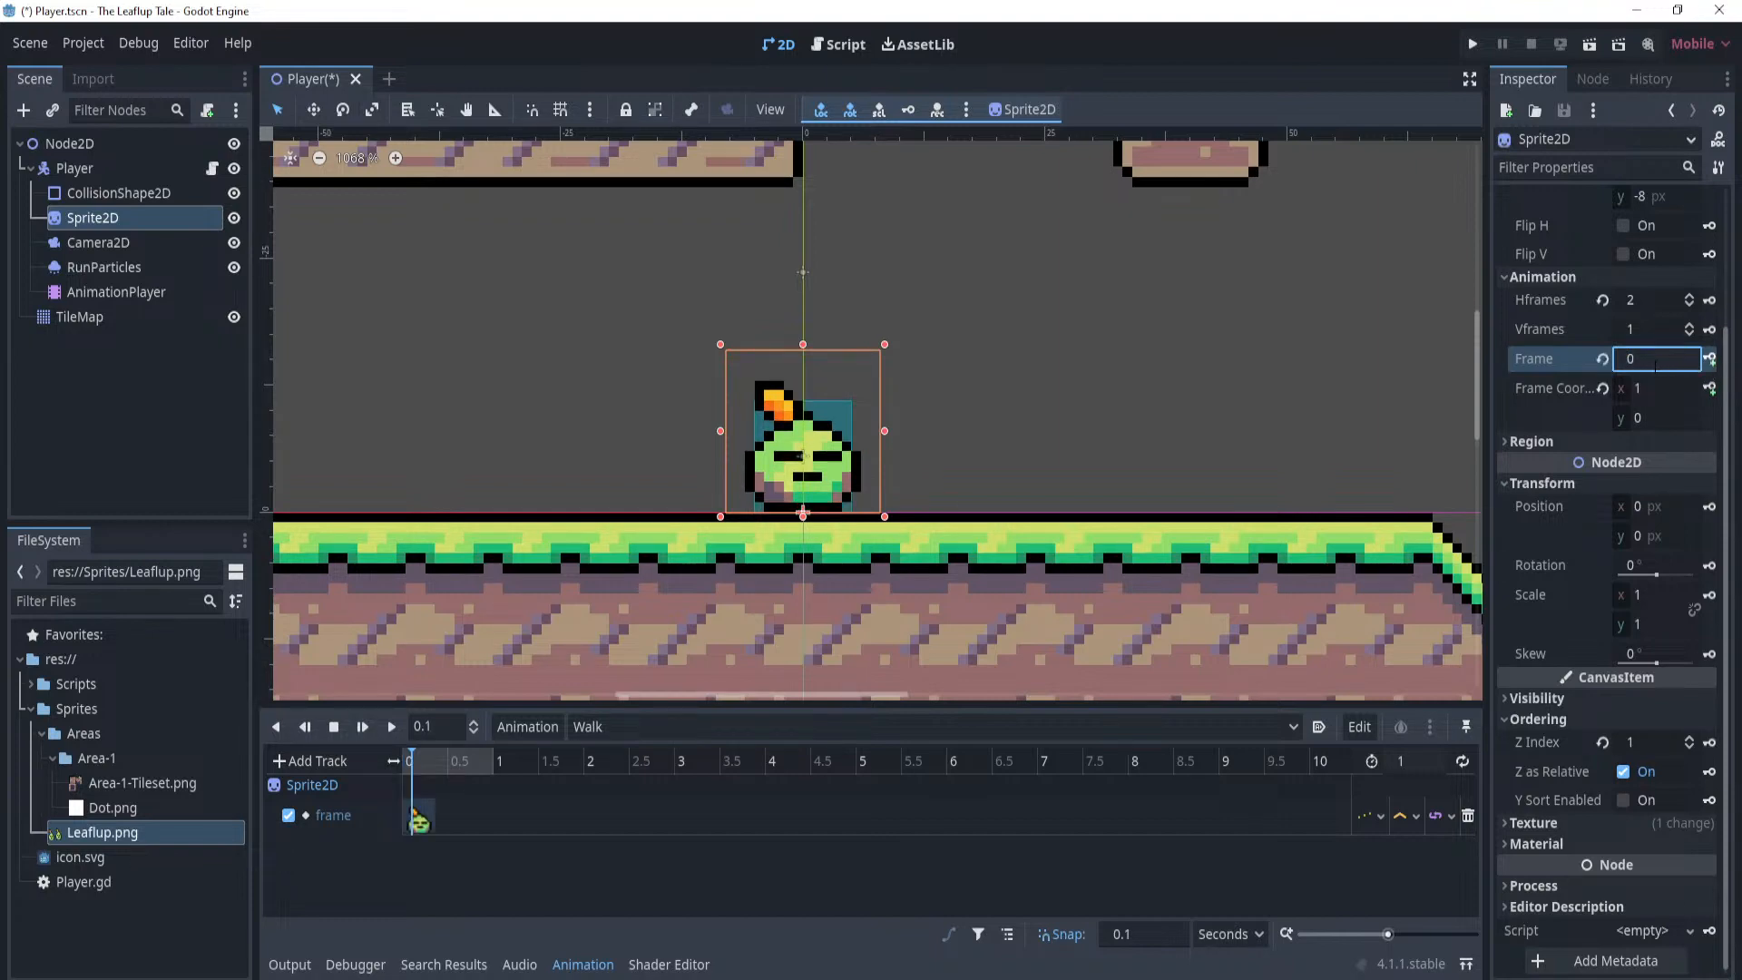
Set the Sprite2D's frame to 1 at 0.5 s and key it in the Walk animation.
drag(430, 763, 496, 777)
click(461, 764)
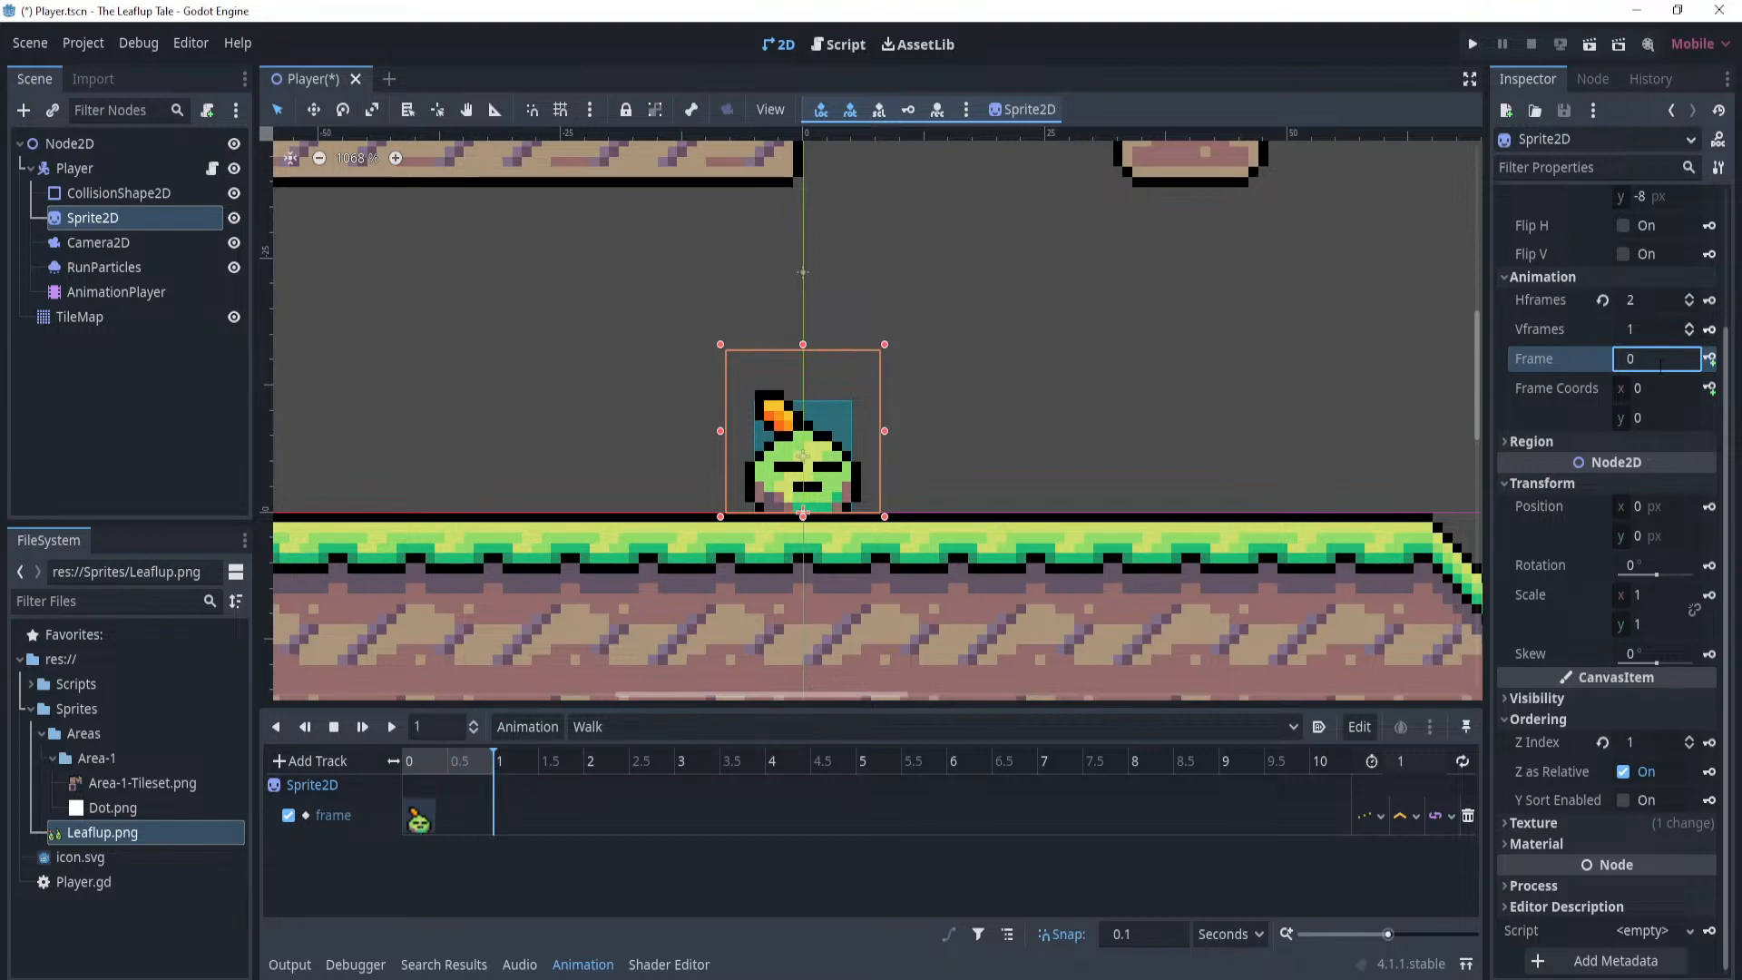
click(391, 733)
key(Return)
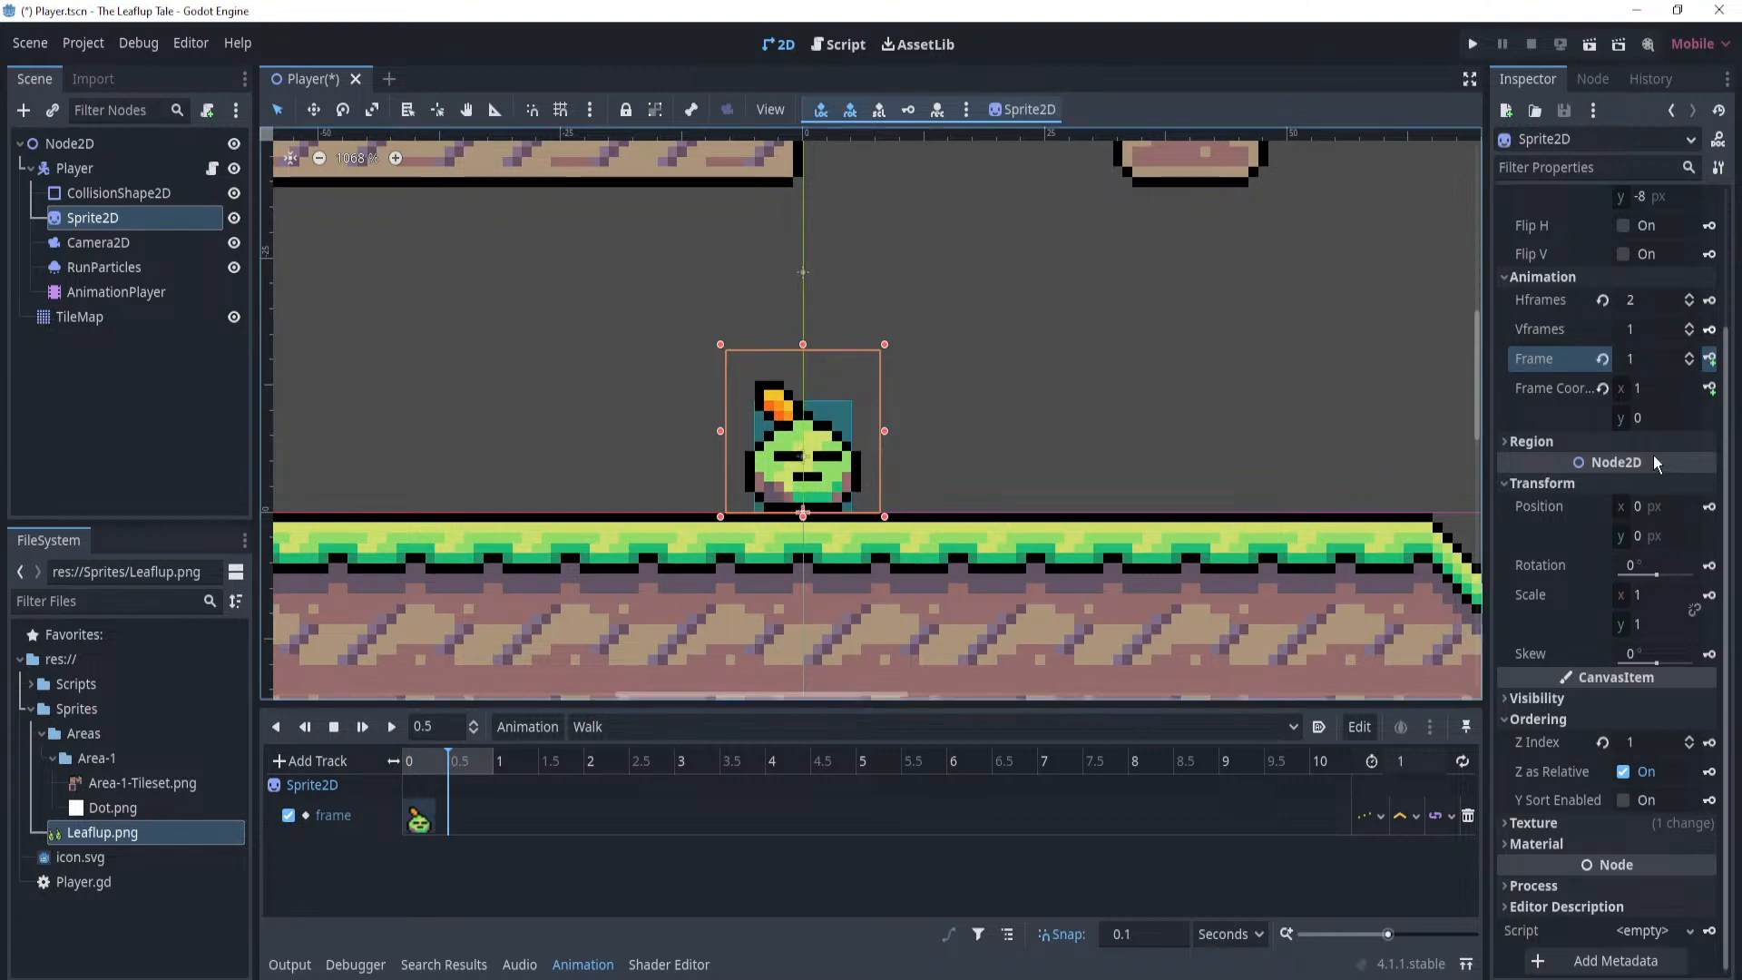
click(1710, 358)
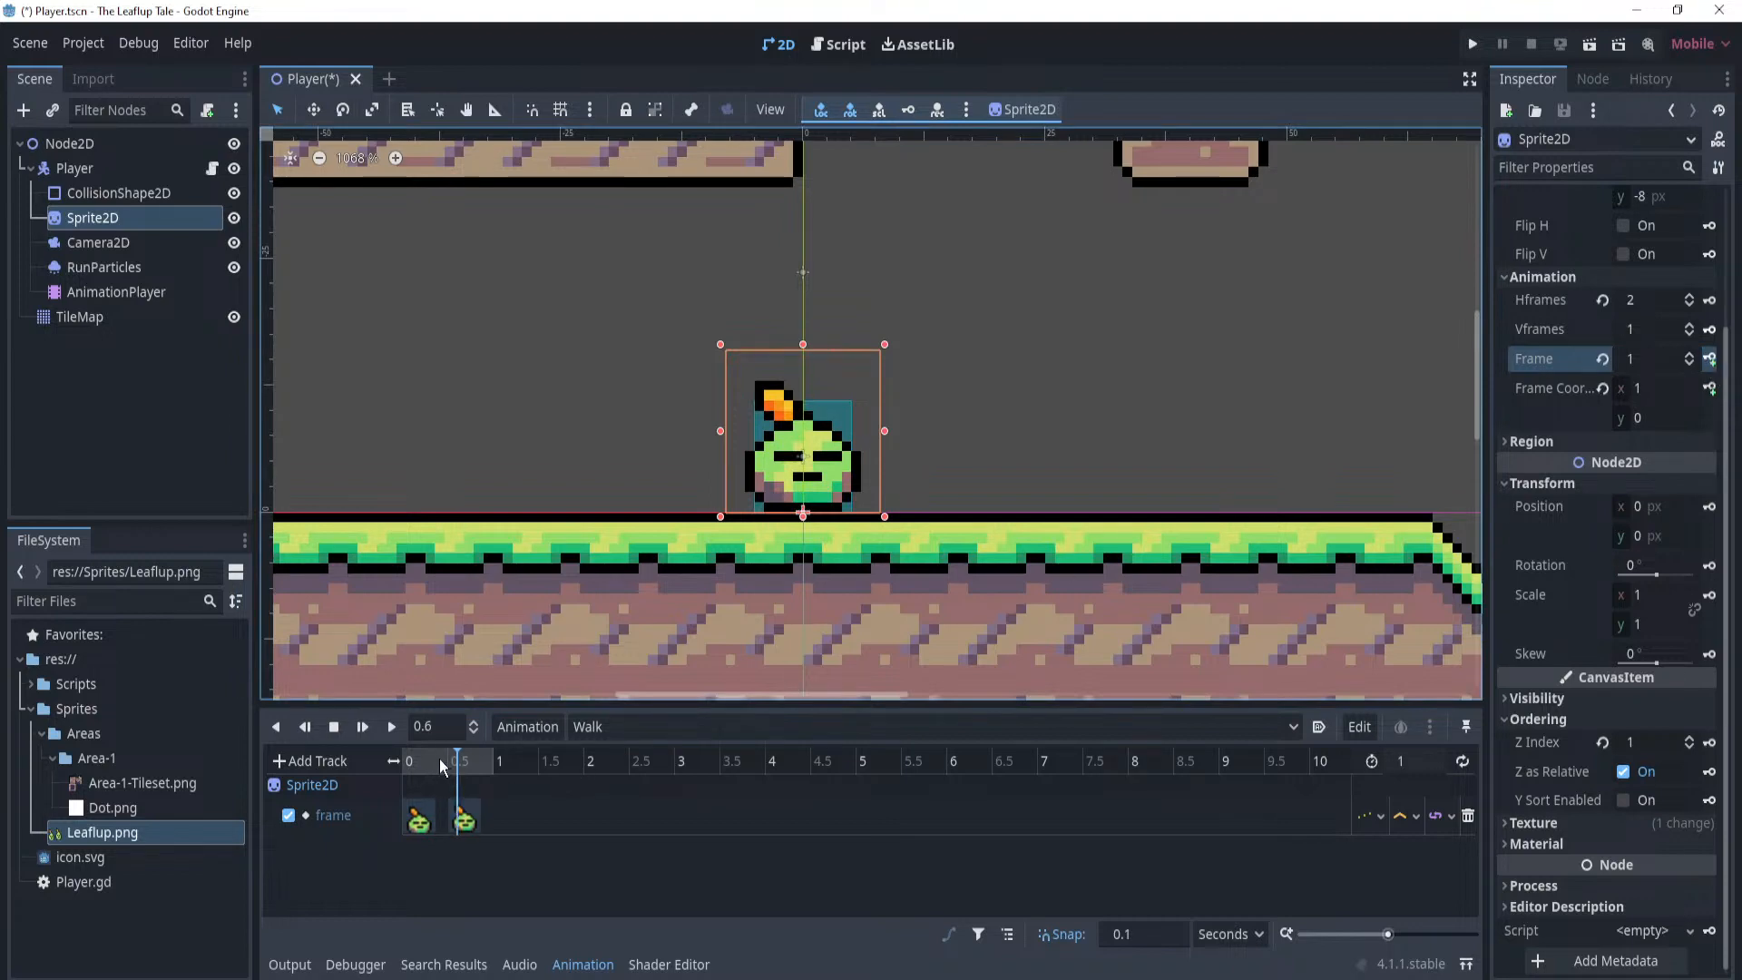
Key the Sprite2D's frame as 0 at 1 s and play the Walk animation to preview it.
drag(441, 765, 499, 775)
click(1688, 363)
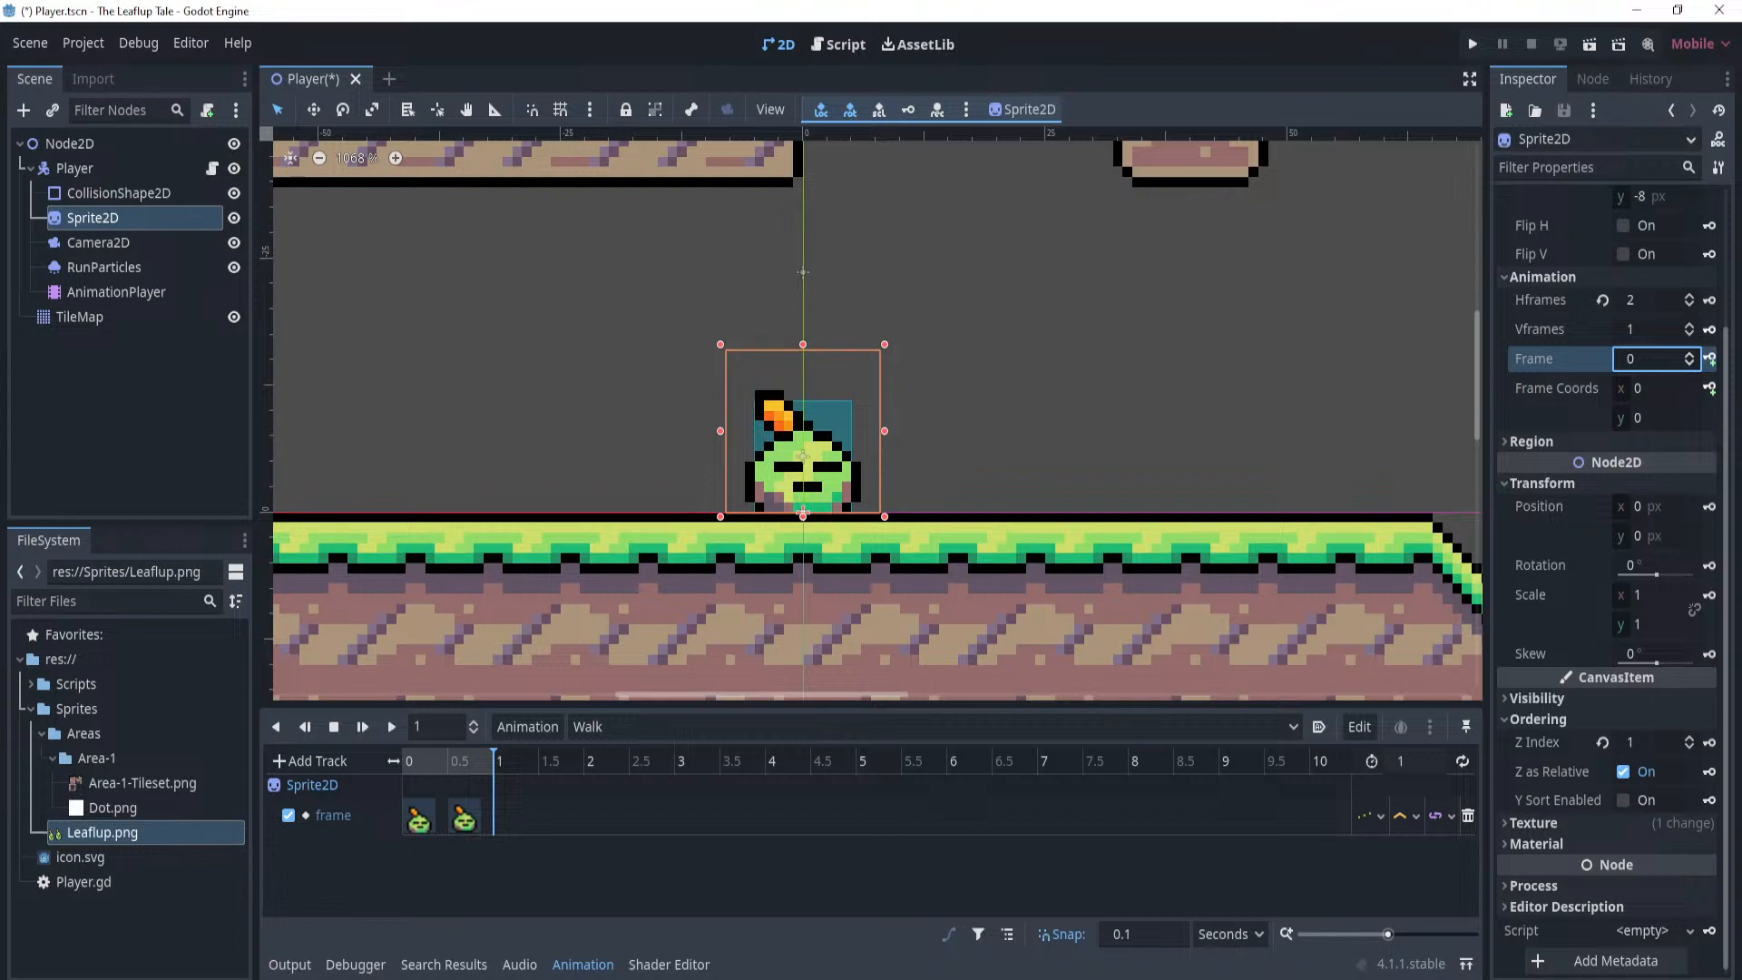
click(1710, 358)
click(396, 765)
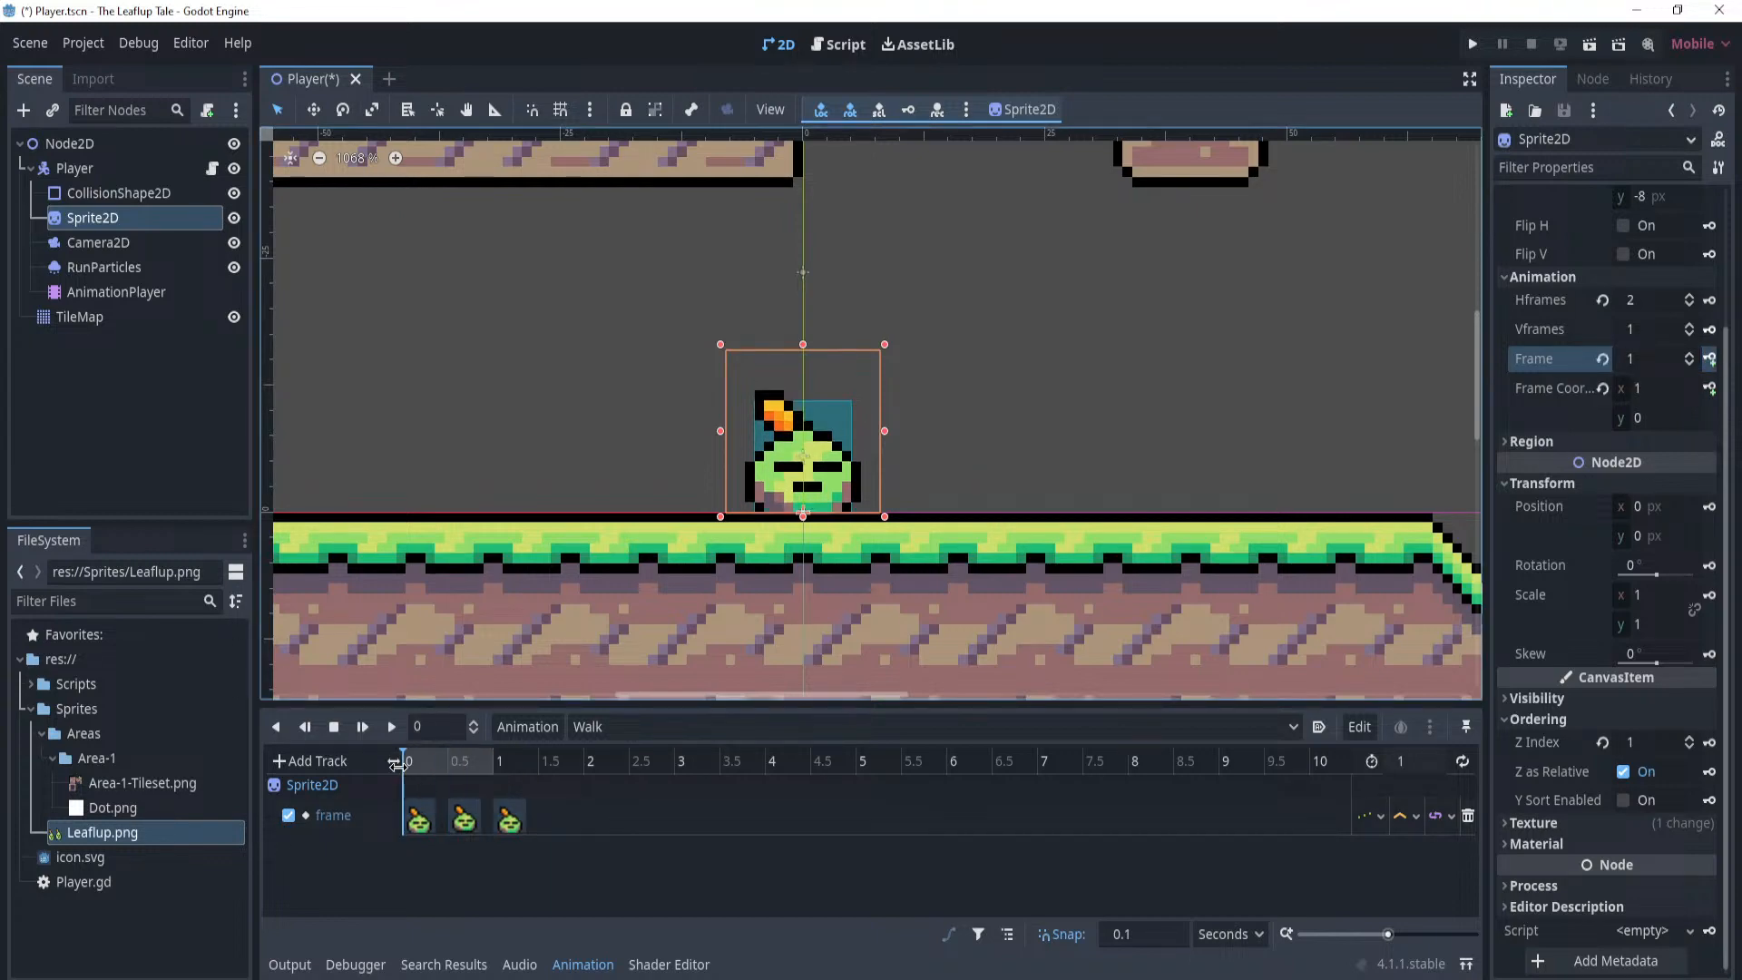
mouse_move(397, 765)
mouse_down()
mouse_move(485, 765)
mouse_move(399, 765)
mouse_up()
click(390, 726)
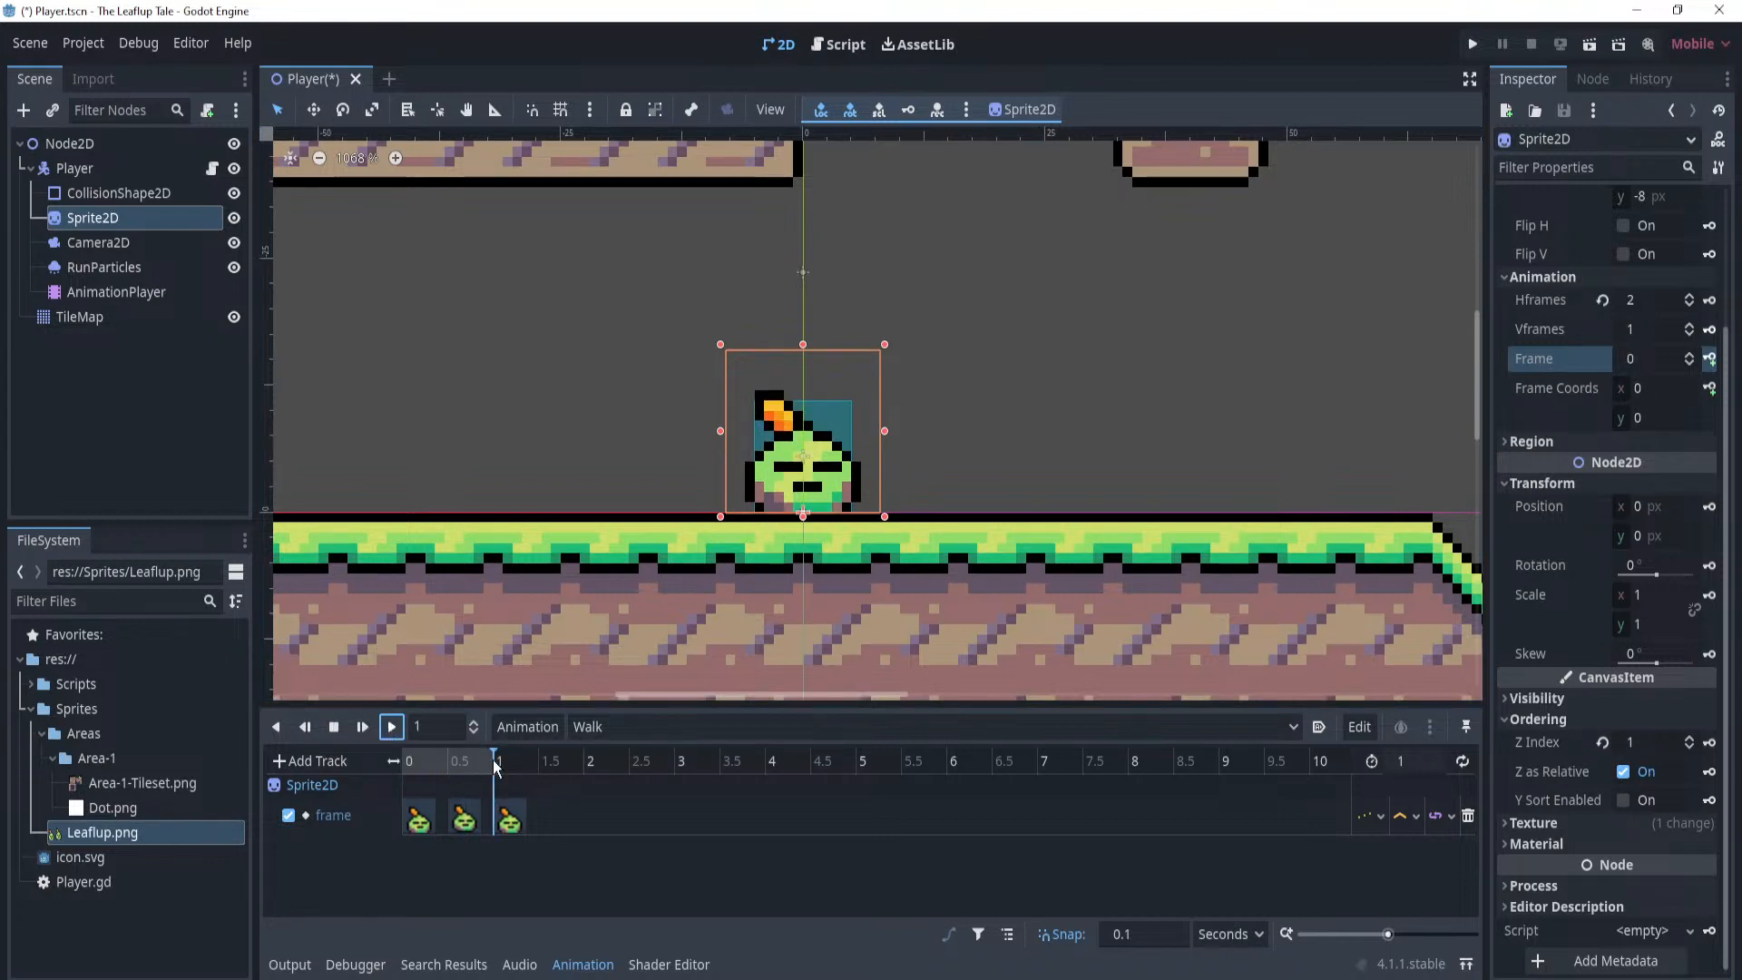
drag(534, 762, 449, 777)
Add a second property track to Walk for the Sprite2D's position.
click(302, 765)
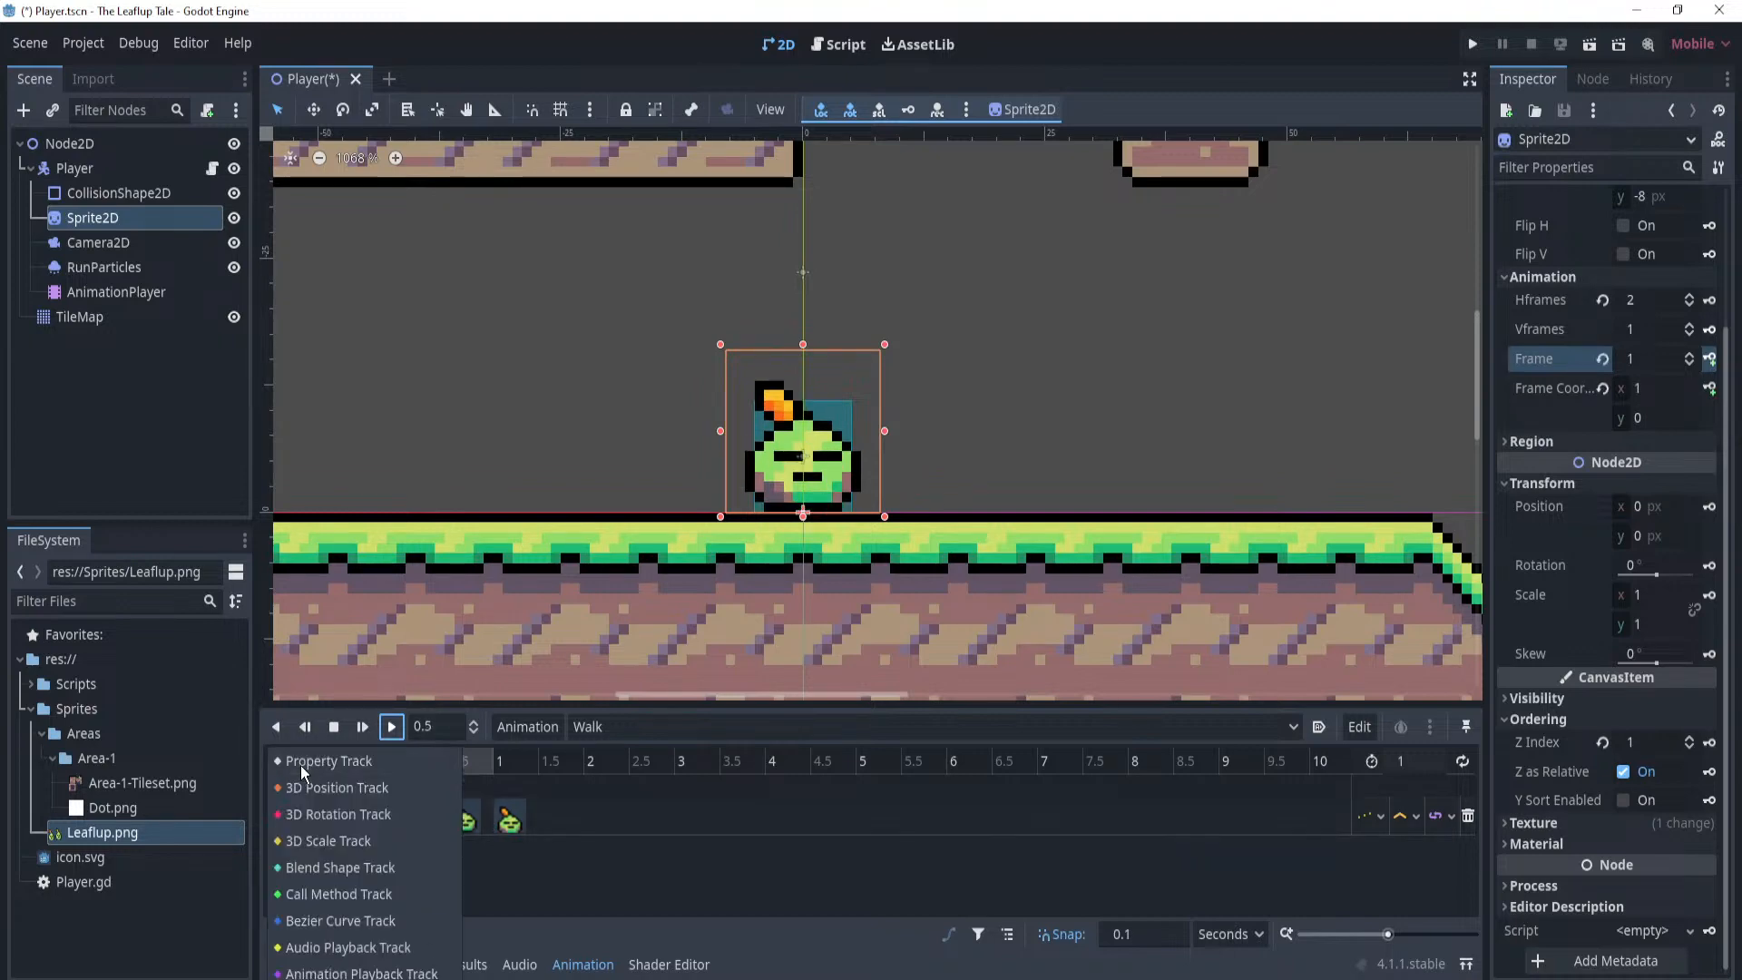
click(326, 768)
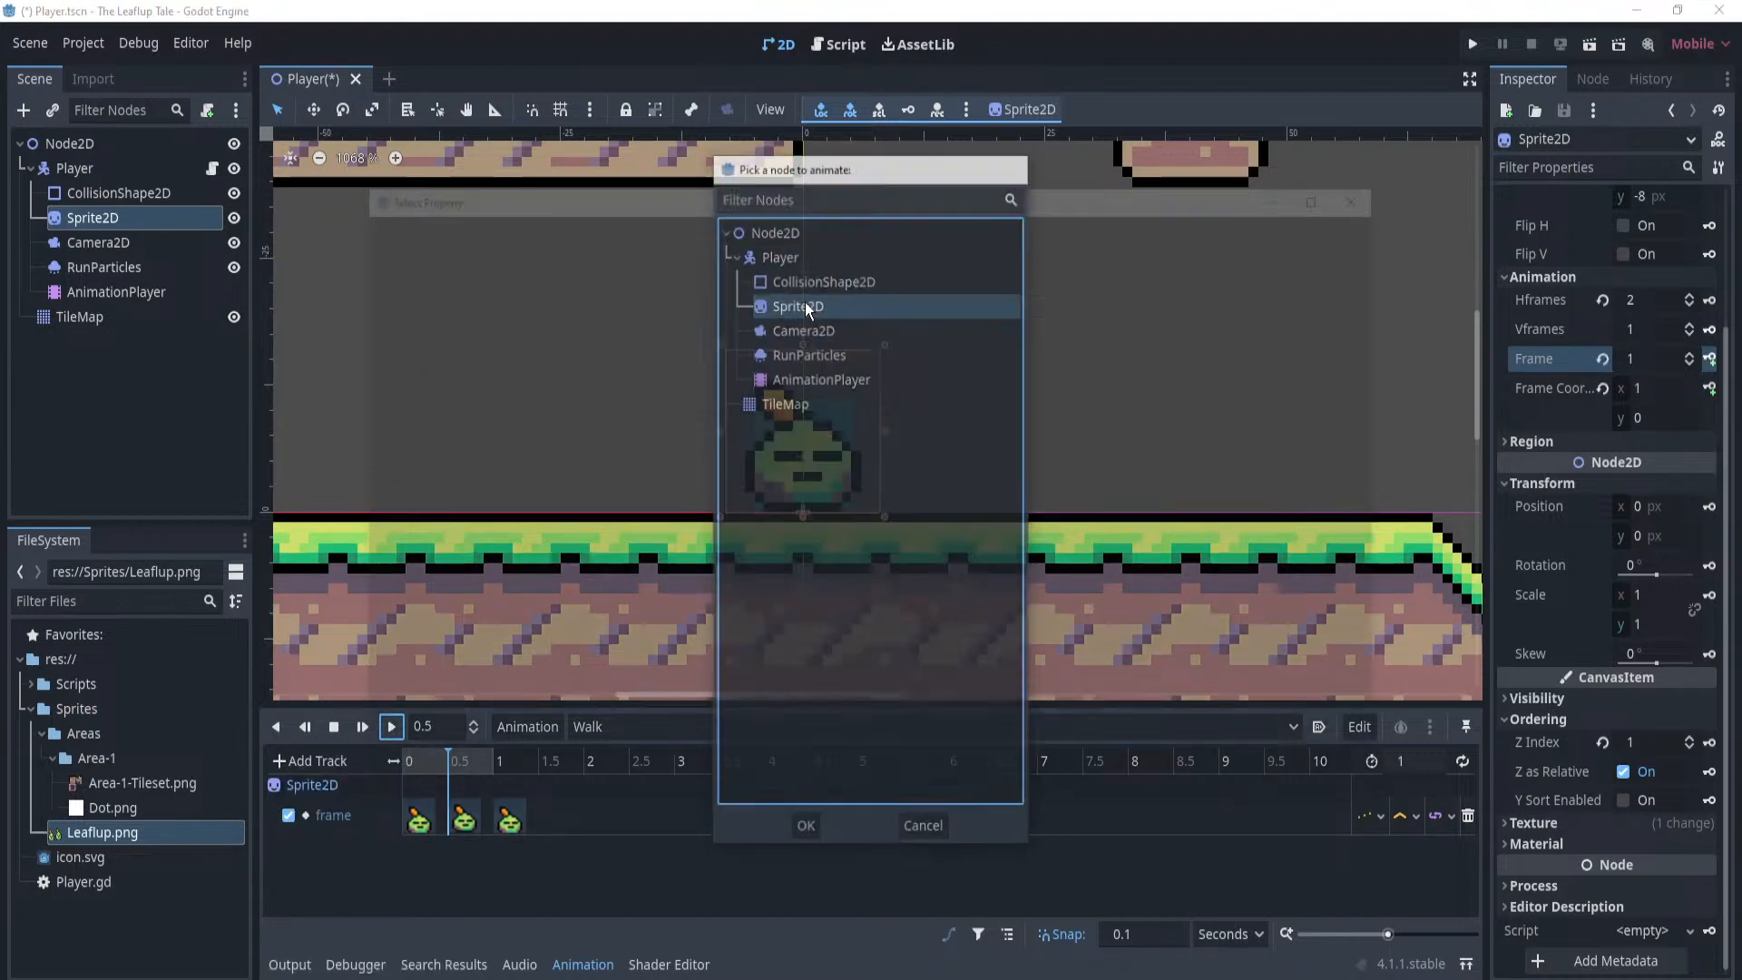
double_click(804, 304)
scroll(700, 438, down, 3)
scroll(595, 479, up, 4)
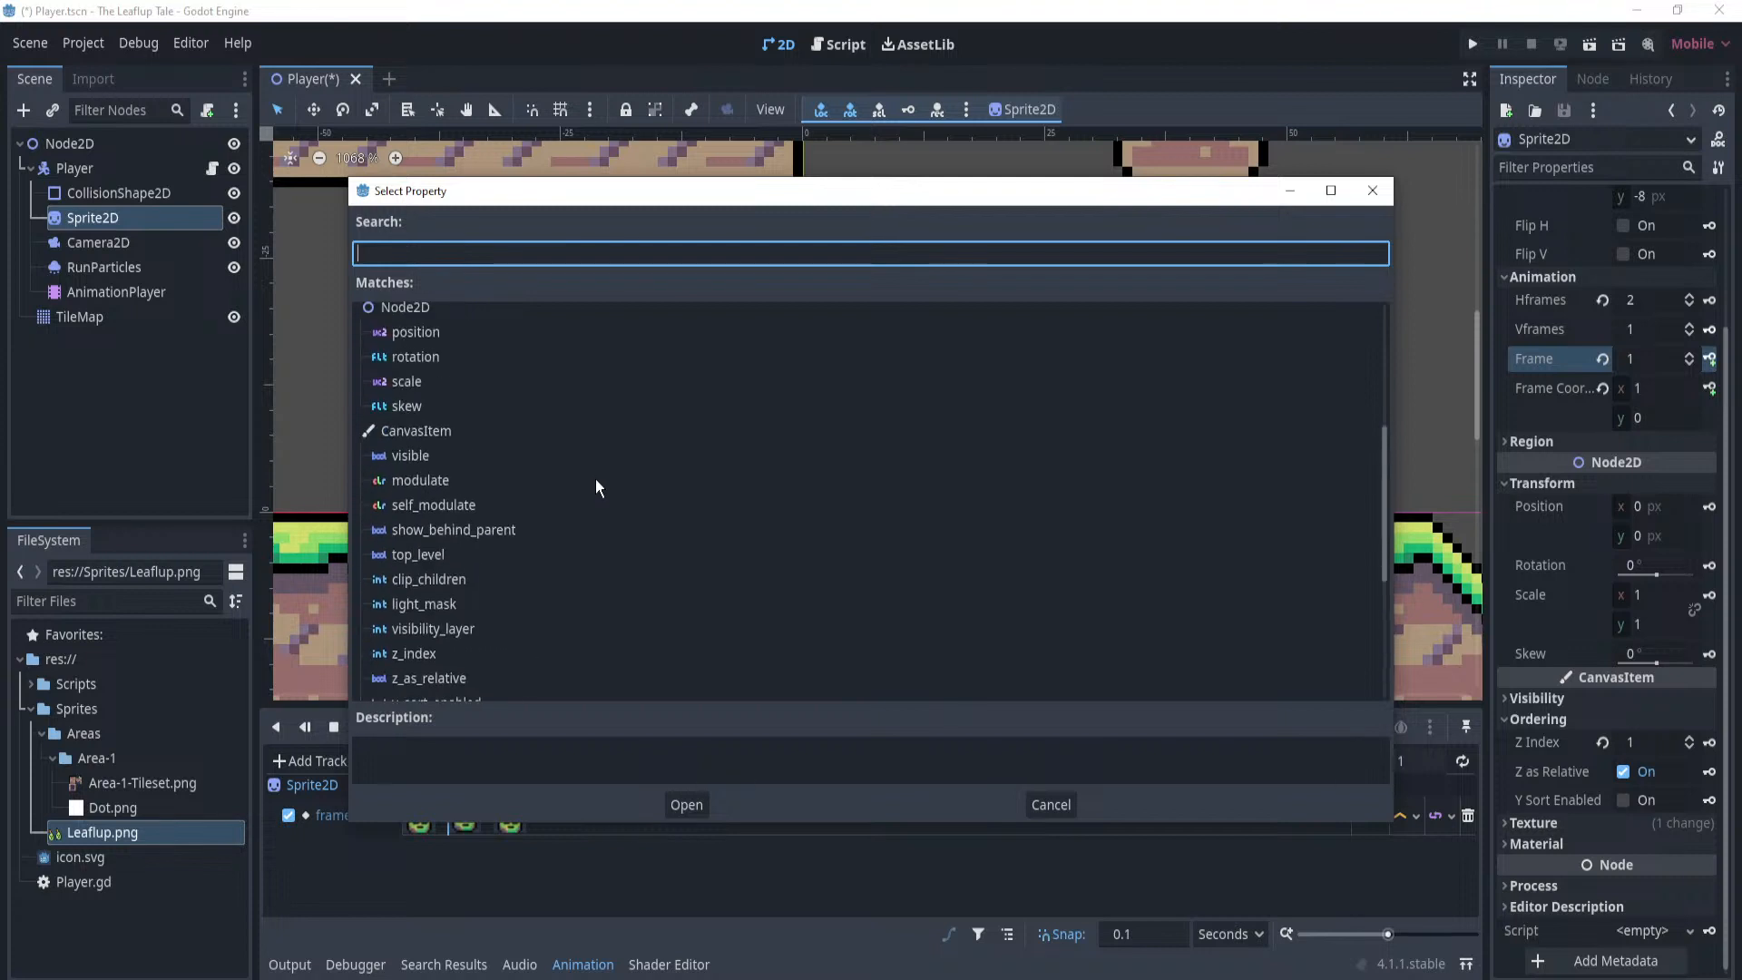
scroll(597, 479, up, 2)
double_click(374, 478)
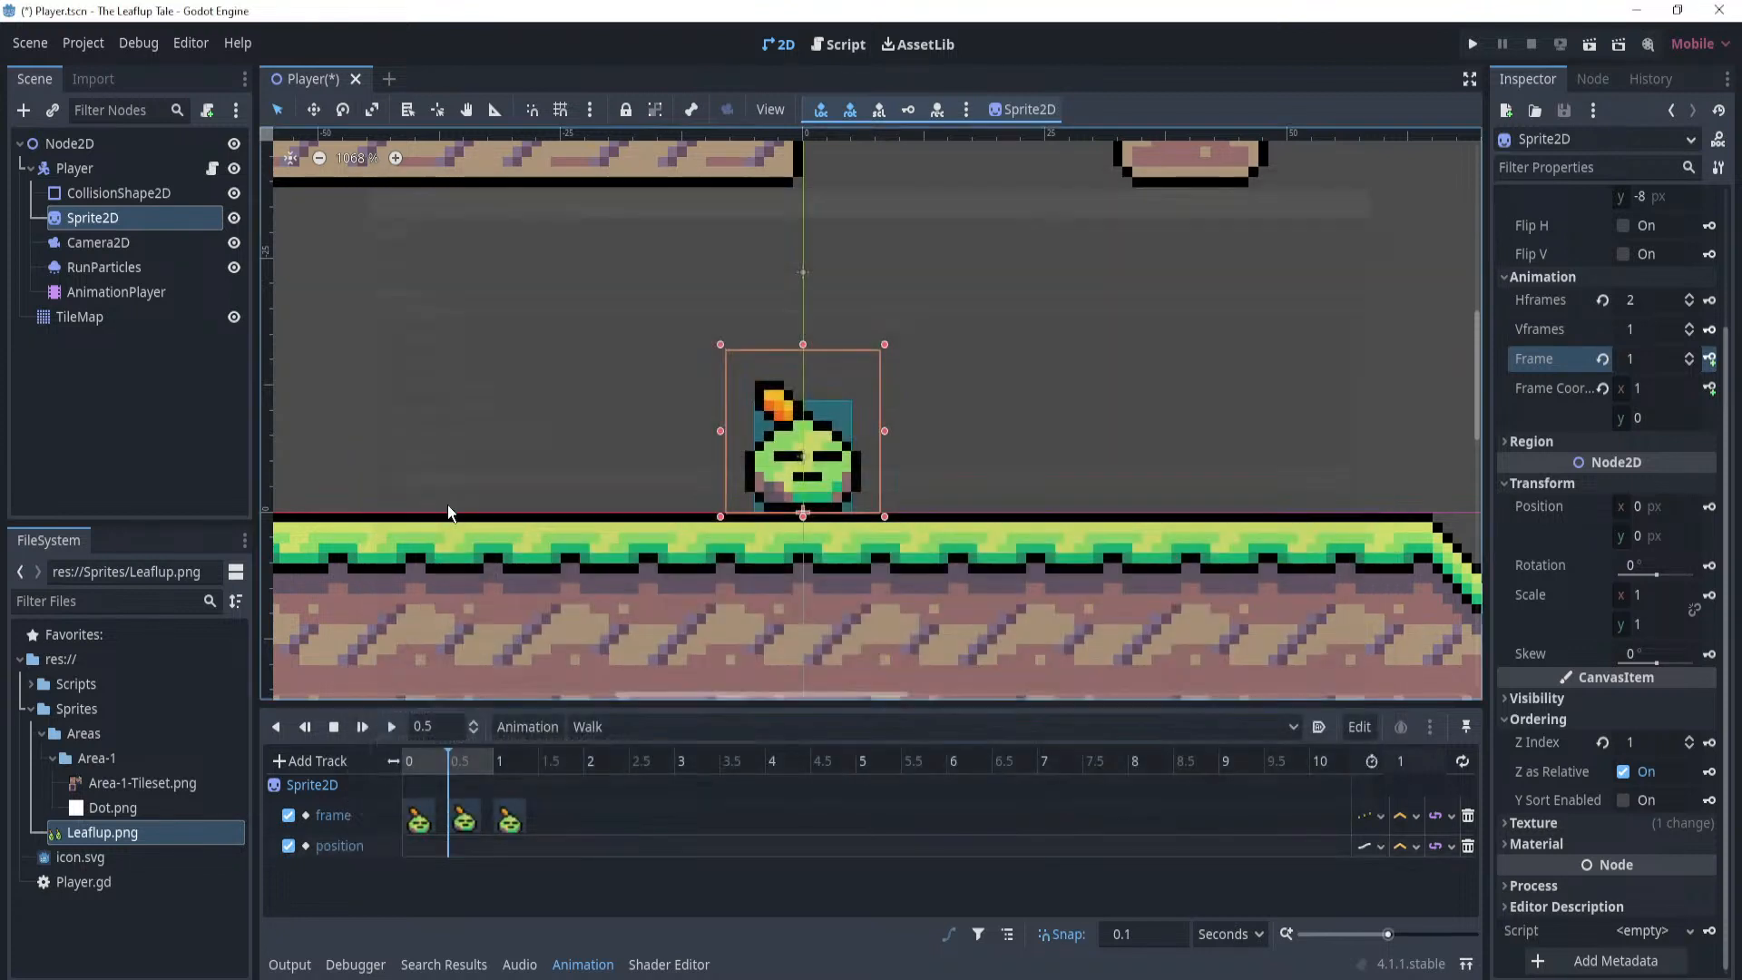
Key the Sprite2D's position of 0, 0 at 0.5 s, 0 s and 1 s in Walk.
drag(416, 760, 453, 768)
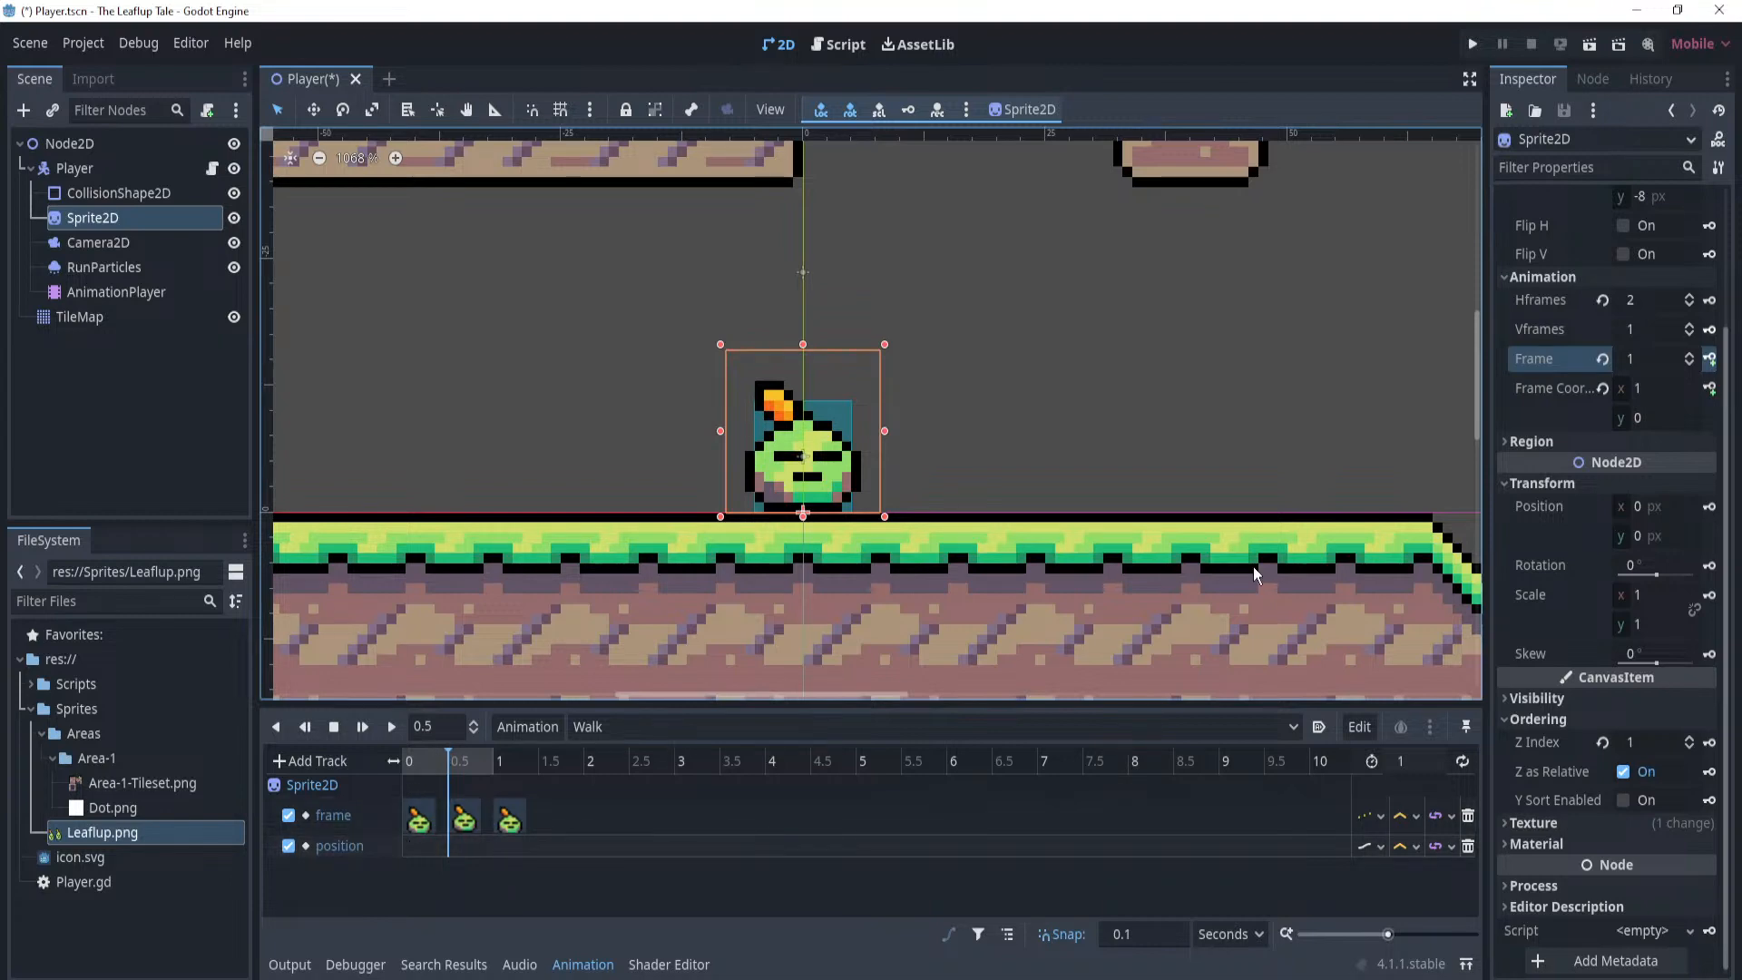
click(1557, 278)
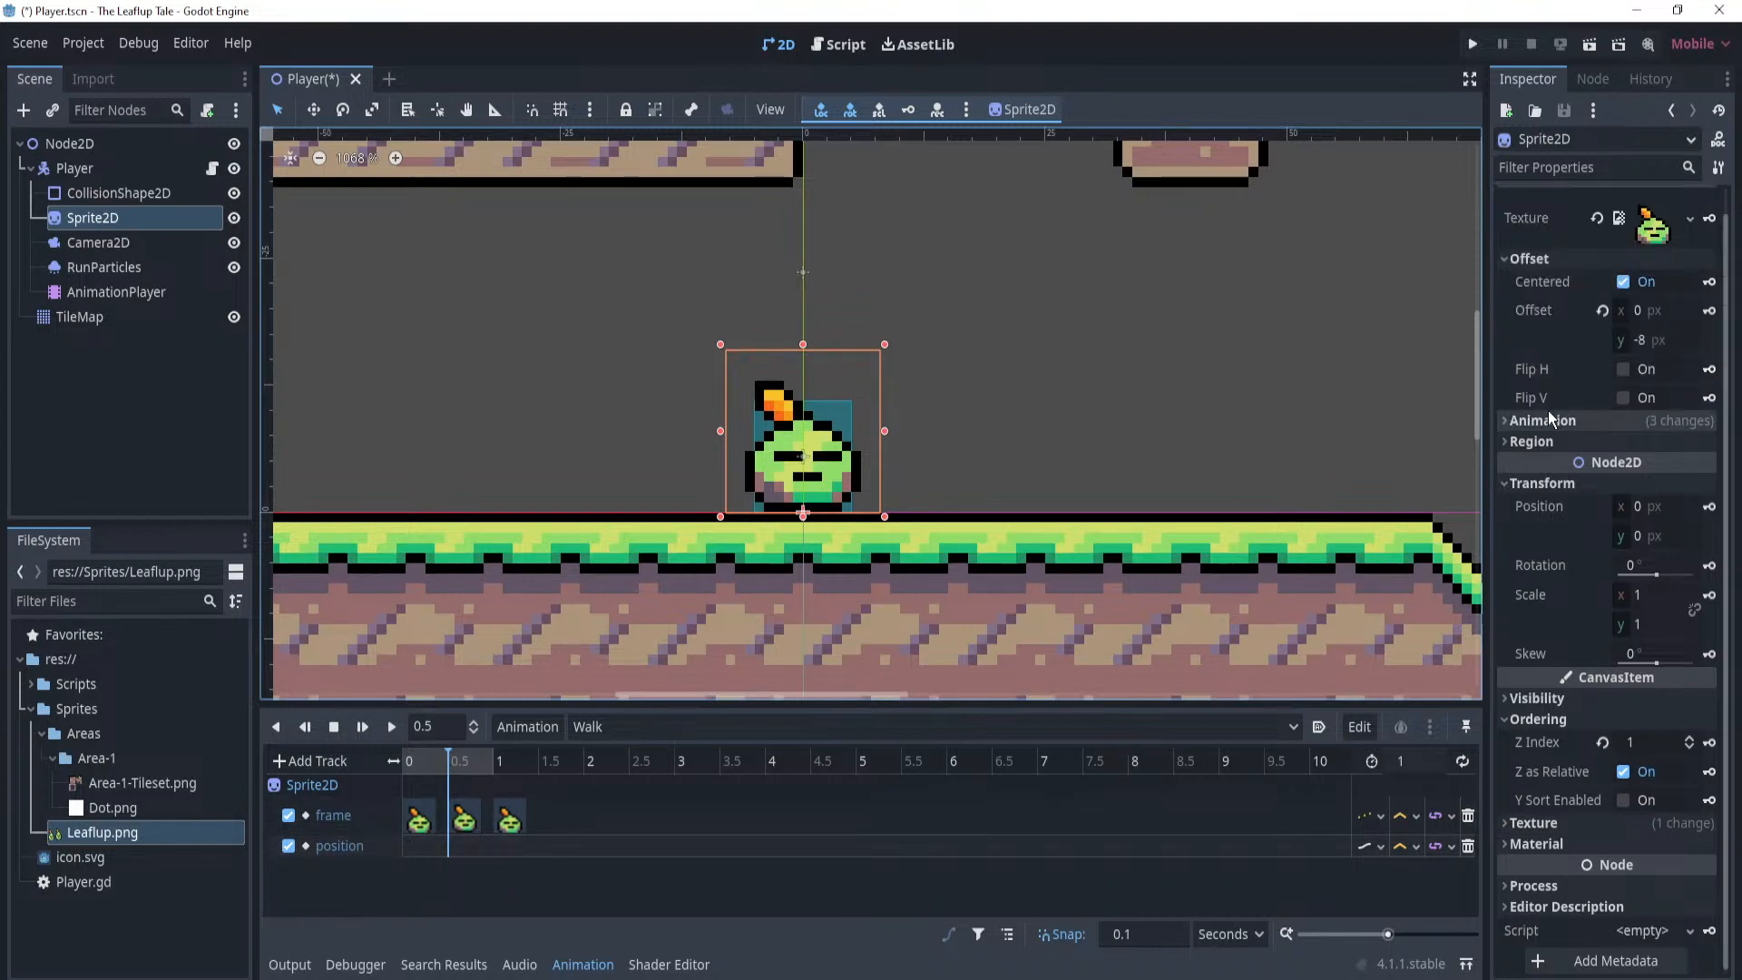
click(1710, 508)
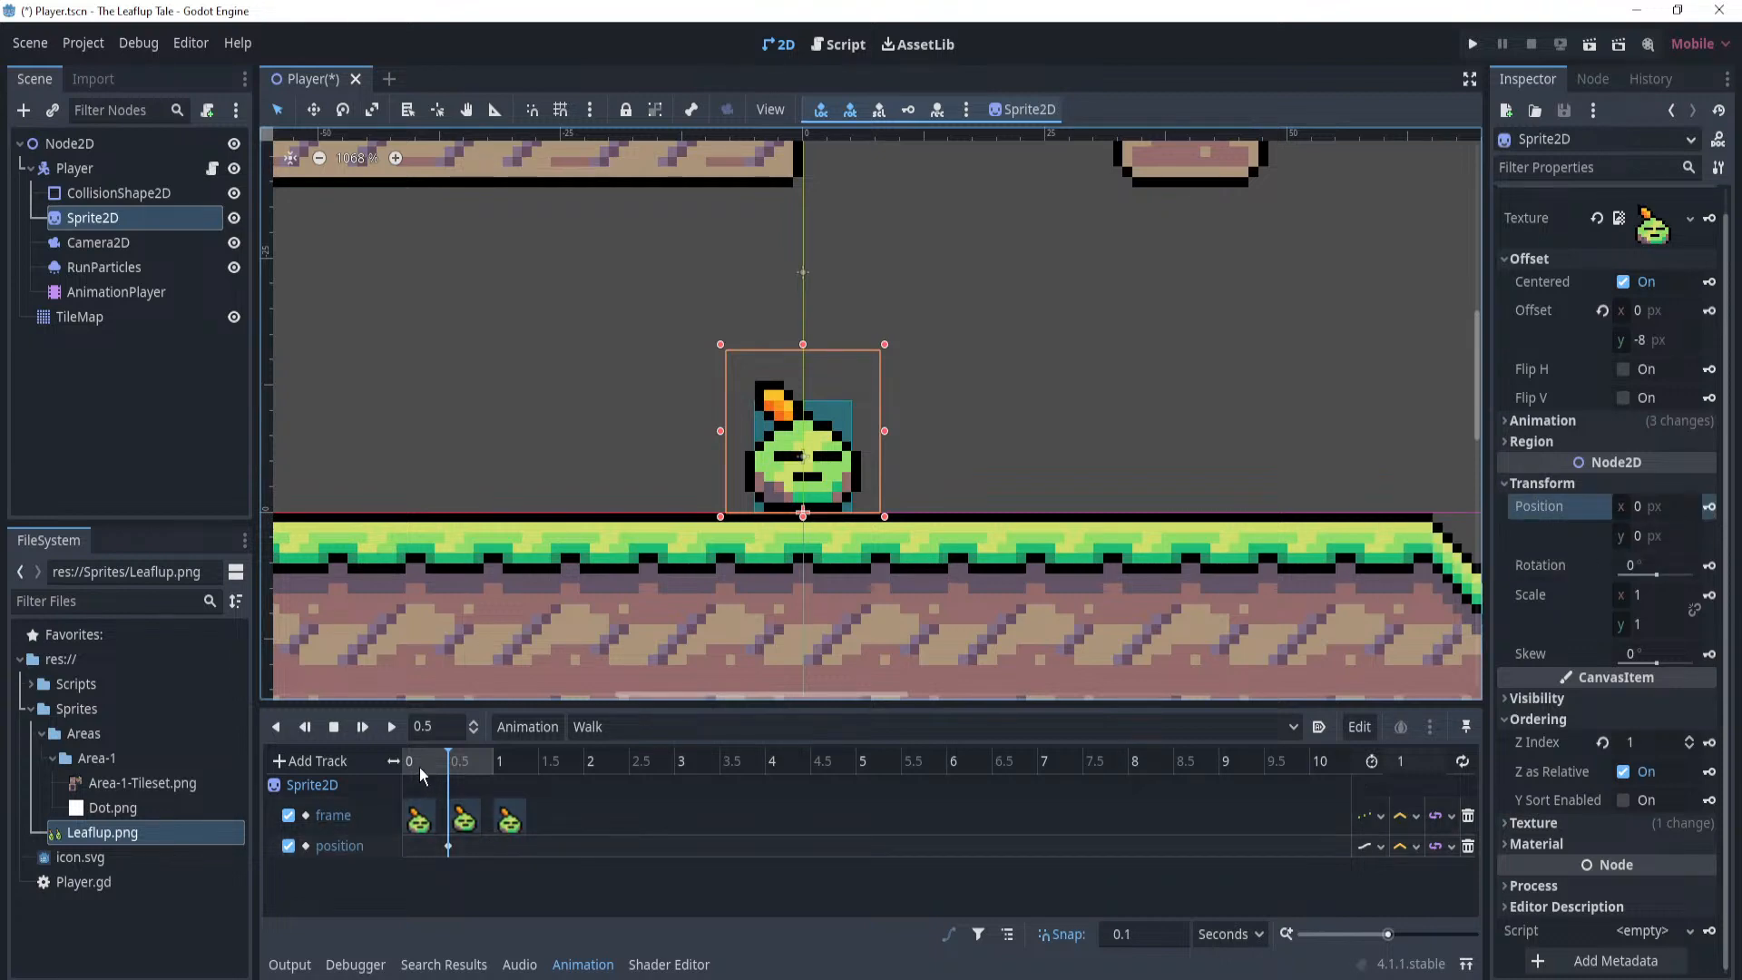
drag(427, 766, 403, 766)
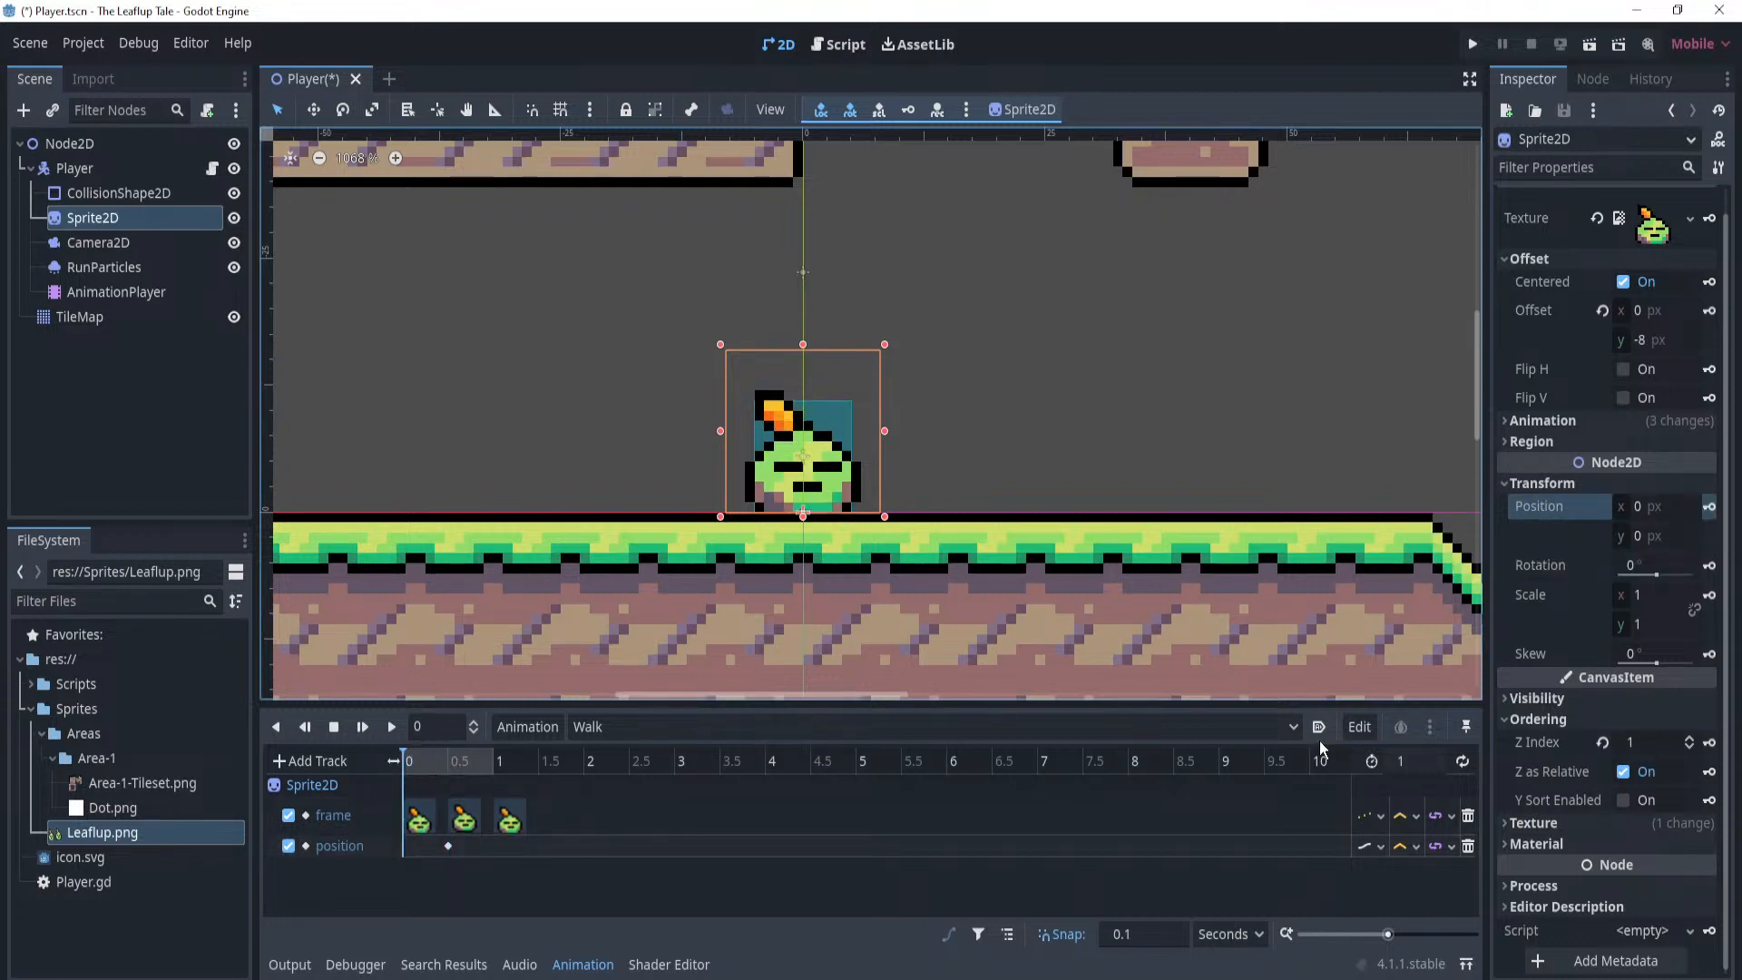
click(1709, 507)
click(493, 760)
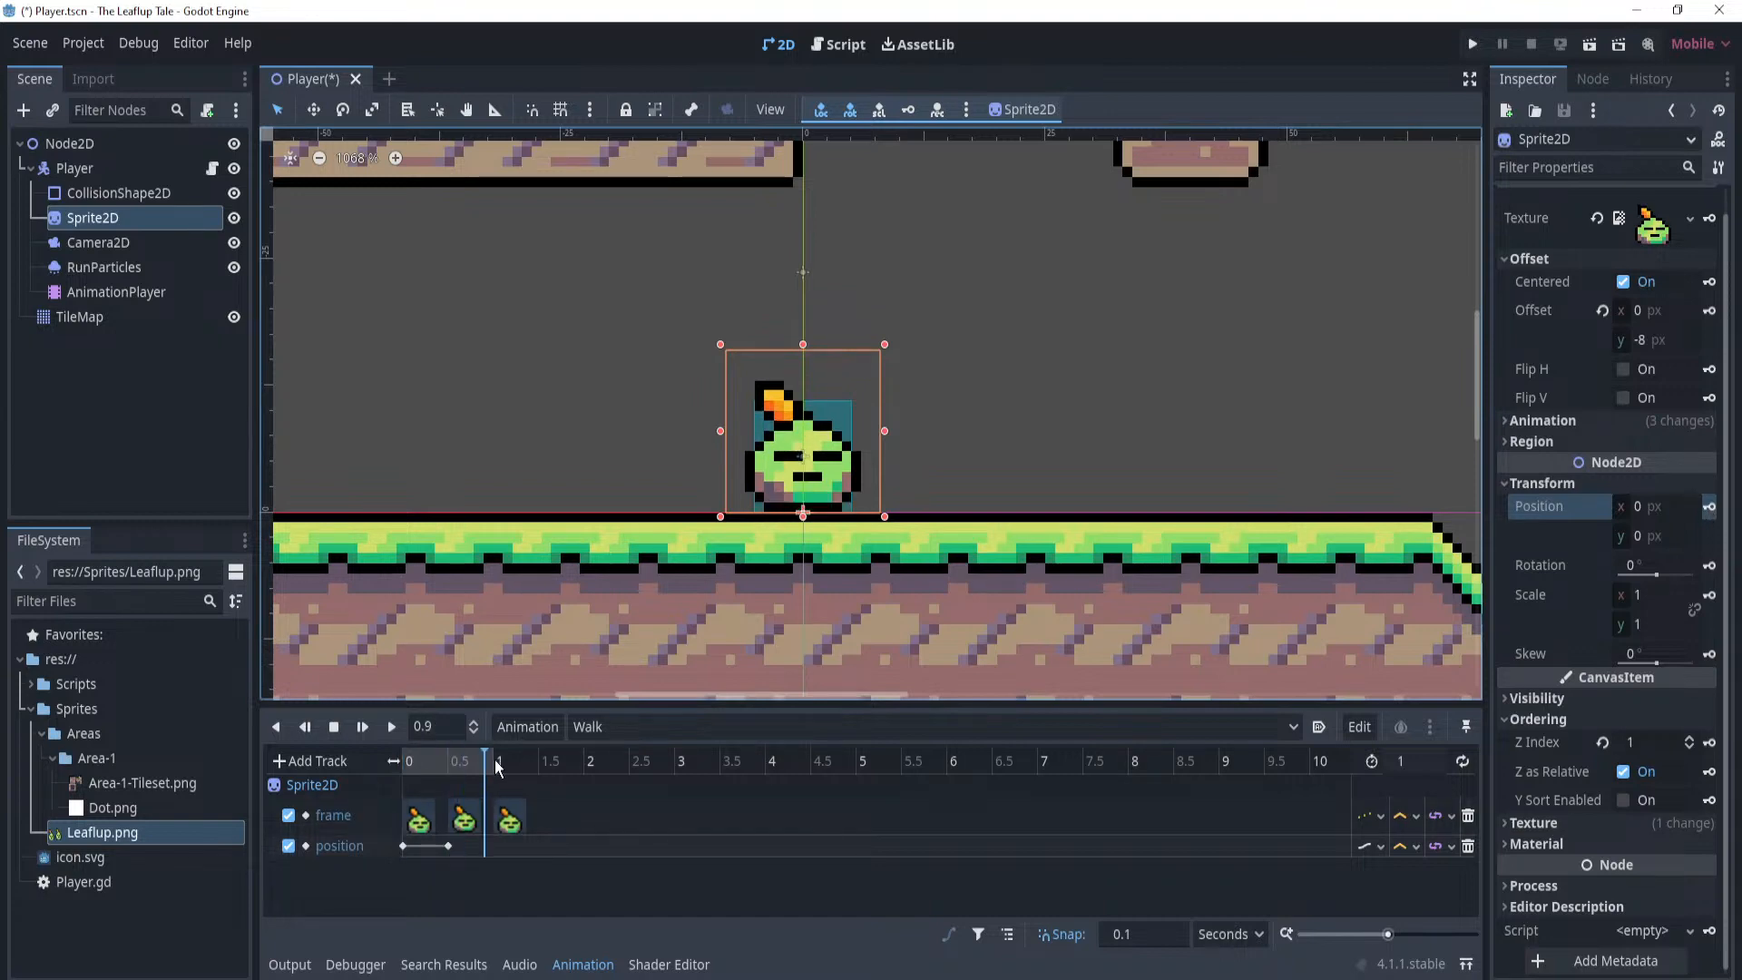
click(1709, 507)
Change the 0.5 s position key to a y of about -1.345 px and play Walk to preview the hop.
drag(455, 764, 447, 764)
drag(1639, 538, 1619, 538)
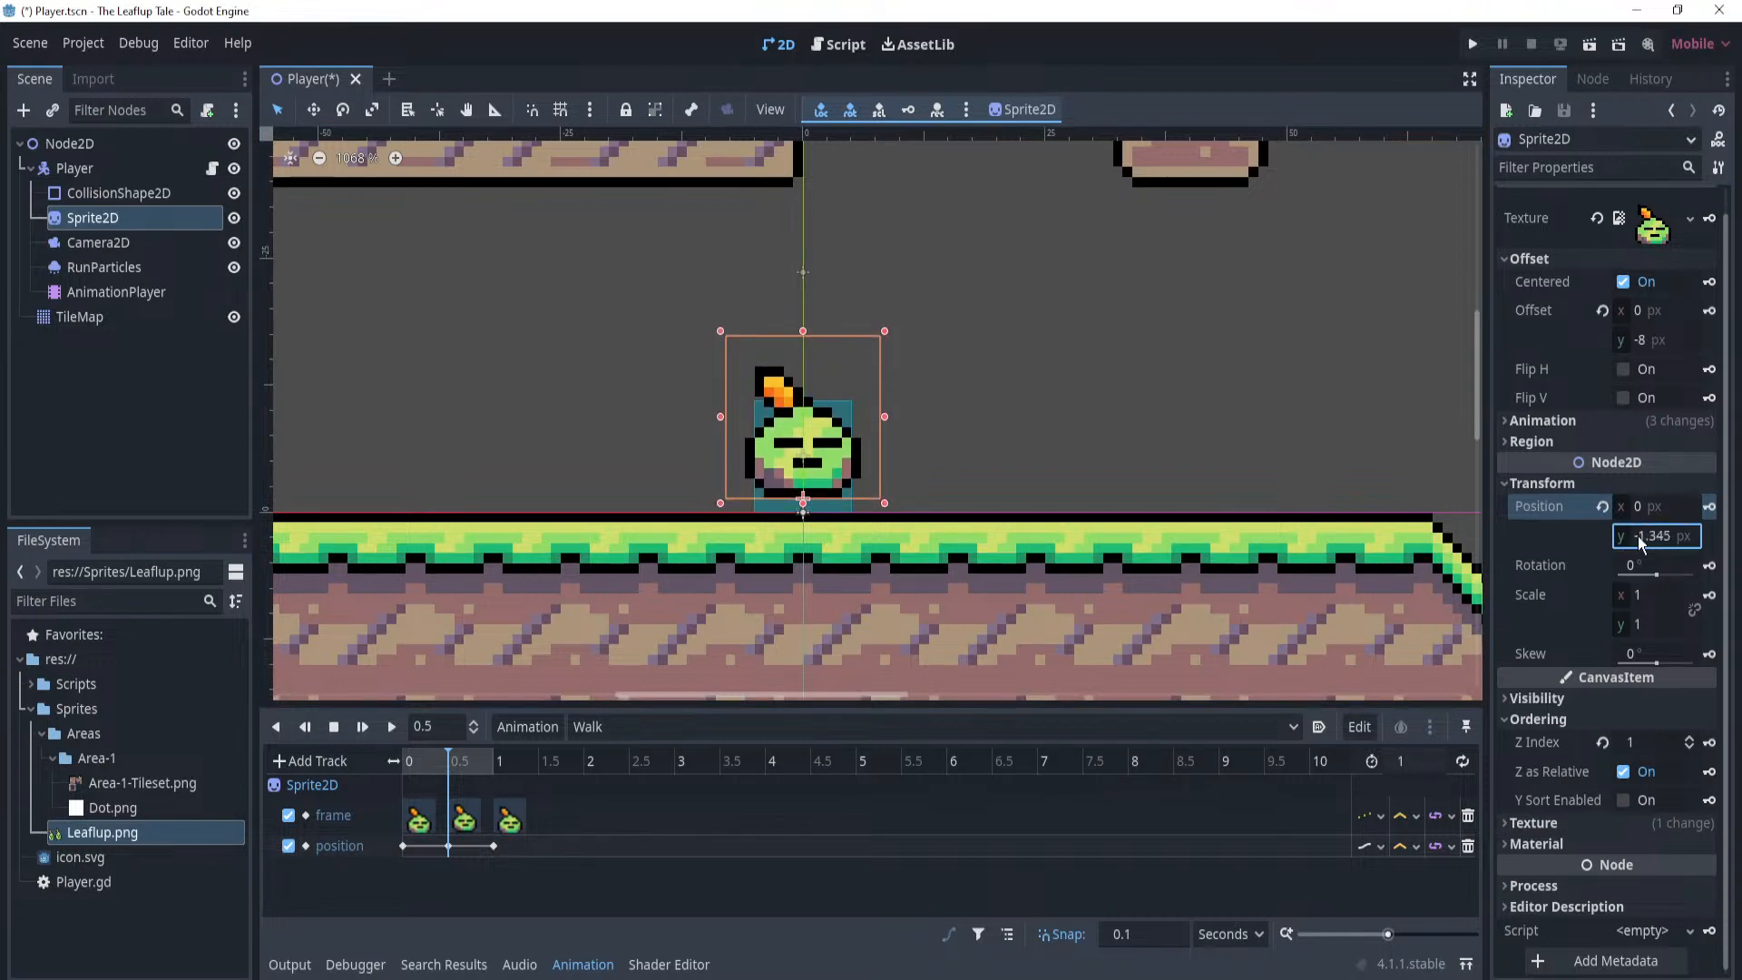
click(1710, 508)
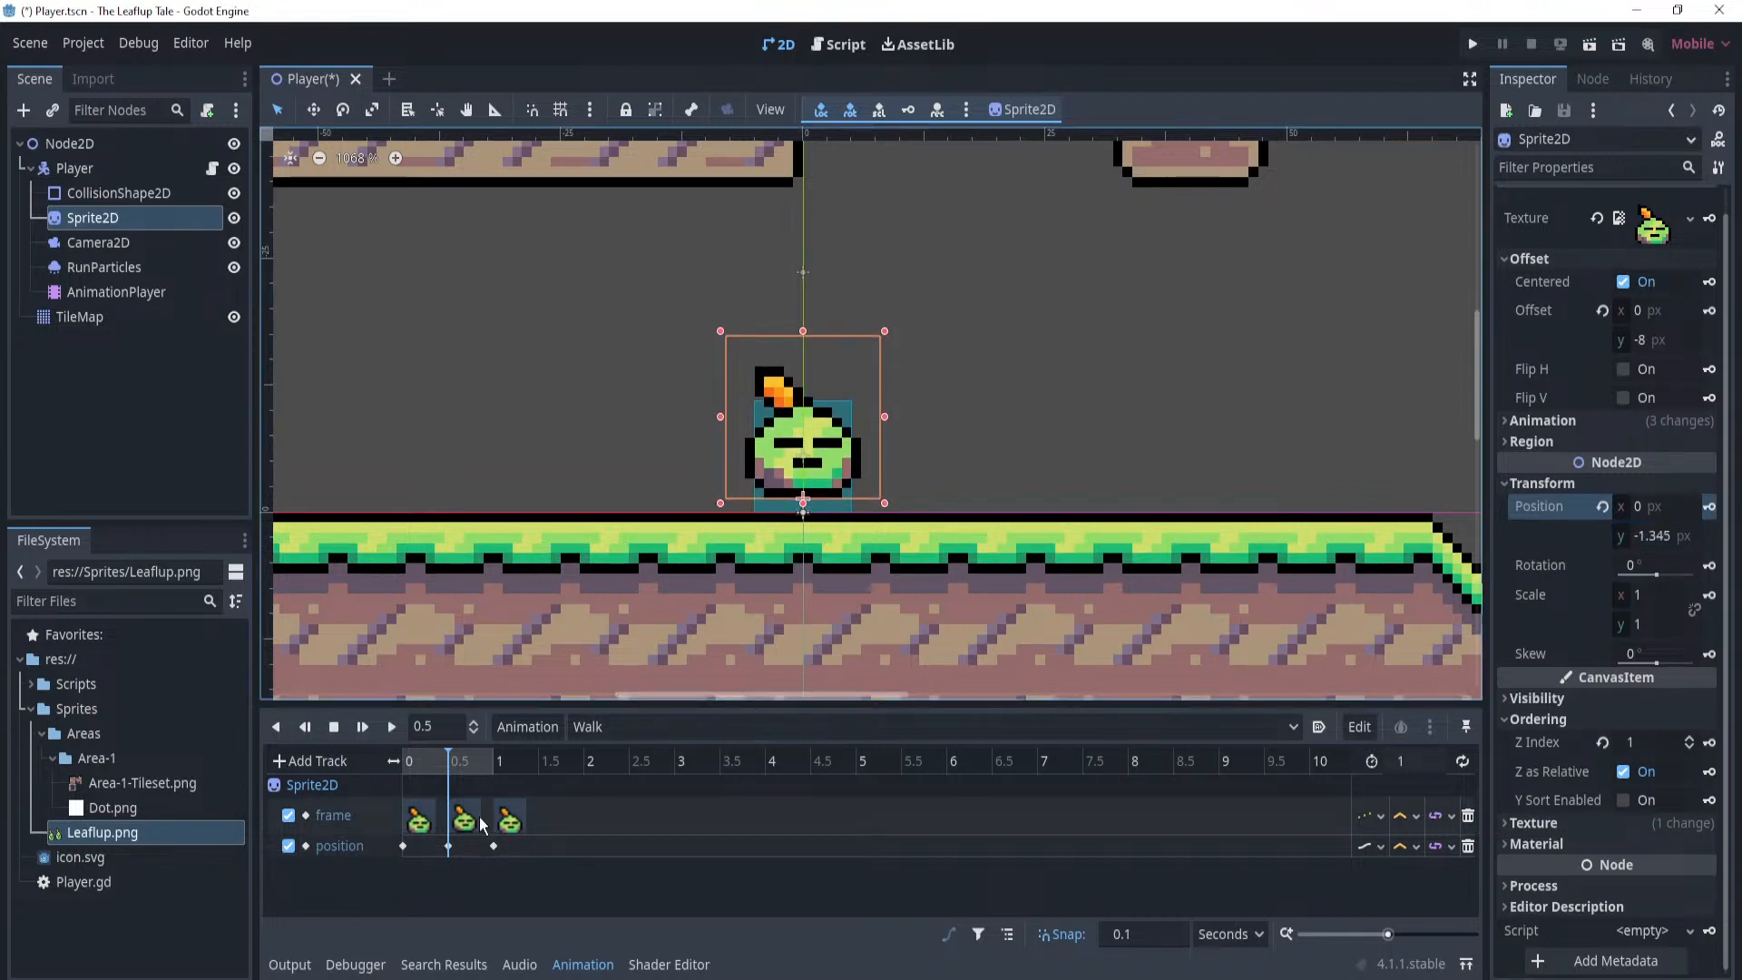
drag(427, 765, 379, 728)
click(392, 726)
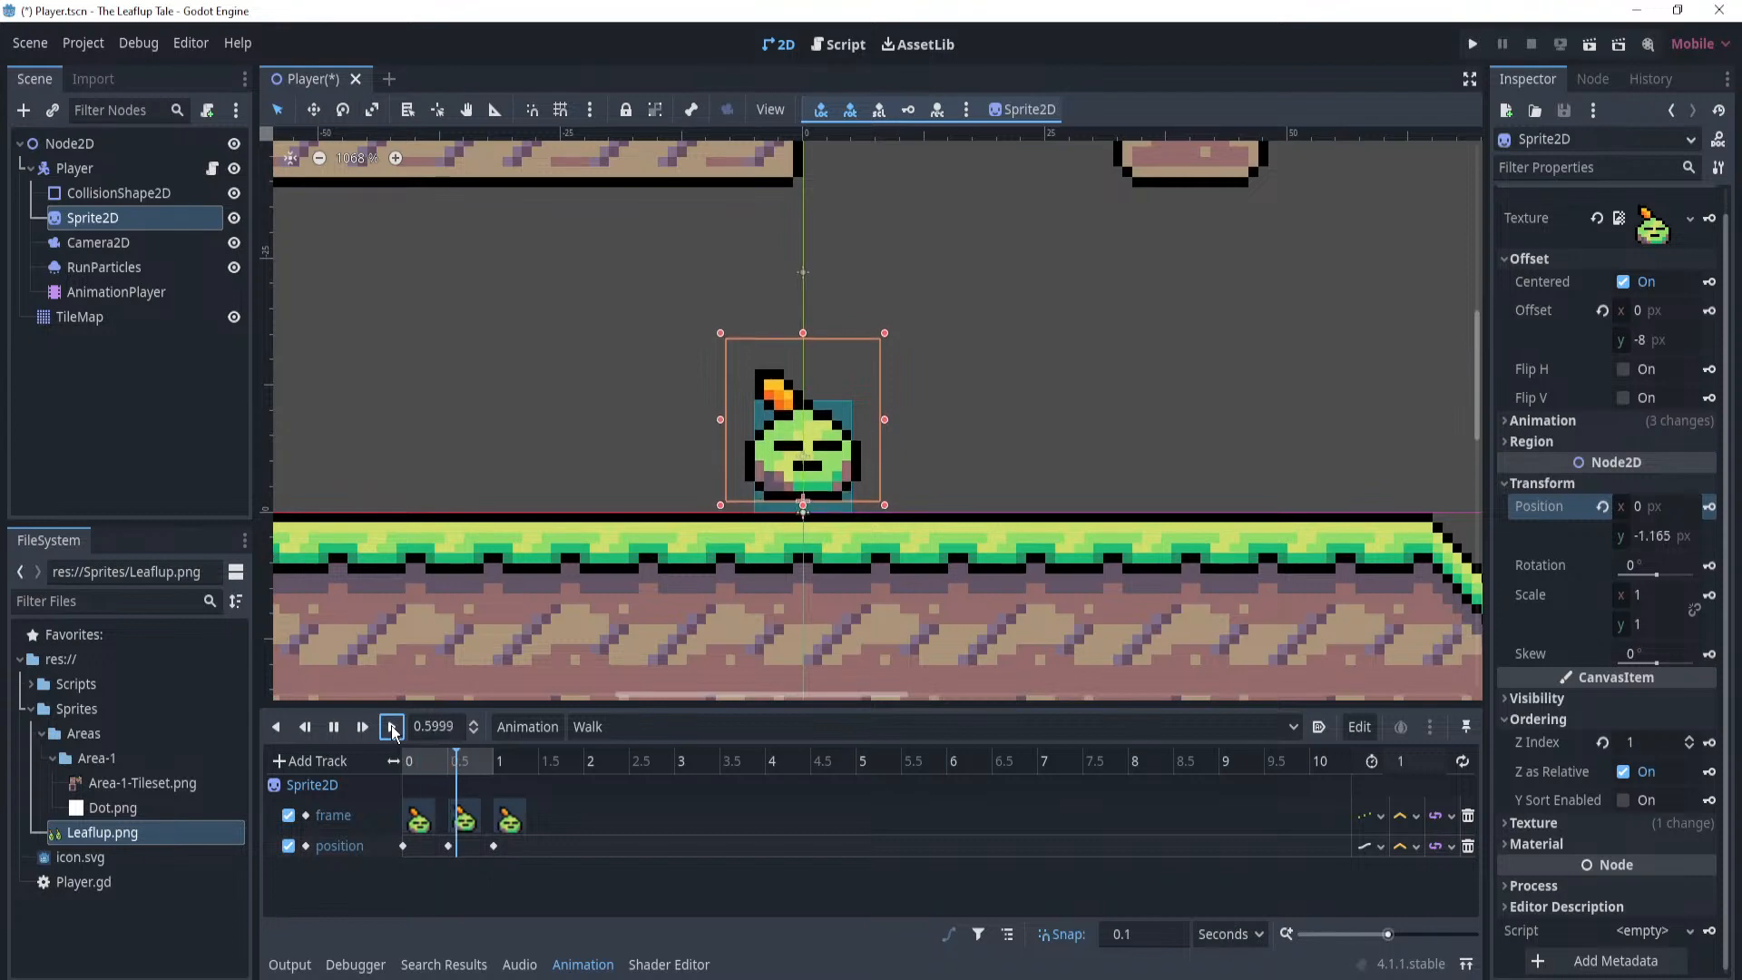
click(392, 727)
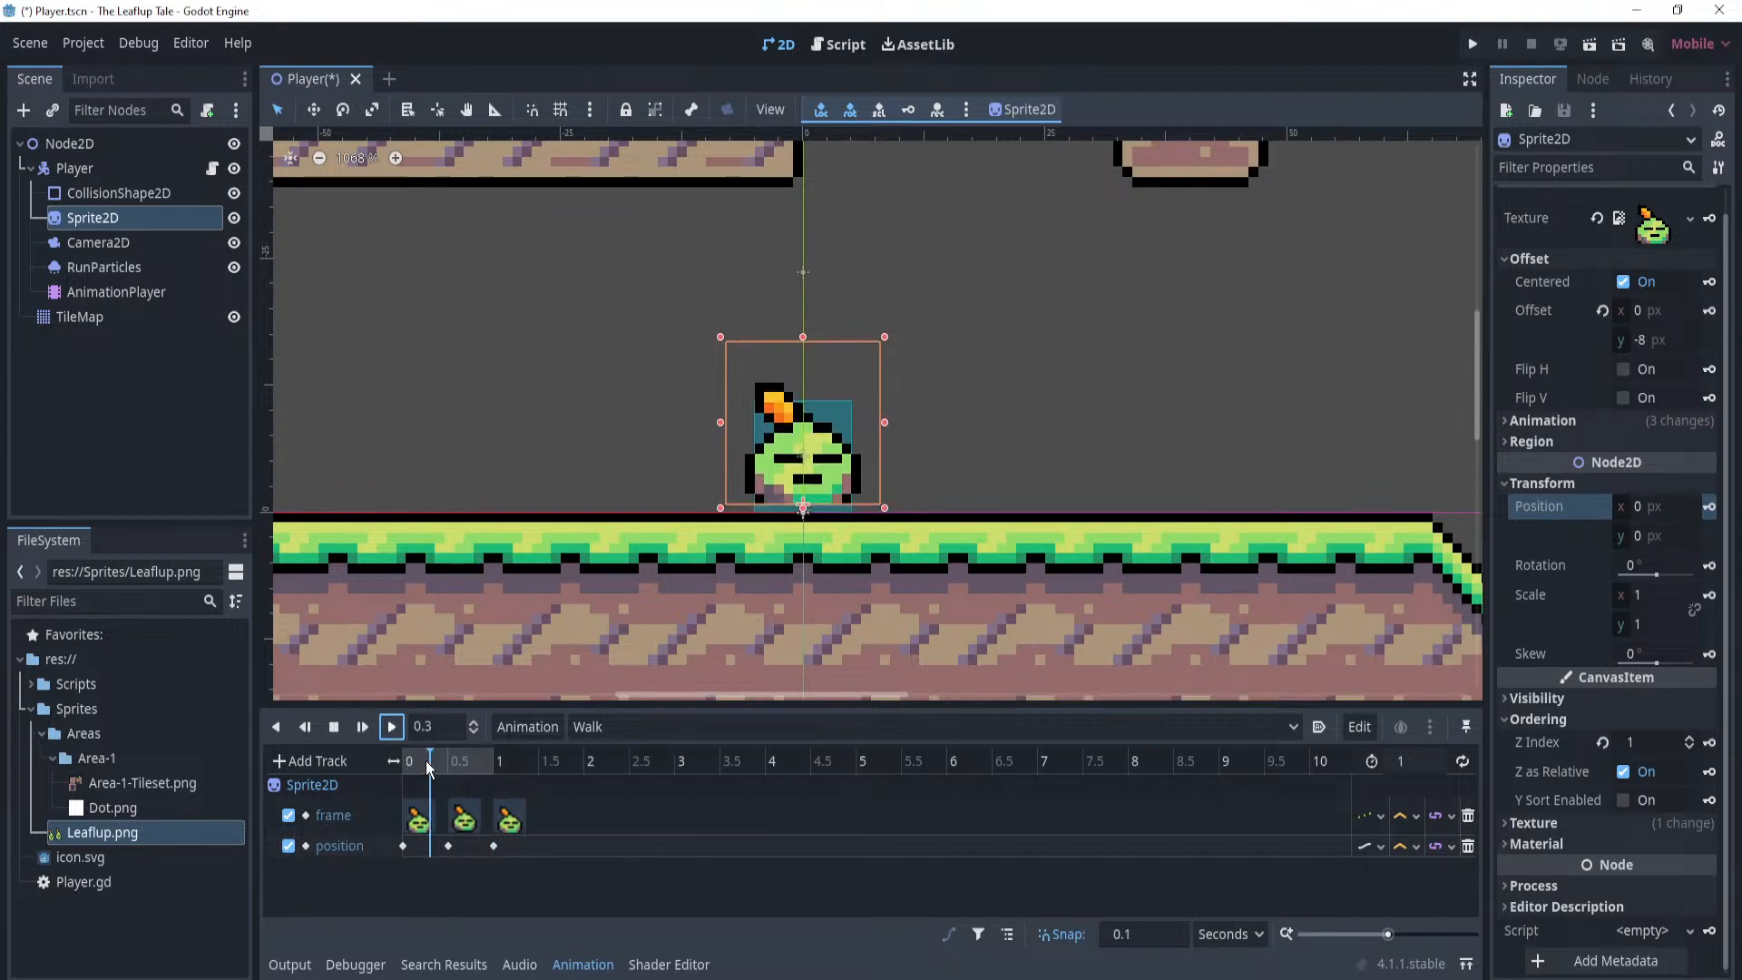
Set the position track's update mode to Discrete and replay the Walk animation.
click(1380, 846)
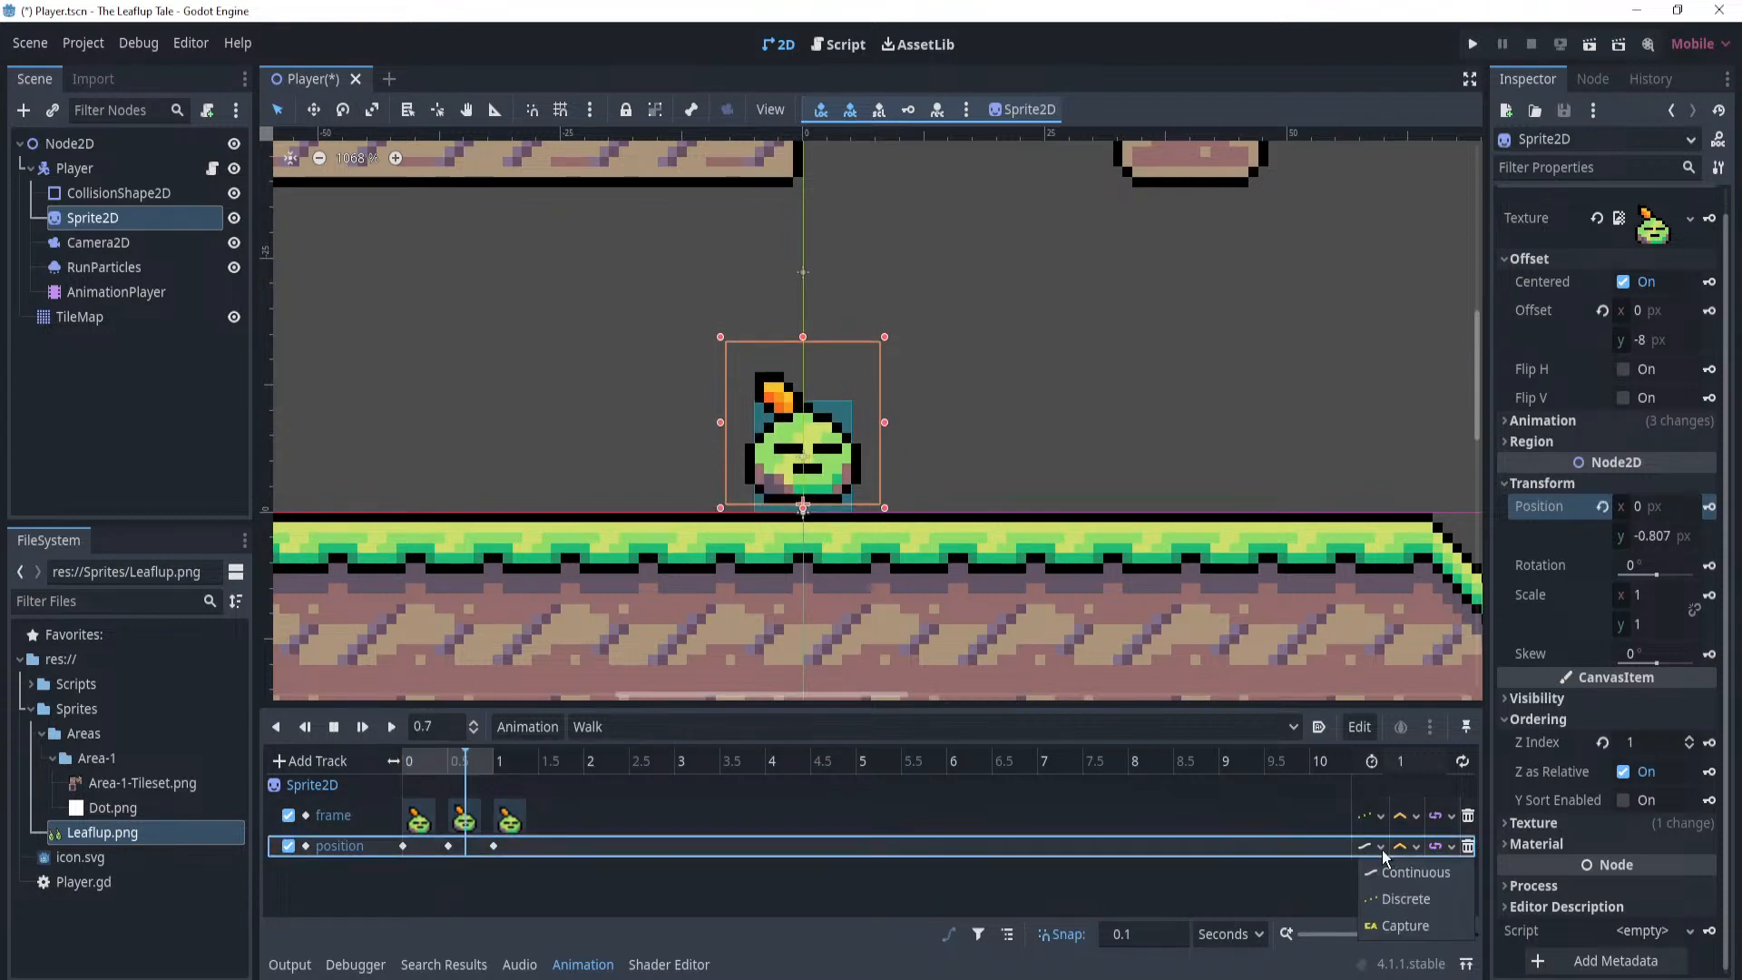
click(1396, 898)
click(392, 727)
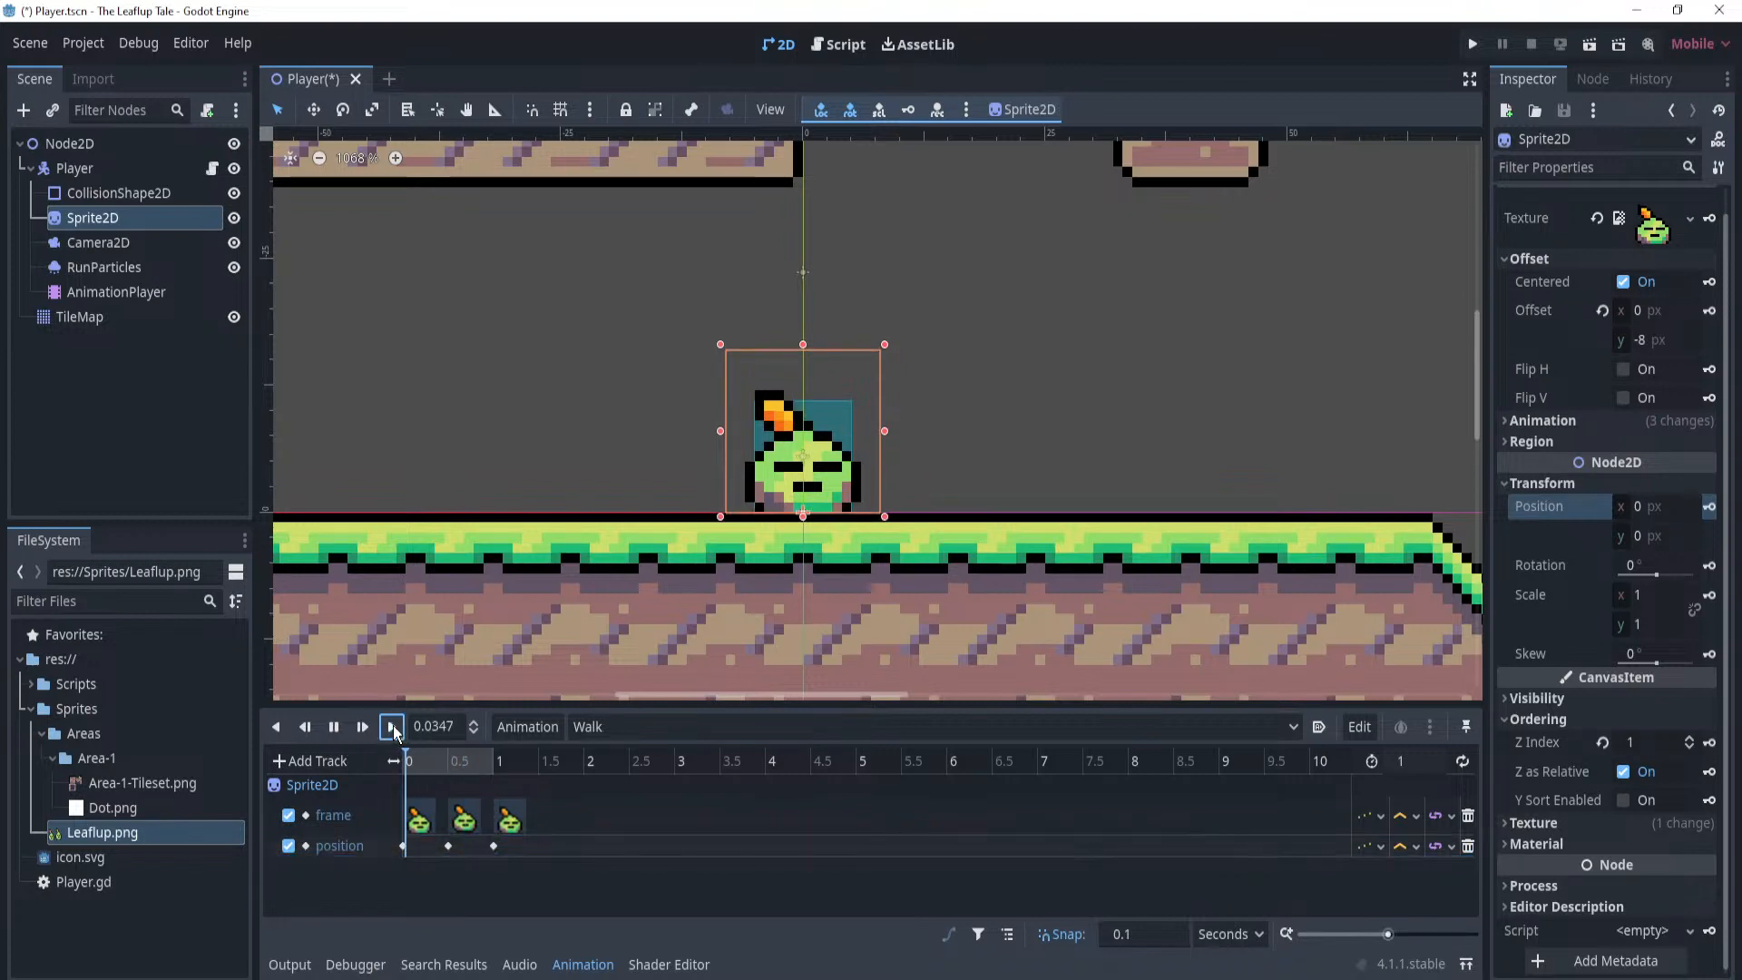
click(394, 731)
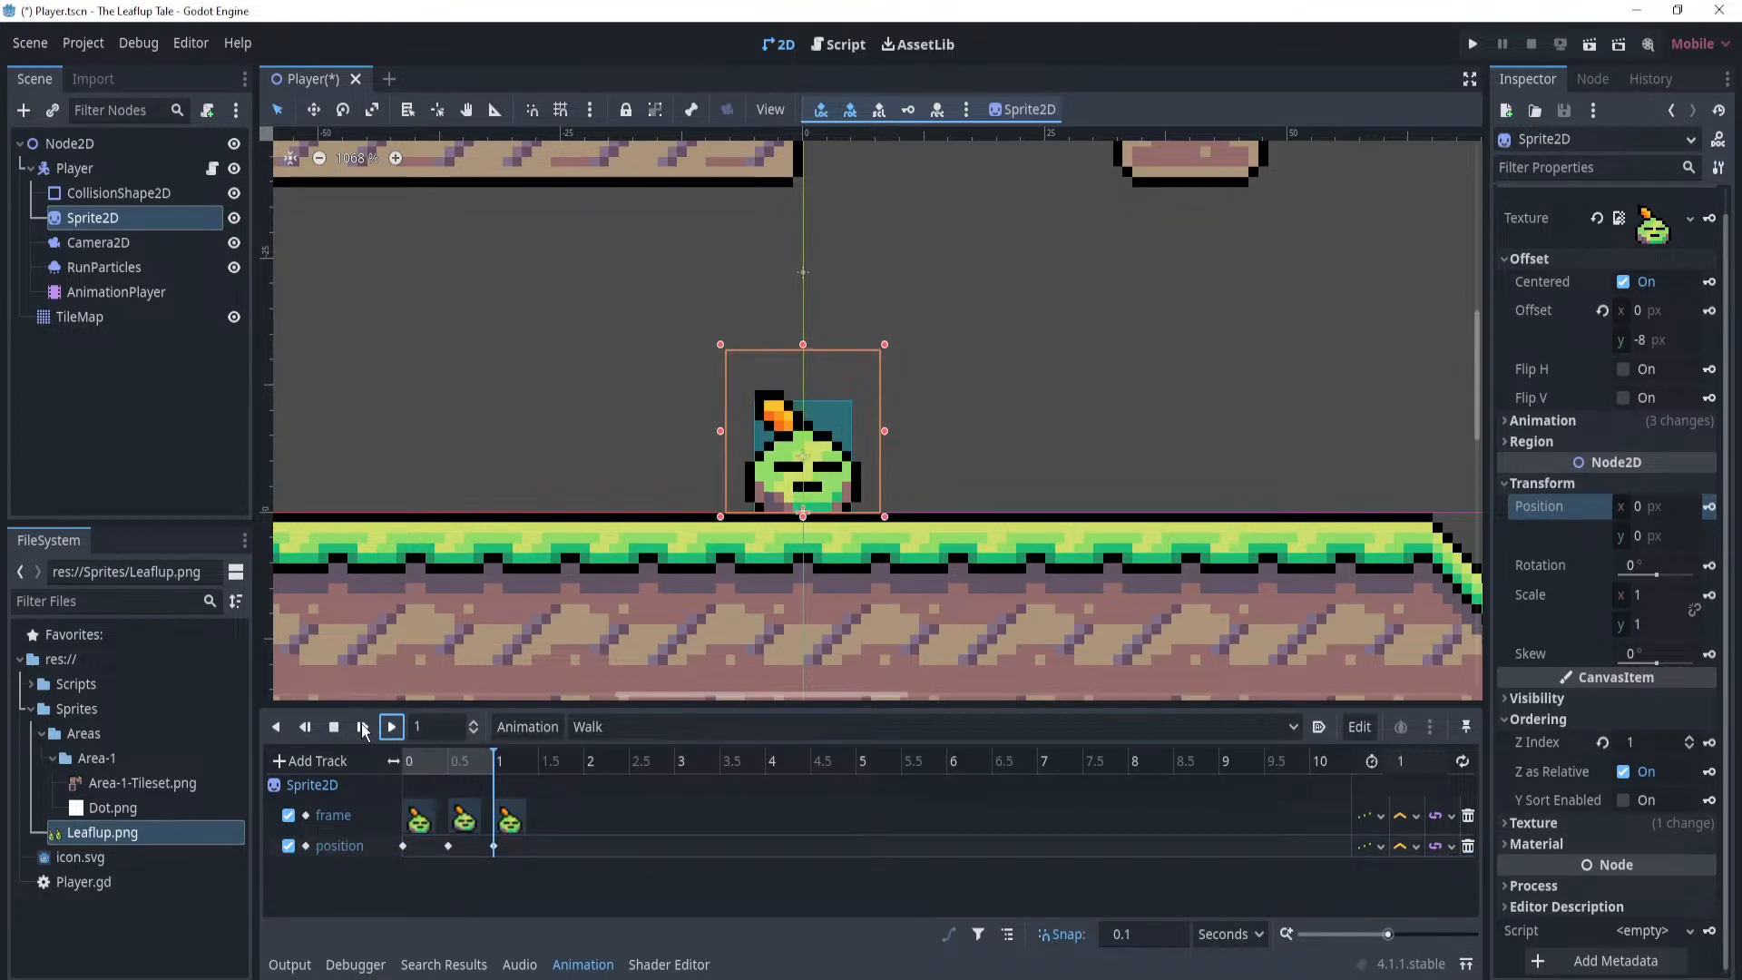
click(393, 728)
Add a property track for the Sprite2D's scale to Walk and move the playhead to 0.5 s.
click(313, 761)
click(340, 765)
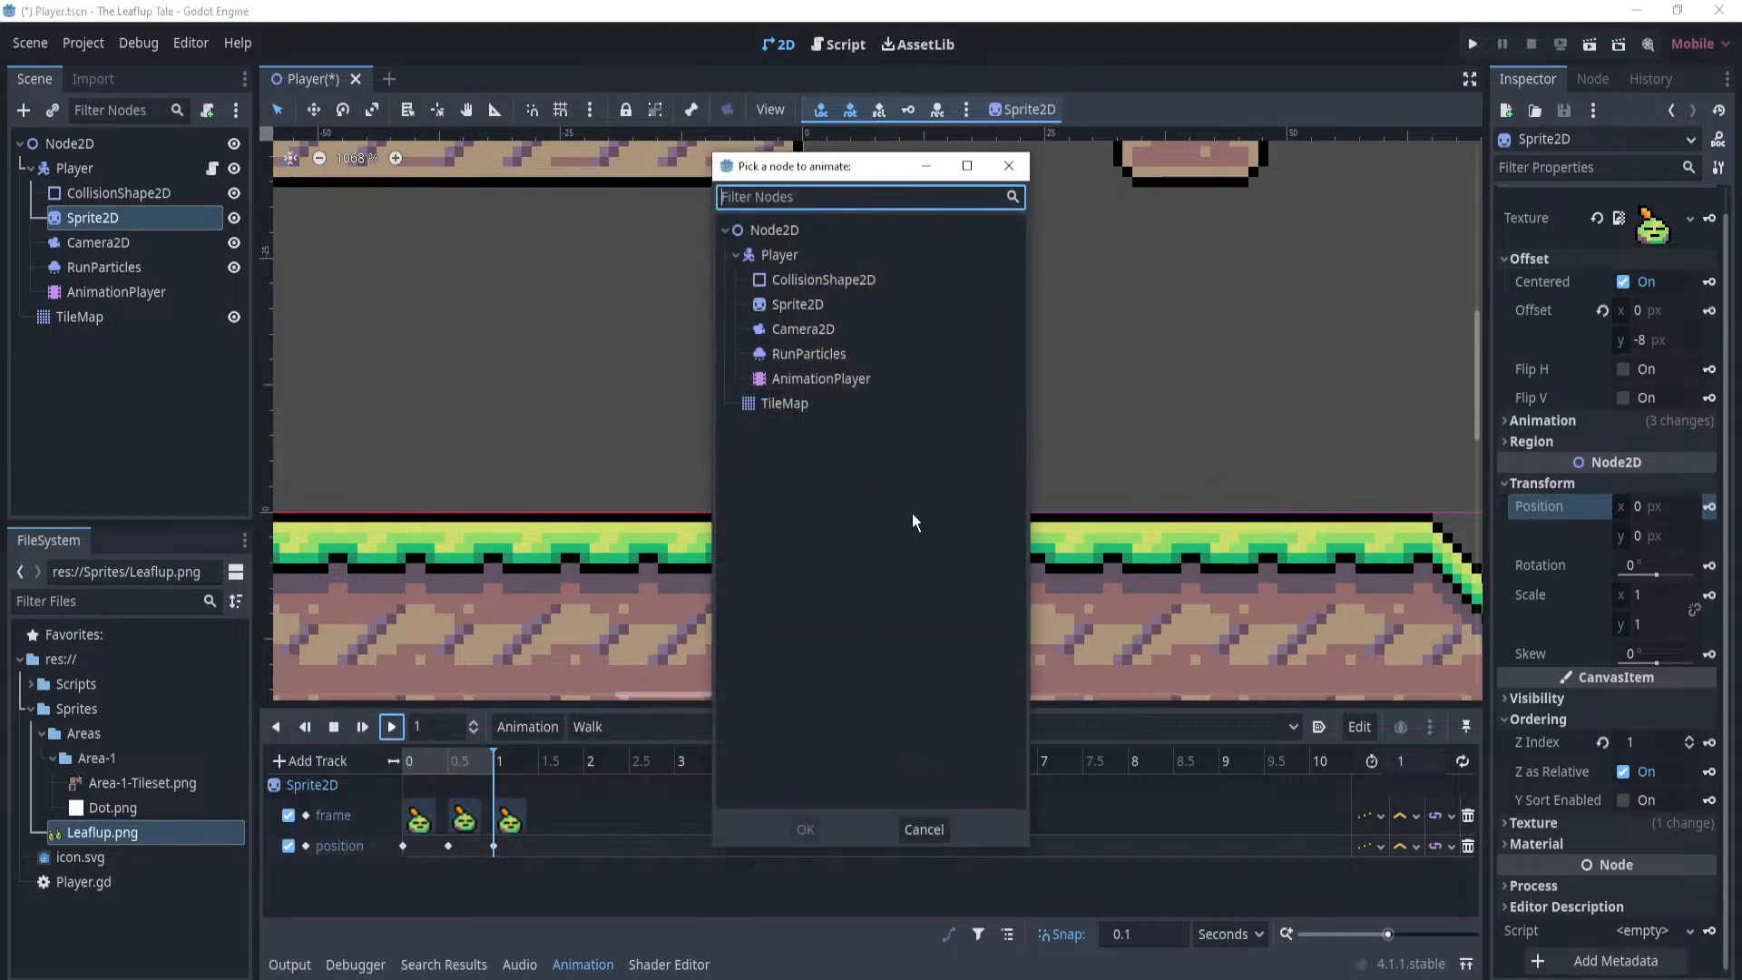
double_click(804, 303)
text(scal)
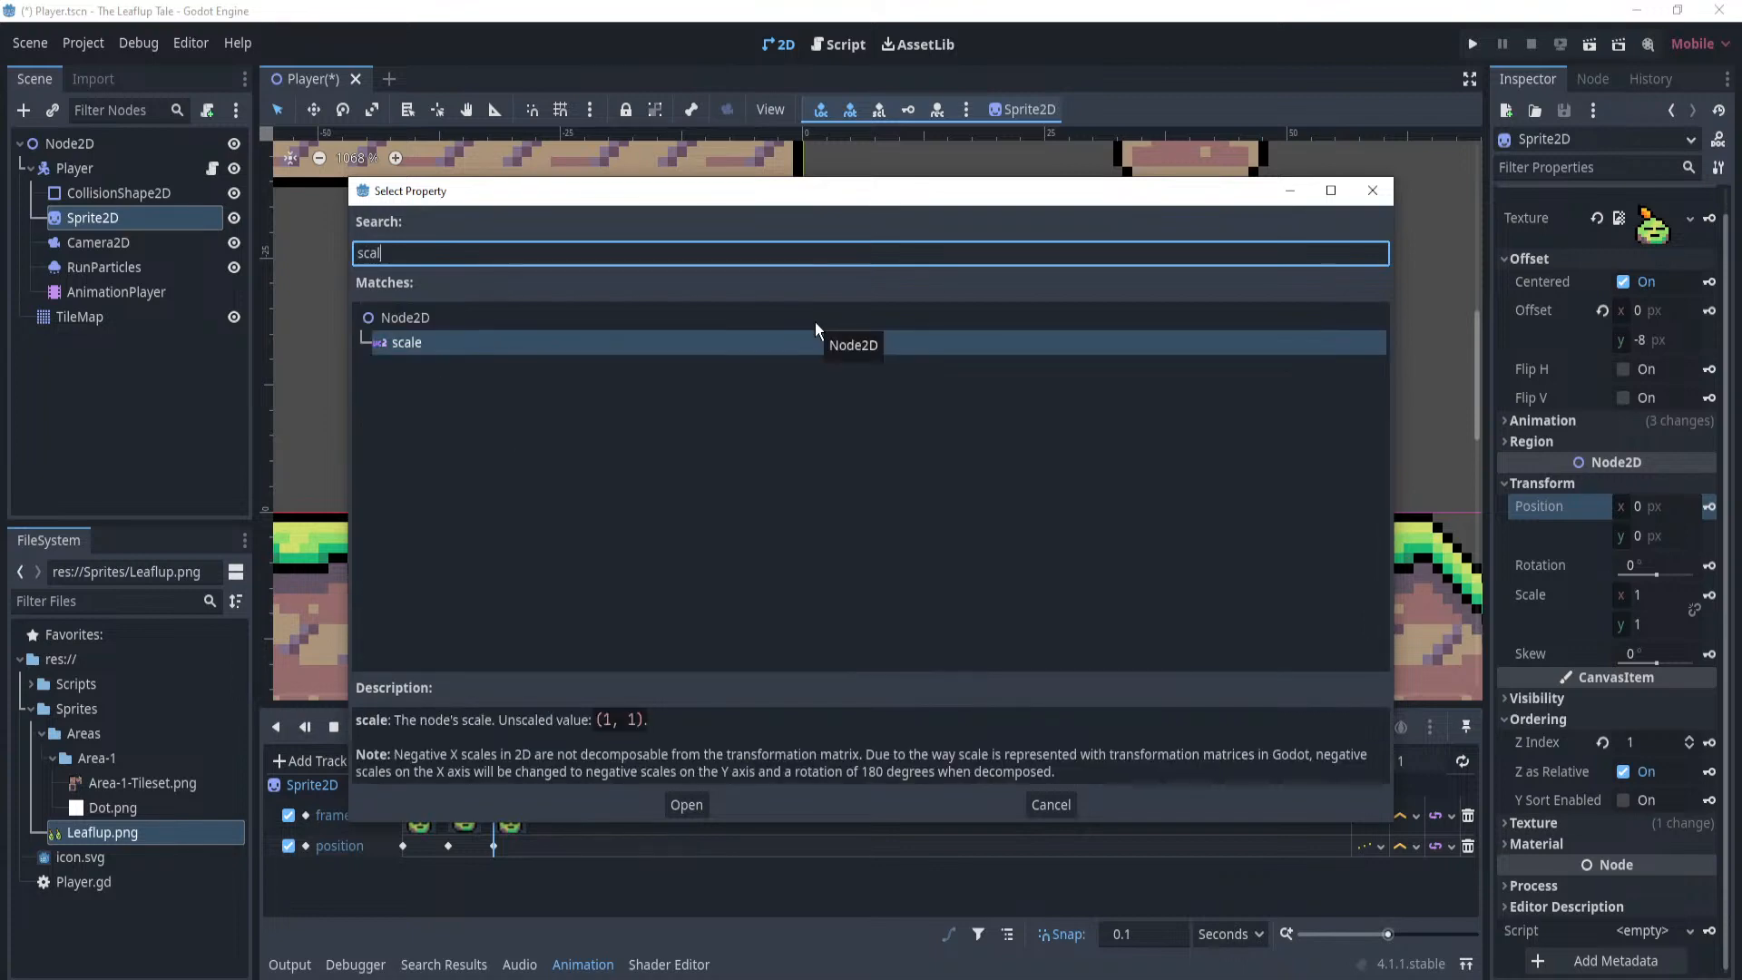
double_click(456, 345)
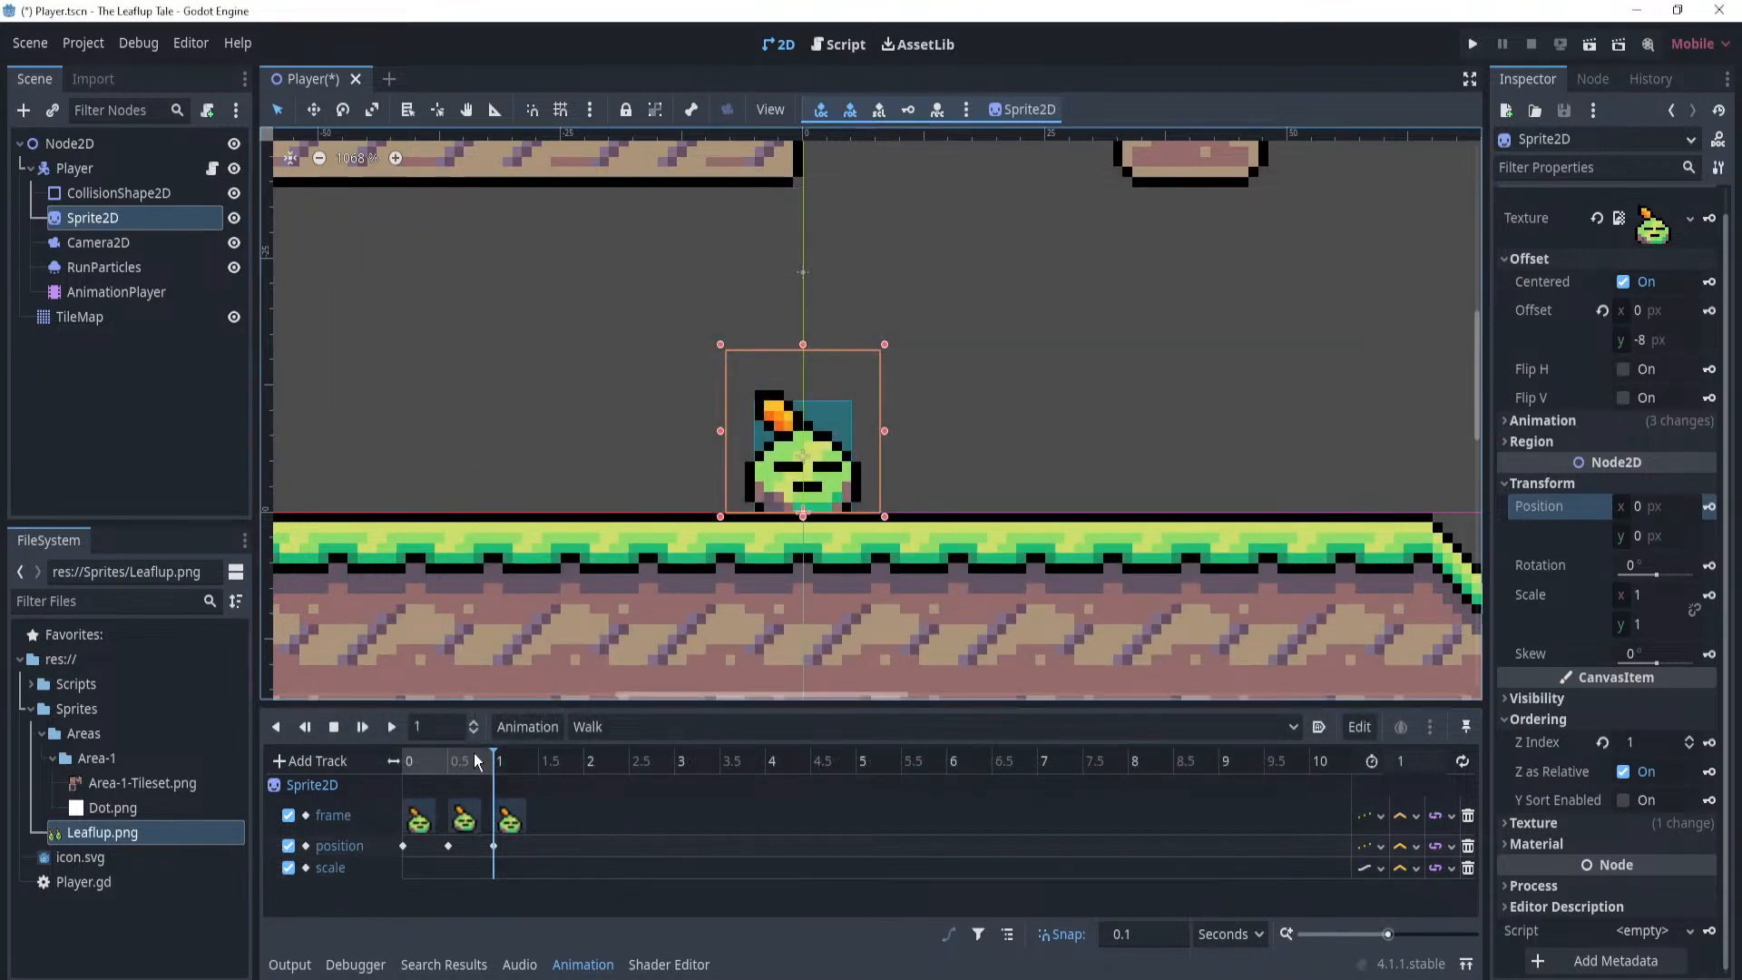
mouse_move(450, 760)
mouse_down()
mouse_move(403, 762)
mouse_move(519, 764)
mouse_move(395, 765)
mouse_move(449, 778)
mouse_up()
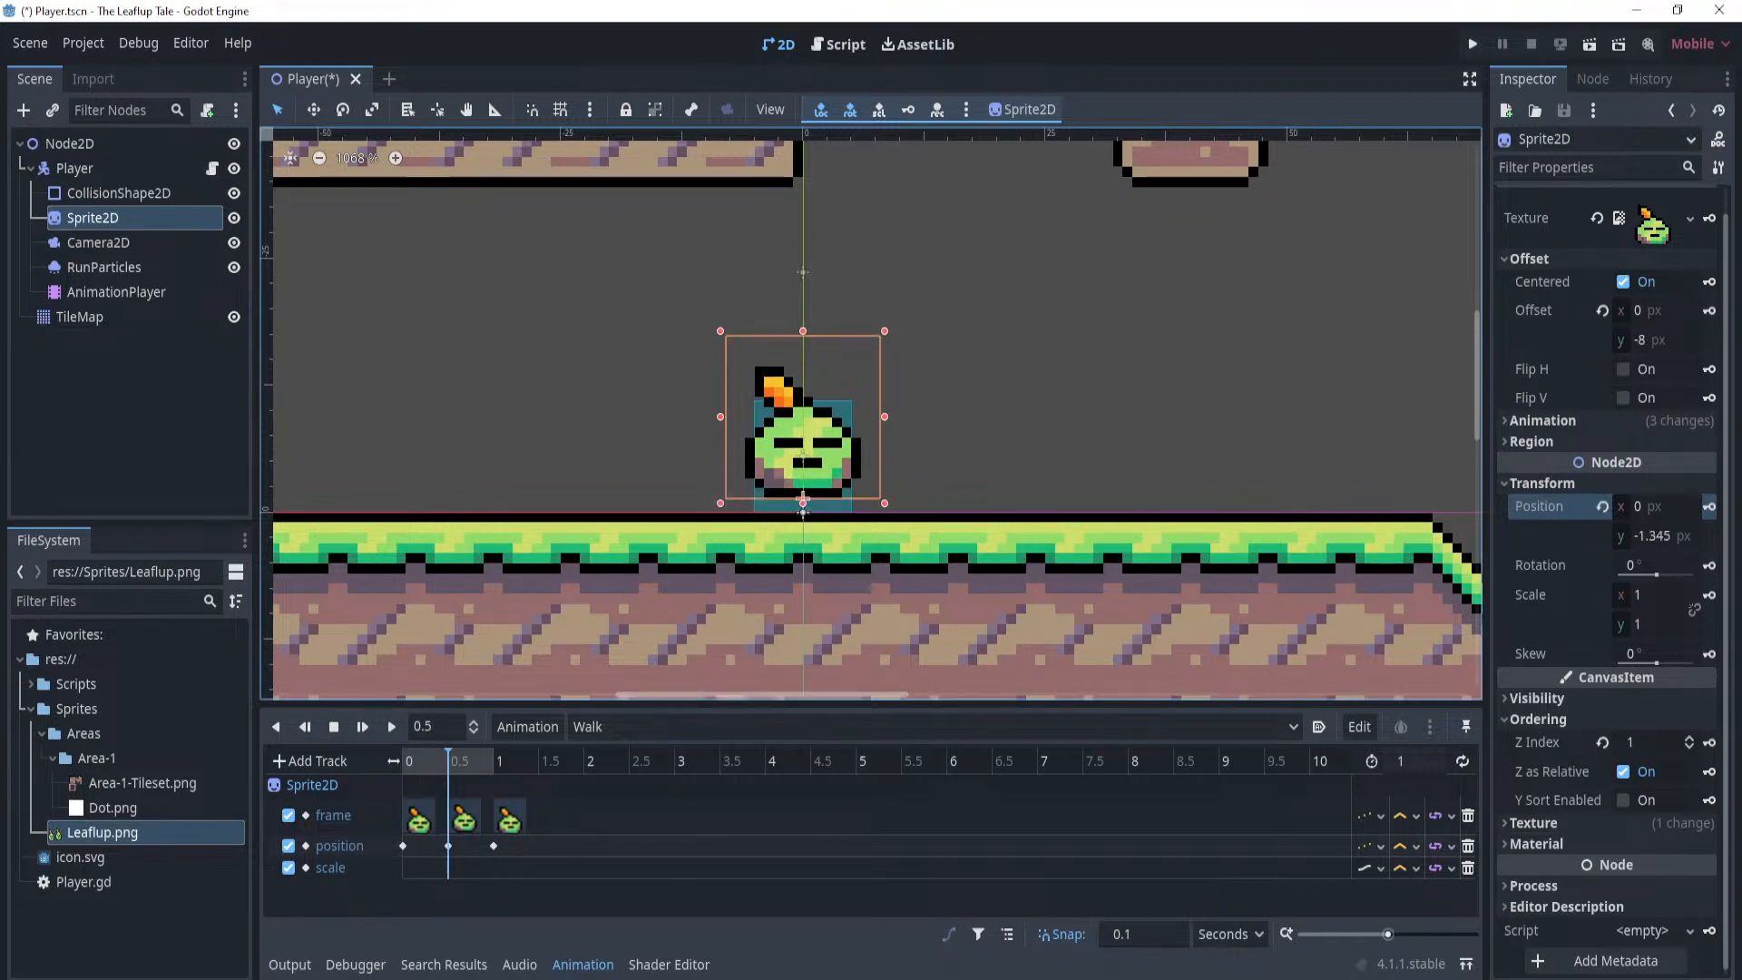
scroll(1631, 461, up, 1)
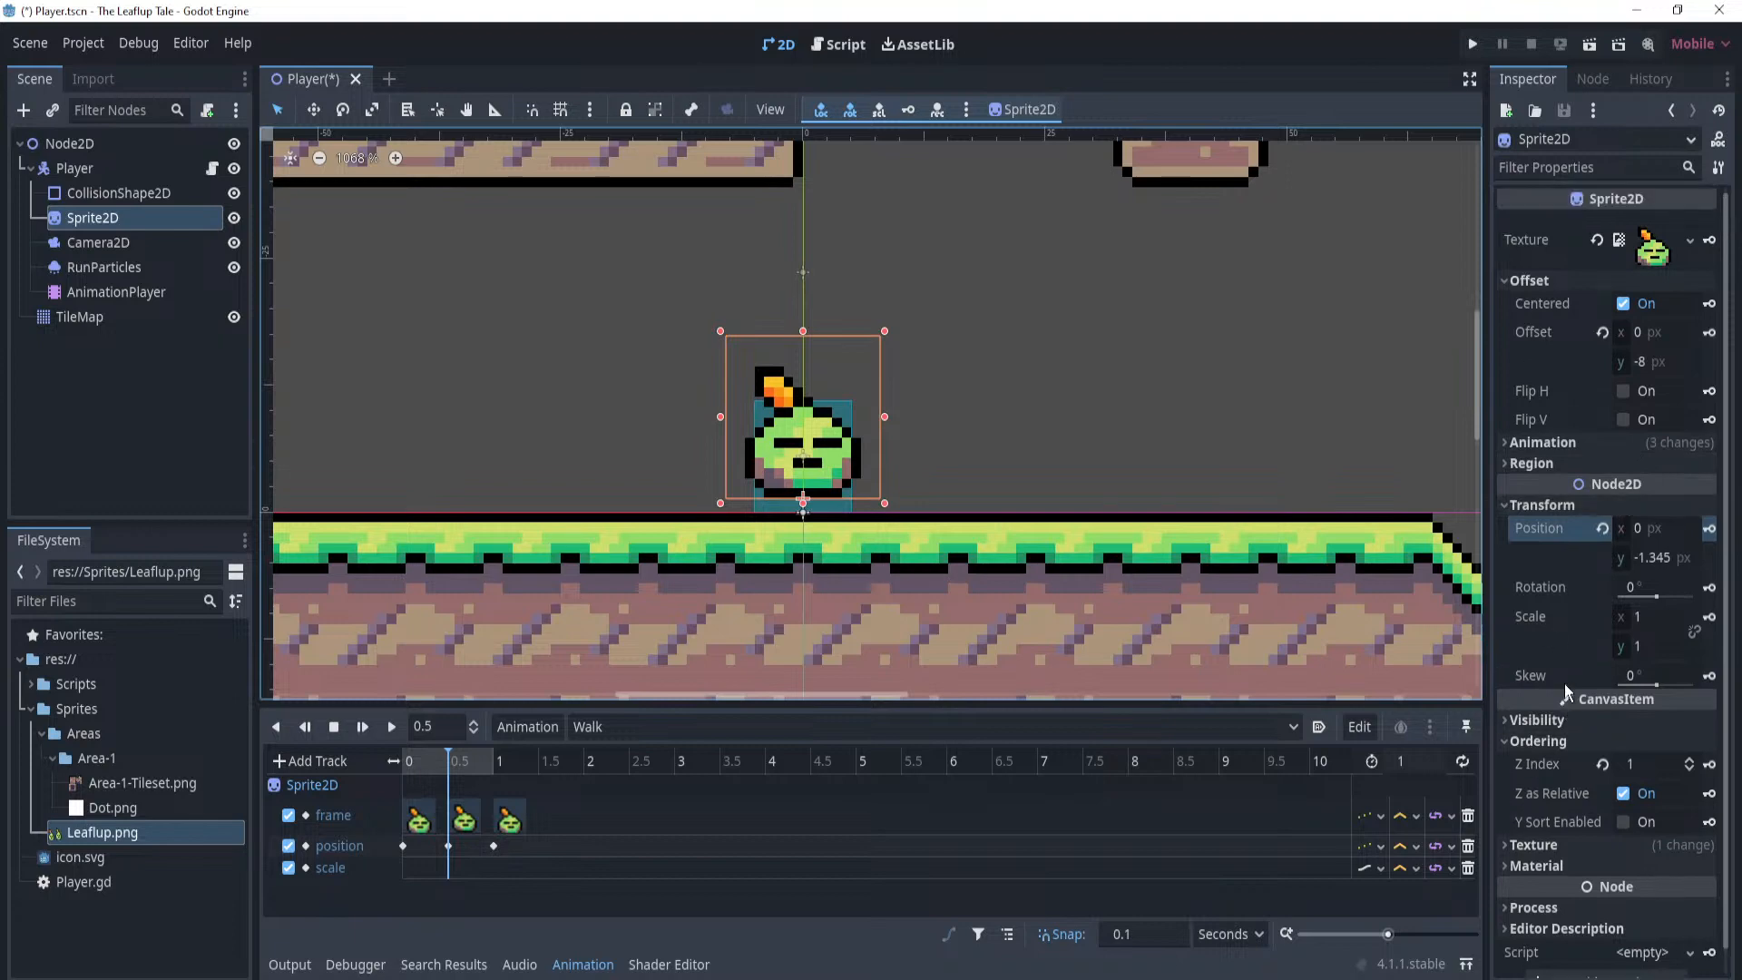
Key the Sprite2D's scale of 1, 1 at 0.5 s and 0 s in the Walk animation.
click(1710, 617)
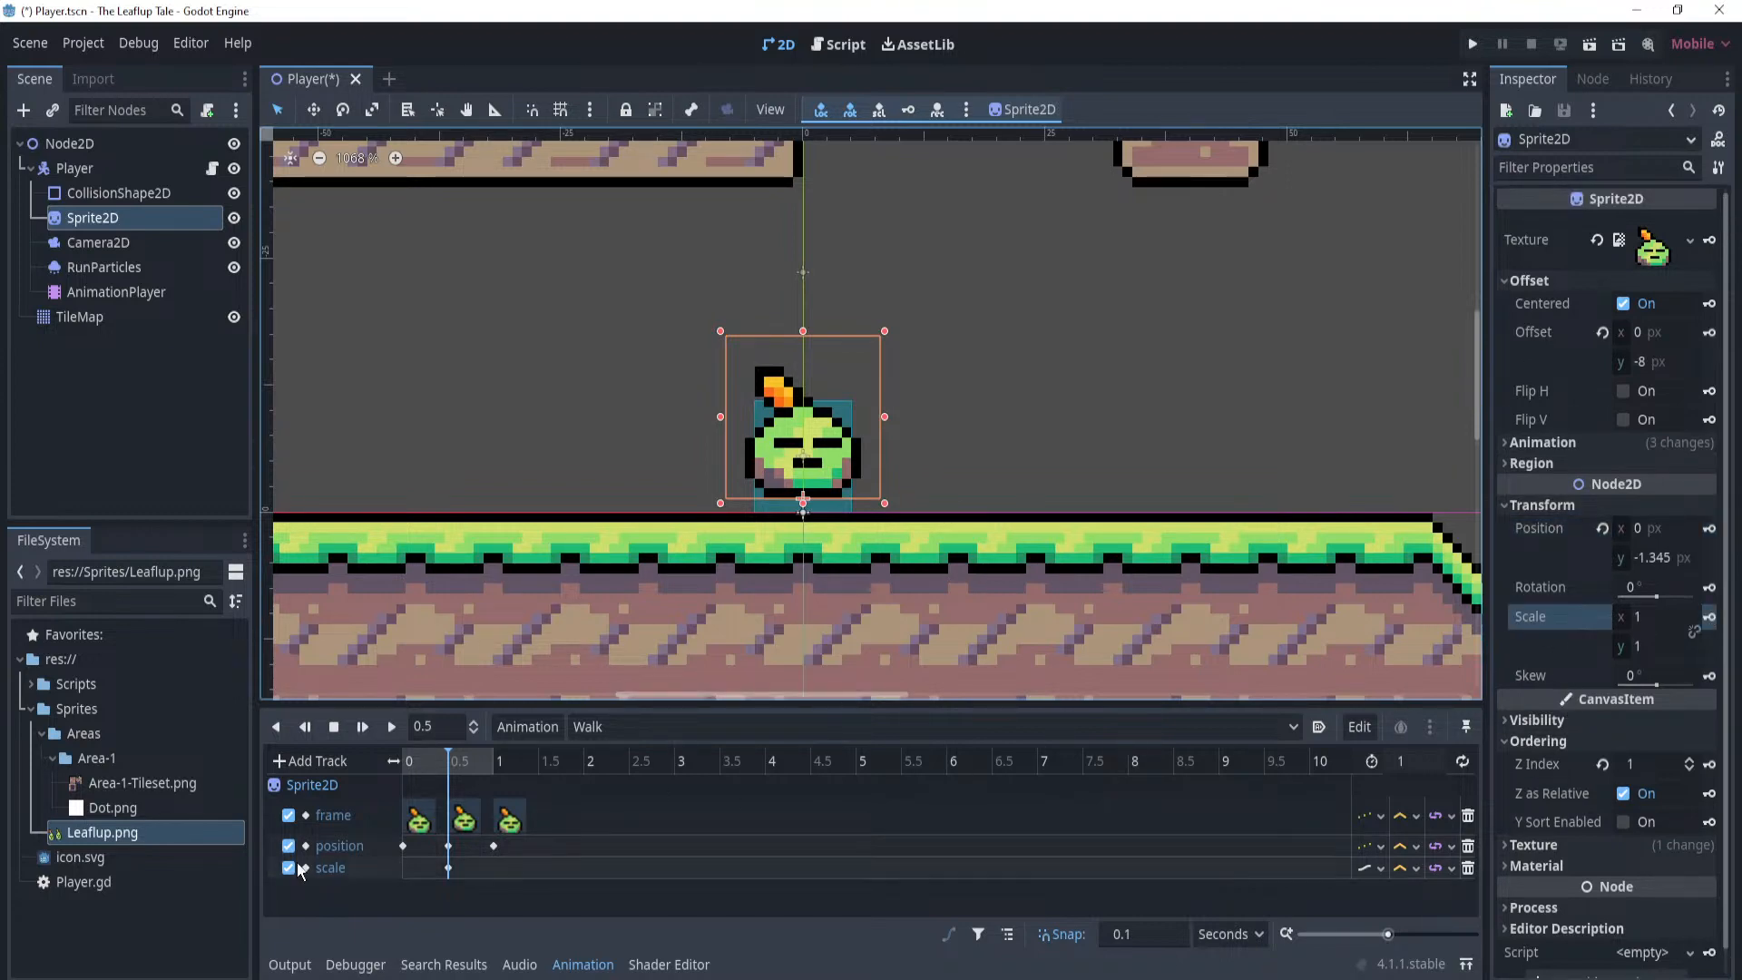
click(410, 760)
click(1706, 617)
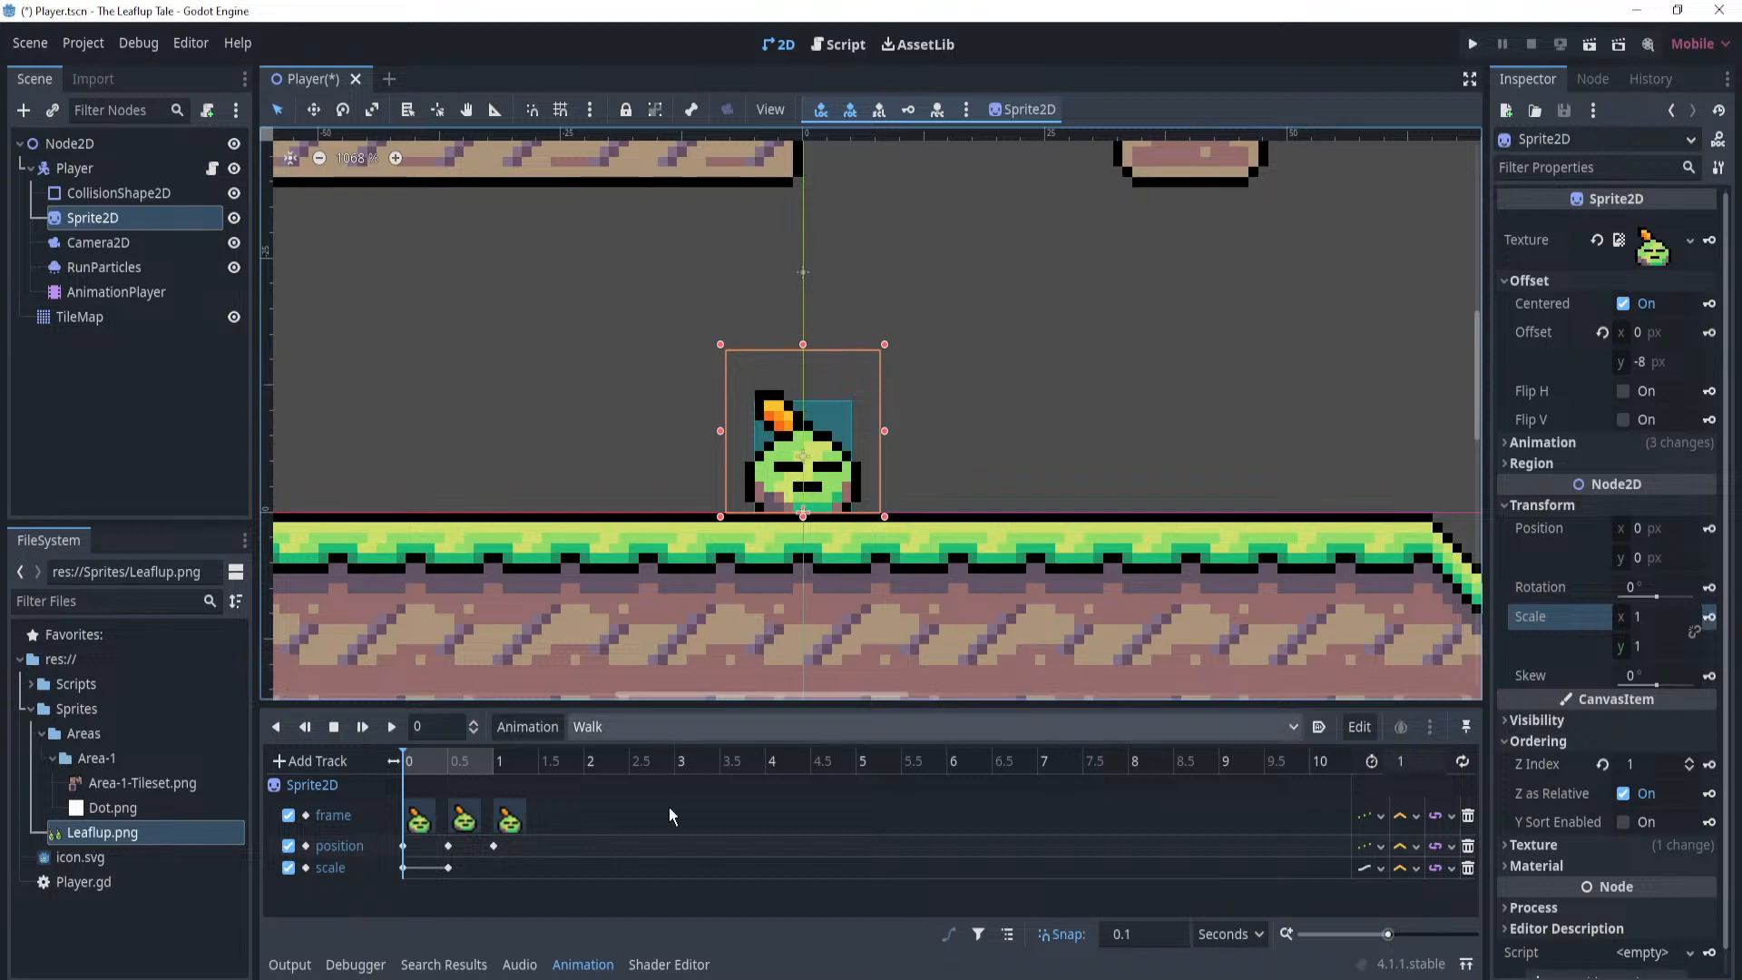
Try a scale of x 0.9 and y 1.1 on the Sprite2D at 0.5 s in Walk.
click(450, 761)
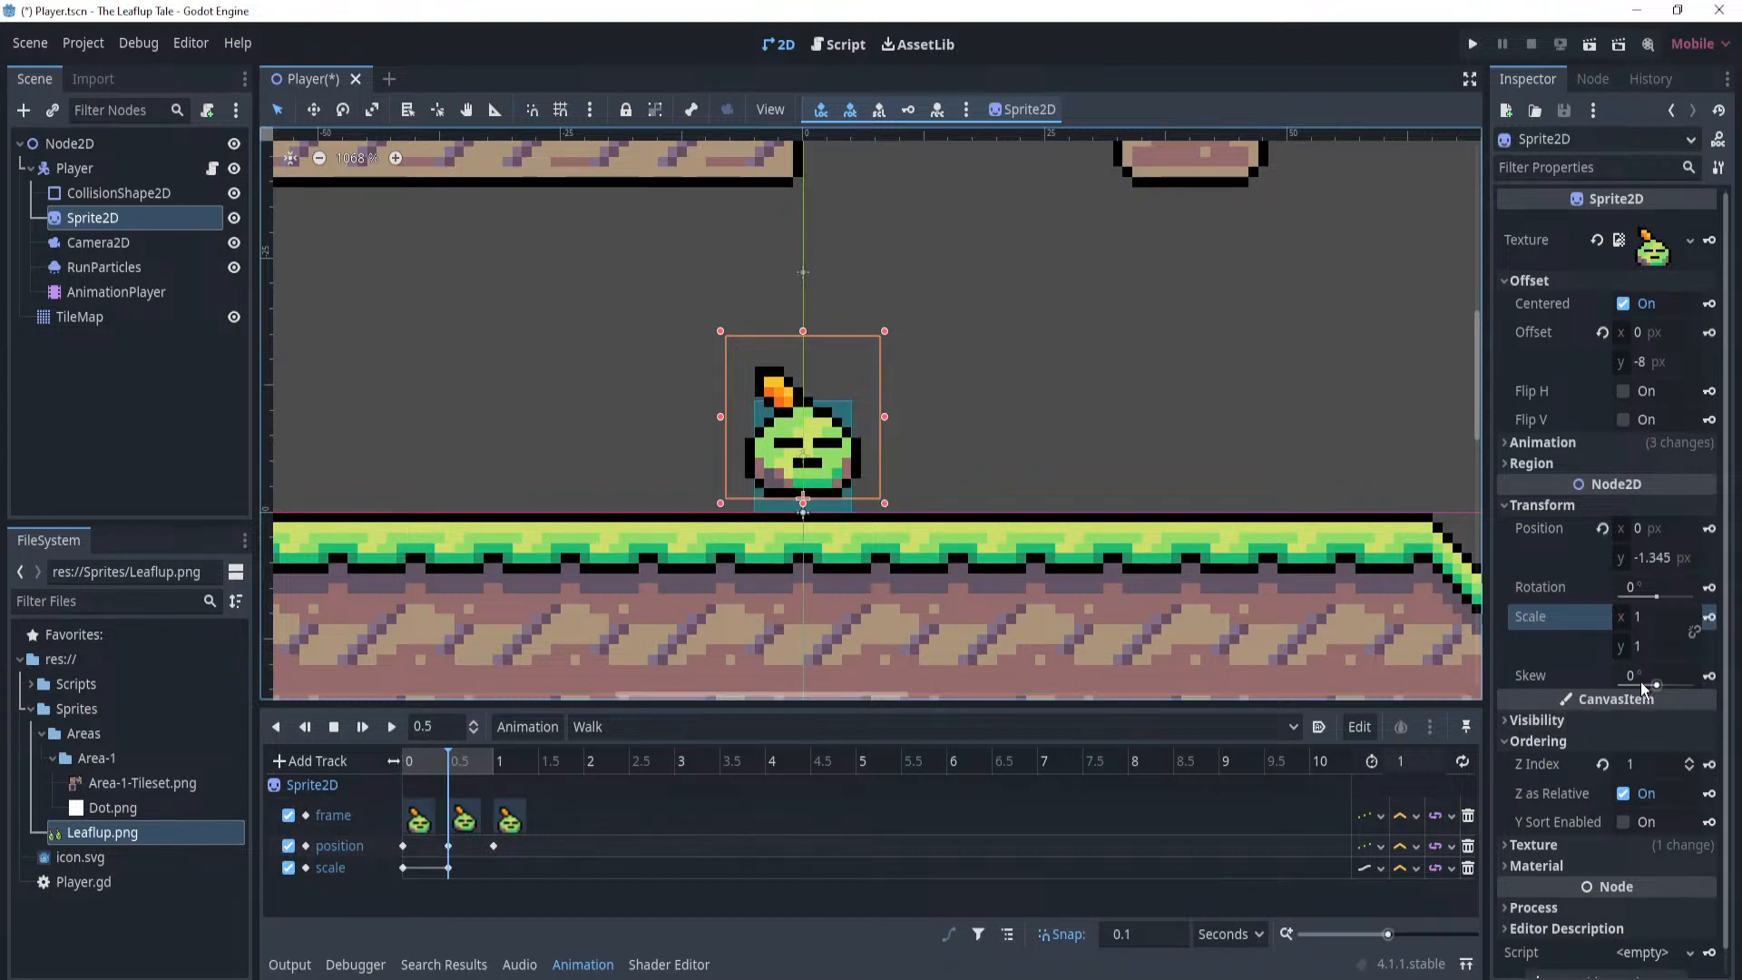
click(1677, 618)
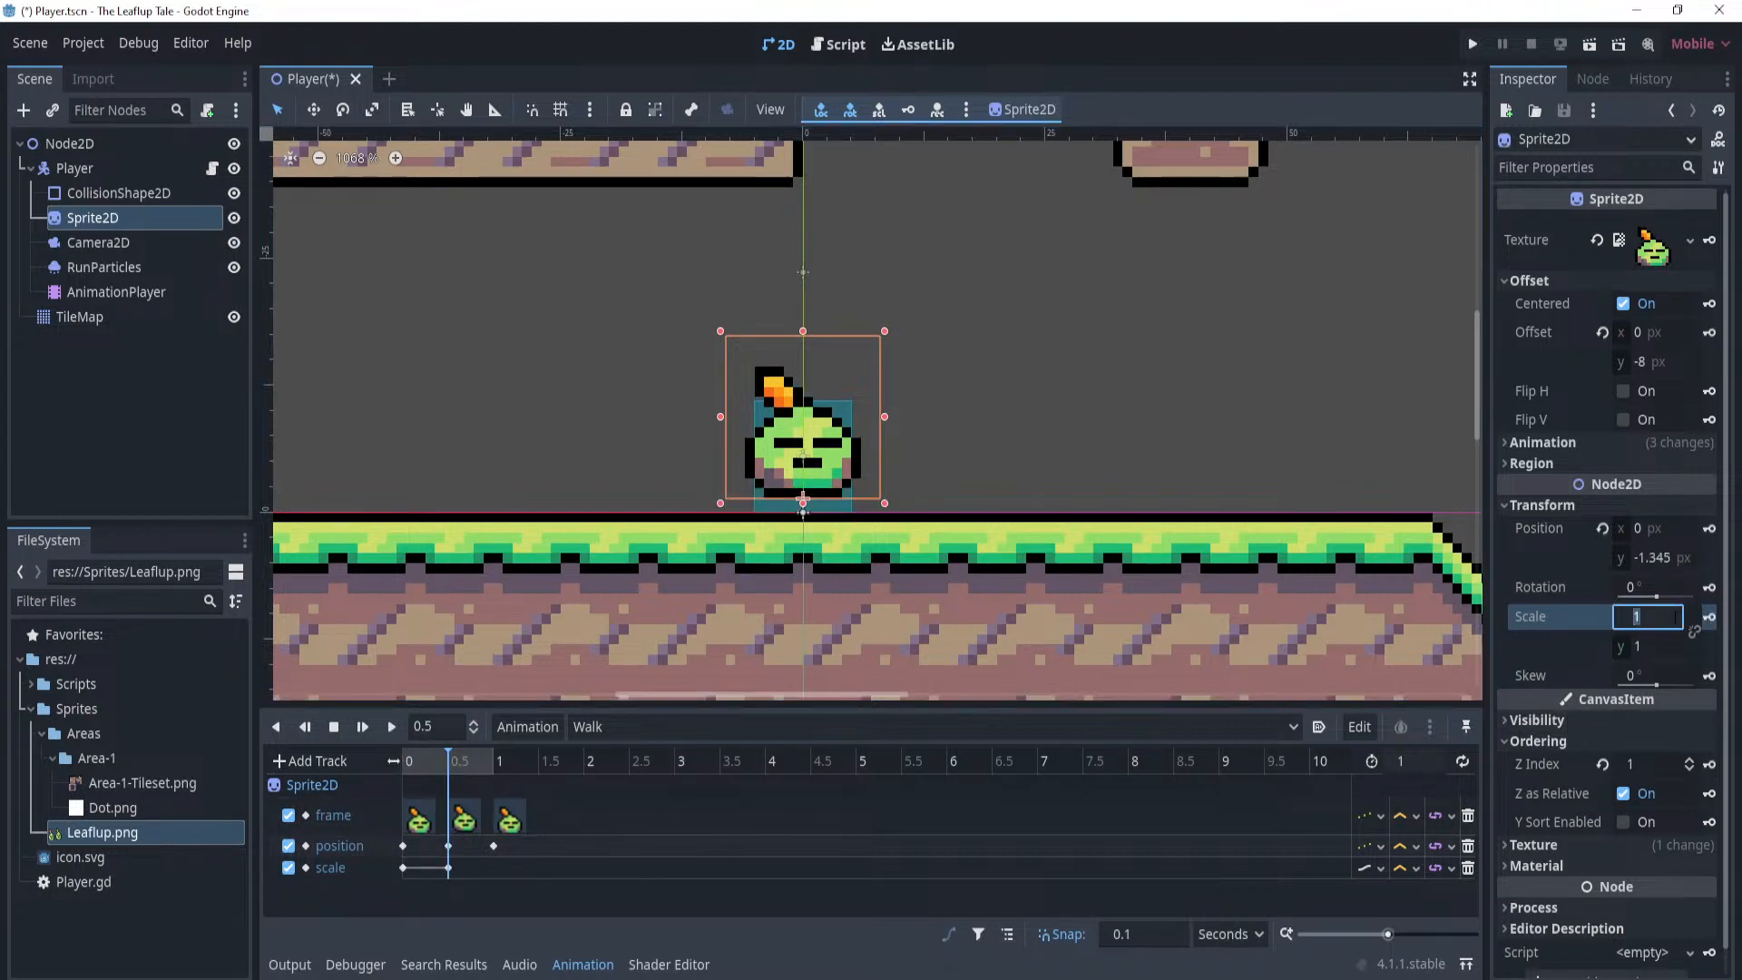
text(0.9)
click(1671, 647)
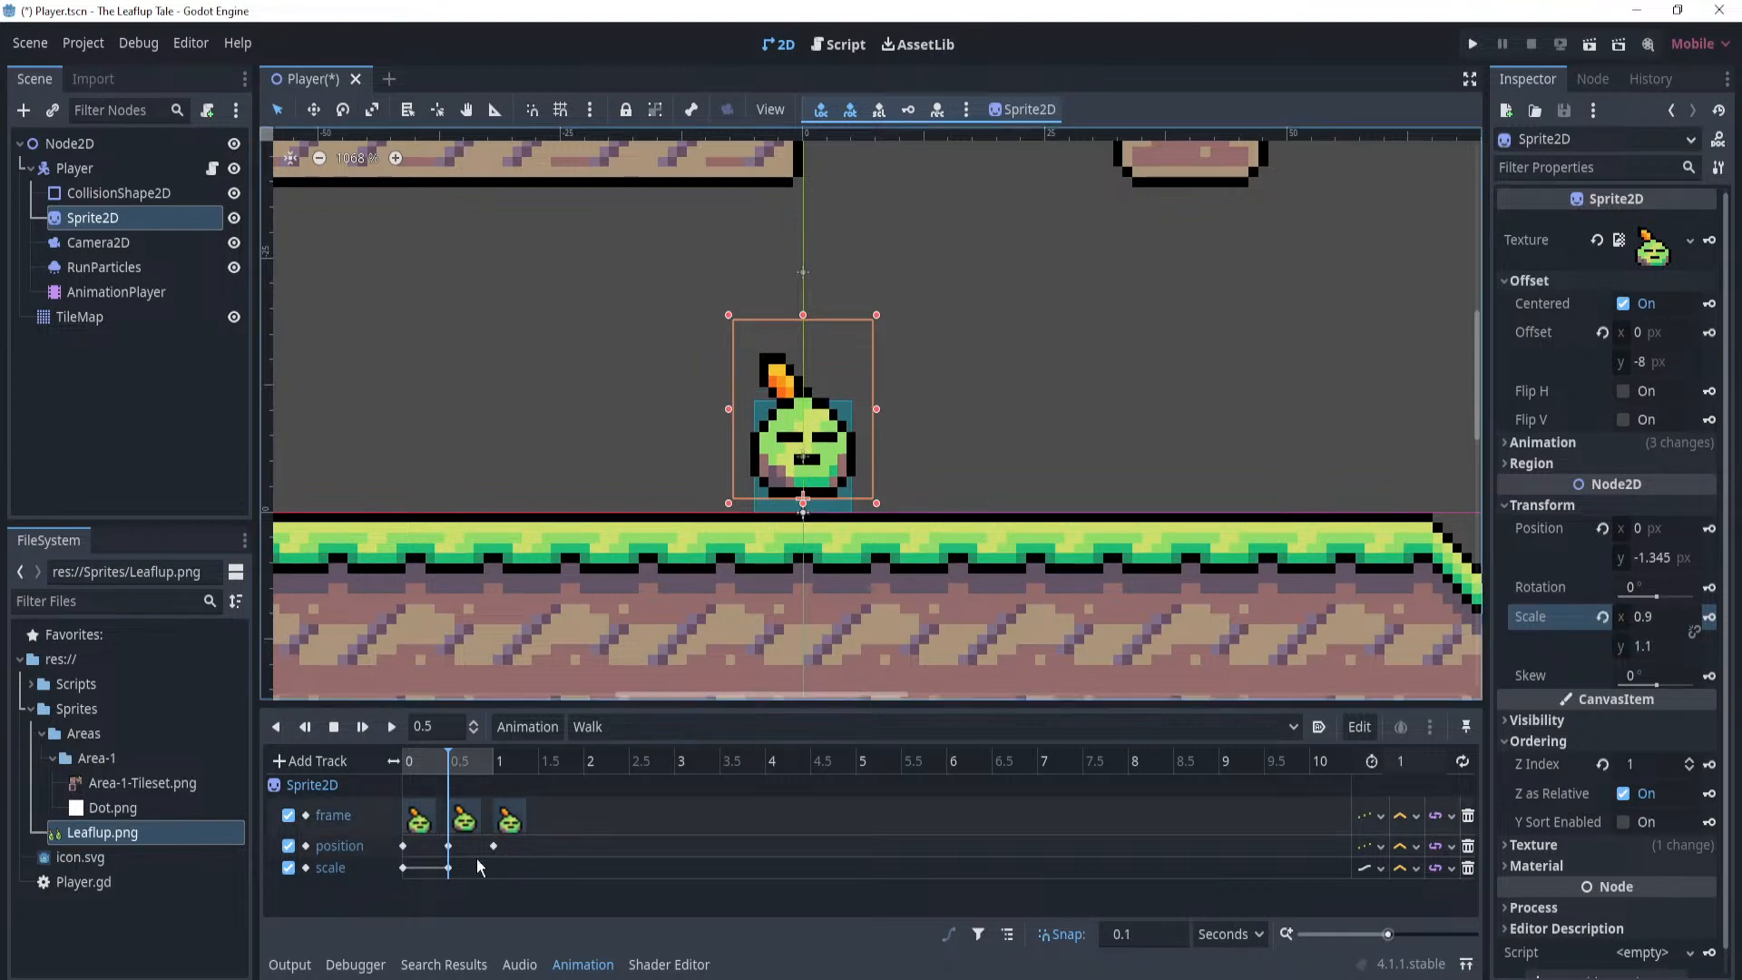
Set the Sprite2D's scale to x 1.1 and y 0.9 at 1 s in Walk and key it.
drag(460, 759, 494, 772)
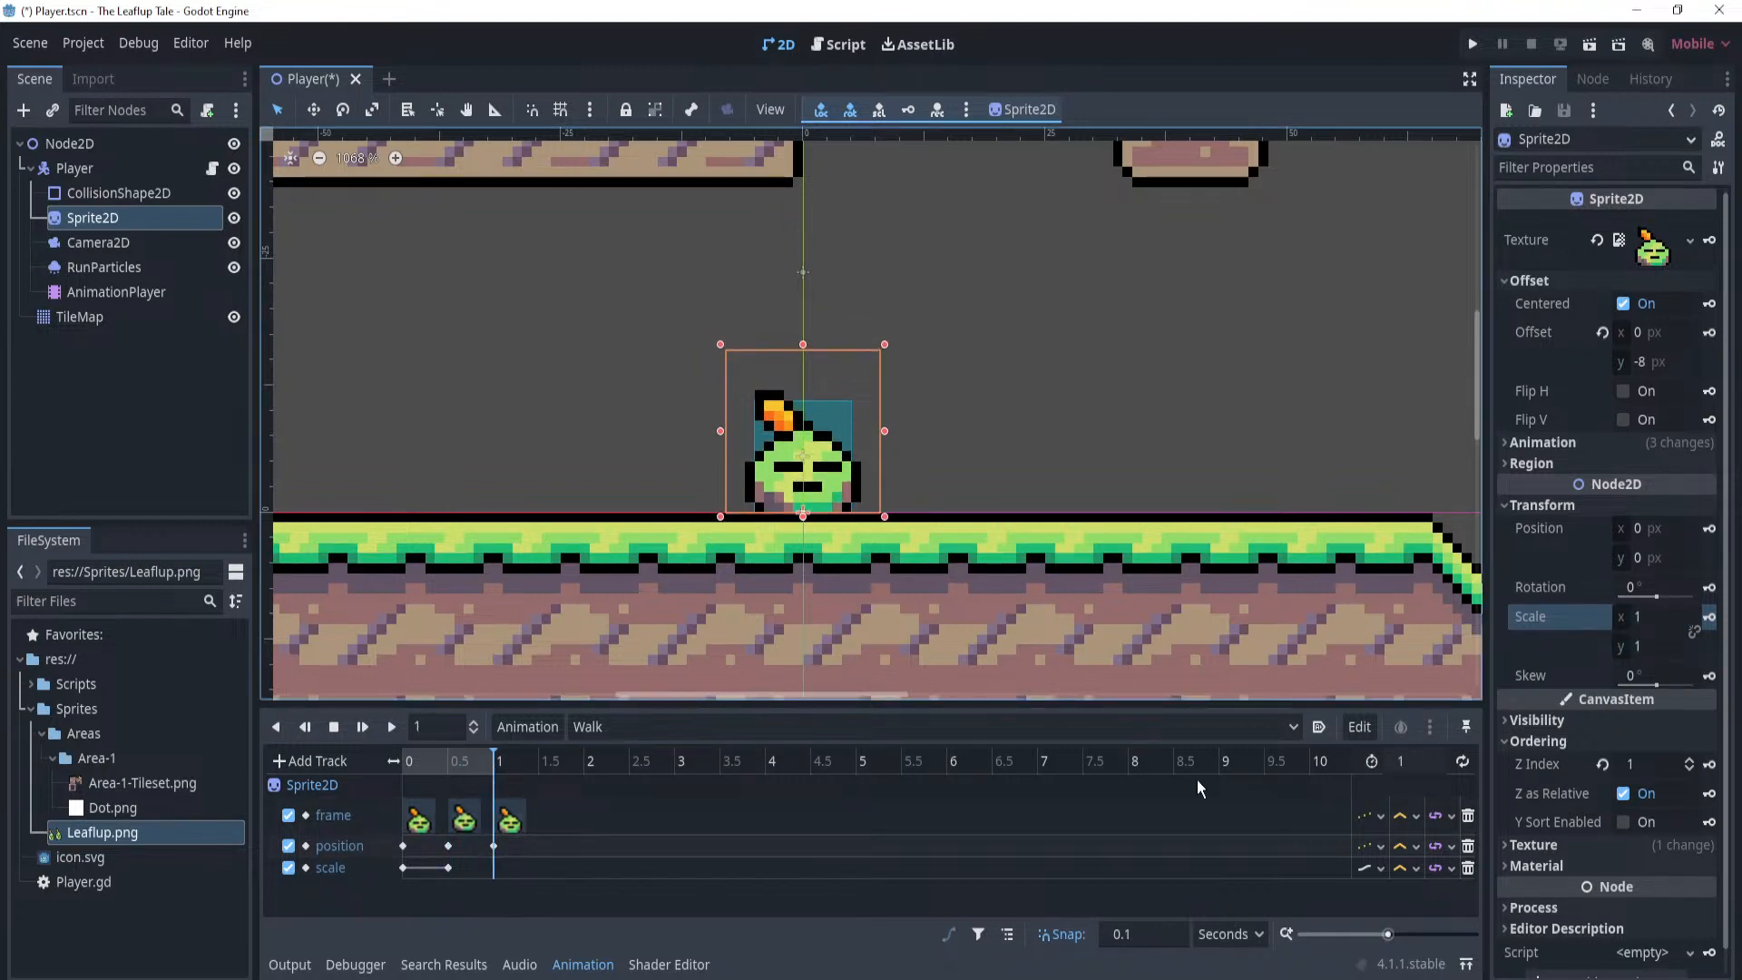
click(1647, 617)
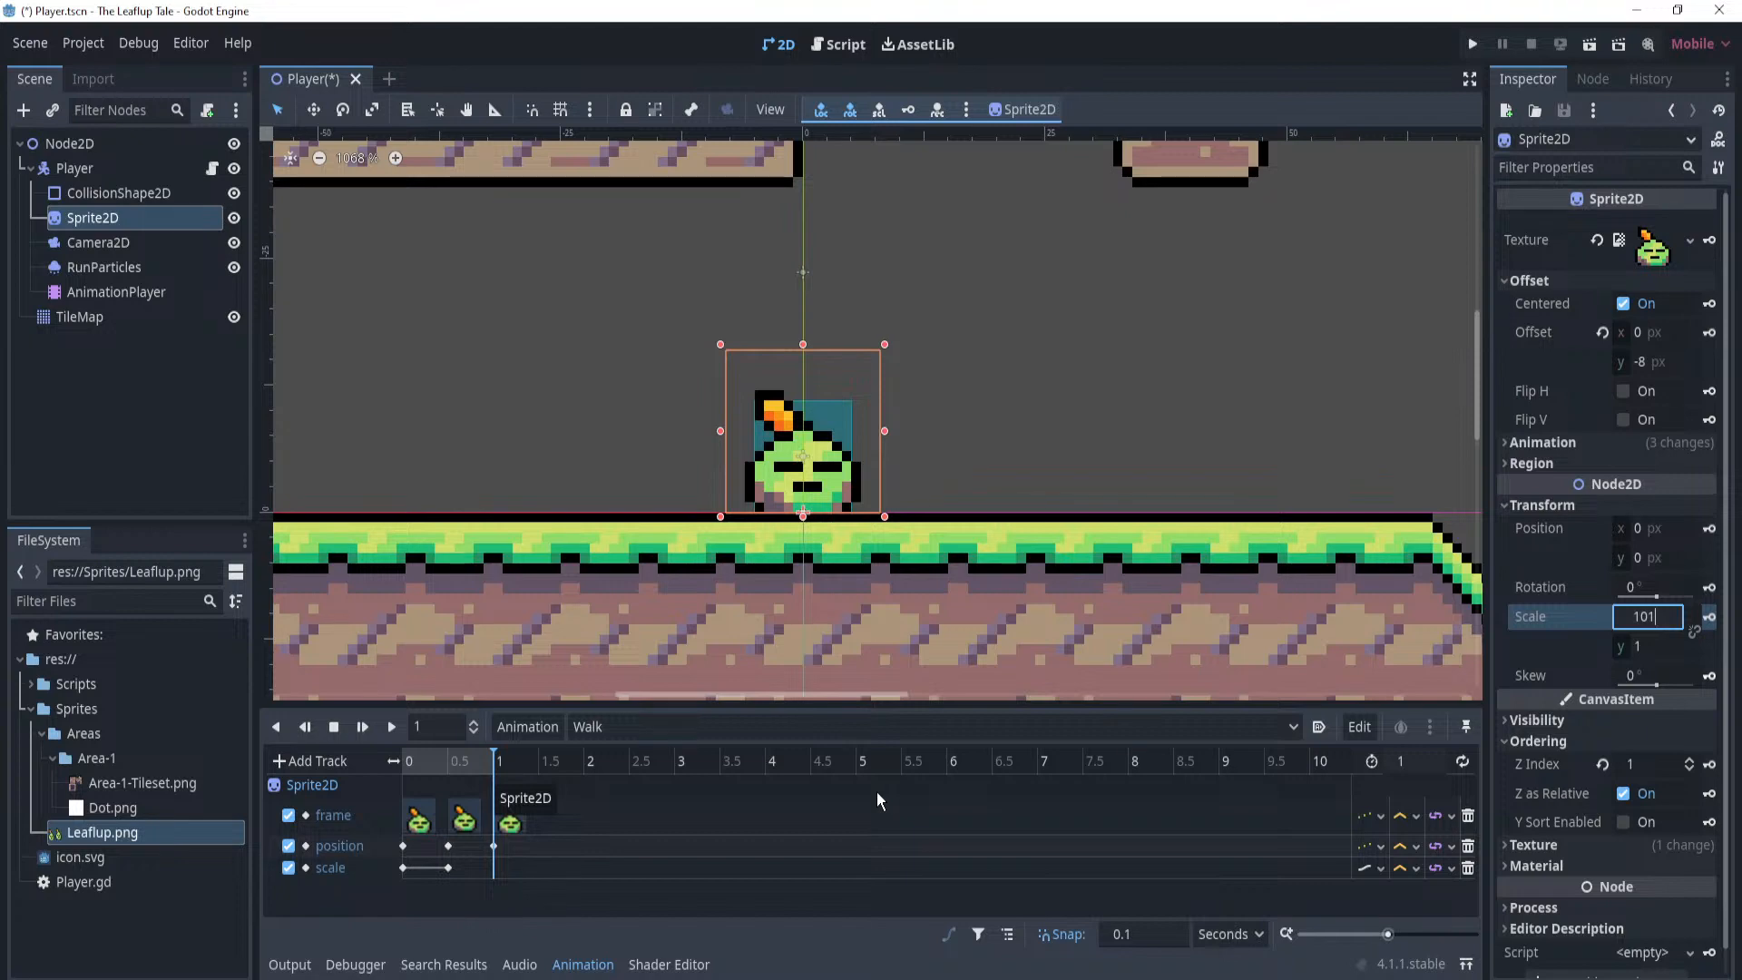
text(1.1)
key(Tab)
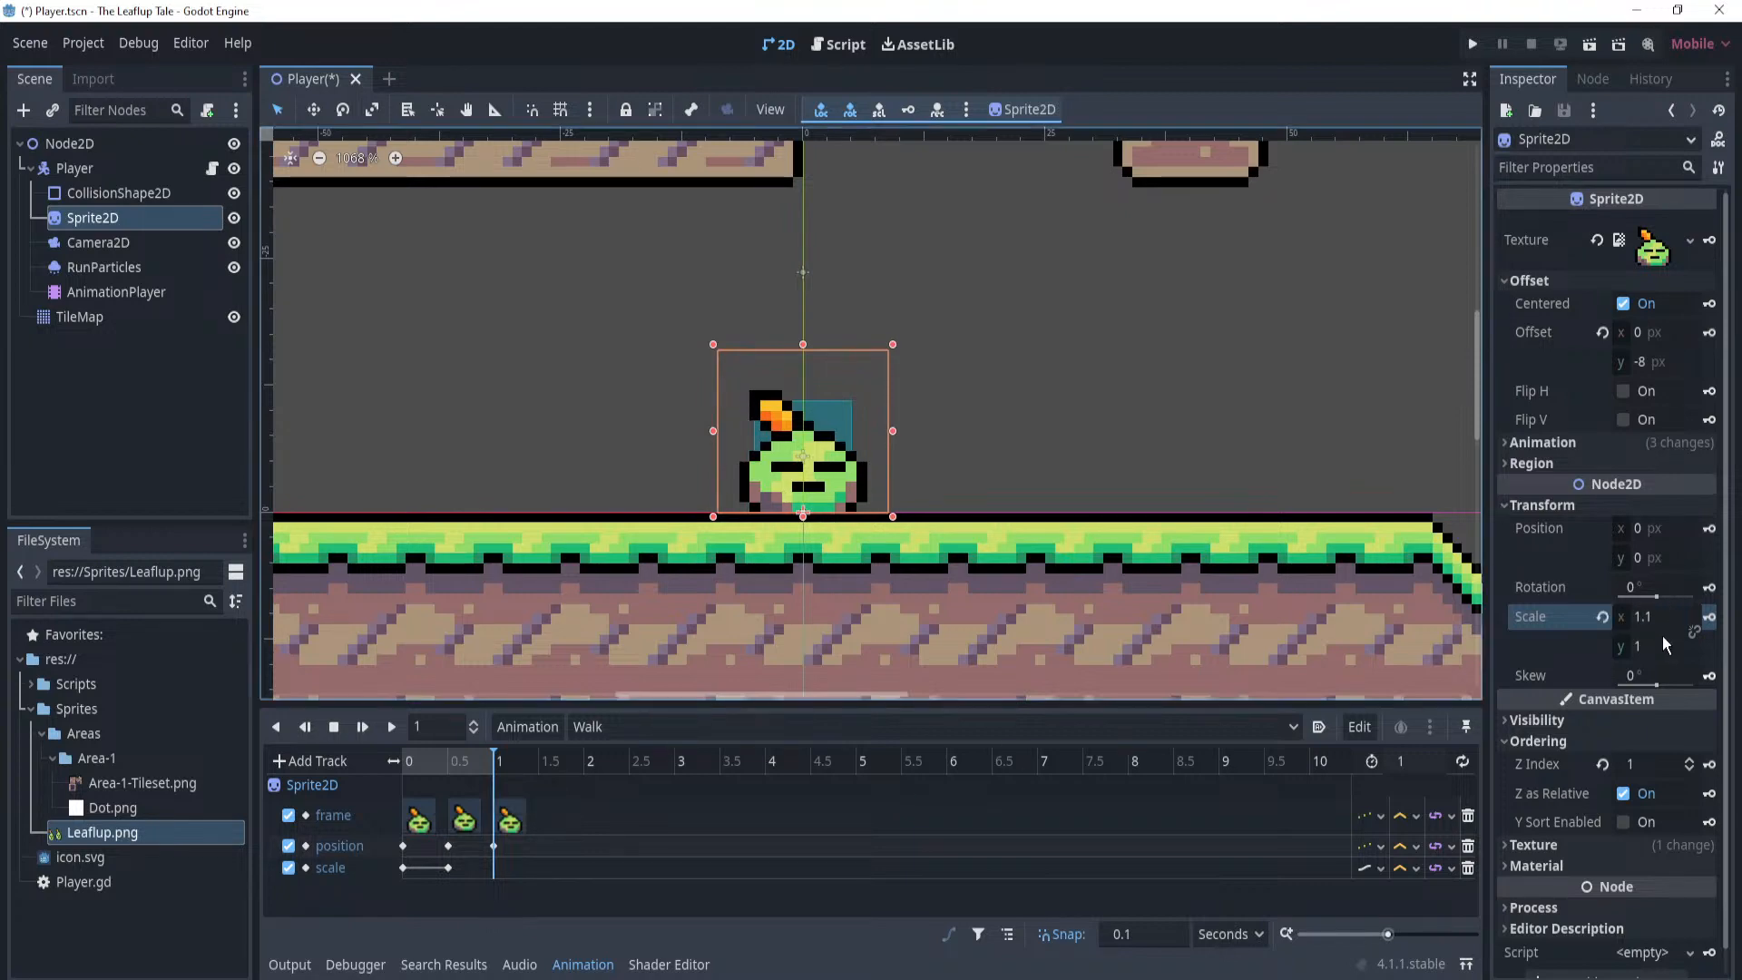
text(0.9)
key(Return)
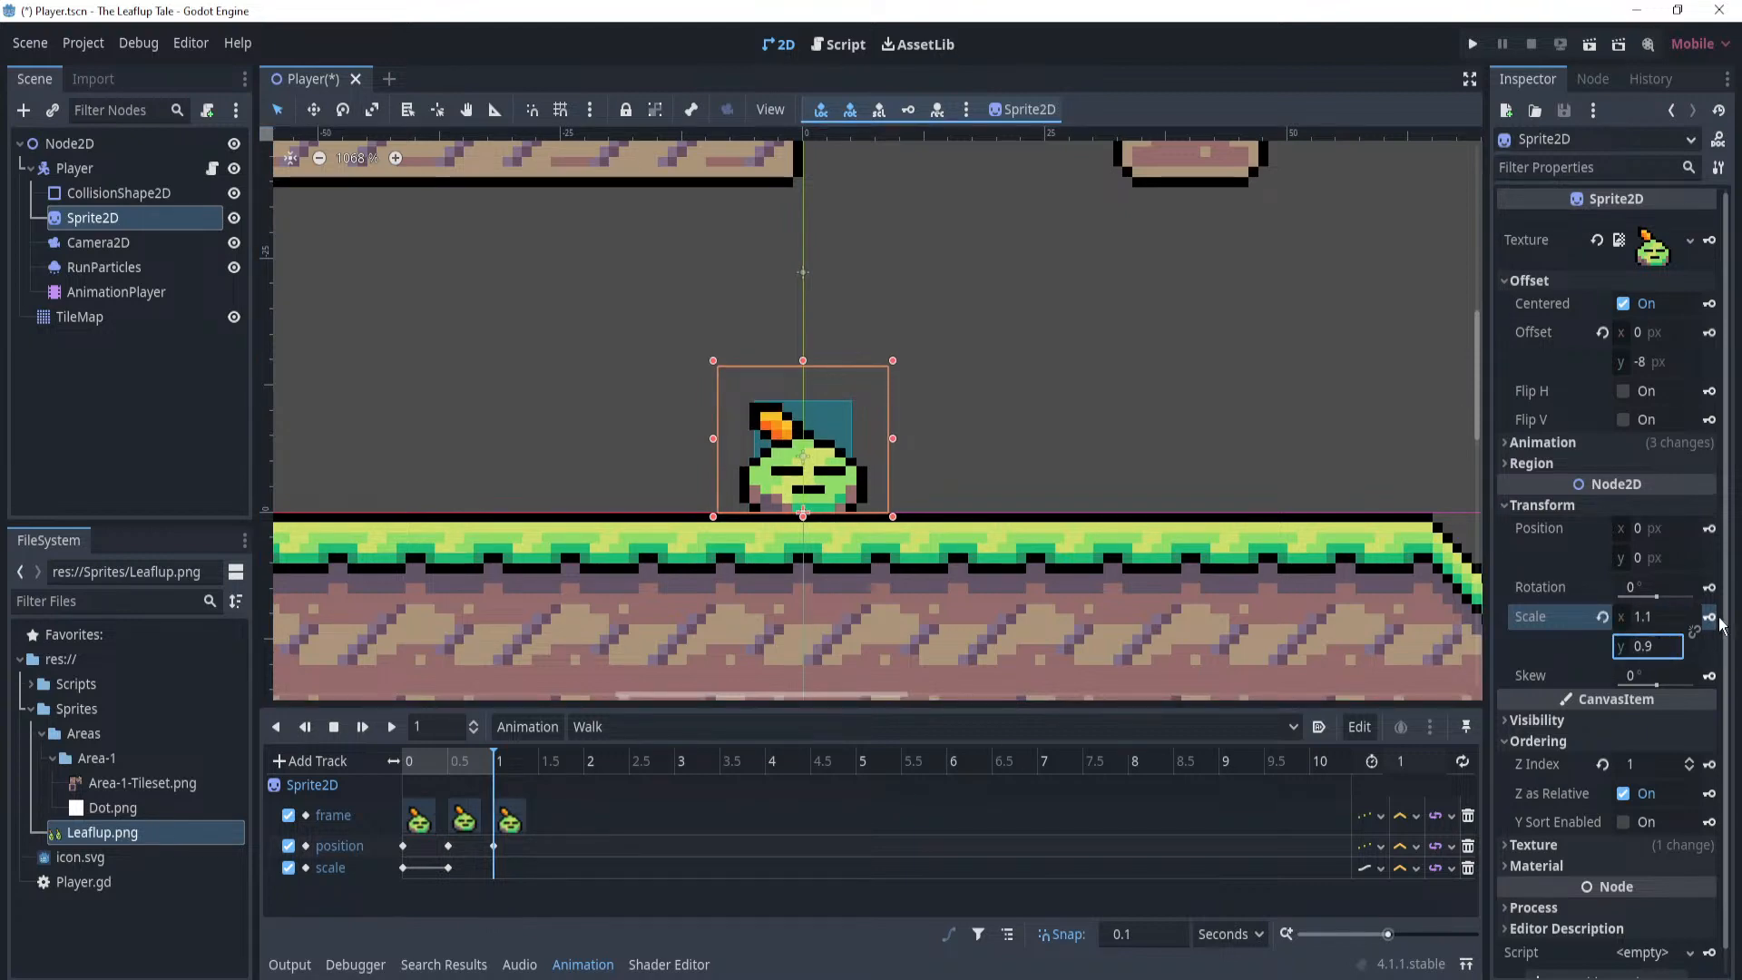
Scrub through the Walk animation and play it from the start to preview the scale change.
click(418, 760)
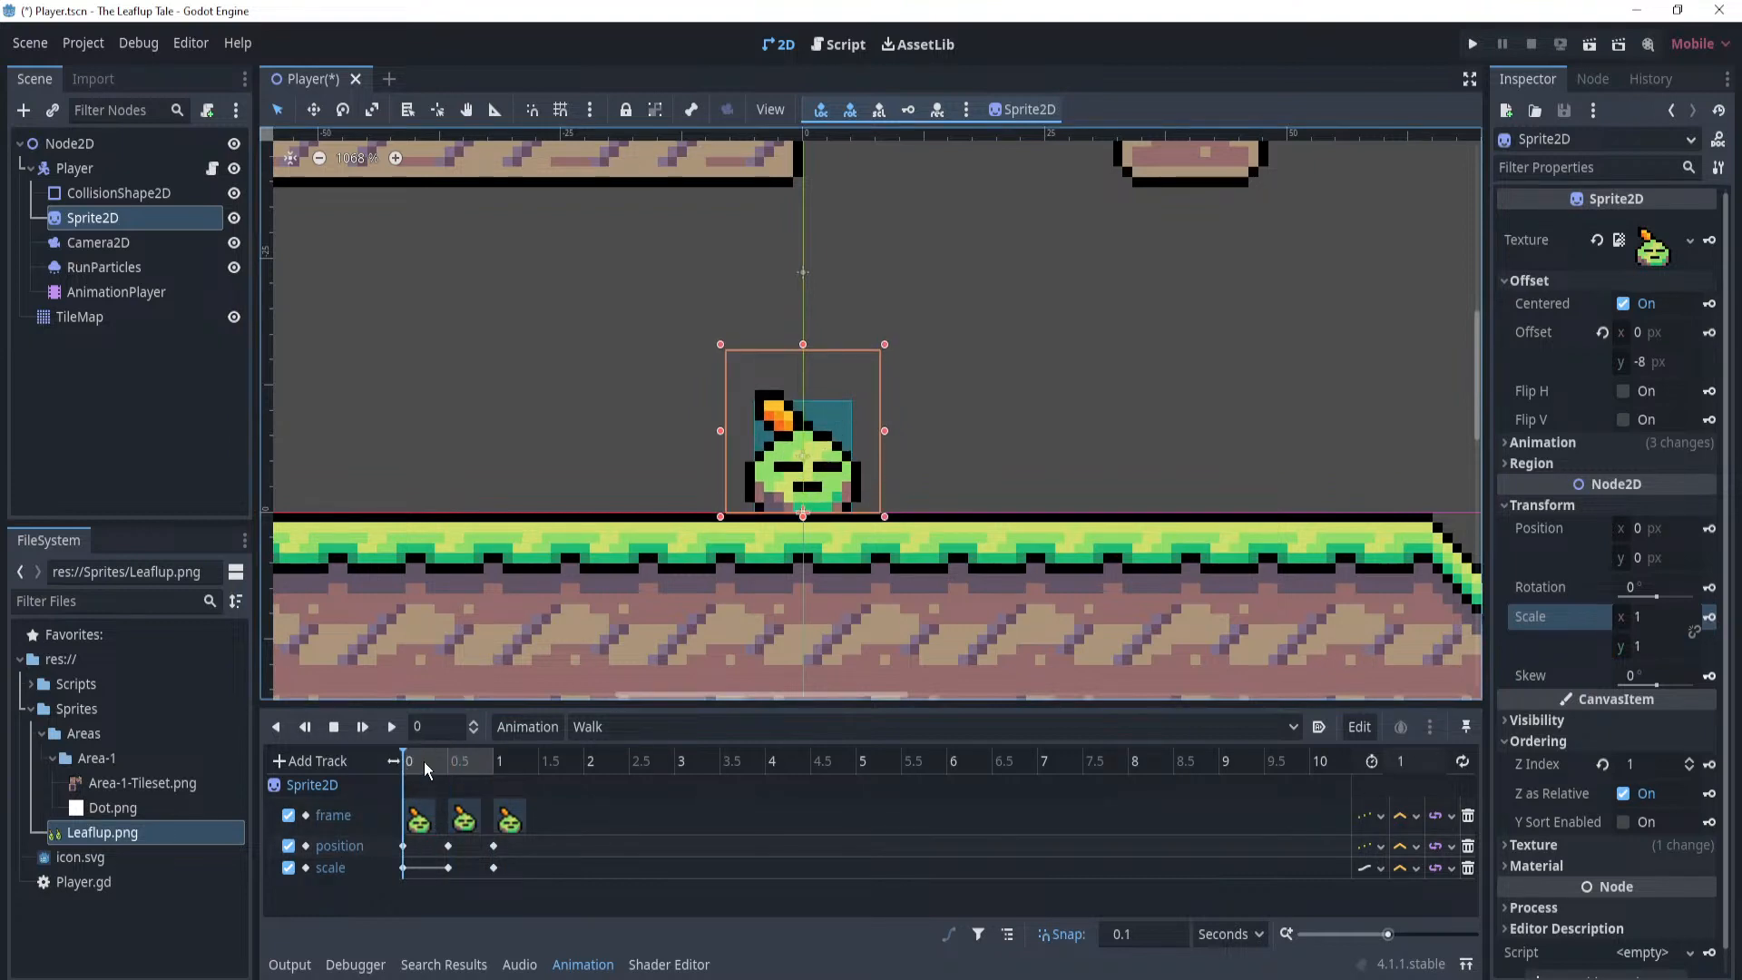
click(503, 762)
drag(503, 760, 384, 760)
click(392, 727)
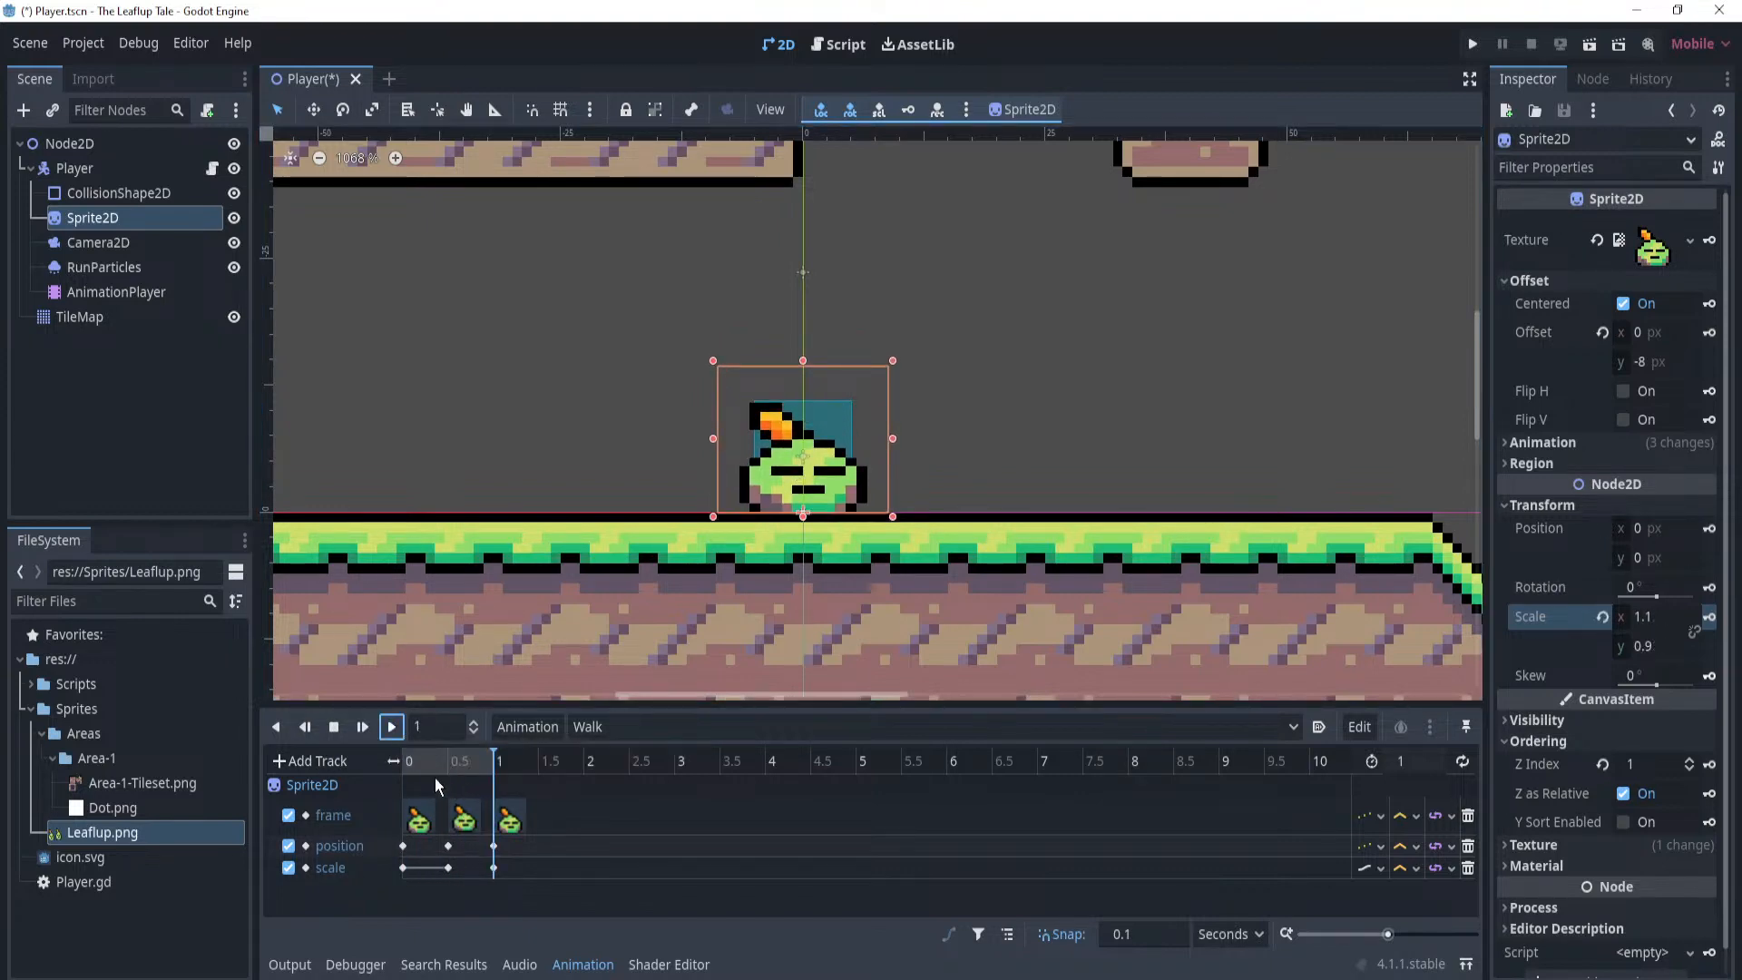
Key the Sprite2D's scale at 0.5 s as x 0.9 and y 1.1, and replay Walk from the start.
mouse_move(427, 760)
mouse_down()
mouse_move(466, 758)
mouse_move(450, 755)
mouse_up()
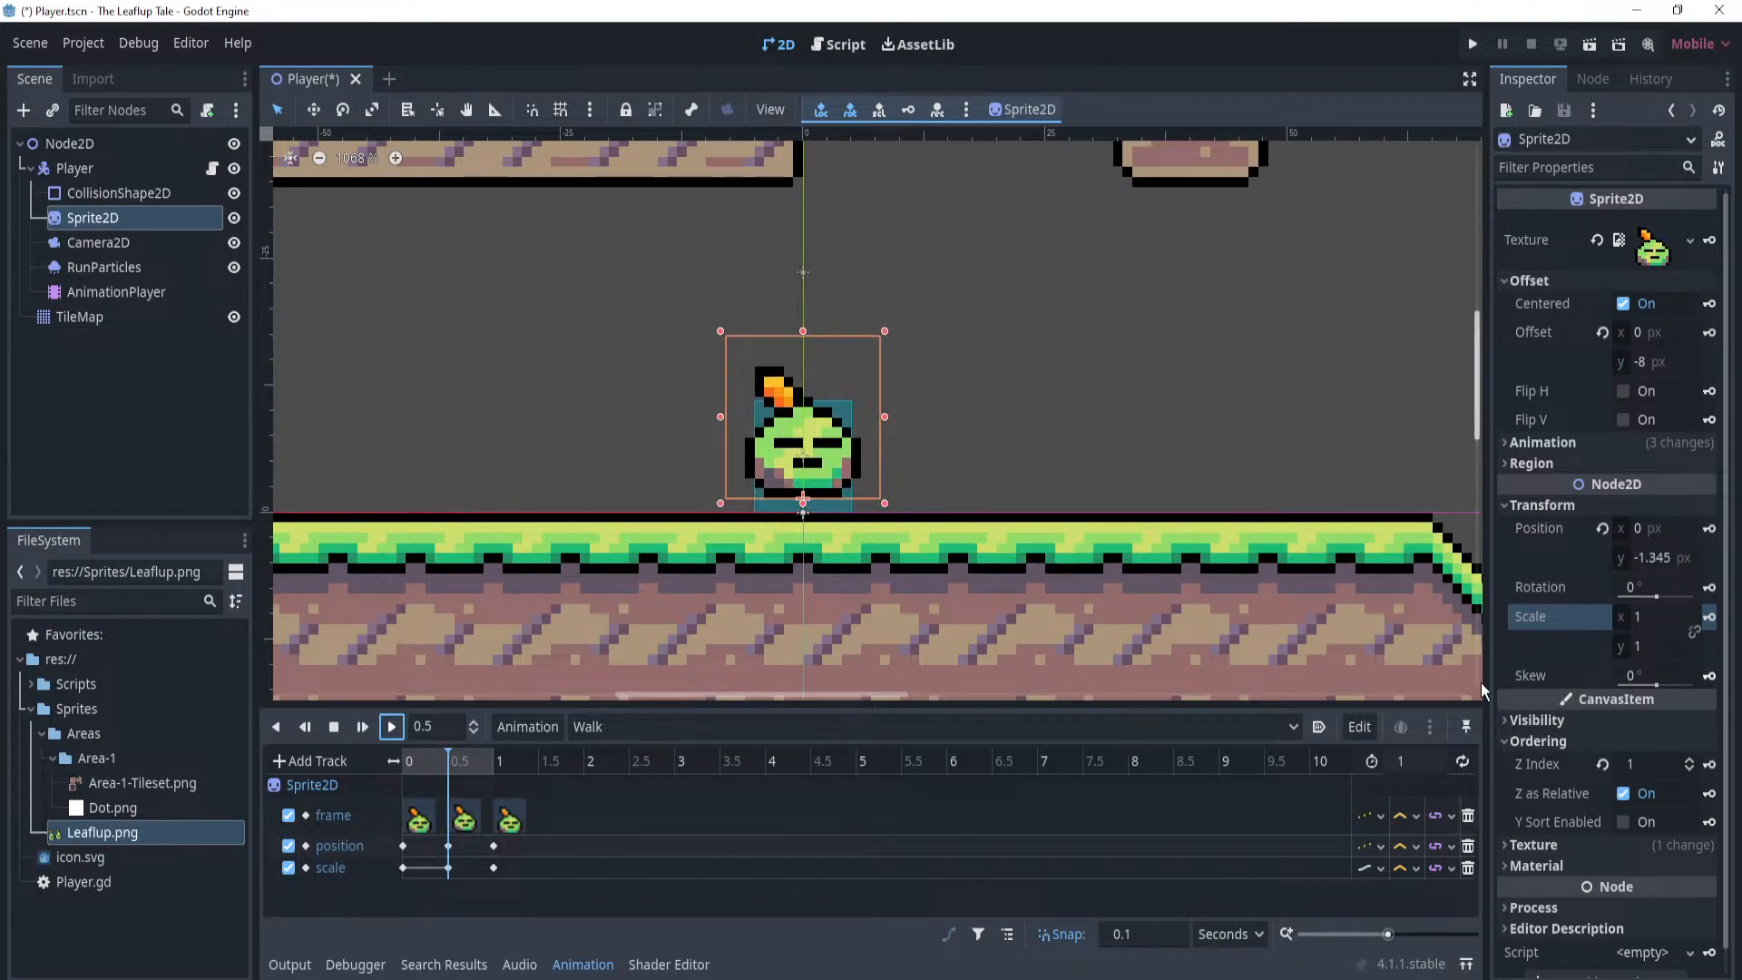
text(1.1)
click(1663, 617)
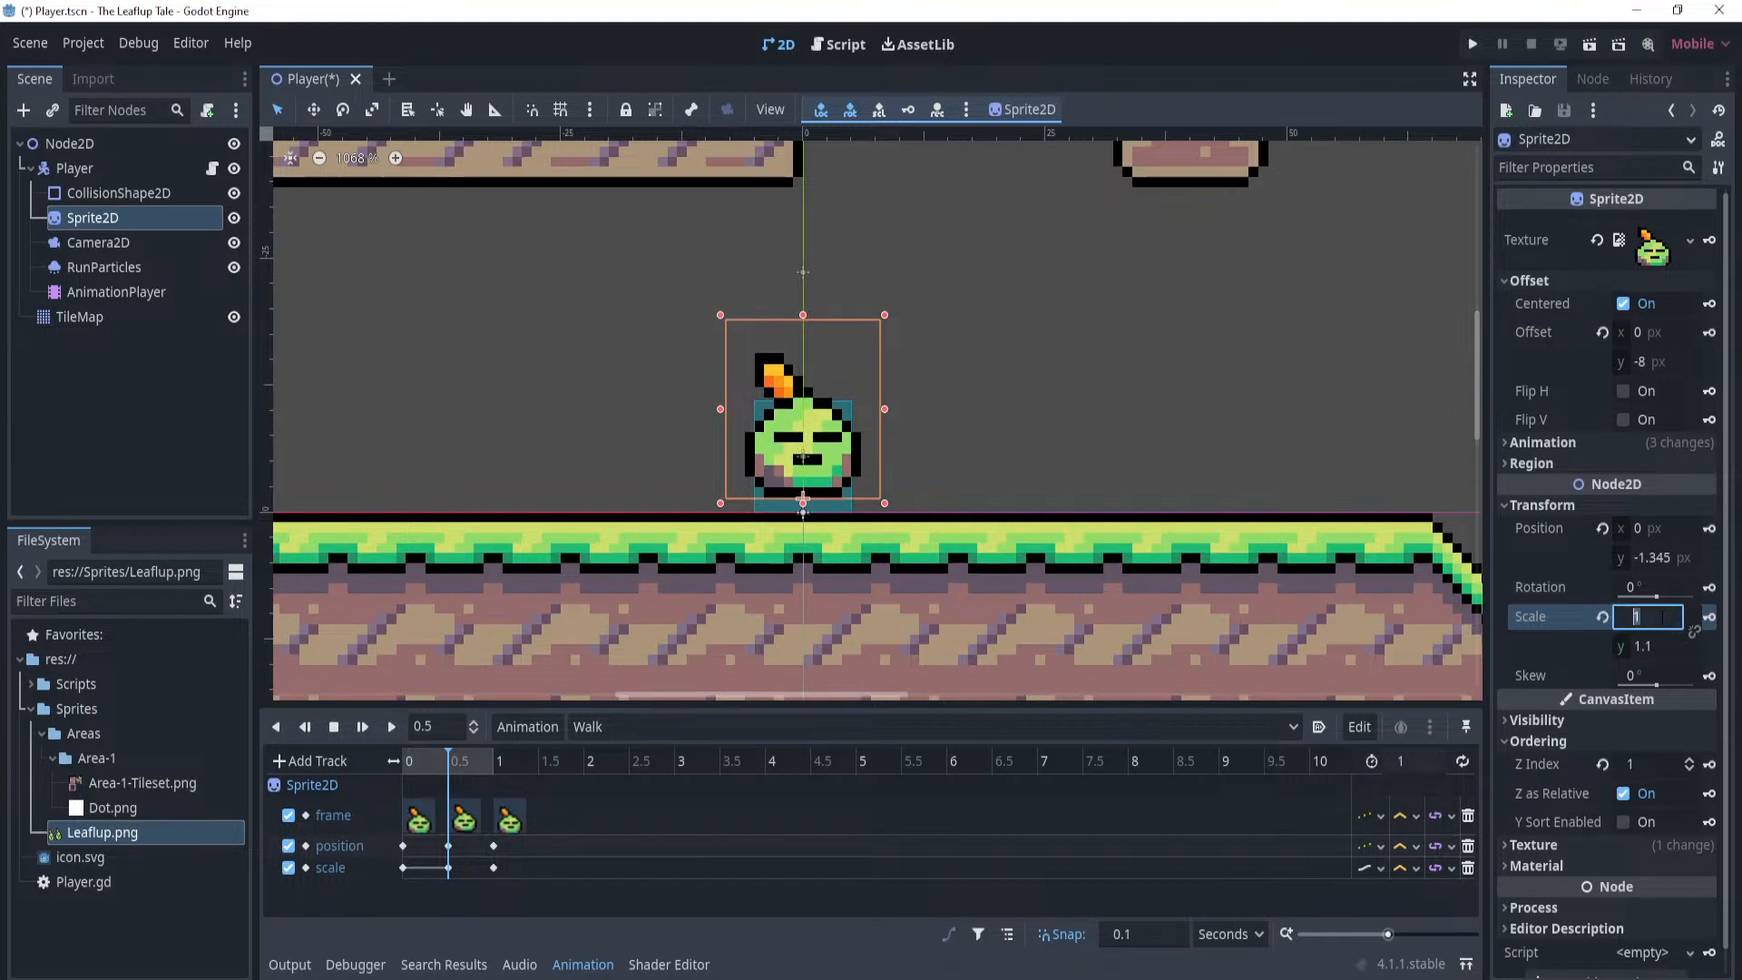
text(0.9)
key(Return)
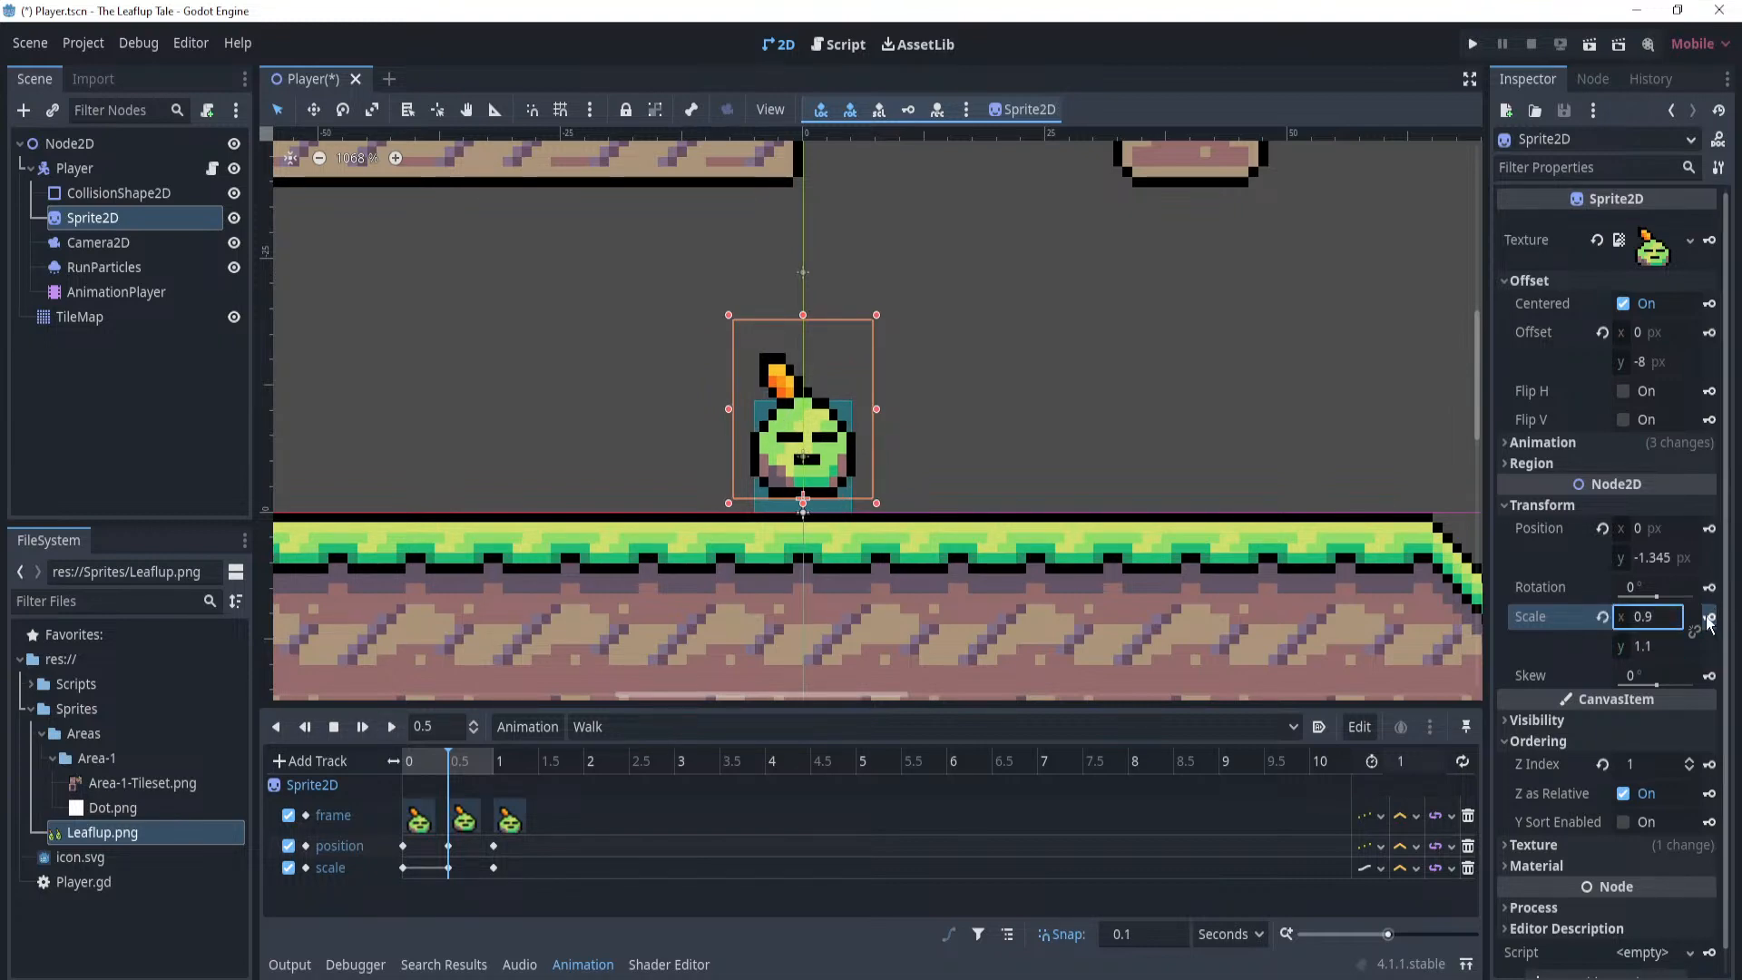
click(421, 766)
click(392, 727)
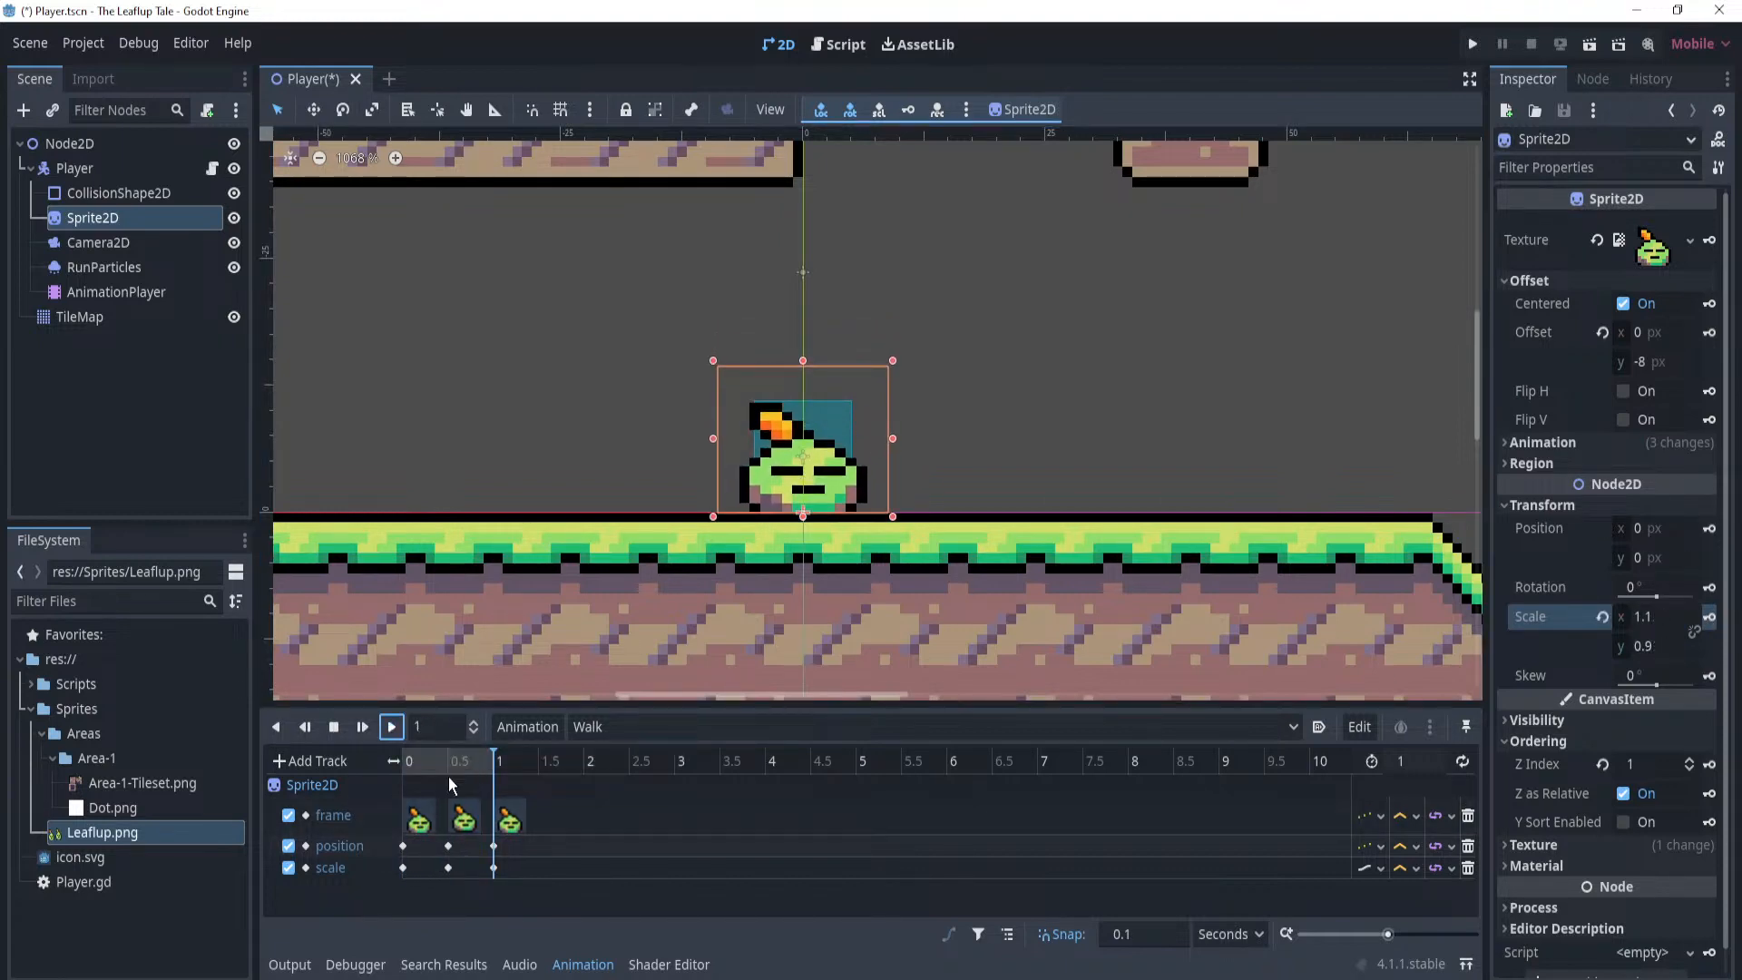
Add a scale key at 0.9 s in Walk, set the Sprite2D's scale to 1, 1 there, and replay the animation.
click(401, 762)
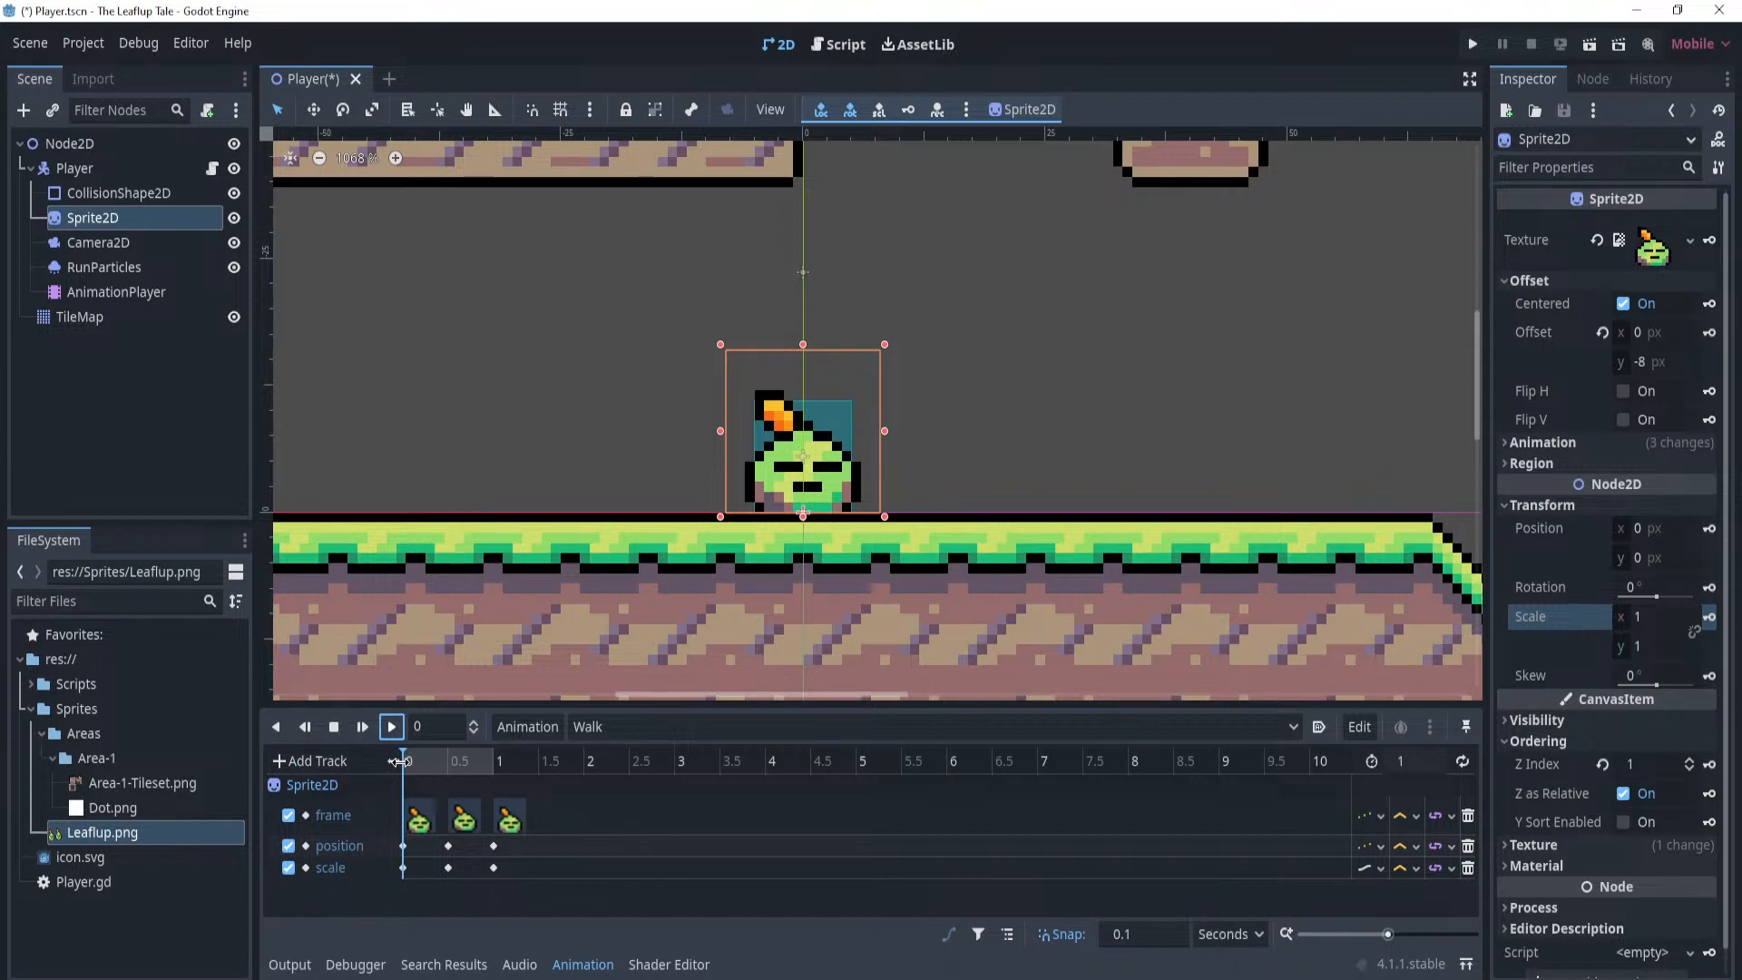
drag(405, 771, 482, 771)
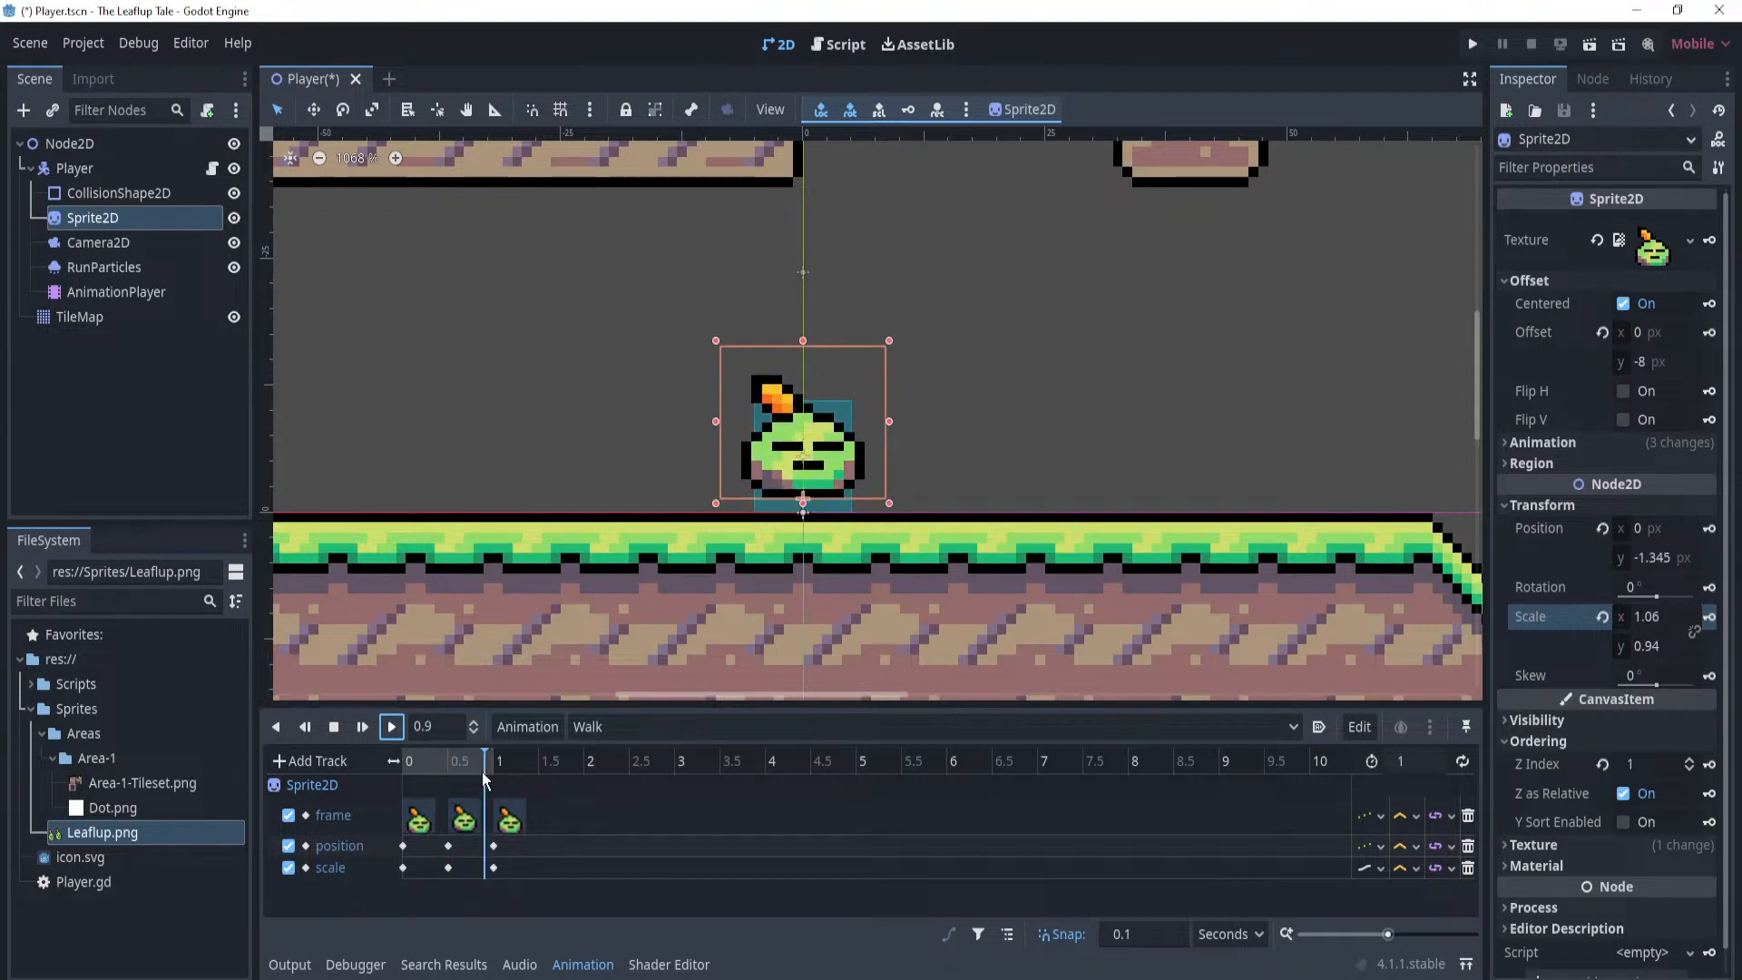
click(1668, 616)
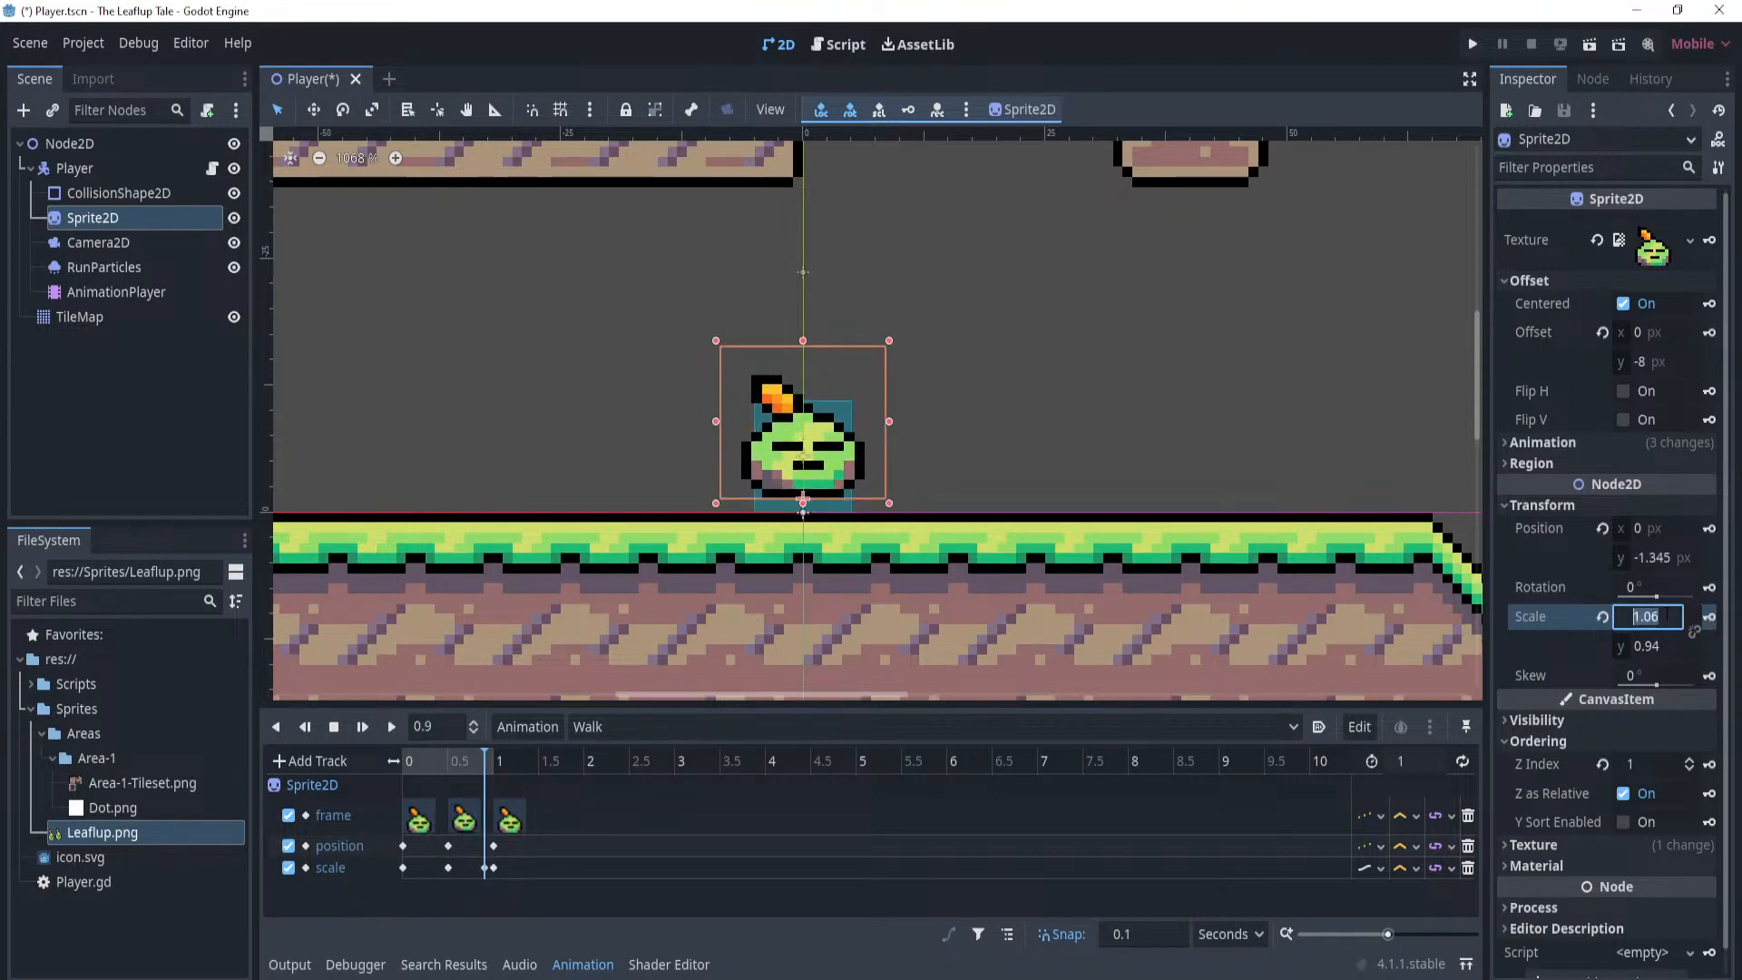
text(1)
key(Tab)
text(1)
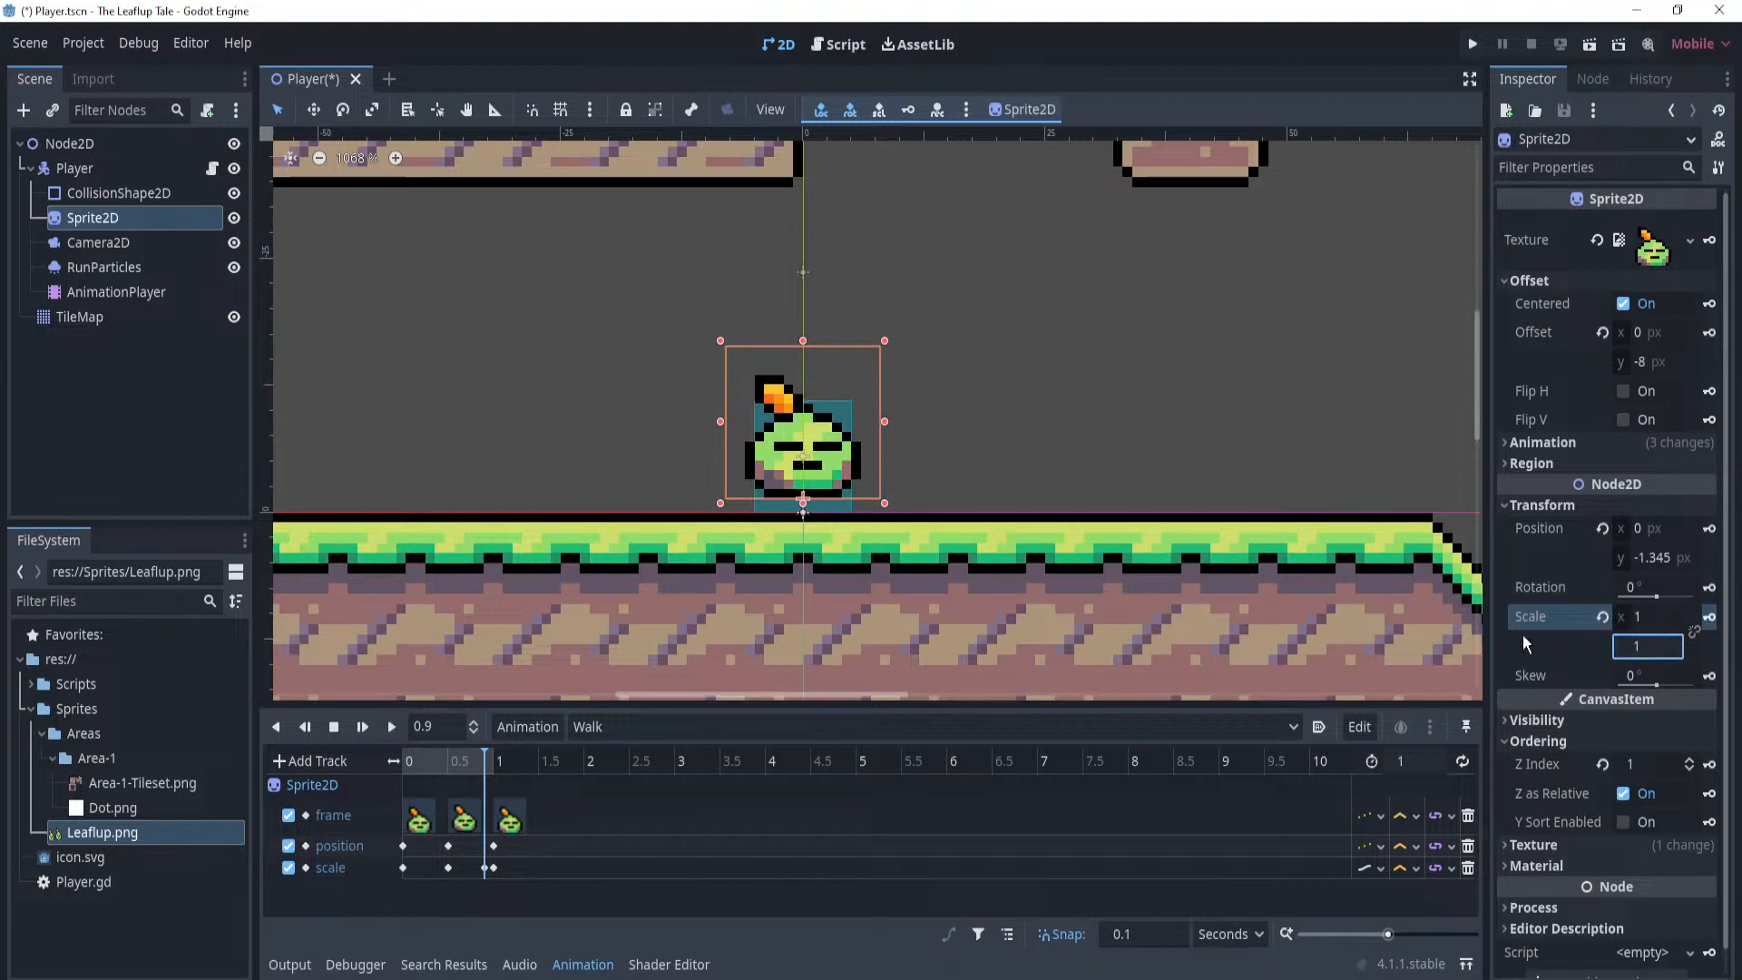
click(1636, 617)
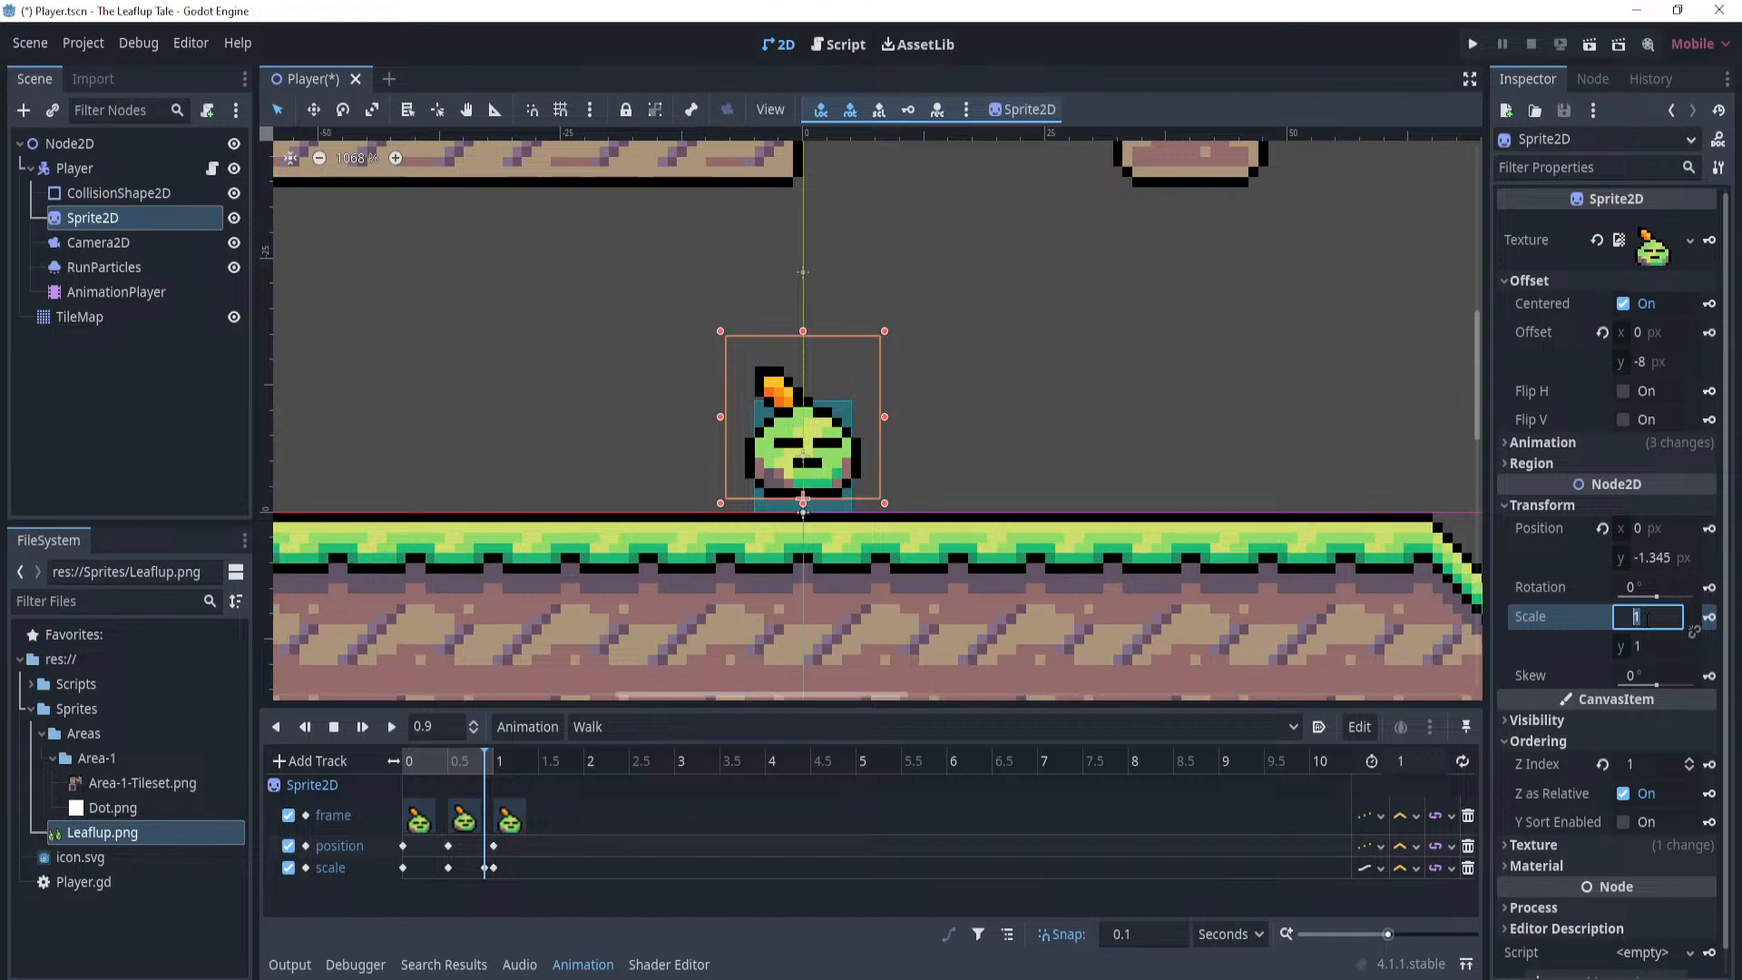
drag(426, 762, 373, 768)
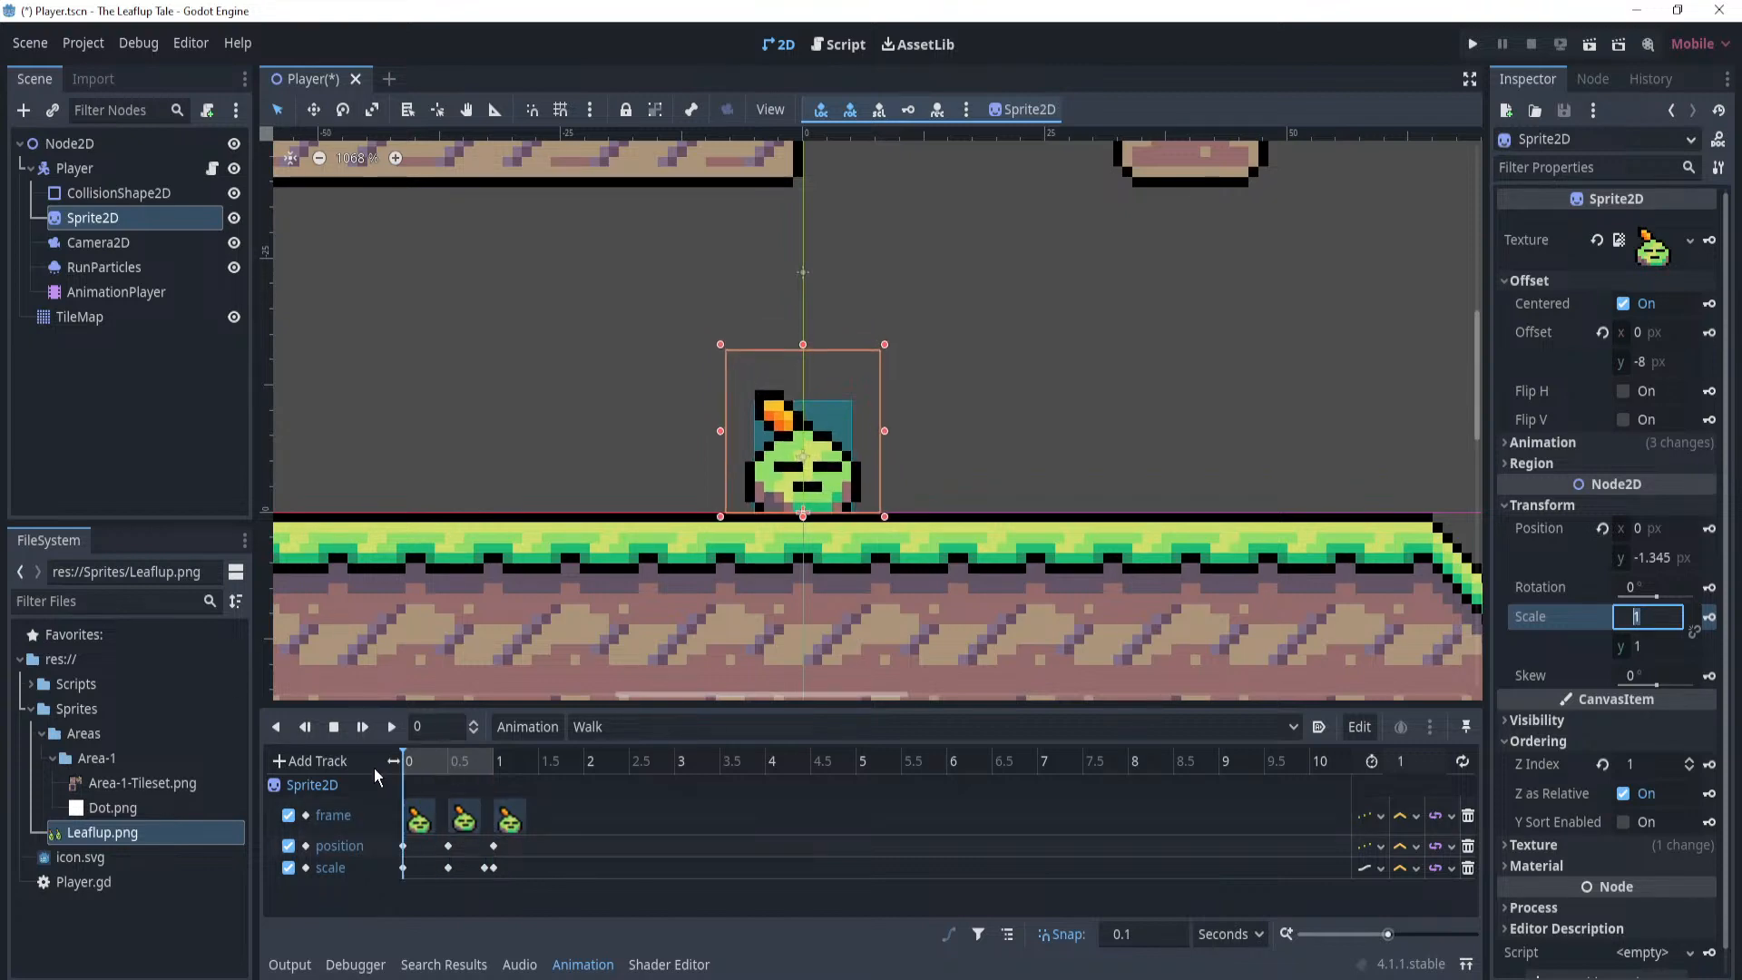
click(392, 726)
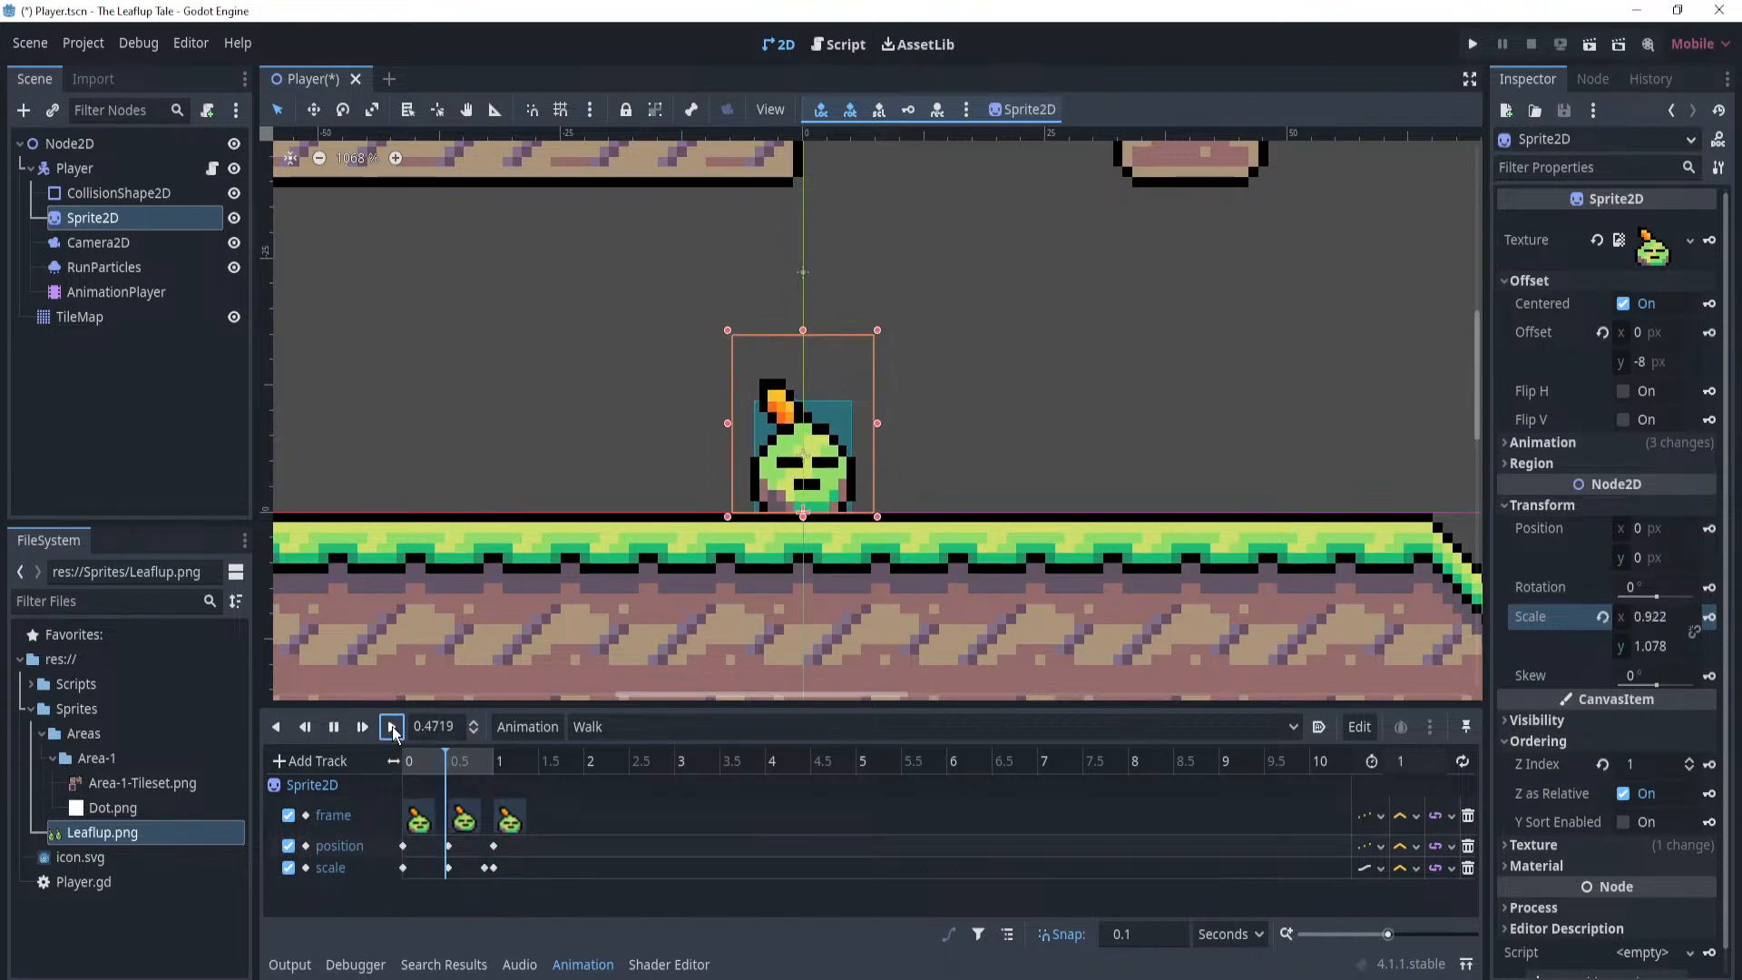
Select the scale key at 0.9 s in Walk and open its y value for editing.
drag(447, 763, 486, 761)
click(484, 867)
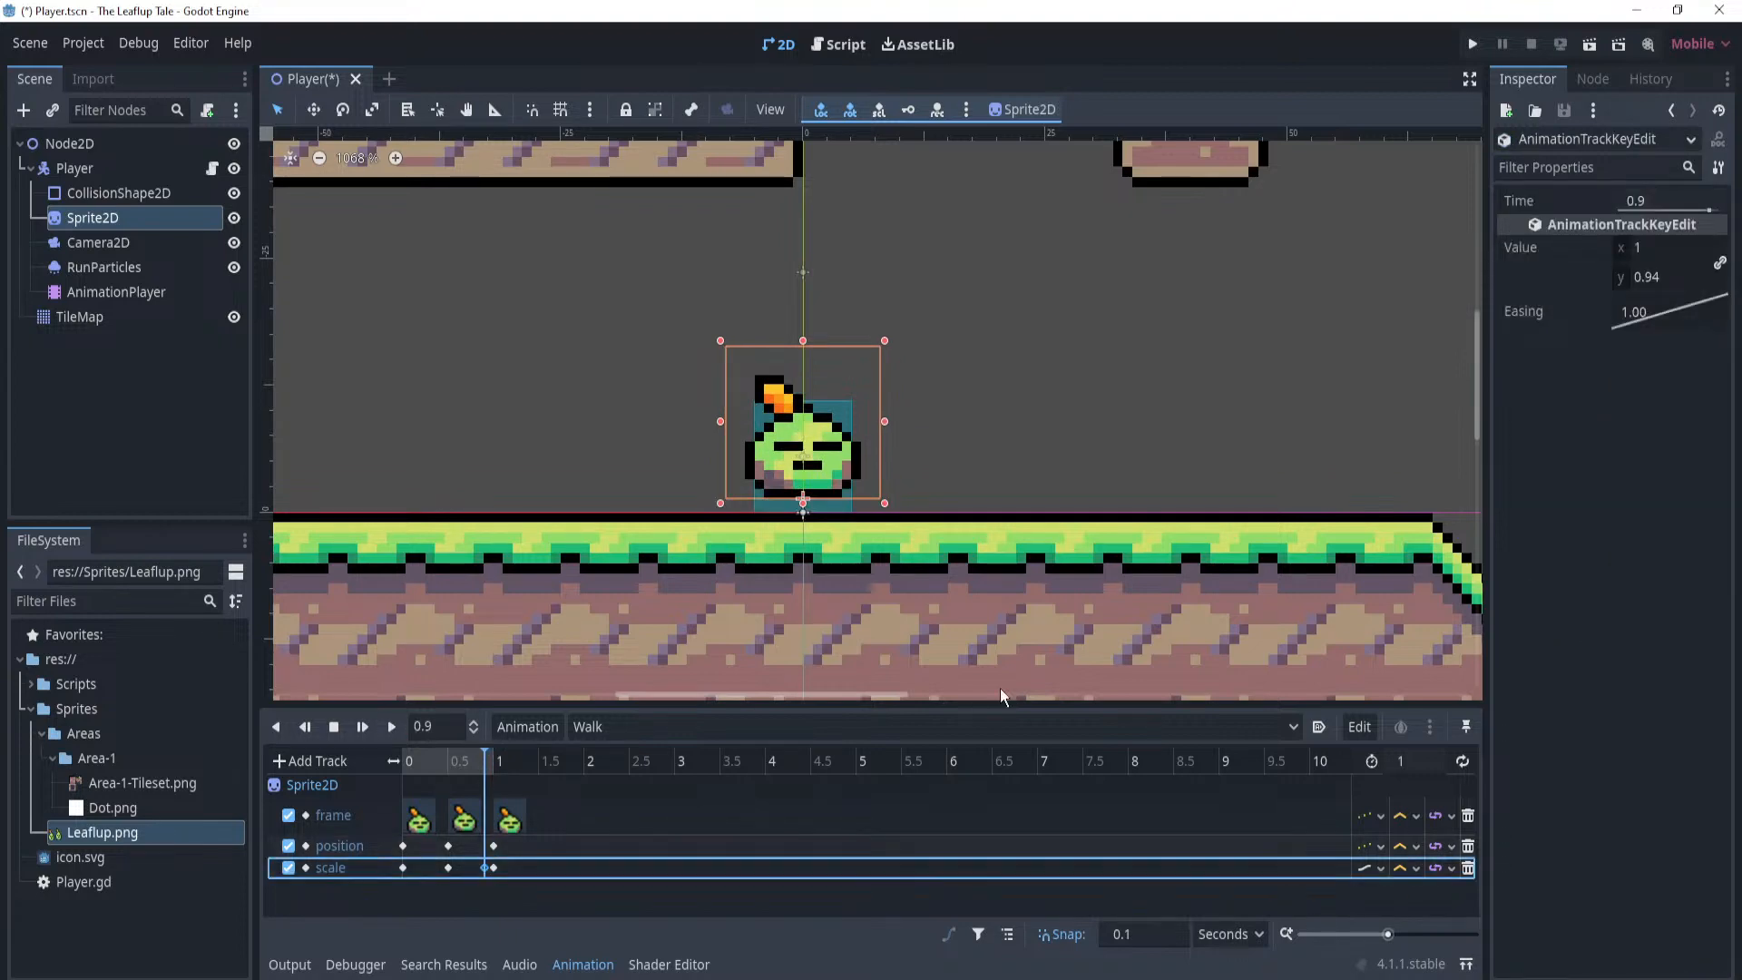
click(1675, 272)
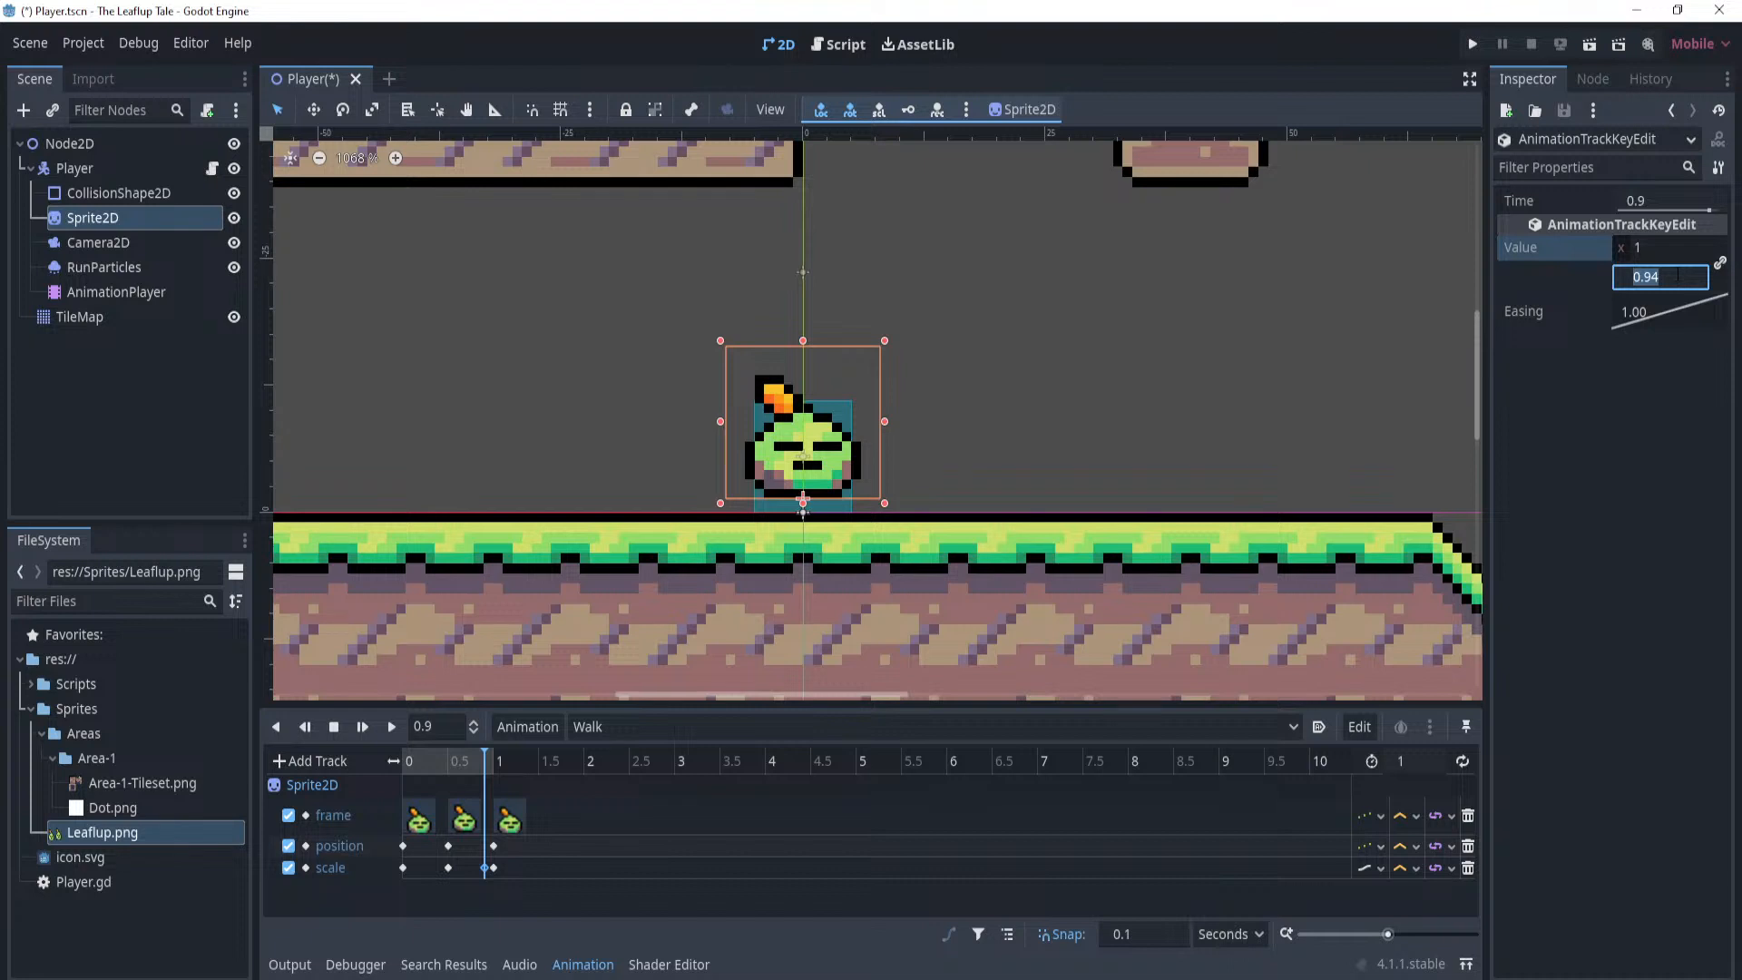
Set the scale key at 0.9 s to x 0.9 and y 1.1, and preview the Walk animation.
text(1.1)
key(Return)
click(1670, 248)
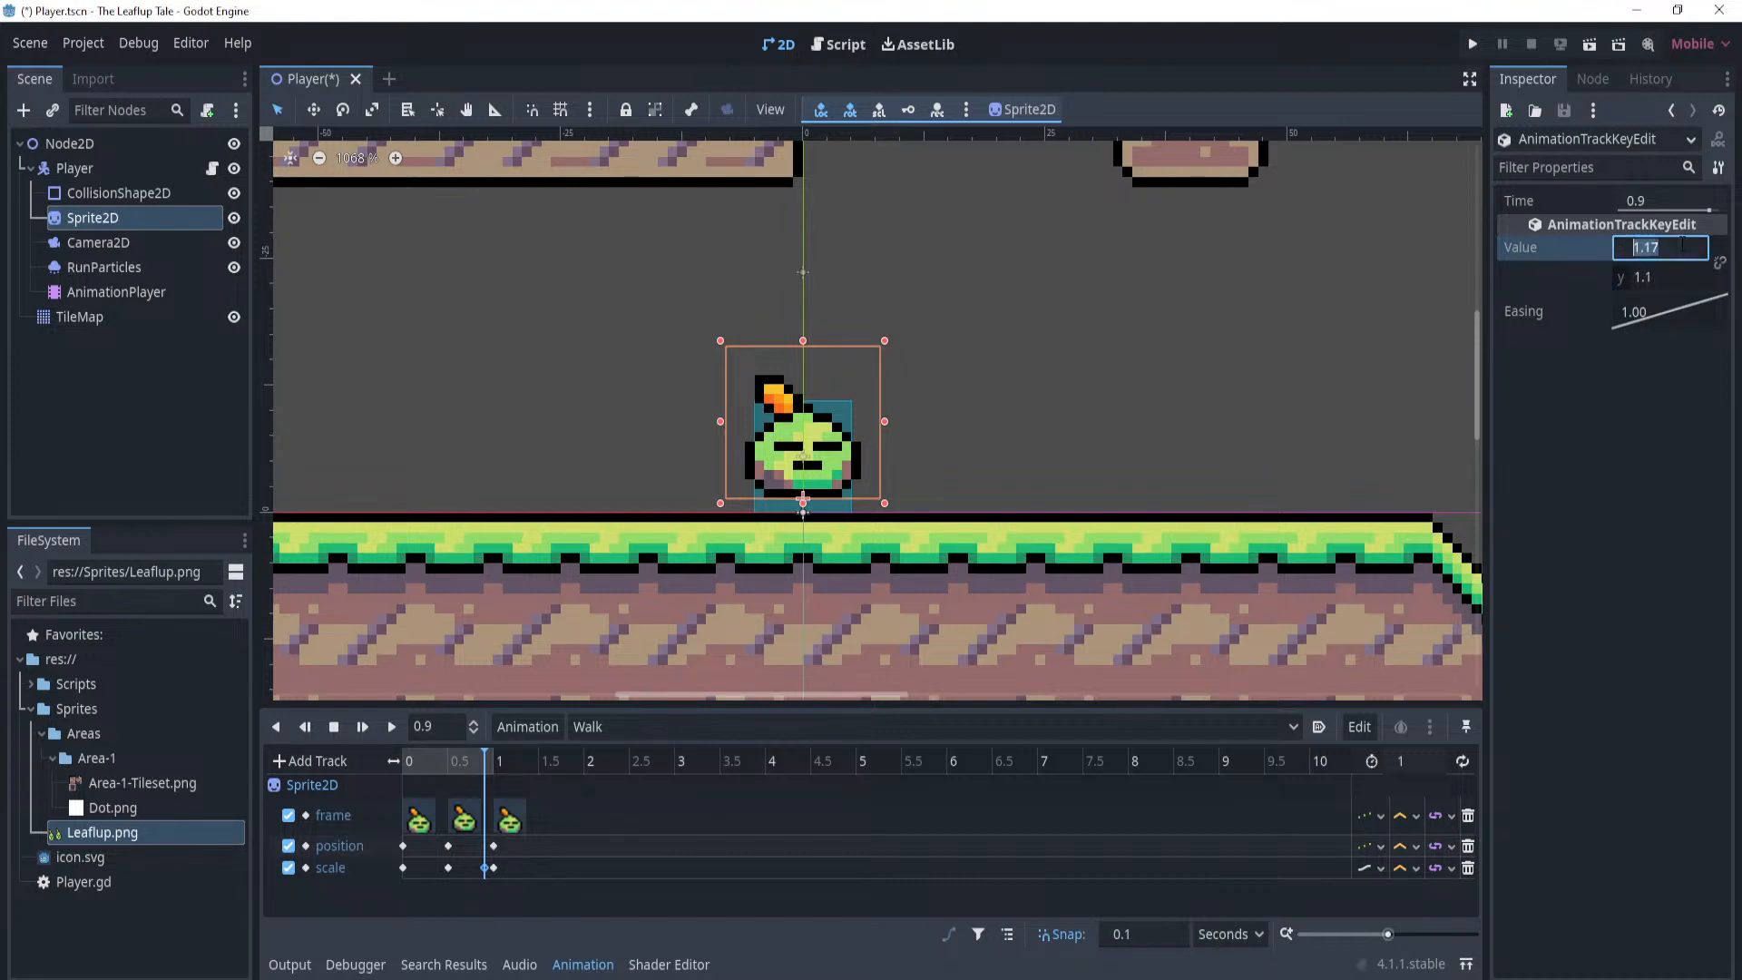
text(0.9)
key(Return)
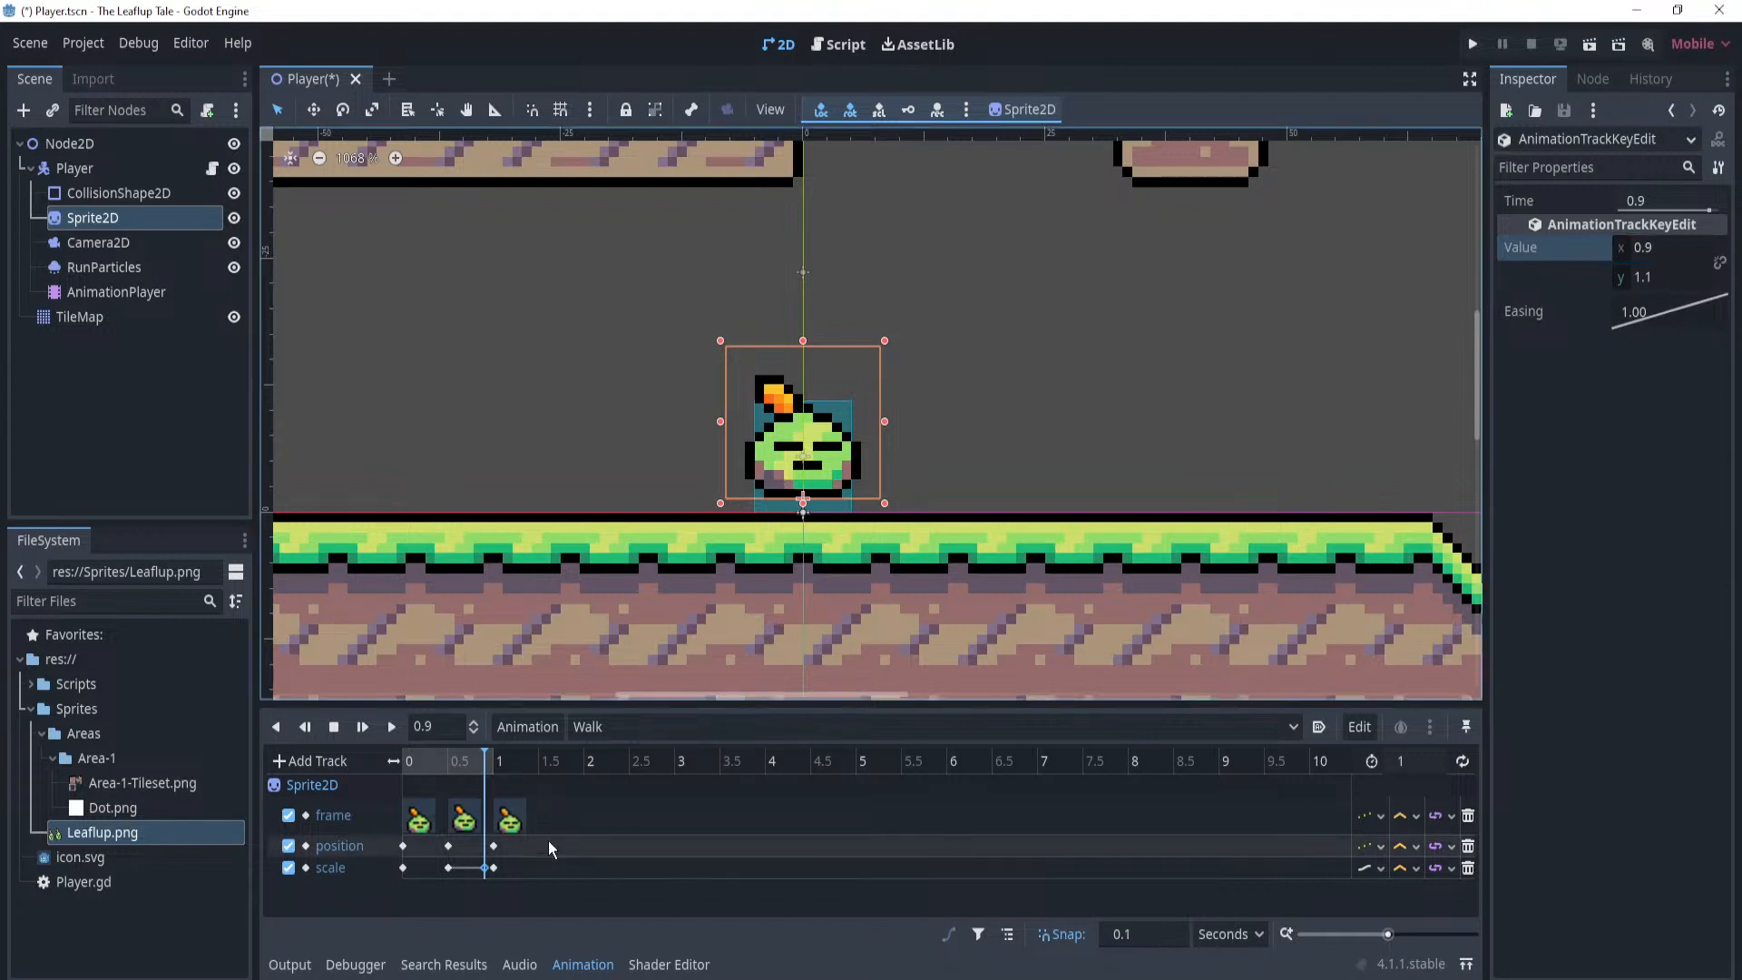
drag(447, 758, 521, 764)
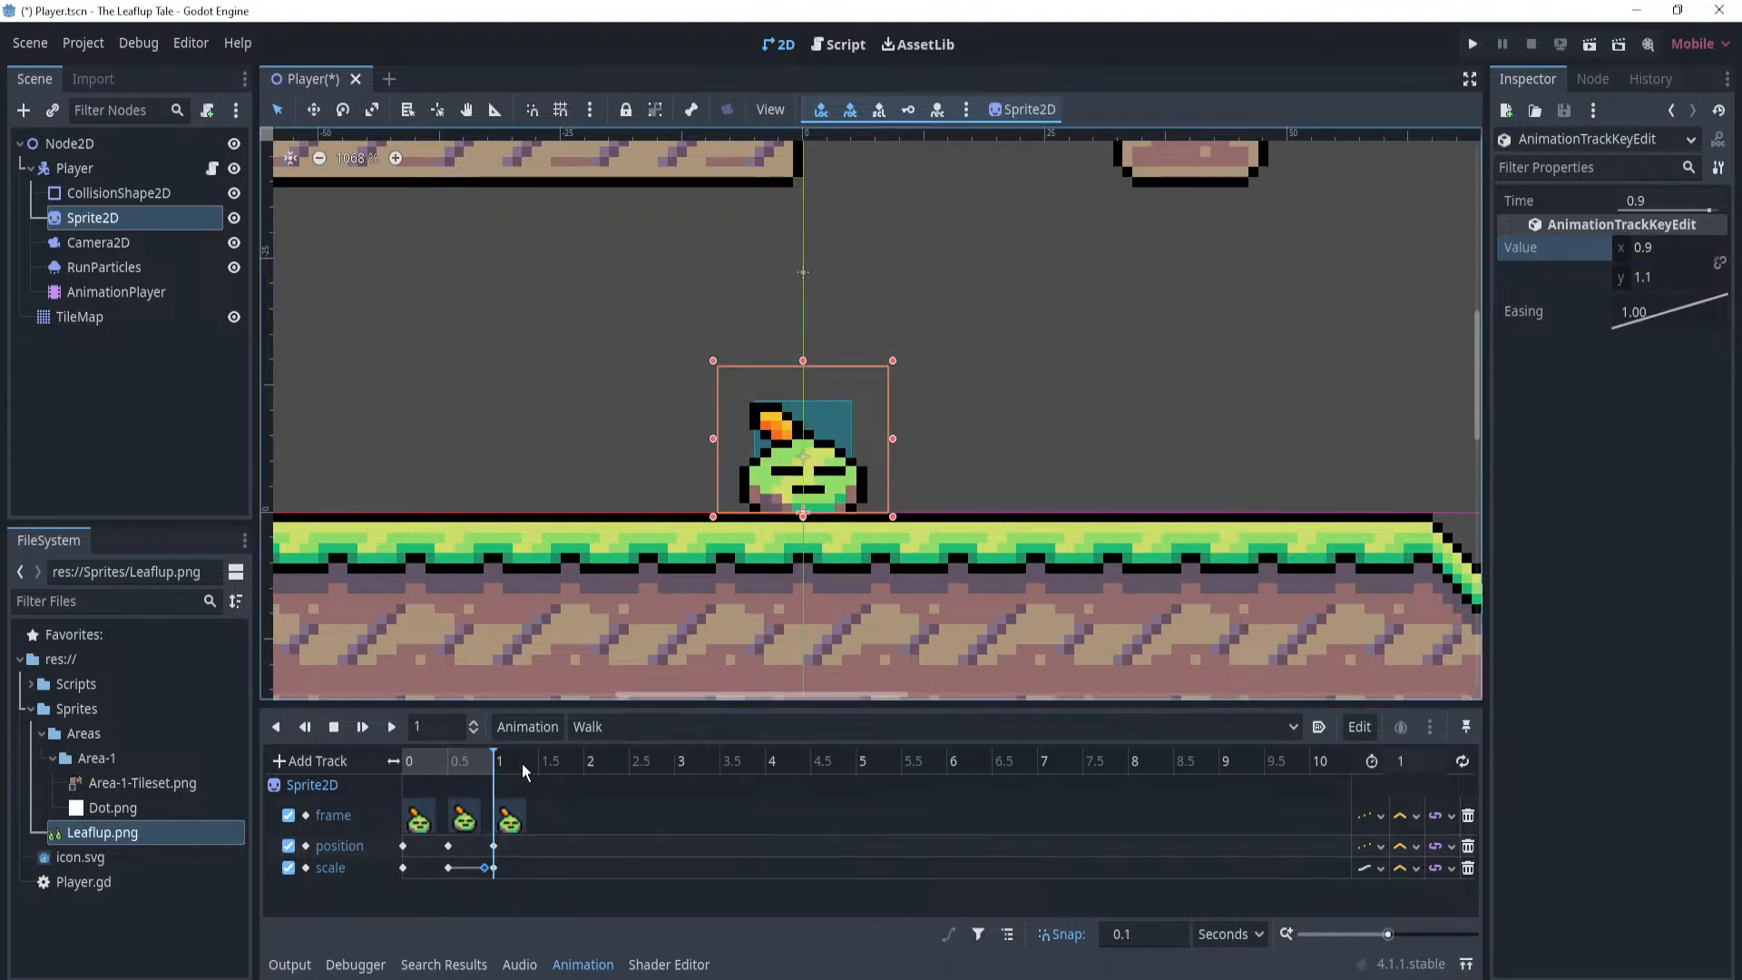
click(392, 727)
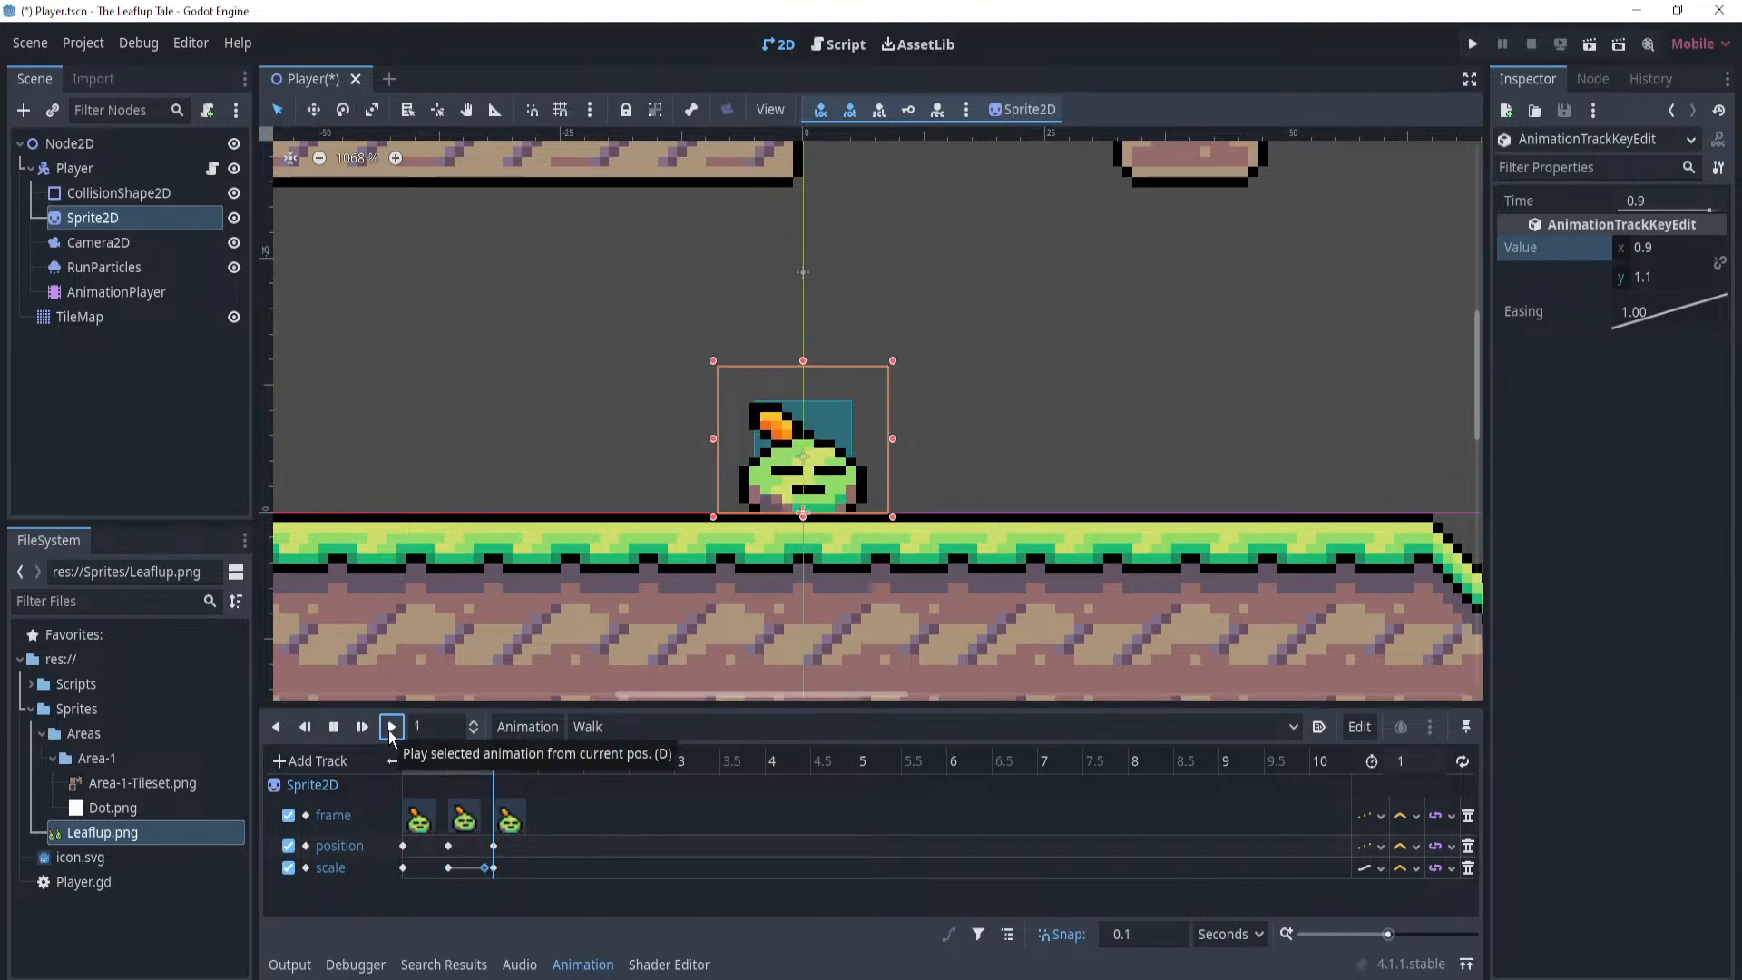
Undo the edits to the scale key at 0.9 s, including its insertion, and return the playhead to 0.9 s.
key(ctrl+z)
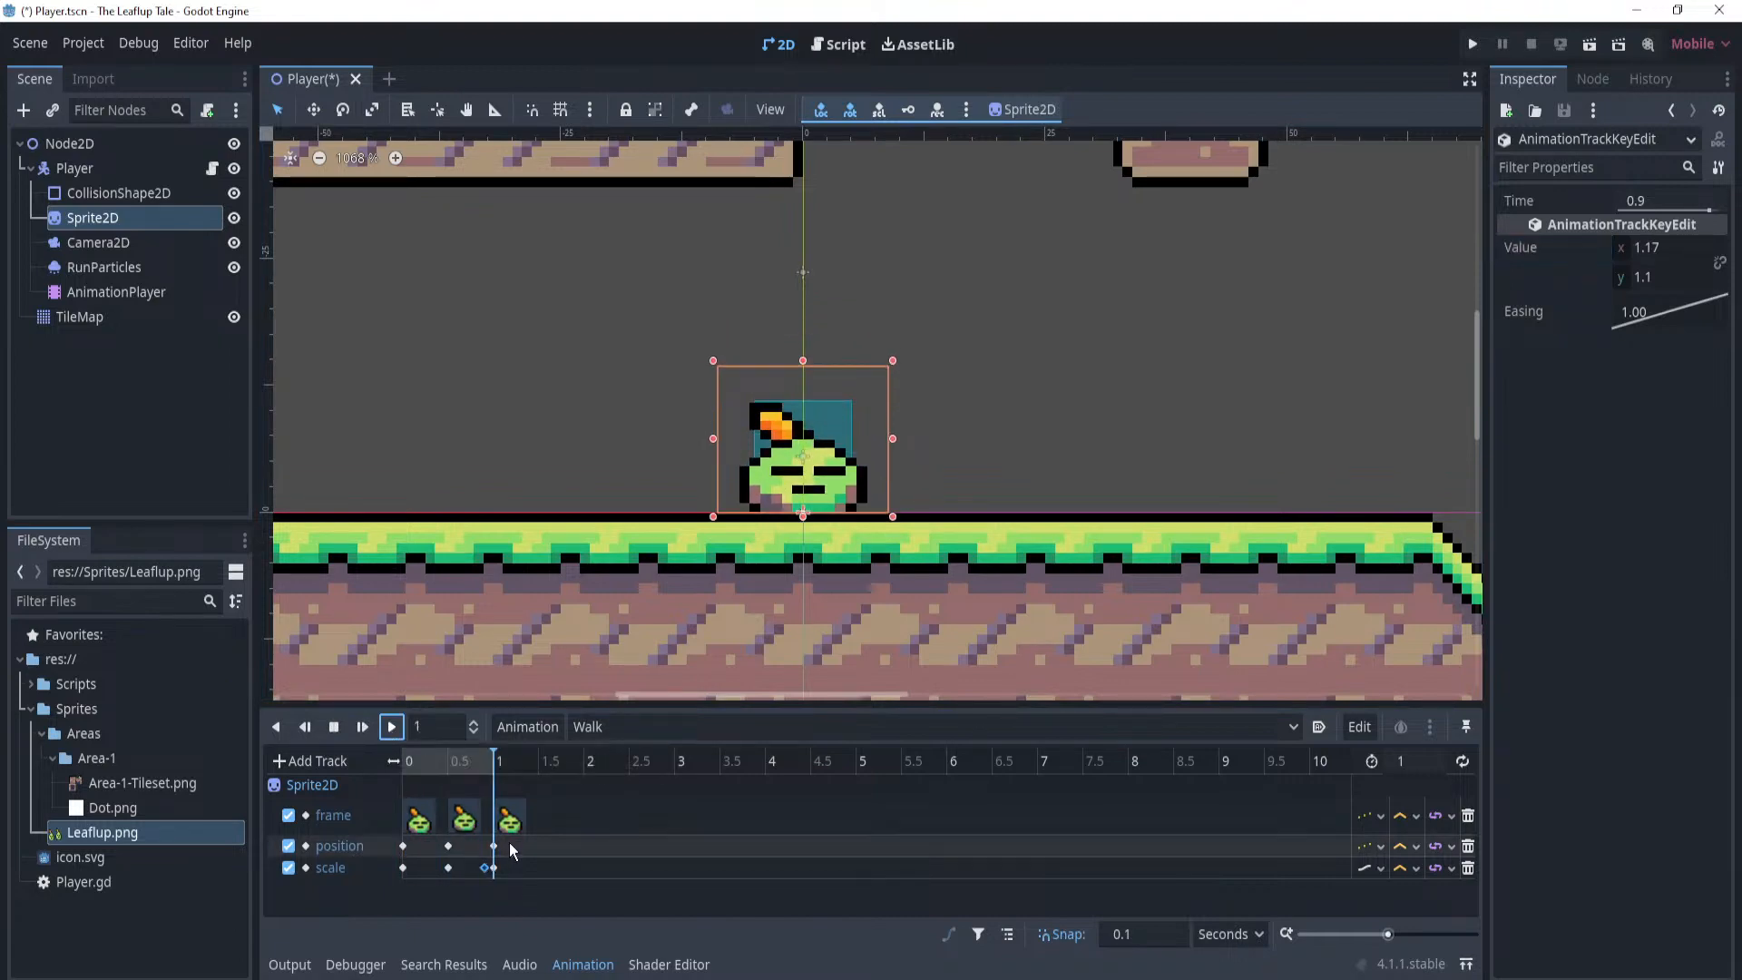
click(459, 890)
click(434, 731)
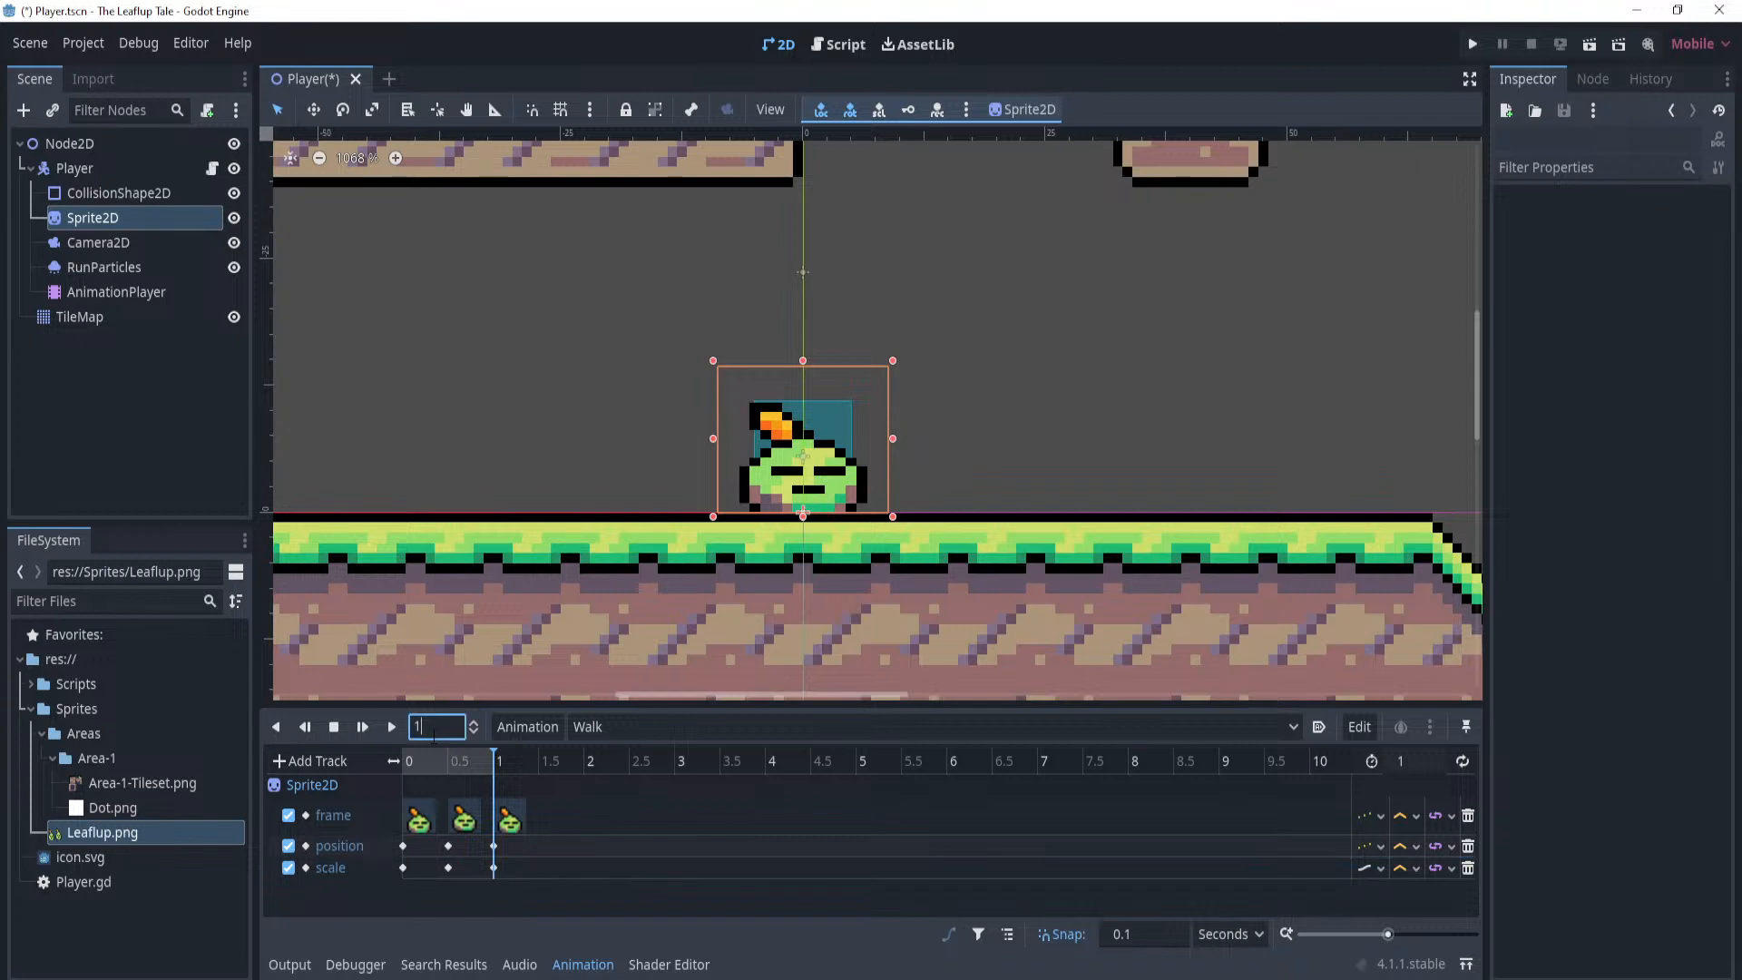
drag(441, 764, 481, 771)
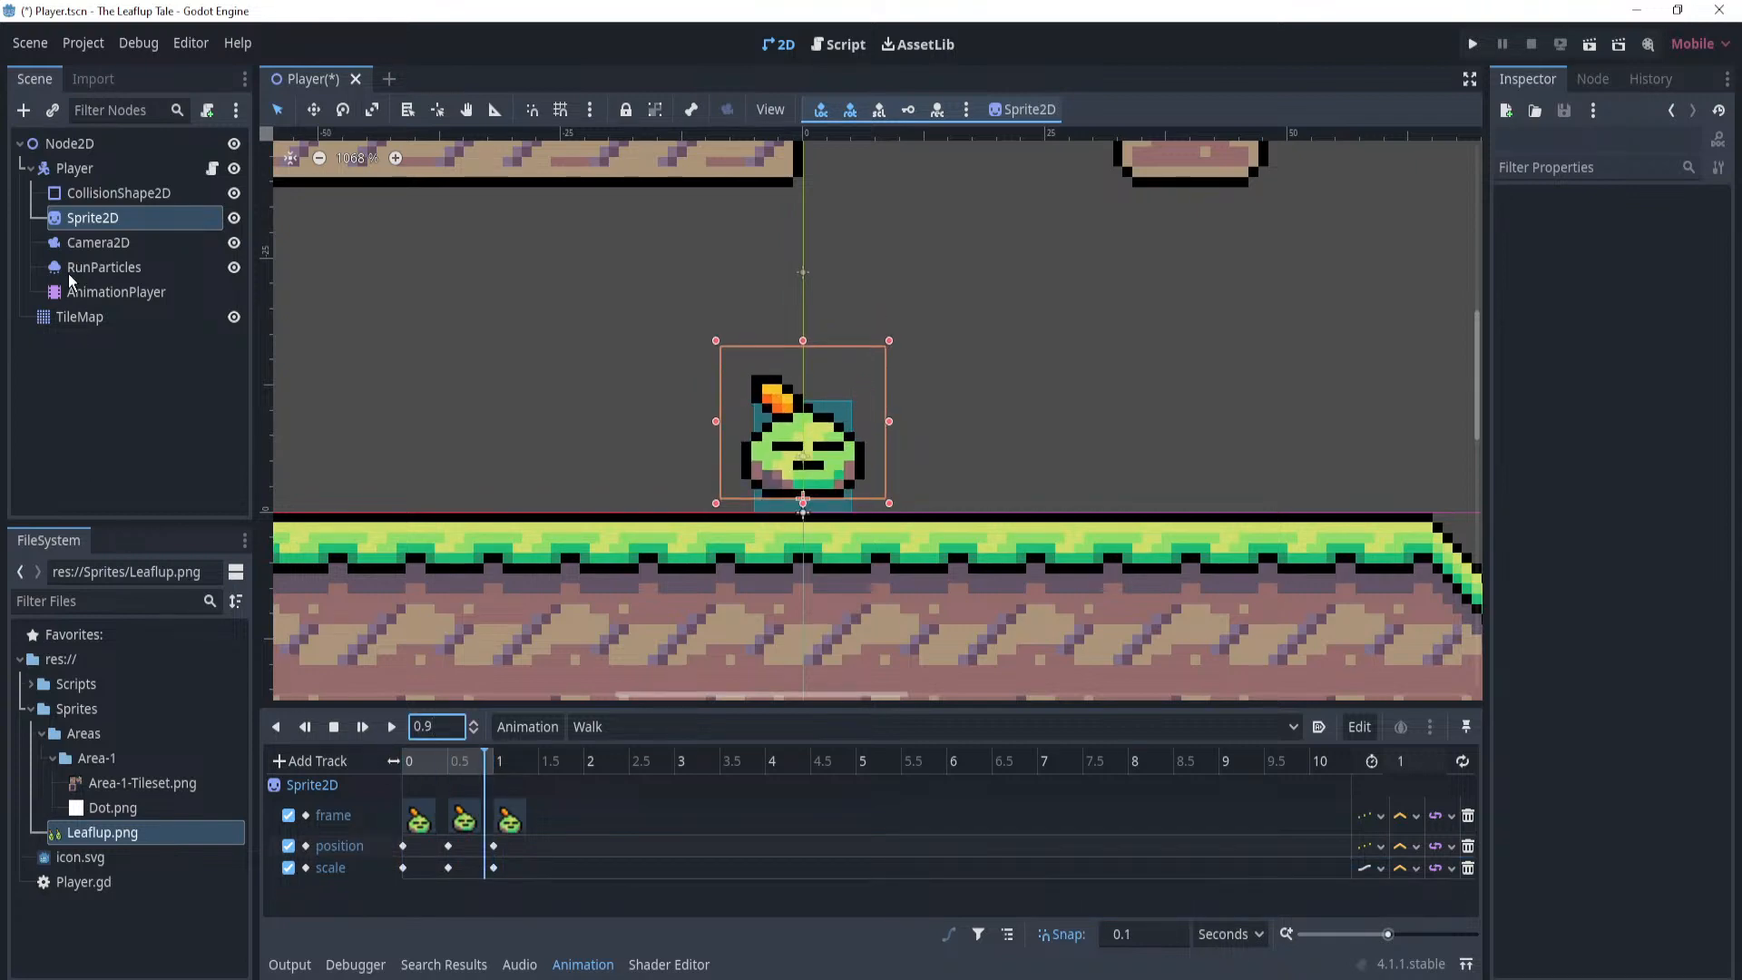
Examine the Sprite2D transform and the scale key at 0.5 s, and return the playhead to 0.9 s.
click(91, 220)
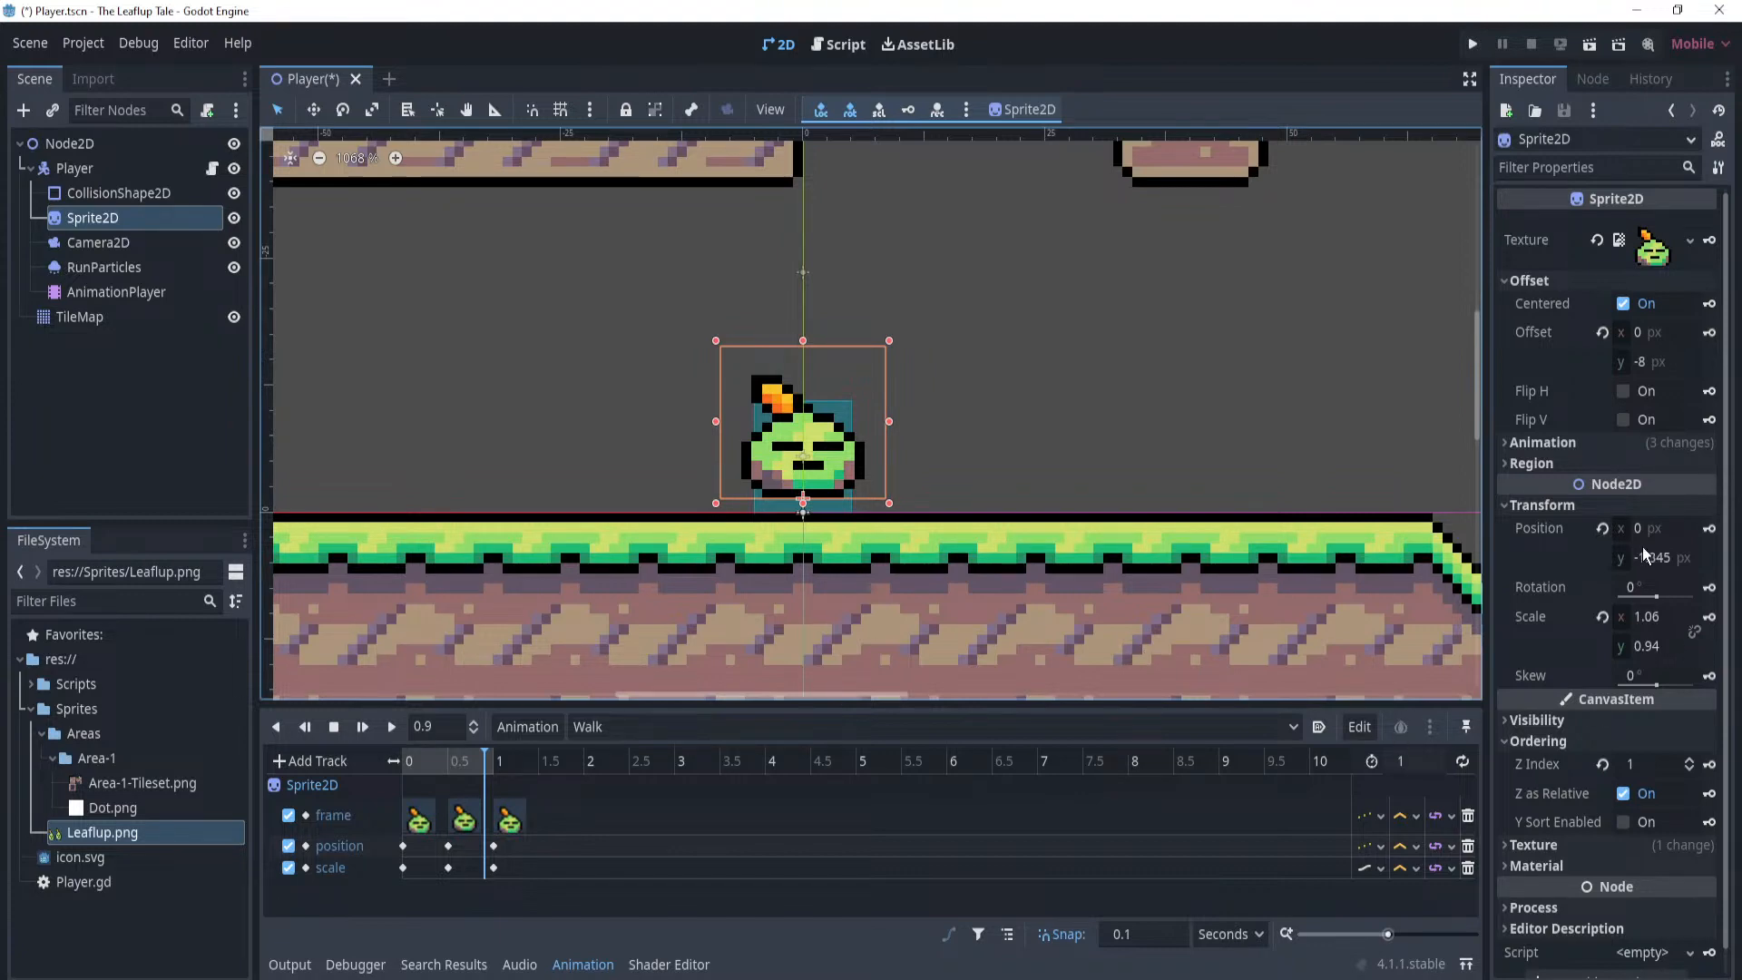
scroll(1558, 626, down, 1)
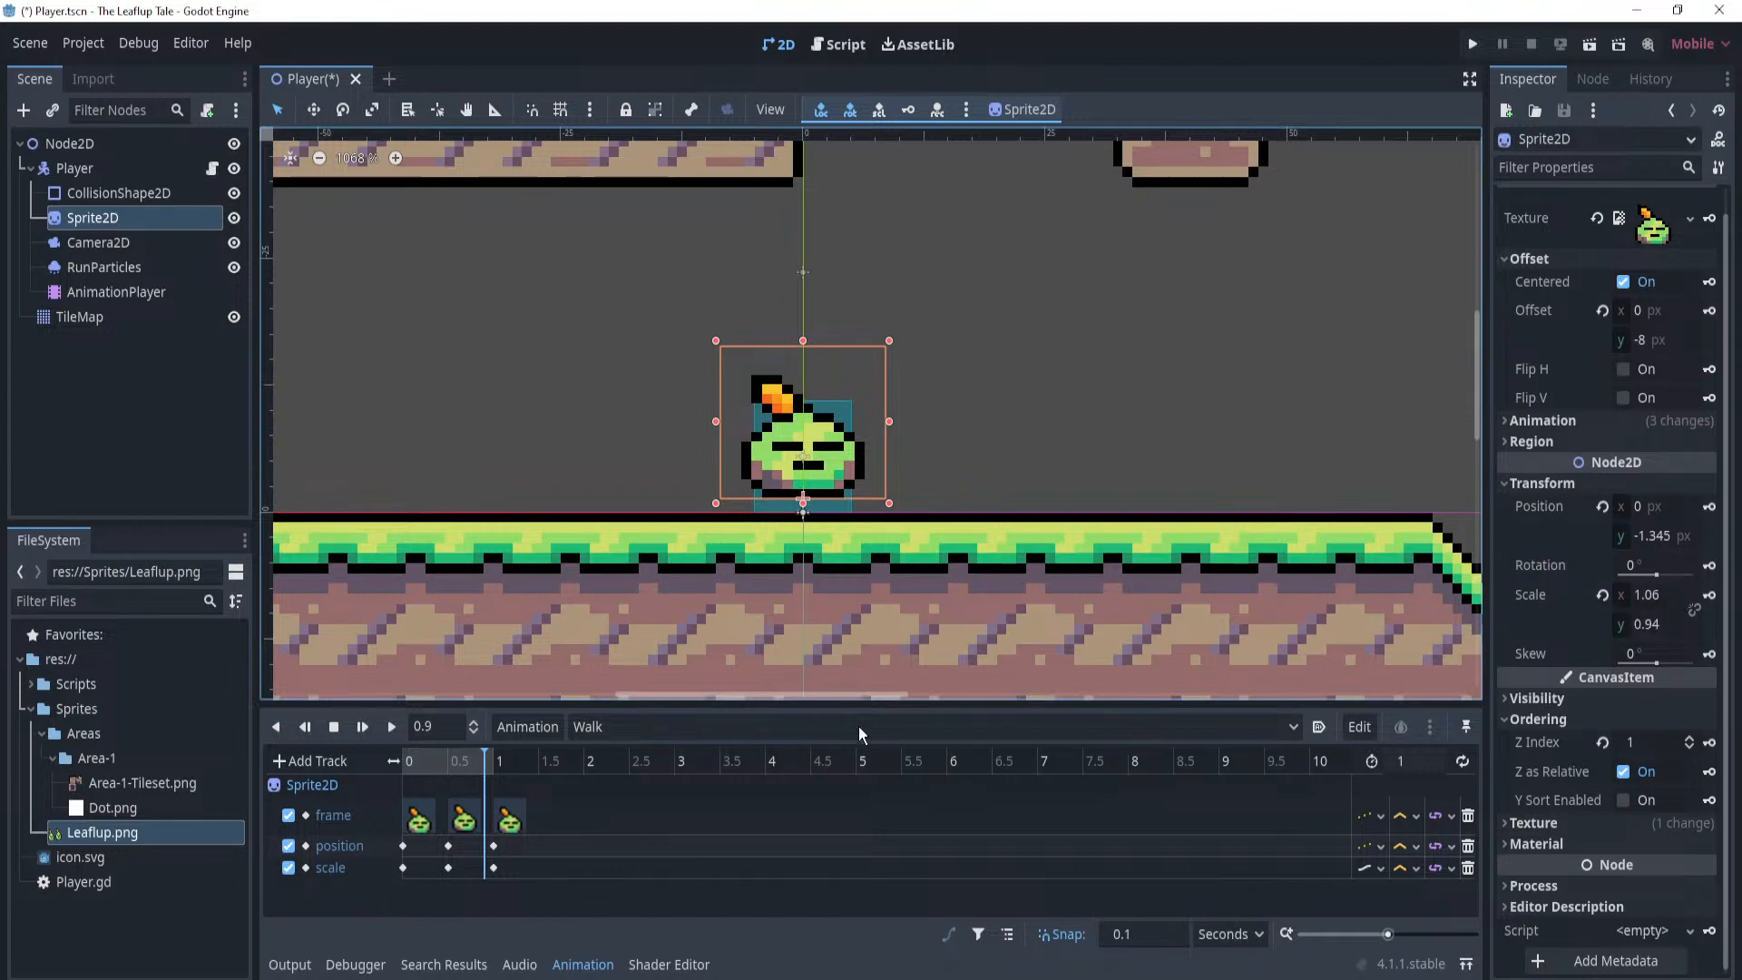
click(448, 761)
click(450, 868)
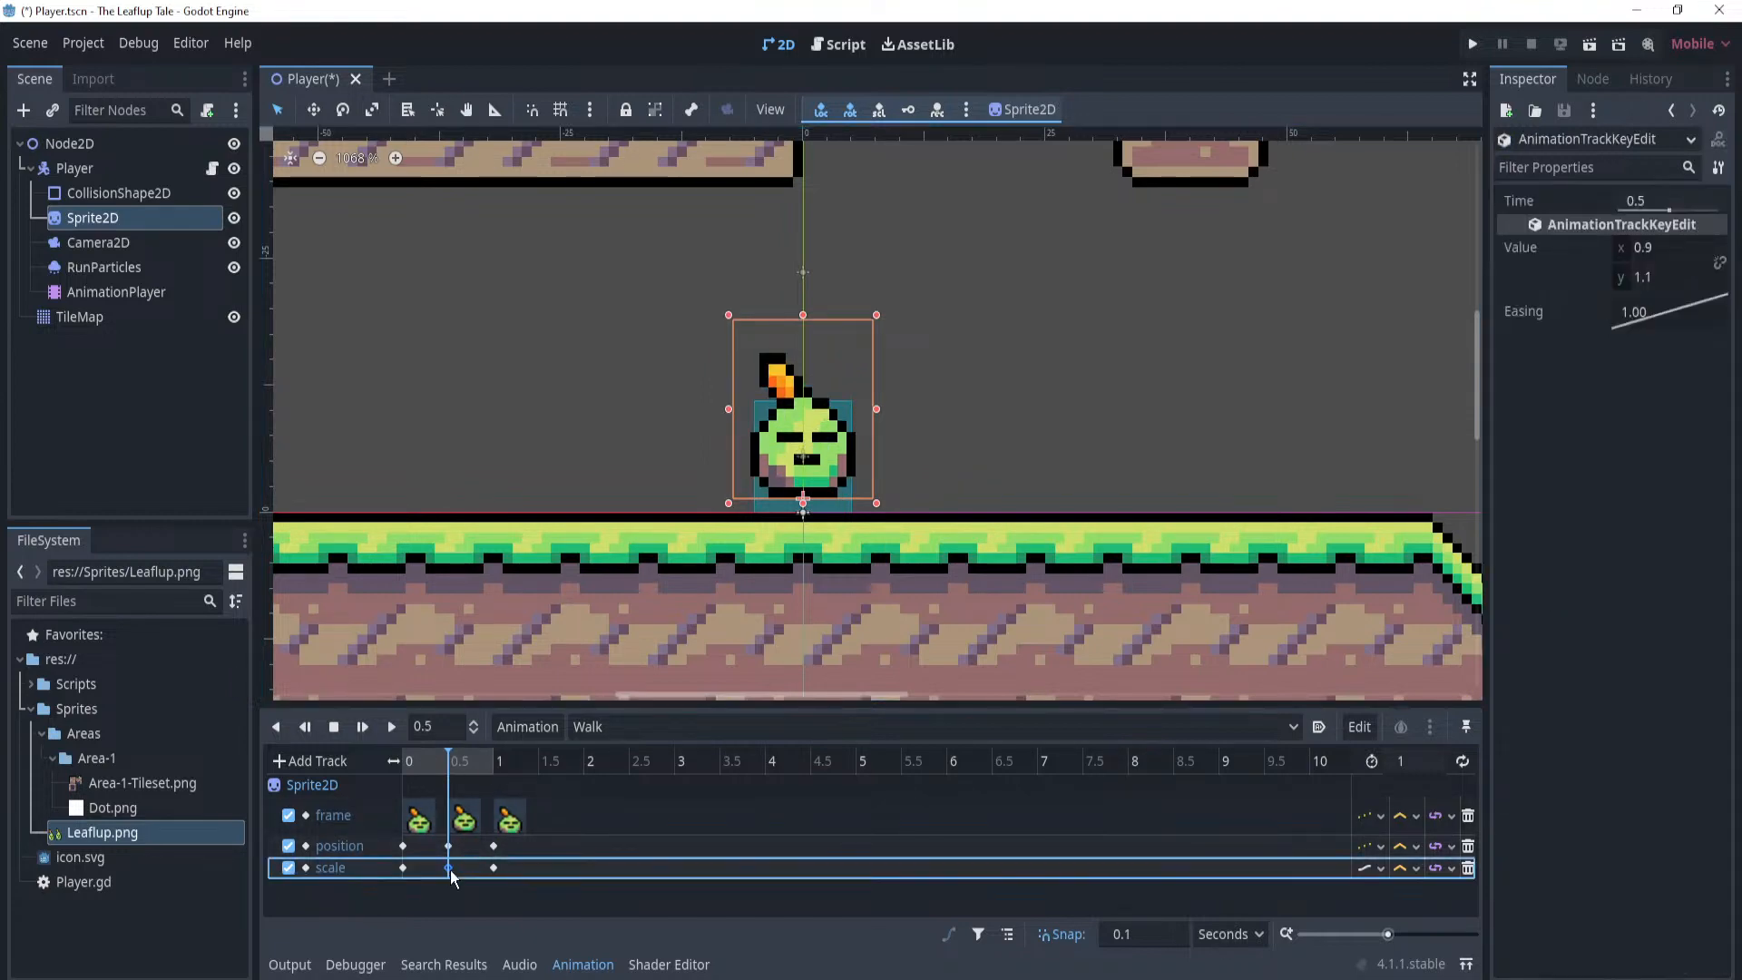
click(477, 762)
drag(478, 767, 487, 768)
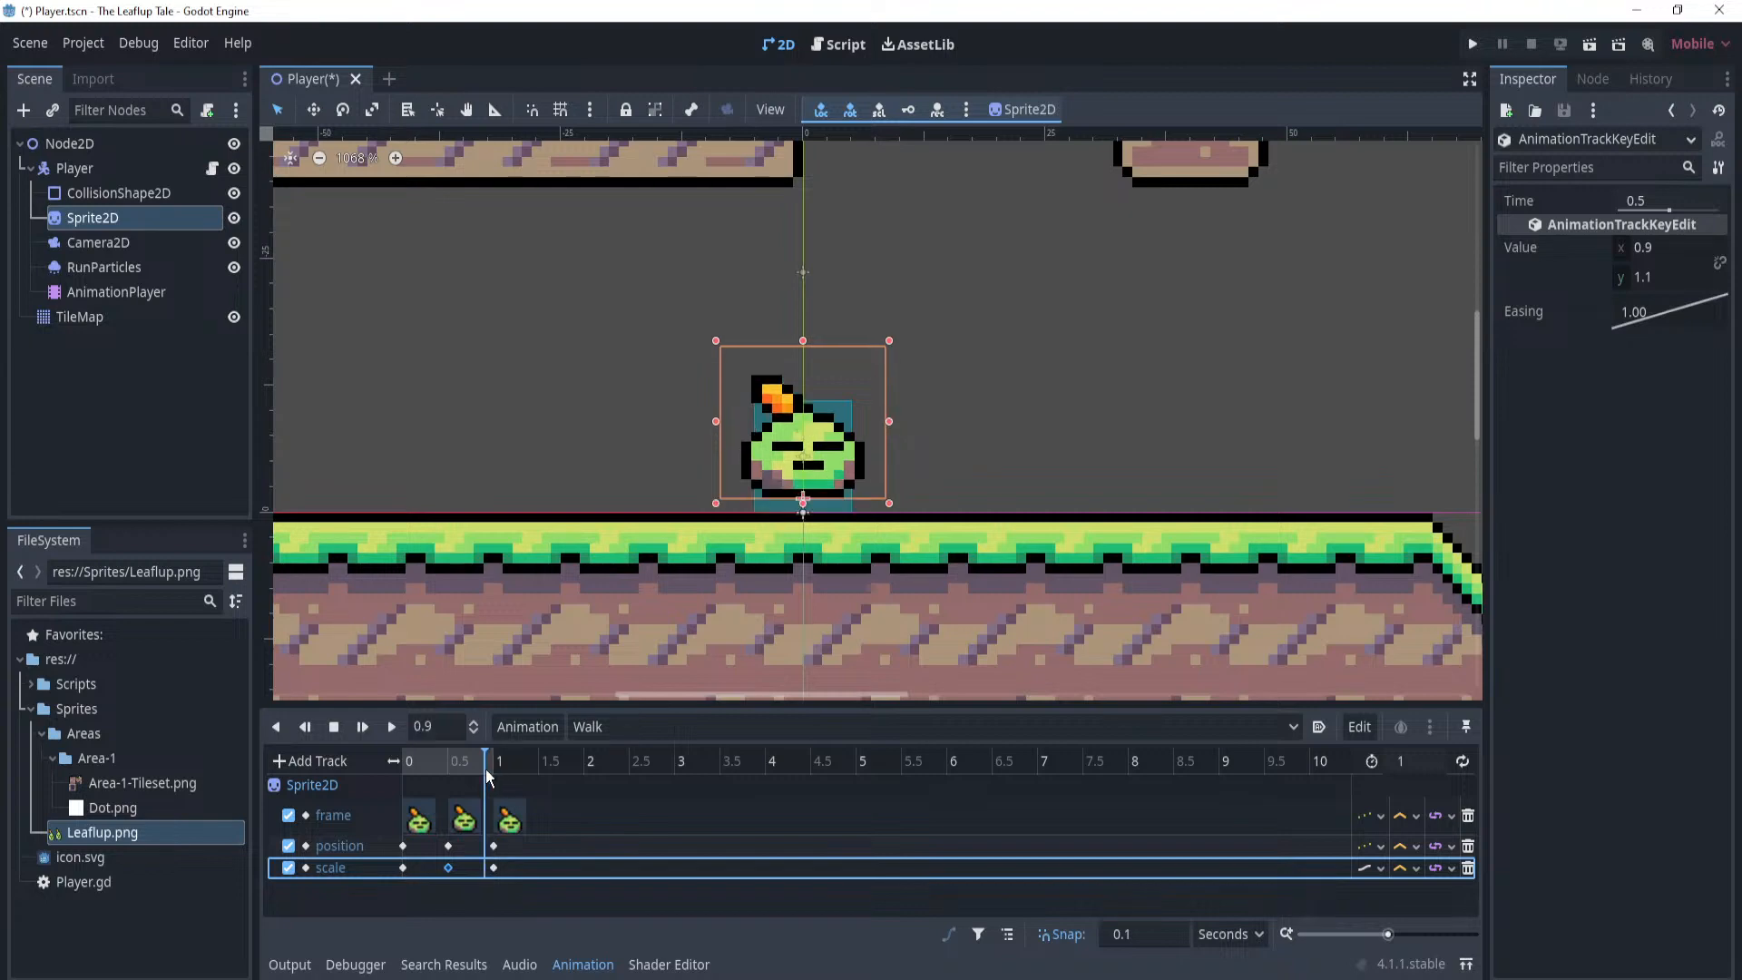
double_click(98, 243)
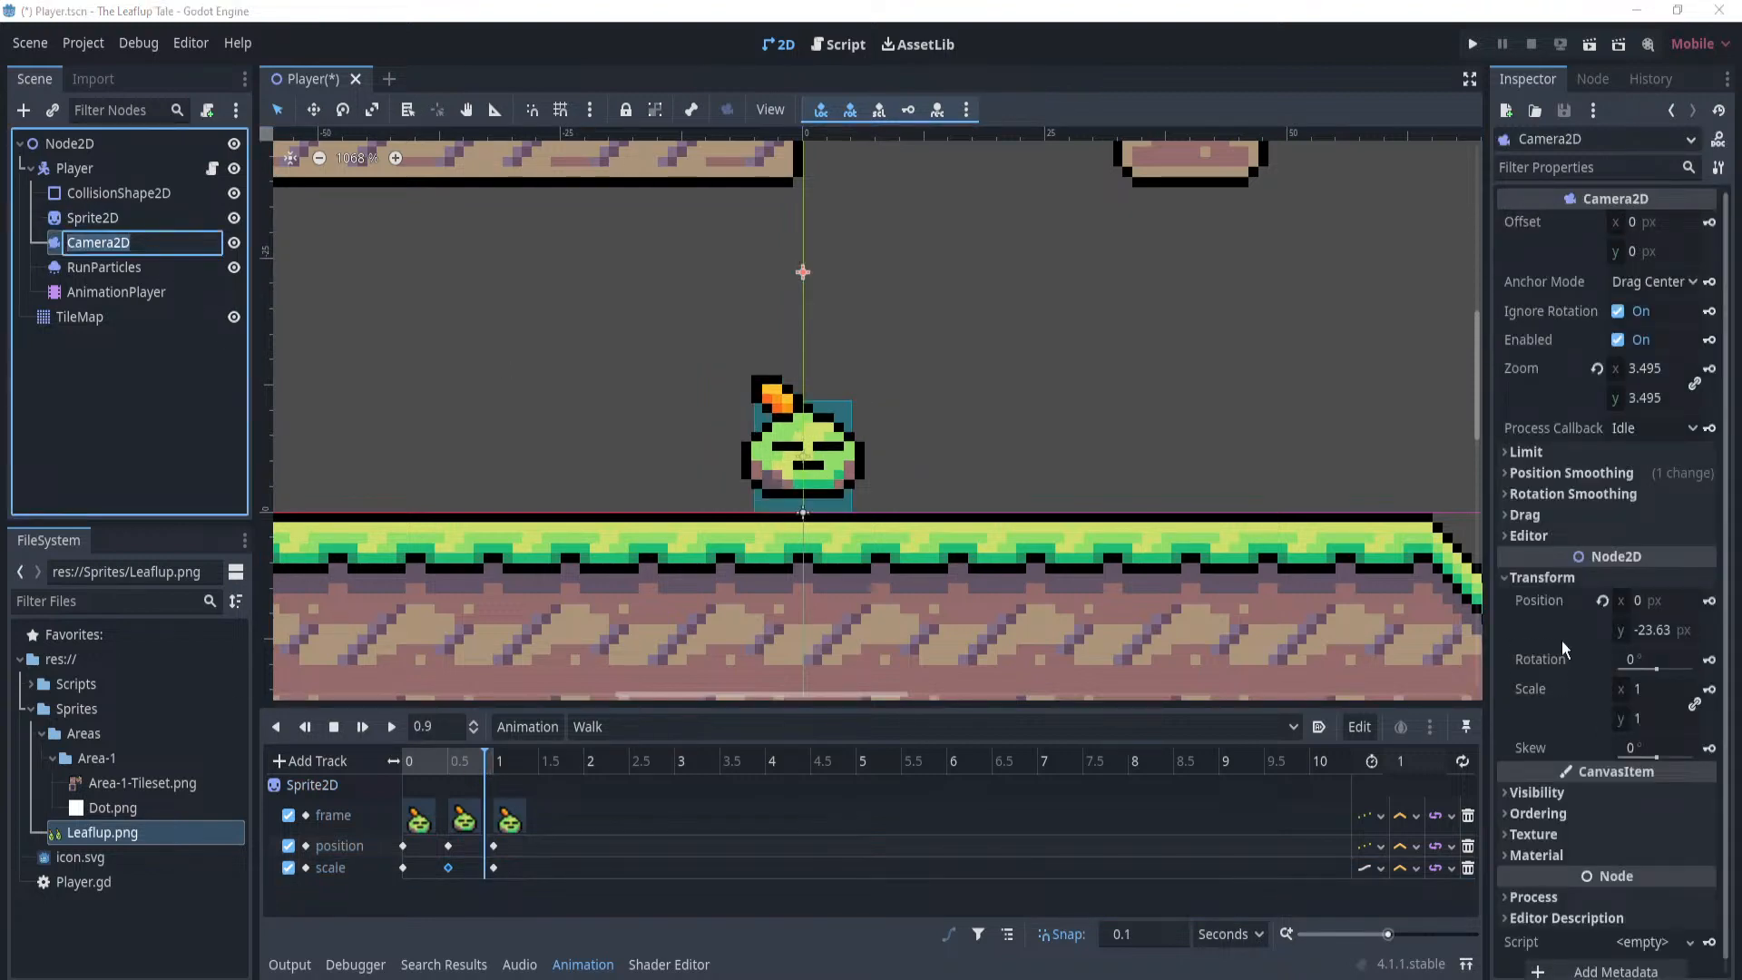
scroll(1673, 362, down, 1)
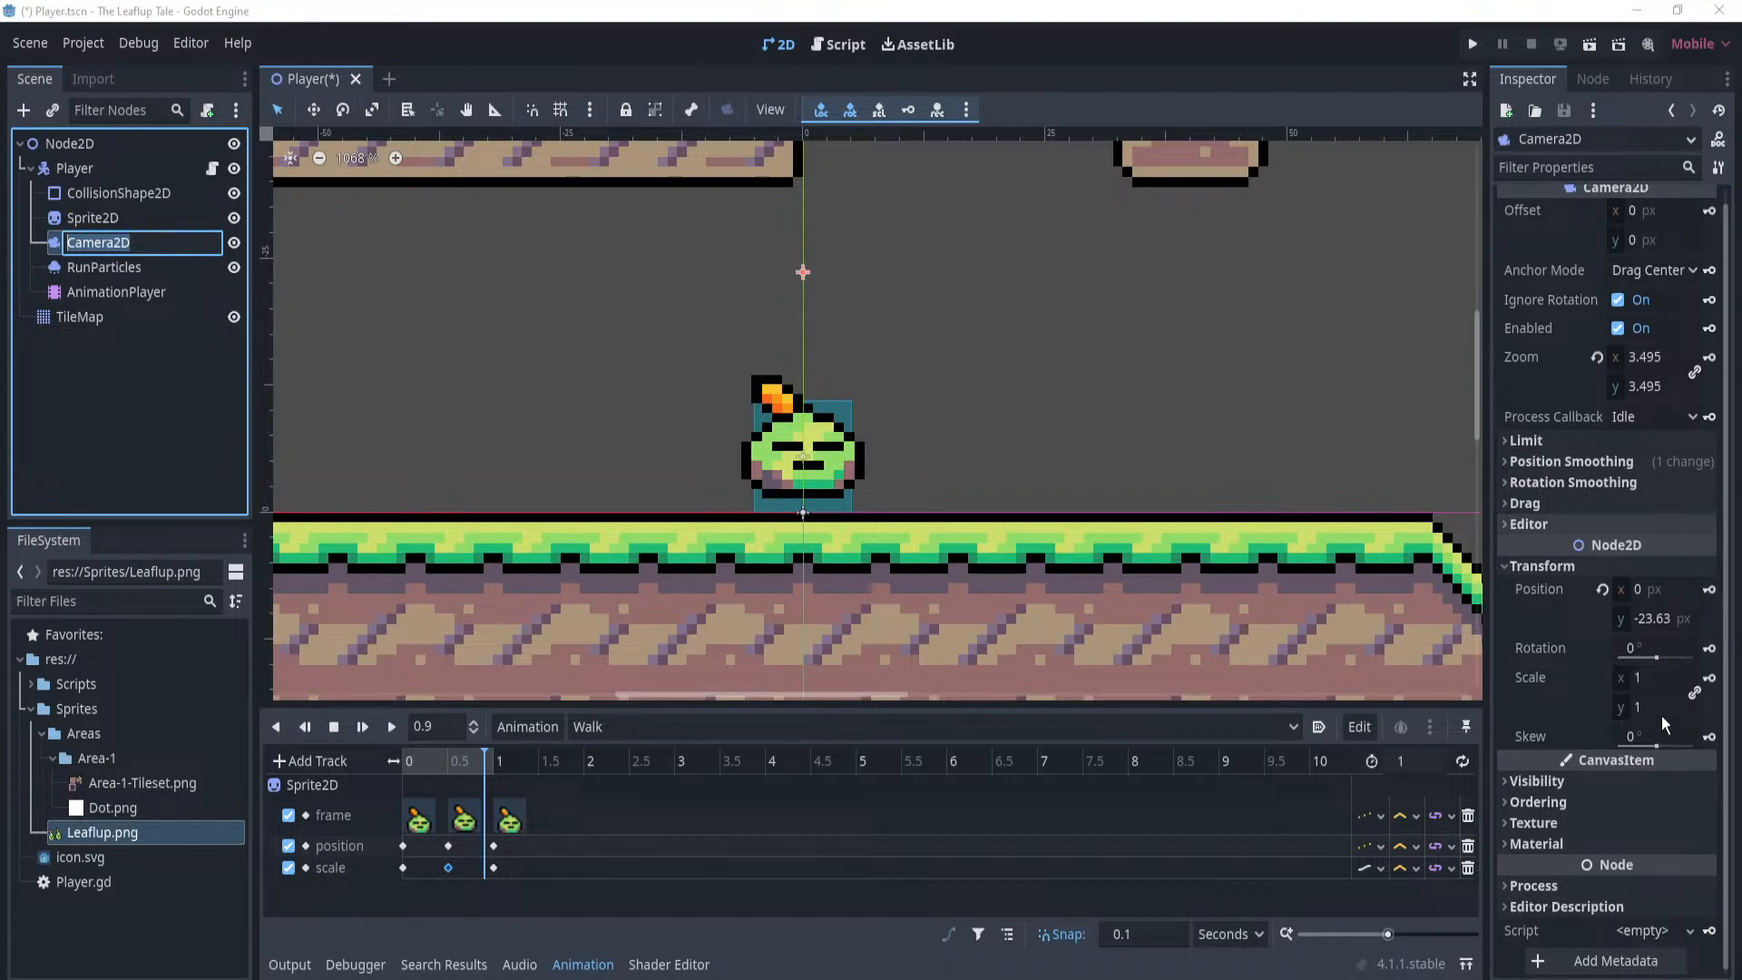
click(1657, 677)
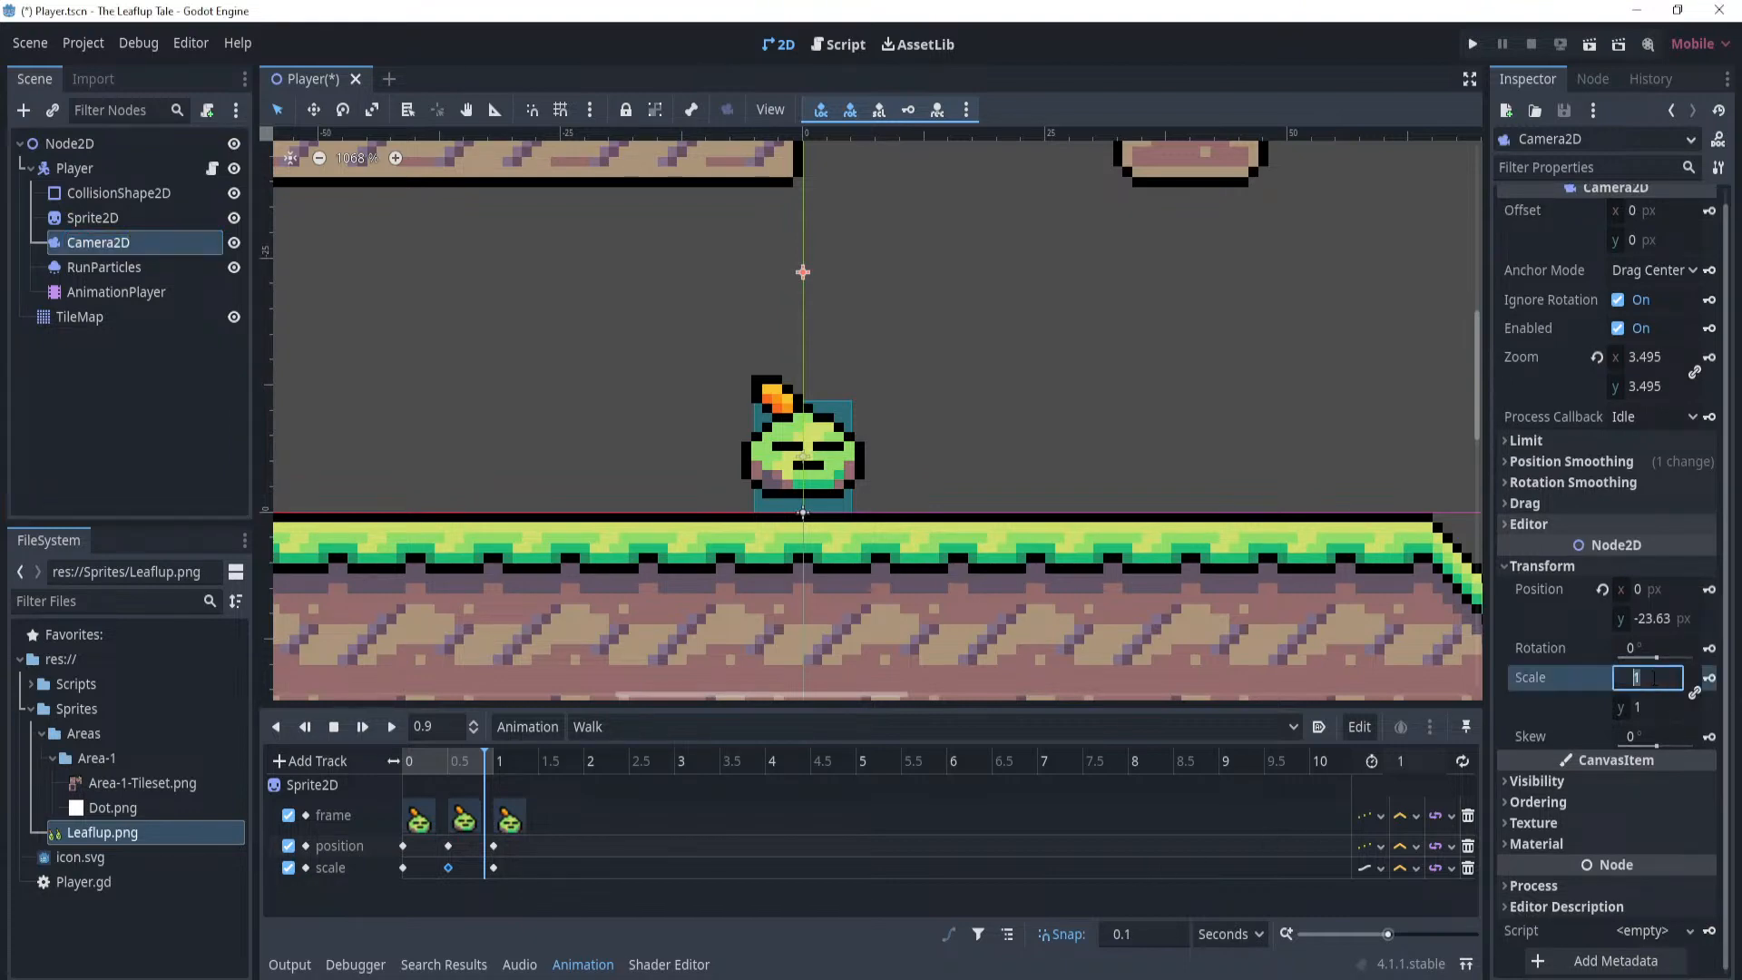
text(0.9)
click(1659, 706)
key(Return)
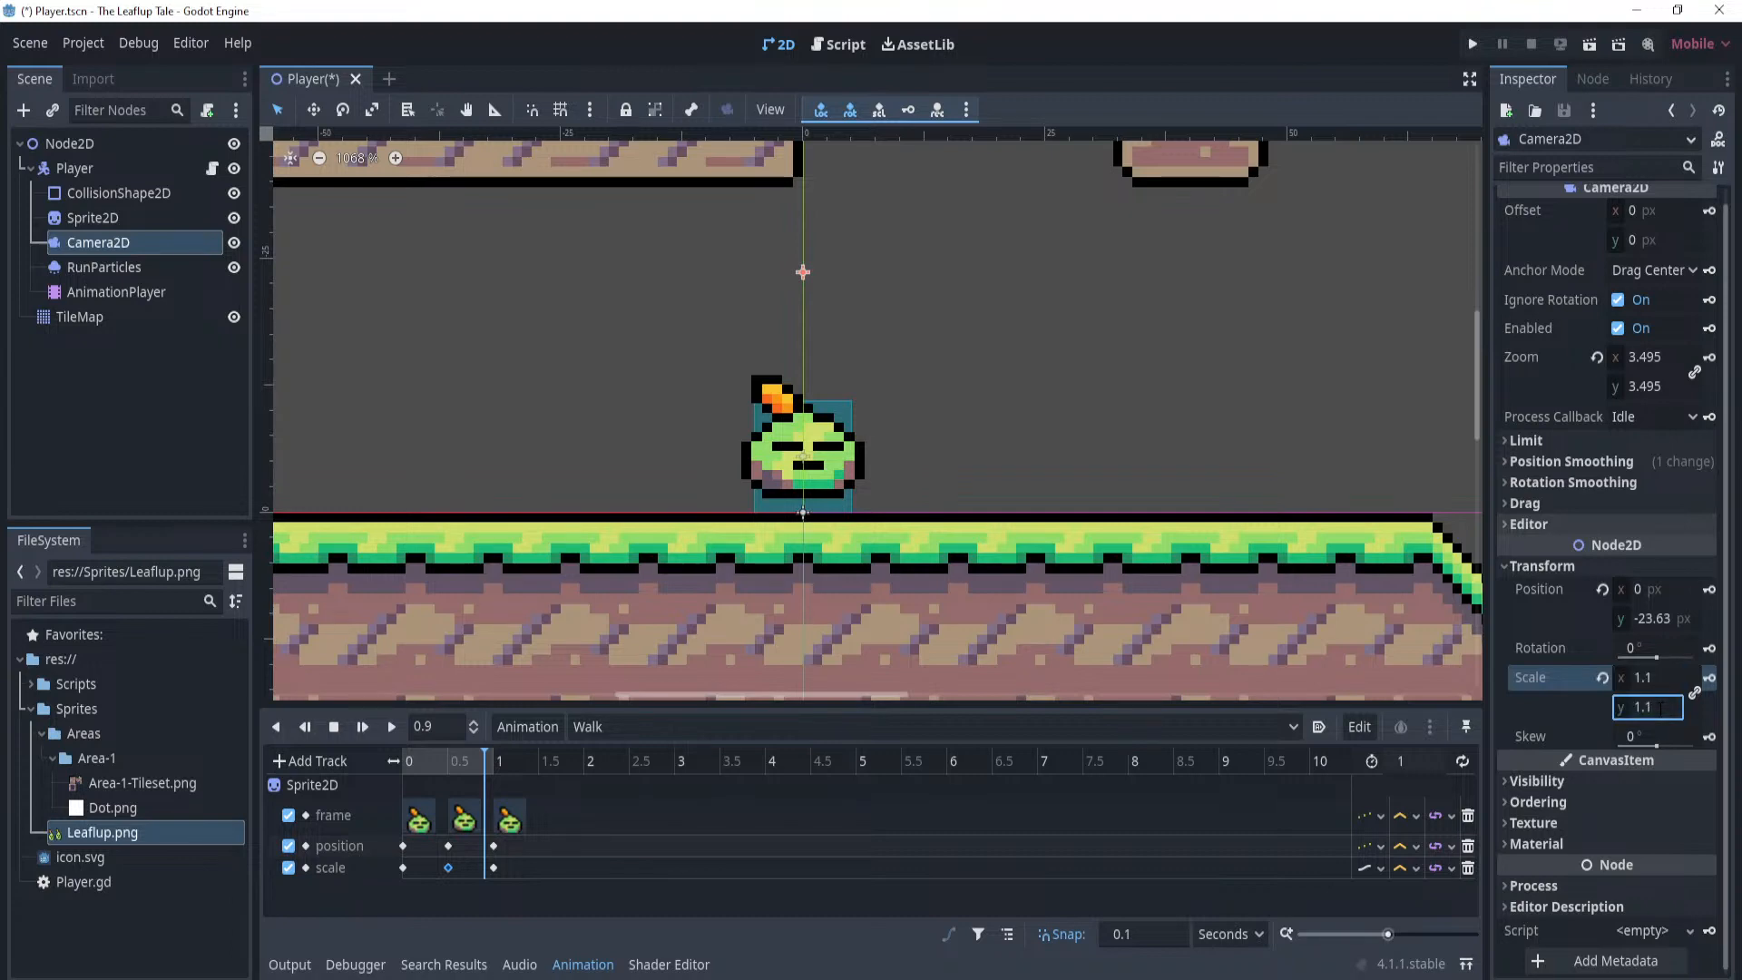
click(1716, 678)
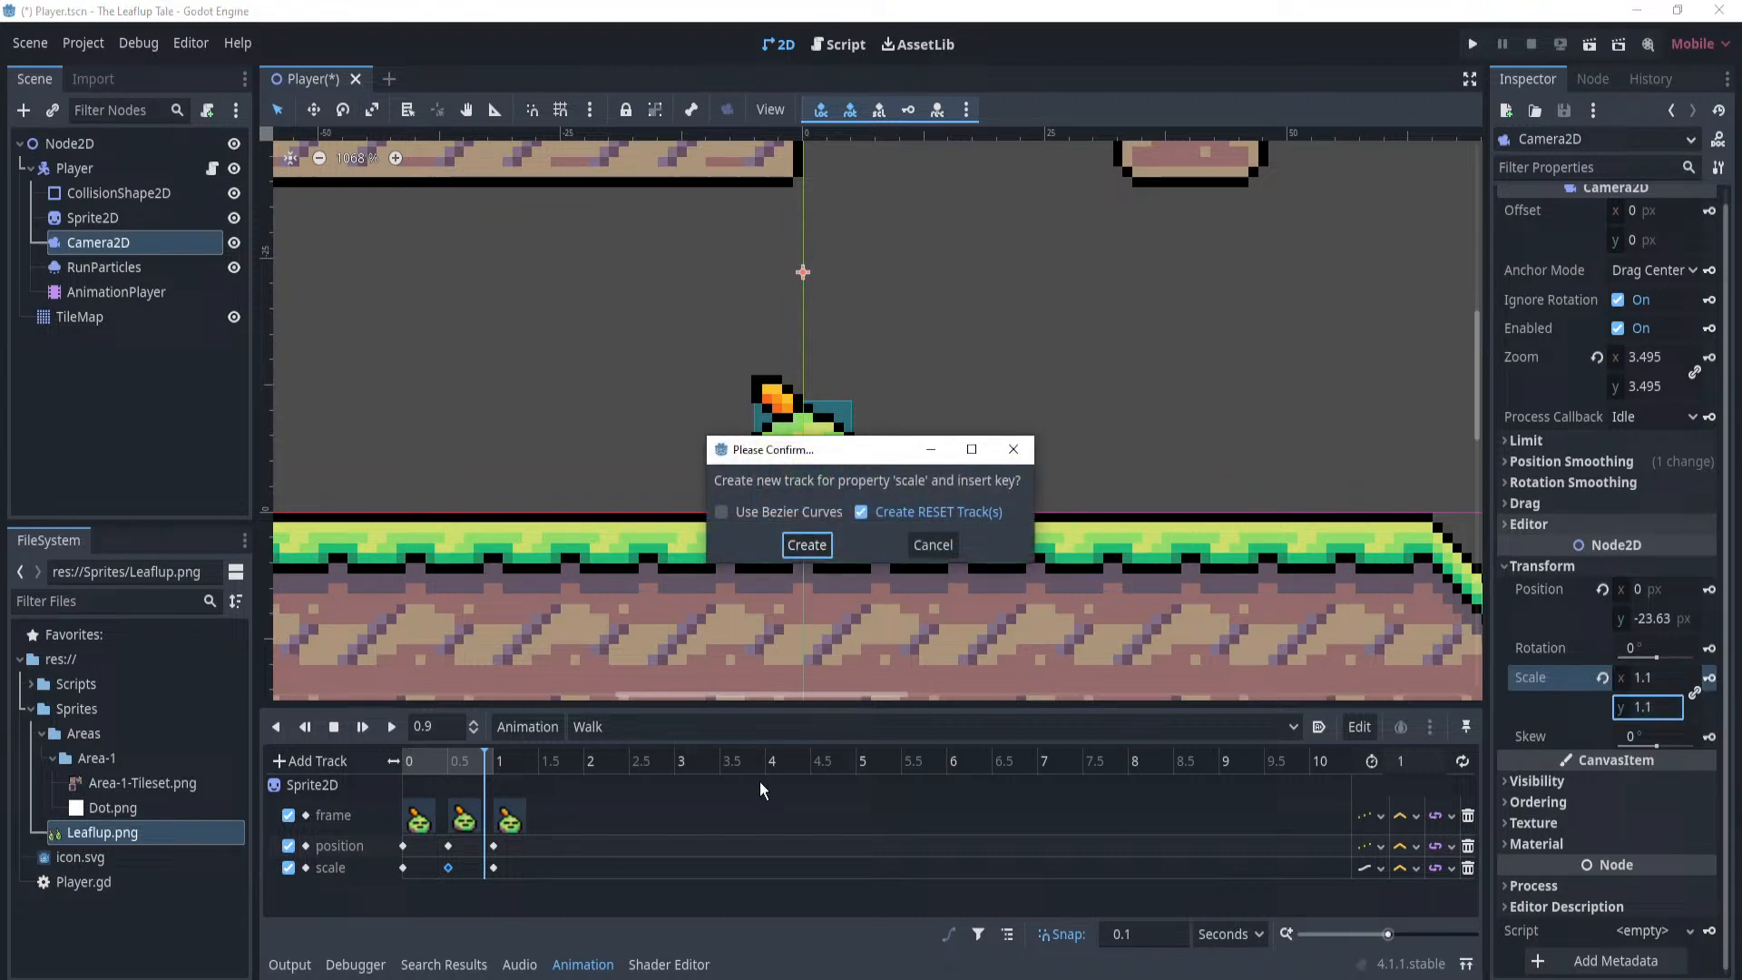
click(931, 545)
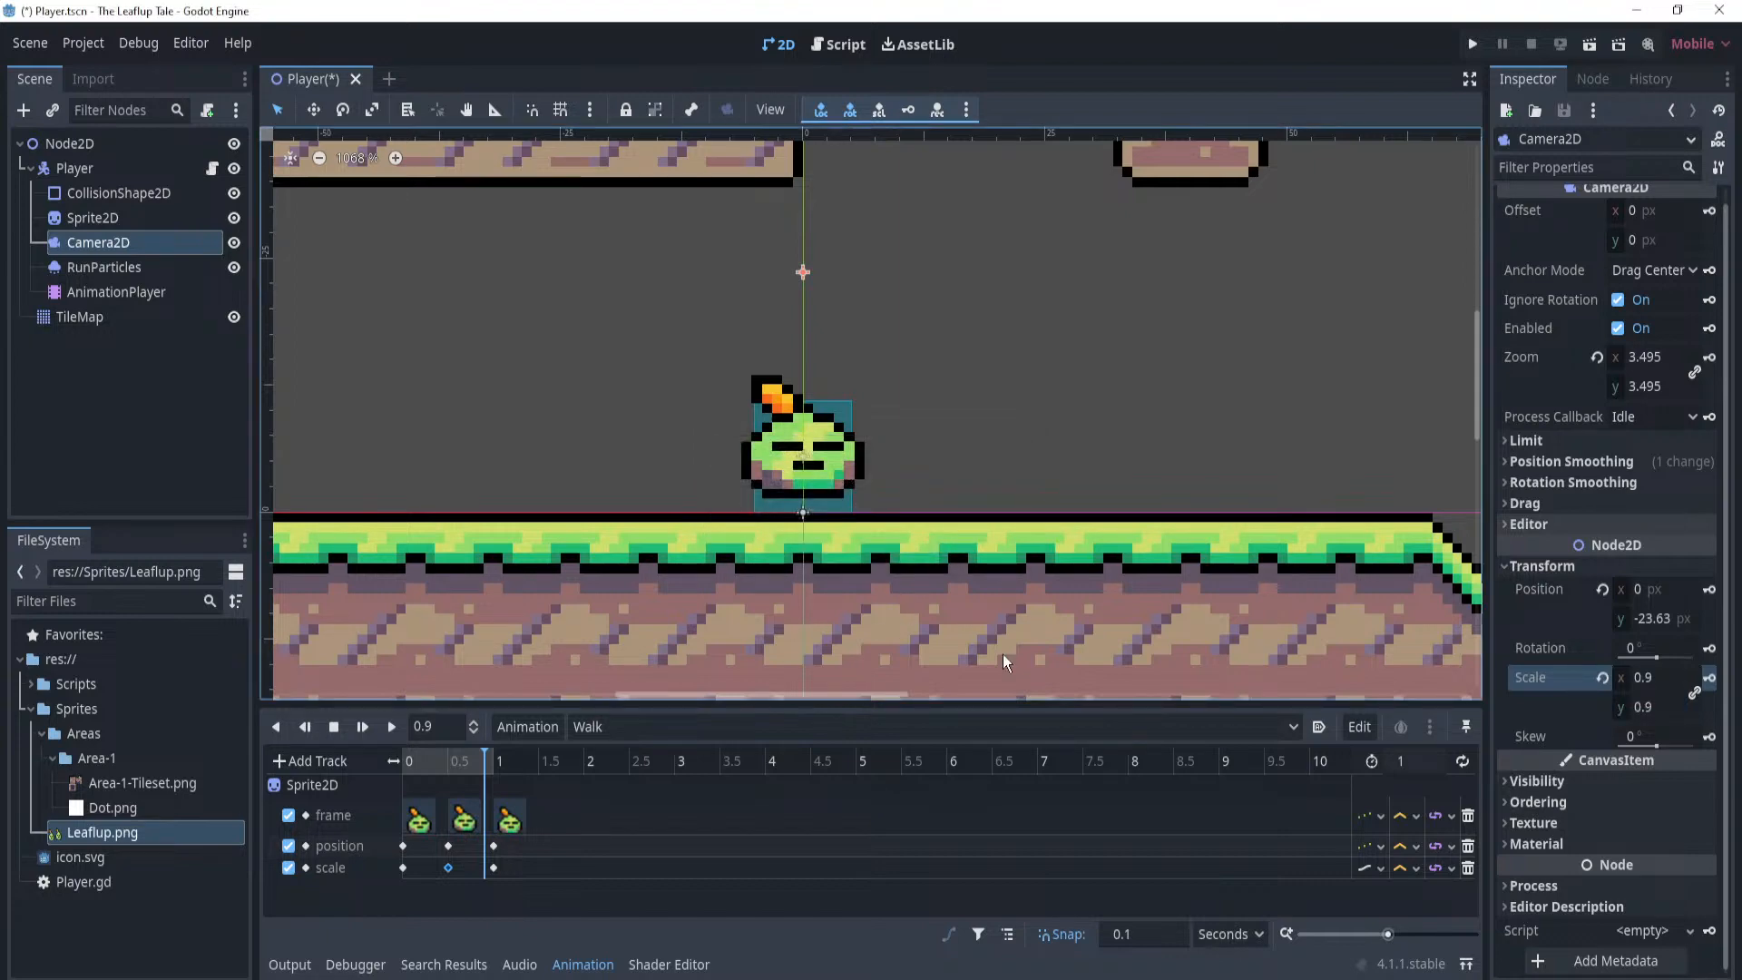
Set the Sprite2D scale to x 0.9 and y 1.1 and insert a scale key at 0.9 s.
click(158, 220)
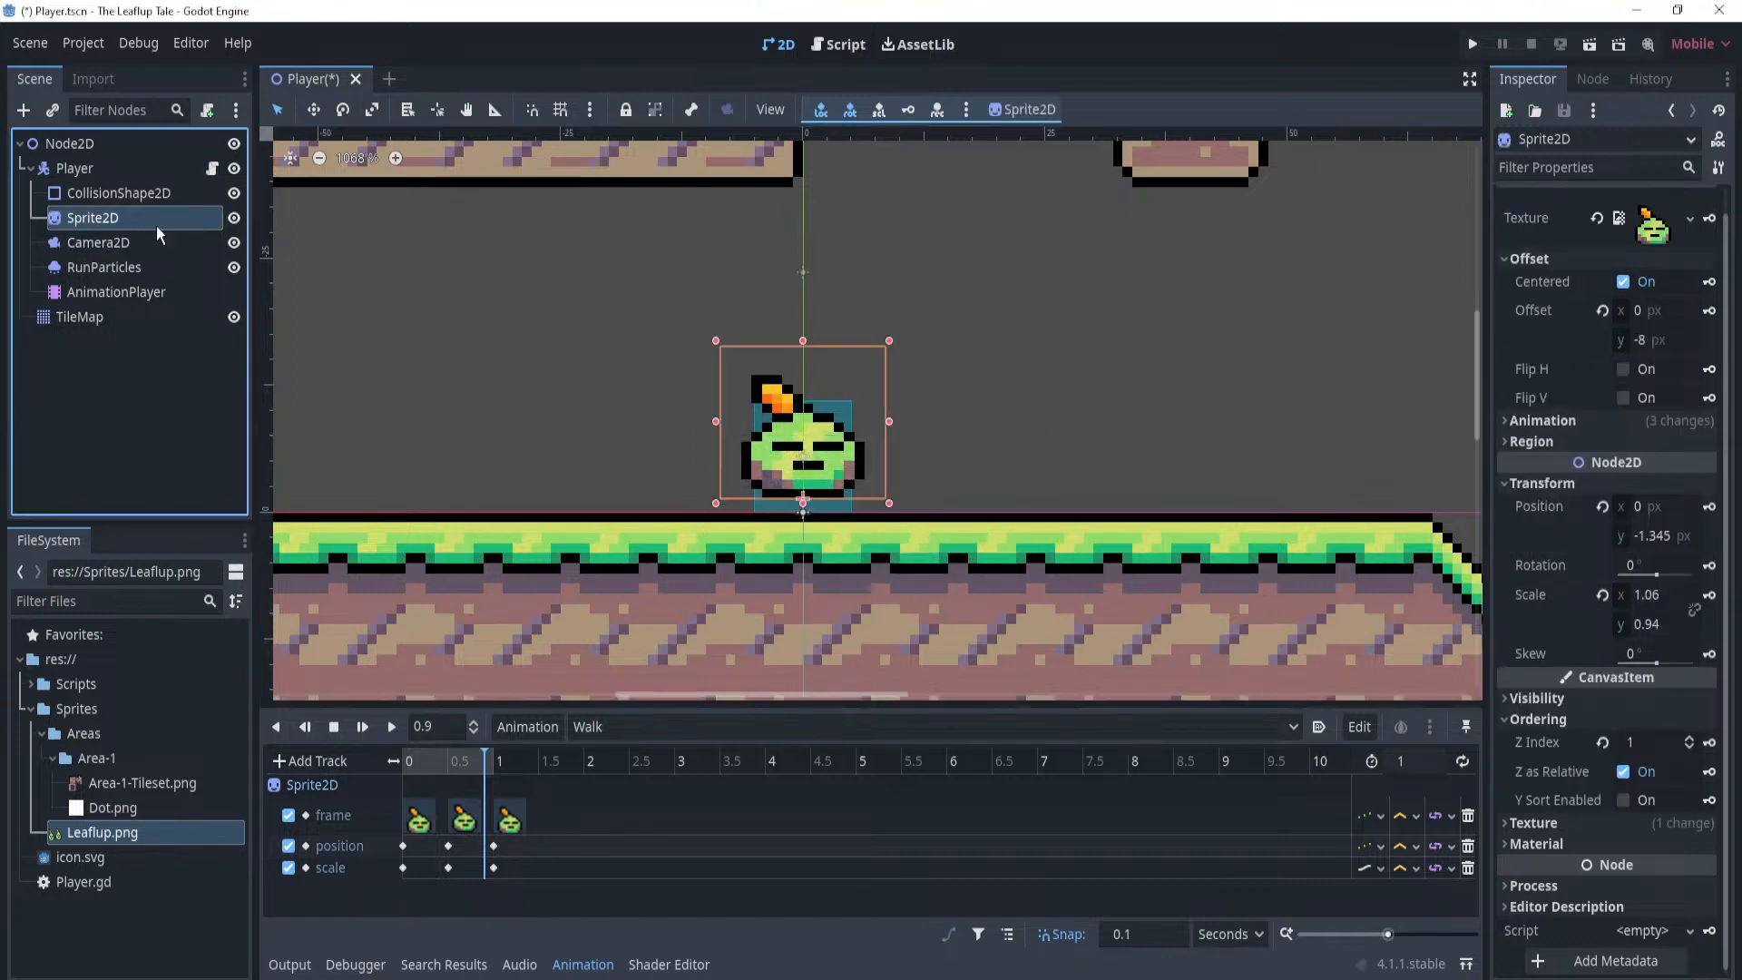
click(1669, 598)
text(0.9)
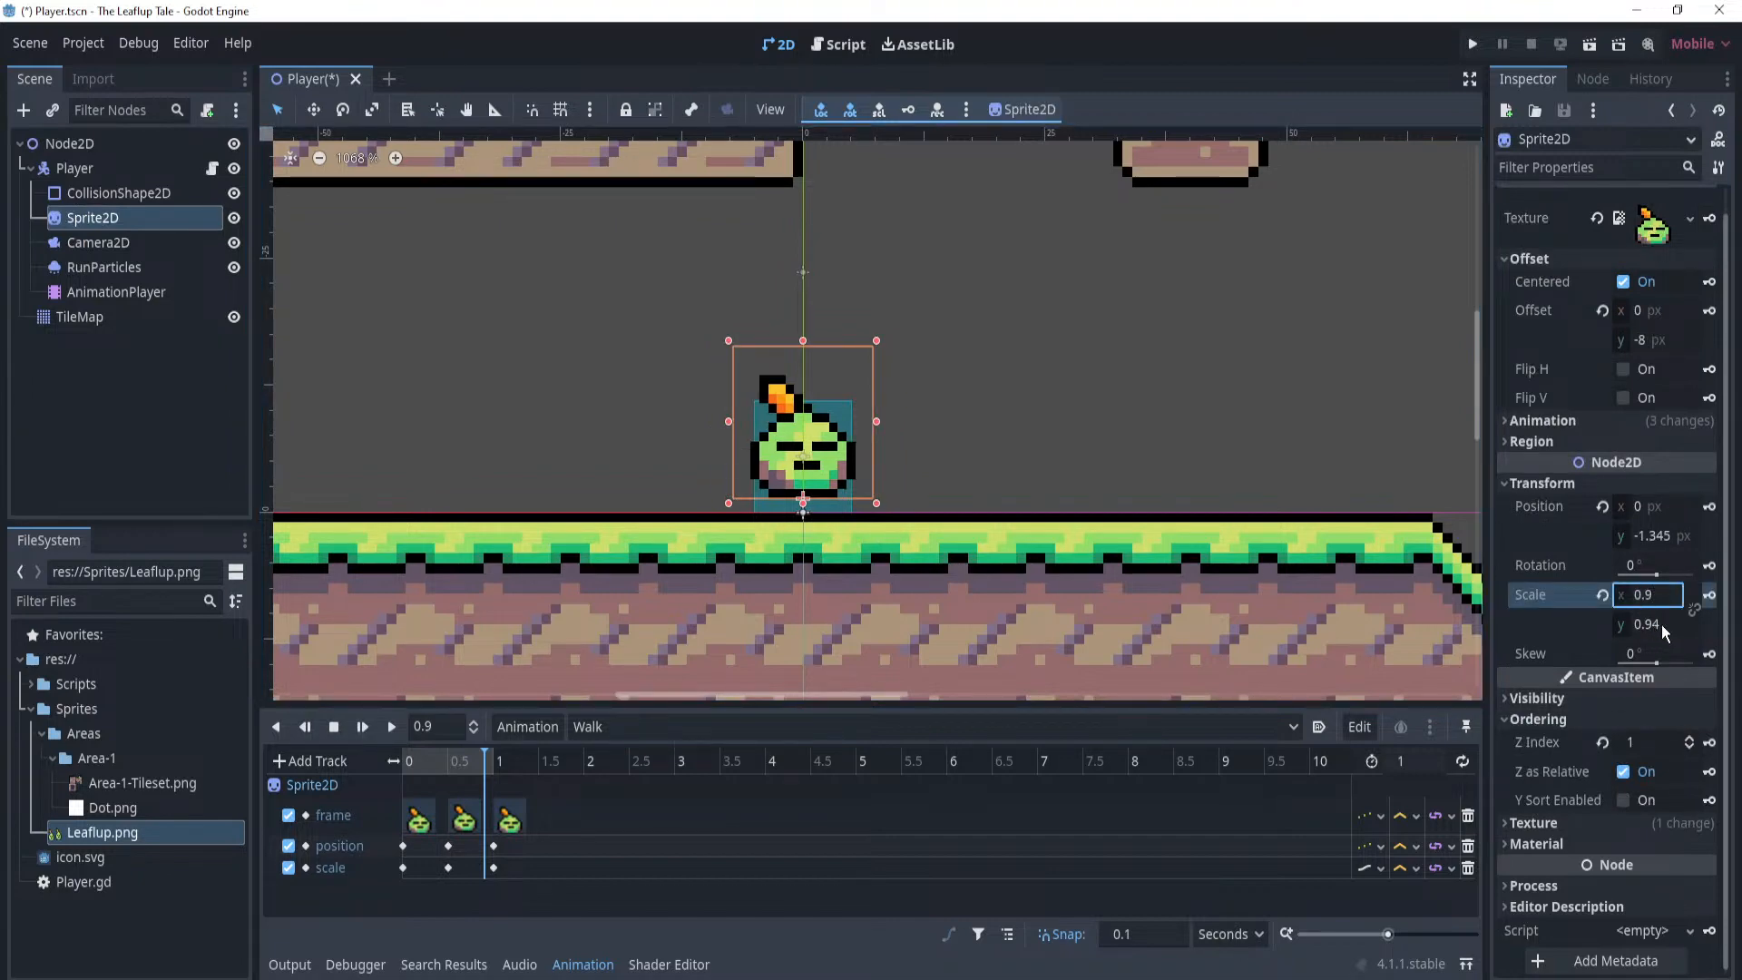
click(1663, 626)
text(1.1)
key(Return)
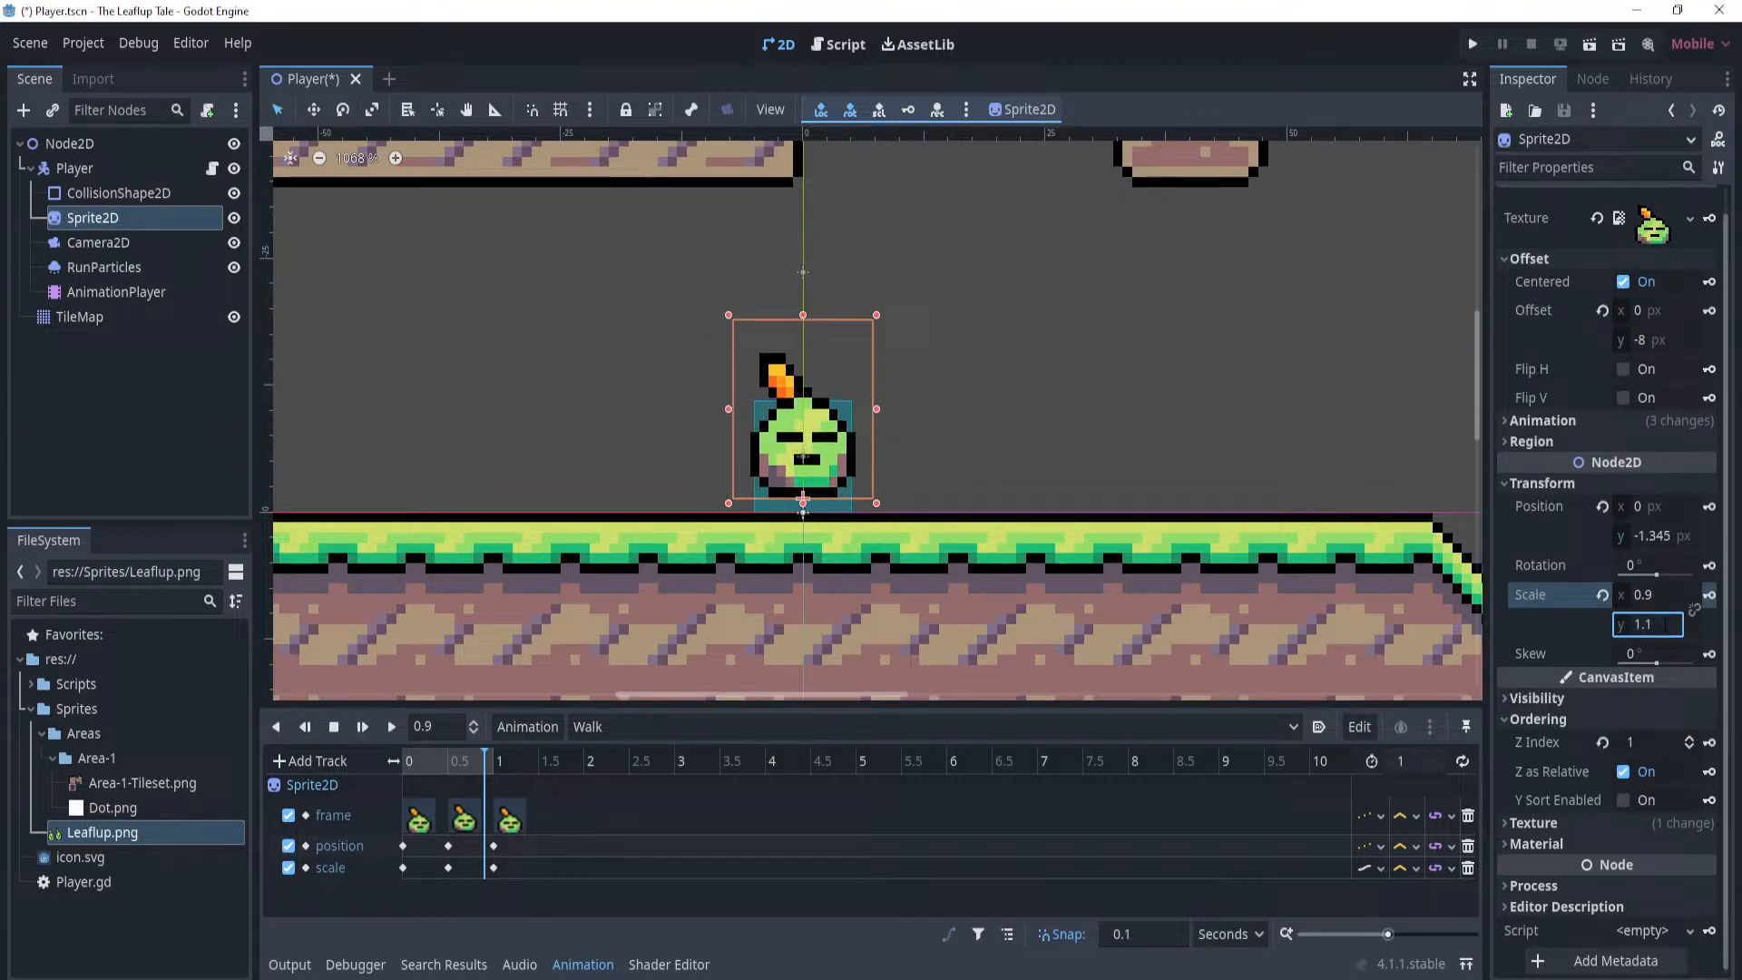
click(1710, 595)
Play the Walk animation from the start to check the sprite's stretch, and return the playhead to 0 s.
drag(467, 753, 379, 733)
click(392, 732)
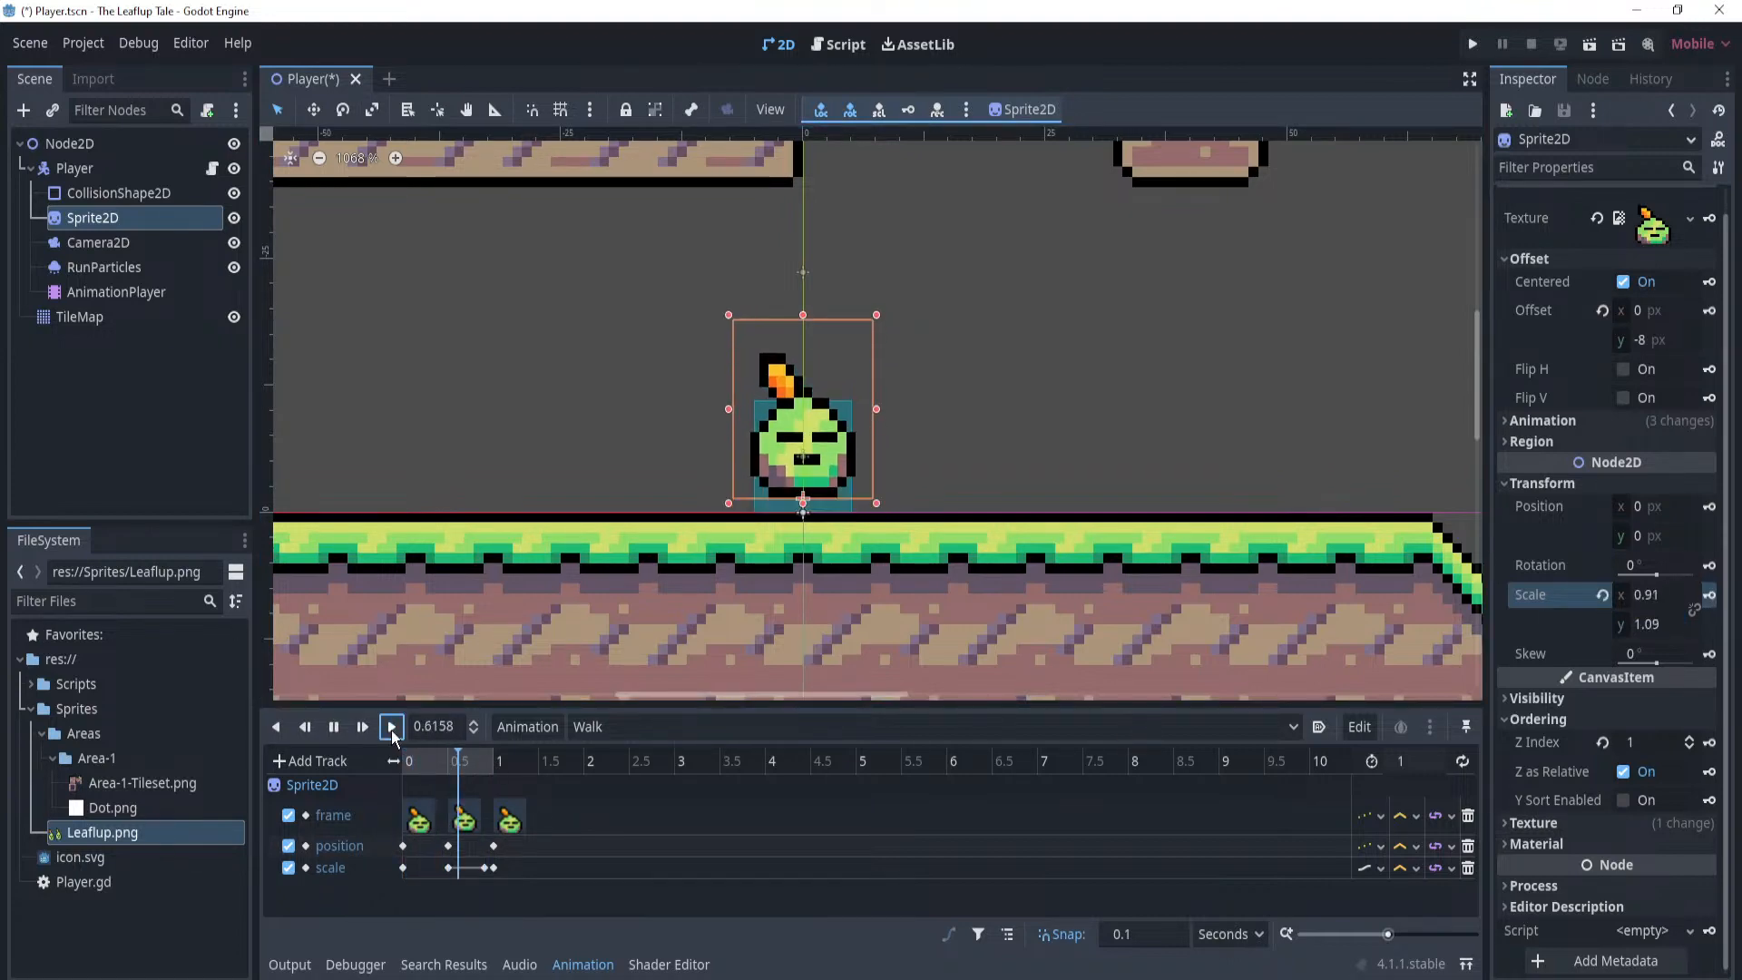
click(449, 762)
drag(448, 766, 397, 753)
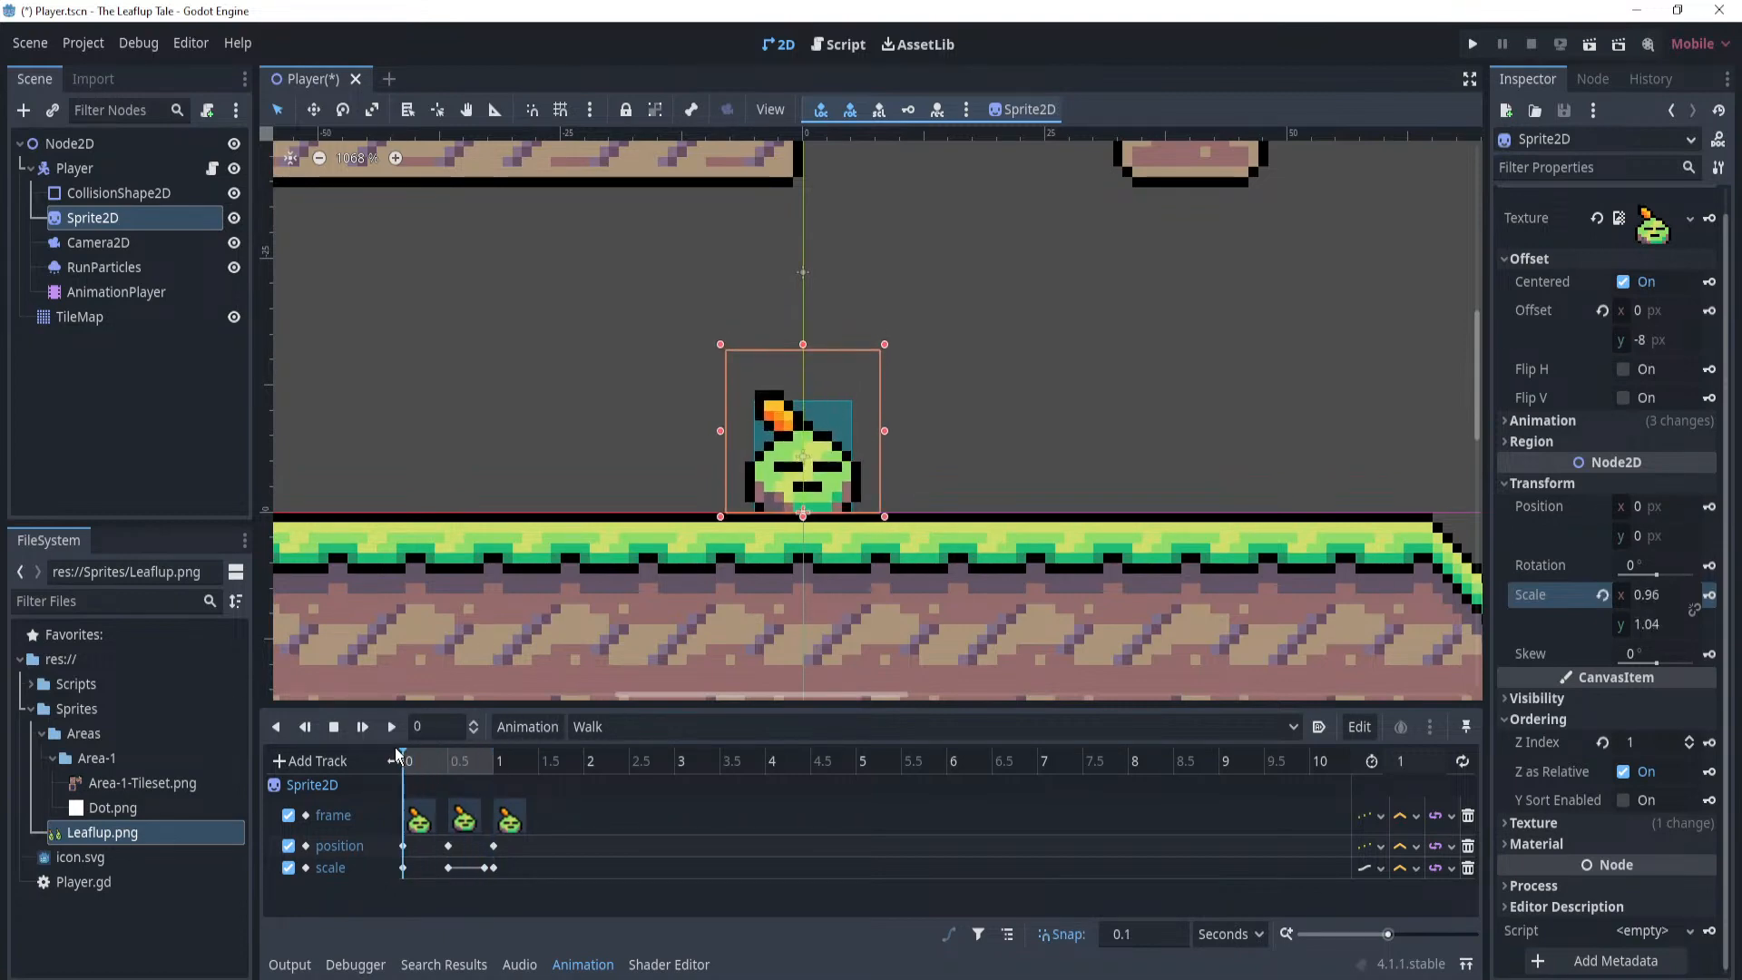
Set the position track's update mode to Continuous and preview the Walk animation with looping enabled.
click(1382, 846)
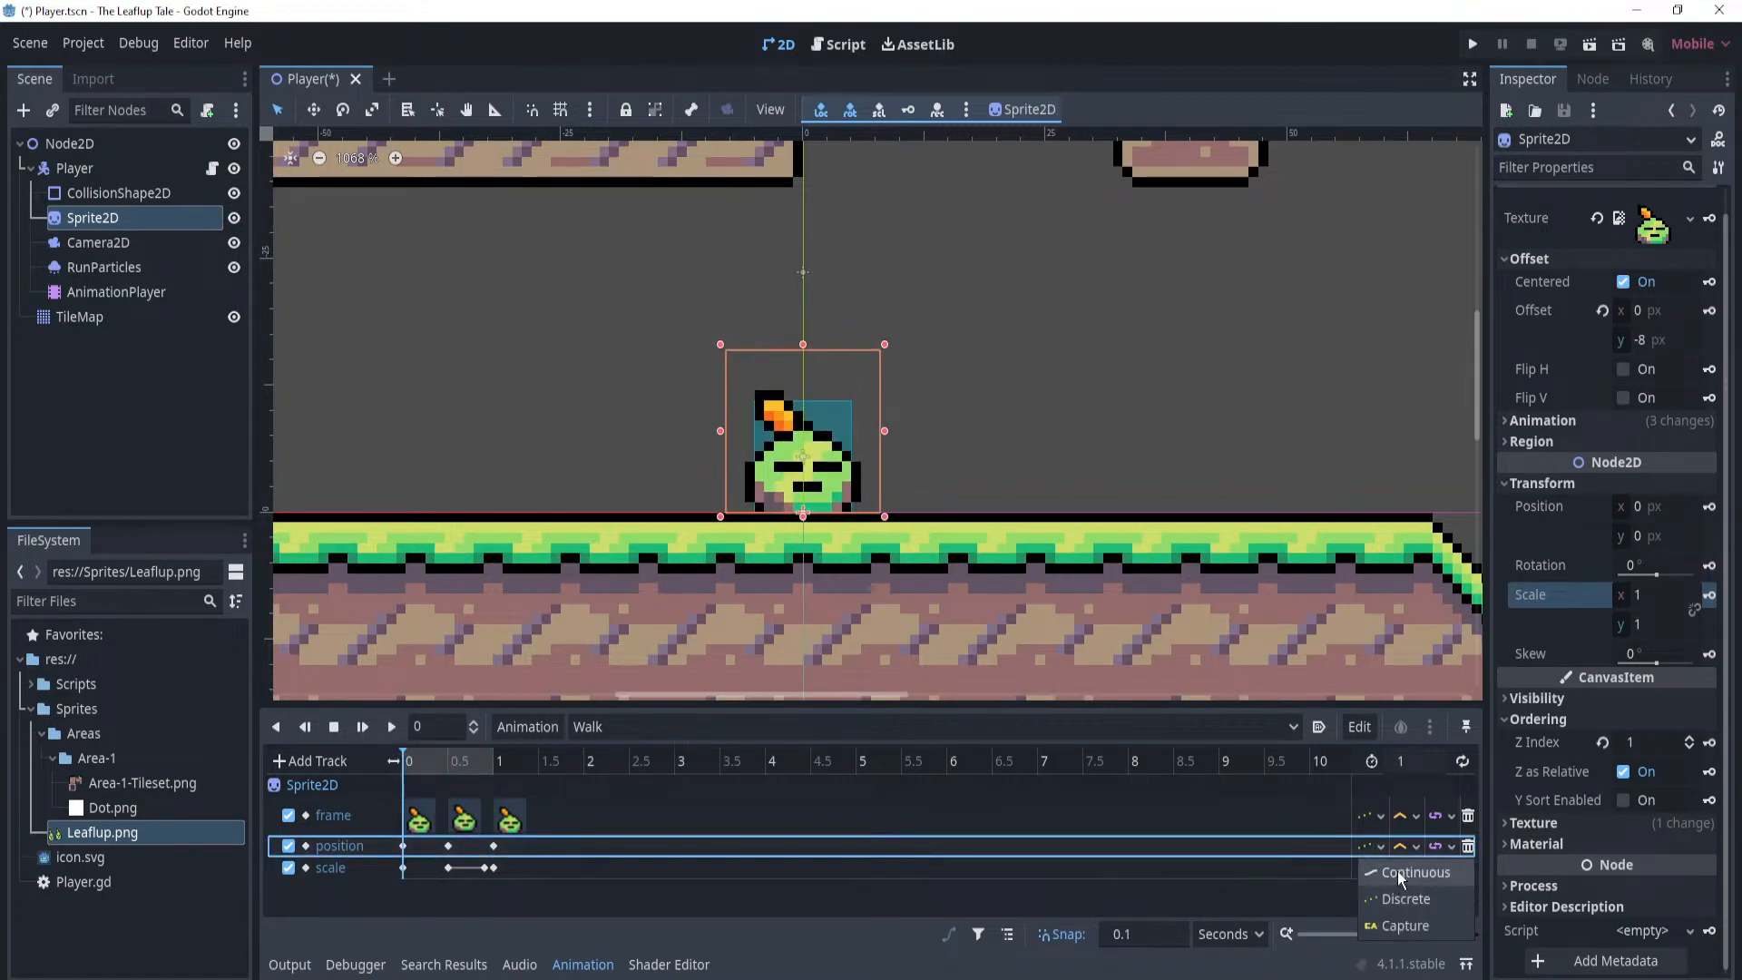
click(1398, 872)
mouse_move(390, 758)
mouse_down()
mouse_move(531, 759)
mouse_move(399, 758)
mouse_up()
click(392, 727)
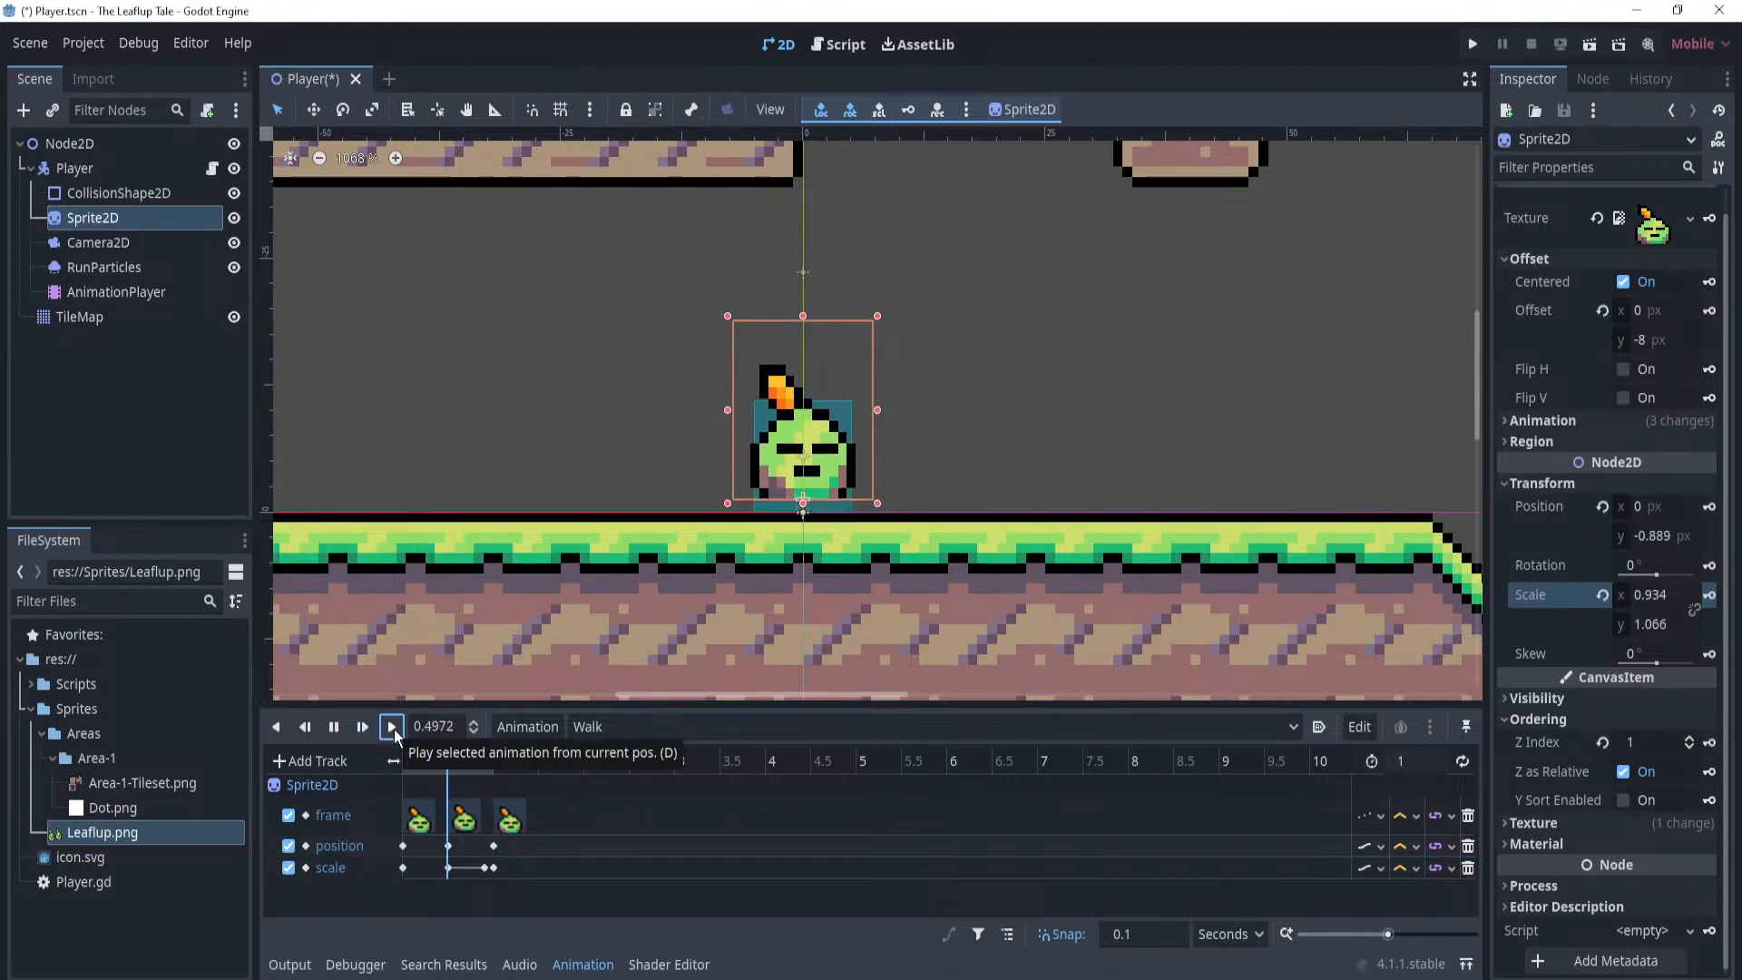
click(334, 727)
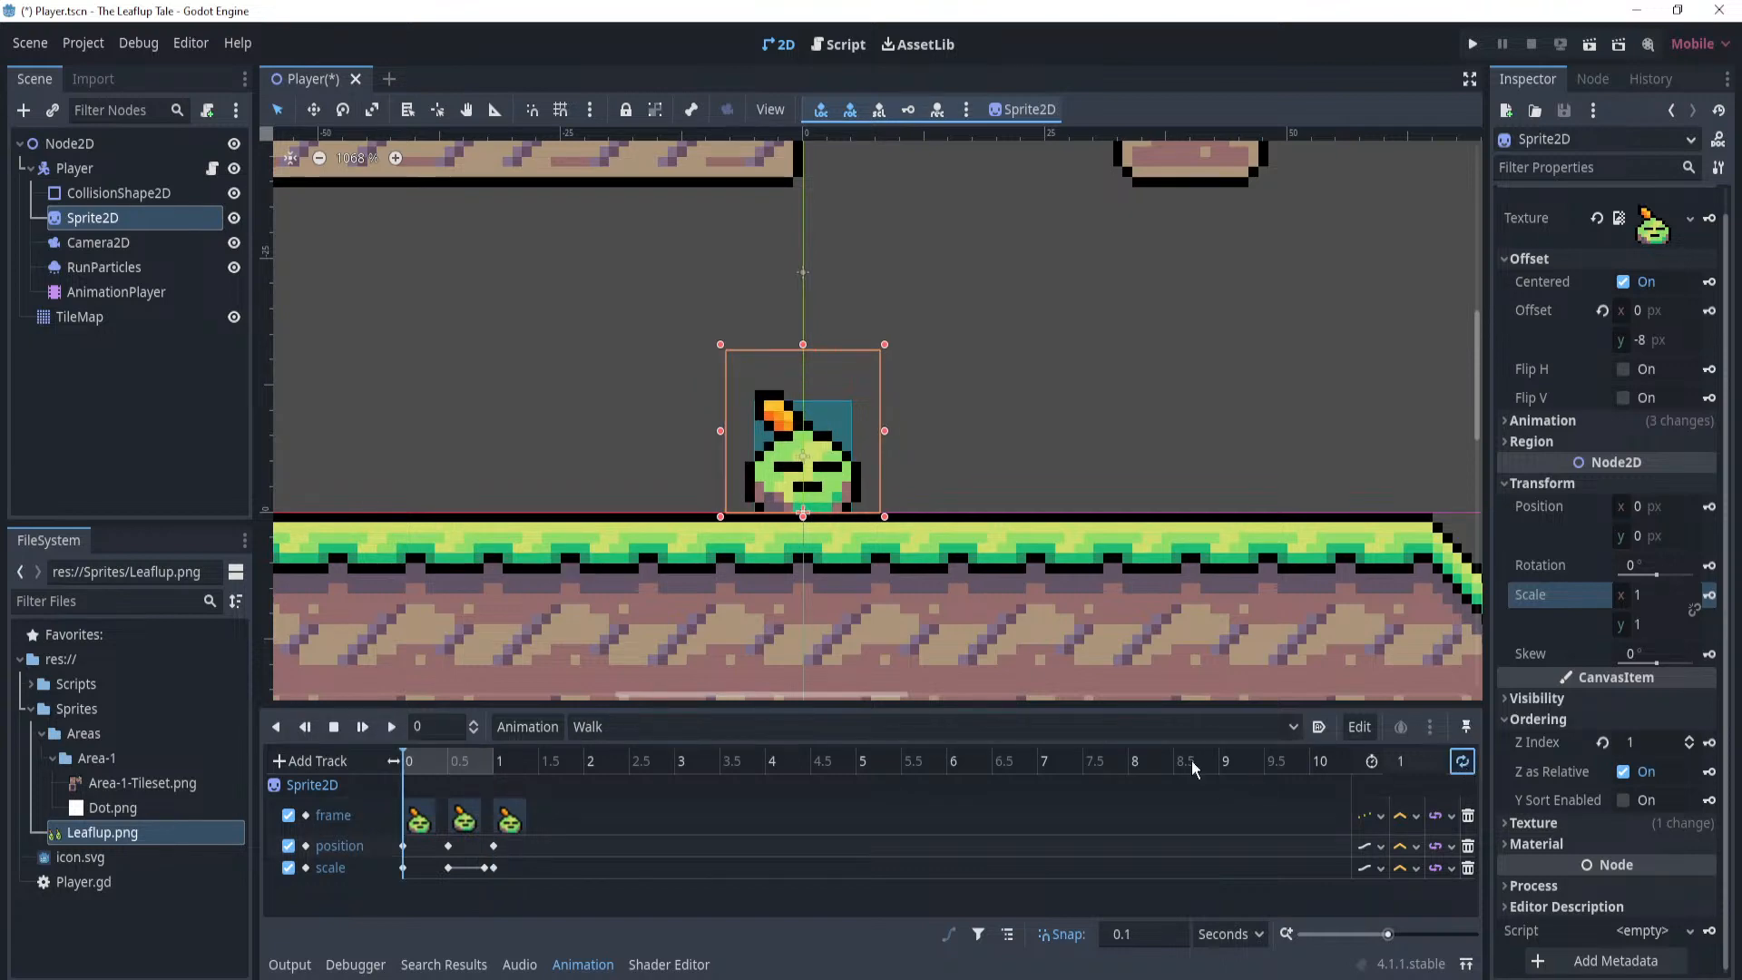
click(394, 730)
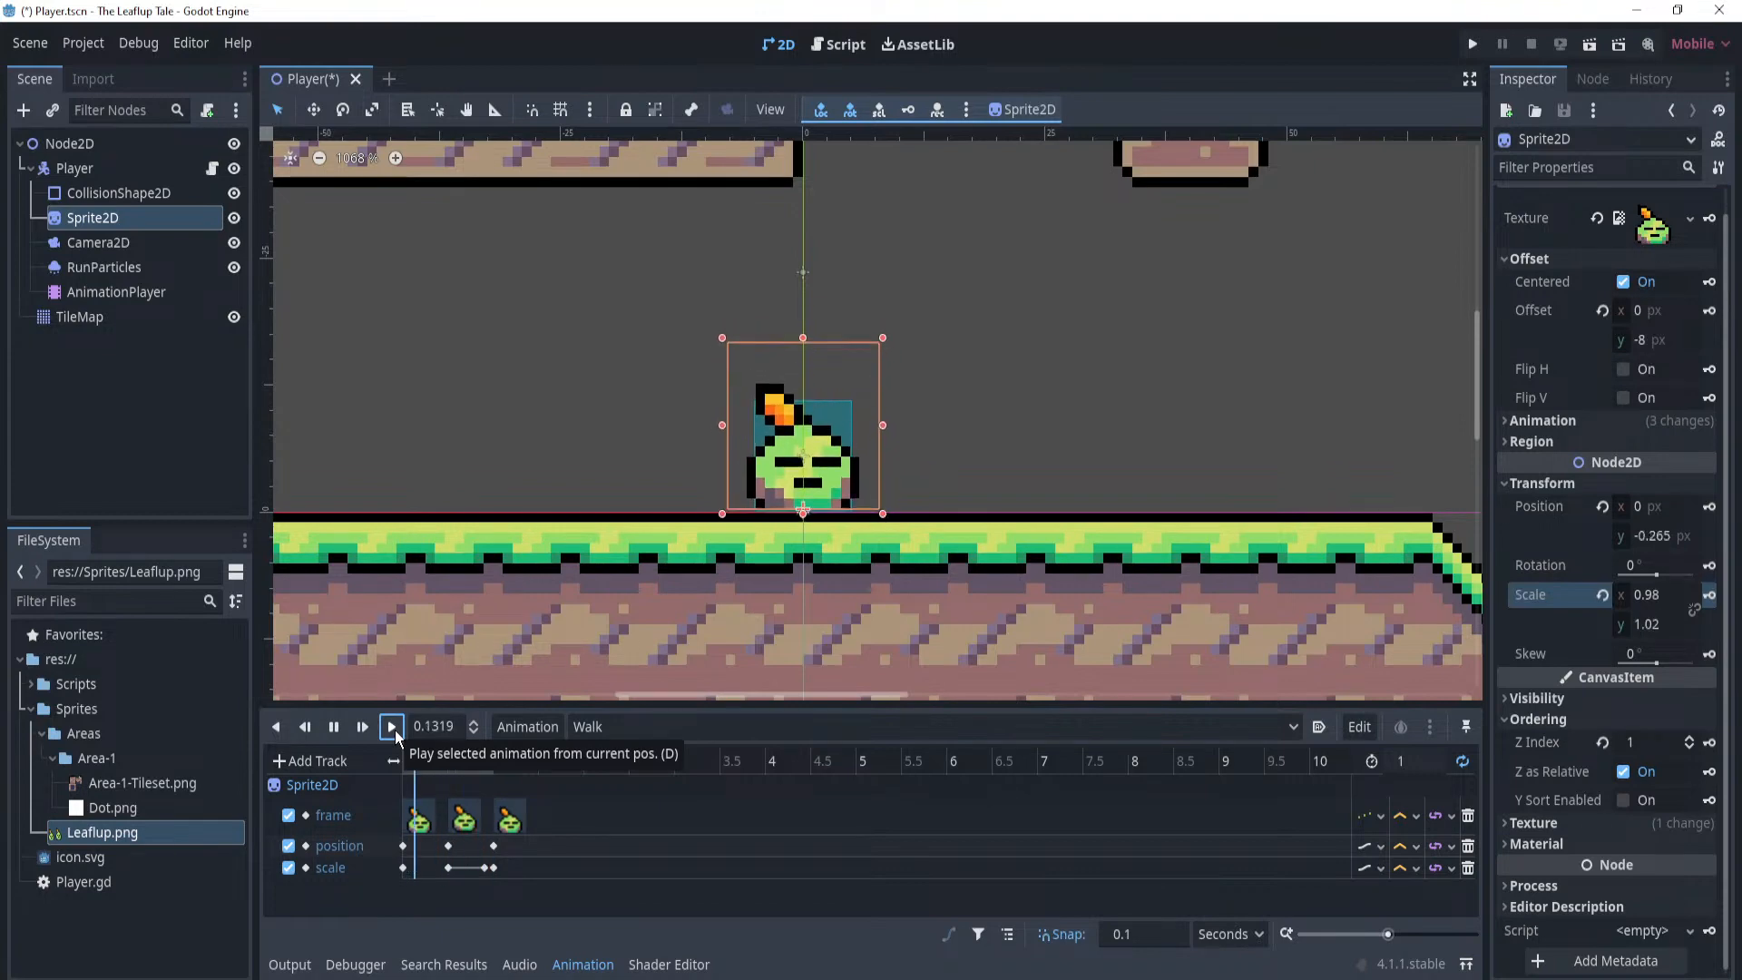
Extend the Walk animation length to 1.2 s and move the last two scale keys to 1 s and 1.1 s.
click(486, 868)
drag(487, 868, 476, 869)
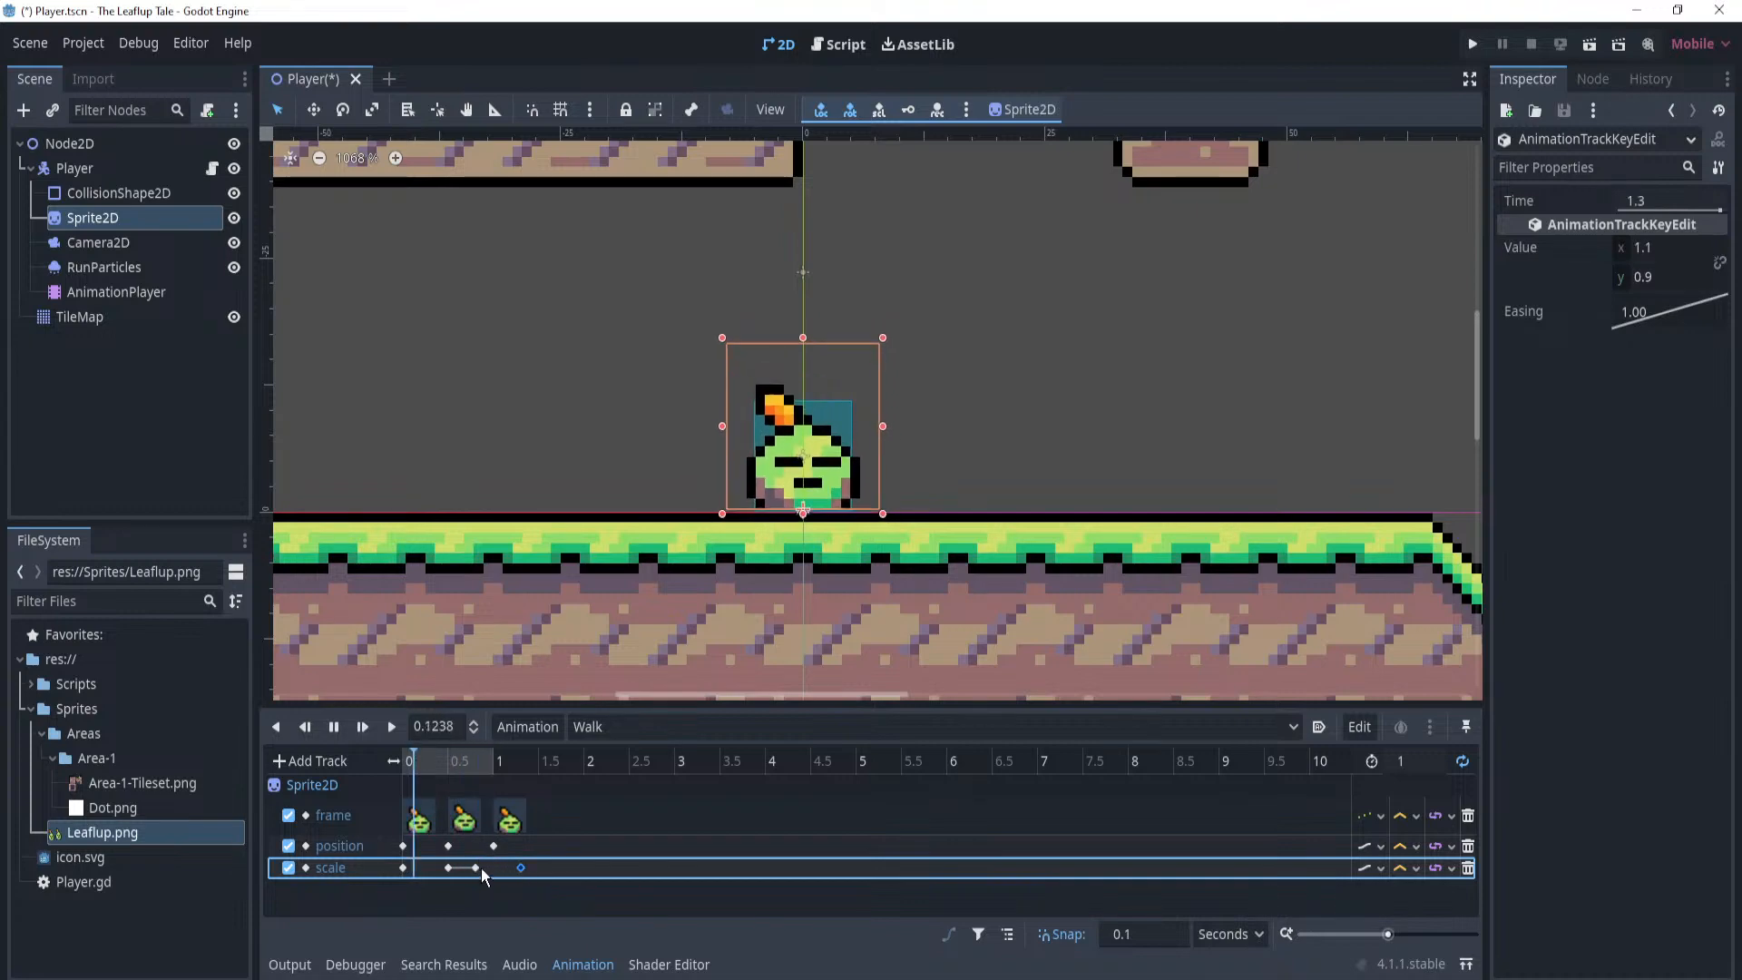
mouse_move(481, 869)
mouse_down()
mouse_move(537, 868)
mouse_move(499, 869)
mouse_up()
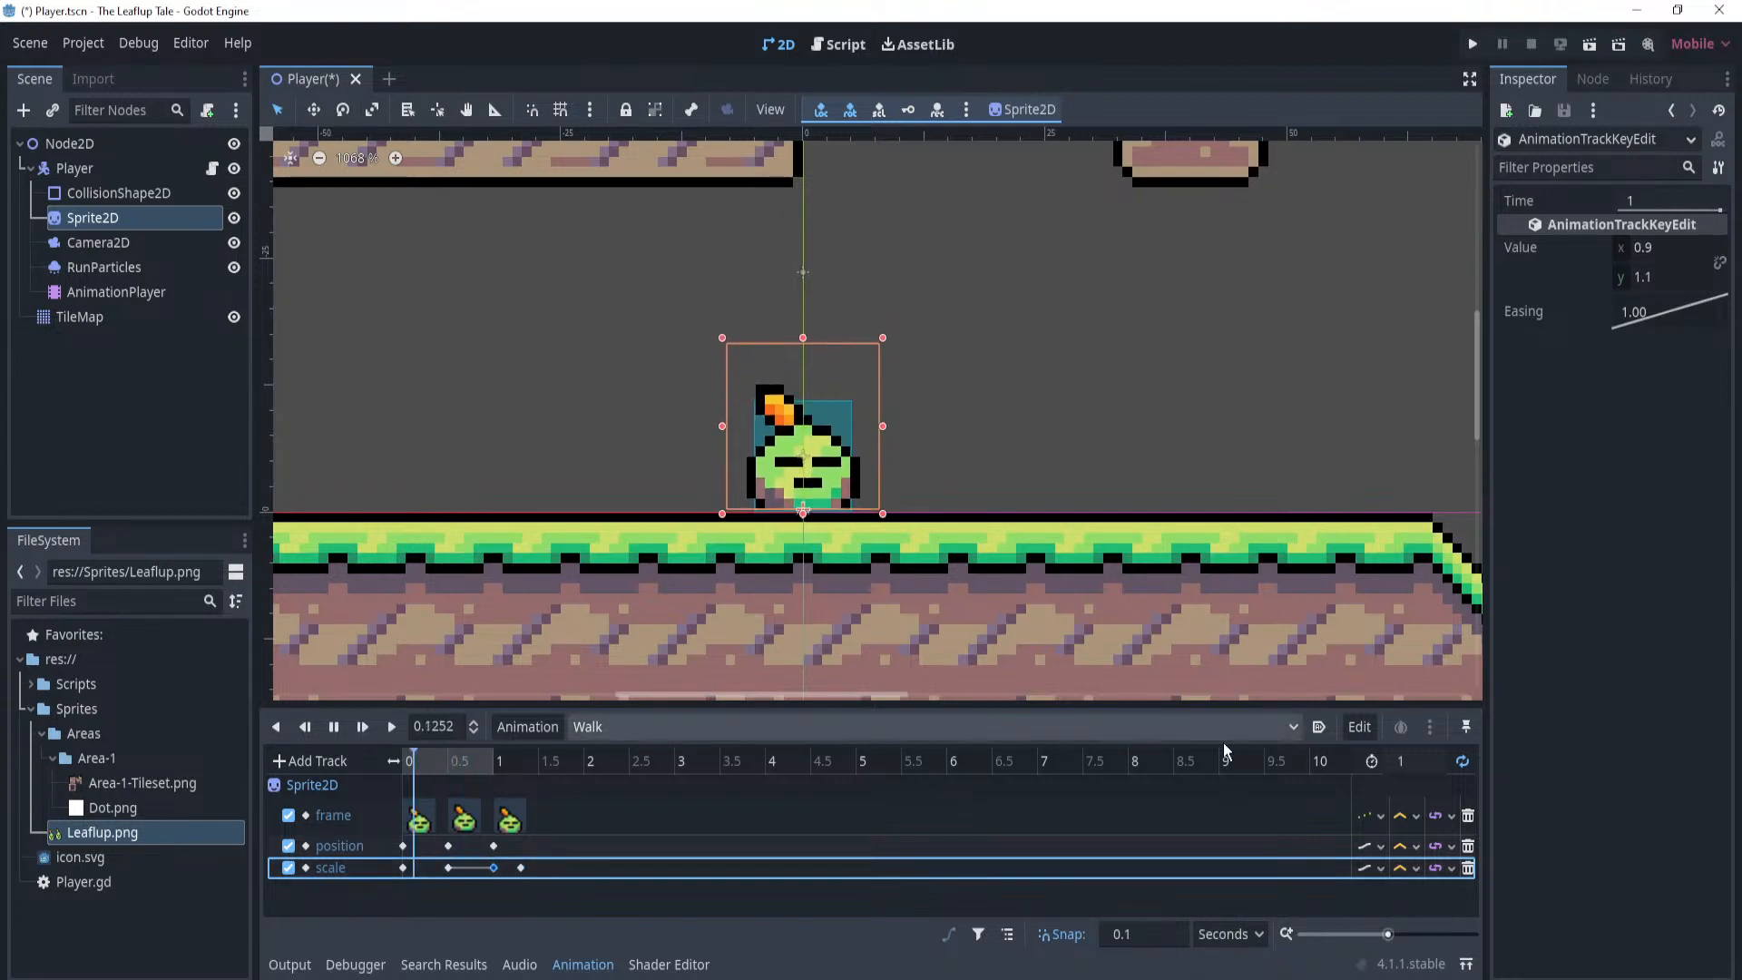
click(1402, 760)
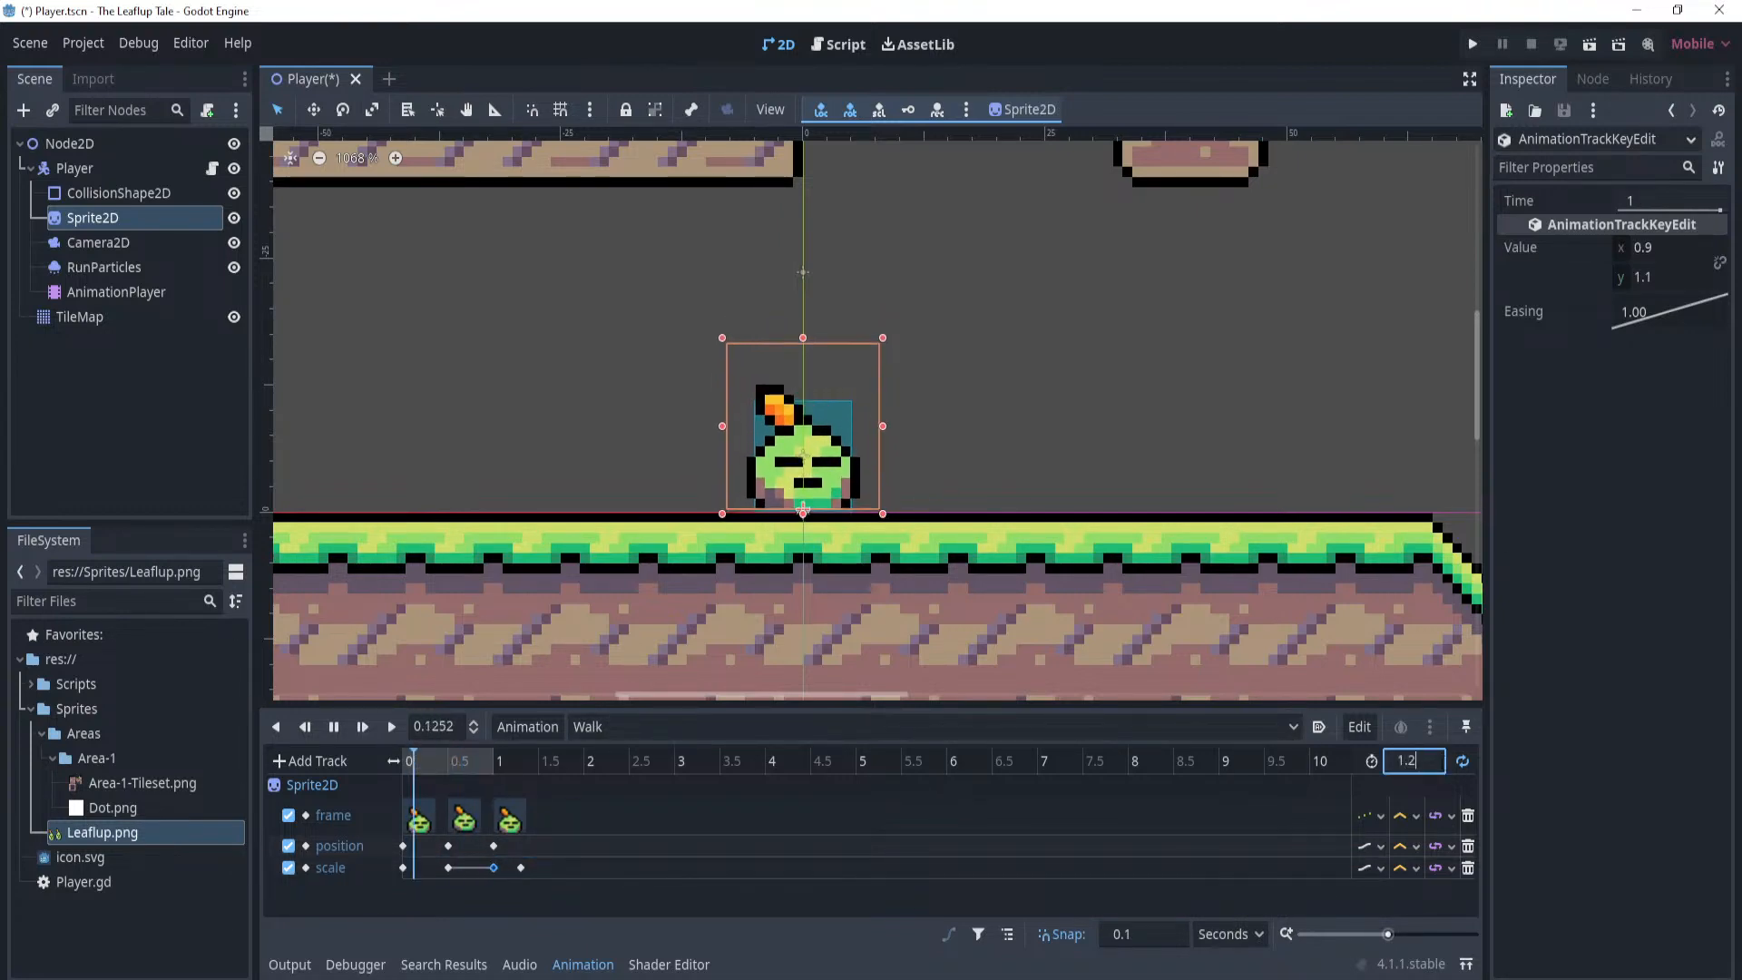
drag(521, 868, 506, 868)
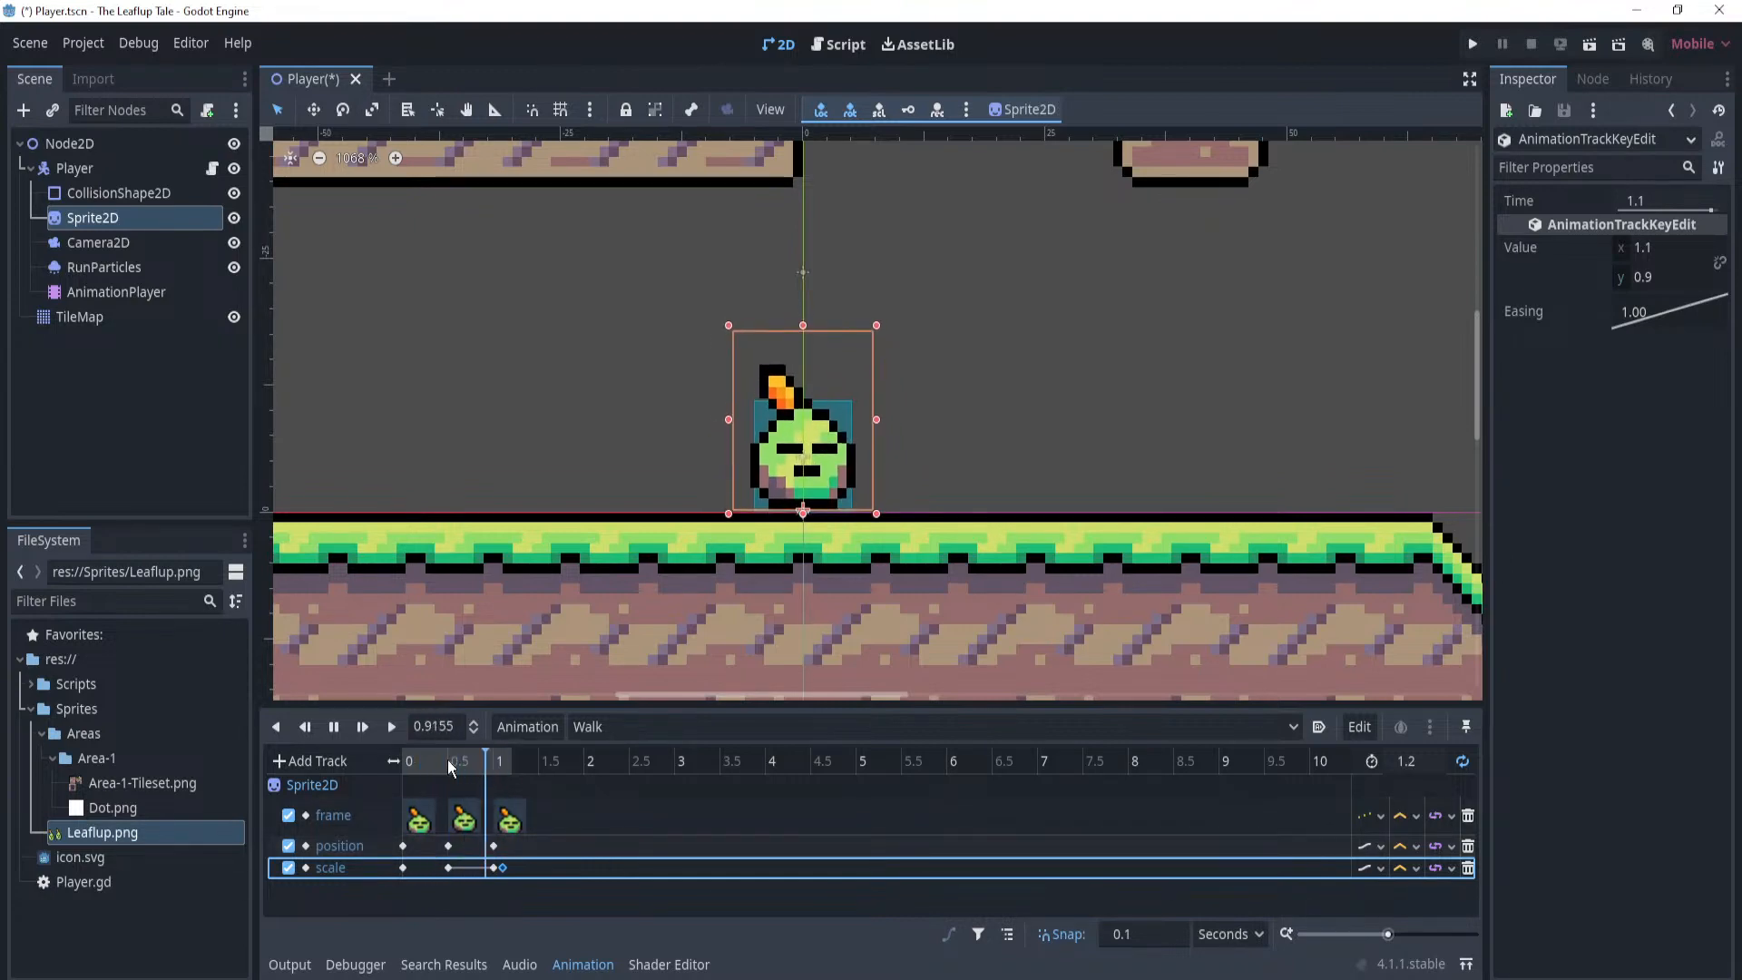
Shift the position and scale keys after 0 s earlier, placing the middle pair at about 0.3 s, and preview the timing.
click(335, 727)
drag(515, 874, 473, 855)
click(447, 848)
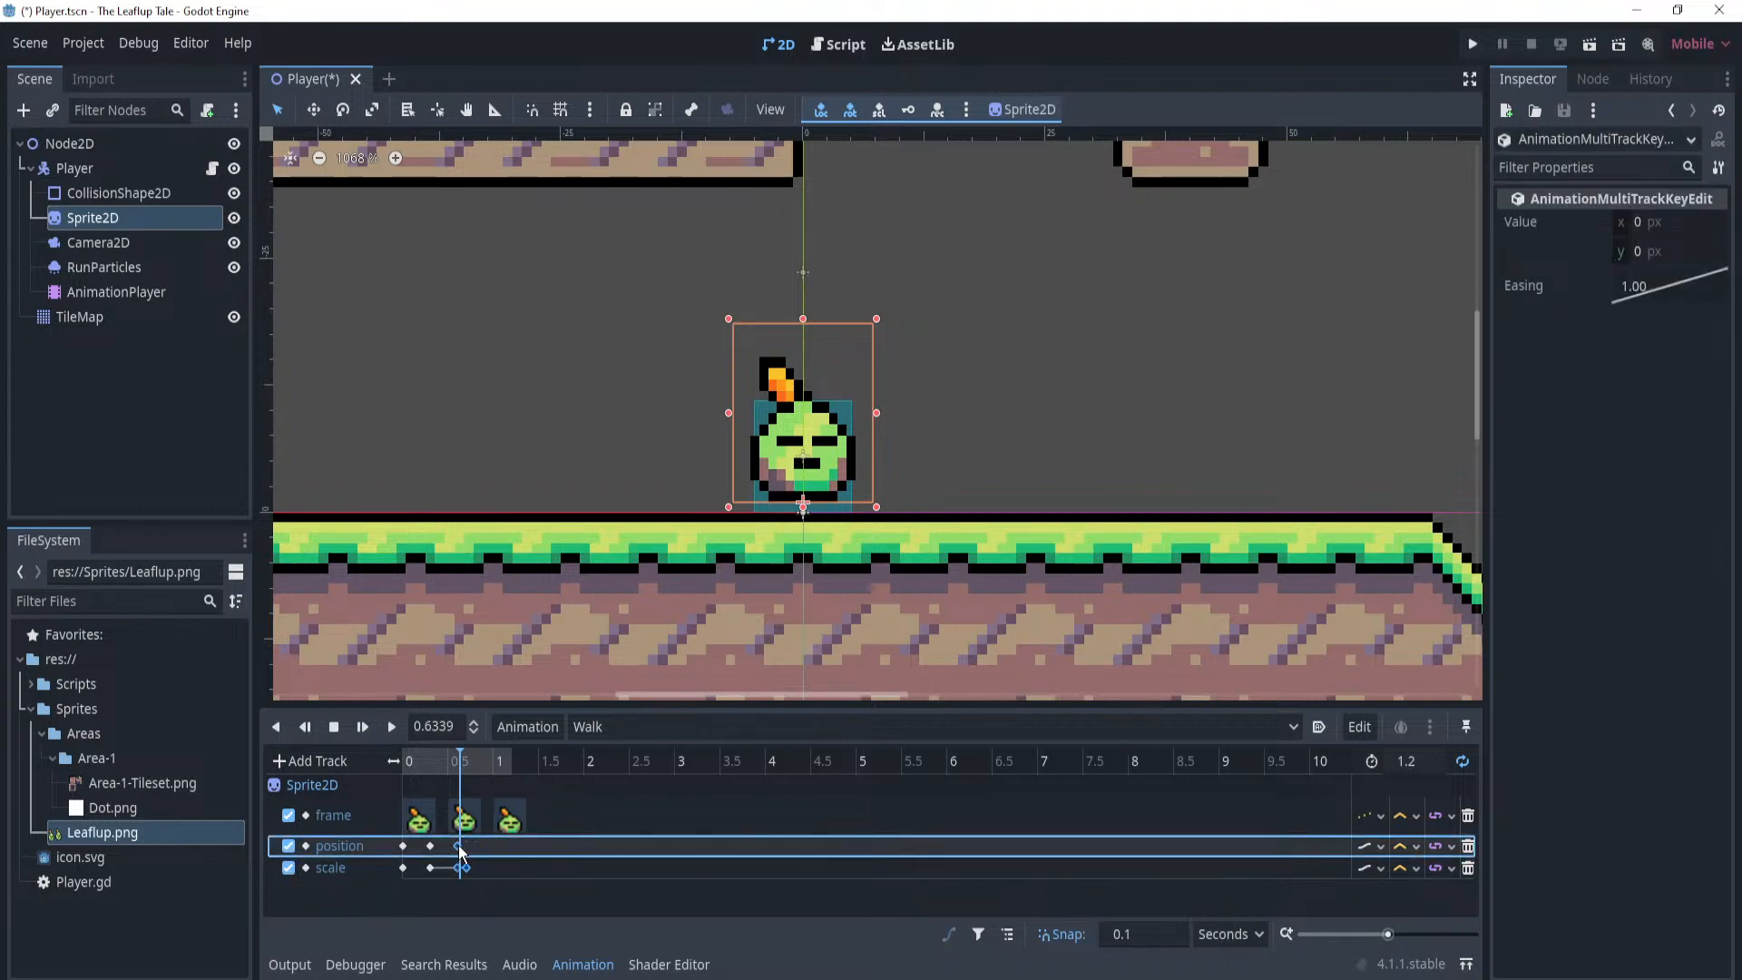
click(393, 732)
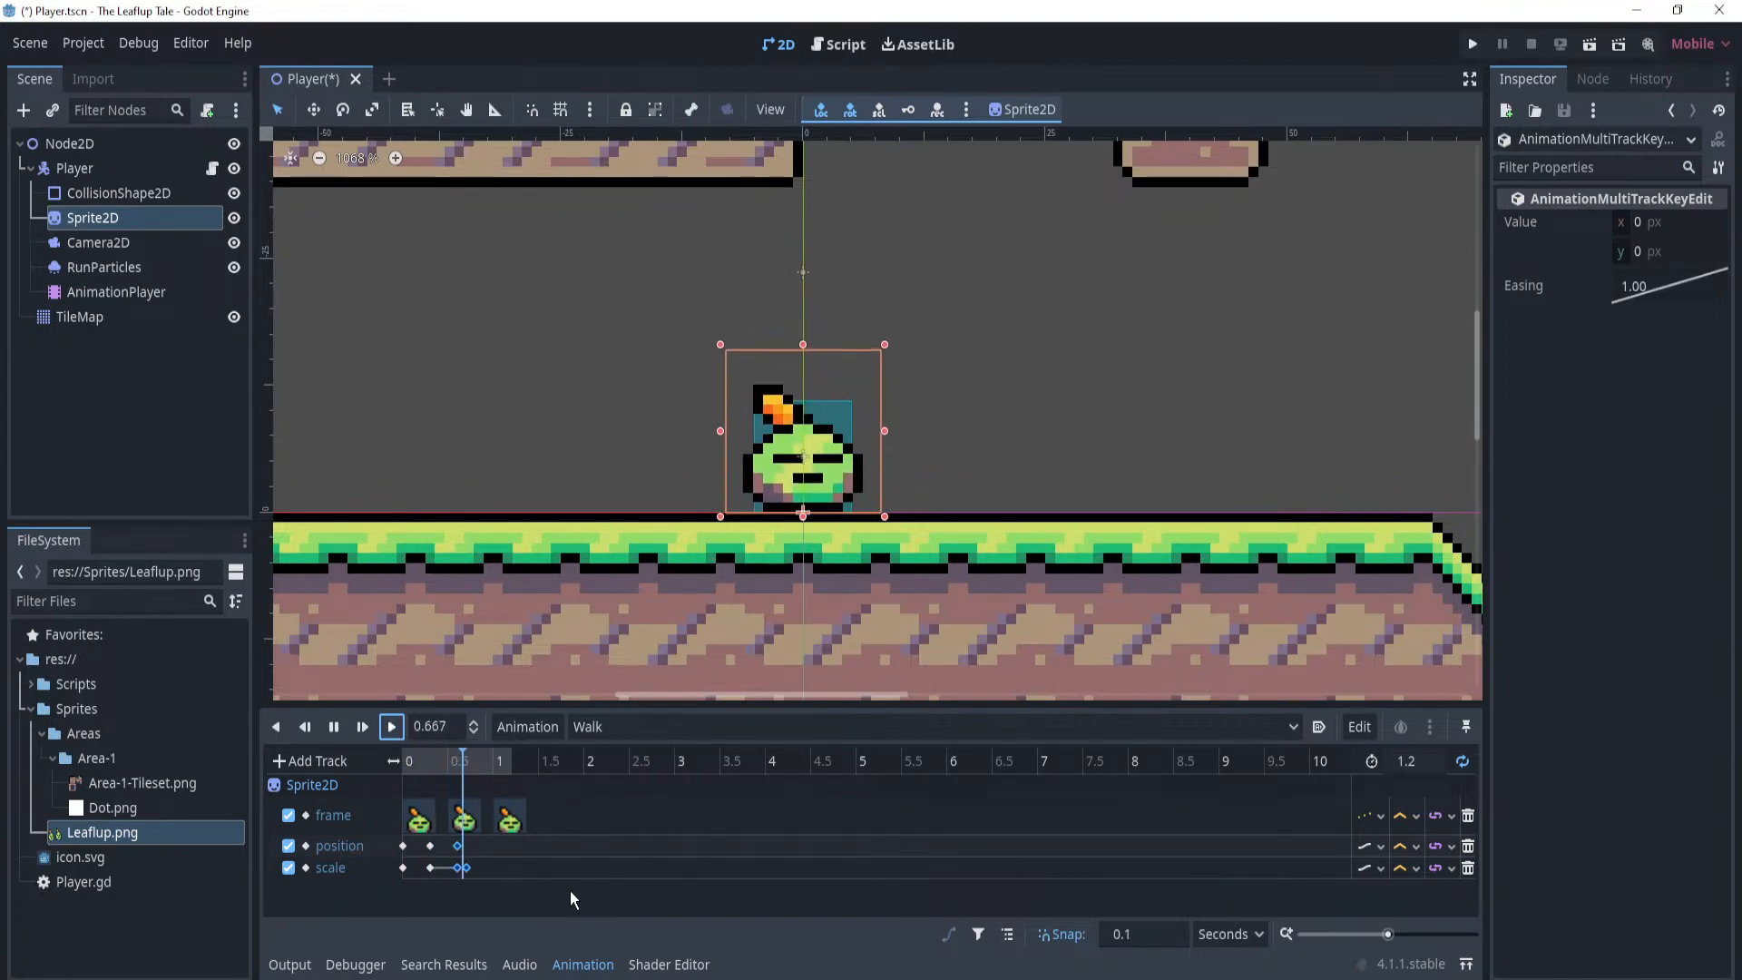
click(333, 726)
Move the second and third frame keys to about 0.3 s and 0.8 s, and replay Walk from the start.
click(458, 821)
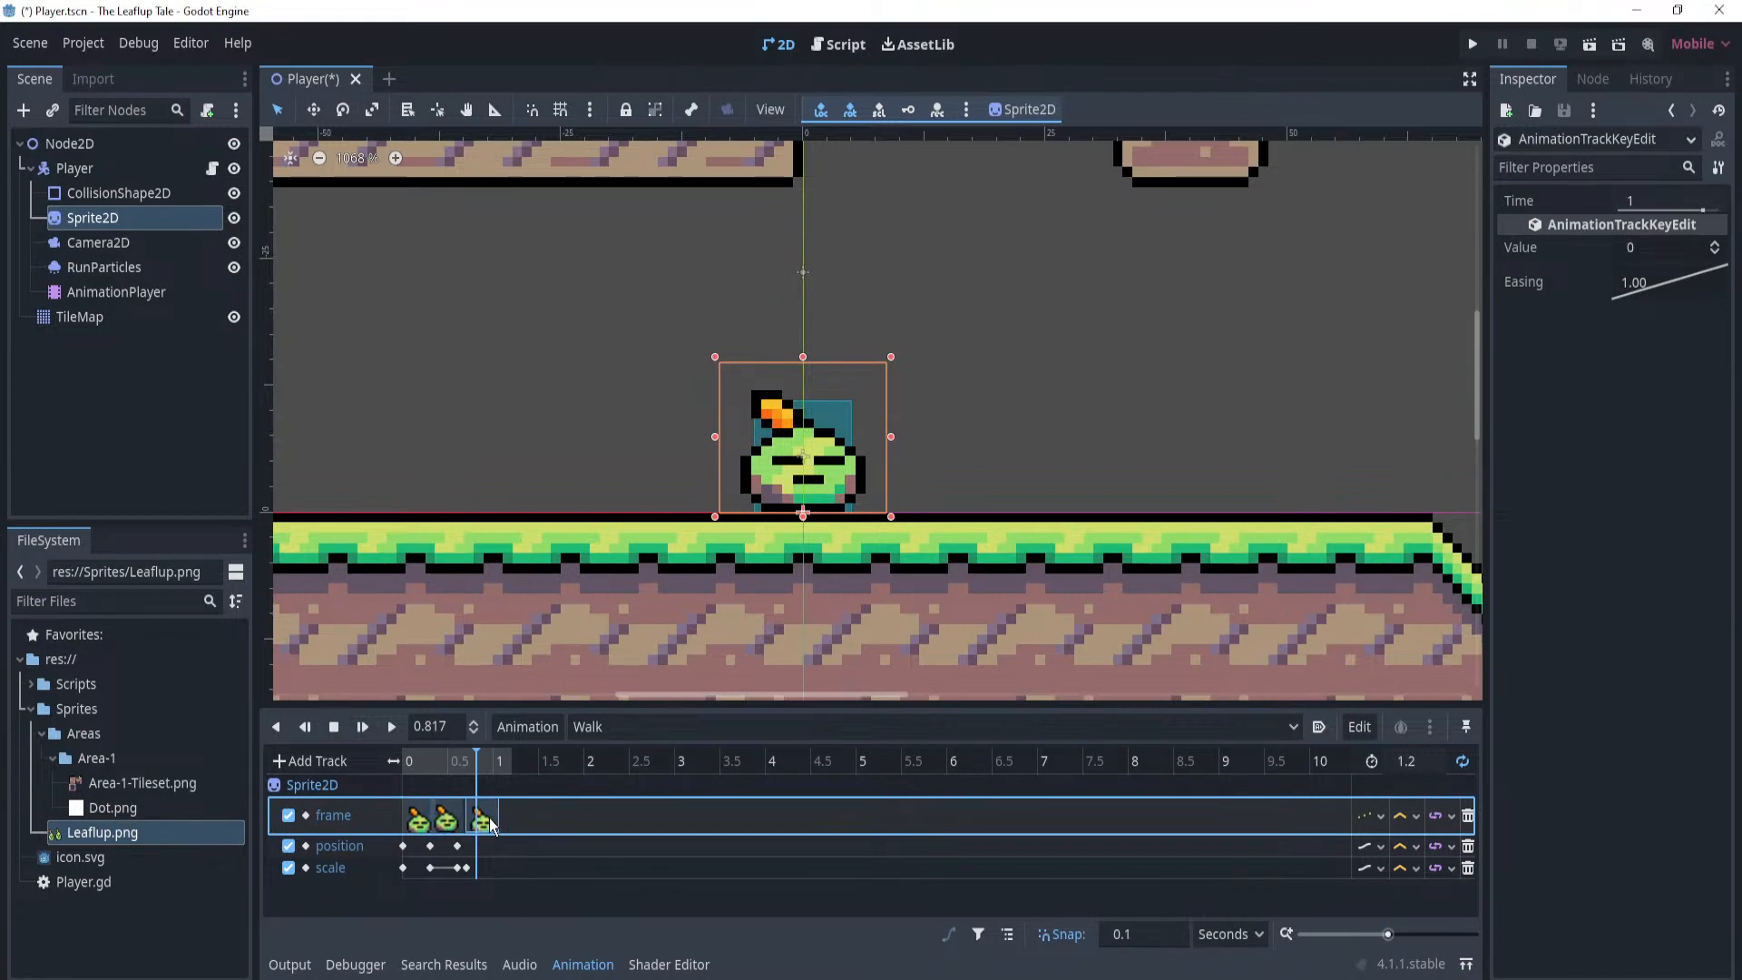
drag(494, 824, 502, 822)
click(458, 790)
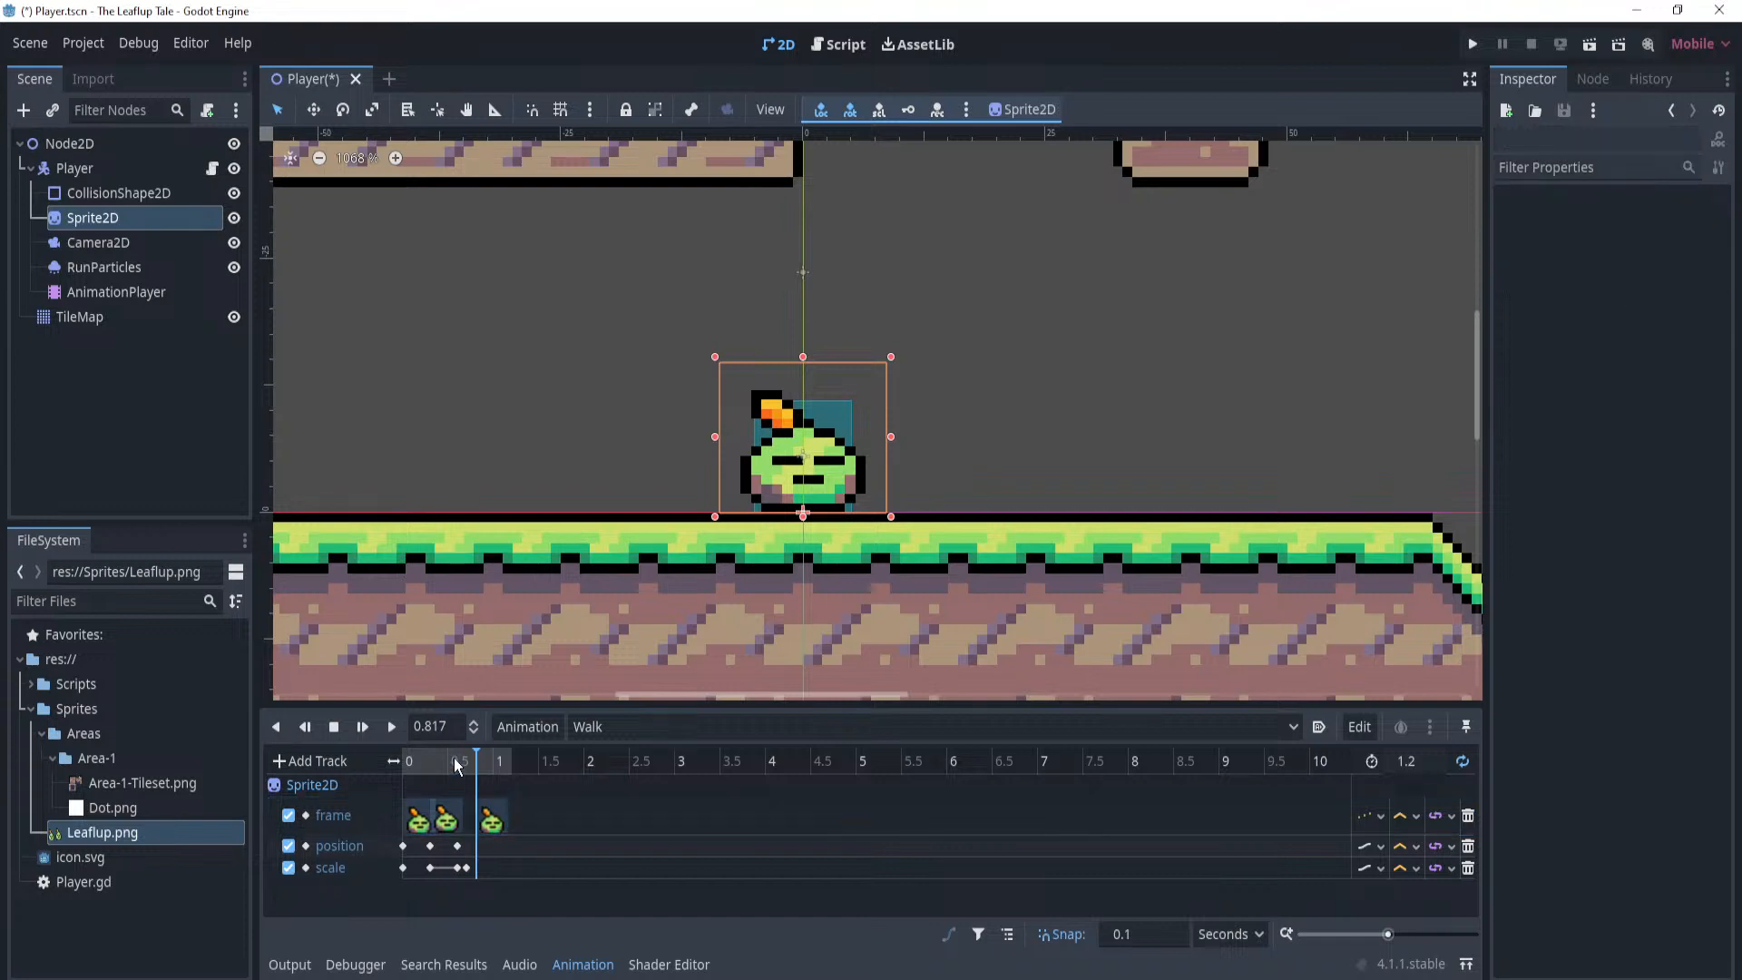
drag(476, 761, 383, 755)
click(390, 728)
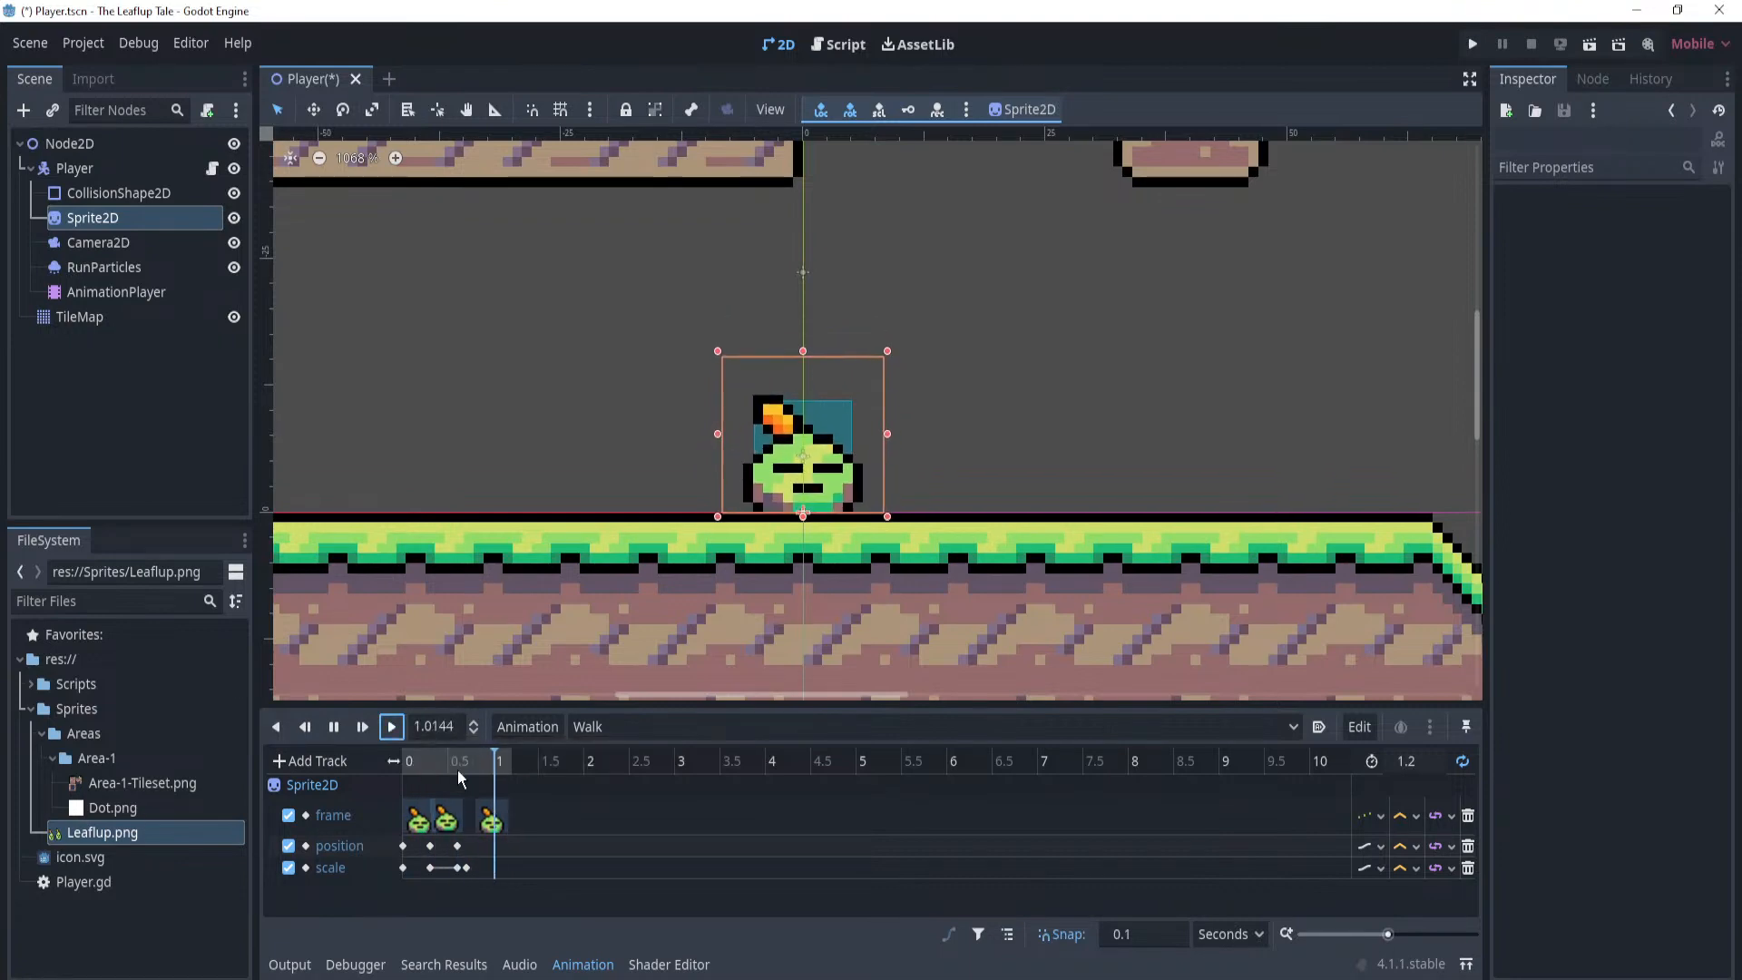
Move the third frame key to 0.7 s, check the looping Walk preview and stop playback.
click(482, 821)
drag(482, 821, 472, 822)
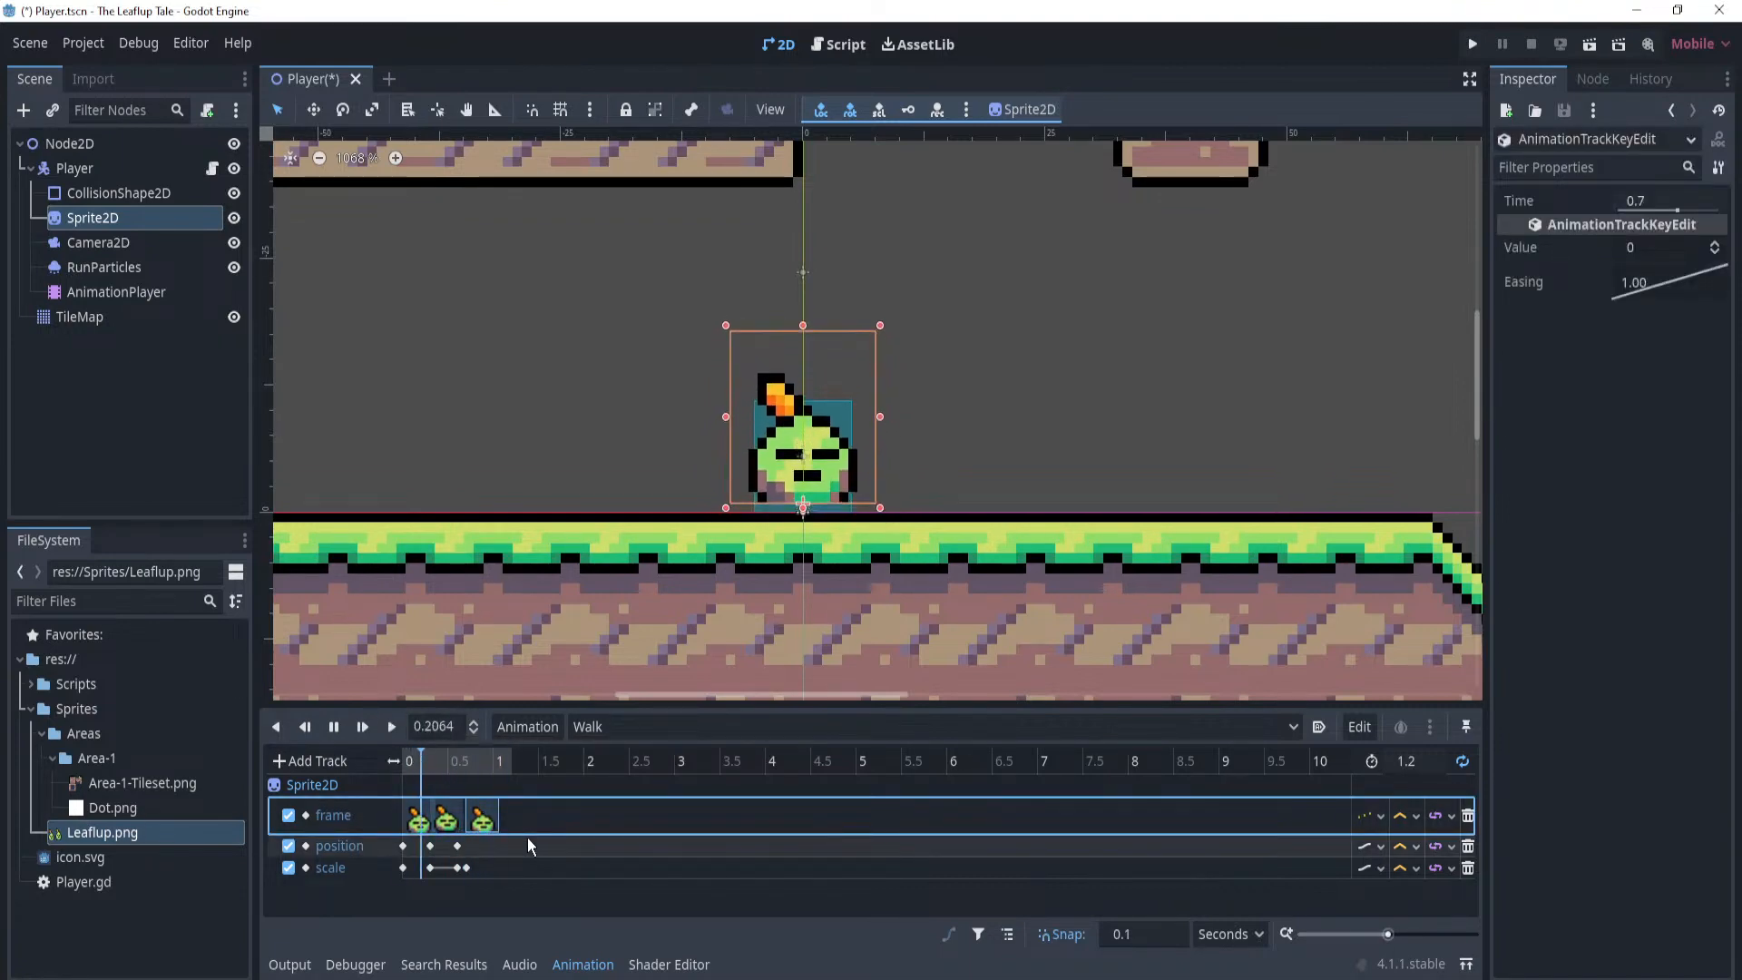
click(334, 727)
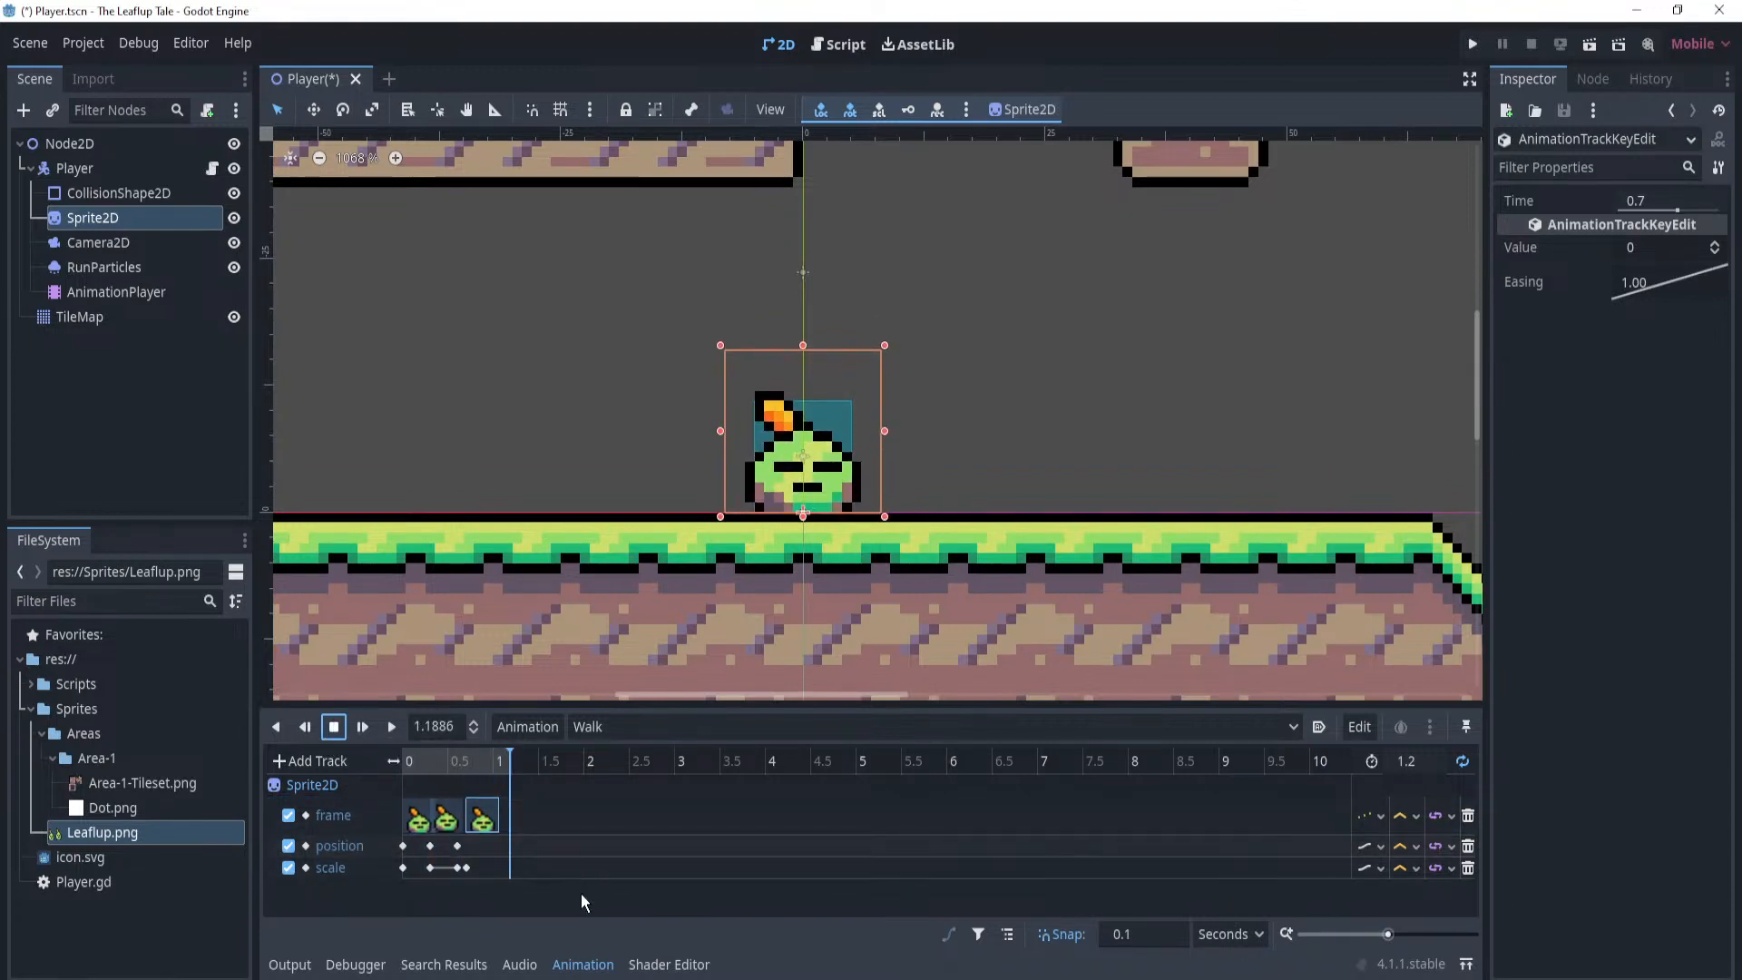
Move Walk's second keys to 0.1 s, the third frame, position and scale keys to 0.2 s, and the last scale key to 0.3 s.
ctrl+scroll(514, 863, up, 10)
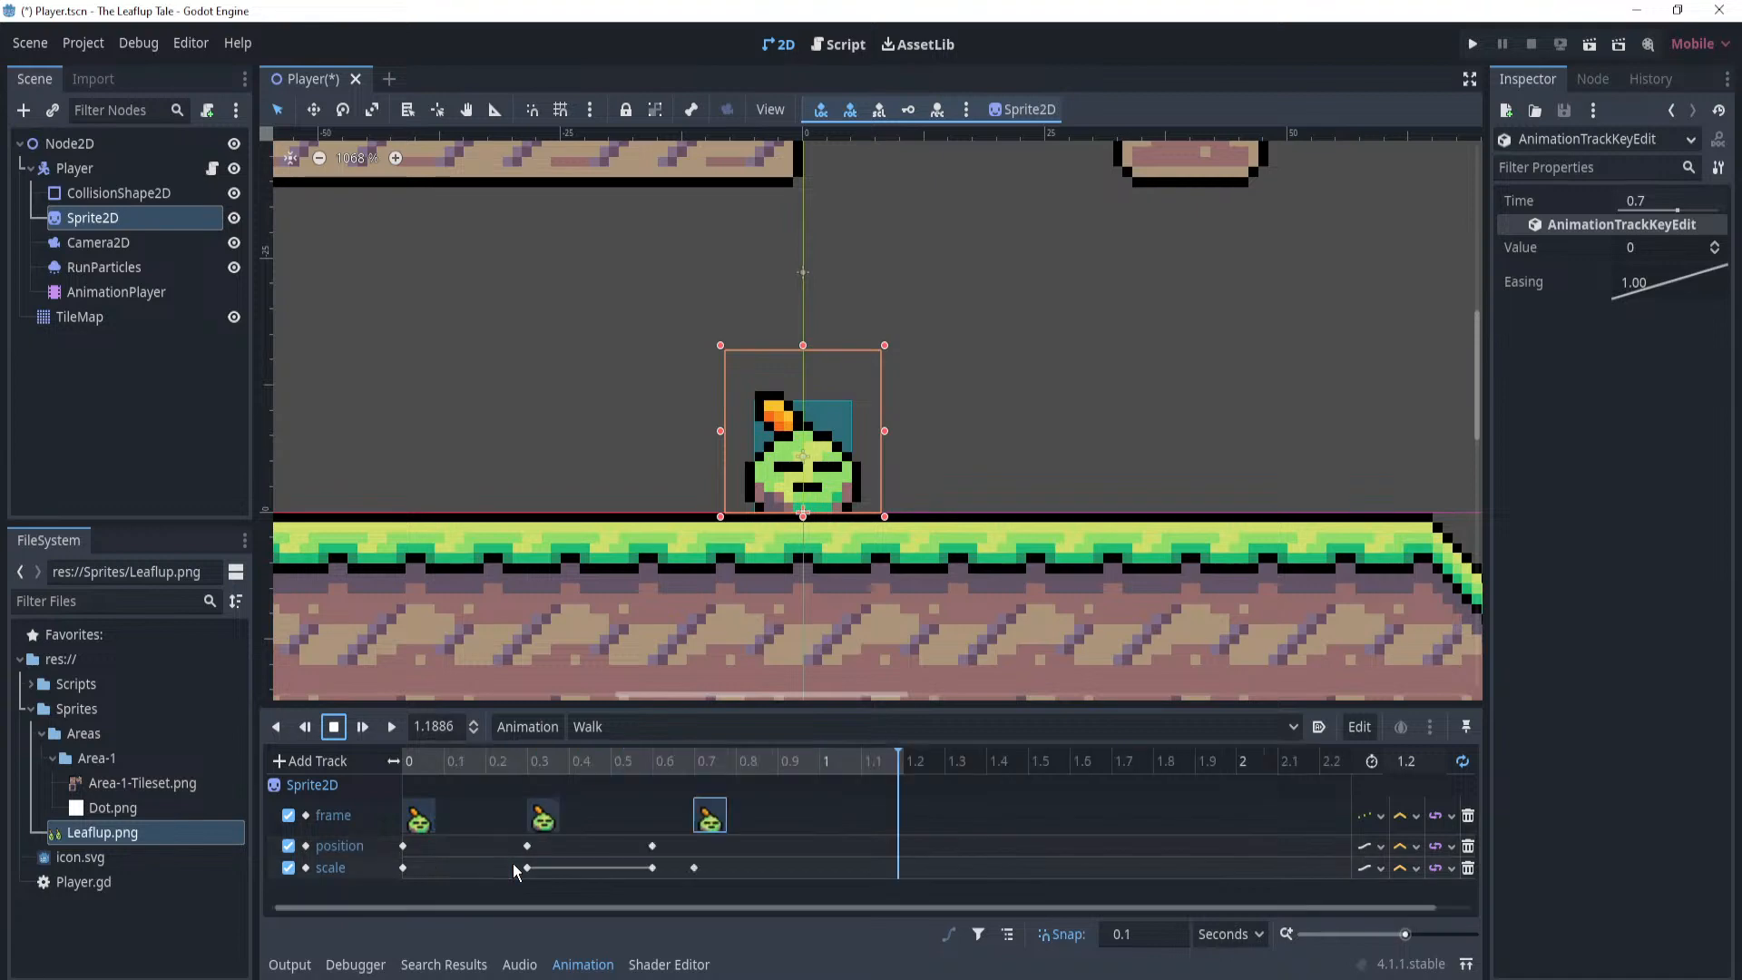
ctrl+scroll(531, 867, down, 3)
drag(782, 874, 471, 819)
click(532, 818)
drag(682, 878, 559, 798)
click(626, 820)
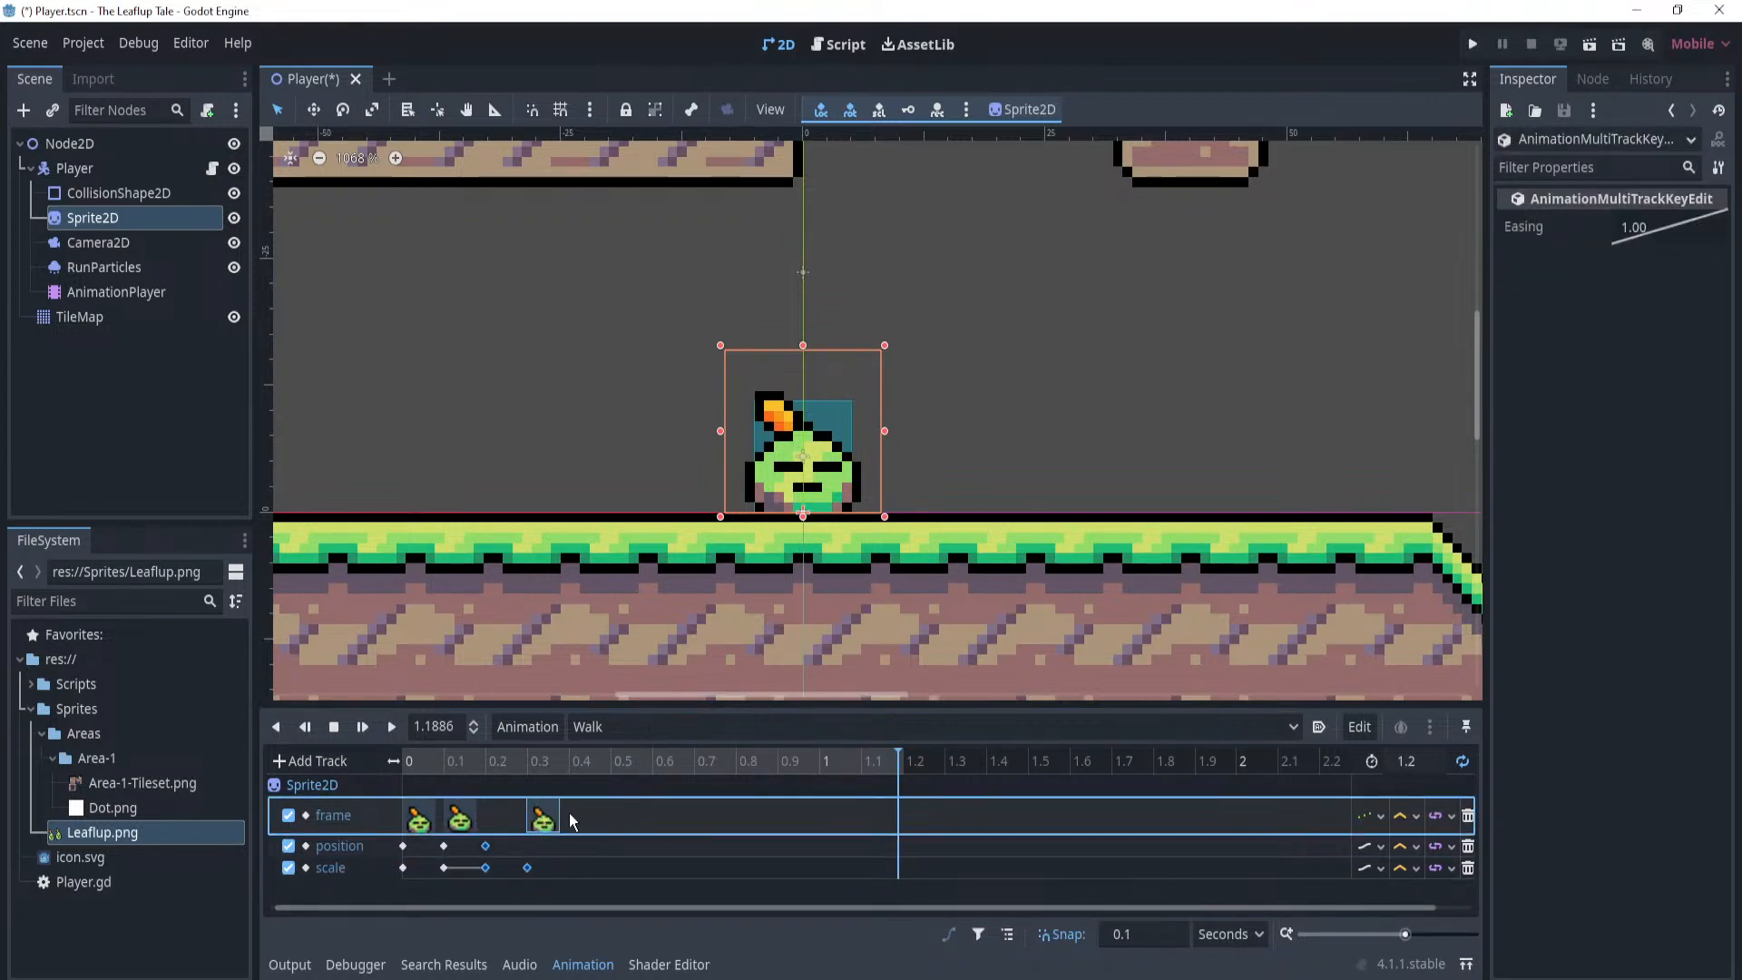
click(586, 893)
click(526, 822)
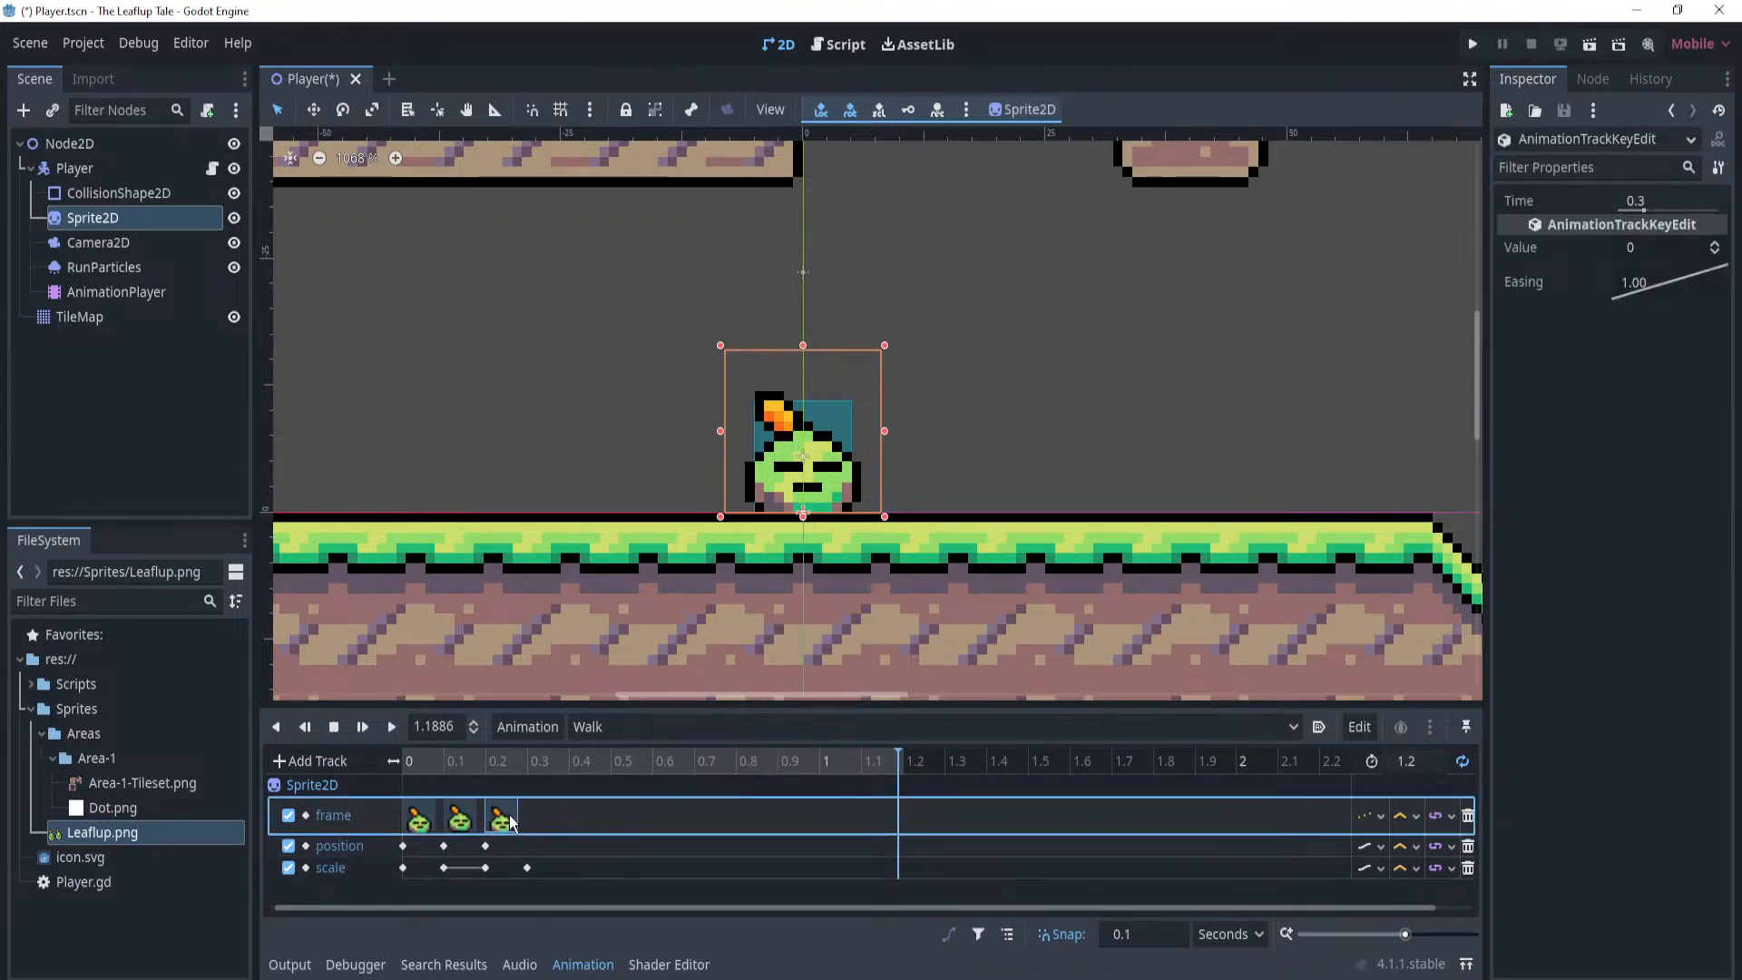
drag(511, 822, 509, 821)
Set the Walk animation length to 0.3 s while previewing it, then stop playback.
click(393, 727)
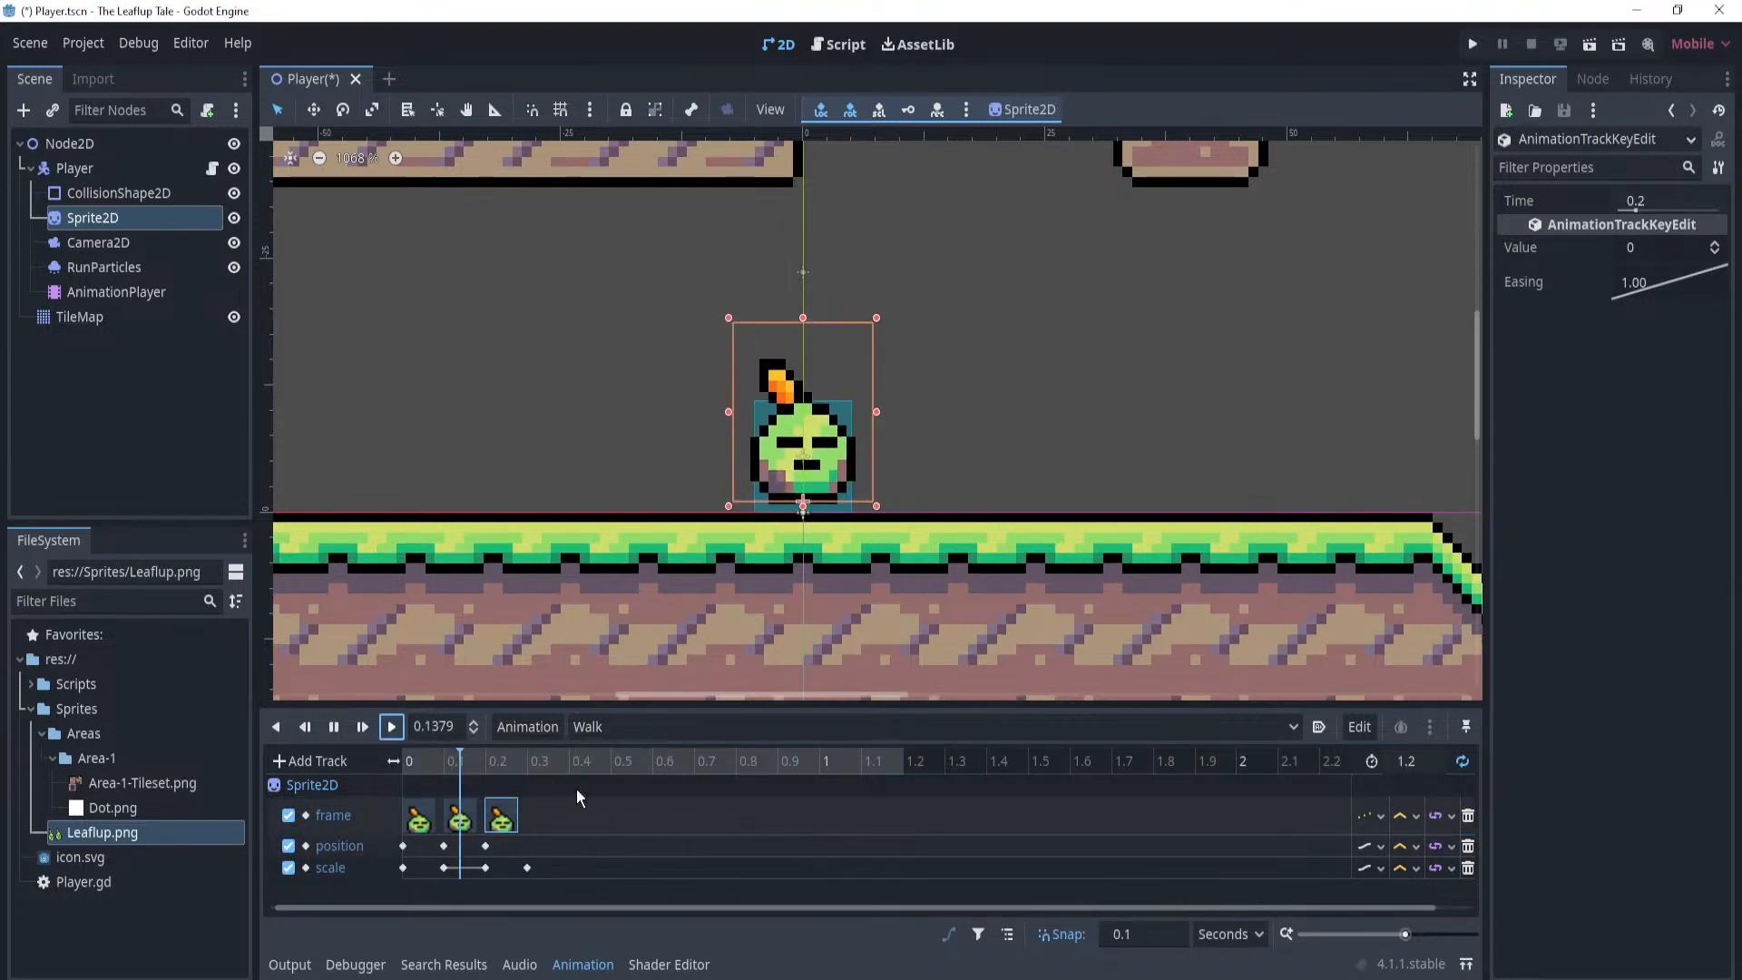
click(1413, 761)
text(0.4)
key(BackSpace)
text(3)
key(Return)
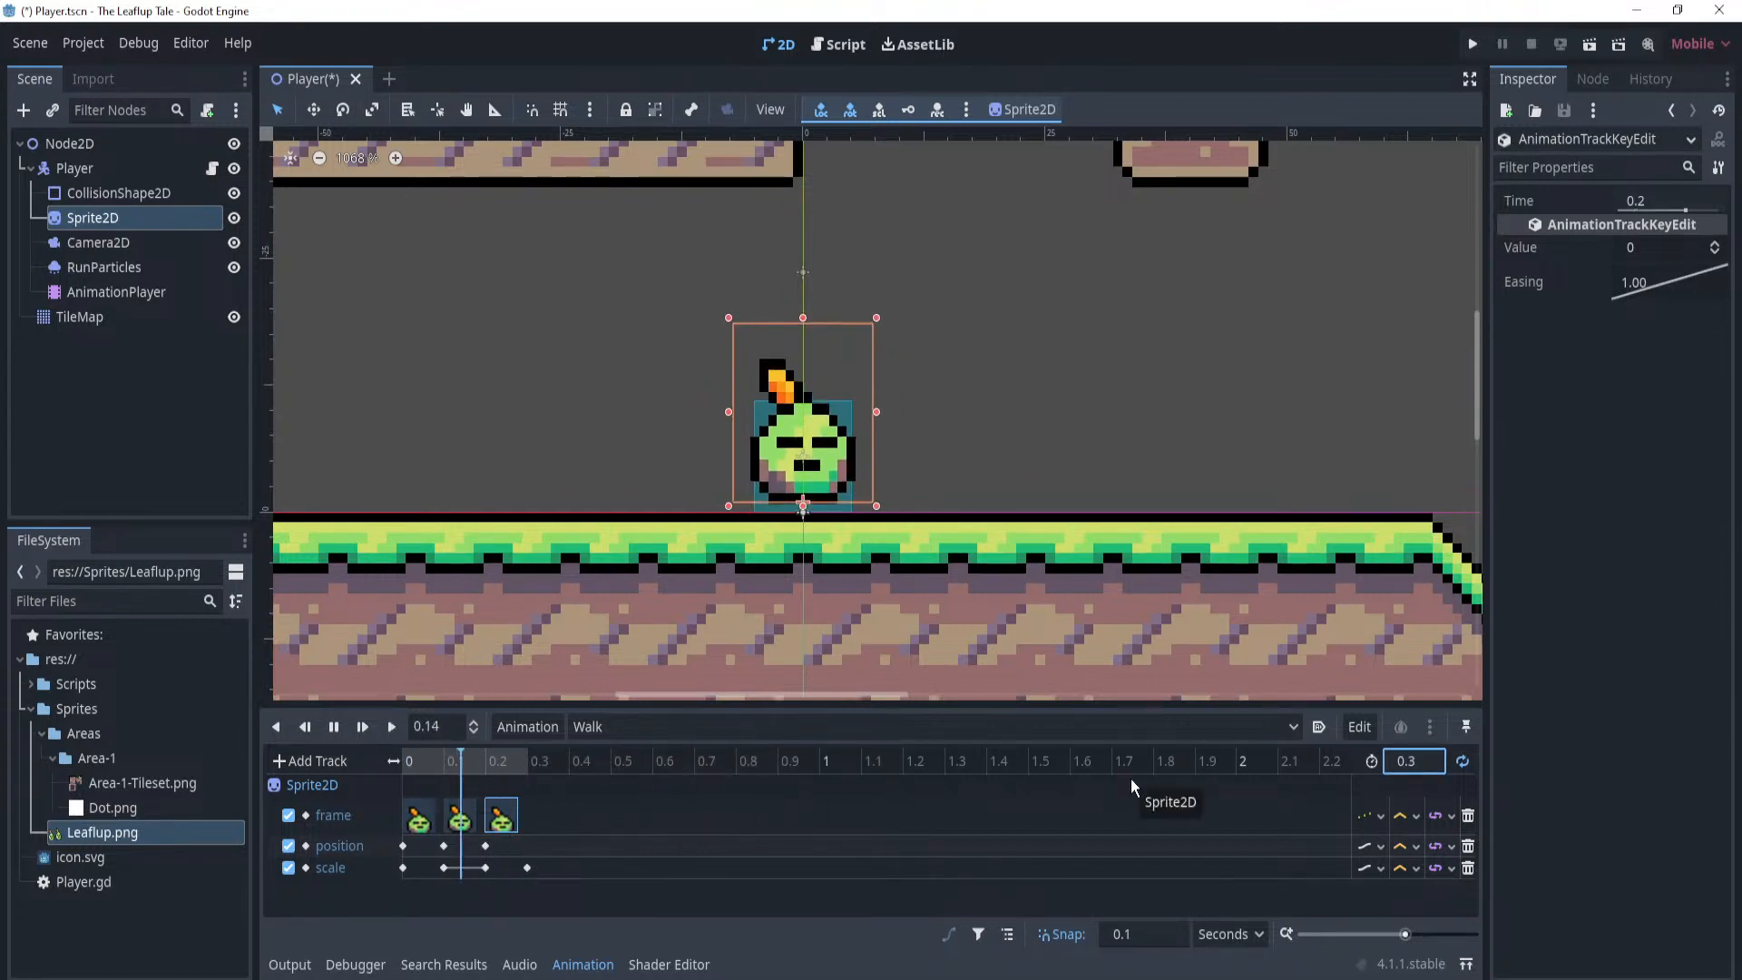
click(334, 726)
Run the project, move the player back and forth with a jump to check the Walk animation, and close the game.
scroll(1093, 469, down, 6)
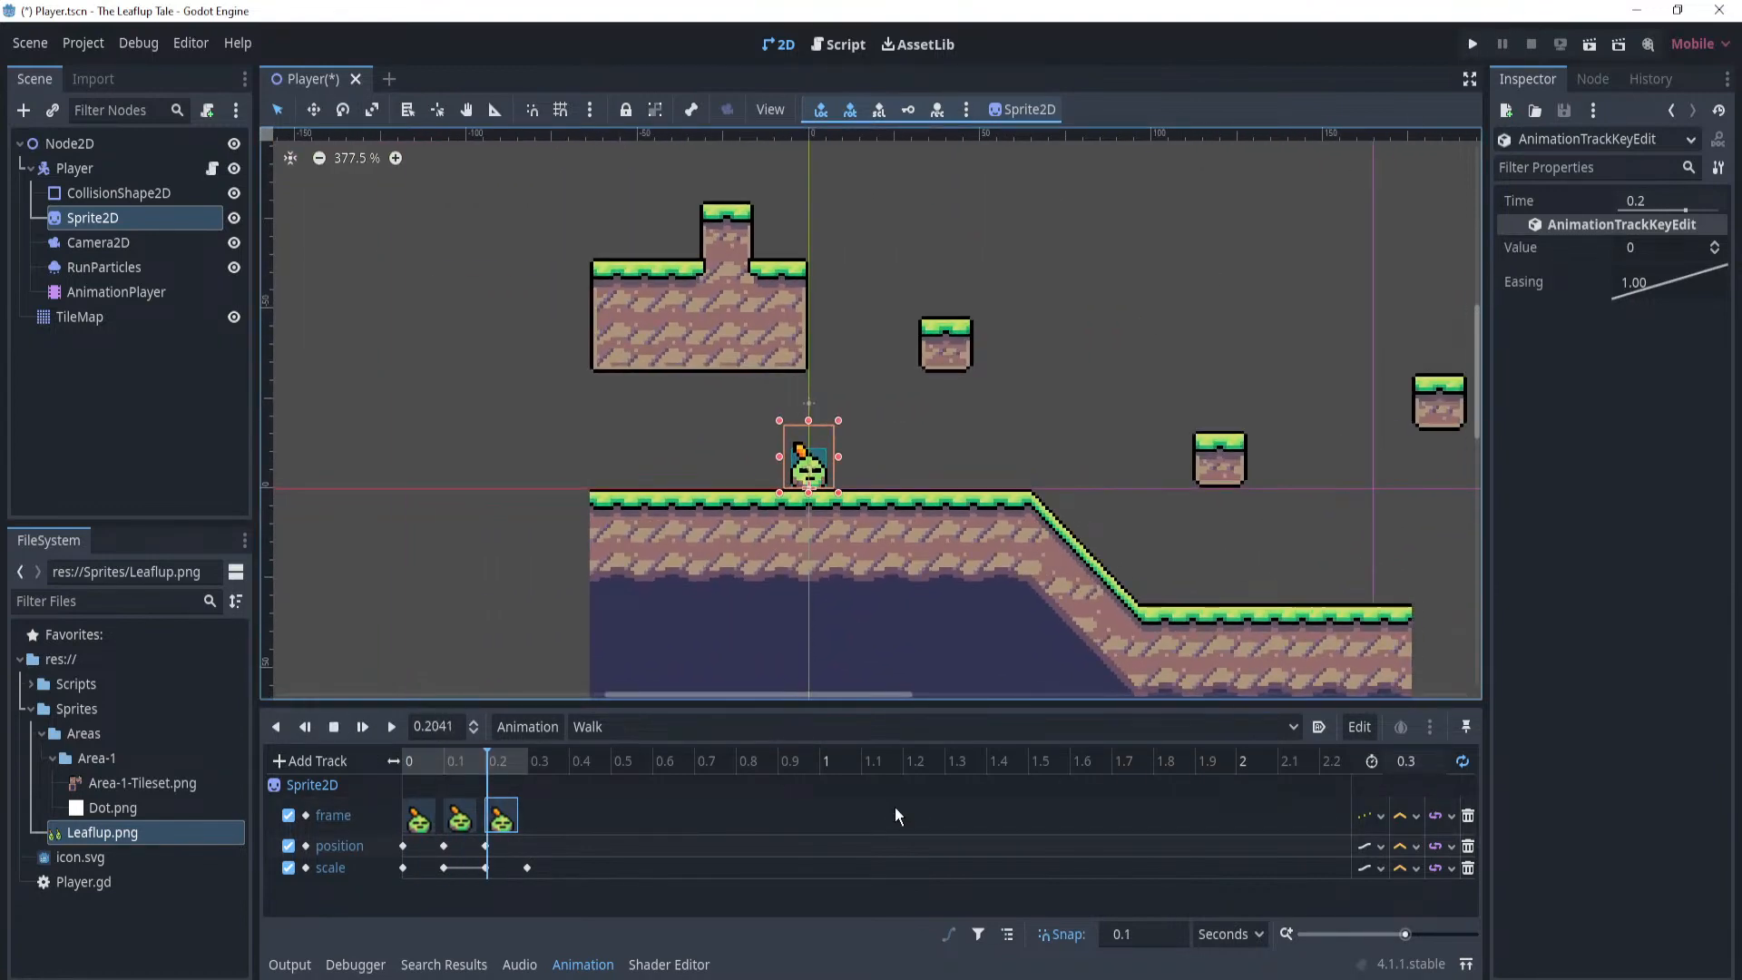
click(895, 815)
click(1472, 46)
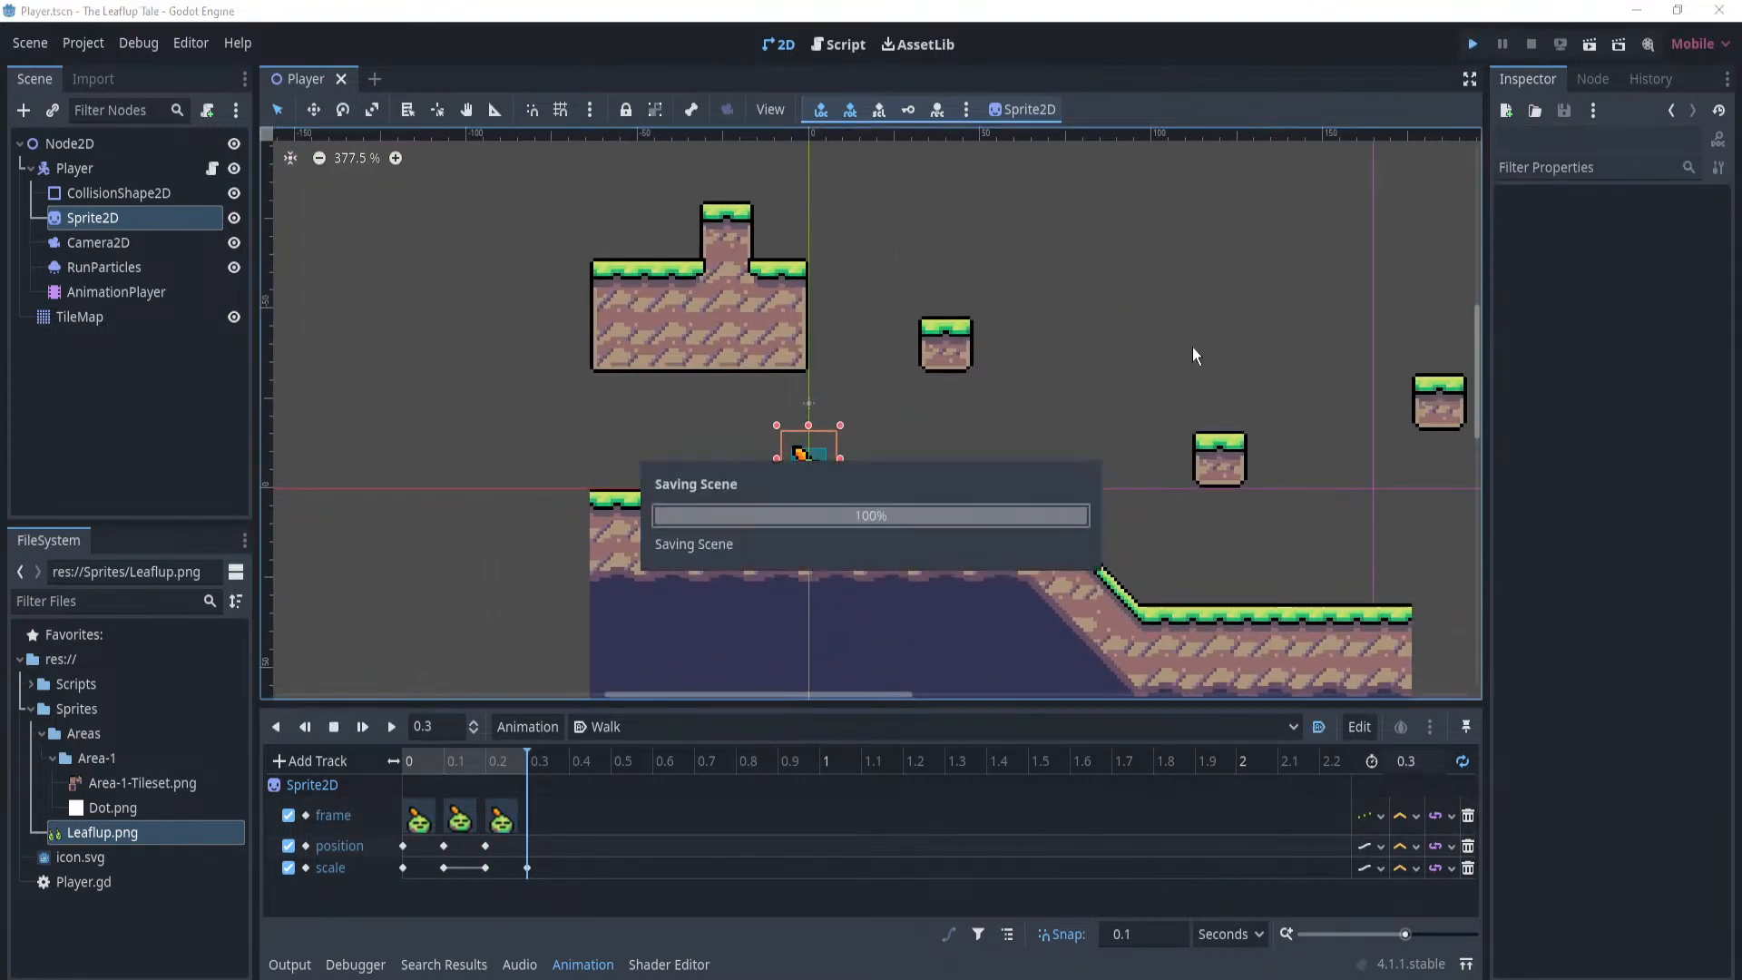
key(Left)
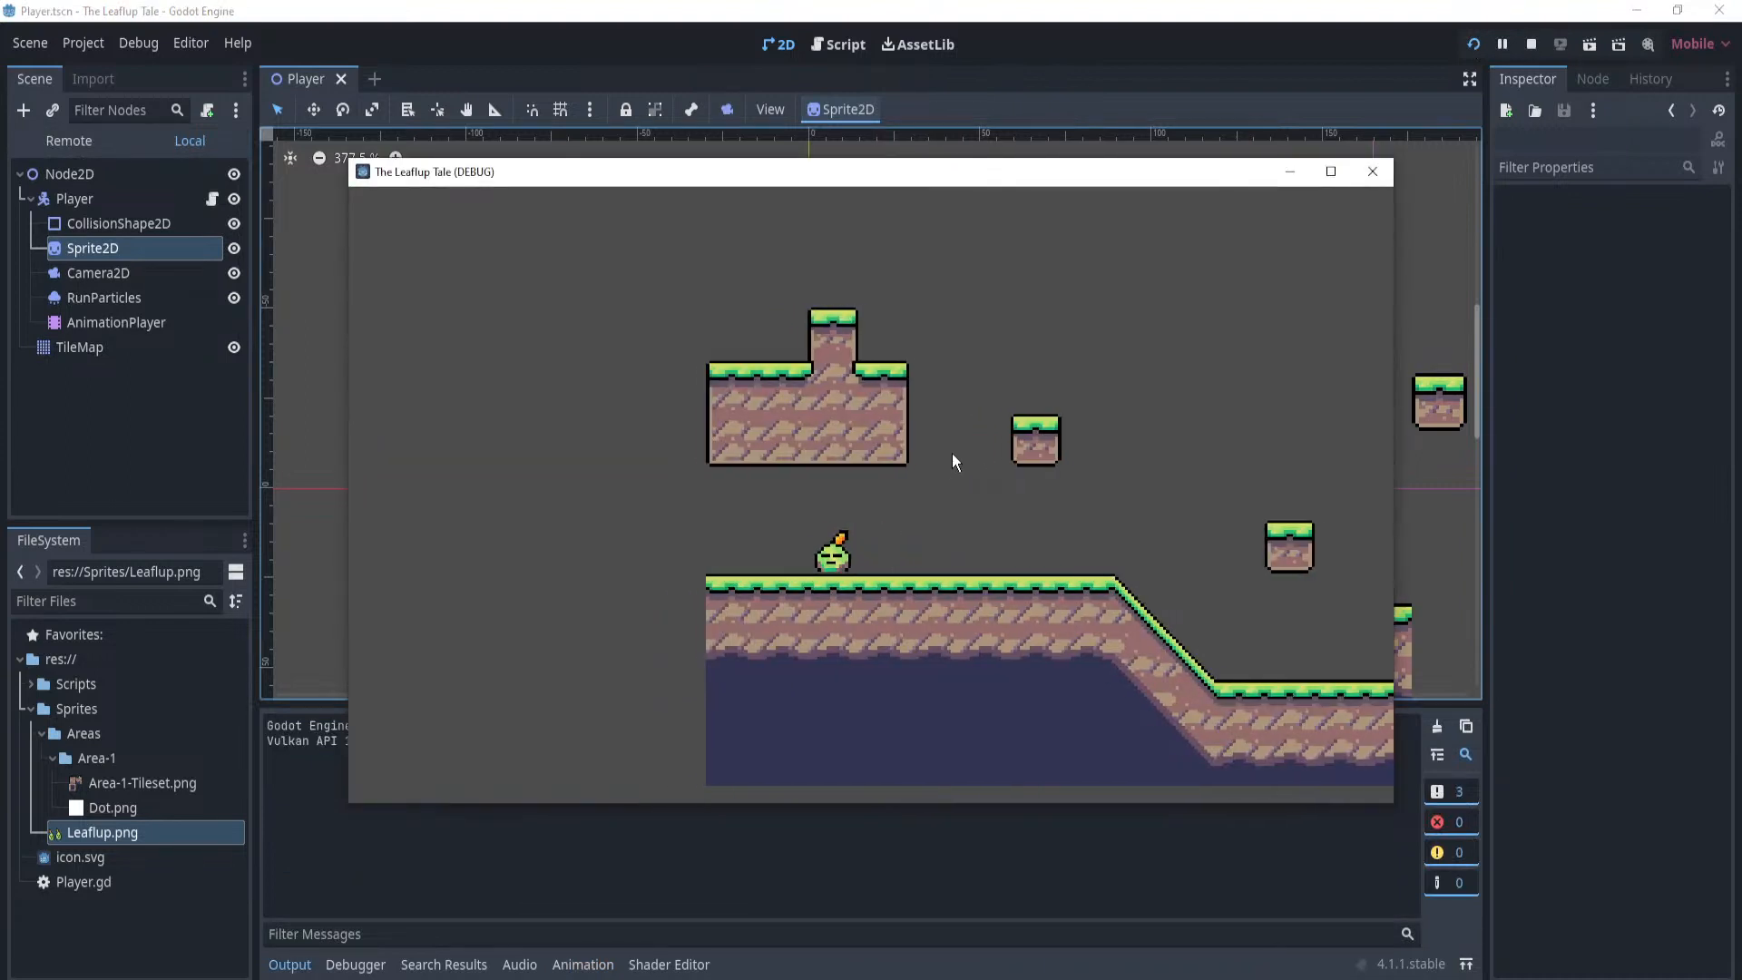
key(Right)
key(space)
key(Left)
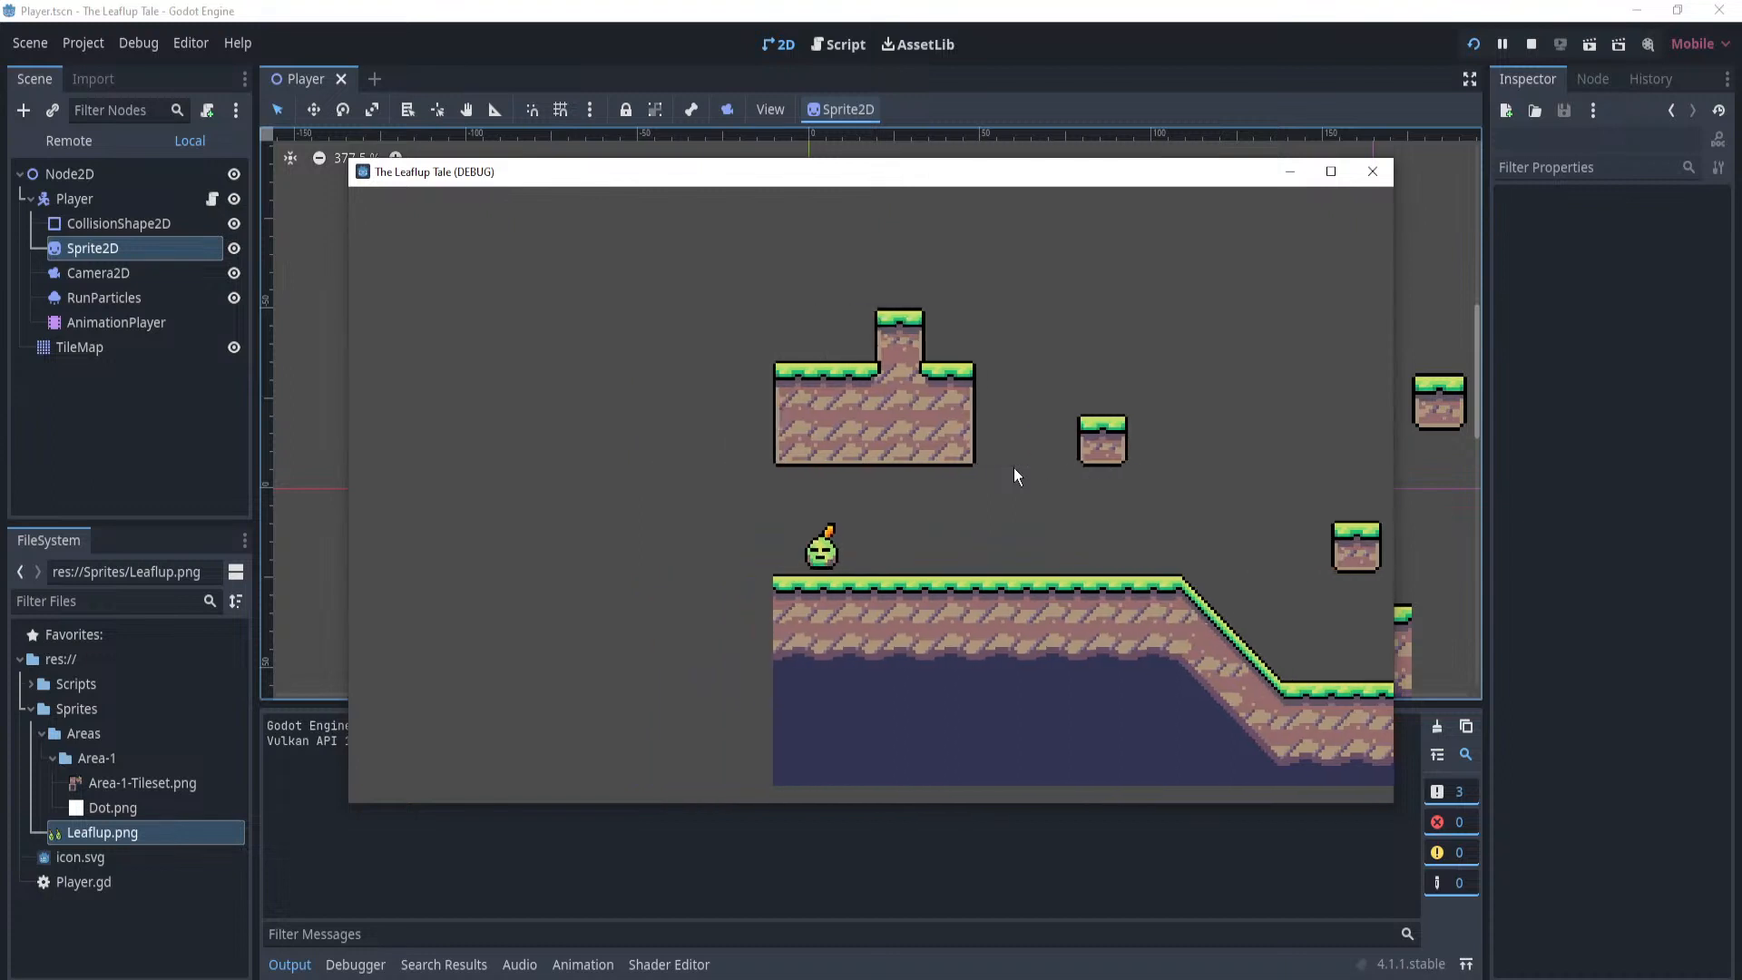
key(Right)
key(Left)
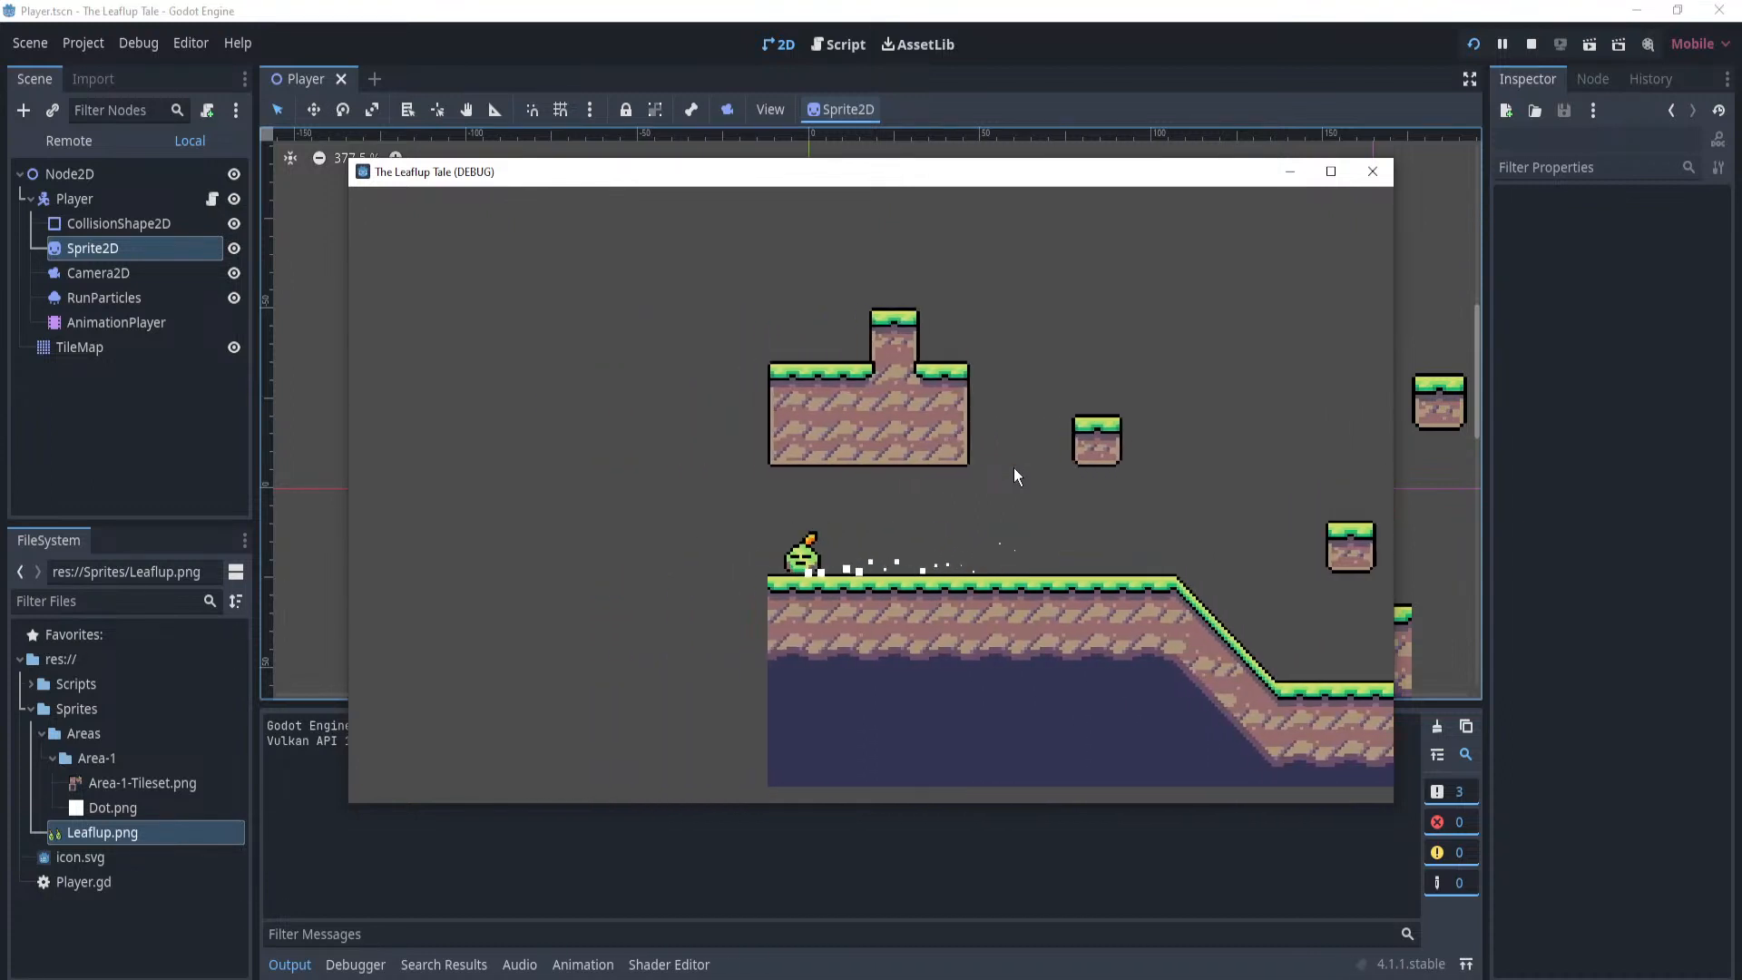
key(Right)
key(Left)
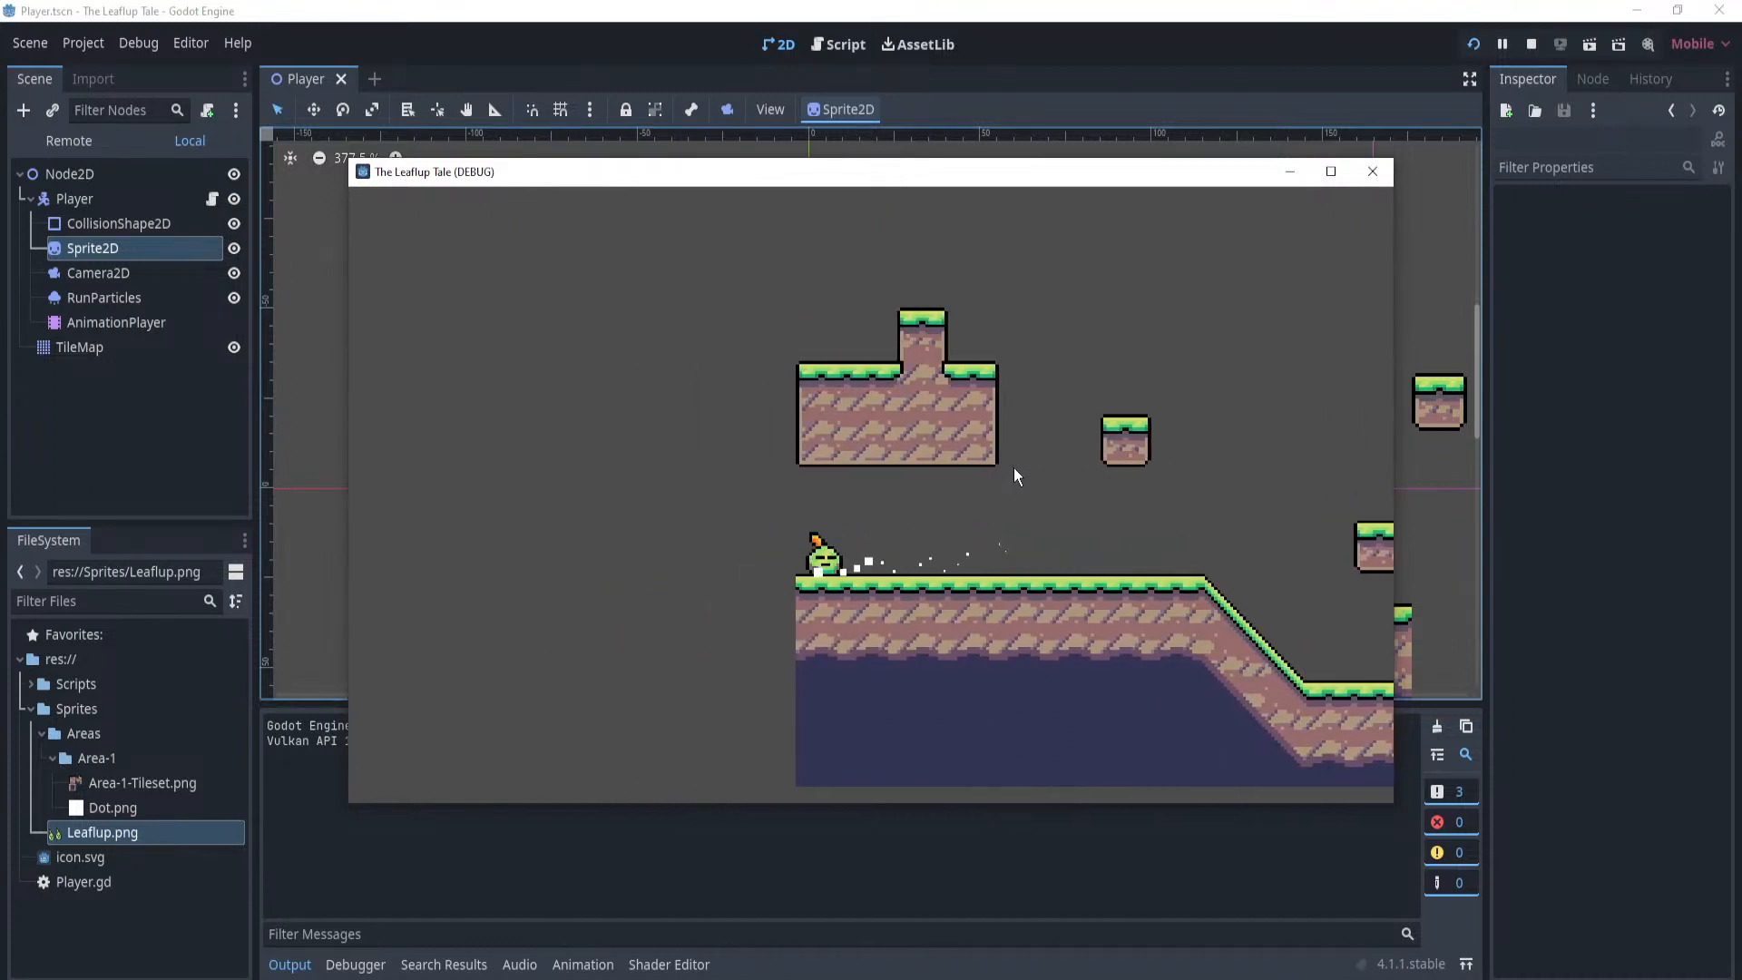
key(Right)
key(Left)
key(Right)
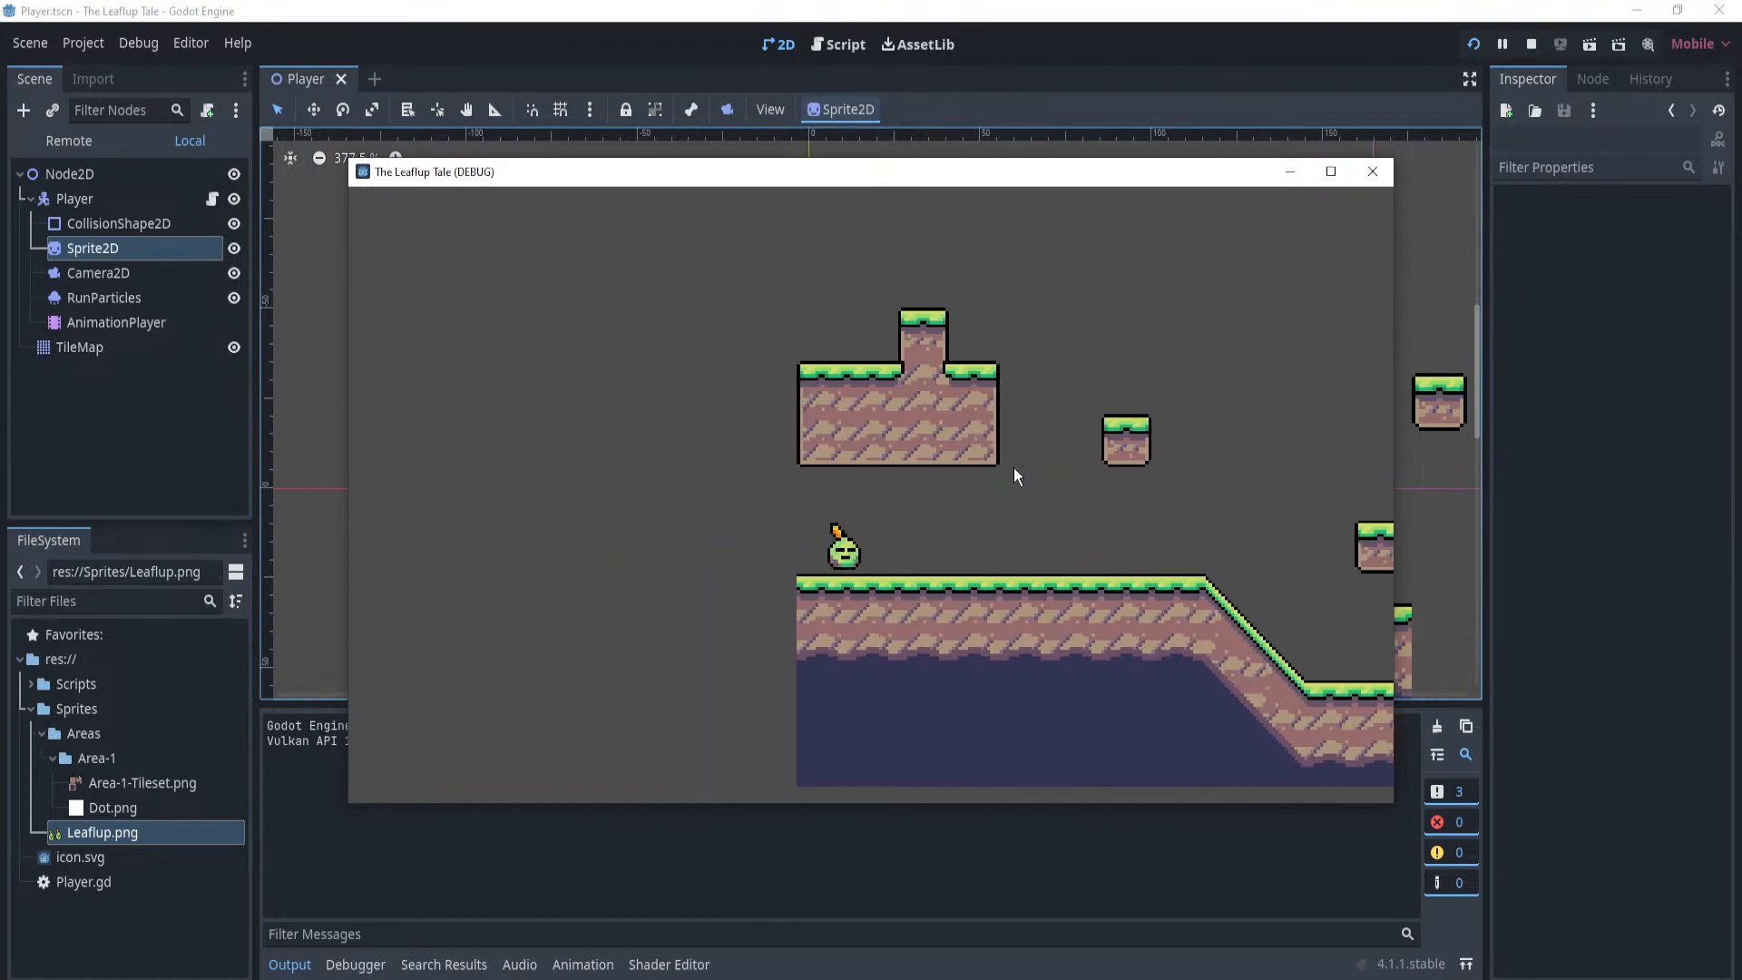
key(Left)
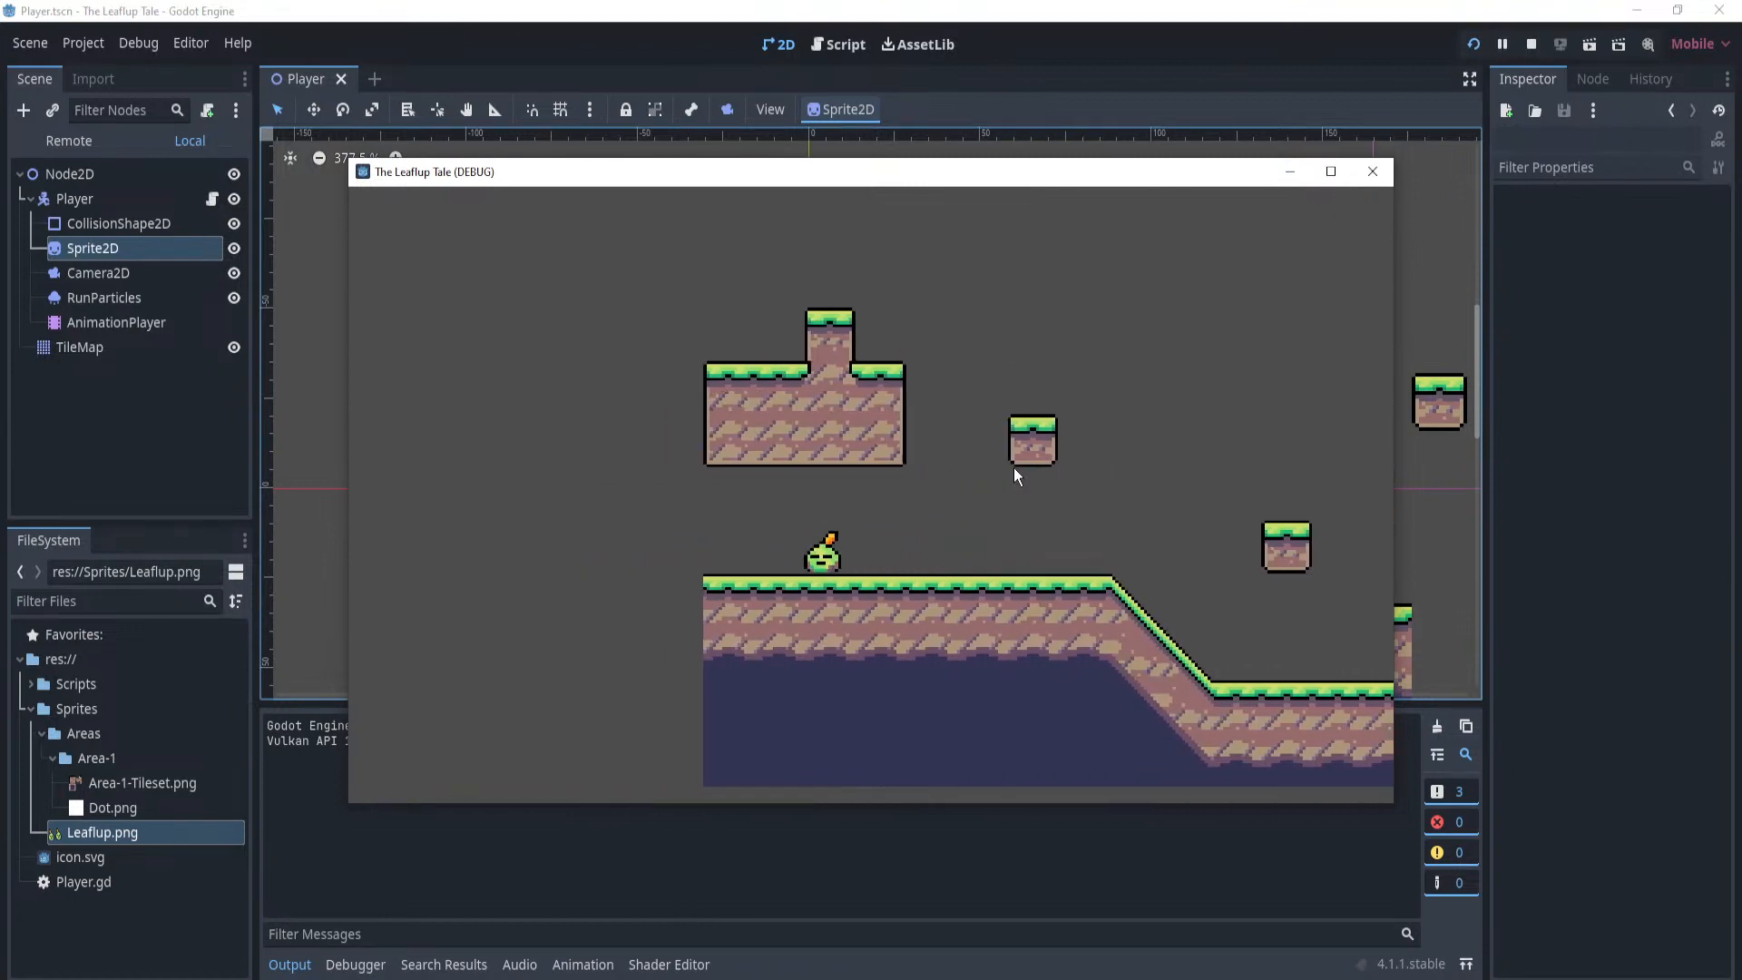
click(1373, 172)
Select the AnimationPlayer node to reopen the Walk timeline.
scroll(676, 610, down, 2)
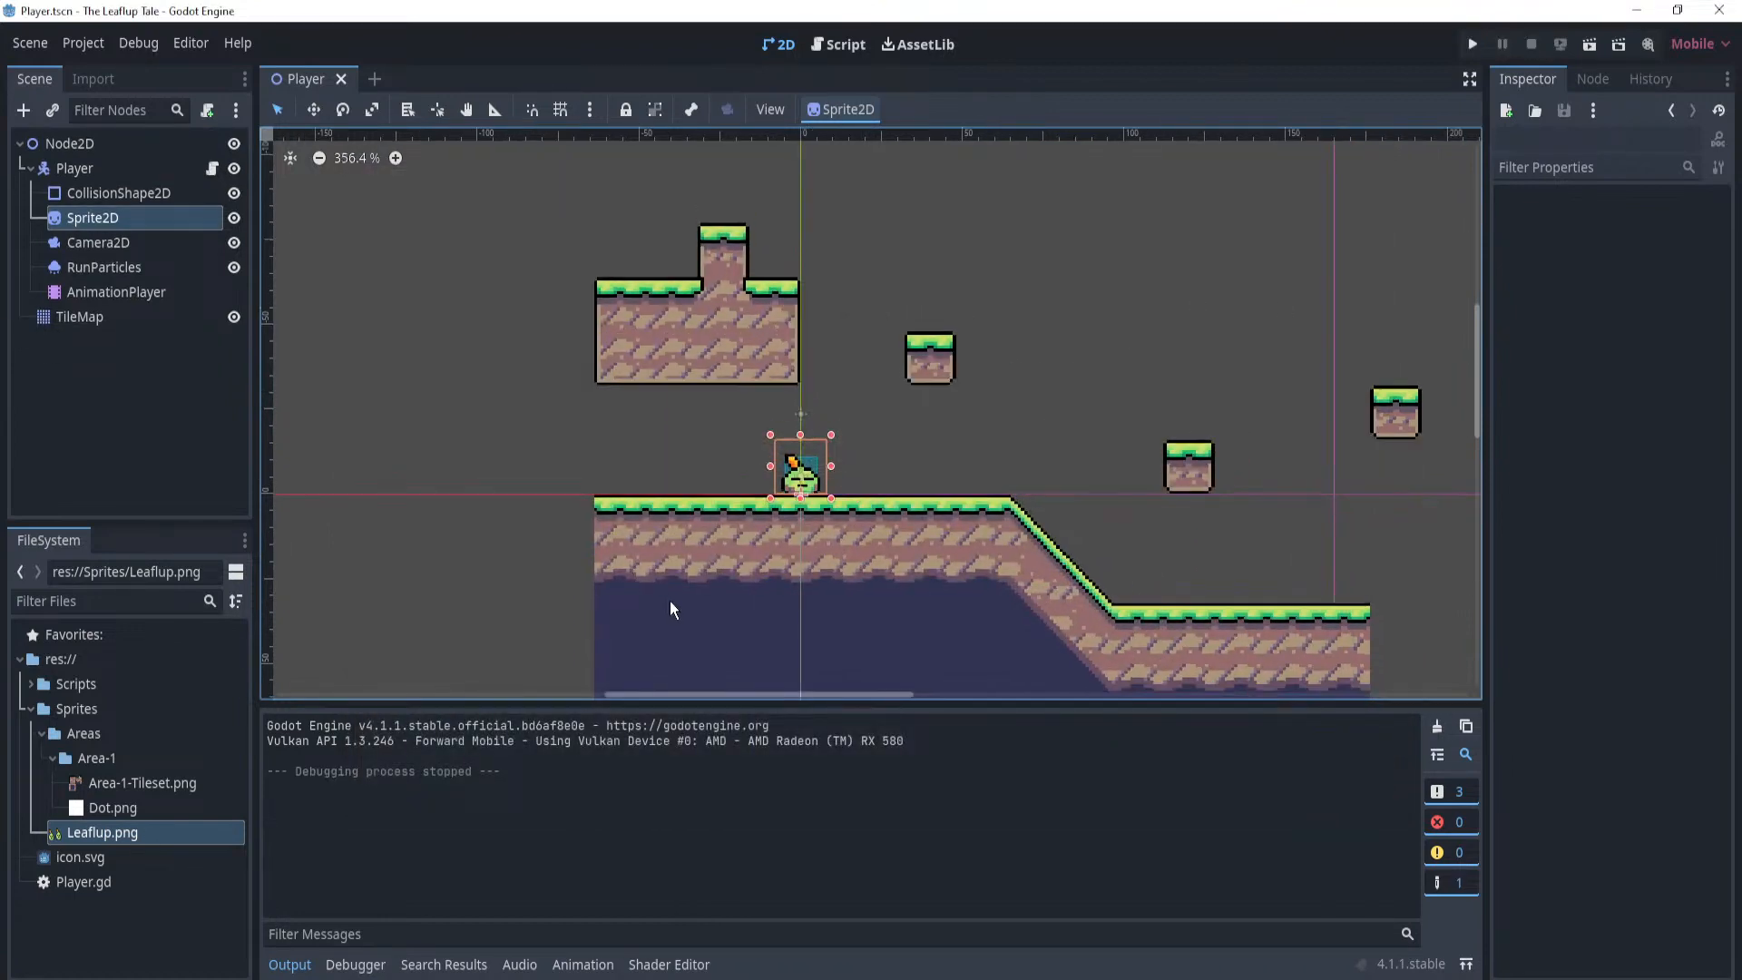
scroll(808, 512, up, 3)
click(128, 291)
scroll(814, 428, up, 3)
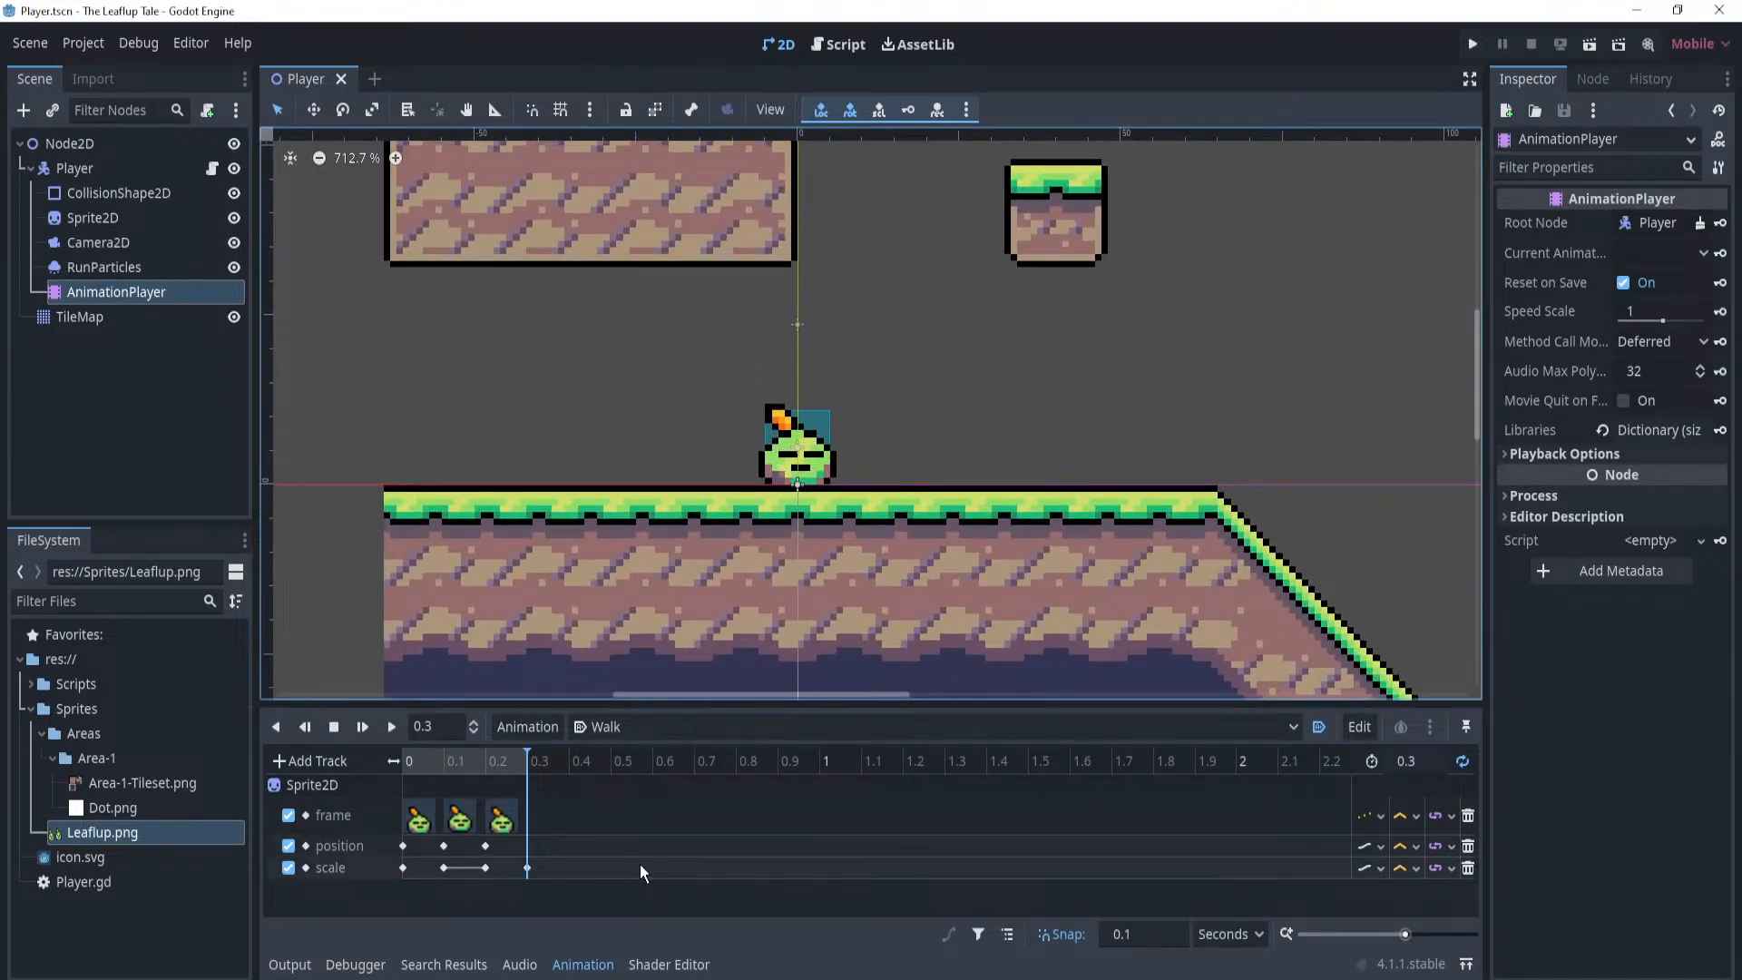
Try shifting all keys after 0 s later by 0.1 s, preview Walk, and undo the shift.
drag(626, 877, 443, 805)
click(458, 819)
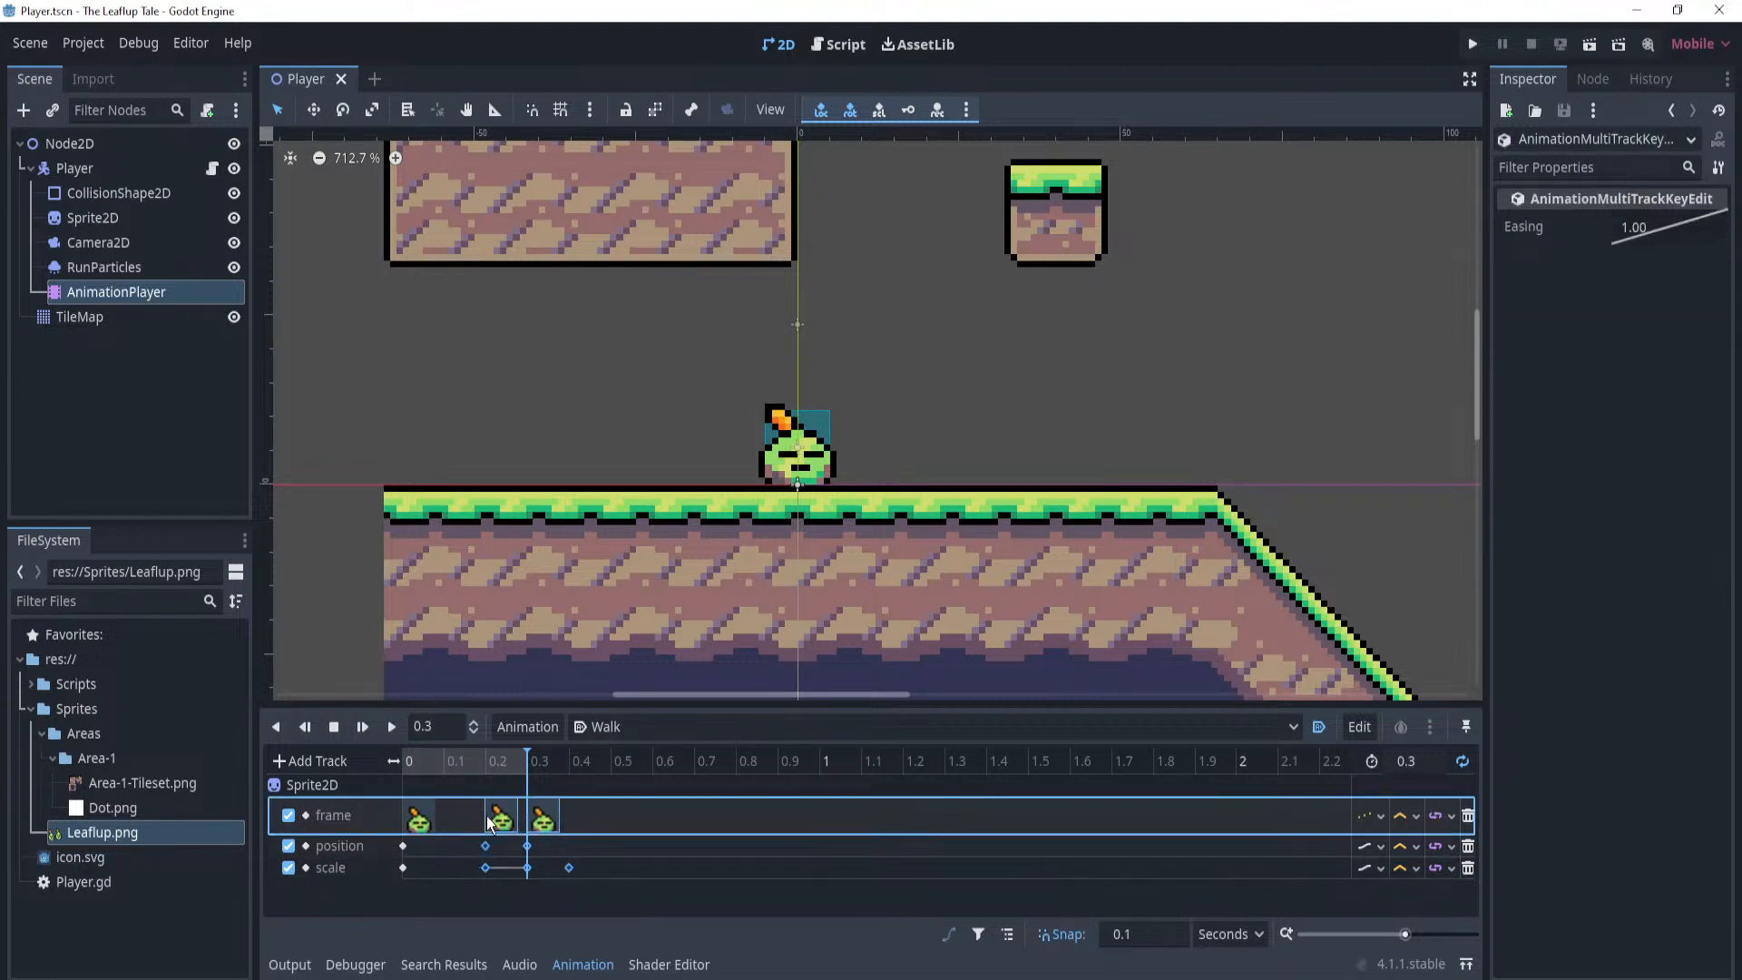
click(442, 762)
click(390, 727)
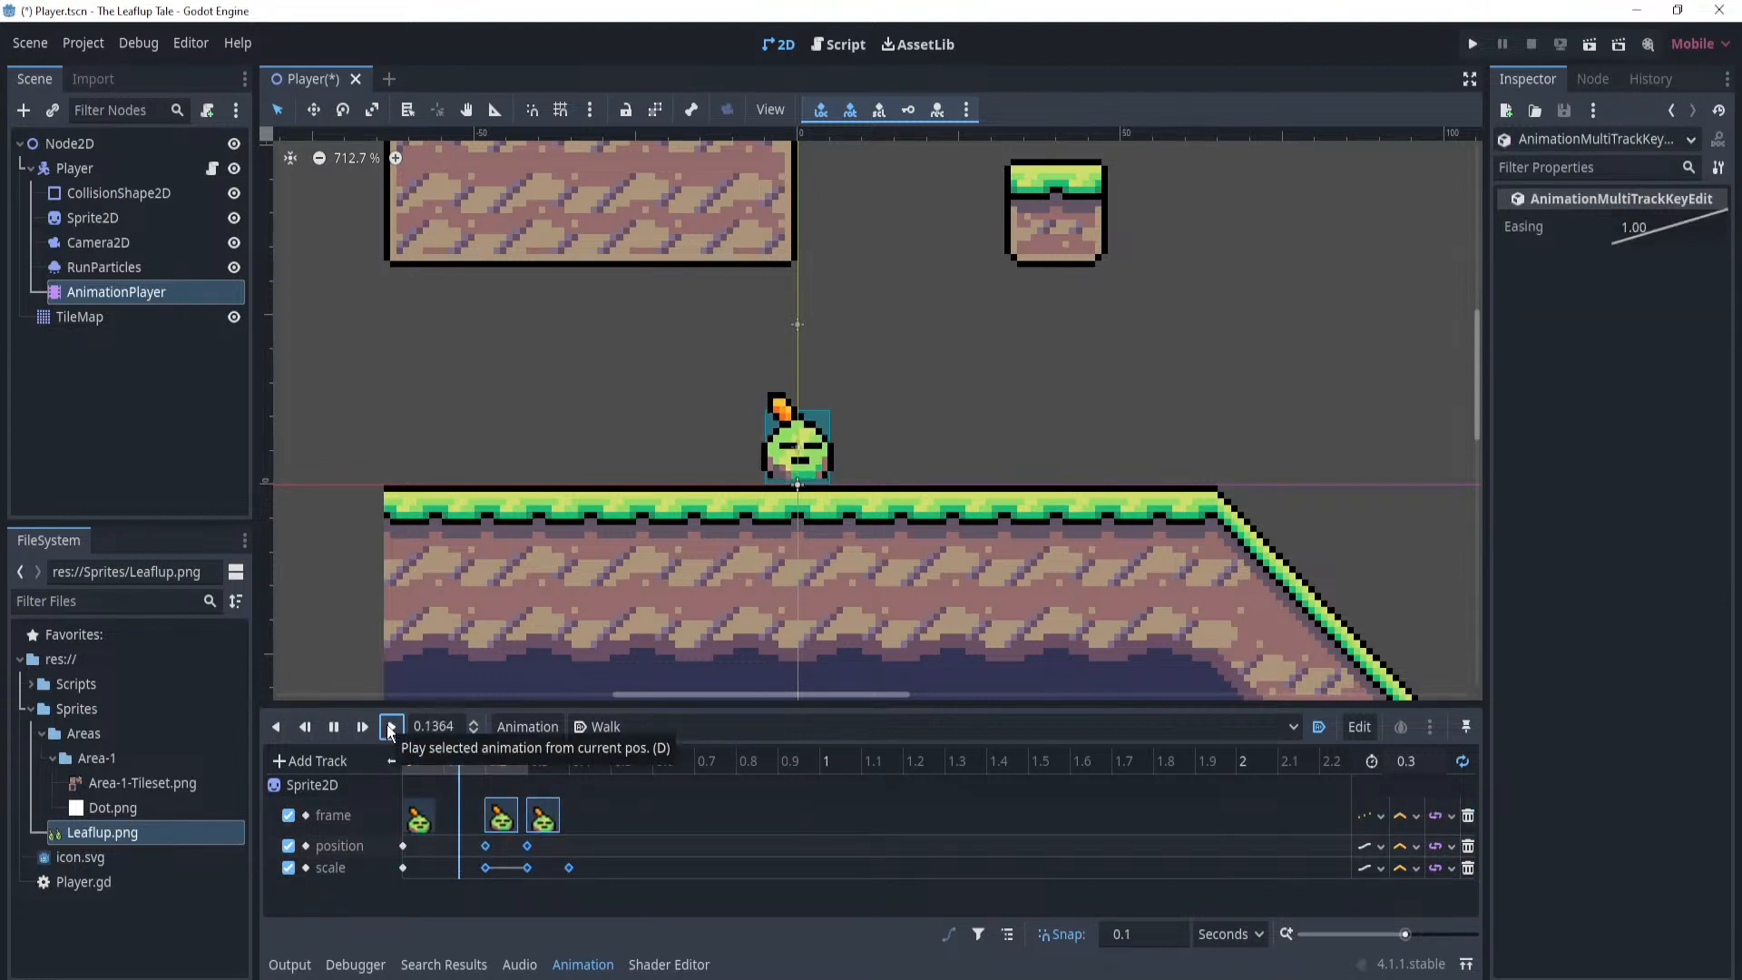
click(334, 727)
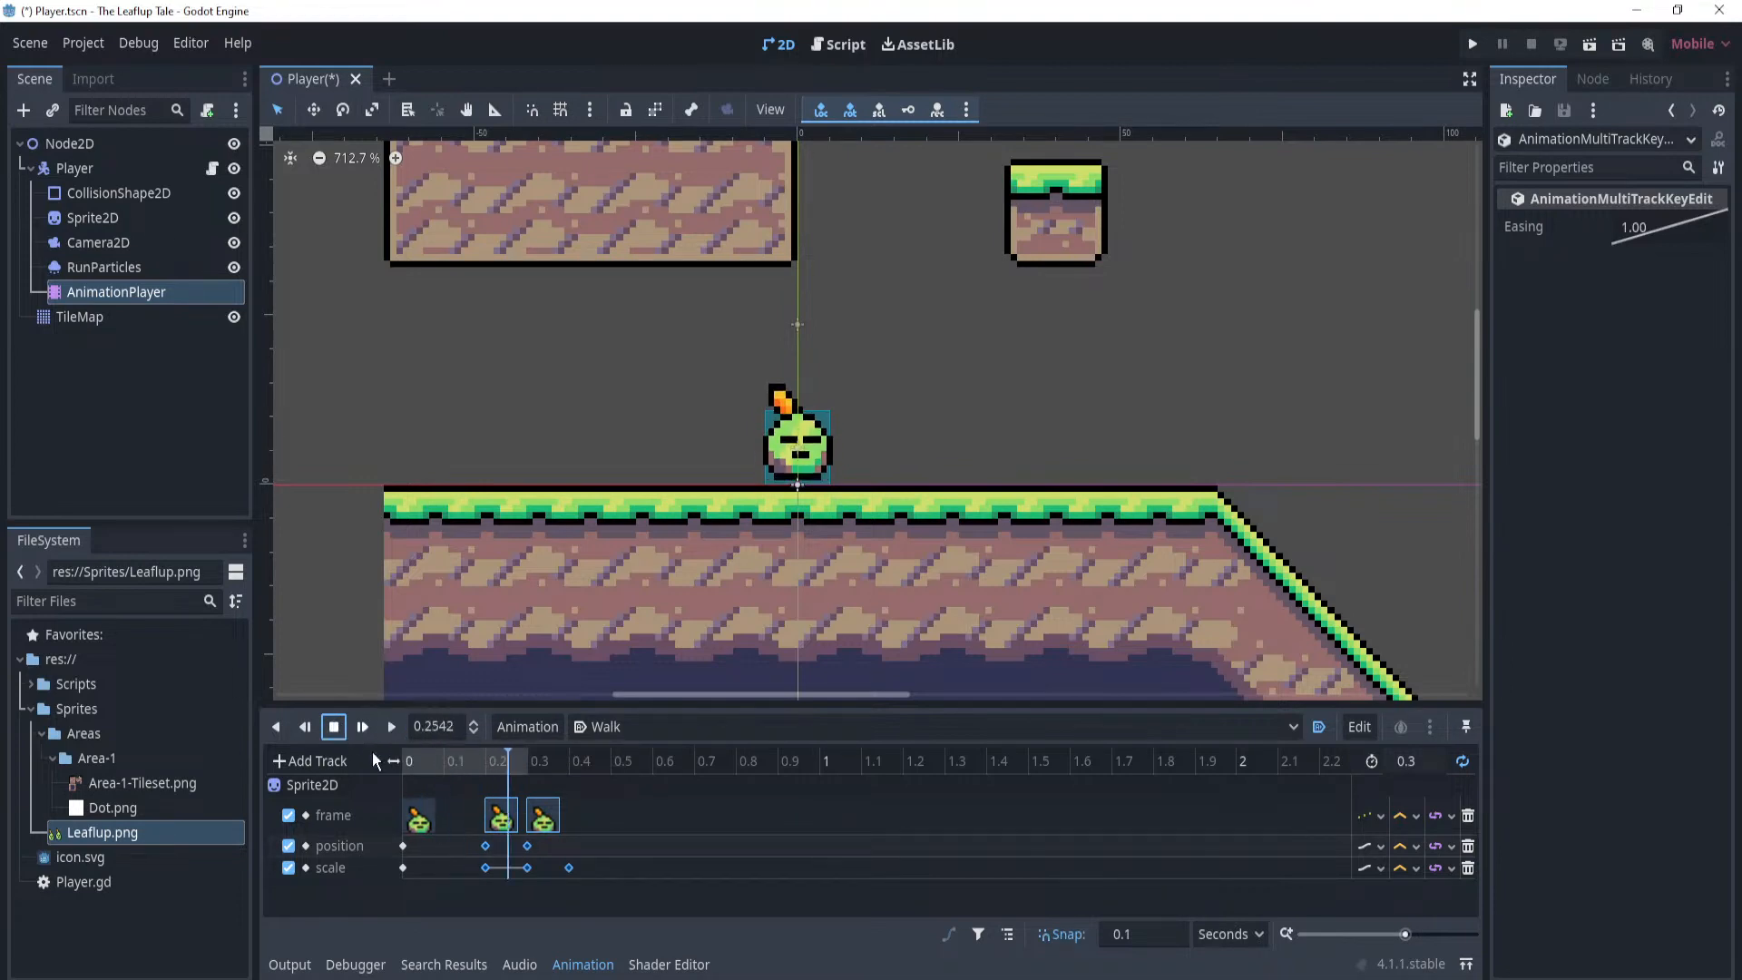
key(ctrl+z)
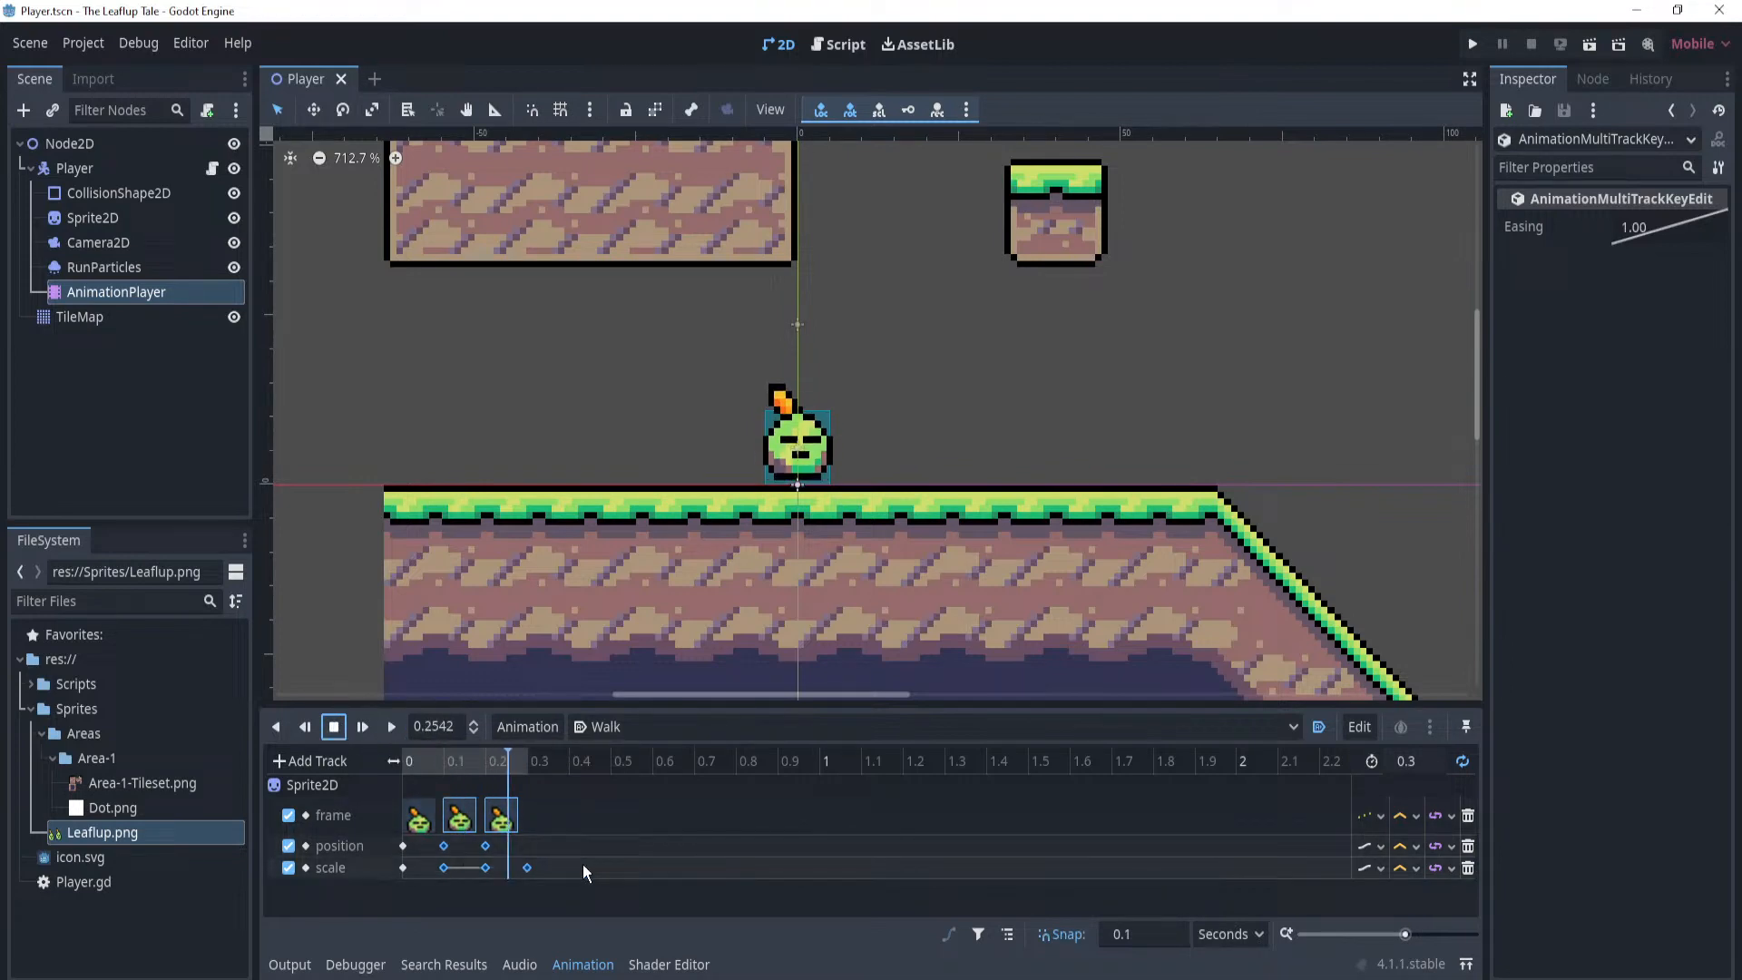
Set the Walk animation length to 0.4 s.
click(525, 762)
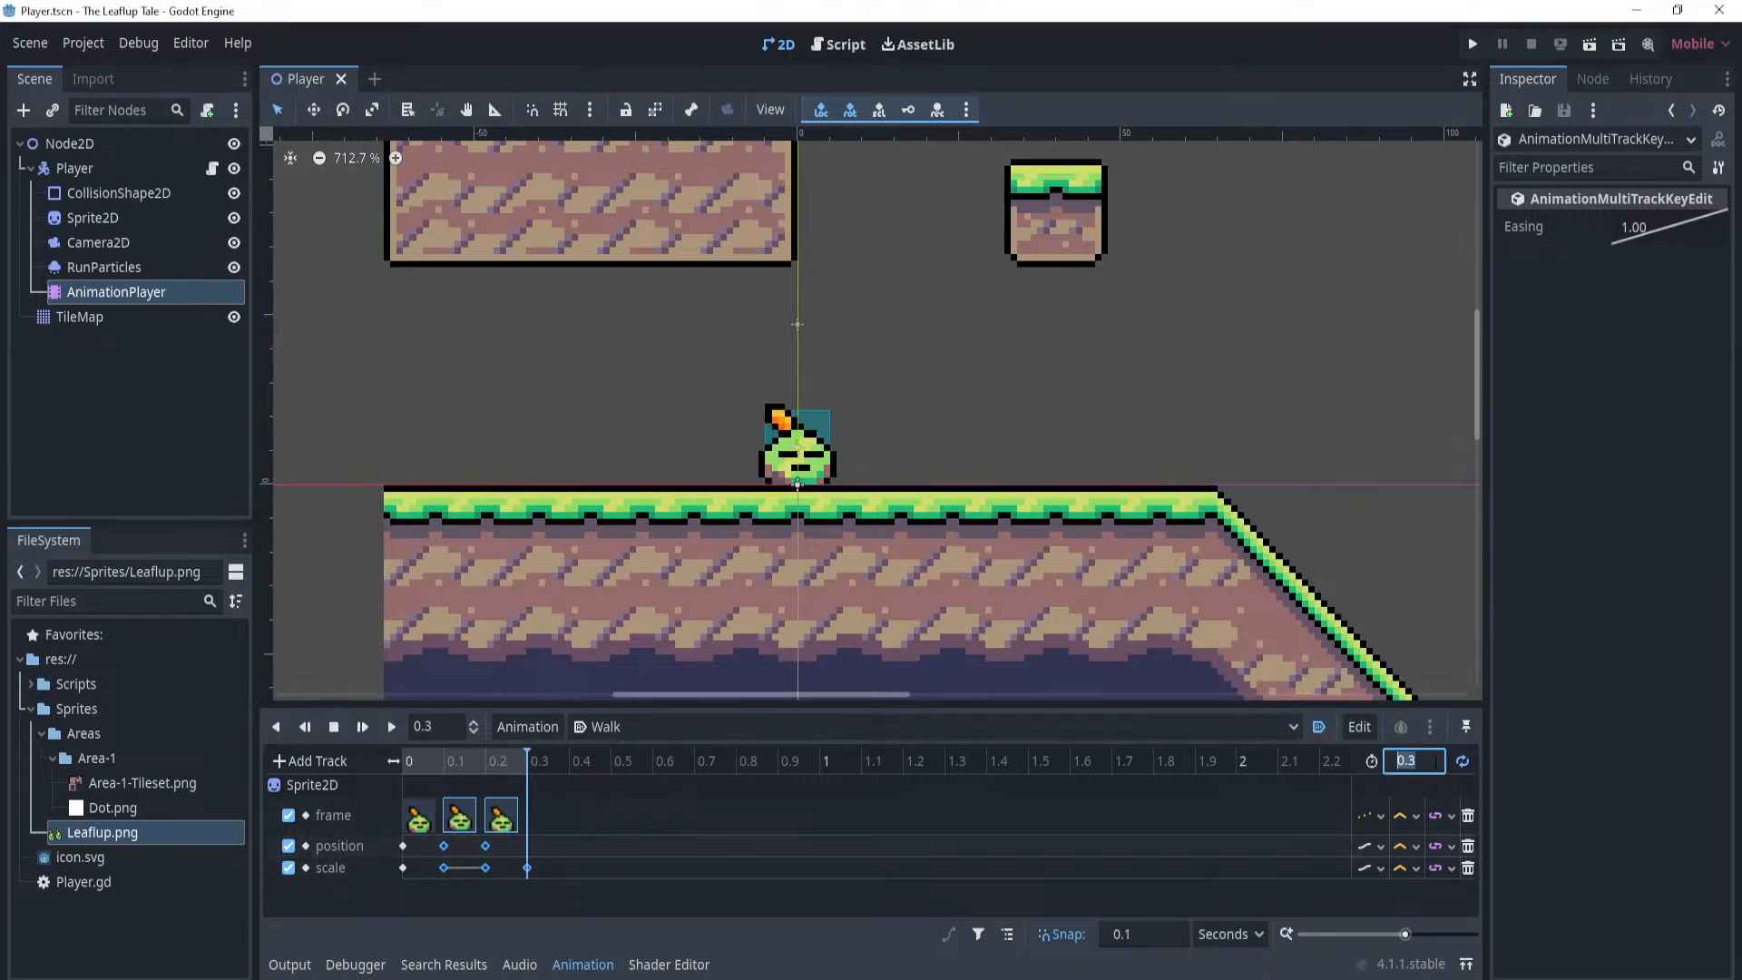
text(4)
key(Return)
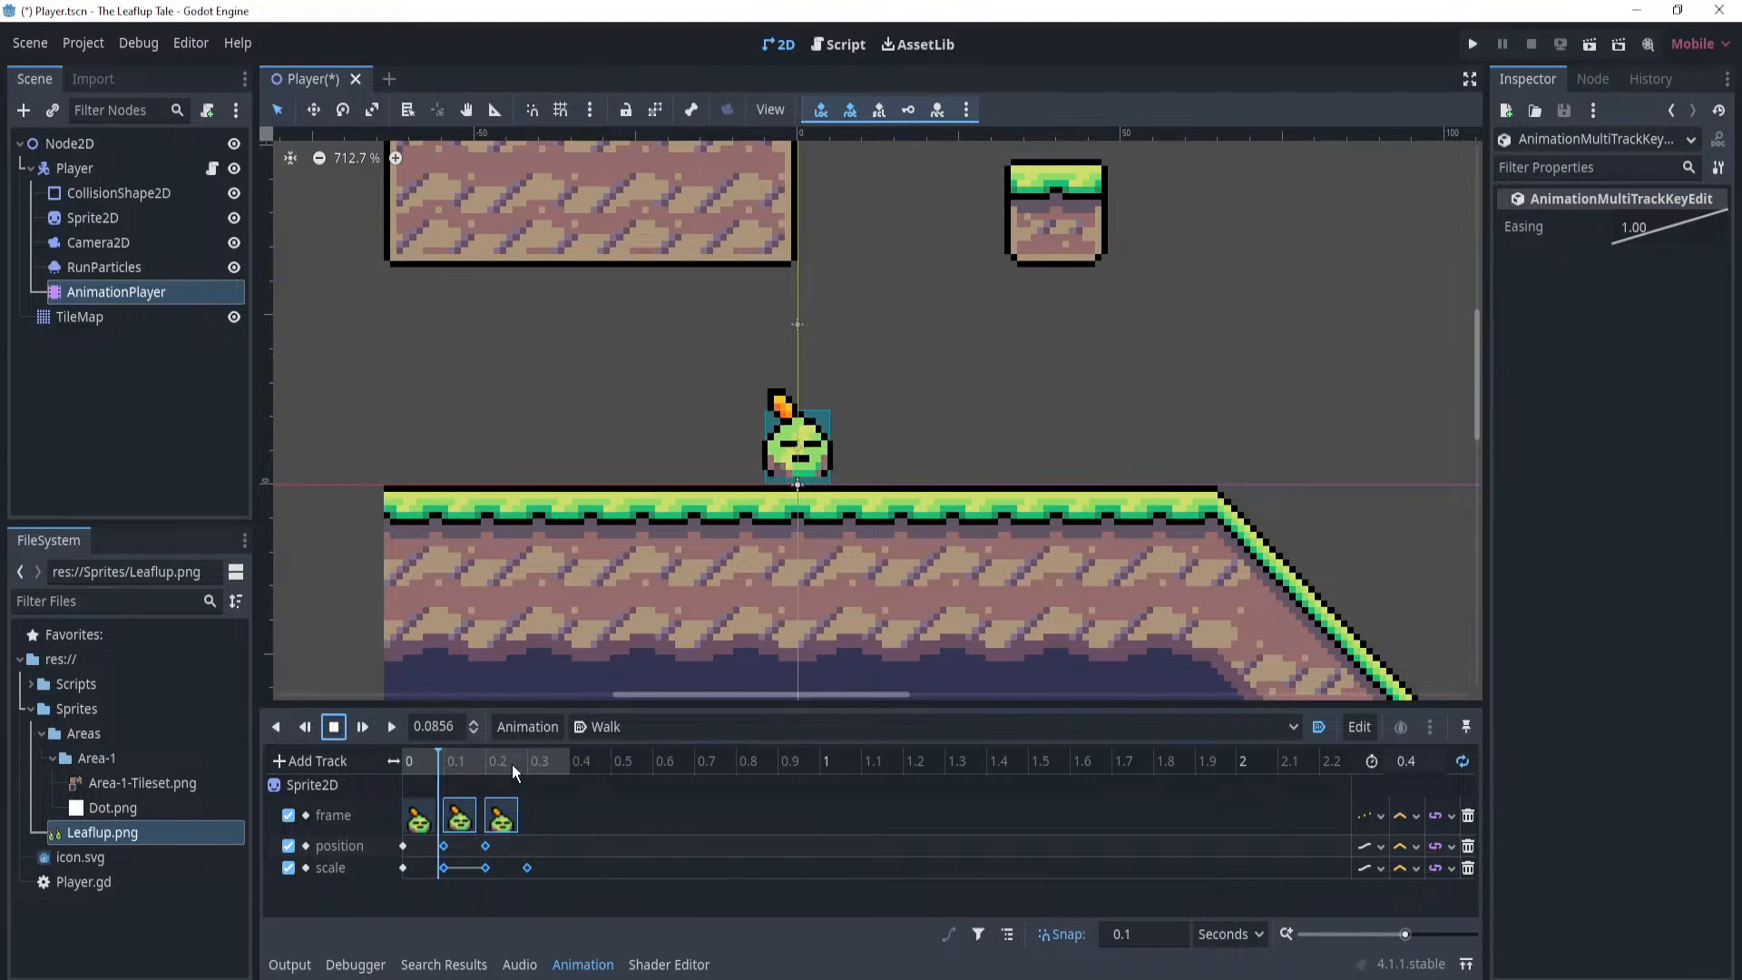
Reselect the AnimationPlayer node and switch its current animation from Walk to Idle.
click(172, 411)
click(155, 292)
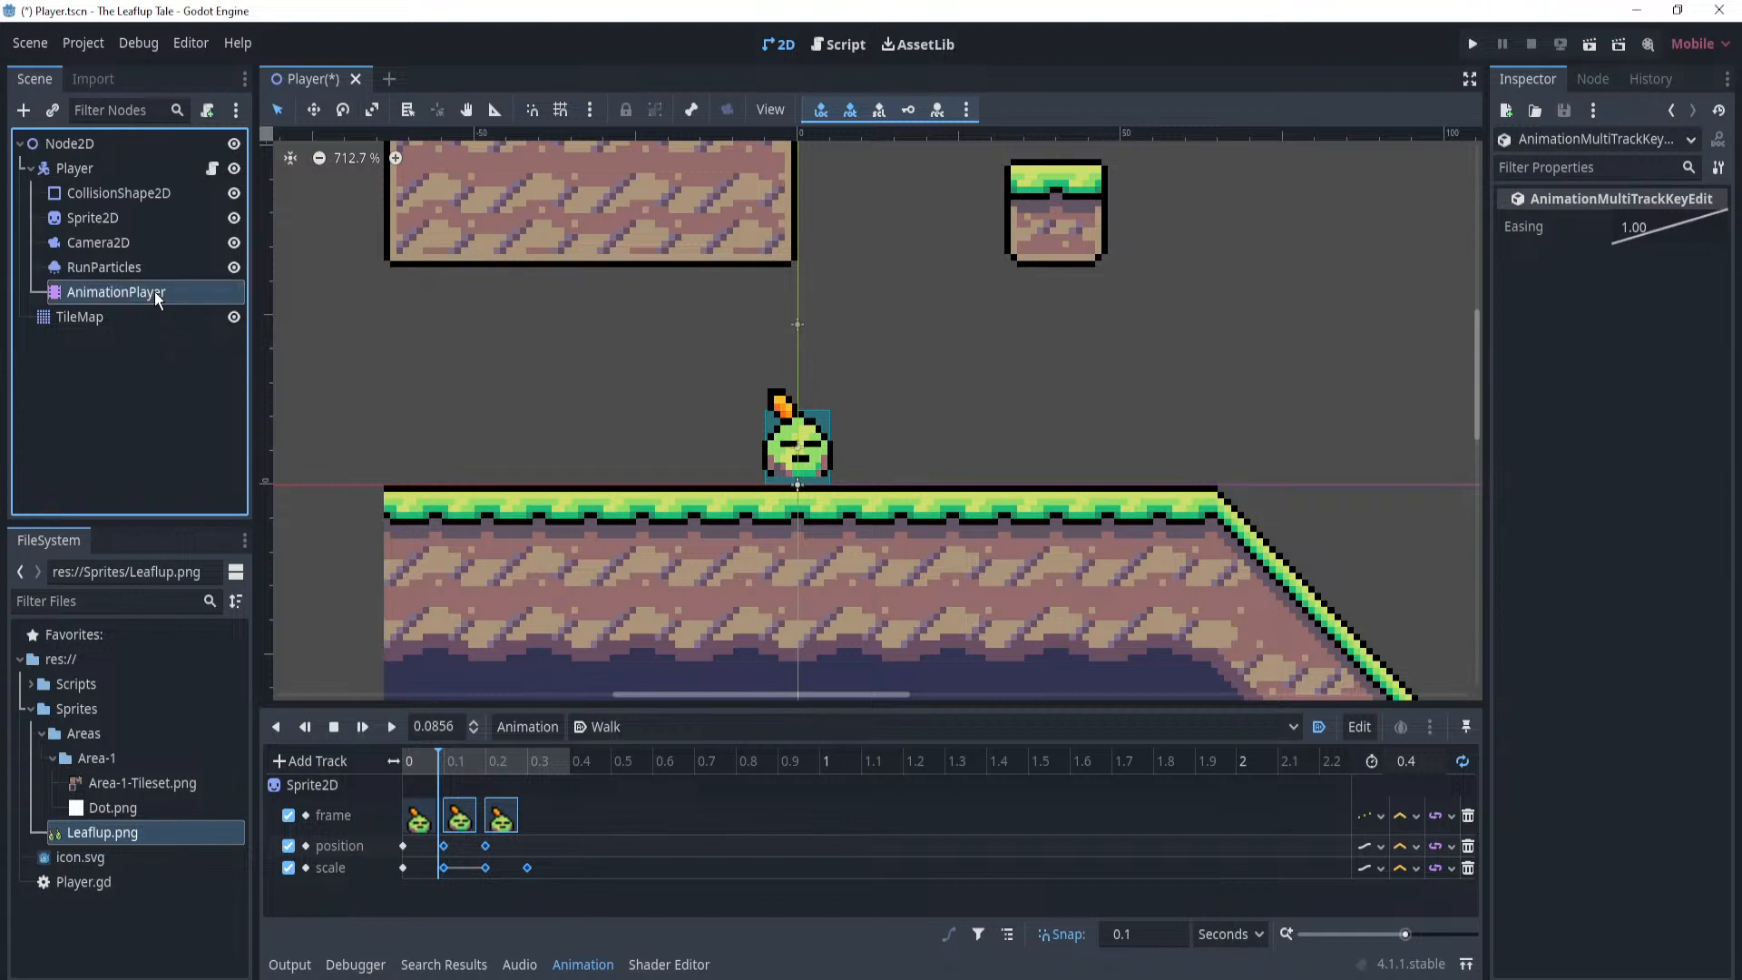
click(1289, 727)
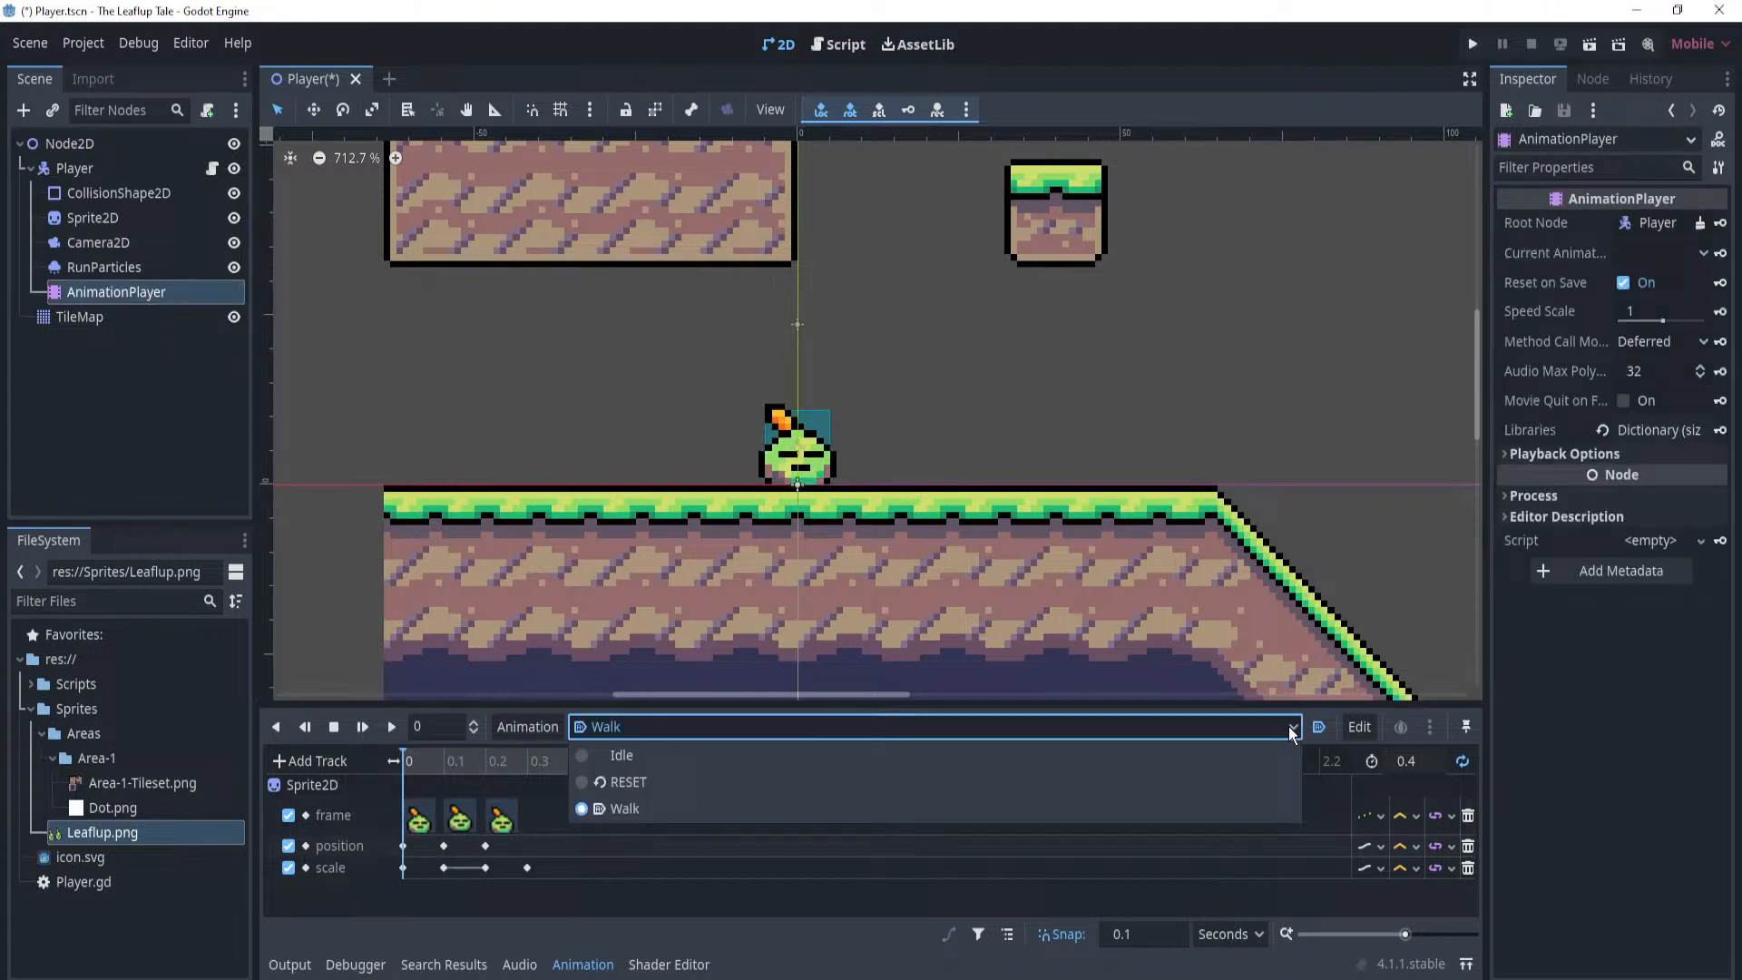
click(621, 755)
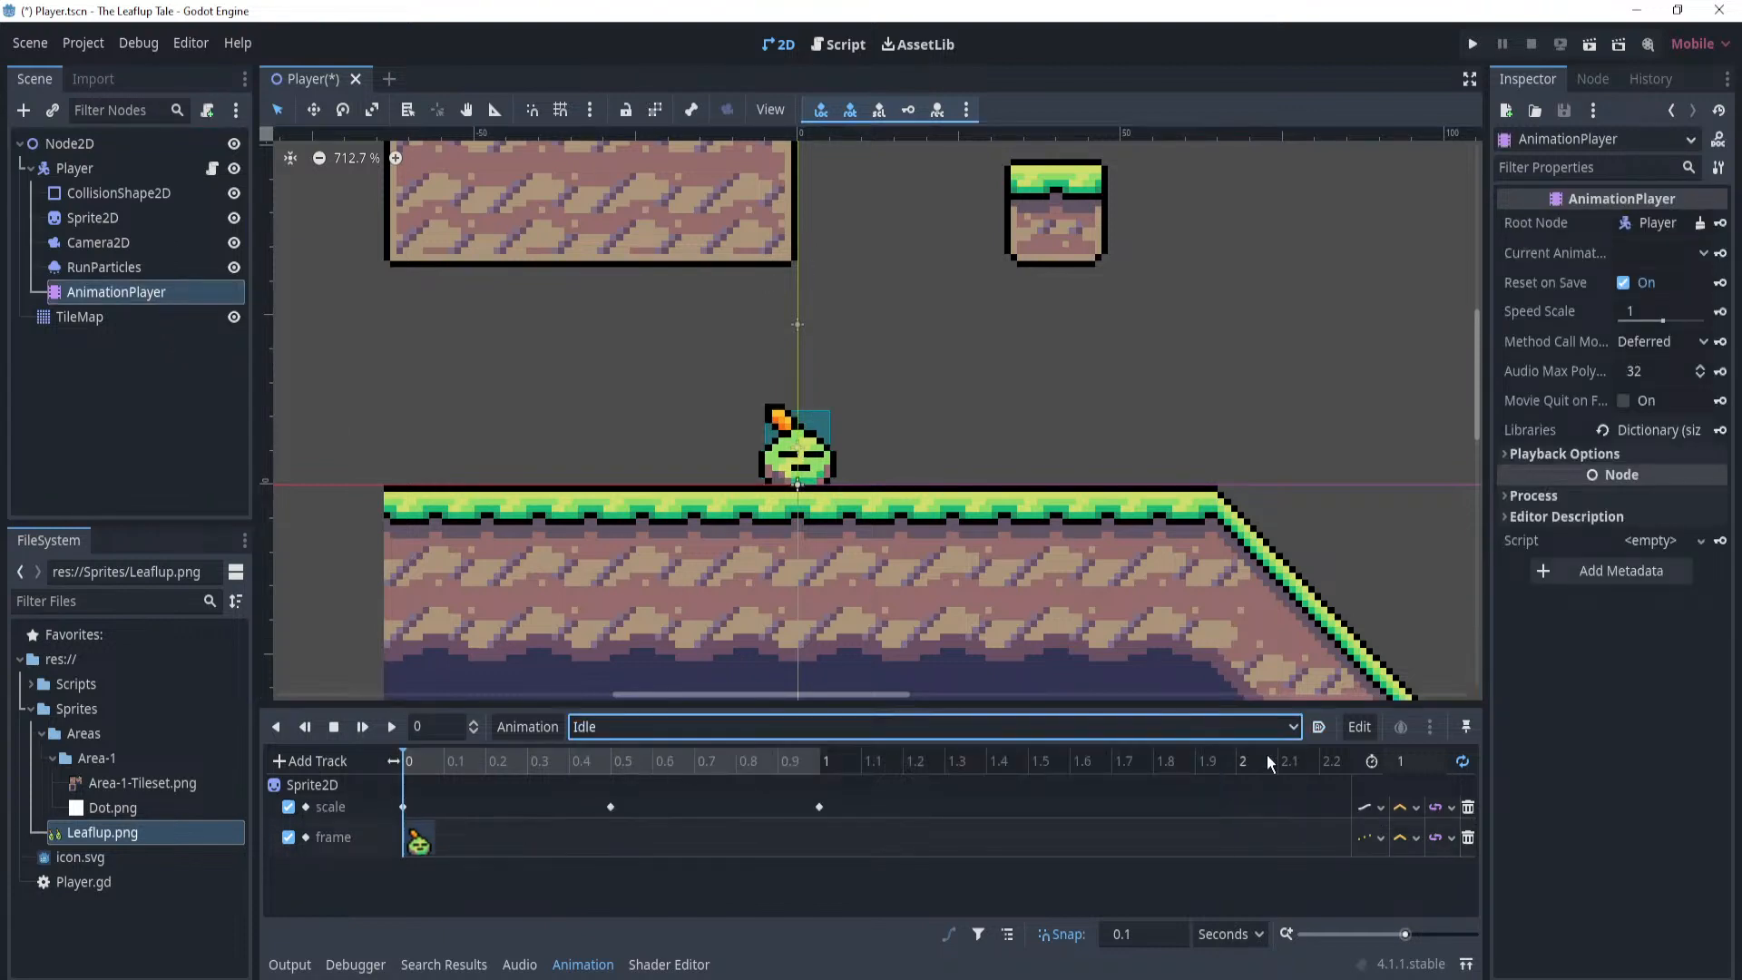
click(182, 436)
scroll(688, 299, down, 11)
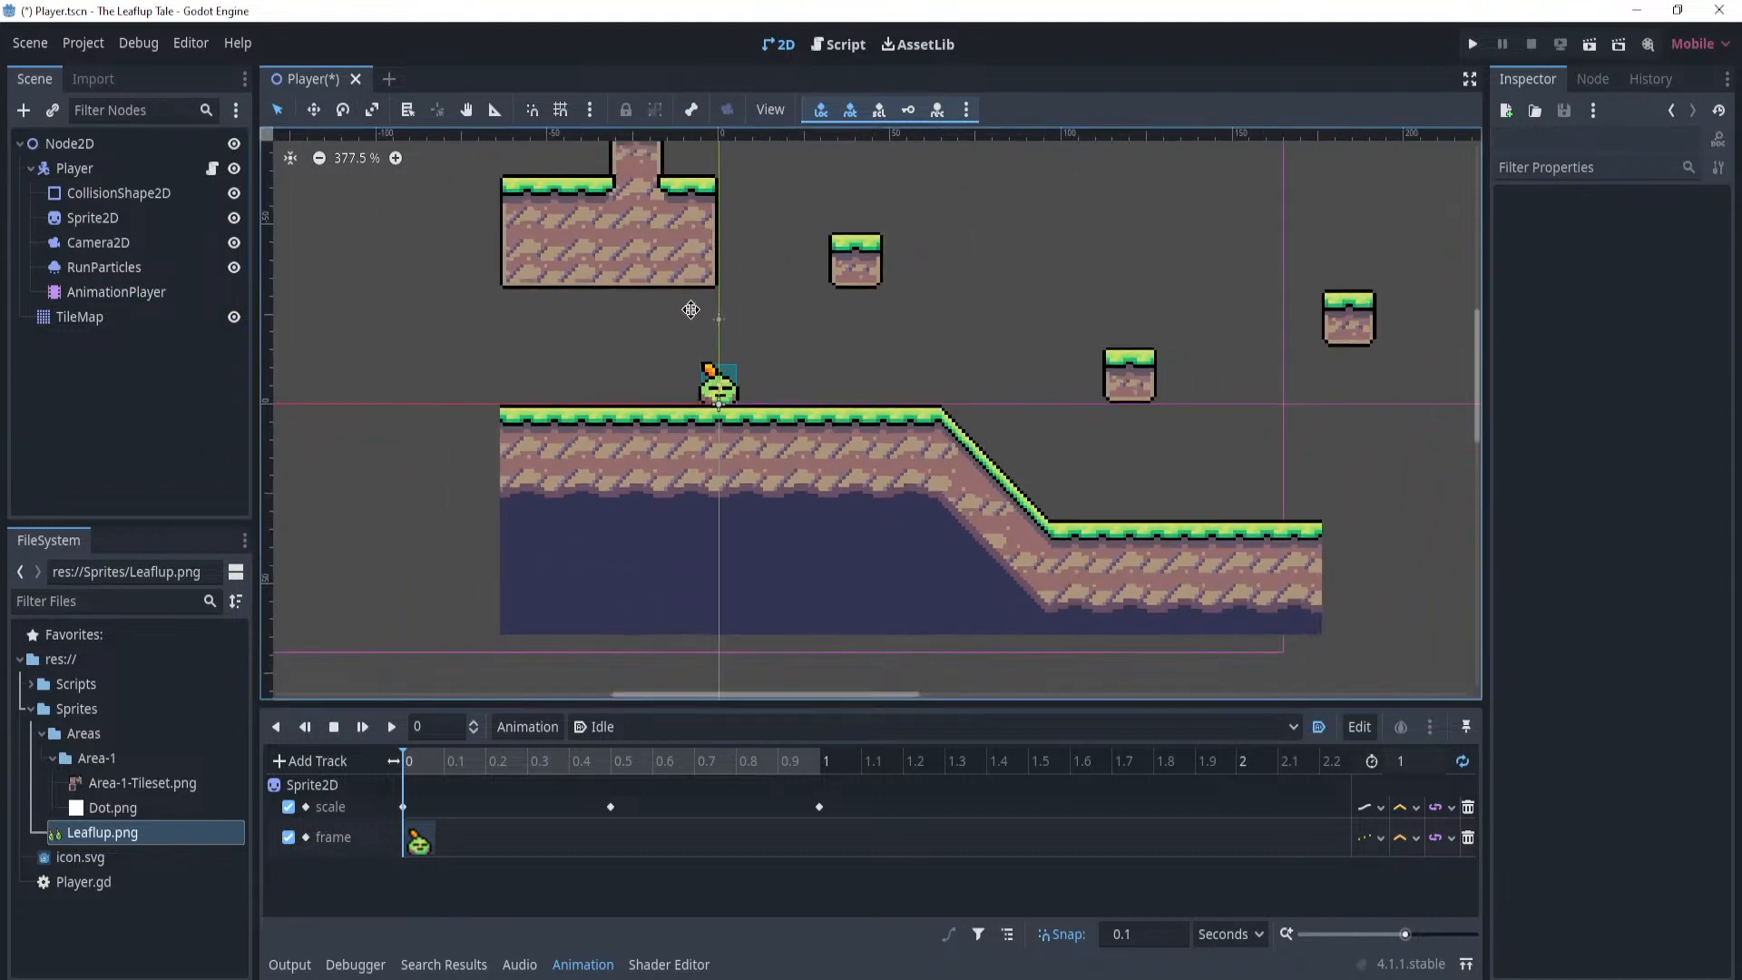
middle_drag(689, 306, 724, 340)
scroll(724, 341, up, 5)
click(116, 216)
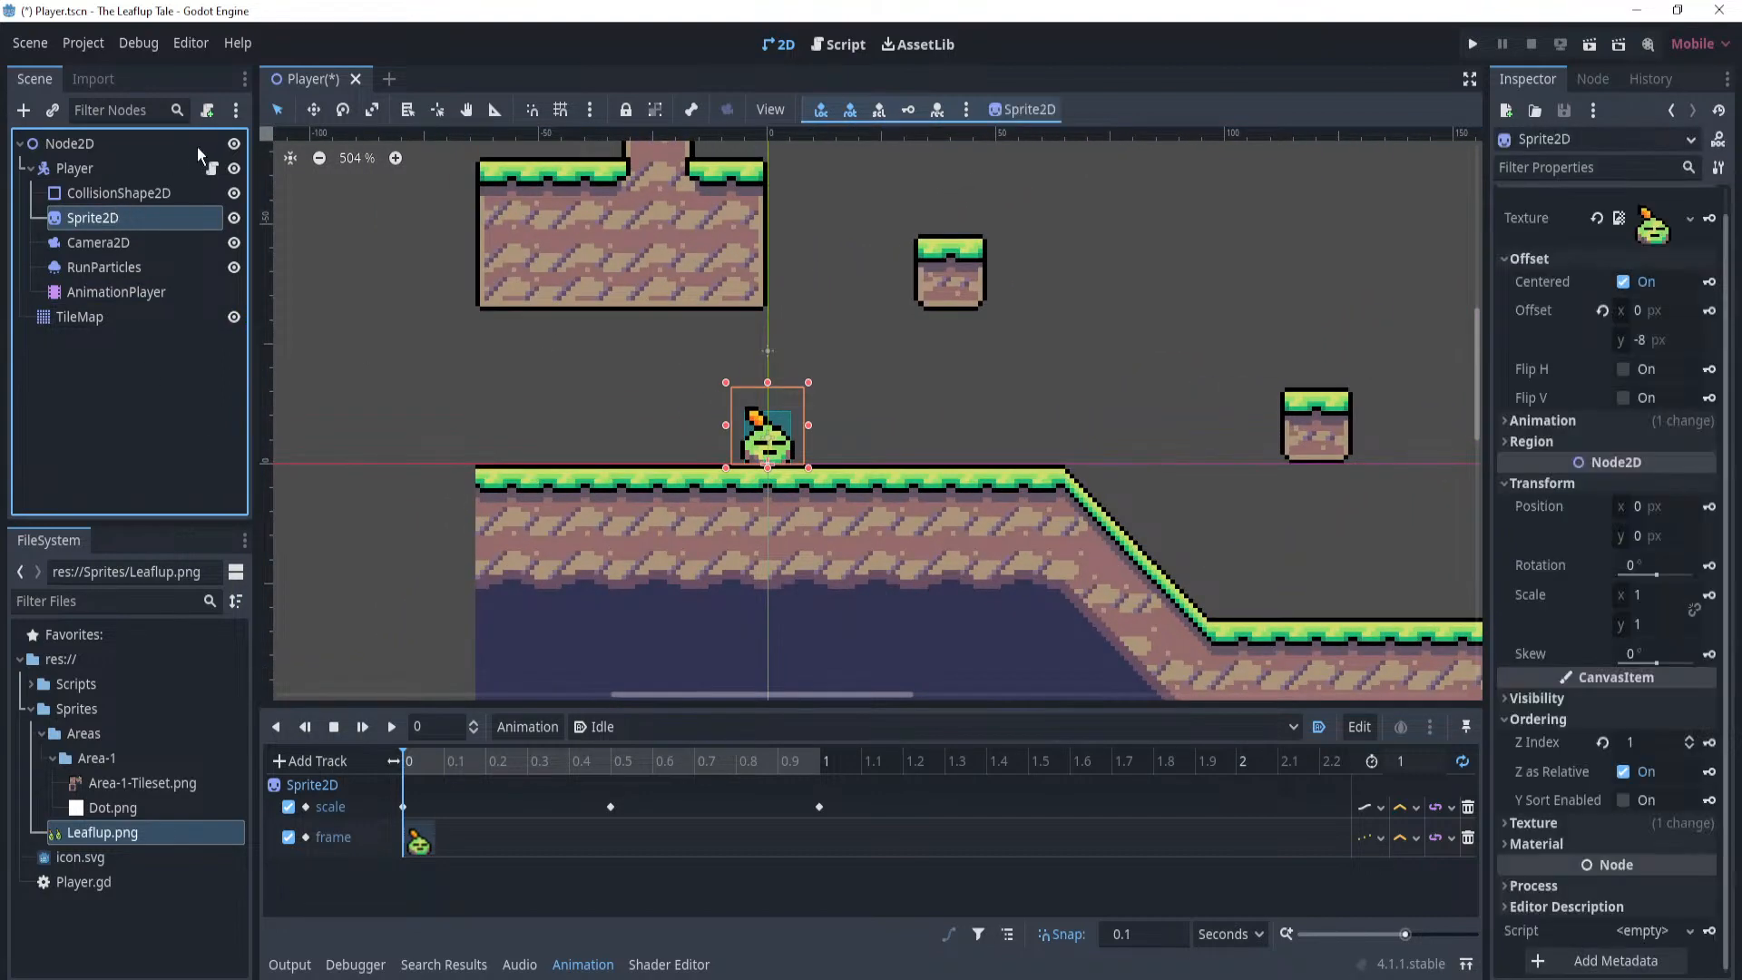
click(191, 170)
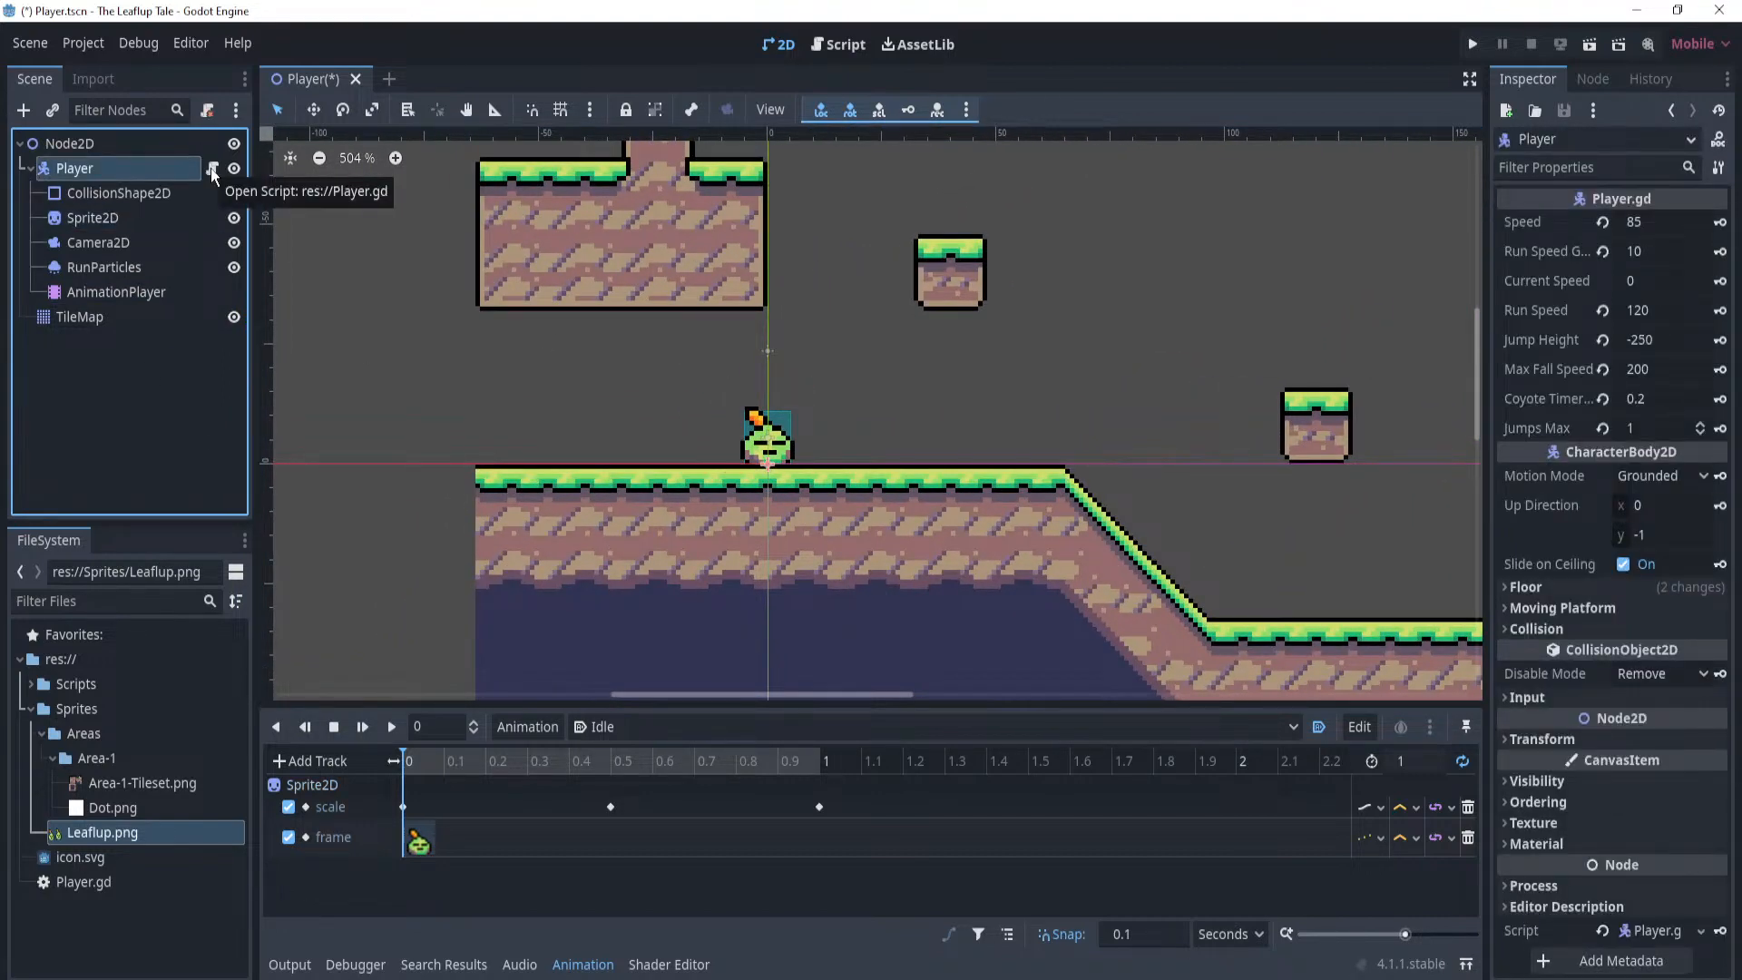
click(136, 383)
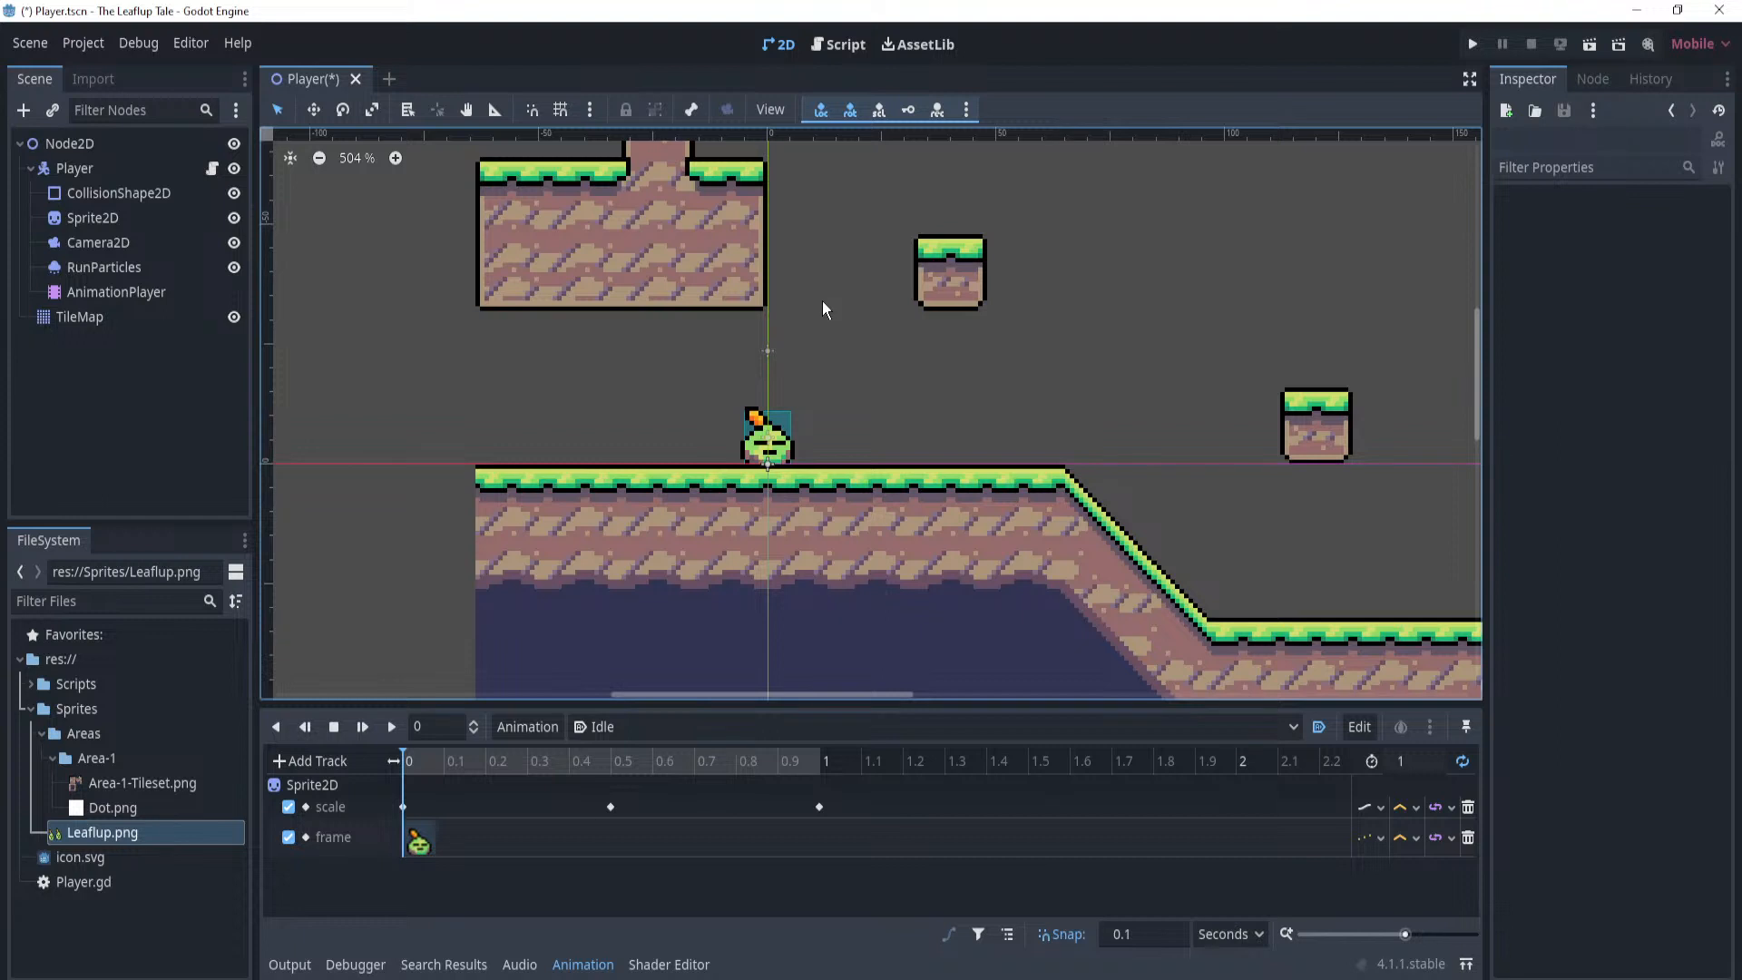
middle_drag(824, 301, 943, 396)
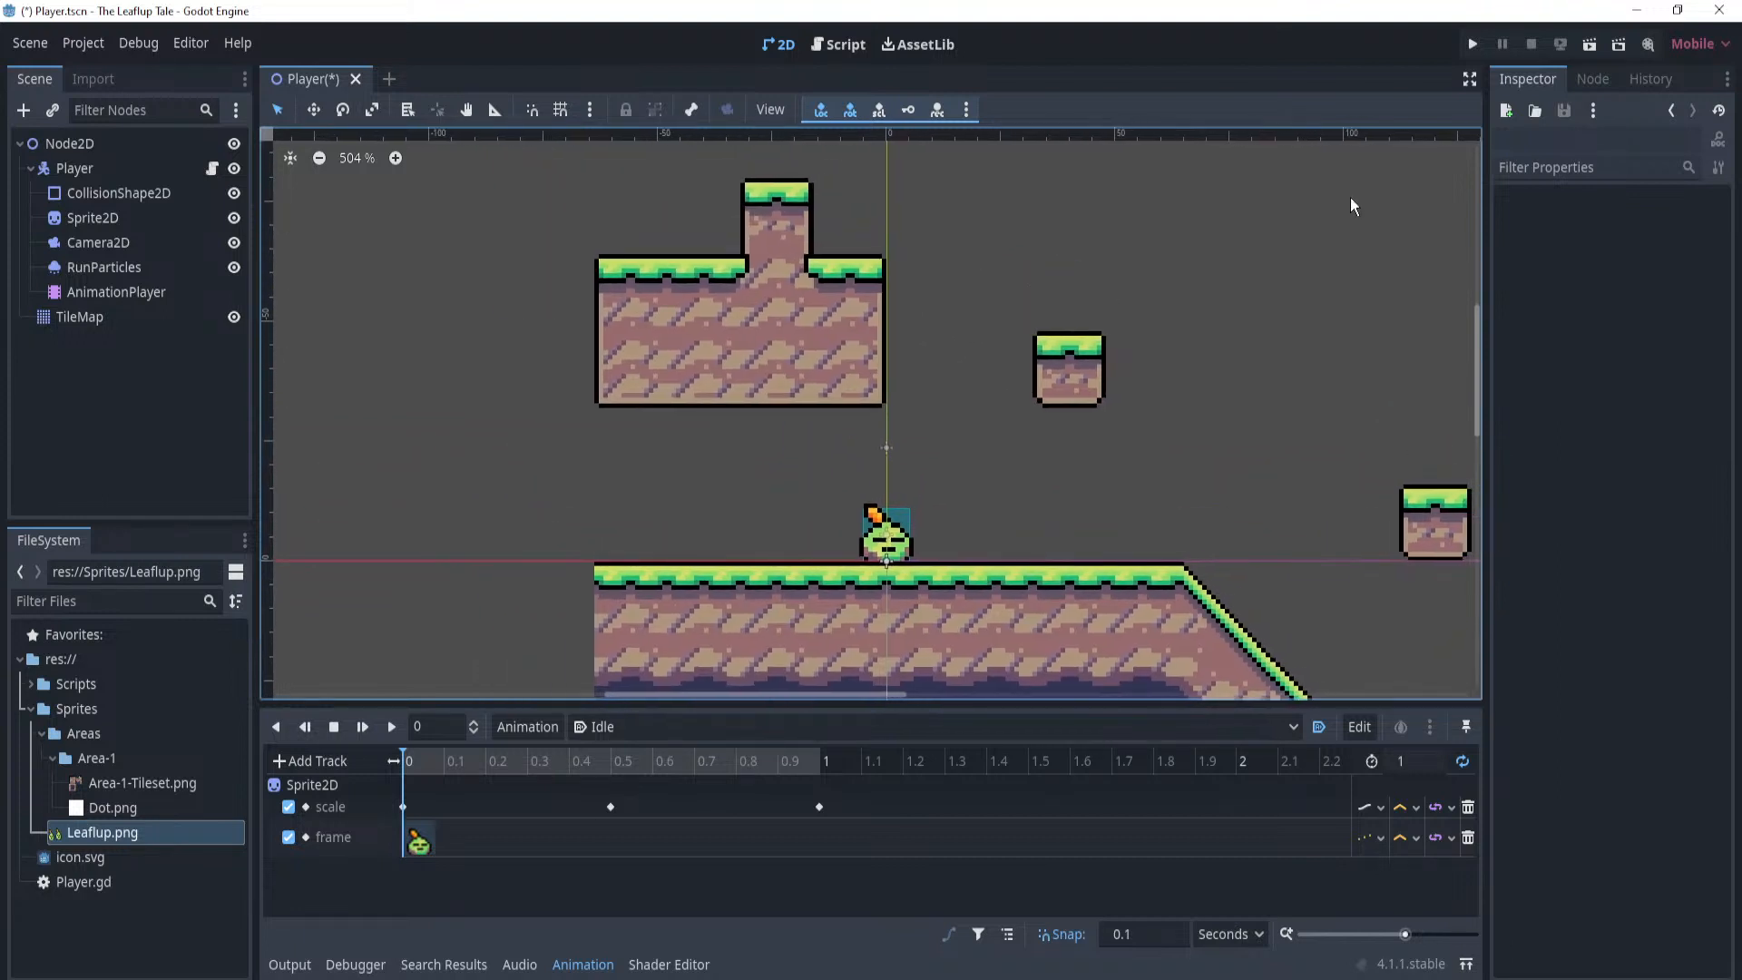
Run the project, playtest the player by walking and jumping both ways across the platforms, and close the game window.
click(1472, 44)
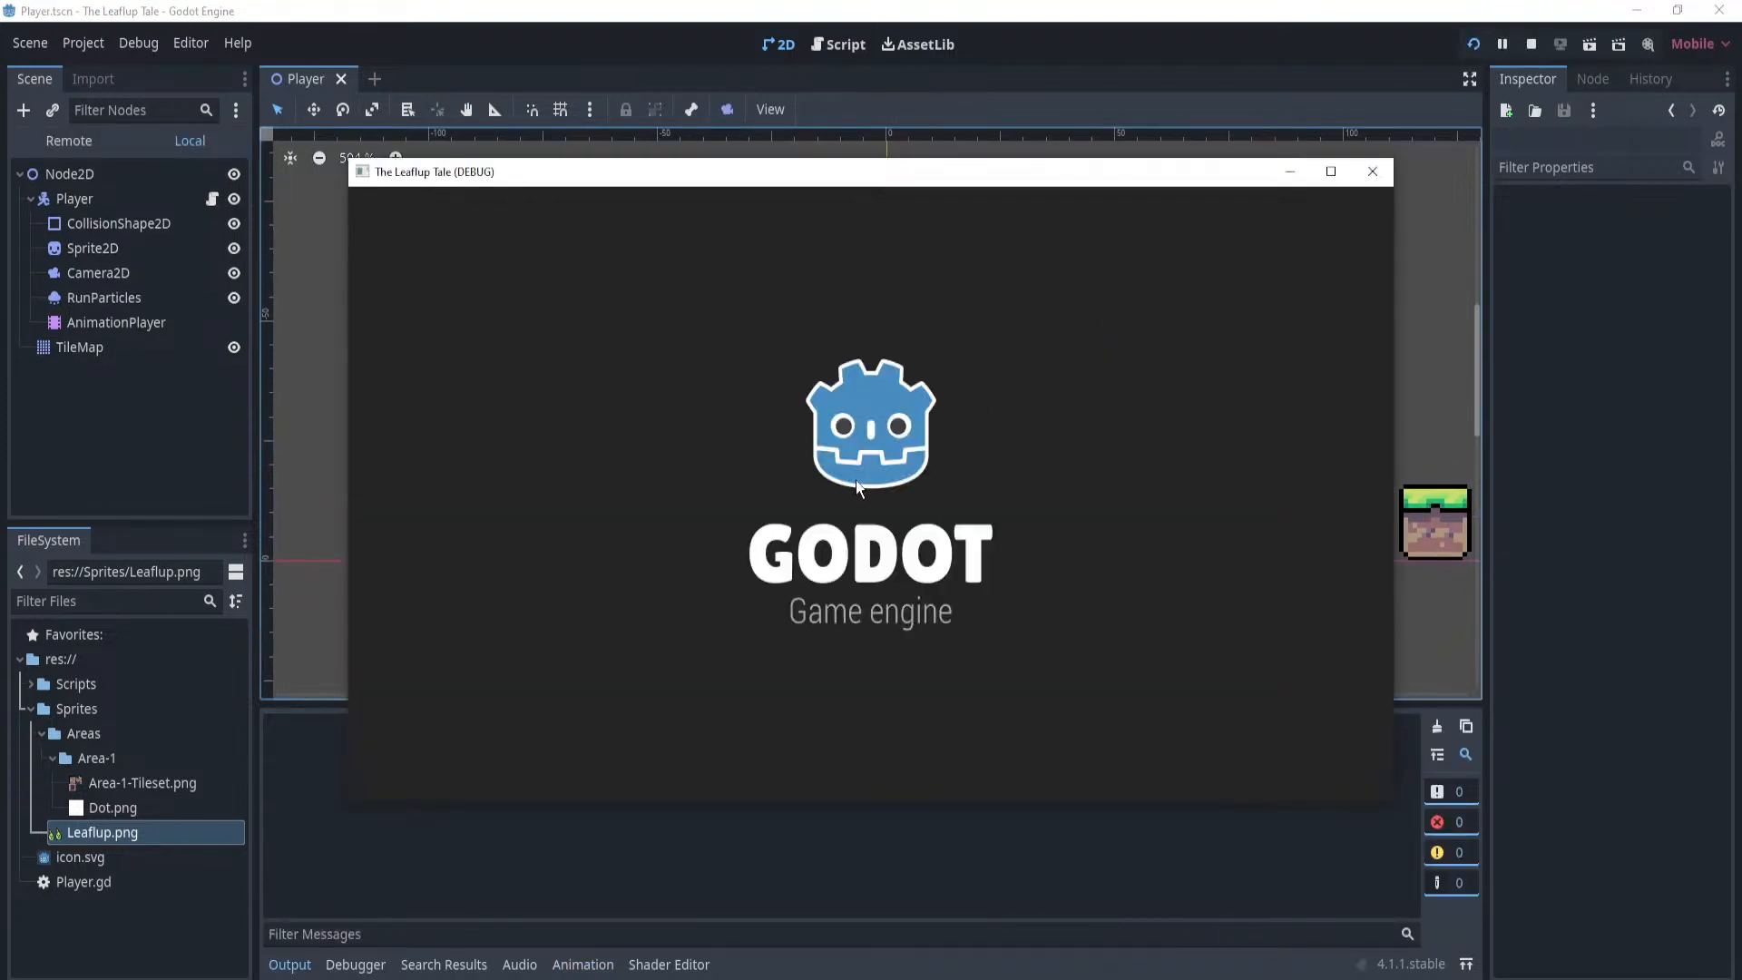
key(Right)
key(space)
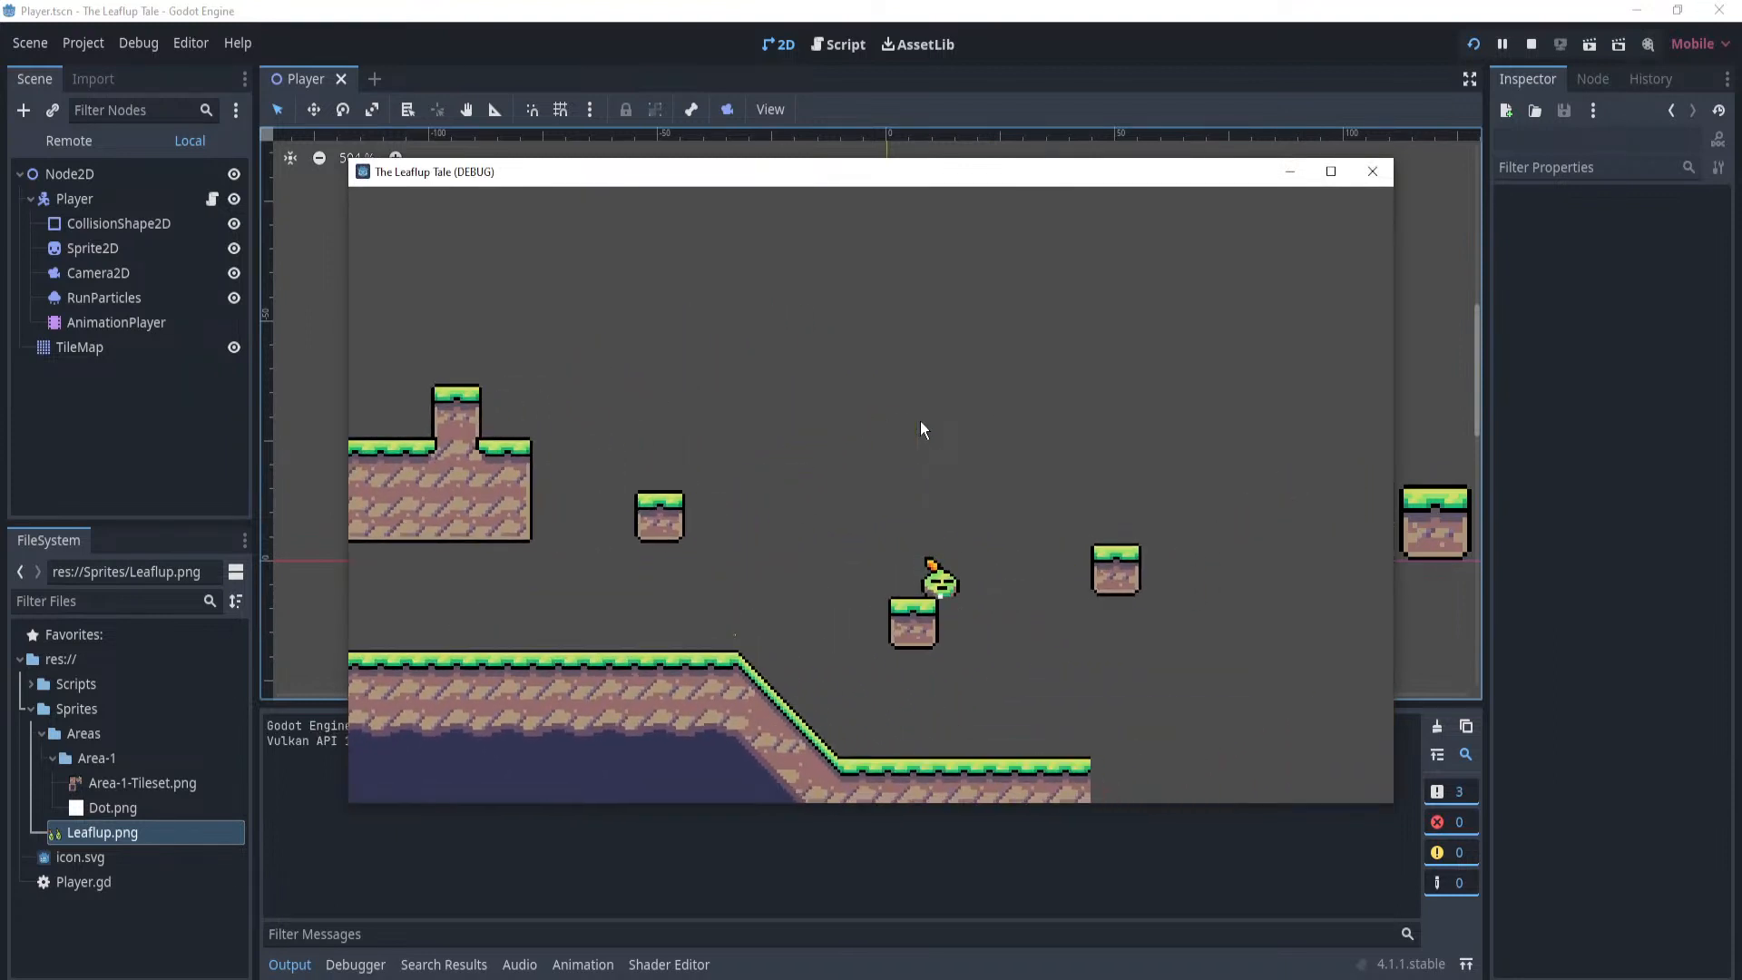
key(space)
key(Left)
key(space)
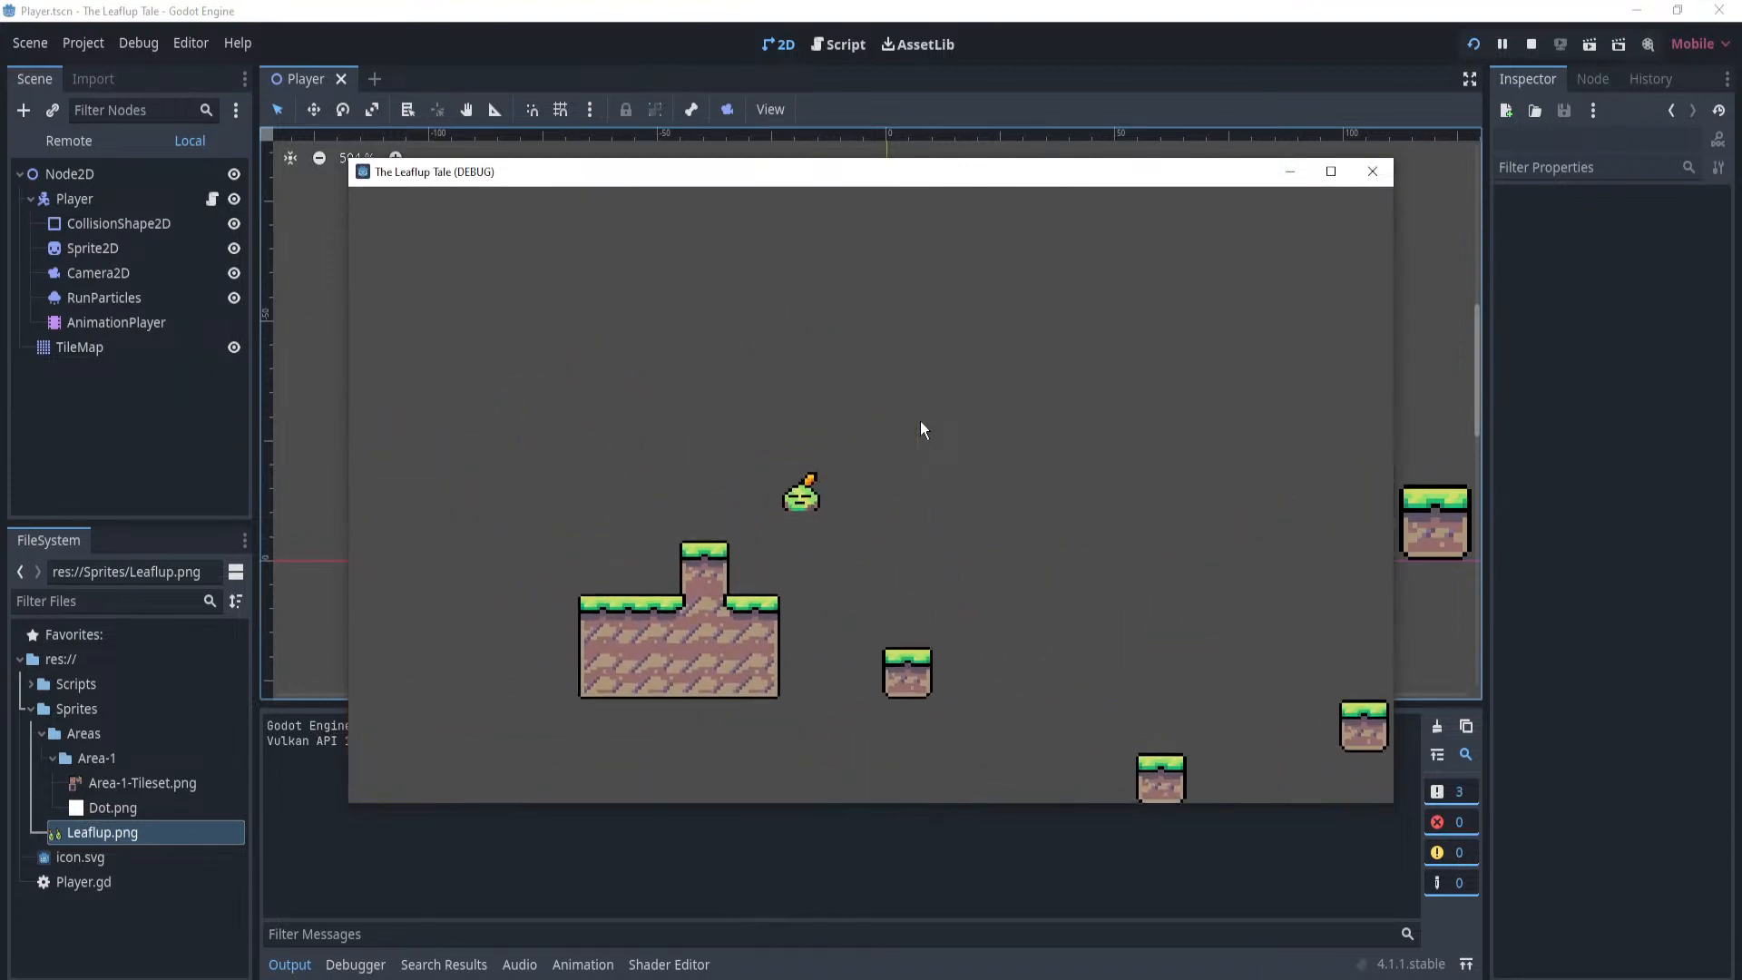
key(Right)
key(space)
key(space)
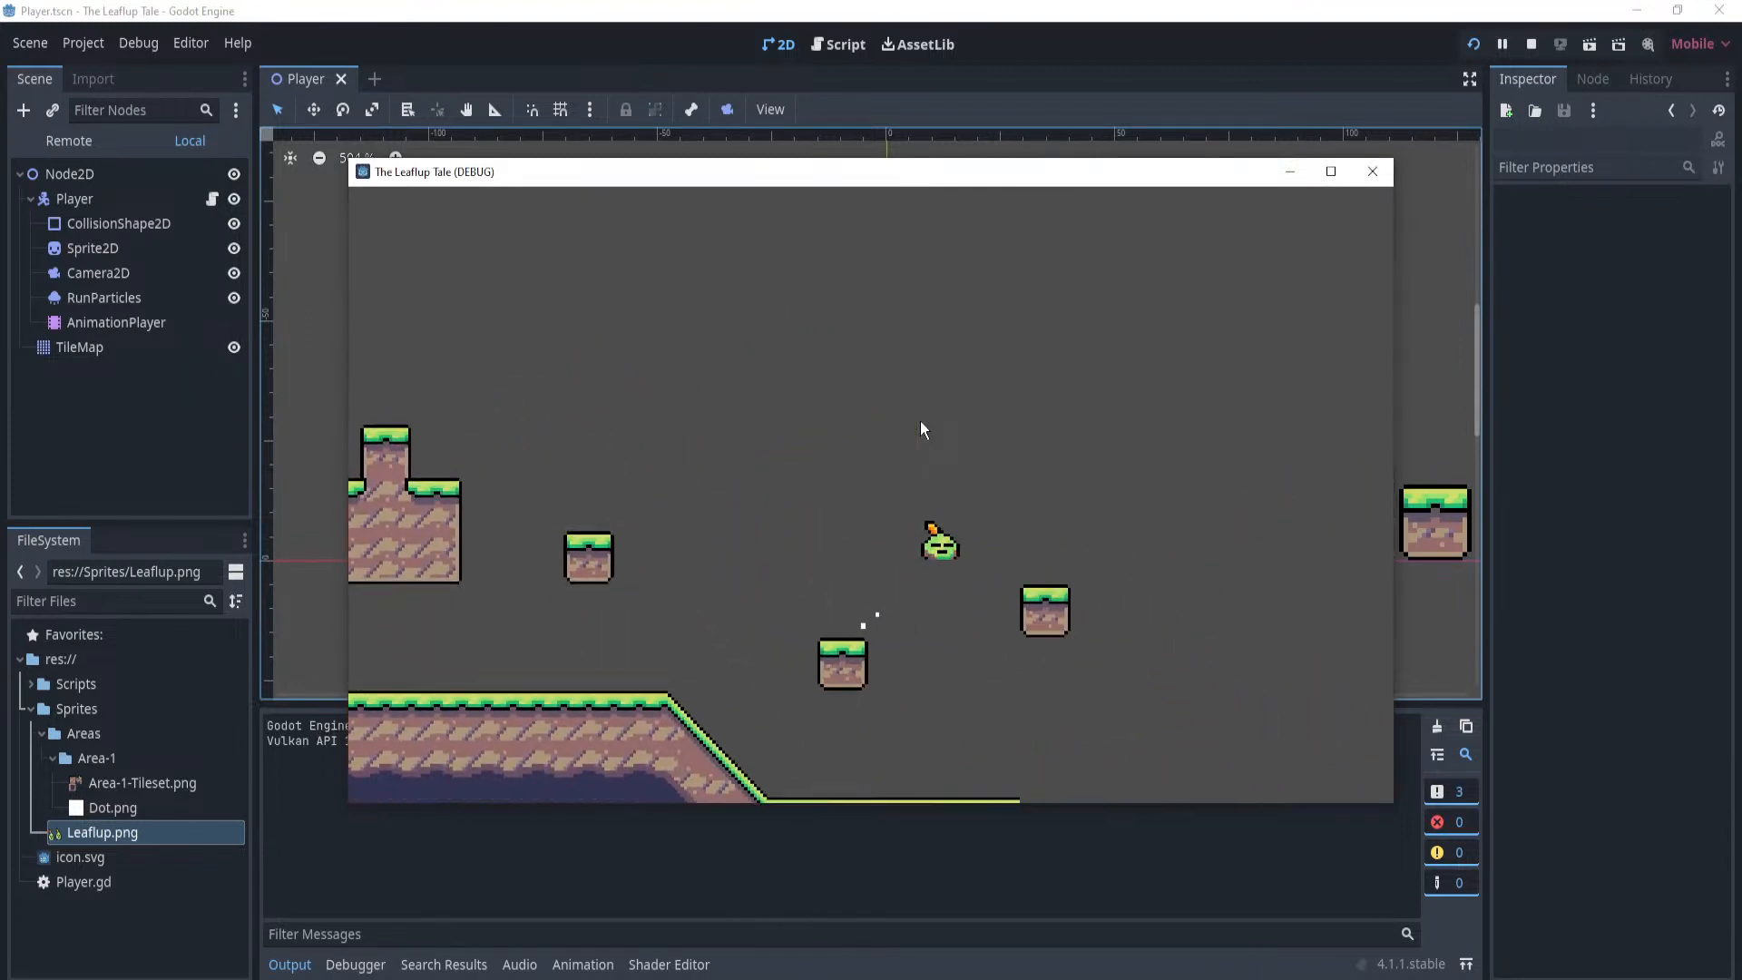
key(Left)
key(space)
key(space)
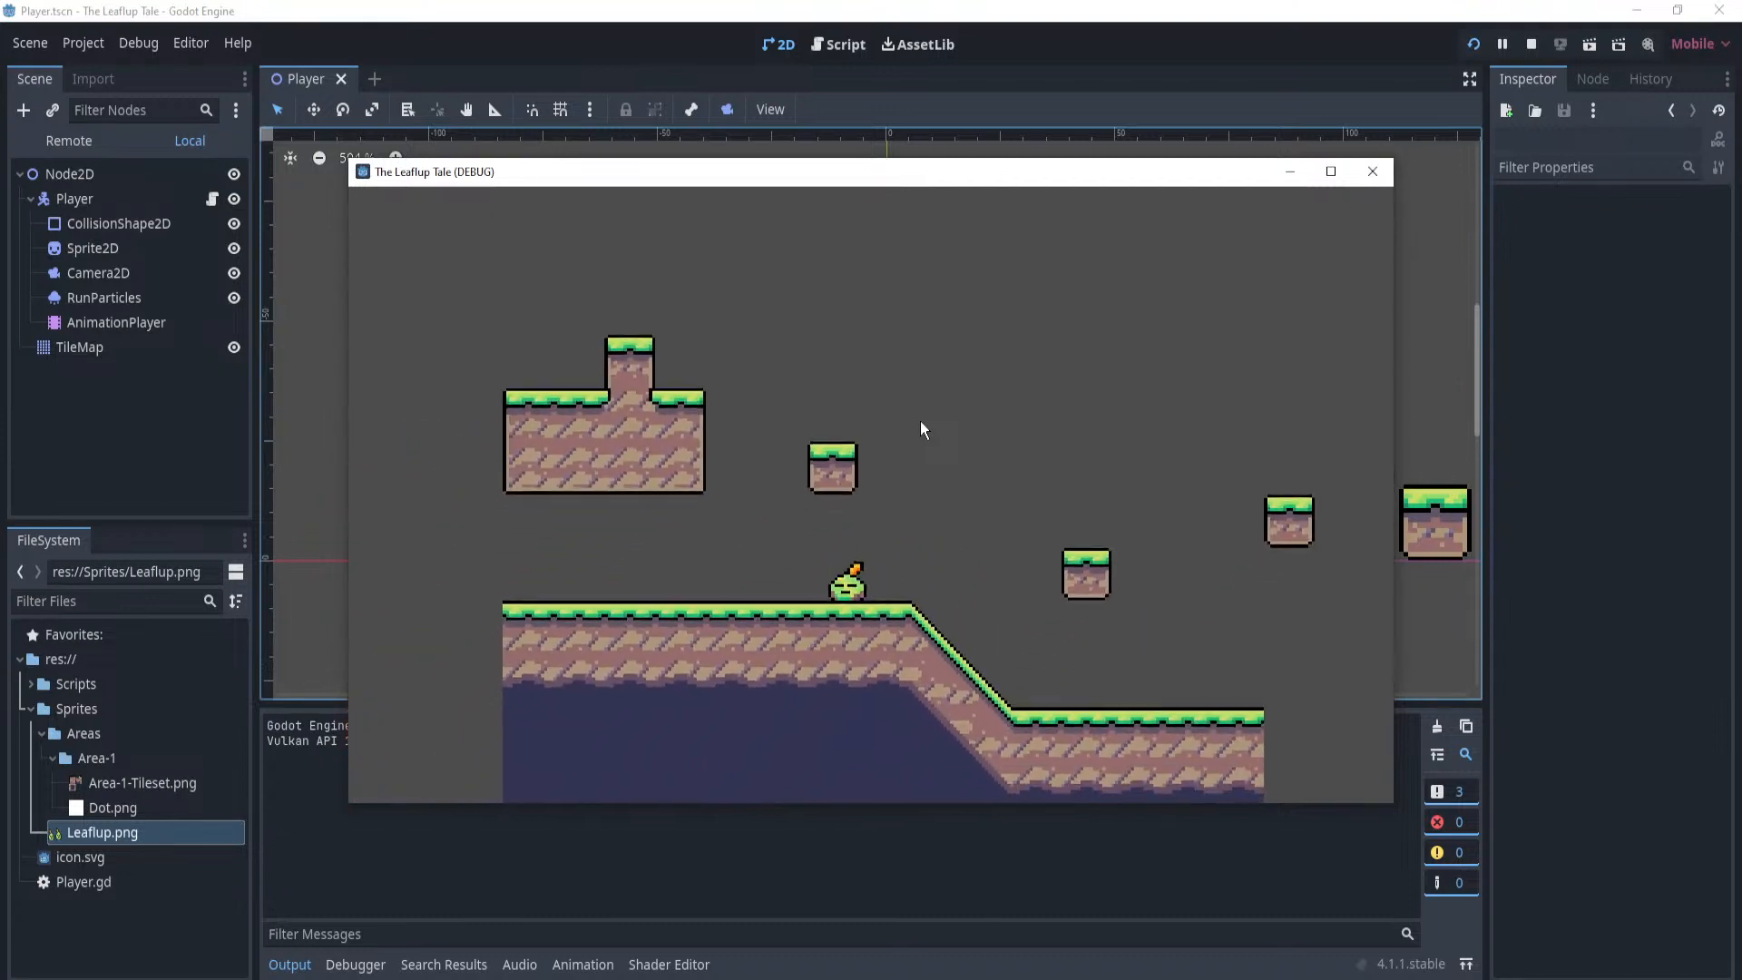
key(Right)
key(space)
key(space)
key(Left)
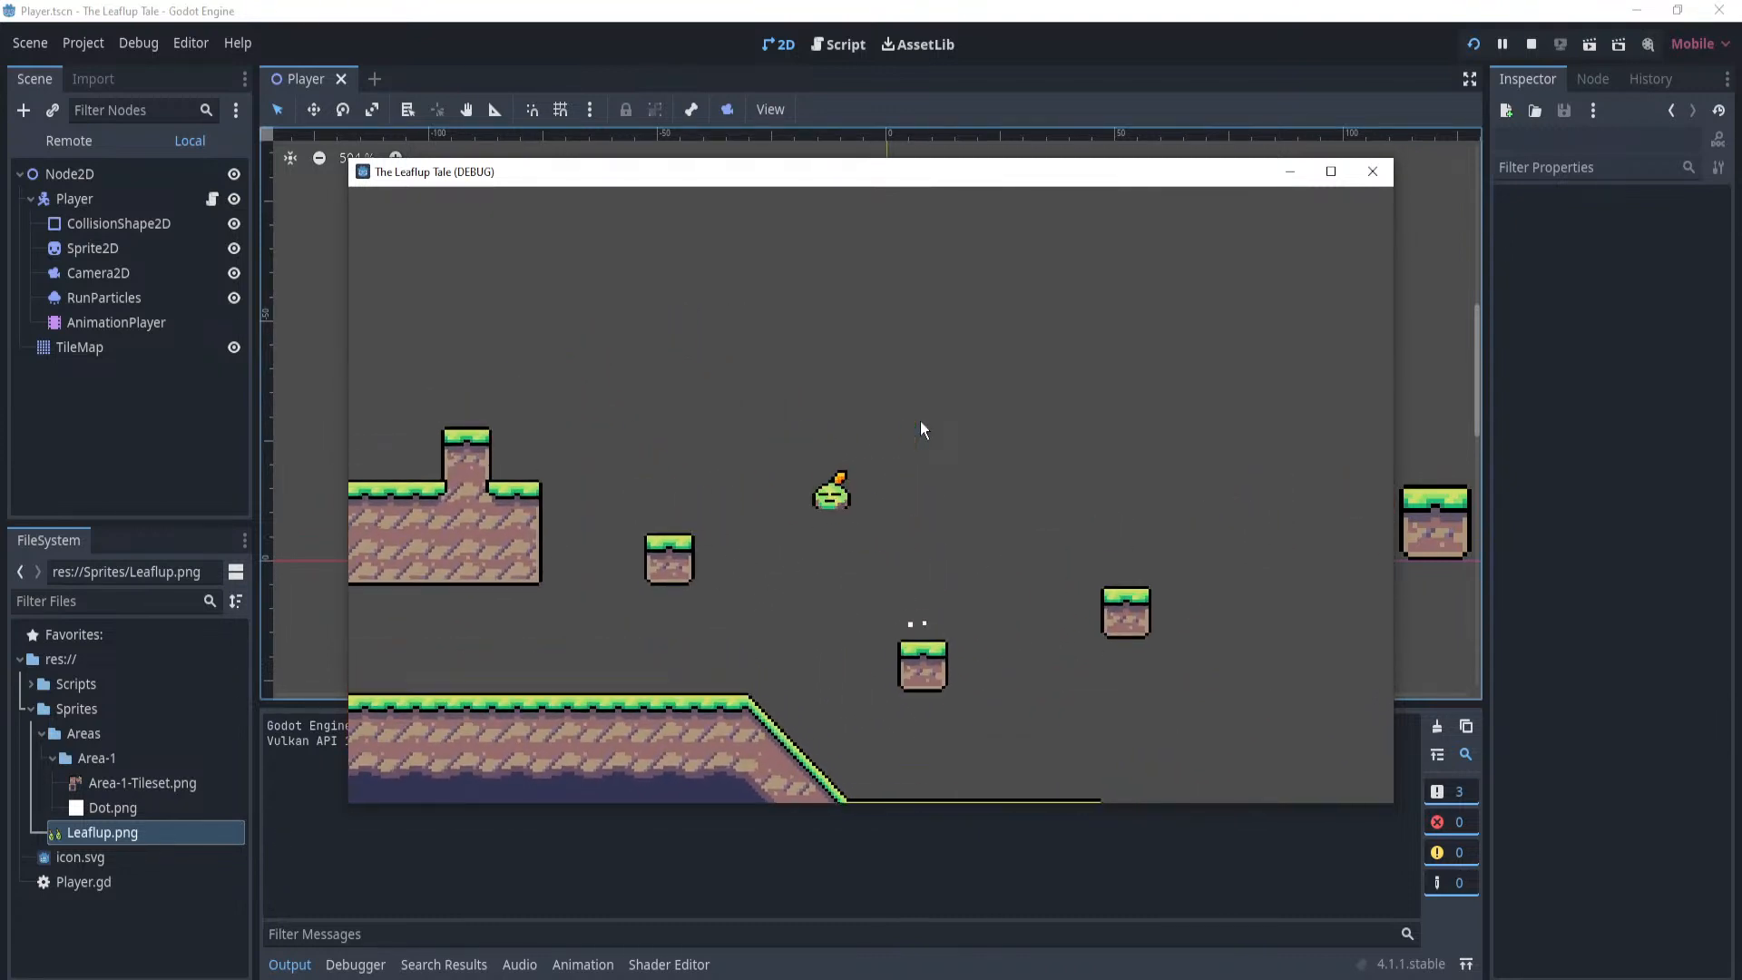
key(space)
key(space)
key(Right)
key(space)
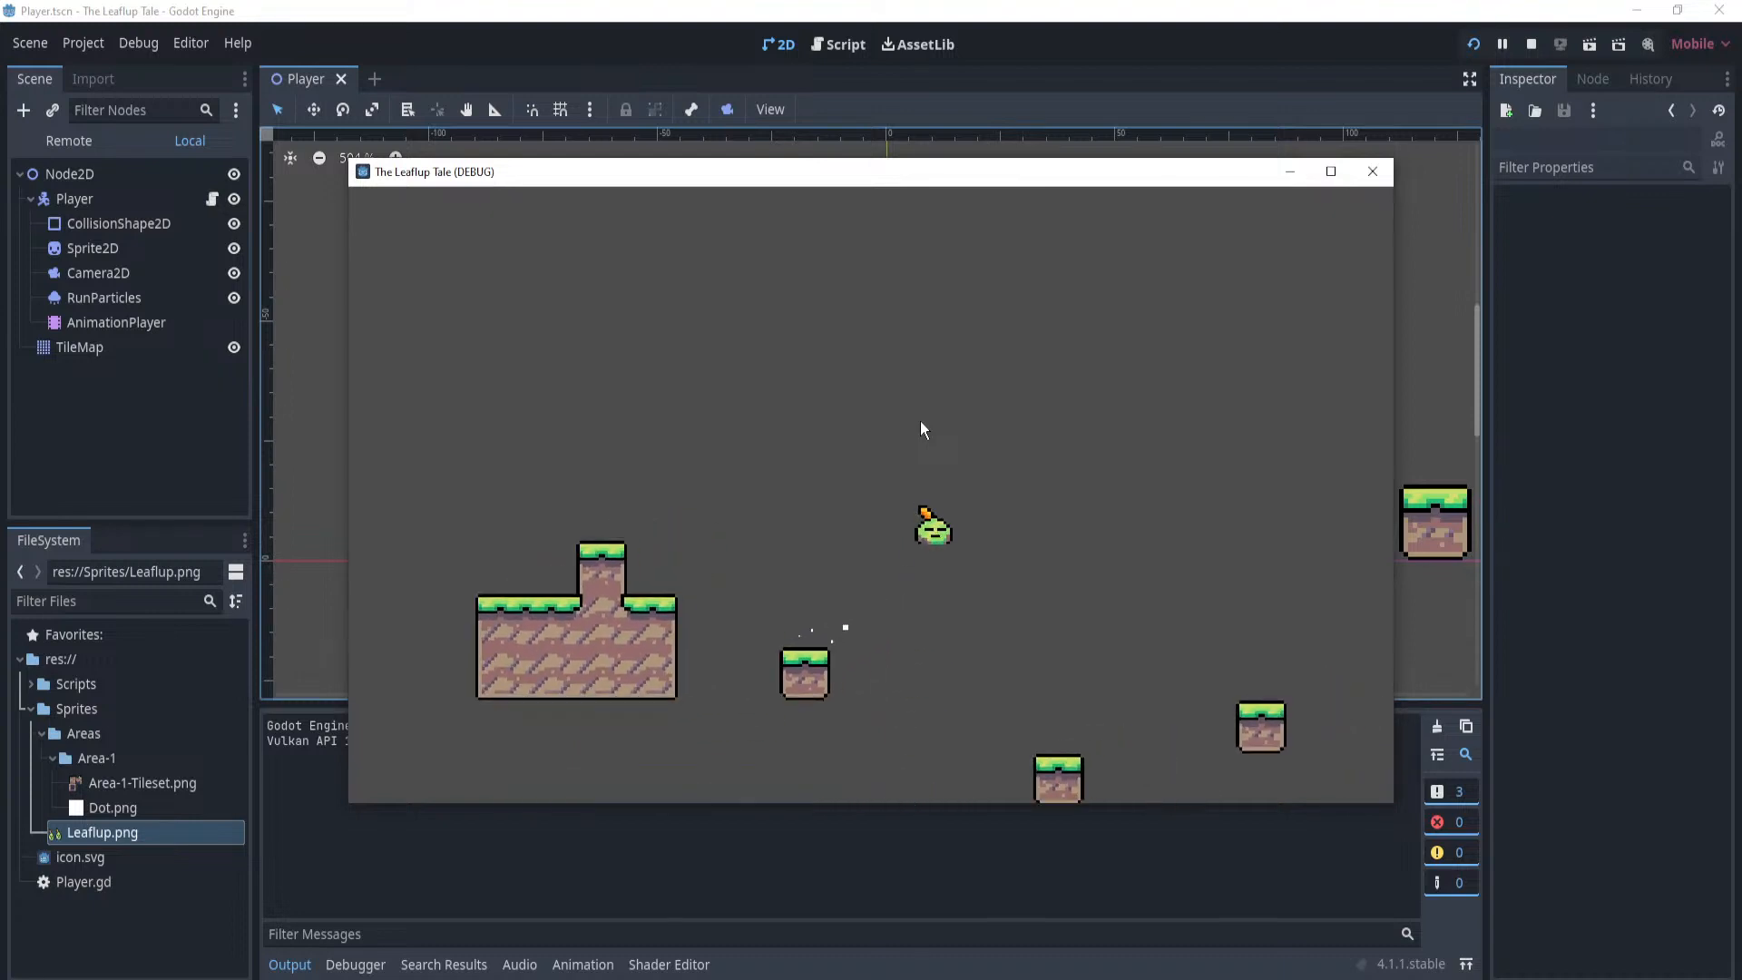
key(Left)
key(space)
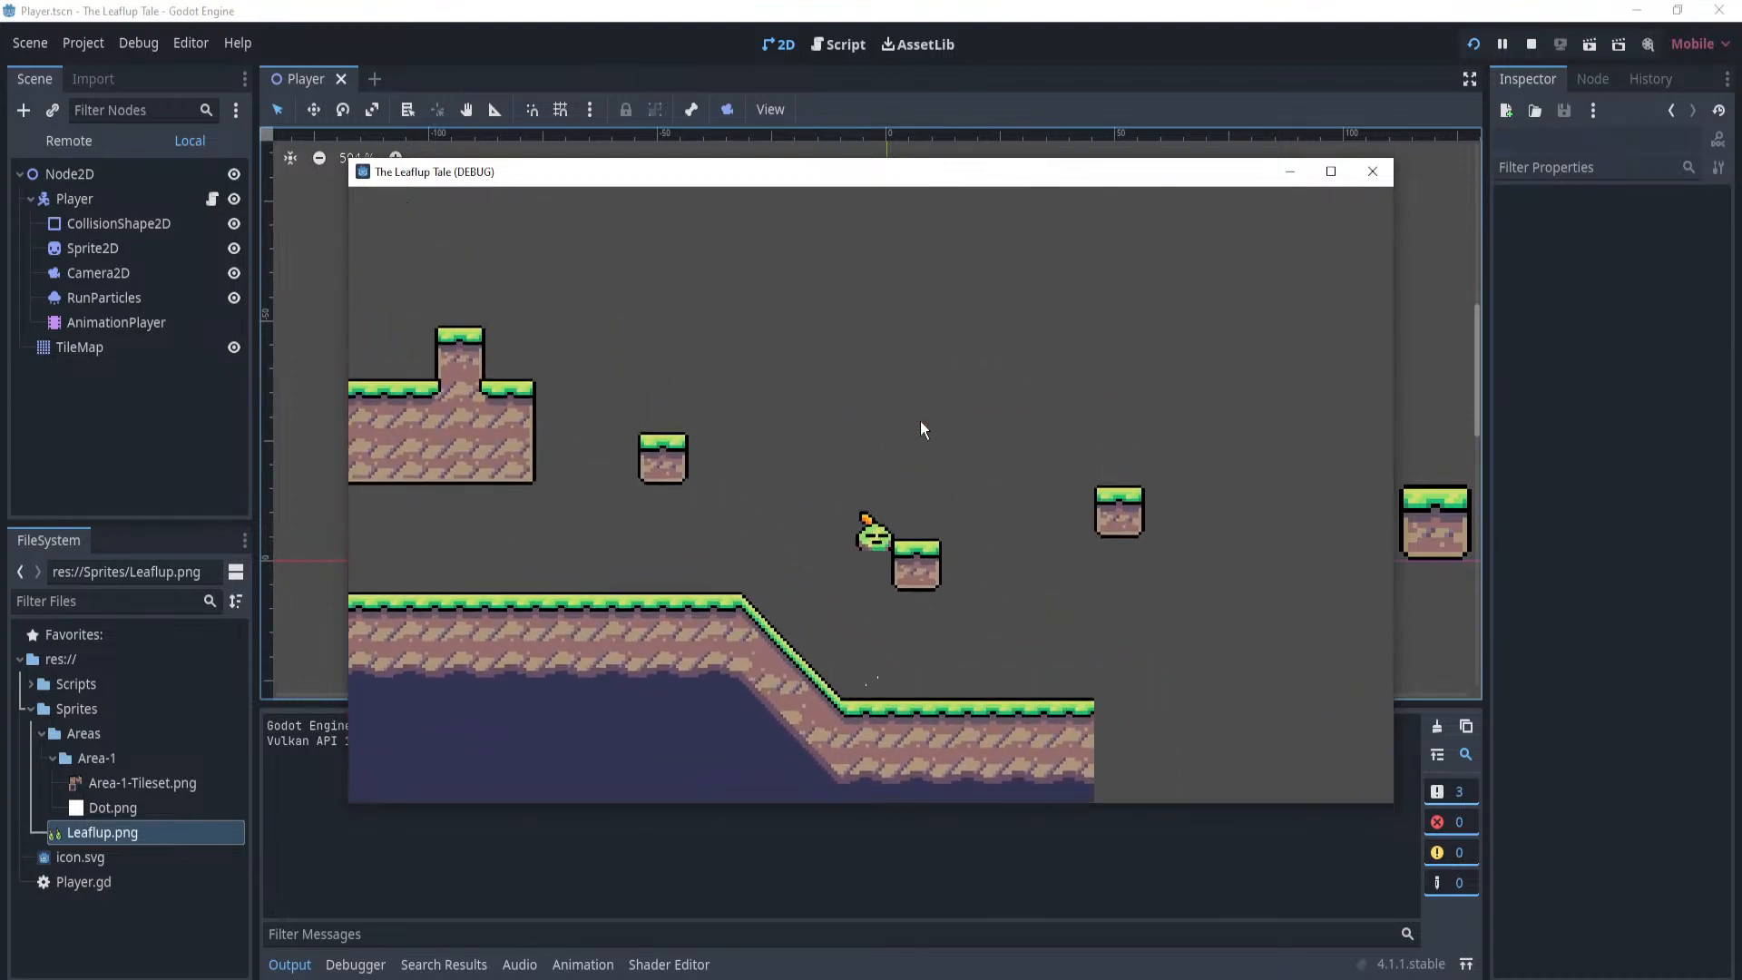
key(Right)
key(space)
key(space)
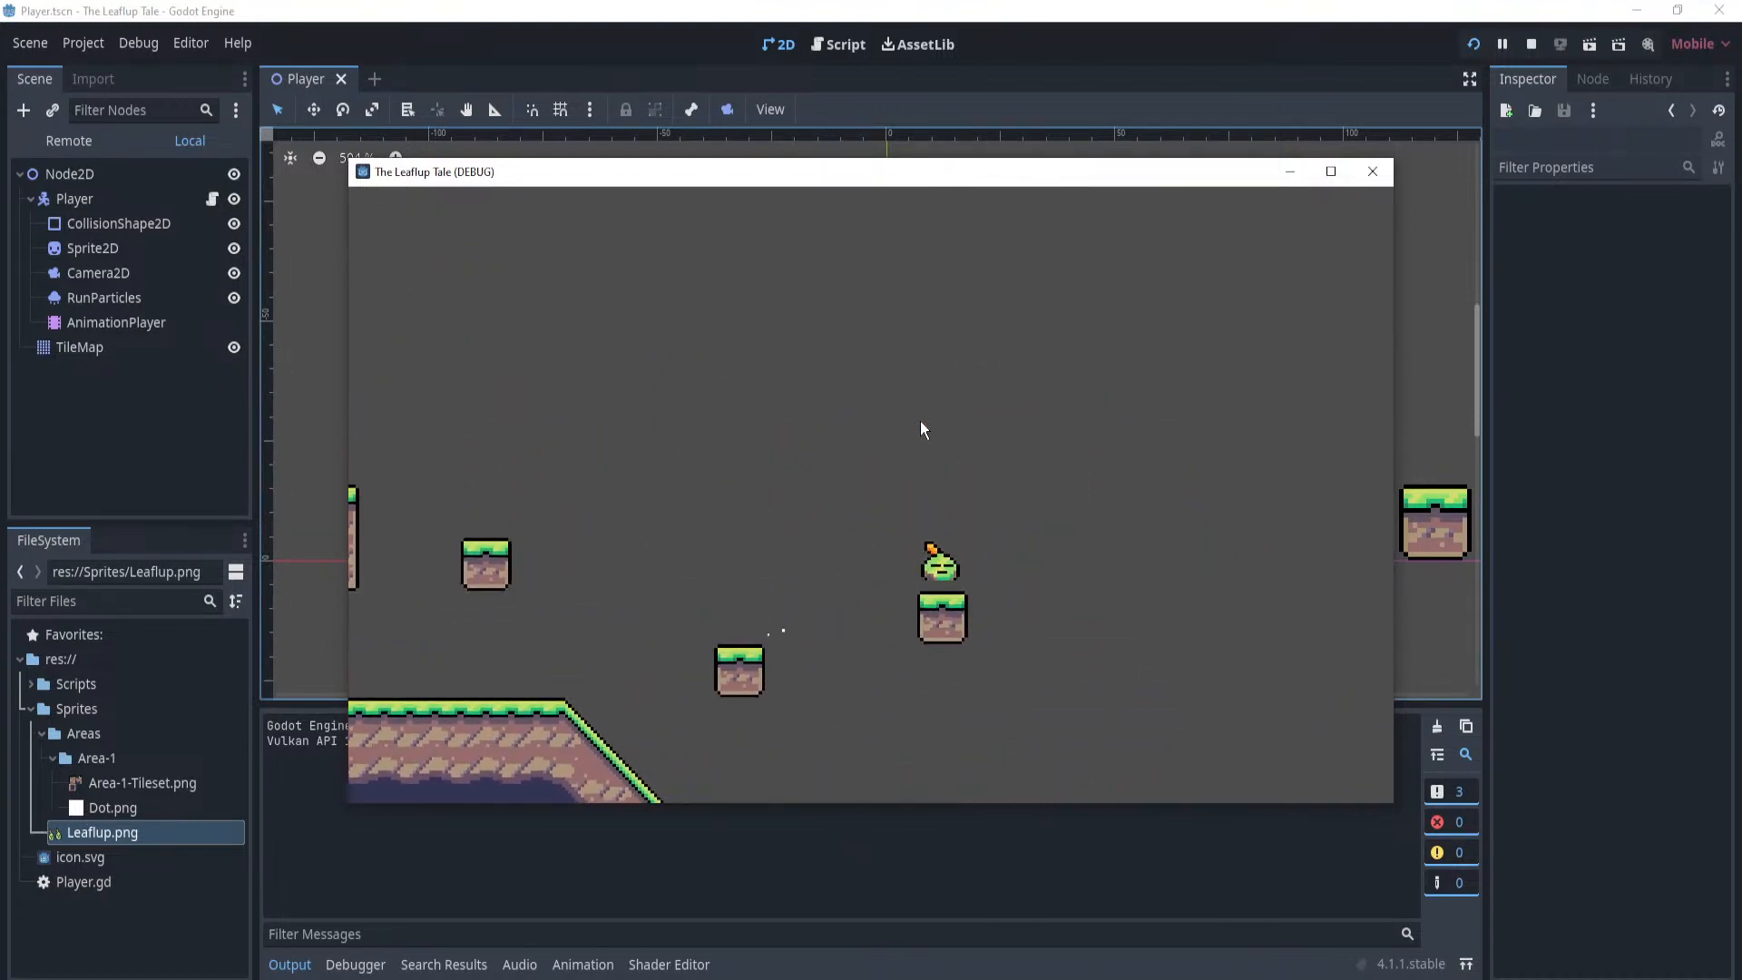
key(Left)
key(space)
key(space)
key(space)
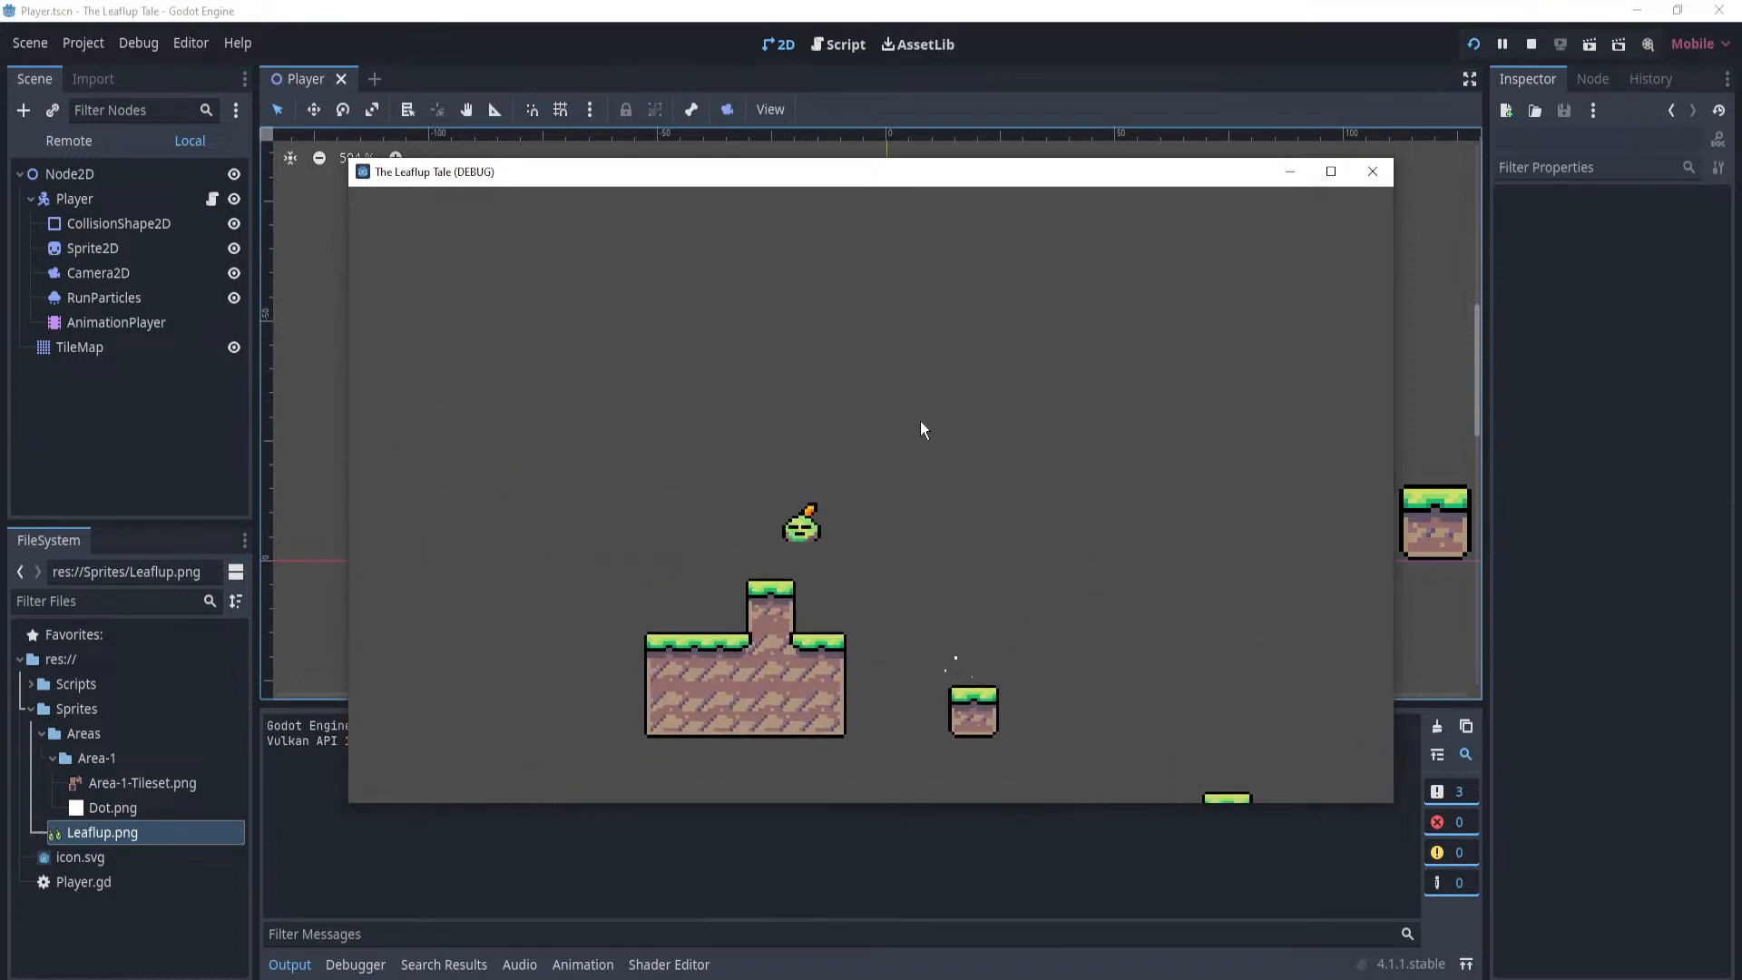
key(Right)
key(space)
key(space)
key(space)
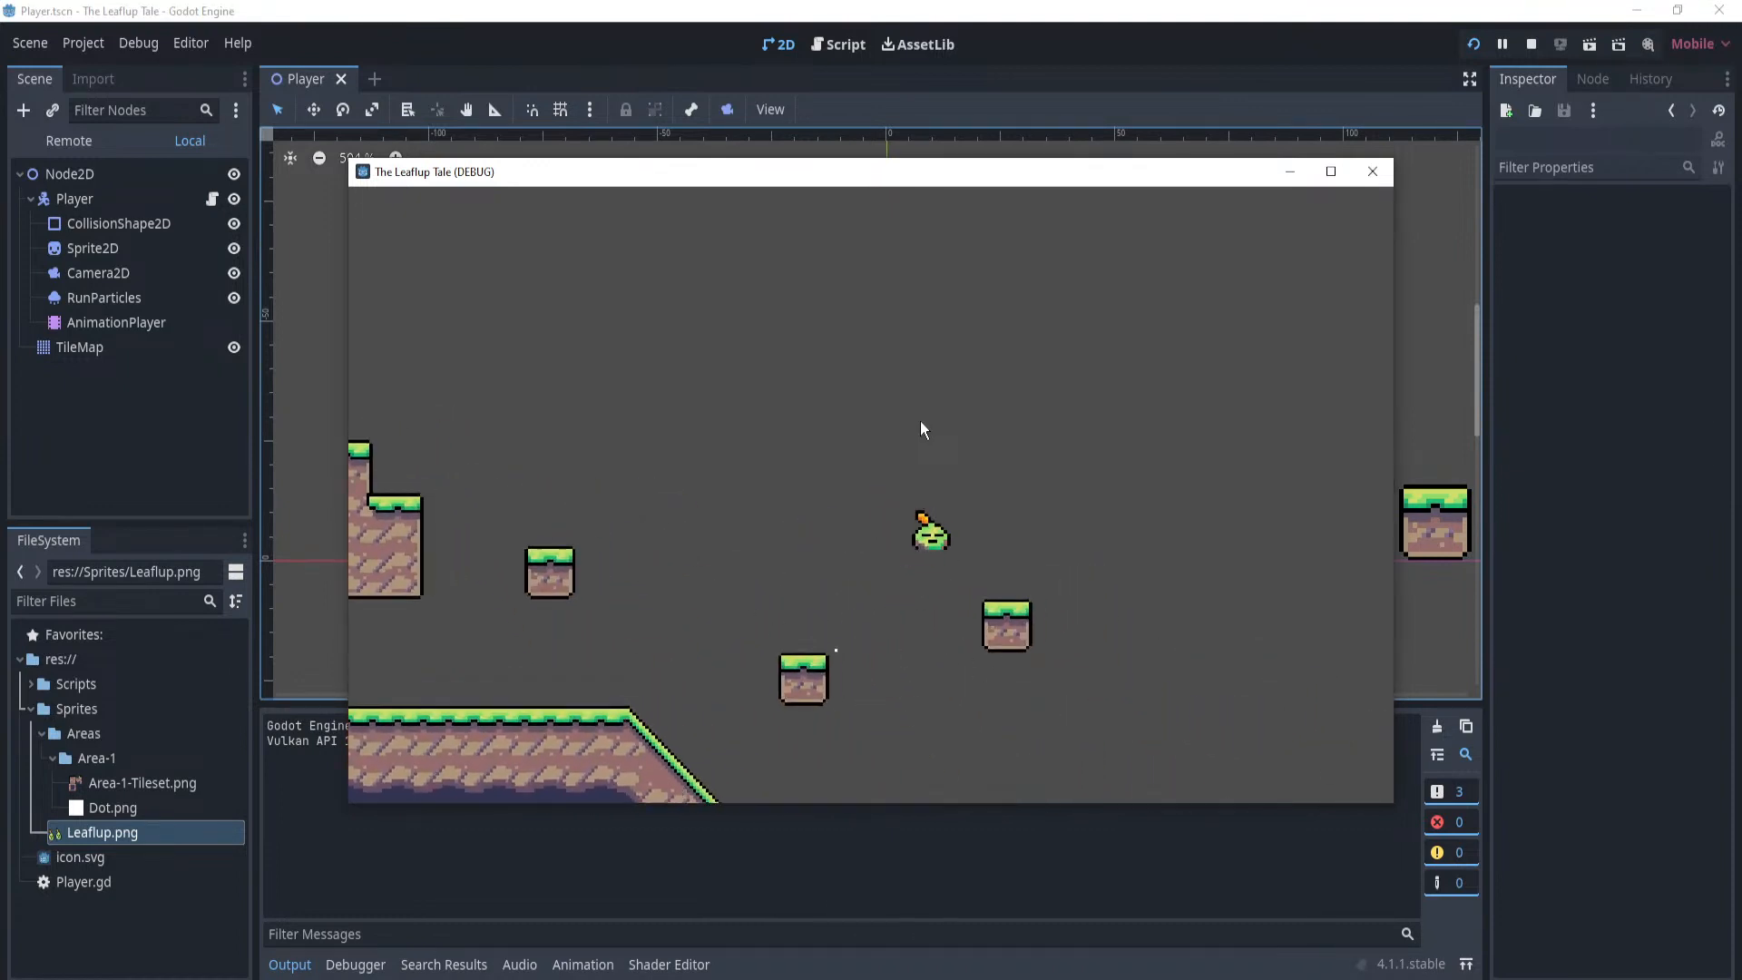
key(Left)
key(space)
key(space)
key(space)
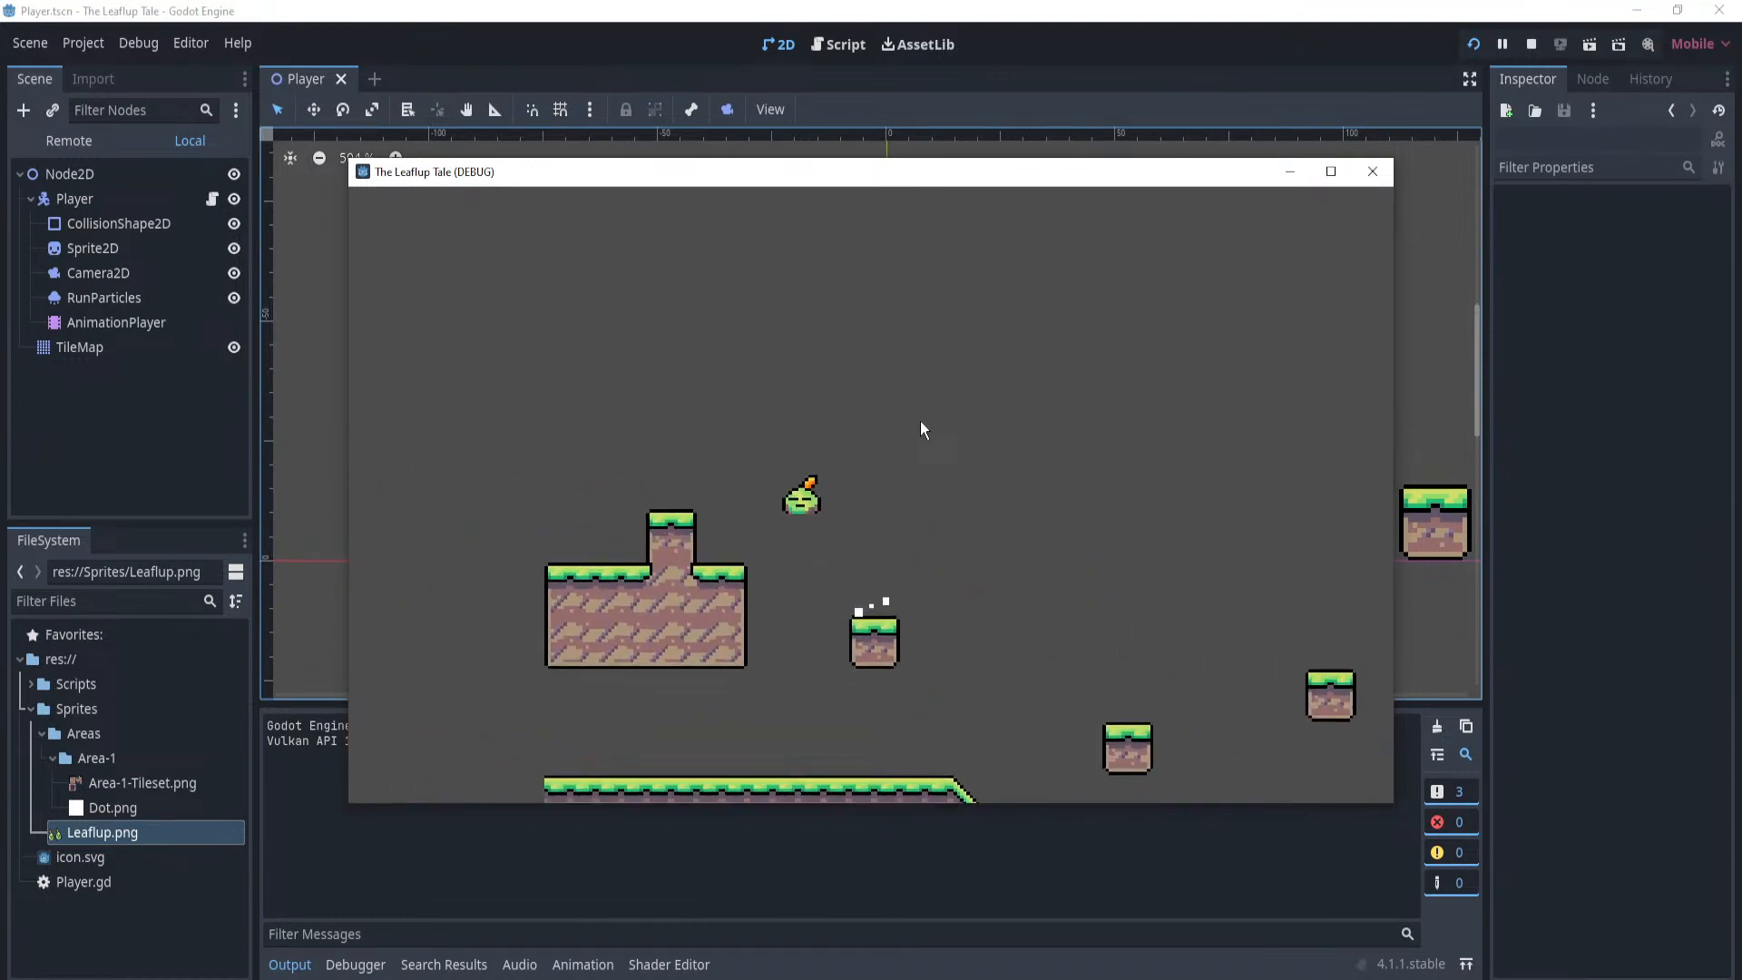
key(Right)
key(space)
key(Left)
key(space)
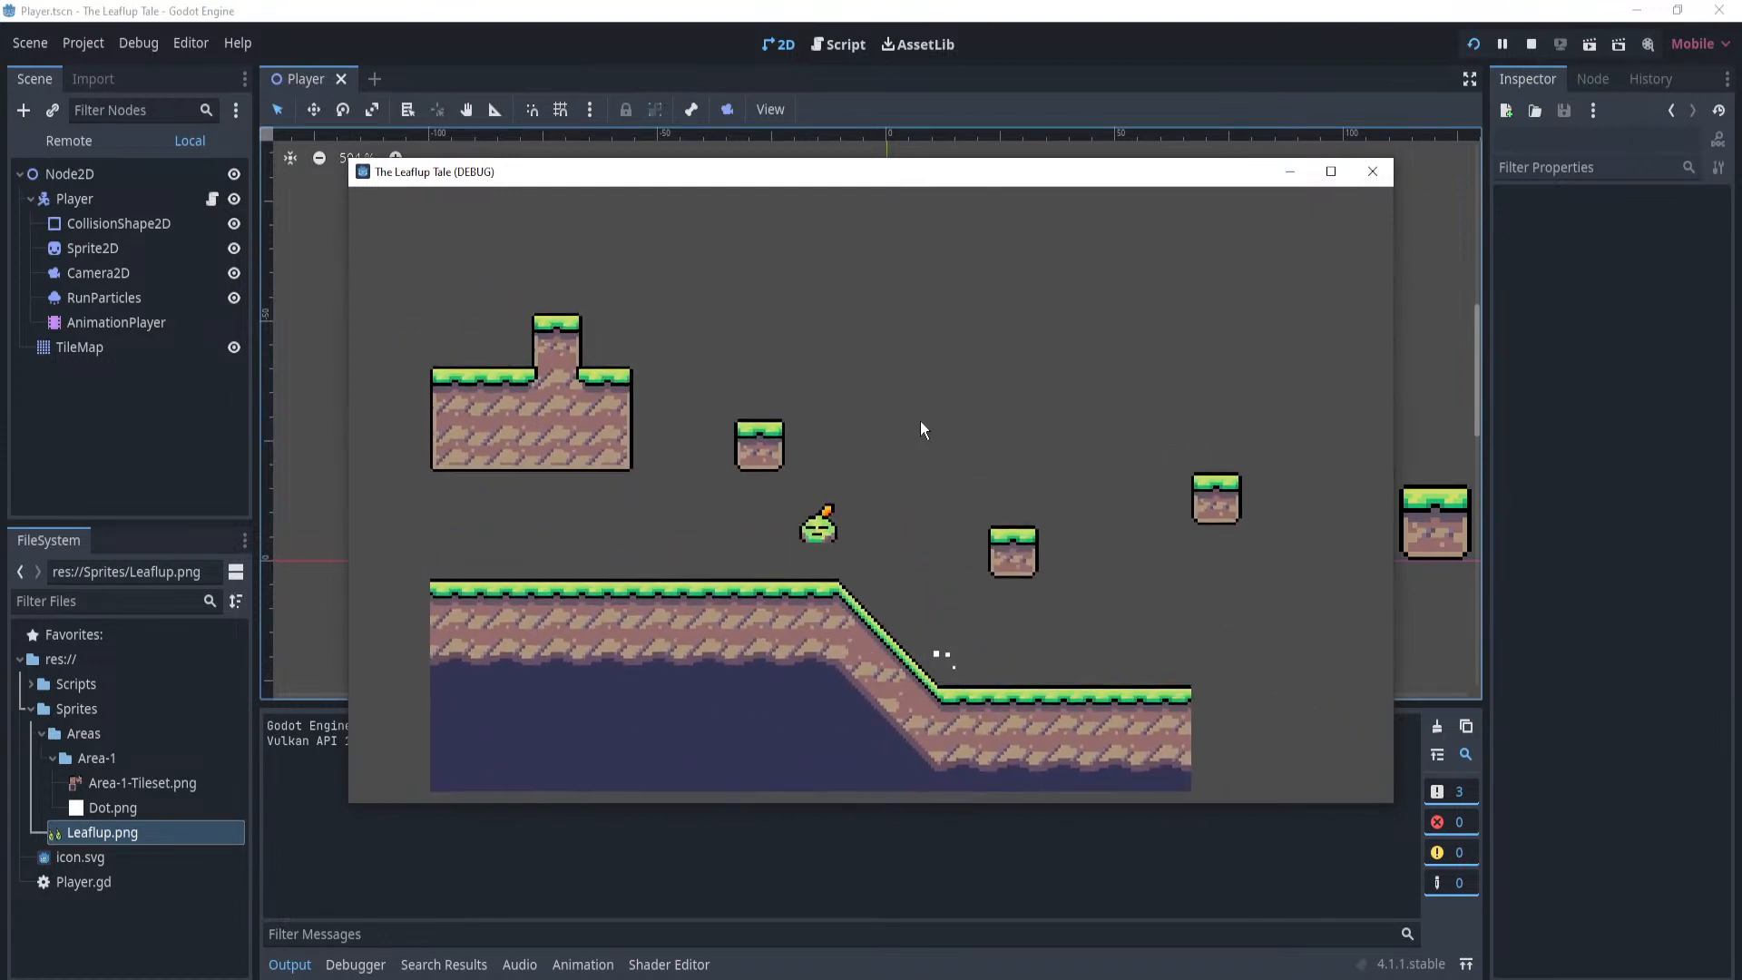
key(Right)
key(space)
key(space)
key(Left)
key(space)
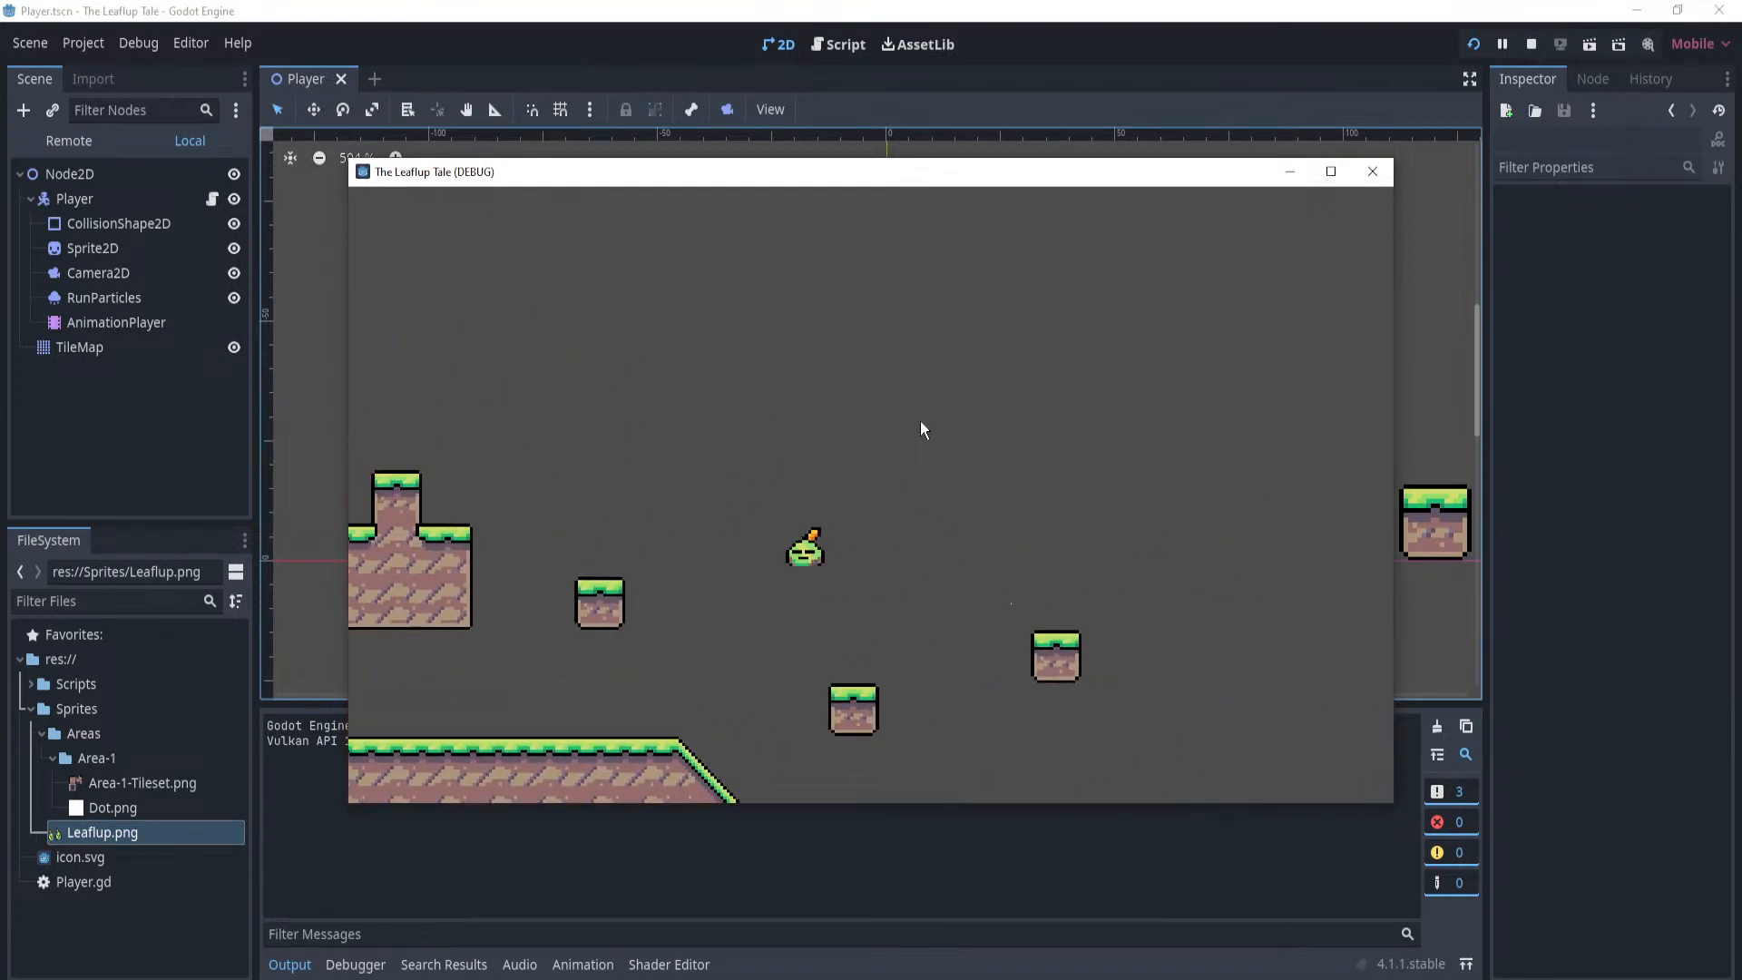
key(Right)
key(space)
key(space)
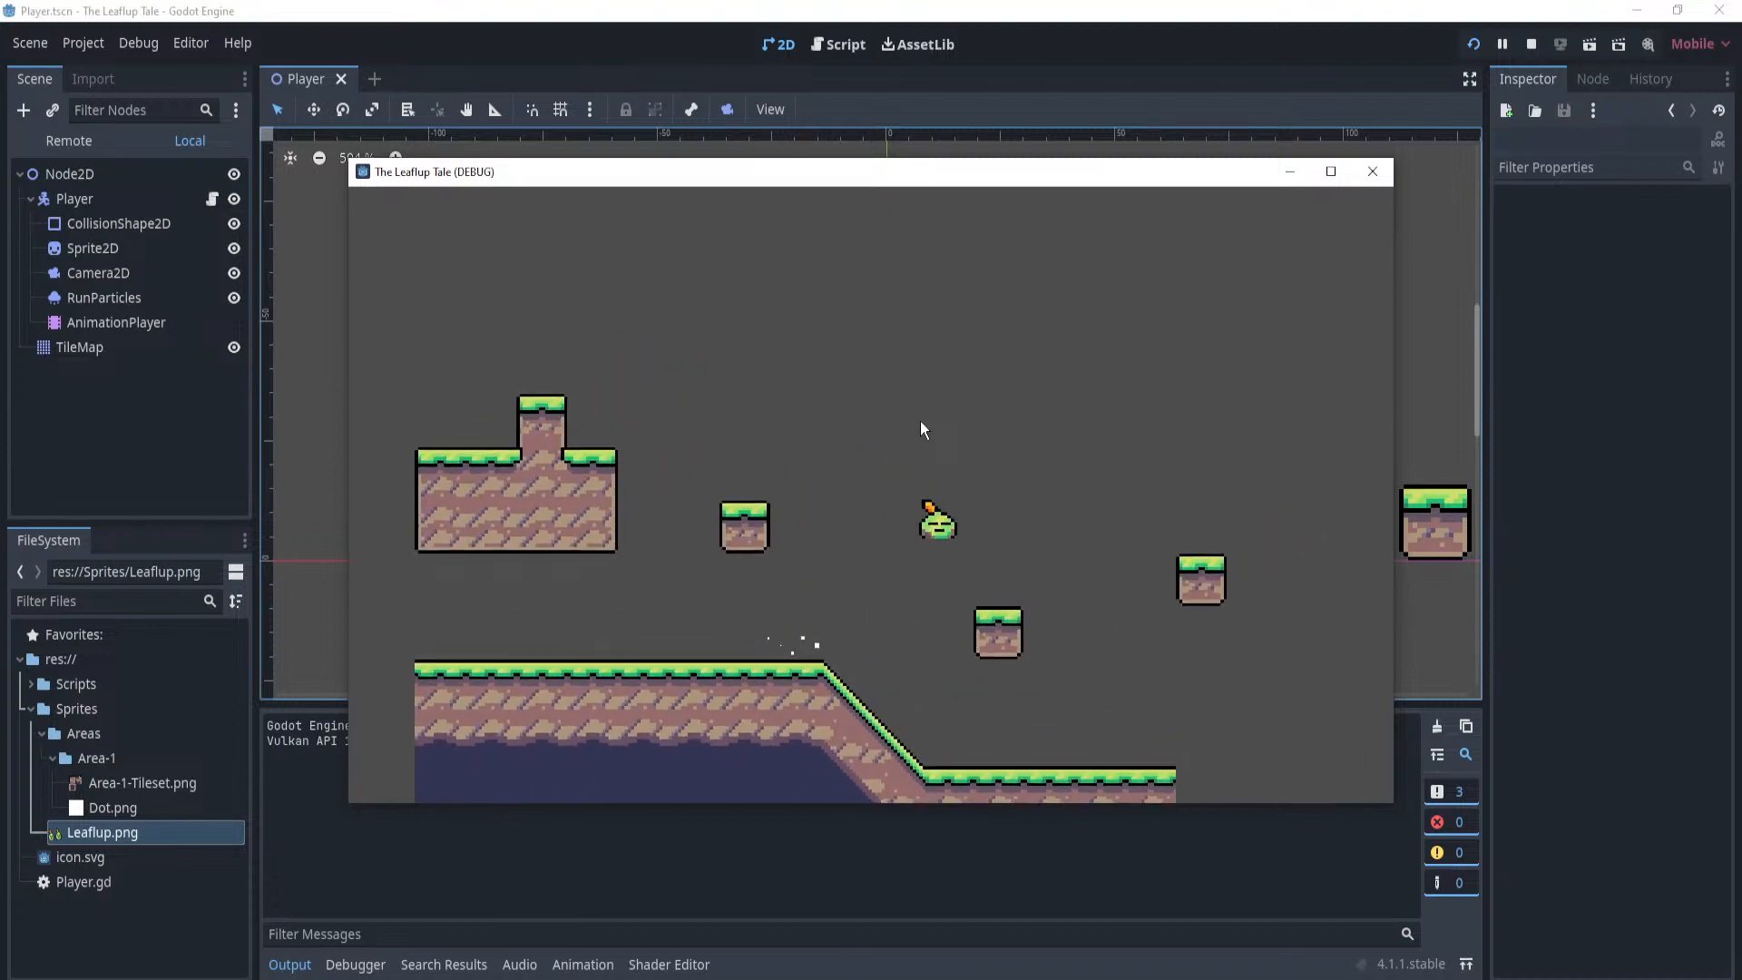
key(Left)
key(space)
key(space)
key(Right)
key(space)
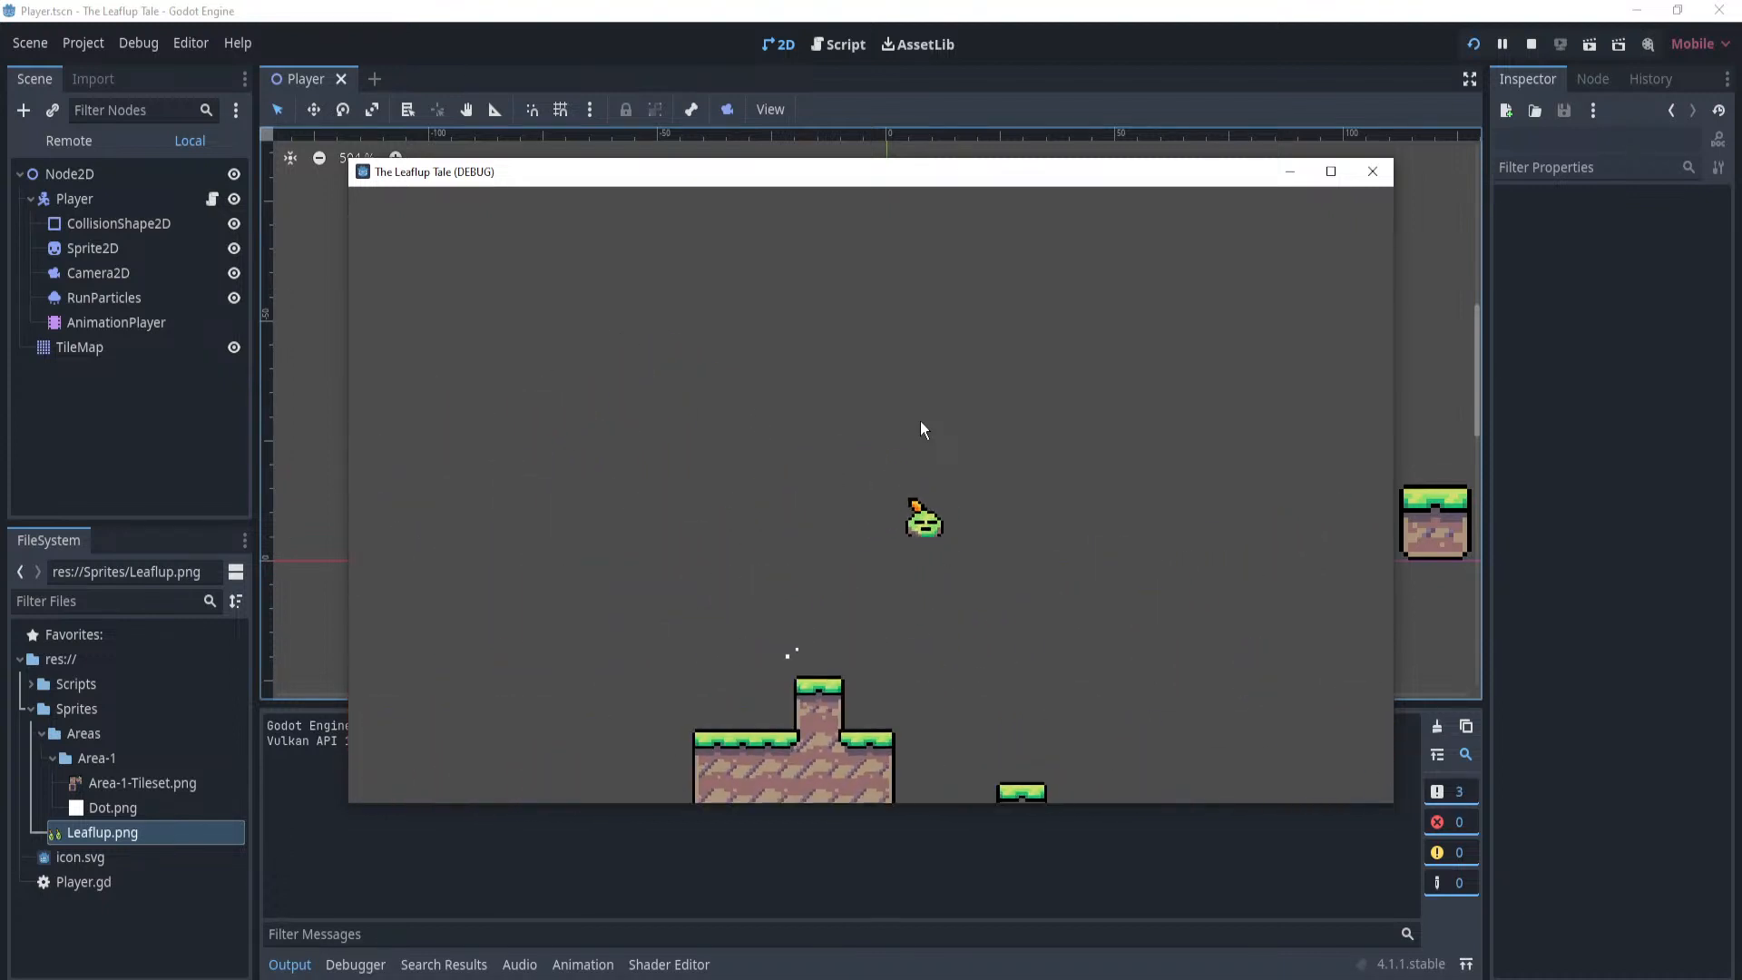
key(space)
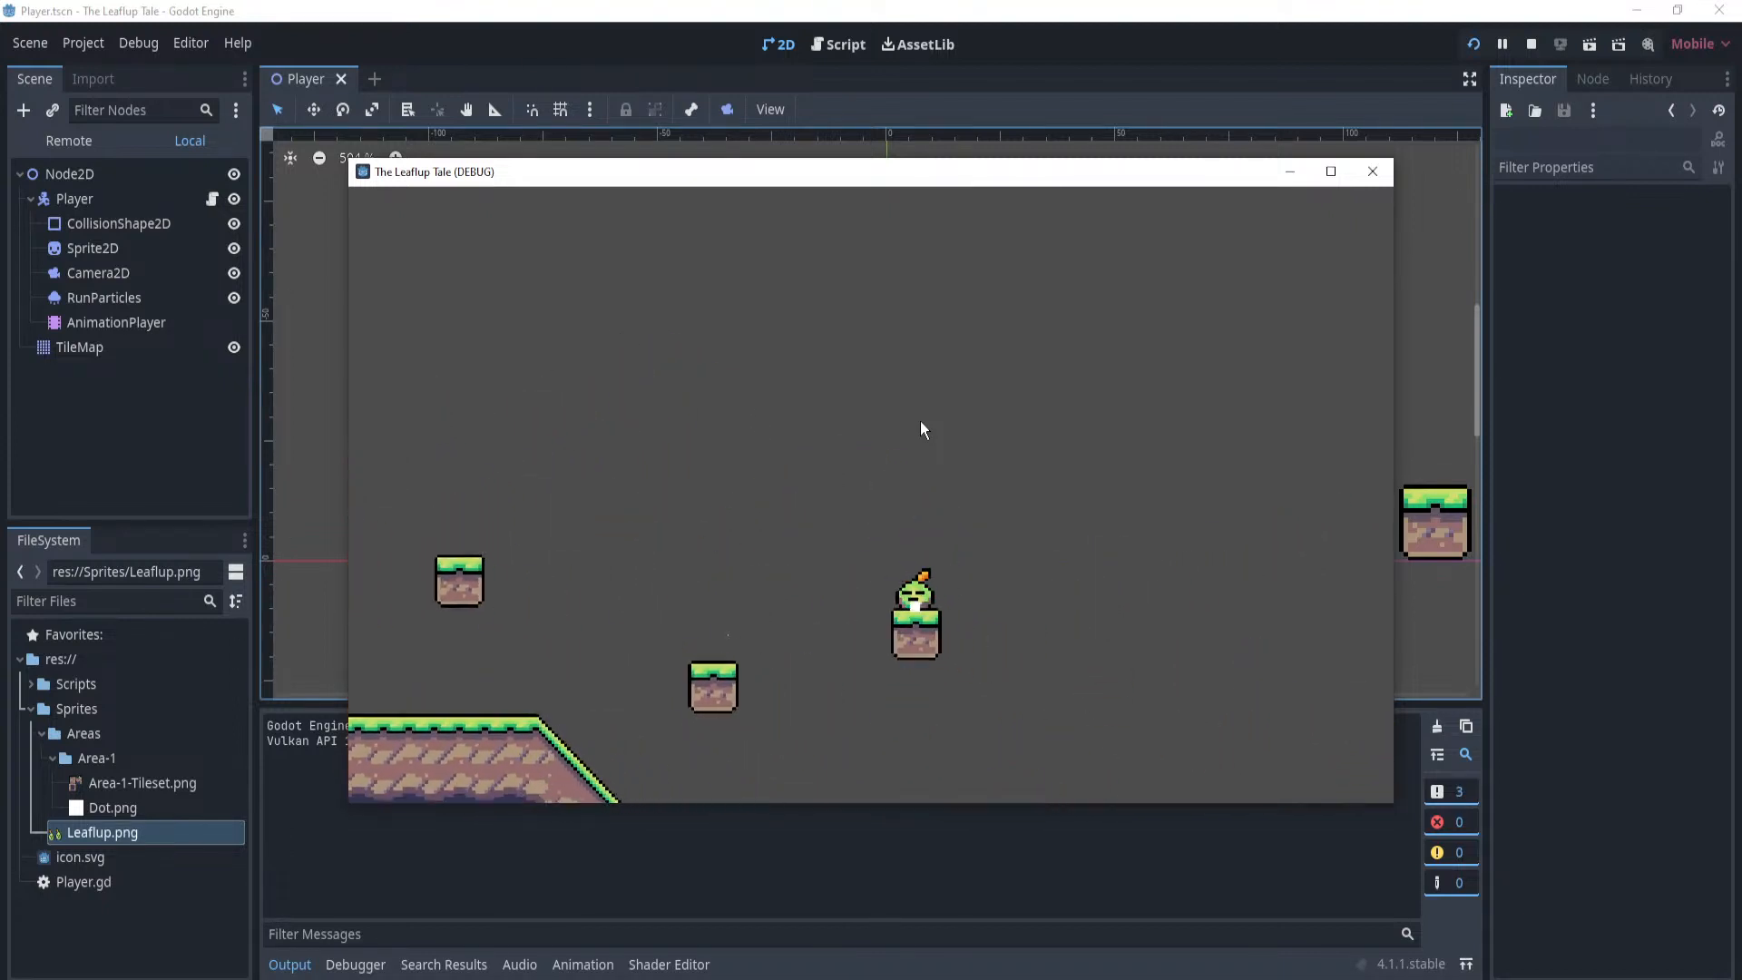
key(Left)
key(space)
key(Left)
key(space)
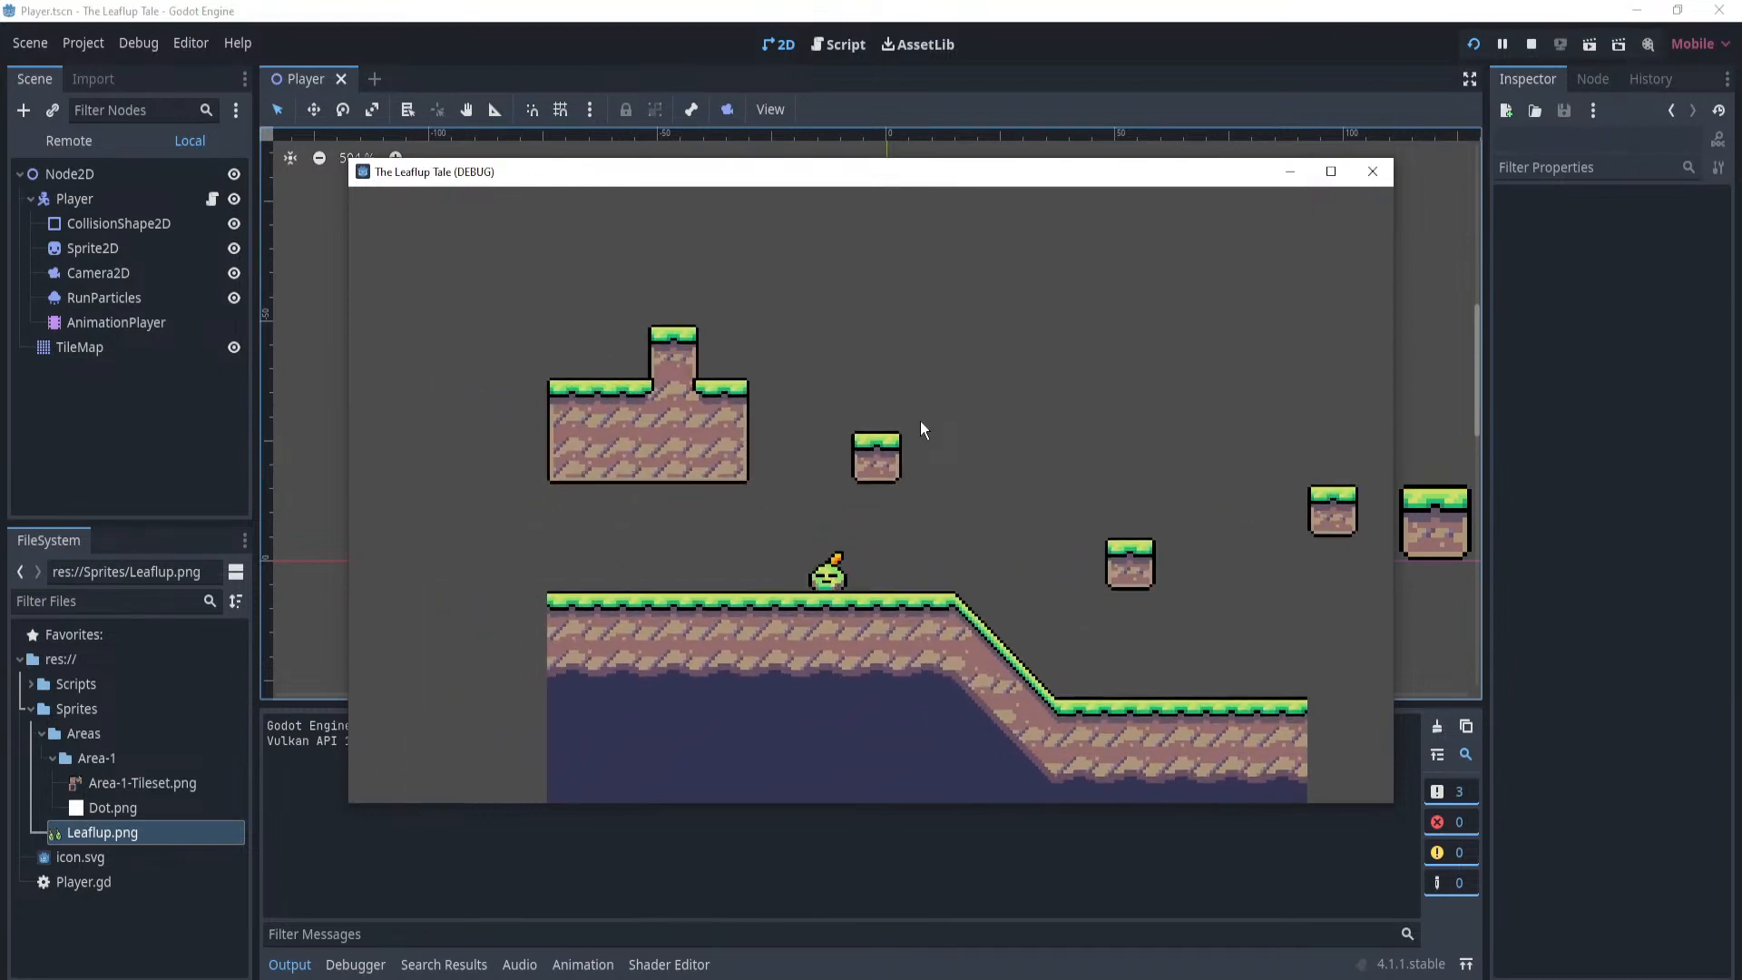
click(1372, 171)
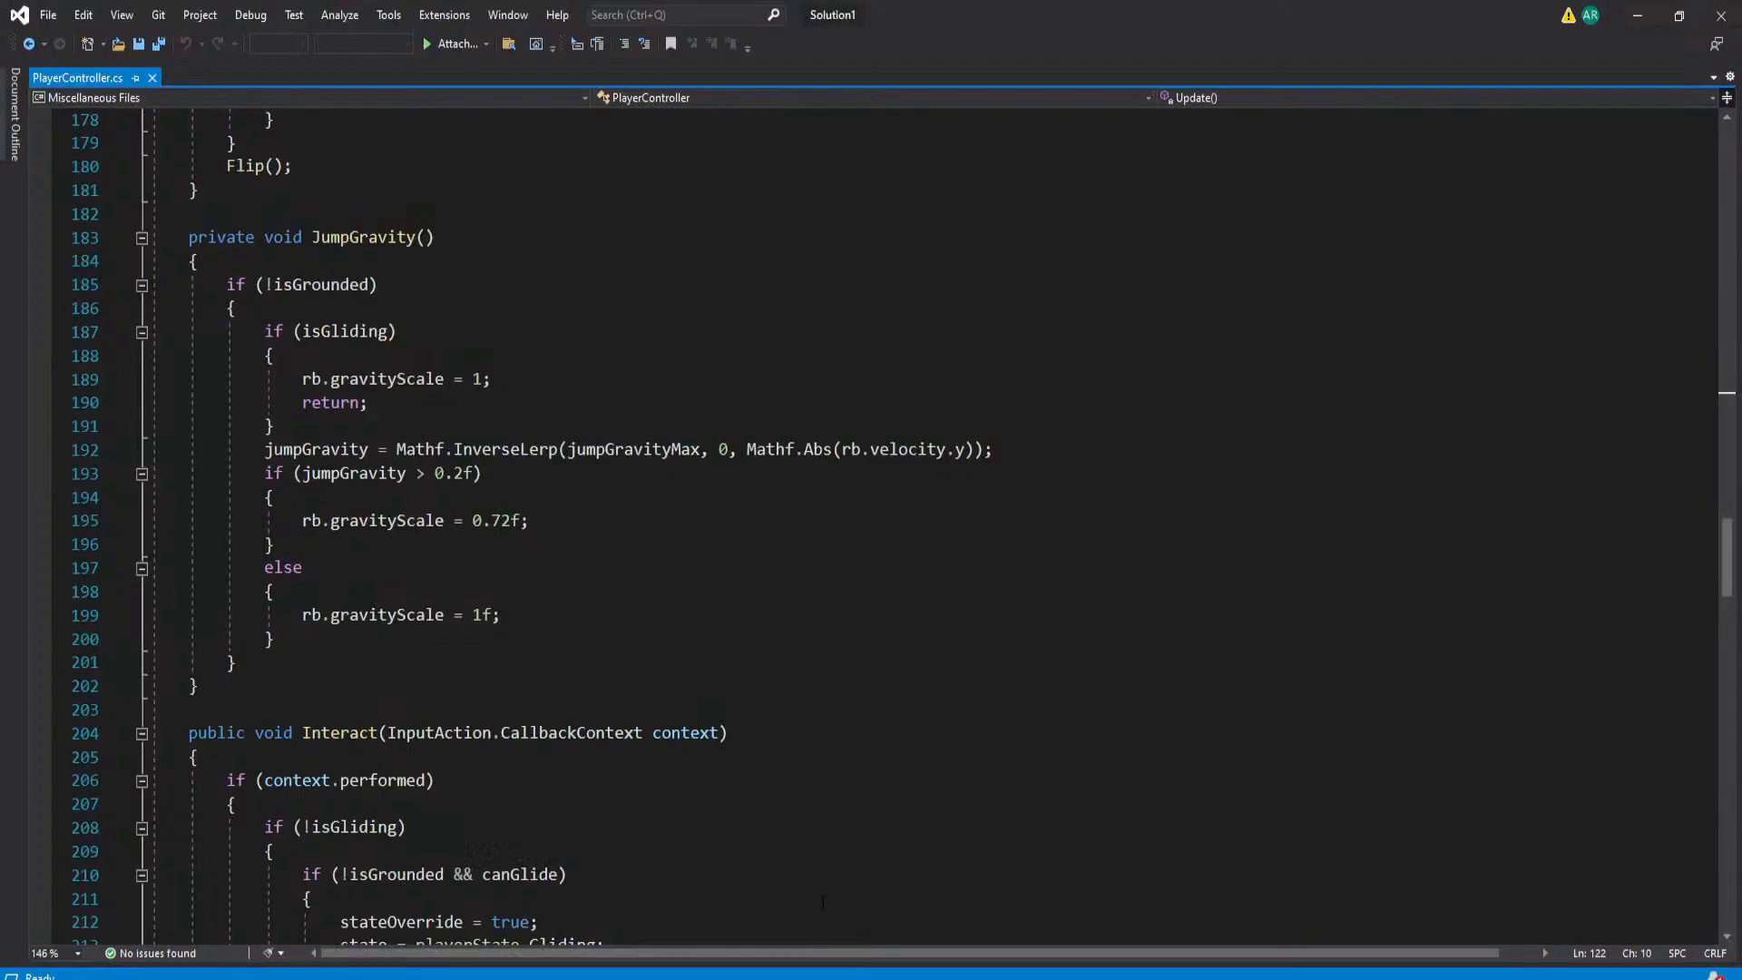
Switch to Visual Studio and examine the movement and player-state logic in the Update and FixedUpdate methods of PlayerController.cs.
scroll(738, 481, up, 20)
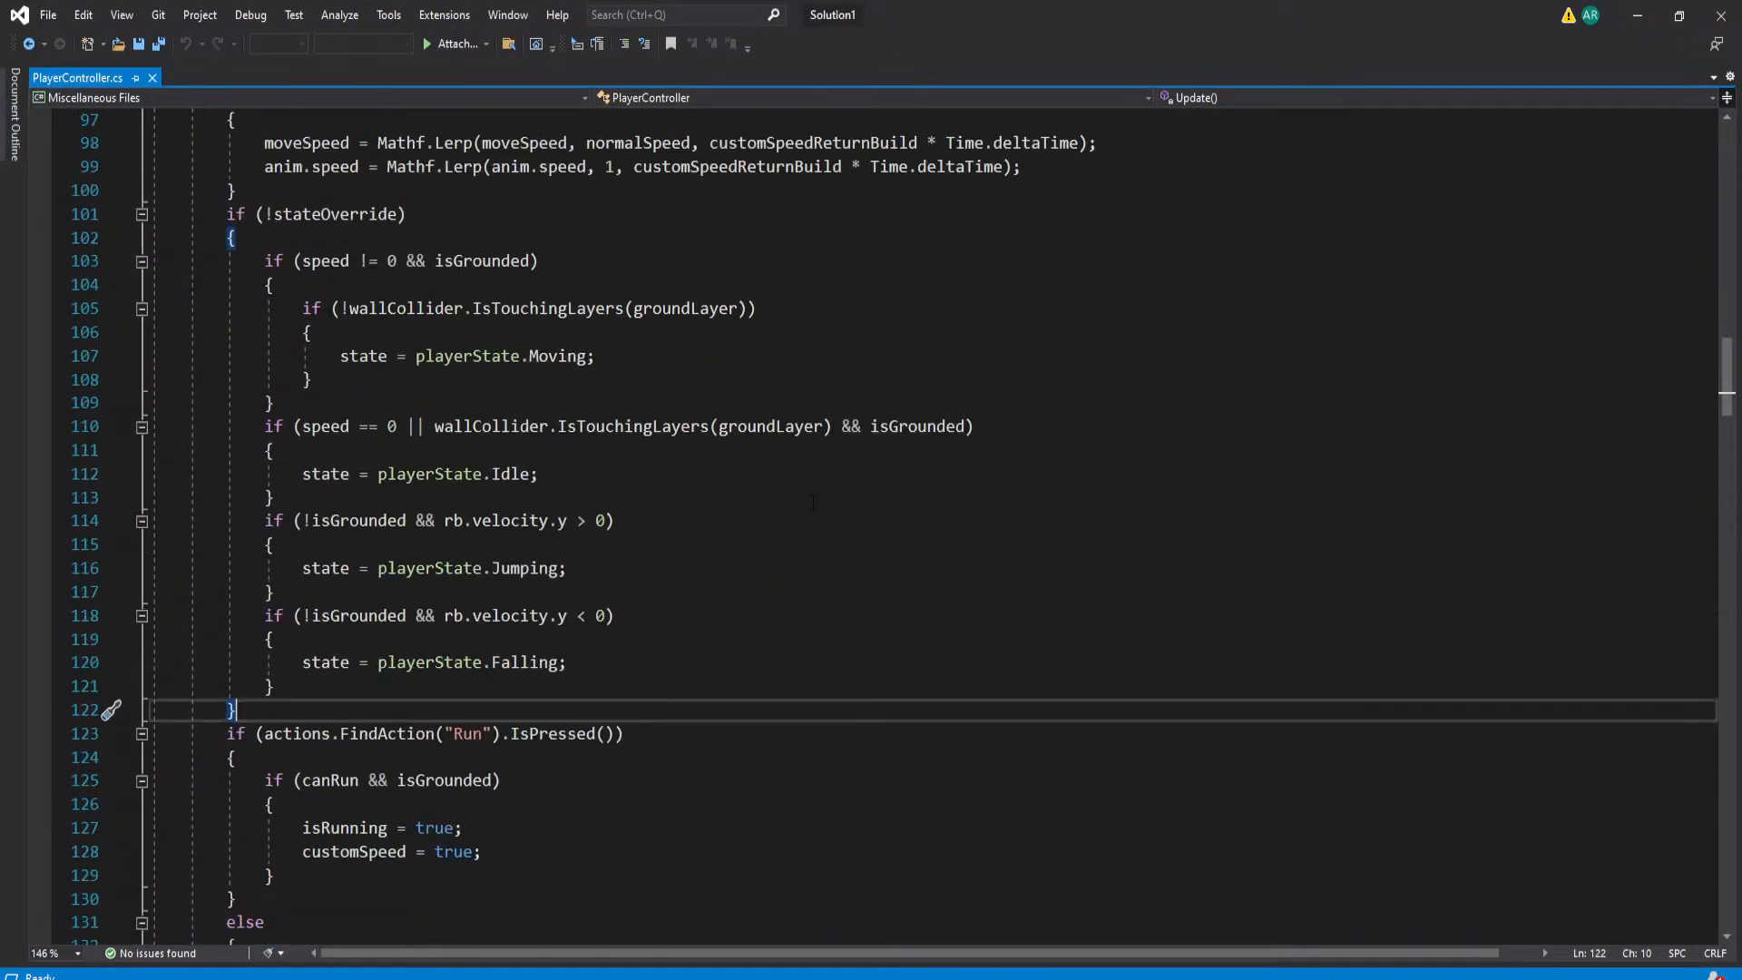
scroll(818, 505, up, 4)
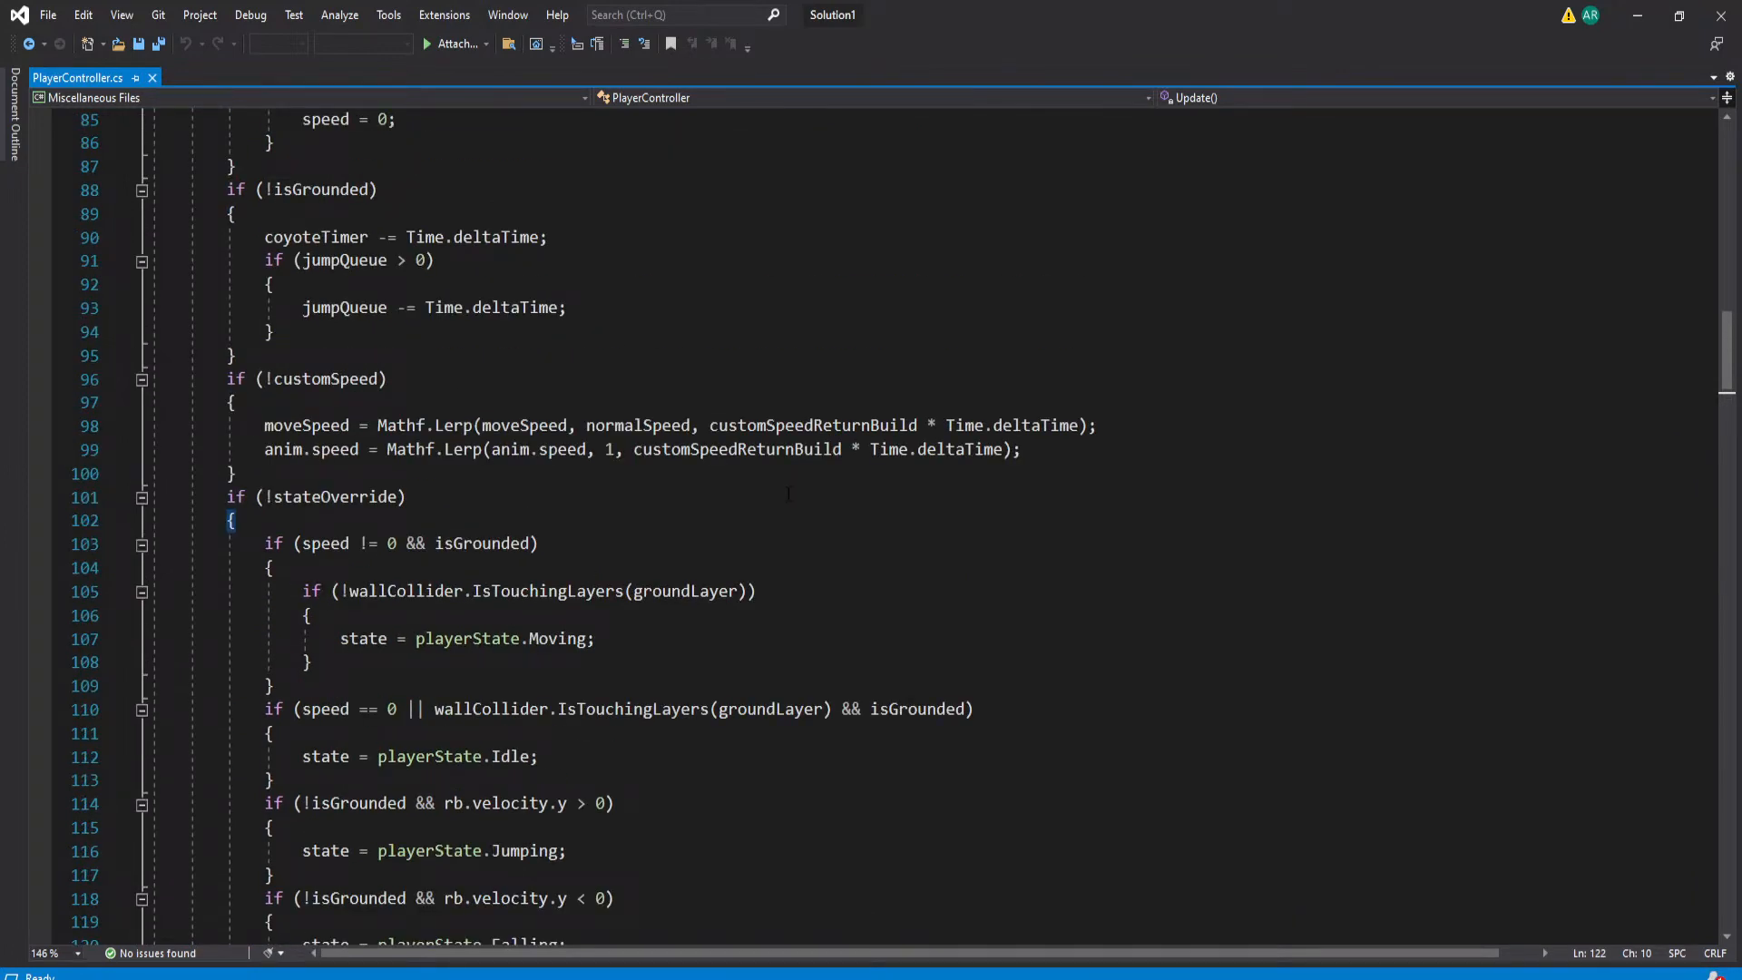
scroll(788, 494, up, 7)
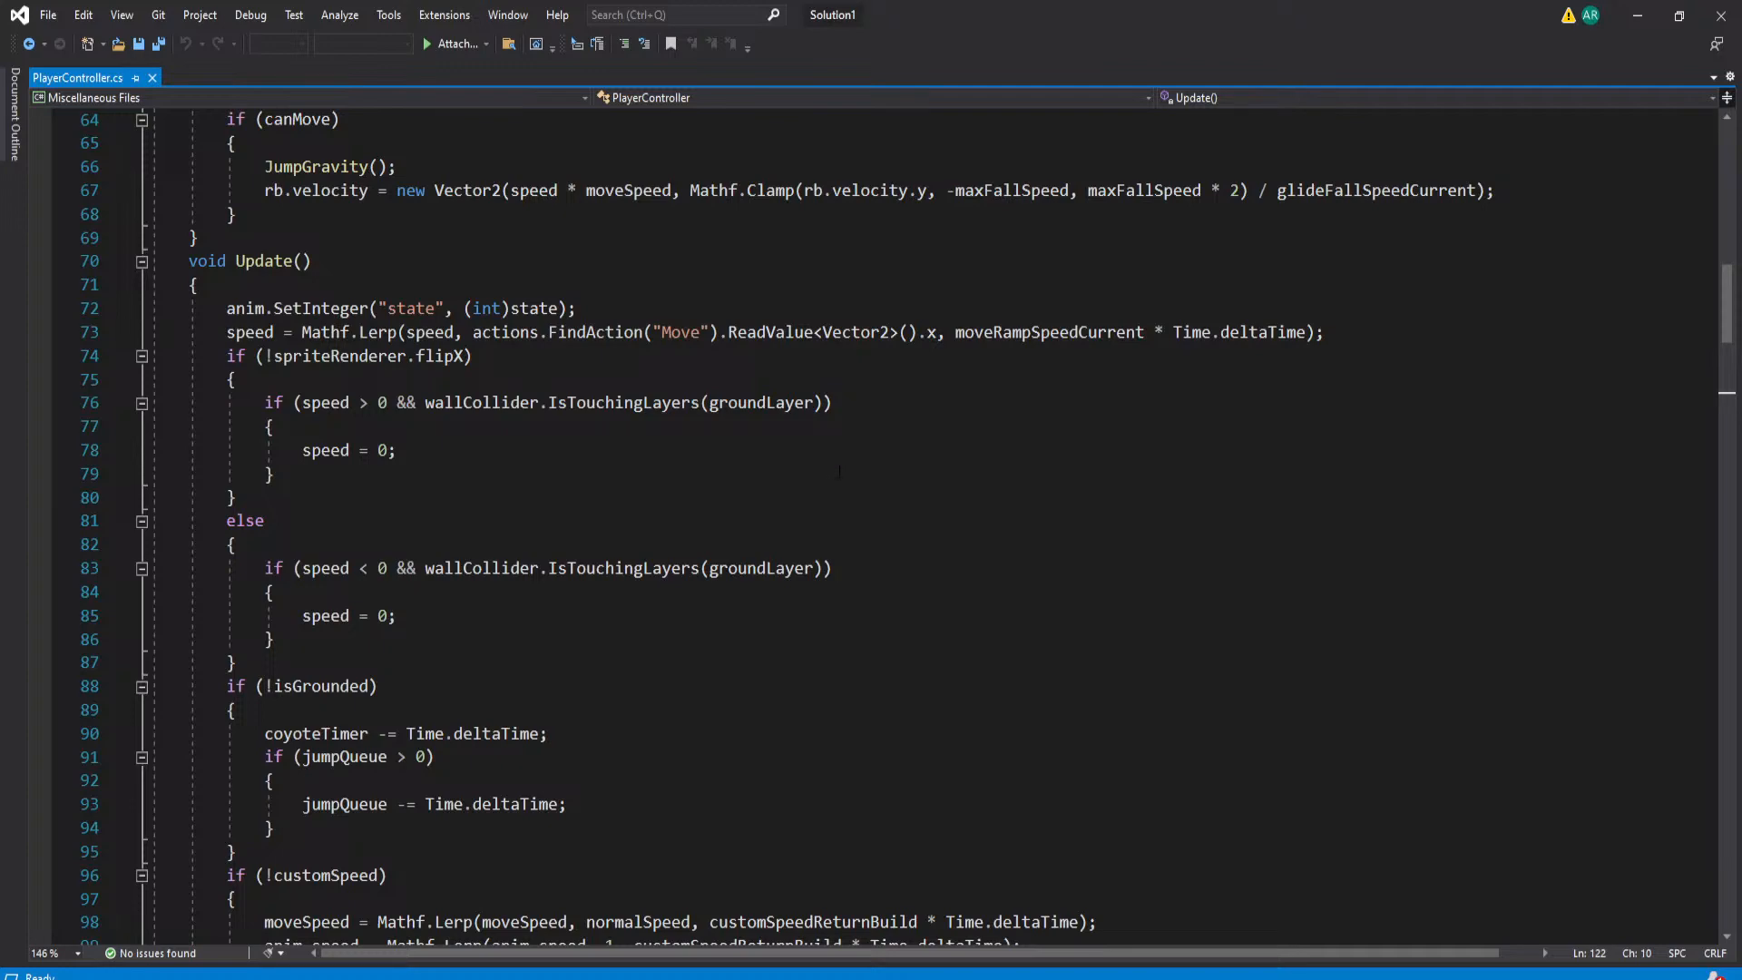
scroll(839, 471, up, 2)
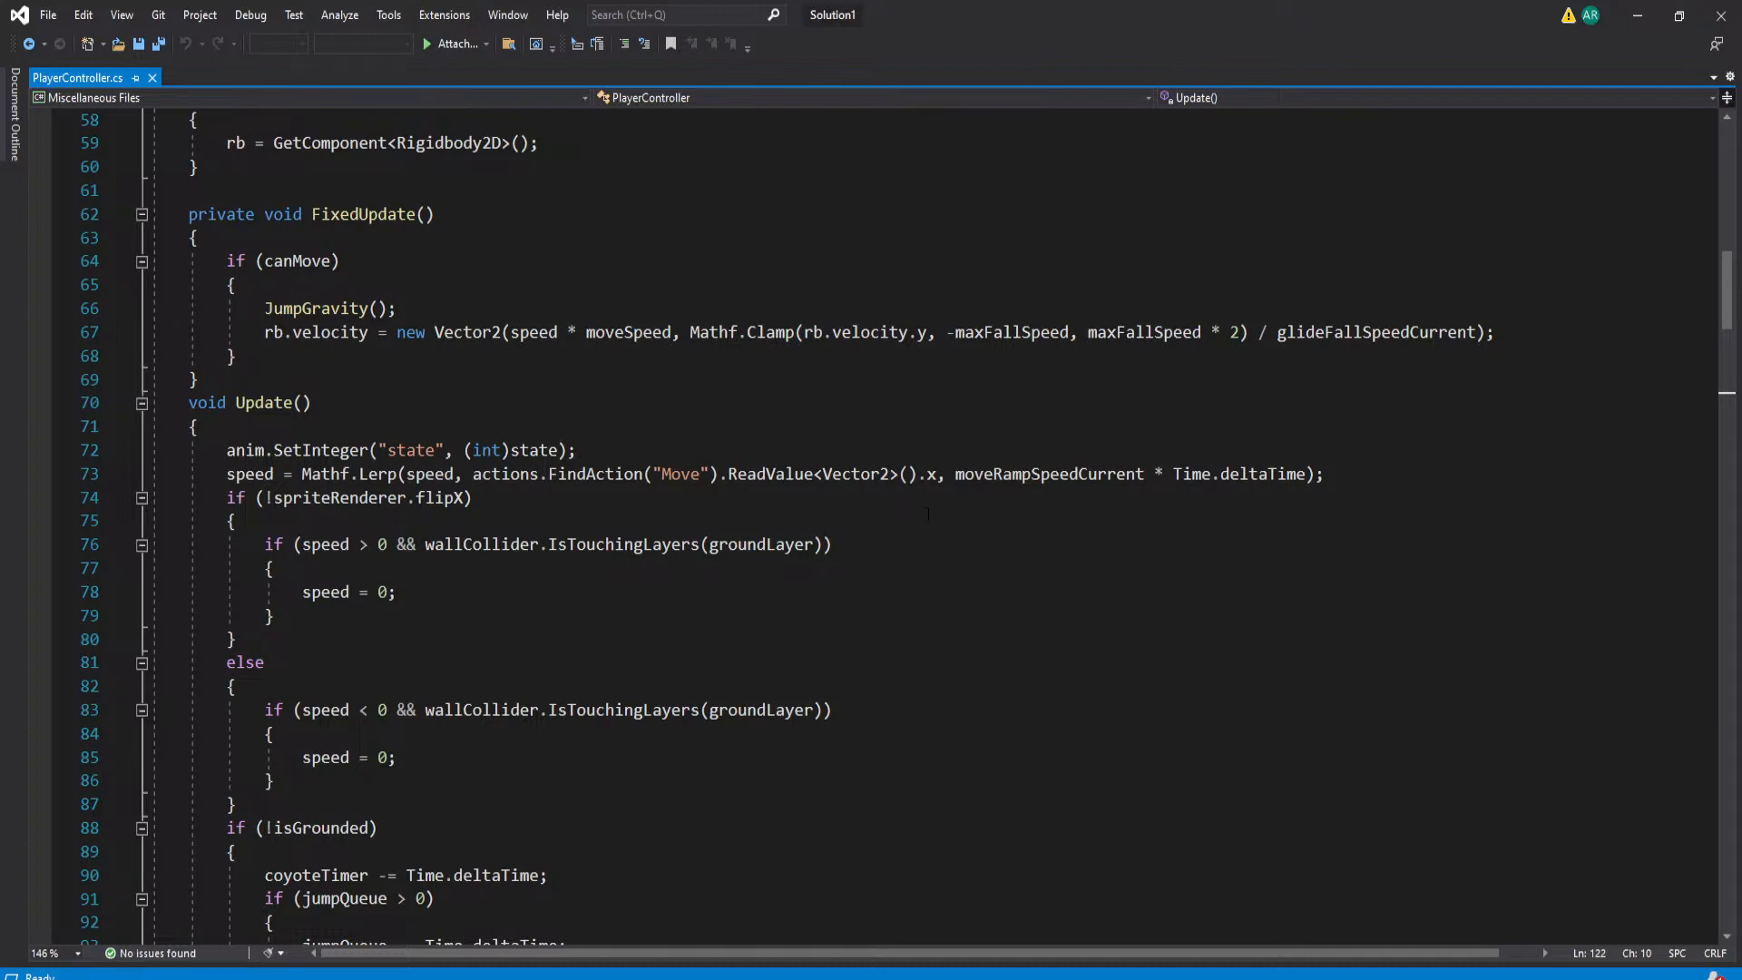
scroll(927, 514, down, 6)
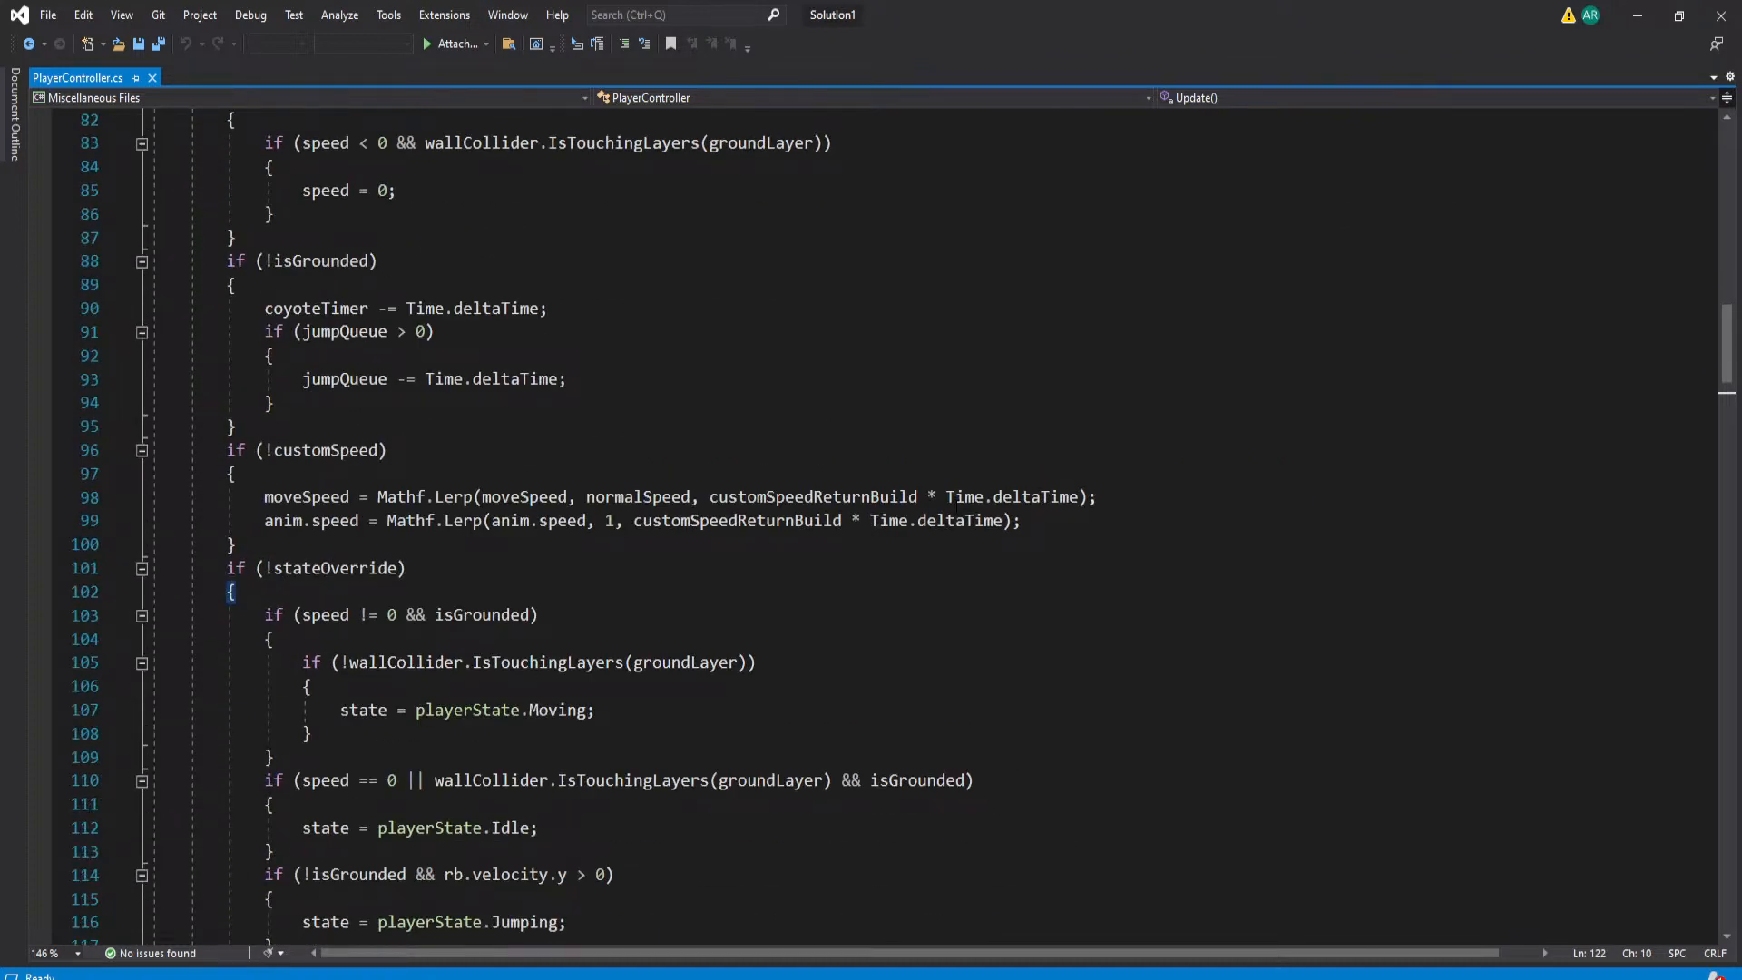
Examine the public variable declarations at the start of the PlayerController class, including maxFallSpeed and moveRampSpeedAir.
scroll(1062, 526, up, 20)
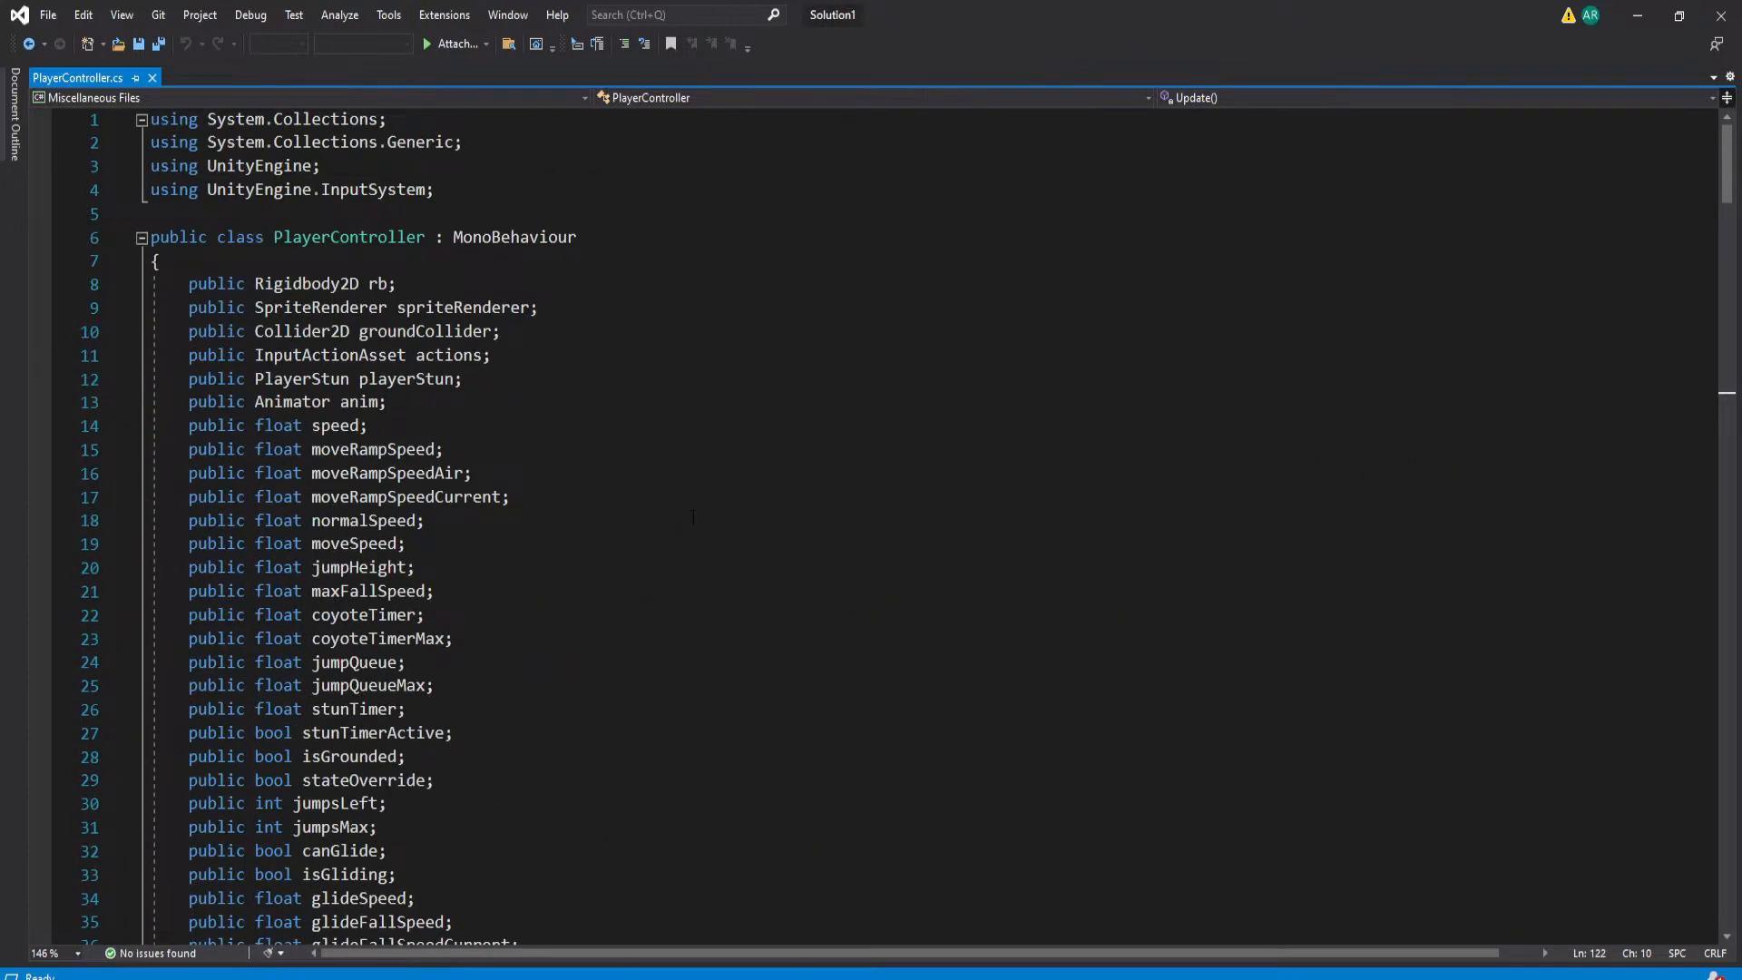
scroll(696, 515, down, 4)
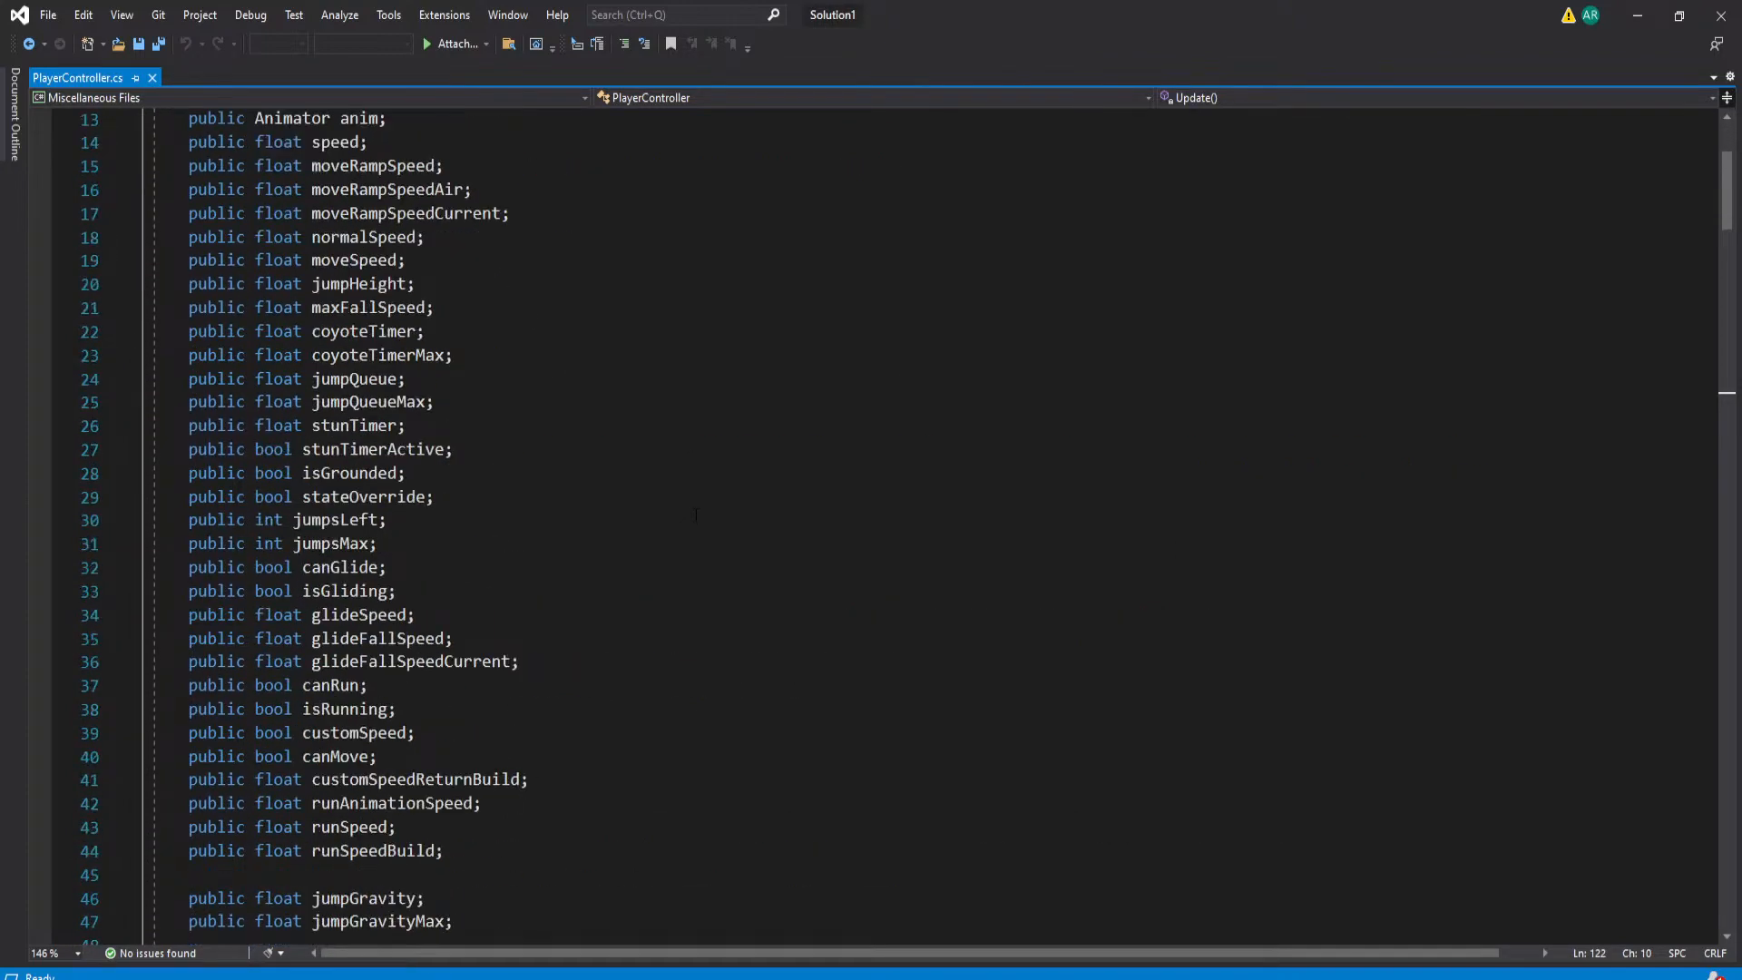
scroll(695, 516, up, 4)
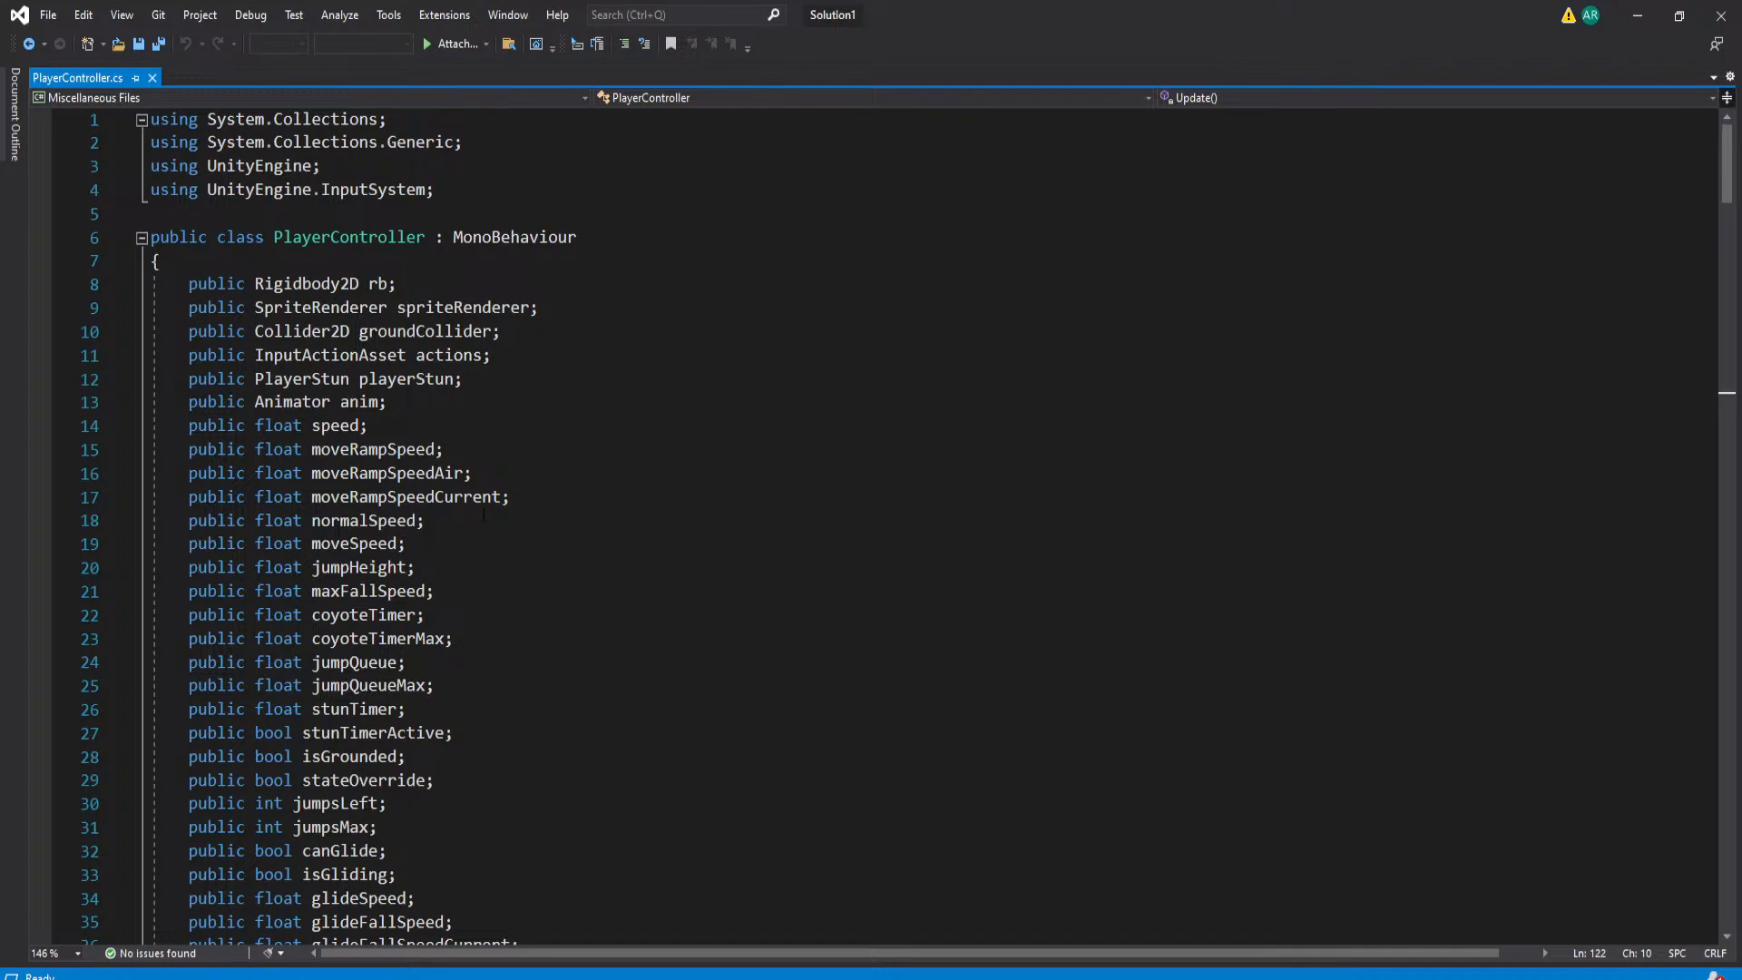
click(470, 546)
click(494, 569)
click(519, 592)
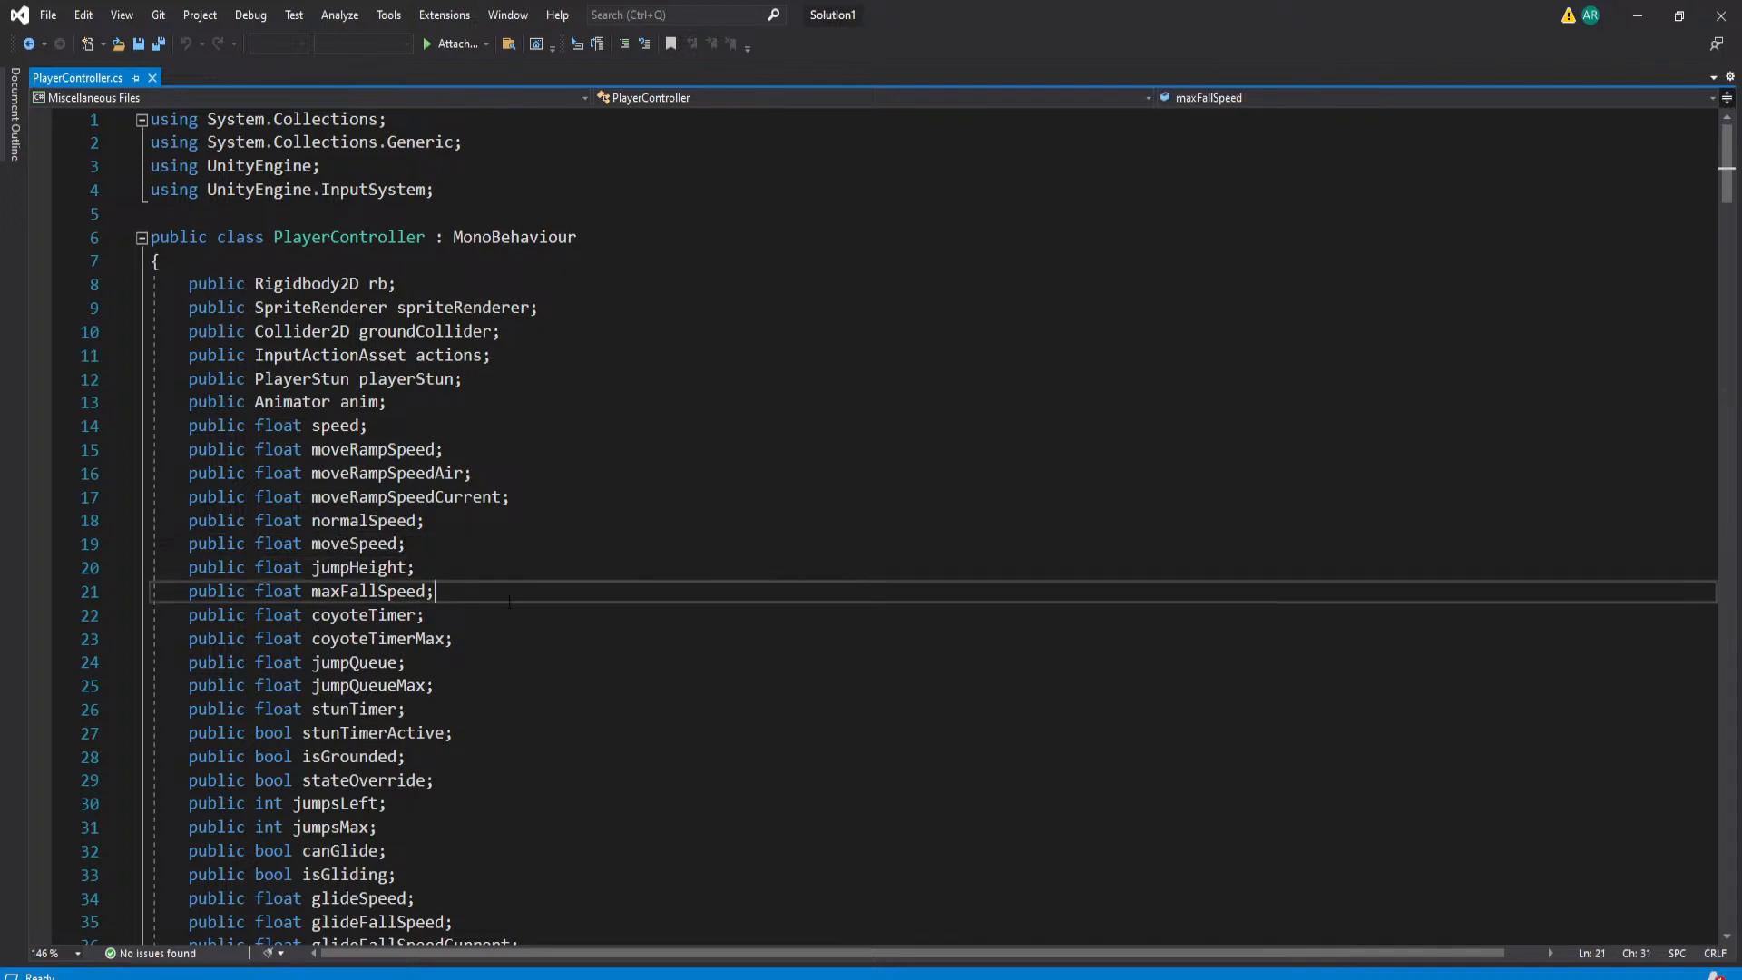
click(542, 618)
click(544, 636)
click(550, 595)
click(558, 572)
click(562, 595)
scroll(559, 606, down, 1)
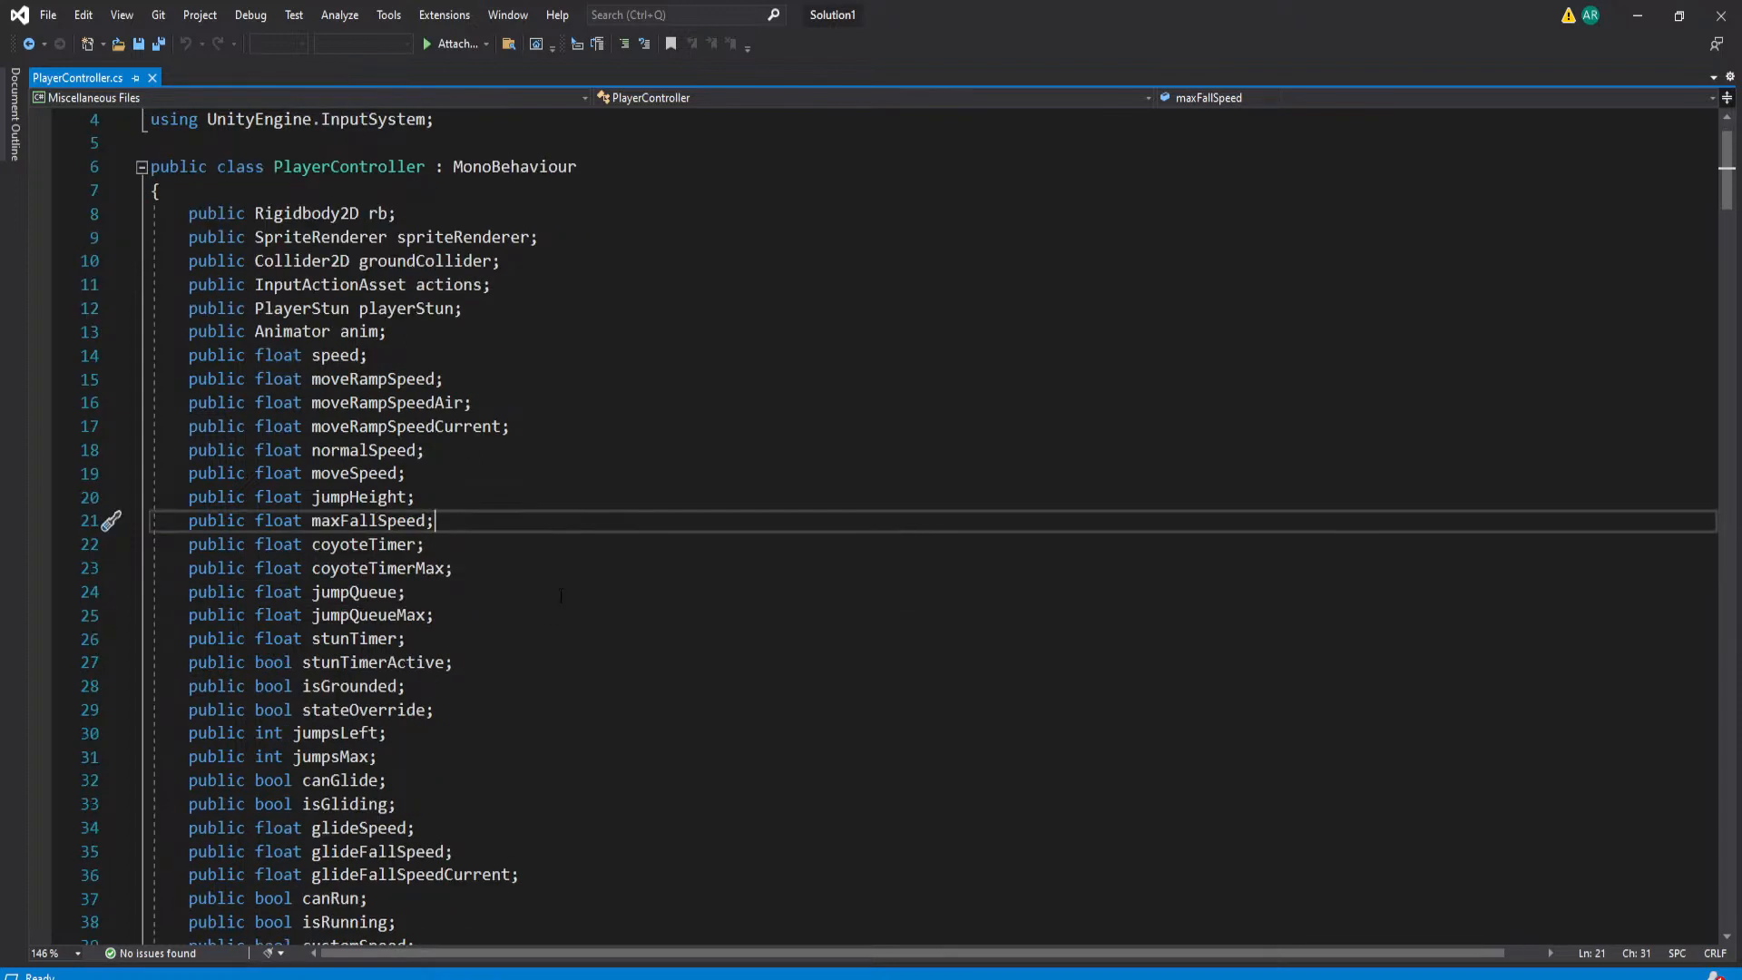
click(608, 427)
click(626, 402)
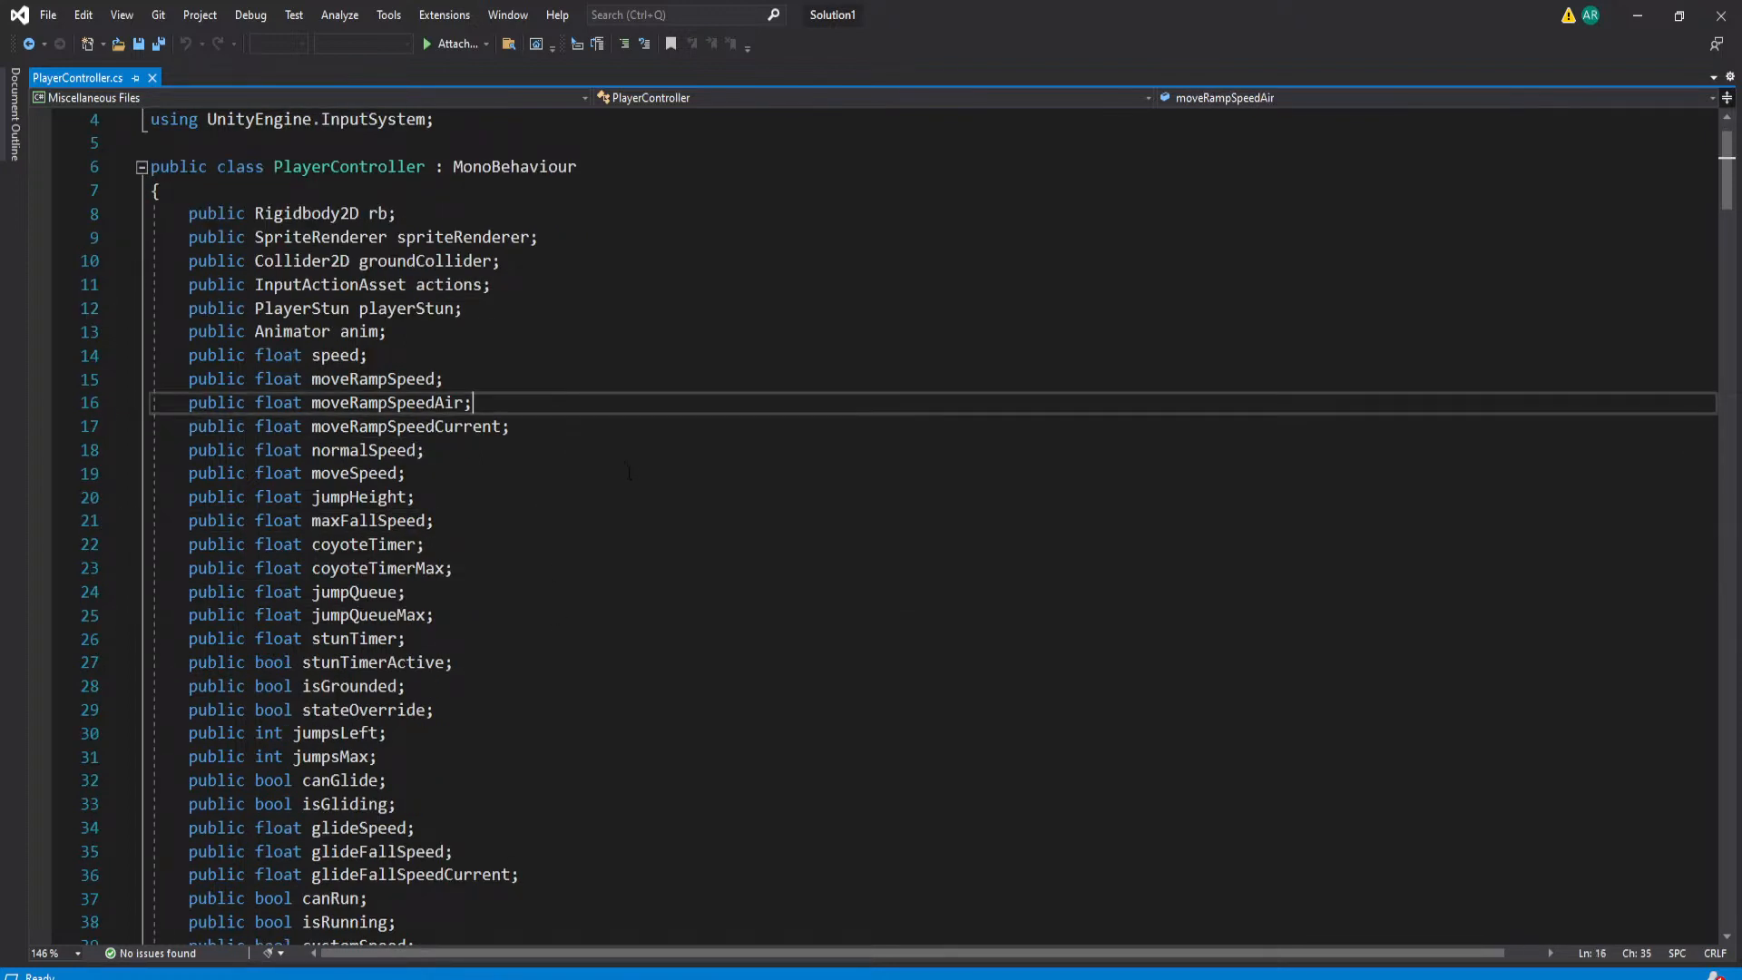
Search the script for "moverampspeedair" and place the cursor at the end of the line assigning it to moveRampSpeedCurrent.
key(ctrl+f)
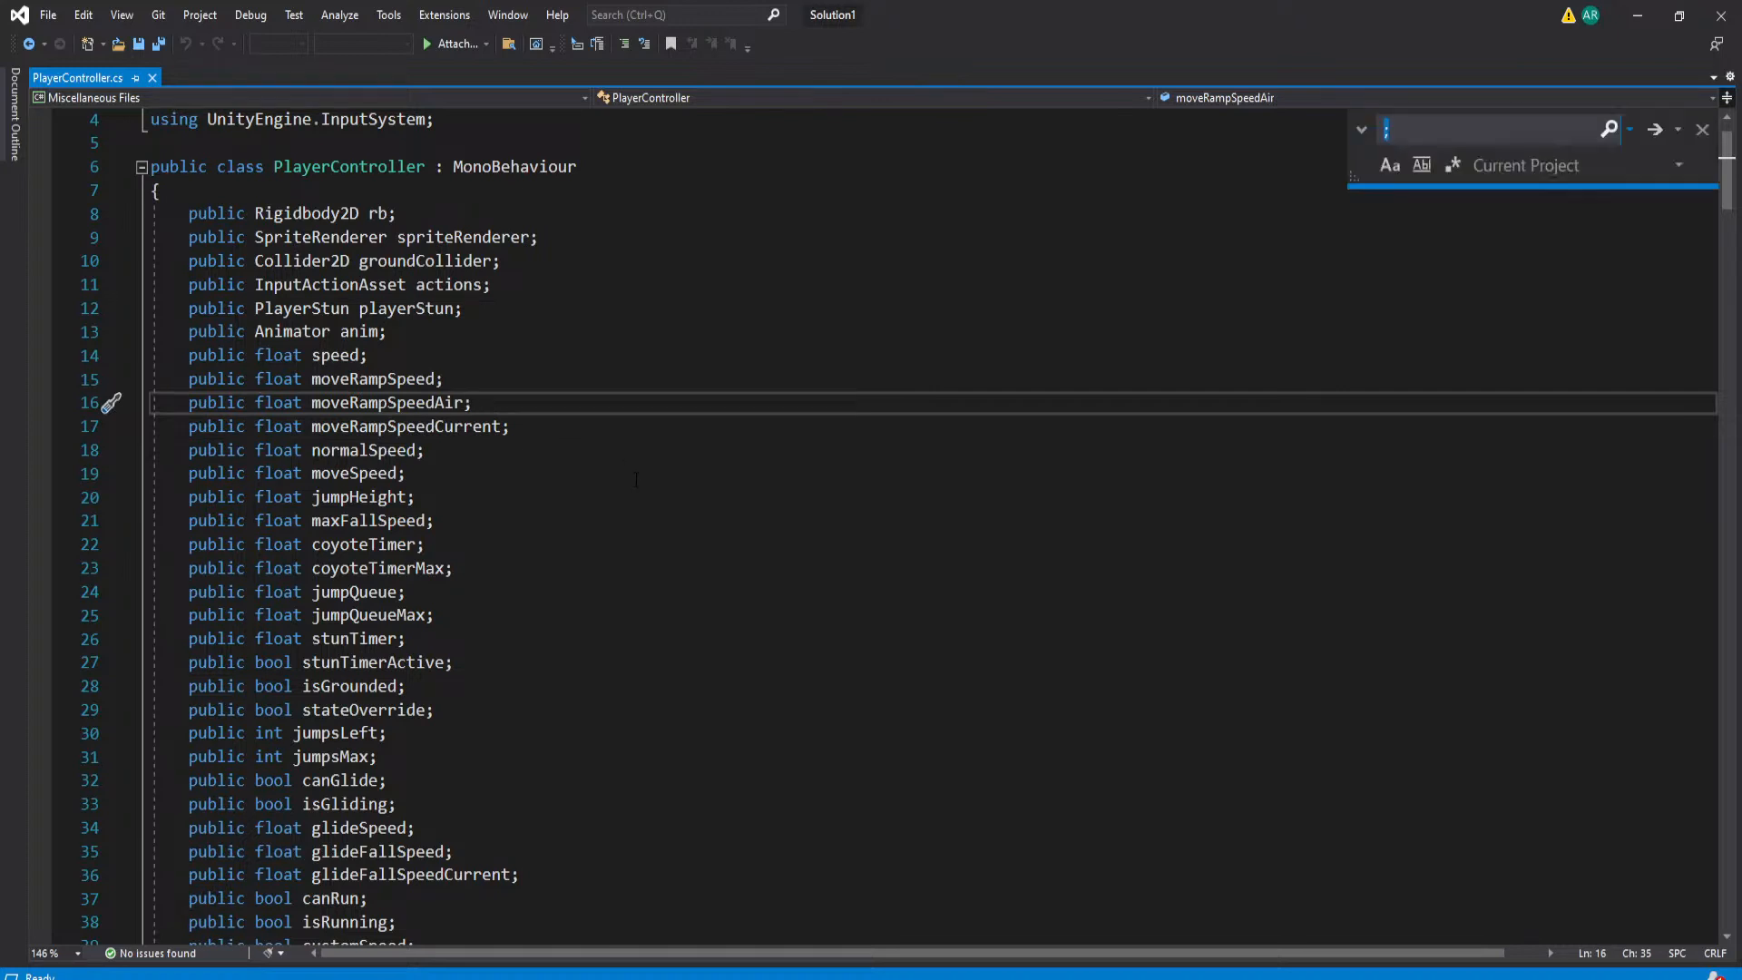
text(moverampspeedaior)
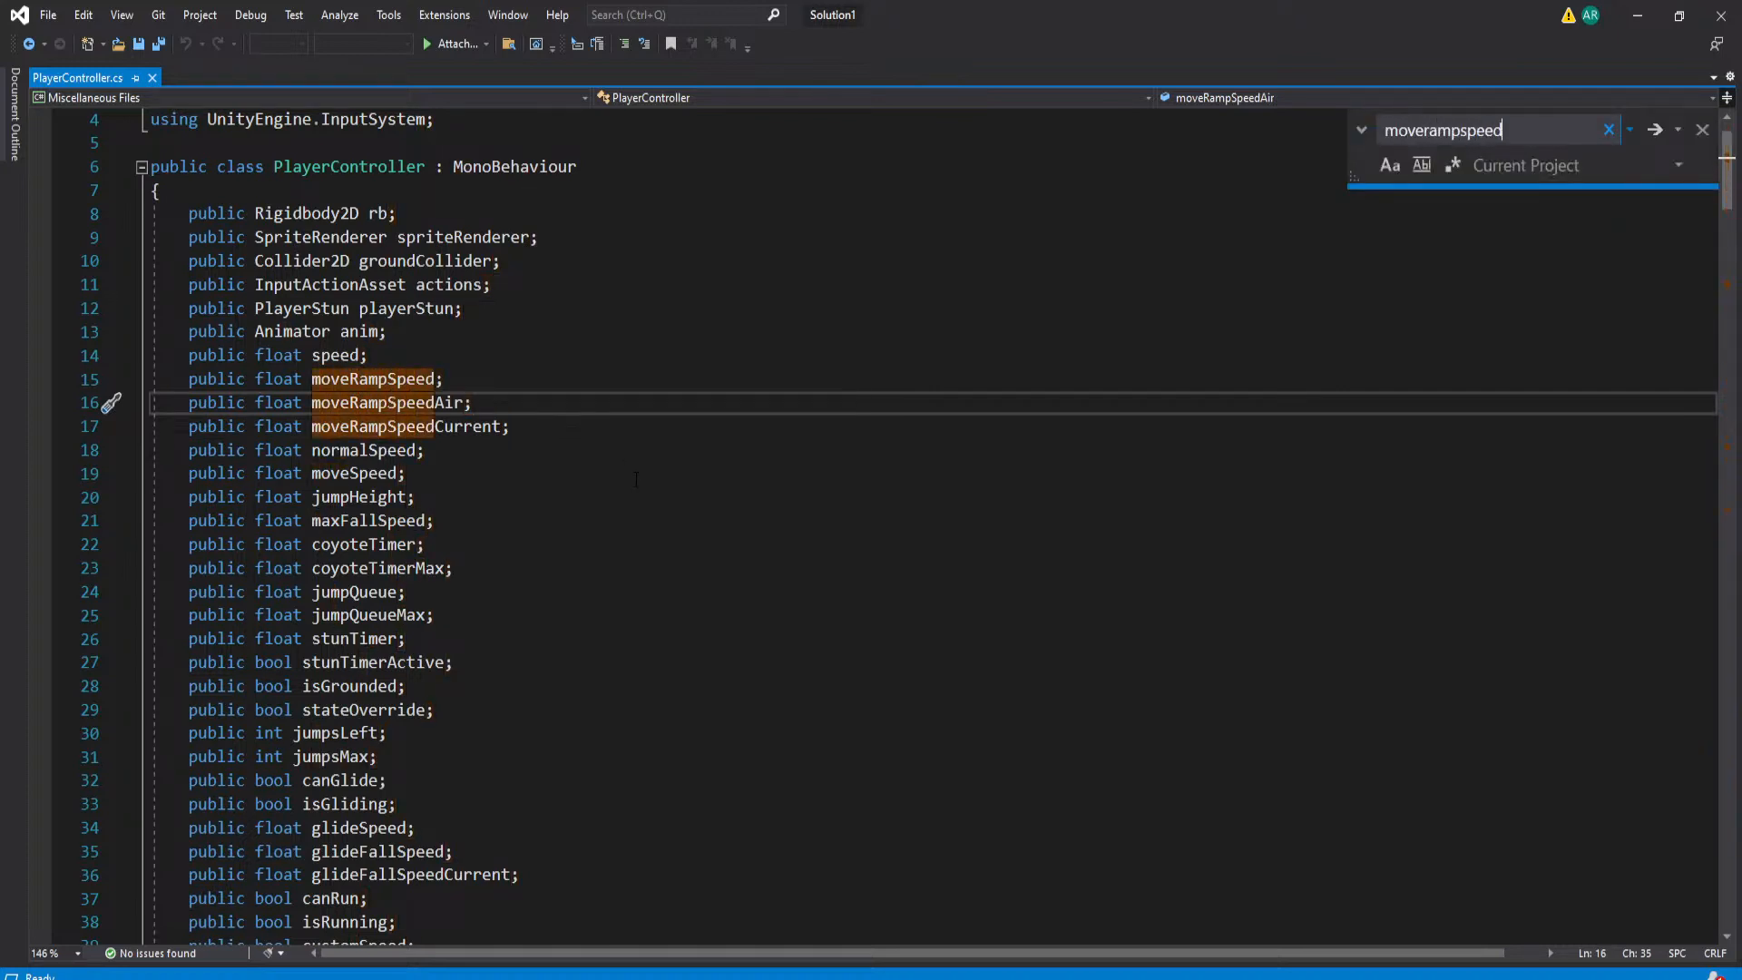
key(BackSpace)
key(BackSpace)
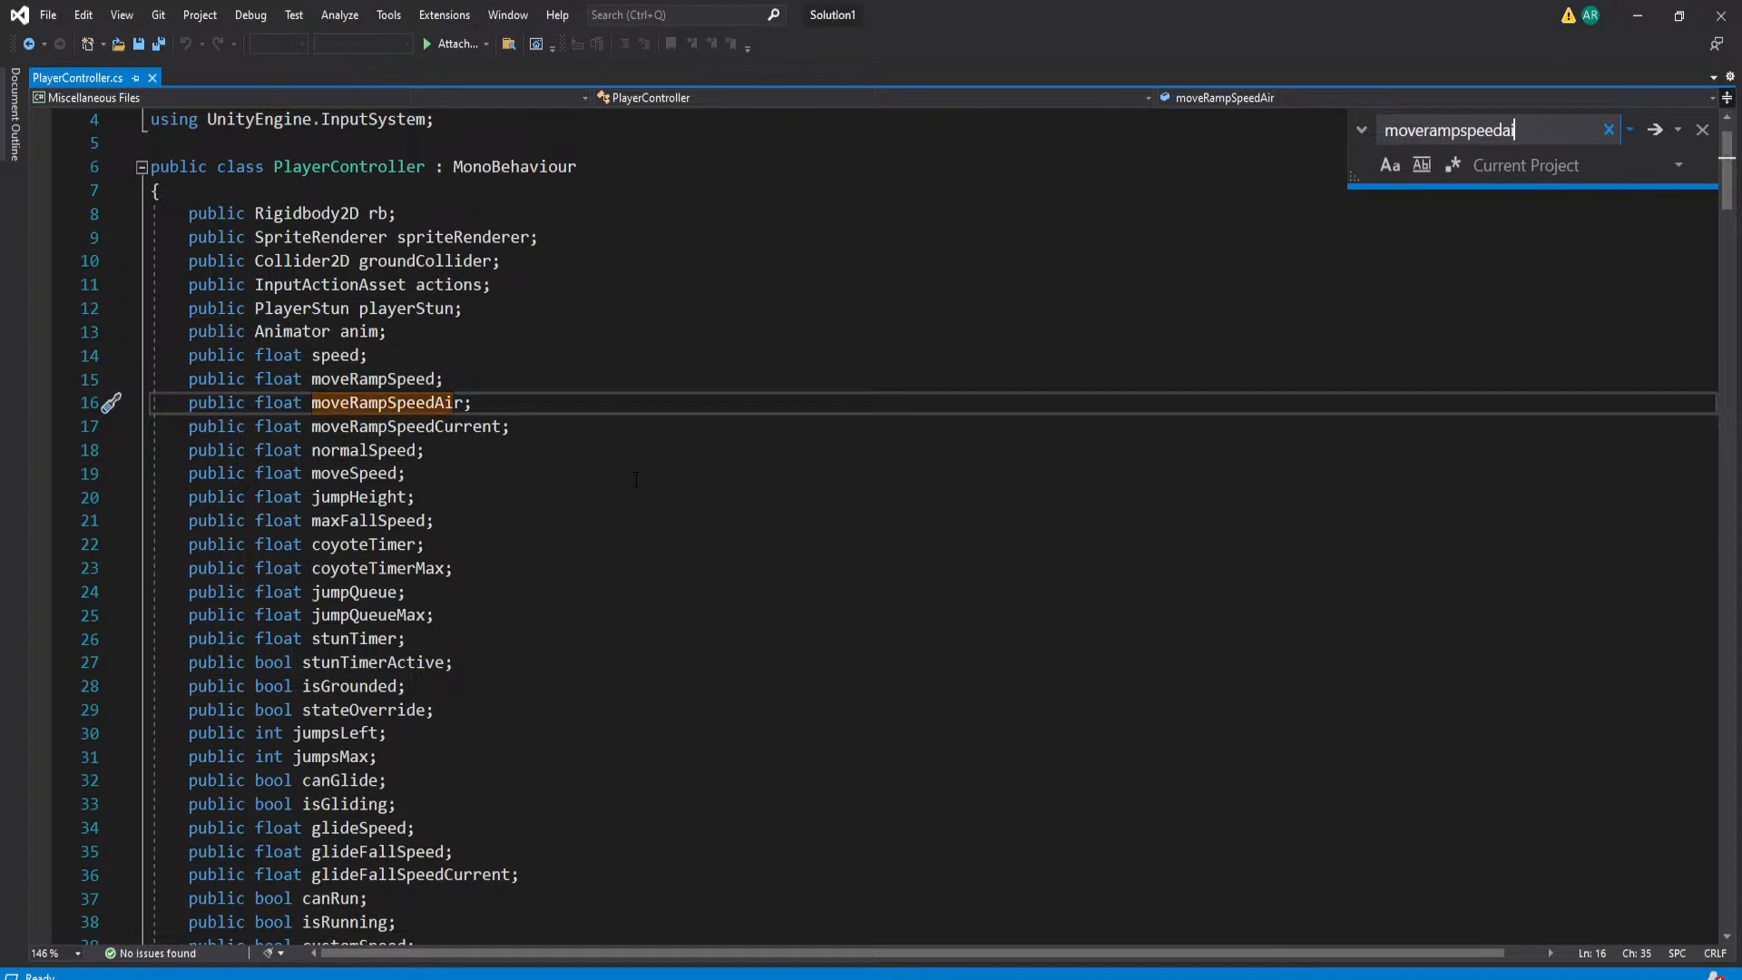
text(r)
click(1654, 129)
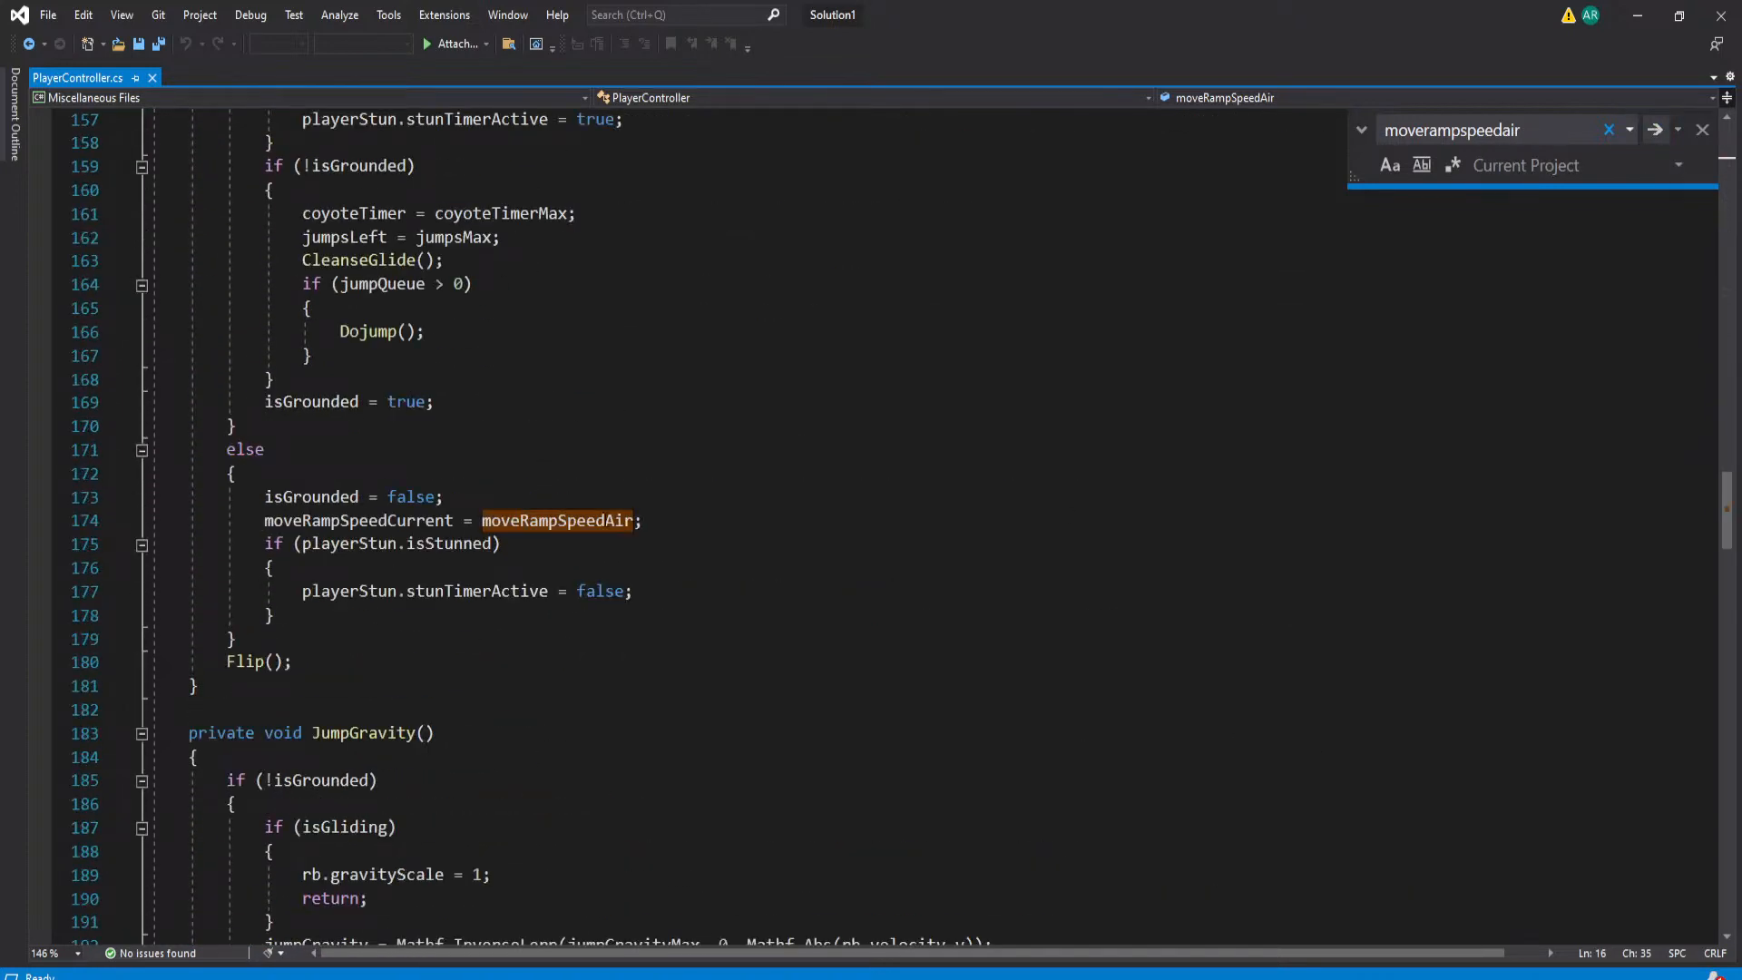
key(Escape)
click(695, 523)
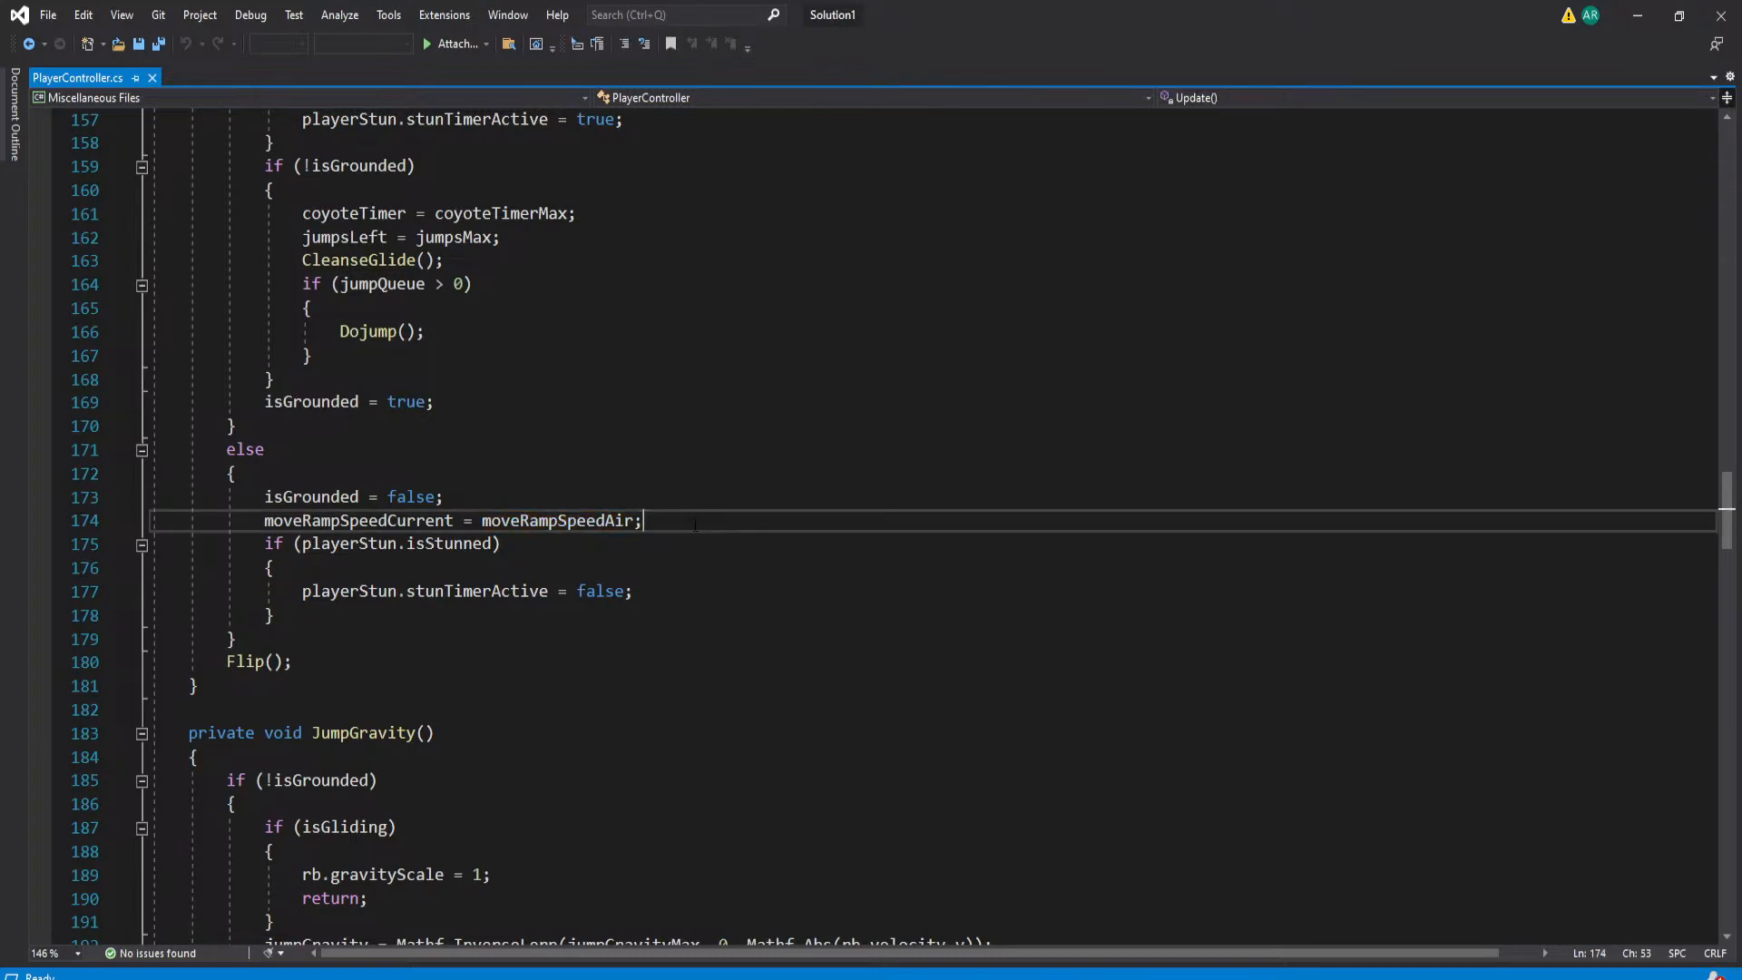
Examine the ground-check and player-state code back up to the Mathf.Lerp speed calculation using moveRampSpeedCurrent in Update.
scroll(713, 523, up, 10)
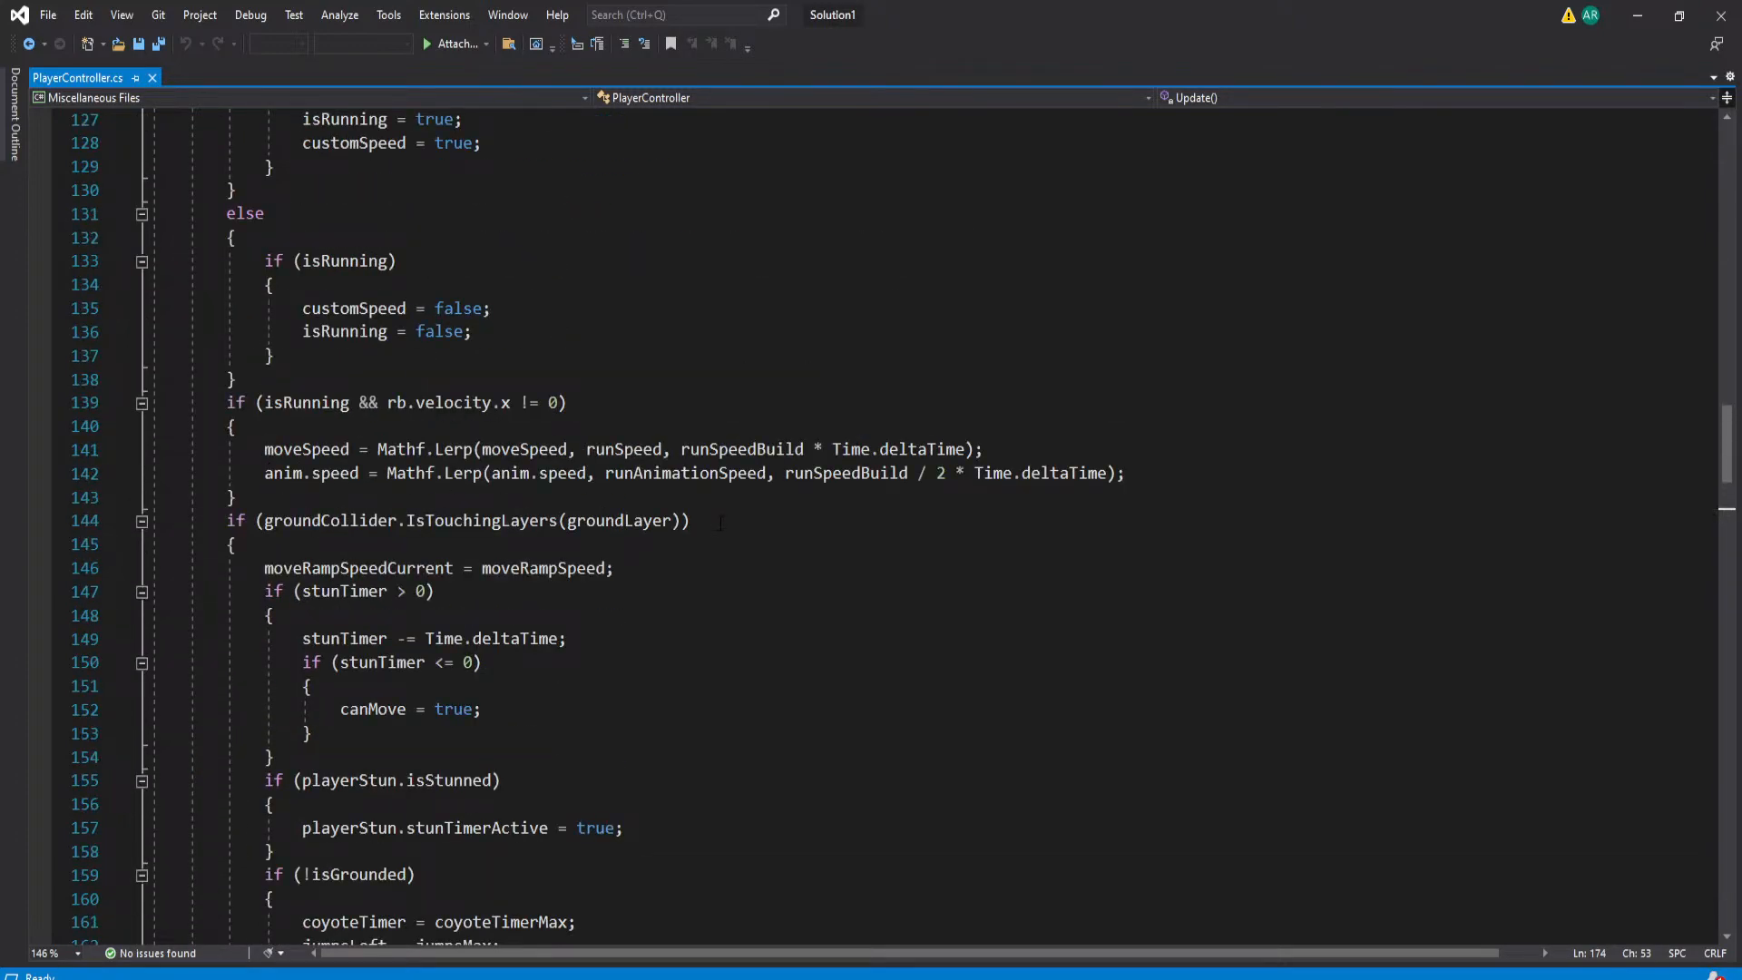
scroll(720, 523, up, 14)
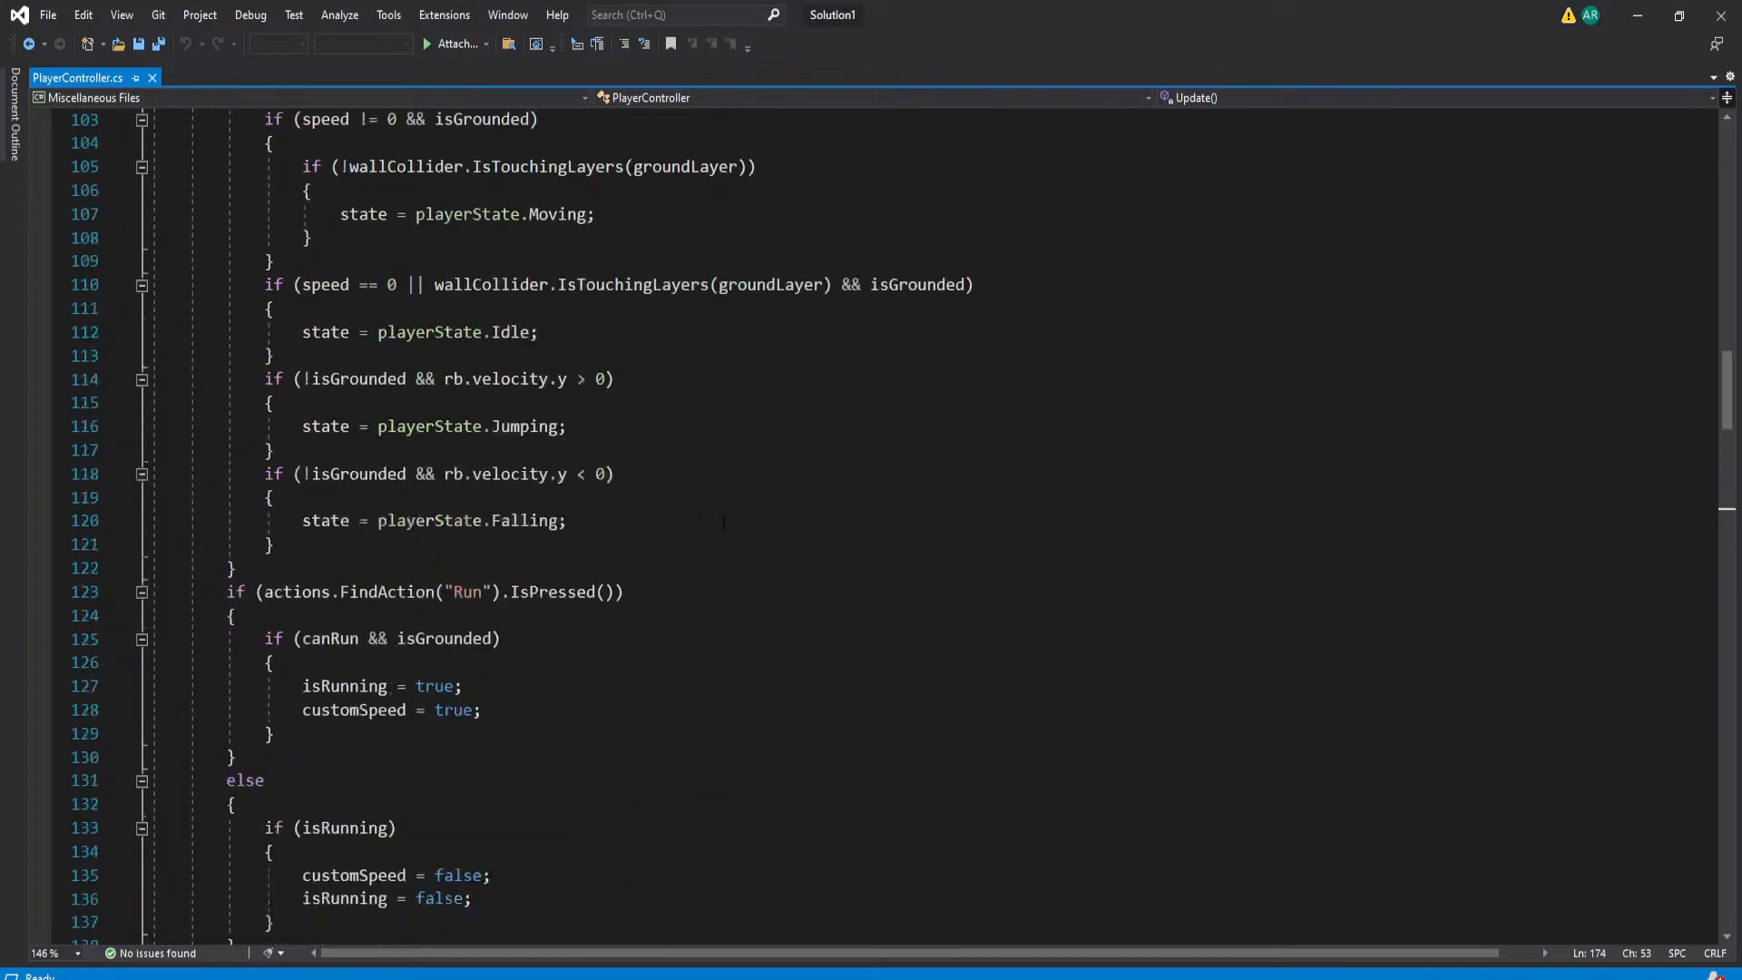
scroll(733, 518, up, 11)
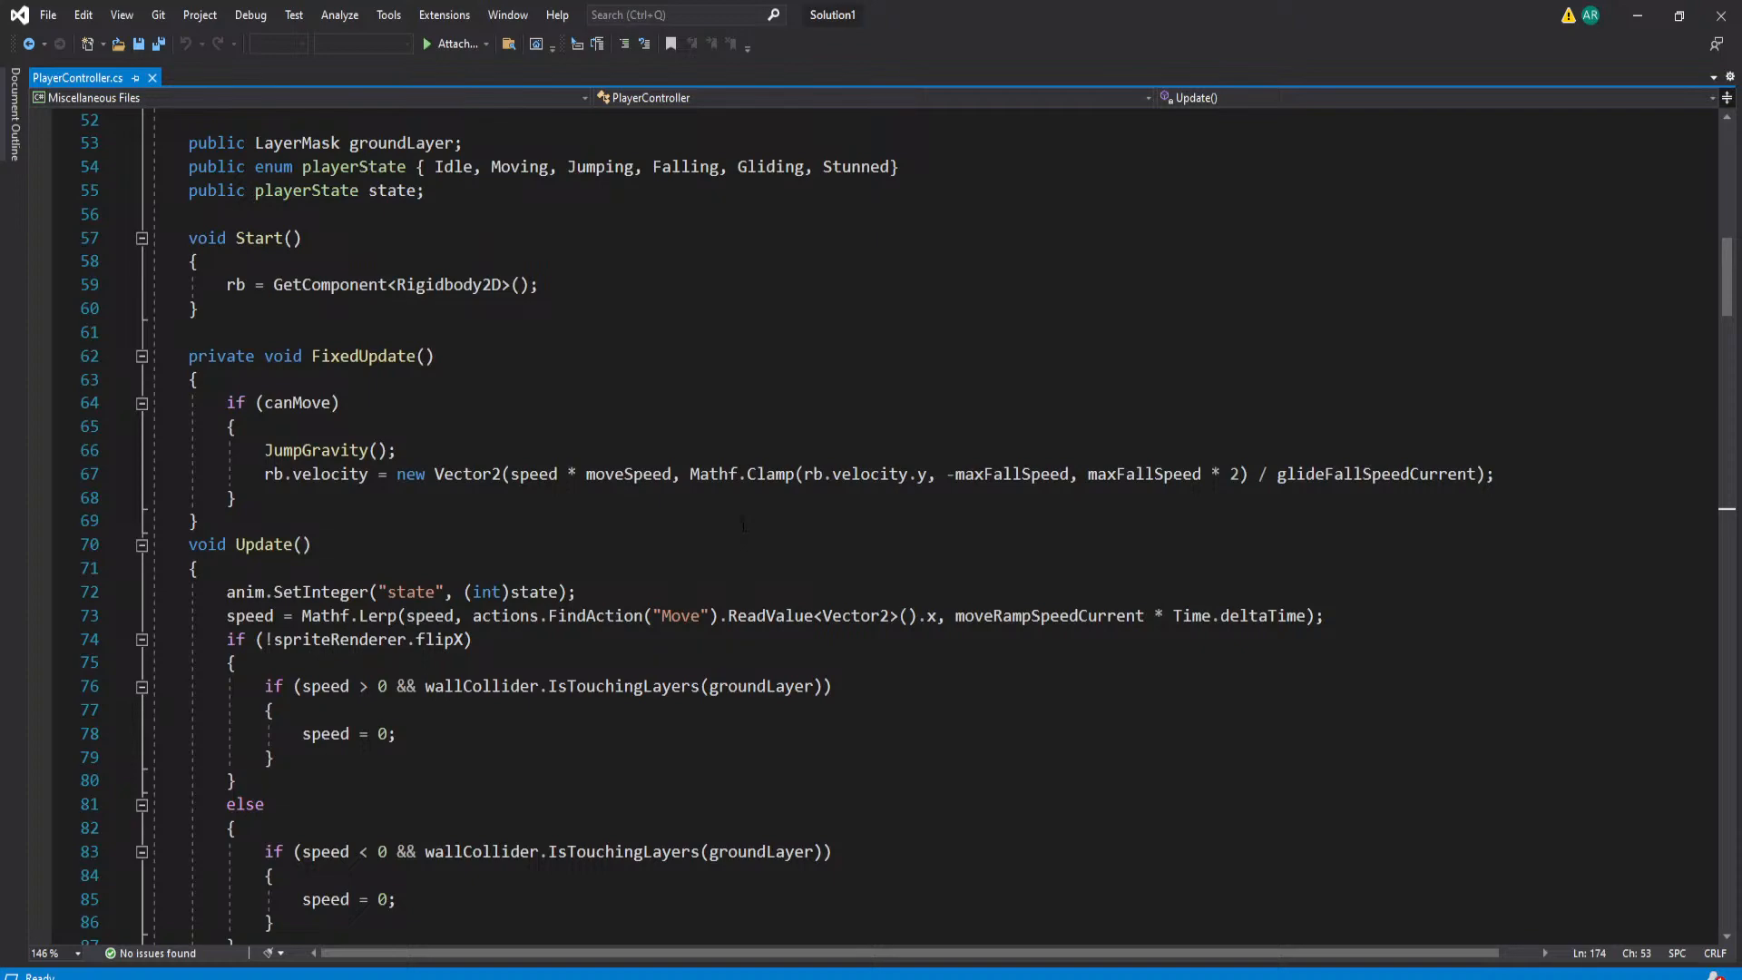
scroll(743, 524, up, 2)
scroll(743, 523, down, 3)
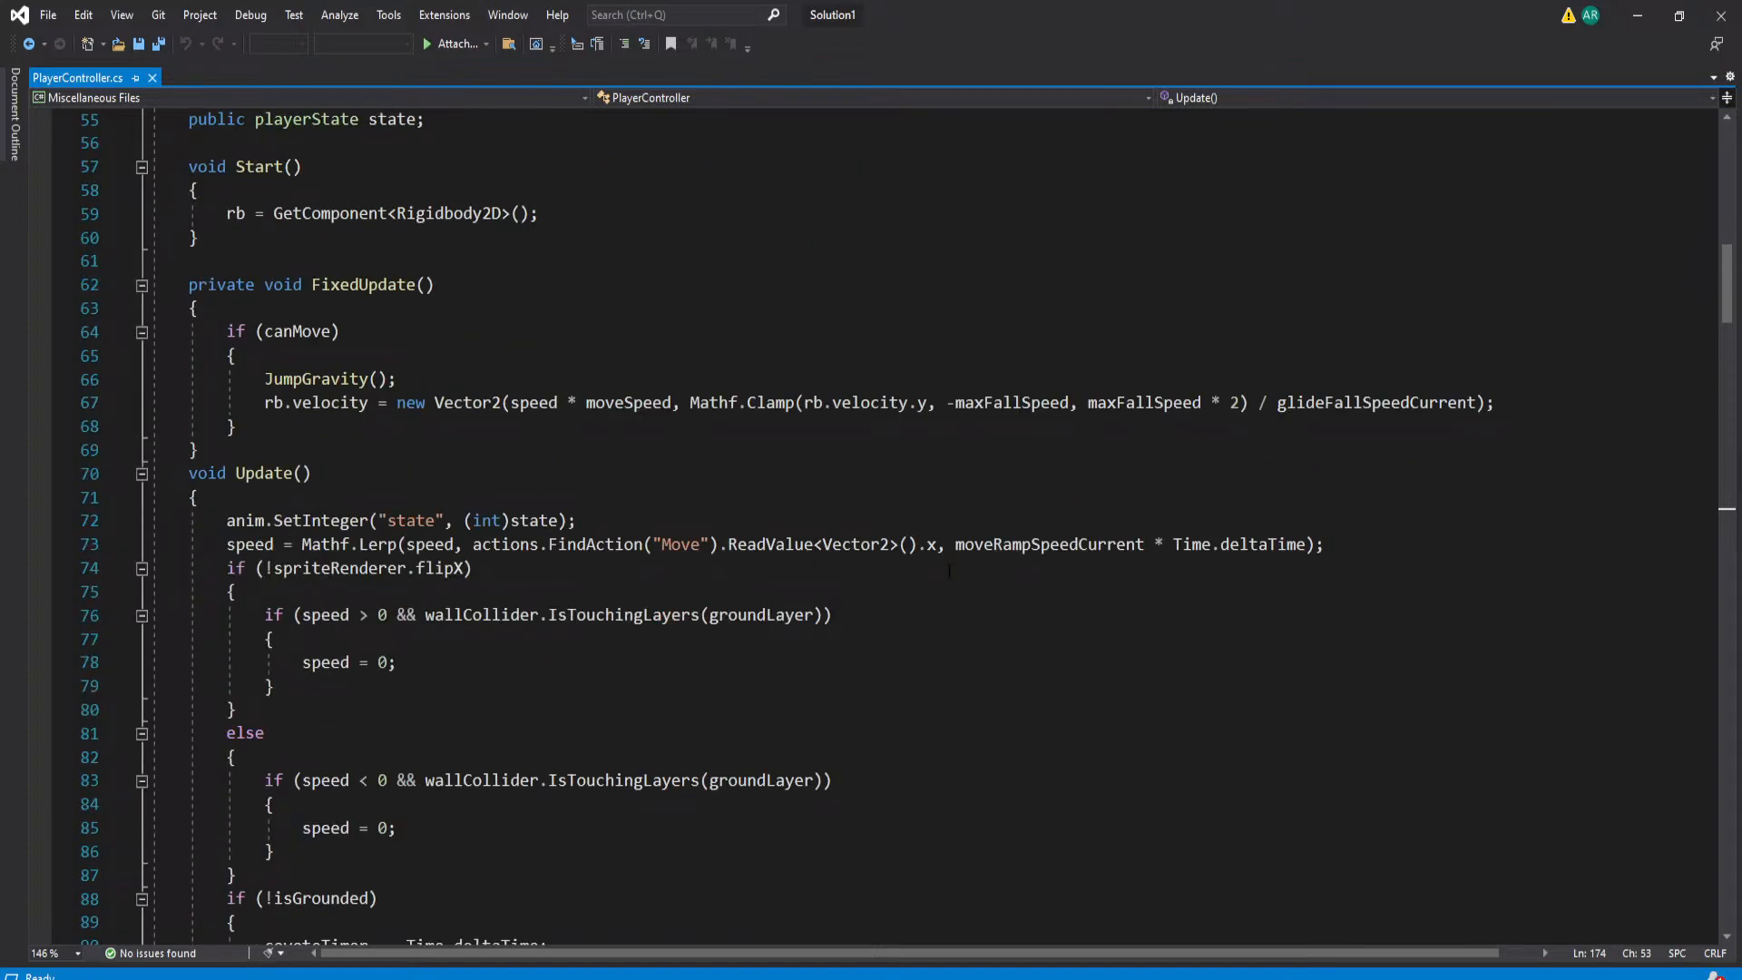
click(1082, 544)
click(1120, 568)
click(1334, 544)
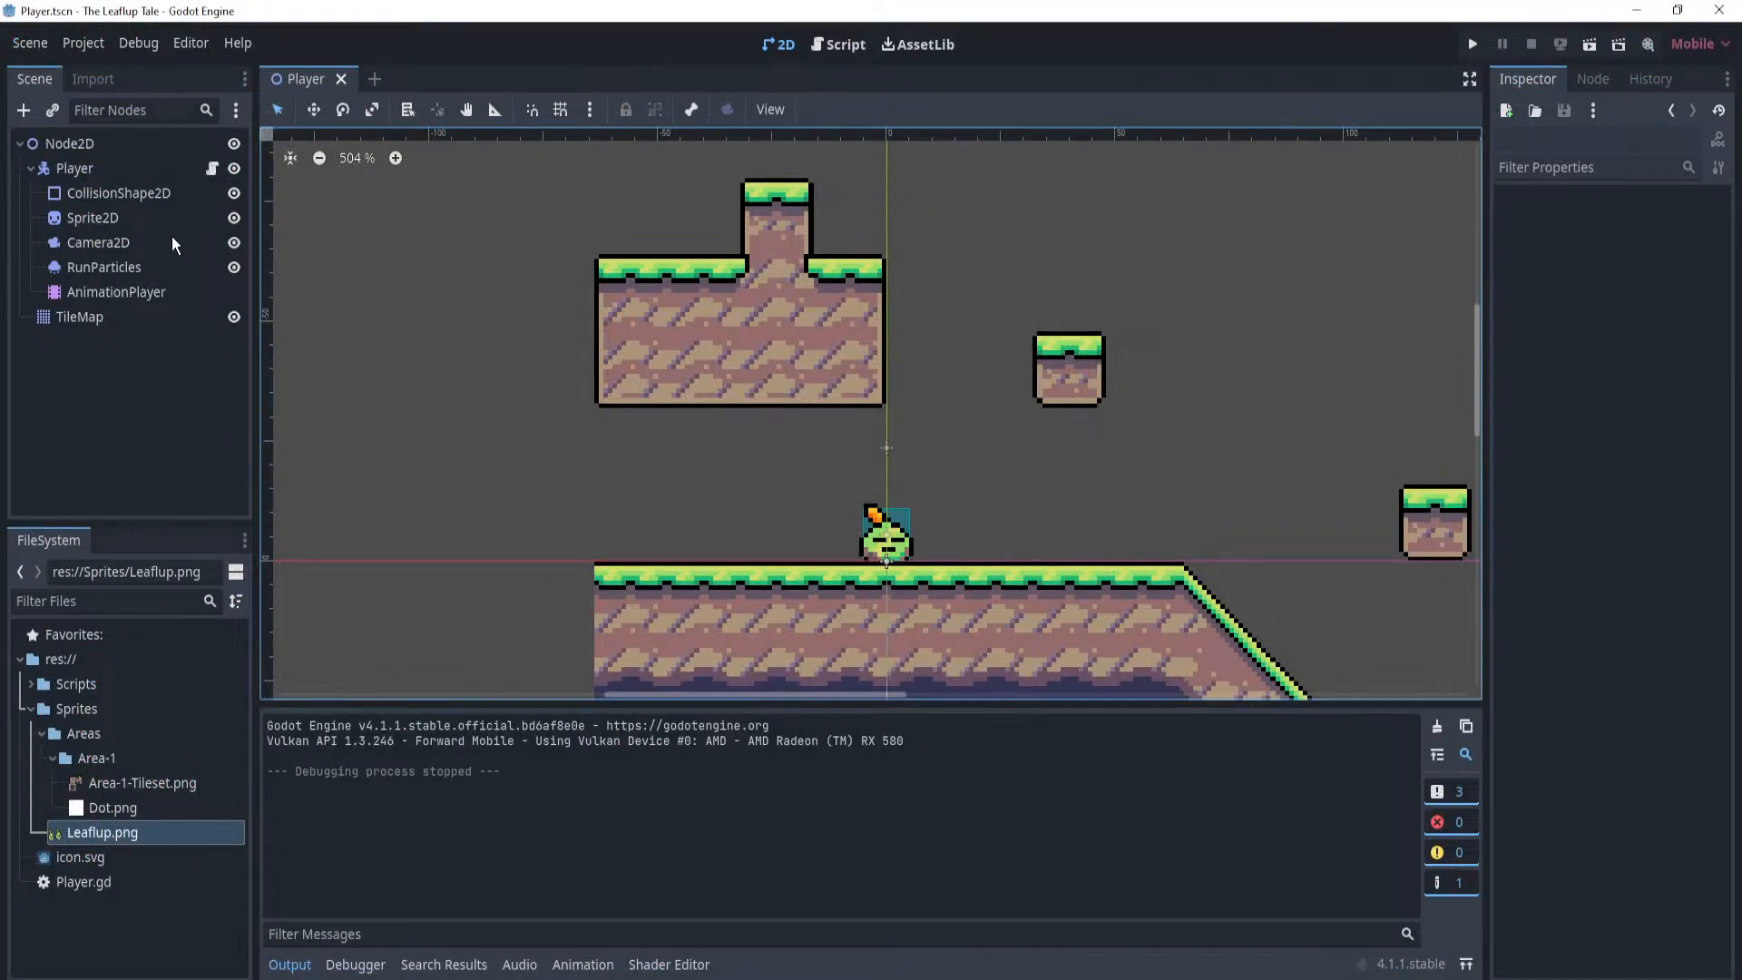
Switch to Godot, return to the 2D workspace and load the RESET animation of the player's AnimationPlayer.
click(211, 169)
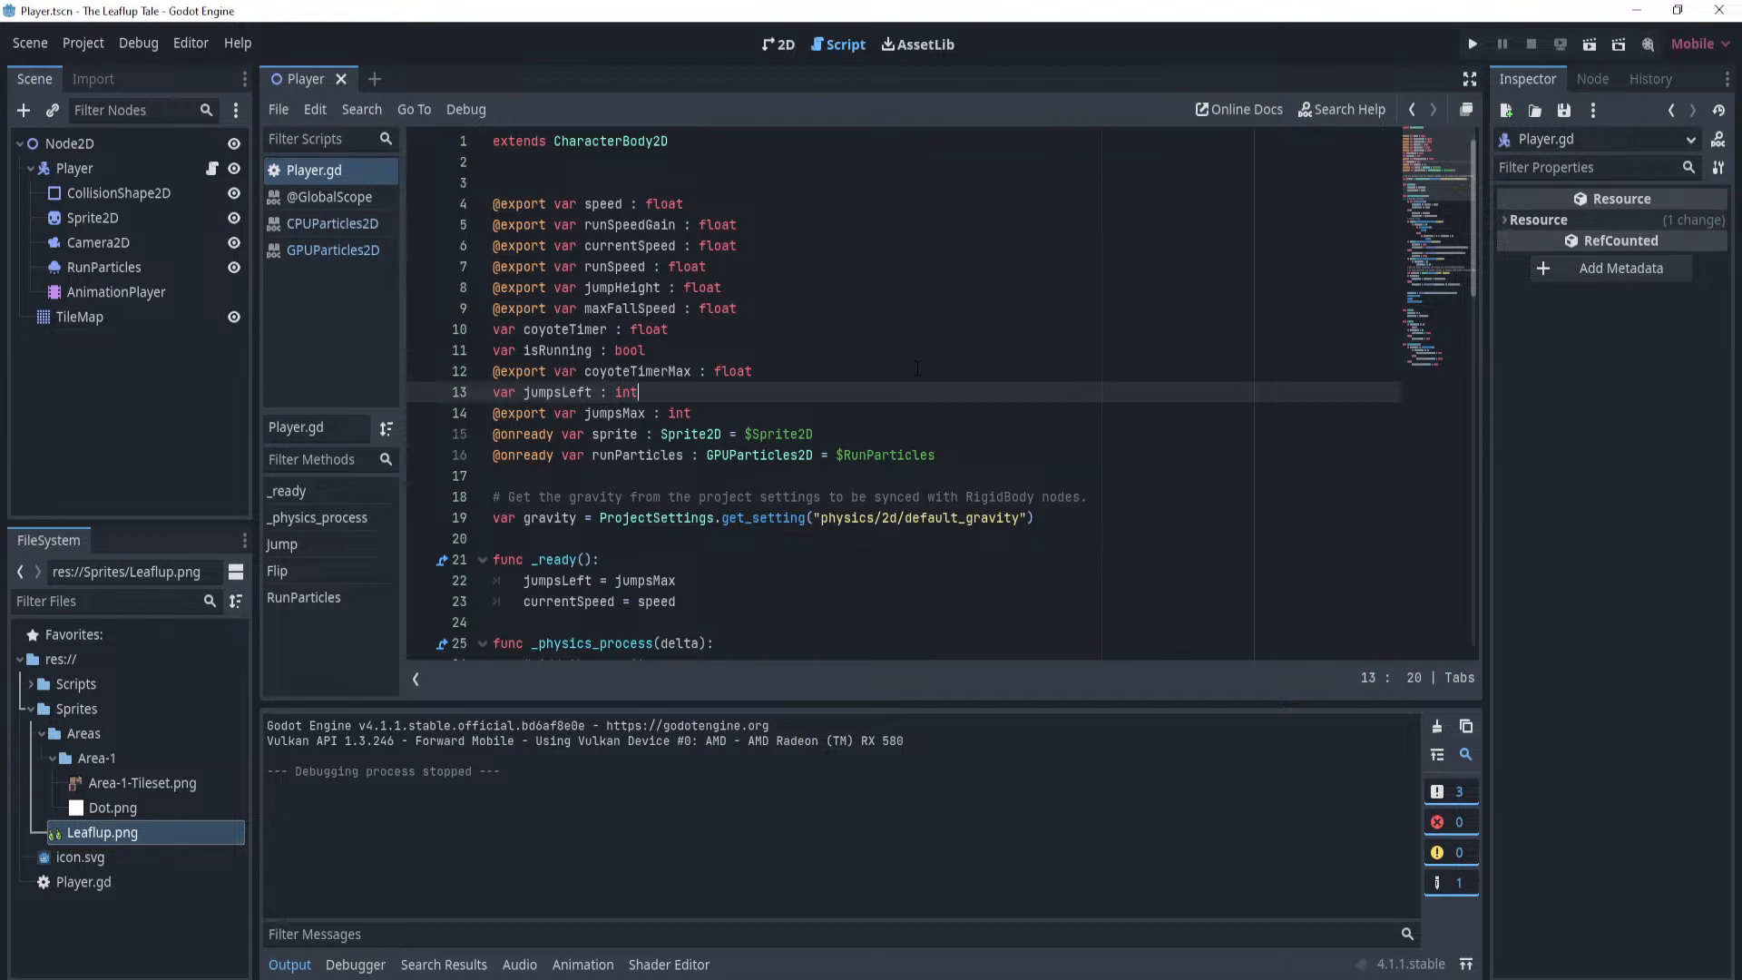
click(779, 45)
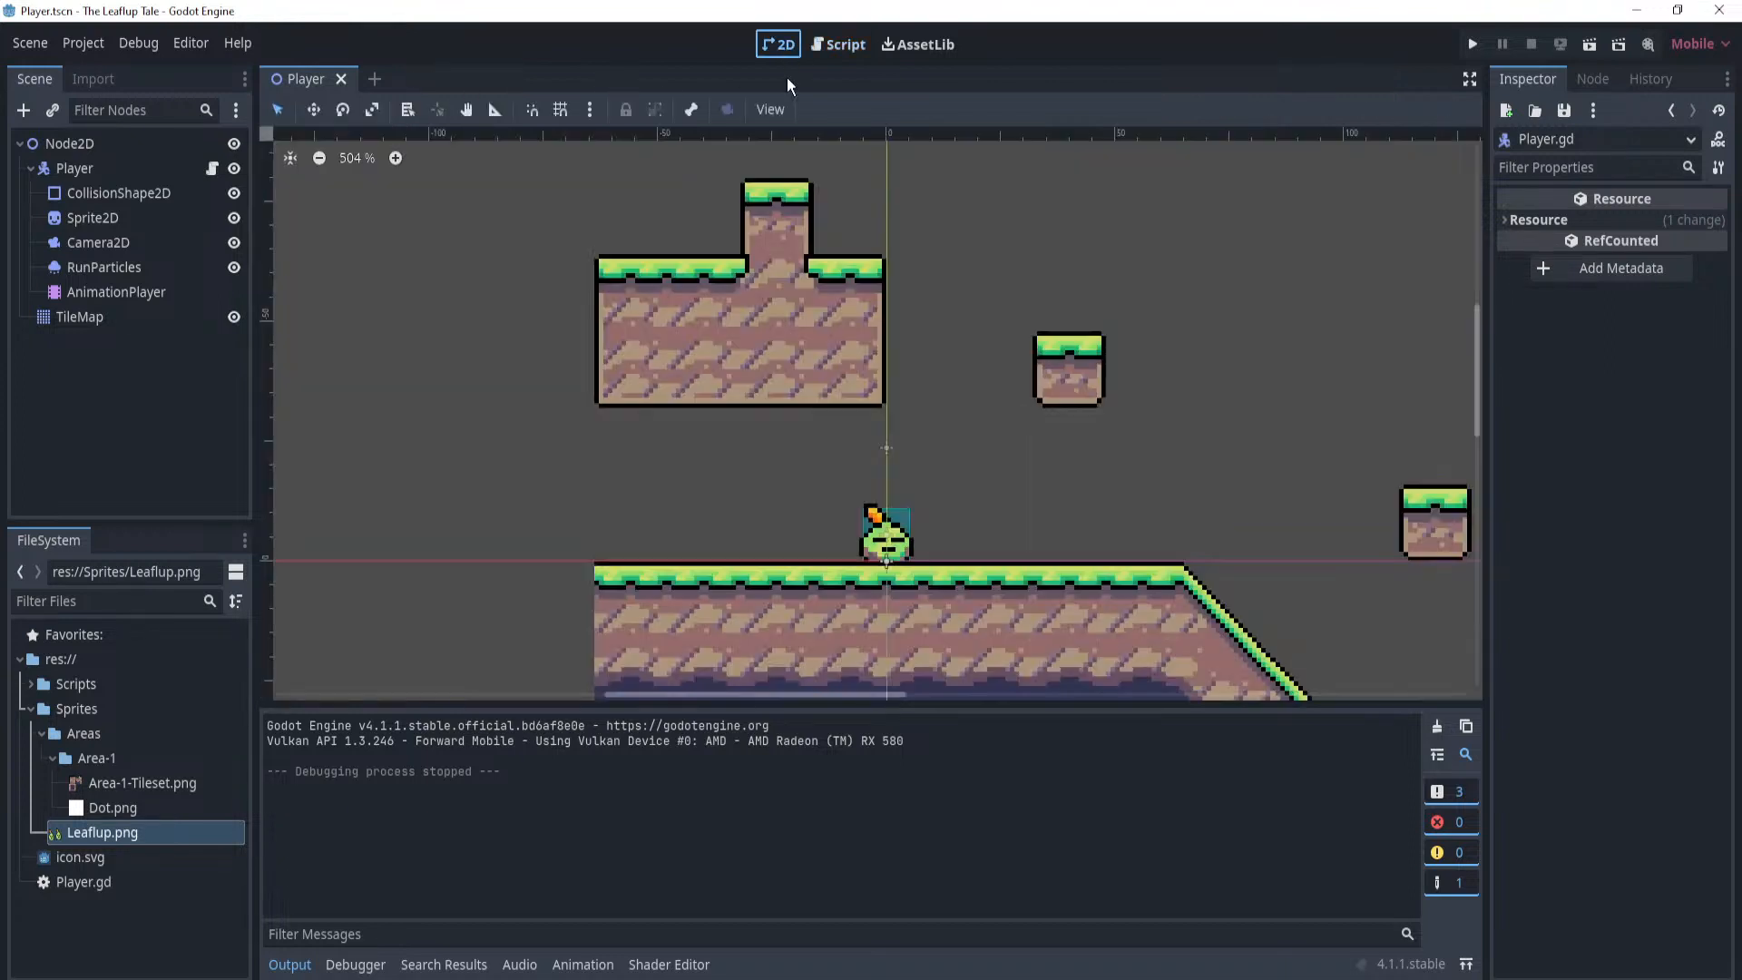
scroll(885, 526, up, 4)
click(162, 299)
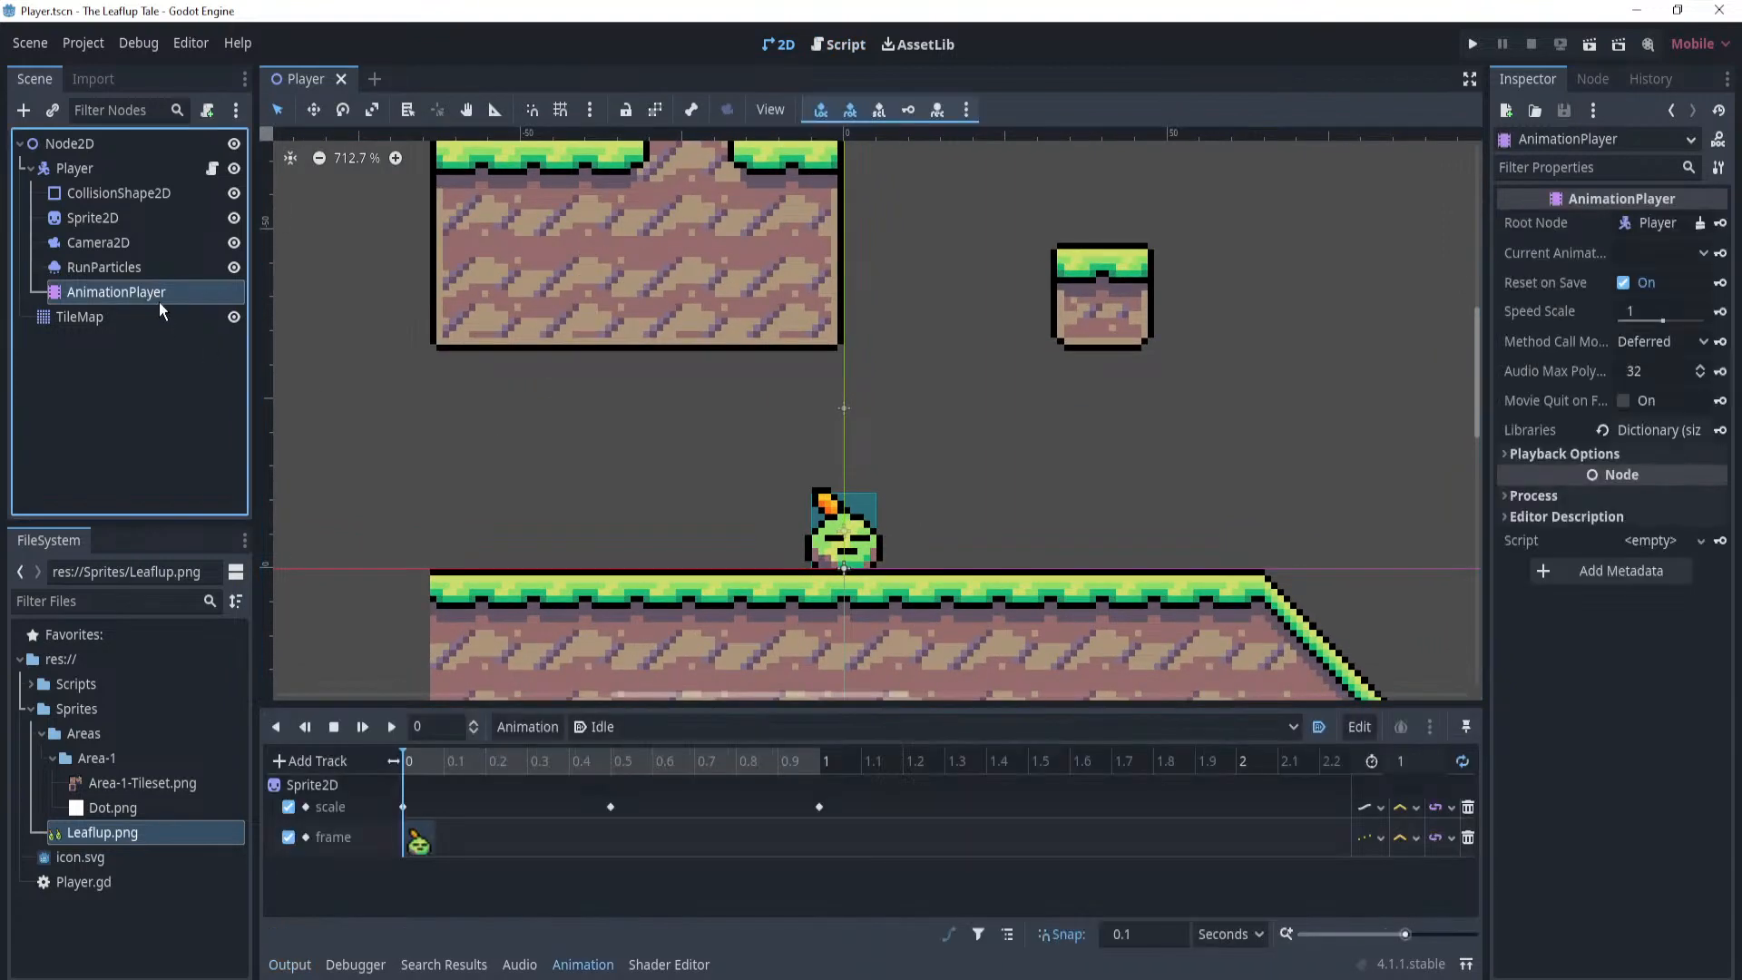
click(530, 727)
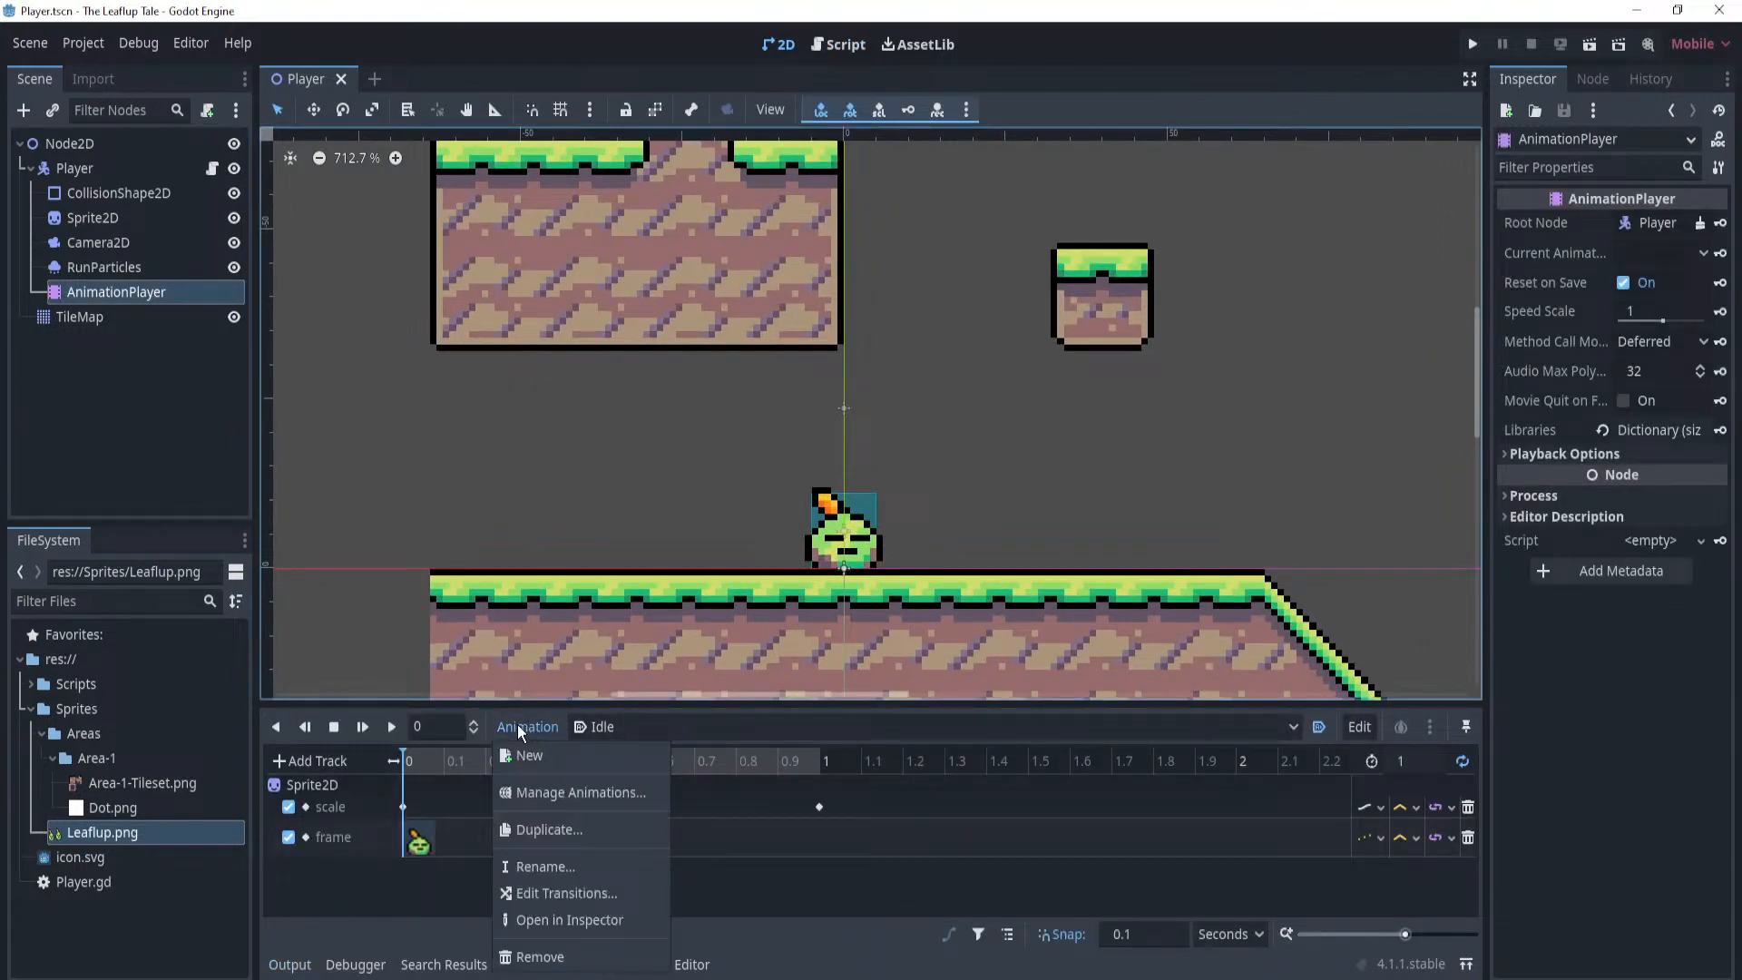
click(1047, 723)
click(1052, 723)
click(621, 784)
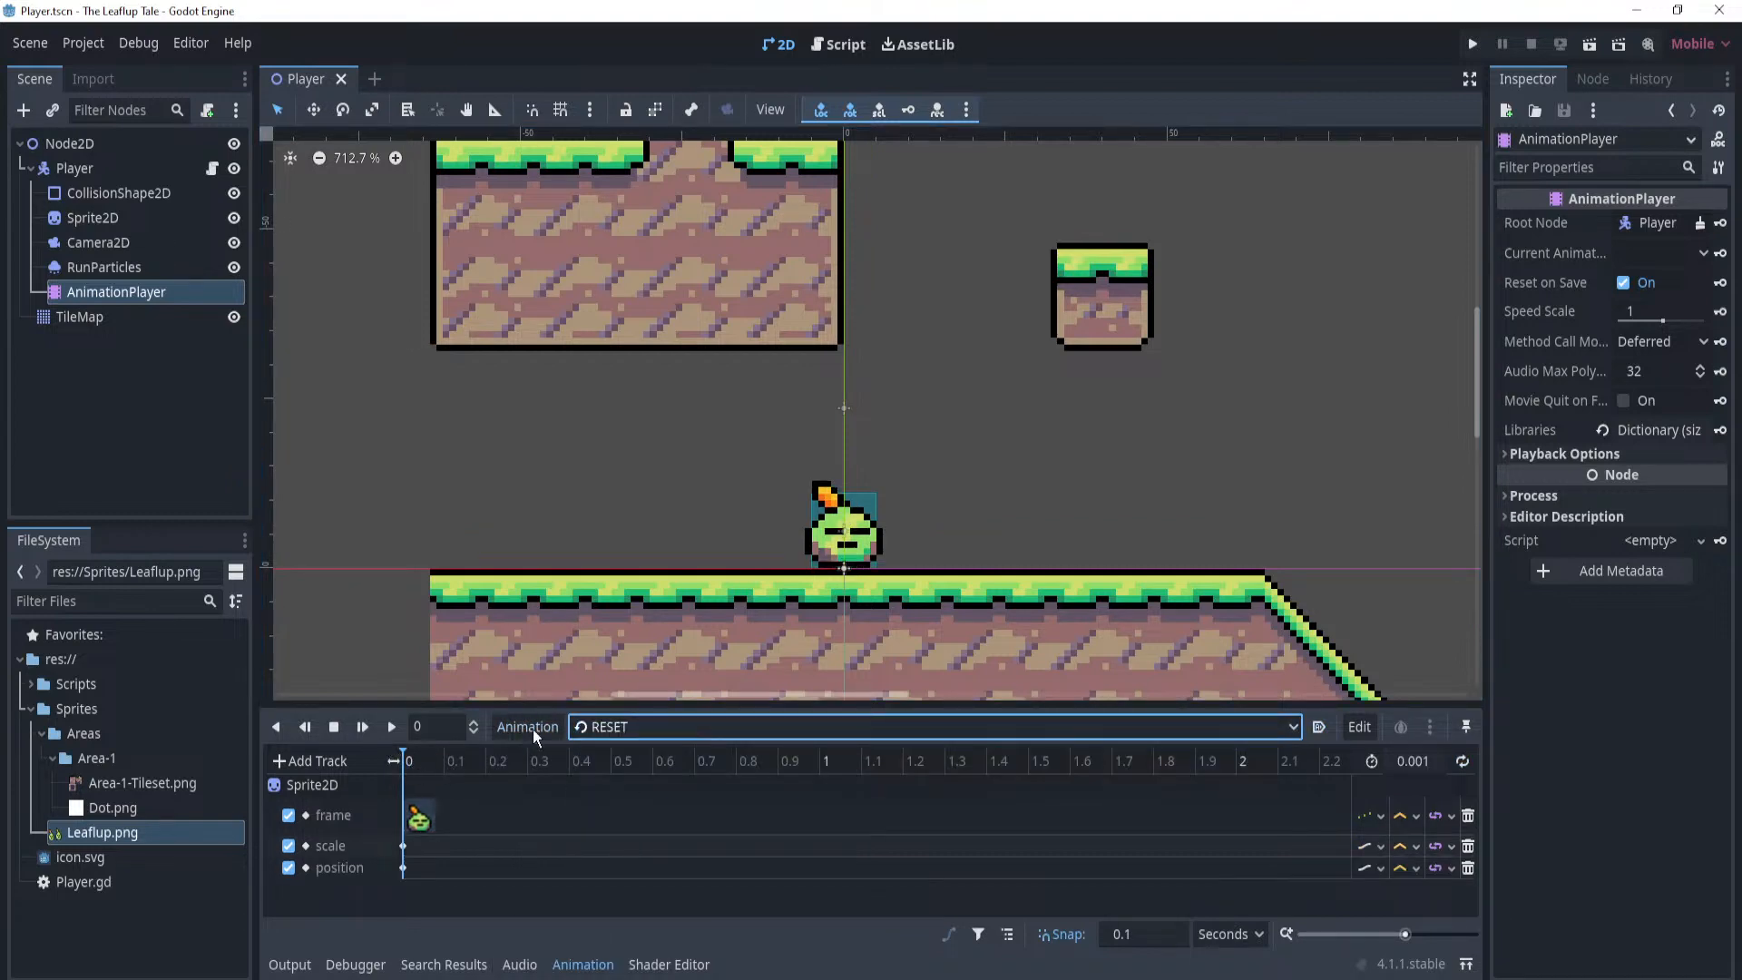
scroll(940, 524, down, 2)
scroll(940, 523, up, 2)
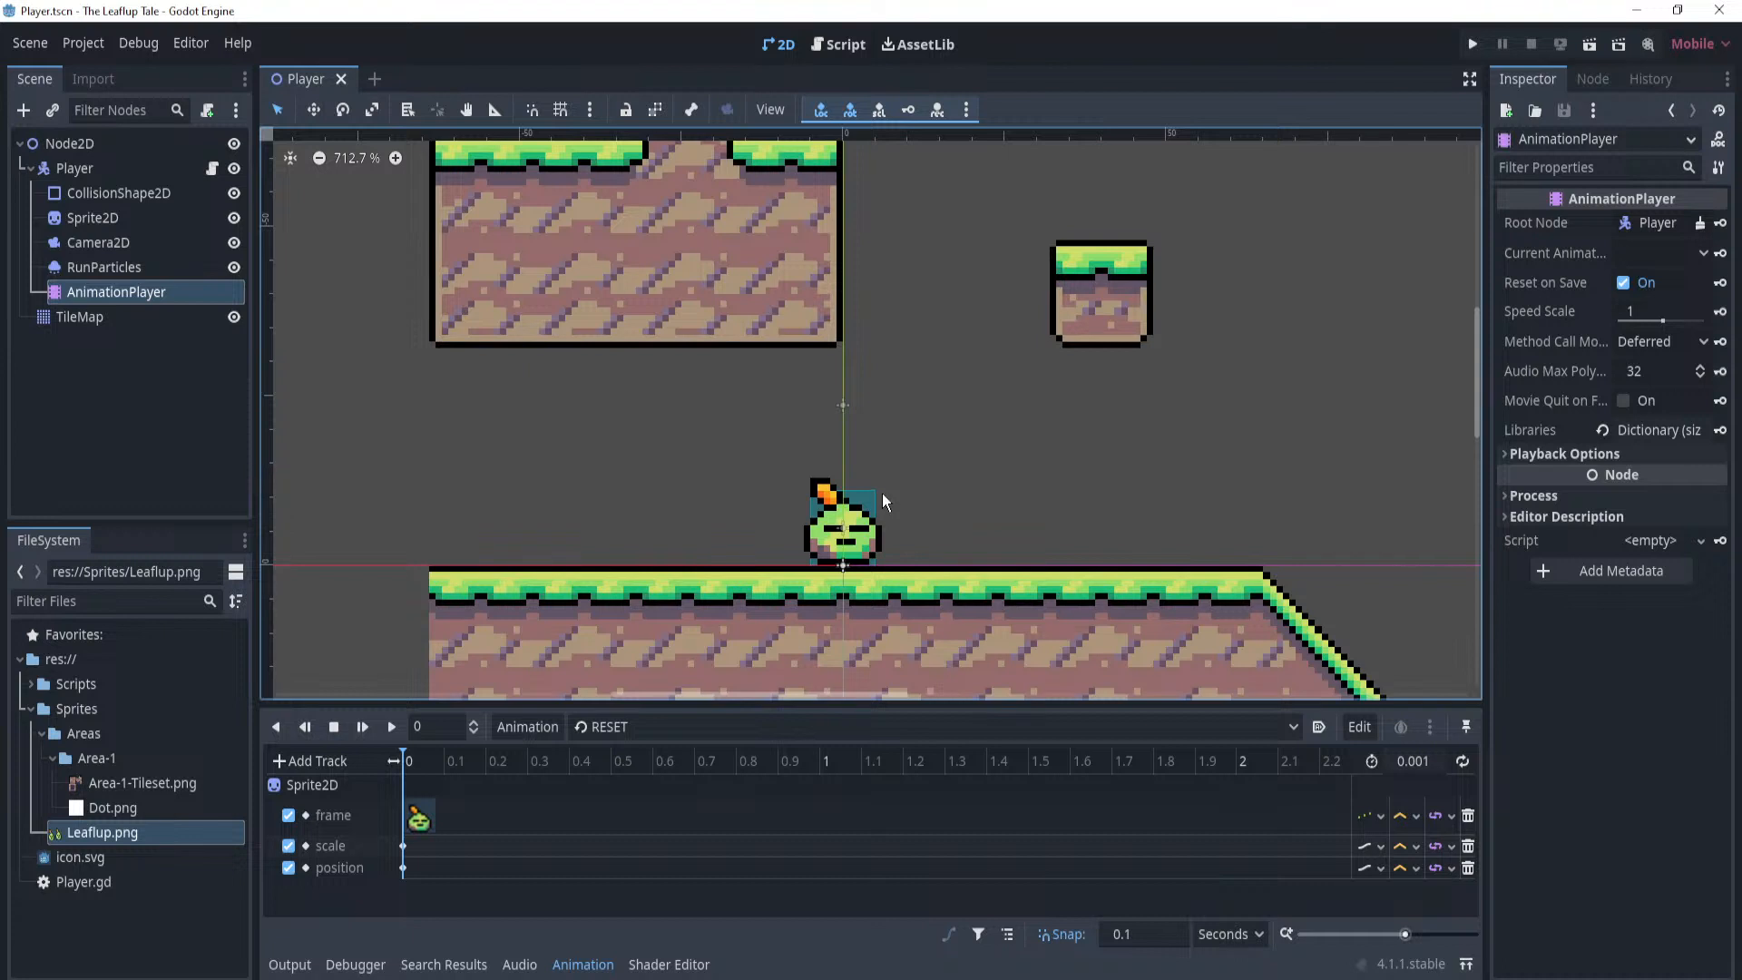
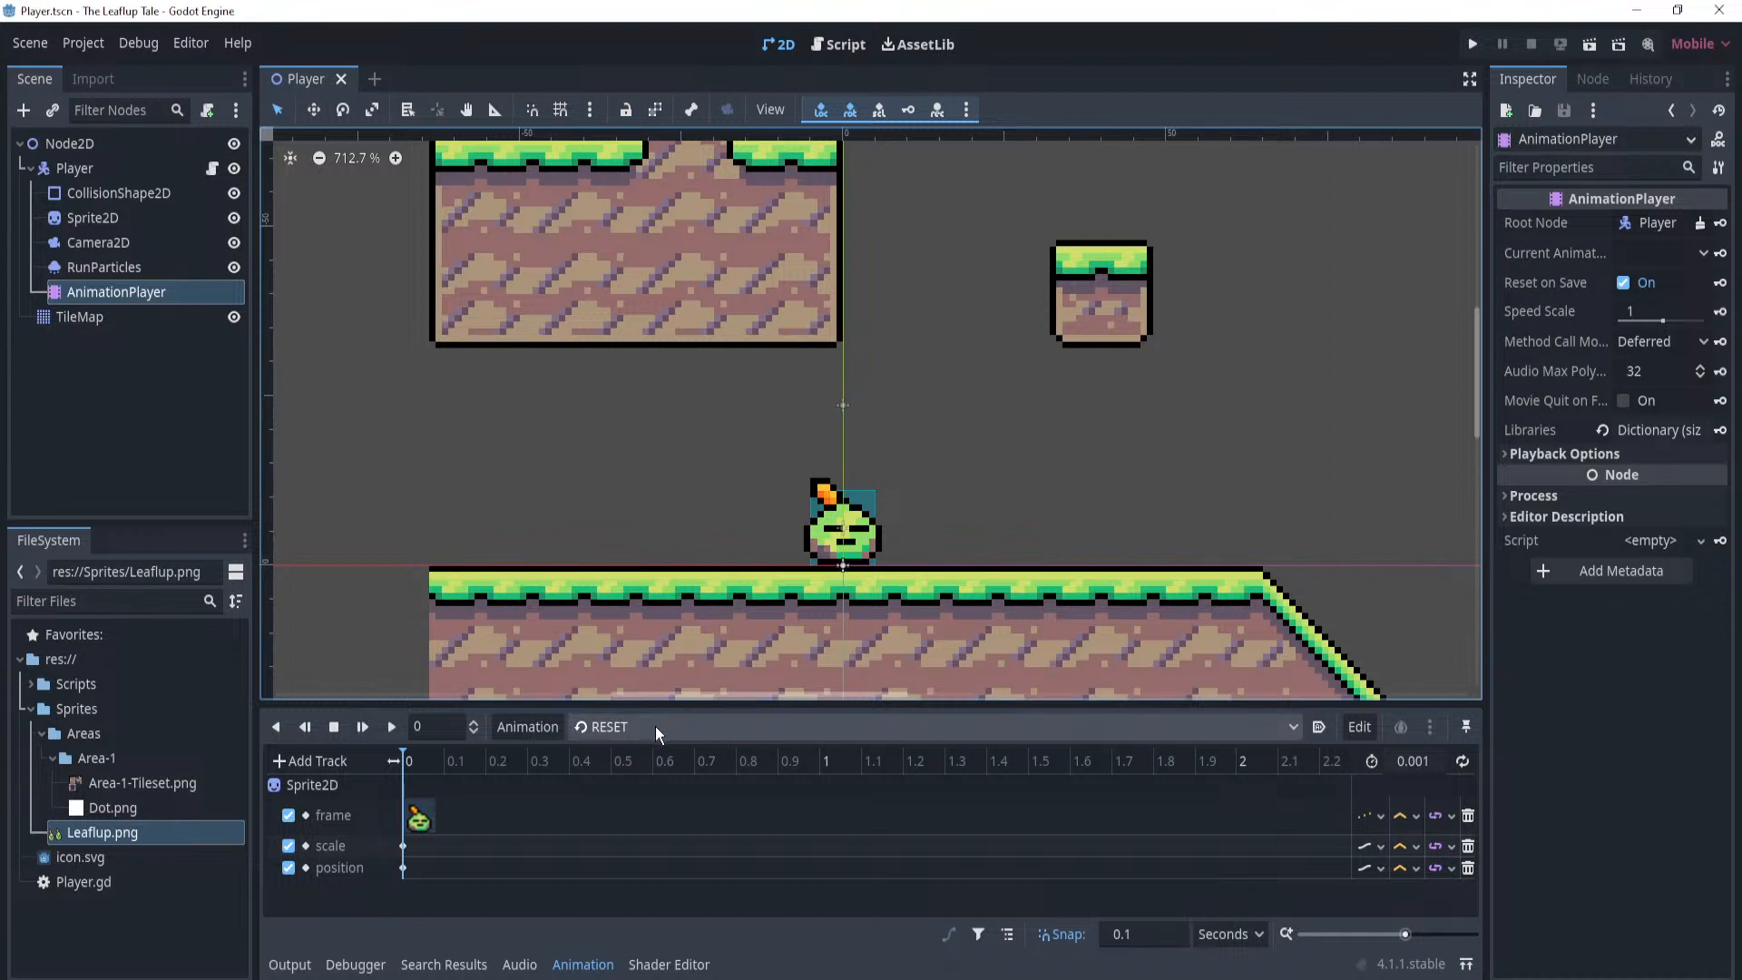
Set the value of the RESET animation's Sprite2D frame key at time 0 to 0.
click(418, 817)
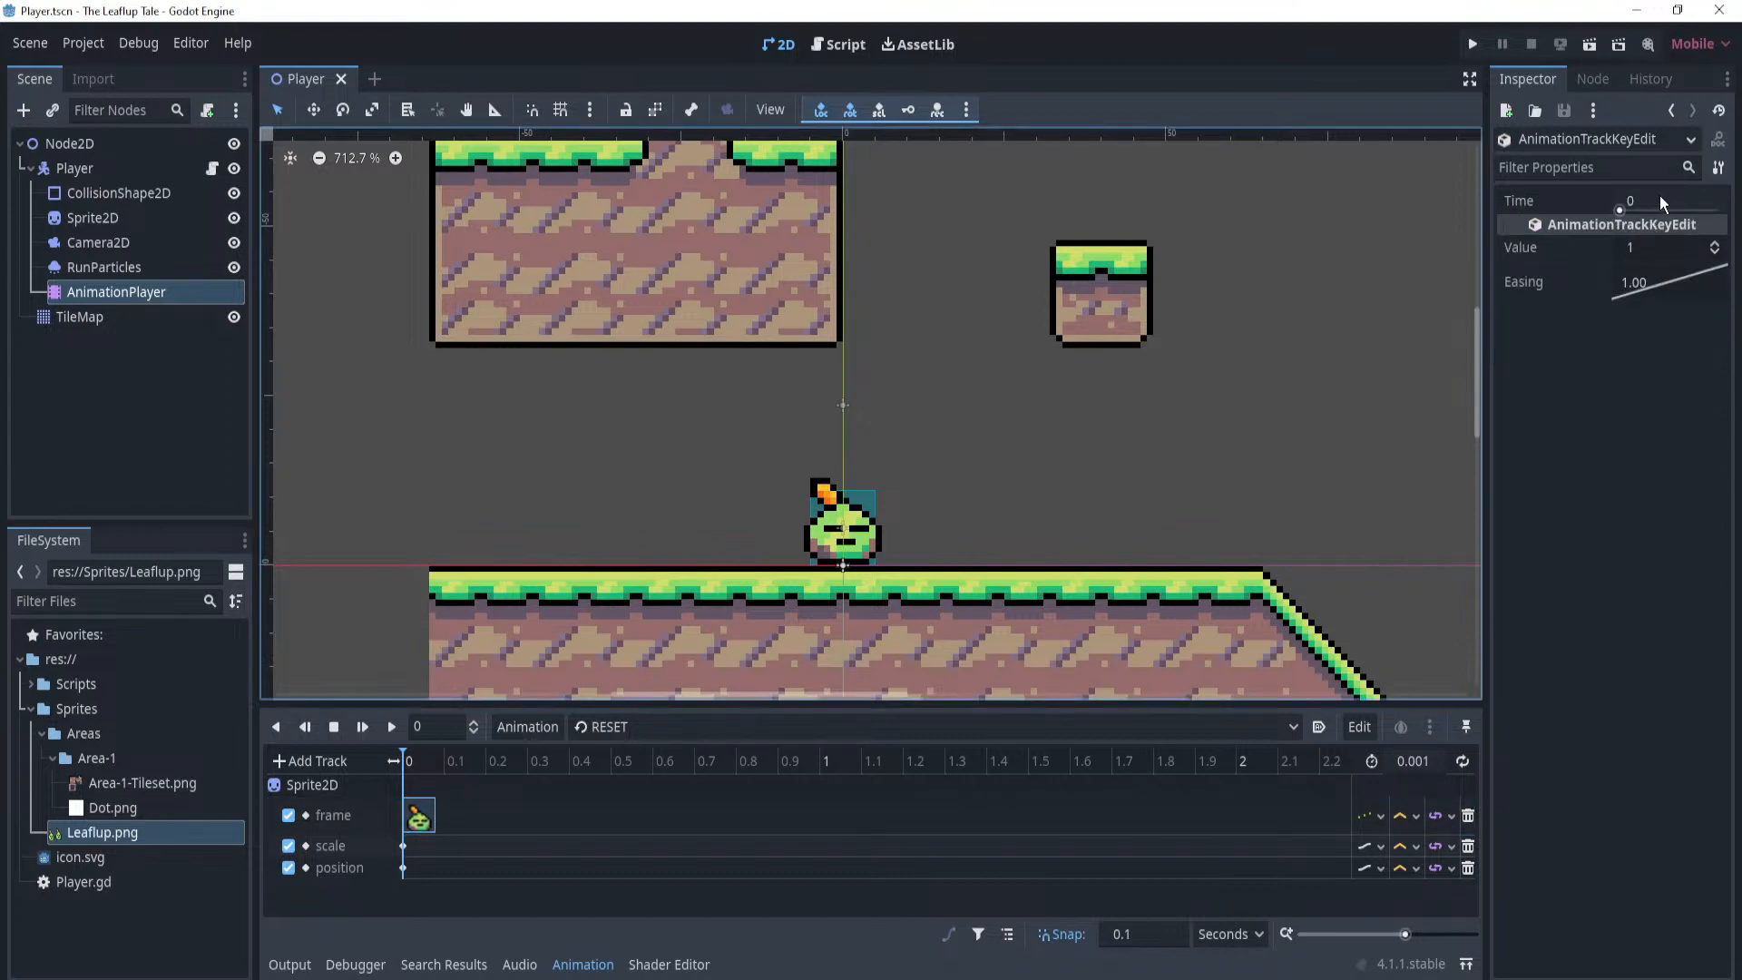
click(1645, 250)
text(0)
key(Return)
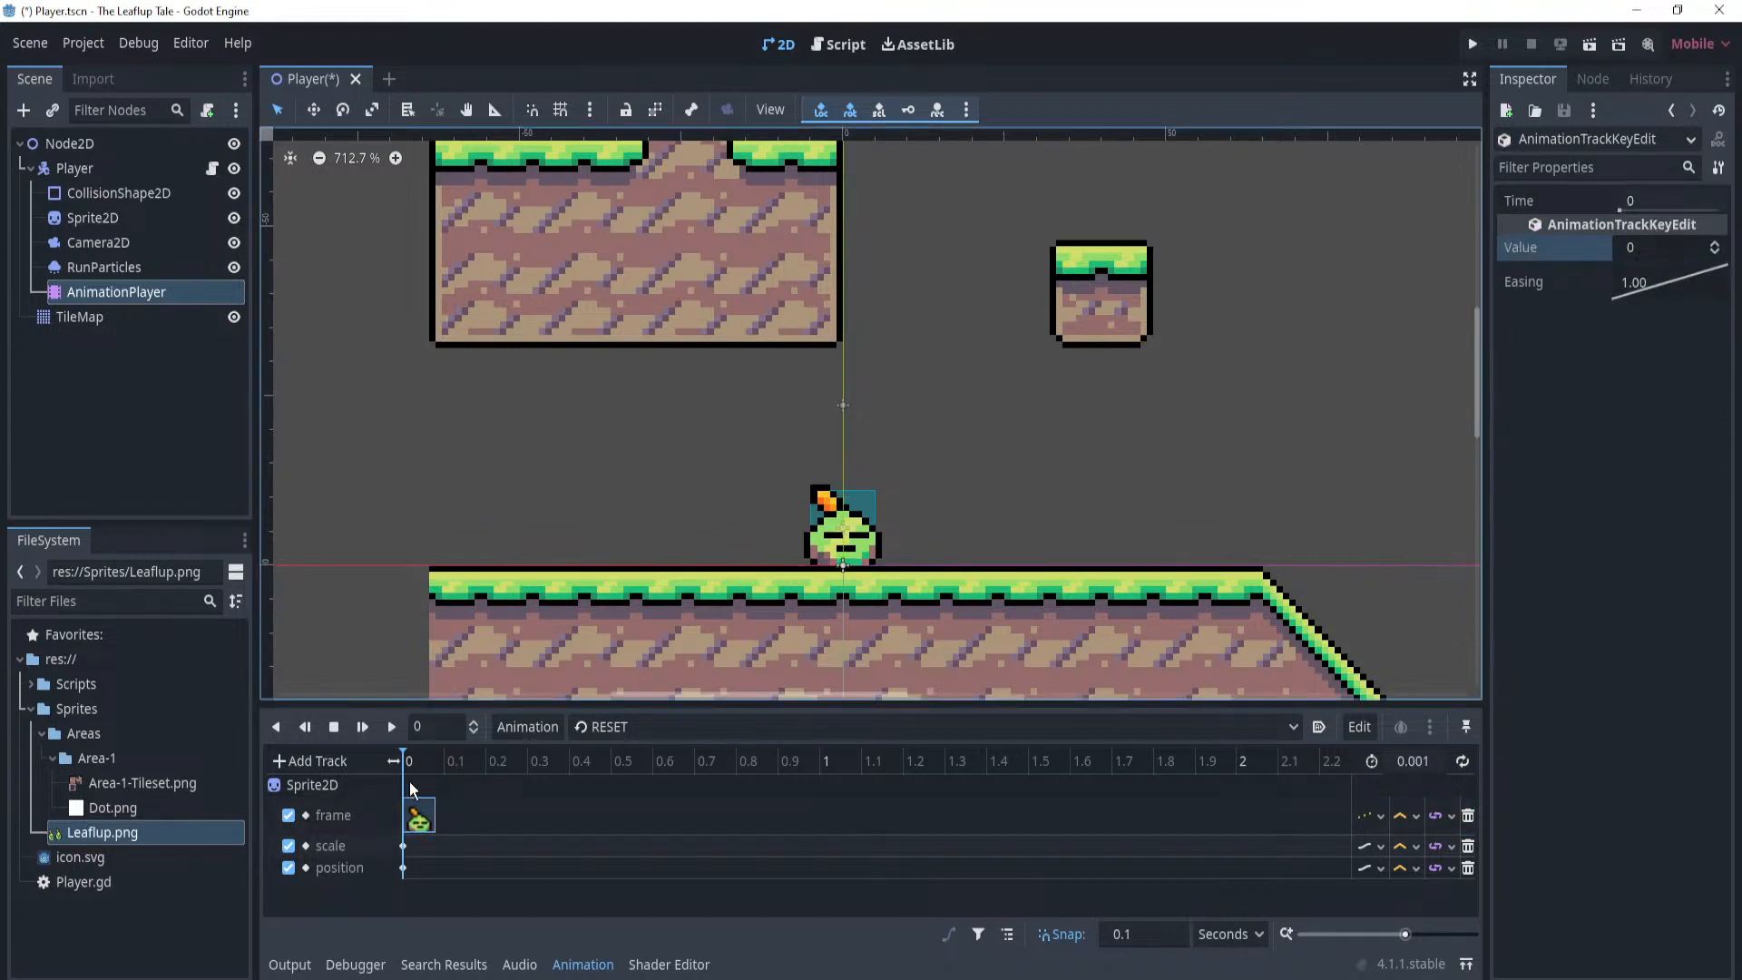
Check the values of the Sprite2D scale and position keys in the RESET animation.
click(403, 846)
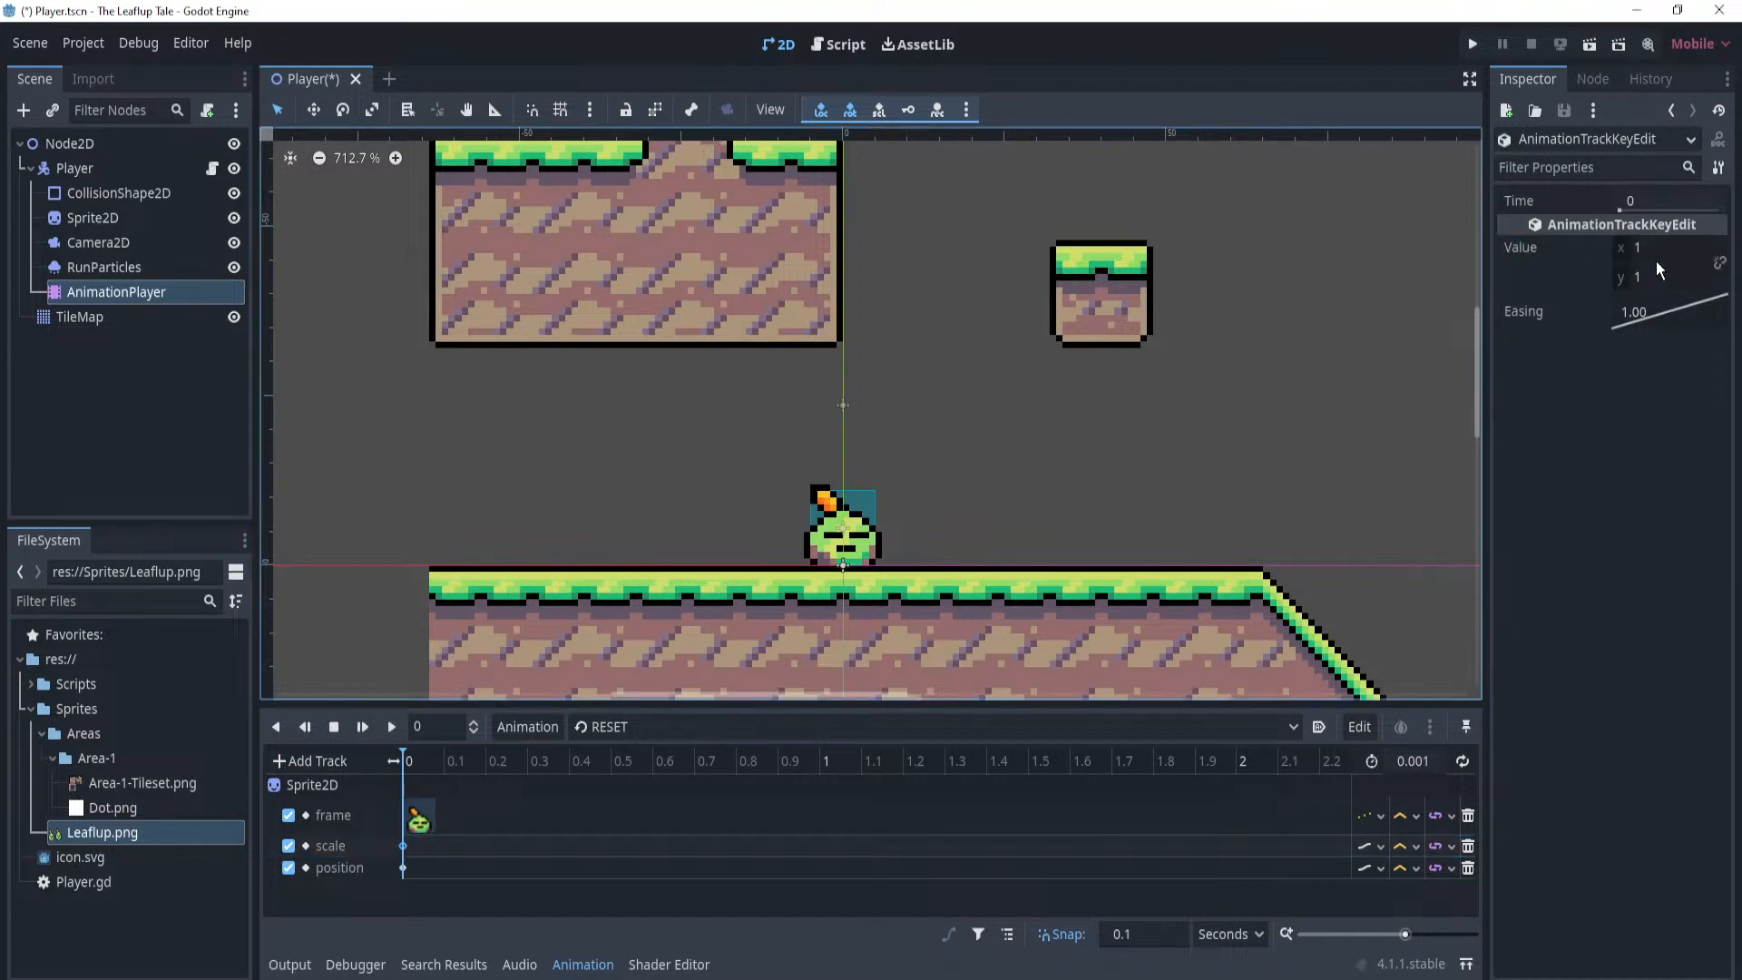
click(403, 867)
scroll(556, 439, down, 2)
middle_drag(556, 440, 519, 452)
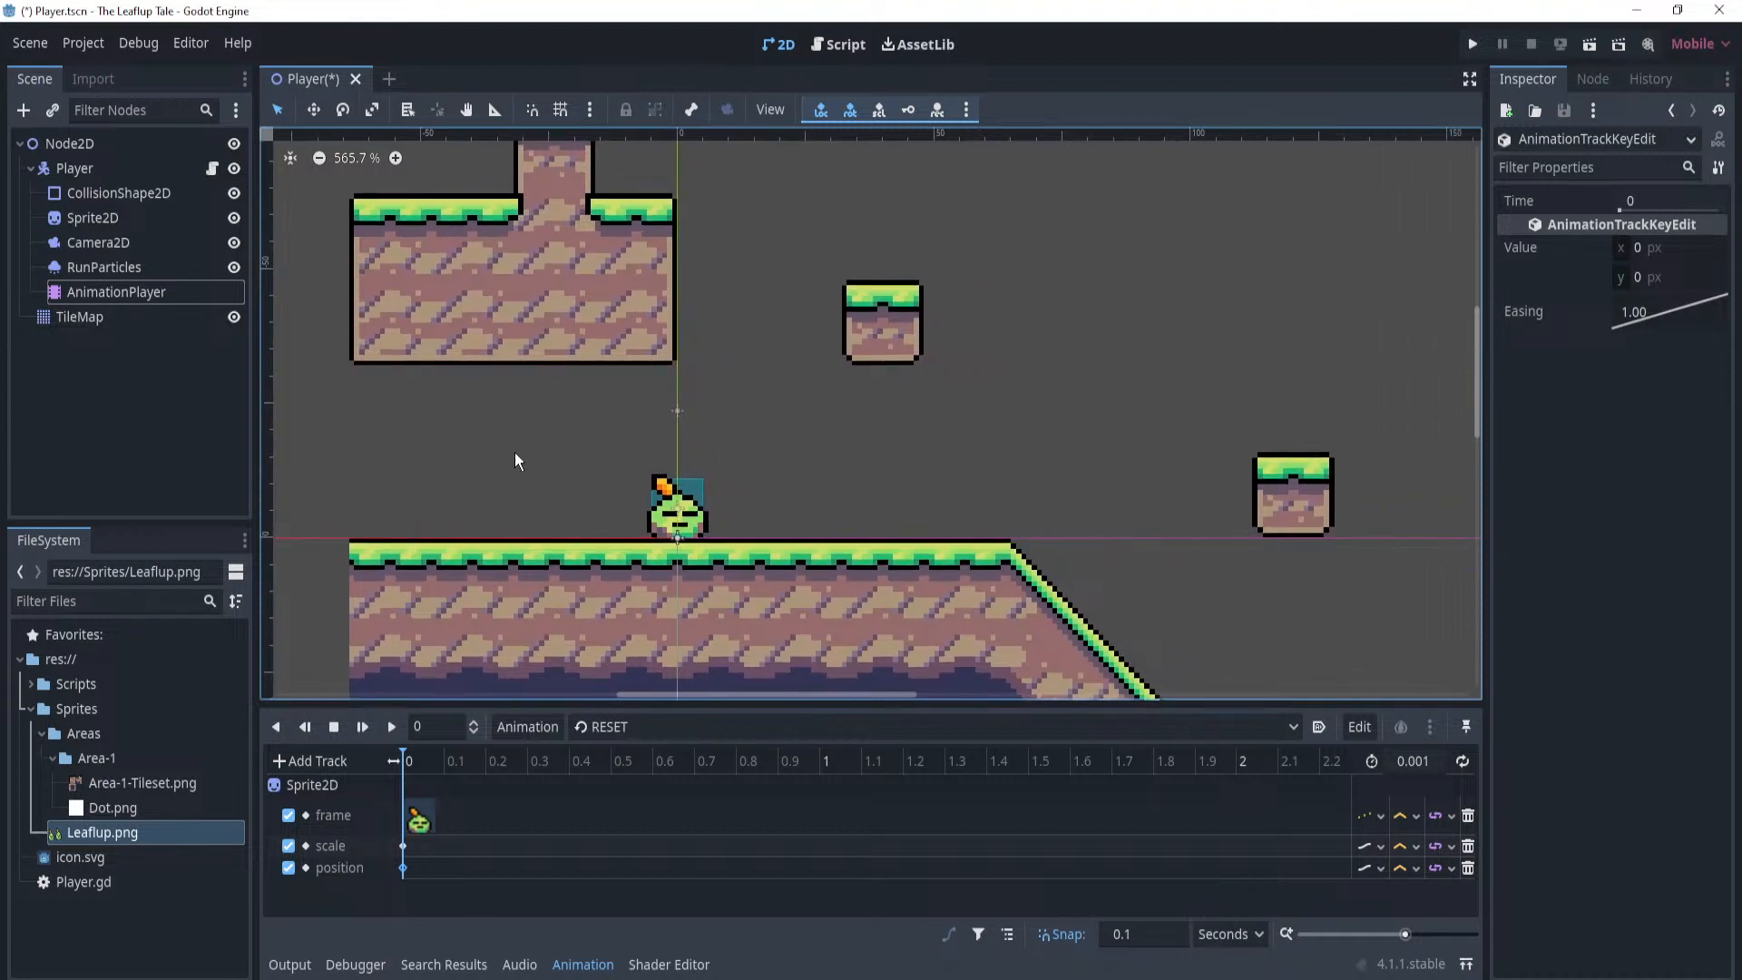
click(159, 402)
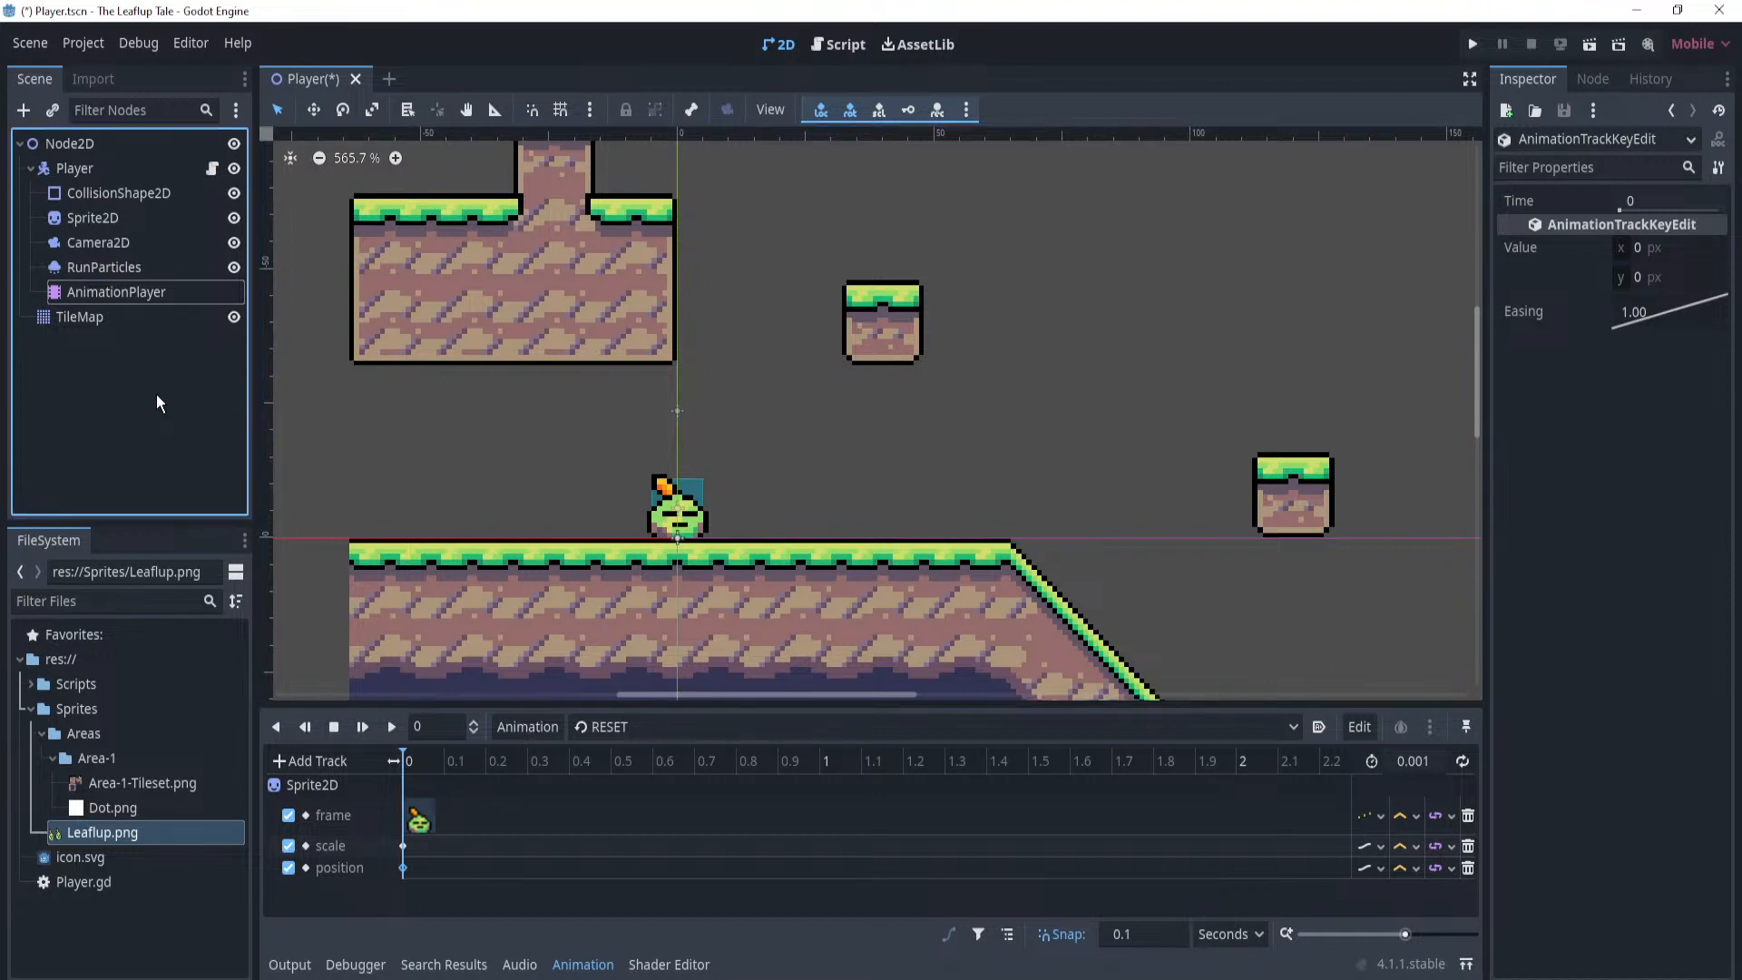
click(31, 169)
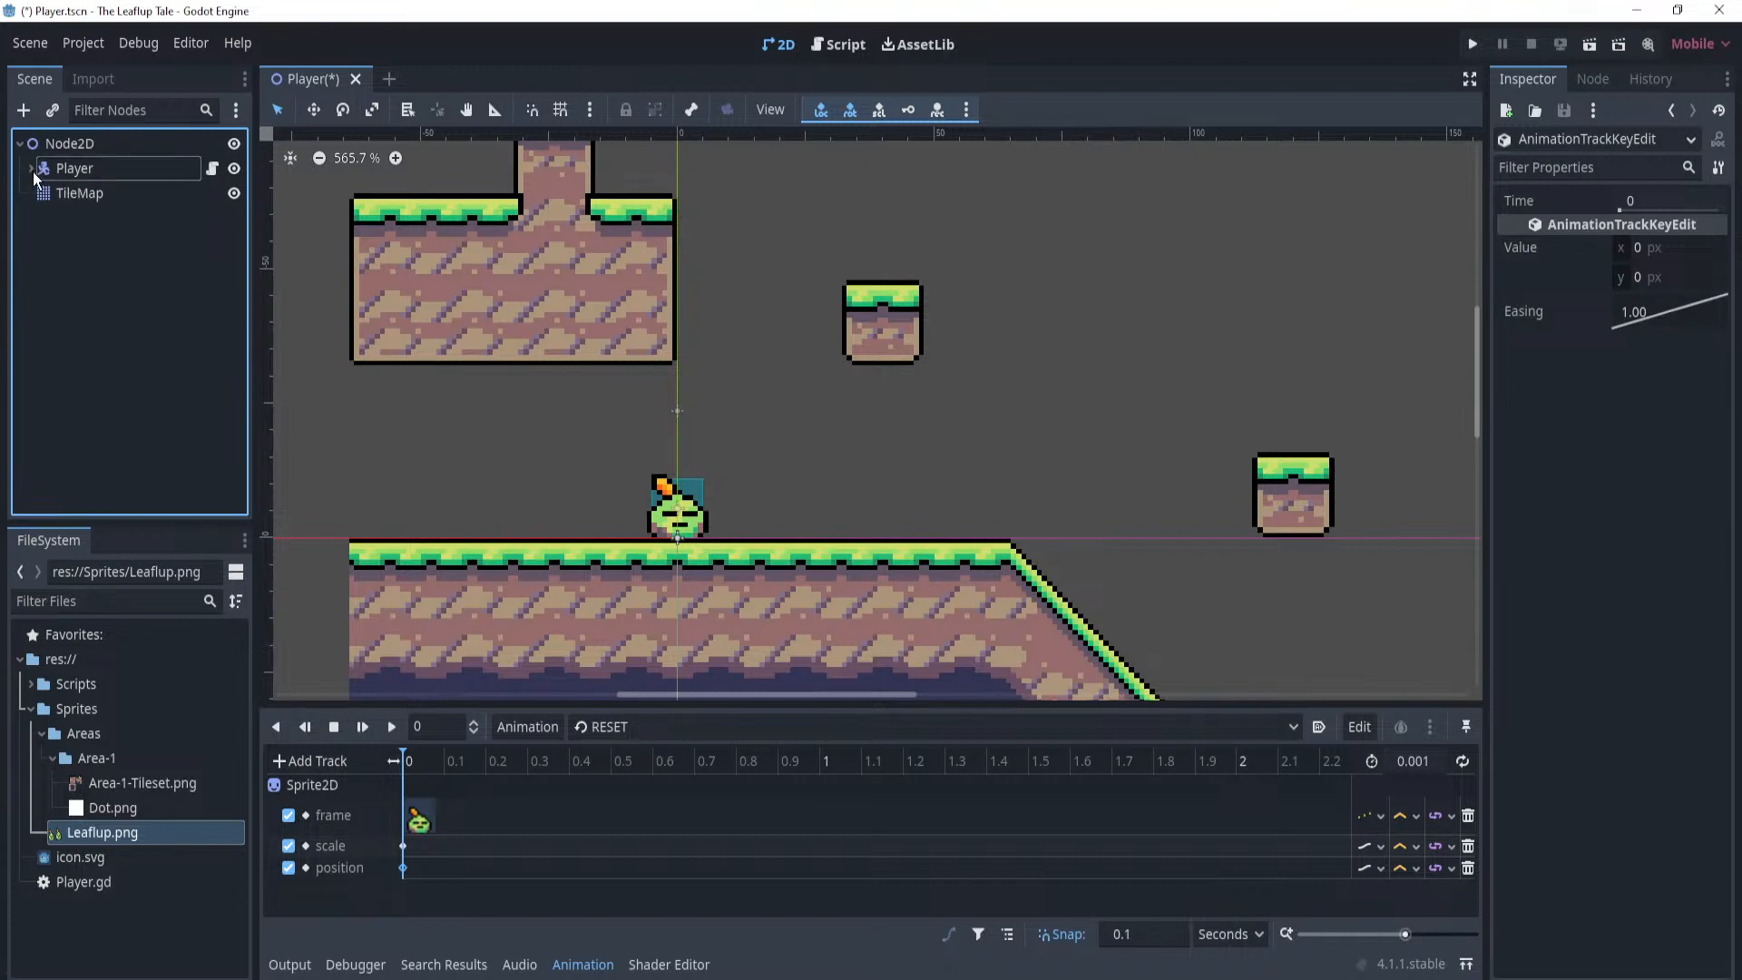
click(31, 169)
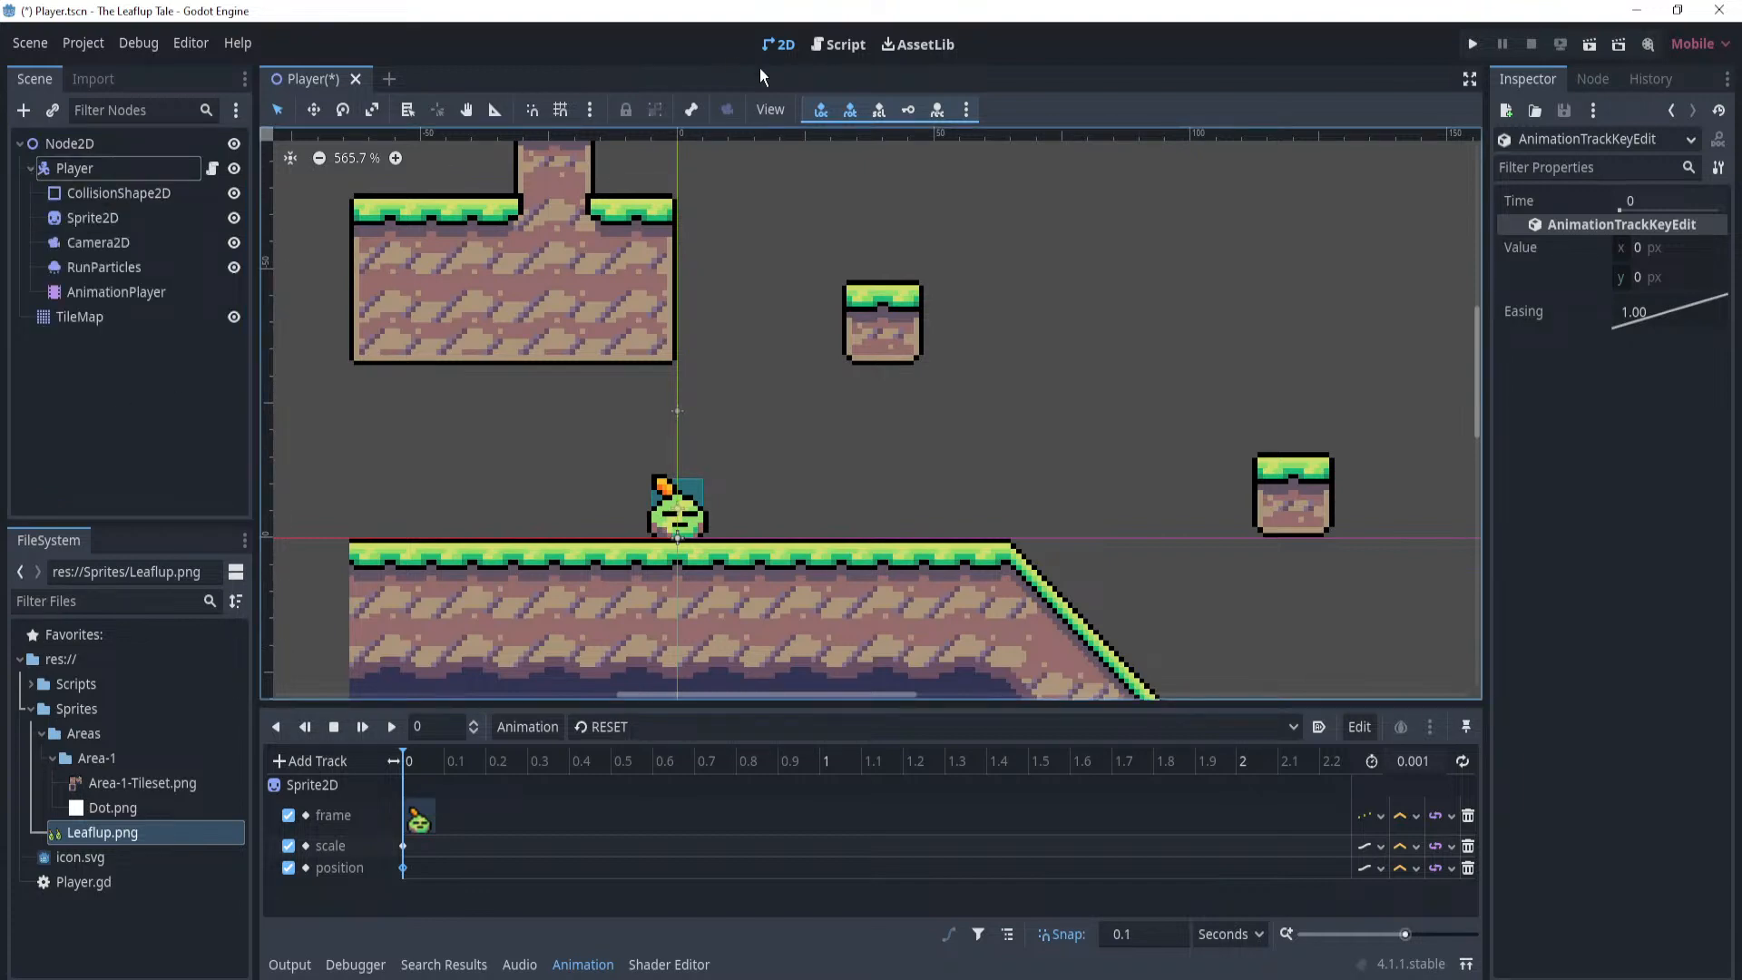
scroll(912, 259, down, 4)
scroll(730, 315, up, 4)
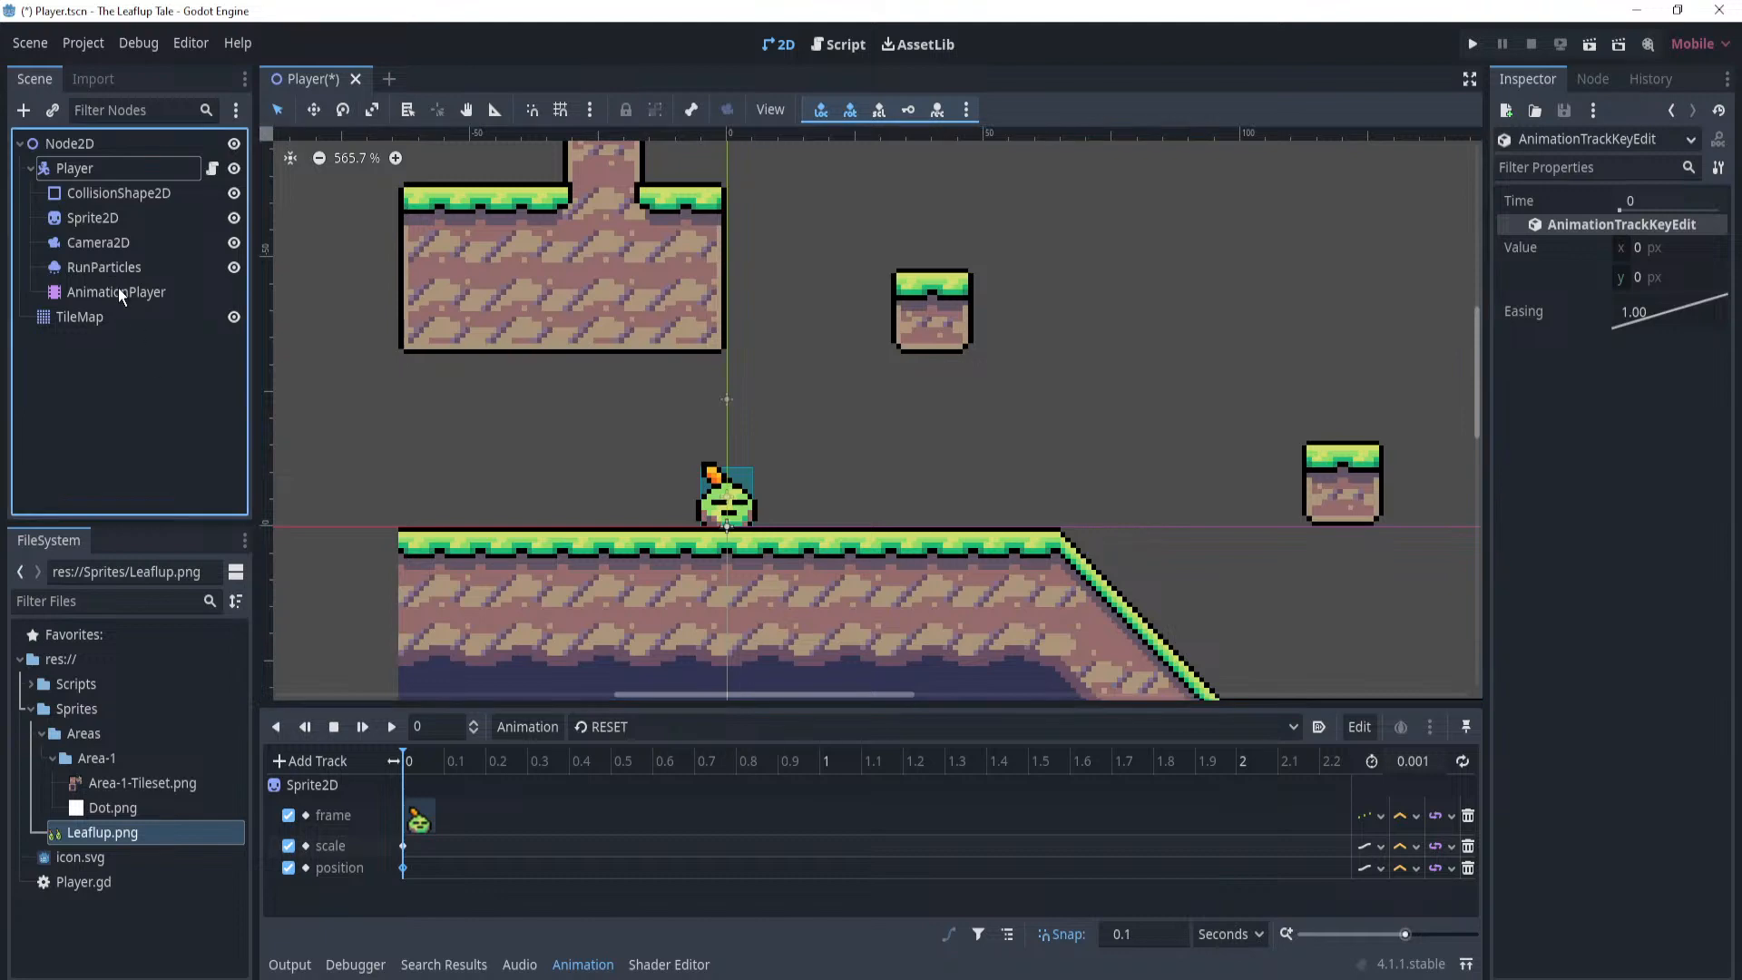
click(107, 189)
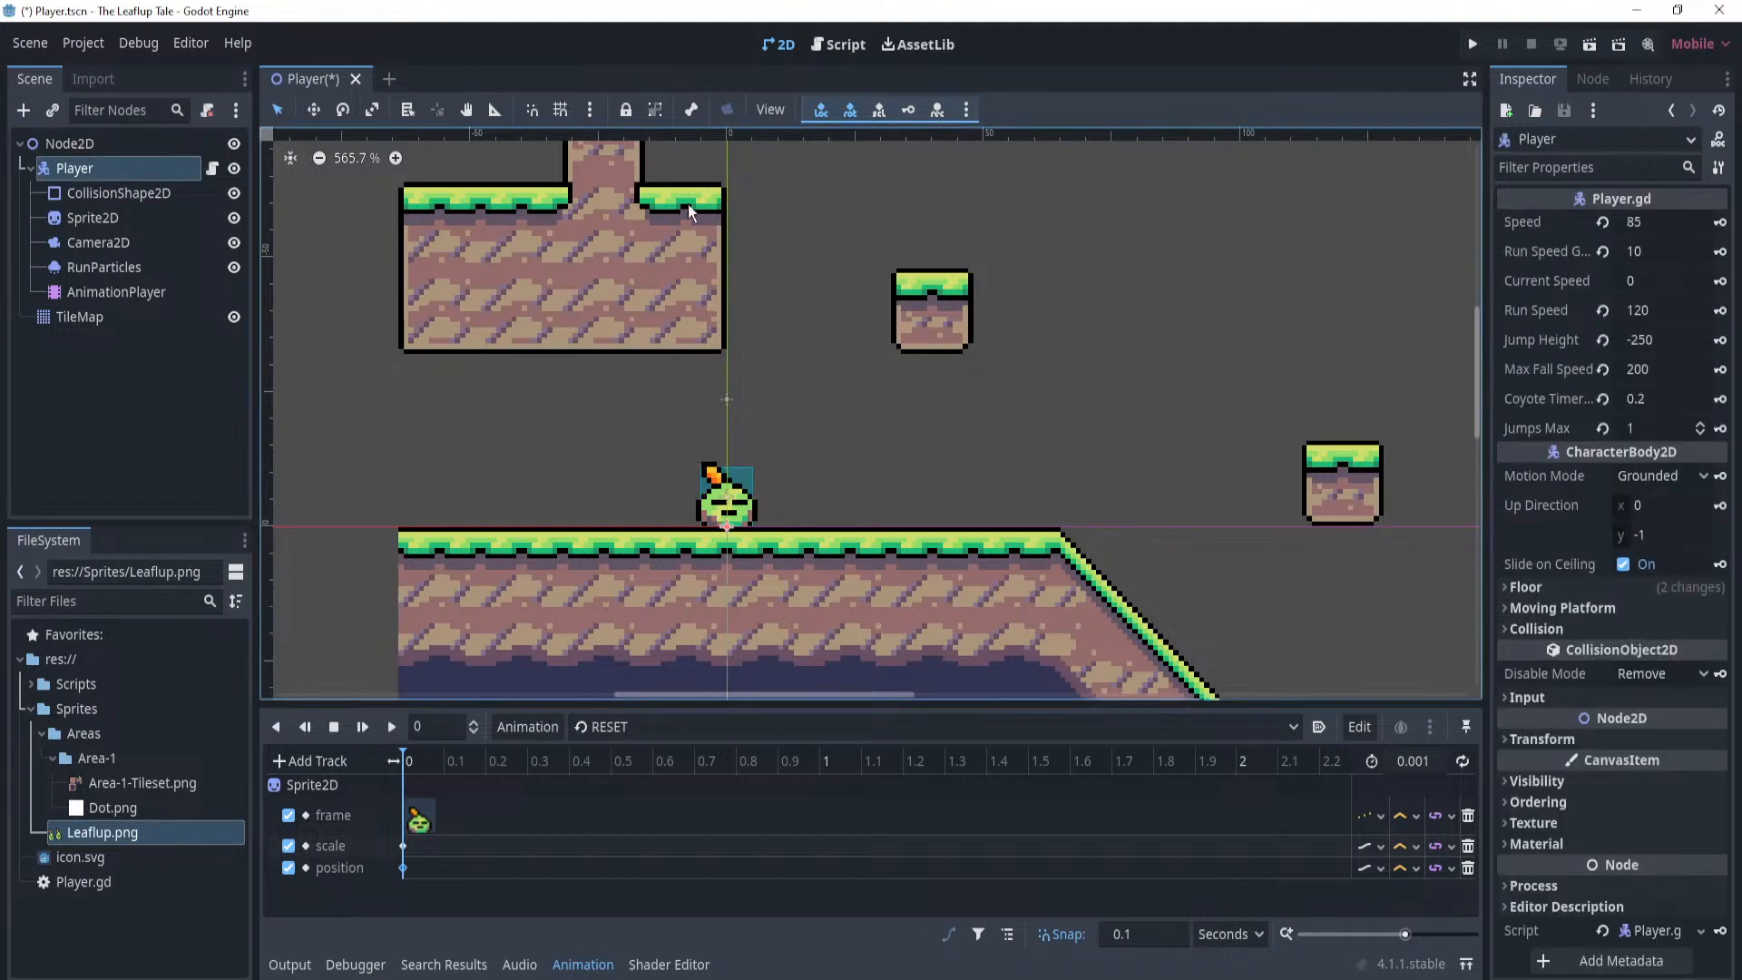
click(211, 169)
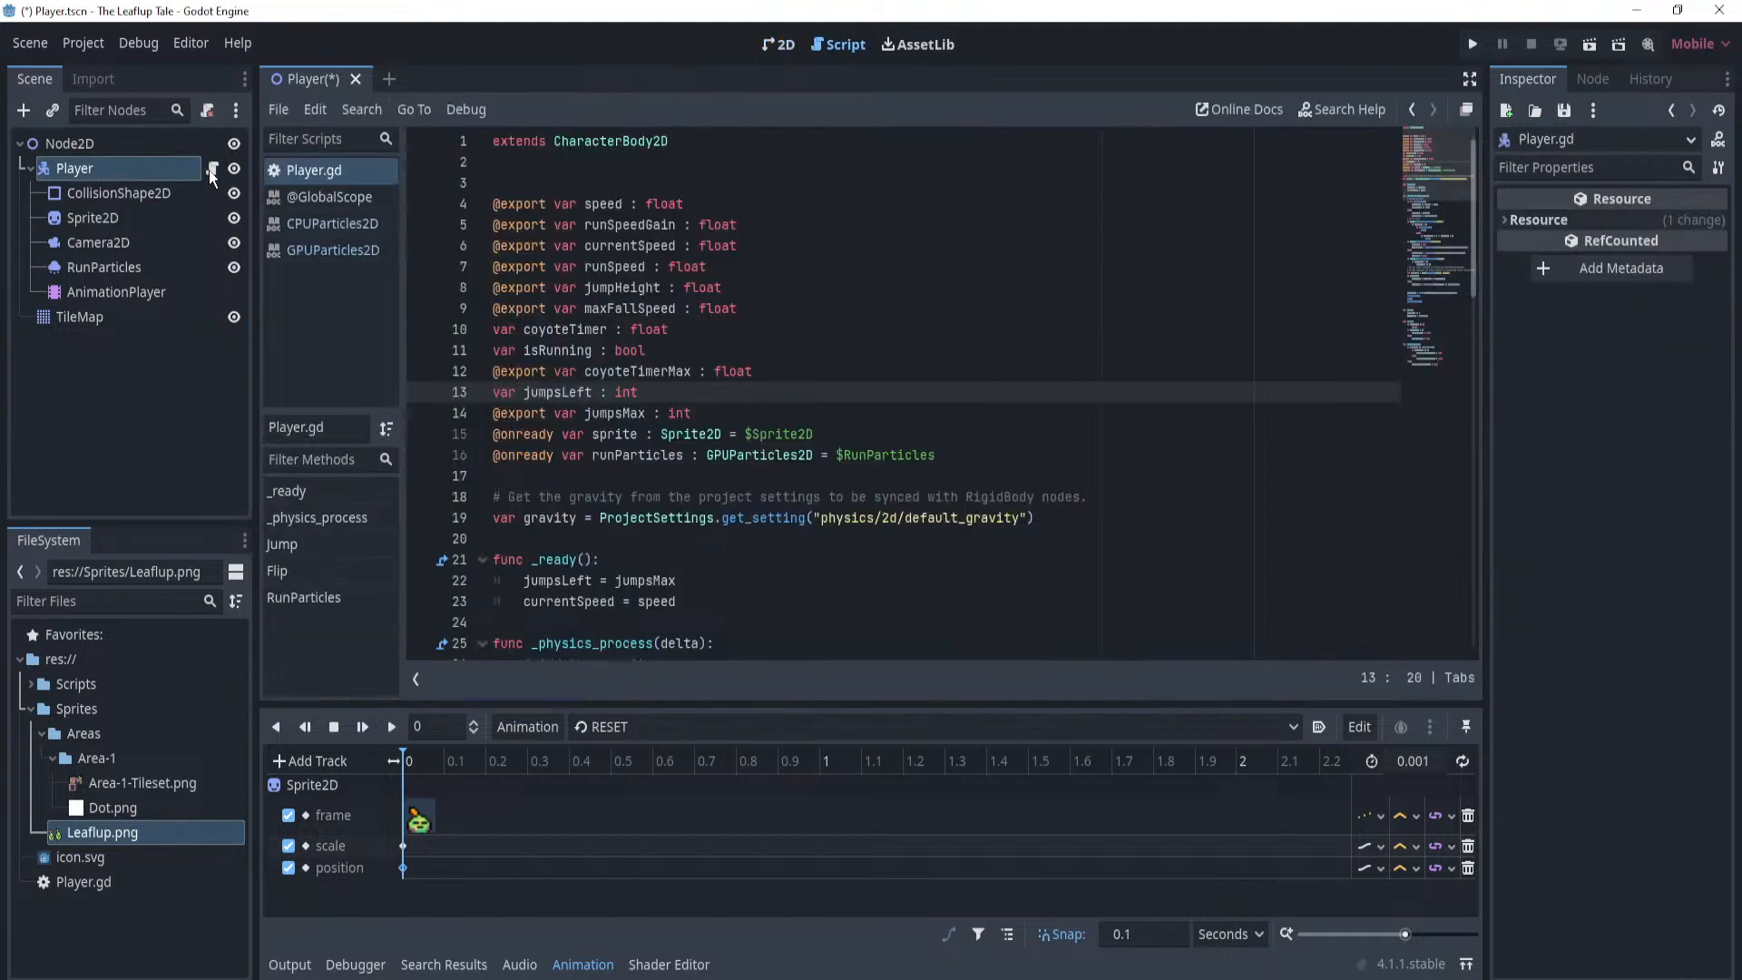
click(816, 372)
click(817, 329)
click(816, 288)
click(816, 225)
click(817, 204)
click(818, 226)
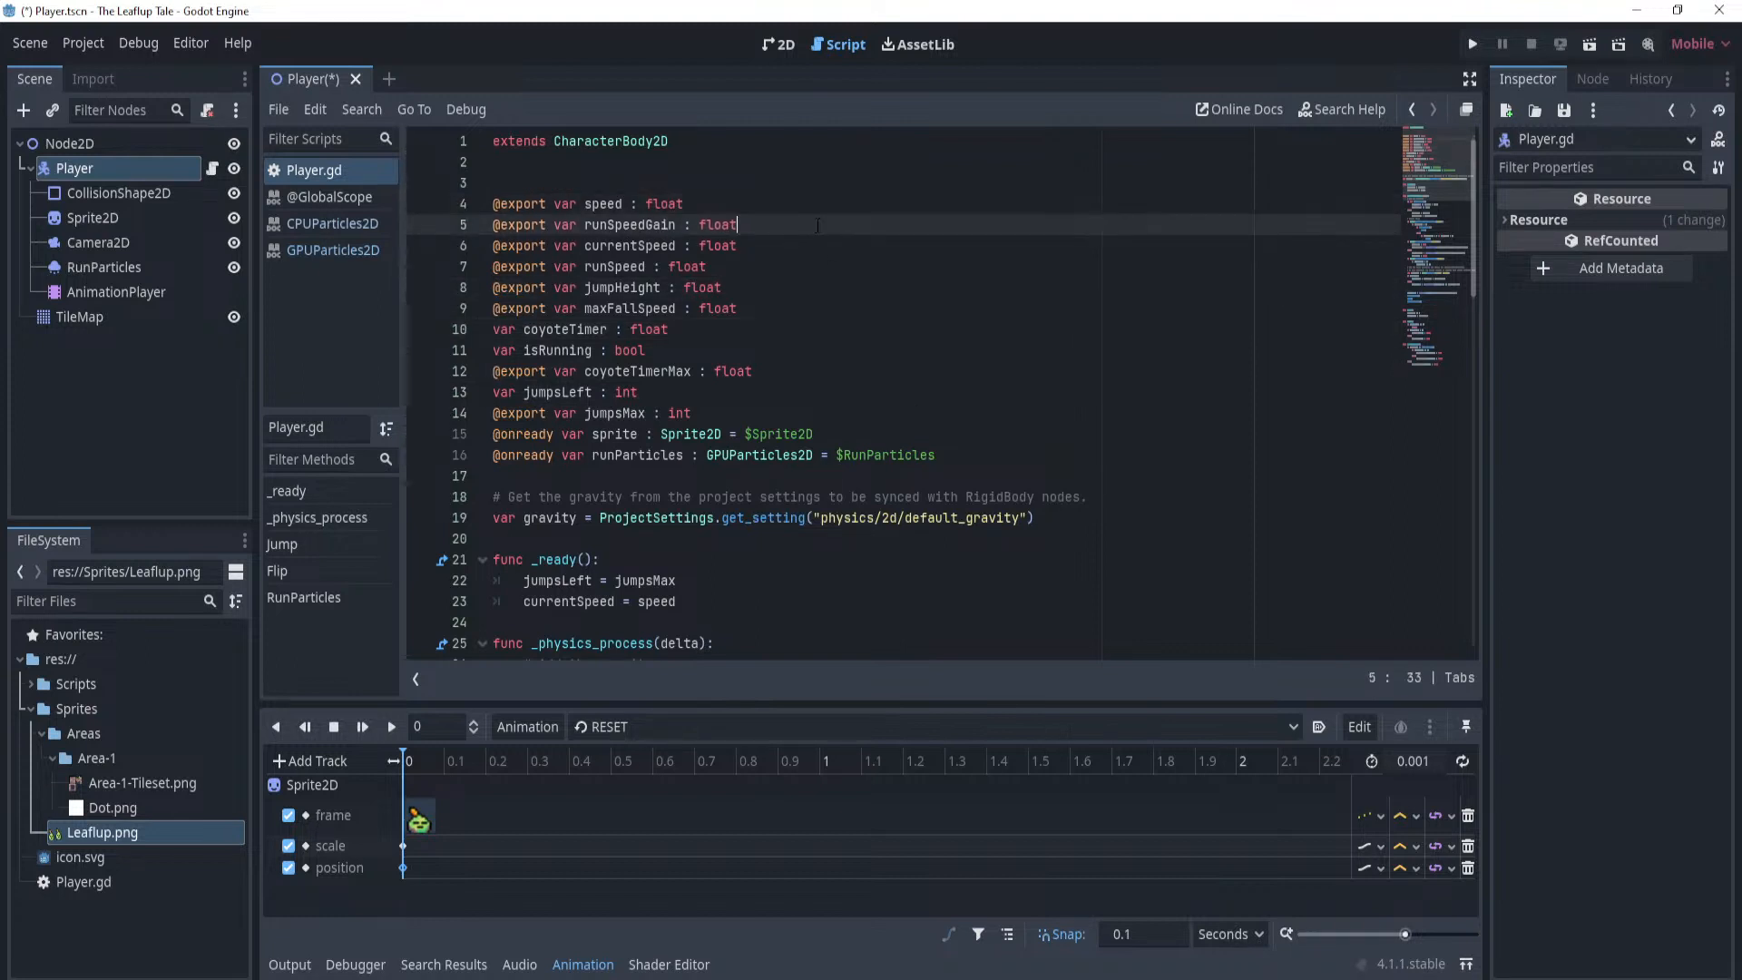
key(Return)
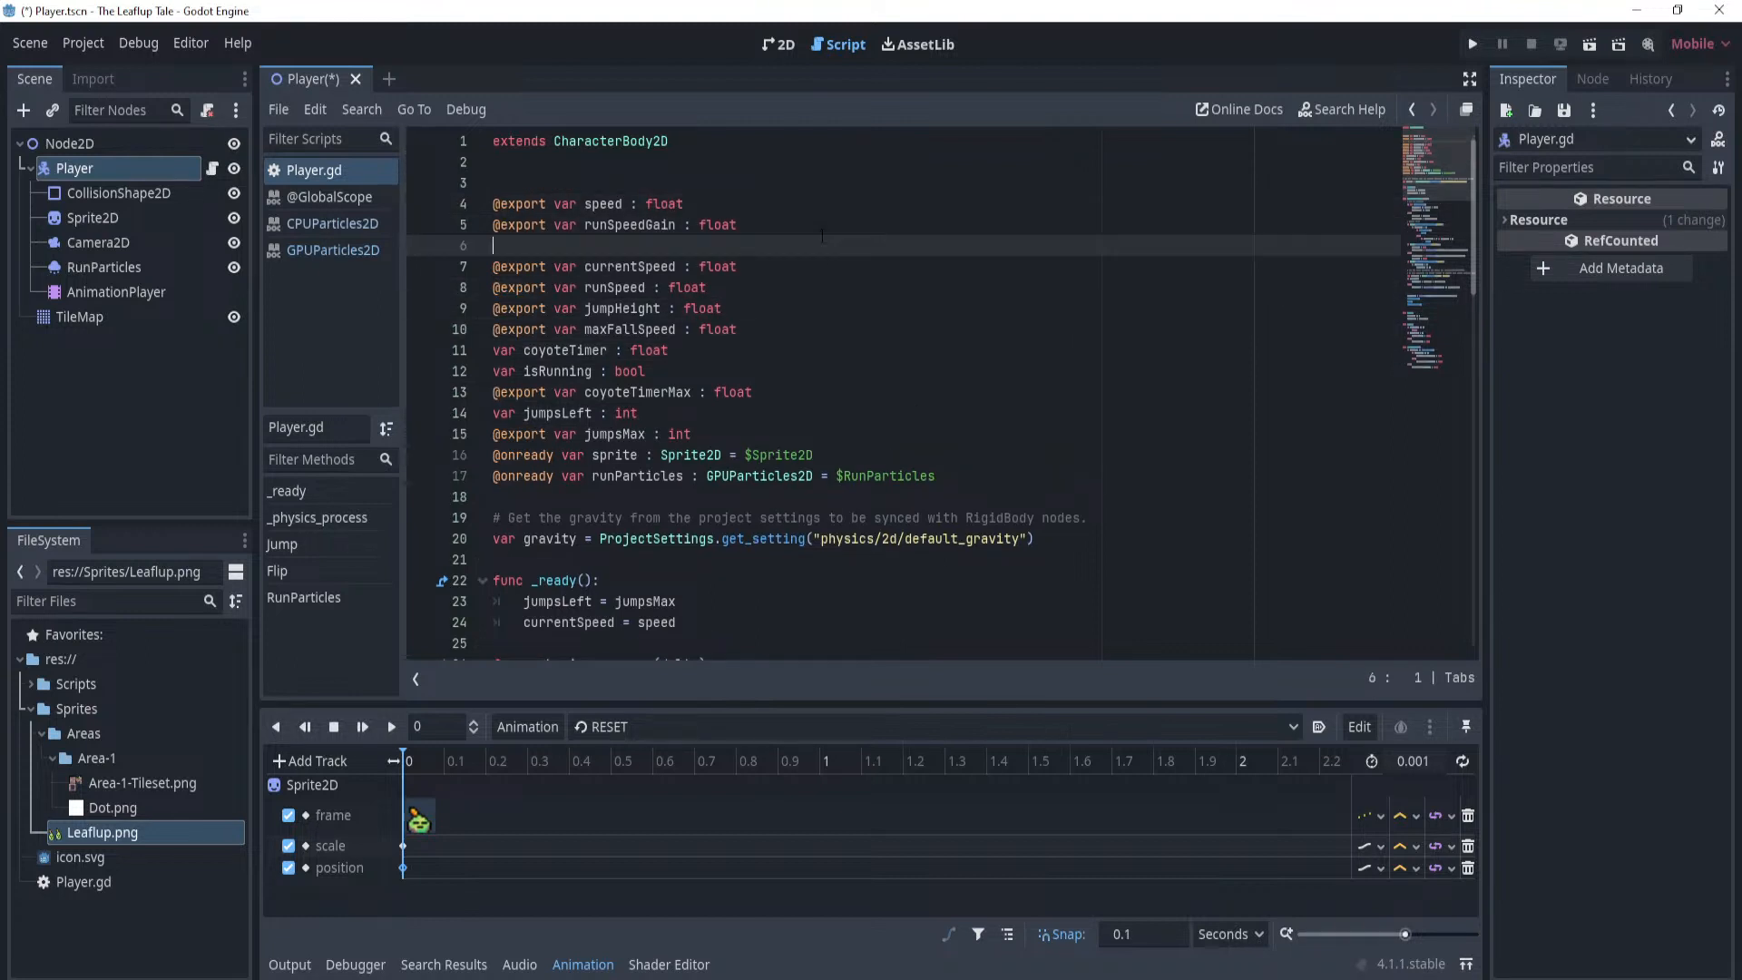
text(@export var groundSpeedGain : float)
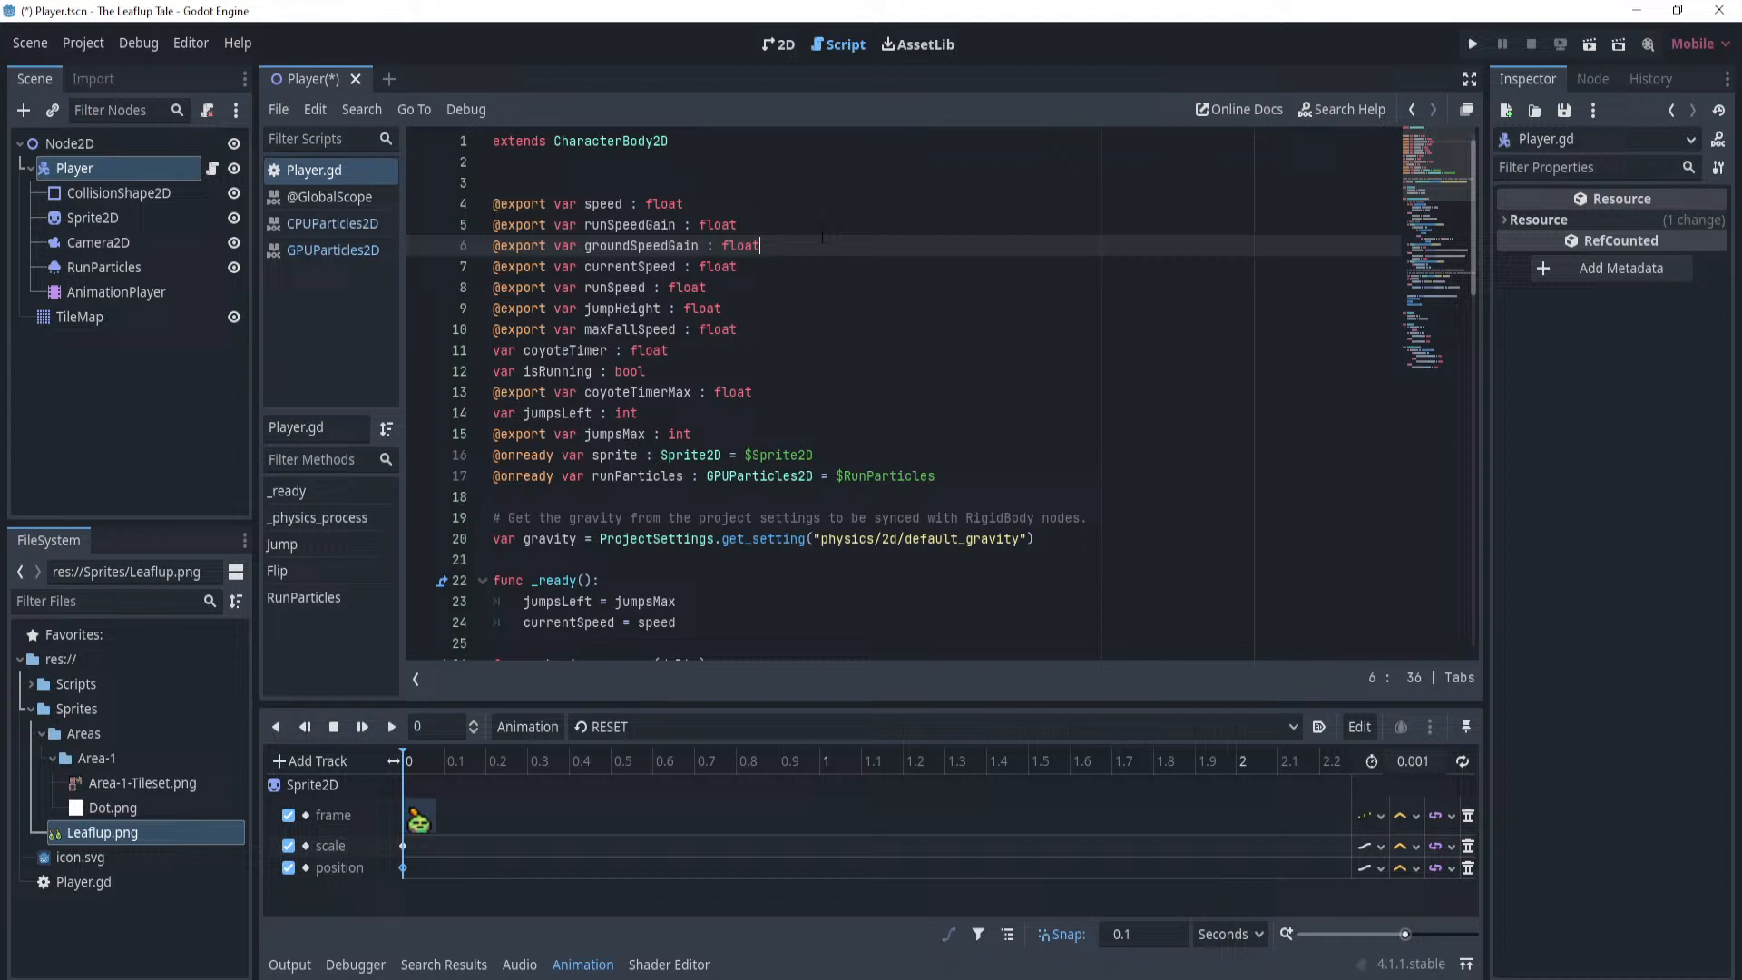
key(Return)
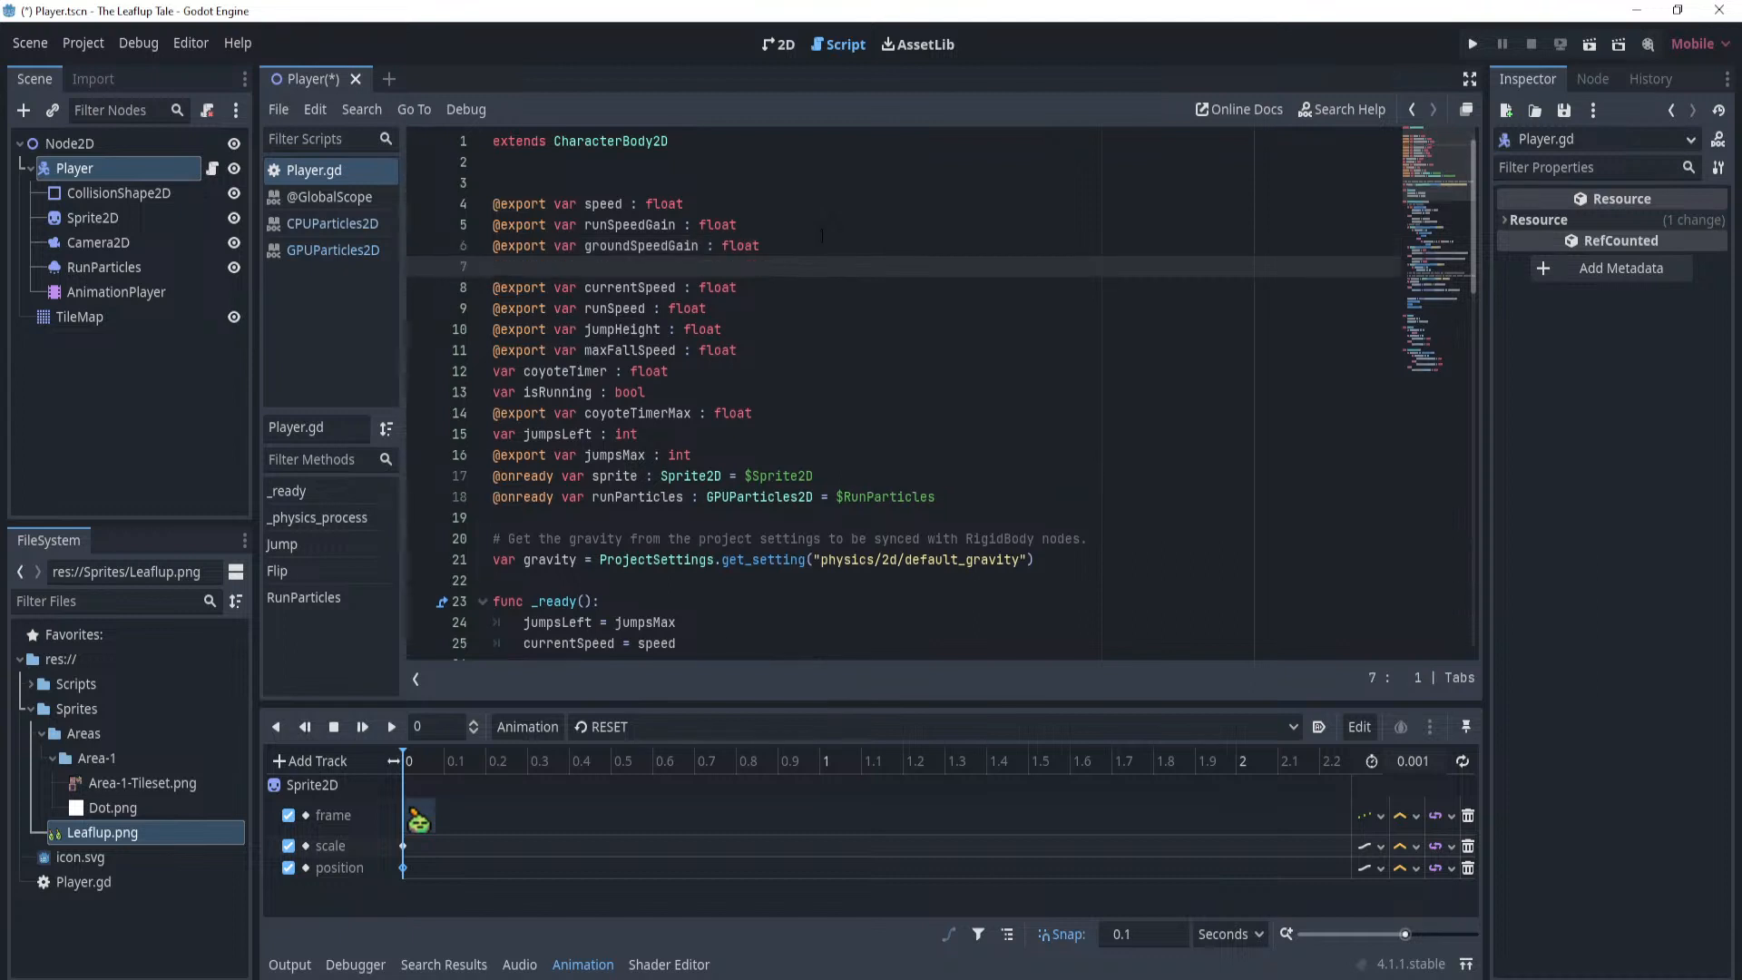
text(@export var airSpeedG)
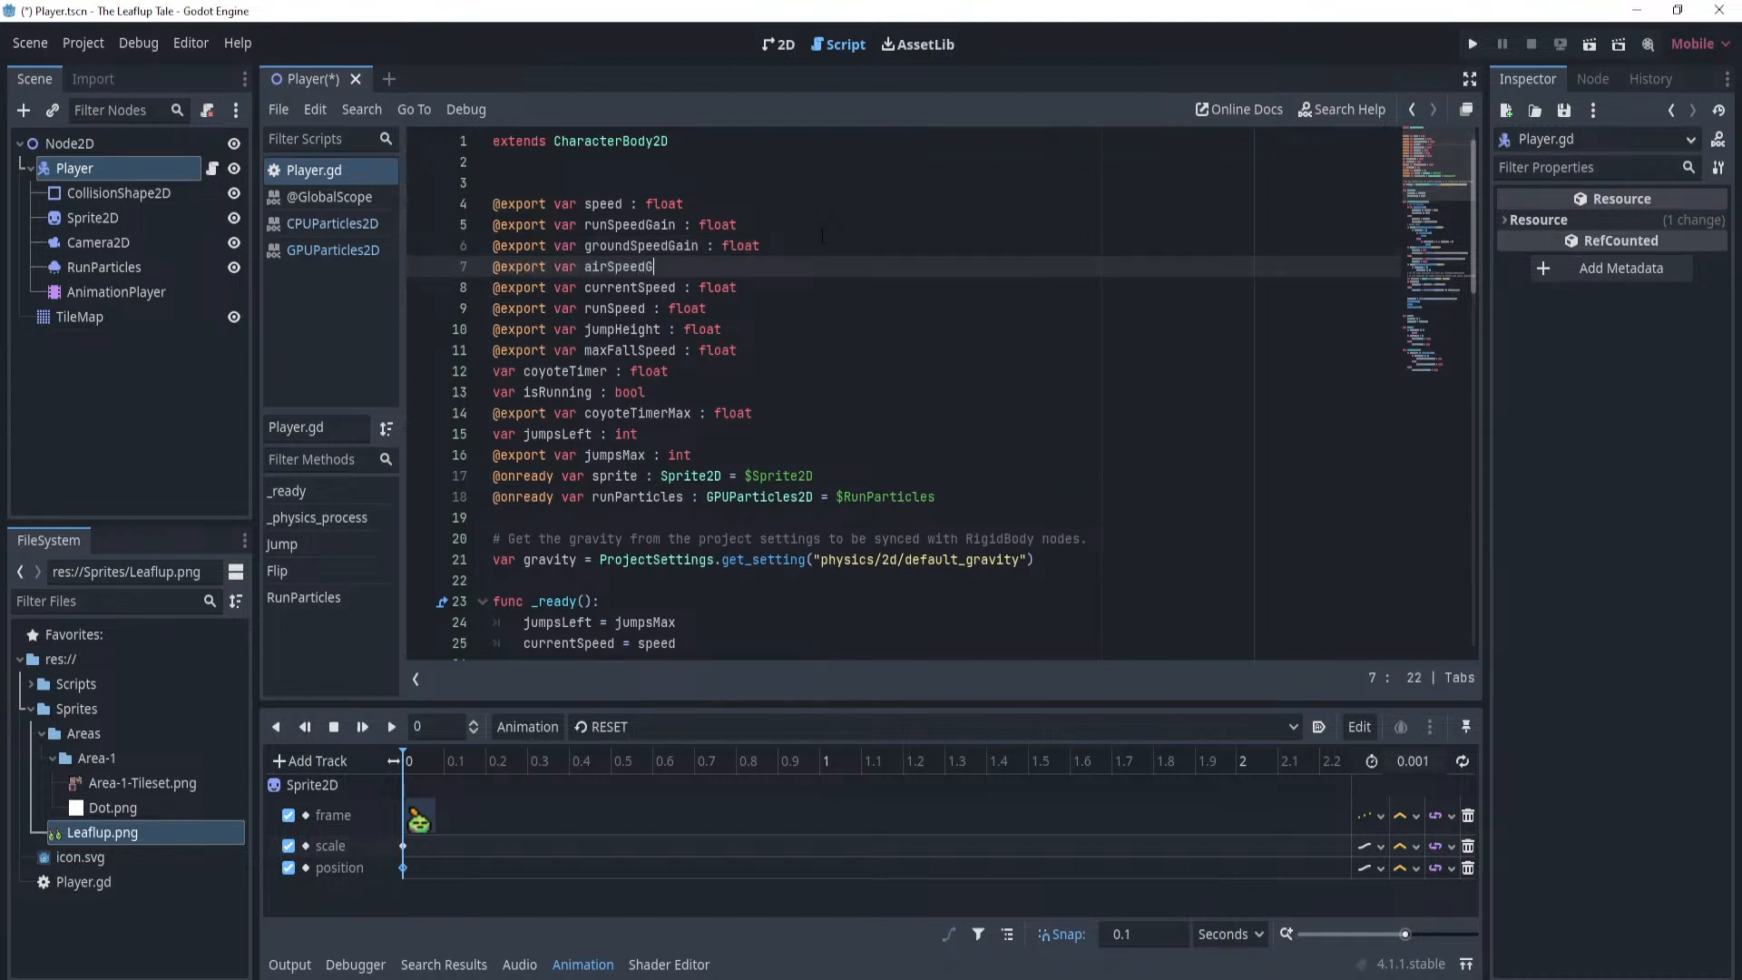
text(ain : float)
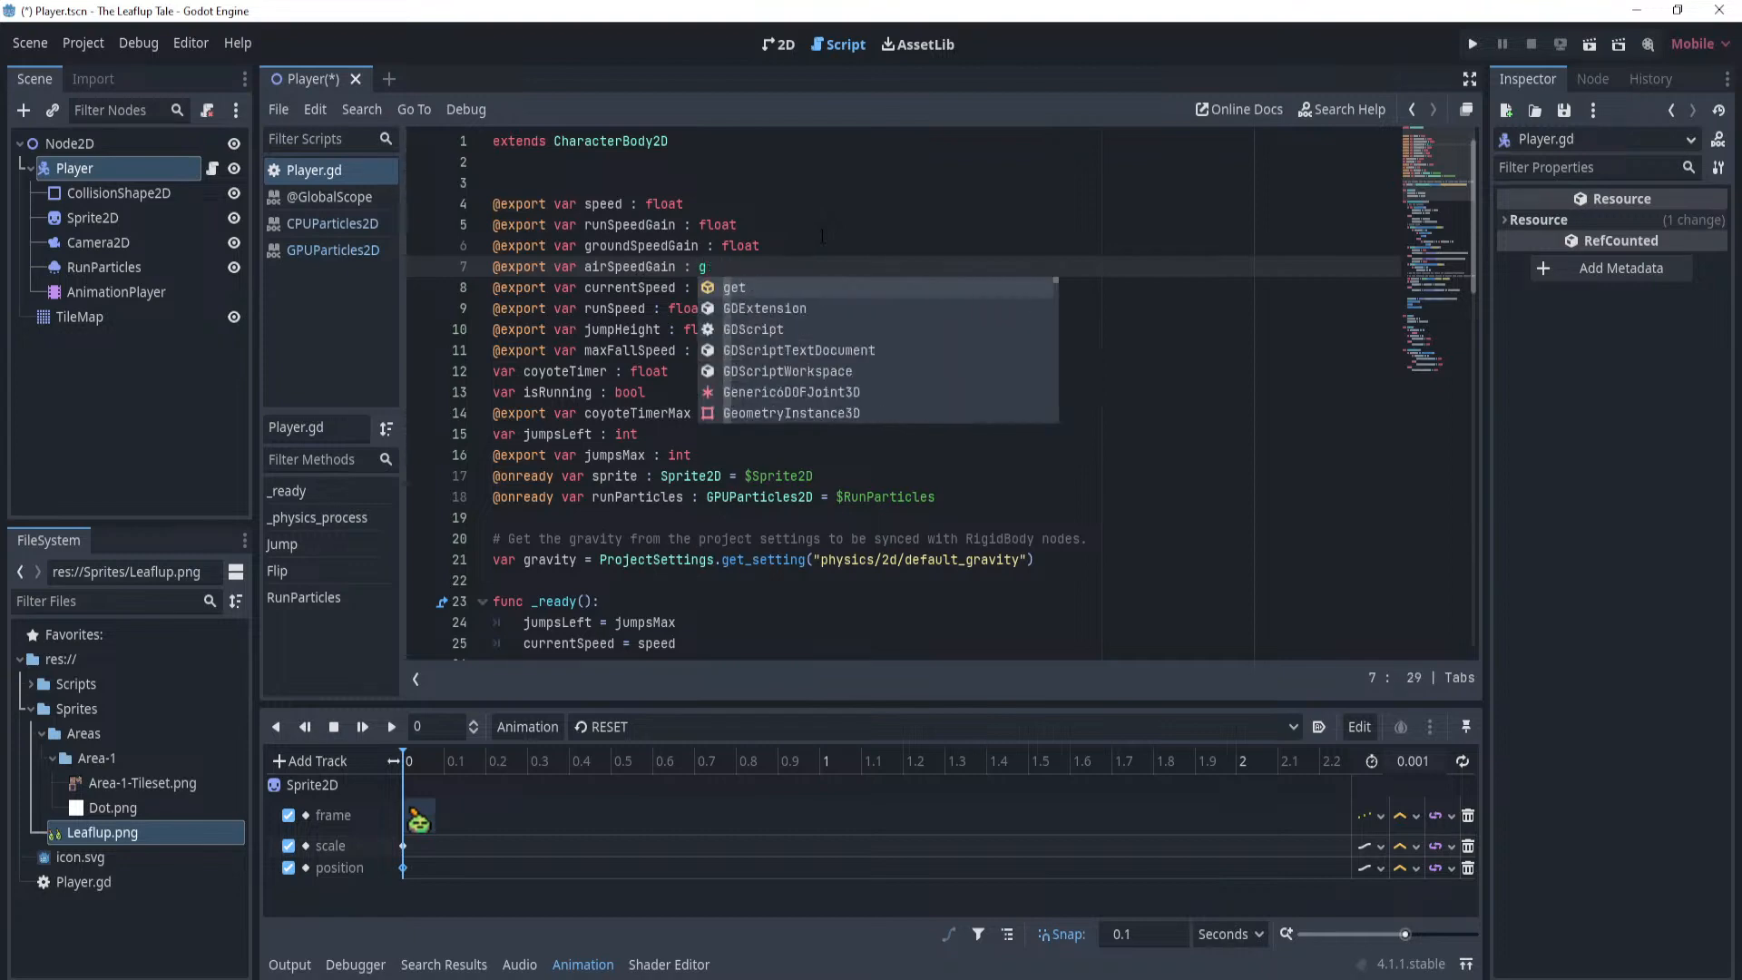
key(Return)
key(Return)
key(BackSpace)
key(ctrl+s)
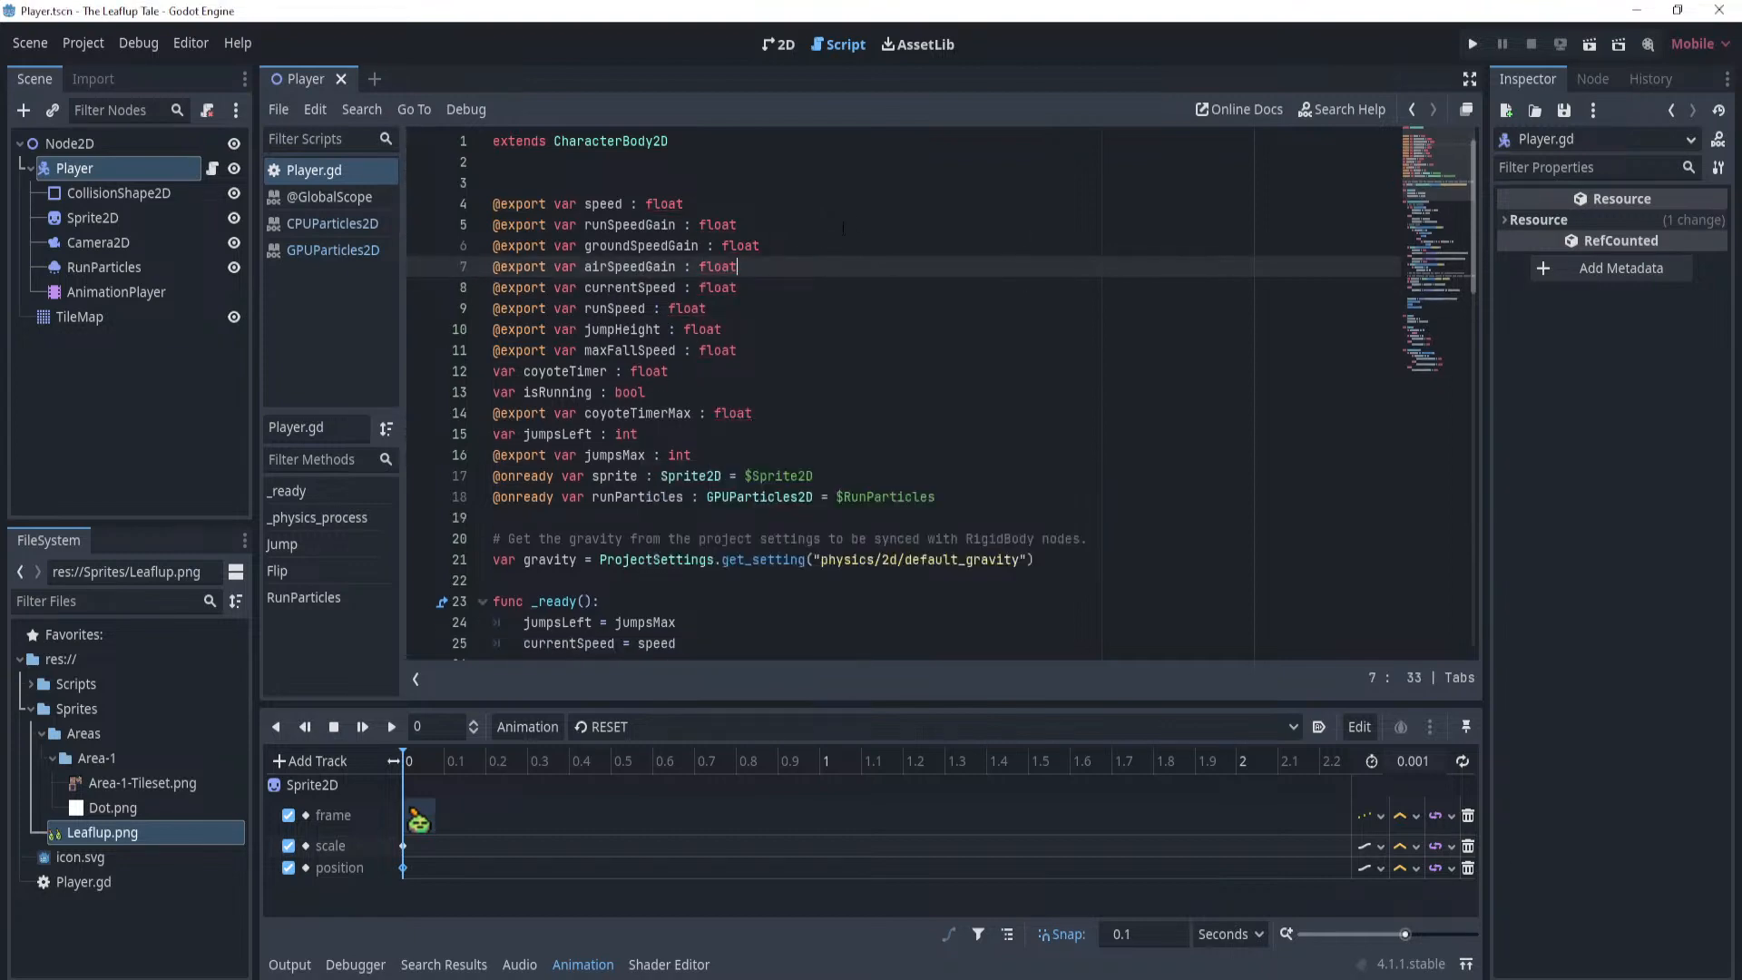
Examine the horizontal movement code in _physics_process, ending with the cursor after the move_toward line that decelerates velocity.x.
scroll(835, 264, down, 15)
scroll(860, 296, up, 2)
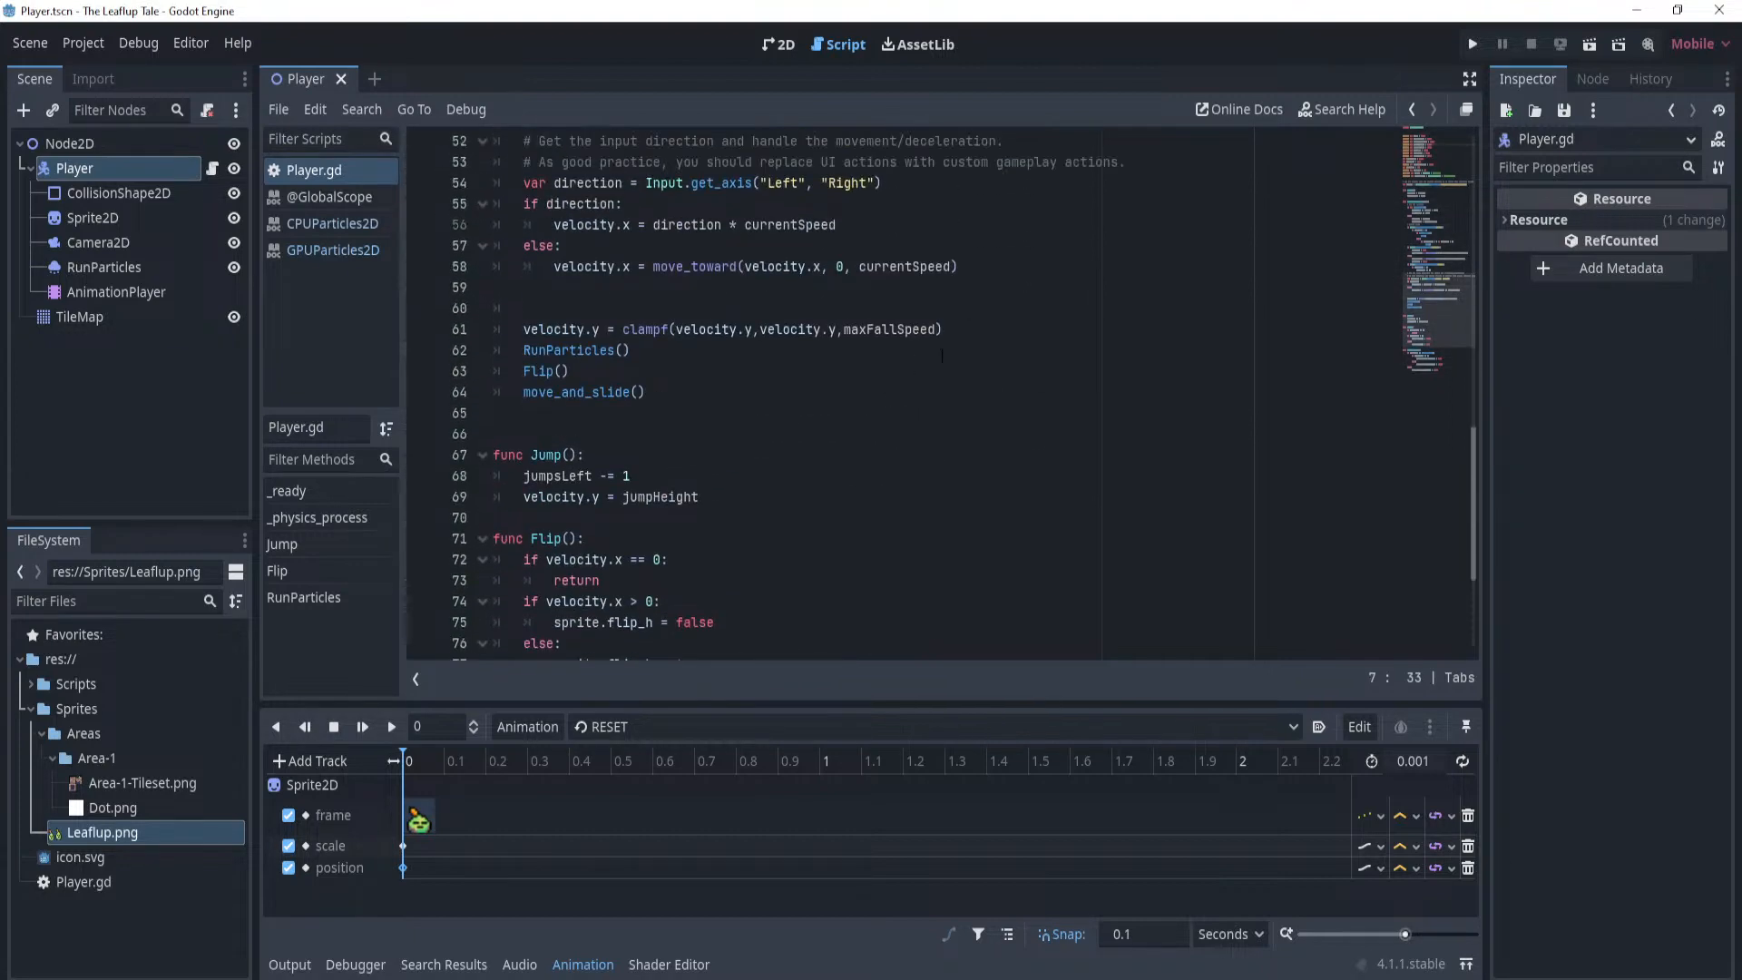
click(980, 328)
click(1021, 267)
scroll(1023, 282, up, 1)
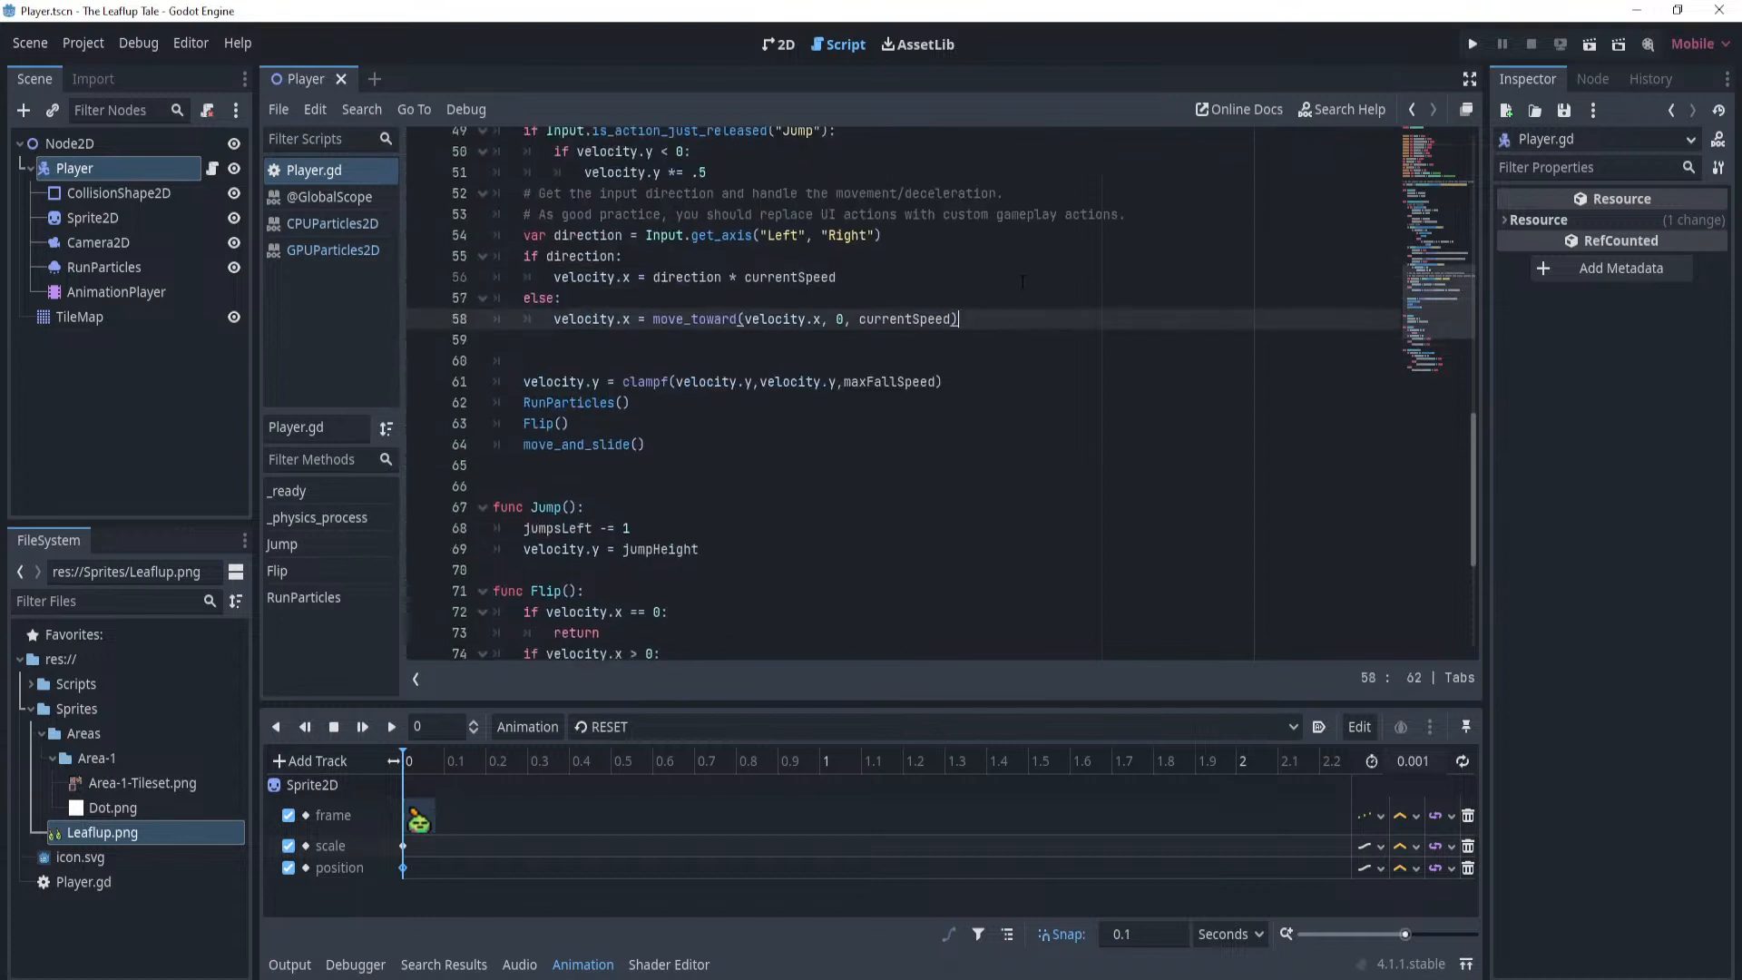
click(989, 391)
click(975, 308)
click(969, 287)
scroll(964, 325, up, 1)
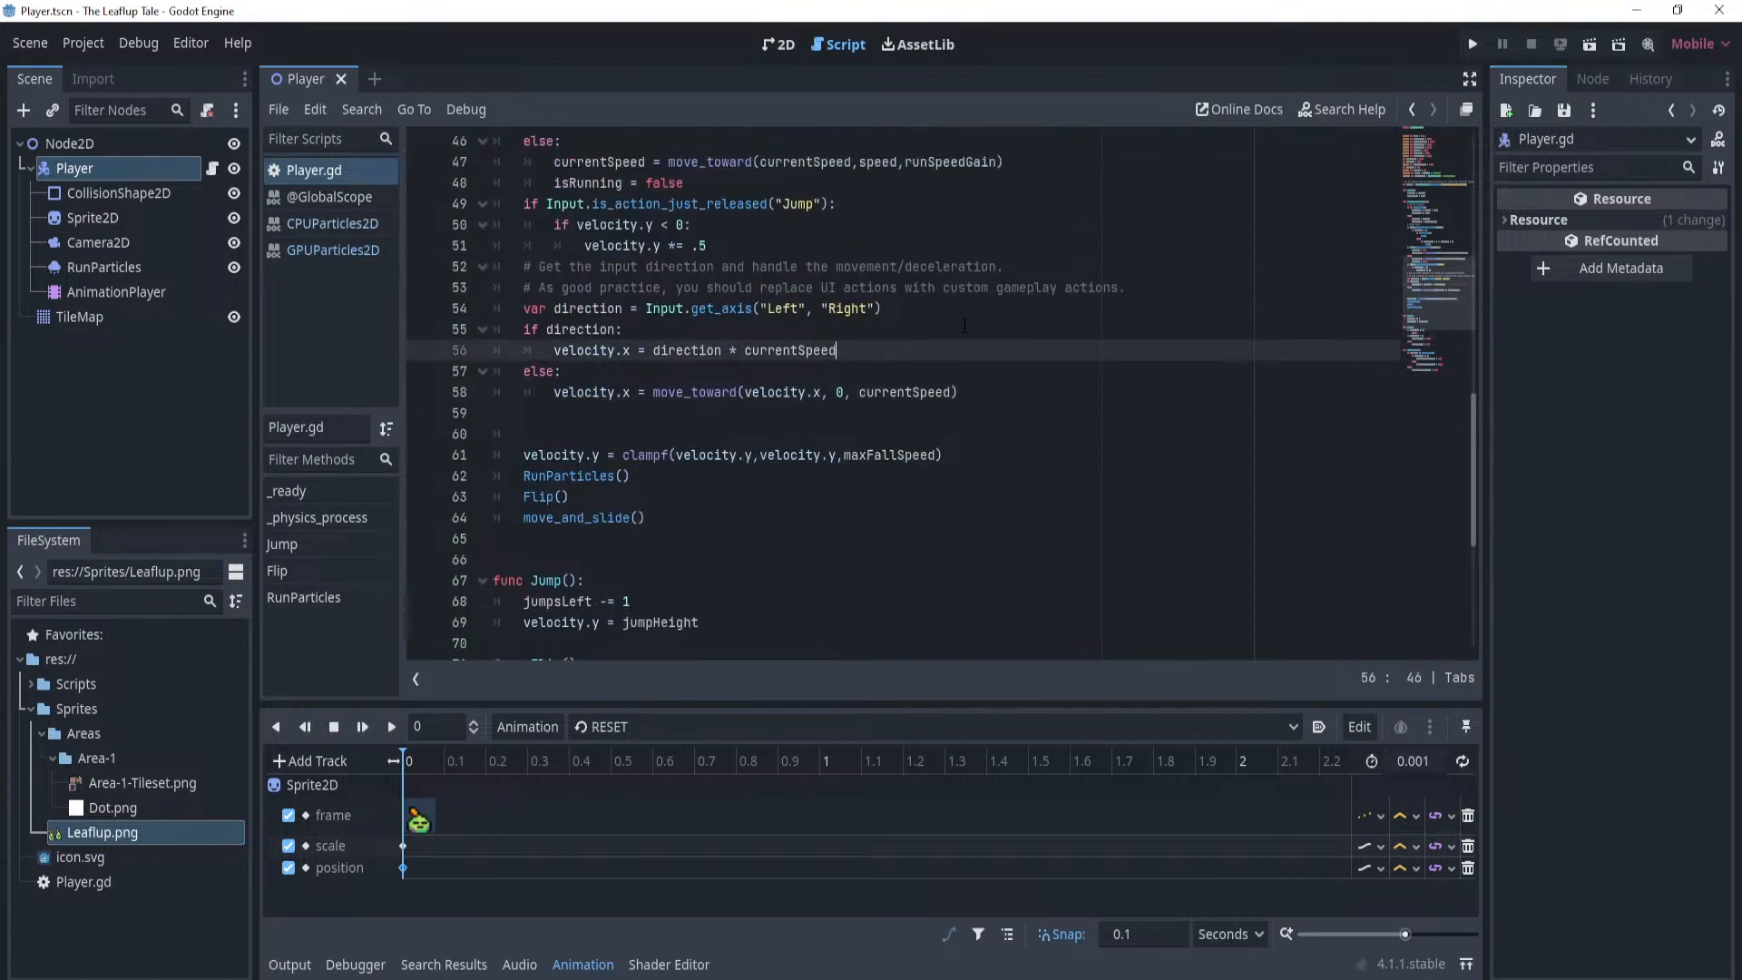
scroll(964, 325, down, 6)
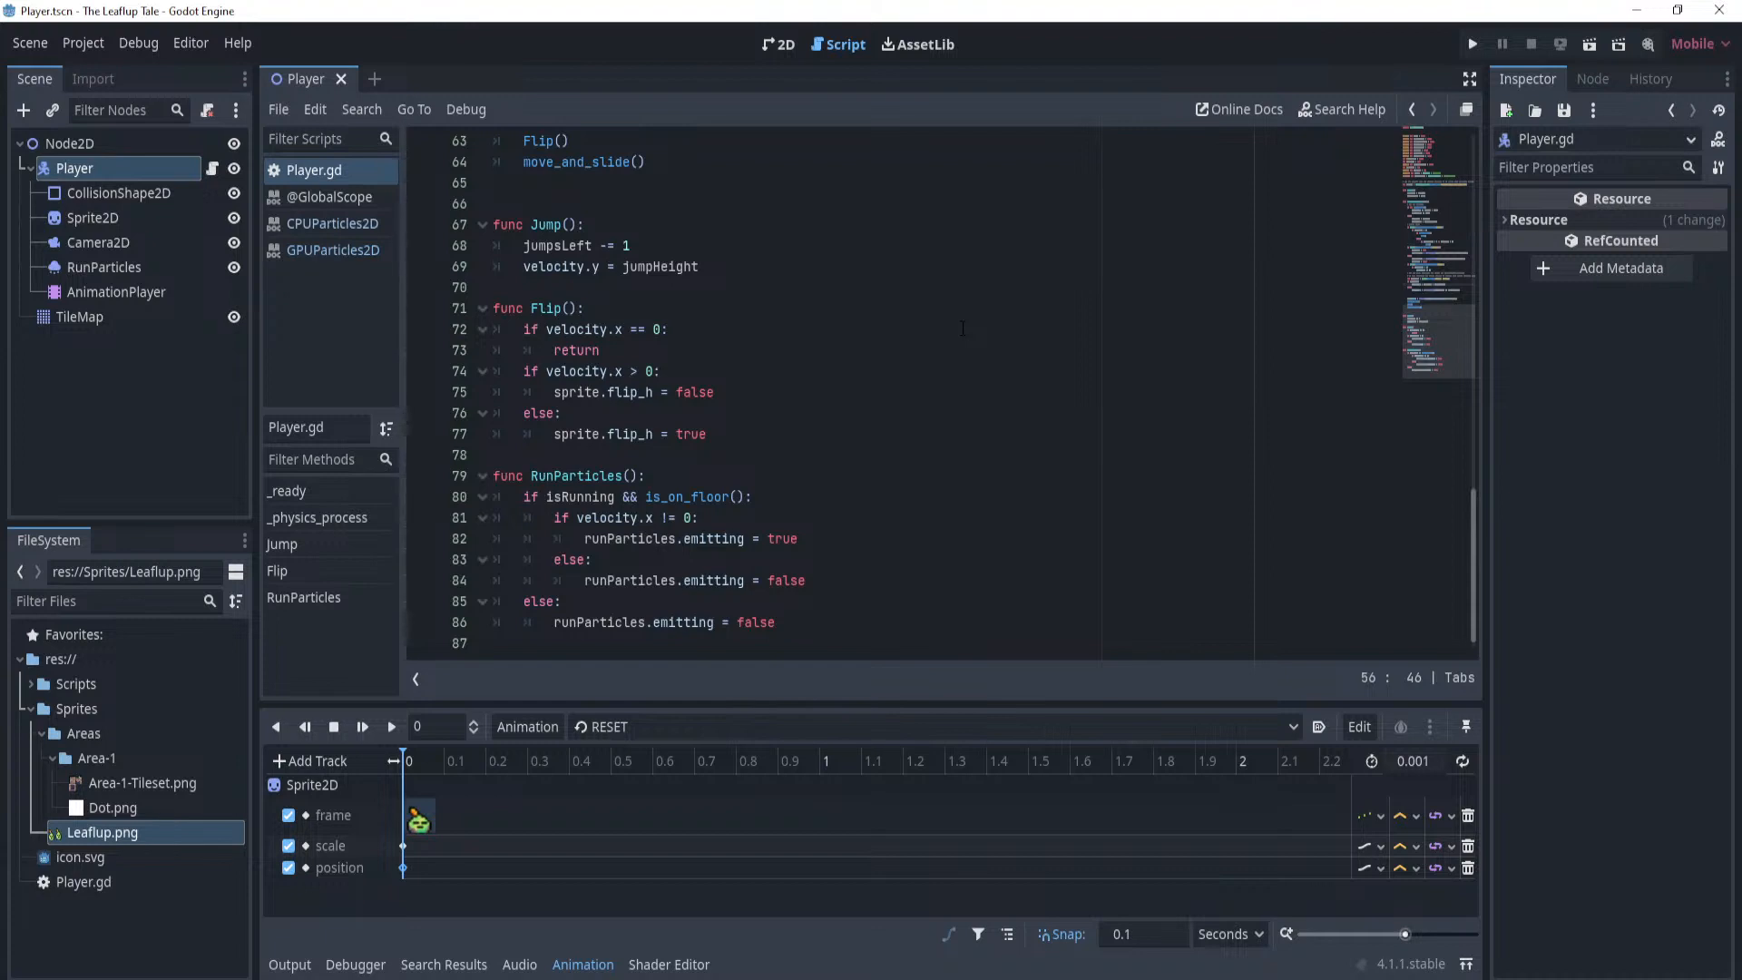
scroll(963, 328, up, 5)
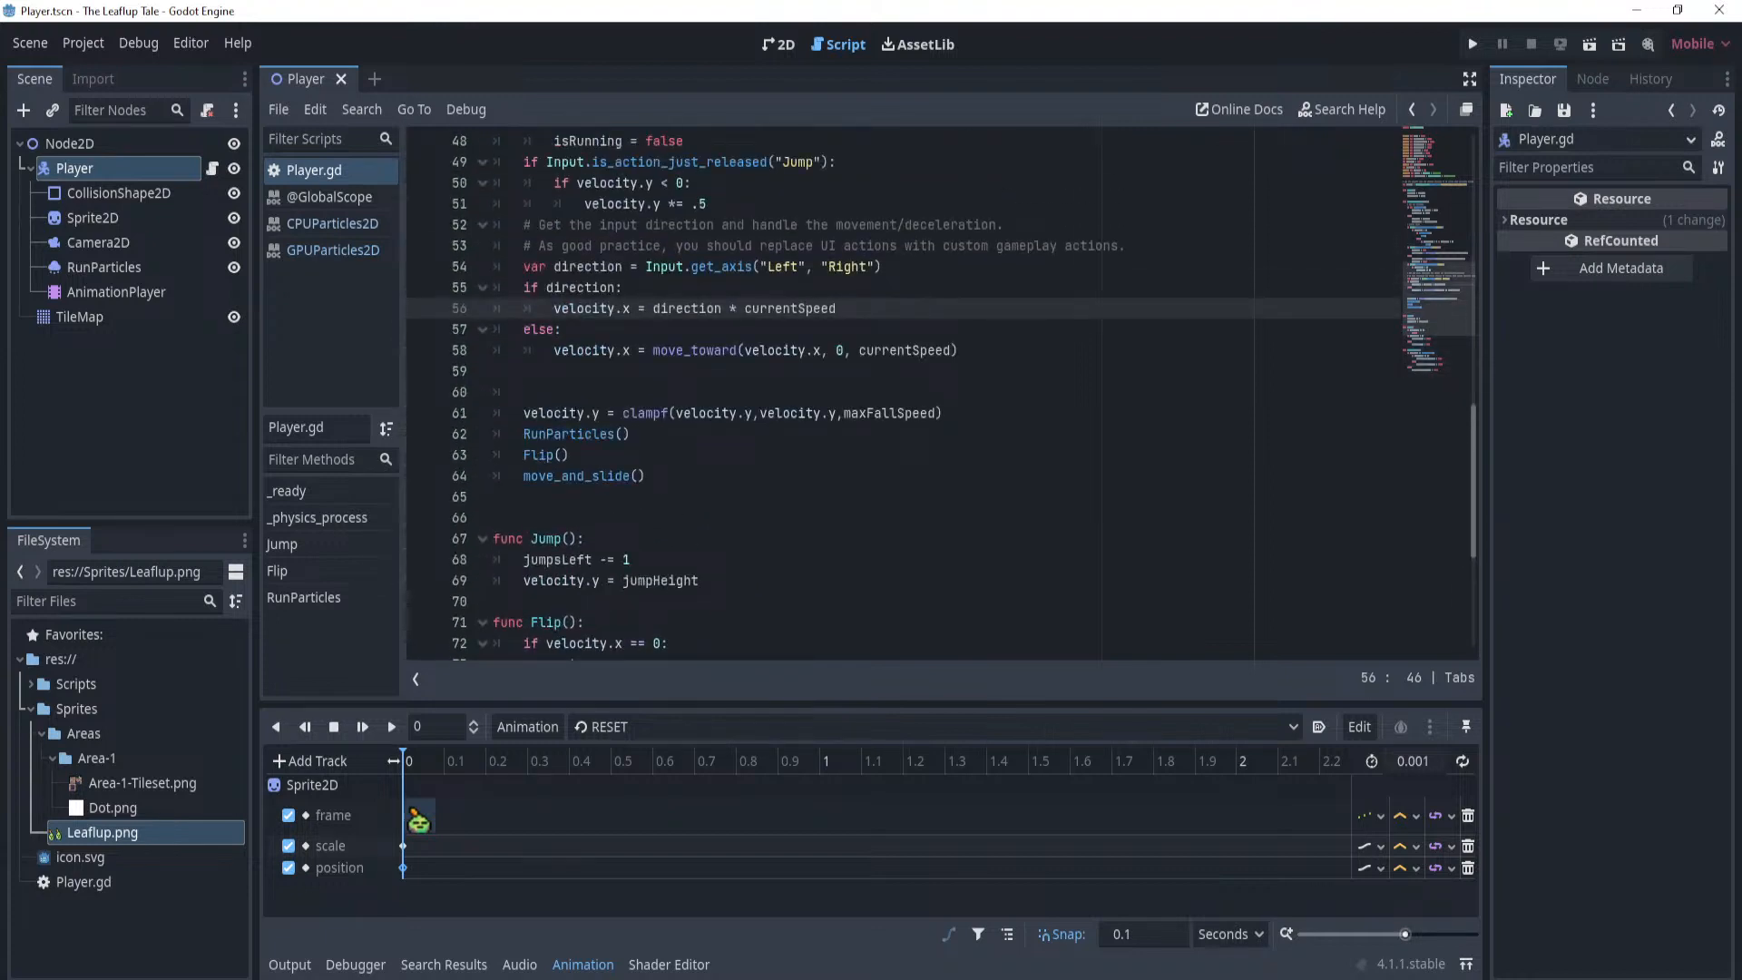
click(699, 350)
click(963, 350)
scroll(964, 351, up, 1)
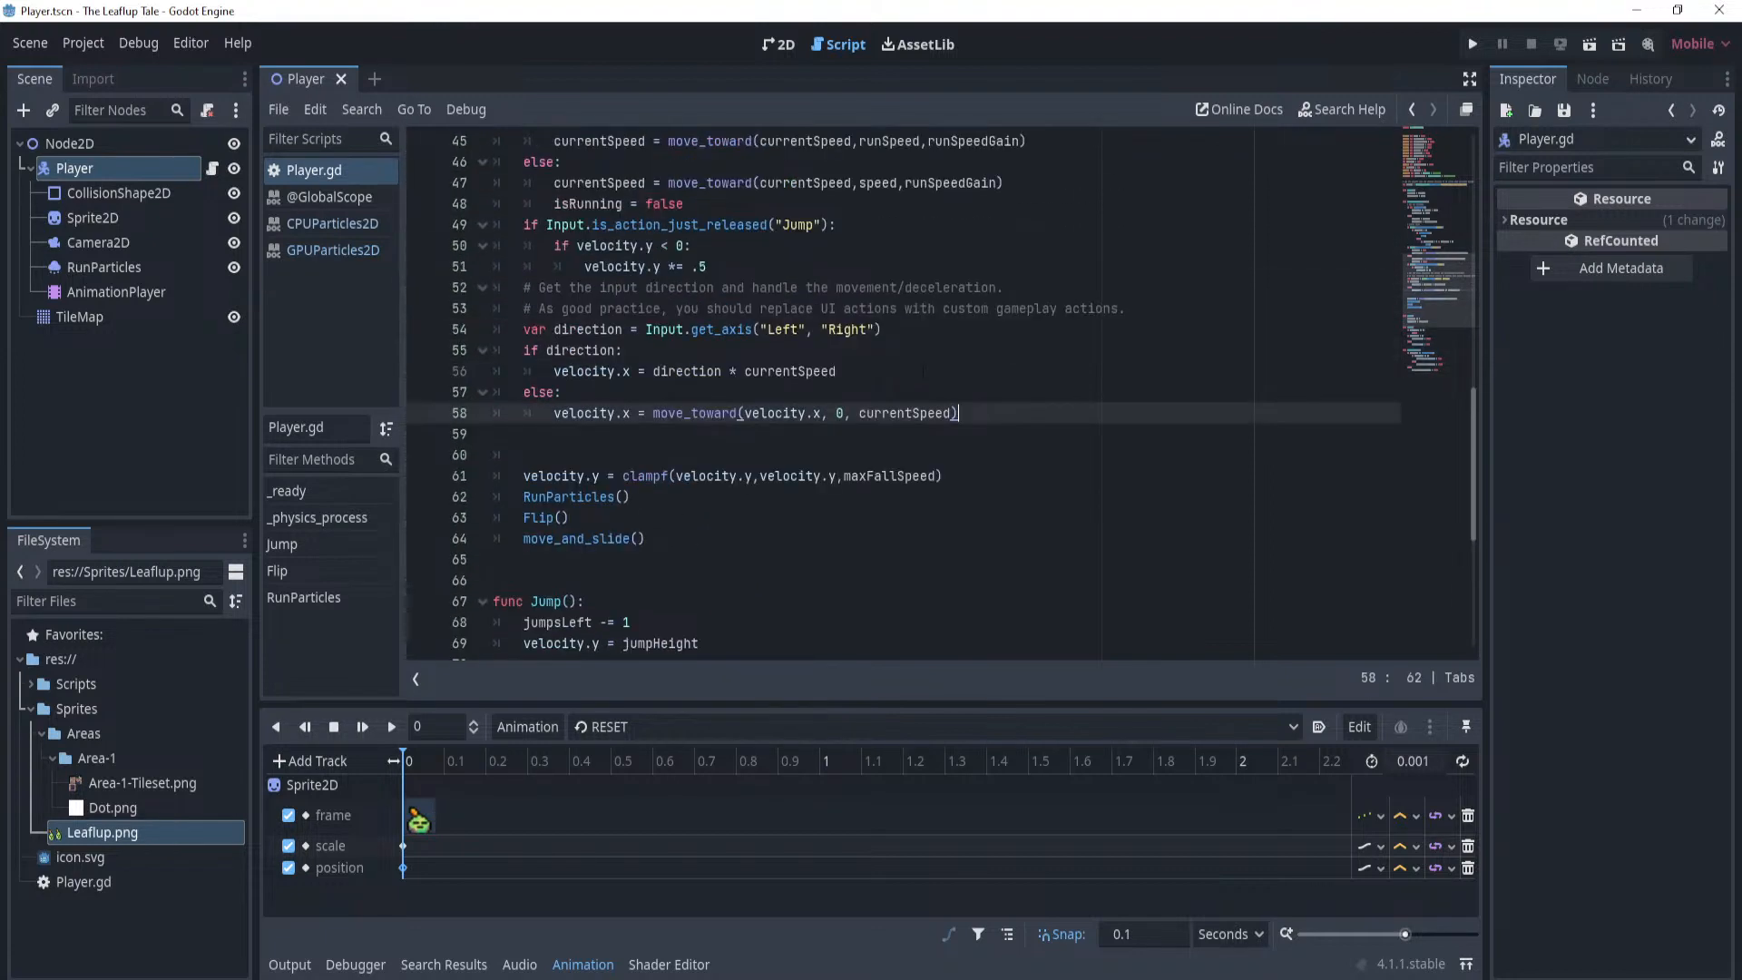
click(902, 371)
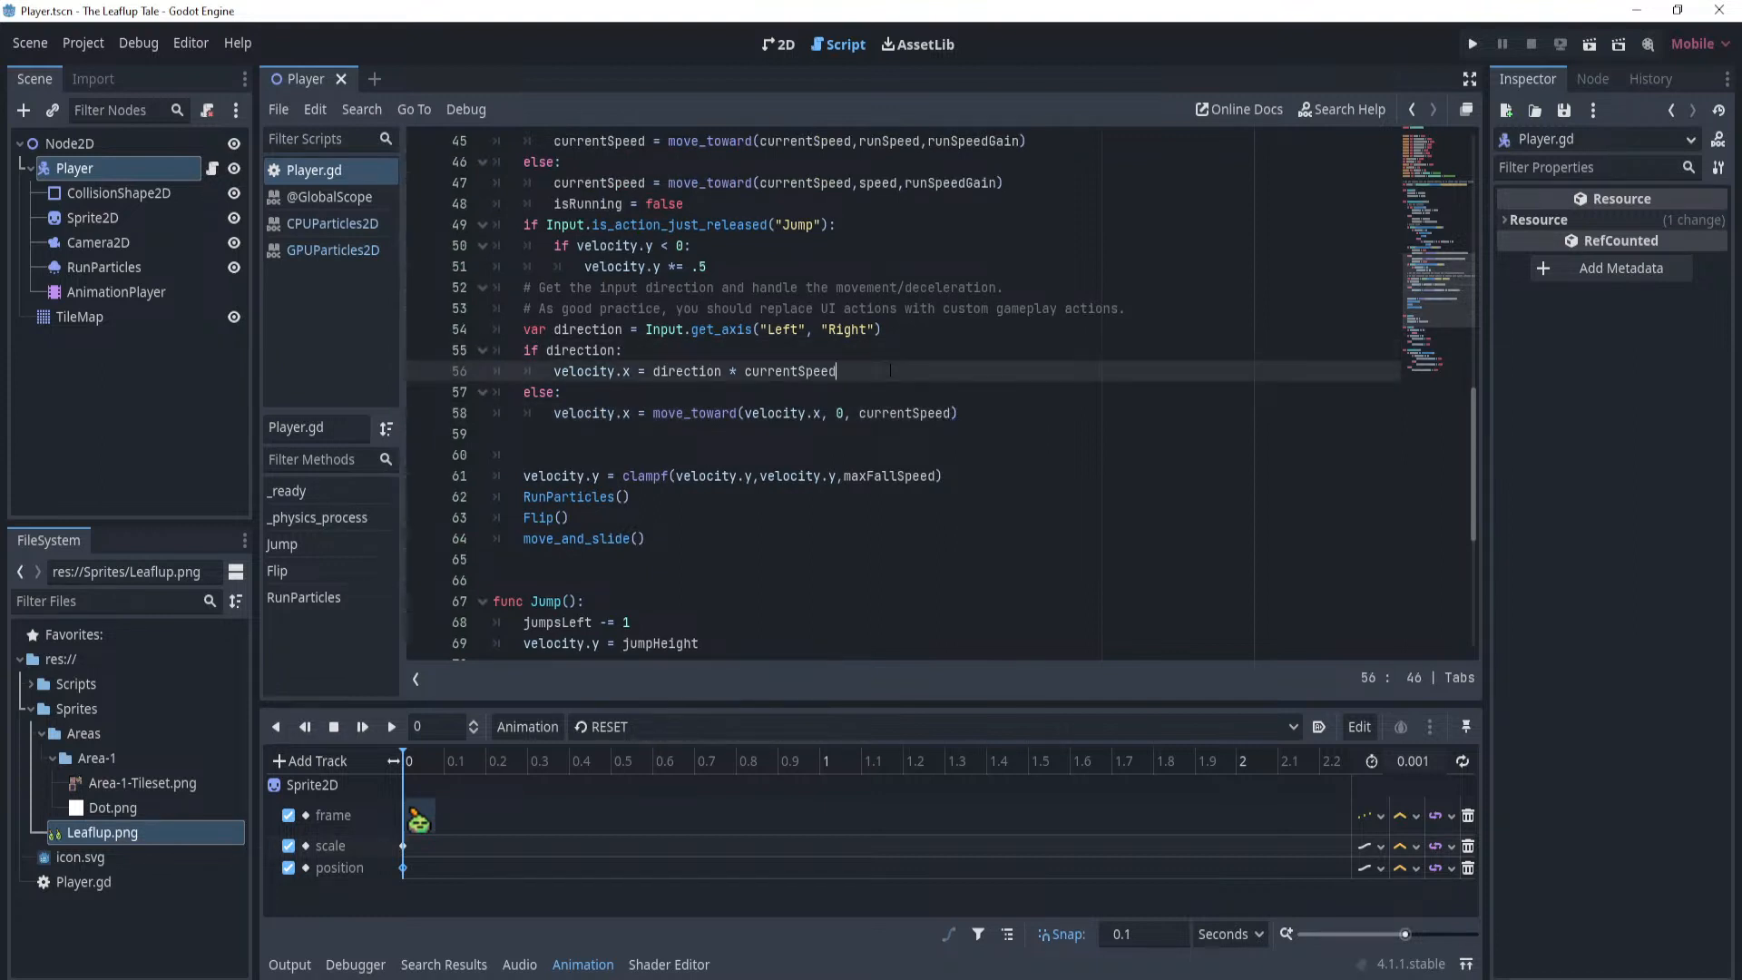
scroll(890, 370, up, 2)
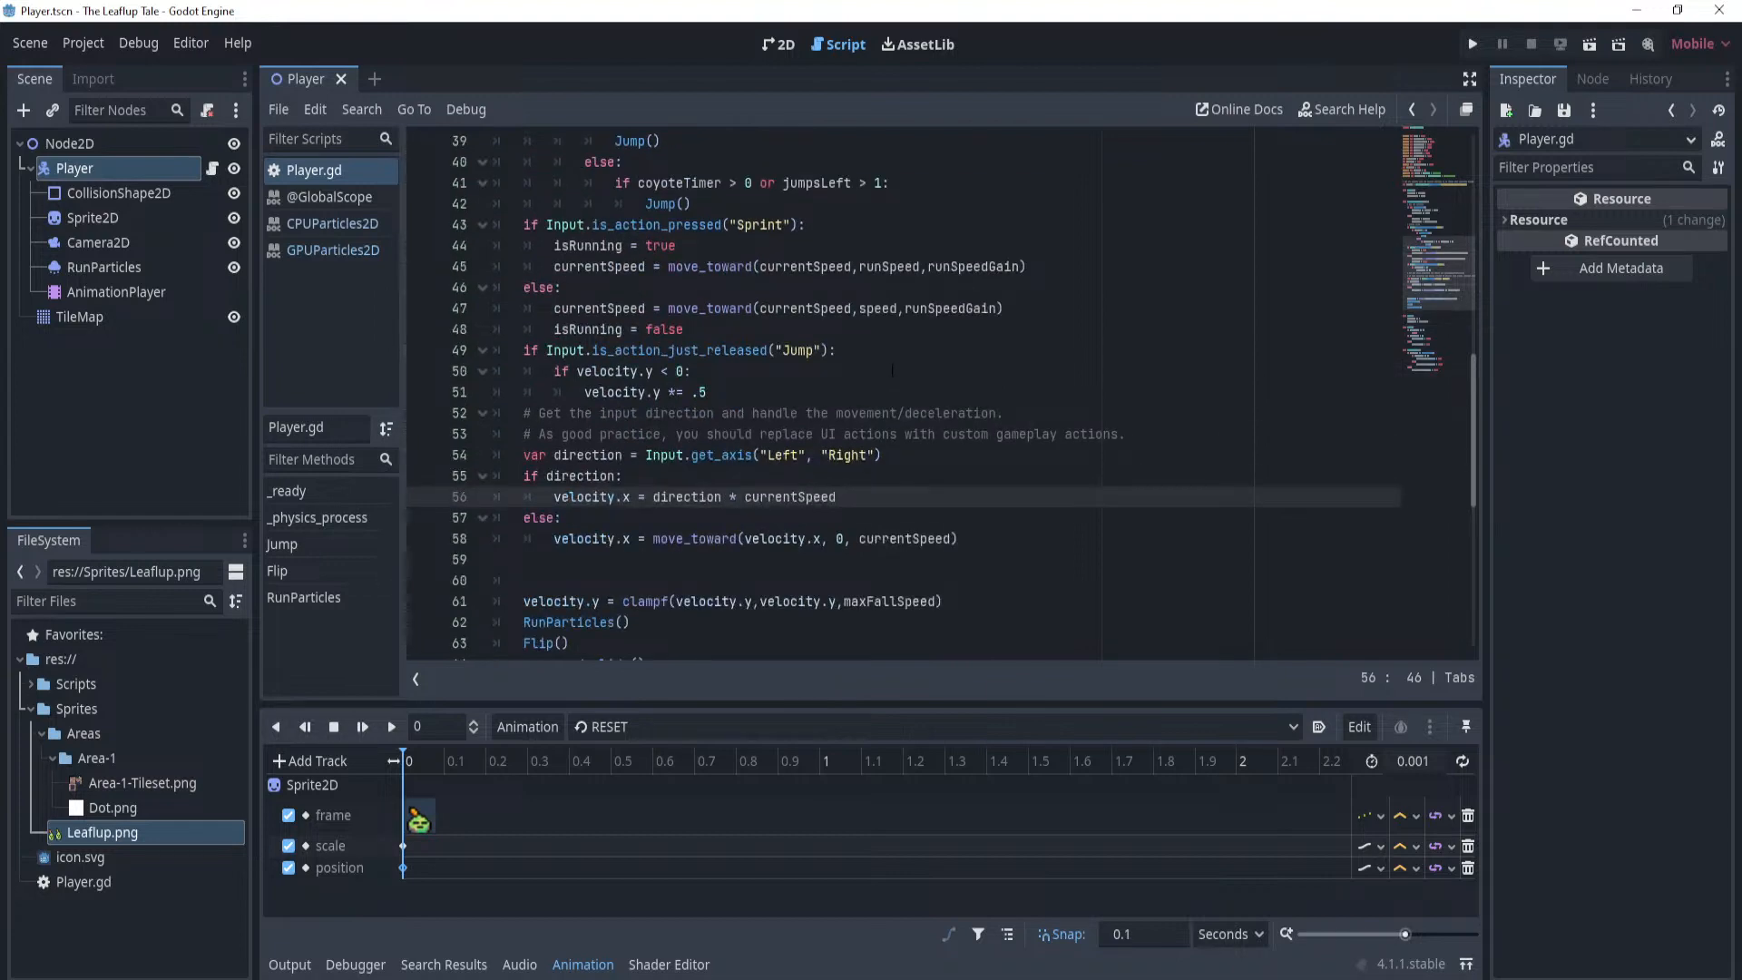
scroll(893, 370, up, 4)
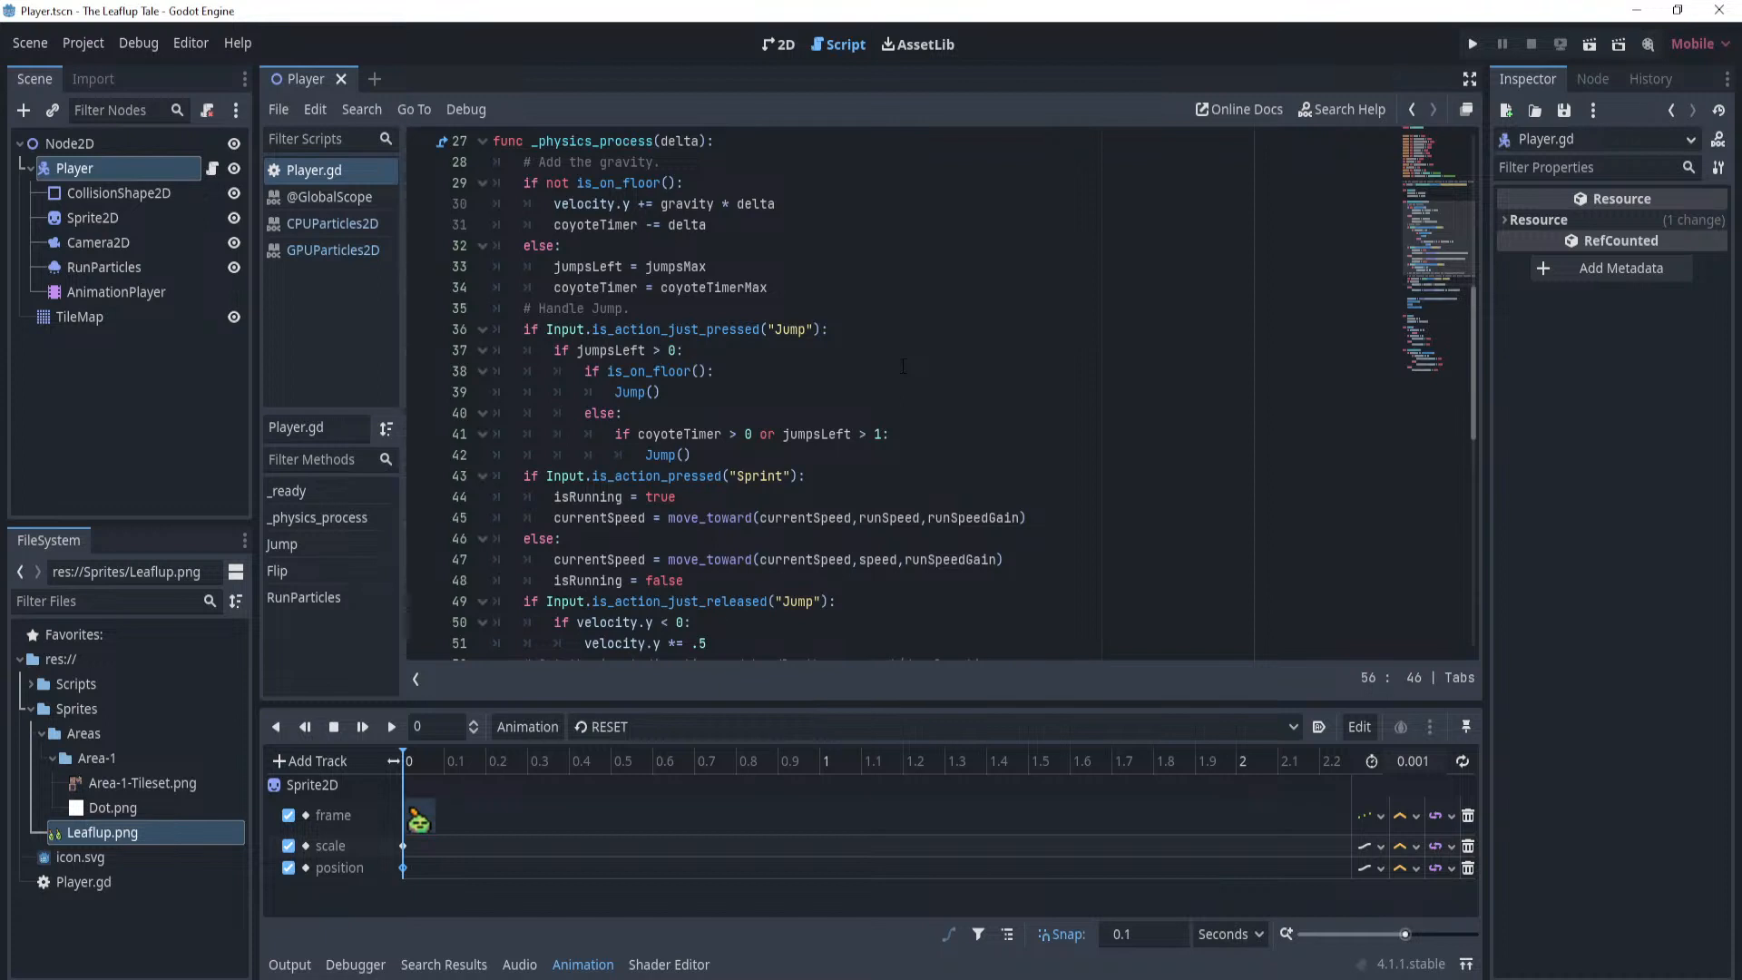
scroll(903, 370, down, 2)
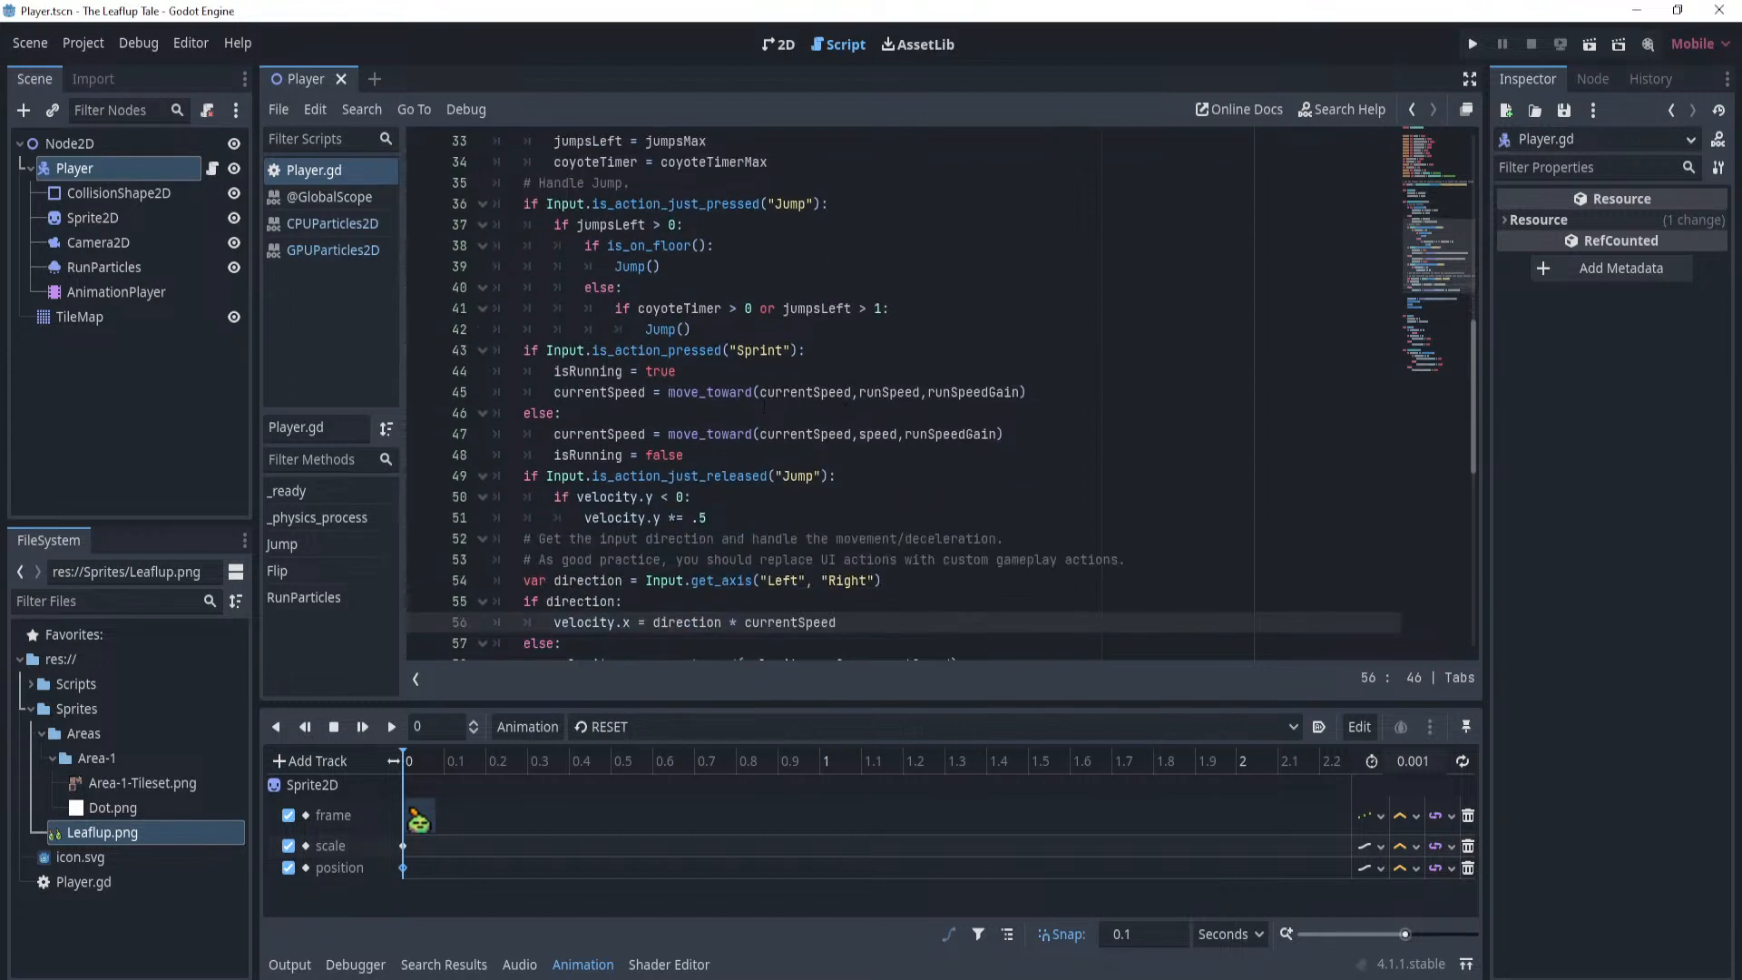
click(968, 392)
key(Right)
key(Right)
key(Right)
key(Right)
key(Right)
key(Right)
key(Right)
key(Right)
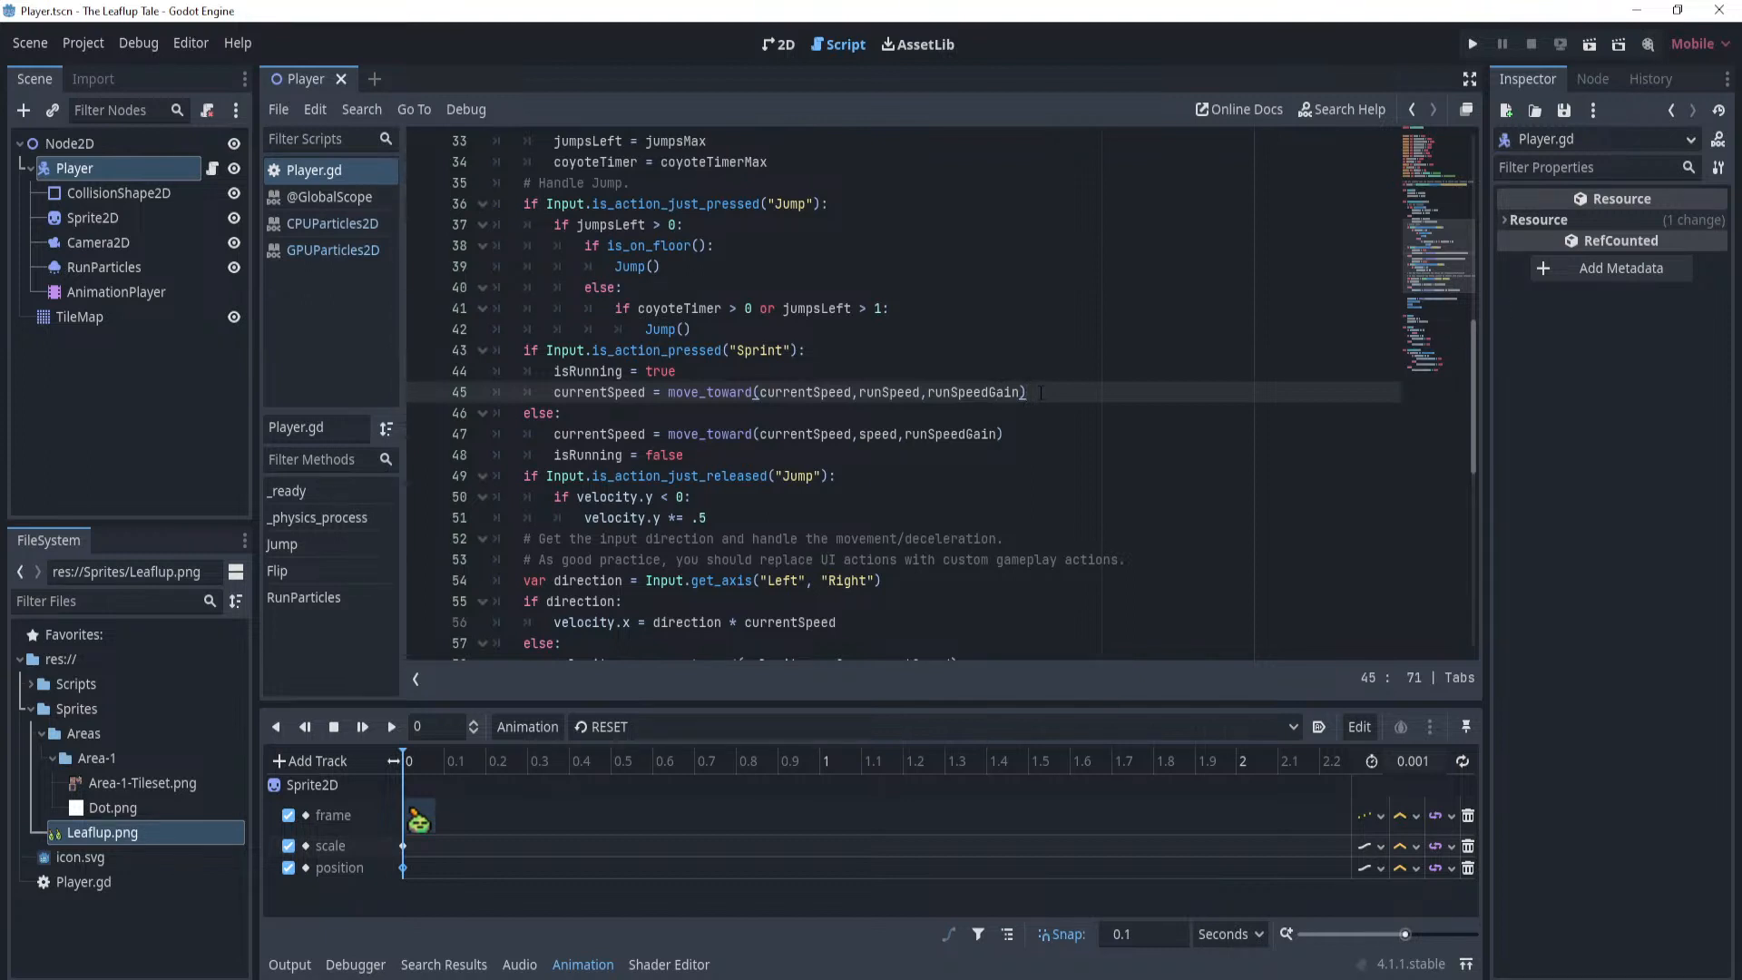
key(Left)
text(*)
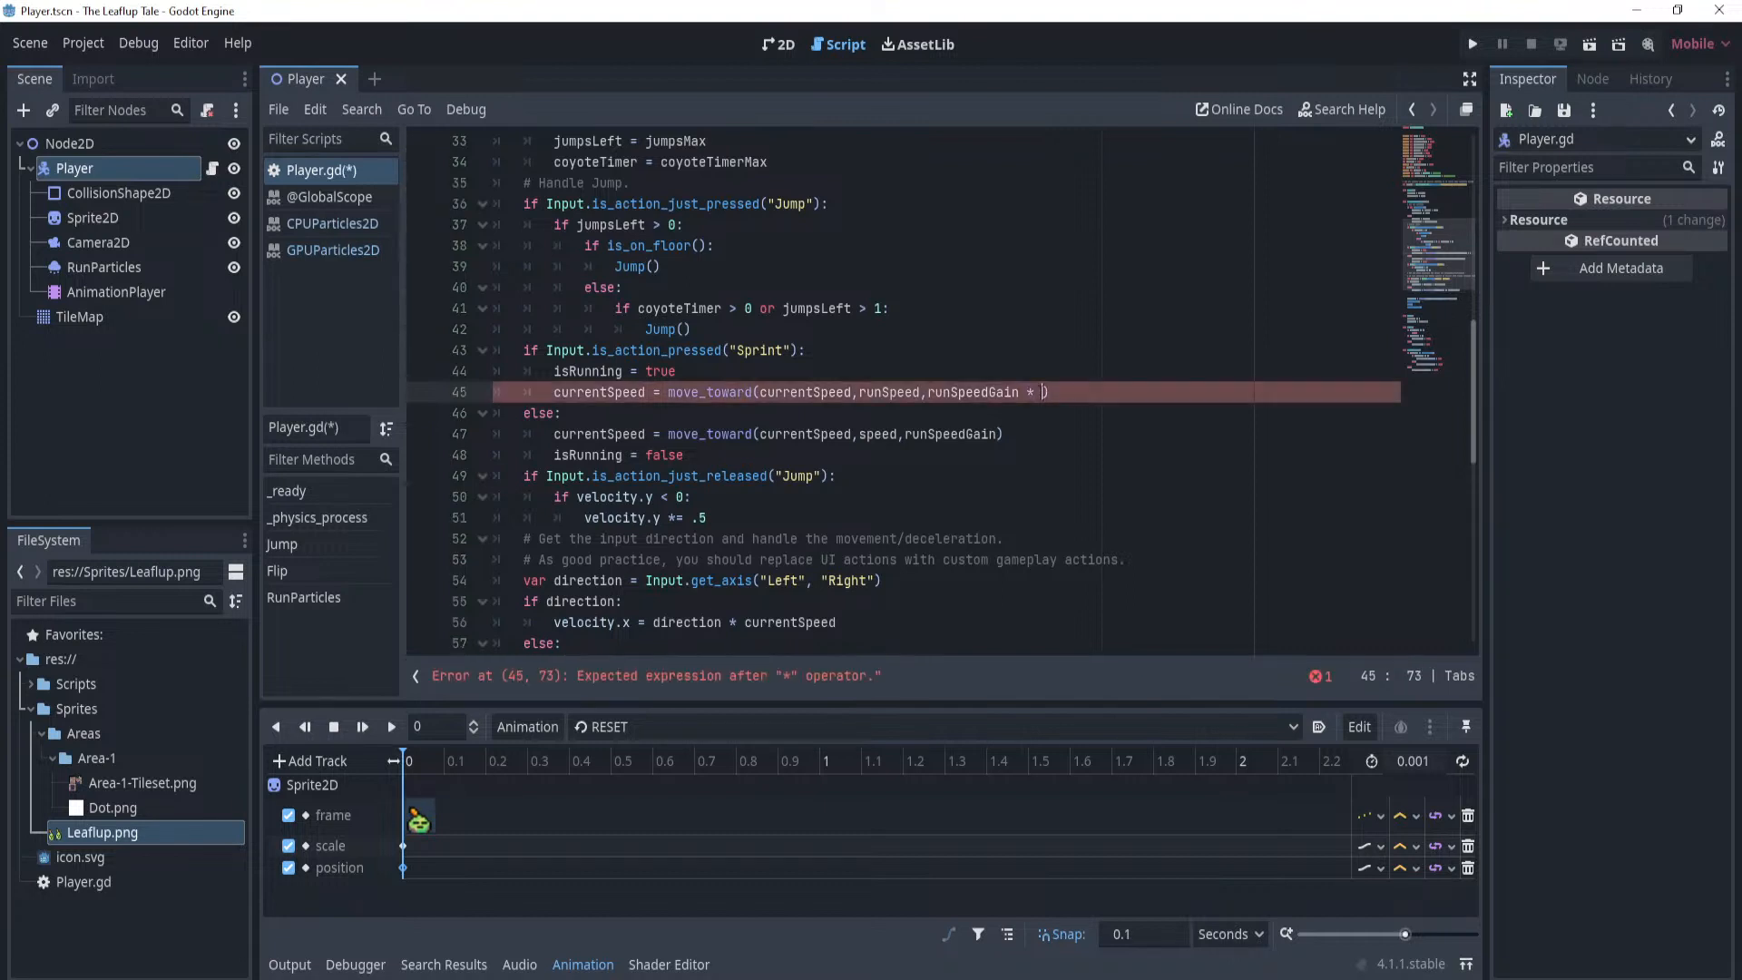
key(BackSpace)
key(BackSpace)
key(BackSpace)
click(1070, 377)
key(ctrl+s)
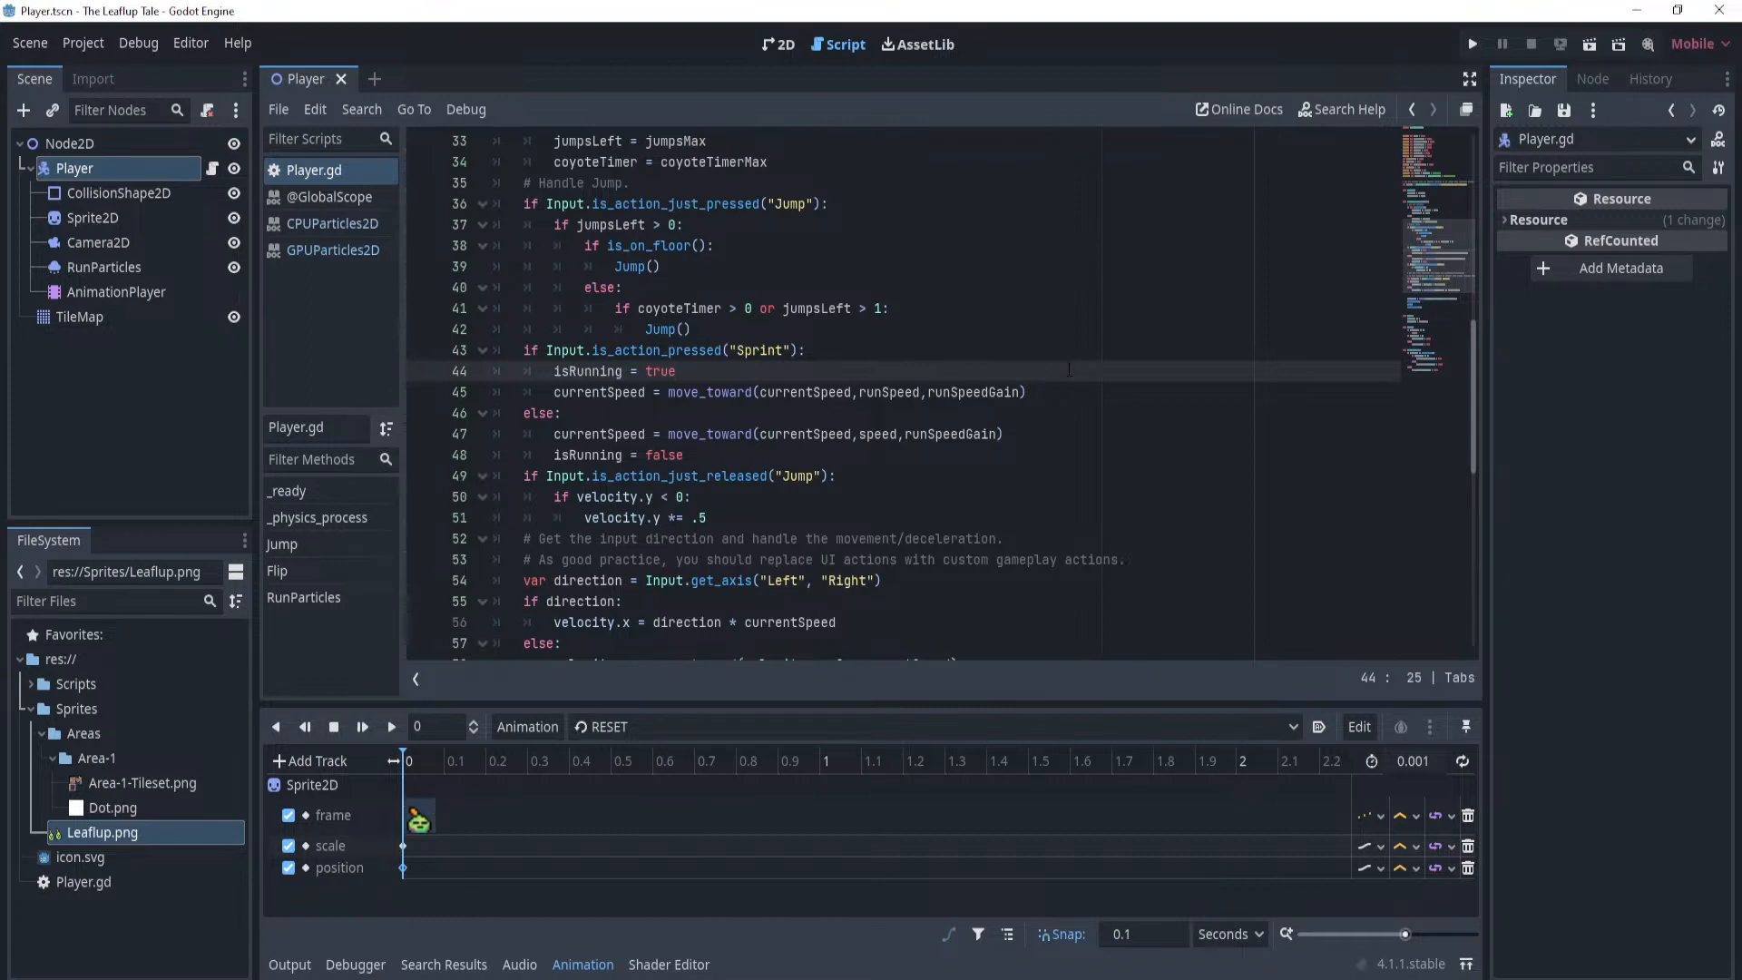
Examine the exported speed gain variables and the gravity, jump and sprint handling in _physics_process.
scroll(1070, 369, up, 10)
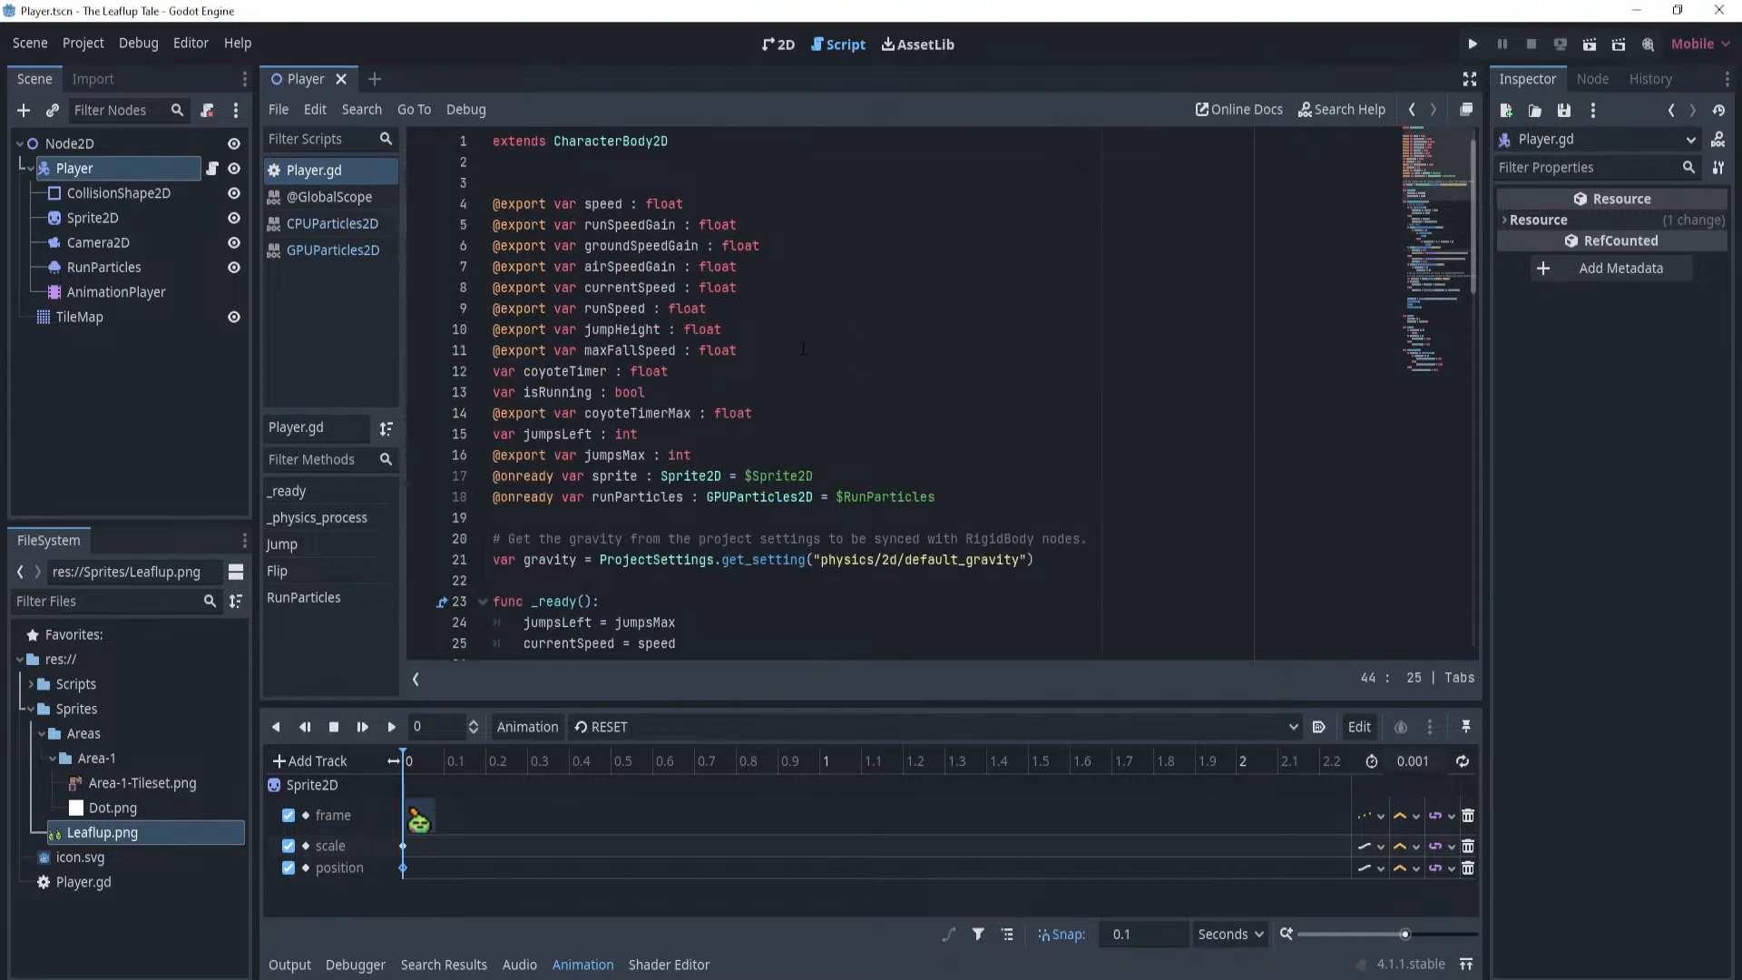
click(811, 271)
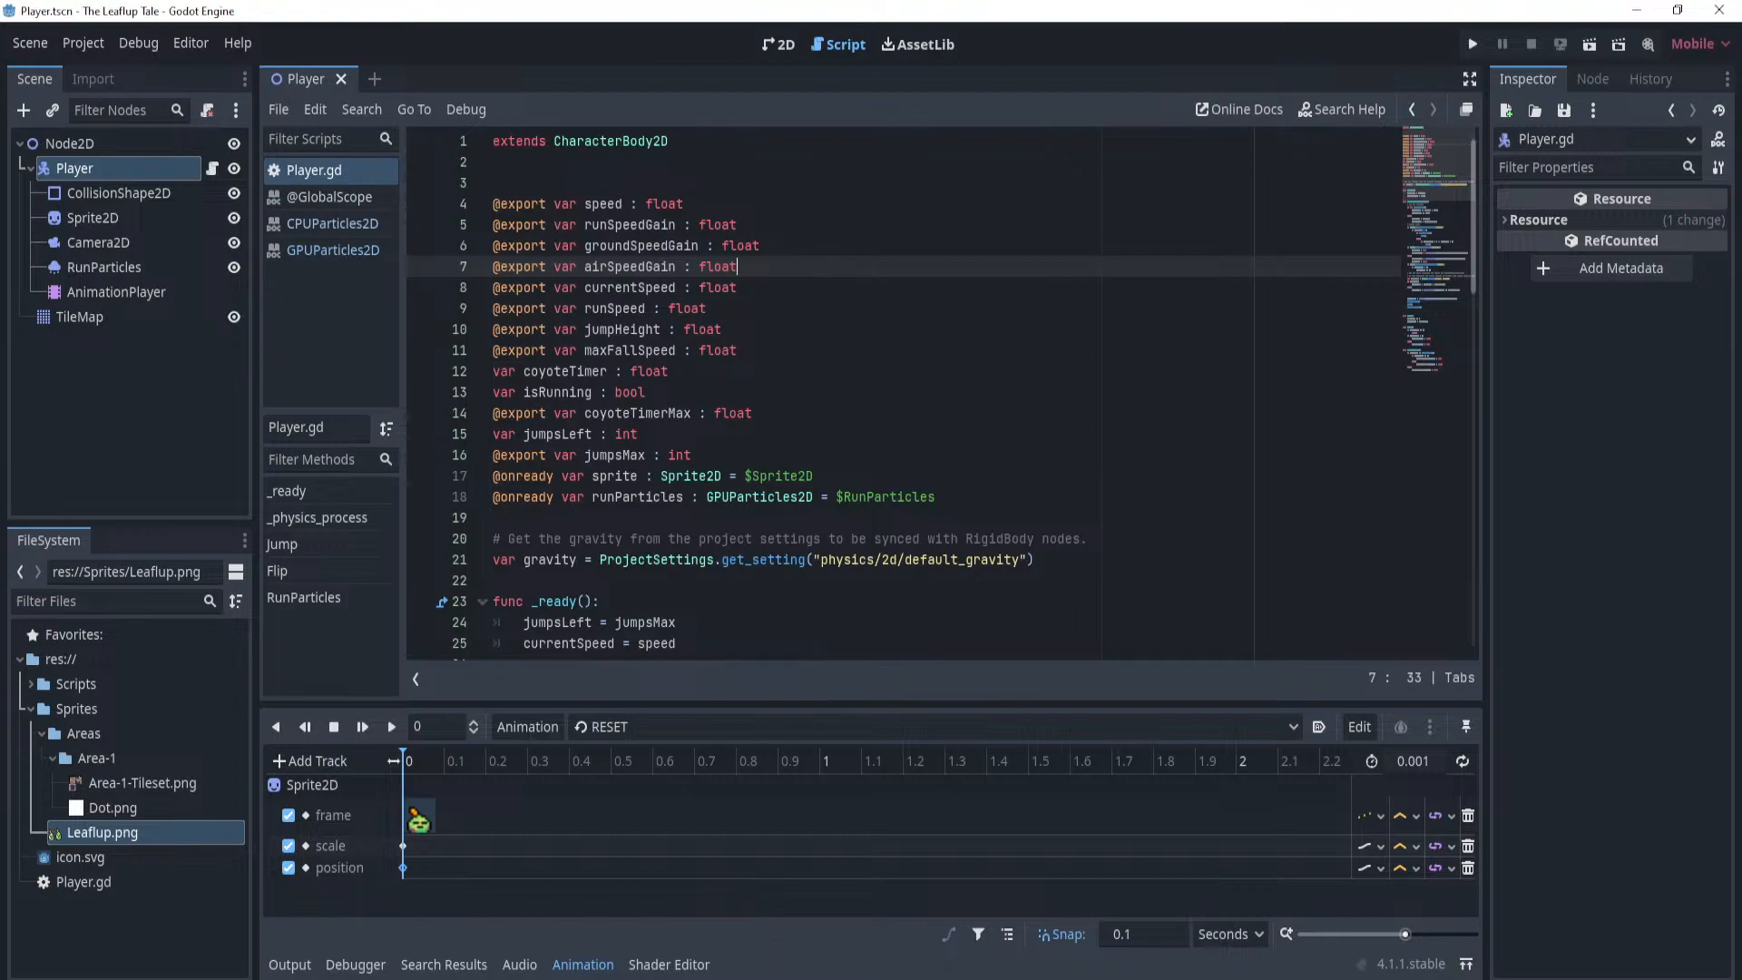
click(747, 968)
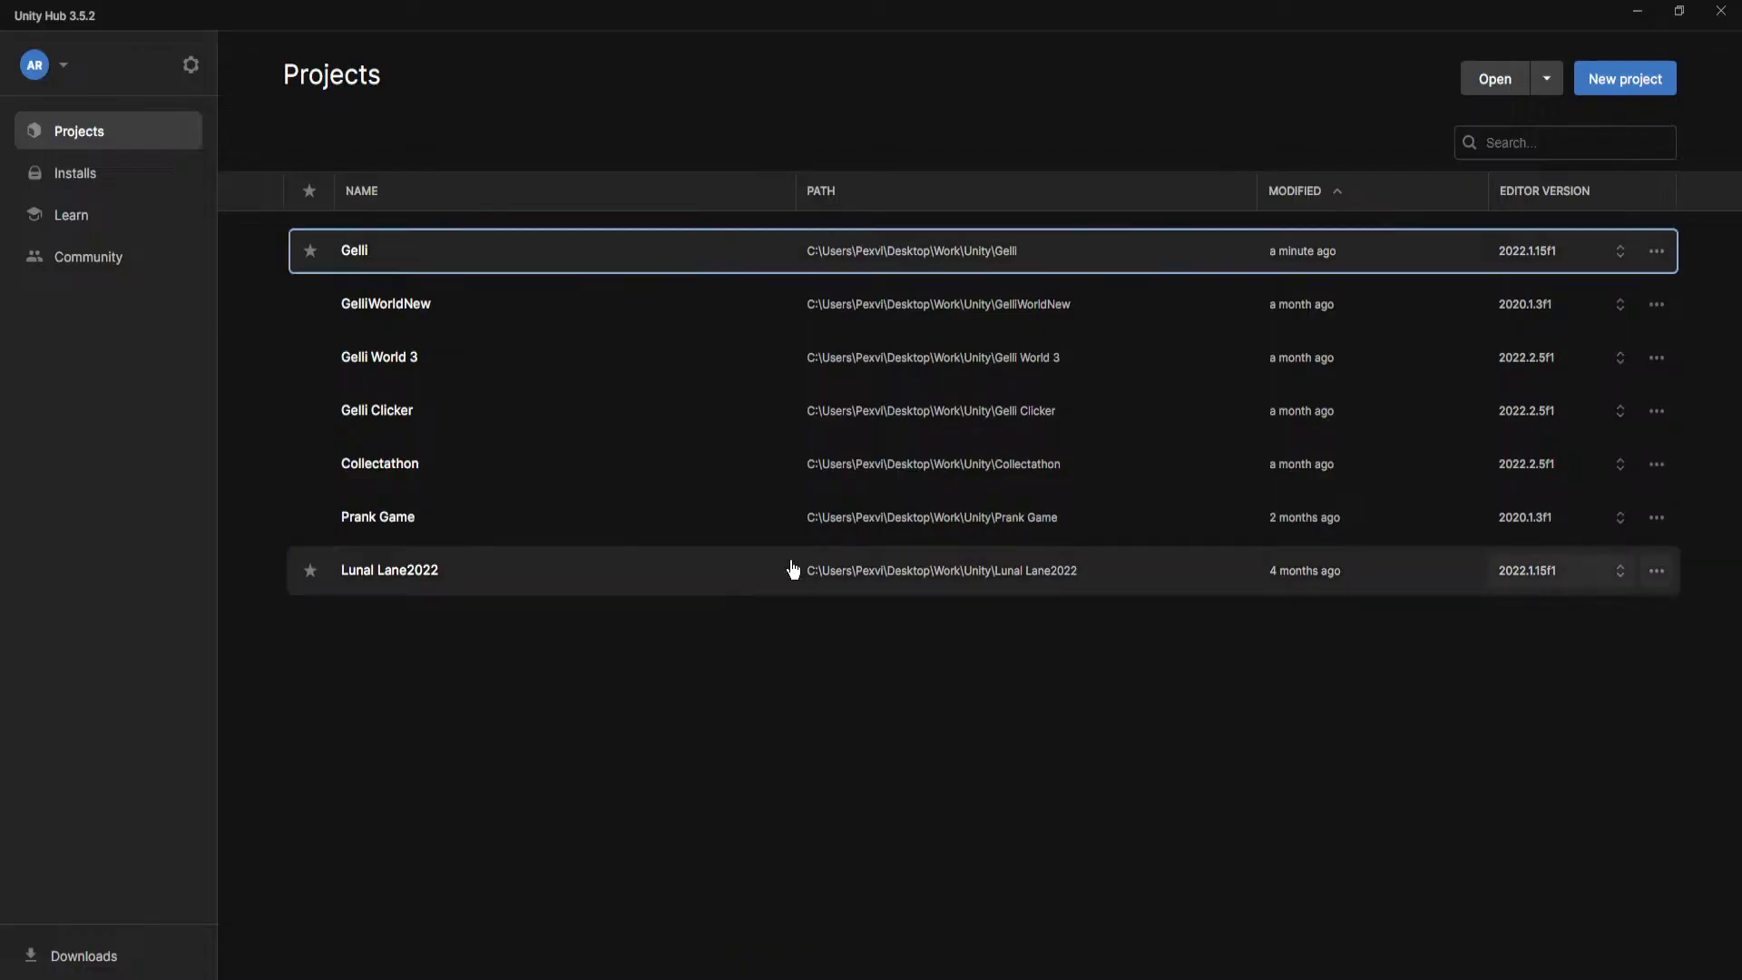
key(alt+Tab)
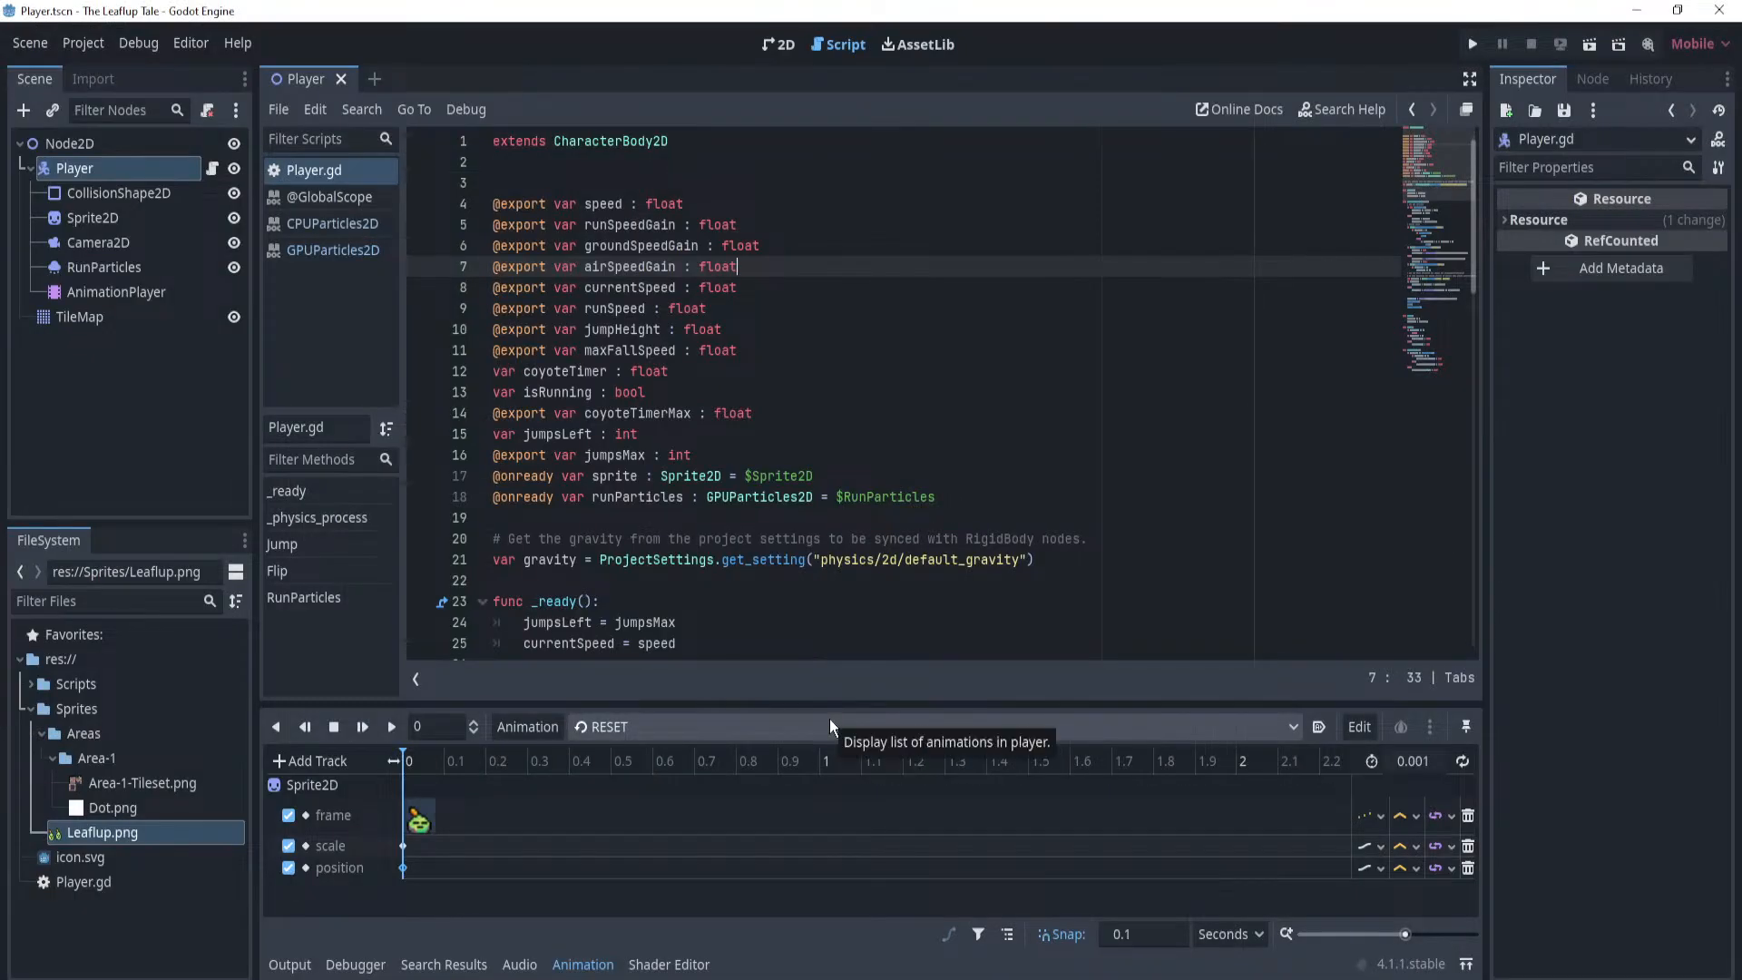
scroll(817, 390, down, 10)
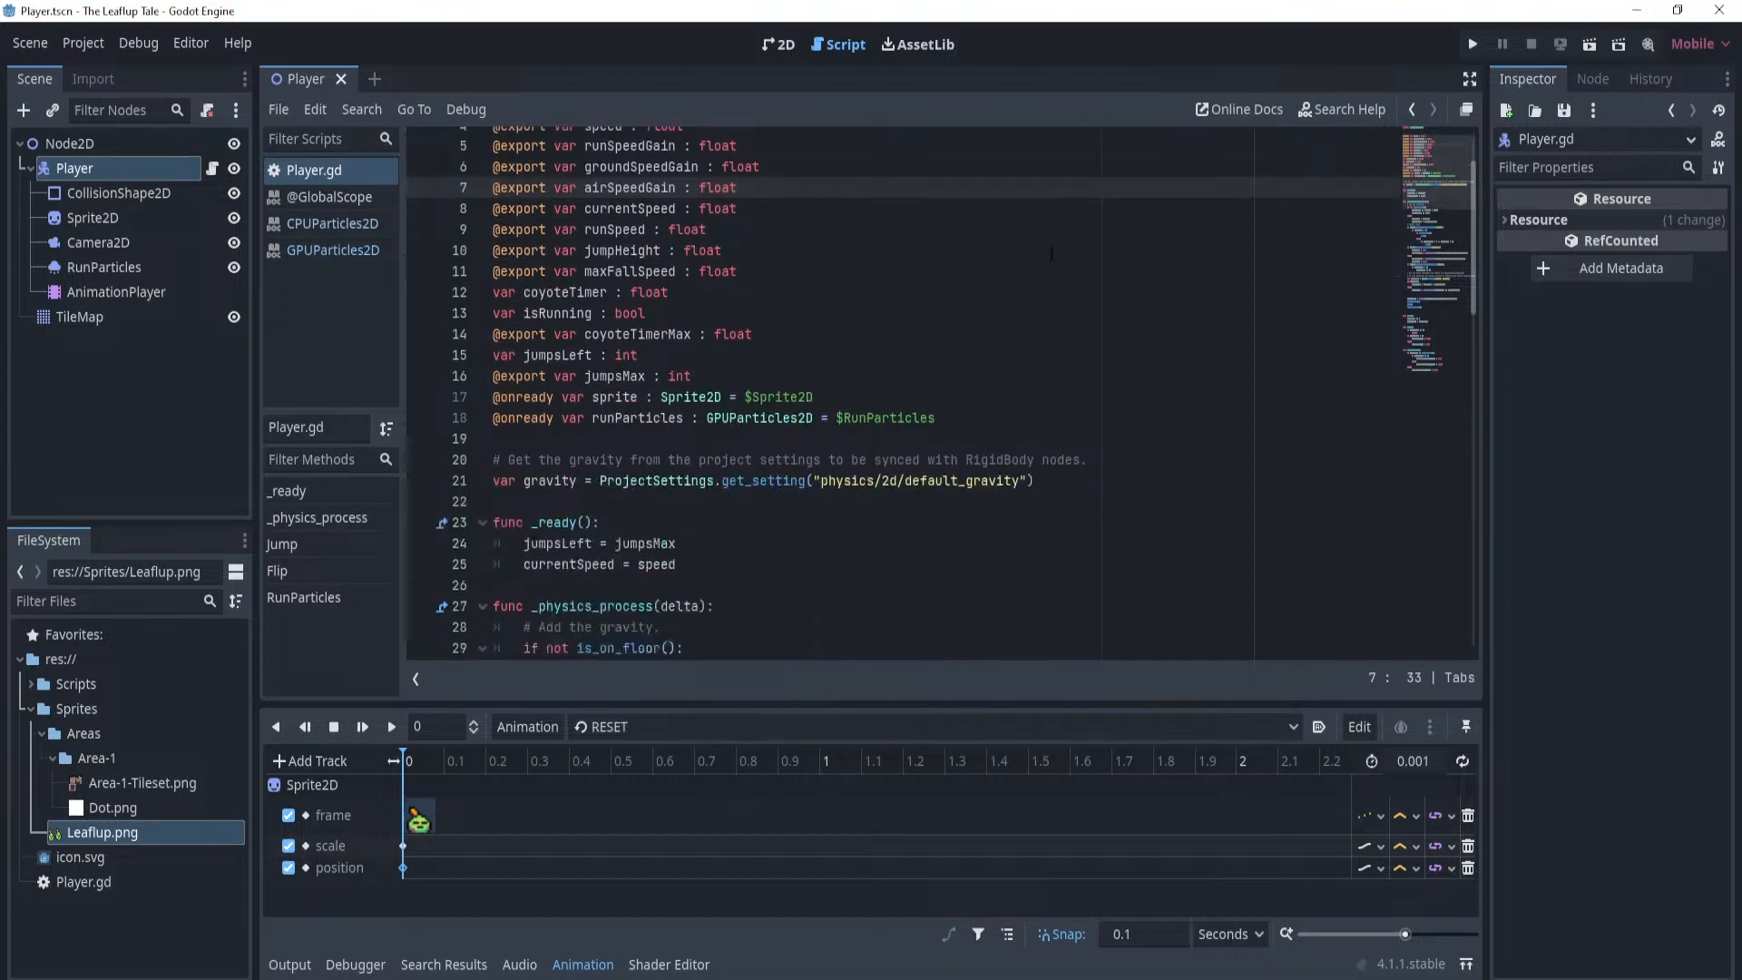
scroll(910, 495, down, 5)
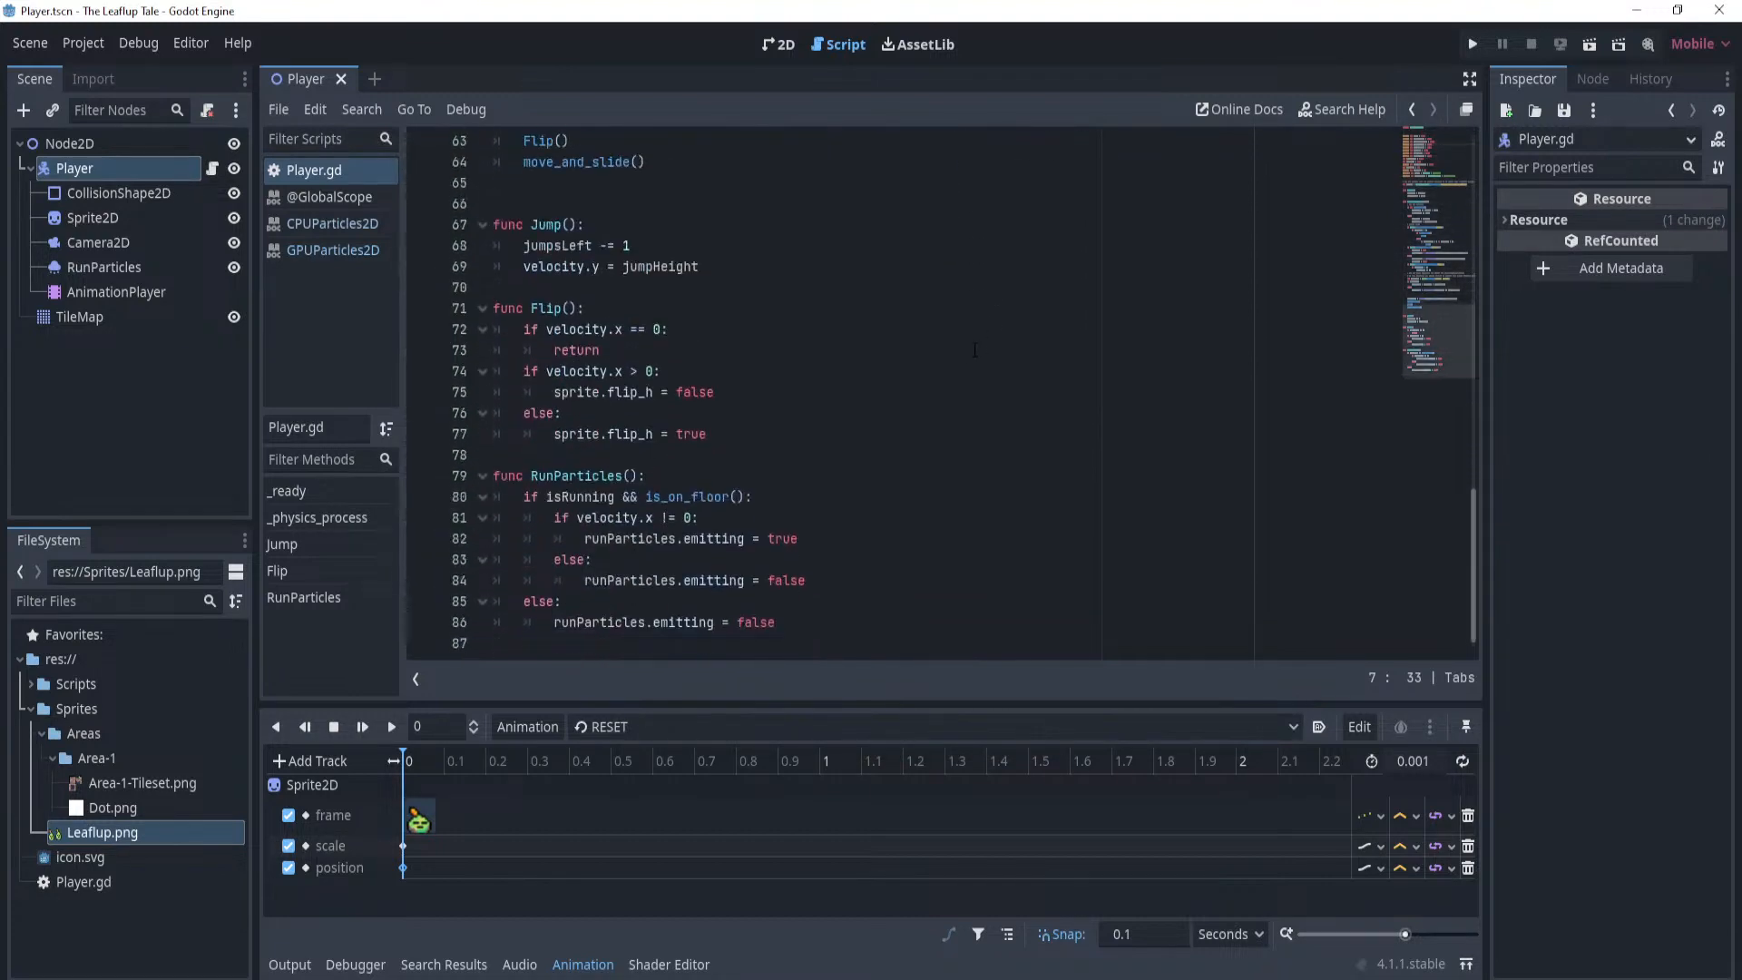
scroll(910, 495, up, 4)
scroll(910, 495, up, 2)
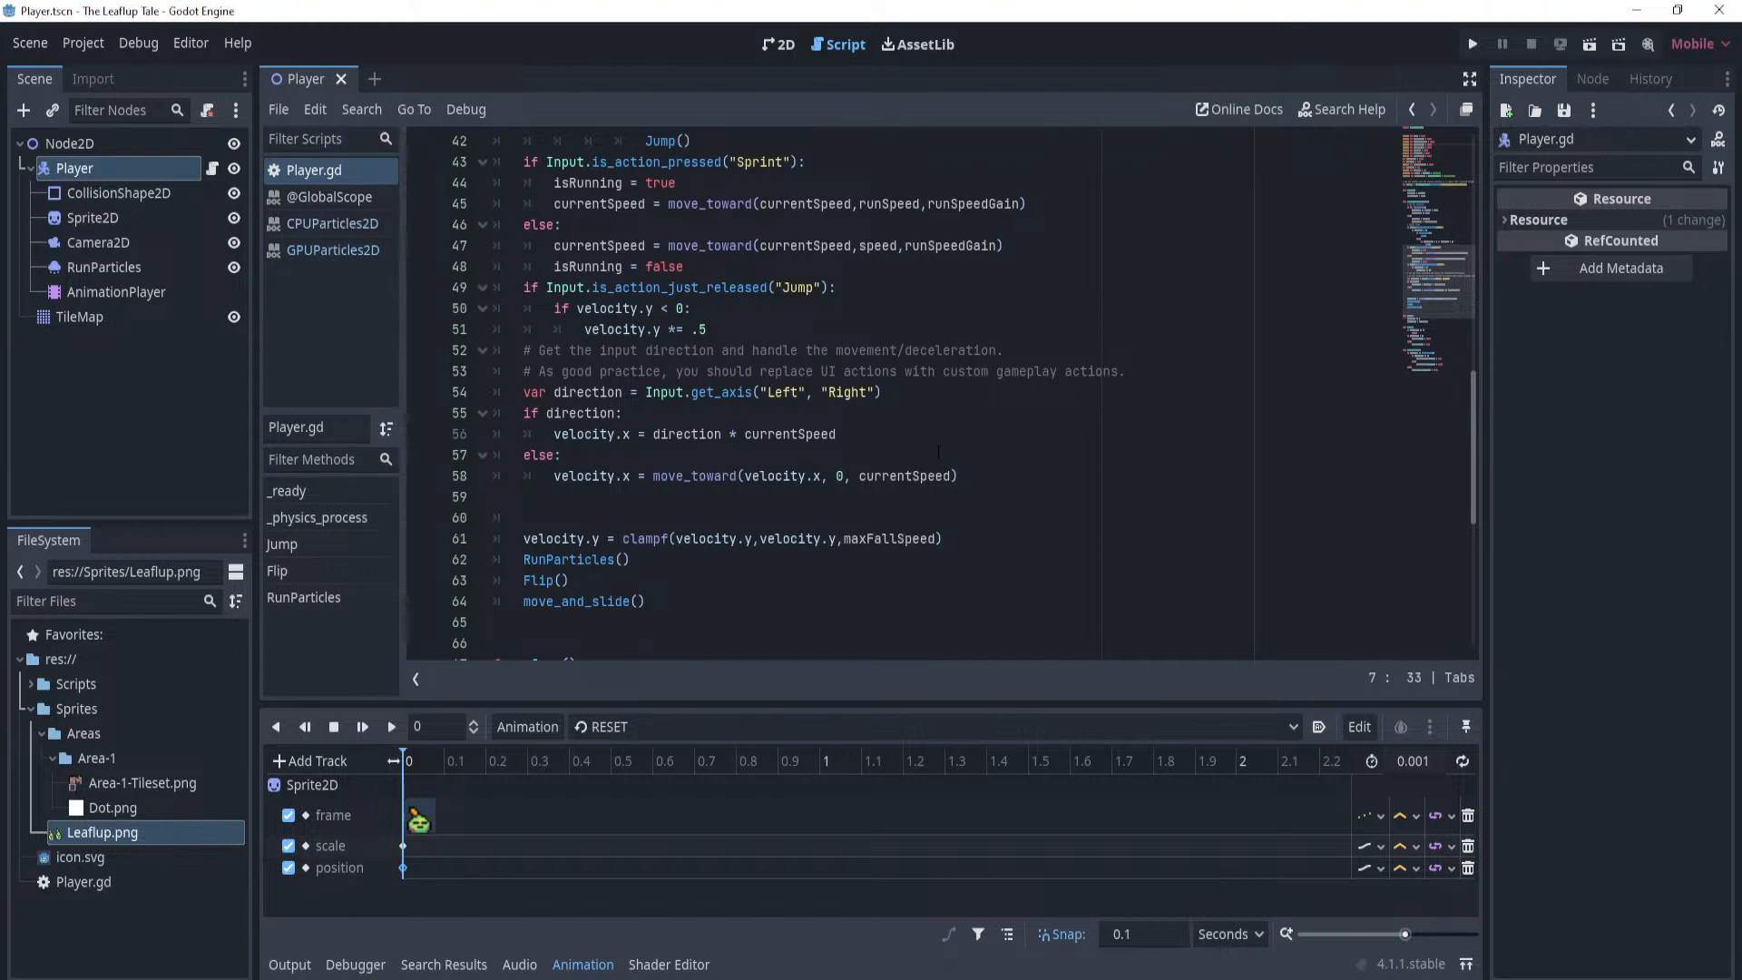
scroll(921, 488, up, 6)
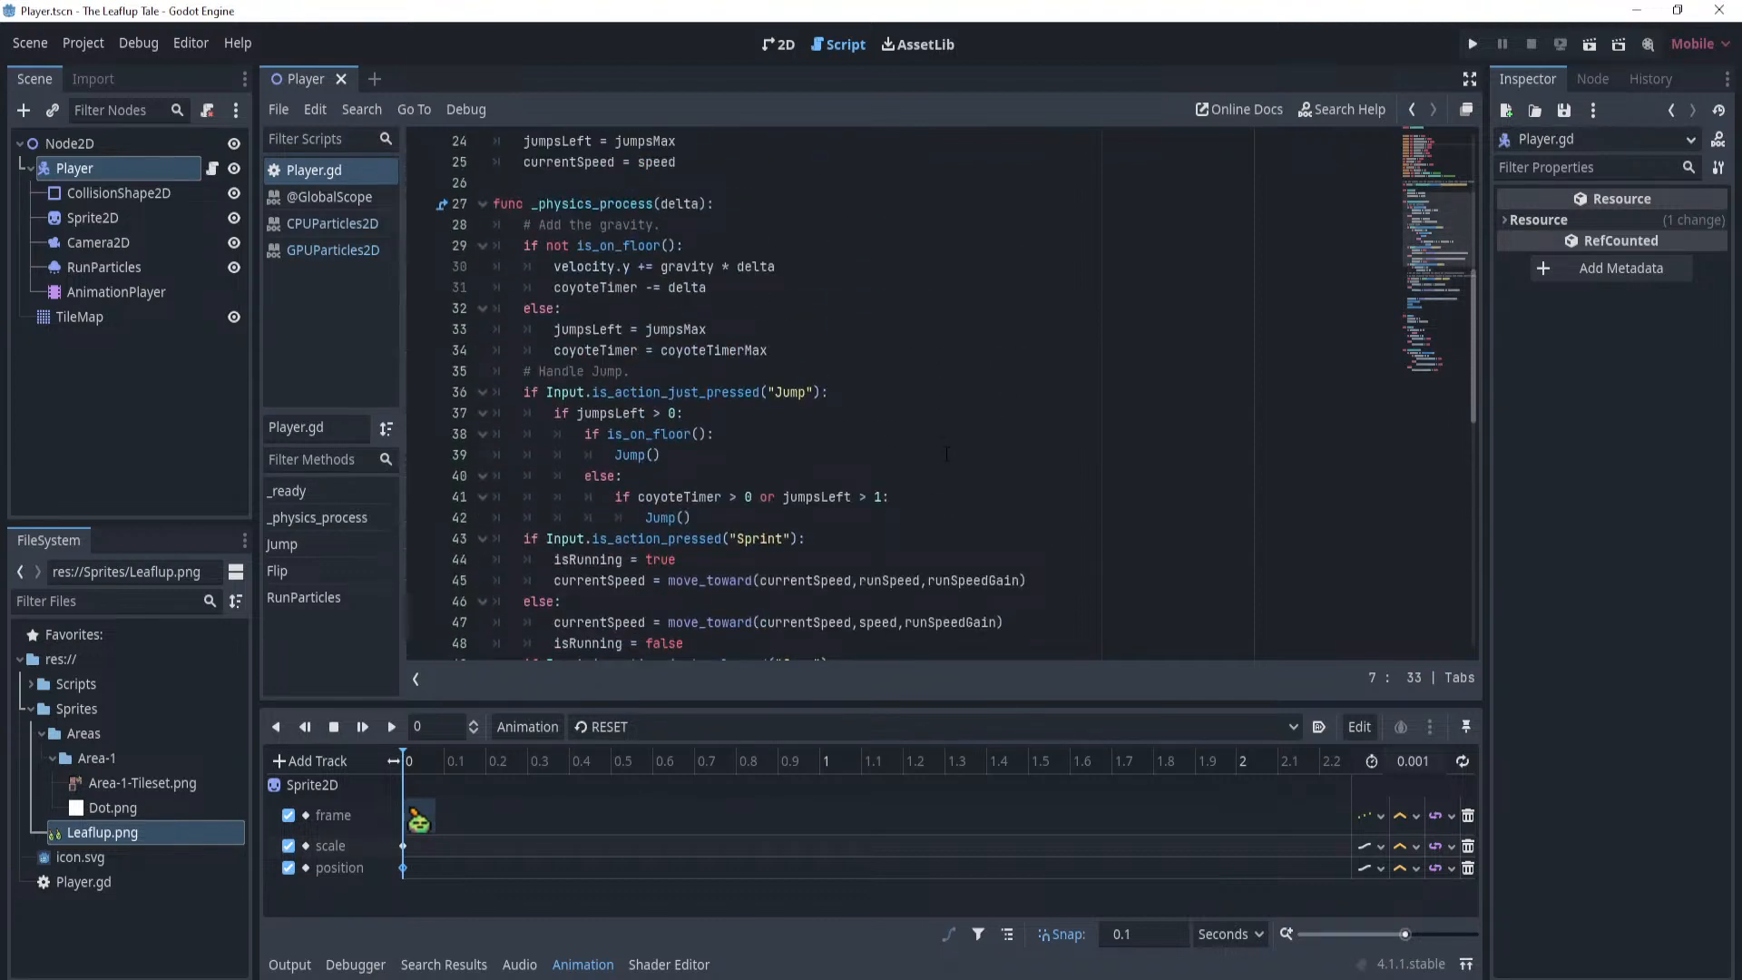
click(947, 497)
click(949, 435)
click(955, 393)
click(958, 372)
click(963, 333)
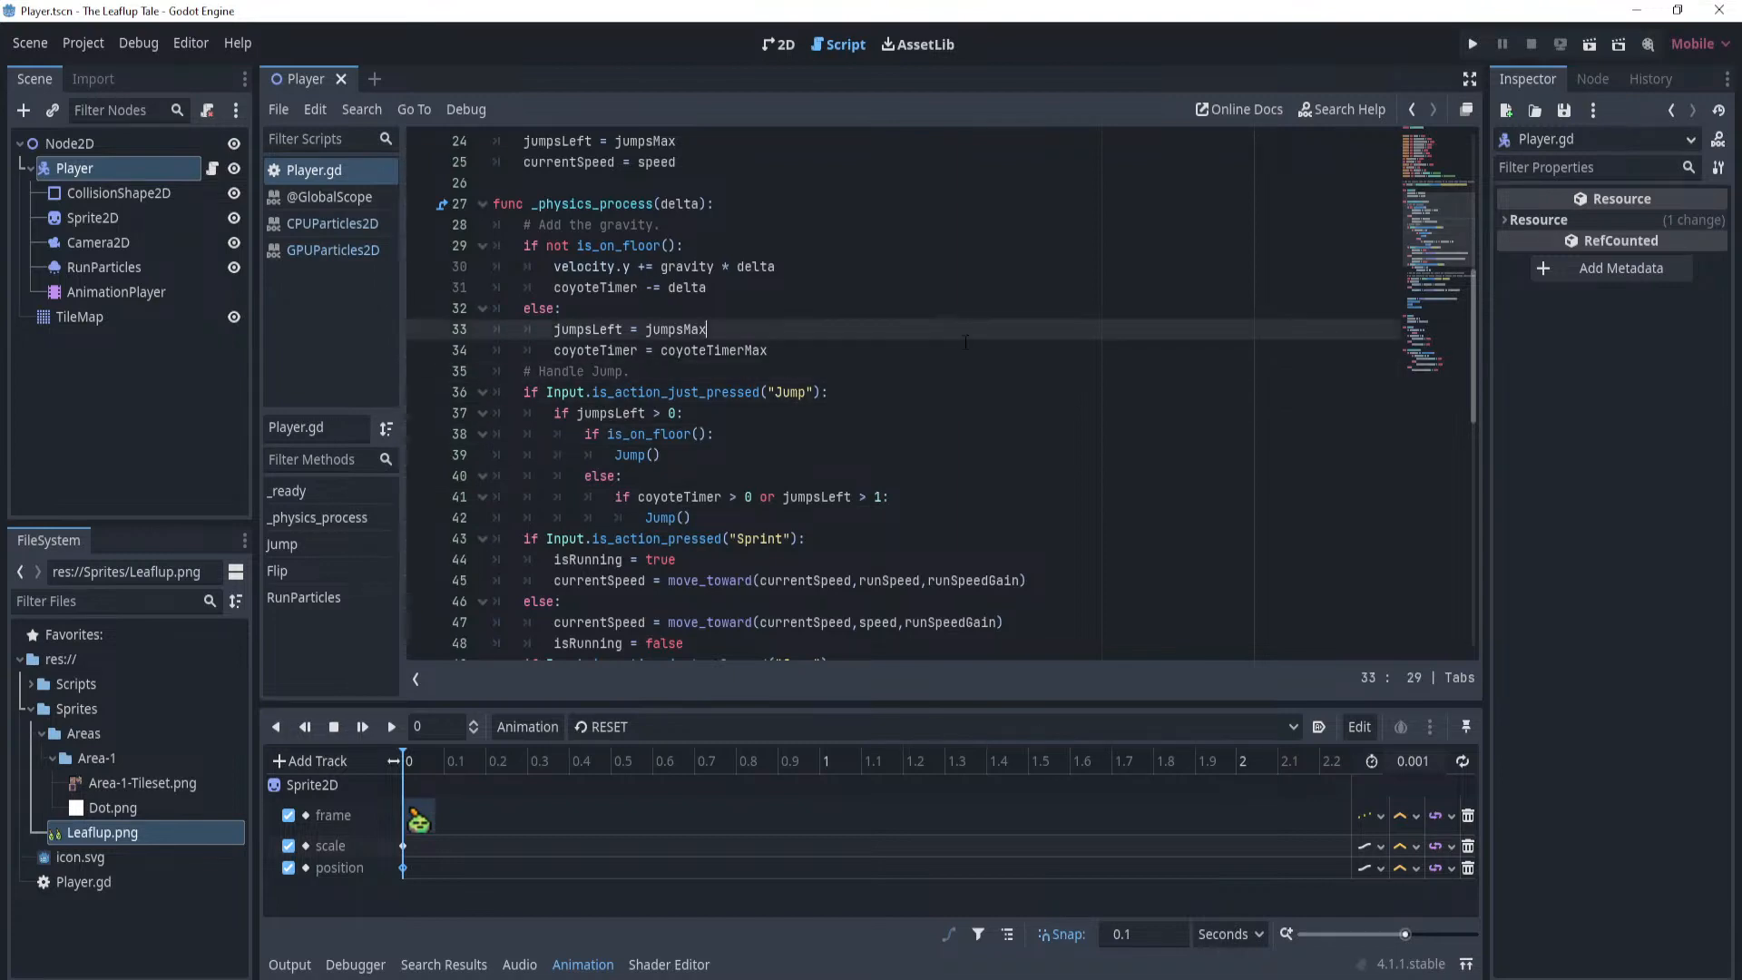
scroll(965, 341, up, 3)
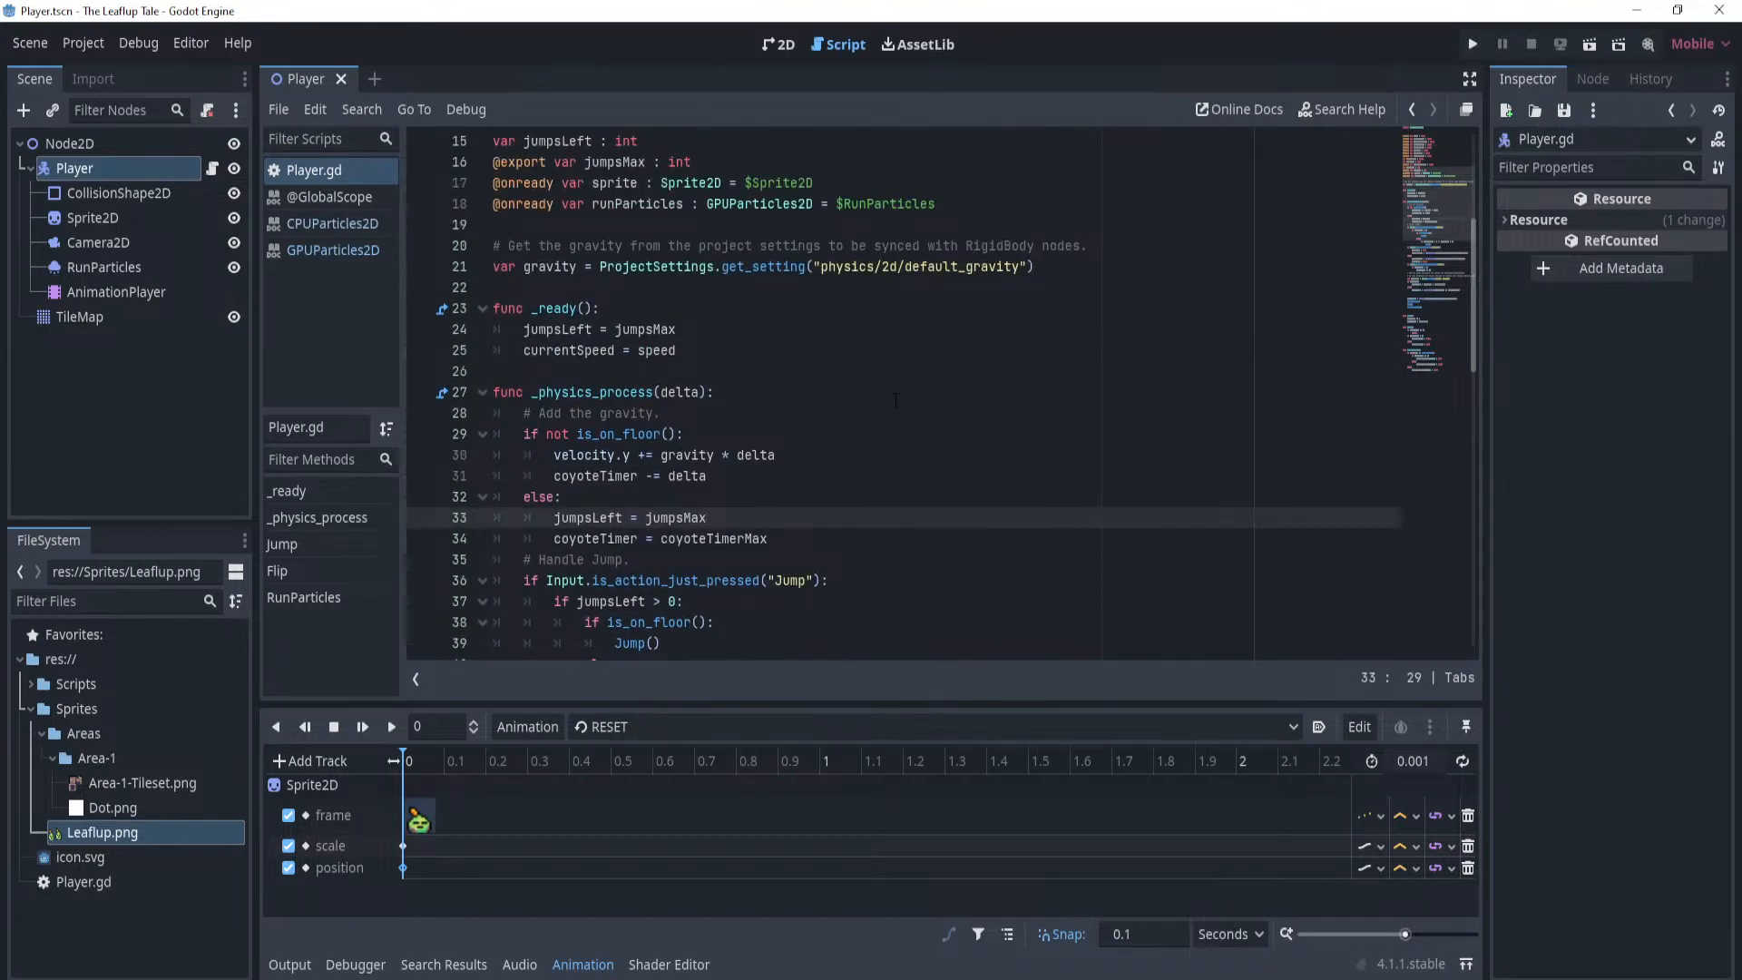
scroll(896, 401, down, 5)
scroll(958, 406, down, 1)
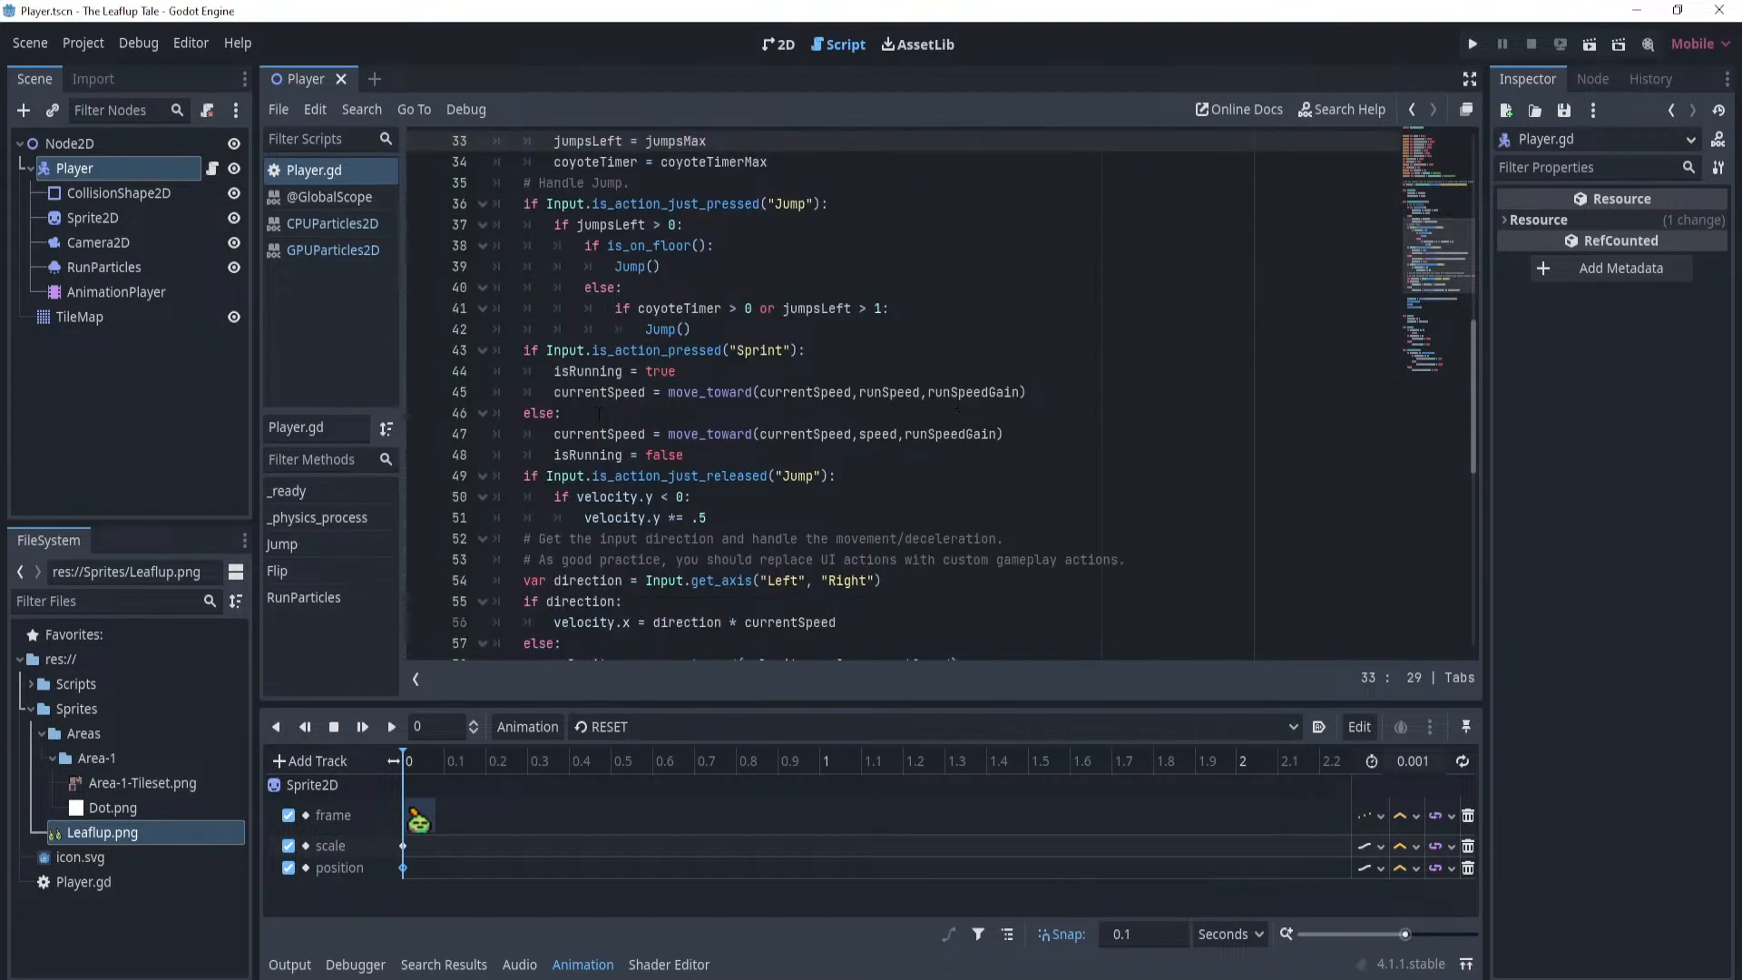
Examine how the sprint lines change currentSpeed and how the direction block applies it to velocity.x.
click(1106, 394)
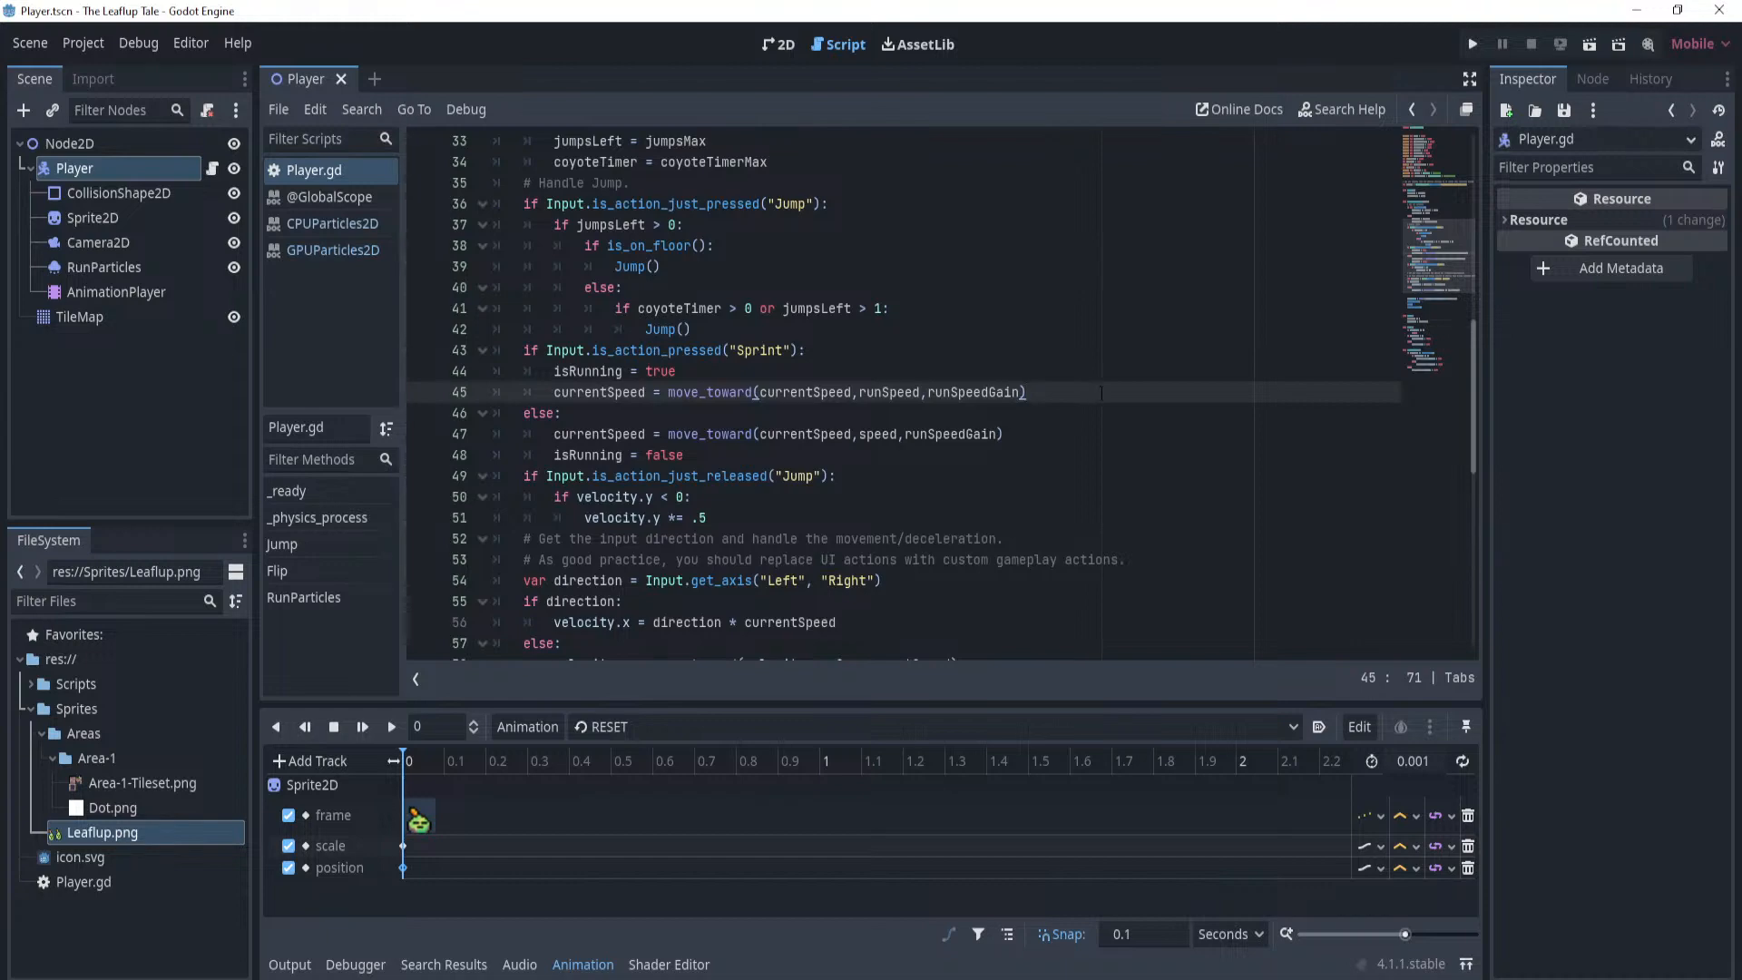
click(1068, 428)
scroll(1066, 426, down, 5)
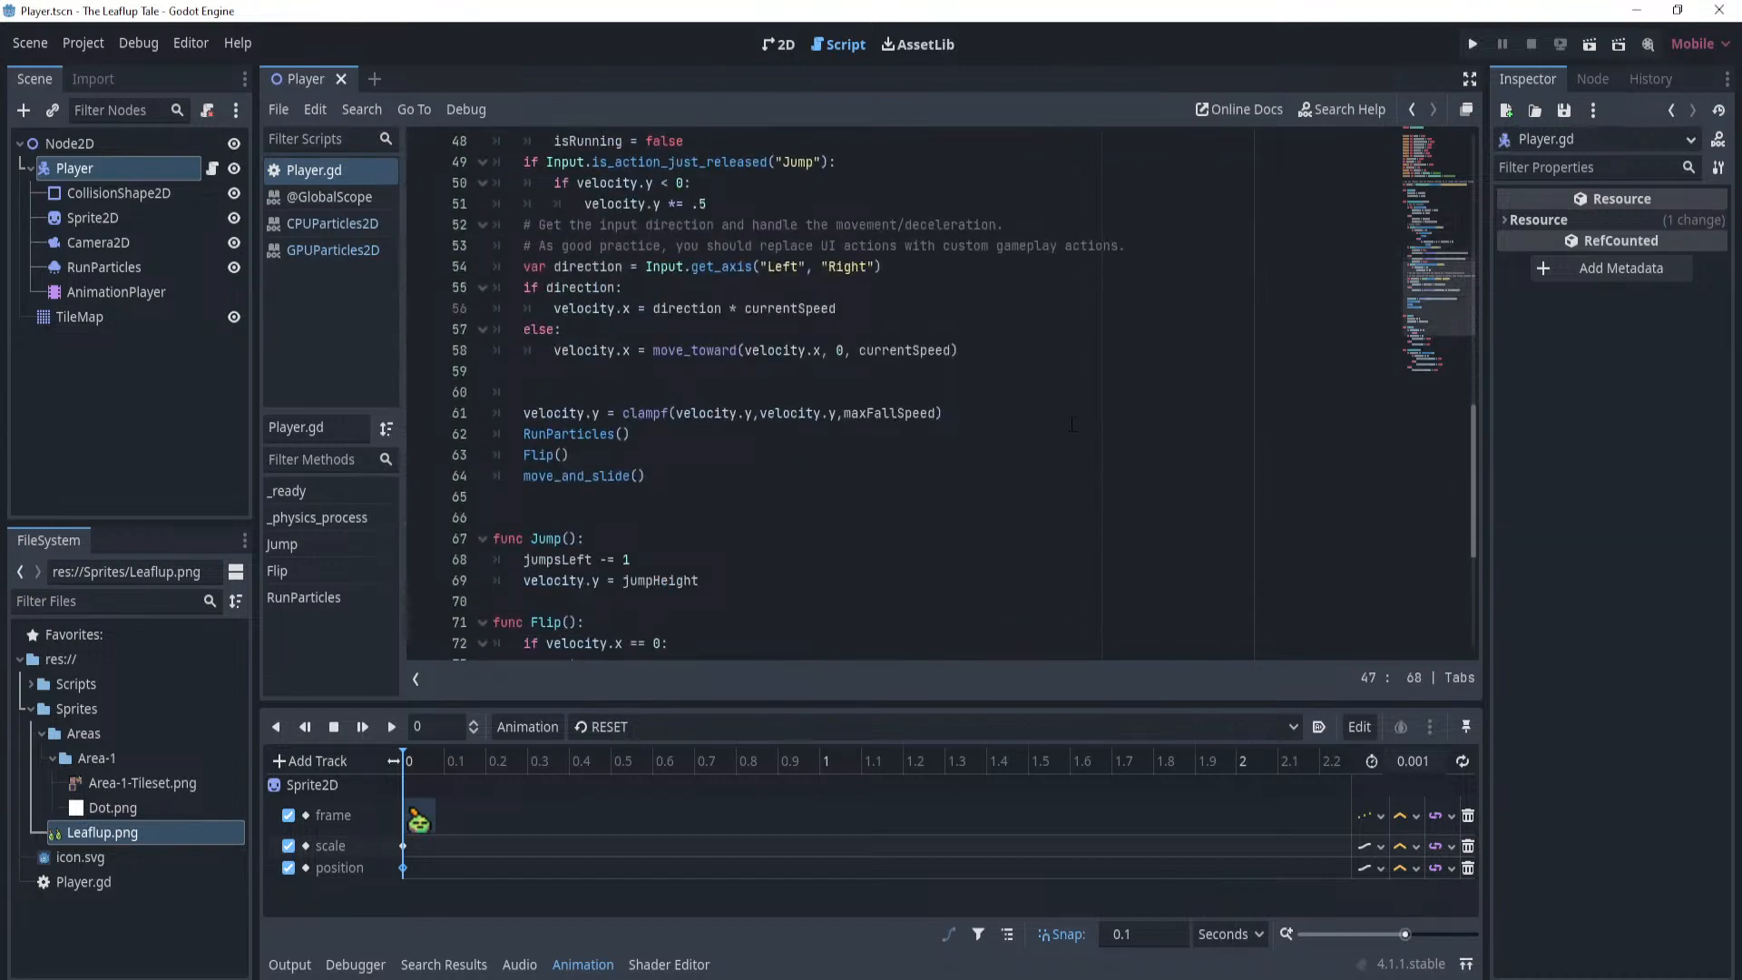
click(1020, 420)
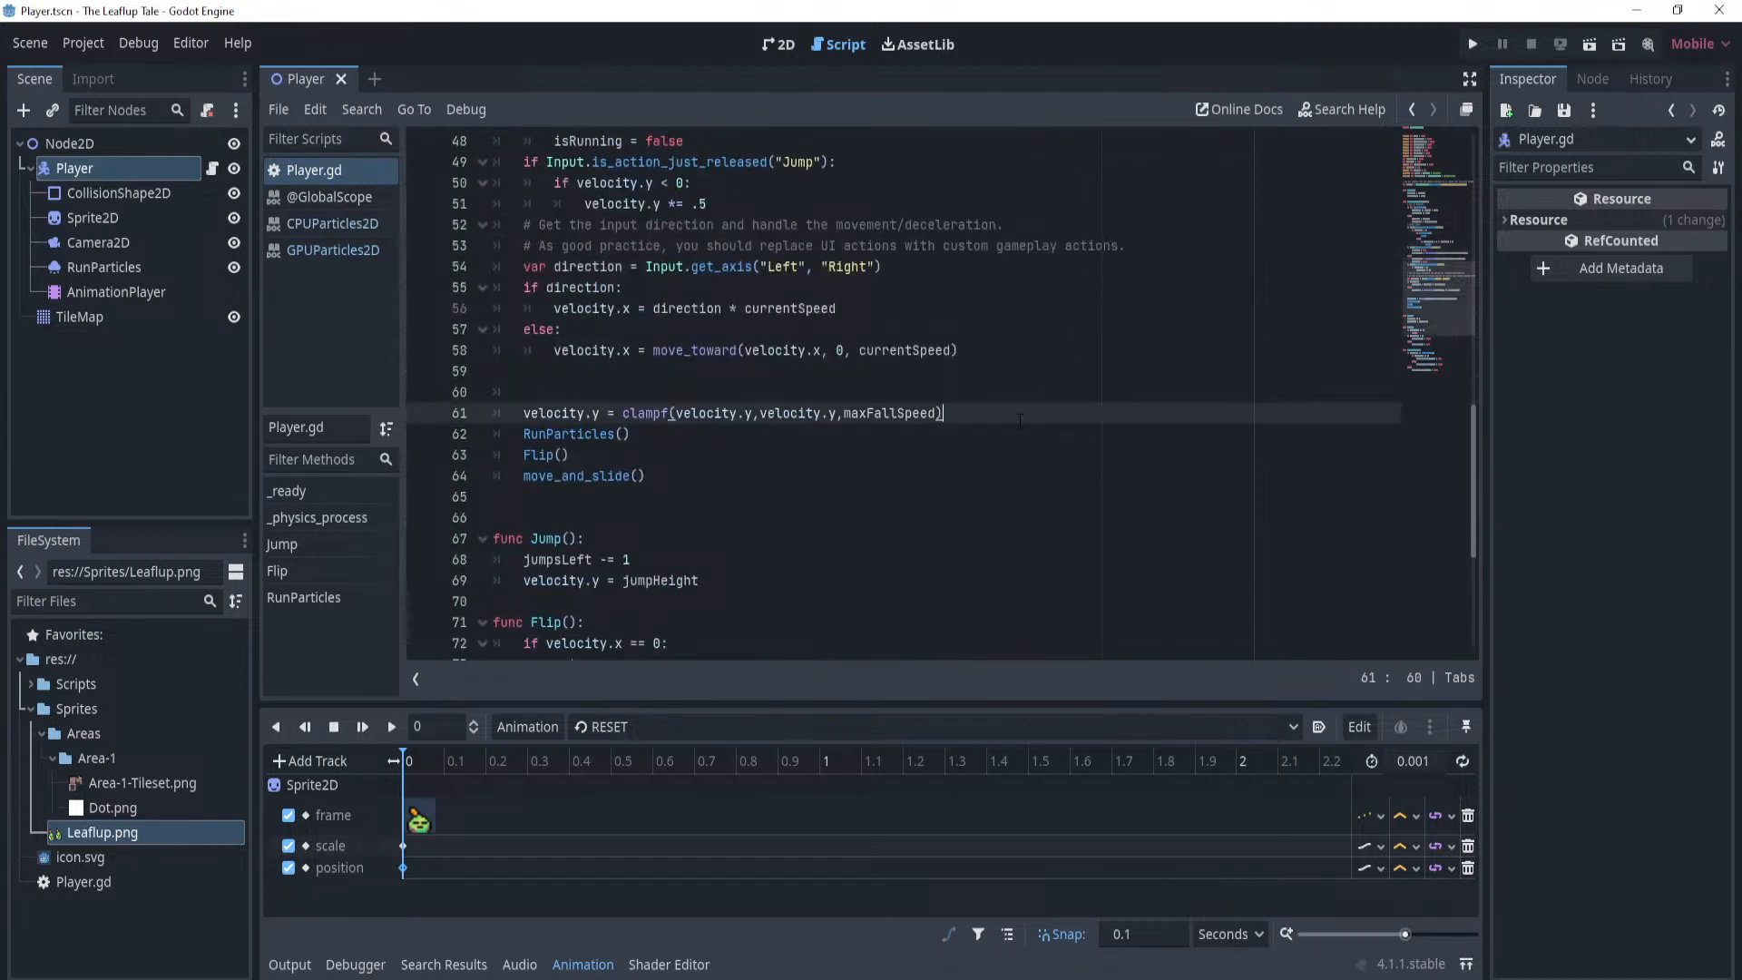
click(825, 453)
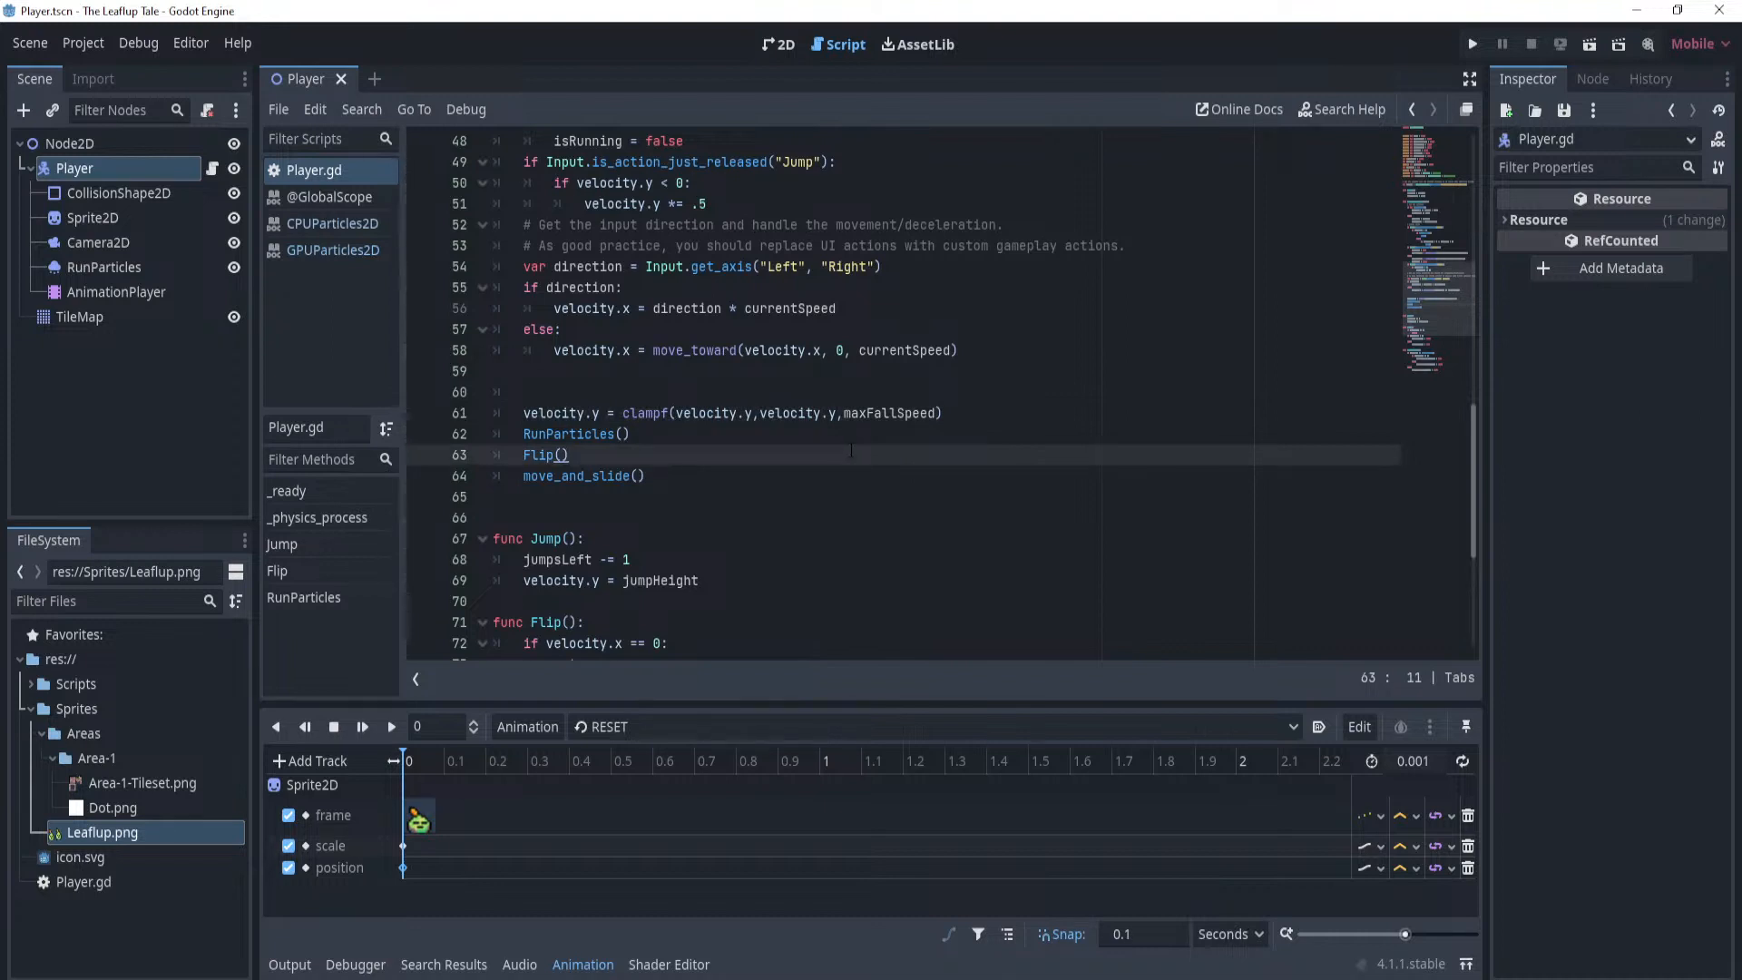
scroll(851, 451, up, 1)
click(893, 369)
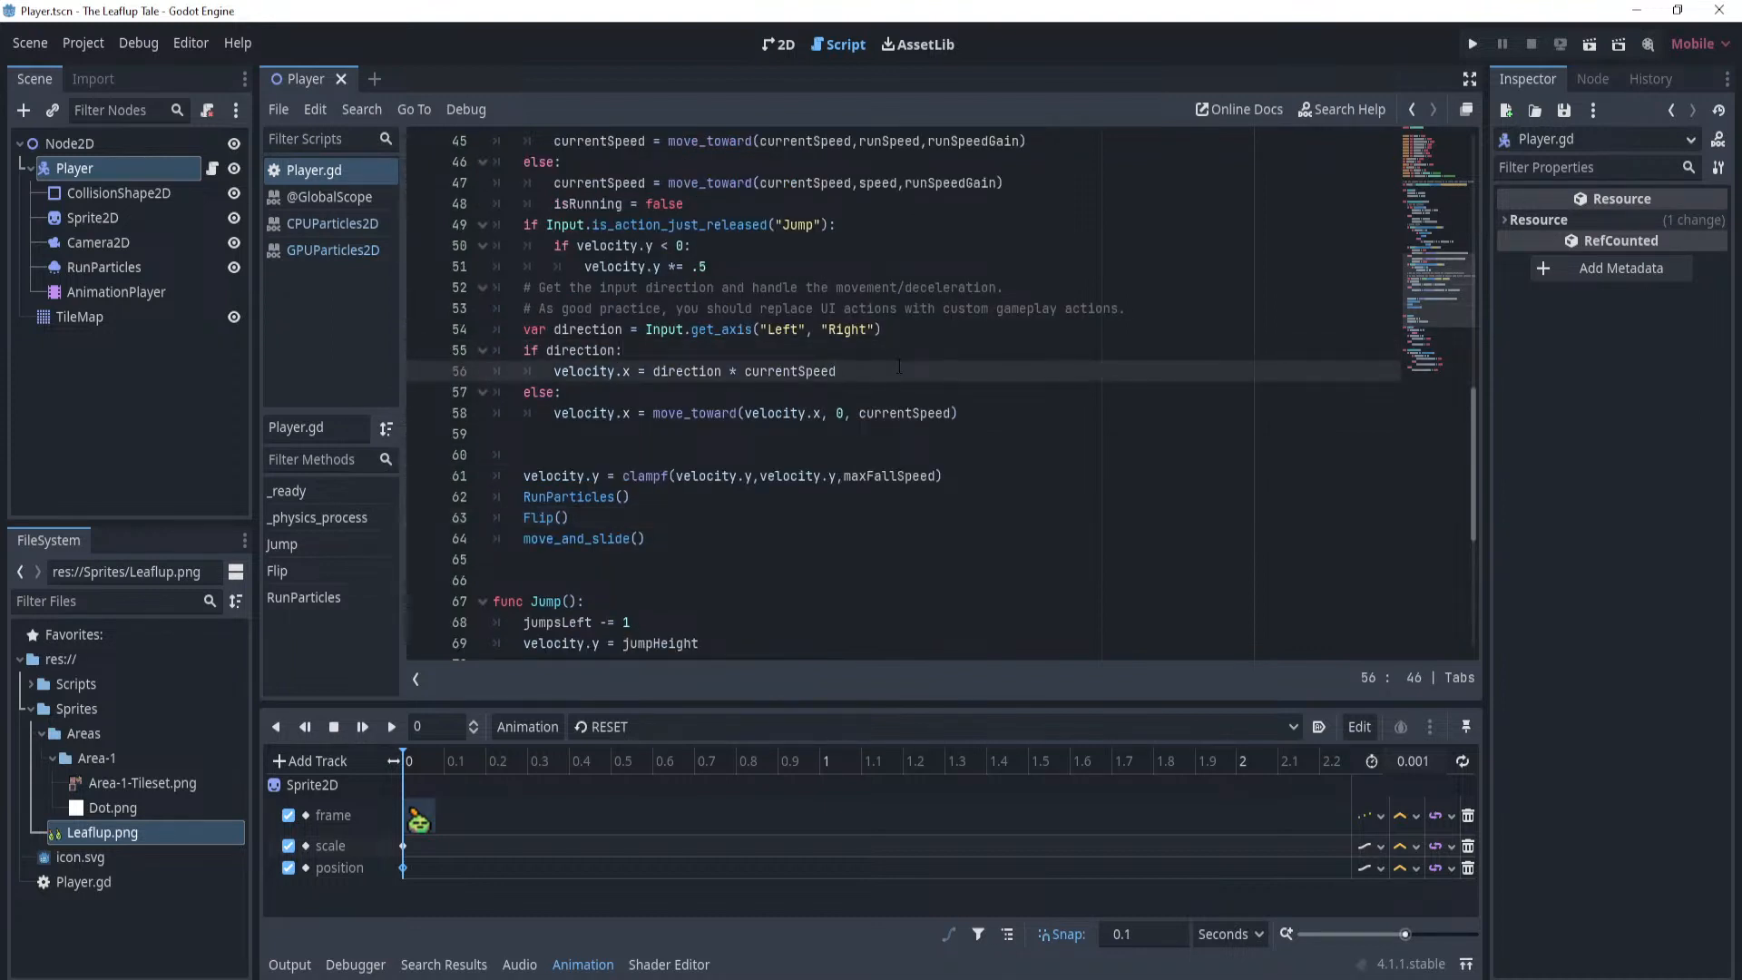
click(911, 356)
click(973, 336)
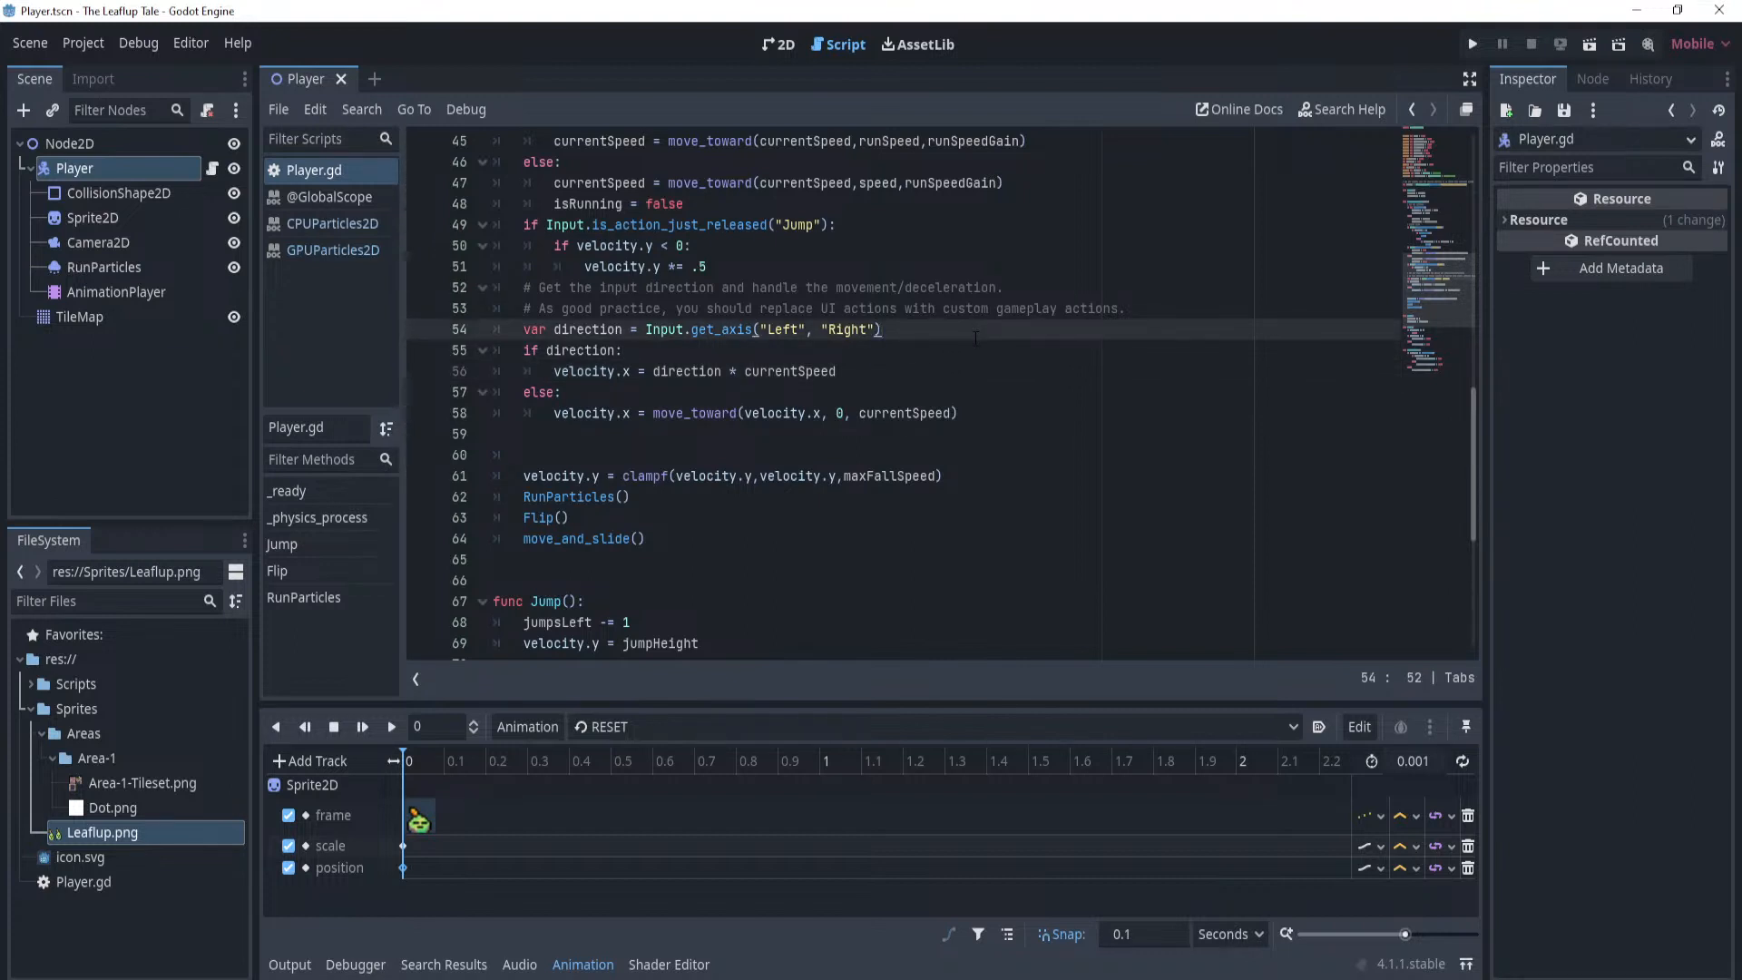
click(908, 351)
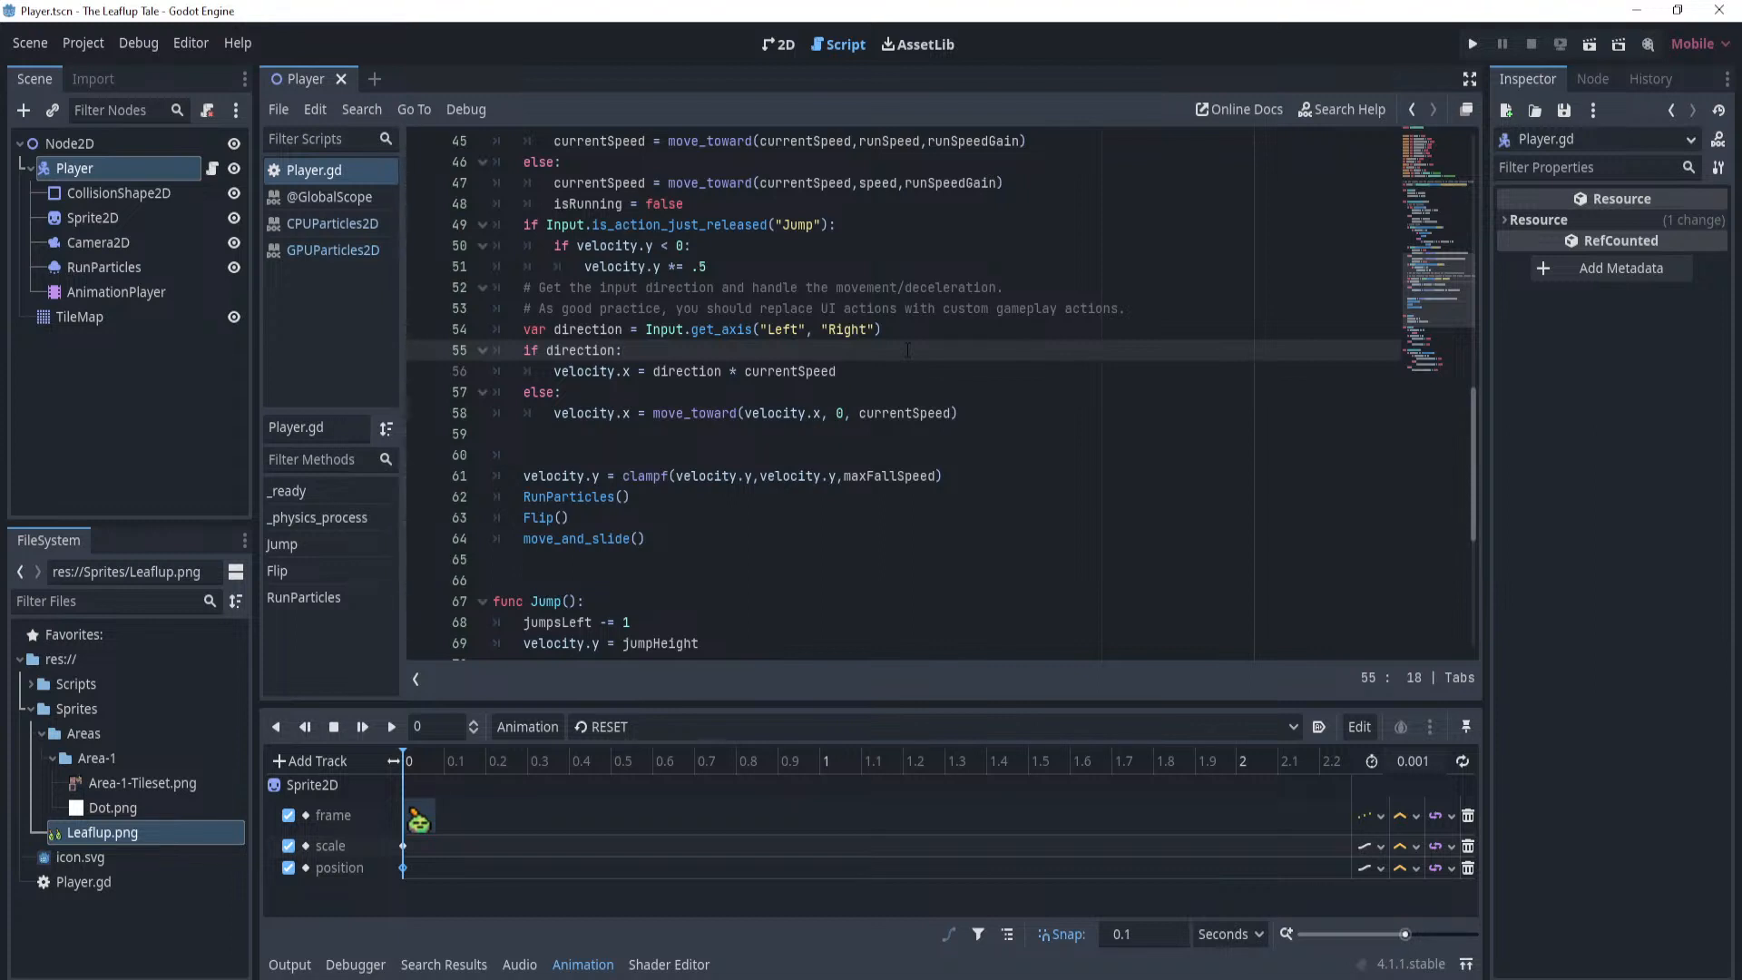
key(Return)
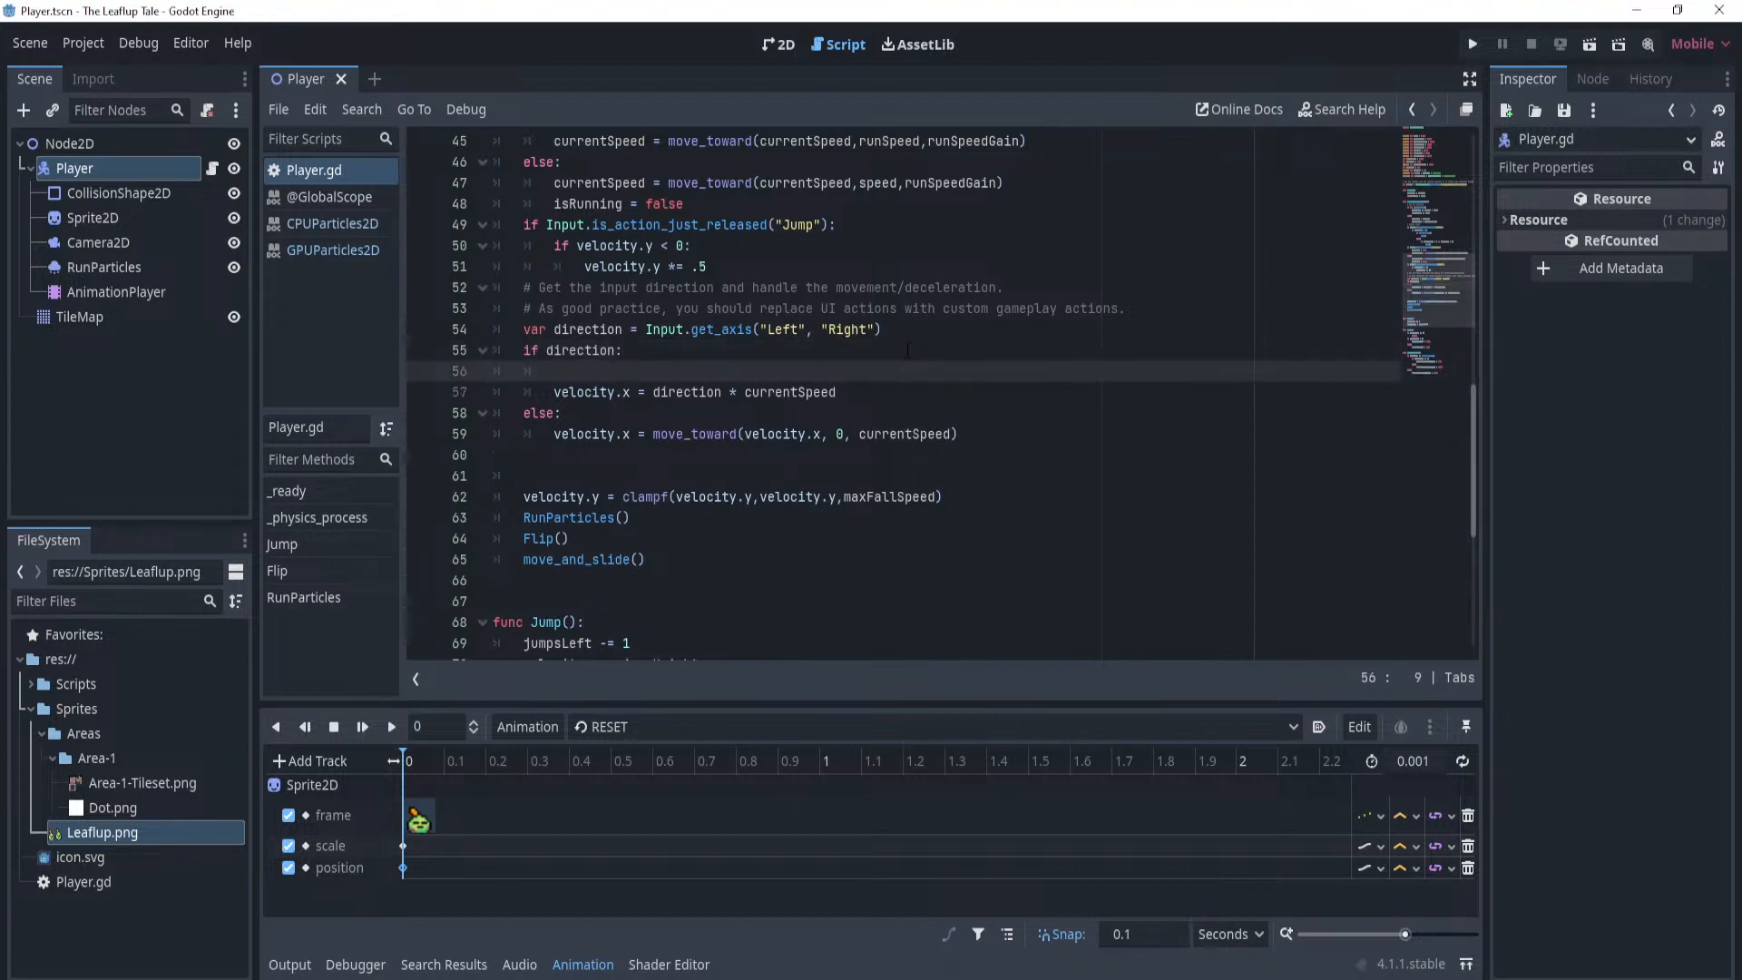
text(current)
key(Return)
text(= current)
key(Return)
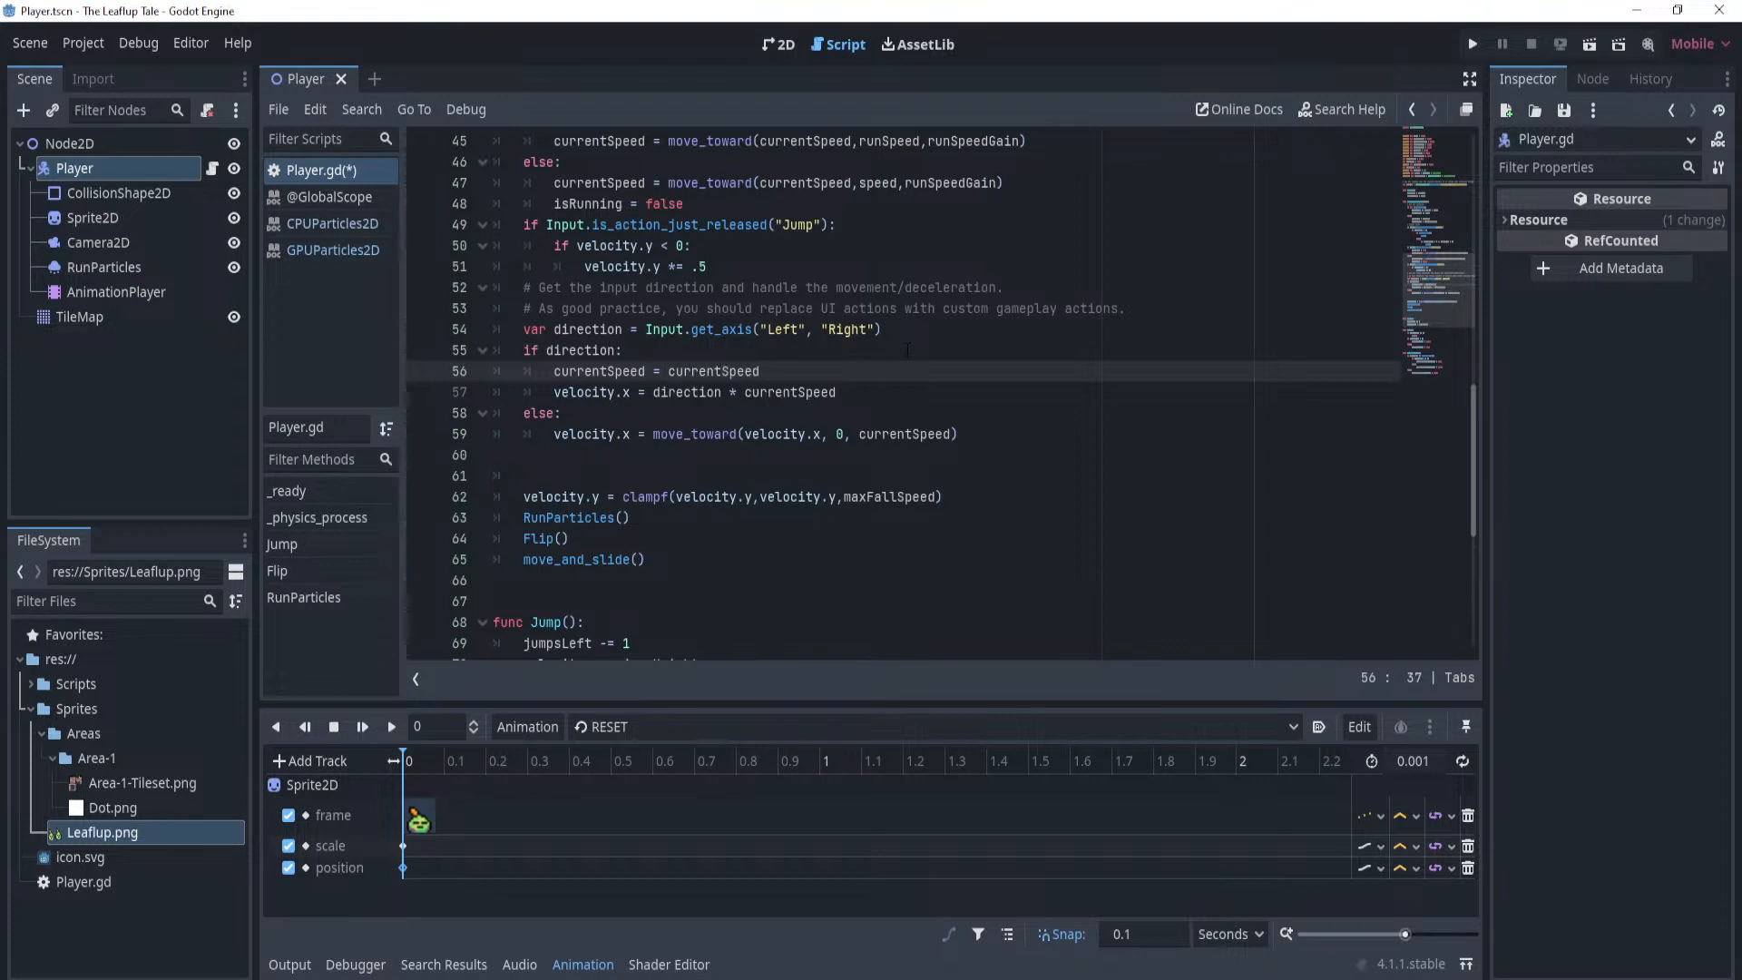
text(* move)
key(BackSpace)
key(BackSpace)
key(BackSpace)
key(BackSpace)
drag(798, 371, 439, 373)
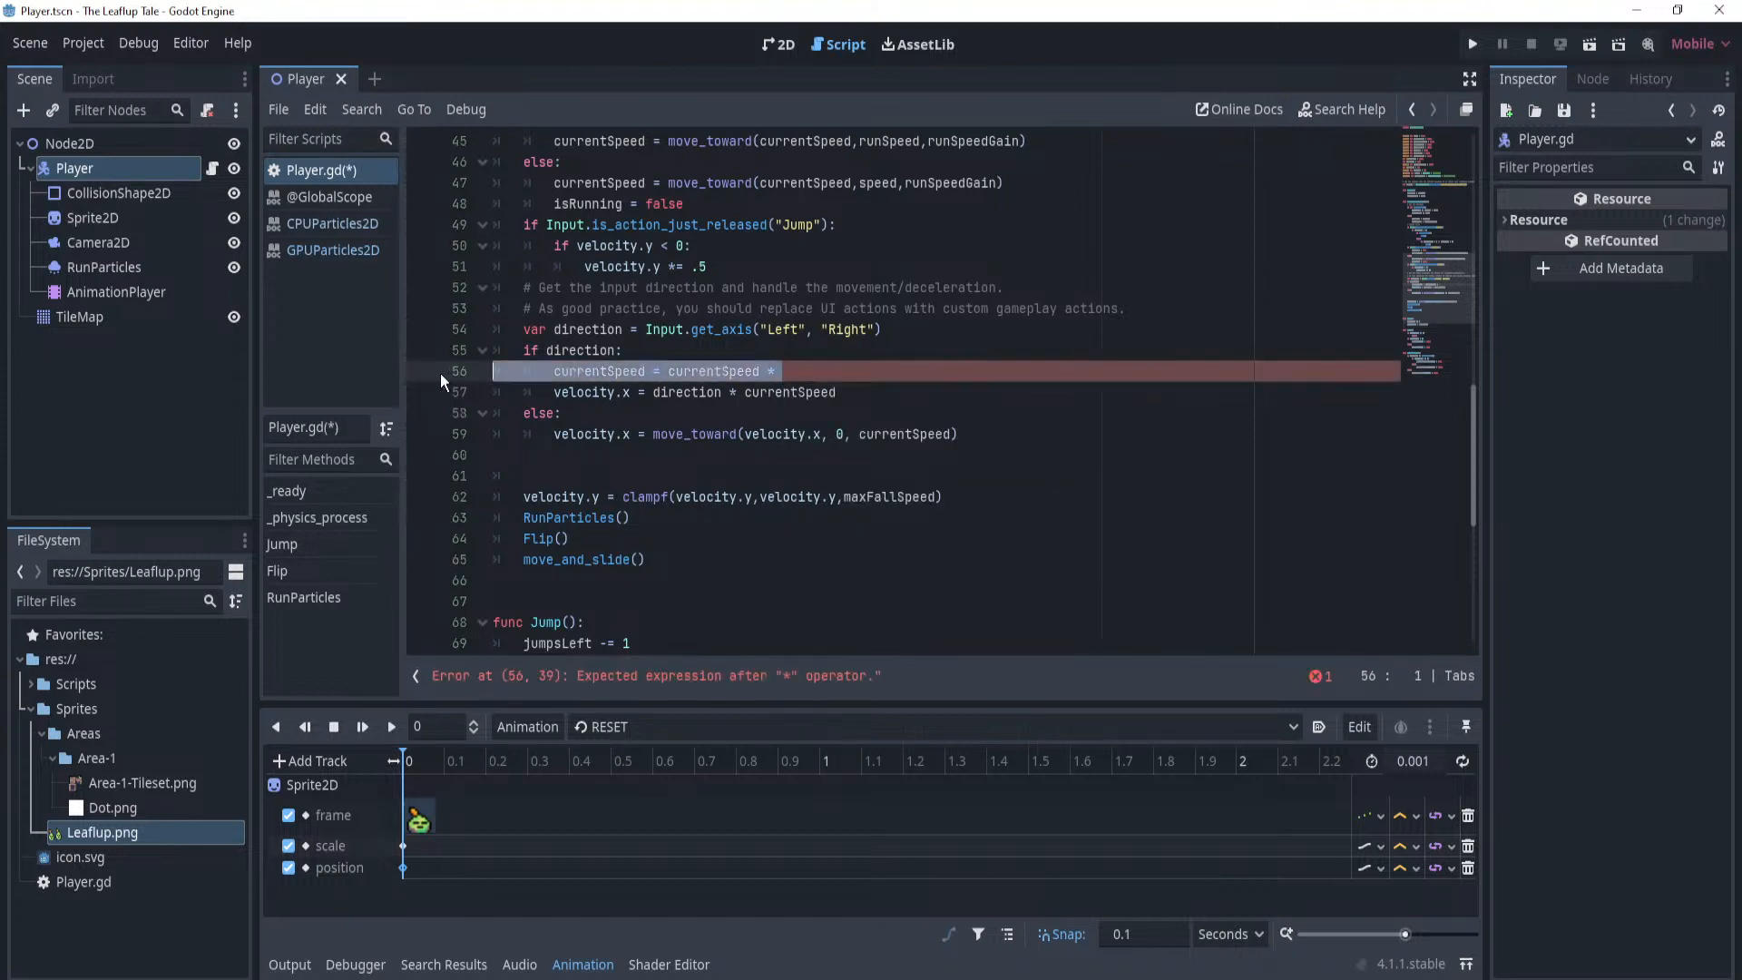
key(BackSpace)
key(BackSpace)
Replace the incomplete currentSpeed line in the direction block with an `if is_on_floor():` check and start its indented body.
key(Return)
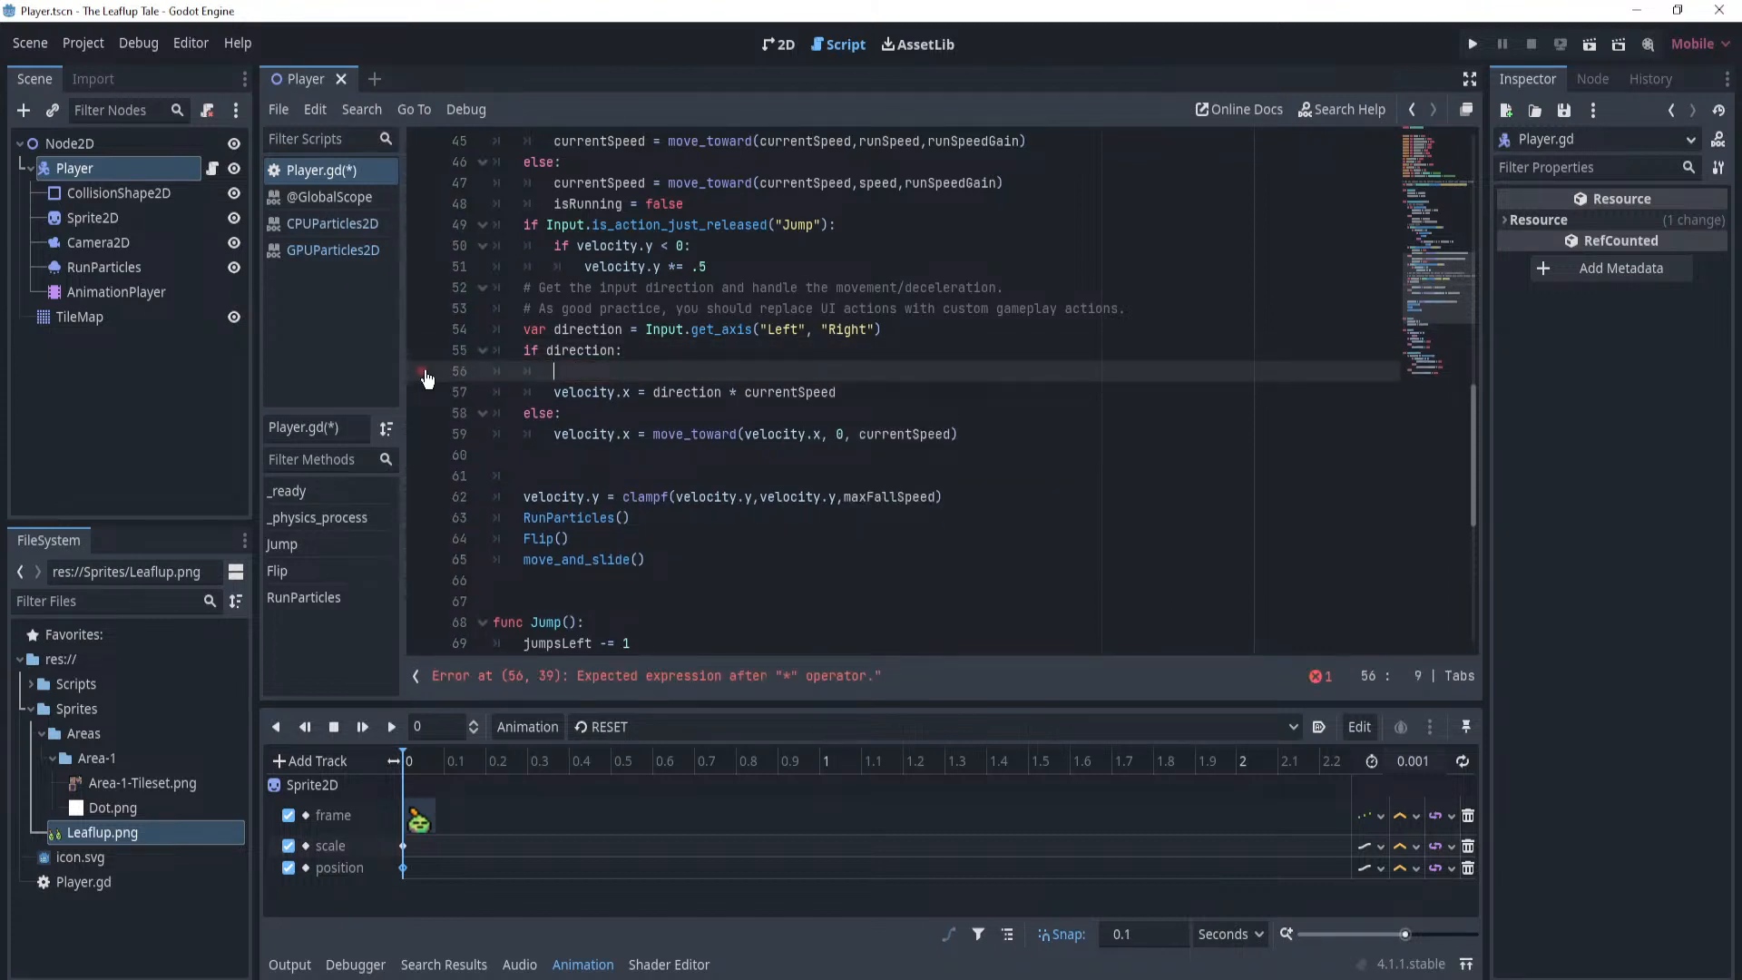
text(if ison)
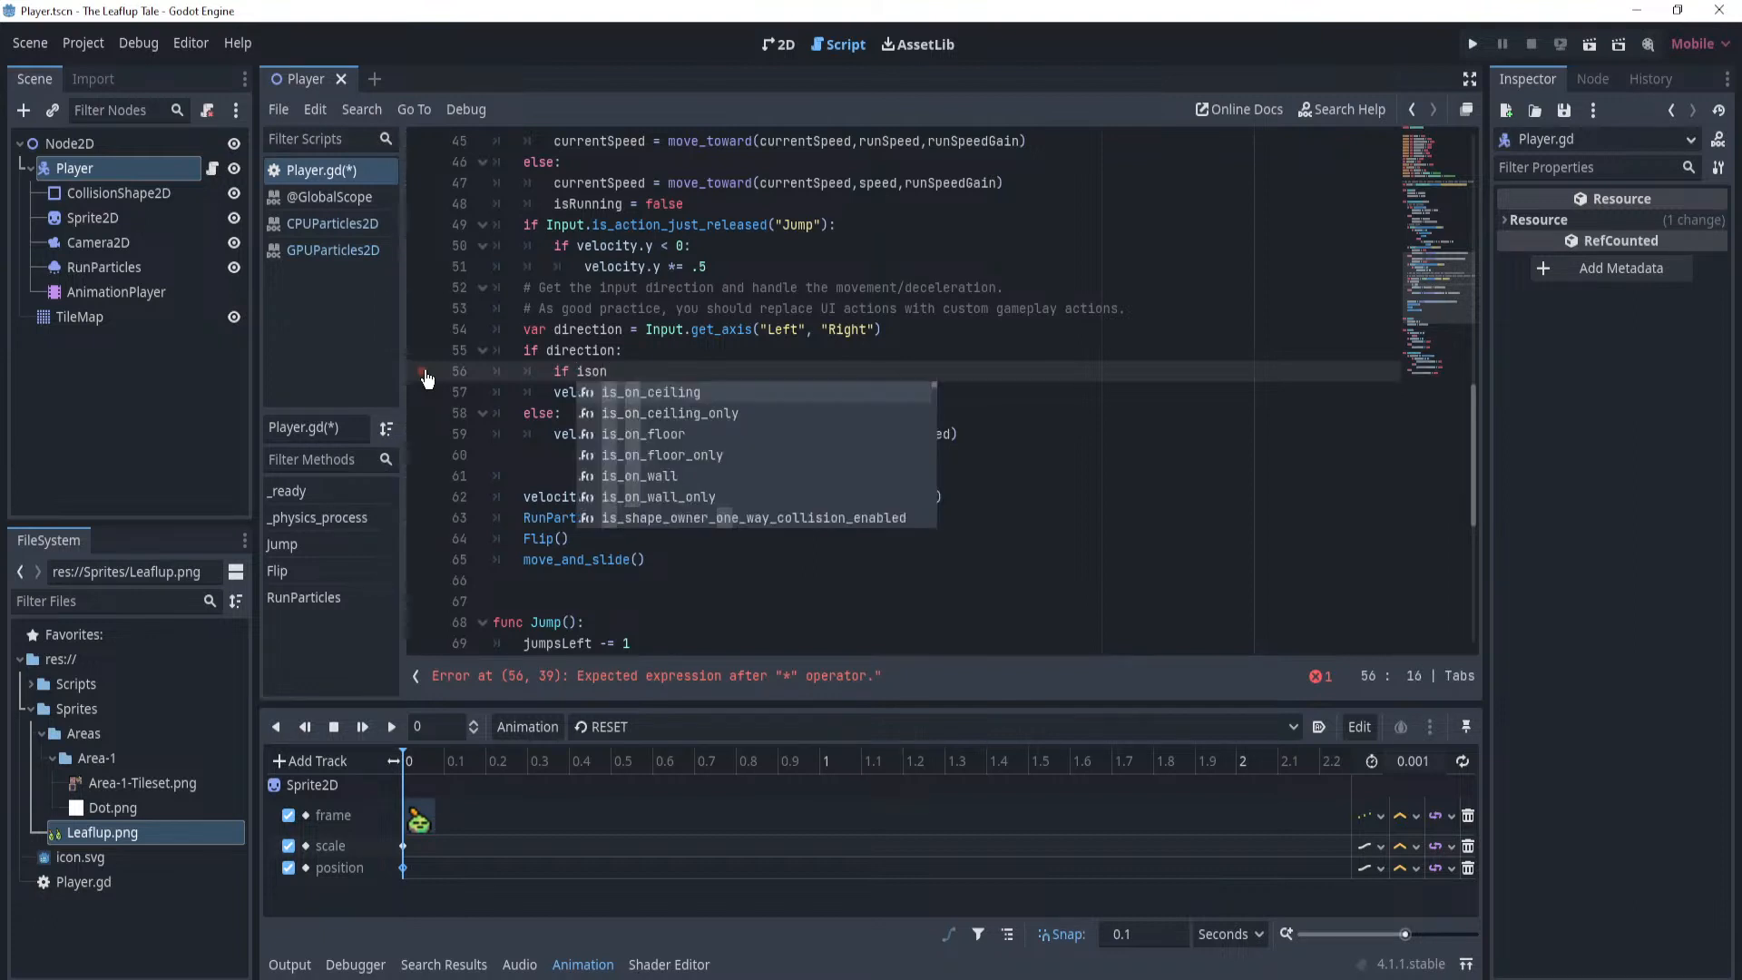
key(Down)
key(Down)
key(Return)
text(:)
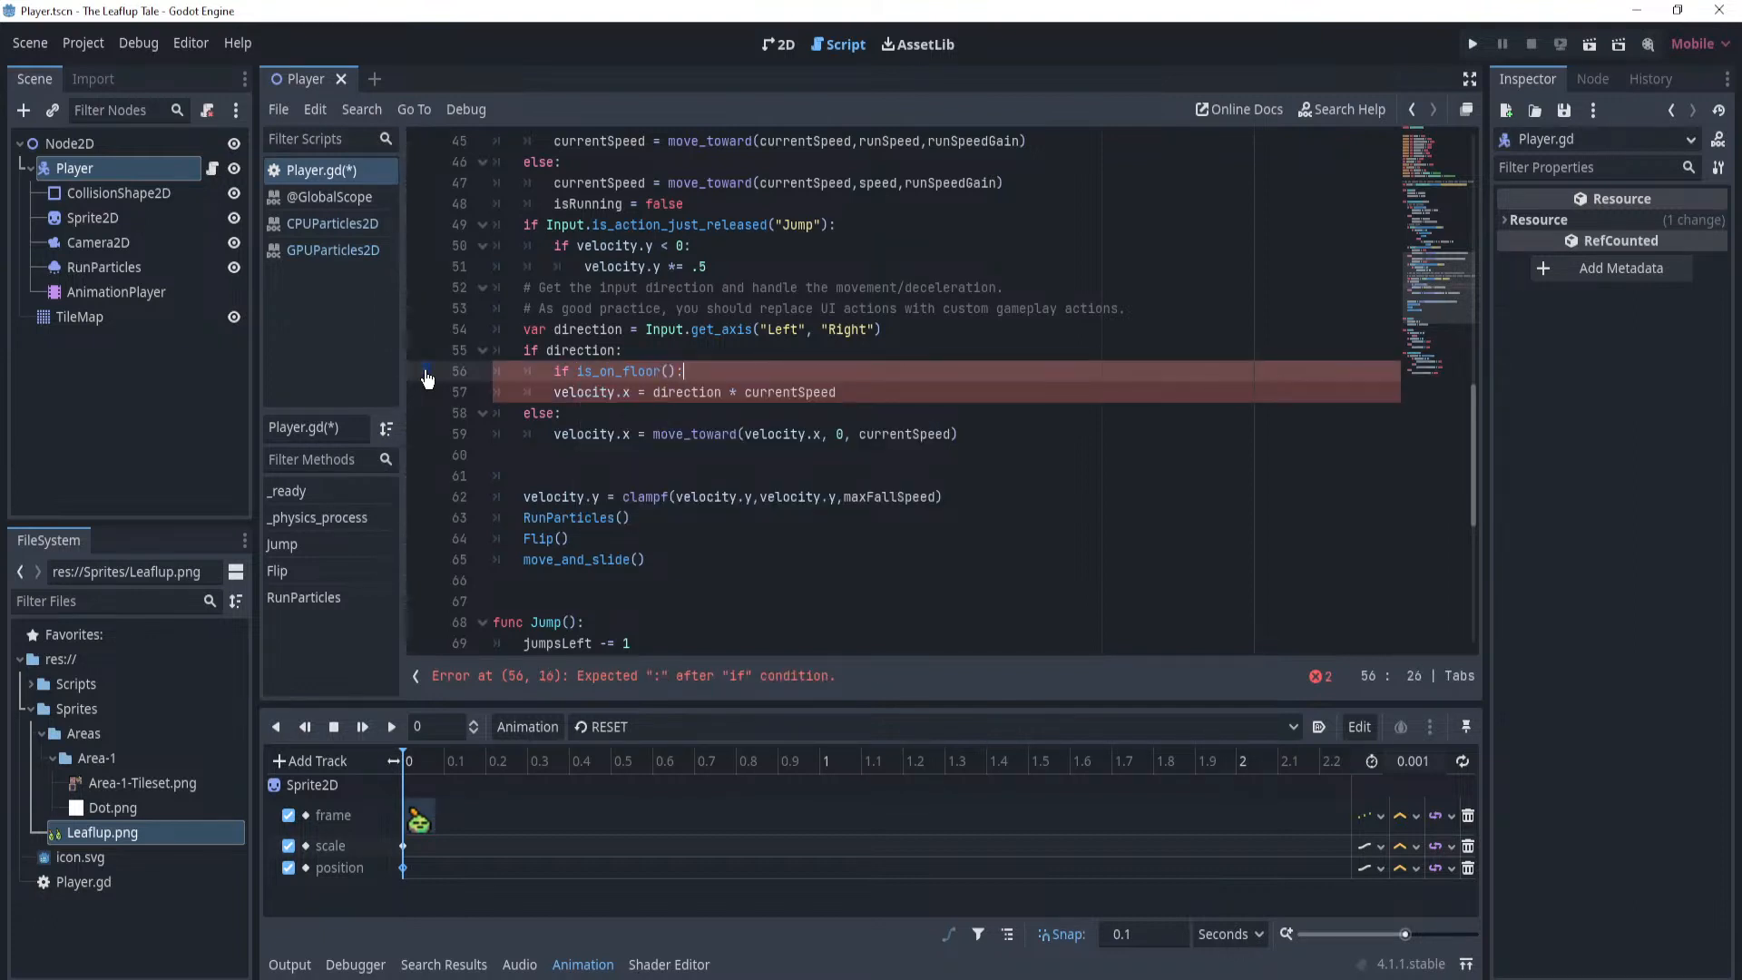
key(Return)
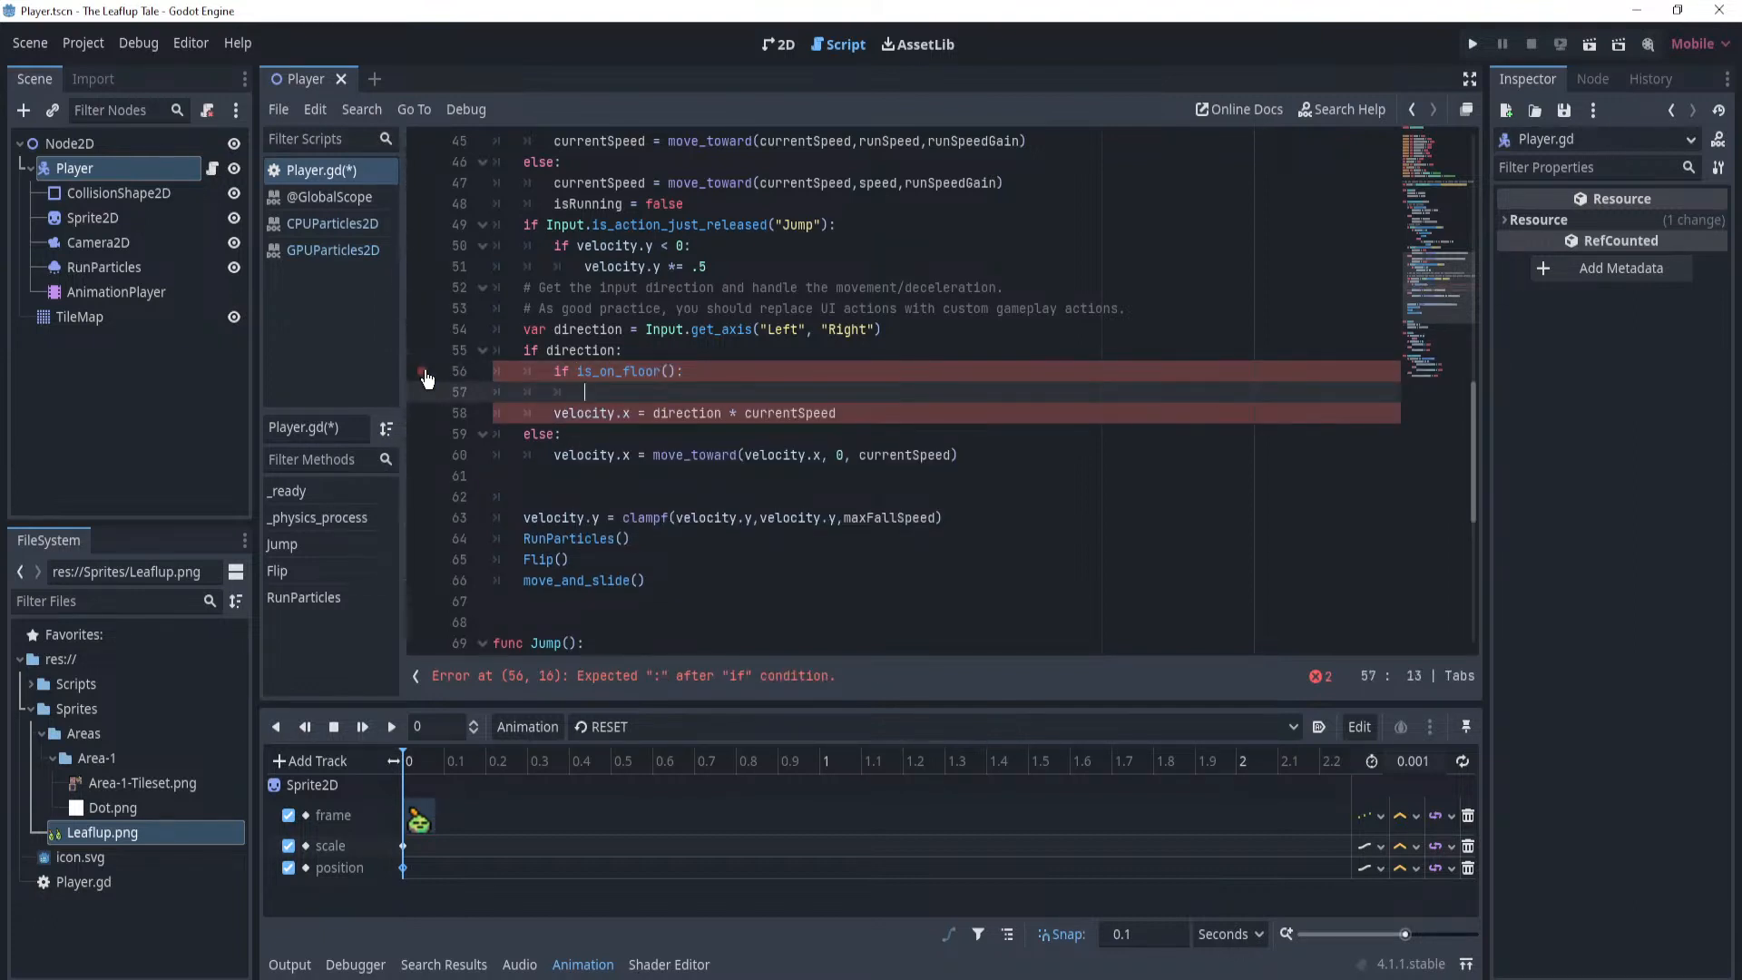
Negate the floor check so the condition reads `if !is_on_floor():`, and return to its empty body line.
text(m)
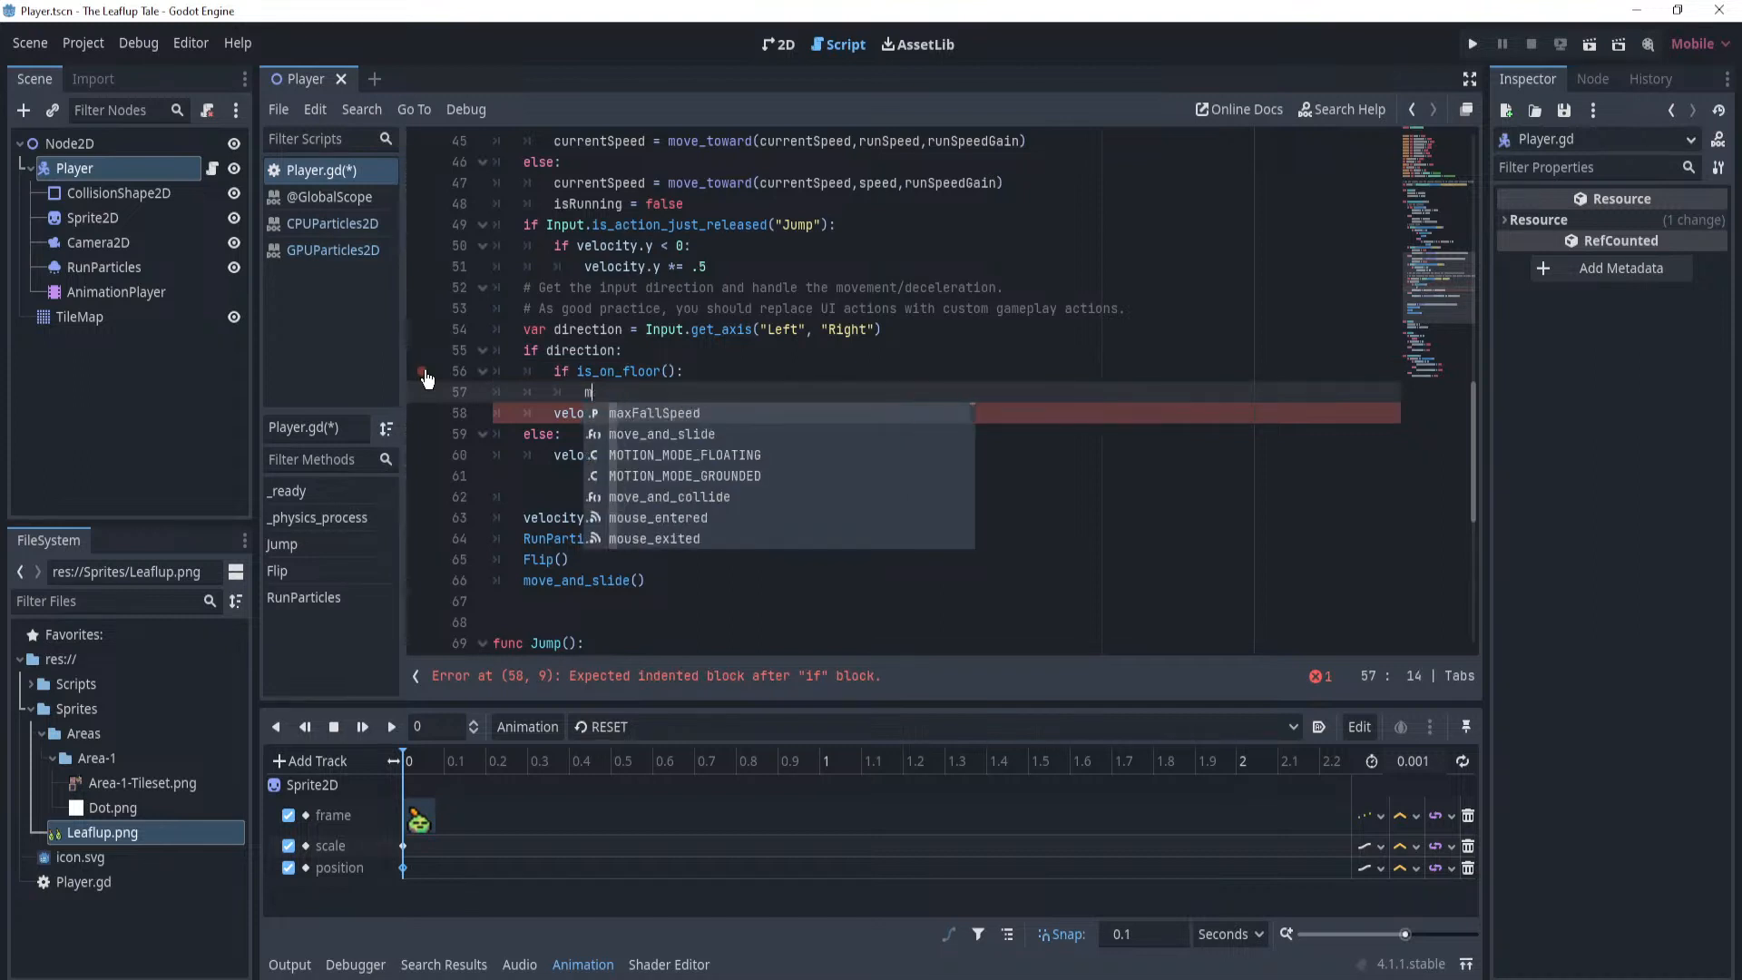
key(BackSpace)
key(Up)
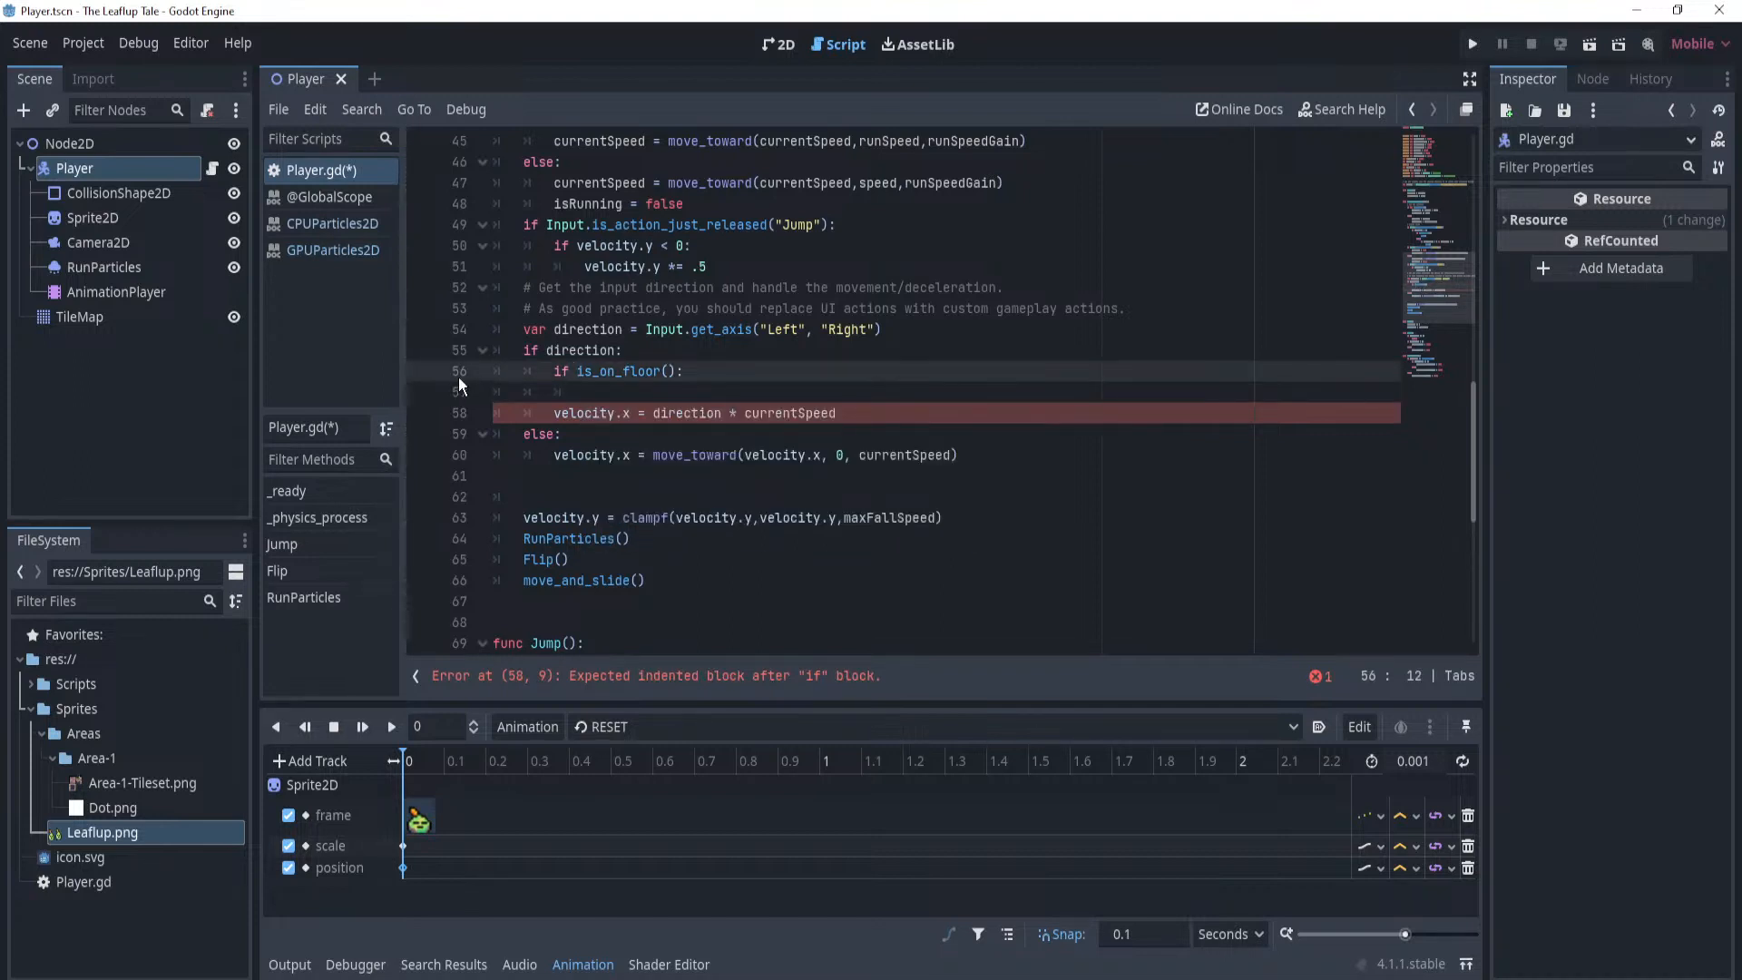
text(!)
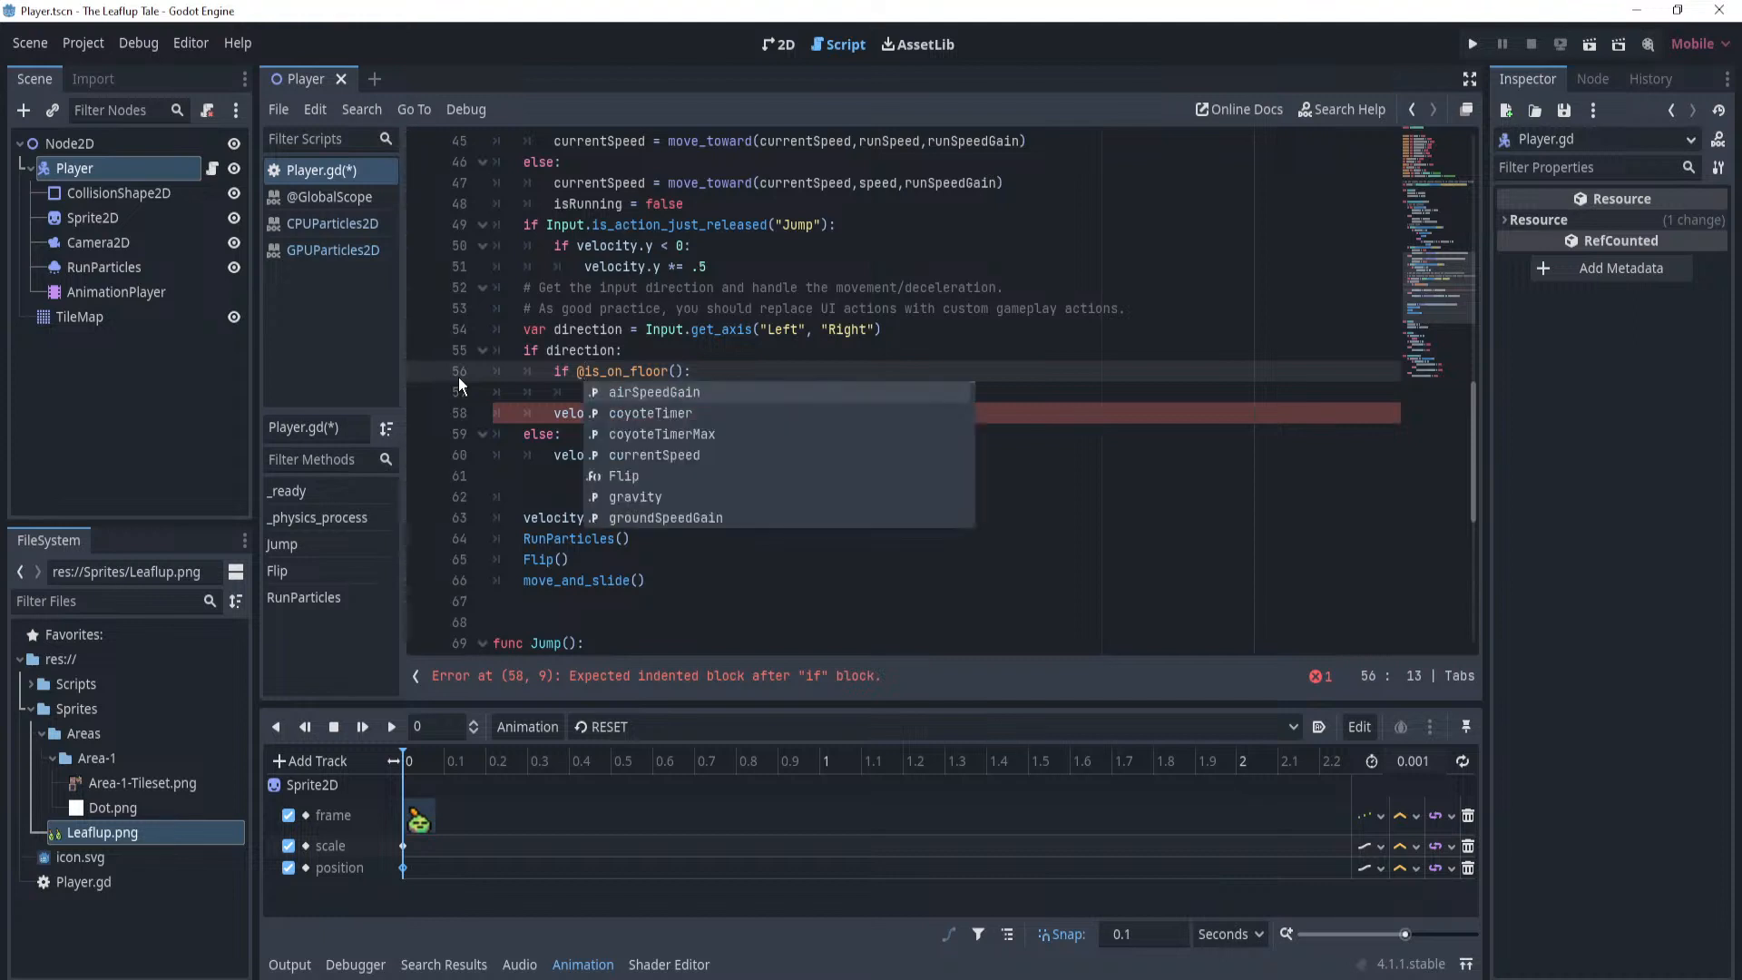
key(Escape)
key(Down)
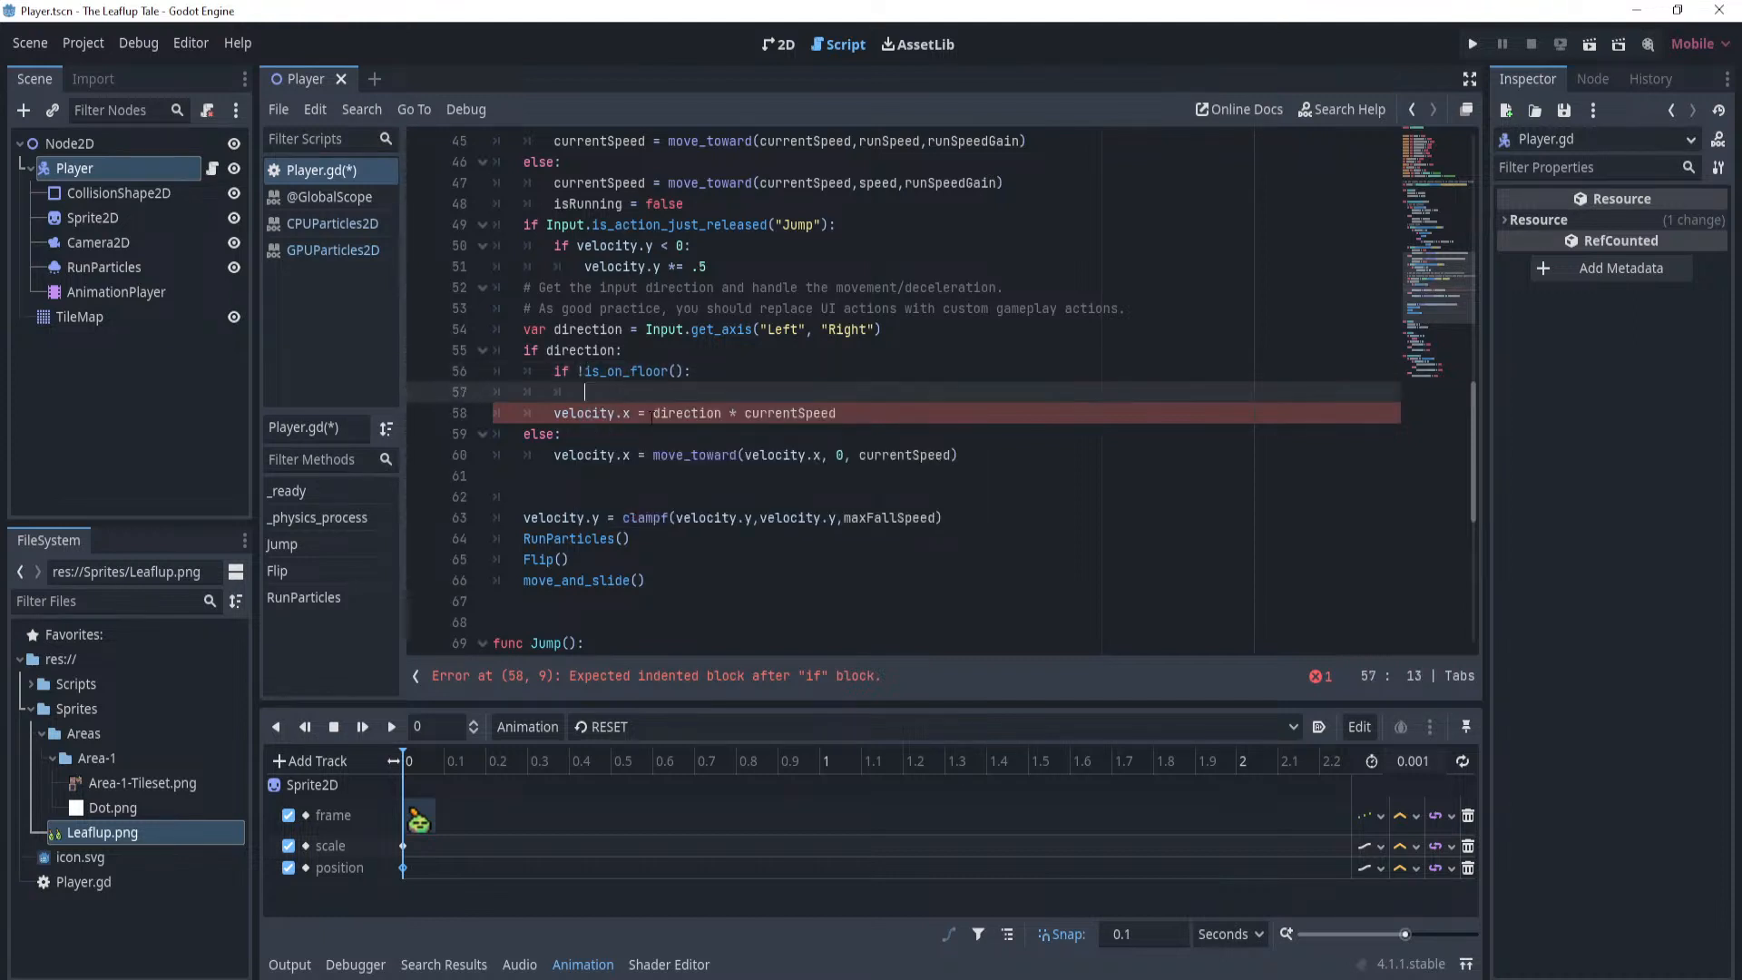
text(movemt)
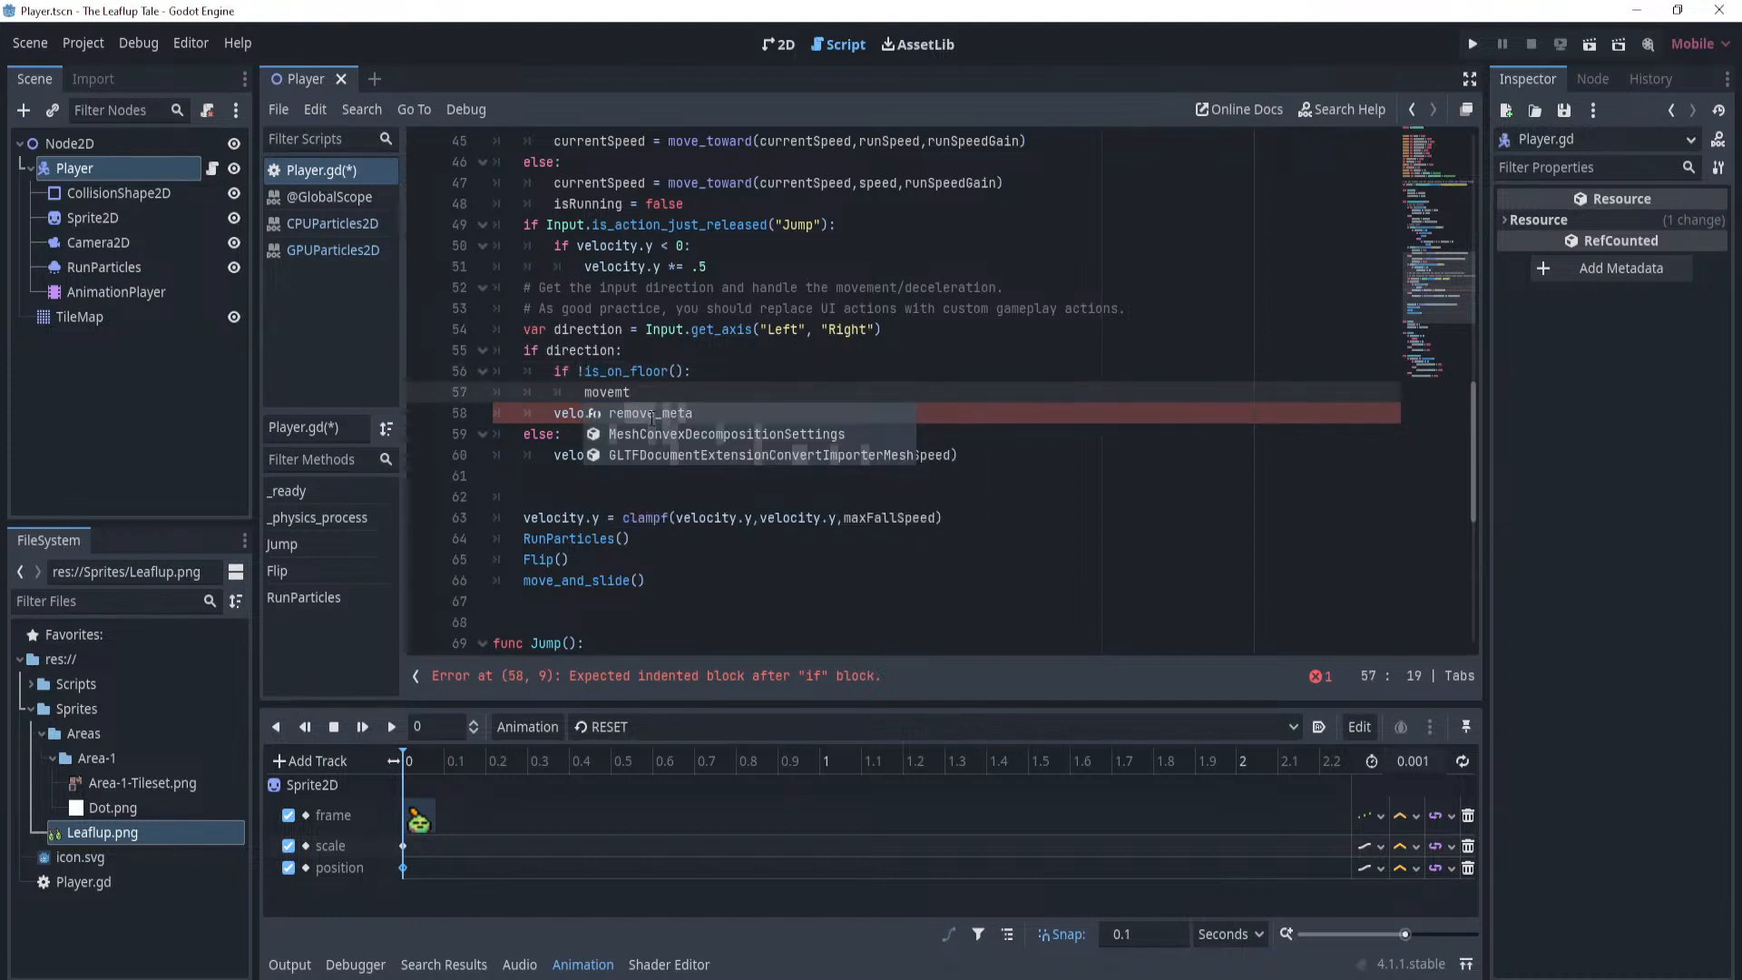
key(BackSpace)
key(BackSpace)
text(ment)
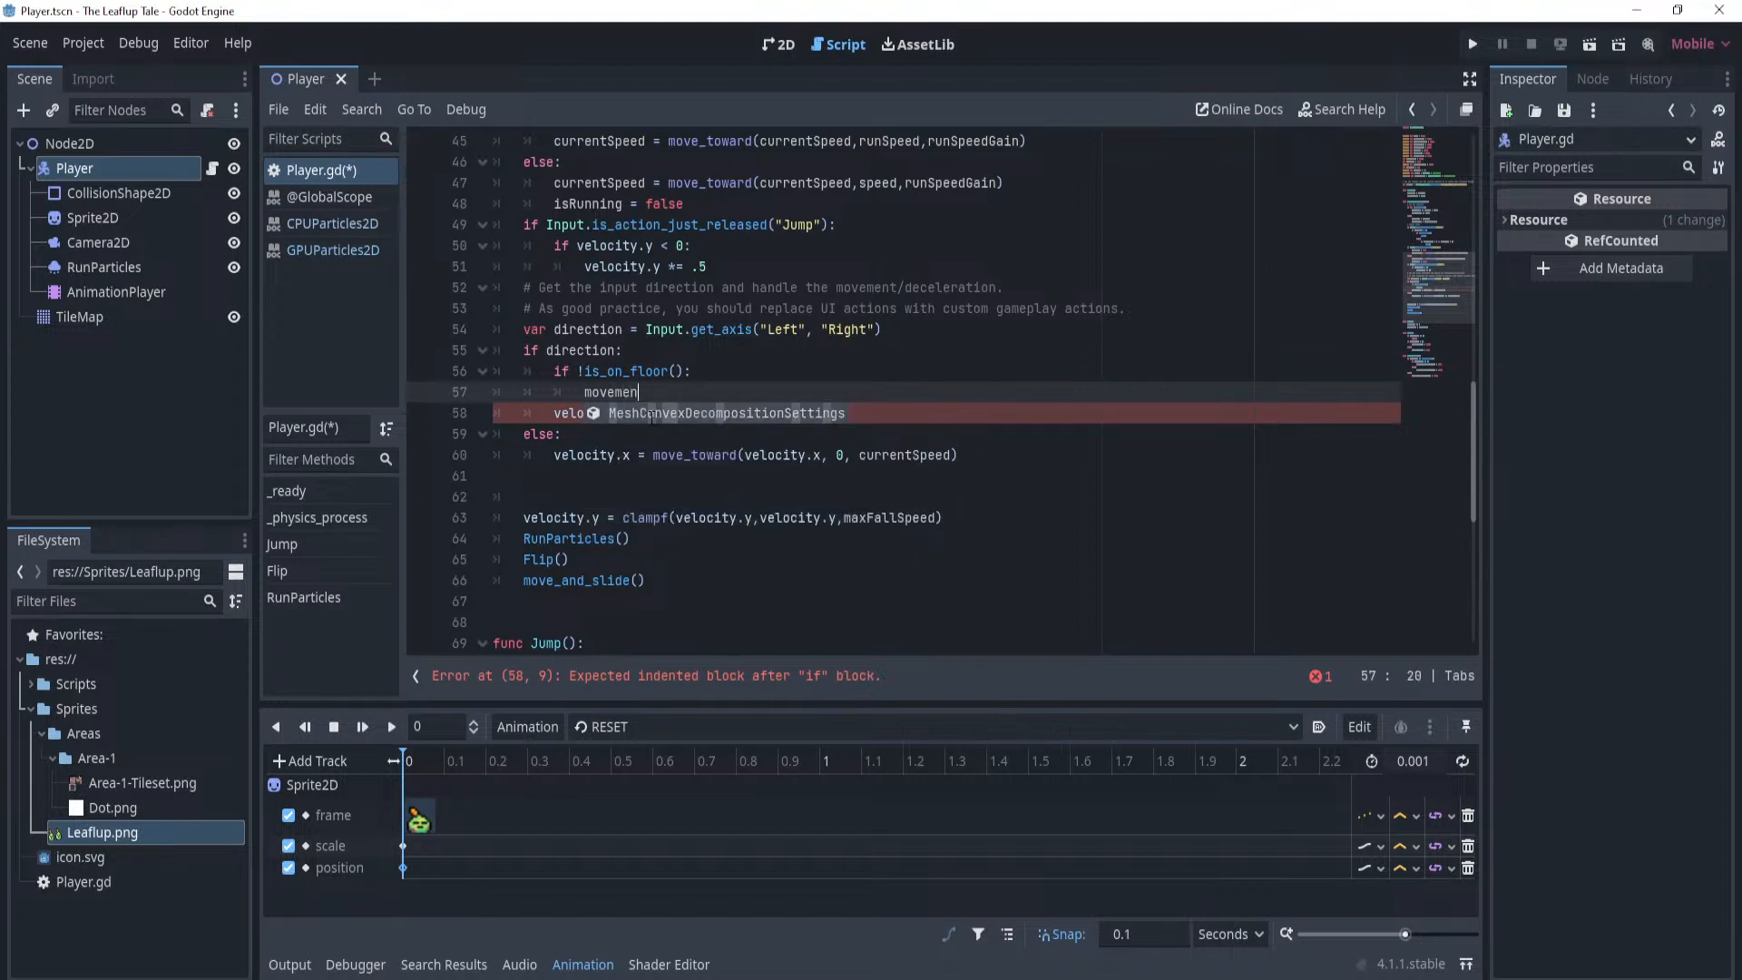
key(BackSpace)
key(BackSpace)
key(BackSpace)
key(BackSpace)
key(BackSpace)
key(BackSpace)
key(BackSpace)
key(BackSpace)
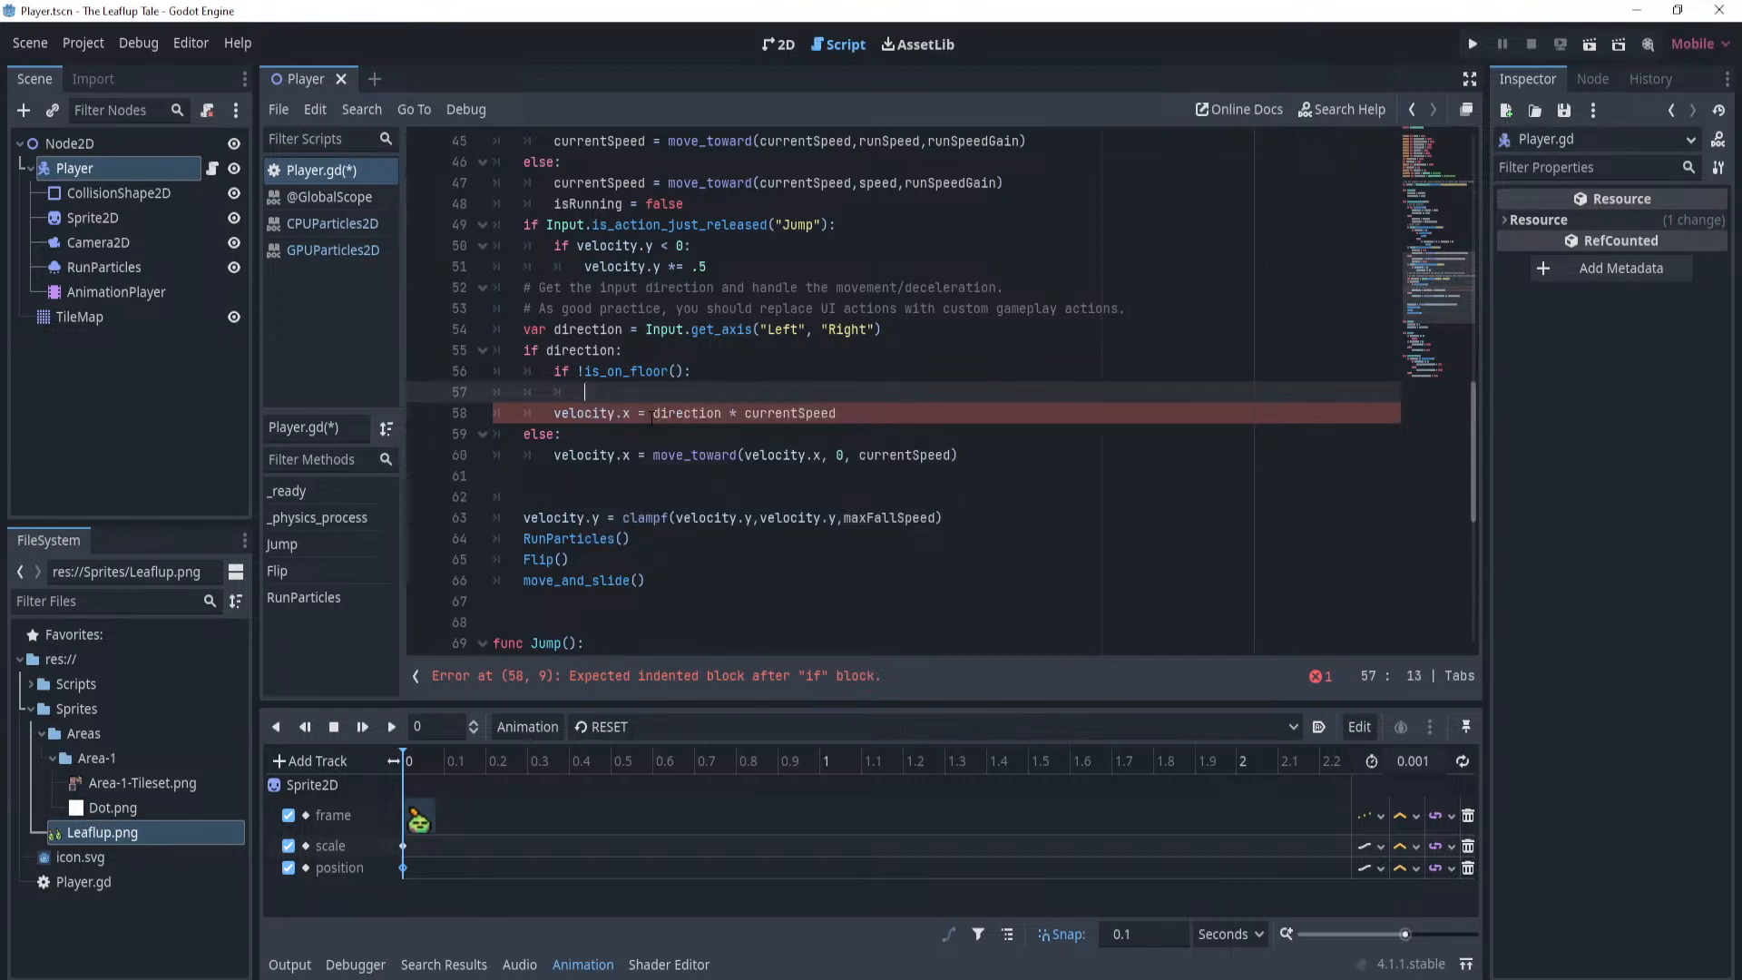
Write `currentSpeed *= airSpeedGain` as the body of the `!is_on_floor()` check.
text(current)
key(Return)
text(=)
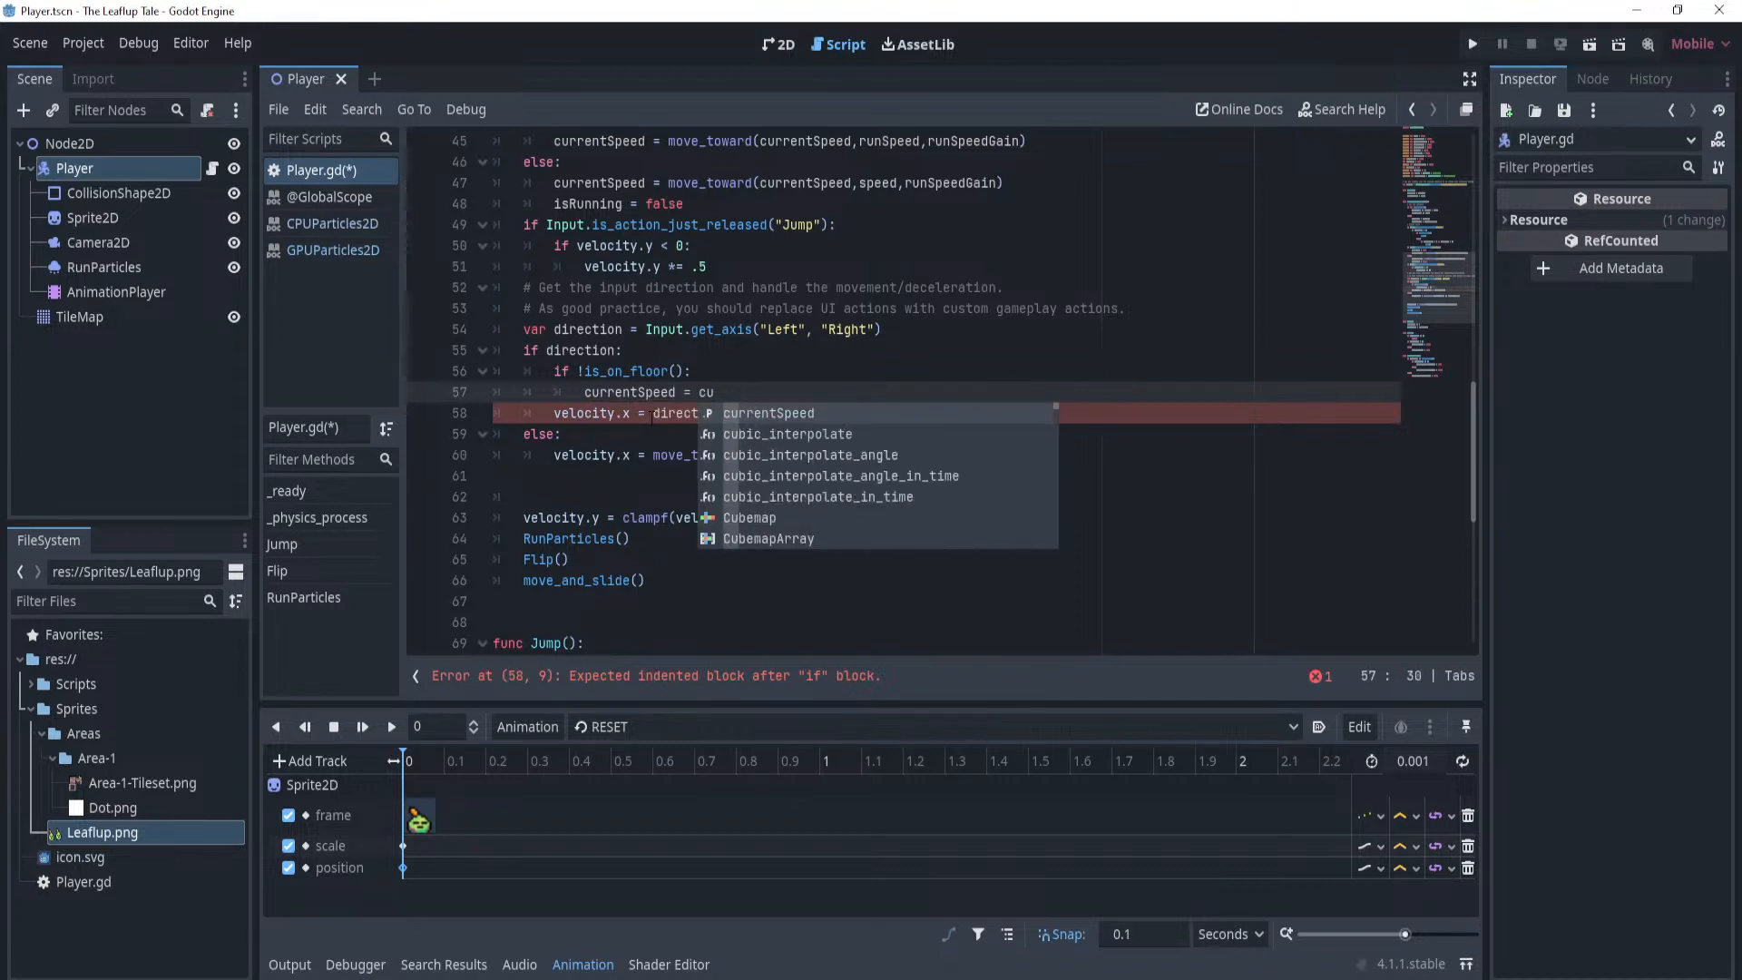
key(BackSpace)
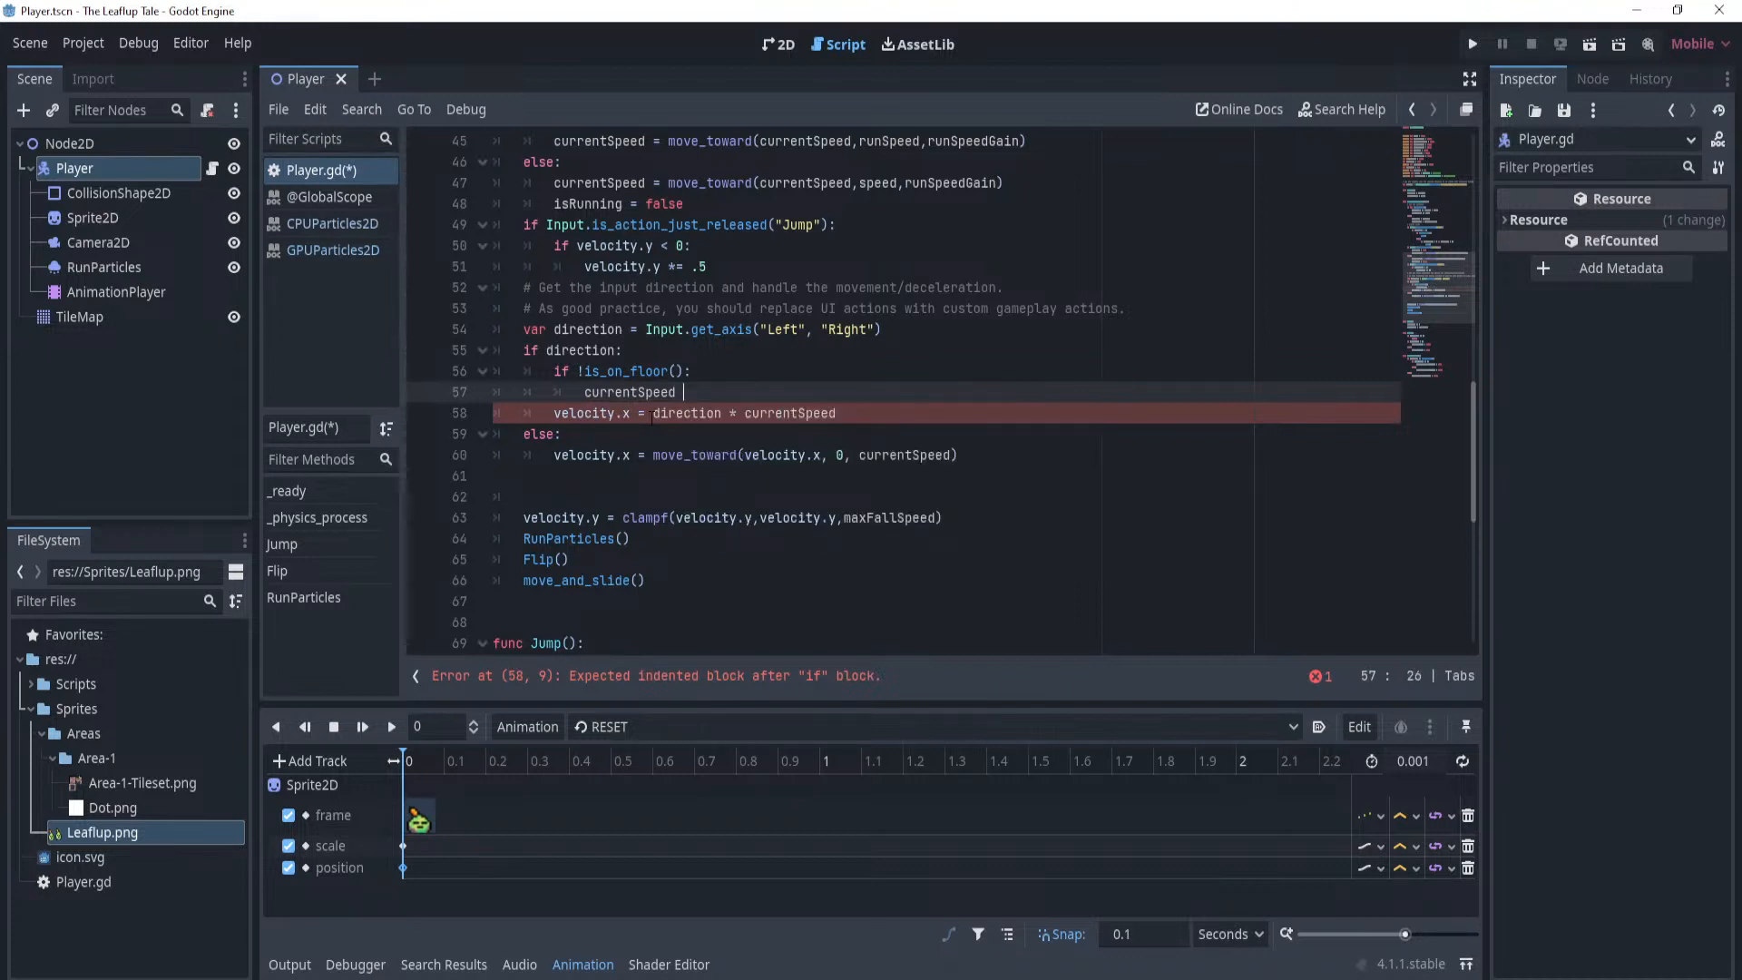
text(*= ar)
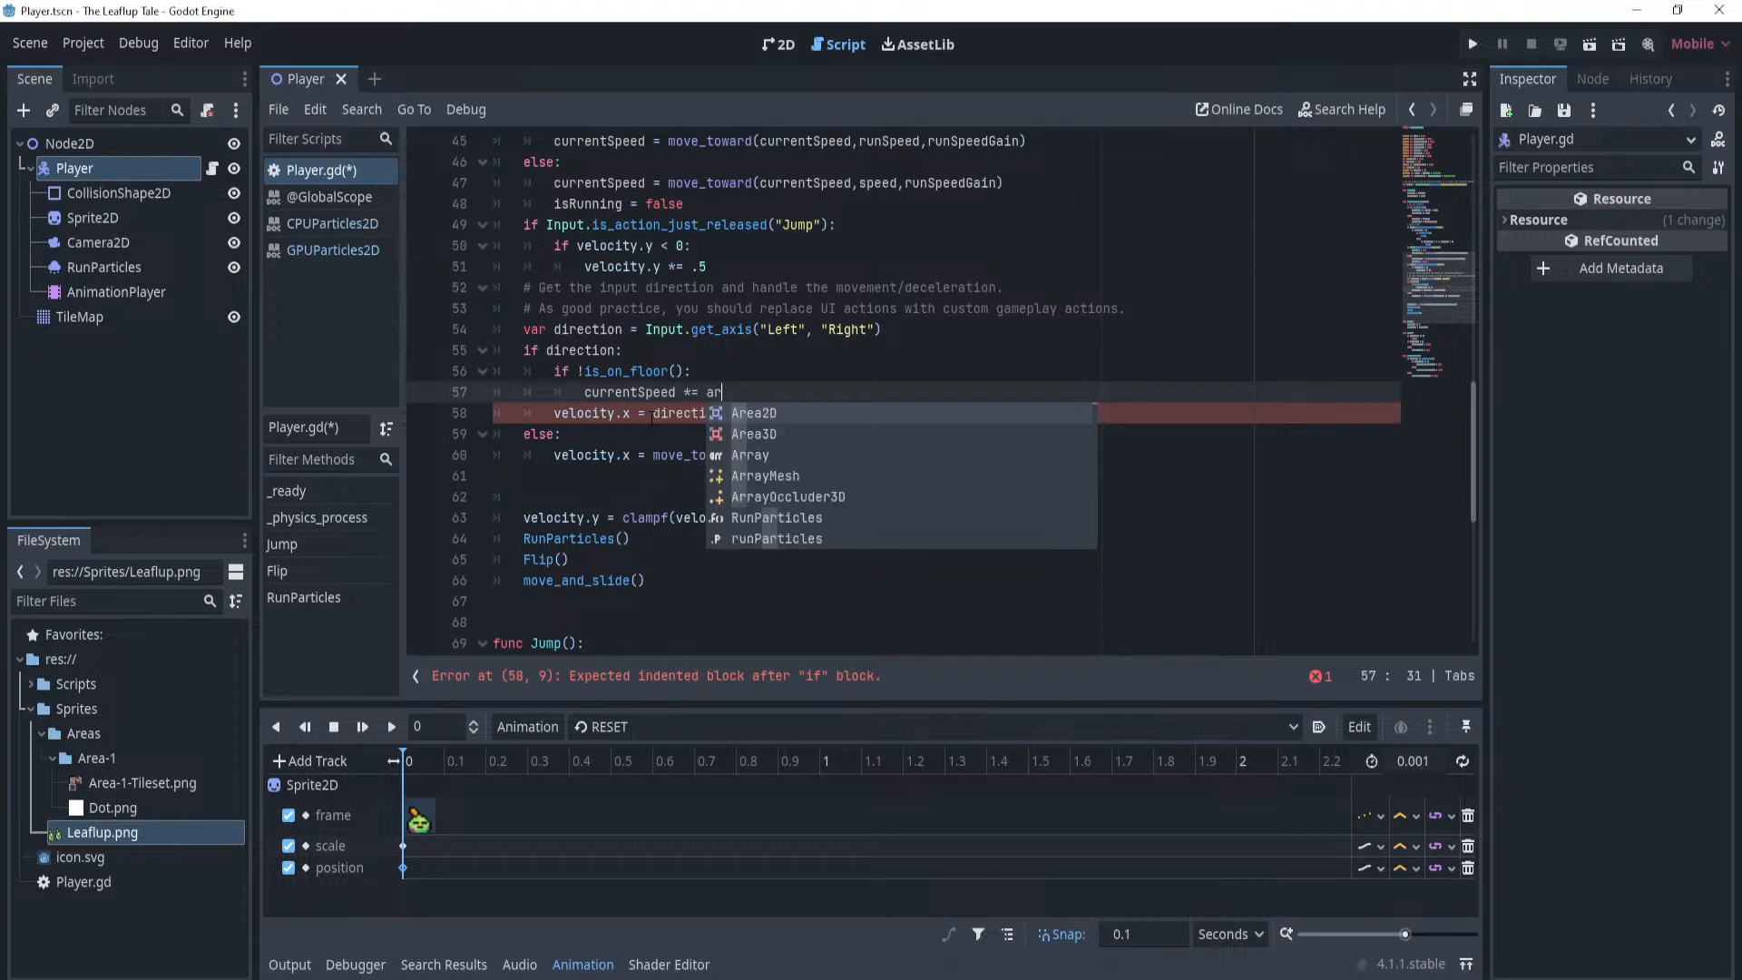
key(BackSpace)
key(Return)
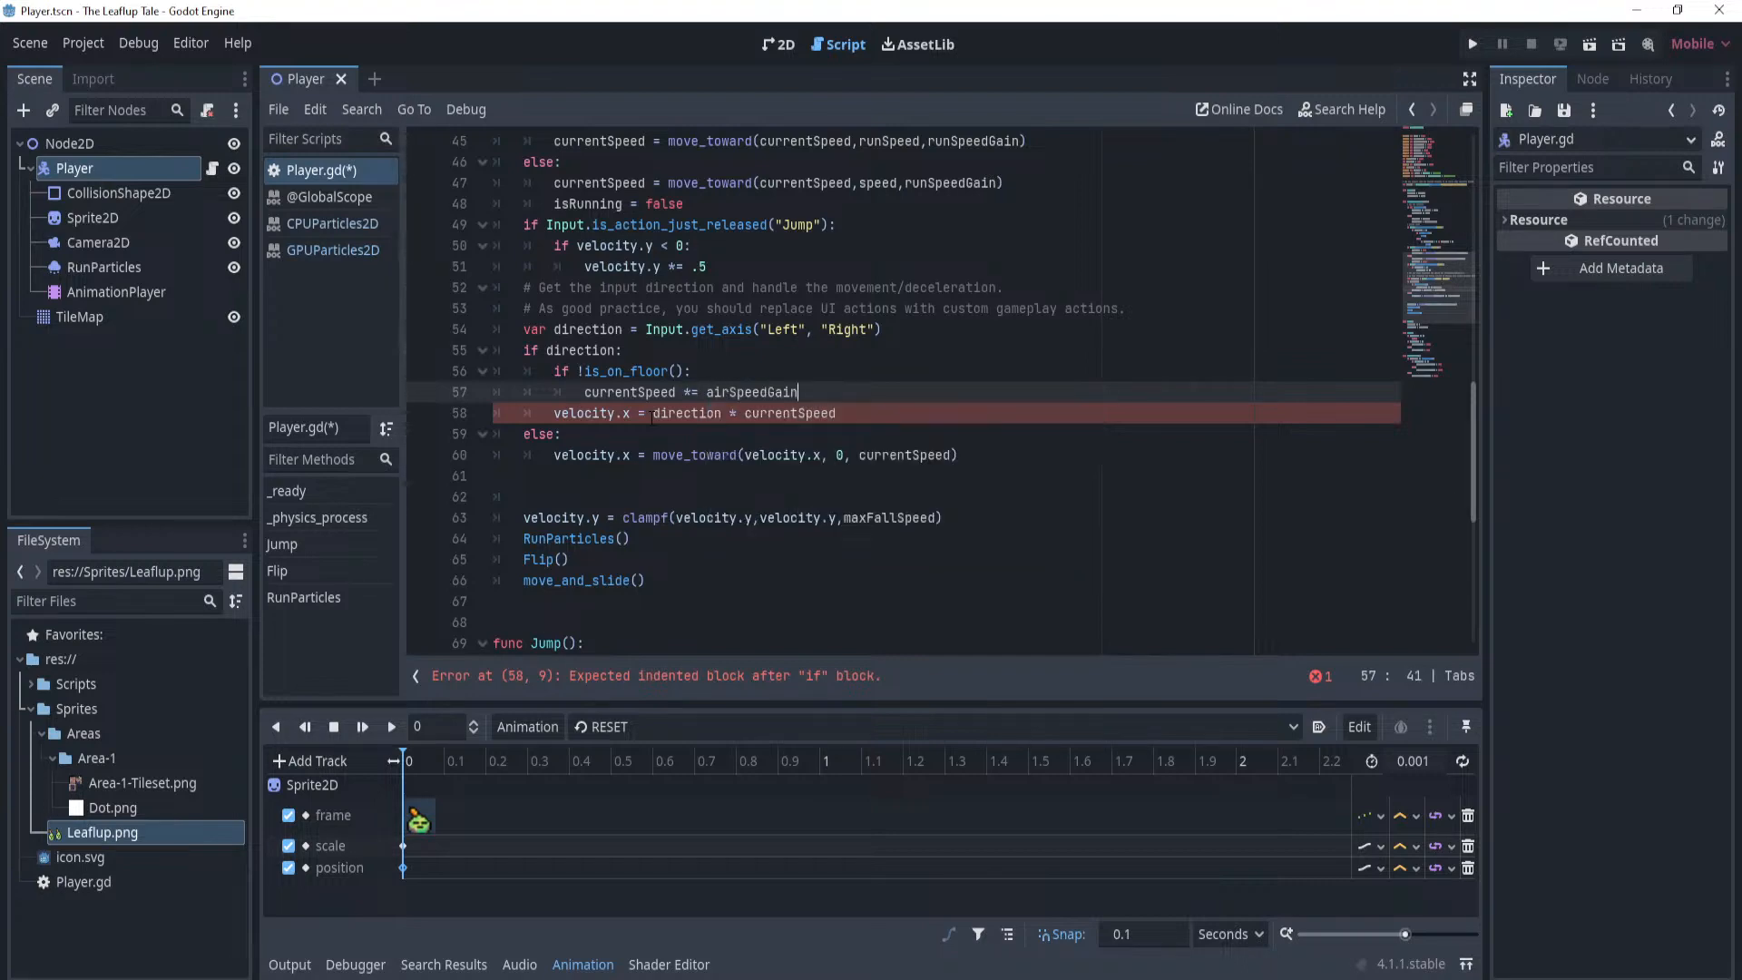
Rename the exported variable airSpeedGain to airSpeed in its declaration near the start of the script.
scroll(899, 391, up, 10)
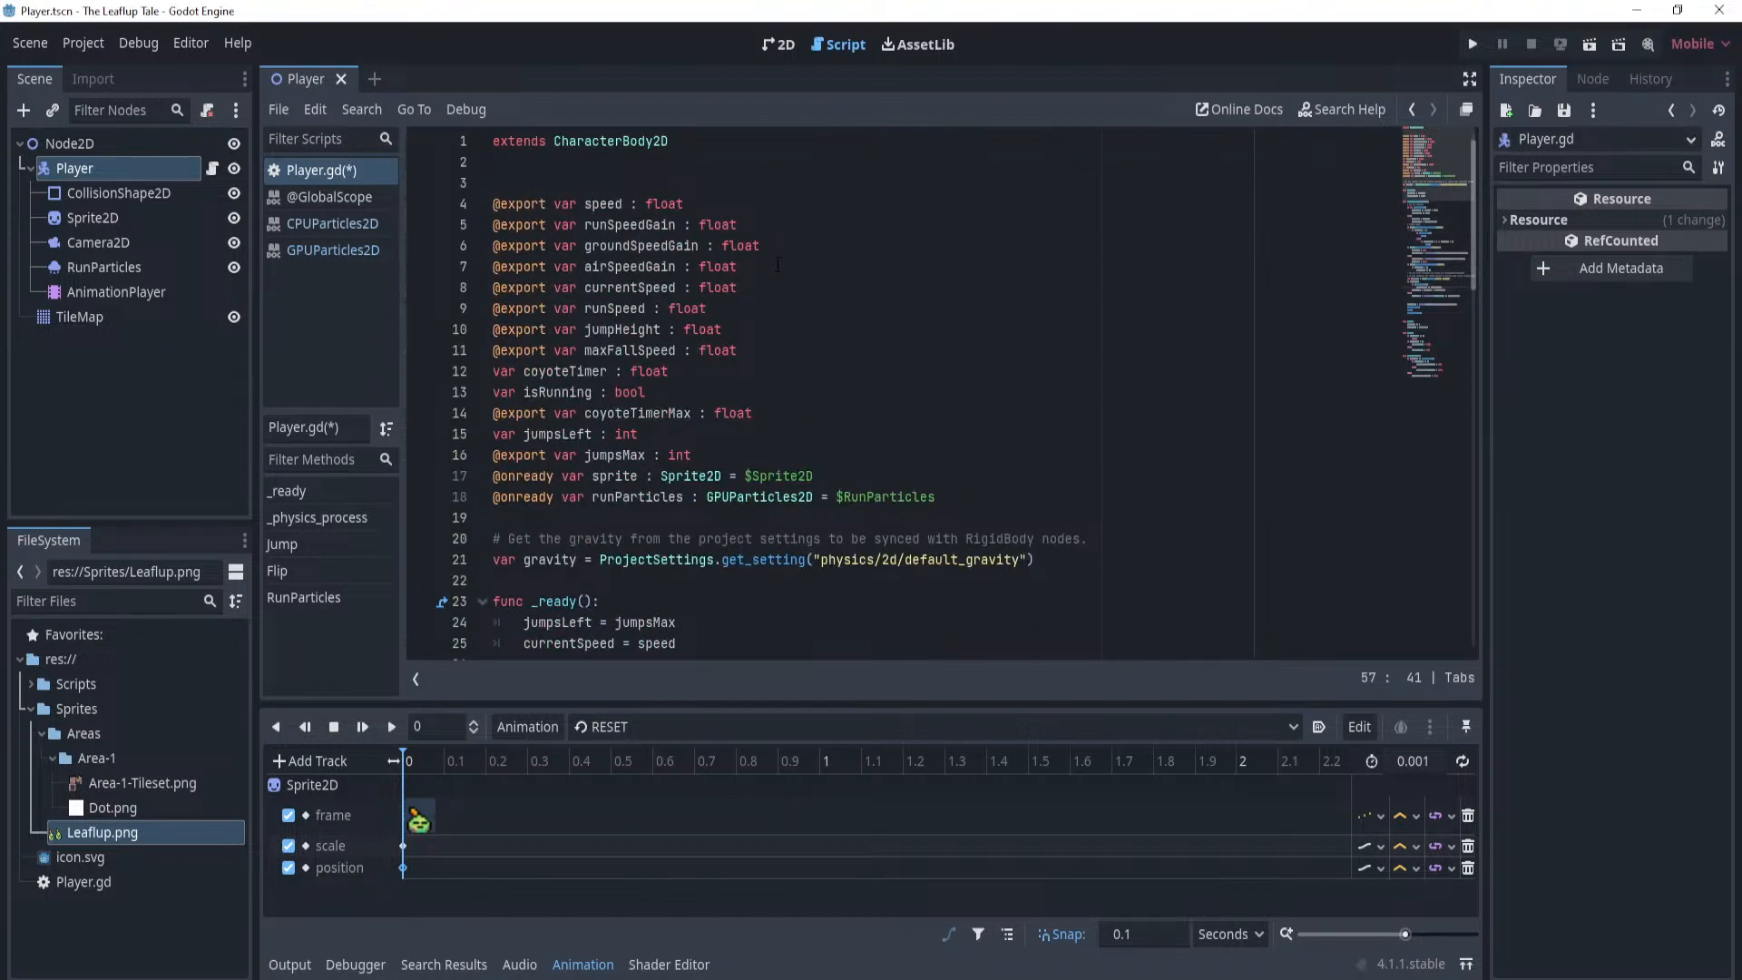
double_click(642, 266)
text(airs)
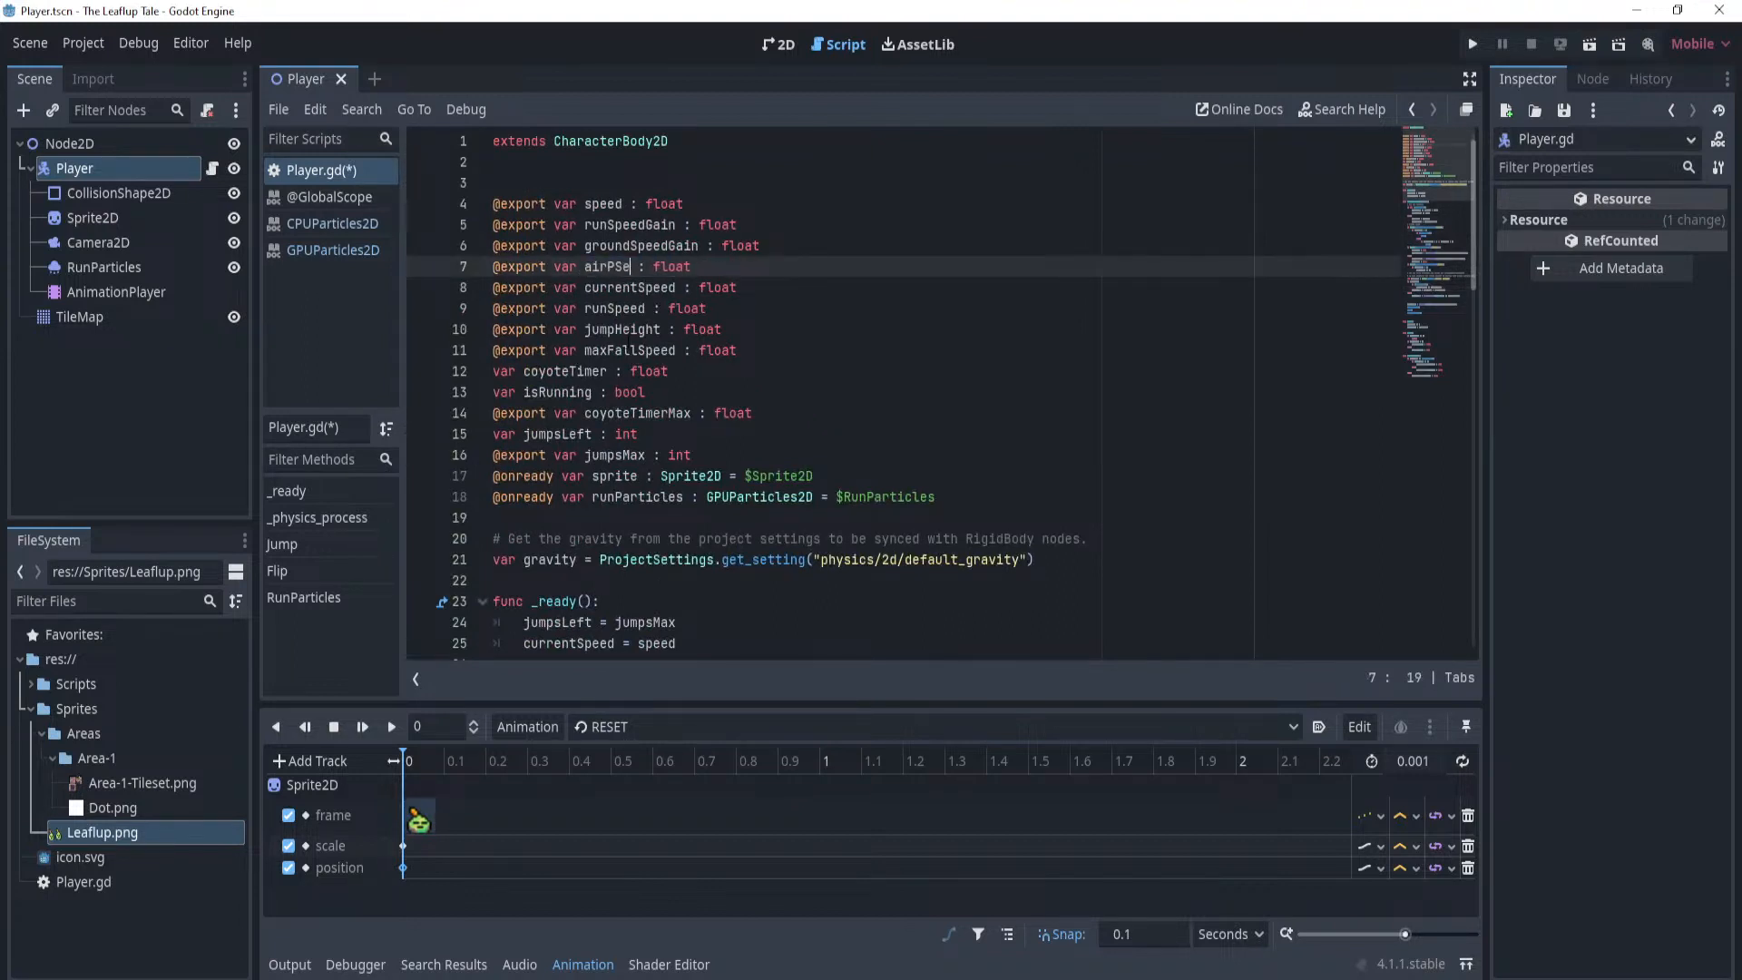
key(BackSpace)
text(Speed)
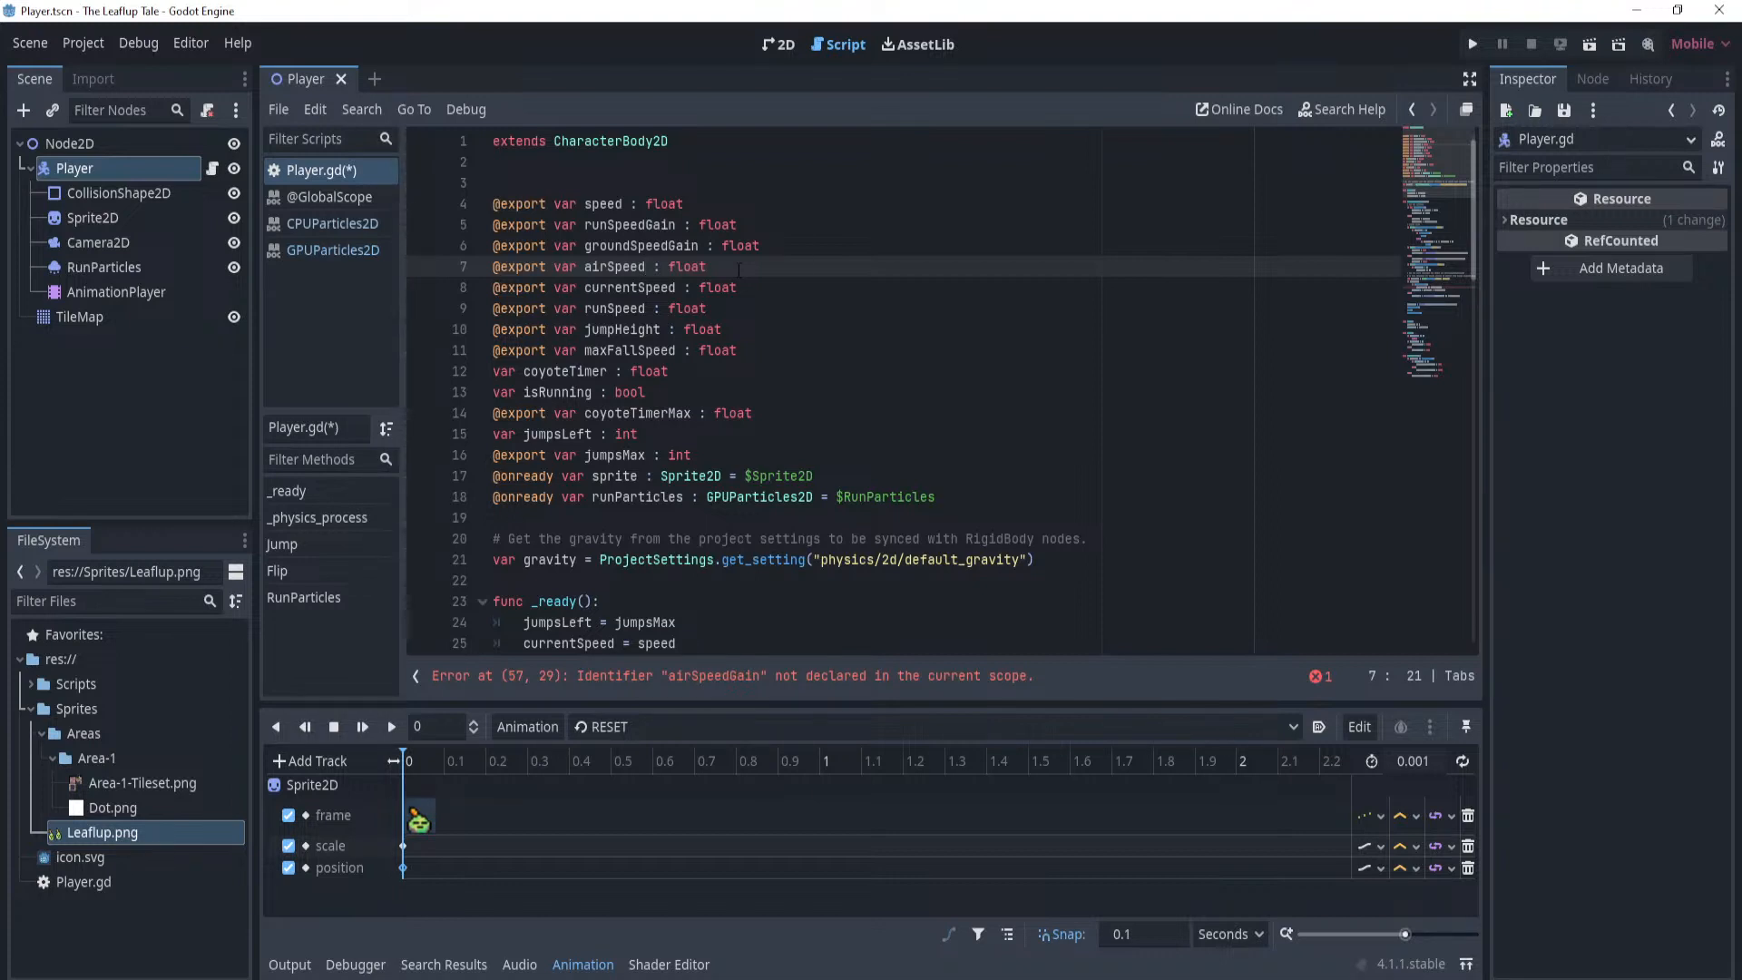
Delete the exported groundSpeedGain declaration and save the script.
click(742, 246)
click(769, 289)
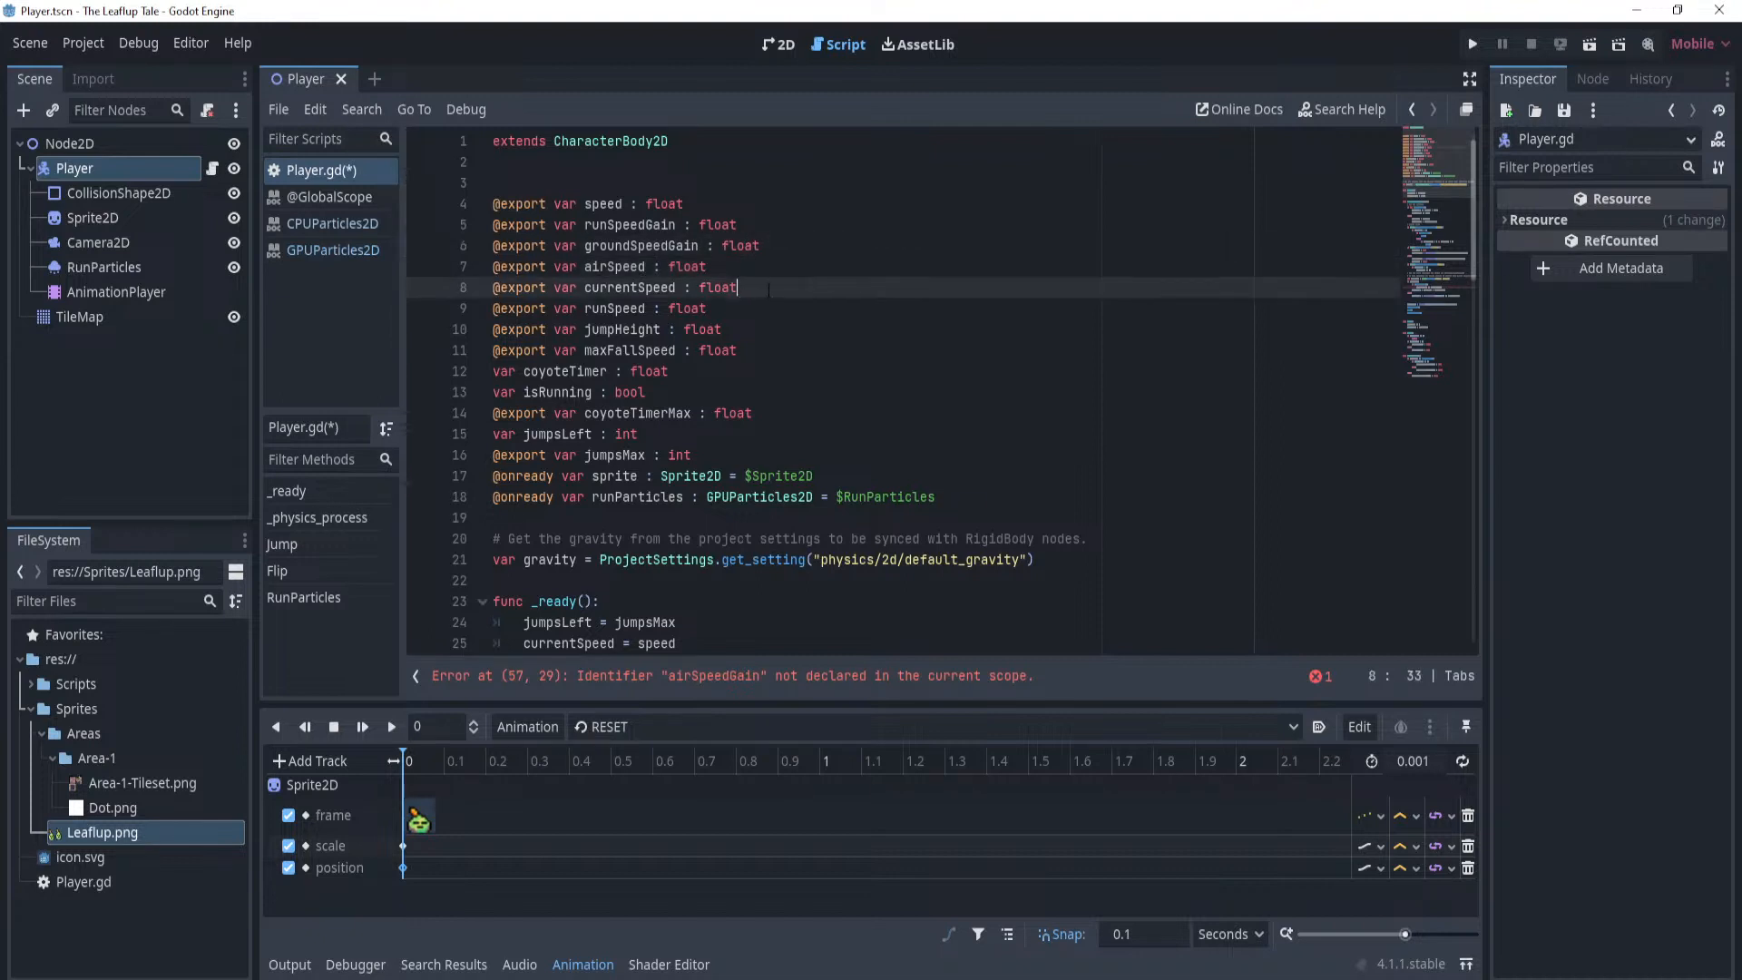
triple_click(782, 245)
key(BackSpace)
key(BackSpace)
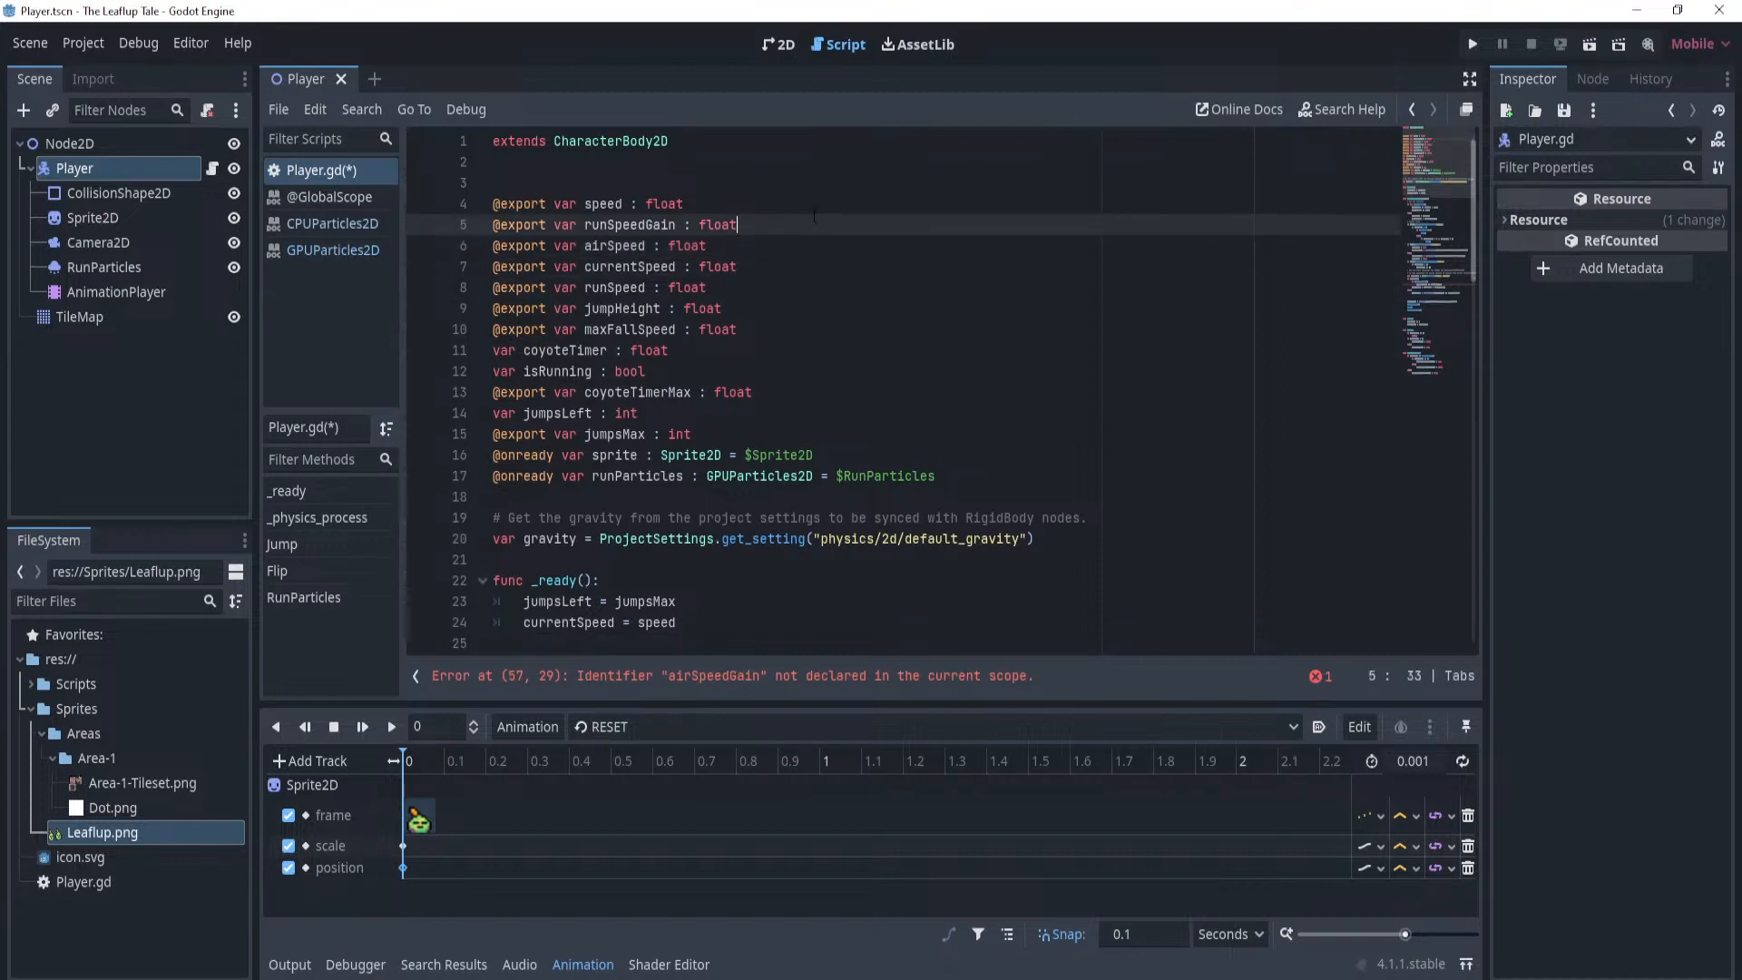
key(ctrl+s)
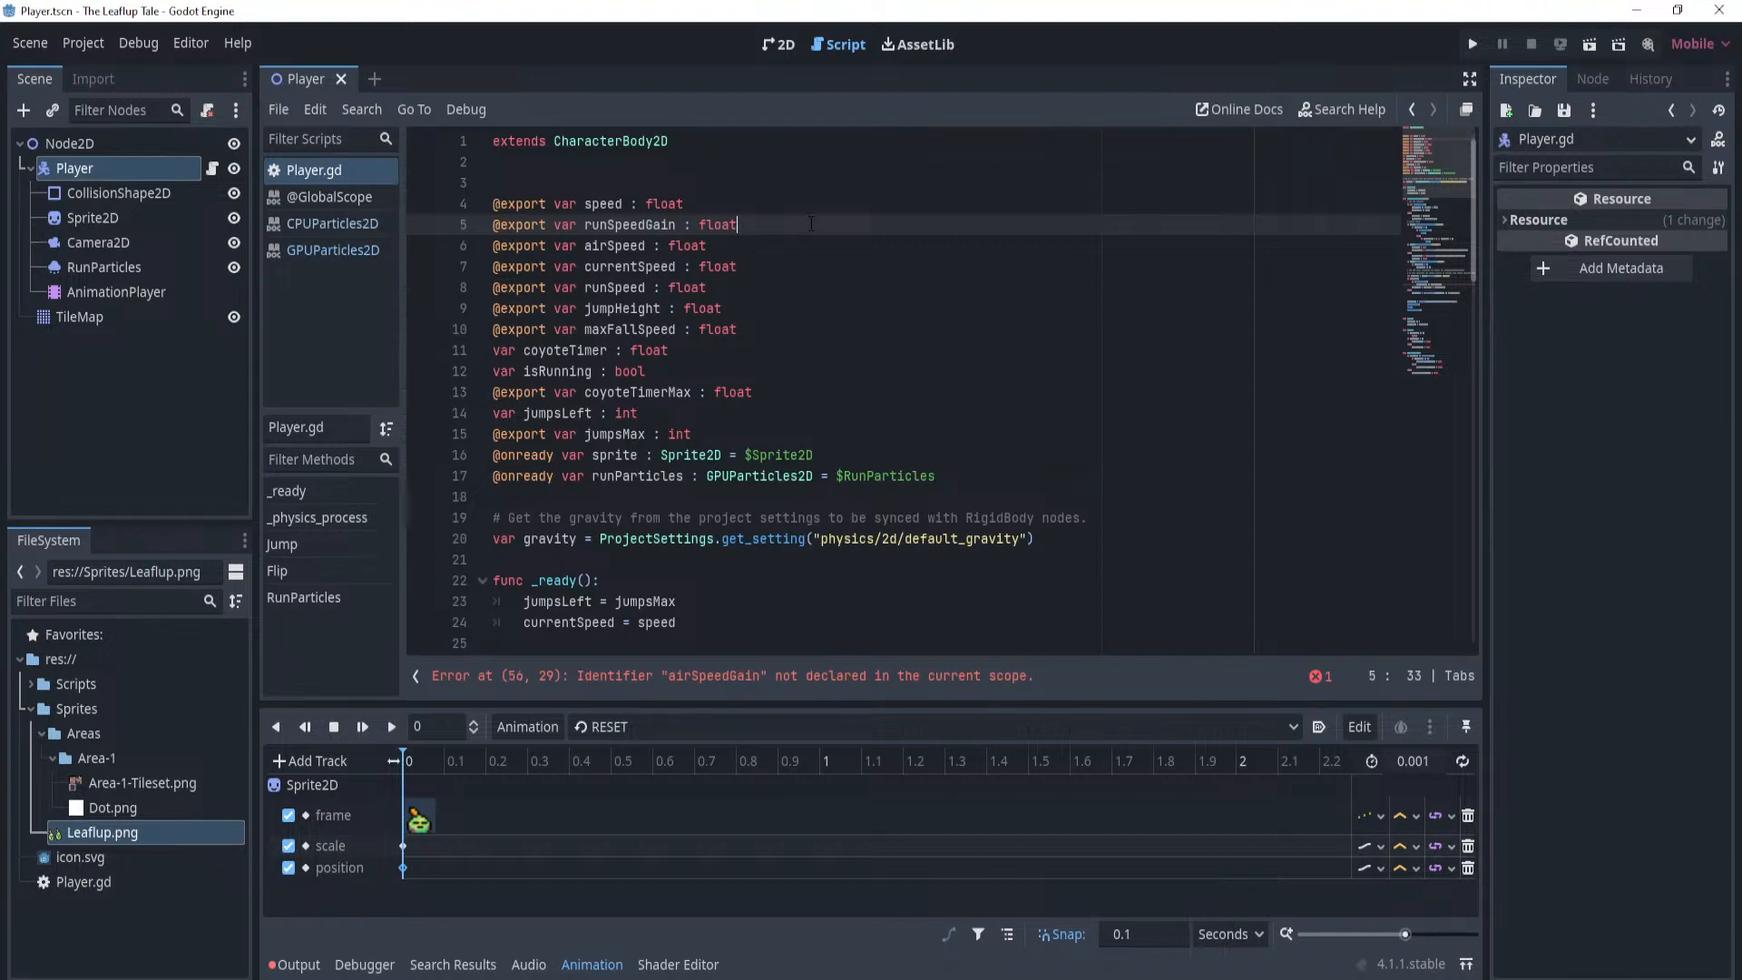
Change airSpeedGain to airSpeed in the multiplication under the `!is_on_floor()` check.
scroll(826, 230, down, 12)
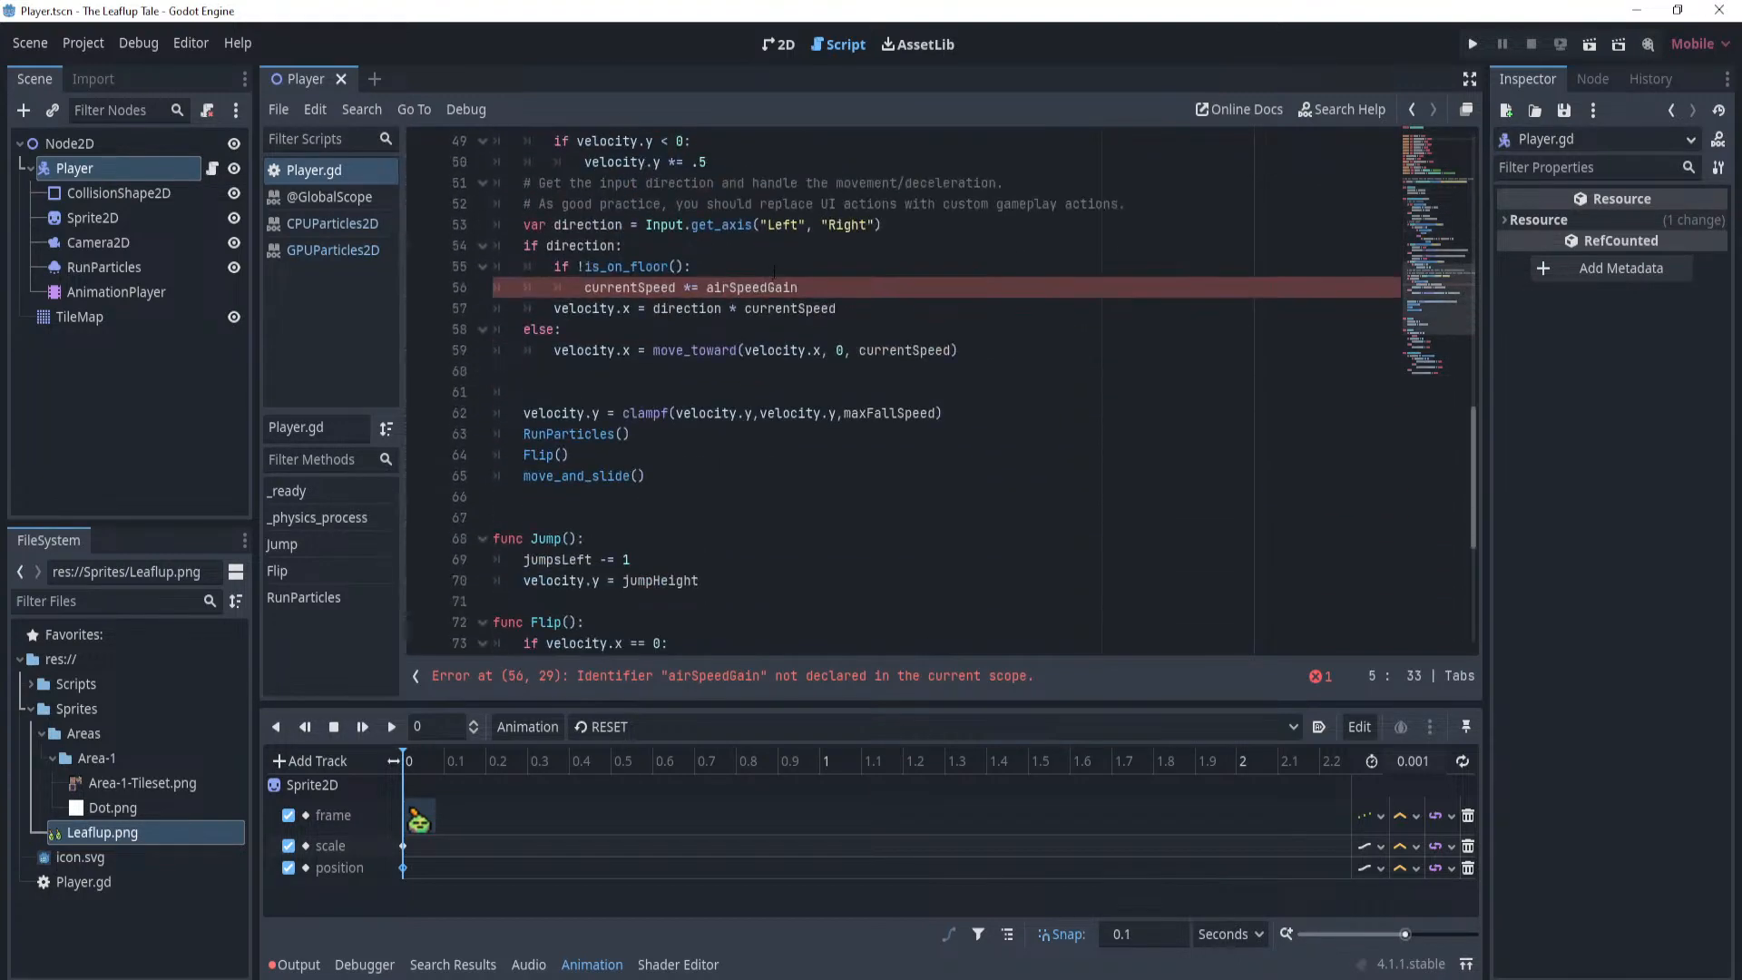
click(849, 469)
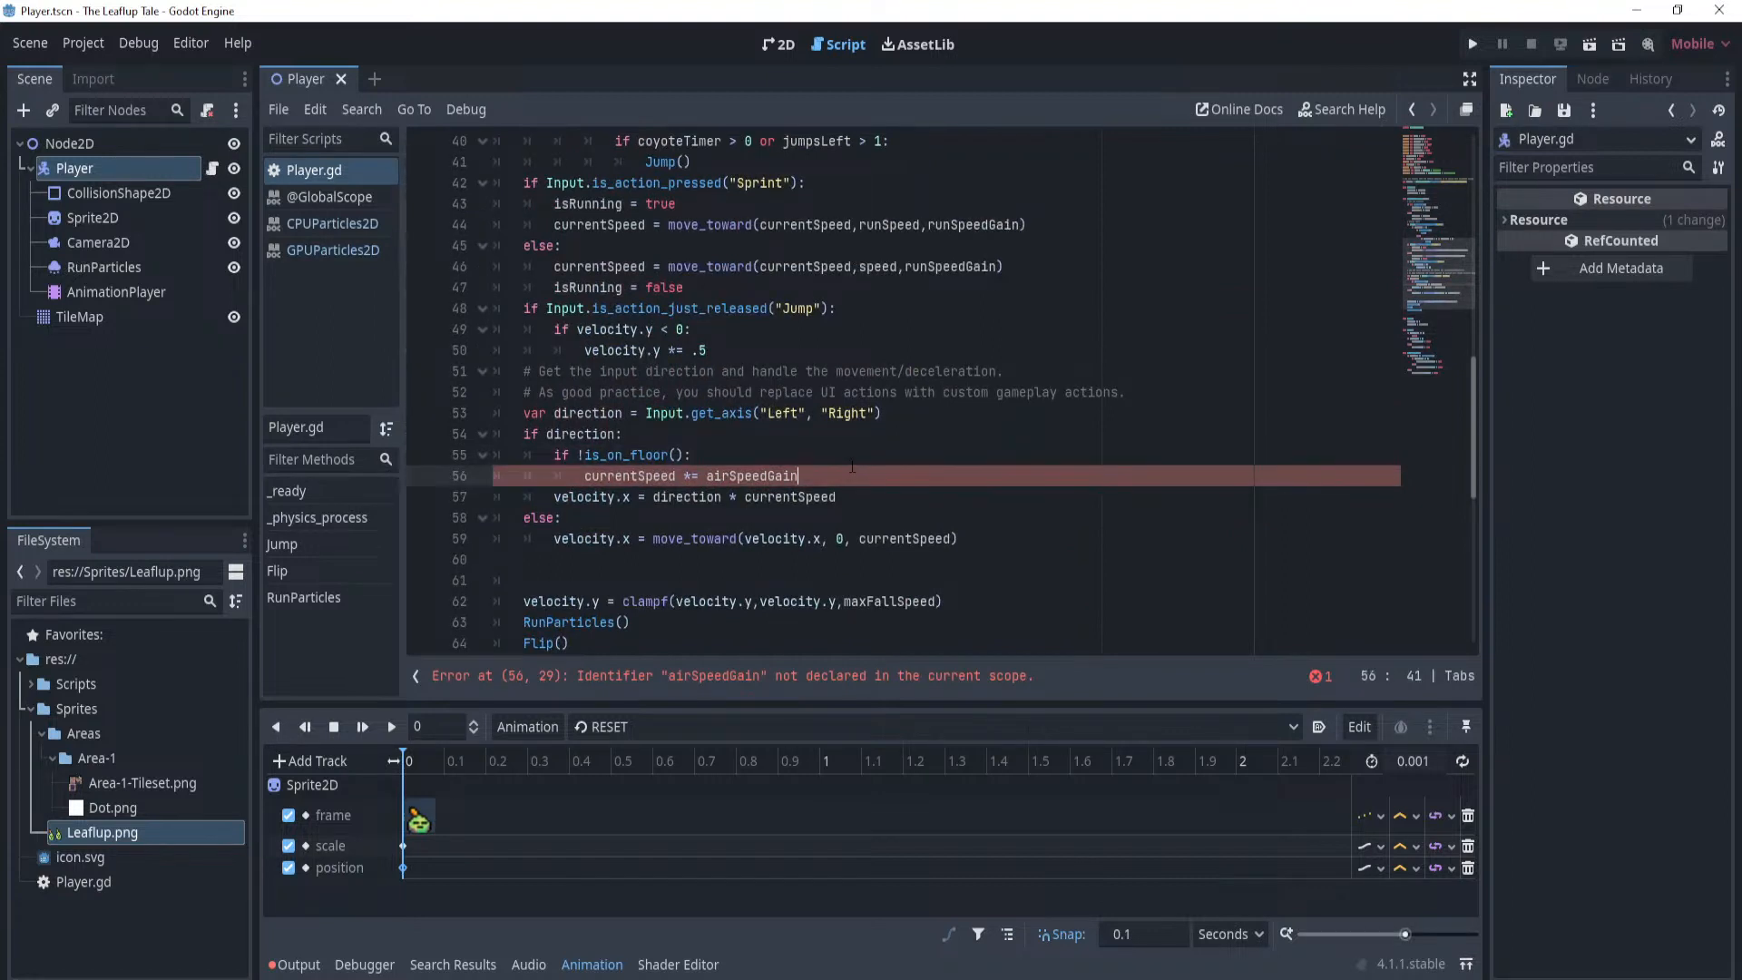
key(BackSpace)
key(BackSpace)
key(BackSpace)
key(BackSpace)
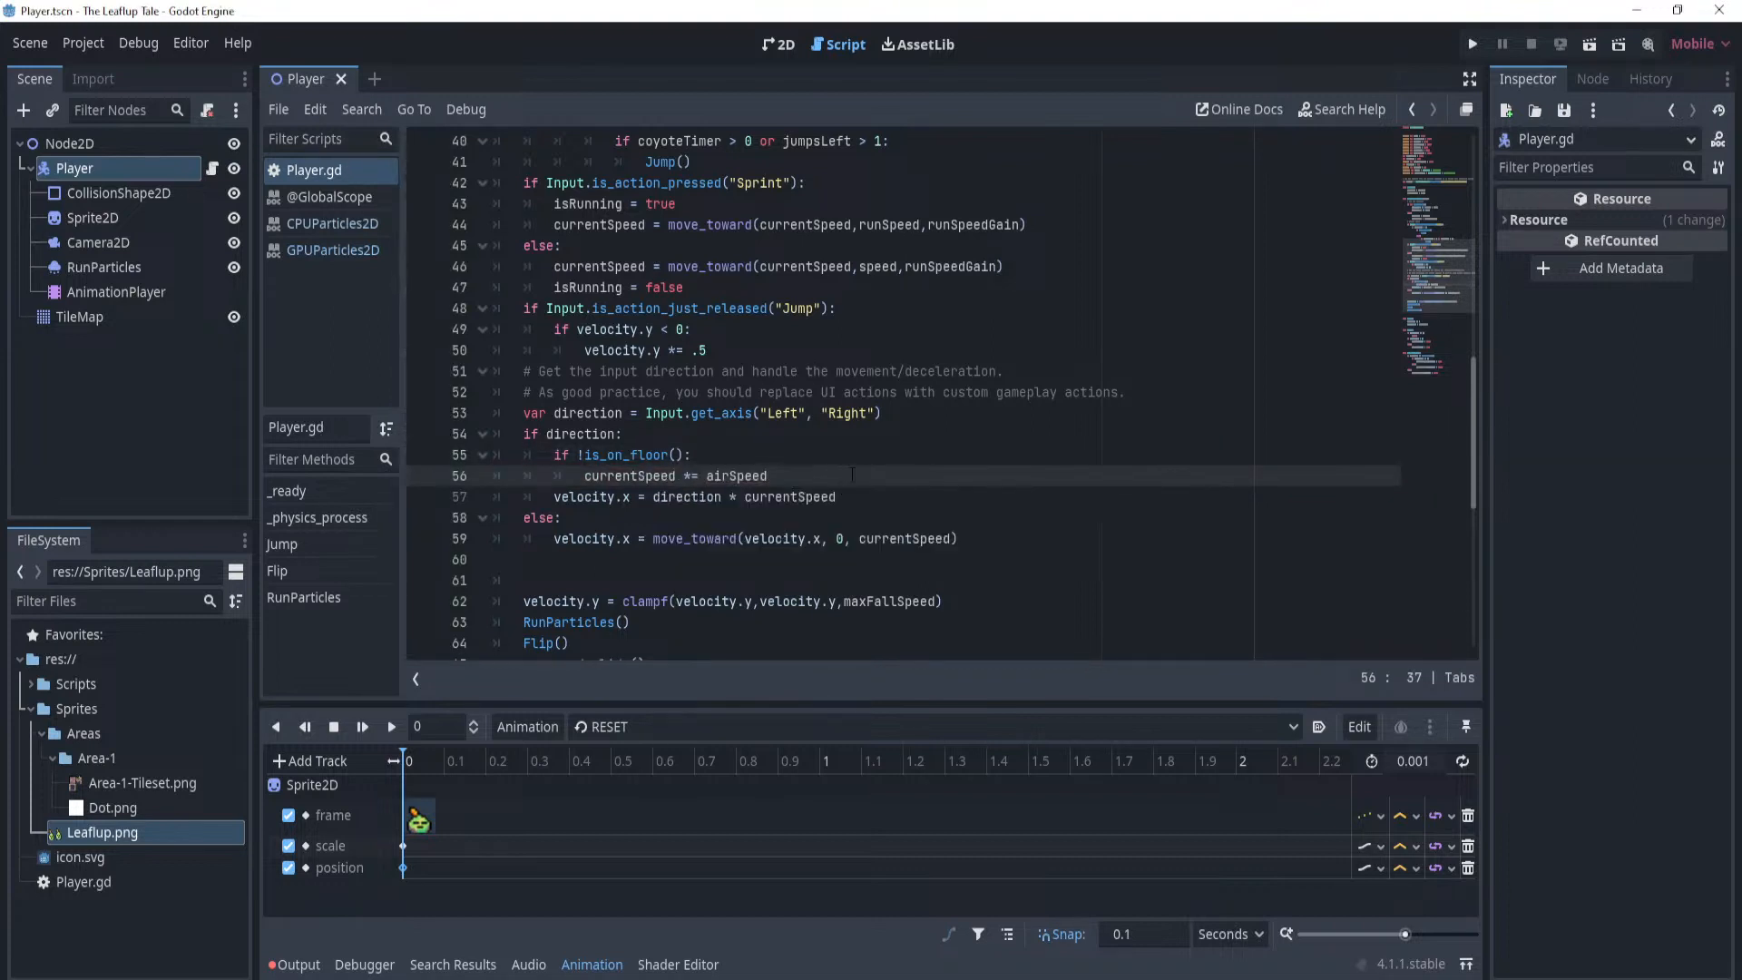
click(778, 43)
scroll(817, 386, down, 7)
scroll(826, 394, up, 6)
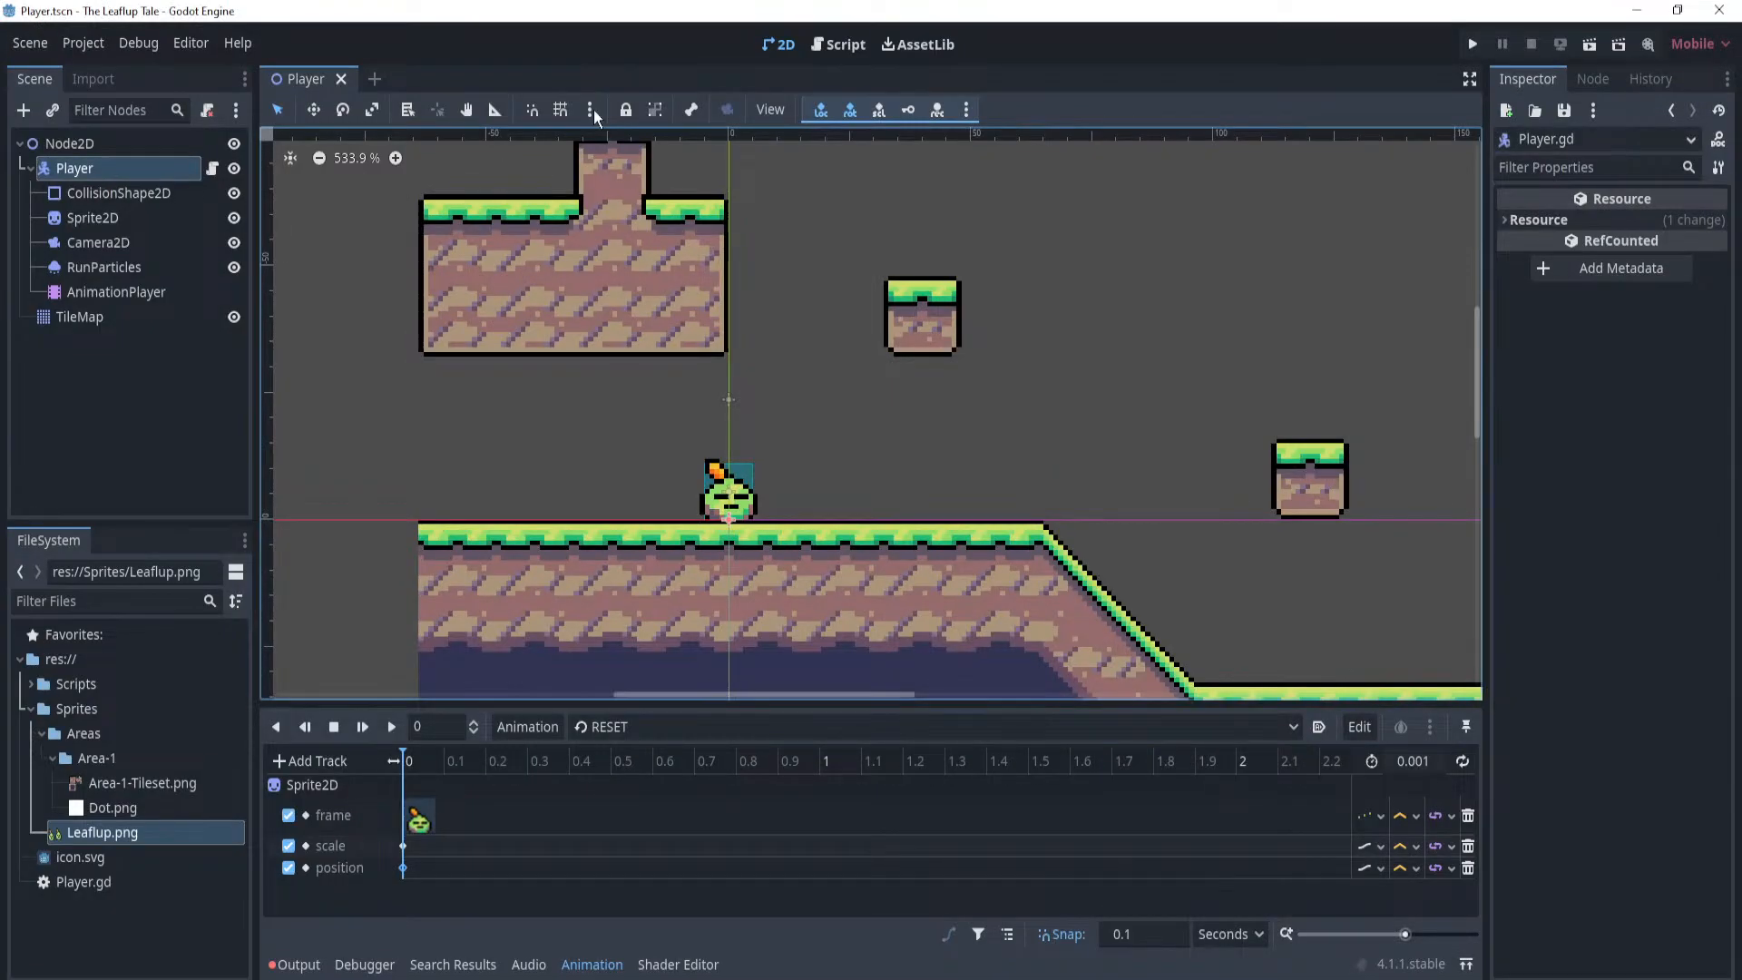
click(819, 46)
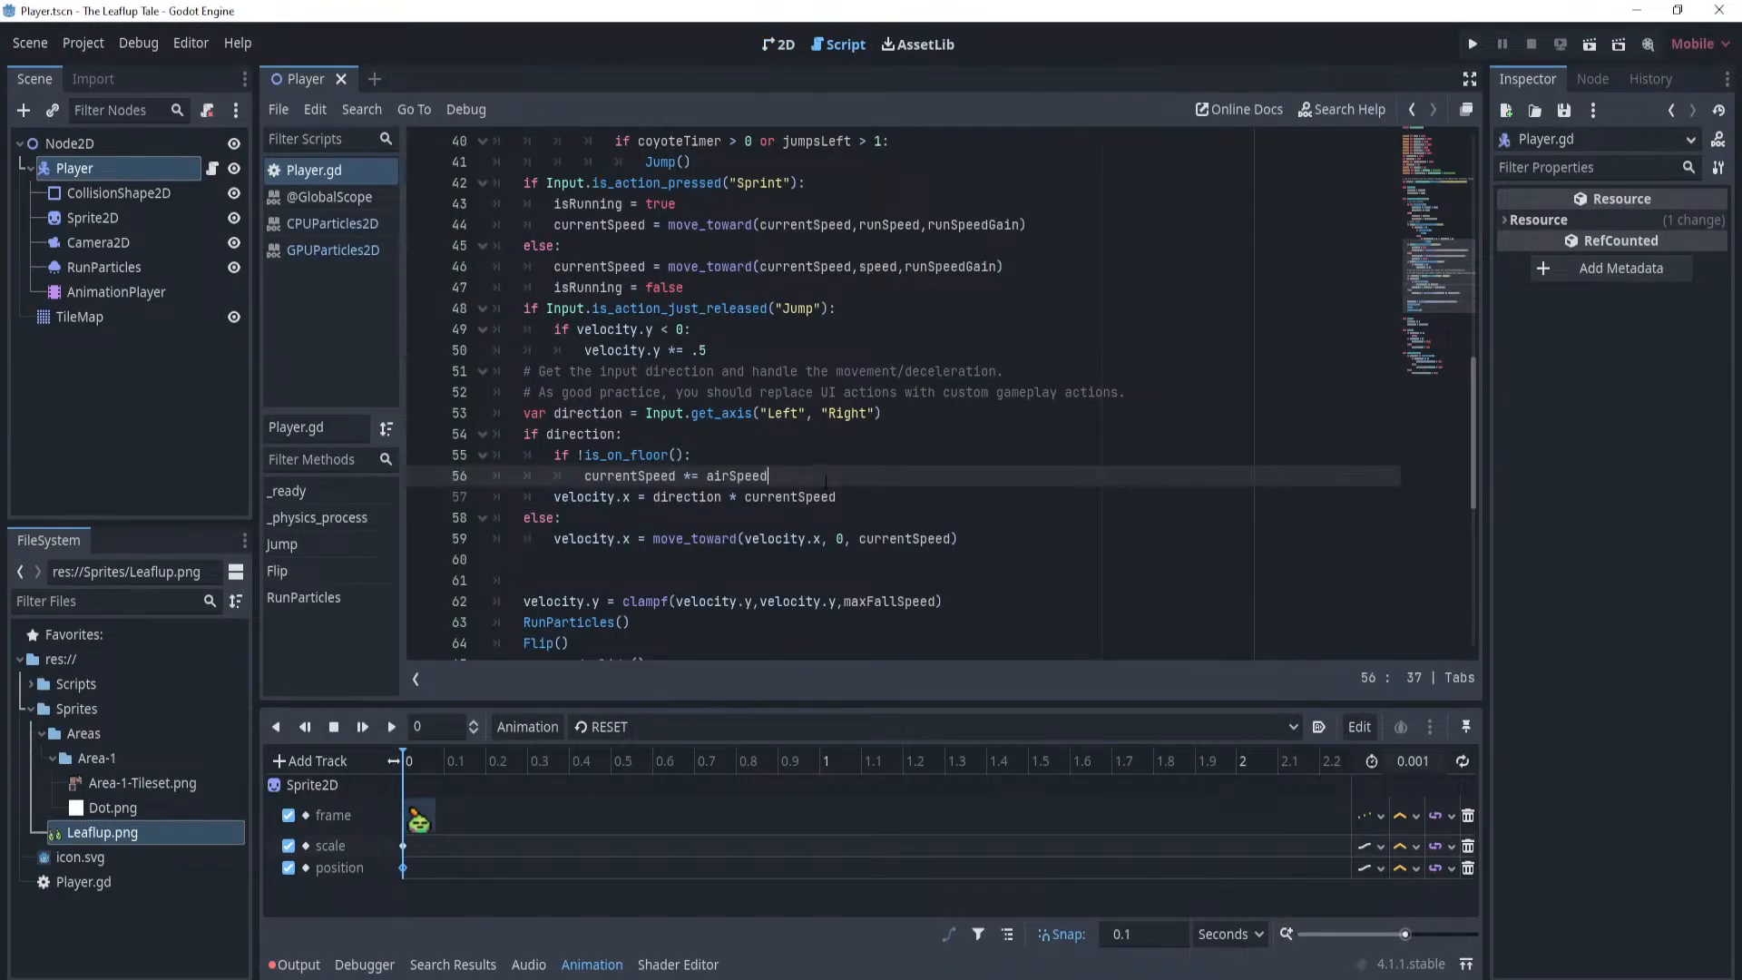
Show the Player node's exported properties in the 2D workspace and inspect its Air Speed and Current Speed values.
click(773, 44)
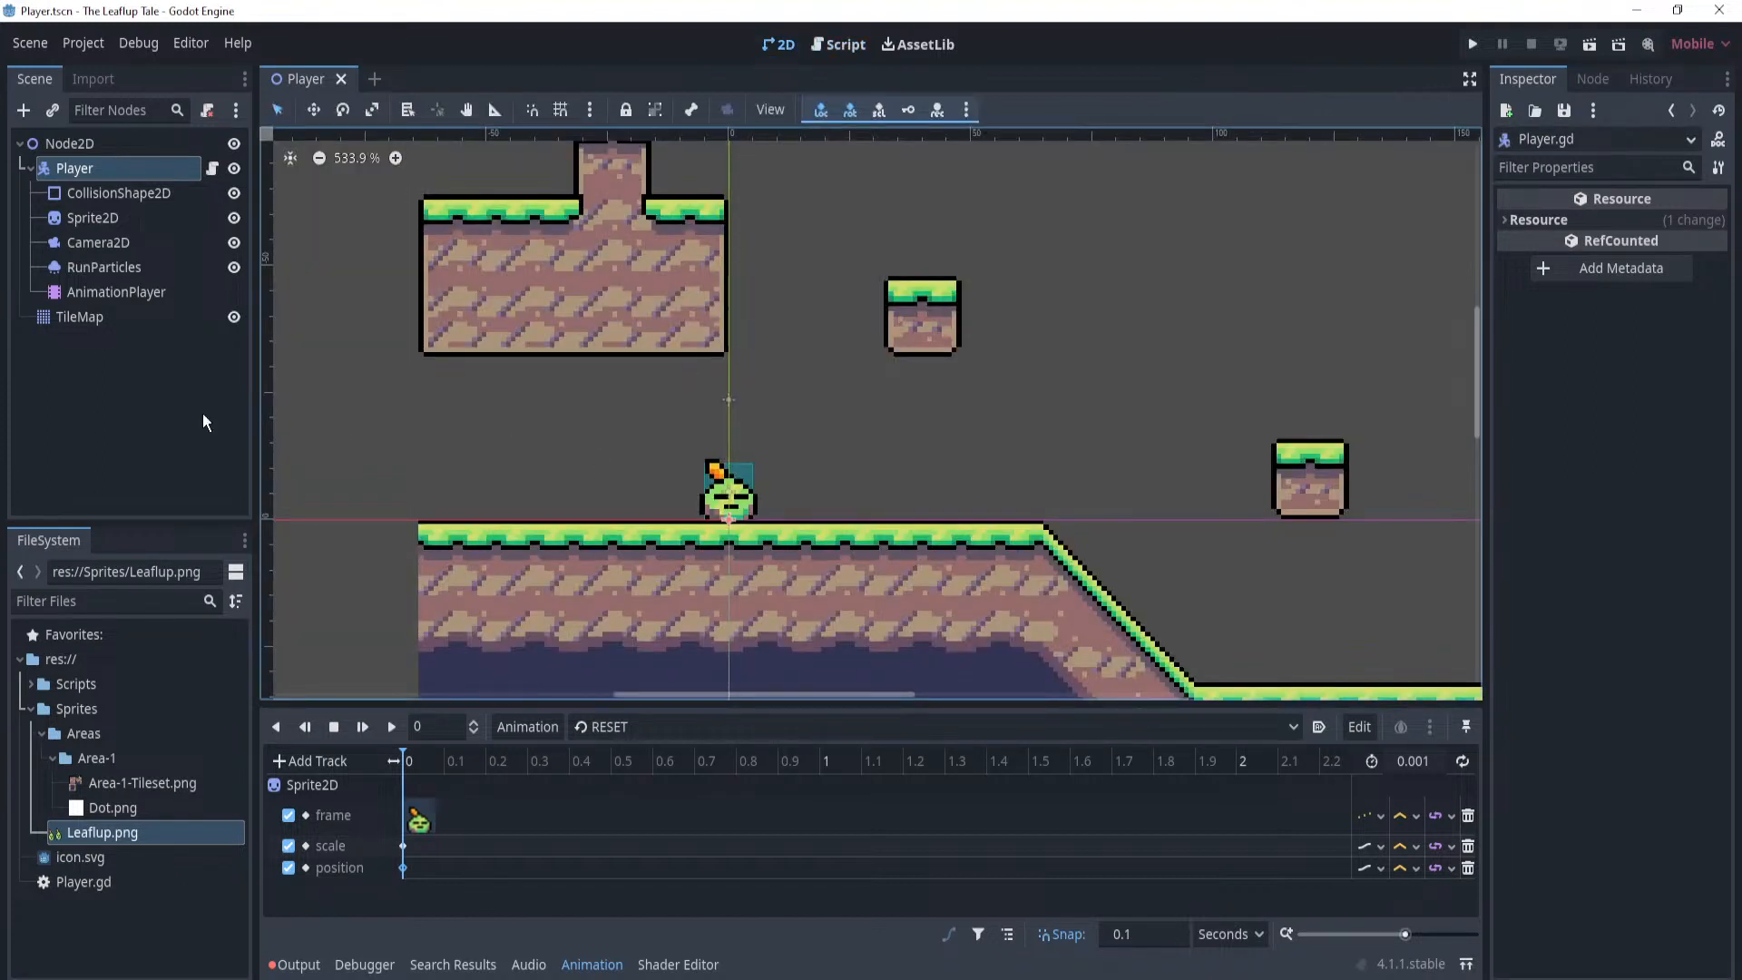
click(129, 369)
click(140, 193)
click(139, 167)
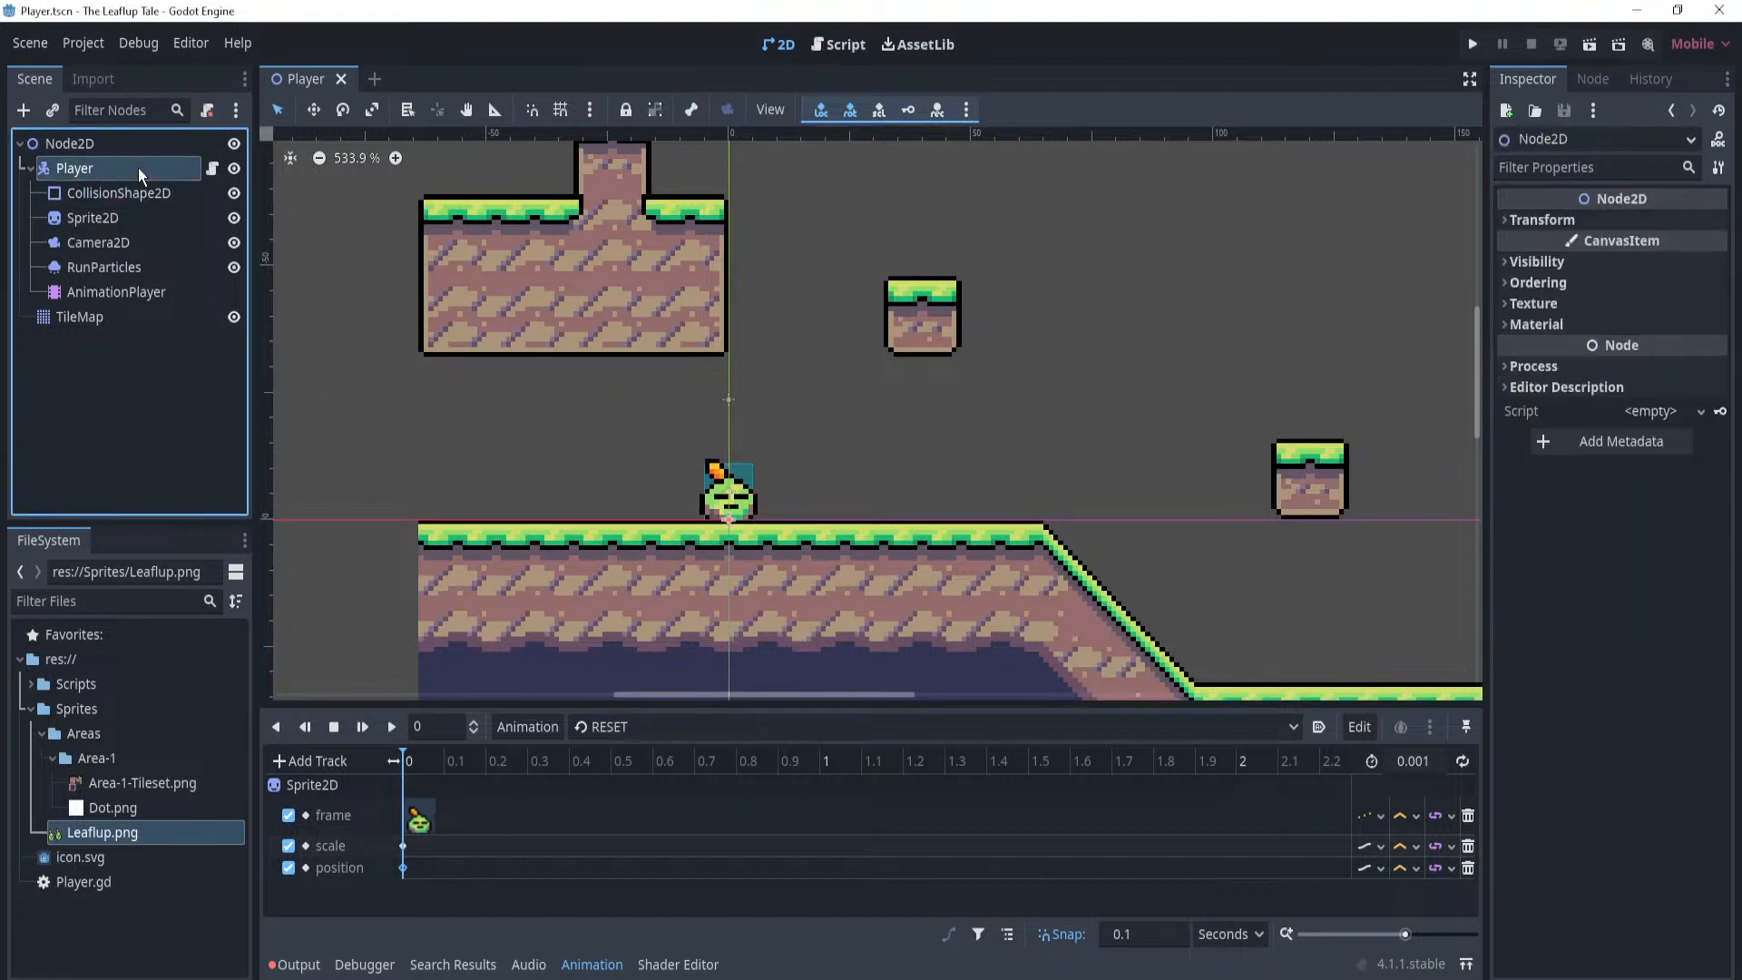
click(1659, 280)
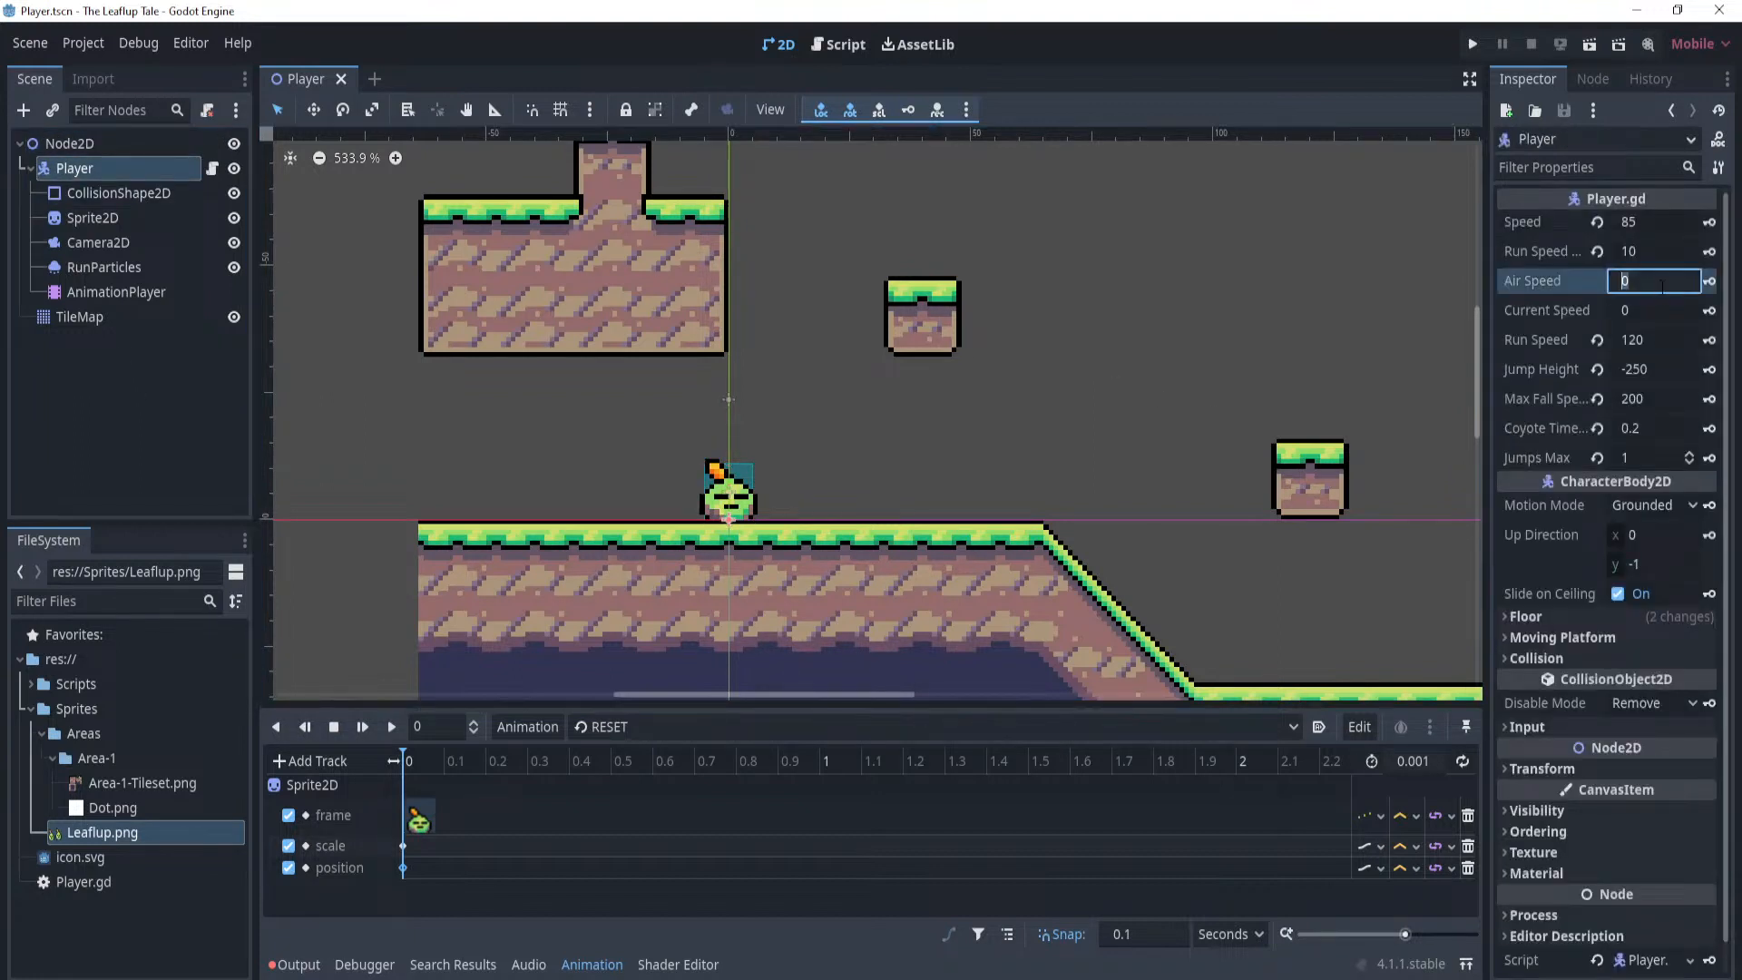
click(1667, 310)
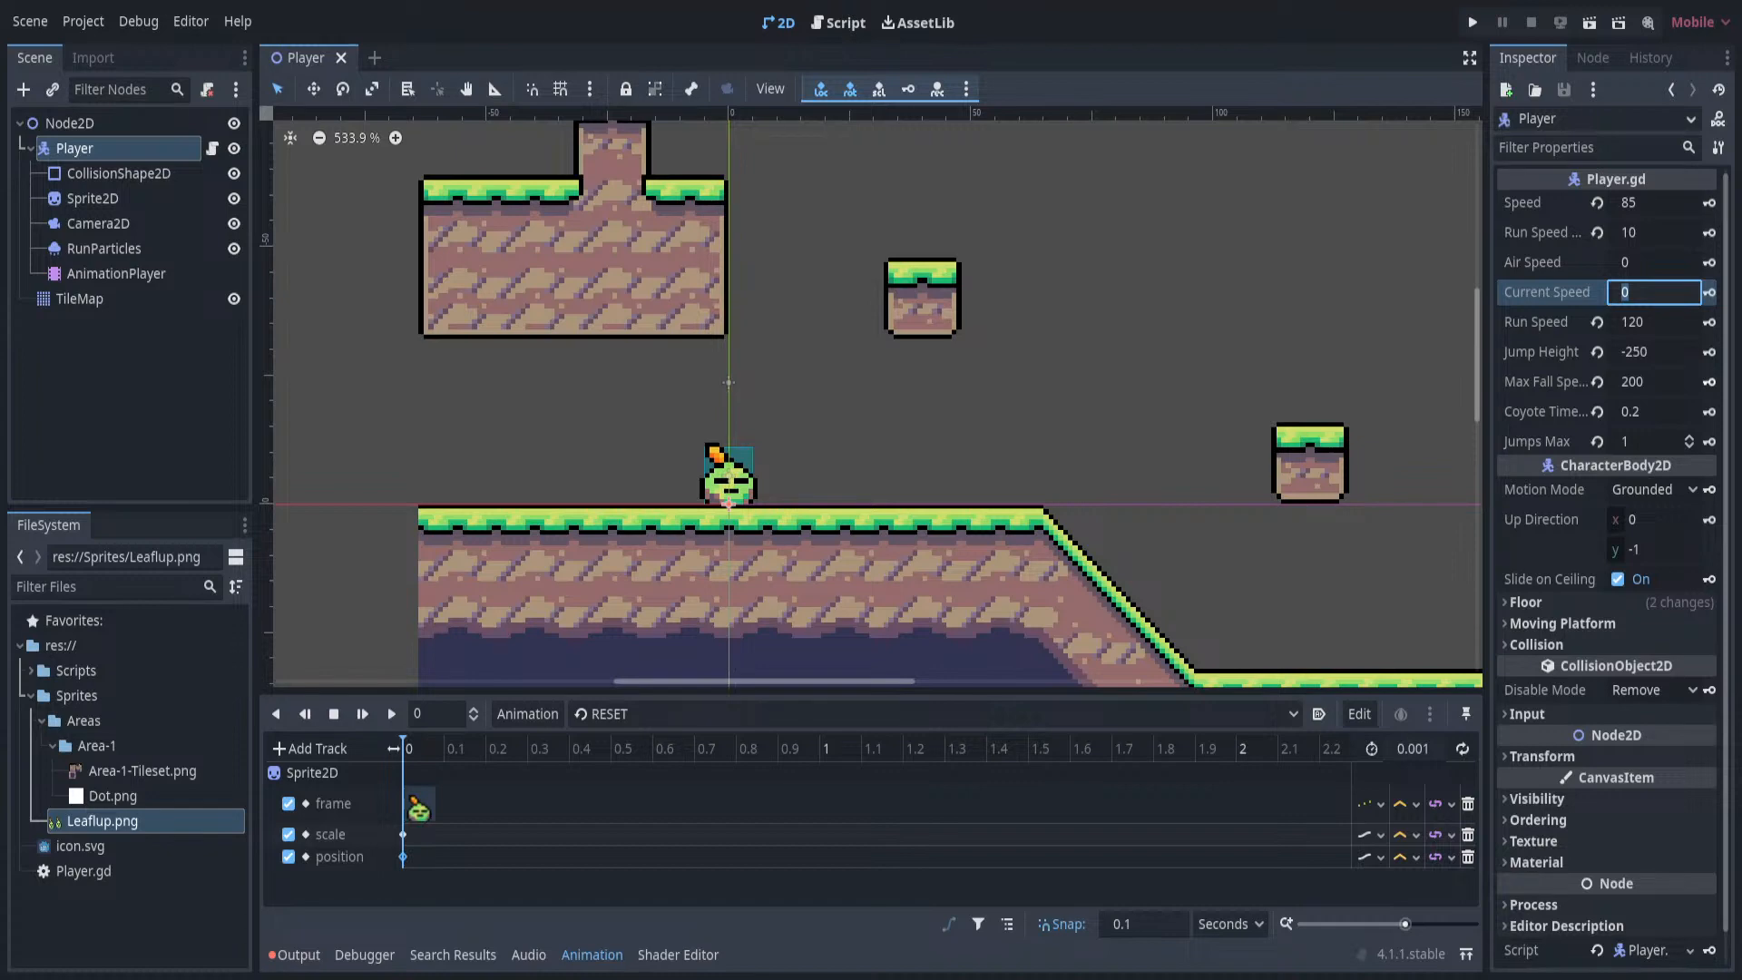
scroll(860, 385, down, 3)
scroll(859, 385, up, 2)
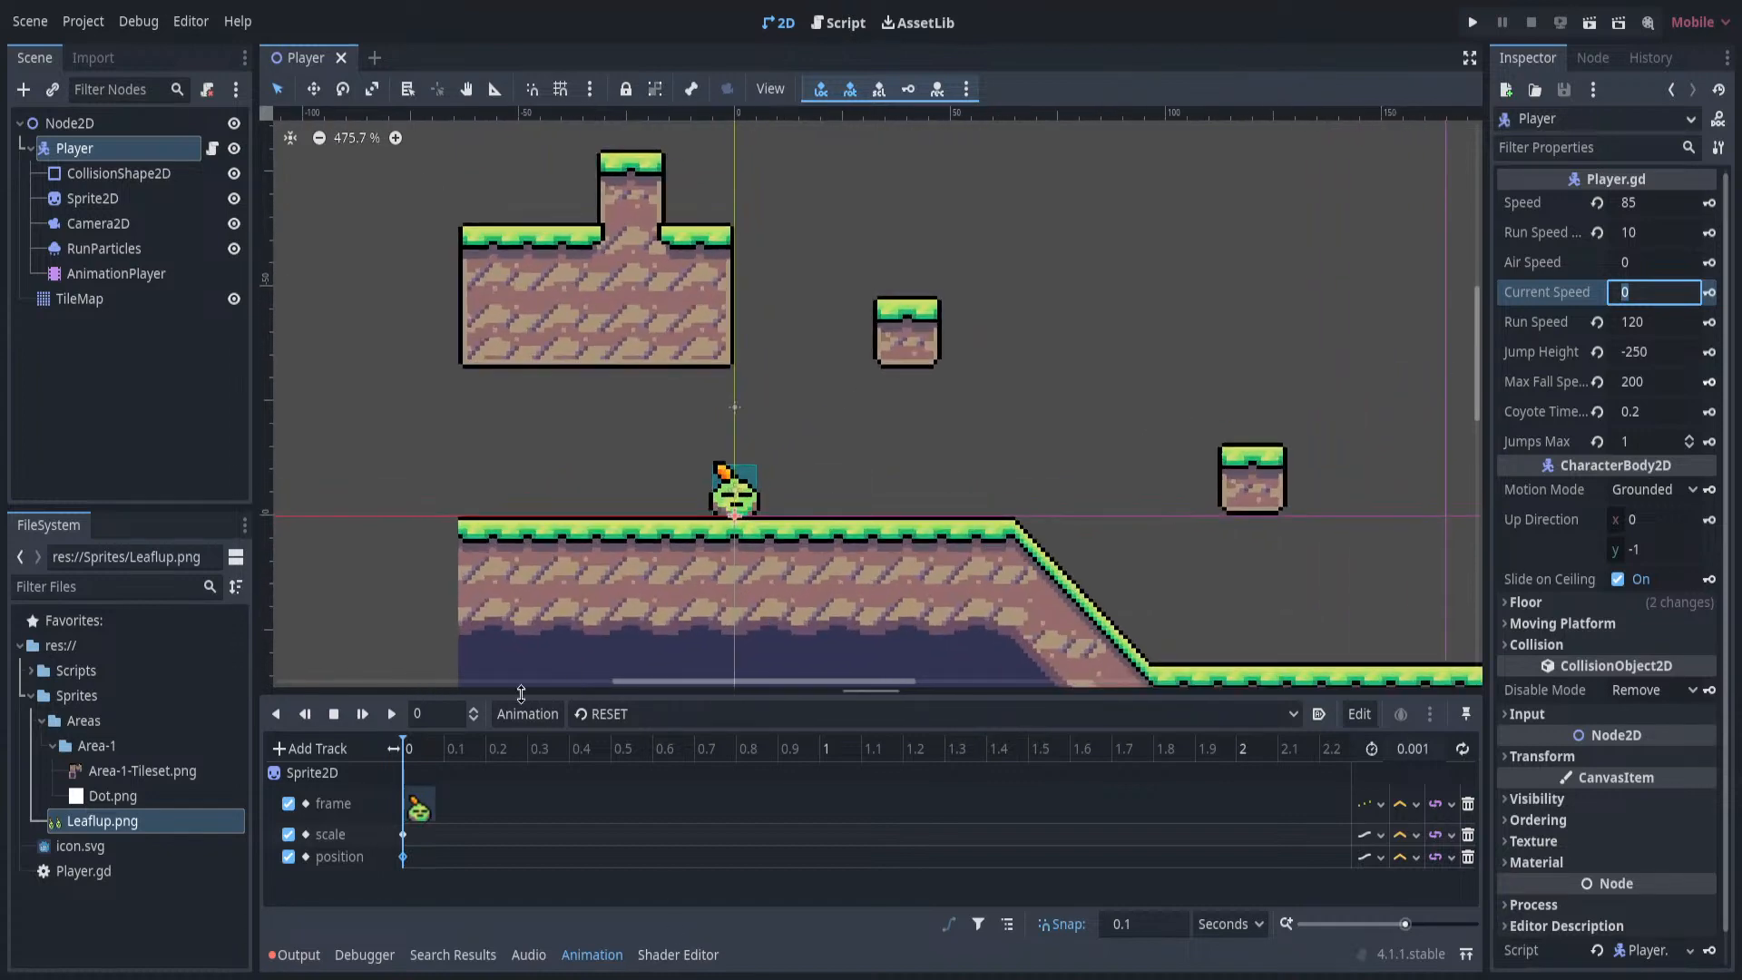
Open the Player node's script and review the airSpeed multiplication under the `!is_on_floor()` check.
click(207, 416)
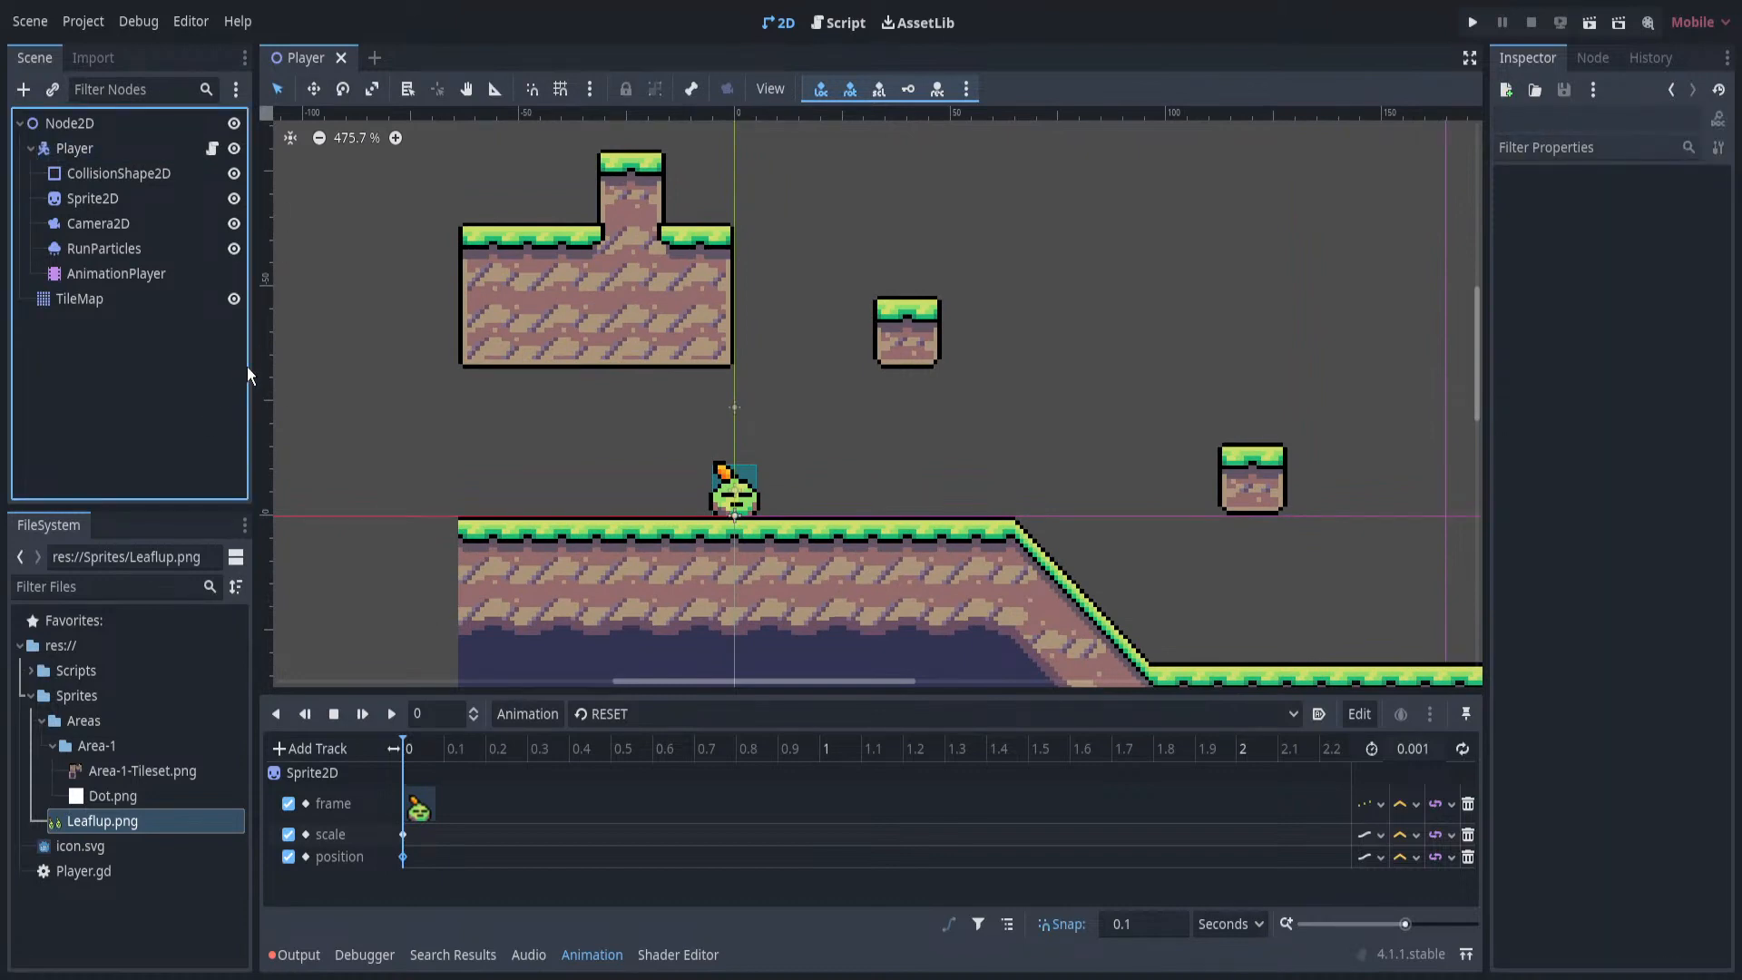
click(140, 145)
click(211, 149)
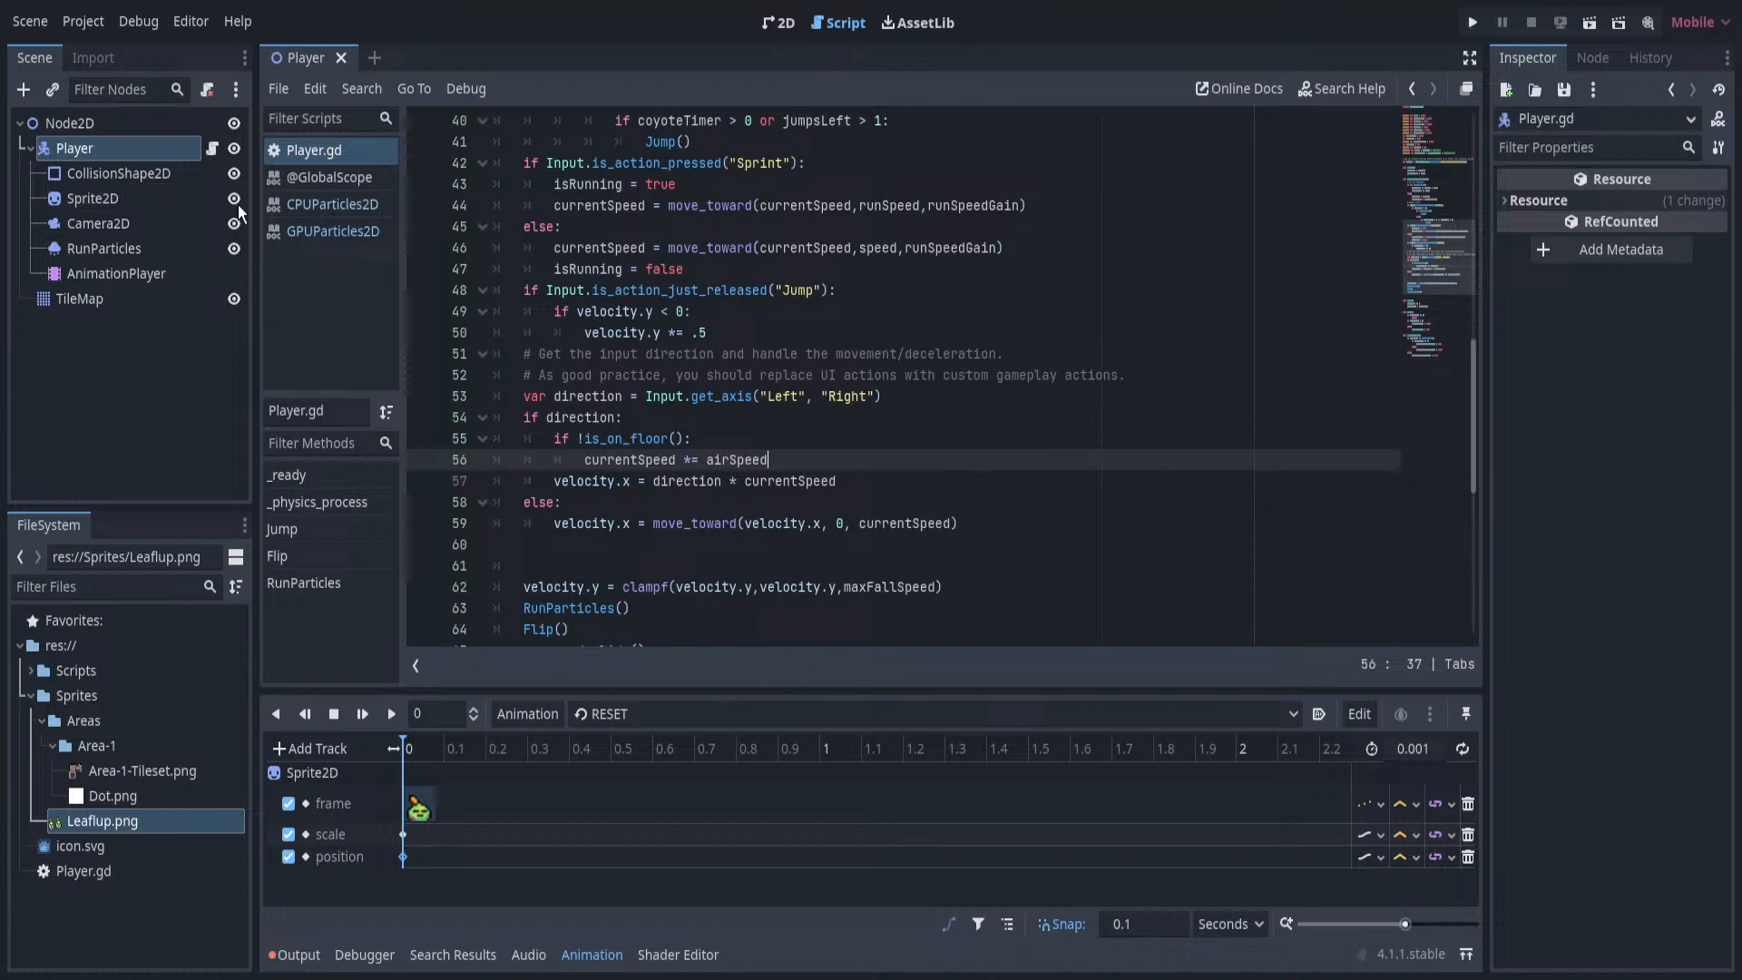
scroll(839, 400, down, 1)
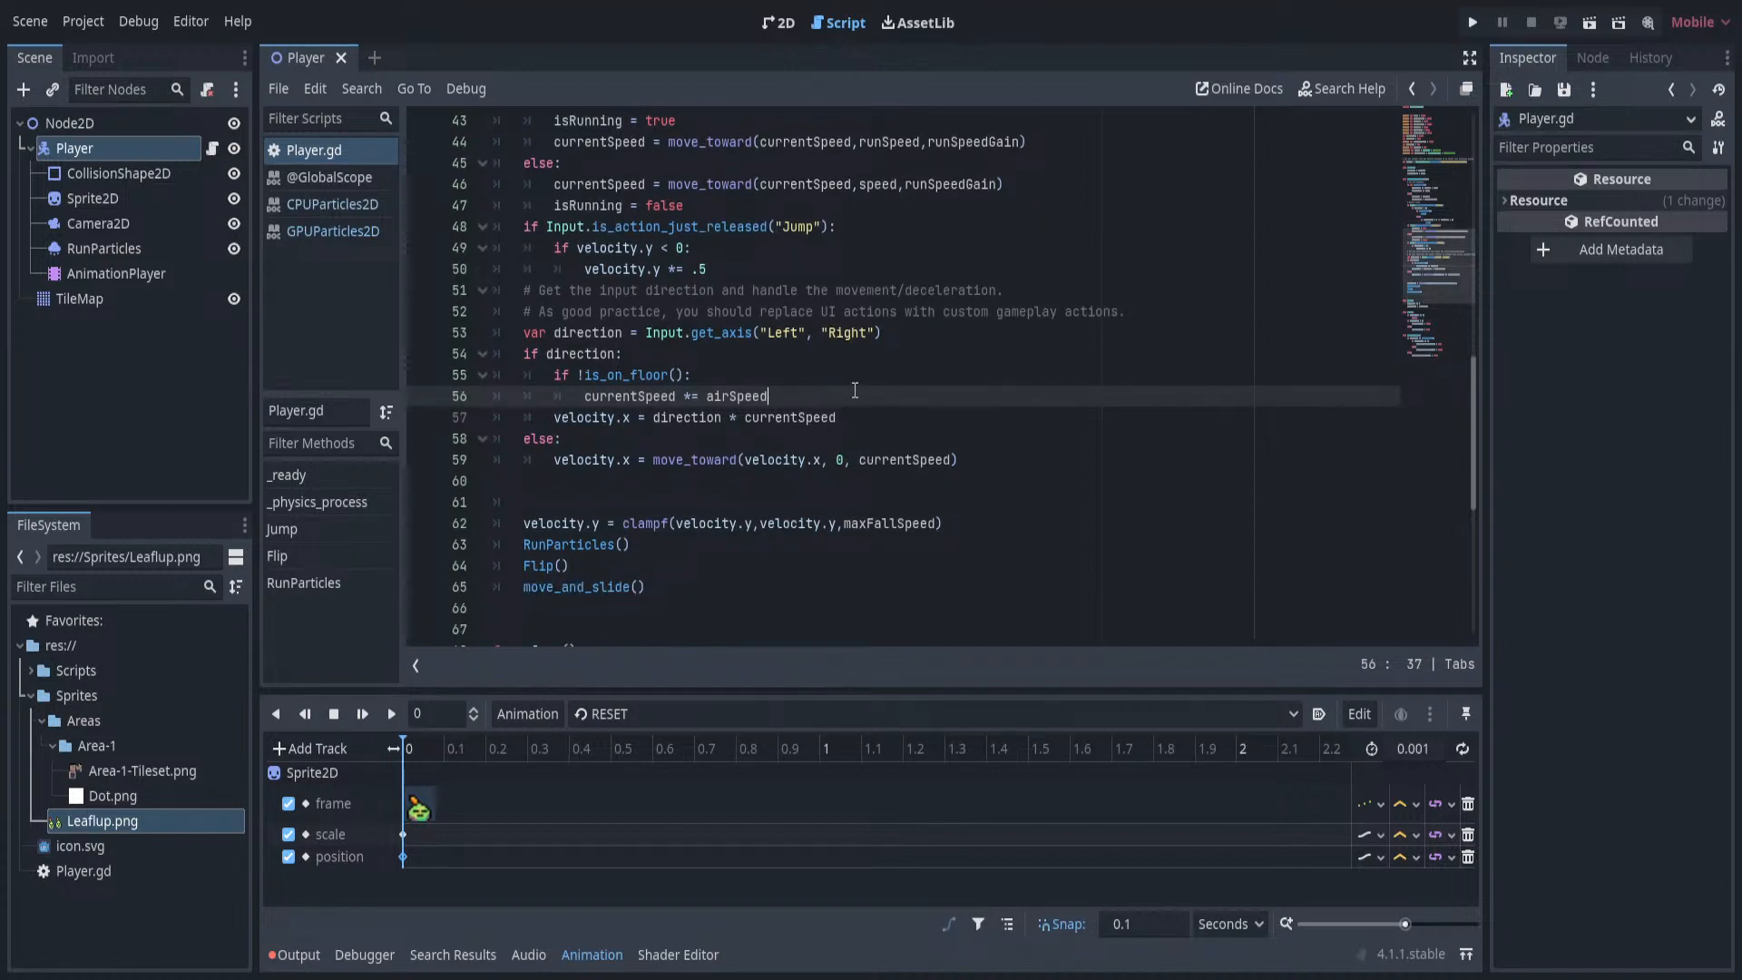
Set the Player node's Air Speed to 0.7 in the 2D workspace and run the project.
click(779, 23)
click(156, 180)
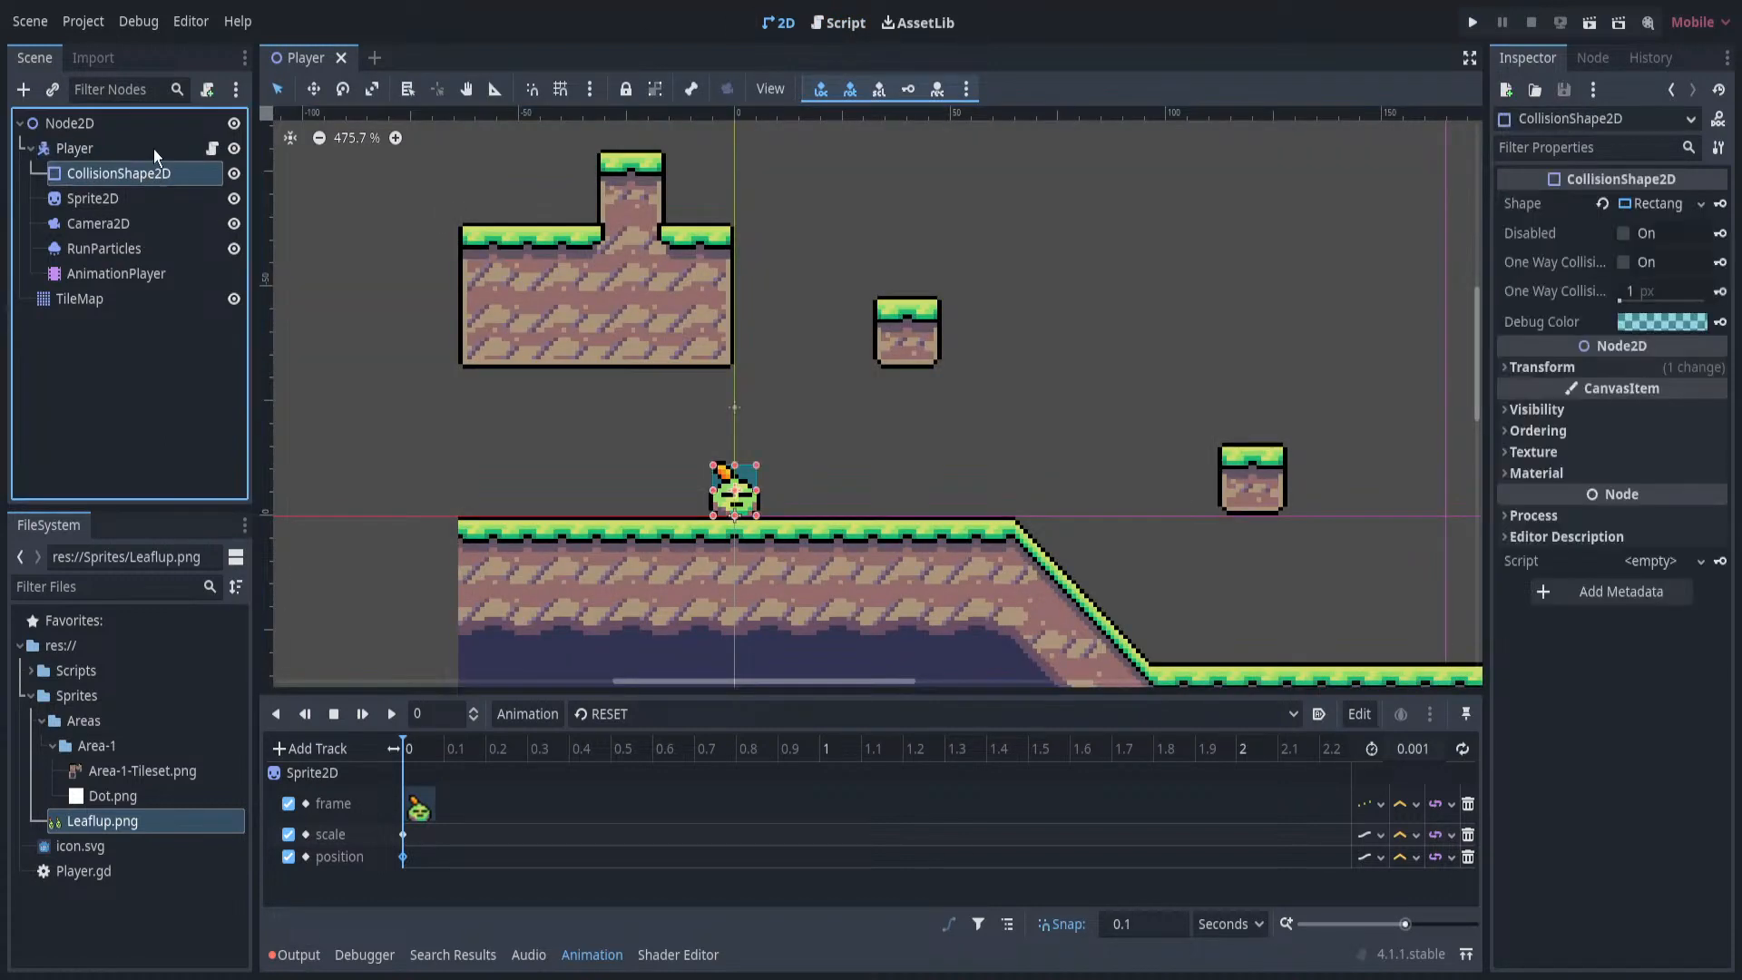
click(91, 148)
click(1656, 264)
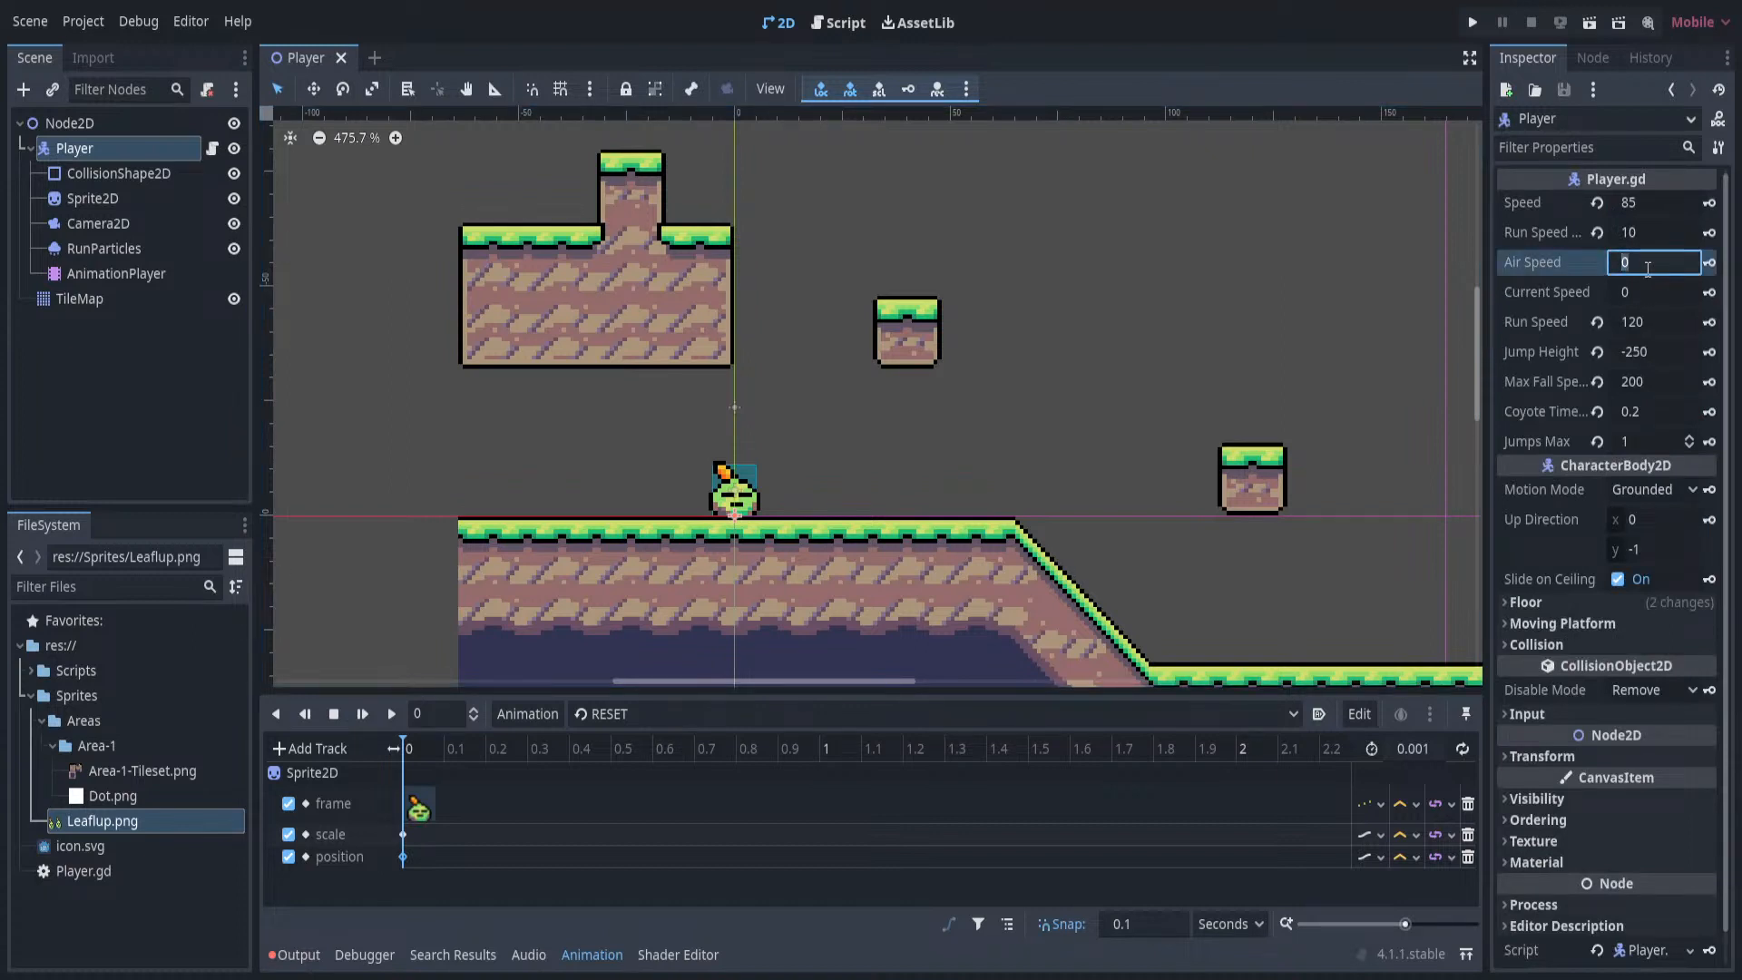
text(0.7)
key(F5)
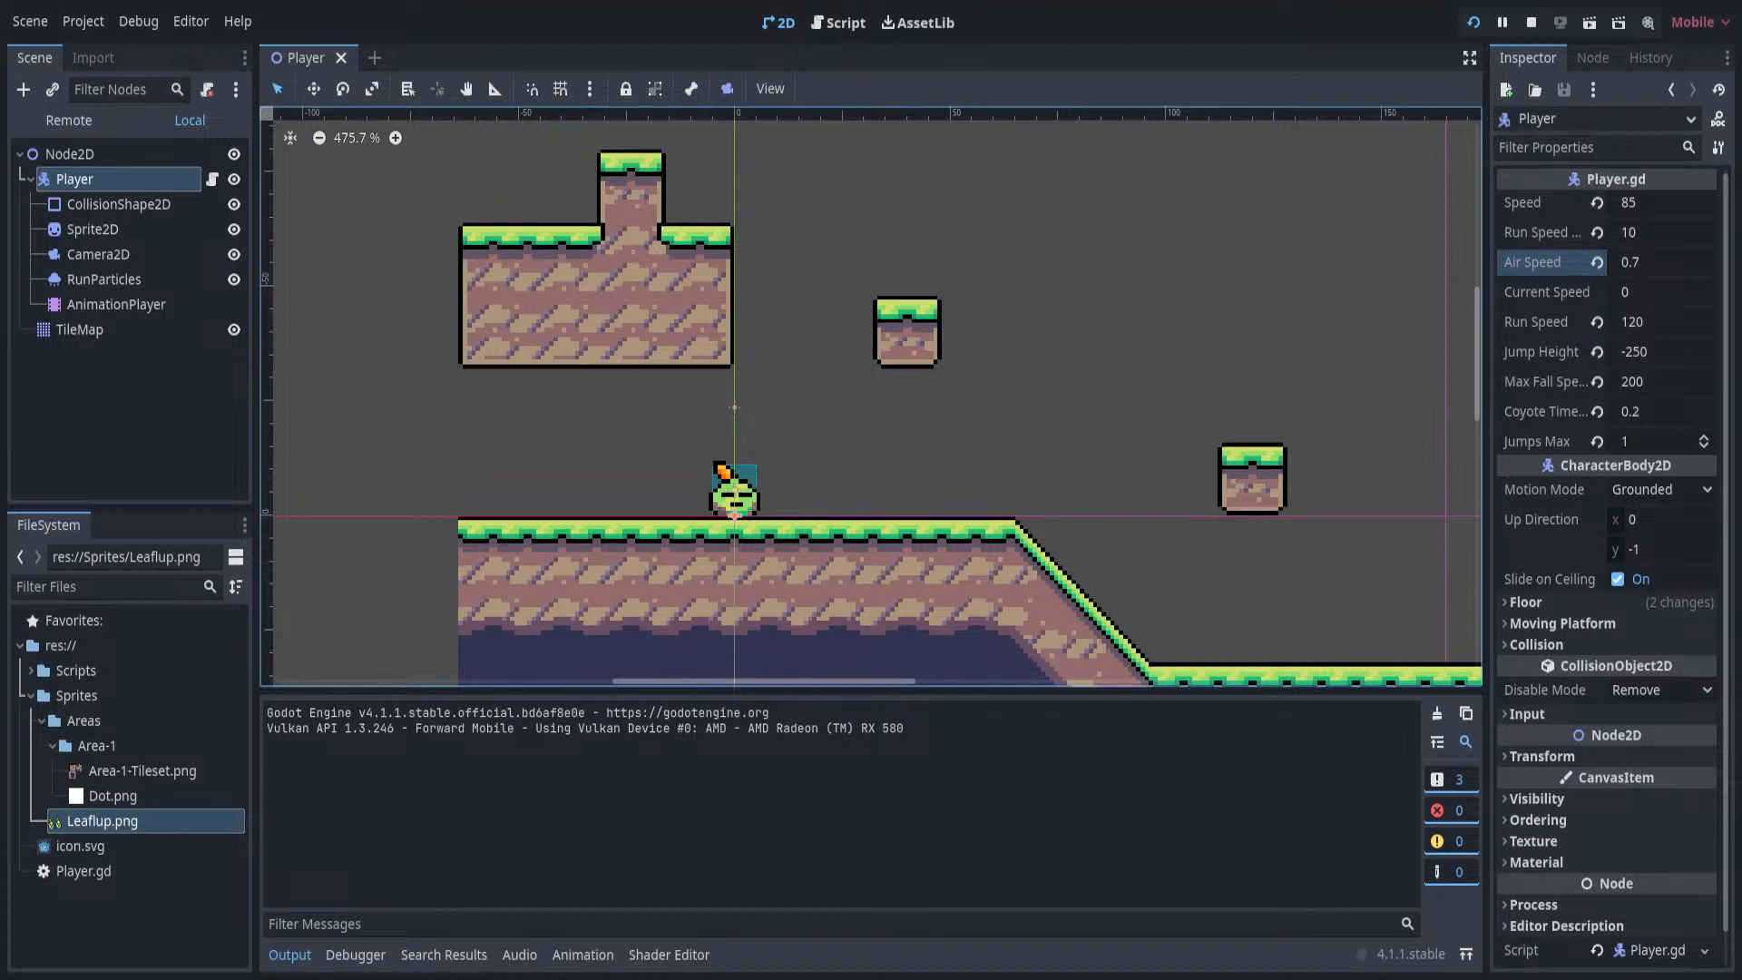
Stop the running game, set the Player's Air Speed to 1 and run the project again.
key(F8)
click(1654, 263)
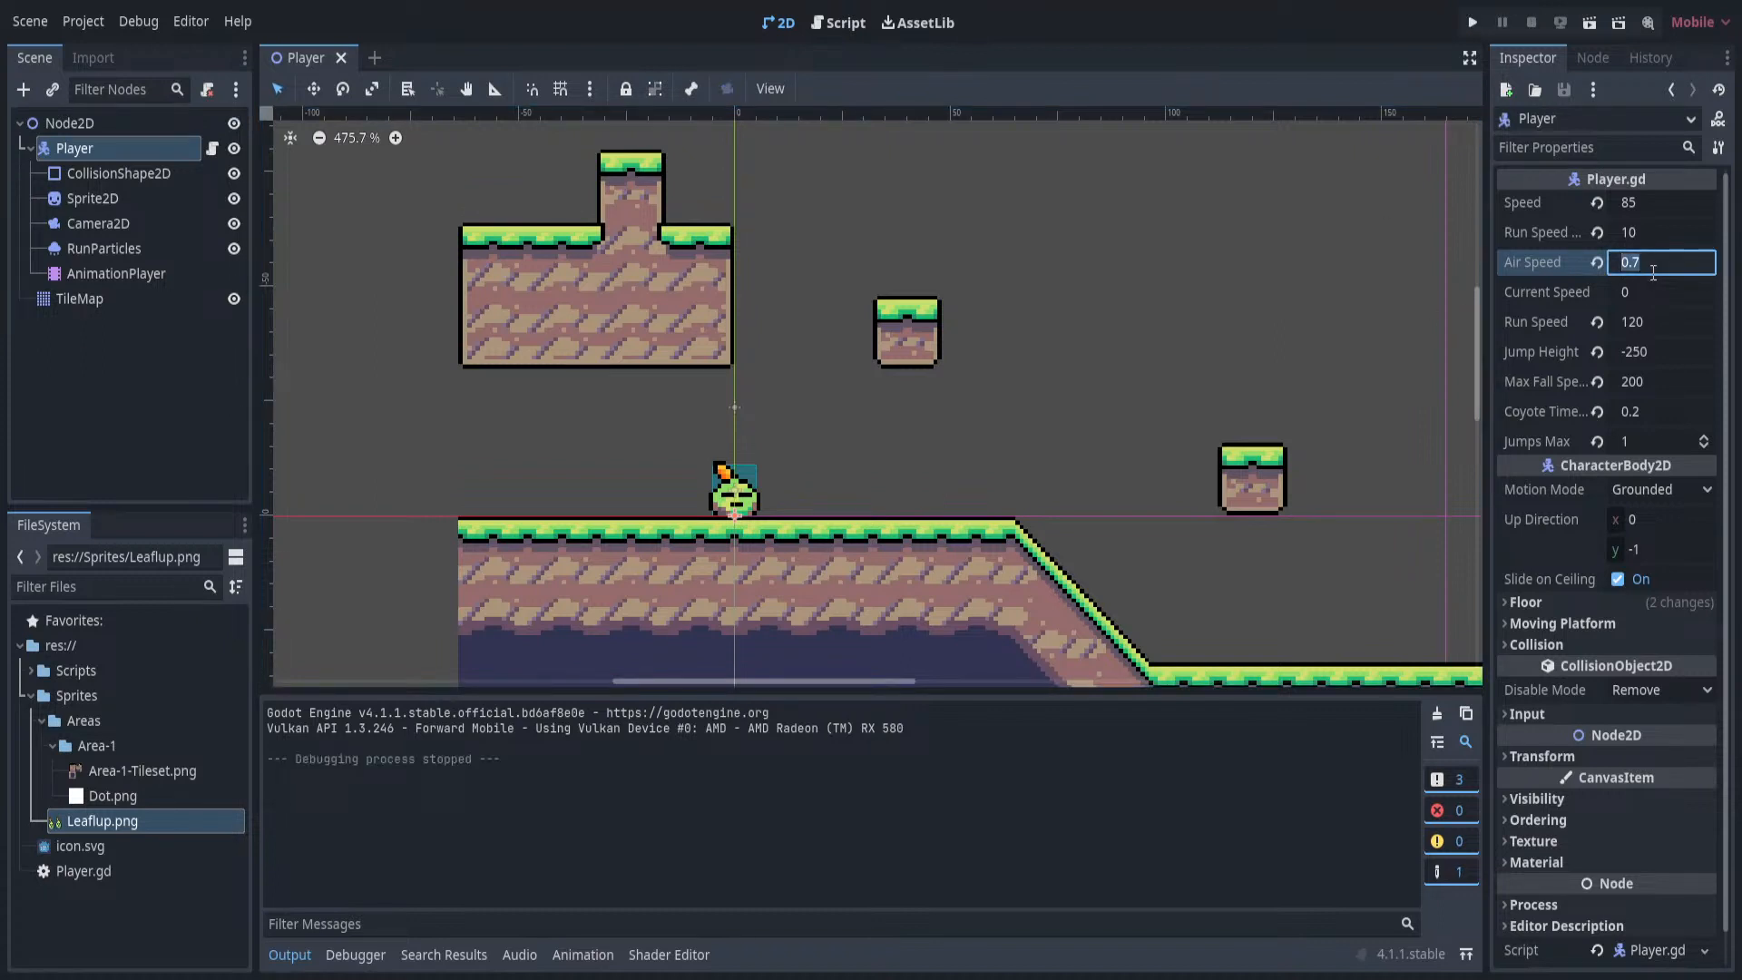
text(1)
key(Return)
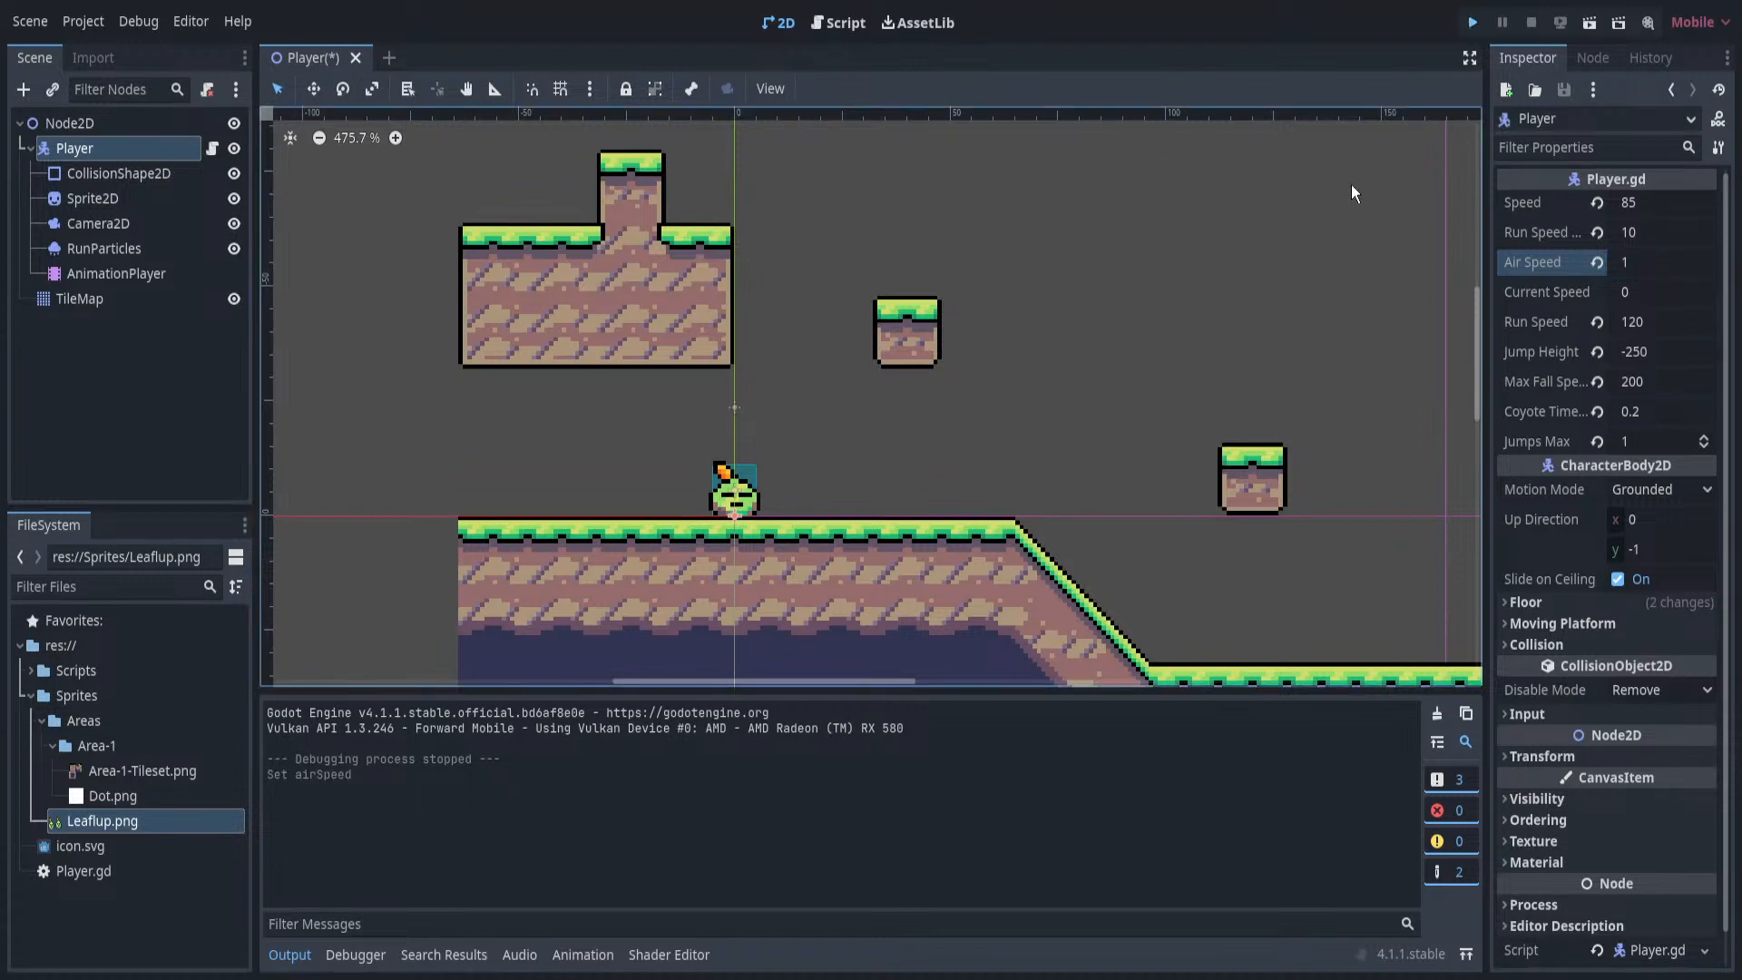
key(F5)
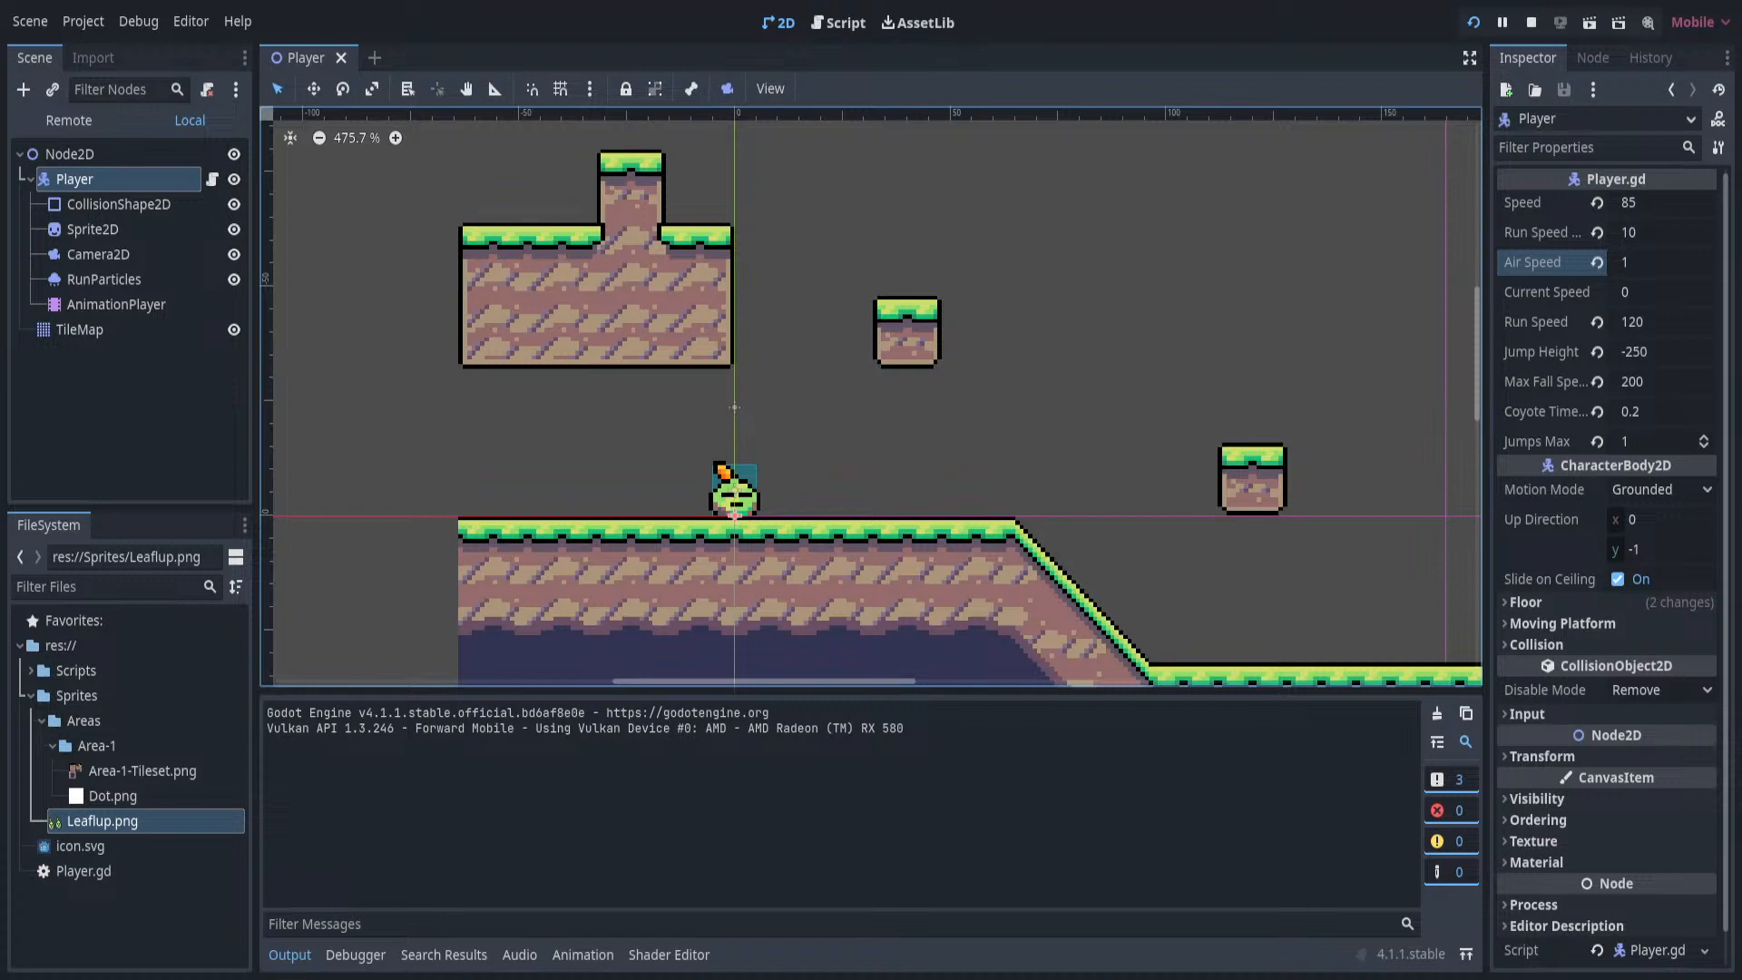
Stop the game, change the Player's Air Speed to 0.97 and test-run the project.
key(F8)
click(1638, 263)
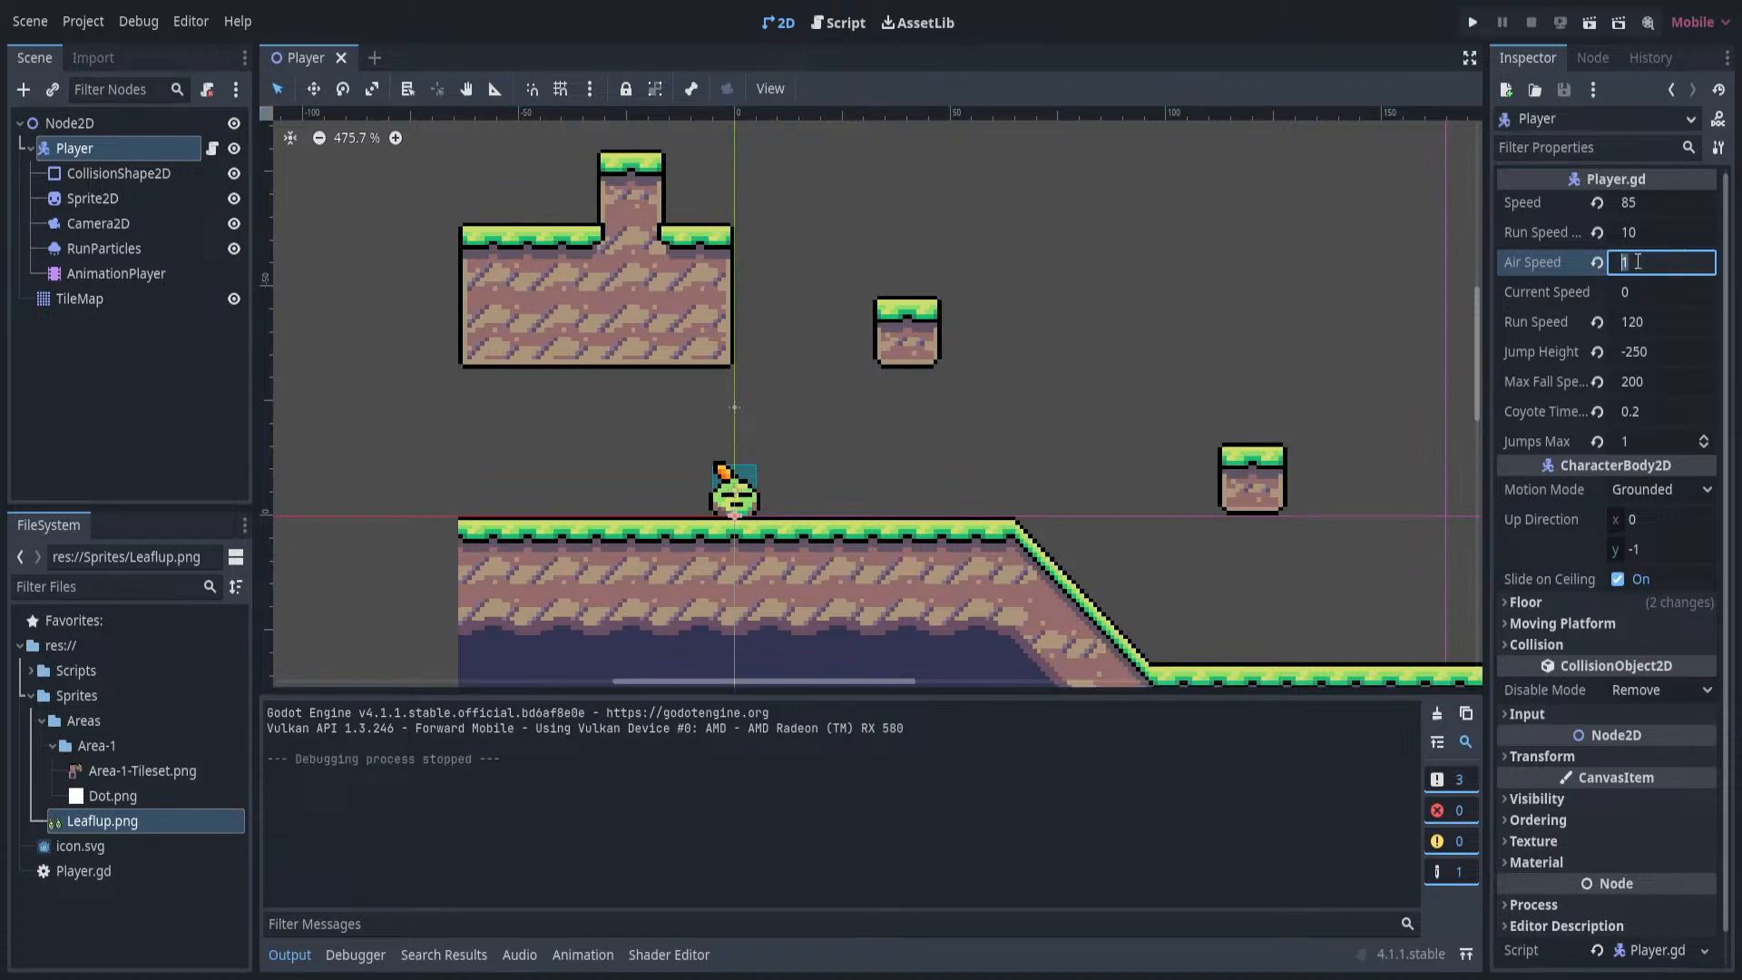
text(0.5)
key(Return)
click(1473, 22)
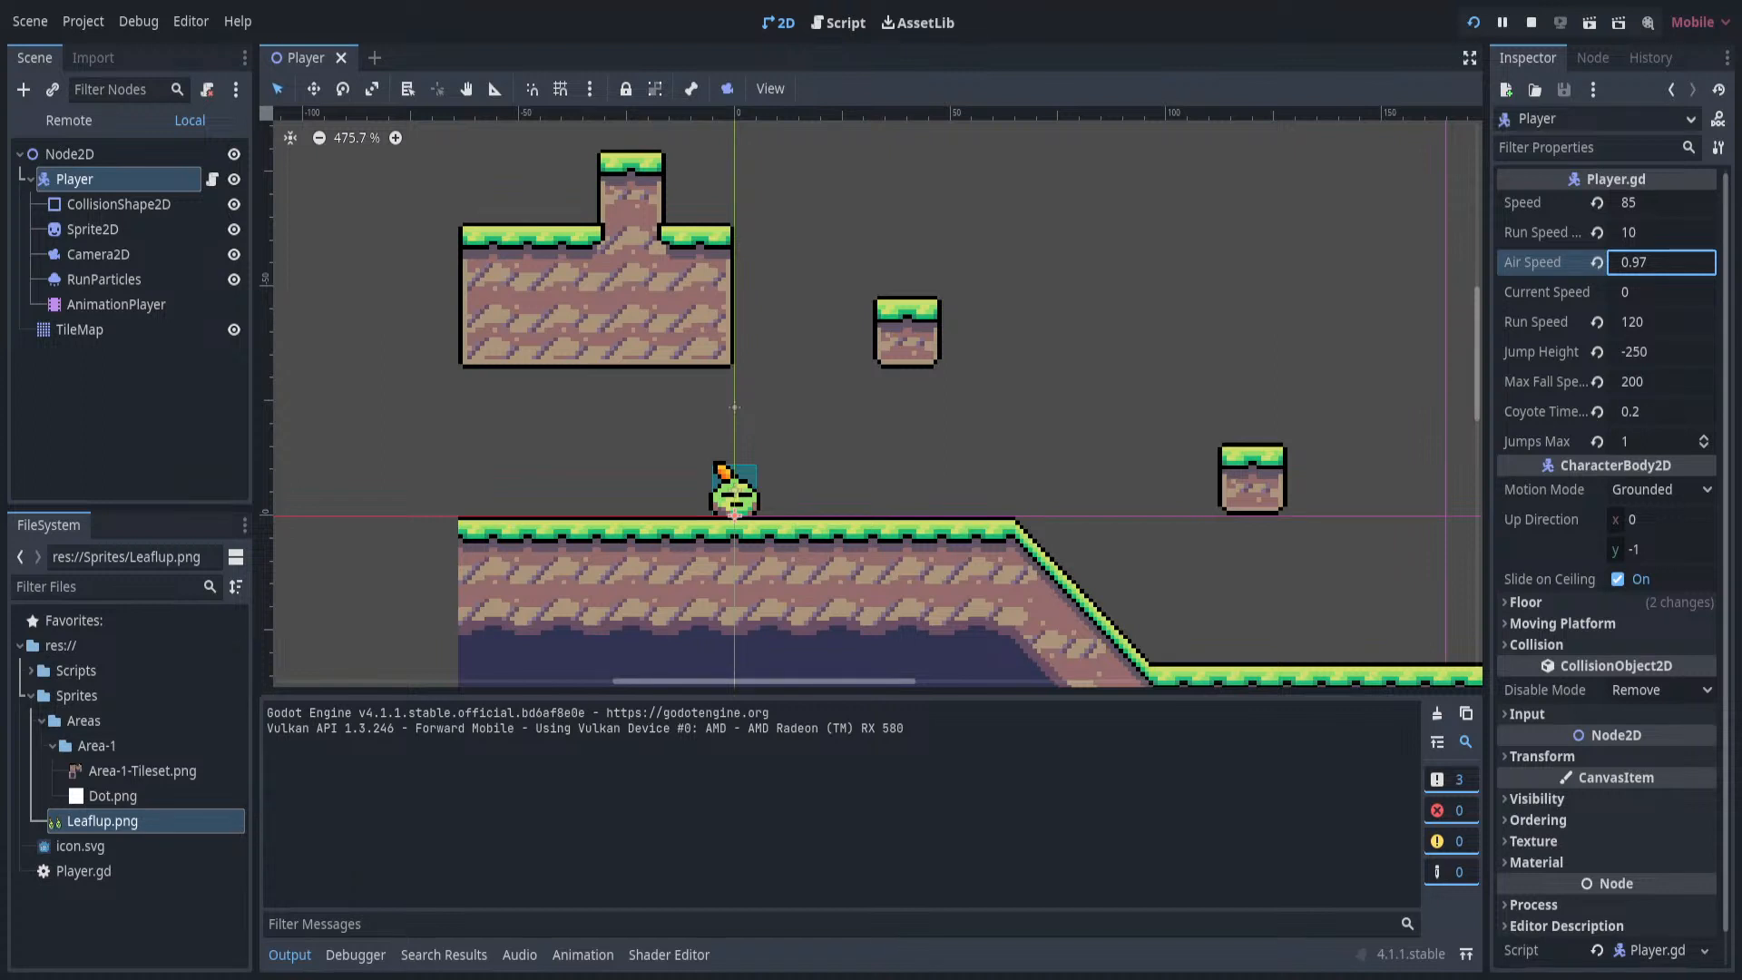
Stop the game, set the Player's Air Speed to 0.89 and run the project.
key(F8)
click(1666, 262)
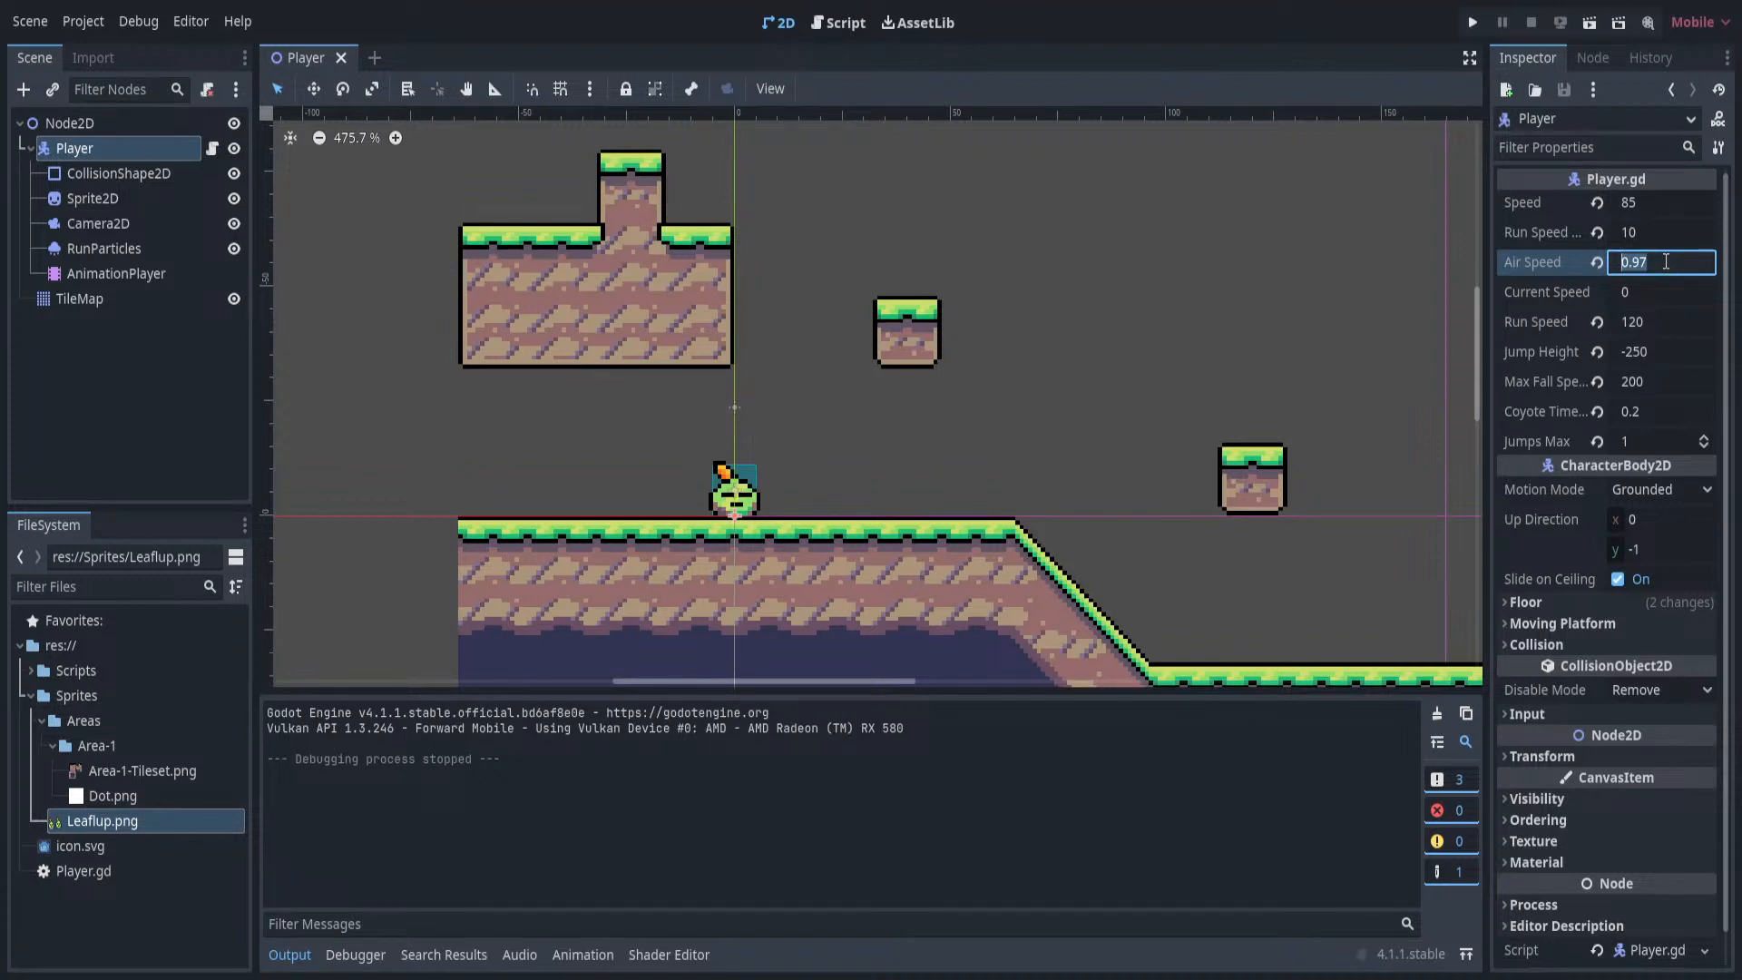
text(0.89)
key(Return)
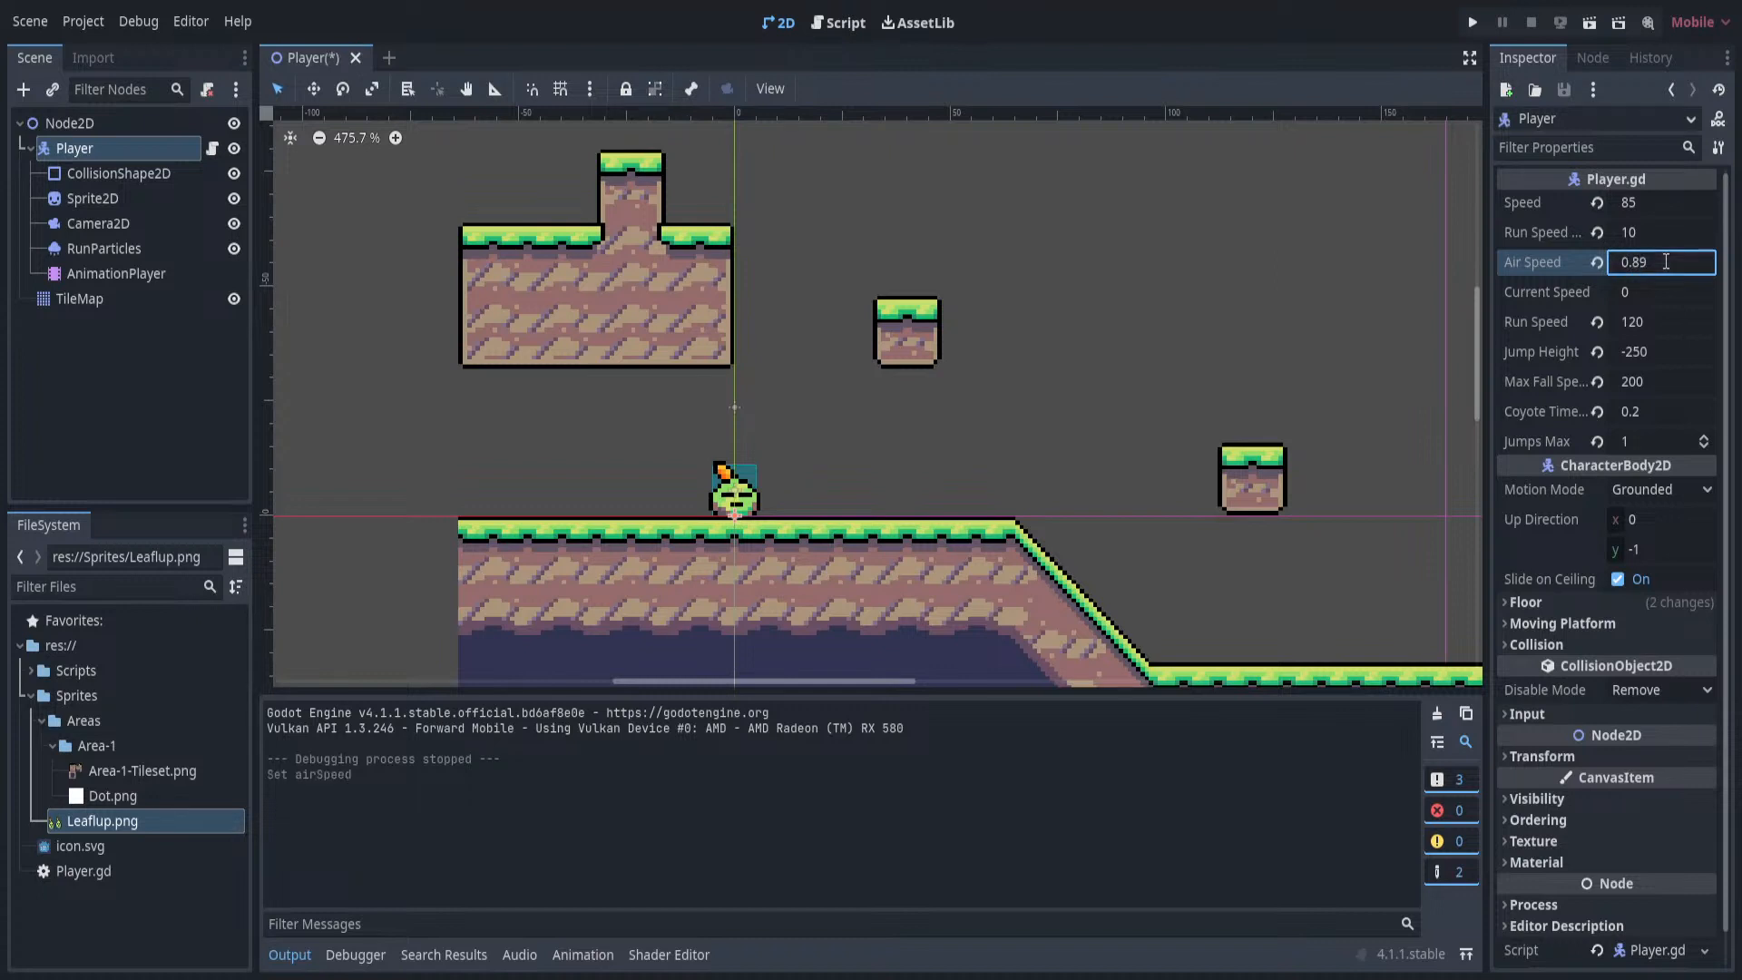
click(1471, 22)
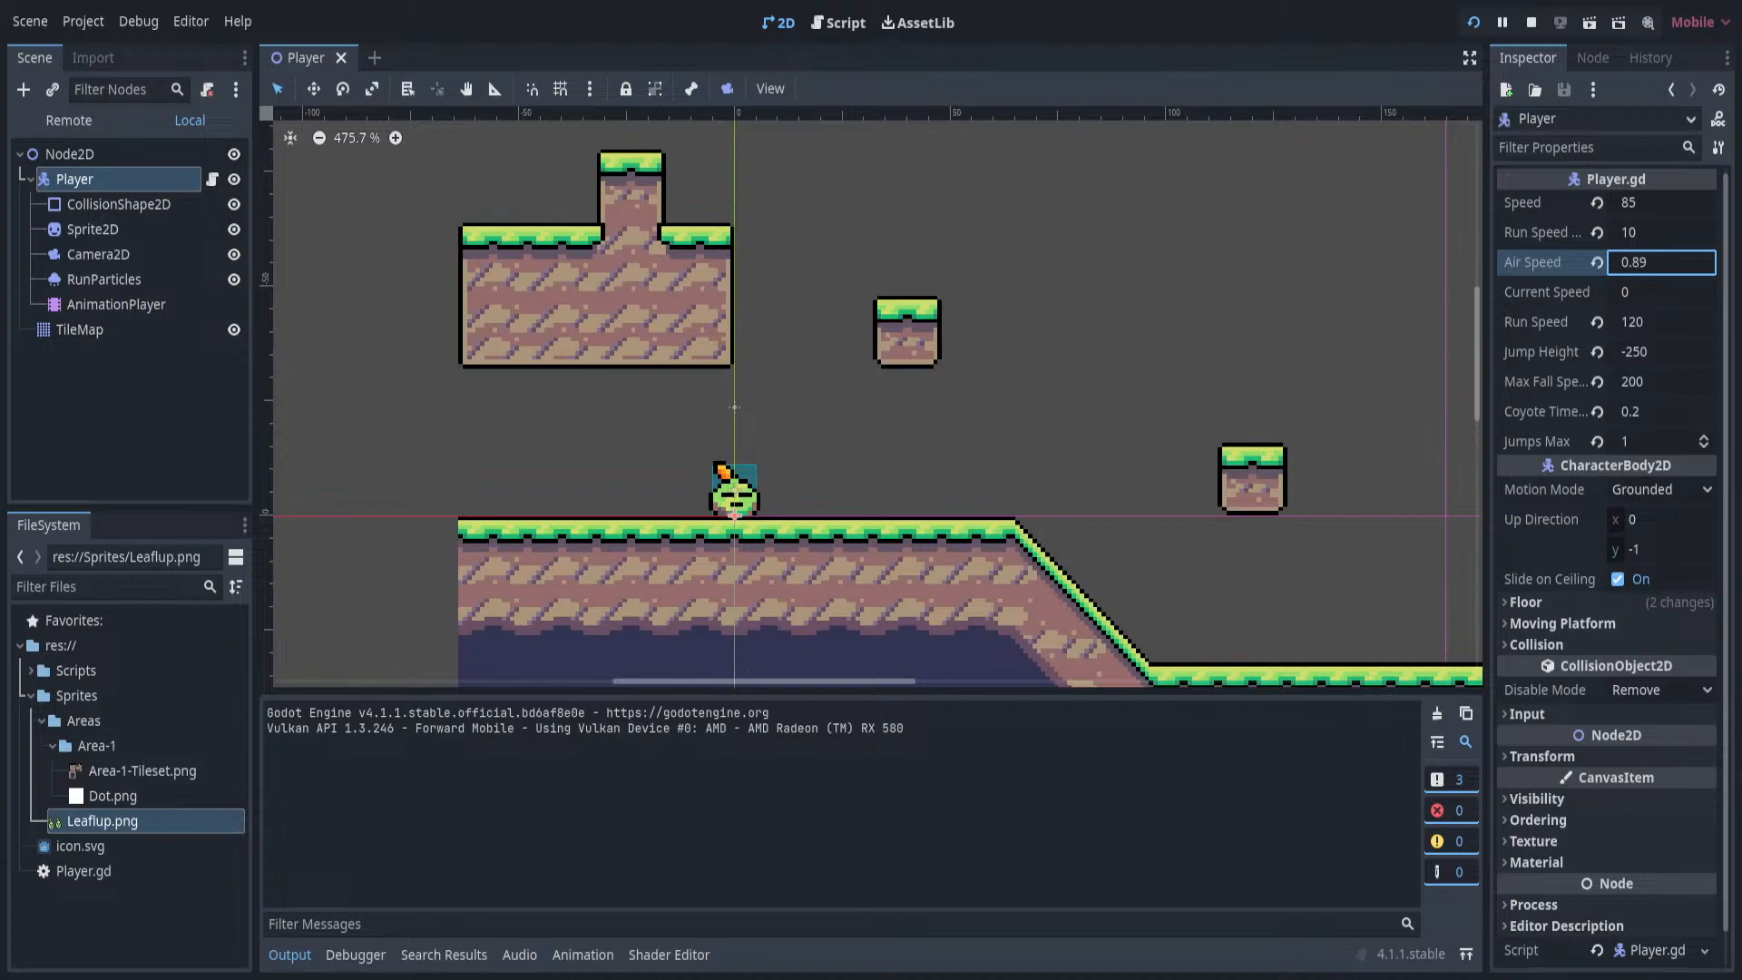
Playtest the airborne movement by repeatedly jumping and reversing direction around the slope and floating platforms, and close the game.
key(F5)
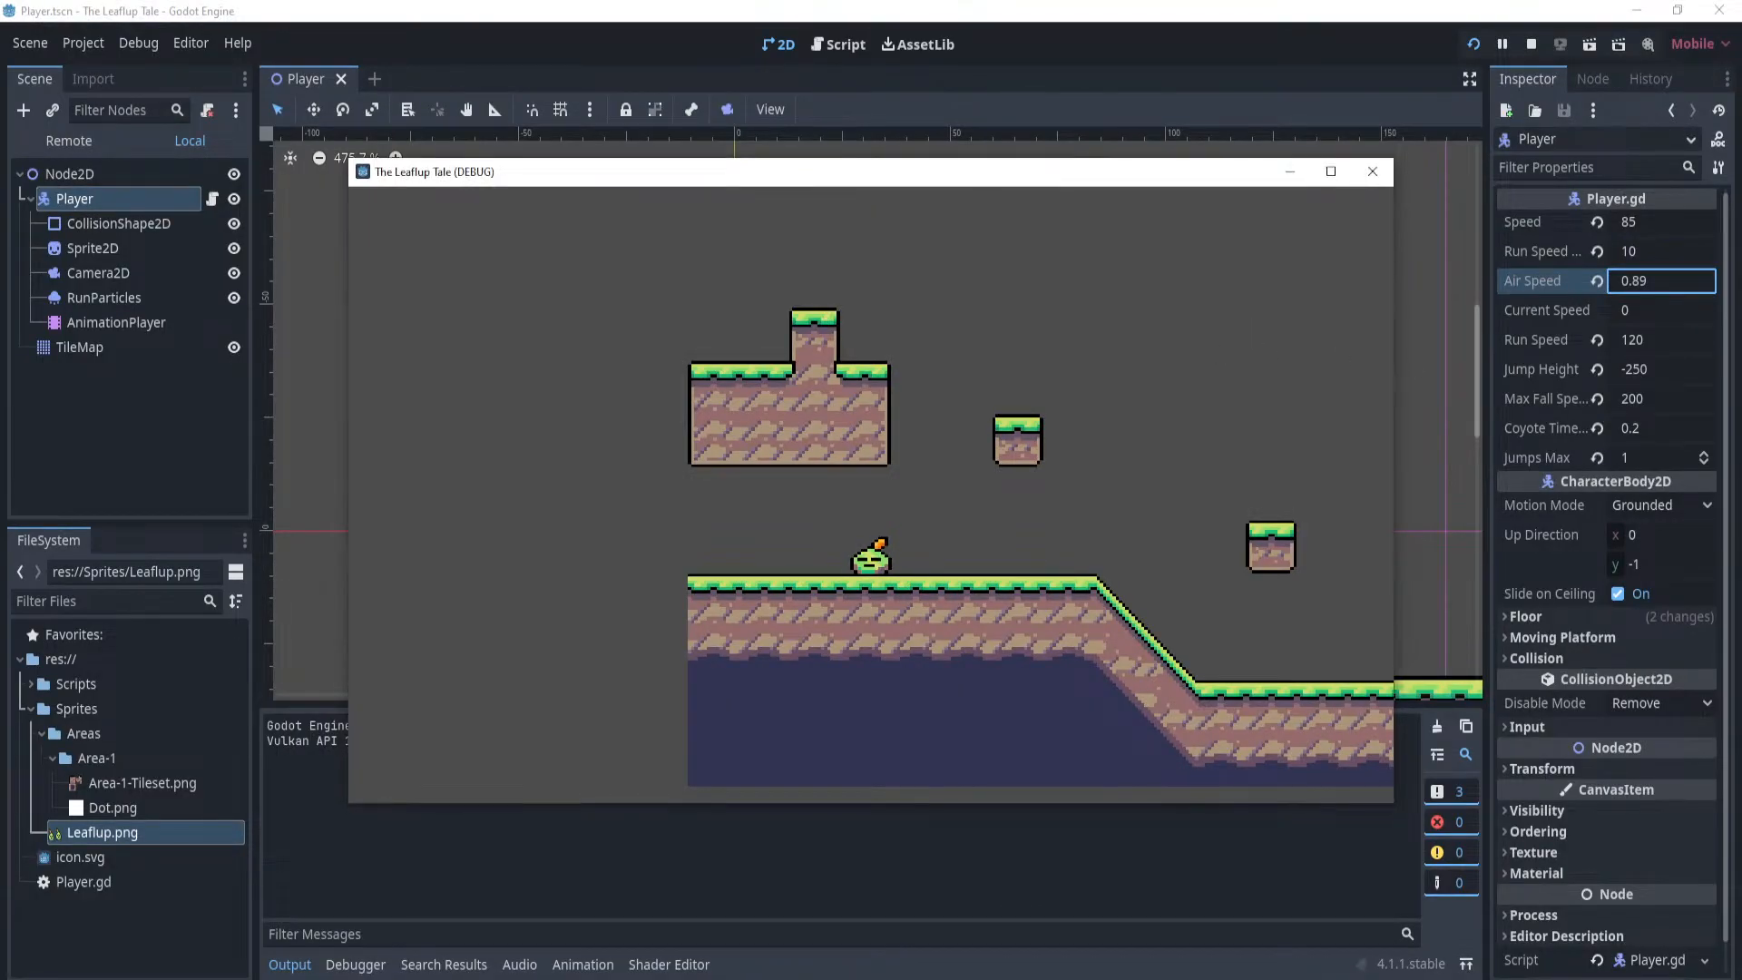
key(Right)
key(space)
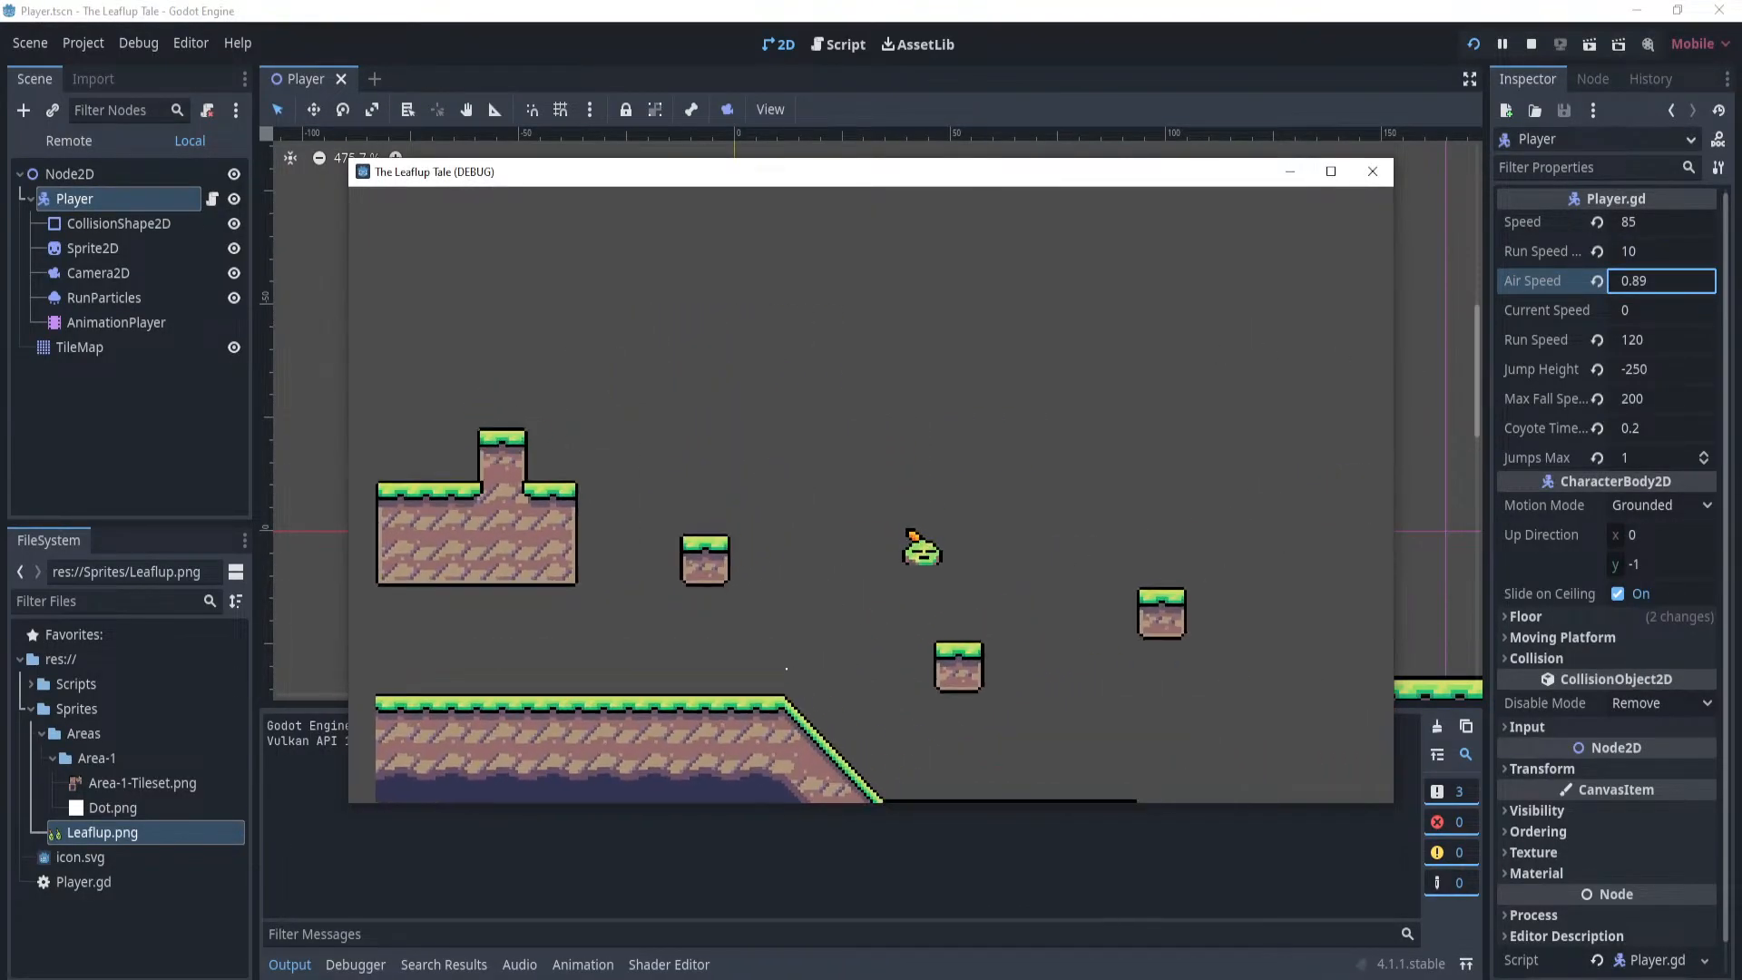
key(Left)
key(space)
key(Right)
key(space)
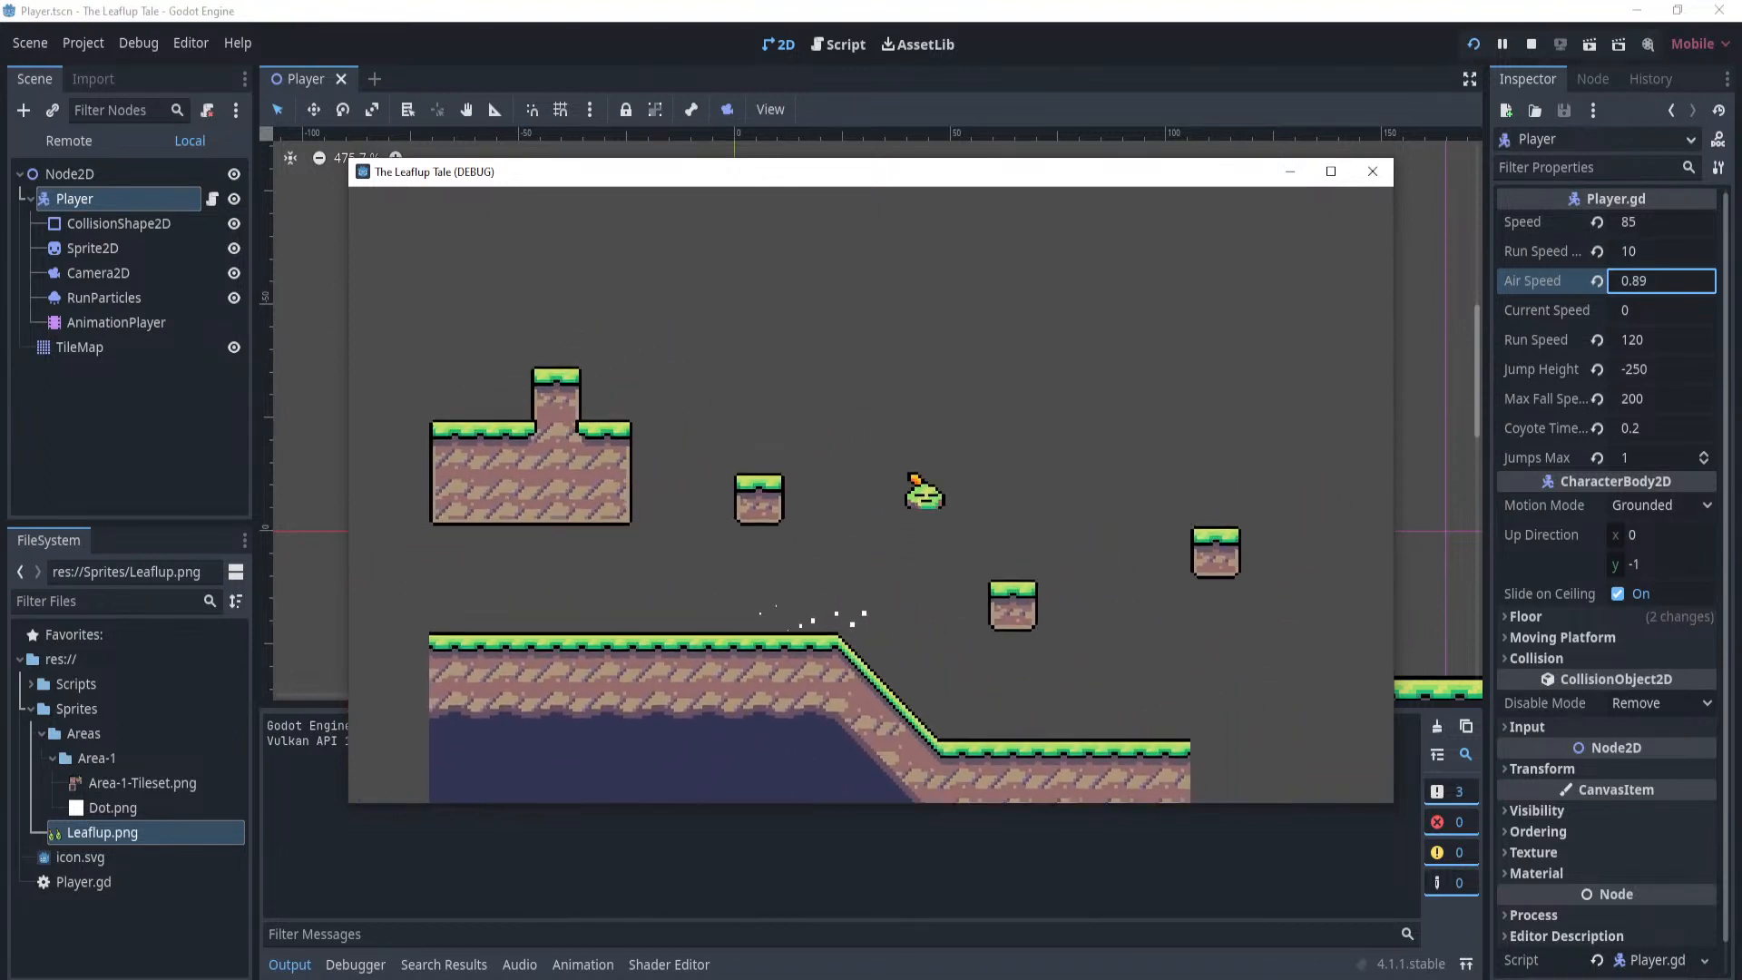
key(space)
key(Left)
key(Right)
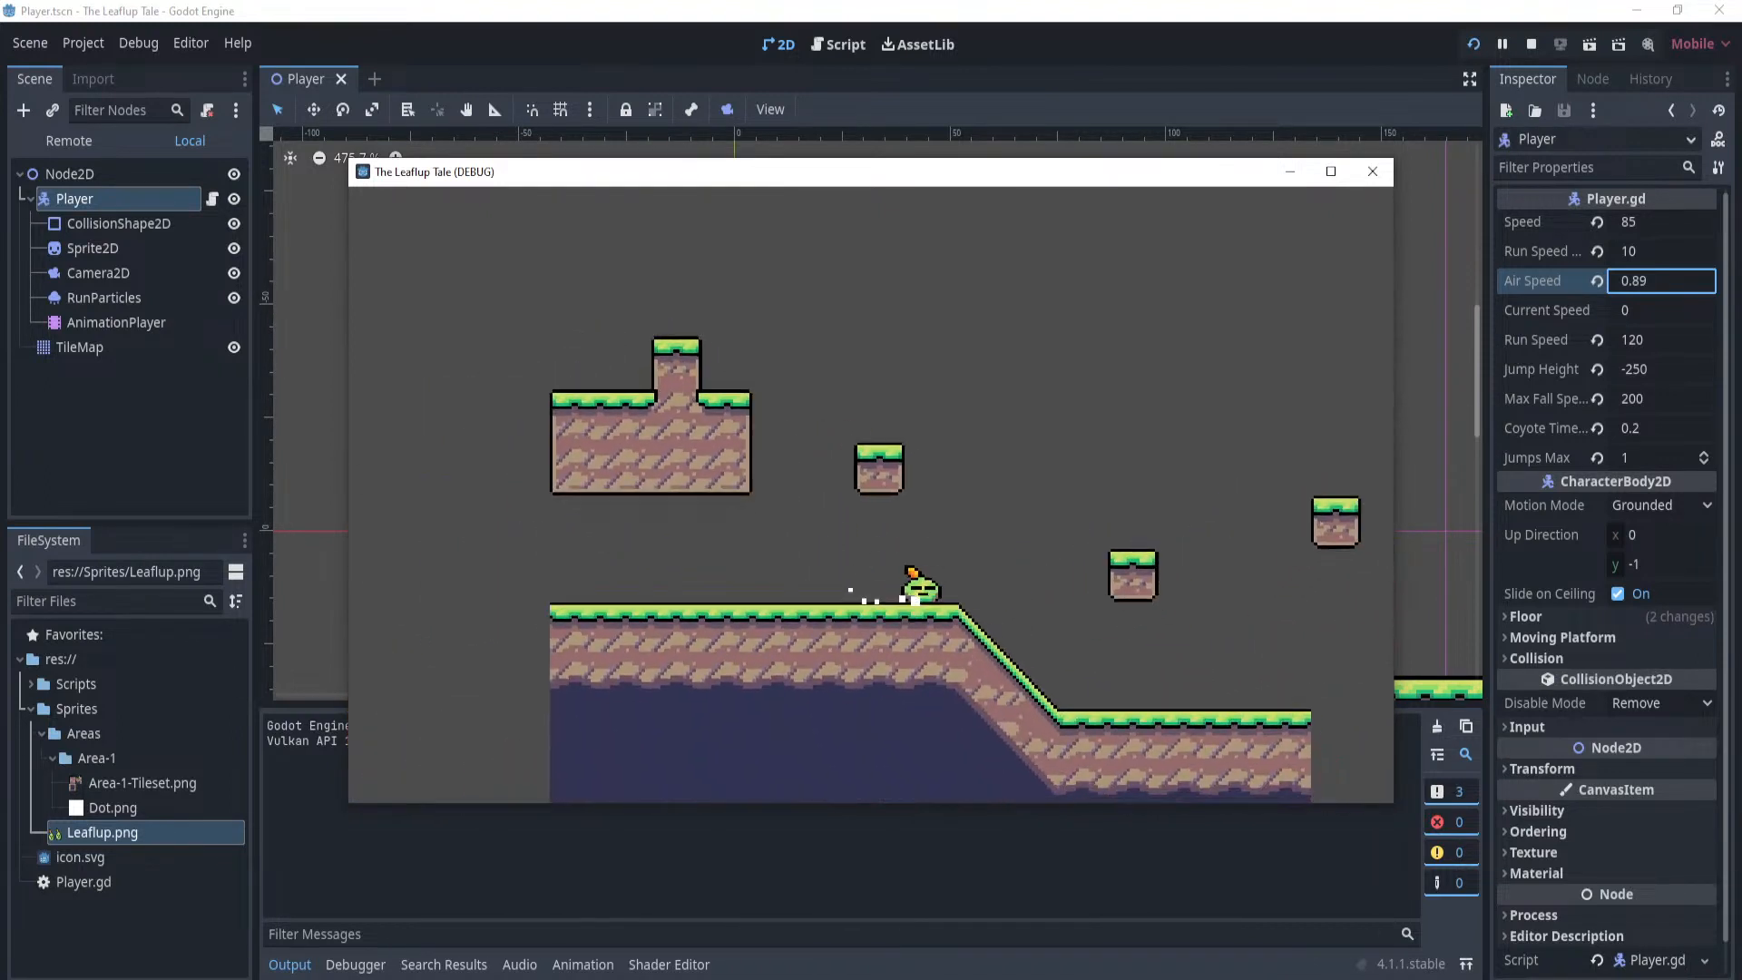
key(space)
key(Left)
key(Right)
key(space)
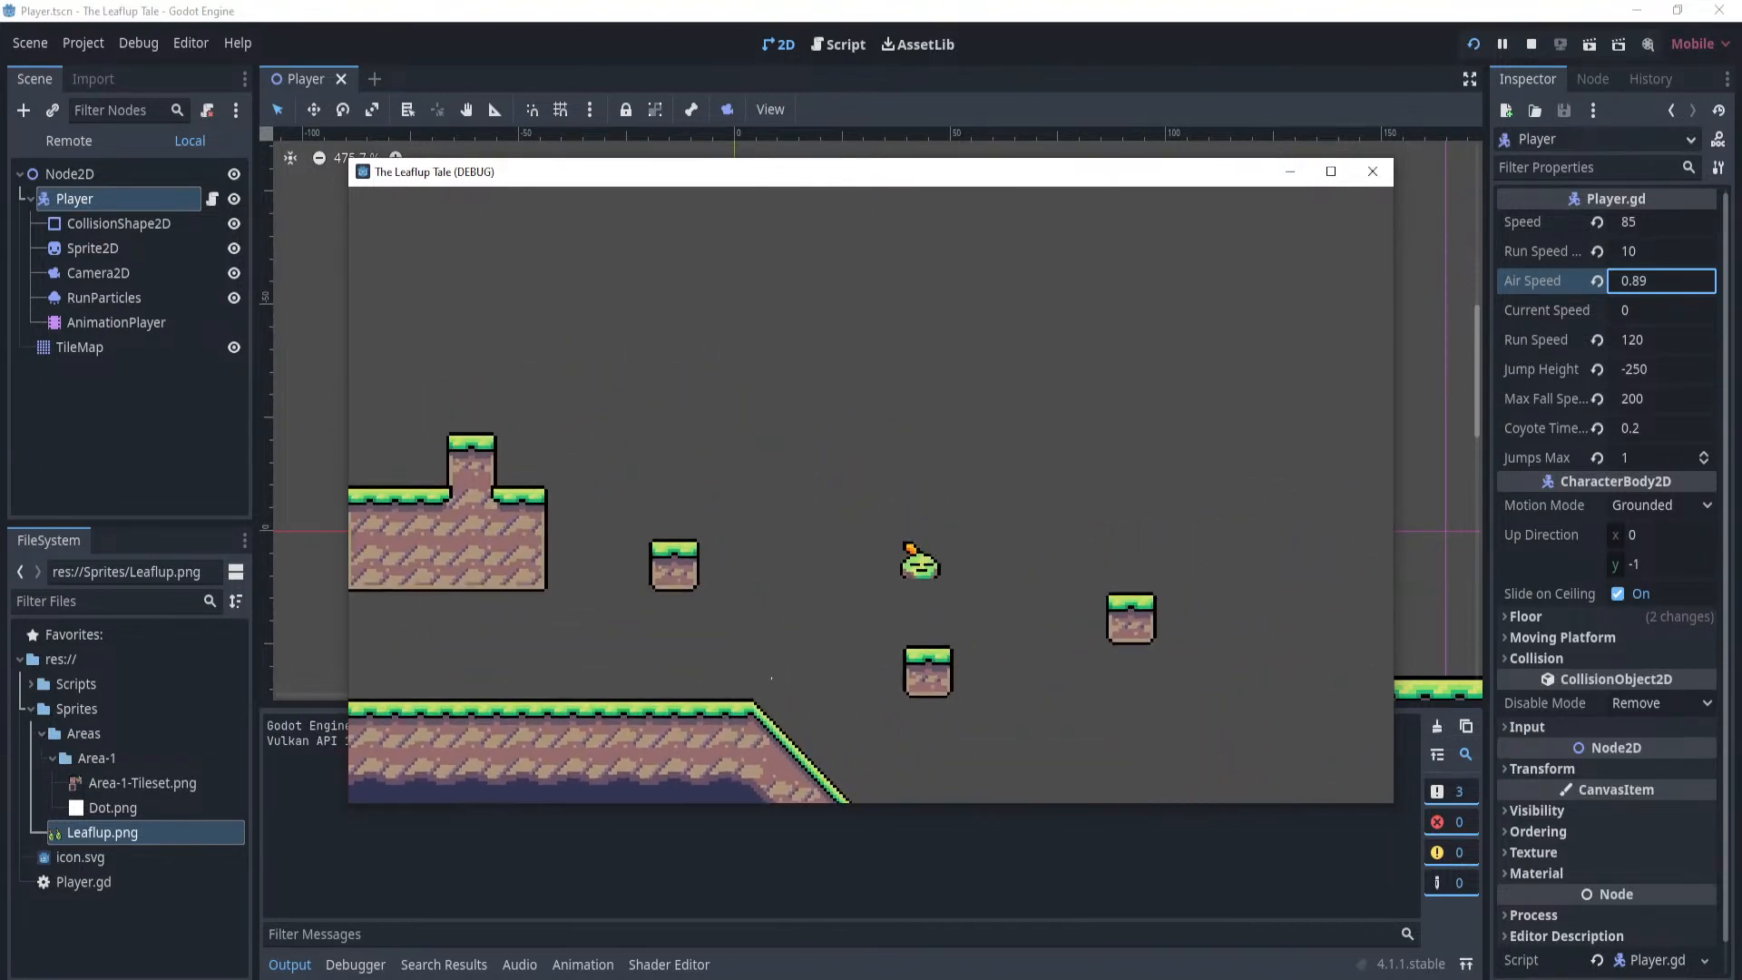
key(space)
key(Left)
key(Right)
key(Left)
key(space)
key(Right)
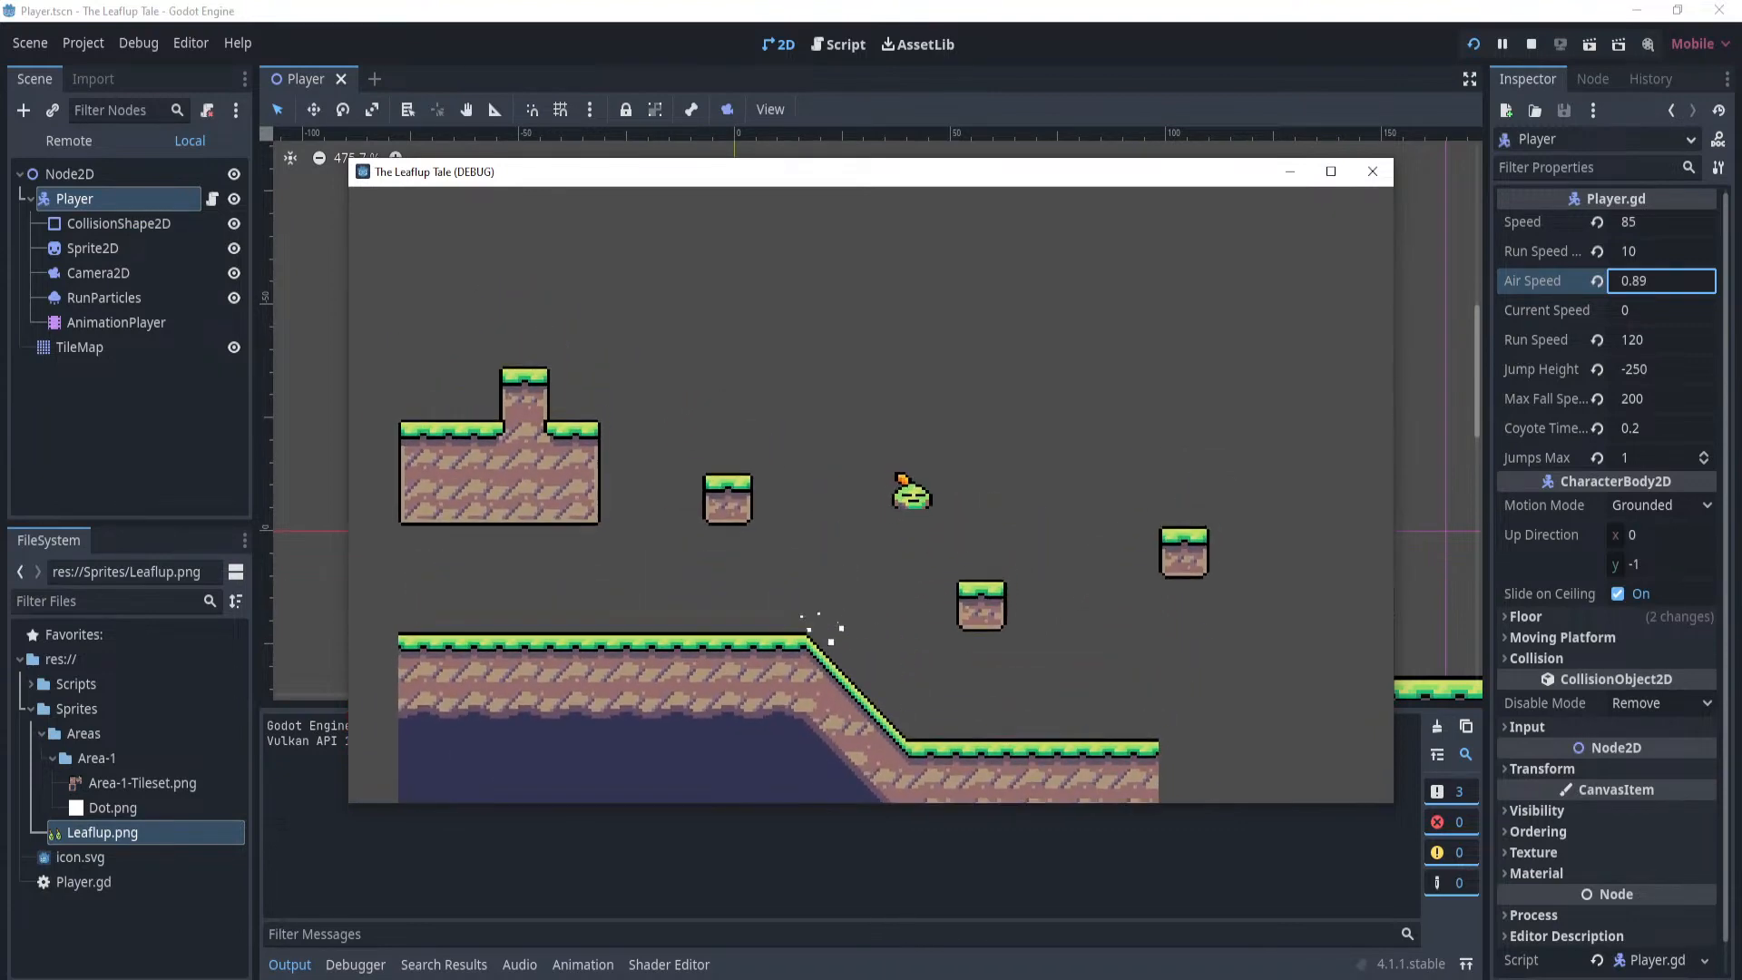
key(Left)
key(space)
key(Right)
key(Left)
key(space)
key(Right)
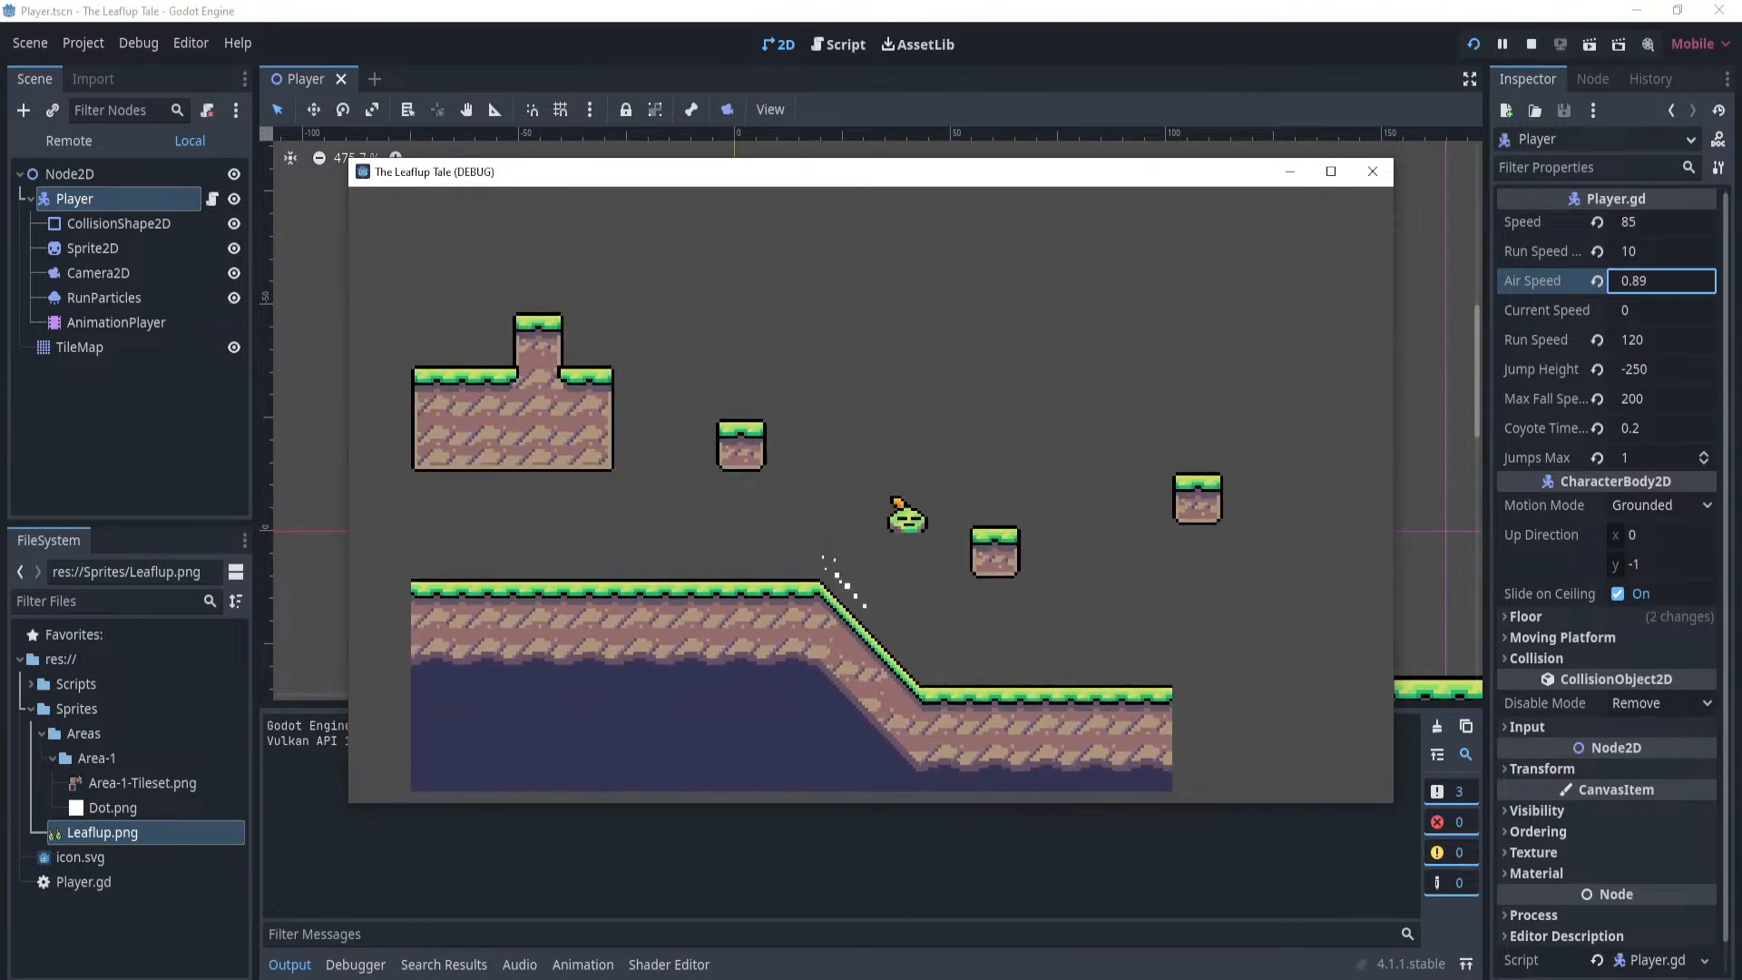
key(space)
key(Left)
key(Right)
key(space)
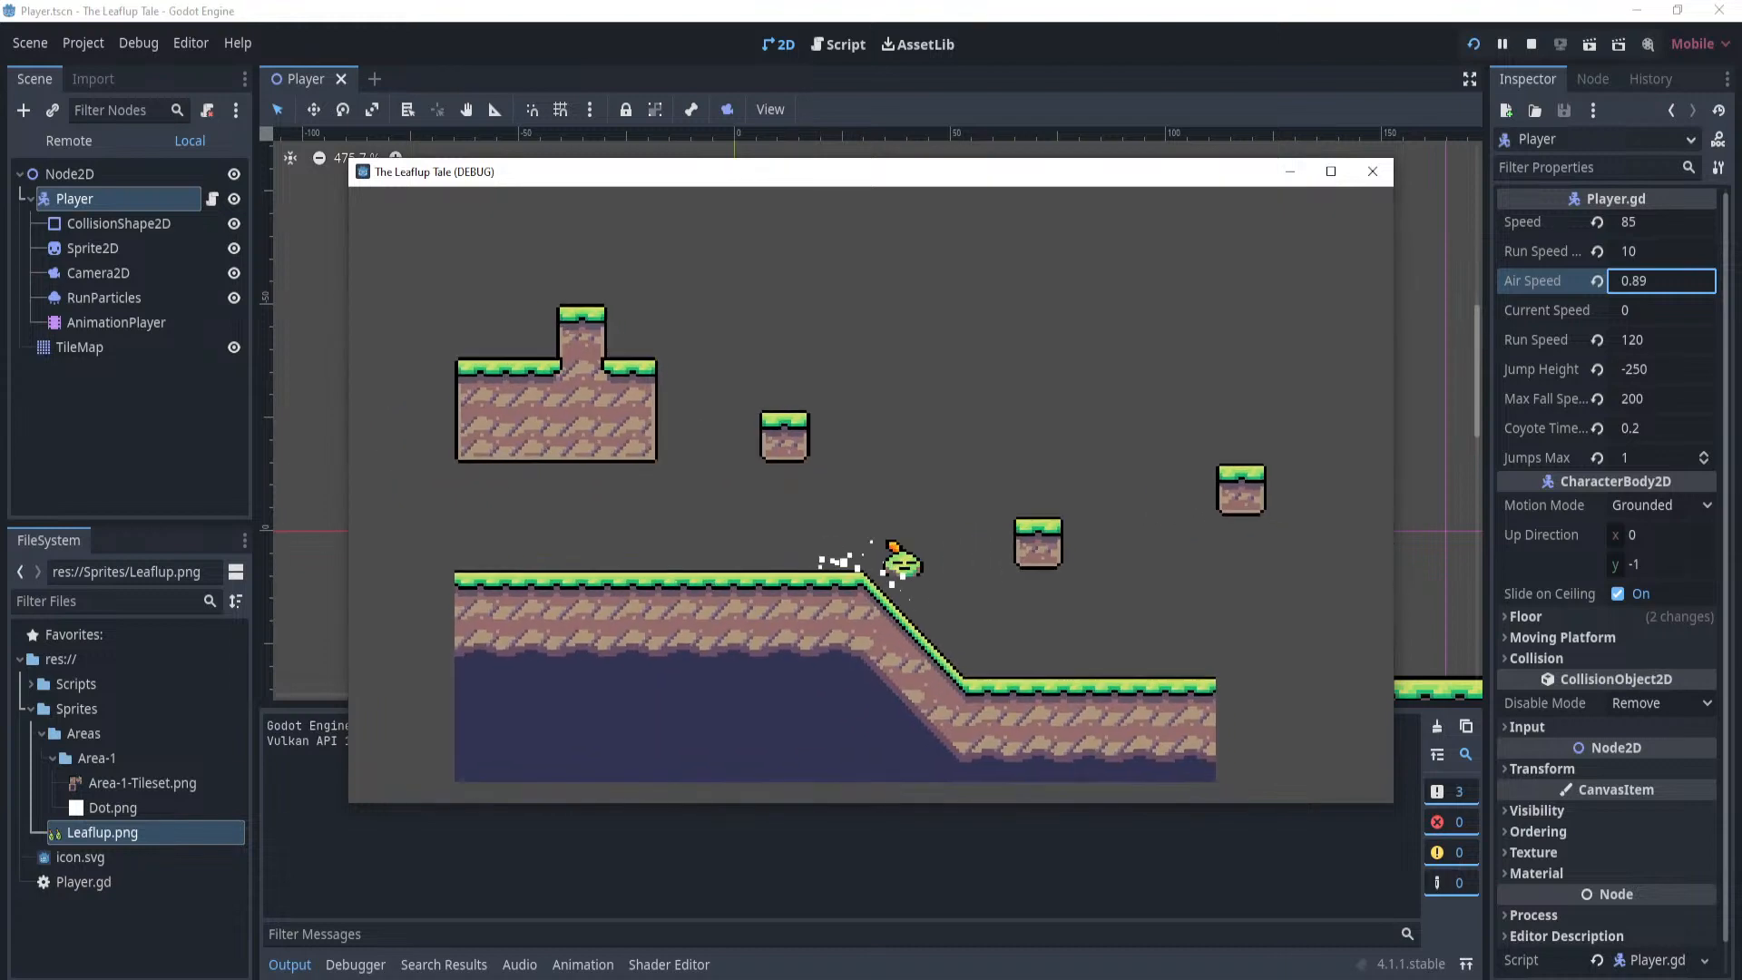
key(Left)
key(space)
key(Right)
key(Left)
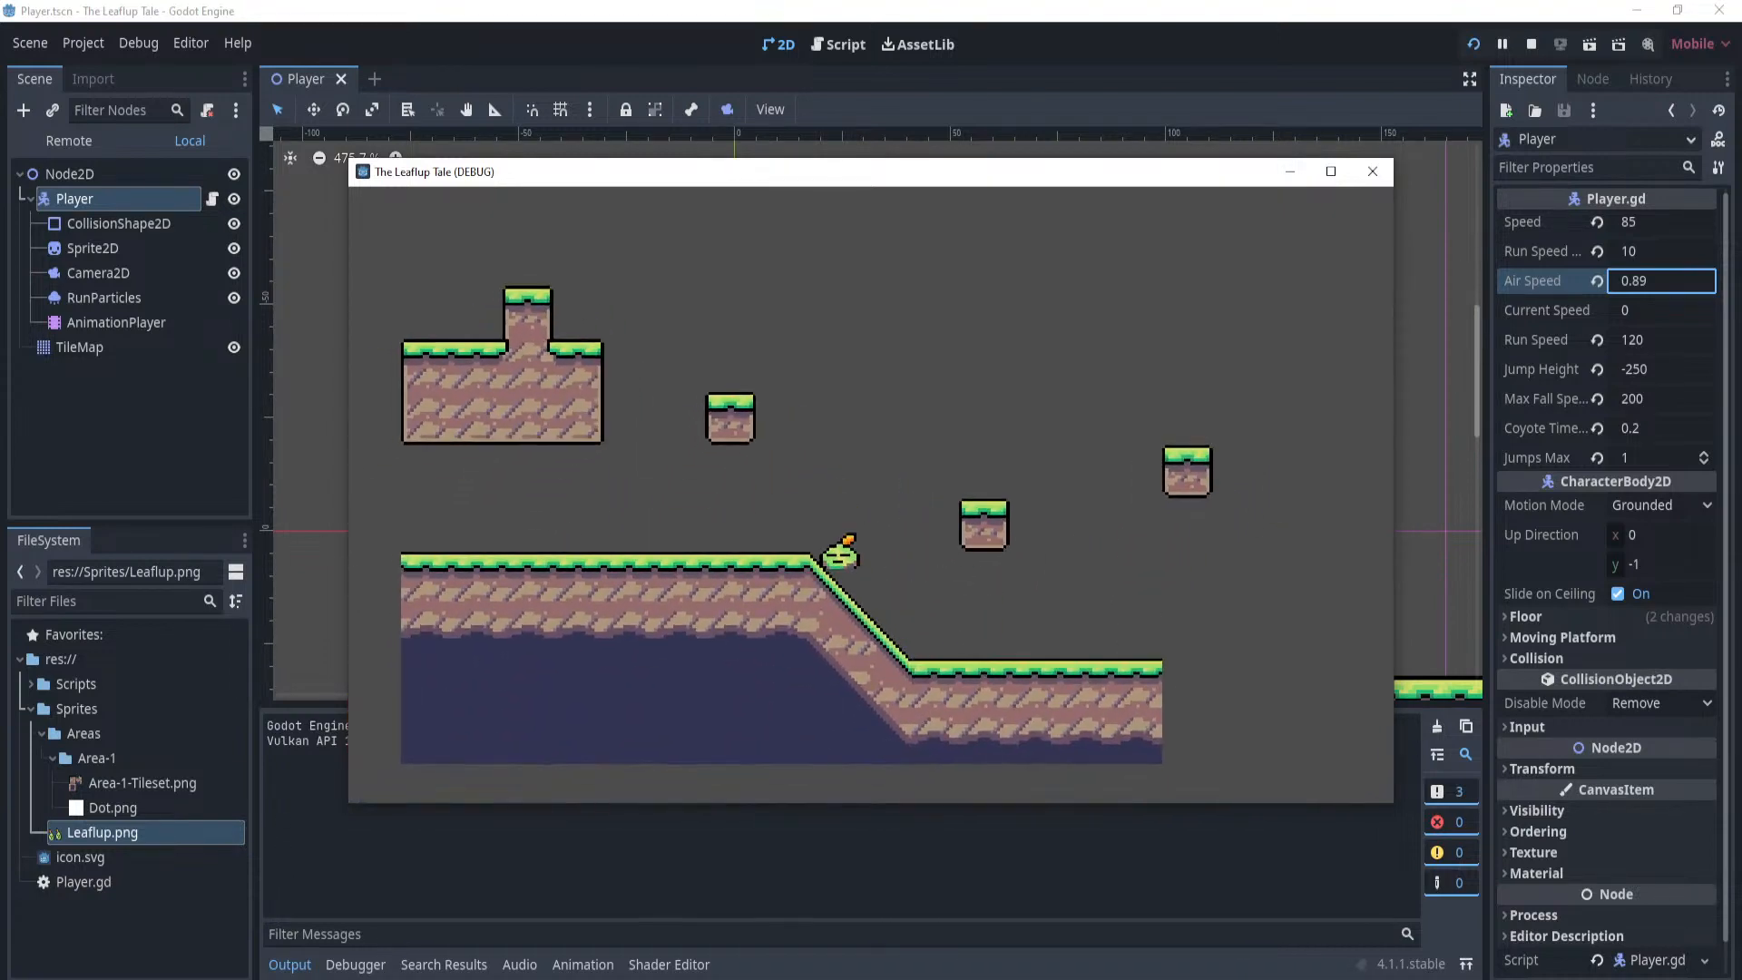
click(1372, 171)
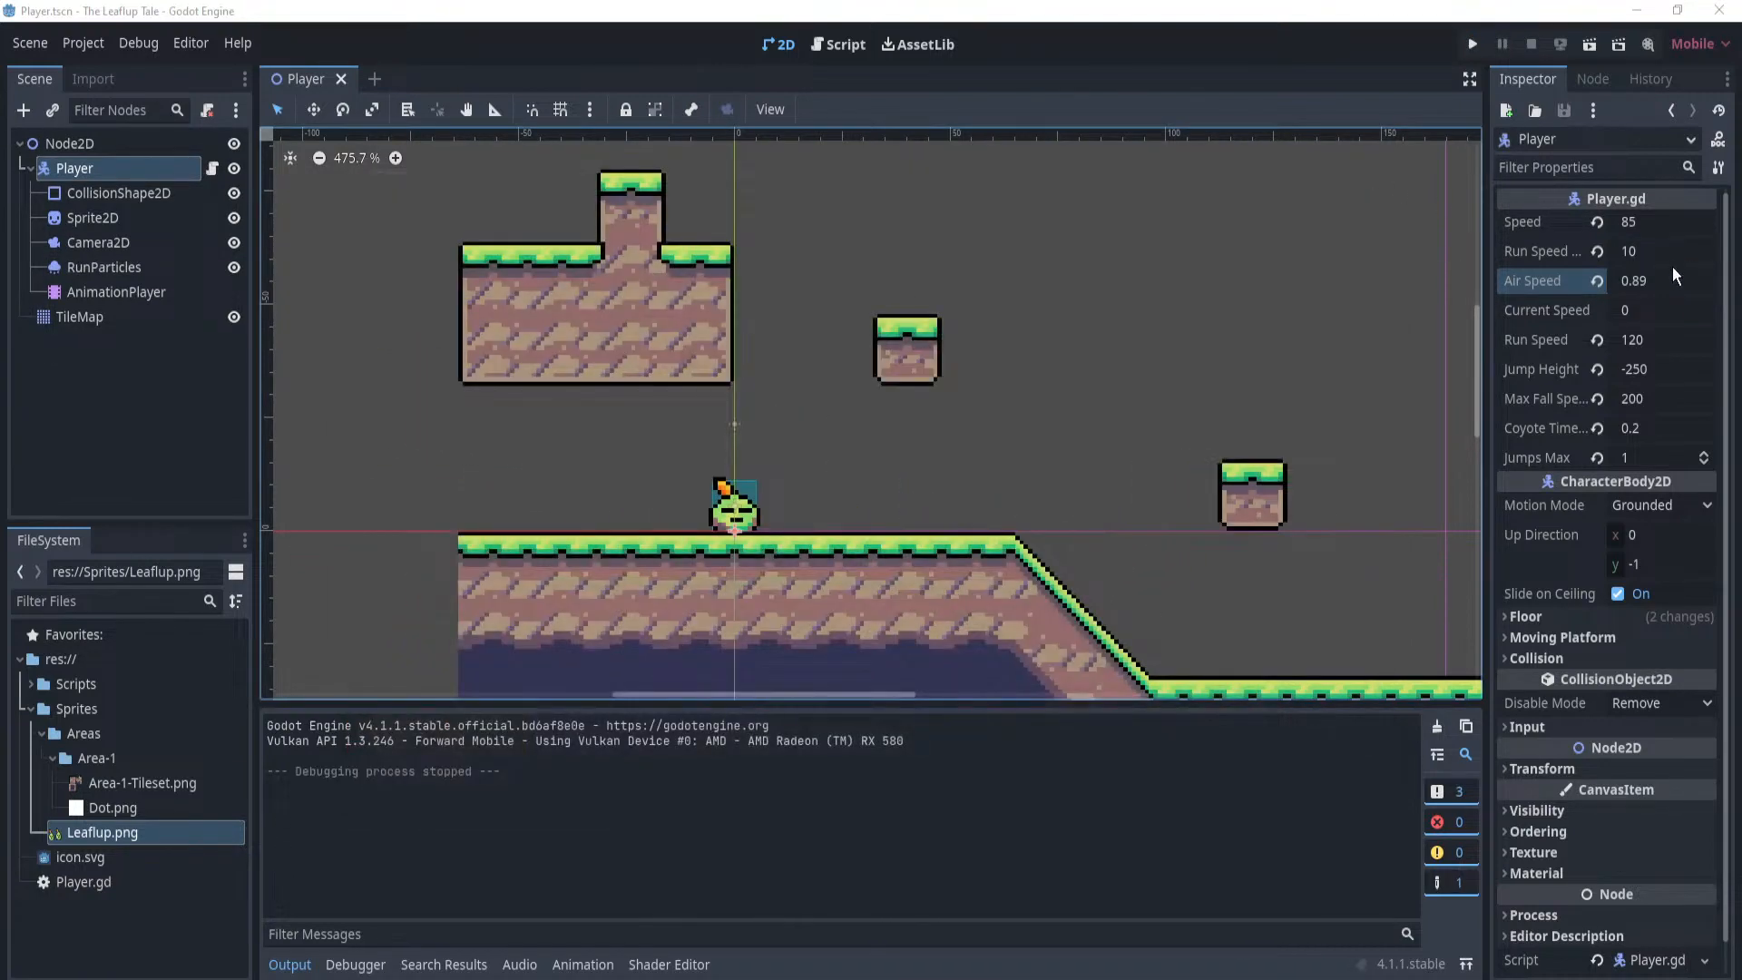
Open the Player script, switch to PlayerController.cs in Visual Studio and examine the `Mathf.Lerp` speed line in `Update()`.
click(211, 169)
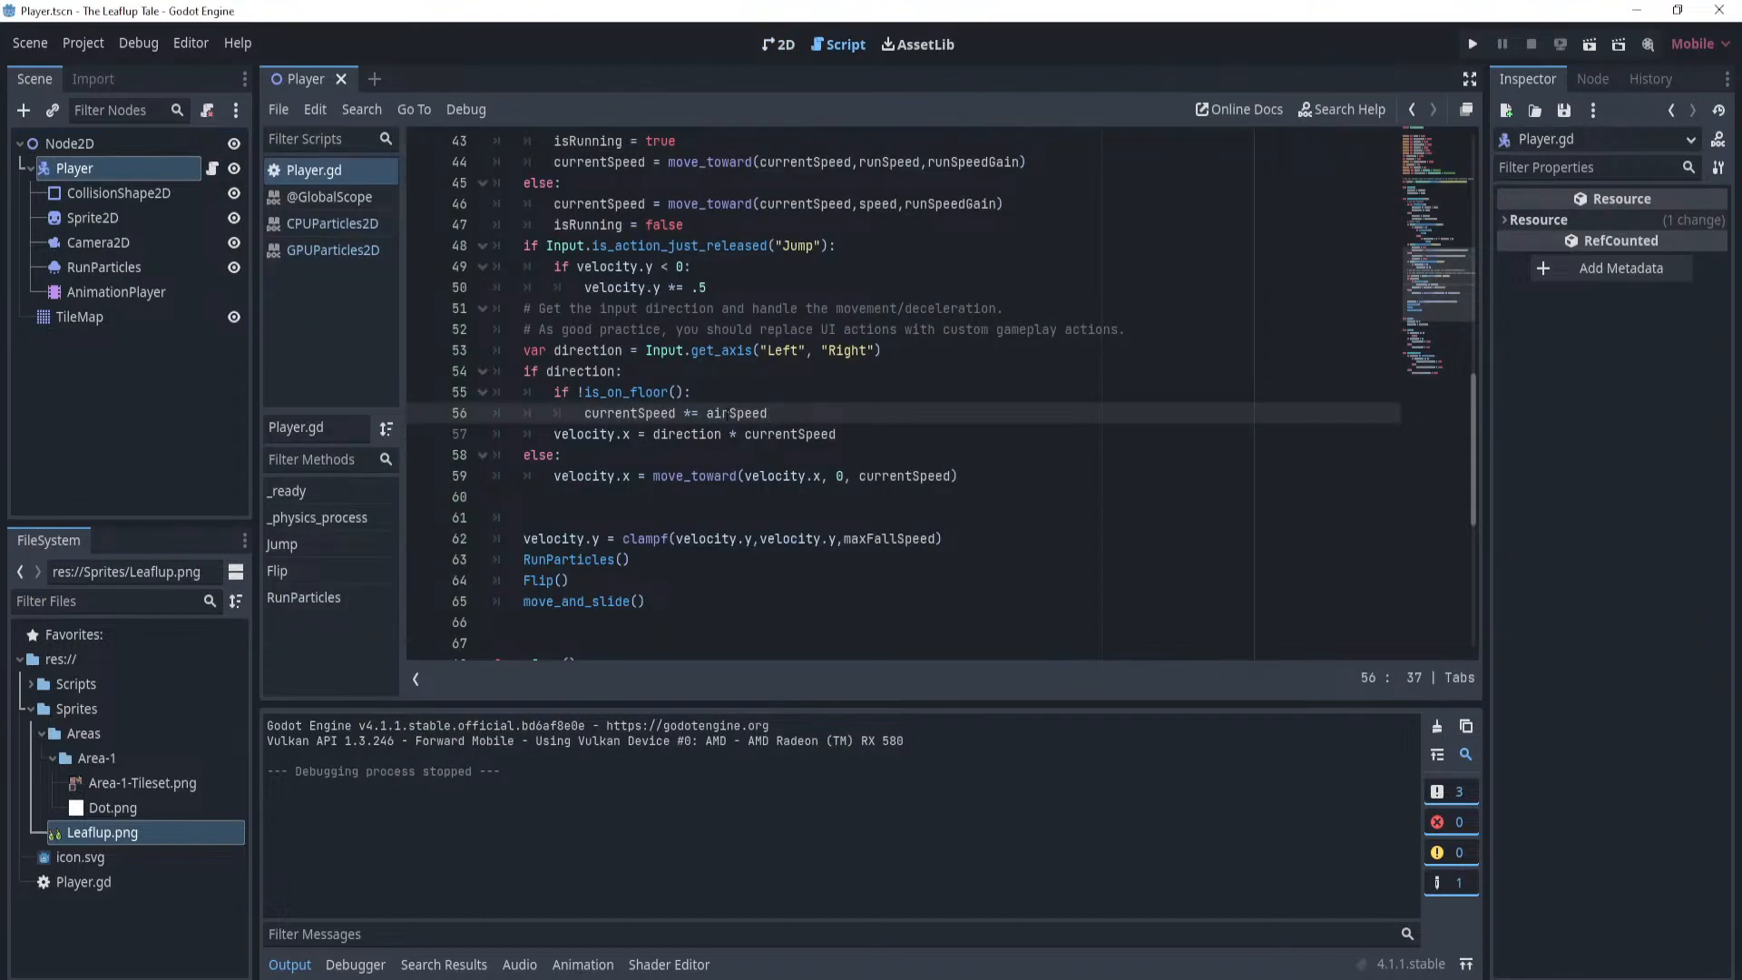
click(823, 391)
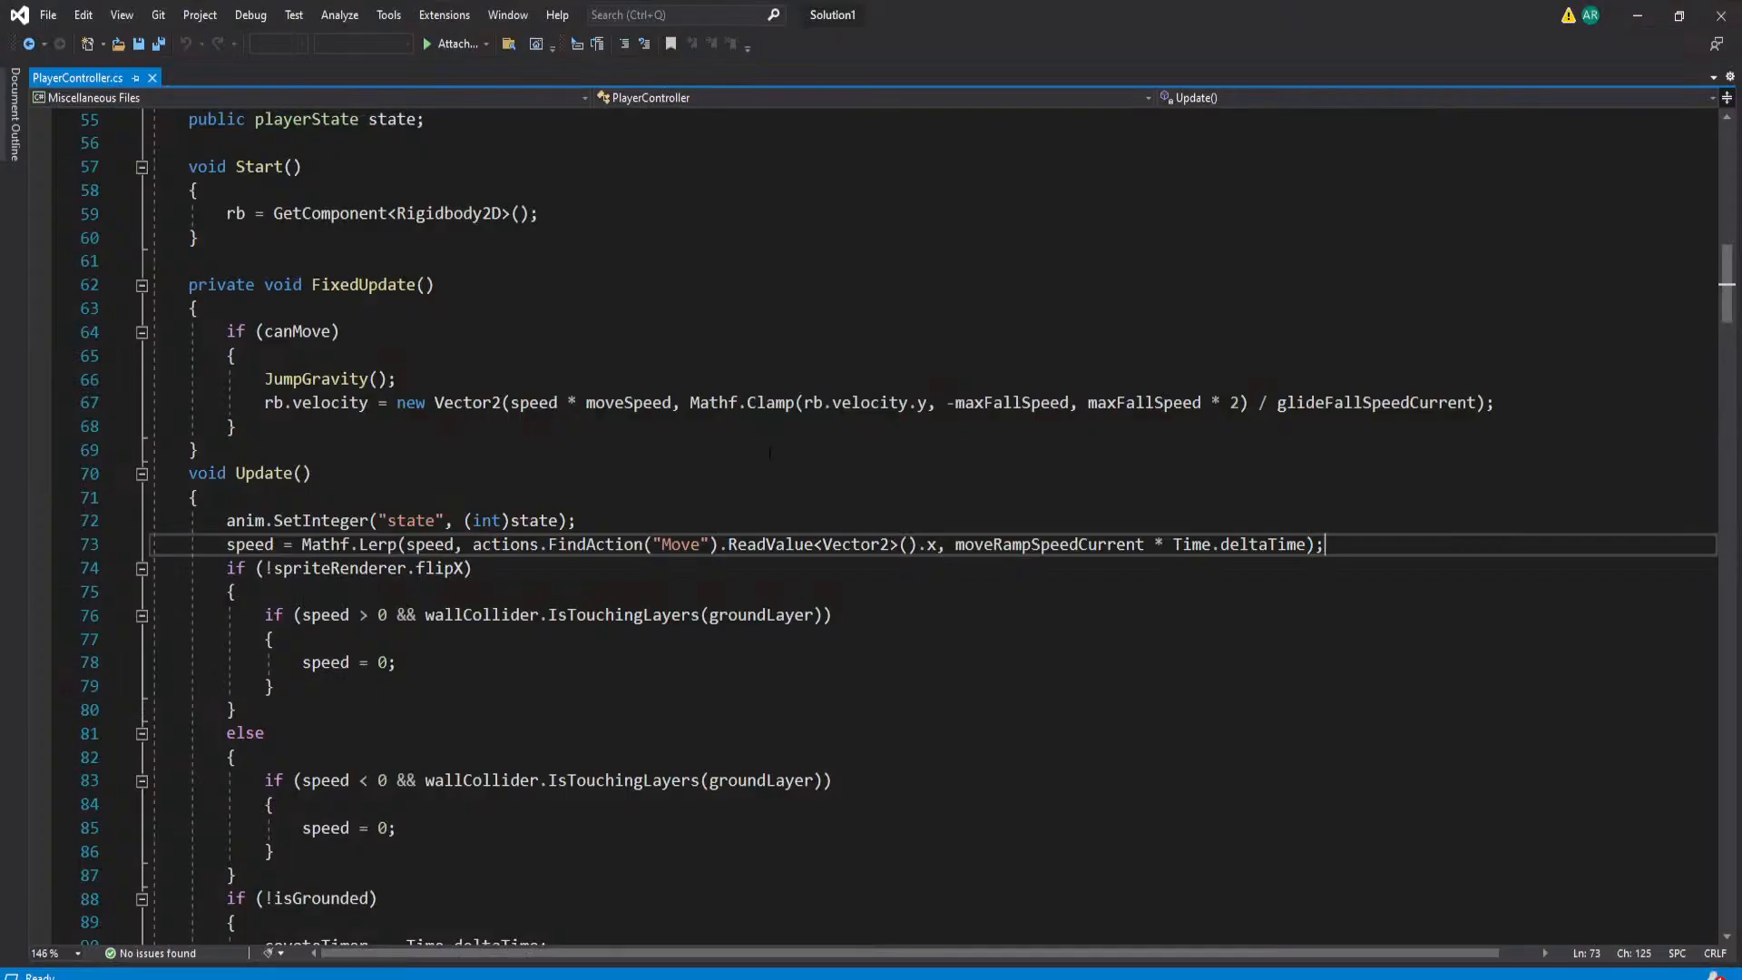
scroll(822, 479, down, 2)
scroll(822, 479, up, 6)
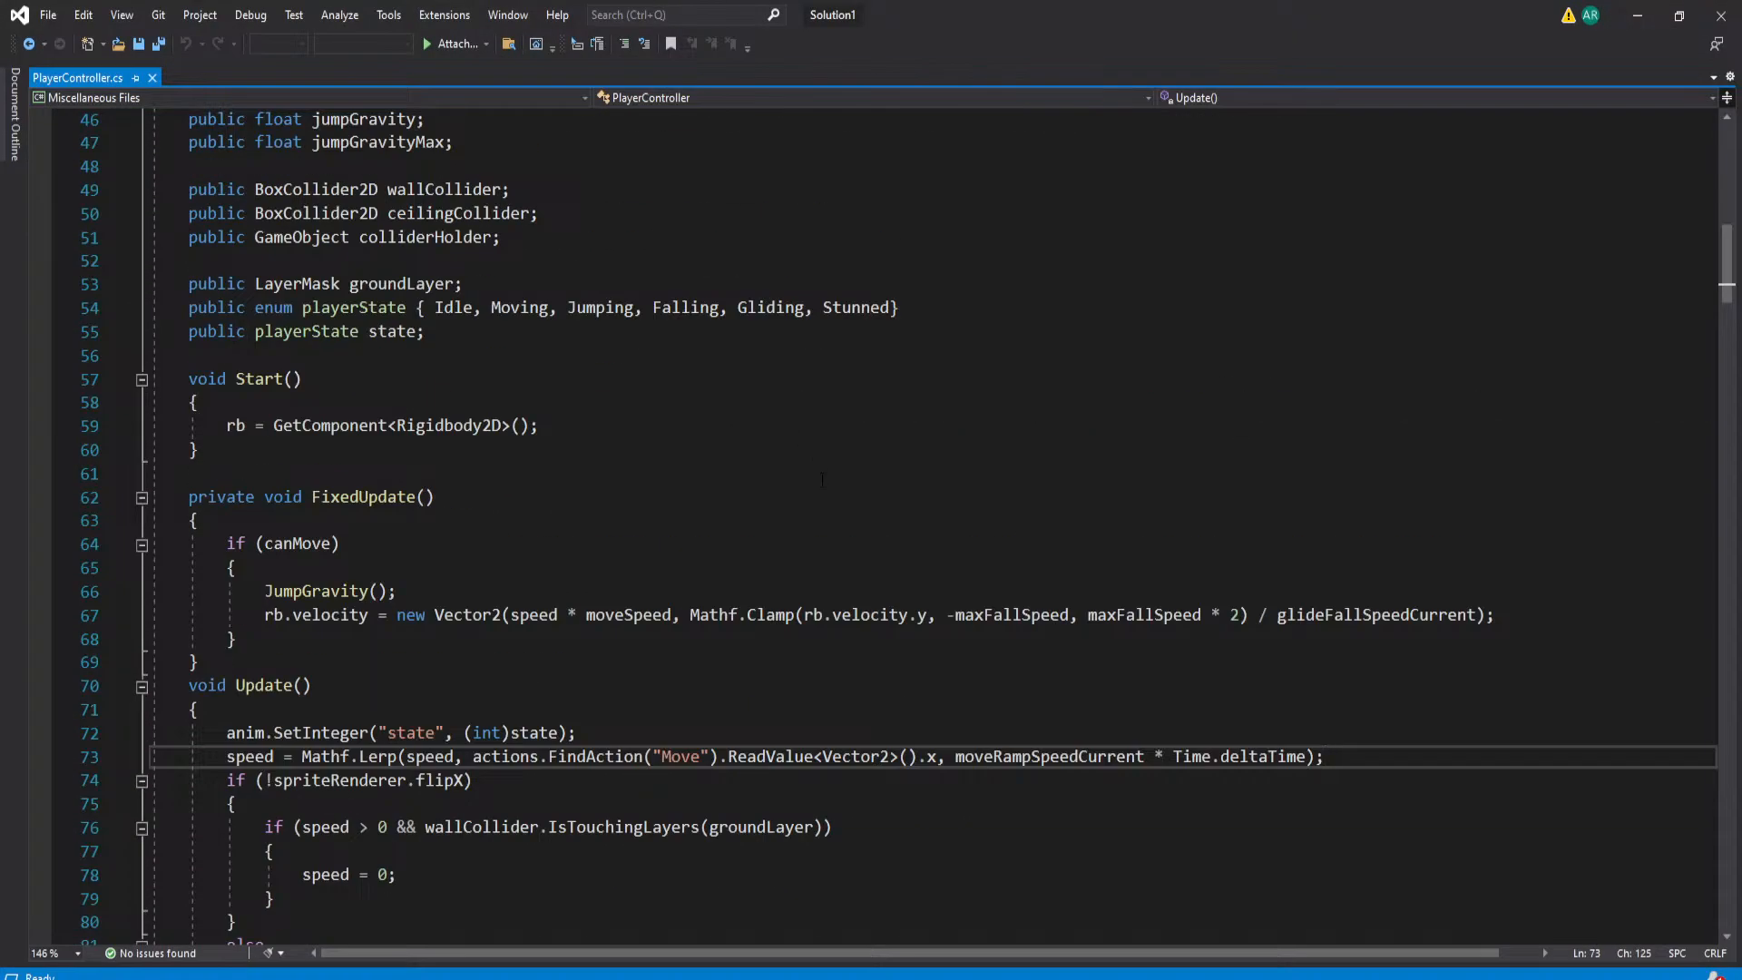
scroll(822, 490, down, 2)
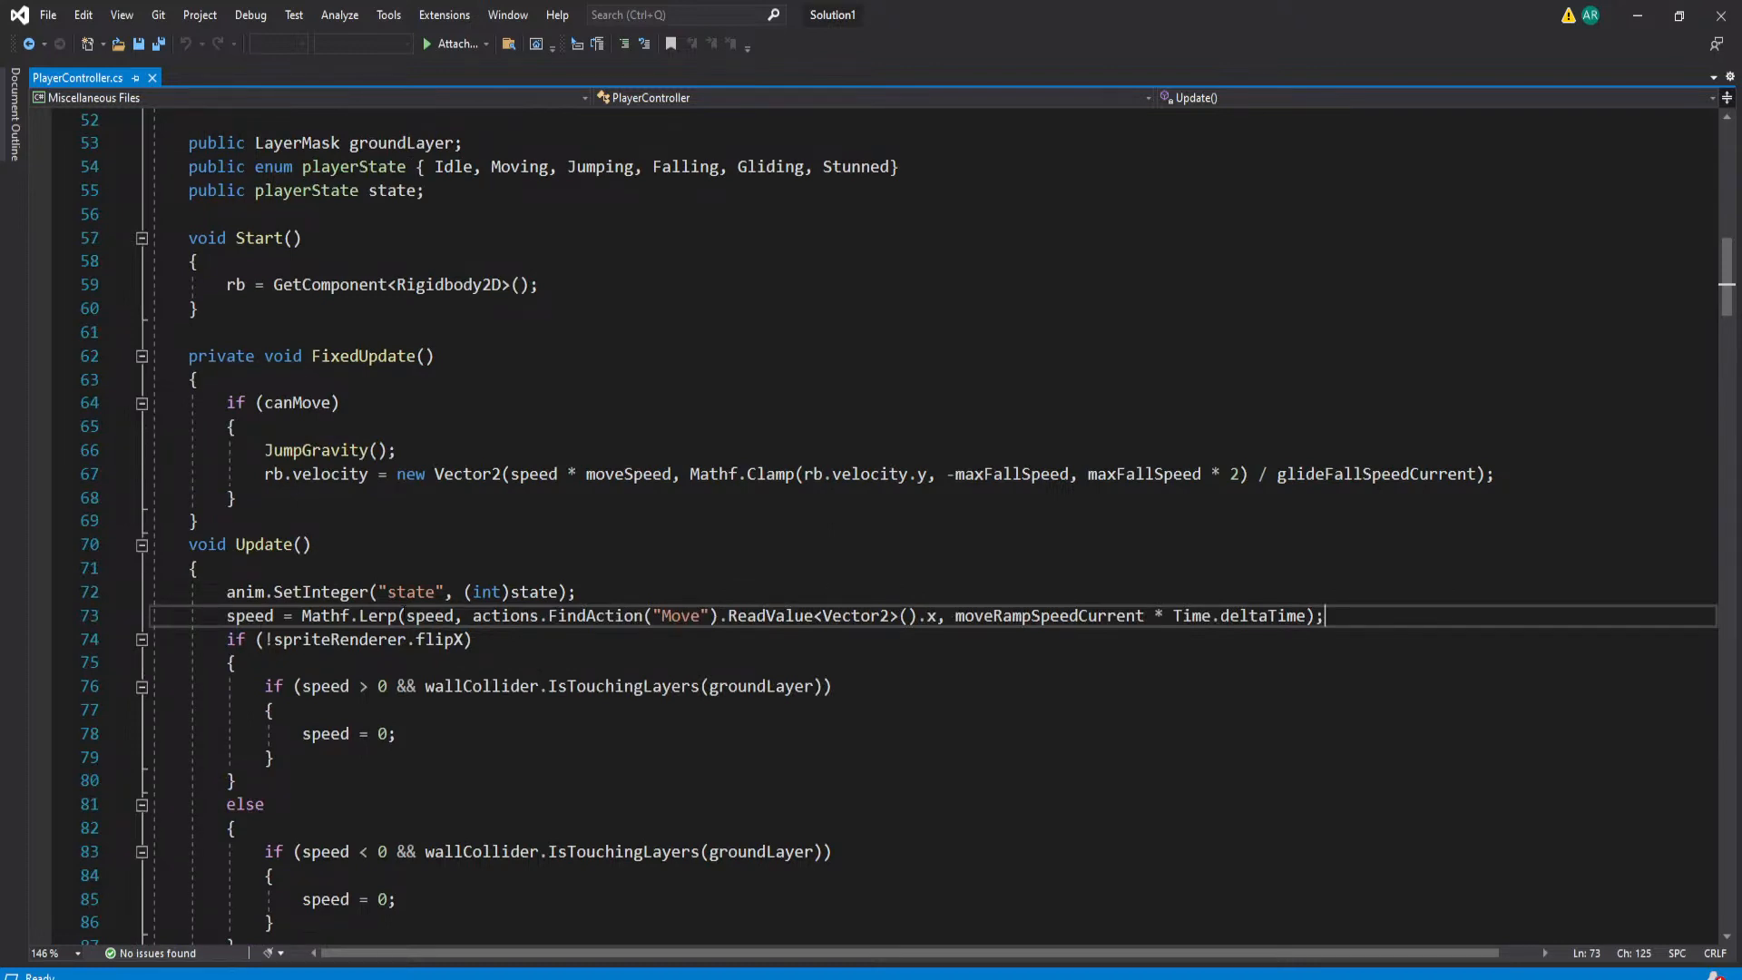
click(416, 617)
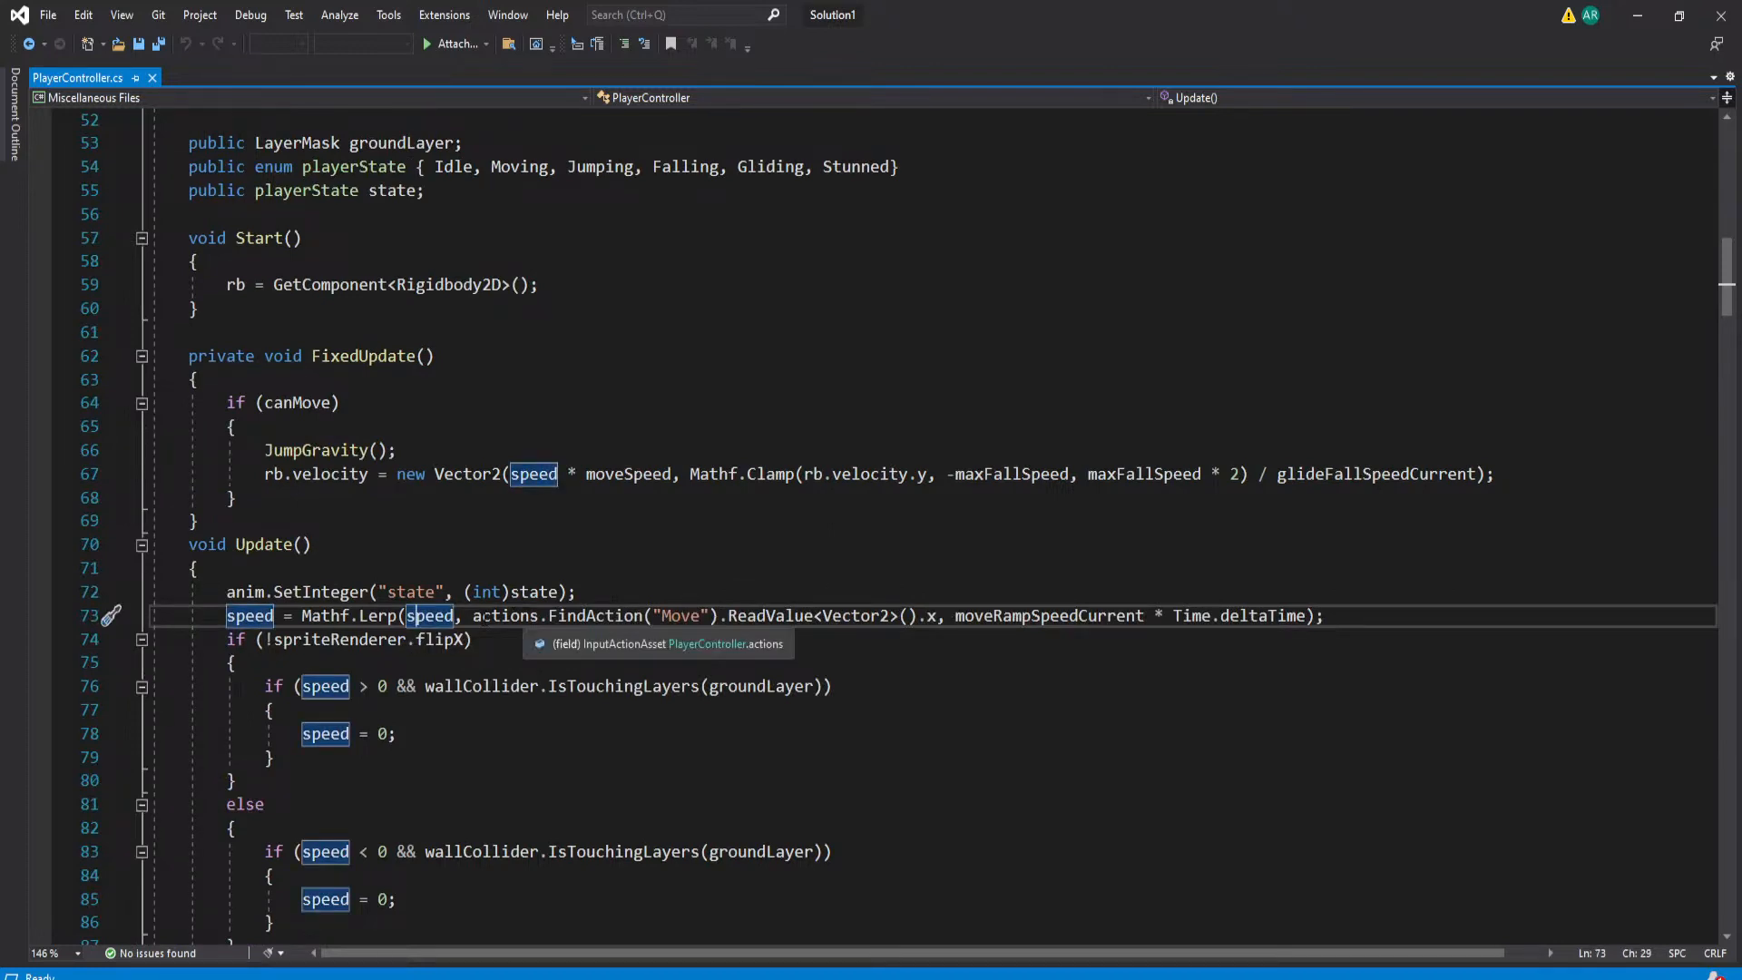
drag(473, 617, 1305, 617)
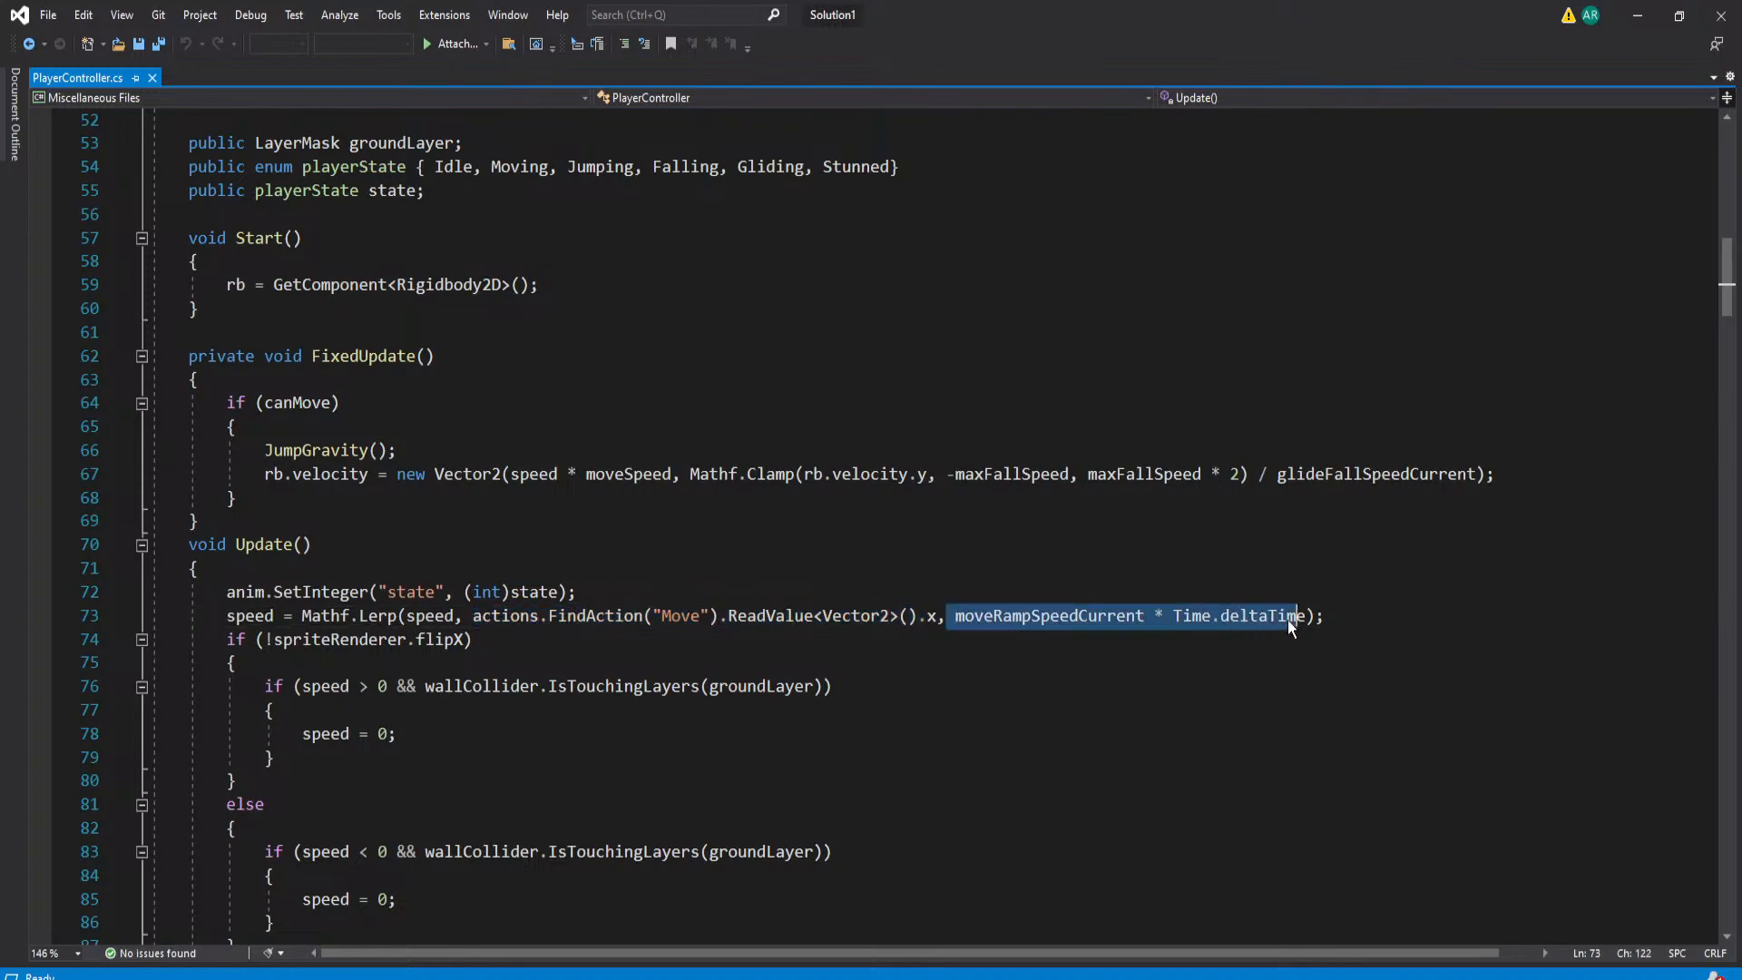
click(1287, 591)
Look through the rest of PlayerController.cs for how the movement ramp speed is handled.
scroll(1338, 590, down, 6)
scroll(1338, 590, down, 20)
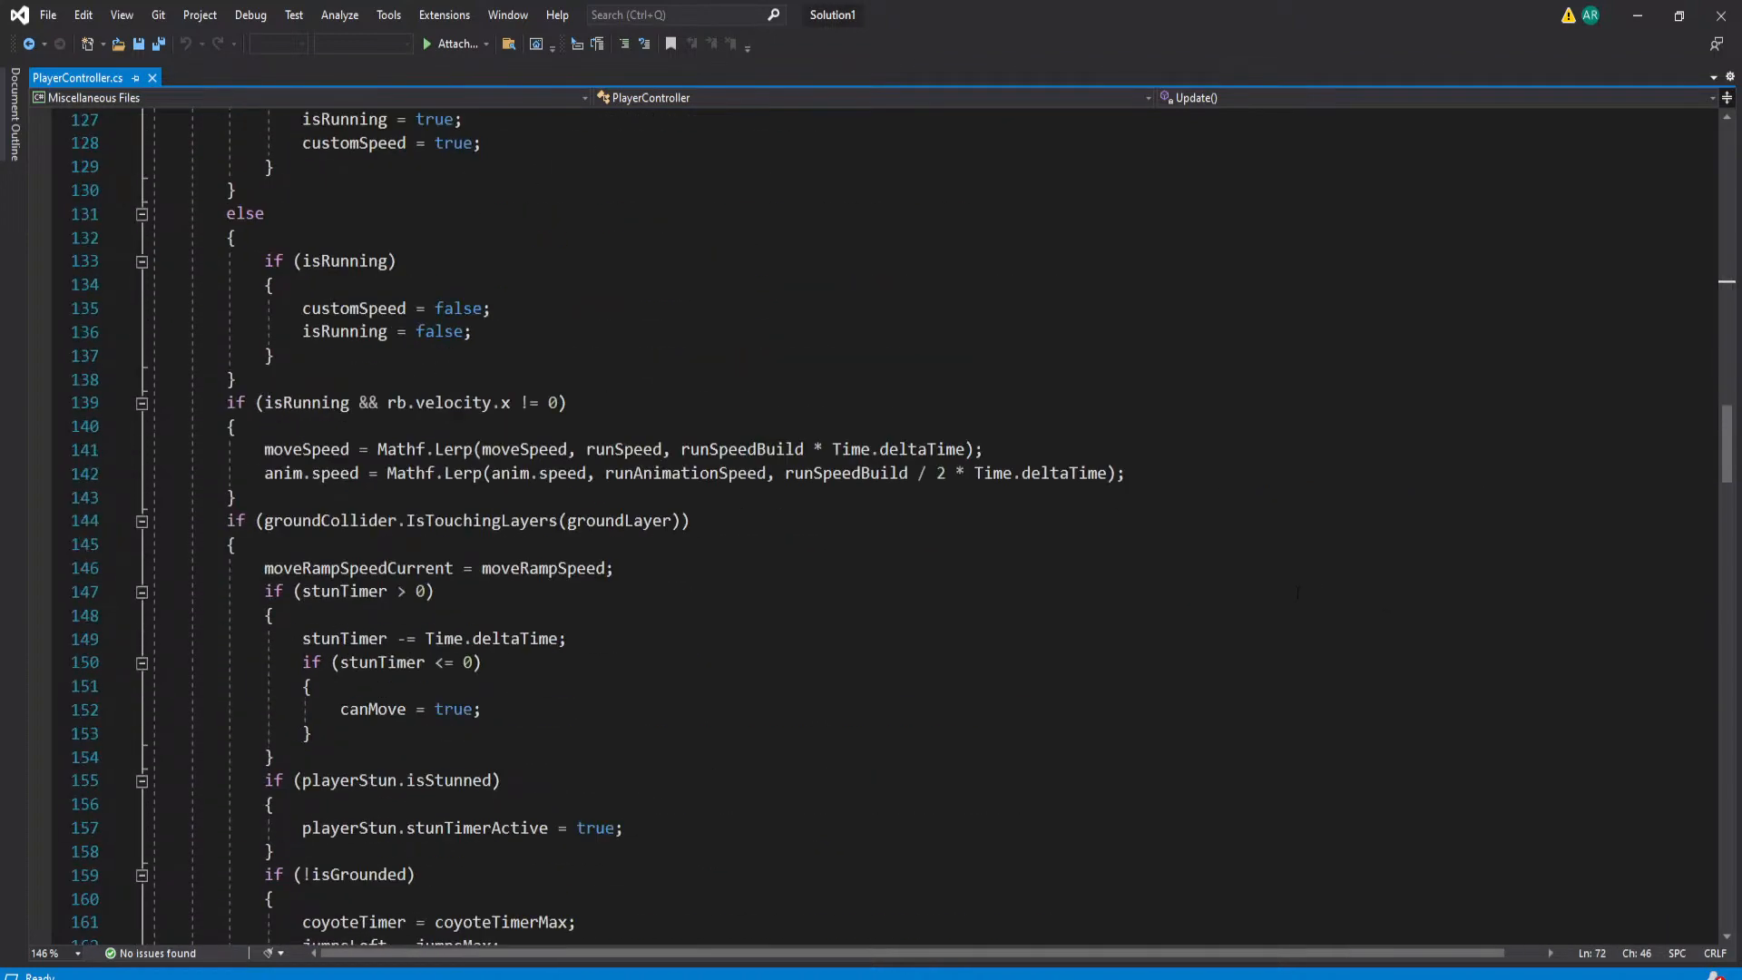
scroll(1297, 592, down, 13)
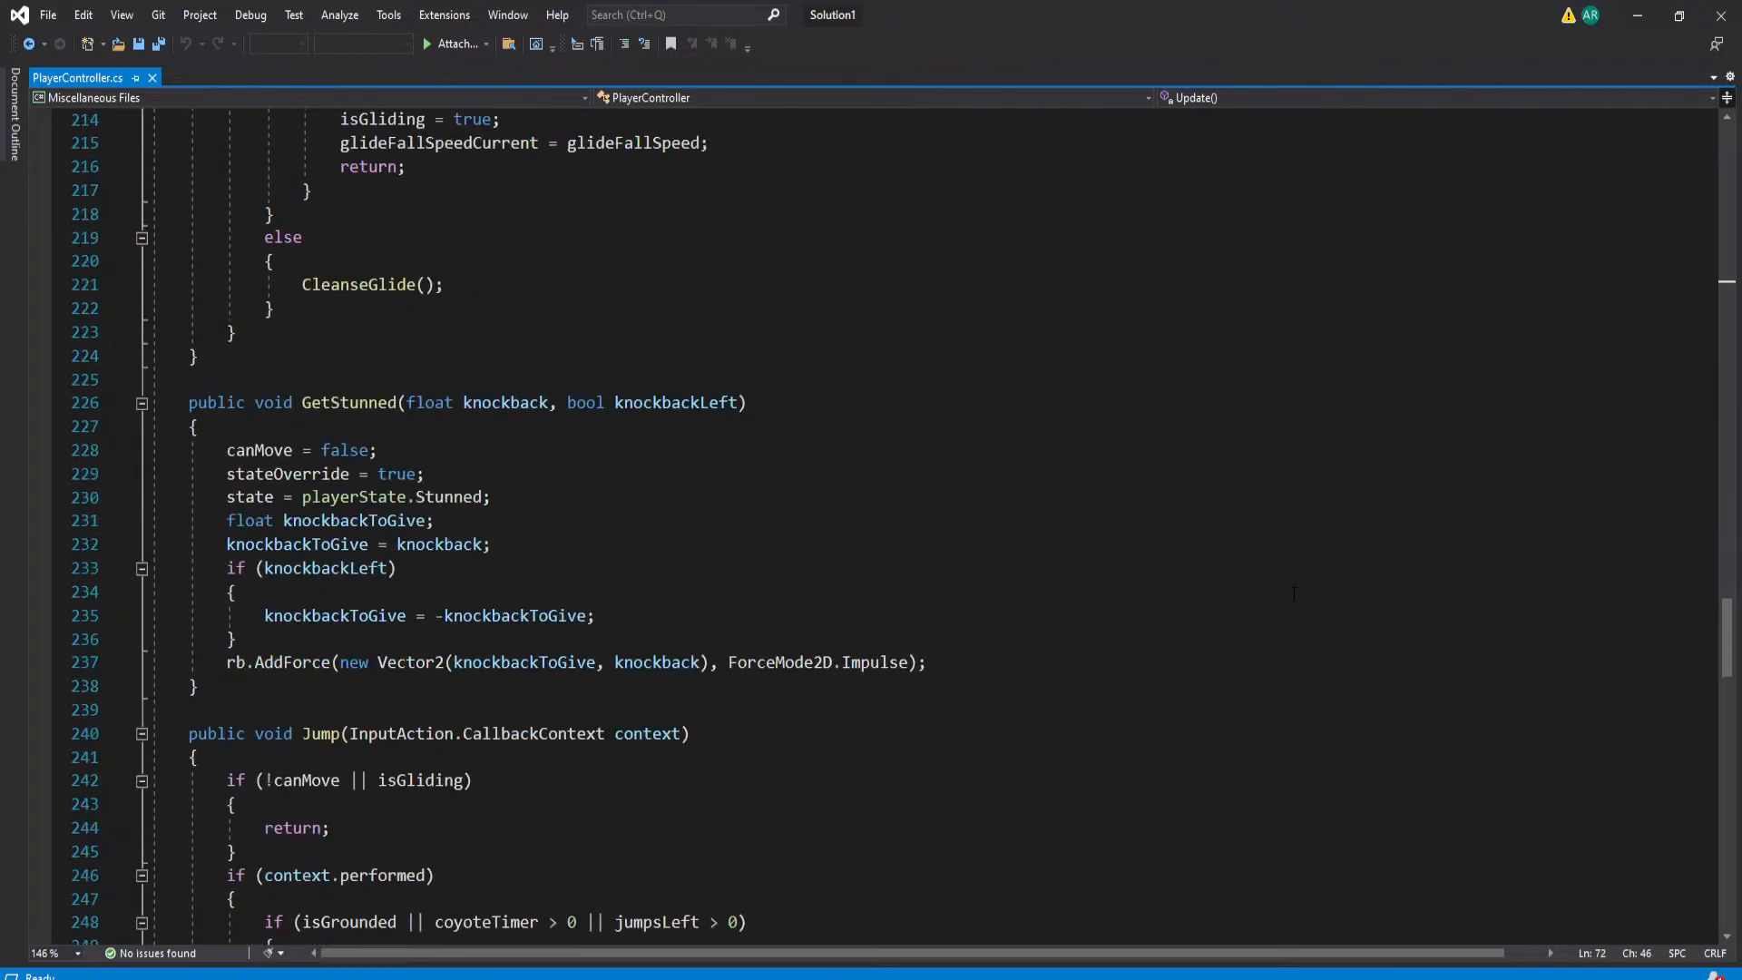
scroll(1294, 592, up, 8)
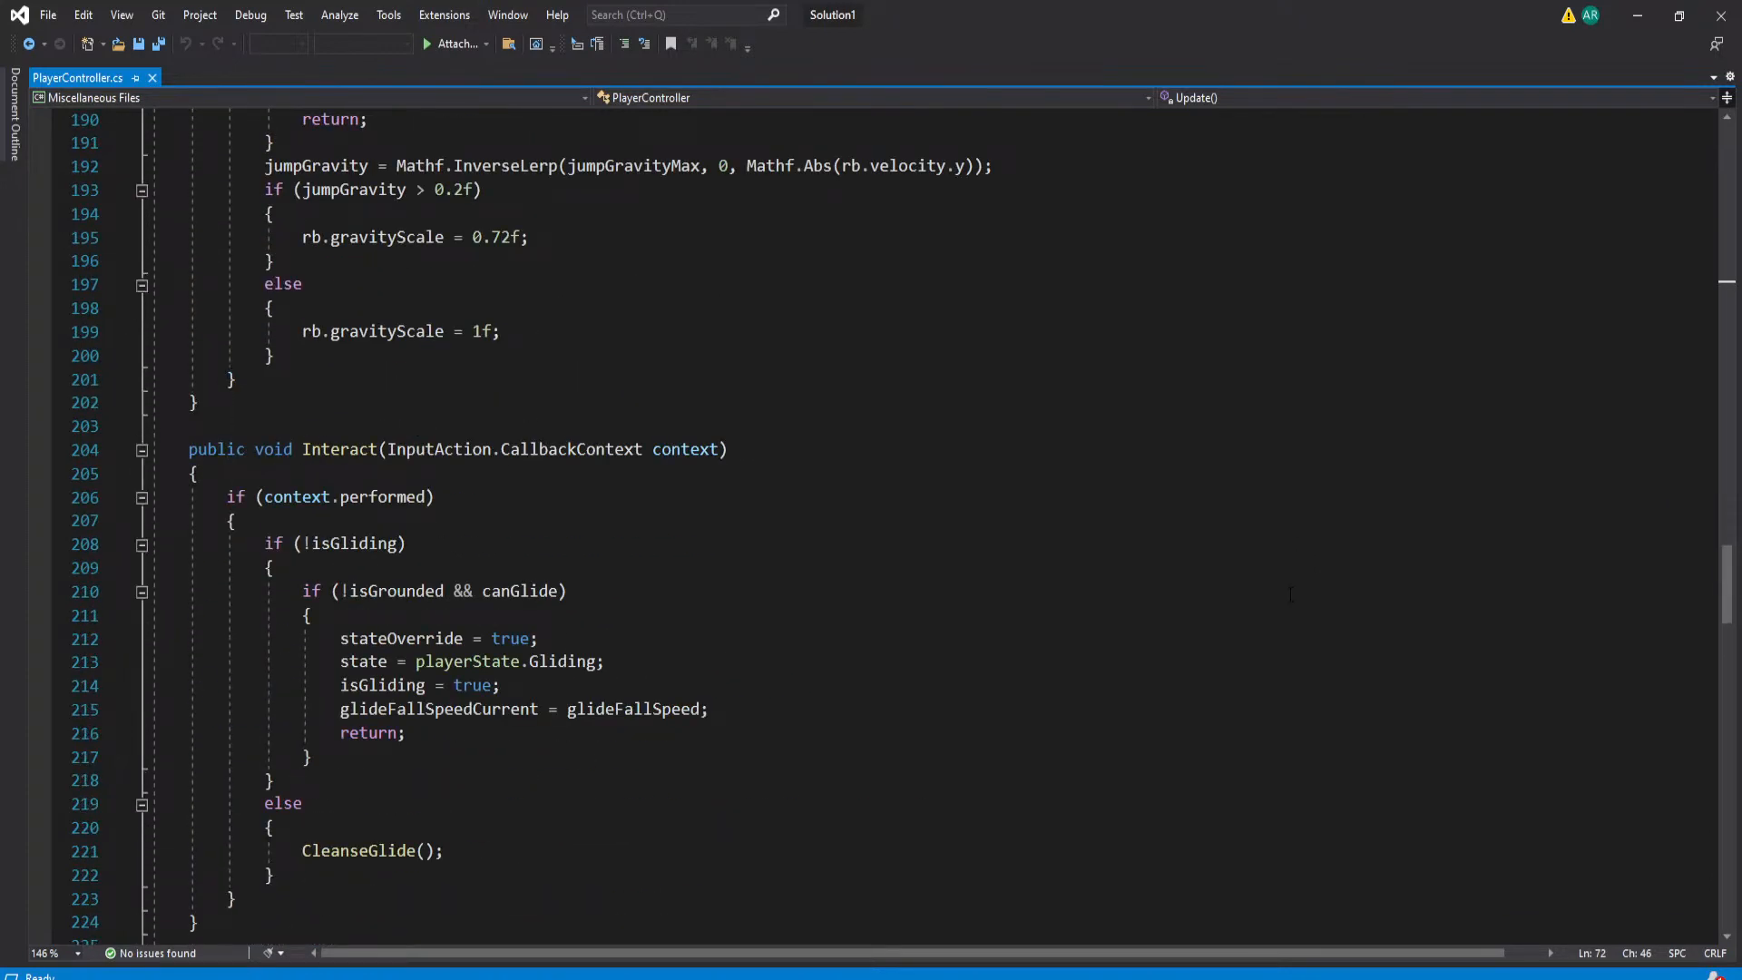
scroll(1290, 594, up, 5)
Switch back to Godot and examine the `velocity.x` assignments in the `if direction` and `else` branches of Player.gd.
click(634, 979)
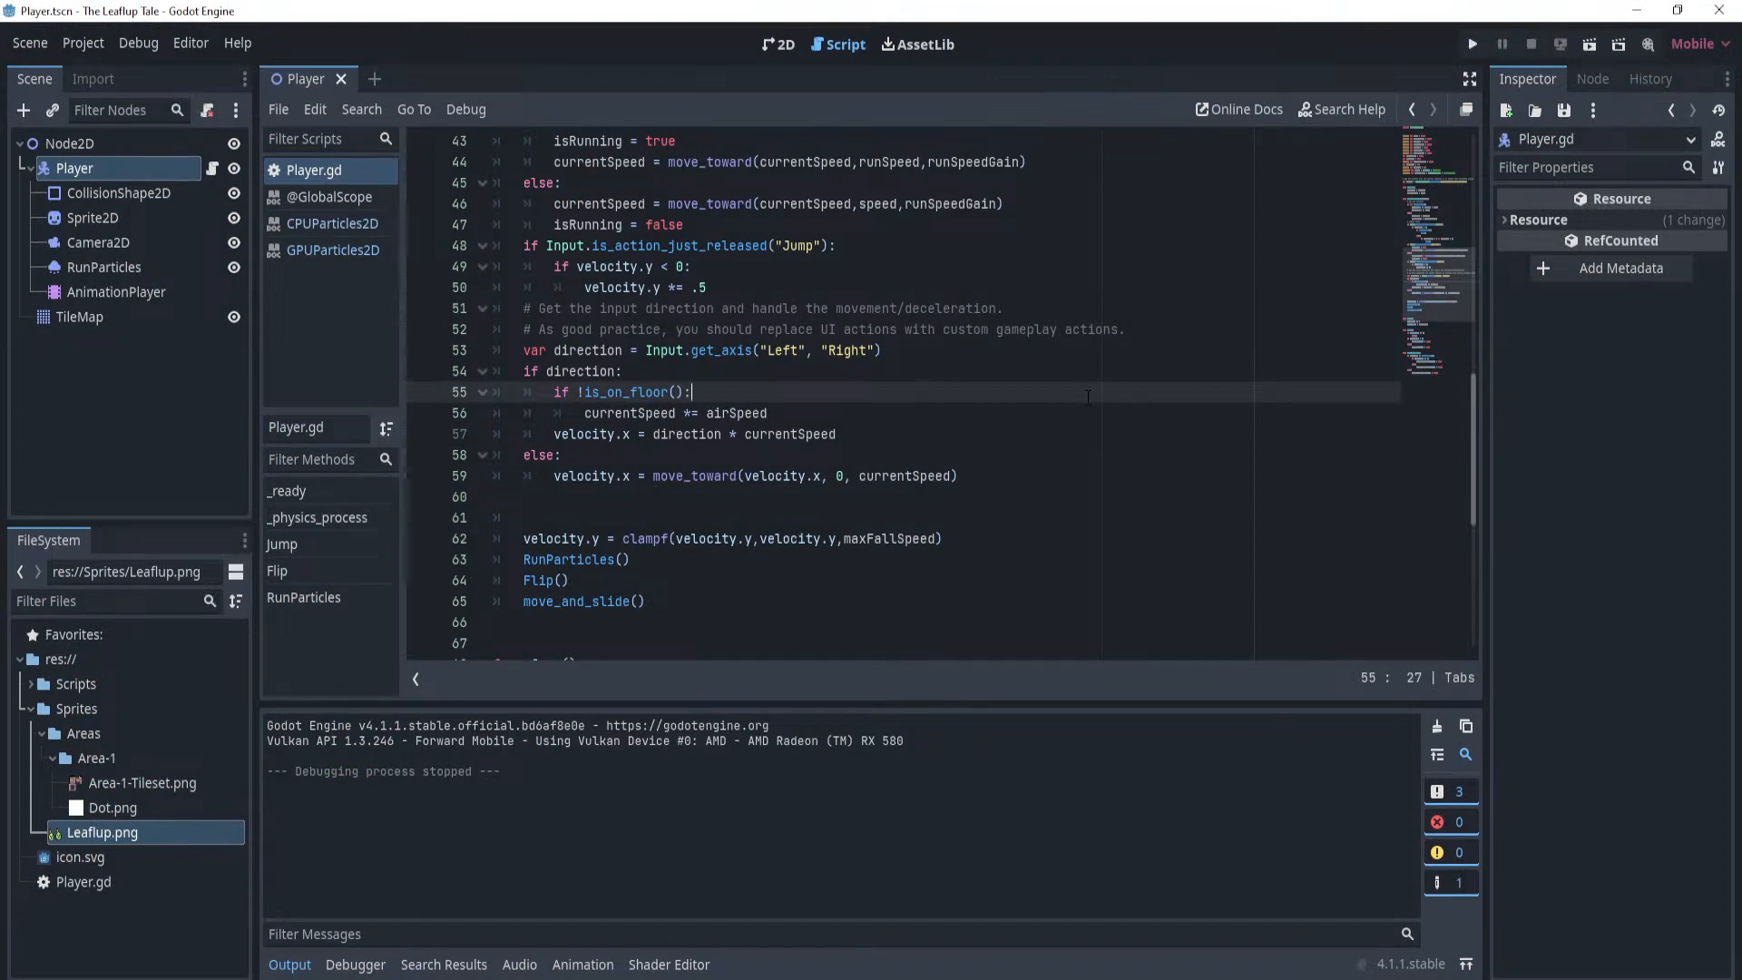
scroll(1088, 397, down, 3)
scroll(1088, 397, up, 3)
click(1040, 455)
click(1038, 433)
click(1035, 394)
click(1030, 434)
click(1025, 481)
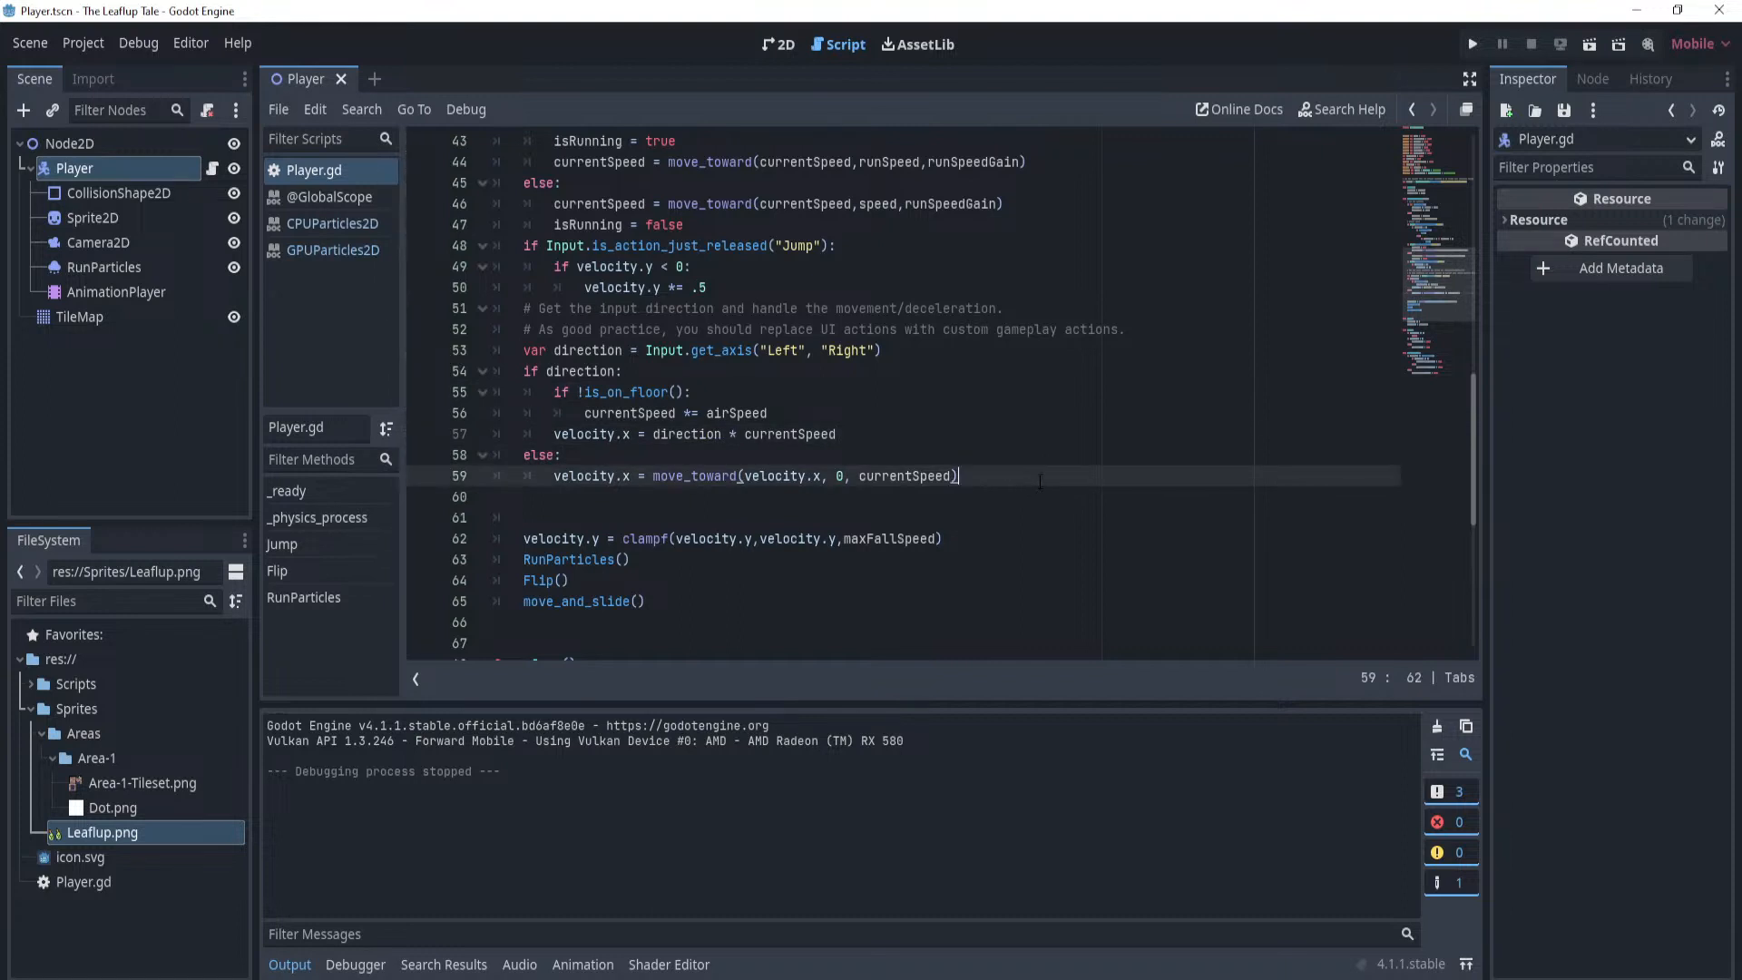
Examine how the `if !is_on_floor():` check inside the `if direction:` branch applies `airSpeed` to `currentSpeed`.
click(1029, 454)
click(1029, 413)
click(1030, 392)
click(1029, 455)
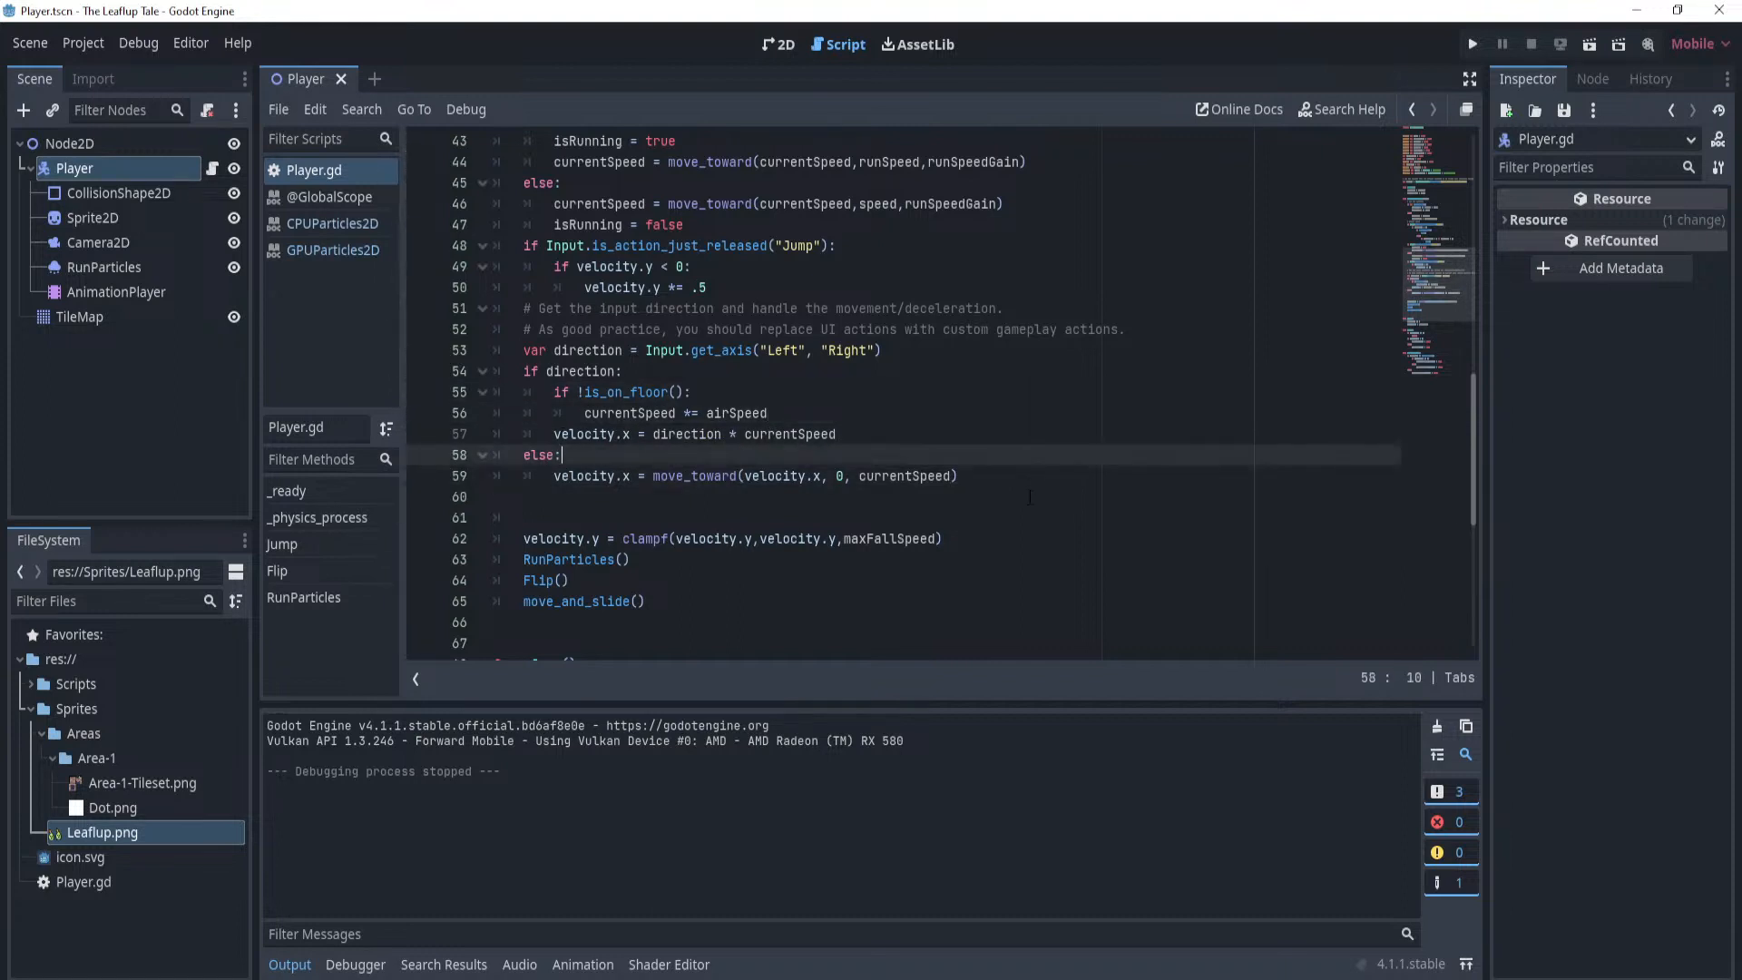
click(1029, 496)
click(1033, 434)
click(1032, 393)
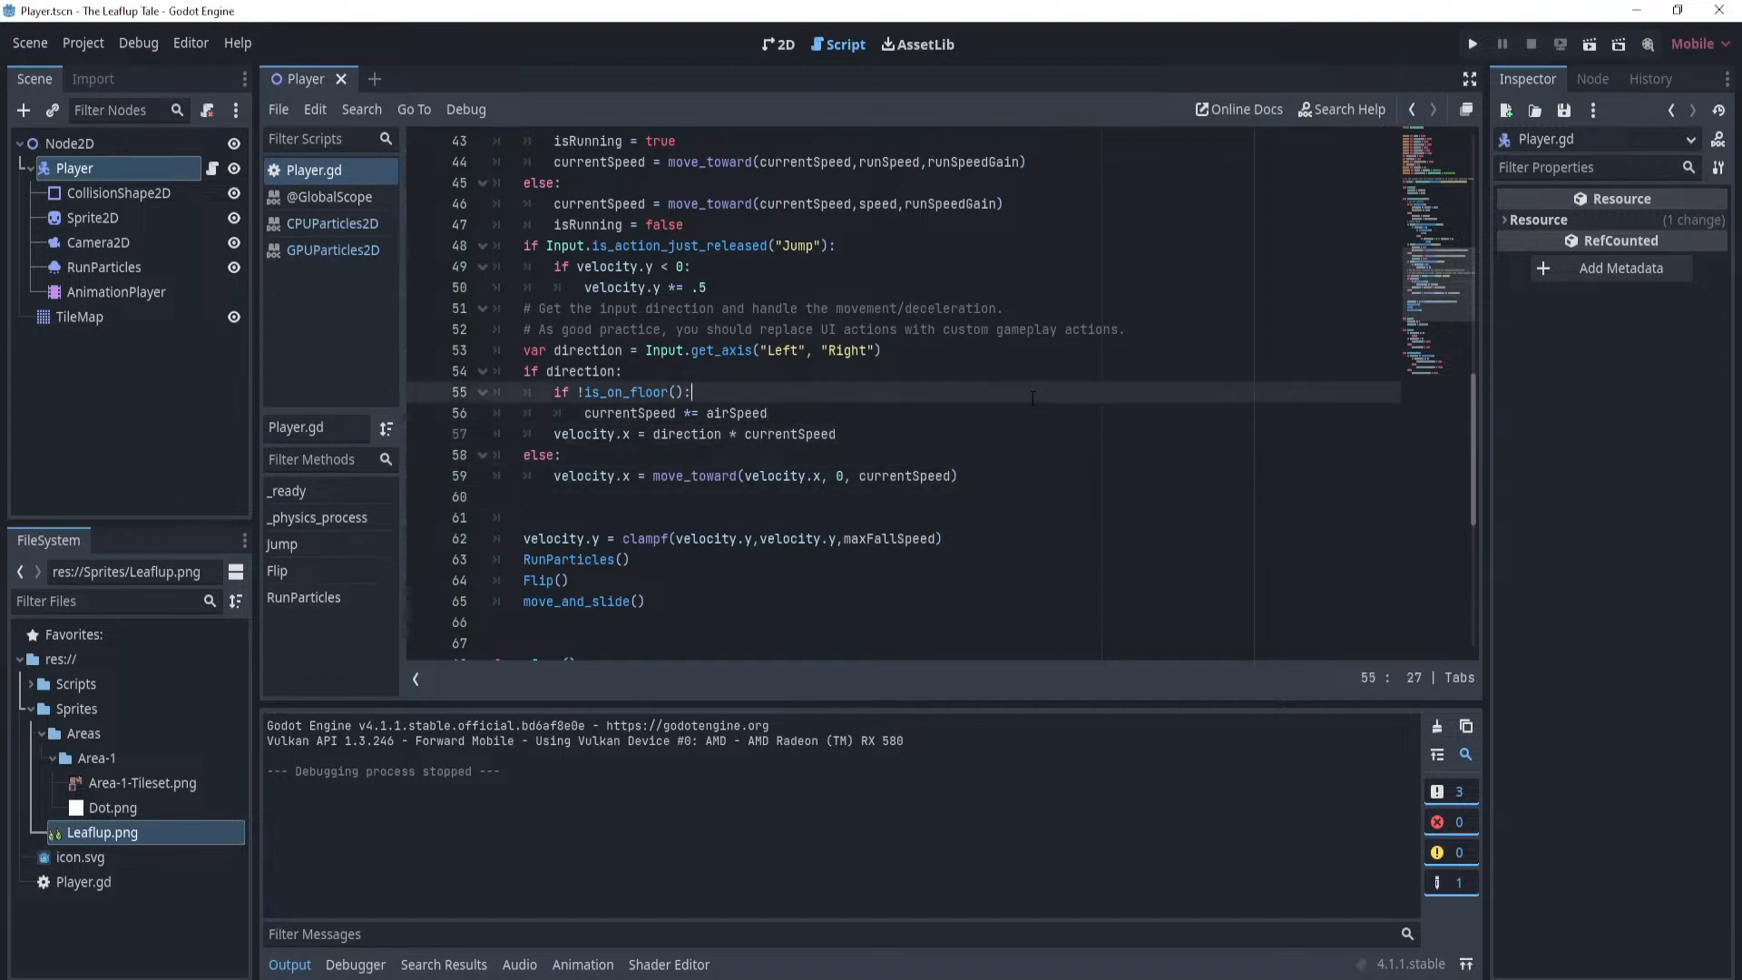
click(1030, 434)
click(1030, 455)
click(1026, 413)
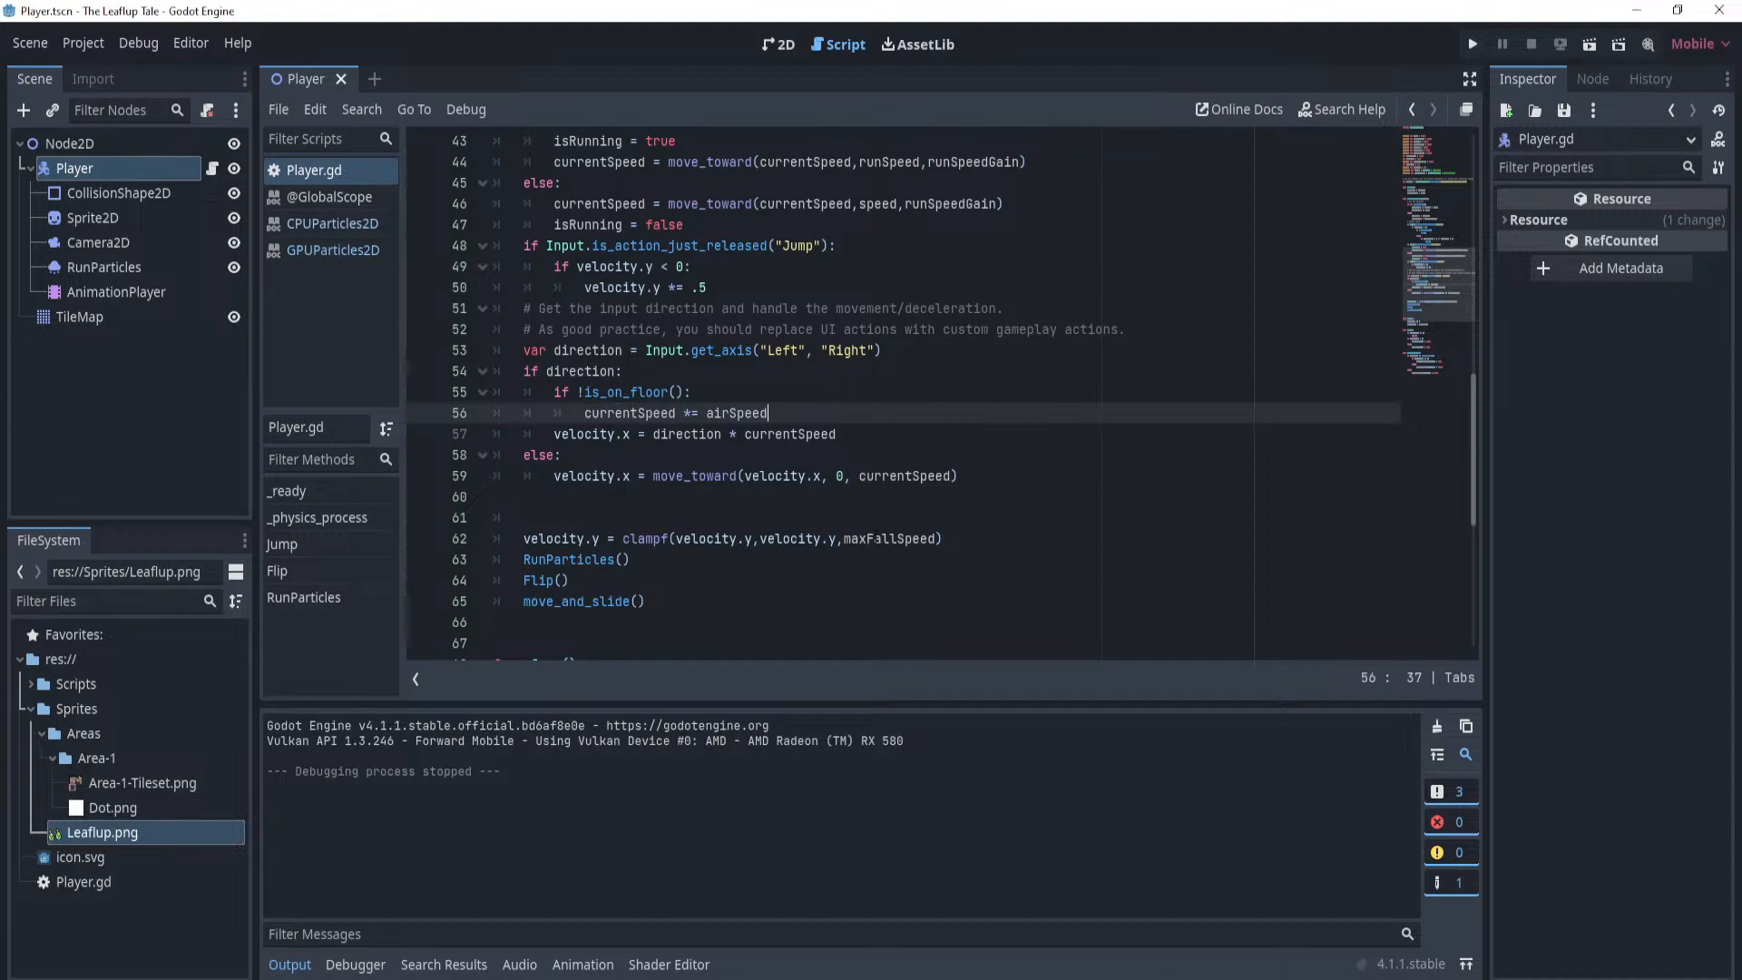
Examine how the `velocity.x = direction * currentSpeed` assignment works with the airborne speed multiplier above it.
click(662, 436)
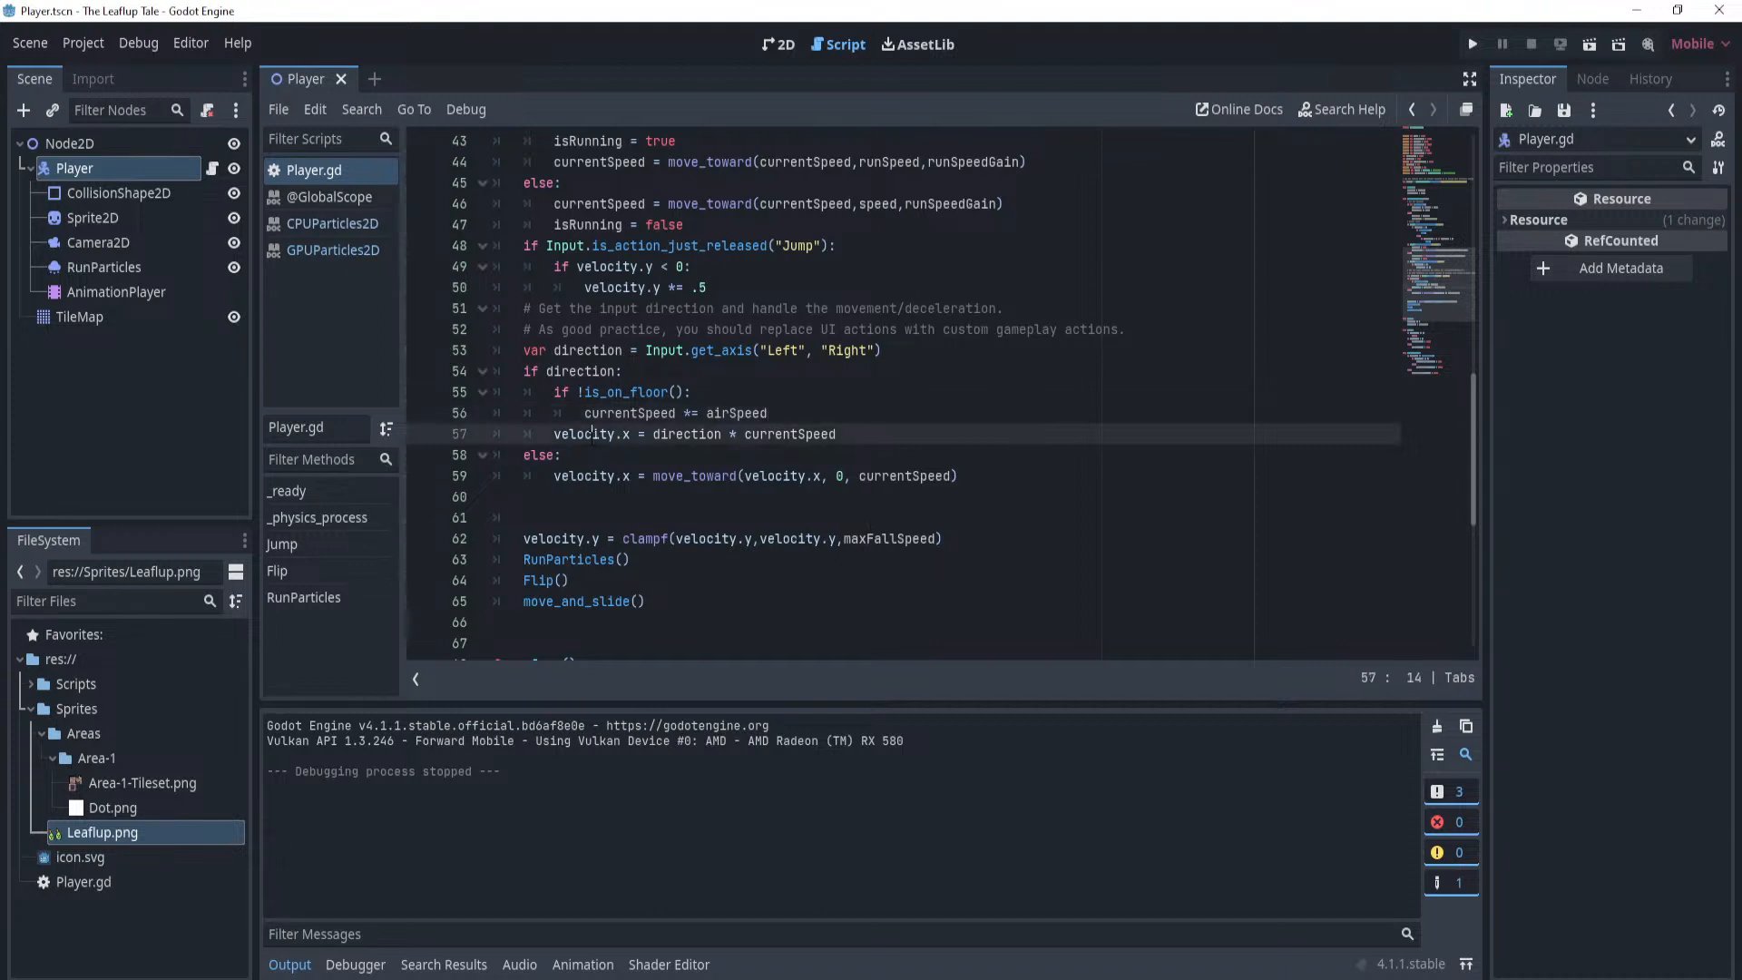
click(794, 434)
click(863, 406)
click(878, 437)
key(Up)
key(Down)
click(861, 414)
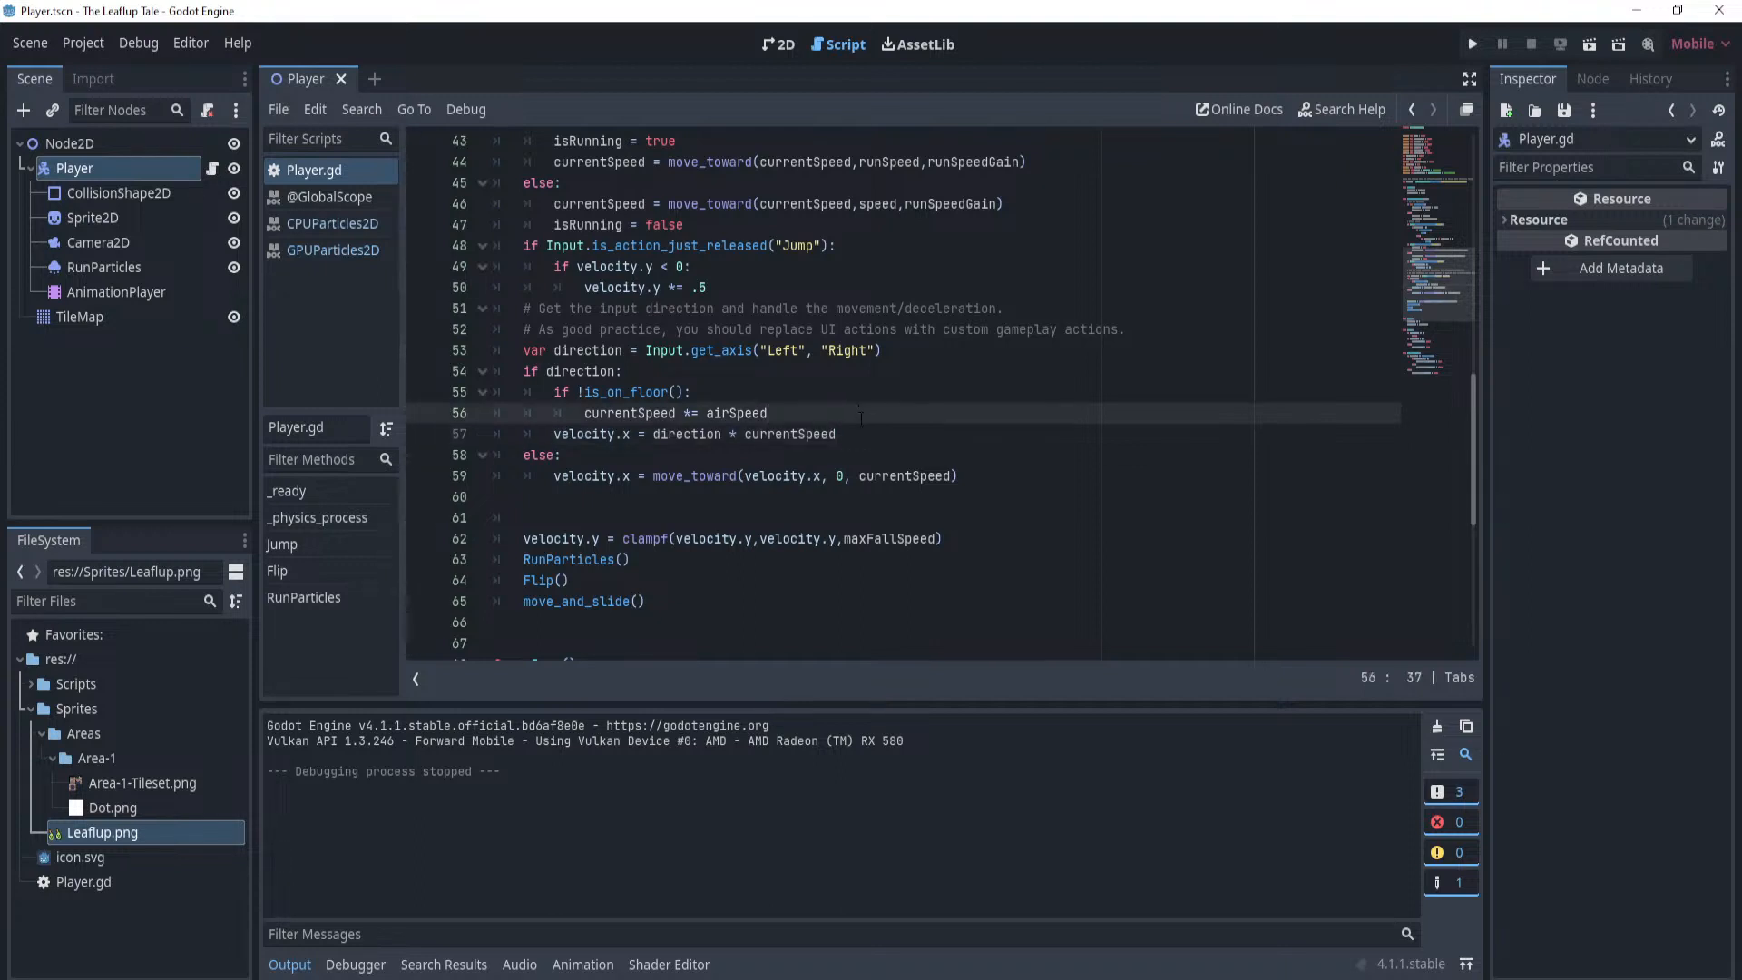
click(864, 429)
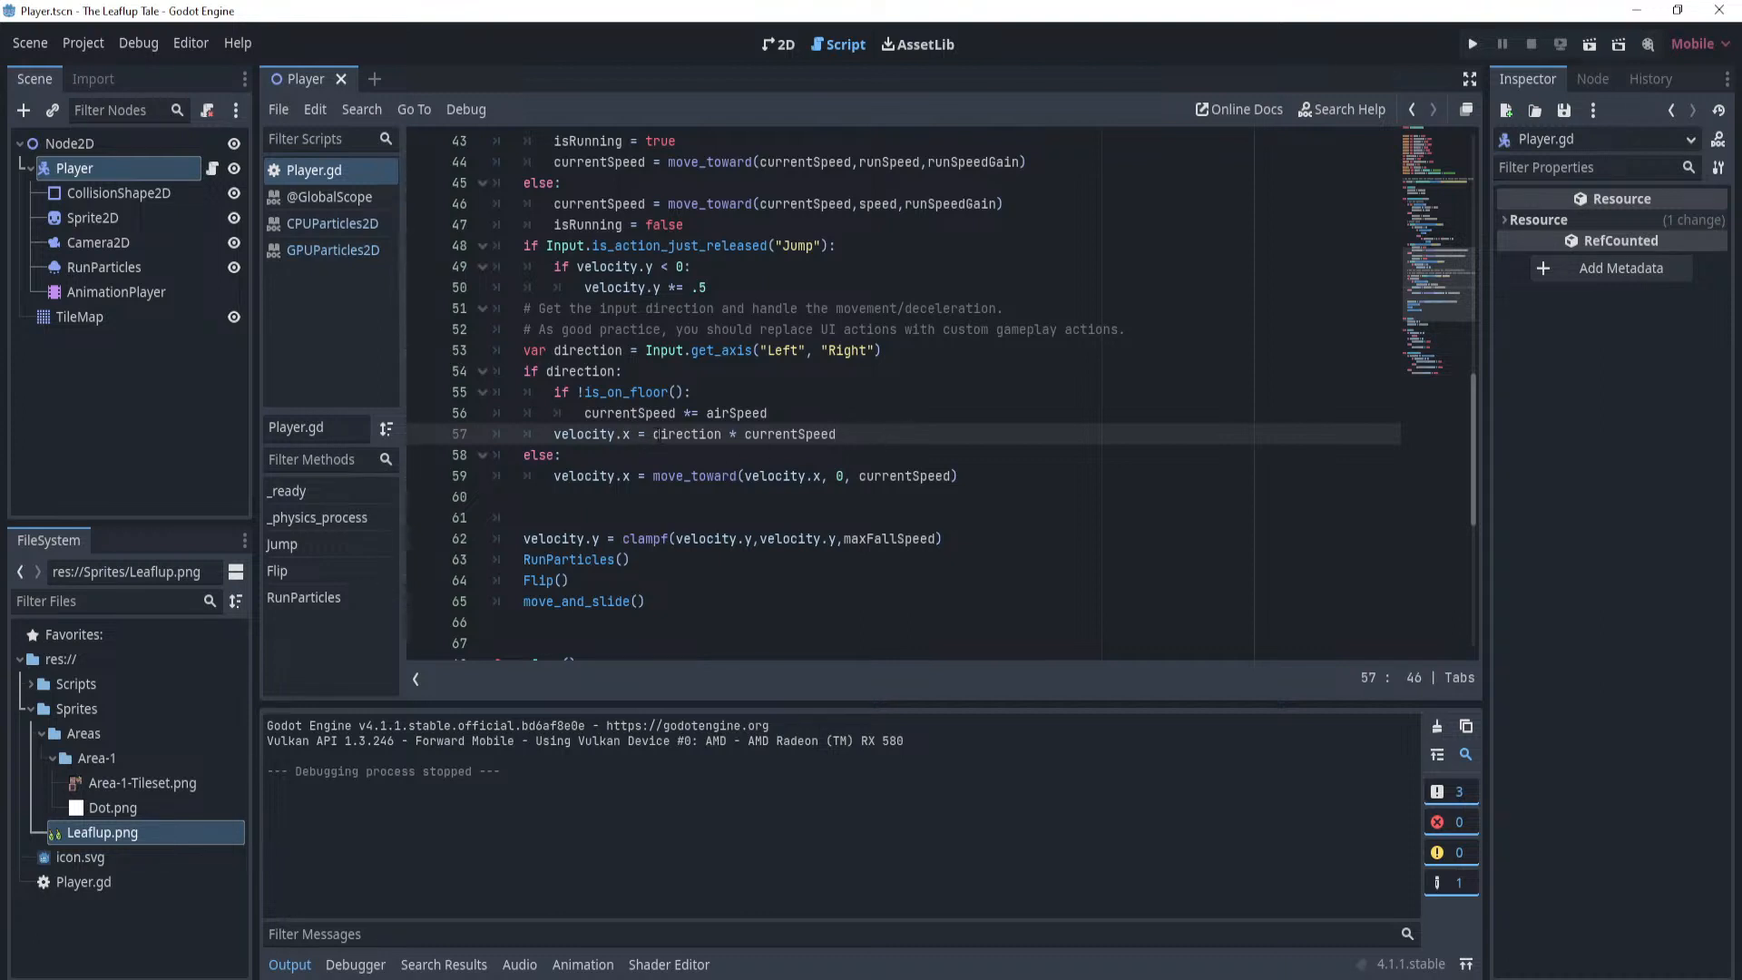
drag(647, 435, 846, 434)
click(846, 435)
drag(647, 435, 849, 435)
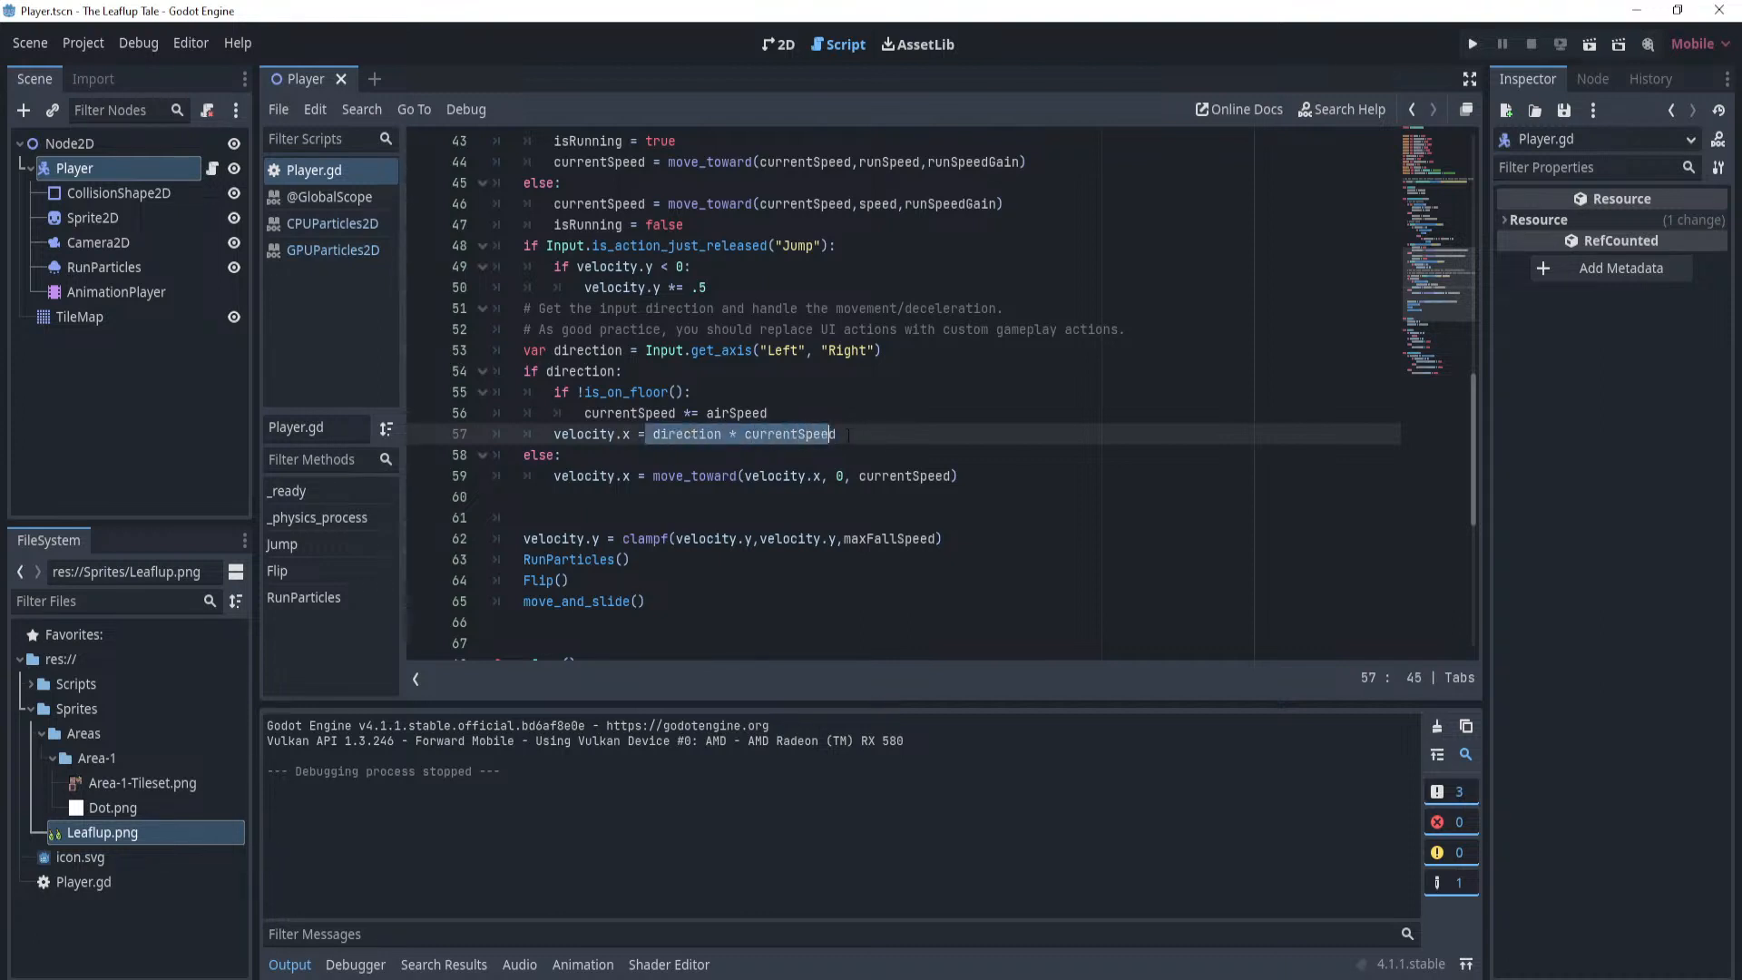
click(868, 435)
Examine the two `move_toward` calls that set `currentSpeed` in the sprint condition and its `else` branch.
scroll(868, 435, up, 4)
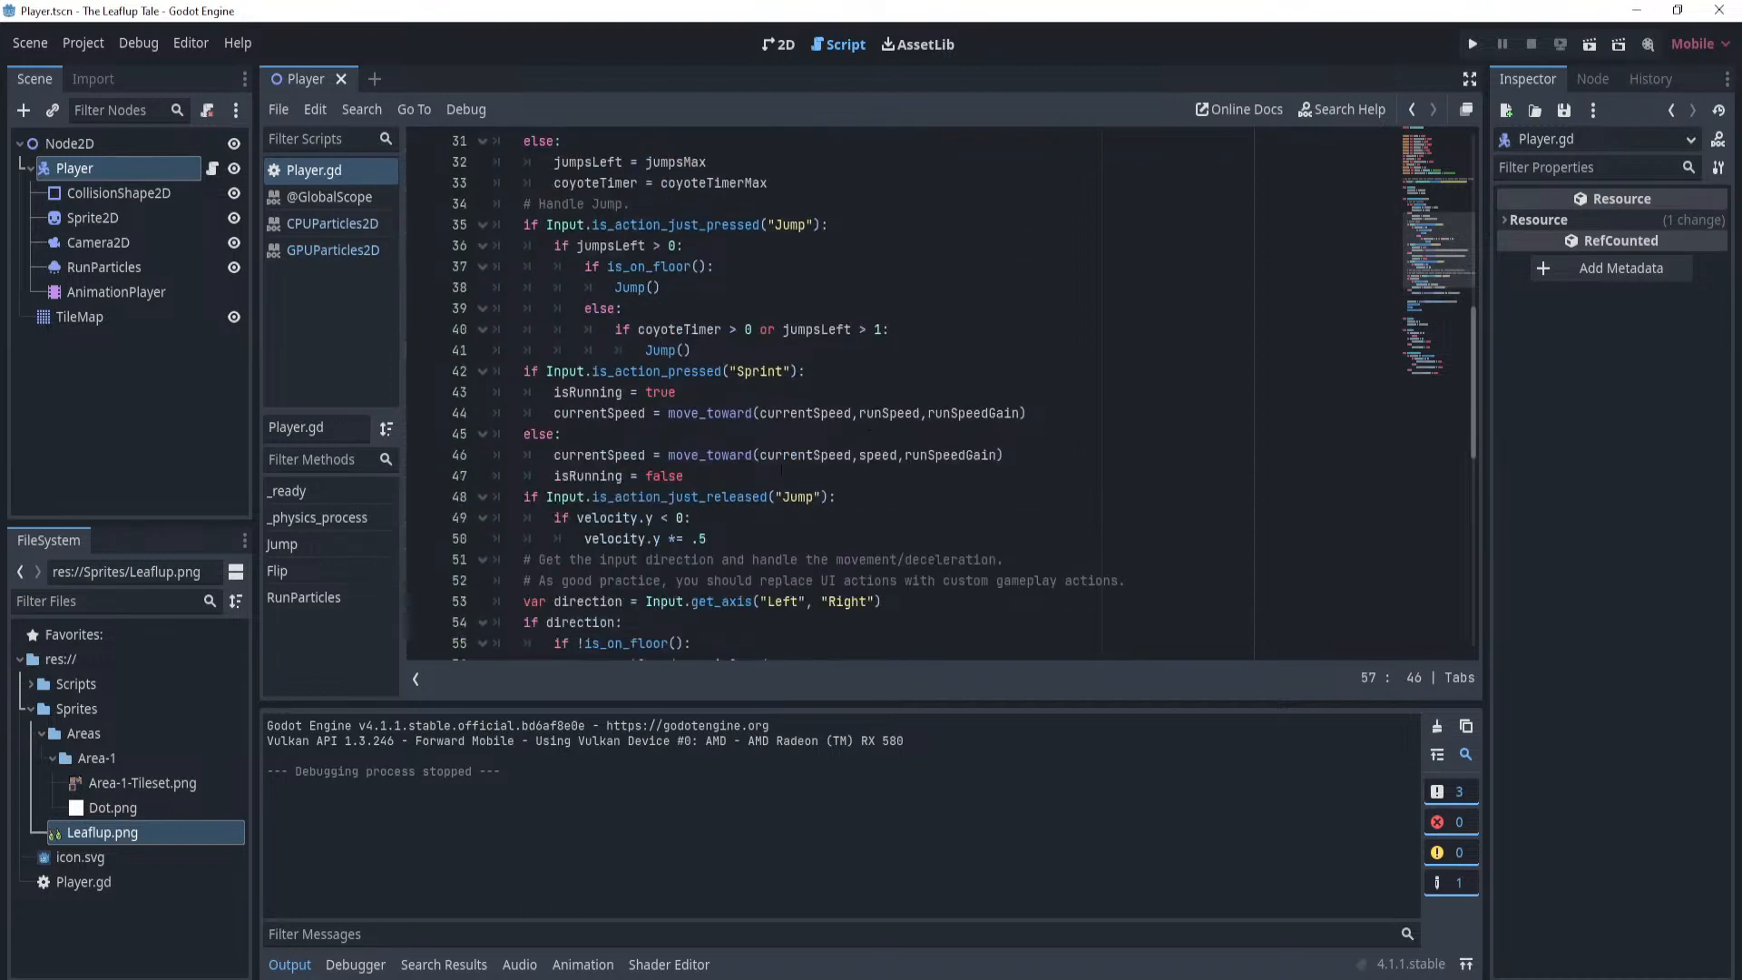
drag(666, 455, 1005, 454)
click(1049, 452)
click(1048, 413)
click(1049, 455)
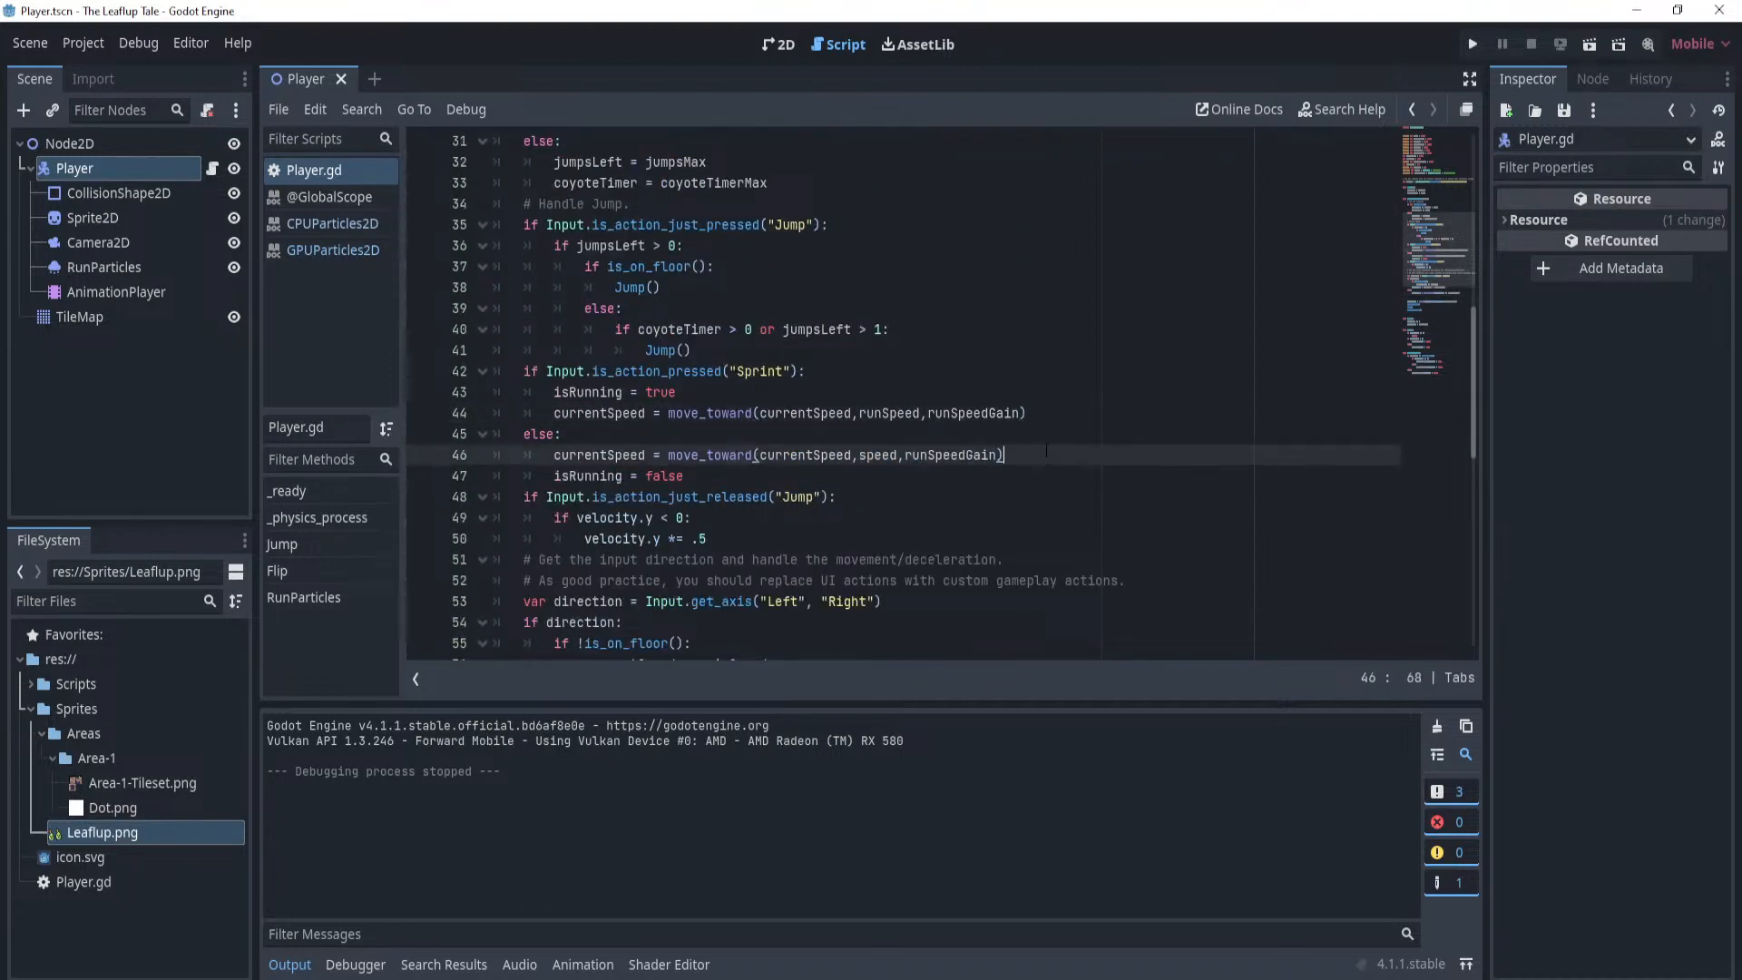
click(1048, 413)
Delete the `if !is_on_floor():` check and its `currentSpeed *= airSpeed` line from the `if direction:` branch.
scroll(1048, 413, down, 4)
drag(816, 414, 356, 398)
key(BackSpace)
key(BackSpace)
Review the sprint branches and the rest of `_physics_process` for where an airborne speed gain should apply.
scroll(1054, 427, up, 4)
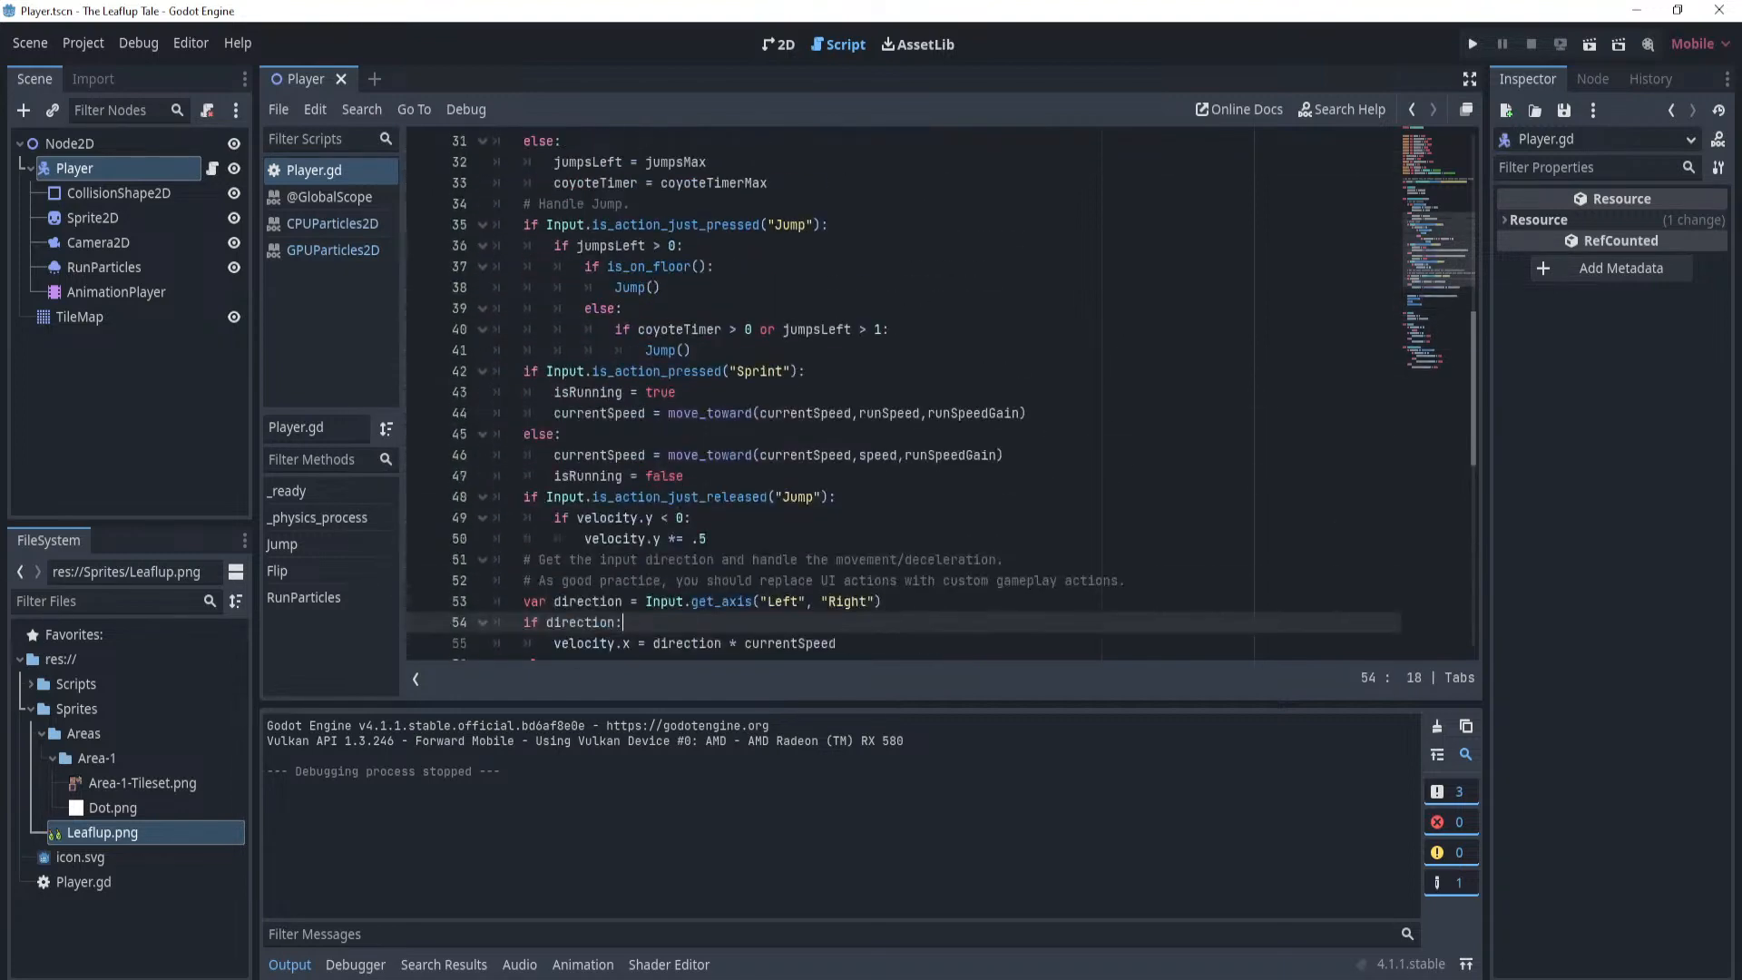
click(1063, 476)
click(1084, 455)
click(1116, 397)
click(1103, 434)
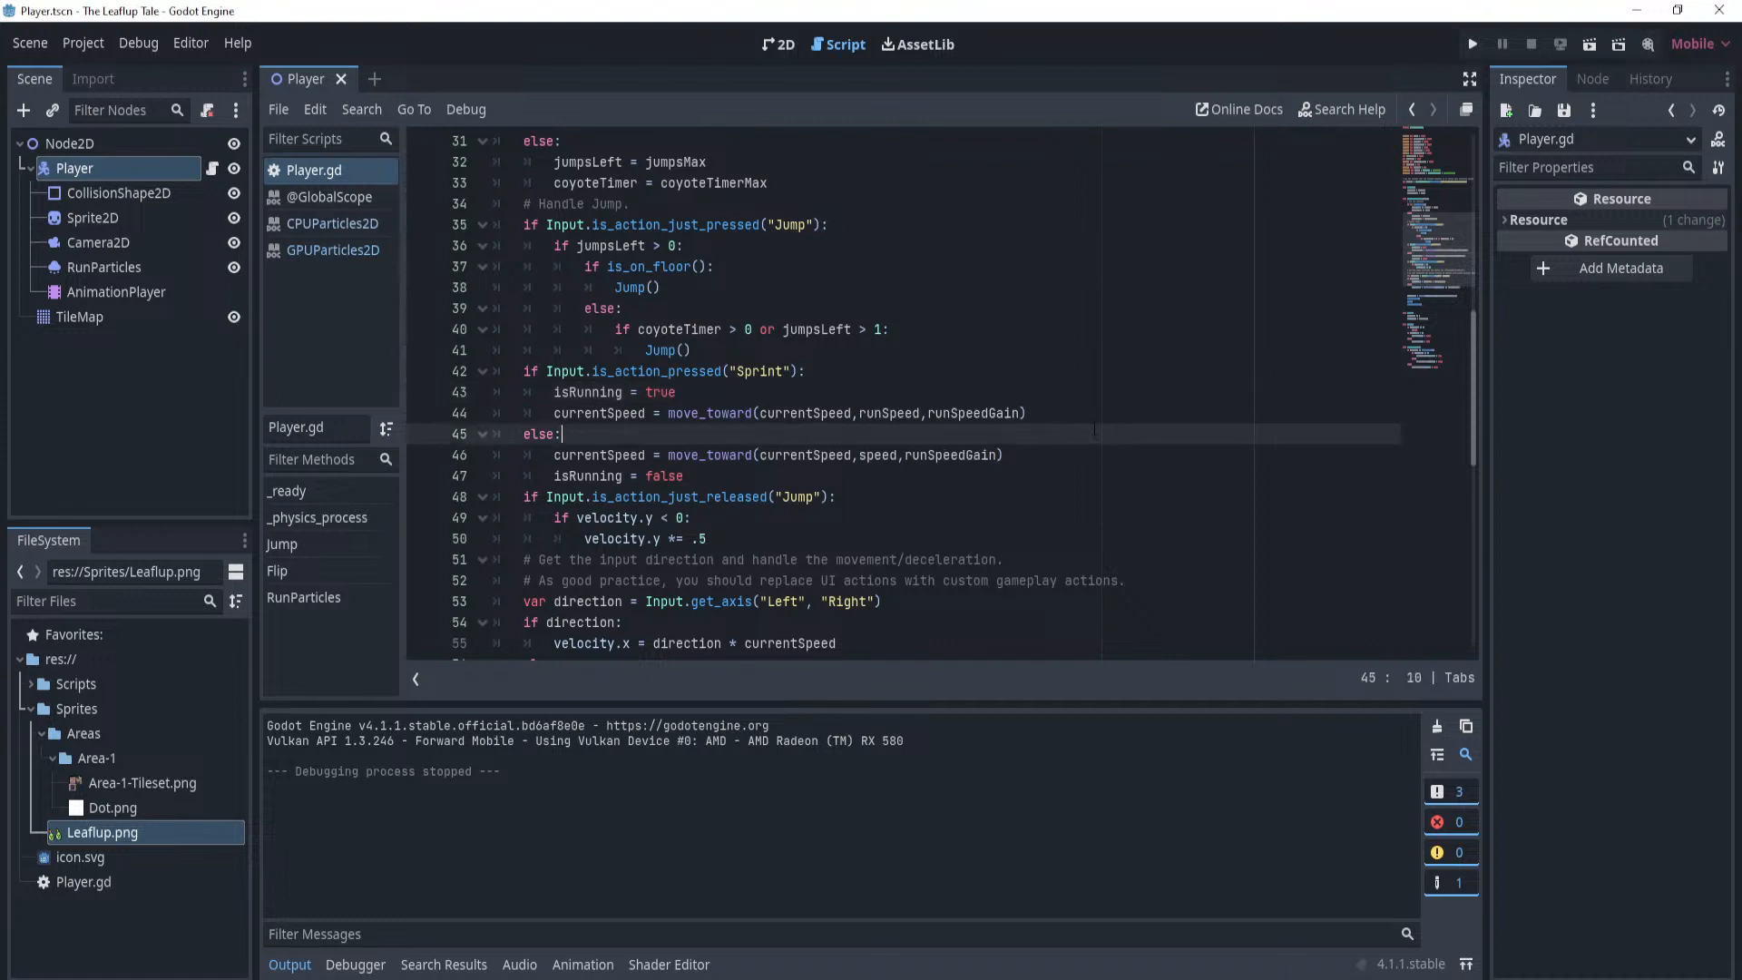
click(1099, 417)
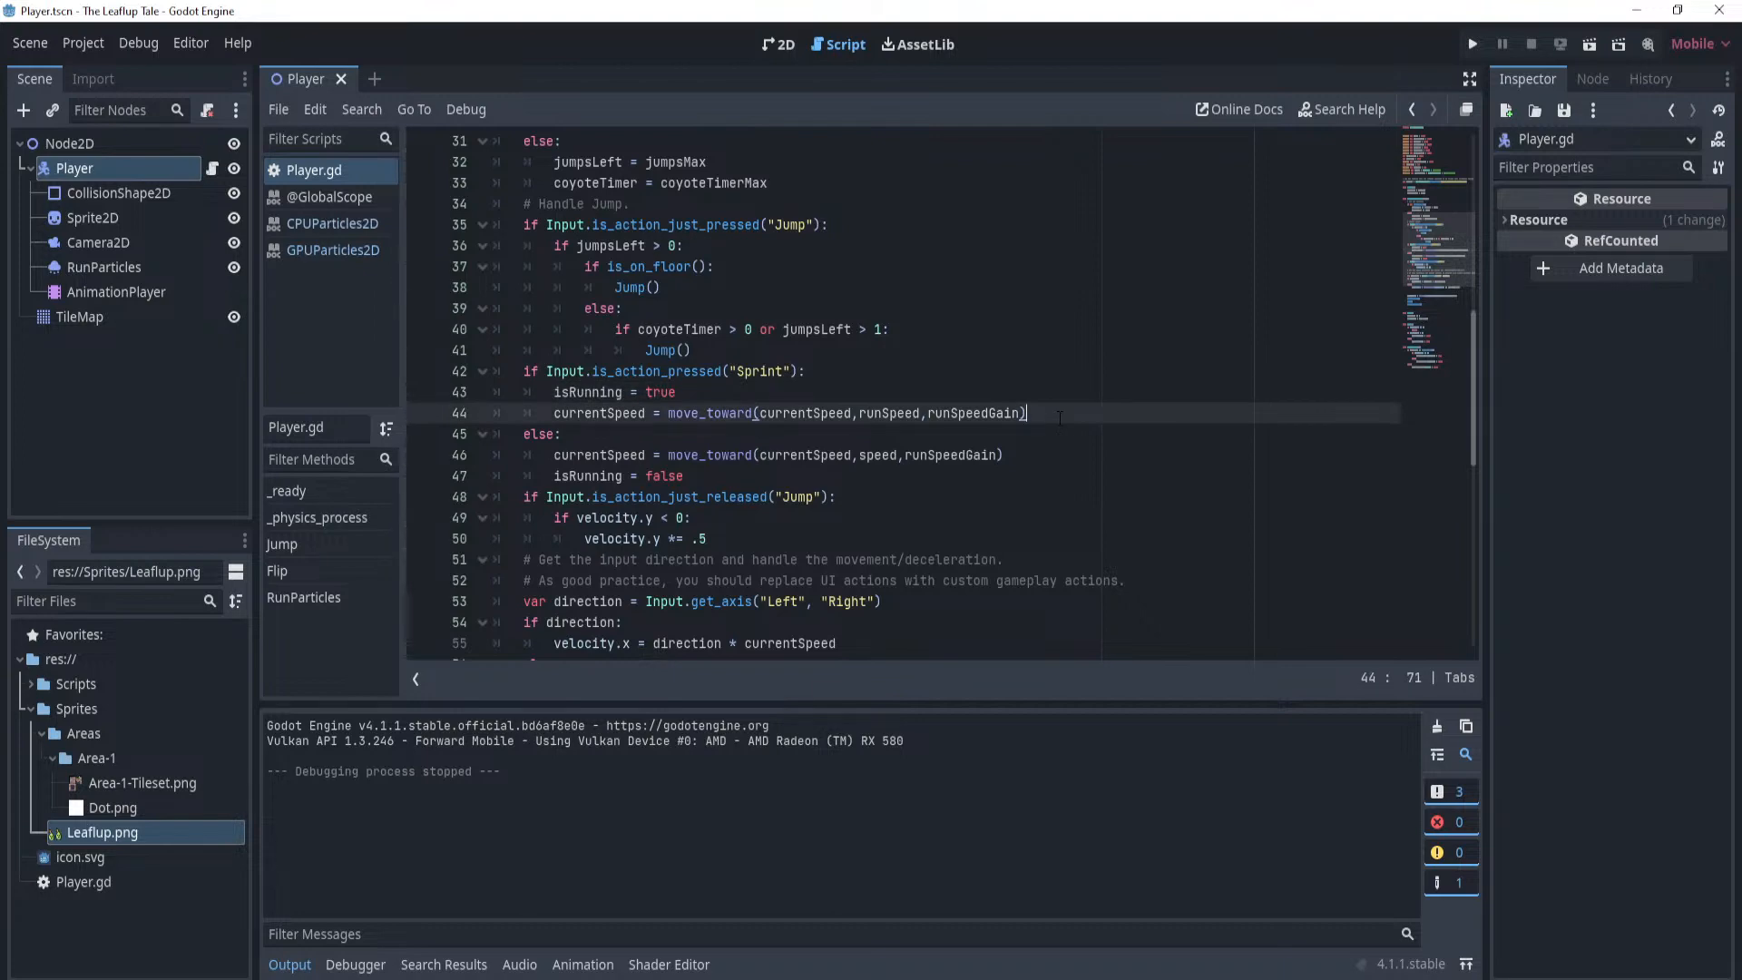
scroll(1060, 418, down, 5)
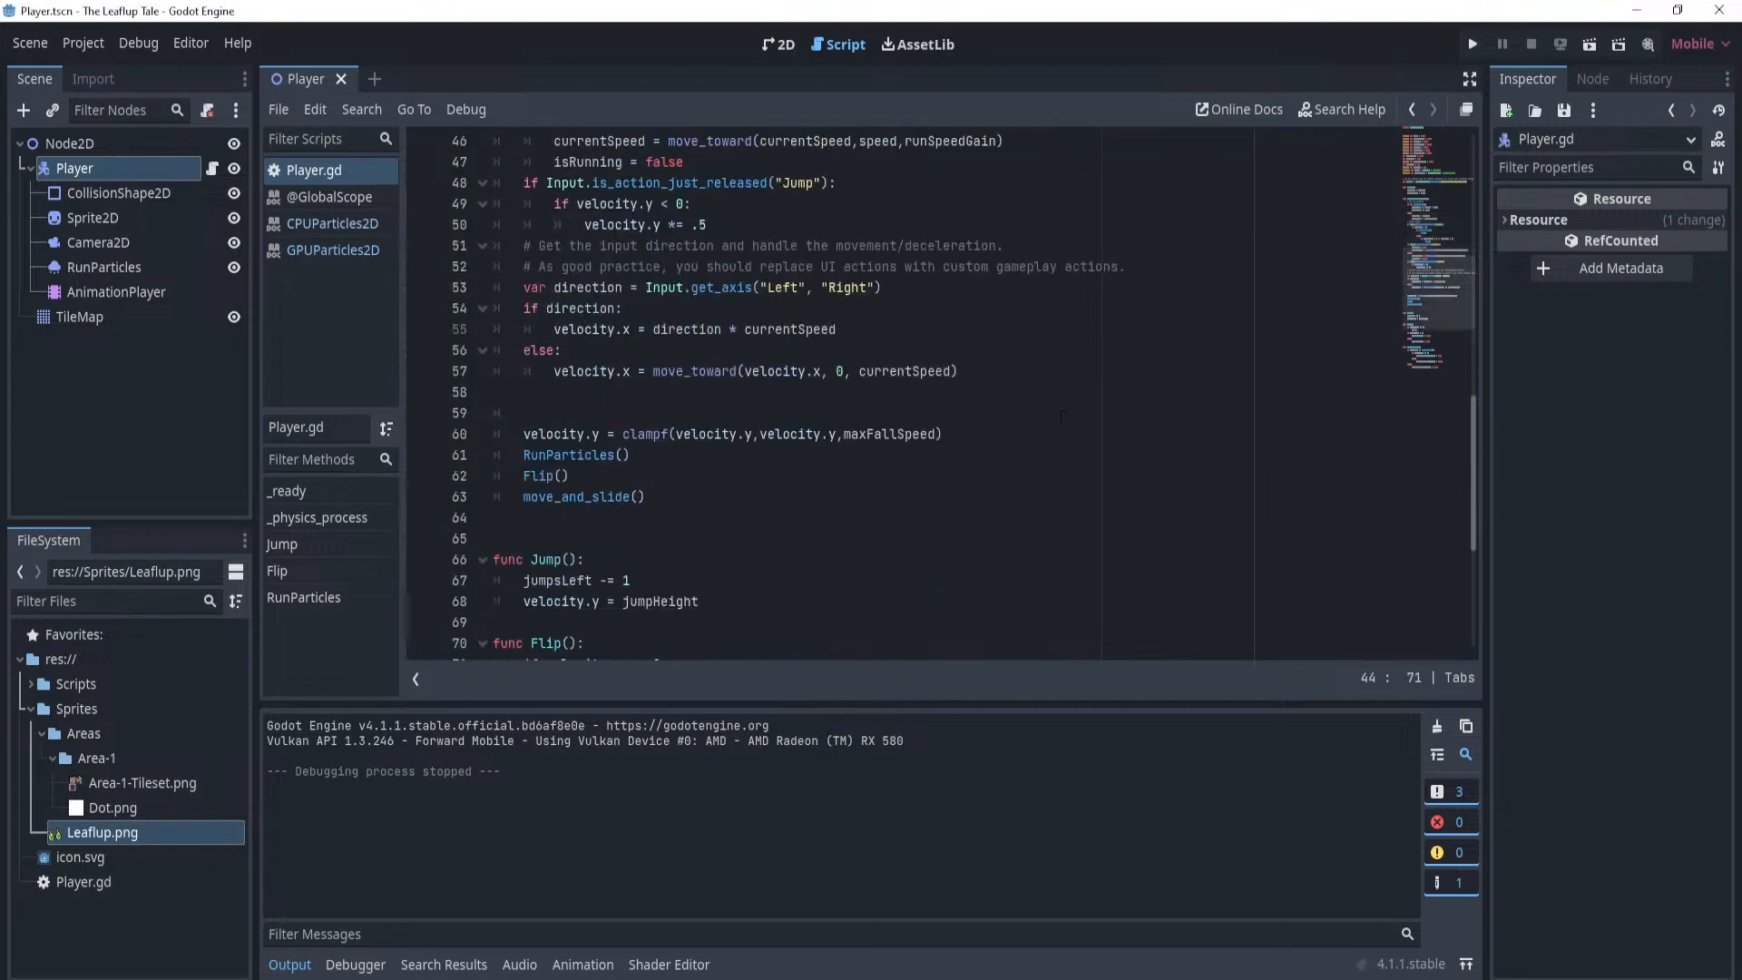
scroll(1044, 429, up, 9)
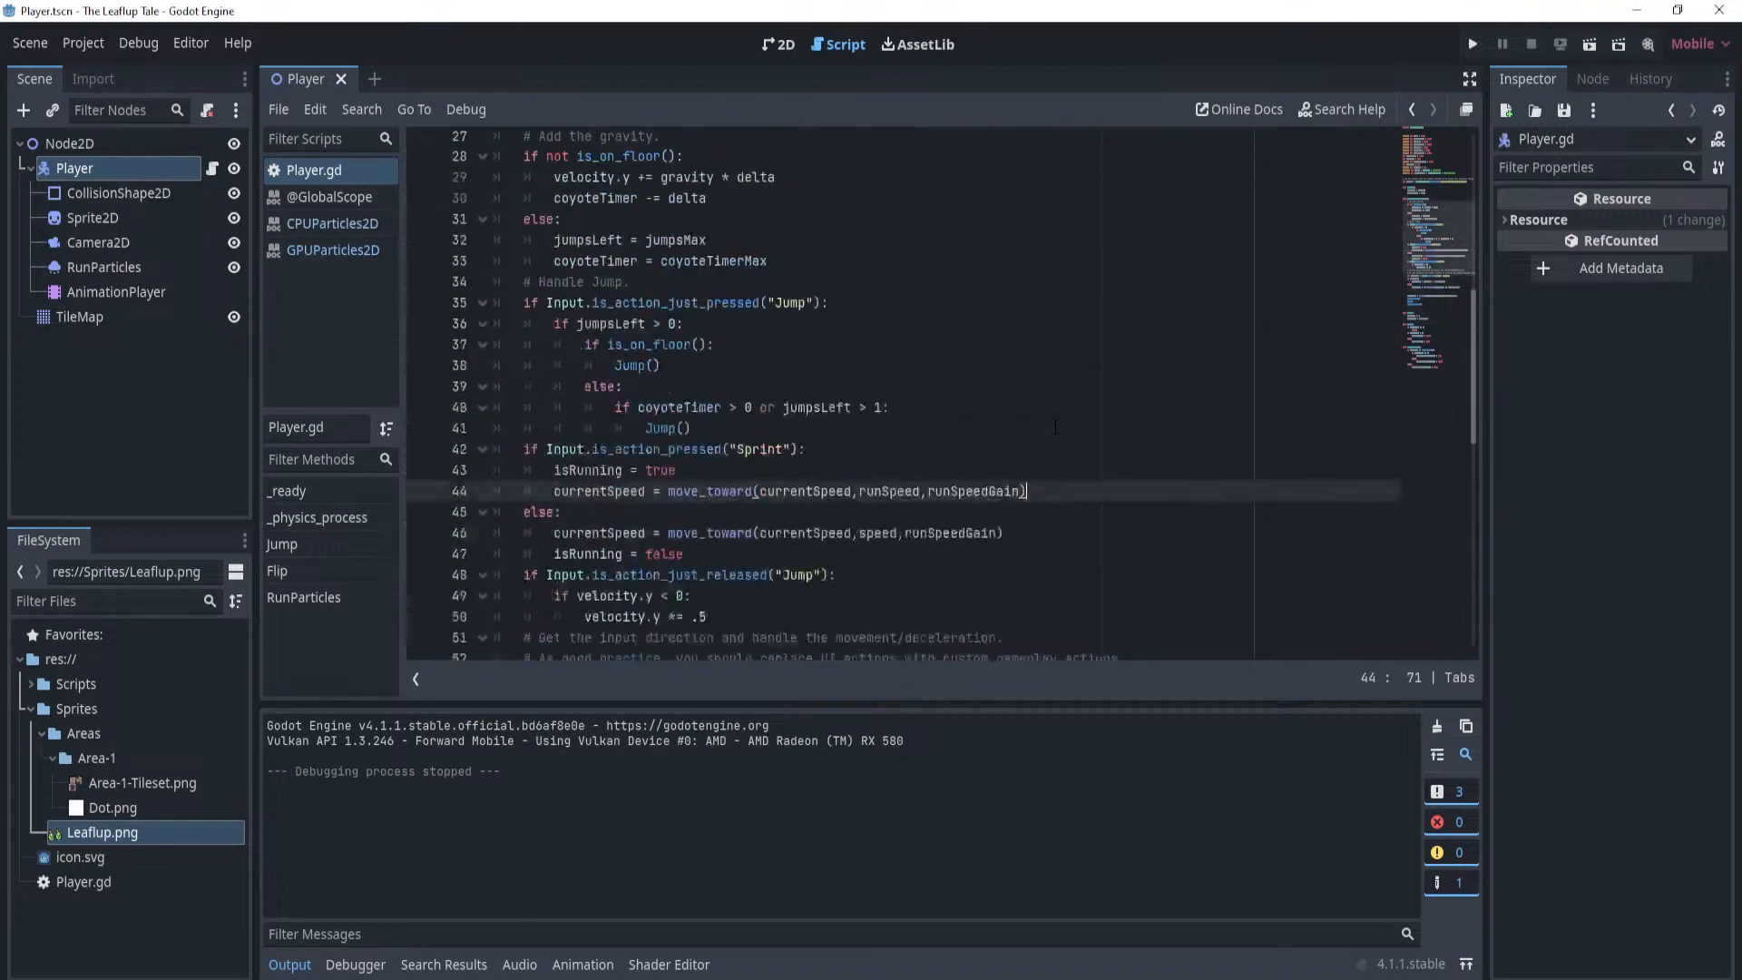
click(861, 410)
key(Up)
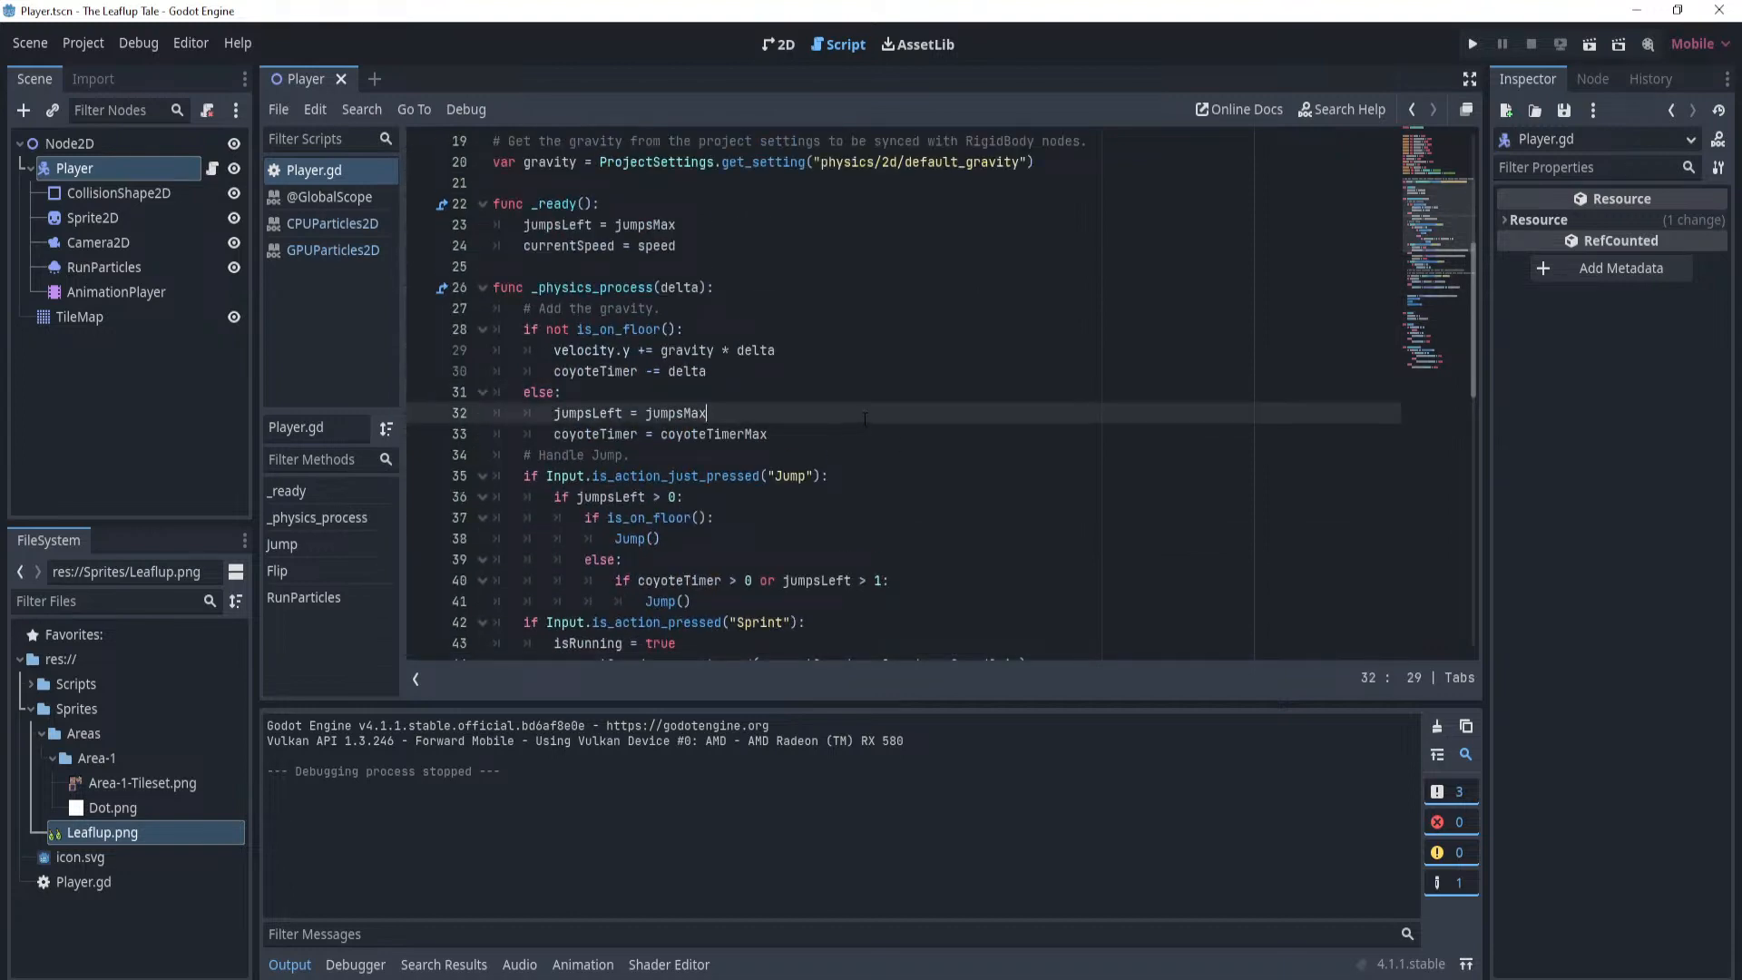
scroll(877, 397, up, 6)
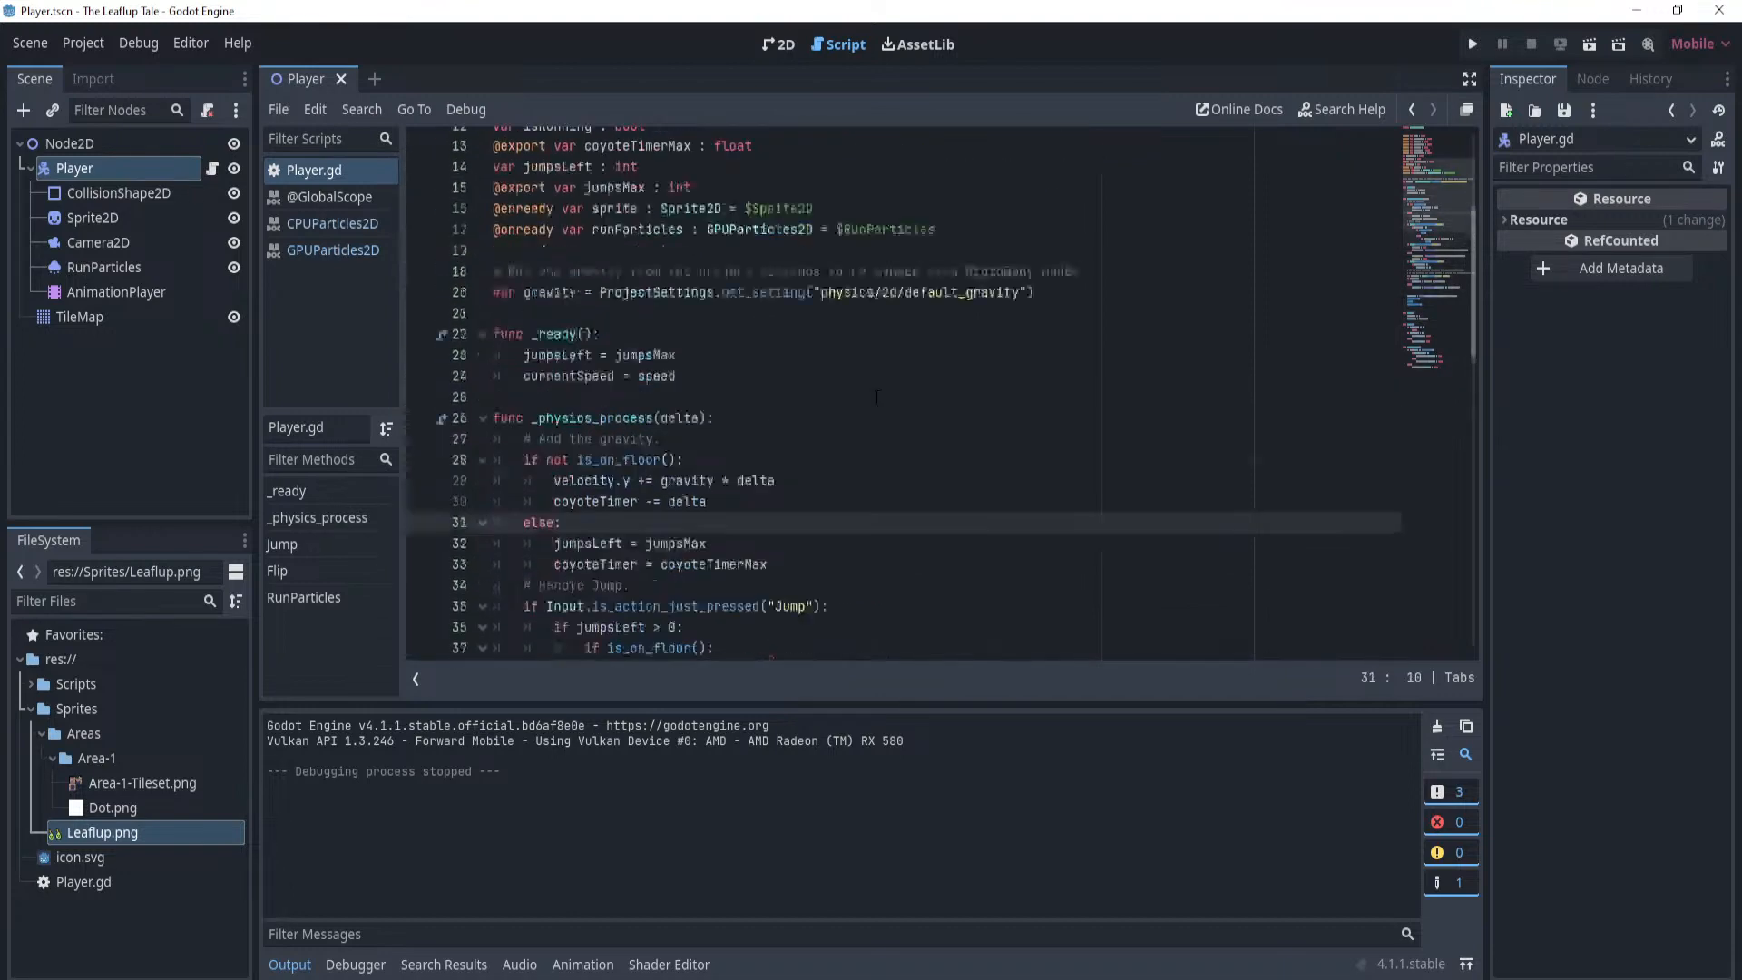
click(868, 309)
key(Up)
click(859, 271)
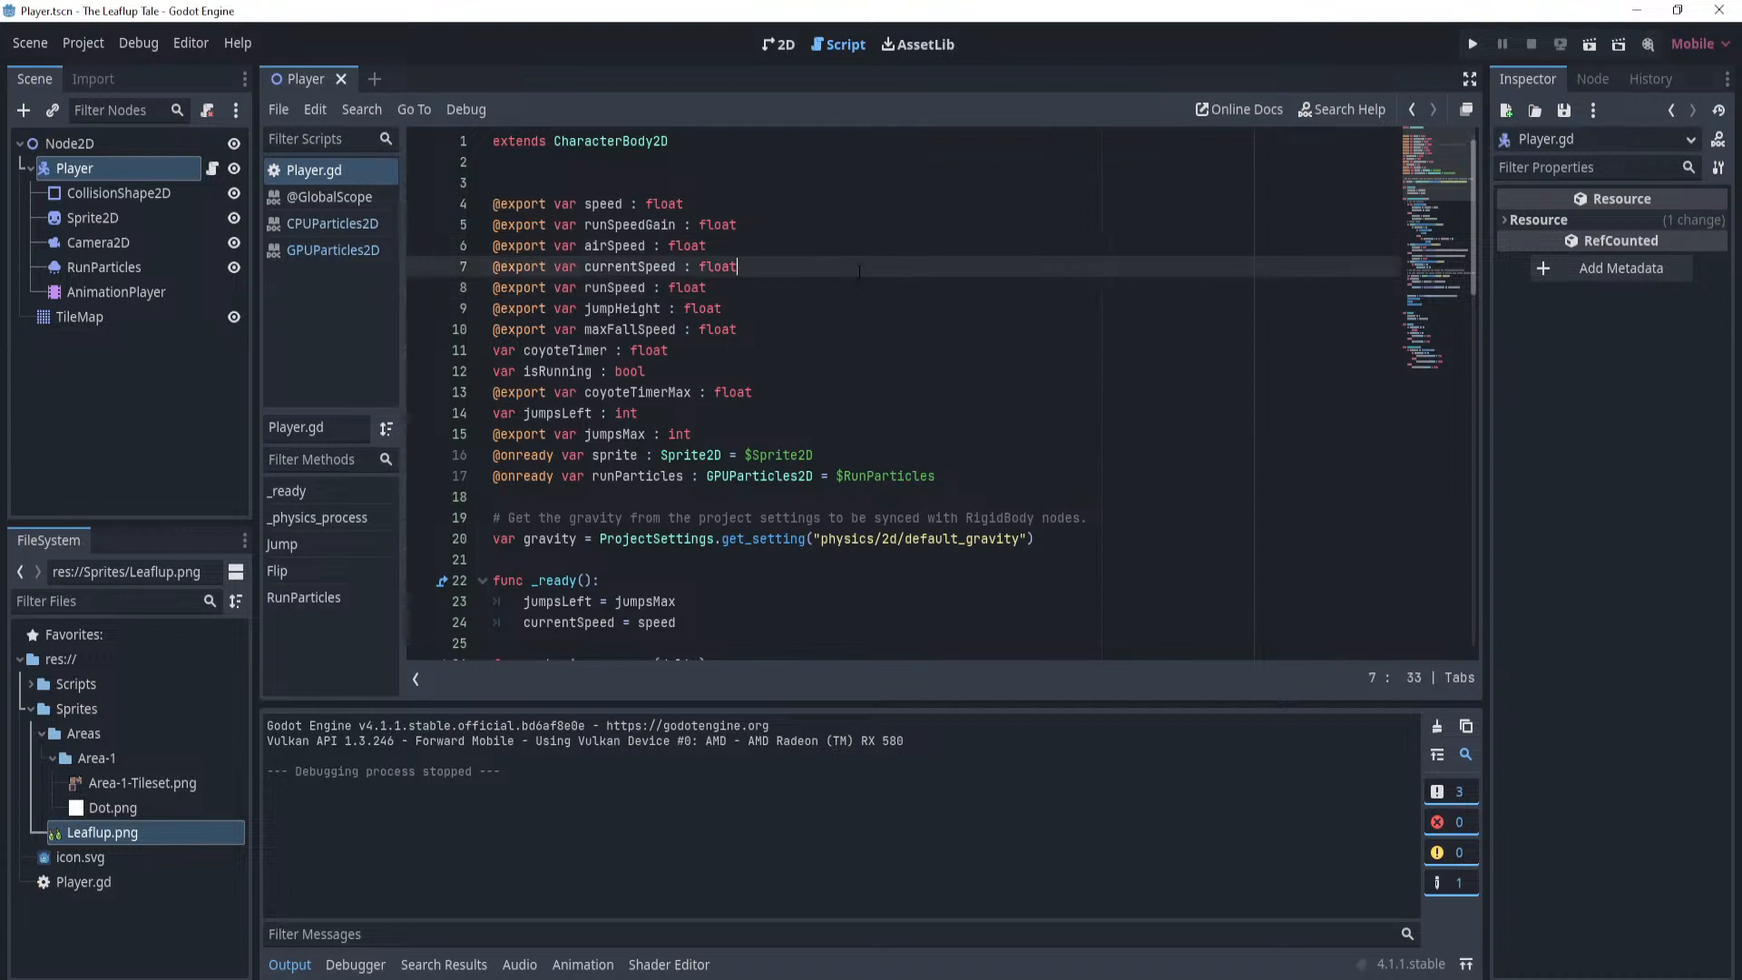
click(846, 241)
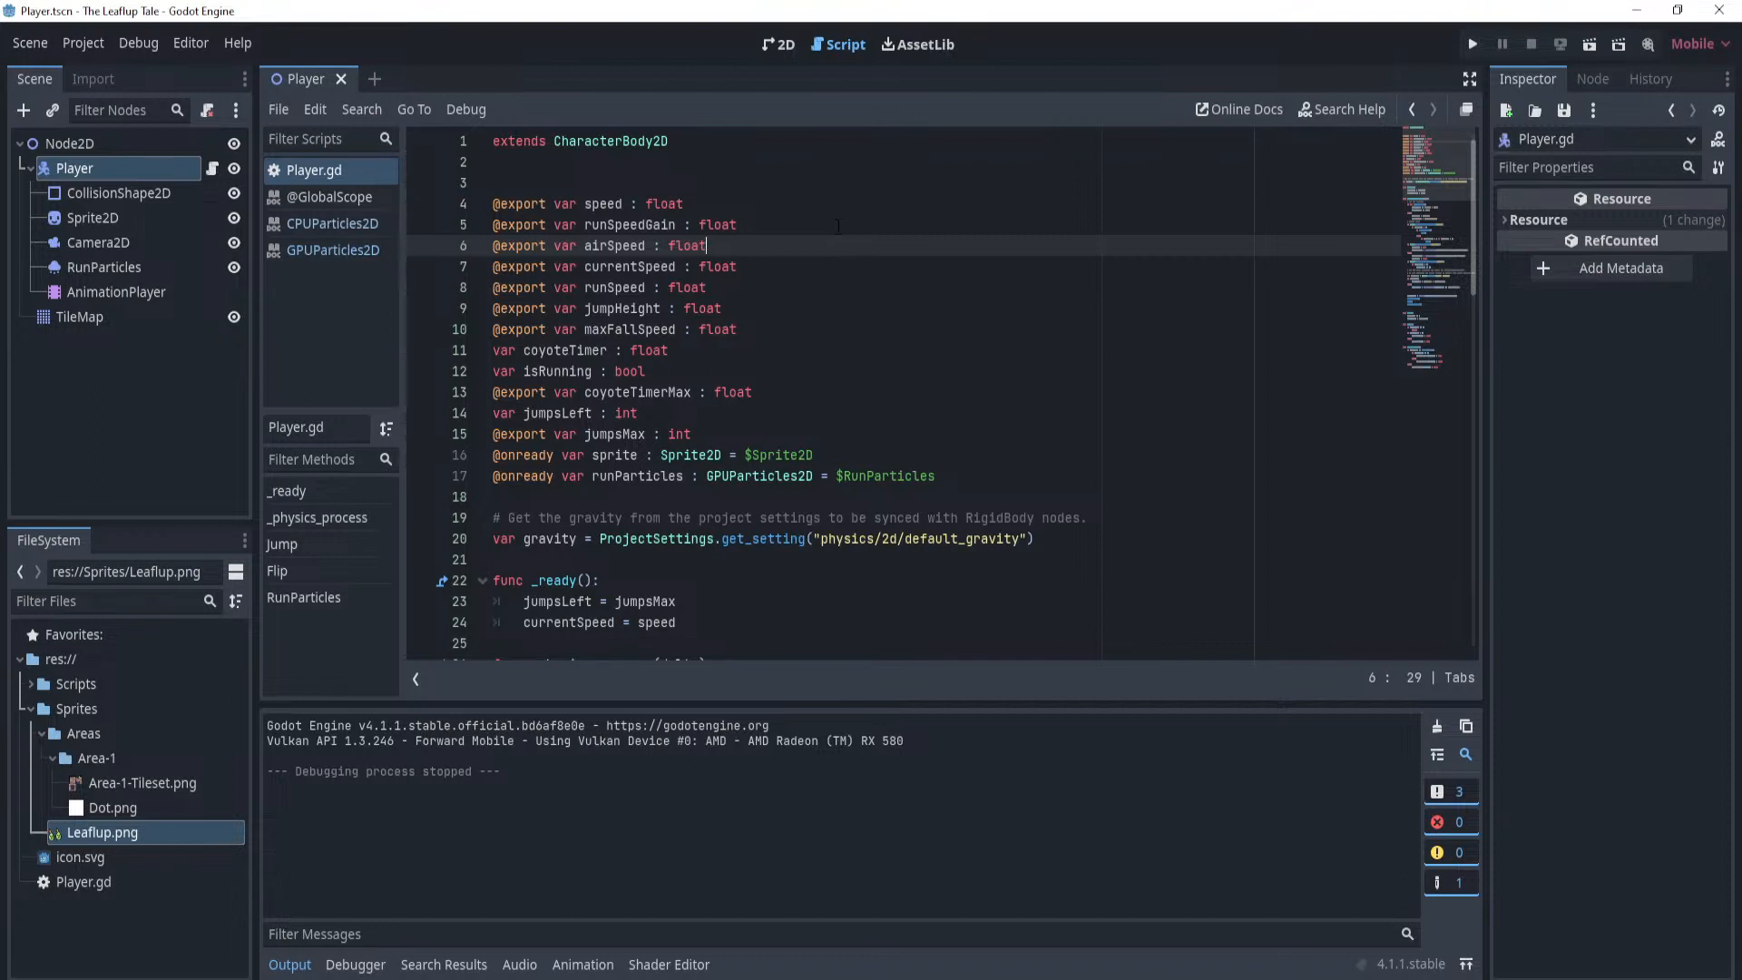
click(837, 228)
key(Return)
text(@)
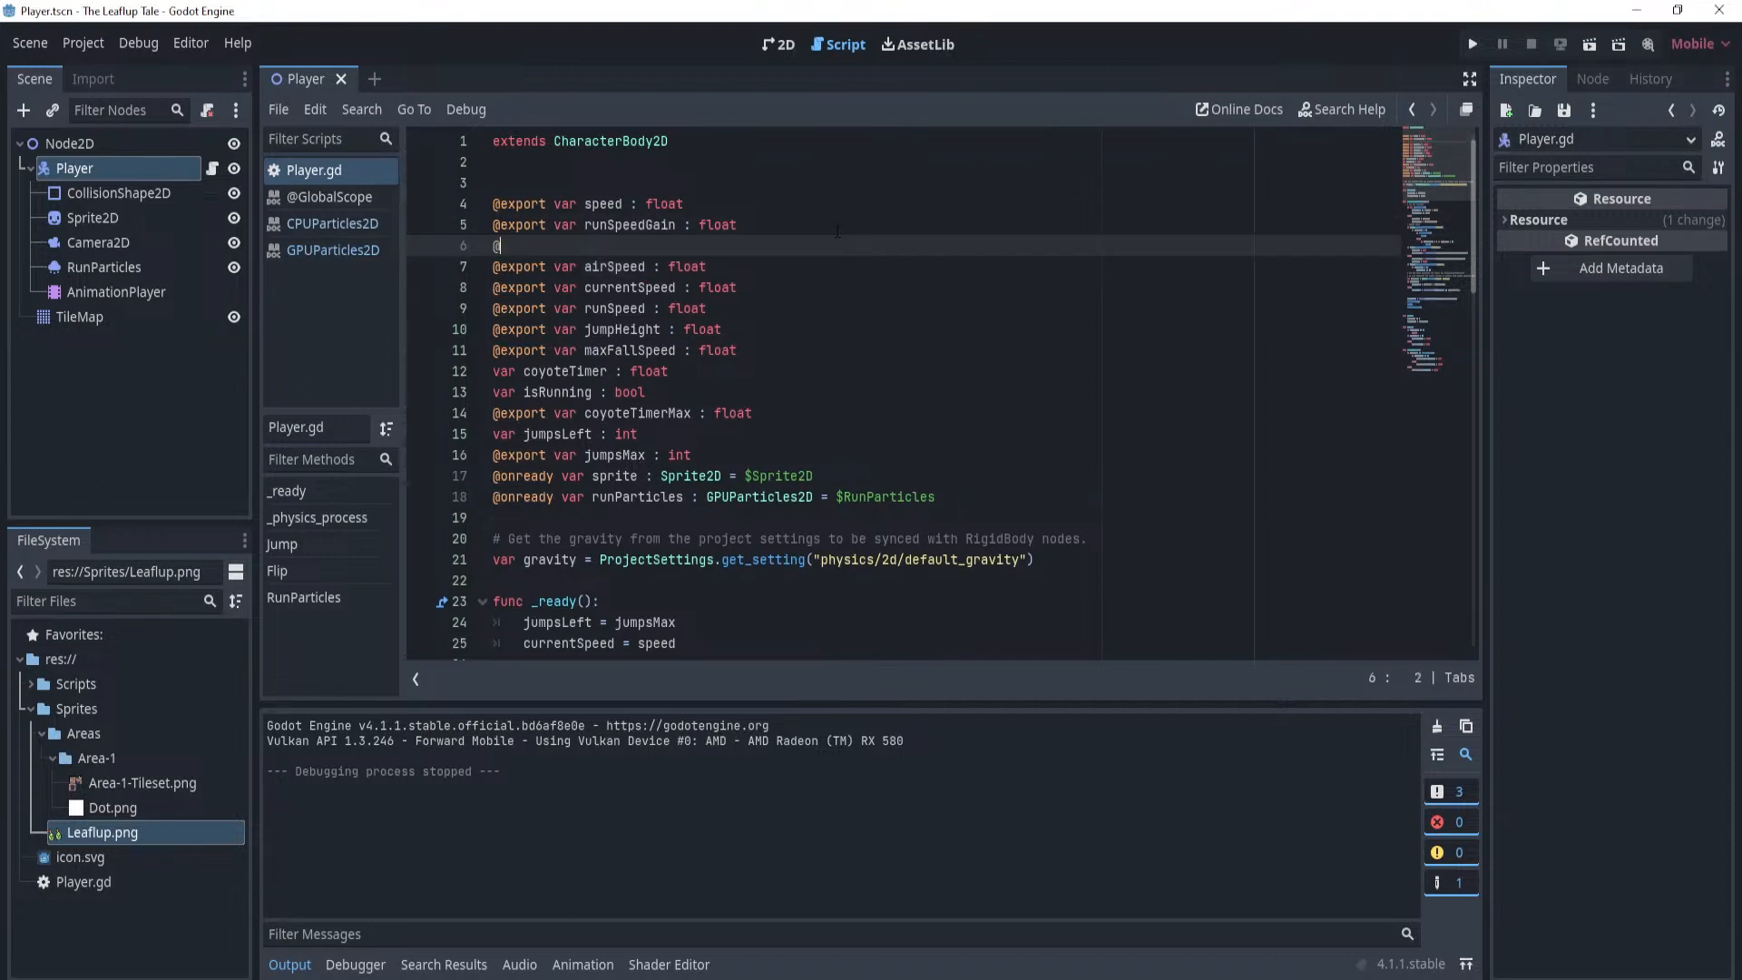
text(export var run)
key(BackSpace)
key(BackSpace)
key(BackSpace)
scroll(875, 314, down, 10)
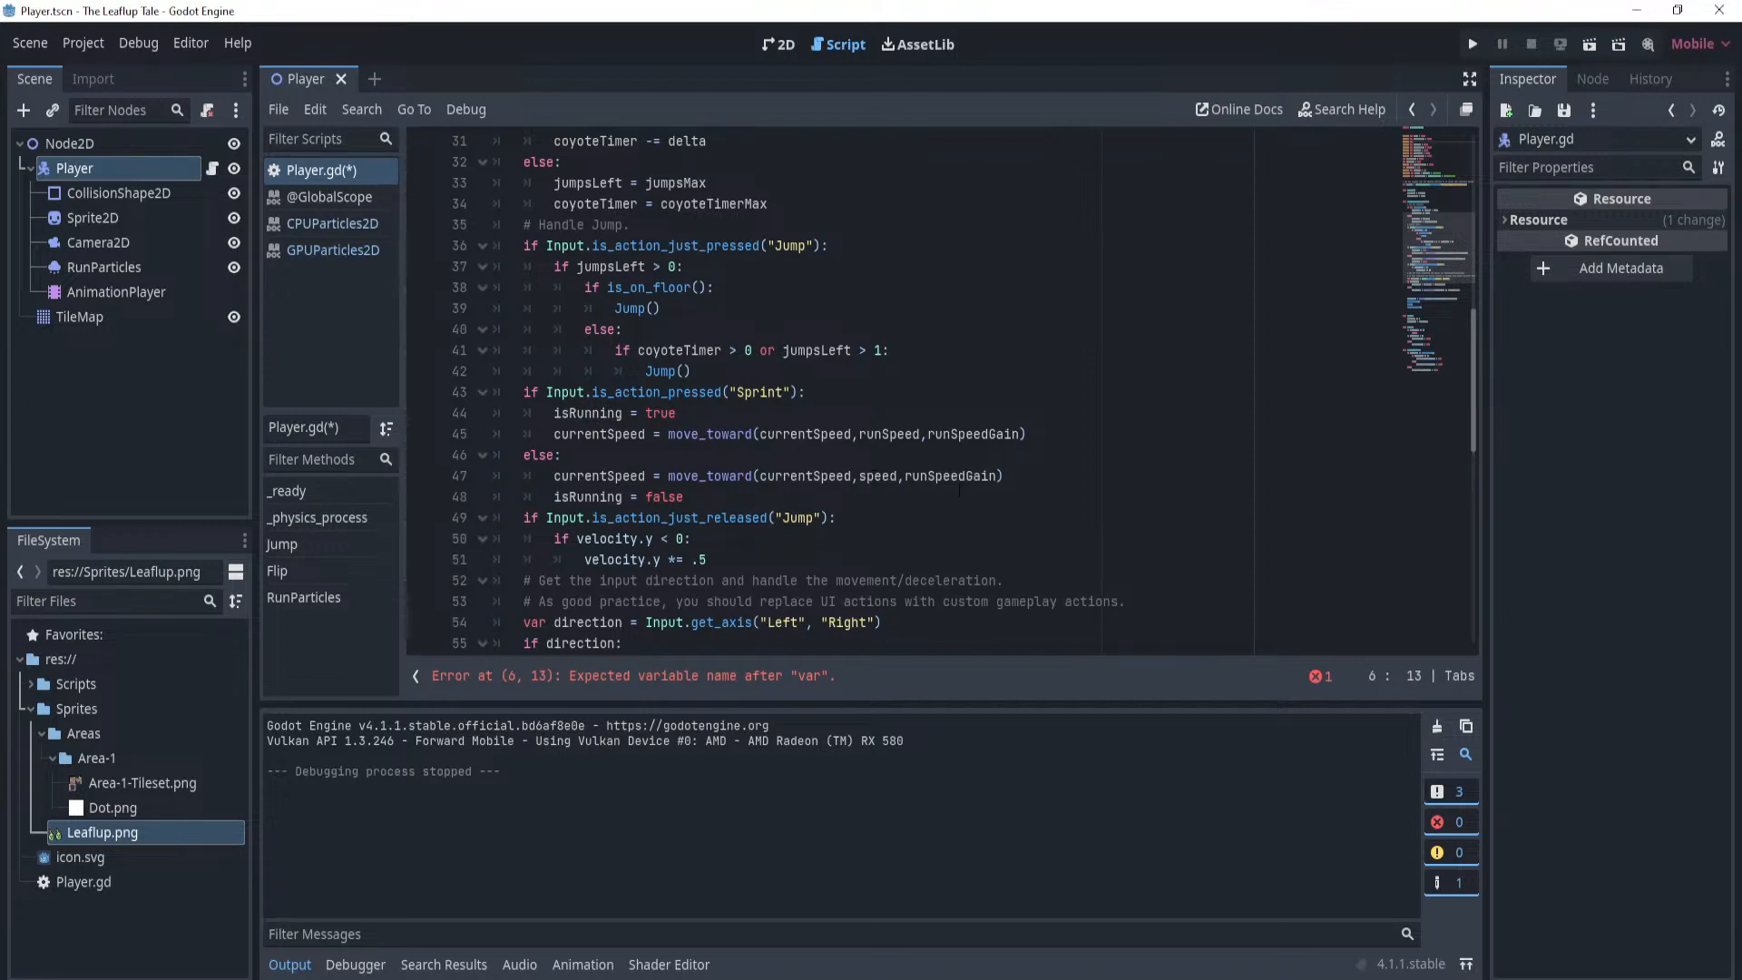
scroll(1060, 422, up, 10)
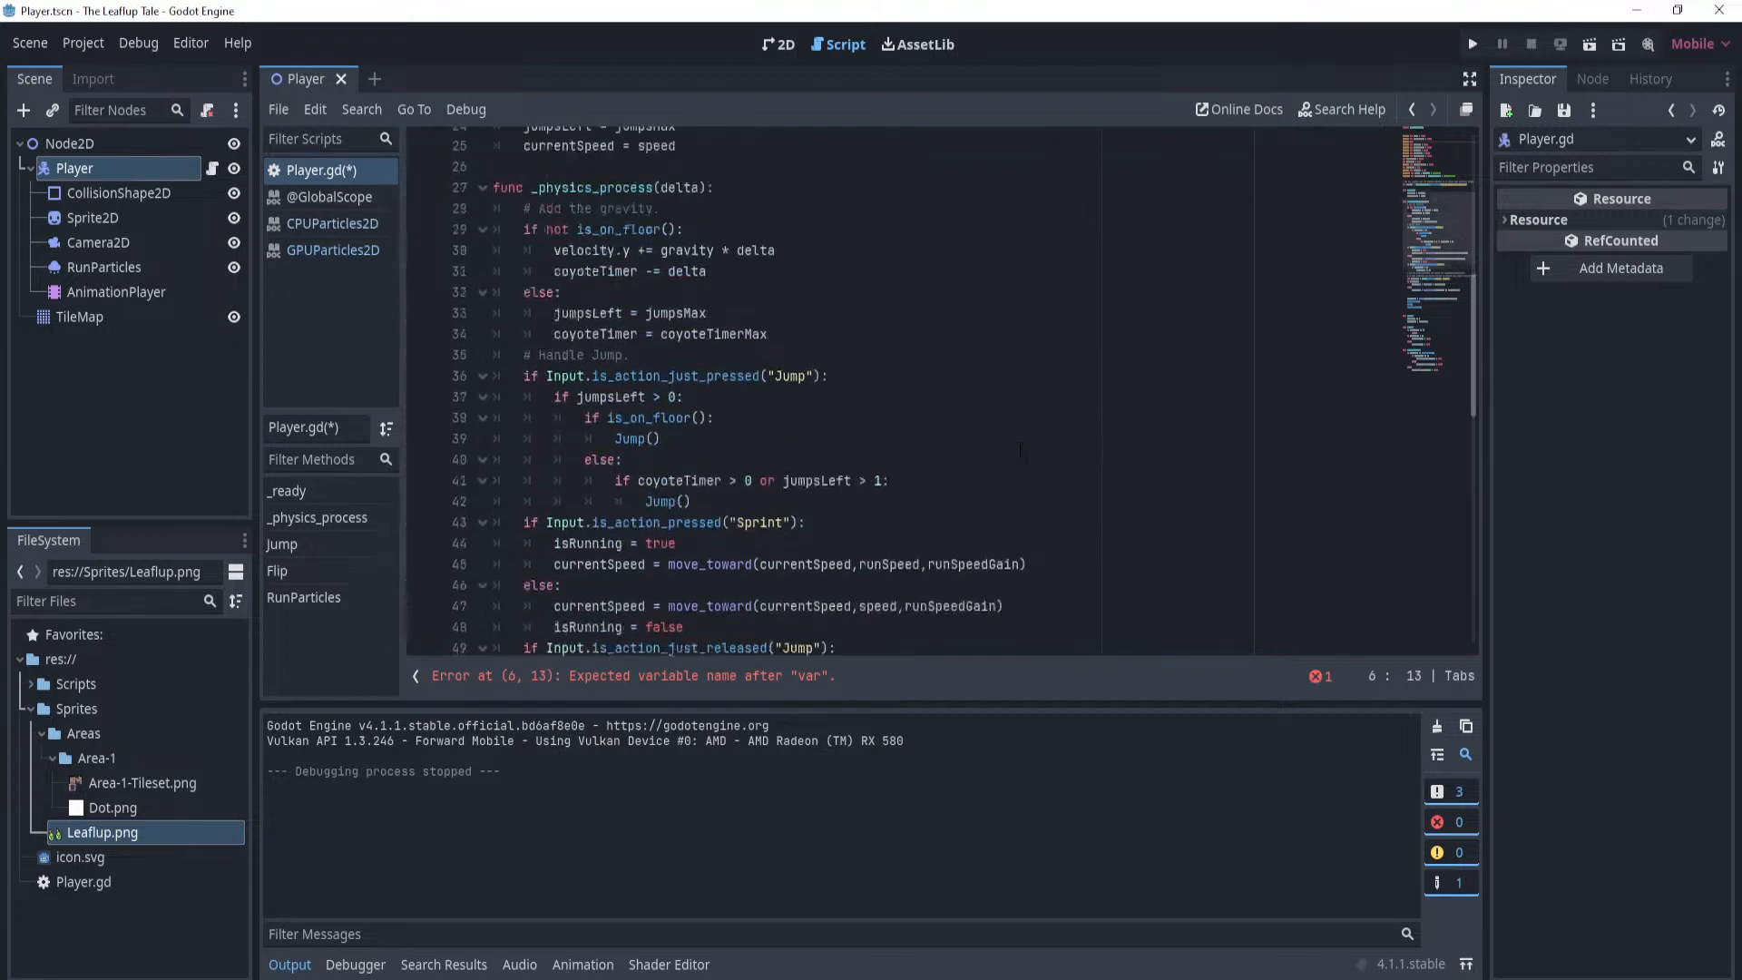
text(a)
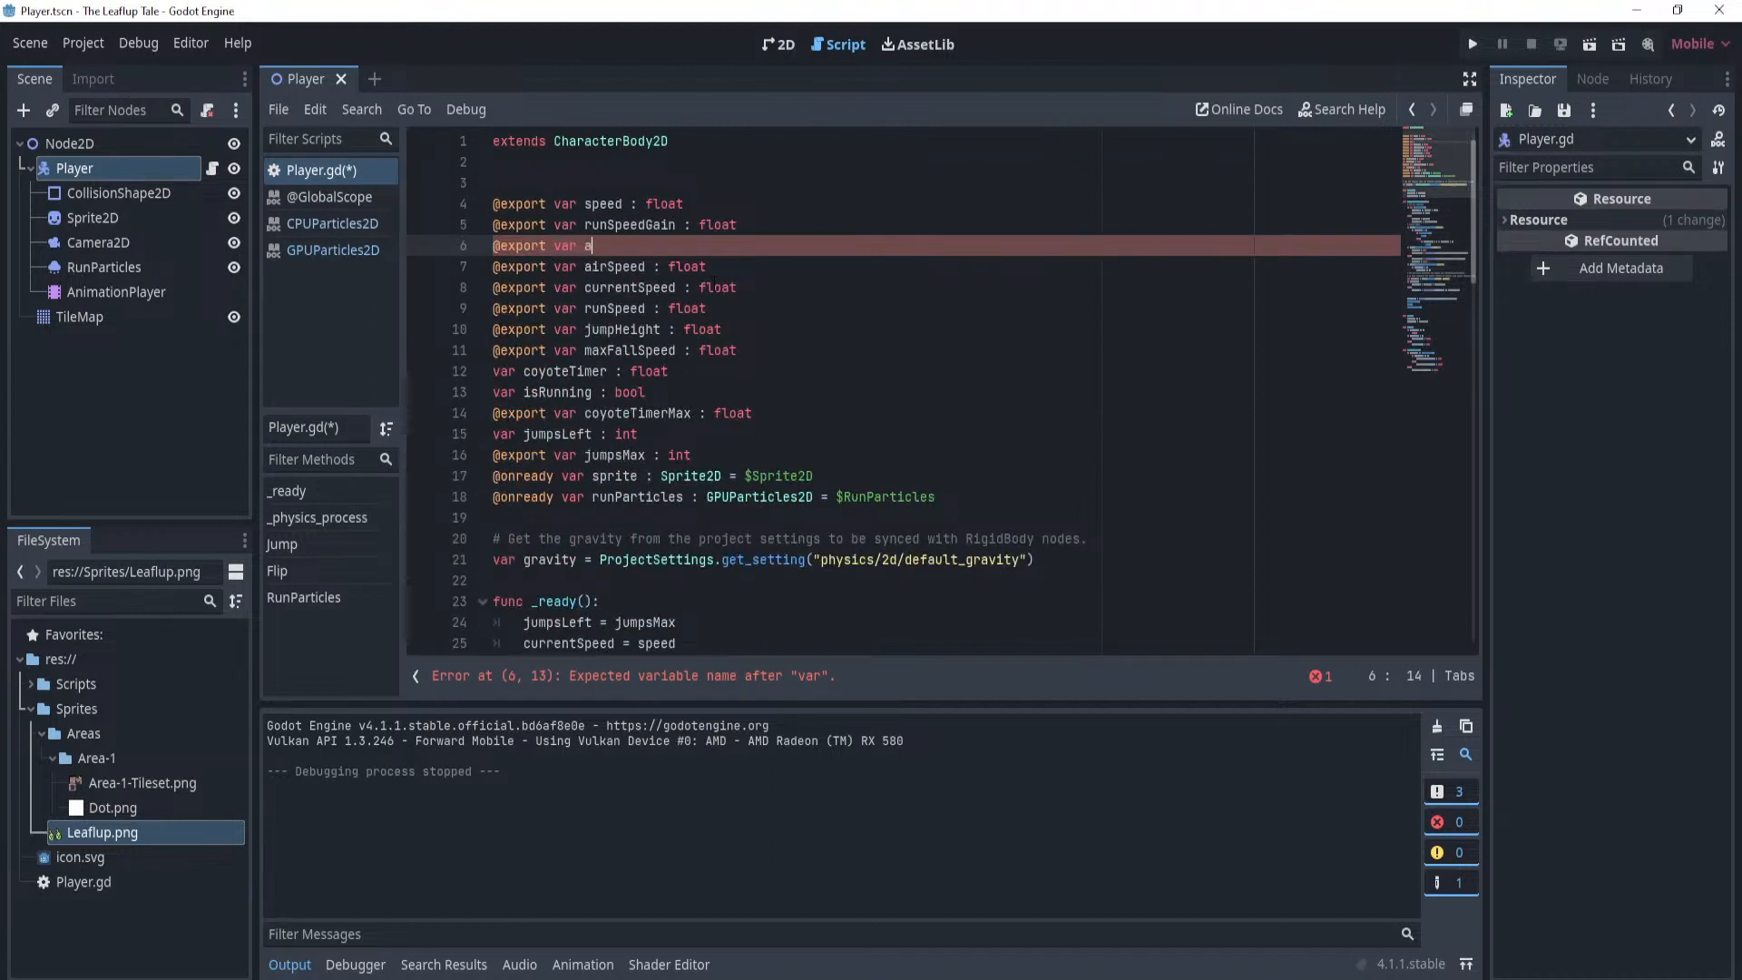
text(irSpeedGain : float)
key(ctrl+s)
click(501, 267)
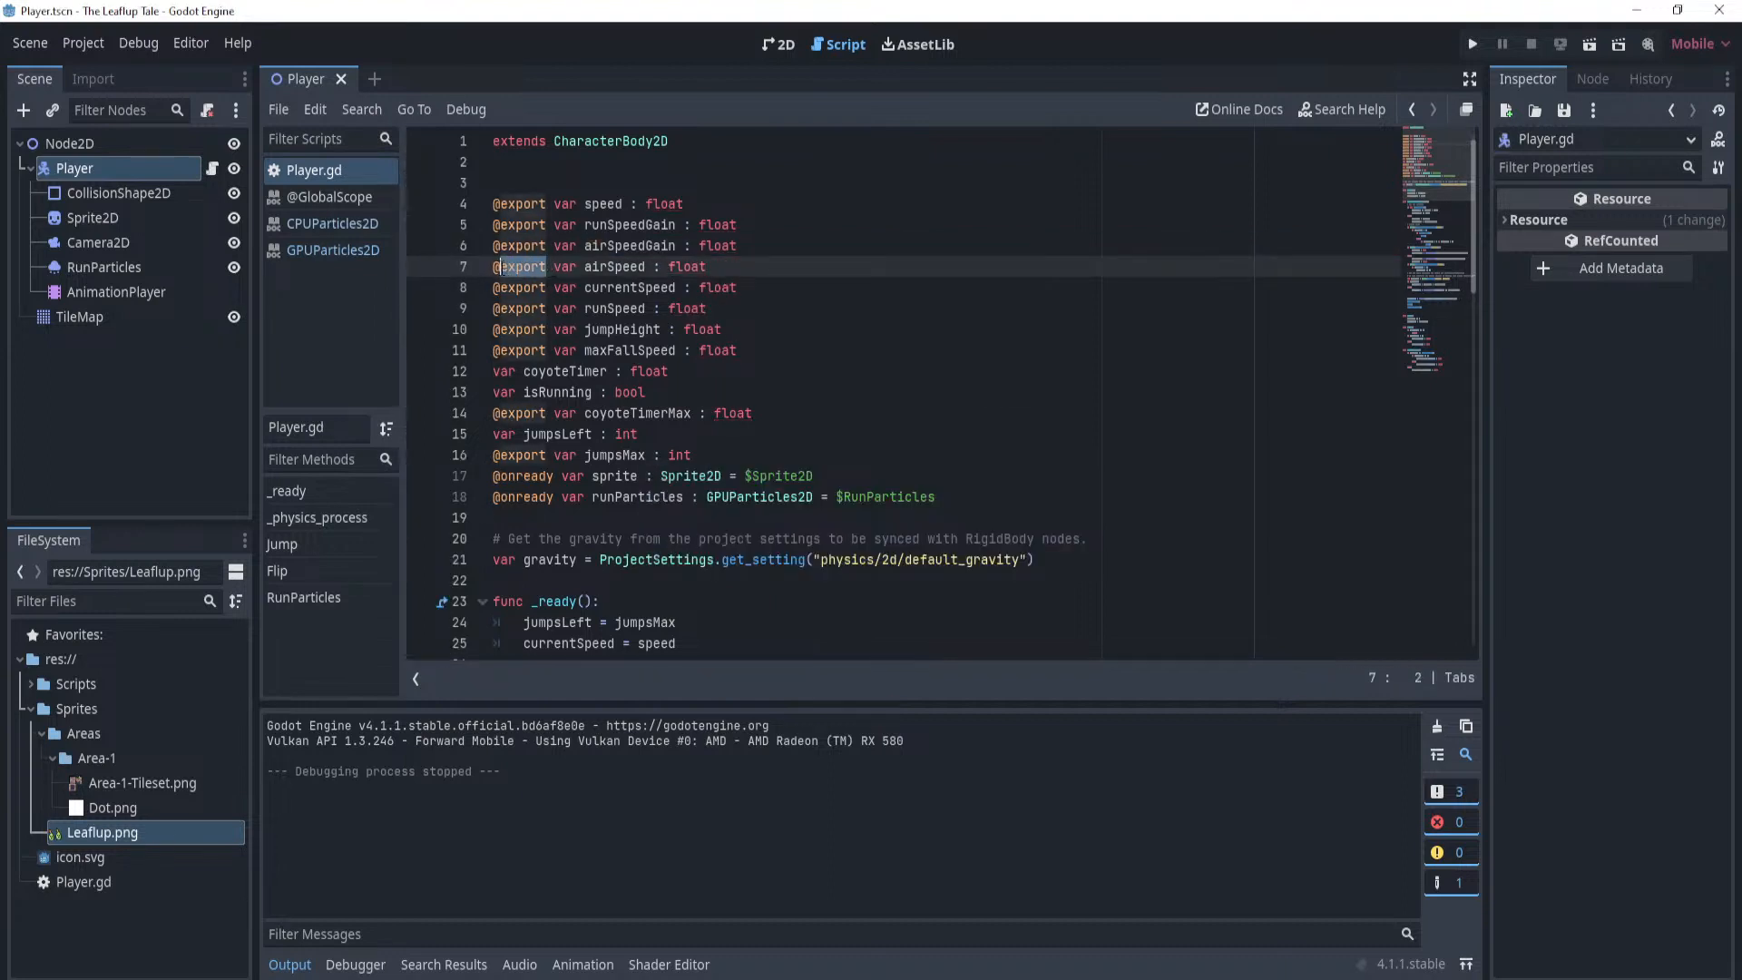
drag(500, 267, 492, 267)
drag(555, 267, 492, 267)
key(BackSpace)
click(745, 279)
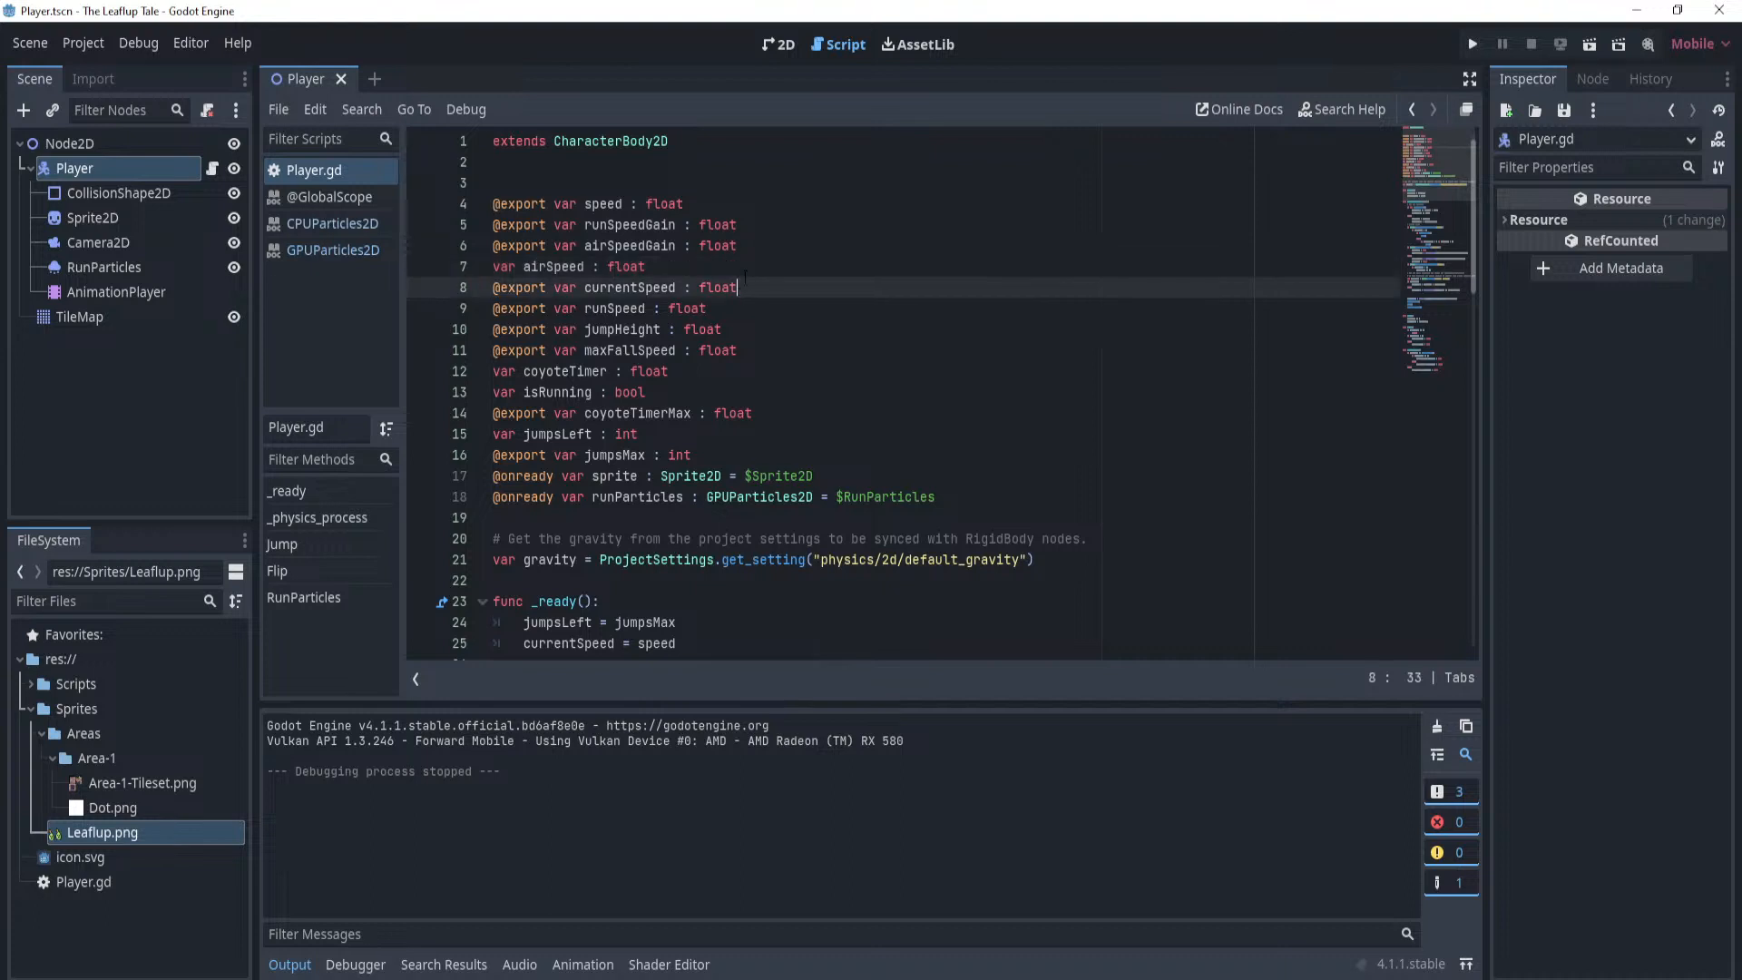
click(745, 272)
key(ctrl+s)
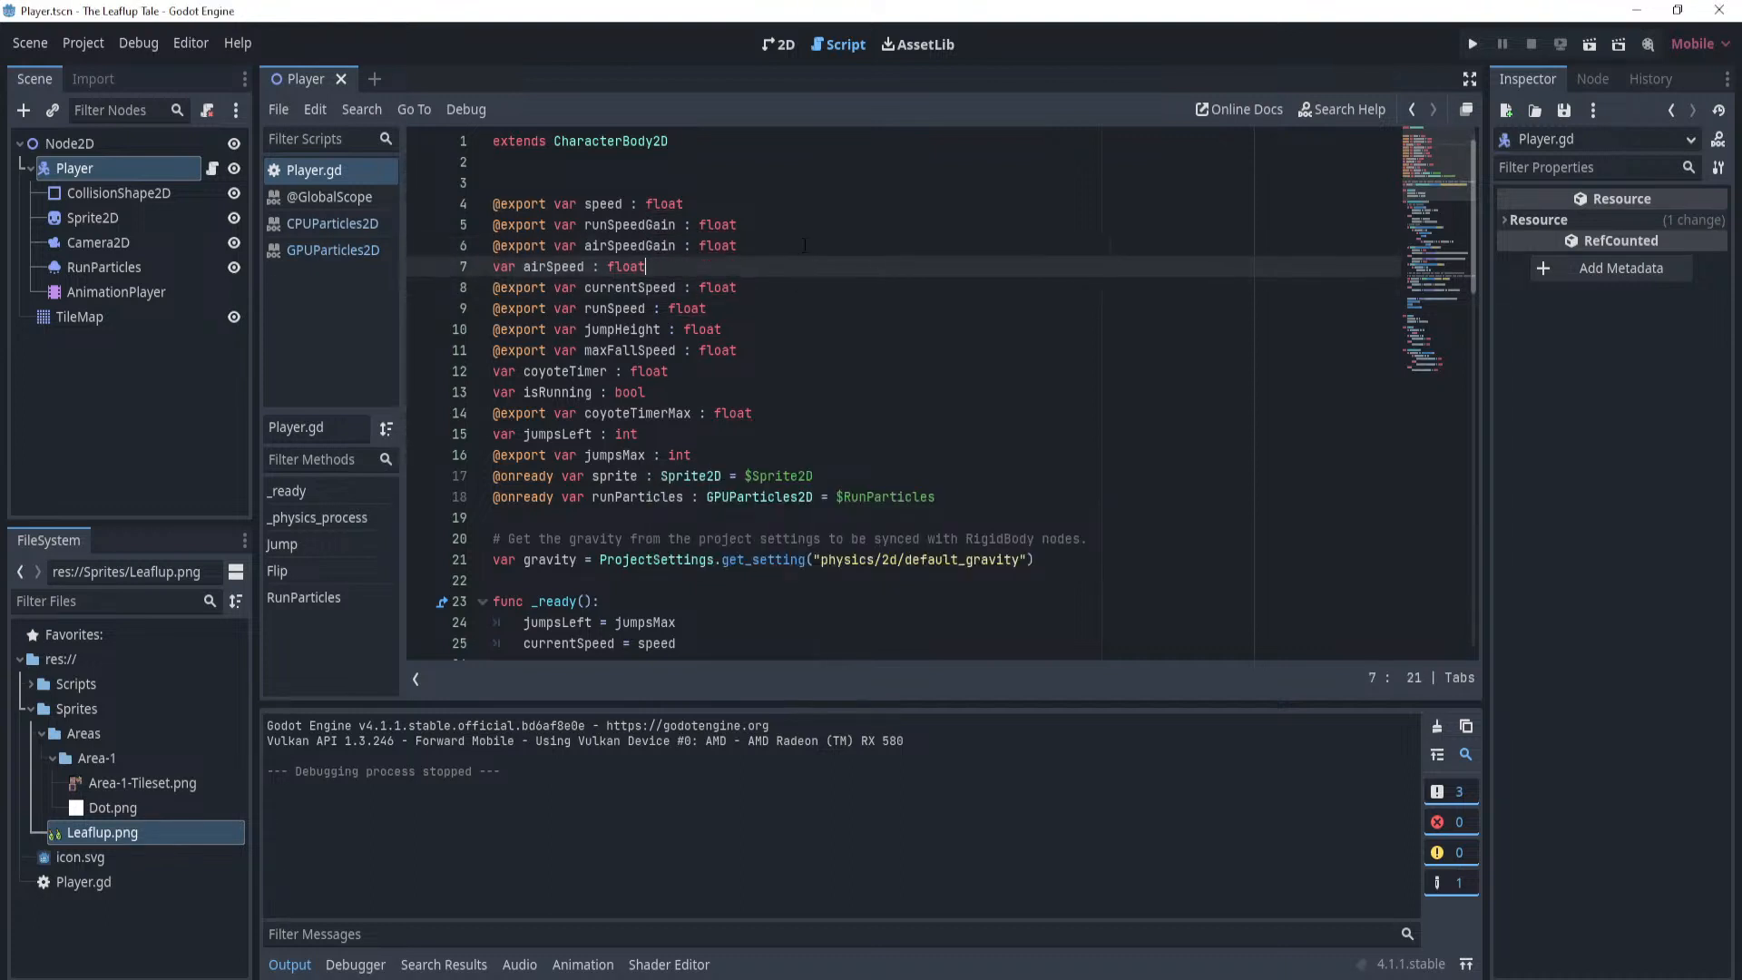
double_click(554, 267)
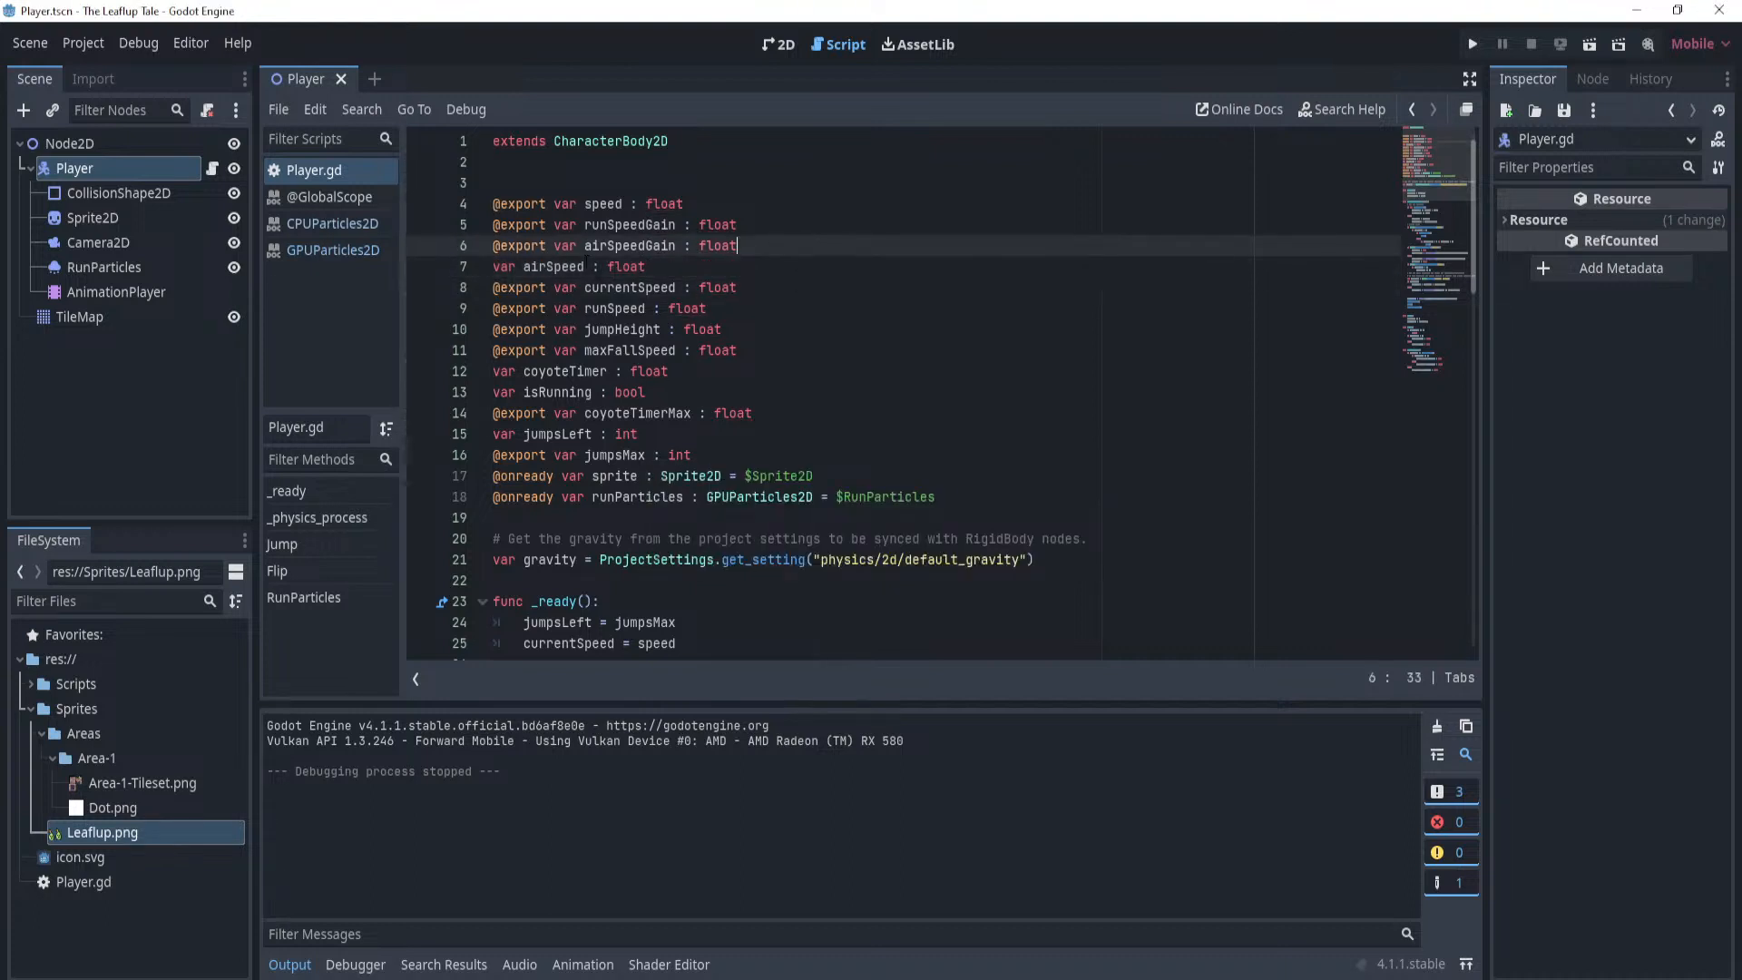
click(787, 265)
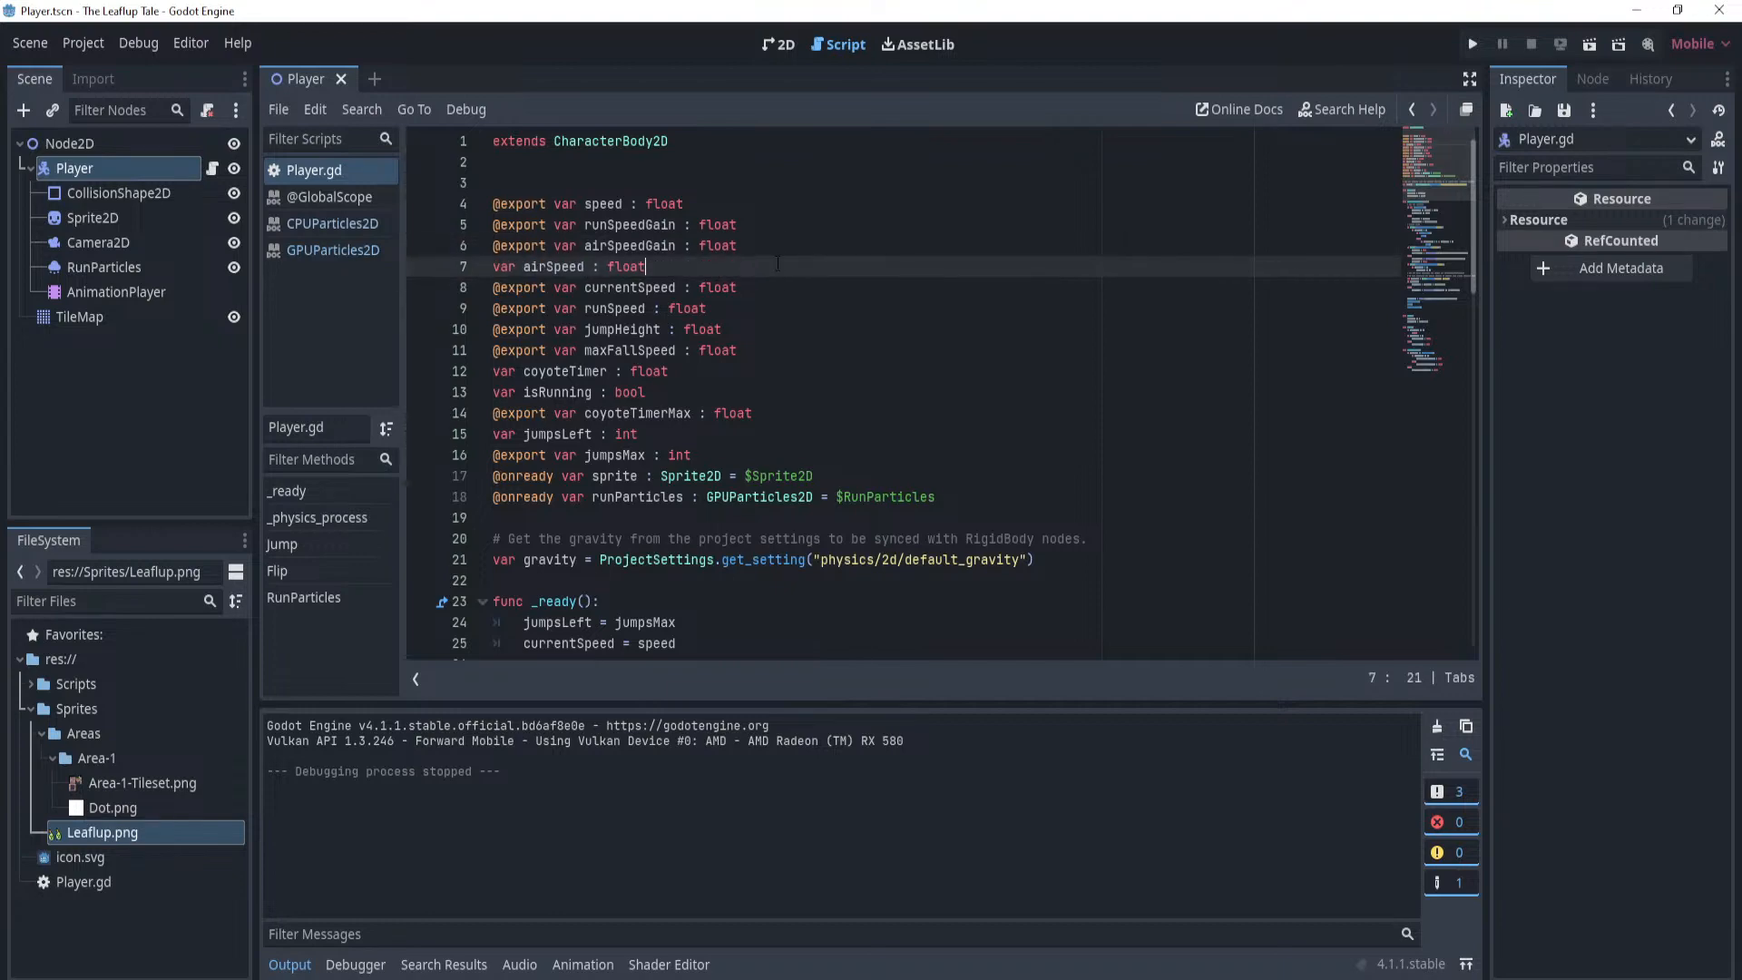
click(787, 258)
Add `airSpeedGain = airSpeed` below `coyoteTimer -= delta` in the `if not is_on_floor():` branch of `_physics_process`.
scroll(787, 262, down, 10)
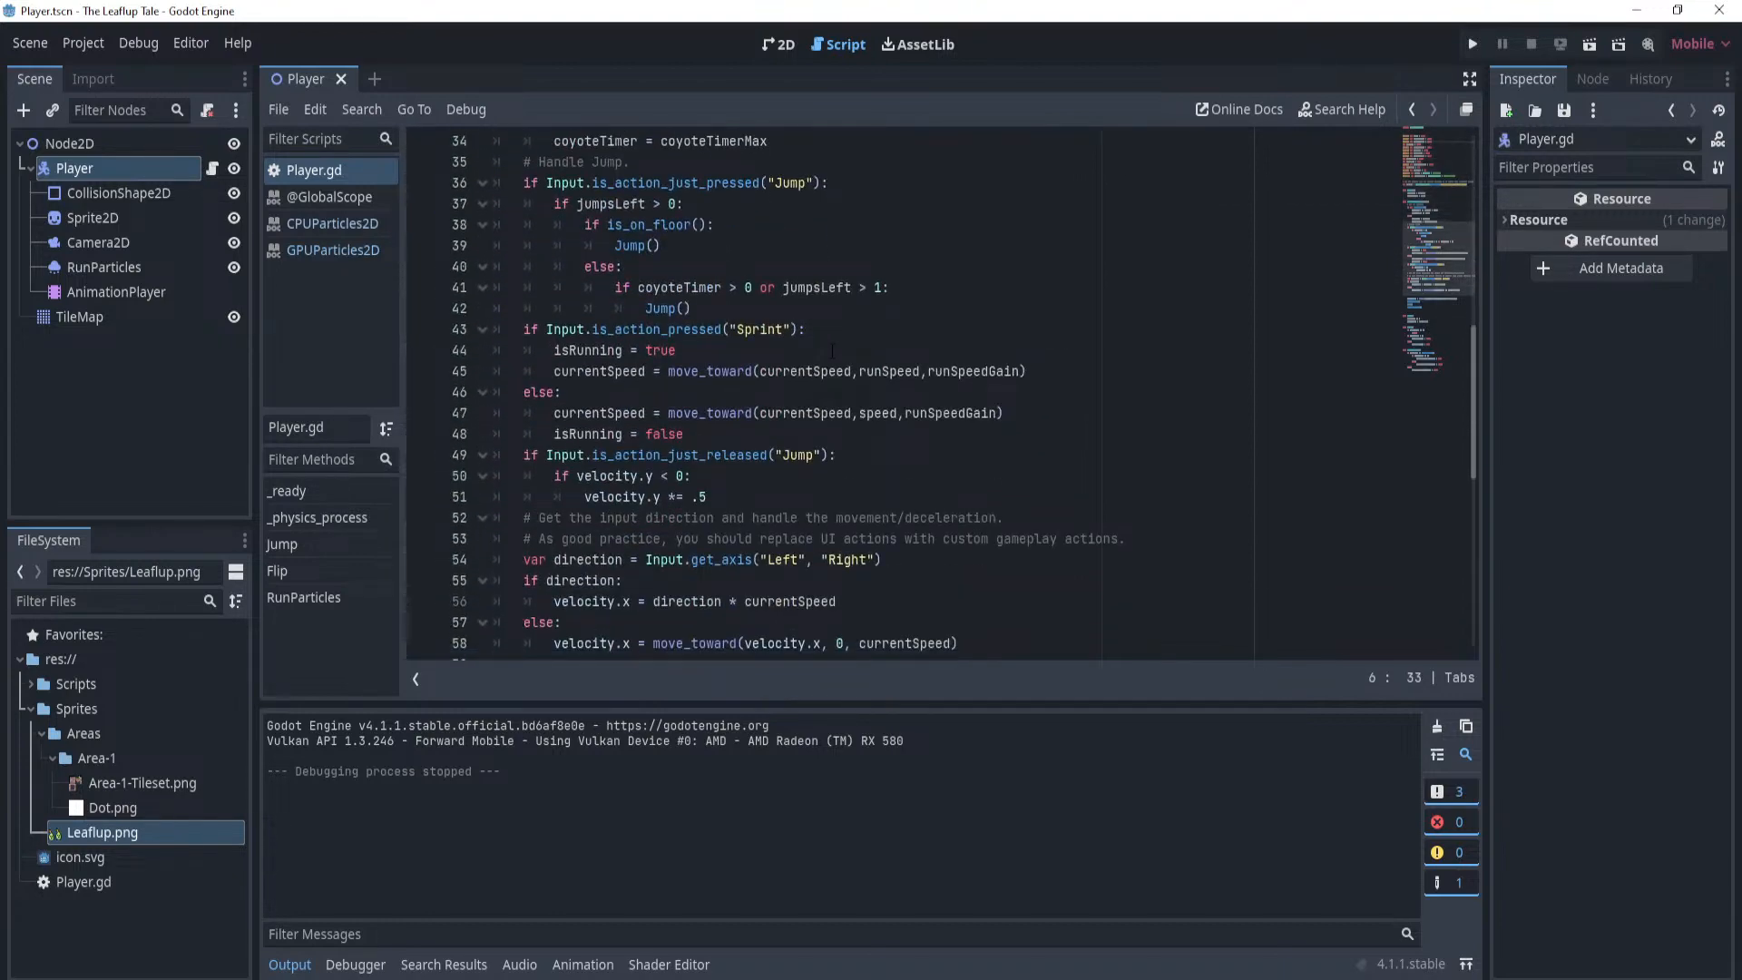
scroll(832, 351, up, 3)
scroll(844, 347, up, 1)
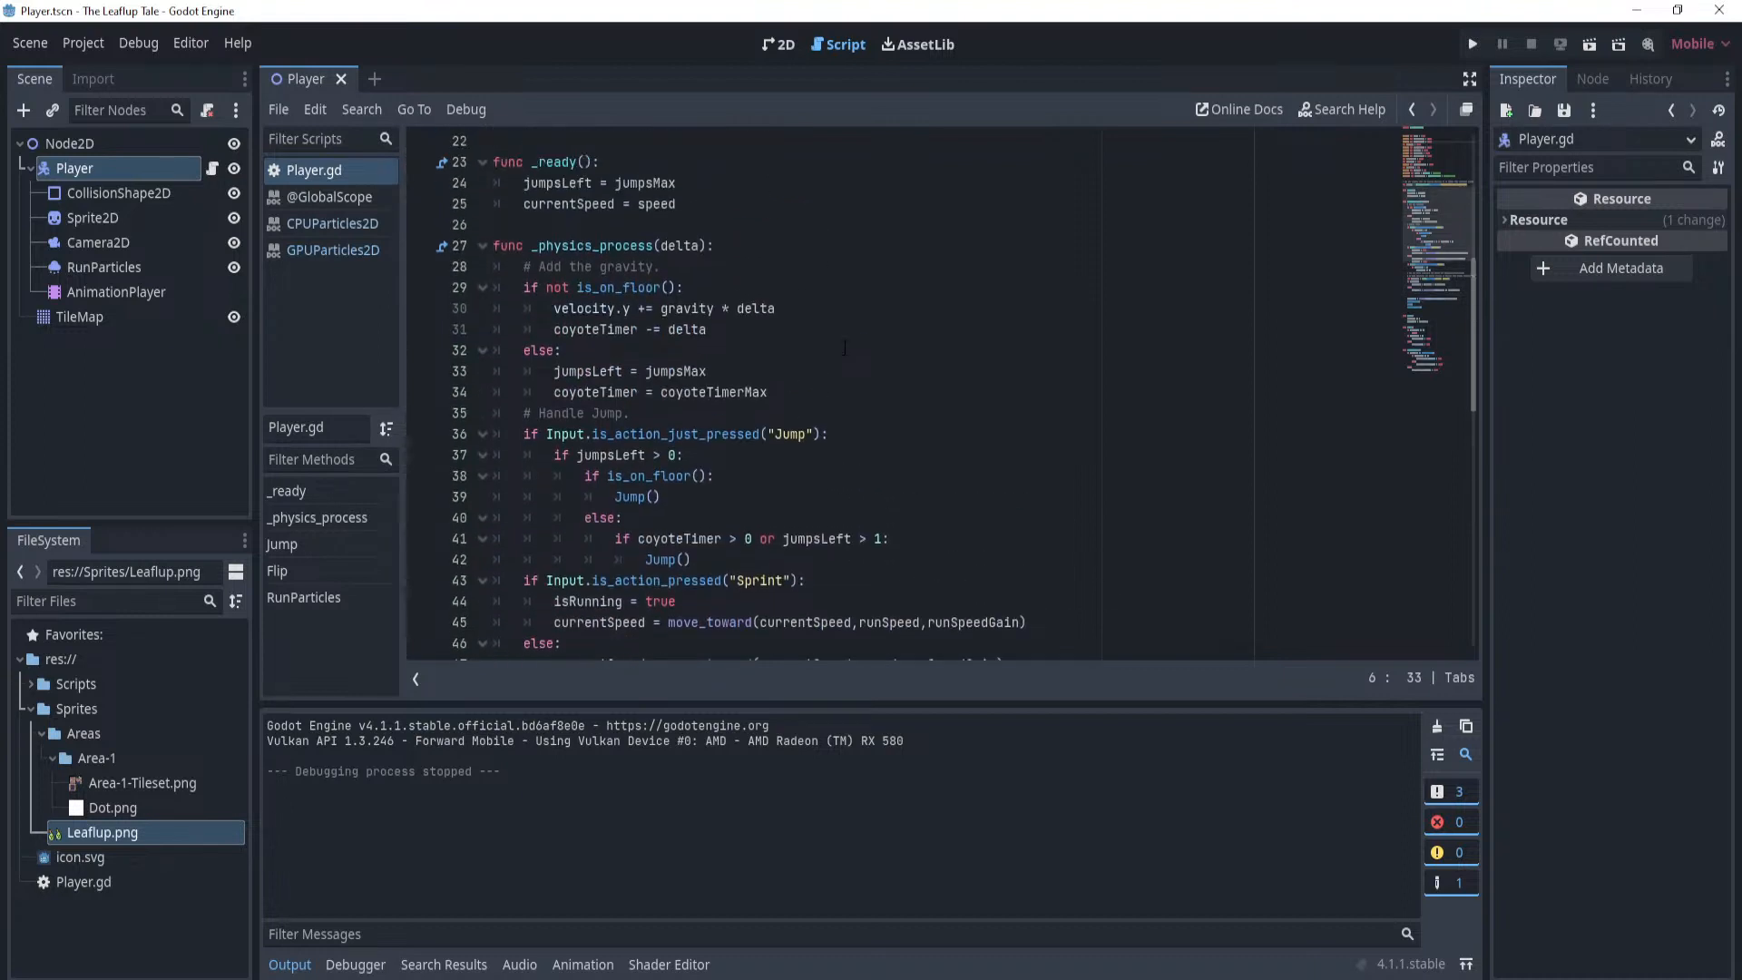
click(848, 329)
click(855, 308)
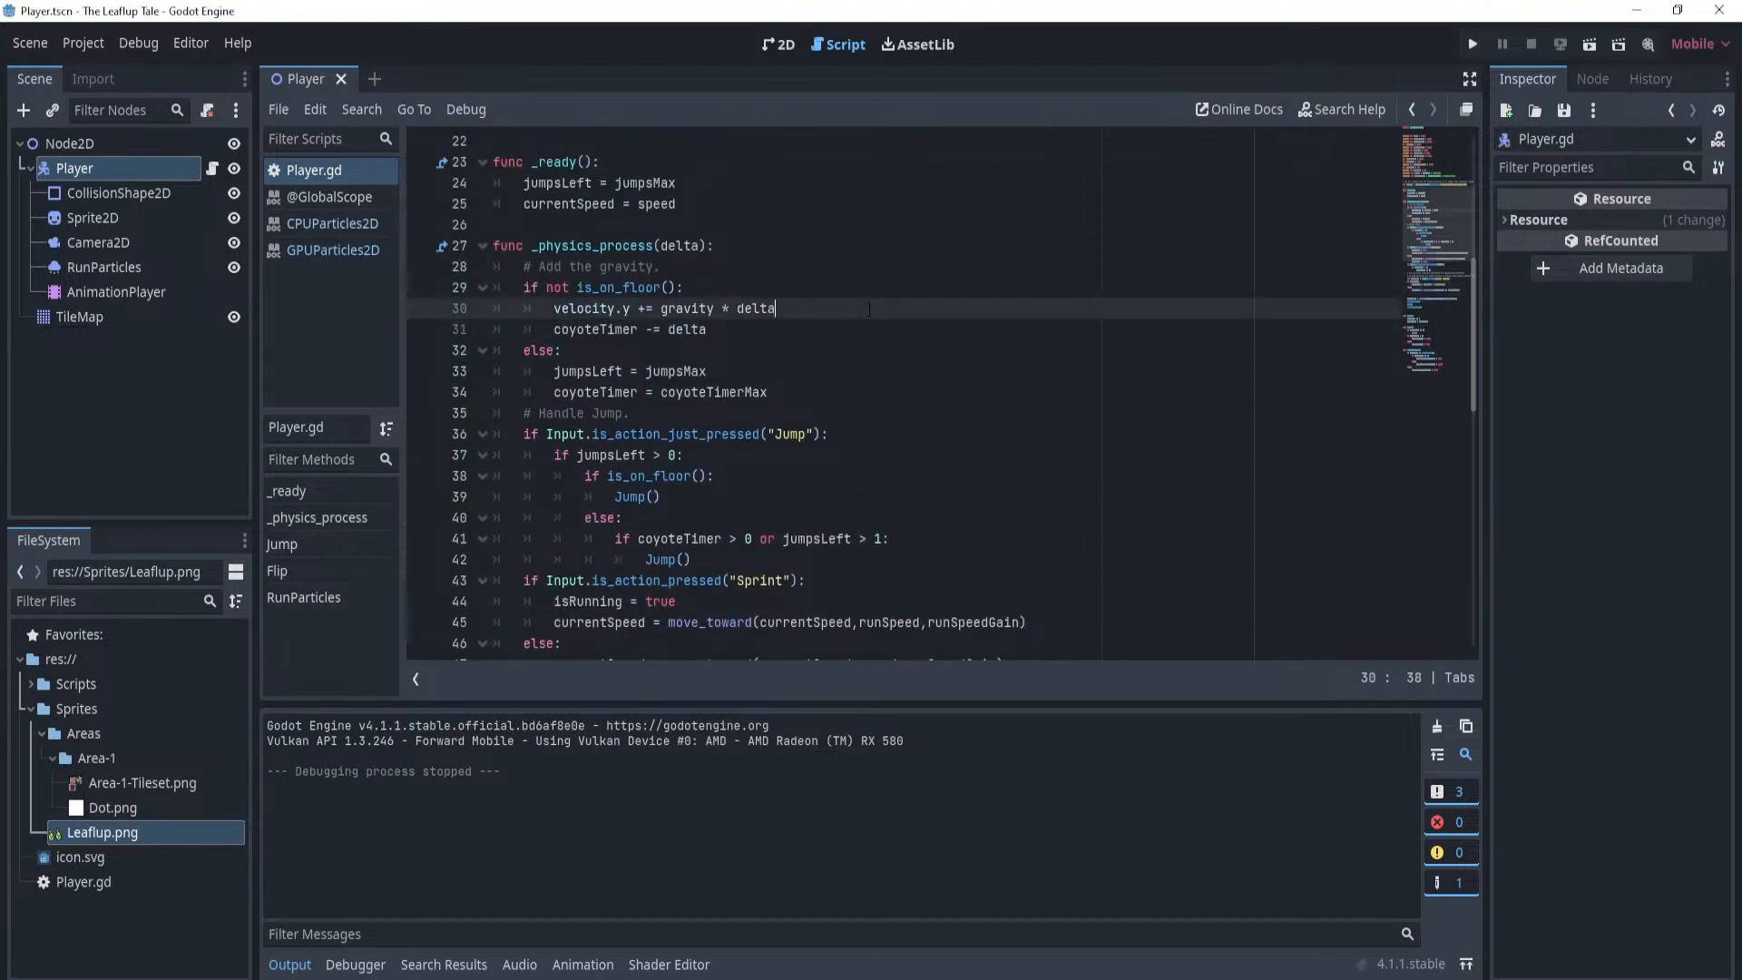
click(862, 288)
click(857, 308)
click(846, 330)
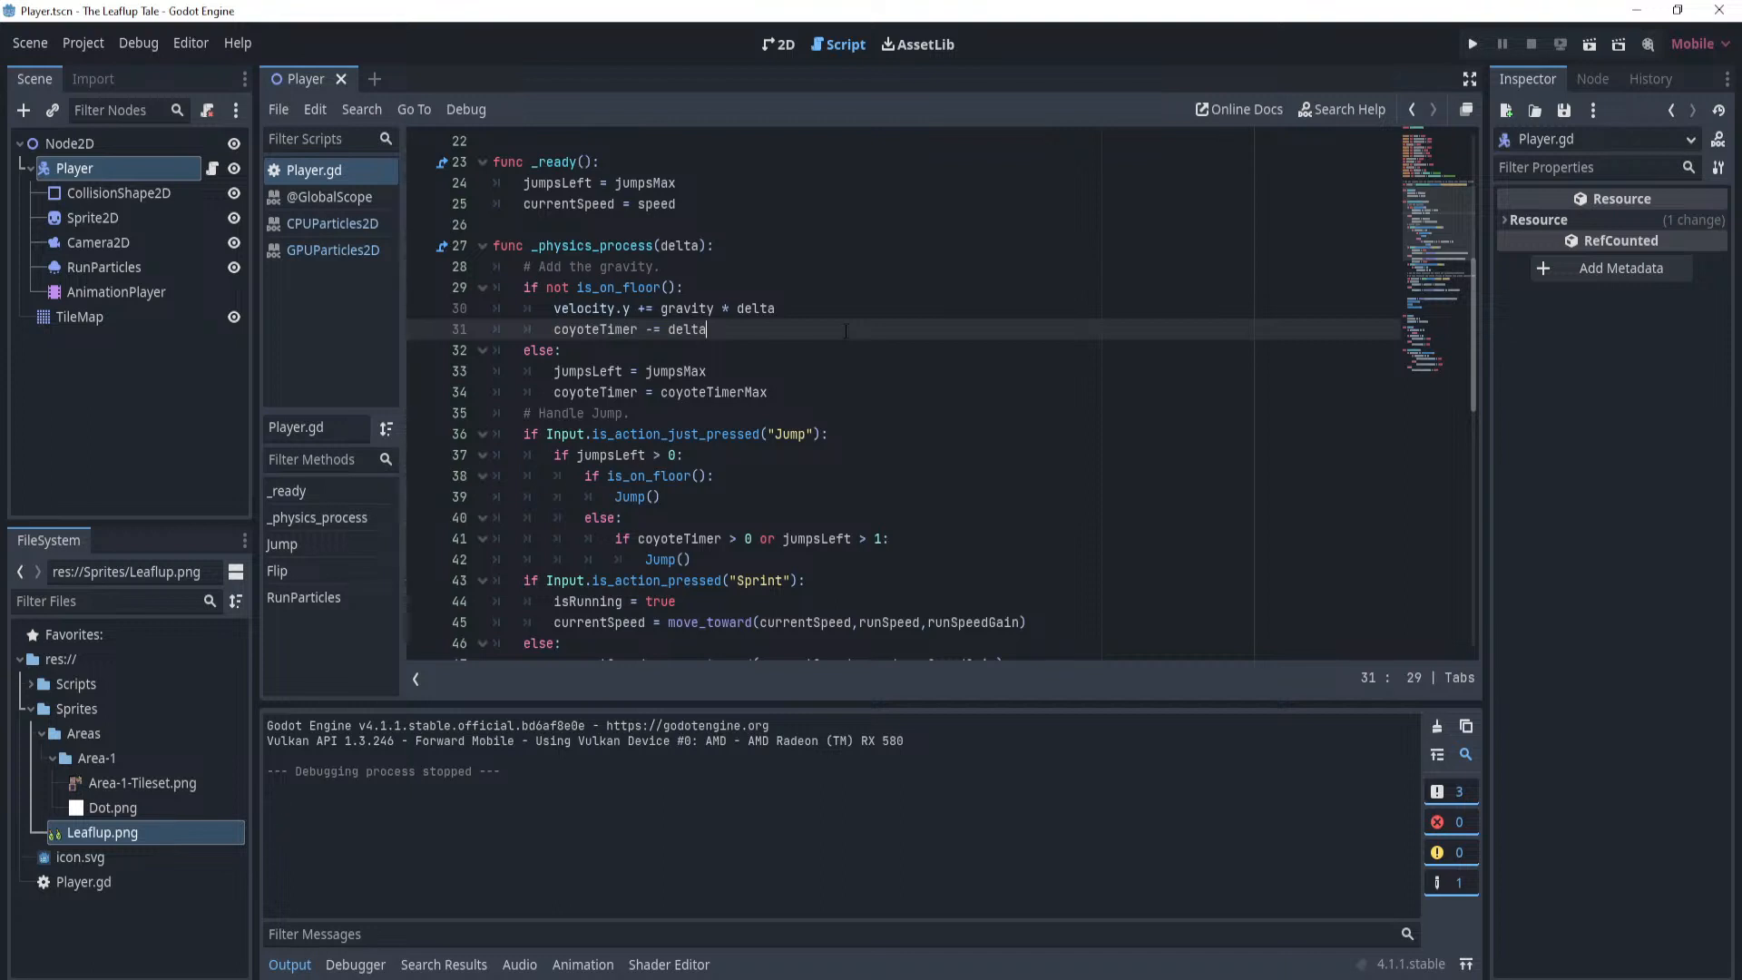
key(Return)
text(airspee)
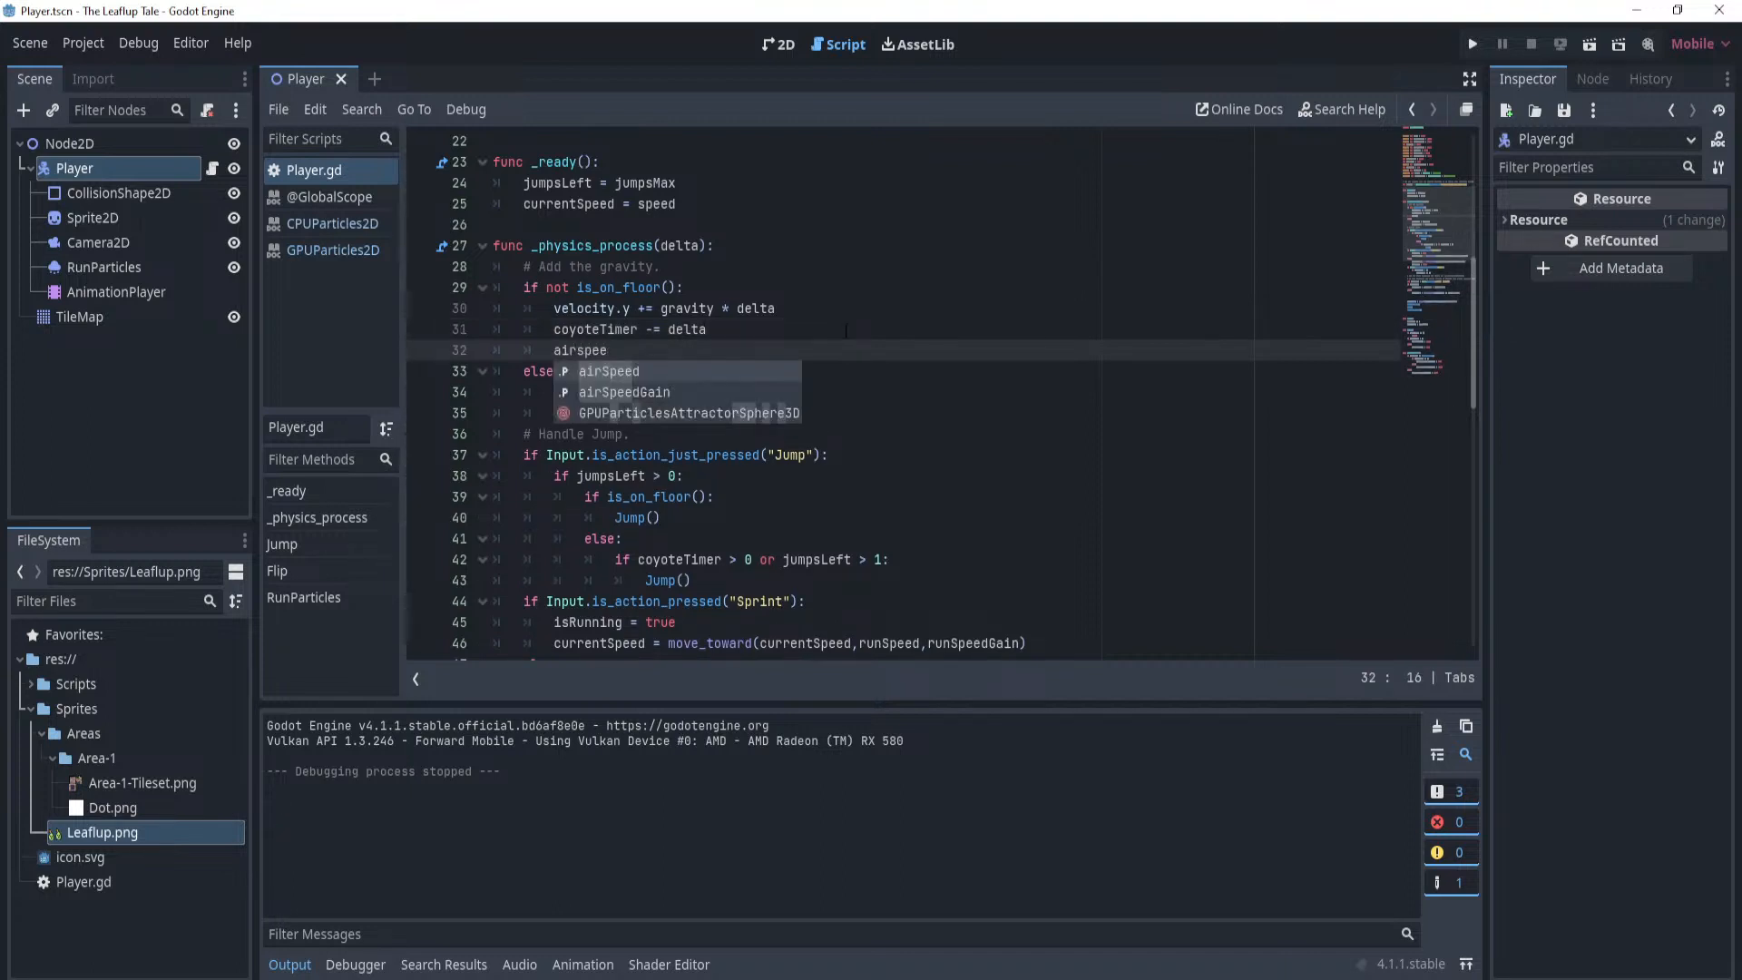
key(Down)
key(Return)
text(= airSpeed)
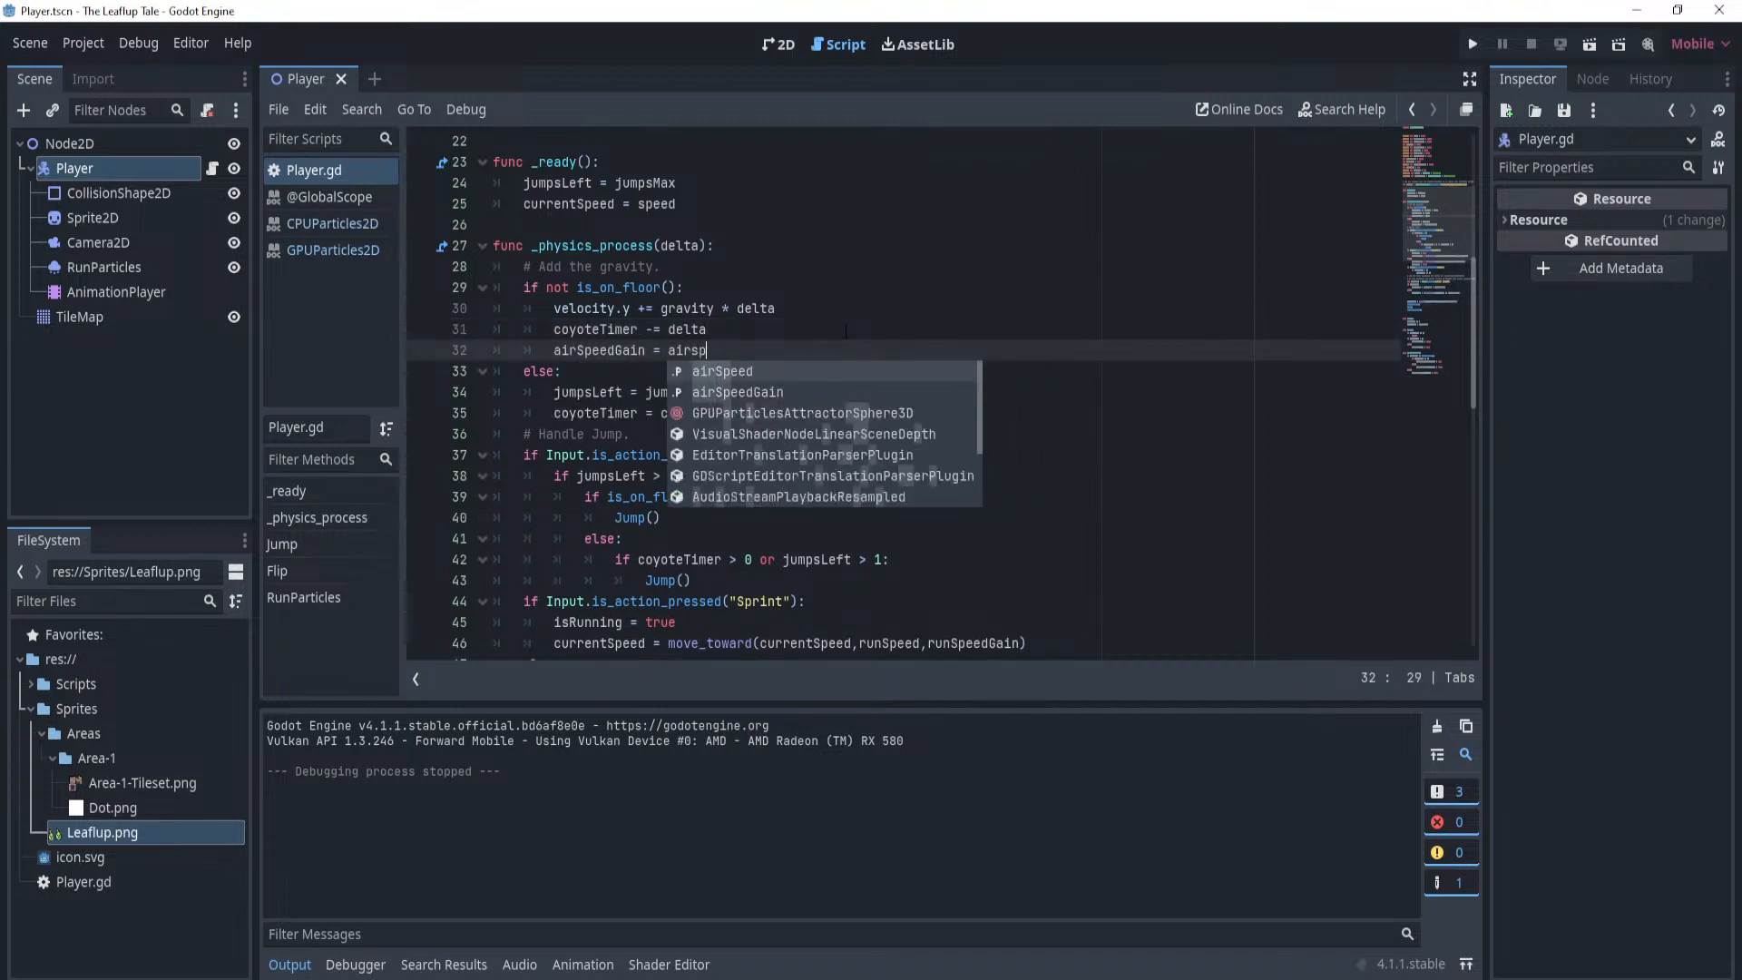
Add `airSpeedGain = 1` below `coyoteTimer = coyoteTimerMax` in the grounded `else:` branch of `_physics_process` and save the script.
click(851, 423)
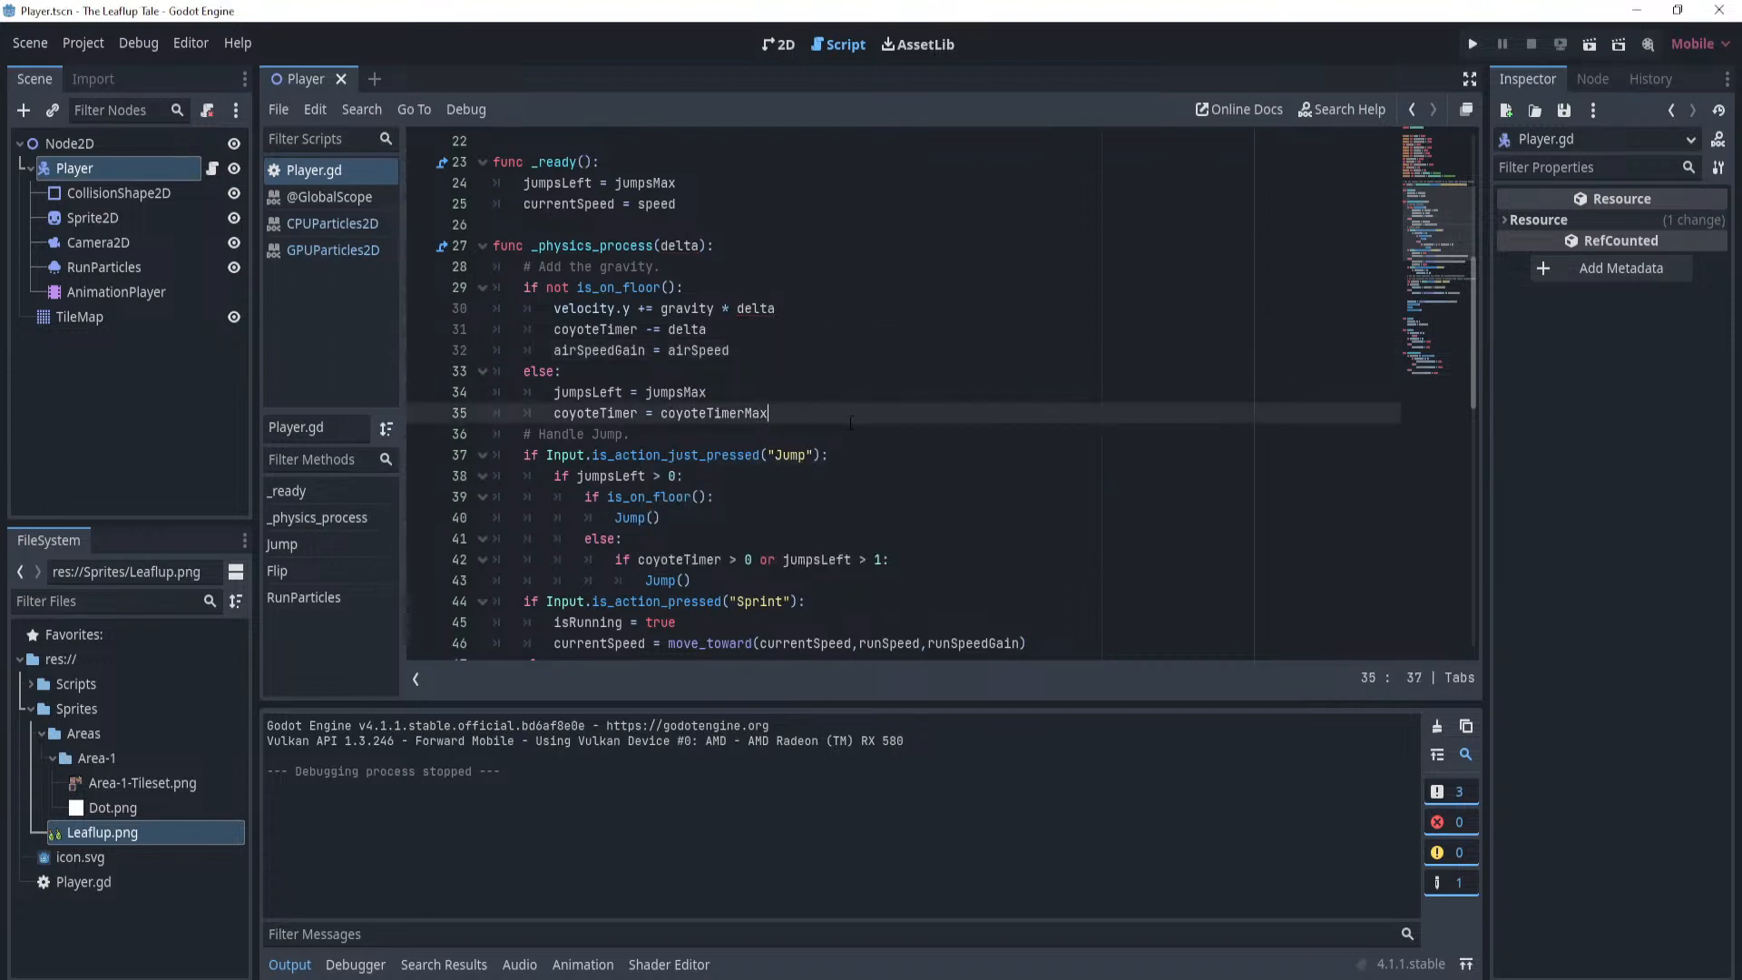
key(Return)
text(airsp)
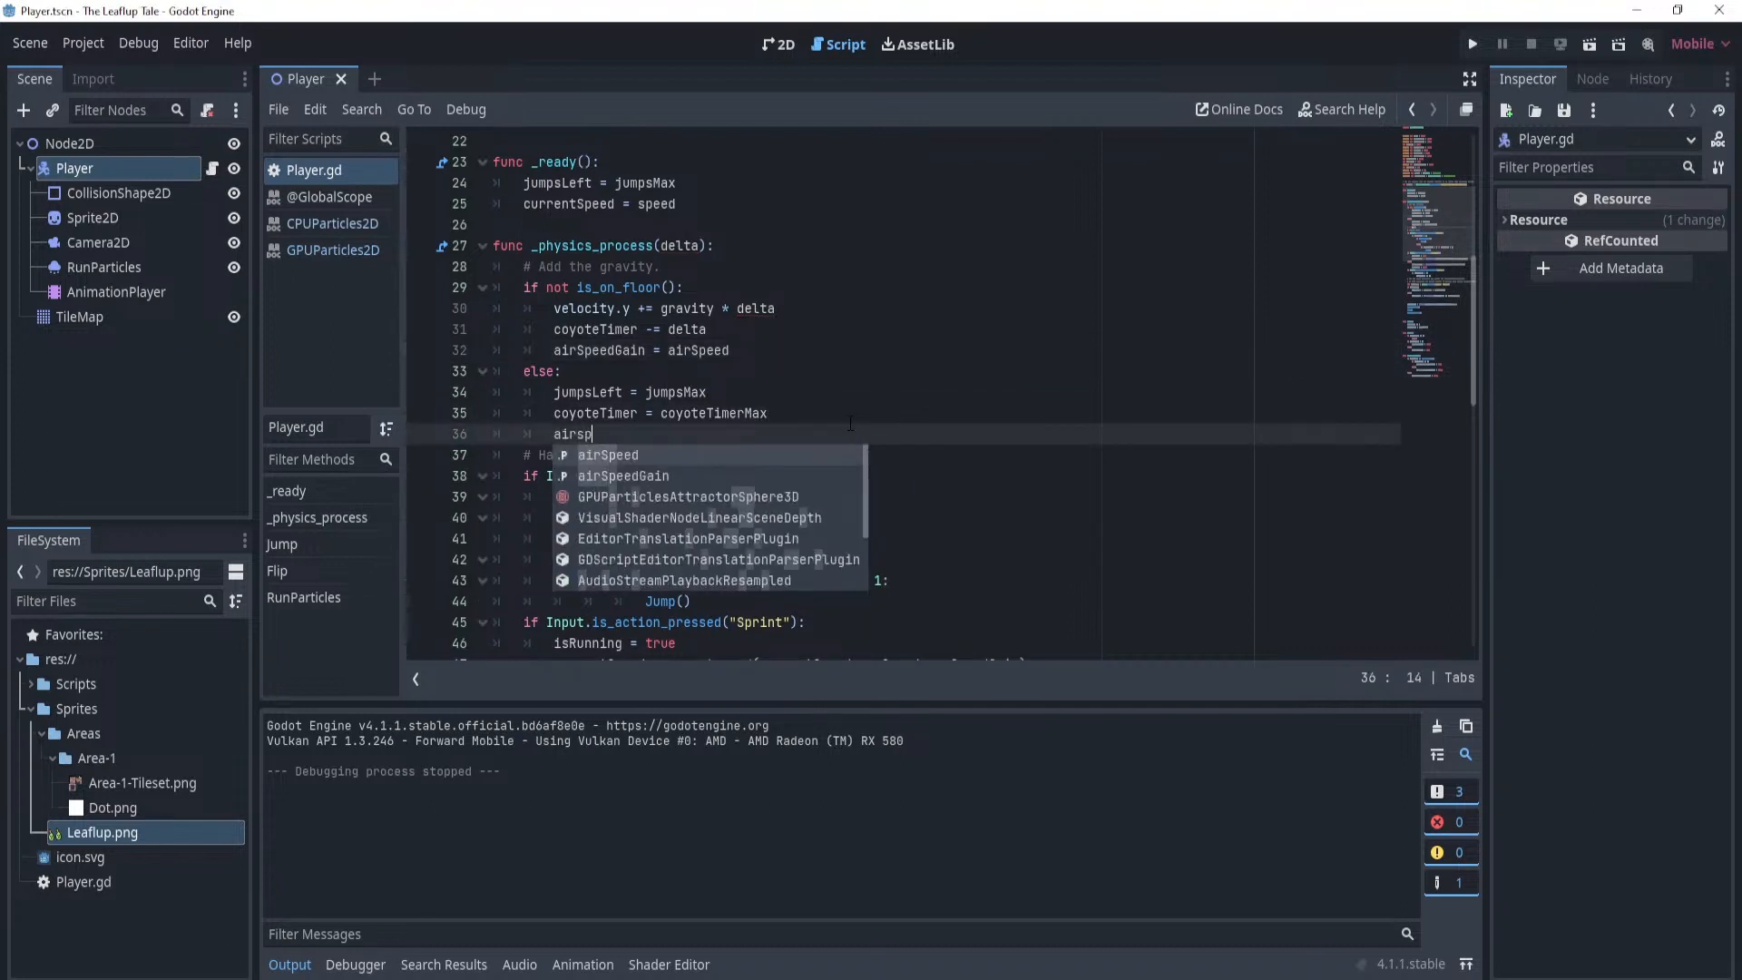
key(Return)
text(= 0)
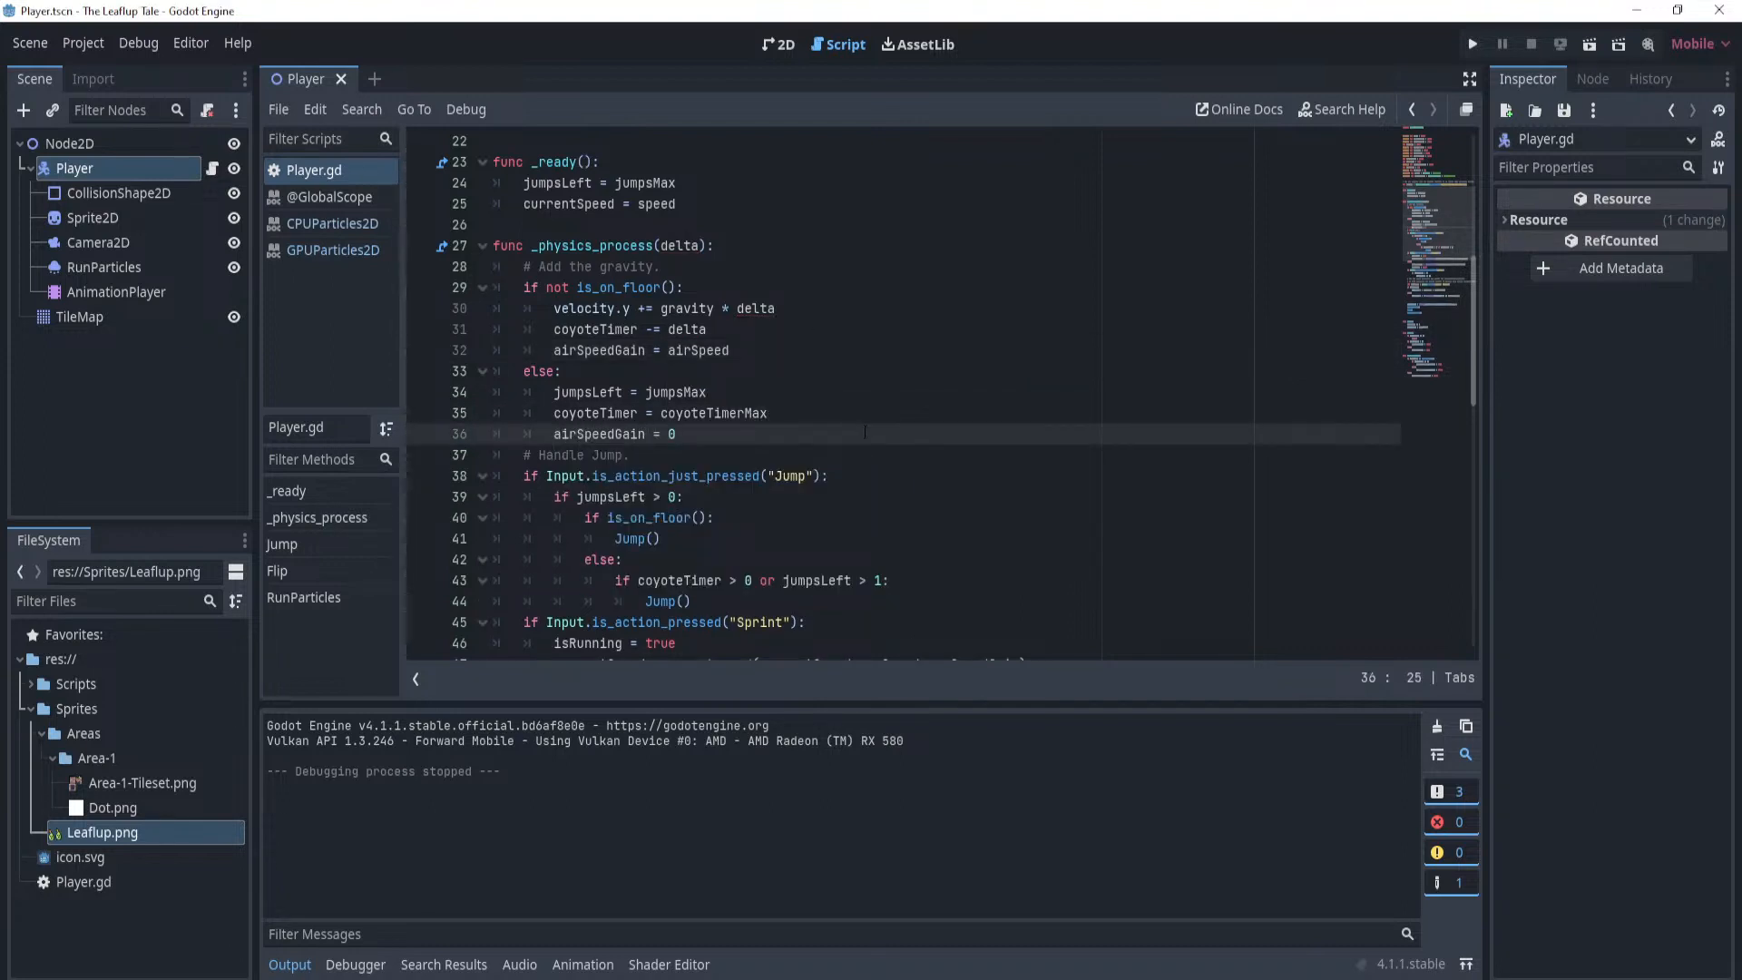
key(ctrl+s)
key(BackSpace)
text(1)
key(ctrl+s)
Multiply `runSpeedGain` by `airSpeed` in the `move_toward` calls of both sprint branches and save the script.
scroll(878, 433, down, 4)
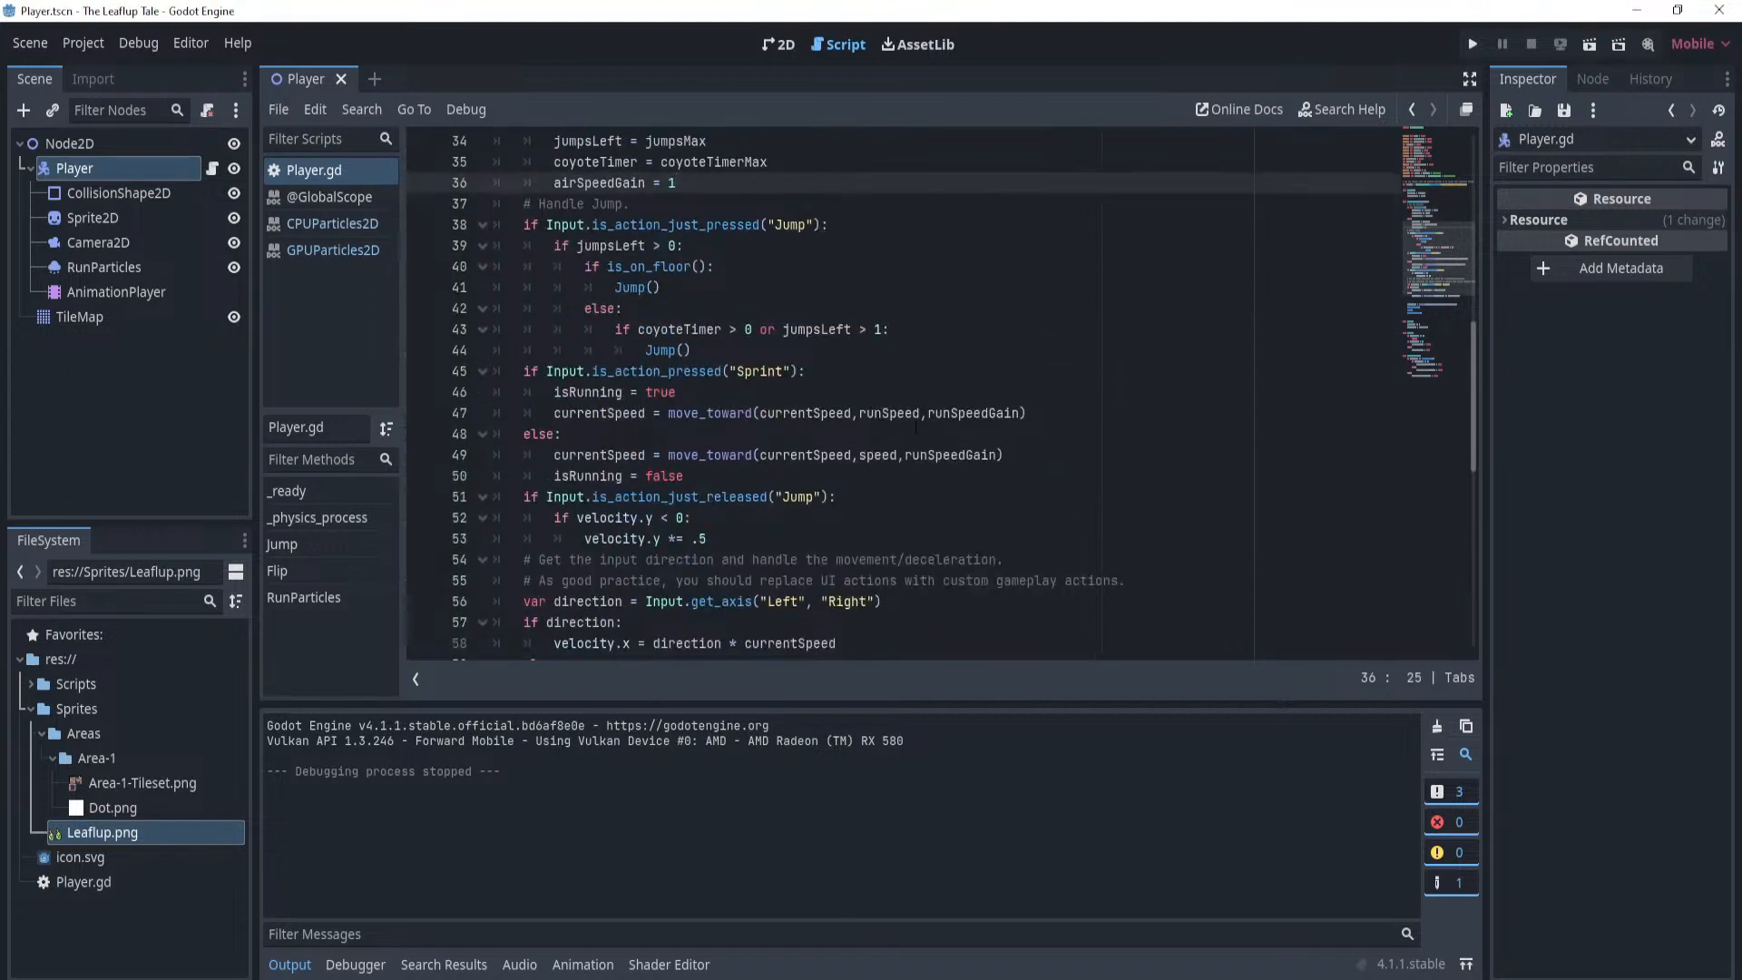
click(1073, 416)
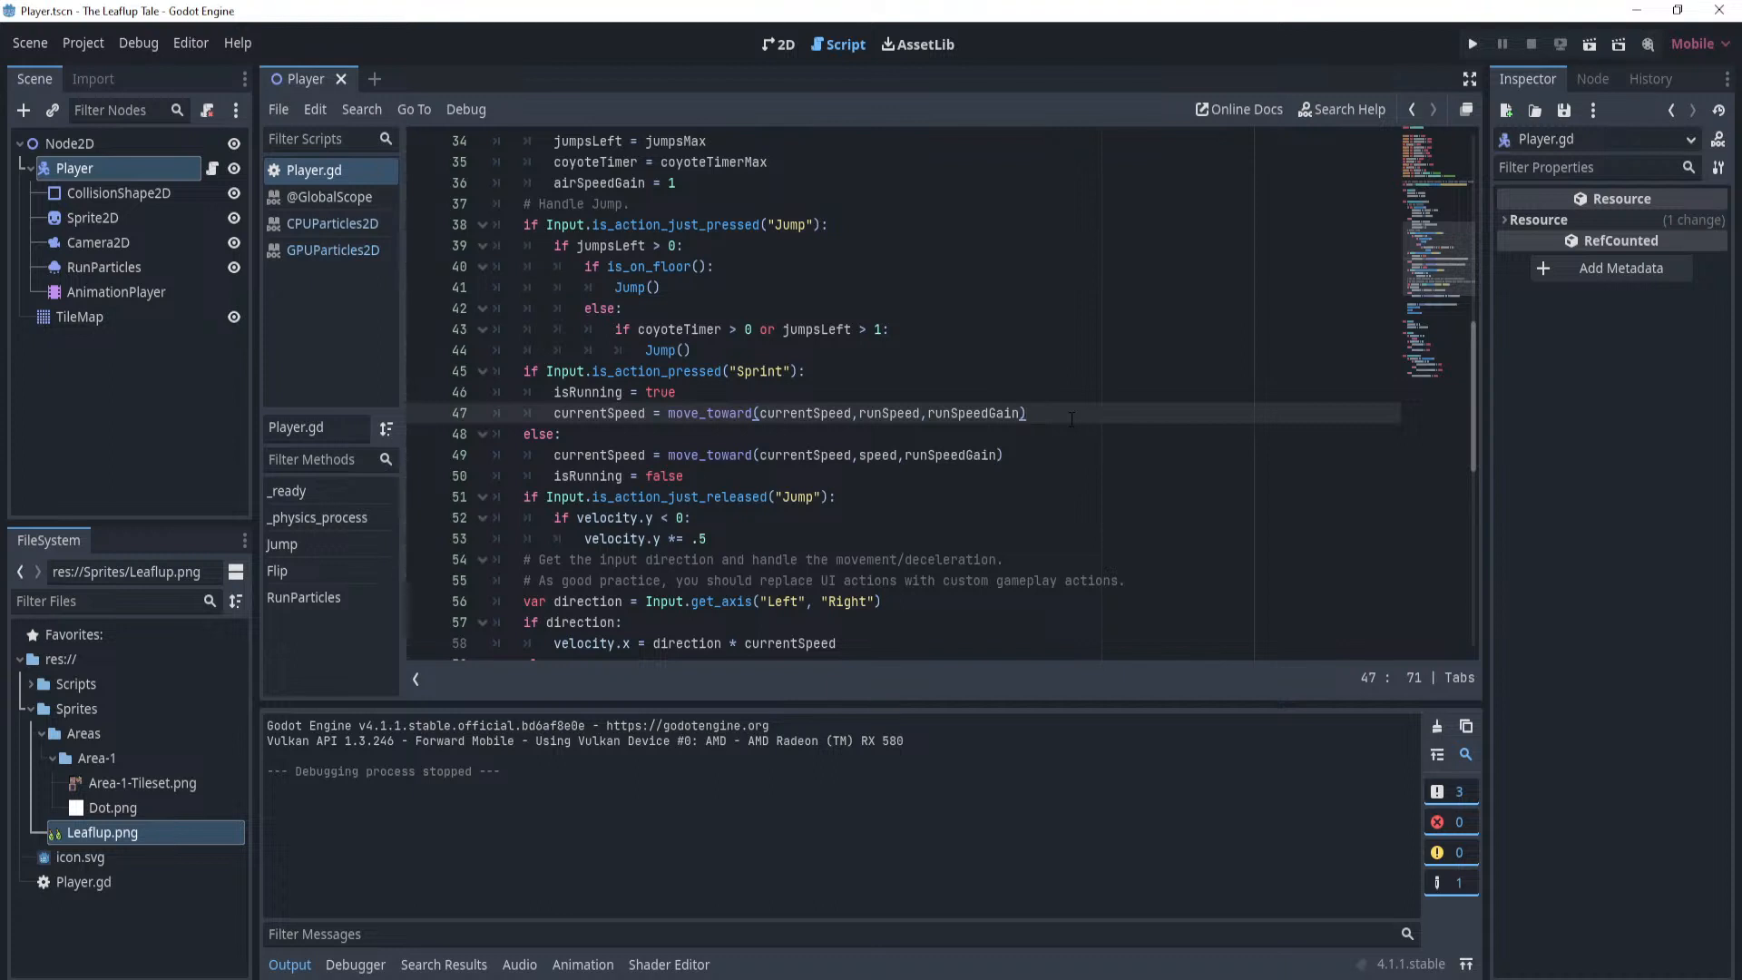
key(Left)
text(* airsp)
key(Return)
click(998, 455)
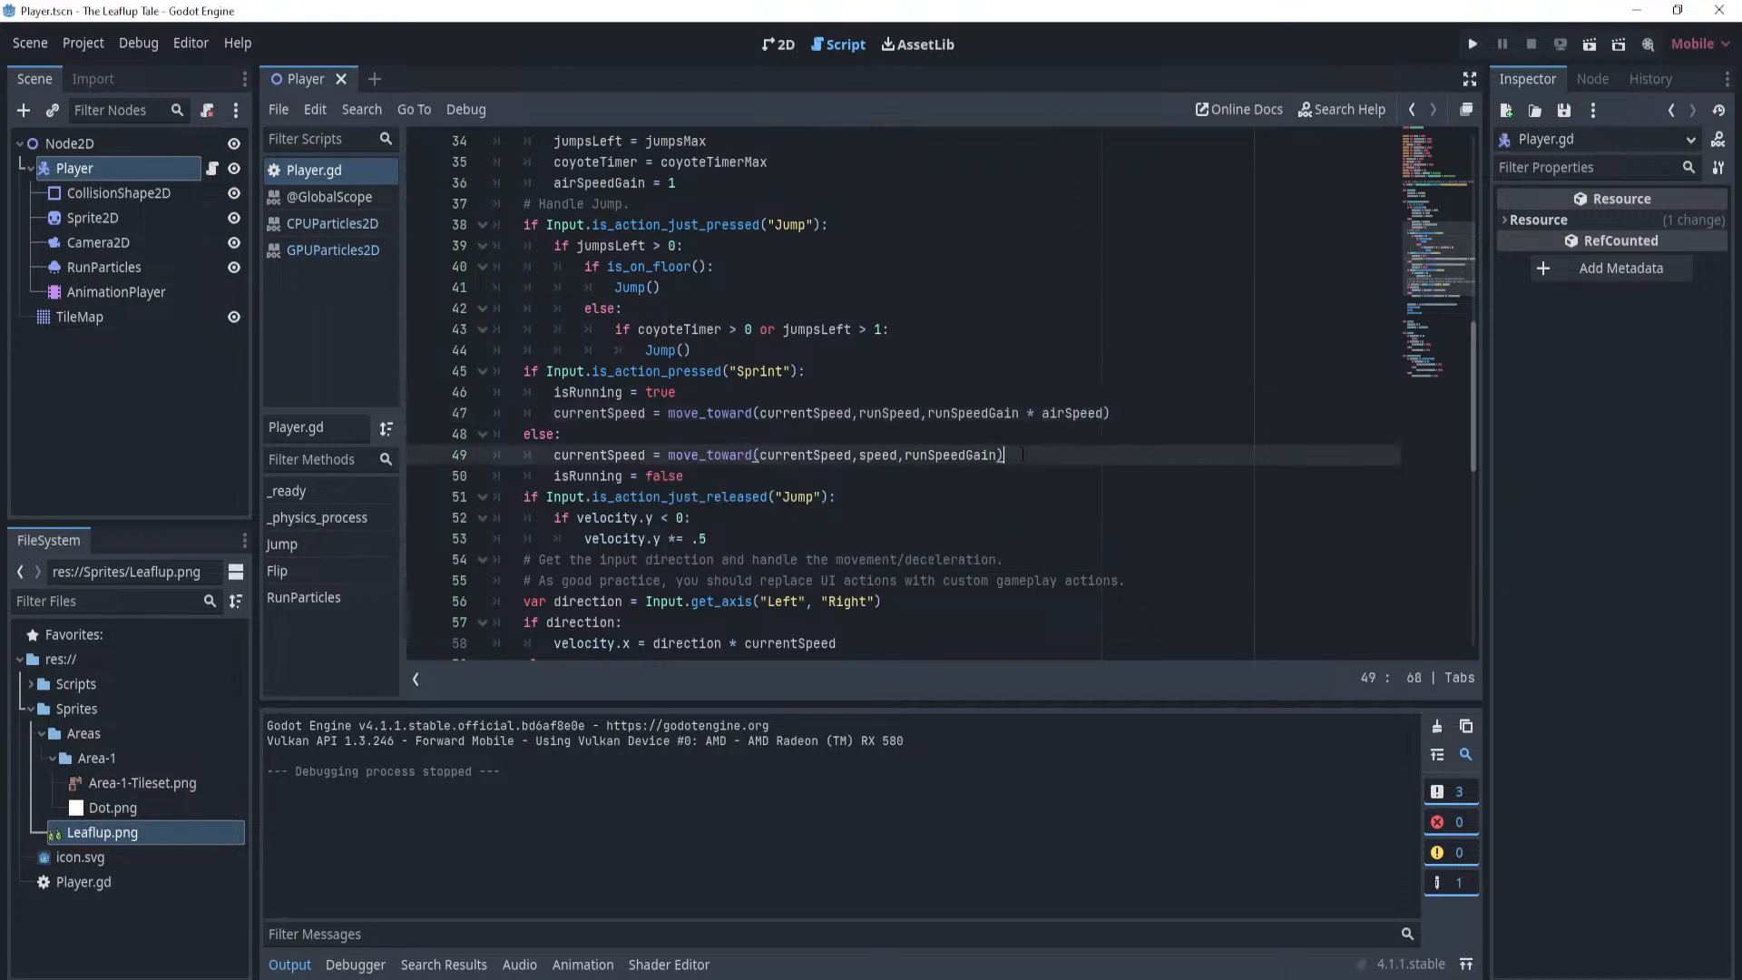
text(* airSpeed)
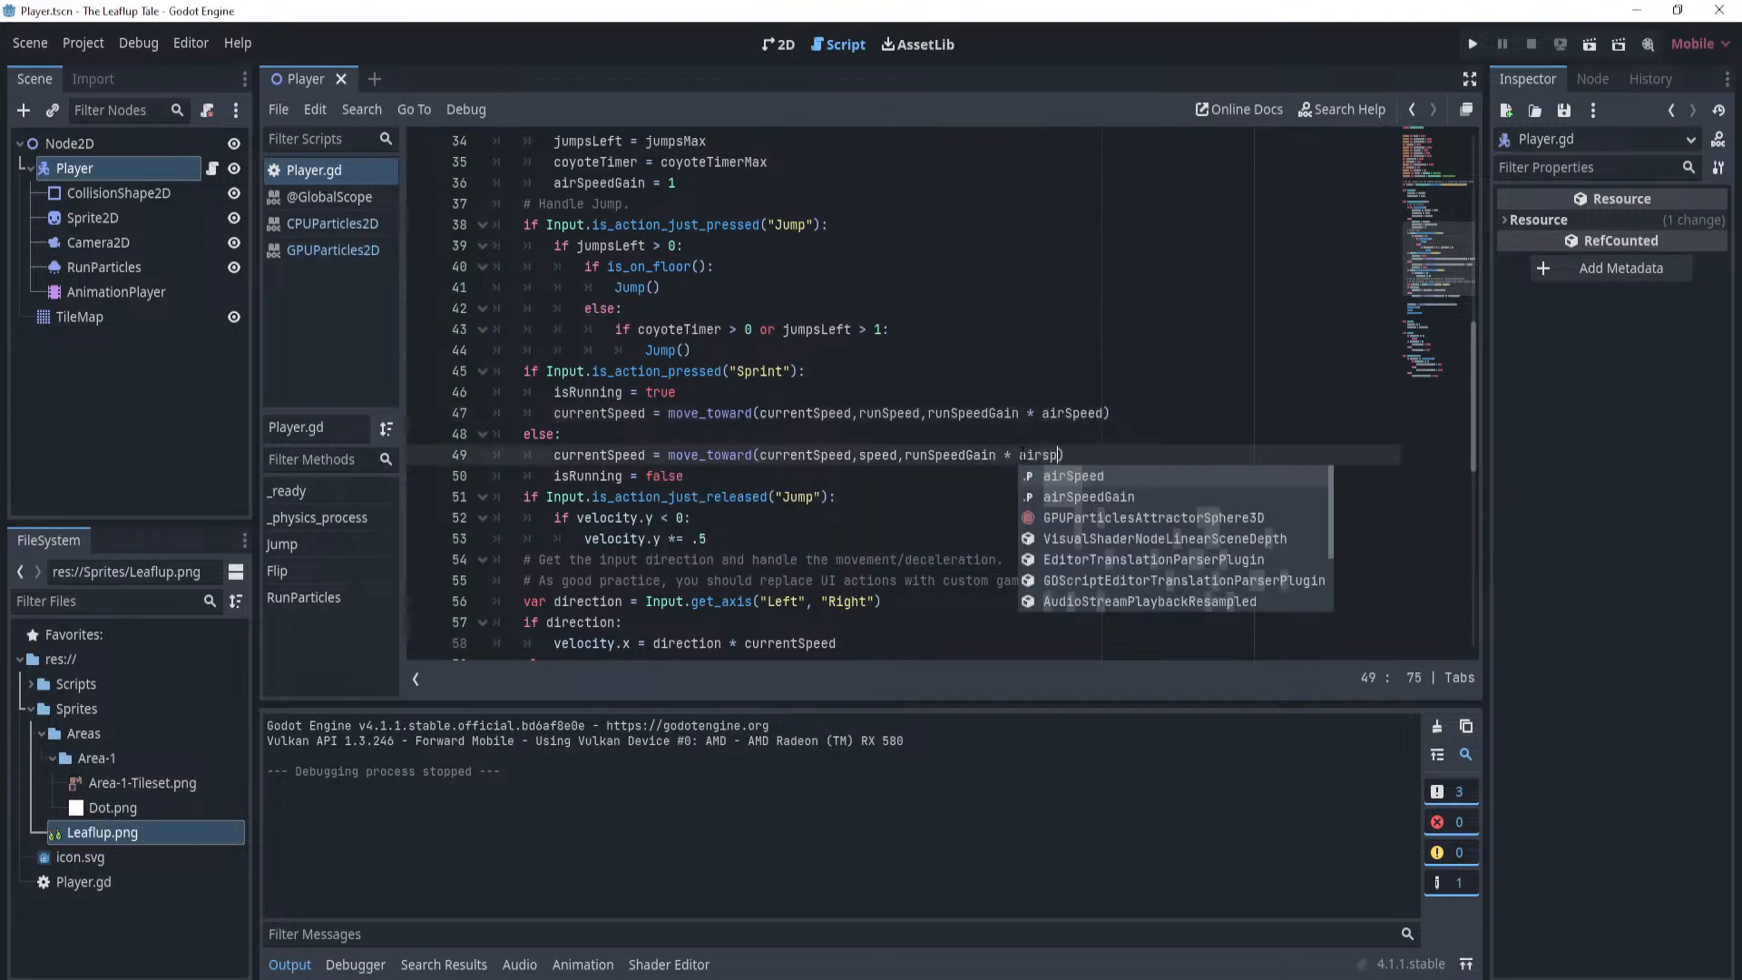
key(Return)
key(ctrl+s)
click(1118, 413)
key(ctrl+s)
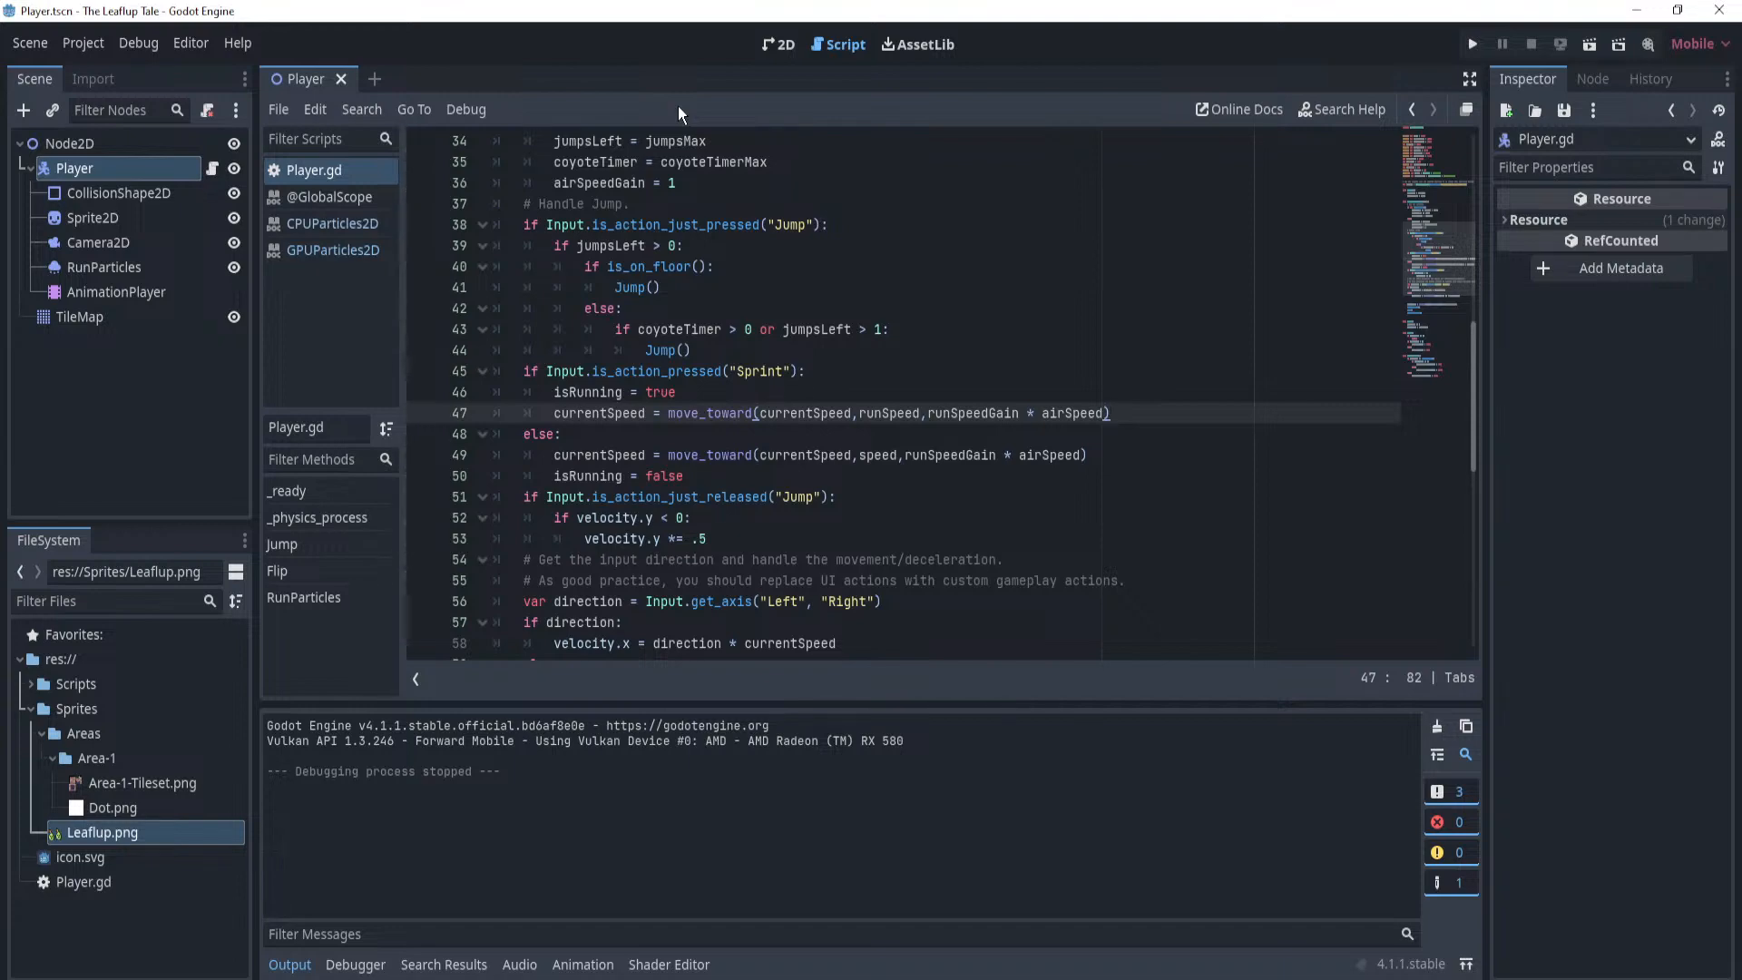
Return to the 2D scene view, select the Player node and set its Air Speed Gain to 0.85.
click(778, 45)
scroll(962, 325, down, 2)
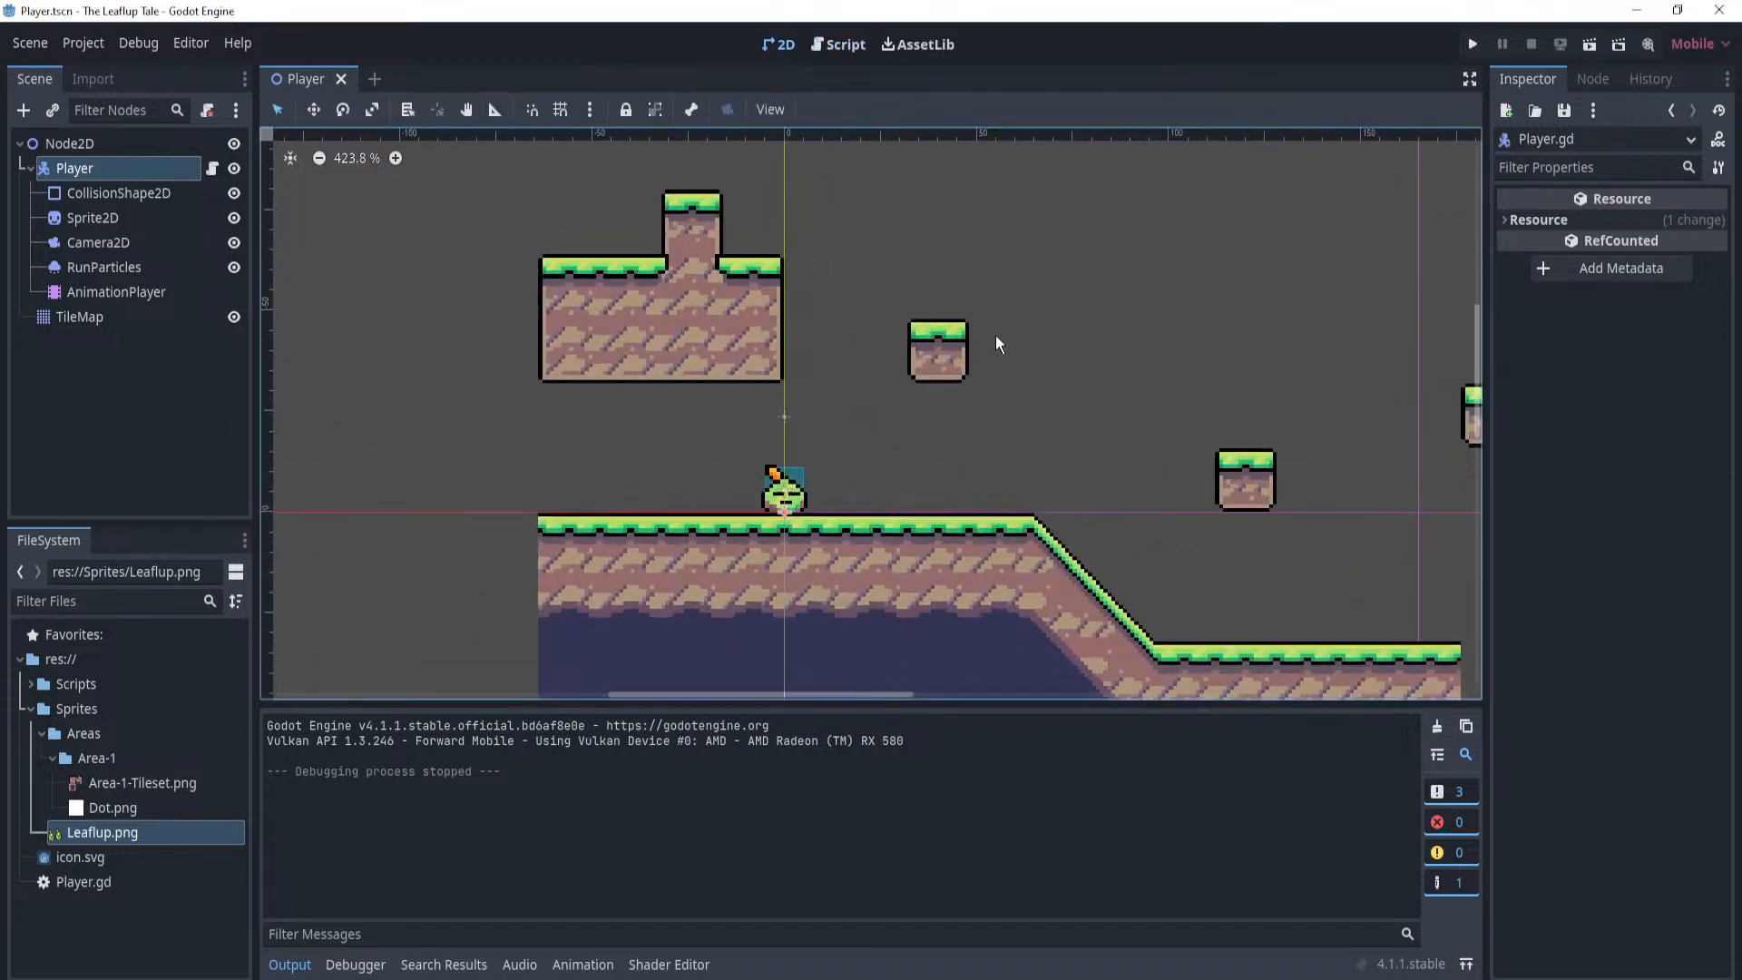
scroll(998, 381, up, 2)
scroll(971, 400, down, 3)
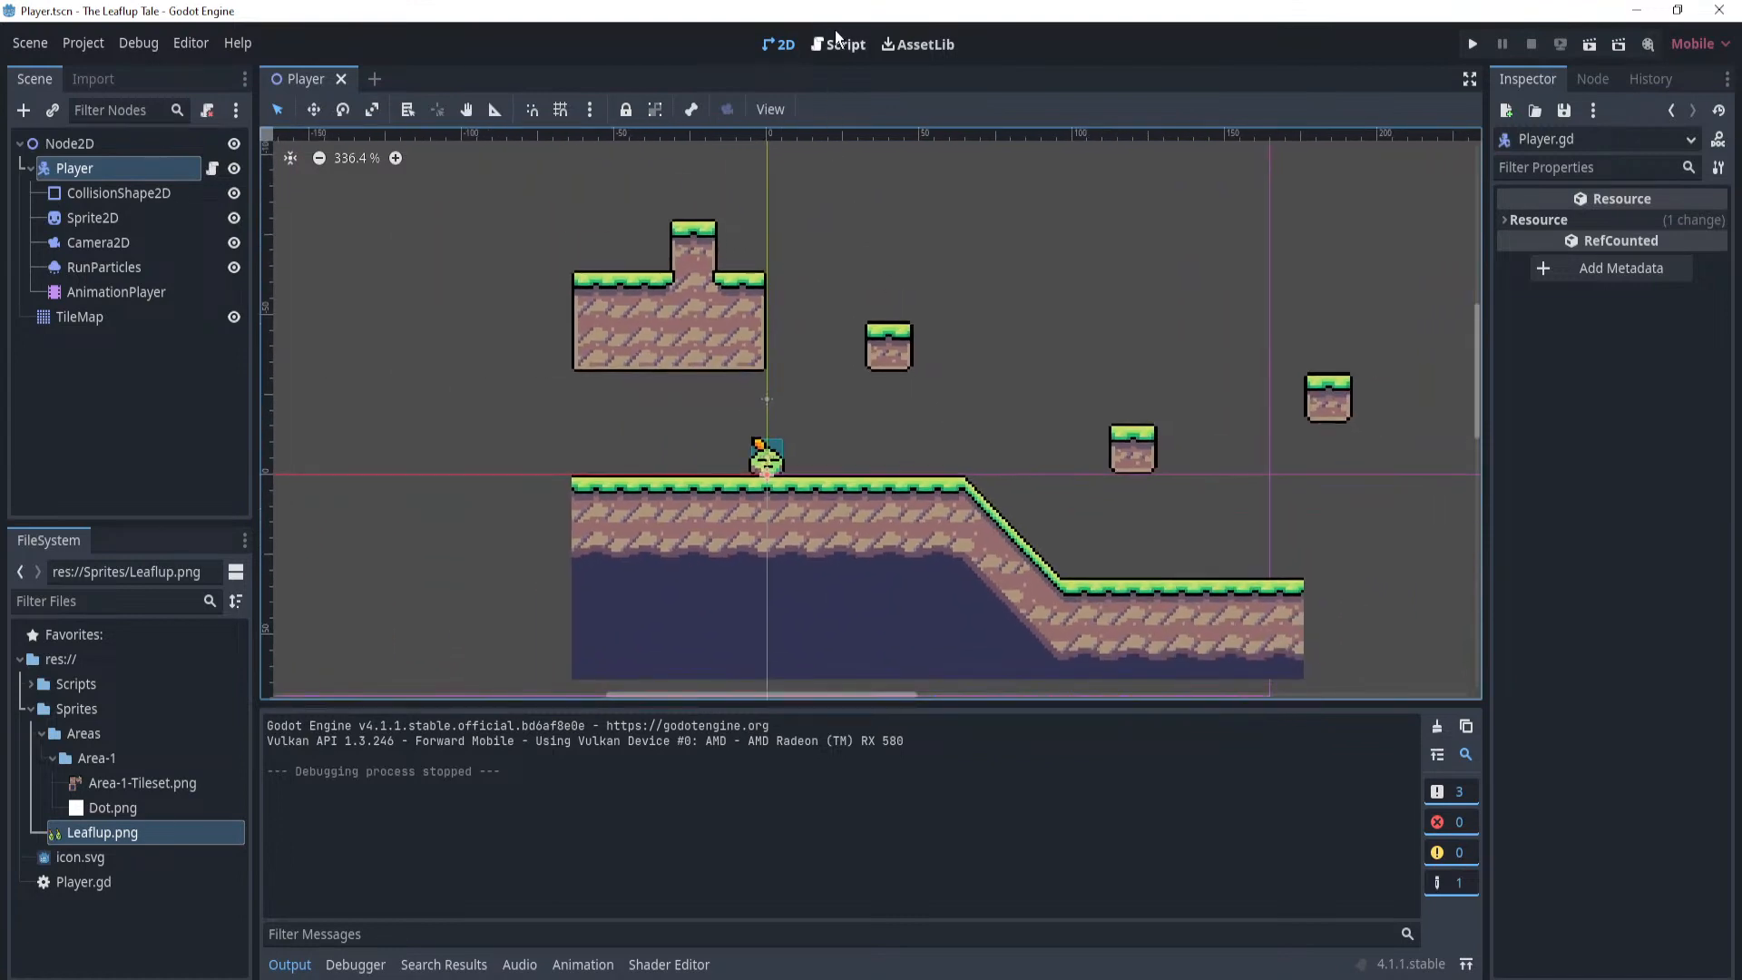
scroll(999, 329, up, 2)
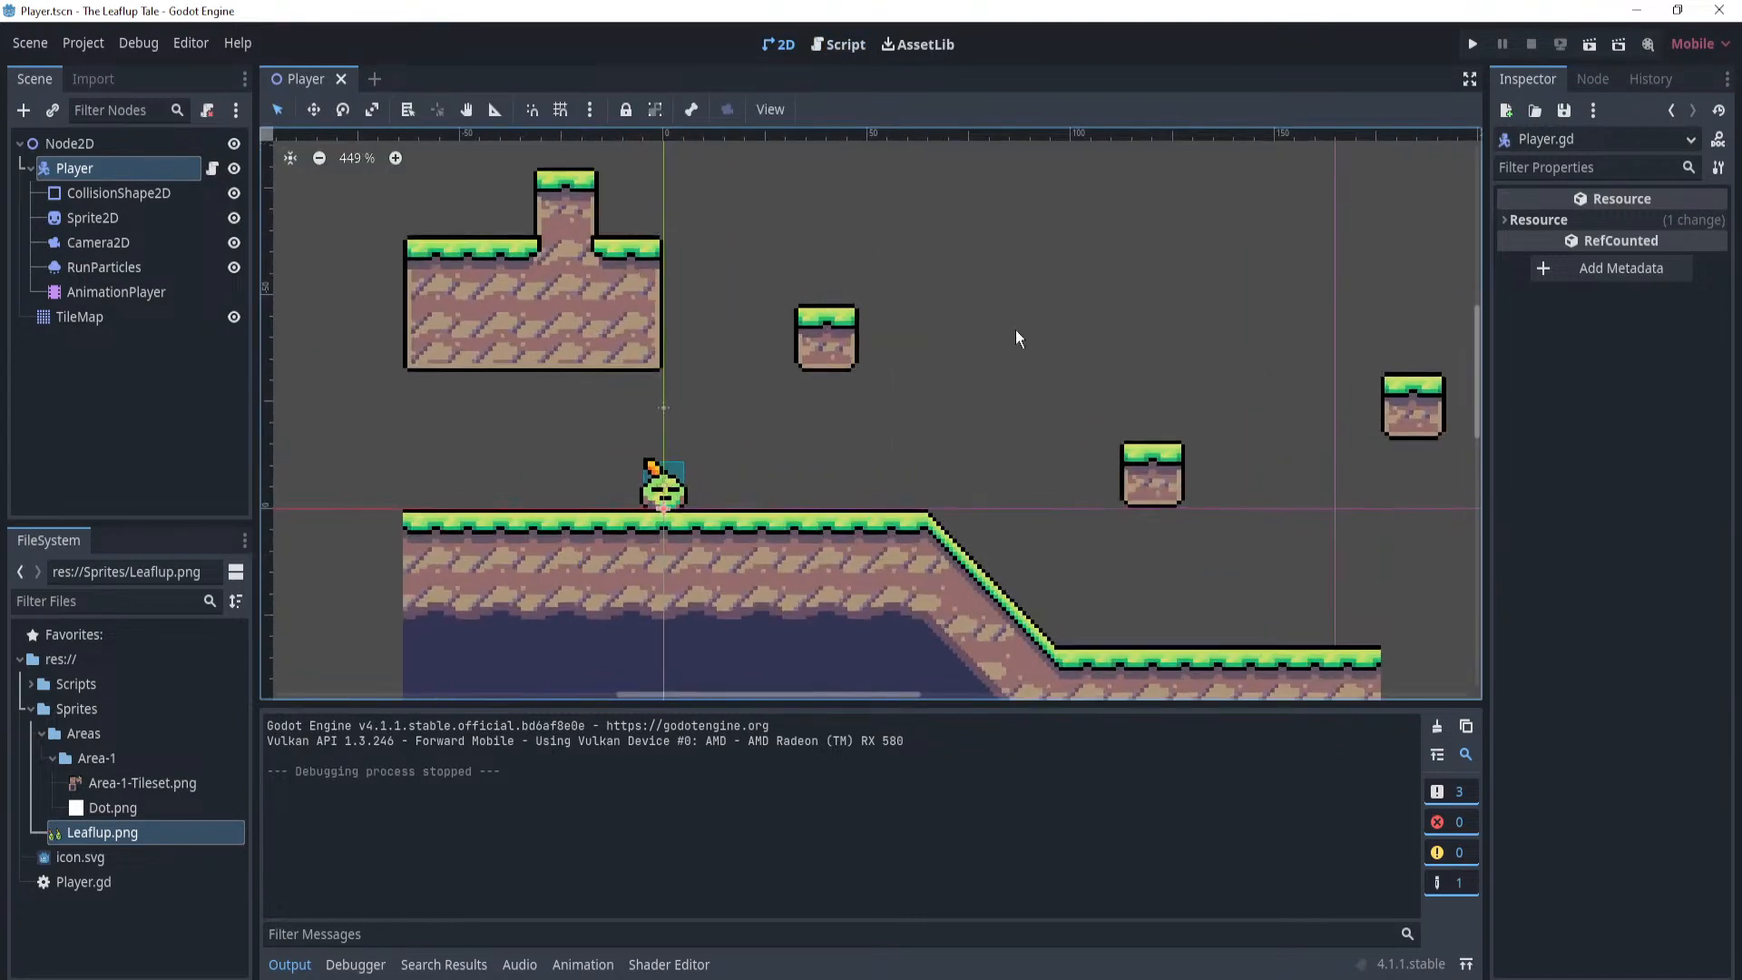
click(162, 194)
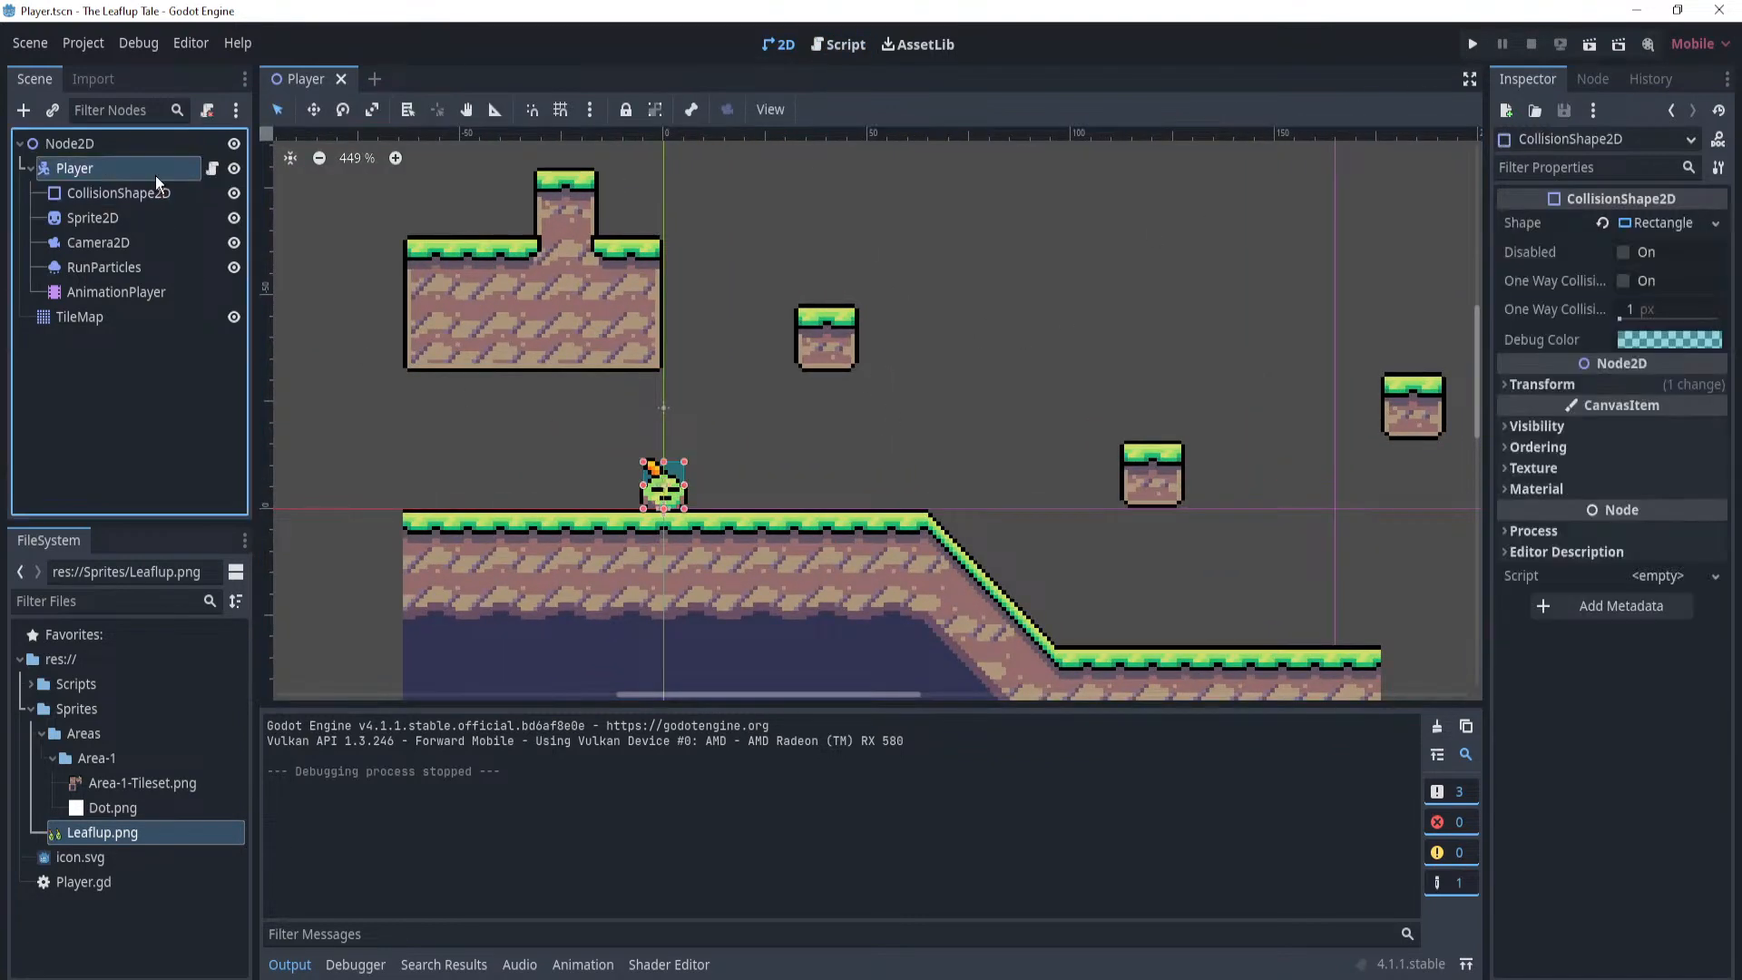
click(150, 170)
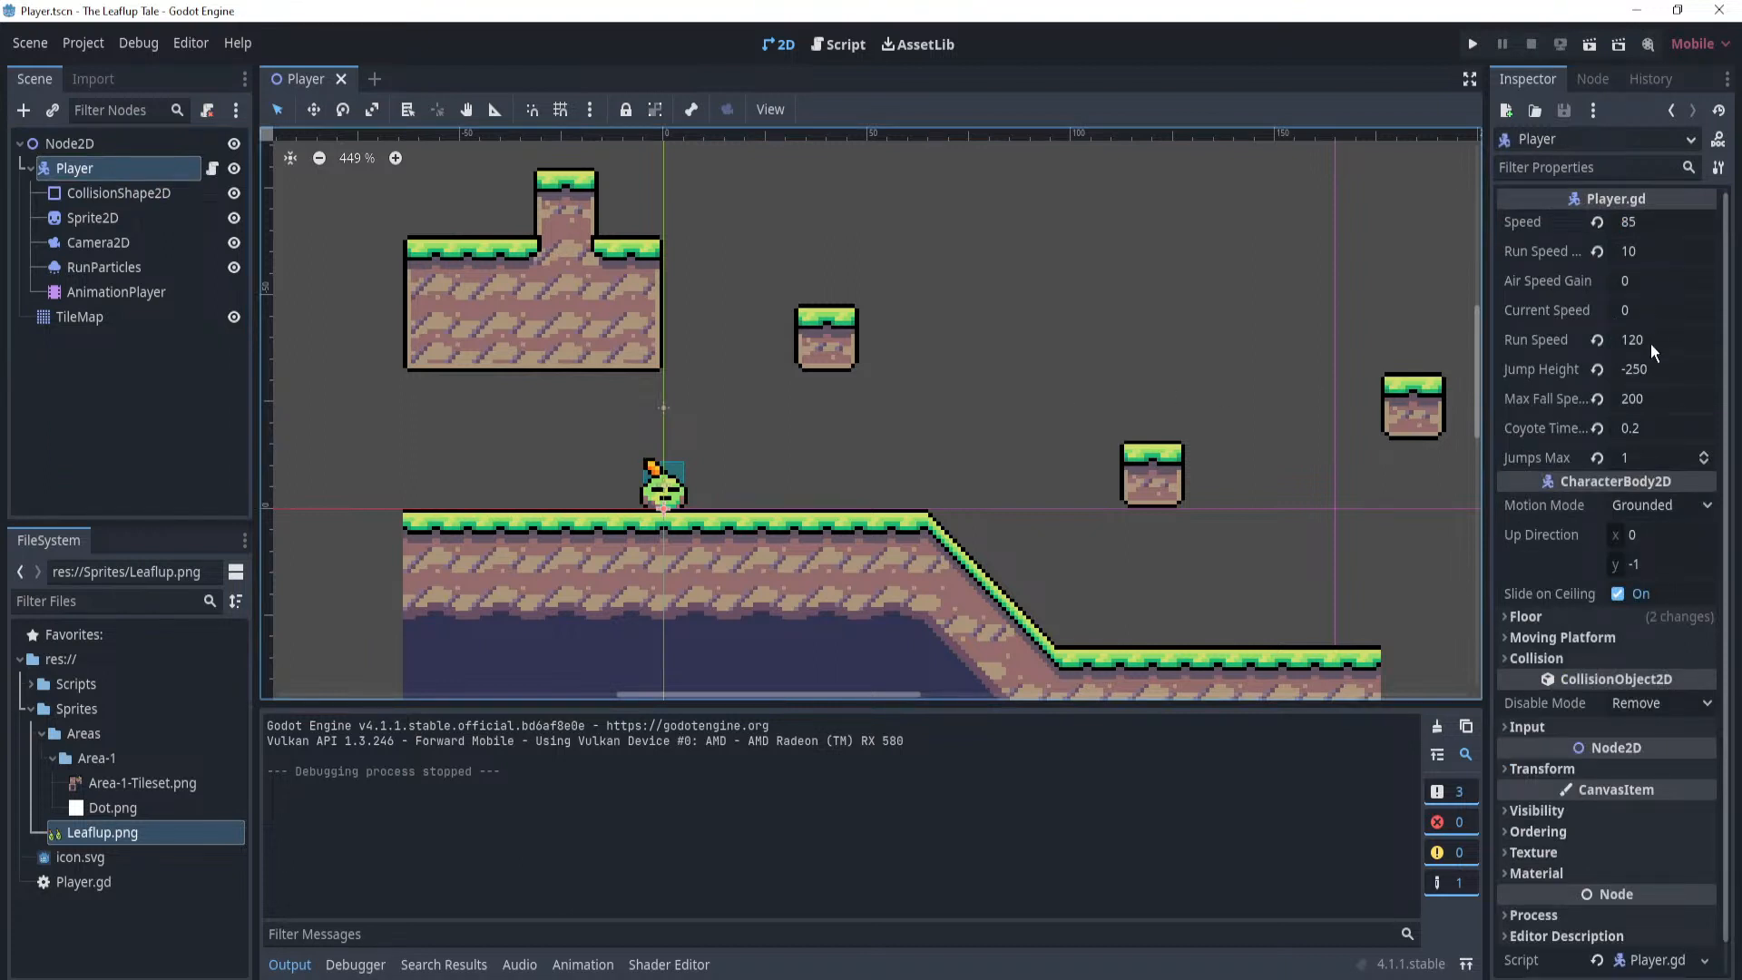
click(1648, 280)
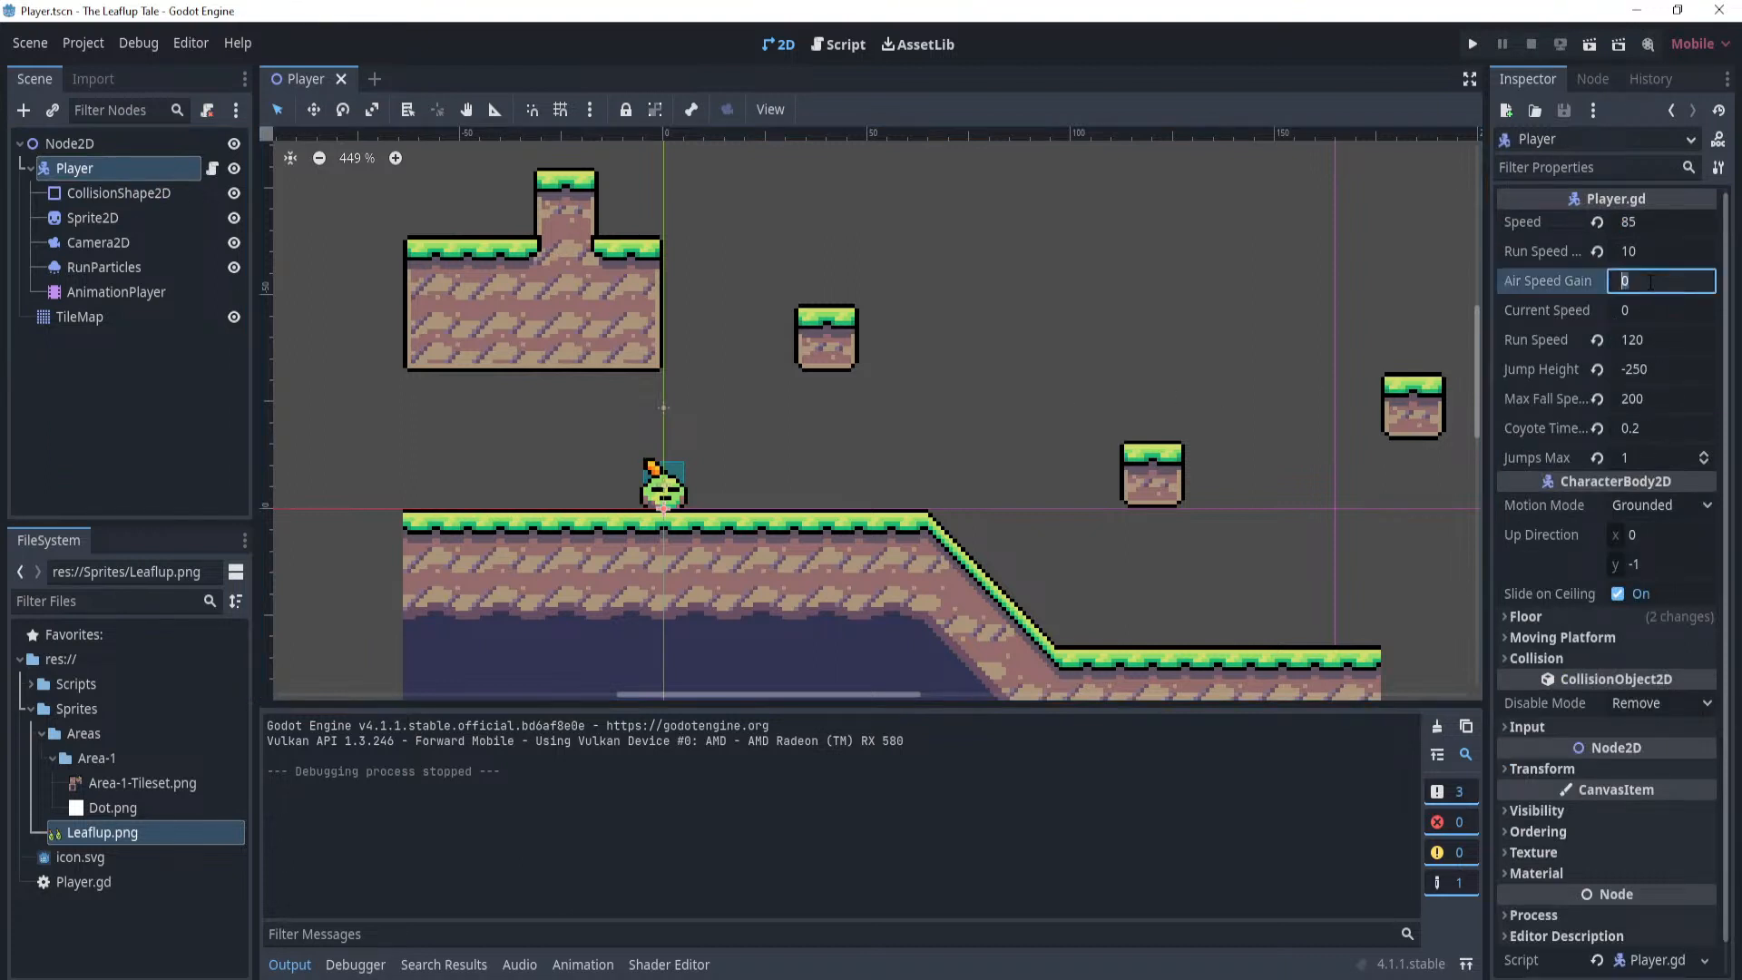
text(.85)
key(Return)
Run the project, test moving and jumping in both directions, and close the game window.
click(1472, 45)
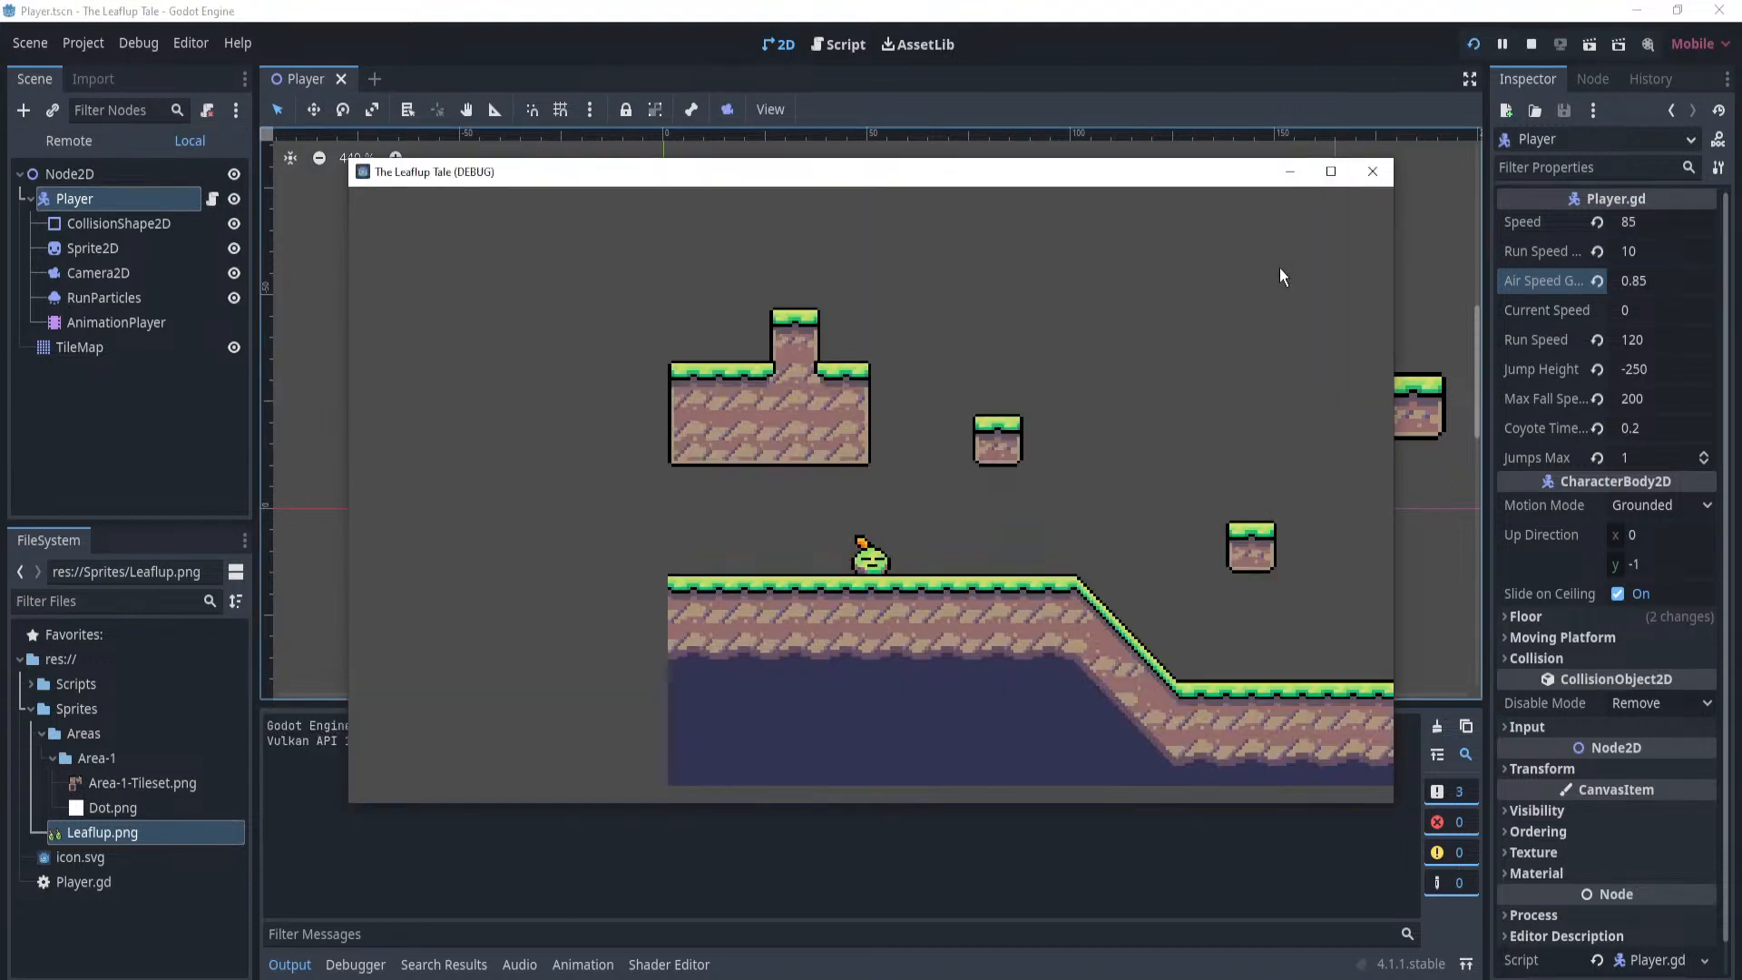
key(Right)
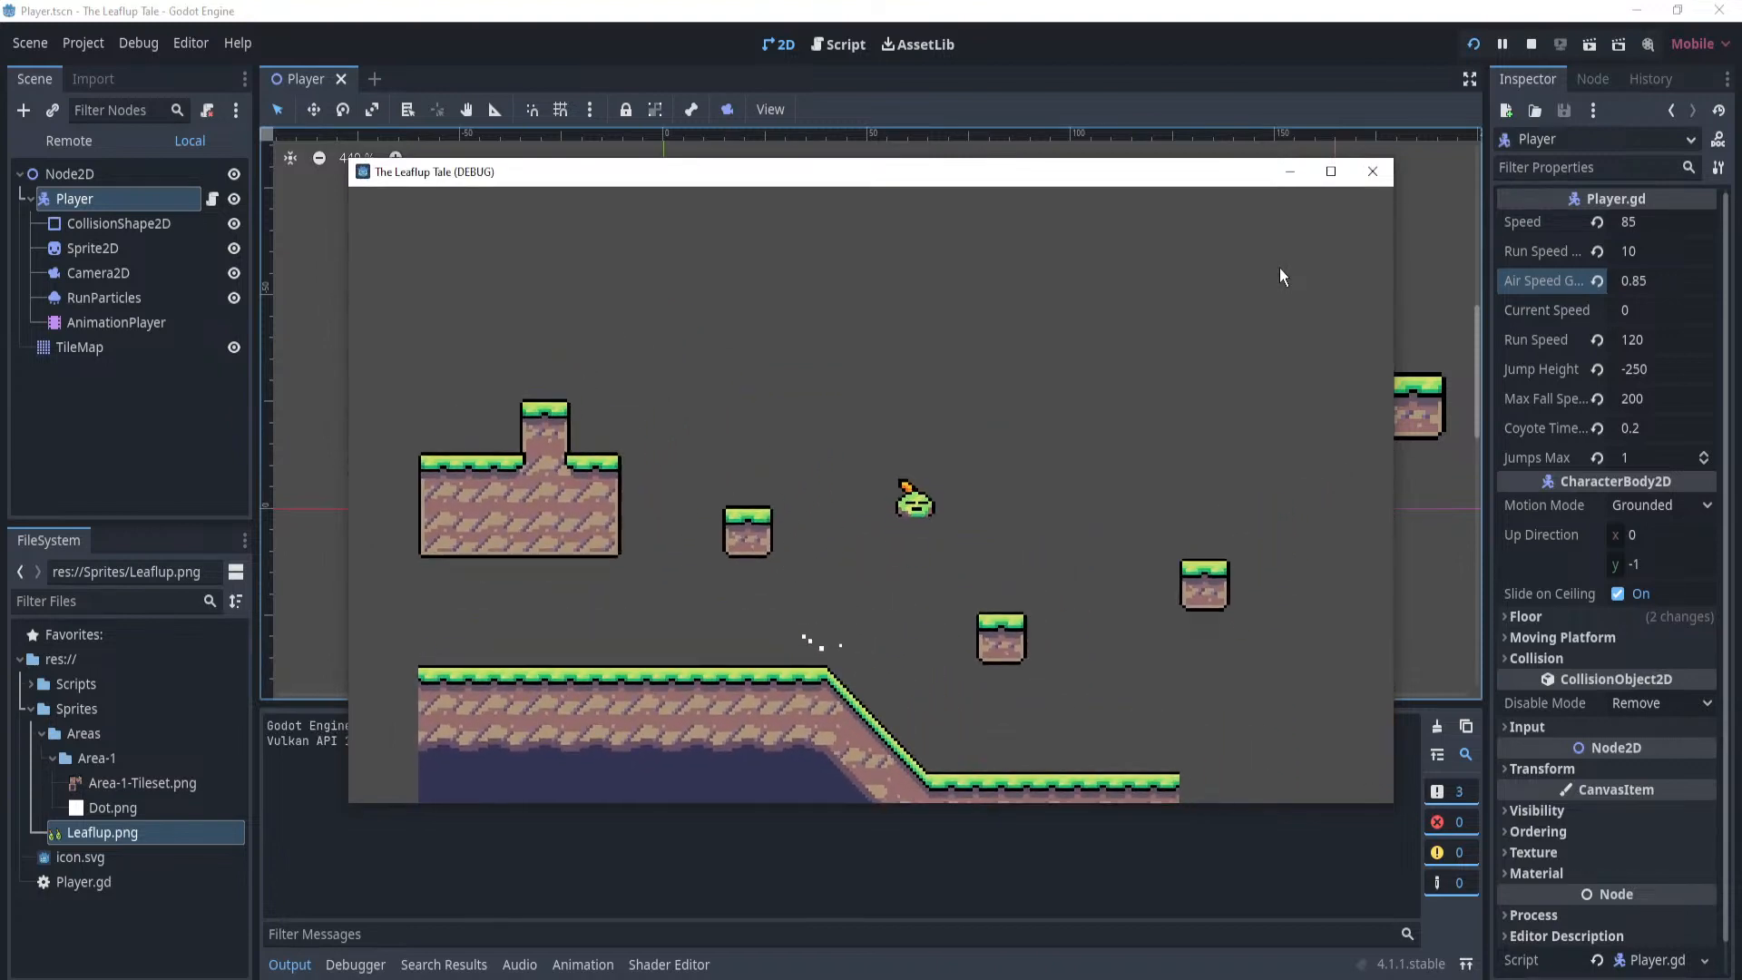
key(space)
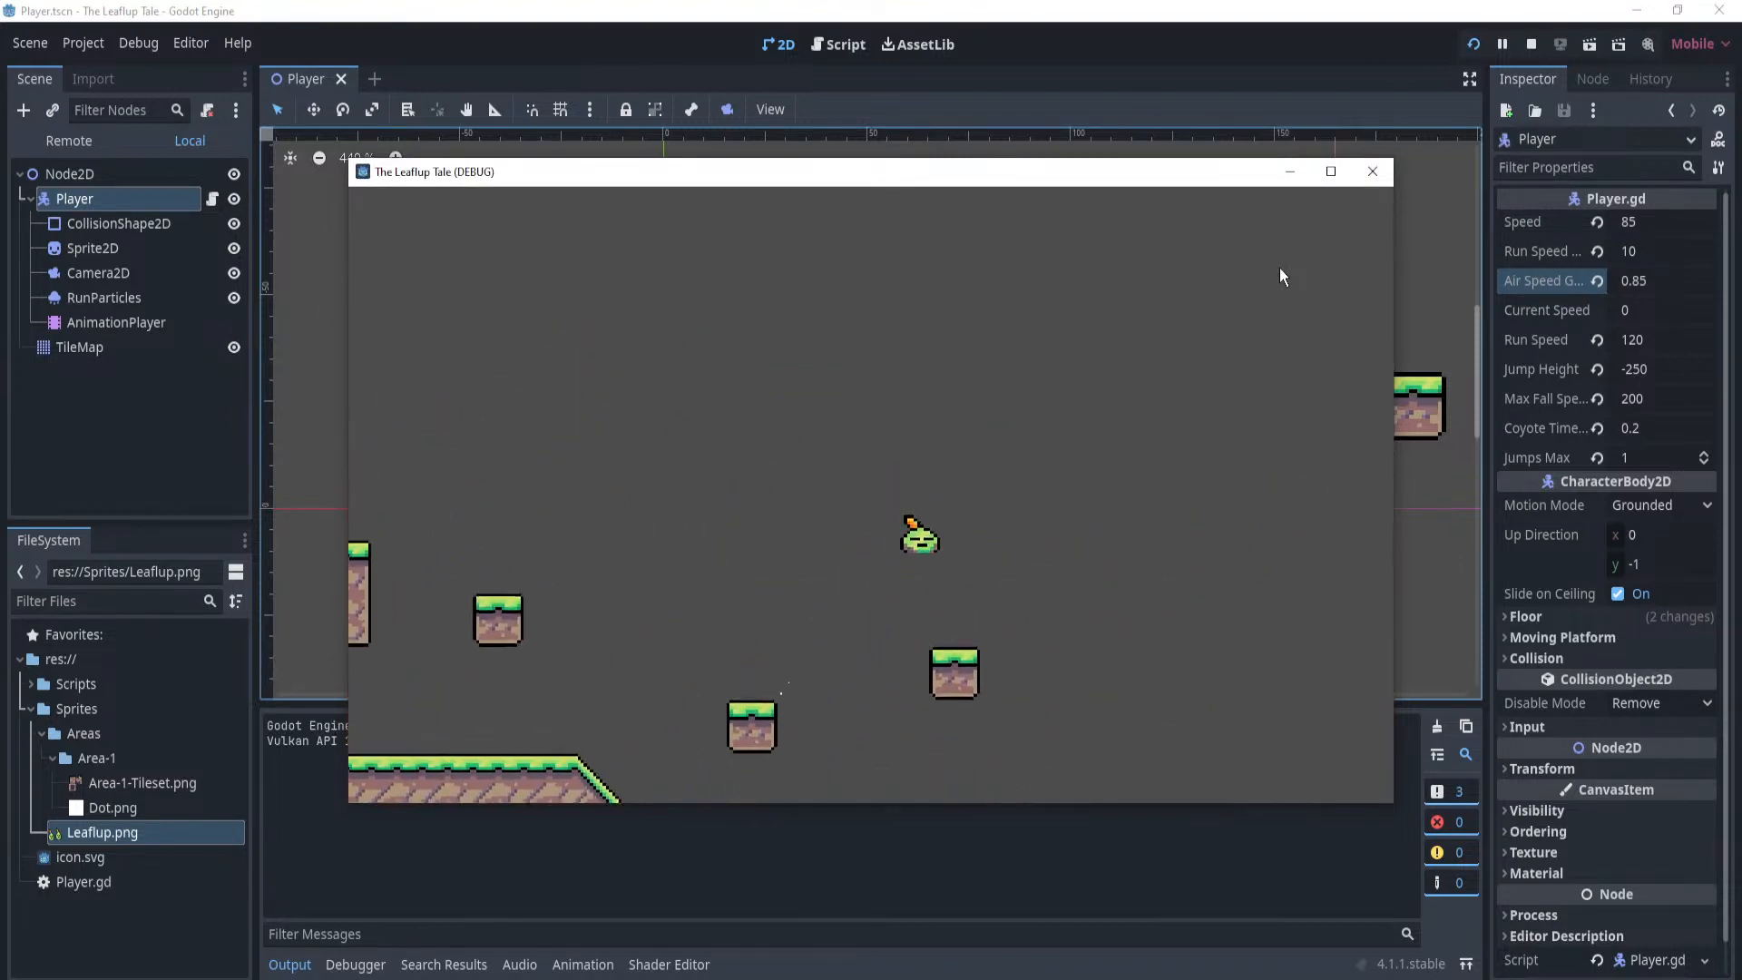
key(space)
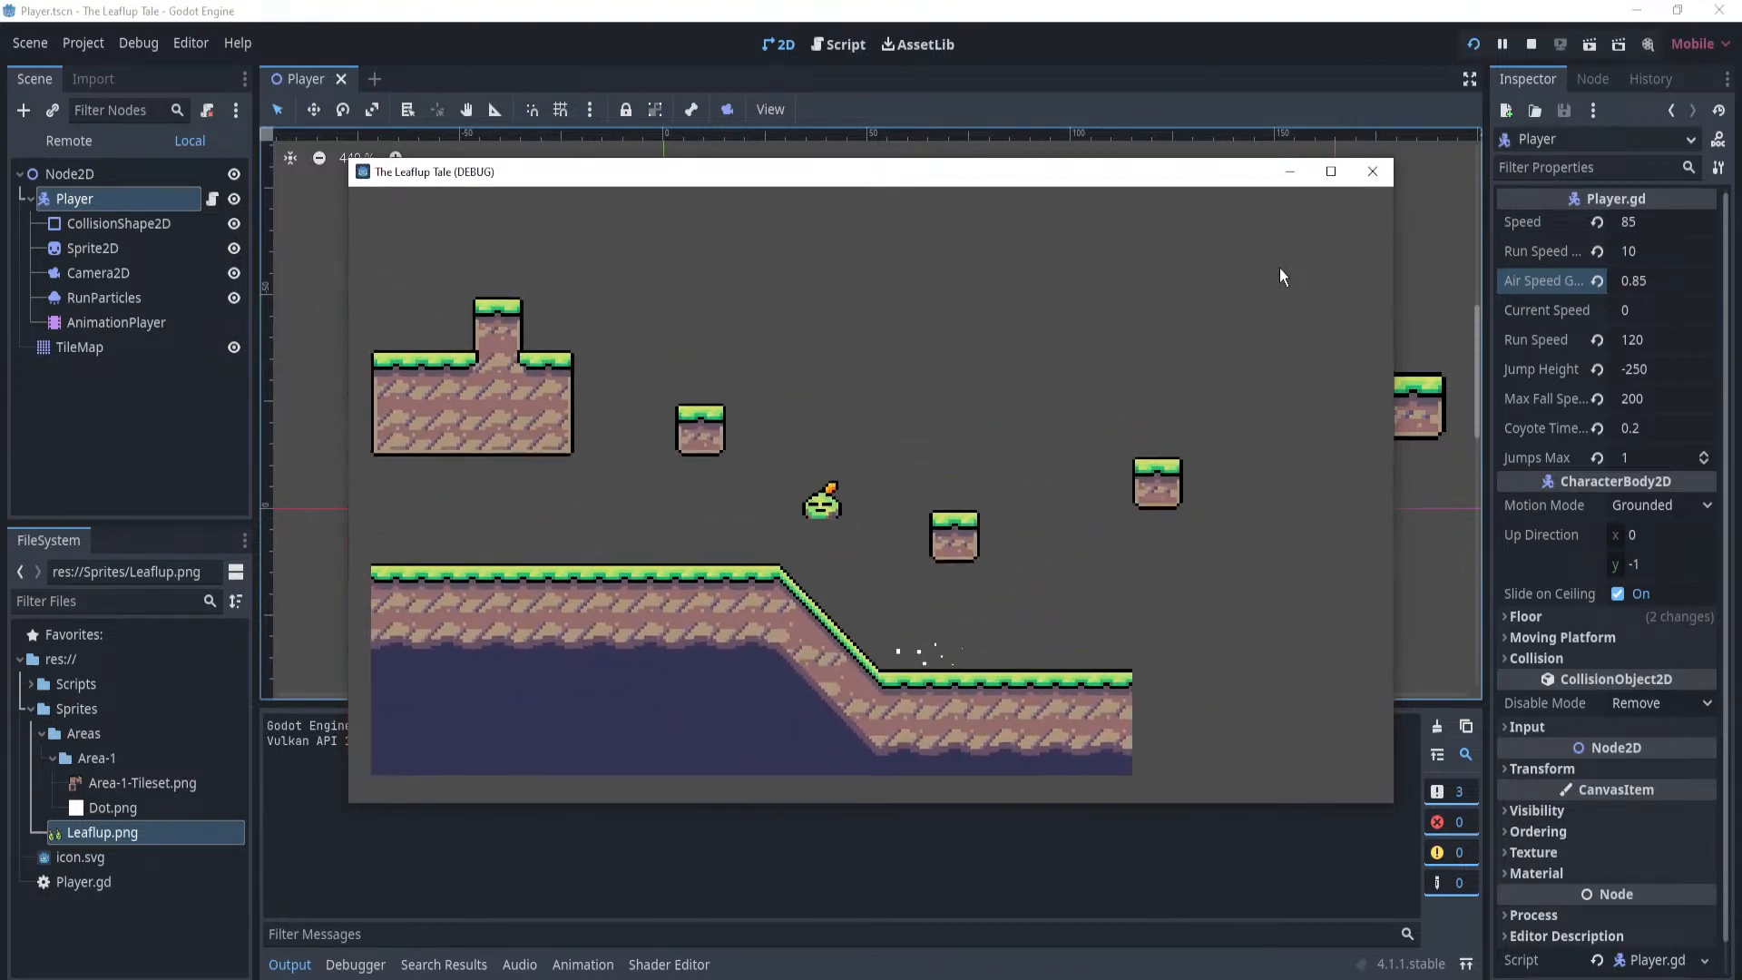
key(Left)
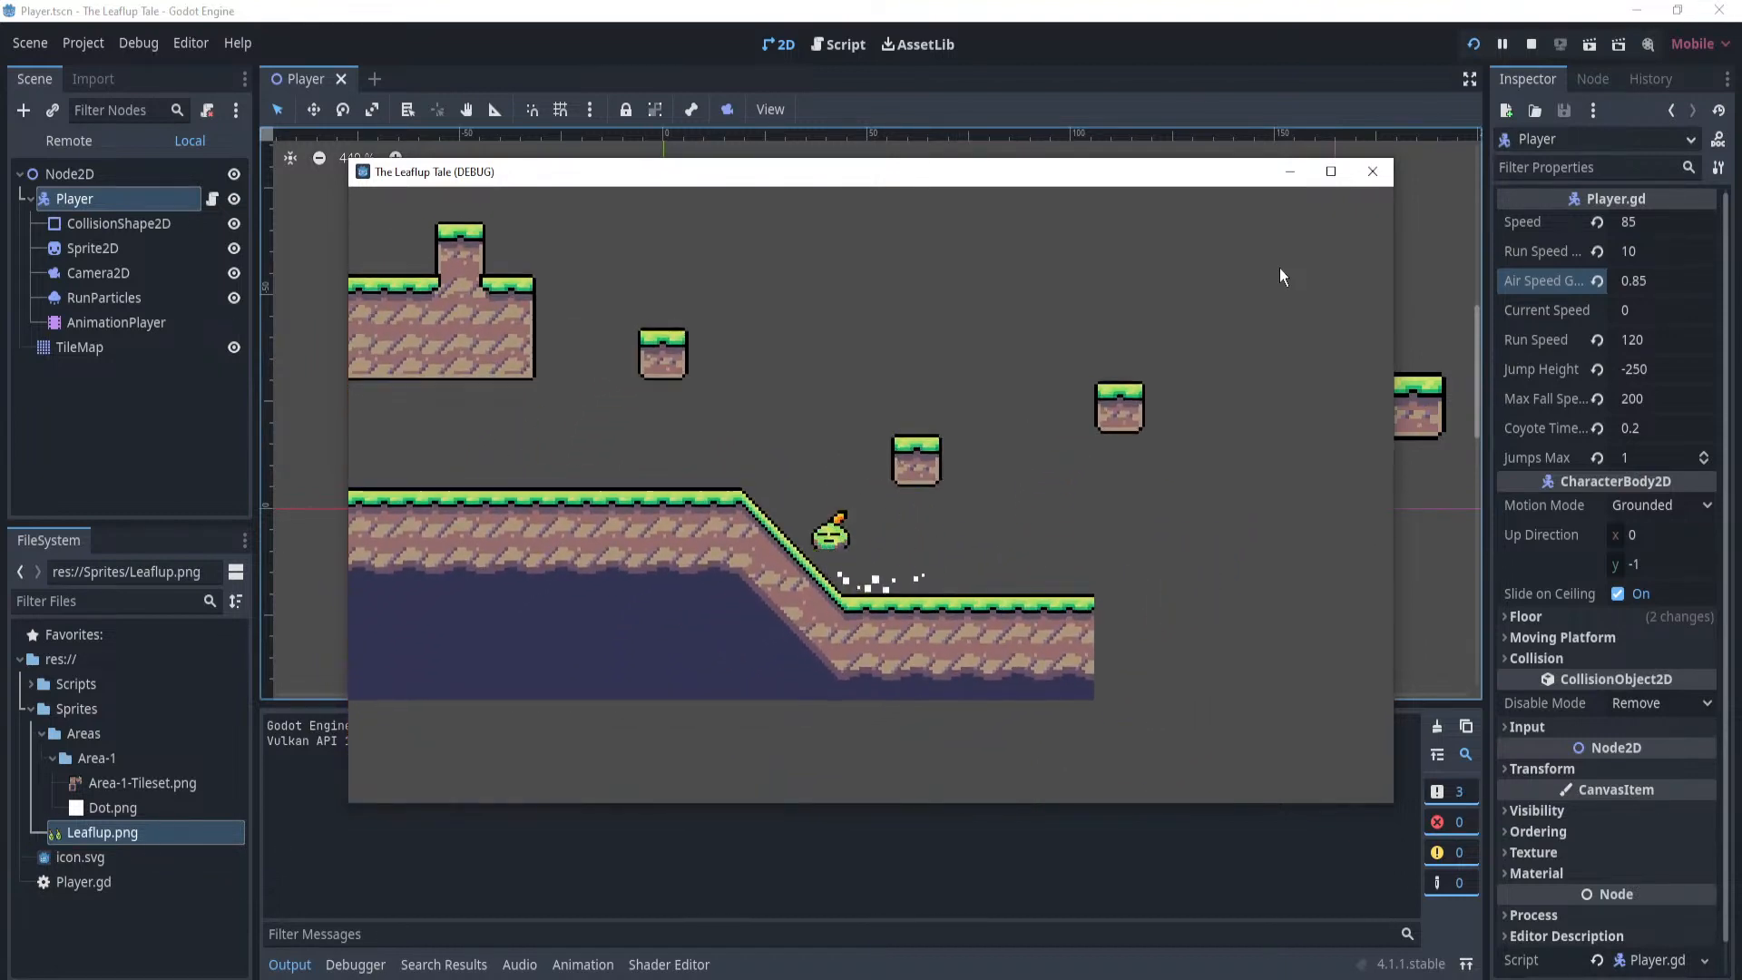
key(Right)
key(space)
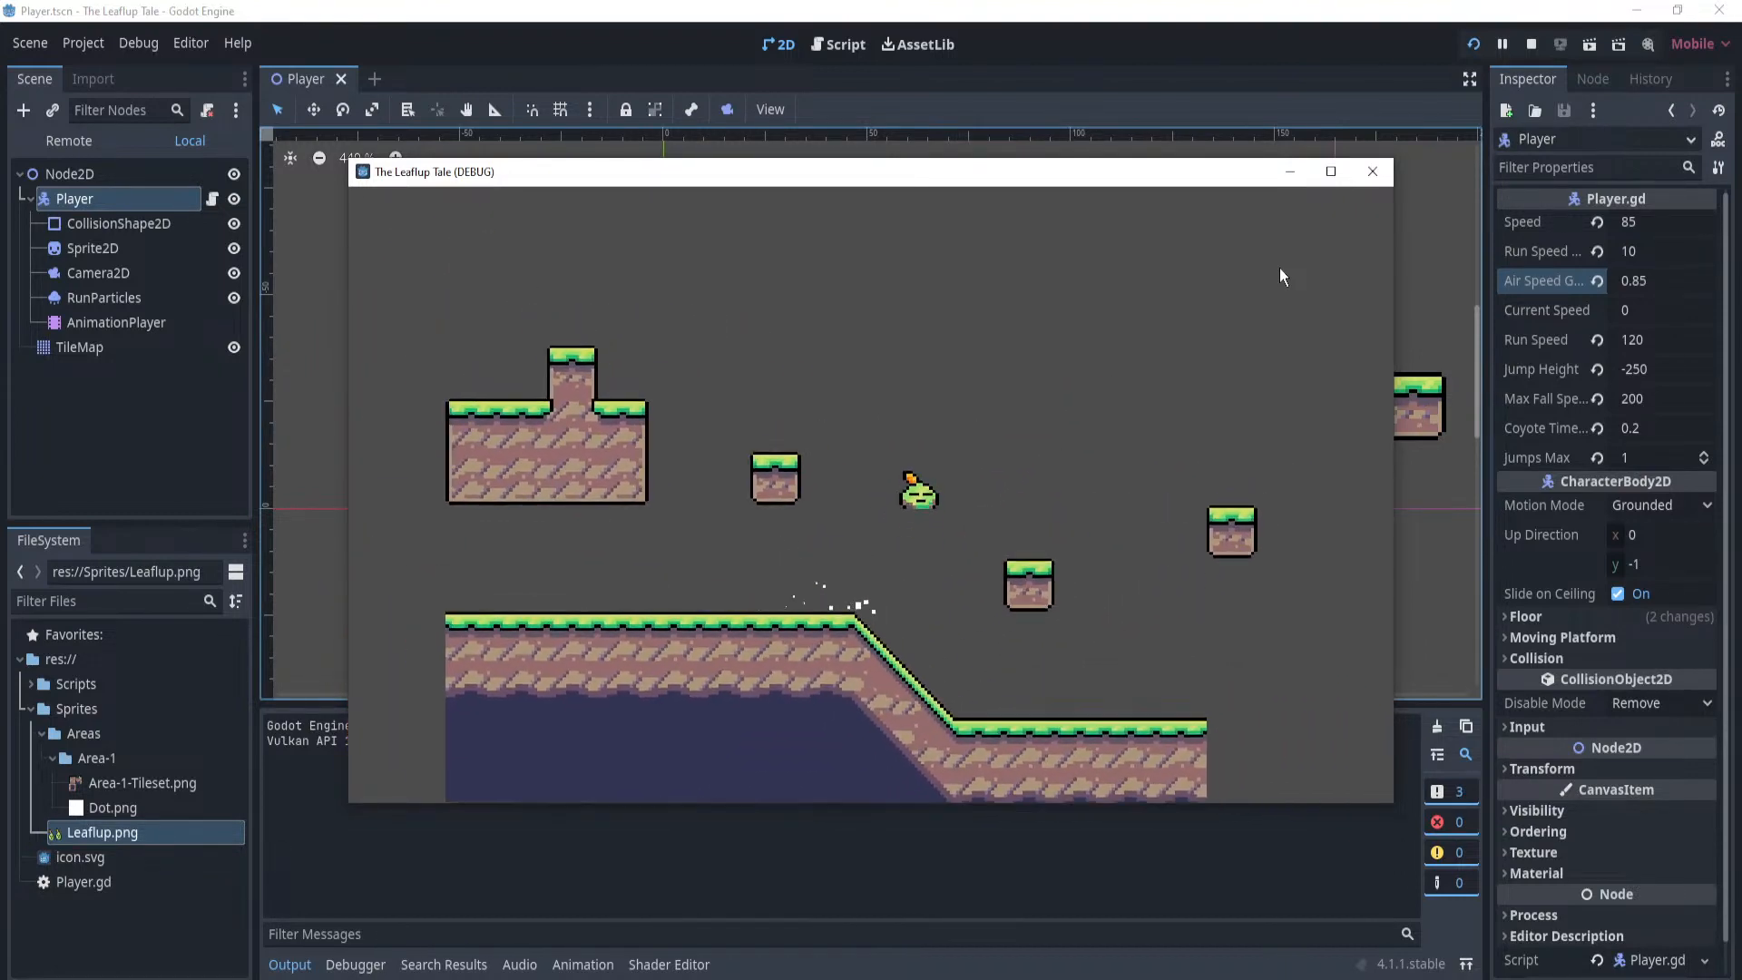
key(Left)
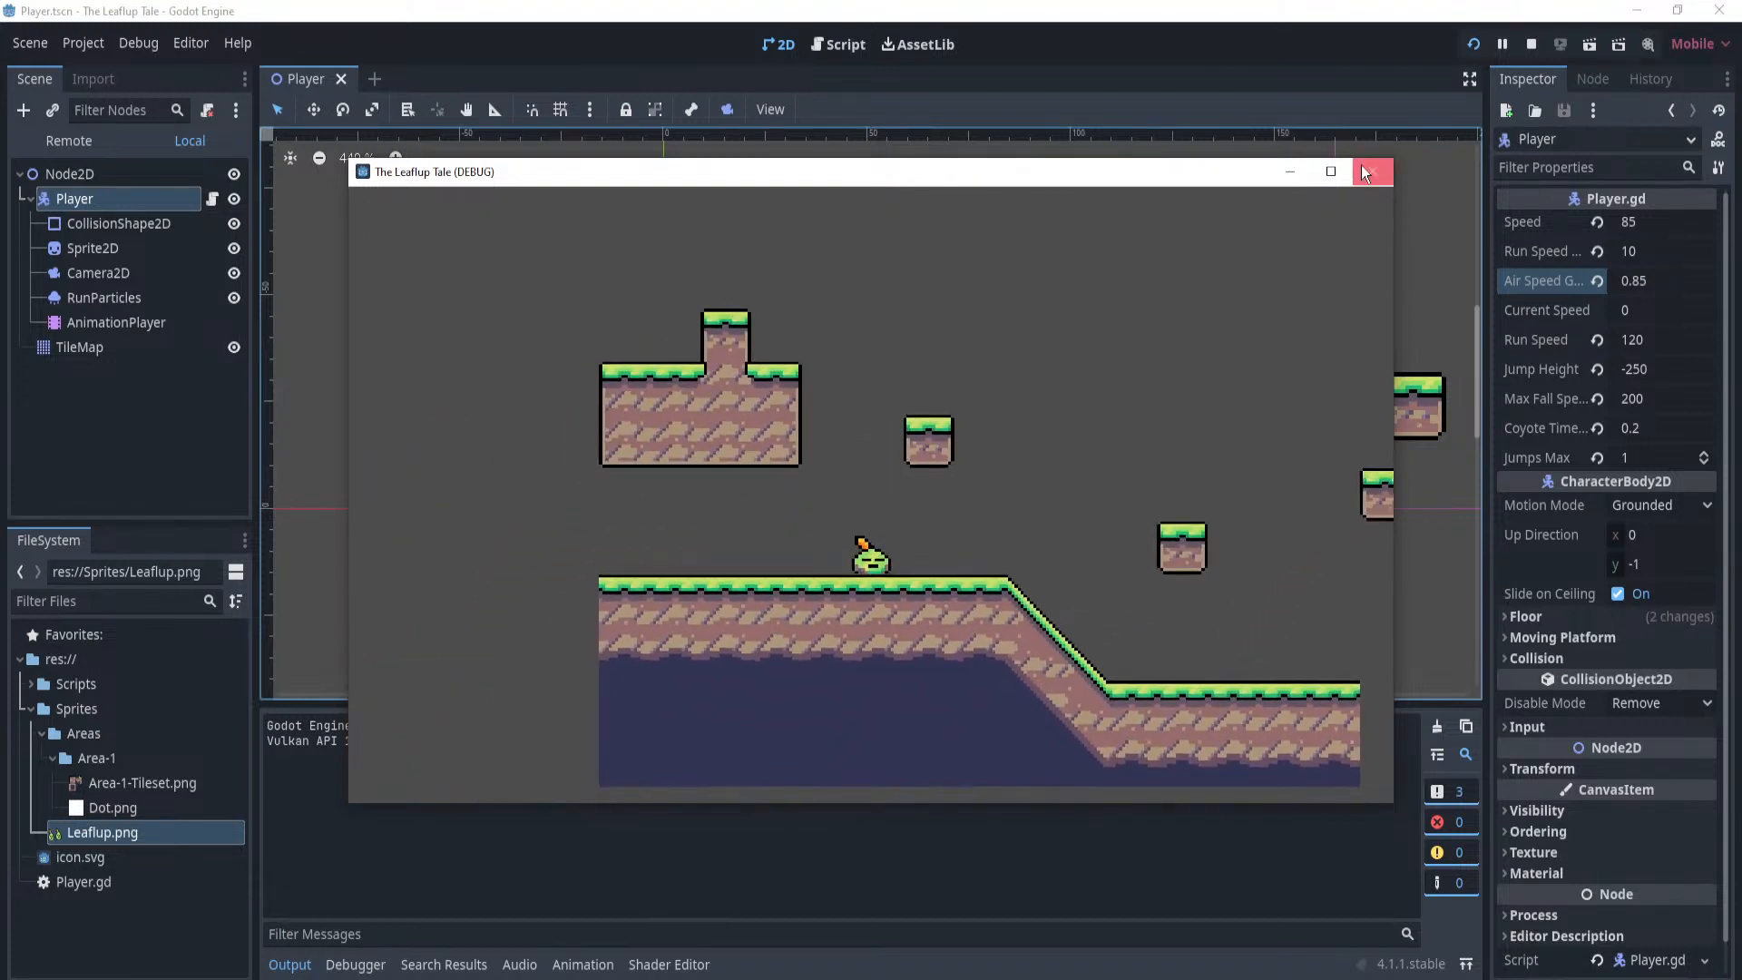
click(1372, 172)
Set the Player's Air Speed Gain to 0.2 and run the project.
click(1668, 278)
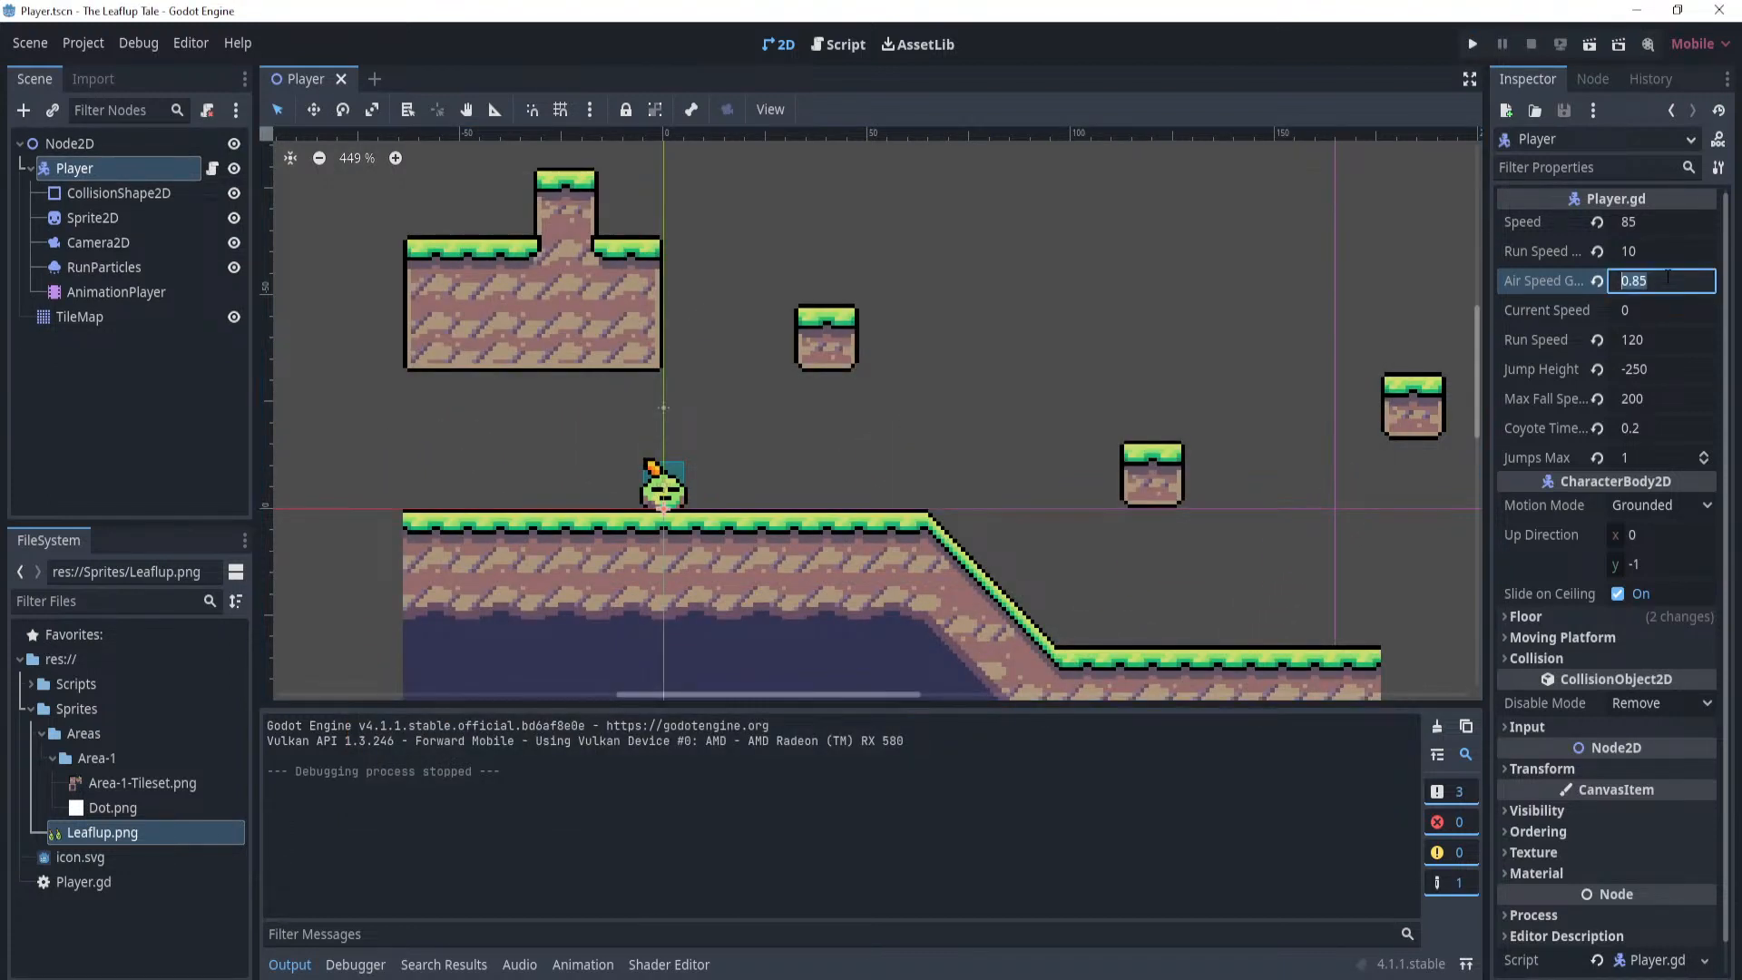
text(0.2)
key(F5)
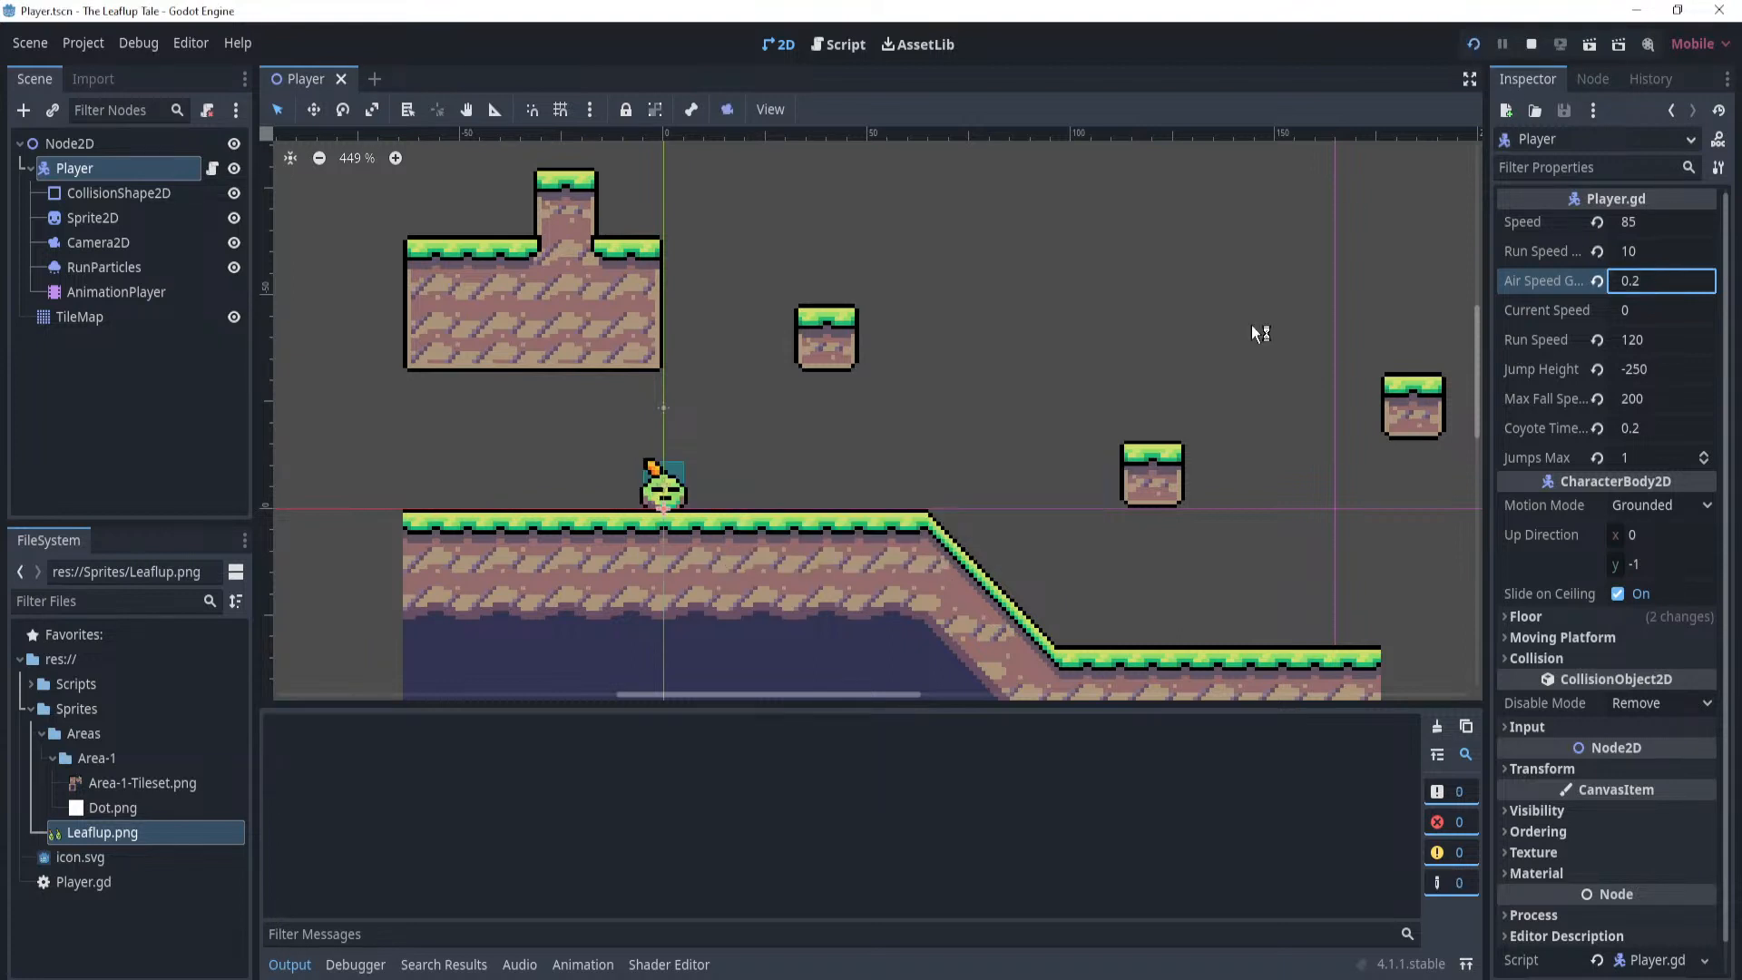
Test the character's mid-air direction changes with repeated jumps both ways, and close the game window.
key(Right)
key(Up)
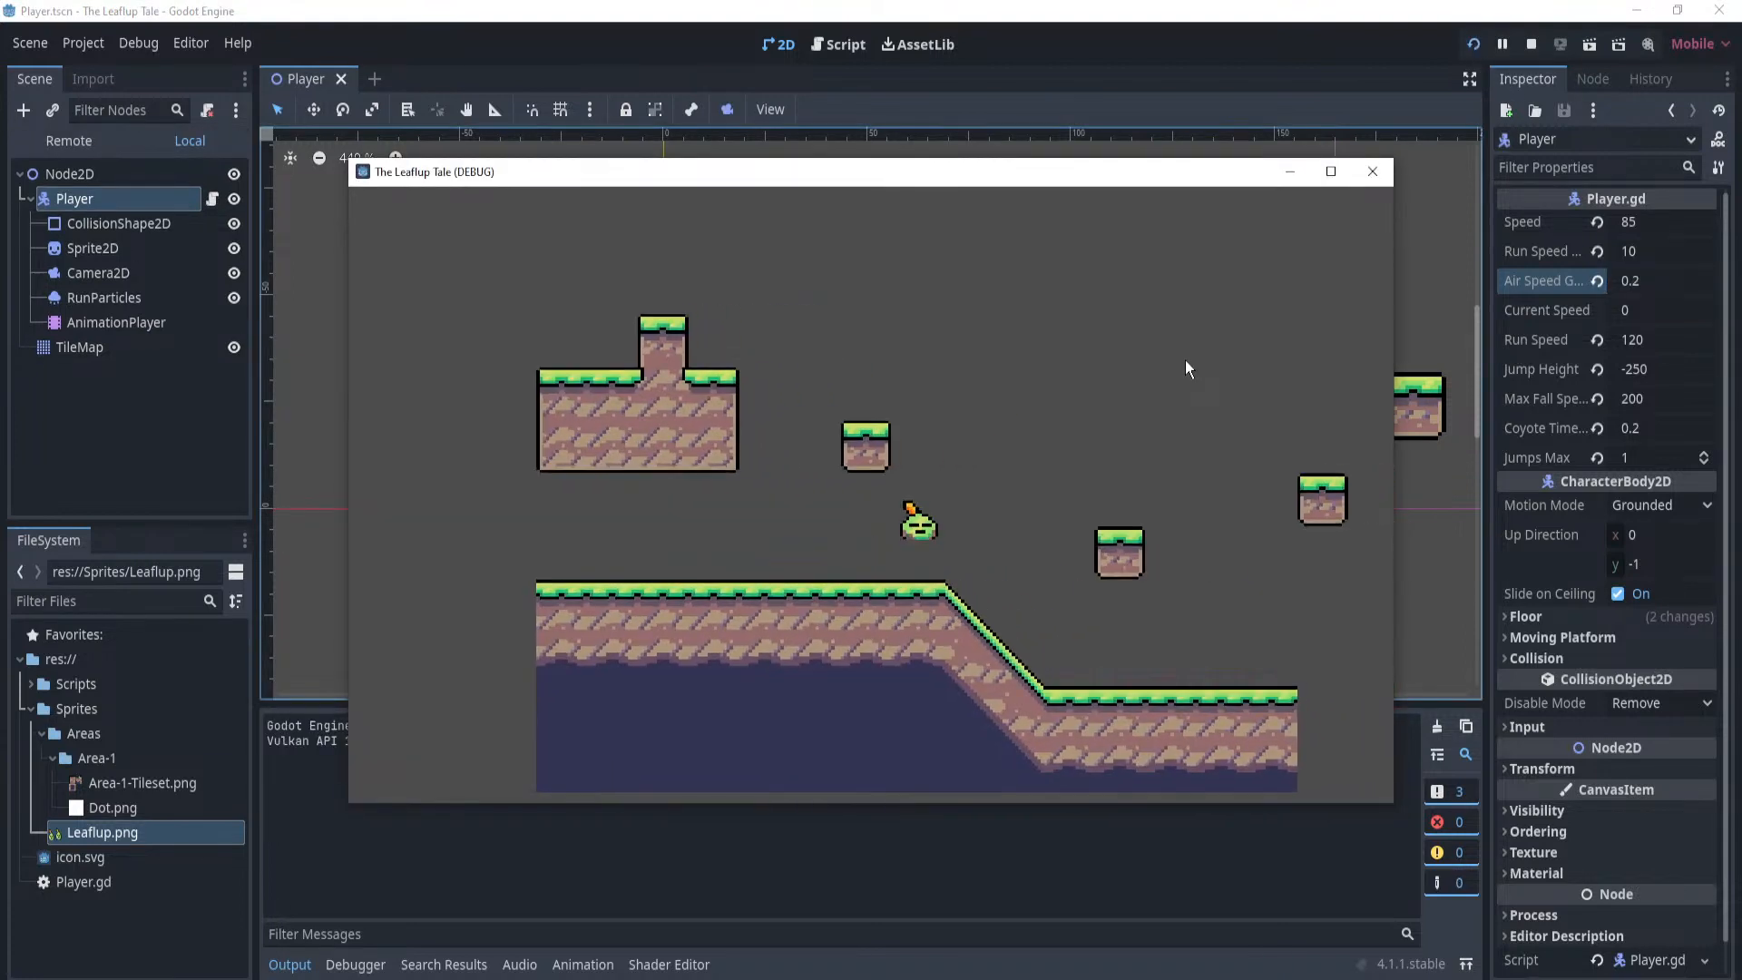
key(Left)
key(Up)
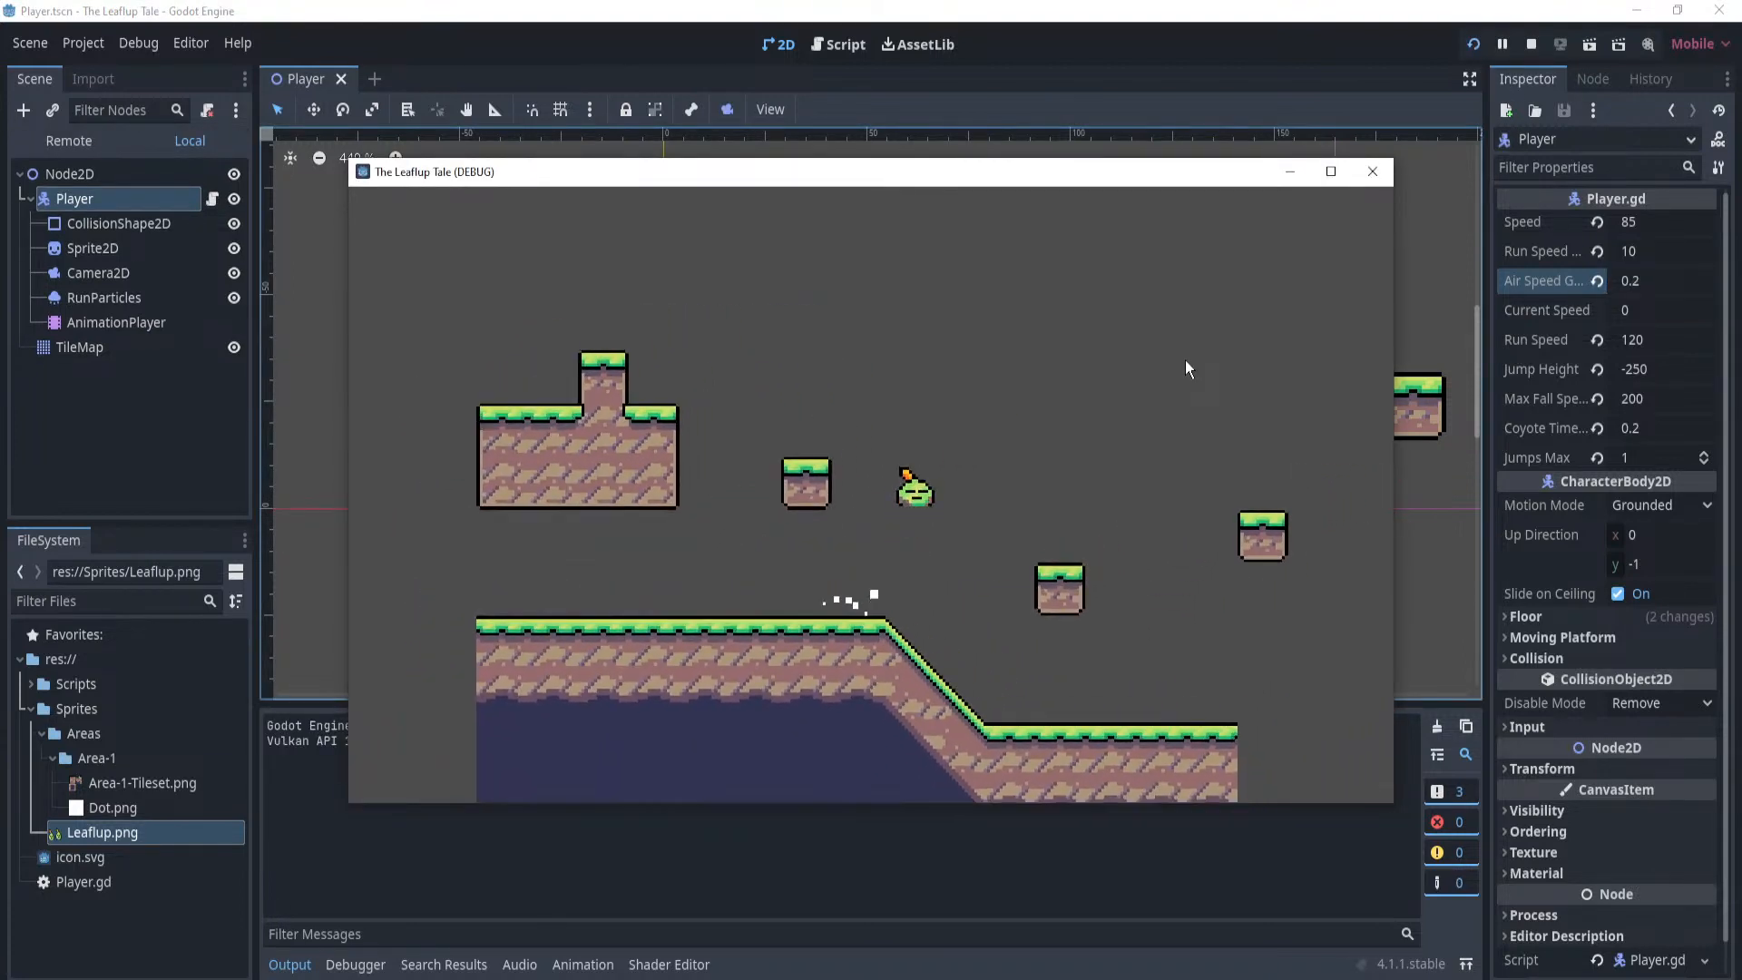
key(Up)
key(Left)
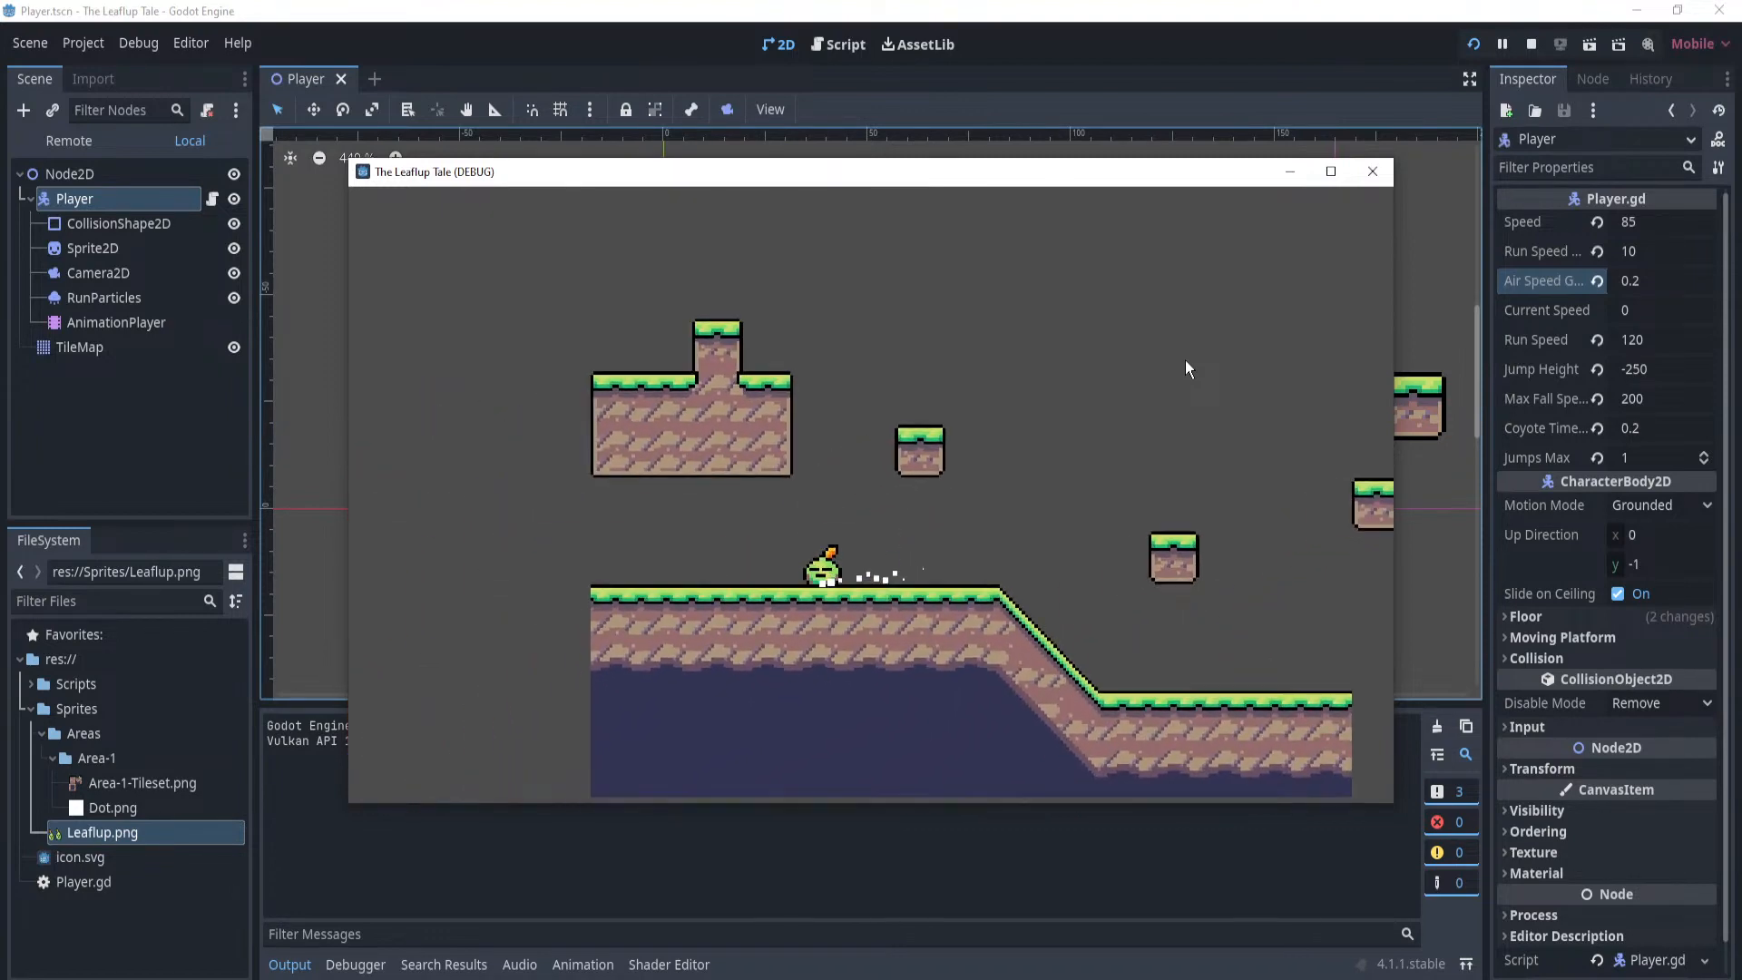
key(Right)
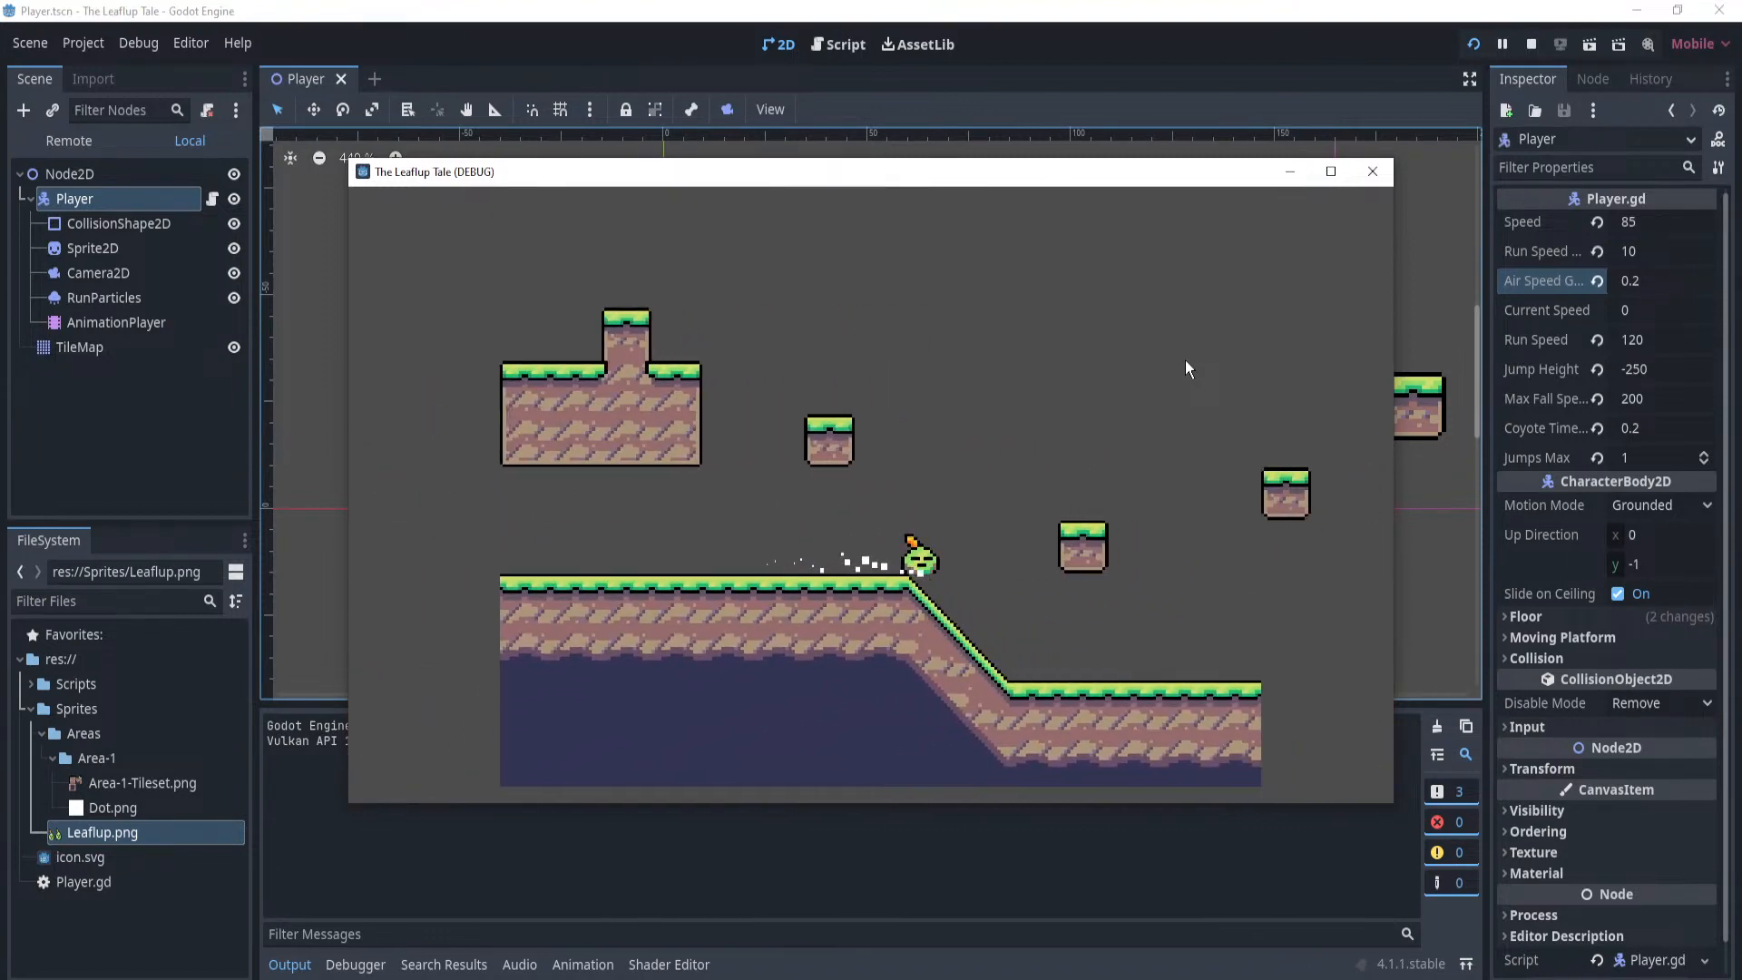
key(Up)
key(Left)
key(Left)
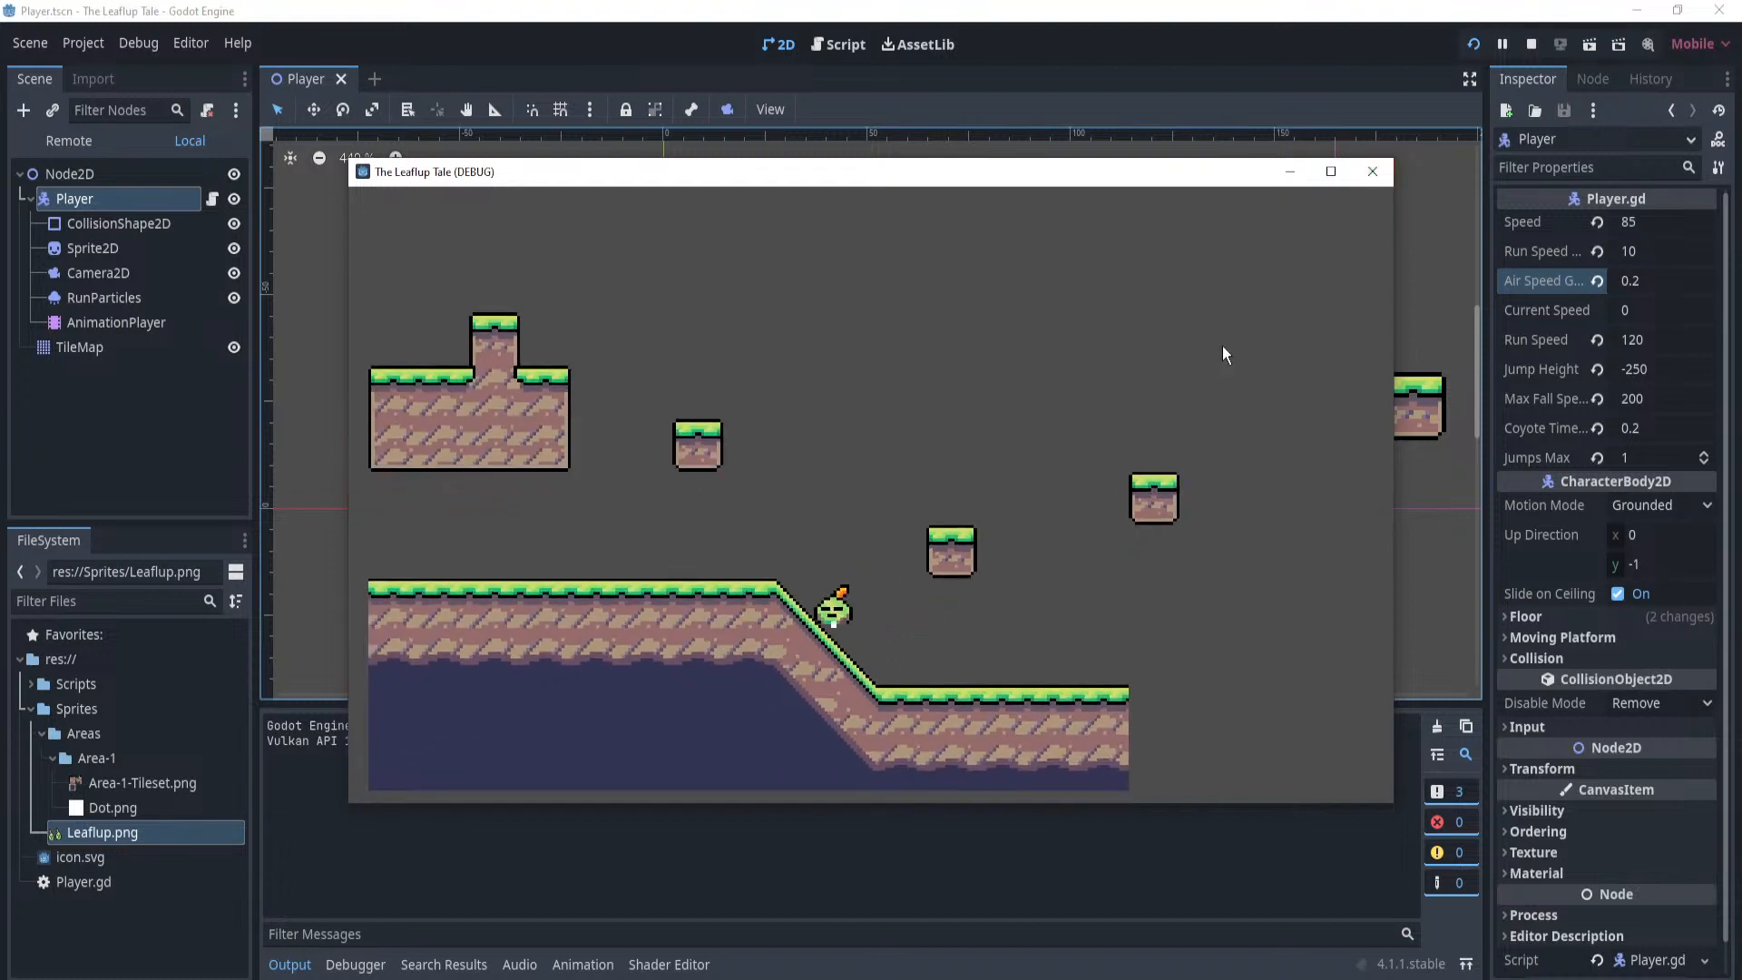
key(Up)
key(Right)
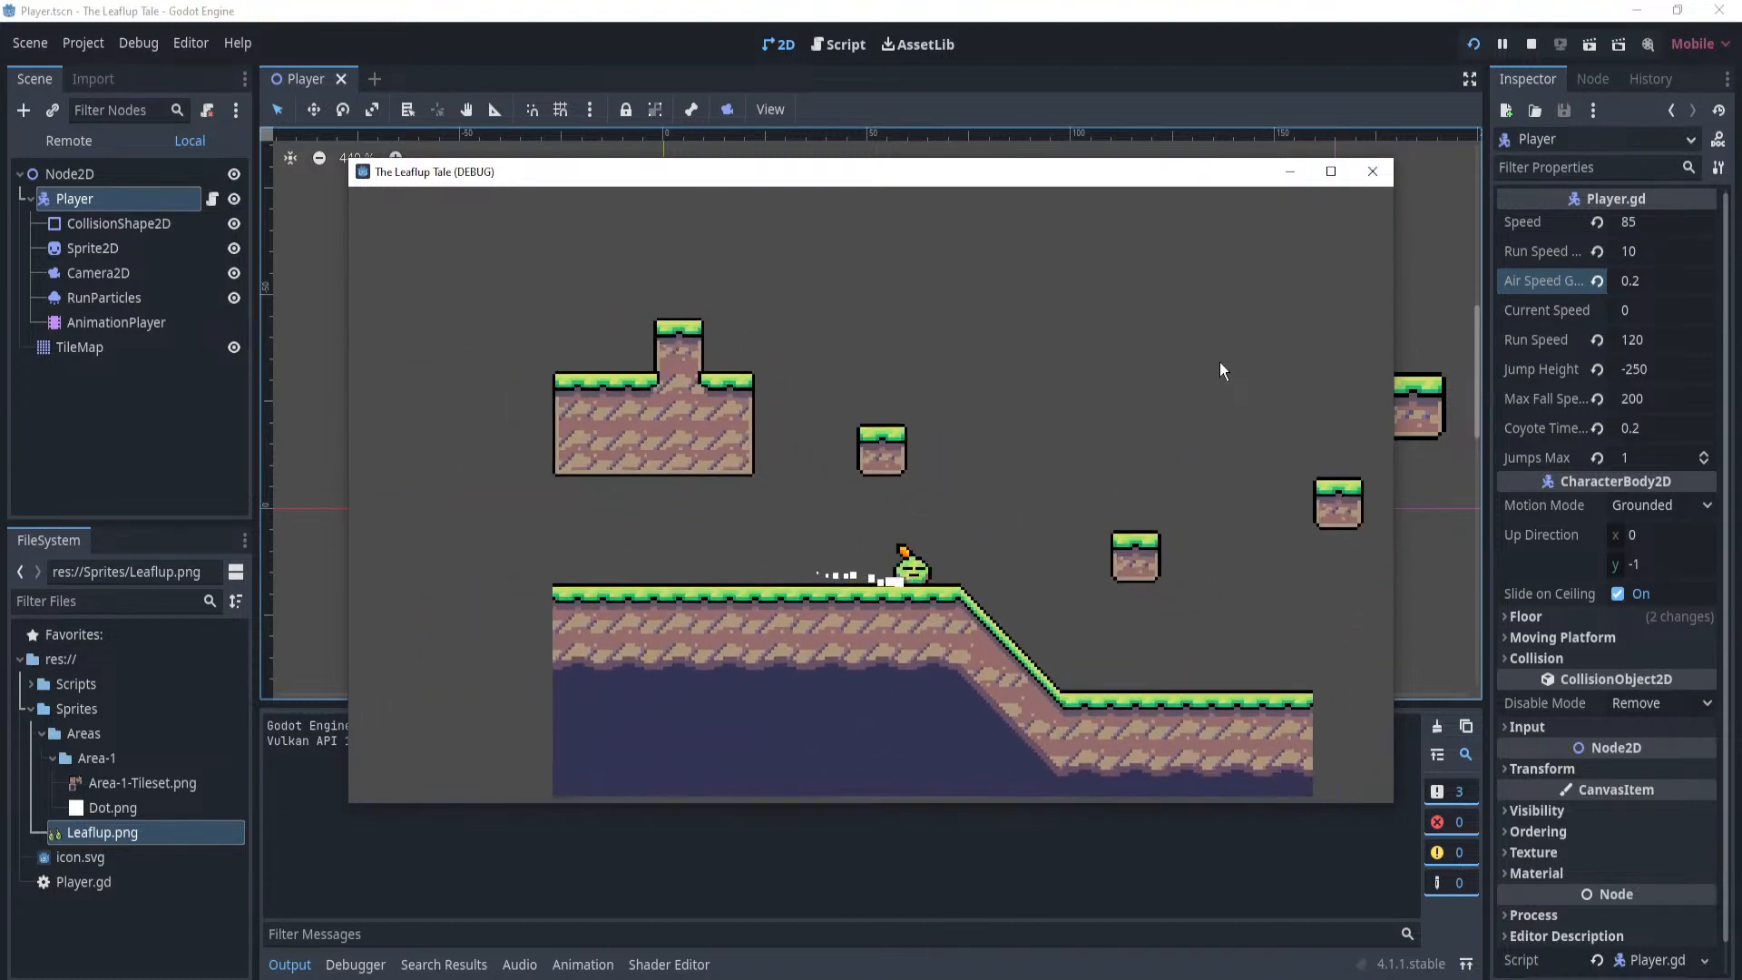
key(Up)
key(Left)
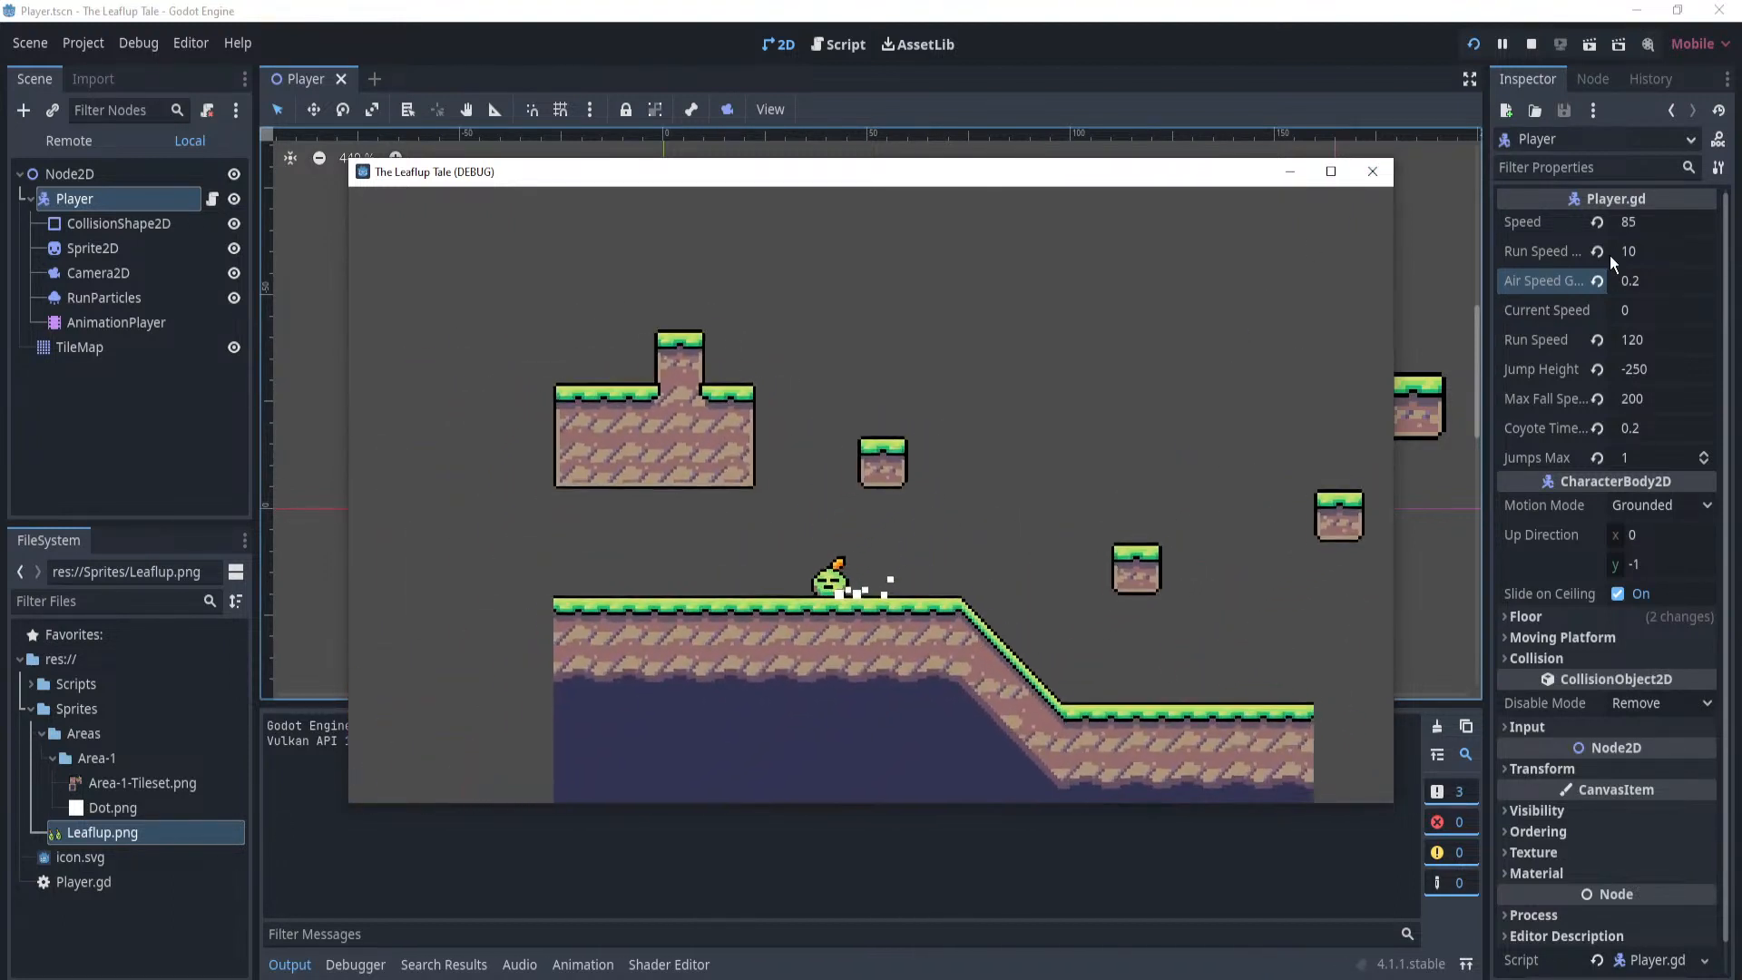
click(1371, 173)
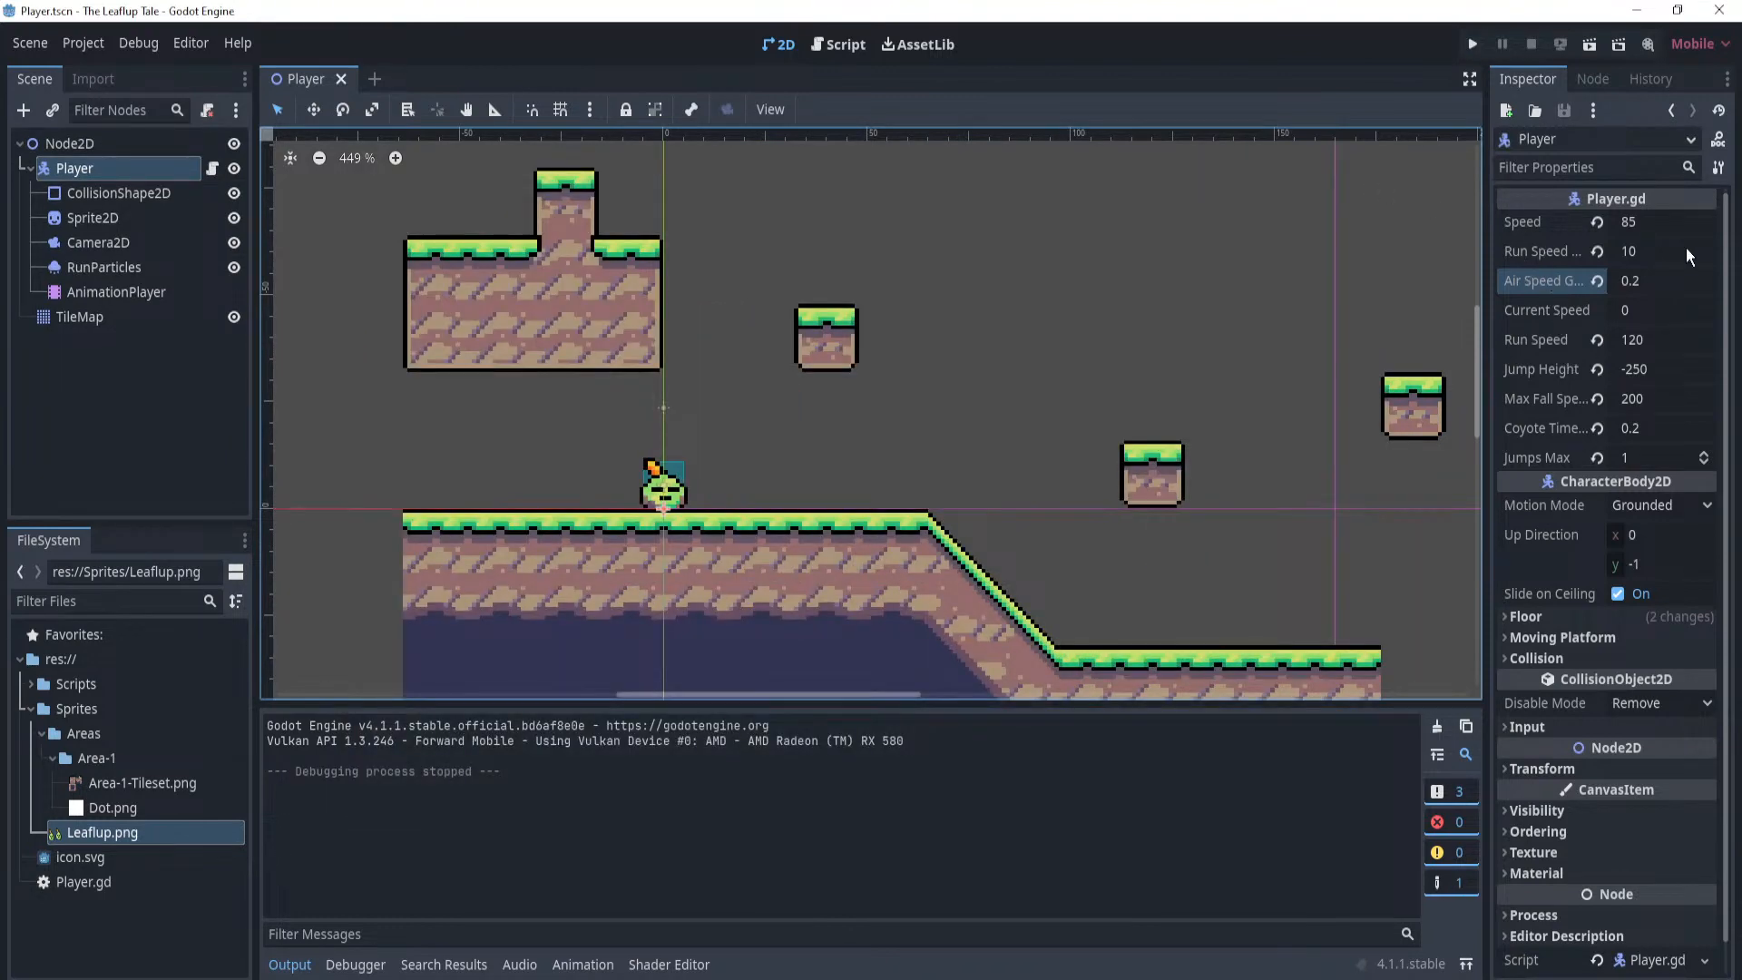
Open the Player script and check the `airSpeedGain` assignments in the airborne and grounded branches against the sprint code.
click(211, 169)
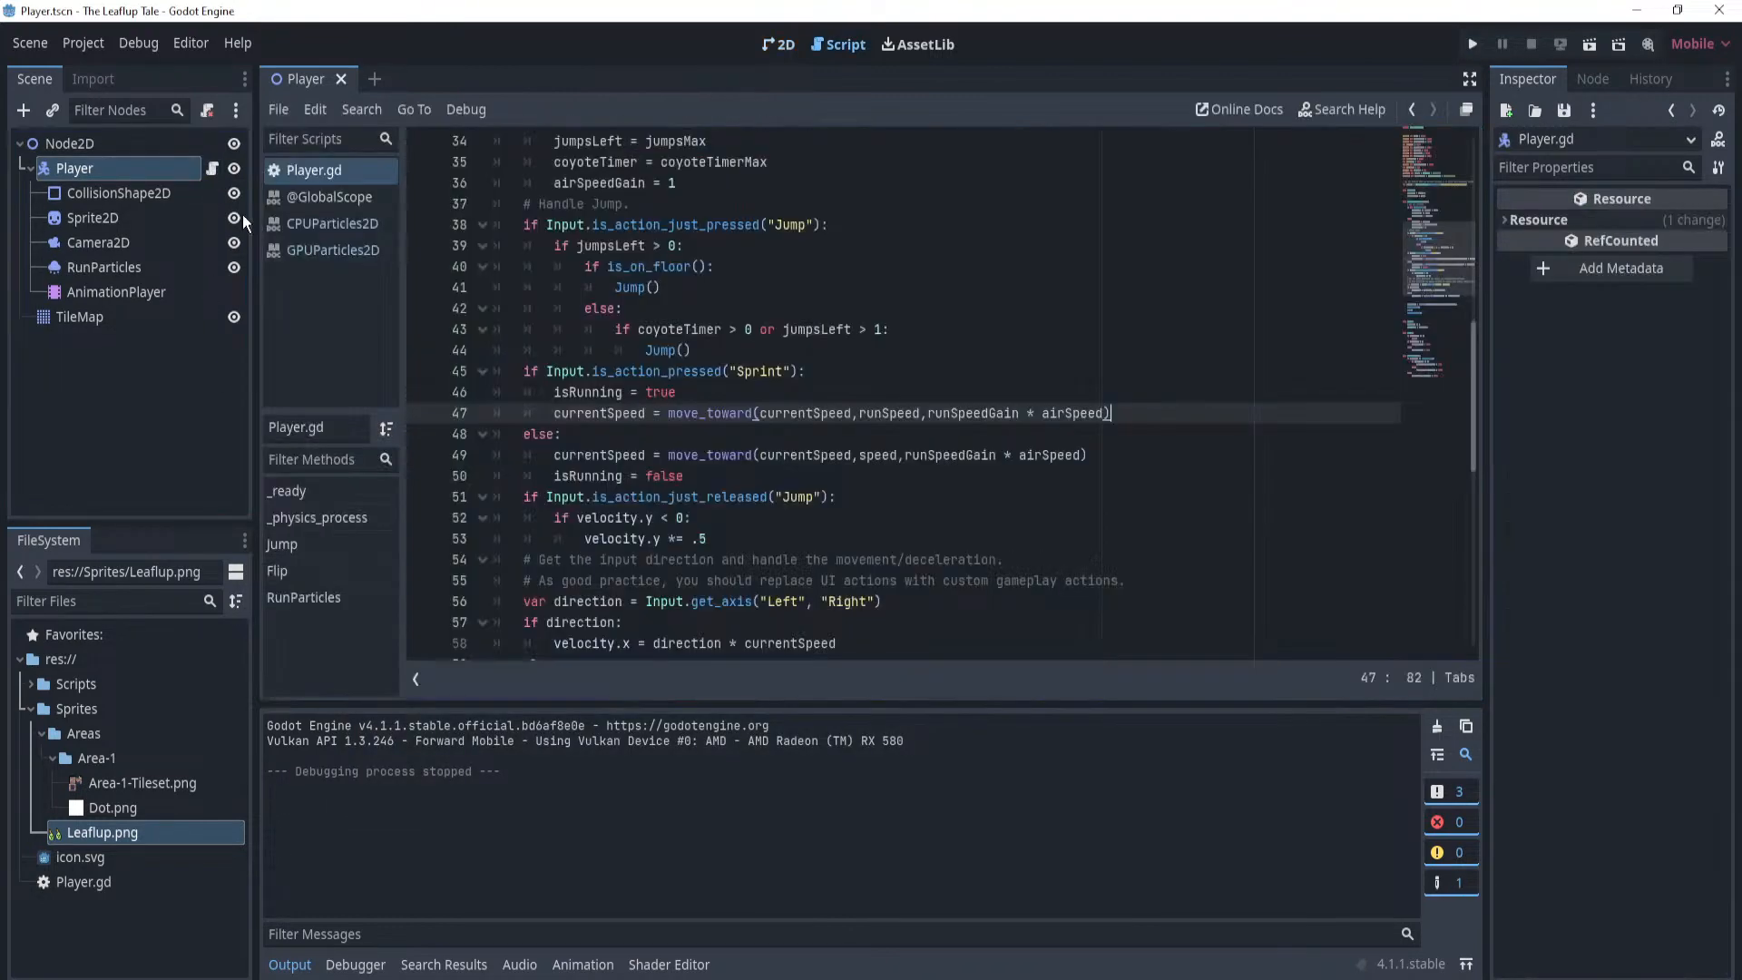
scroll(903, 393, up, 2)
scroll(903, 394, down, 2)
click(1182, 454)
click(1182, 420)
scroll(1170, 408, up, 4)
click(909, 335)
click(915, 370)
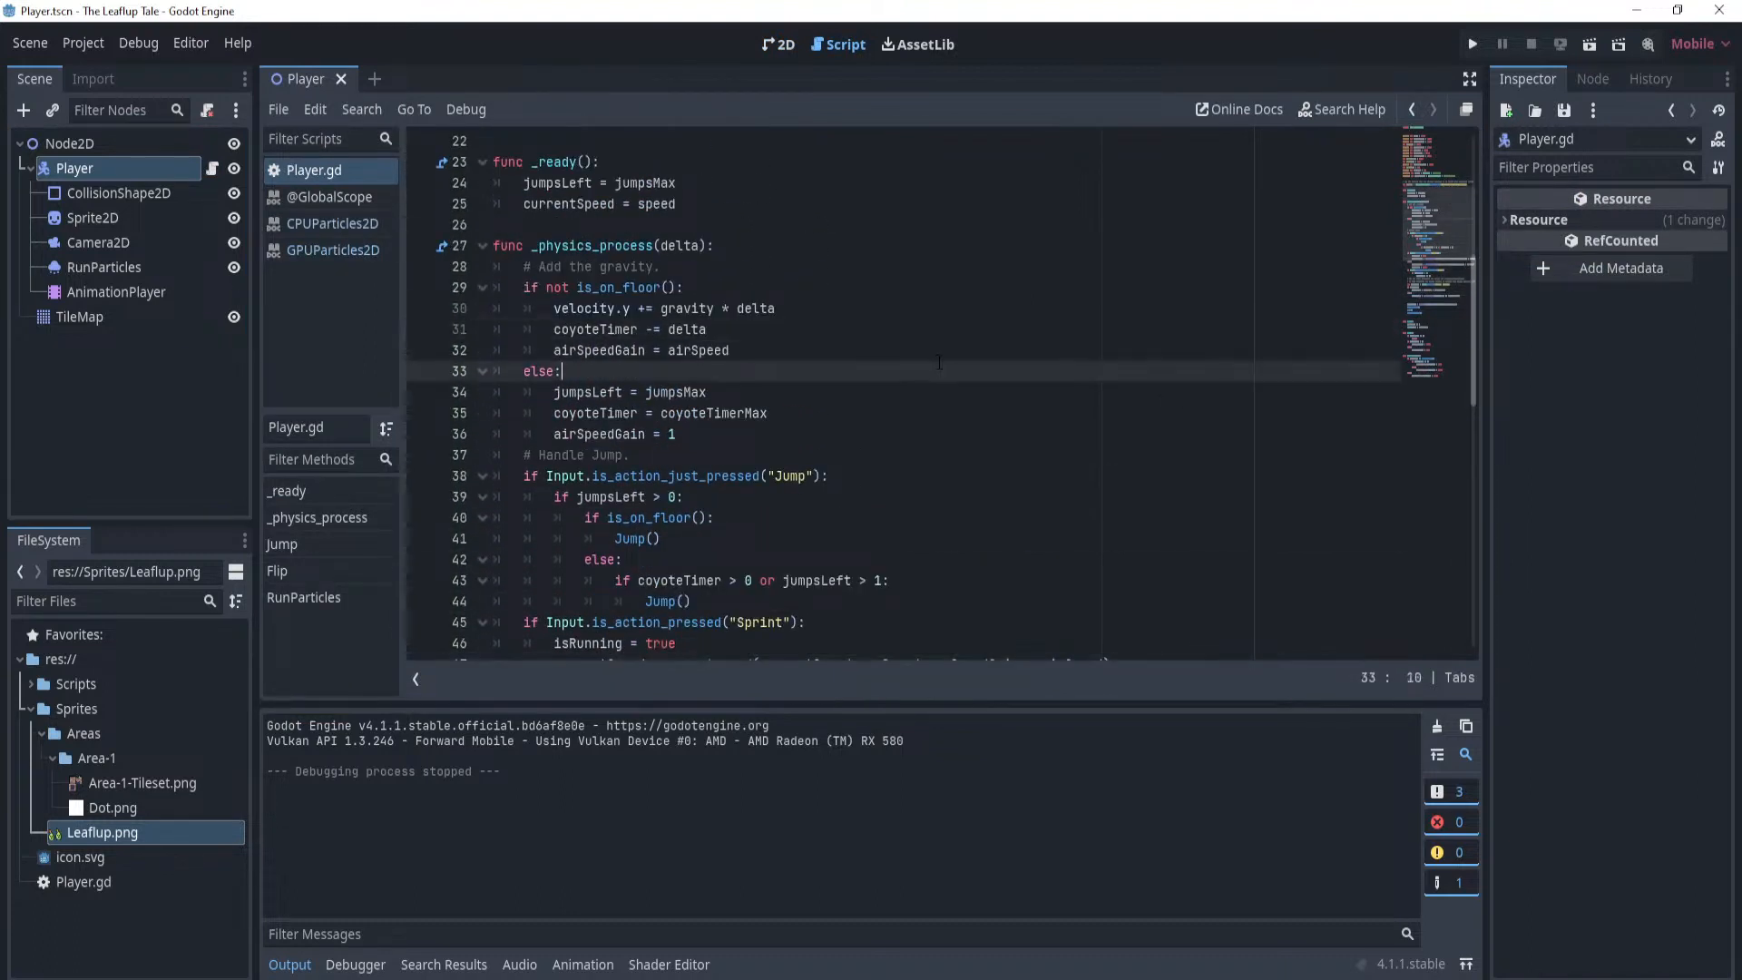
click(927, 426)
click(944, 371)
click(931, 328)
click(924, 350)
Replace `airSpeed` with `airSpeedGain` in both `currentSpeed` `move_toward` calls of the sprint code, and save the script.
scroll(930, 349, down, 4)
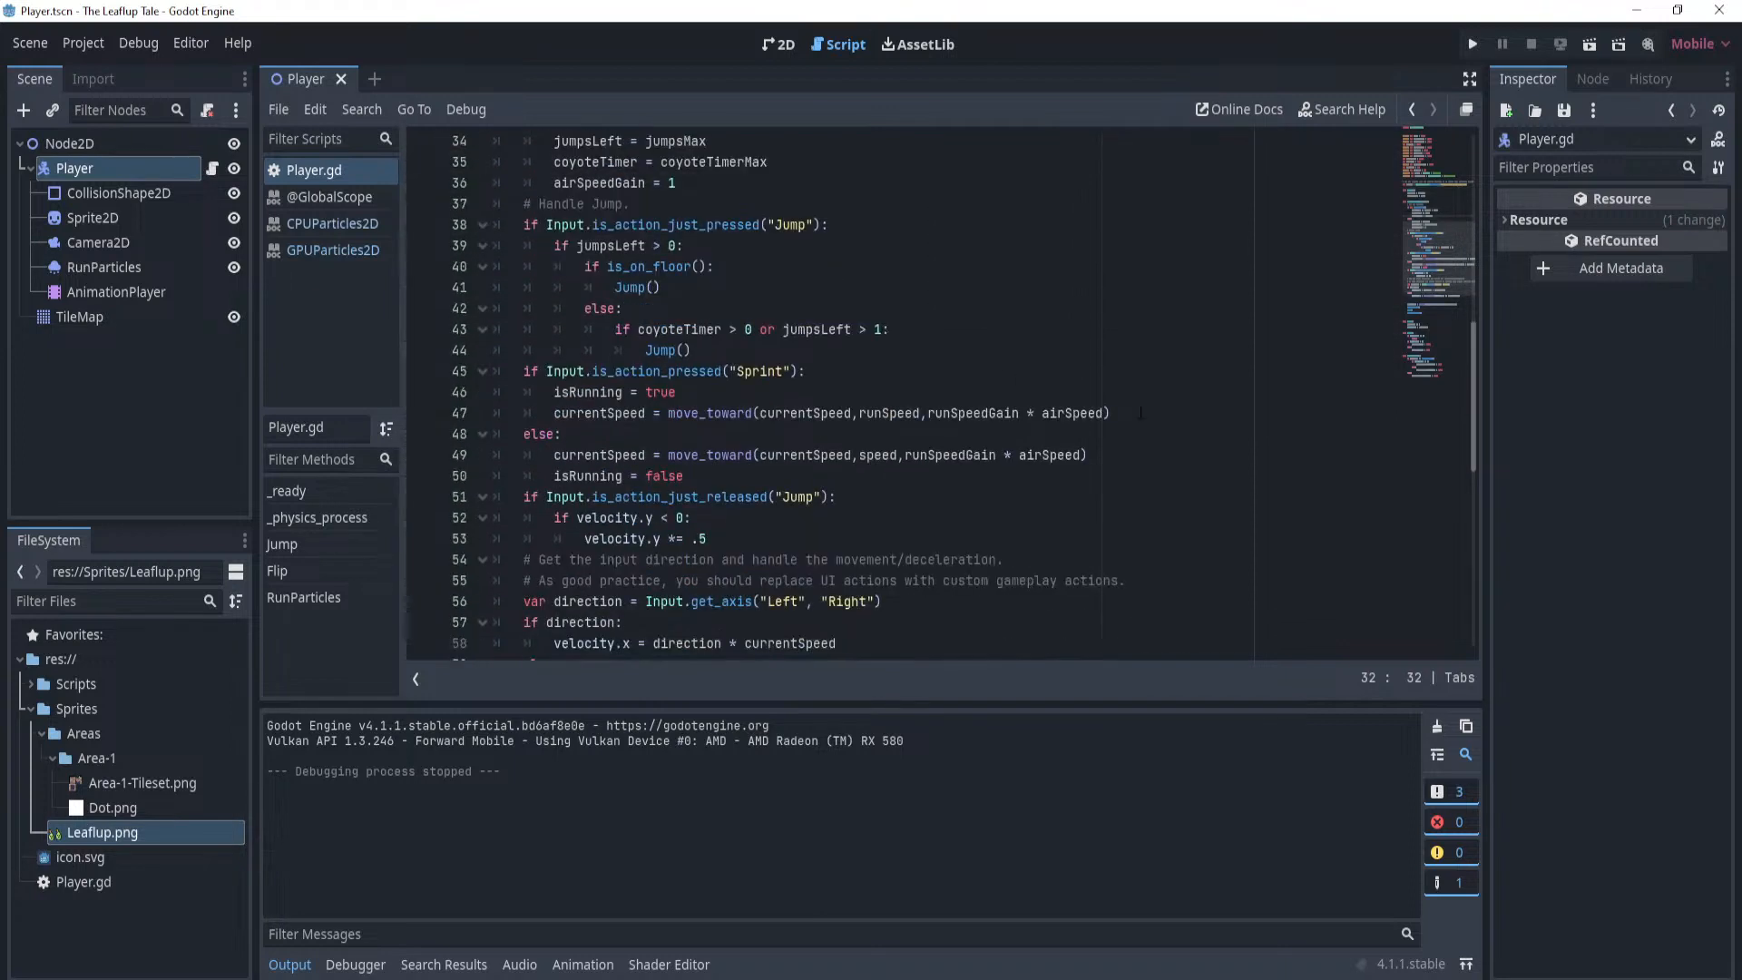
click(1185, 413)
double_click(1085, 415)
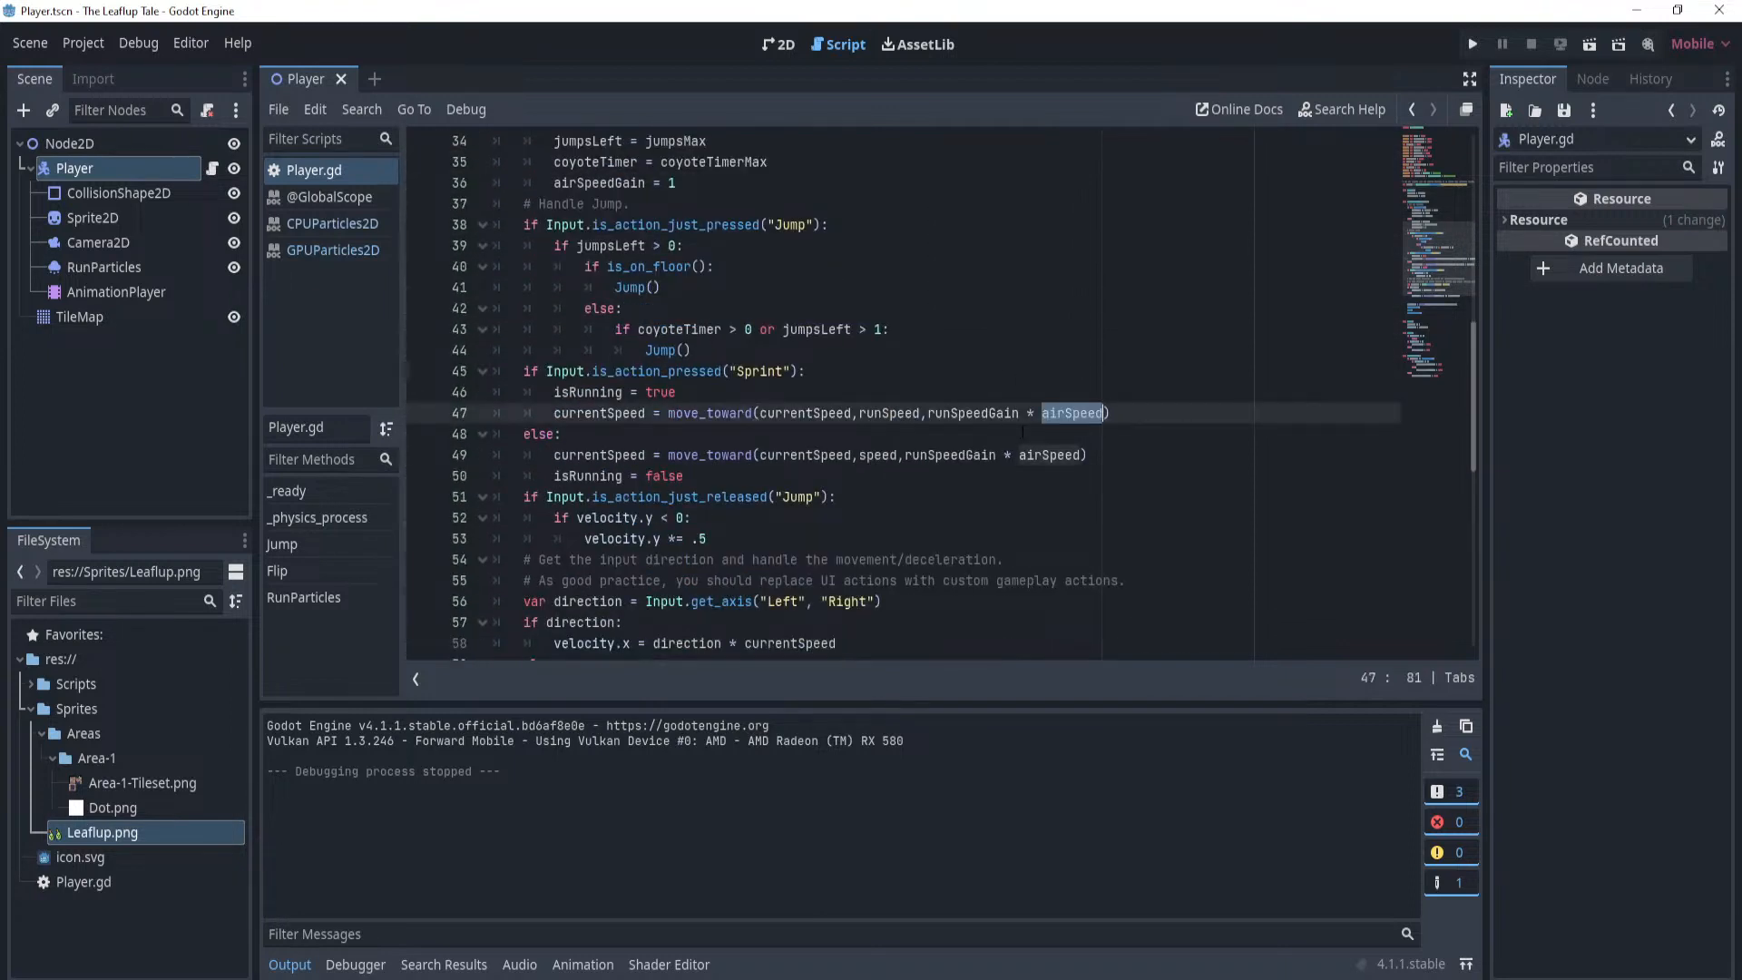
text(airSpeedGain)
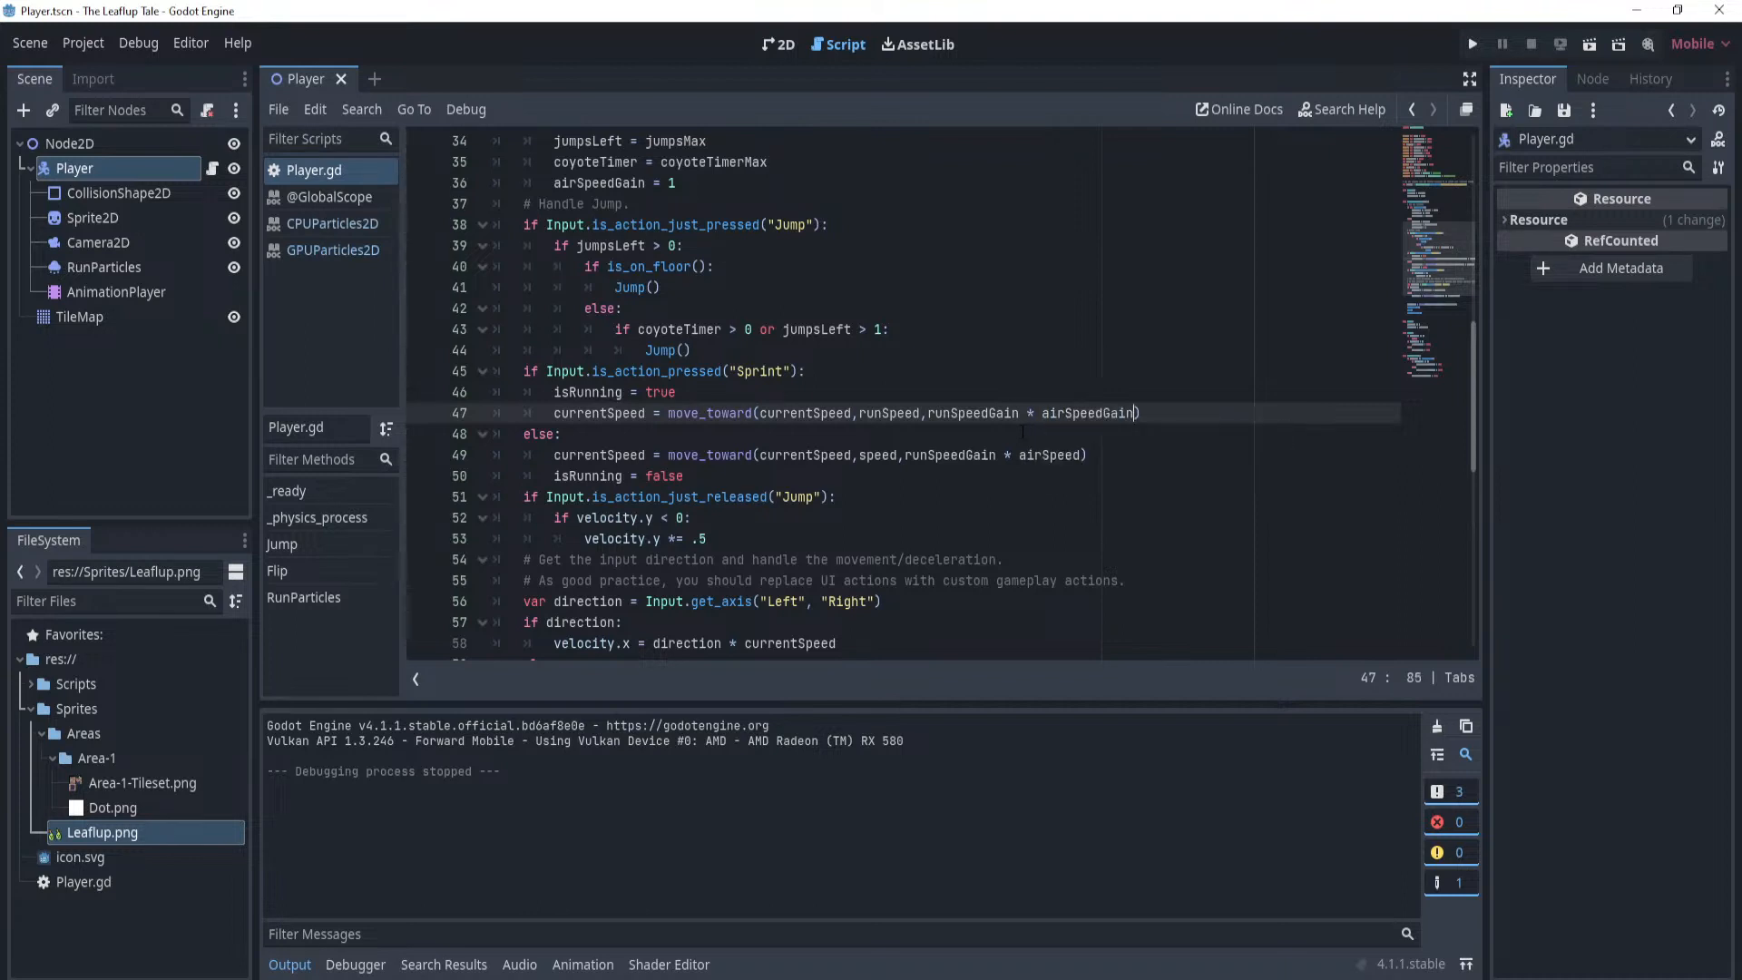
double_click(1050, 455)
text(air)
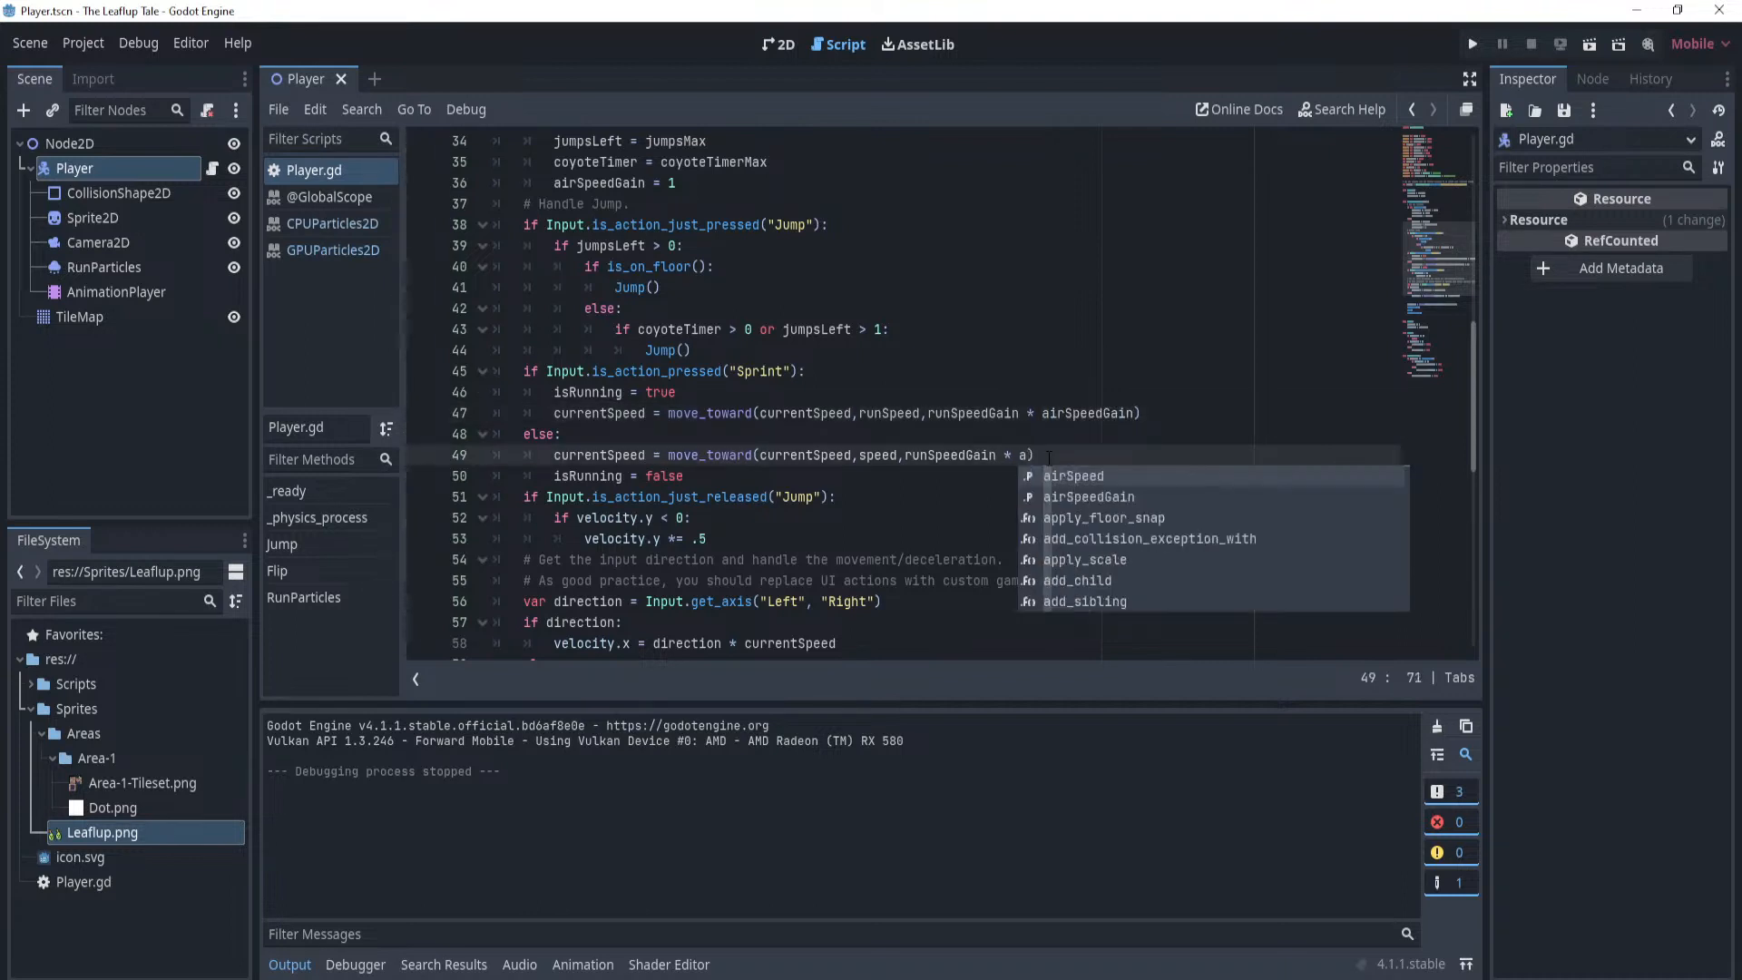
key(Down)
key(Return)
key(ctrl+s)
click(1173, 392)
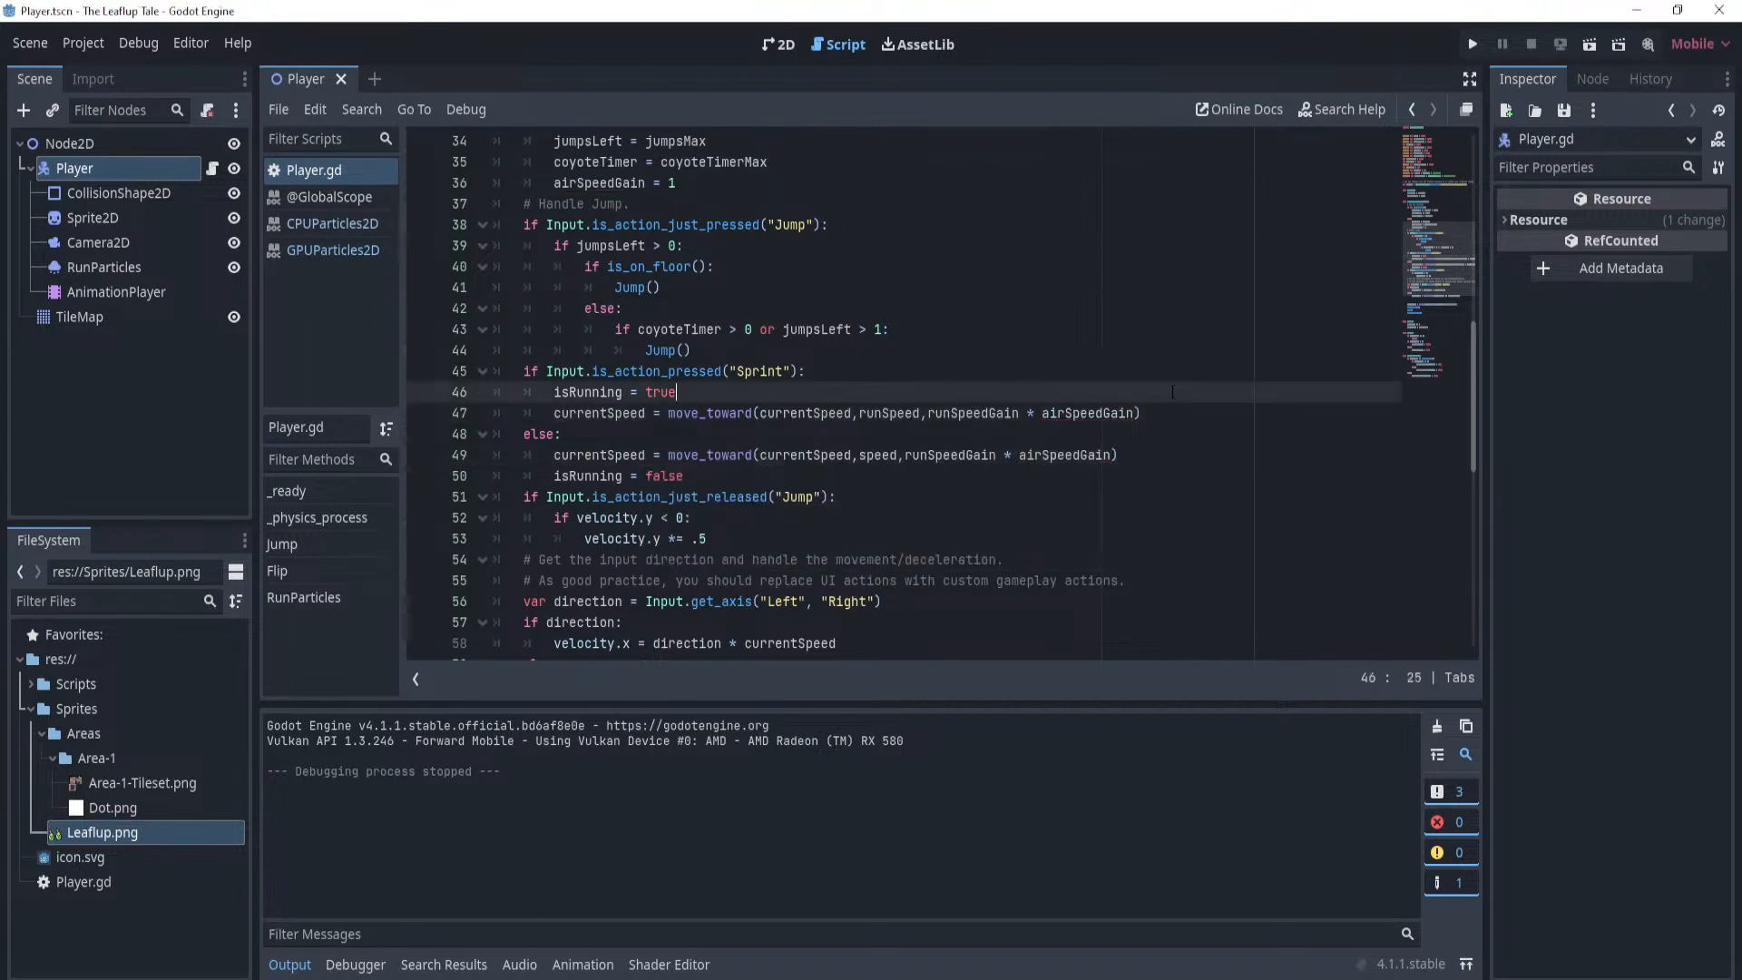
Run the project, test jumping with mid-air direction changes both ways, and close the game window.
key(F5)
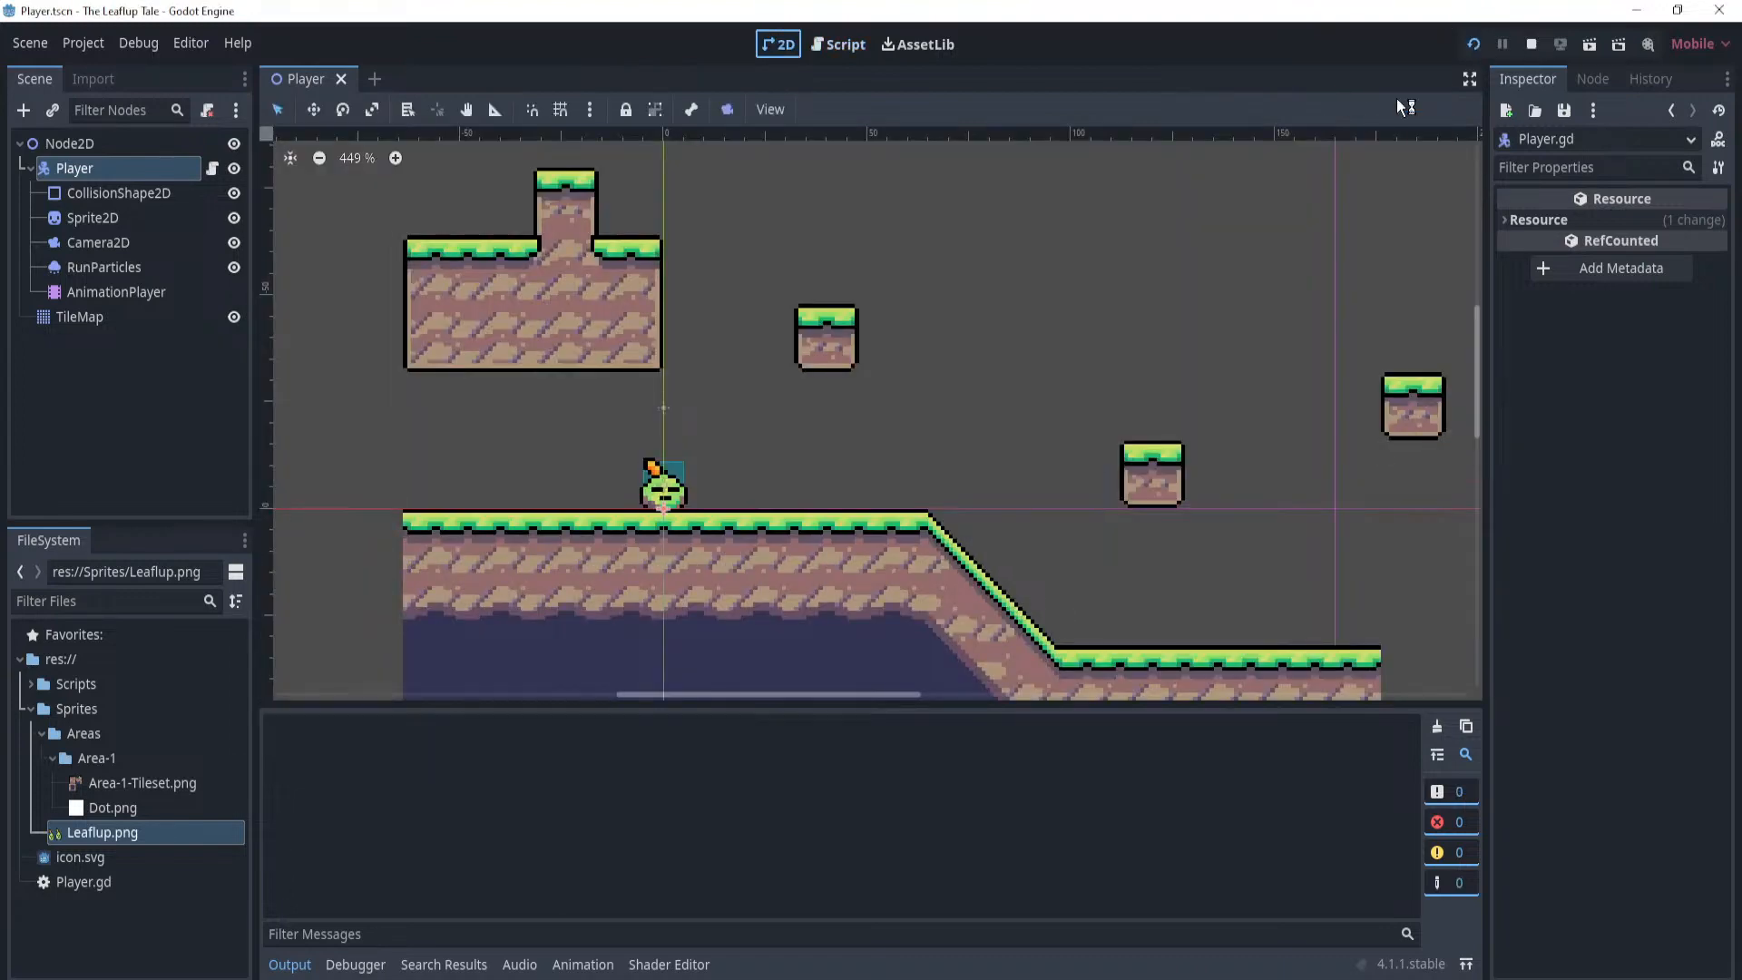
key(Left)
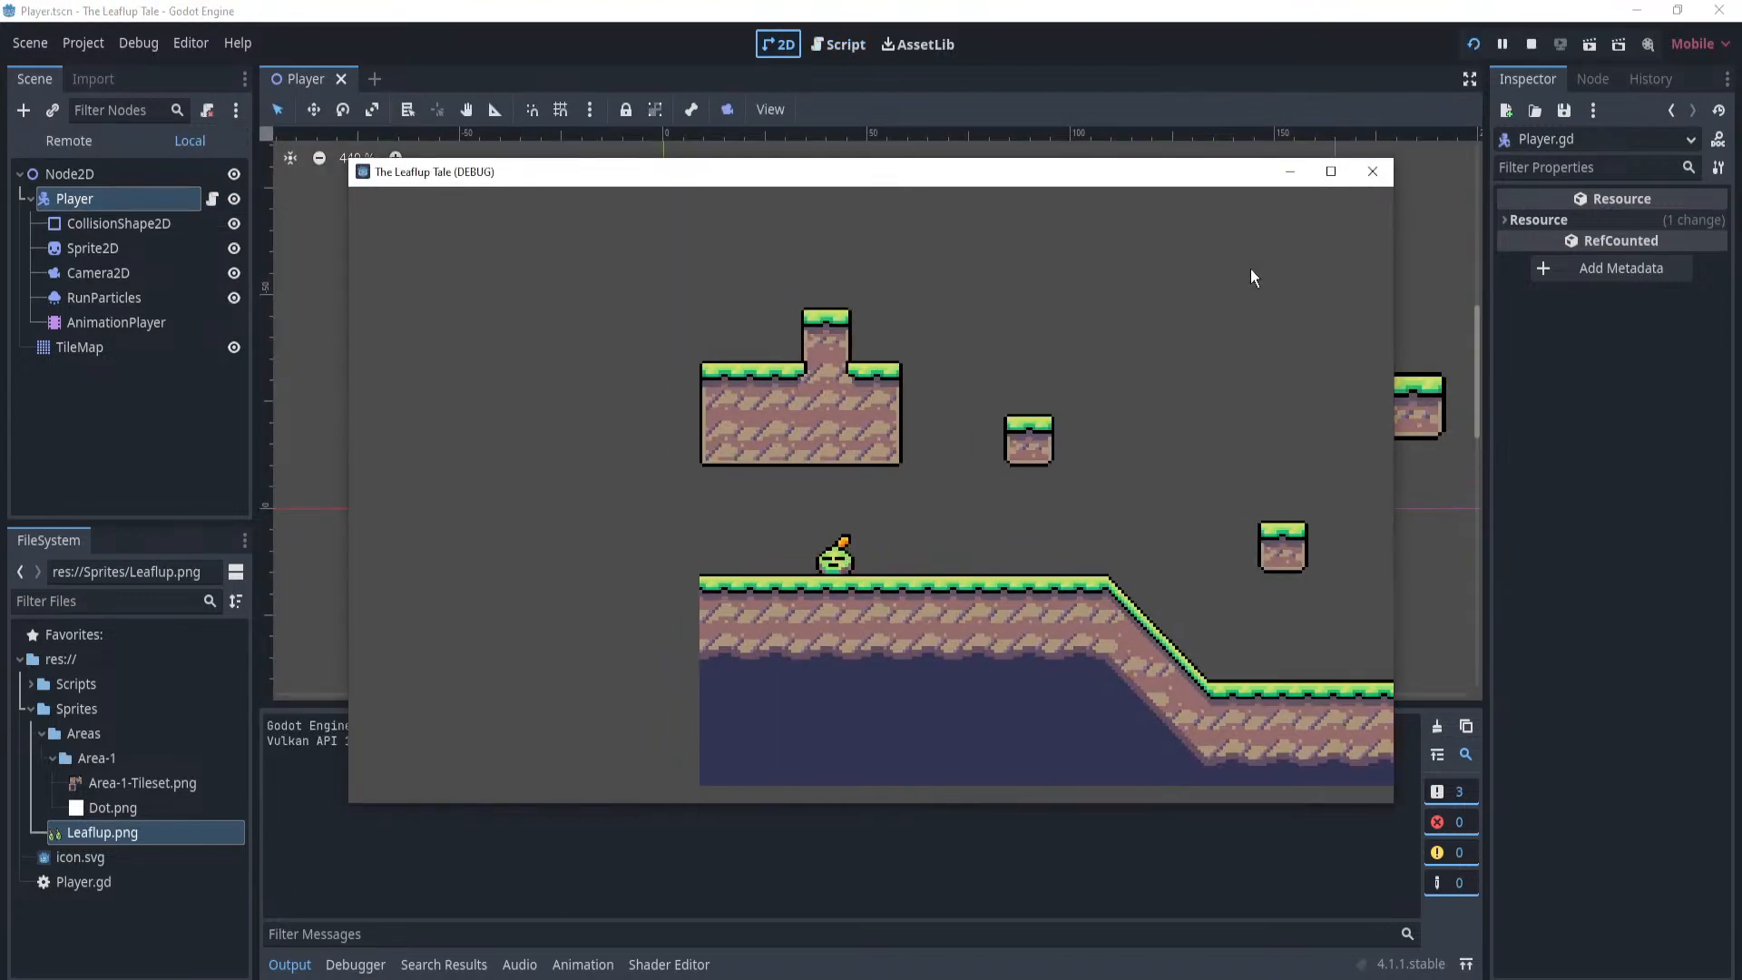
key(Right)
key(space)
key(Left)
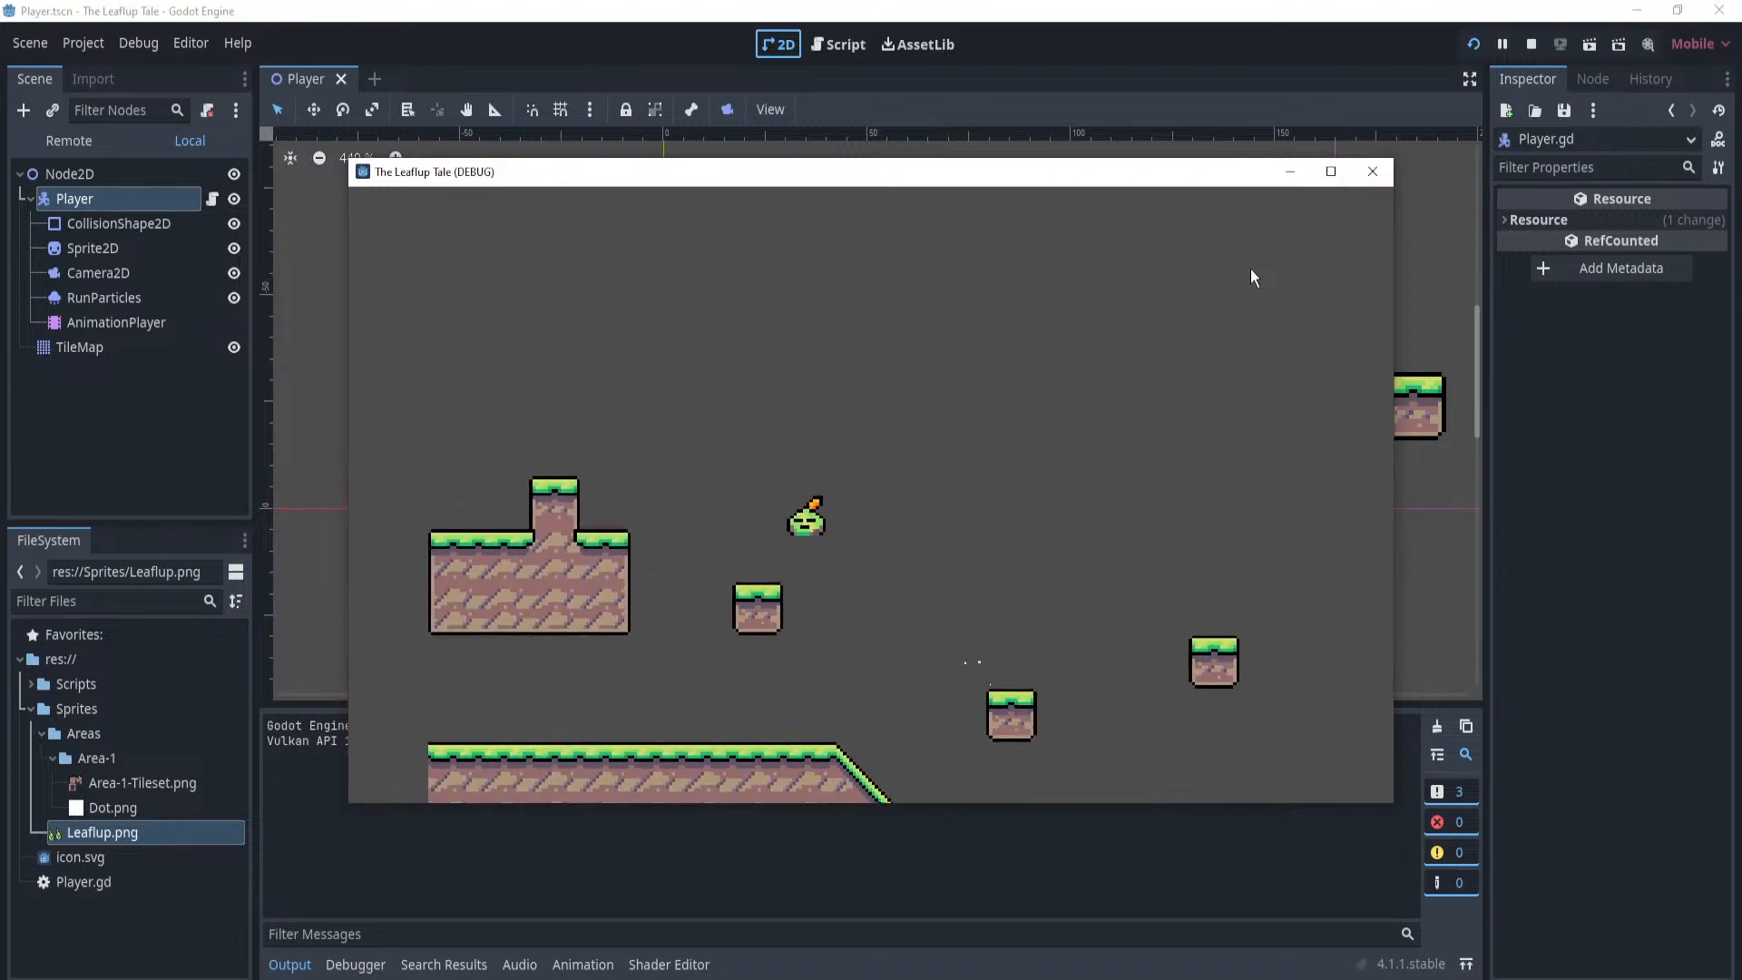
key(Right)
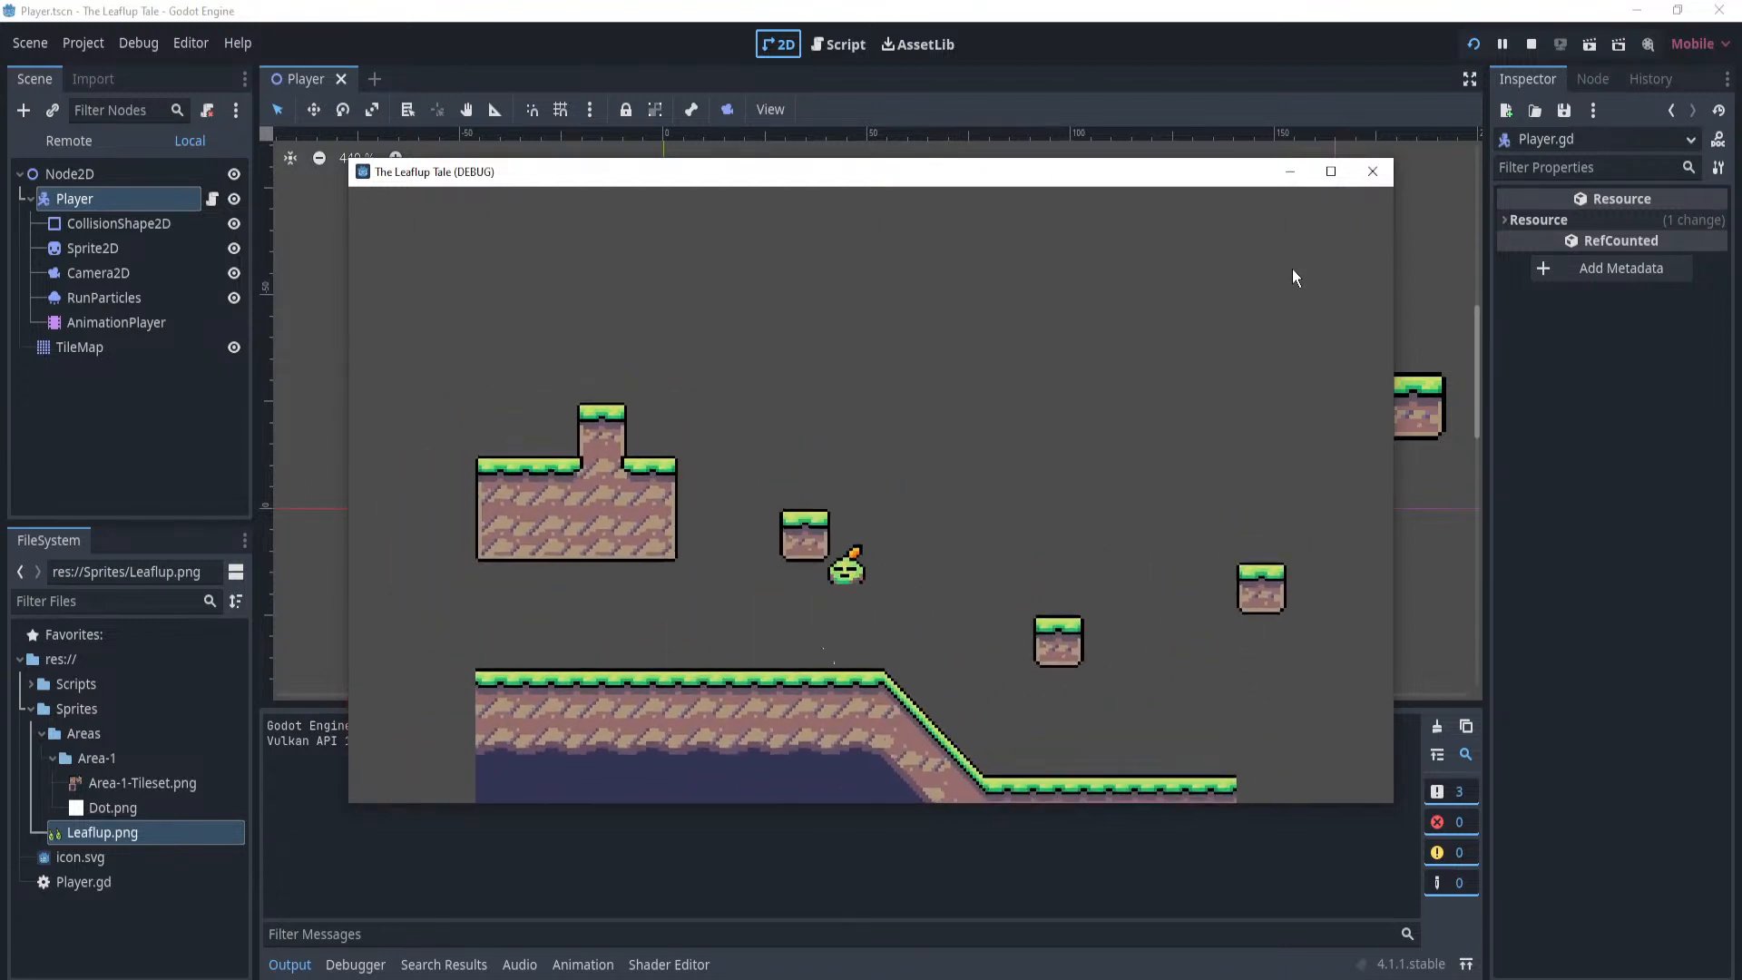
key(Left)
click(1372, 171)
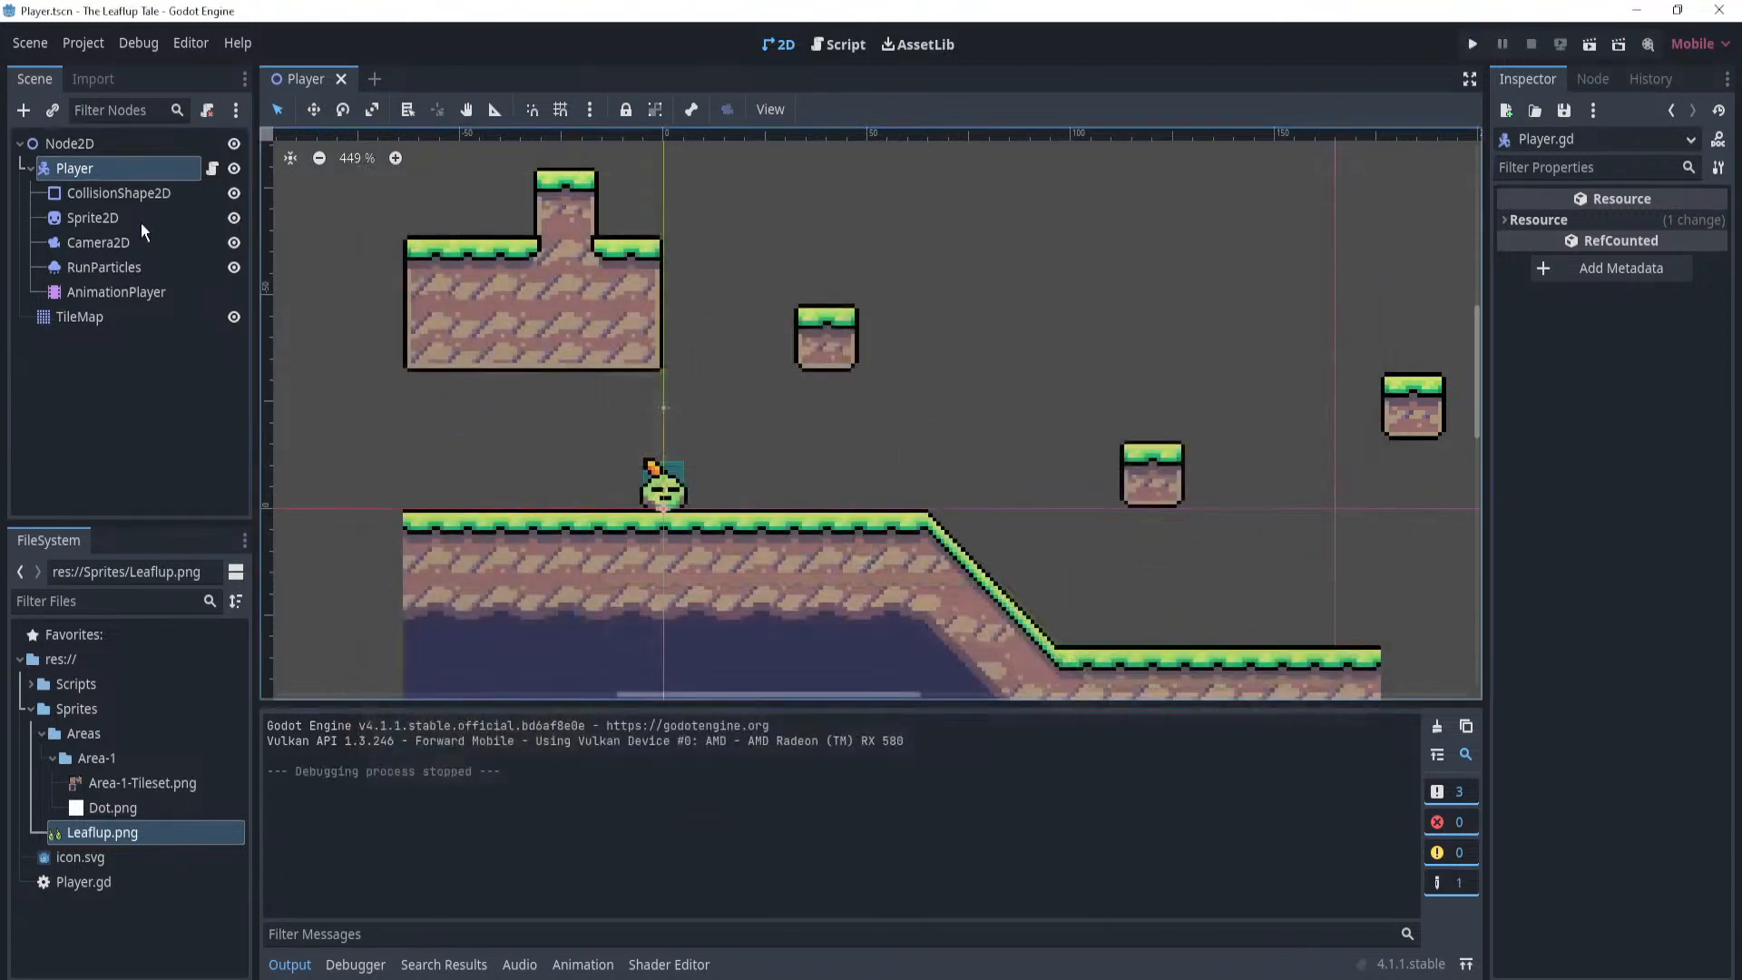
Compare the air ramp speed code in PlayerController.cs in Visual Studio with the `airSpeedGain` and sprint code in Godot's Player.gd.
click(82, 169)
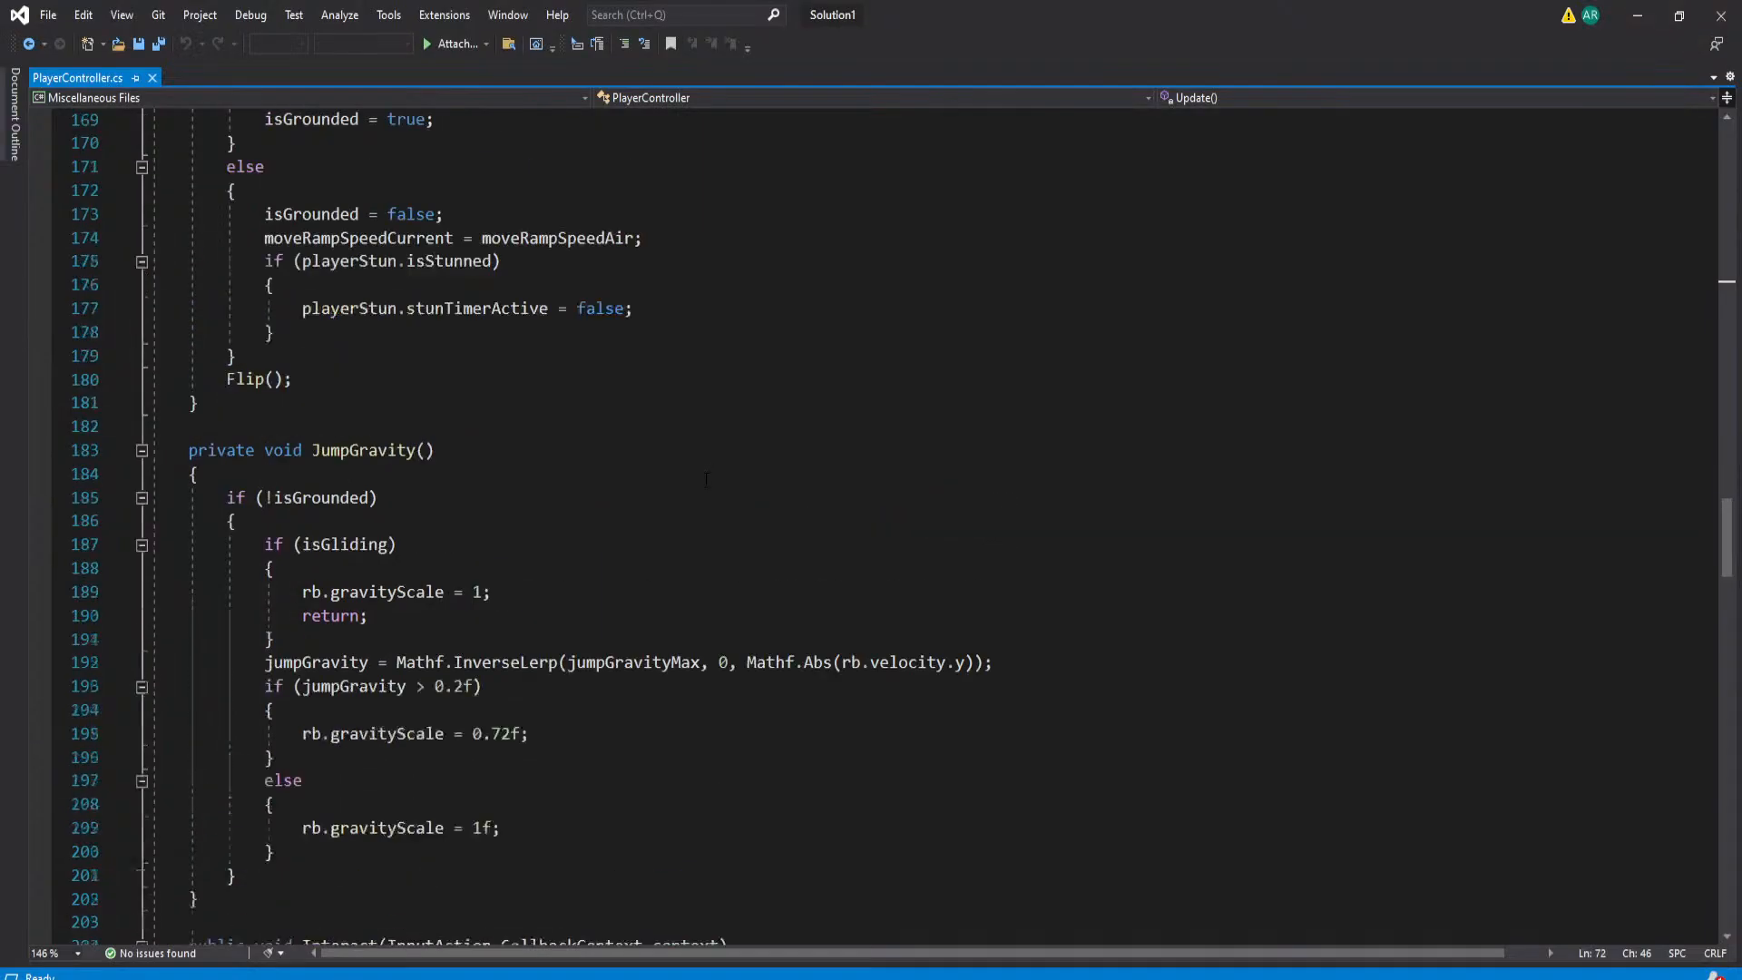
scroll(736, 499, down, 2)
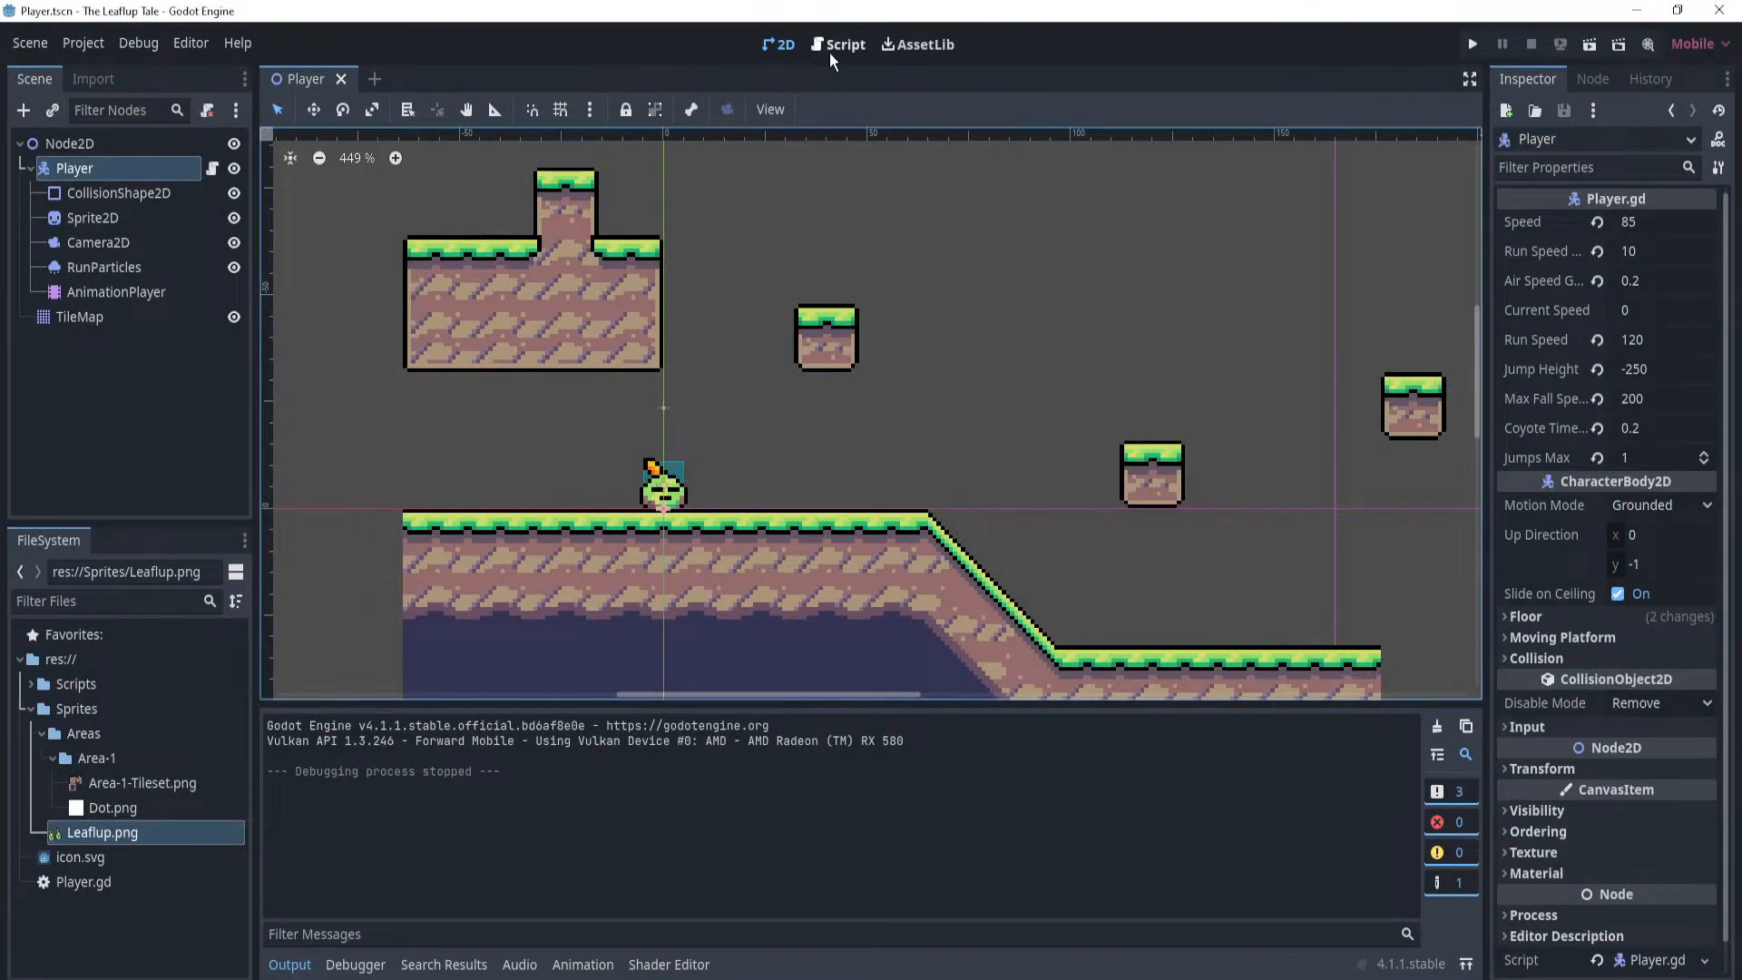
key(ctrl+F3)
scroll(966, 419, up, 2)
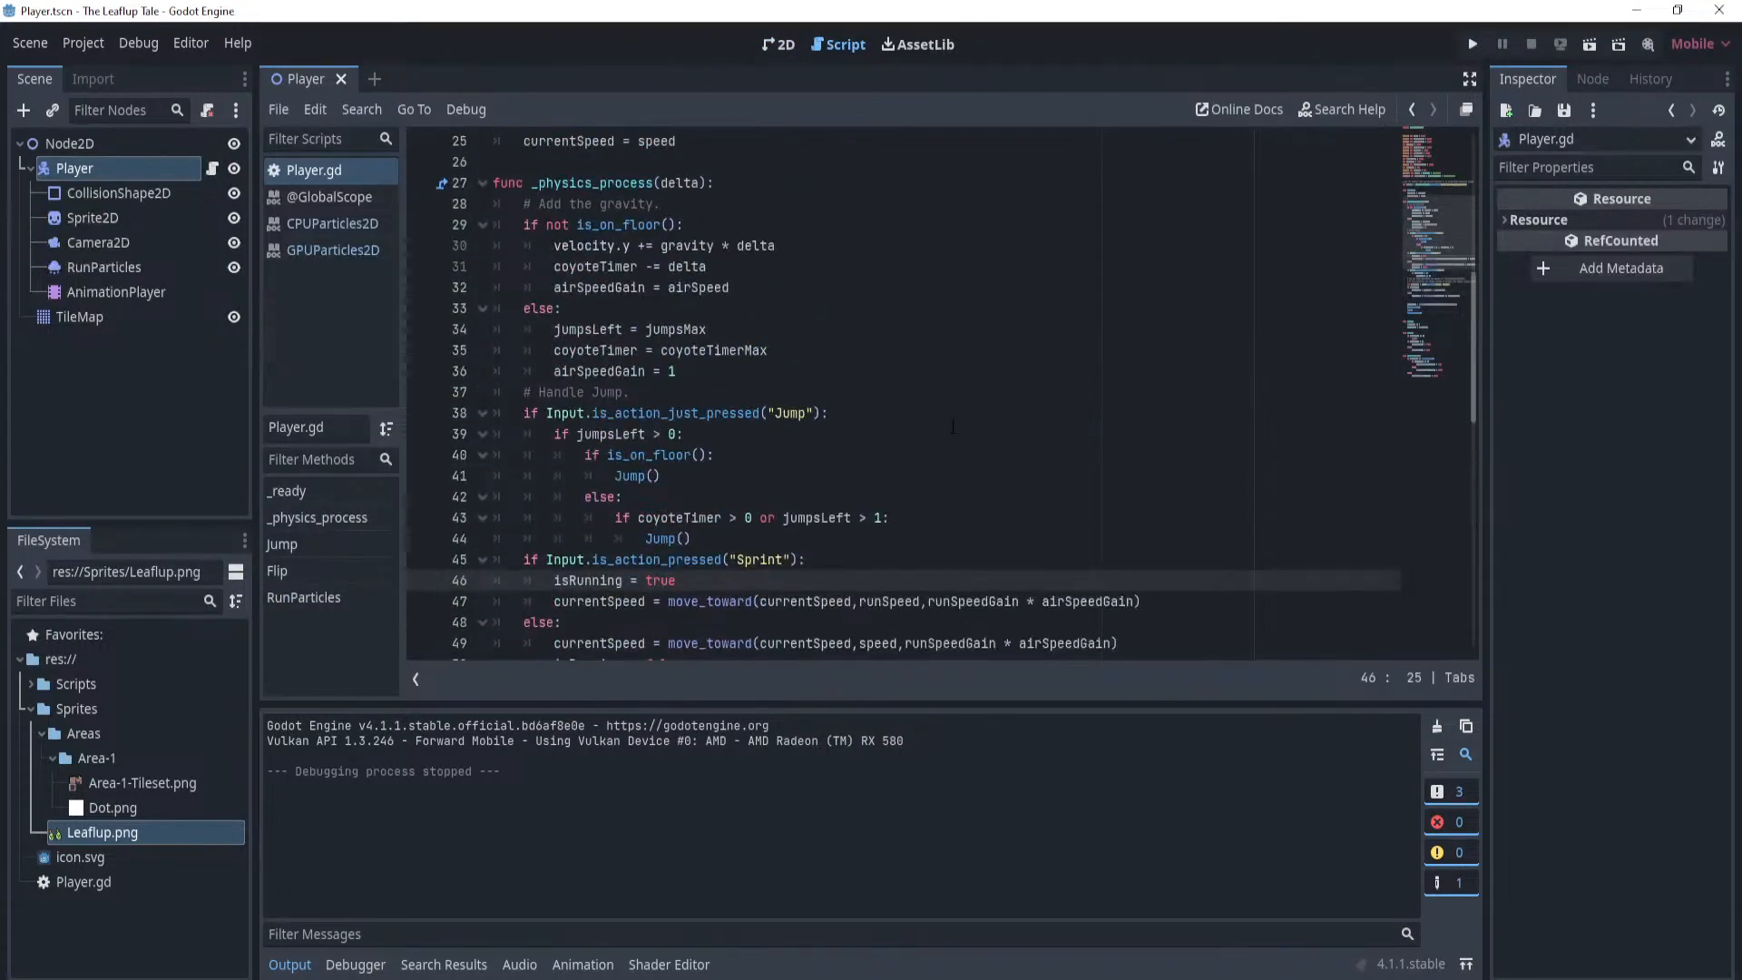
scroll(705, 355, up, 1)
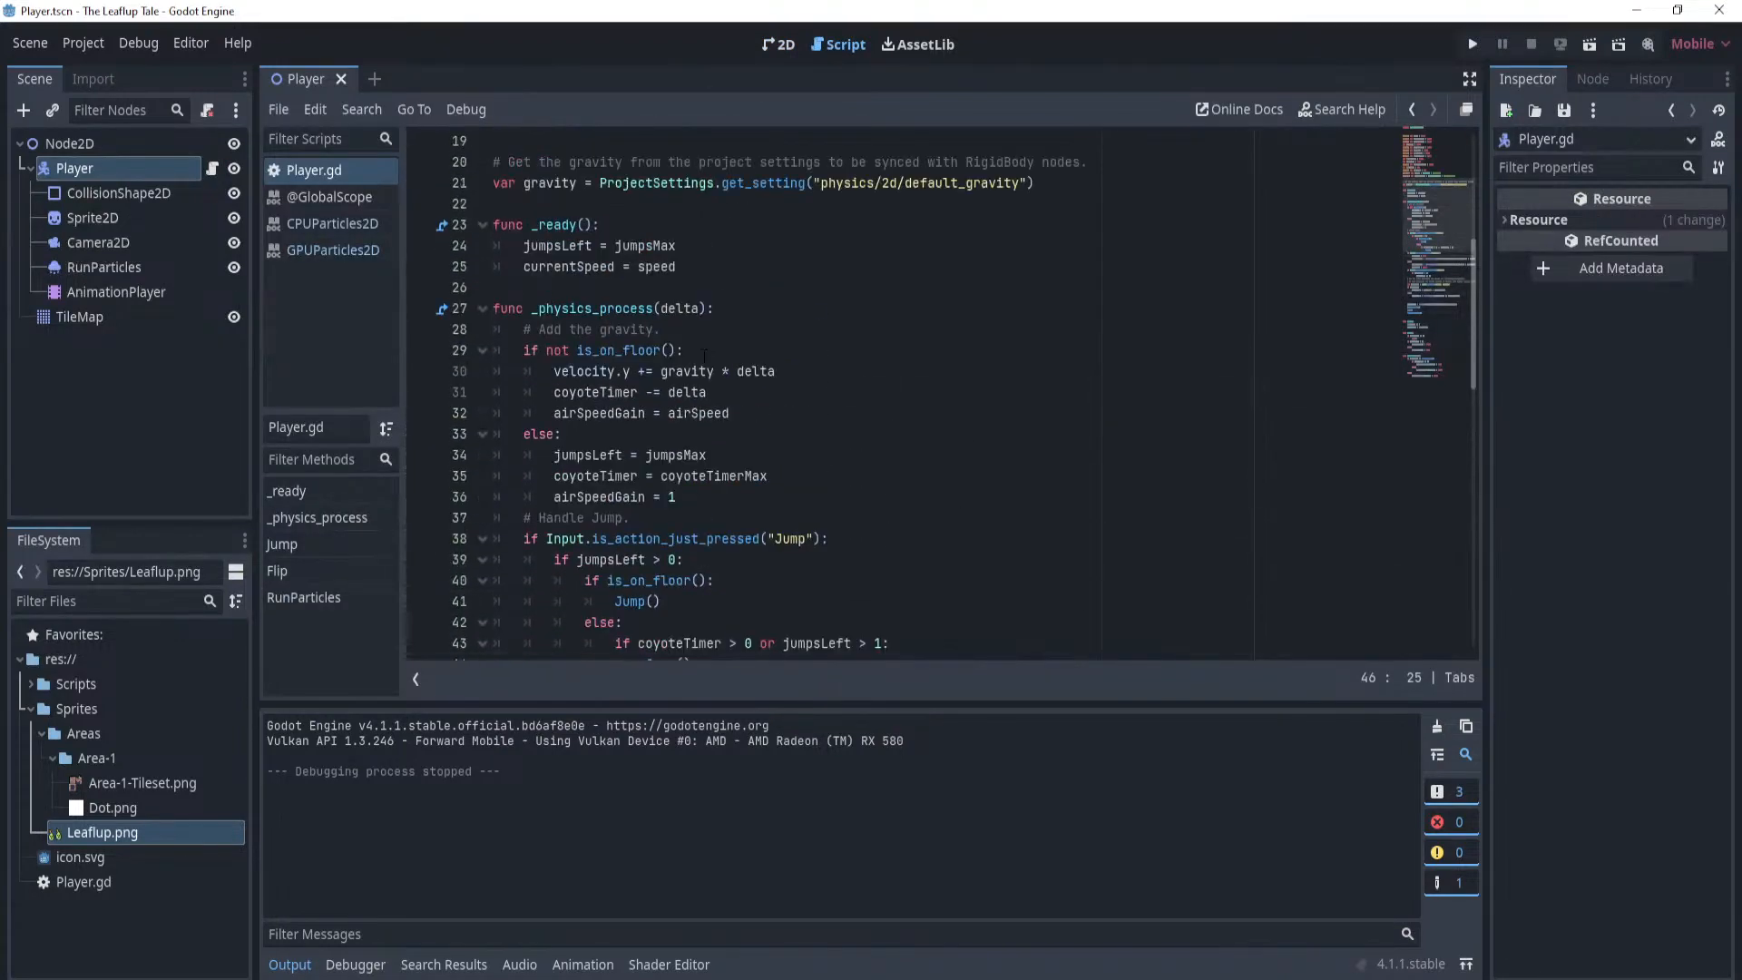
click(772, 411)
scroll(771, 422, down, 1)
click(723, 444)
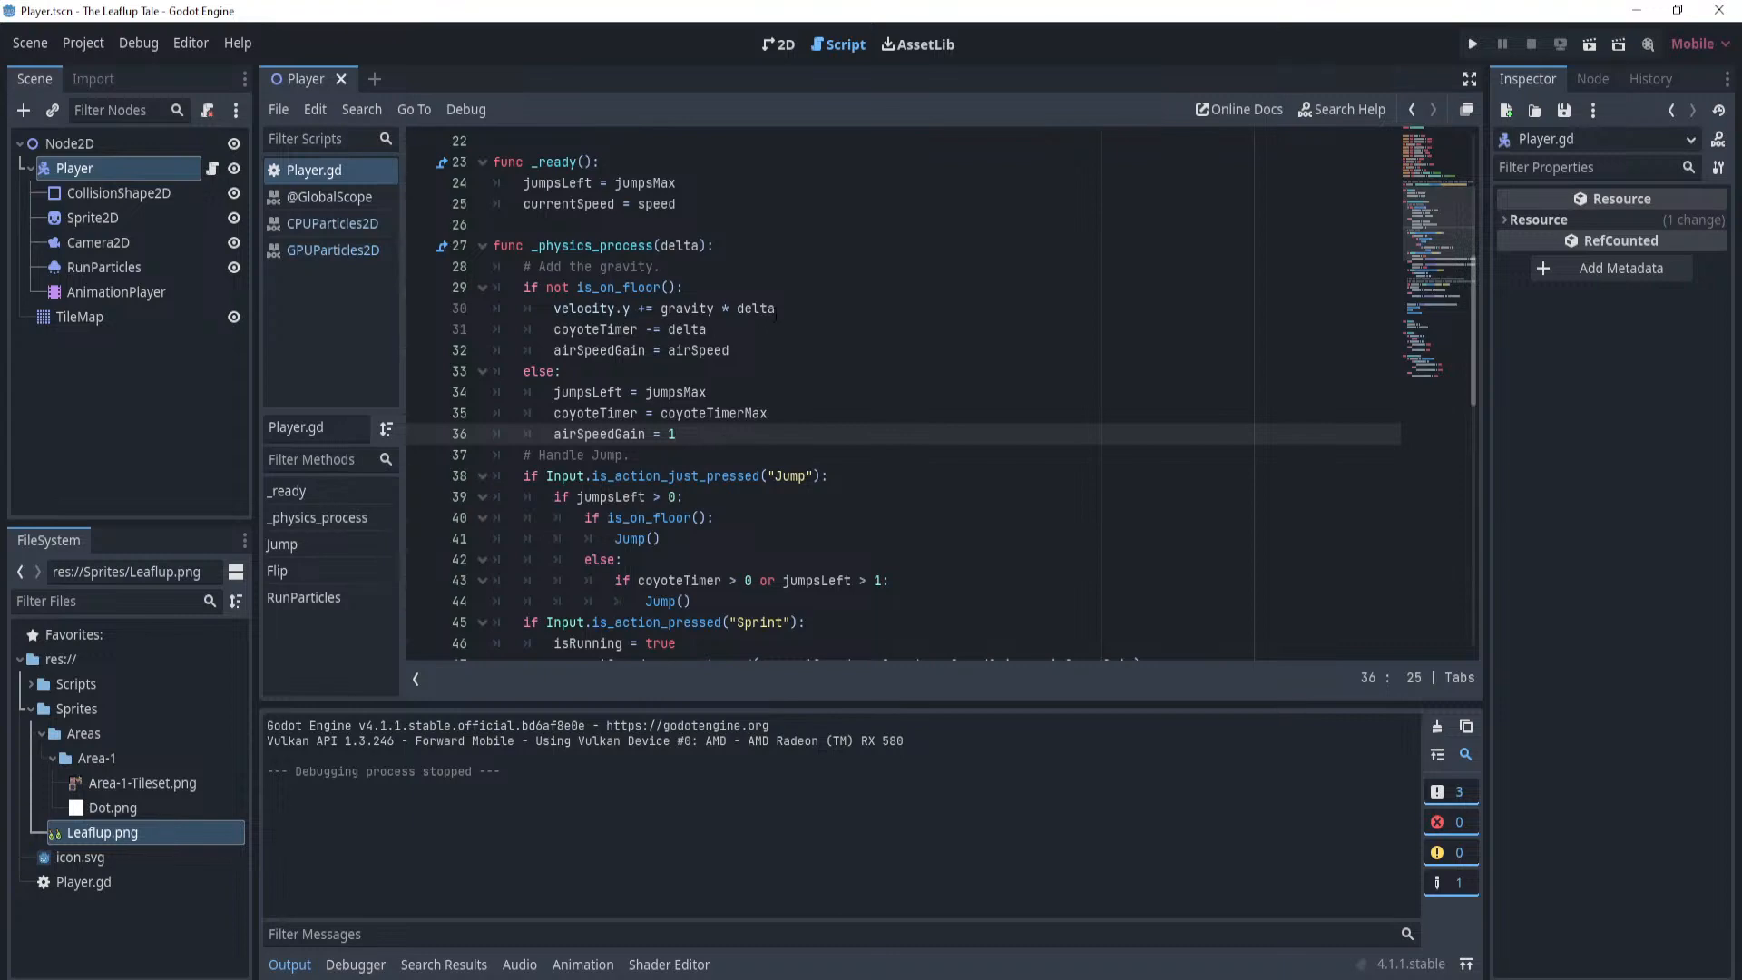
click(786, 352)
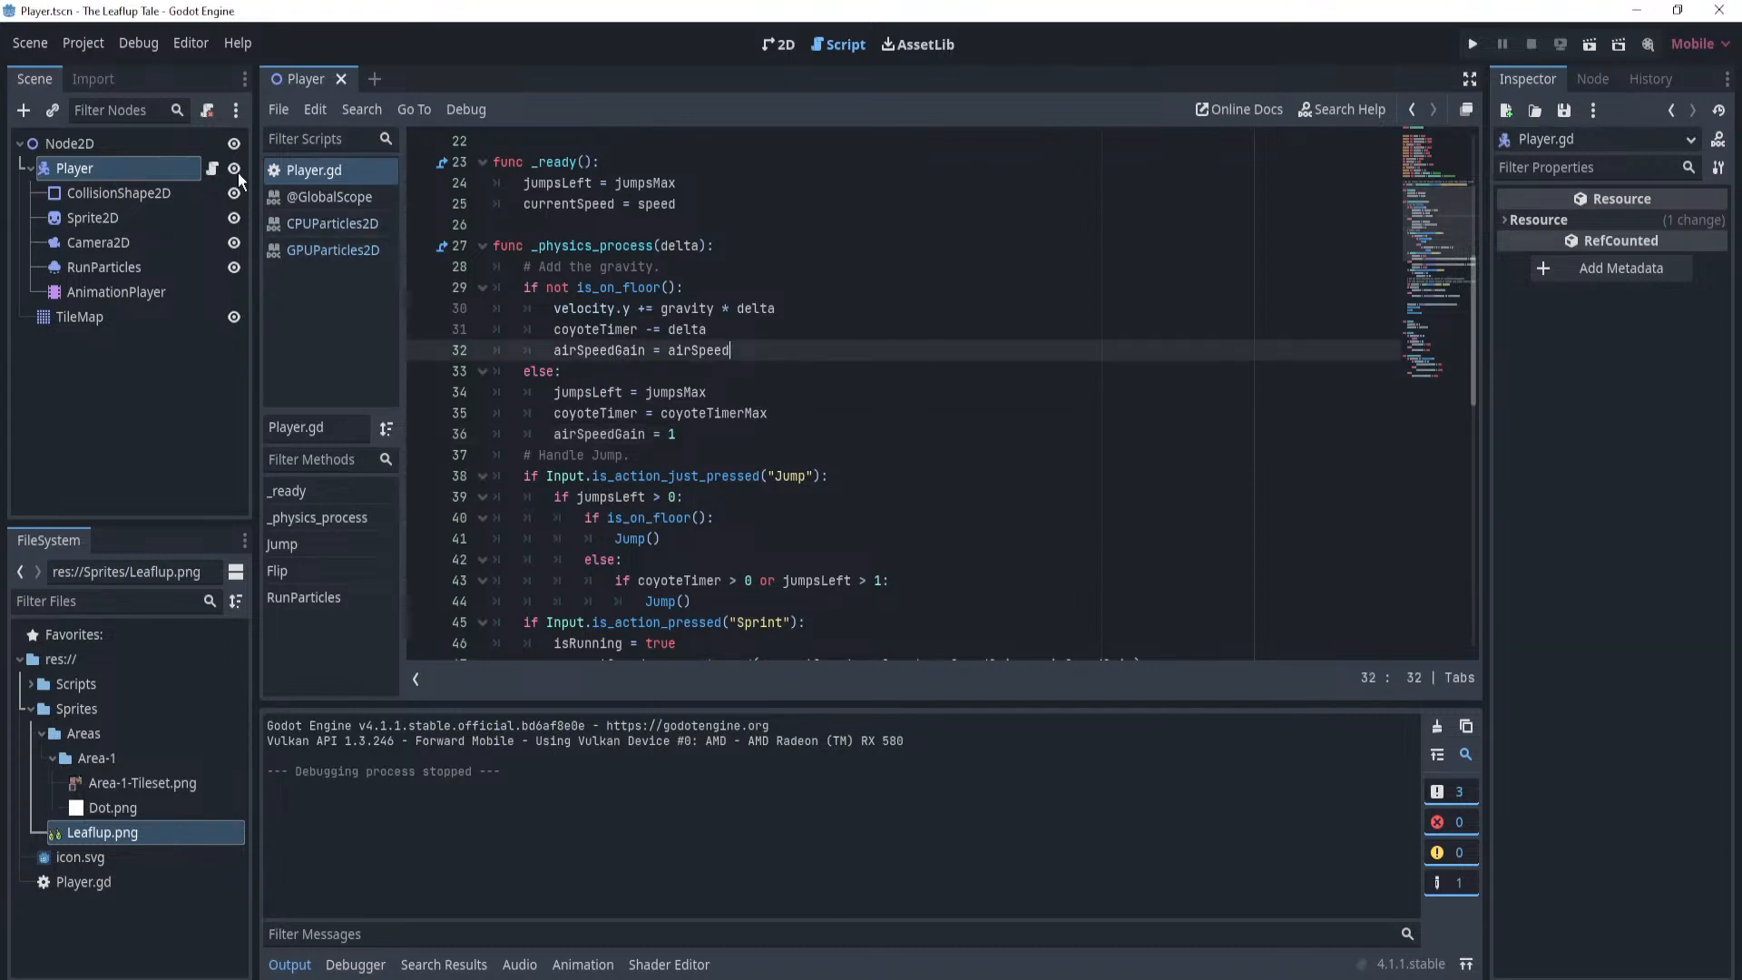
scroll(907, 391, down, 12)
scroll(908, 390, up, 8)
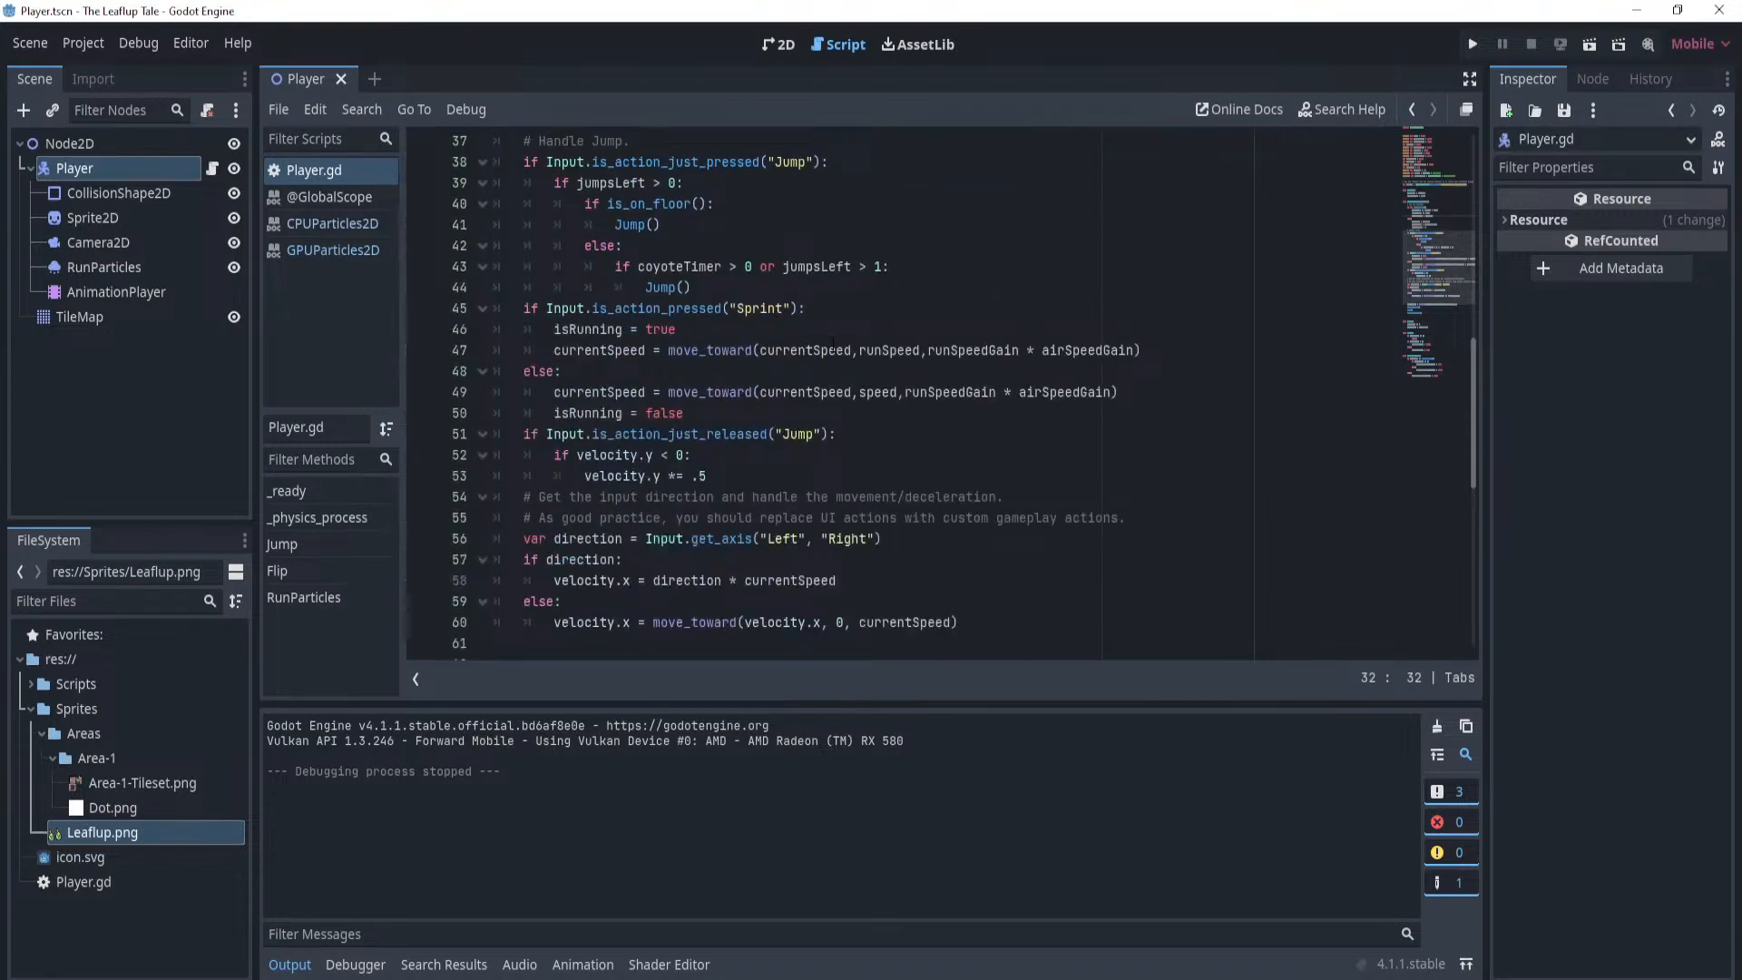
Remove the `* airSpeedGain` multiplier from both `currentSpeed` `move_toward` calls in the sprint code.
click(1161, 352)
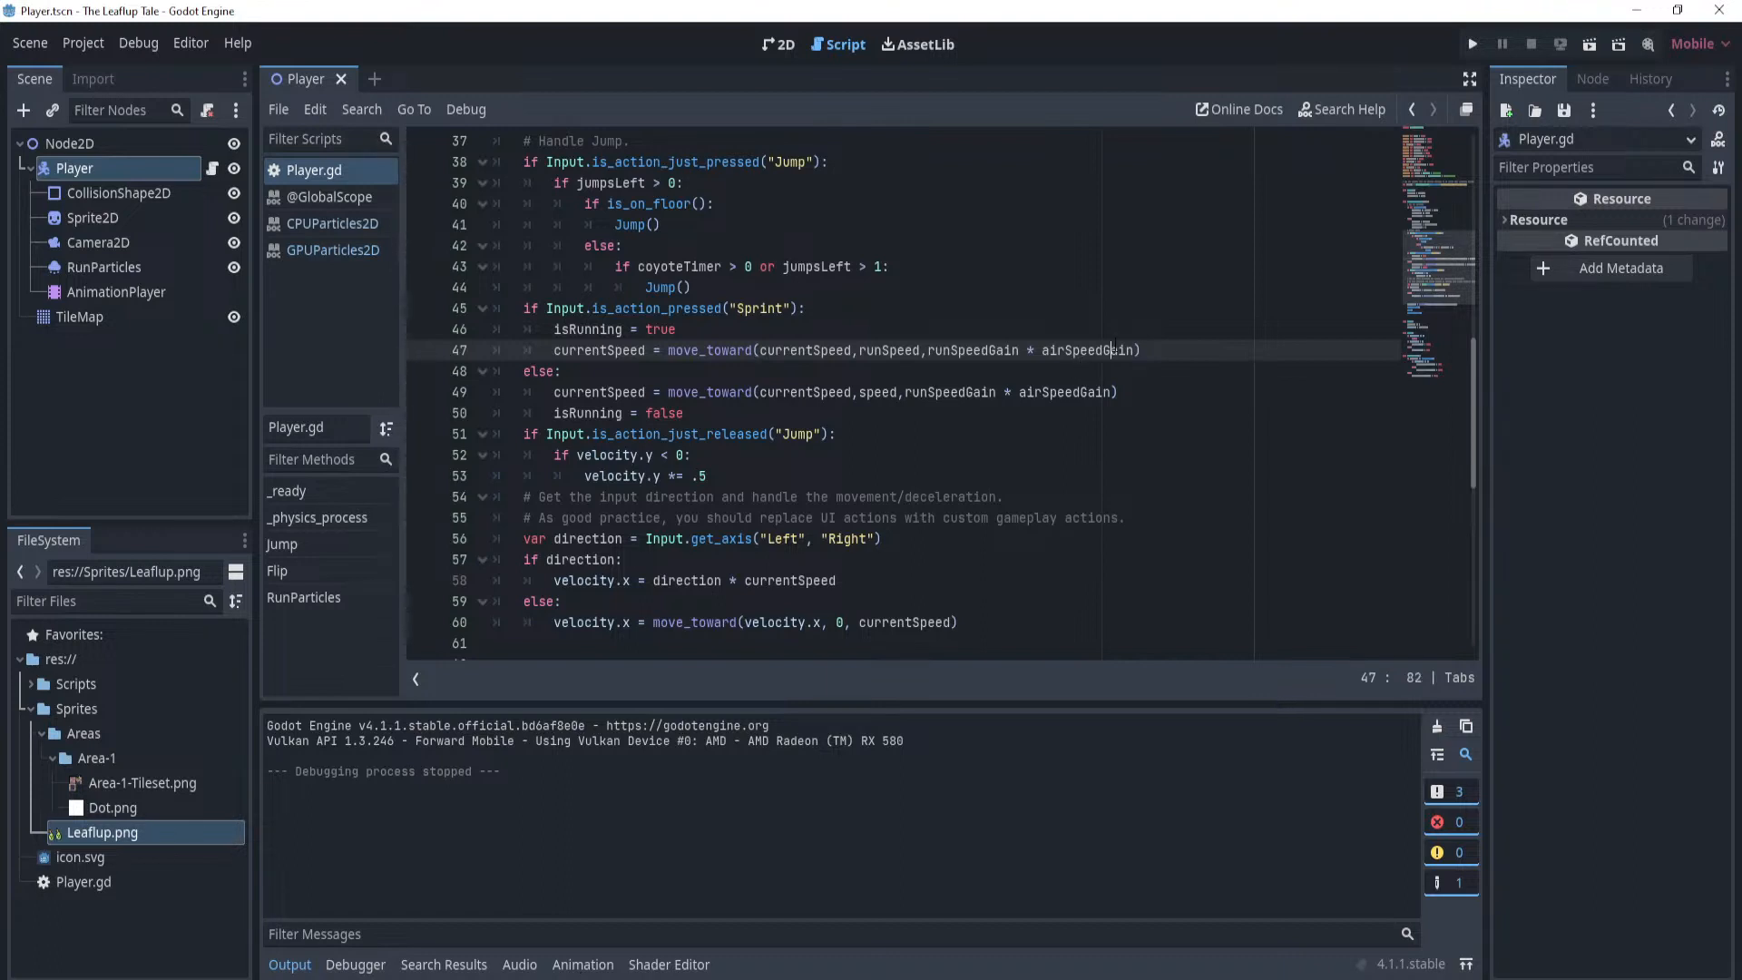
double_click(1112, 350)
drag(1112, 350, 1005, 392)
key(BackSpace)
key(BackSpace)
double_click(1089, 392)
key(BackSpace)
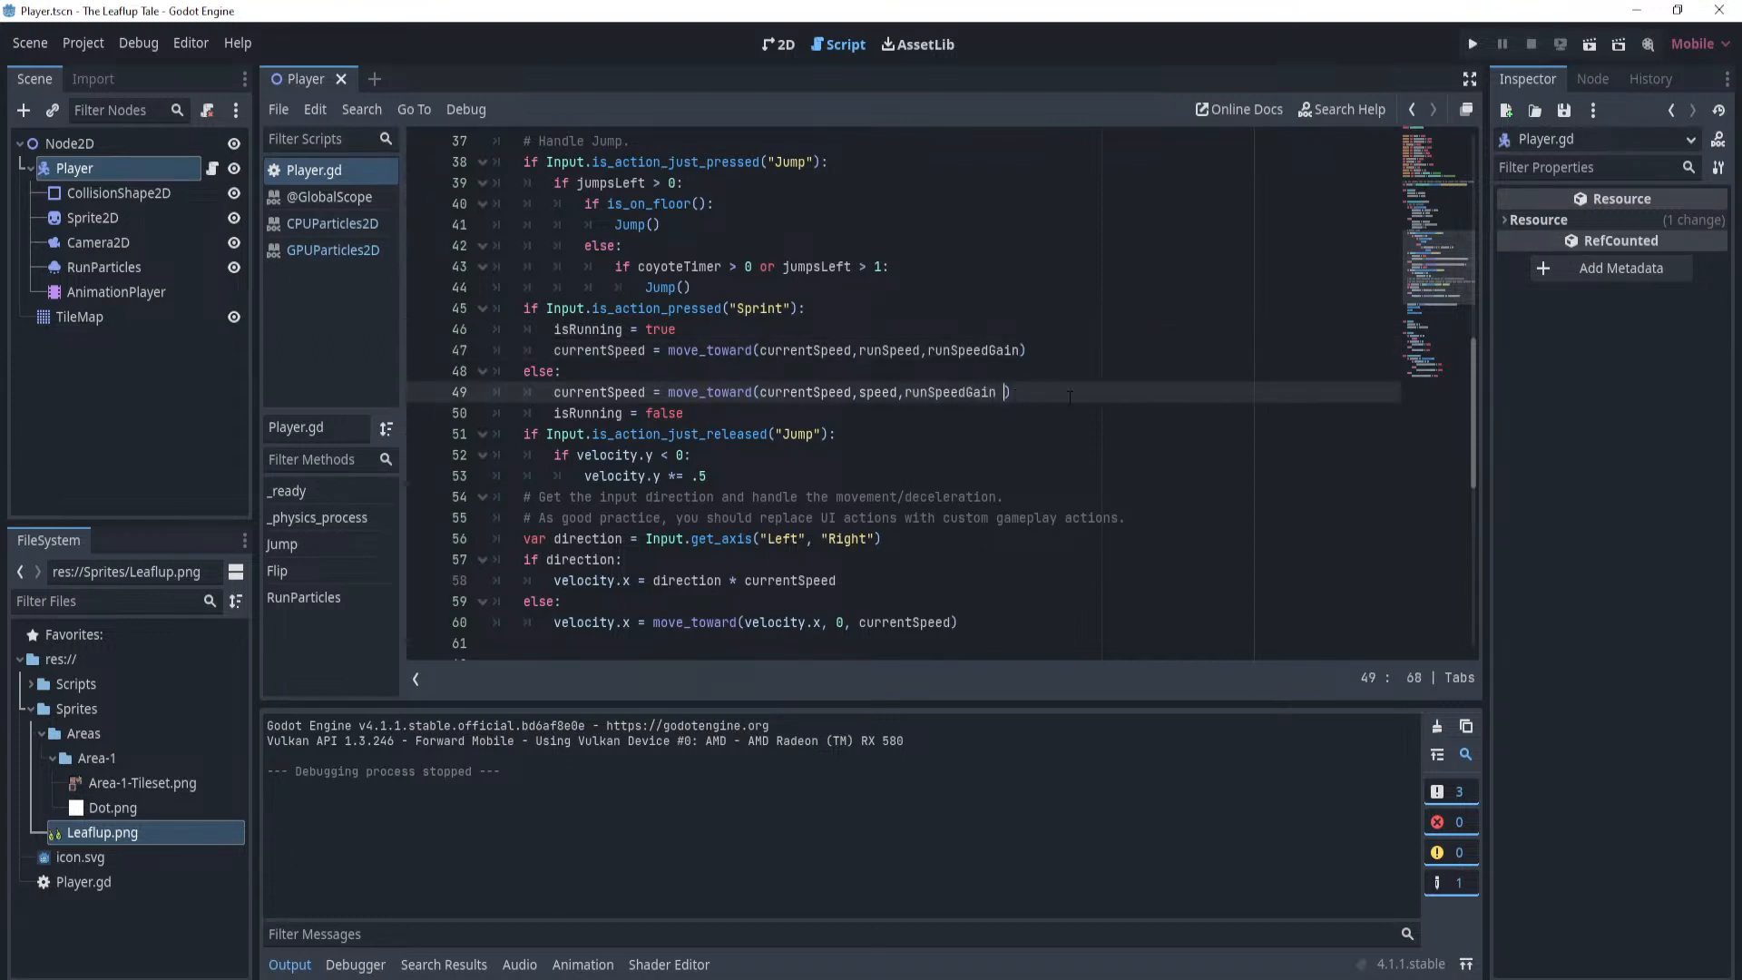
Review the airborne and grounded branches of `_physics_process` and save the Player script.
scroll(1046, 330, up, 9)
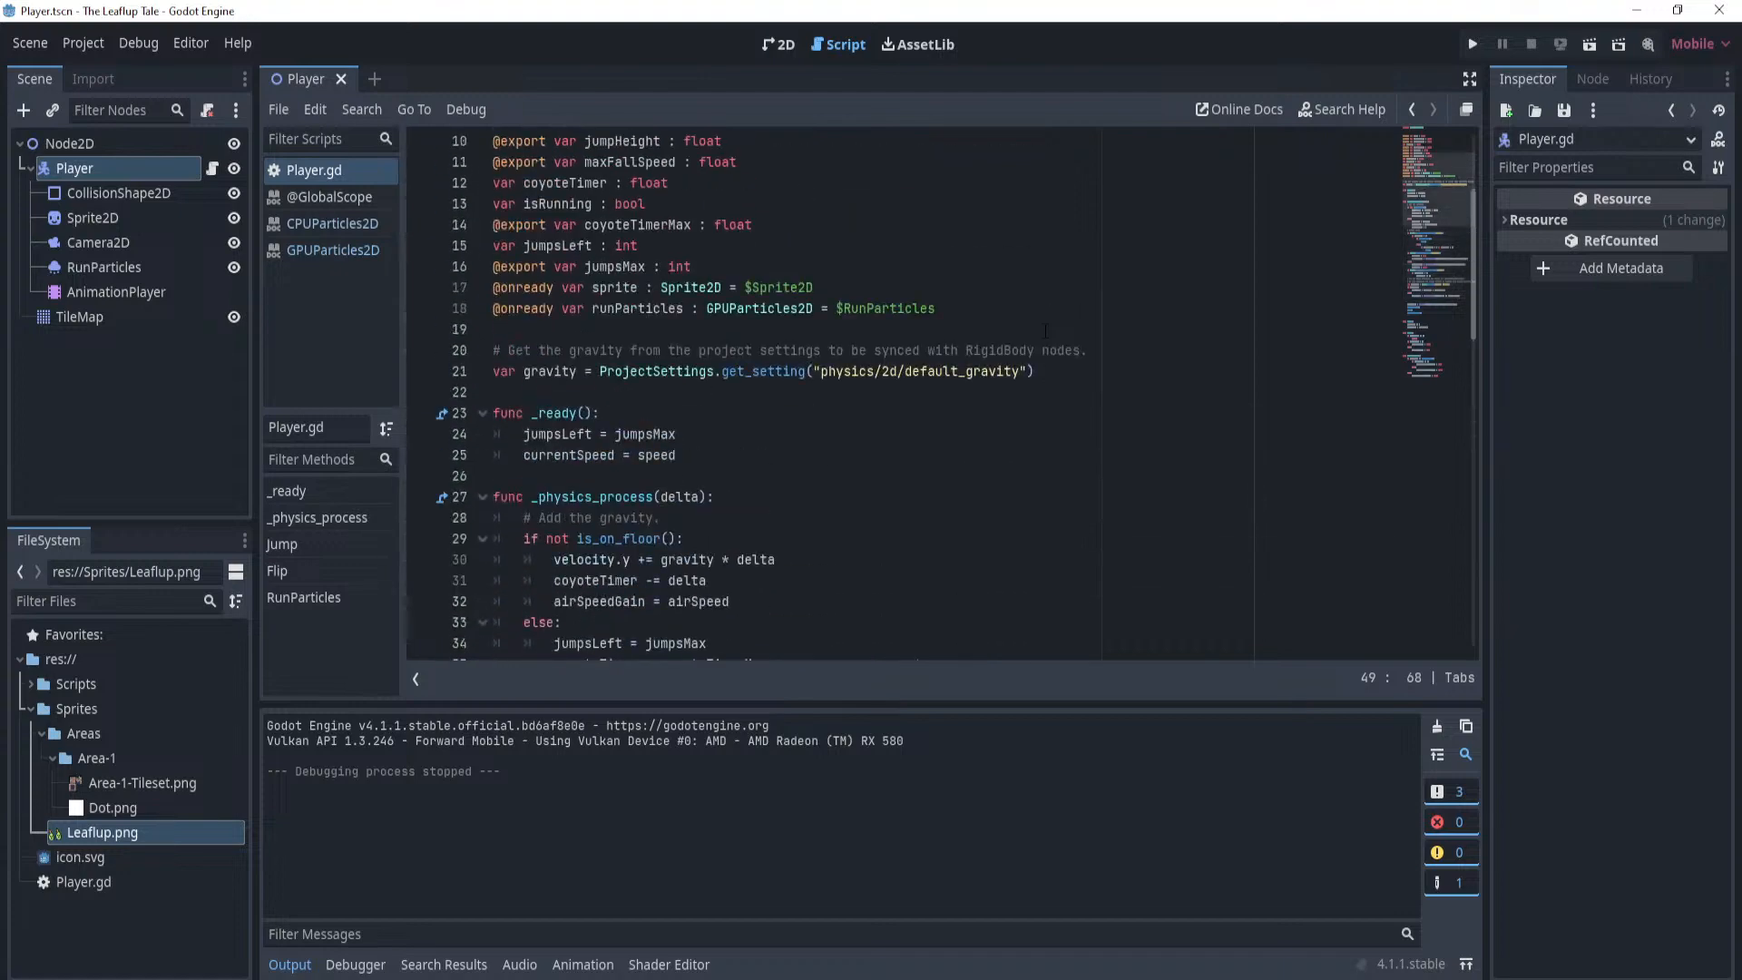
scroll(765, 527, down, 3)
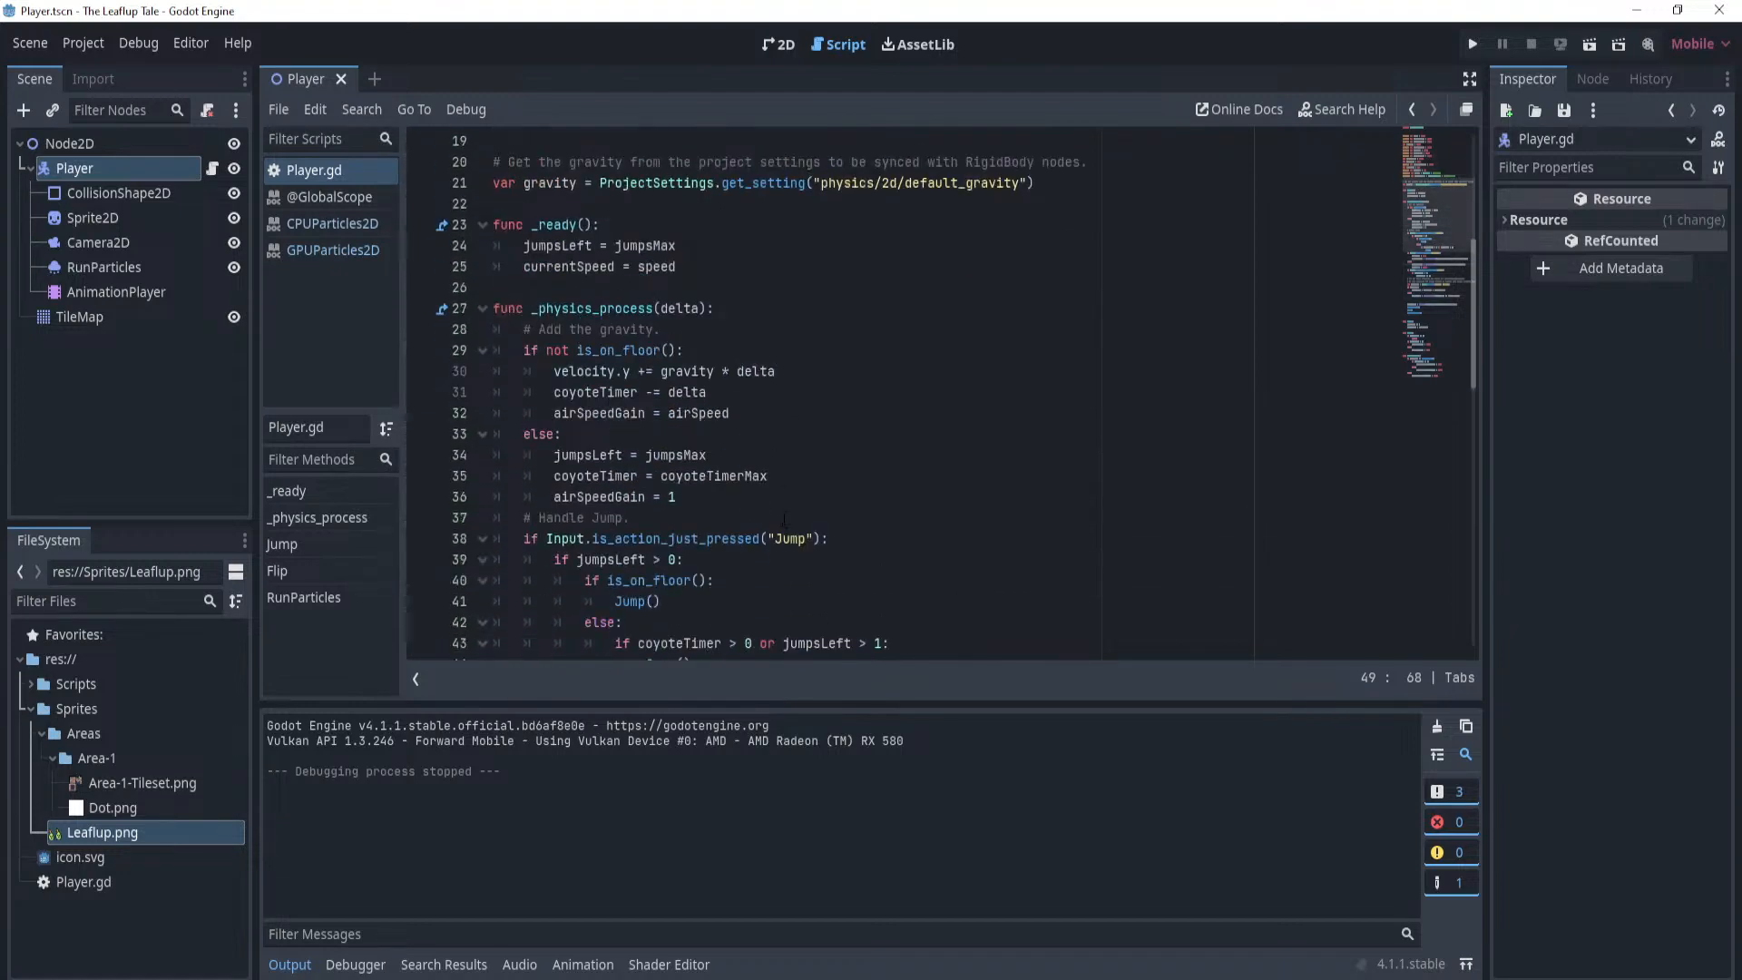
click(853, 475)
click(871, 371)
click(896, 412)
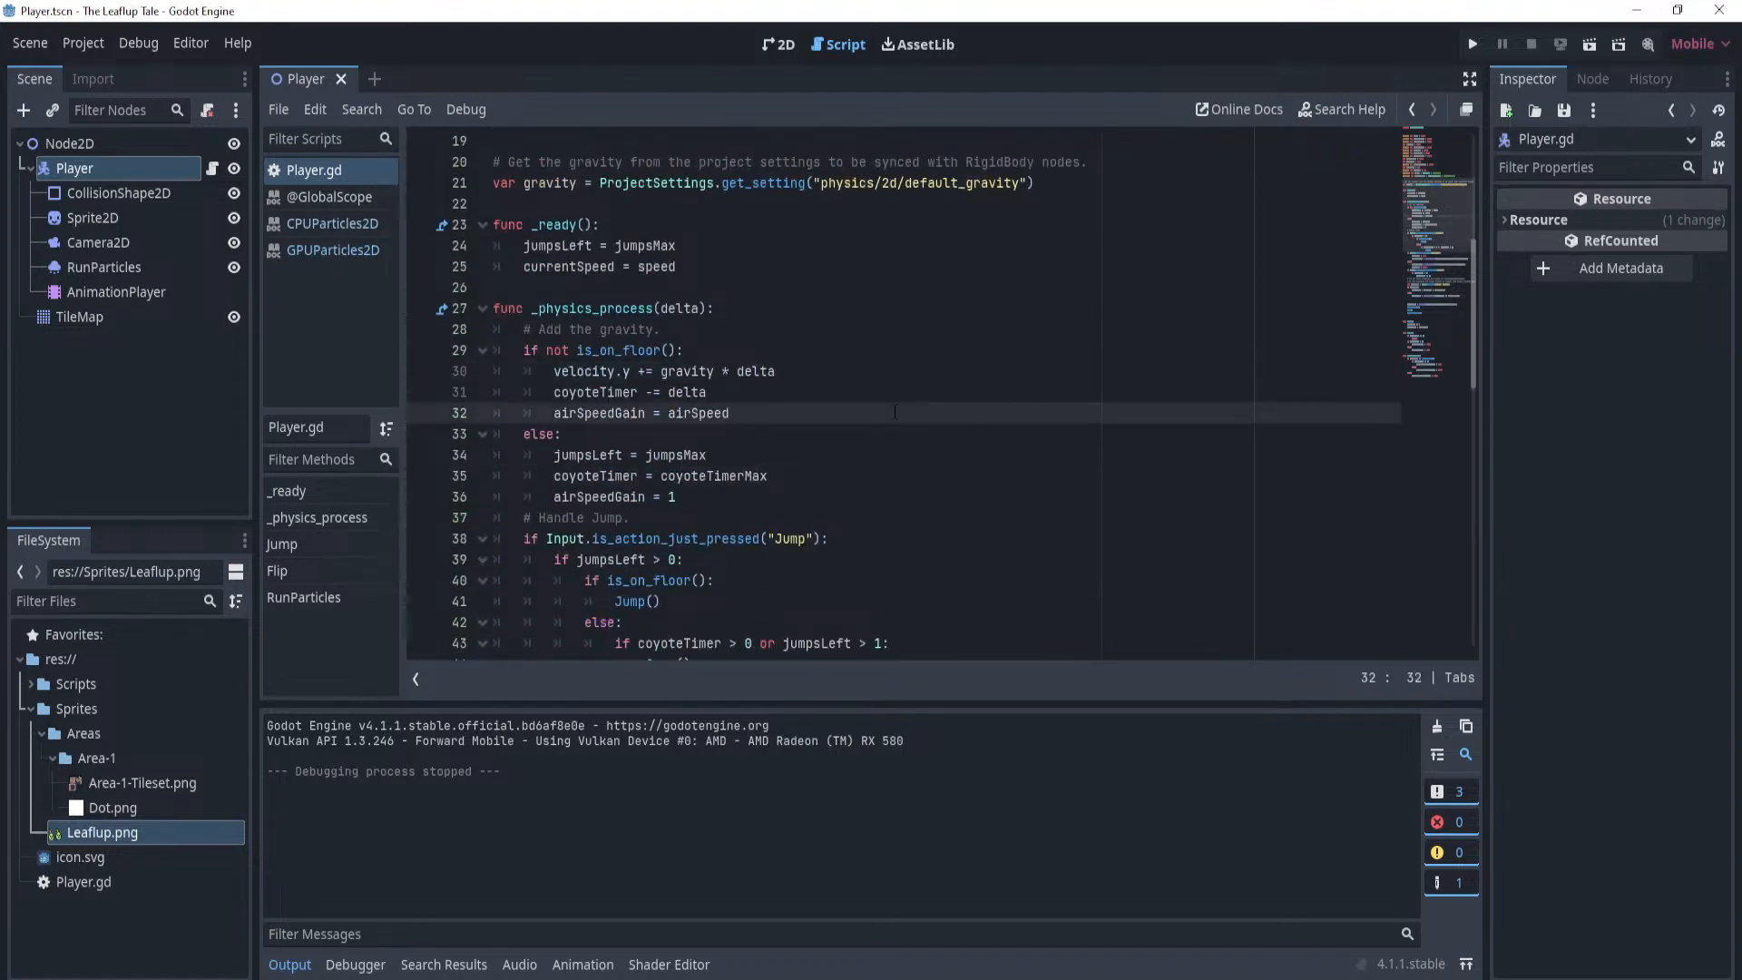
key(ctrl+s)
click(922, 366)
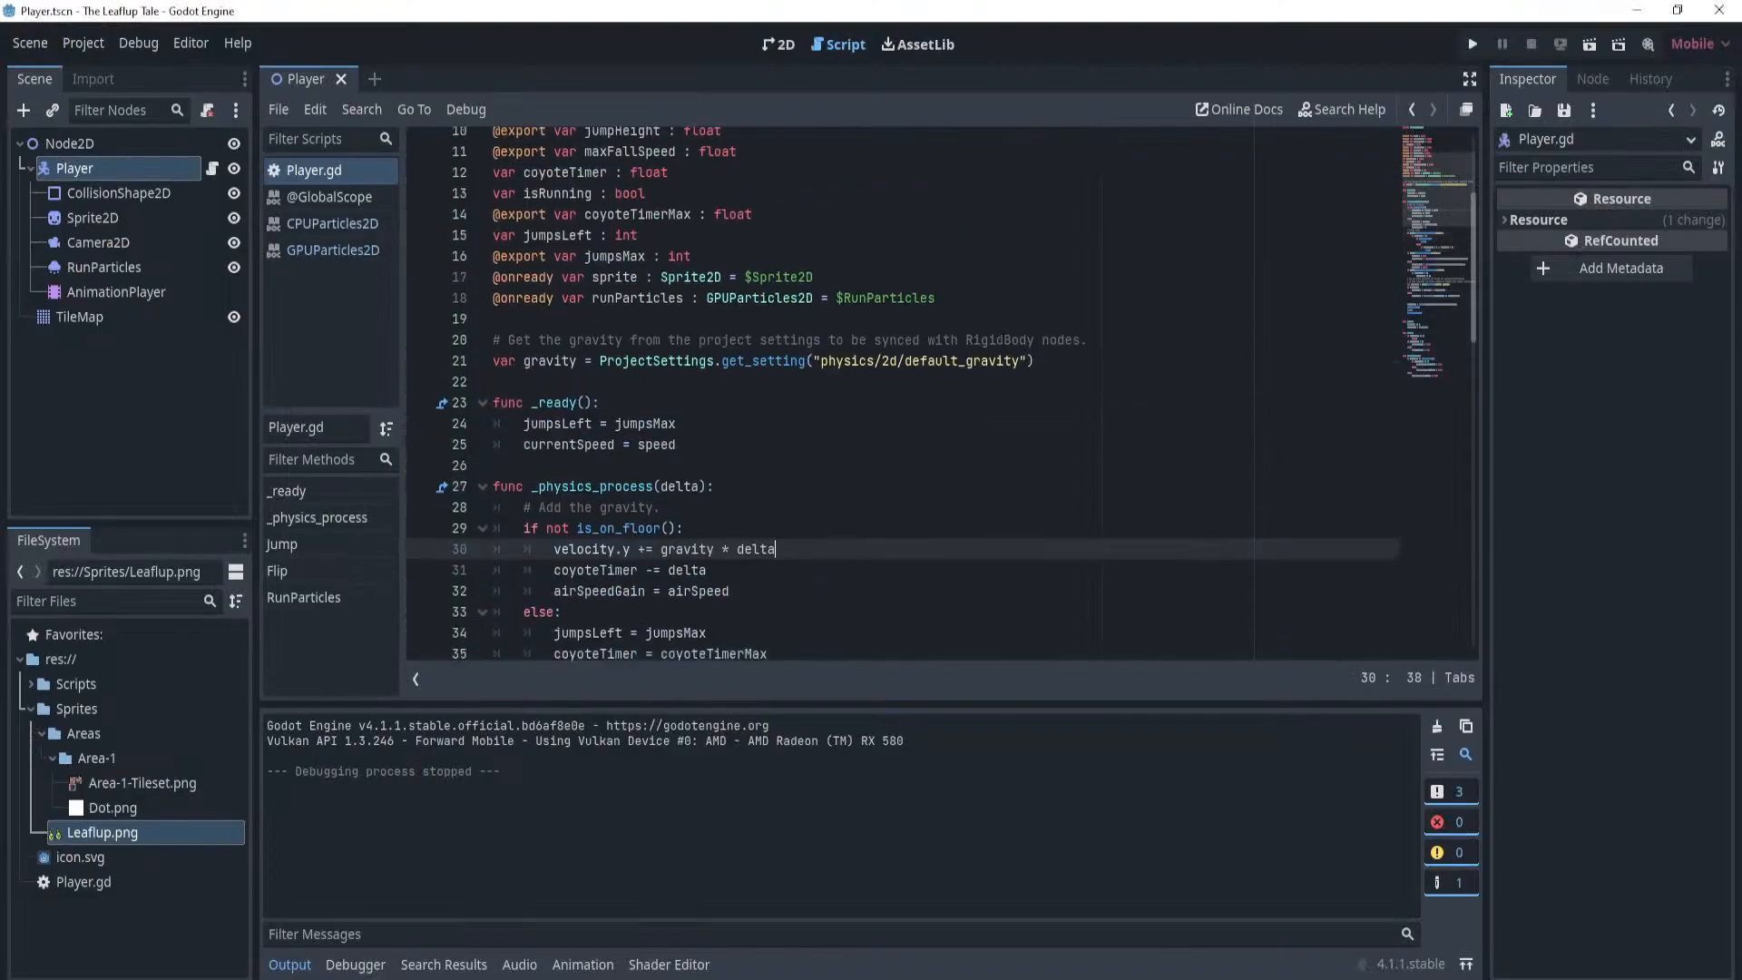
click(1013, 350)
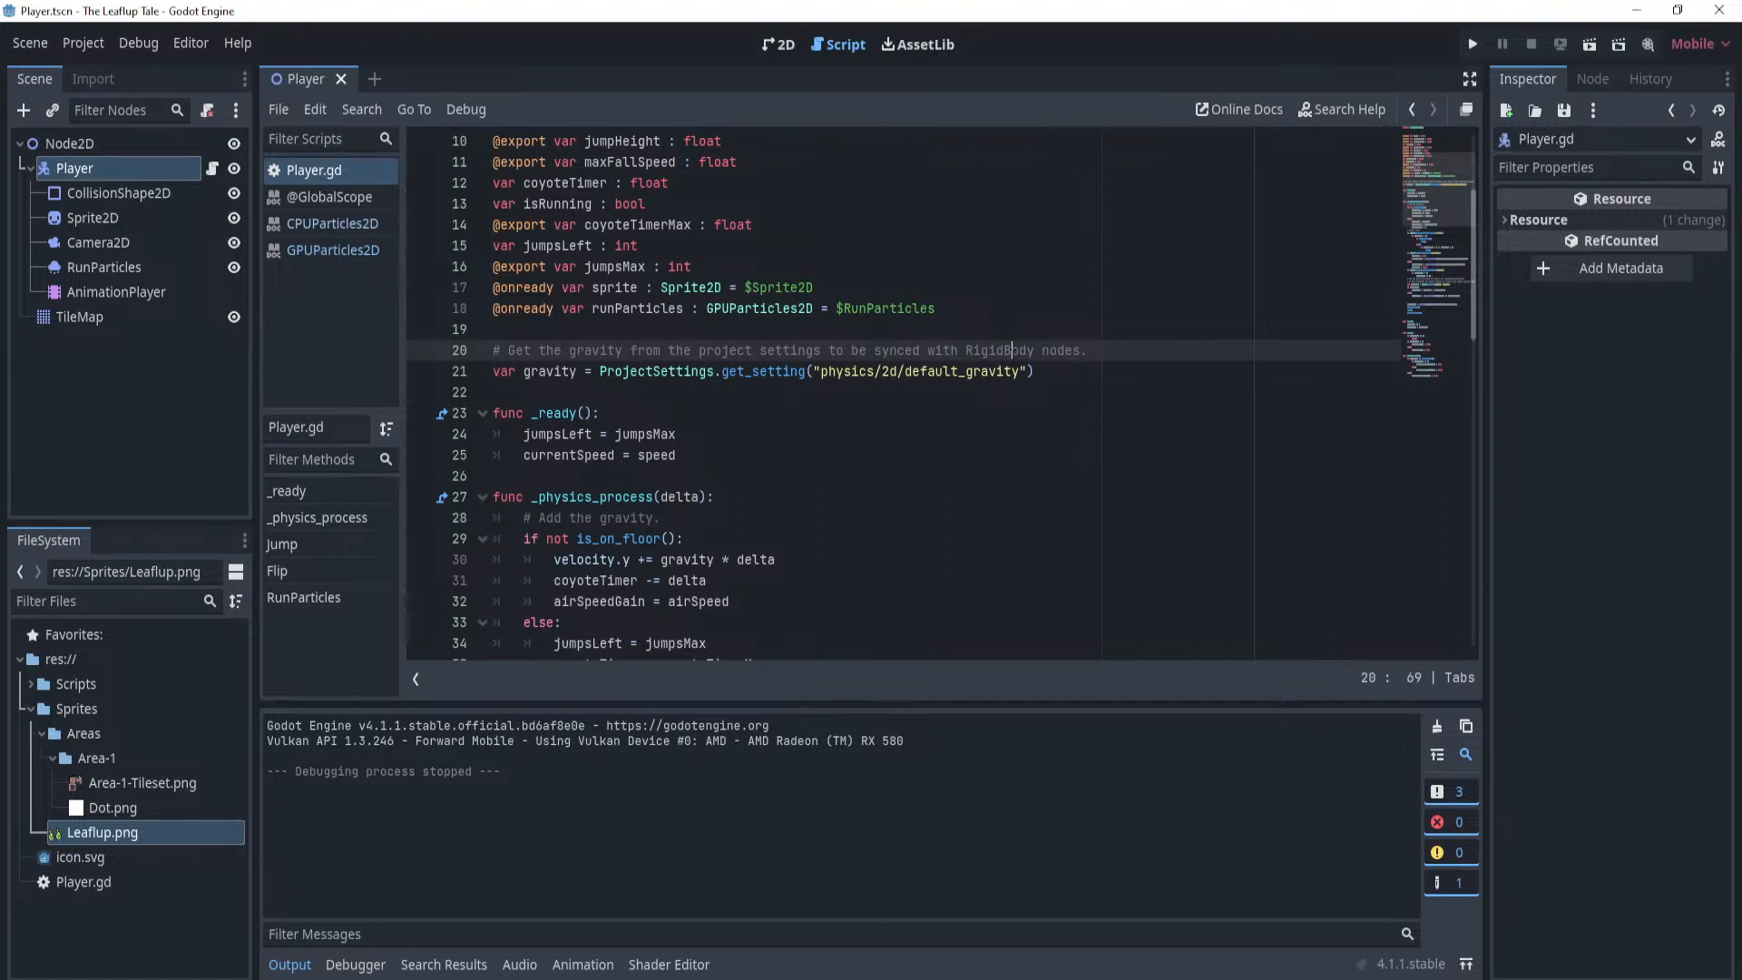
Return to the 2D scene and select the Player node to examine its movement properties.
click(766, 47)
scroll(899, 343, down, 10)
mouse_move(905, 348)
middle_down()
mouse_move(887, 339)
mouse_move(856, 367)
mouse_move(902, 380)
middle_up()
scroll(872, 394, up, 6)
click(866, 383)
scroll(906, 376, up, 3)
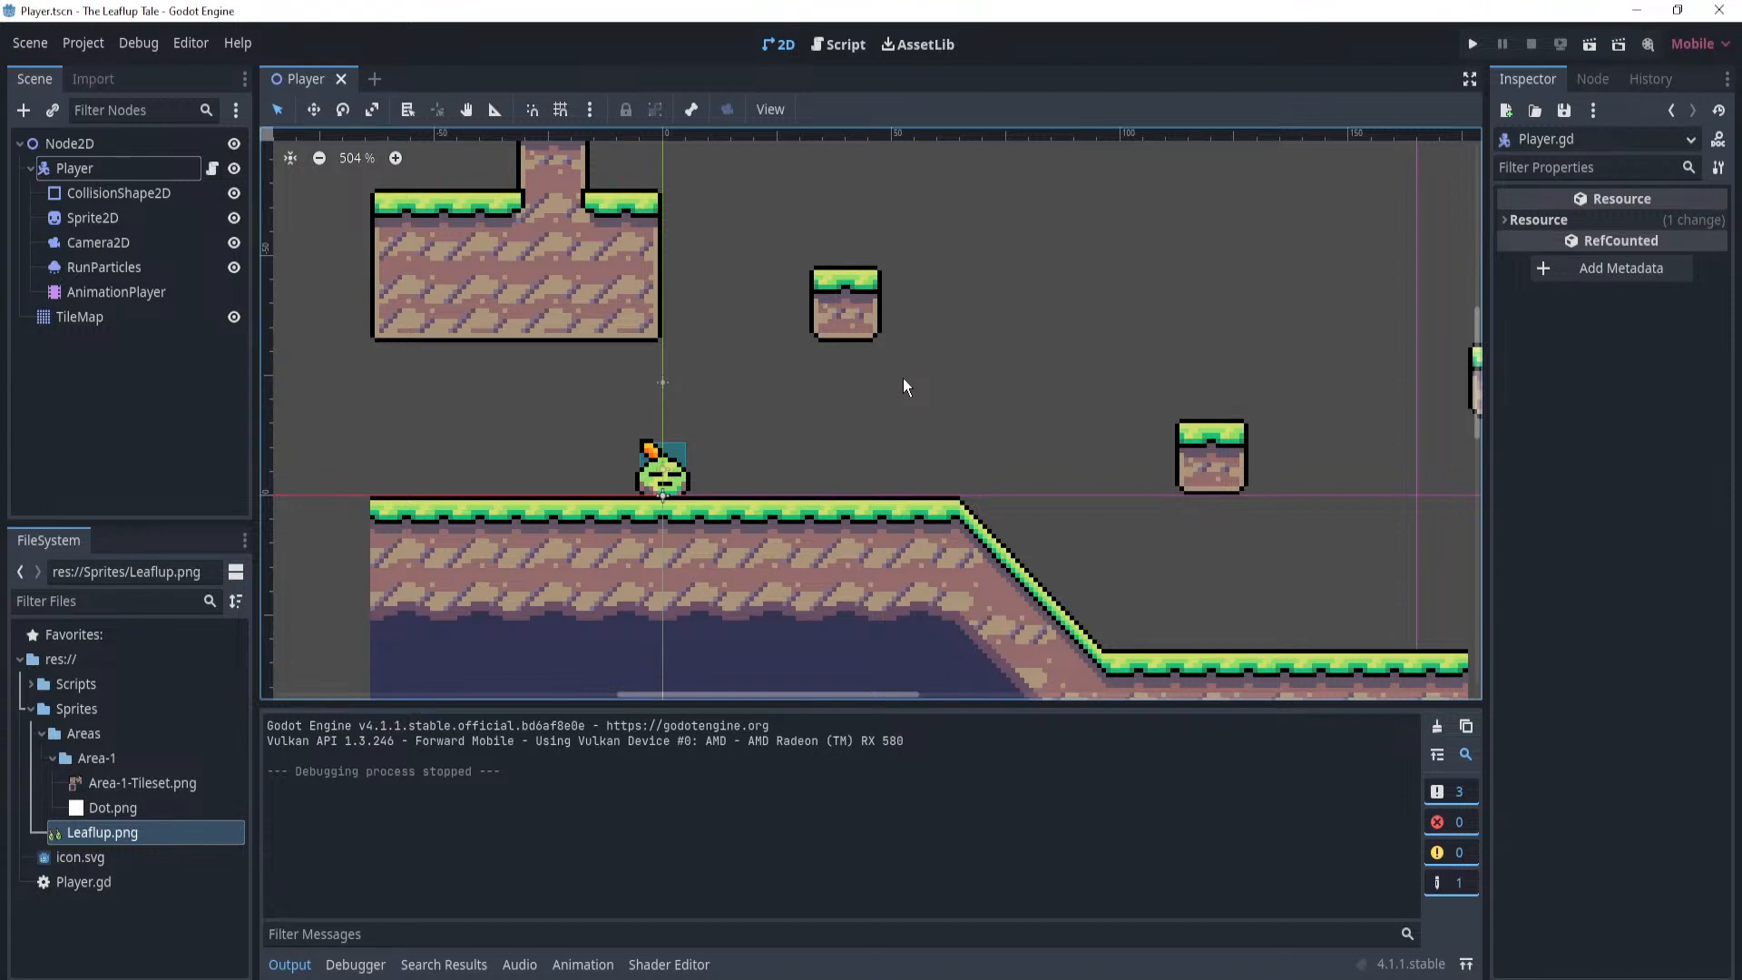
click(124, 174)
scroll(884, 425, down, 3)
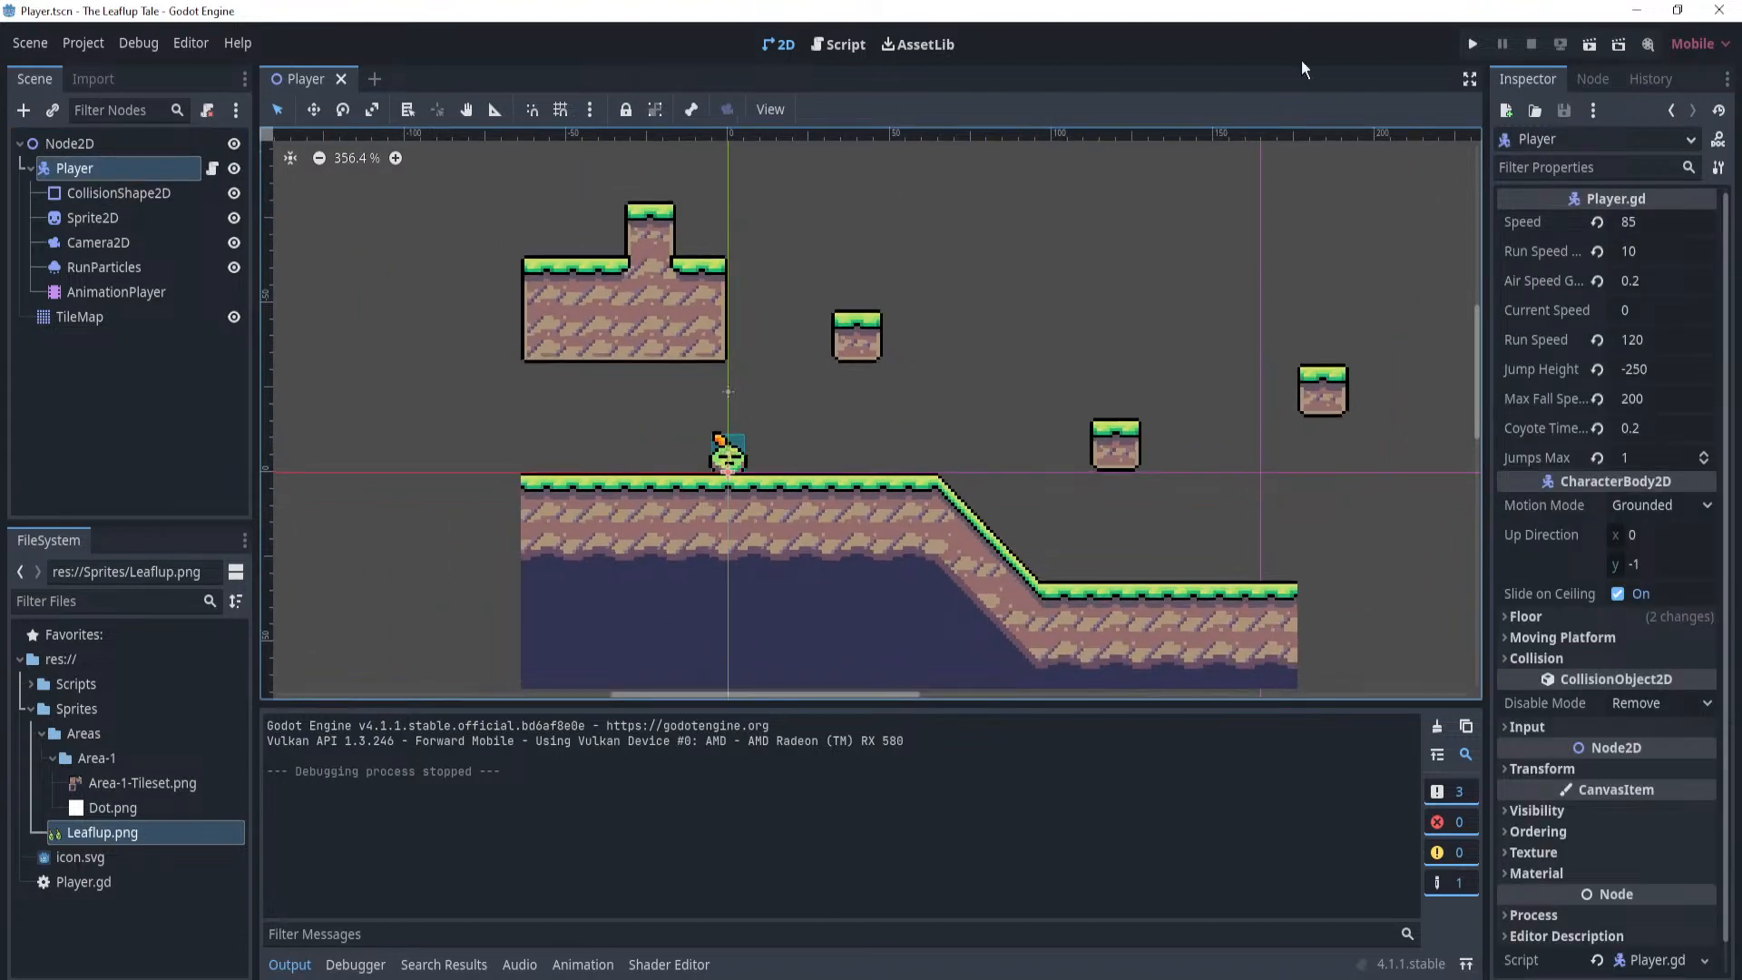
Run the project to playtest jumping and mid-air direction changes across the floating platforms, and close the game.
key(F5)
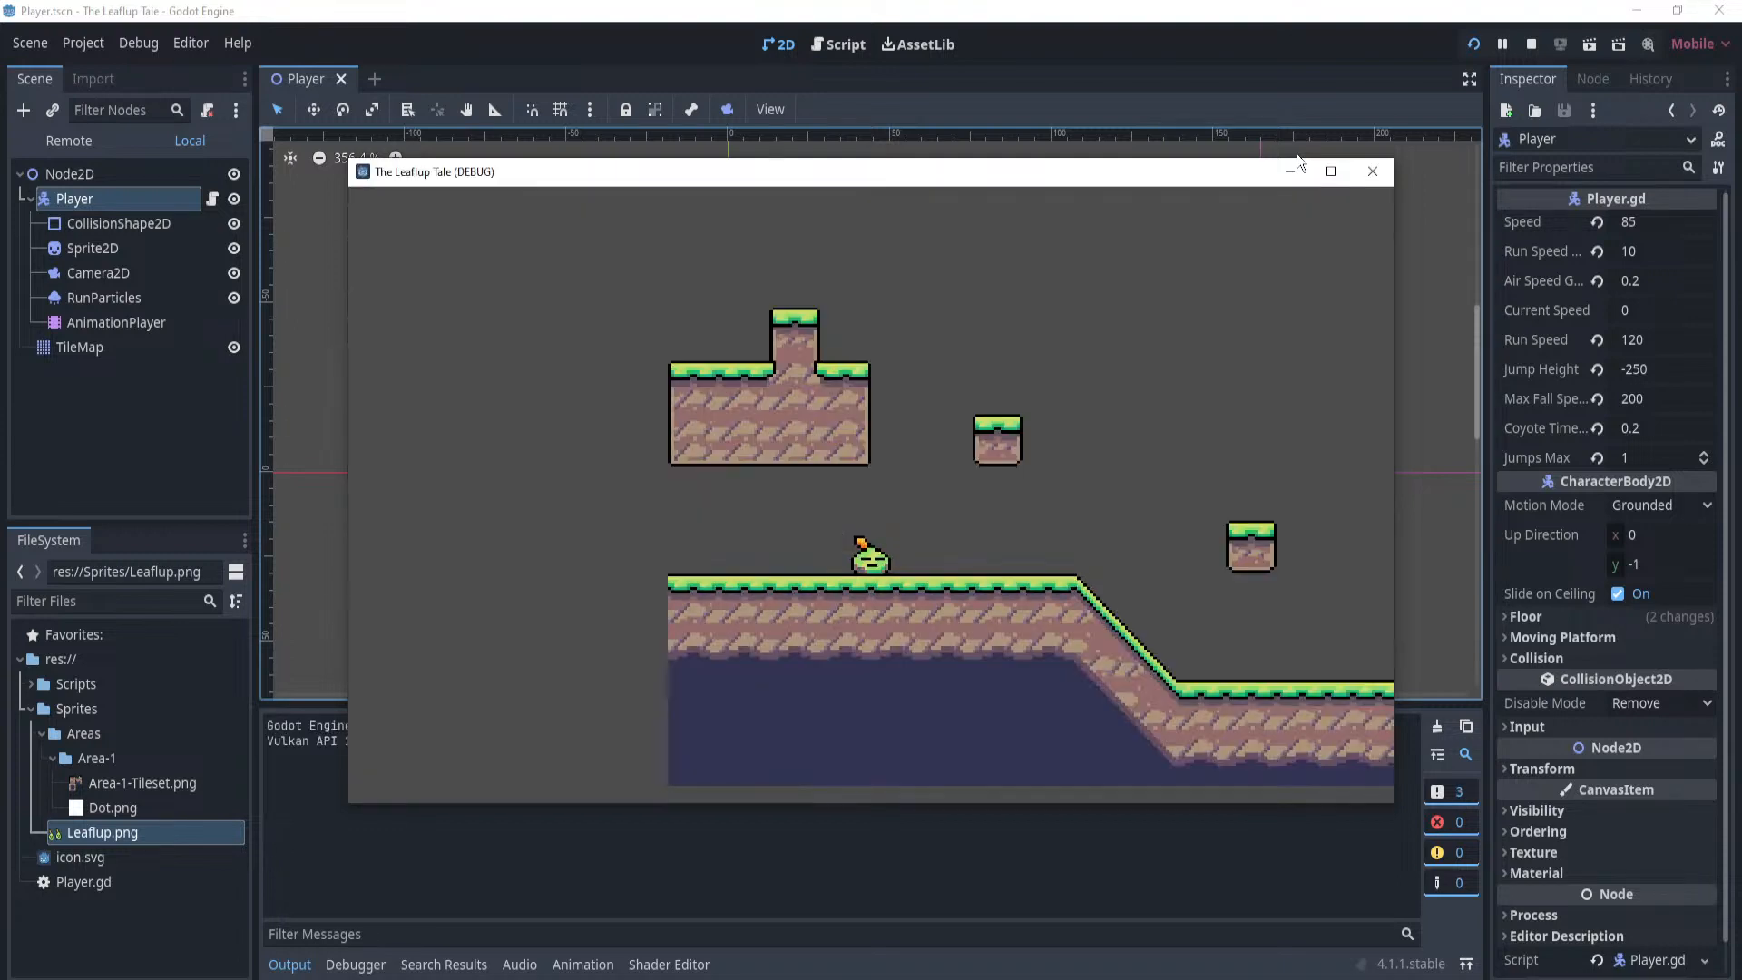
key(Right)
key(space)
key(space)
key(Left)
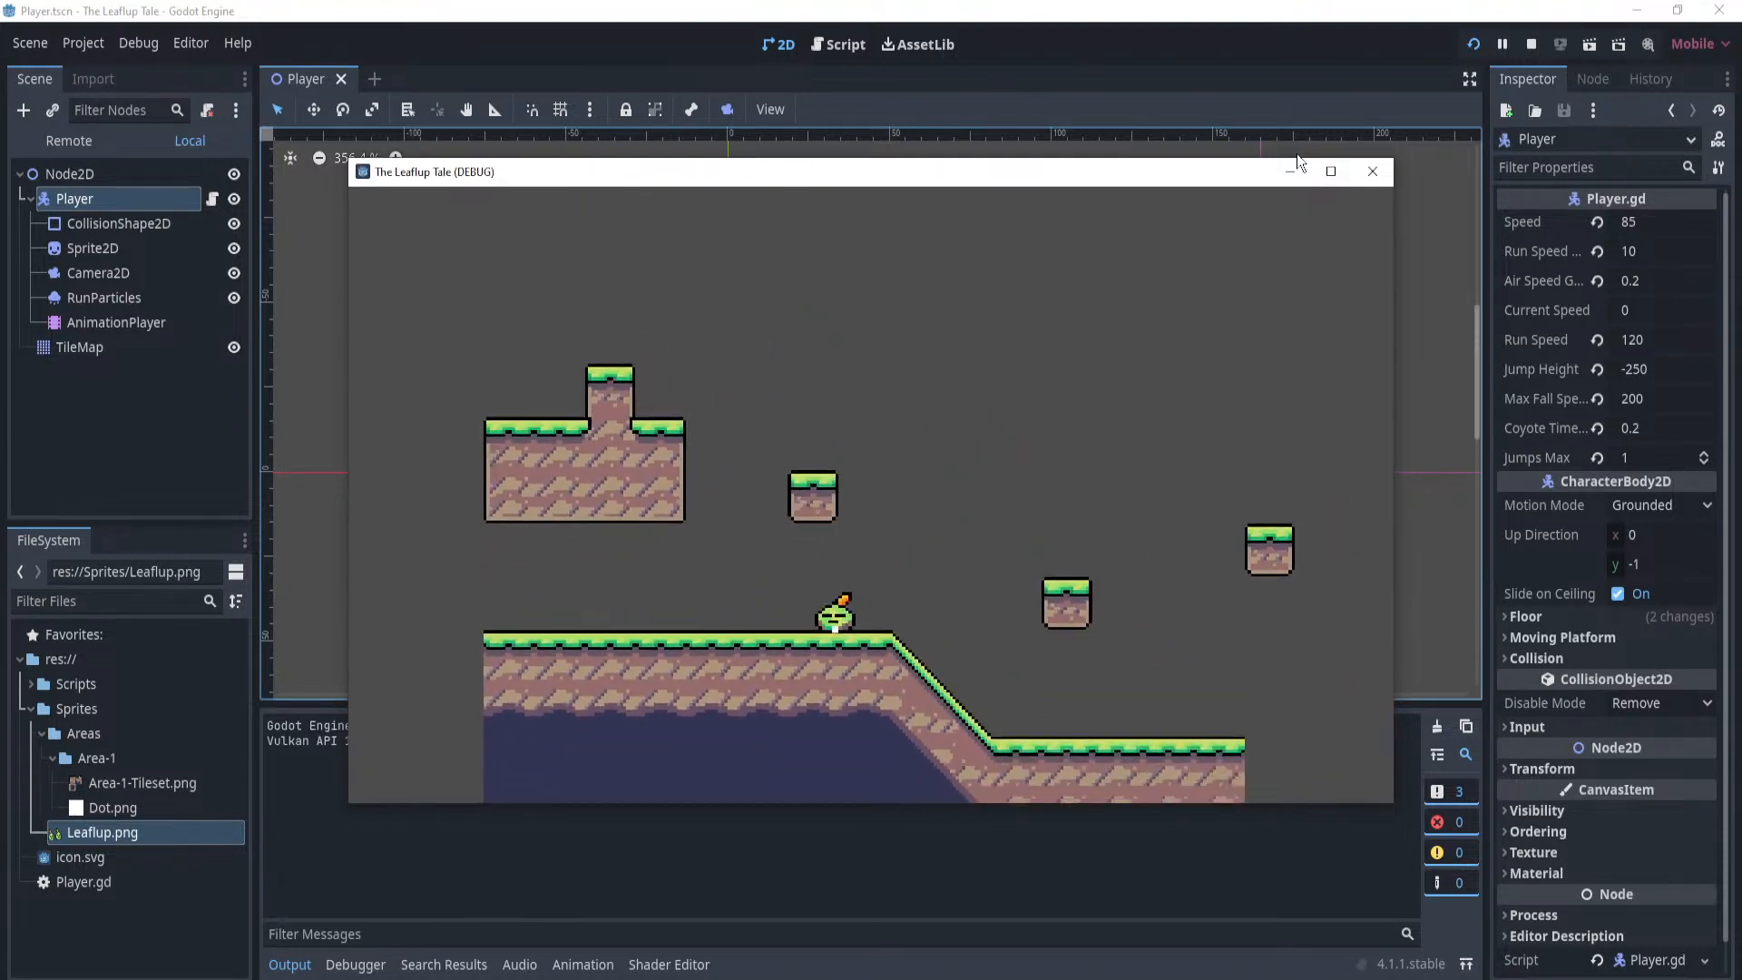
key(Right)
key(space)
key(space)
key(Right)
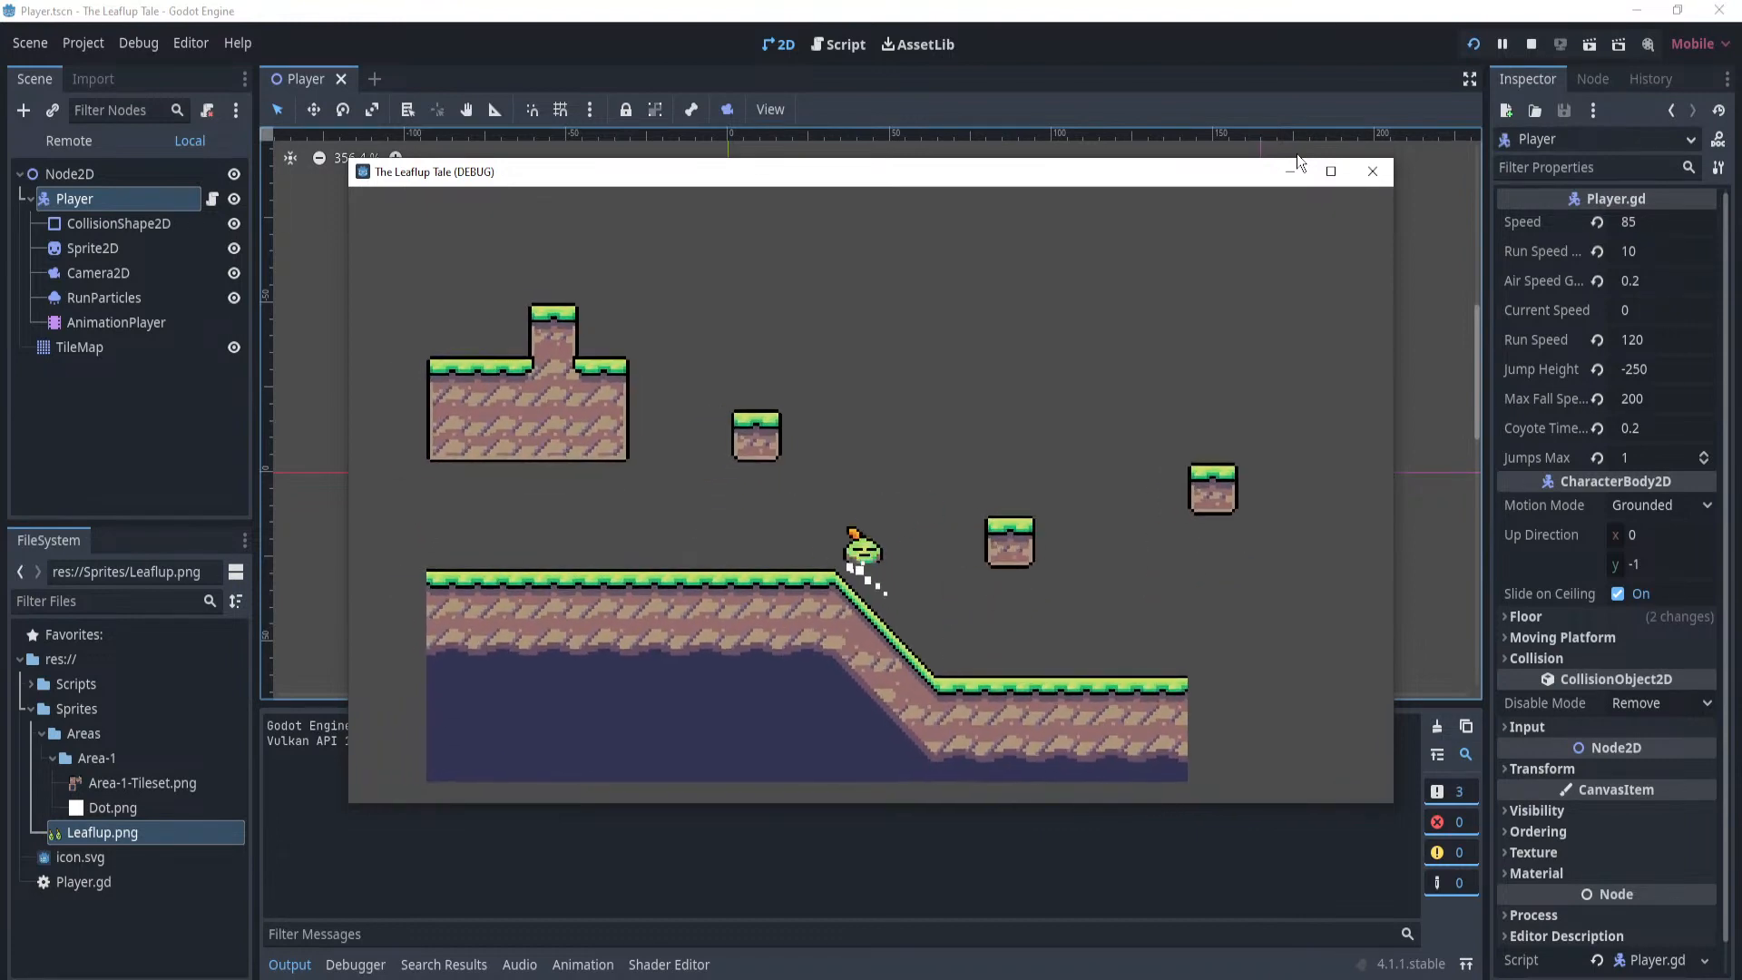
key(space)
key(Left)
key(space)
key(Left)
key(space)
key(Right)
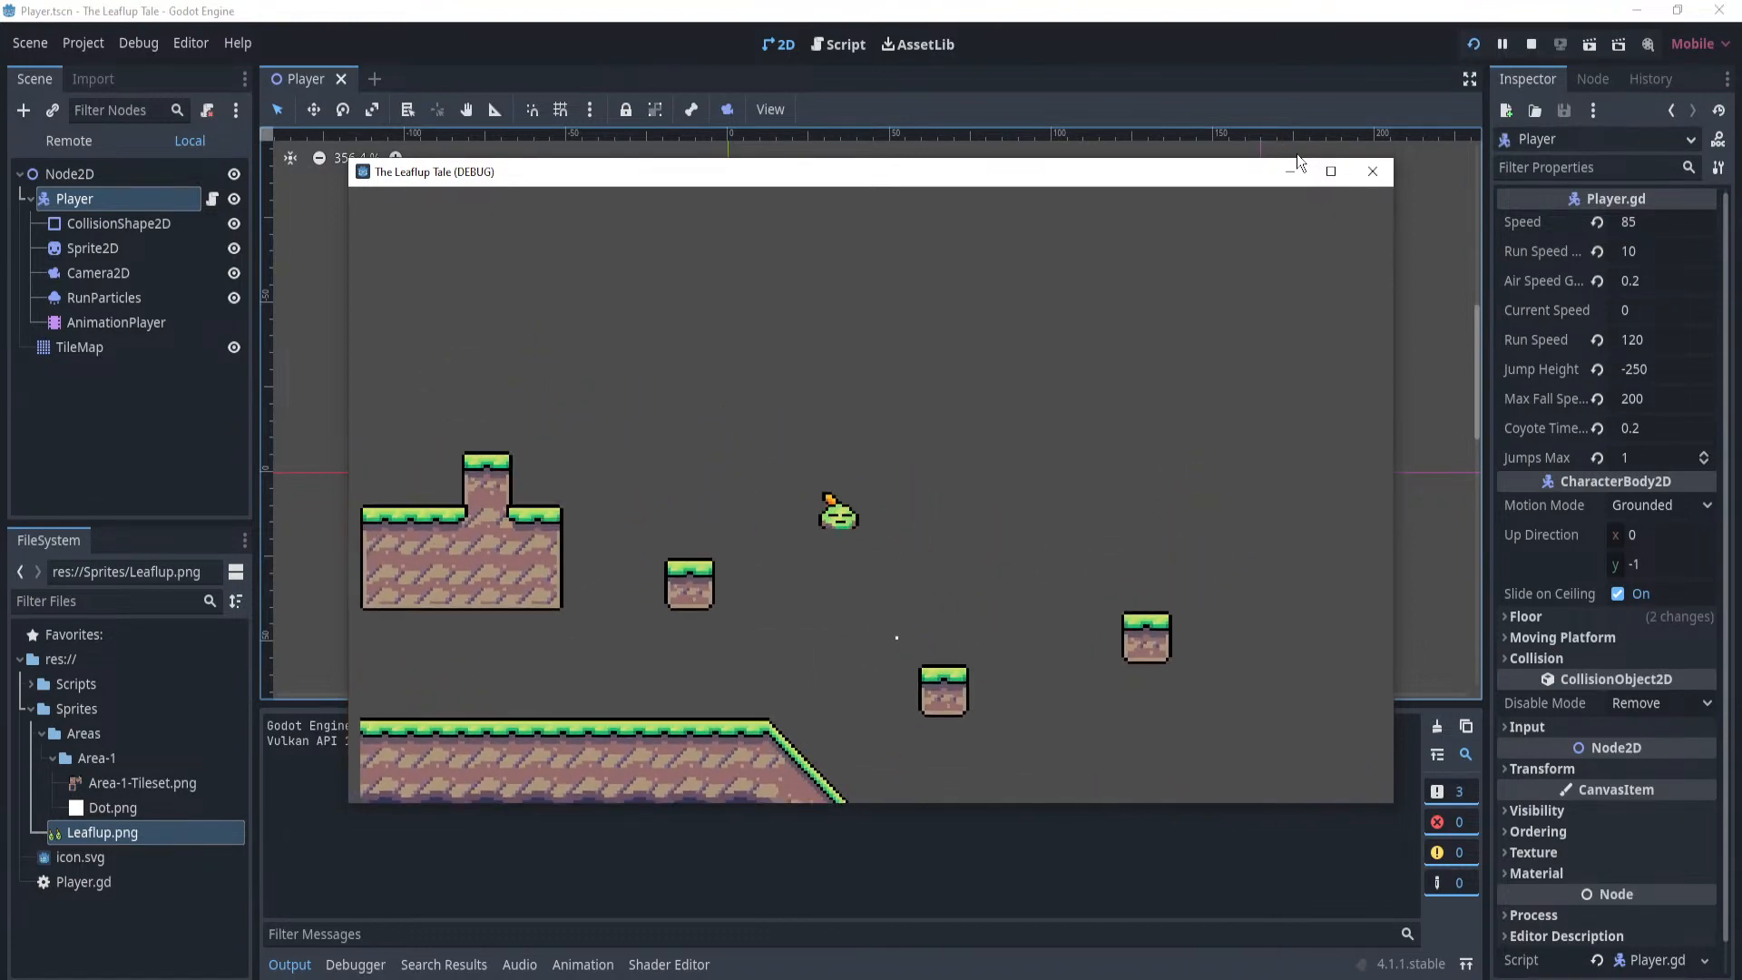
key(Left)
key(space)
key(Right)
key(space)
key(Left)
key(space)
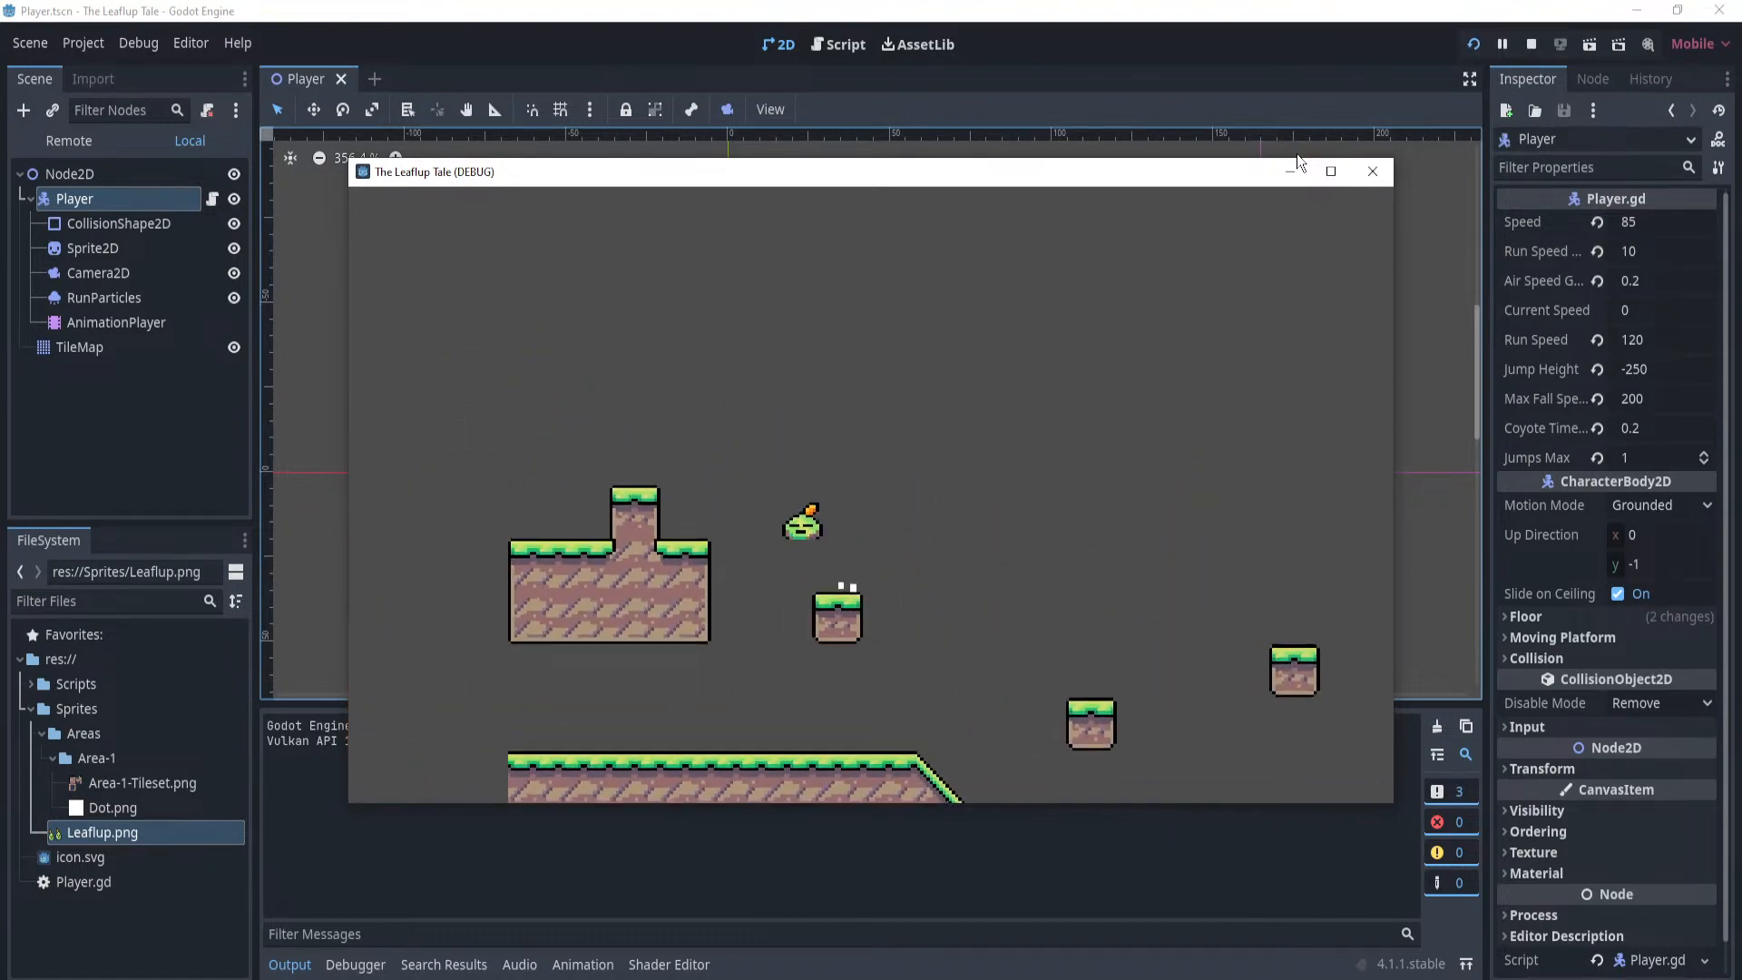
key(space)
key(Right)
key(Left)
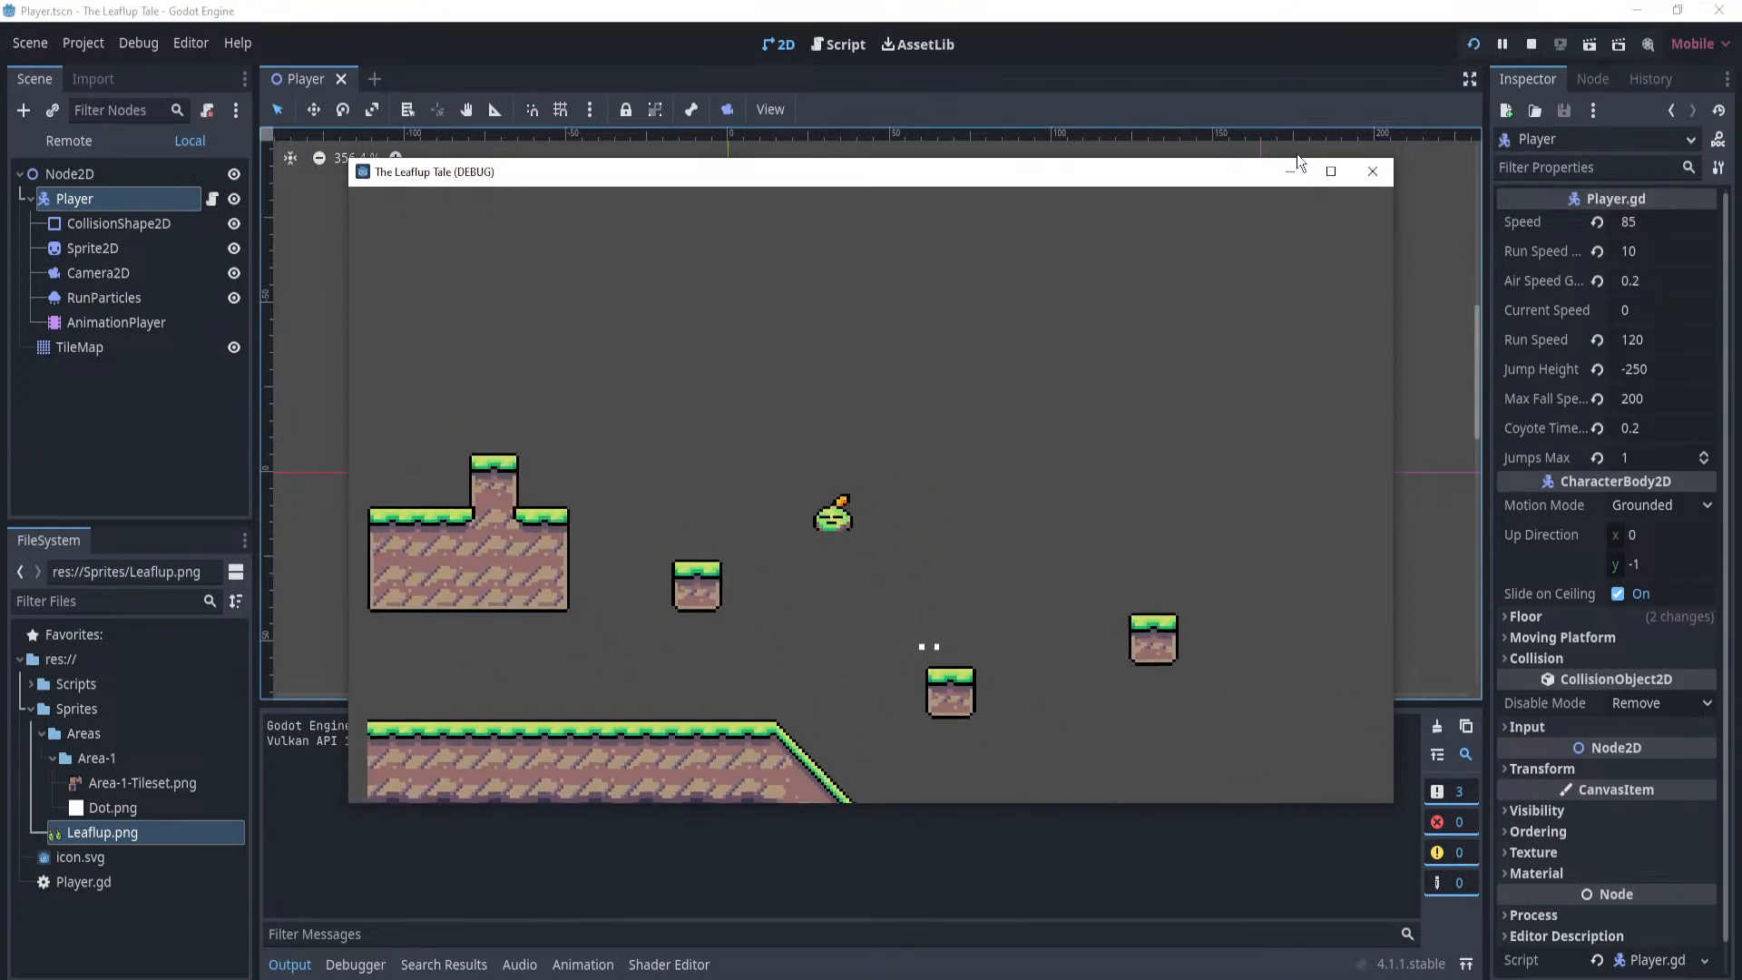
key(Right)
key(space)
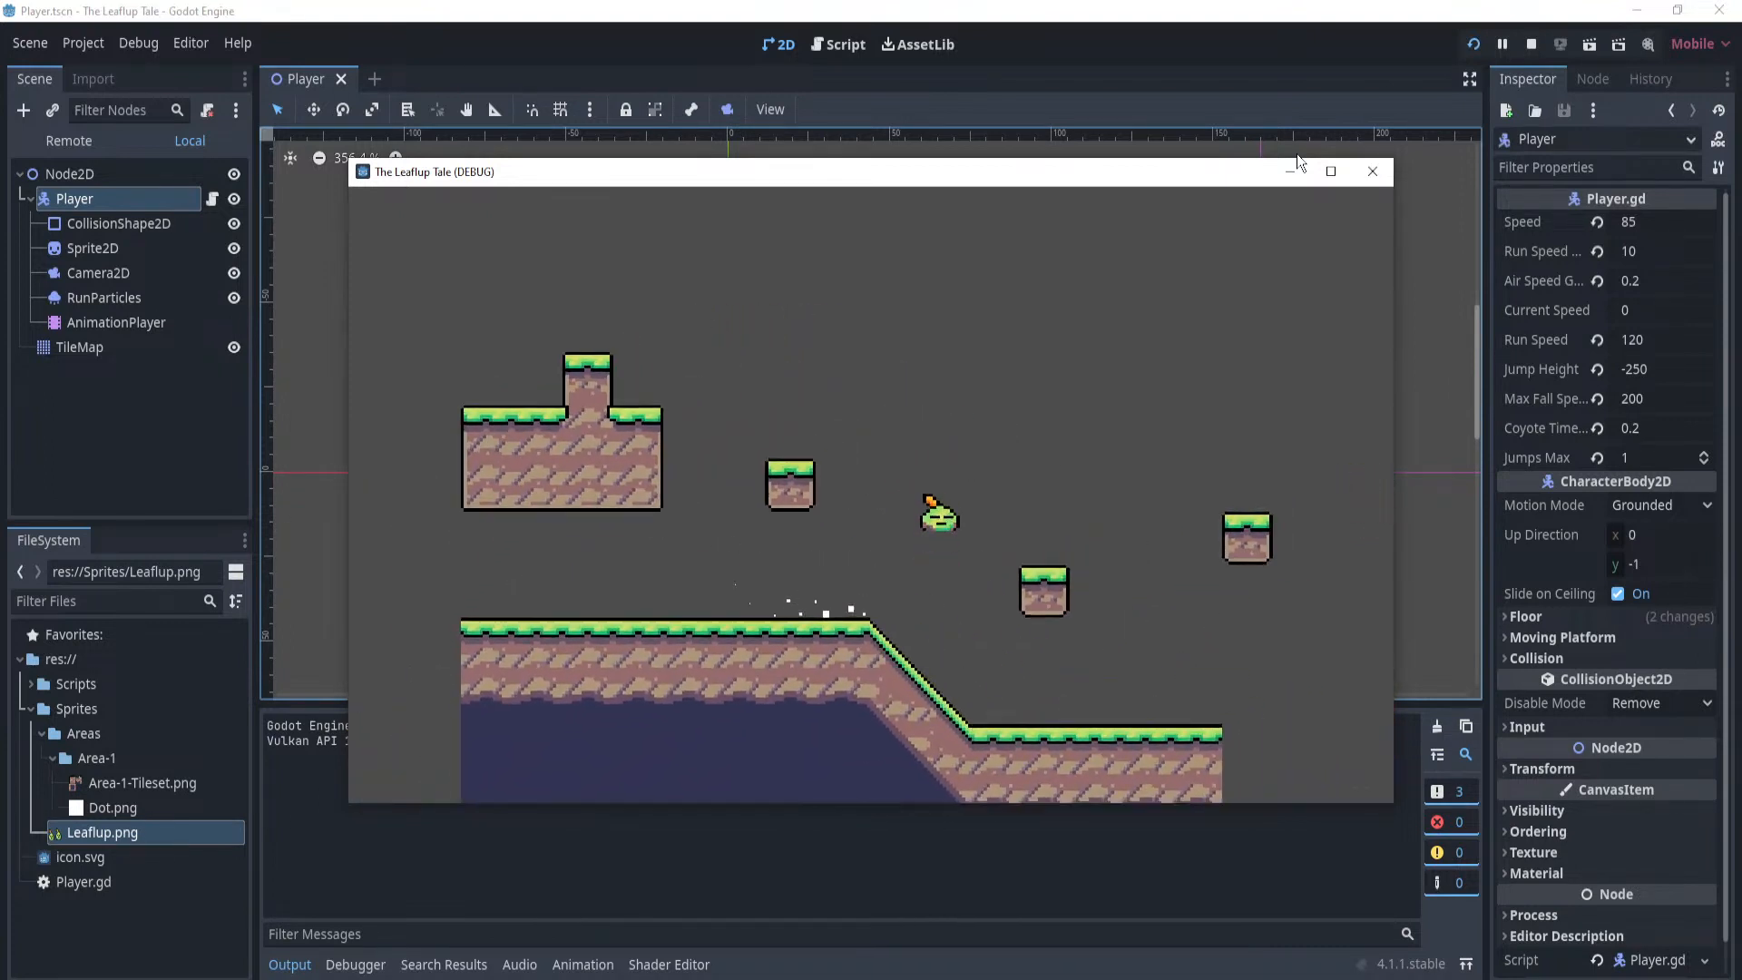
key(space)
key(Left)
key(space)
key(space)
key(space)
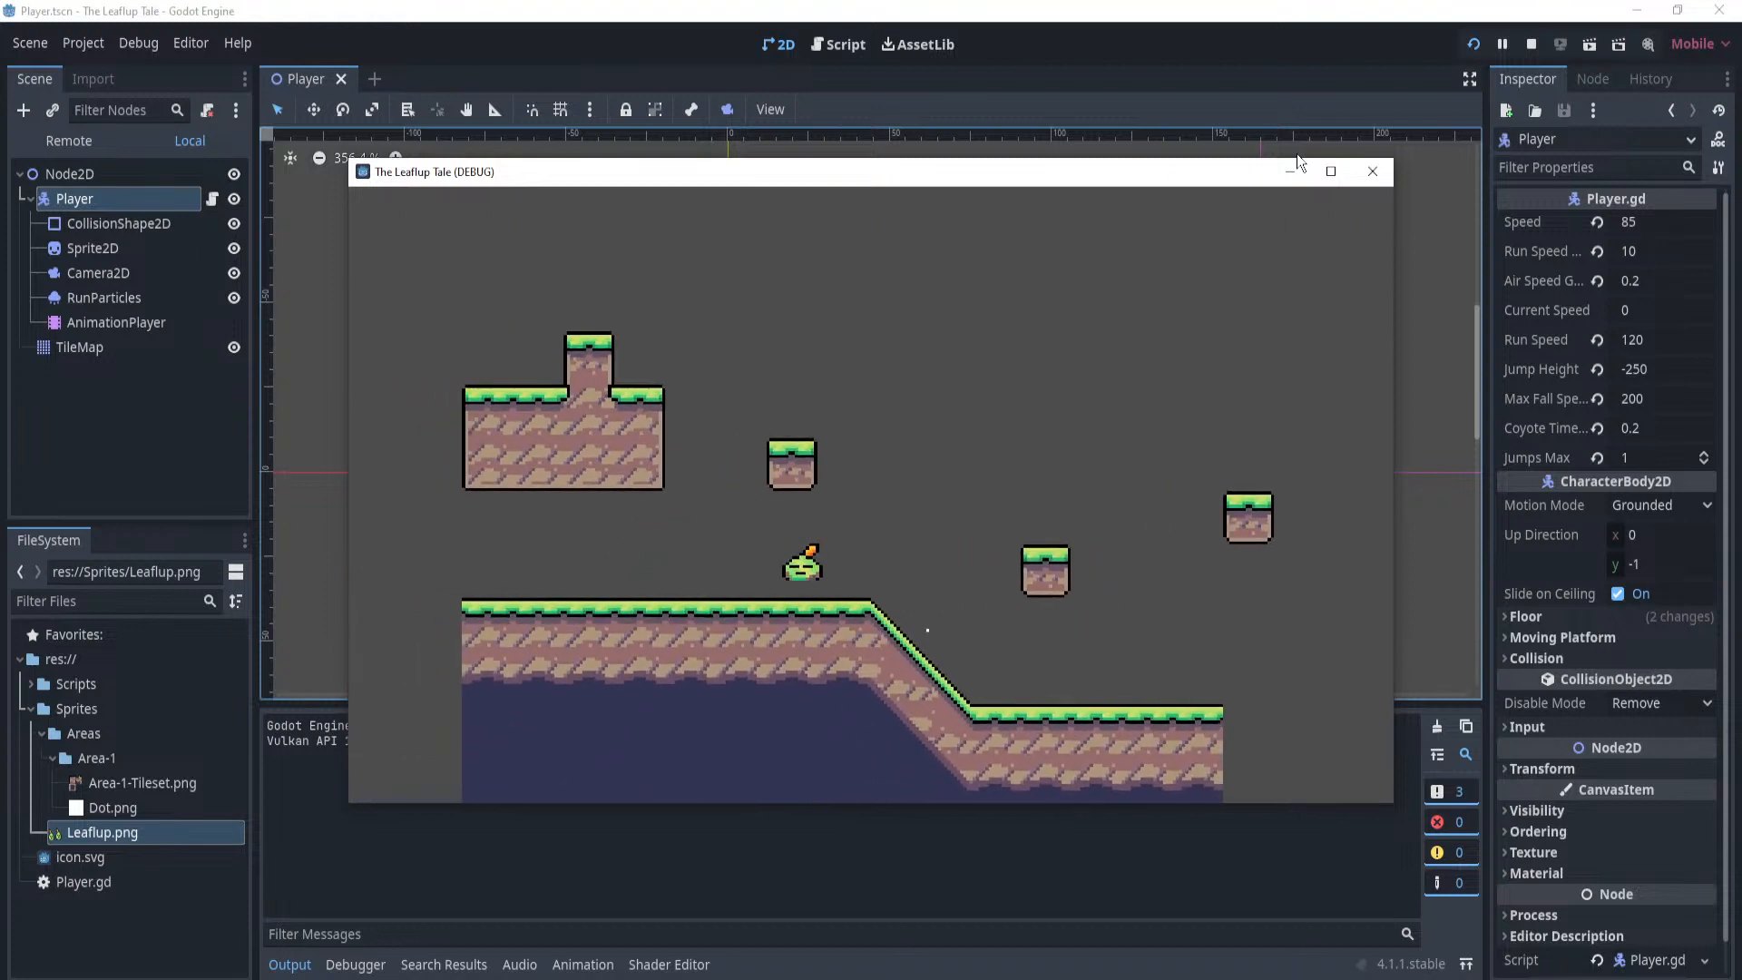
key(Right)
key(Right)
key(space)
key(Left)
key(space)
key(space)
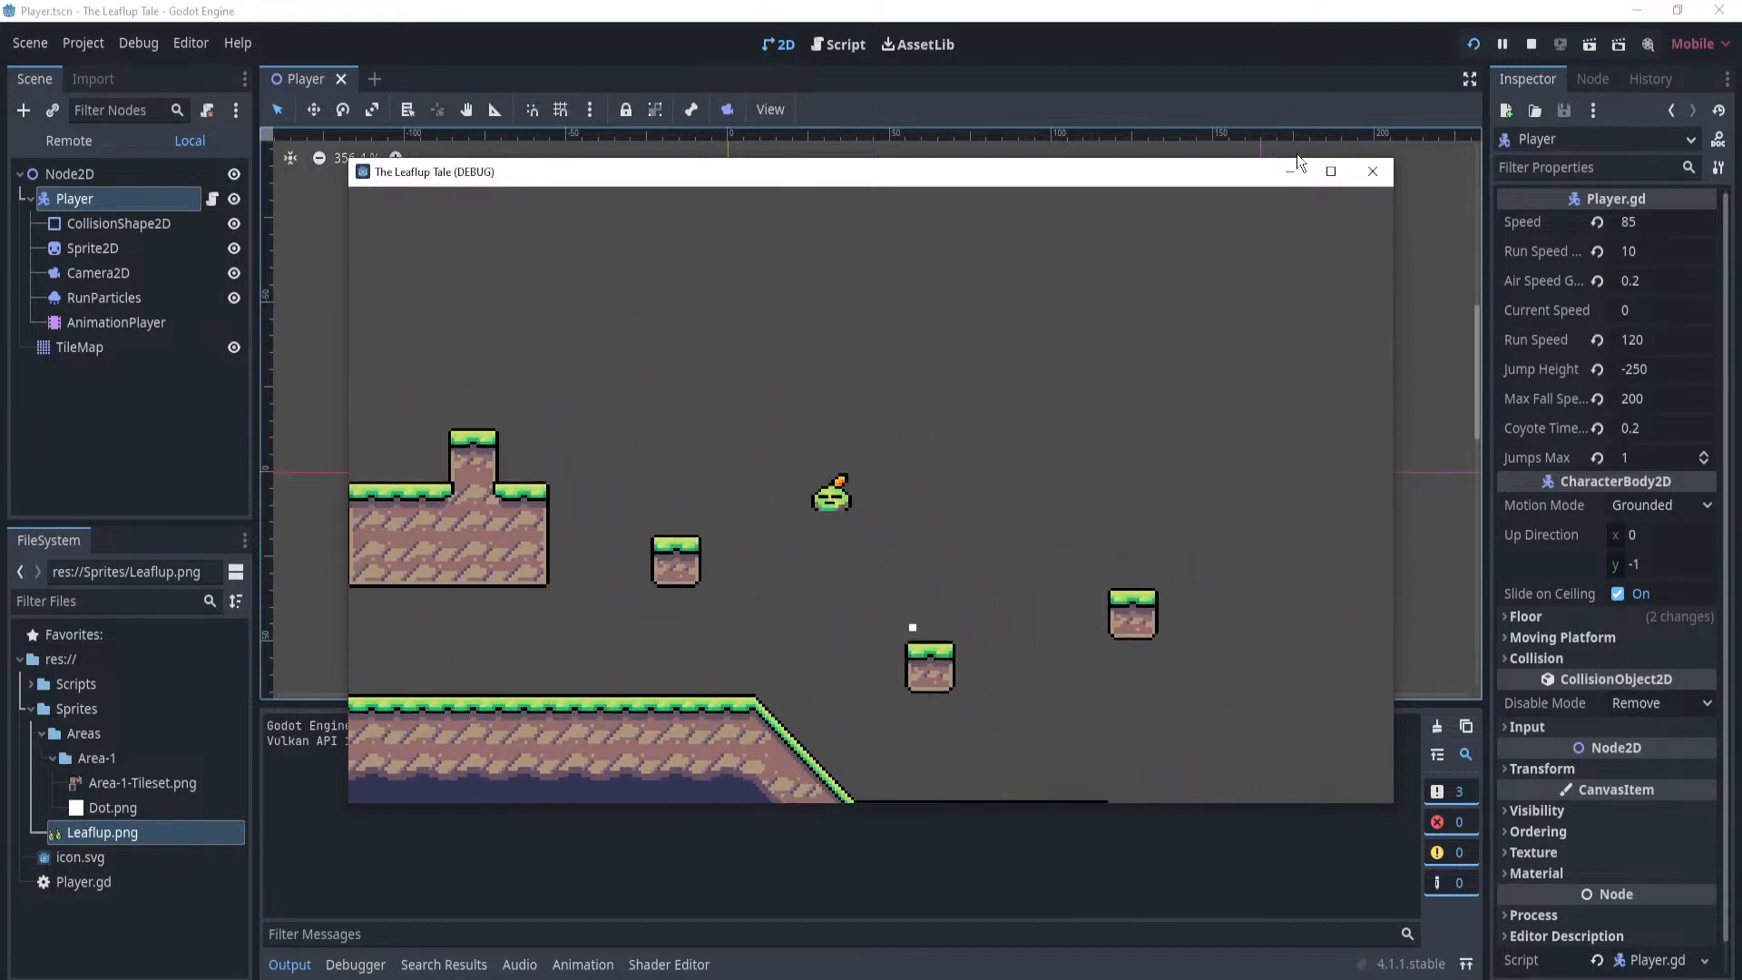
key(Right)
key(space)
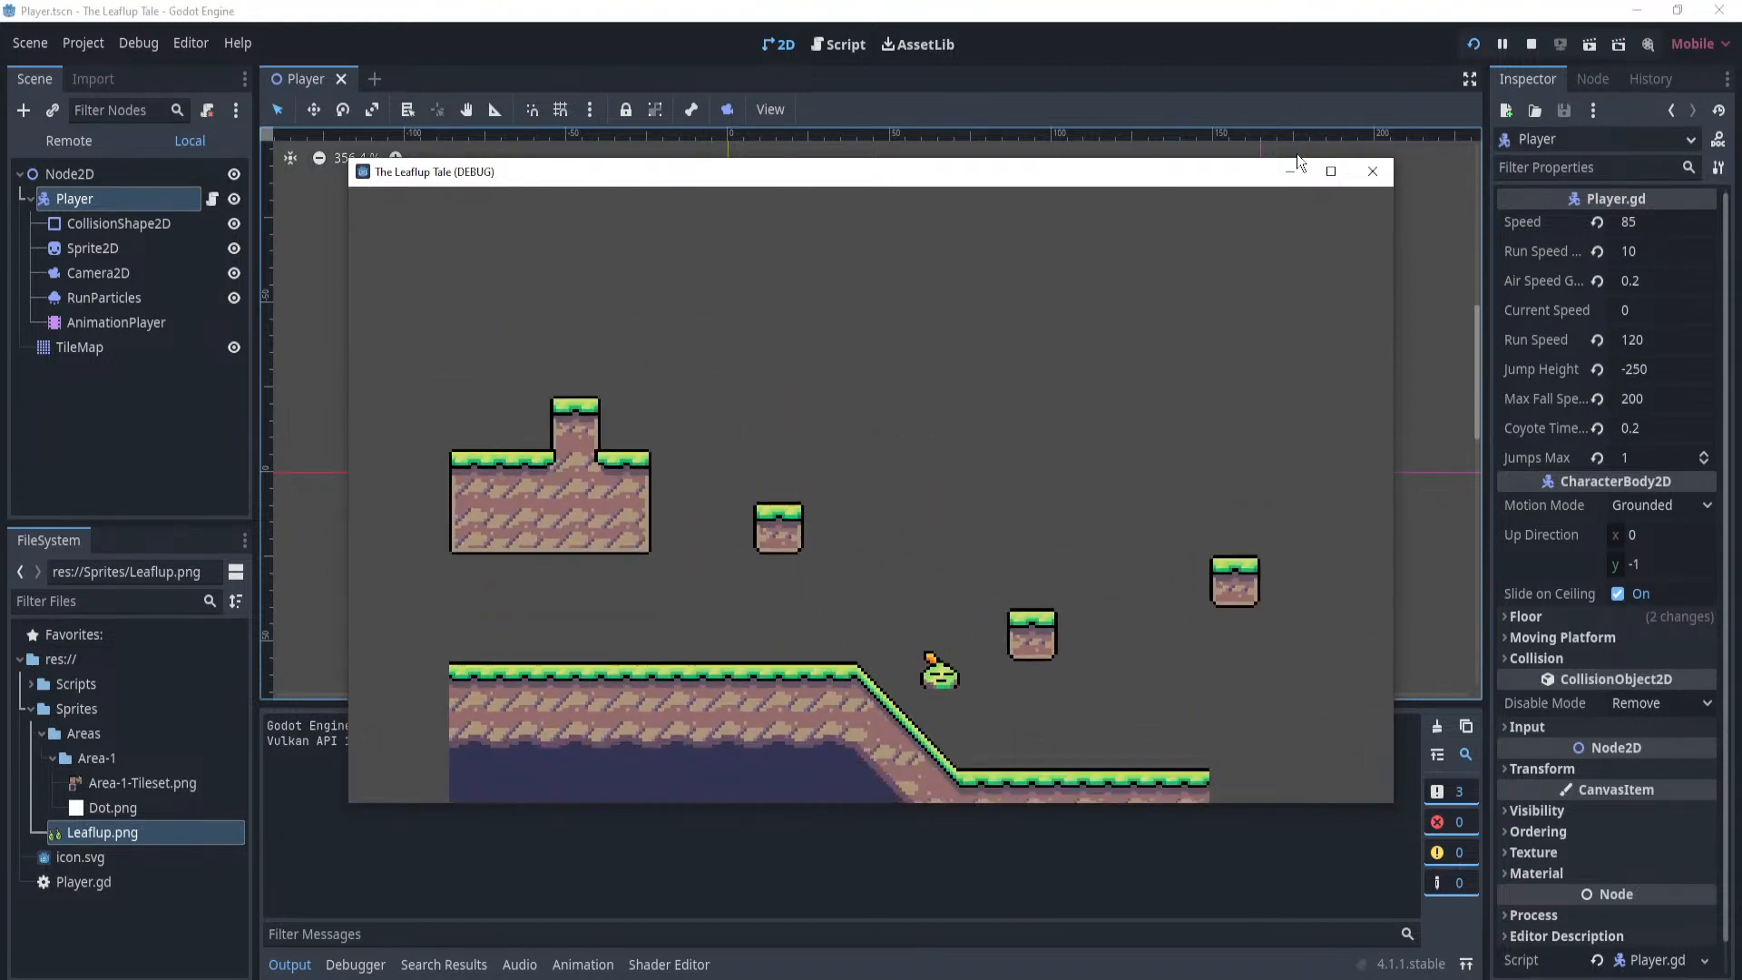
key(Left)
key(space)
key(Right)
key(space)
key(space)
key(Left)
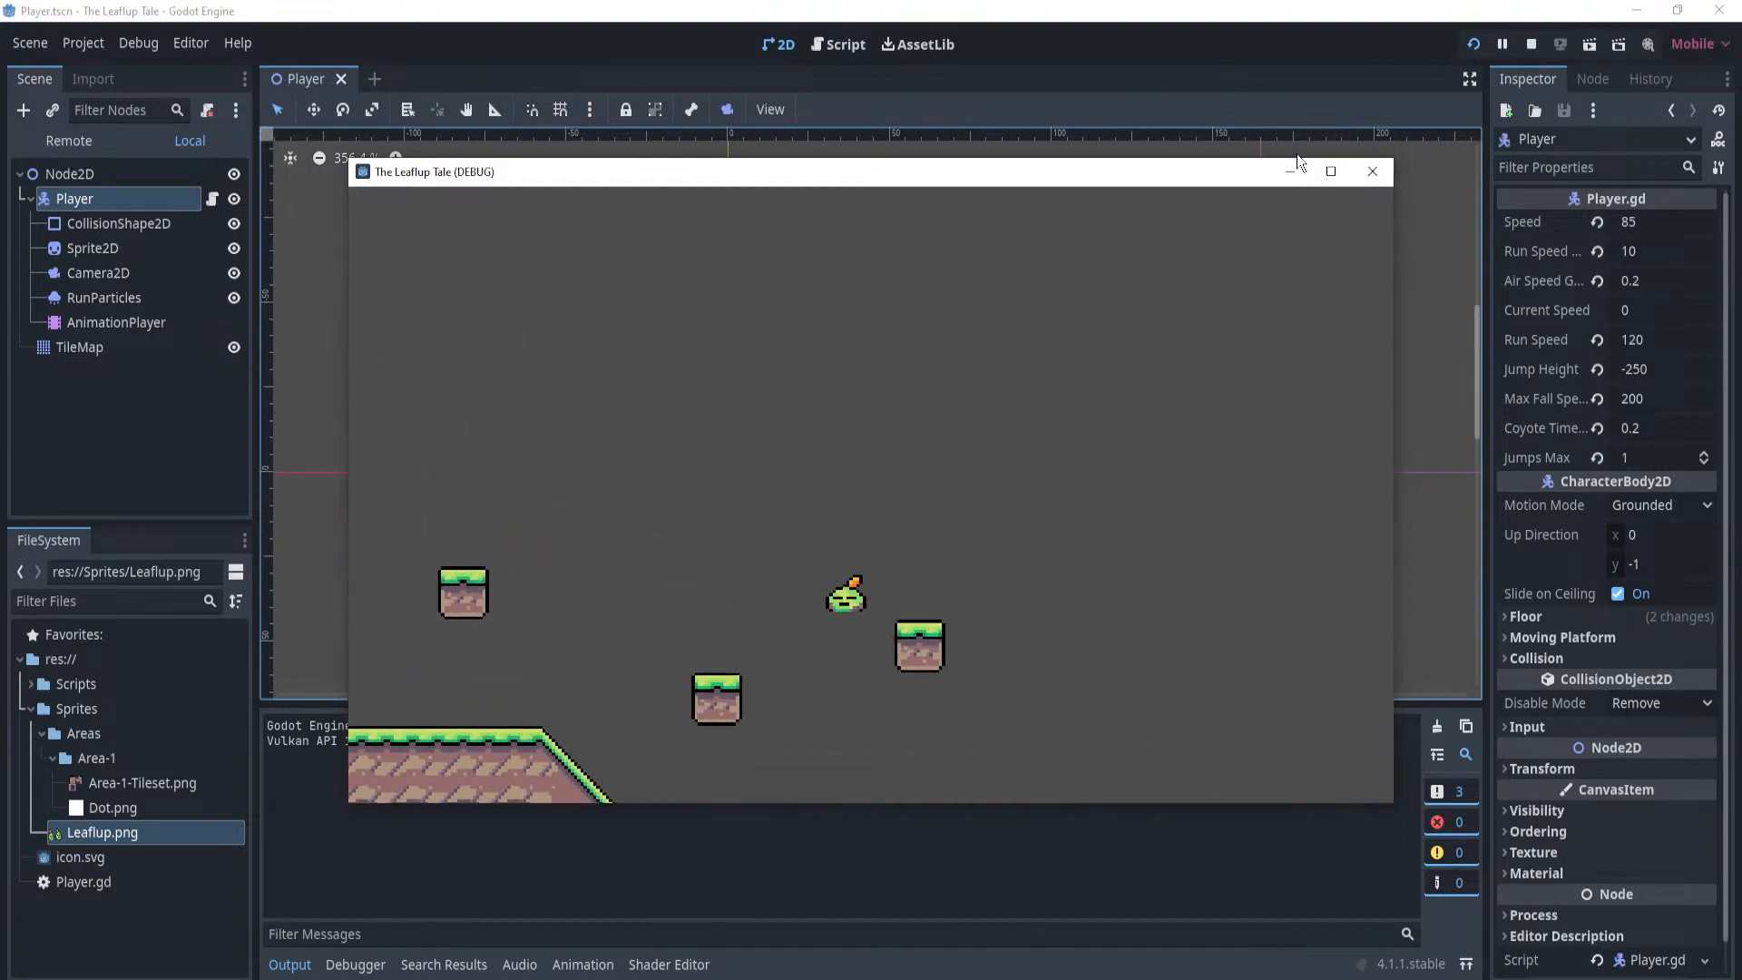
key(space)
key(Right)
key(space)
key(space)
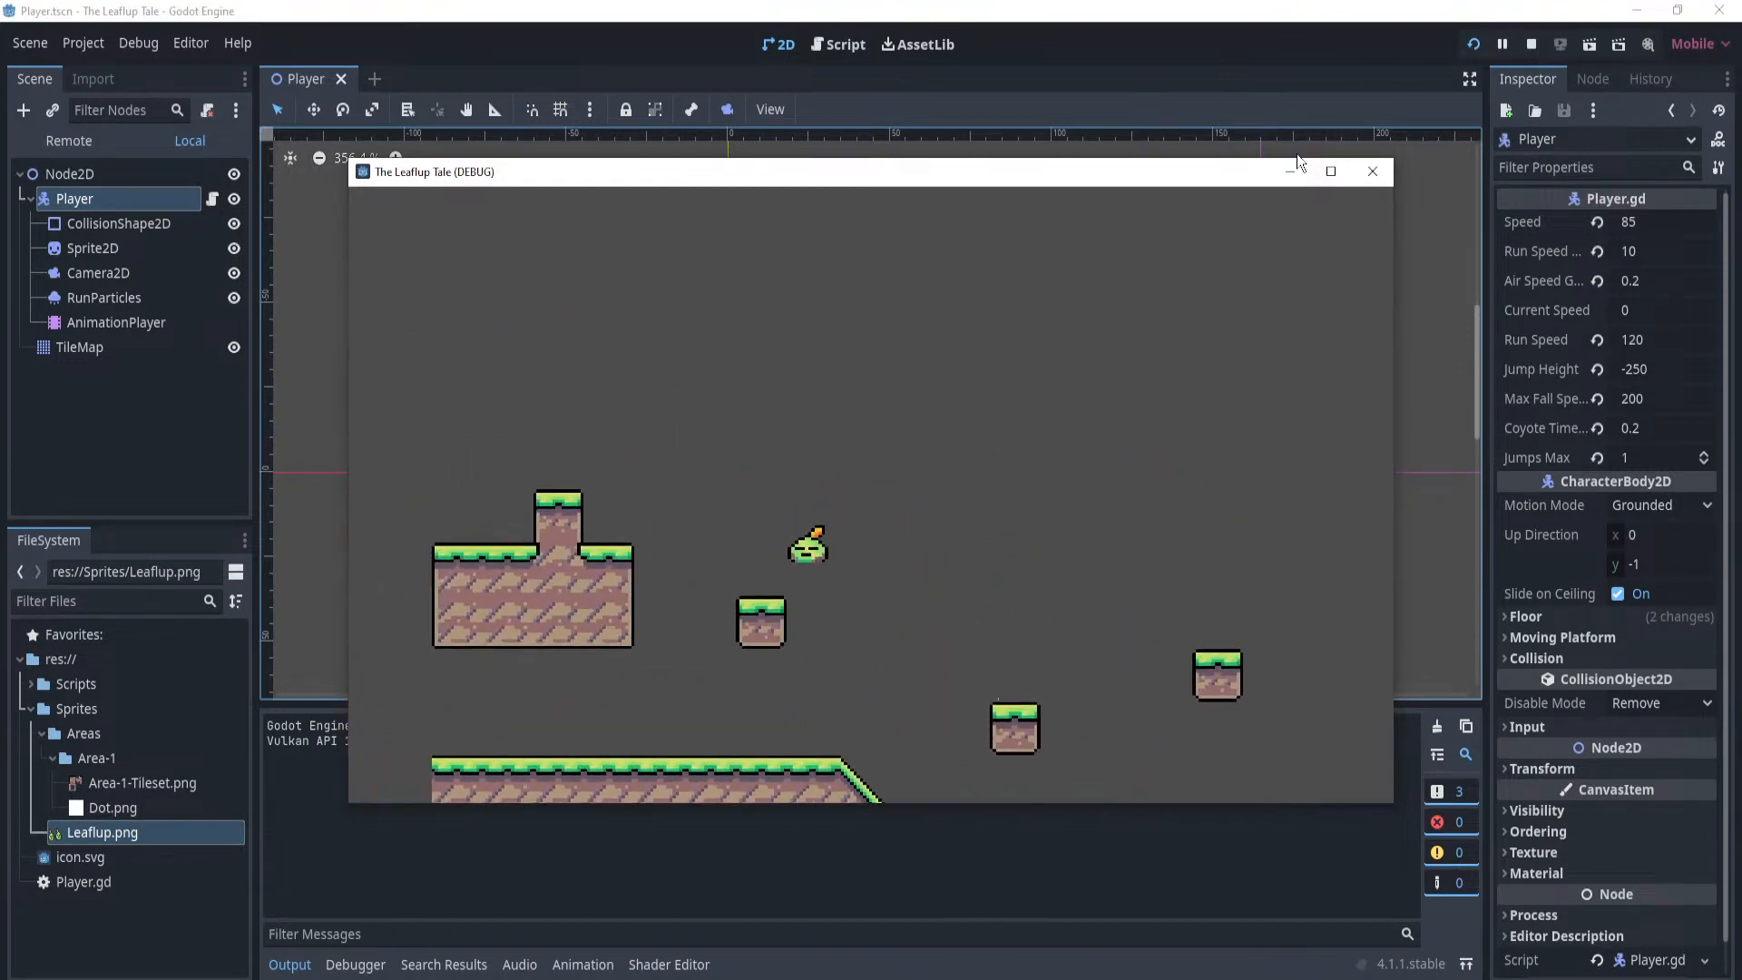
key(Left)
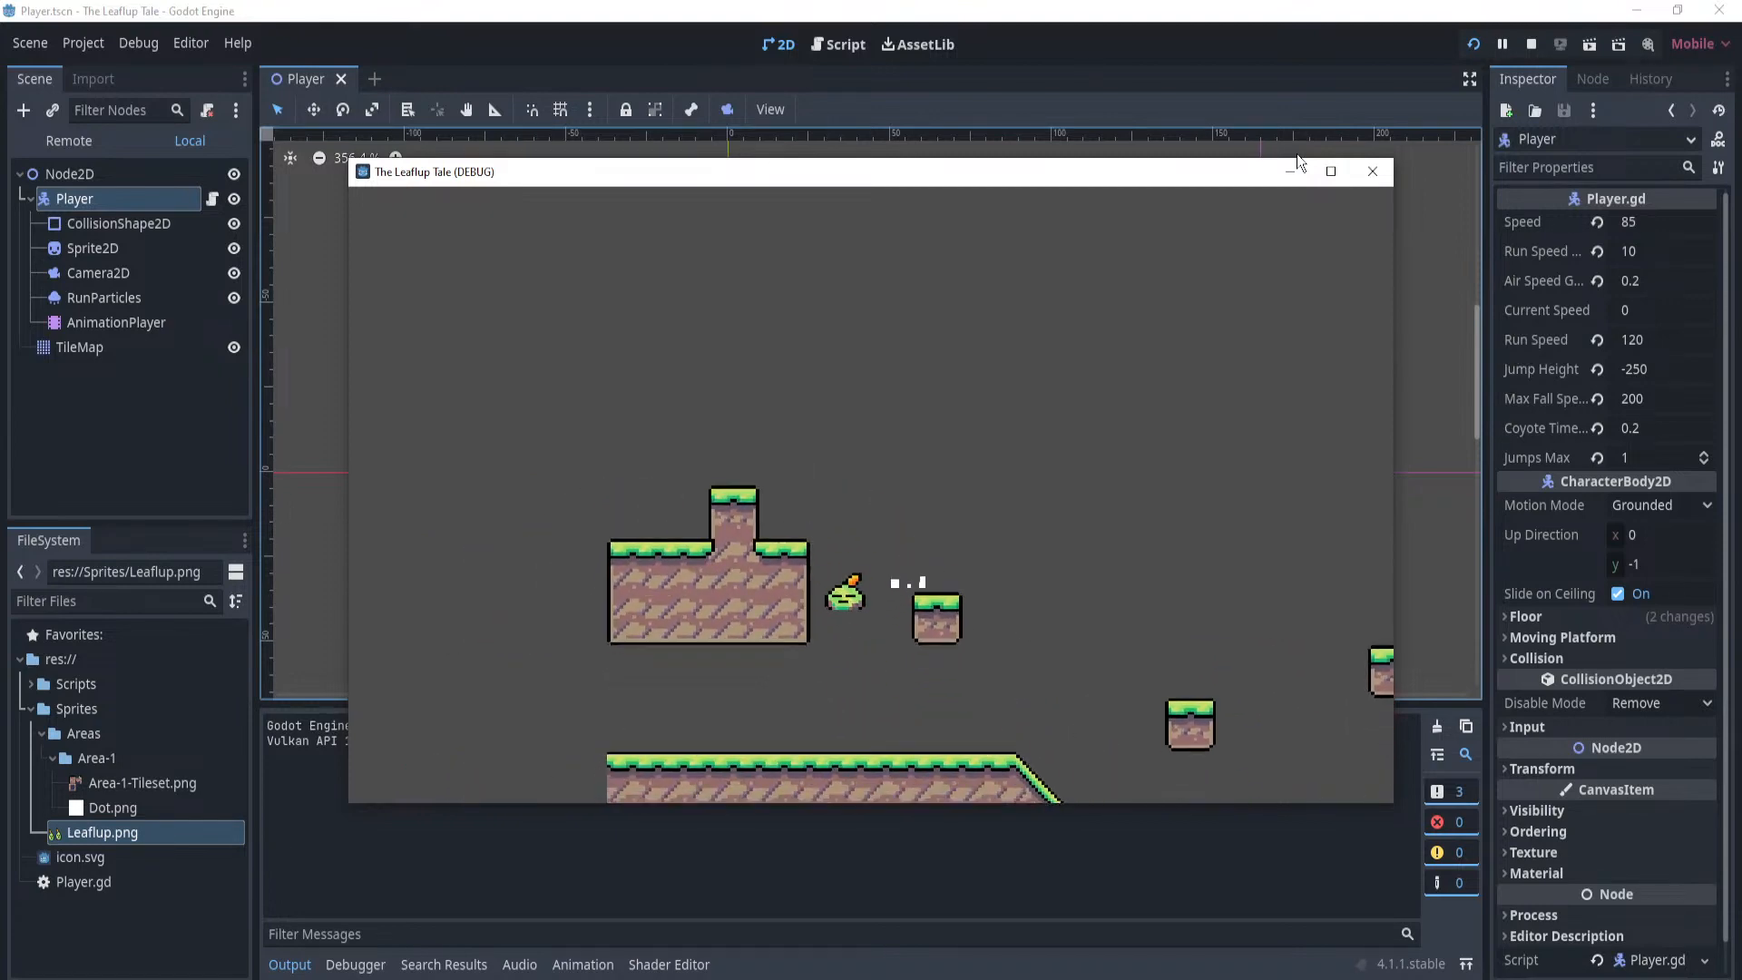
click(1373, 172)
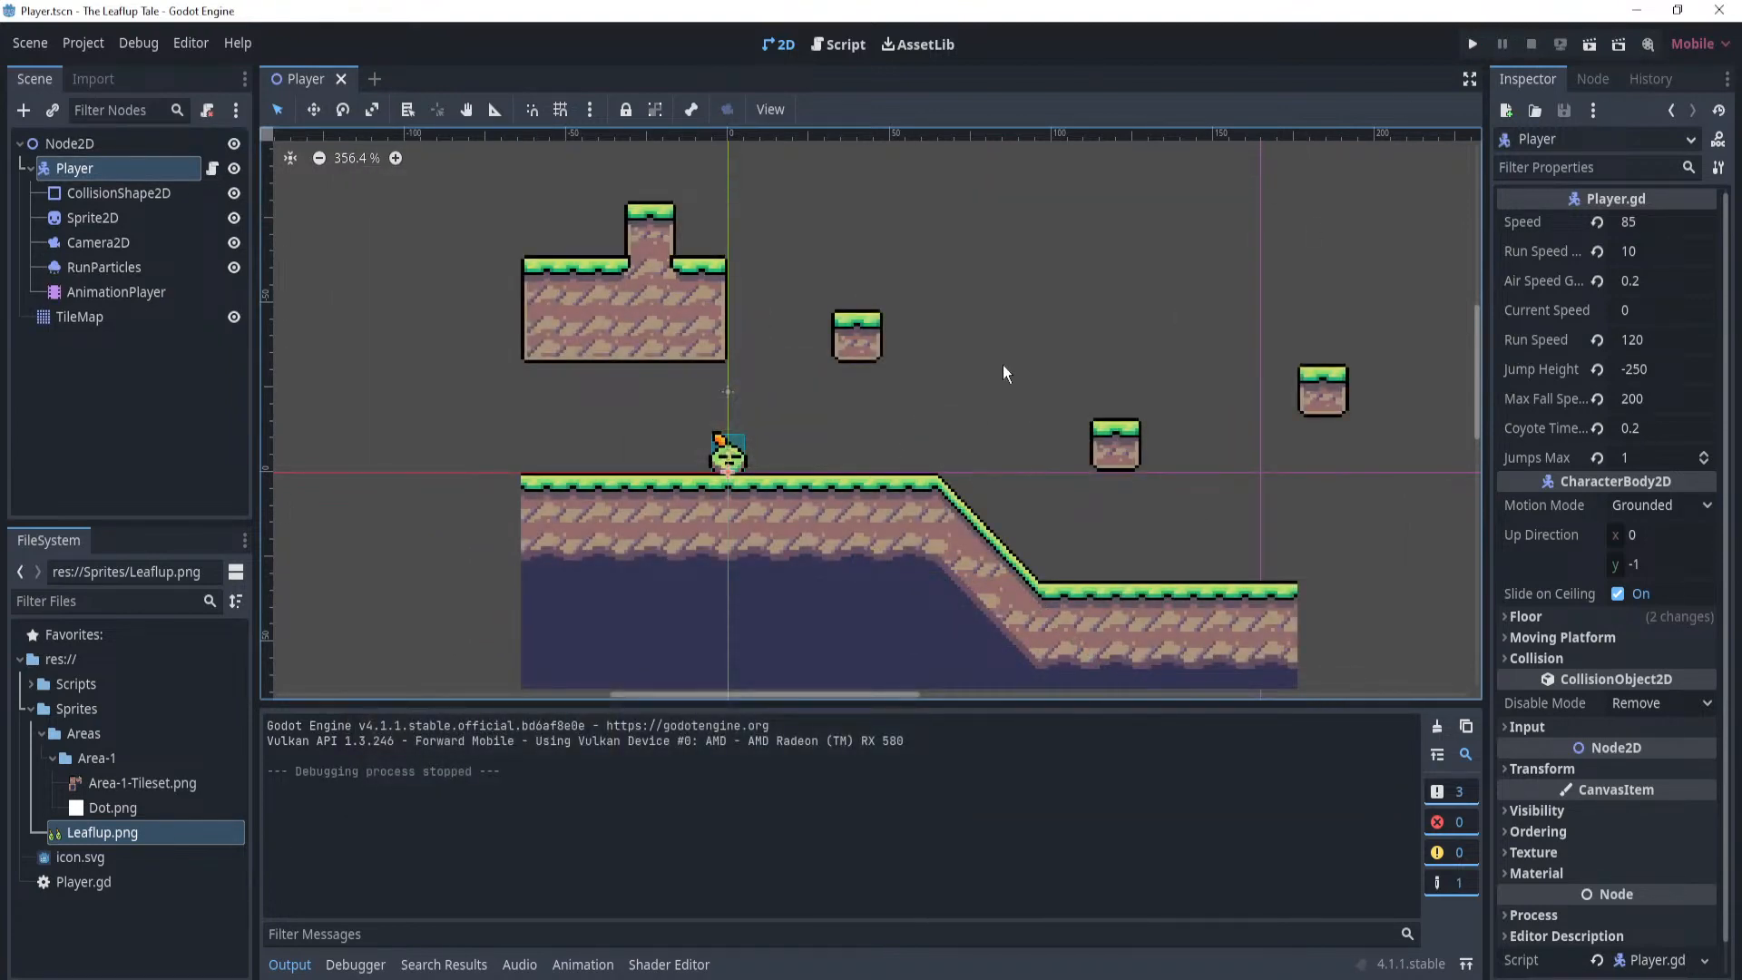
Switch to Aseprite and examine the terrain layout in Game-Concept.aseprite.
scroll(1042, 365, down, 4)
scroll(998, 371, up, 1)
click(630, 976)
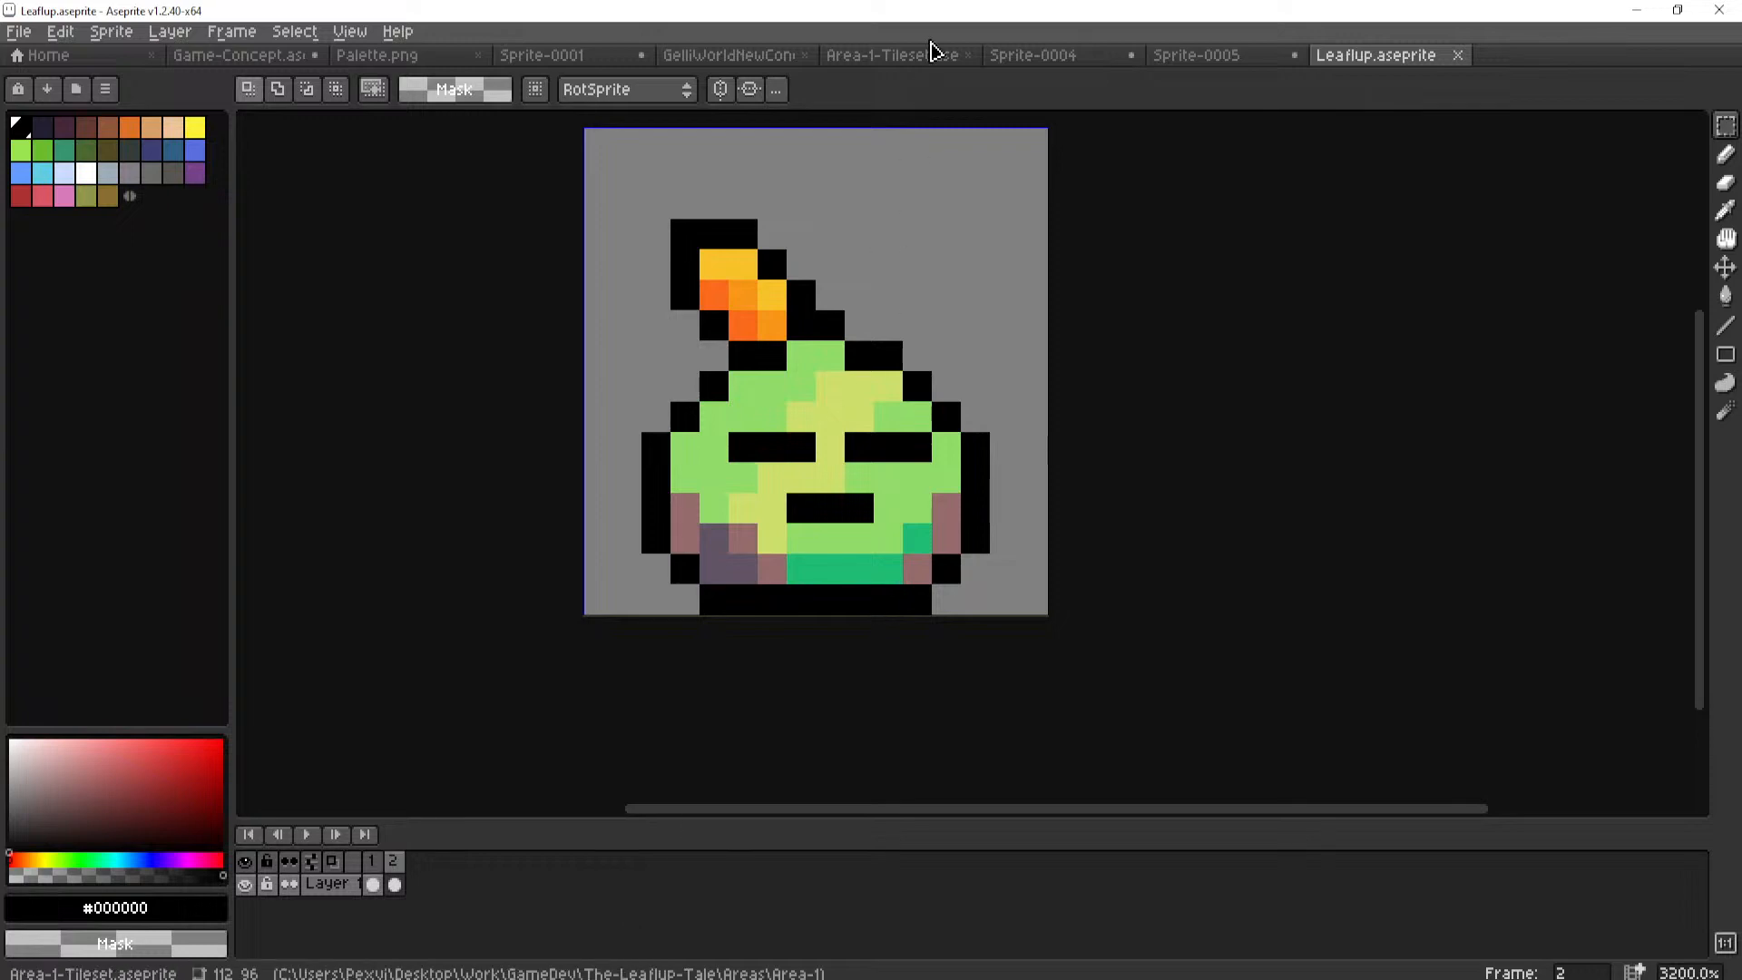
click(238, 55)
scroll(1013, 302, down, 5)
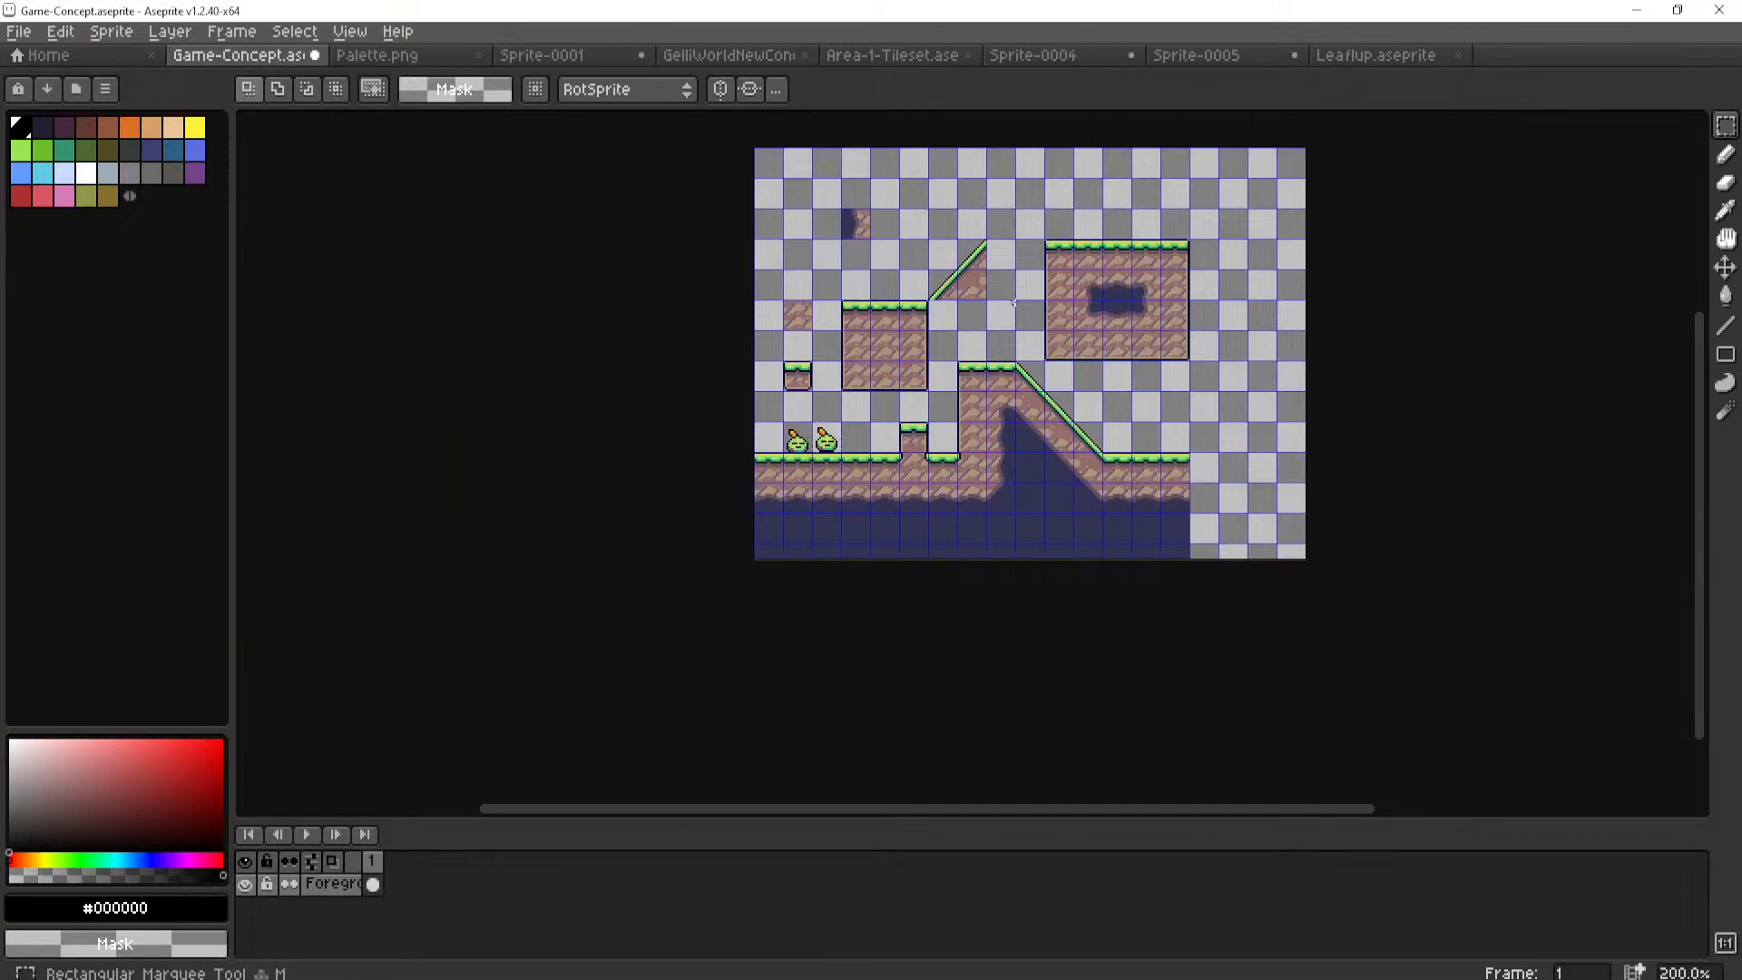
scroll(1014, 304, up, 4)
middle_drag(972, 342, 1035, 356)
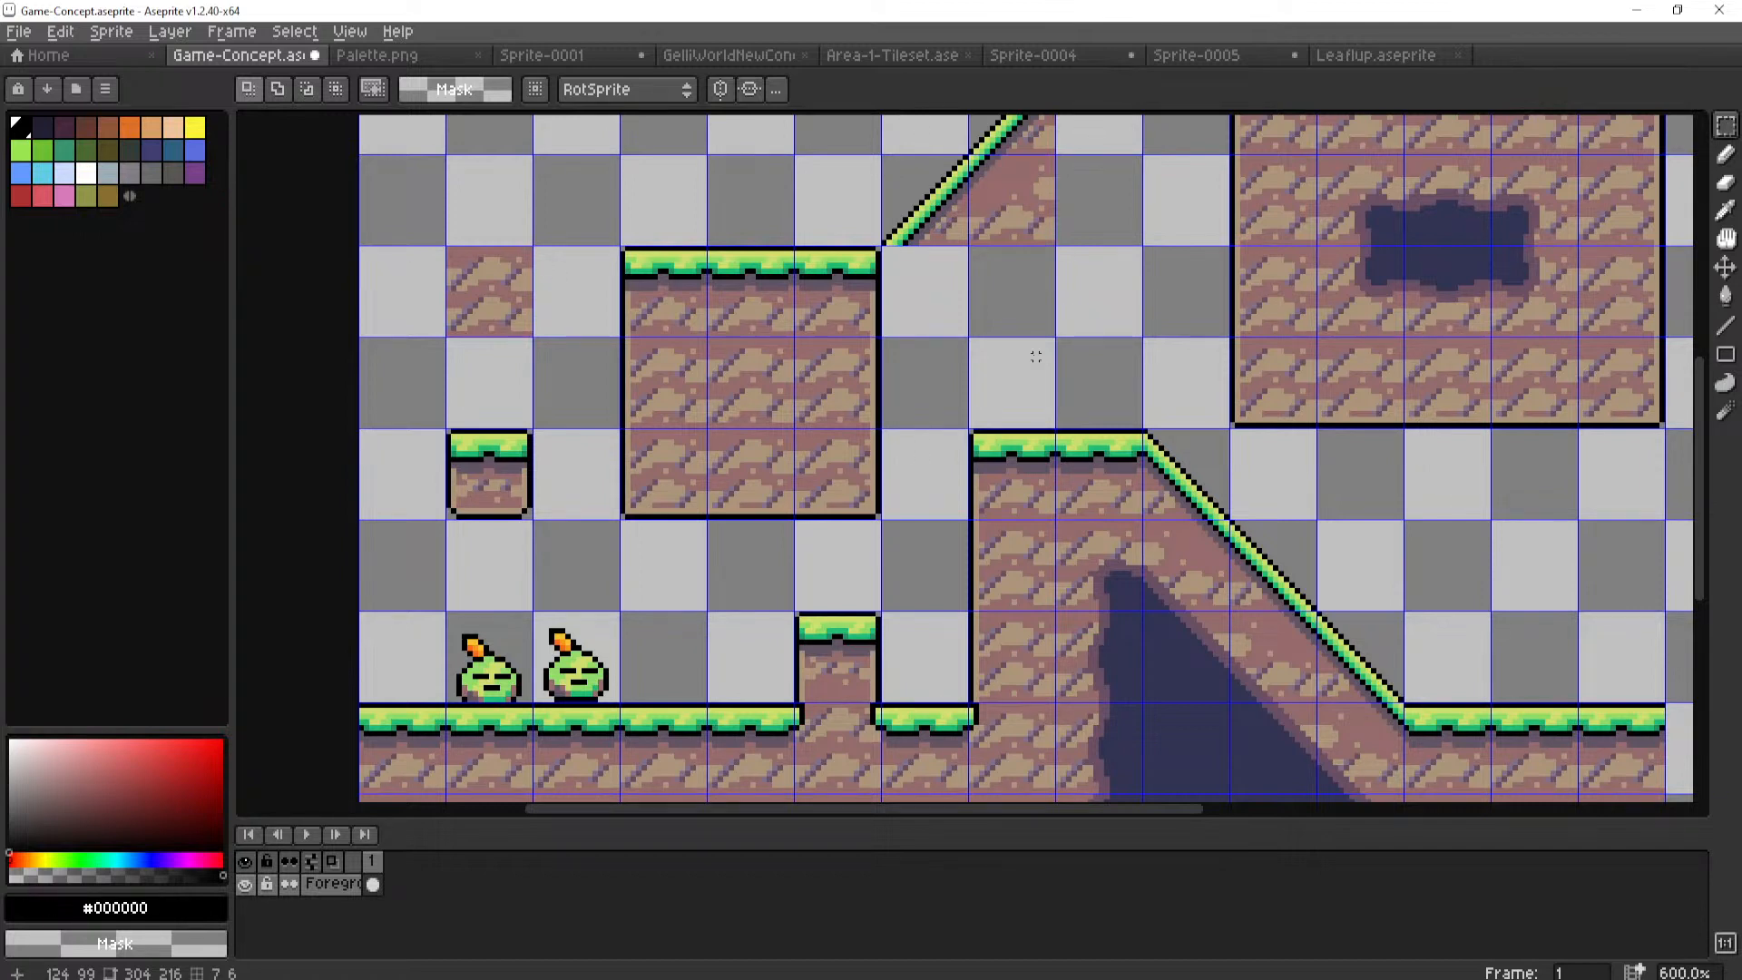
scroll(1035, 357, down, 3)
middle_drag(1022, 369, 1079, 400)
scroll(979, 399, up, 2)
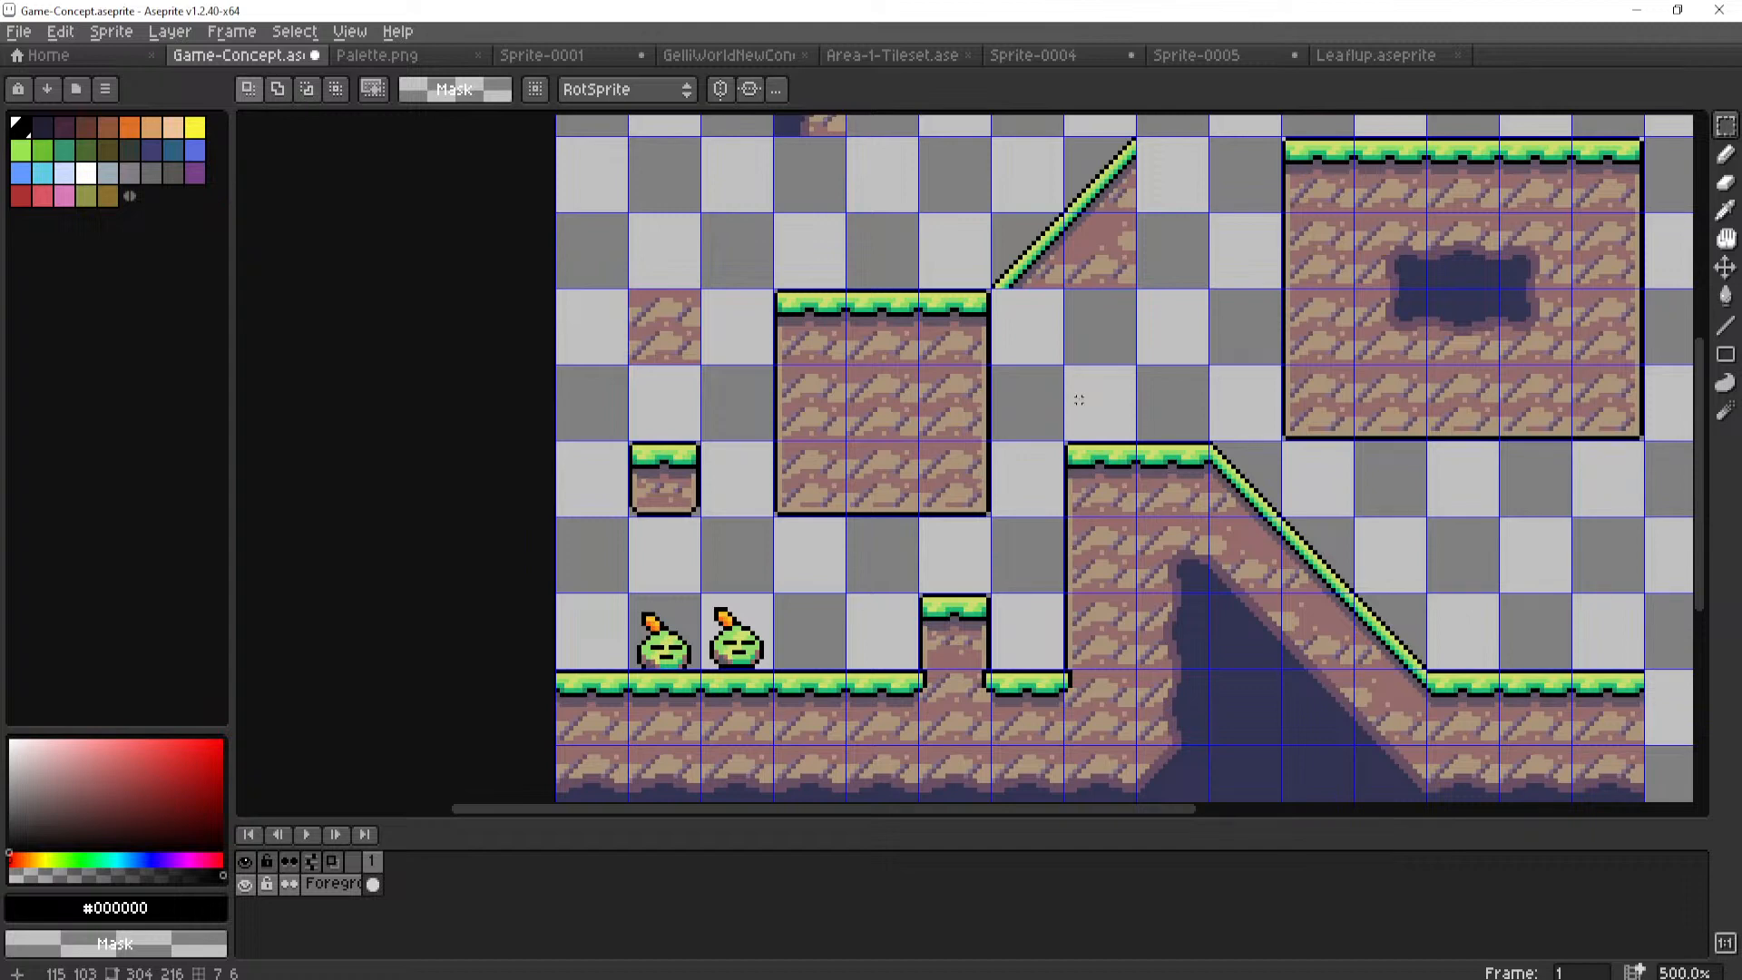
Examine the two Leaflup sprites on the grass ground and the platforms above them in the concept art.
scroll(953, 475, up, 5)
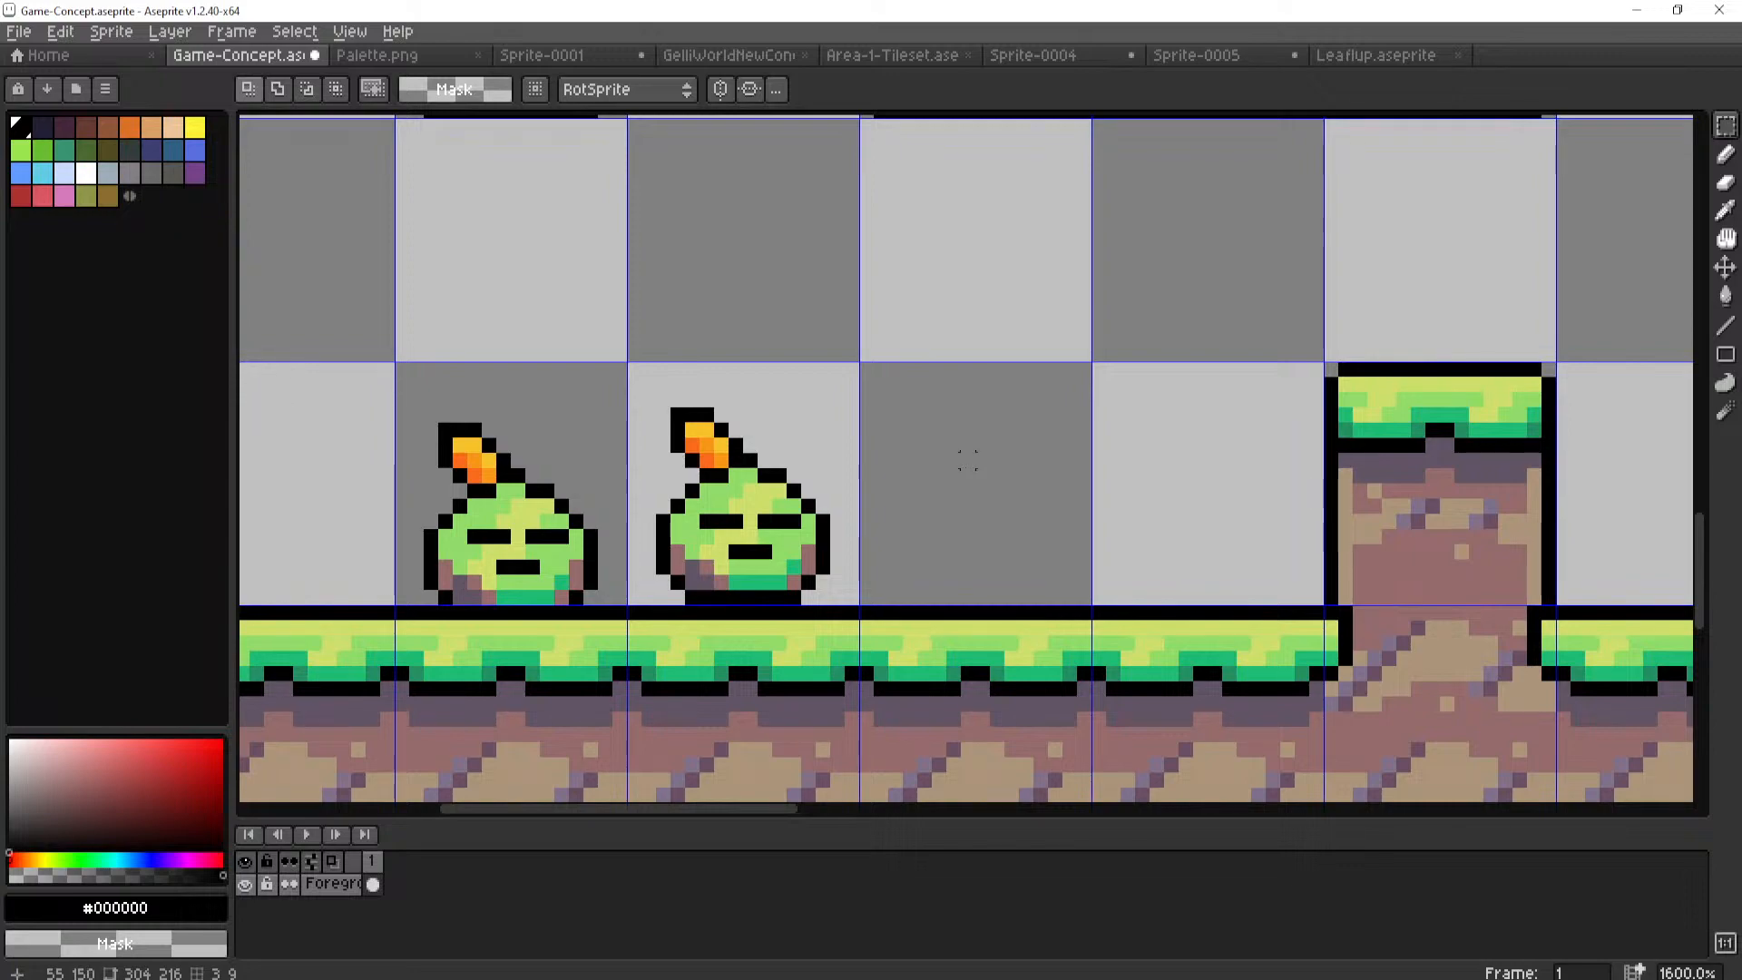
scroll(967, 474, down, 6)
scroll(1046, 486, up, 2)
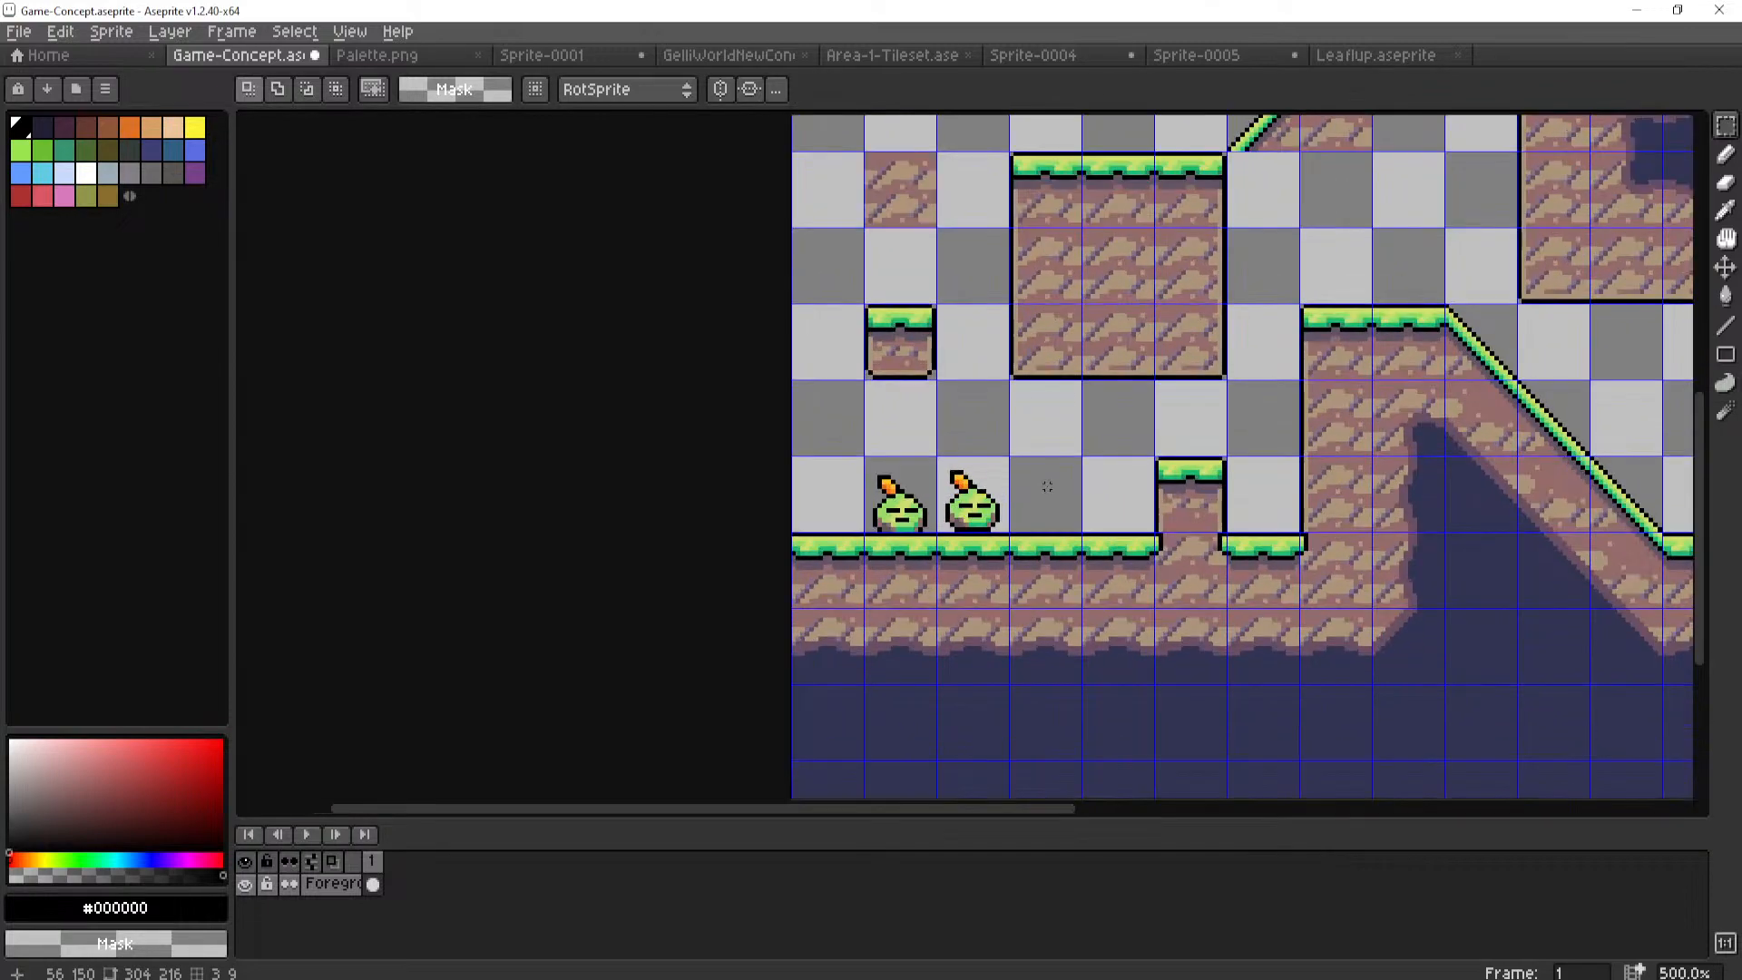
middle_drag(1058, 486, 1158, 464)
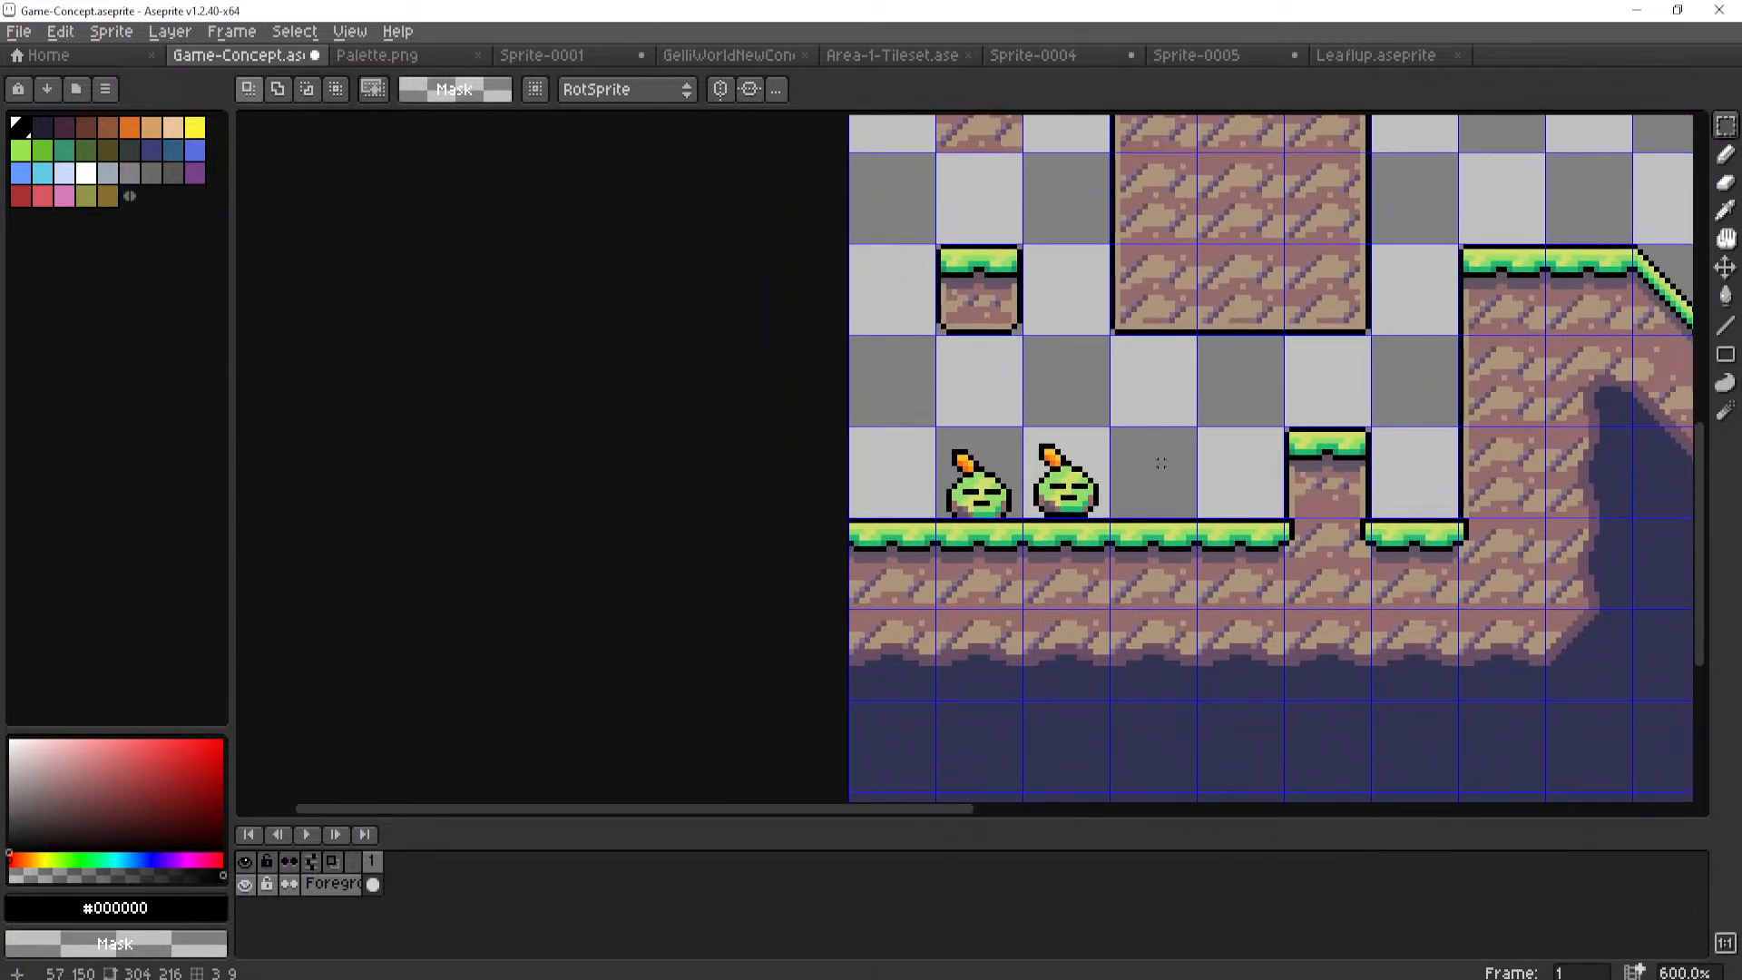
scroll(1037, 490, up, 7)
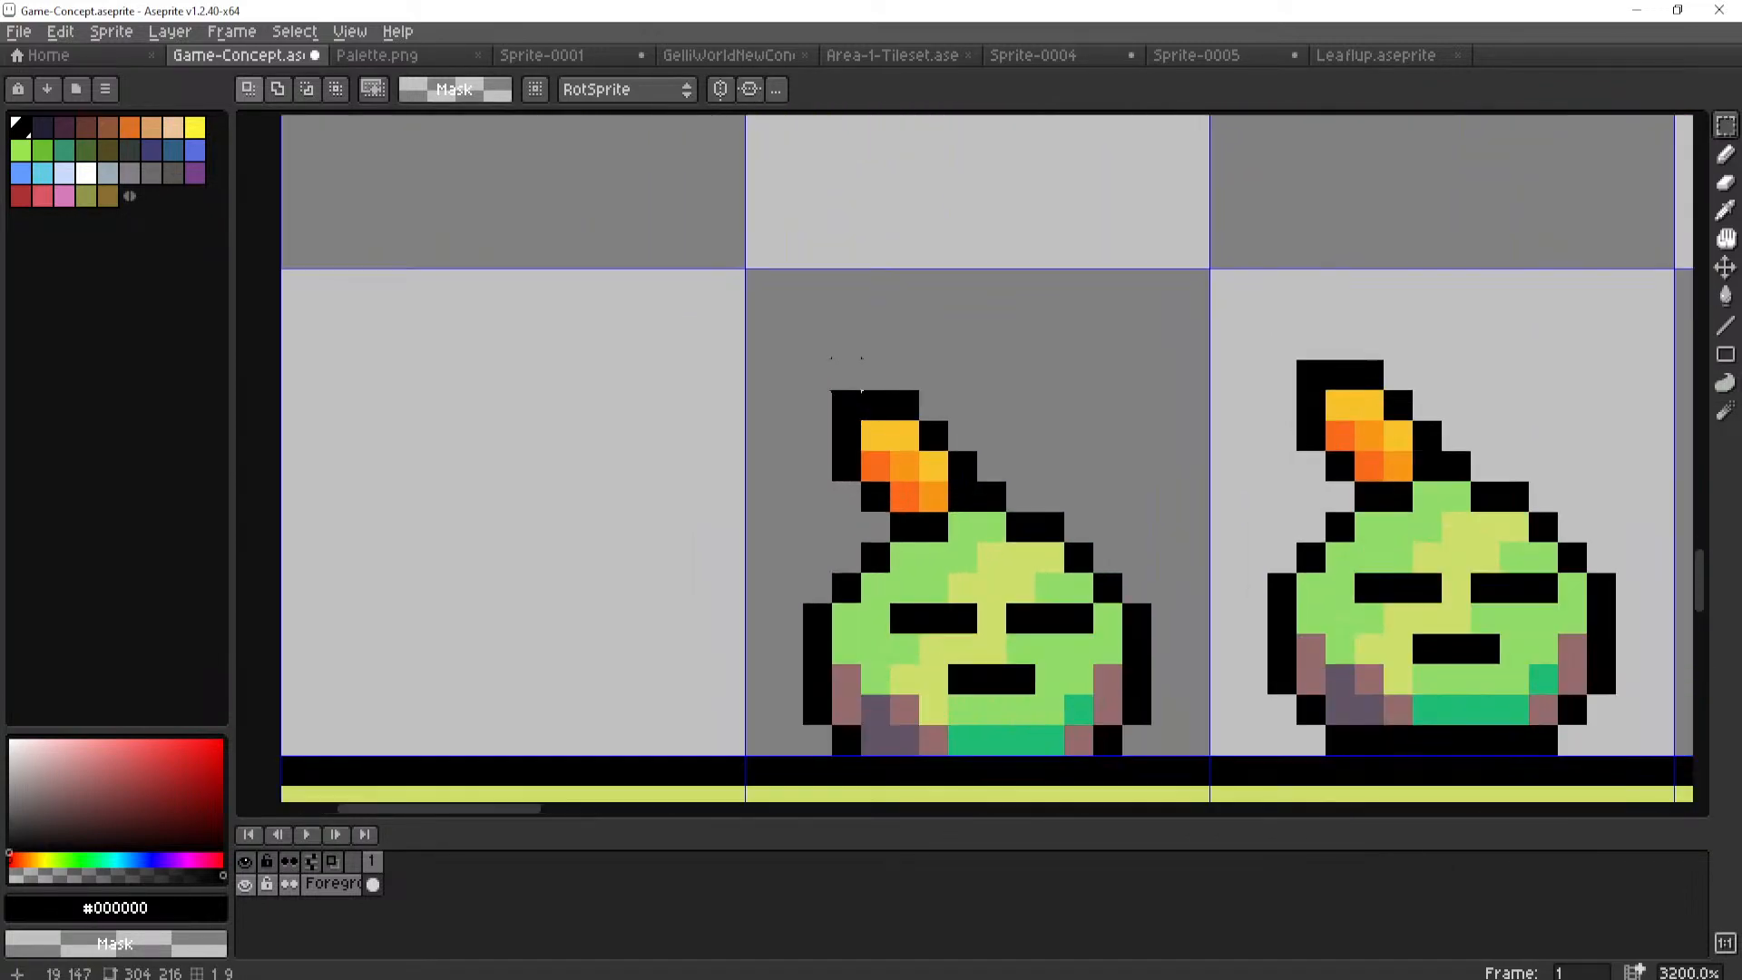
scroll(778, 375, down, 3)
scroll(805, 408, up, 2)
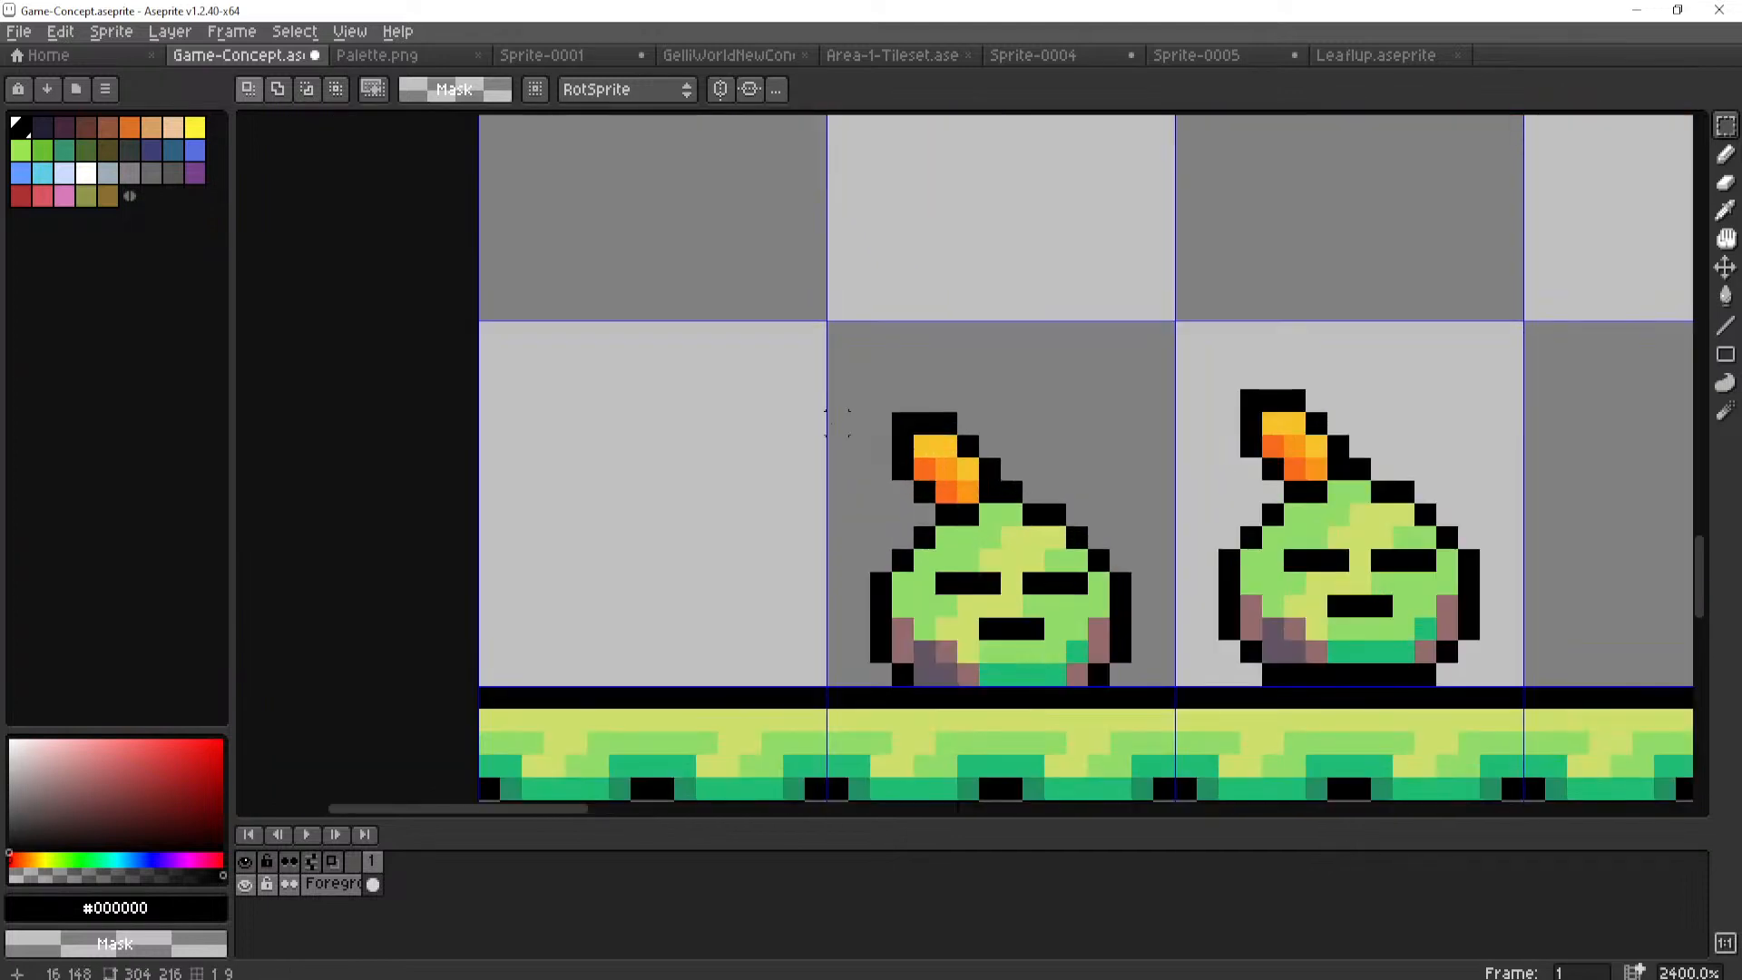
scroll(837, 400, down, 4)
middle_drag(769, 462, 1013, 416)
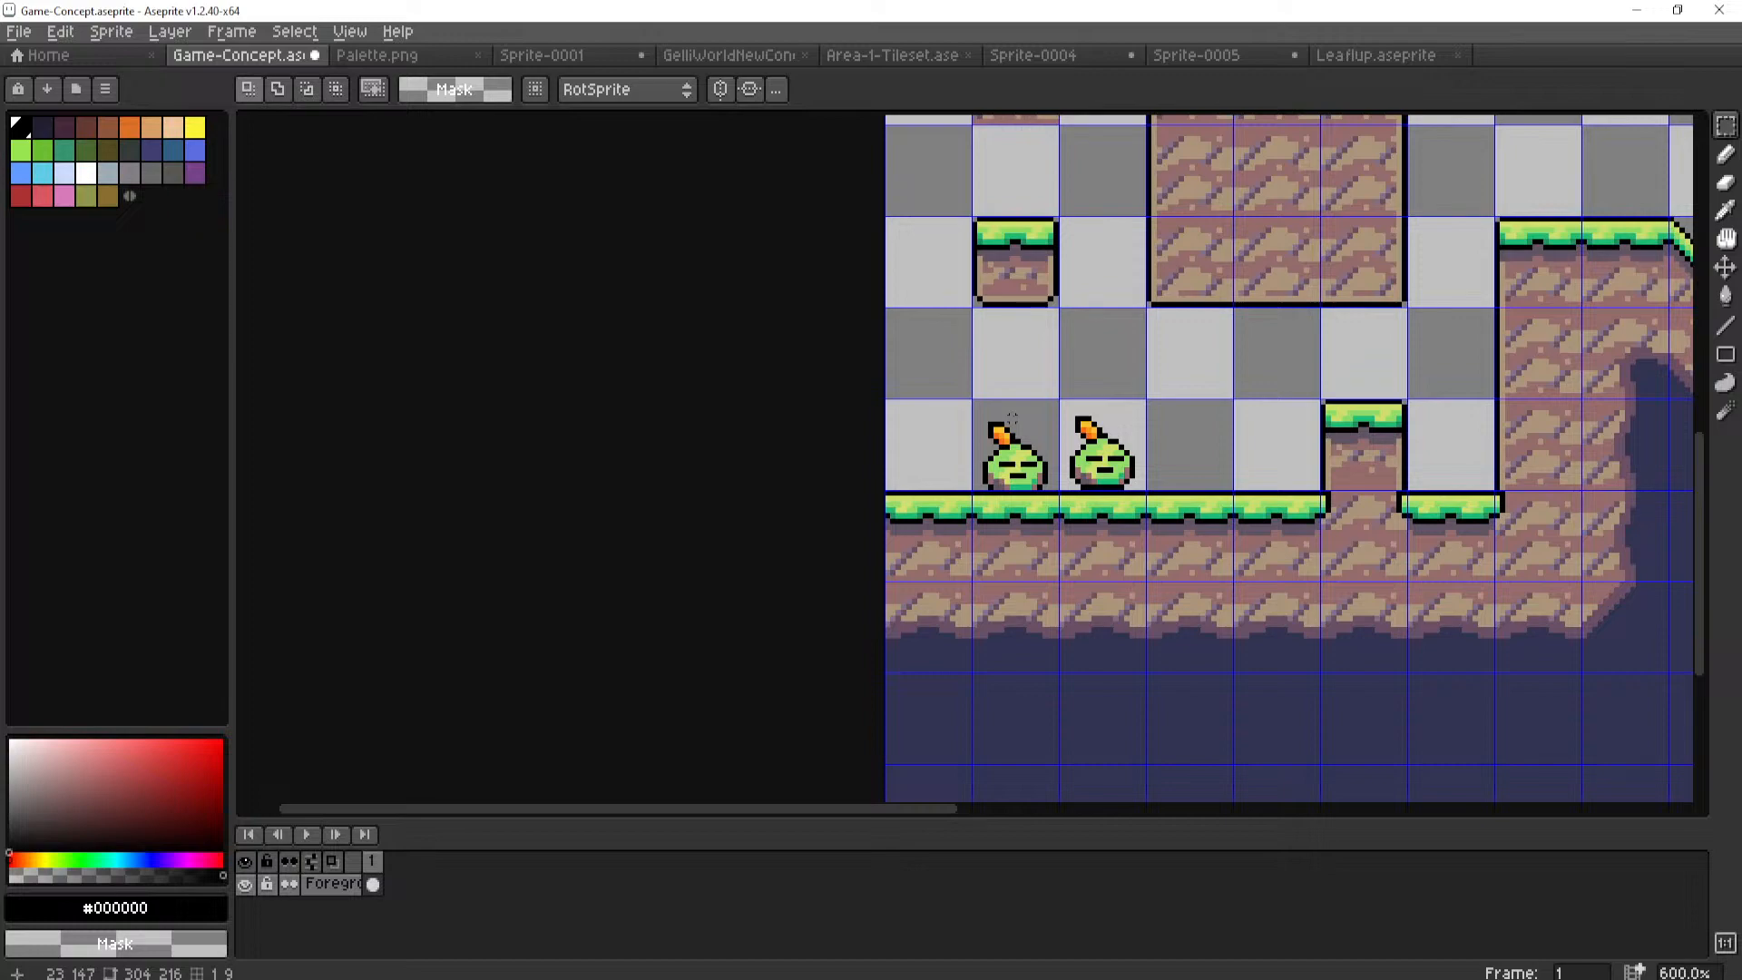
scroll(1076, 375, up, 5)
scroll(1076, 374, right, 6)
scroll(1010, 400, left, 4)
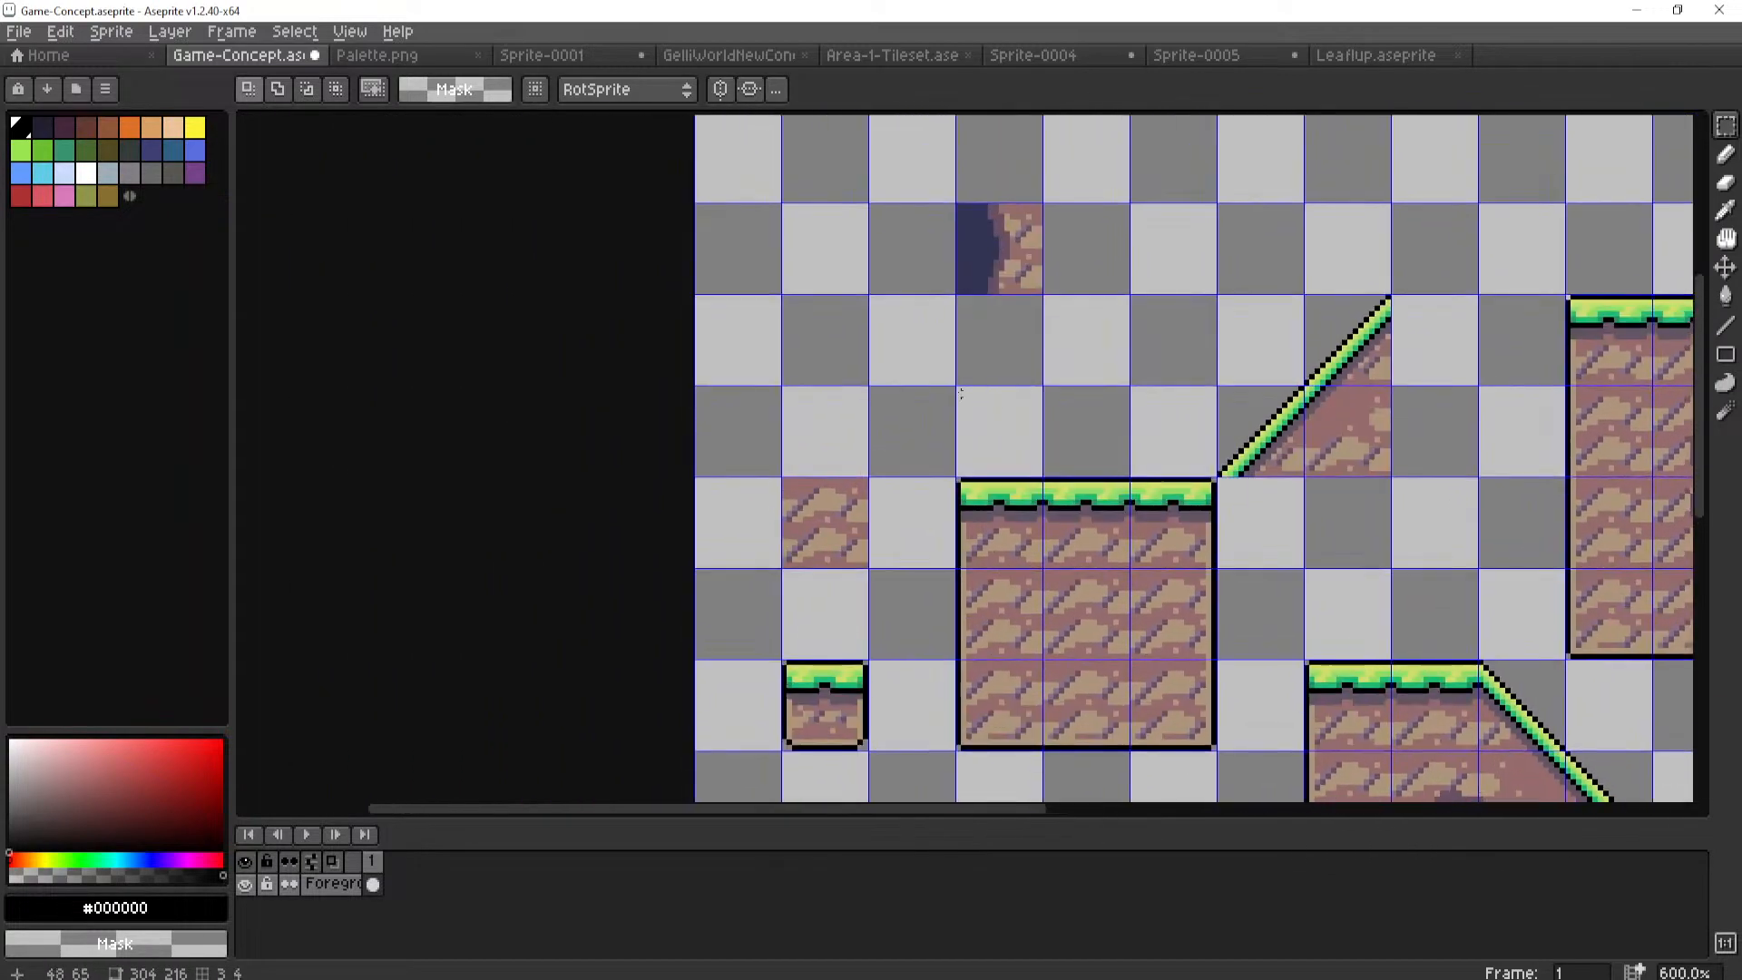
Move the single grass-topped block tile onto the middle column of the three-tile-wide platform, directly on its grass surface.
scroll(961, 394, up, 1)
scroll(957, 590, up, 1)
middle_drag(781, 789, 921, 606)
double_click(956, 603)
scroll(955, 602, down, 2)
drag(921, 605, 1053, 440)
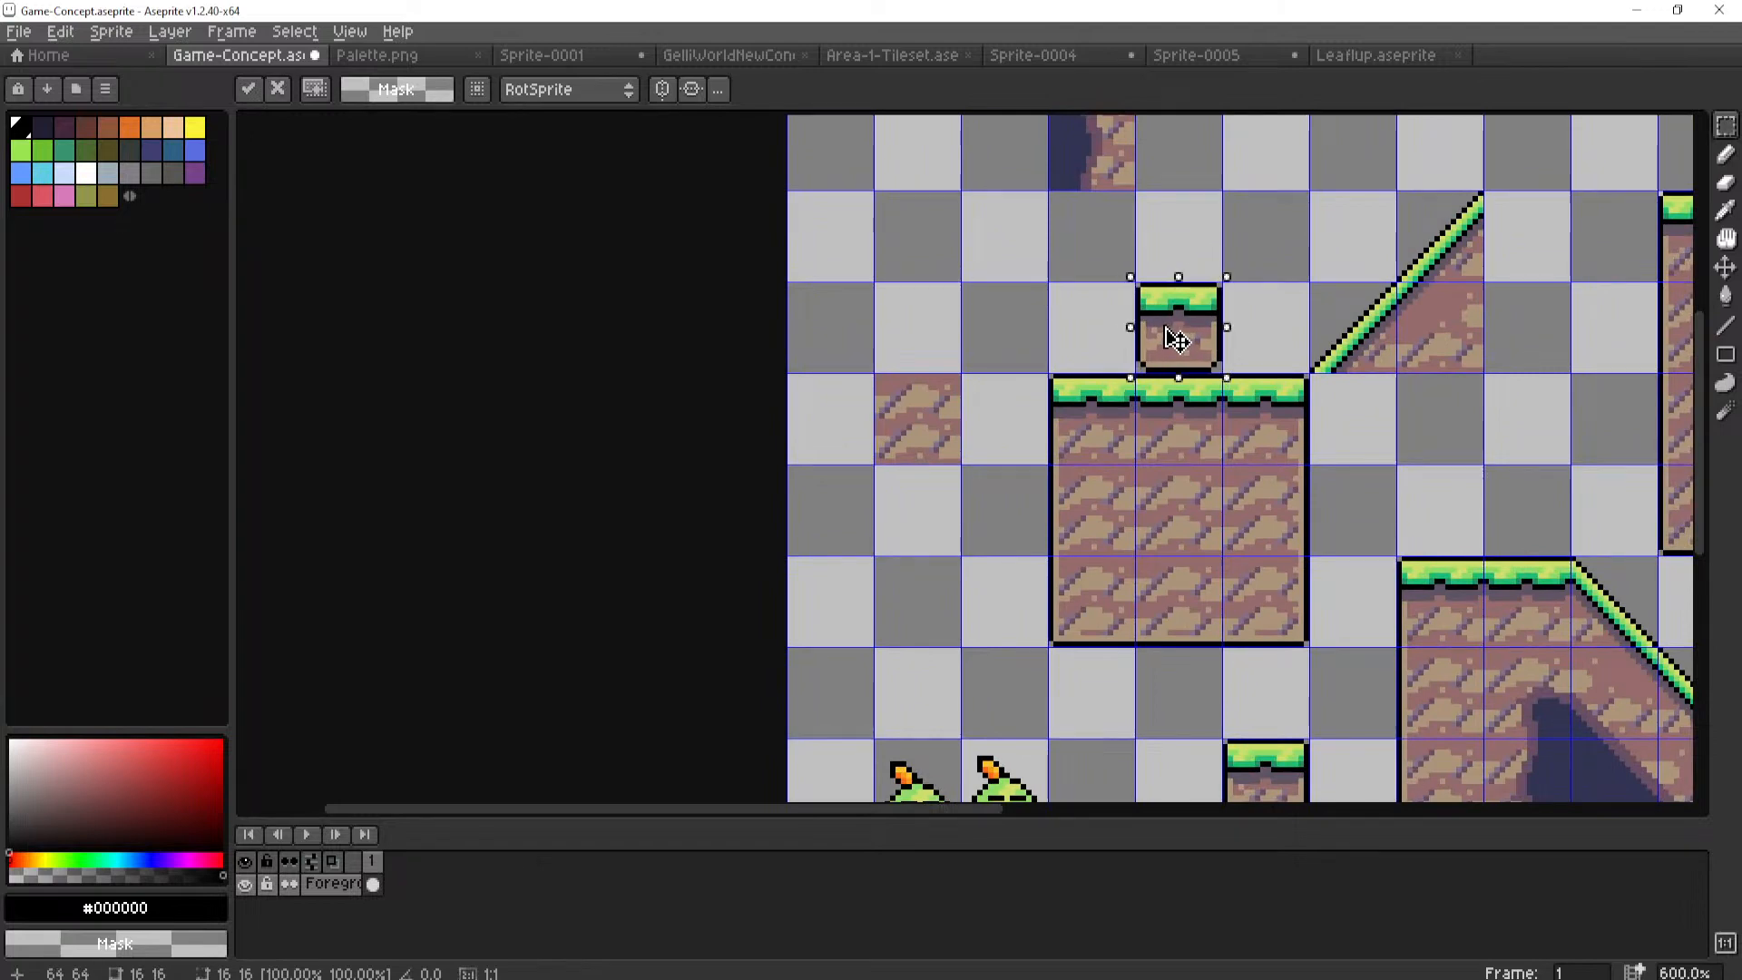
middle_drag(1177, 339, 876, 472)
scroll(781, 431, up, 1)
click(747, 439)
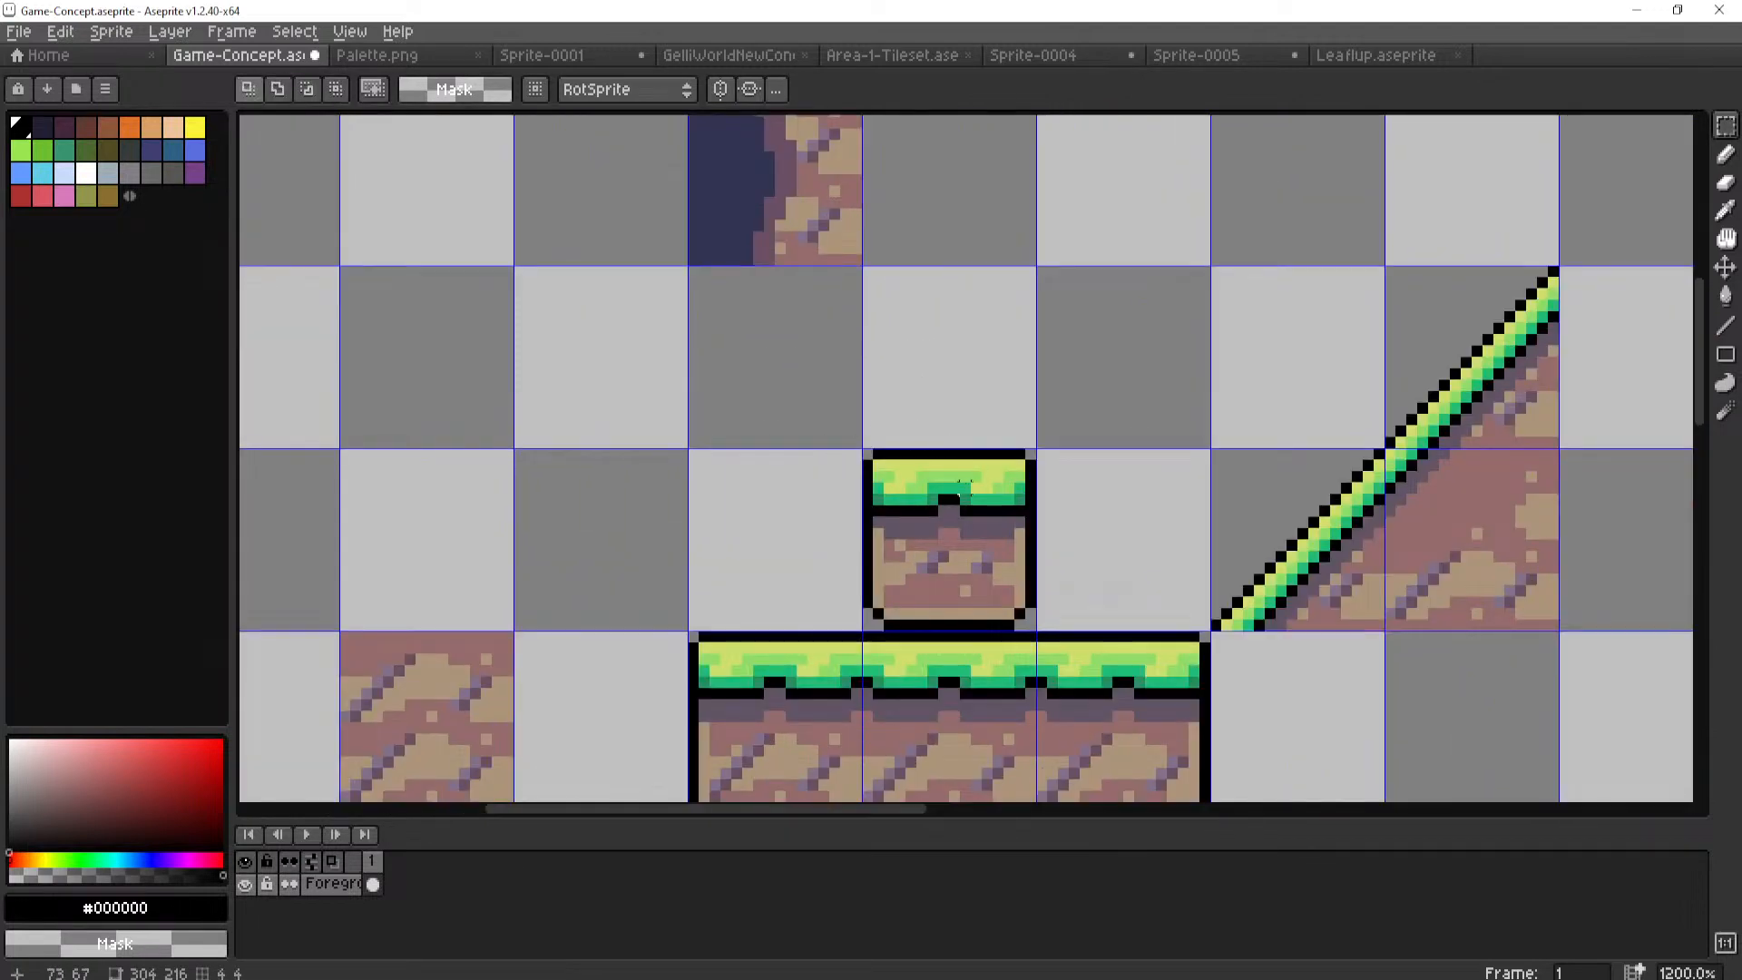
Examine how the moved block sits on the platform and compare it with the Leaflup sprites and surrounding terrain.
scroll(899, 464, down, 2)
middle_drag(935, 494, 994, 417)
scroll(1006, 418, up, 1)
scroll(1005, 418, up, 1)
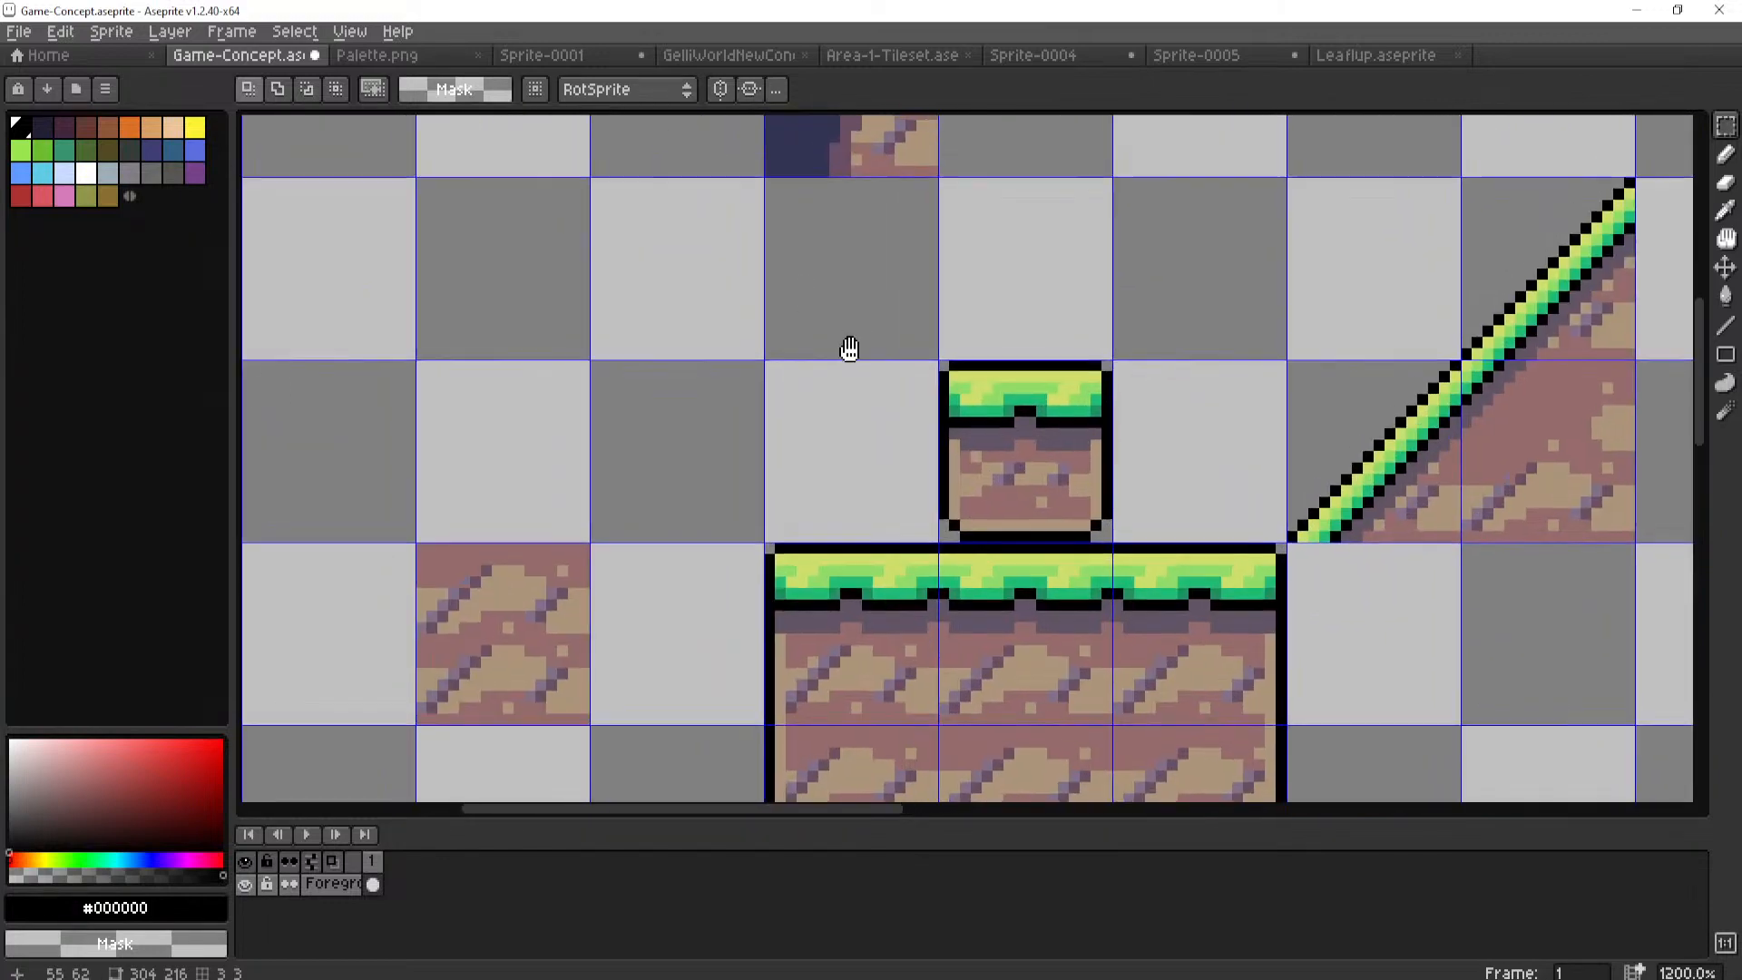
scroll(892, 340, up, 1)
scroll(953, 388, down, 3)
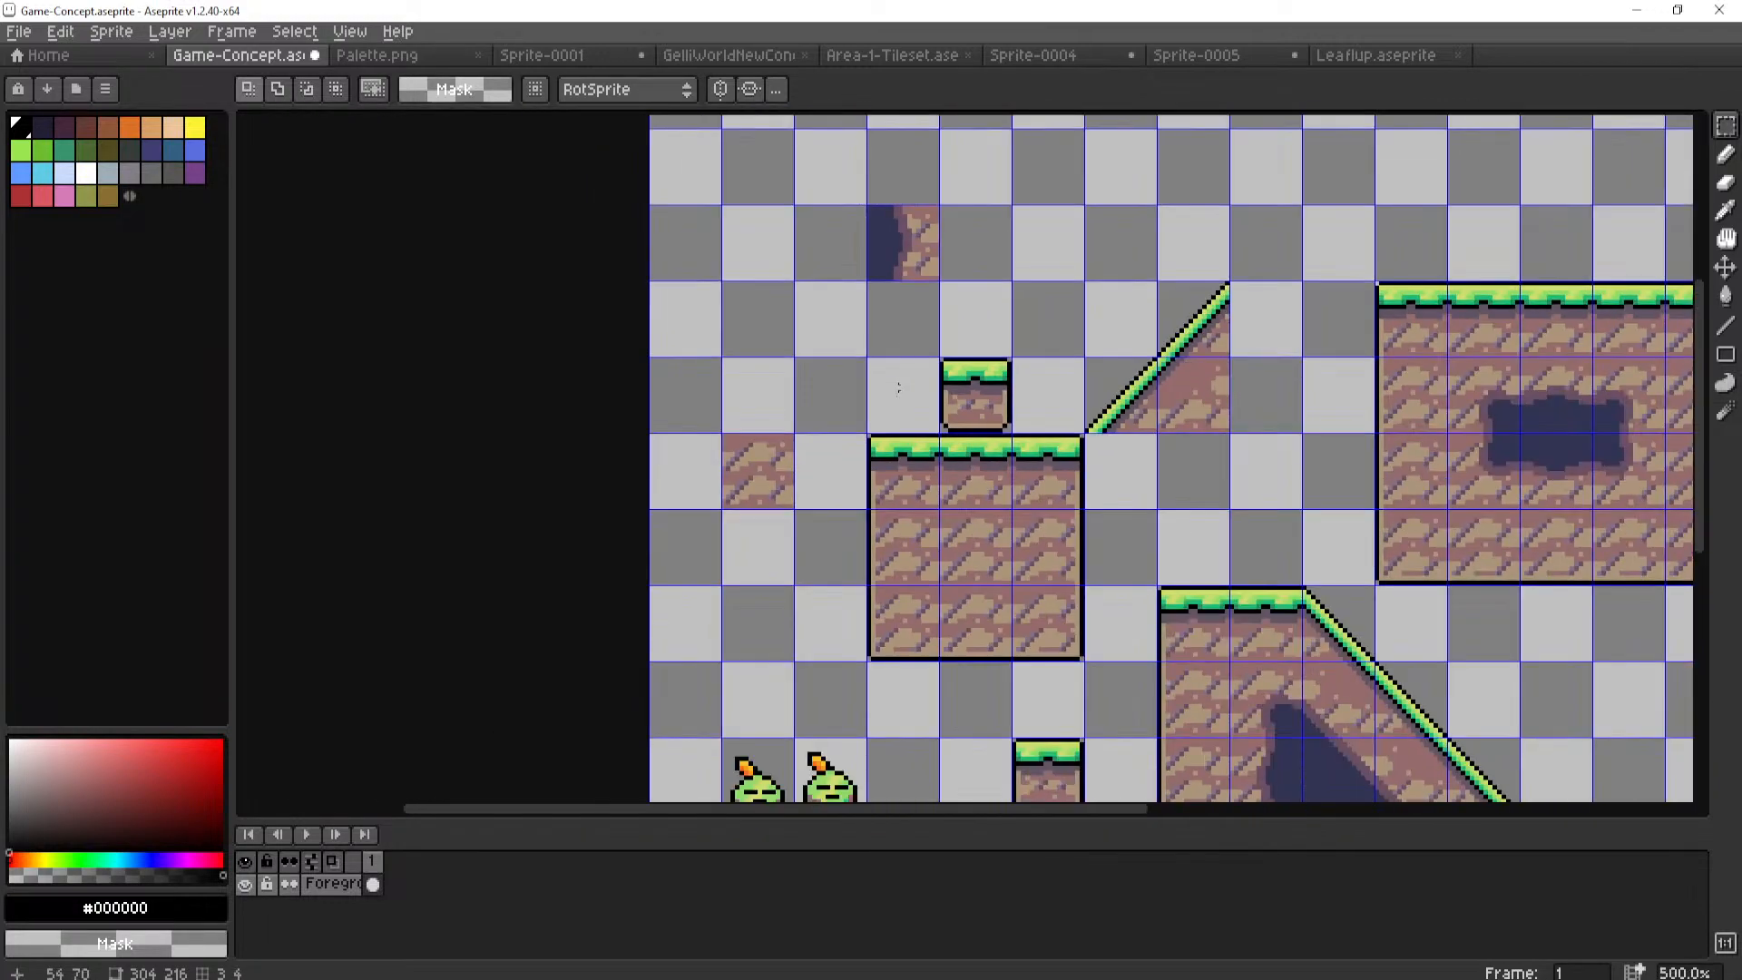
scroll(805, 595, up, 1)
scroll(1003, 611, up, 3)
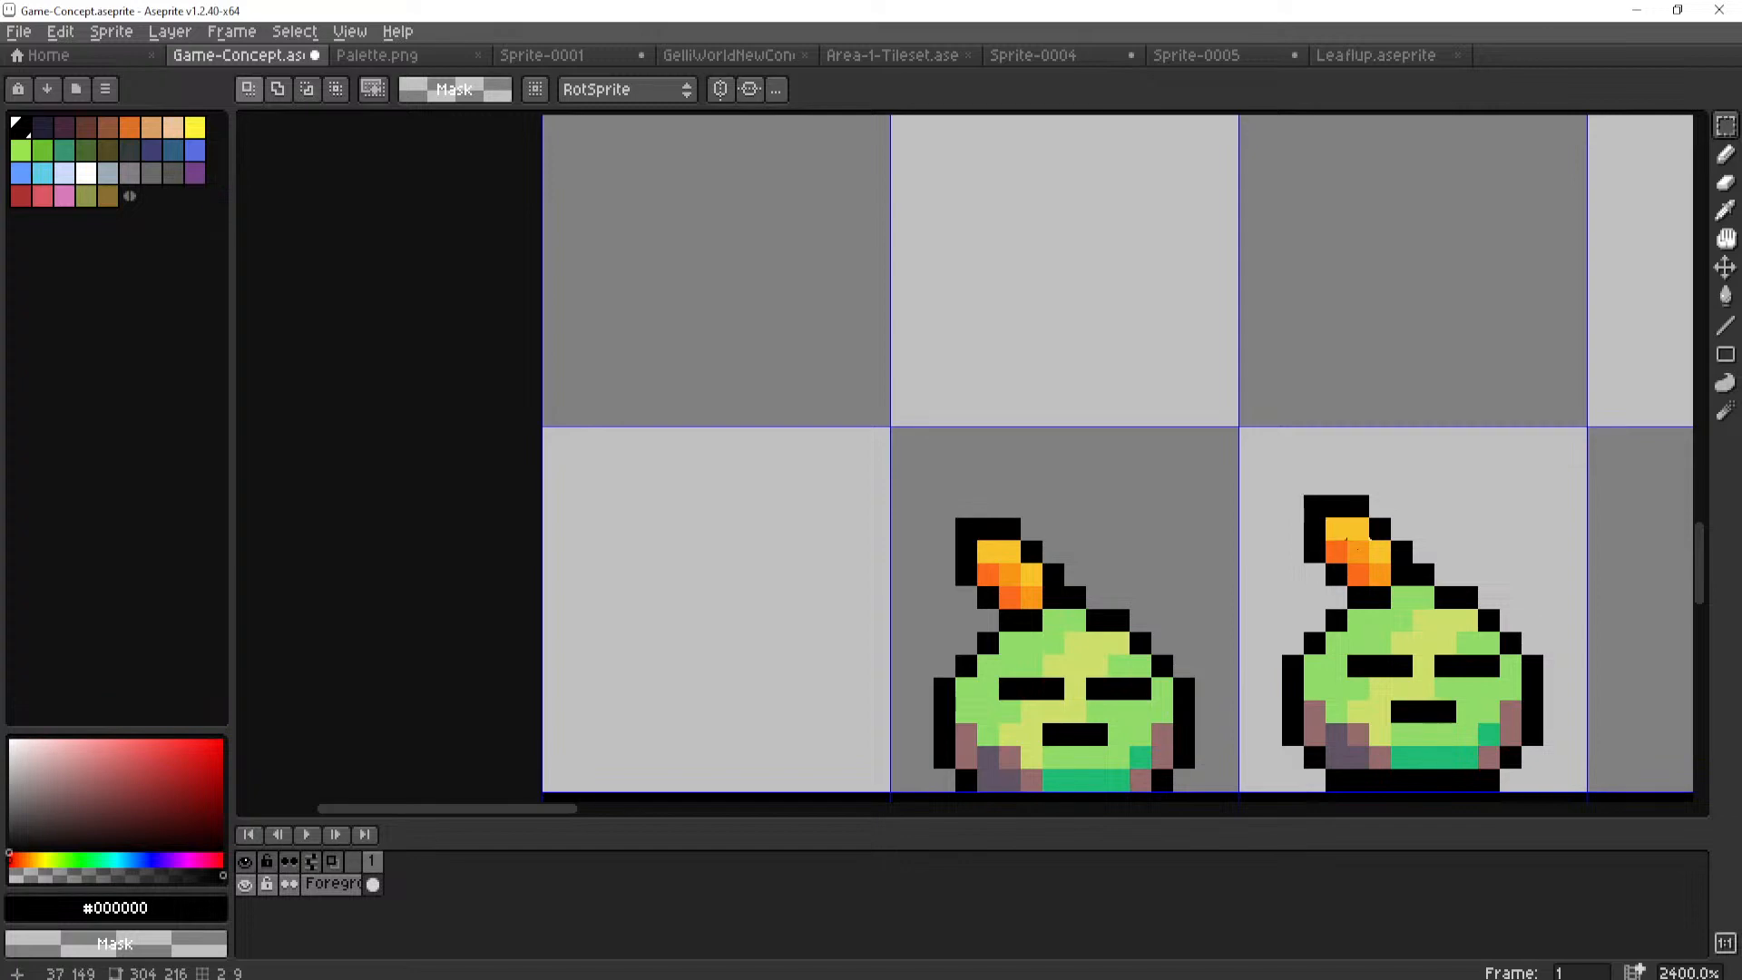
scroll(937, 641, down, 4)
middle_drag(942, 277, 1052, 442)
scroll(898, 418, up, 3)
scroll(1052, 440, down, 6)
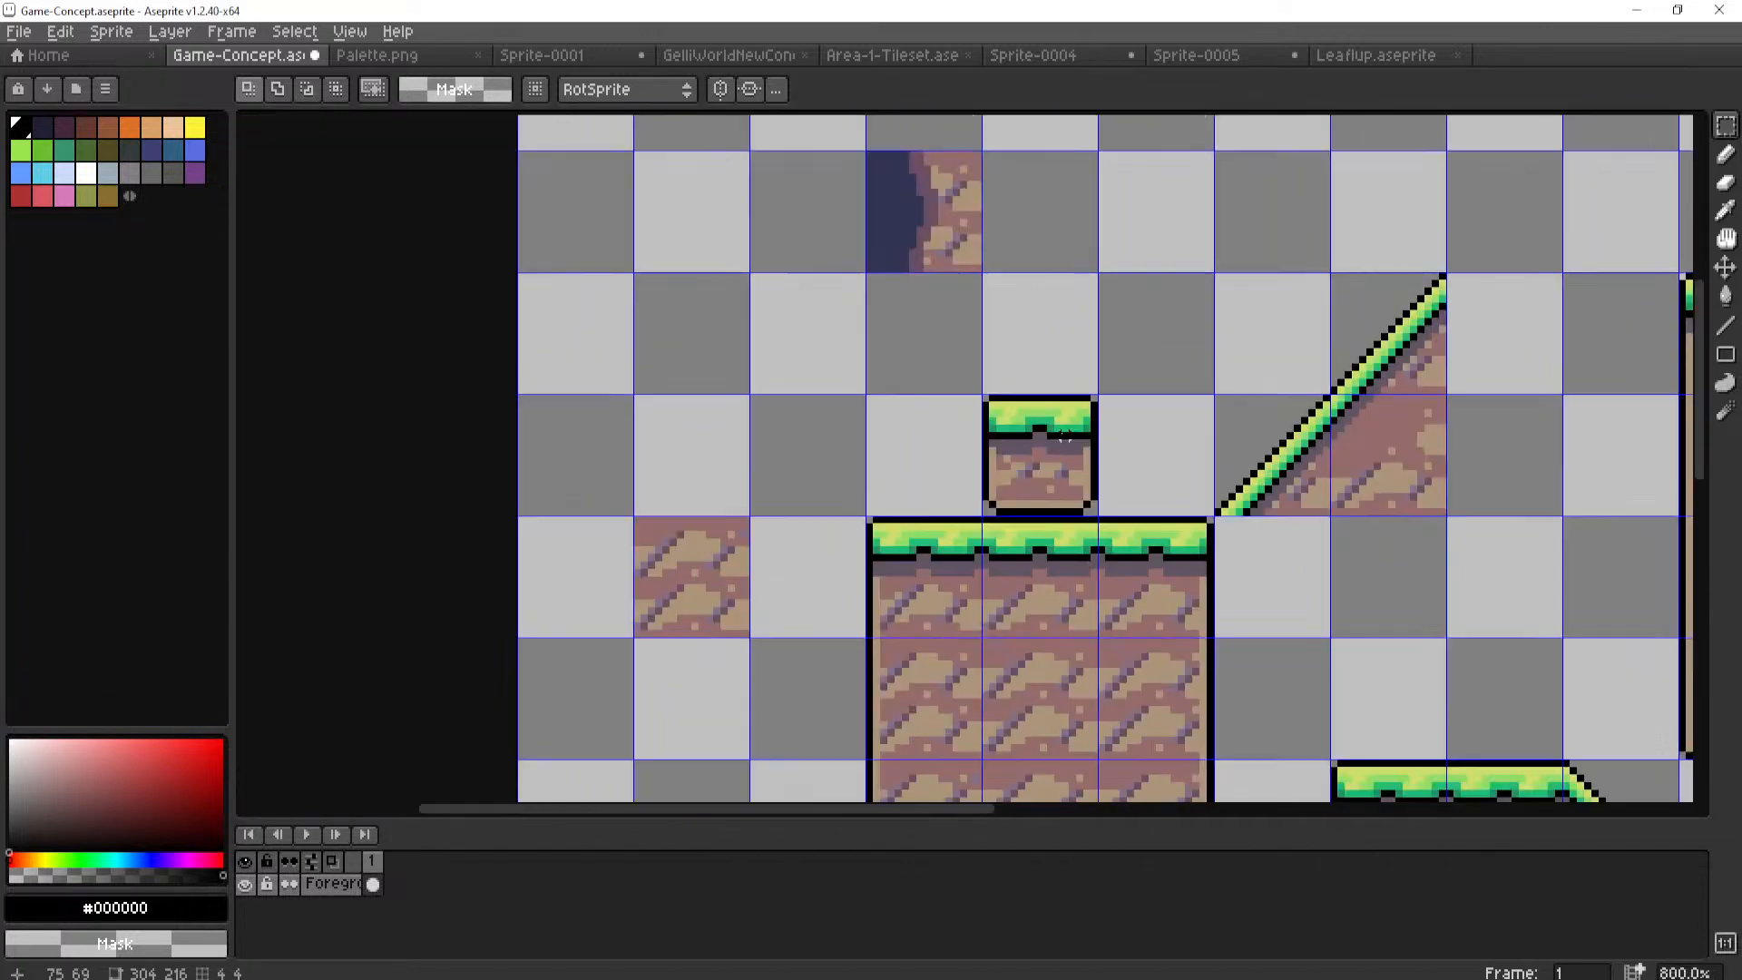
scroll(999, 447, up, 5)
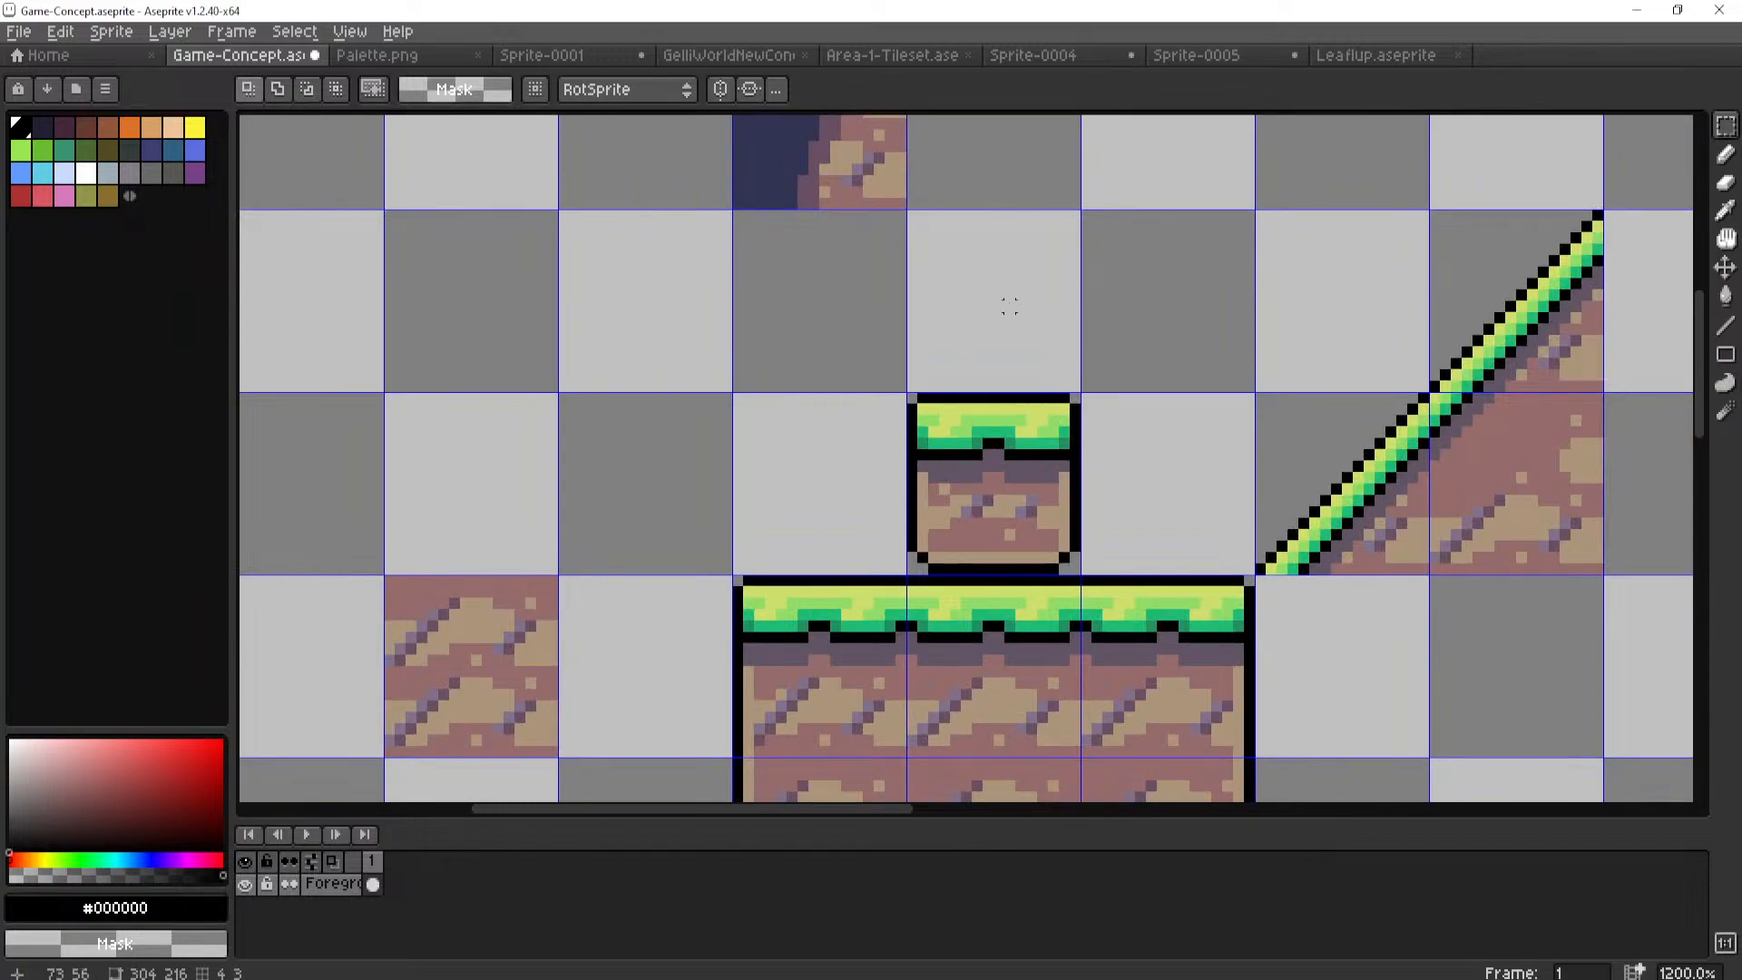
scroll(1011, 307, down, 4)
scroll(994, 352, up, 4)
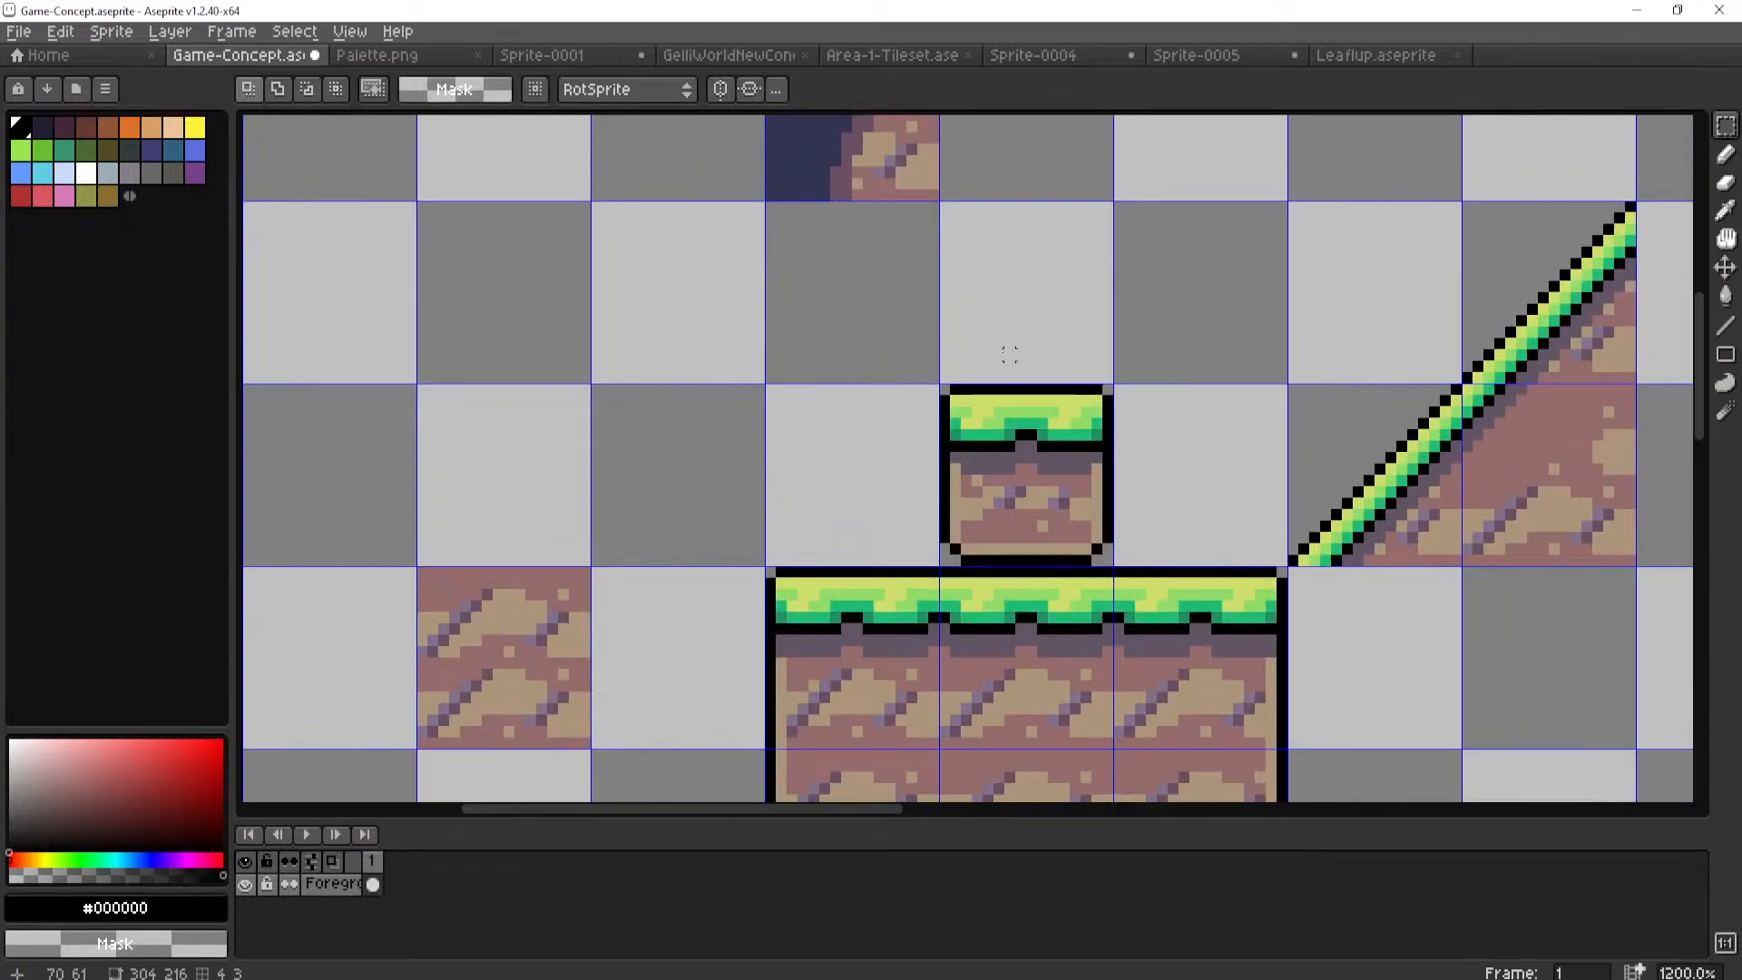
scroll(1010, 355, down, 4)
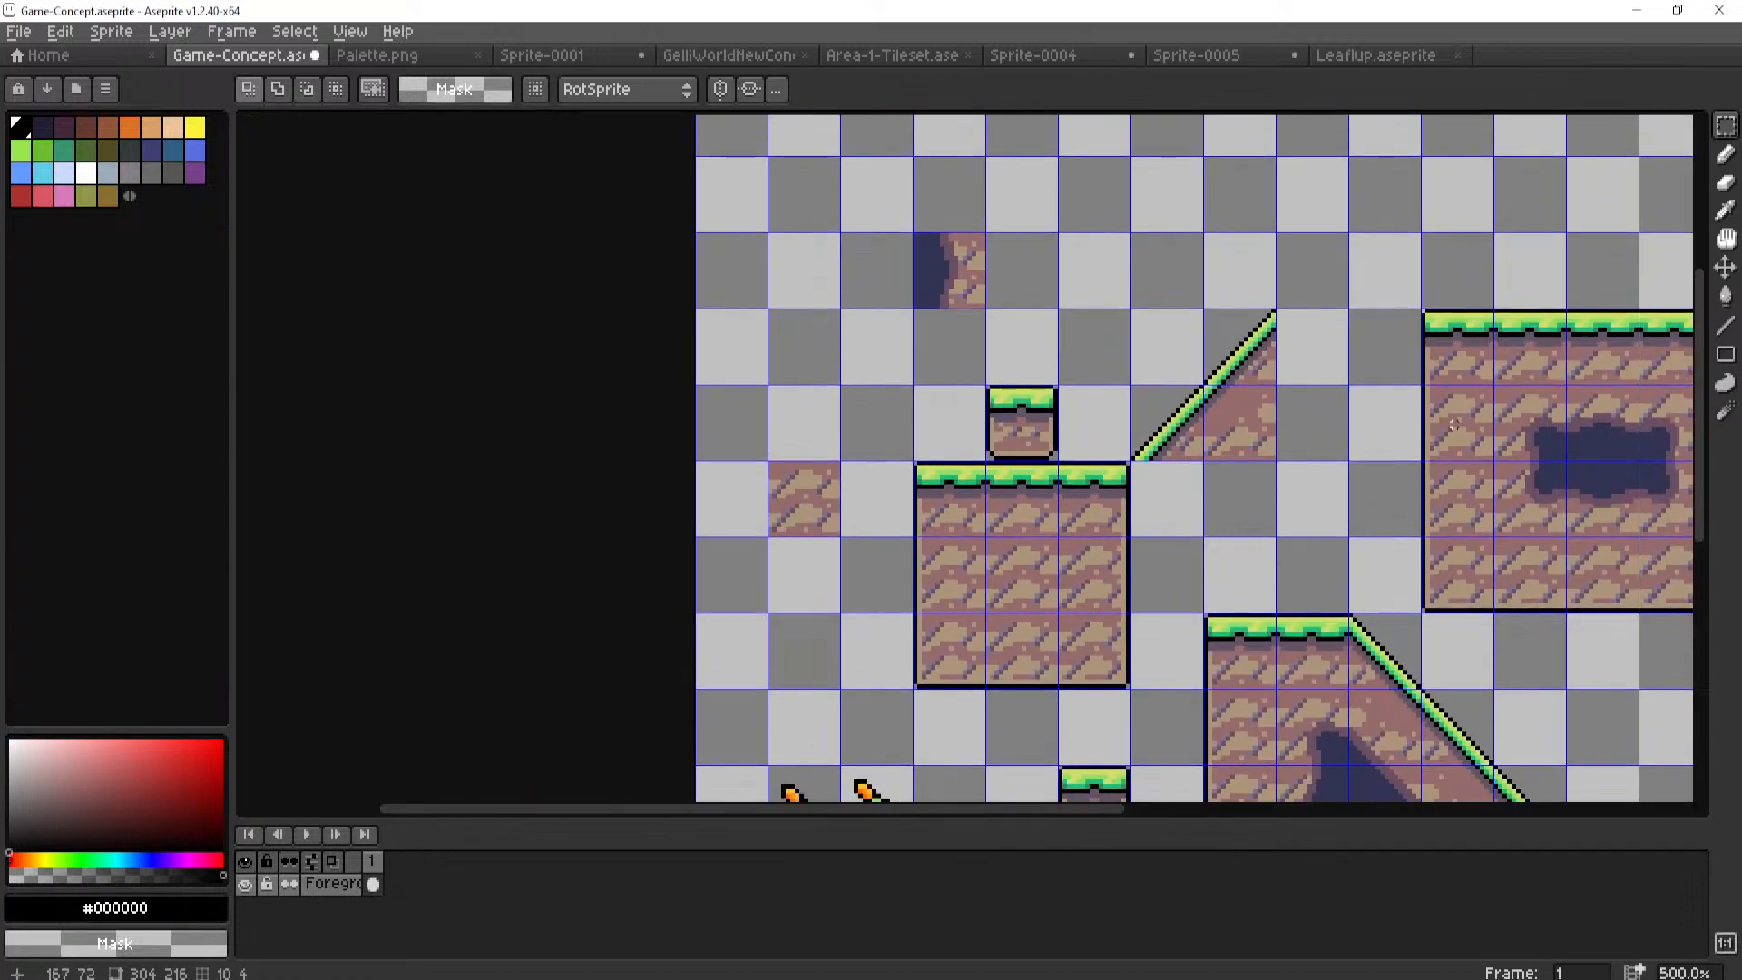
scroll(1028, 381, up, 2)
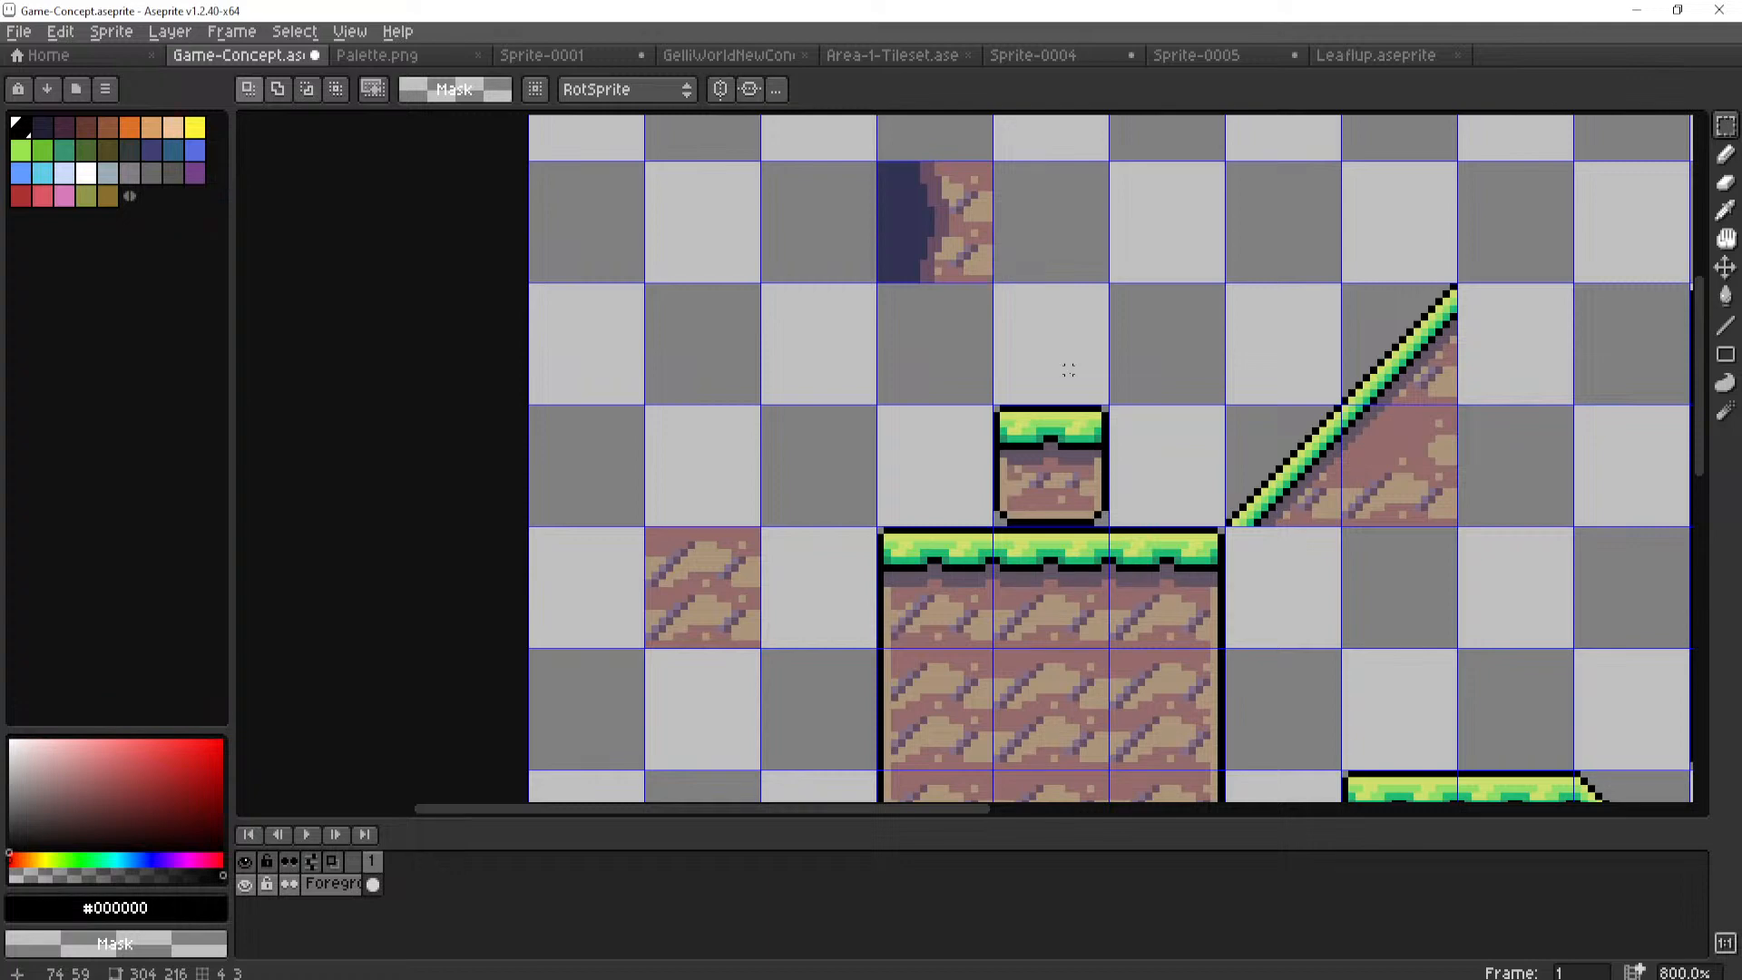
Delete the single grass-topped block tile sitting on the three-tile-wide platform.
drag(1040, 395, 1107, 525)
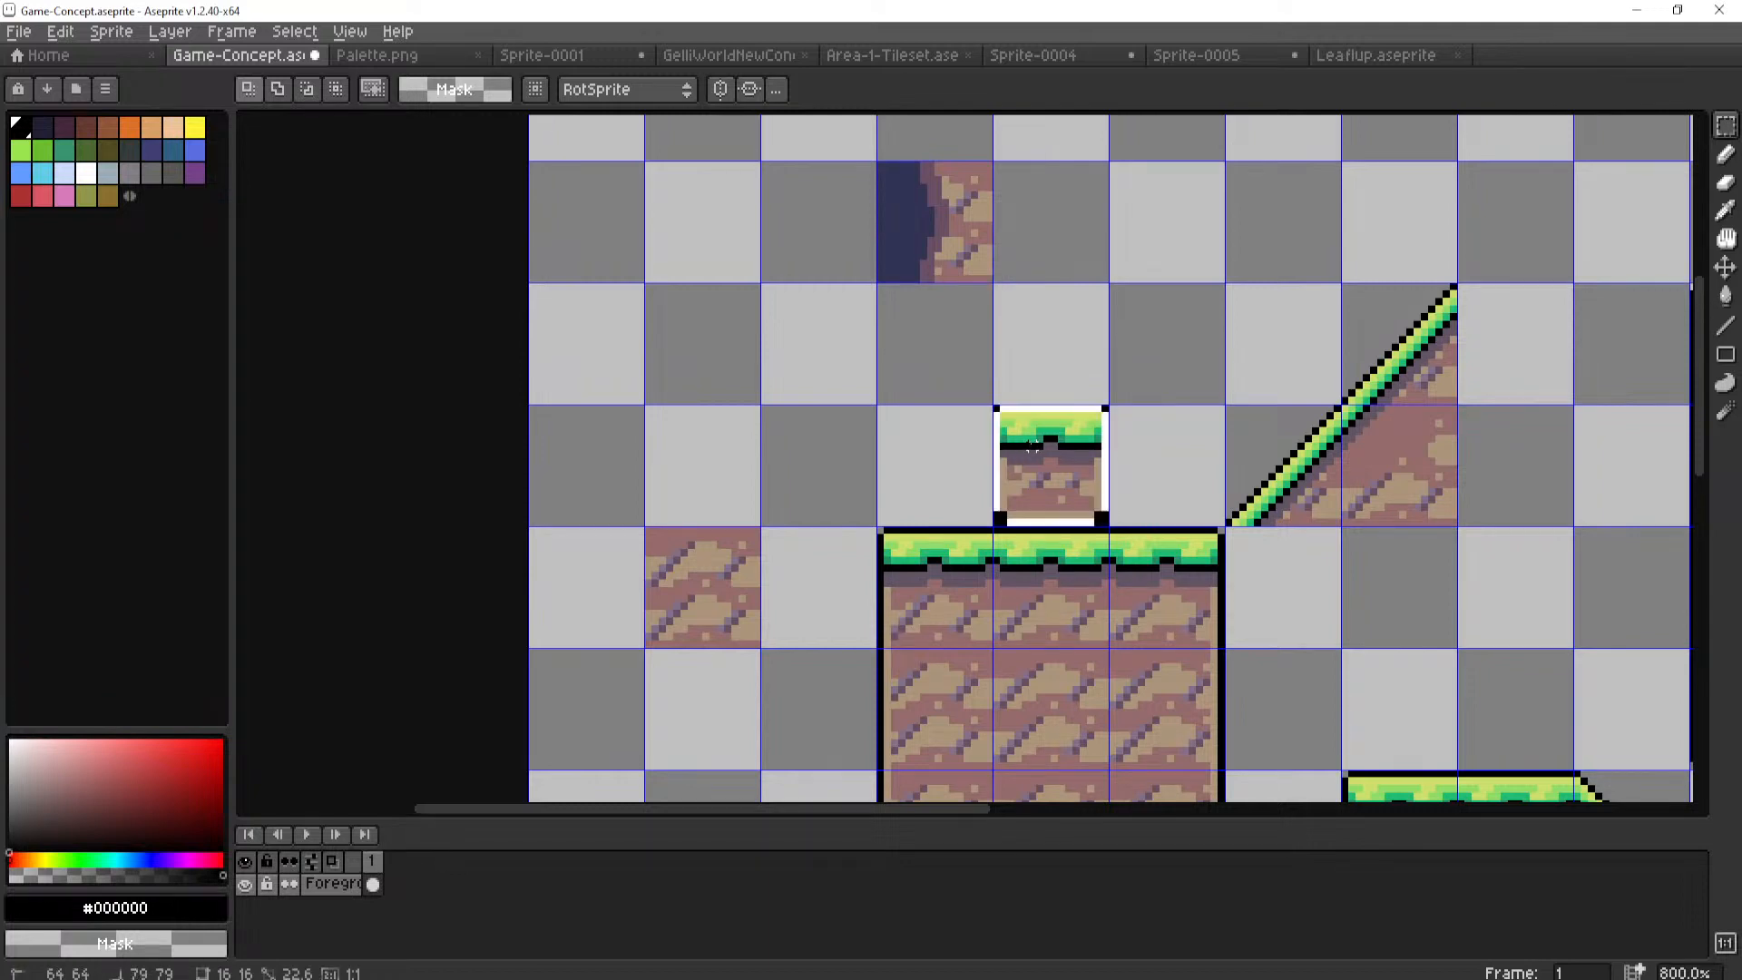
drag(1075, 468, 939, 474)
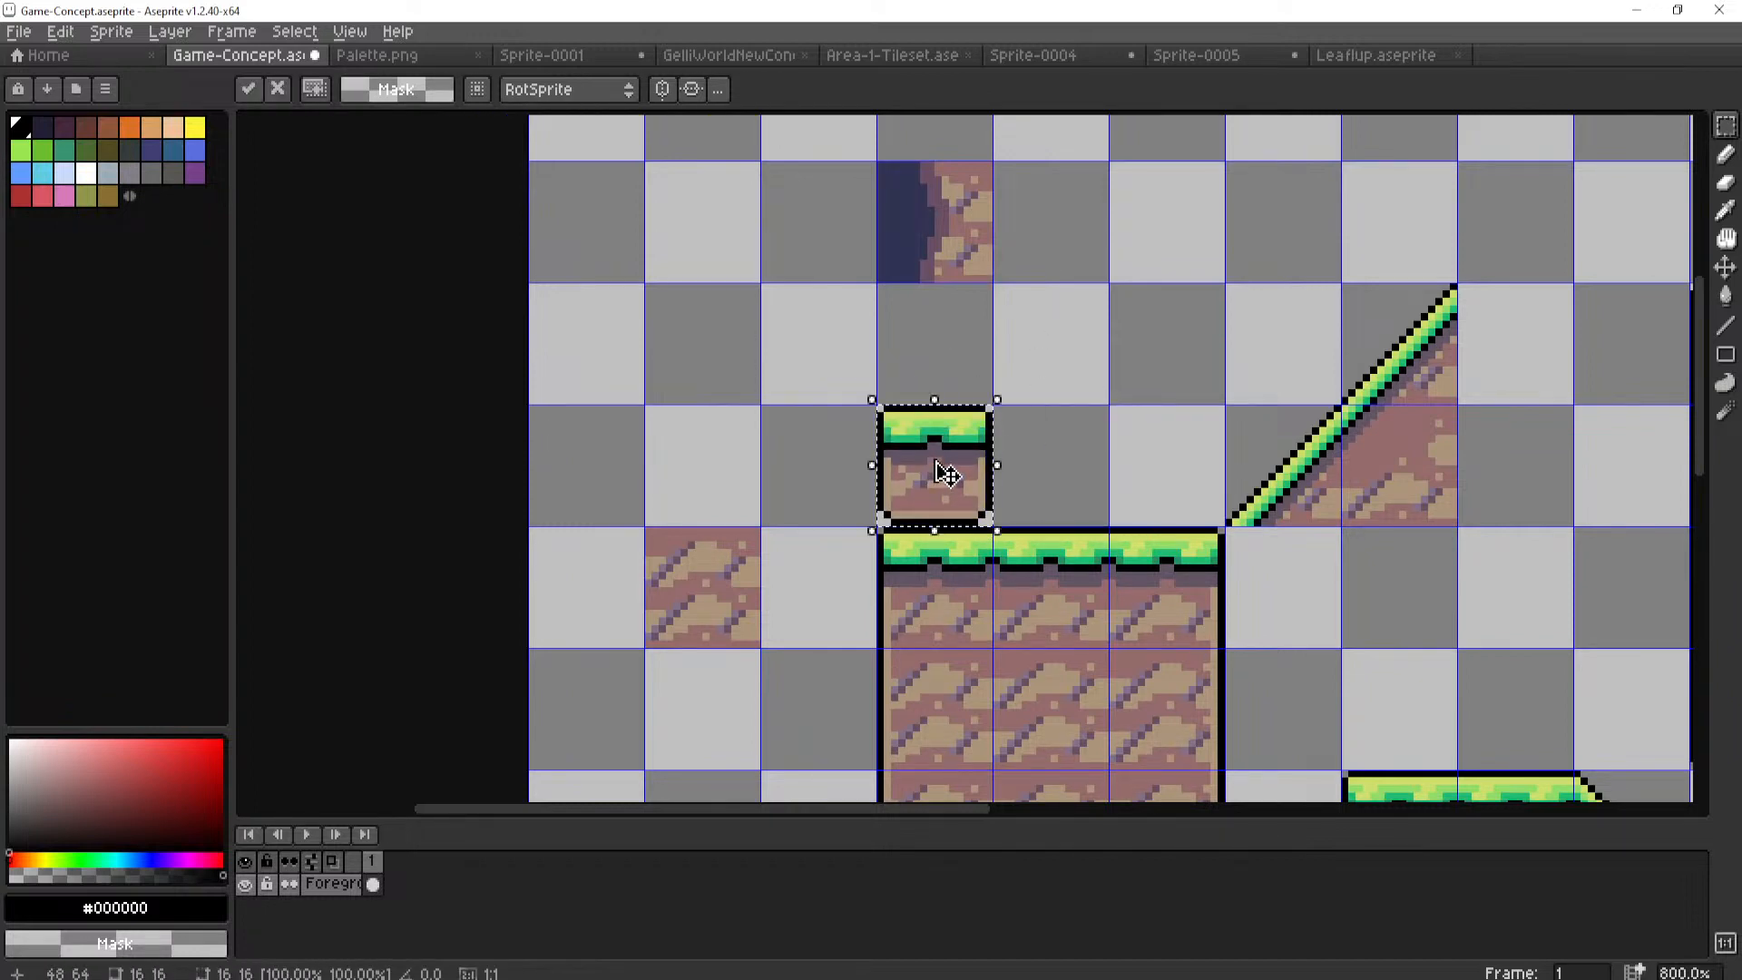
key(Delete)
scroll(1015, 446, down, 4)
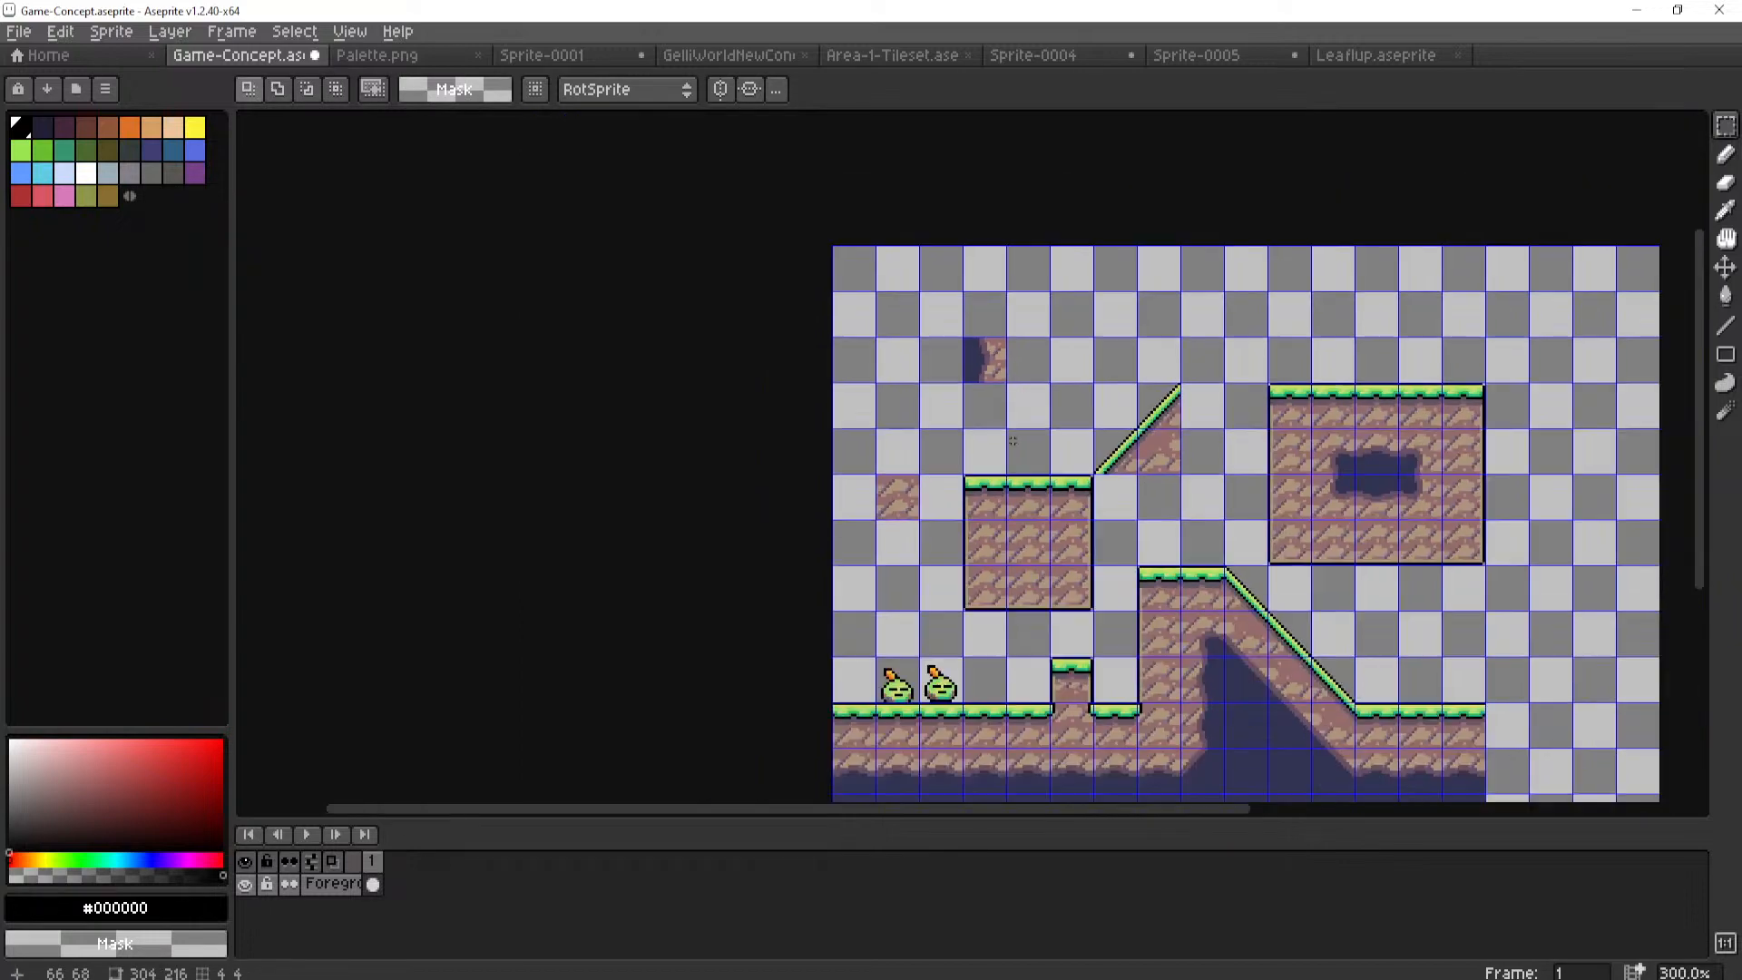
scroll(918, 388, up, 2)
mouse_move(1016, 447)
middle_down()
mouse_move(918, 389)
mouse_move(1018, 420)
middle_up()
scroll(1019, 420, up, 2)
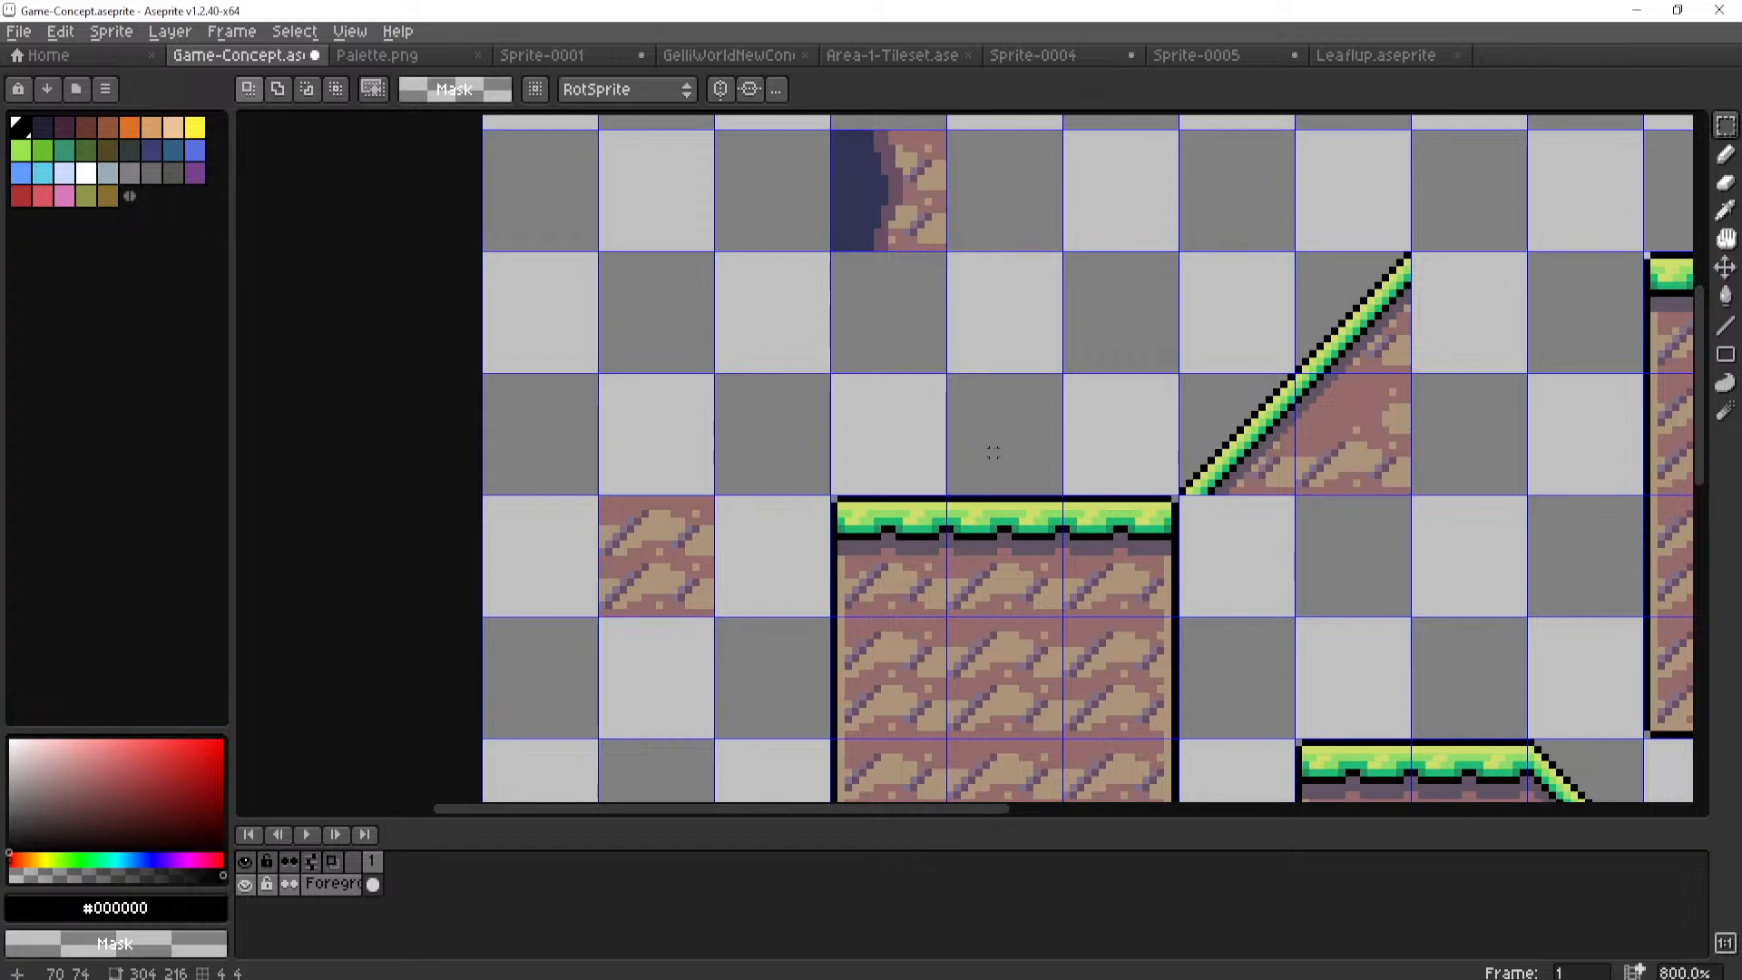
Examine the two Leaflup sprites up close, comparing their outlines and how each one meets the grass ground.
scroll(1044, 422, down, 4)
middle_drag(1030, 437, 1161, 252)
scroll(1041, 444, up, 3)
scroll(1046, 428, down, 2)
scroll(1062, 604, up, 4)
scroll(873, 429, up, 3)
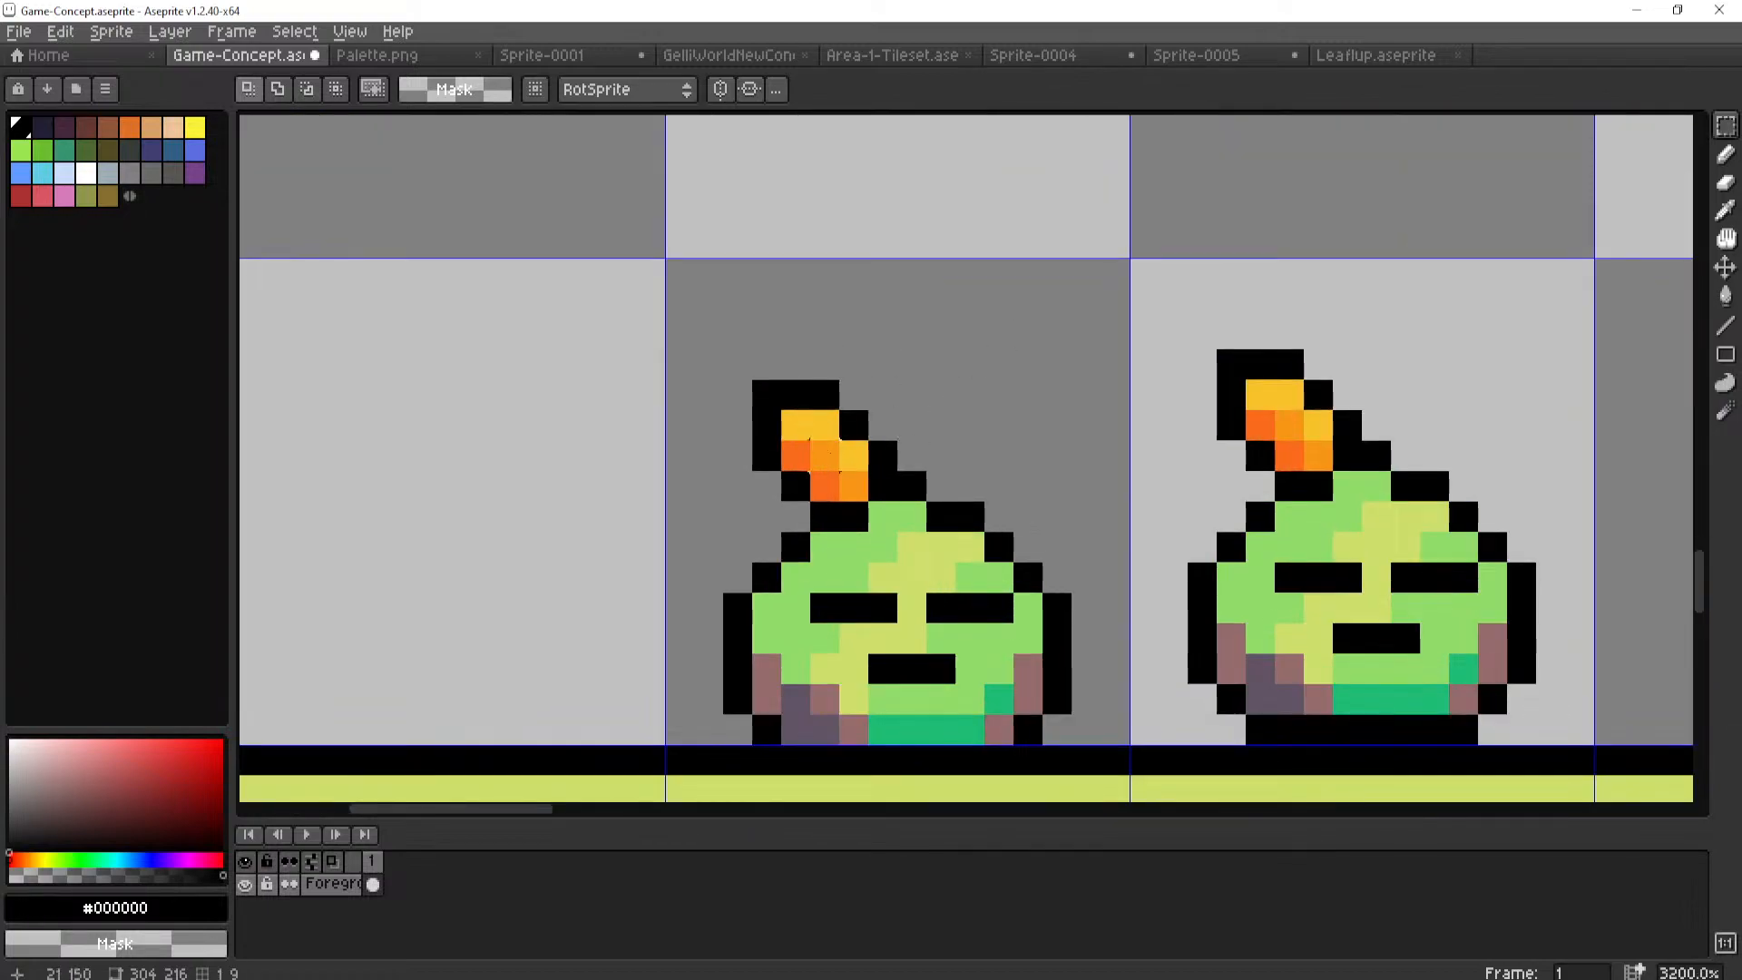
scroll(868, 469, down, 4)
scroll(868, 470, up, 2)
scroll(868, 470, down, 3)
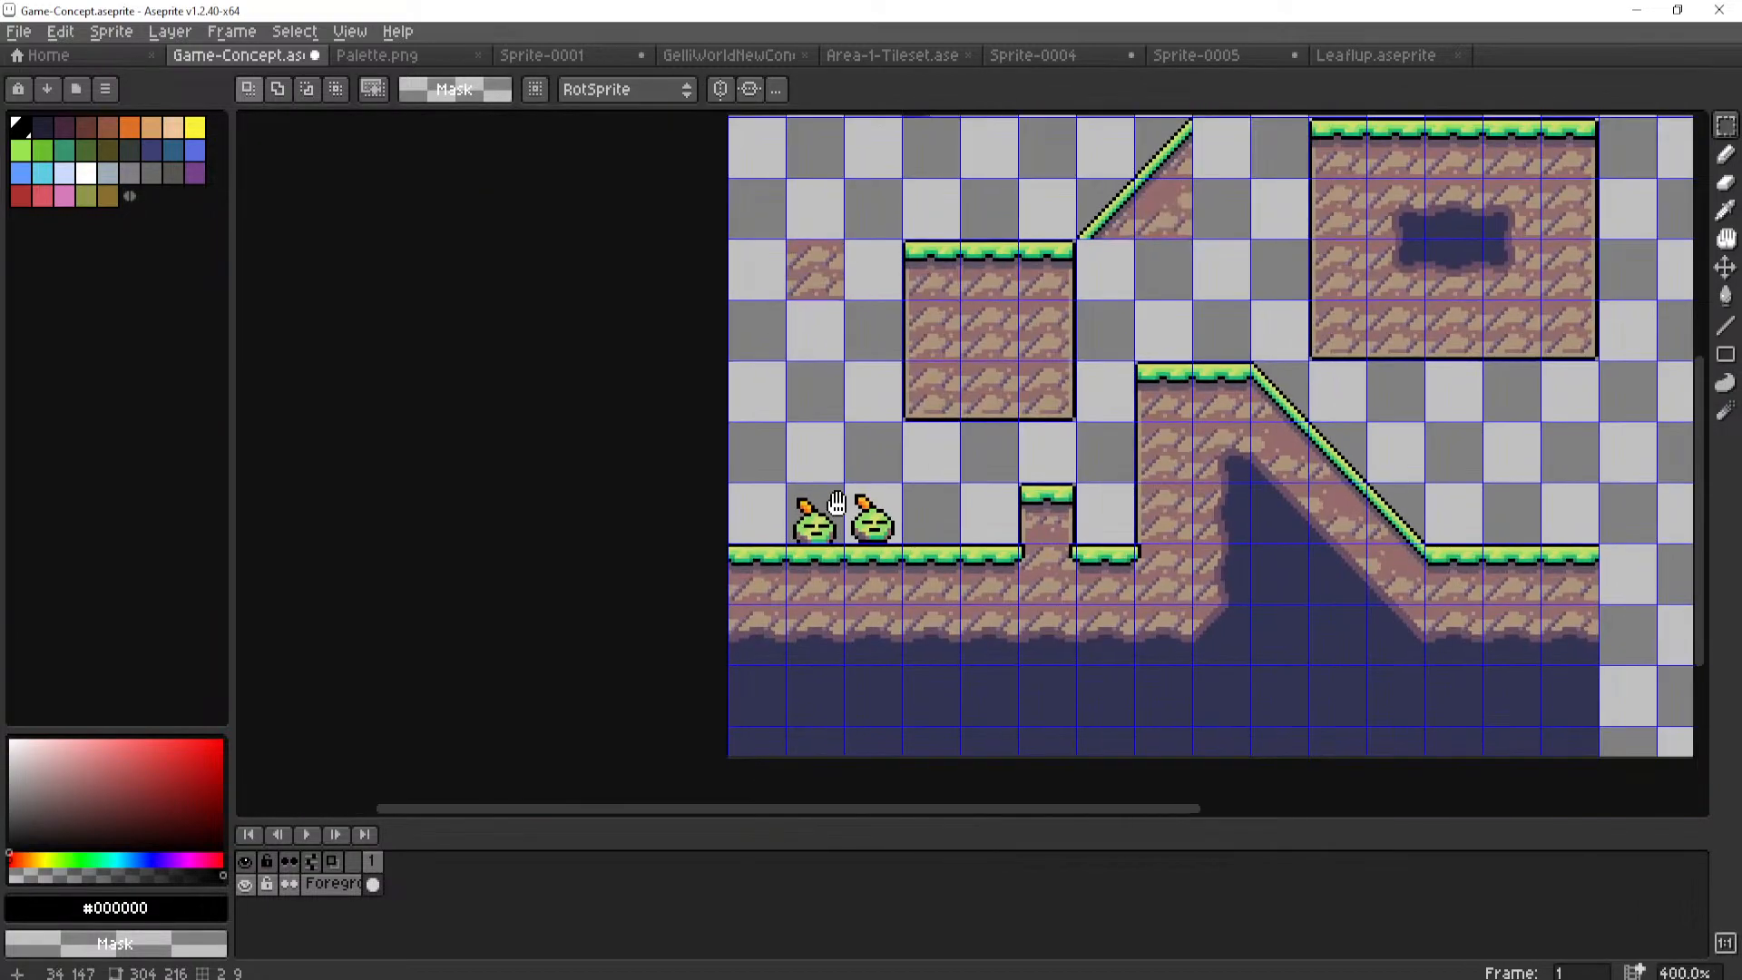
middle_drag(960, 294, 1055, 386)
scroll(1031, 284, up, 1)
scroll(1031, 327, up, 4)
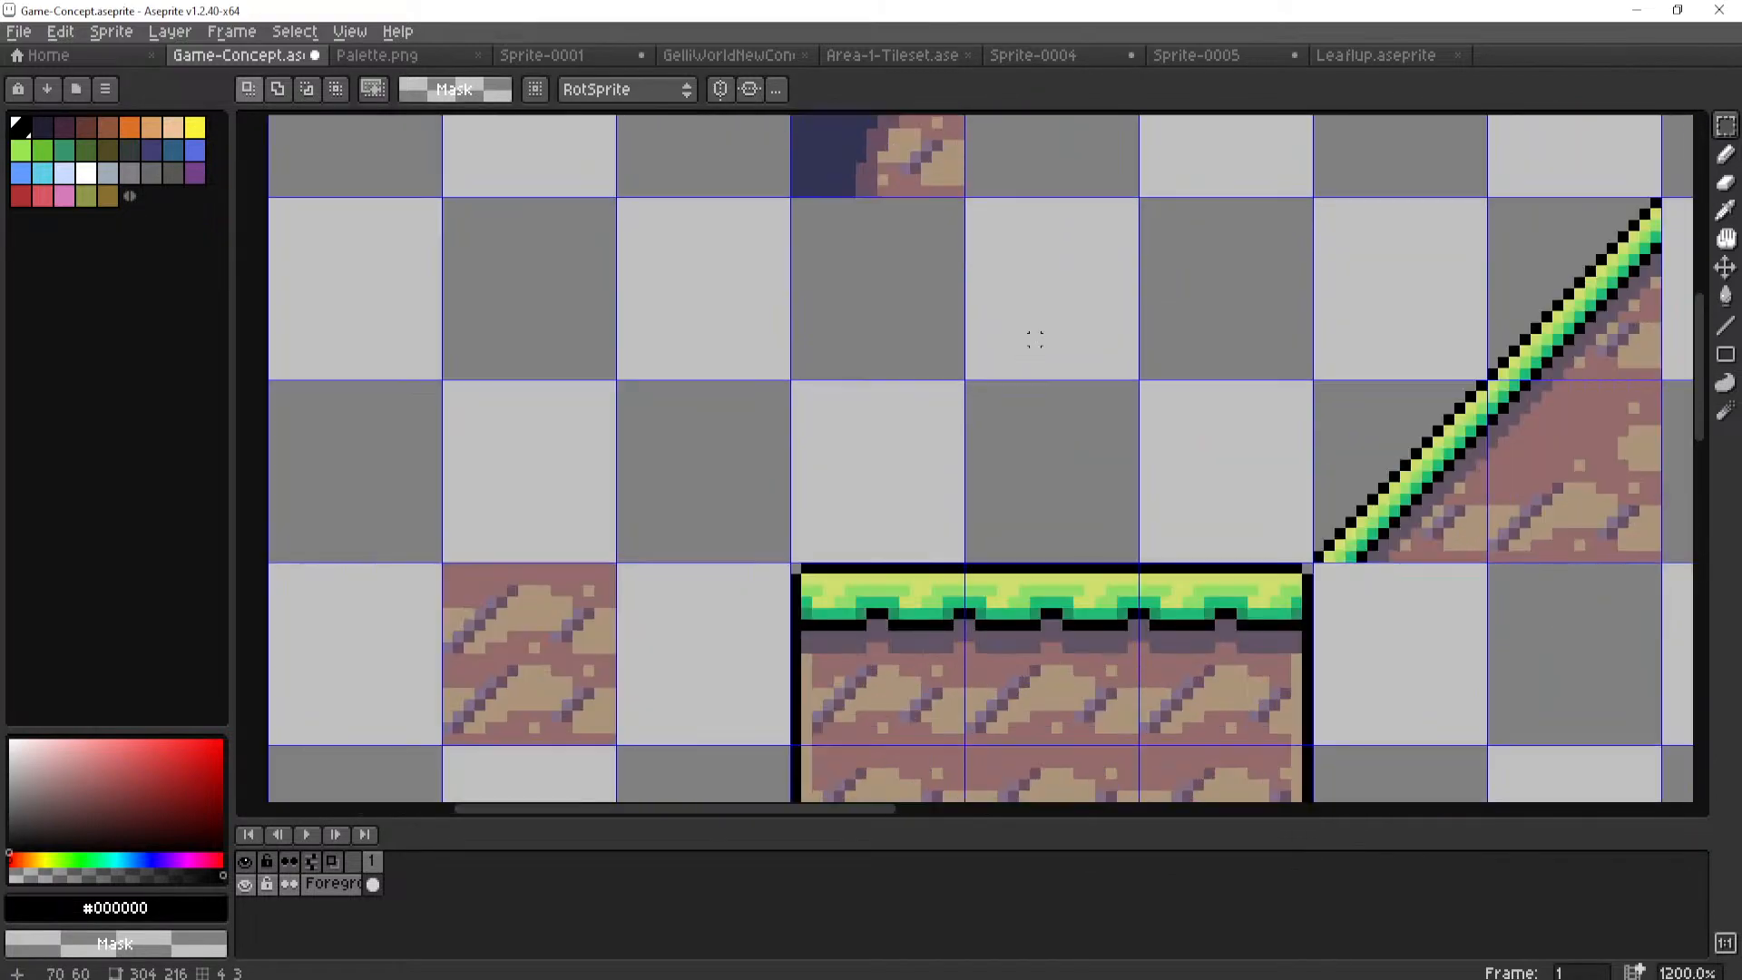
scroll(1034, 341, down, 4)
scroll(1042, 350, up, 2)
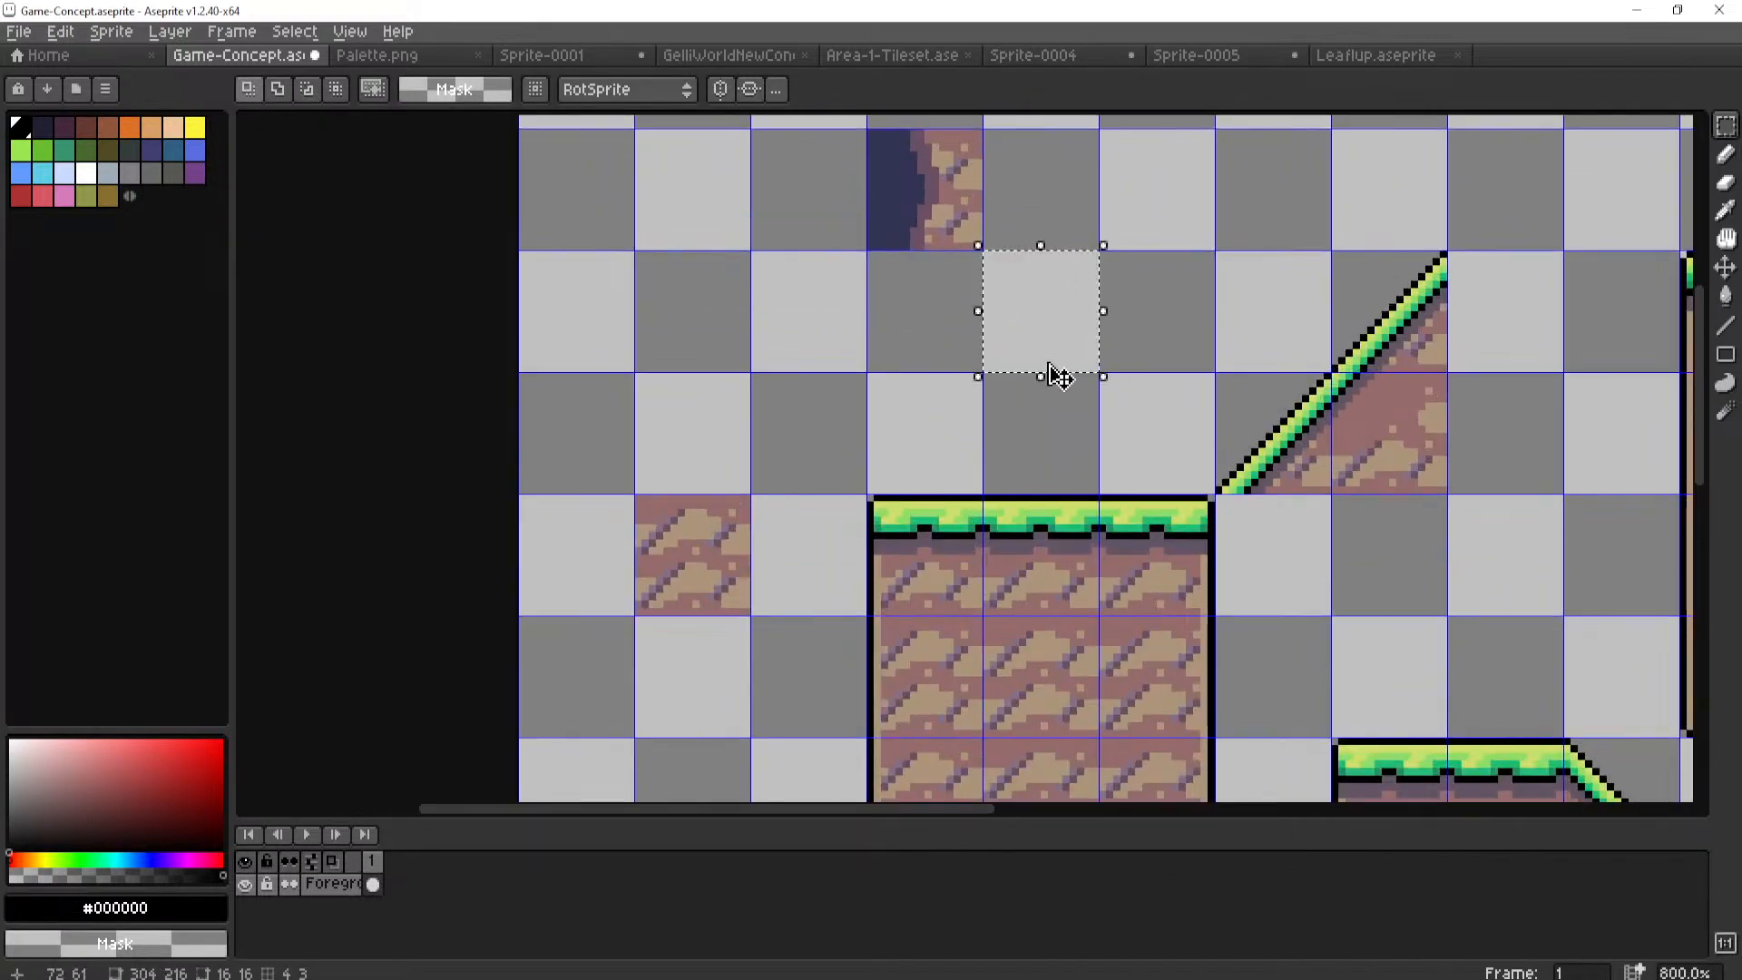
mouse_move(1041, 373)
mouse_down()
mouse_move(973, 417)
mouse_move(978, 381)
mouse_move(1140, 323)
mouse_move(1043, 335)
mouse_move(1062, 353)
mouse_up()
click(1121, 331)
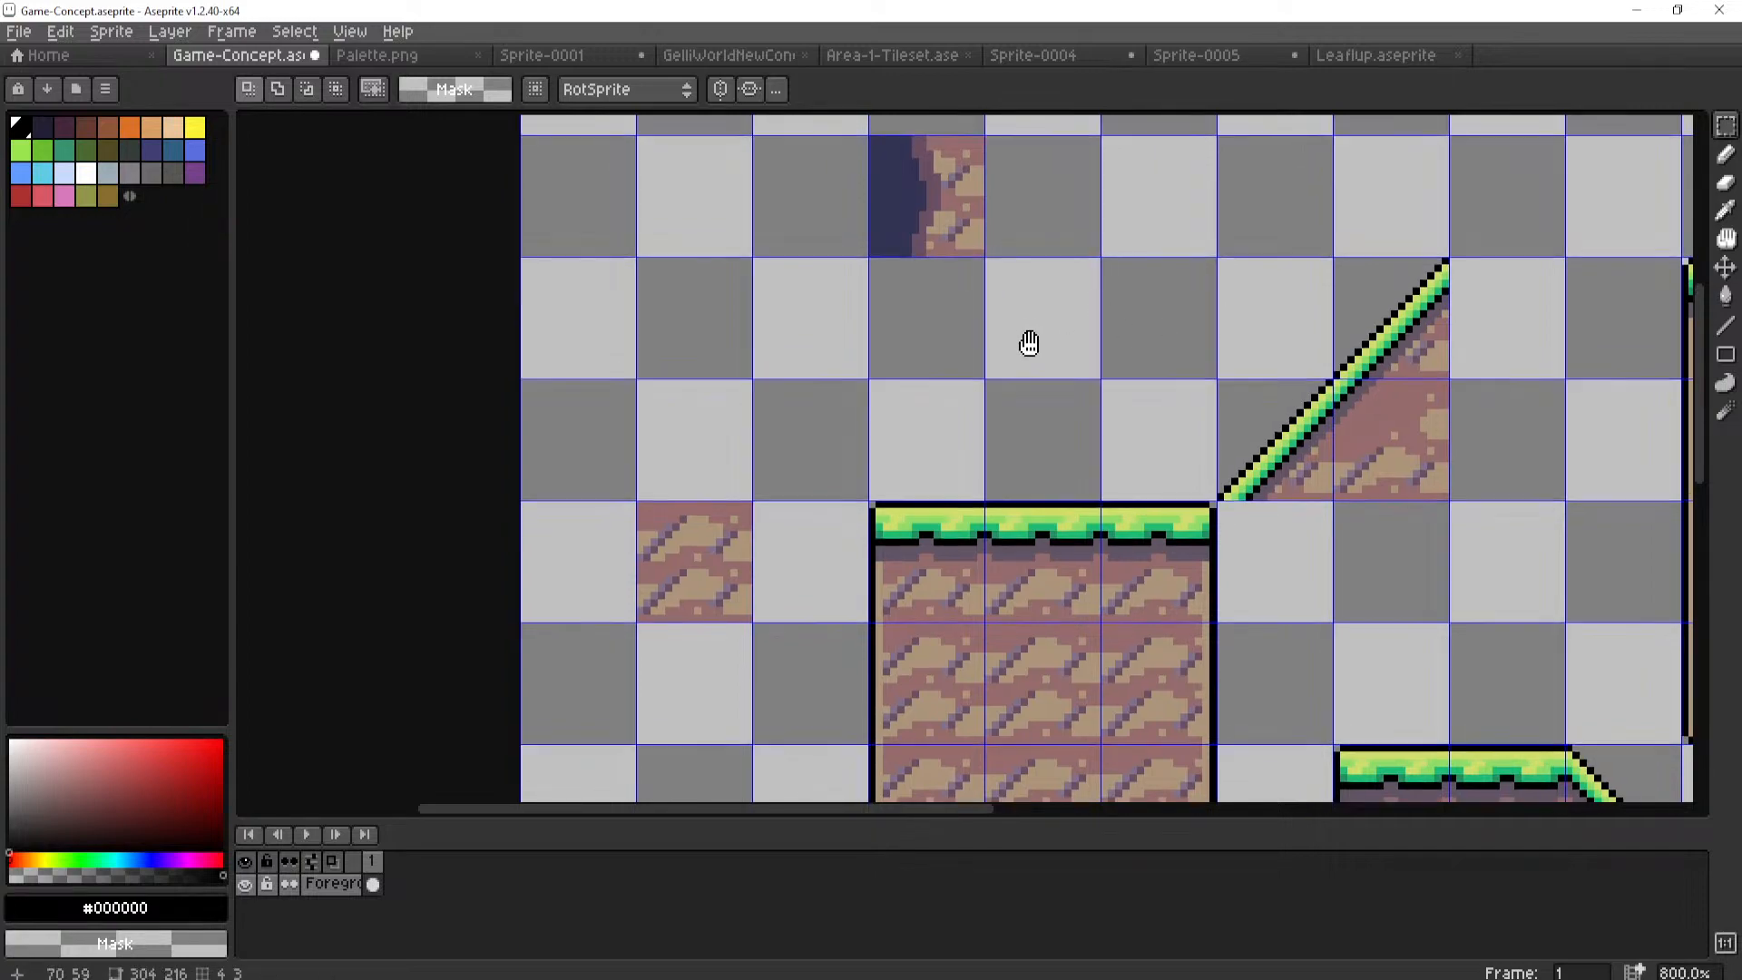
Examine the ground around the Leaflup sprites, including the raised one-tile column and the underside of the three-tile-wide platform.
scroll(1030, 343, down, 5)
scroll(949, 516, up, 4)
middle_drag(949, 516, 939, 522)
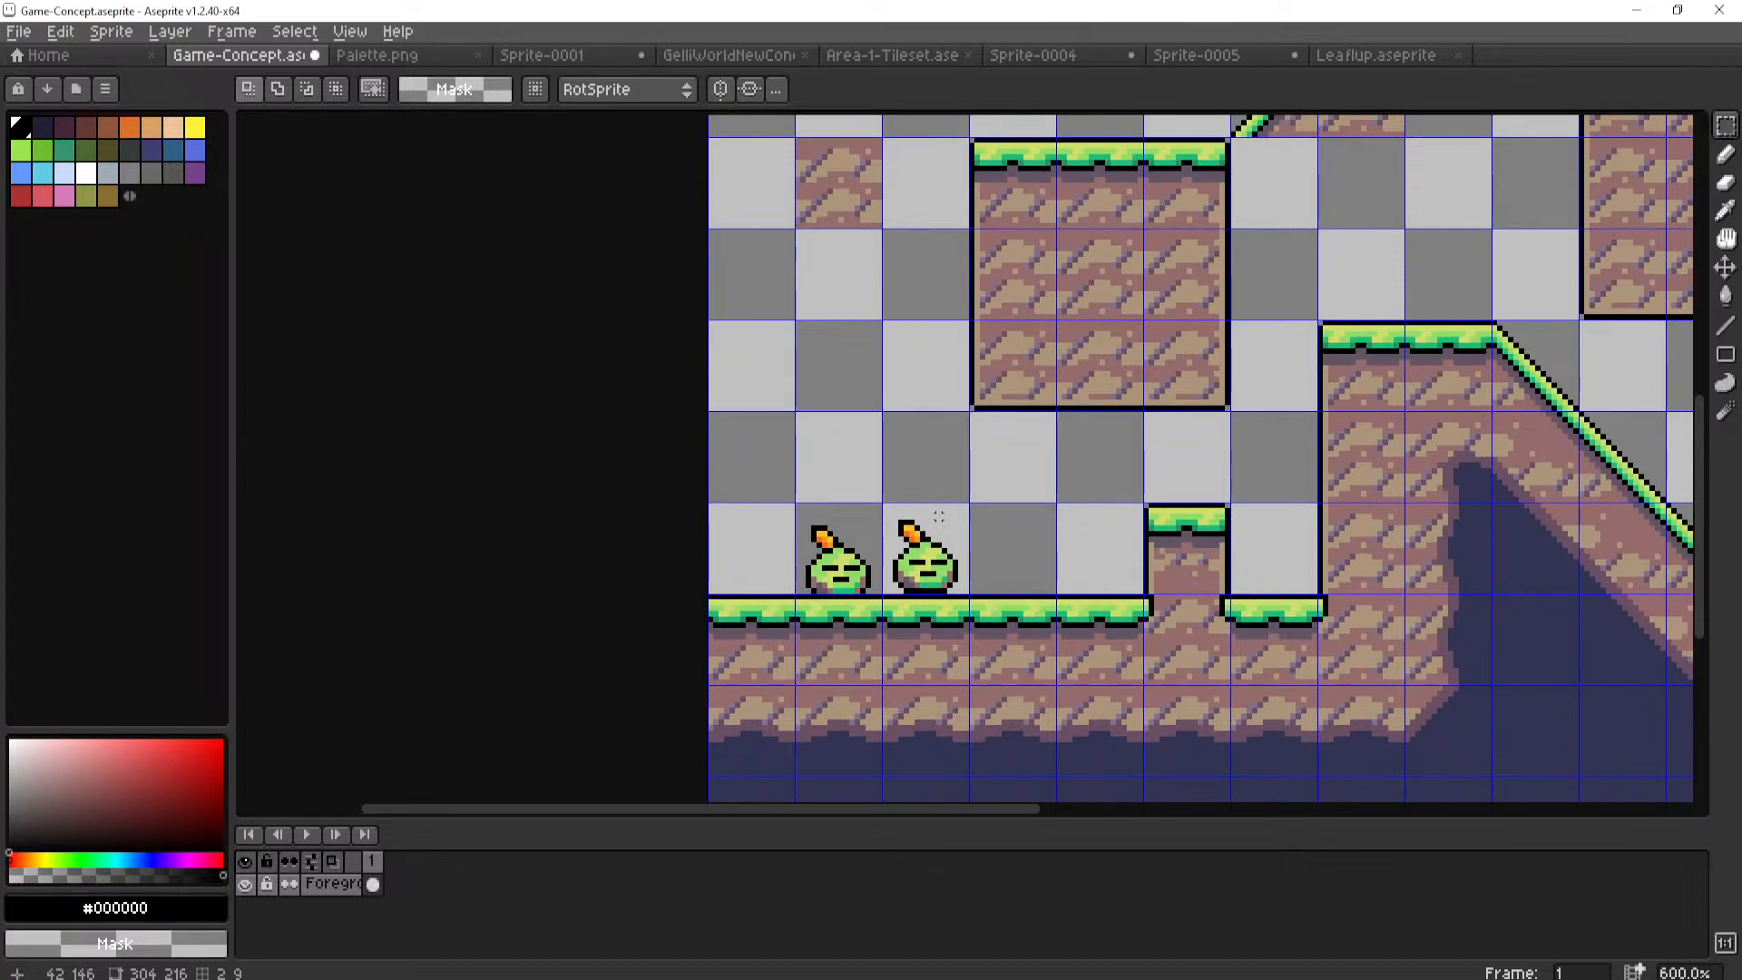
scroll(939, 515, down, 3)
scroll(943, 511, up, 3)
scroll(955, 493, down, 4)
scroll(935, 504, up, 3)
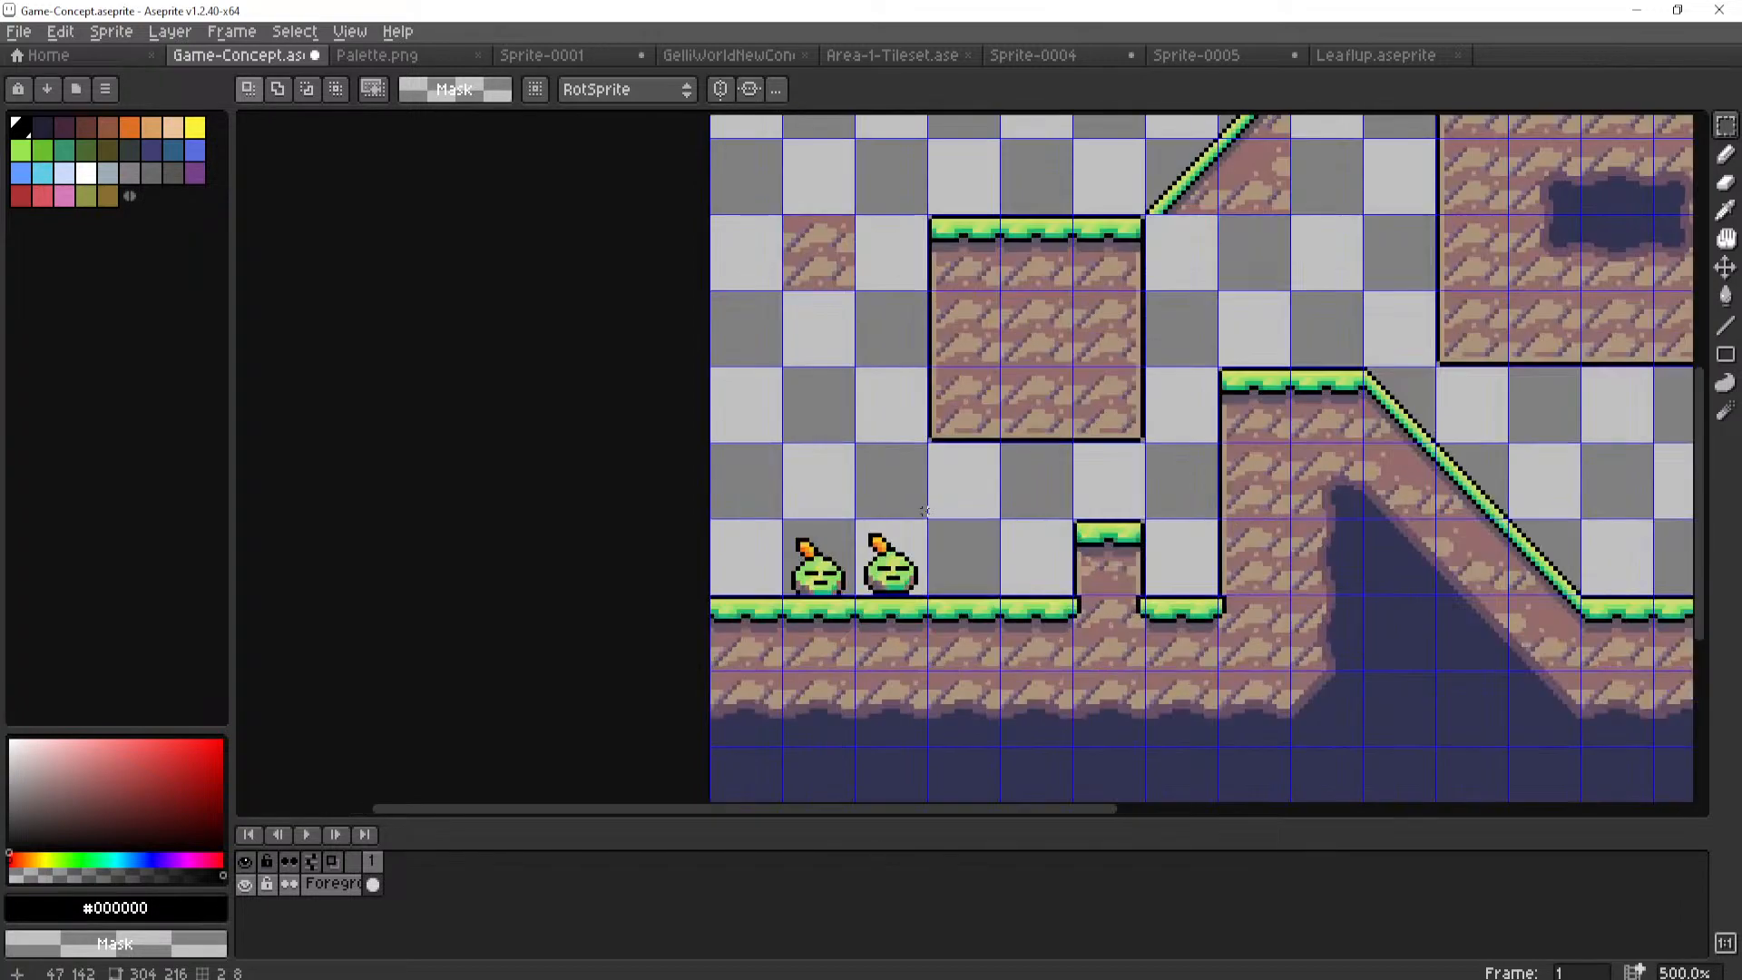
scroll(924, 515, down, 3)
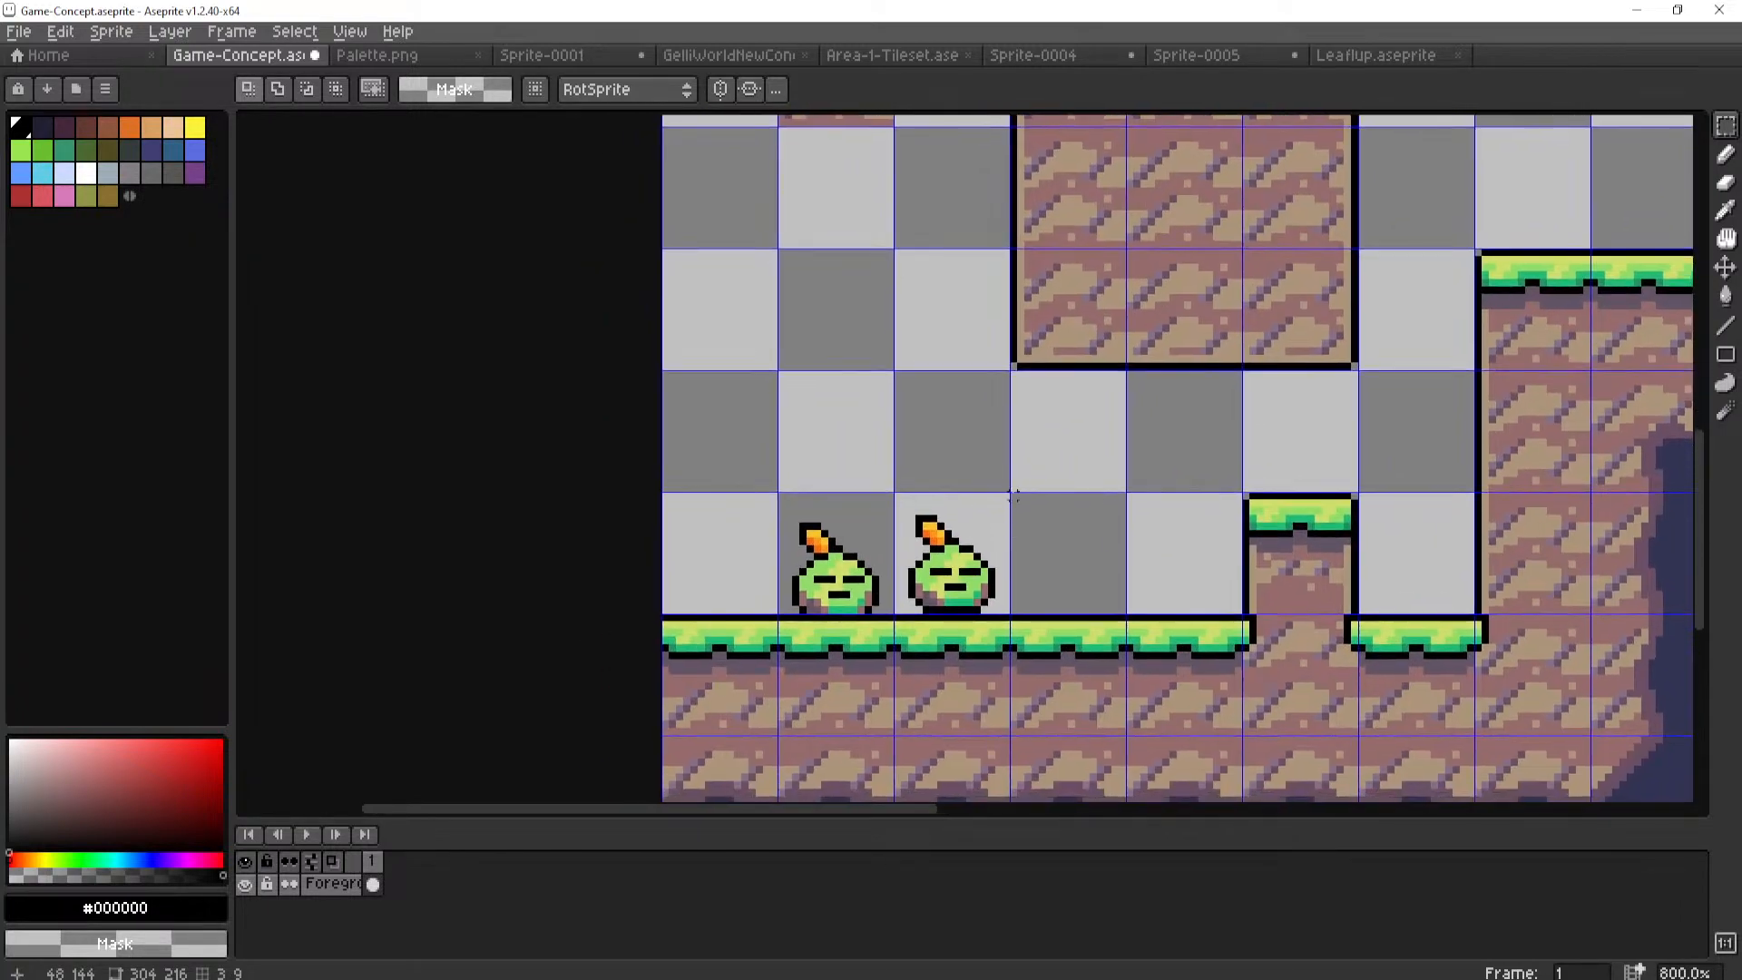
scroll(998, 481, up, 2)
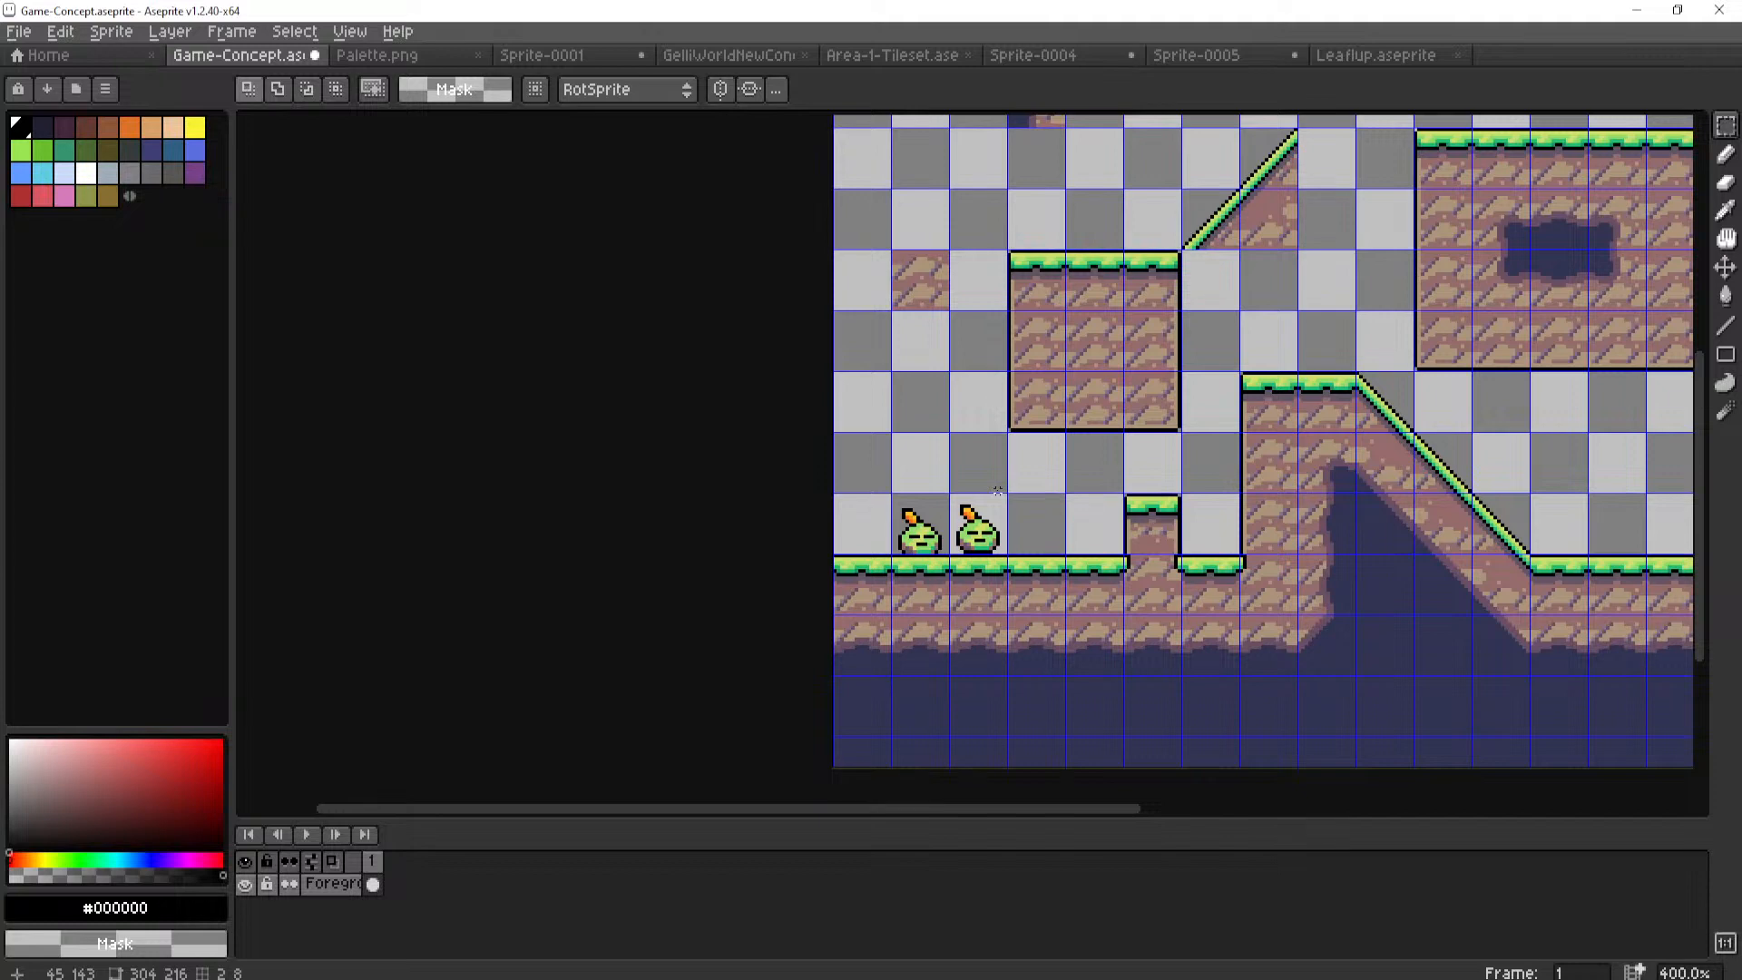